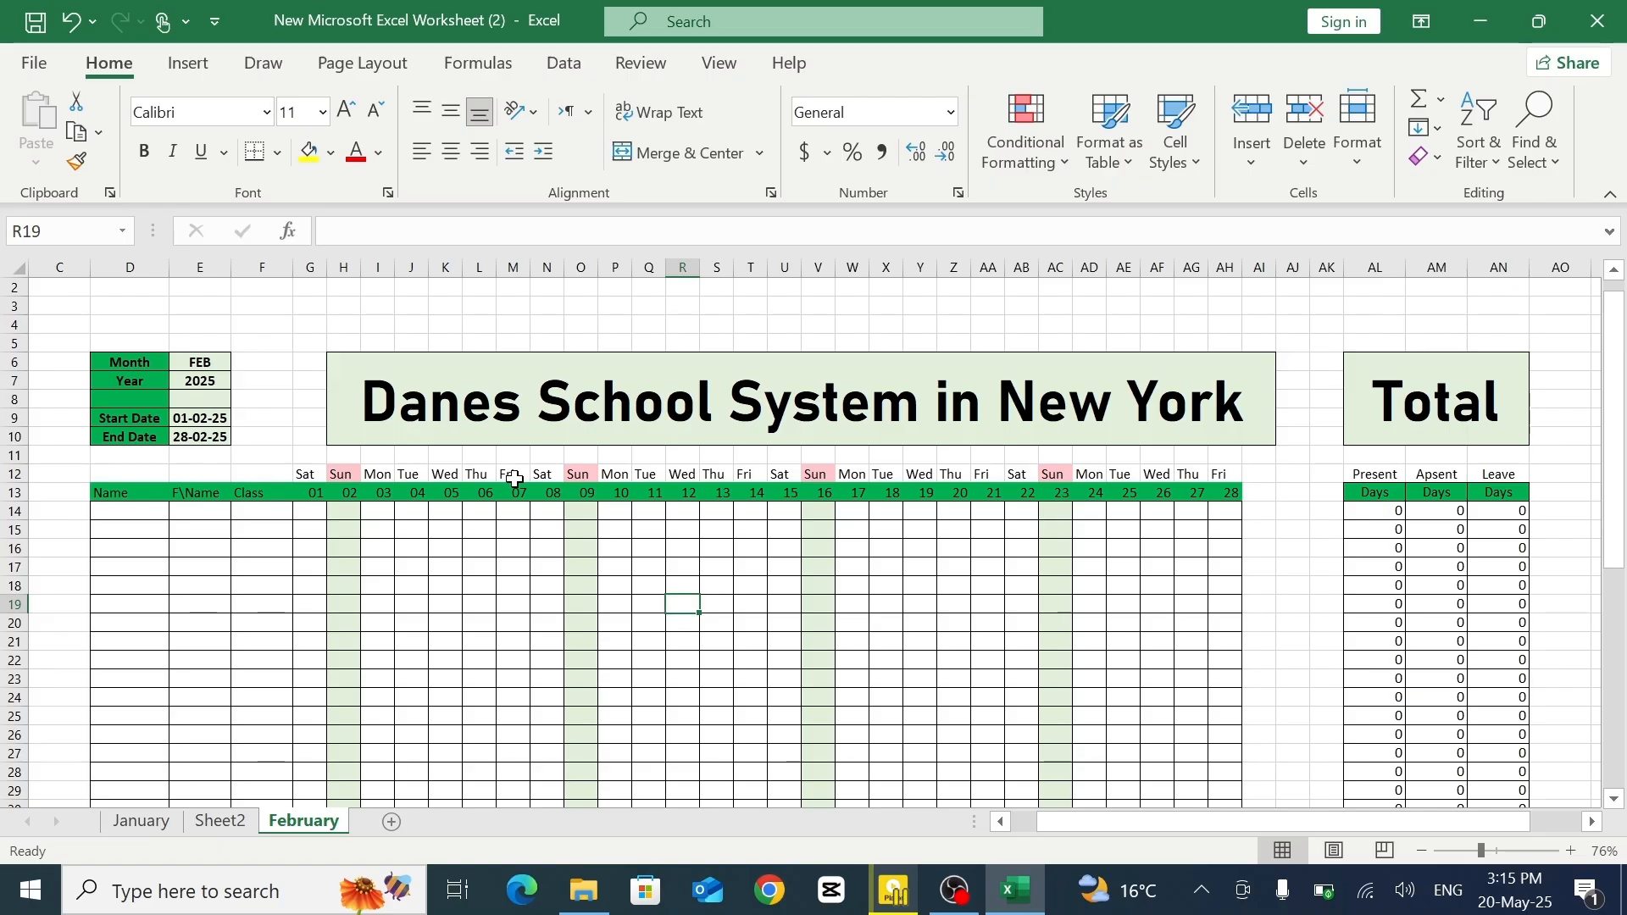
# - Set the attendance sheet's month in E6 to MAR, followed by JUN
pyautogui.click(207, 366)
pyautogui.click(241, 363)
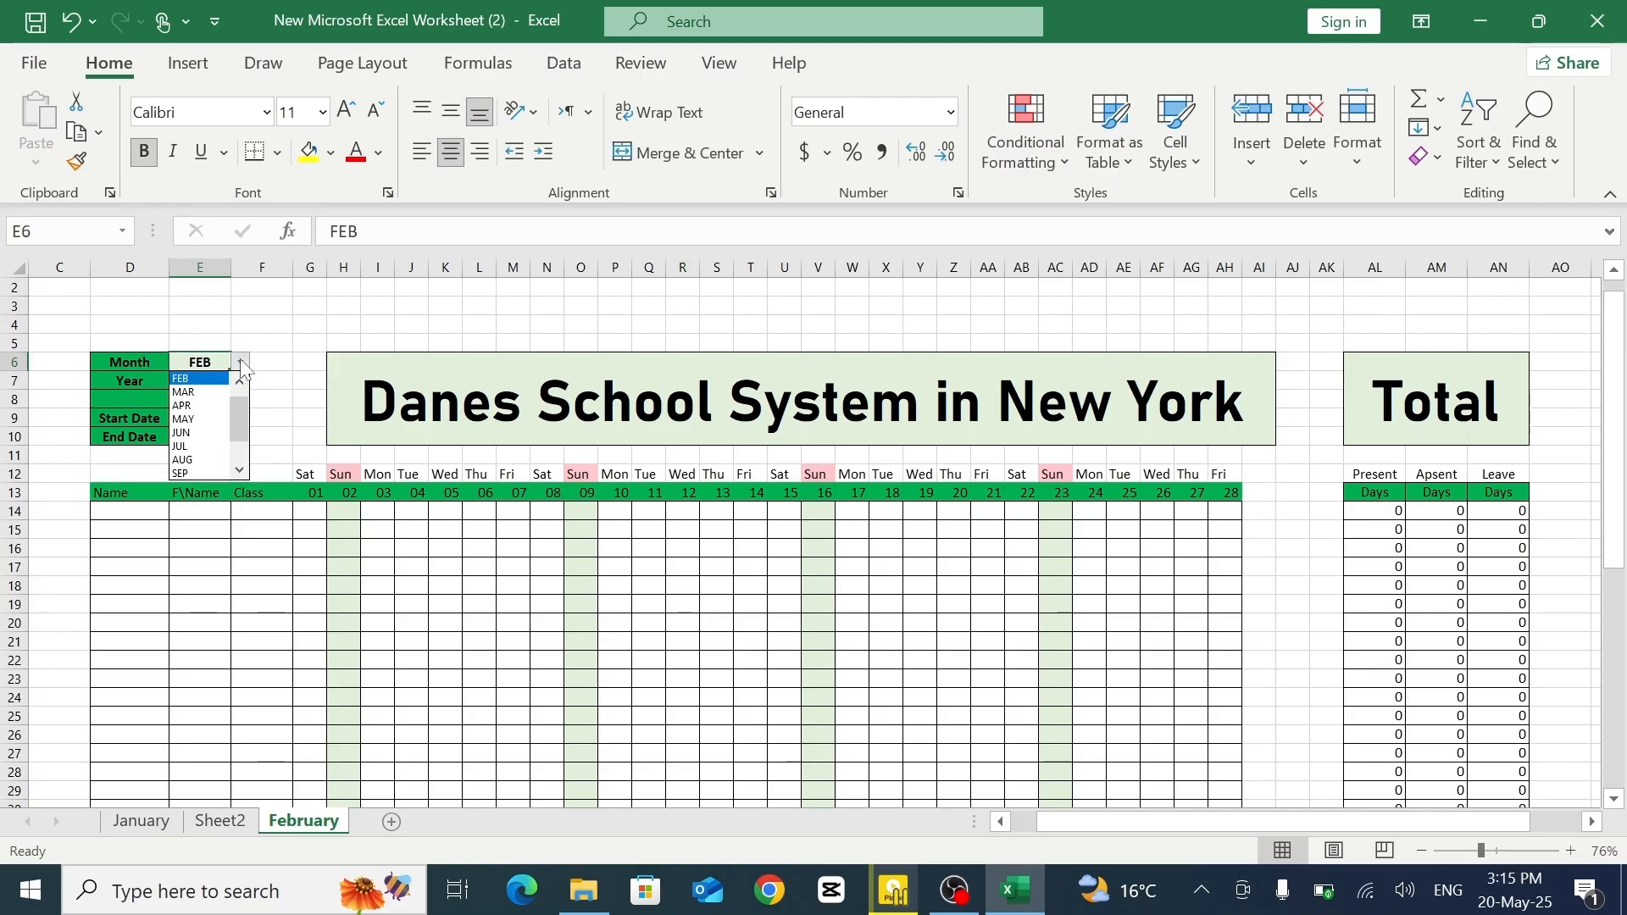
pyautogui.click(199, 392)
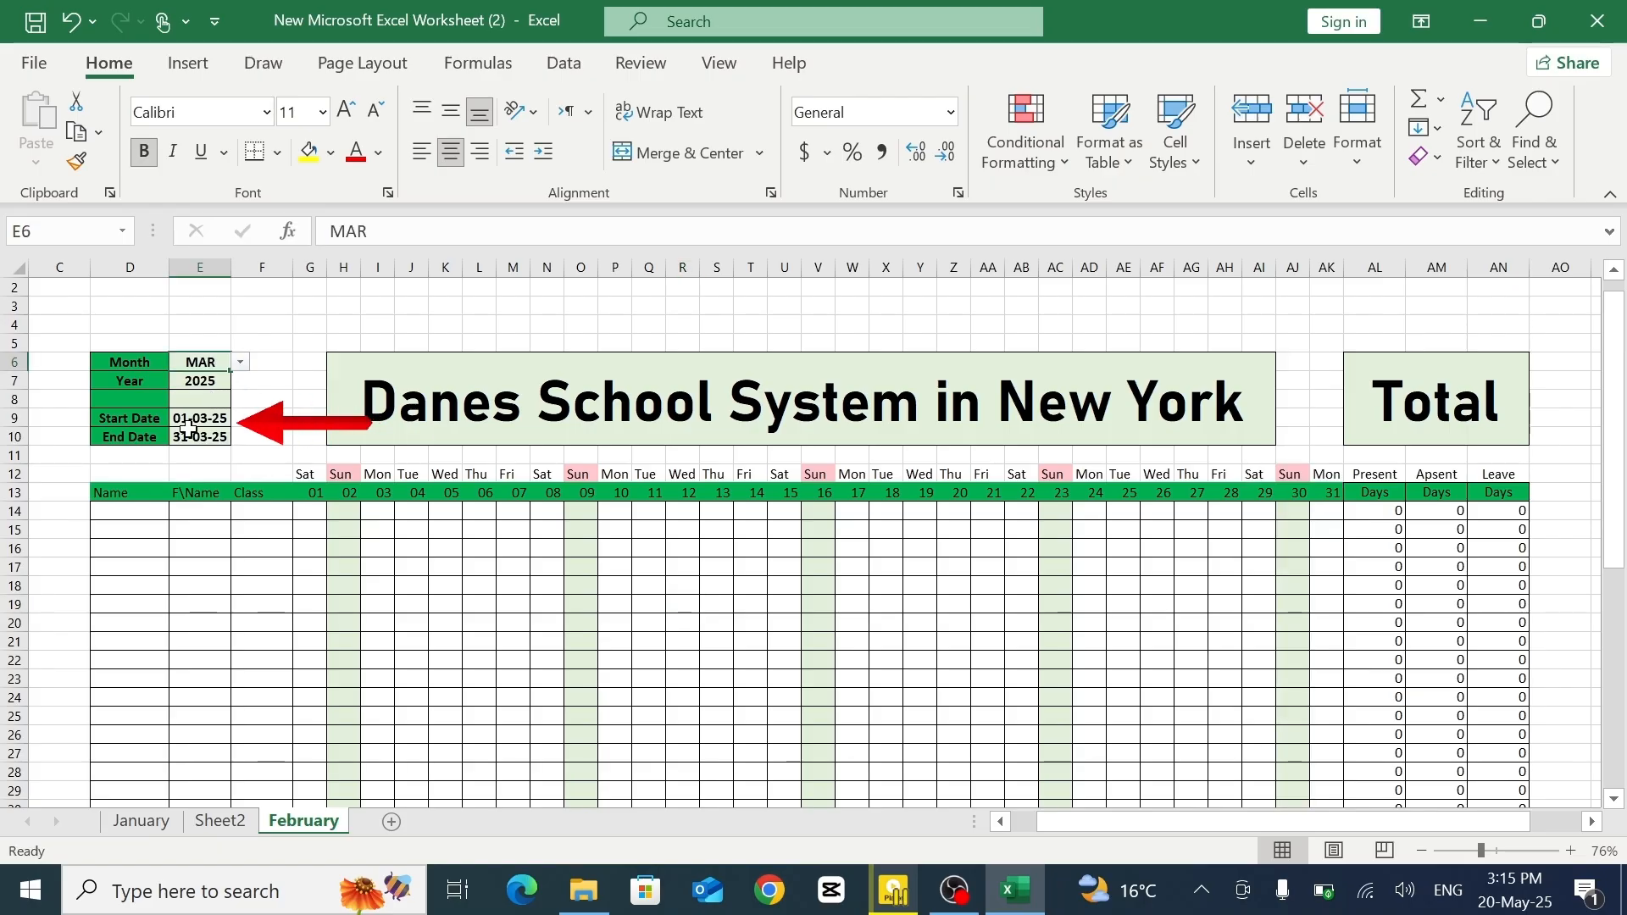
pyautogui.click(242, 365)
pyautogui.click(195, 432)
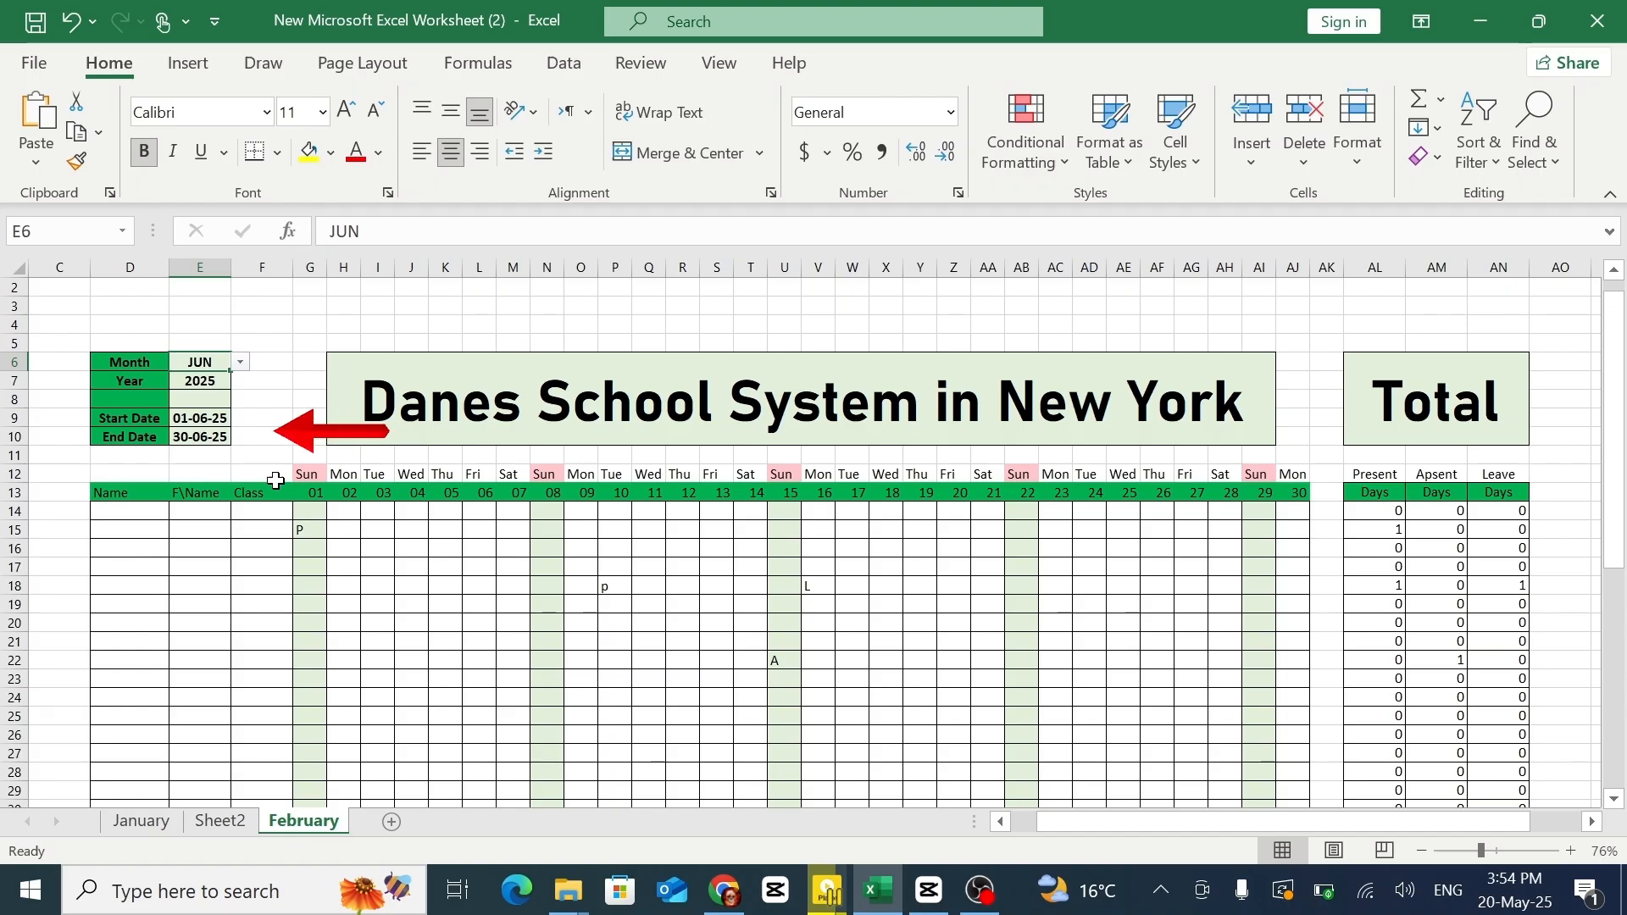
# - Select the weekday labels in row 12 to examine them, and set the month in E6 to JUL
pyautogui.click(305, 476)
pyautogui.moveTo(347, 477); pyautogui.dragTo(1305, 483)
pyautogui.click(199, 362)
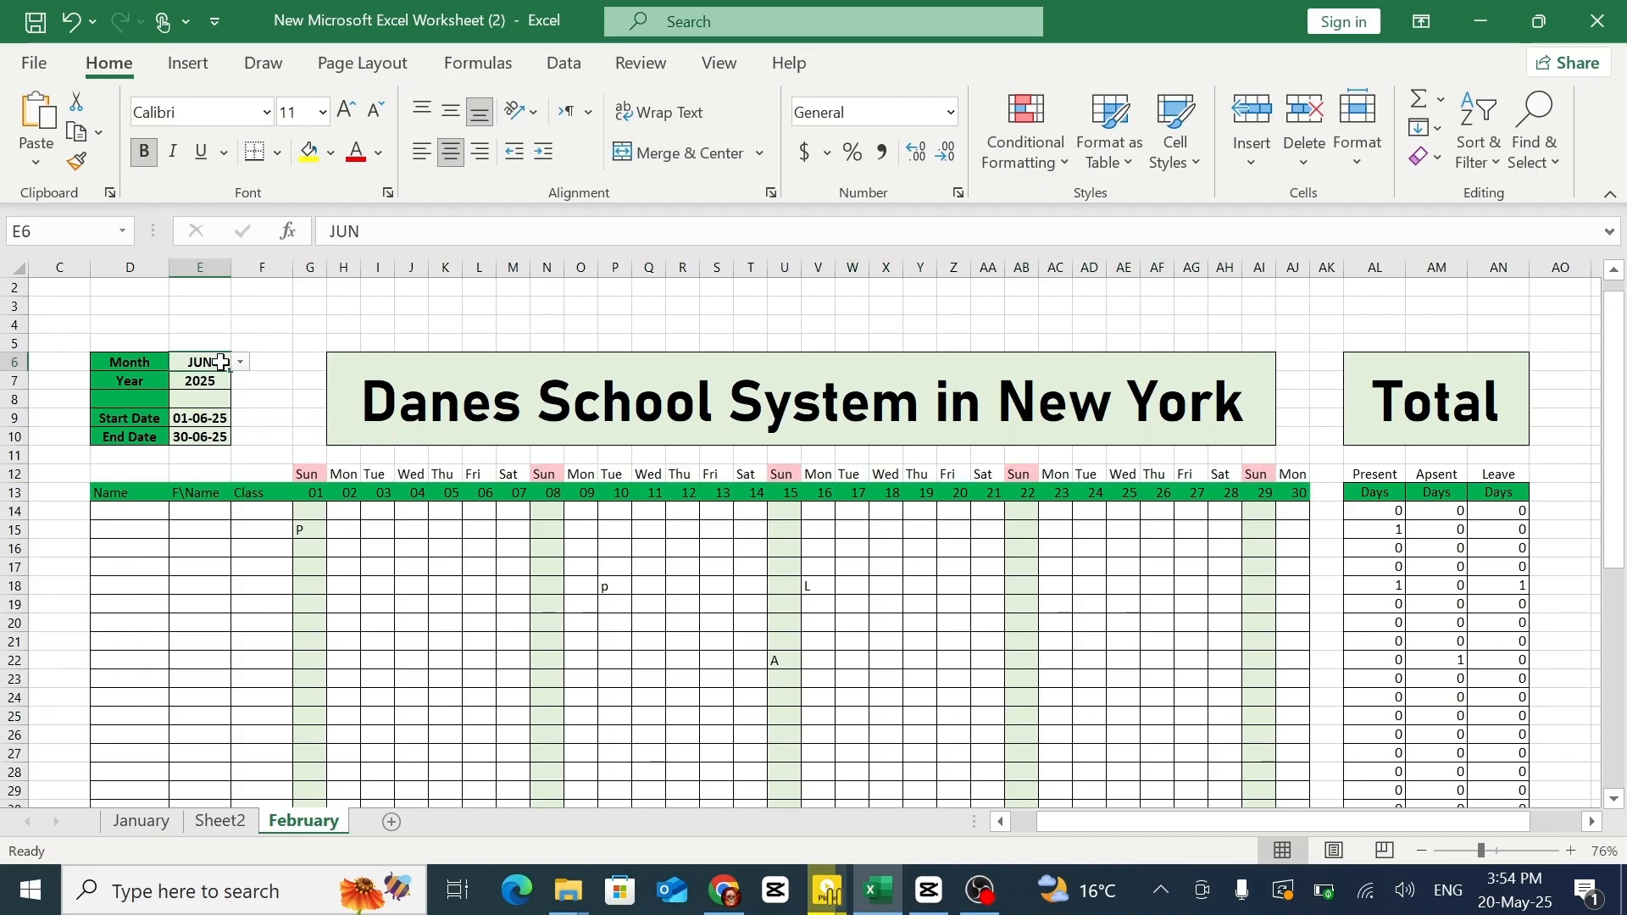
pyautogui.click(241, 362)
pyautogui.click(204, 433)
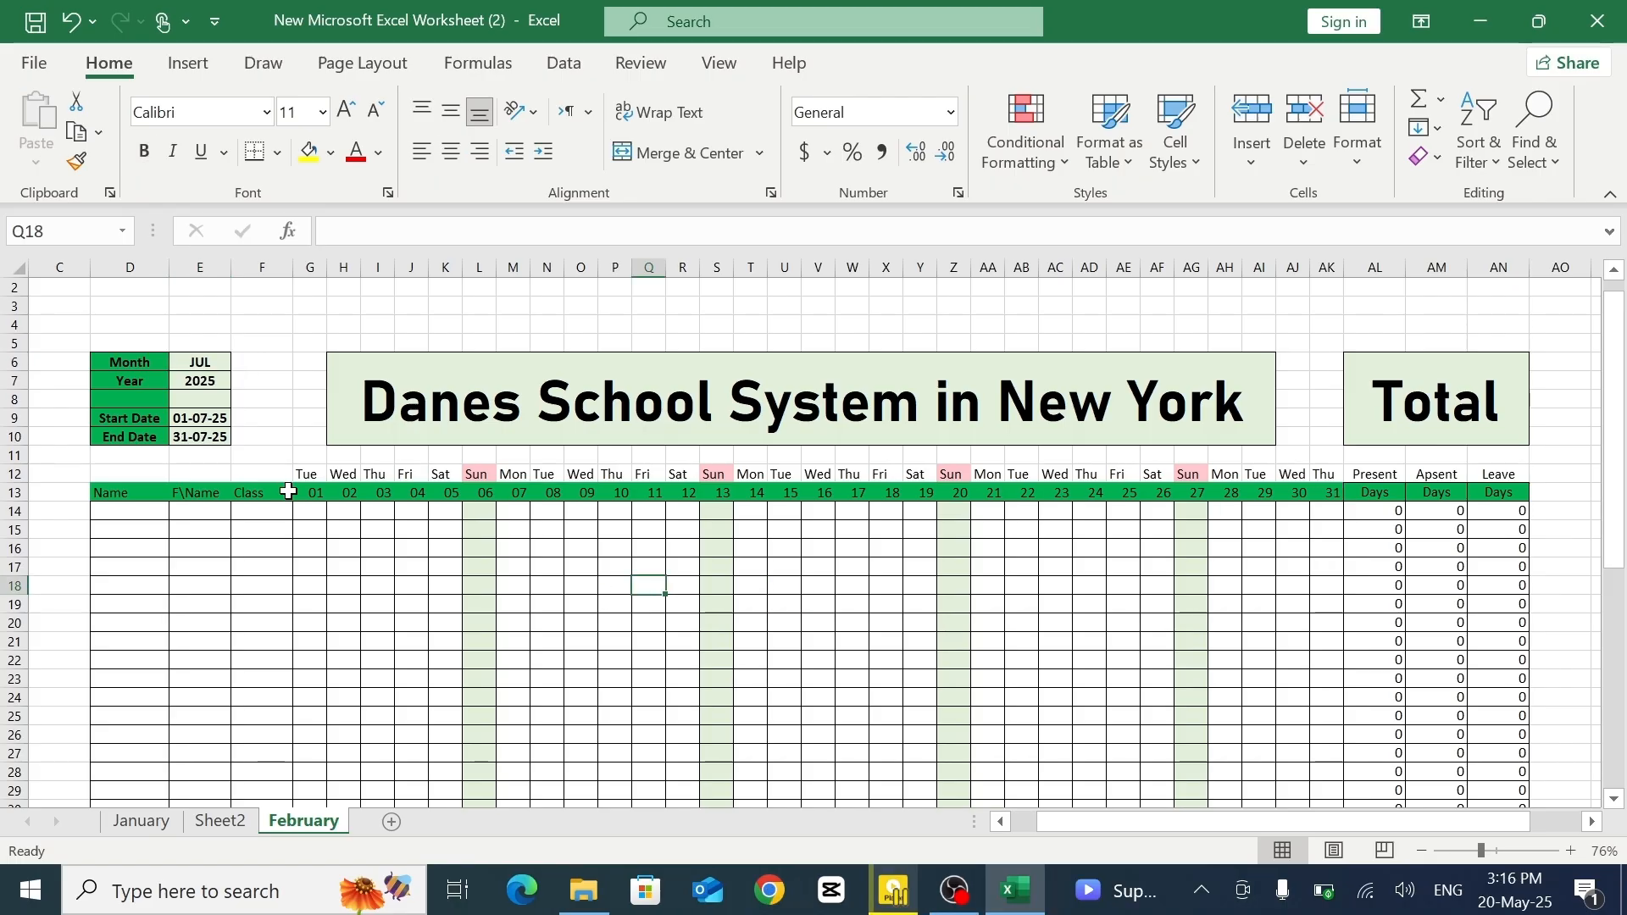
# - Select the date header row from Class to day 31, set the month to MAY, and review the sheet
pyautogui.moveTo(288, 496); pyautogui.dragTo(1344, 494)
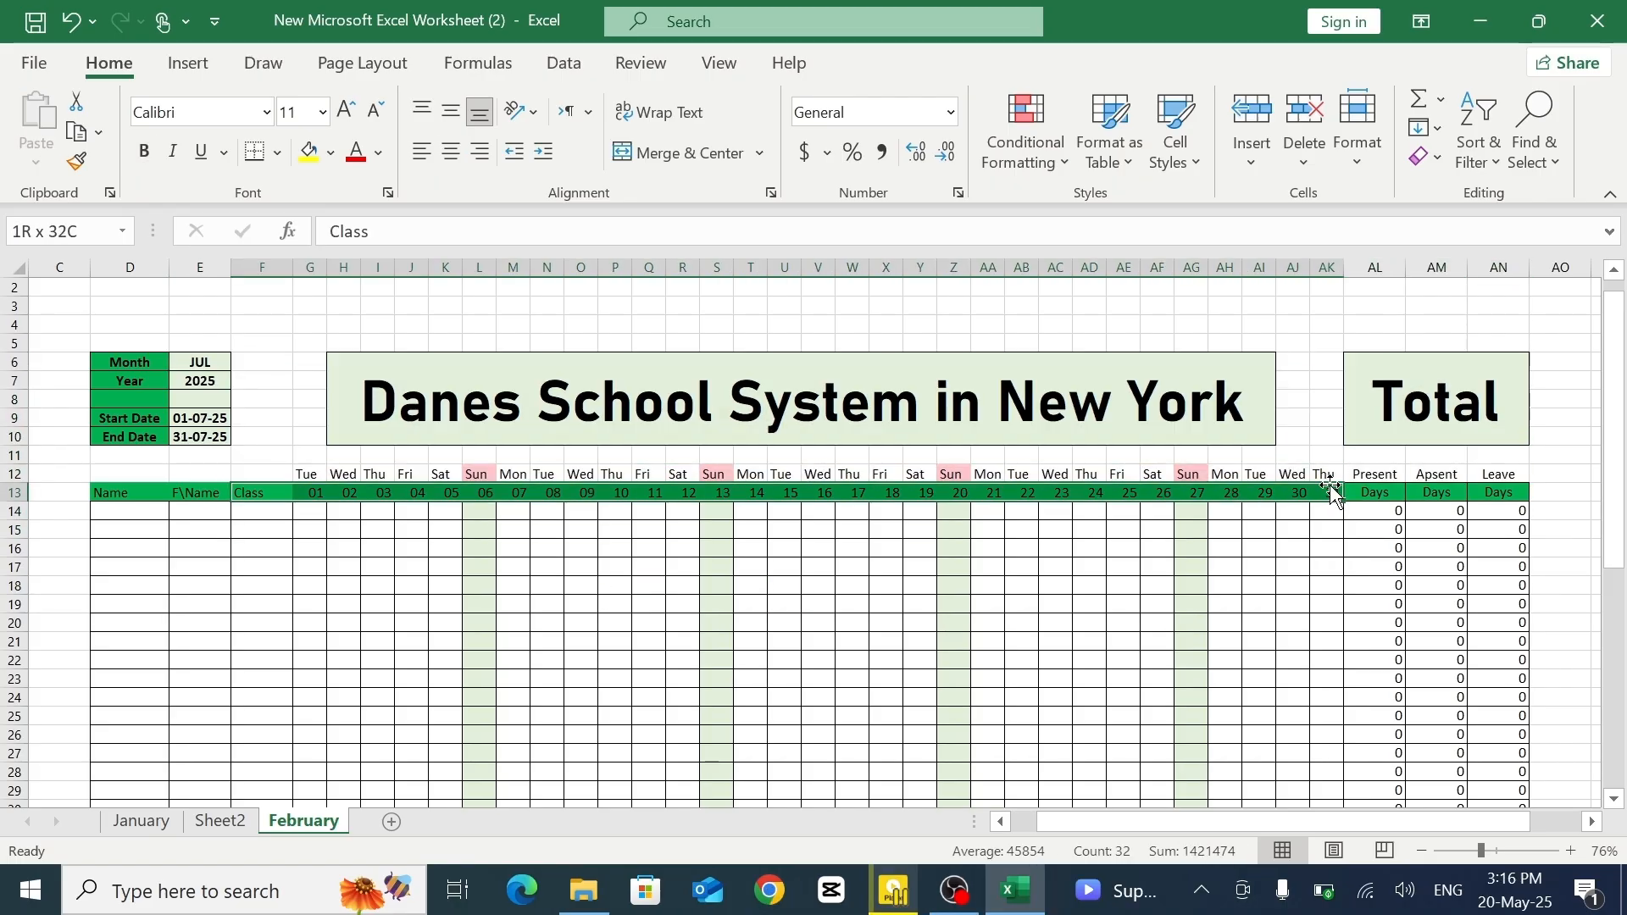
pyautogui.click(200, 367)
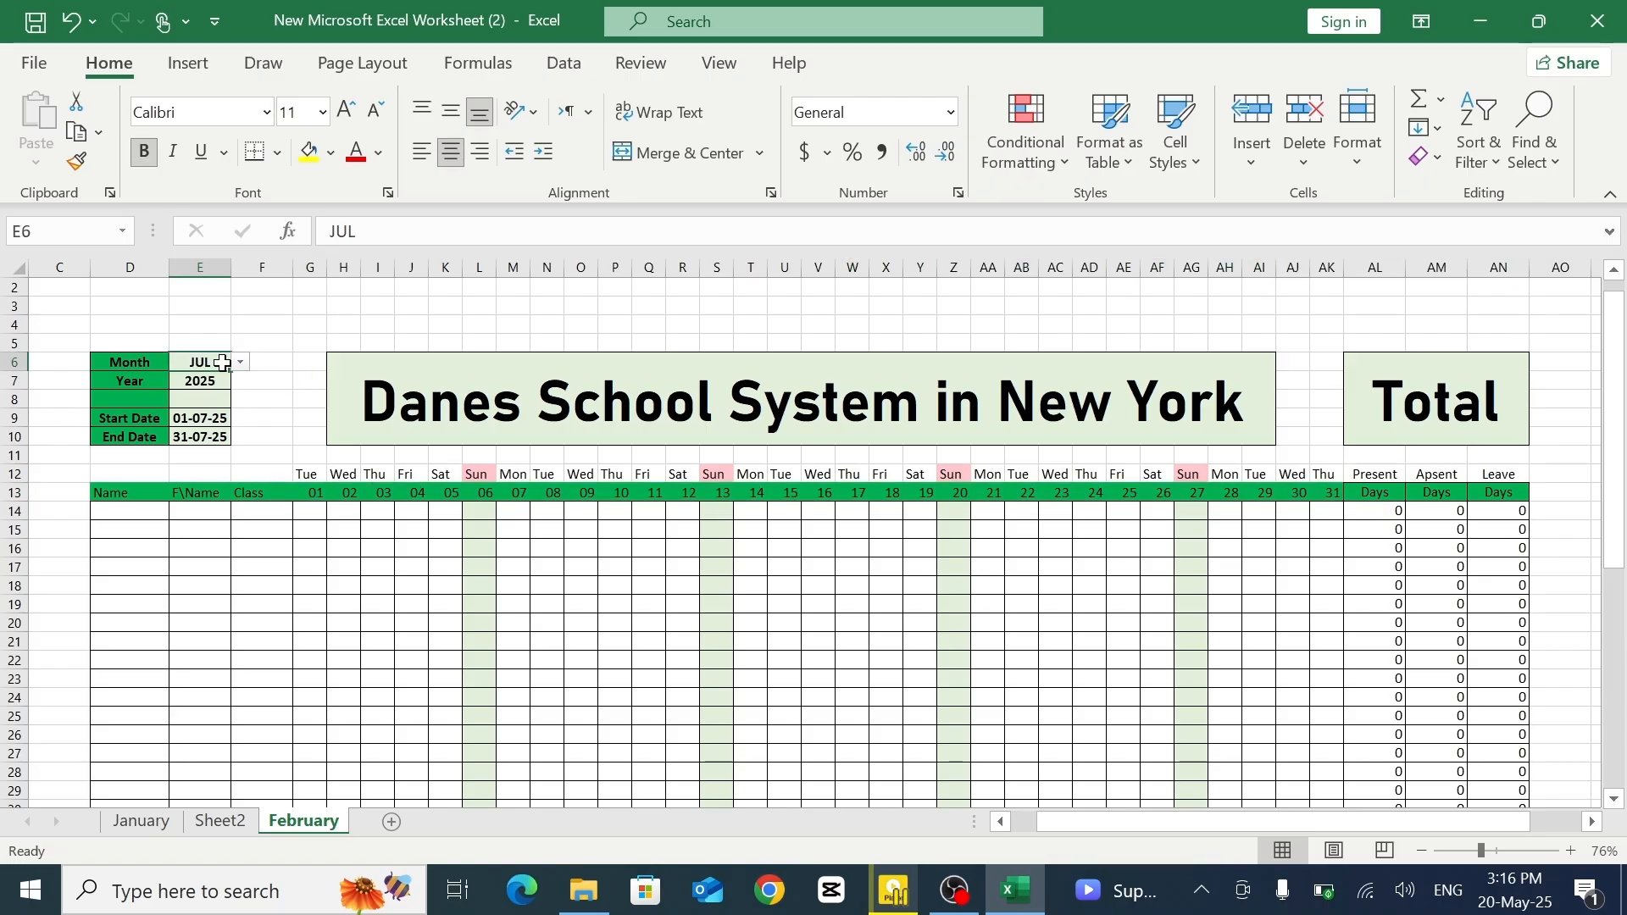
pyautogui.click(241, 363)
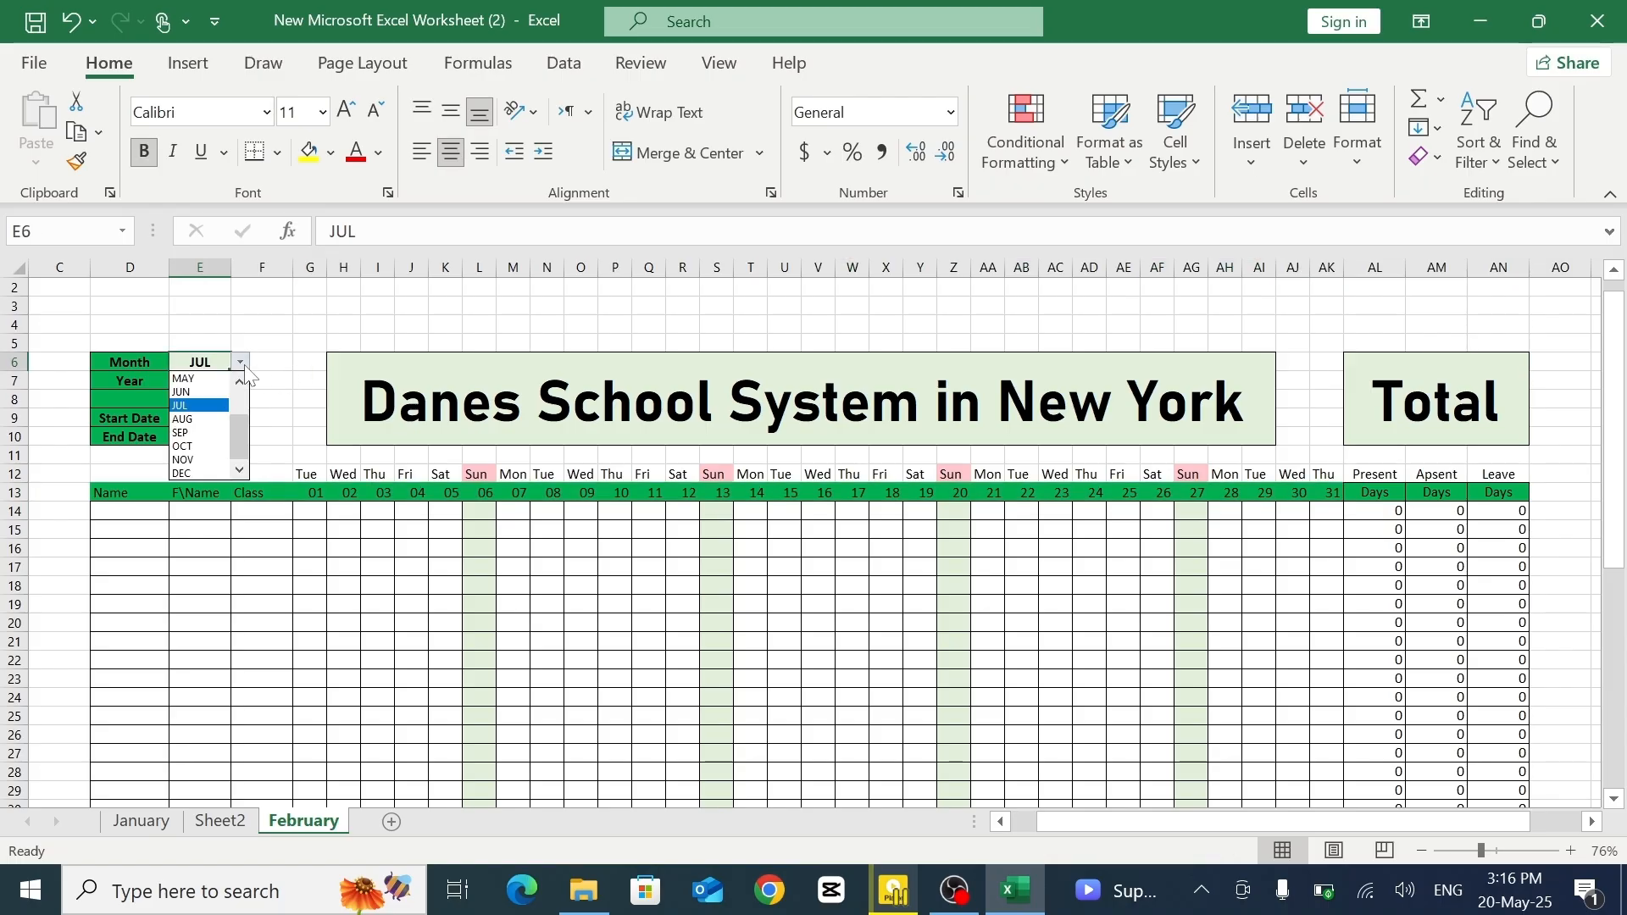
pyautogui.click(203, 380)
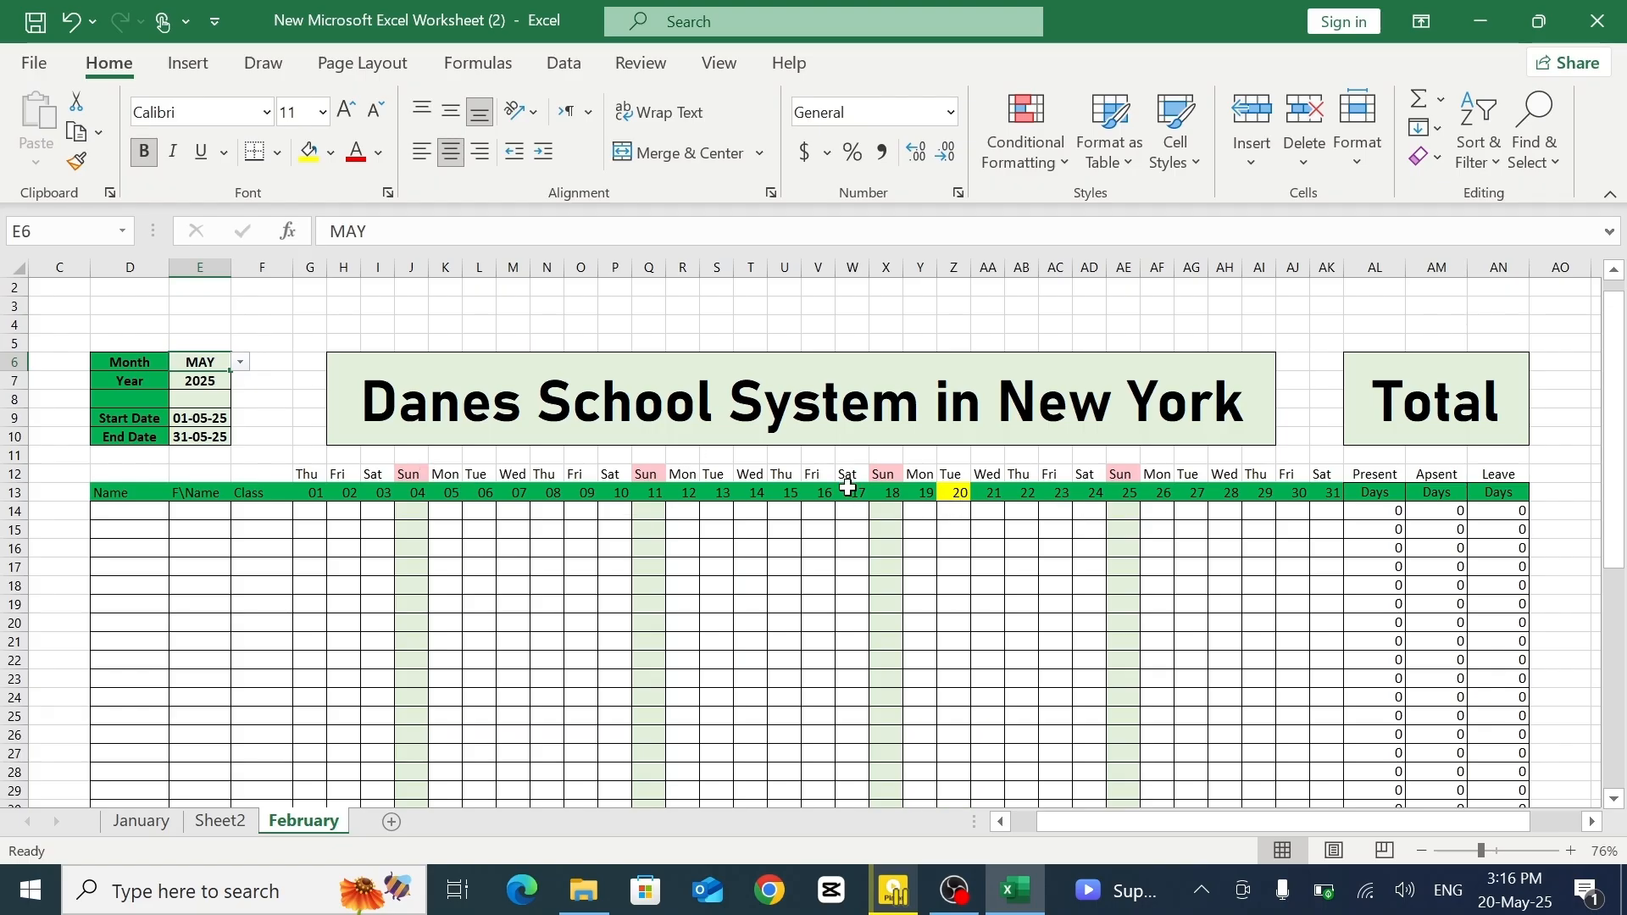
pyautogui.scroll(-3, 1185, 497)
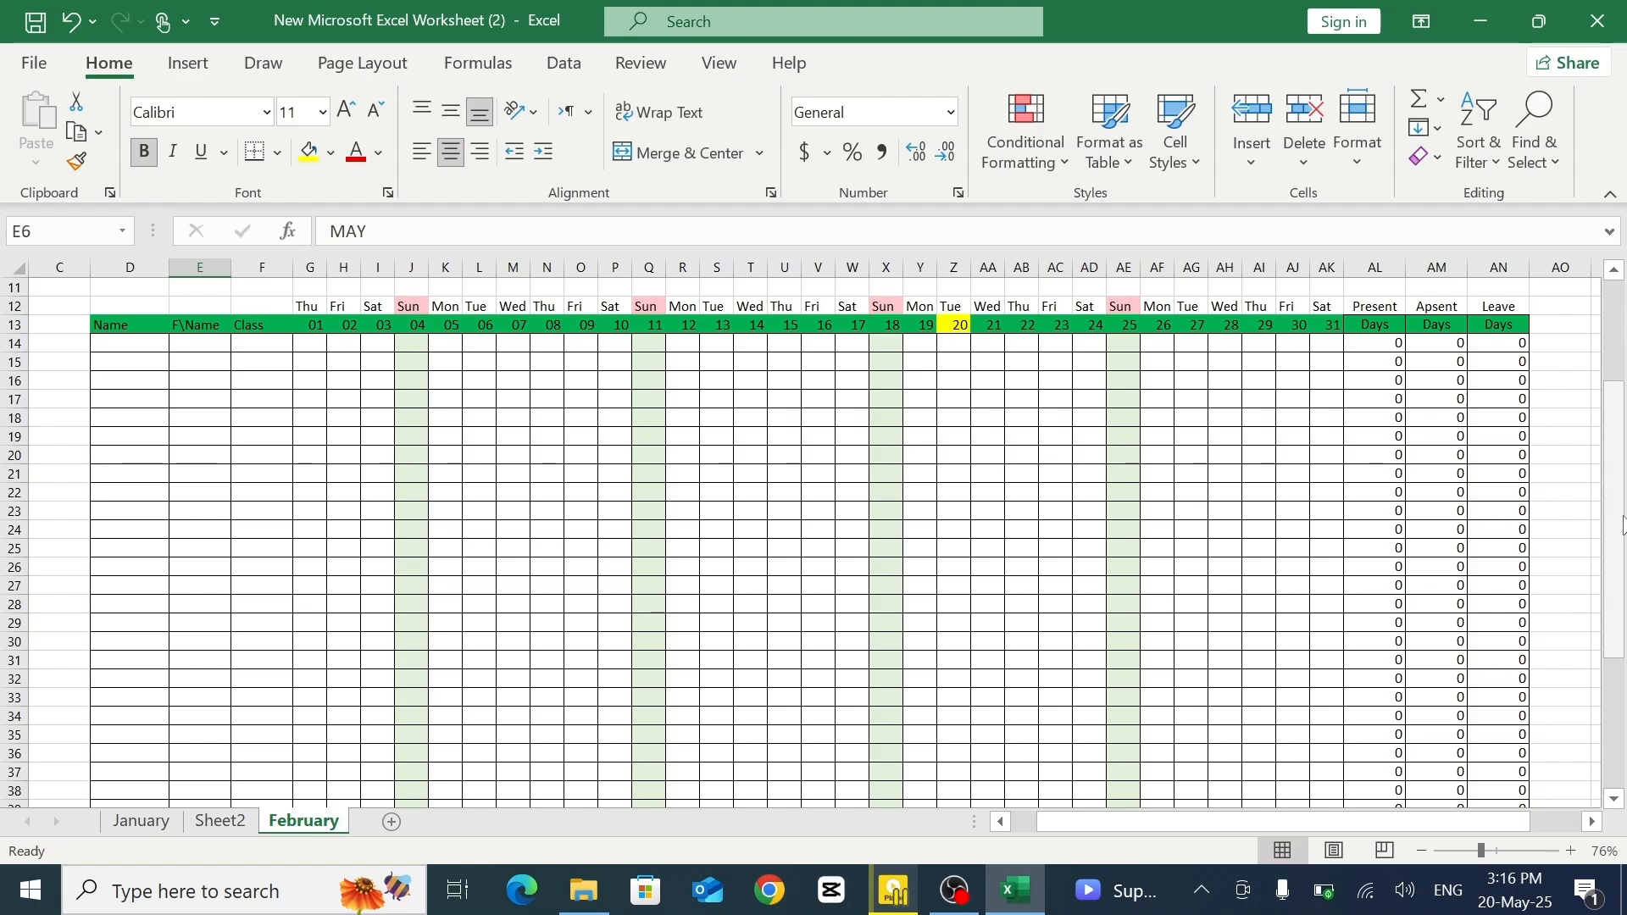
pyautogui.moveTo(1616, 530); pyautogui.dragTo(1617, 440)
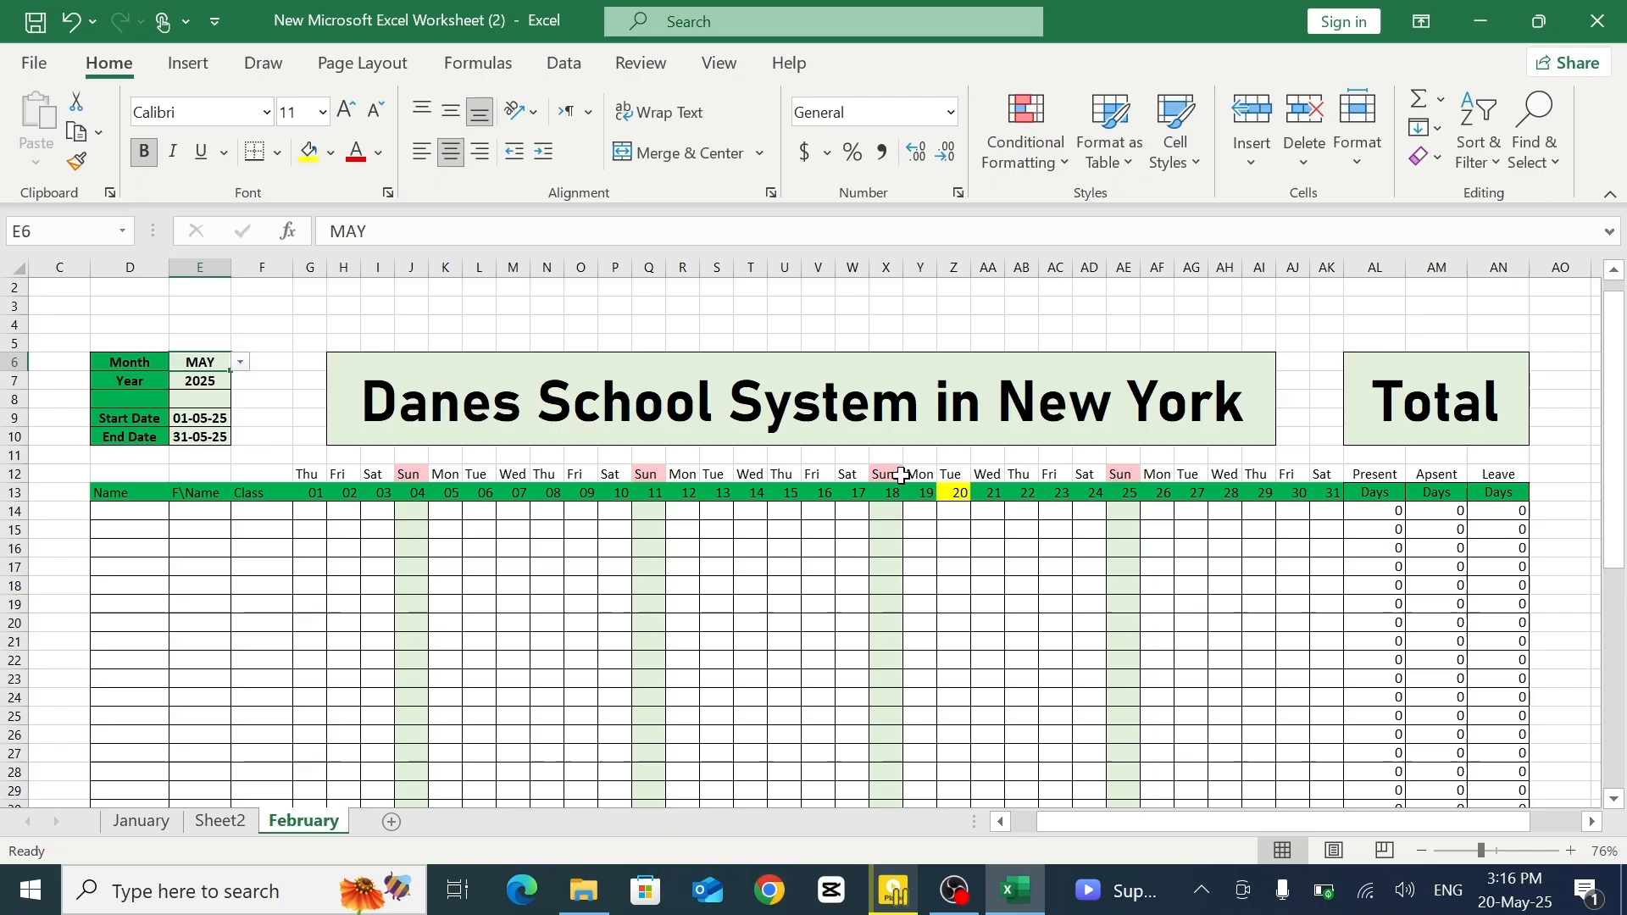
# - Set the month in E6 to OCT, followed by AUG, and select the last date cell AK13 to inspect its formula
pyautogui.click(240, 362)
pyautogui.click(200, 448)
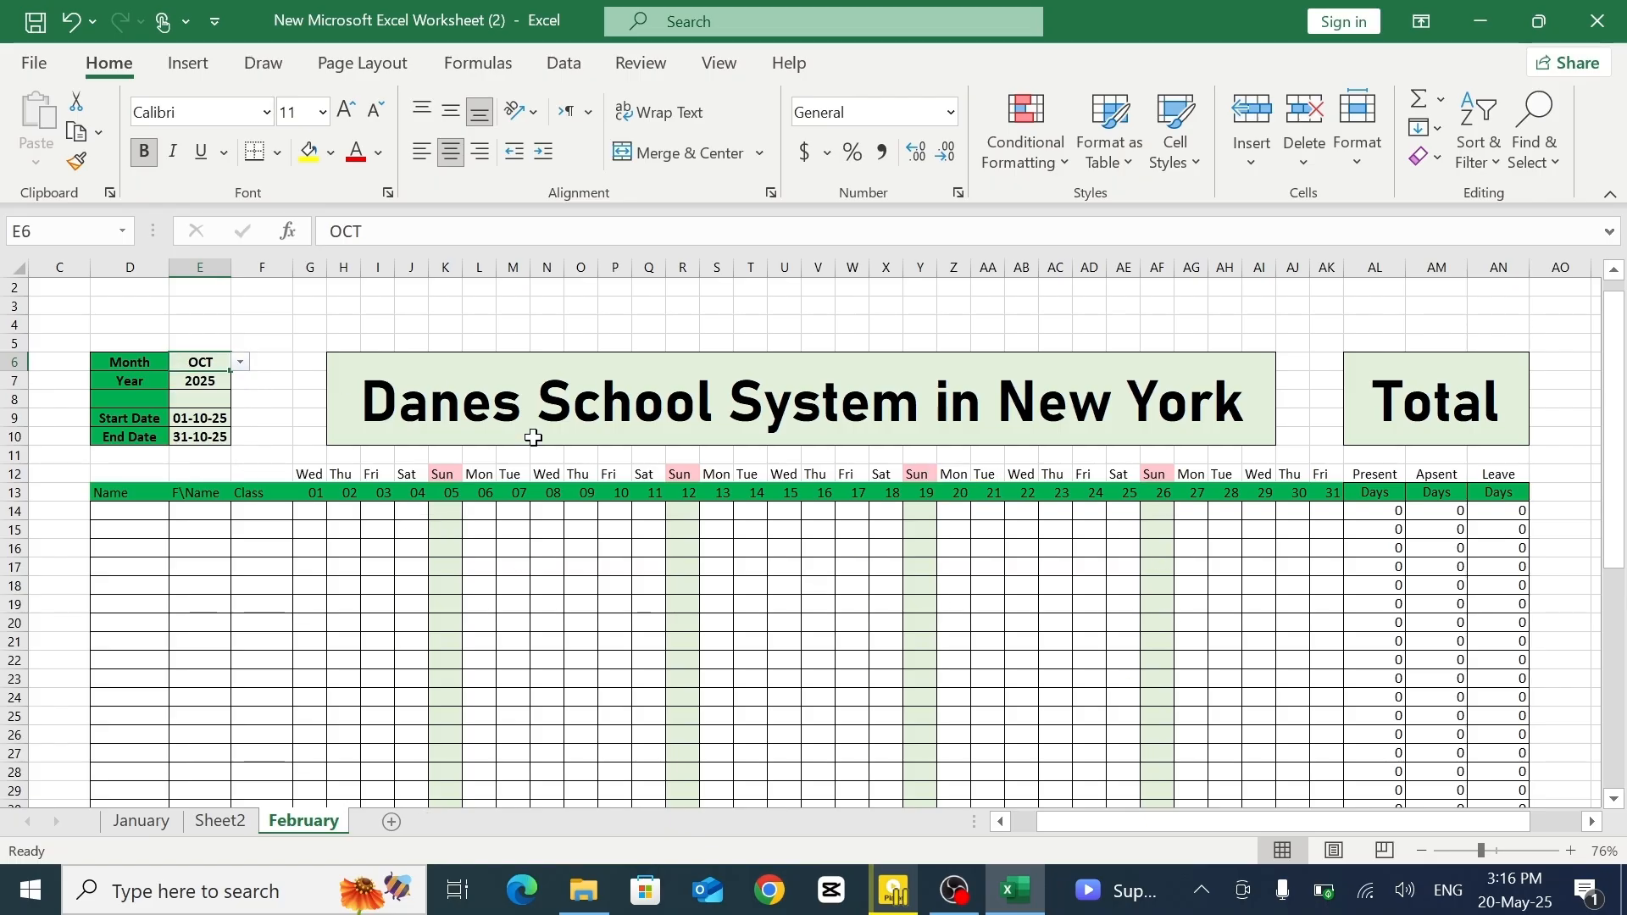
pyautogui.click(240, 362)
pyautogui.click(200, 411)
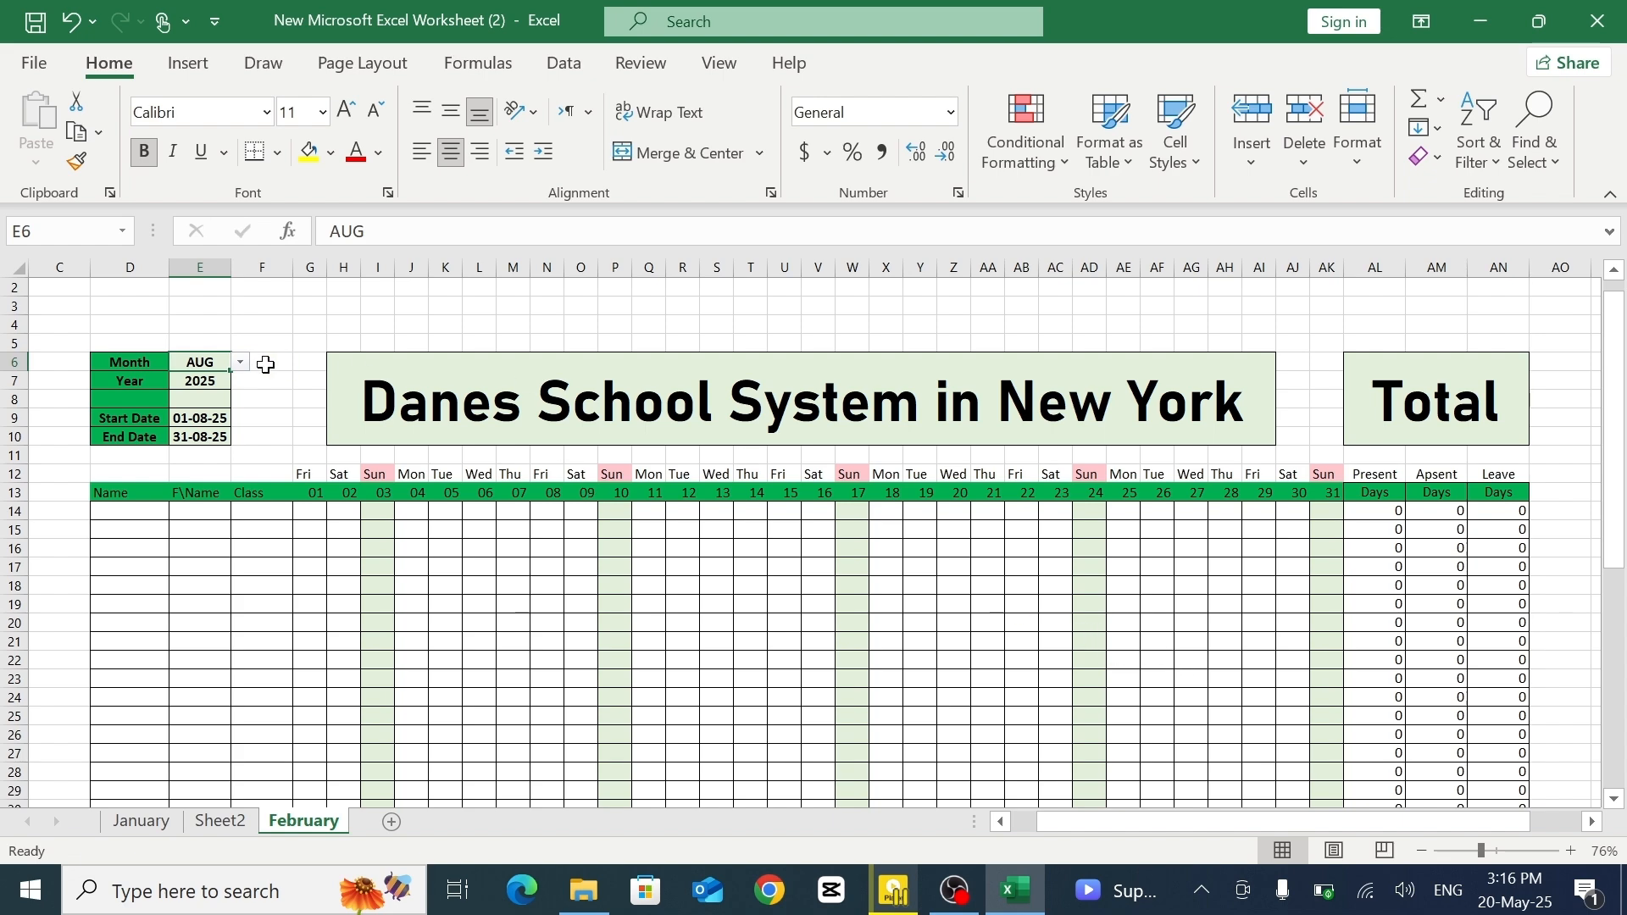
pyautogui.click(240, 362)
pyautogui.press('Escape')
pyautogui.click(1325, 499)
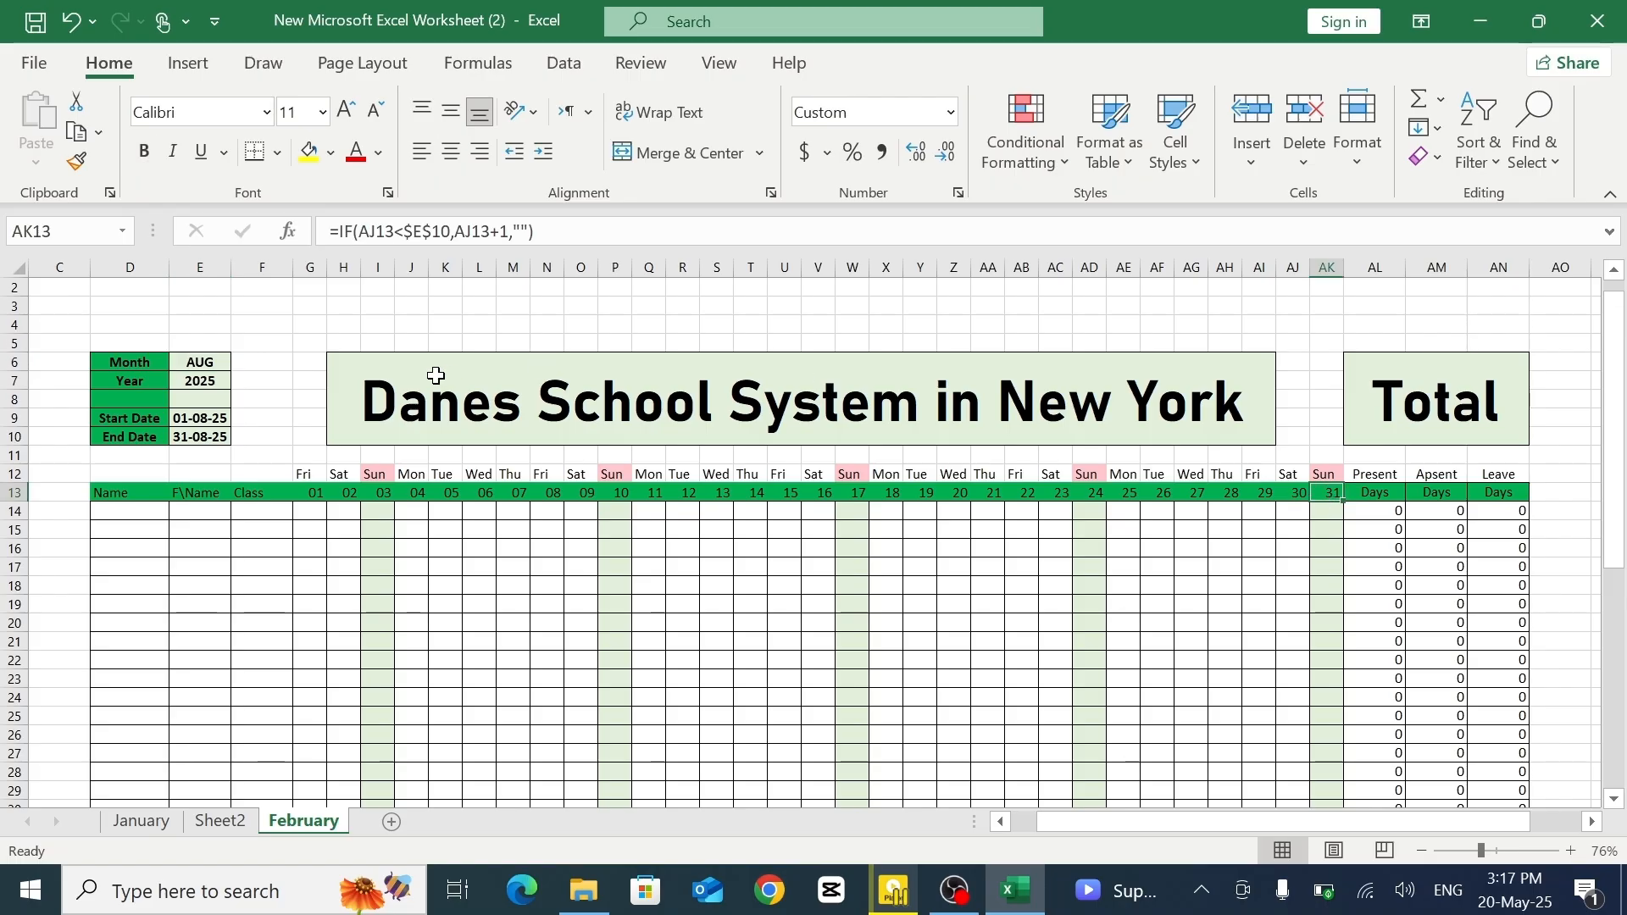
# - Set the month in E6 to FEB, followed by JUN, to check how the calendar adapts
pyautogui.click(213, 365)
pyautogui.click(241, 363)
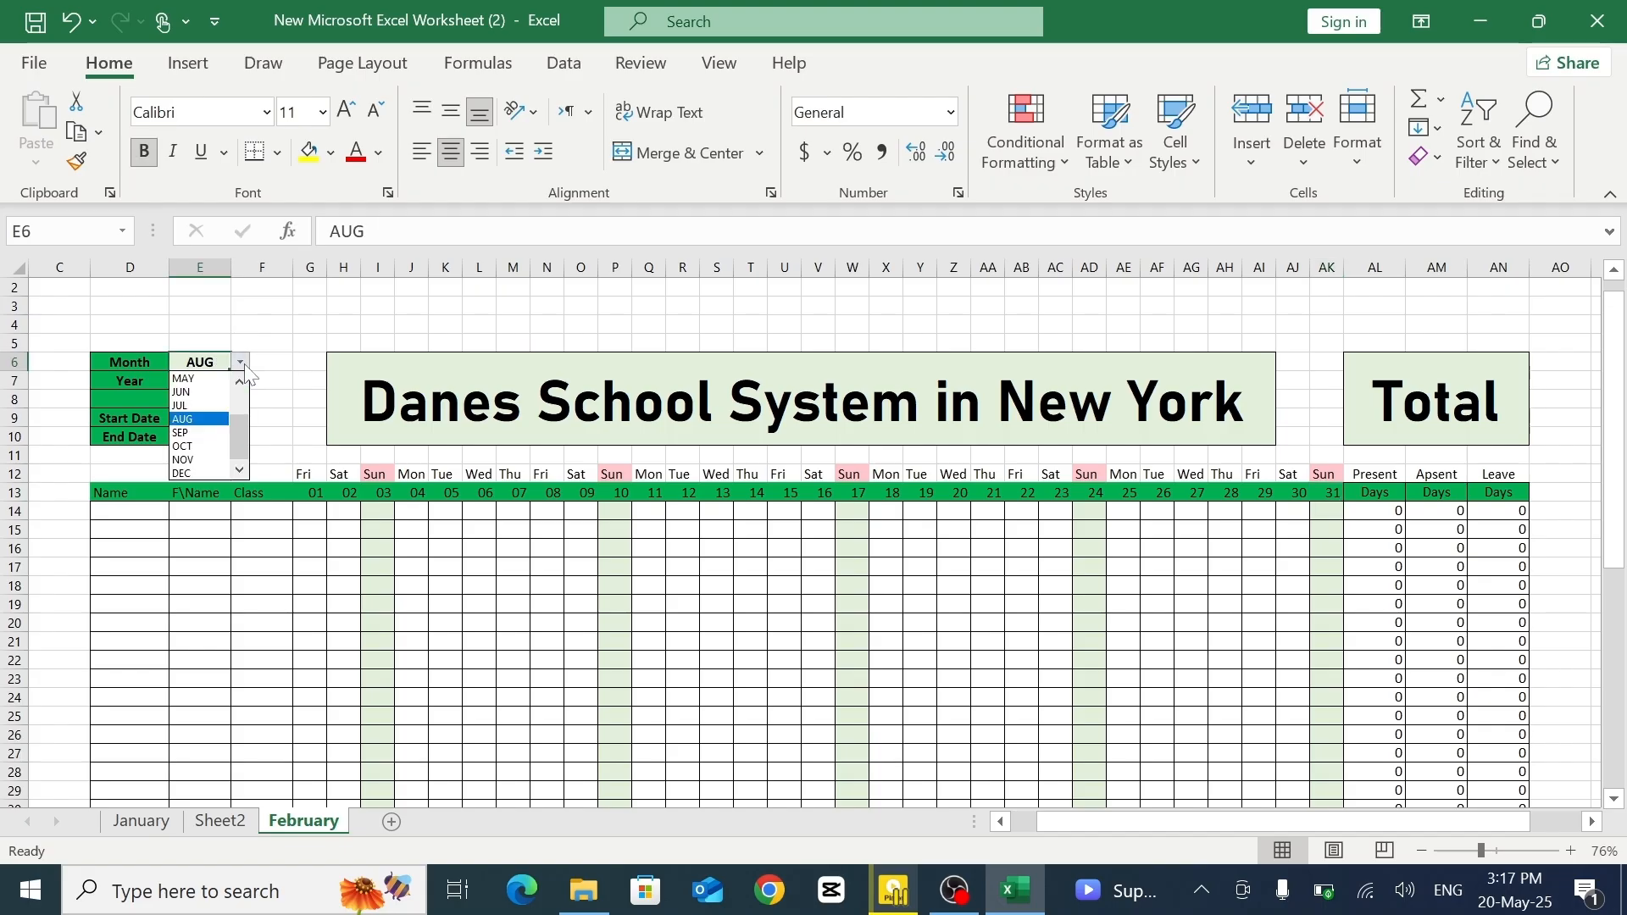
pyautogui.moveTo(237, 431); pyautogui.dragTo(237, 383)
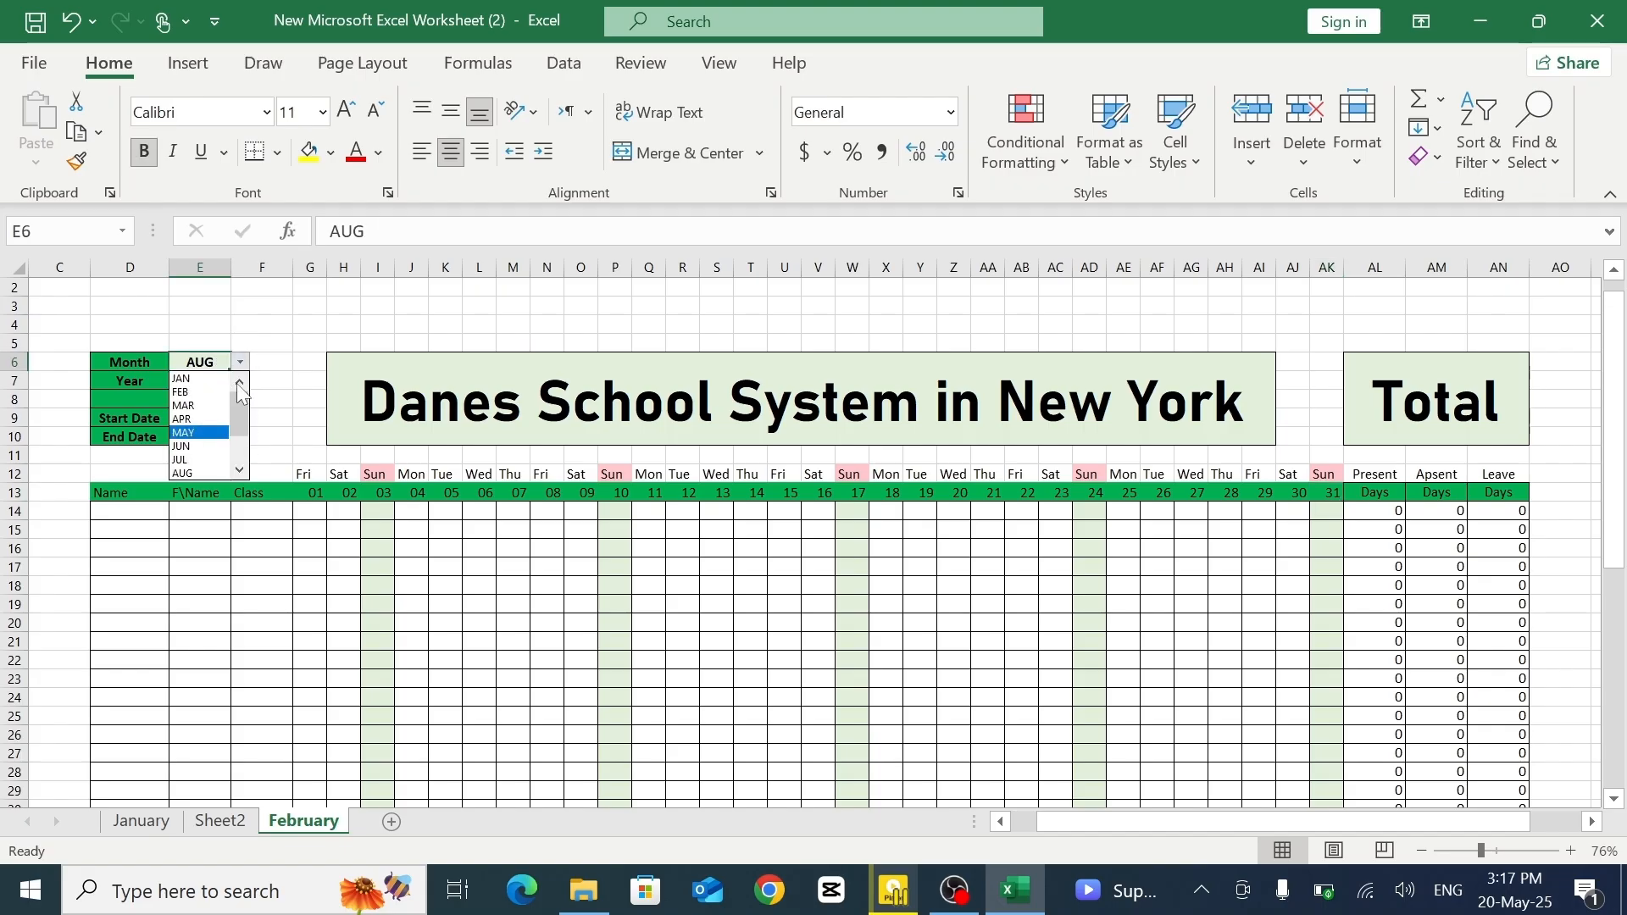
pyautogui.click(190, 391)
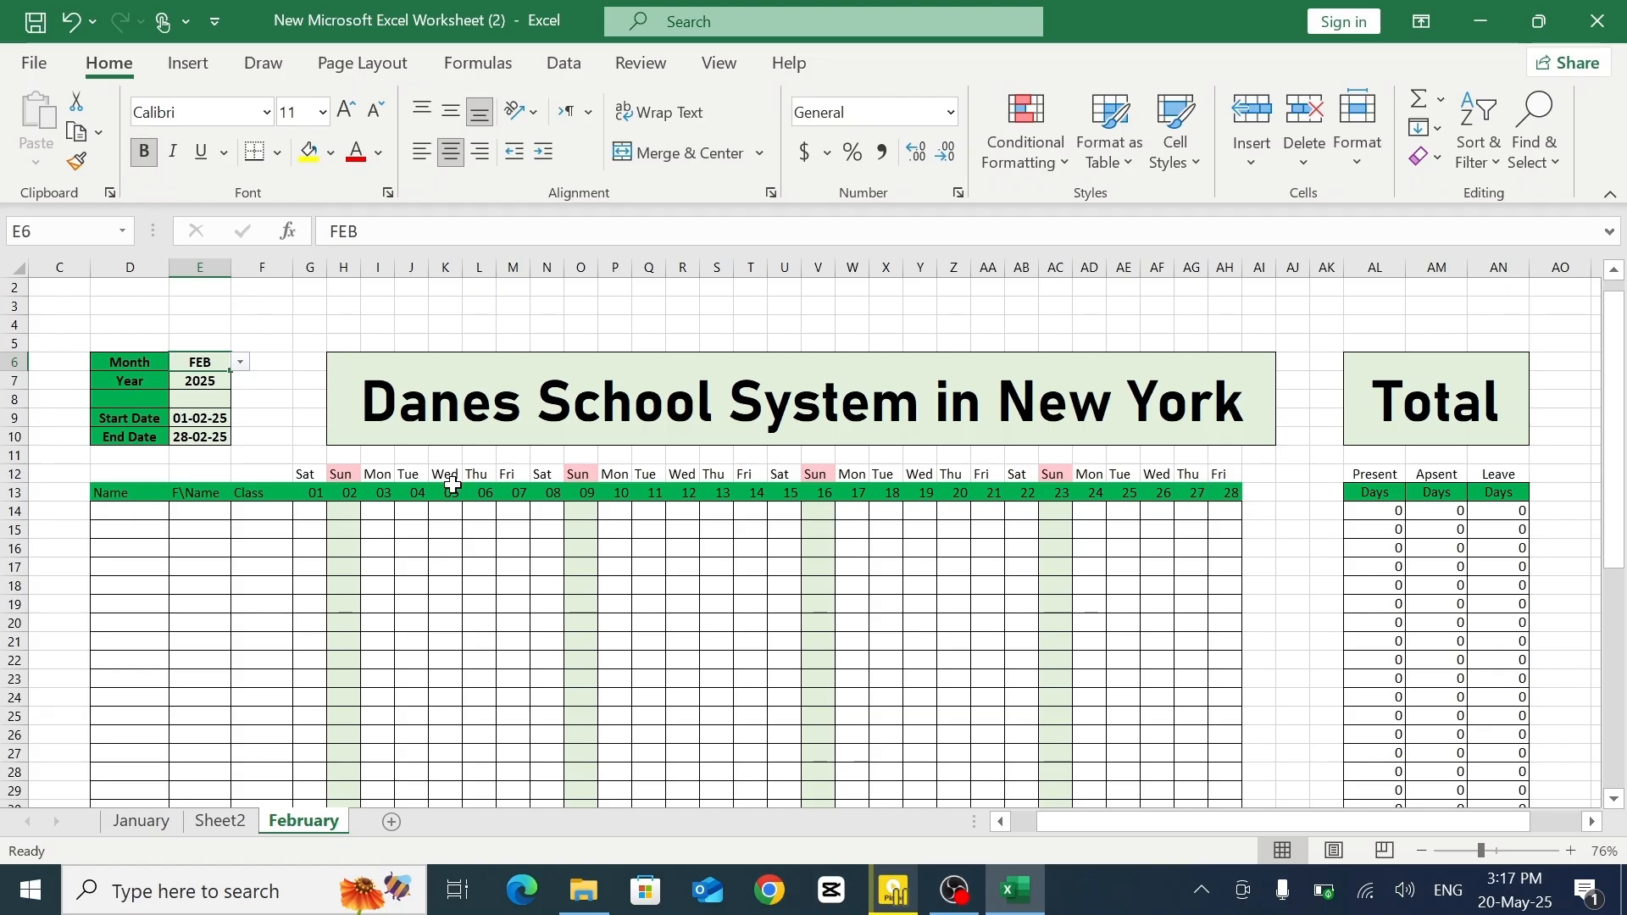
pyautogui.click(241, 363)
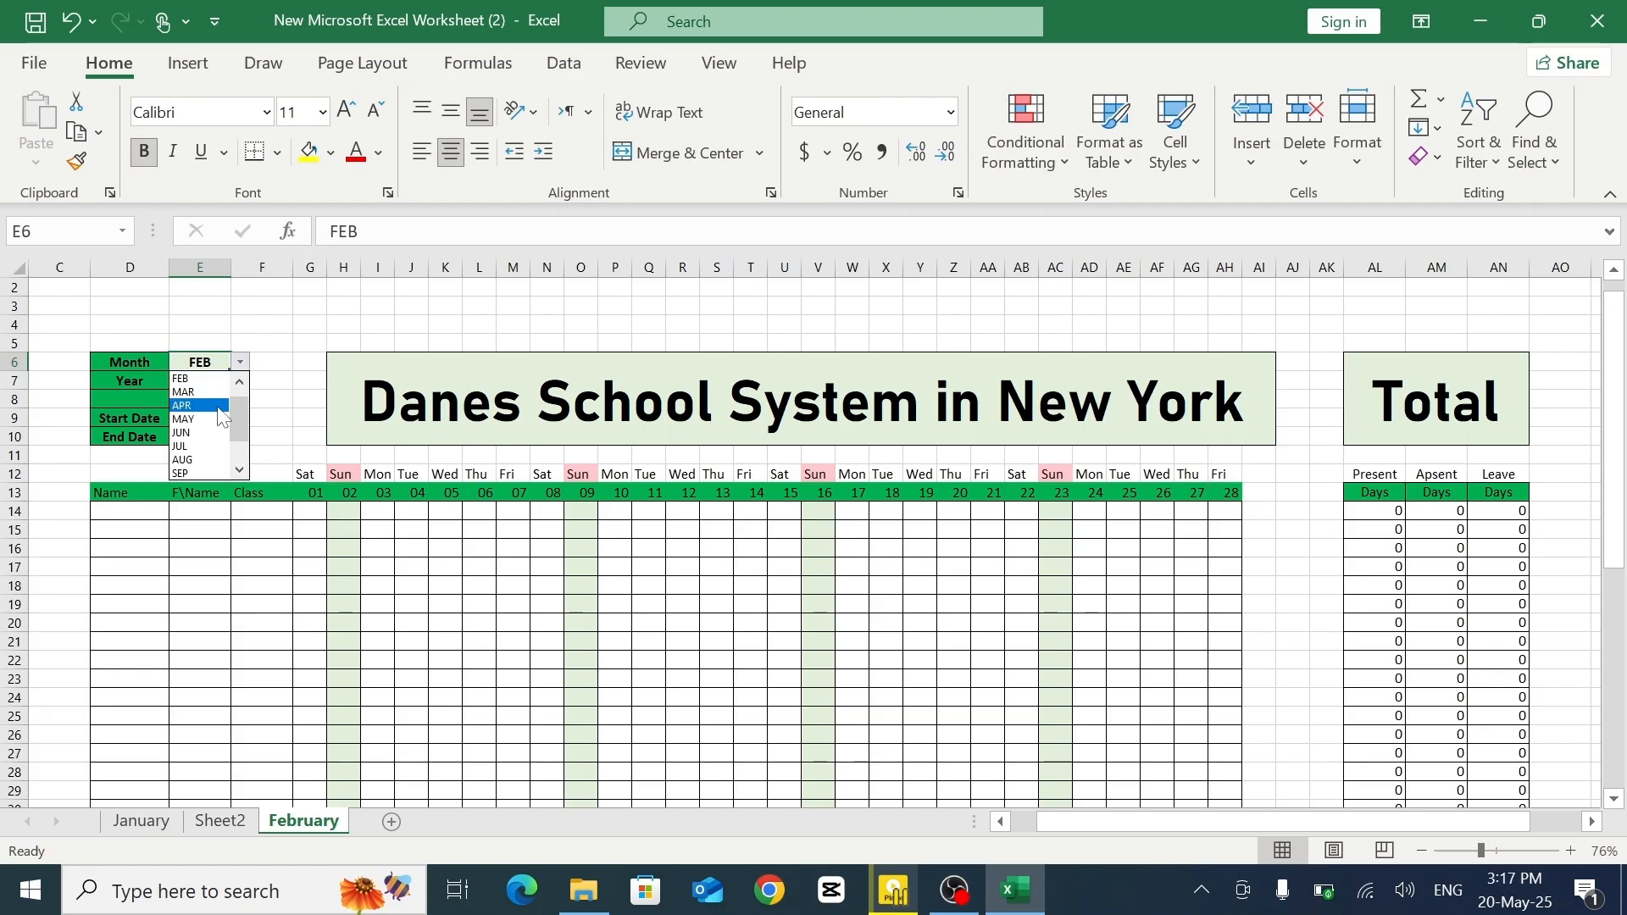
pyautogui.click(203, 433)
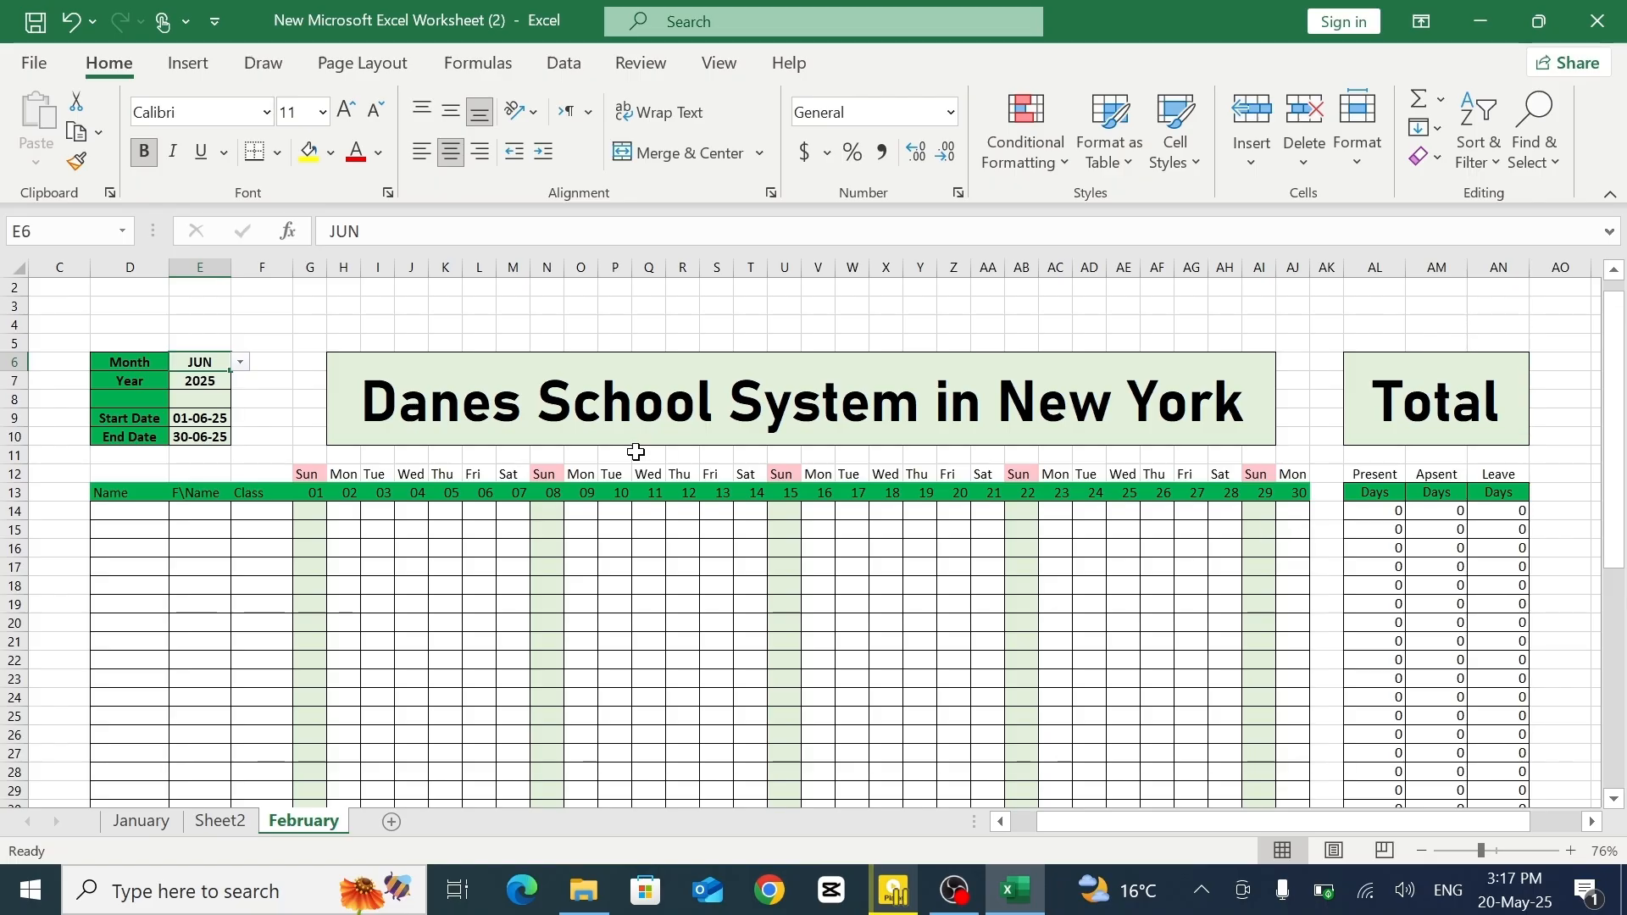
# - Set the month in E6 to FEB, followed by JUL
pyautogui.click(240, 362)
pyautogui.moveTo(233, 419); pyautogui.dragTo(230, 381)
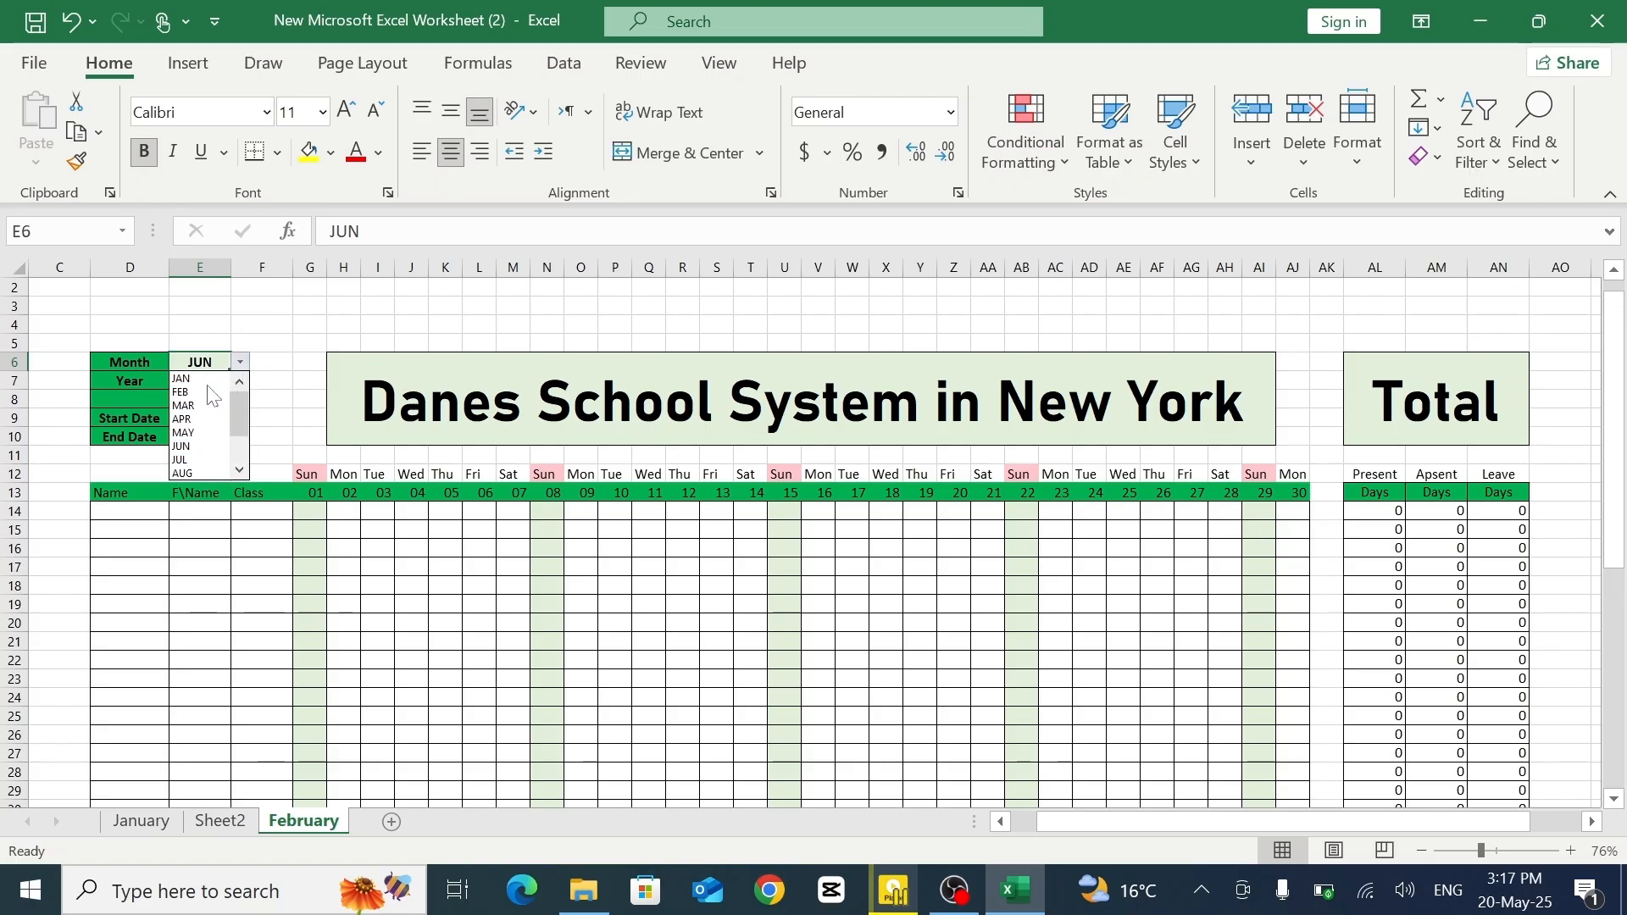
pyautogui.click(205, 400)
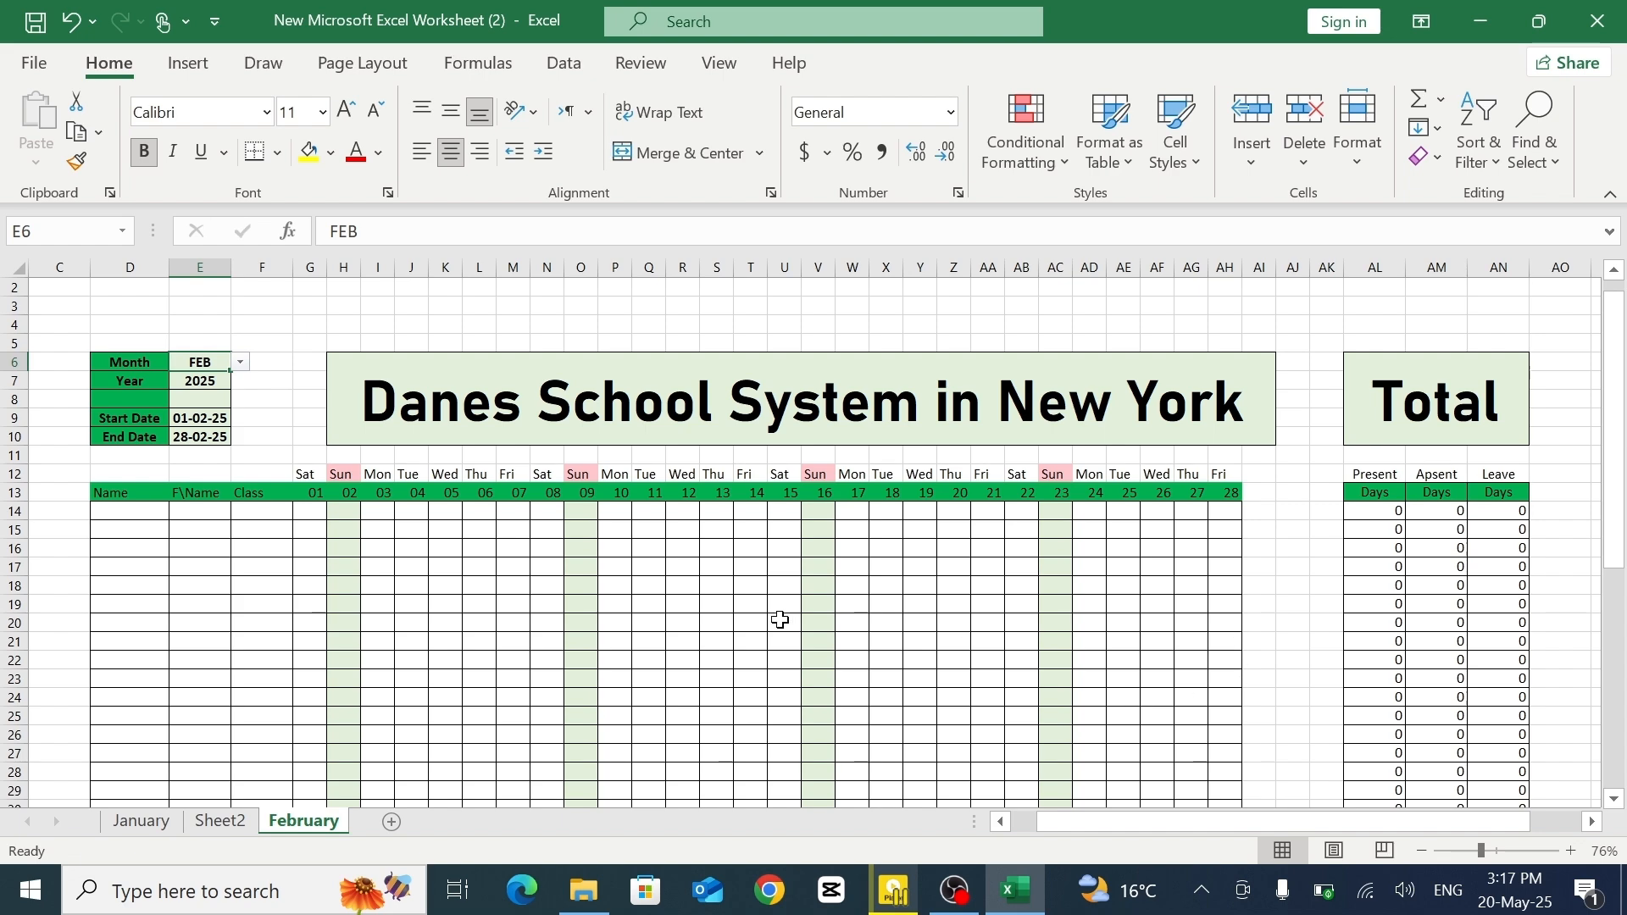
pyautogui.click(240, 362)
pyautogui.click(212, 455)
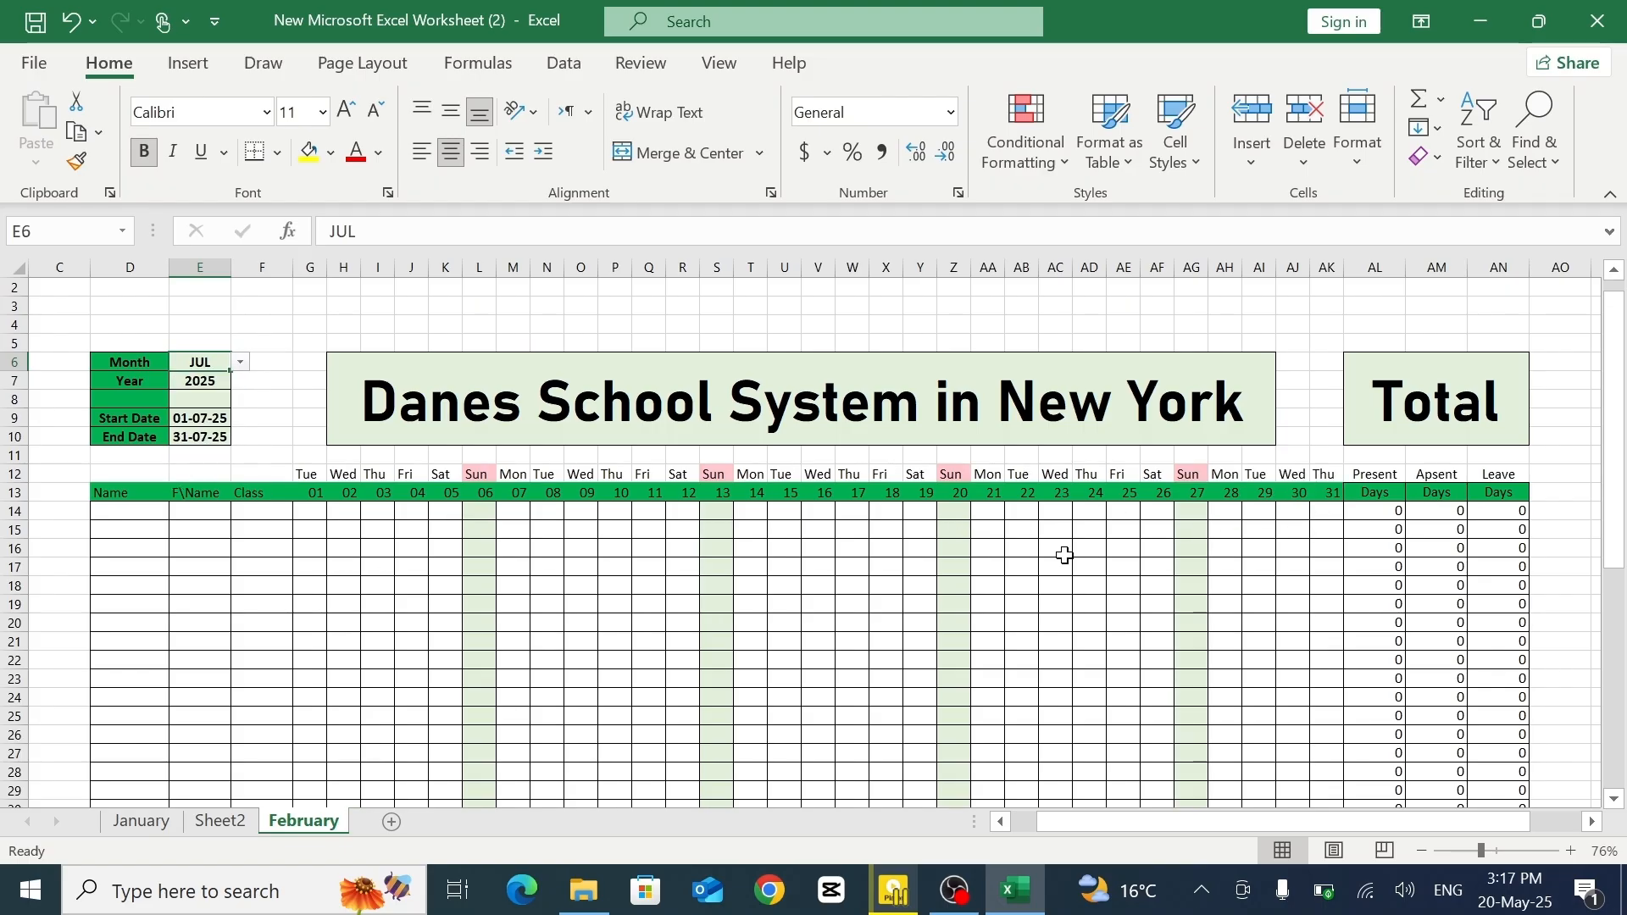
# - Try to enter jkf in the Sunday cell L17 and cancel the entry
pyautogui.click(475, 568)
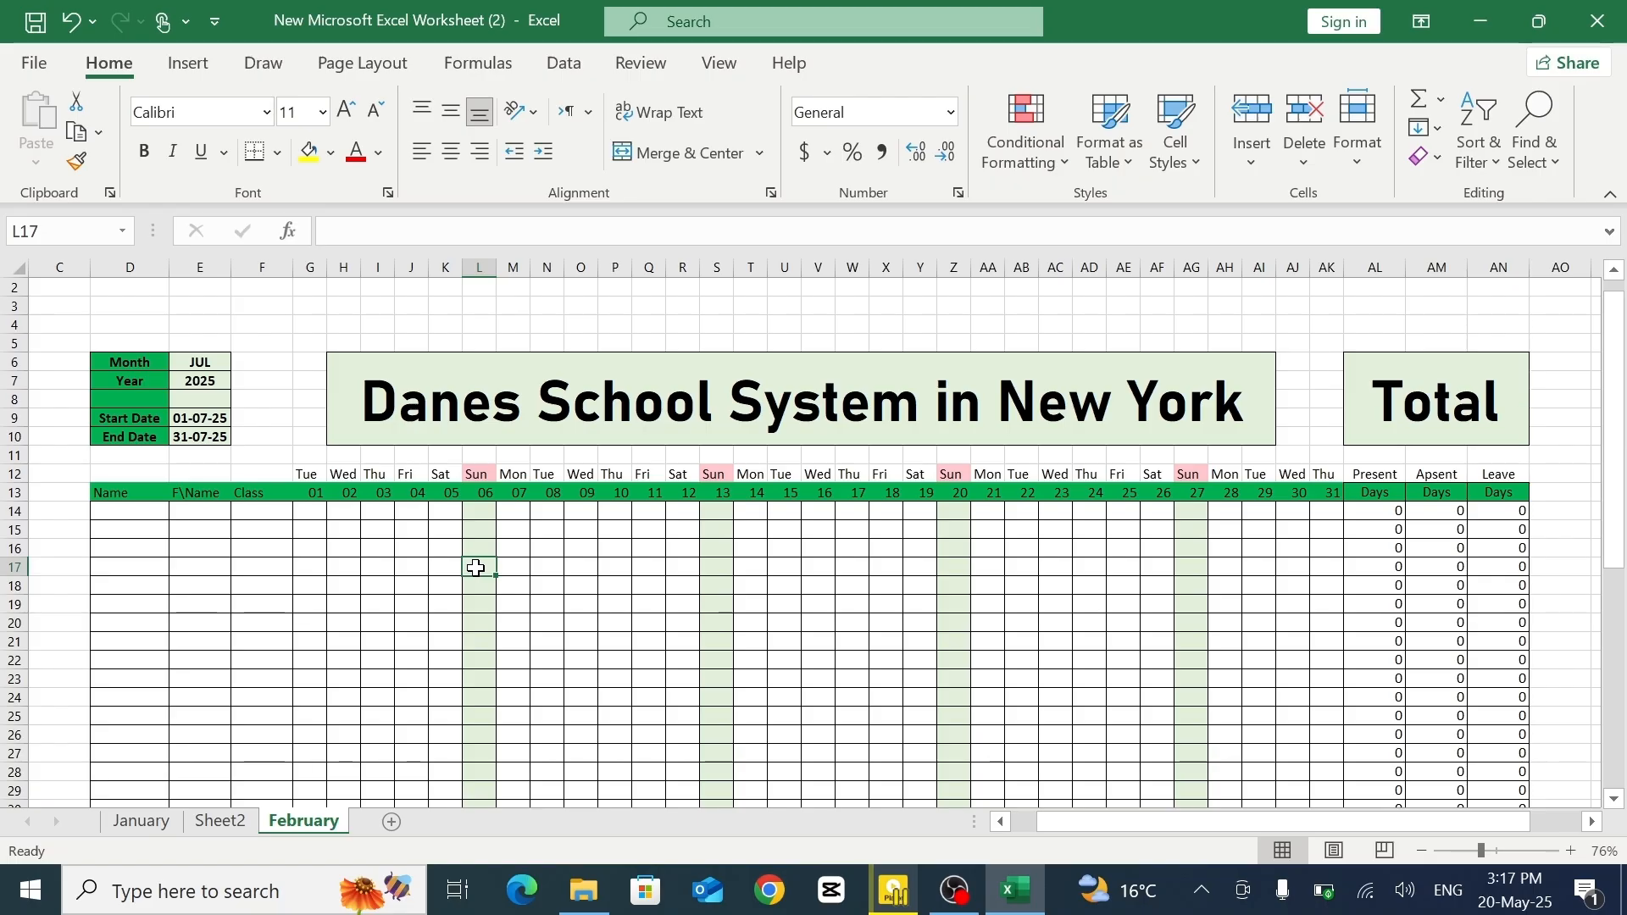
pyautogui.write('jkf')
pyautogui.press('Return')
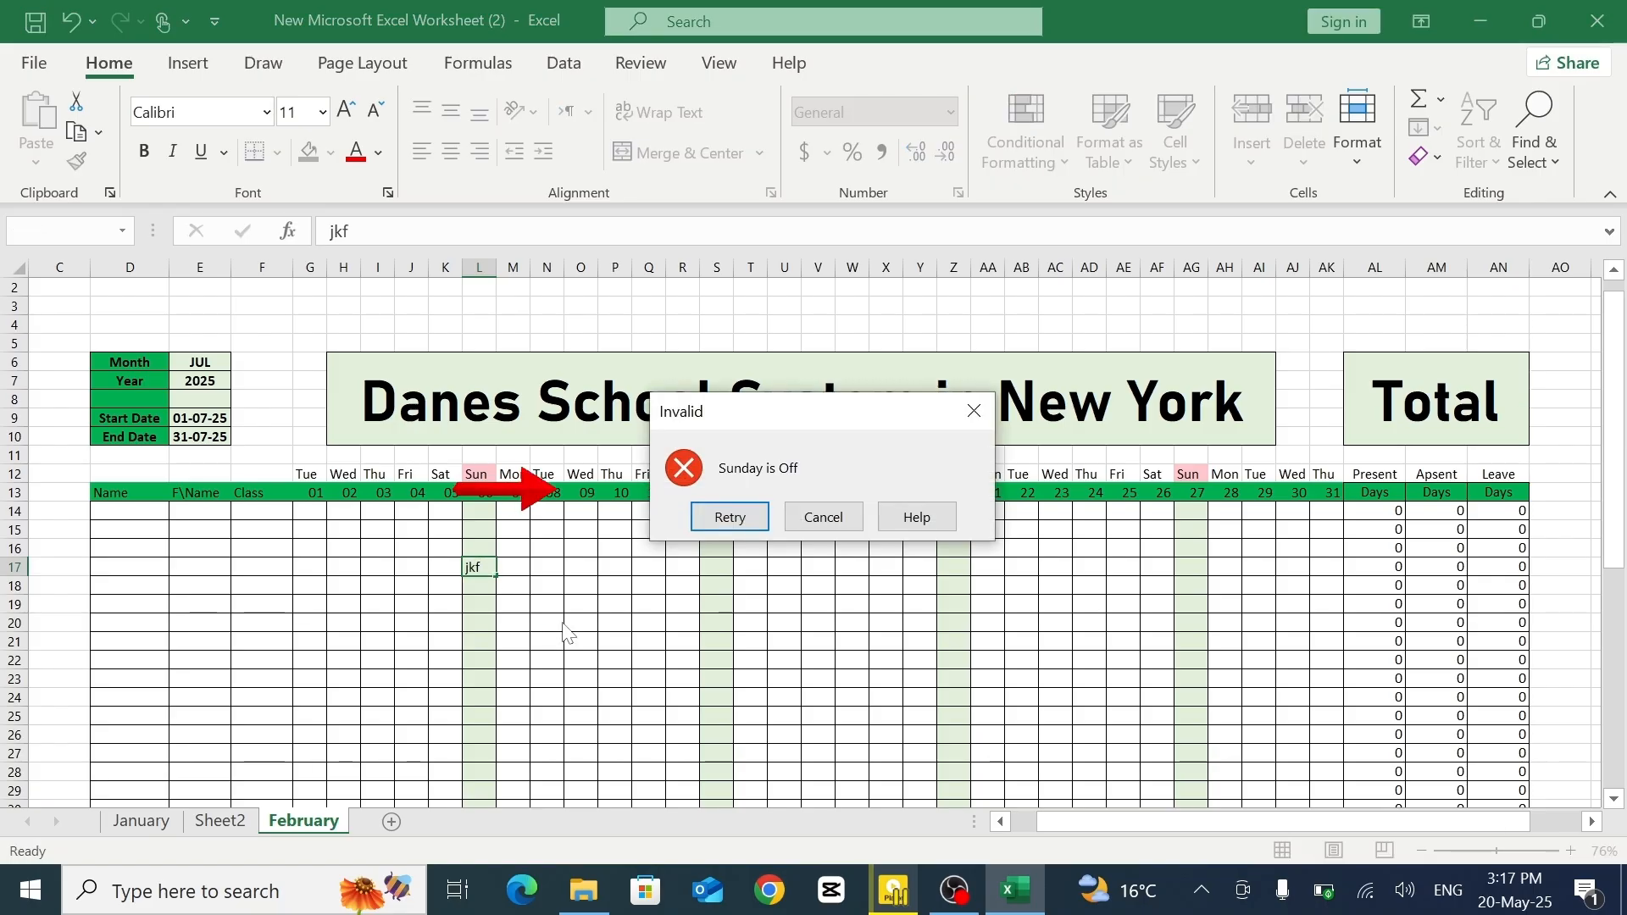
pyautogui.click(823, 519)
# - Try to enter d in the Sunday cell S20 and p in the Sunday cell Z20, cancelling both entries
pyautogui.click(716, 622)
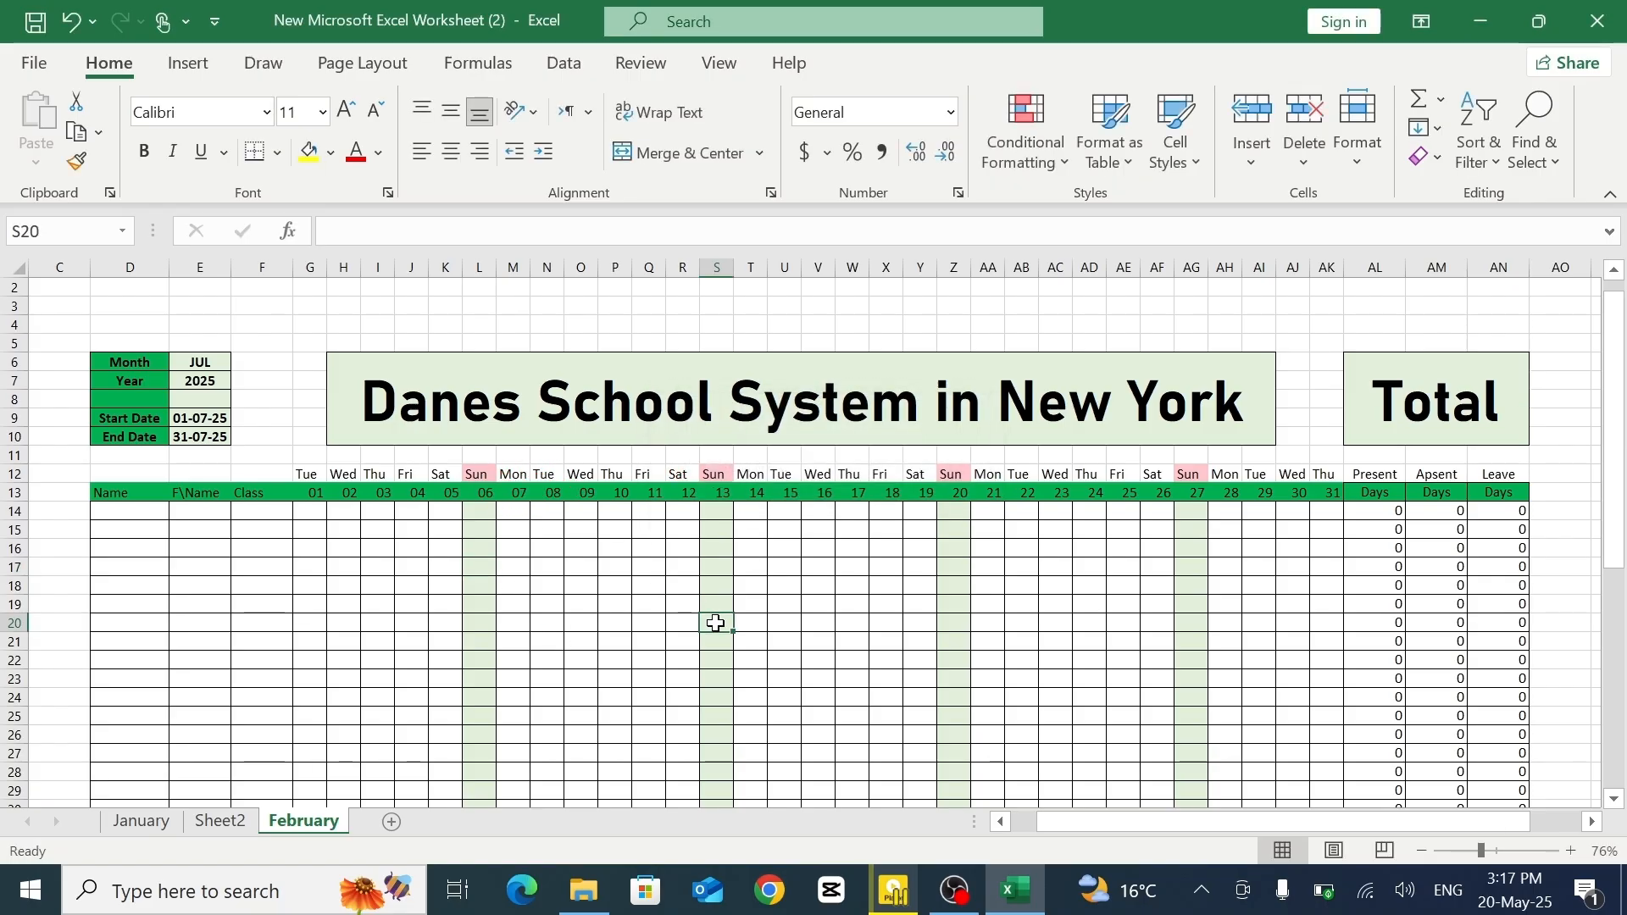
pyautogui.write('d')
pyautogui.press('Return')
pyautogui.click(835, 520)
pyautogui.click(962, 623)
pyautogui.write('p')
pyautogui.press('Return')
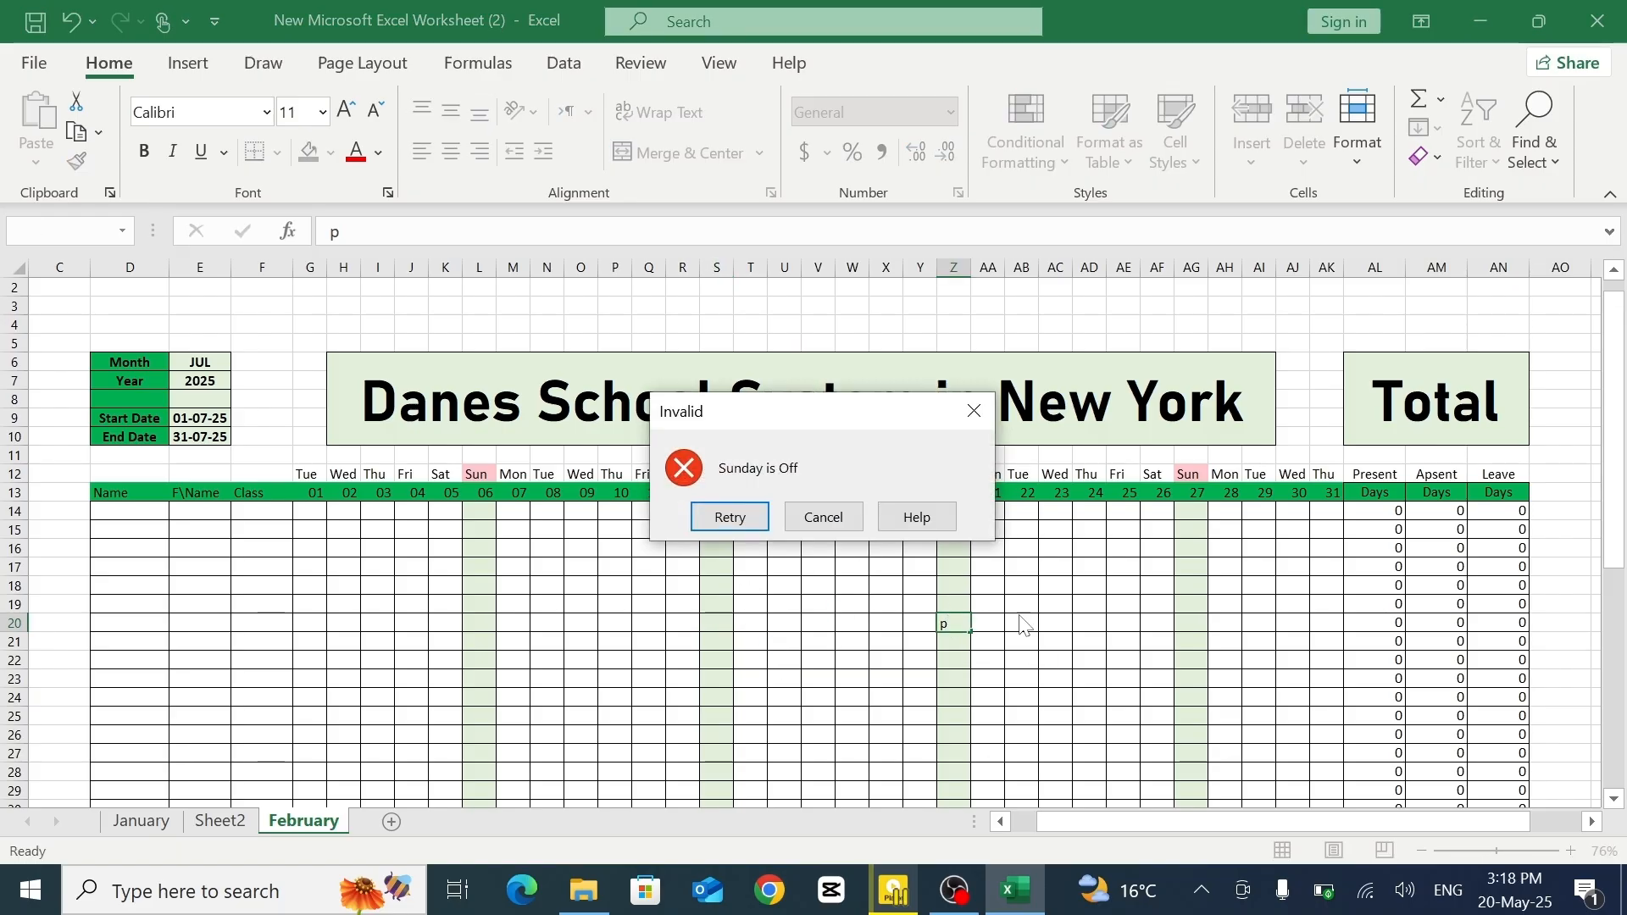
pyautogui.click(839, 519)
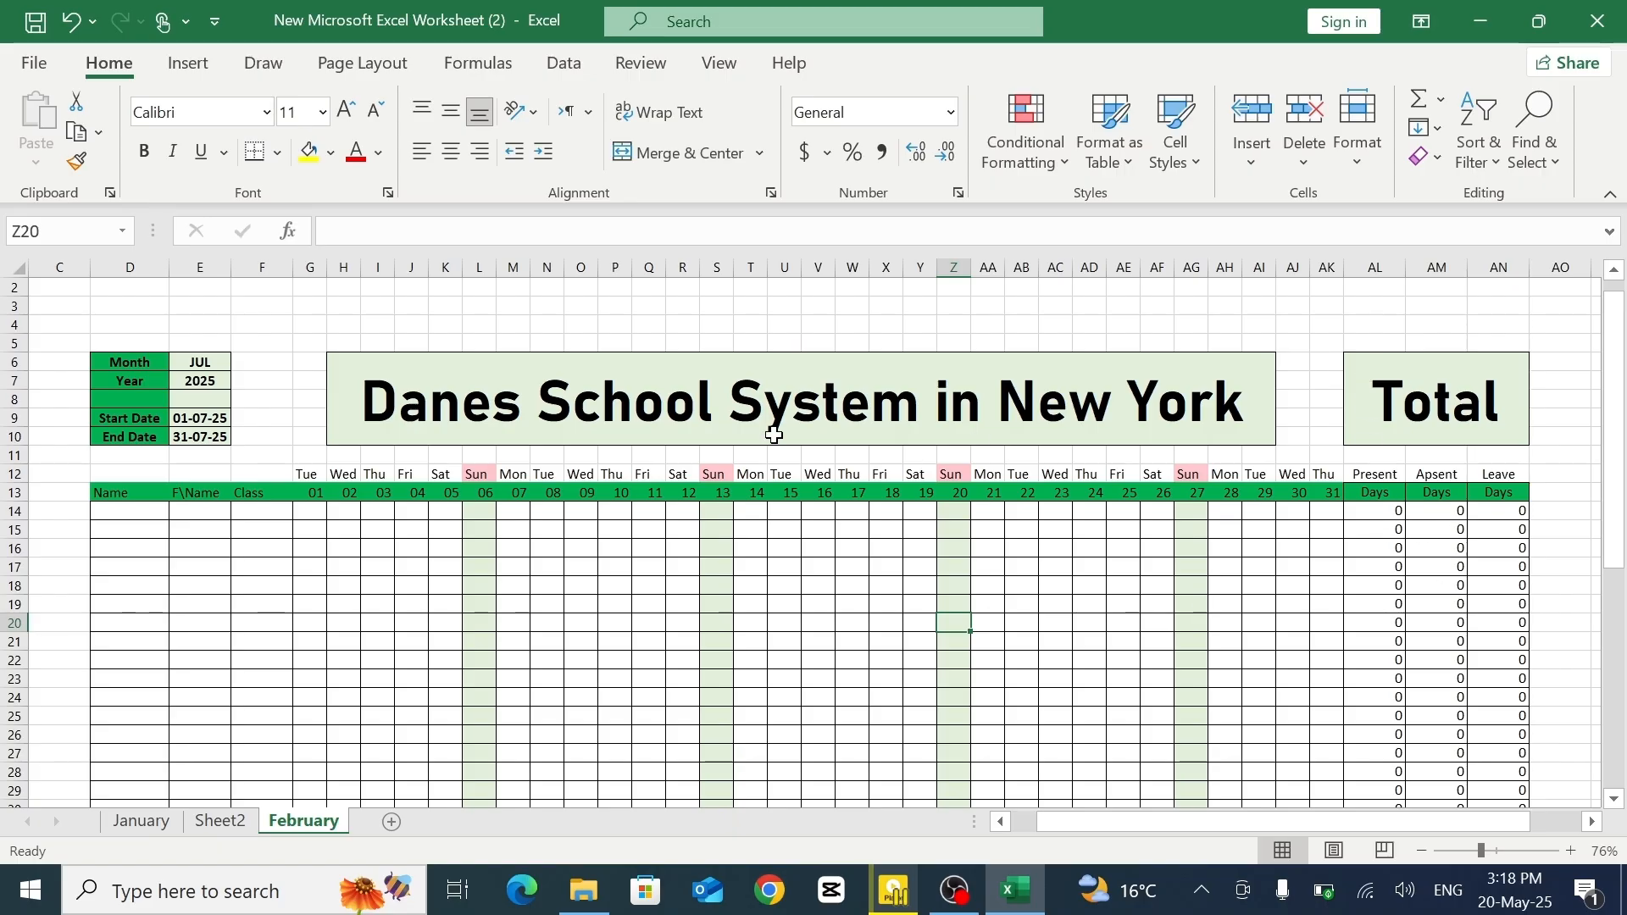
# - Mark students present by entering P in G15 under day 01 and p in P18 under day 10
pyautogui.click(326, 530)
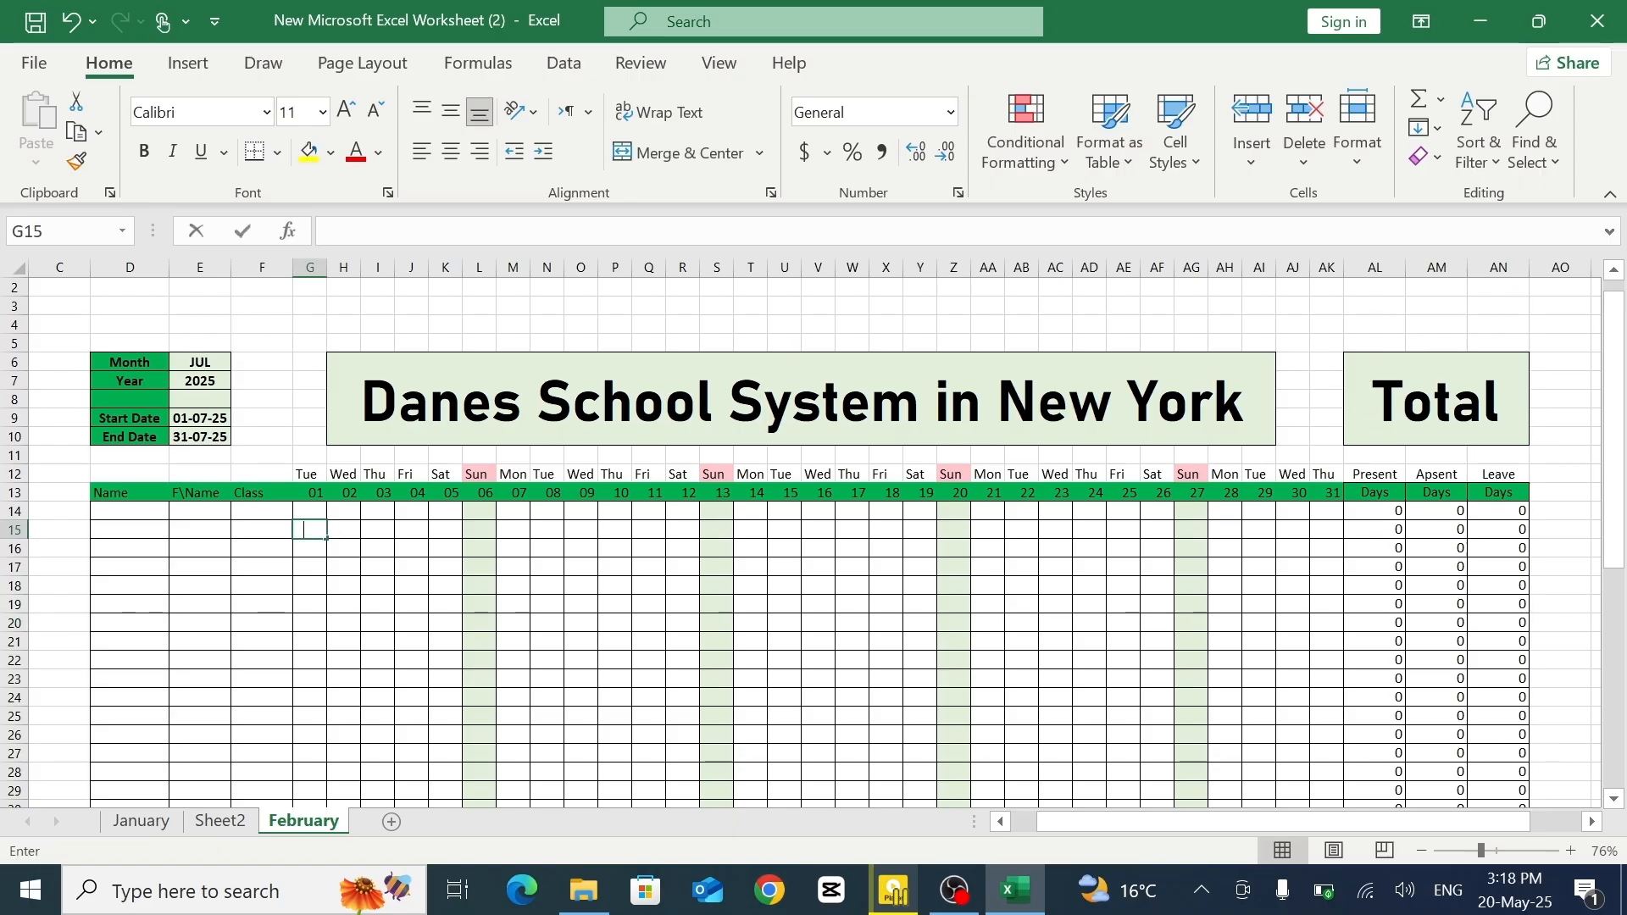
pyautogui.write('P')
pyautogui.click(682, 678)
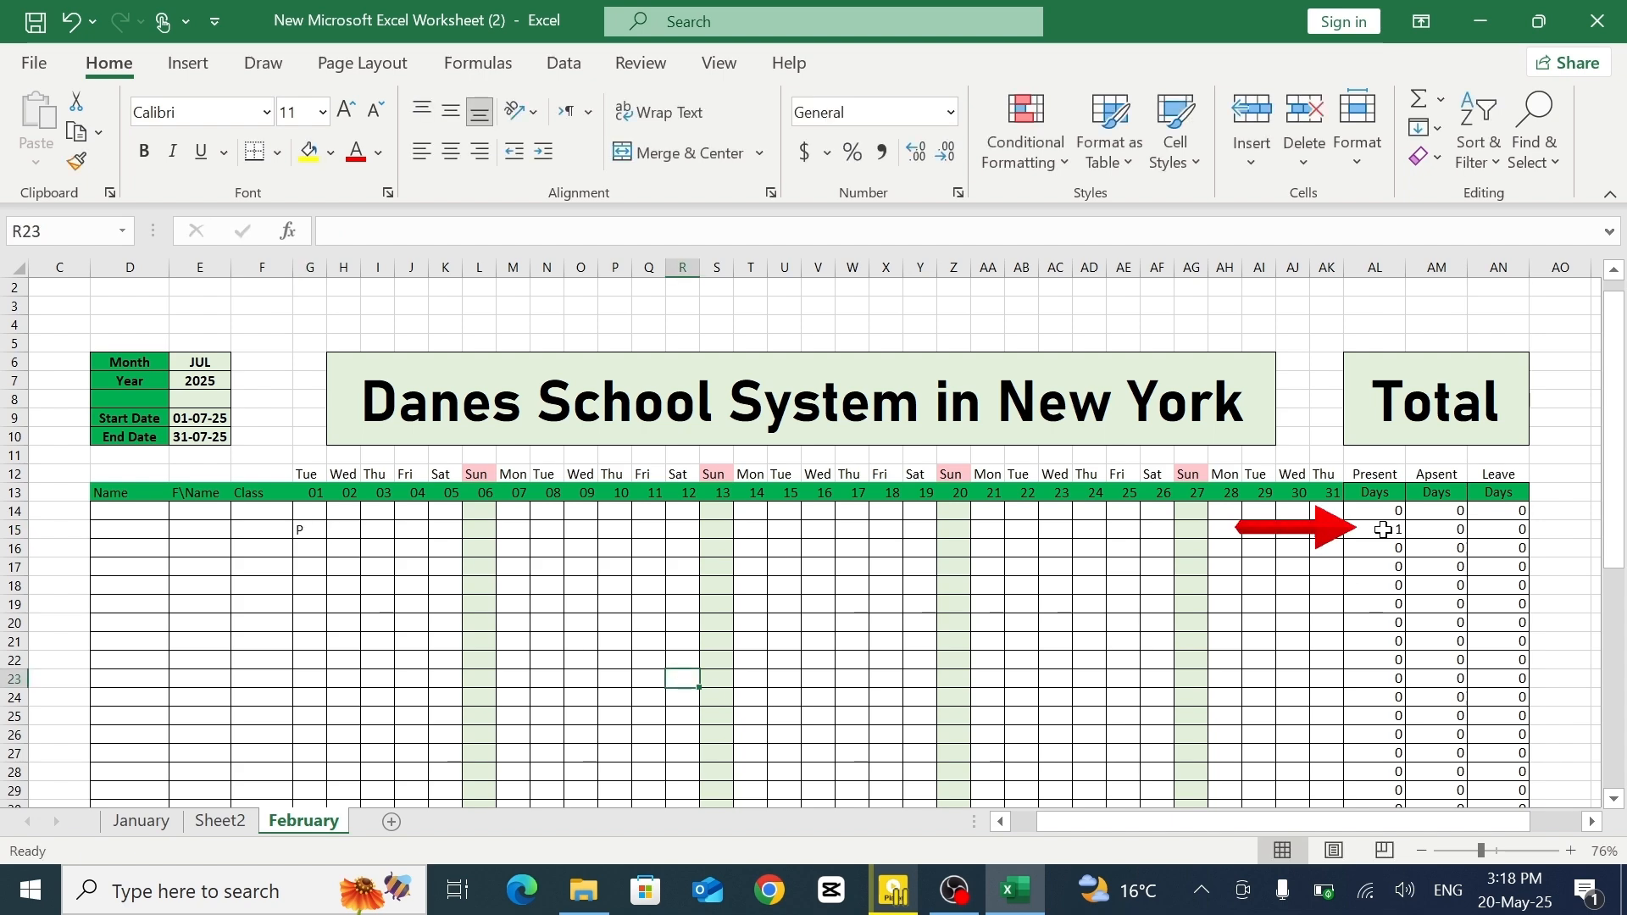
pyautogui.click(602, 587)
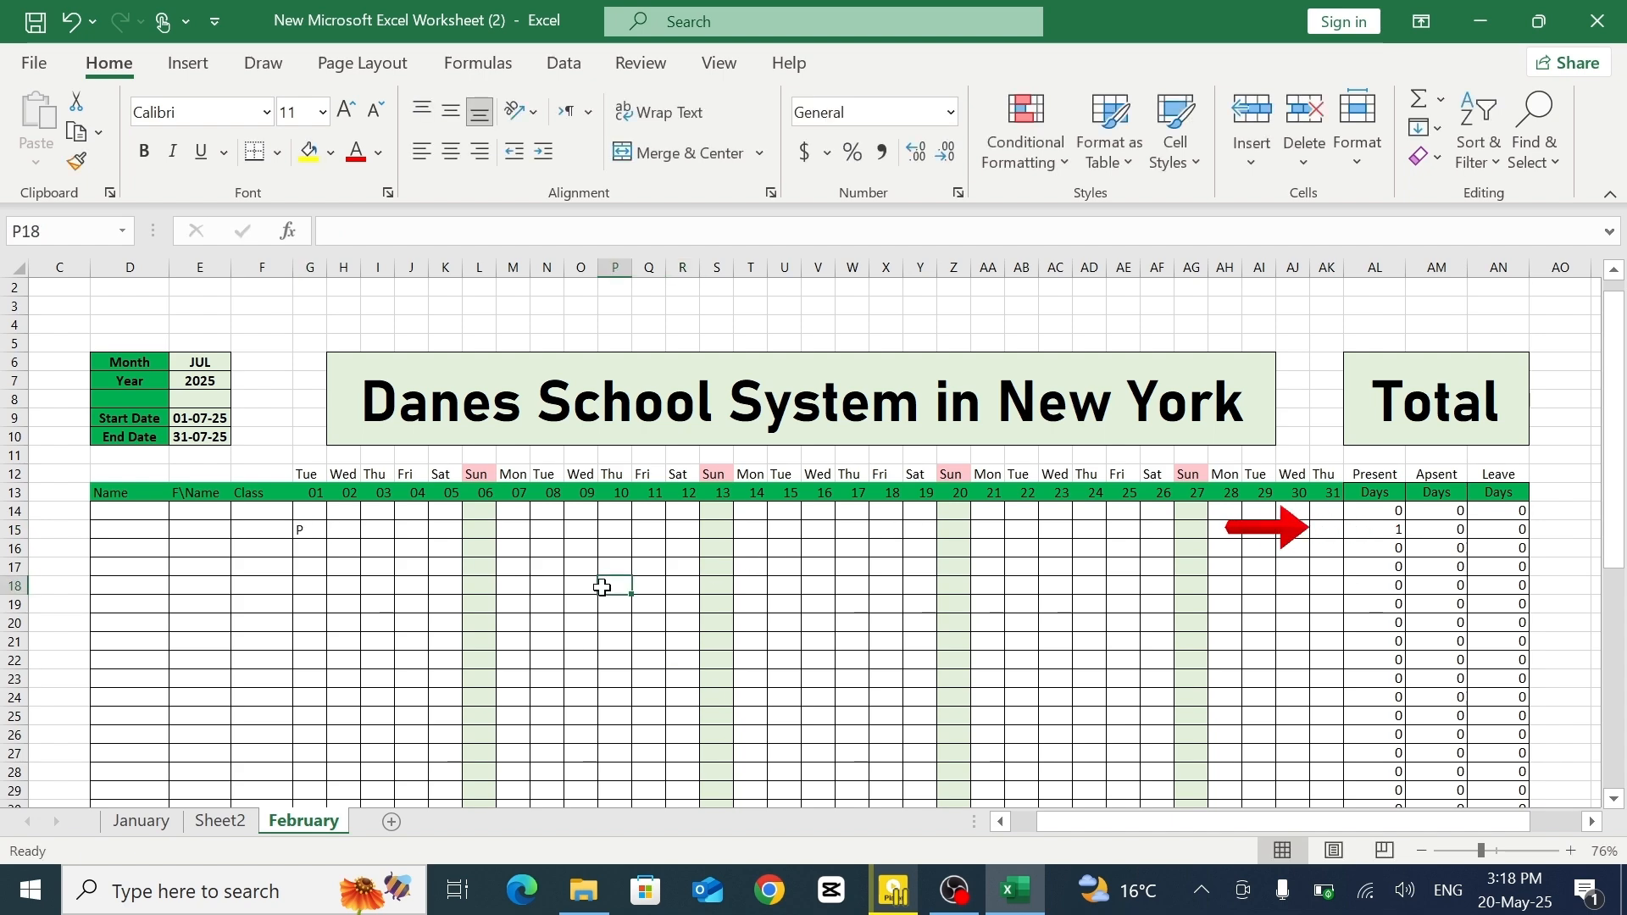
pyautogui.write('p')
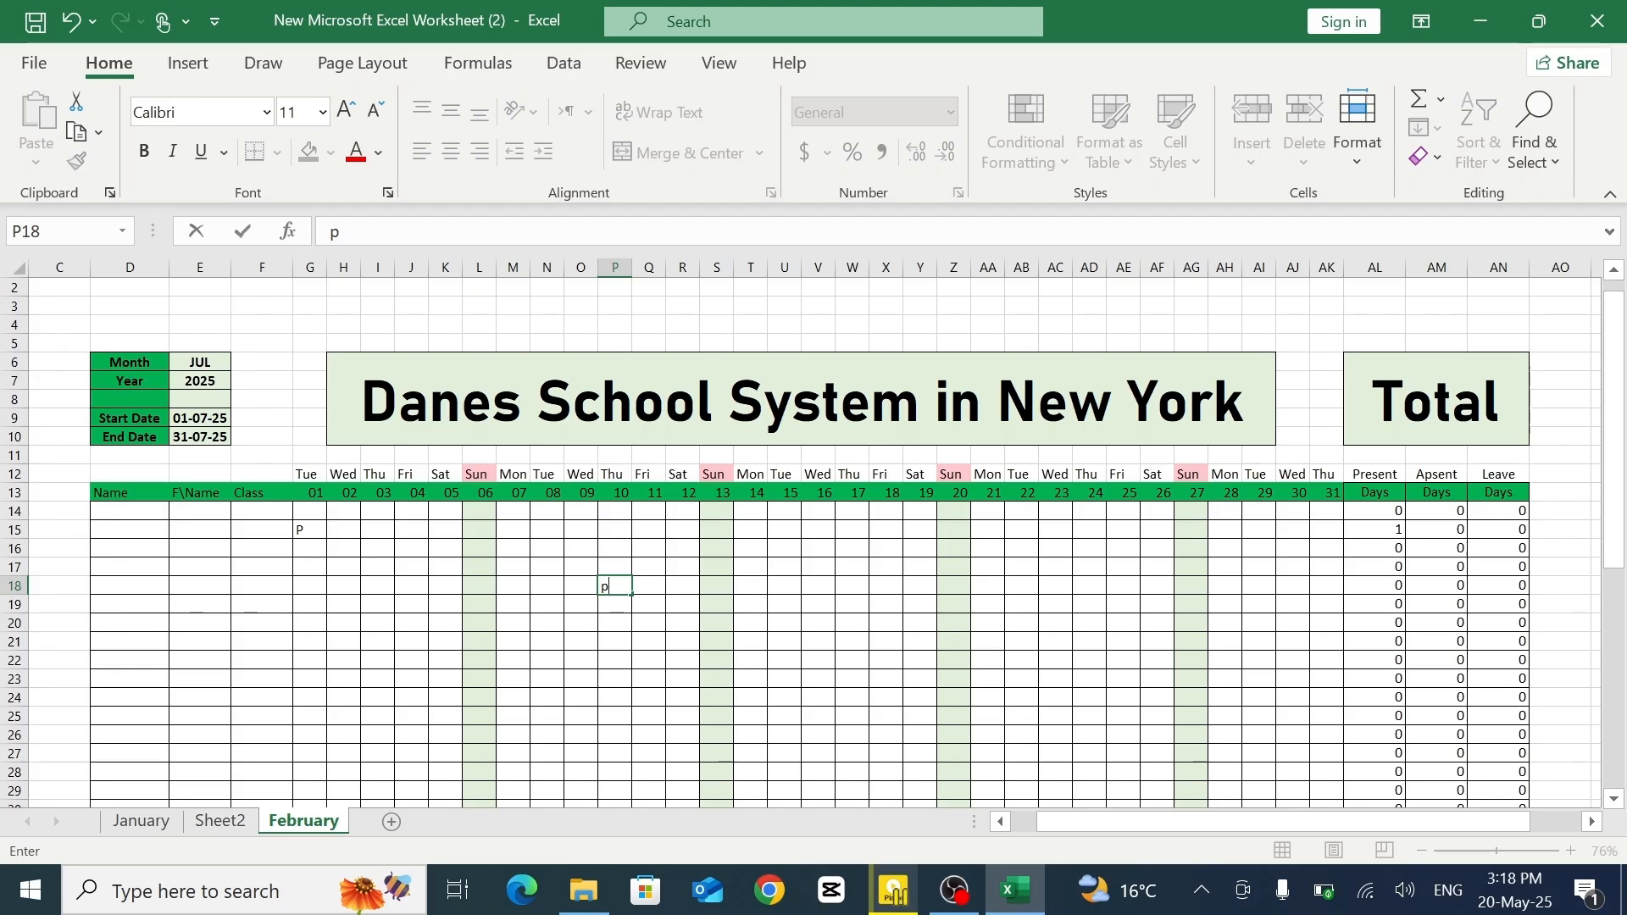
pyautogui.press('Tab')
# - Mark a leave by entering L in V18 under day 16
pyautogui.press('Tab')
pyautogui.press('Tab')
pyautogui.press('Tab')
pyautogui.press('Tab')
pyautogui.press('Tab')
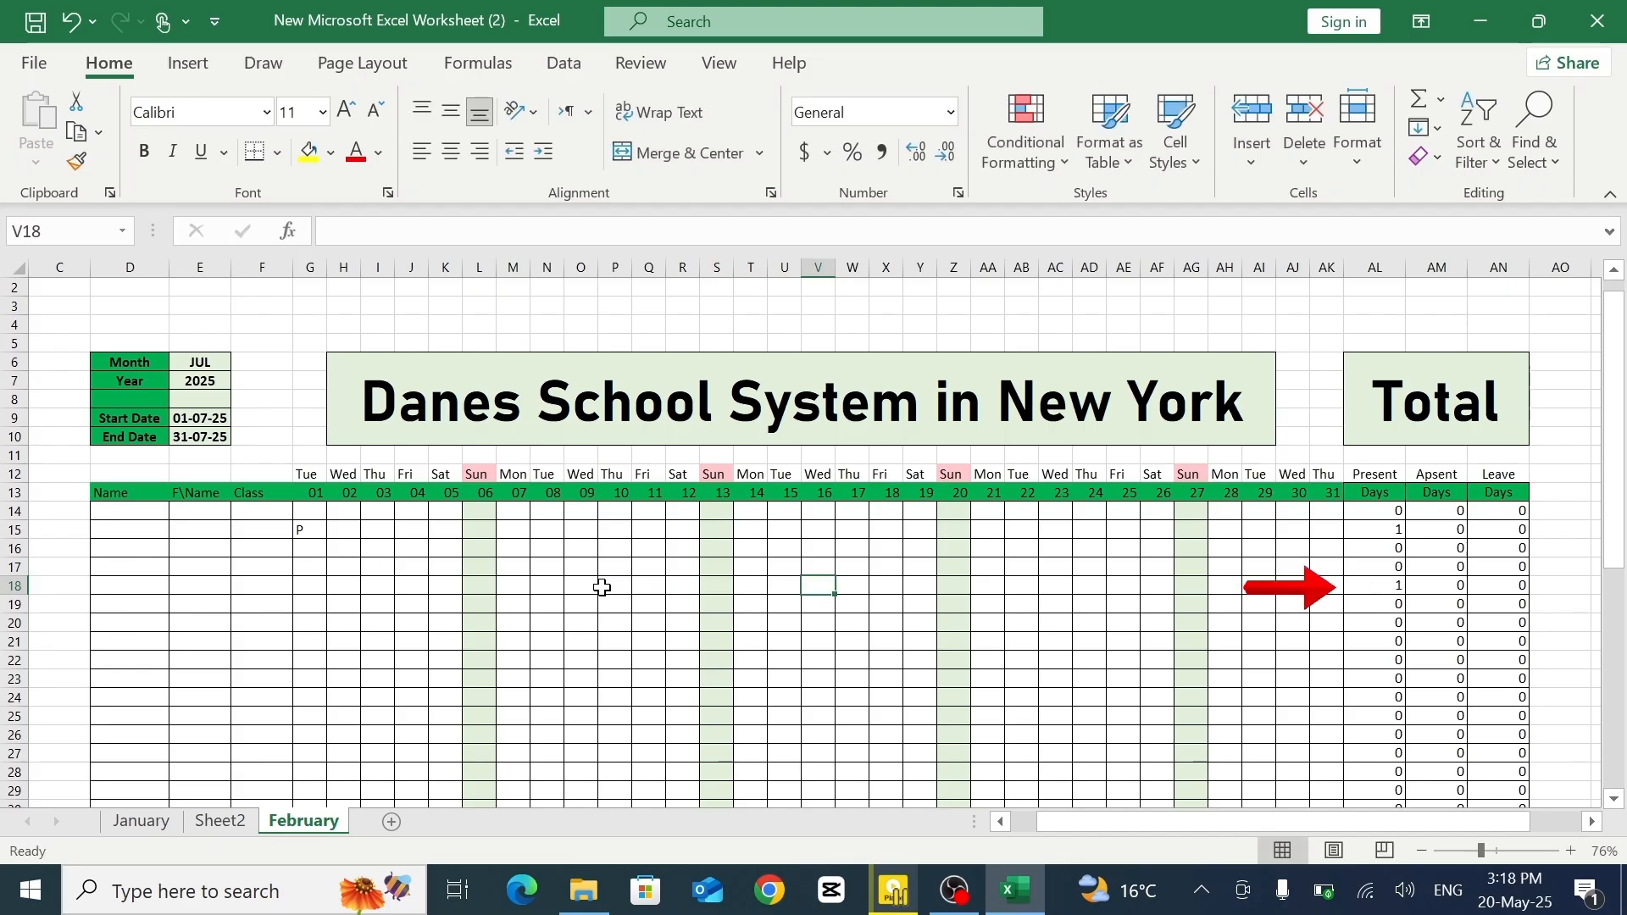
pyautogui.write('L')
pyautogui.click(795, 664)
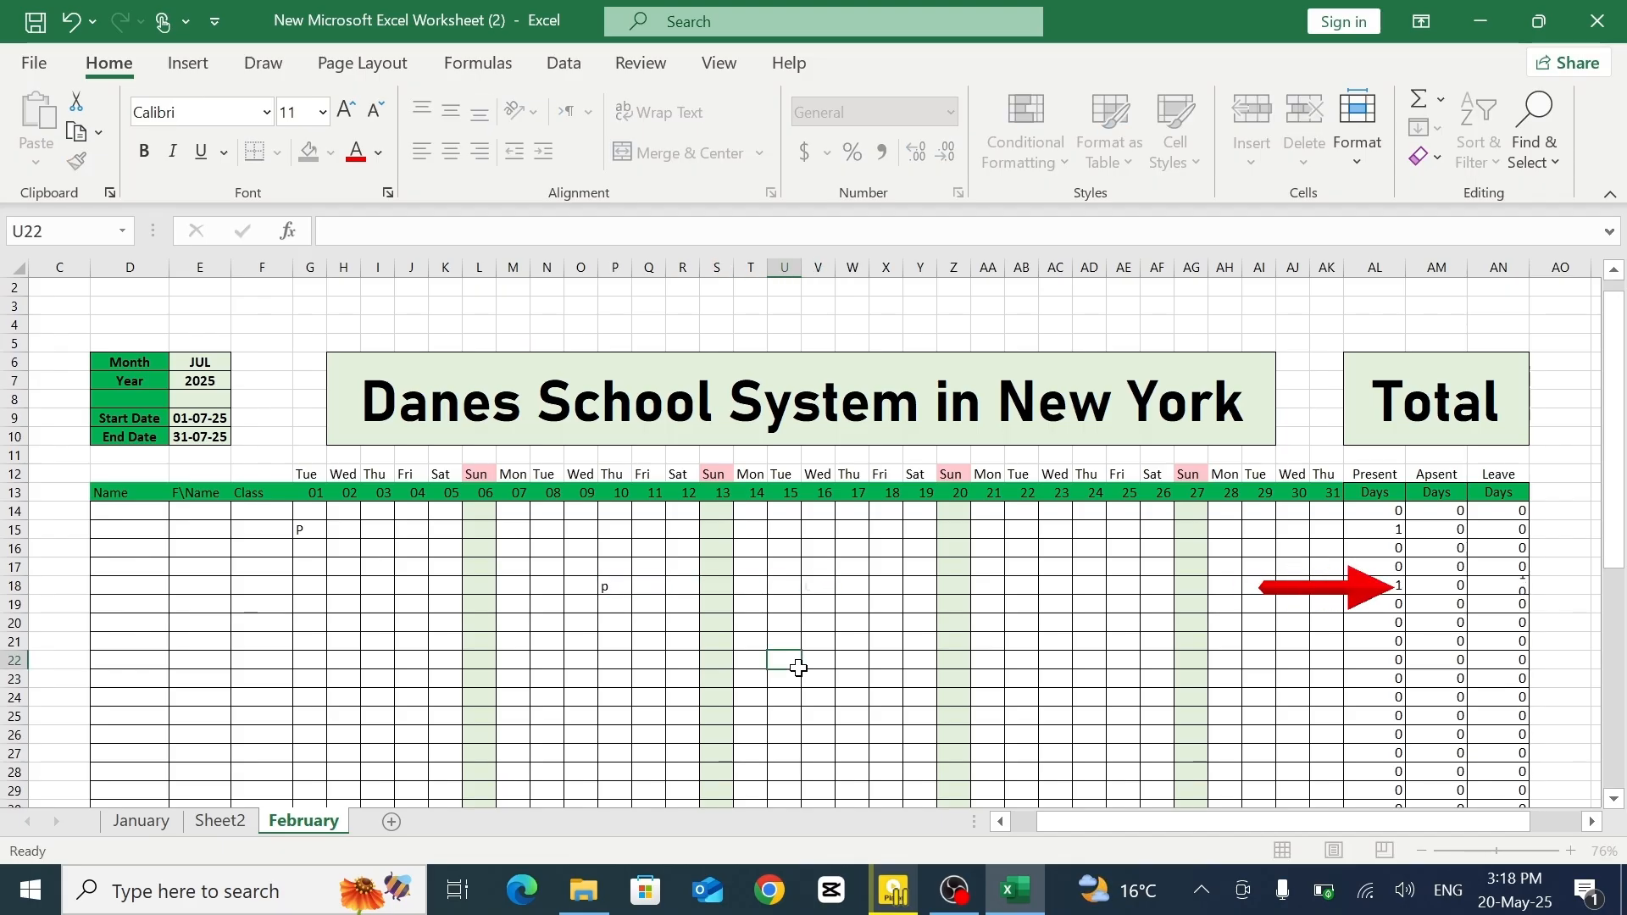
# - Mark an absence by entering a capital A in U22 under day 15
pyautogui.write('a')
pyautogui.press('BackSpace')
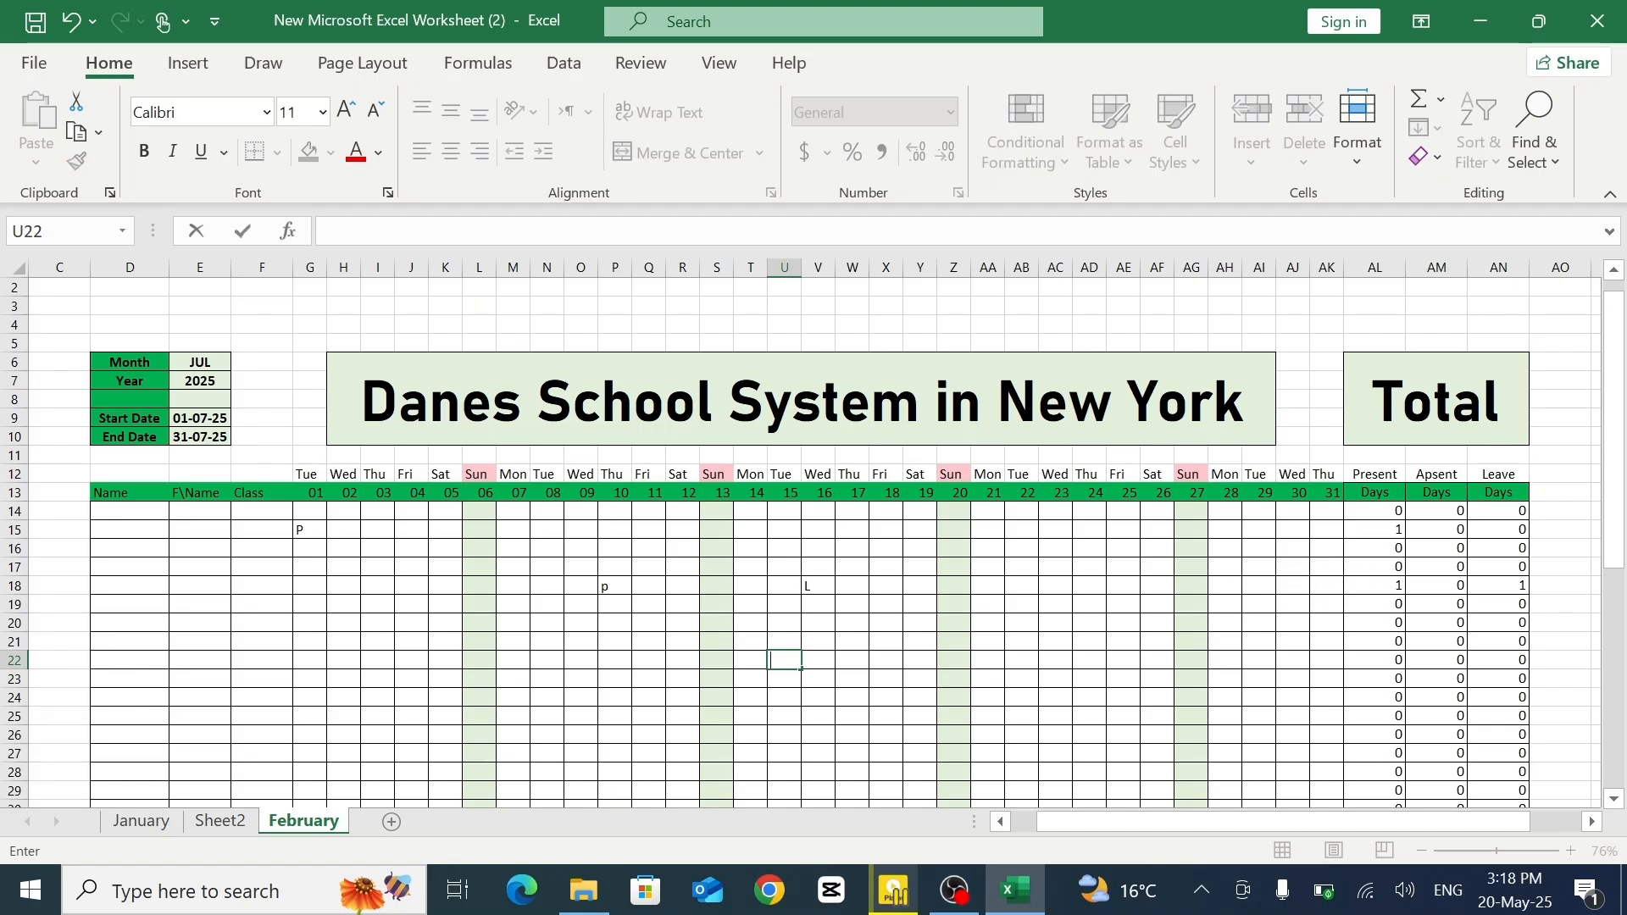
pyautogui.write('A')
pyautogui.click(1001, 674)
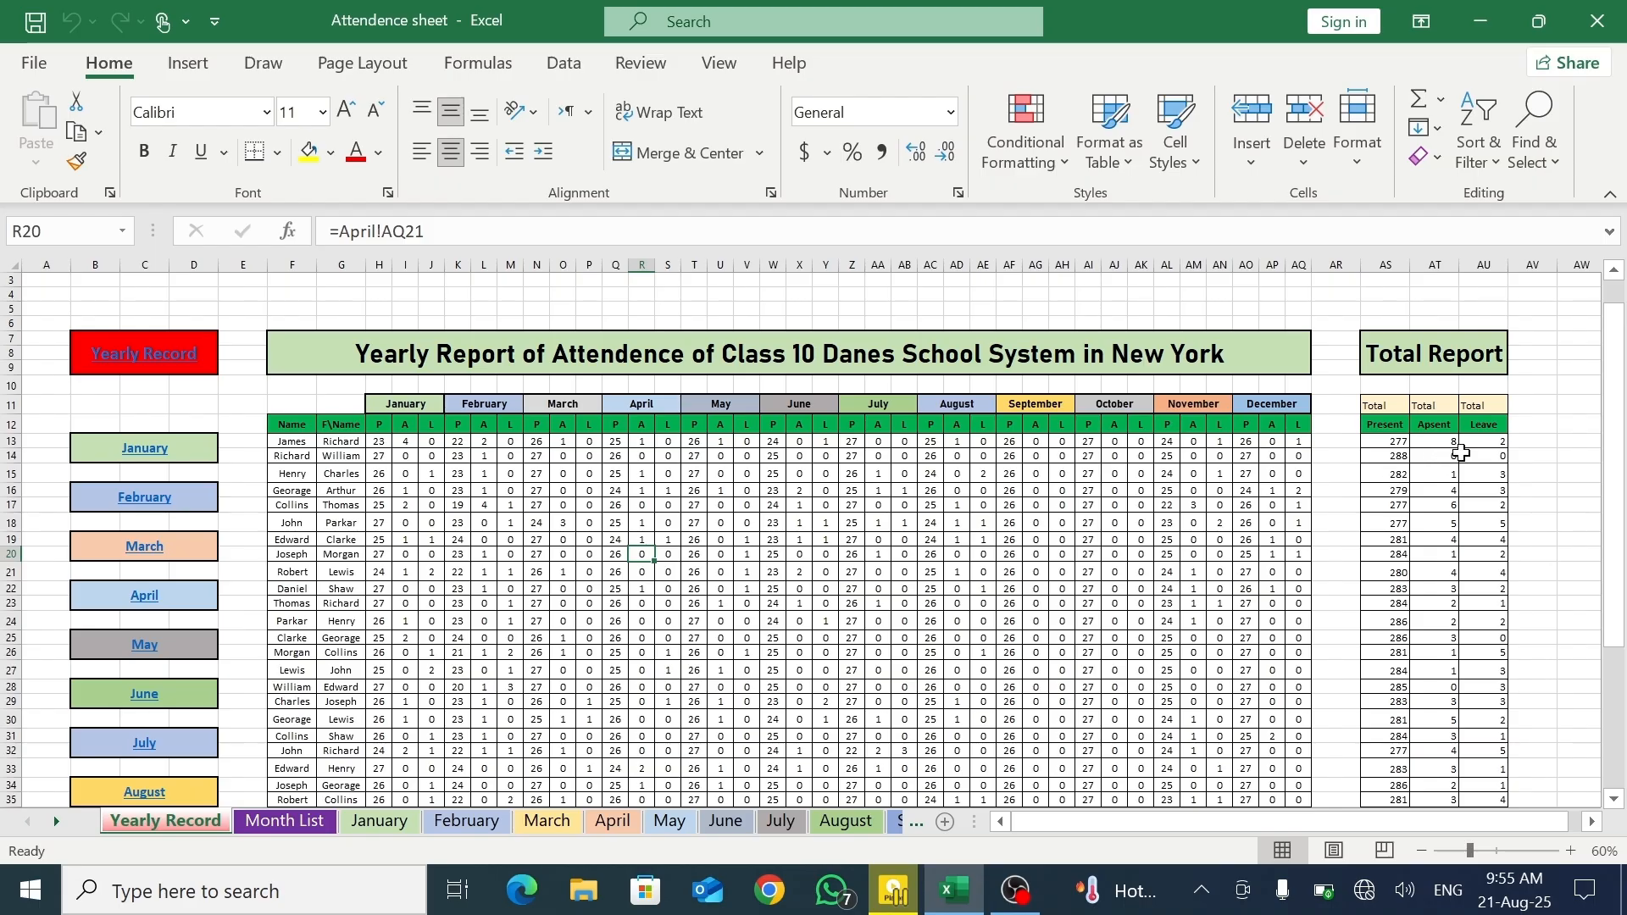
# - Open the January attendance sheet through its link in the yearly report and bring its totals columns into view
pyautogui.click(185, 458)
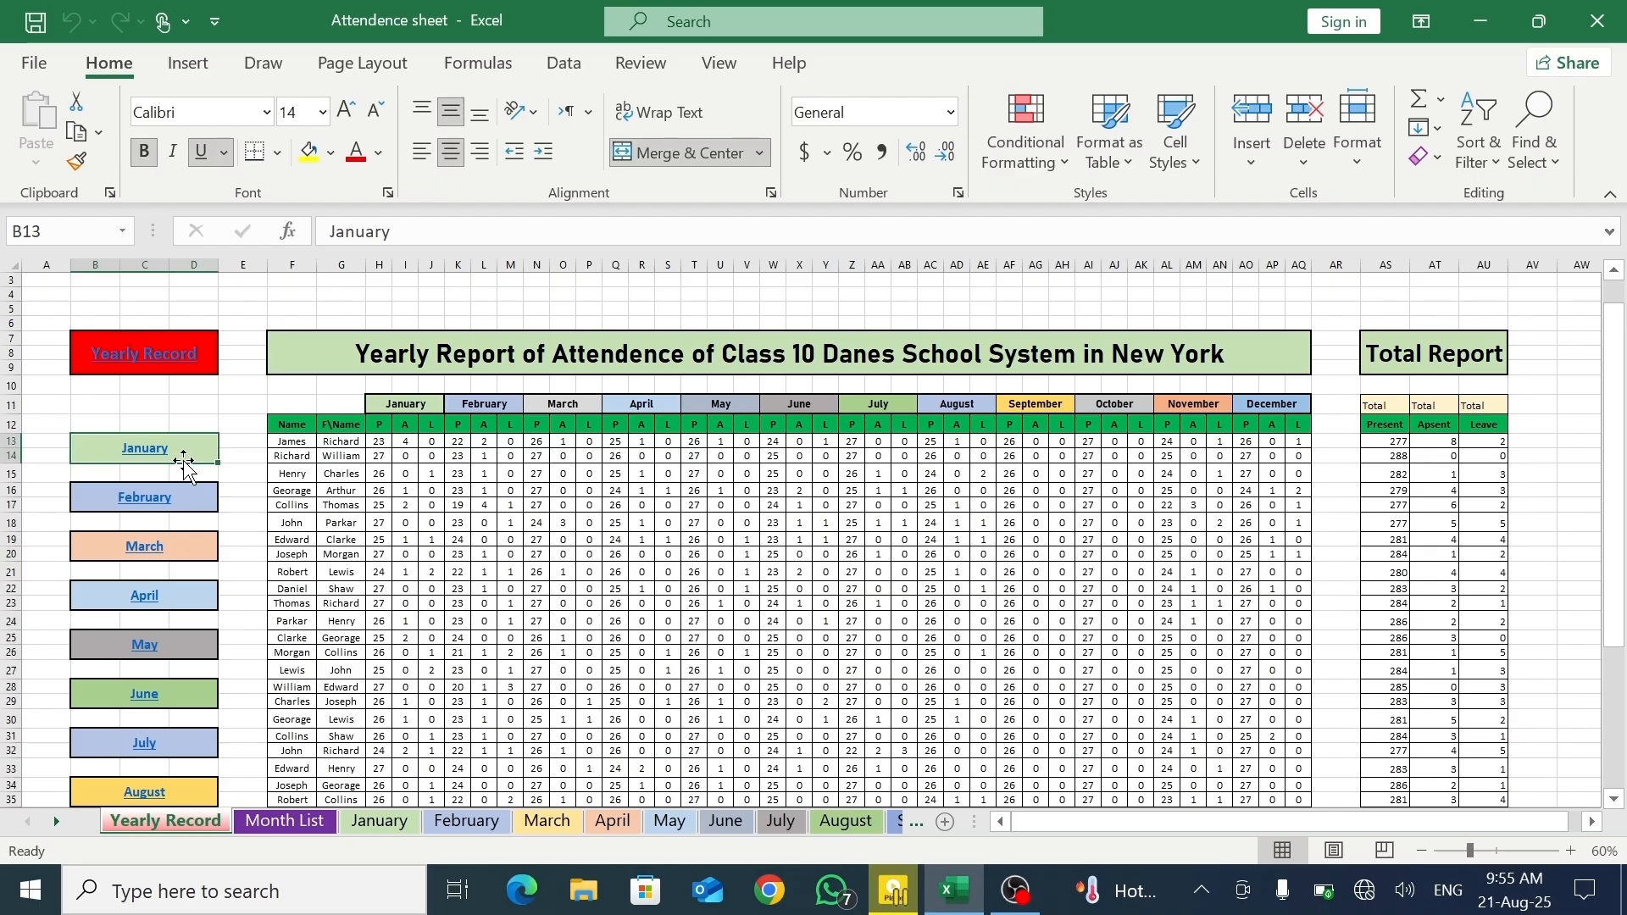
pyautogui.click(132, 457)
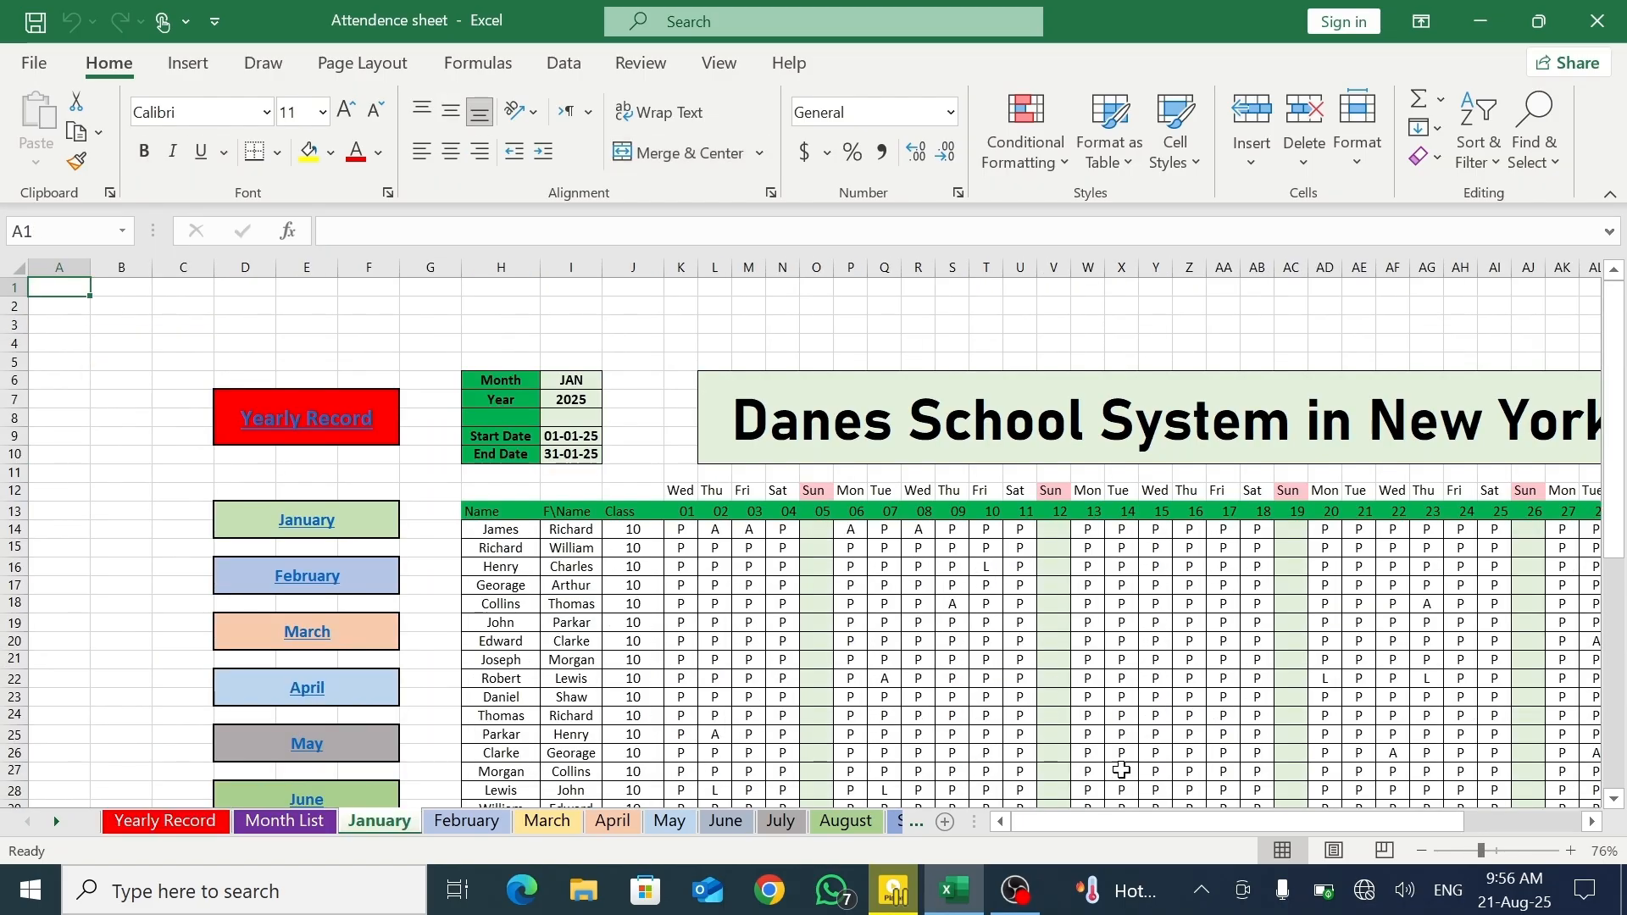
pyautogui.moveTo(1077, 822); pyautogui.dragTo(1139, 816)
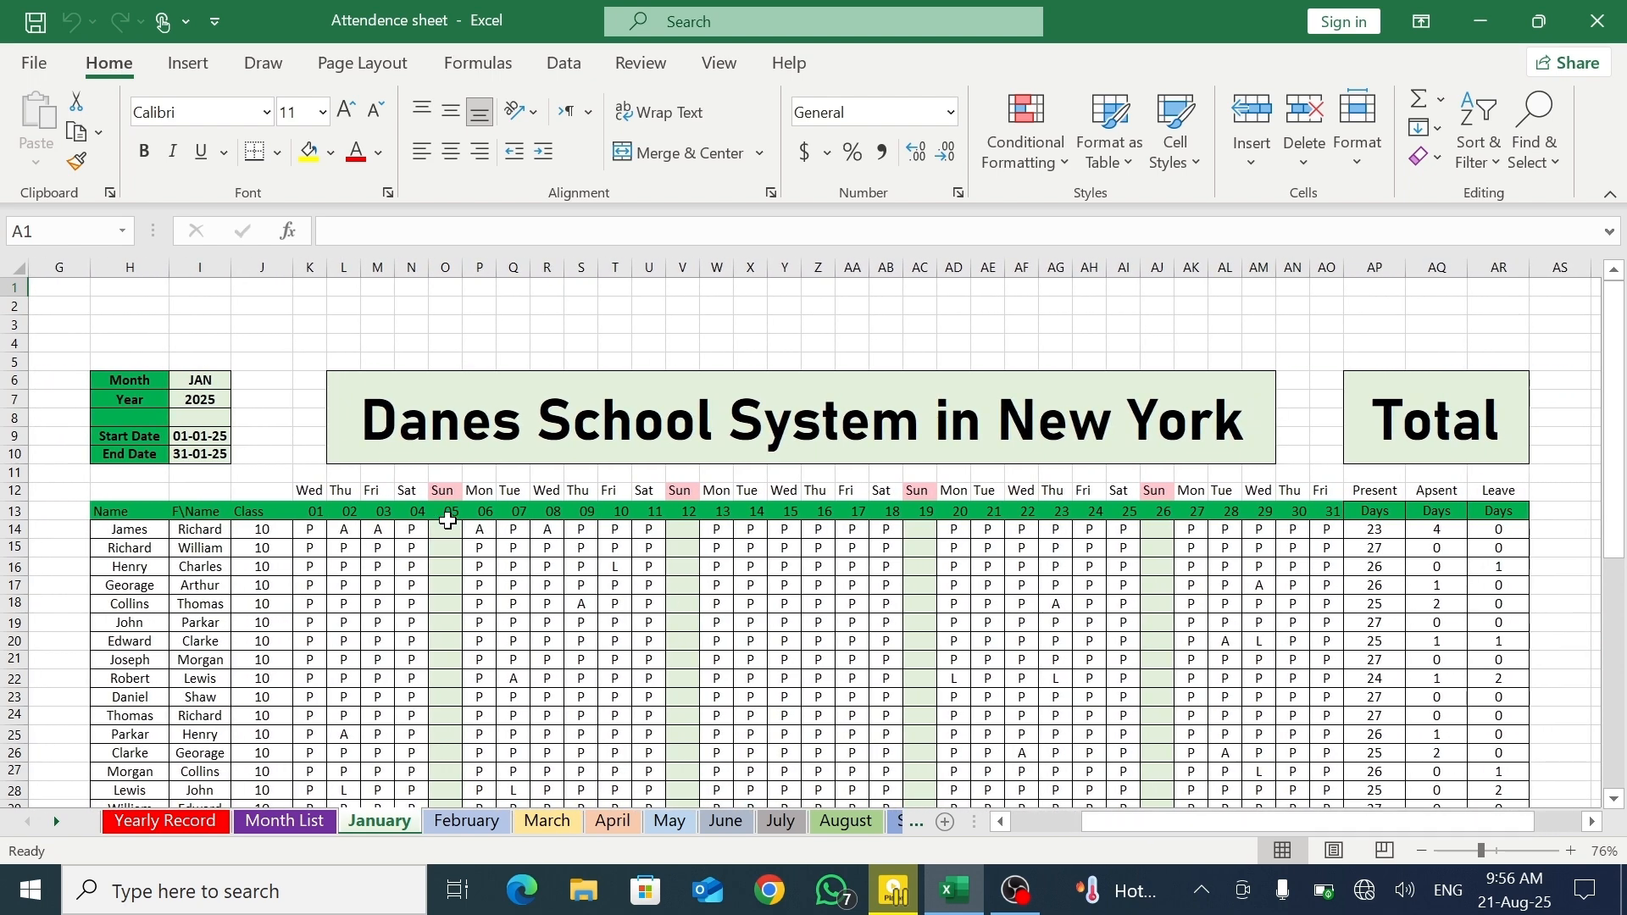
# - Mark the student in row 14 absent on days 01, 04 and 07 of January, and return to the Yearly Record sheet
pyautogui.click(305, 530)
pyautogui.write('a')
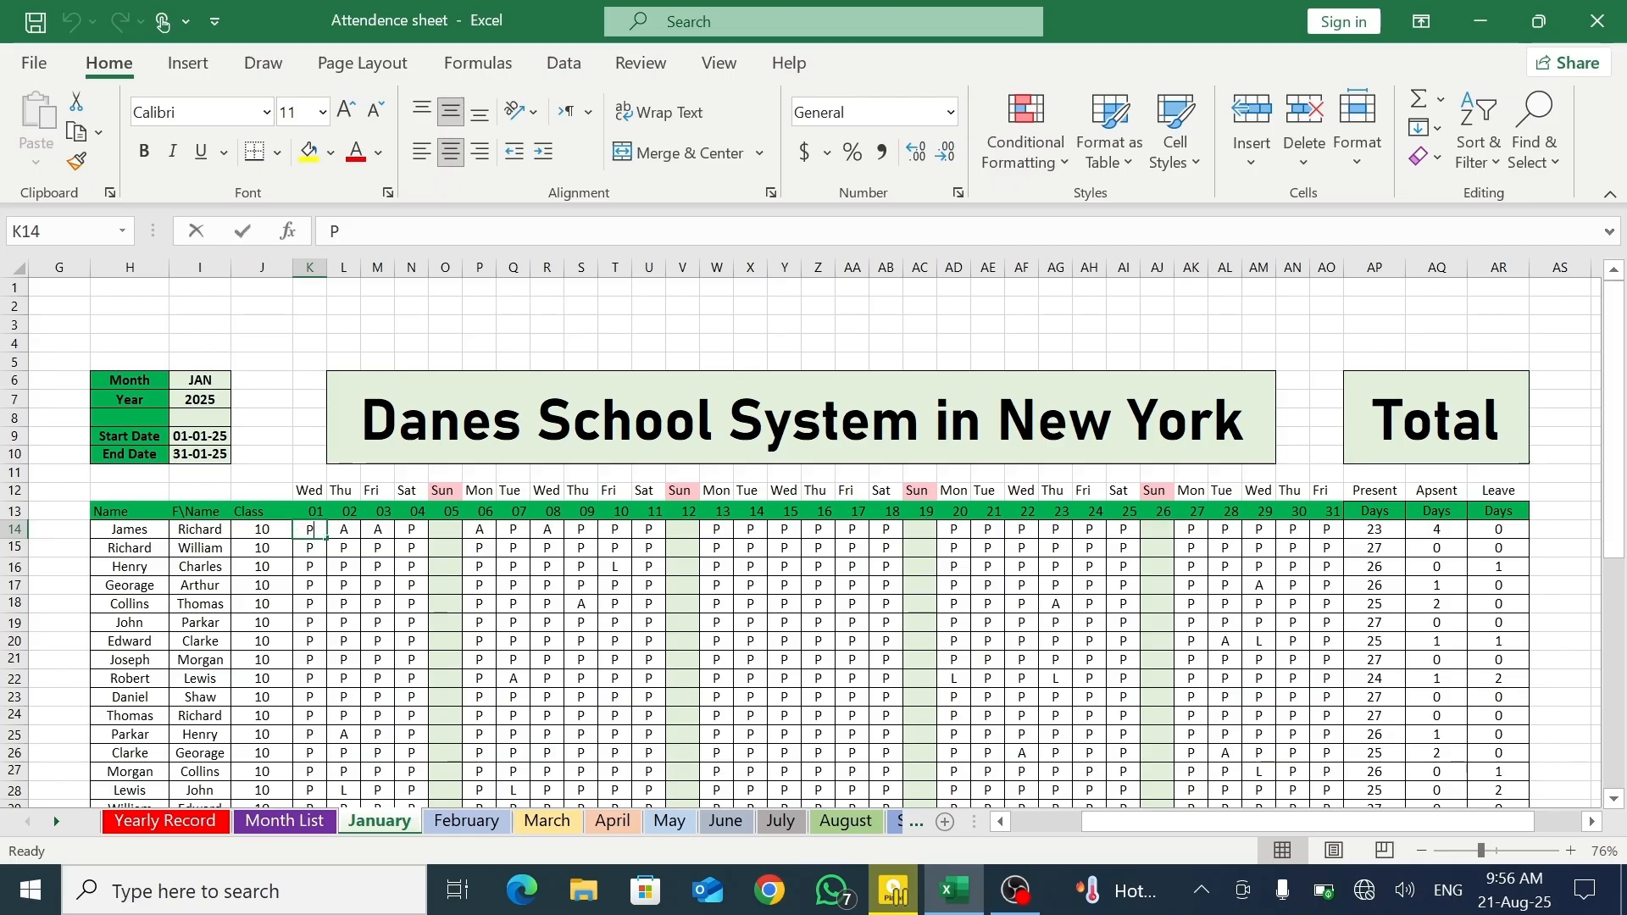
pyautogui.click(411, 530)
pyautogui.write('a')
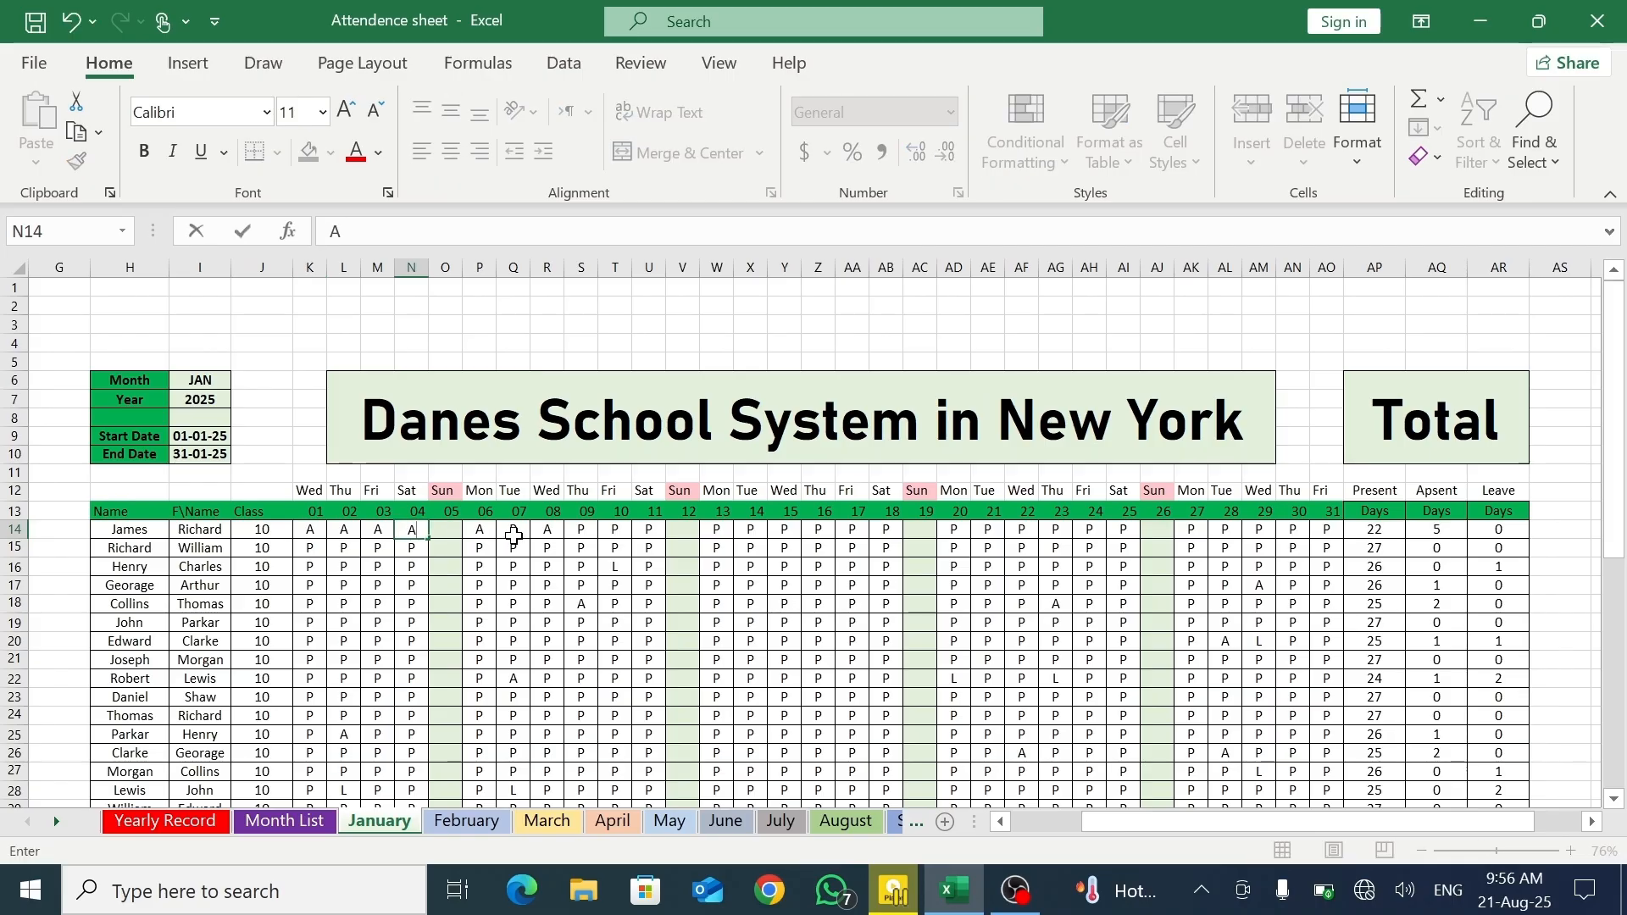
pyautogui.click(513, 532)
pyautogui.write('a')
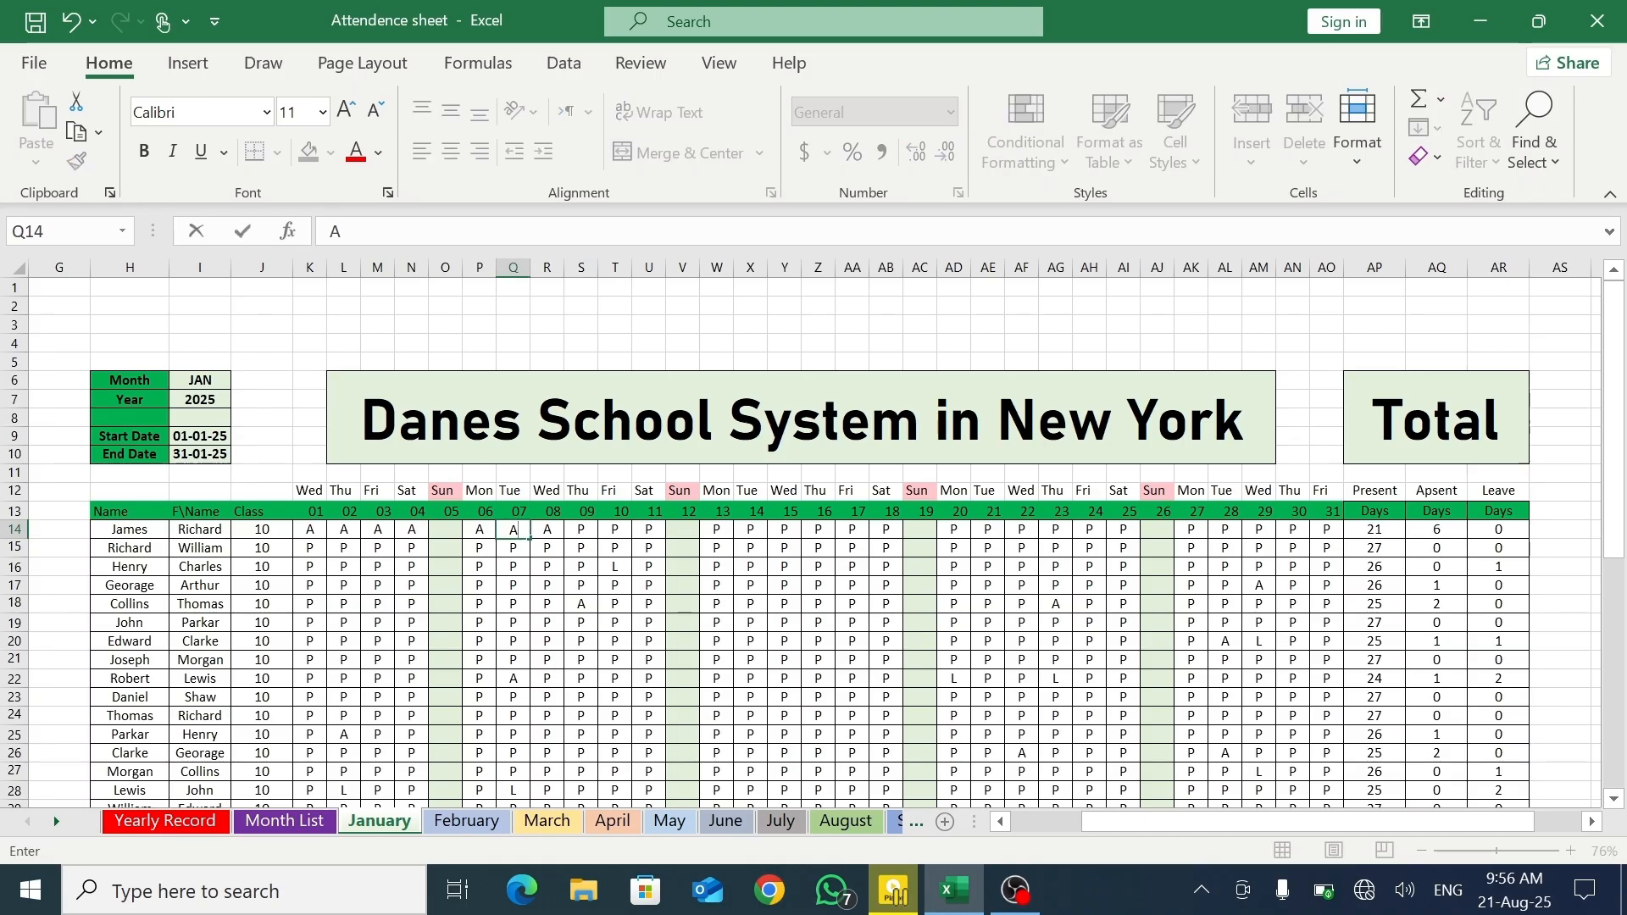
pyautogui.click(193, 822)
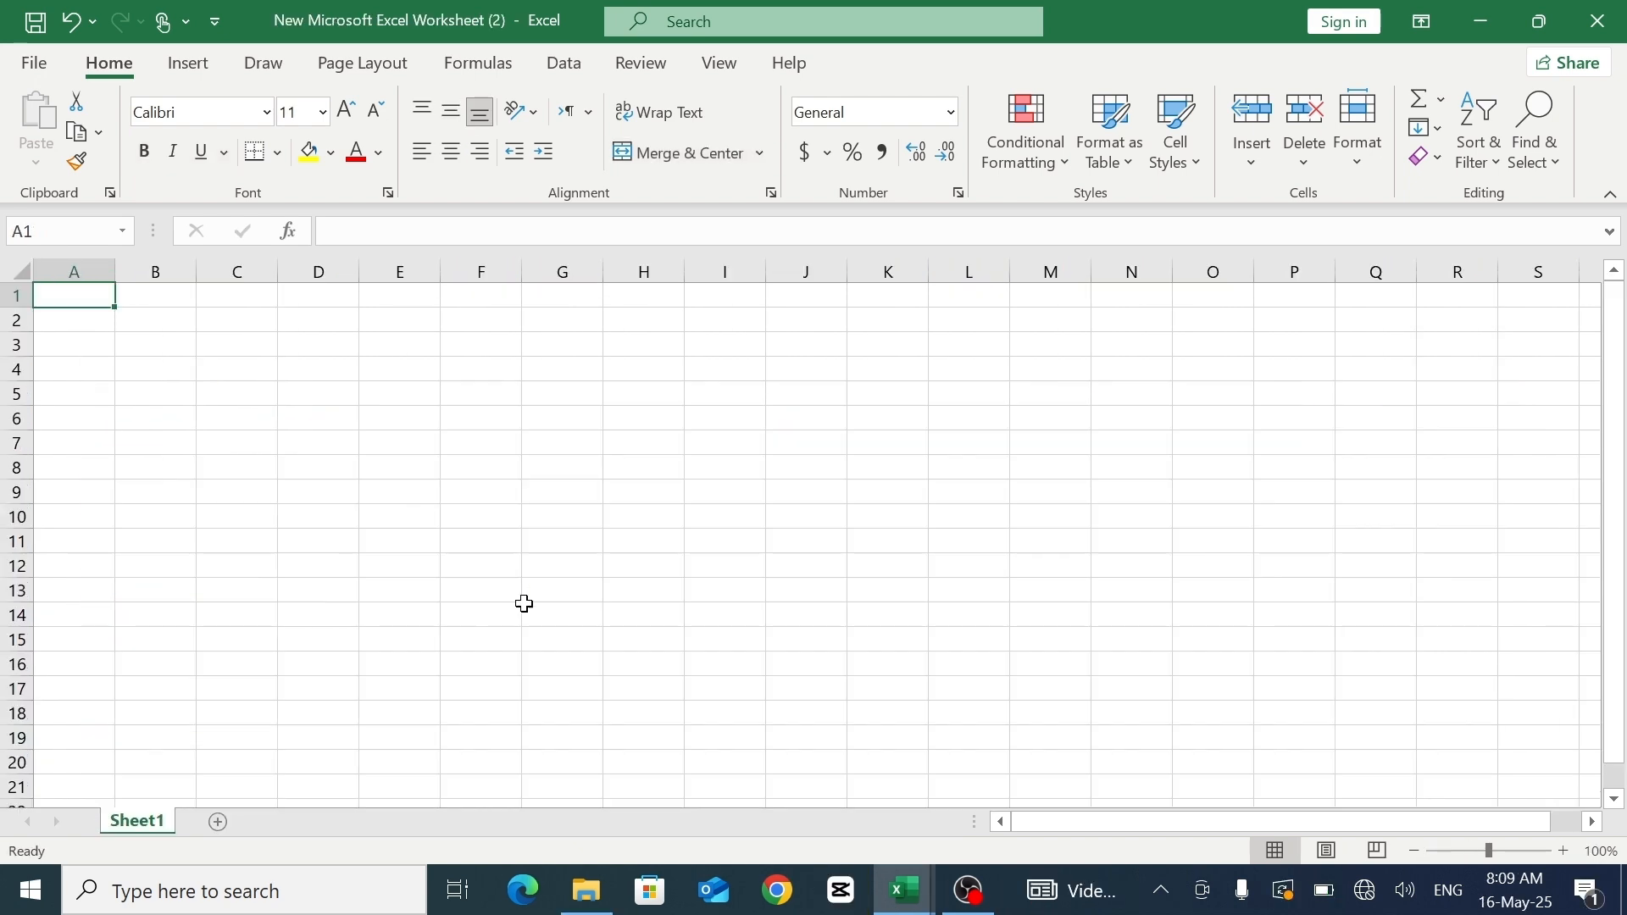
# - In the blank workbook, enter the labels Month in D6 and Year in D7
pyautogui.click(308, 416)
pyautogui.write('Month')
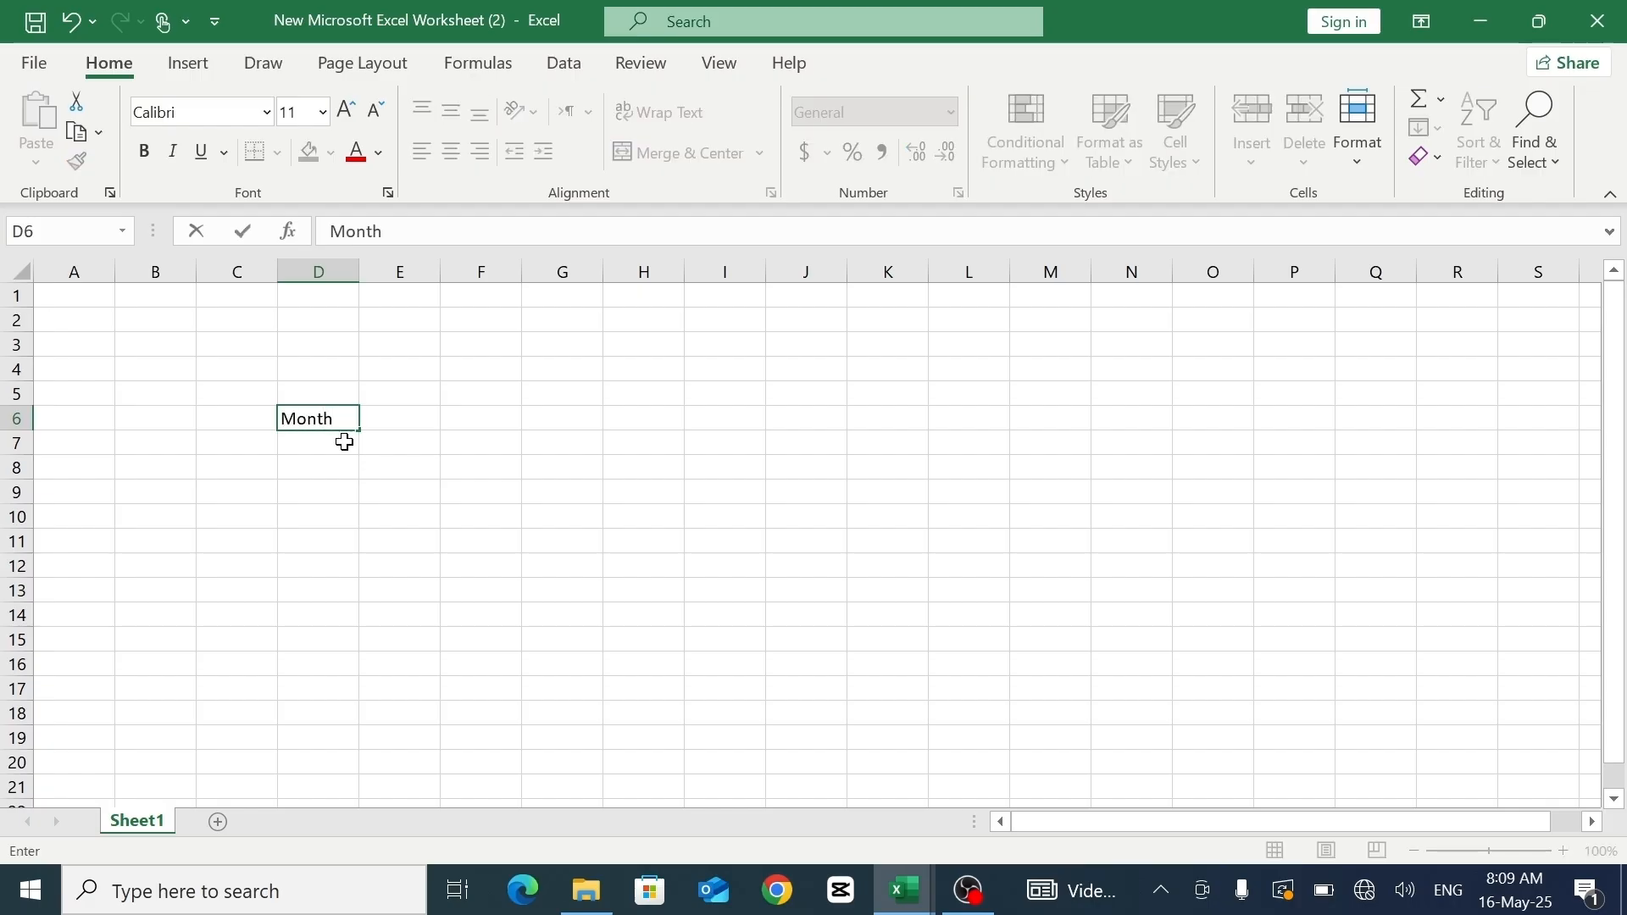
pyautogui.press('Return')
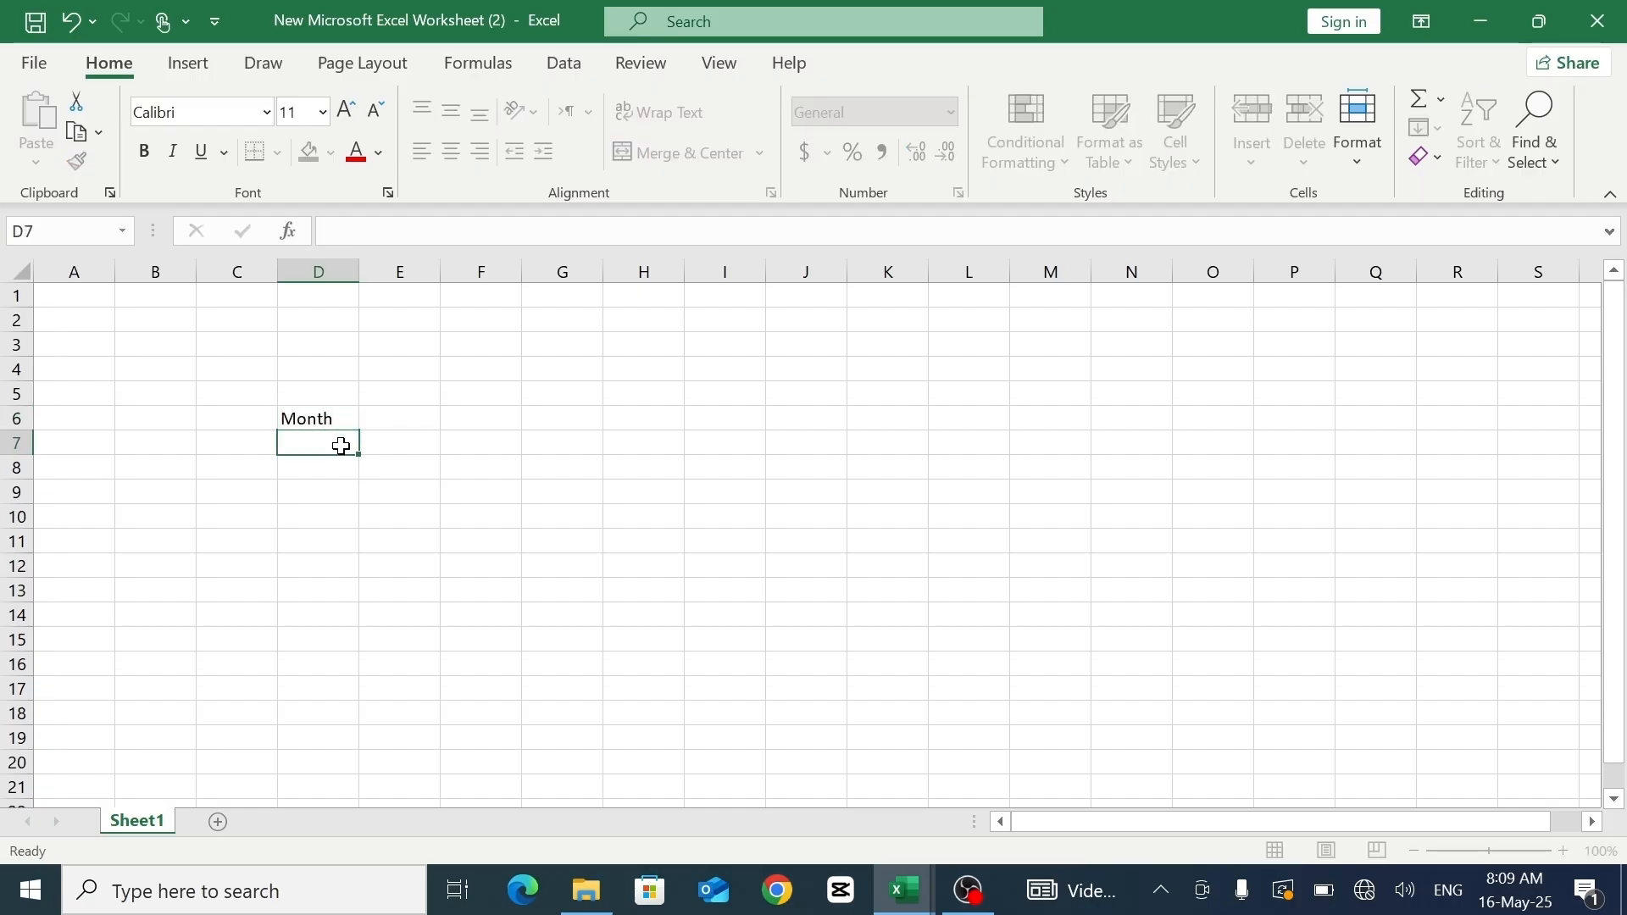
pyautogui.write('Ye')
pyautogui.press('Return')
# - Leave row 8 empty and enter the labels Start Date in D9 and End Date in D10
pyautogui.press('Return')
pyautogui.write('S')
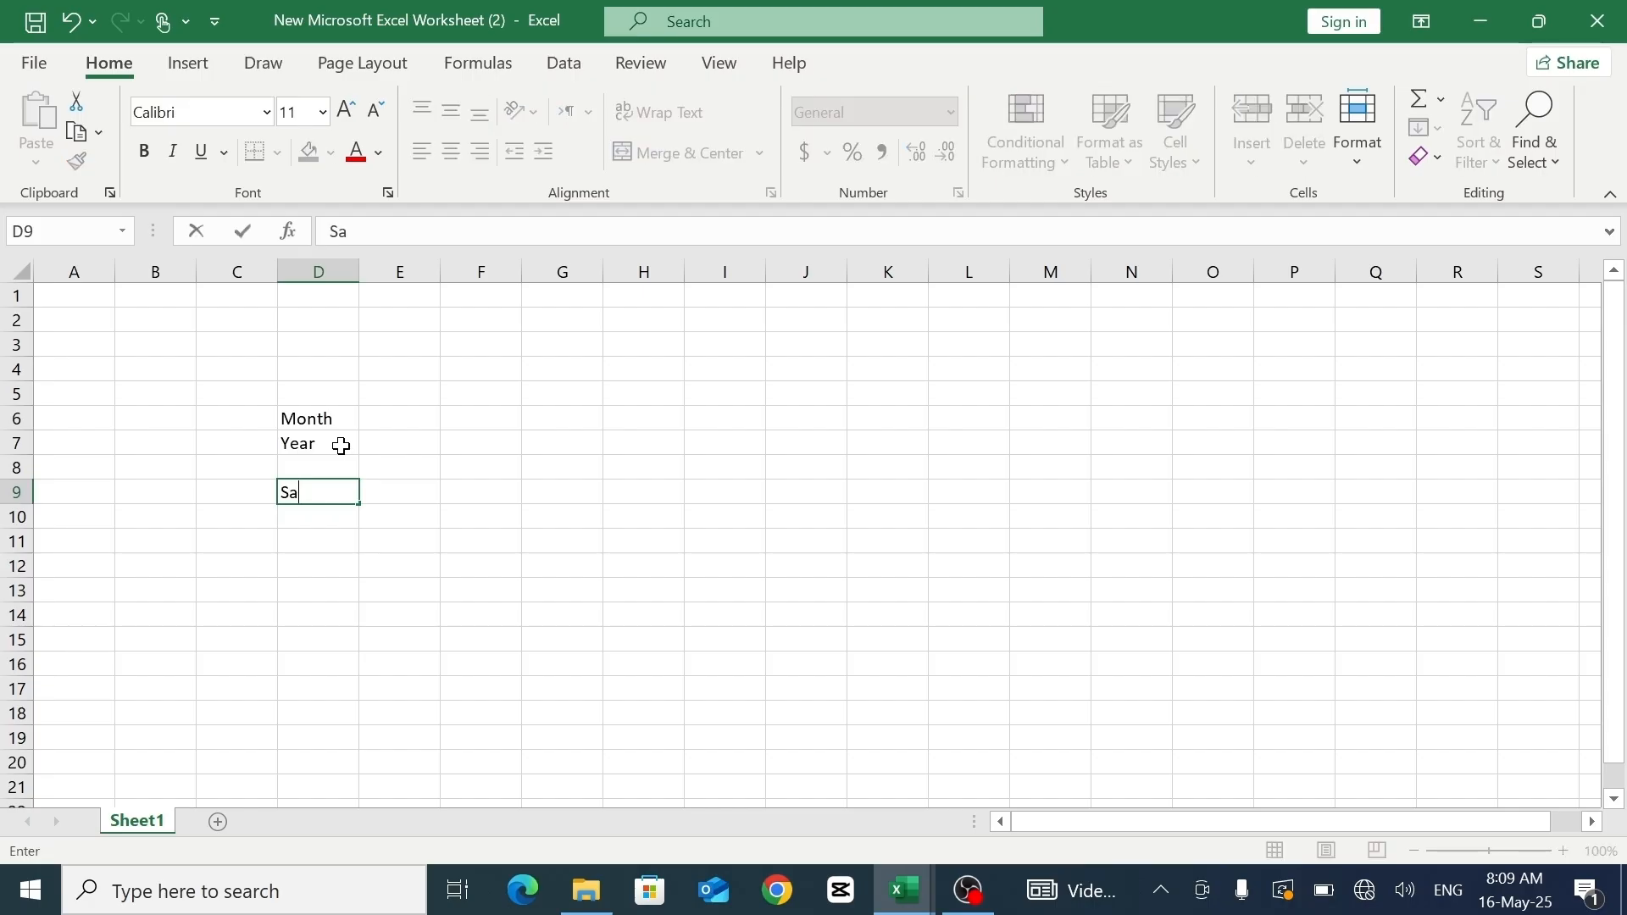
pyautogui.write('tart Date')
pyautogui.press('Return')
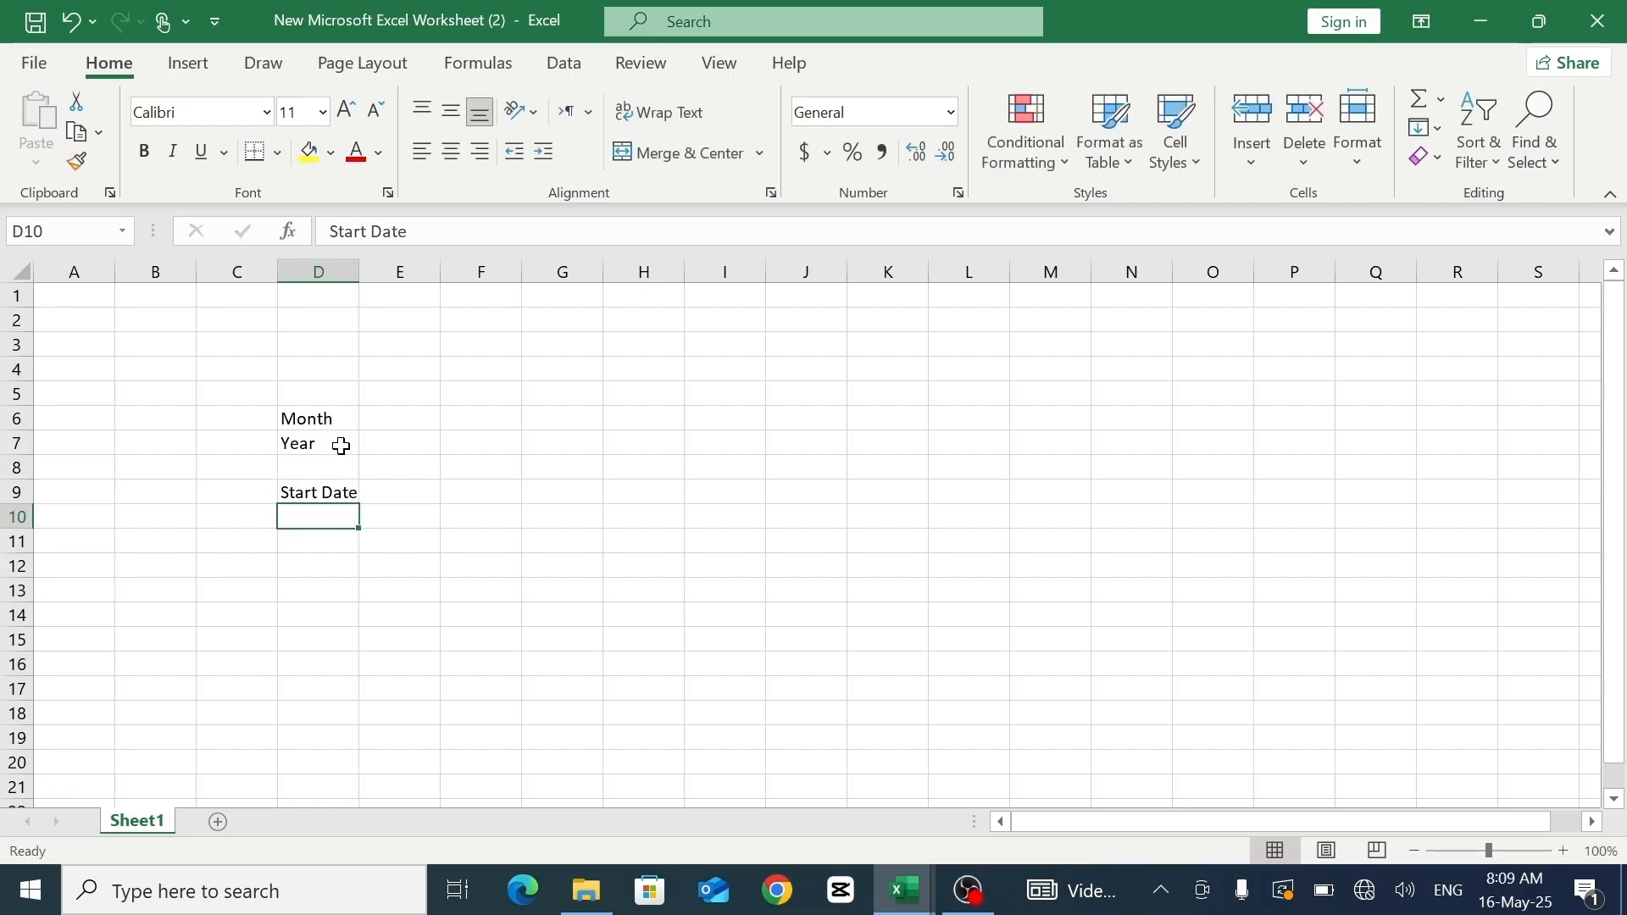
pyautogui.write('End')
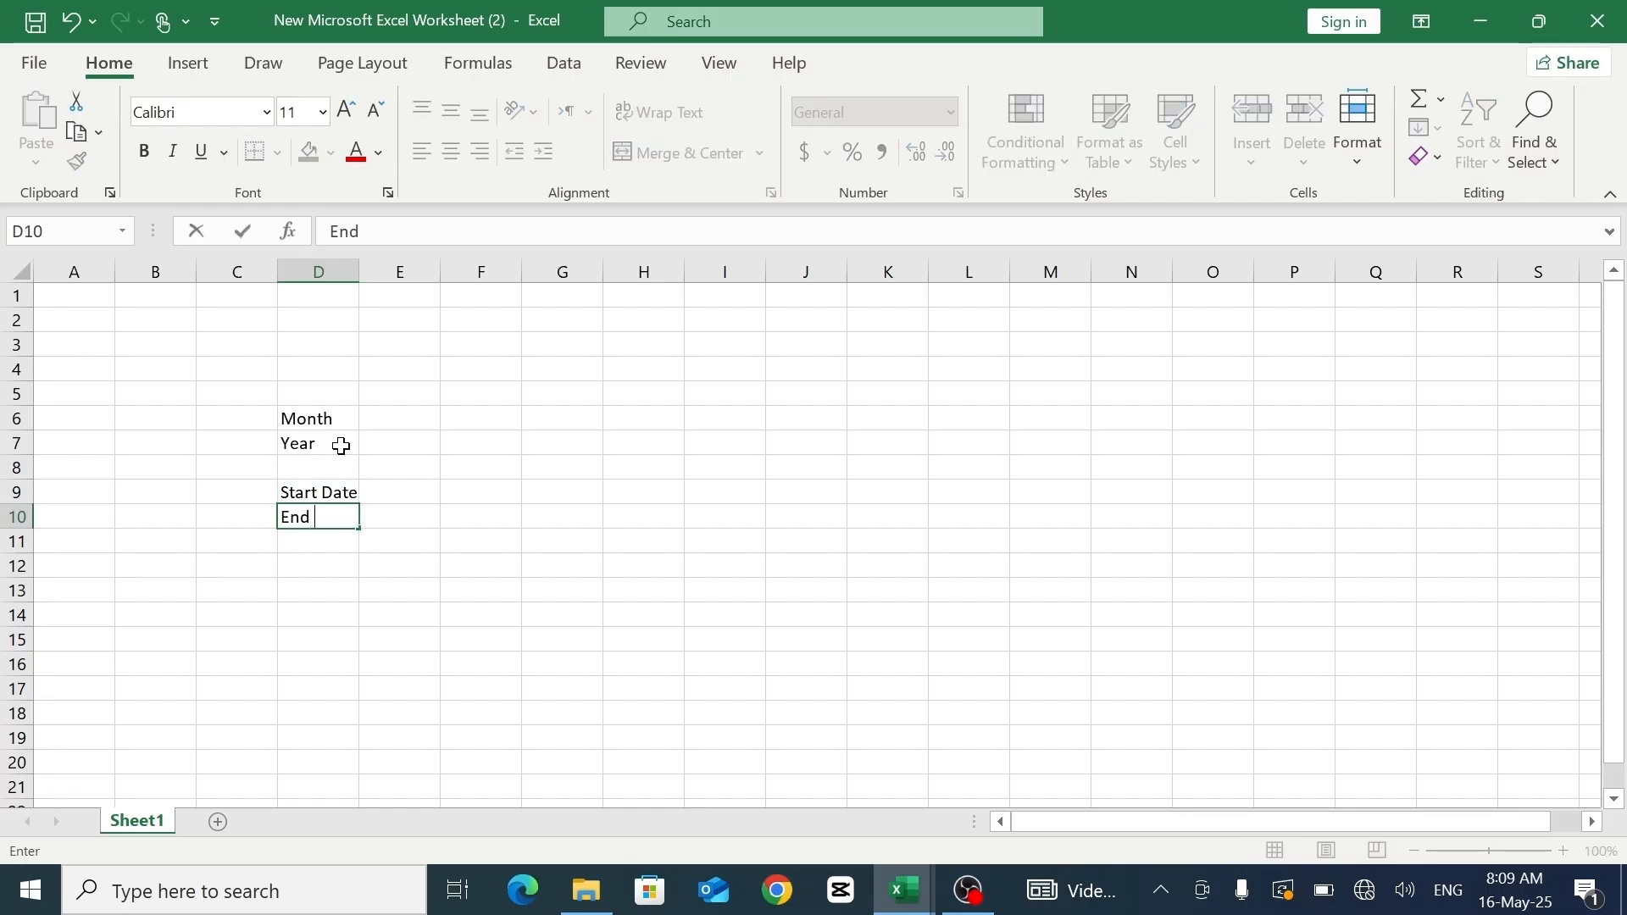
pyautogui.write(' Date')
pyautogui.click(398, 416)
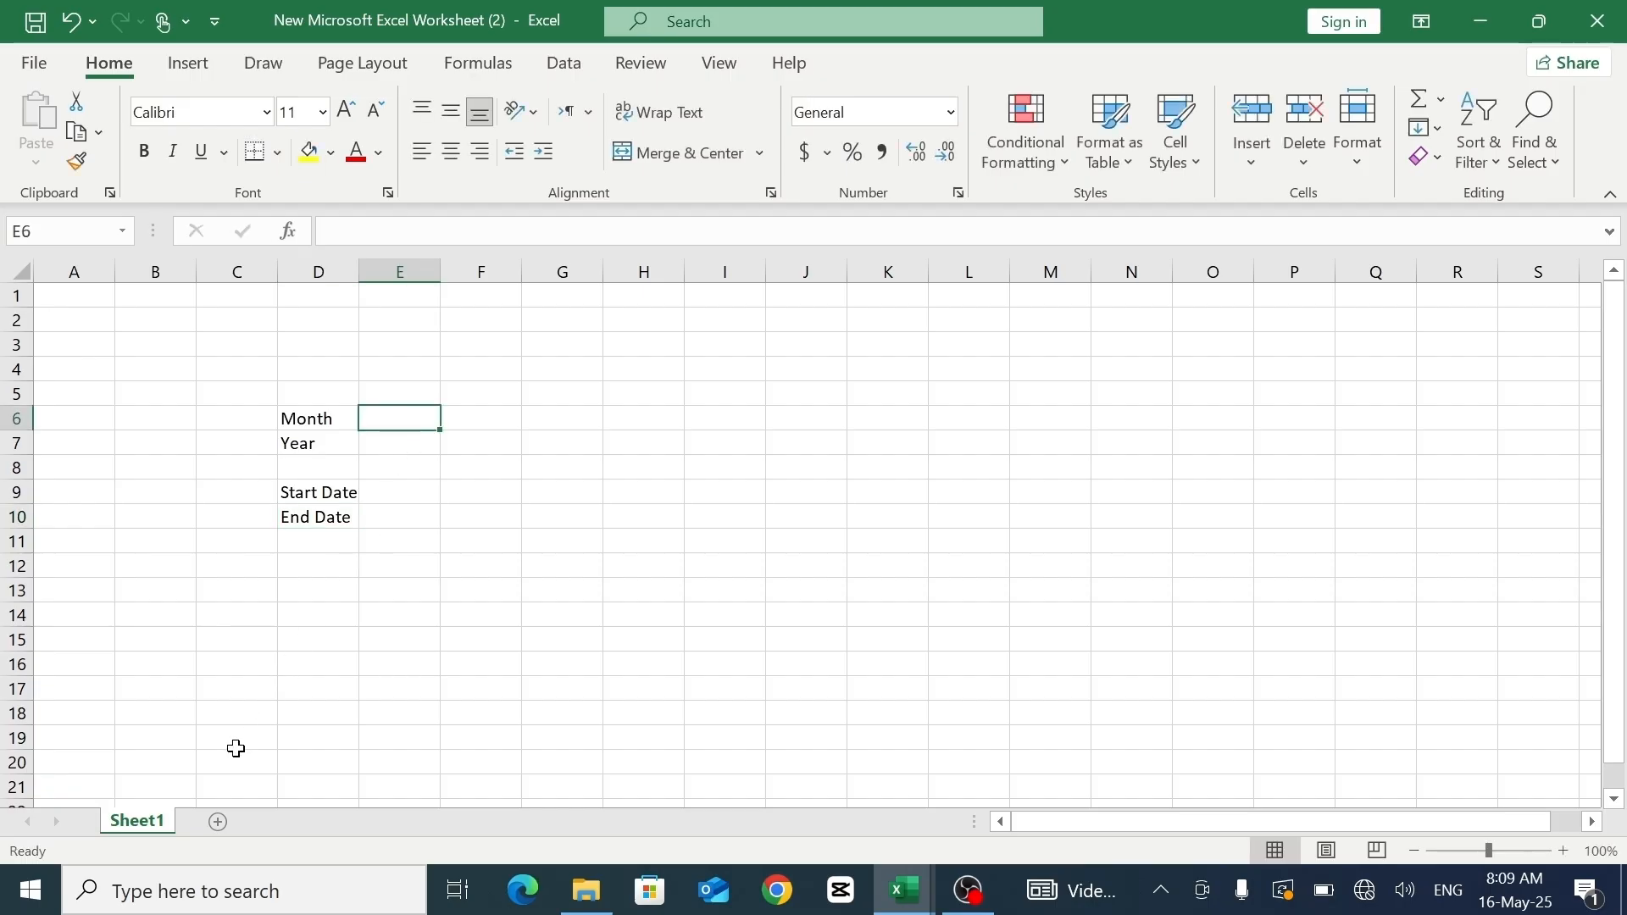
# - Add a second sheet and fill B6:B17 with the month abbreviations JAN through DEC
pyautogui.click(217, 821)
pyautogui.click(155, 417)
pyautogui.write('j')
pyautogui.press('BackSpace')
pyautogui.write('JAN')
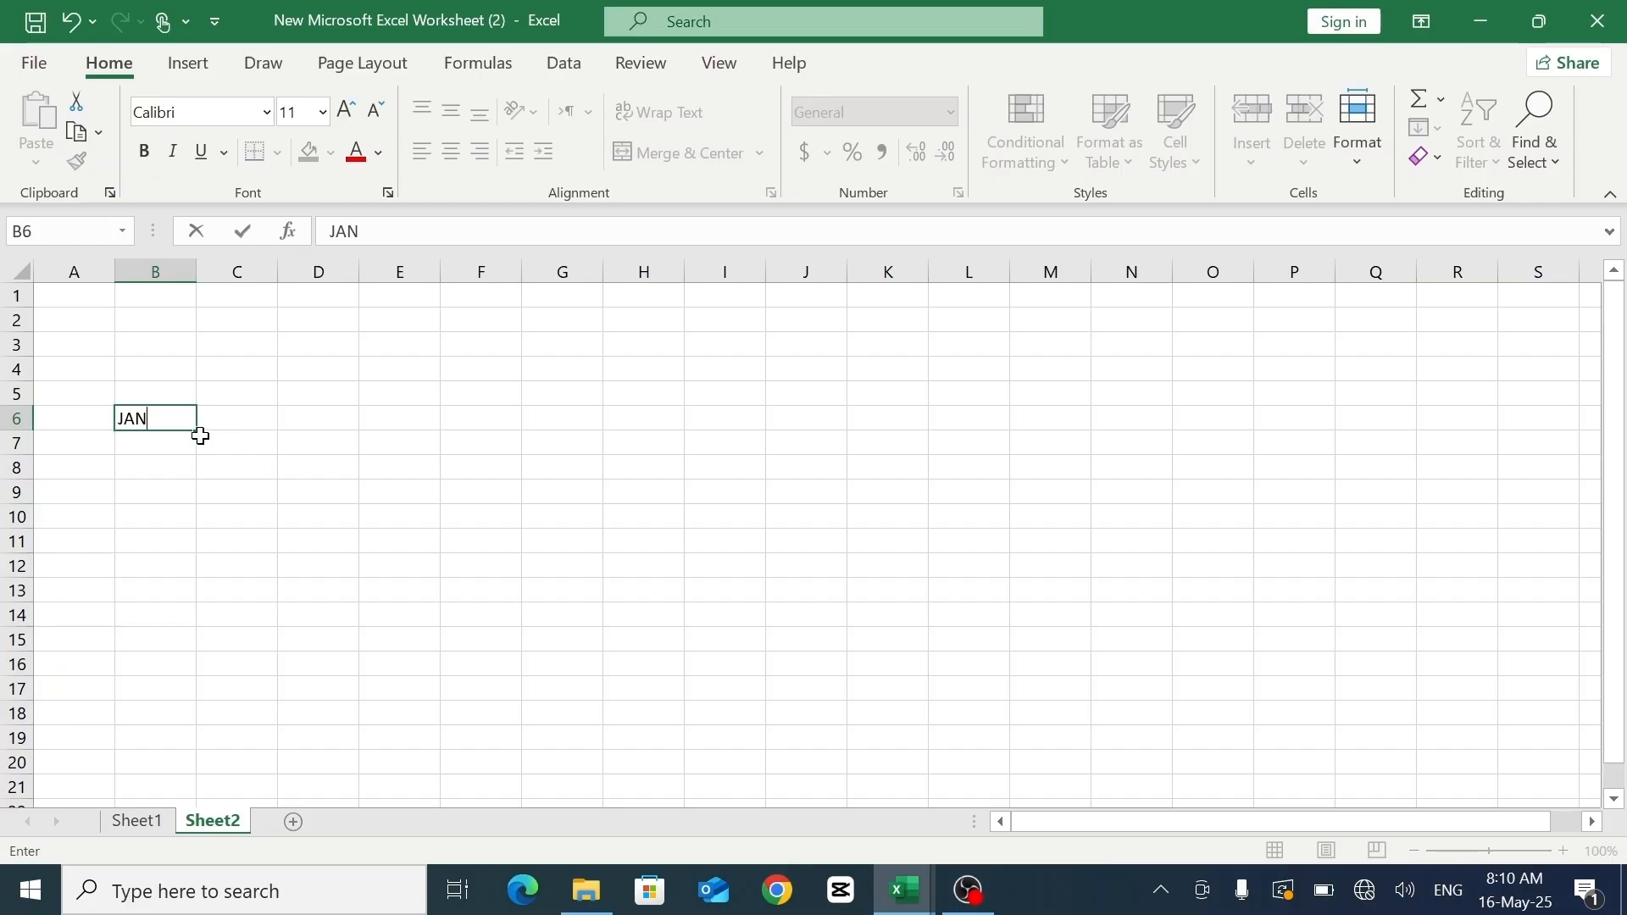
pyautogui.moveTo(196, 433); pyautogui.dragTo(190, 702)
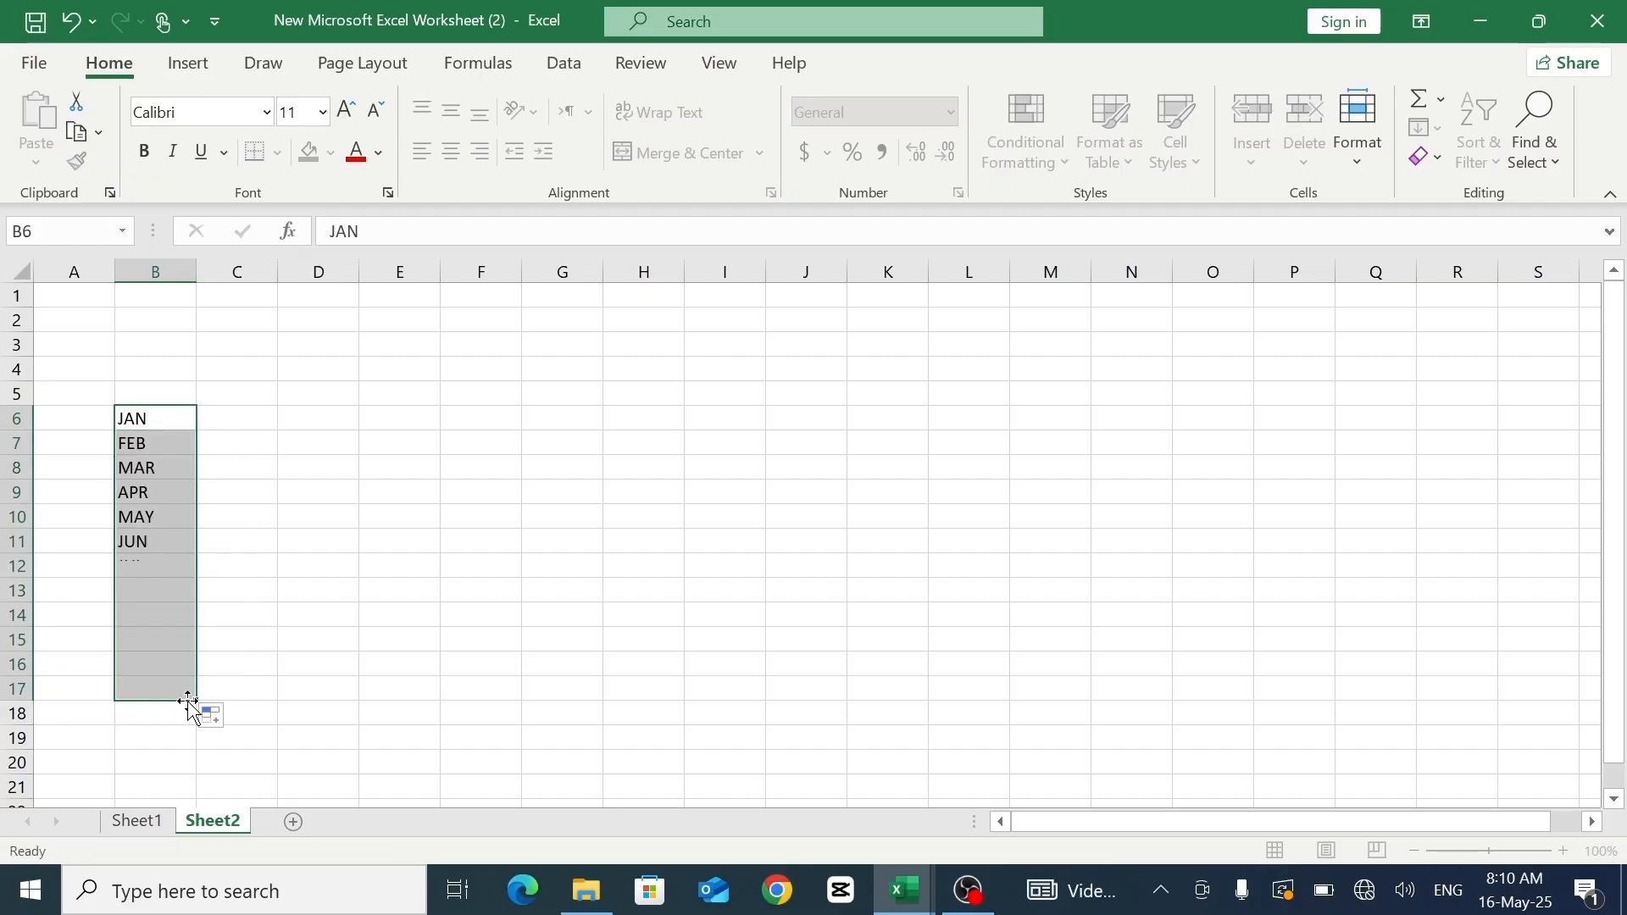
# - Give Sheet1 cell E6 a list data validation sourced from the months in Sheet2 B6:B17
pyautogui.click(161, 823)
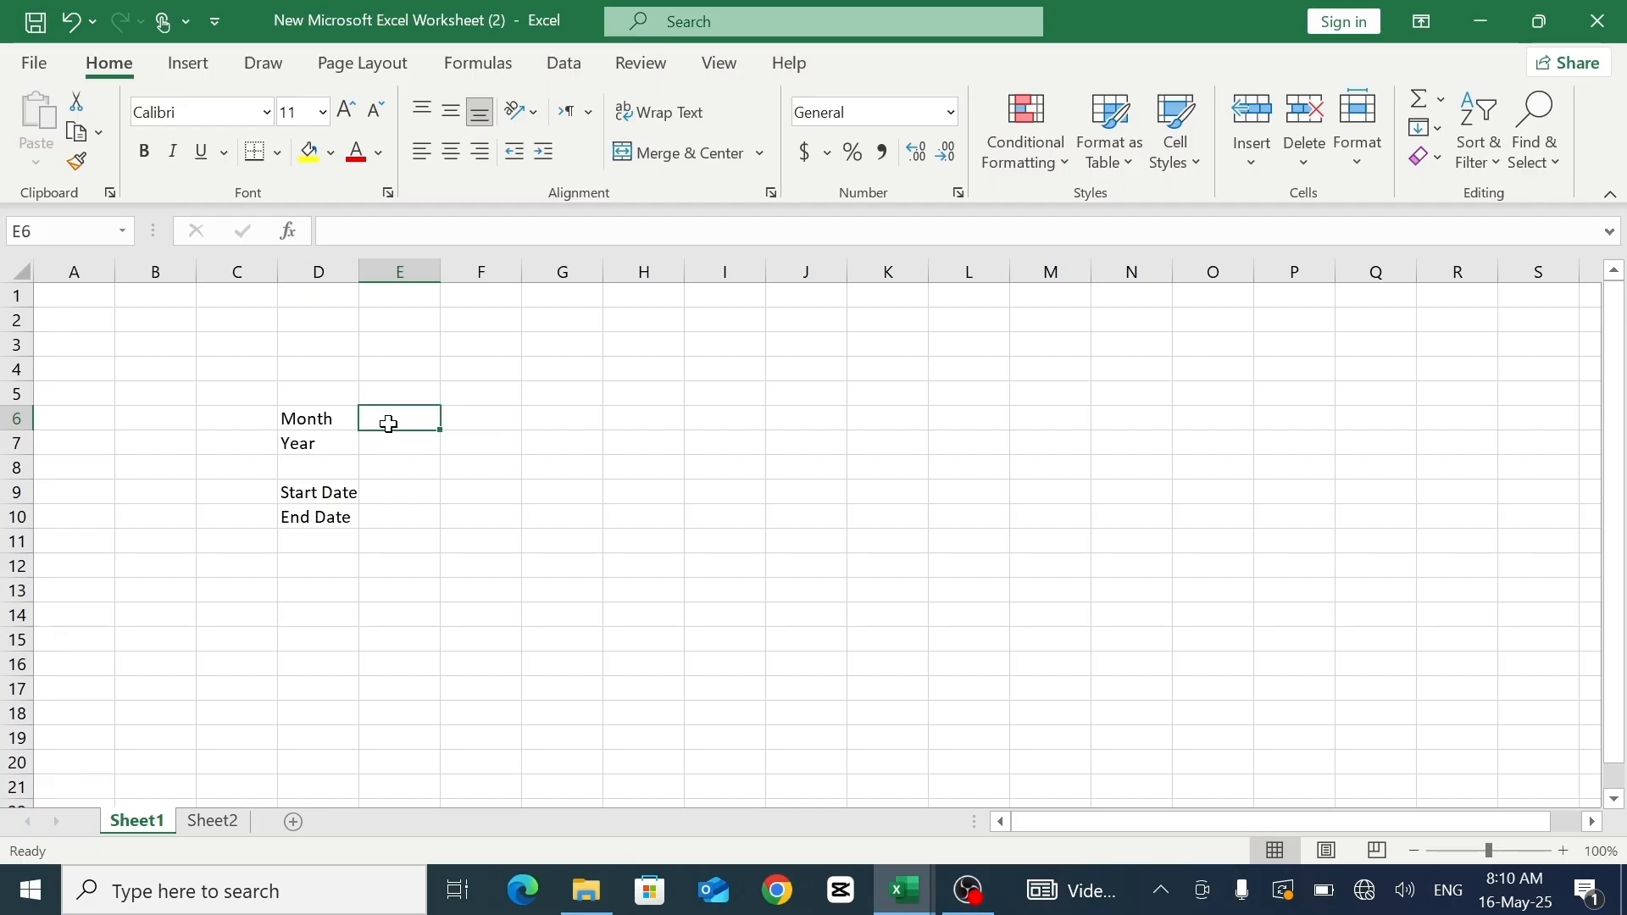
pyautogui.click(577, 73)
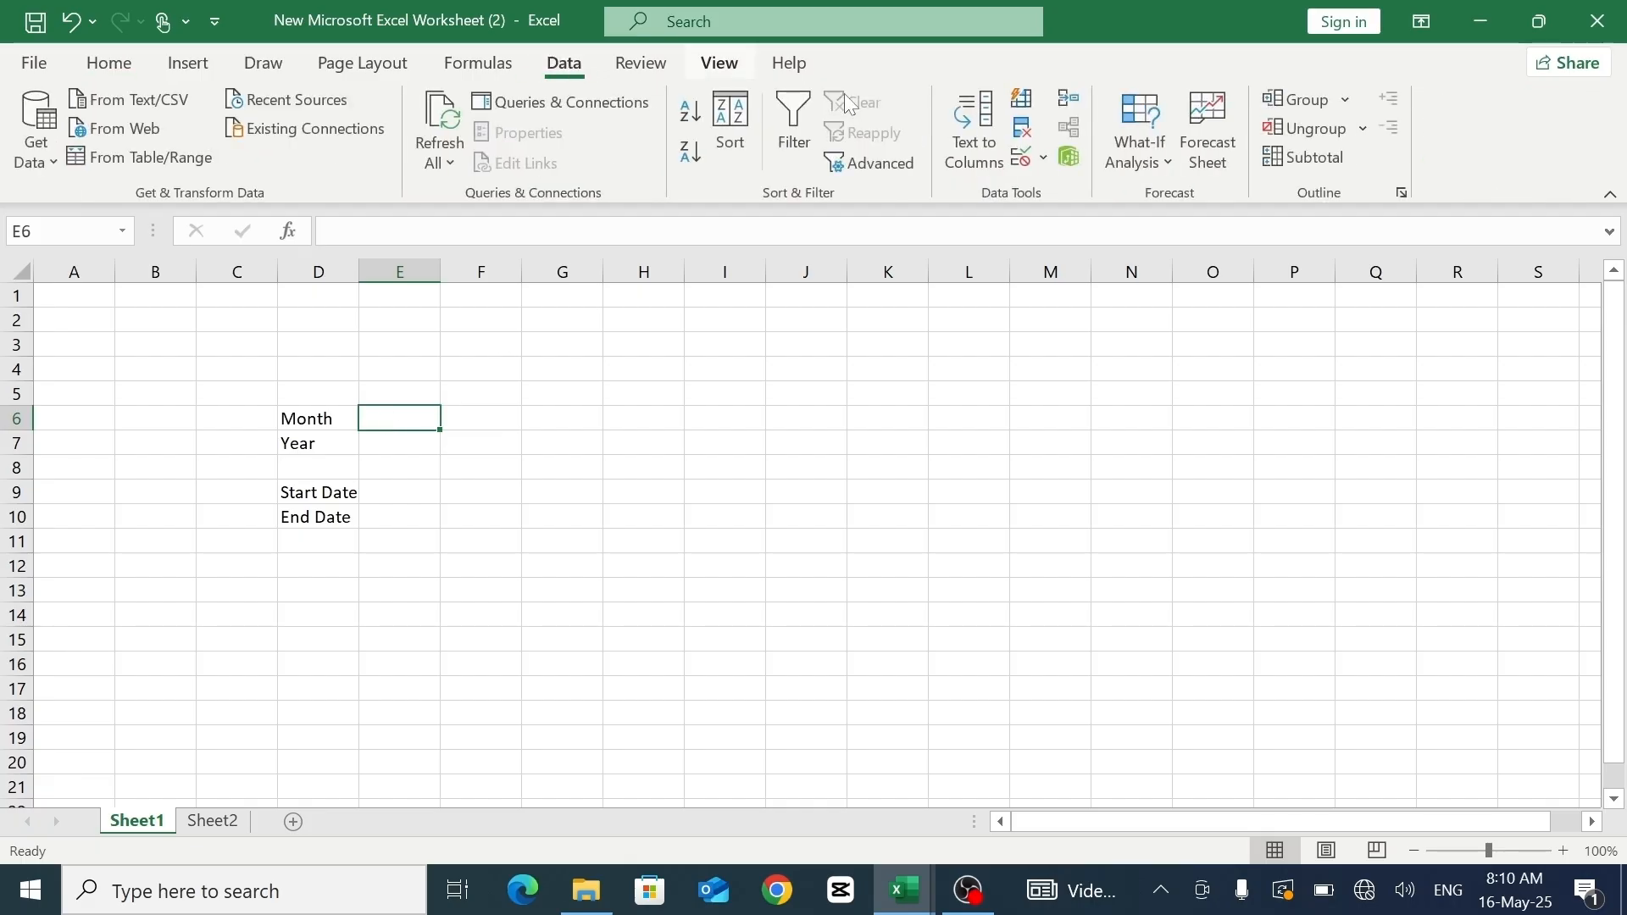
pyautogui.click(1045, 157)
pyautogui.click(1046, 188)
pyautogui.click(881, 166)
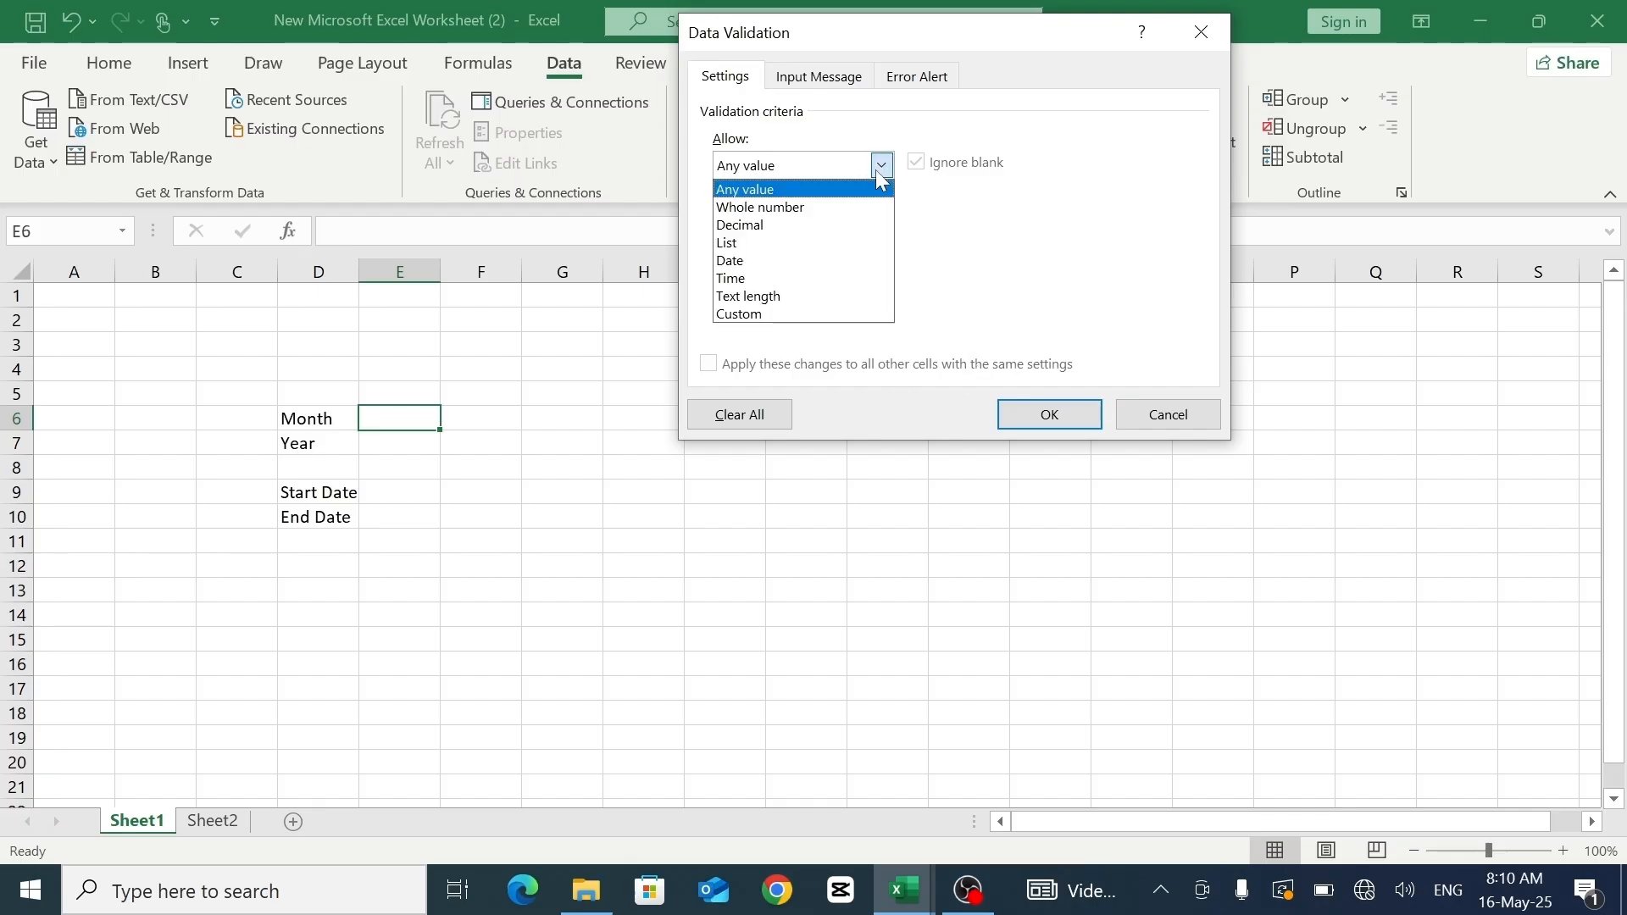
pyautogui.click(792, 244)
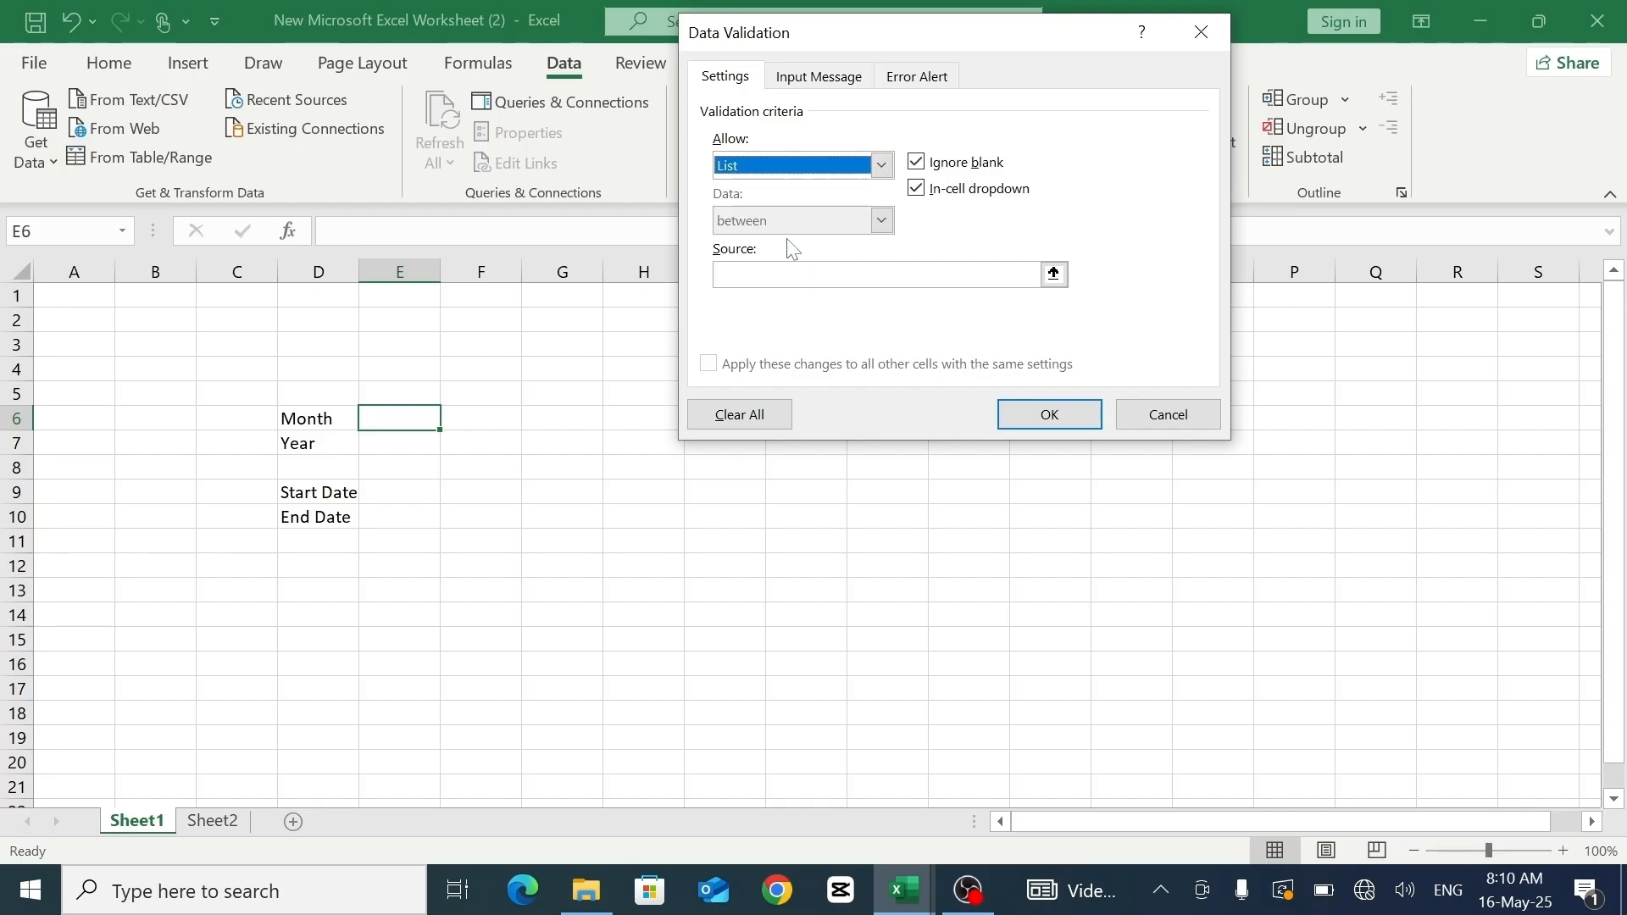
pyautogui.click(921, 274)
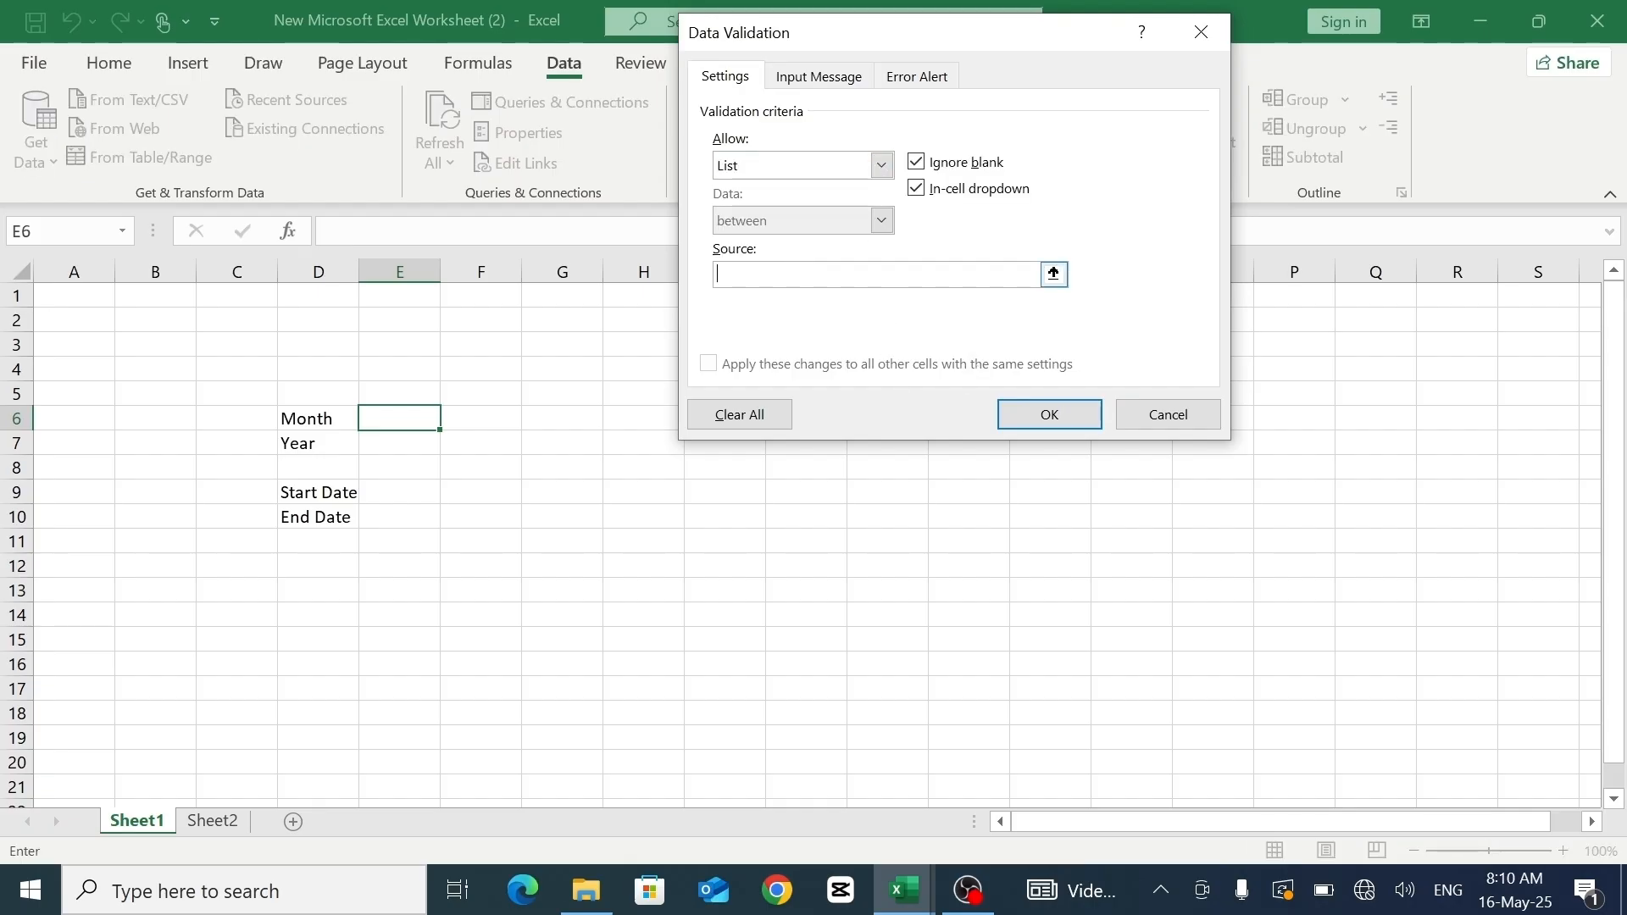
pyautogui.click(230, 824)
pyautogui.moveTo(139, 418); pyautogui.dragTo(149, 694)
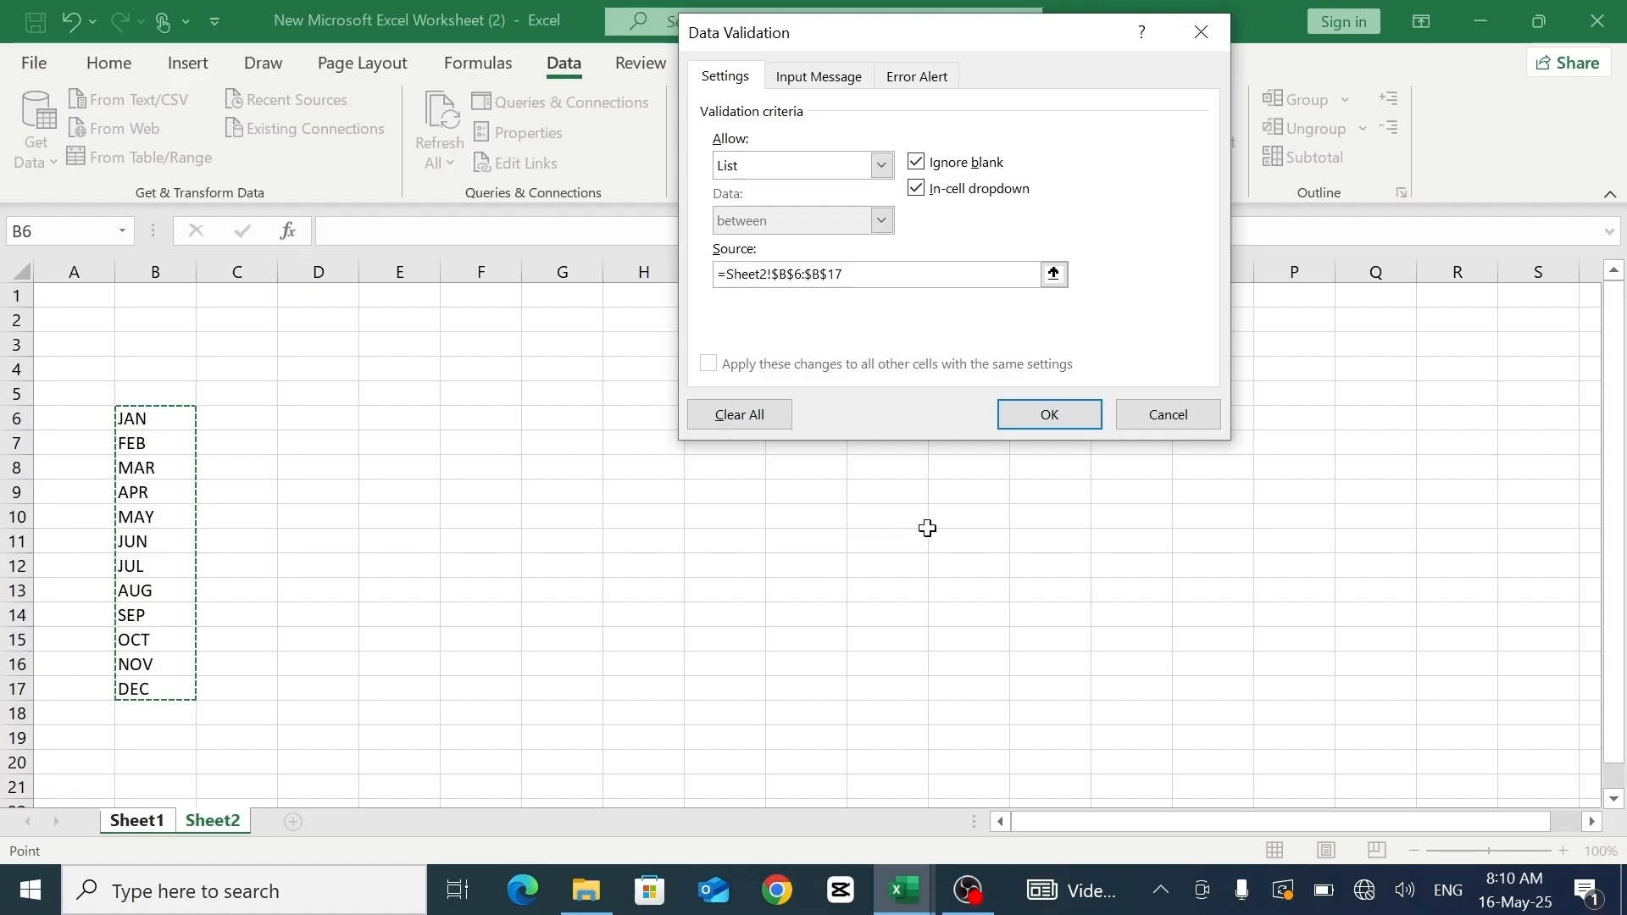
pyautogui.click(1041, 415)
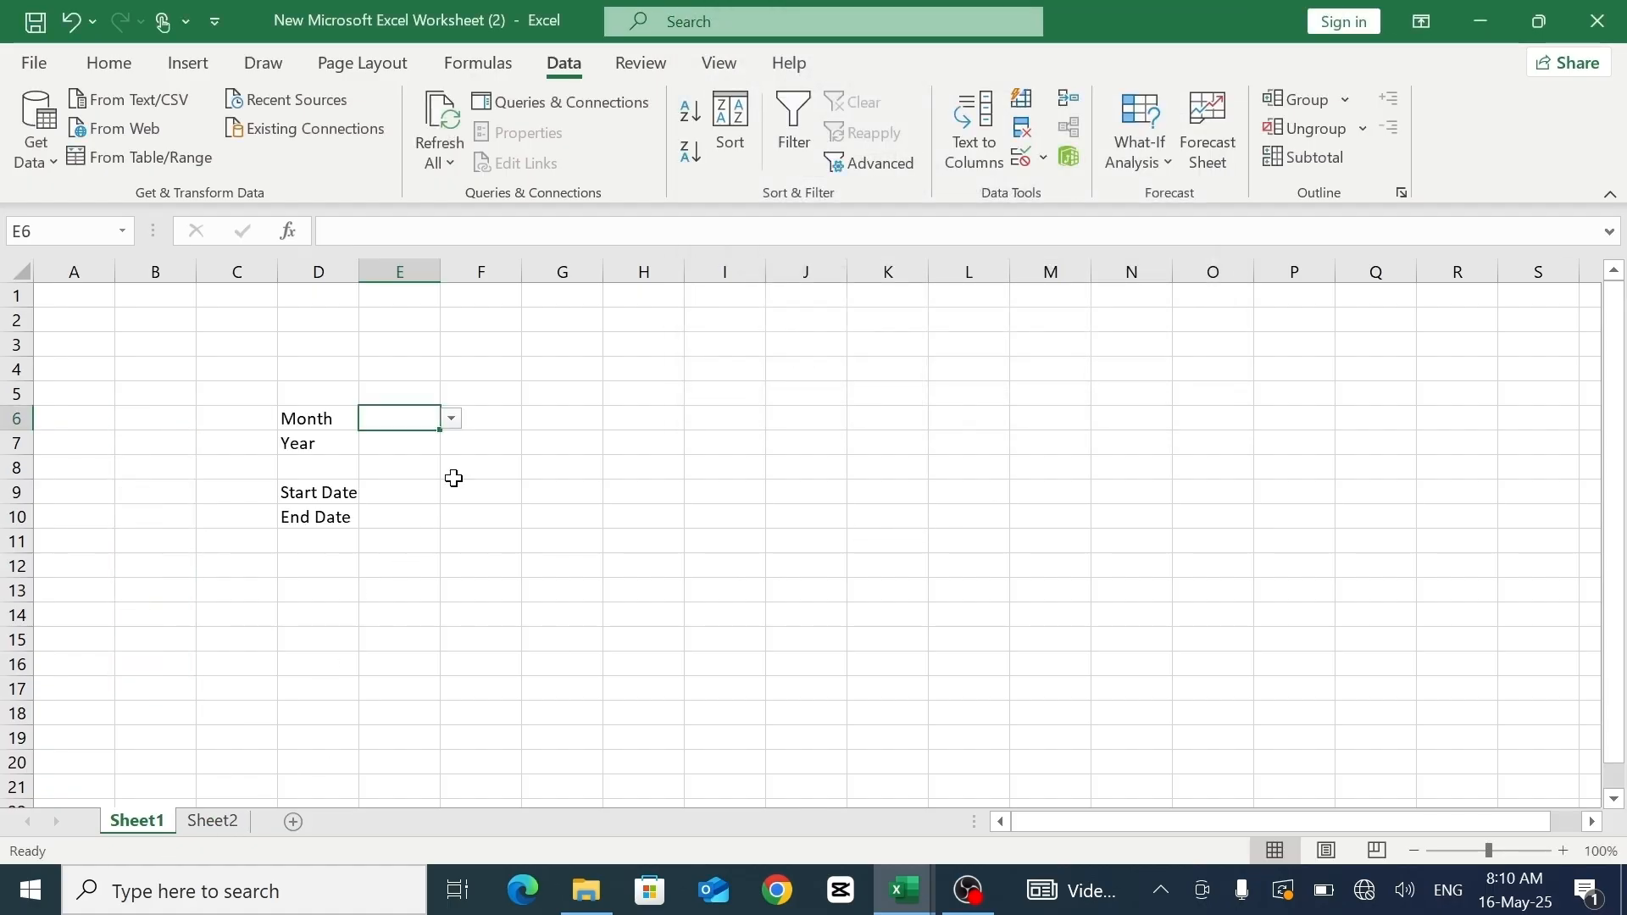
# - Try out the month dropdown in E6 and set the month to JUL
pyautogui.click(452, 421)
pyautogui.click(404, 472)
pyautogui.click(453, 420)
pyautogui.click(398, 511)
# - Give cell E7 a list data validation with the years 2024, 2025 and 2026
pyautogui.click(400, 447)
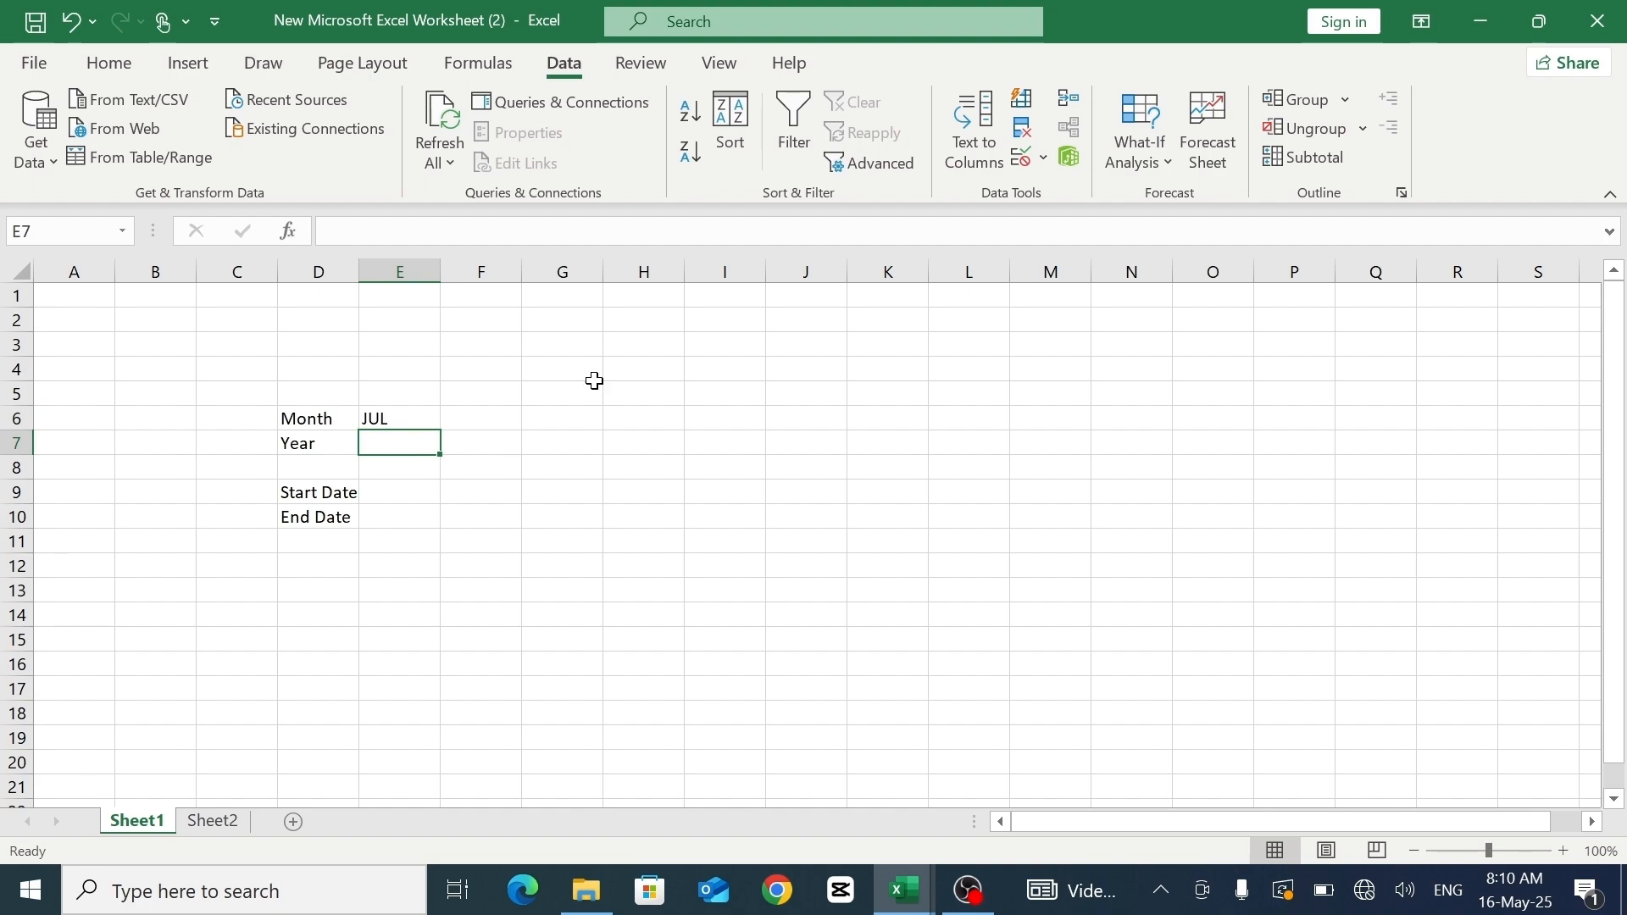
pyautogui.click(1043, 161)
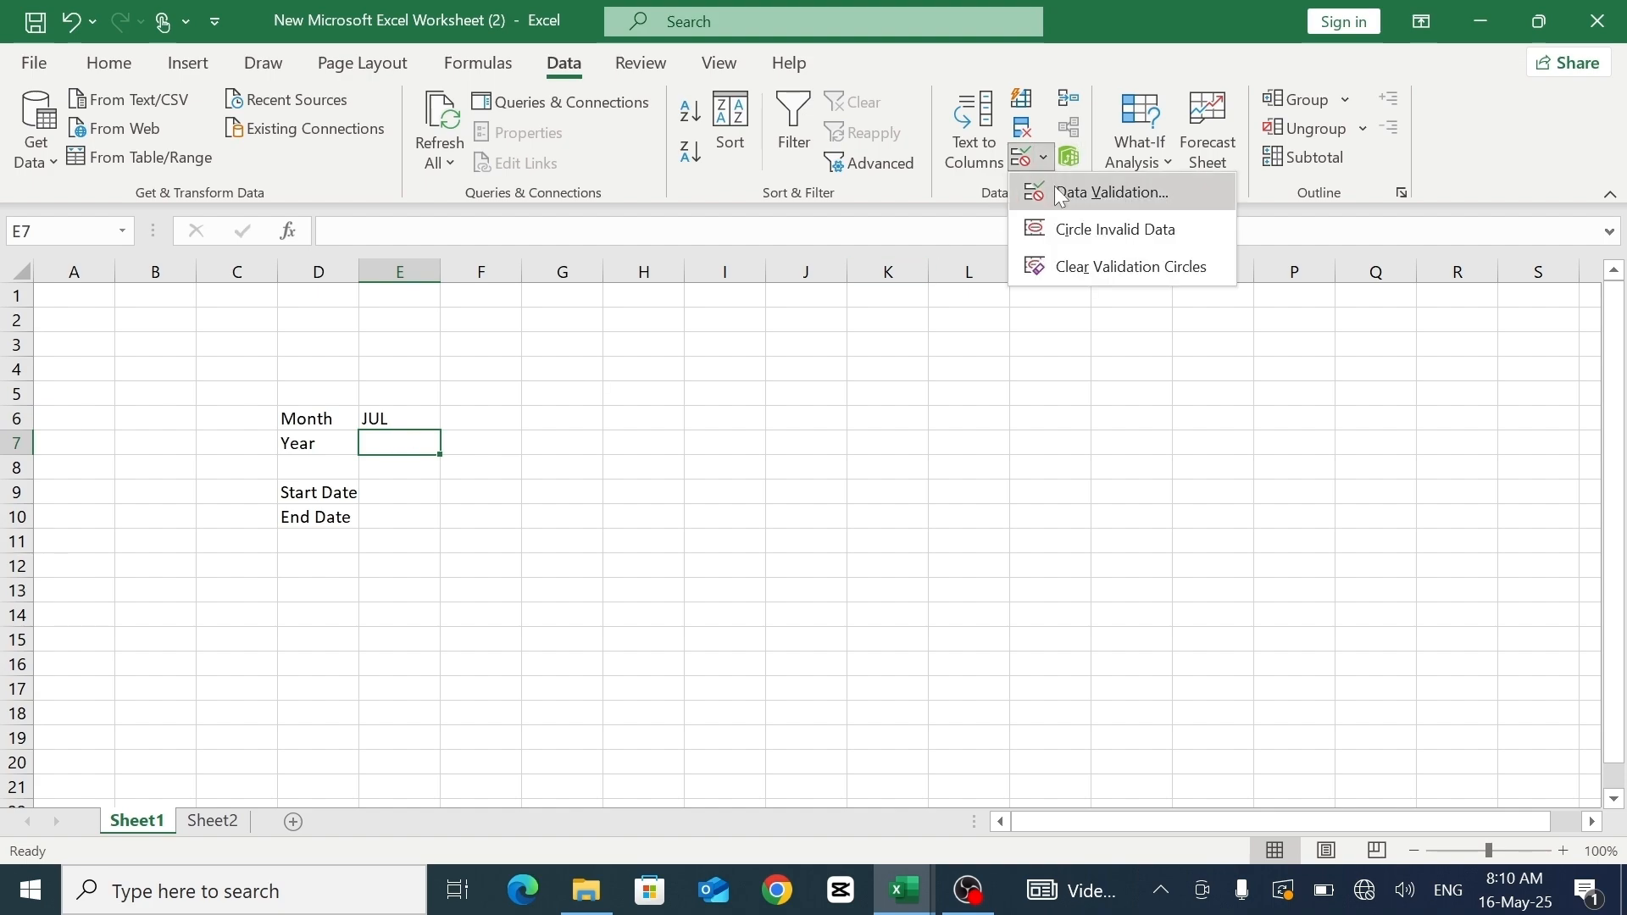
pyautogui.click(1060, 191)
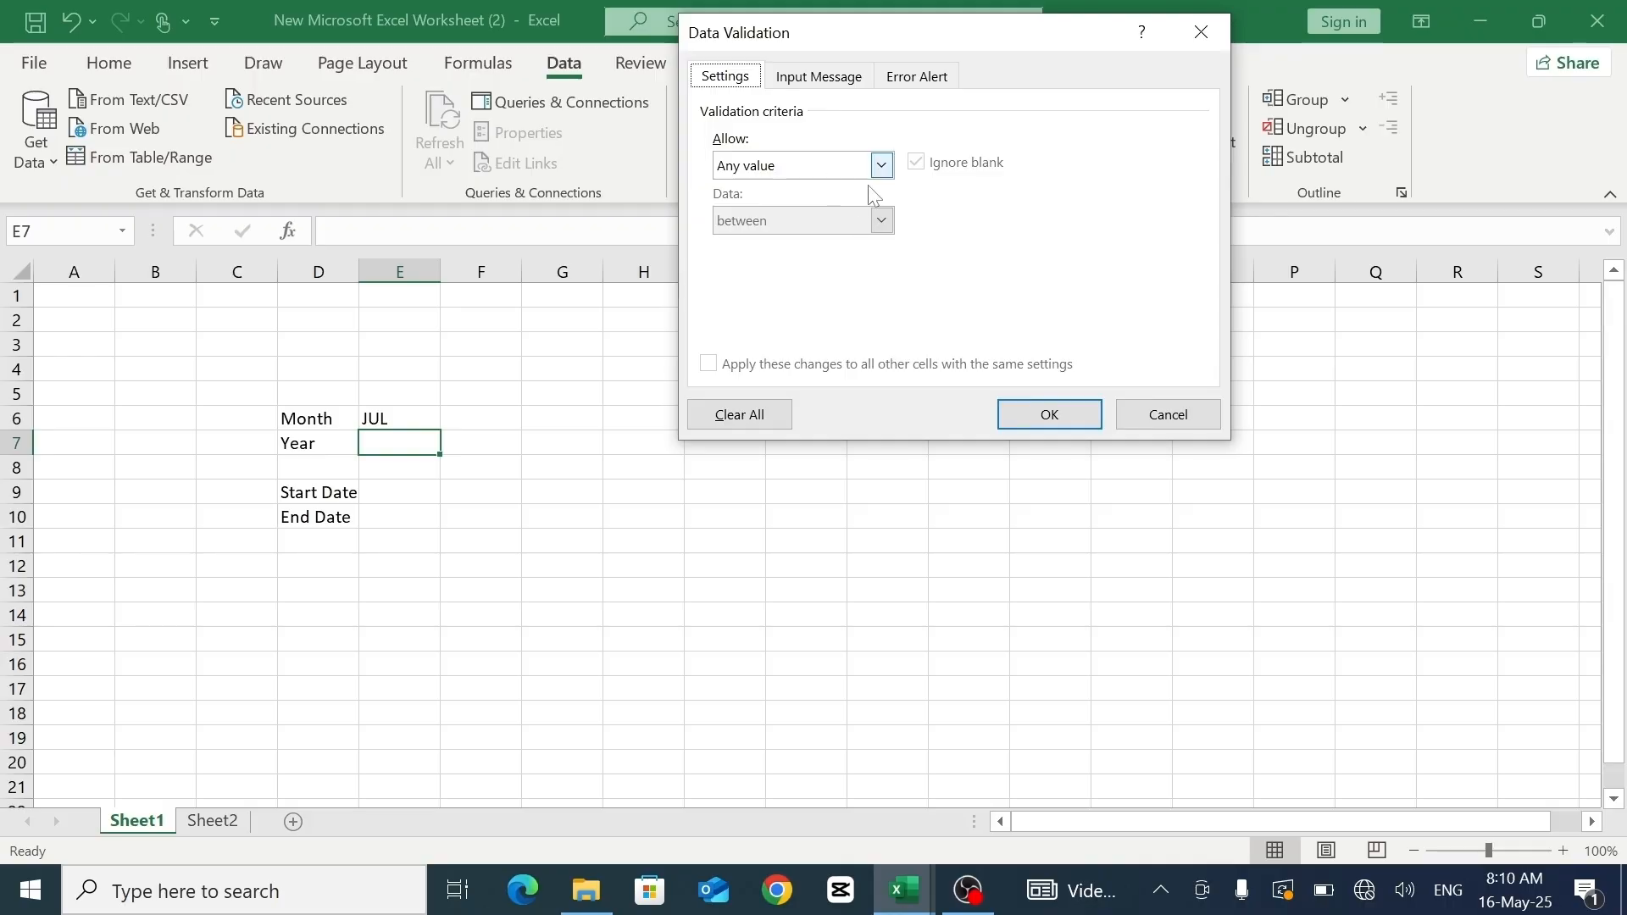
pyautogui.click(881, 165)
pyautogui.click(794, 245)
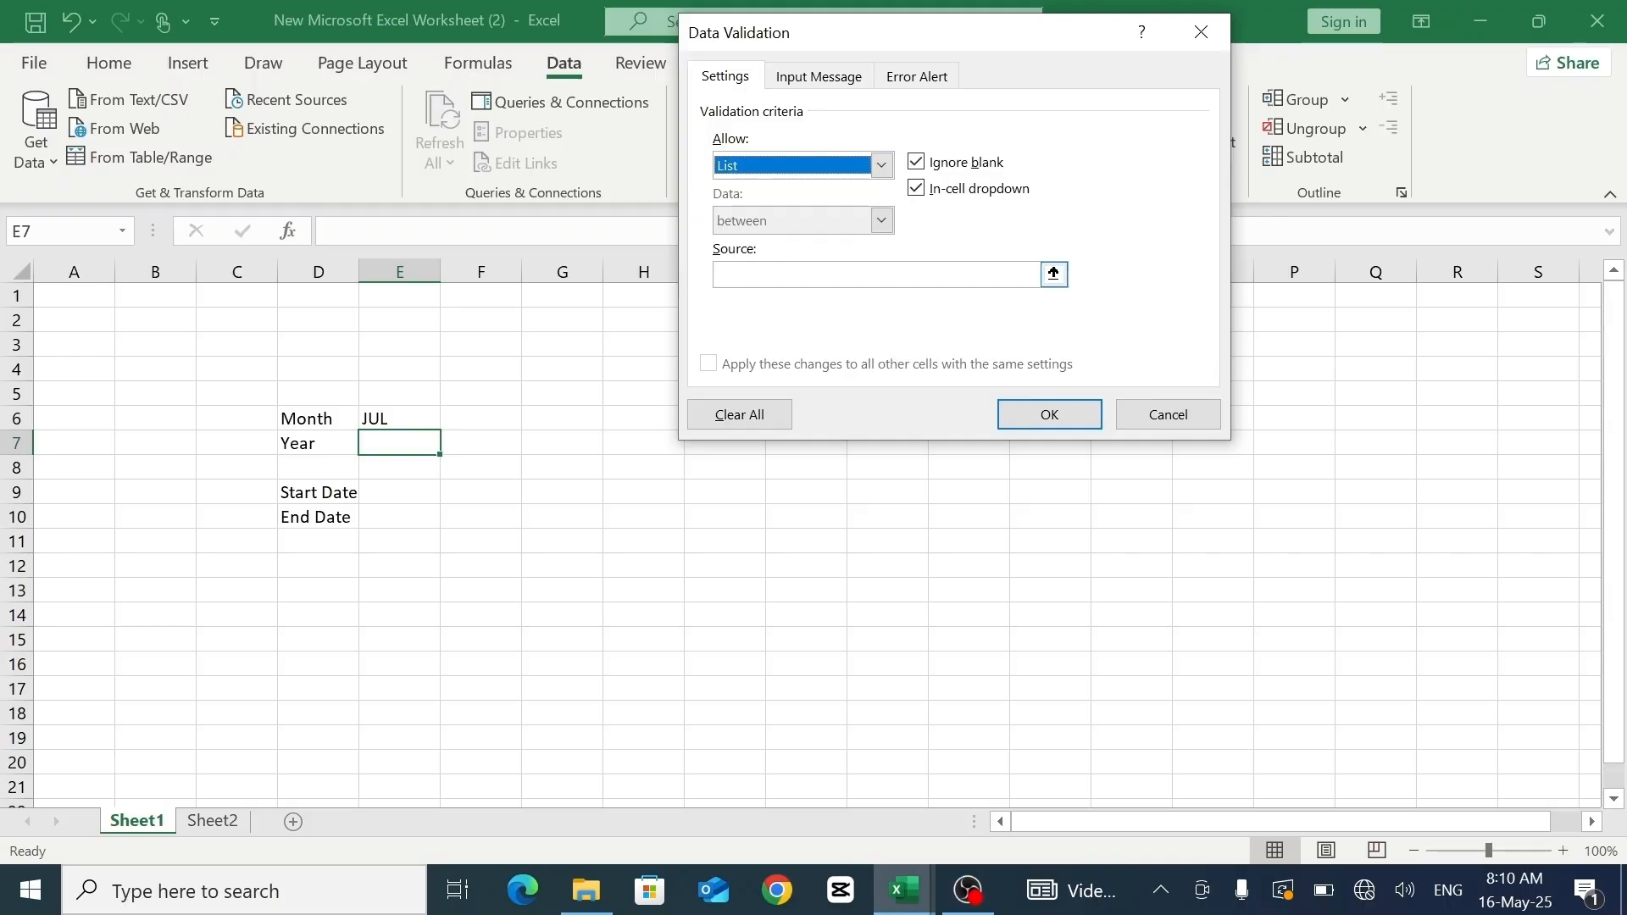
pyautogui.click(795, 274)
pyautogui.write('2024,2025,2026')
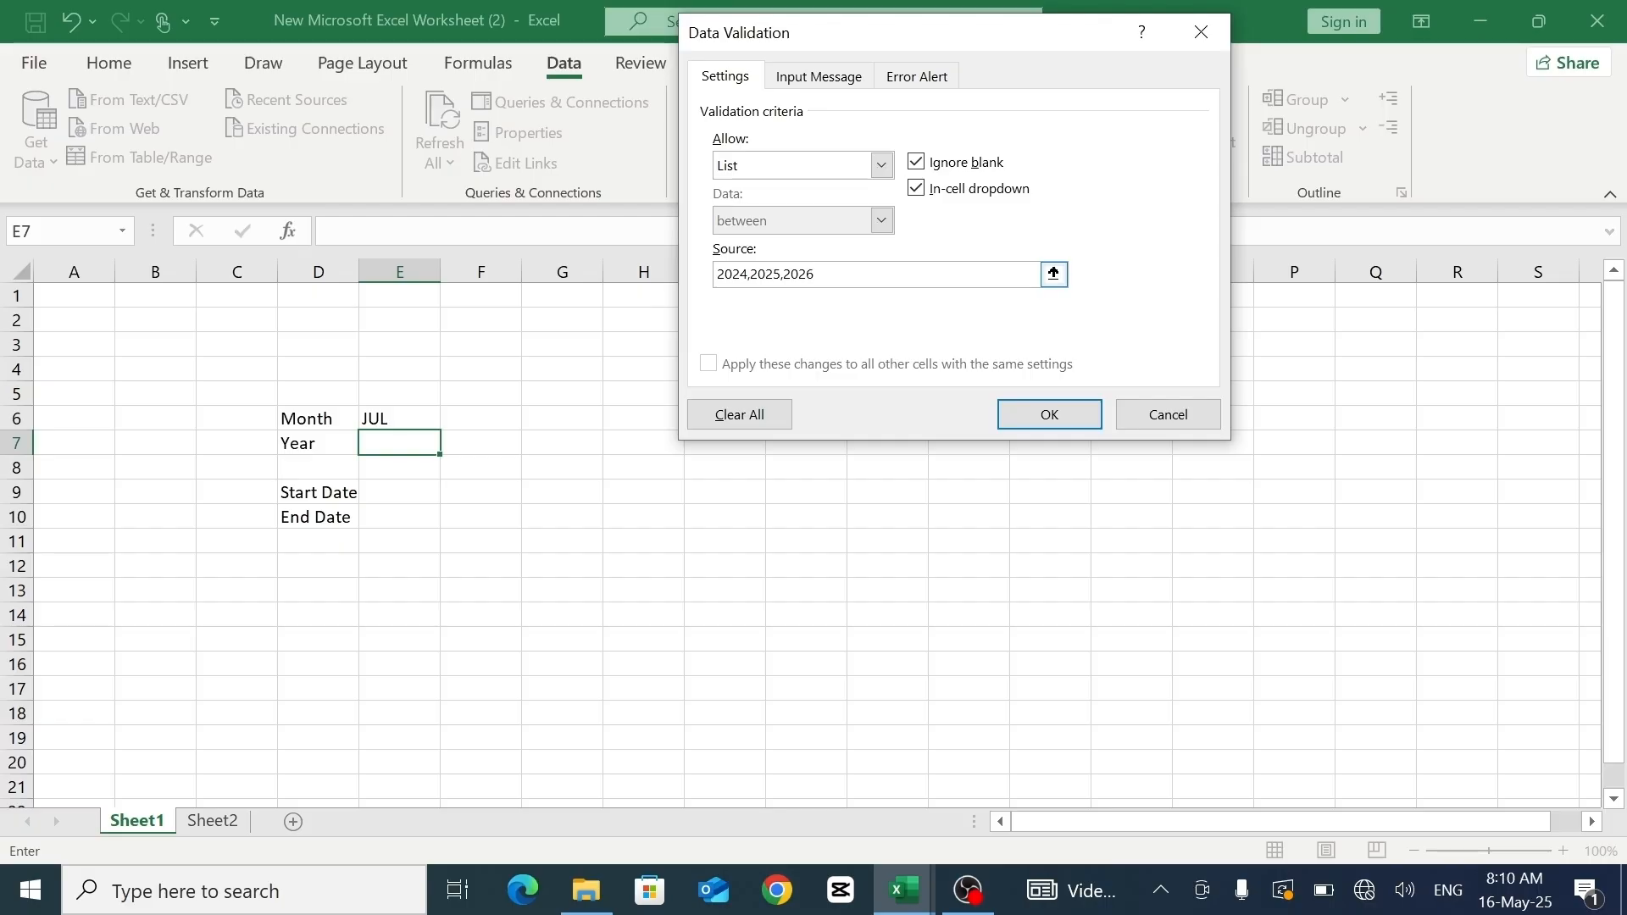
pyautogui.click(1051, 414)
# - Try 2025 in the year dropdown in E7, and set the year to 2026
pyautogui.click(450, 443)
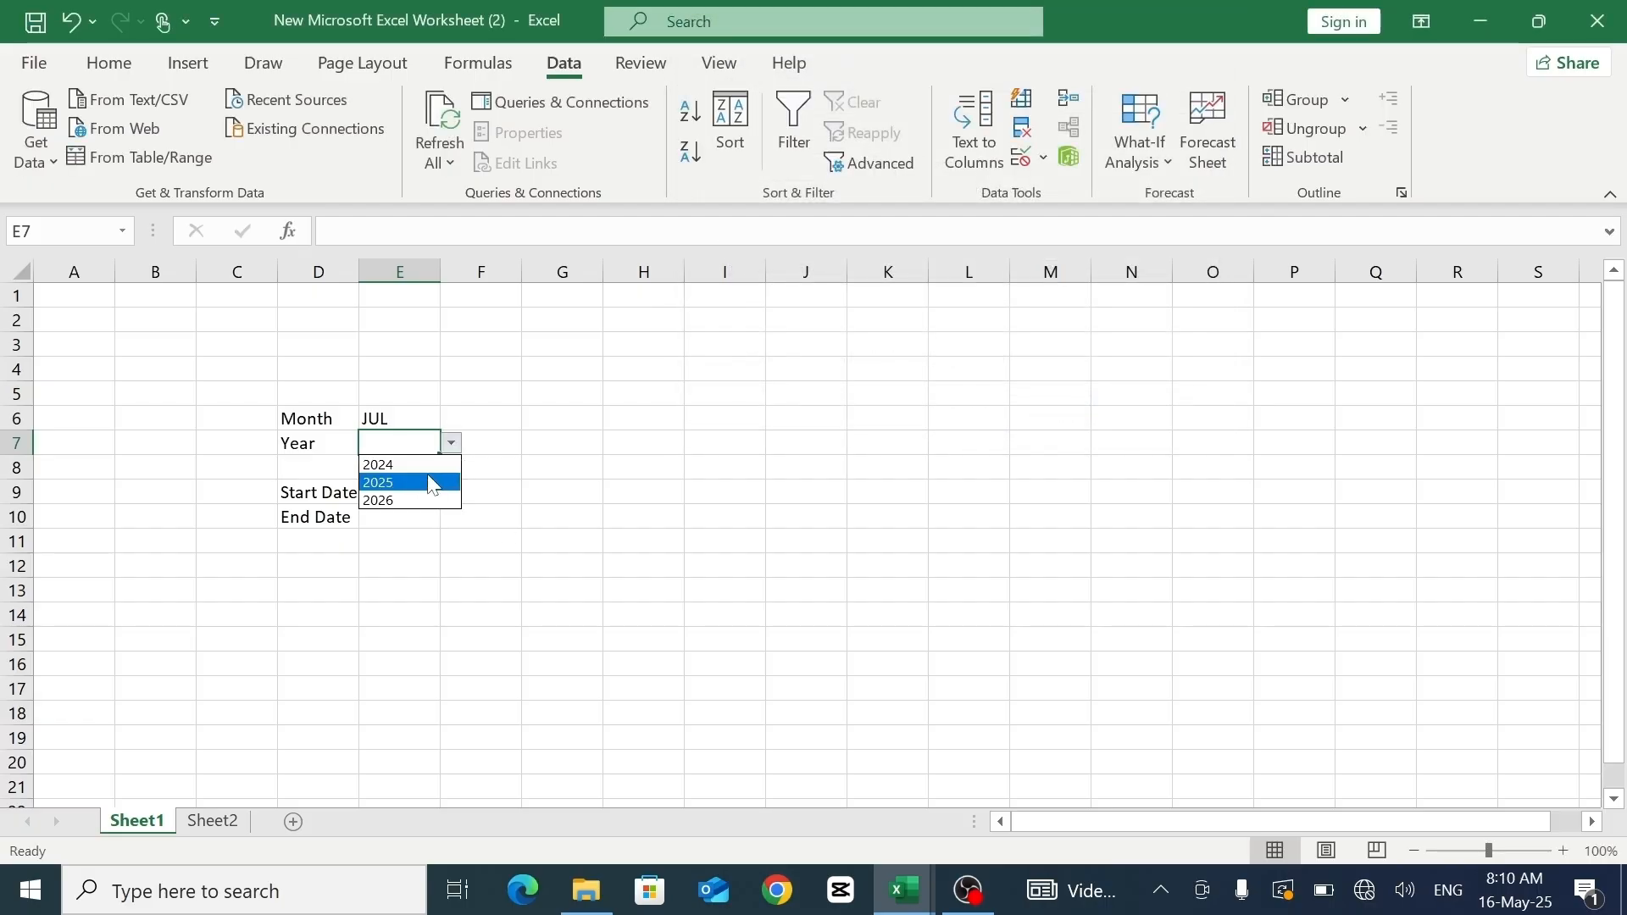
pyautogui.click(429, 482)
pyautogui.click(451, 443)
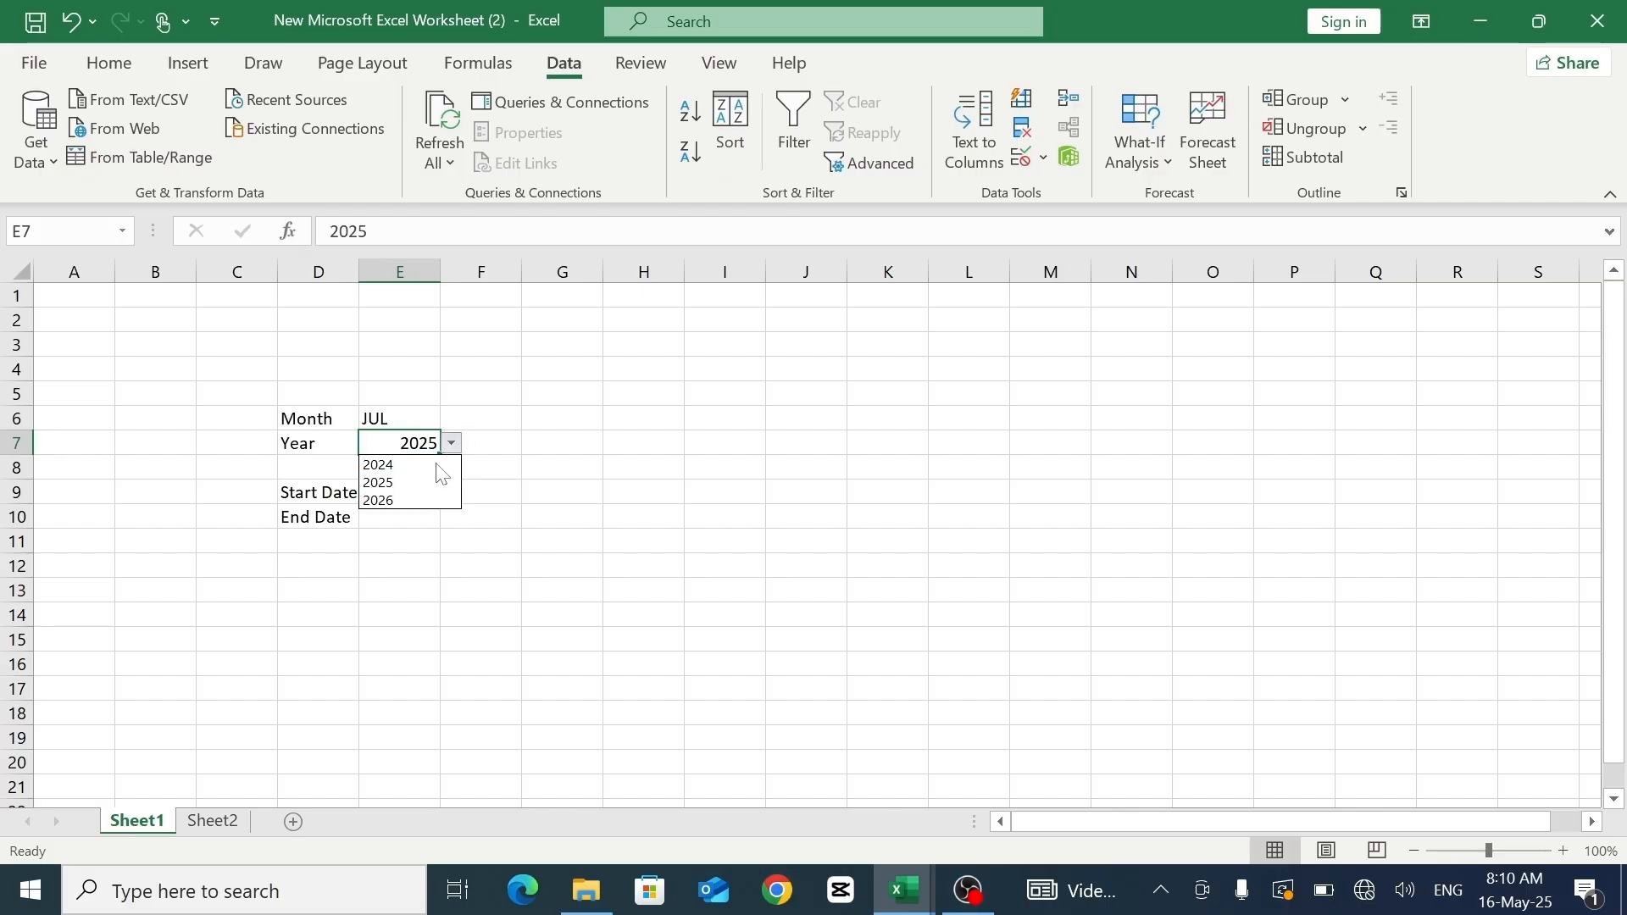
pyautogui.click(420, 502)
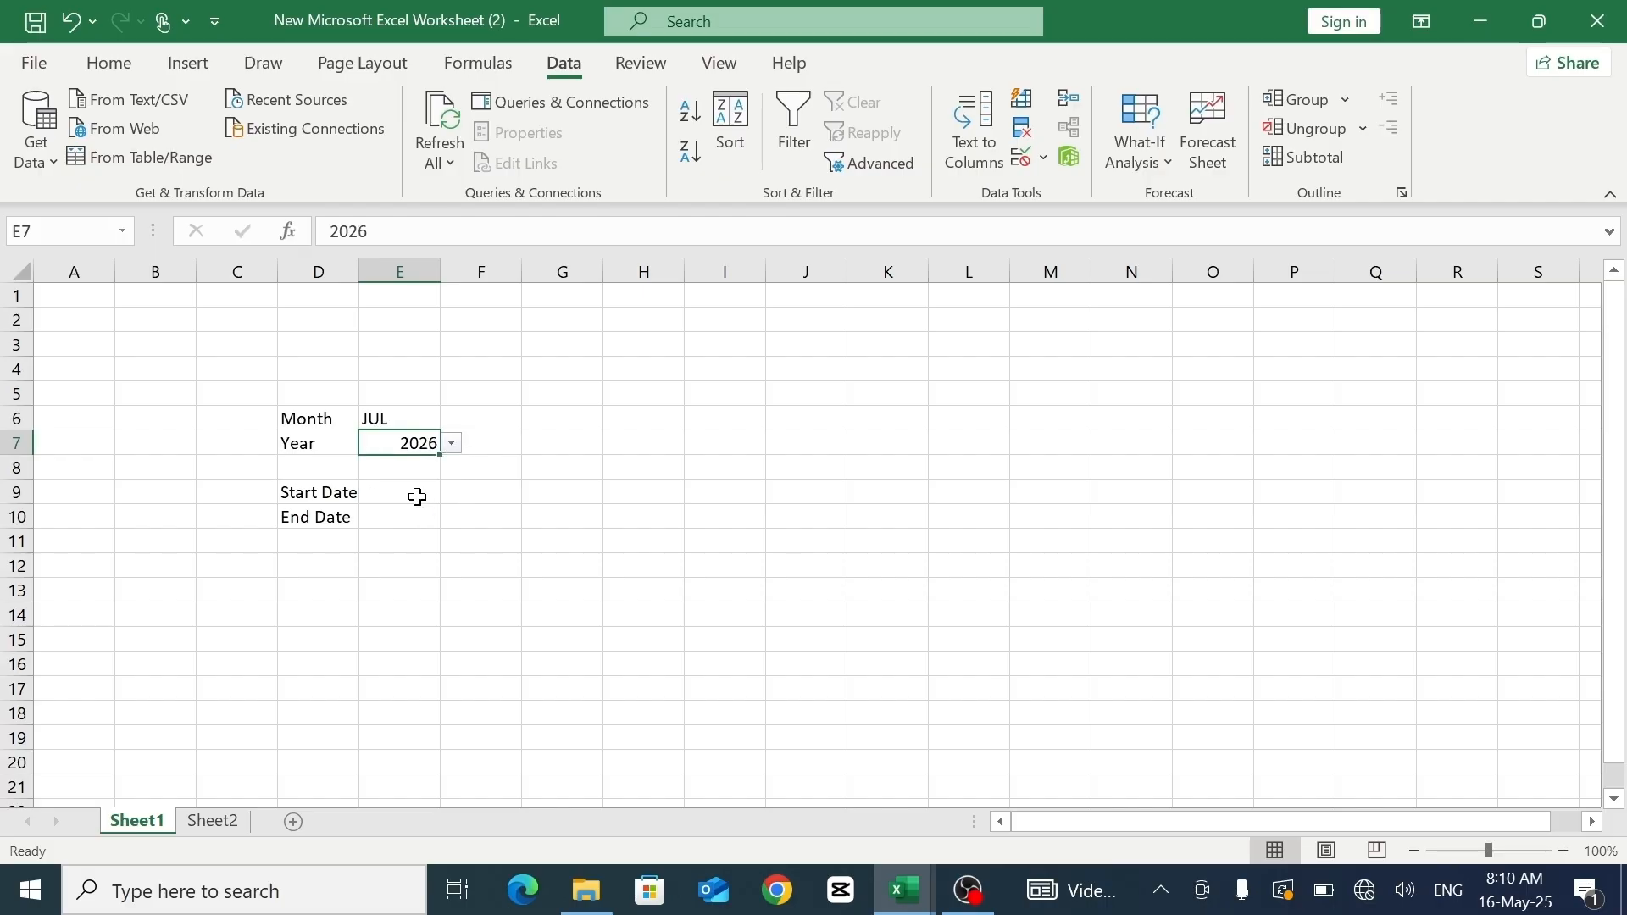
# - Enter the start date formula =DATEVALUE("1"&E6&E7) in cell E9
pyautogui.click(410, 495)
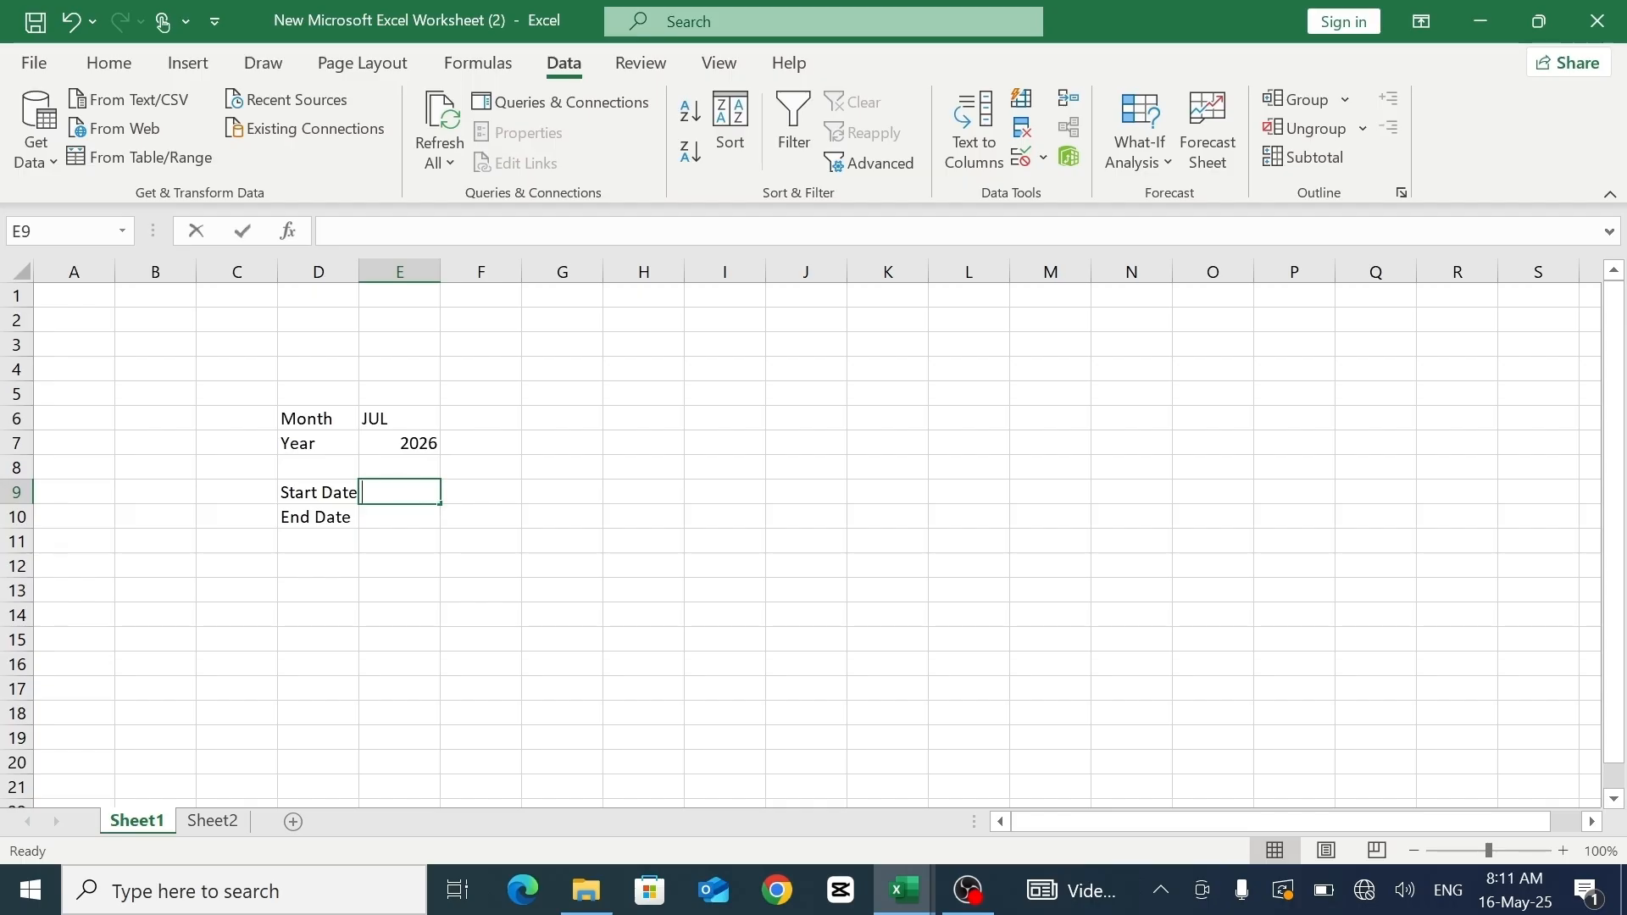
pyautogui.write('=DATEVALUE')
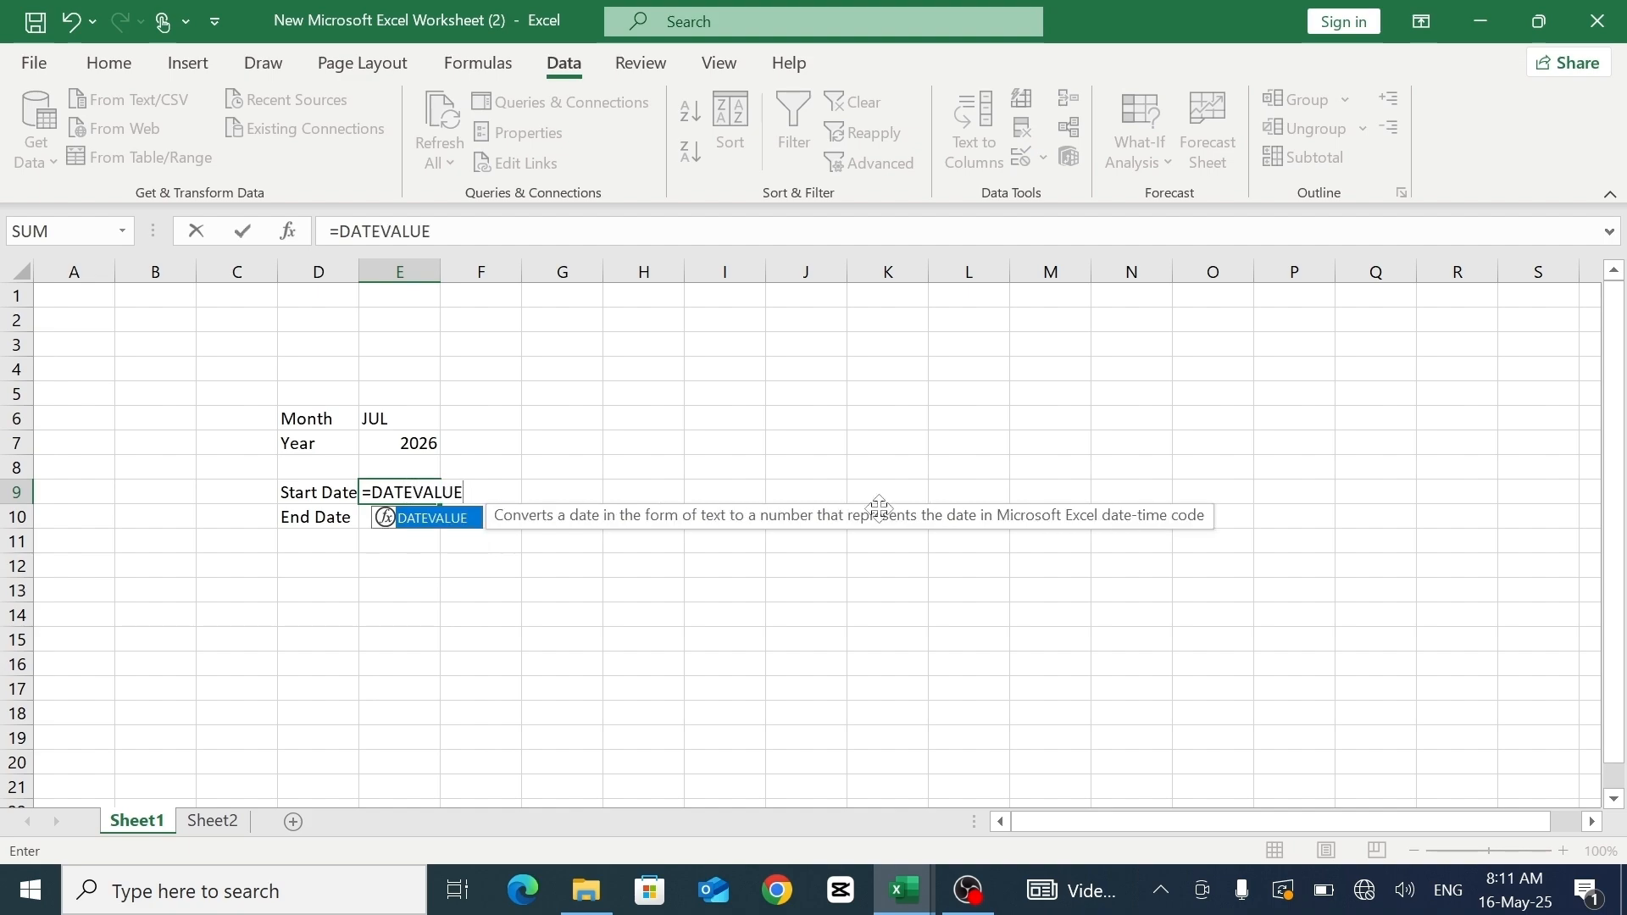
pyautogui.write('("1')
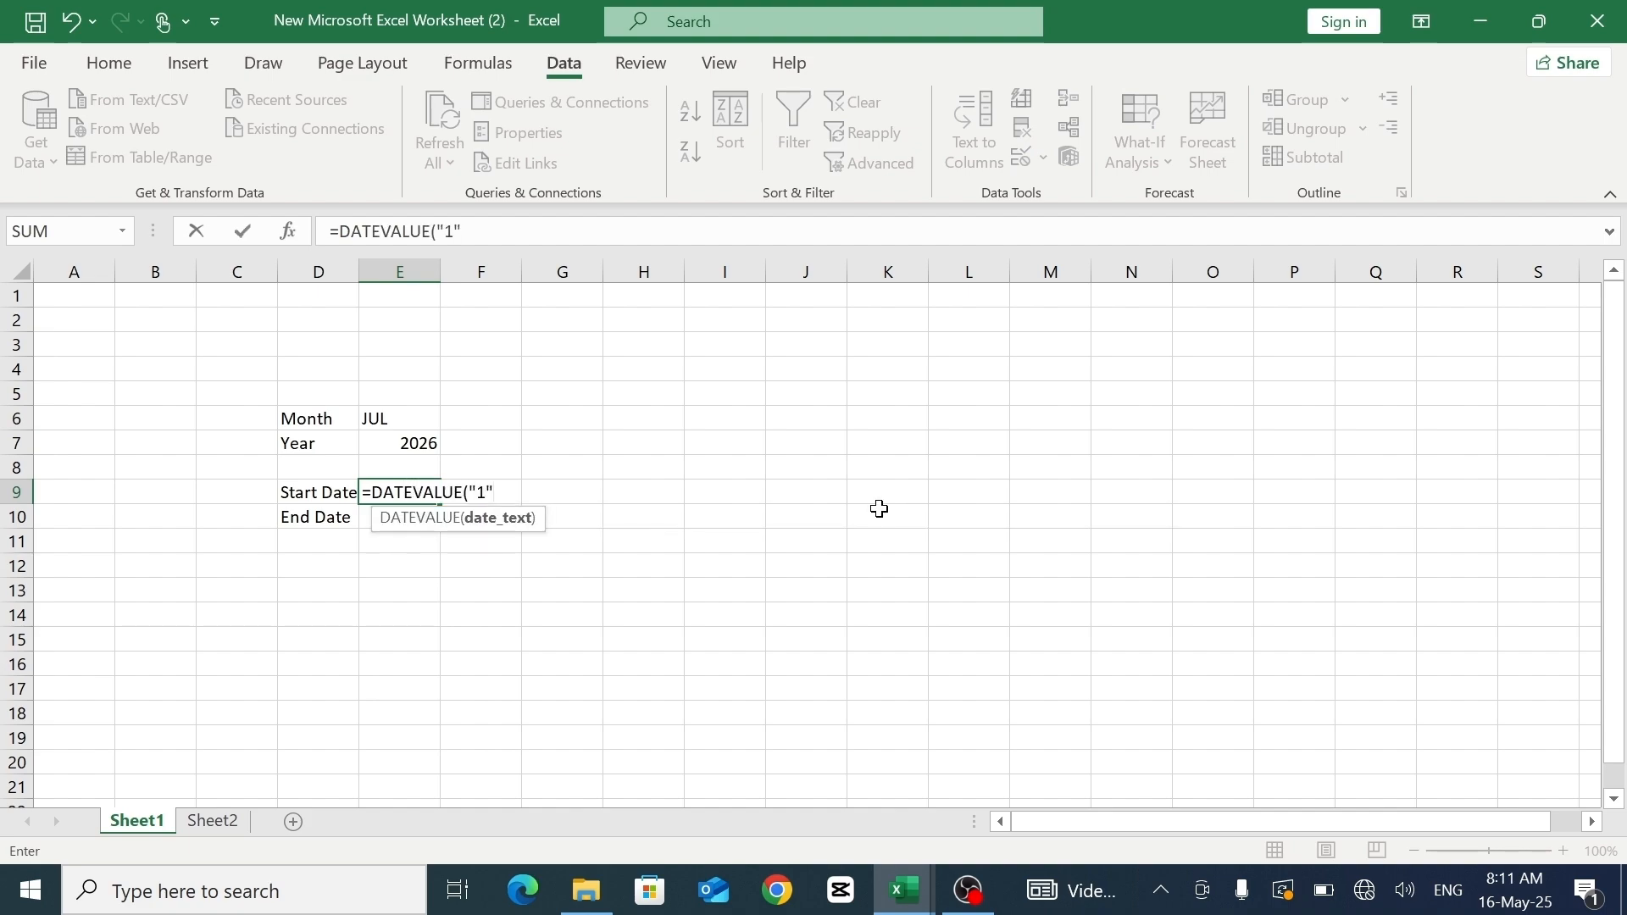
pyautogui.write('"&')
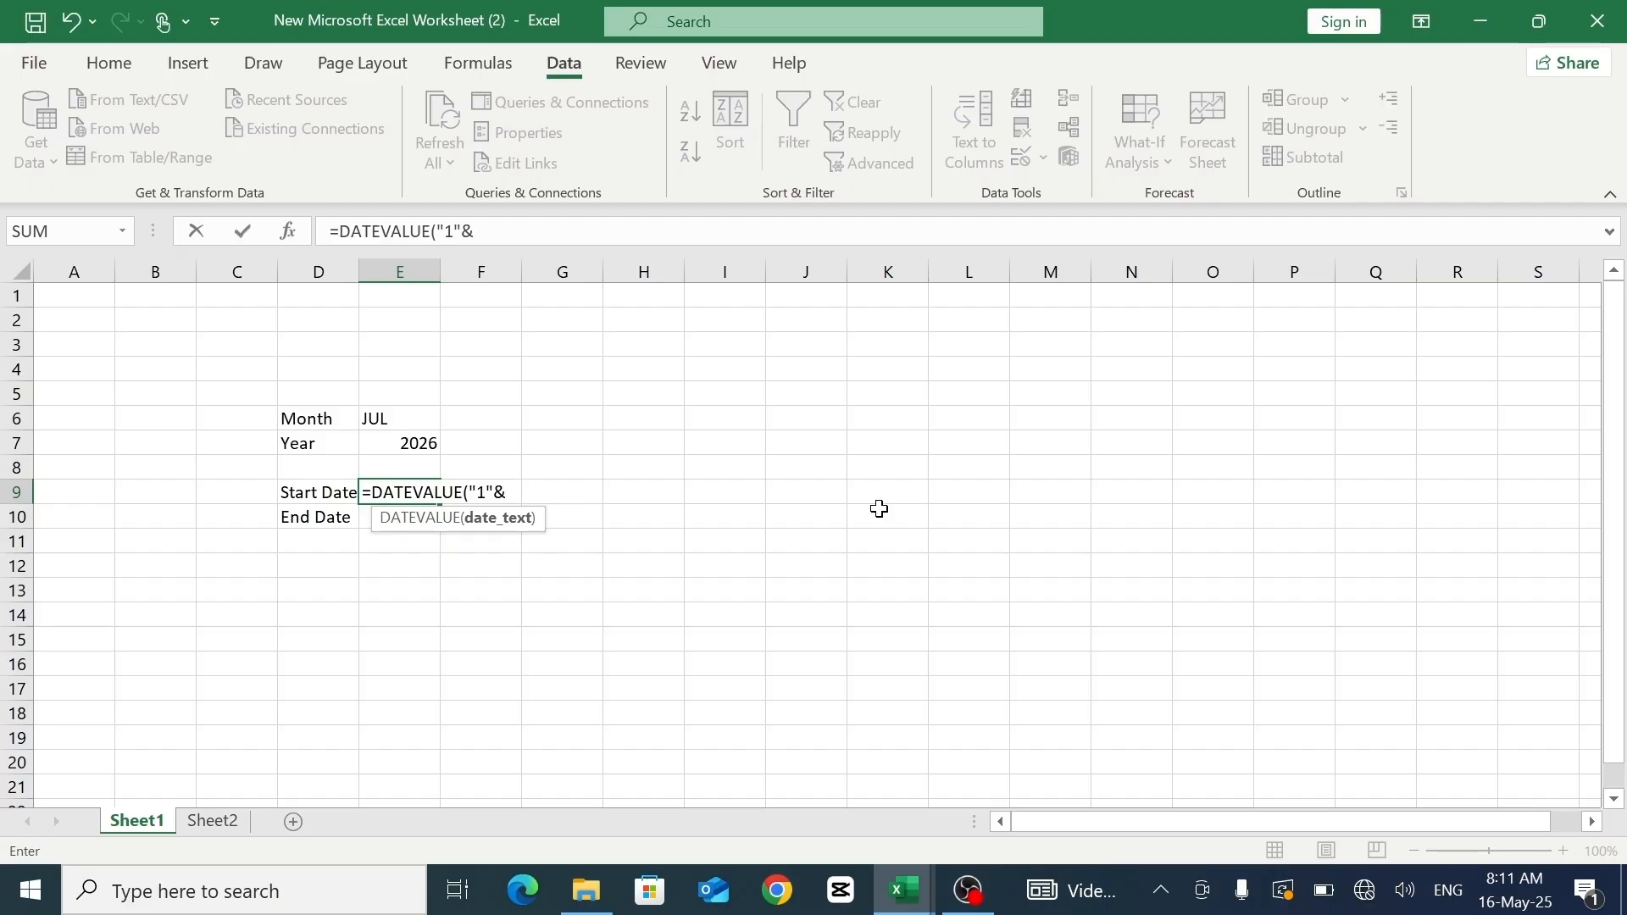
pyautogui.click(410, 419)
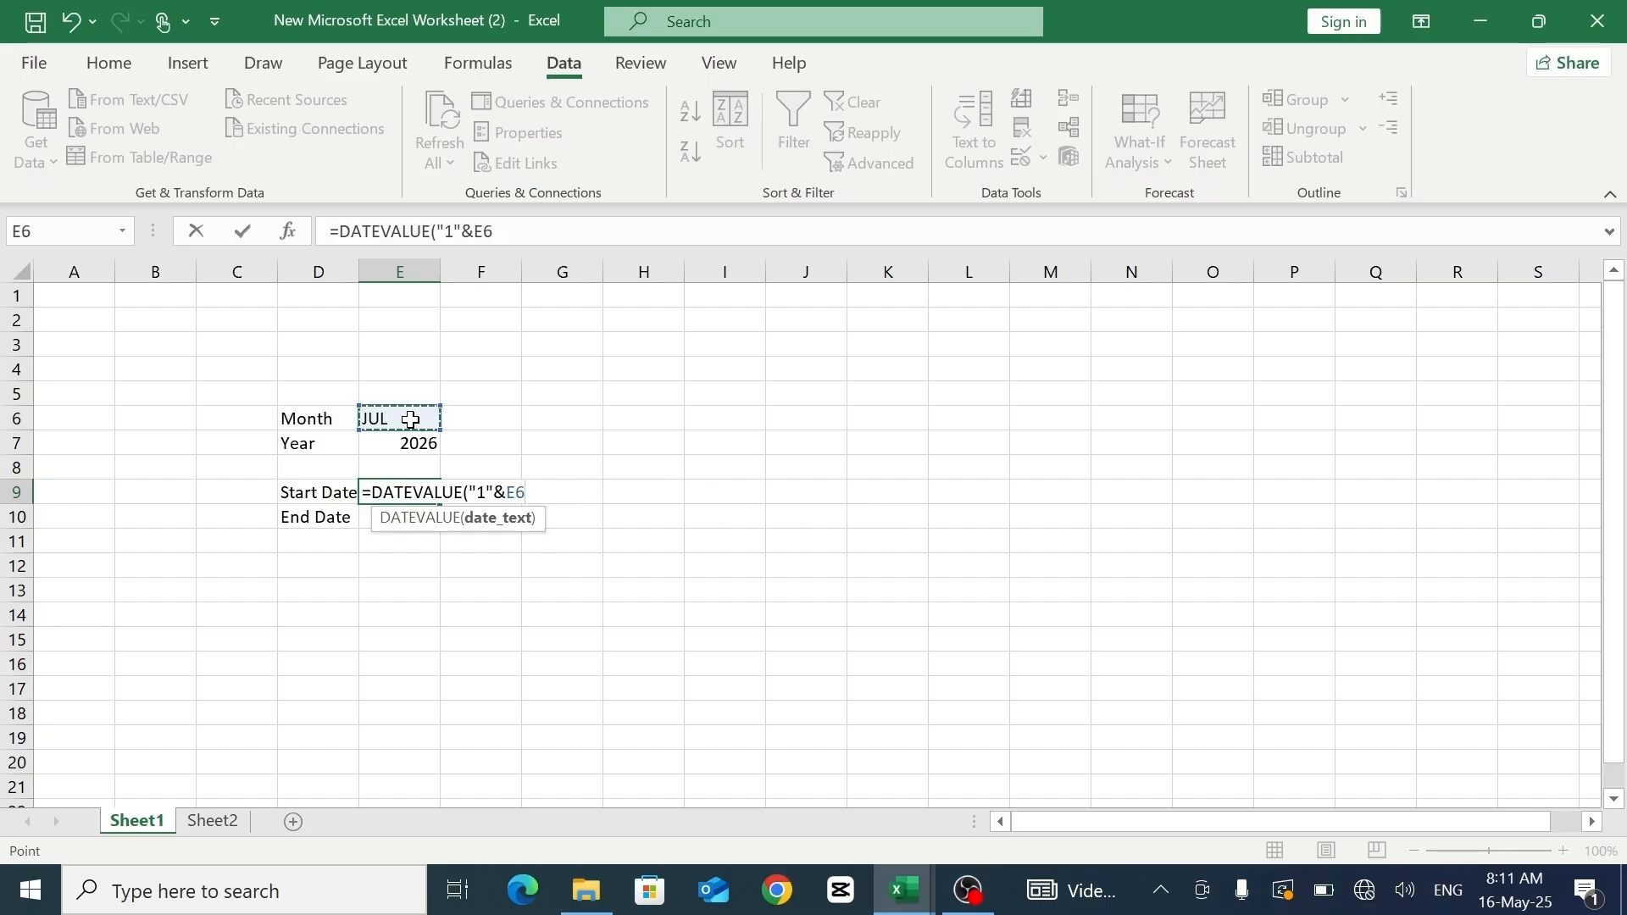
pyautogui.write('&')
pyautogui.click(410, 446)
pyautogui.write(')')
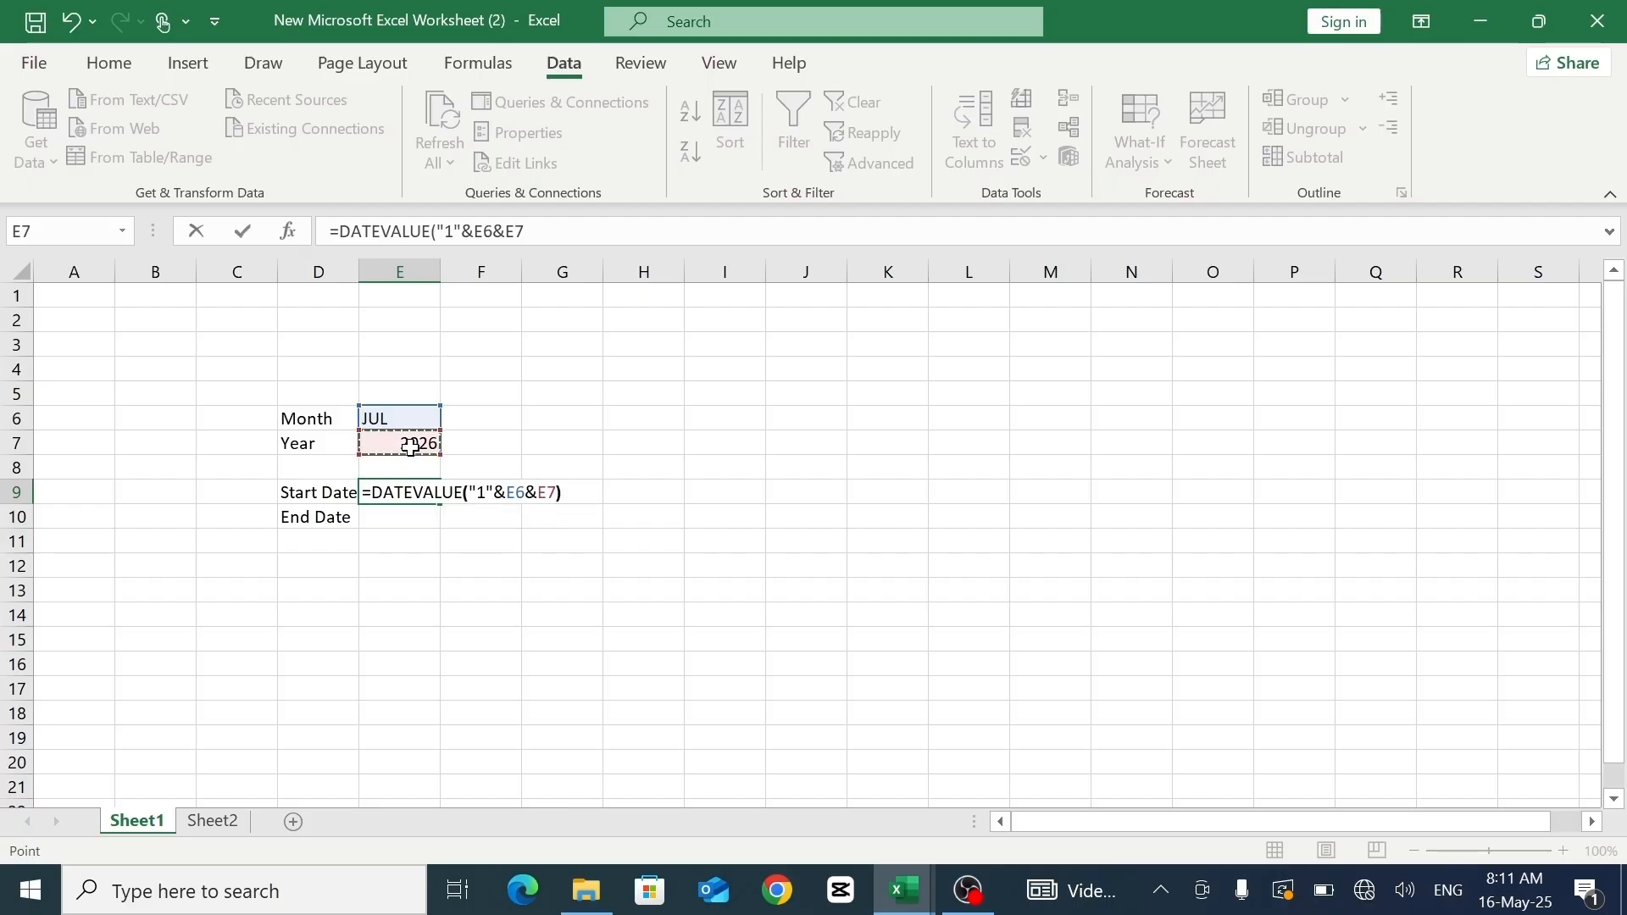
pyautogui.press('Return')
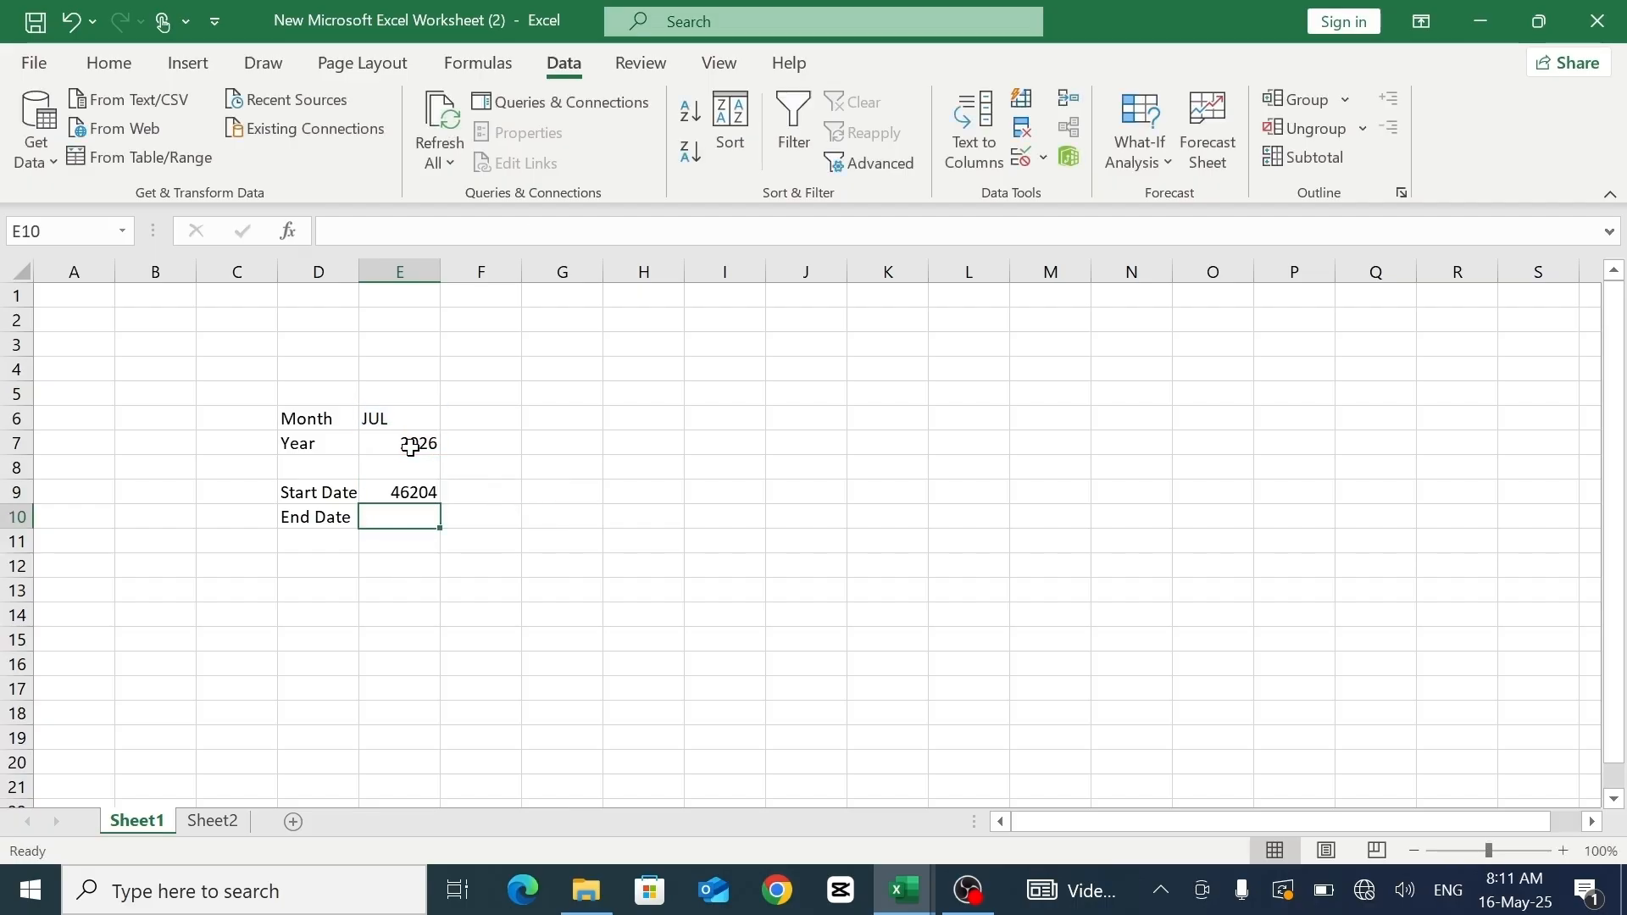
# - Format the start date in E9 as Short Date
pyautogui.click(400, 496)
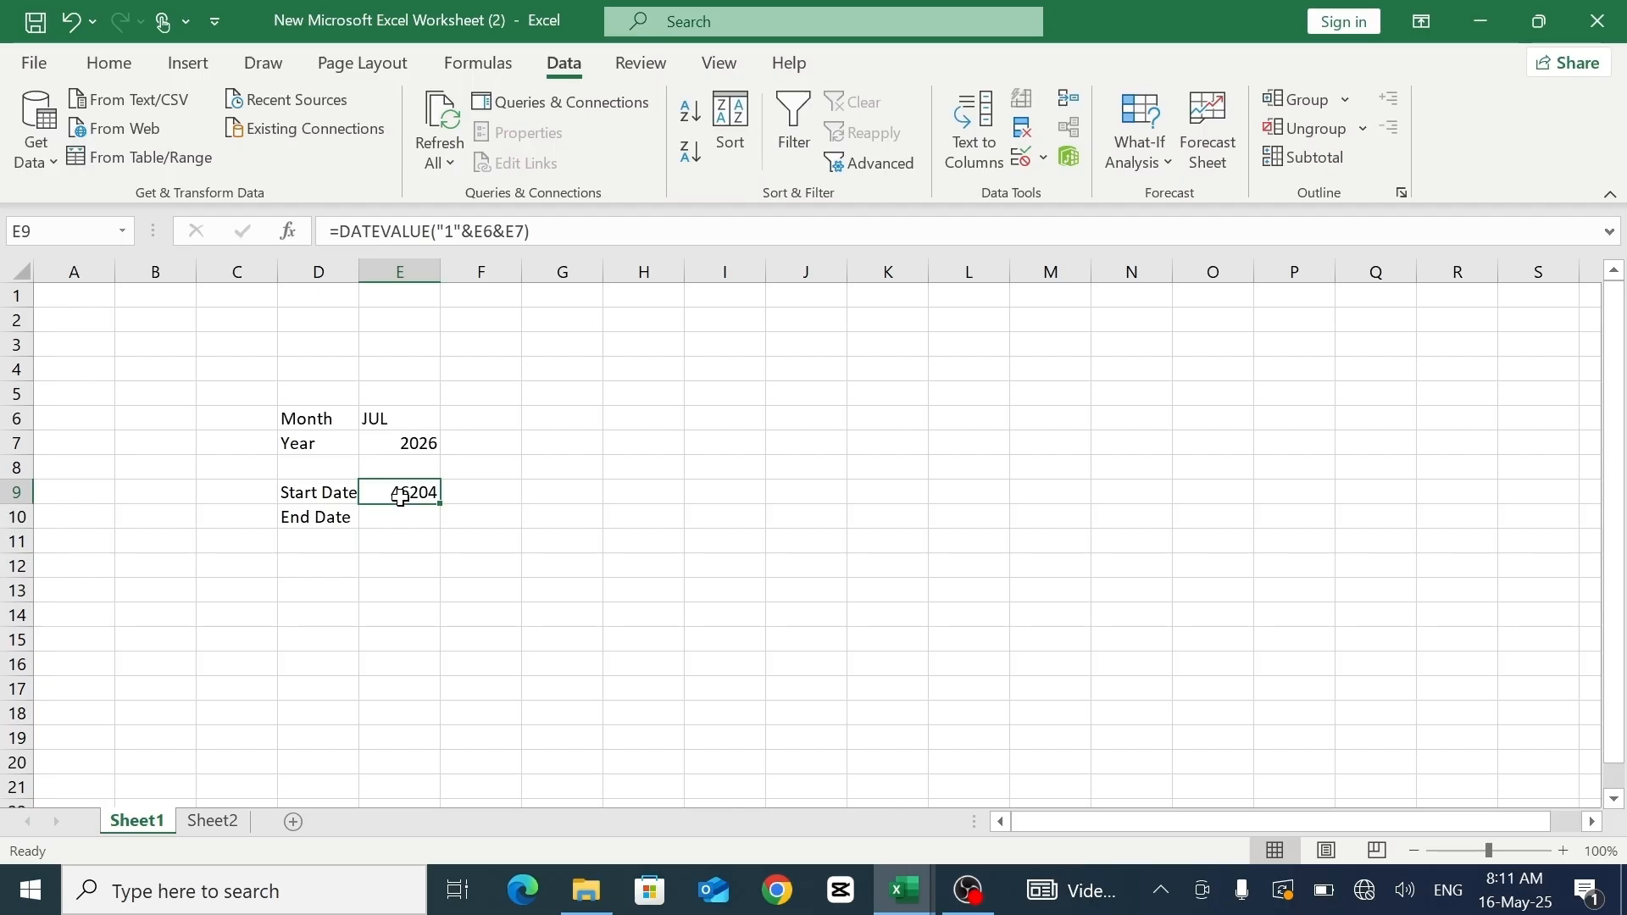
pyautogui.click(111, 68)
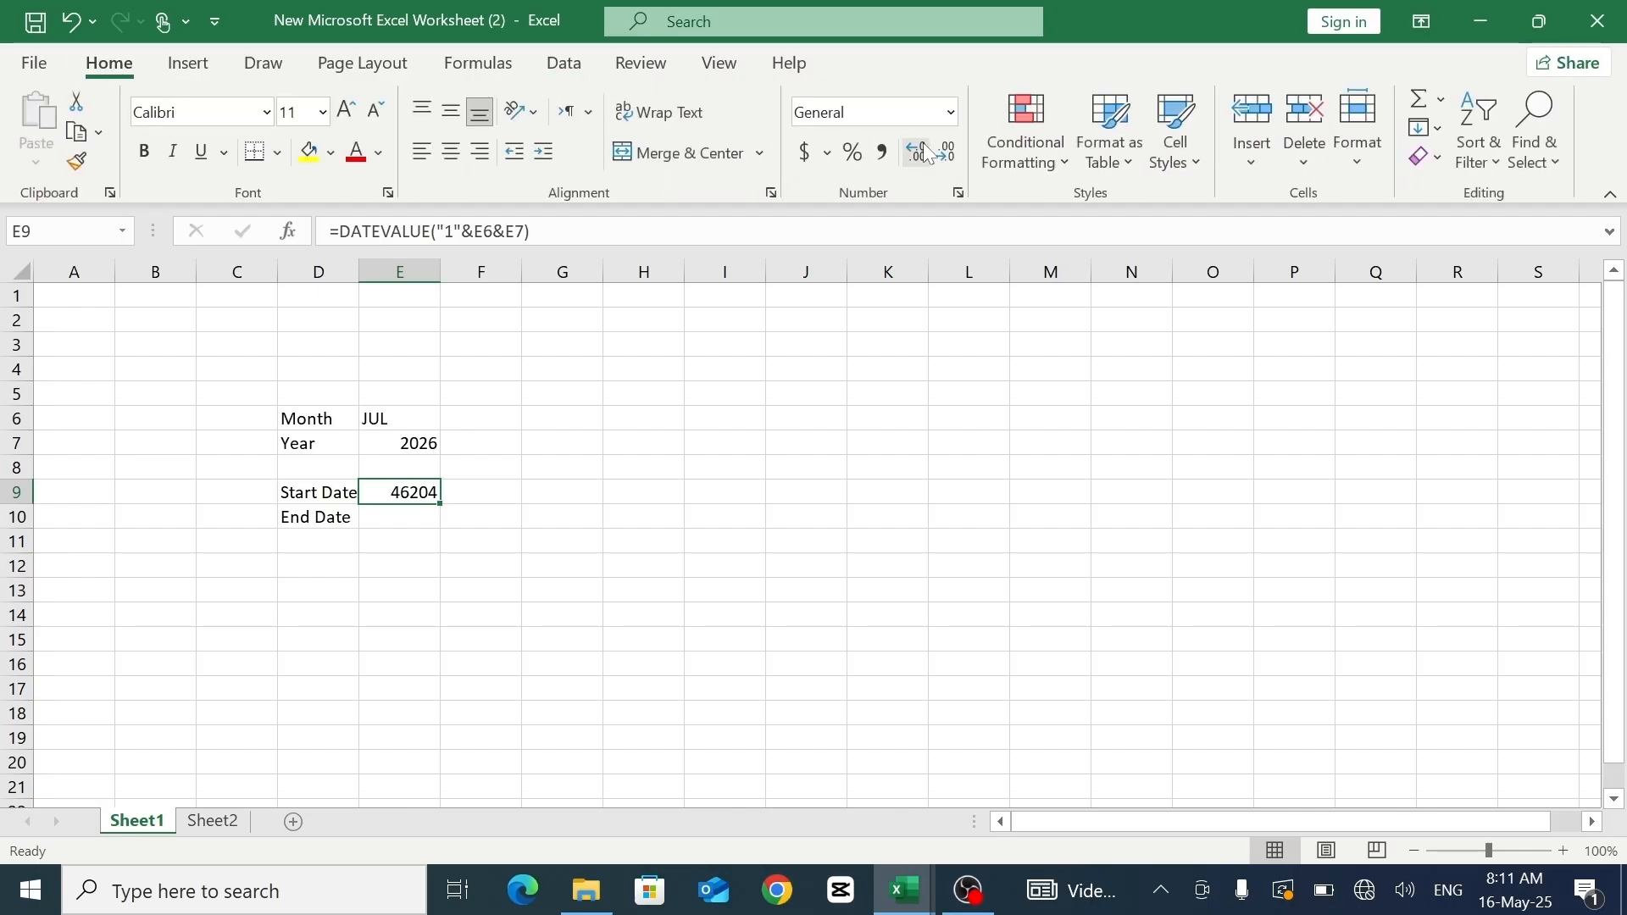
pyautogui.click(950, 111)
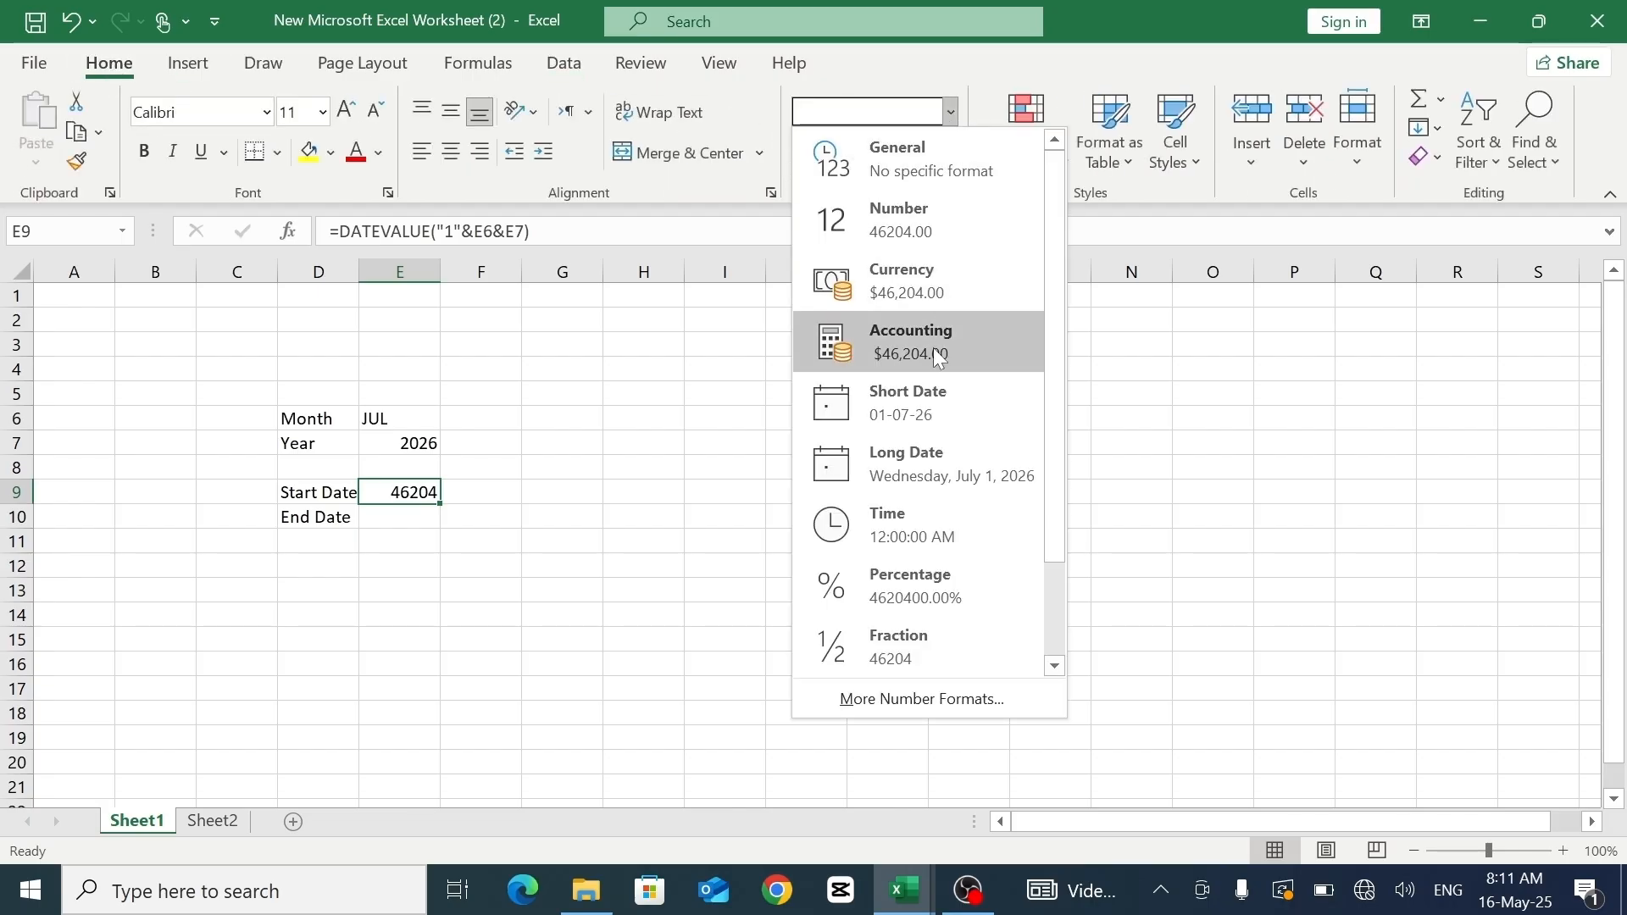
pyautogui.click(921, 428)
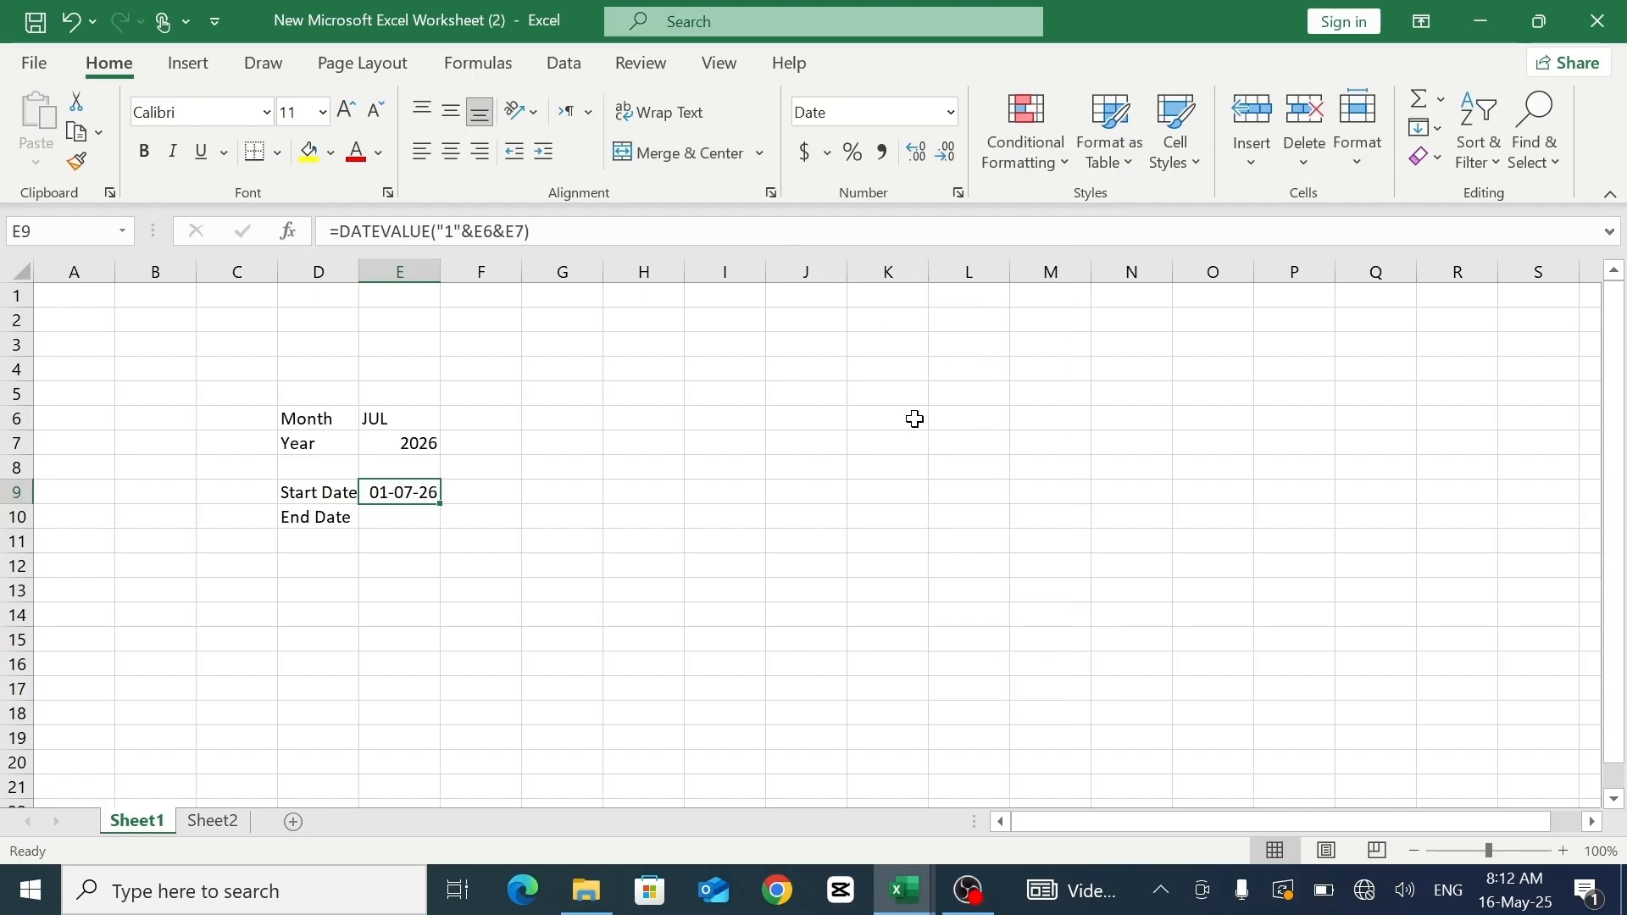
# - Enter the end date formula =EOMONTH(E9,0) in cell E10
pyautogui.click(419, 520)
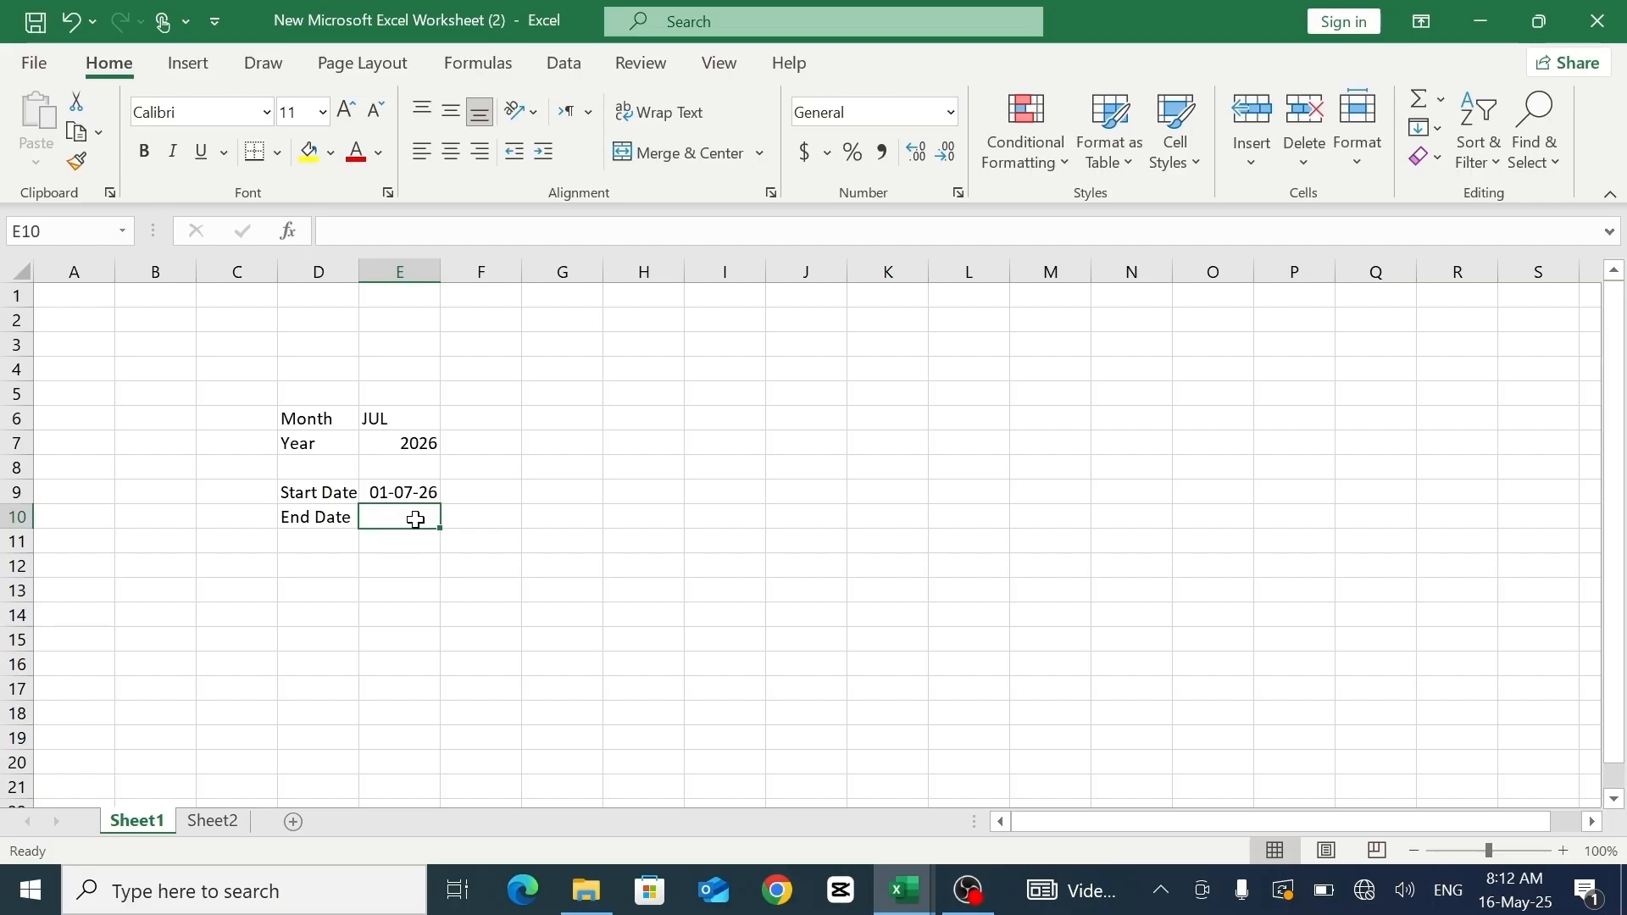
pyautogui.write('=EOMO')
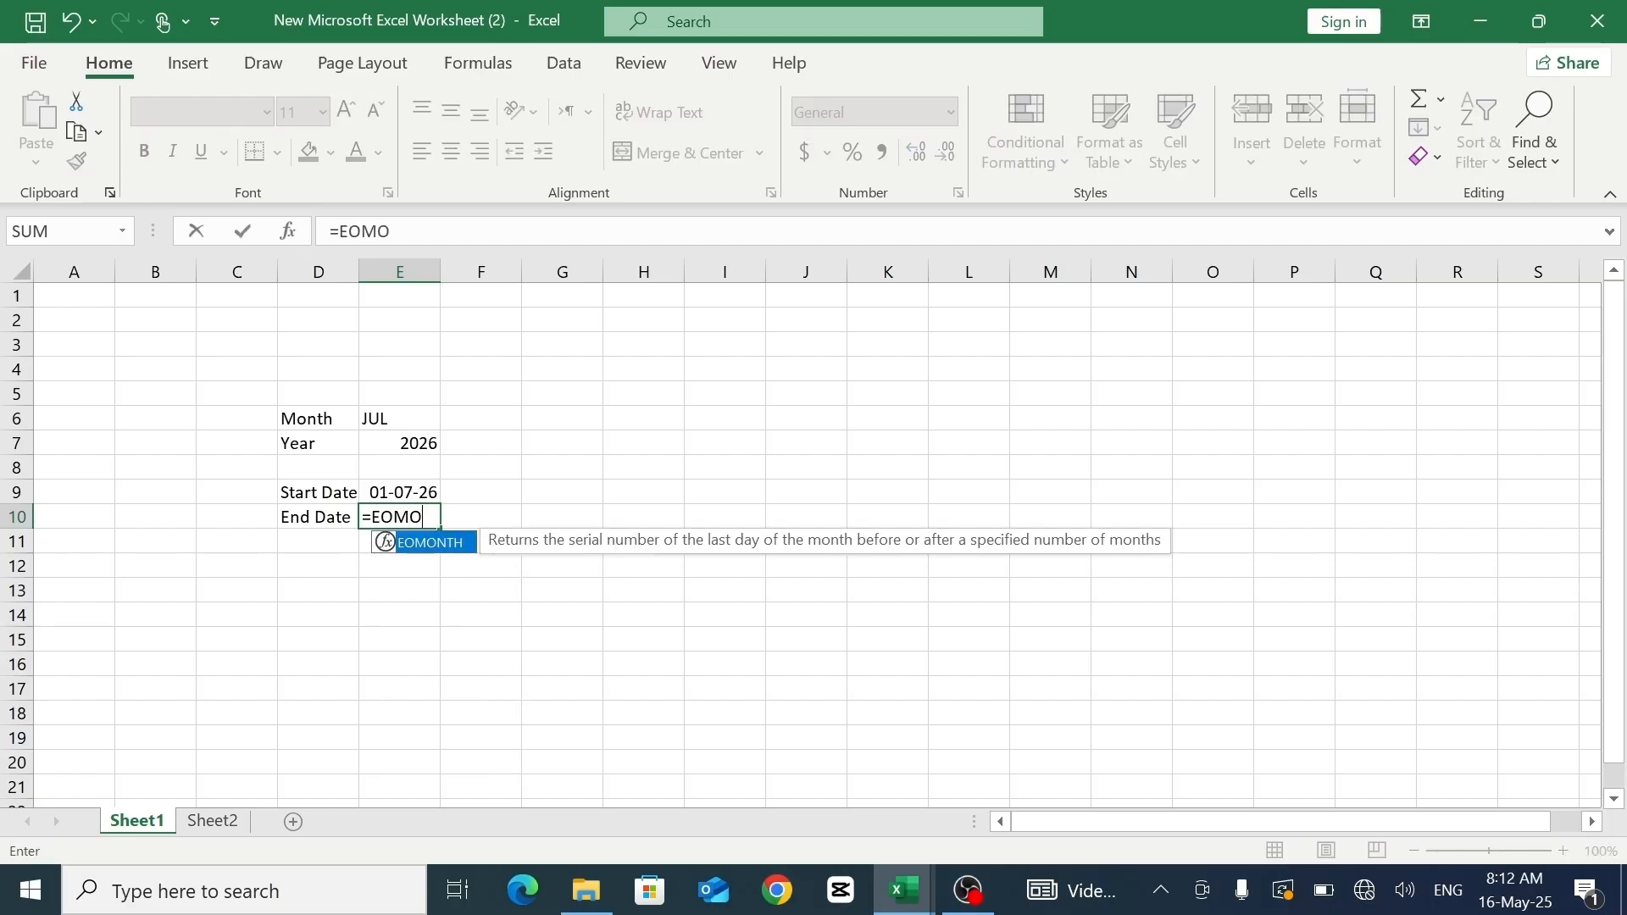
pyautogui.write('NTH(')
pyautogui.click(387, 491)
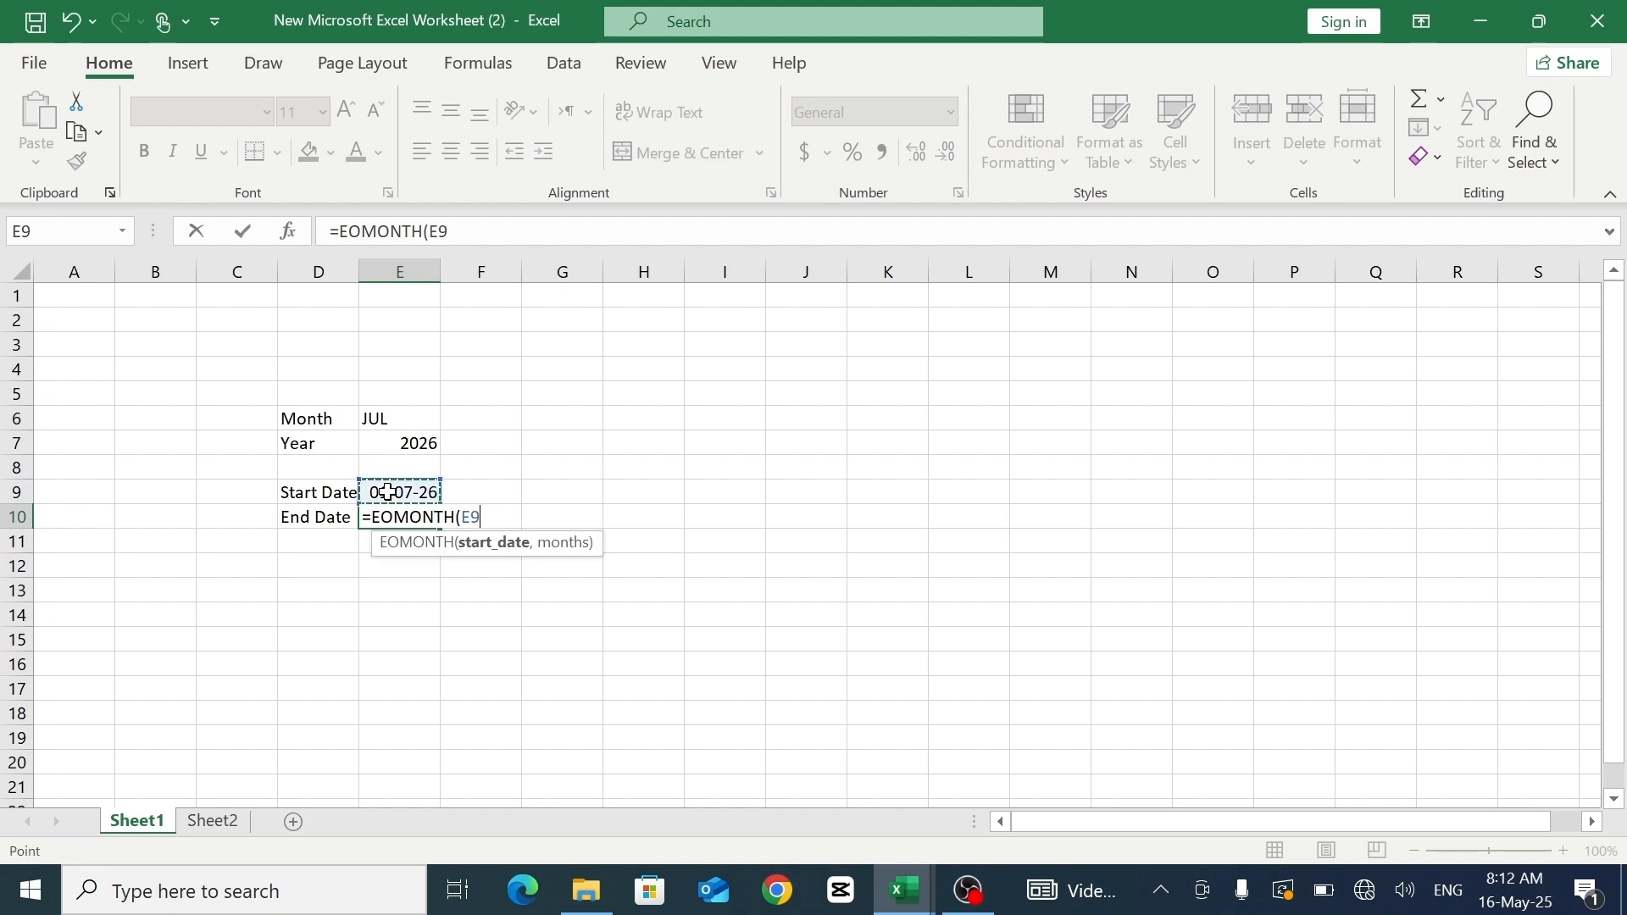
pyautogui.write(',')
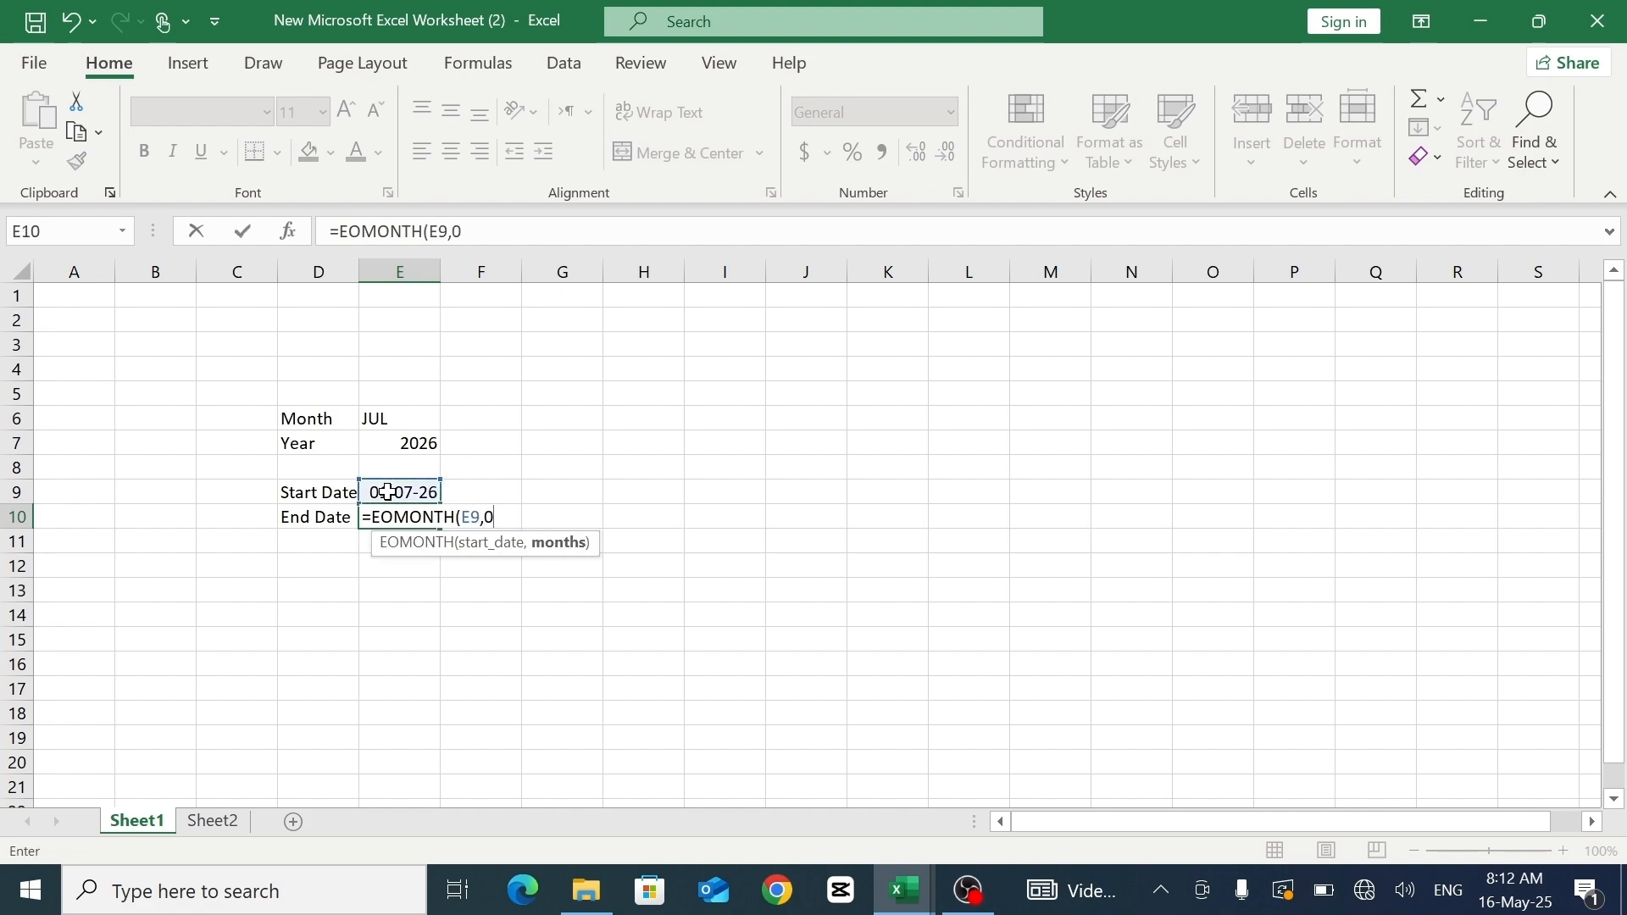
pyautogui.write('0)')
pyautogui.press('Return')
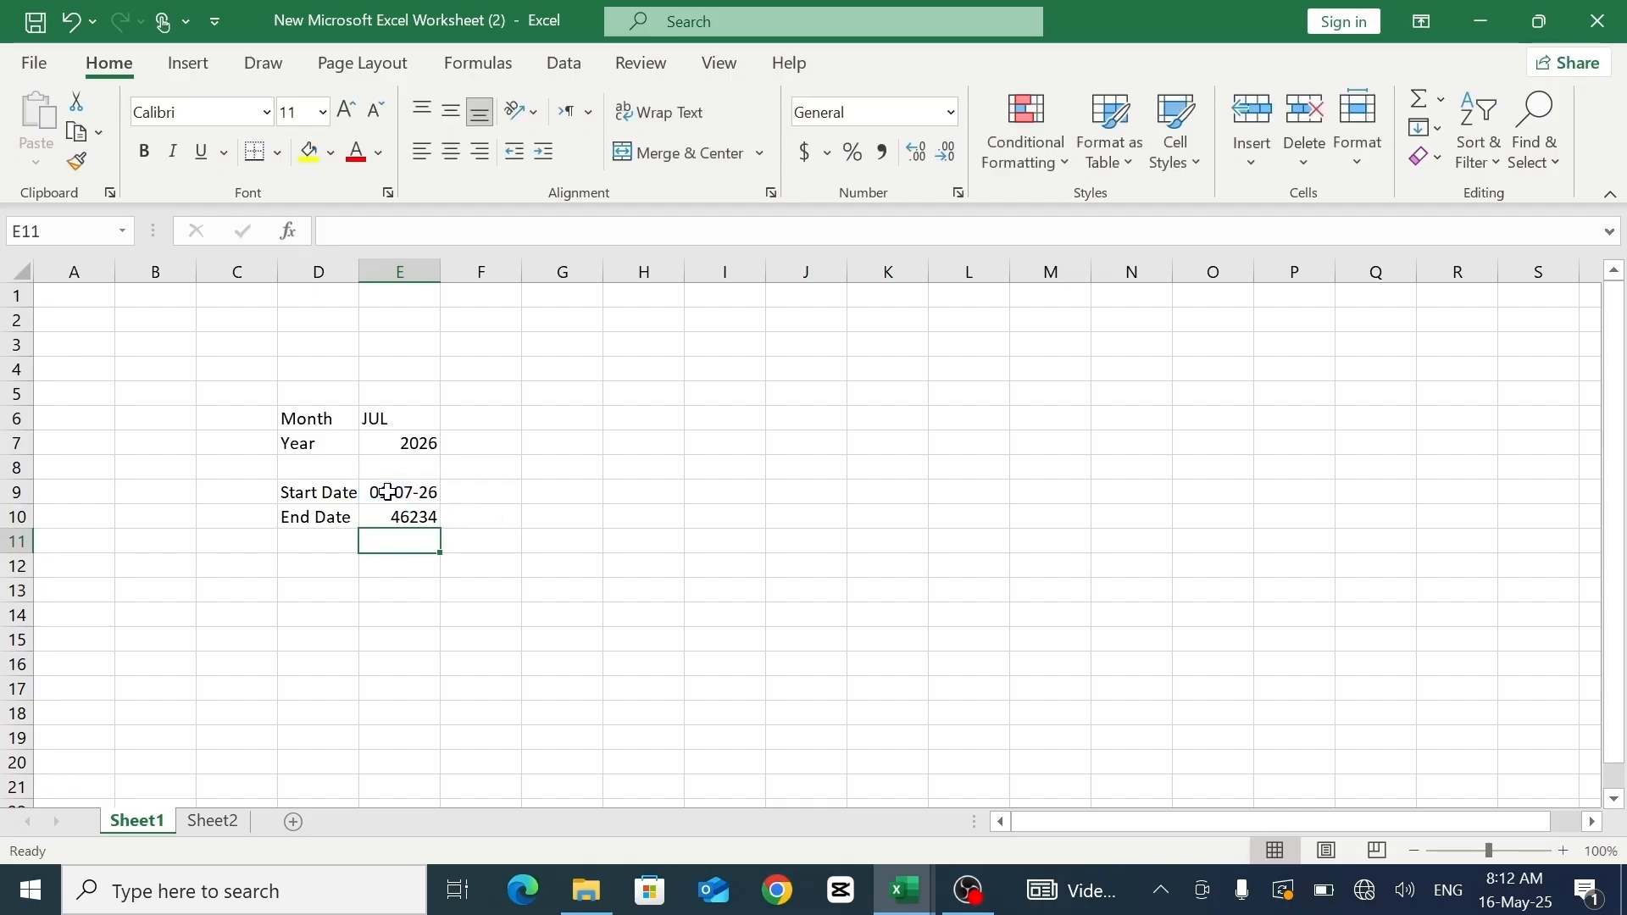
# - Format the end date in E10 as Short Date
pyautogui.click(399, 516)
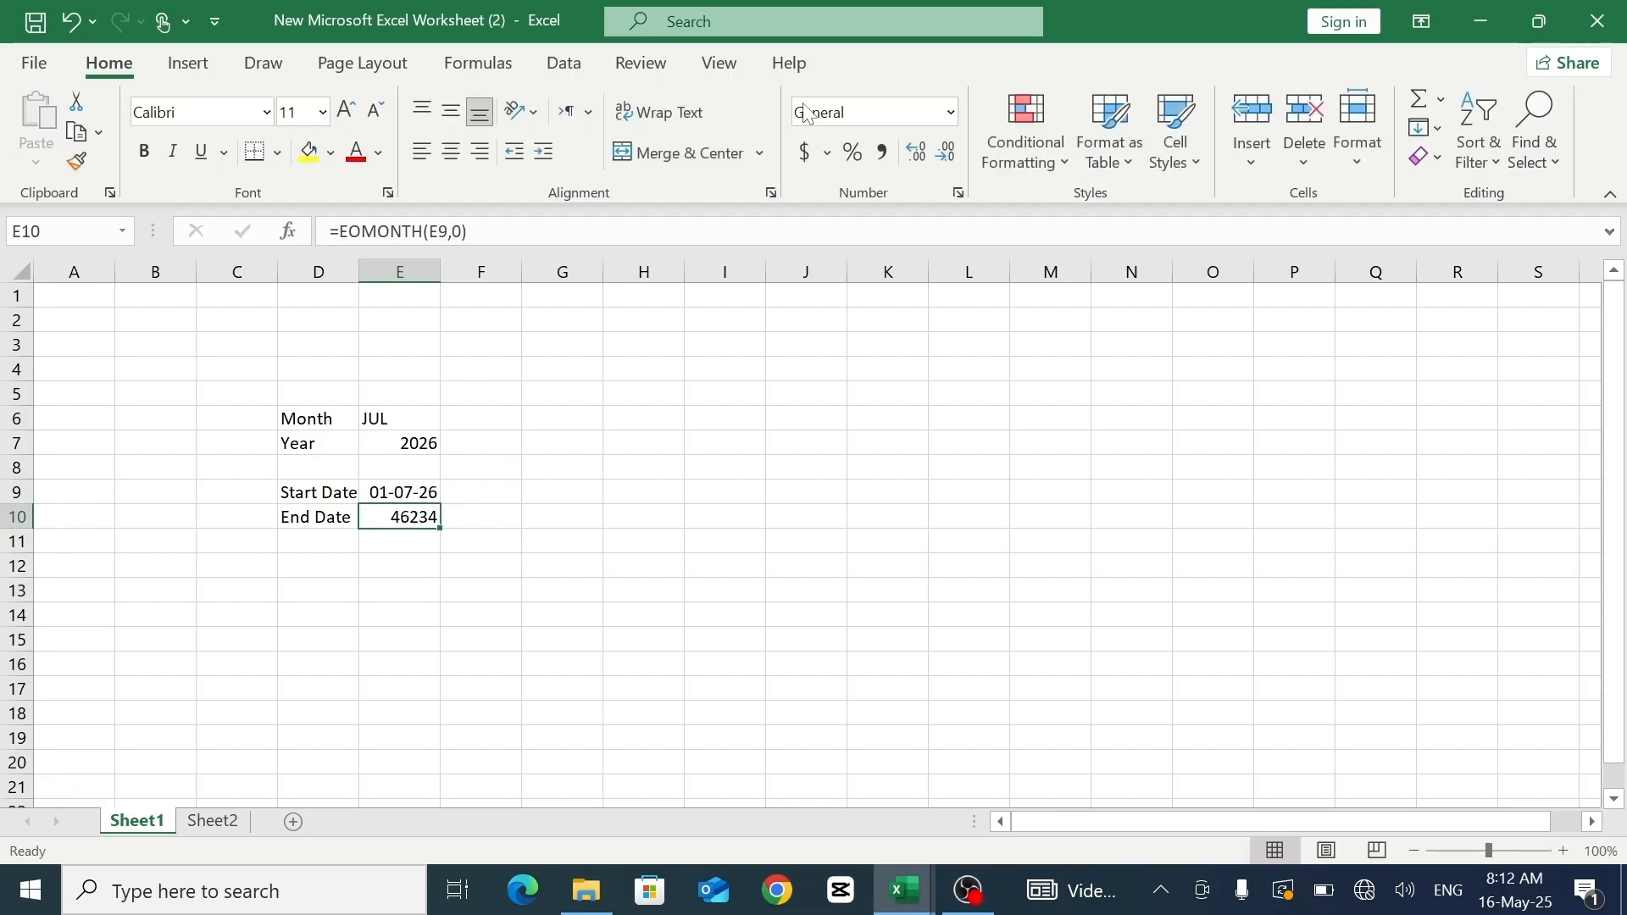
pyautogui.click(949, 112)
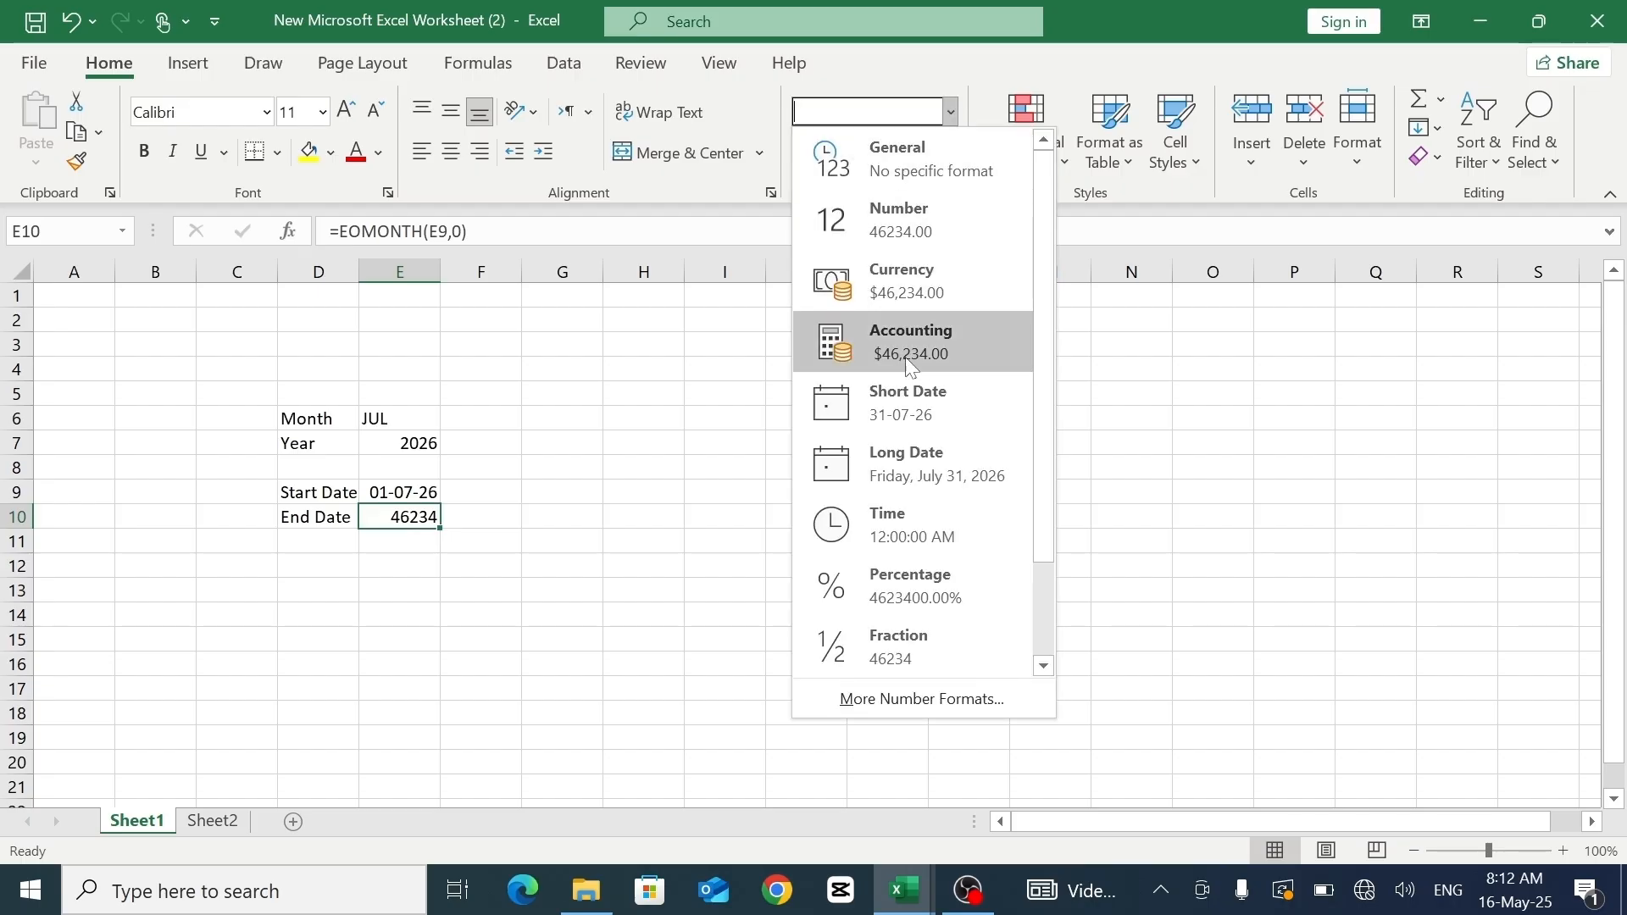
pyautogui.click(901, 391)
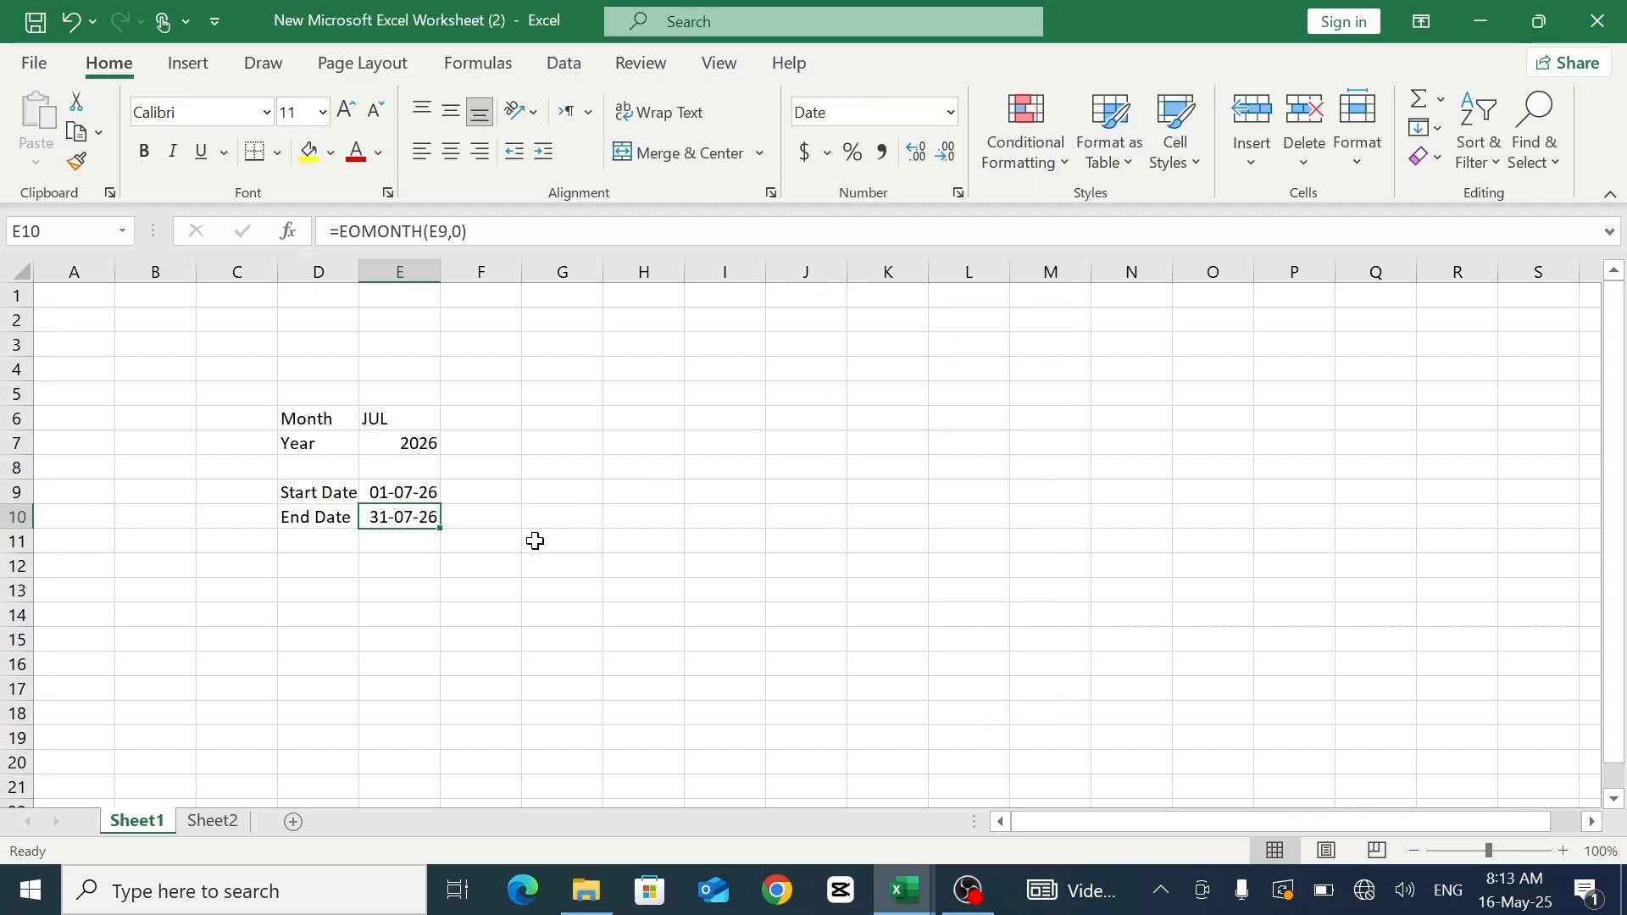
pyautogui.click(601, 502)
# - Make the month, year and date block D6:E10 bold and center it horizontally
pyautogui.moveTo(311, 422); pyautogui.dragTo(424, 525)
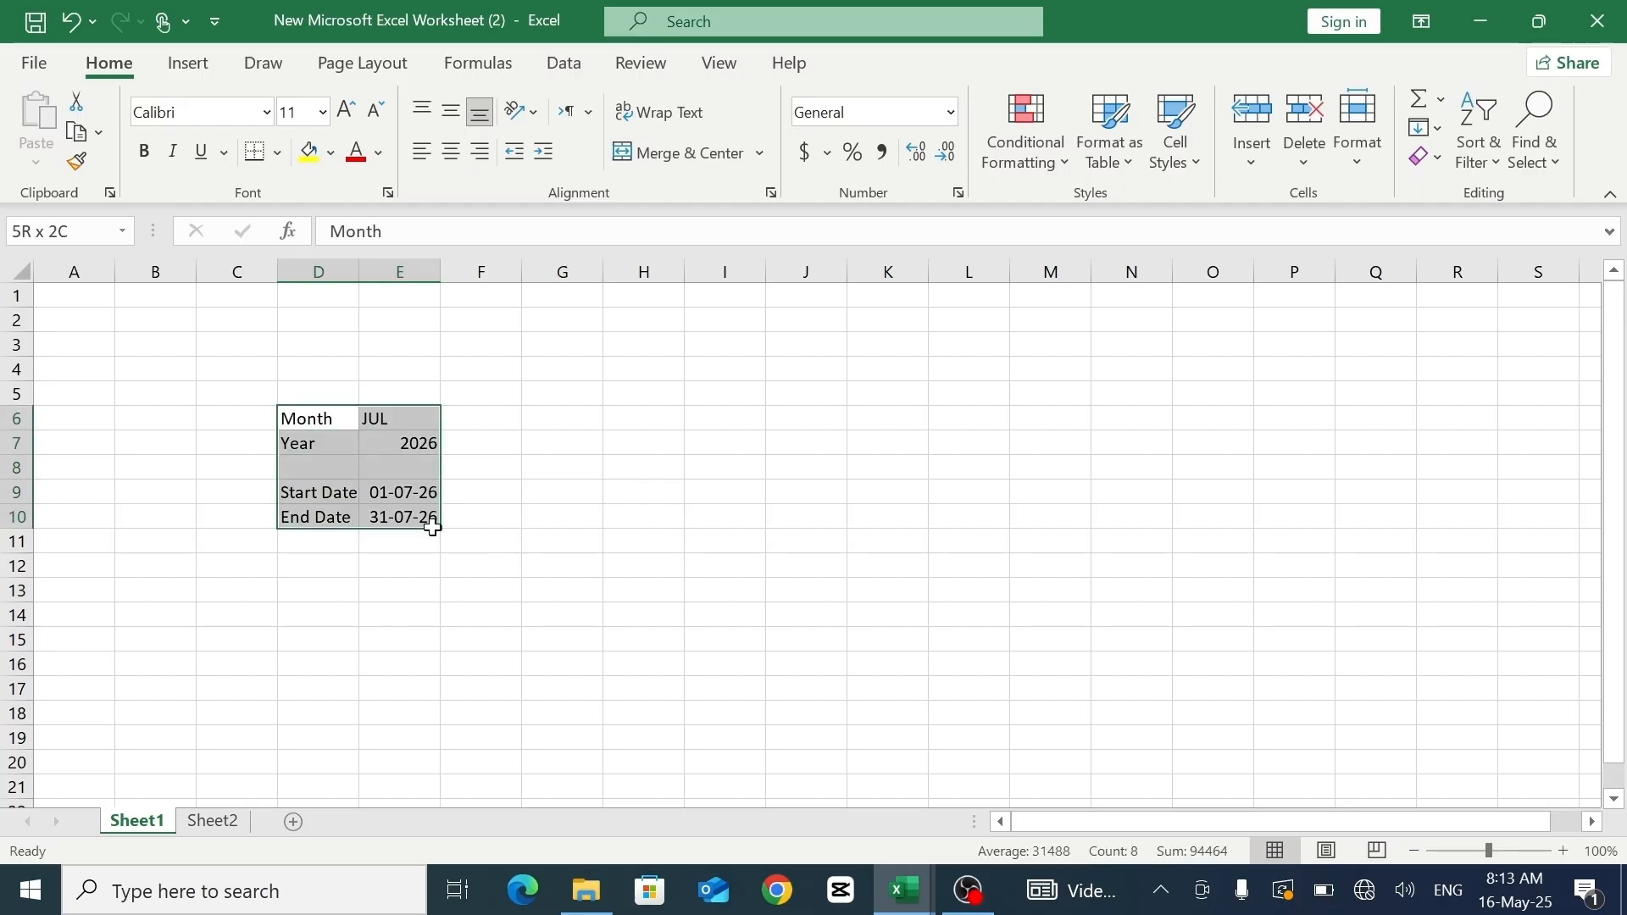
pyautogui.click(142, 153)
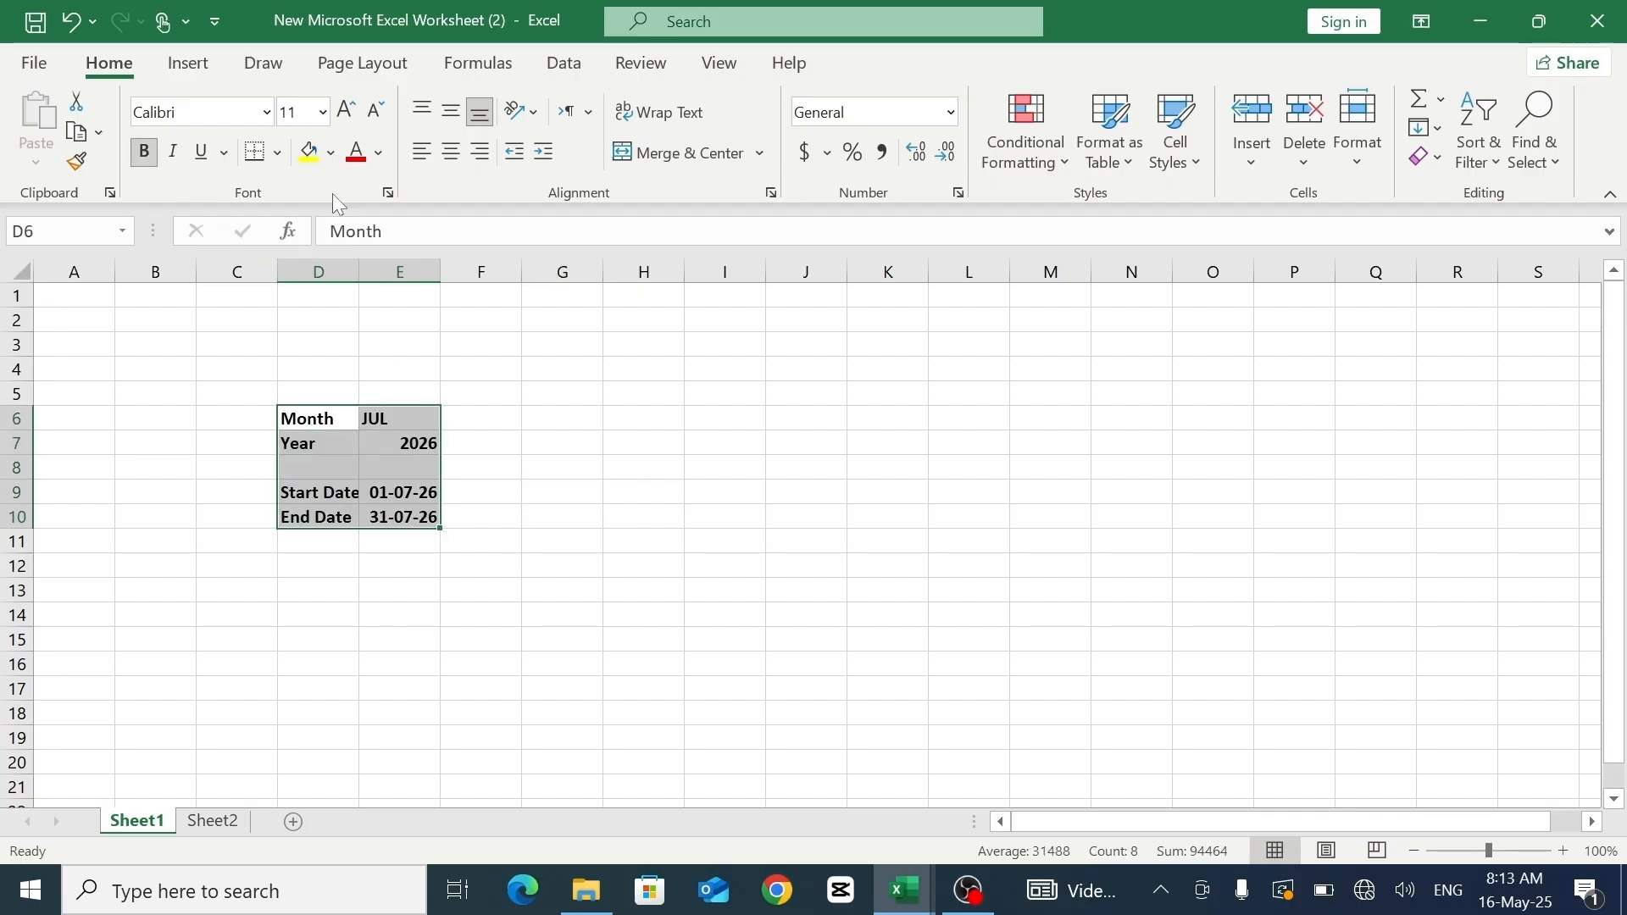
pyautogui.click(462, 158)
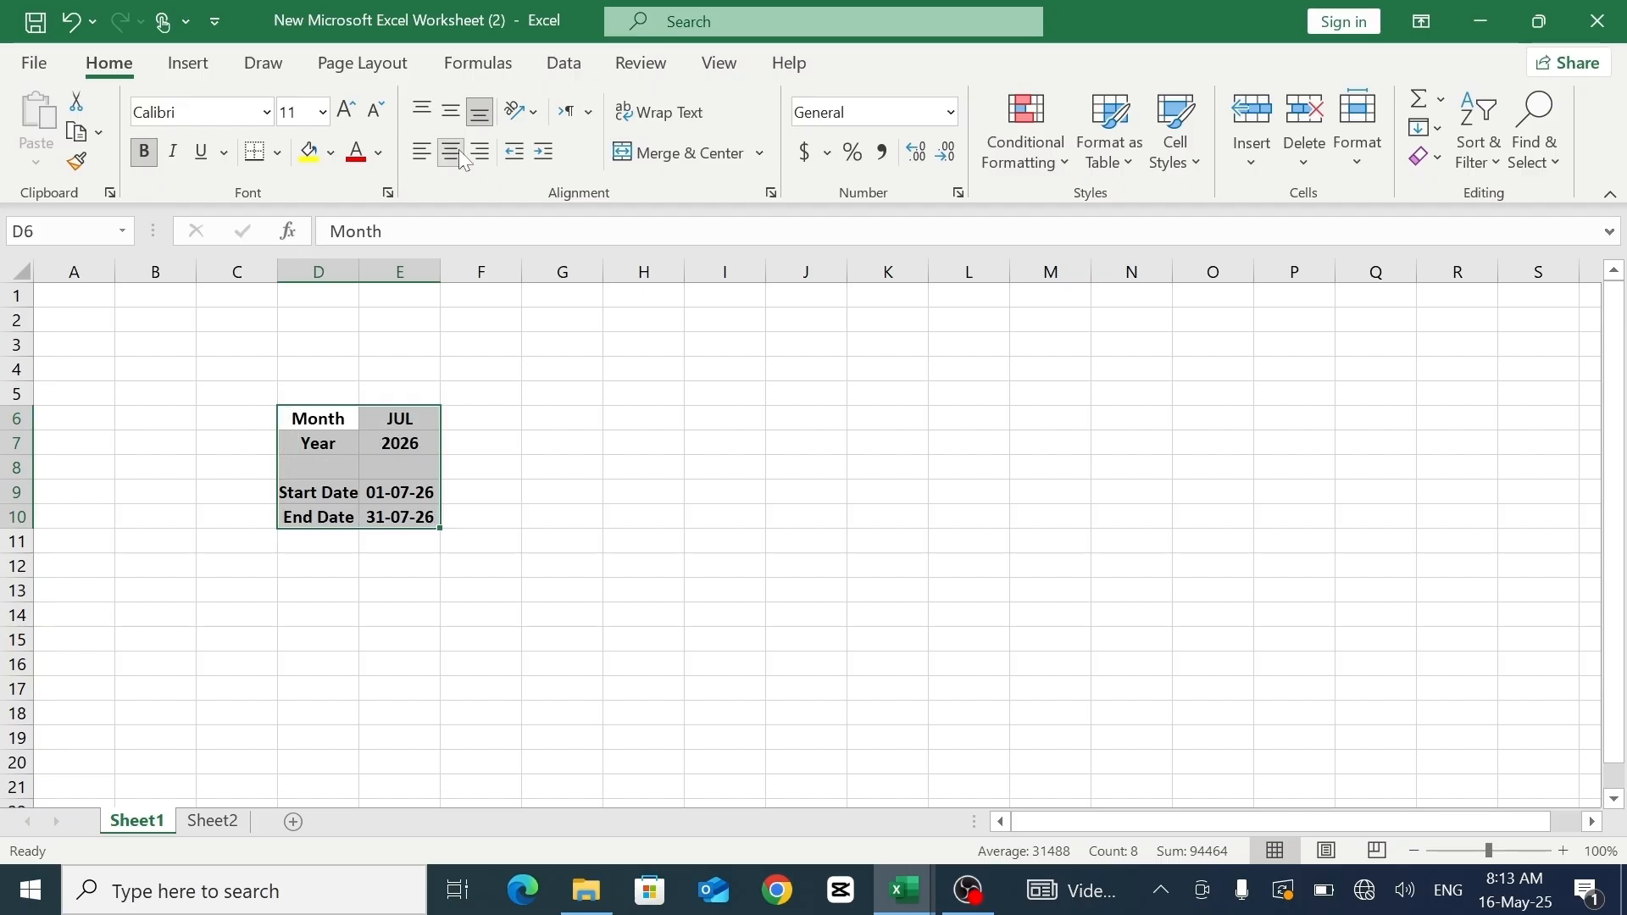
pyautogui.click(453, 343)
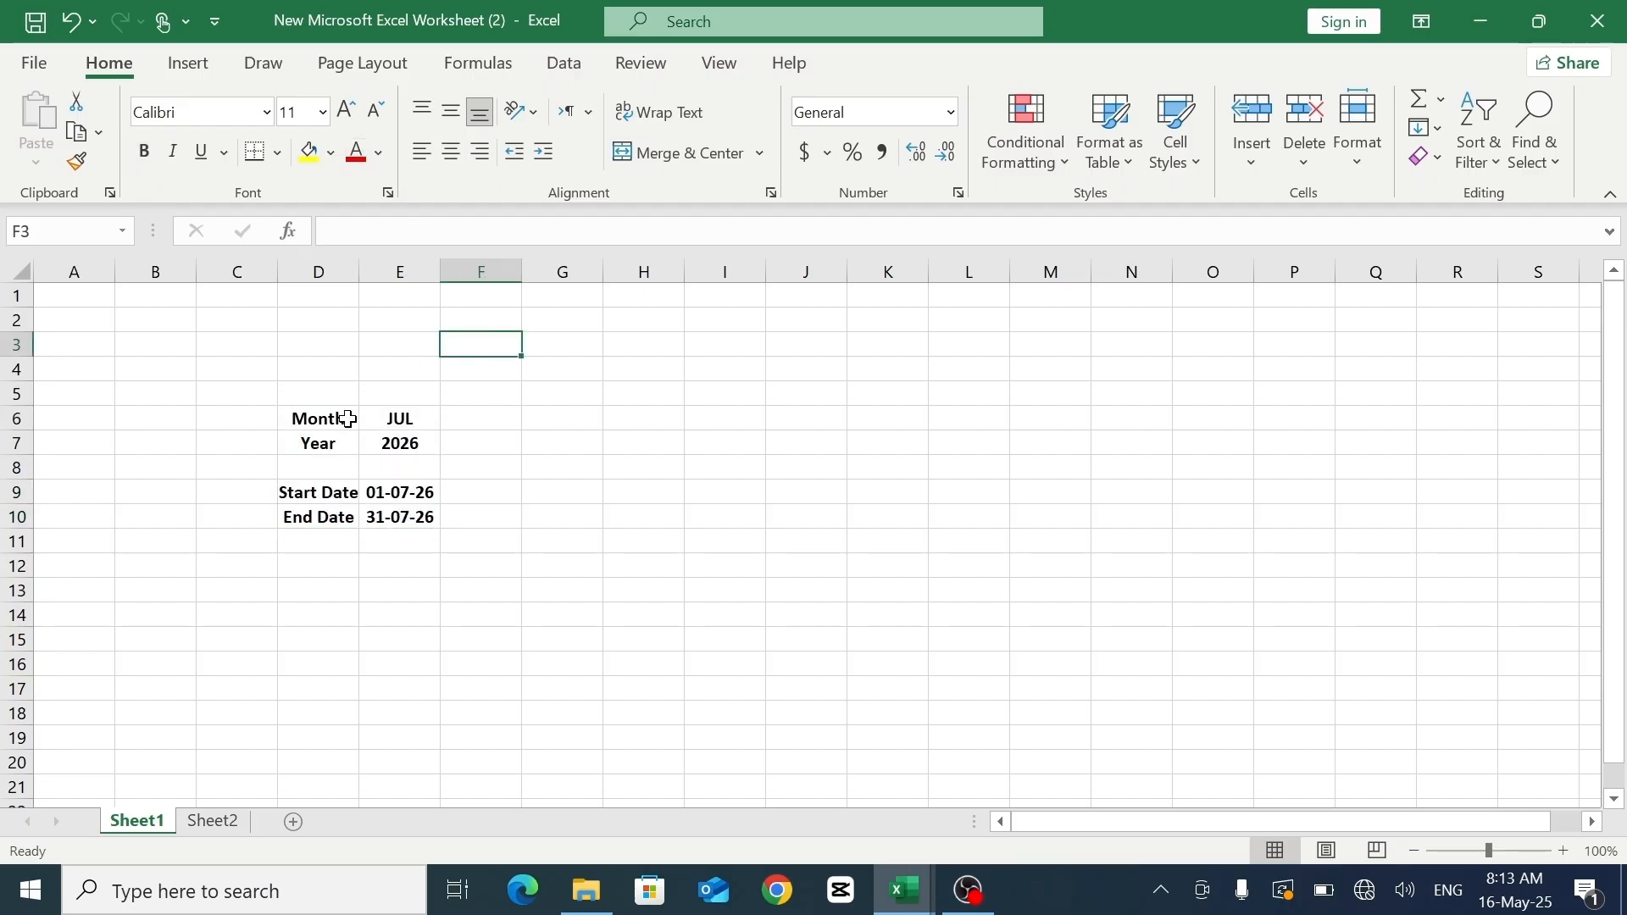
# - Widen column D to fit its labels and fill D6:D10 with the standard green color
pyautogui.moveTo(337, 418); pyautogui.dragTo(327, 507)
pyautogui.moveTo(327, 508); pyautogui.dragTo(327, 513)
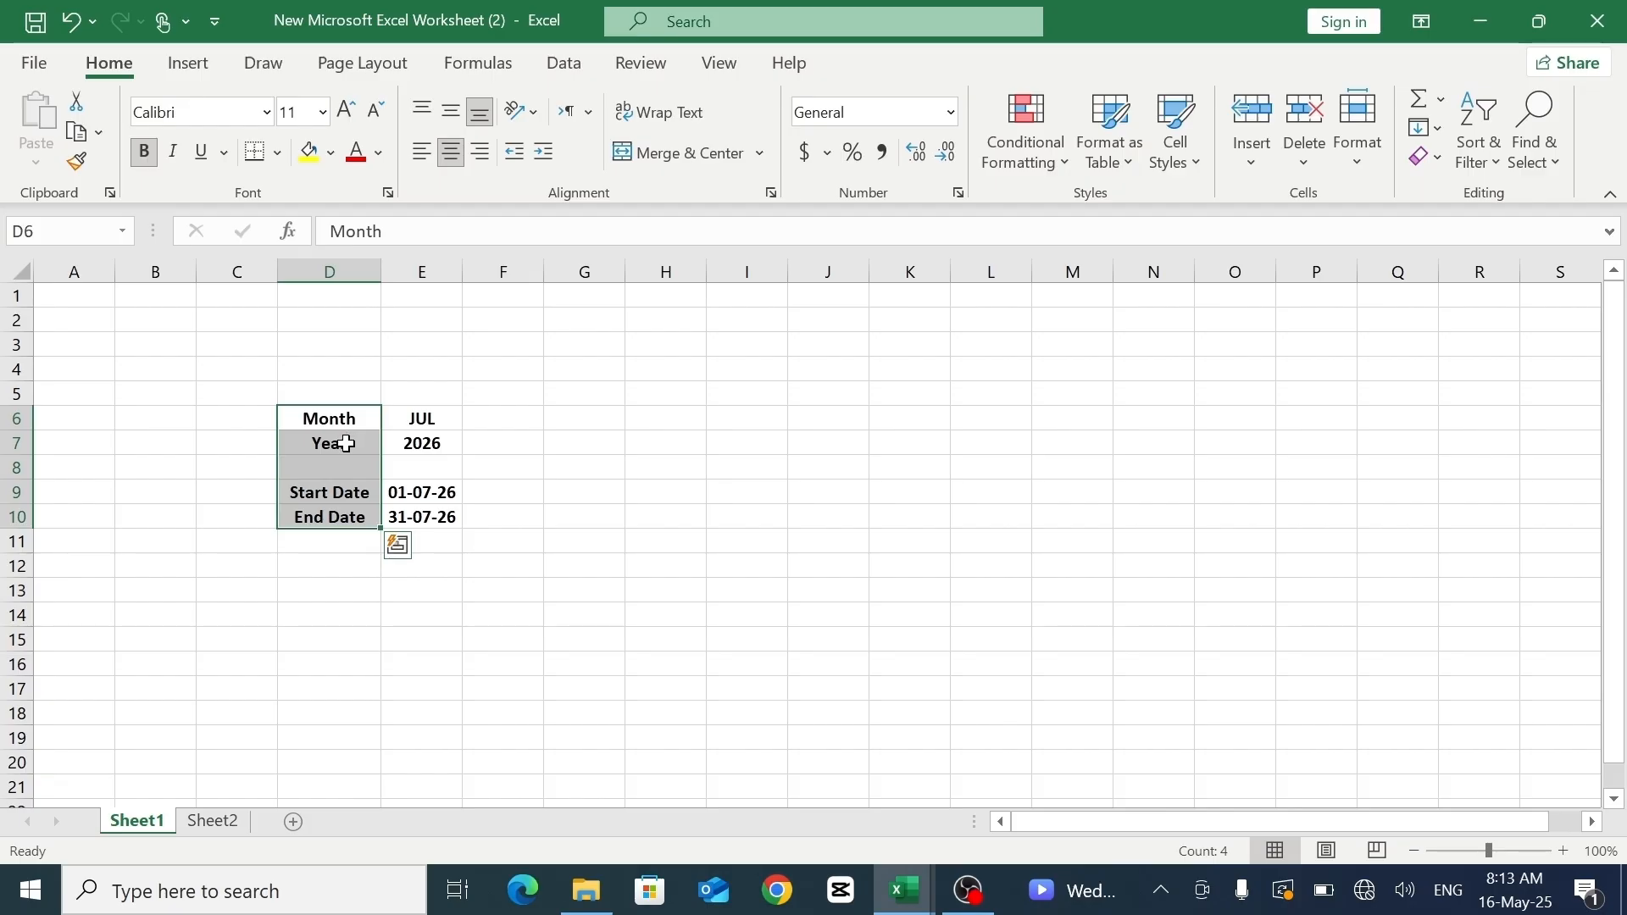
pyautogui.click(332, 153)
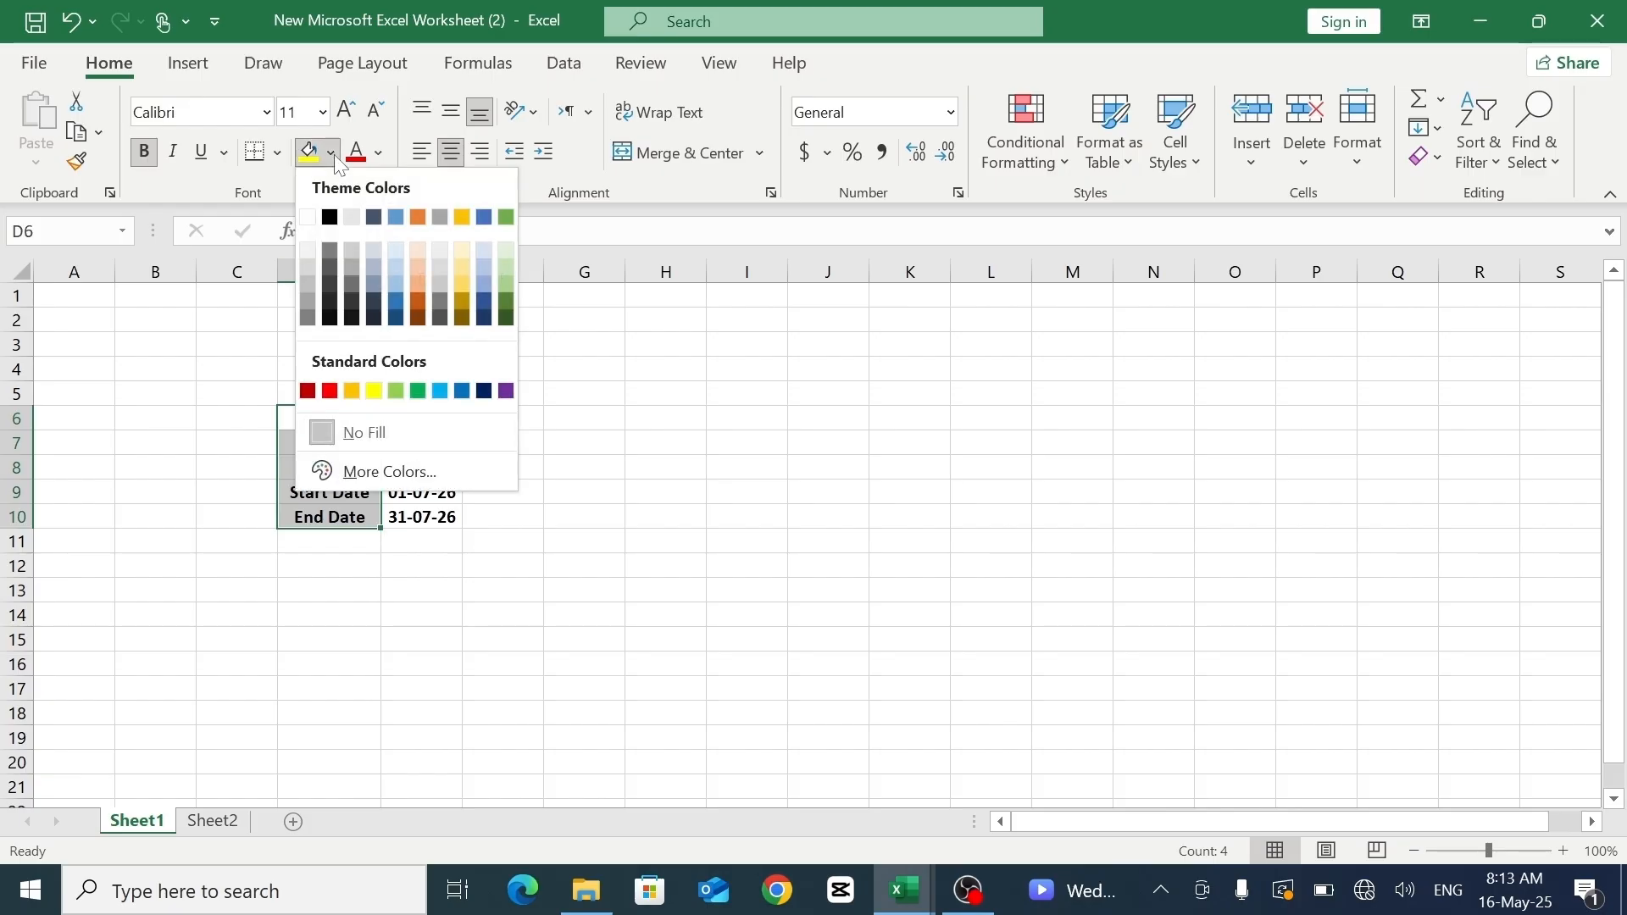
pyautogui.click(417, 390)
# - Apply all borders to the range D6:E10
pyautogui.moveTo(326, 424); pyautogui.dragTo(427, 516)
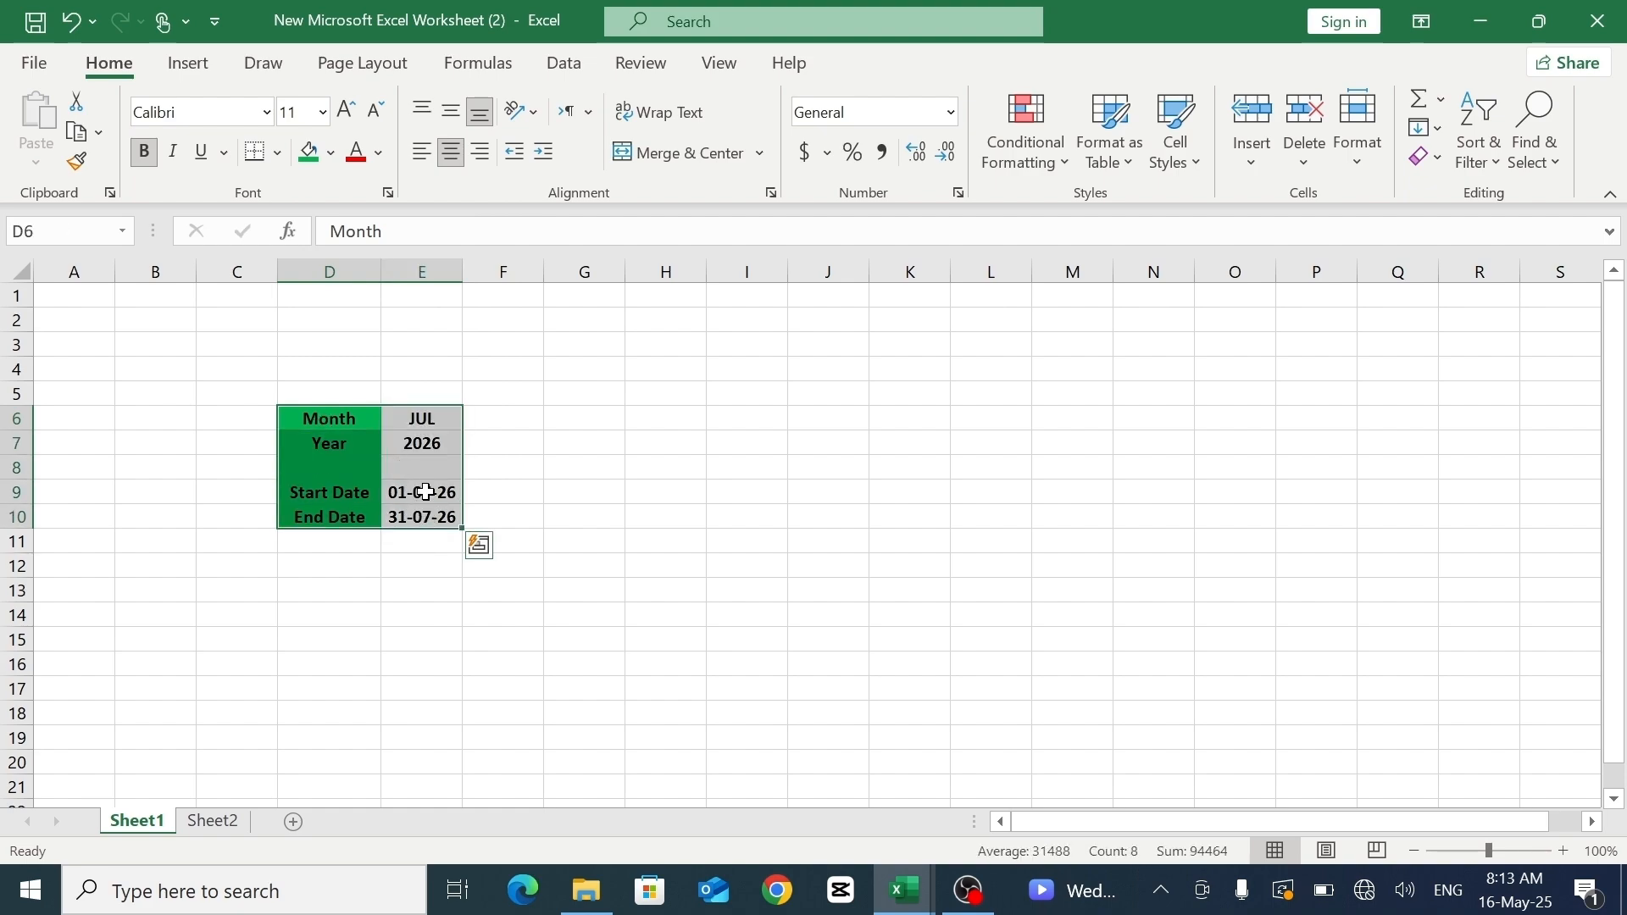
pyautogui.click(274, 150)
pyautogui.click(348, 416)
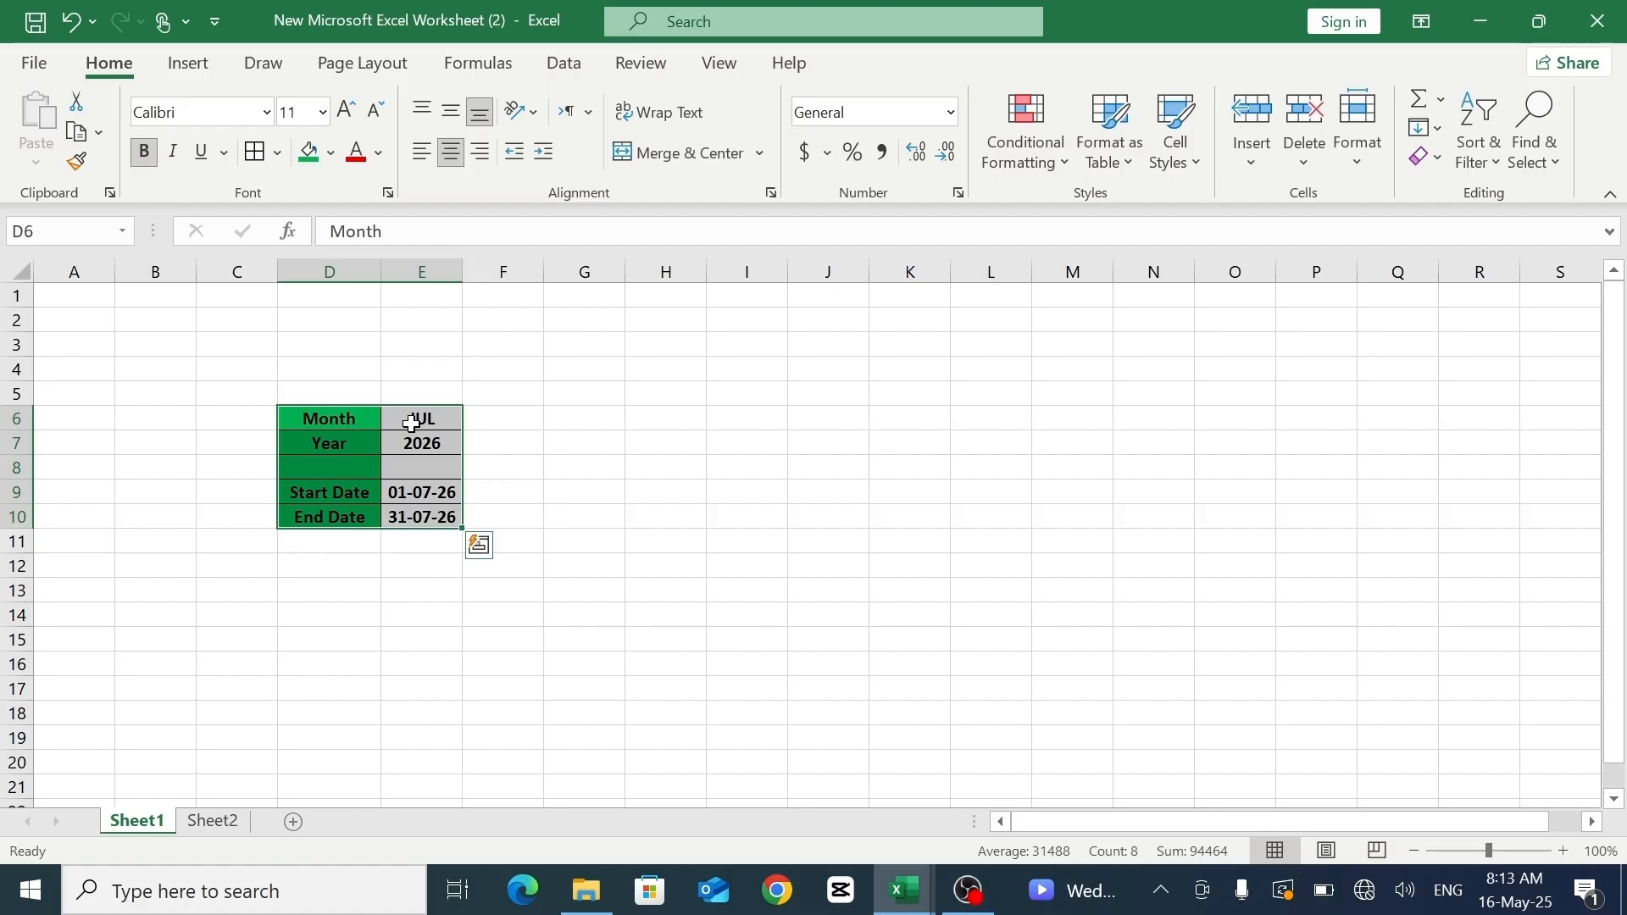
pyautogui.click(561, 447)
# - Fill the value cells E6:E10 with the lightest theme green
pyautogui.moveTo(421, 418); pyautogui.dragTo(426, 521)
pyautogui.click(332, 153)
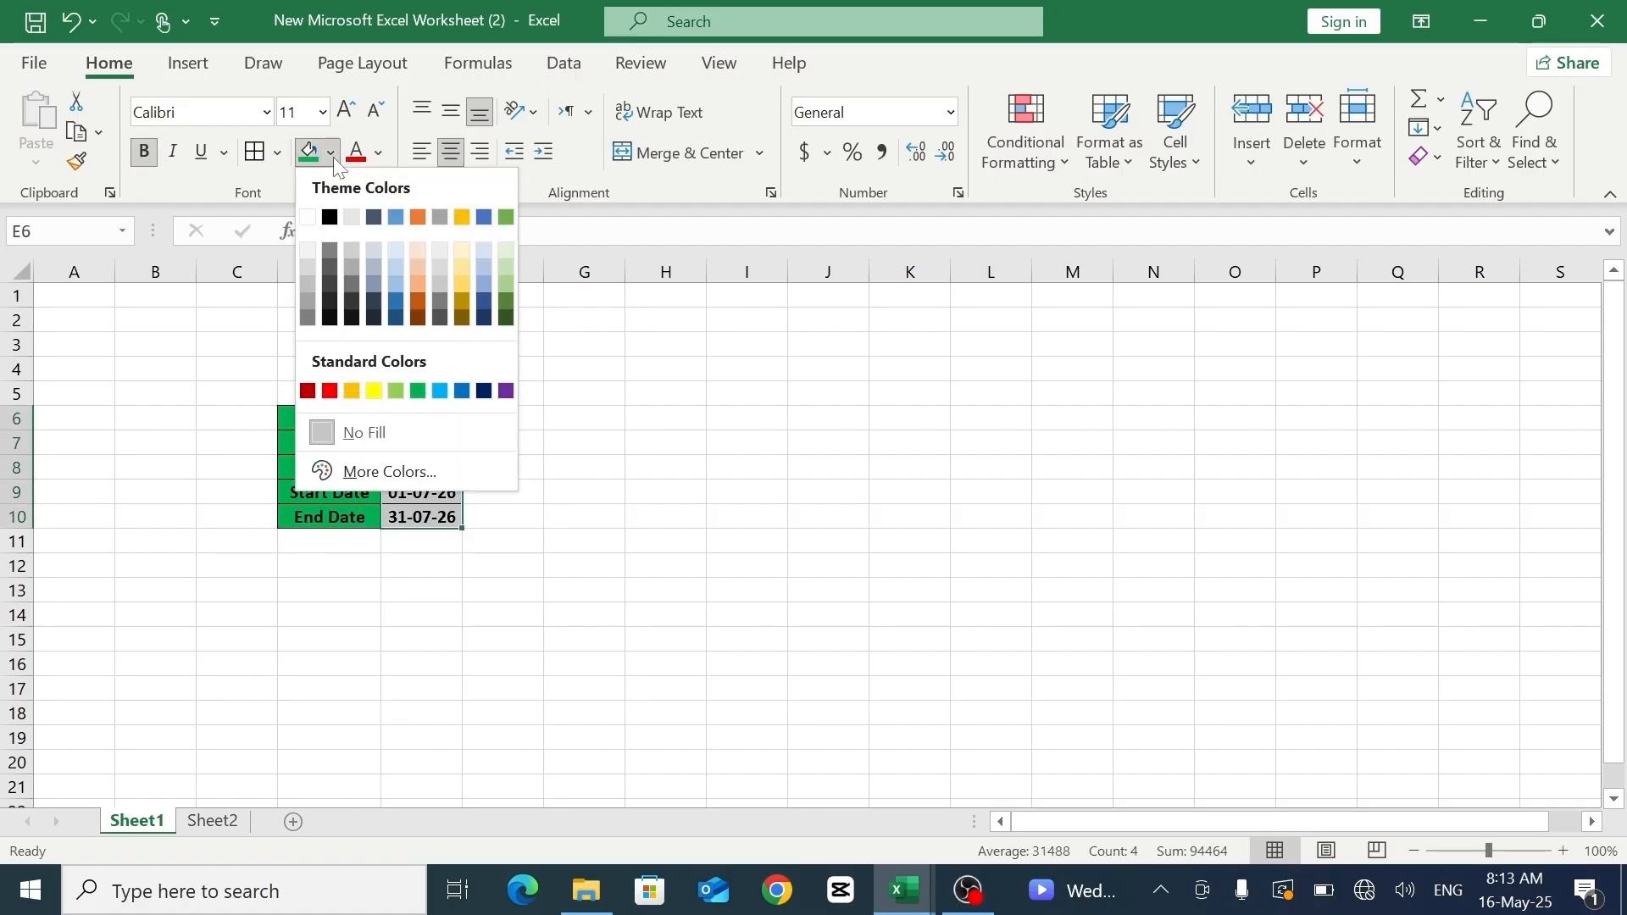
pyautogui.click(506, 250)
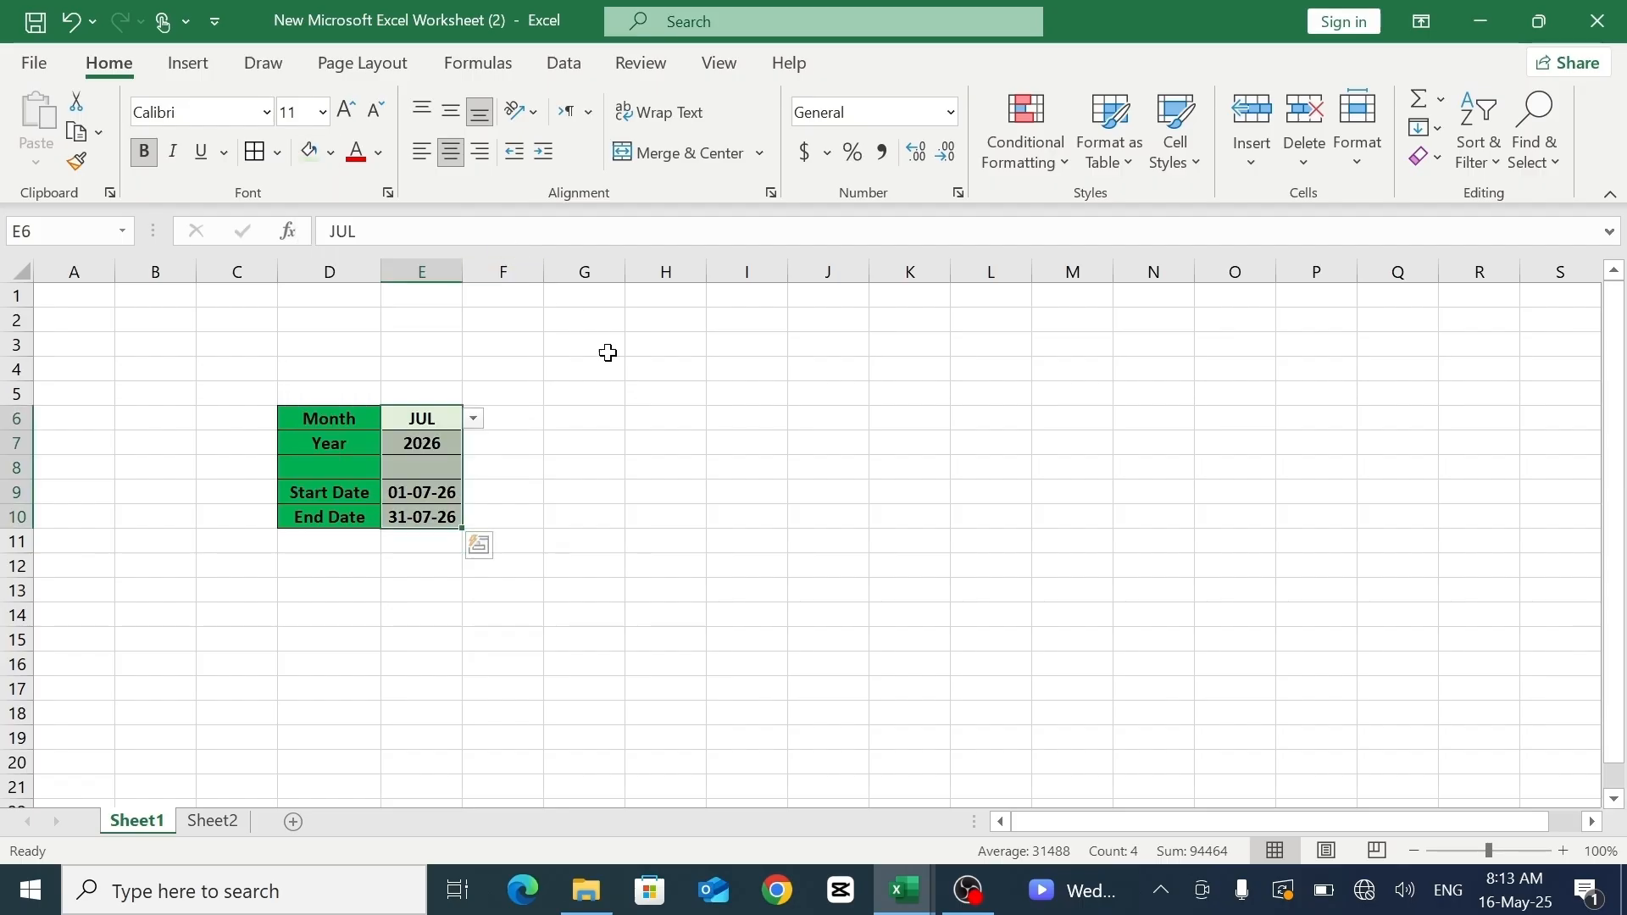
pyautogui.click(607, 464)
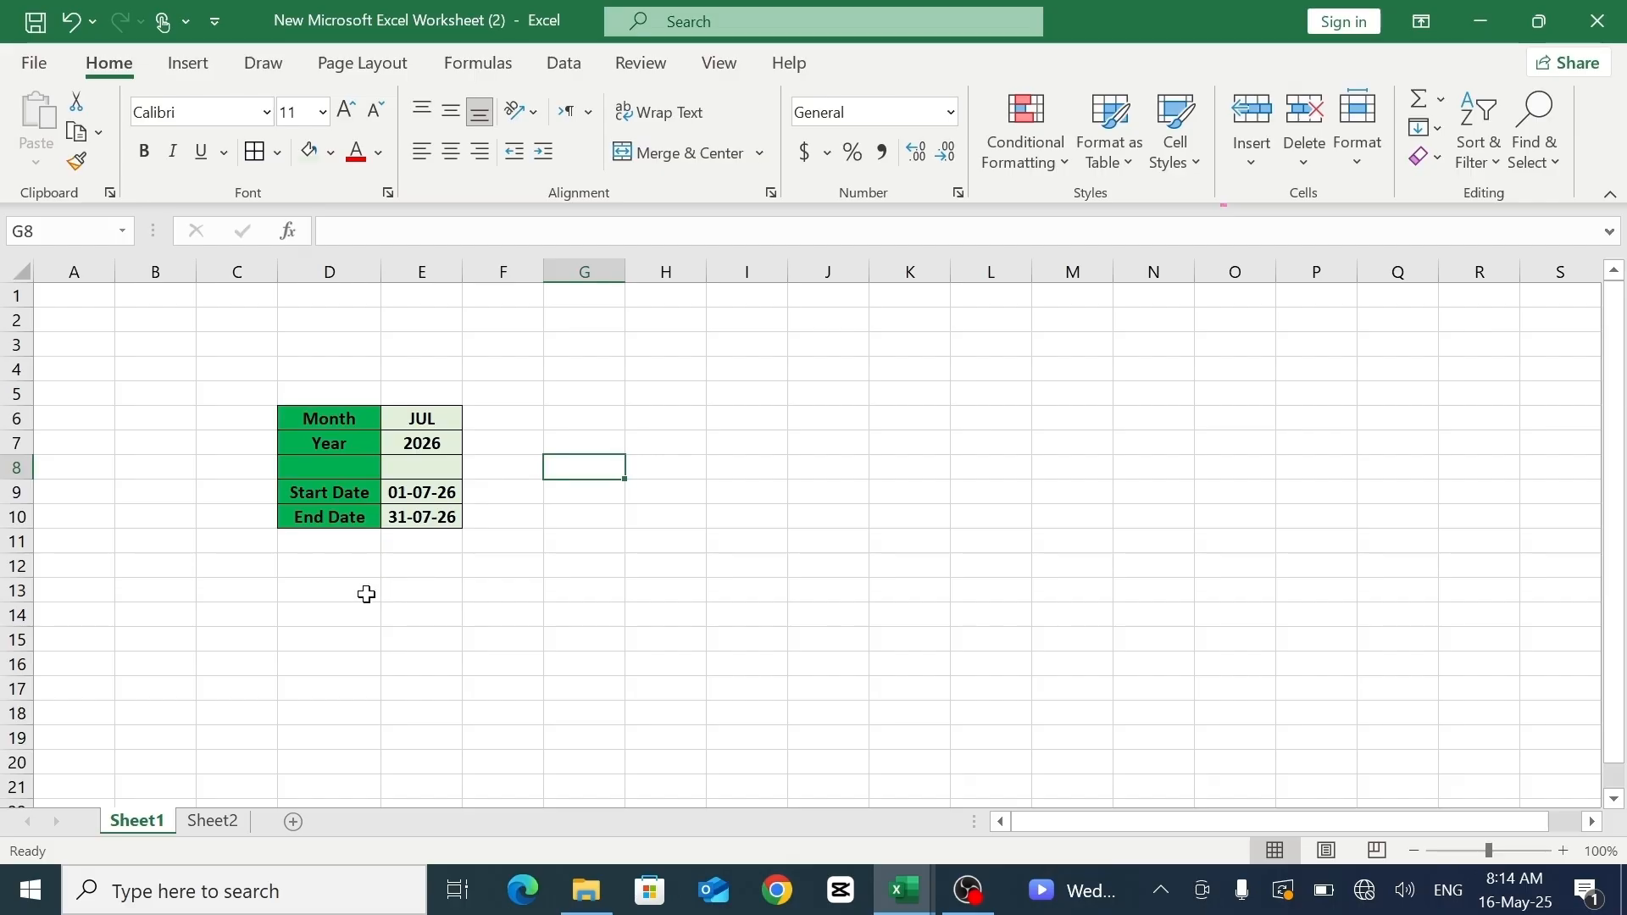
# - Enter the attendance table headers Name, F\Name and Class in cells D13 to F13
pyautogui.click(360, 596)
pyautogui.write('n')
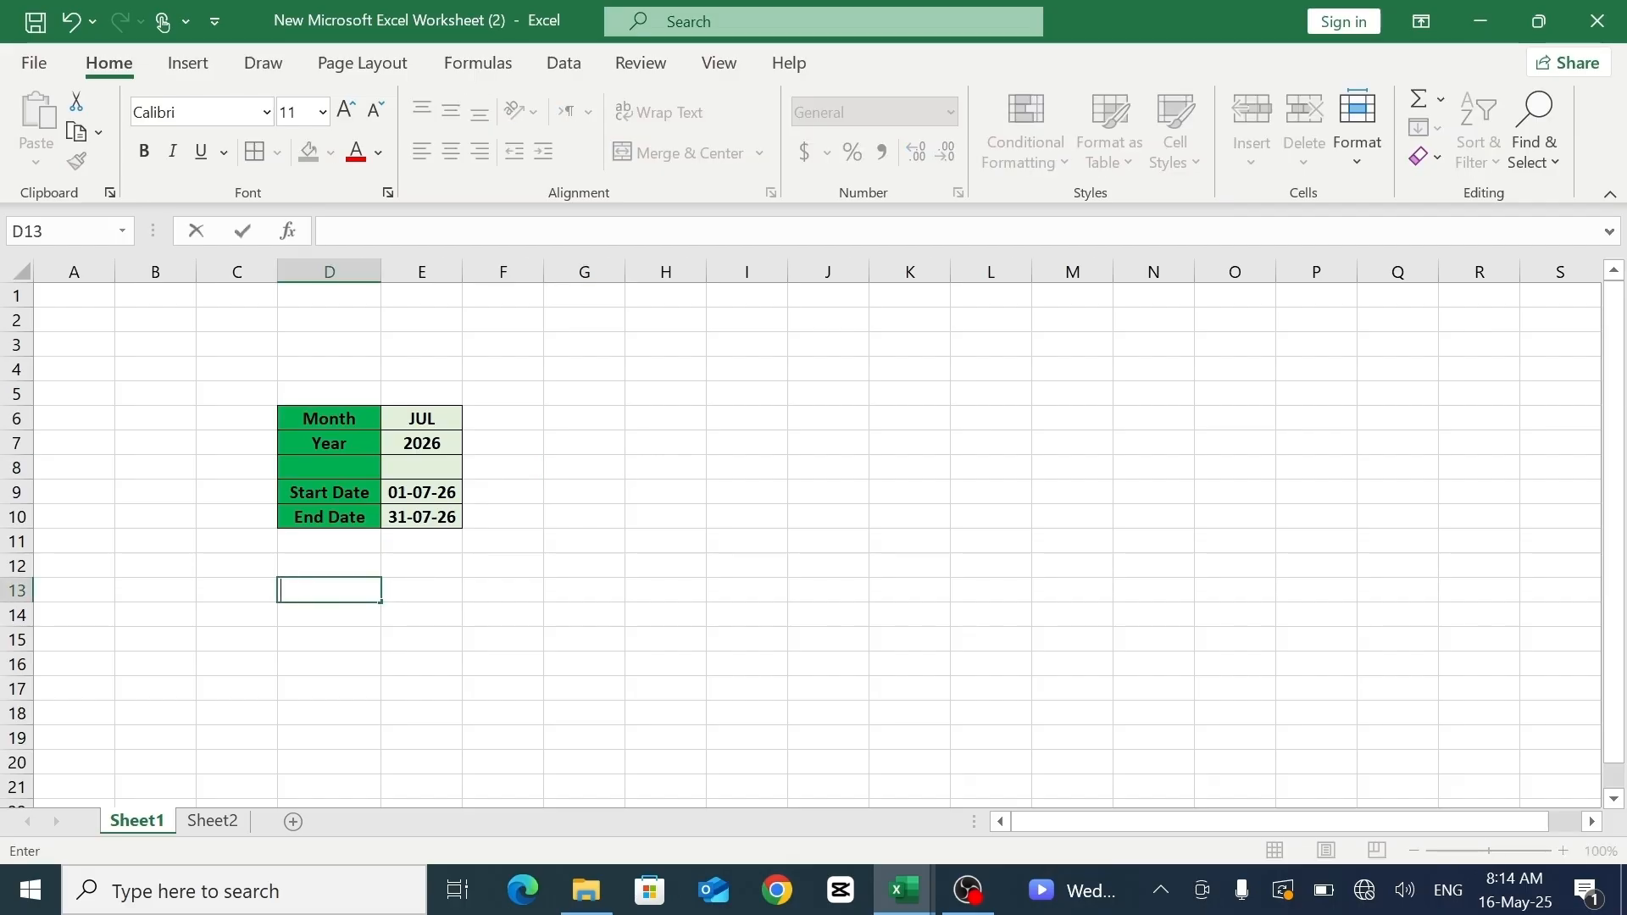
pyautogui.write('Name')
pyautogui.press('Tab')
pyautogui.write('F\\Name')
pyautogui.press('Tab')
pyautogui.write('Clas')
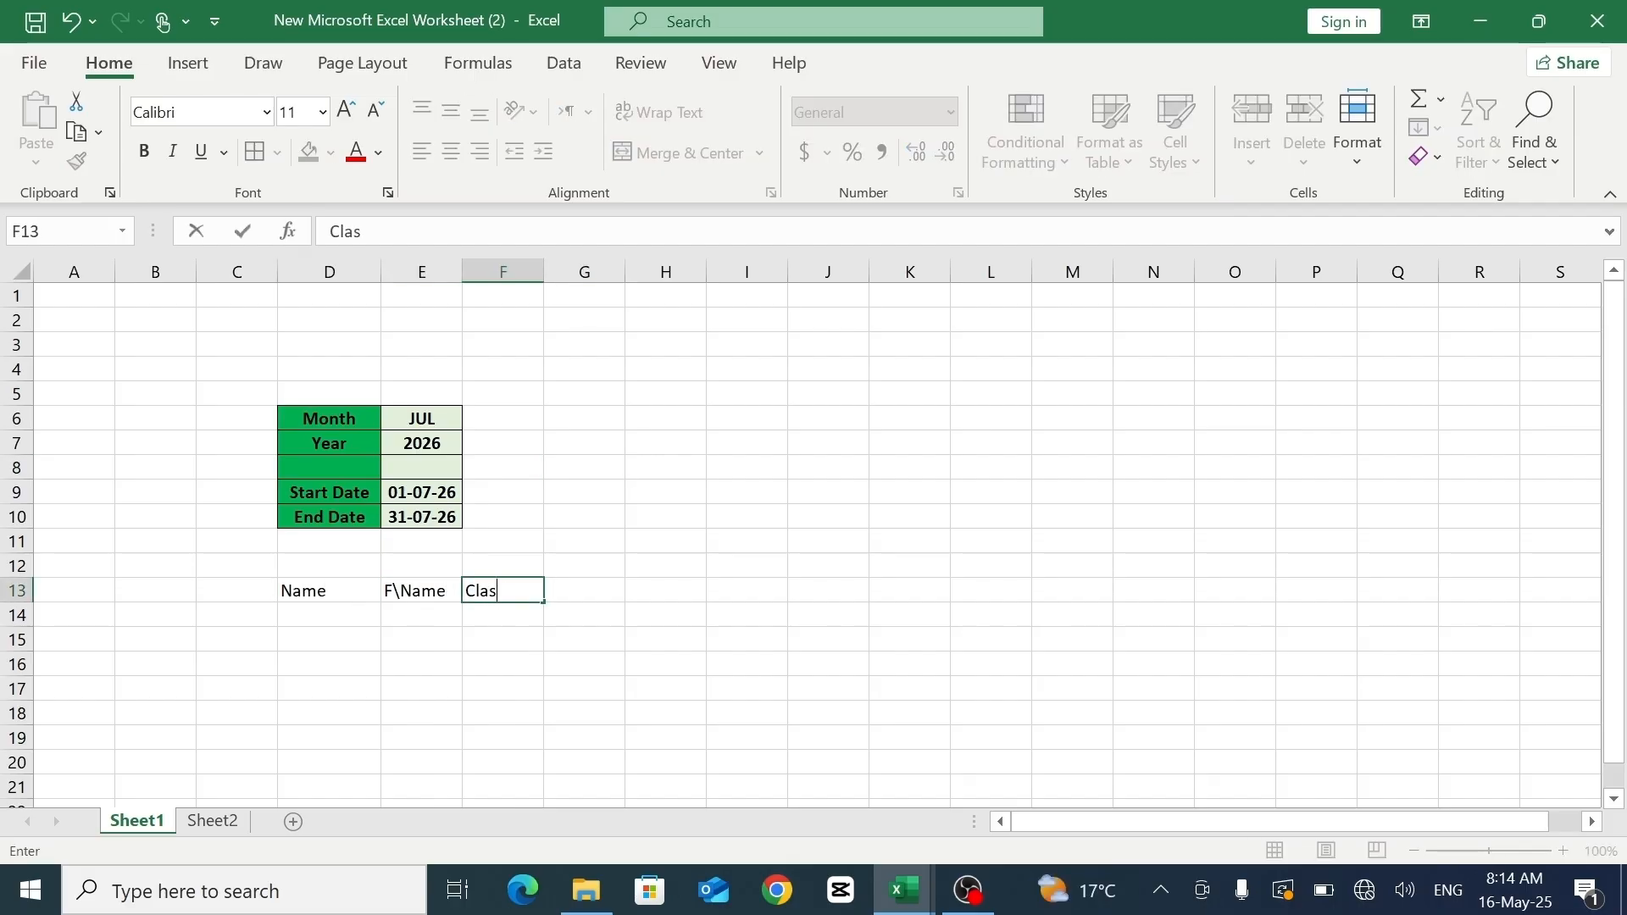
pyautogui.write('s')
# - Link the first date header in G13 to the start date with the formula =E9
pyautogui.click(586, 590)
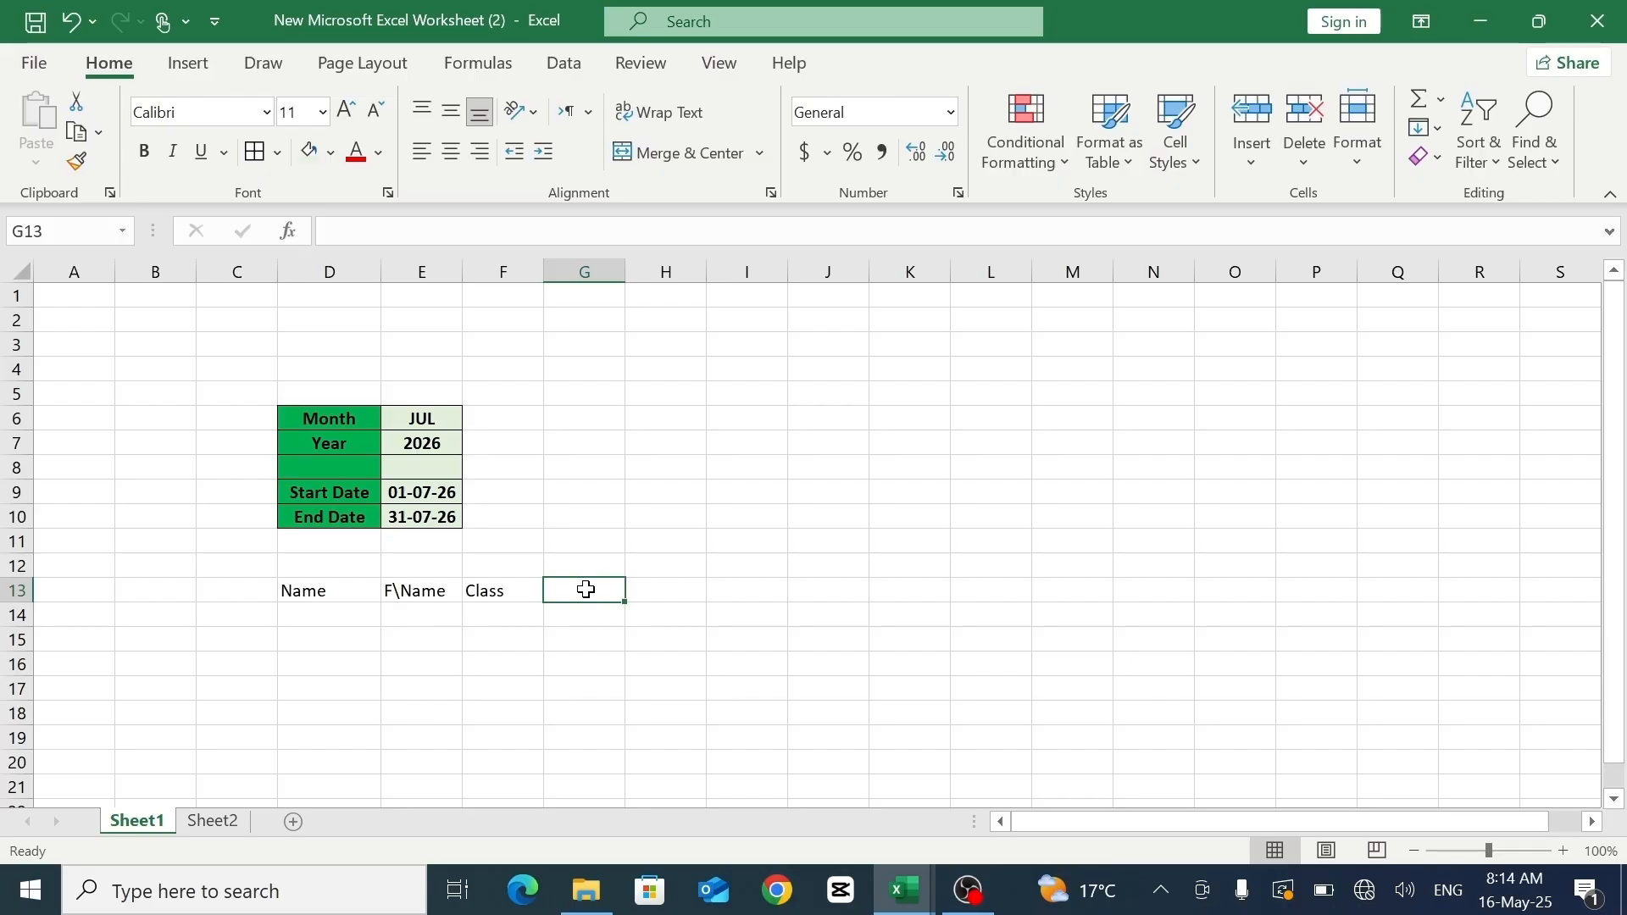
pyautogui.write('=')
pyautogui.click(423, 493)
pyautogui.press('Return')
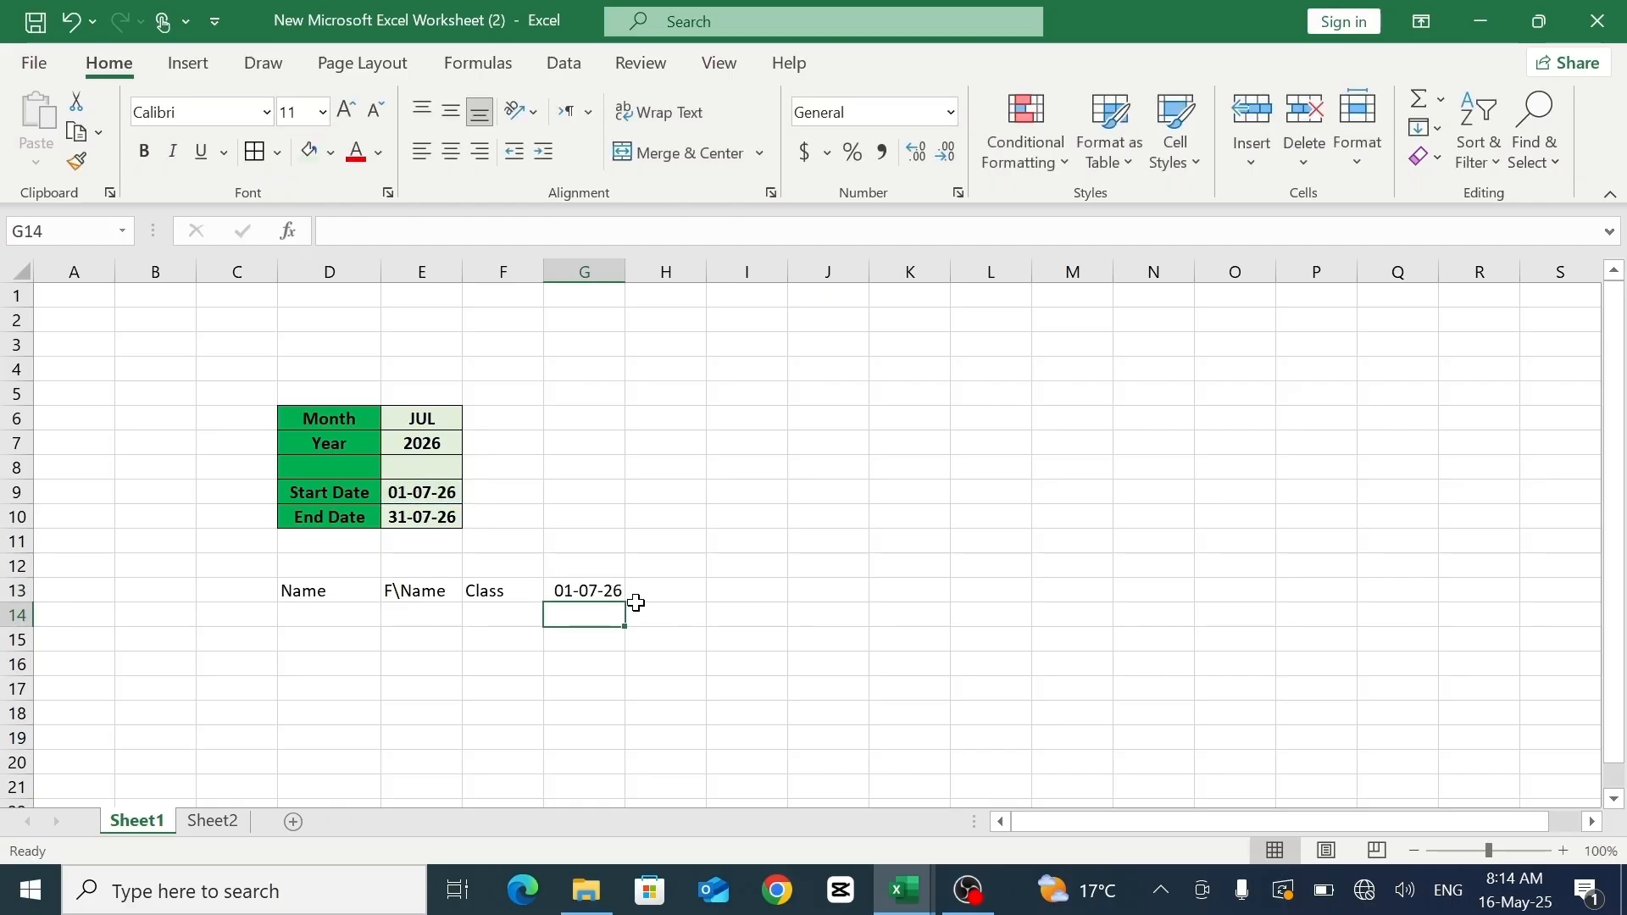
pyautogui.click(594, 595)
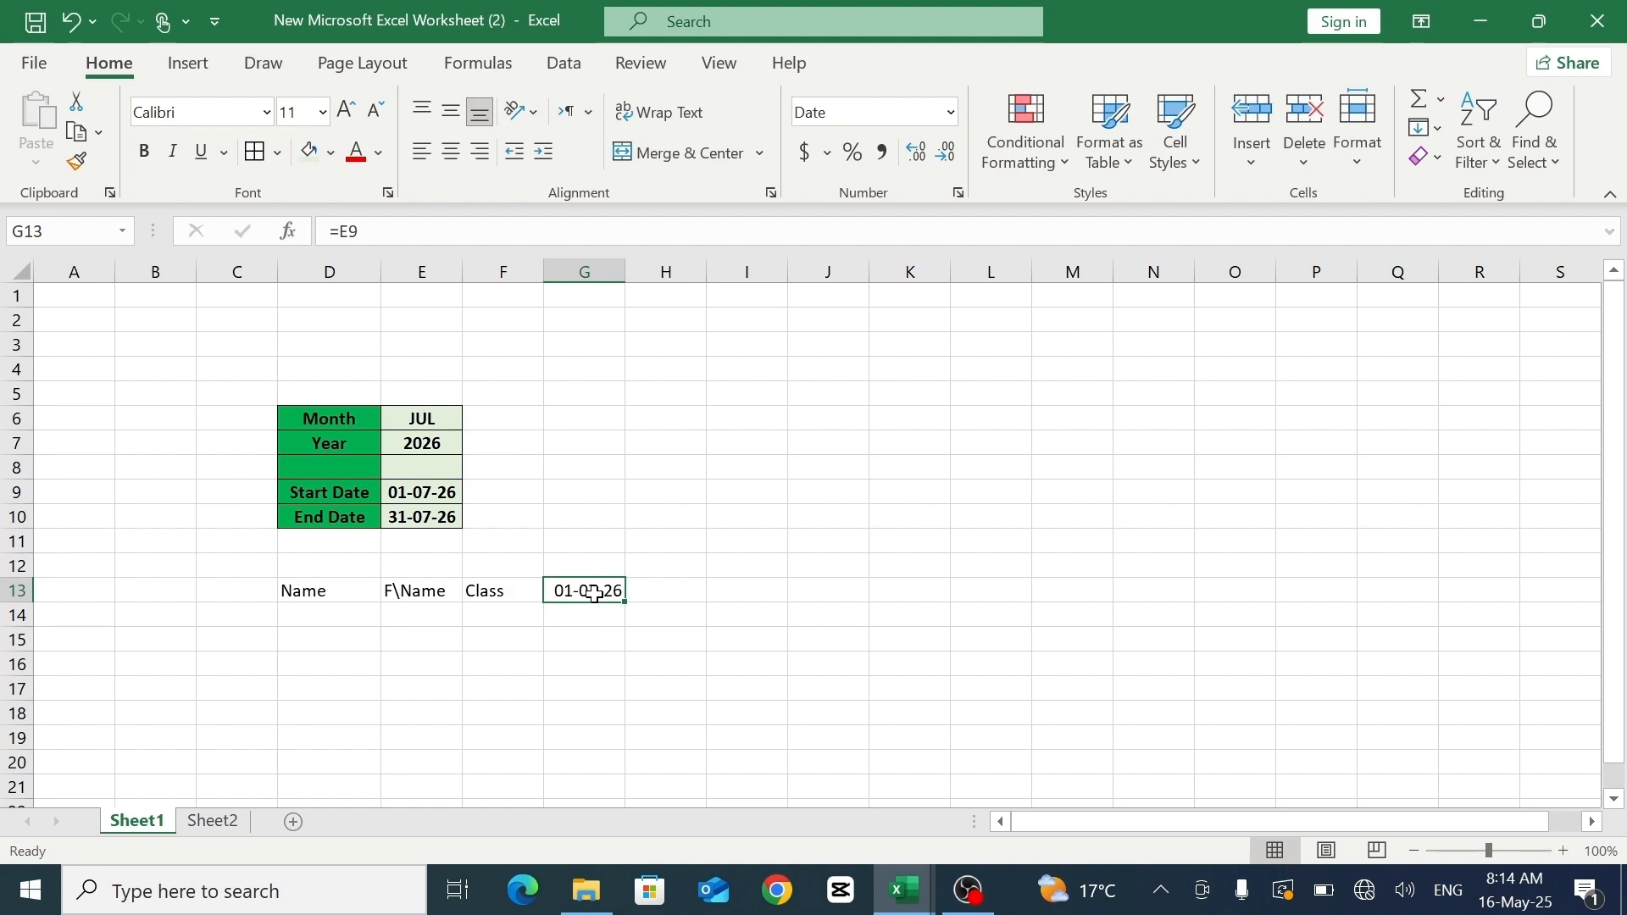
# - Format the first date header in G13 with the custom number format dd
pyautogui.hotkey('ctrl', '1')
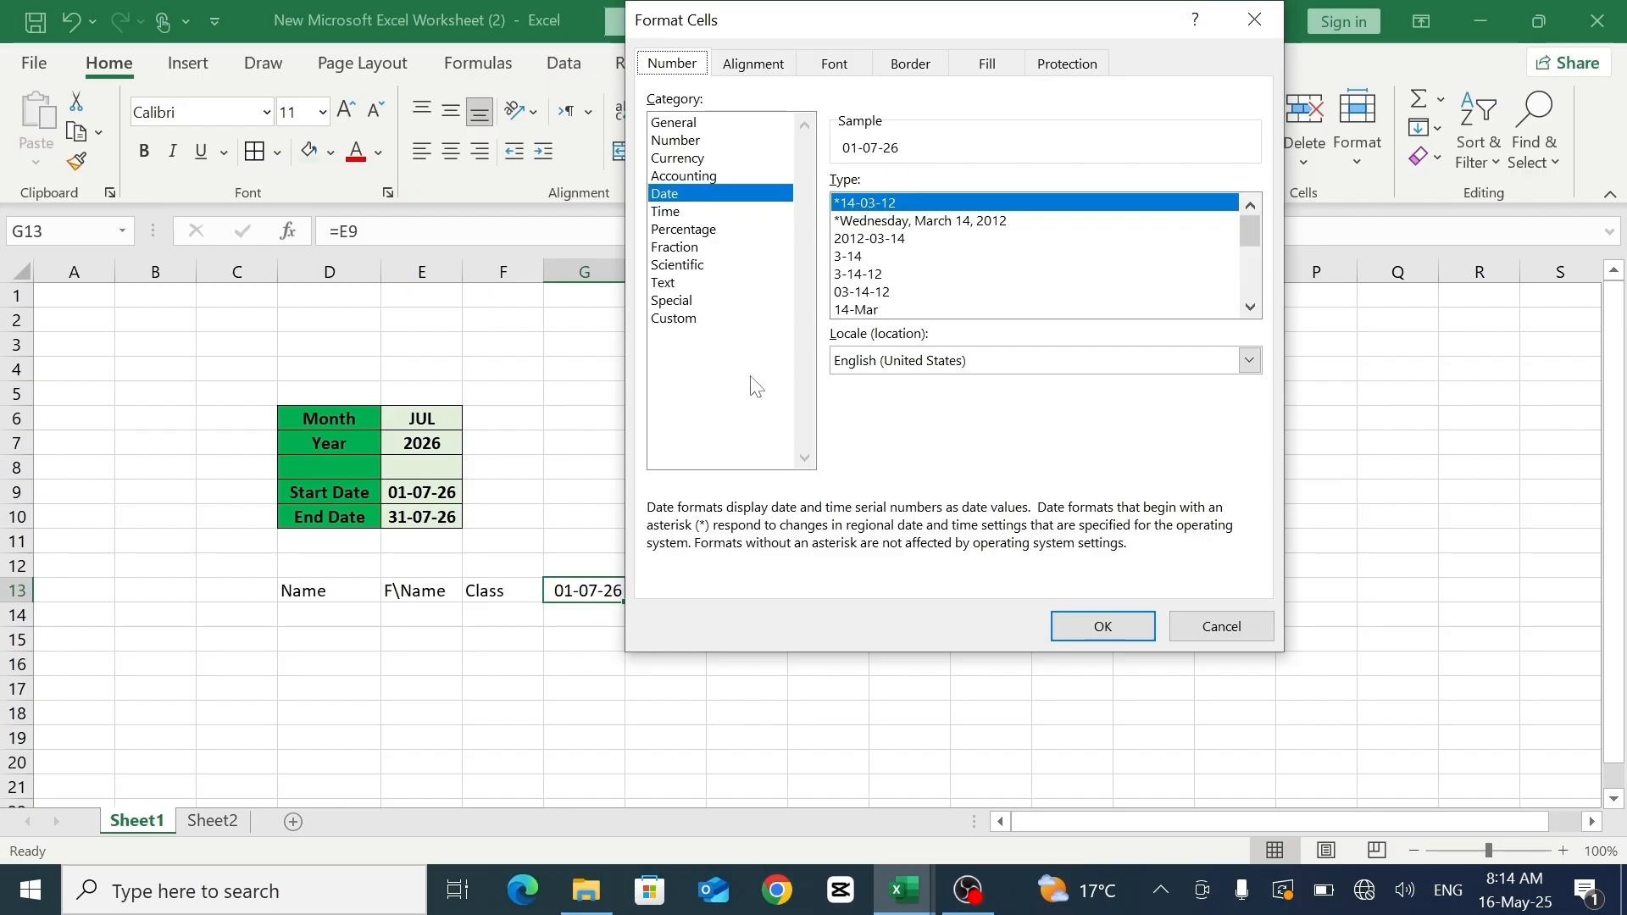
pyautogui.click(698, 319)
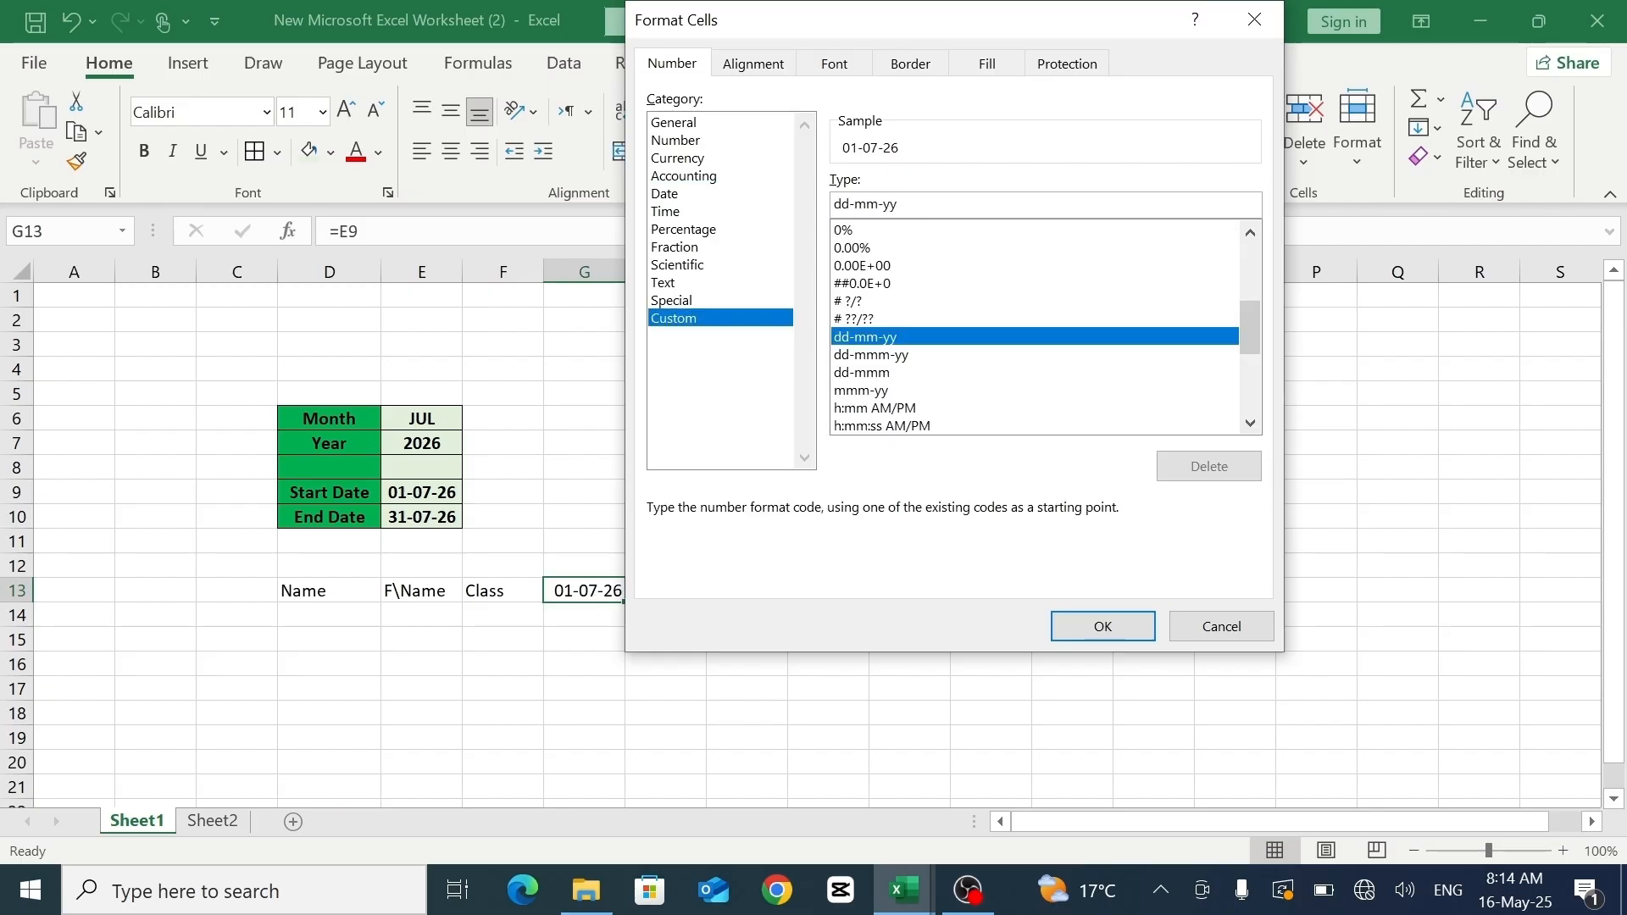
pyautogui.press('BackSpace')
pyautogui.press('BackSpace')
pyautogui.press('BackSpace')
pyautogui.press('BackSpace')
pyautogui.press('BackSpace')
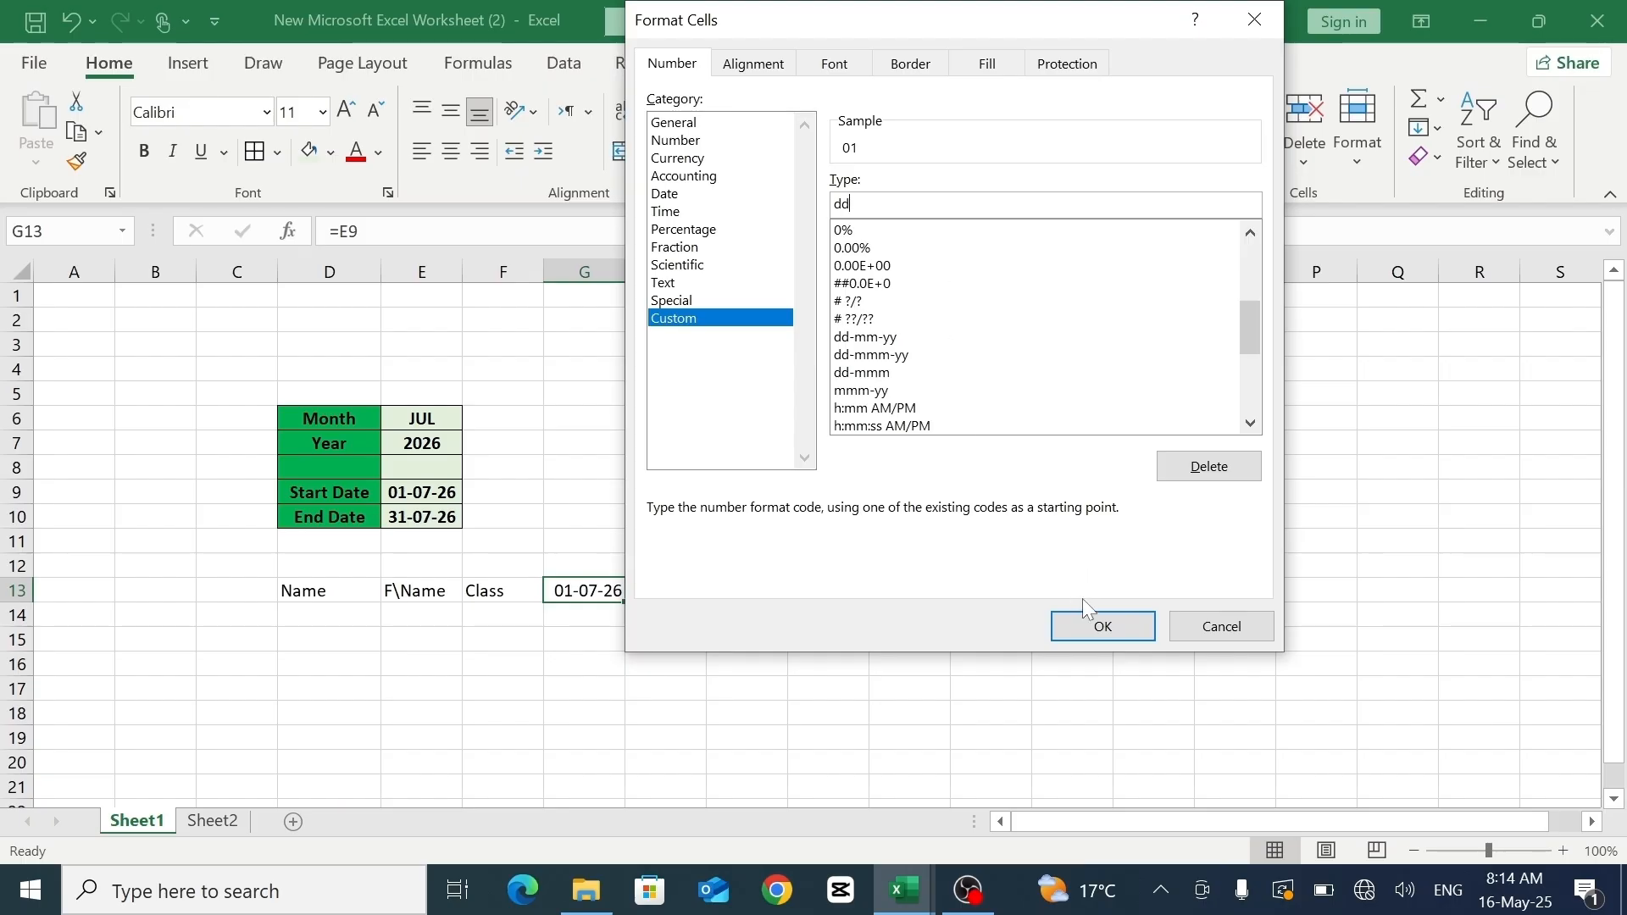
pyautogui.click(1092, 623)
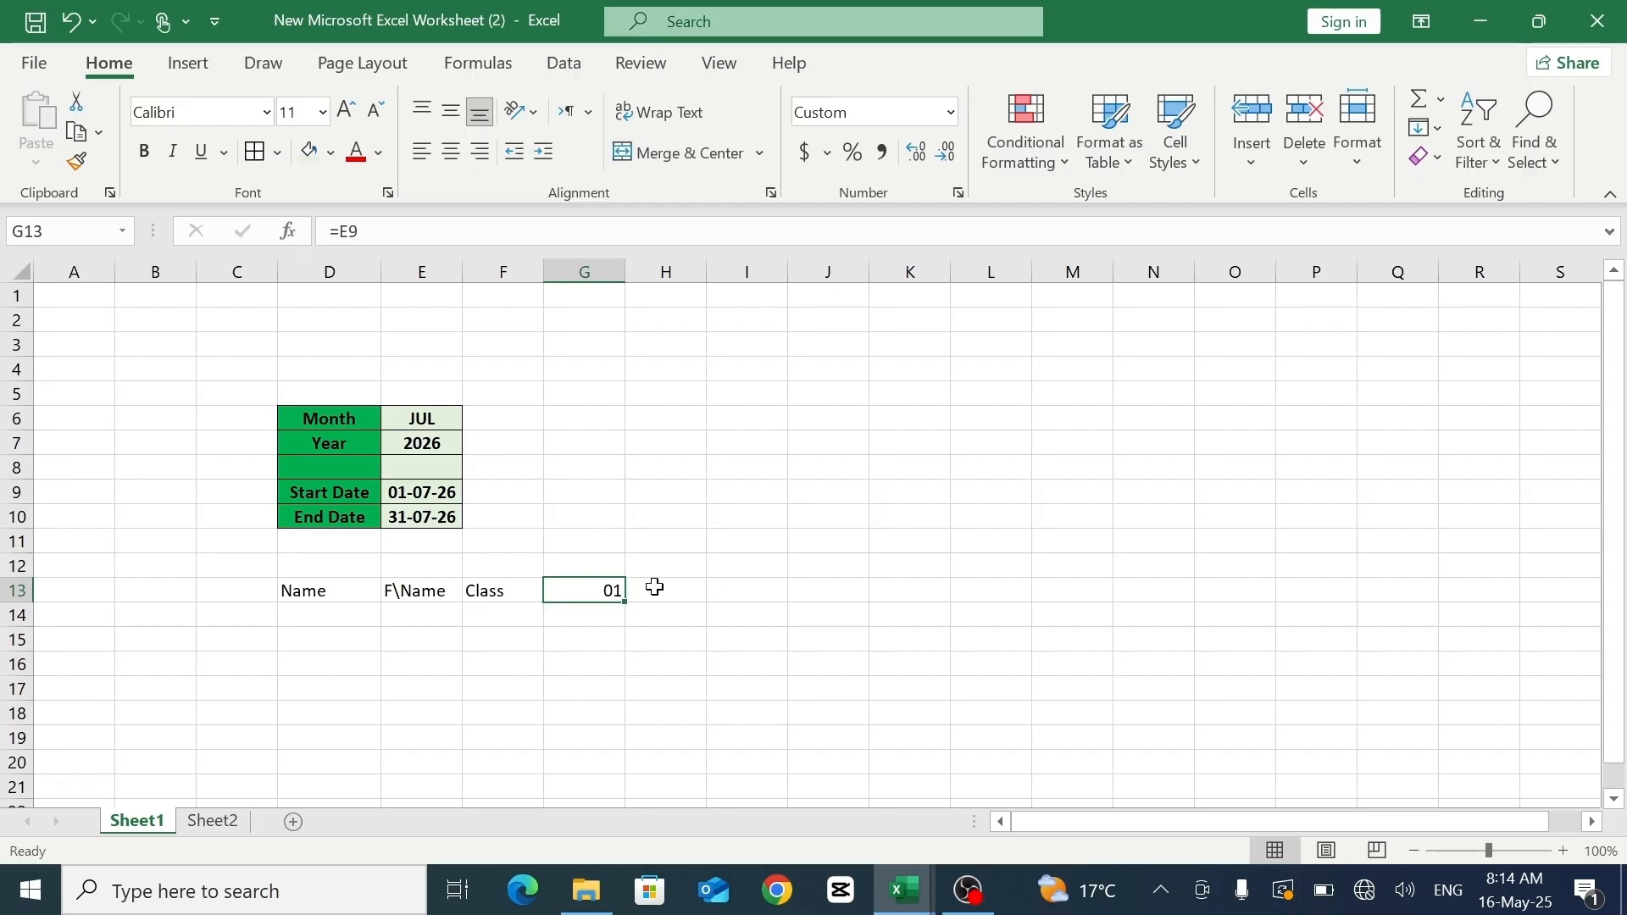
# - Enter the formula =IF(G13<$E$10,G13+1,"") in cell H13 for the next date header
pyautogui.click(655, 587)
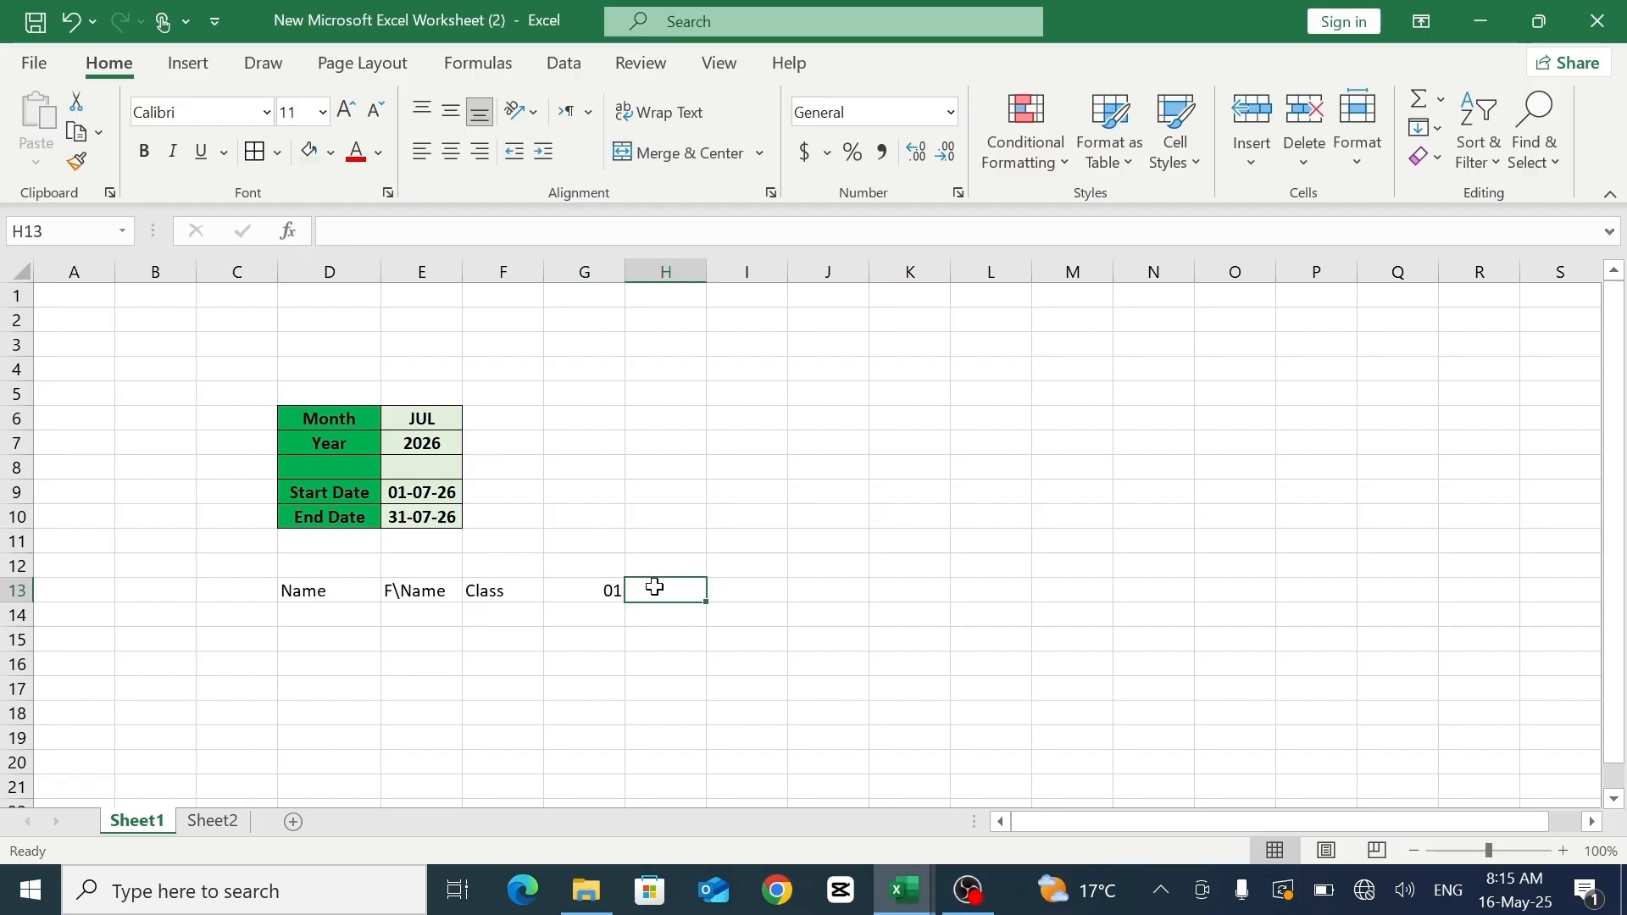
pyautogui.write('=')
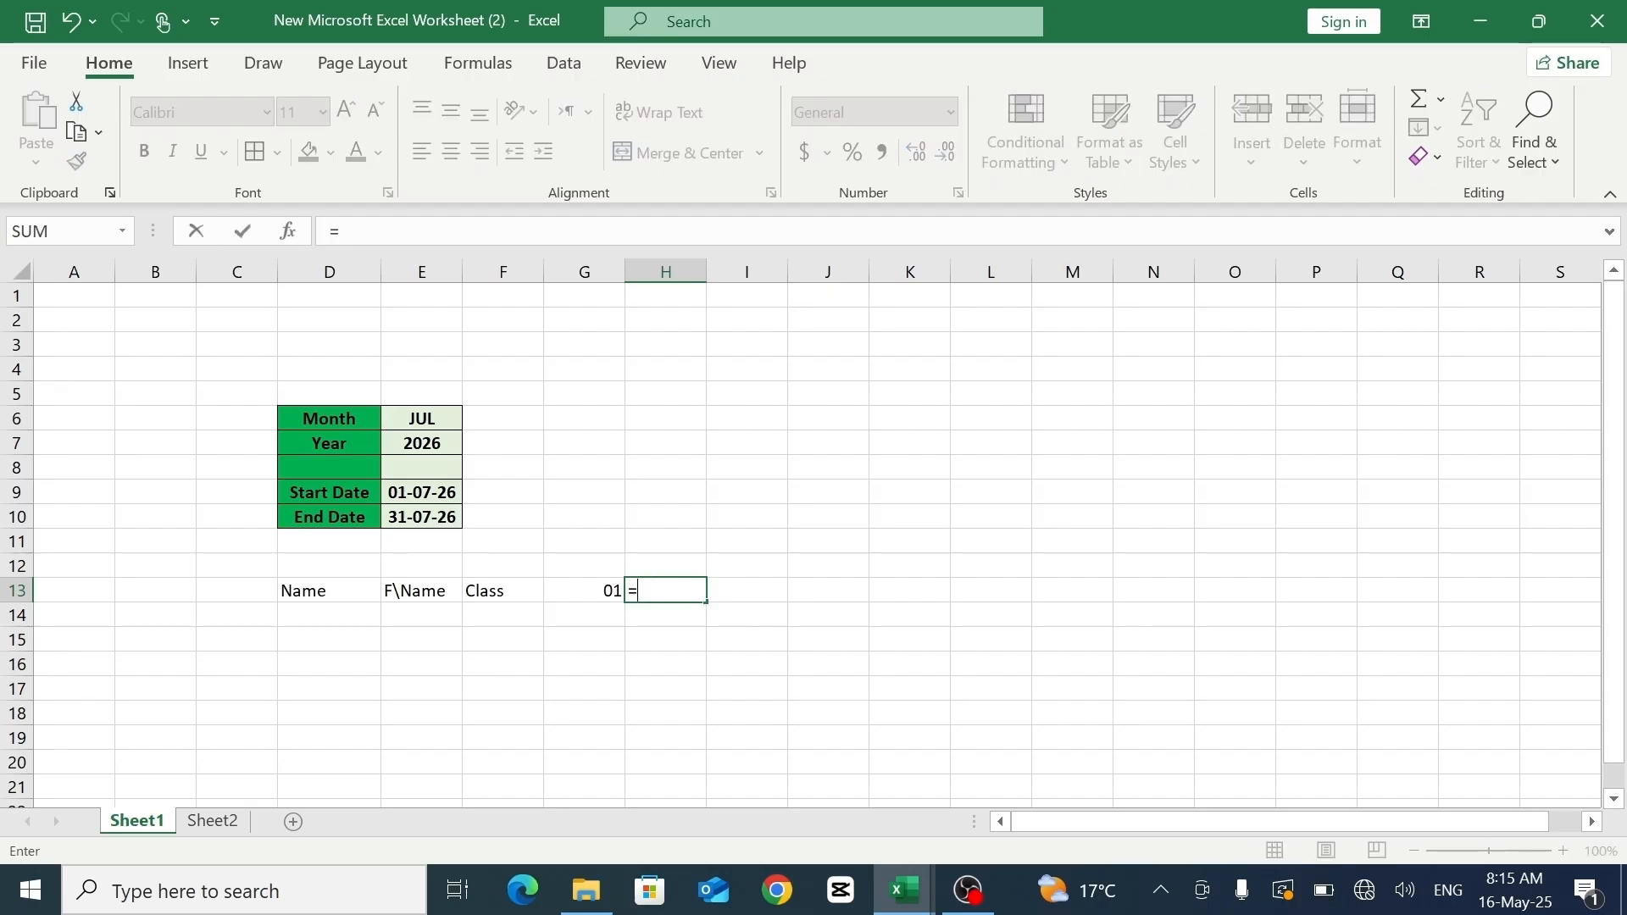
pyautogui.write('if(')
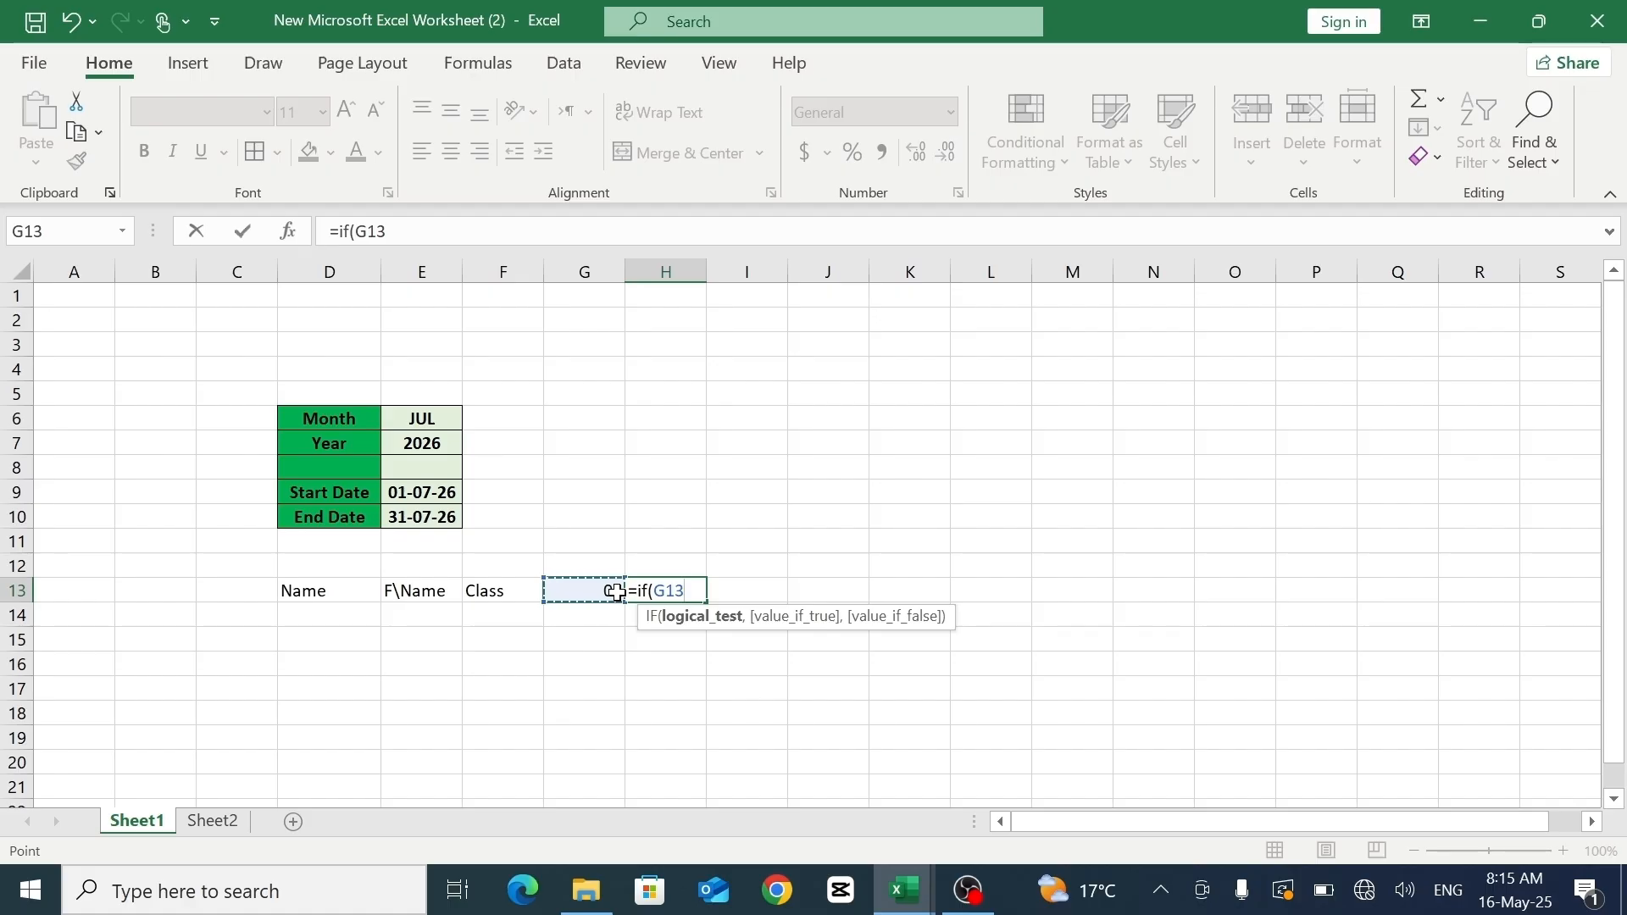
pyautogui.write('<')
pyautogui.click(426, 513)
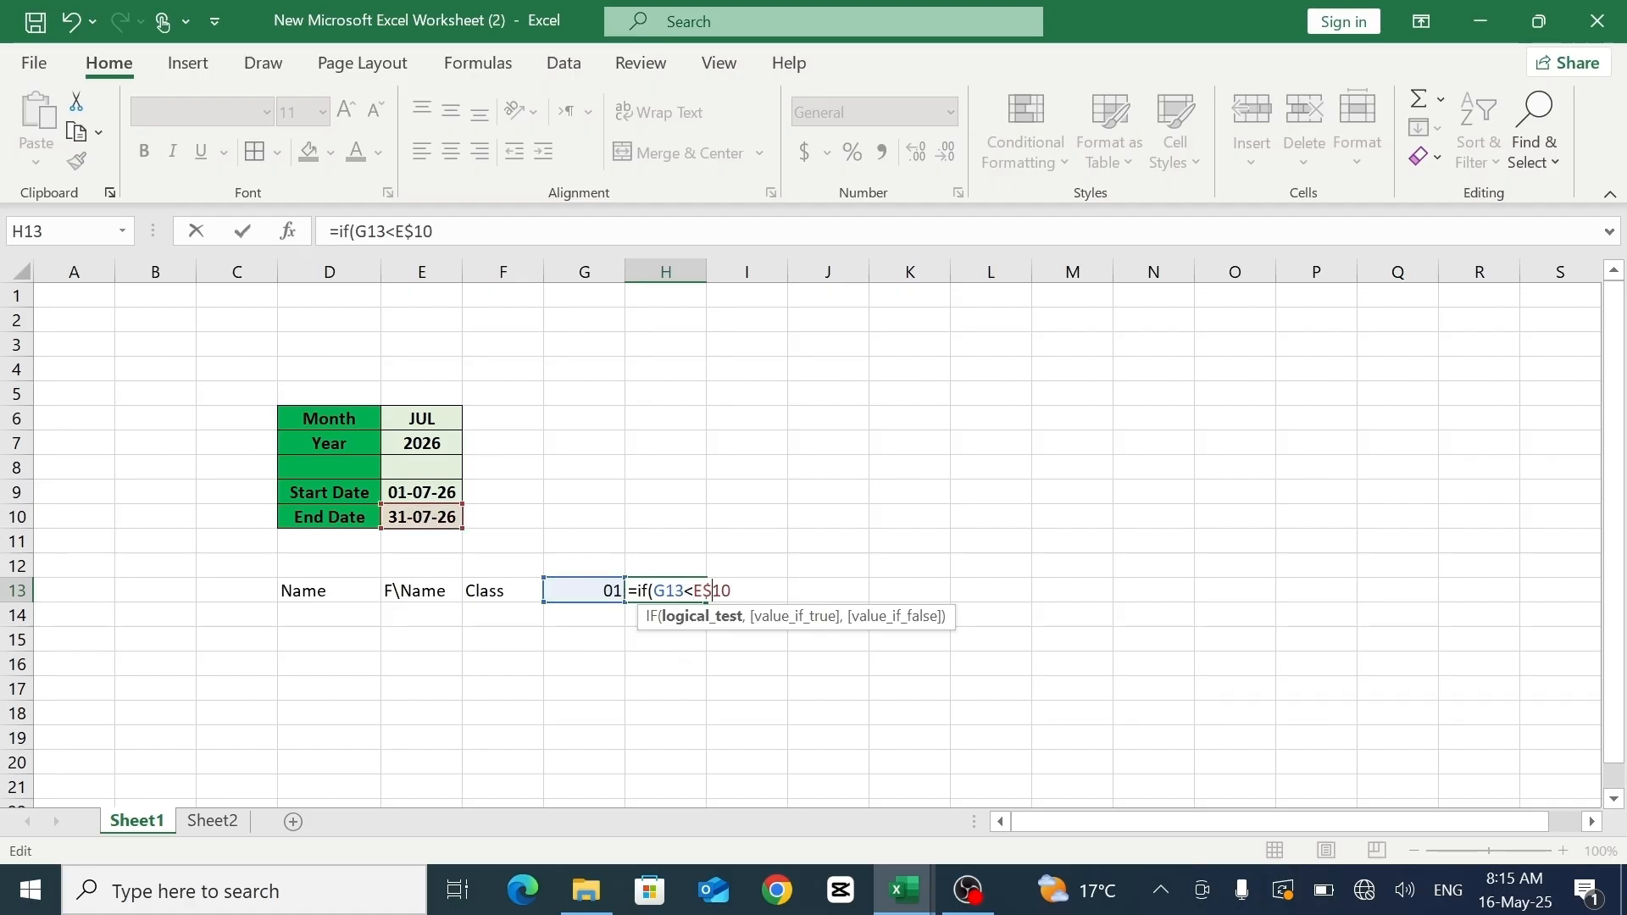
pyautogui.press('F4')
pyautogui.write(',')
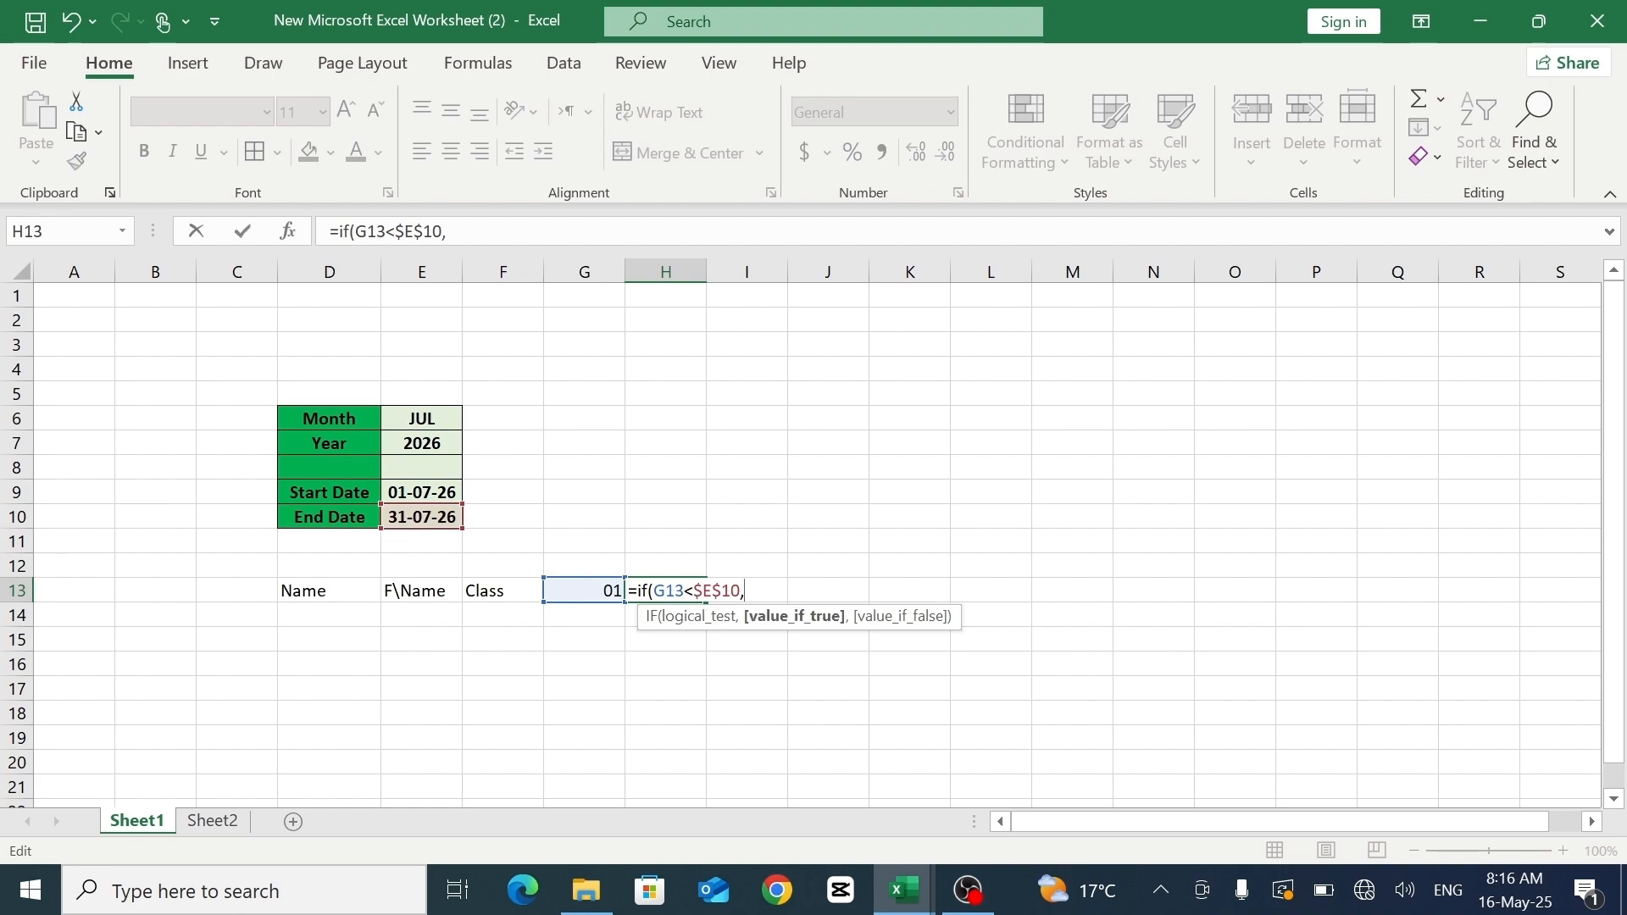
pyautogui.click(604, 589)
pyautogui.write('+1,"")')
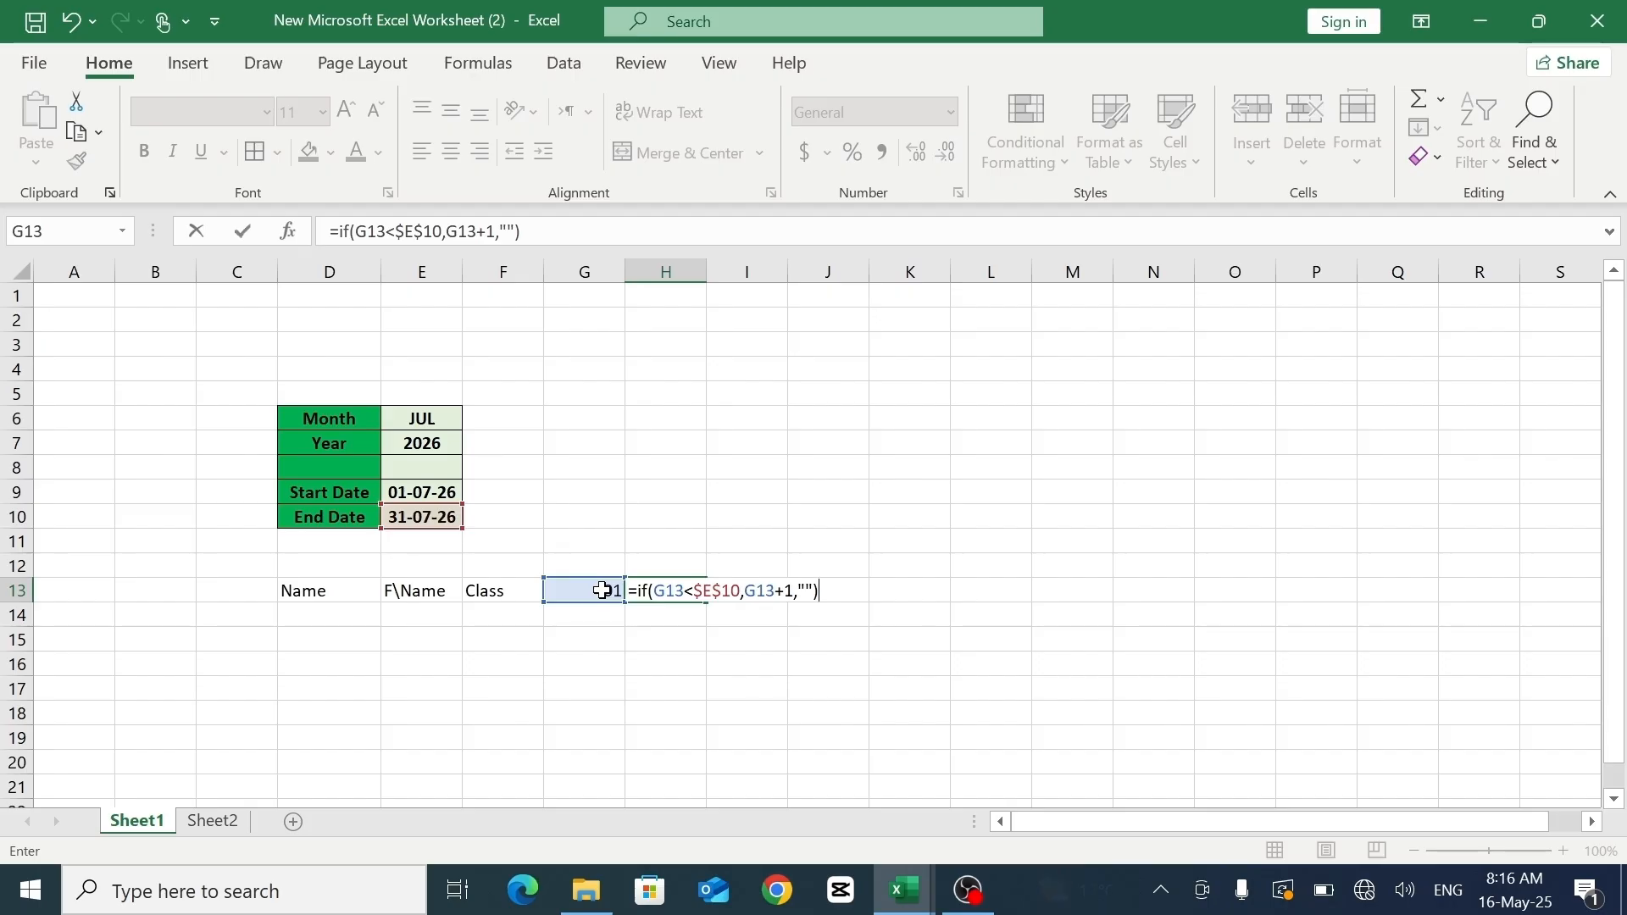
pyautogui.press('Return')
# - Format H13 with the custom number format dd and fill its formula across row 13 to AK13
pyautogui.click(664, 590)
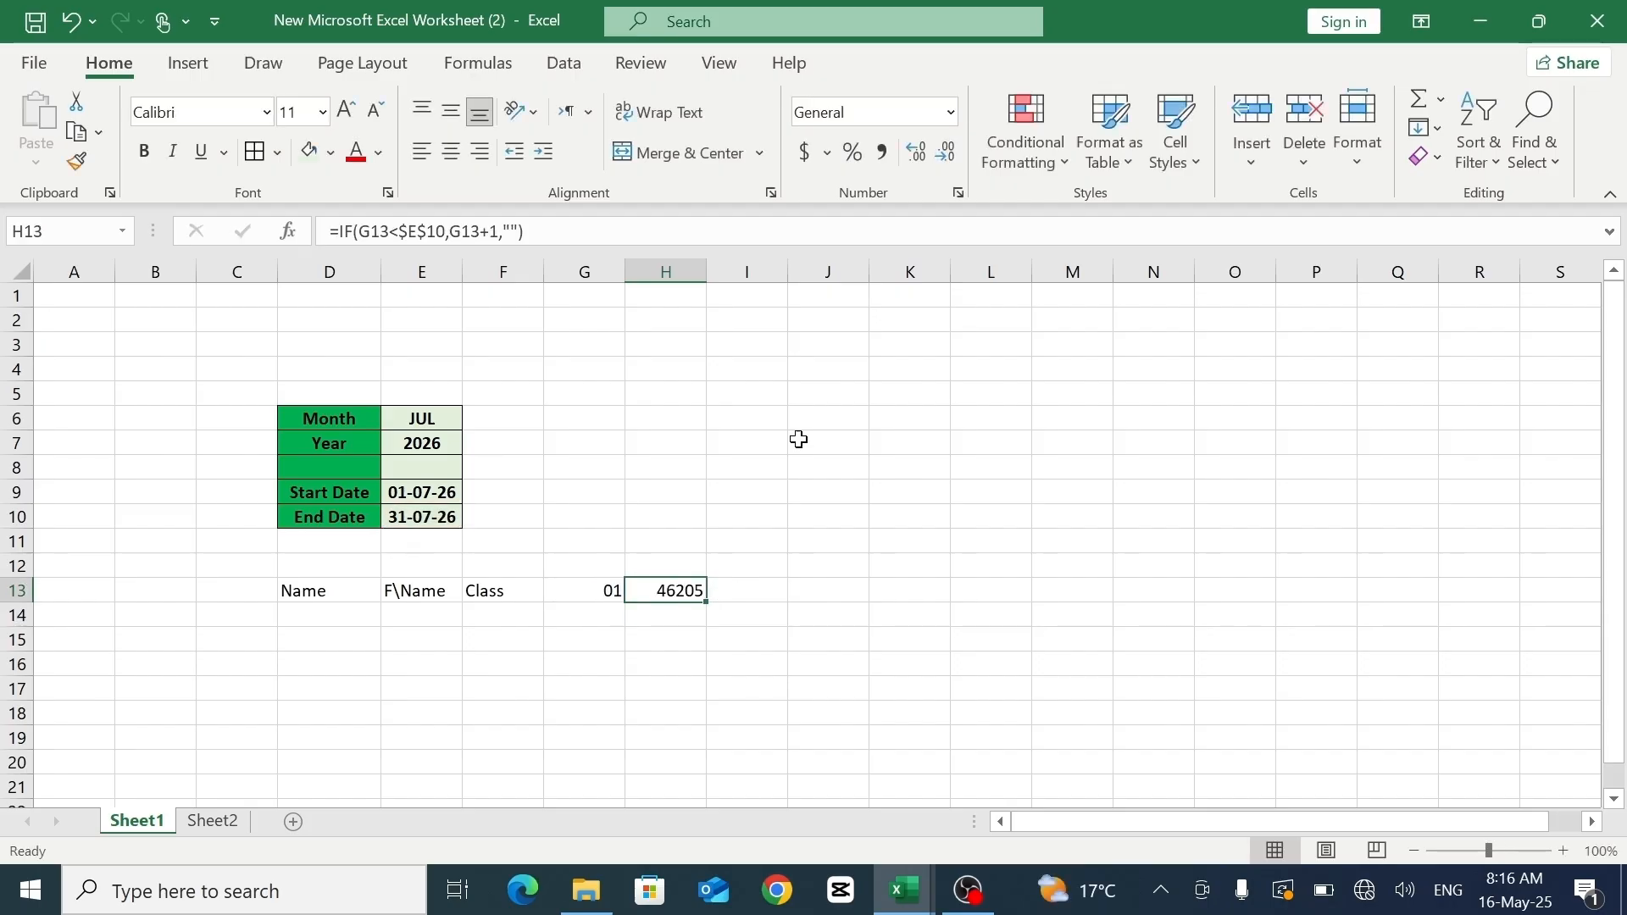
pyautogui.click(951, 112)
pyautogui.click(908, 423)
pyautogui.hotkey('ctrl', '1')
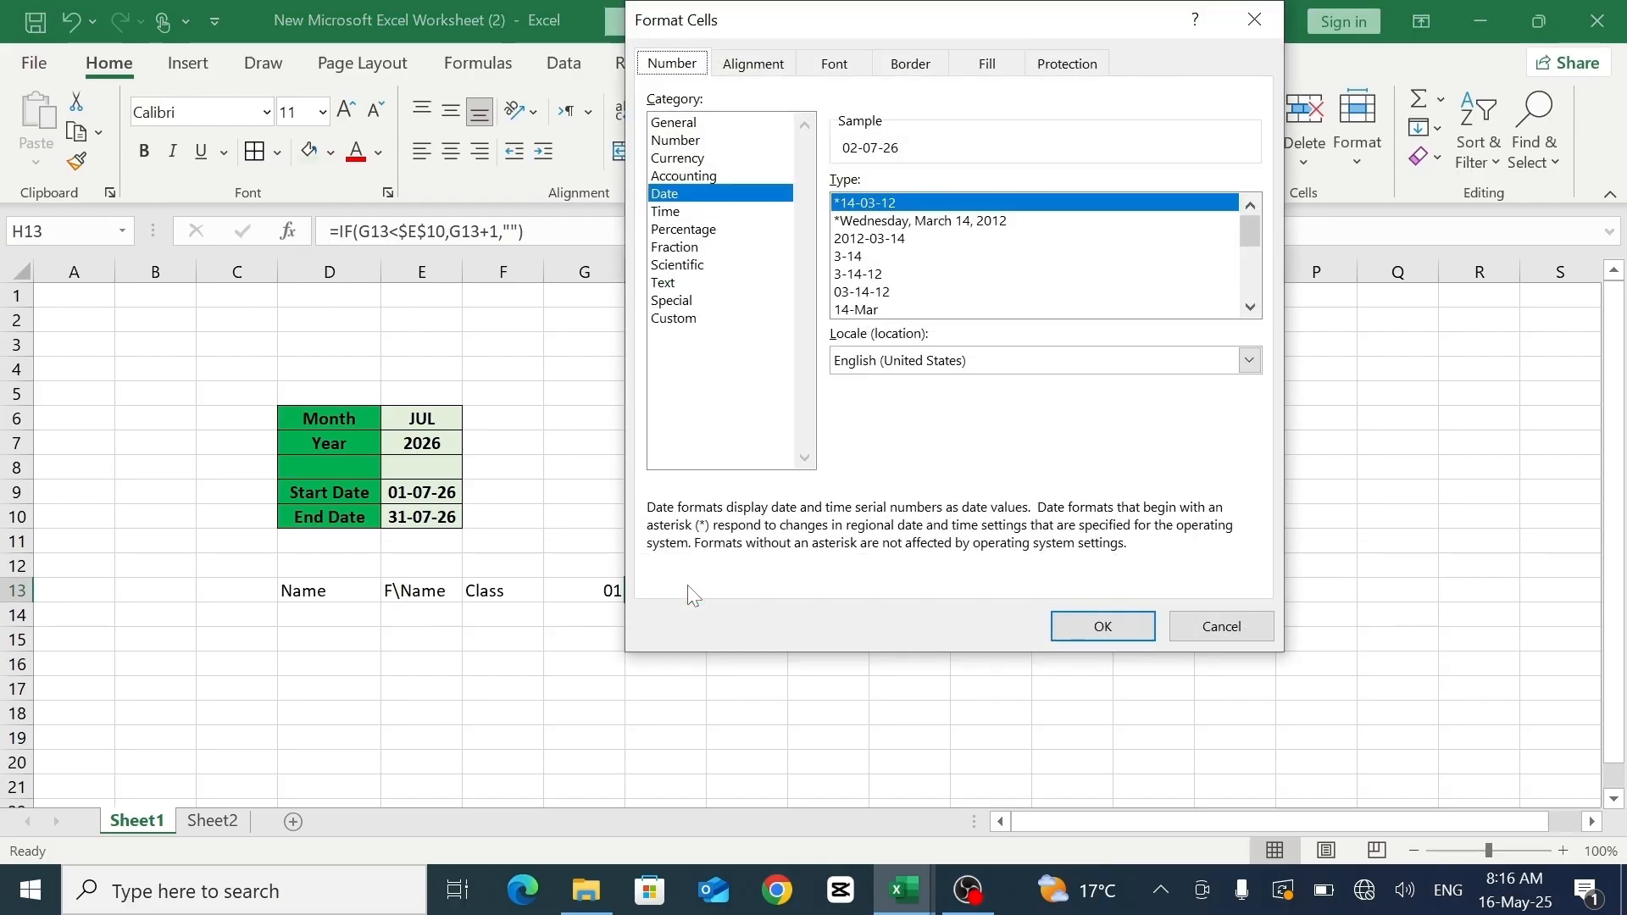
pyautogui.click(691, 320)
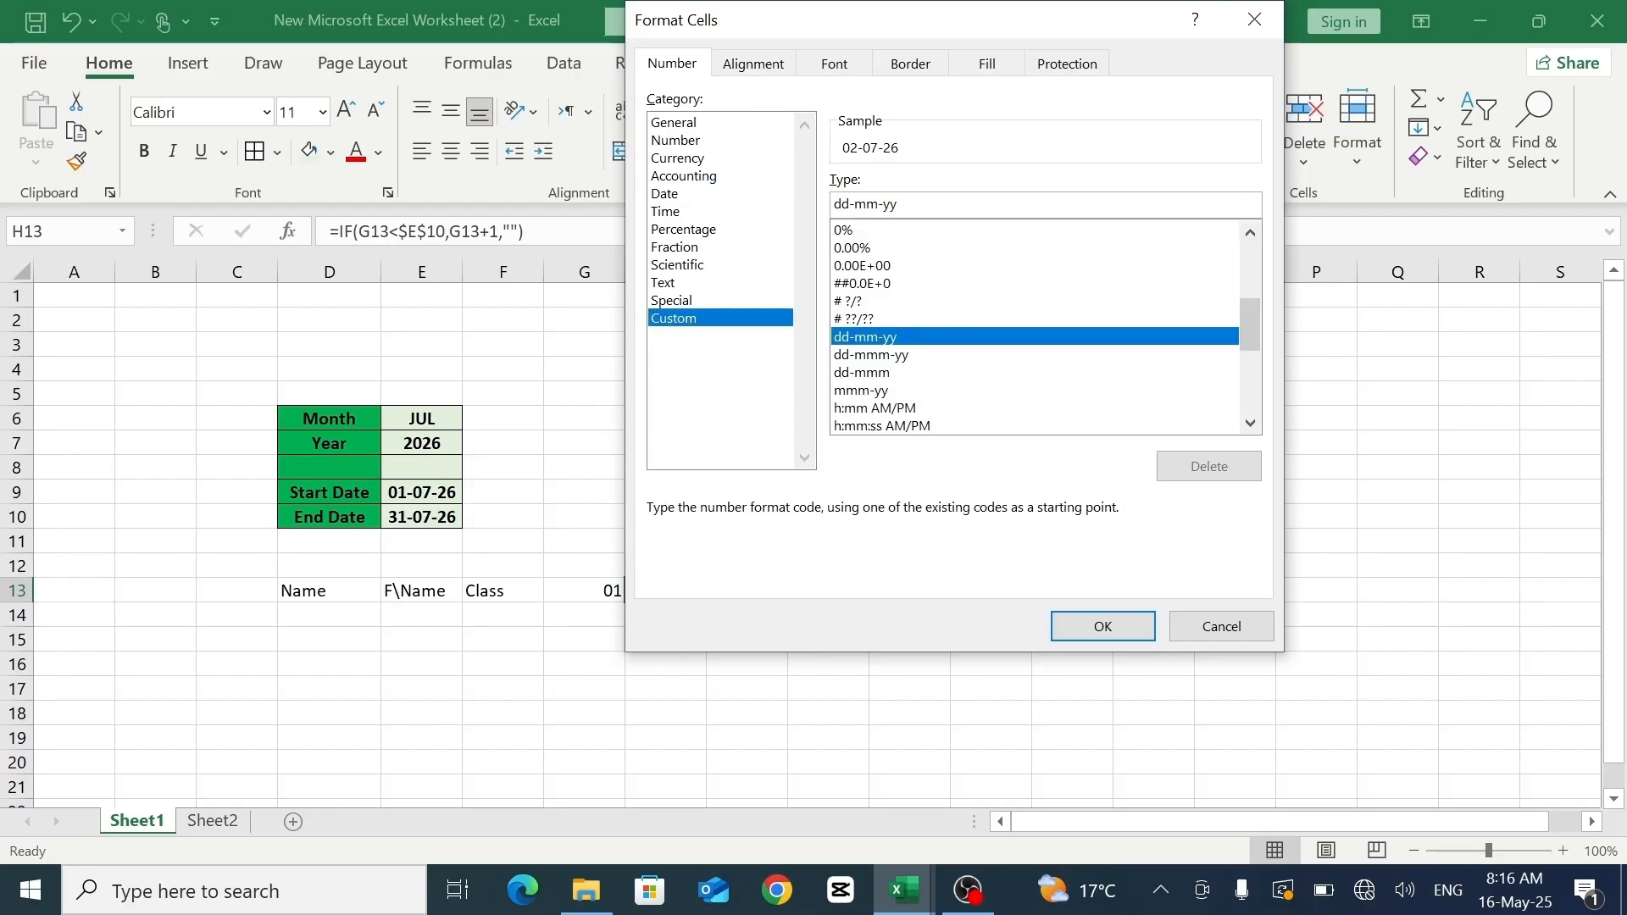
pyautogui.press('BackSpace')
pyautogui.press('BackSpace')
pyautogui.press('BackSpace')
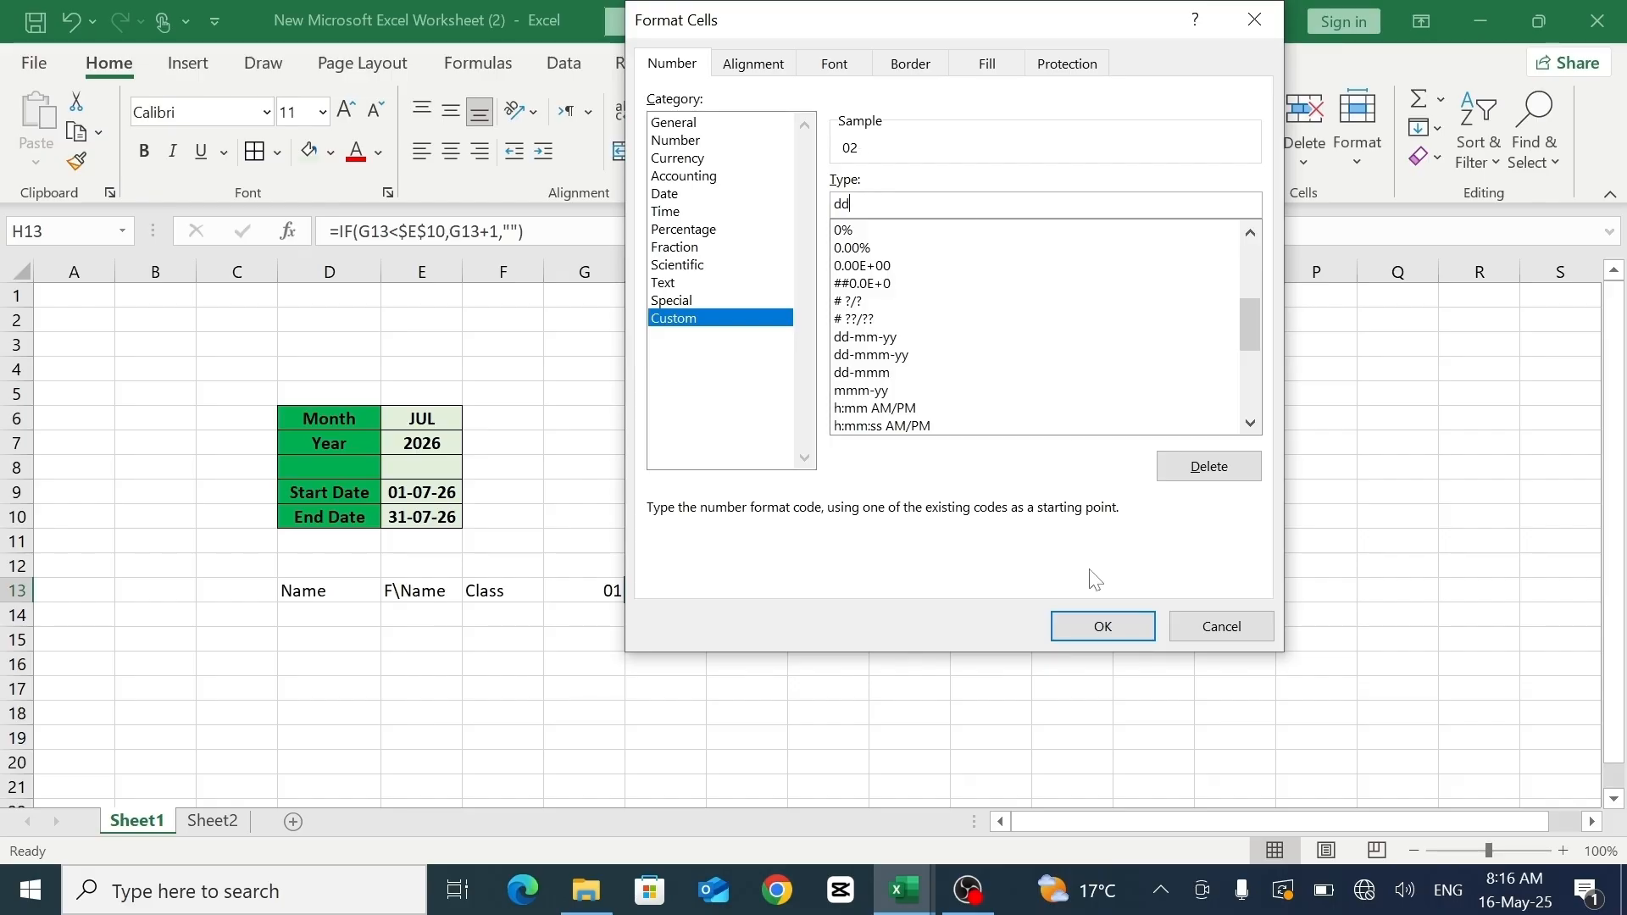
pyautogui.click(1101, 626)
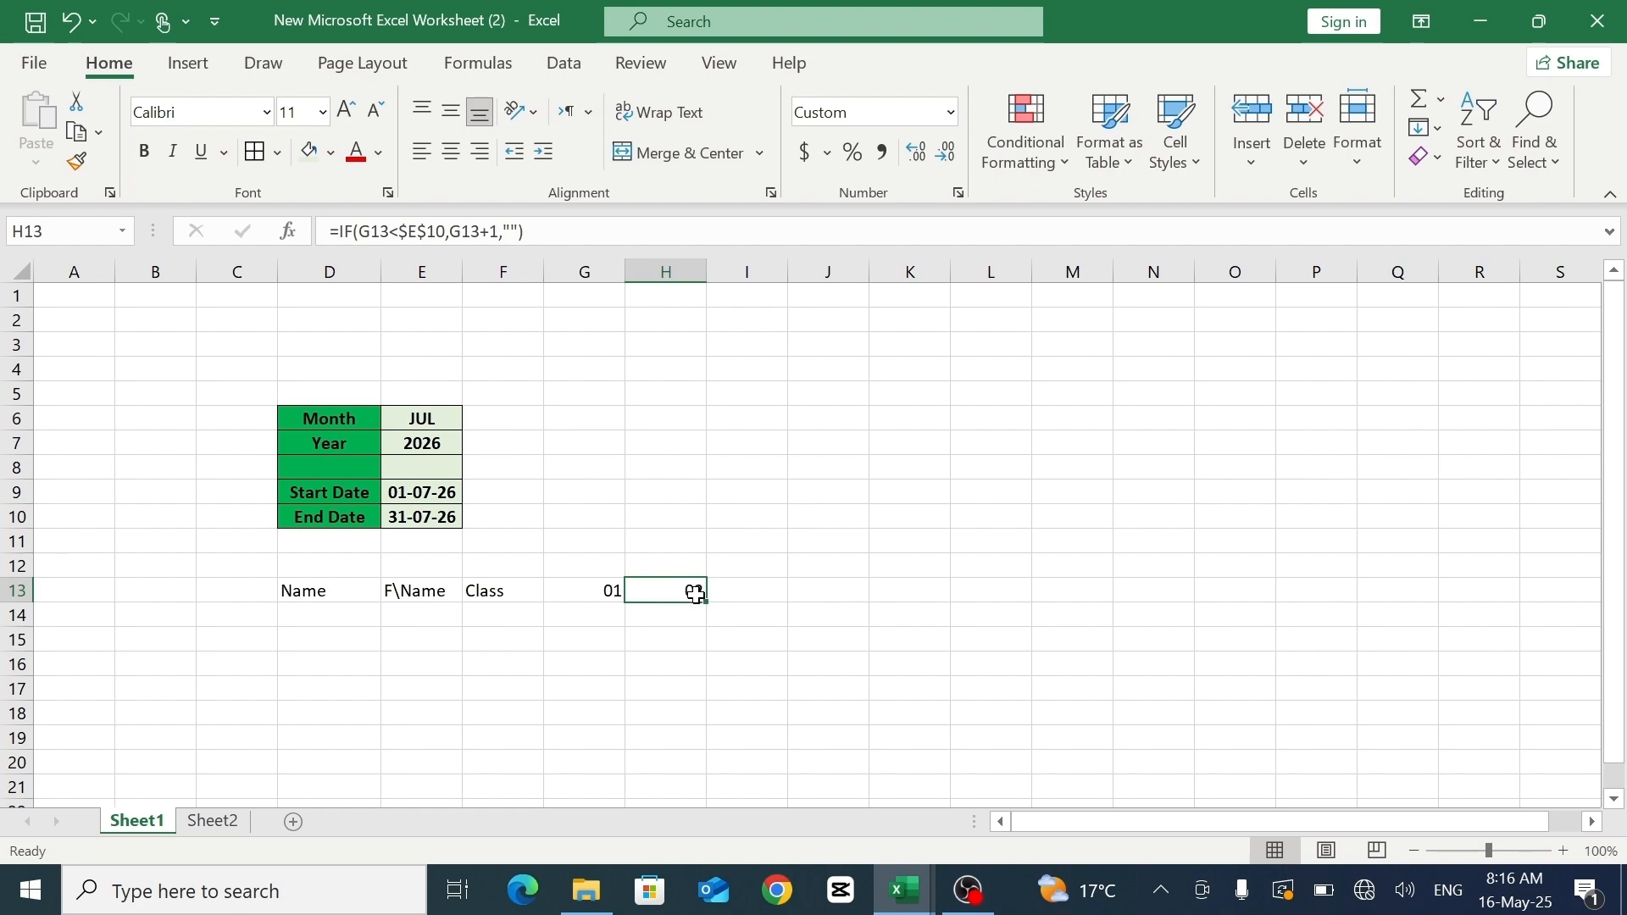
pyautogui.moveTo(704, 599)
pyautogui.mouseDown()
pyautogui.moveTo(1272, 582)
pyautogui.moveTo(1605, 618)
pyautogui.moveTo(1344, 602)
pyautogui.moveTo(999, 624)
pyautogui.moveTo(850, 594)
pyautogui.mouseUp()
pyautogui.moveTo(1353, 823); pyautogui.dragTo(1059, 815)
# - Narrow the date columns G to AK to one uniform column width that just fits the two-digit days
pyautogui.moveTo(585, 541); pyautogui.dragTo(995, 638)
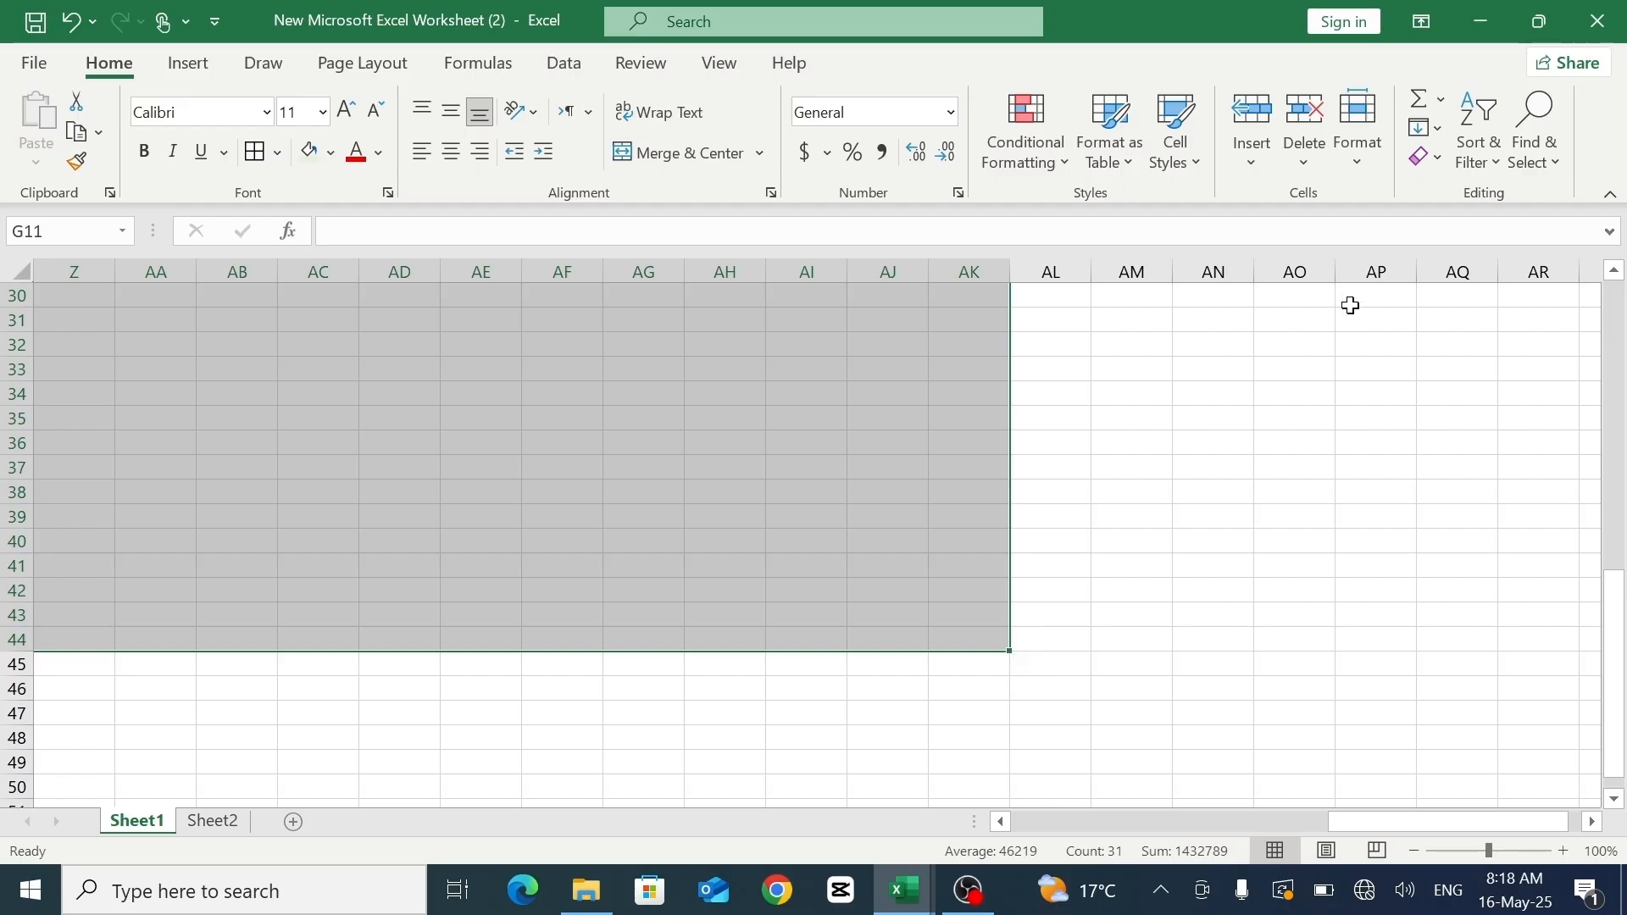
pyautogui.click(1356, 174)
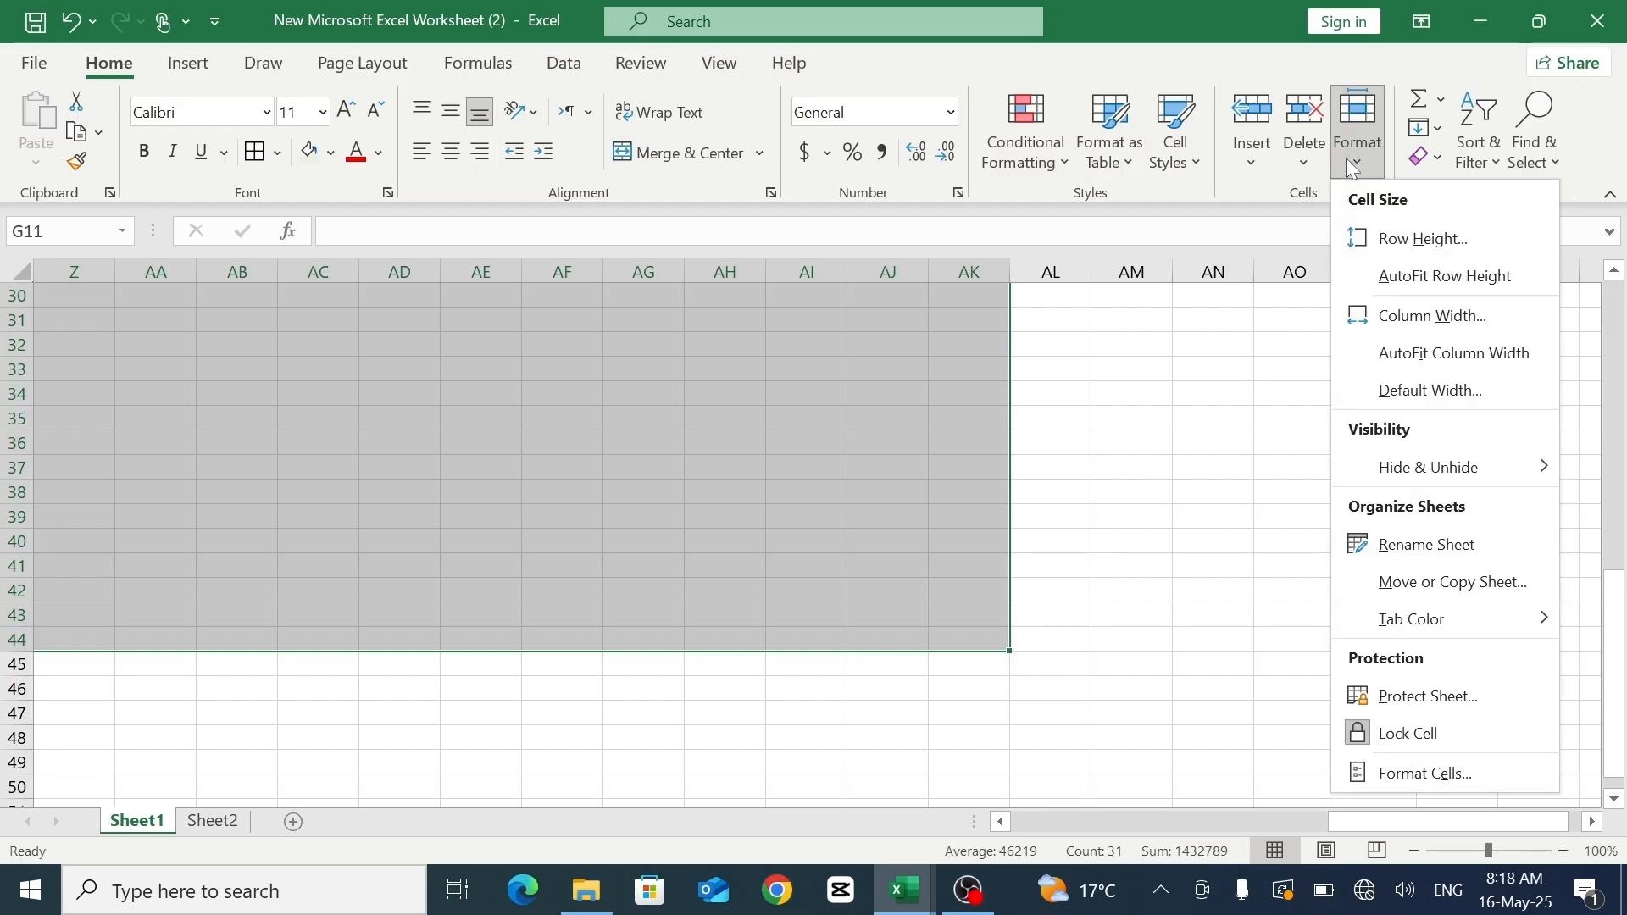
pyautogui.click(1411, 329)
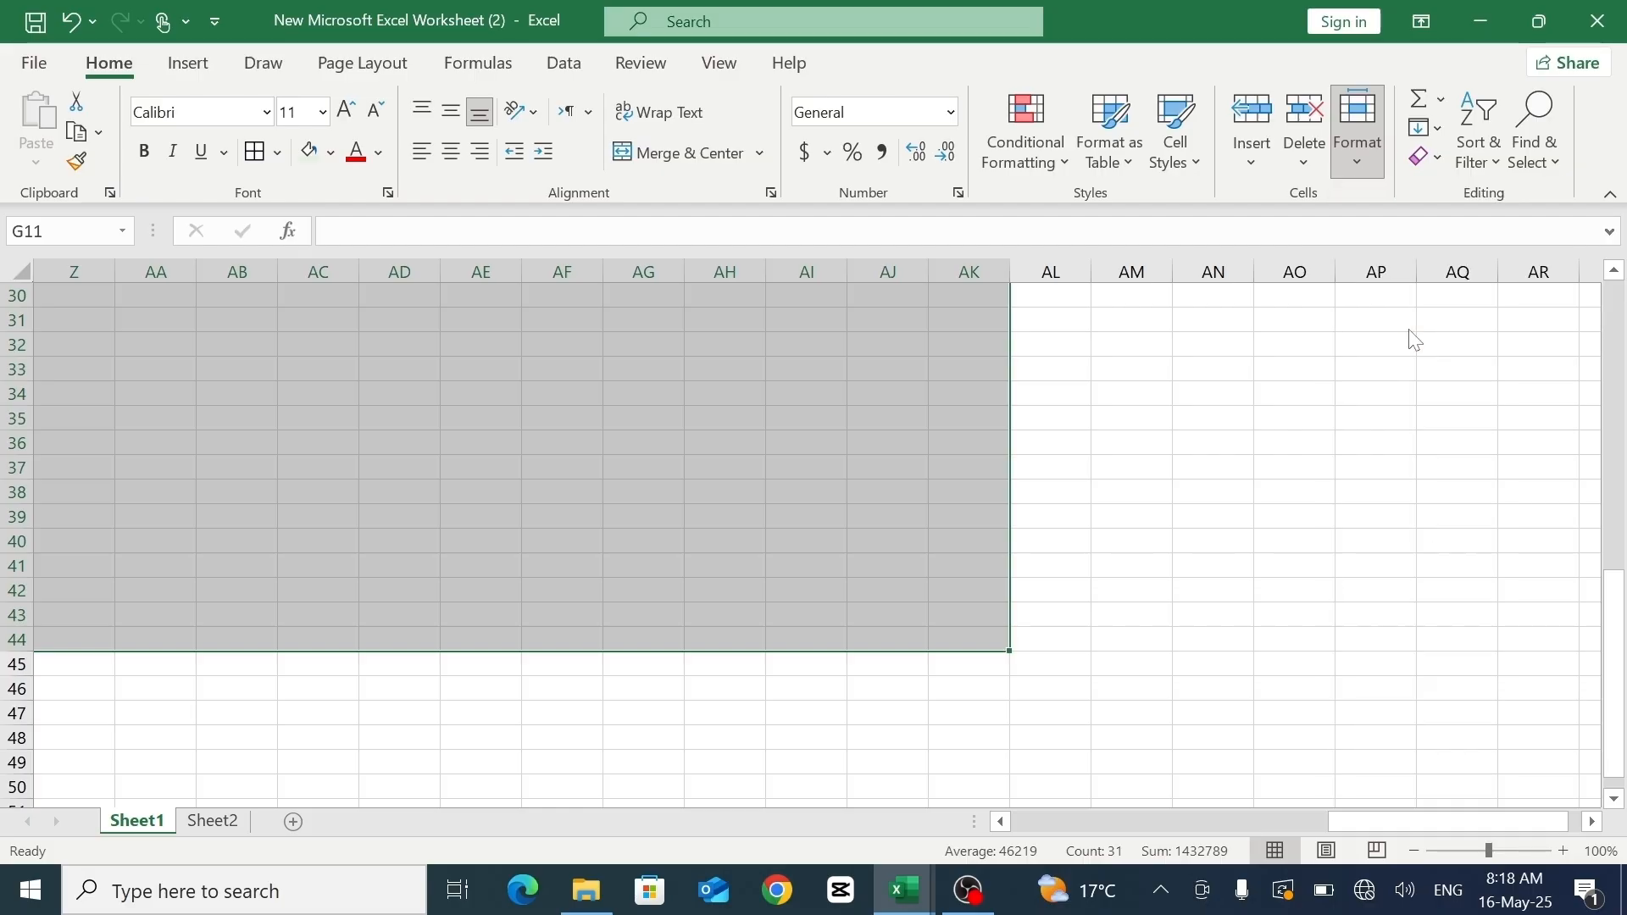
pyautogui.press('BackSpace')
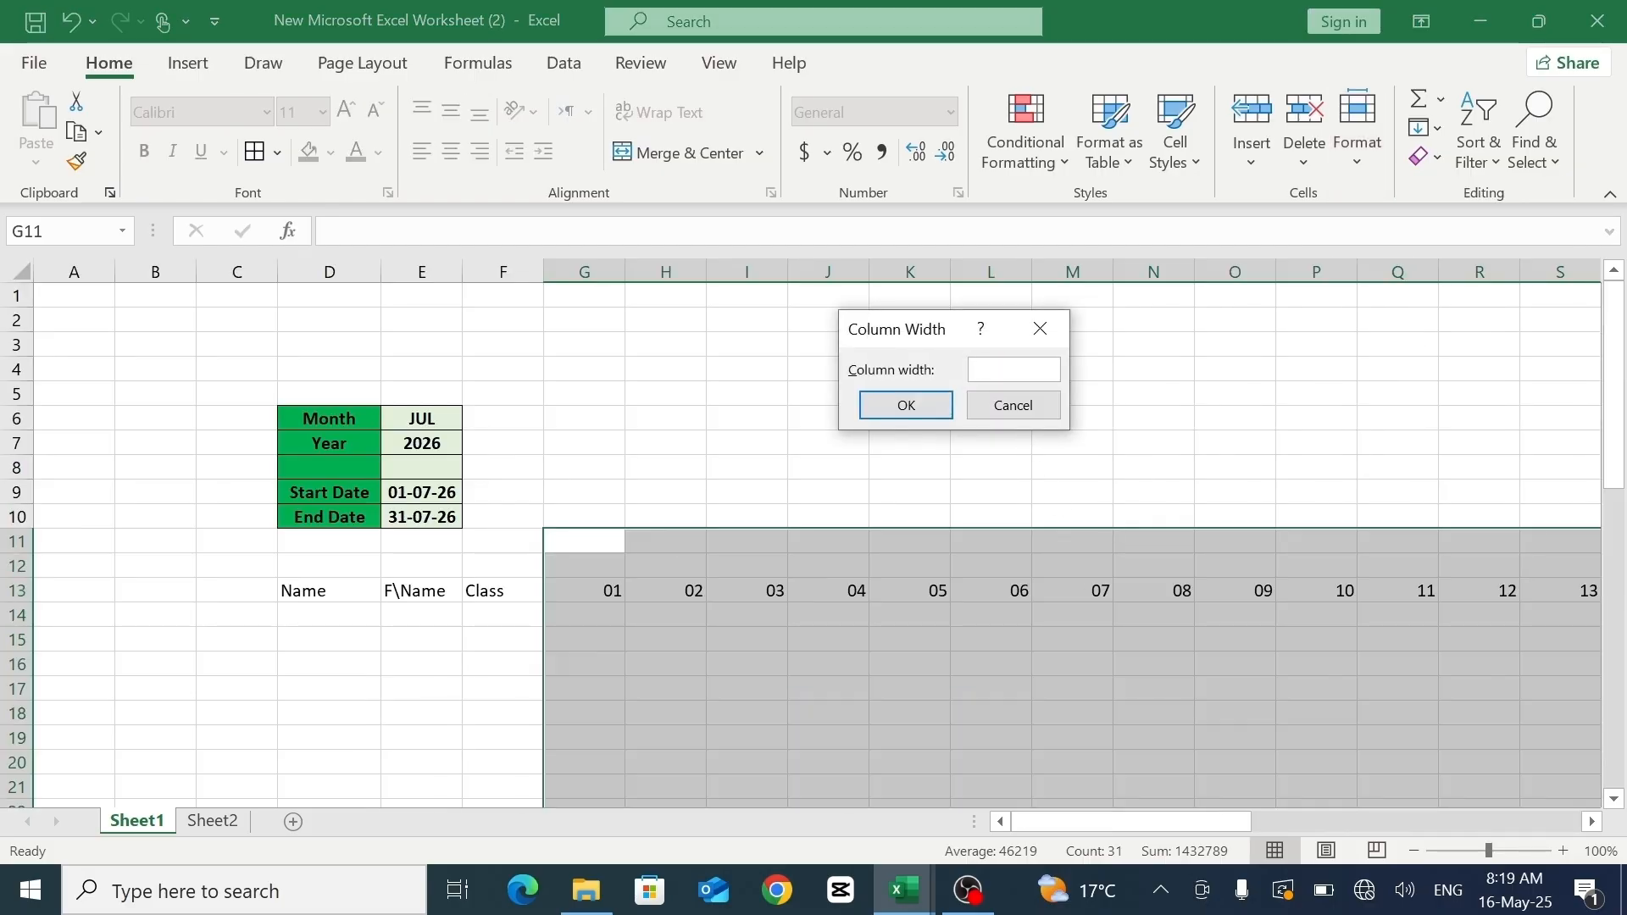
pyautogui.click(1011, 415)
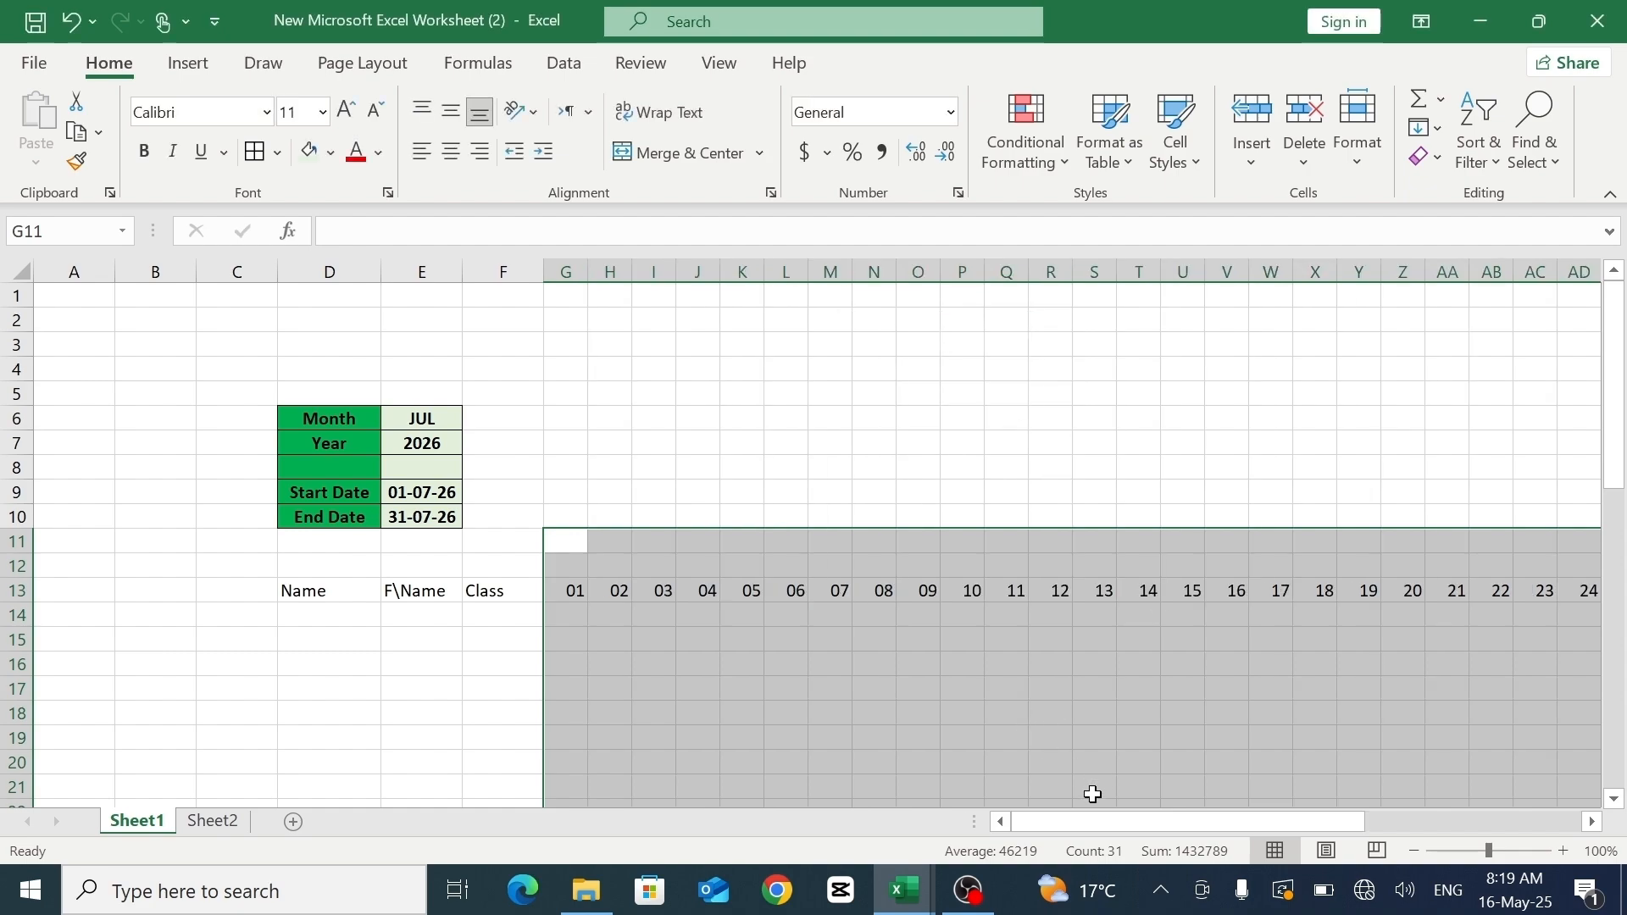
pyautogui.moveTo(1127, 822)
pyautogui.mouseDown()
pyautogui.moveTo(1333, 824)
pyautogui.moveTo(1143, 822)
pyautogui.mouseUp()
pyautogui.click(830, 688)
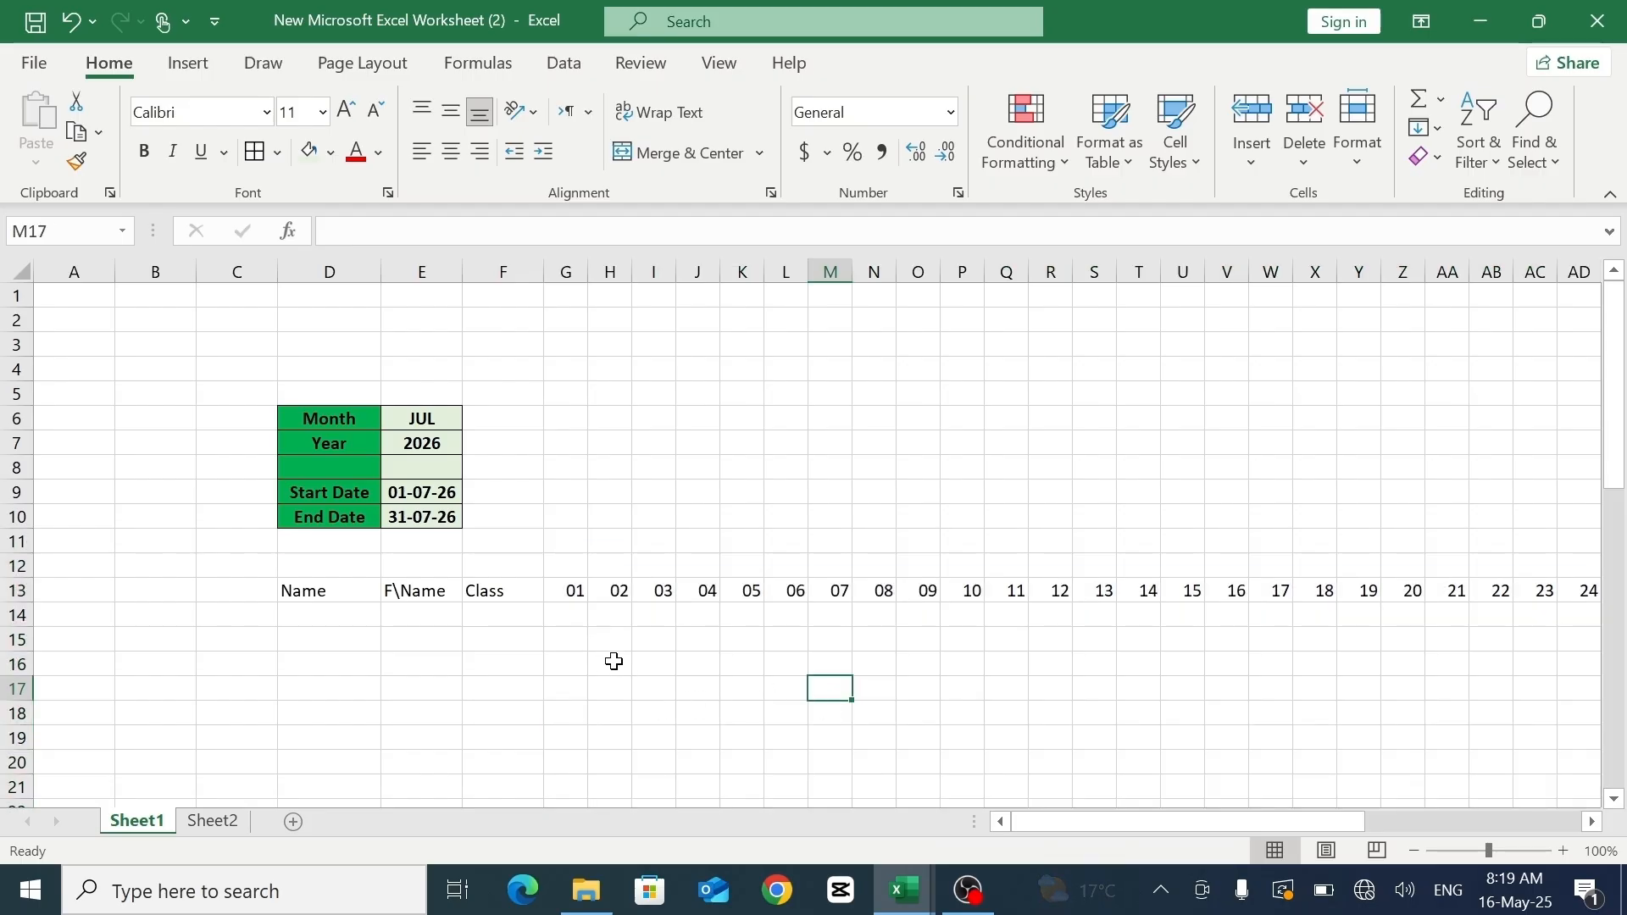
# - Enter =TEXT(G13,"DDD") in G12 and fill it across to AK12 to show weekday names above the dates
pyautogui.doubleClick(555, 567)
pyautogui.write('=TEXT(')
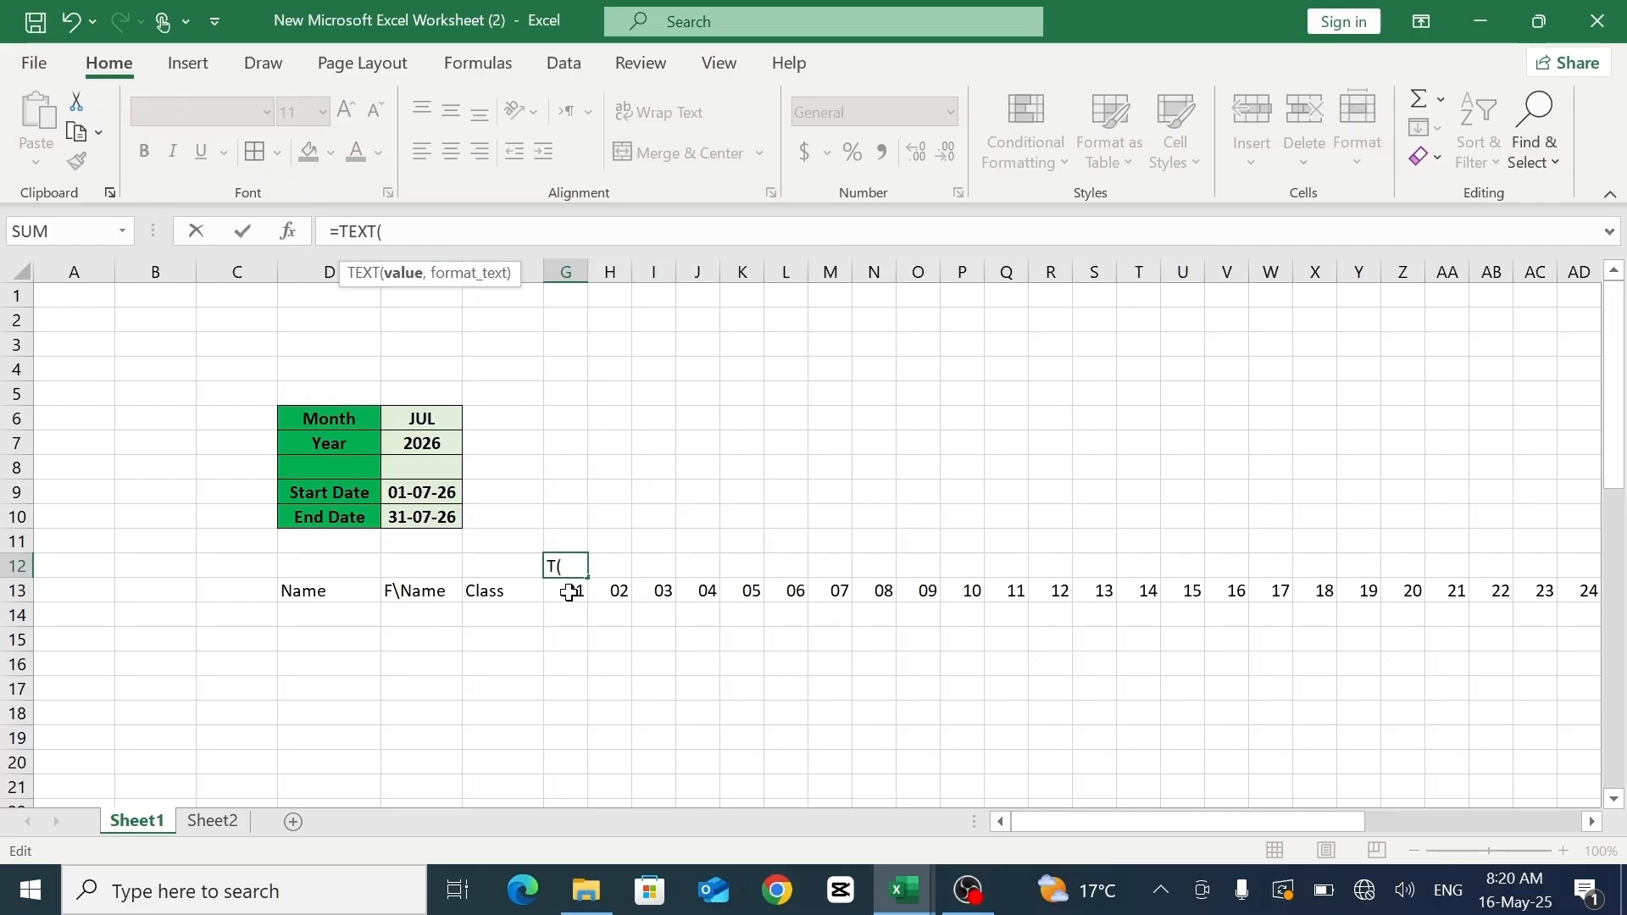
pyautogui.click(570, 593)
pyautogui.write(',')
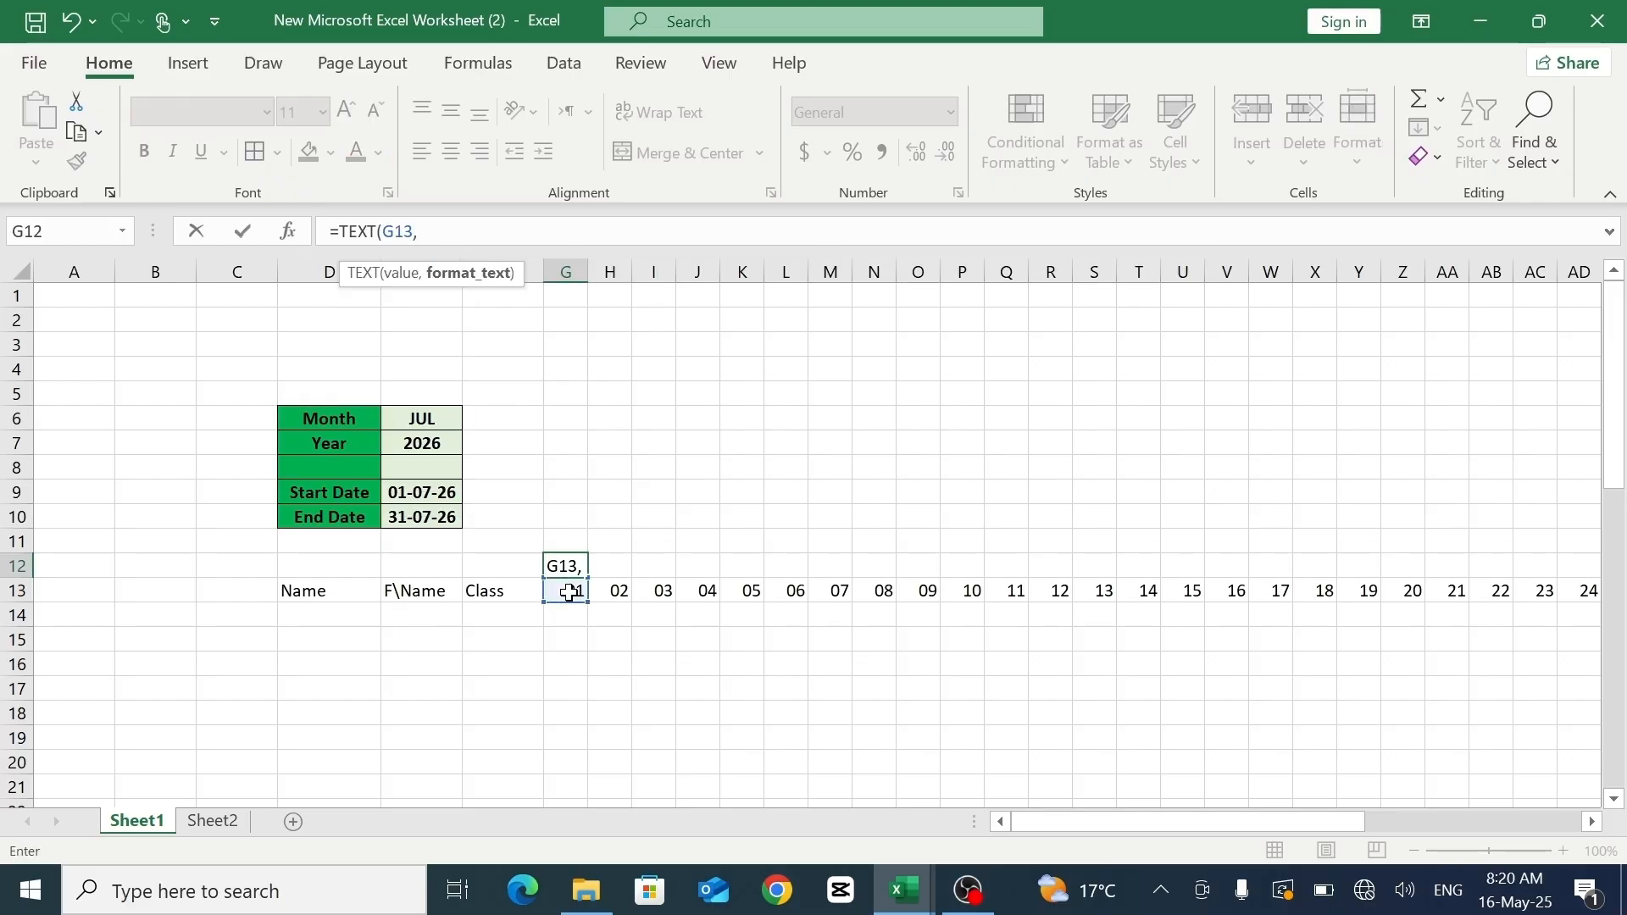
pyautogui.write('"DDD")')
pyautogui.press('Return')
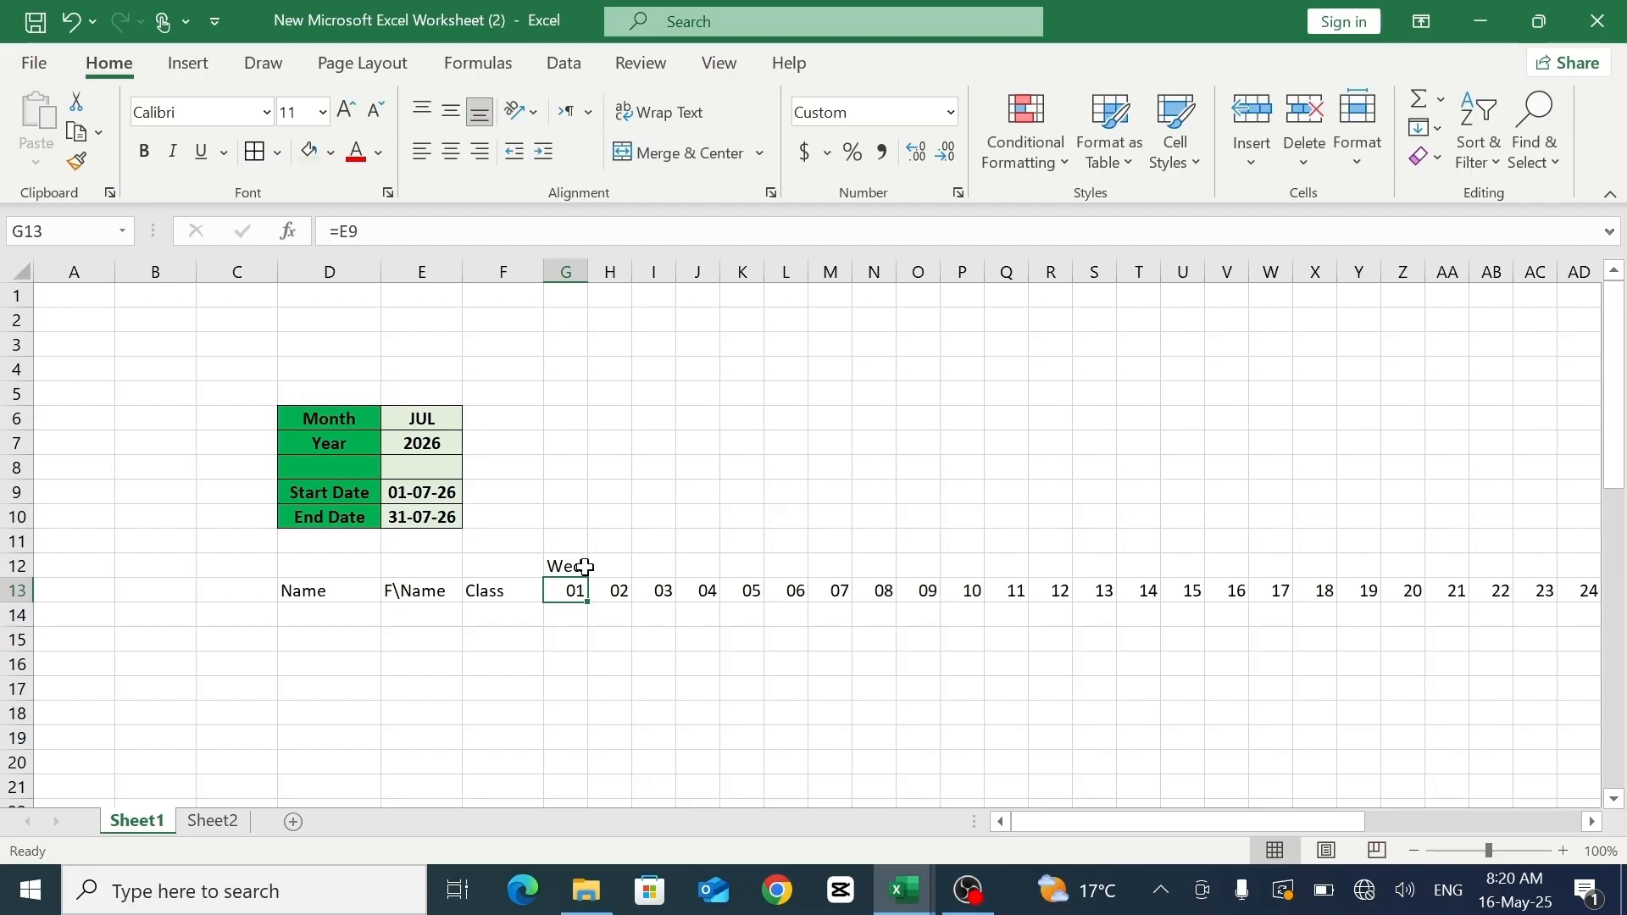
pyautogui.click(580, 567)
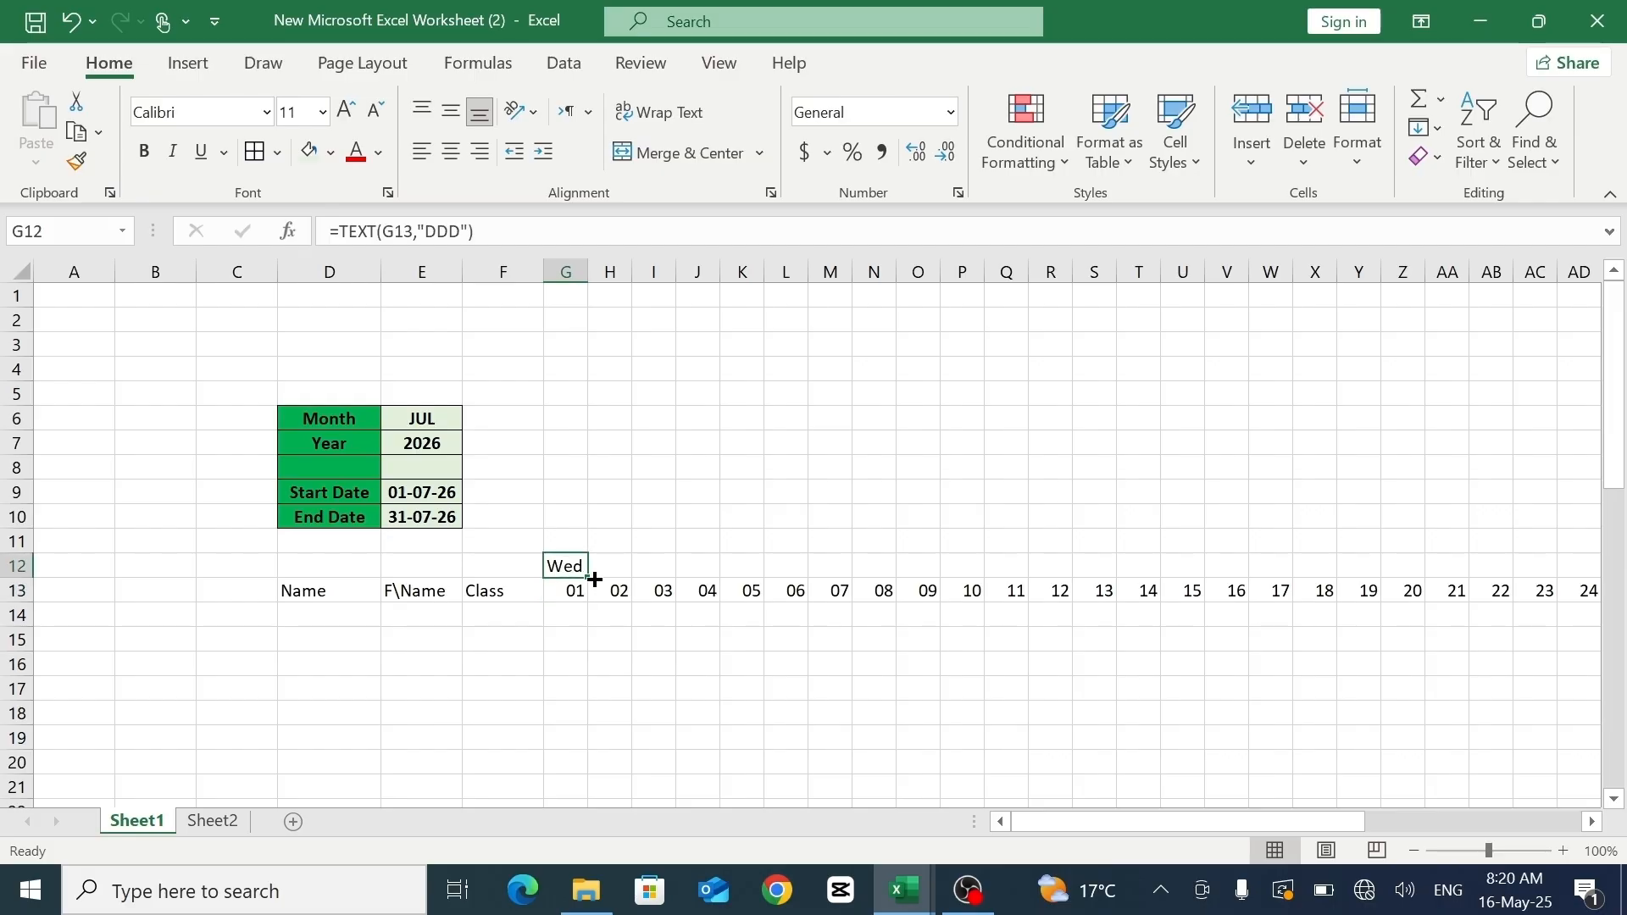
pyautogui.moveTo(587, 580); pyautogui.dragTo(1551, 586)
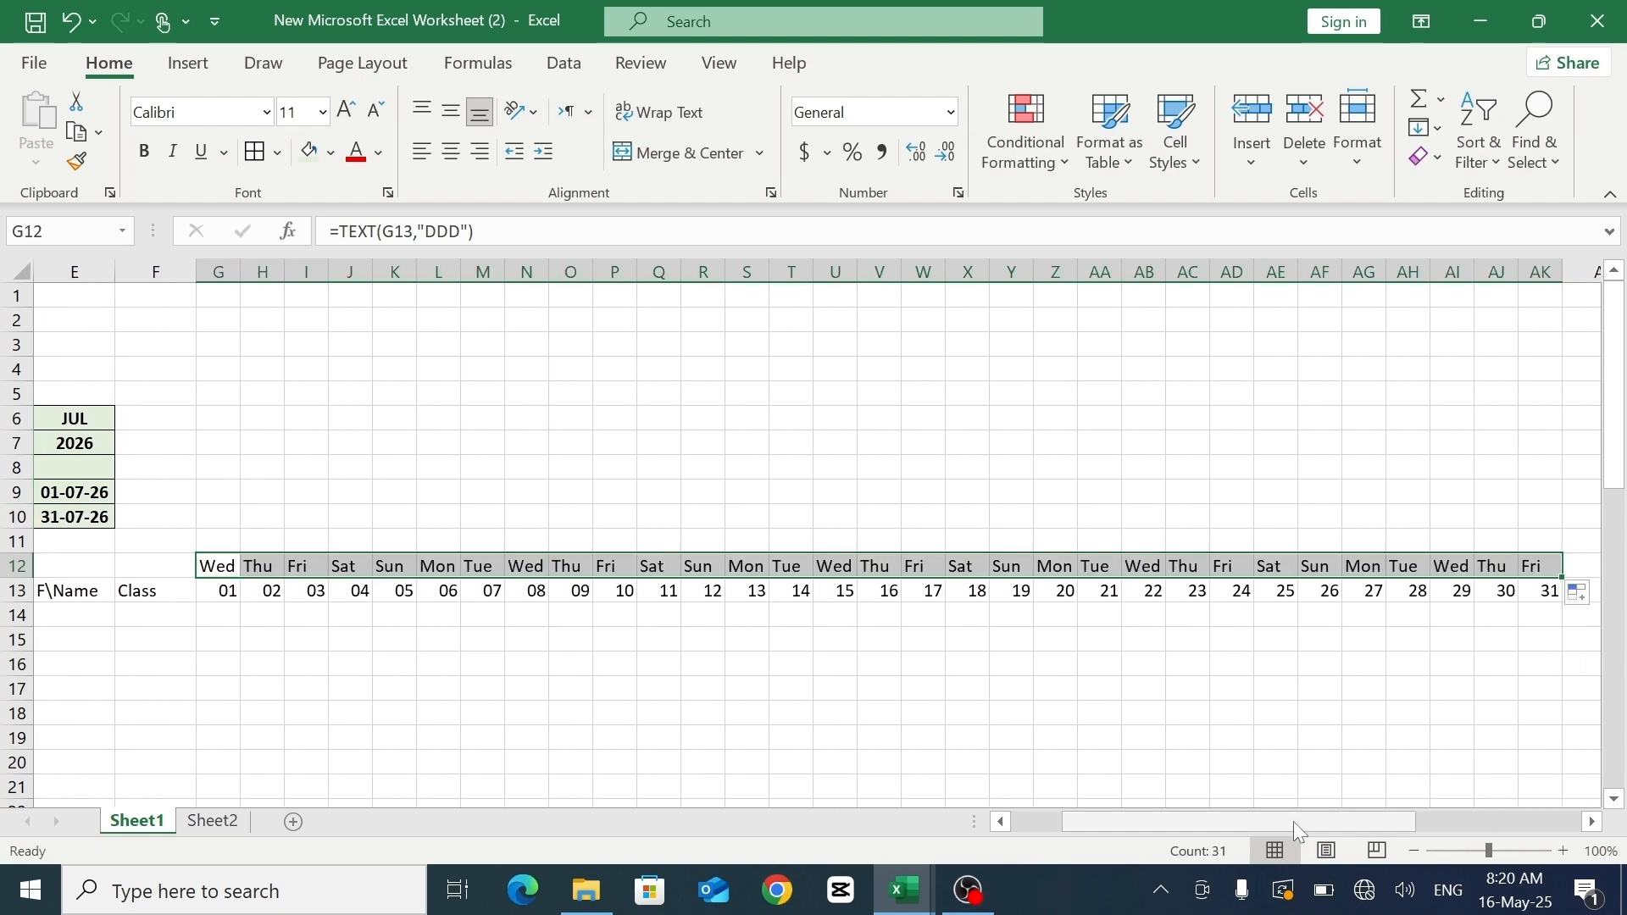
# - Review the weekday names and date headers across columns G to AK
pyautogui.hscroll(-1, 1203, 821)
pyautogui.hscroll(-3, 1203, 821)
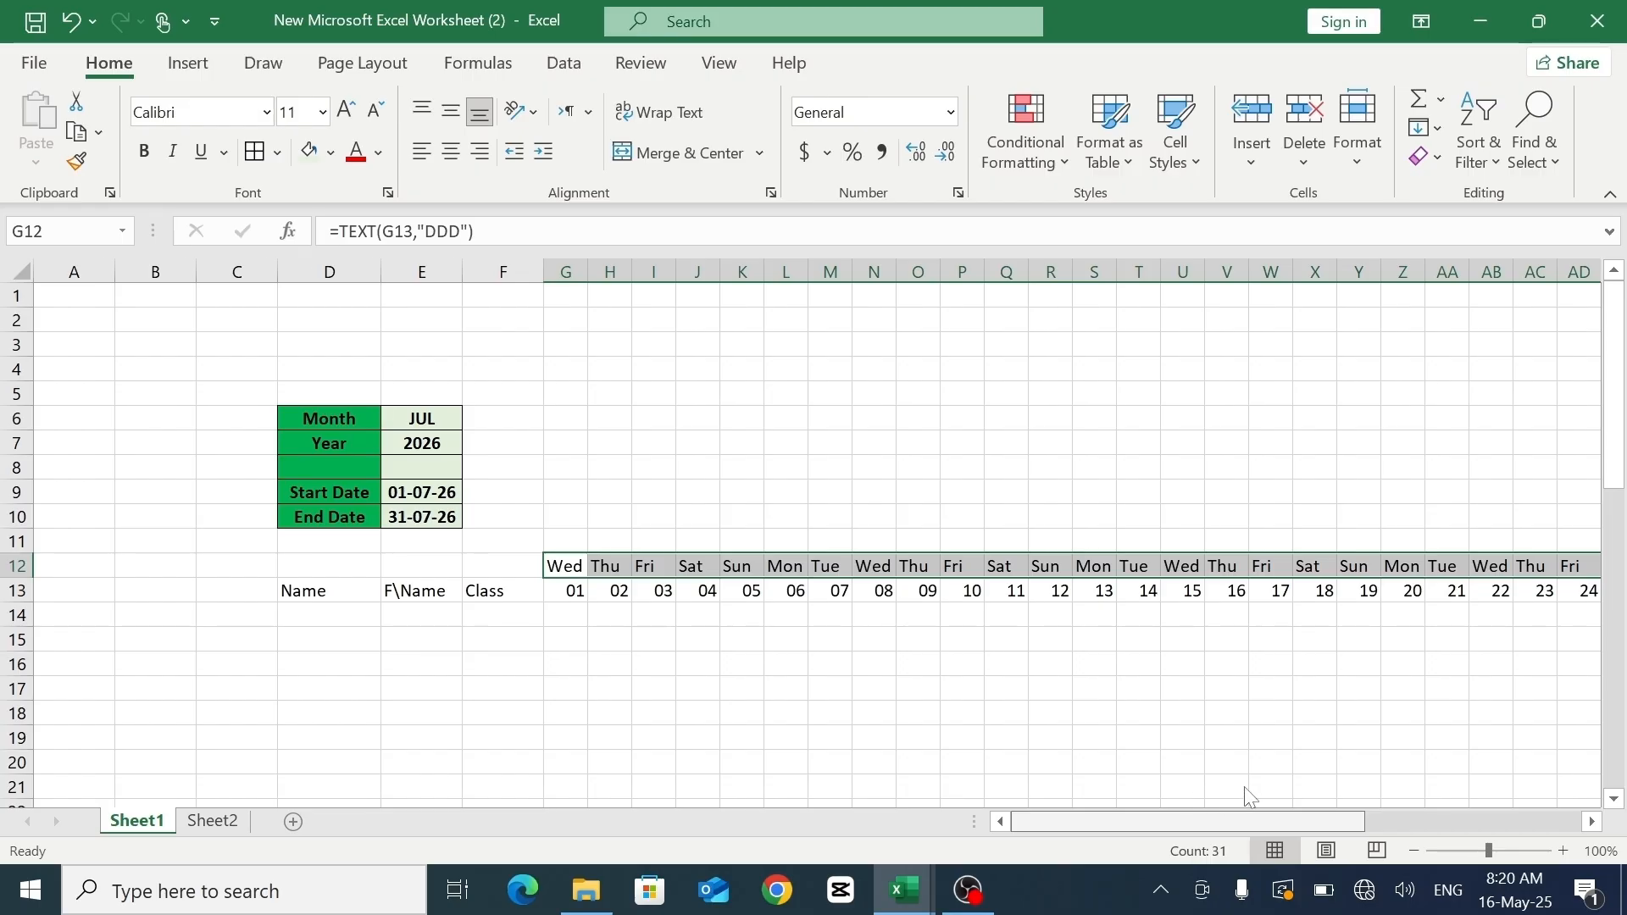
pyautogui.hscroll(-1, 1246, 796)
pyautogui.hscroll(2, 1257, 797)
pyautogui.hscroll(-1, 1263, 791)
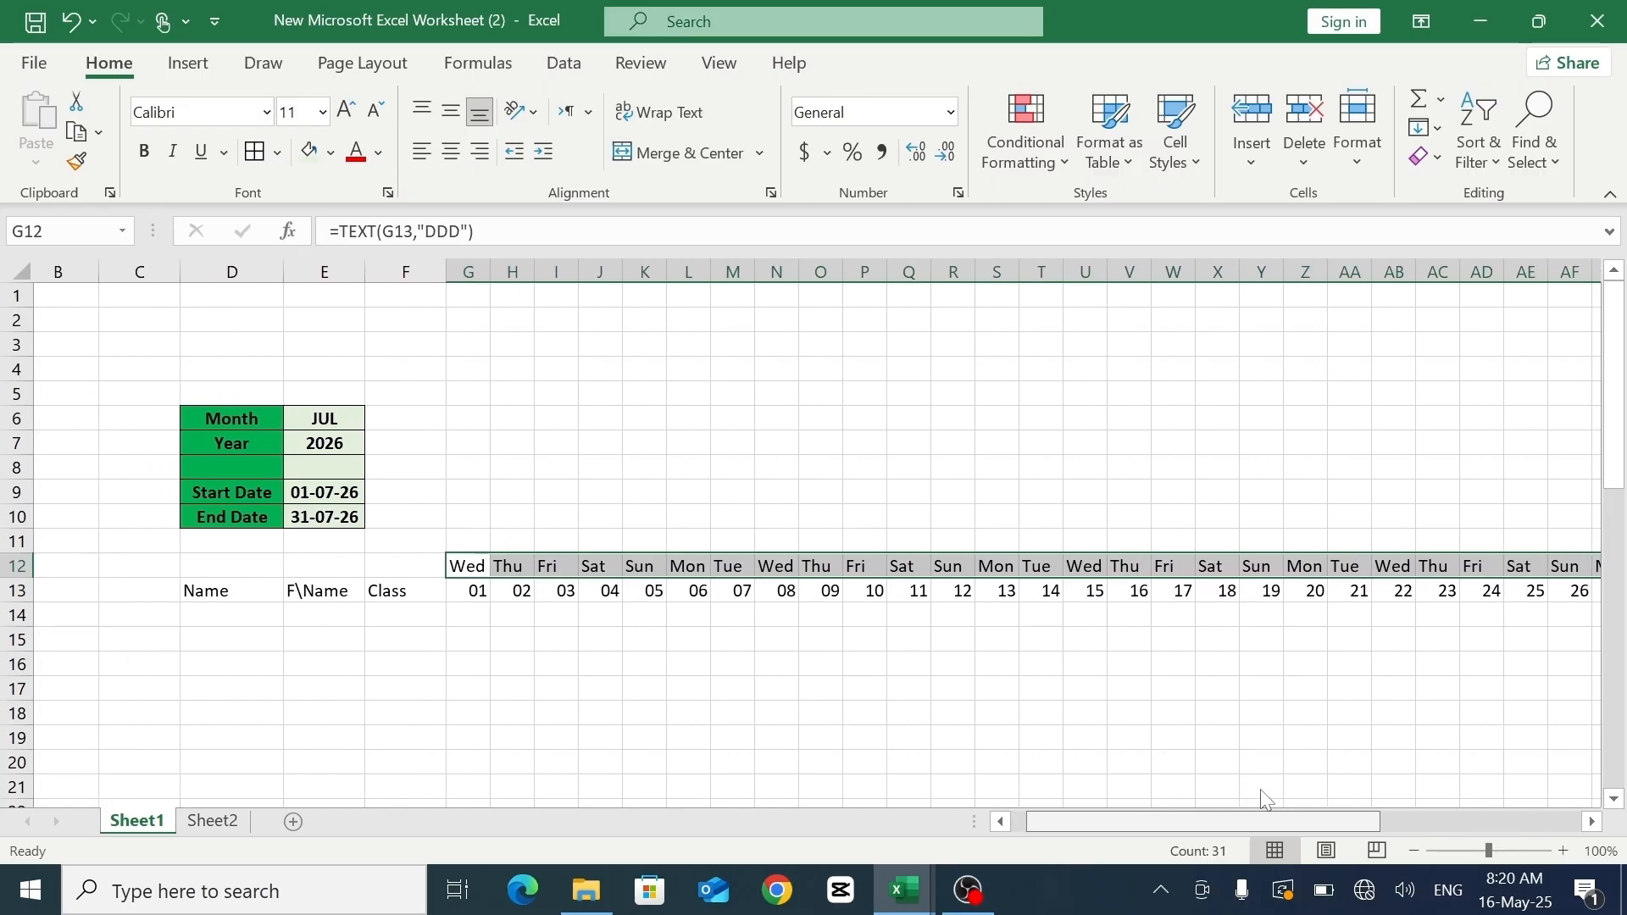
pyautogui.hscroll(1, 1264, 791)
pyautogui.hscroll(3, 1319, 793)
pyautogui.hscroll(-5, 1315, 796)
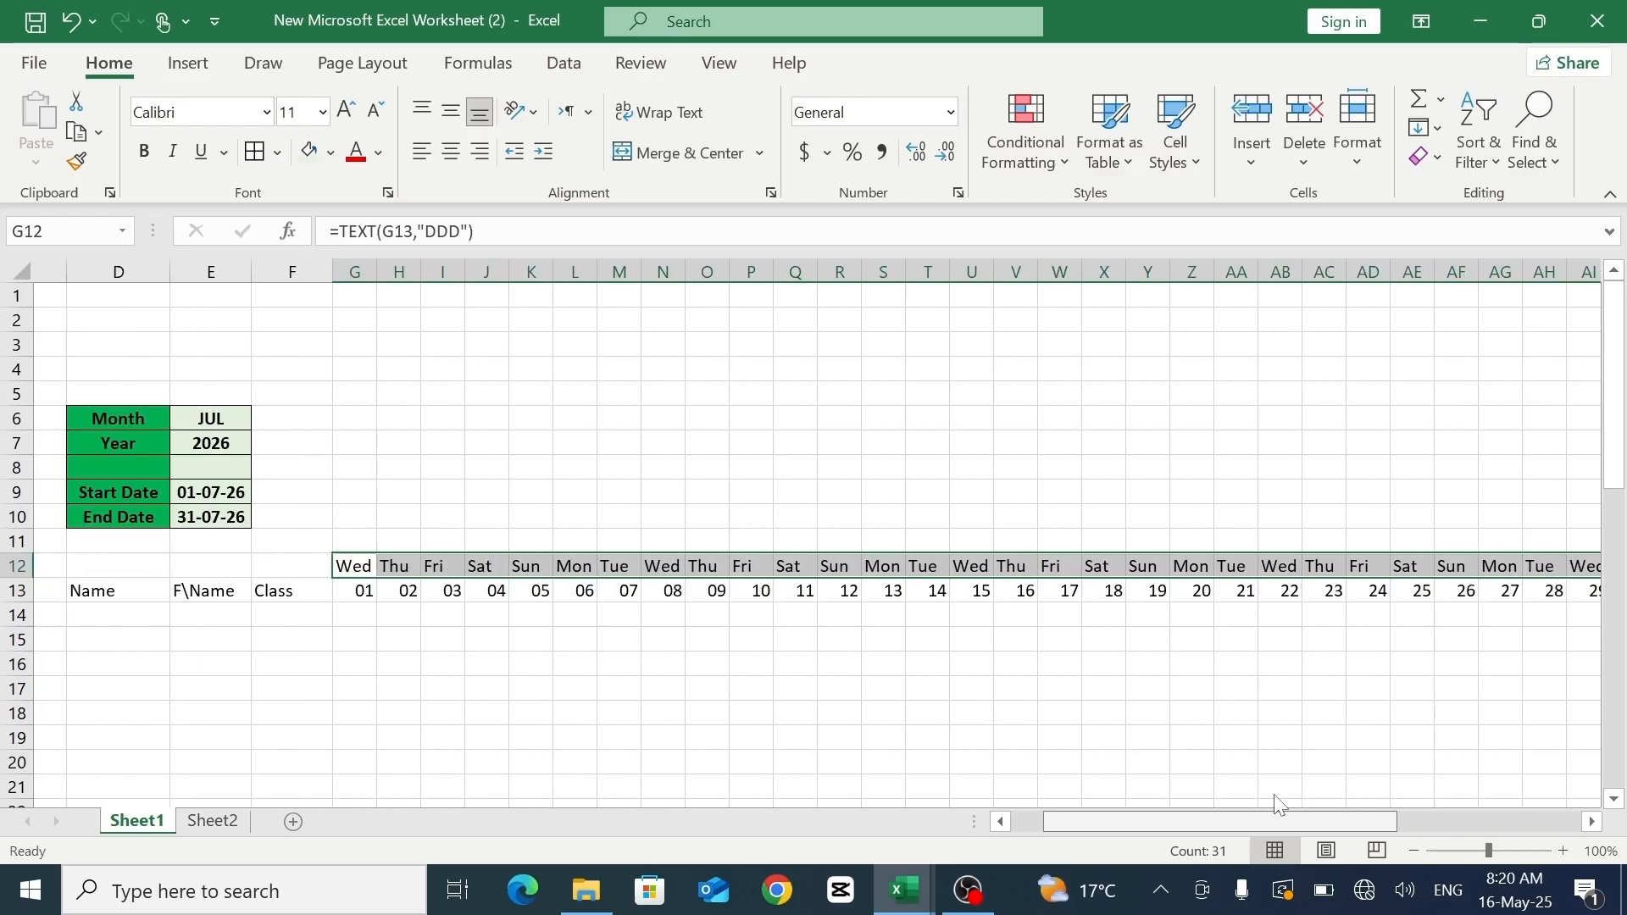
pyautogui.hscroll(-1, 1260, 795)
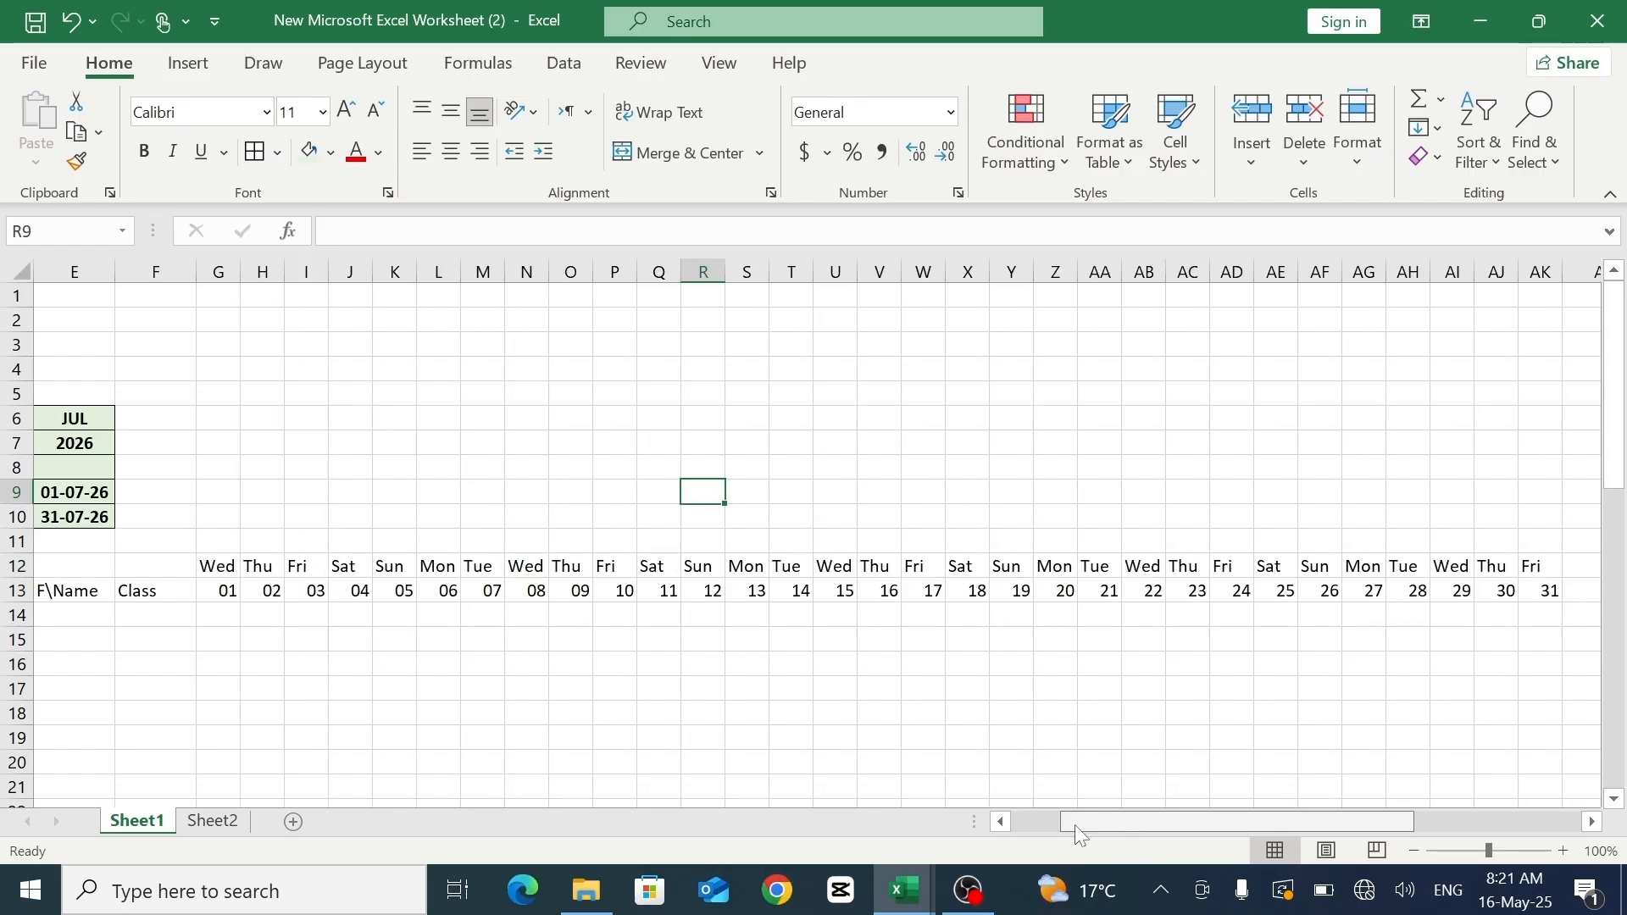
# - Create a formula-based conditional formatting rule for the header cells D13:AK13 using =D$13<>""
pyautogui.moveTo(1075, 827); pyautogui.dragTo(961, 837)
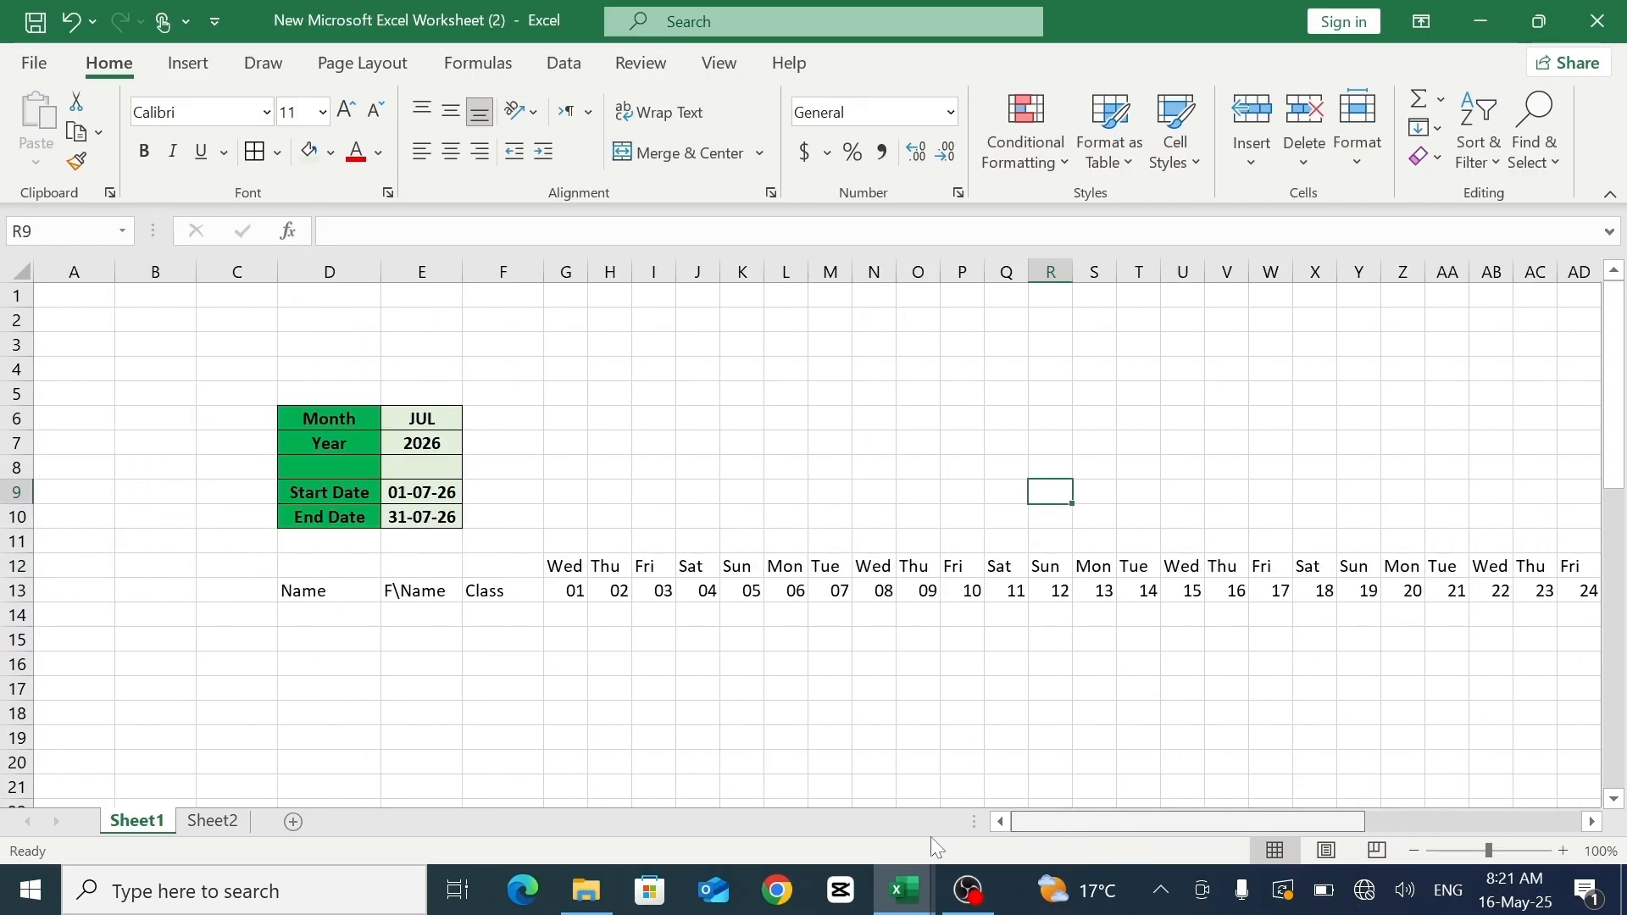
pyautogui.click(293, 591)
pyautogui.moveTo(292, 590); pyautogui.dragTo(1447, 594)
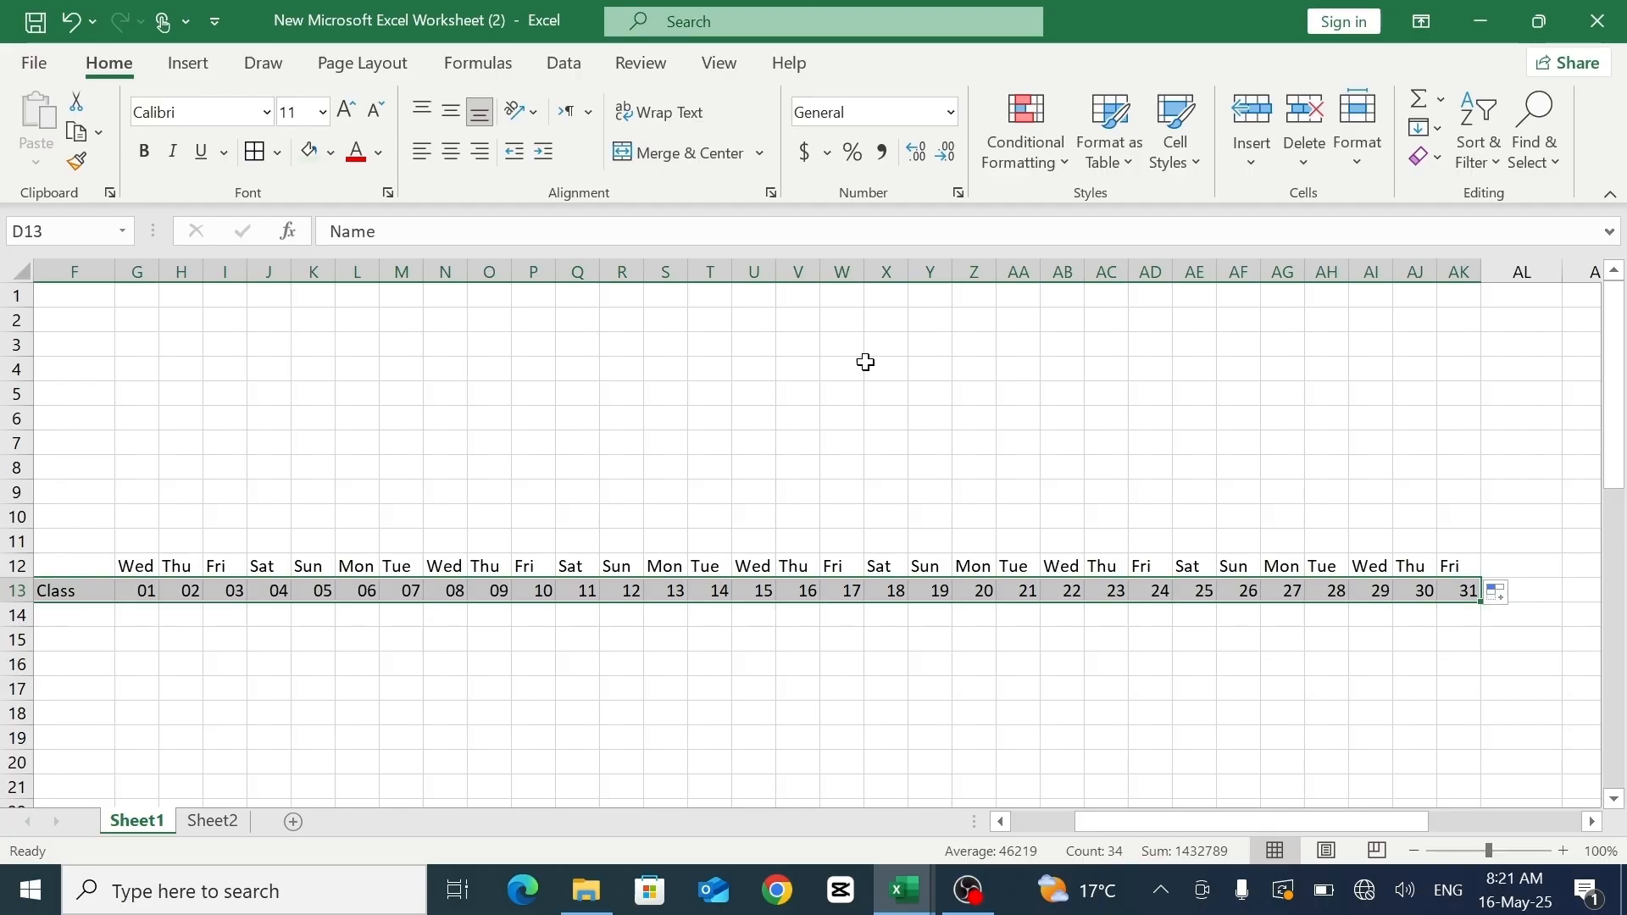
pyautogui.click(1005, 161)
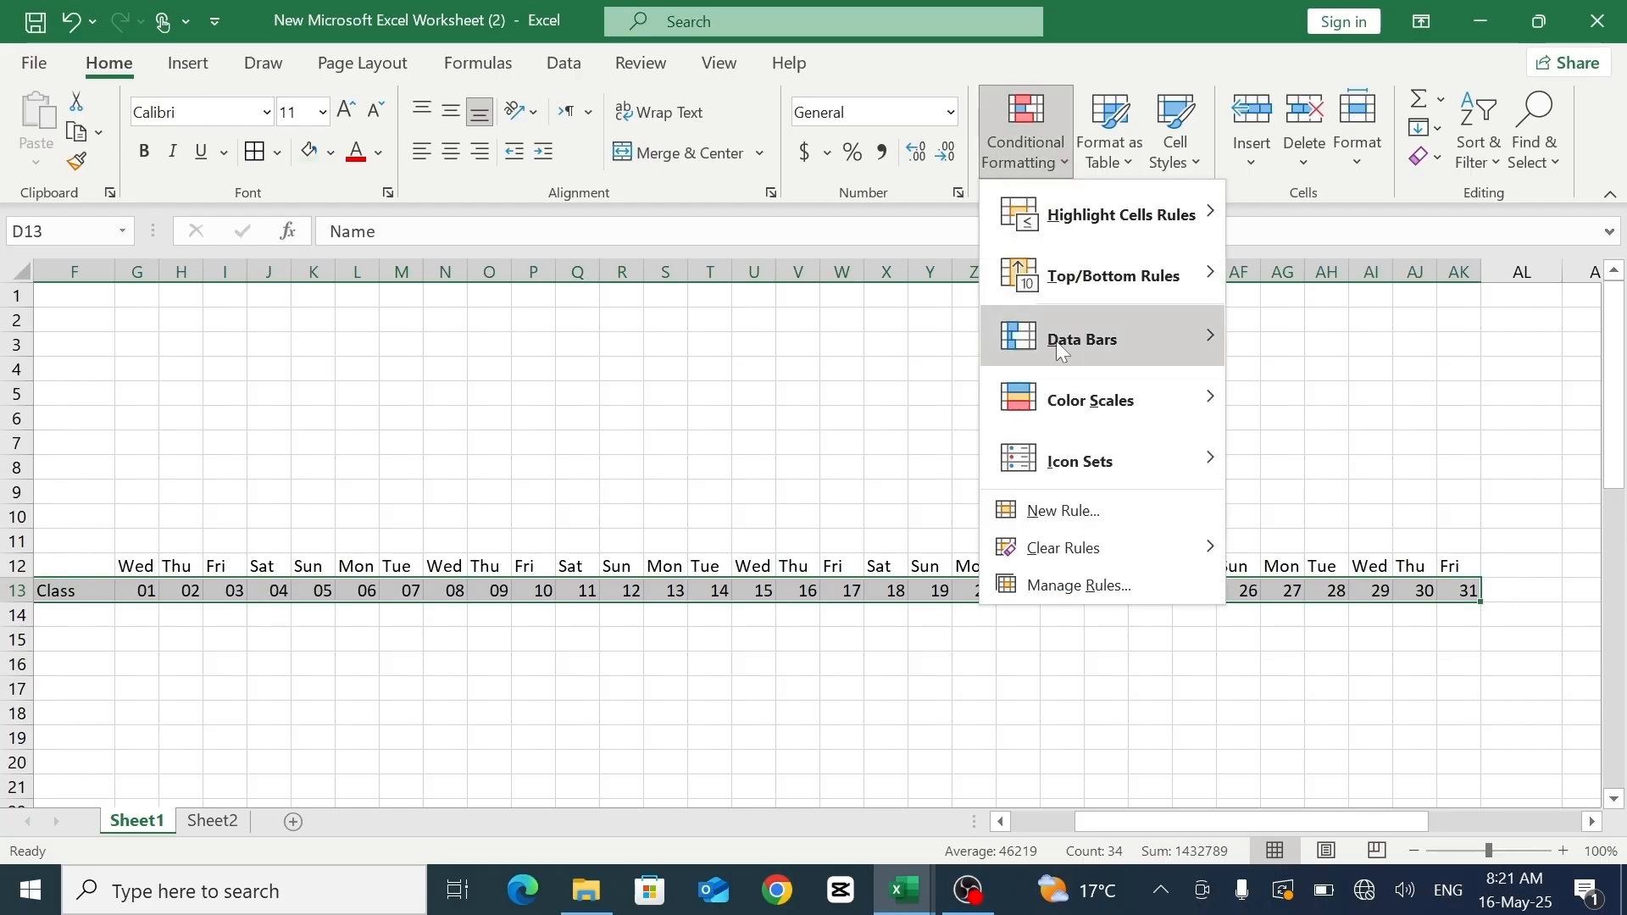
pyautogui.click(1040, 501)
pyautogui.click(814, 319)
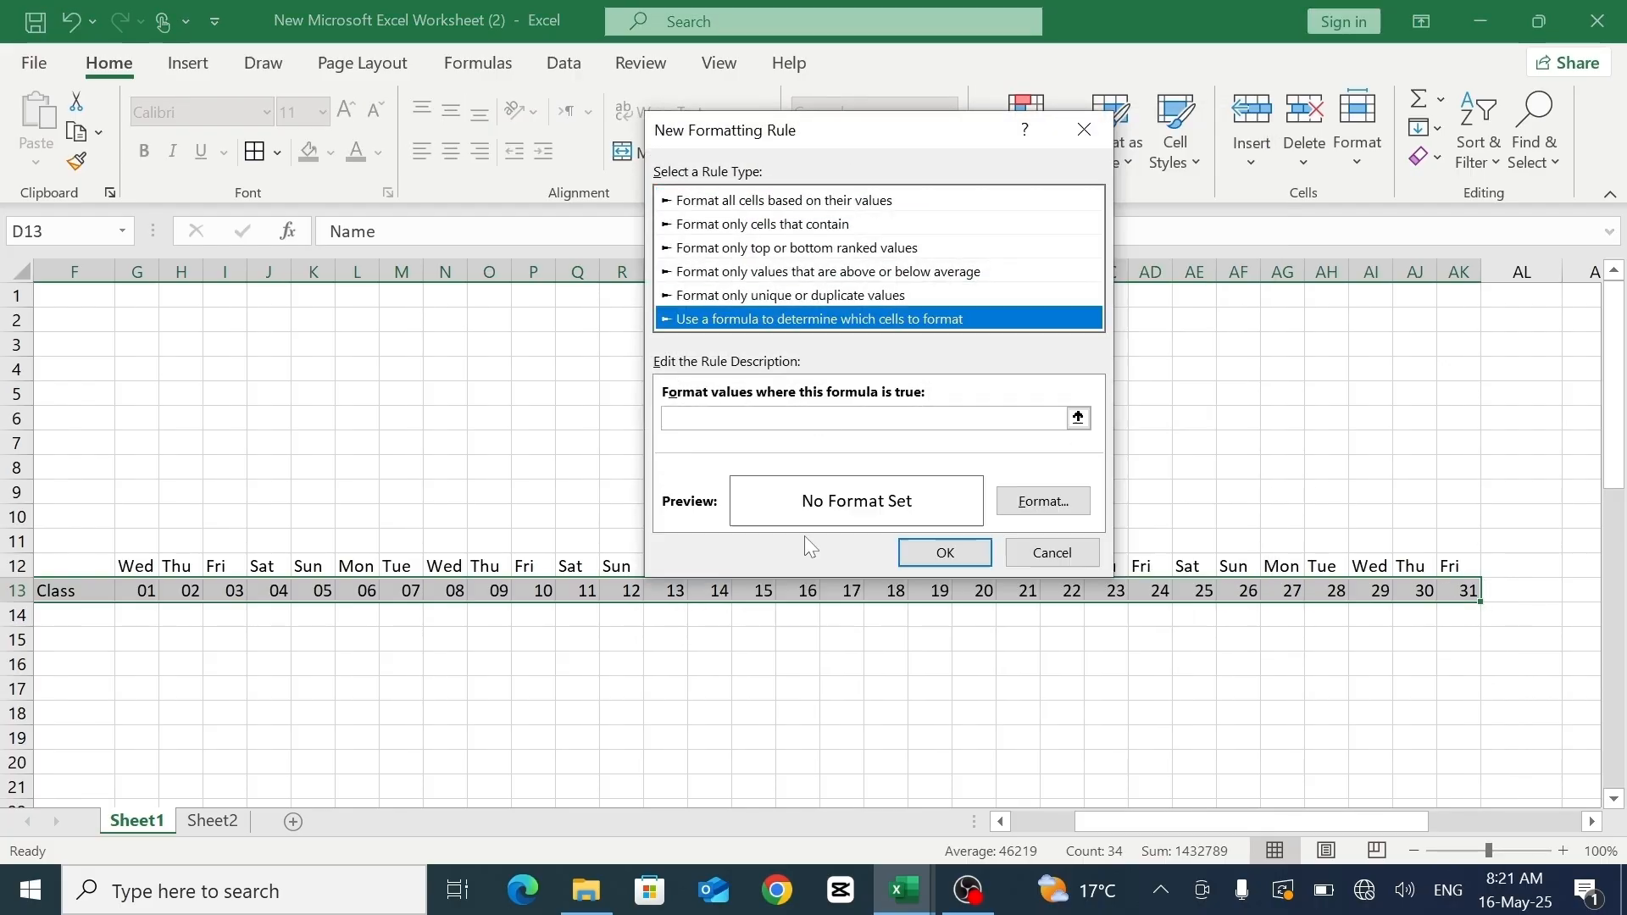
pyautogui.click(706, 412)
pyautogui.click(707, 417)
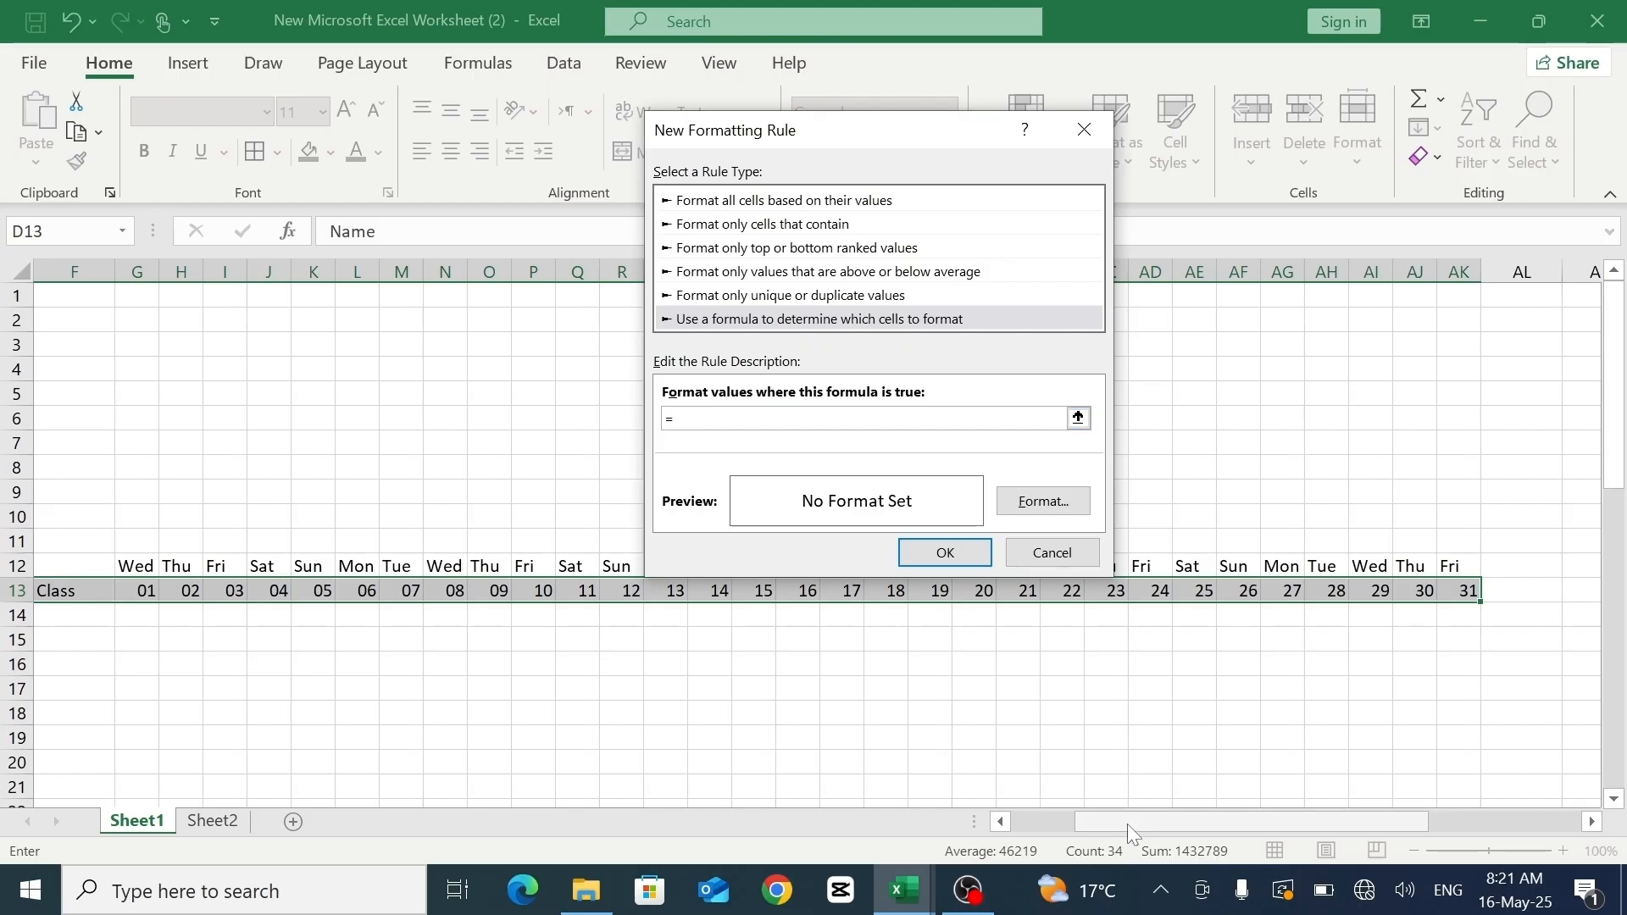
pyautogui.moveTo(1128, 823); pyautogui.dragTo(1033, 822)
pyautogui.click(327, 593)
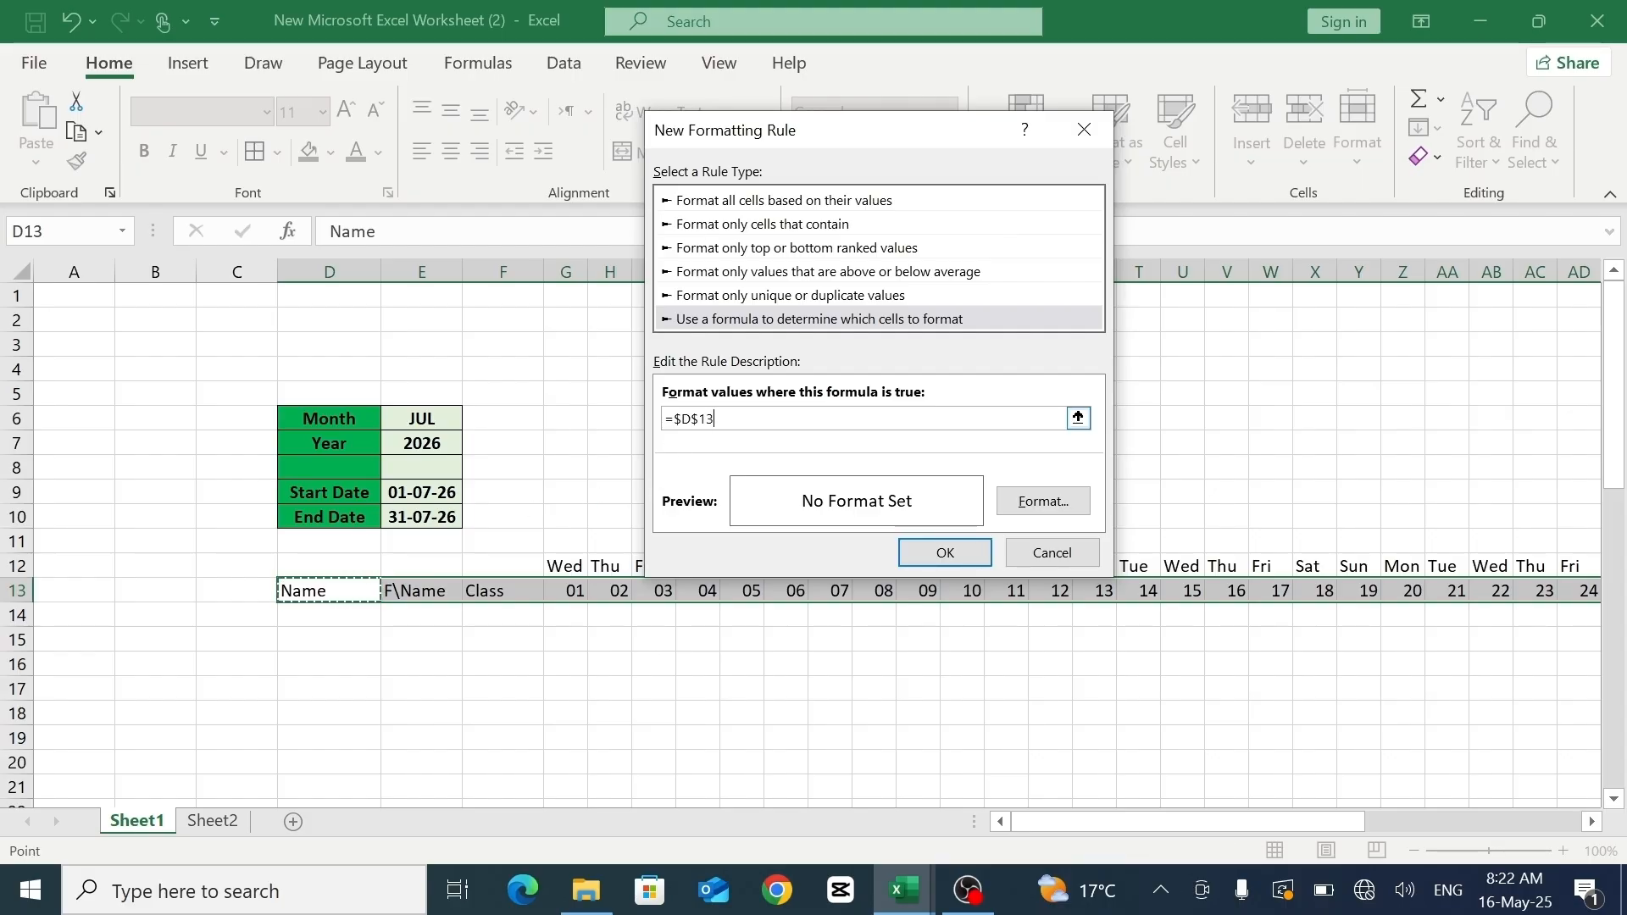
pyautogui.click(678, 419)
pyautogui.press('BackSpace')
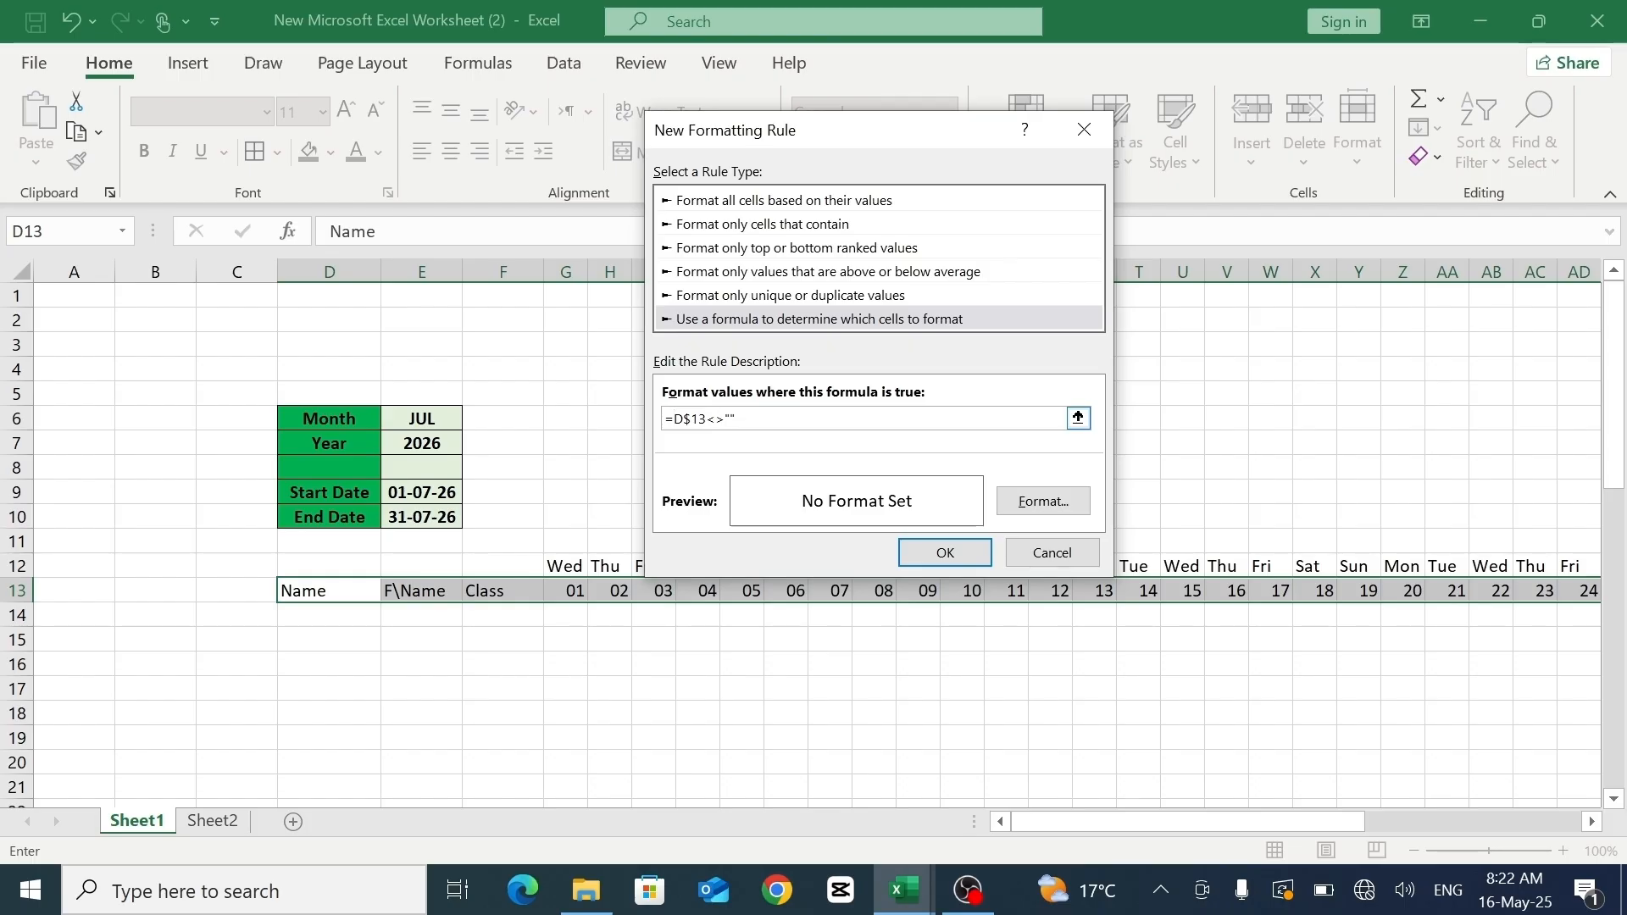
# - Give the header row rule a green fill and apply it to D13:AK13
pyautogui.click(1041, 507)
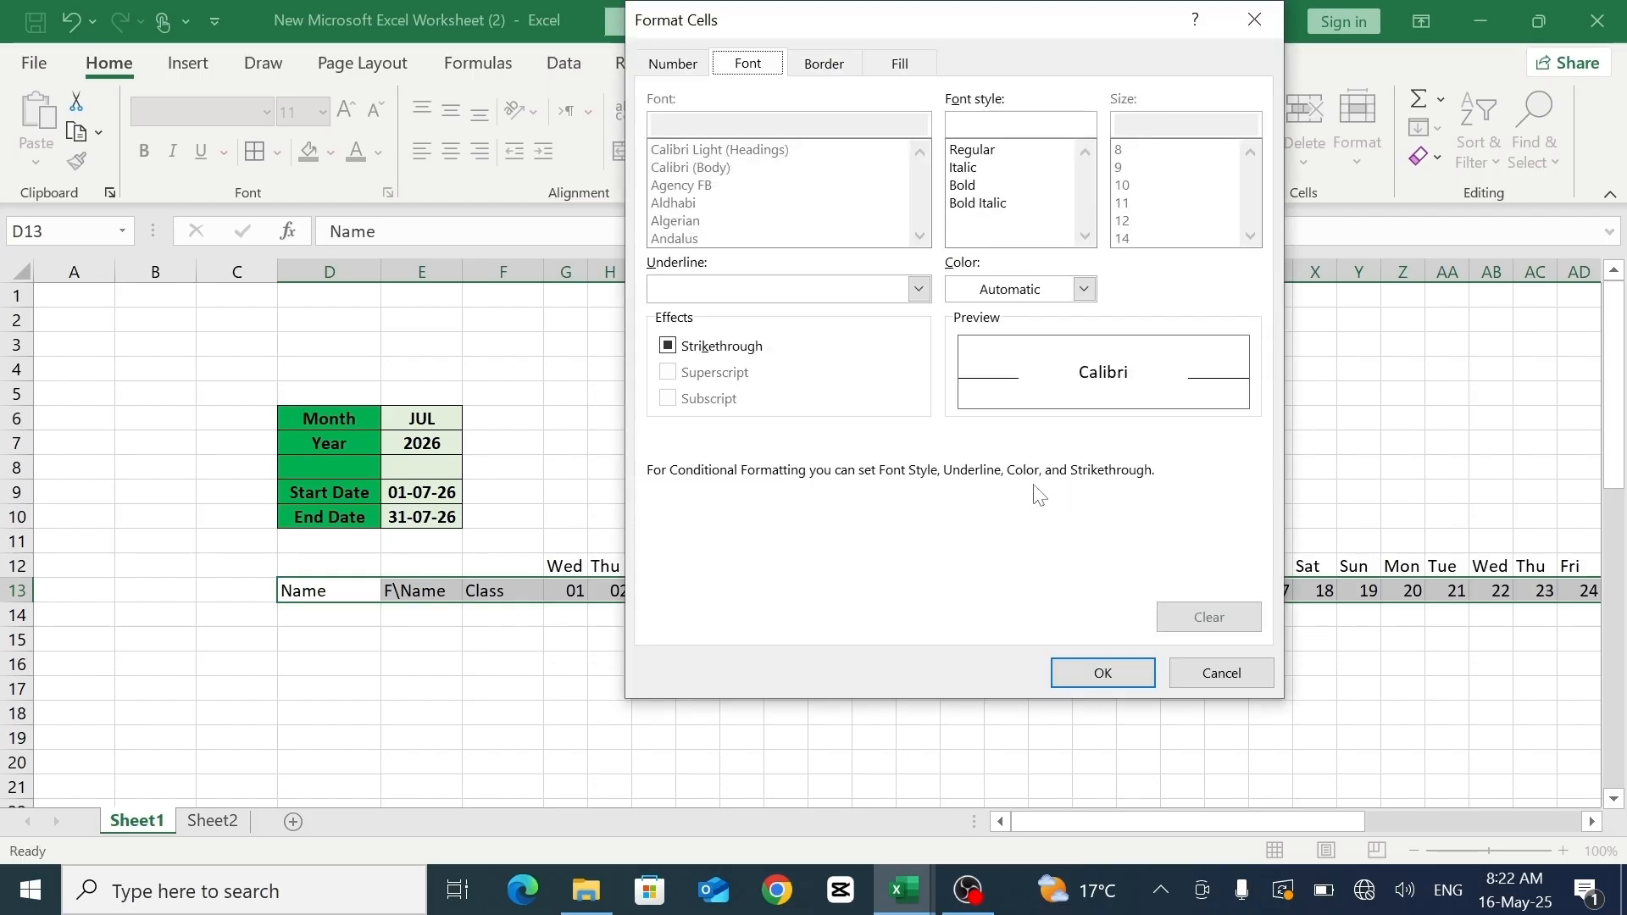
pyautogui.click(911, 72)
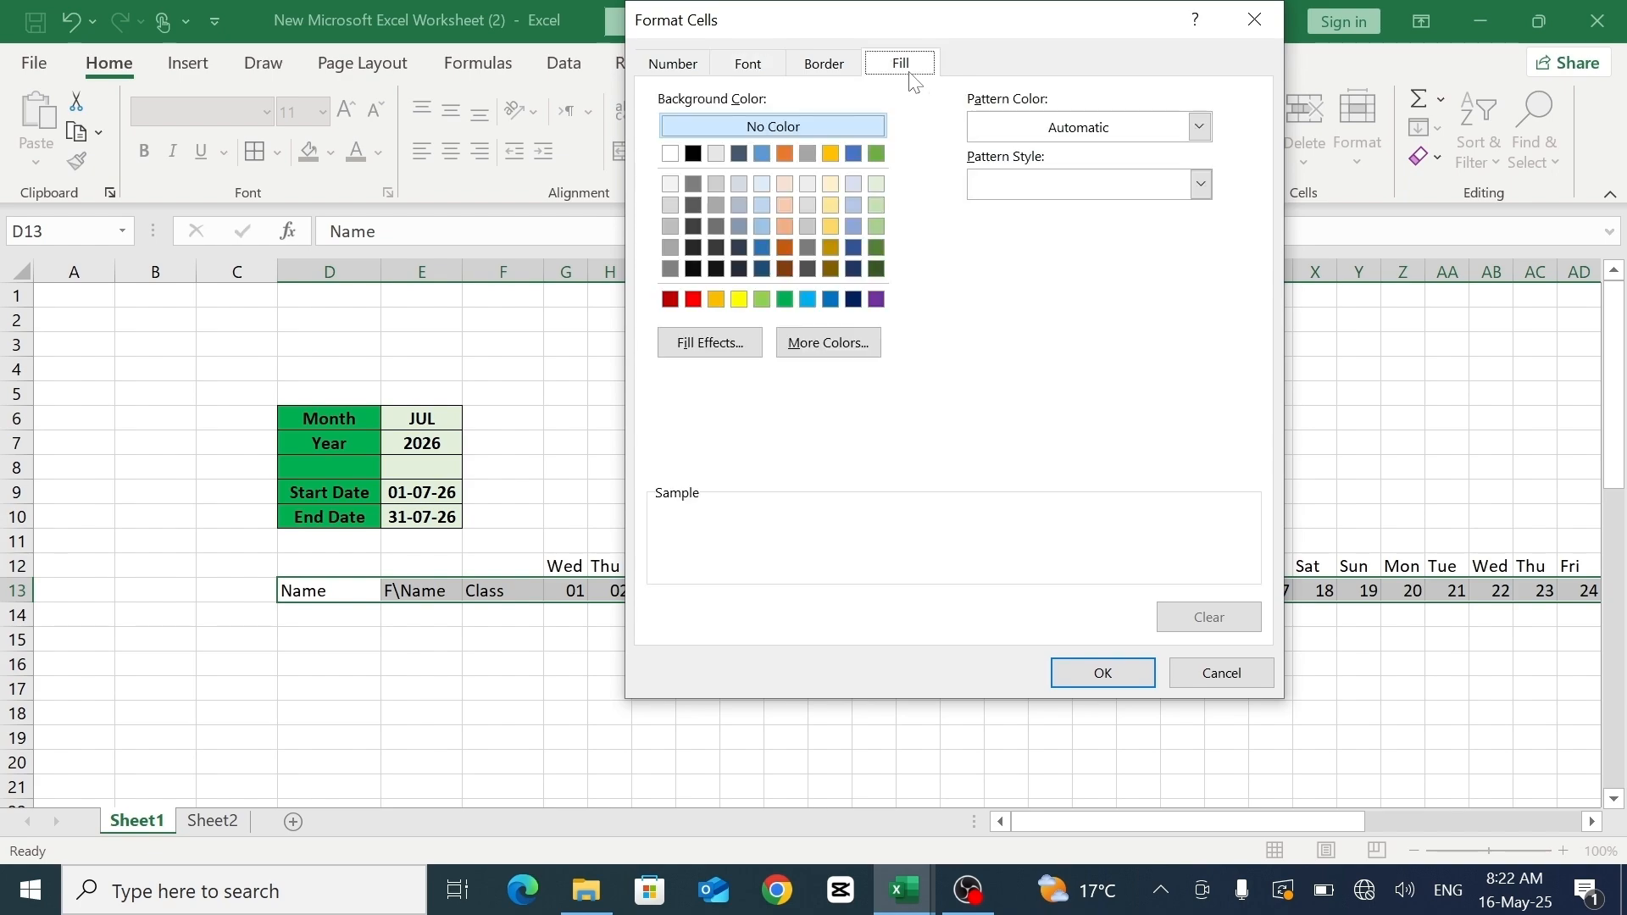
pyautogui.click(784, 302)
pyautogui.click(1100, 672)
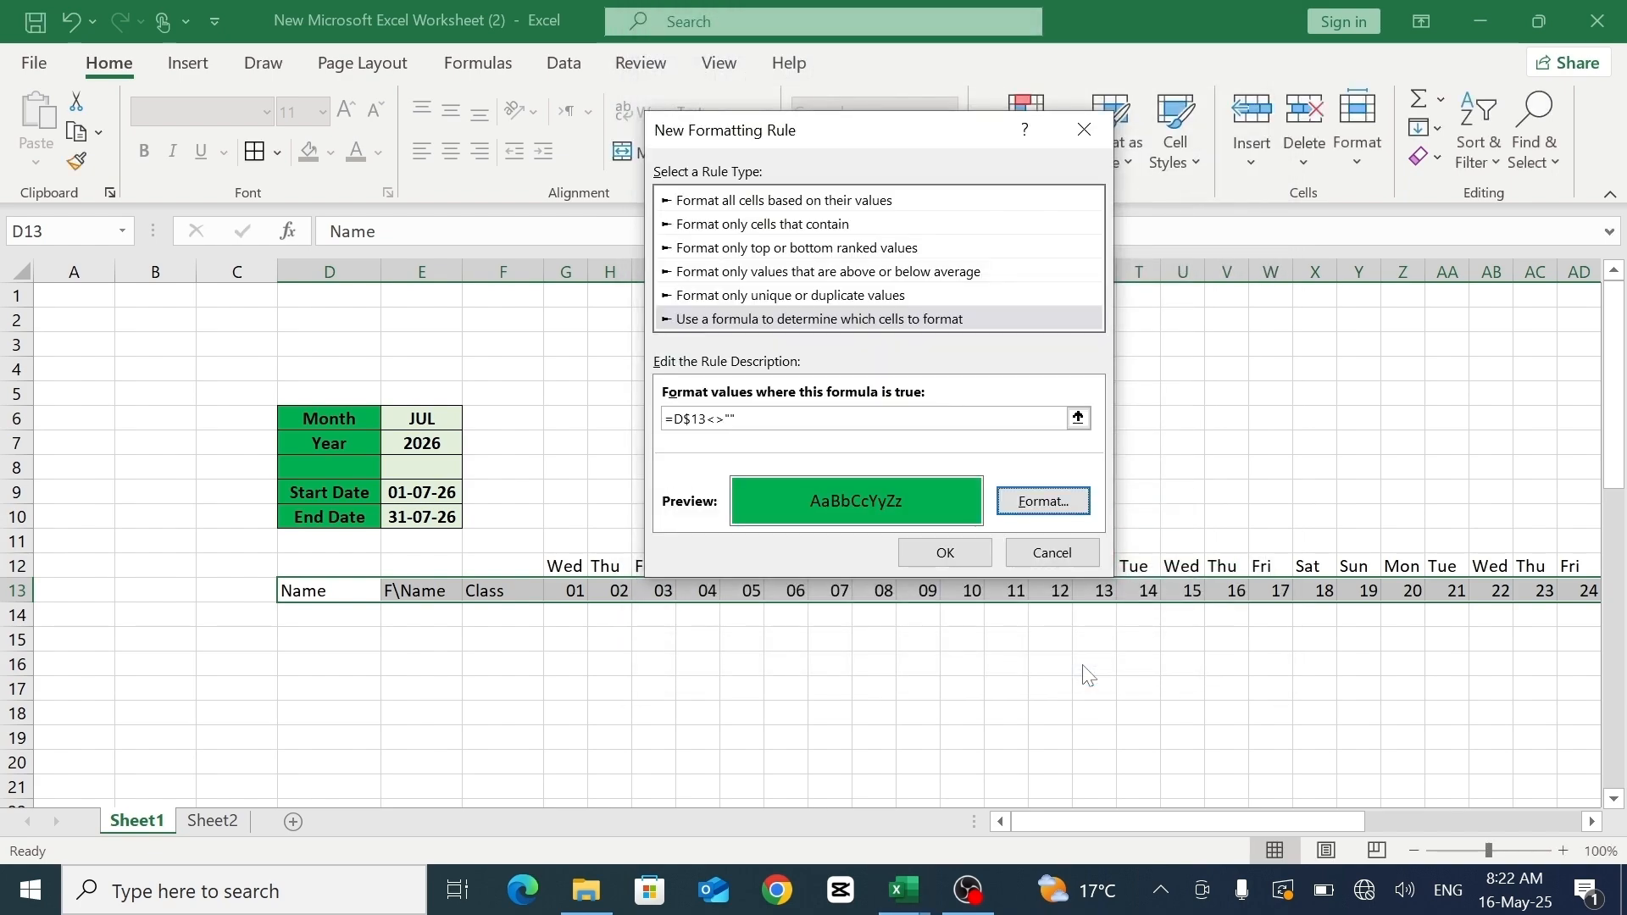
pyautogui.click(946, 552)
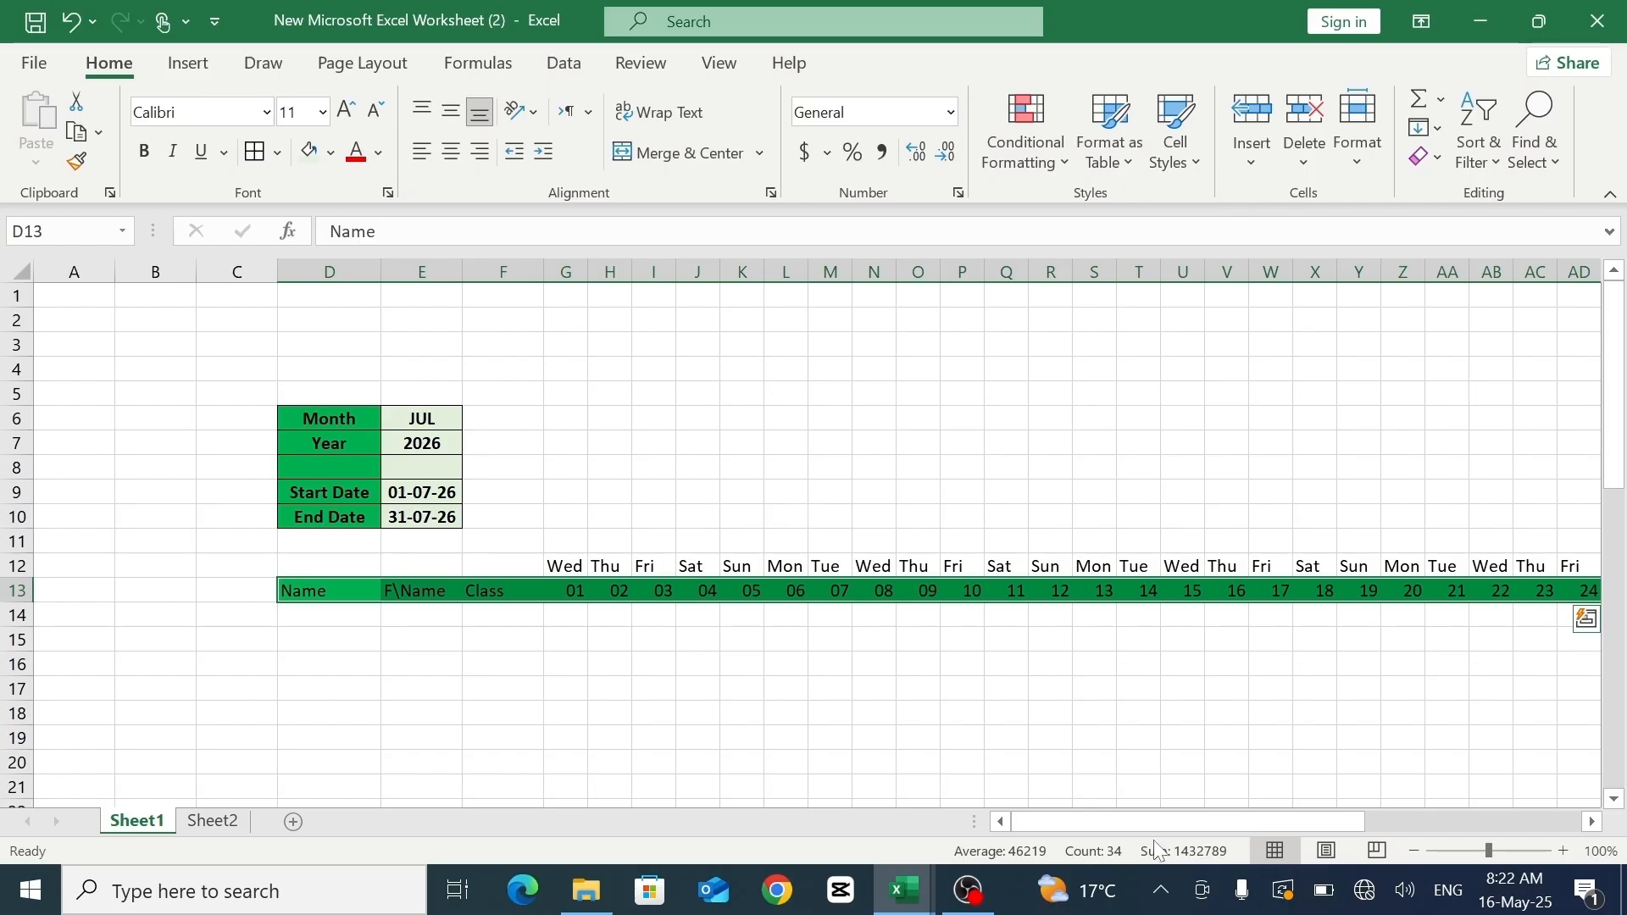
# - Set the month in E6 to FEB to test the header row's conditional fill
pyautogui.moveTo(1143, 822)
pyautogui.mouseDown()
pyautogui.moveTo(1247, 819)
pyautogui.moveTo(1152, 819)
pyautogui.mouseUp()
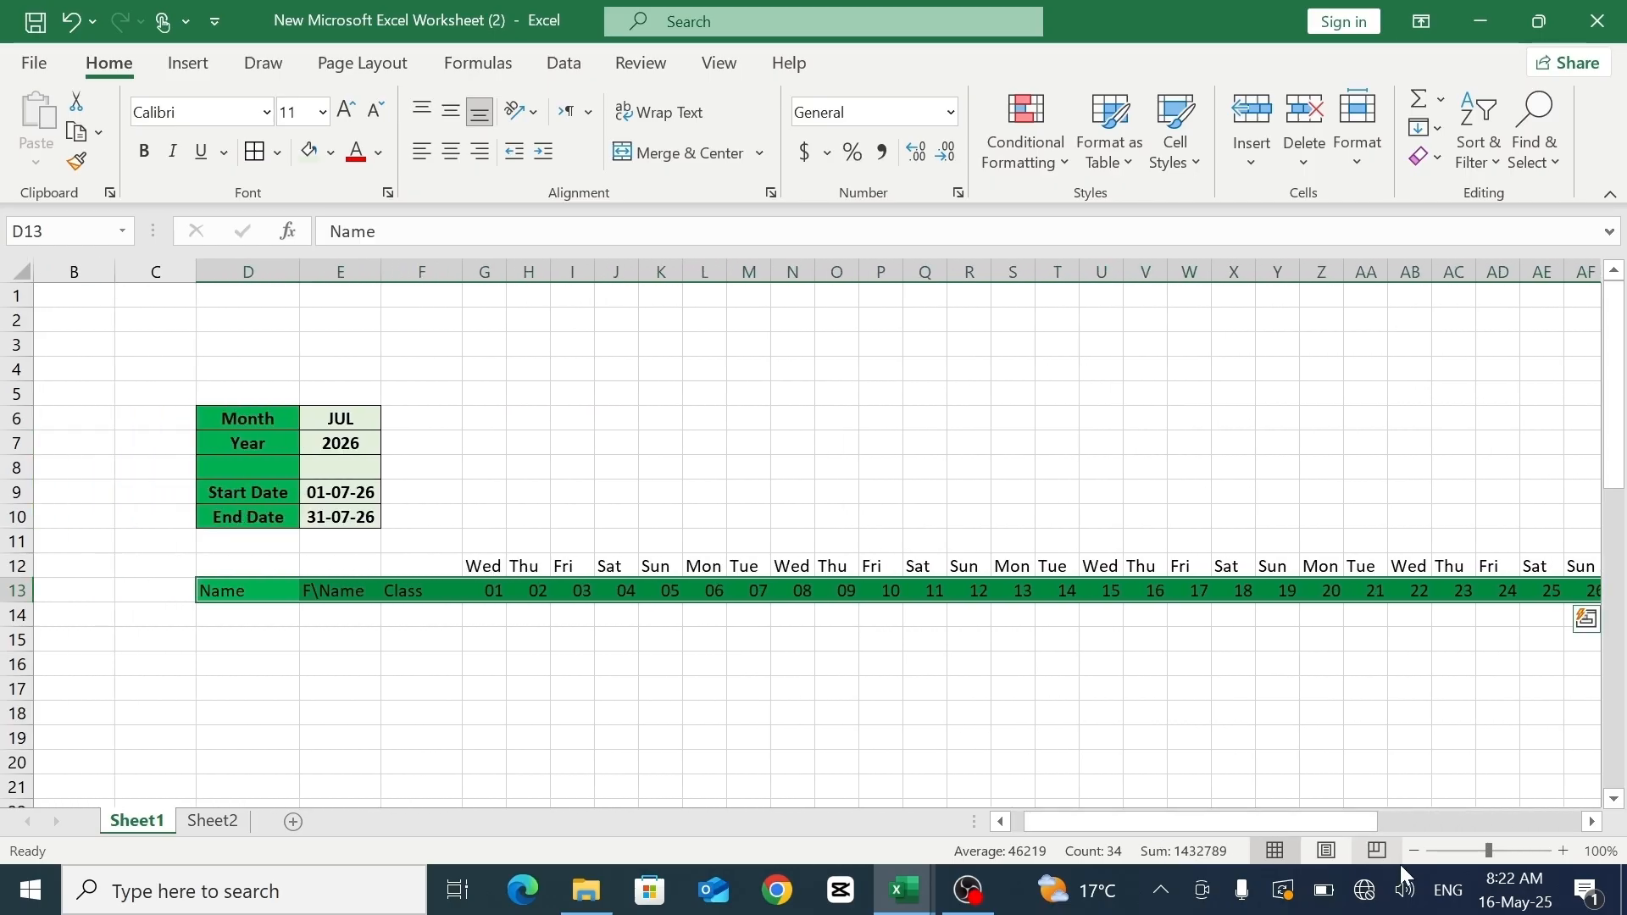
pyautogui.click(1460, 851)
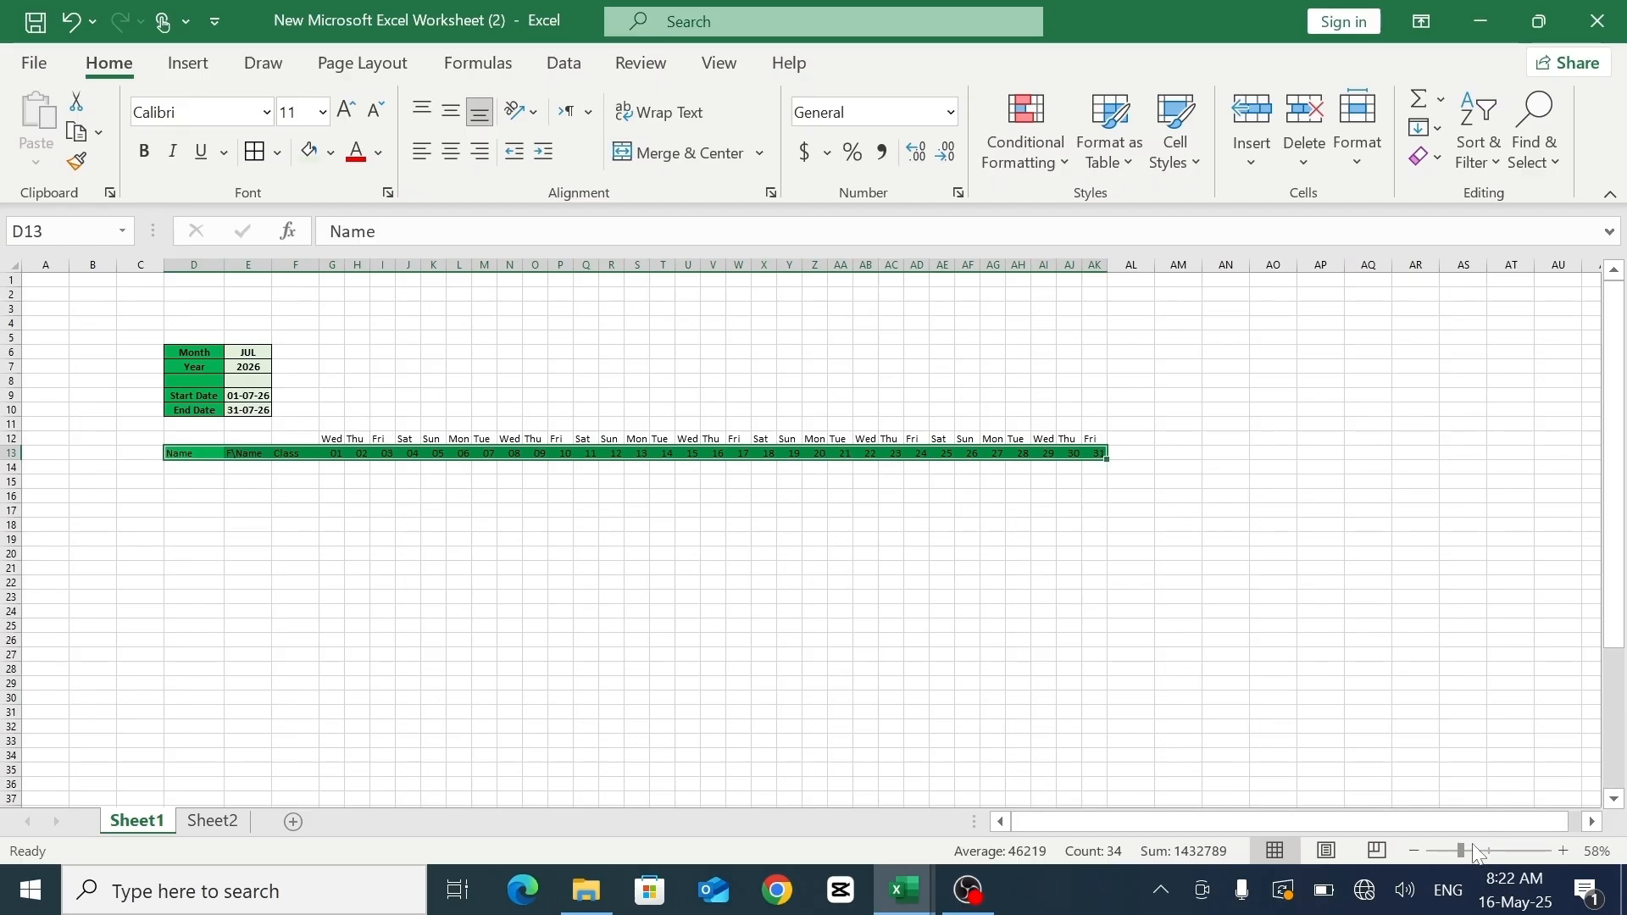
pyautogui.click(1474, 850)
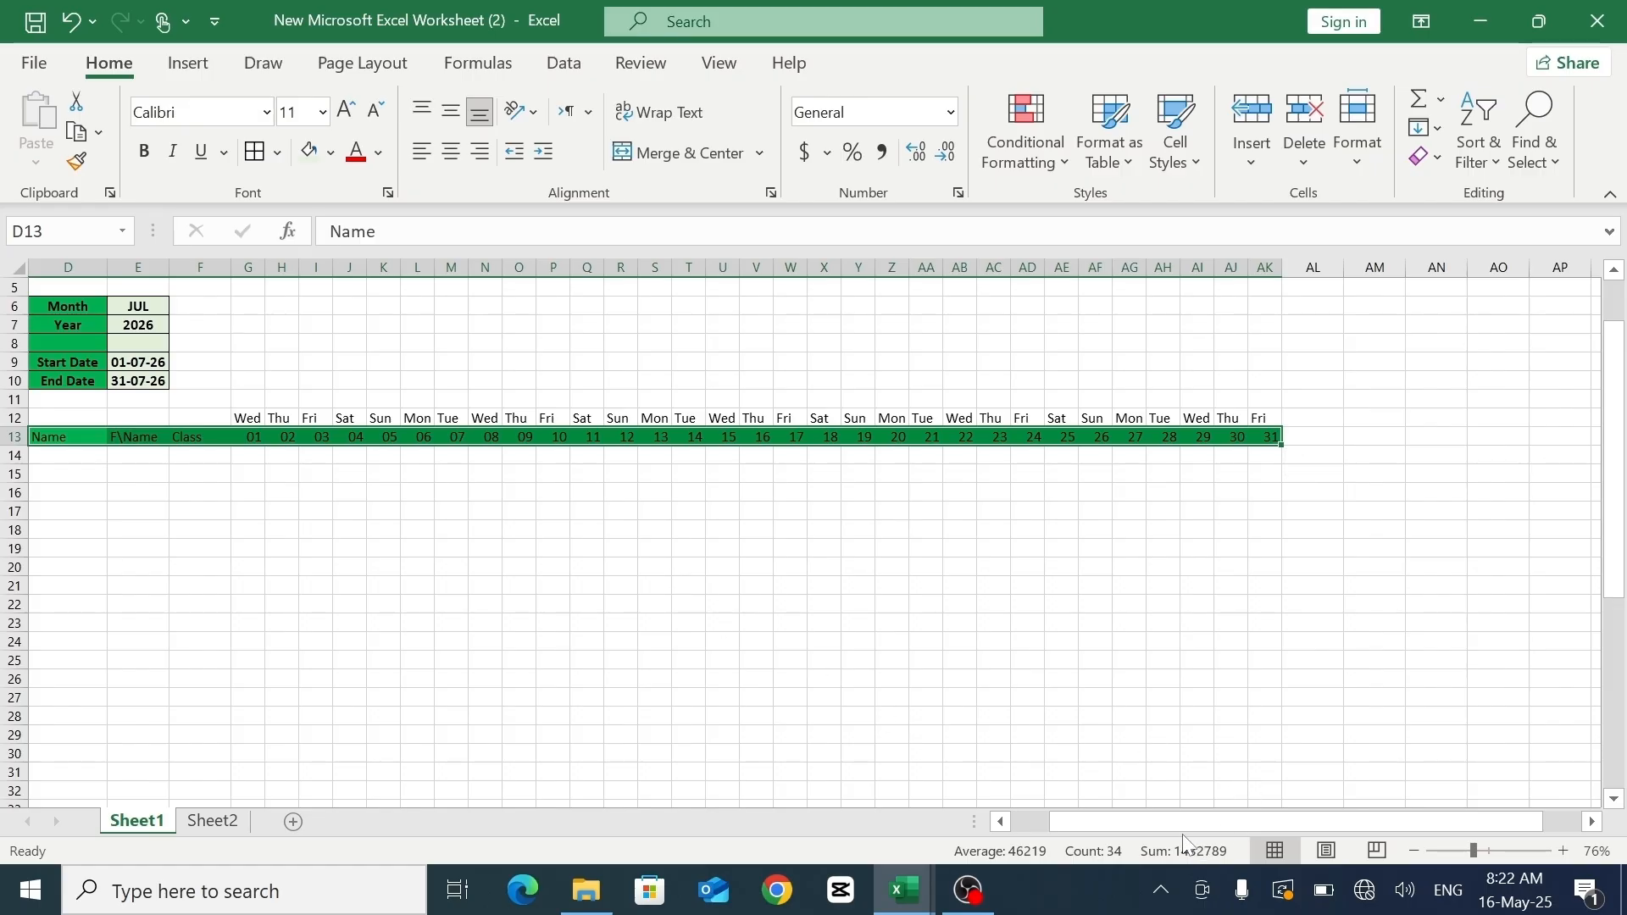
pyautogui.hscroll(-2, 1166, 835)
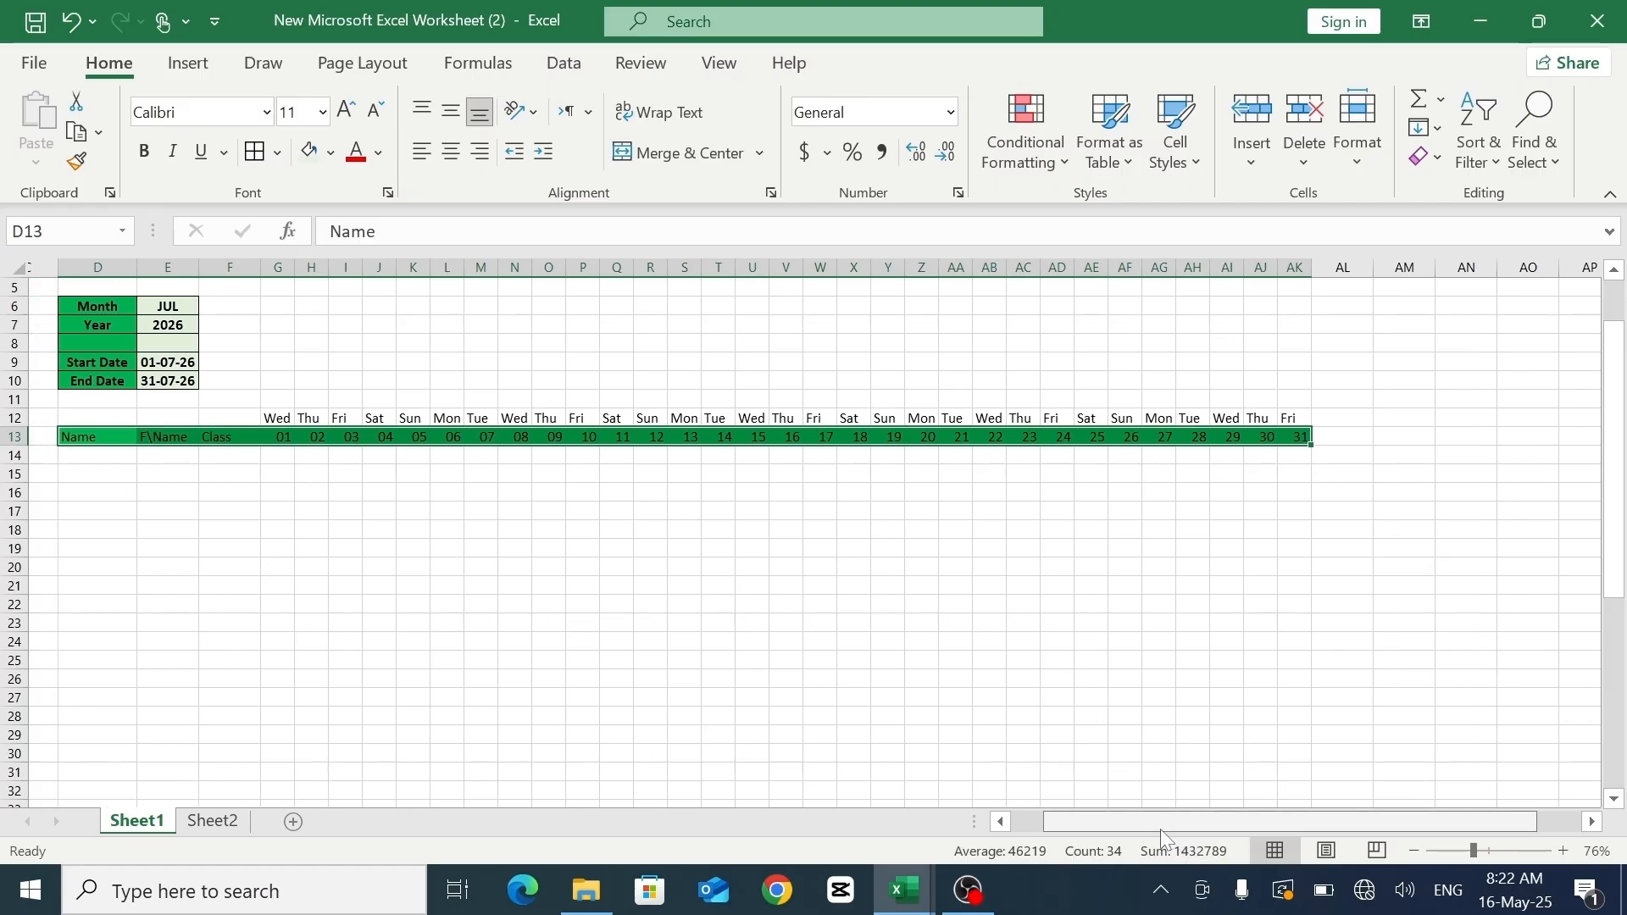
pyautogui.hscroll(1, 1161, 839)
pyautogui.click(127, 306)
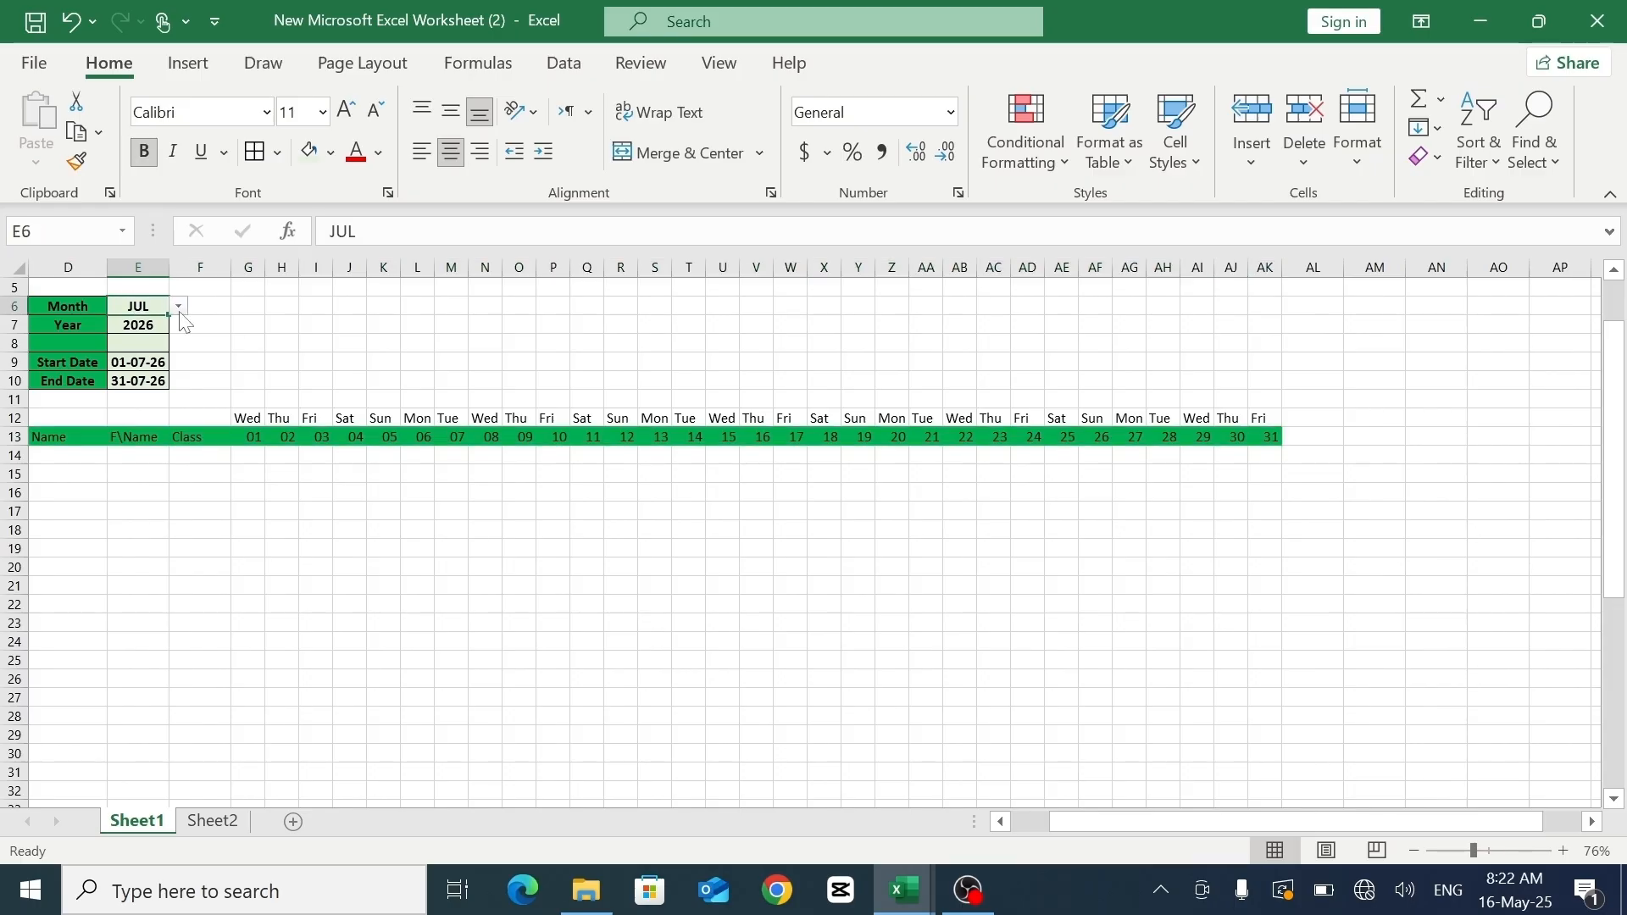
pyautogui.click(178, 307)
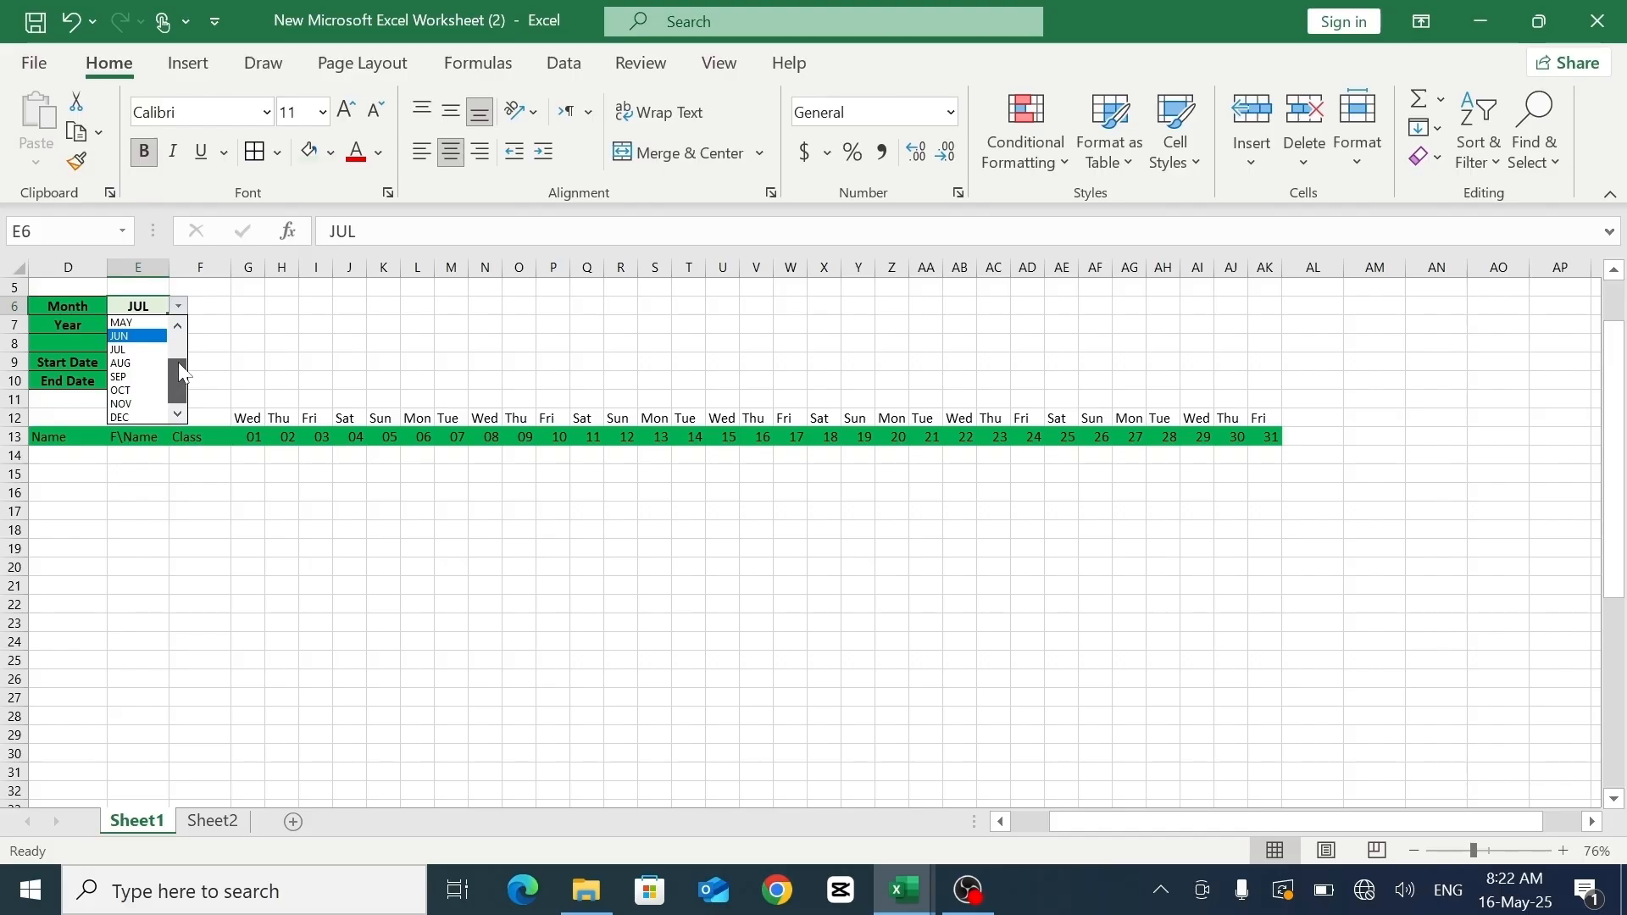
pyautogui.moveTo(177, 373); pyautogui.dragTo(171, 339)
pyautogui.click(140, 338)
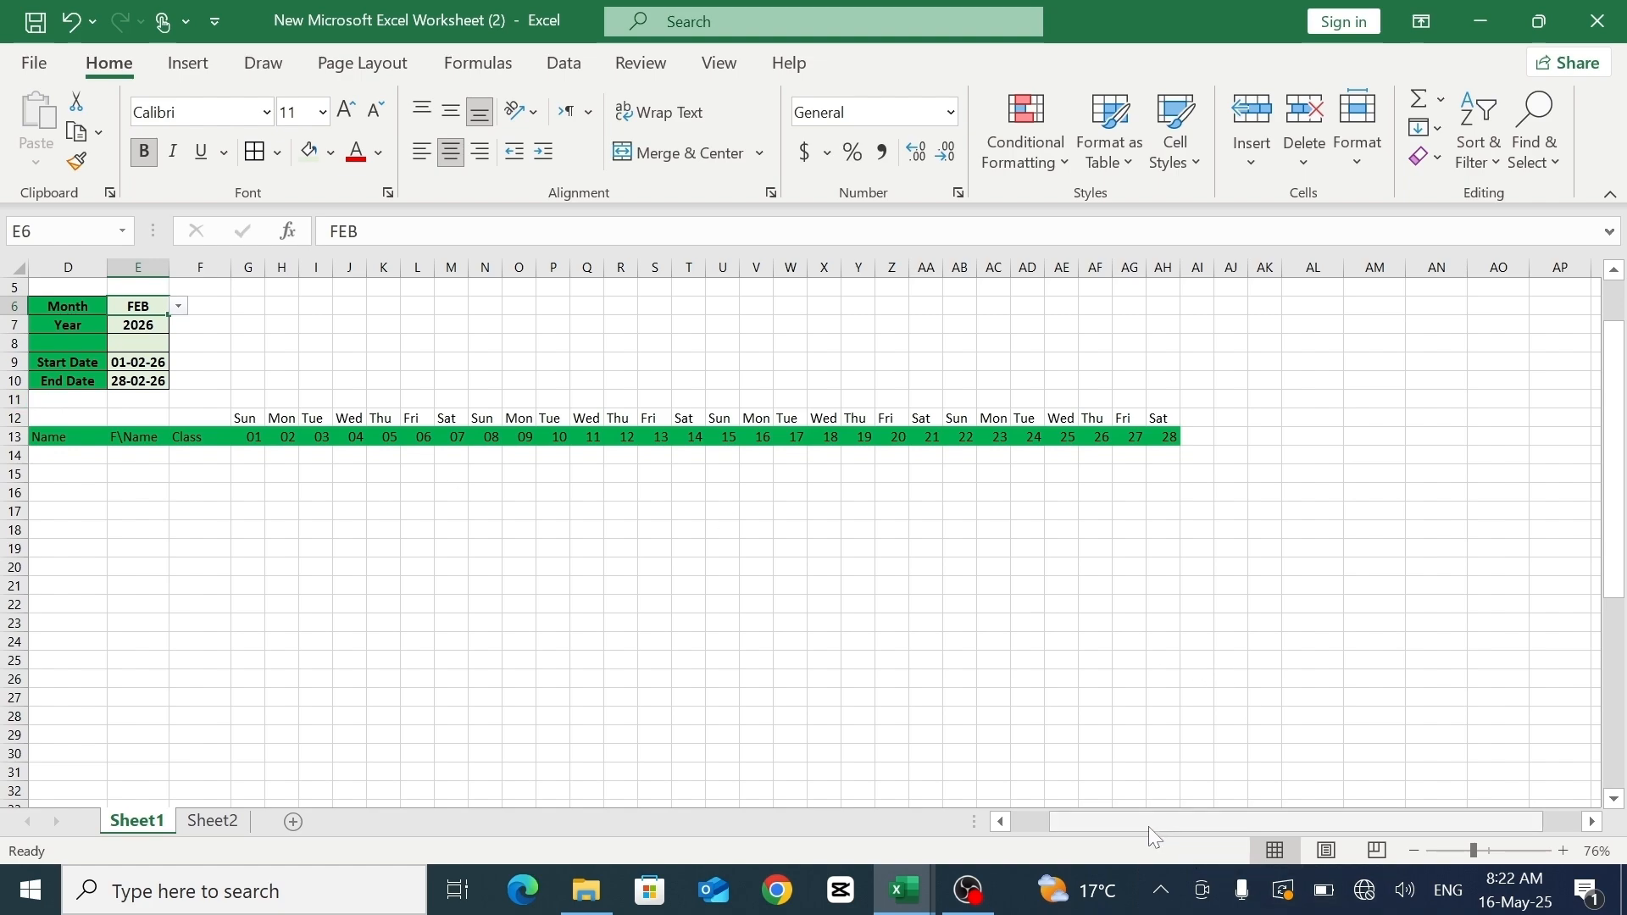
# - Switch the month in E6 to JAN to check the header row for a longer month
pyautogui.moveTo(1151, 830); pyautogui.dragTo(1127, 827)
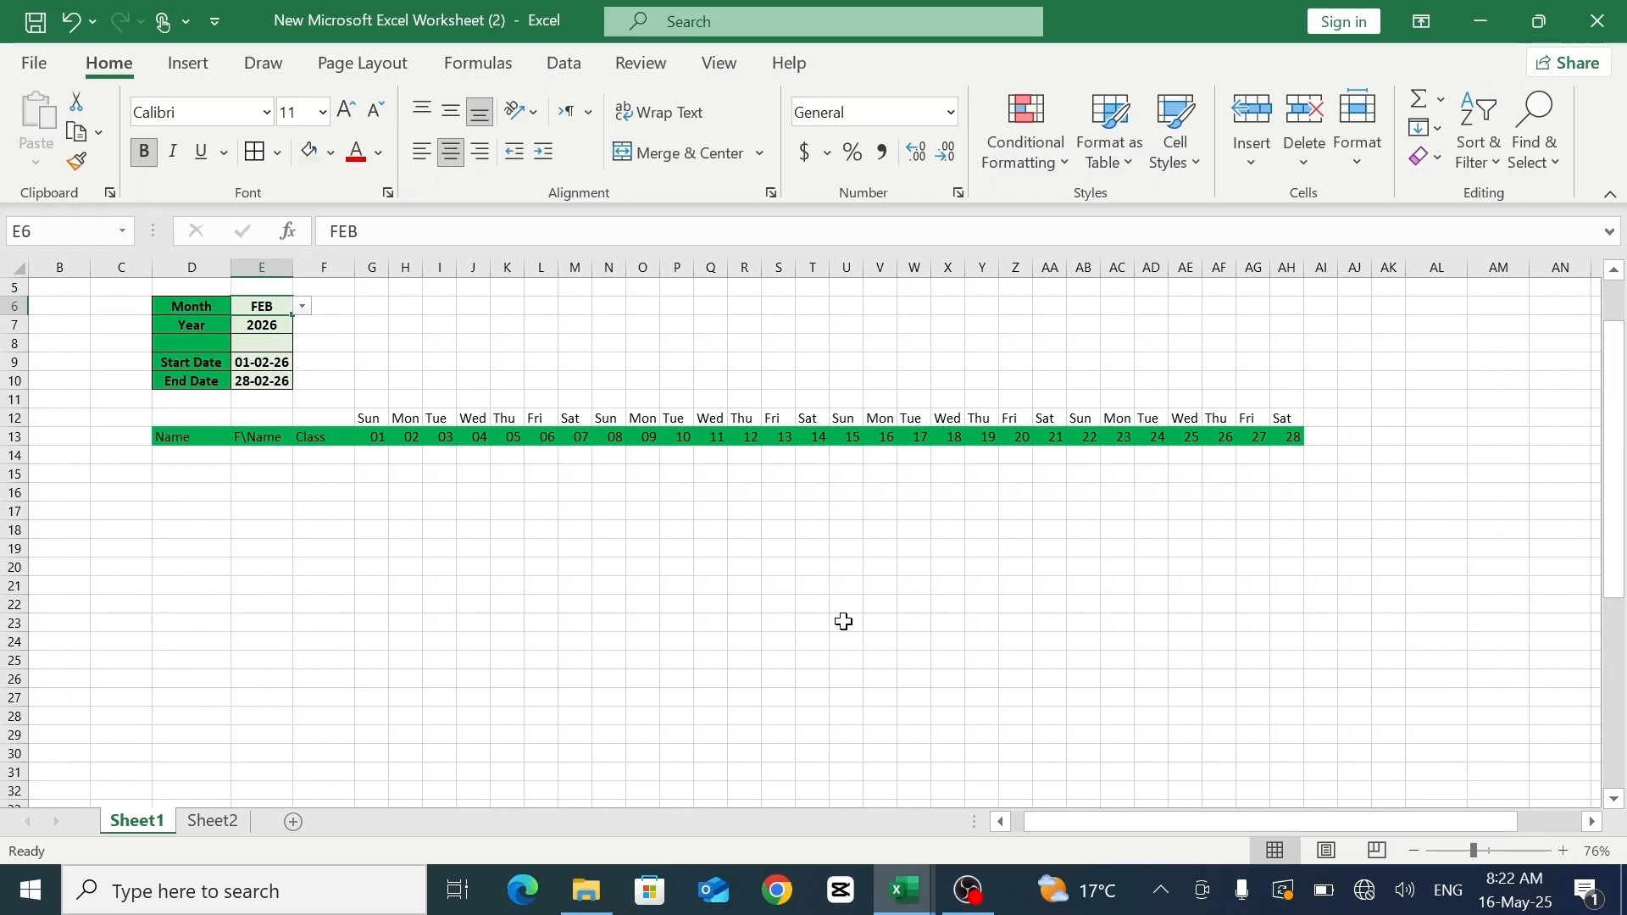
pyautogui.click(302, 307)
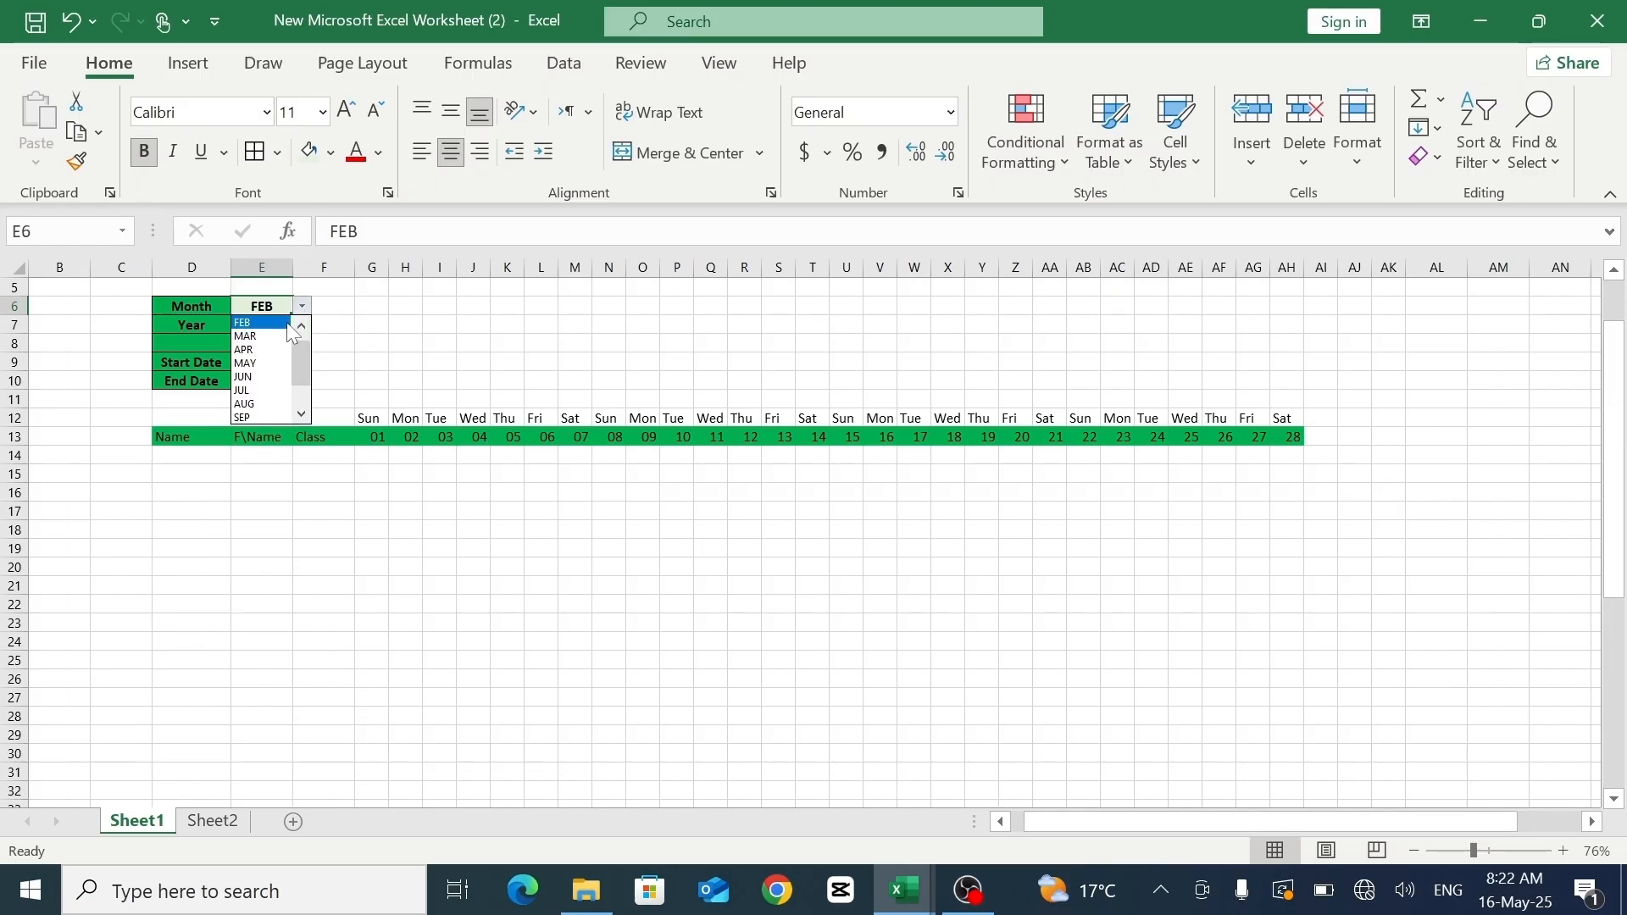
pyautogui.moveTo(313, 384); pyautogui.dragTo(302, 349)
pyautogui.click(247, 323)
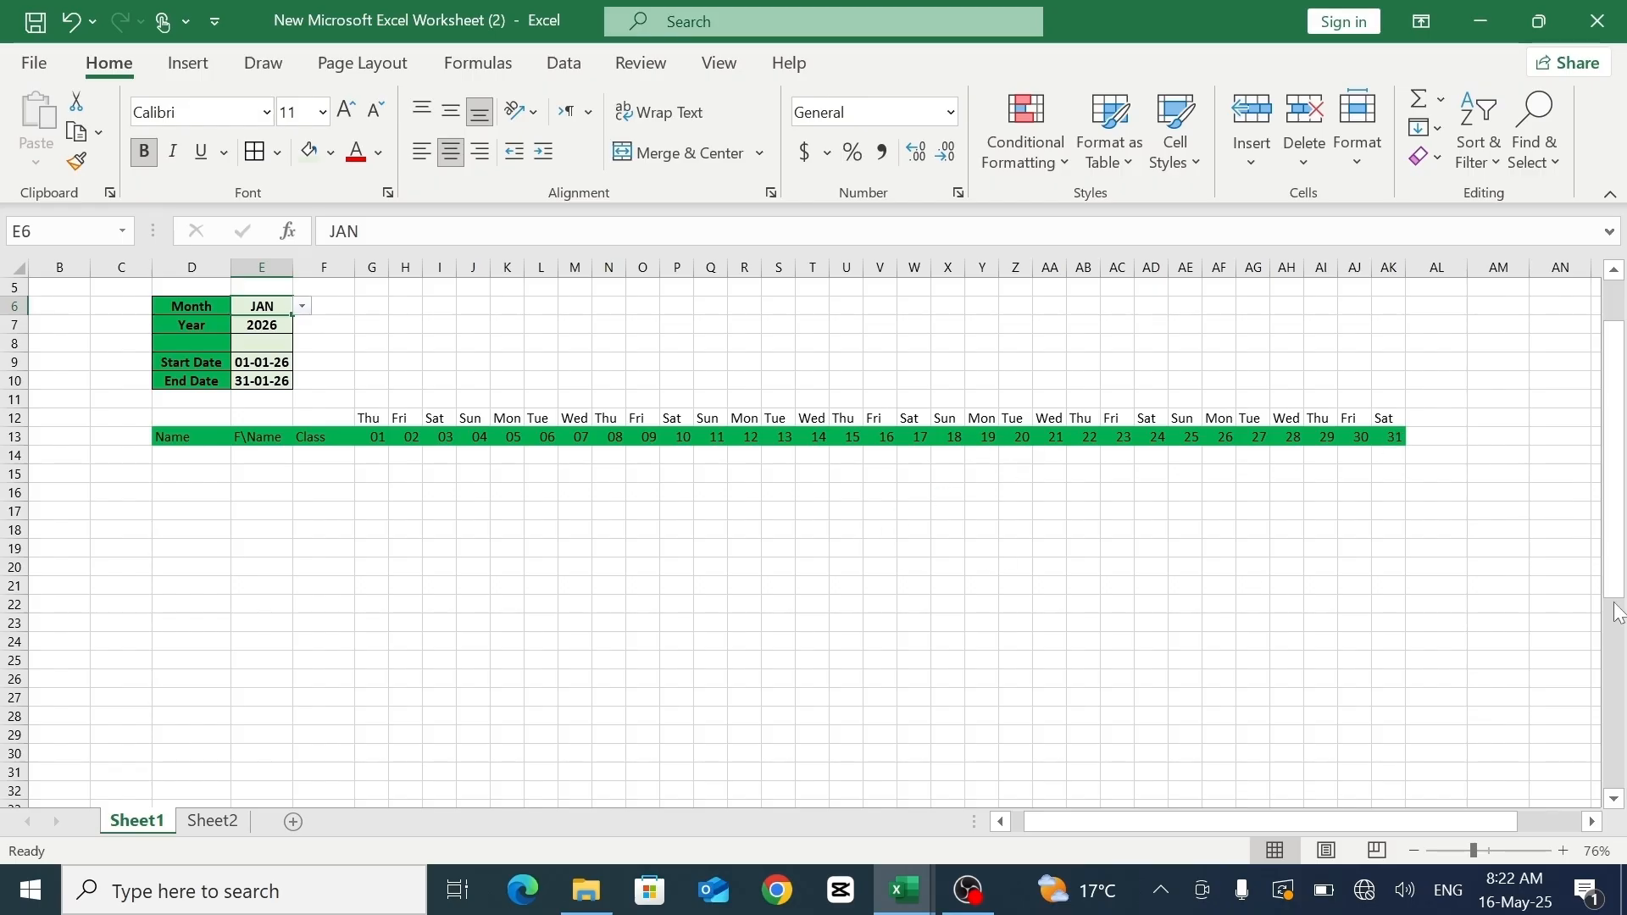
# - Create a formula-based conditional formatting rule for D14 using =D$13<>""
pyautogui.moveTo(1618, 612); pyautogui.dragTo(1619, 570)
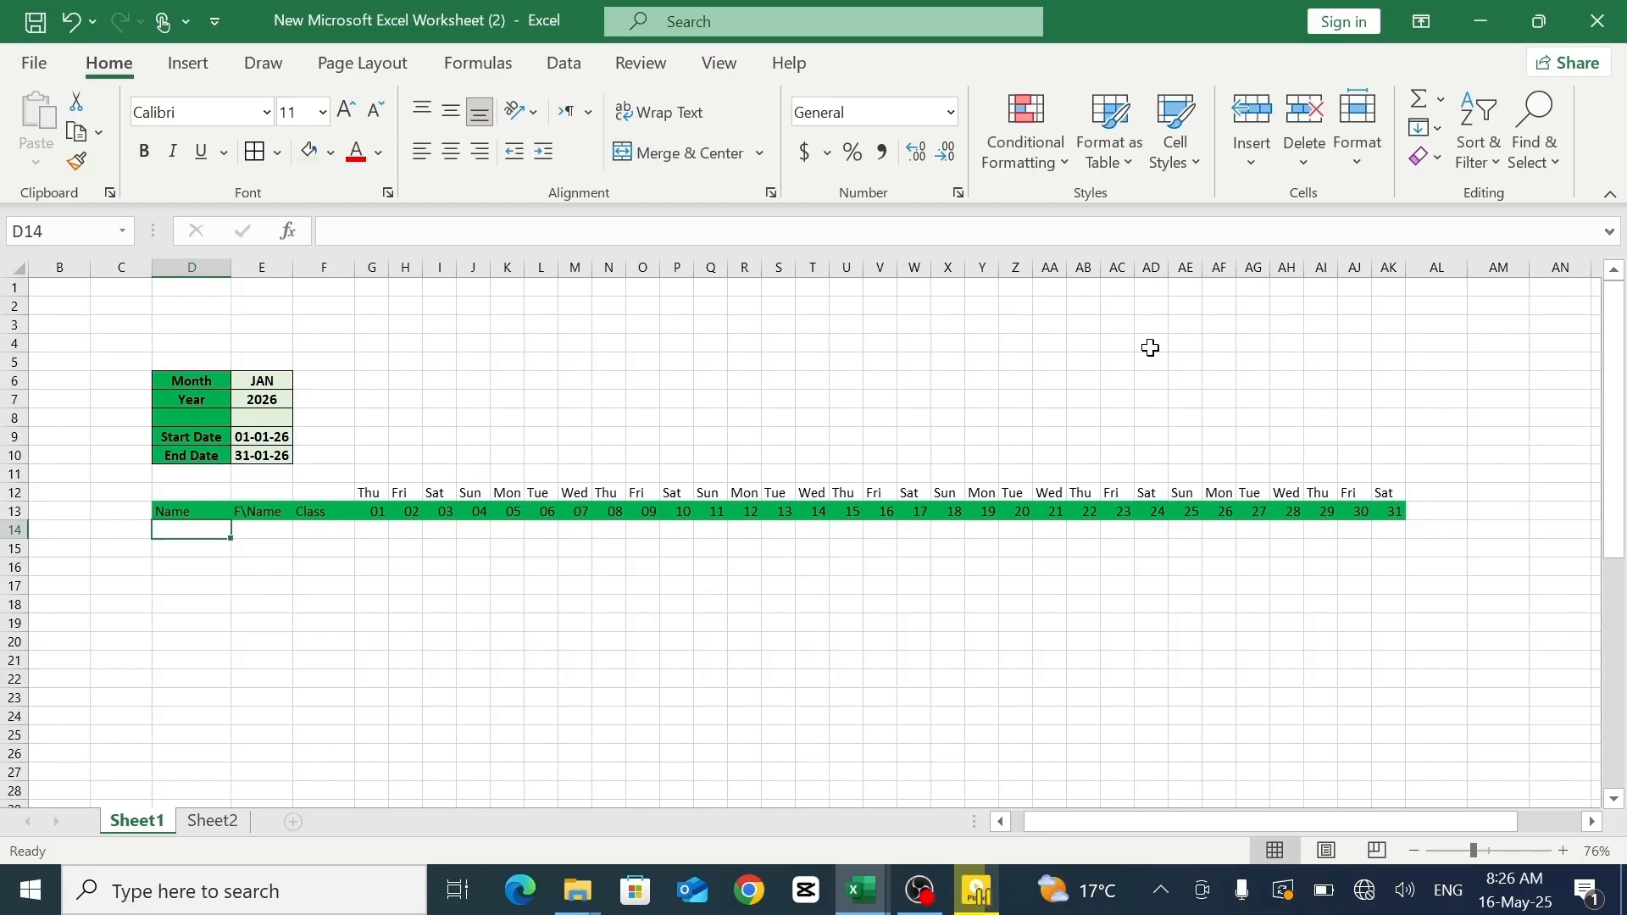
pyautogui.click(1041, 172)
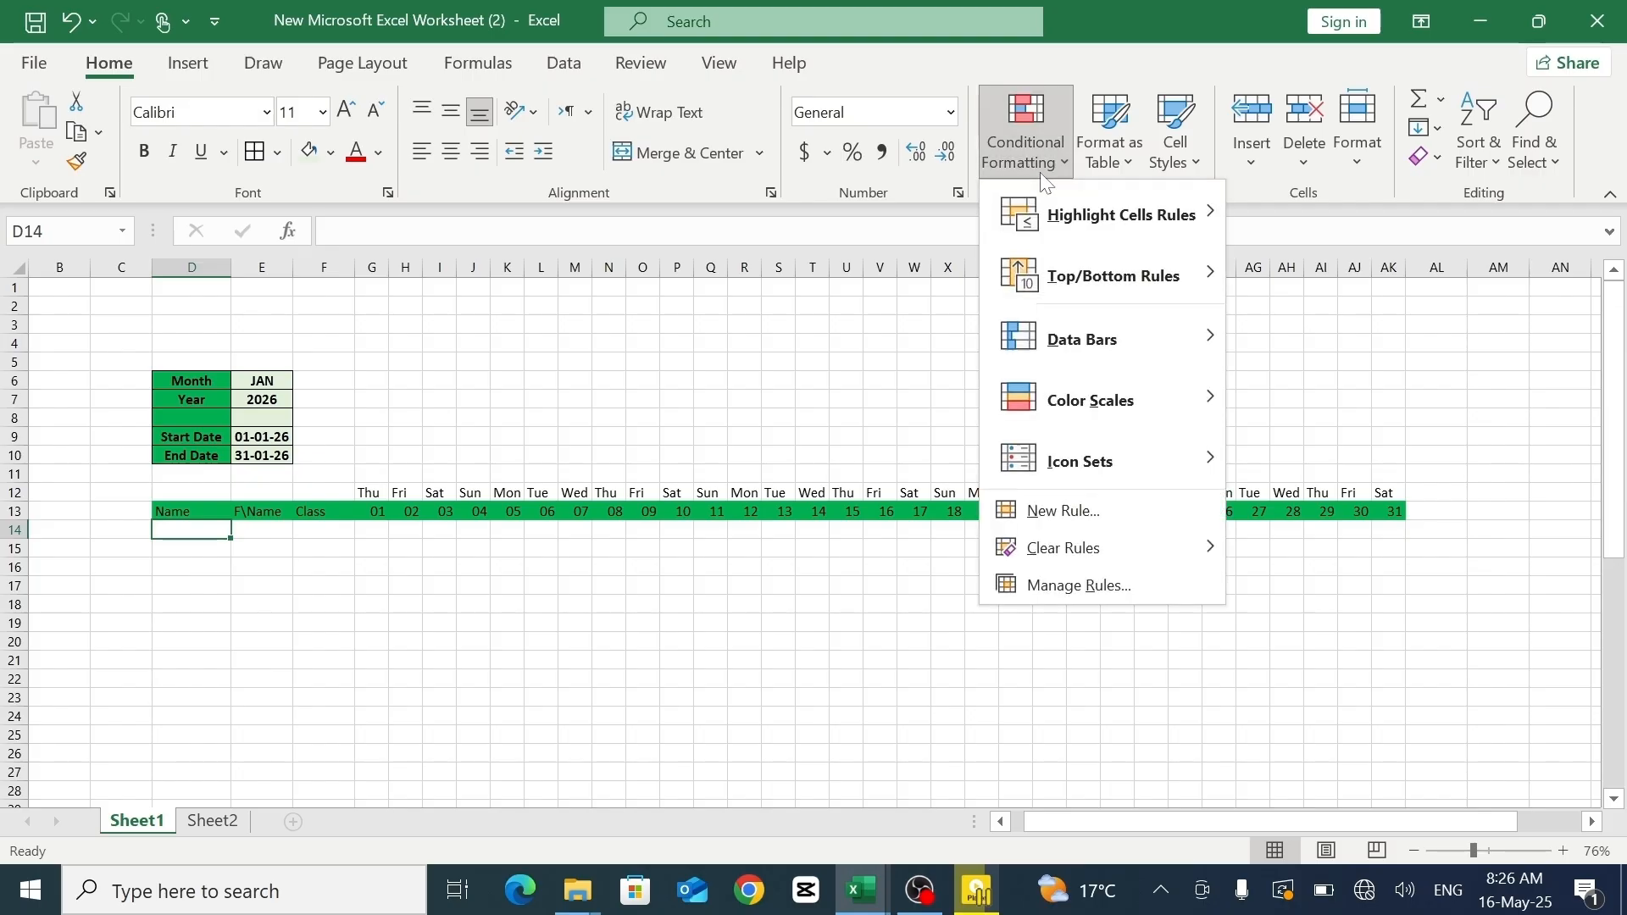
pyautogui.click(1092, 535)
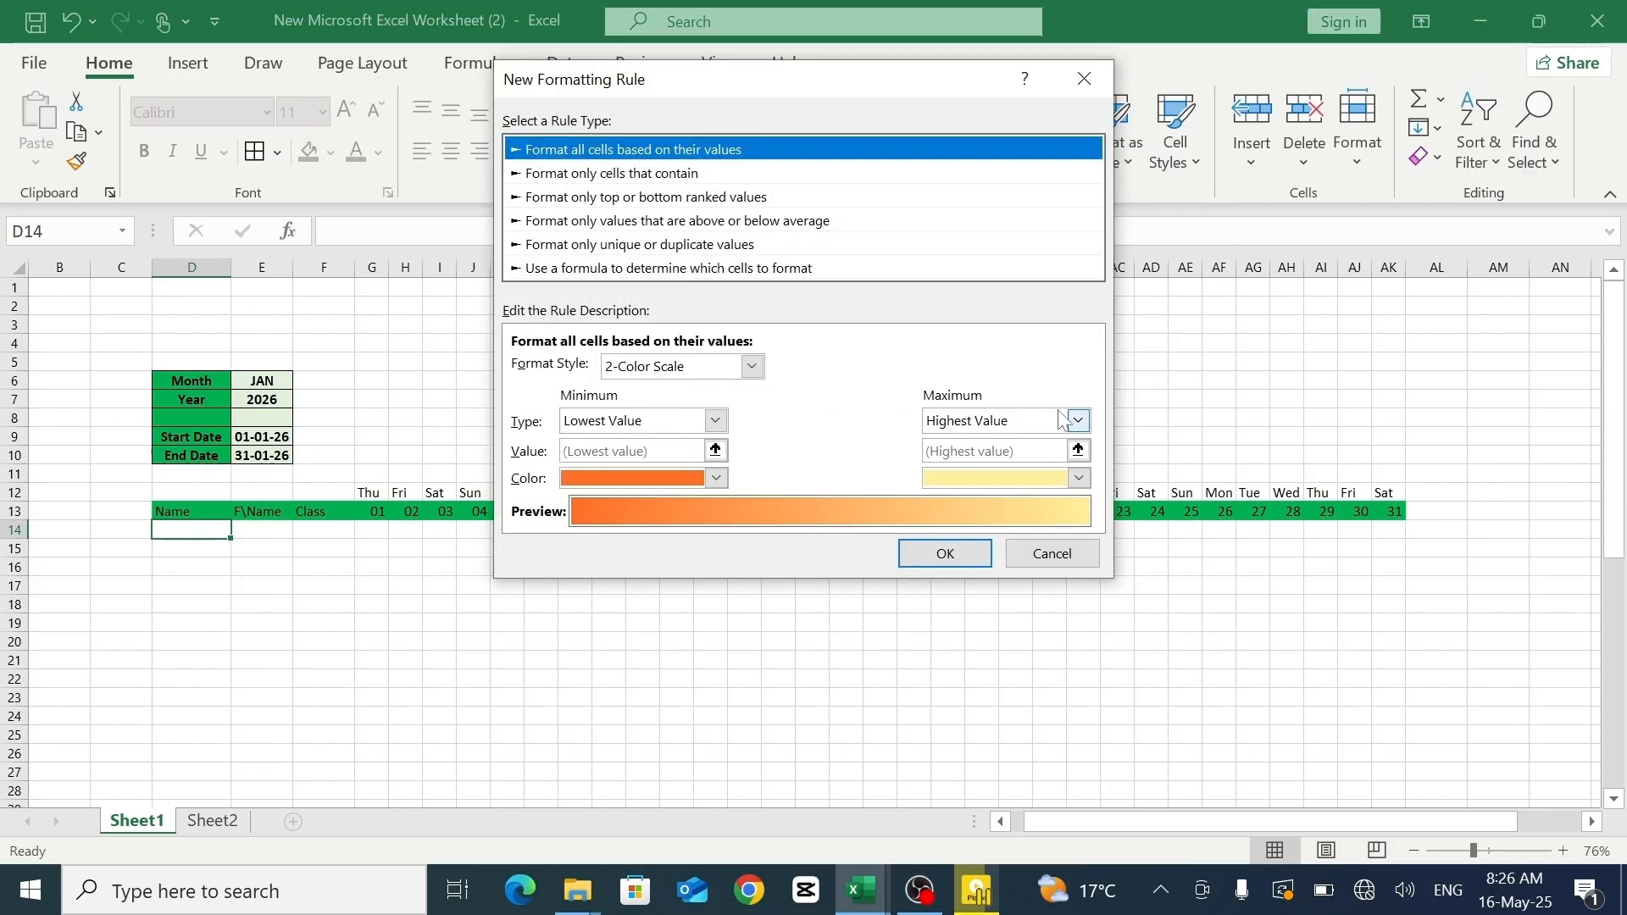
pyautogui.click(655, 268)
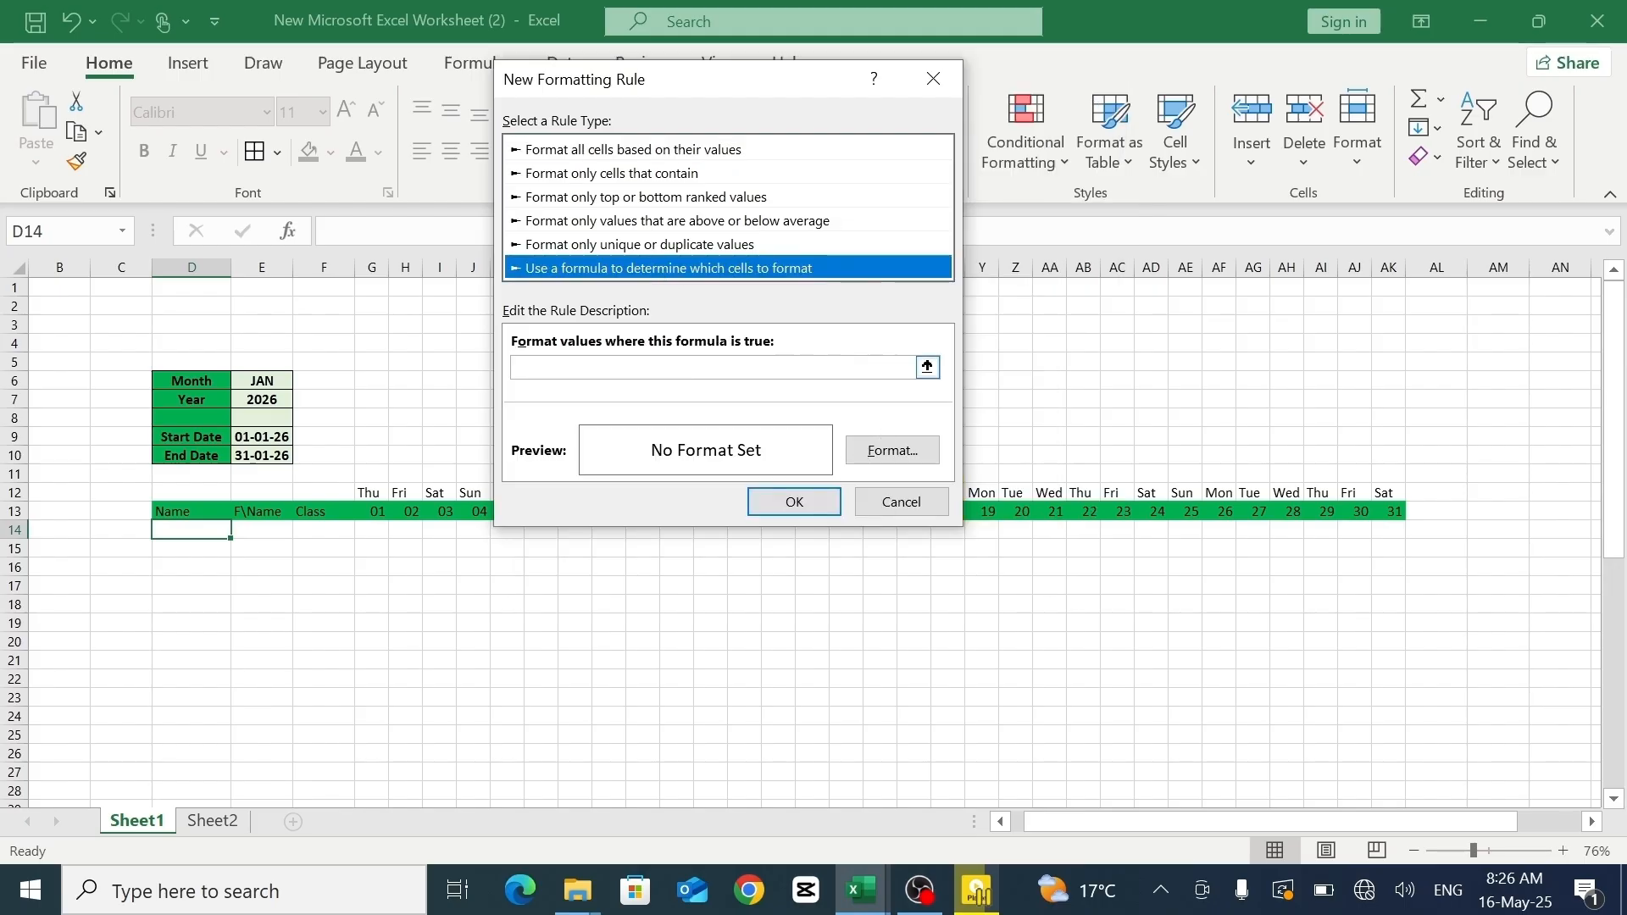
pyautogui.click(907, 367)
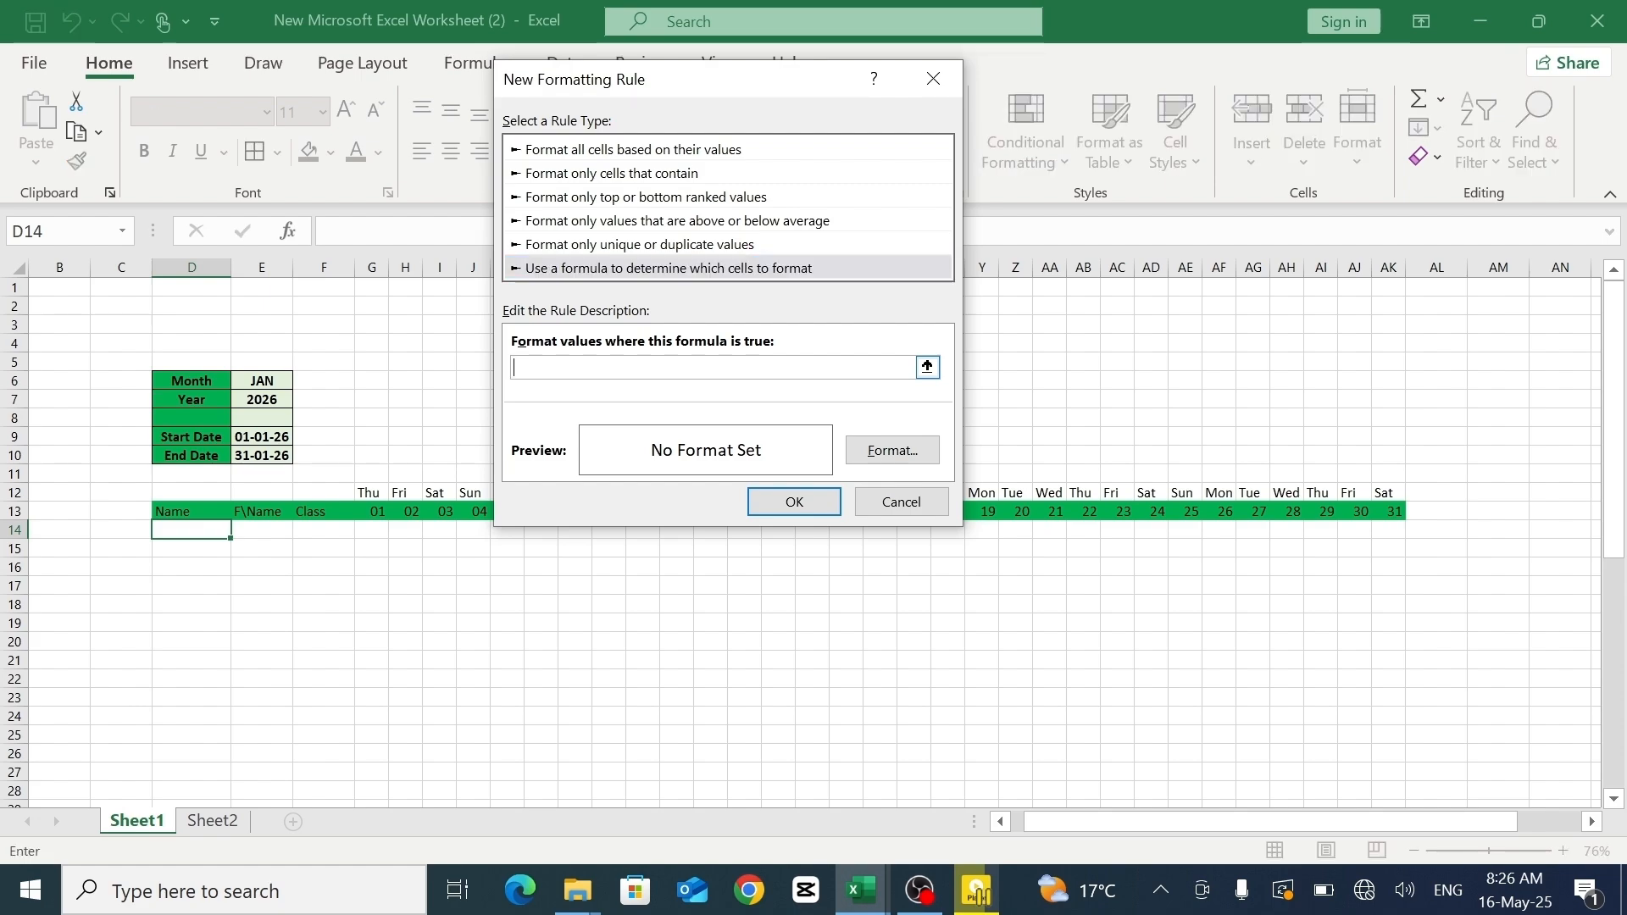
pyautogui.click(214, 515)
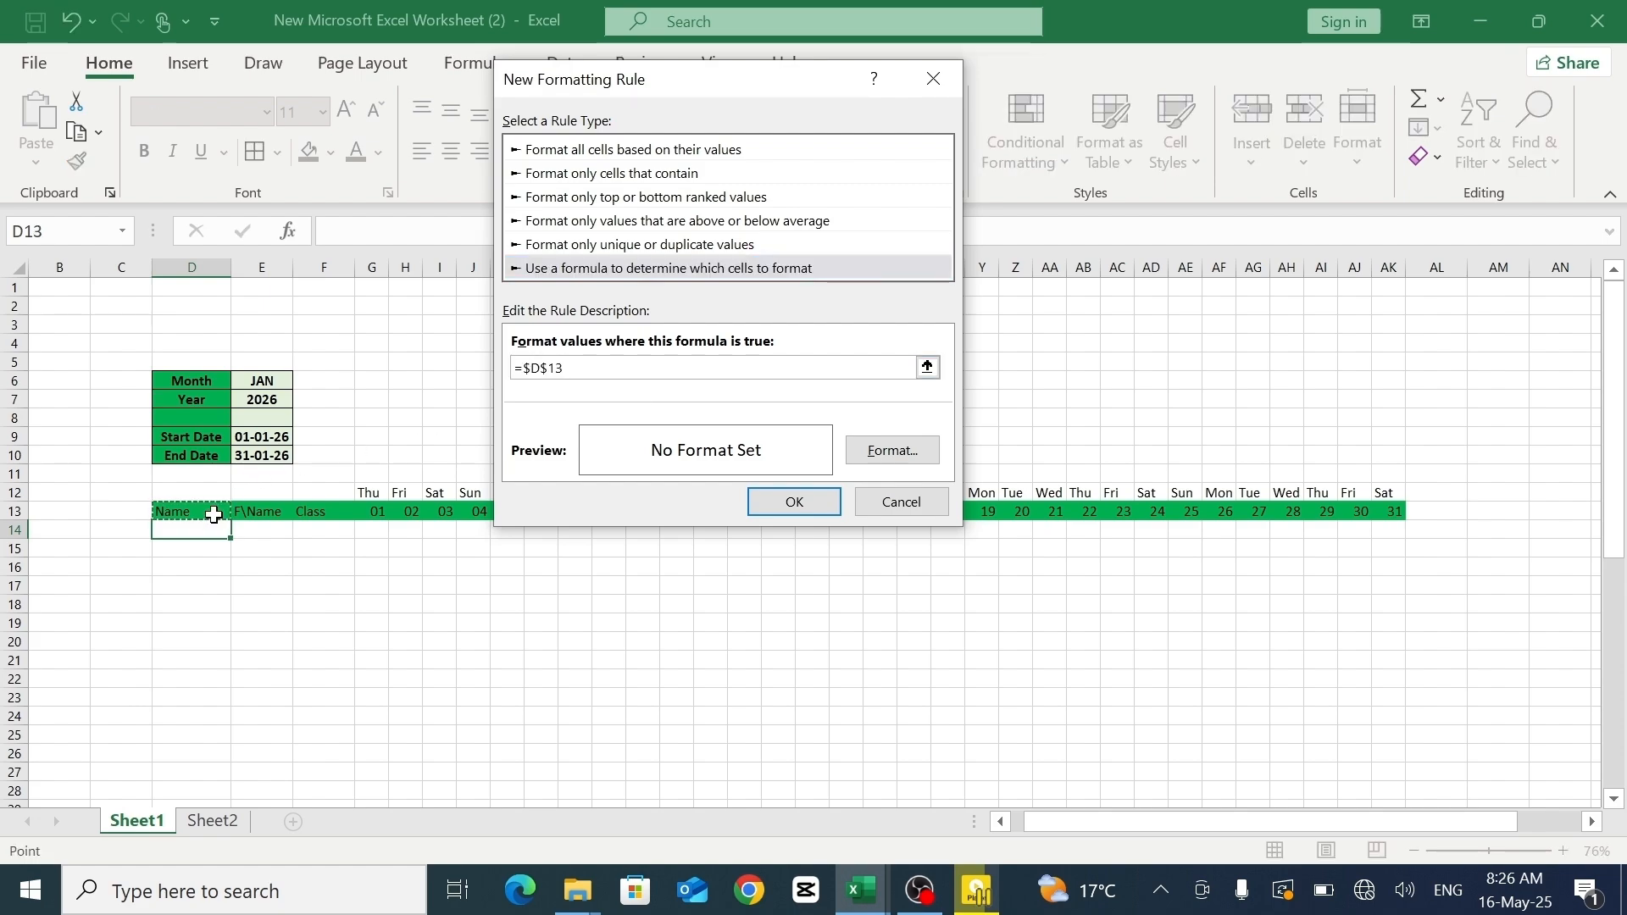
pyautogui.click(530, 369)
pyautogui.press('BackSpace')
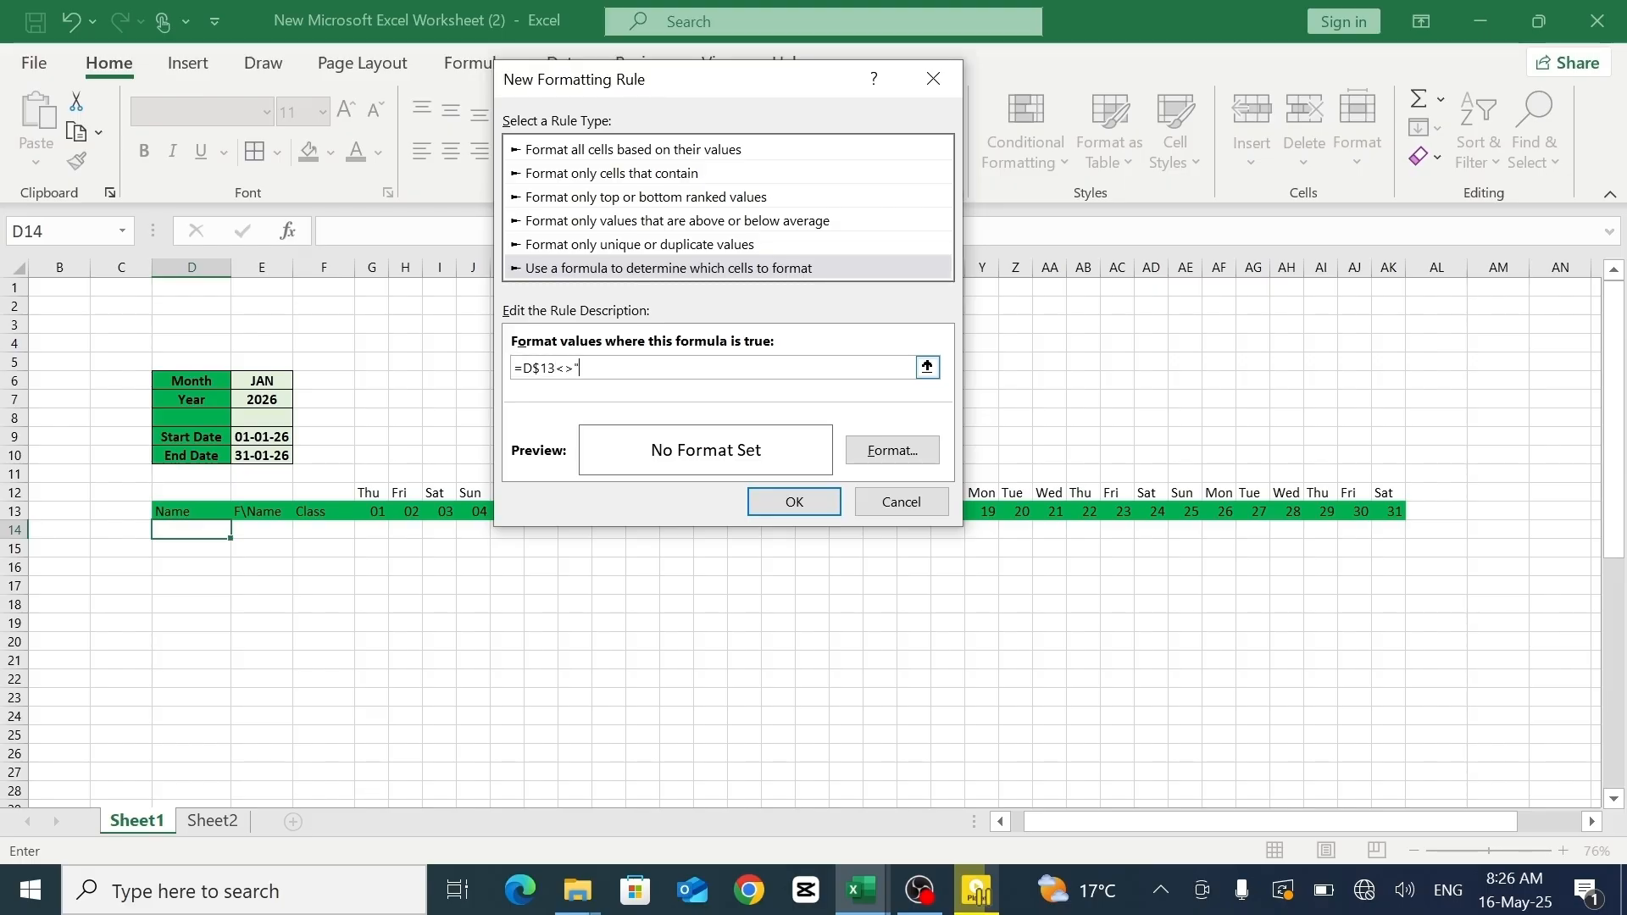
# - Give the D14 rule a thin outline border on all four sides and apply the rule
pyautogui.click(885, 448)
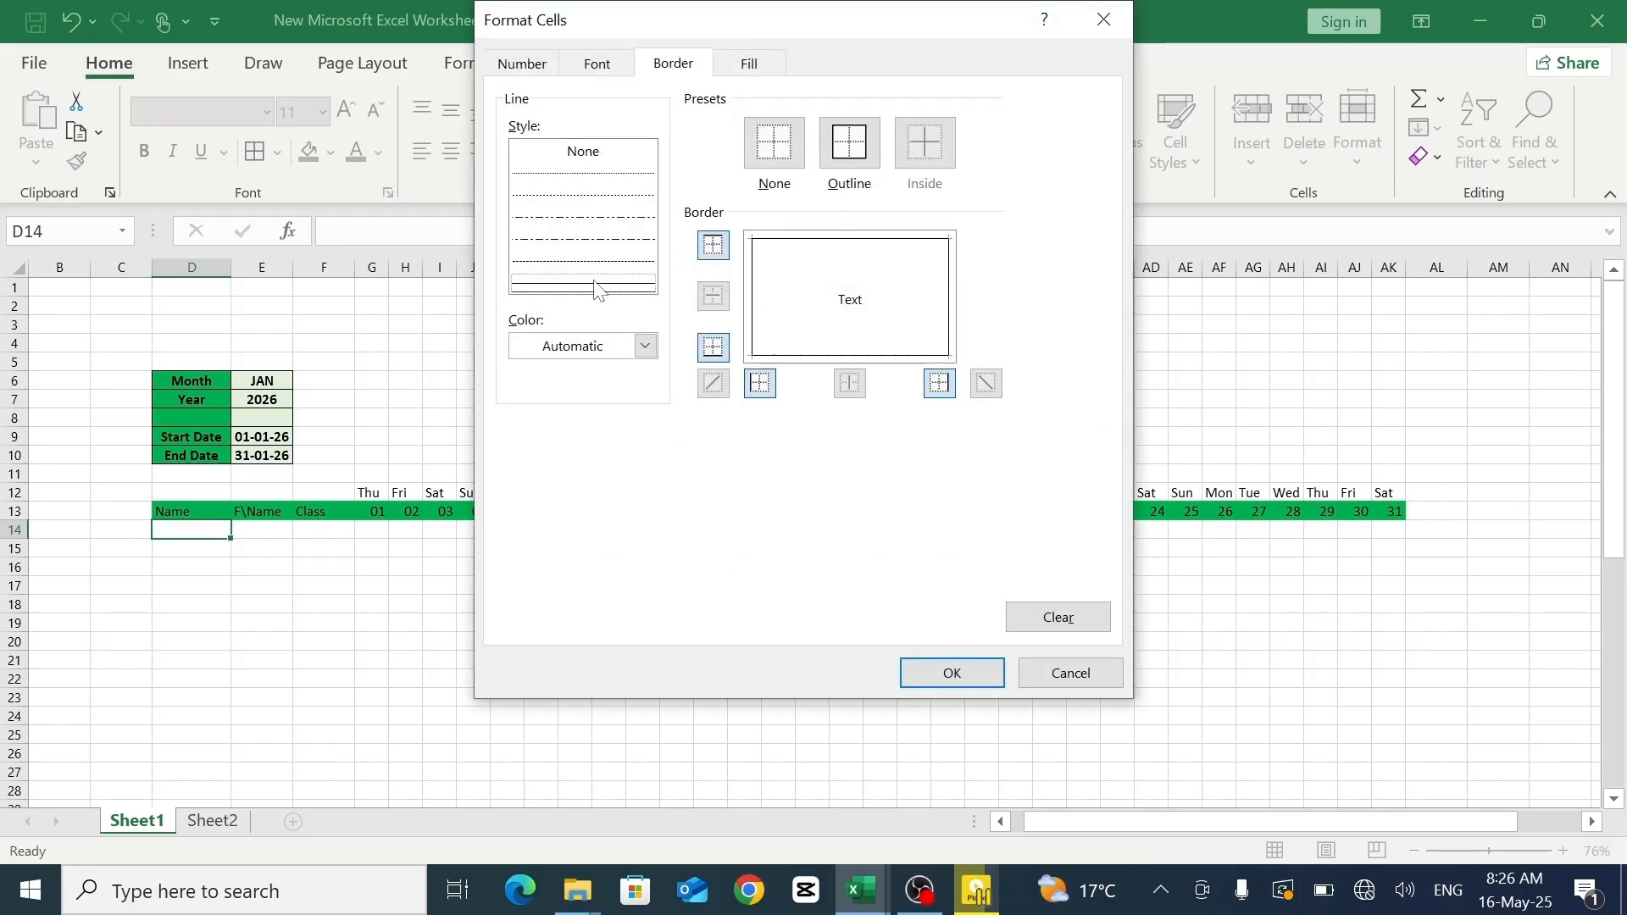
pyautogui.click(940, 674)
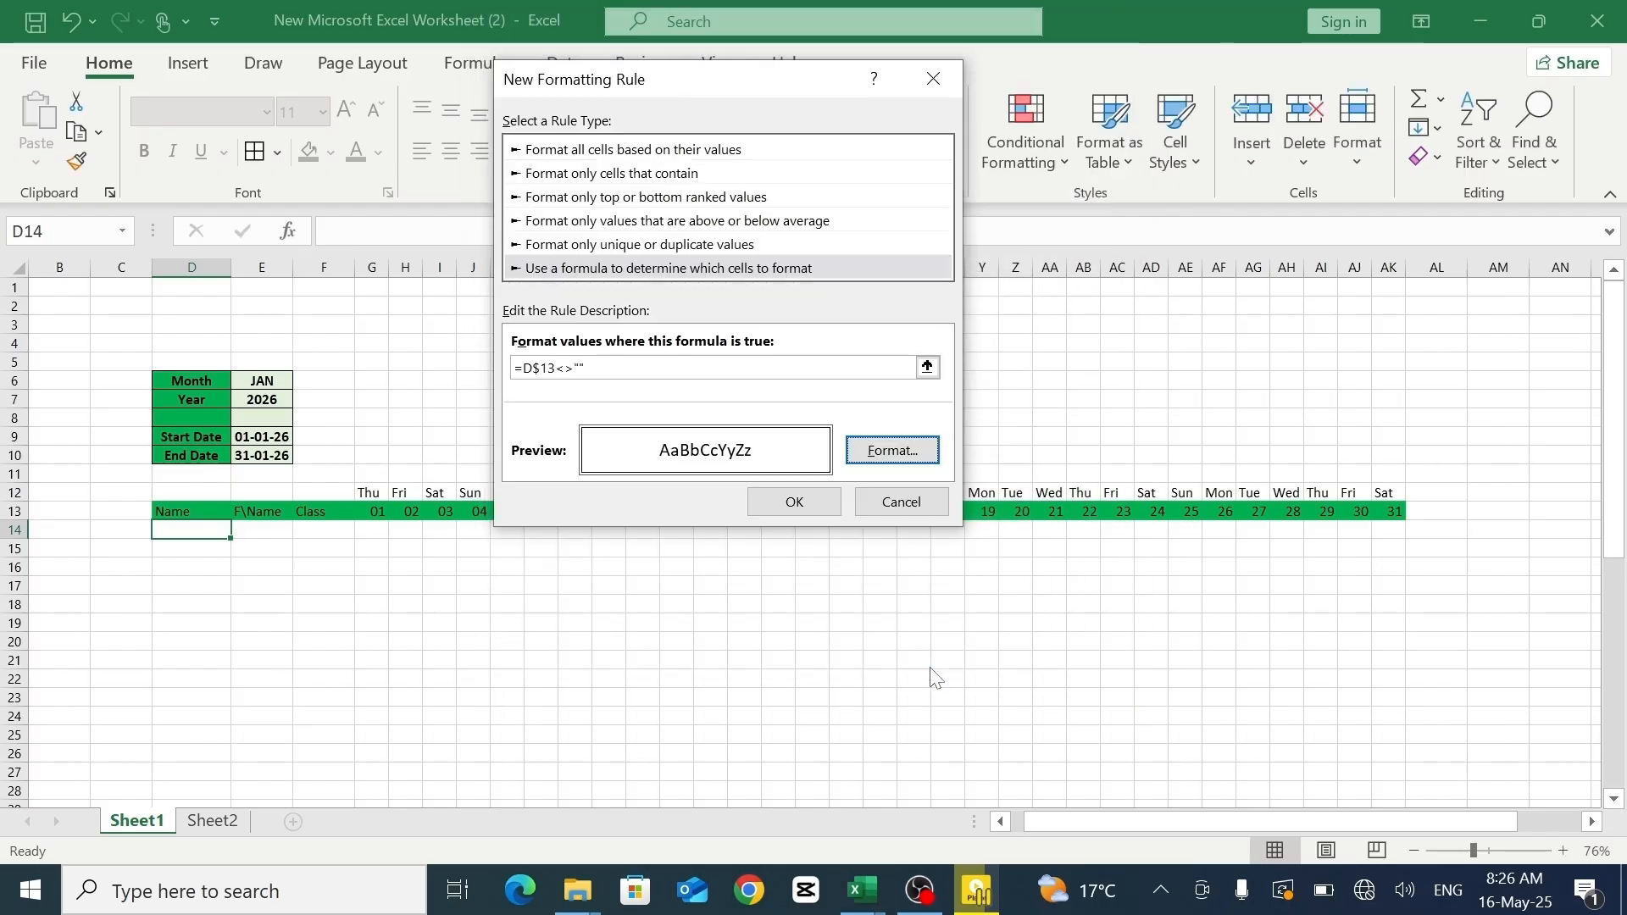
pyautogui.click(780, 504)
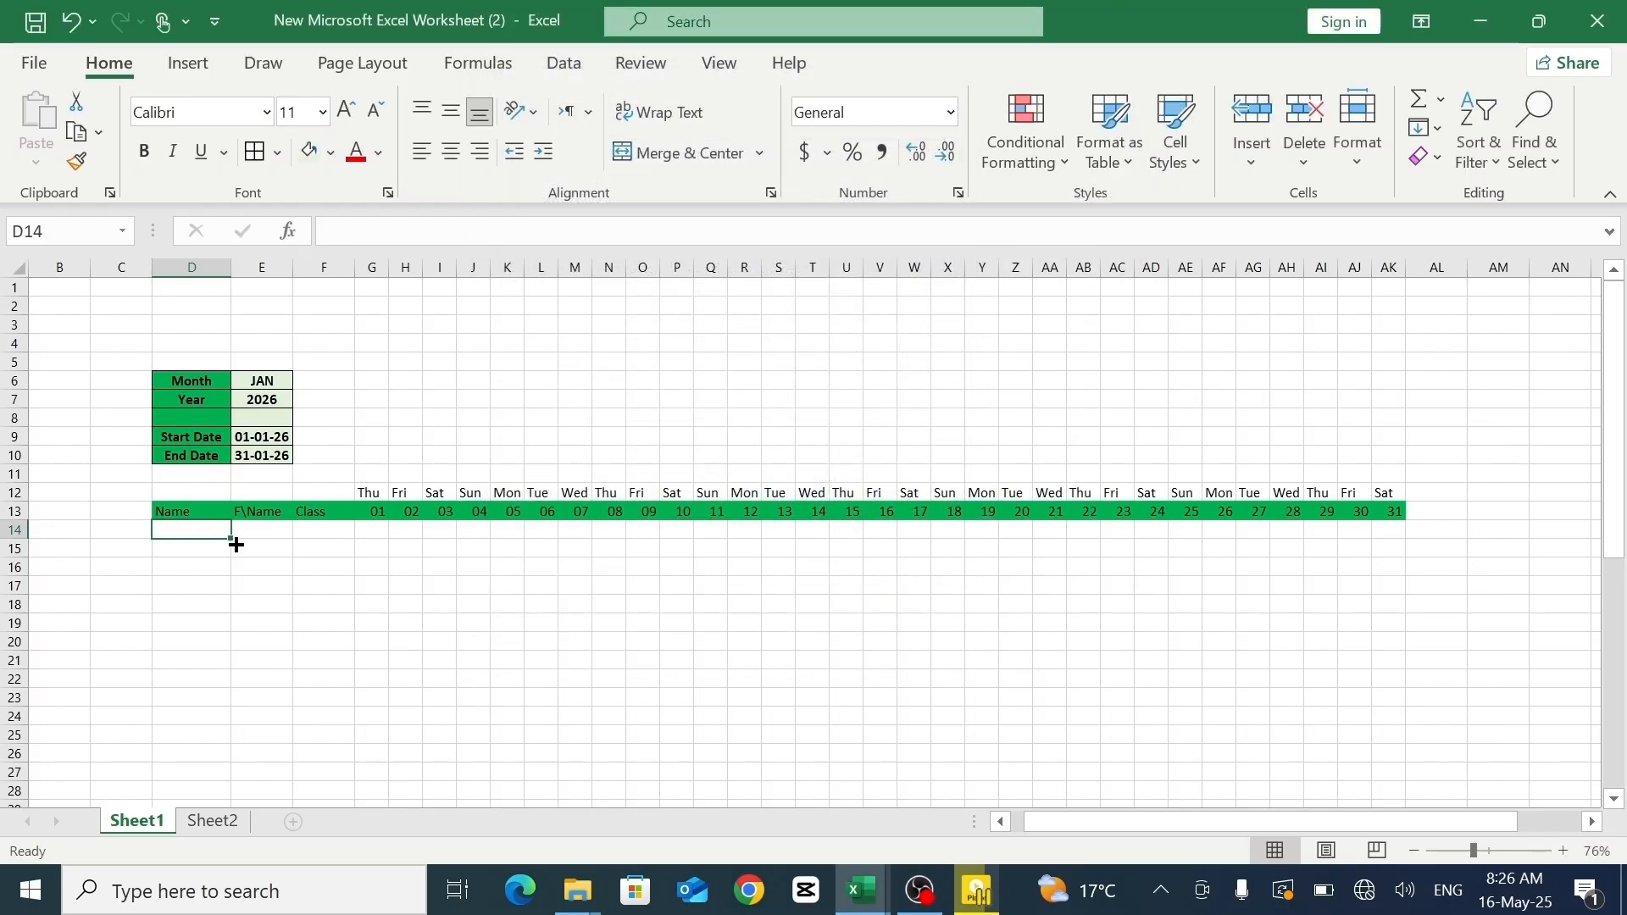
# - Fill D14 with its border formatting across to column AK and down to row 41
pyautogui.moveTo(231, 540); pyautogui.dragTo(1384, 676)
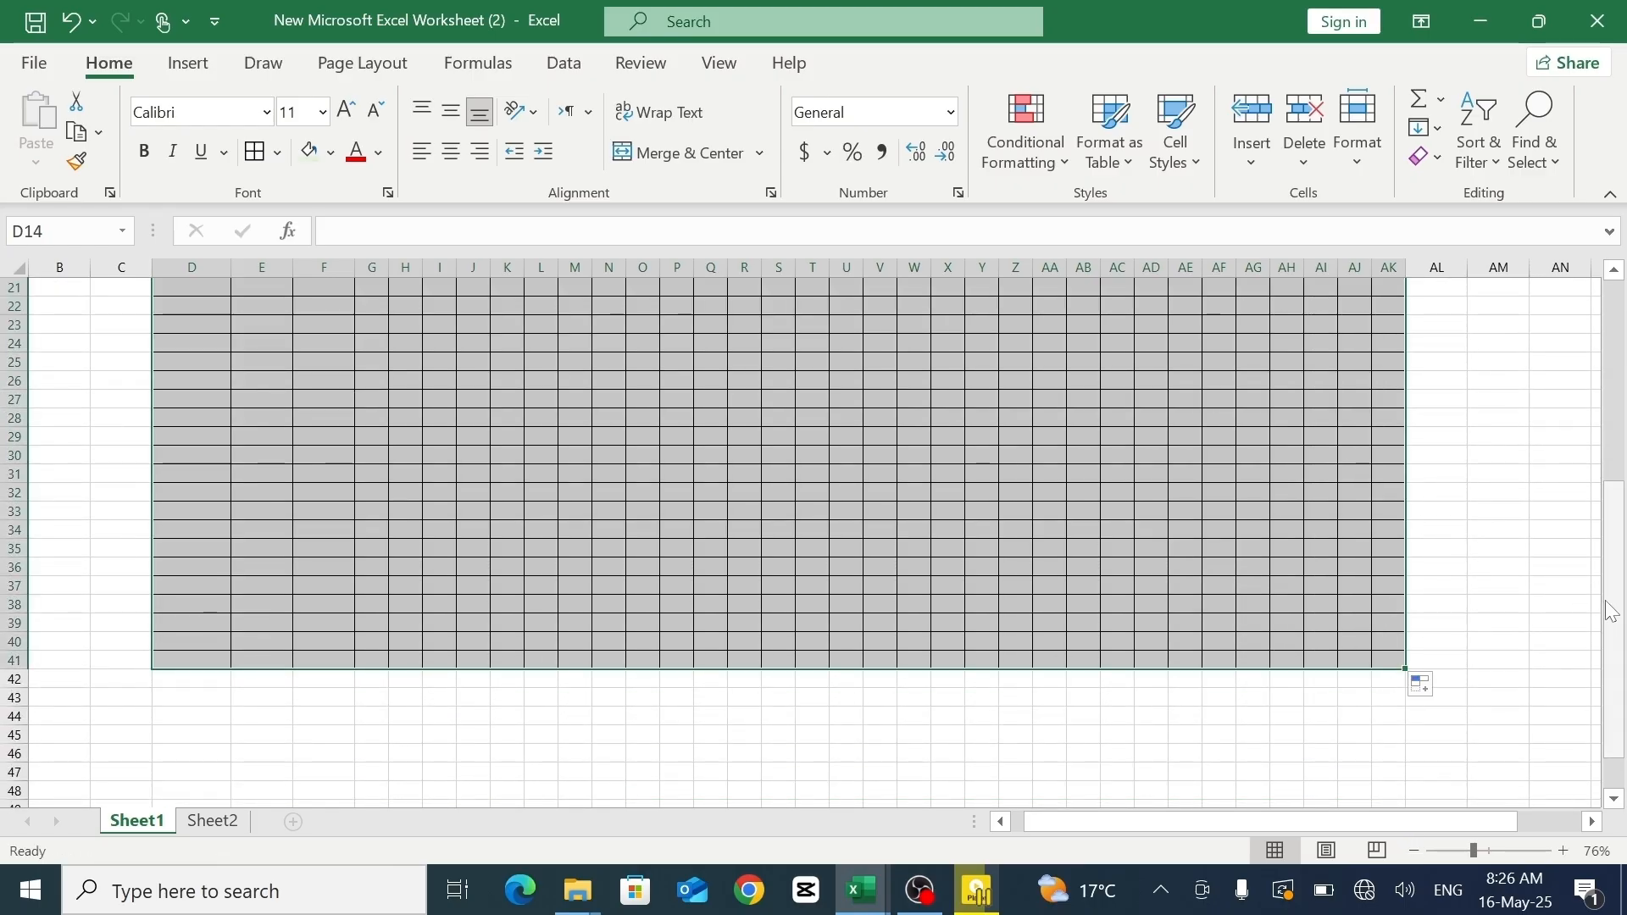
pyautogui.moveTo(1617, 500); pyautogui.dragTo(1614, 411)
pyautogui.click(778, 679)
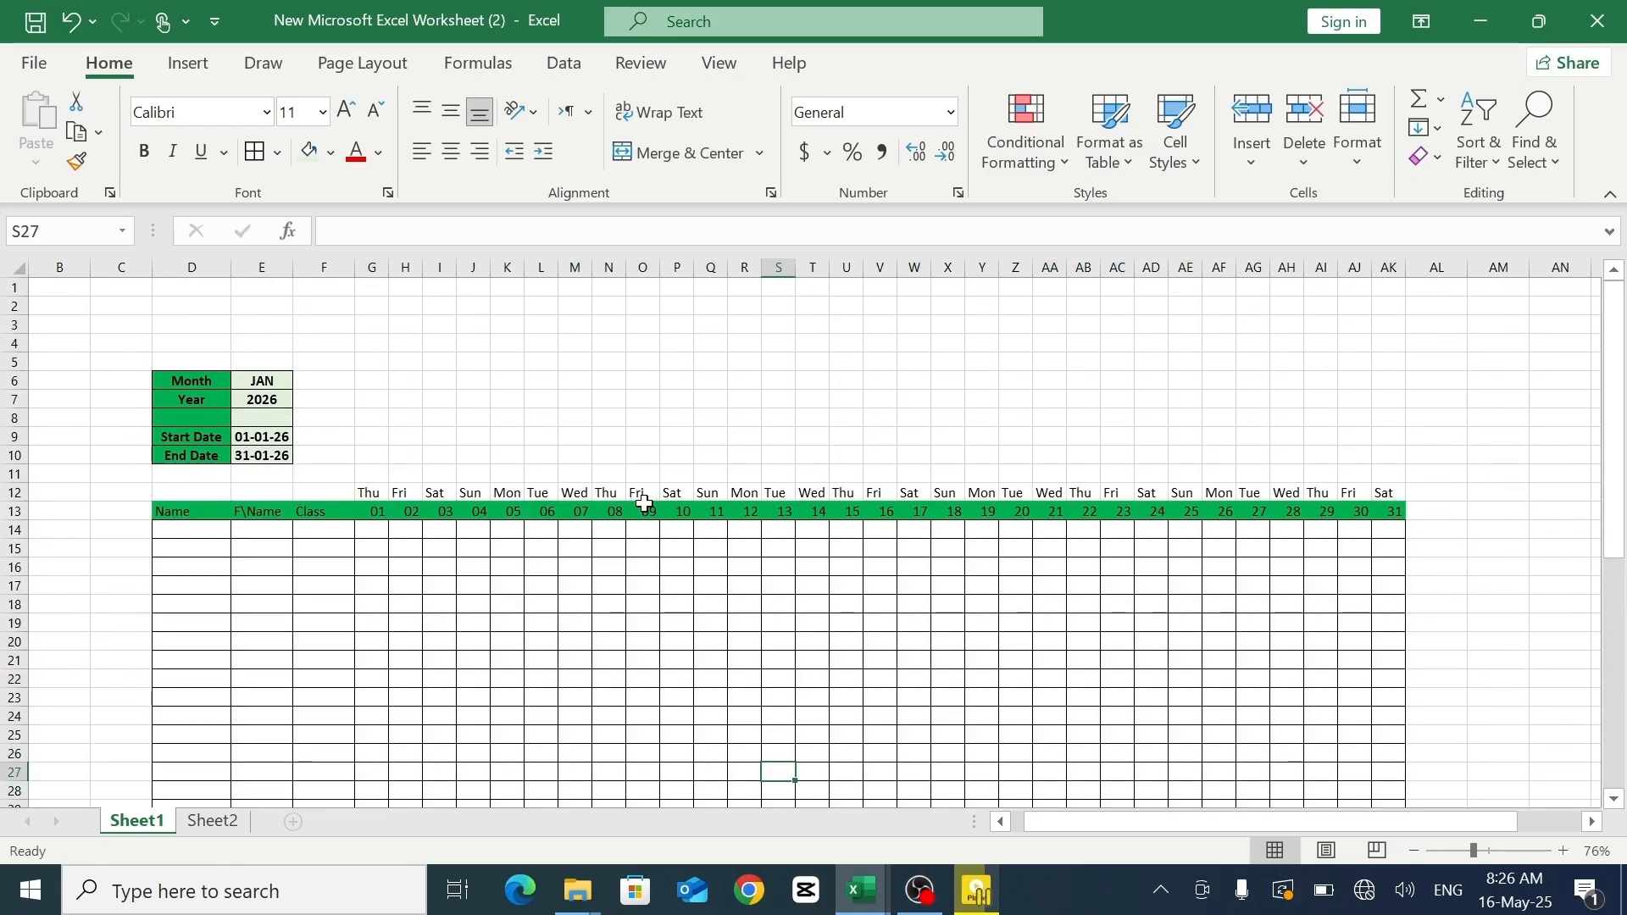
# - Set the month in E6 to FEB to test the student table's conditional borders
pyautogui.click(273, 380)
pyautogui.click(302, 380)
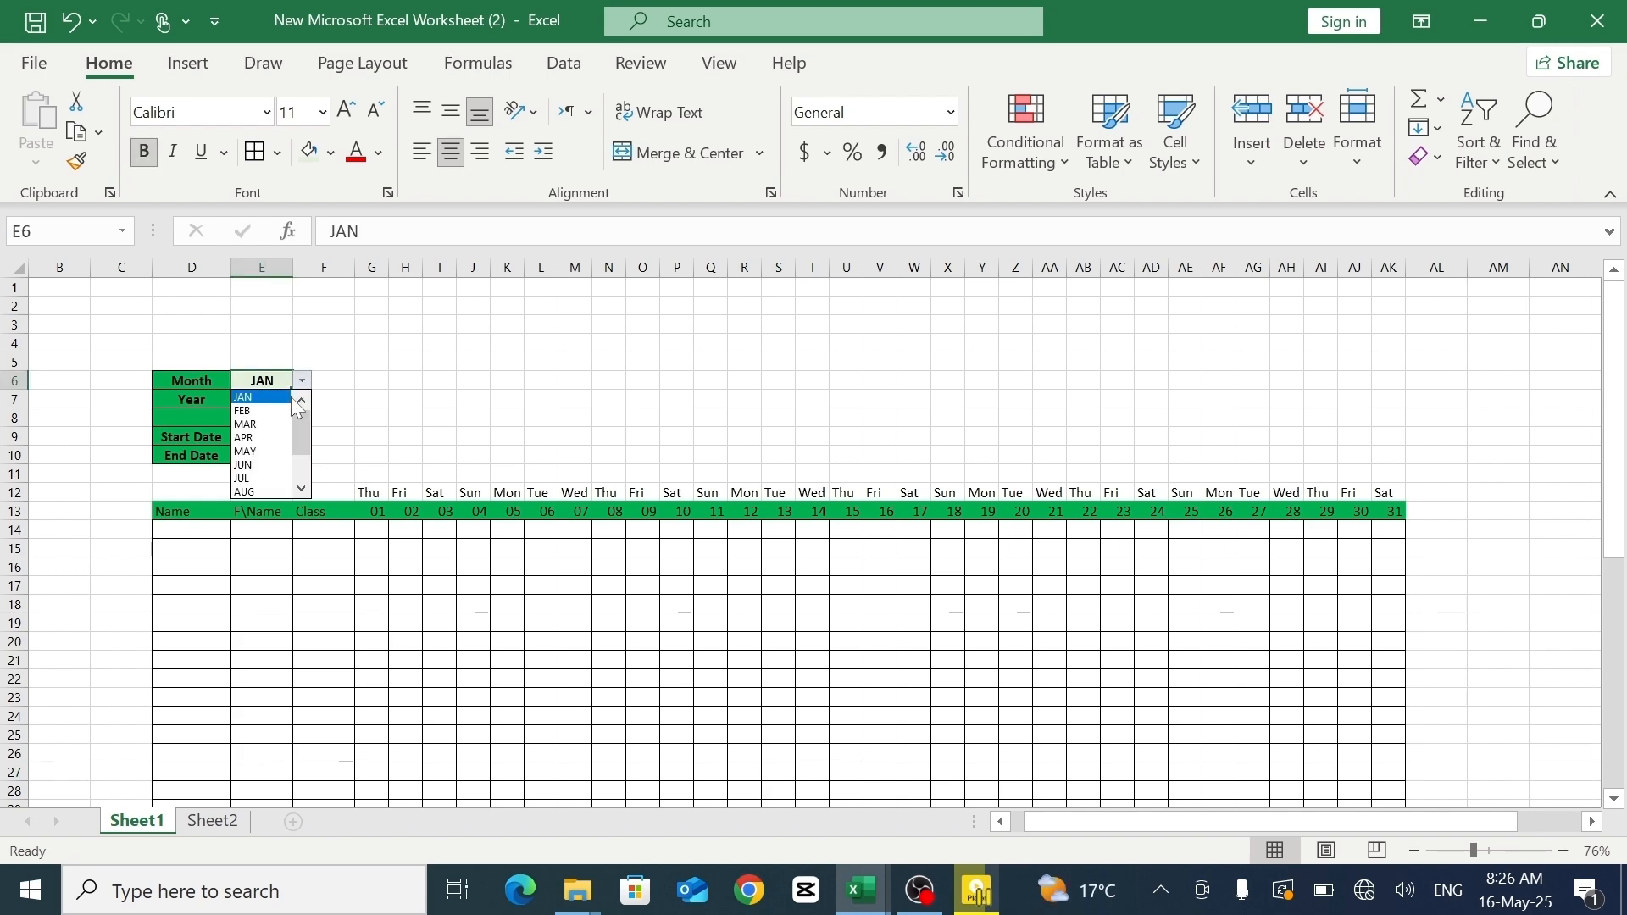
pyautogui.click(285, 412)
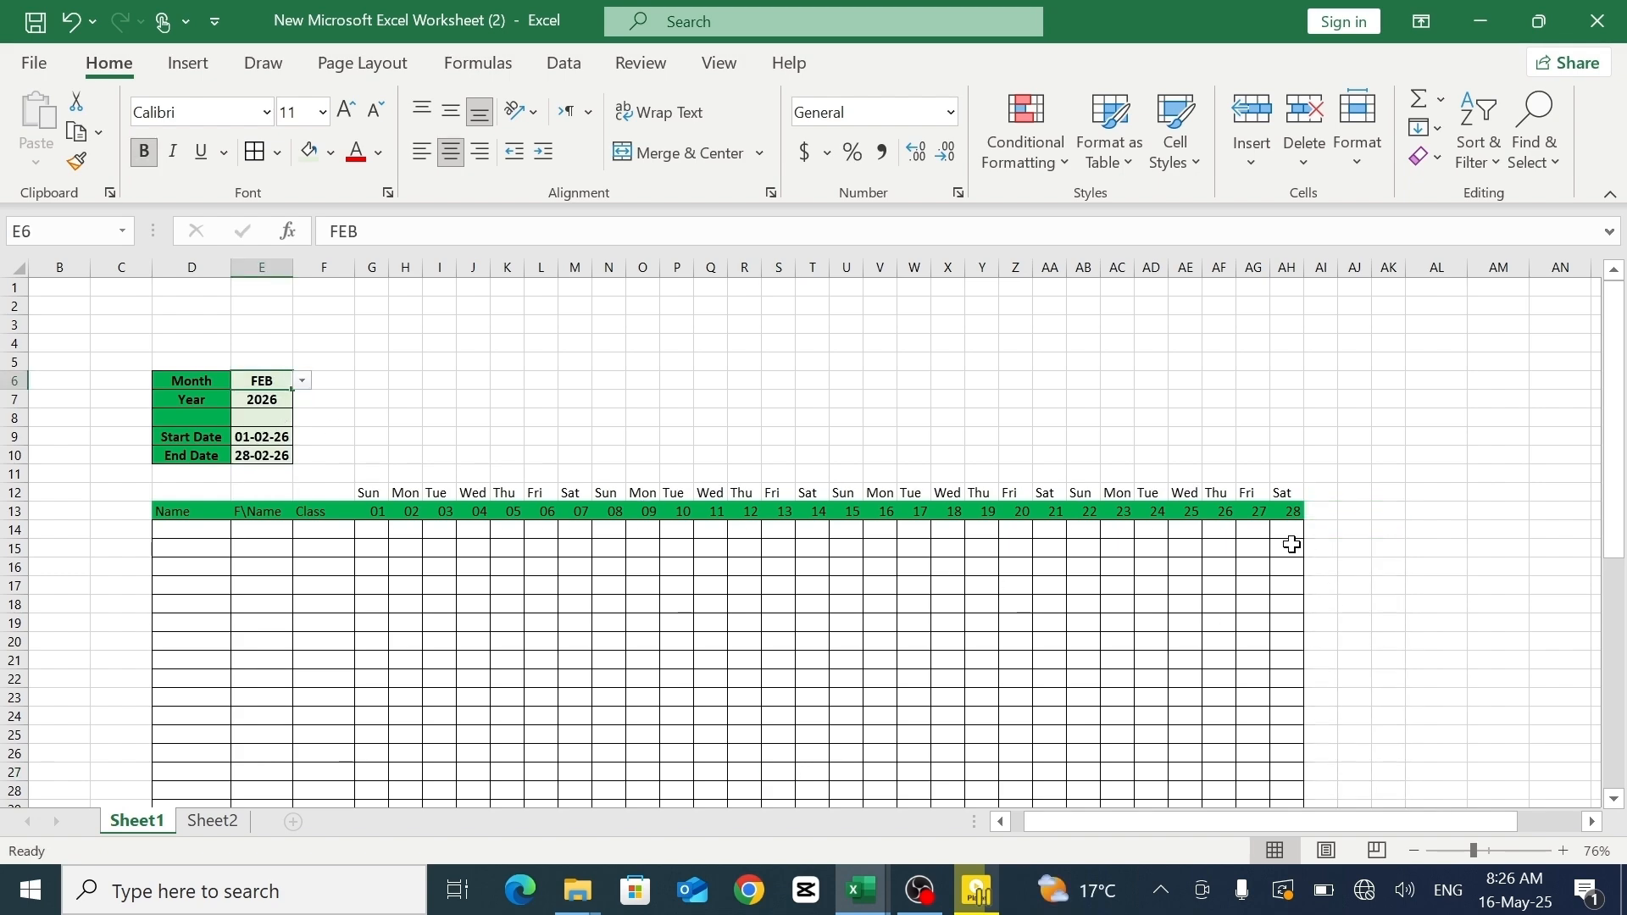
# - Set the month in E6 to MAY
pyautogui.click(304, 381)
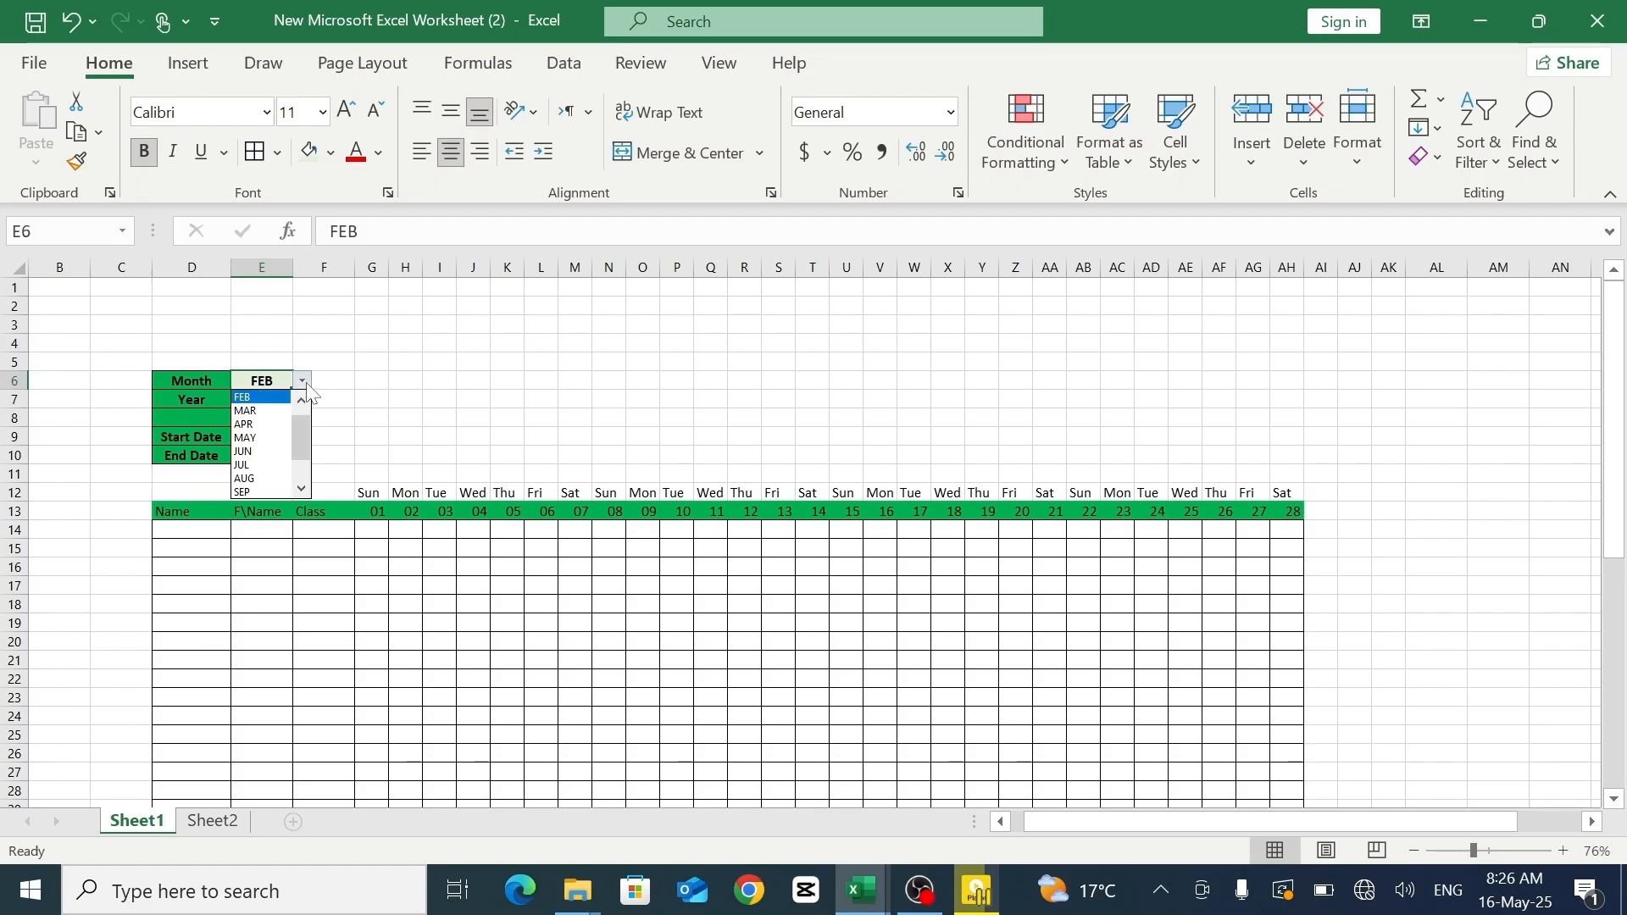
pyautogui.click(279, 437)
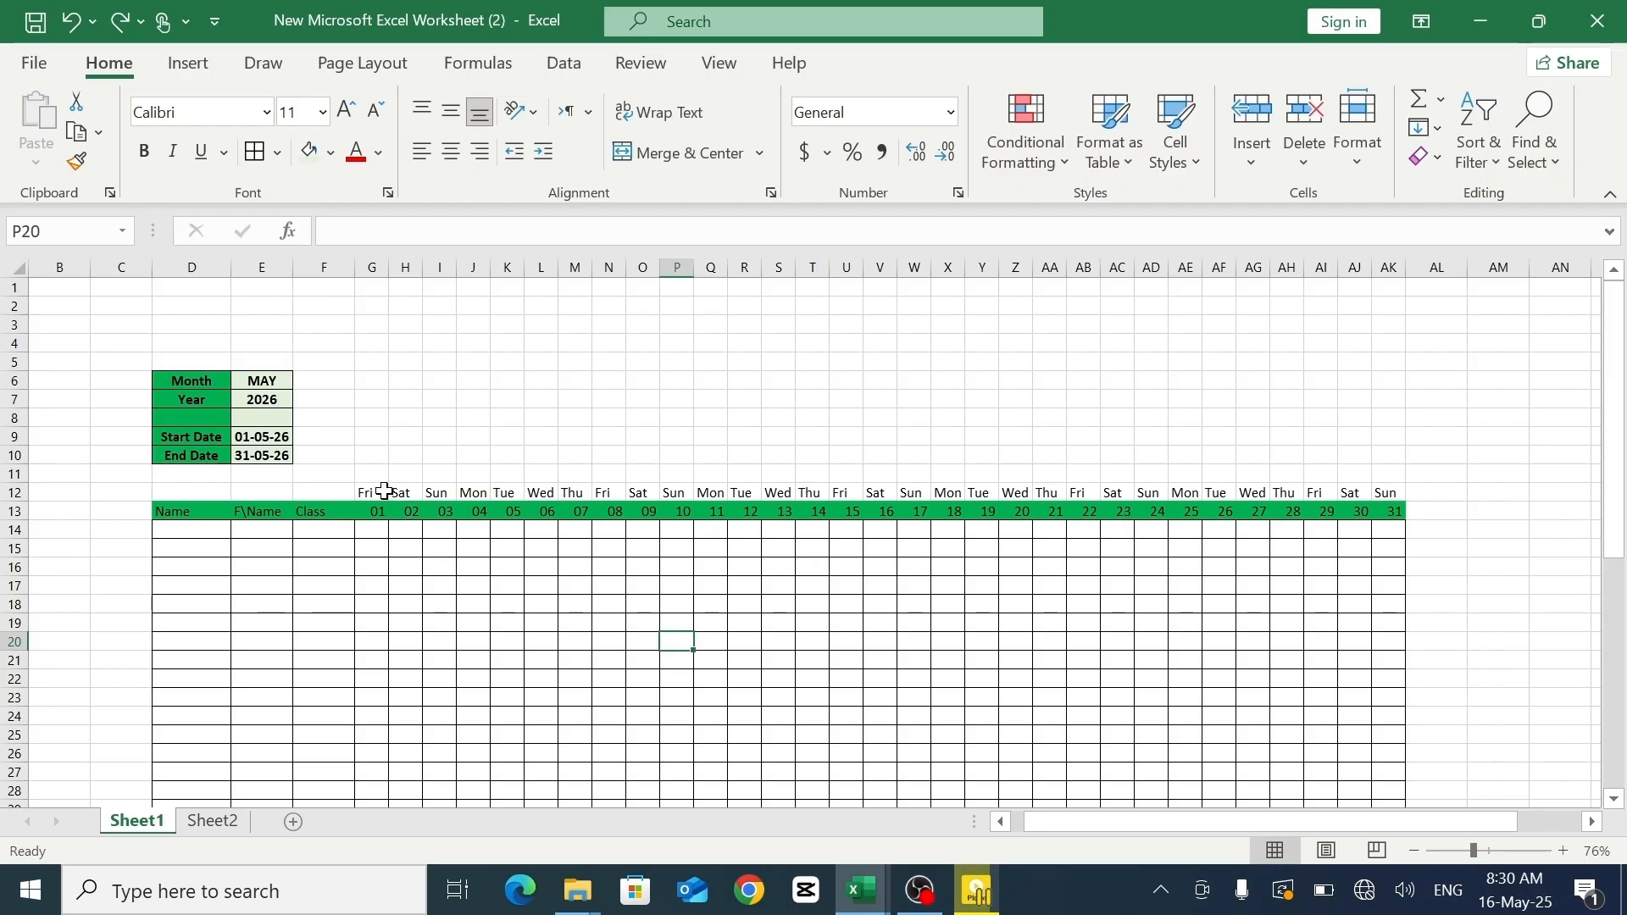
# - Add a Text That Contains highlight rule to weekday cells G12:AK12 that formats SUN with Light Red Fill
pyautogui.moveTo(373, 491); pyautogui.dragTo(1385, 488)
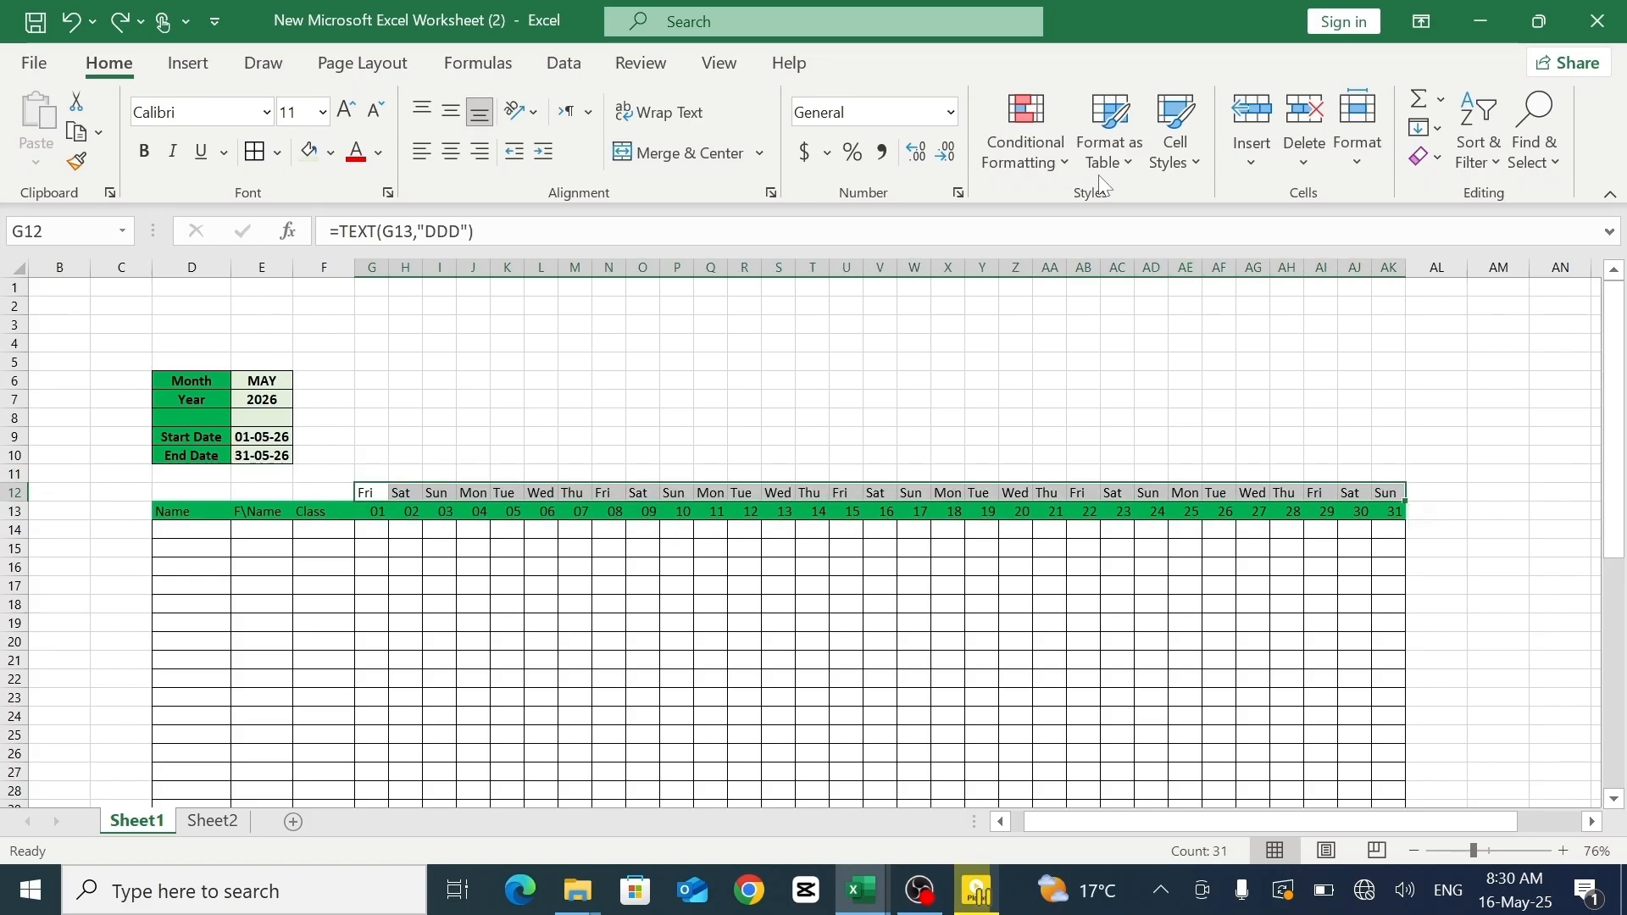
pyautogui.click(1029, 139)
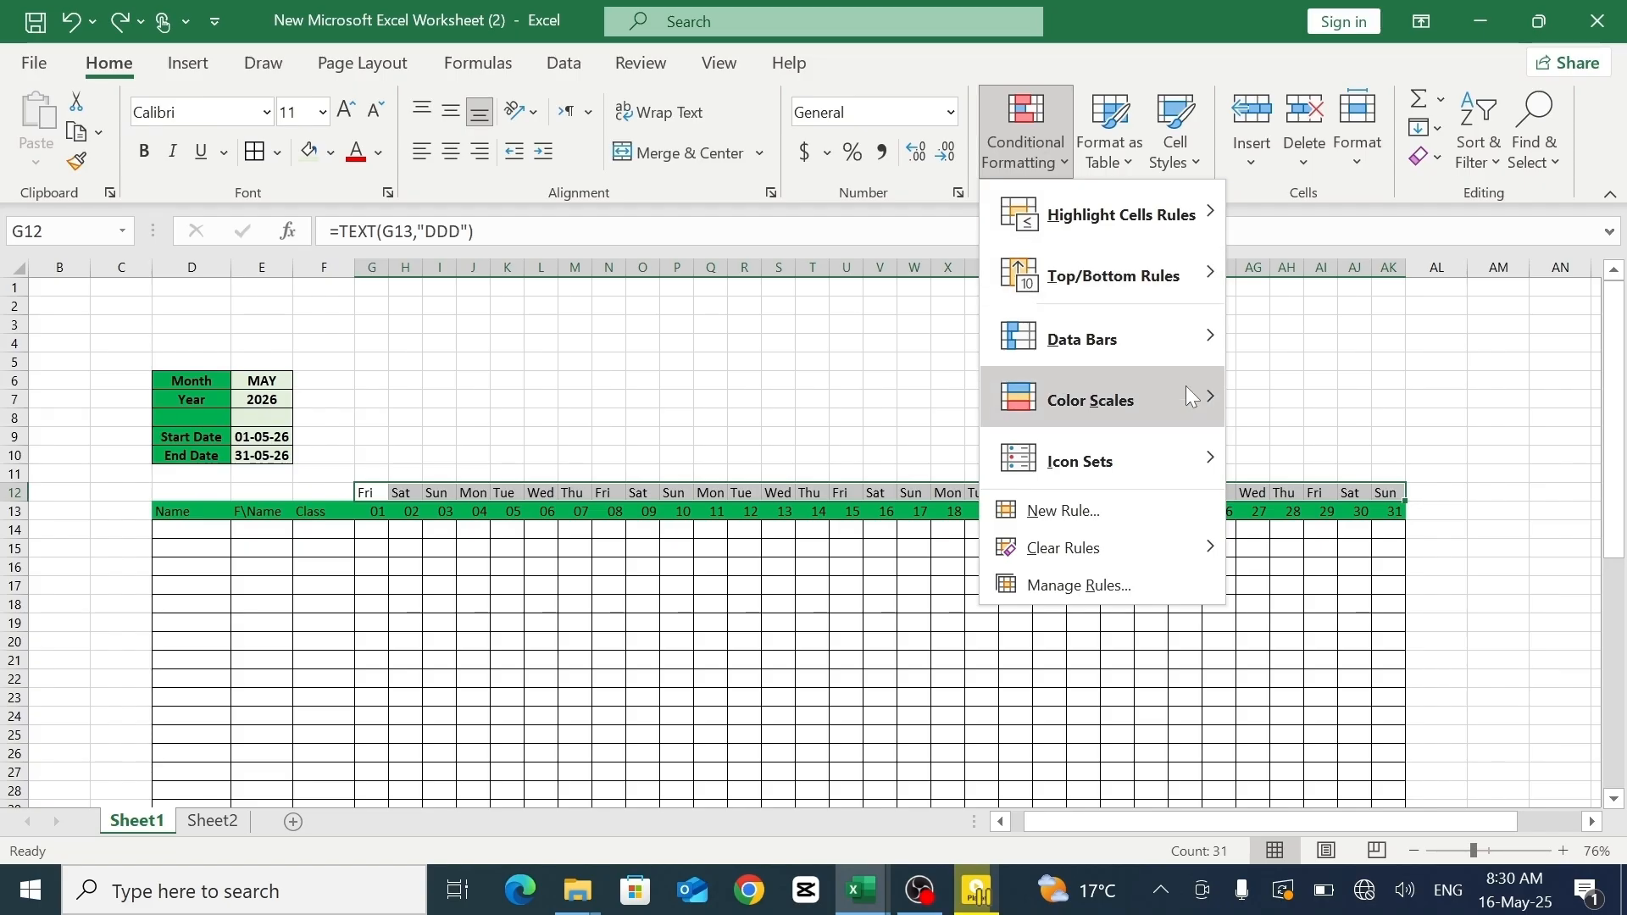
pyautogui.moveTo(1083, 212)
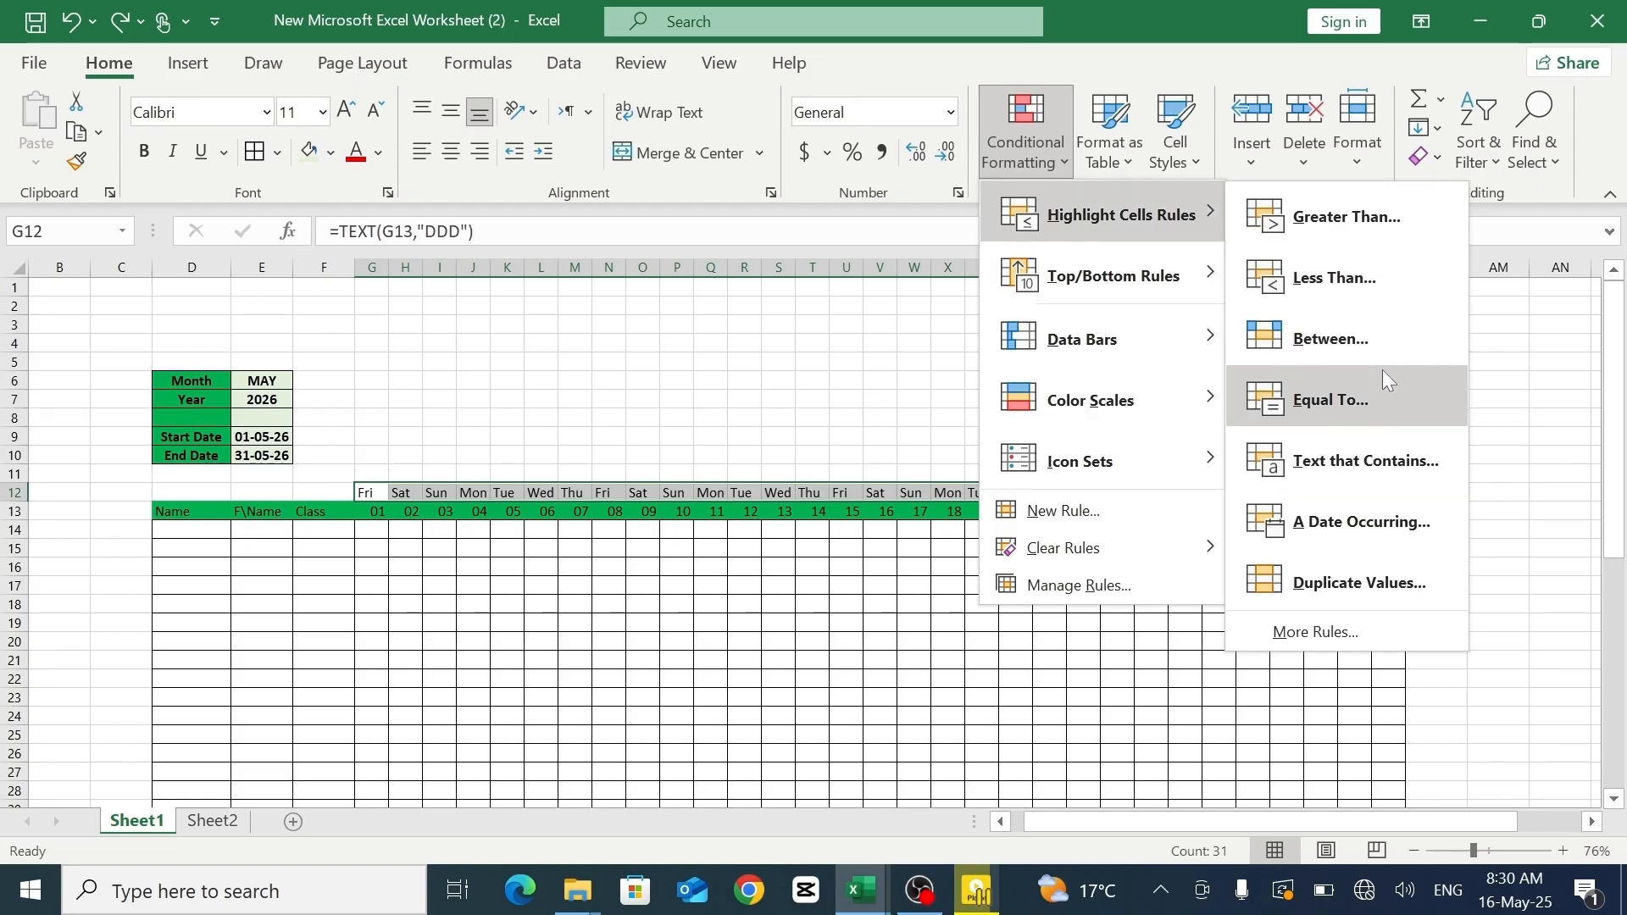
pyautogui.click(1351, 458)
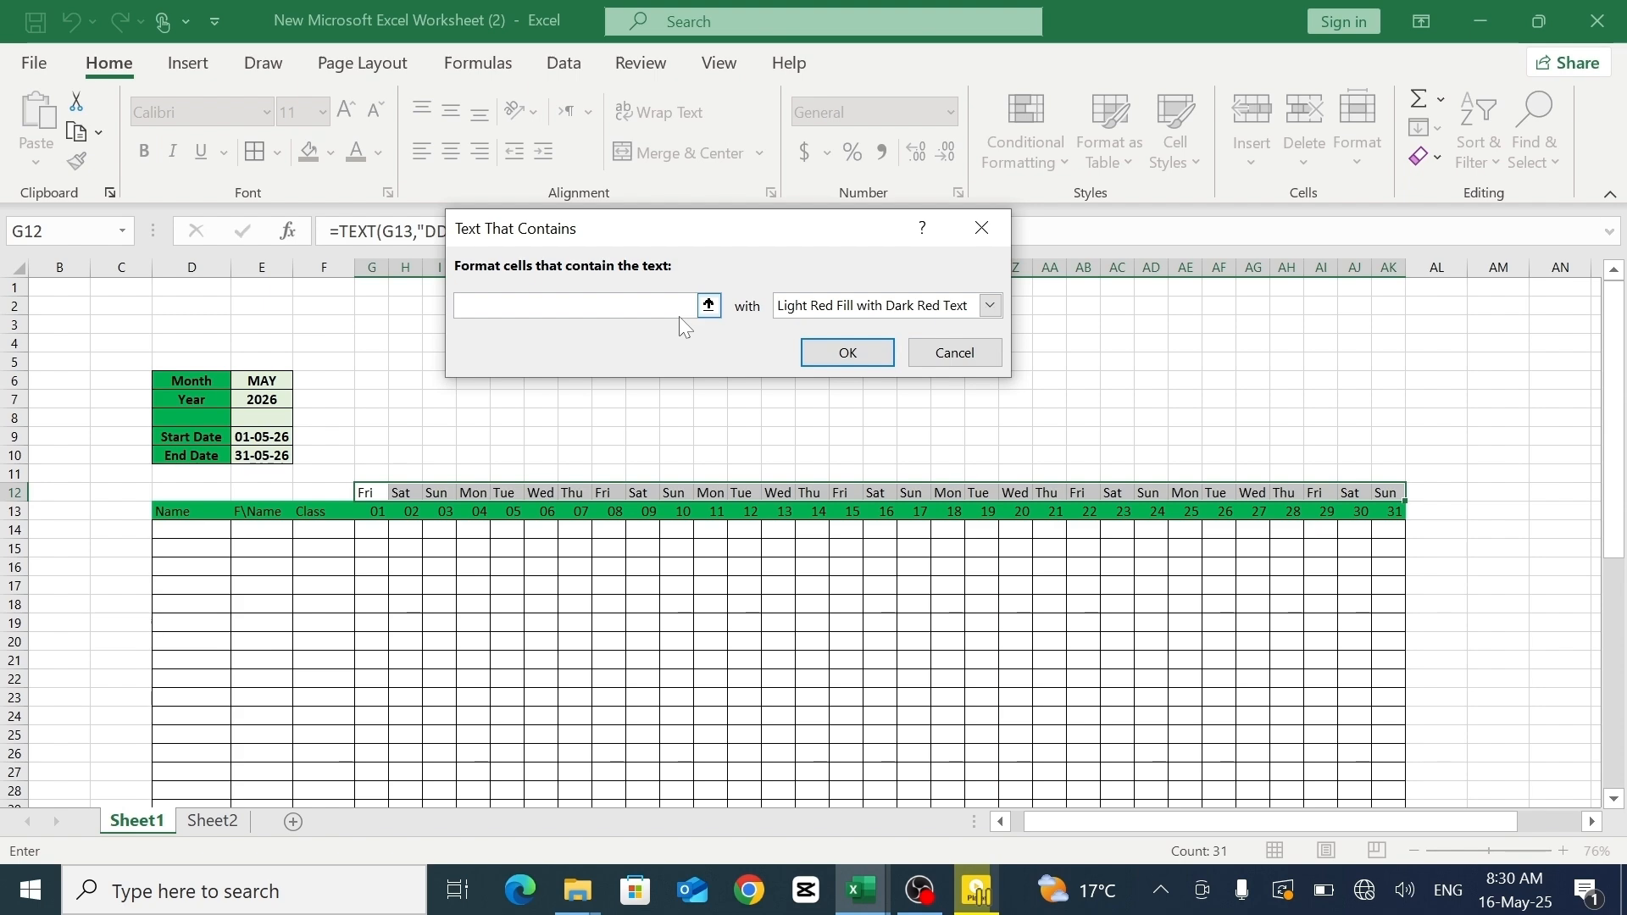
pyautogui.write('SUN')
pyautogui.click(990, 305)
pyautogui.click(916, 385)
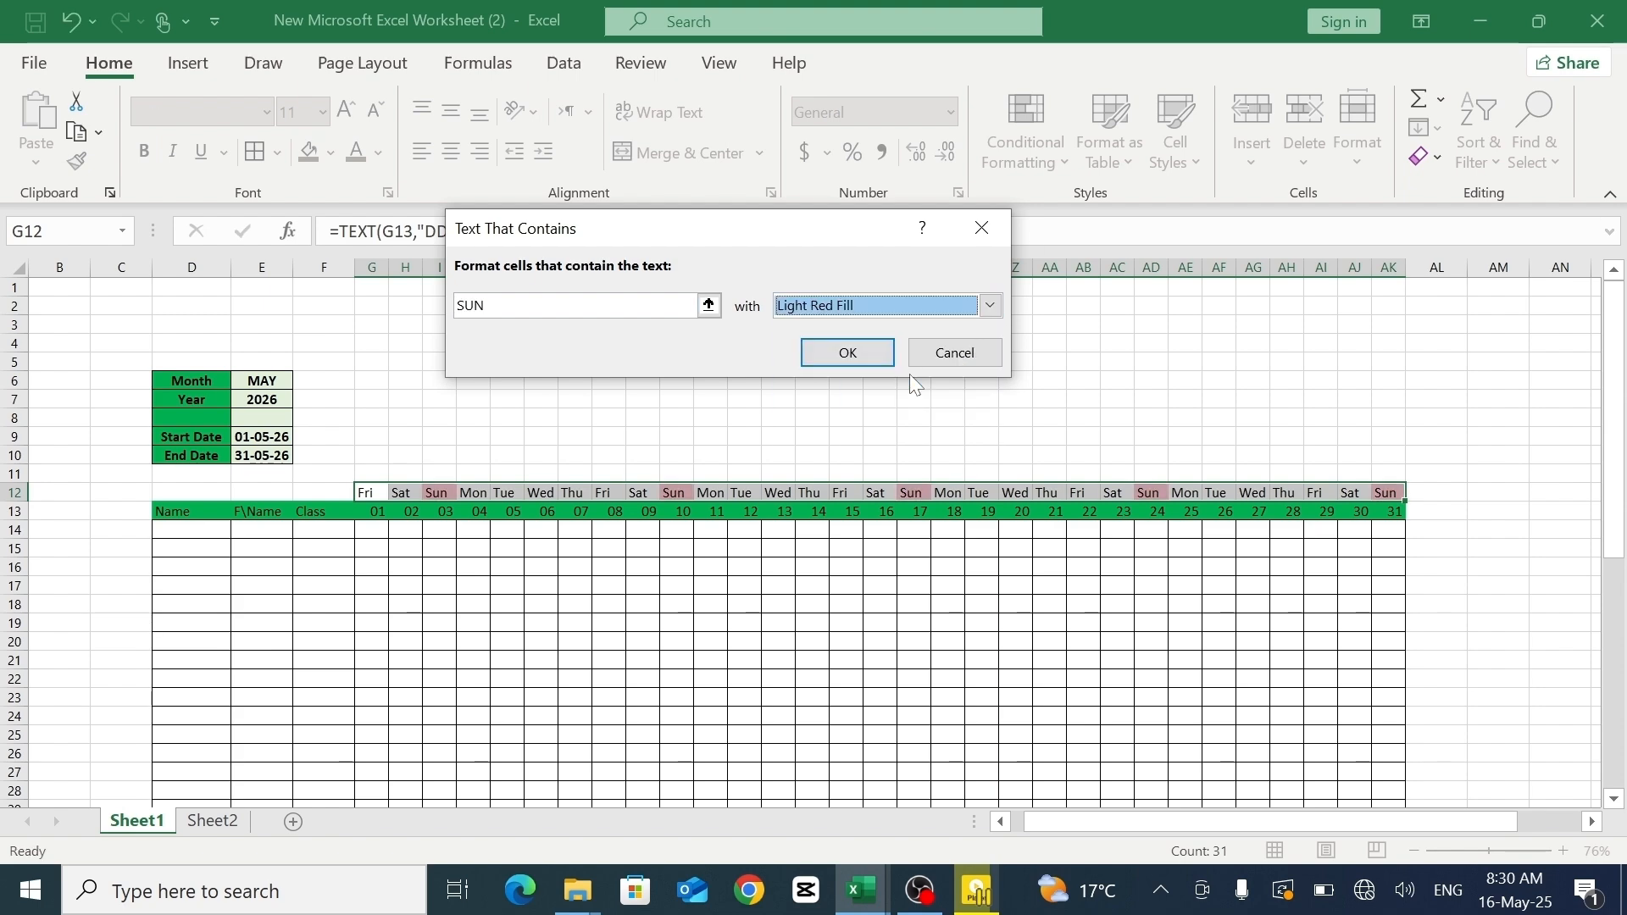
pyautogui.click(848, 353)
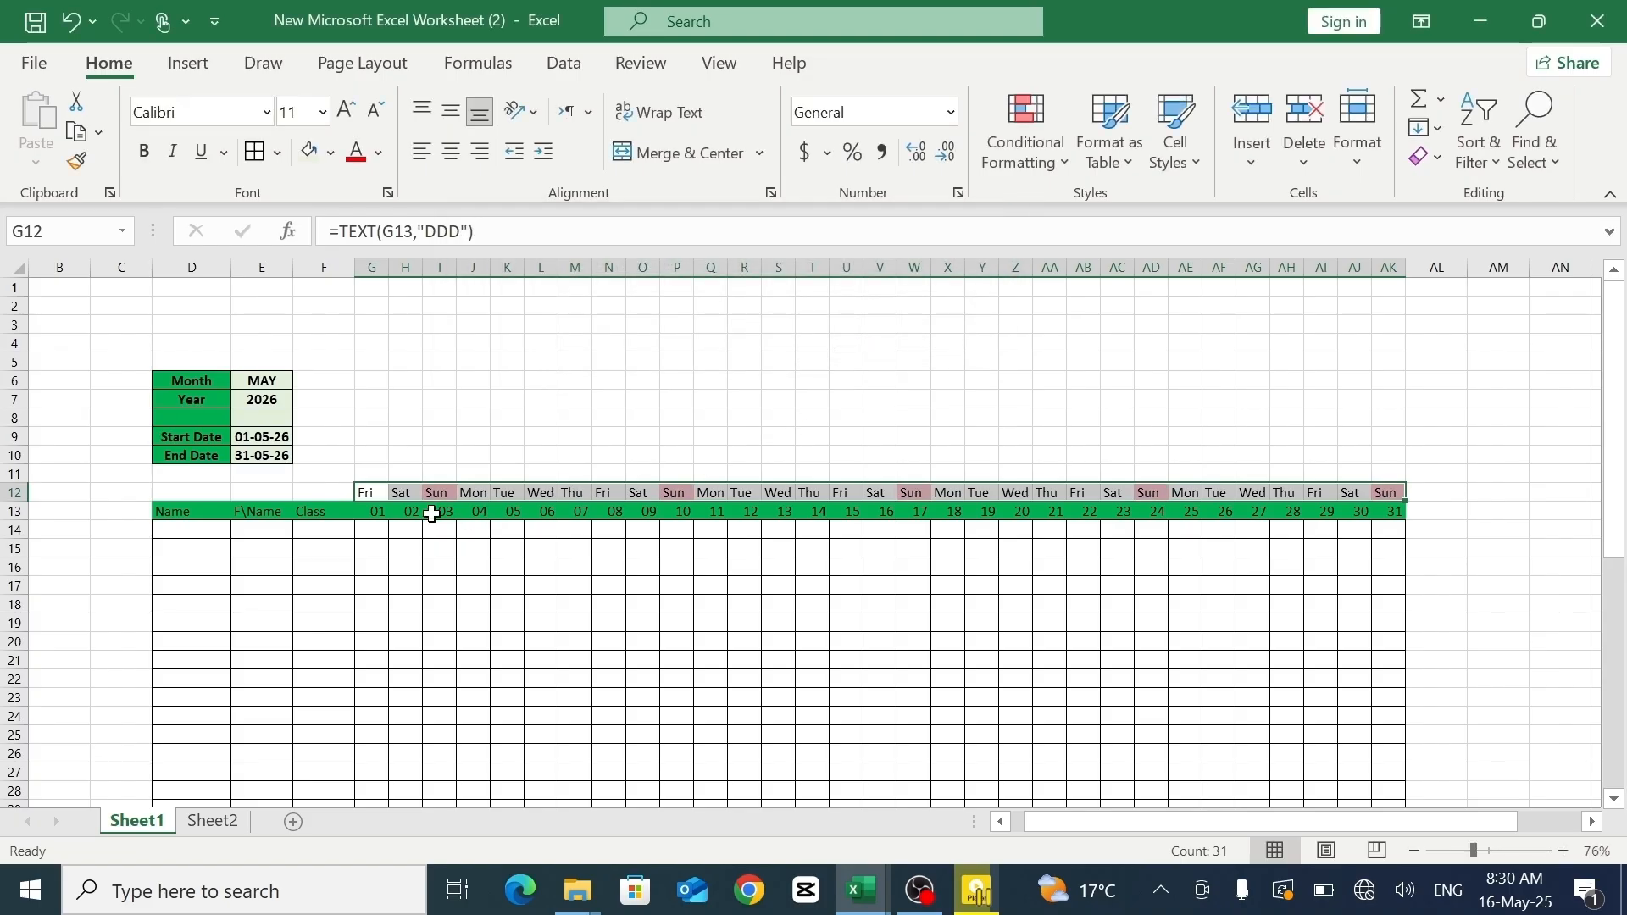
pyautogui.click(811, 548)
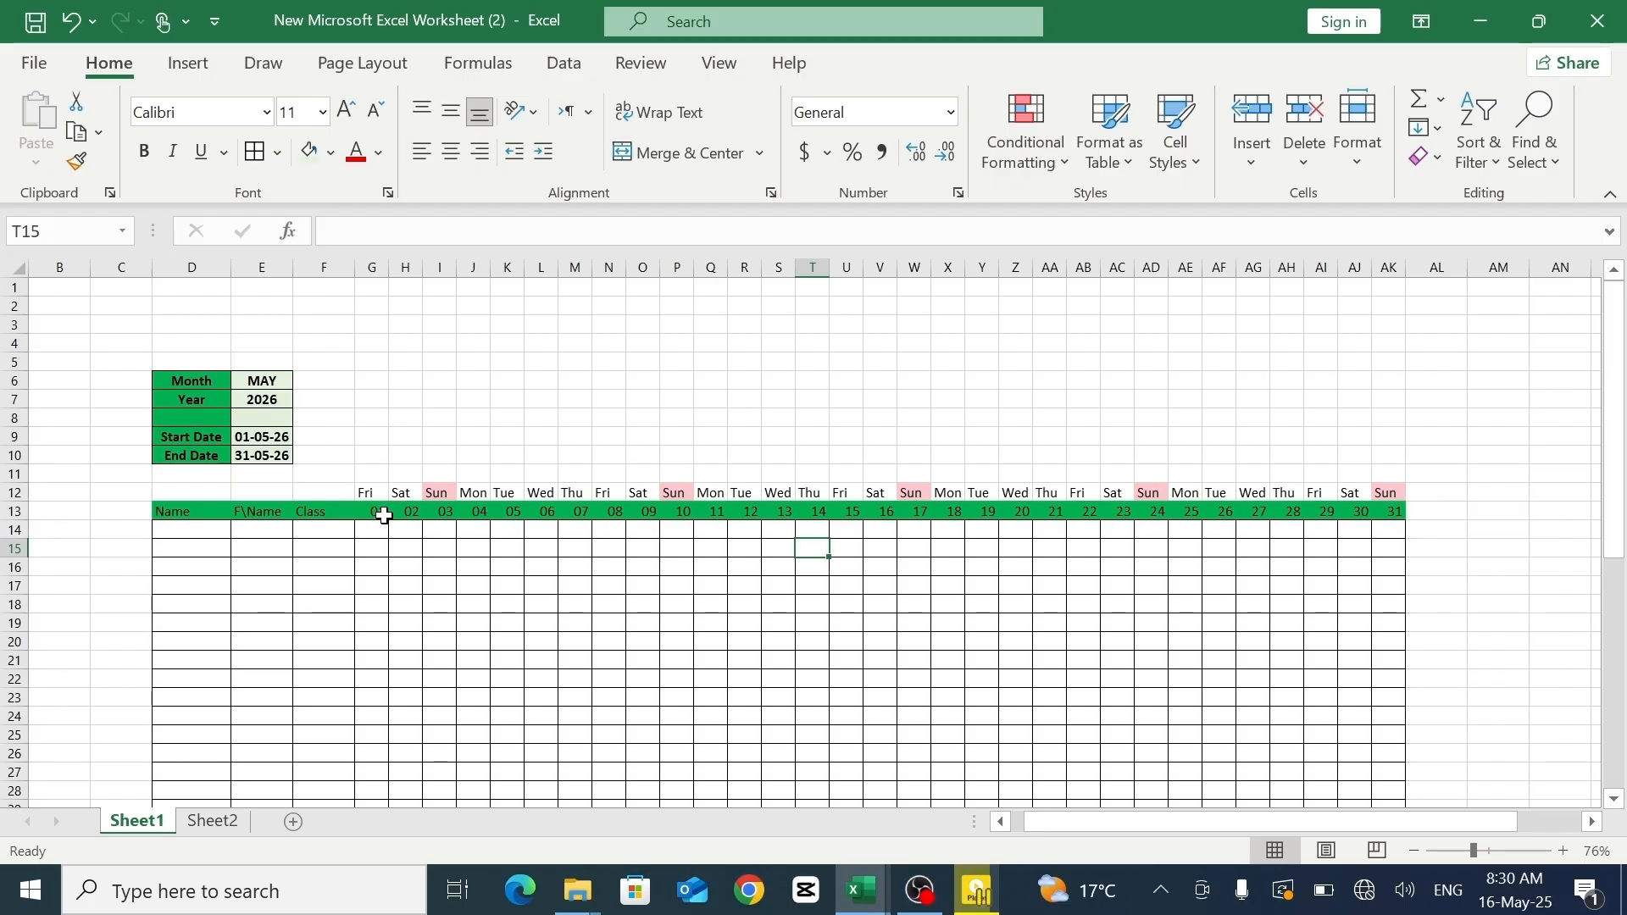
# - Add an A Date Occurring rule to date cells G13:AK13 that marks Today with a custom yellow fill
pyautogui.moveTo(375, 512); pyautogui.dragTo(1386, 512)
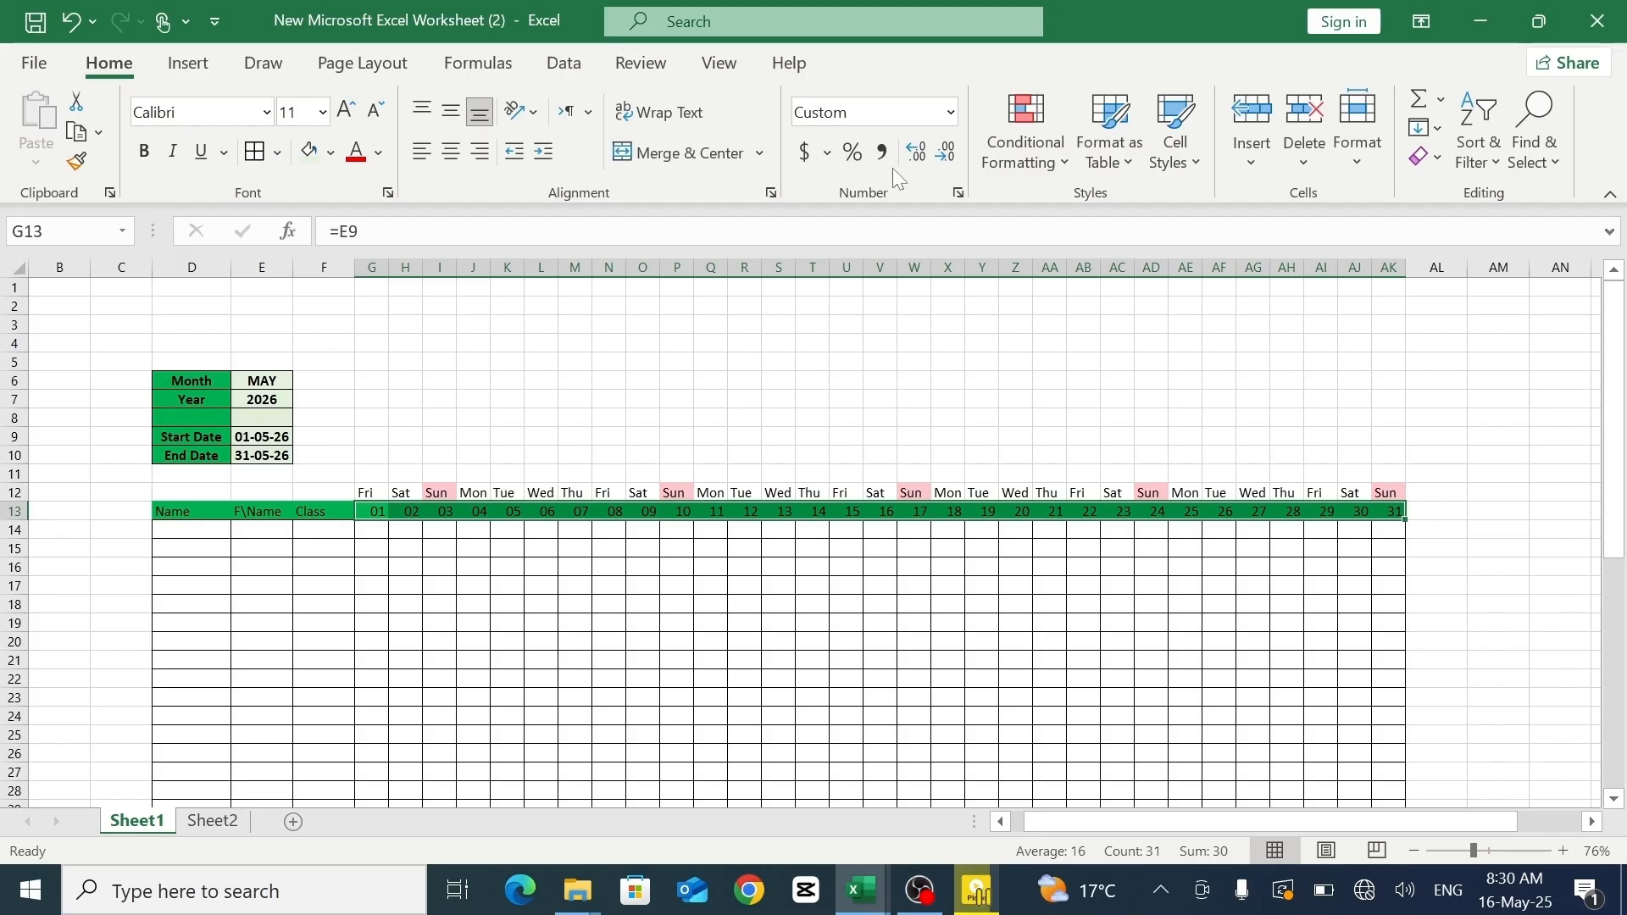
pyautogui.click(1025, 159)
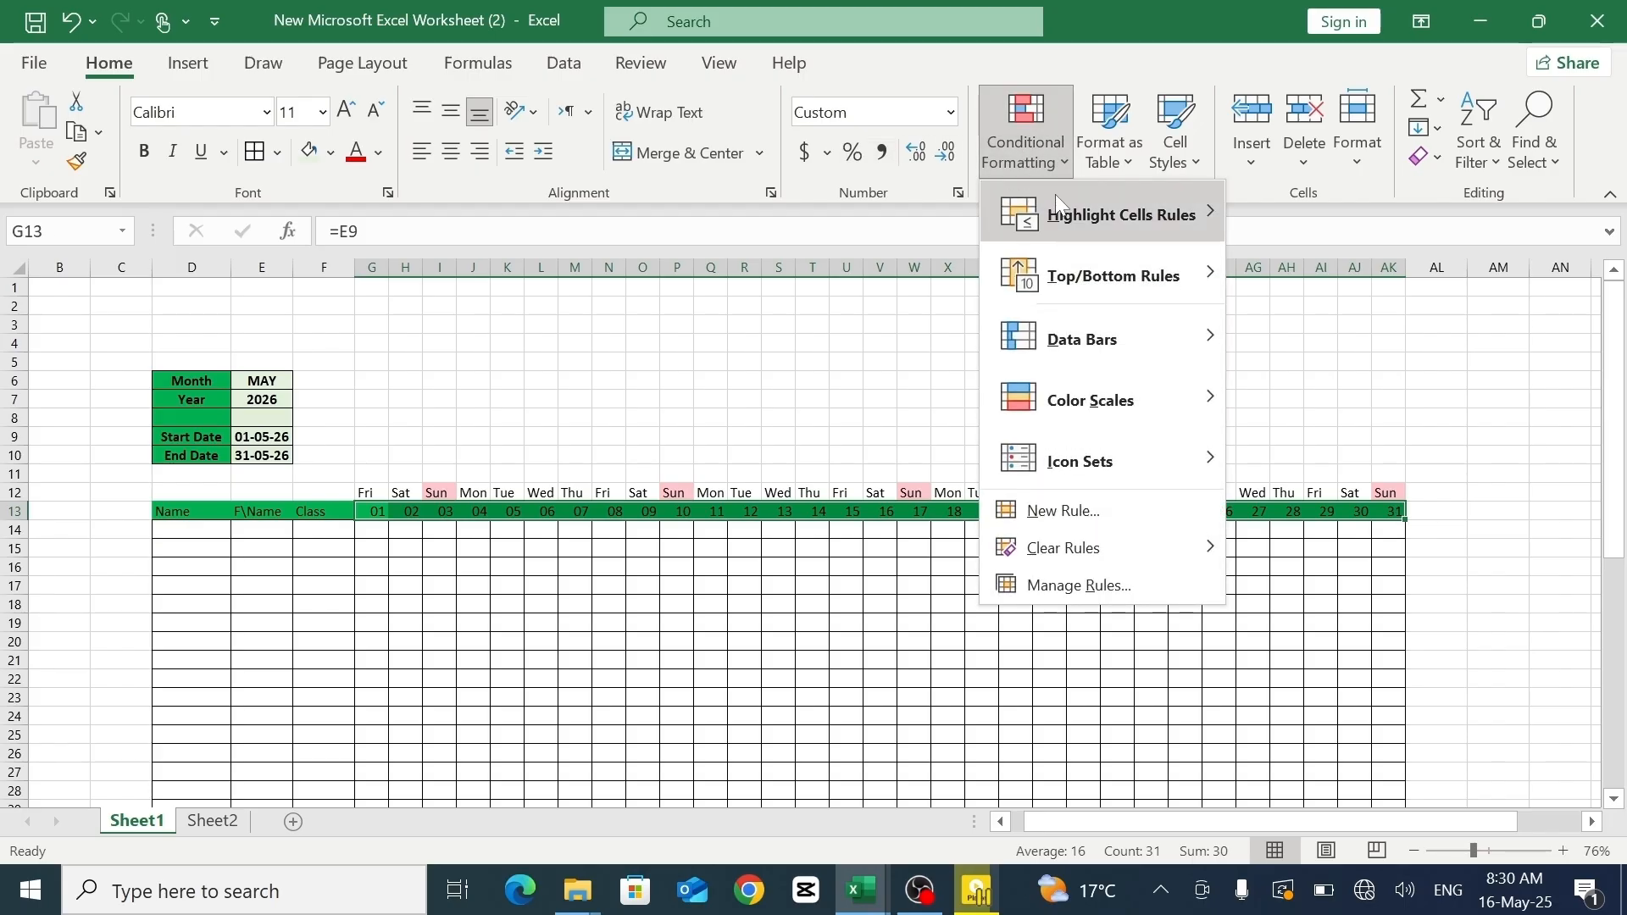
pyautogui.moveTo(1055, 196)
pyautogui.click(1361, 522)
pyautogui.click(644, 277)
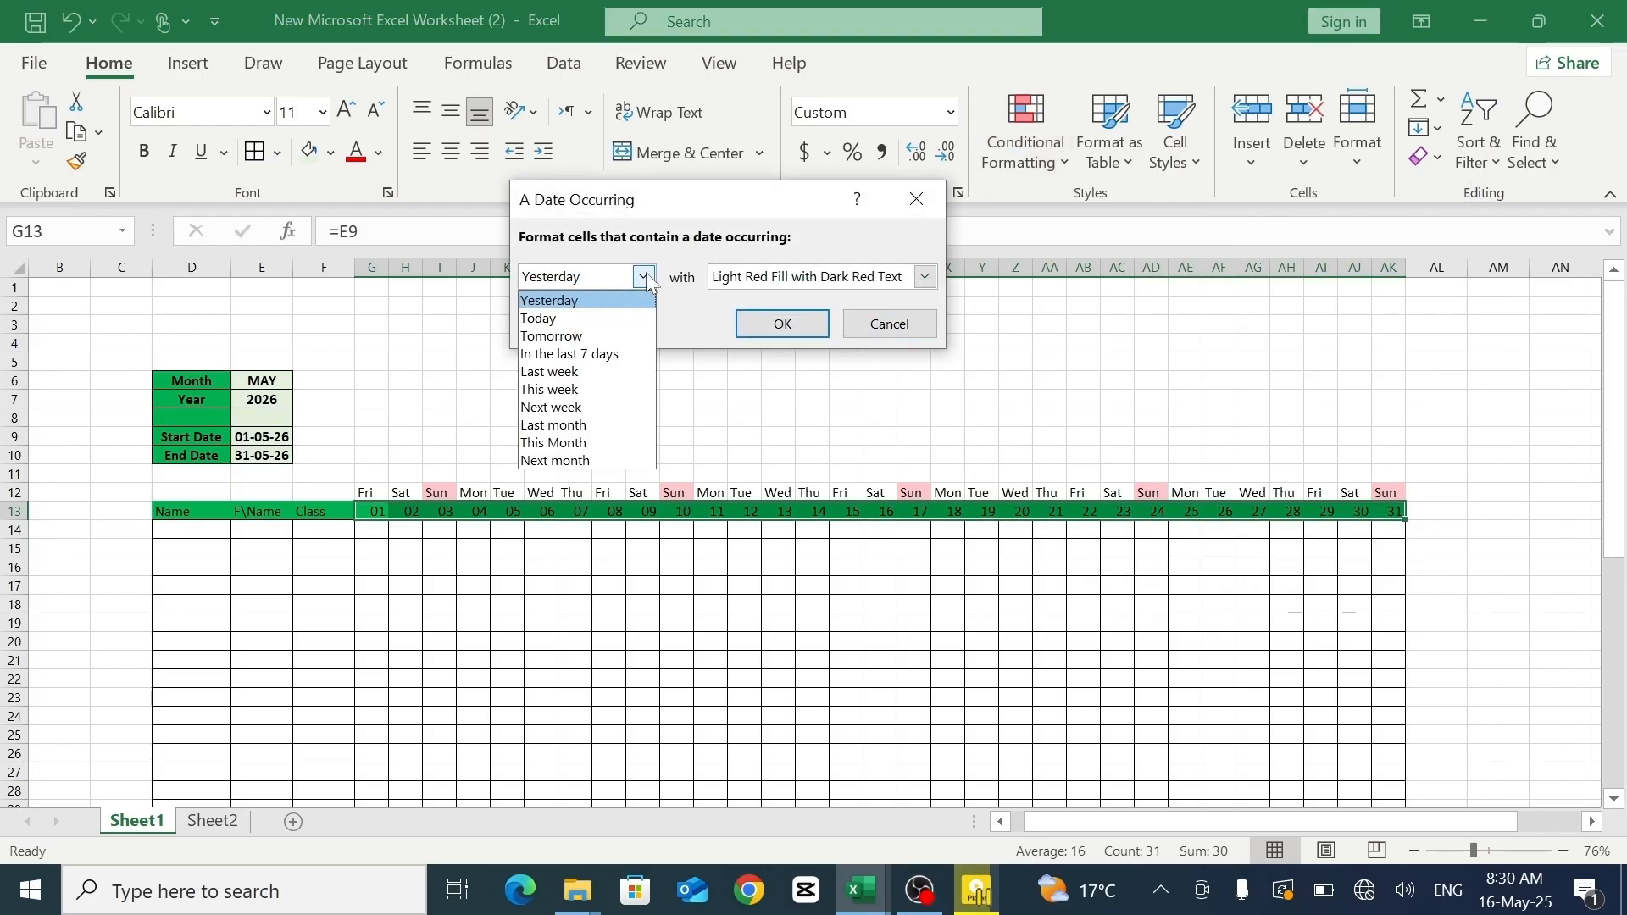
pyautogui.click(606, 315)
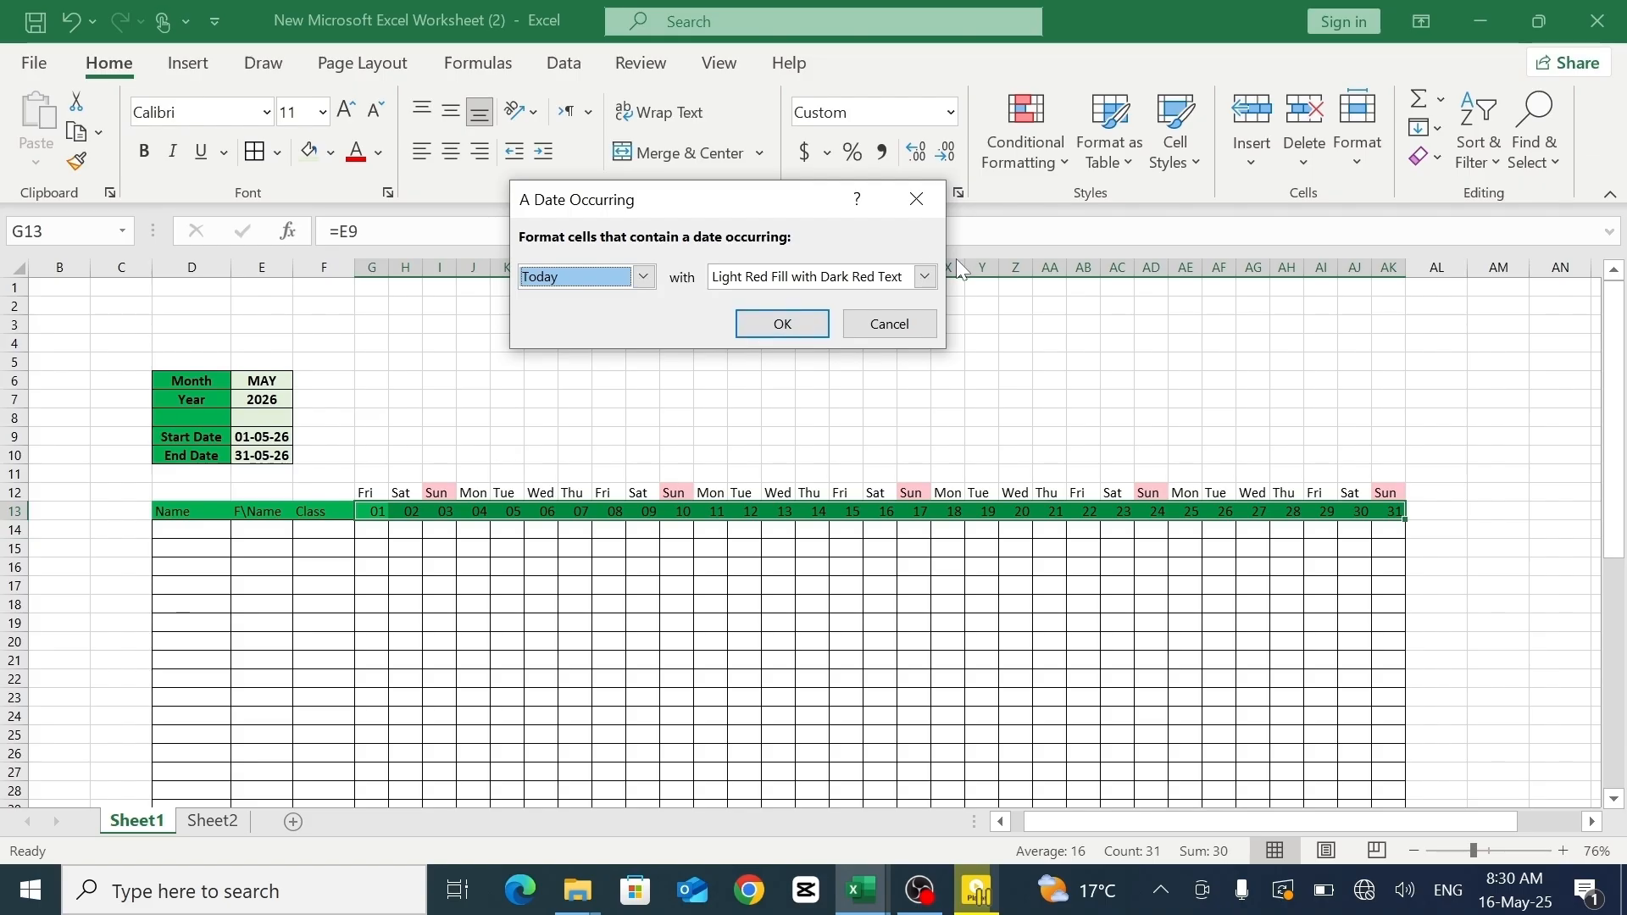
pyautogui.click(924, 276)
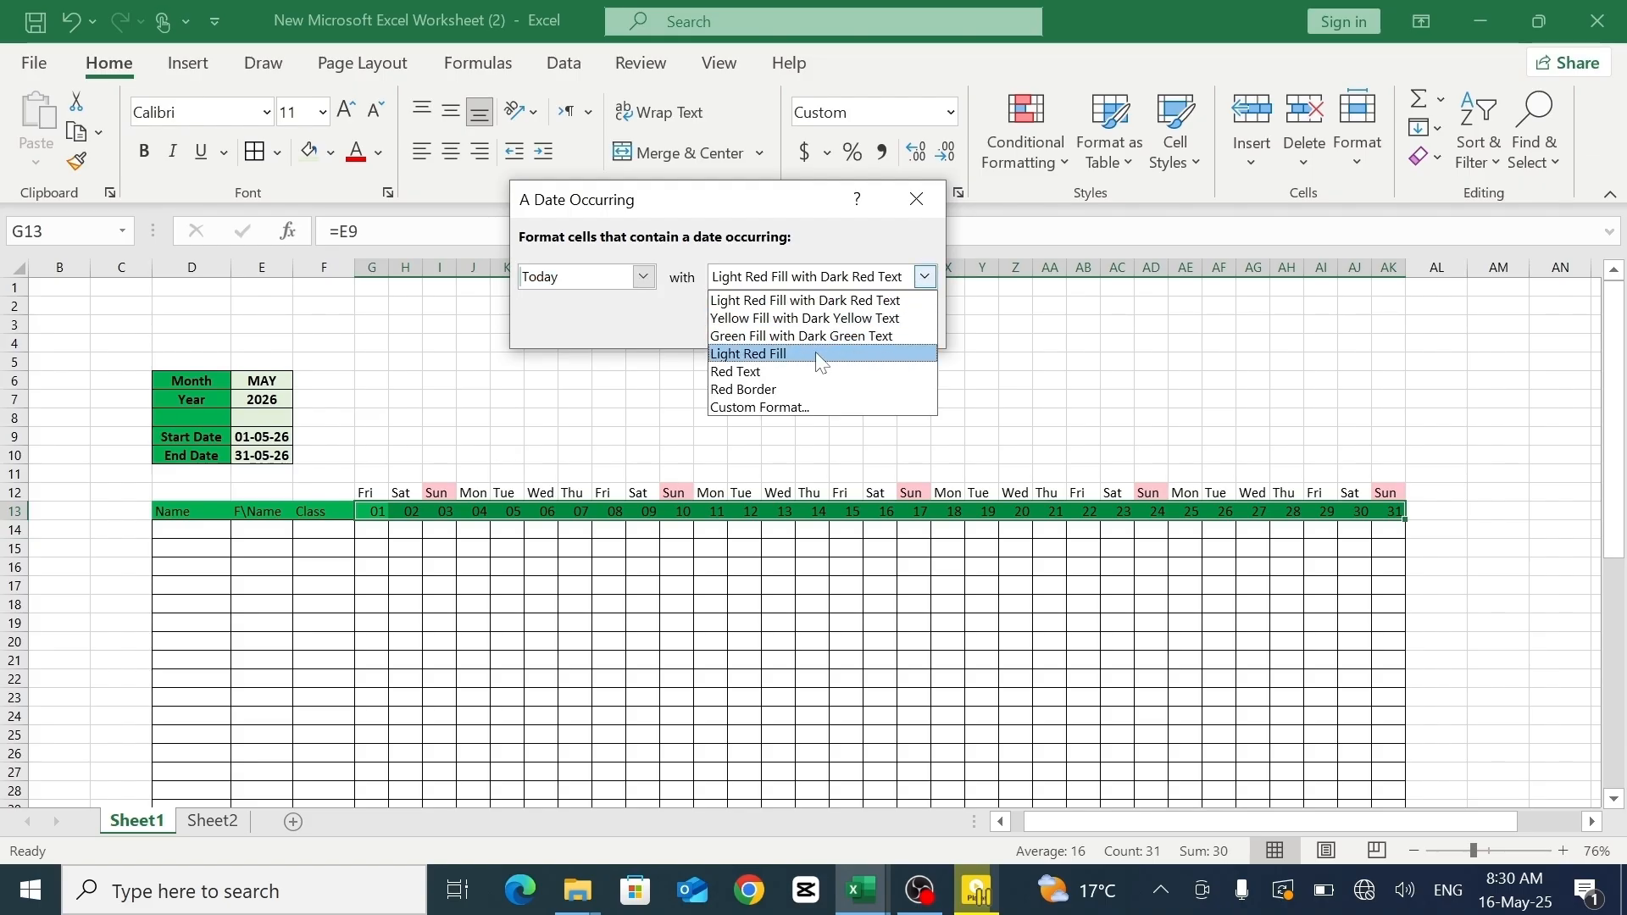
pyautogui.click(788, 407)
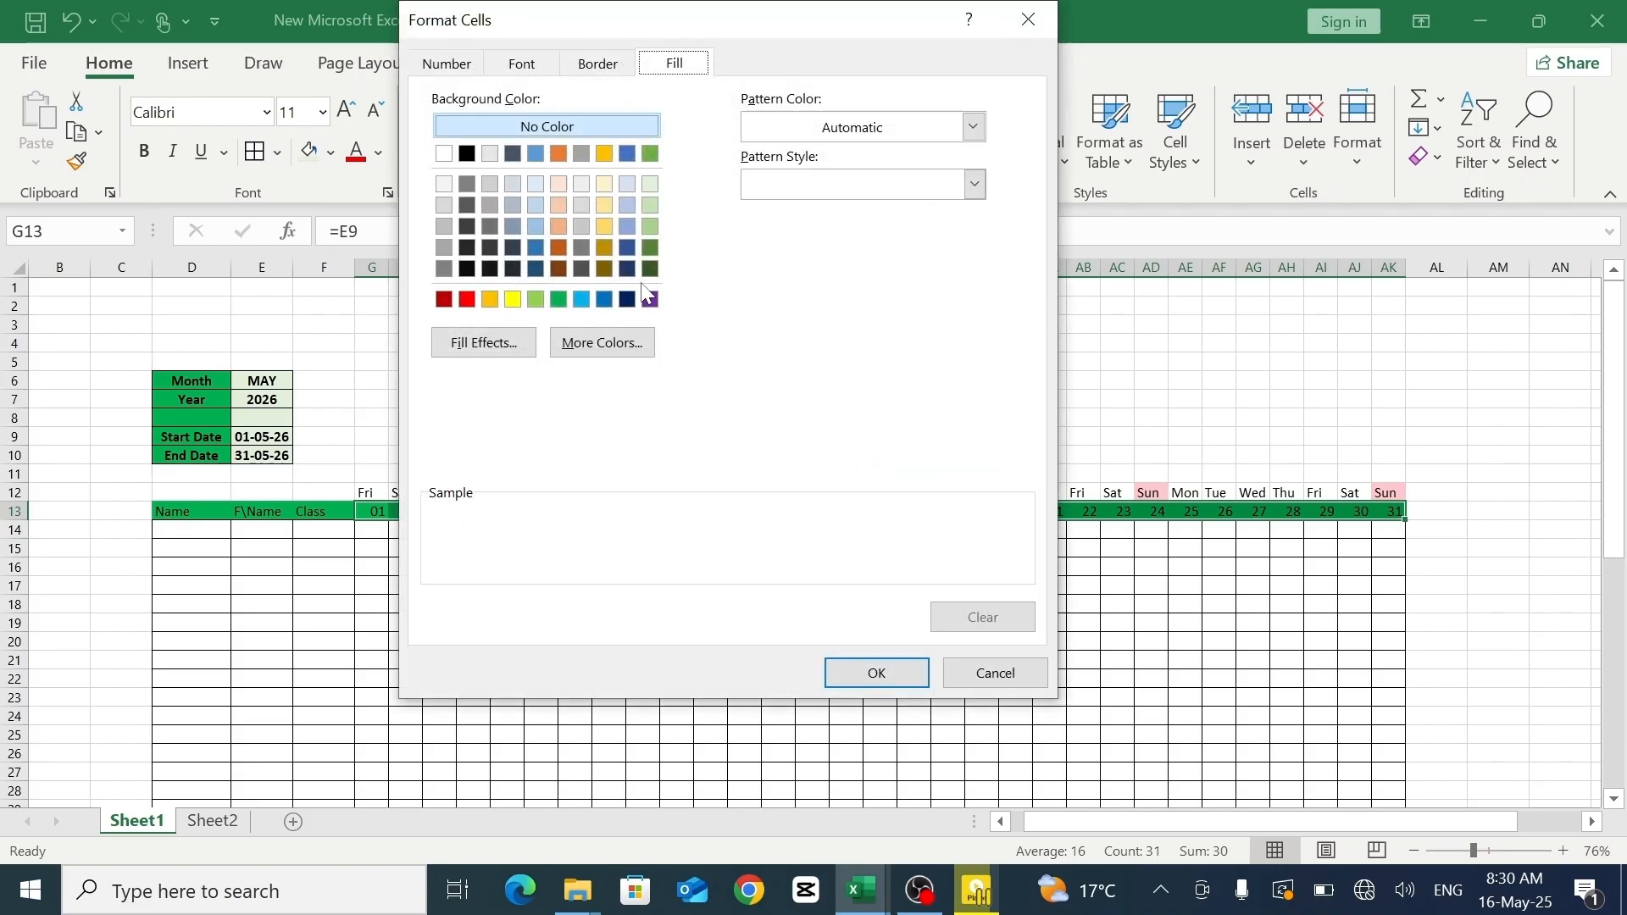
pyautogui.click(512, 299)
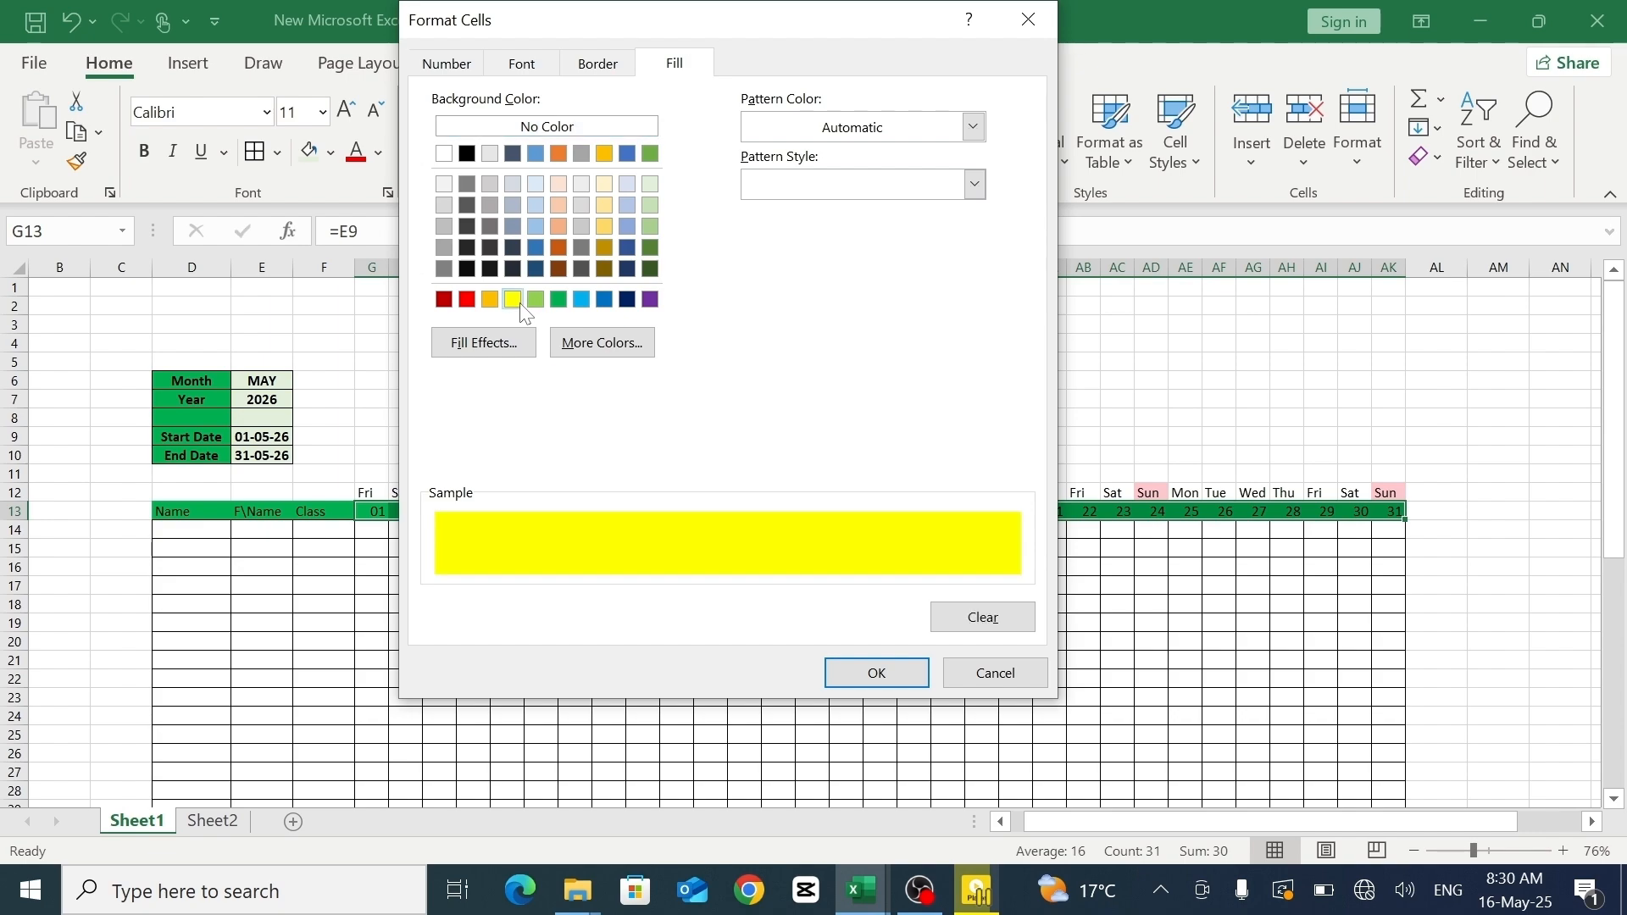
pyautogui.click(861, 676)
pyautogui.click(782, 325)
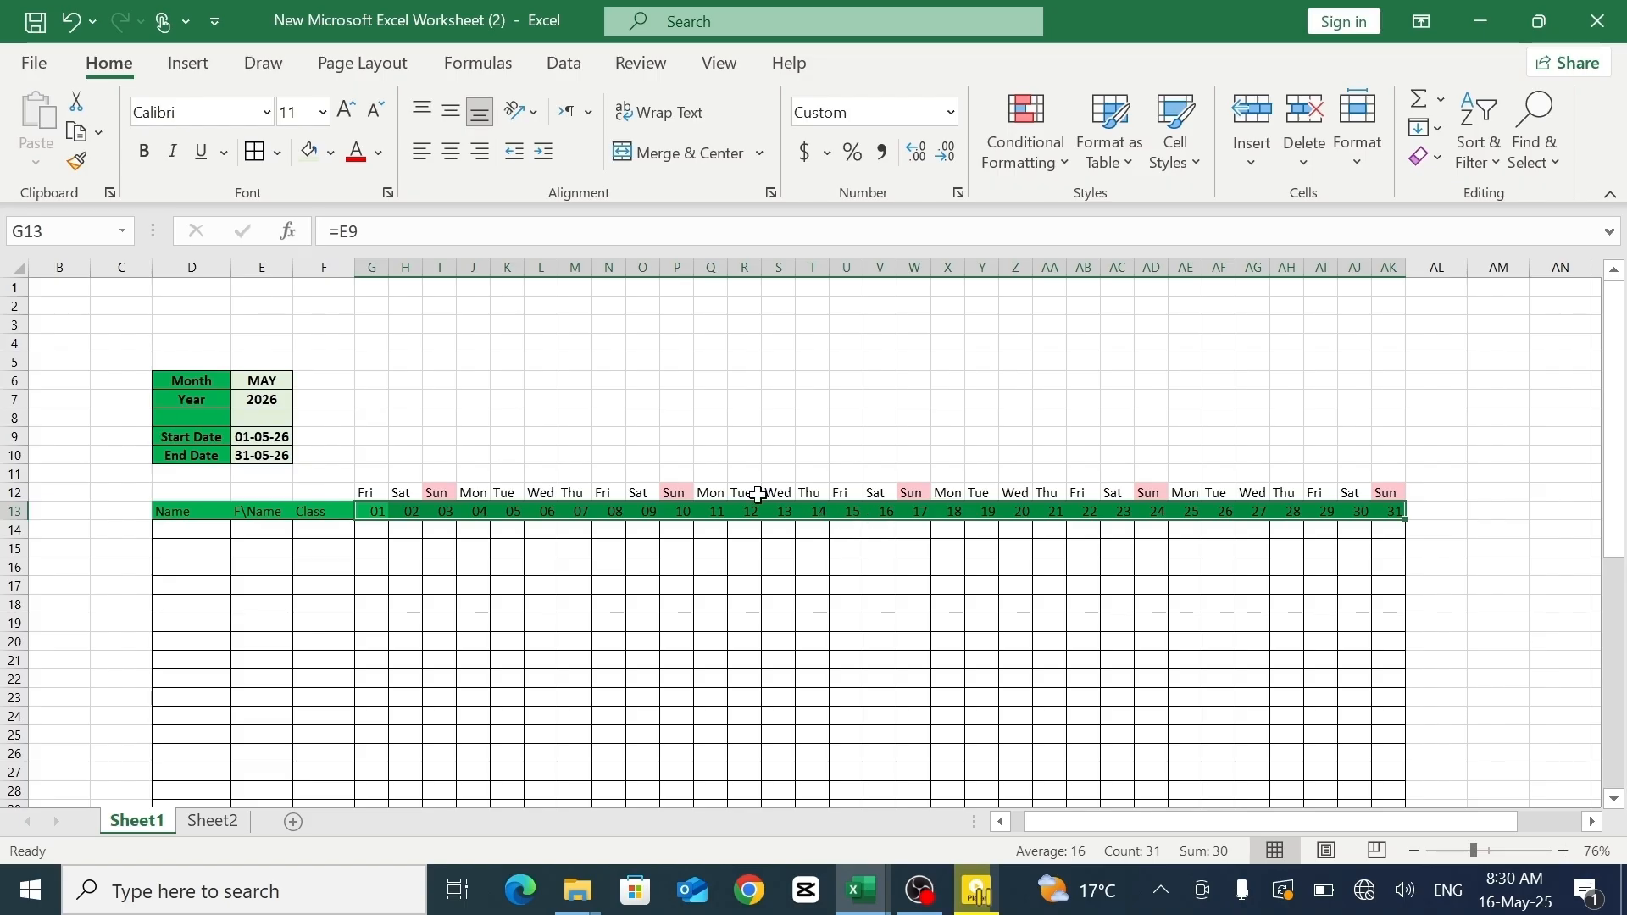
# - Set the year in E7 to 2025 to test the highlighting of today's date
pyautogui.click(282, 400)
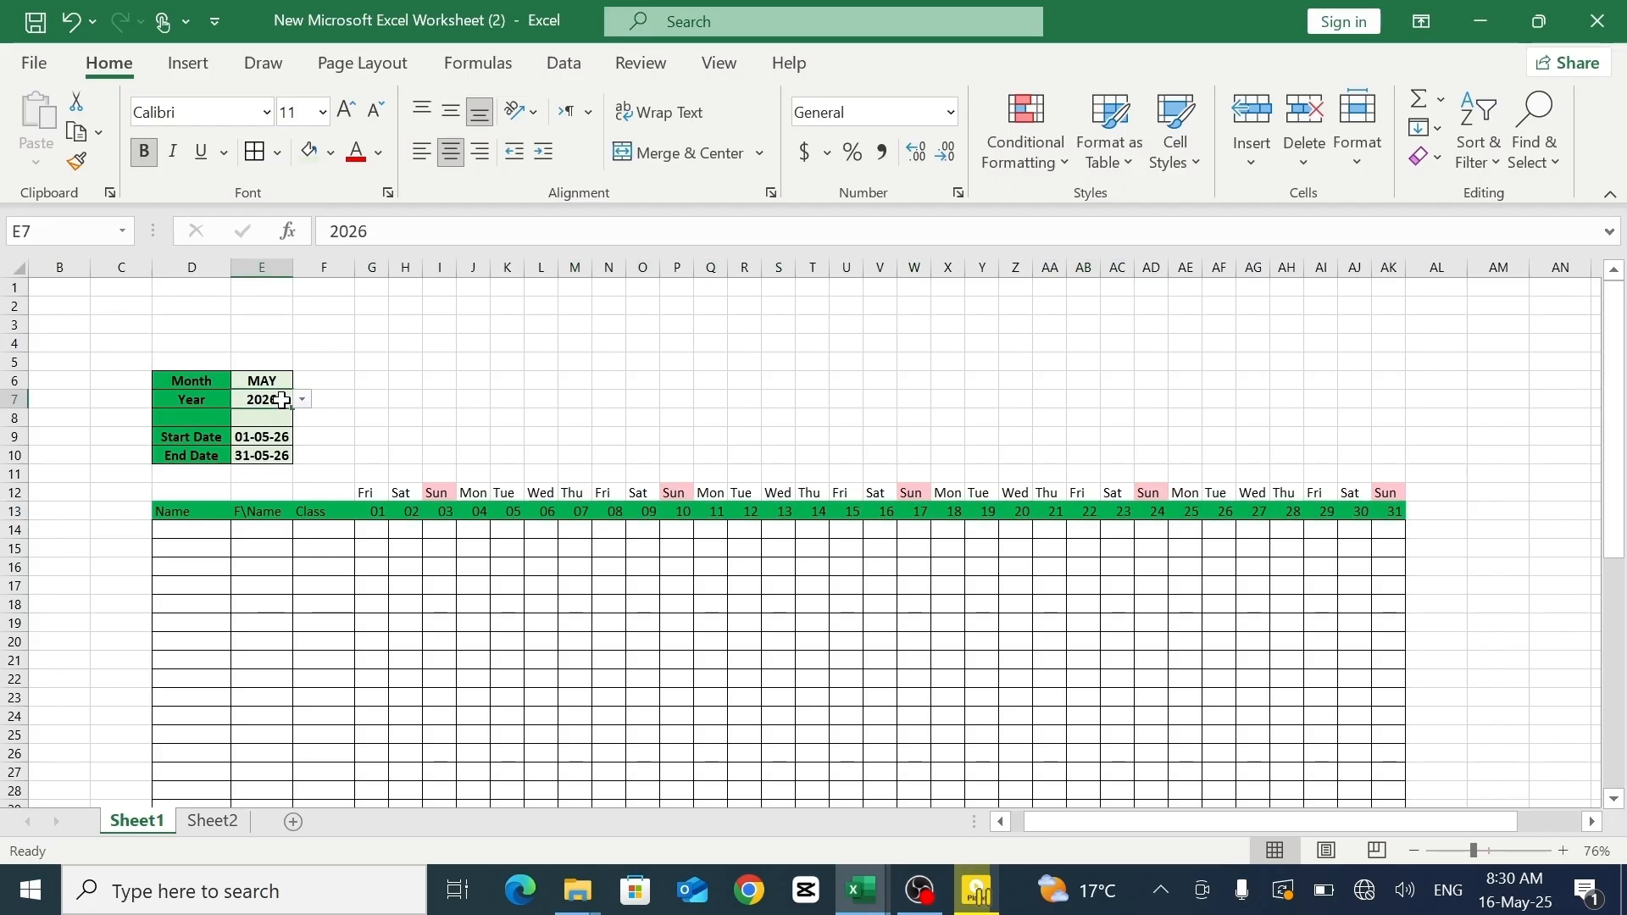
pyautogui.click(303, 400)
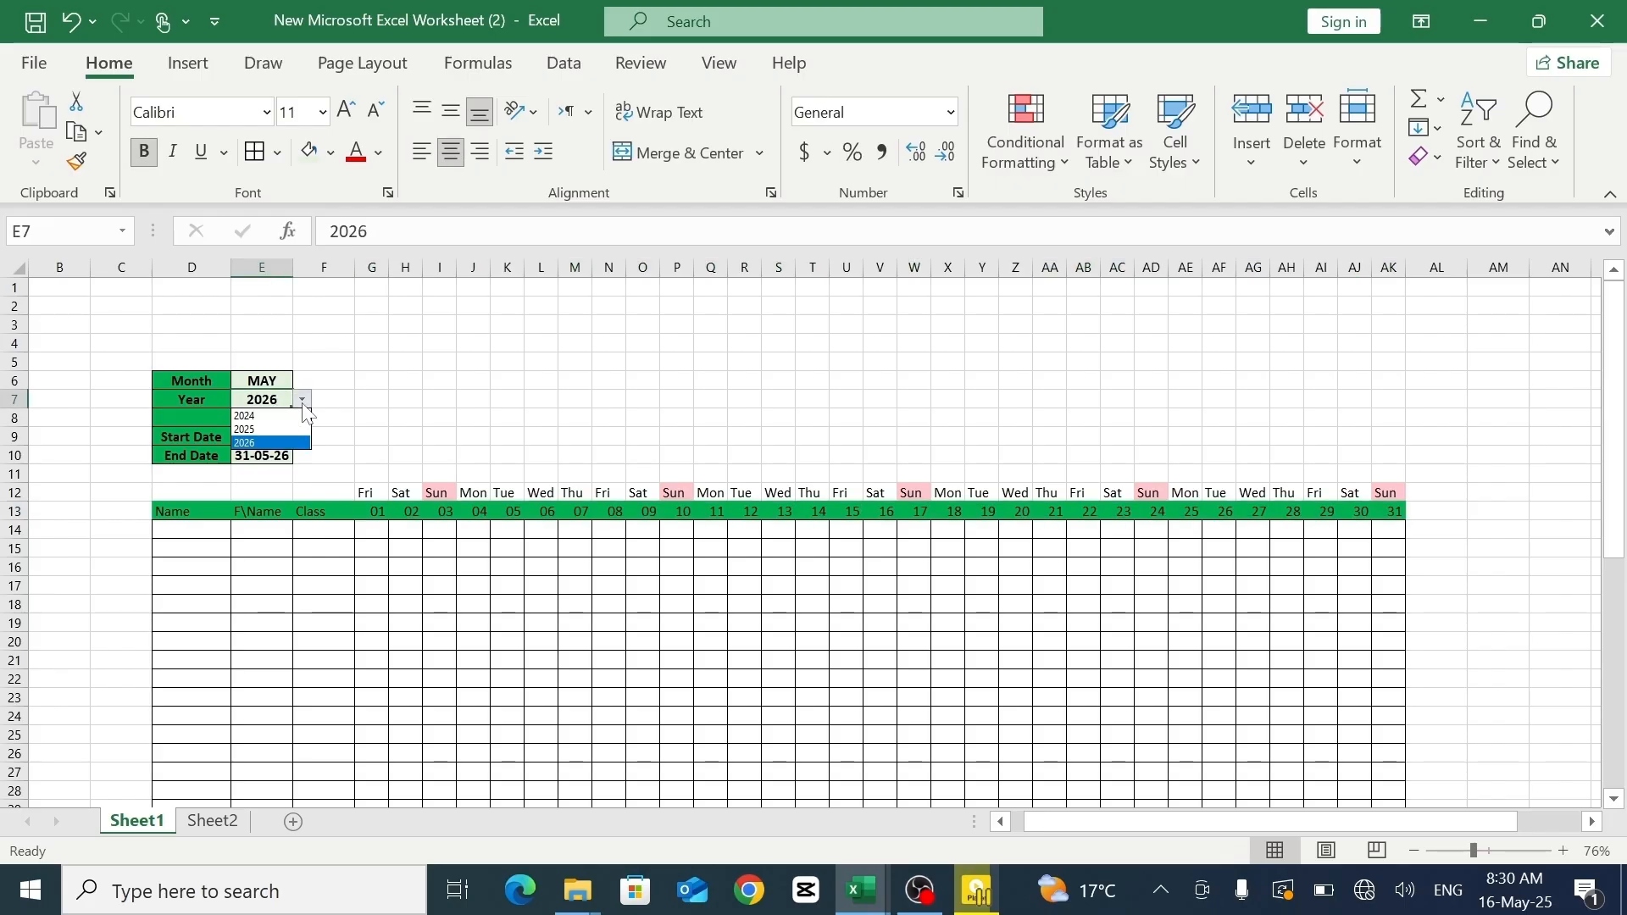
pyautogui.click(255, 428)
pyautogui.click(284, 381)
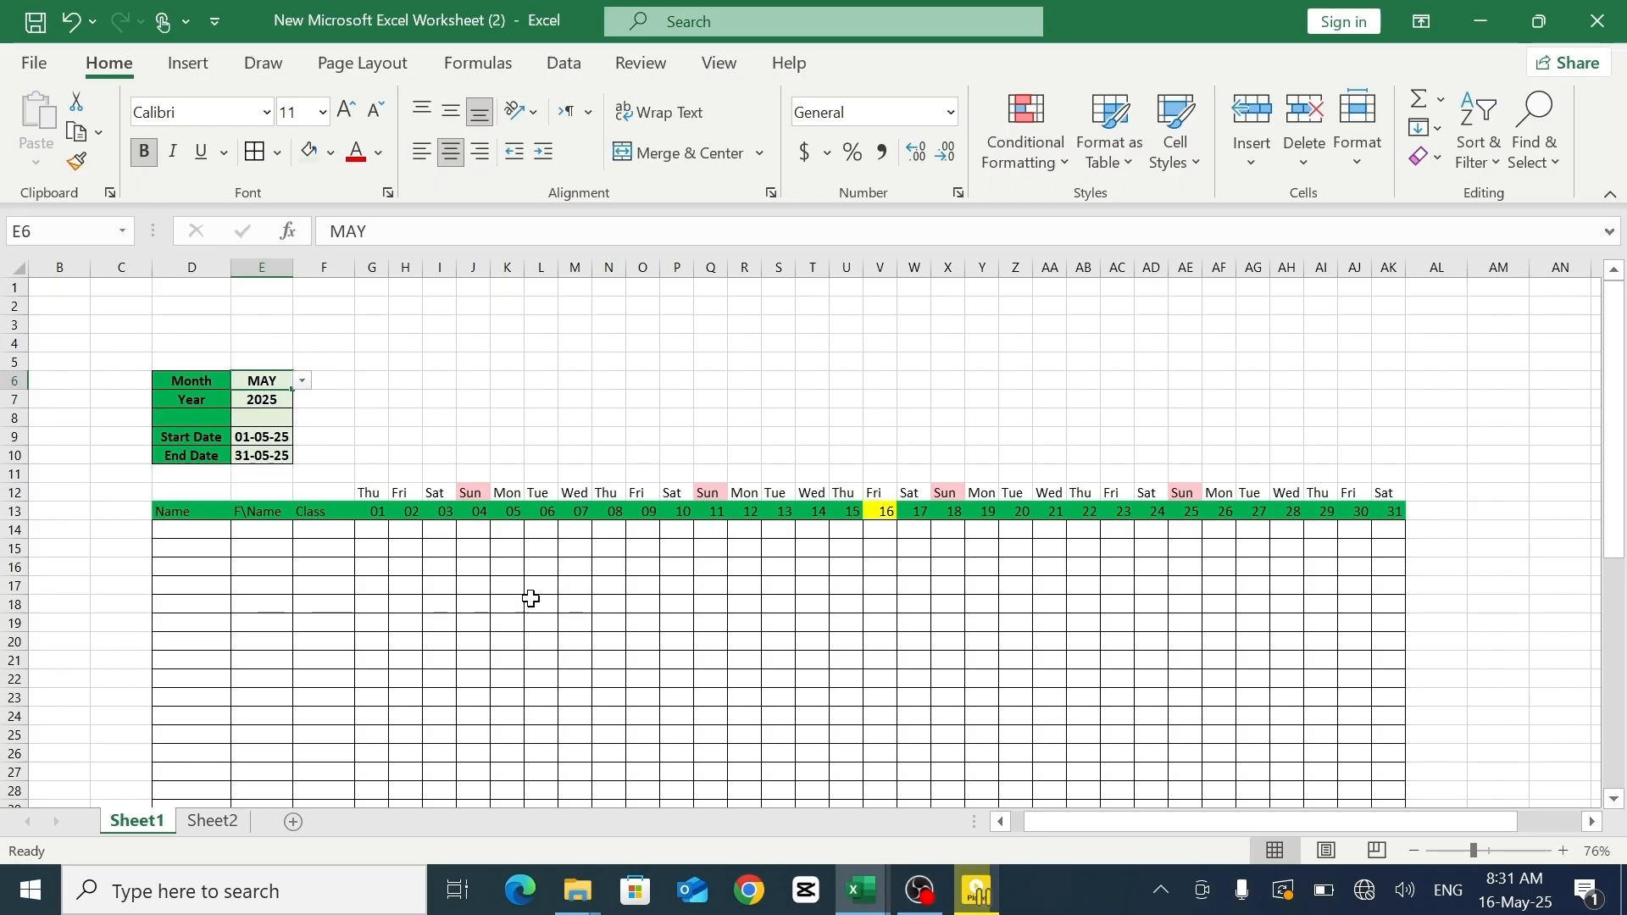
# - Create a formula-based conditional formatting rule for G14 using =G$12="SUN"
pyautogui.click(374, 532)
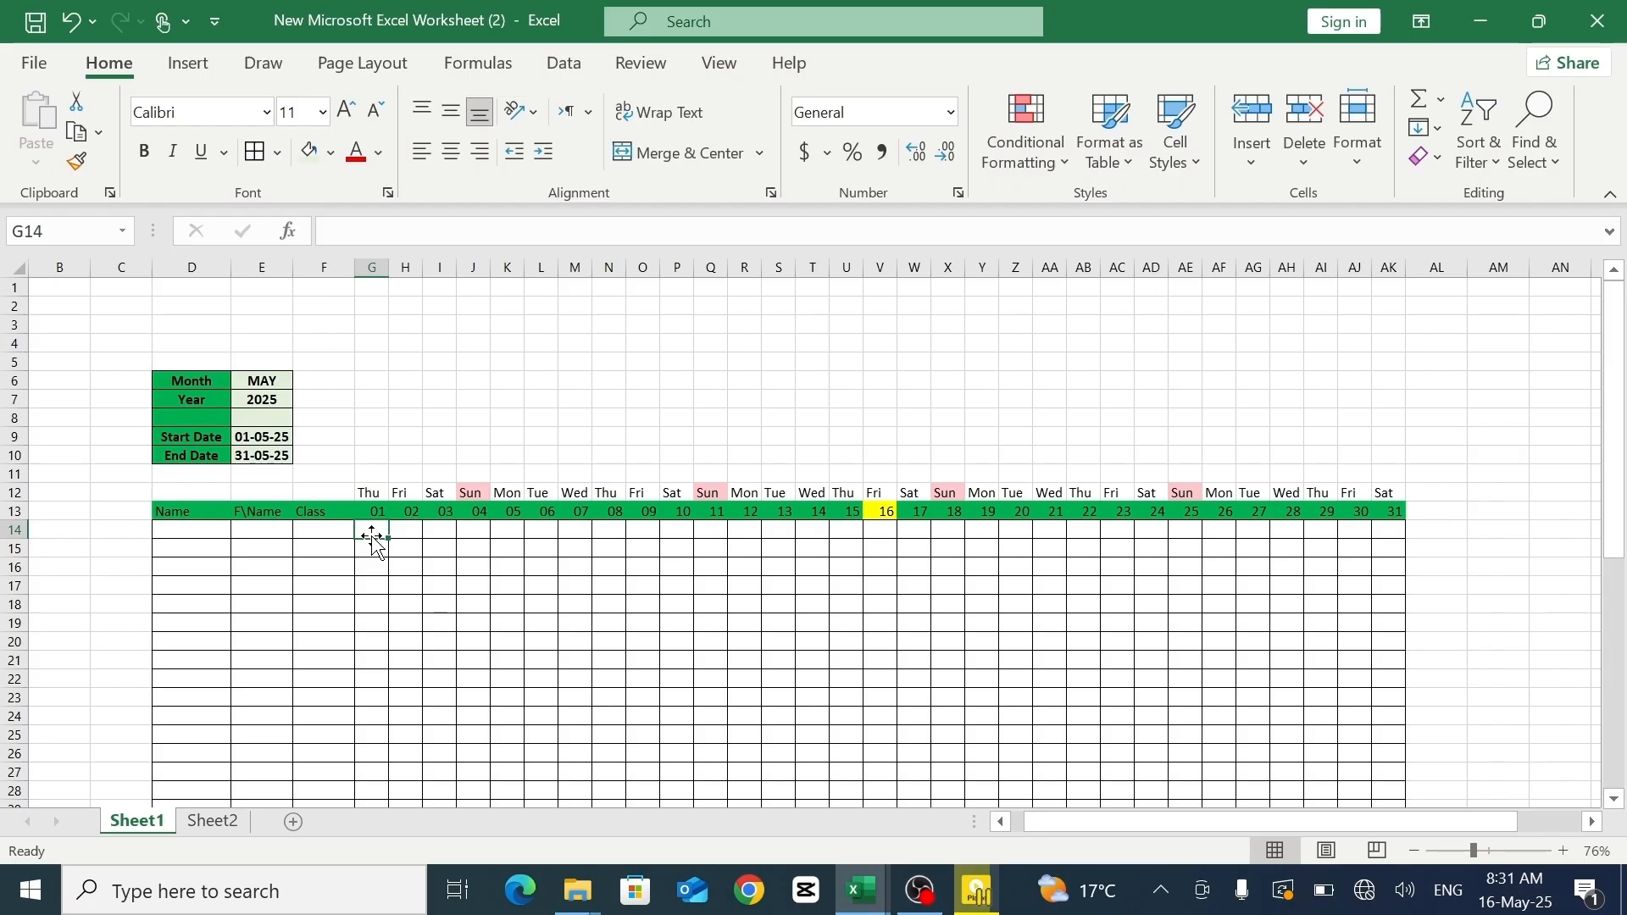
pyautogui.click(1022, 174)
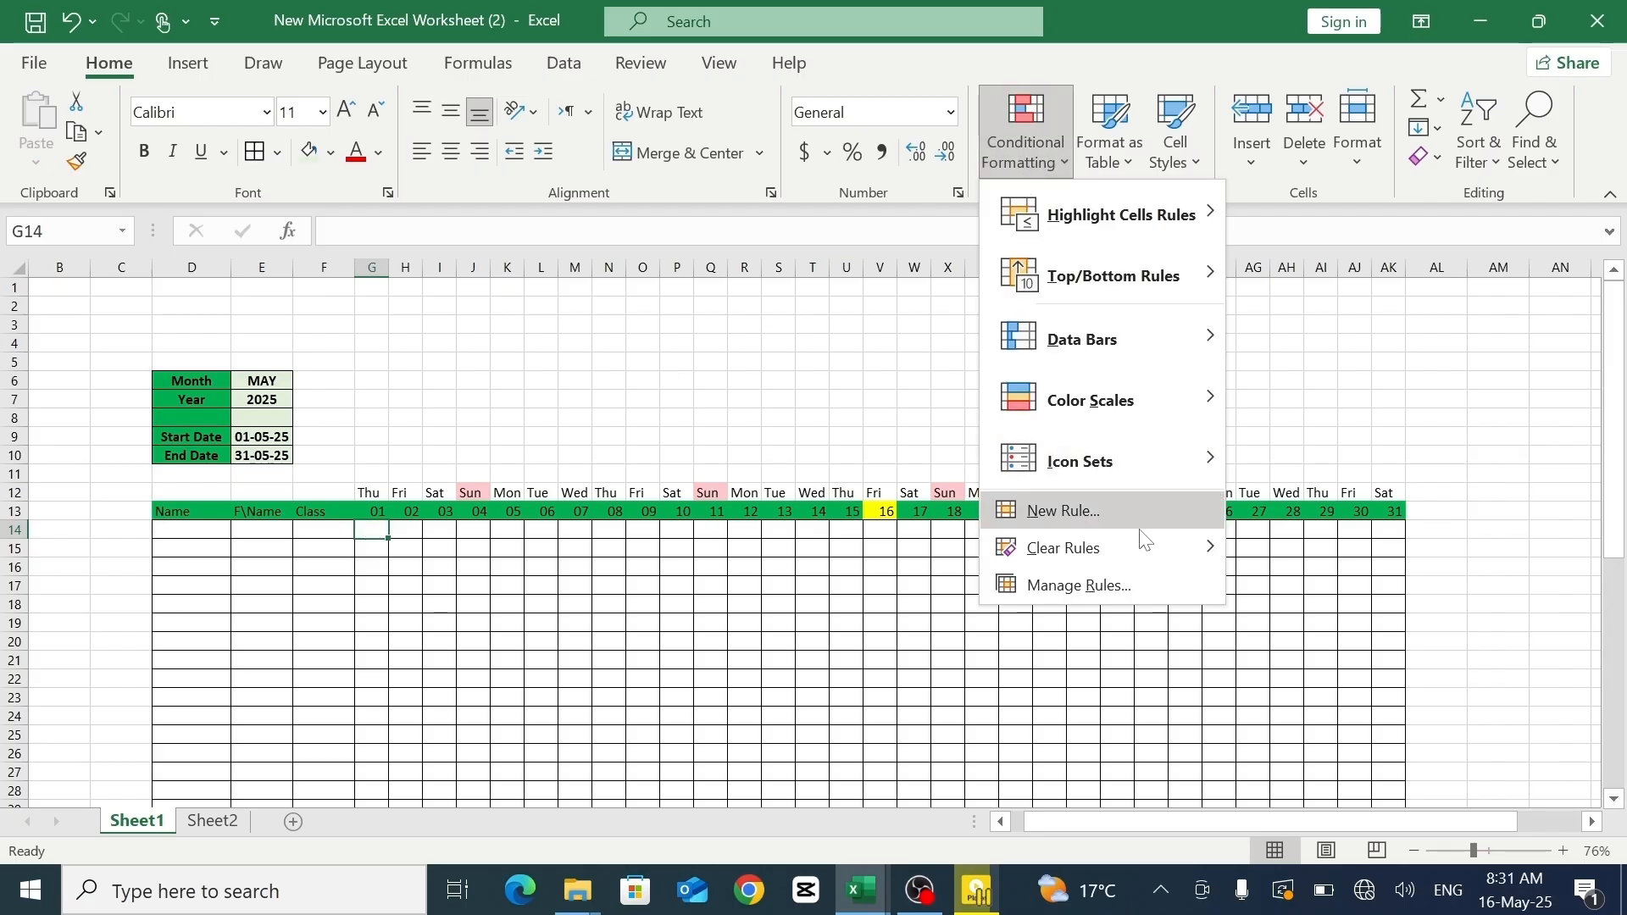
pyautogui.click(1076, 515)
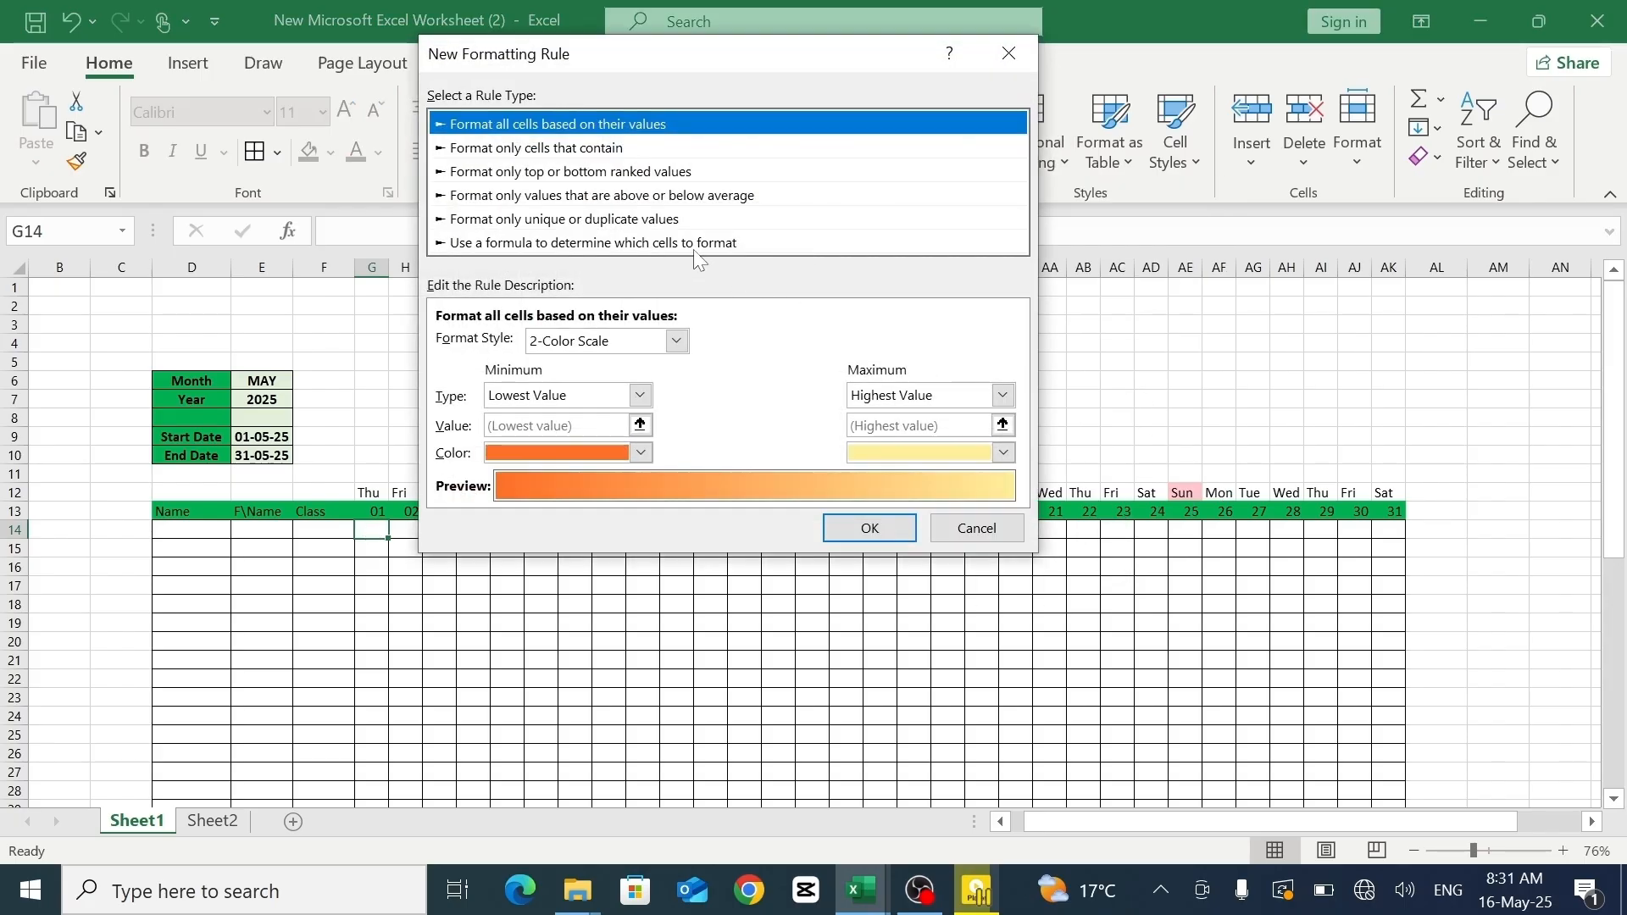
pyautogui.click(691, 247)
pyautogui.click(698, 343)
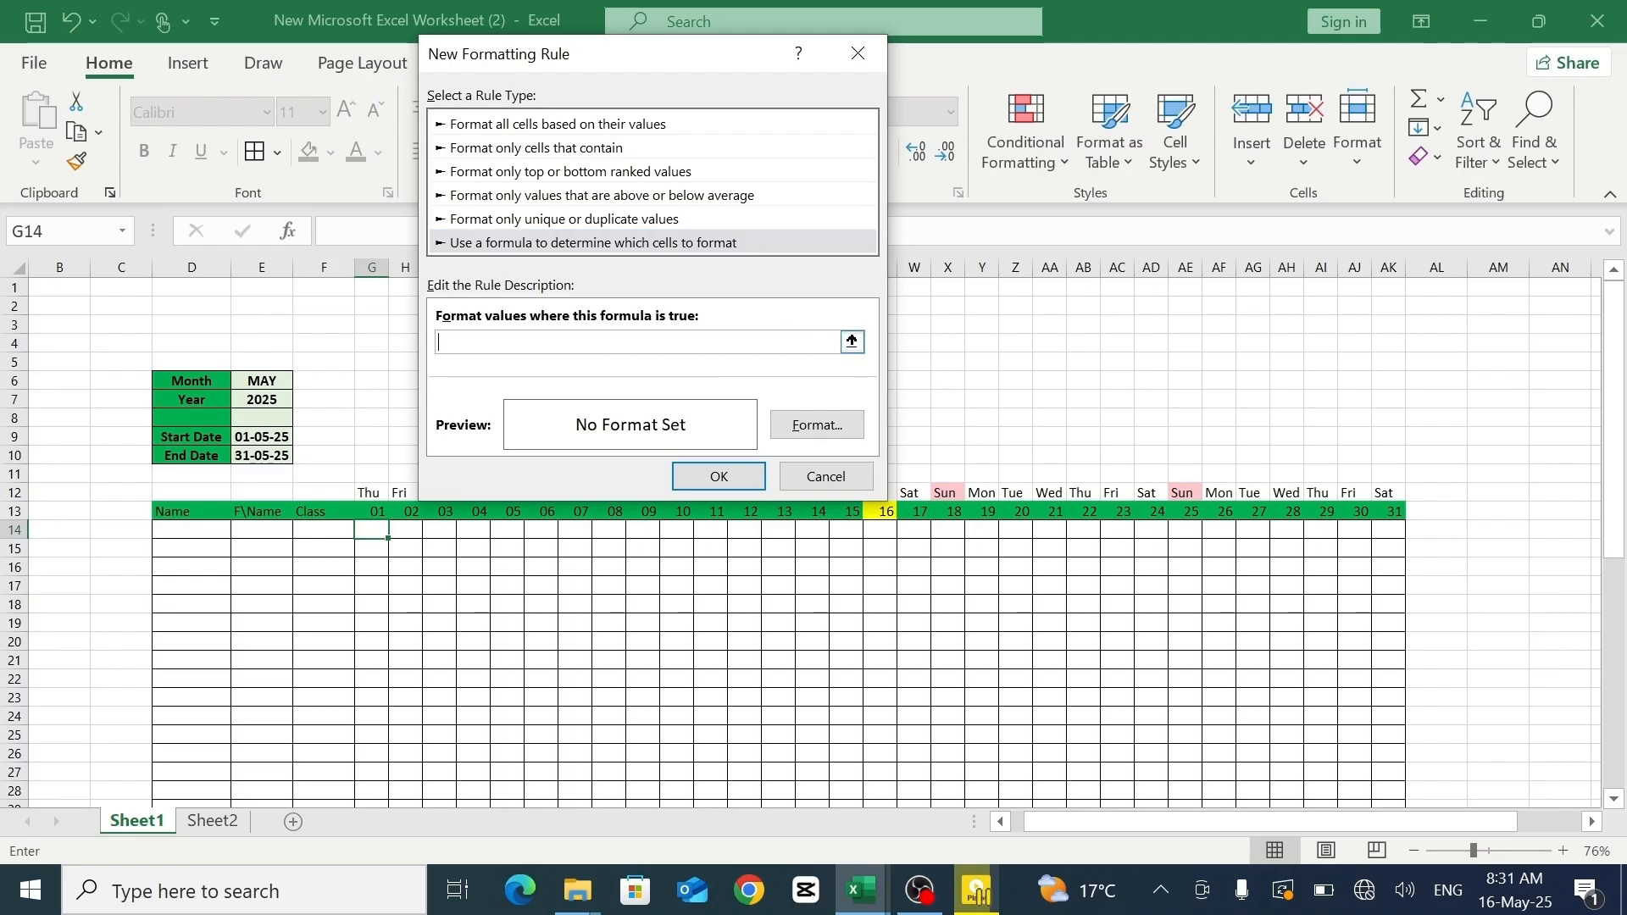
pyautogui.moveTo(655, 65); pyautogui.dragTo(943, 166)
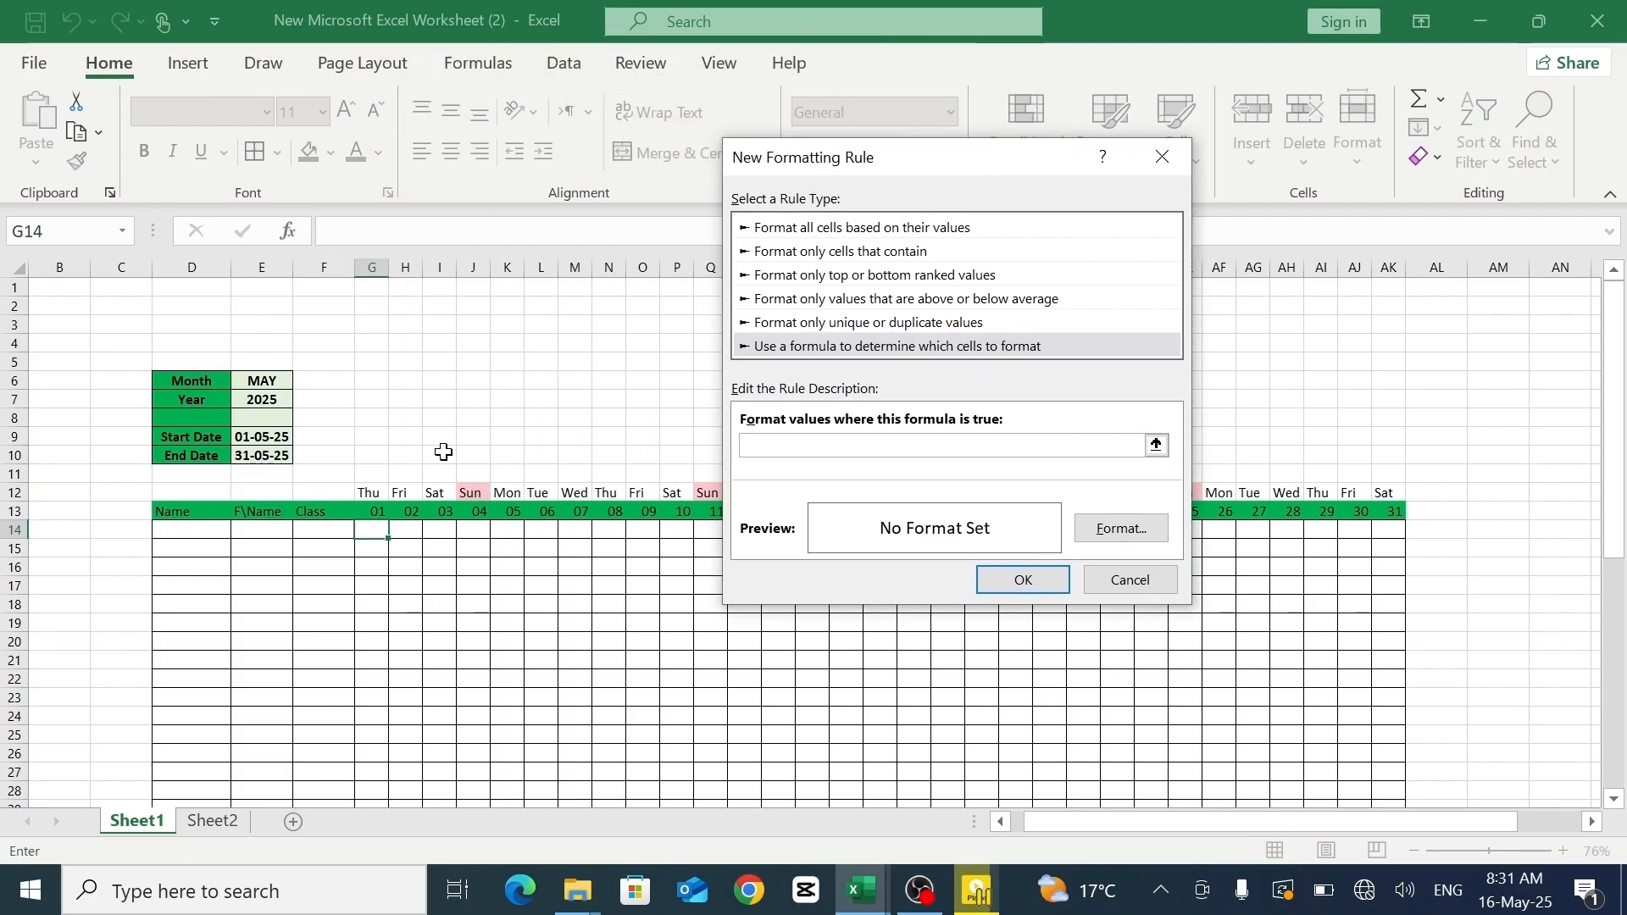
pyautogui.click(371, 492)
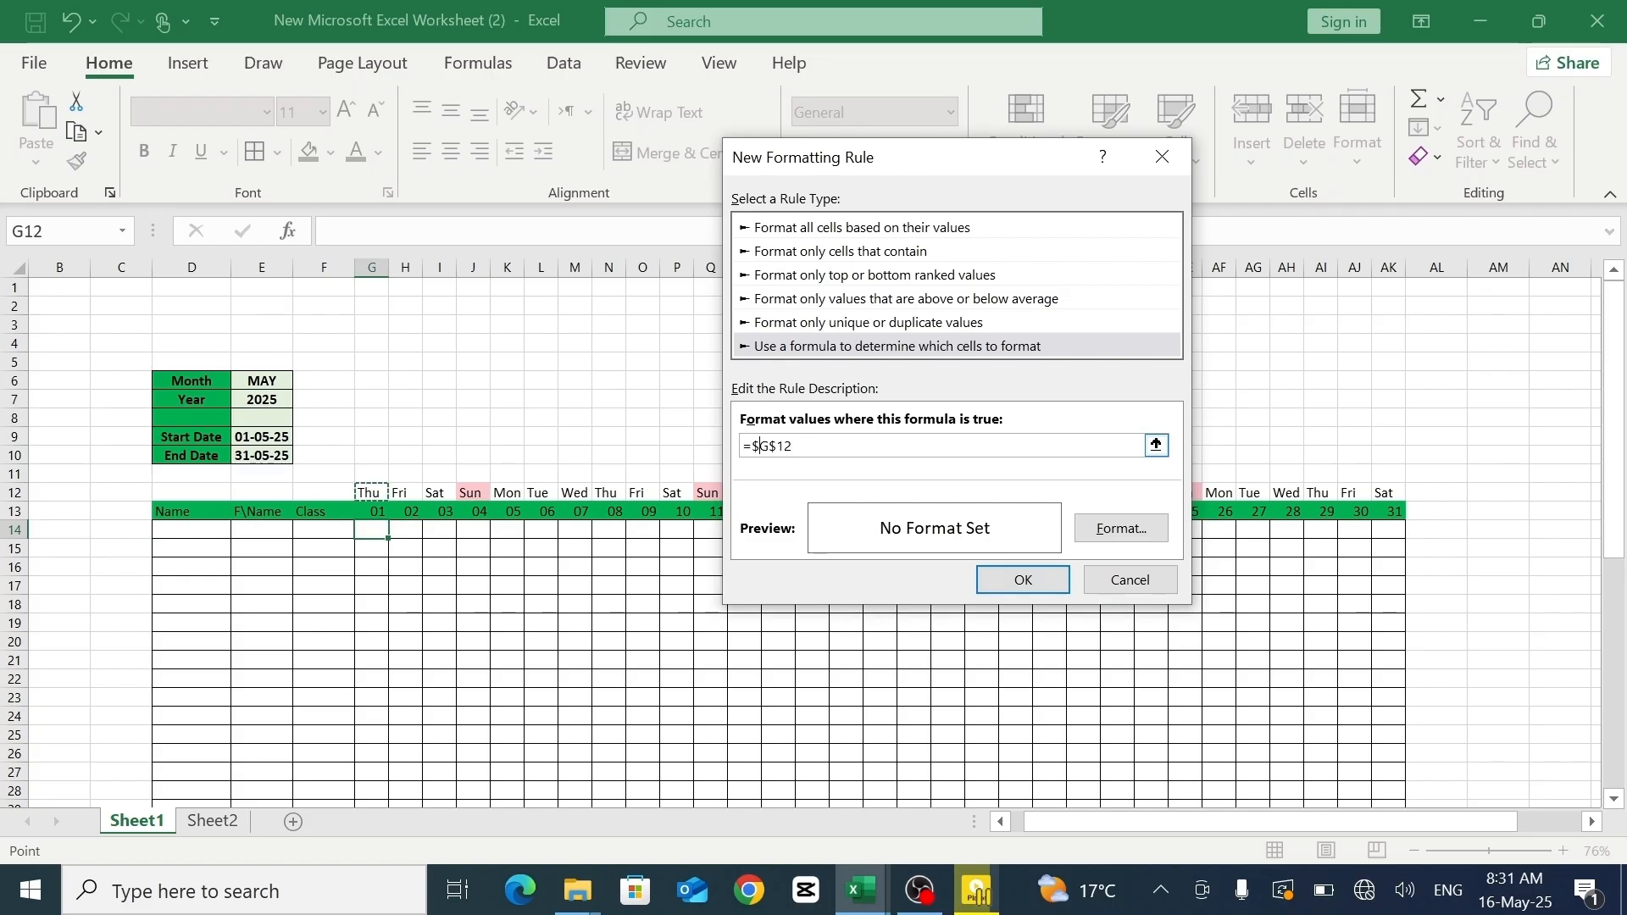
pyautogui.click(758, 445)
pyautogui.press('BackSpace')
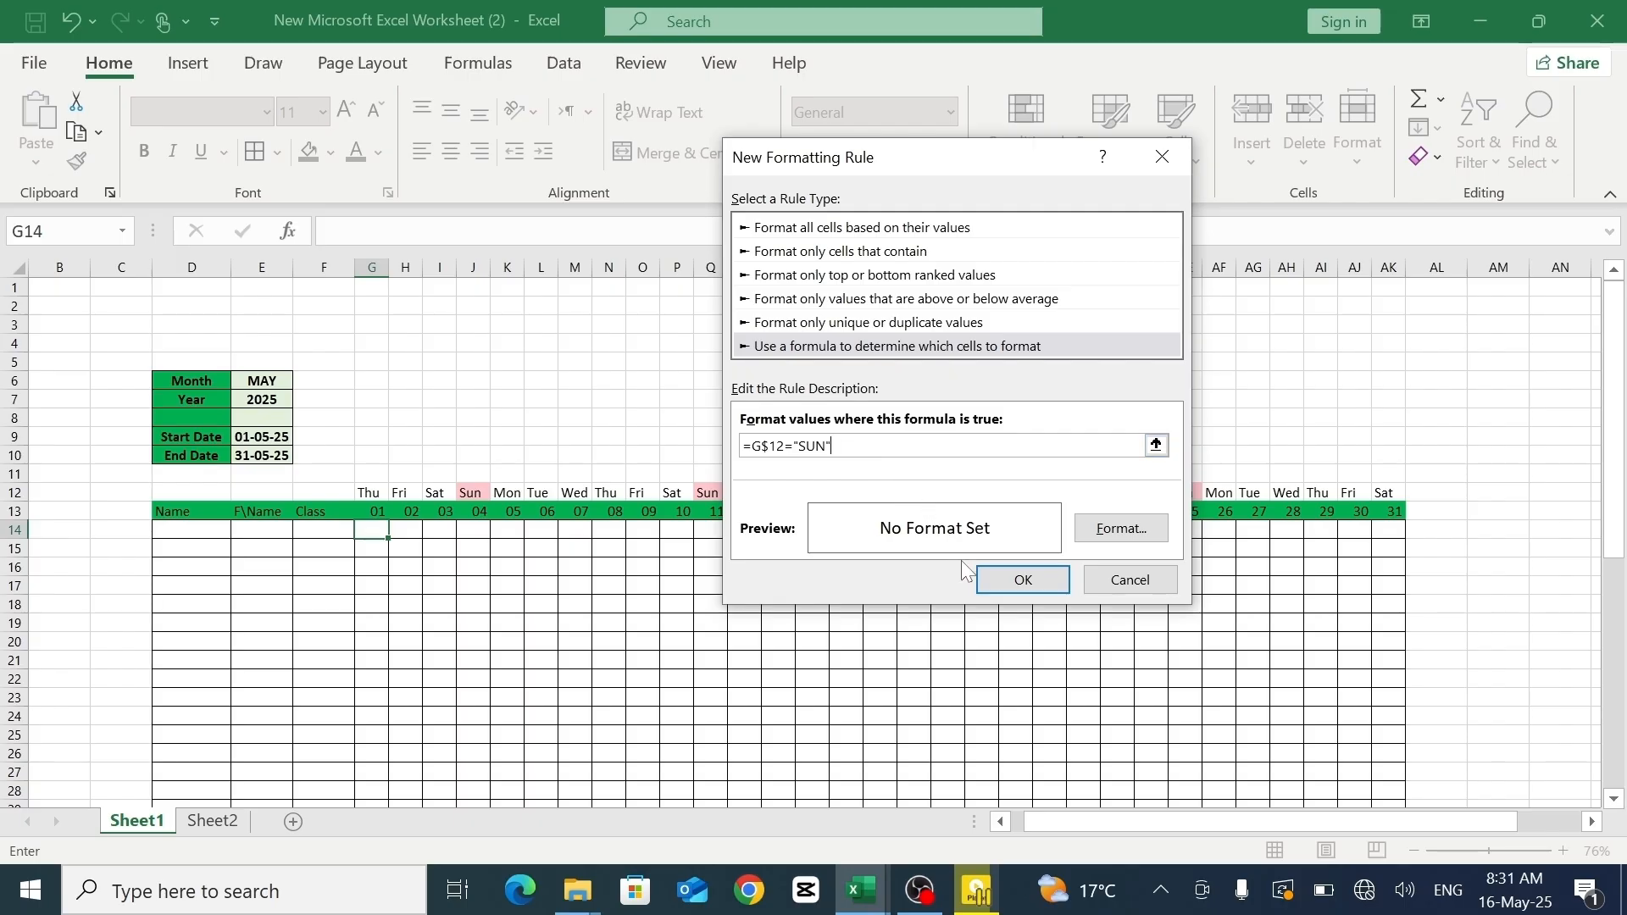
# - Give the G14 Sunday rule a light green fill and apply the rule
pyautogui.click(1122, 534)
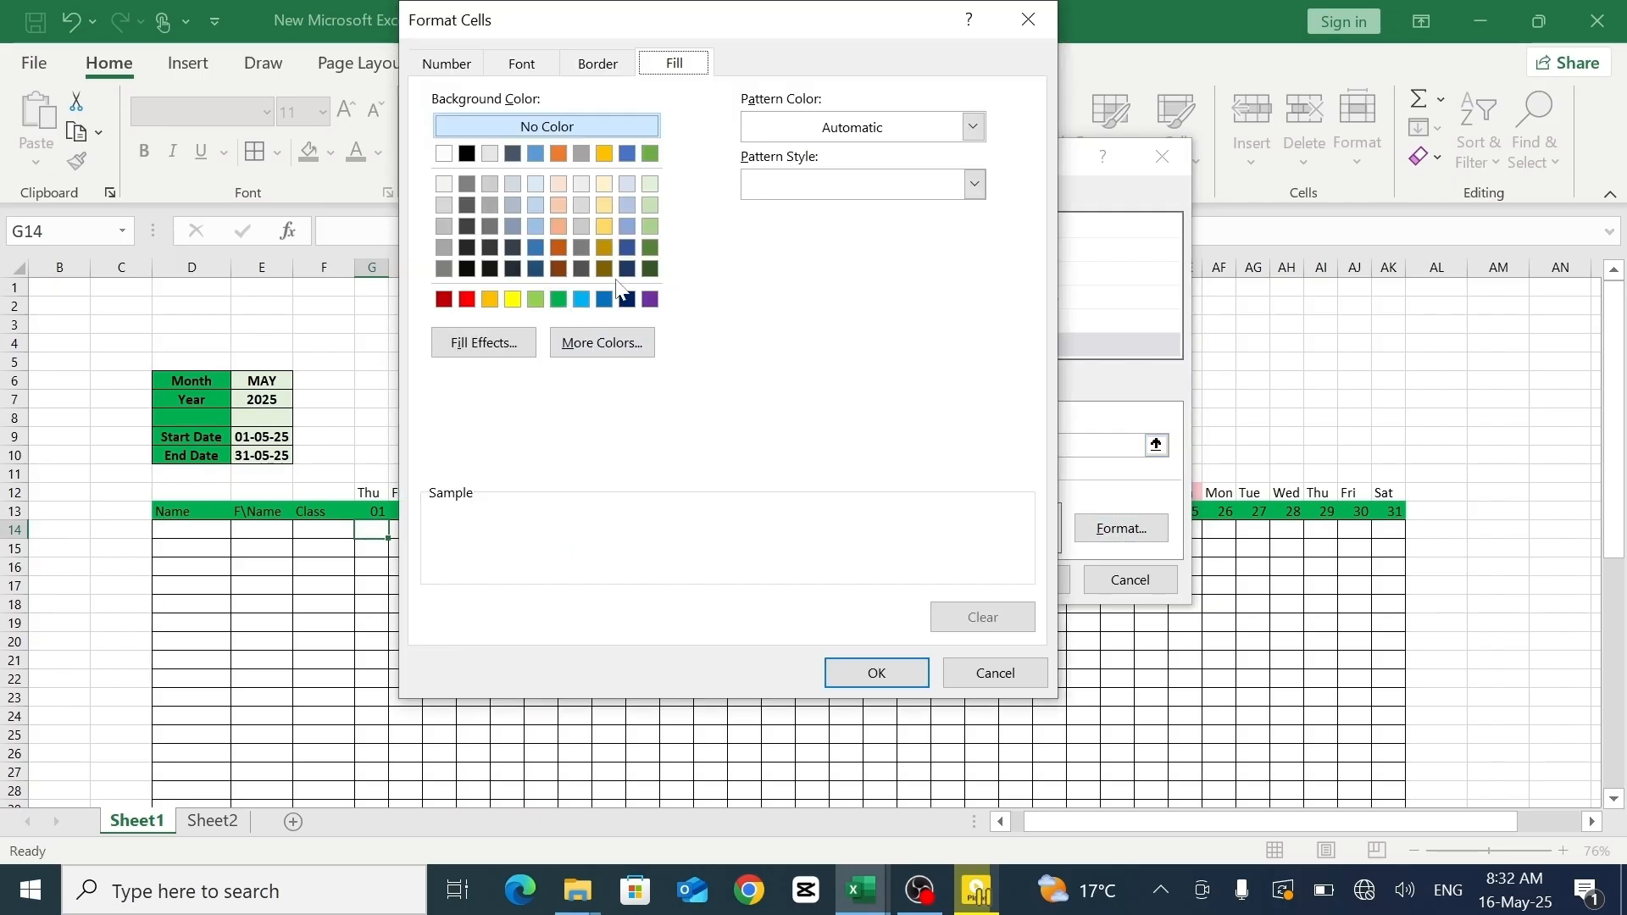
pyautogui.click(649, 184)
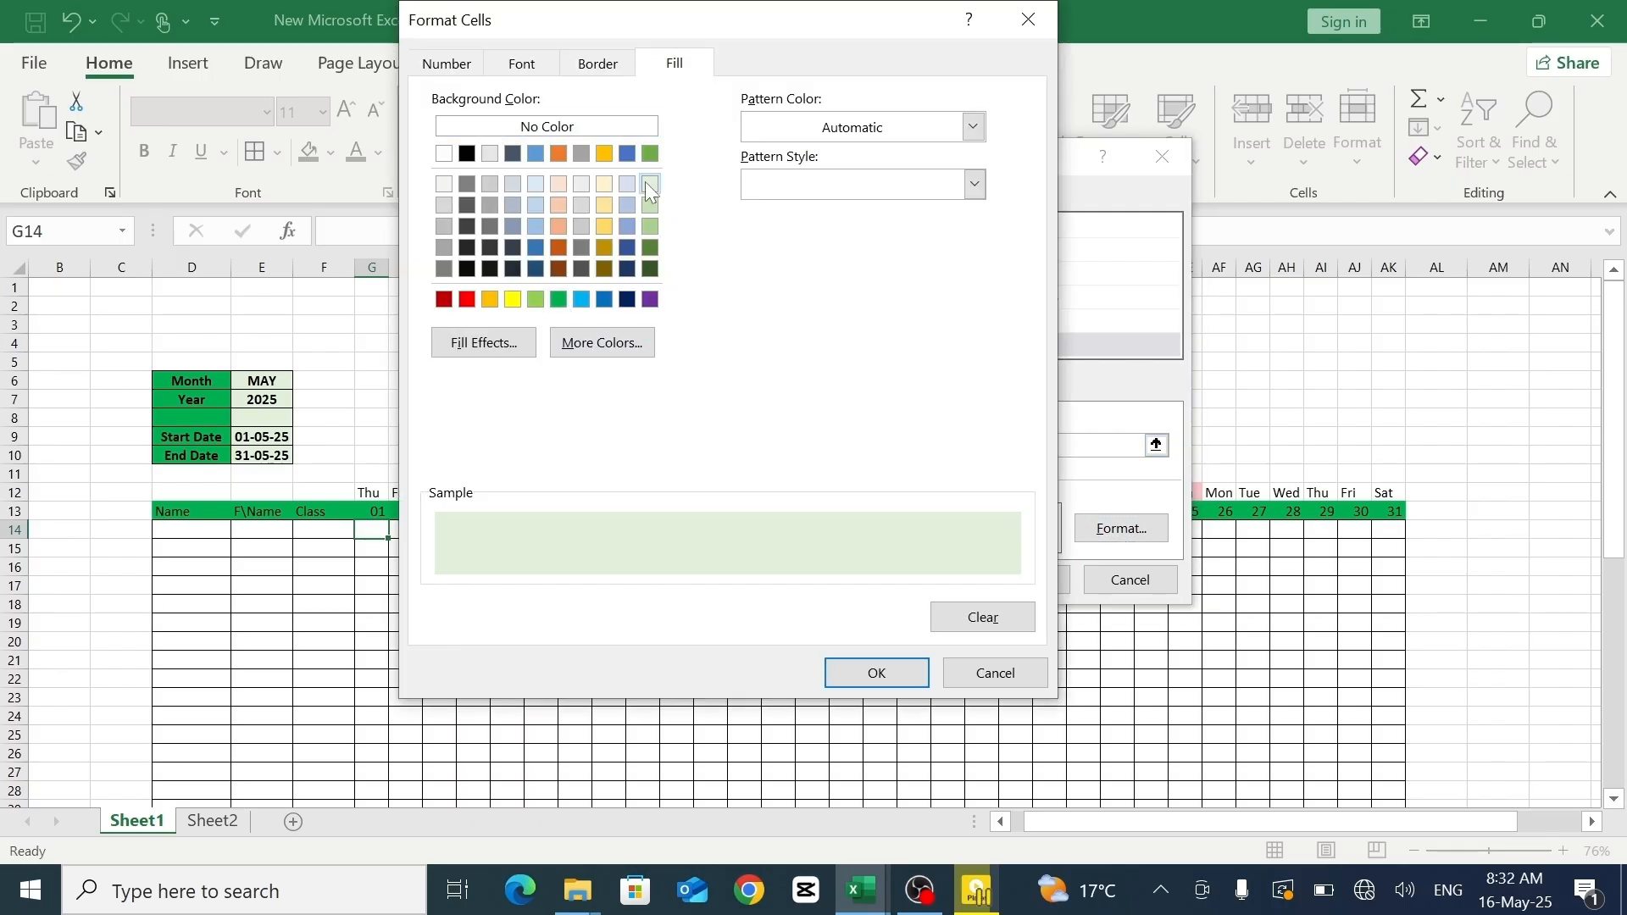
pyautogui.click(878, 673)
pyautogui.click(1030, 576)
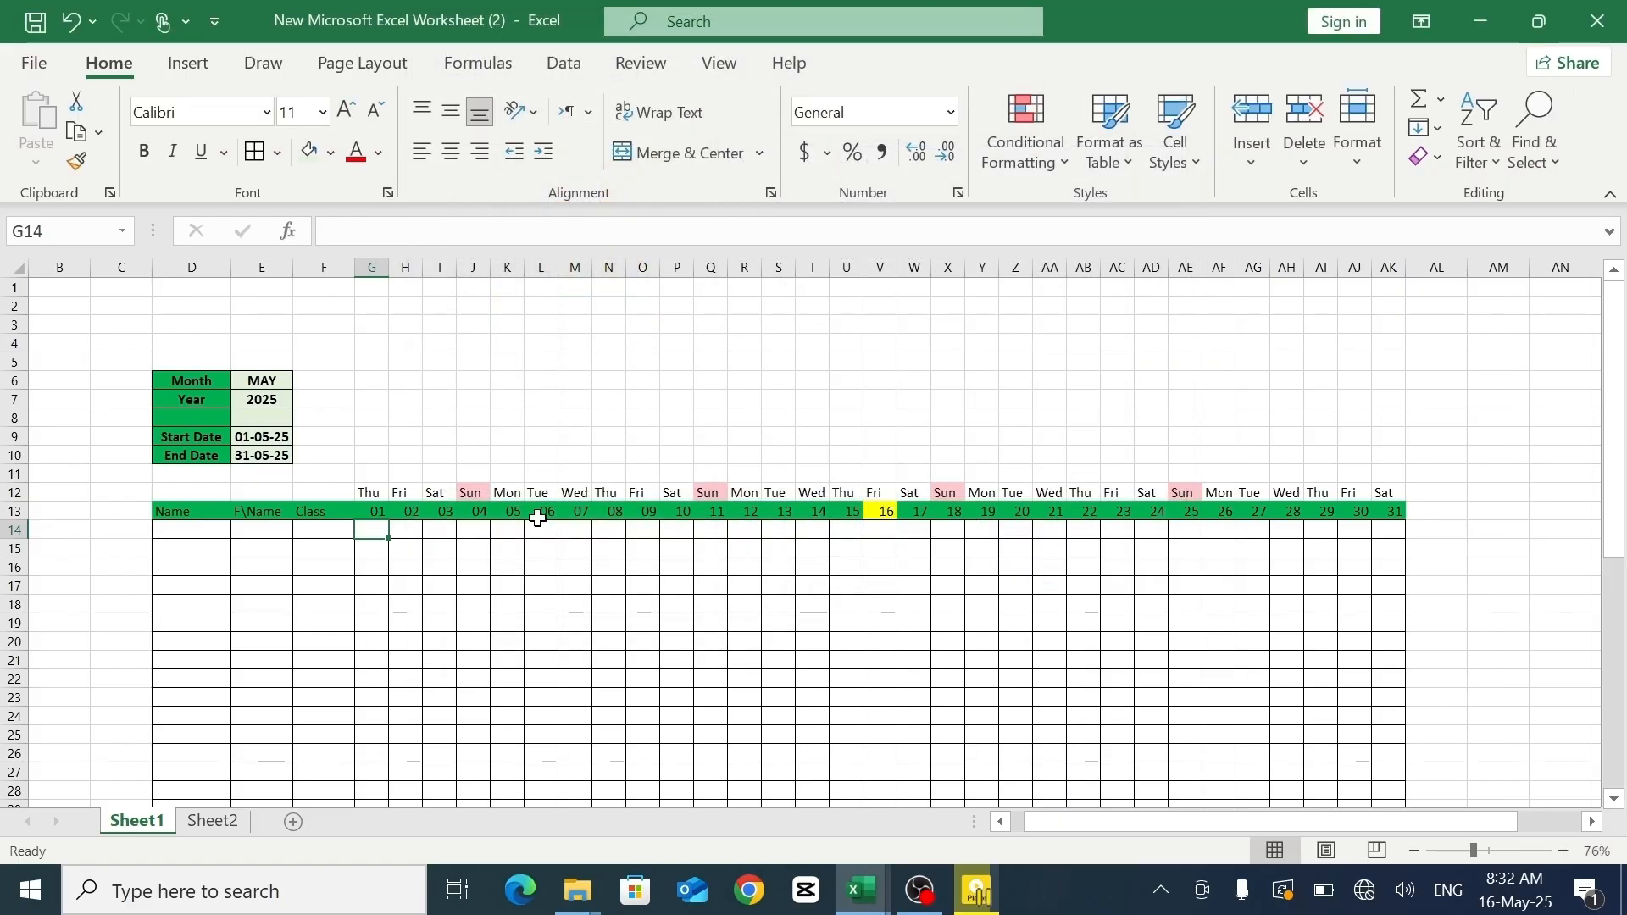
# - Copy G14's formatting with Format Painter to the table cells in columns H to AK and down column G from G15
pyautogui.click(77, 161)
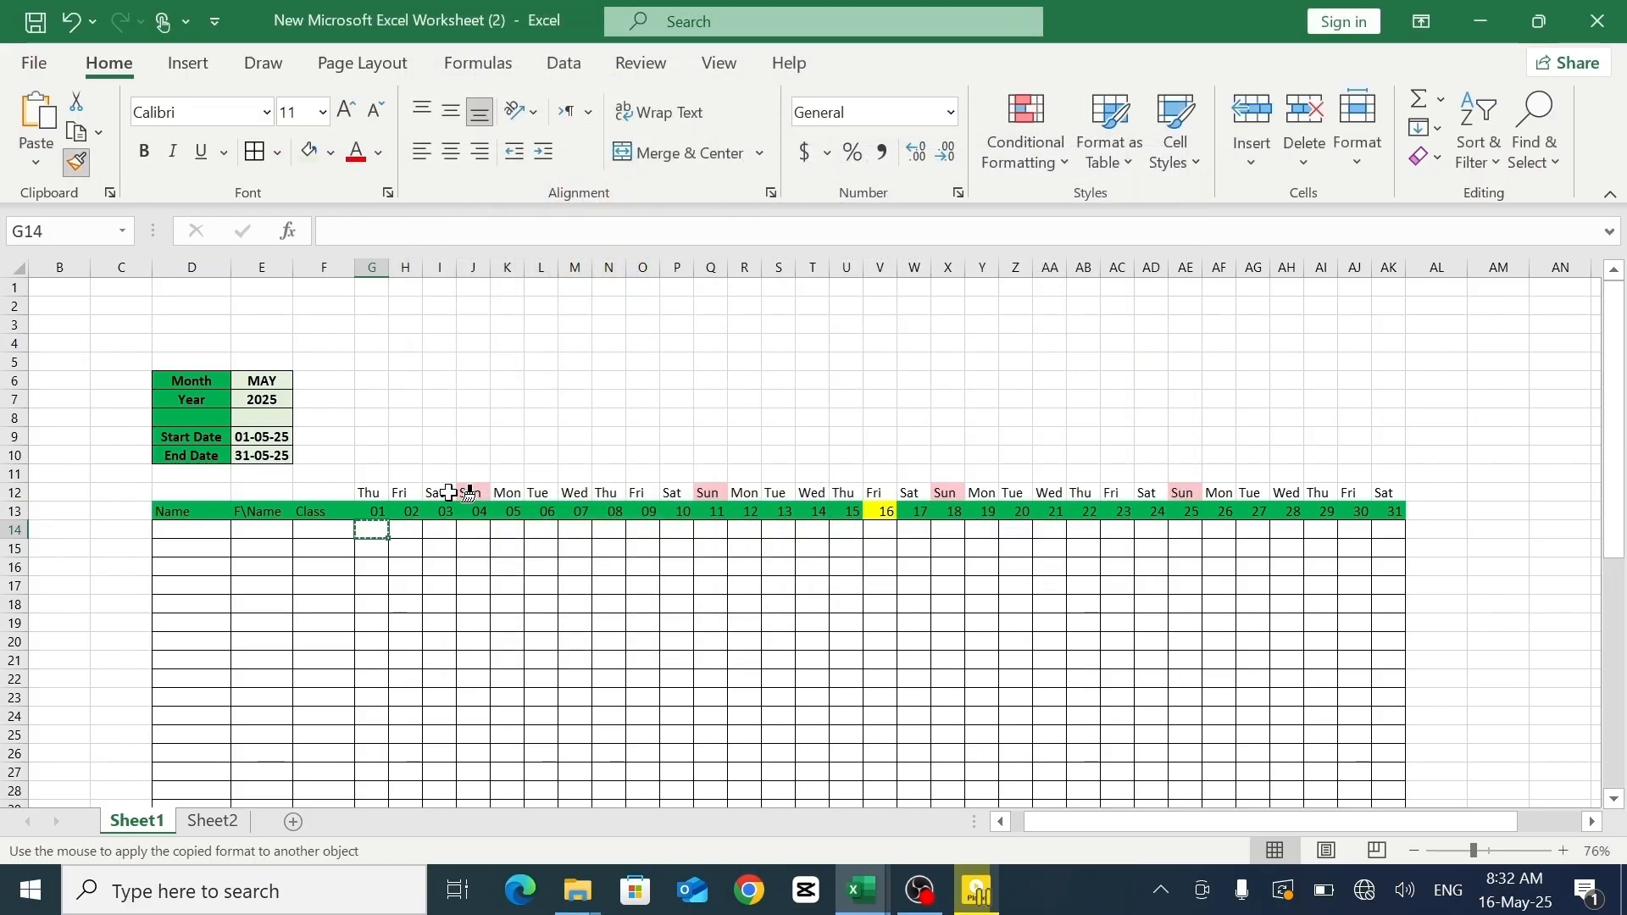
pyautogui.moveTo(410, 528)
pyautogui.mouseDown()
pyautogui.moveTo(800, 625)
pyautogui.moveTo(1220, 800)
pyautogui.moveTo(1279, 882)
pyautogui.moveTo(1372, 857)
pyautogui.moveTo(1325, 581)
pyautogui.moveTo(1394, 547)
pyautogui.mouseUp()
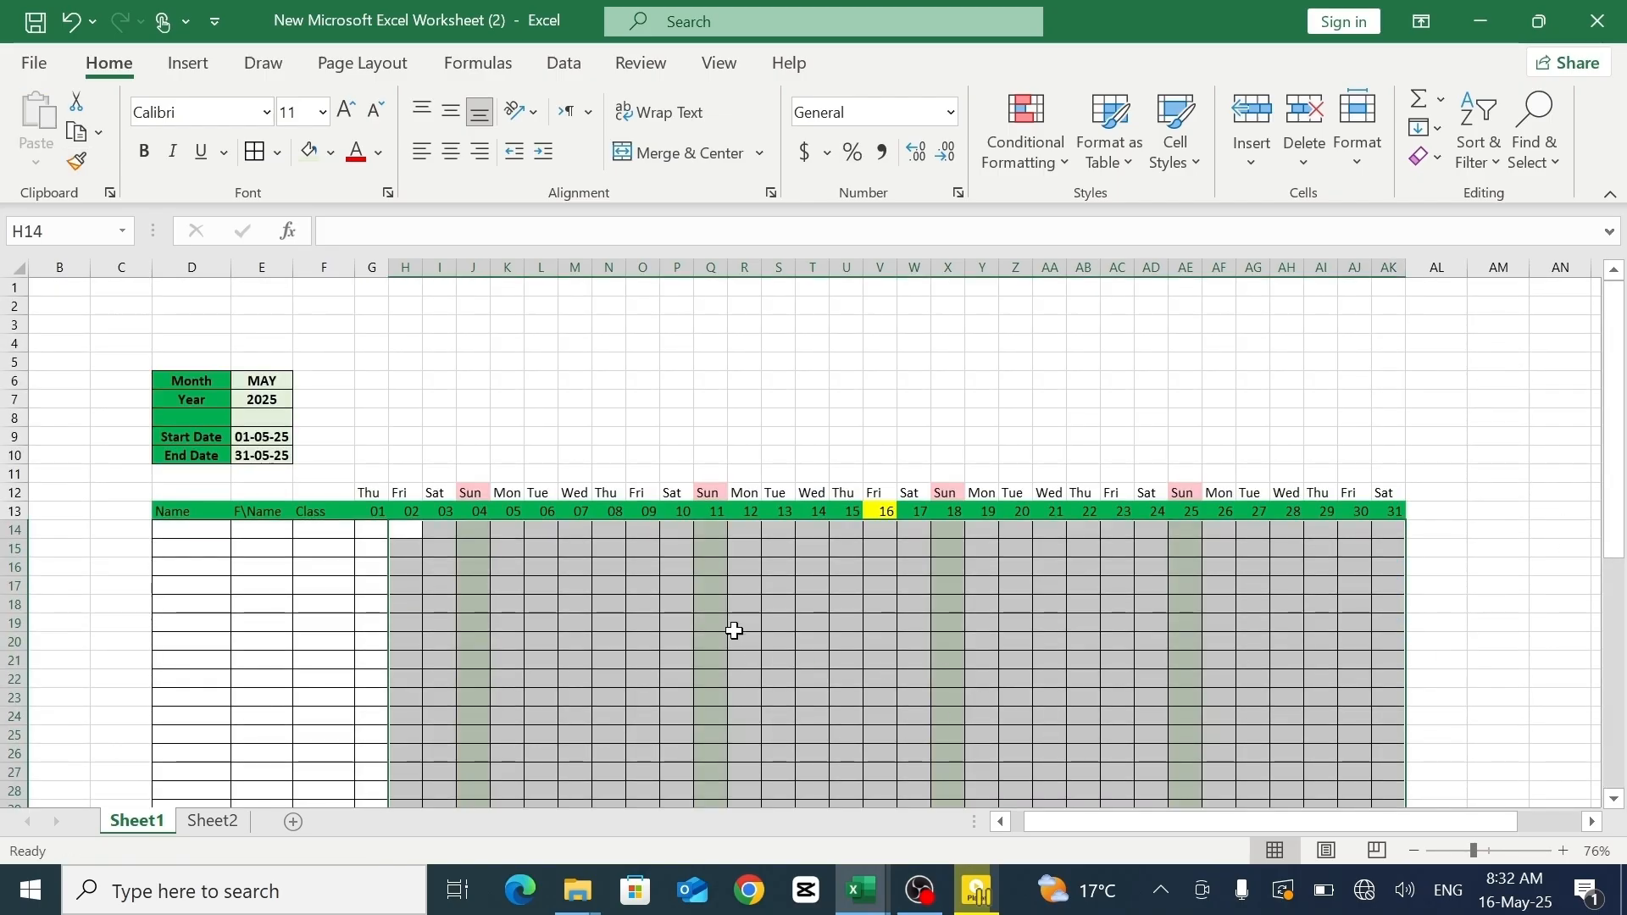
pyautogui.click(376, 530)
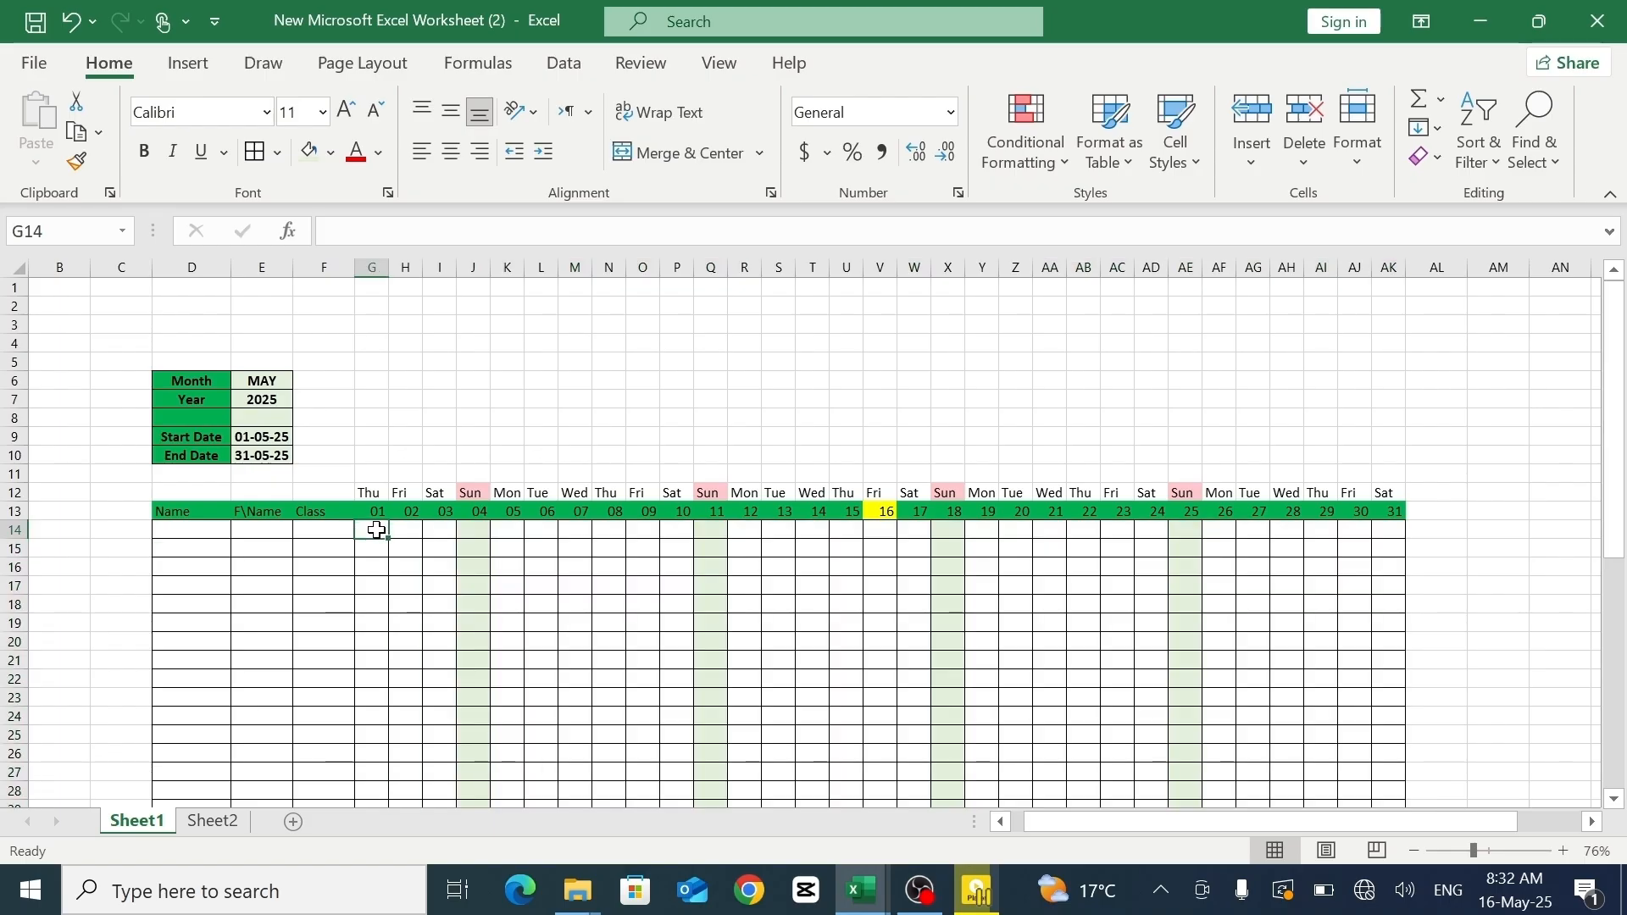
pyautogui.click(76, 161)
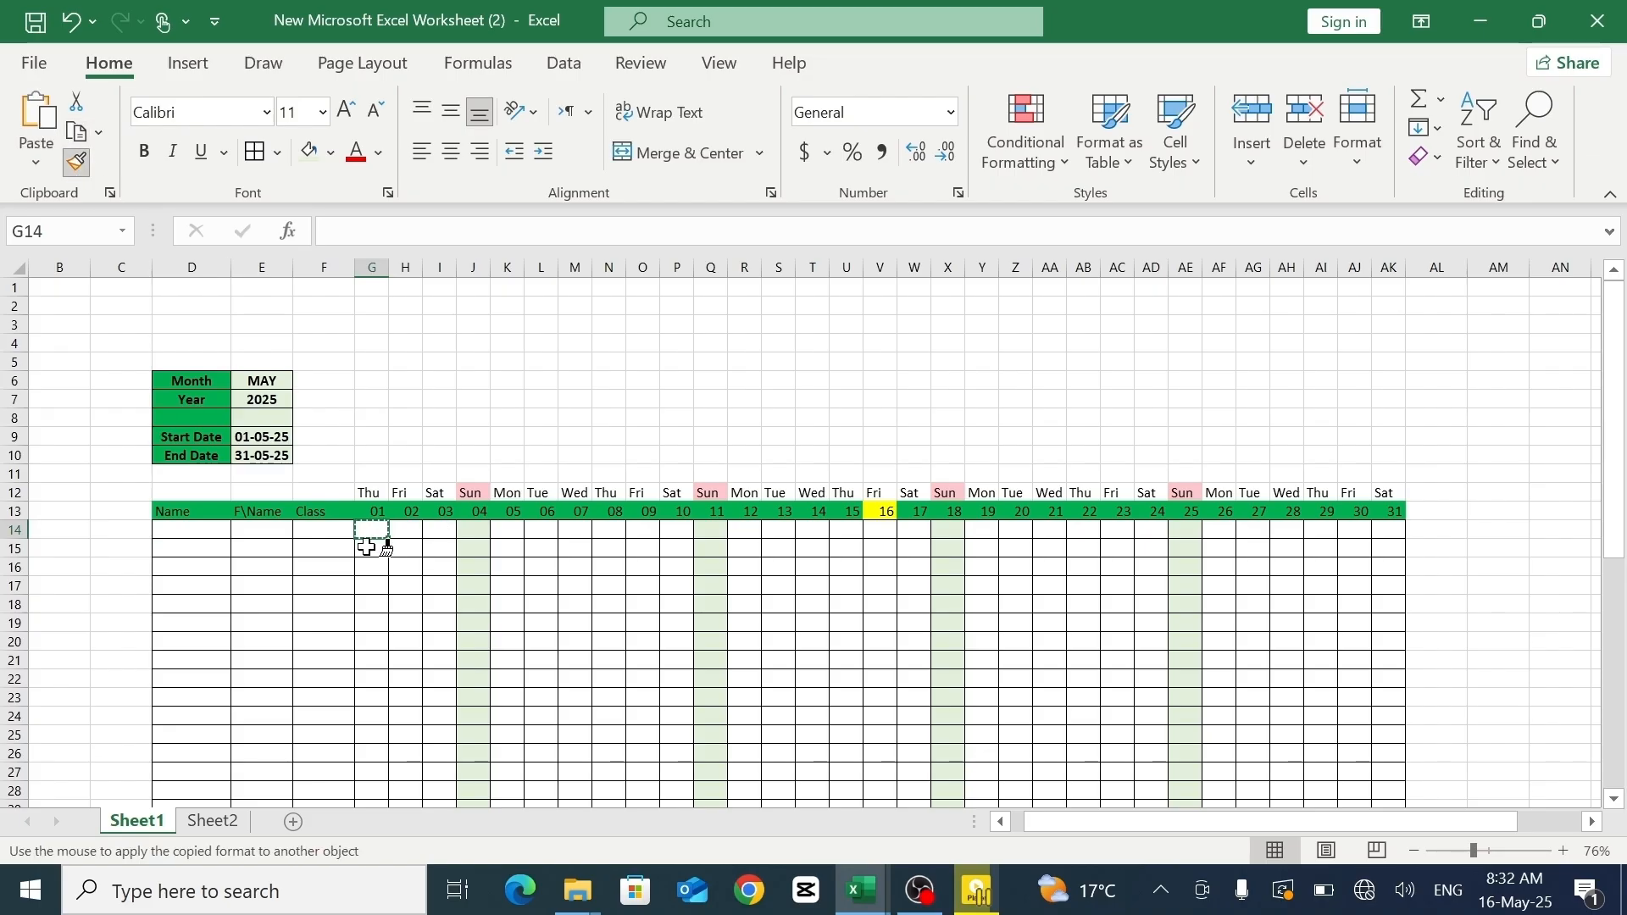
pyautogui.moveTo(373, 549)
pyautogui.mouseDown()
pyautogui.moveTo(373, 829)
pyautogui.moveTo(367, 741)
pyautogui.mouseUp()
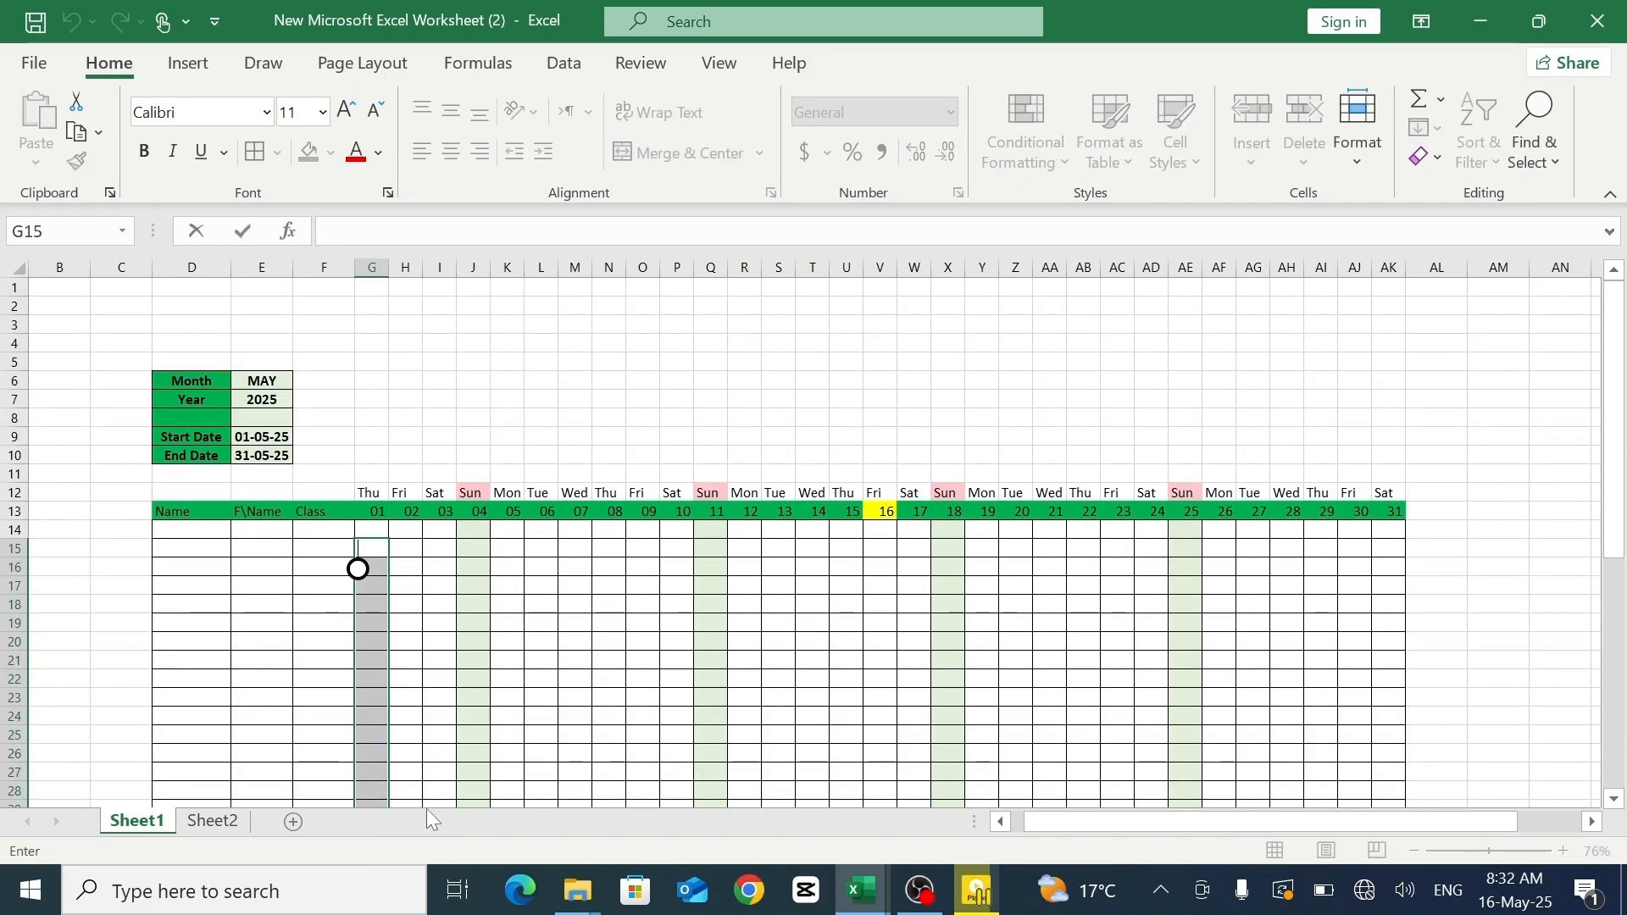
# - Set the month in E6 to JUN and after that to OCT to test the Sunday column shading
pyautogui.click(373, 750)
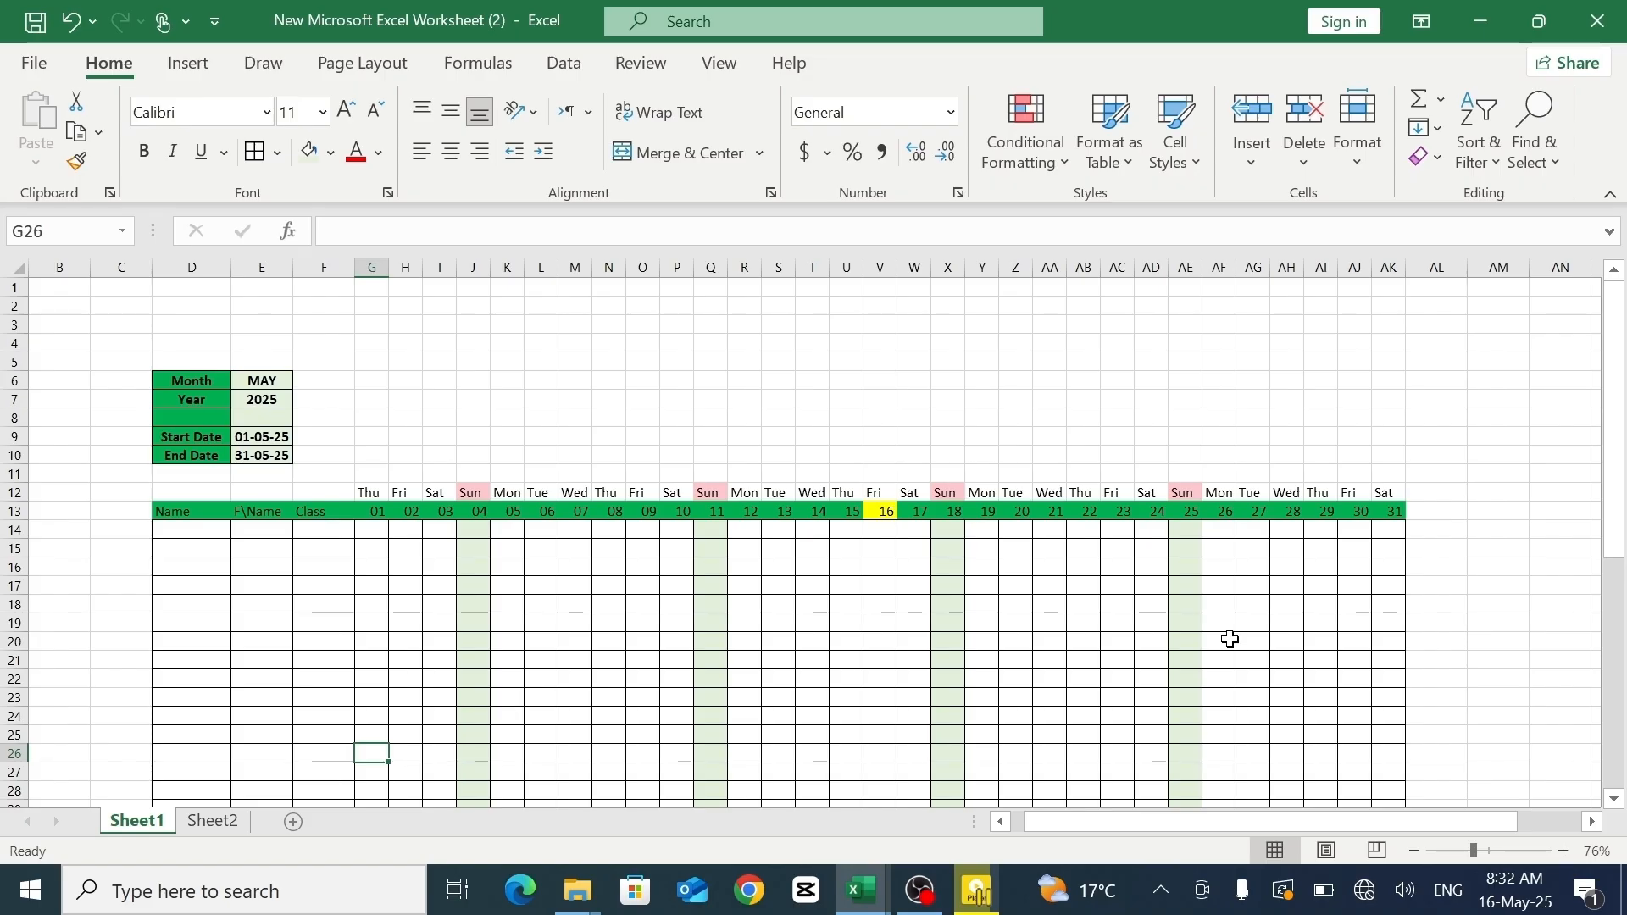
pyautogui.click(263, 379)
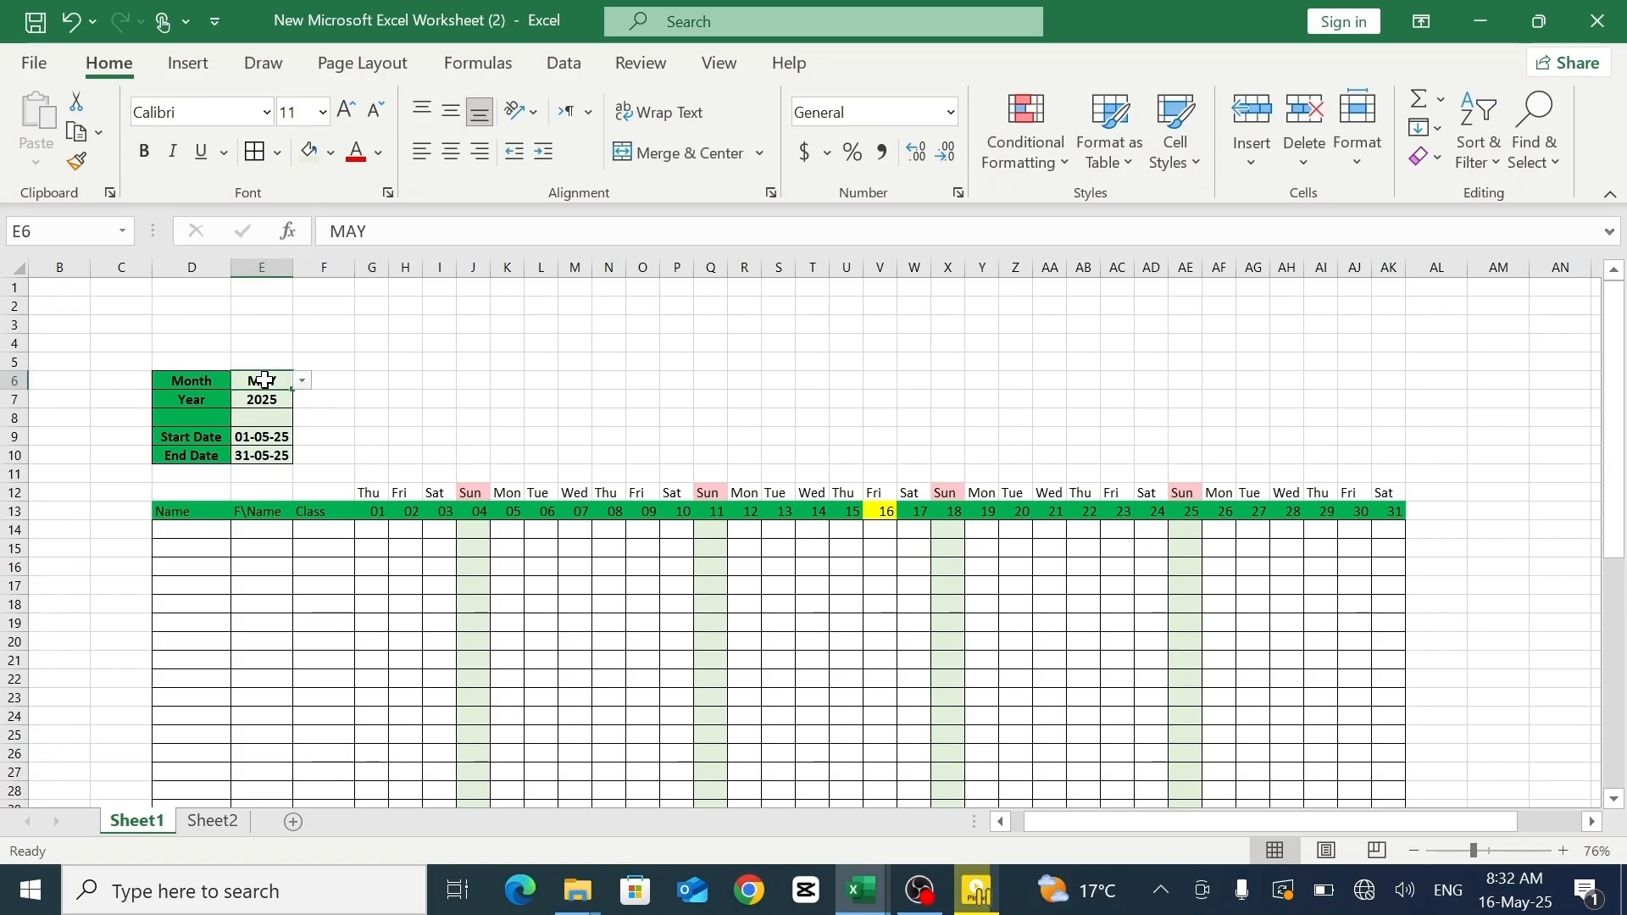
pyautogui.click(302, 381)
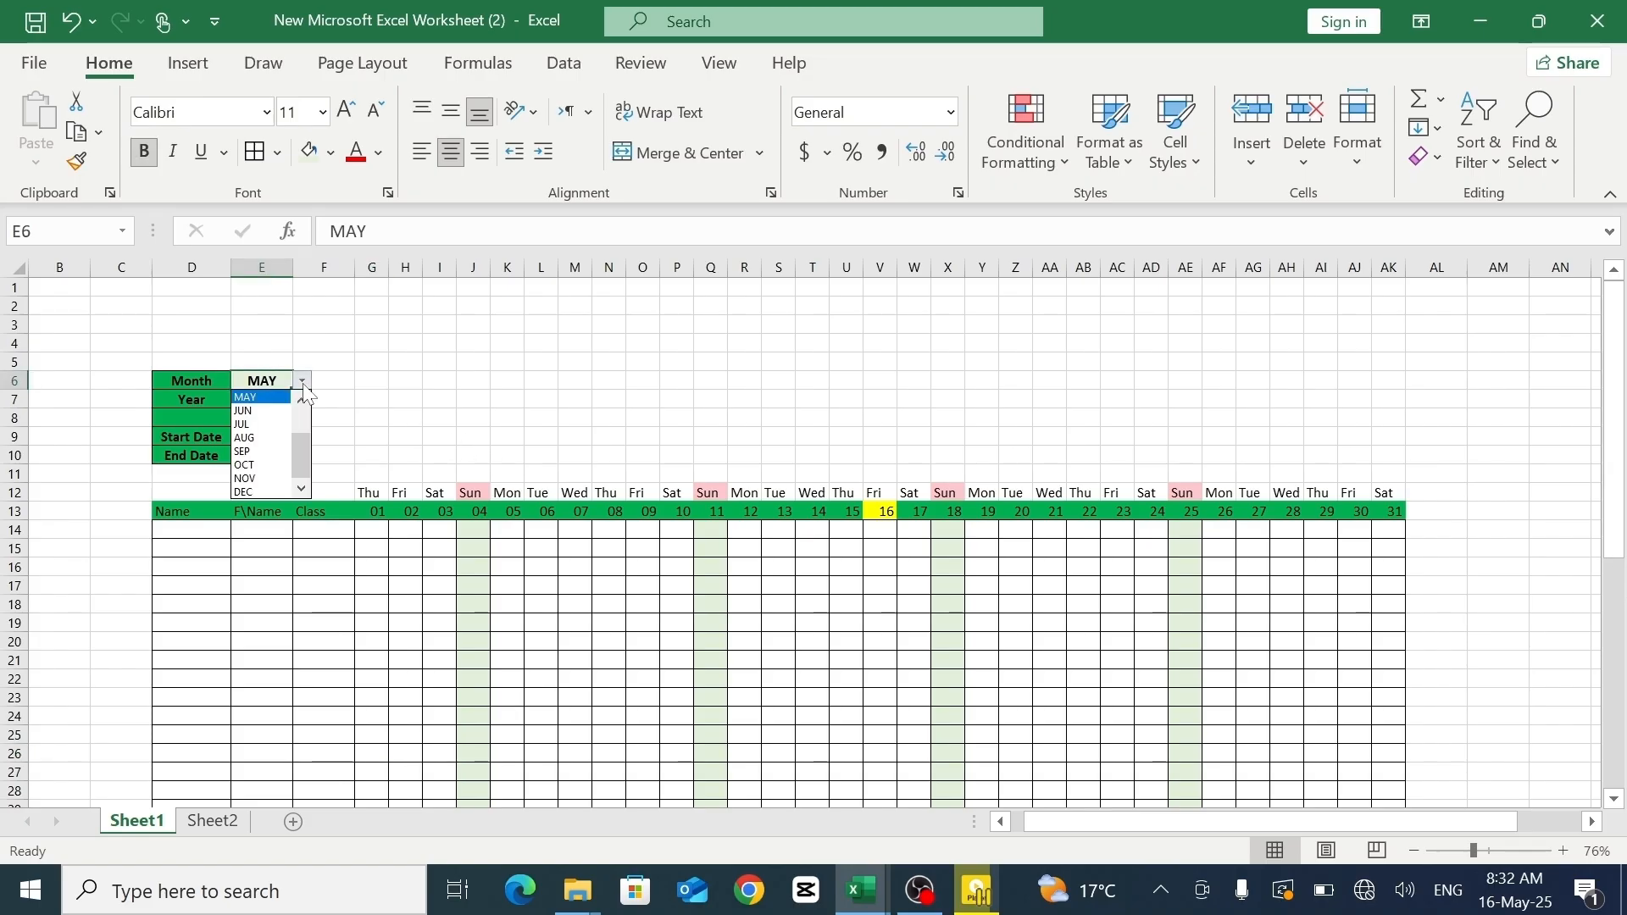
pyautogui.click(269, 411)
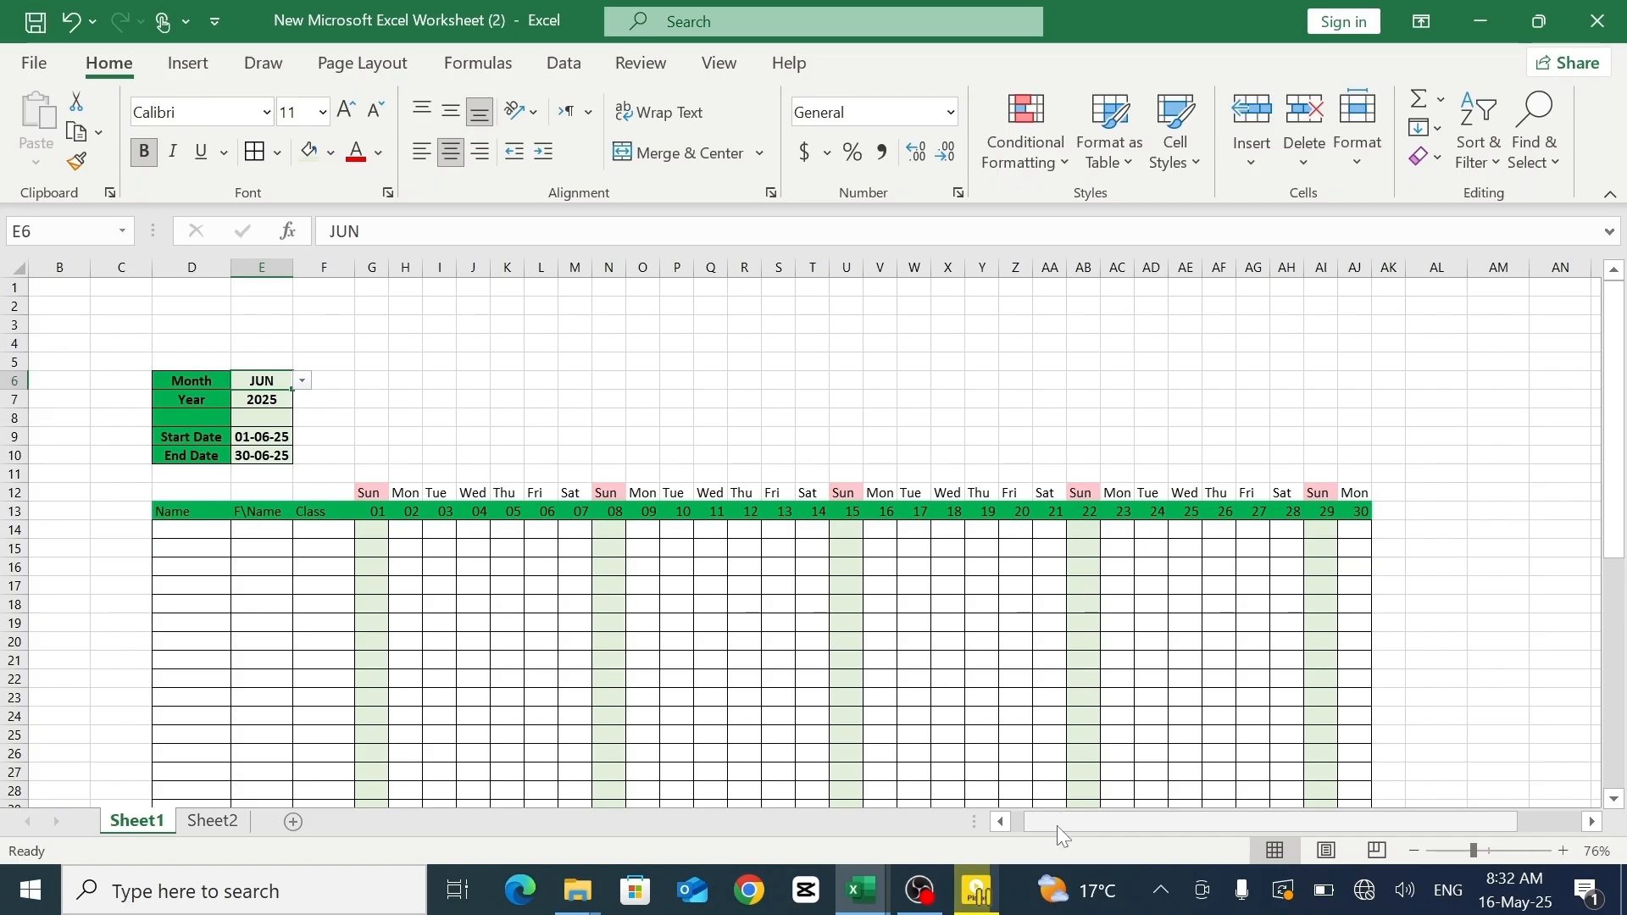
pyautogui.moveTo(1056, 826); pyautogui.dragTo(1047, 825)
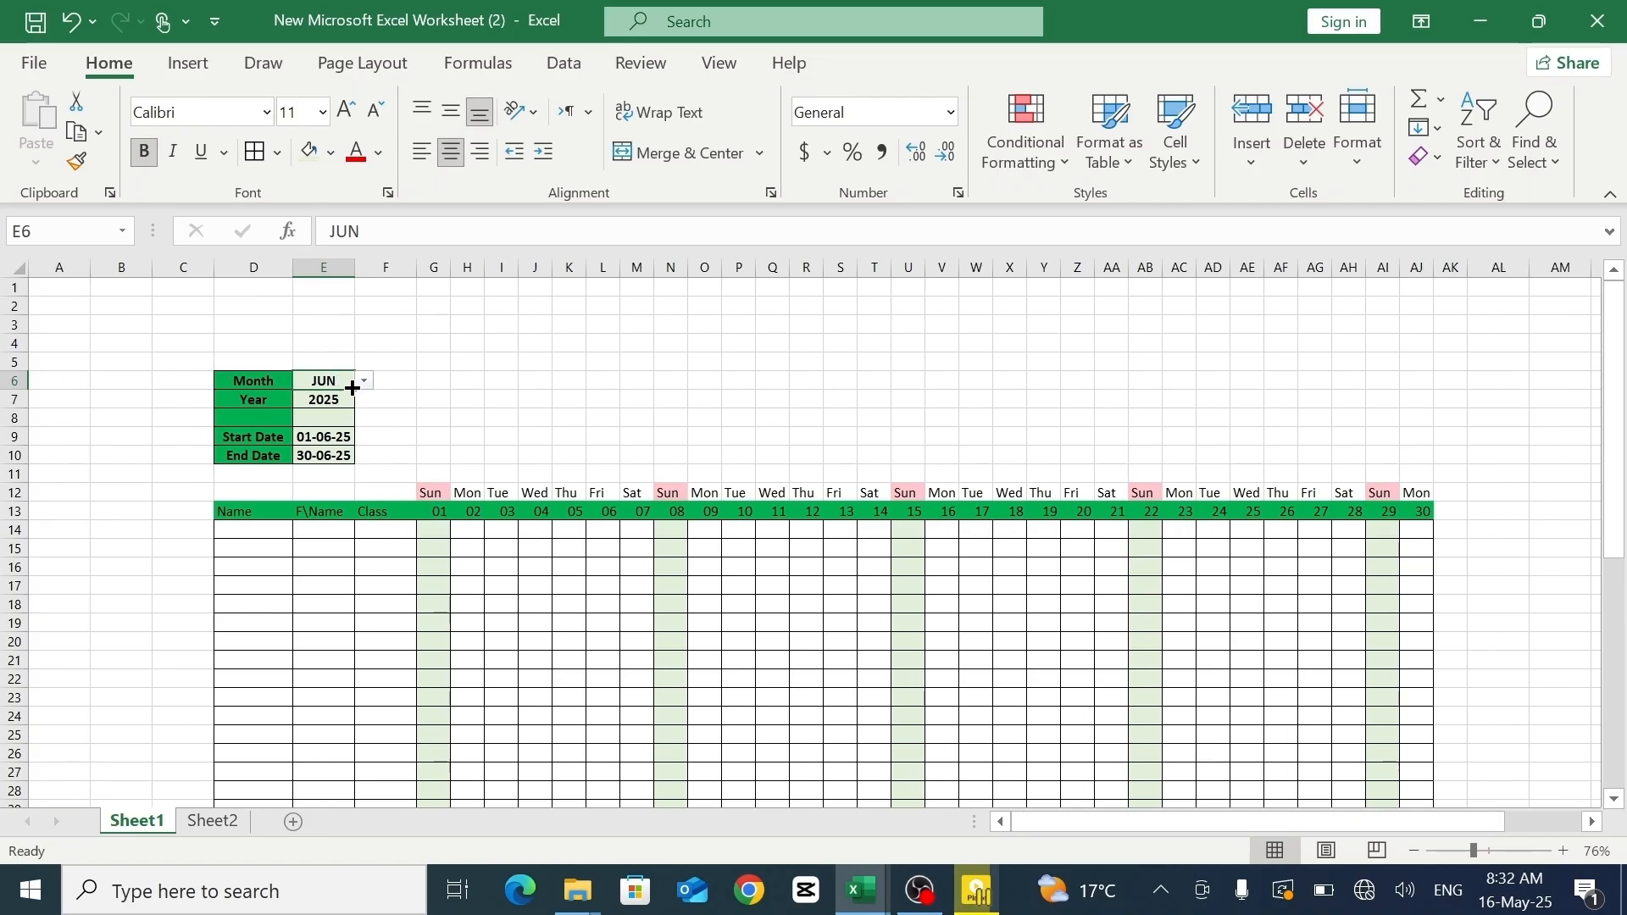
pyautogui.click(363, 382)
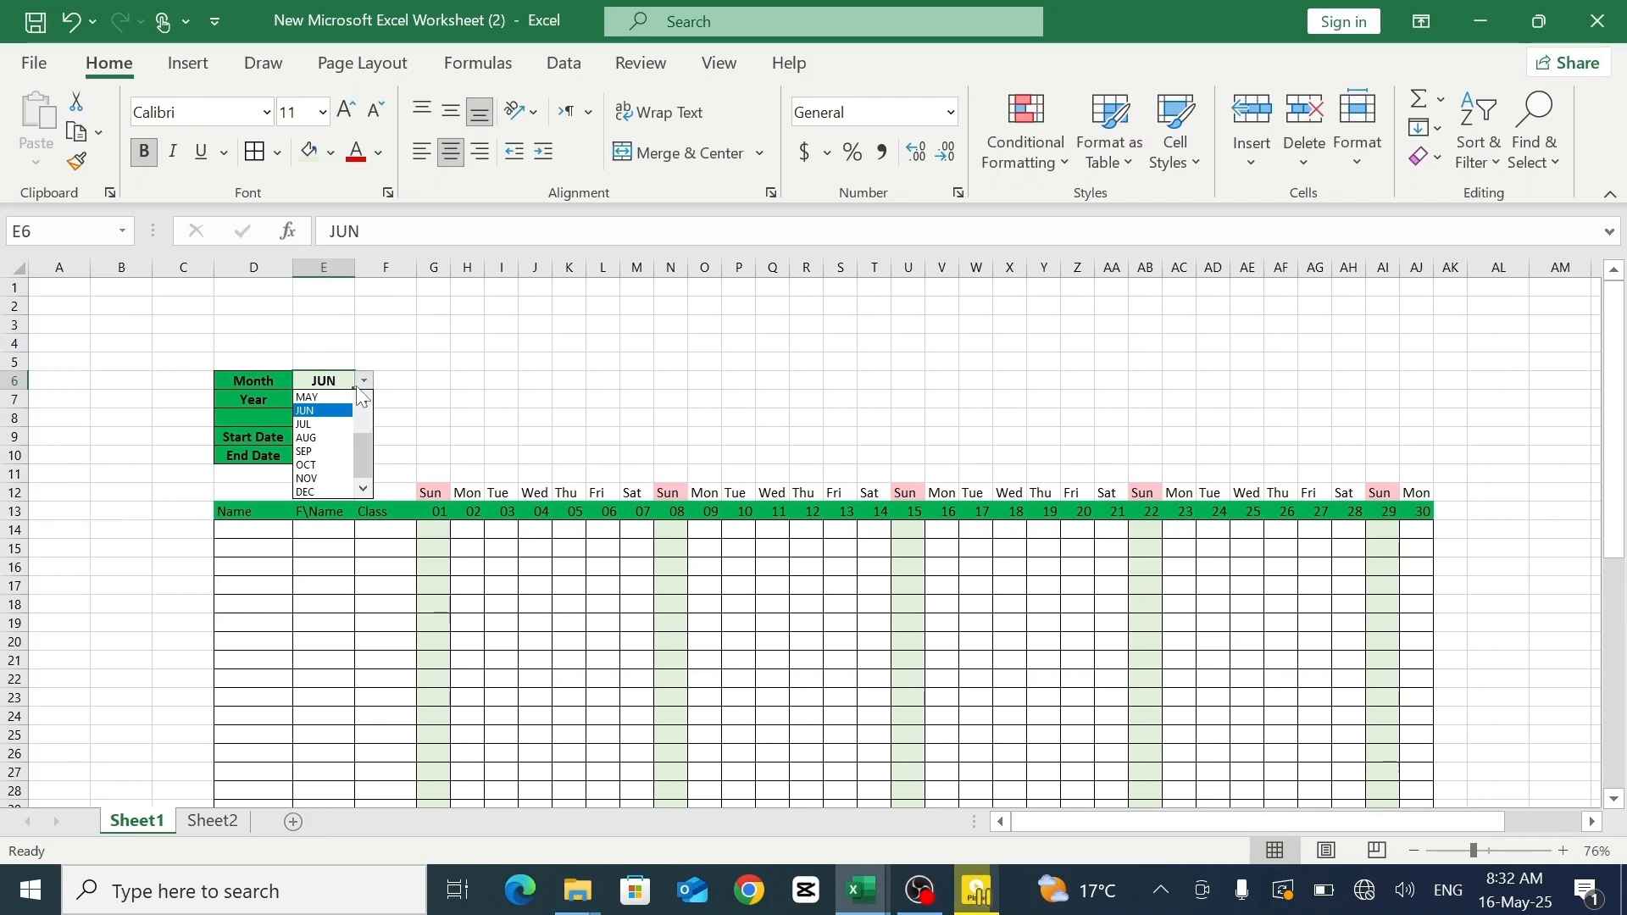
pyautogui.click(311, 465)
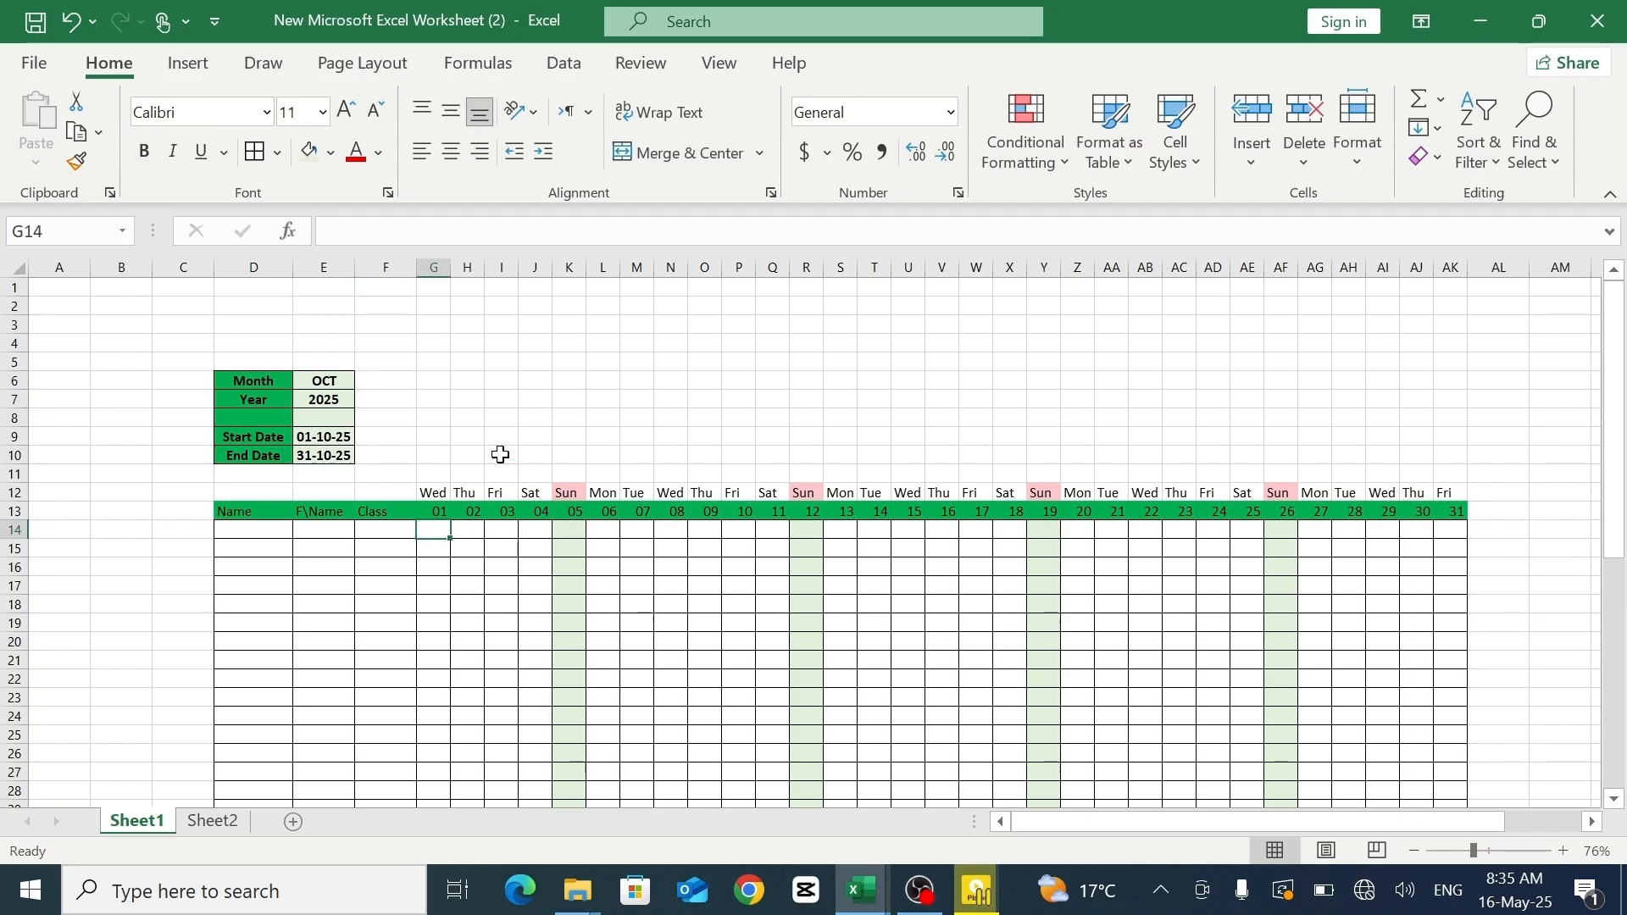
# - Define a custom data validation rule for G14 with the formula =G$12<>"SUN"
pyautogui.click(564, 63)
pyautogui.click(1044, 158)
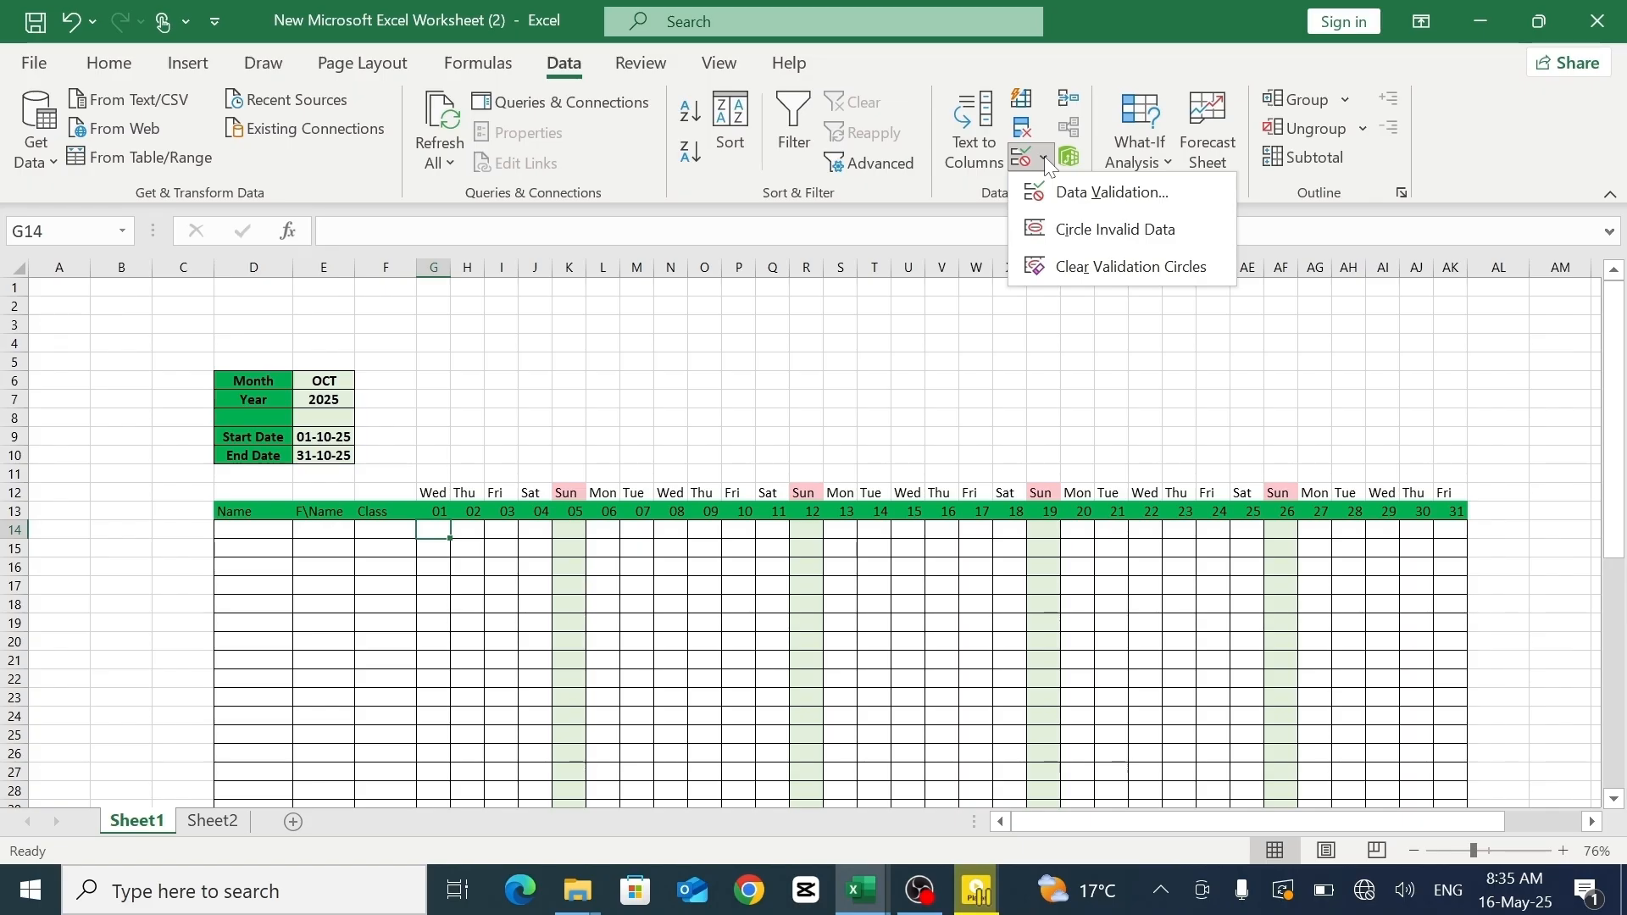
pyautogui.click(1078, 208)
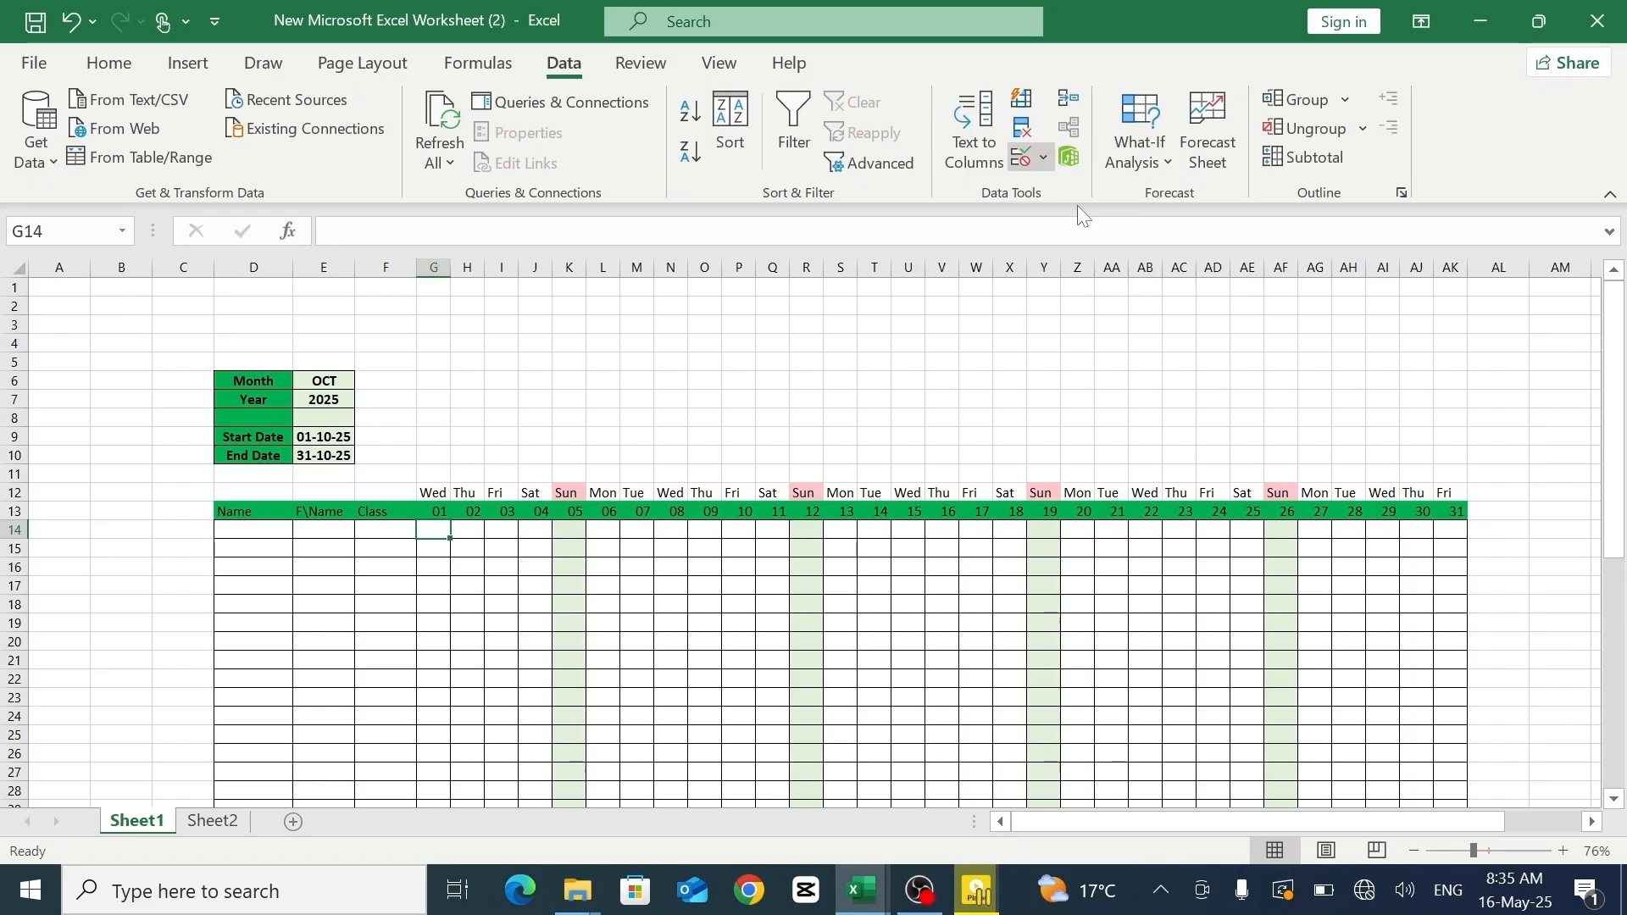
pyautogui.click(885, 268)
pyautogui.click(829, 416)
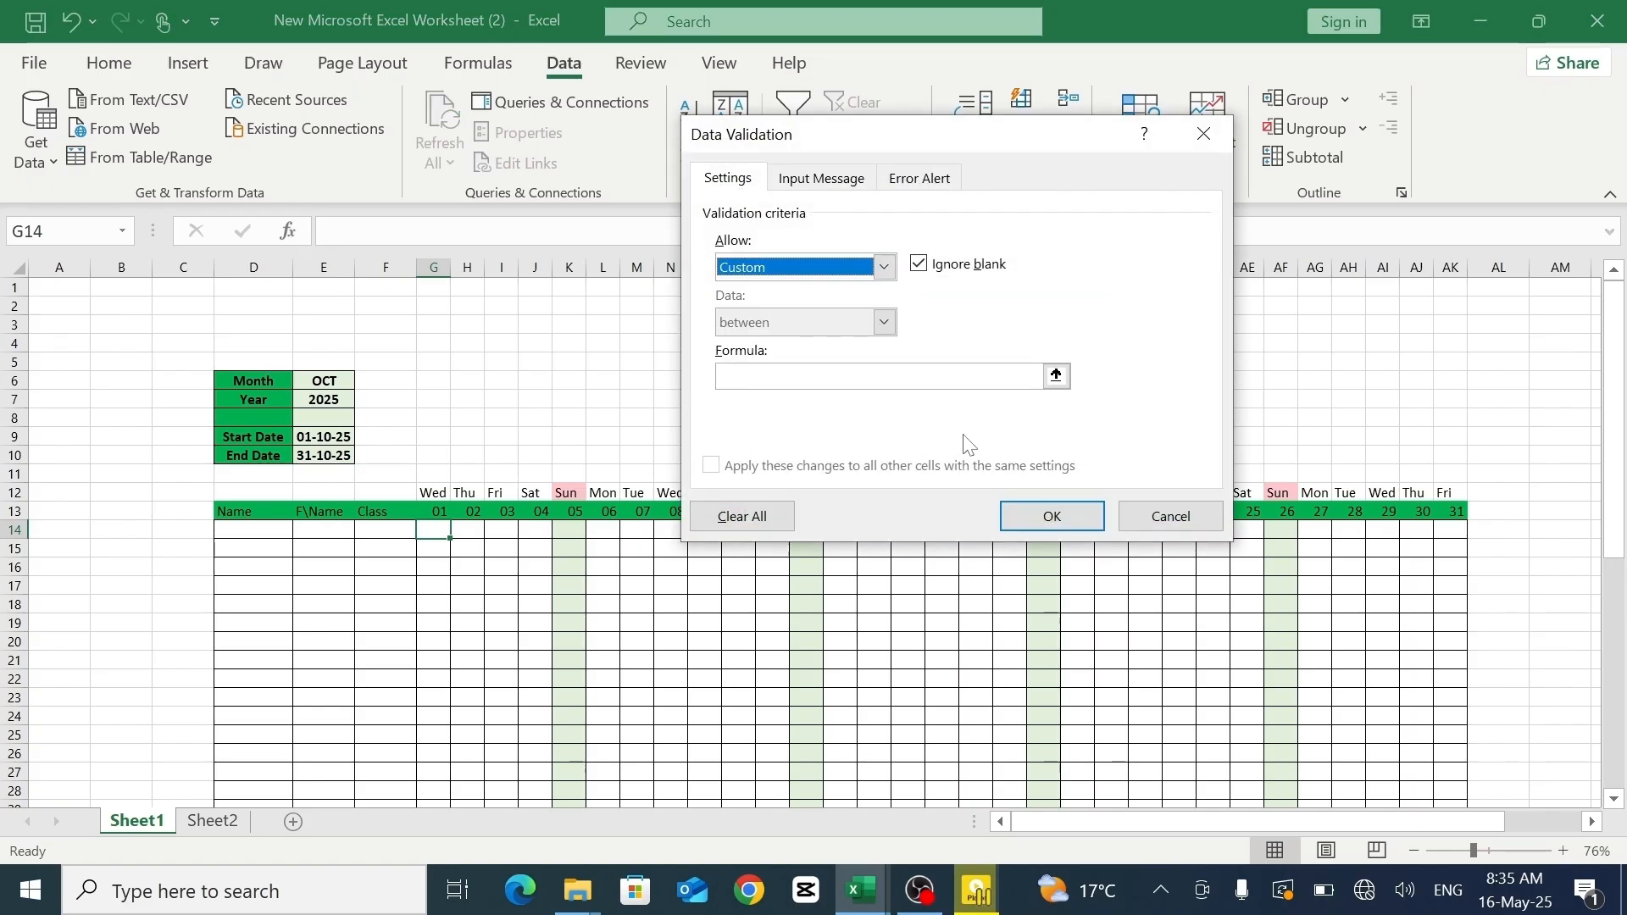
pyautogui.click(959, 376)
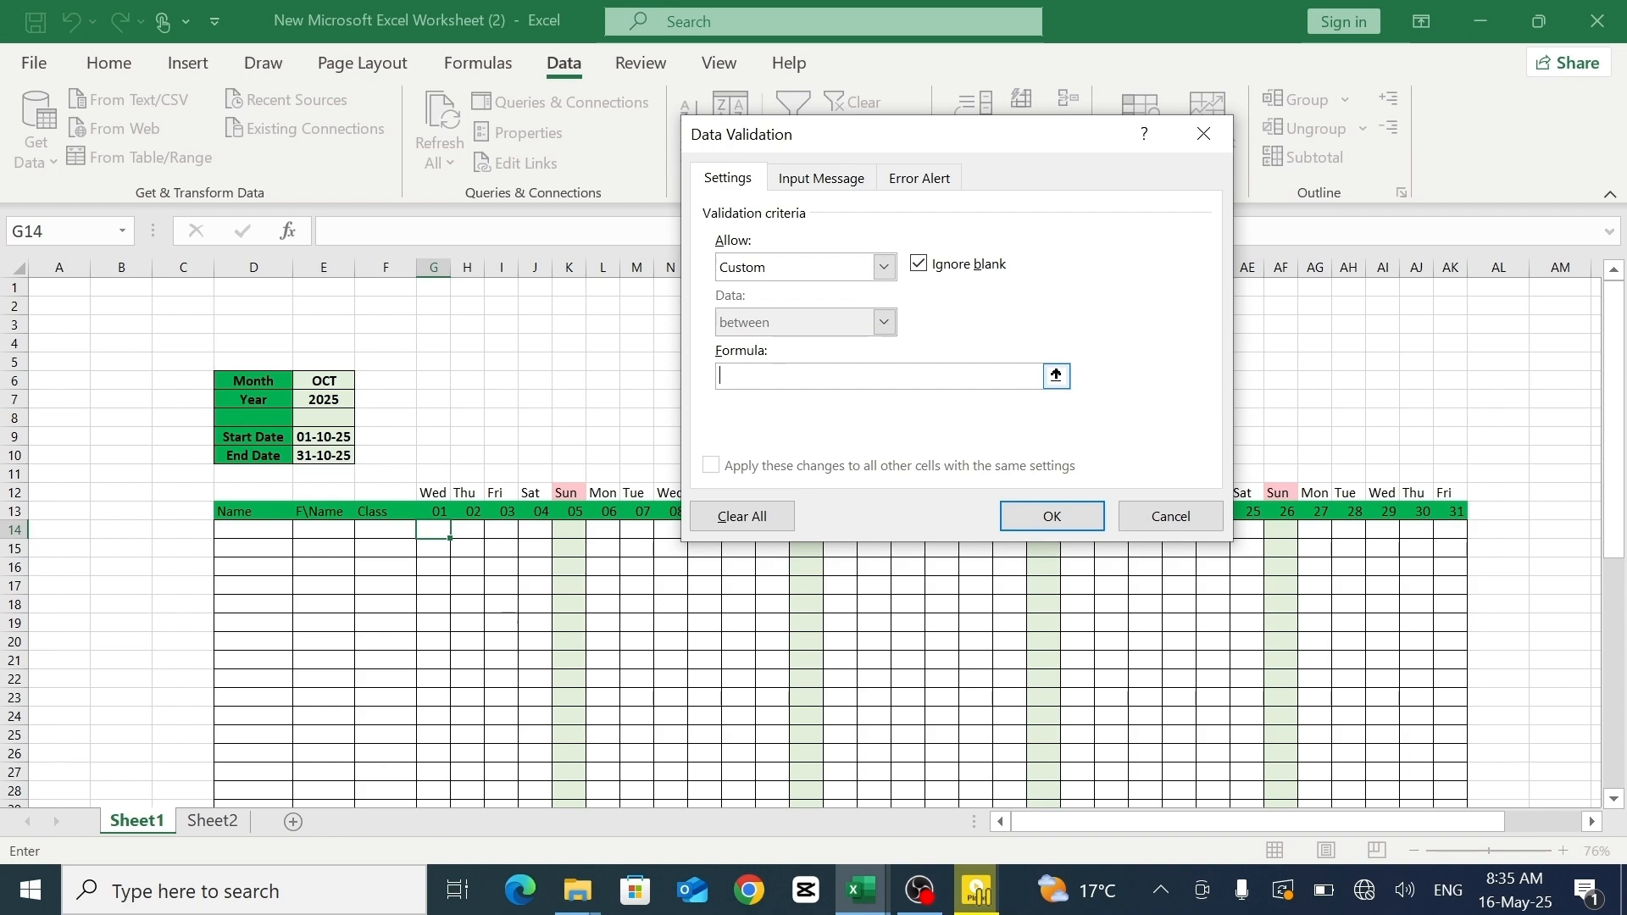
pyautogui.write('=')
pyautogui.click(426, 494)
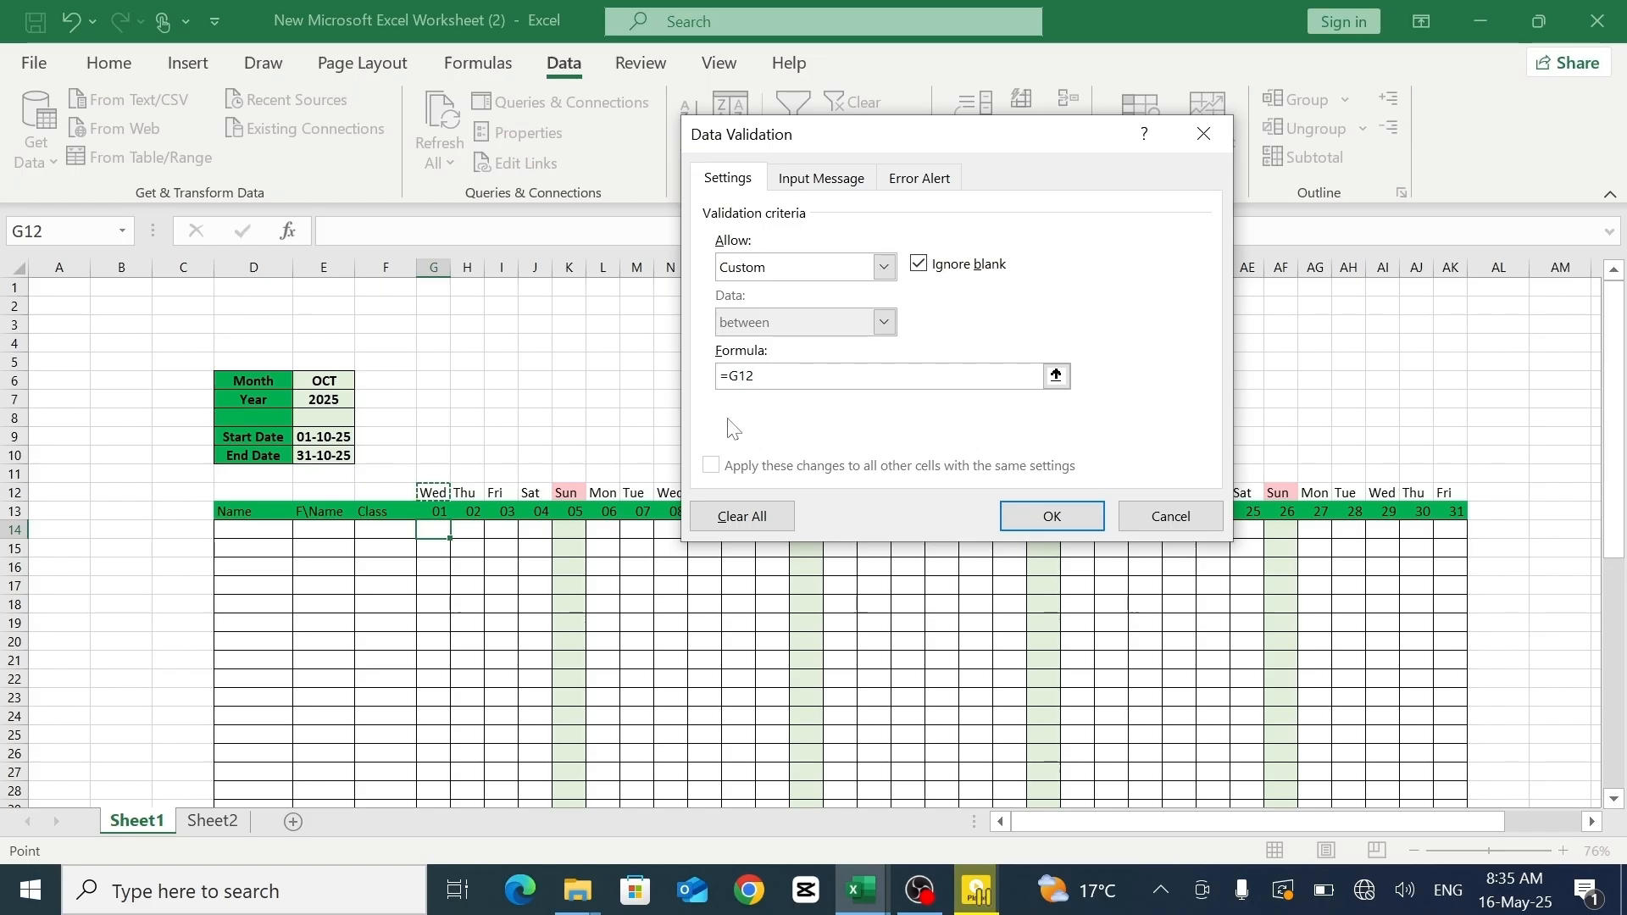
pyautogui.click(748, 375)
pyautogui.write('<>"SUN')
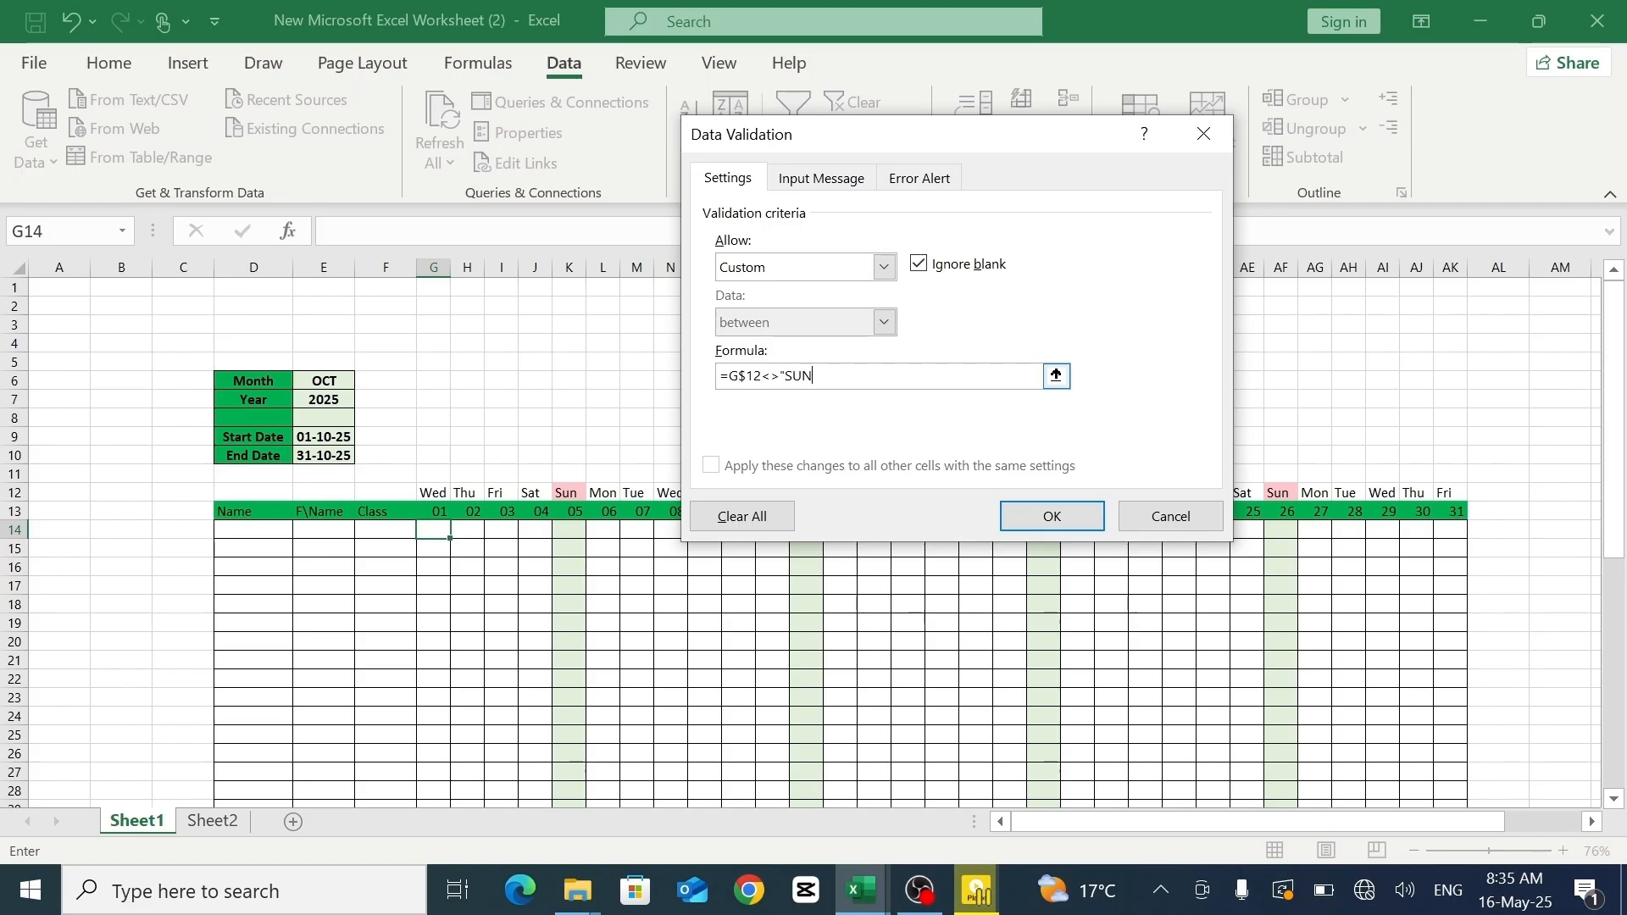
# - Give the G14 validation an error alert titled "Invalid" with the message "Sunday is Off" and apply it
pyautogui.click(918, 186)
pyautogui.click(1025, 303)
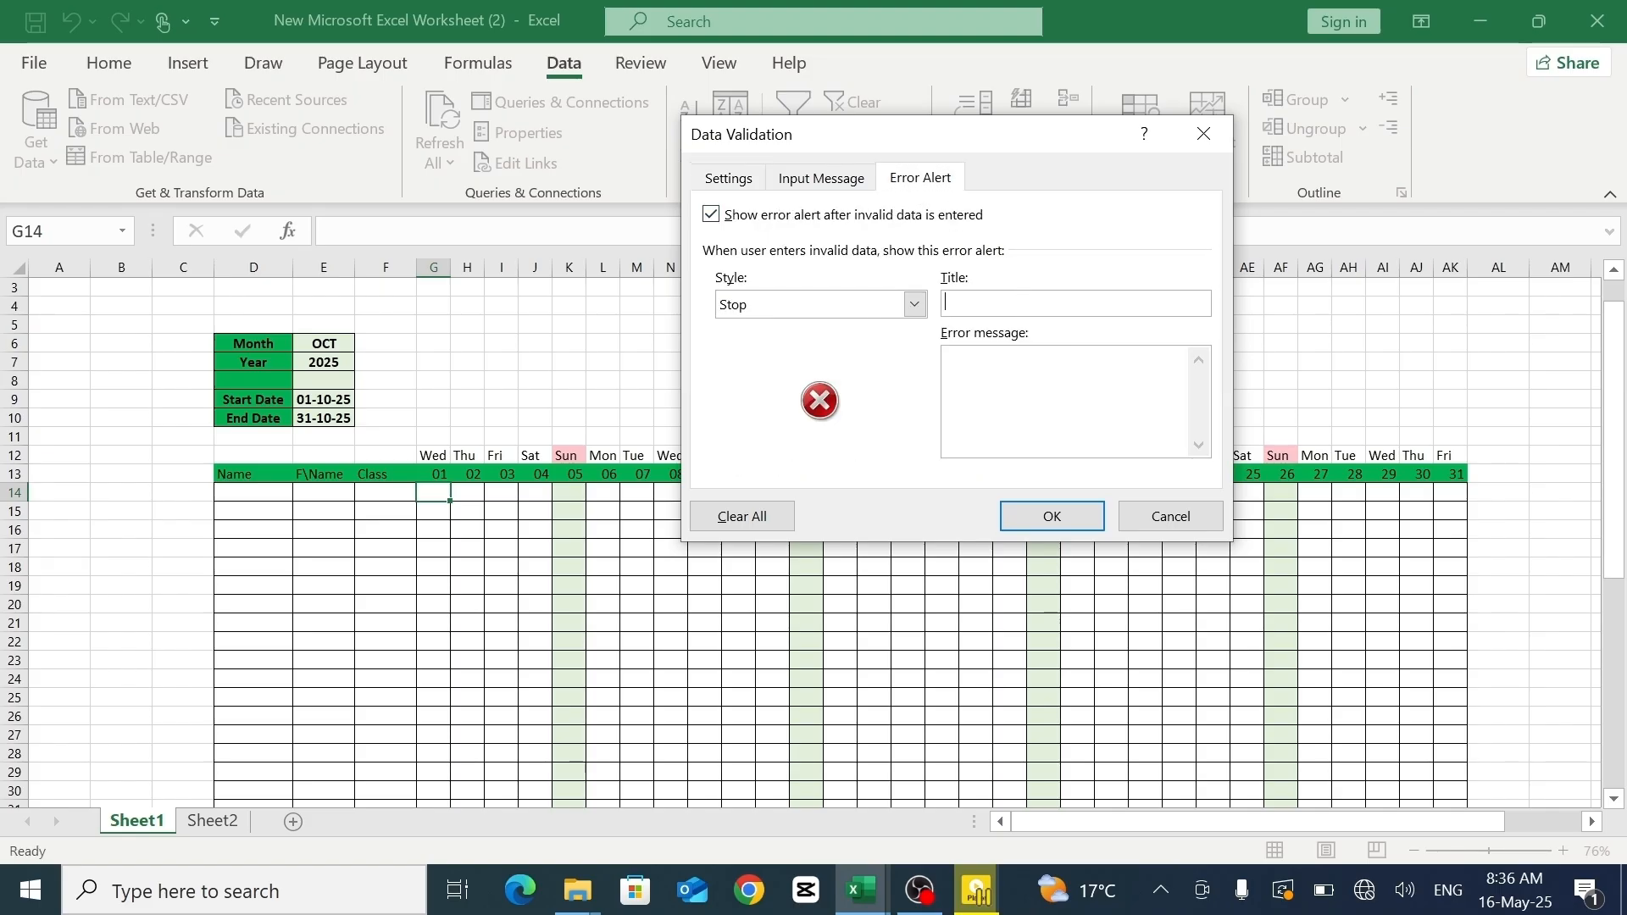
pyautogui.write('Inva')
pyautogui.write('nday is Off')
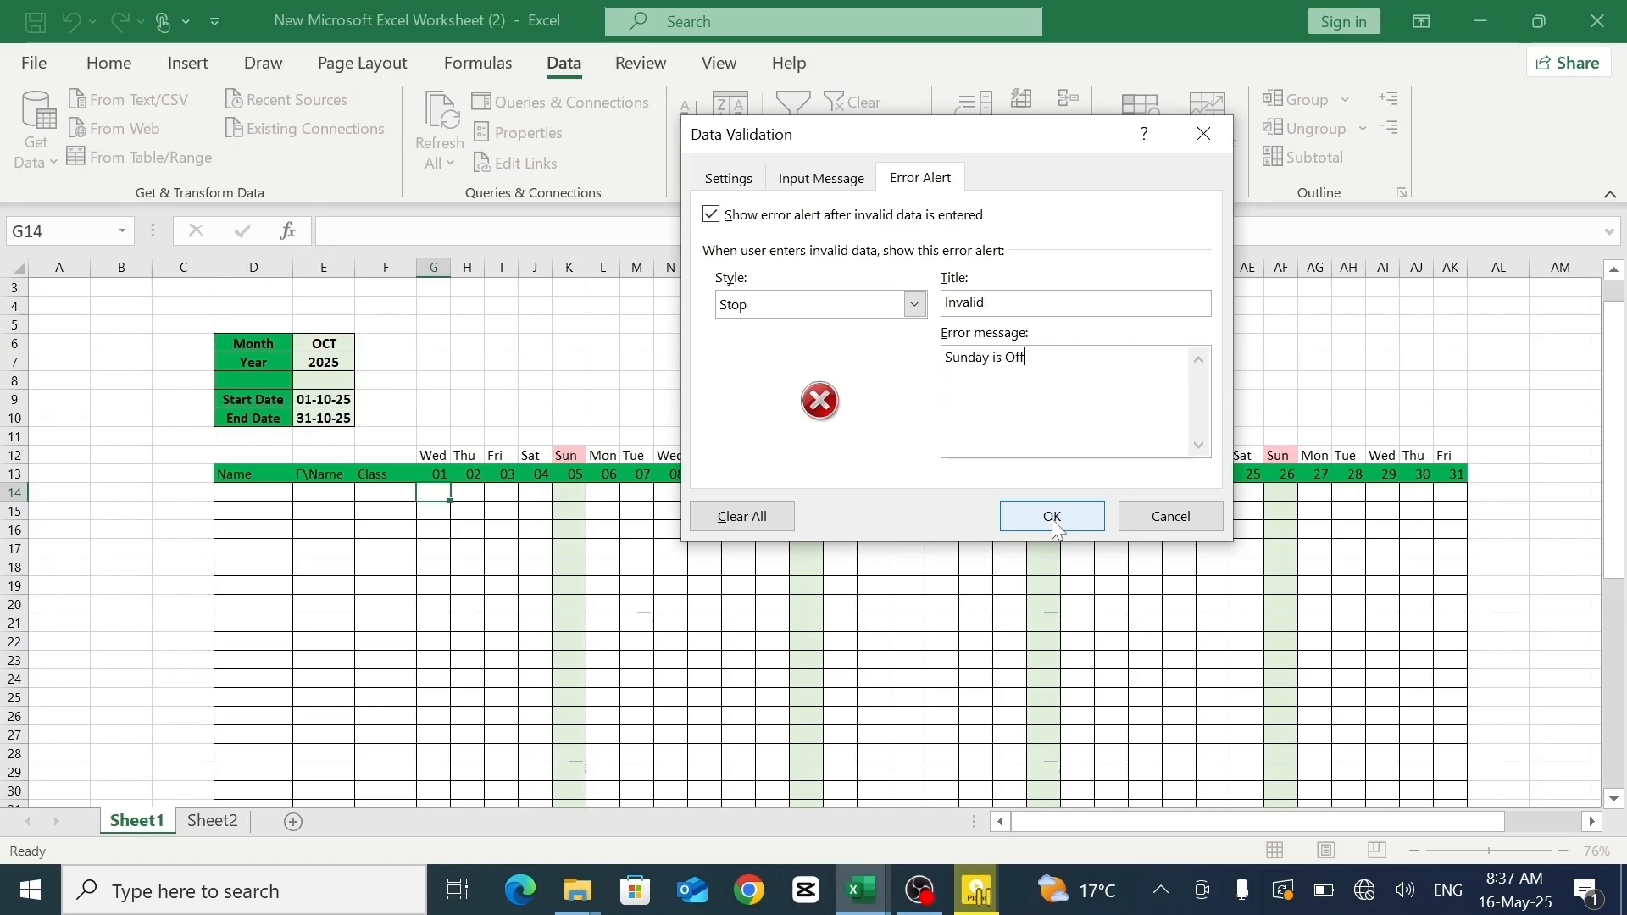
pyautogui.click(1022, 518)
# - Fill G14 with its validation across to AK14 and down through the attendance table rows
pyautogui.moveTo(544, 505); pyautogui.dragTo(1457, 472)
pyautogui.scroll(1, 1517, 555)
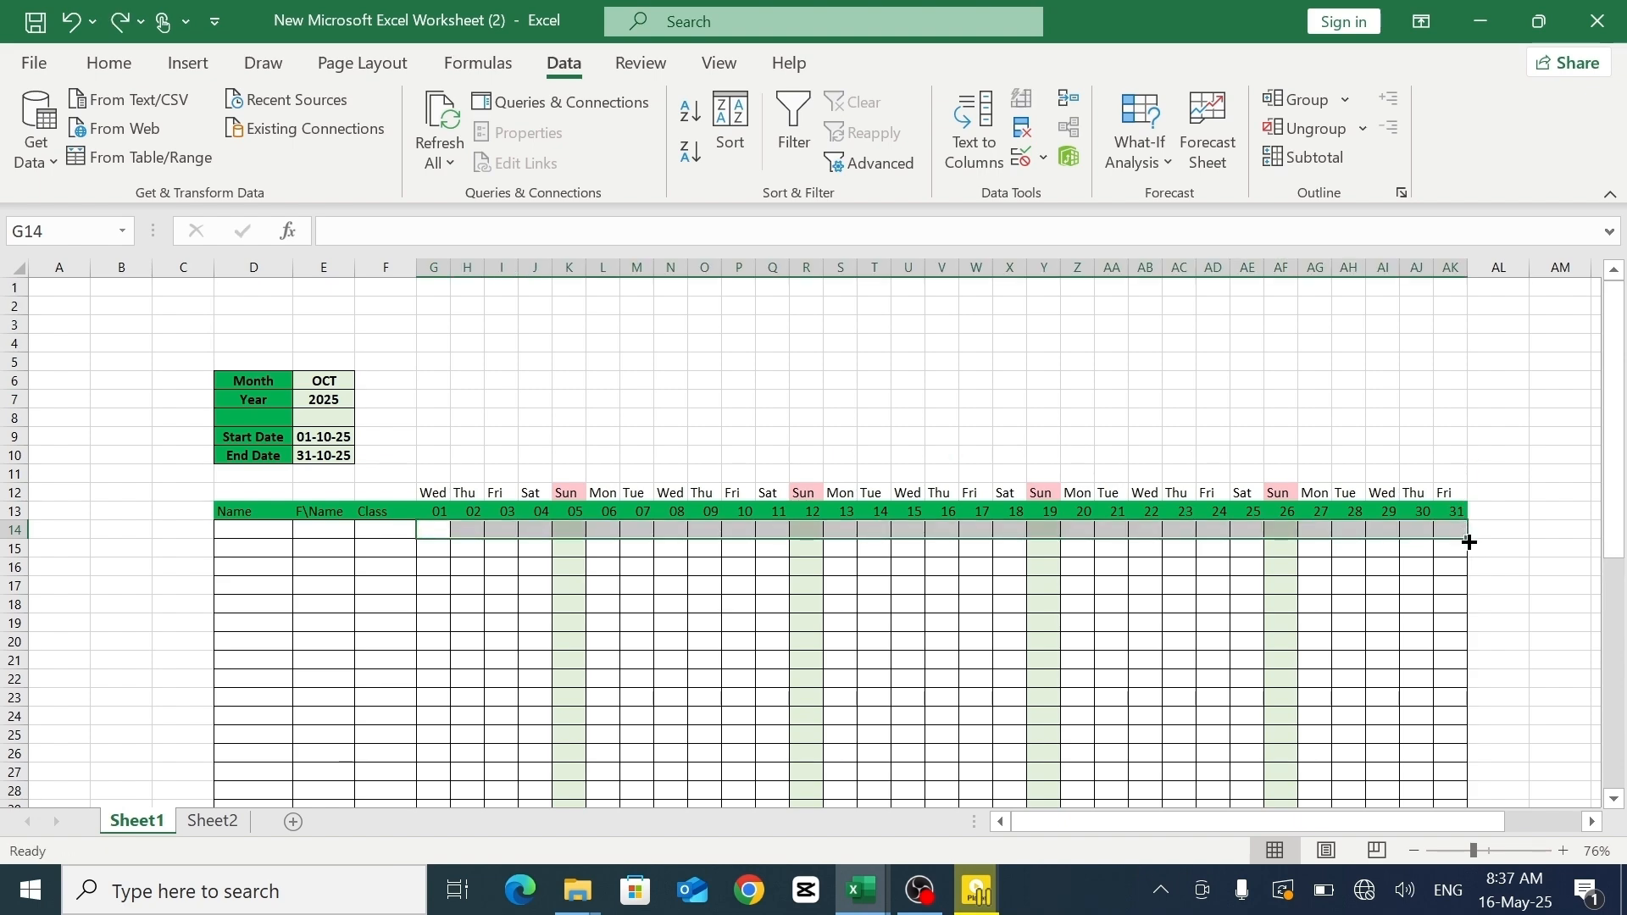
pyautogui.moveTo(1467, 537); pyautogui.dragTo(1453, 735)
pyautogui.scroll(1, 1452, 734)
pyautogui.click(1453, 735)
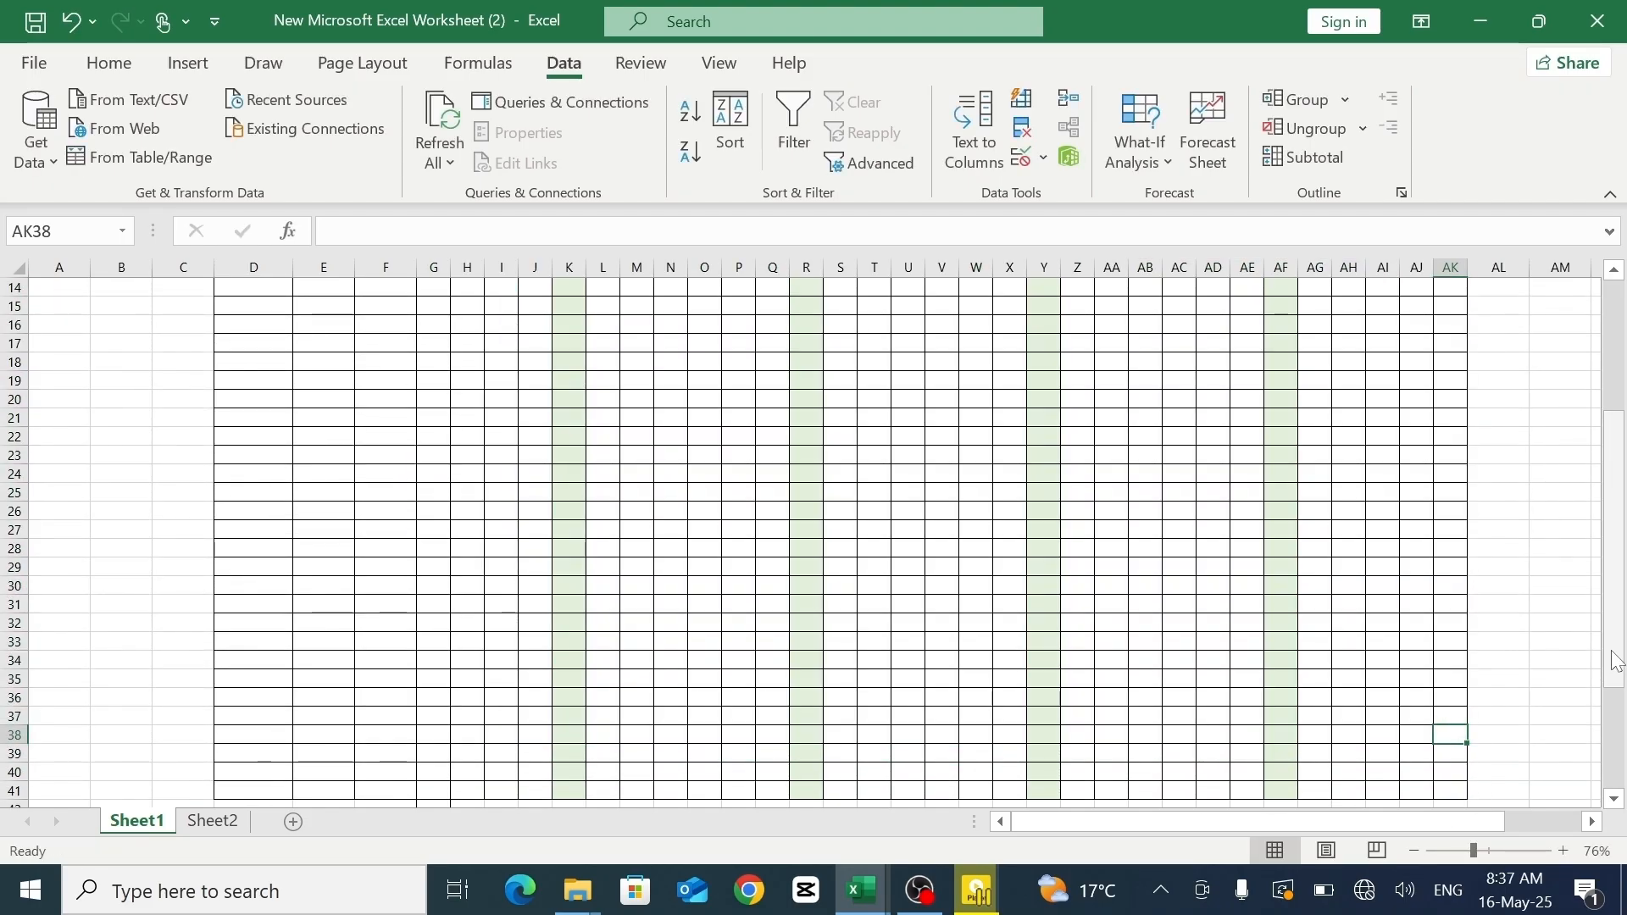
# - Try to enter "kdf" in the Sunday cell K15 to test the validation, and dismiss the entry
pyautogui.scroll(5, 1614, 661)
pyautogui.click(573, 547)
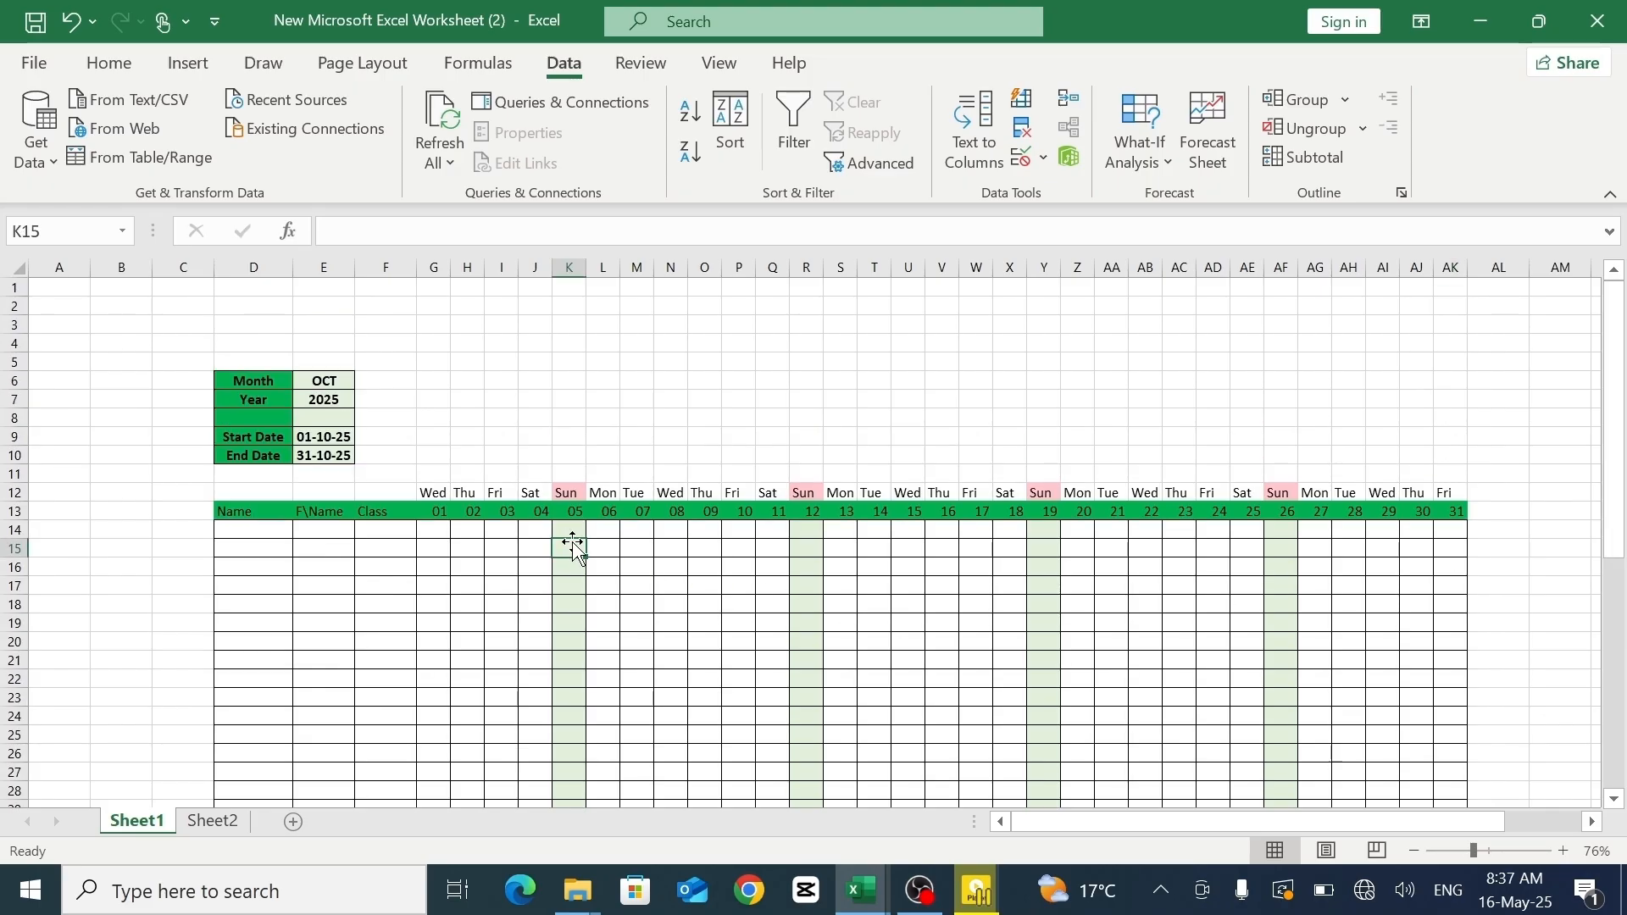
pyautogui.write('kdf')
pyautogui.press('Return')
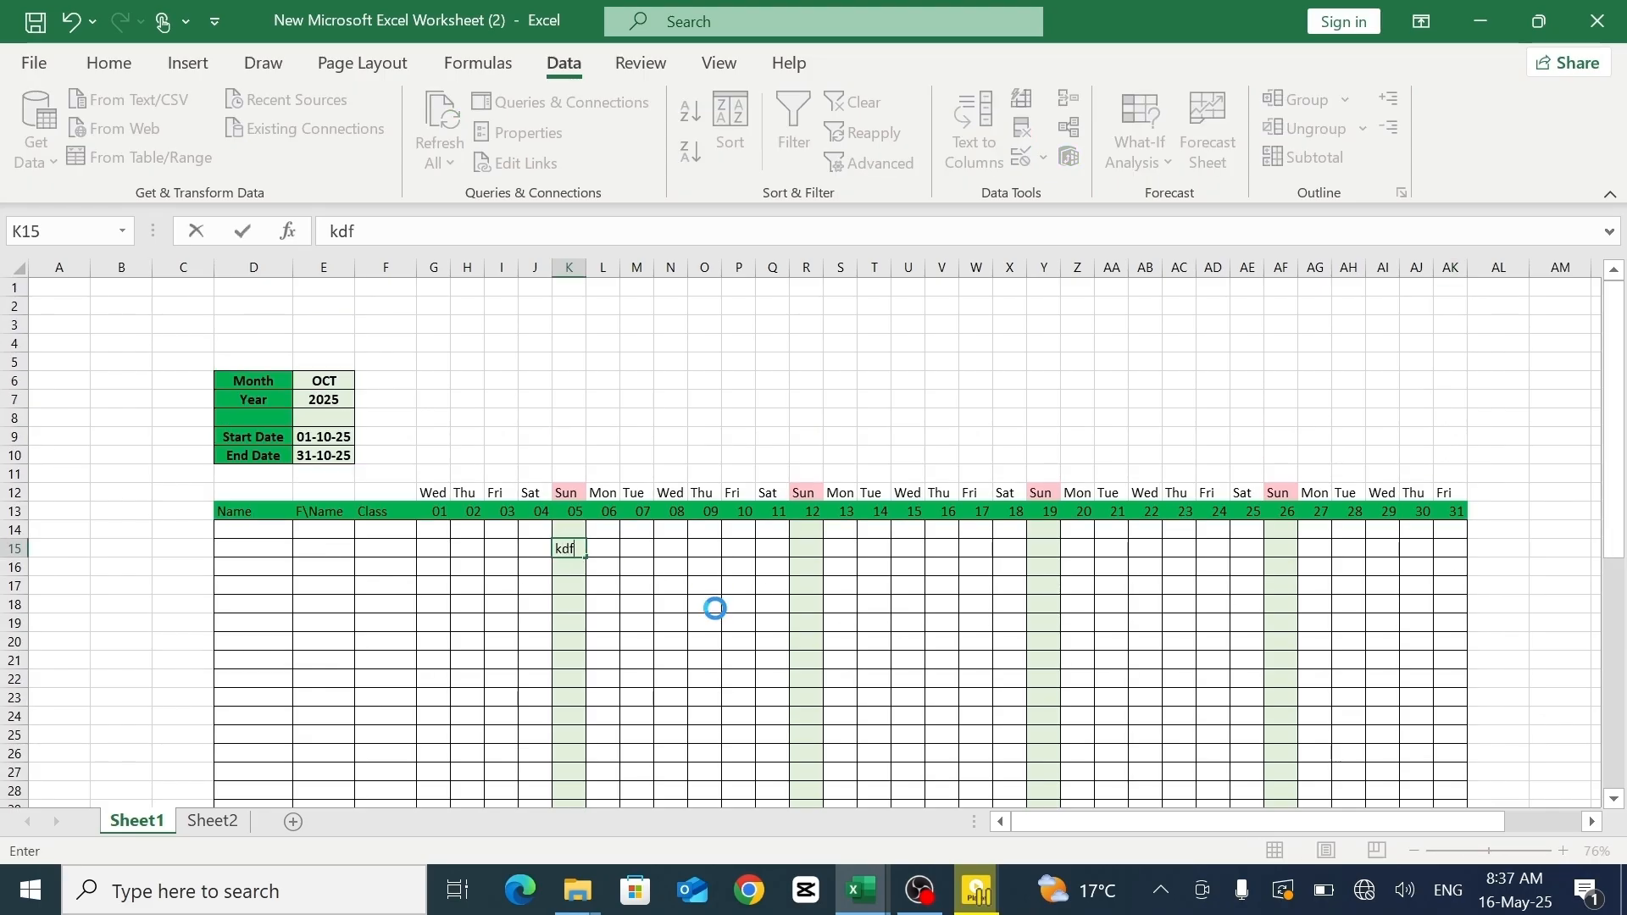
pyautogui.click(823, 518)
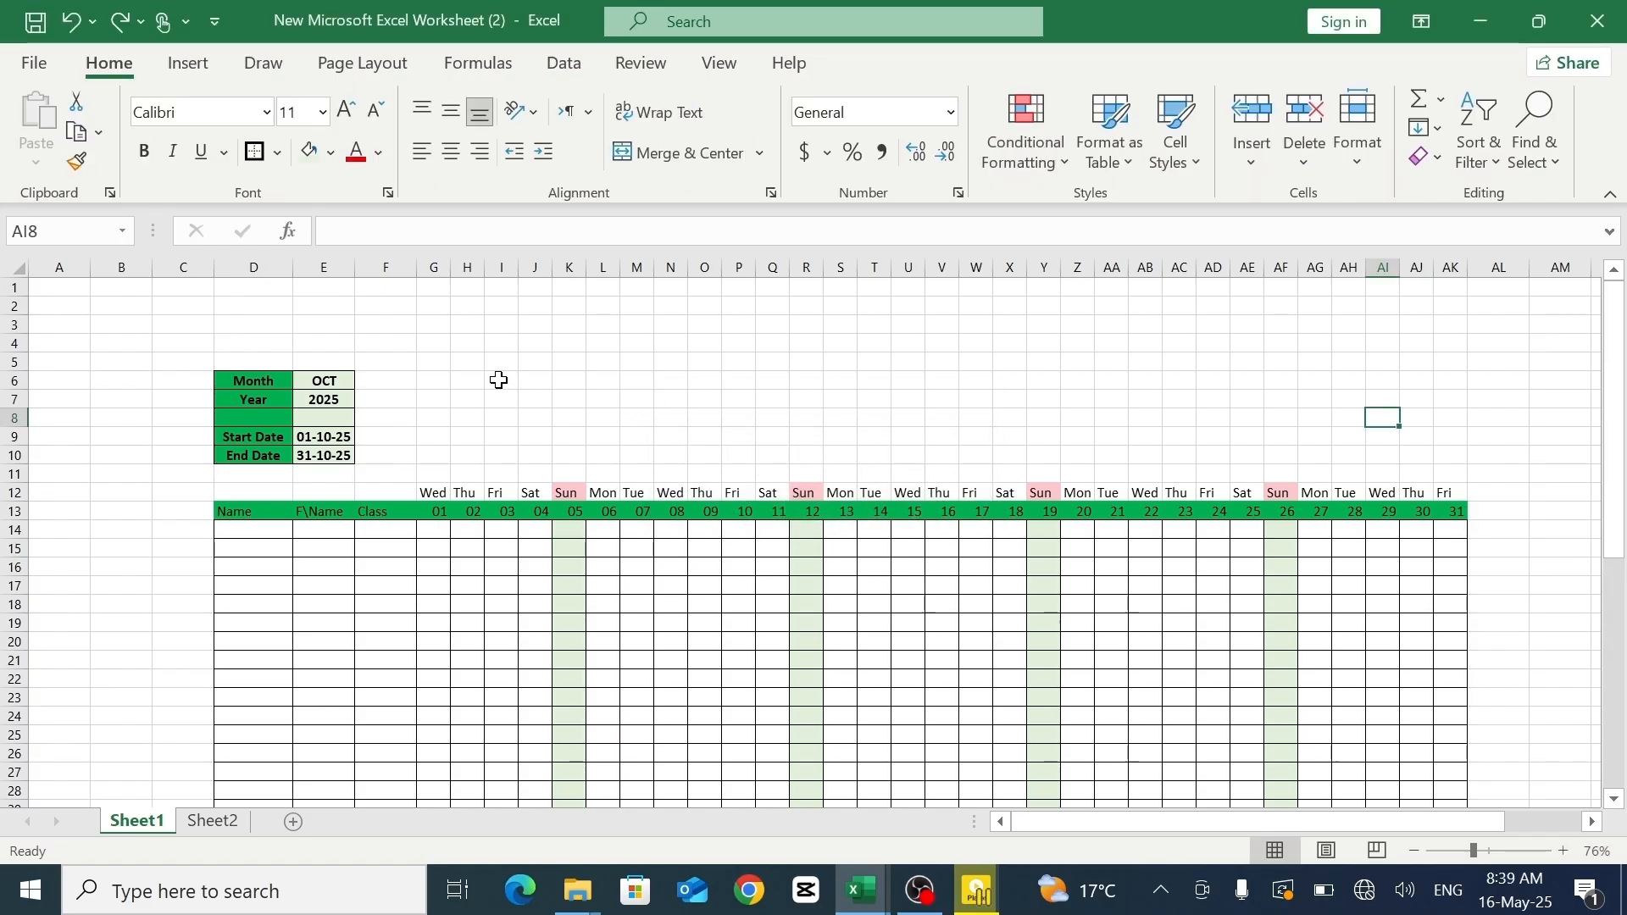
# - Merge and center H6:AI10 above the date row and apply all borders to it
pyautogui.moveTo(477, 379); pyautogui.dragTo(1384, 462)
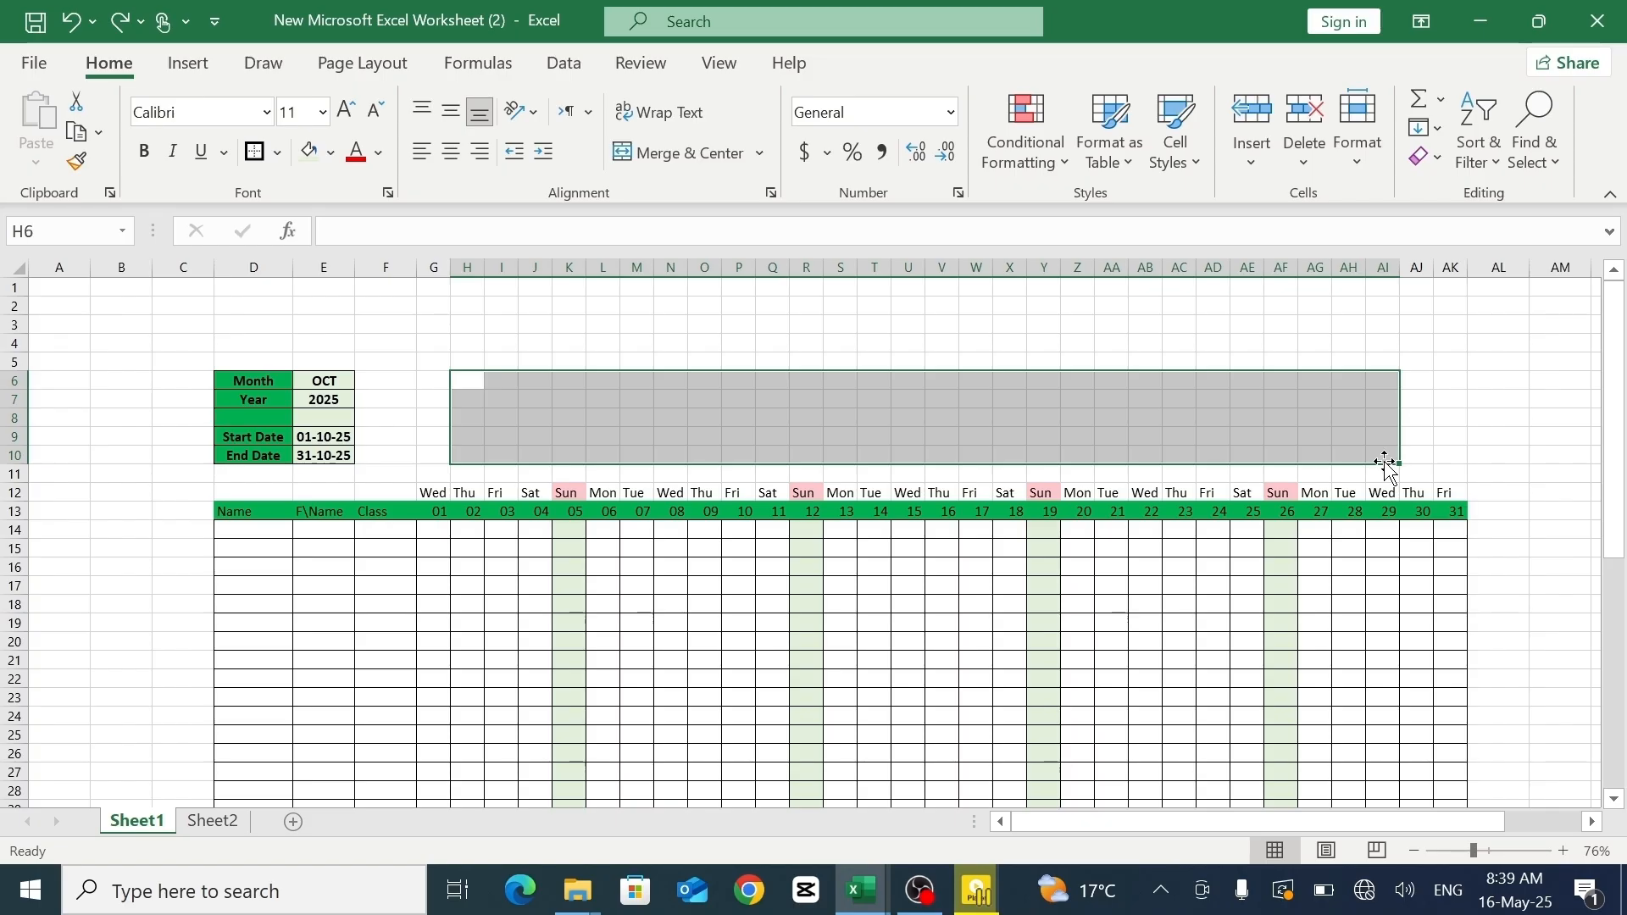
pyautogui.click(659, 152)
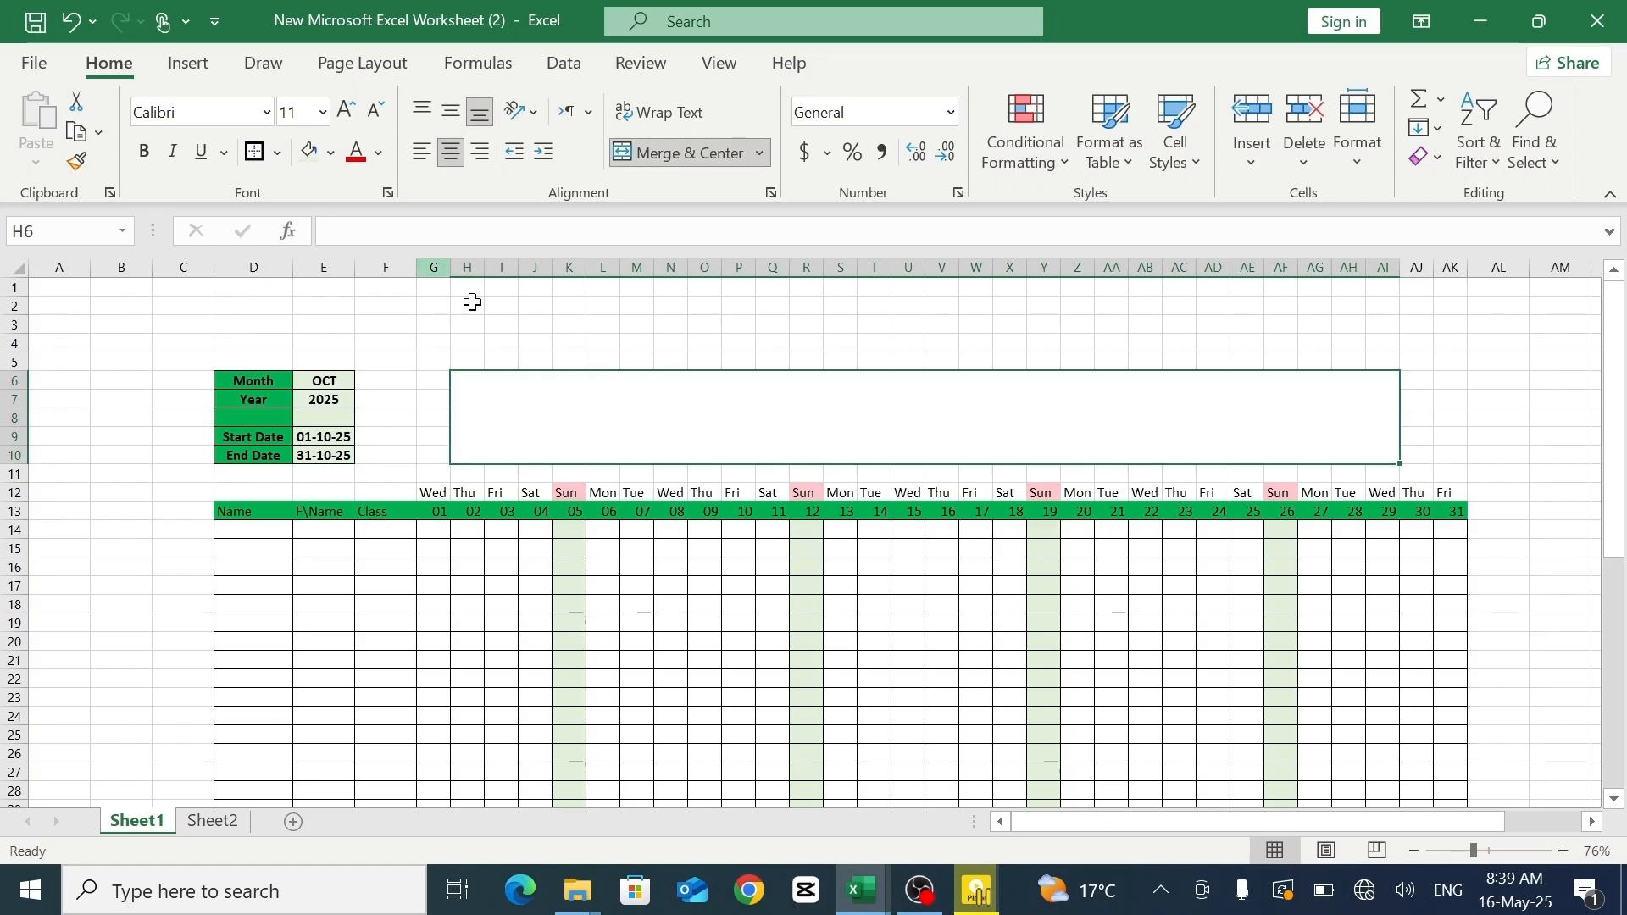
pyautogui.click(277, 152)
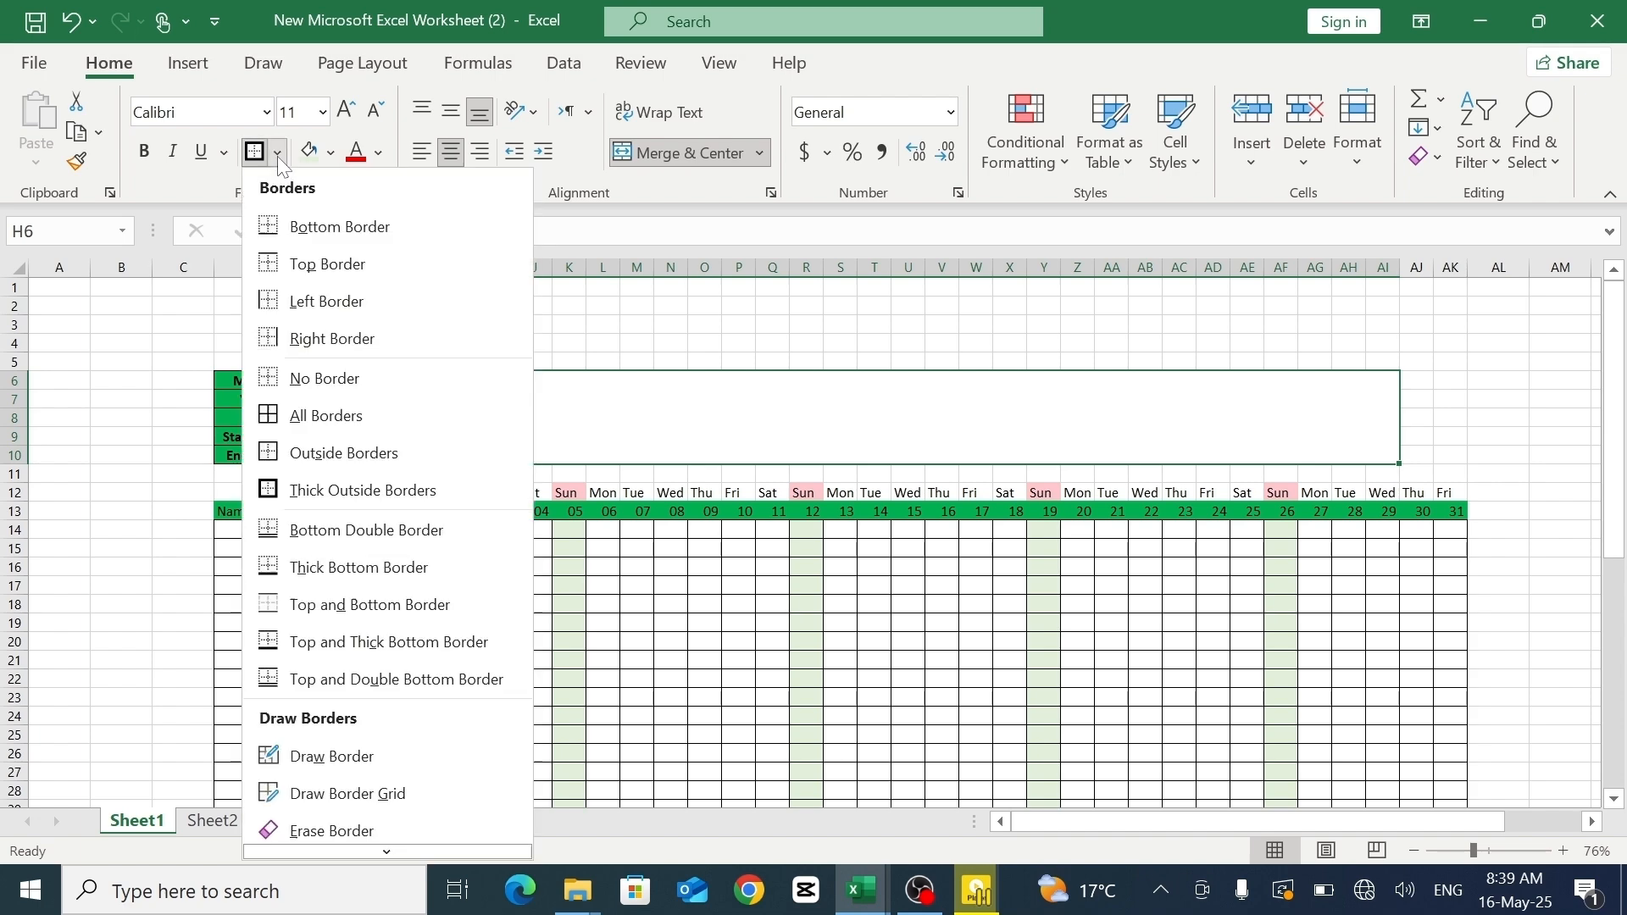
pyautogui.click(352, 416)
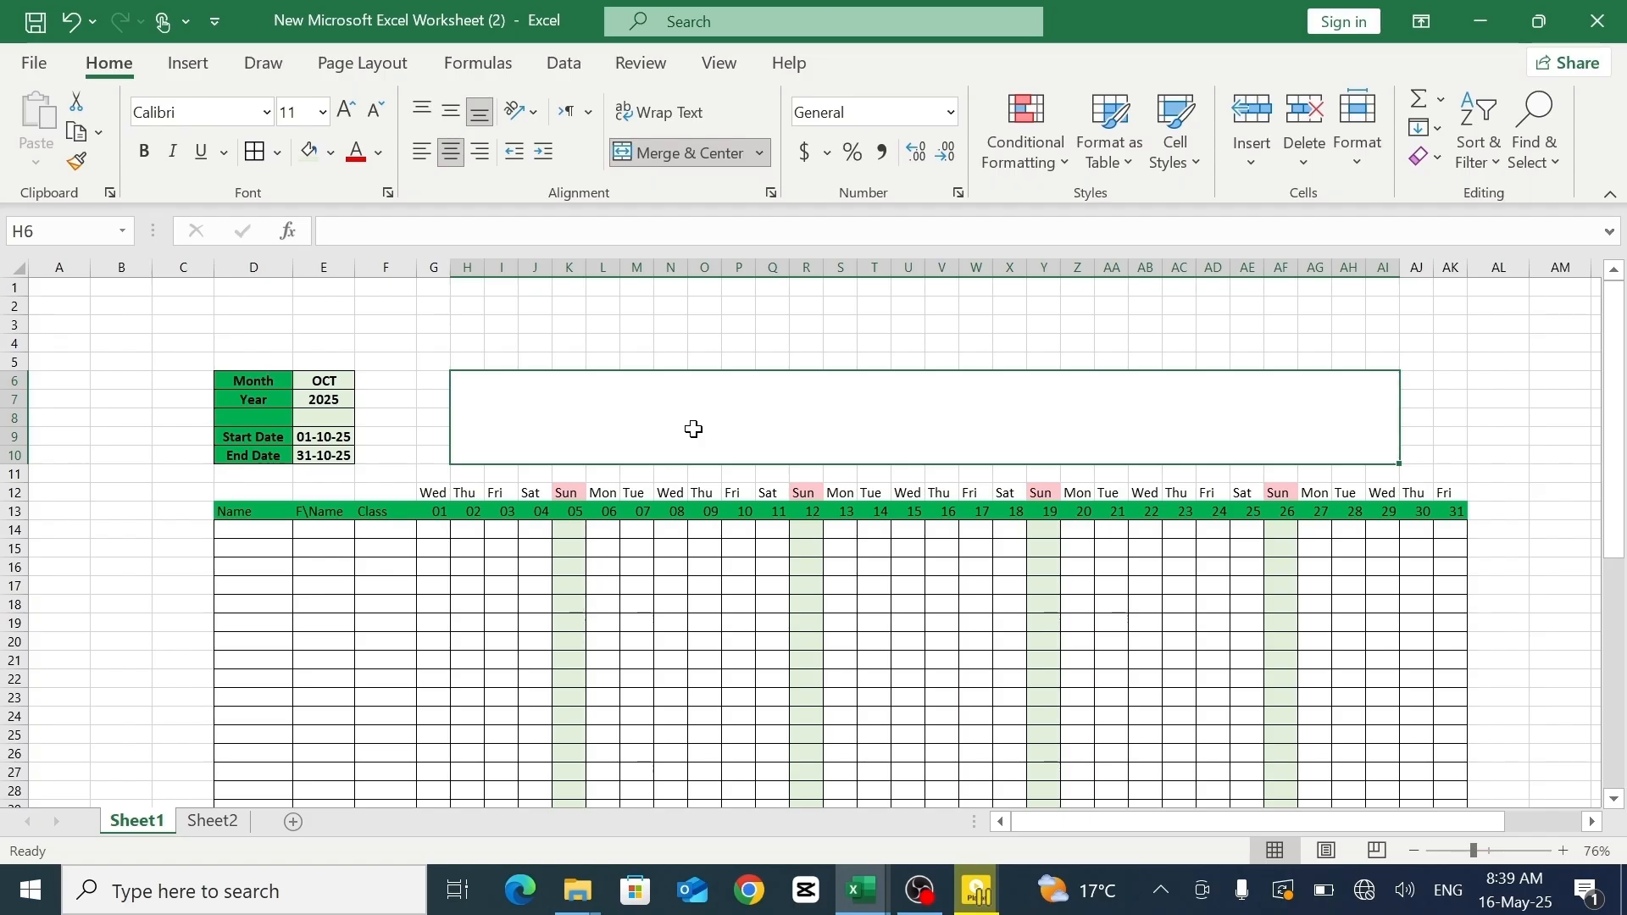
# - Enter the title "Danes School Syslem in New York" in the merged cell H6
pyautogui.write('dan')
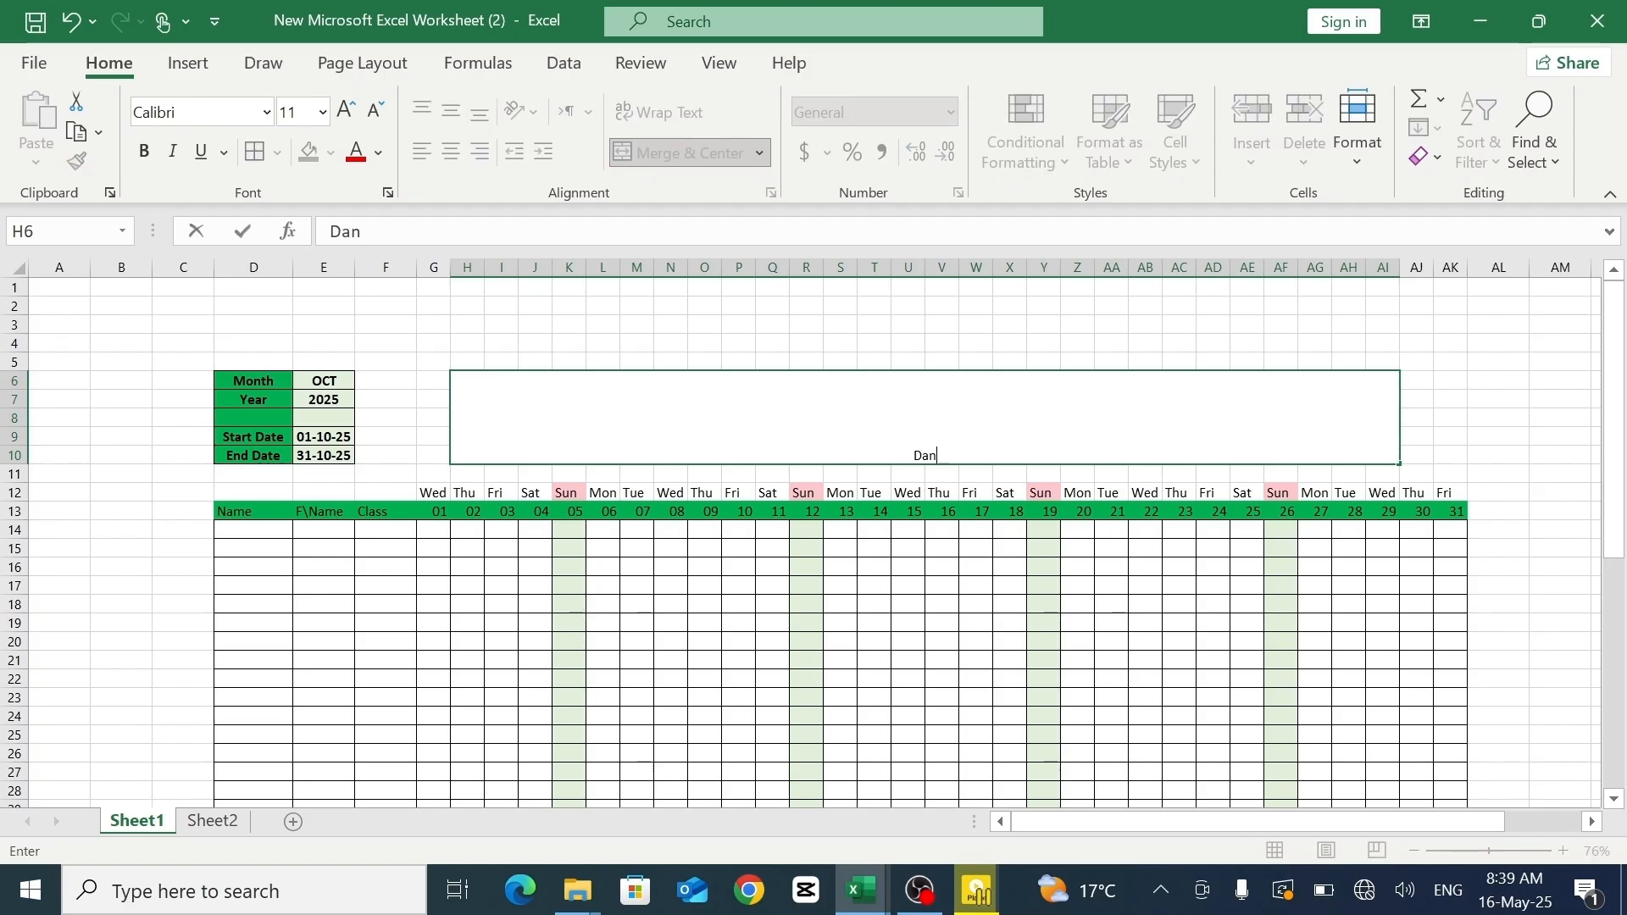
pyautogui.write('es School Sy')
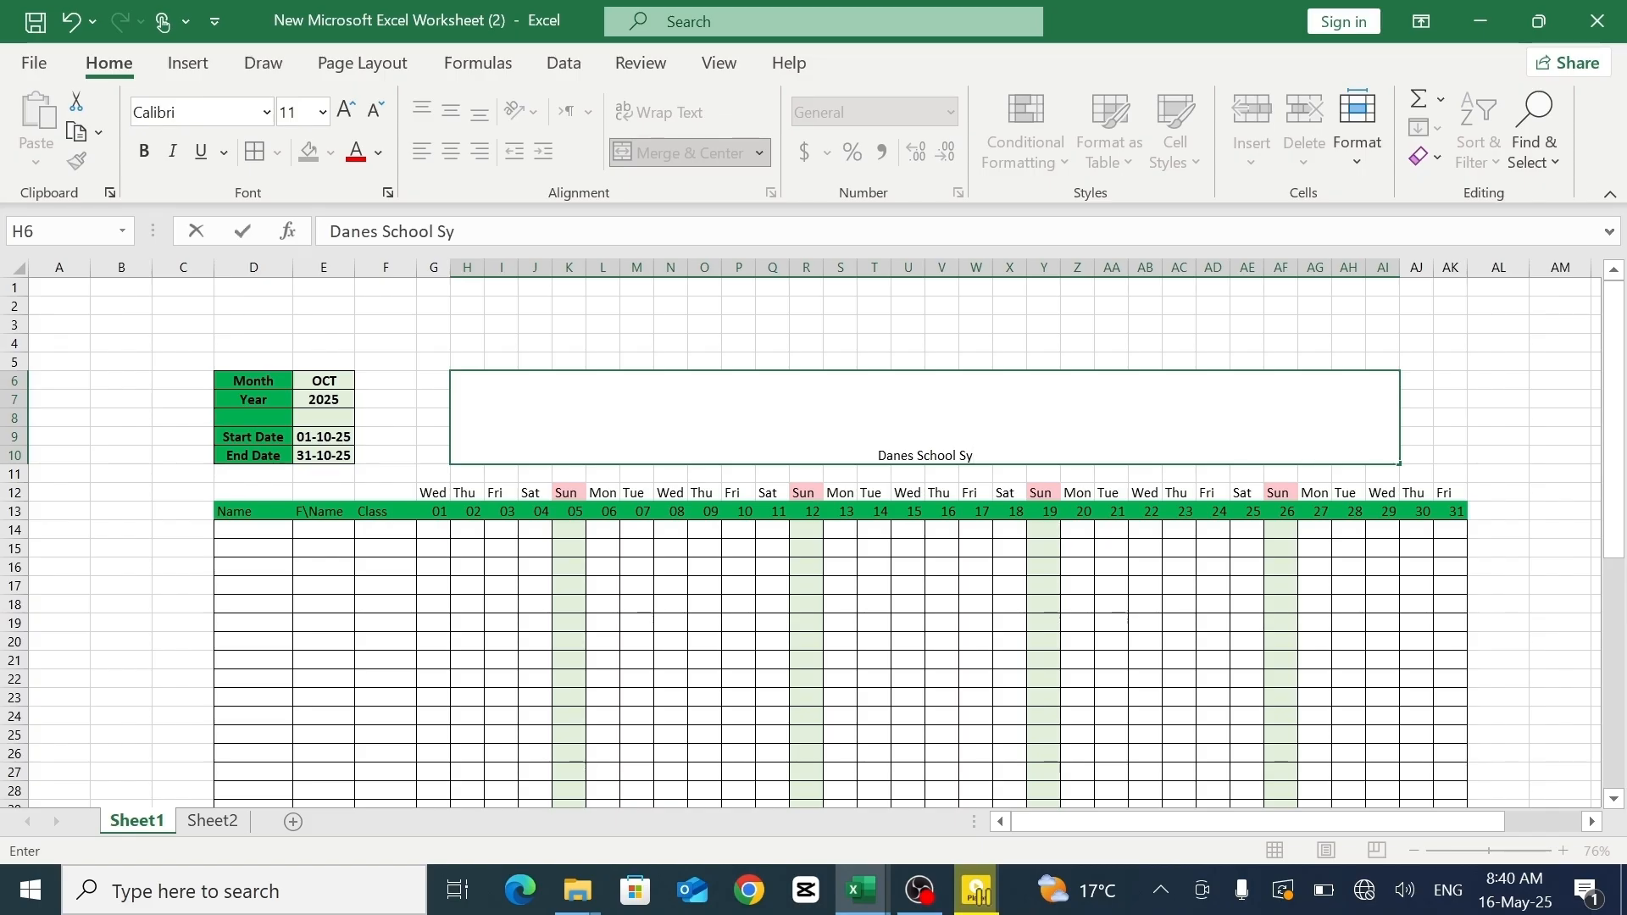
pyautogui.write('slem in ')
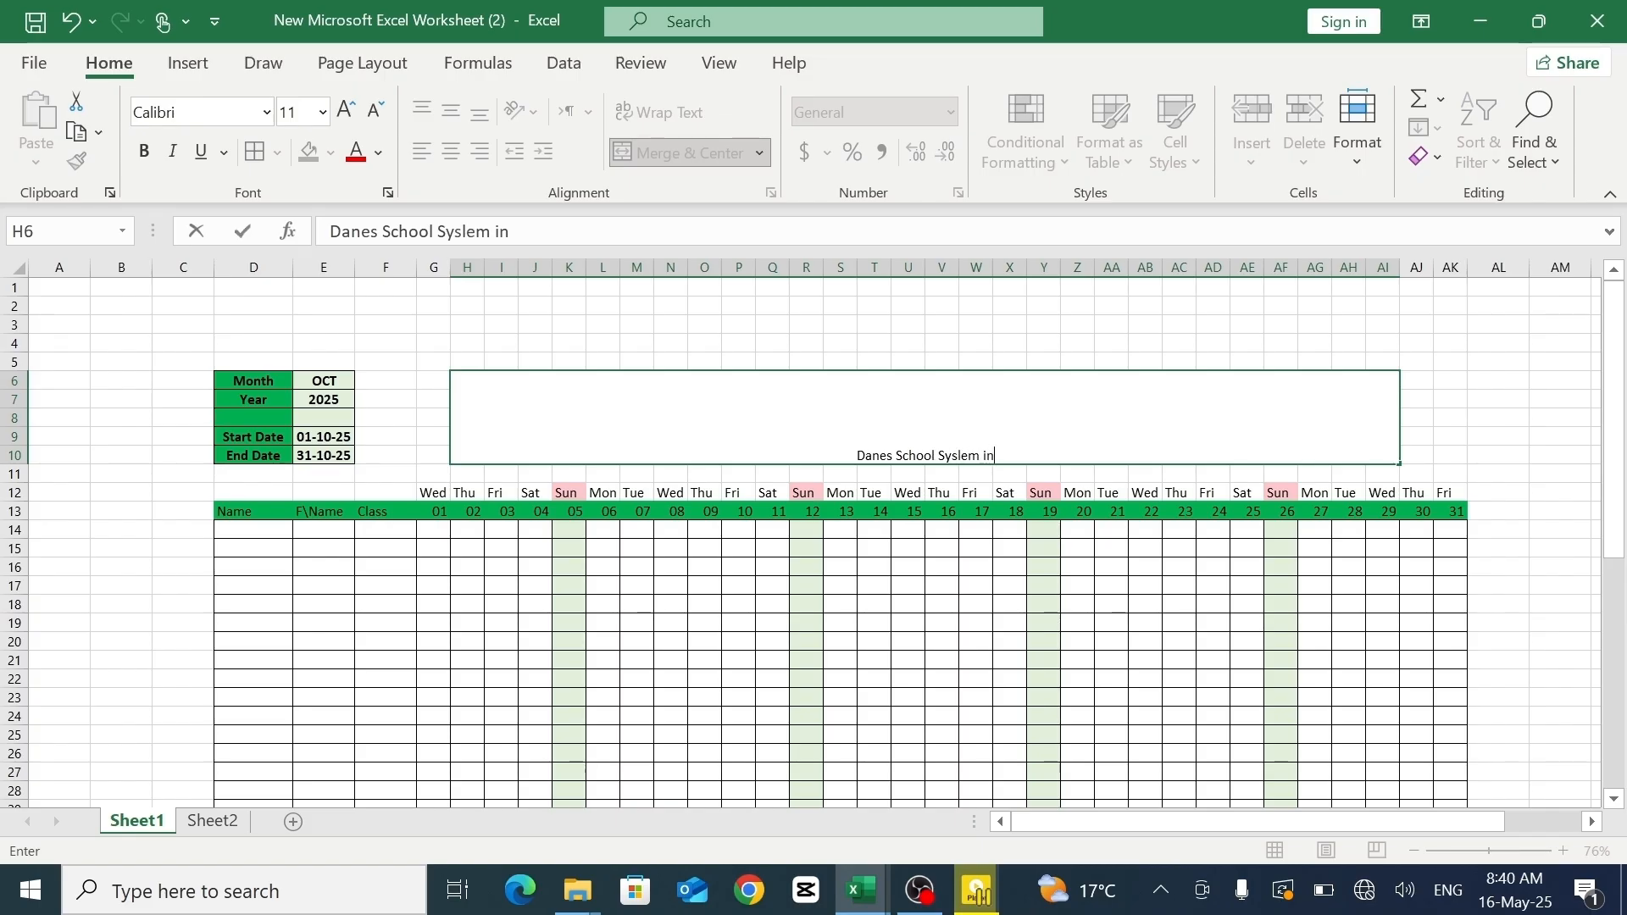
pyautogui.write('New')
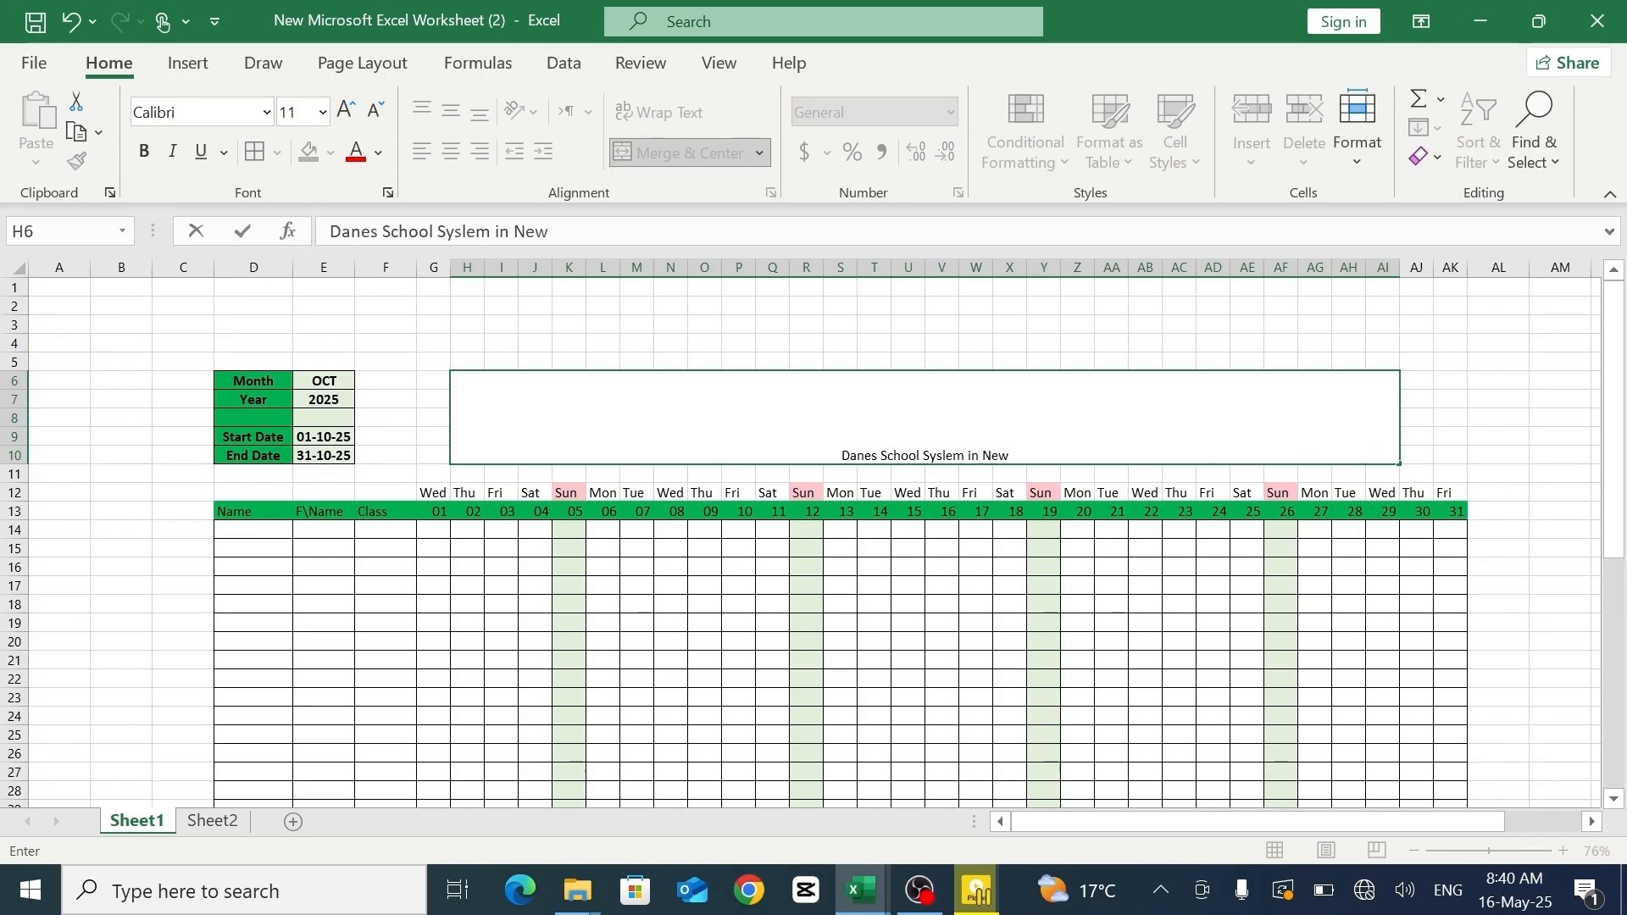
pyautogui.write(' York')
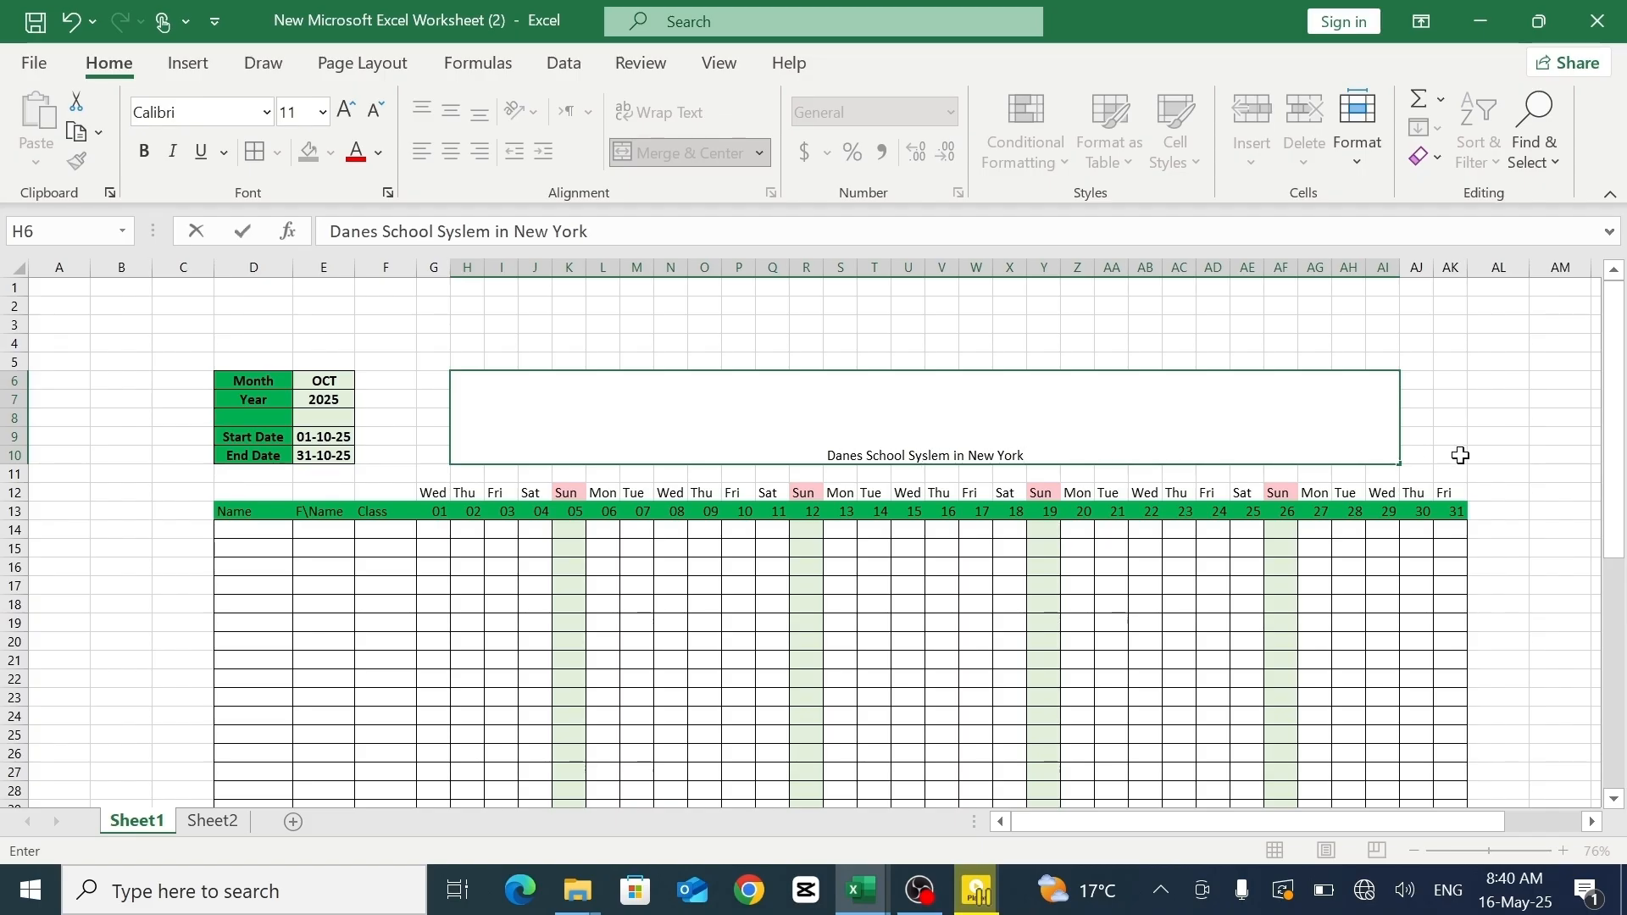
pyautogui.click(1460, 455)
# - Middle-align the title in H6 vertically and format it as bold at font size 48
pyautogui.click(1114, 456)
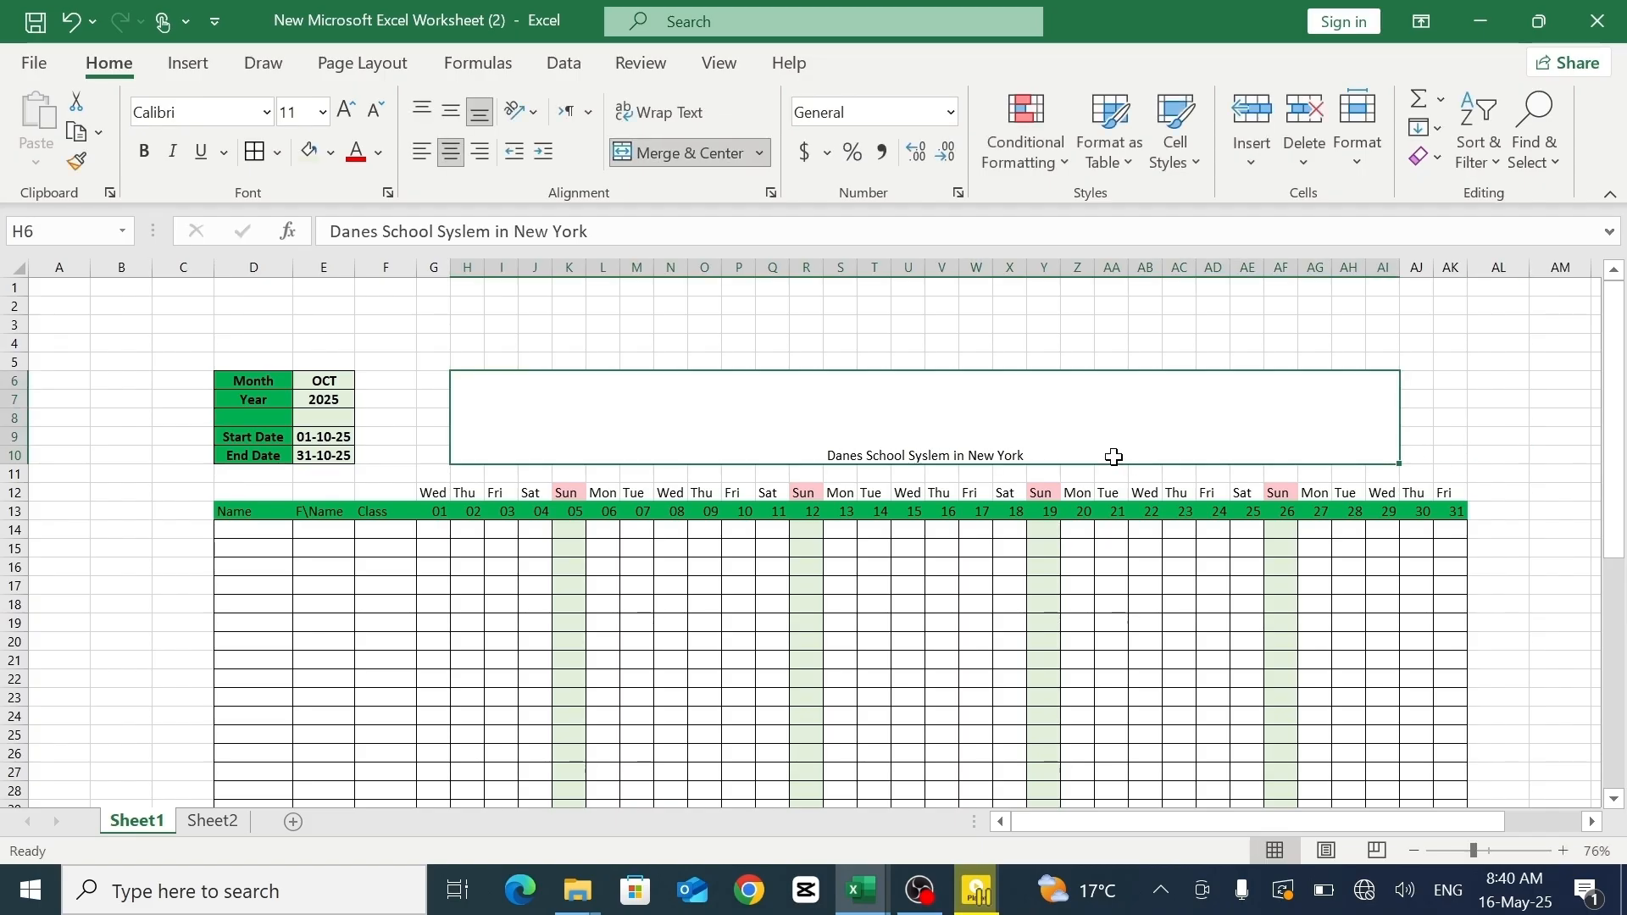
pyautogui.click(457, 117)
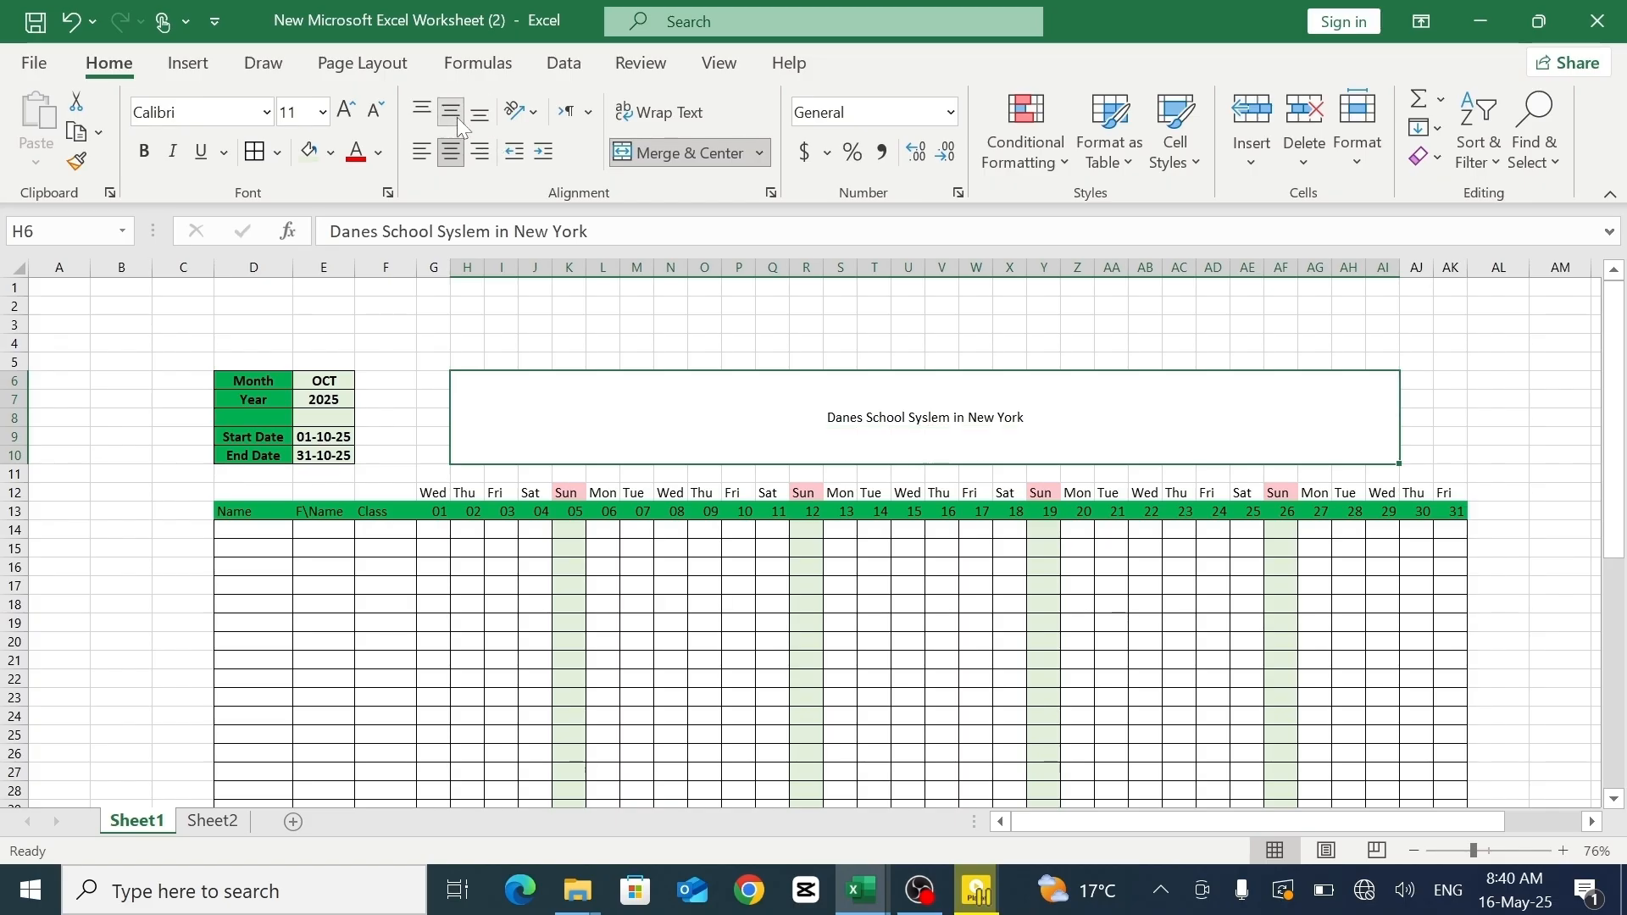
pyautogui.click(323, 112)
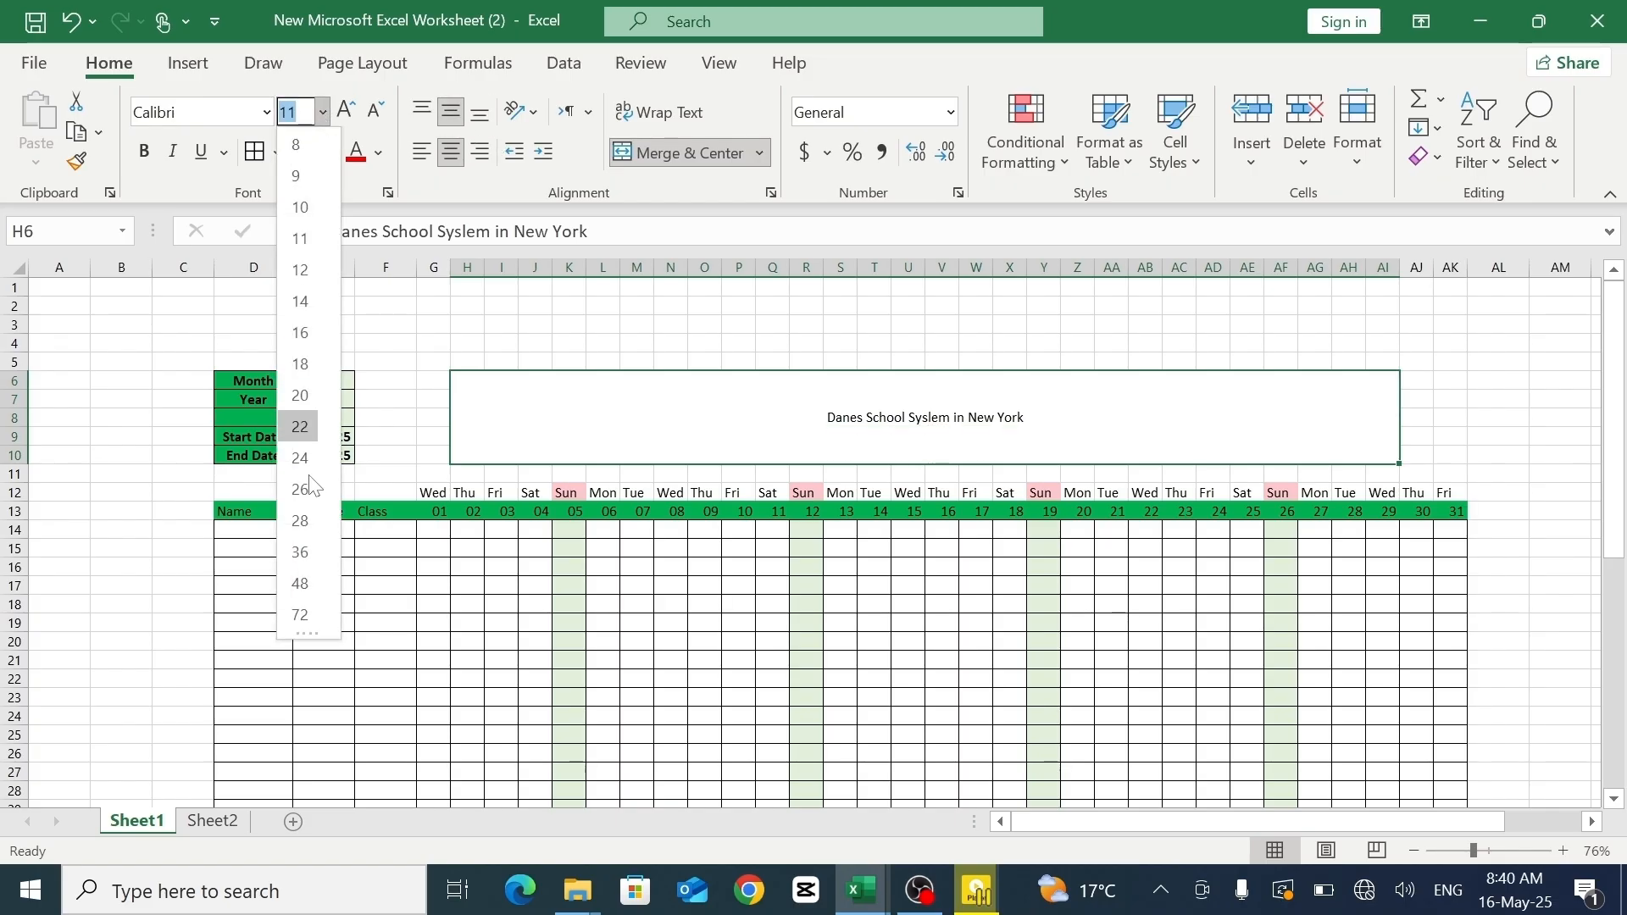
pyautogui.click(311, 585)
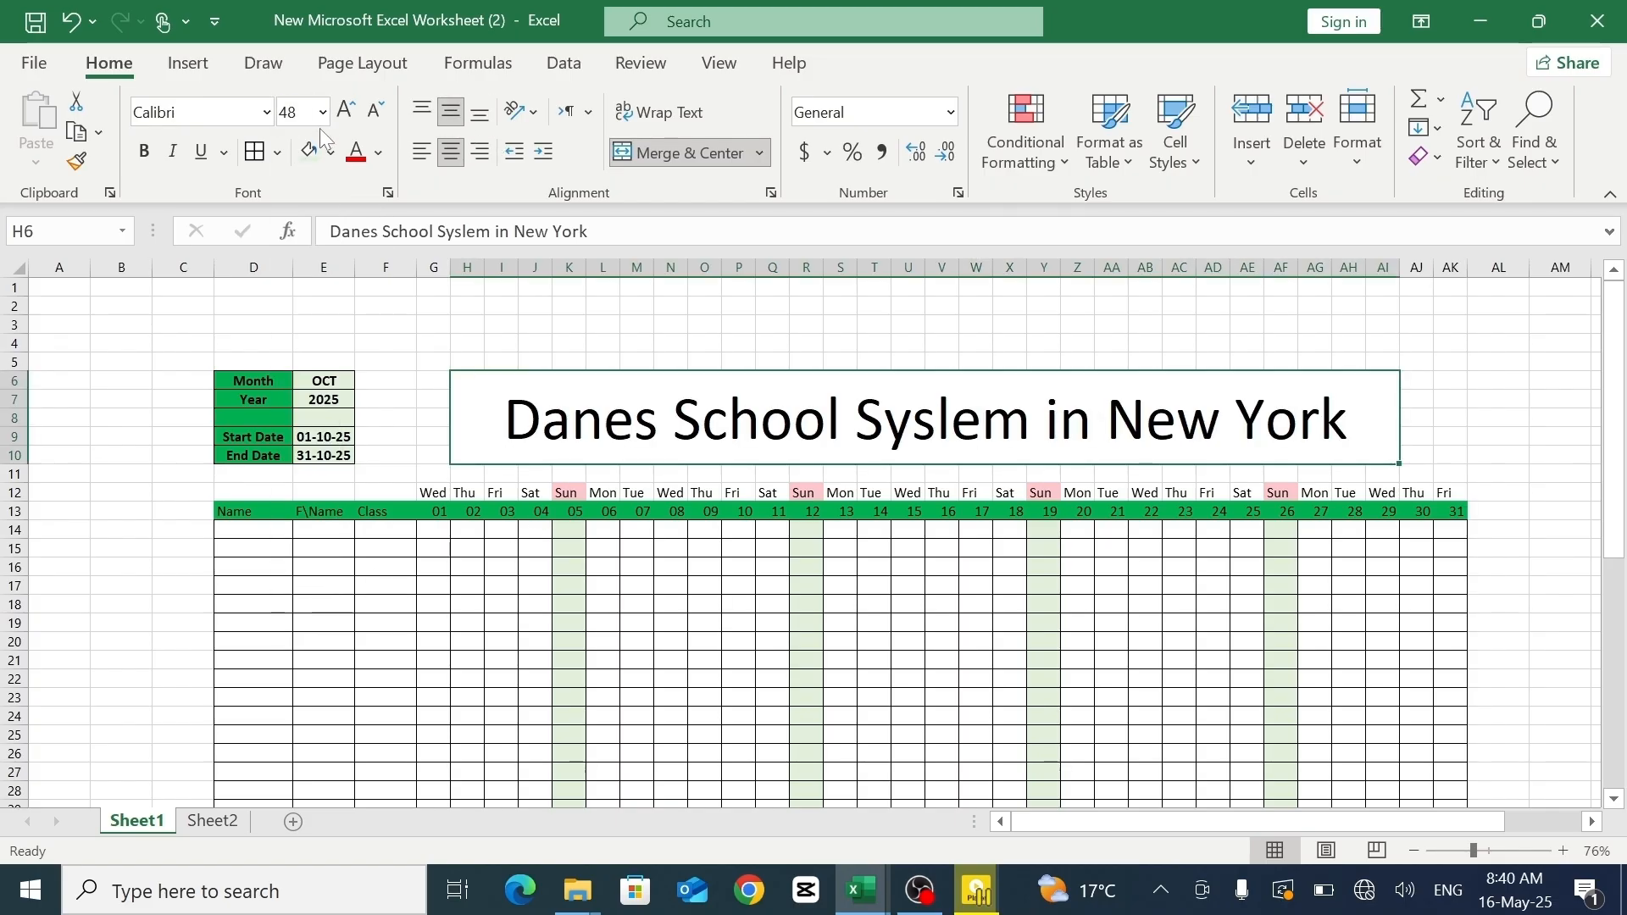
pyautogui.click(142, 151)
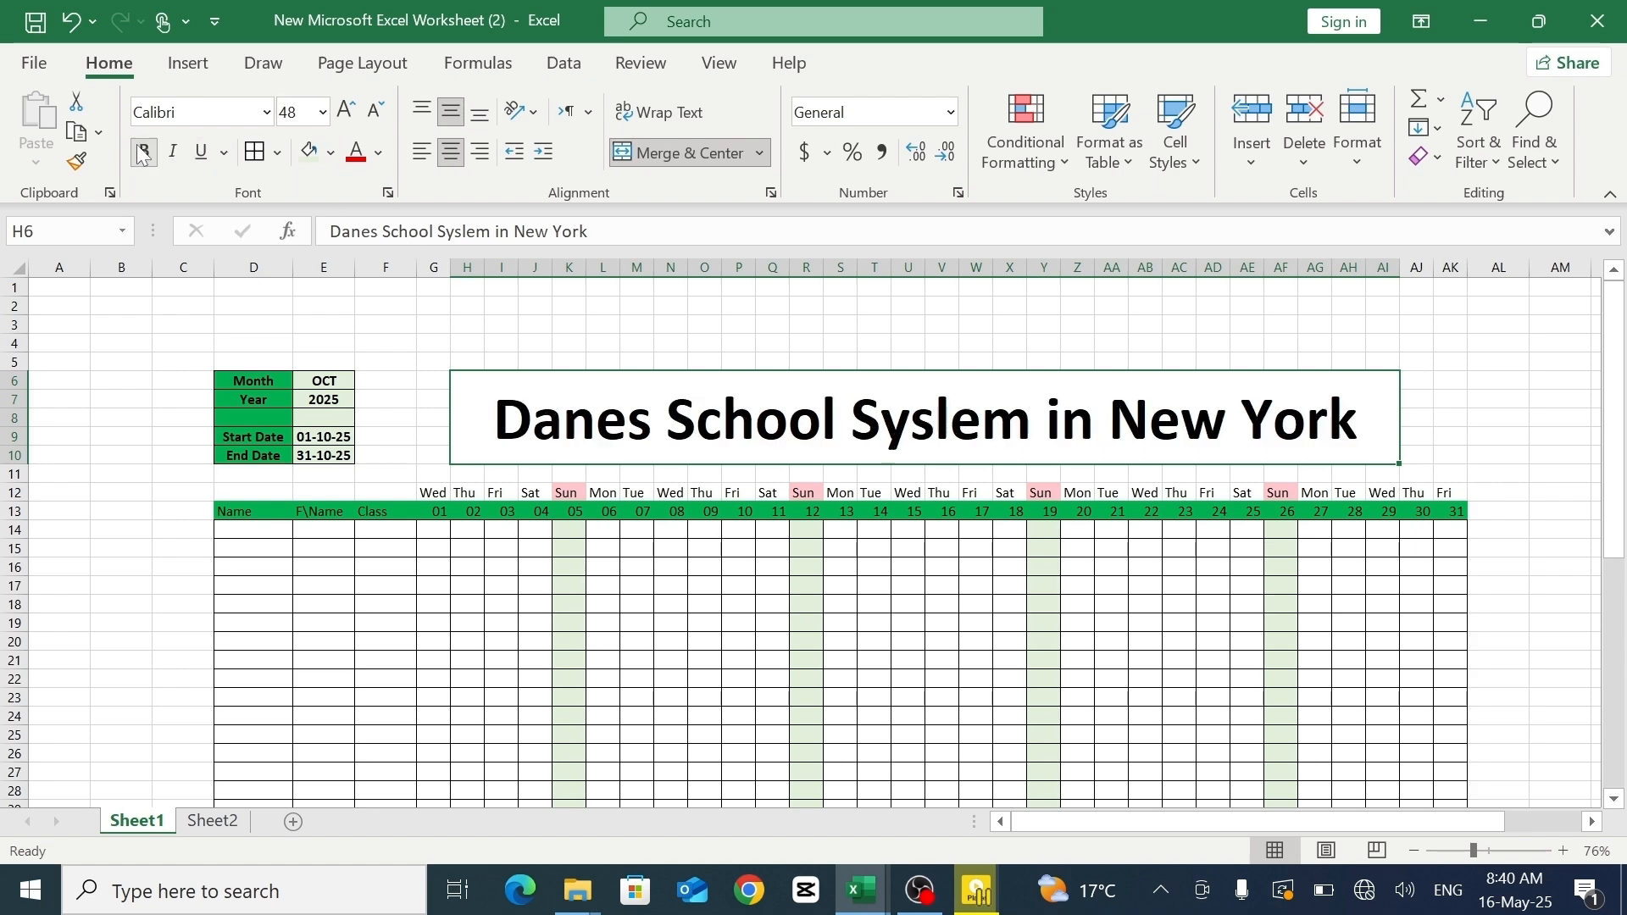
# - Change the title in H6 to the Bahnschrift font at size 45
pyautogui.click(266, 112)
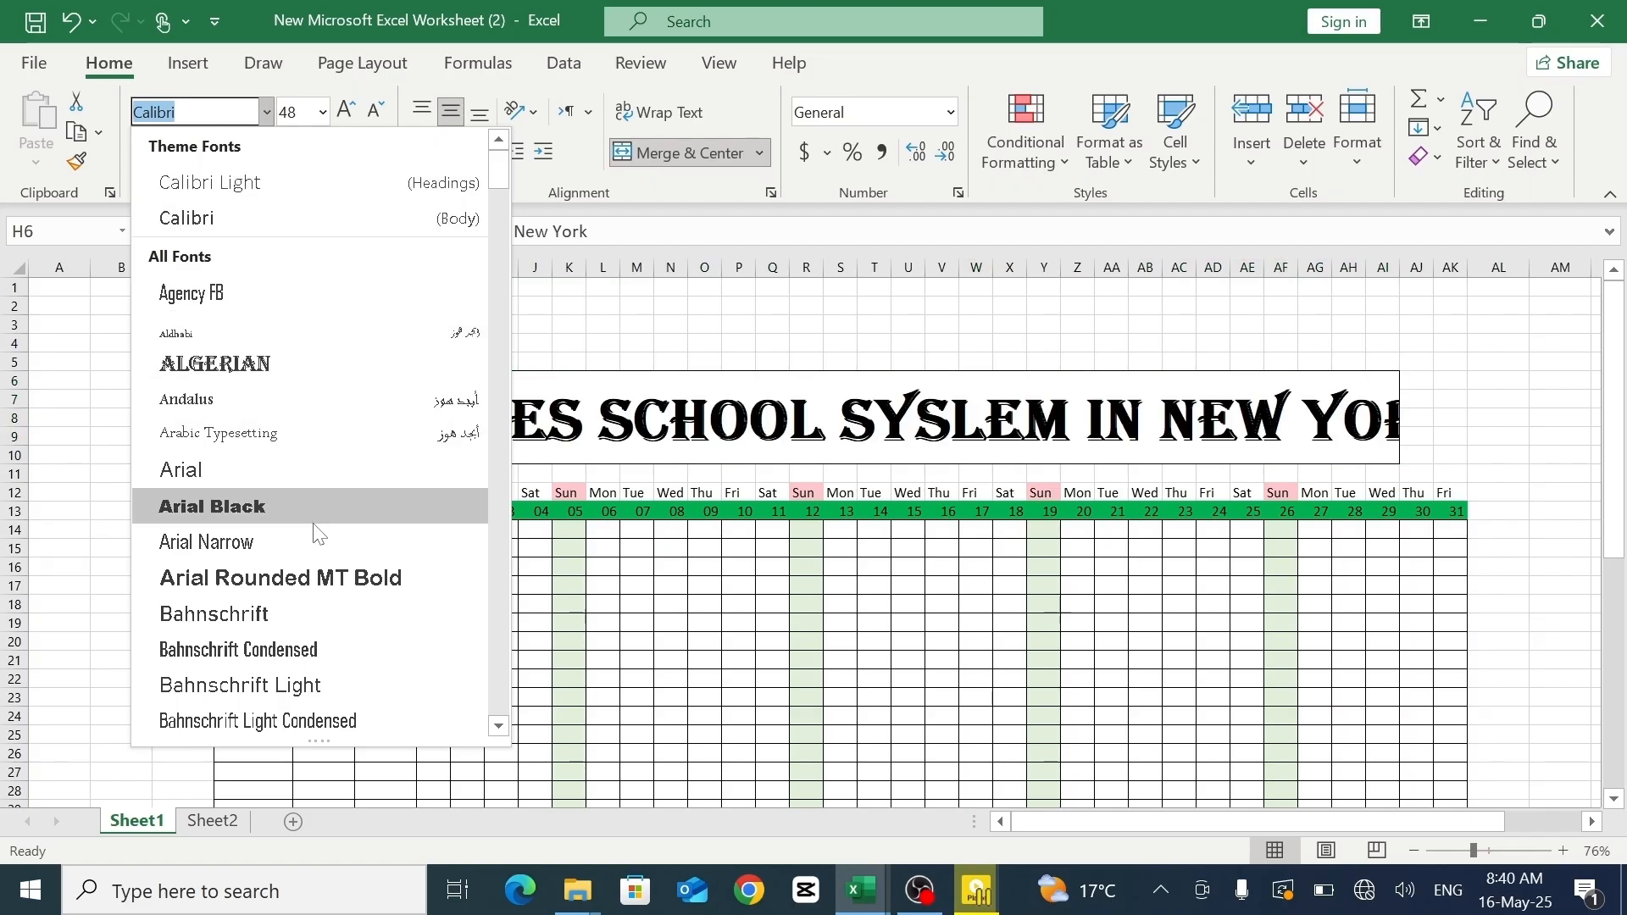
pyautogui.click(288, 616)
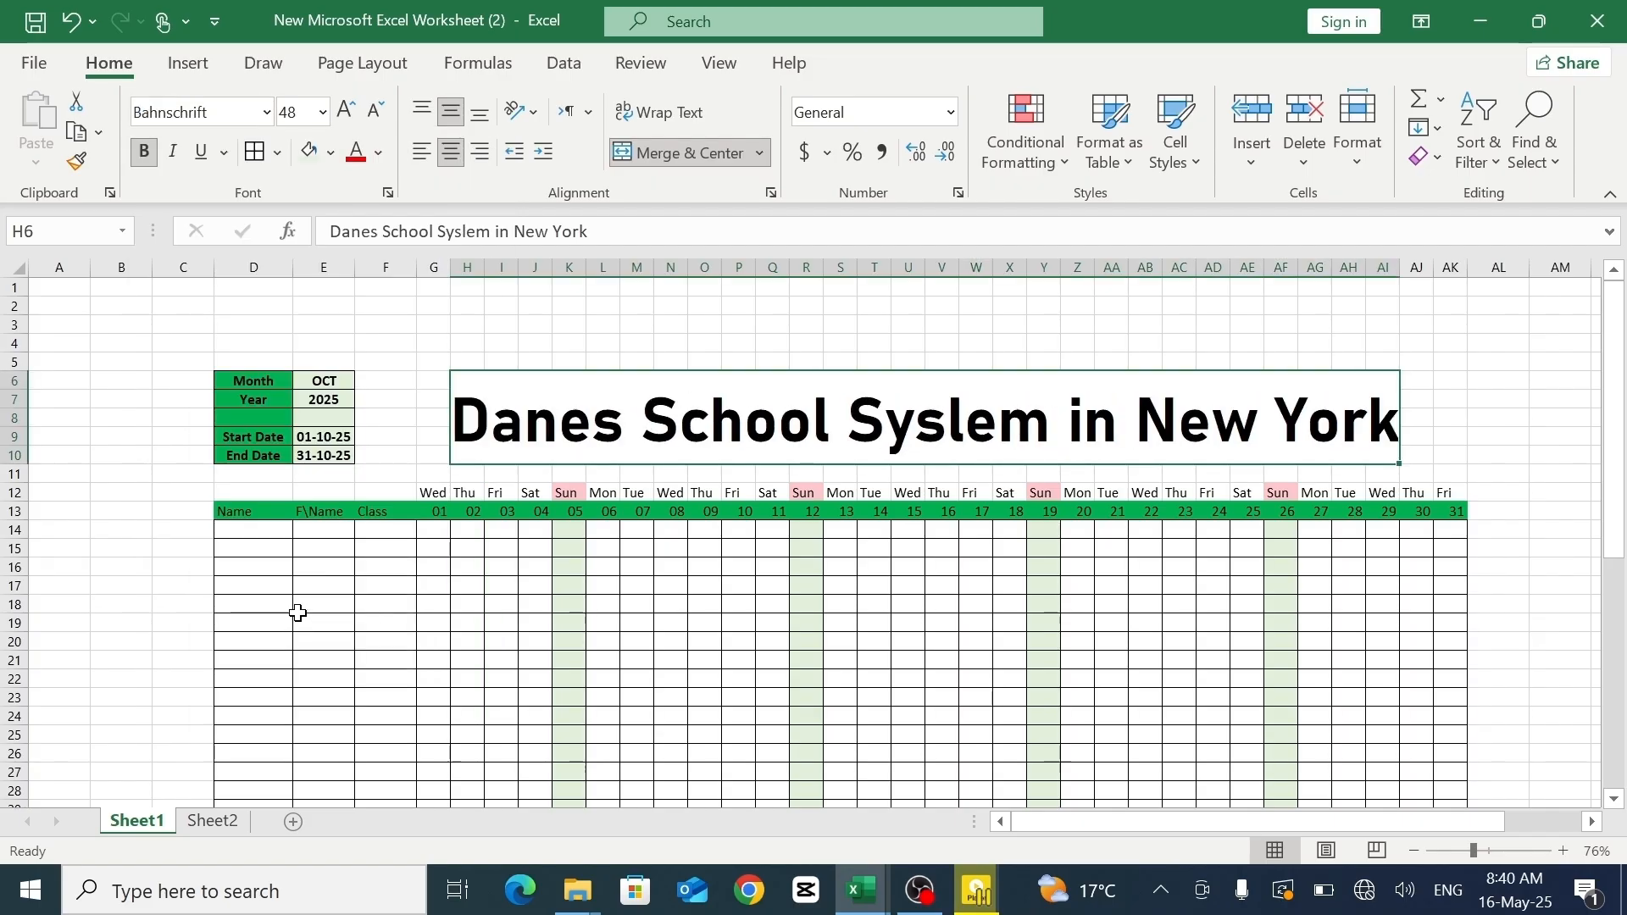
pyautogui.click(323, 112)
pyautogui.write('4')
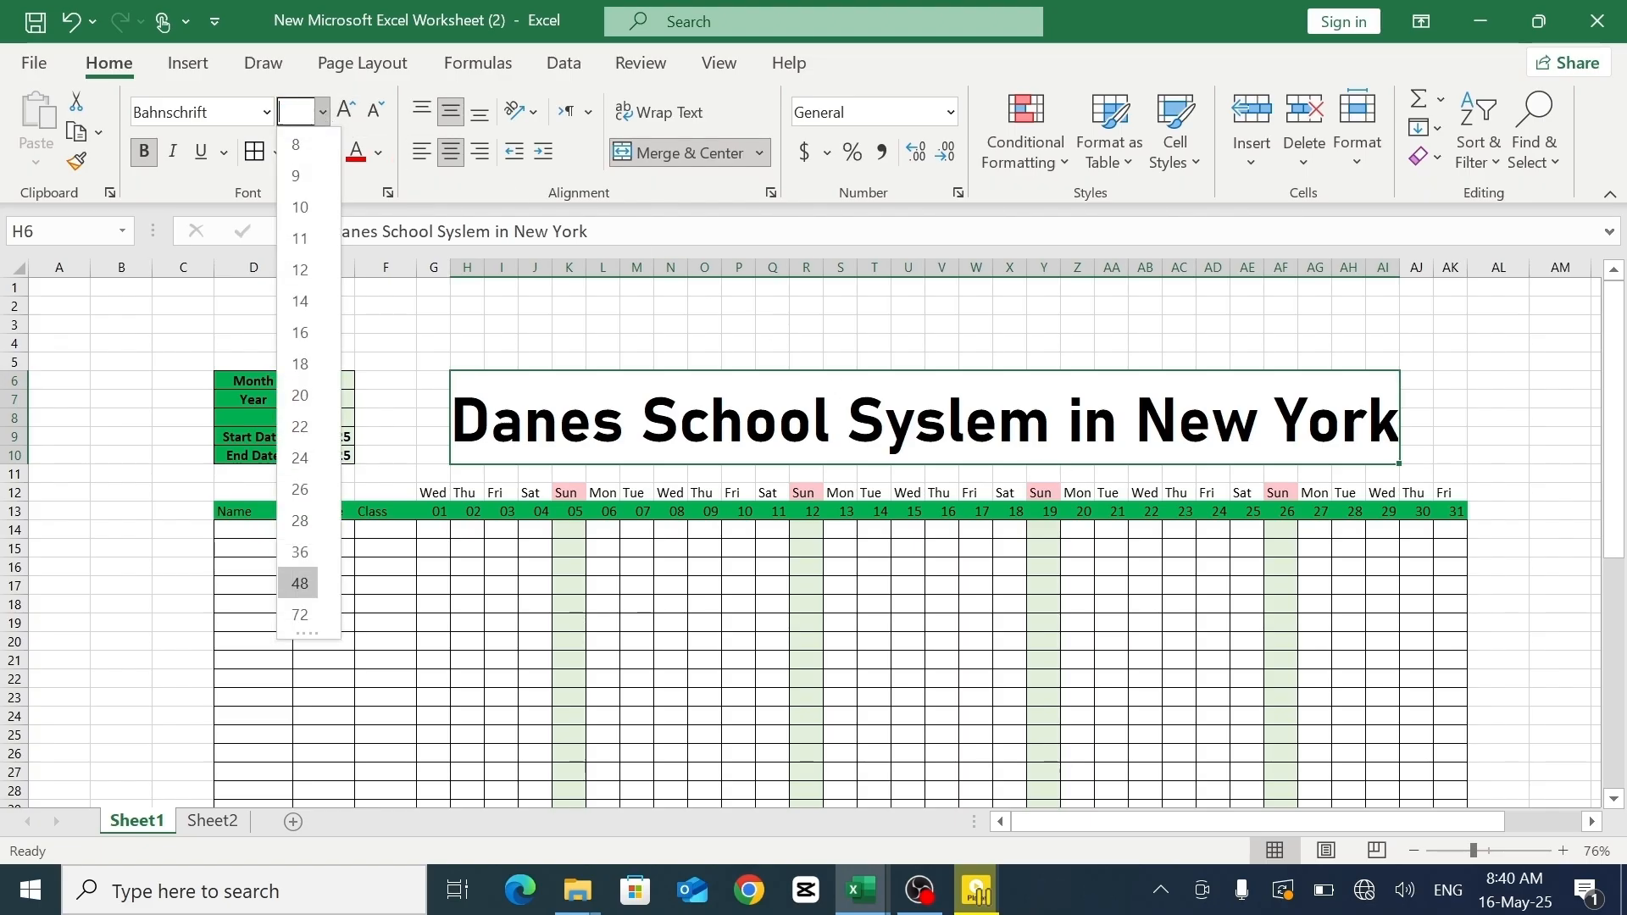
pyautogui.press('Return')
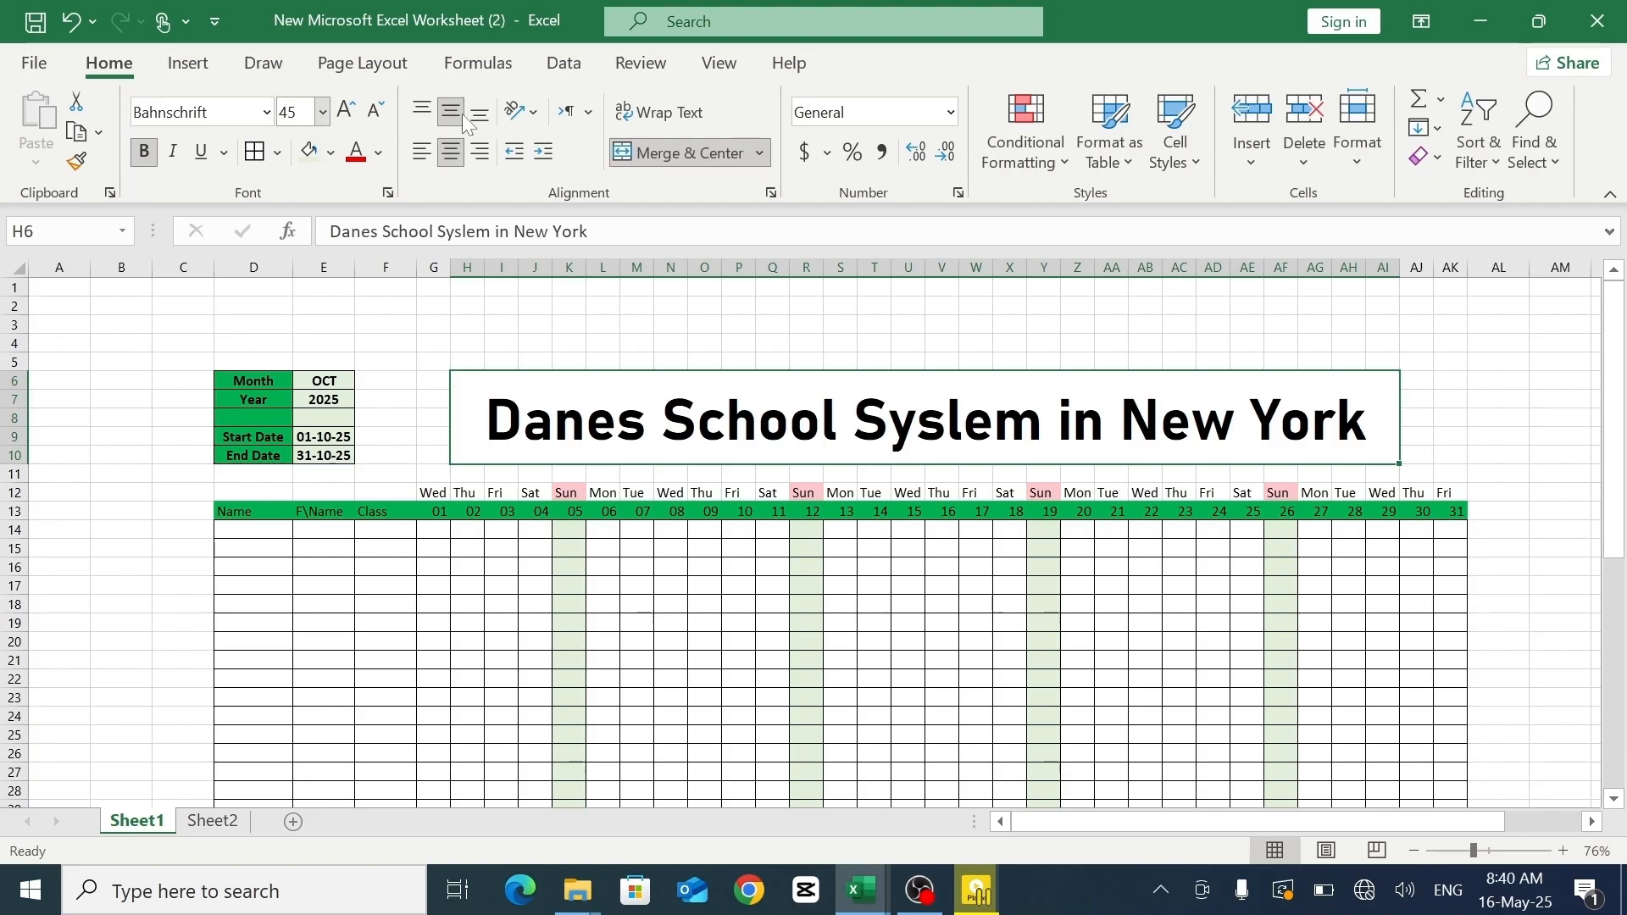
# - Fill the merged title cell H6 with the lightest green theme color
pyautogui.click(1482, 399)
pyautogui.click(1355, 393)
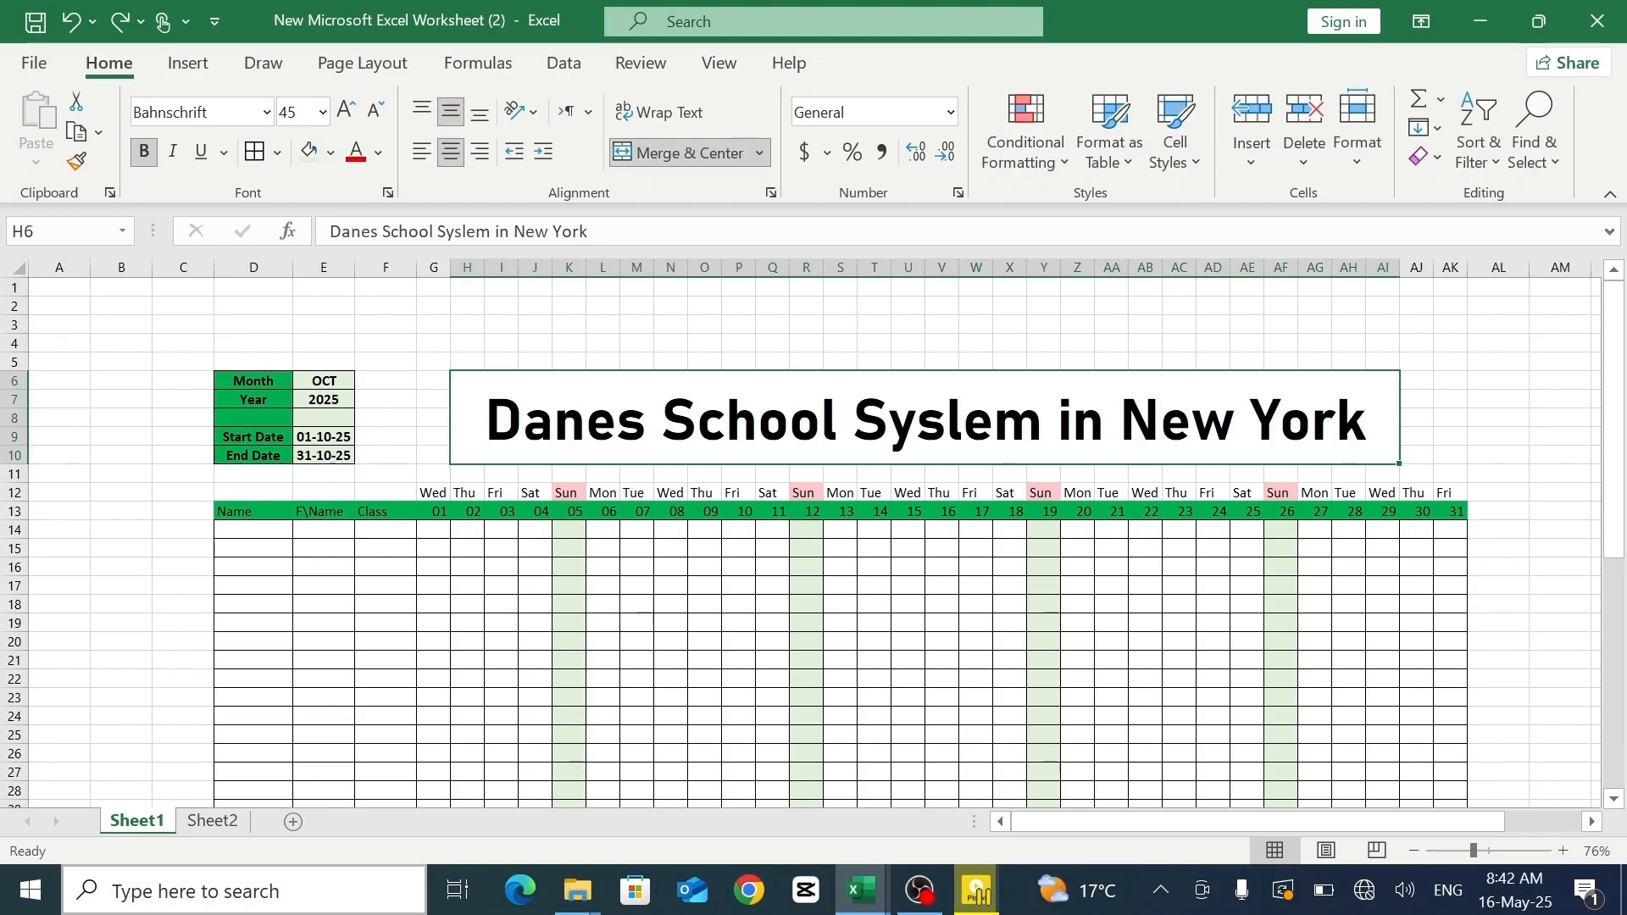
pyautogui.click(332, 153)
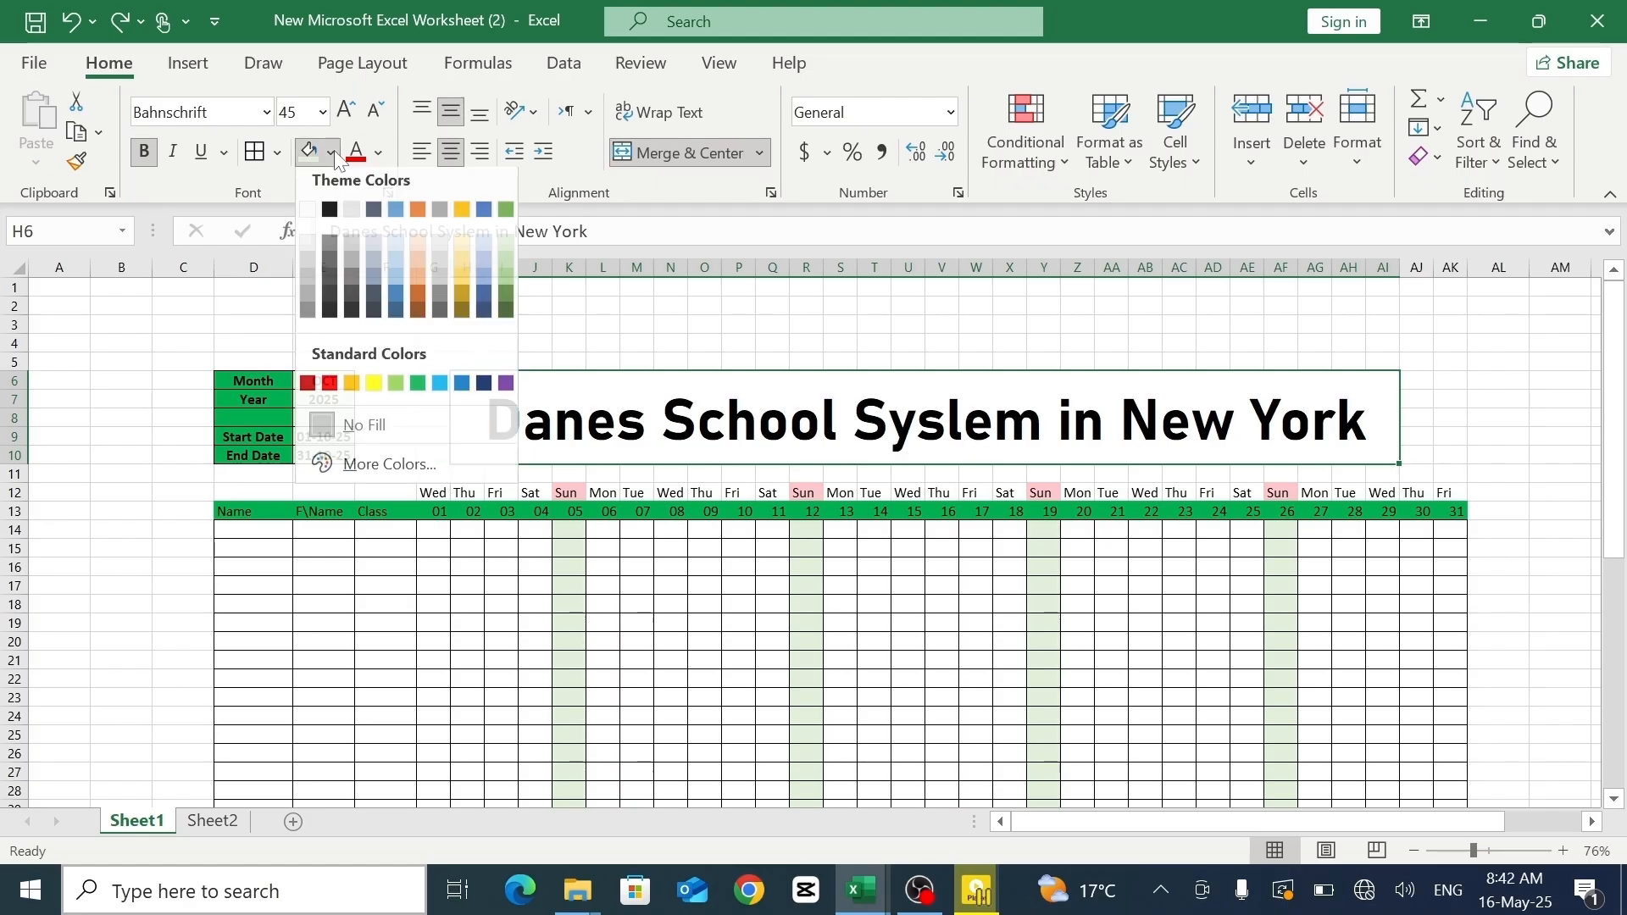
pyautogui.click(504, 245)
pyautogui.click(1074, 307)
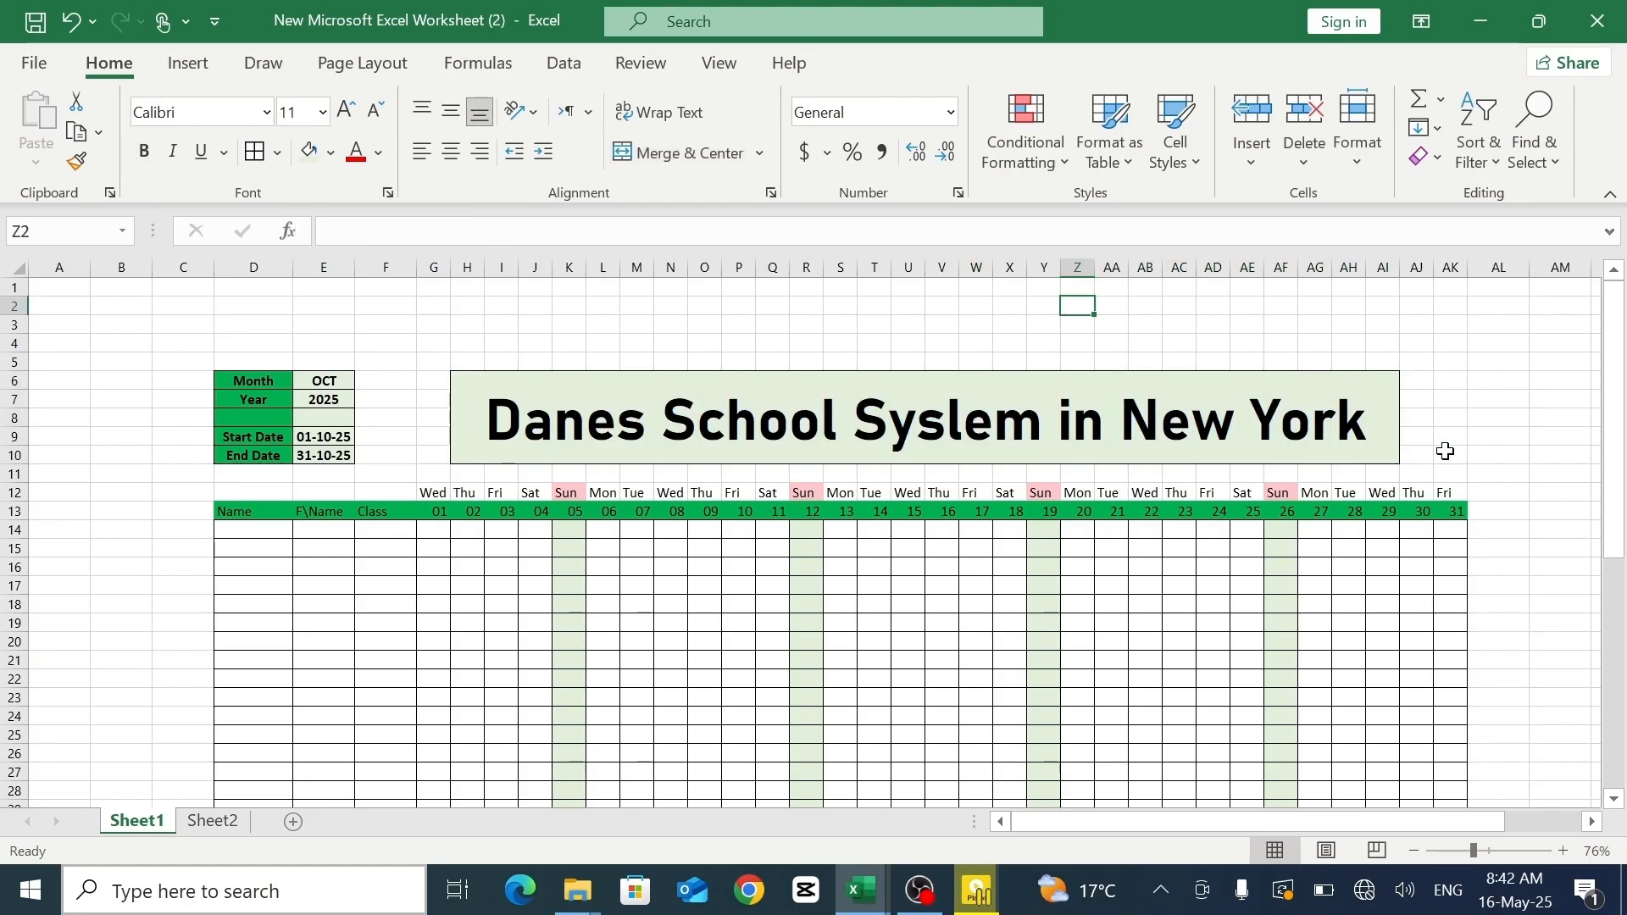
pyautogui.moveTo(1174, 826)
pyautogui.mouseDown()
pyautogui.moveTo(1228, 822)
pyautogui.moveTo(1182, 818)
pyautogui.mouseUp()
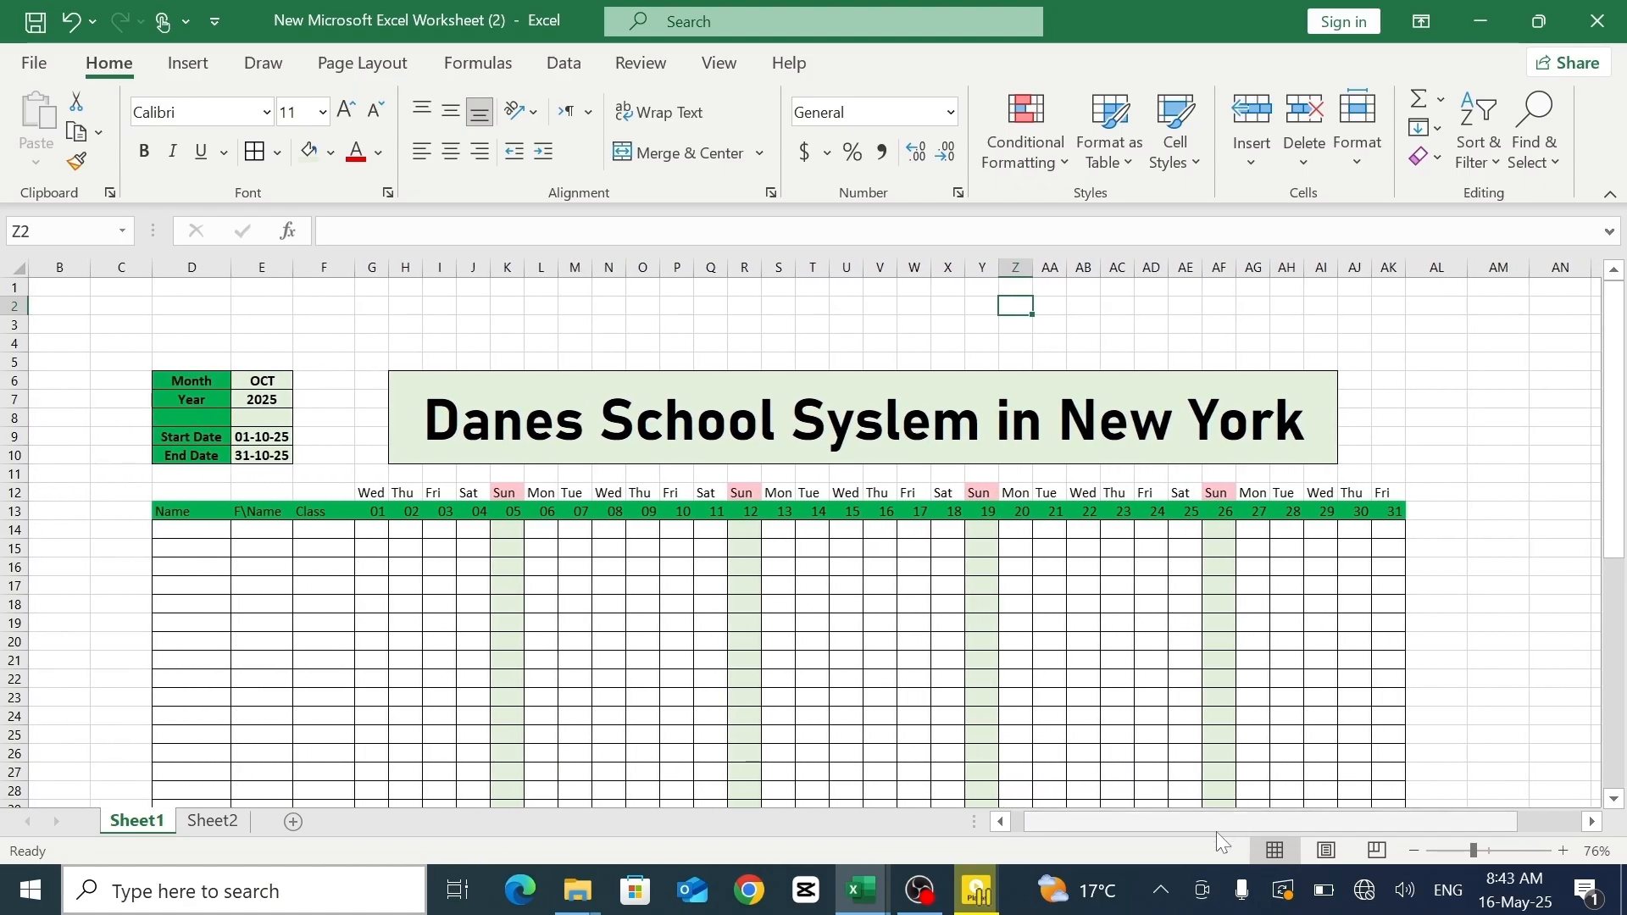
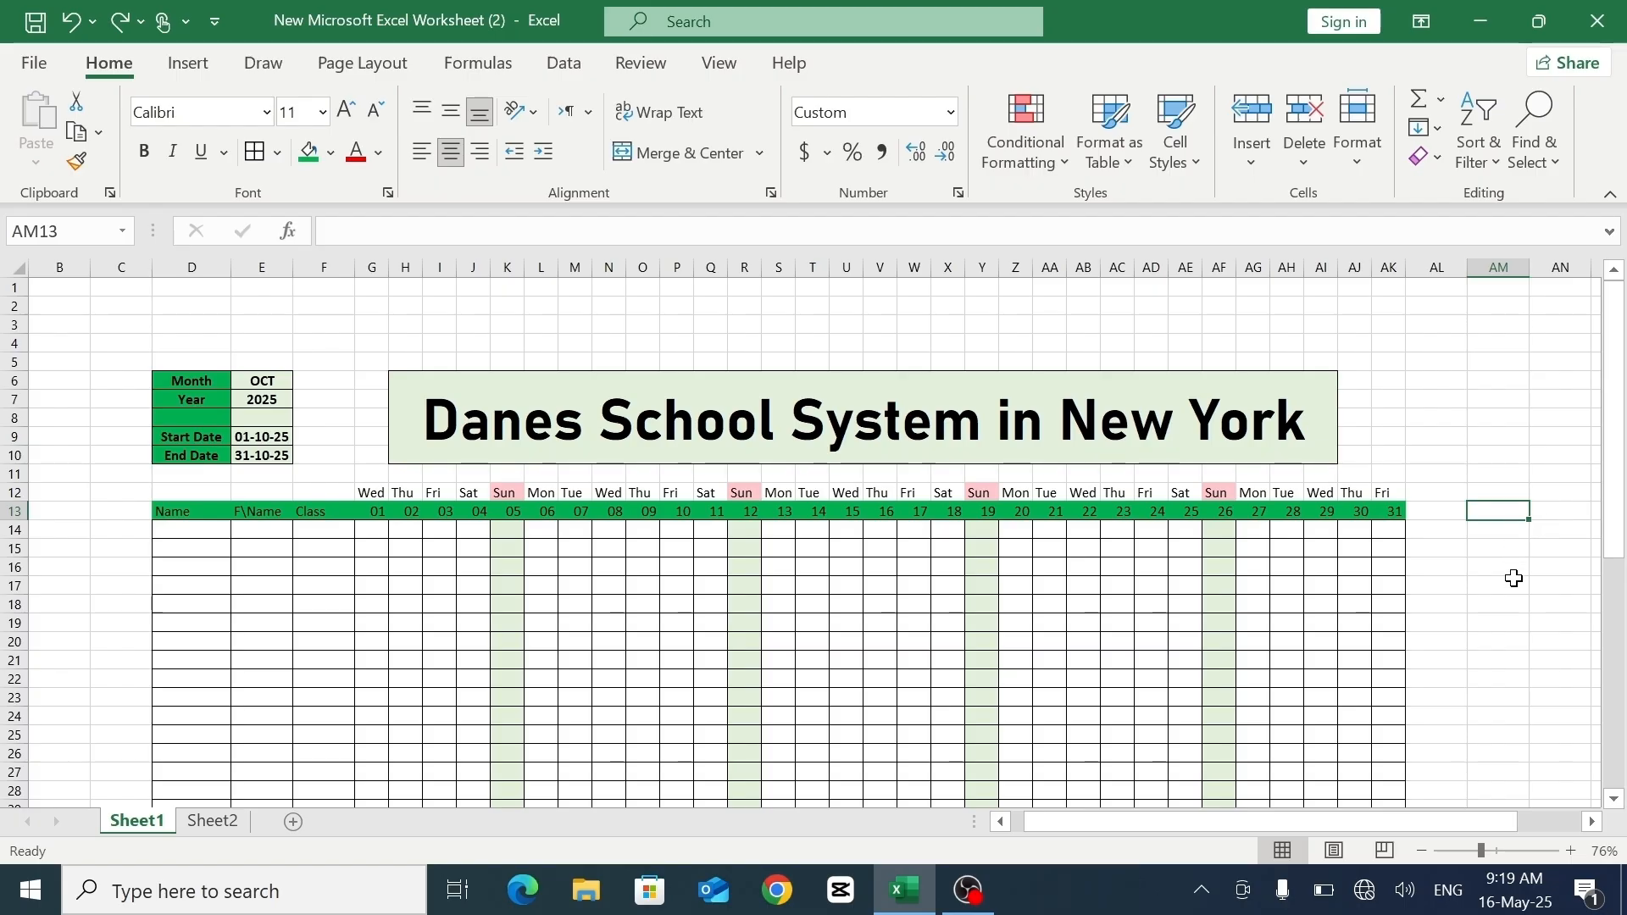
# - Merge and center AL6:AN10 beside the title and fill it with the lightest green theme color
pyautogui.moveTo(1423, 377); pyautogui.dragTo(1568, 454)
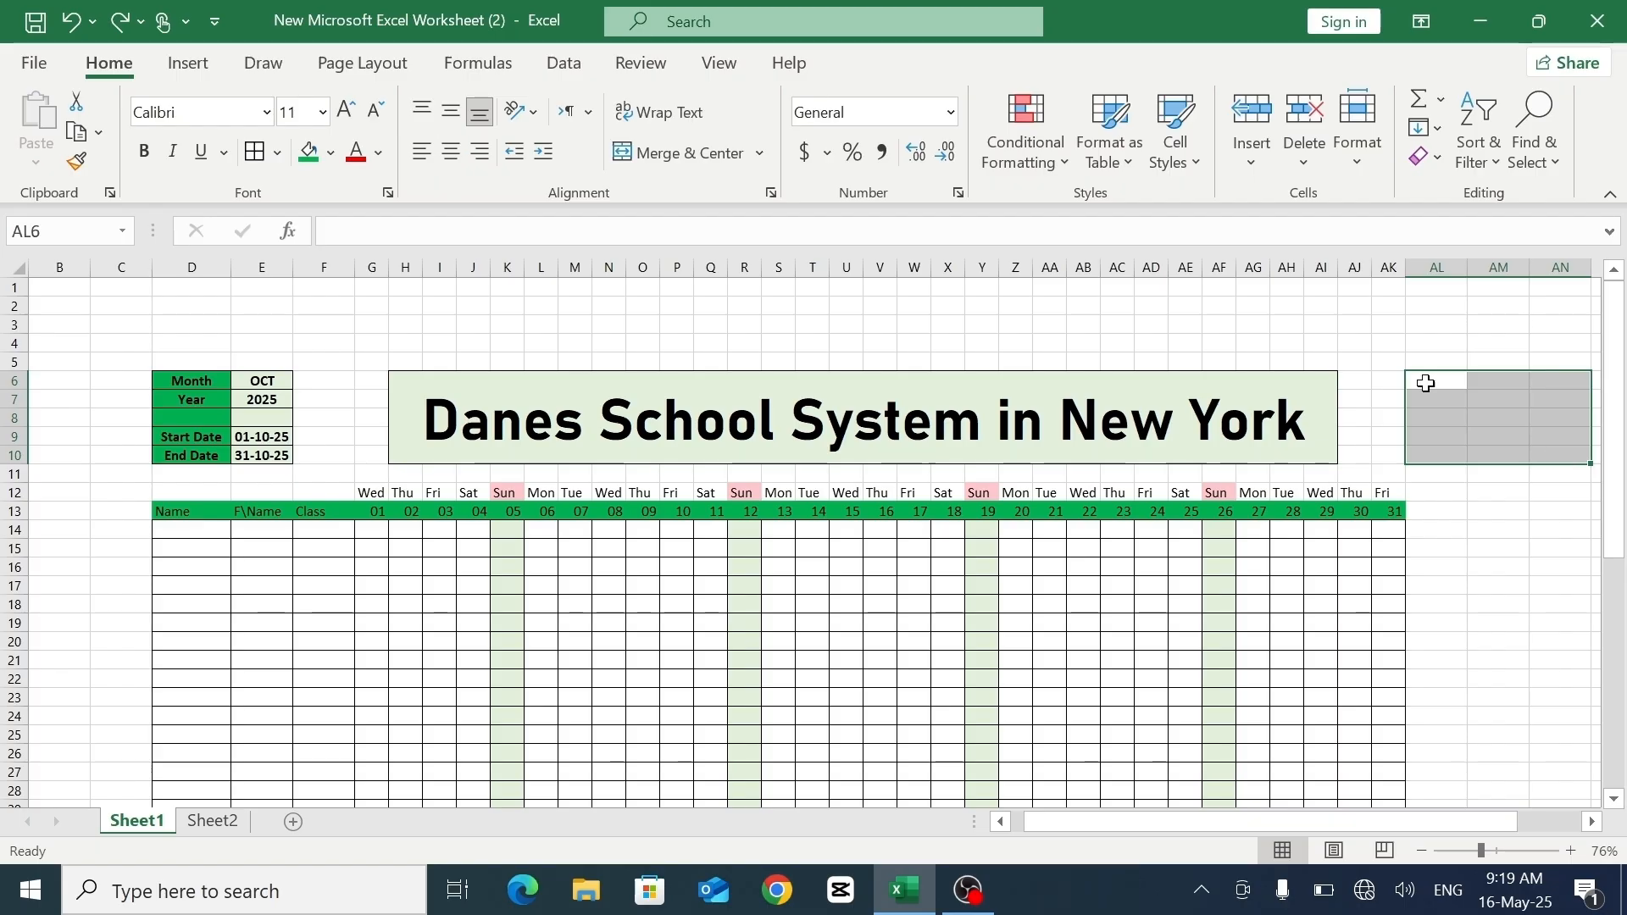
pyautogui.click(667, 150)
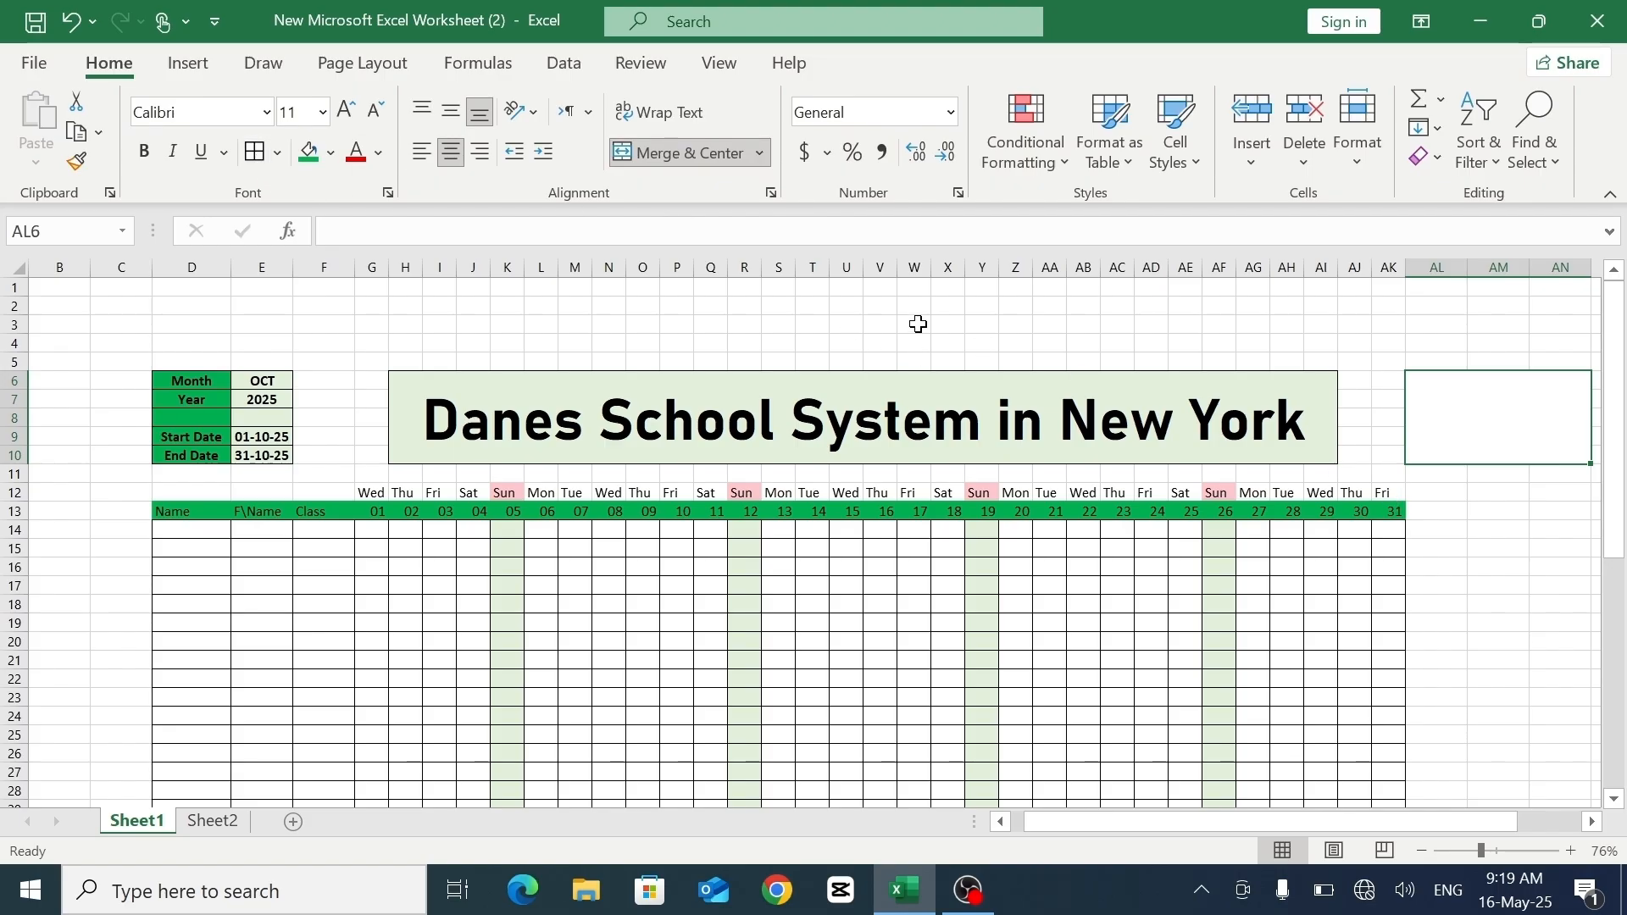
pyautogui.click(330, 153)
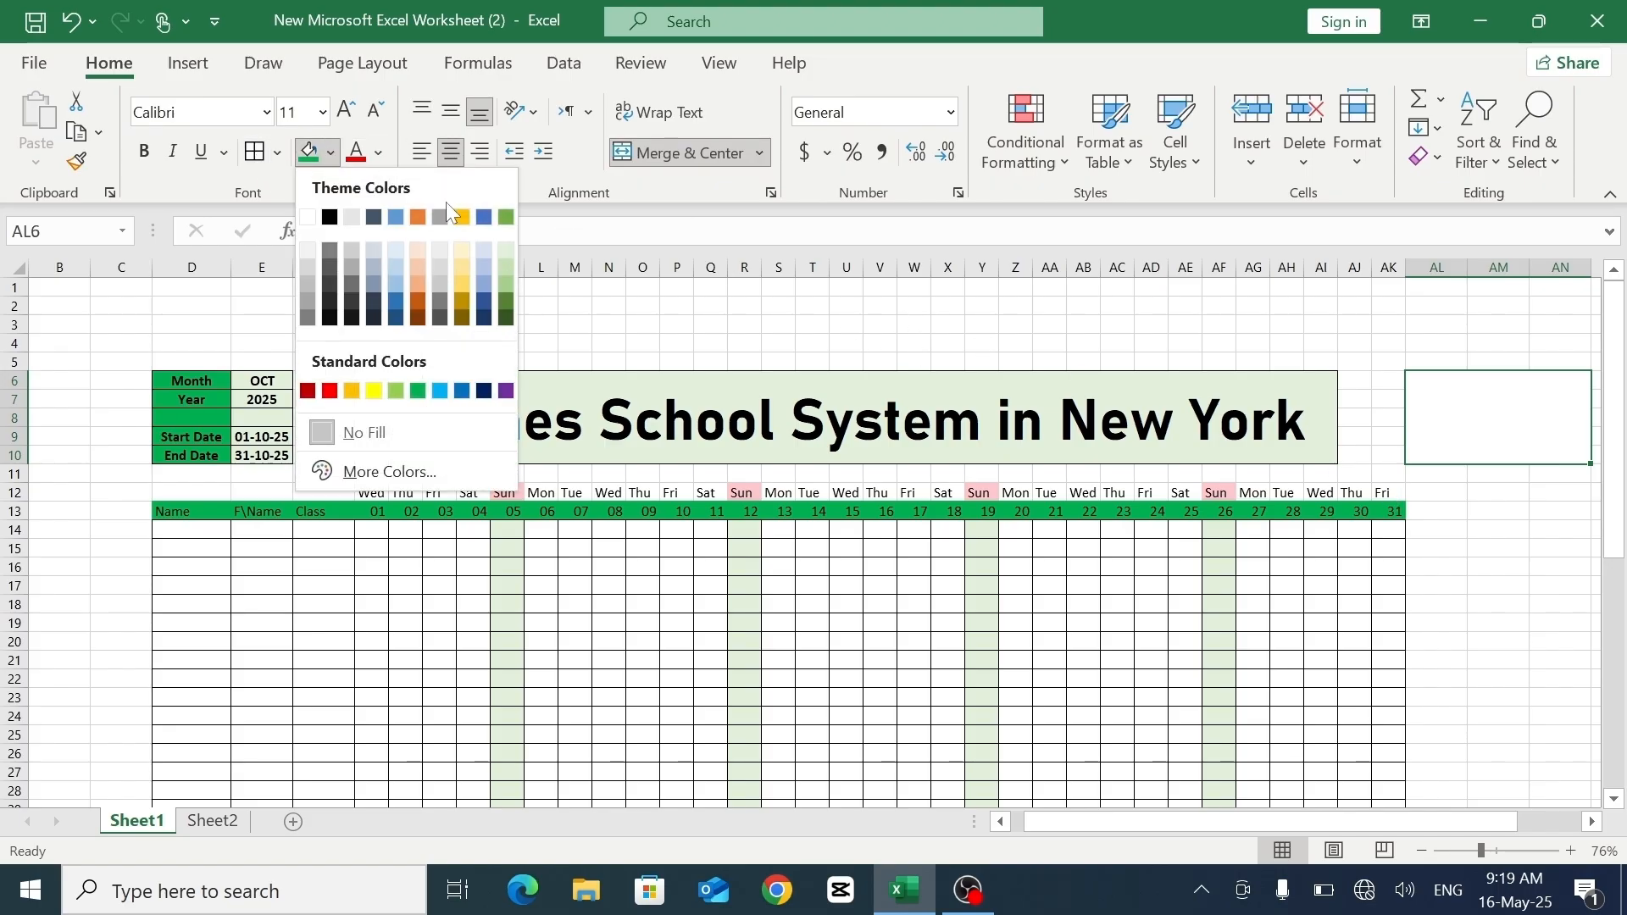
pyautogui.click(505, 251)
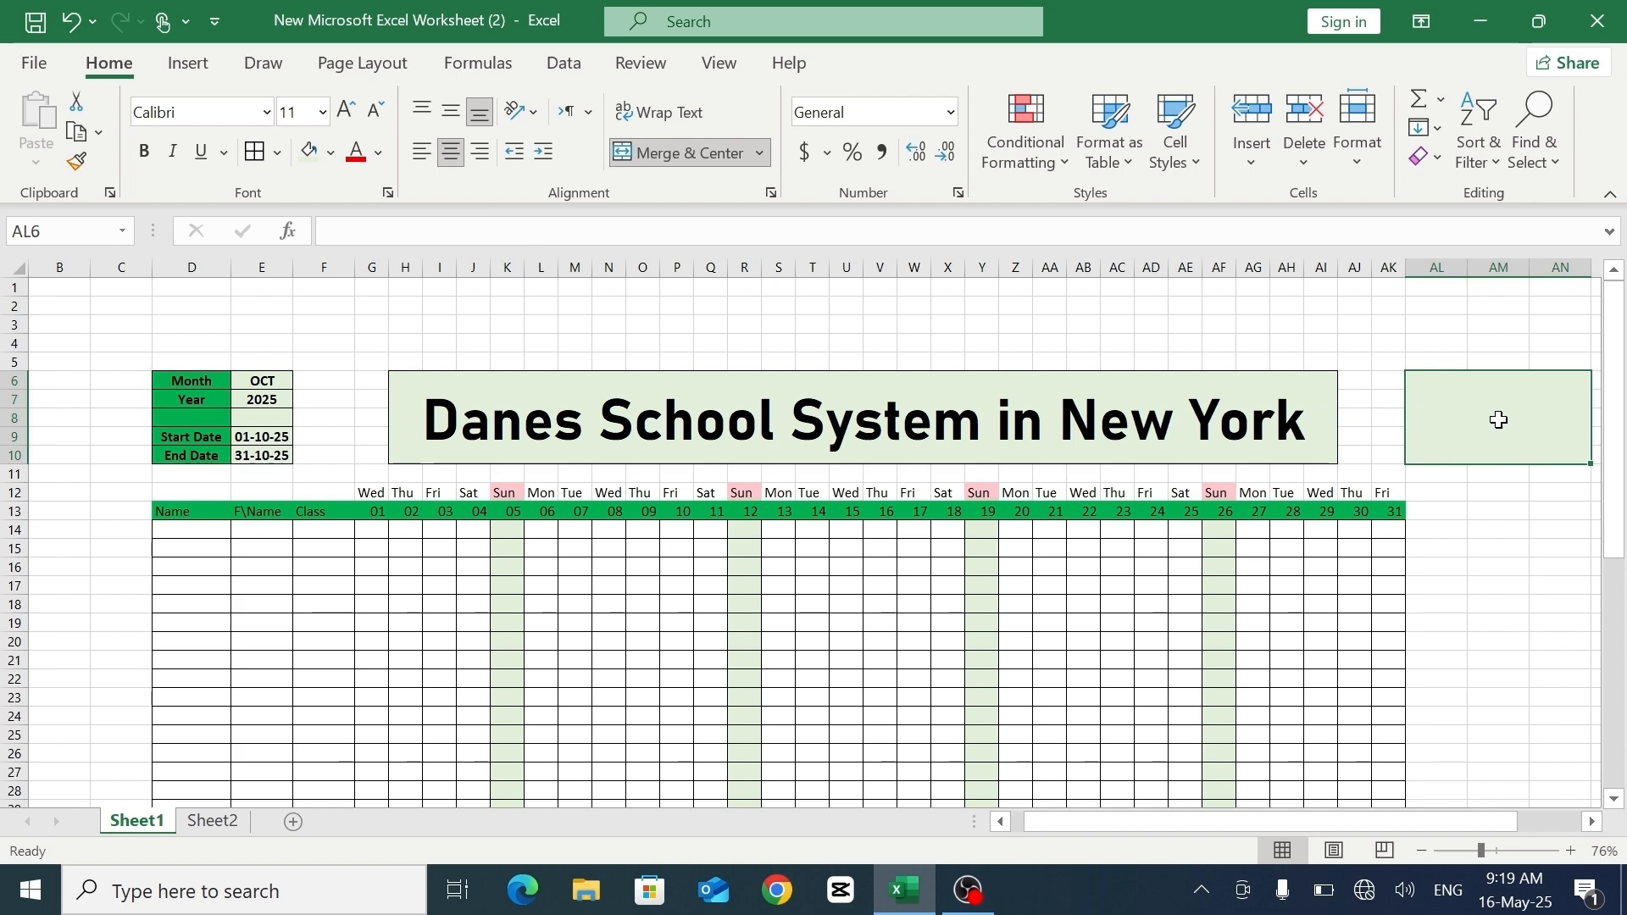
# - Enter "Total" in the merged cell AL6 and set its font size to 45
pyautogui.write('t')
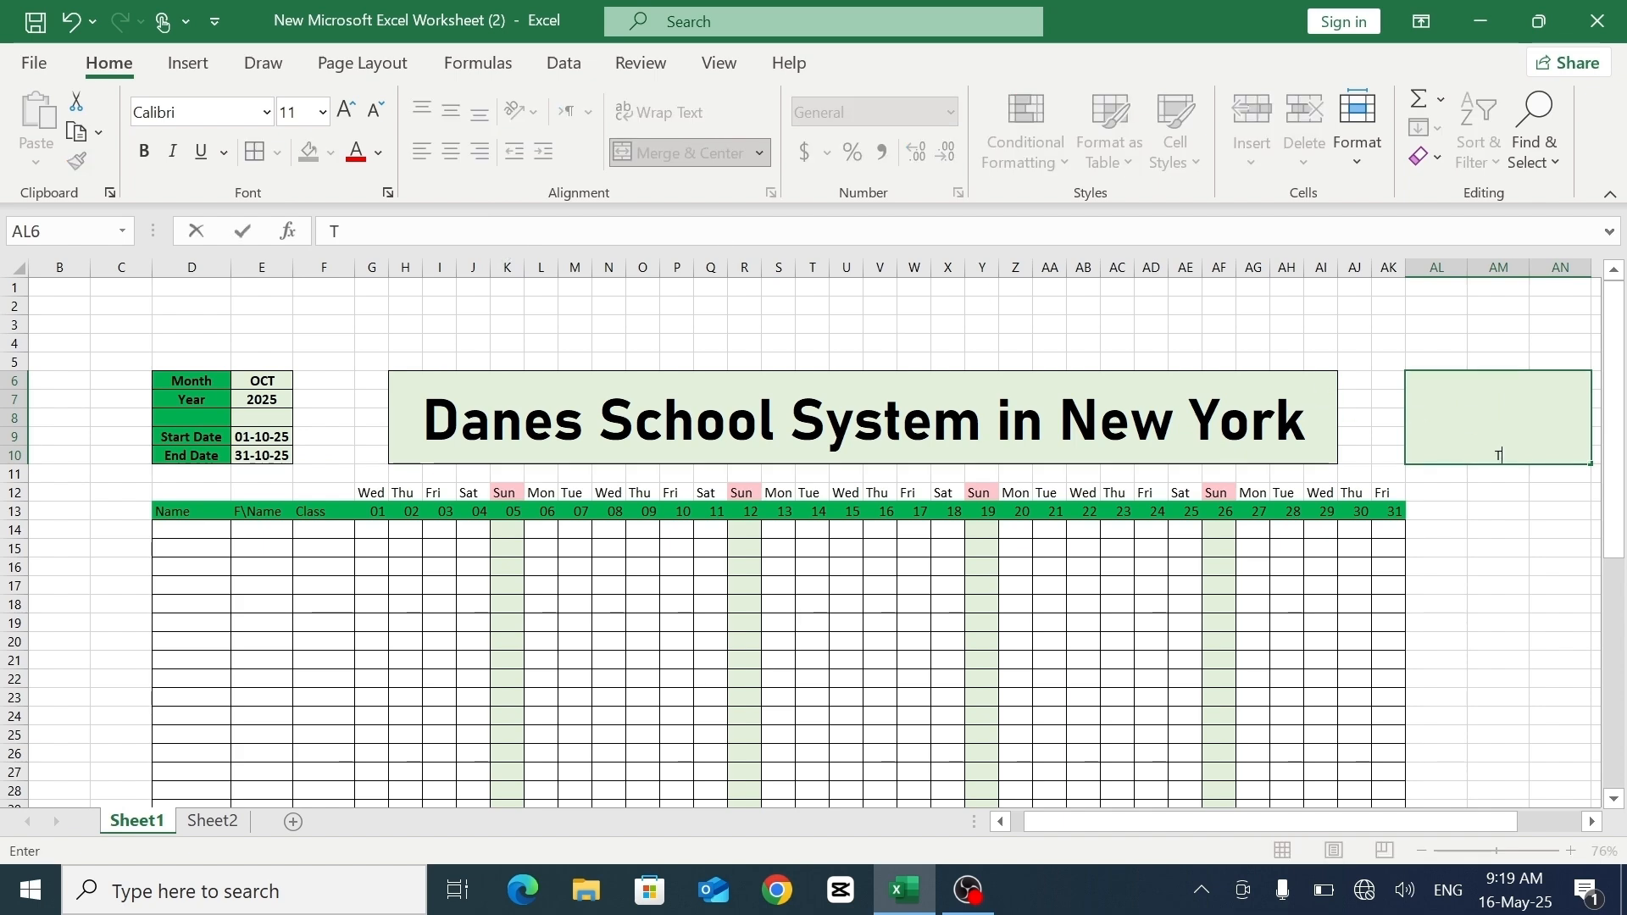
pyautogui.write('otal')
pyautogui.click(550, 418)
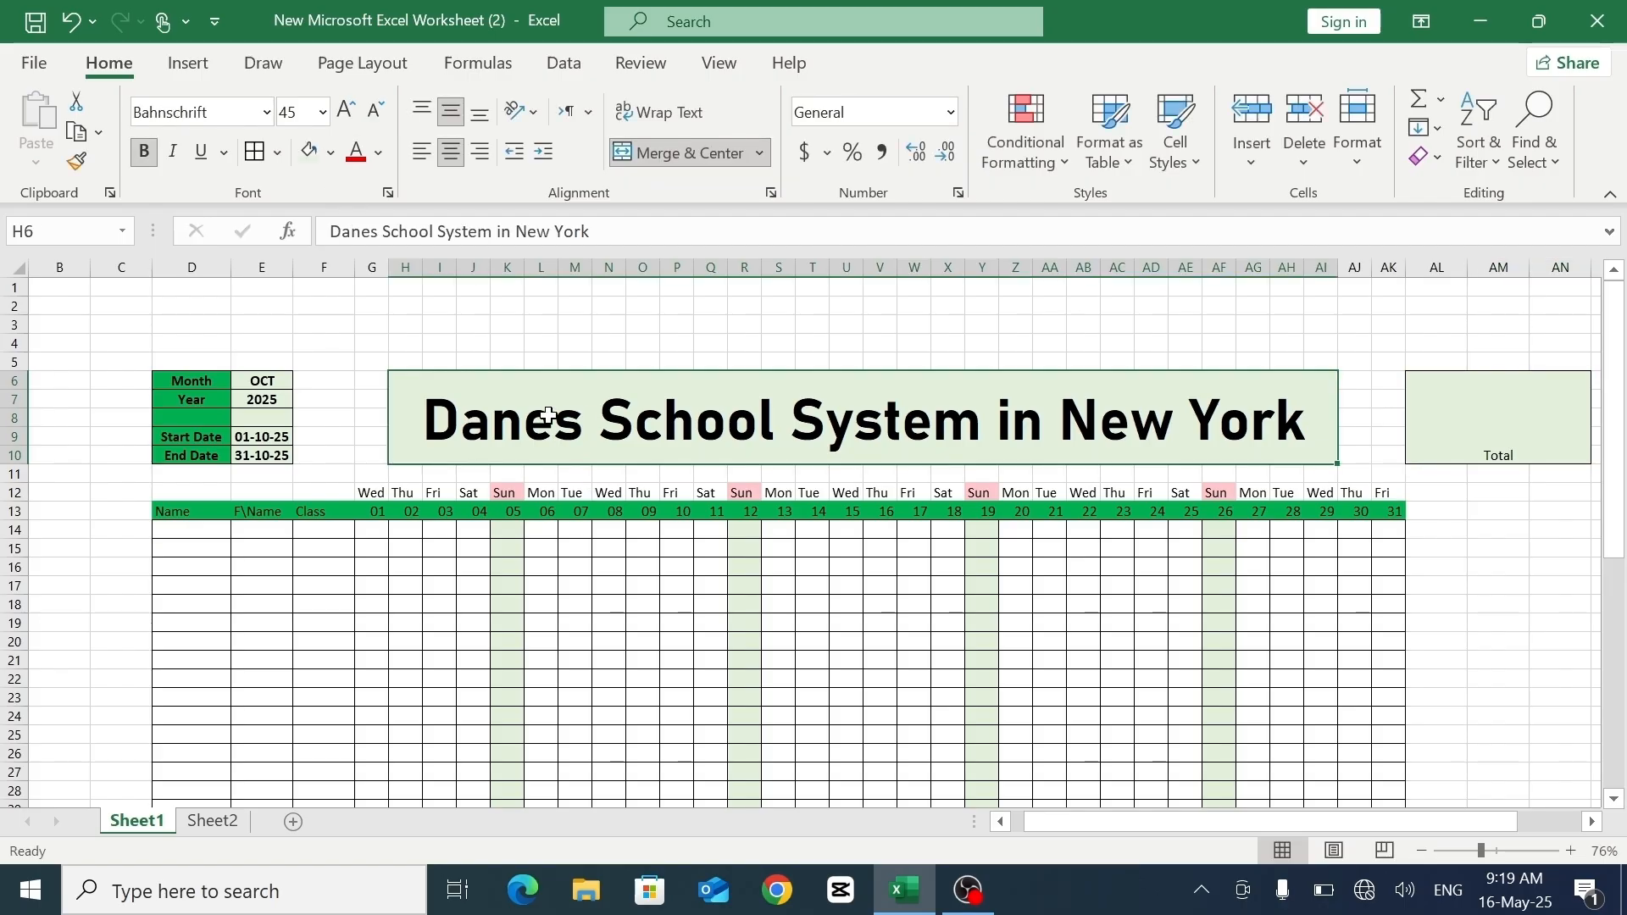
pyautogui.click(1438, 434)
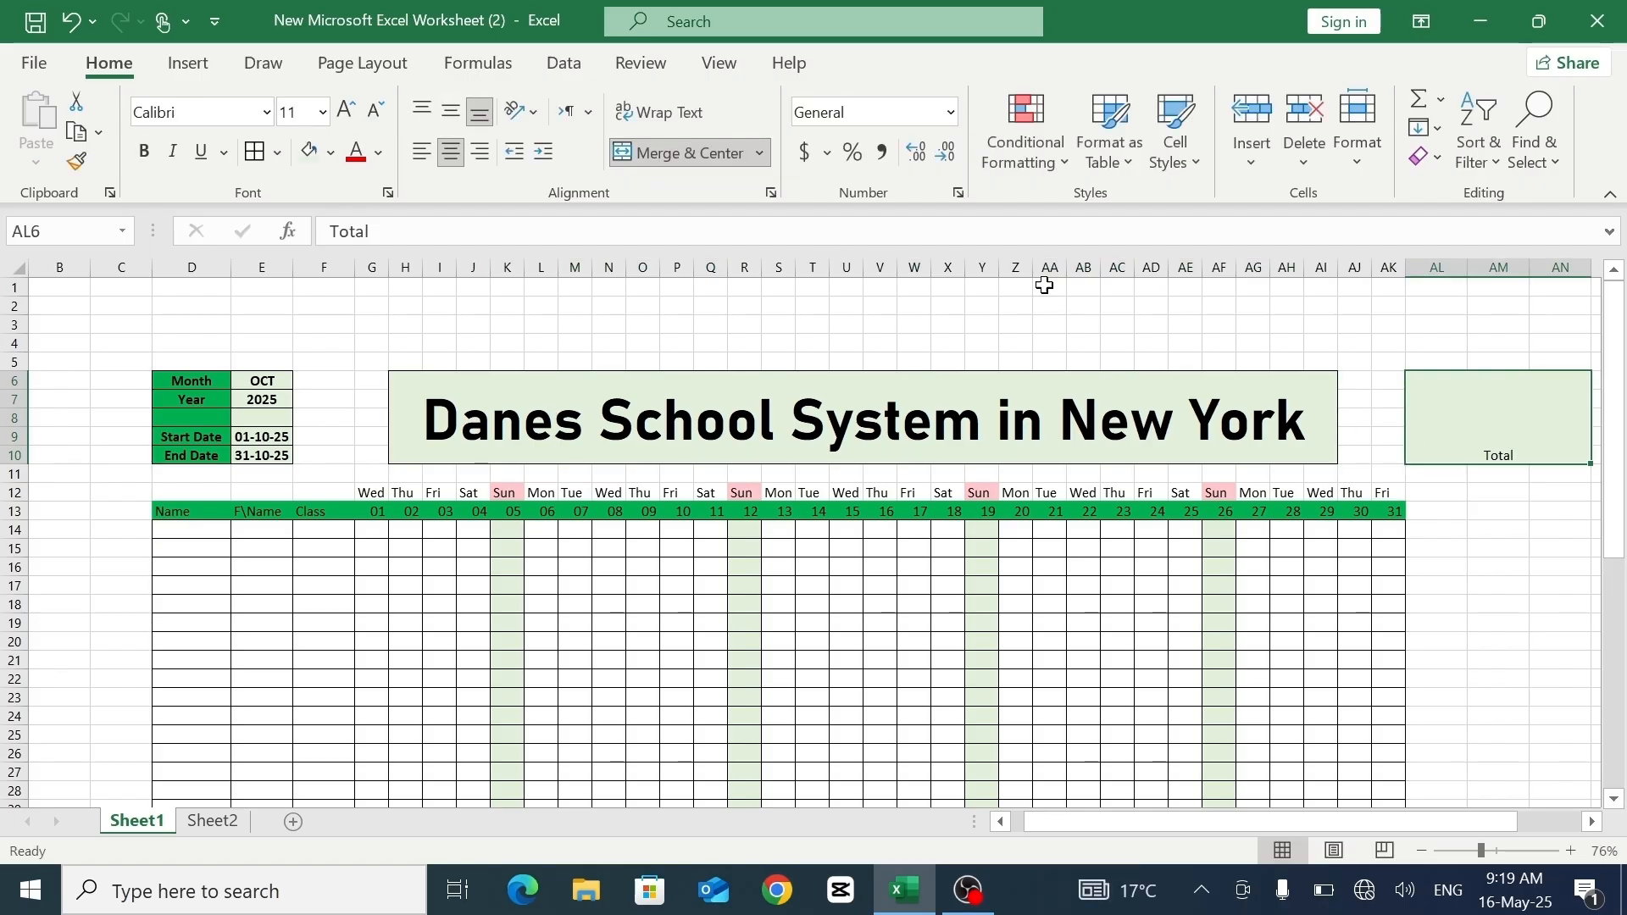
pyautogui.click(292, 112)
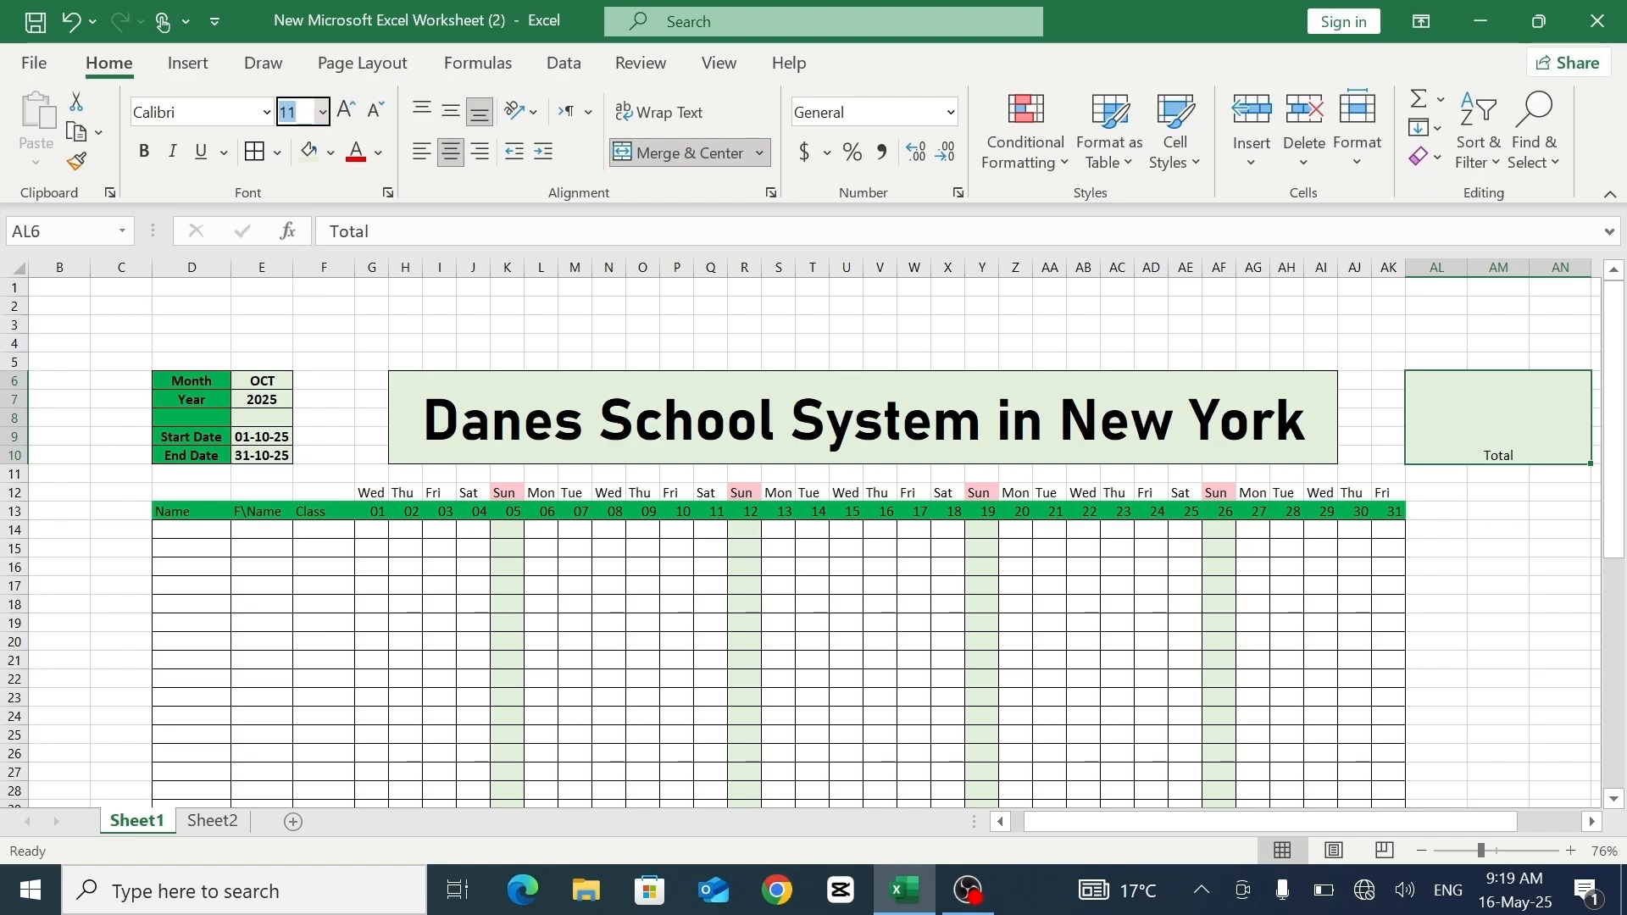
pyautogui.press('BackSpace')
pyautogui.press('Return')
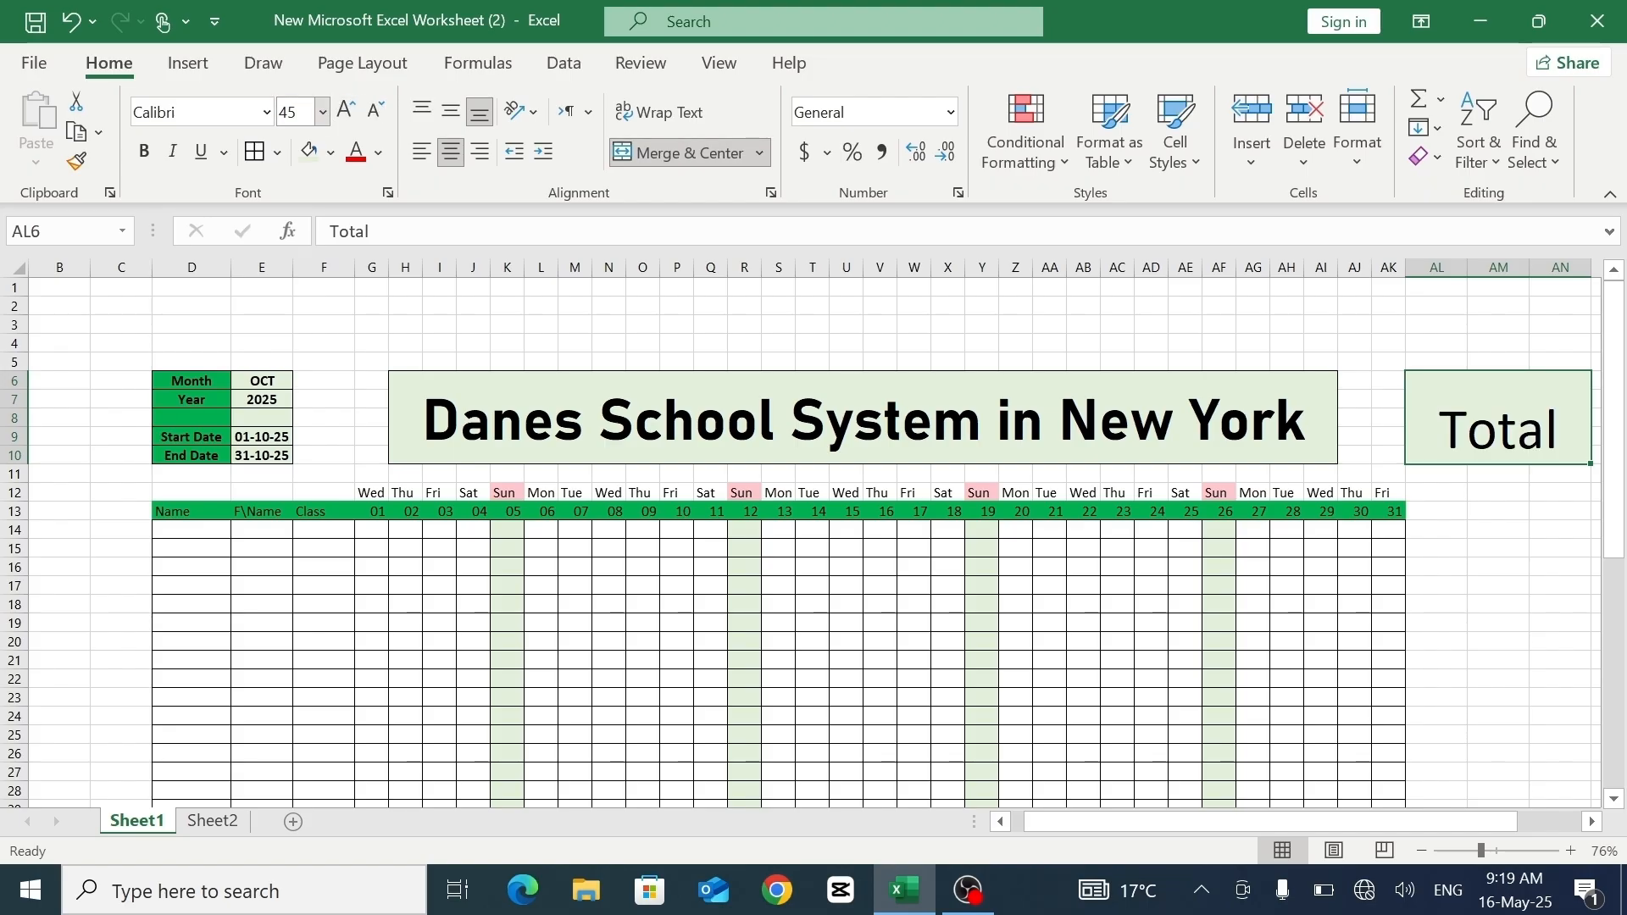
# - Format the "Total" heading in AL6 as bold Bahnschrift and middle-align it vertically
pyautogui.click(157, 154)
pyautogui.click(266, 112)
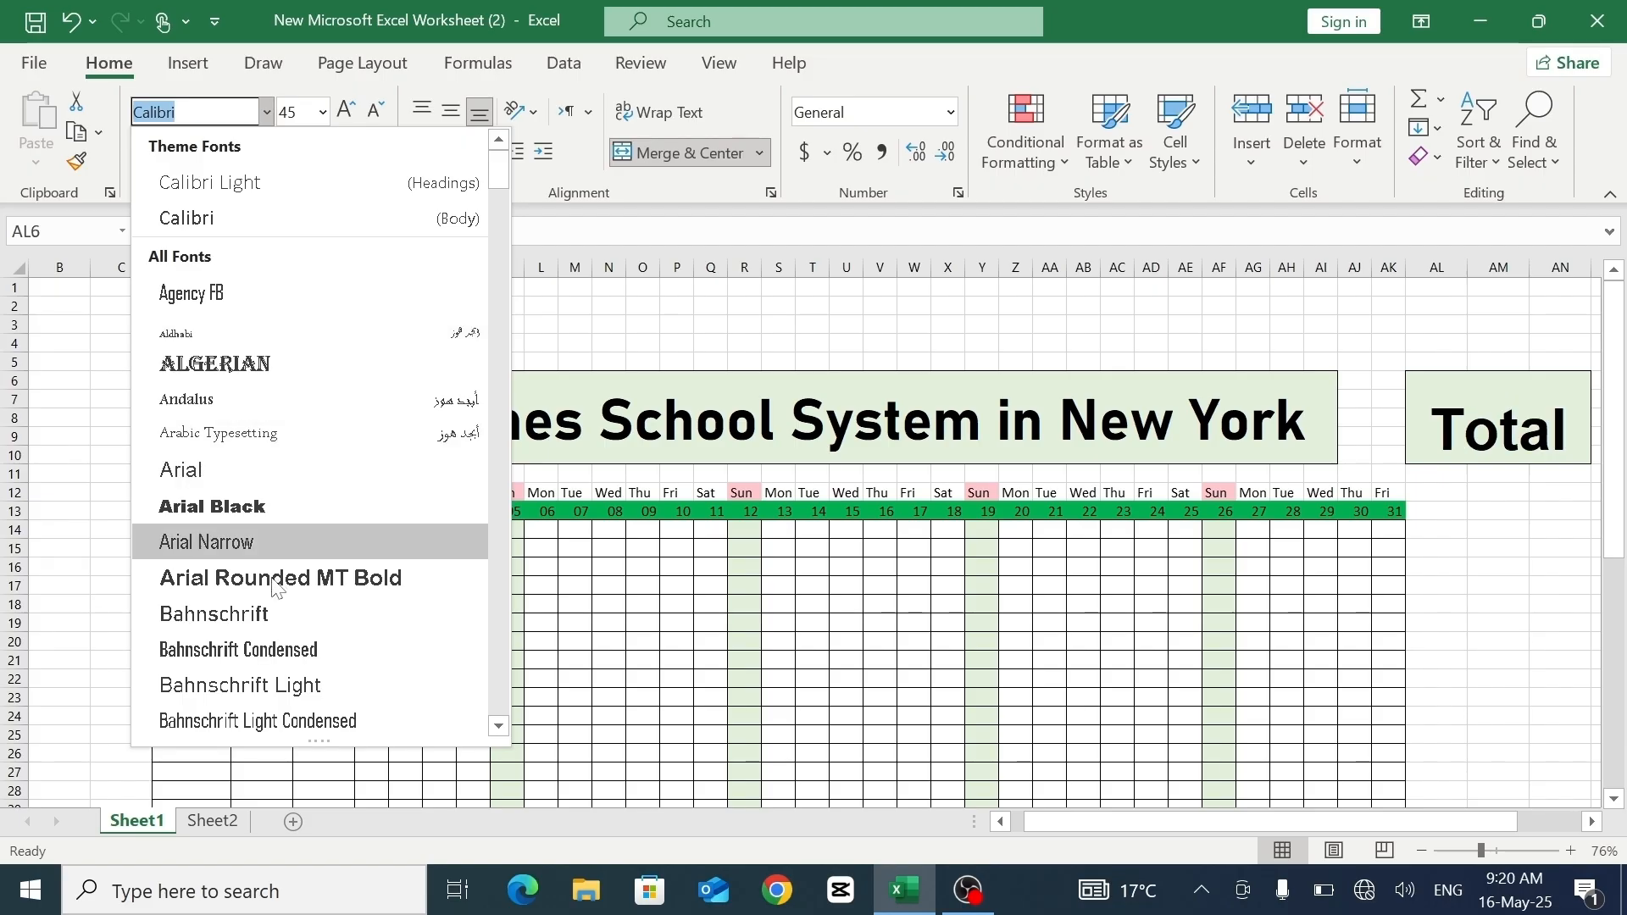
pyautogui.click(316, 614)
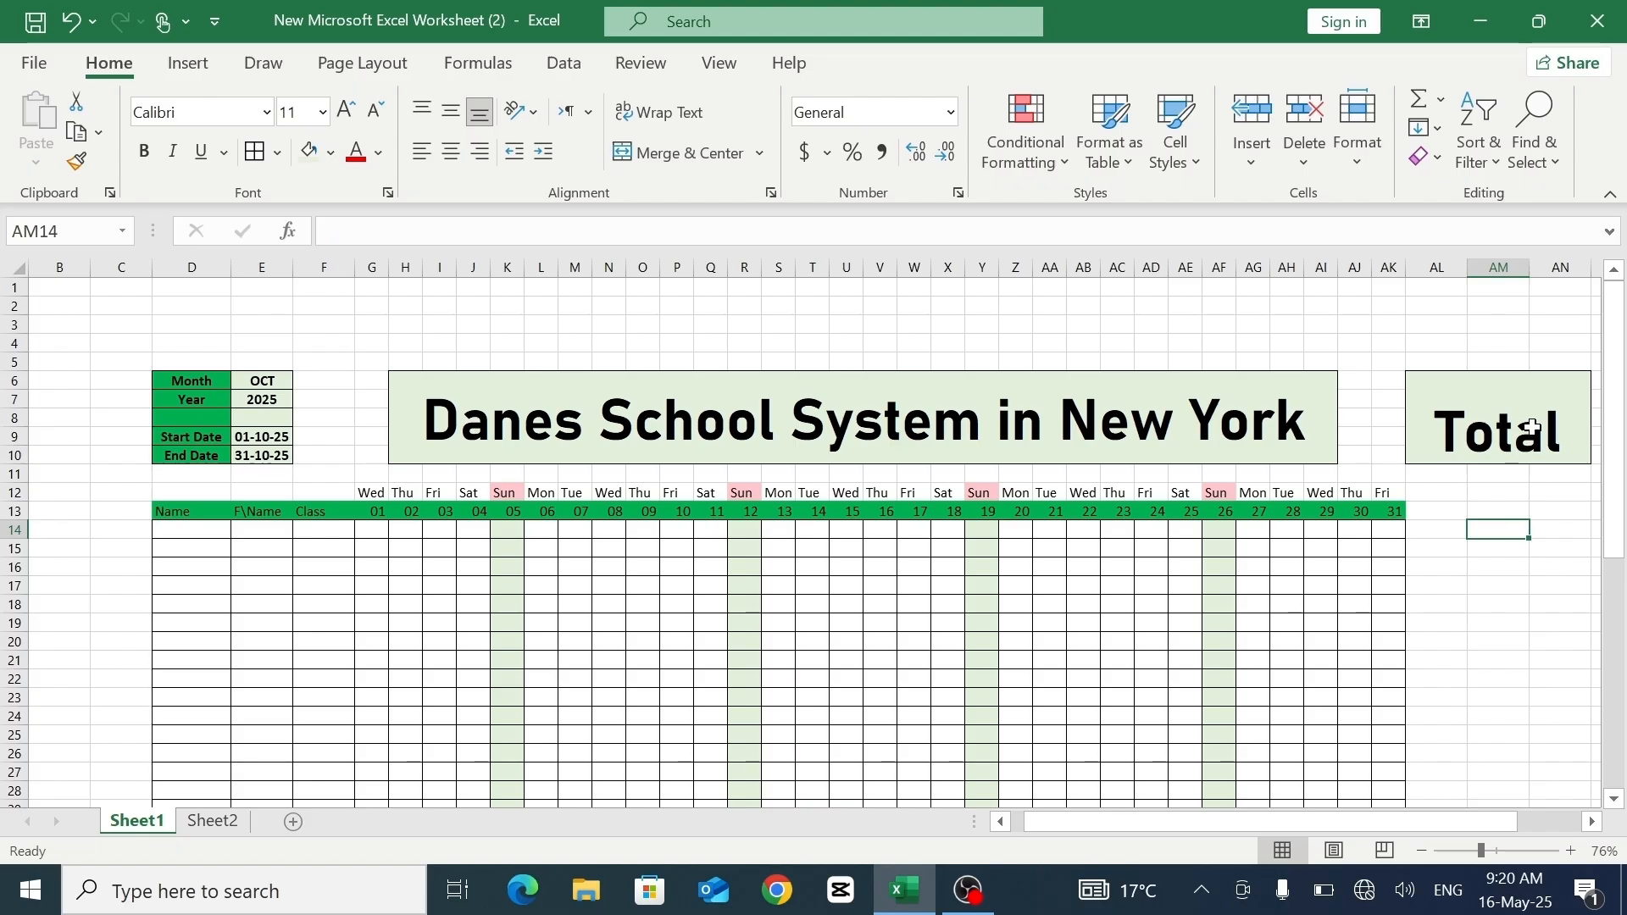
pyautogui.click(1531, 426)
pyautogui.click(452, 110)
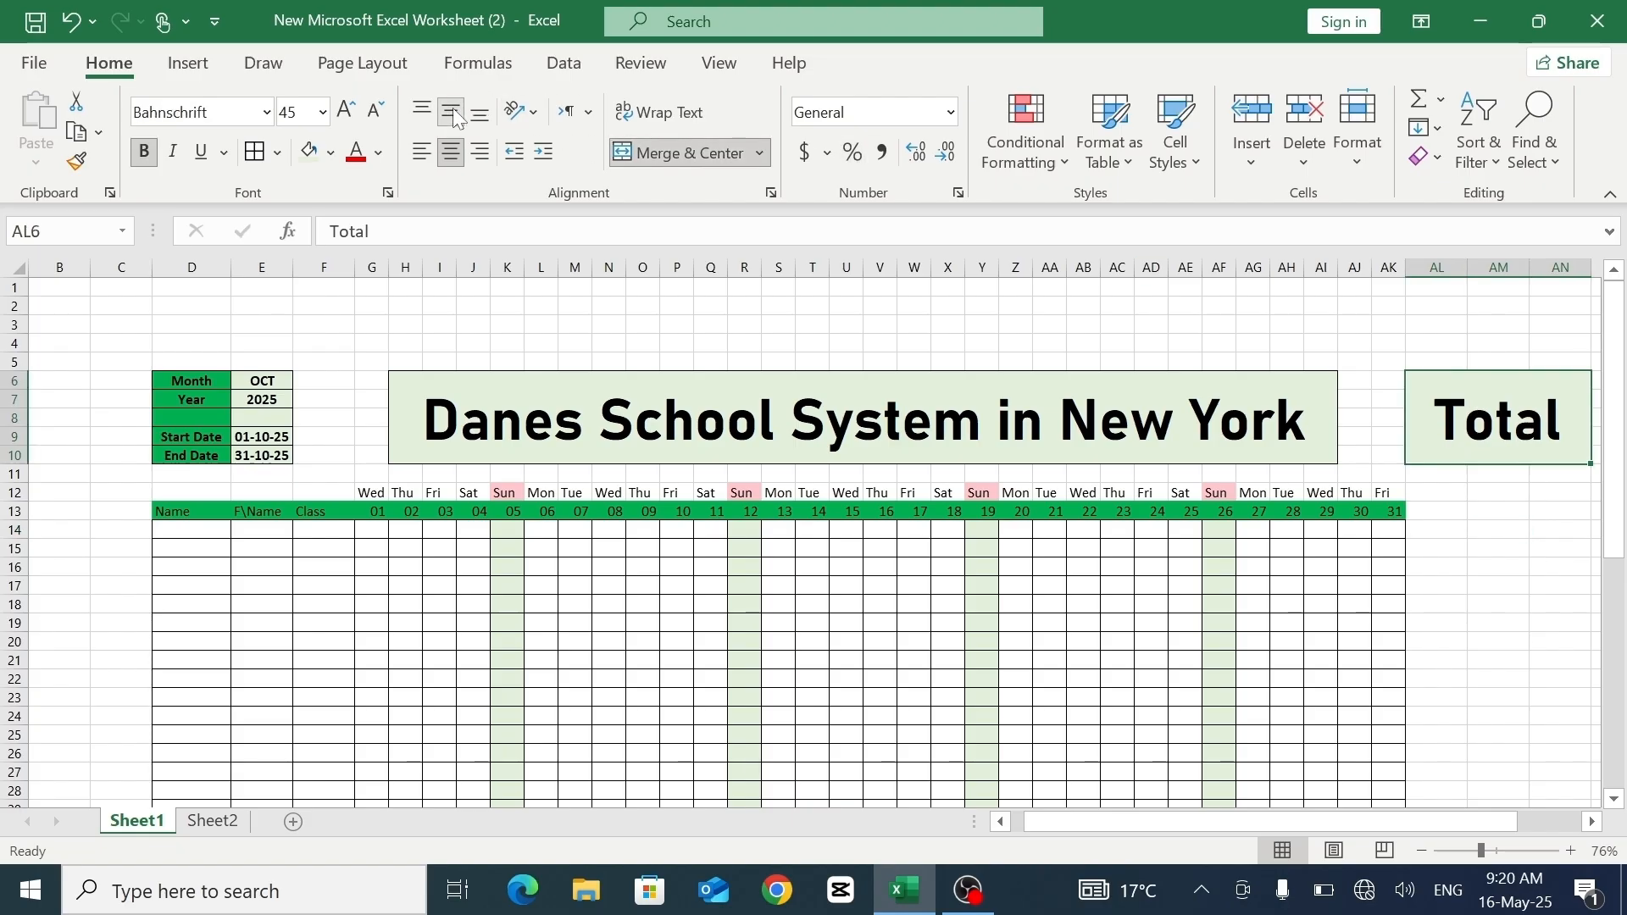
# - Enter the headings "Present", "Apsent" and "Leave" in AL12, AM12 and AN12
pyautogui.click(1545, 514)
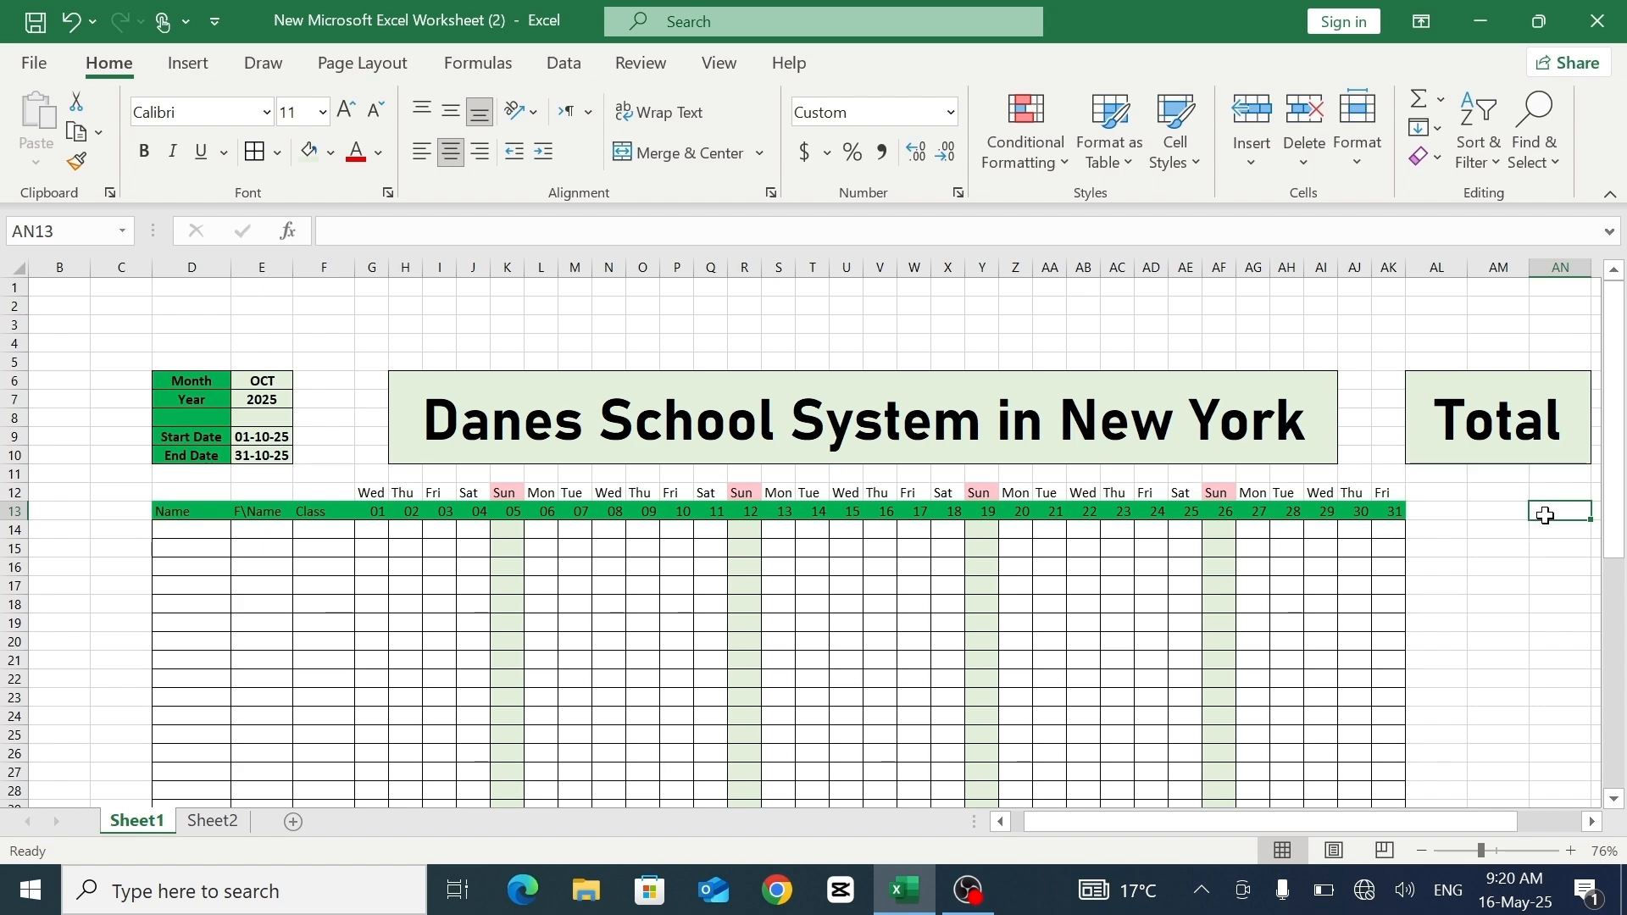
pyautogui.click(1444, 494)
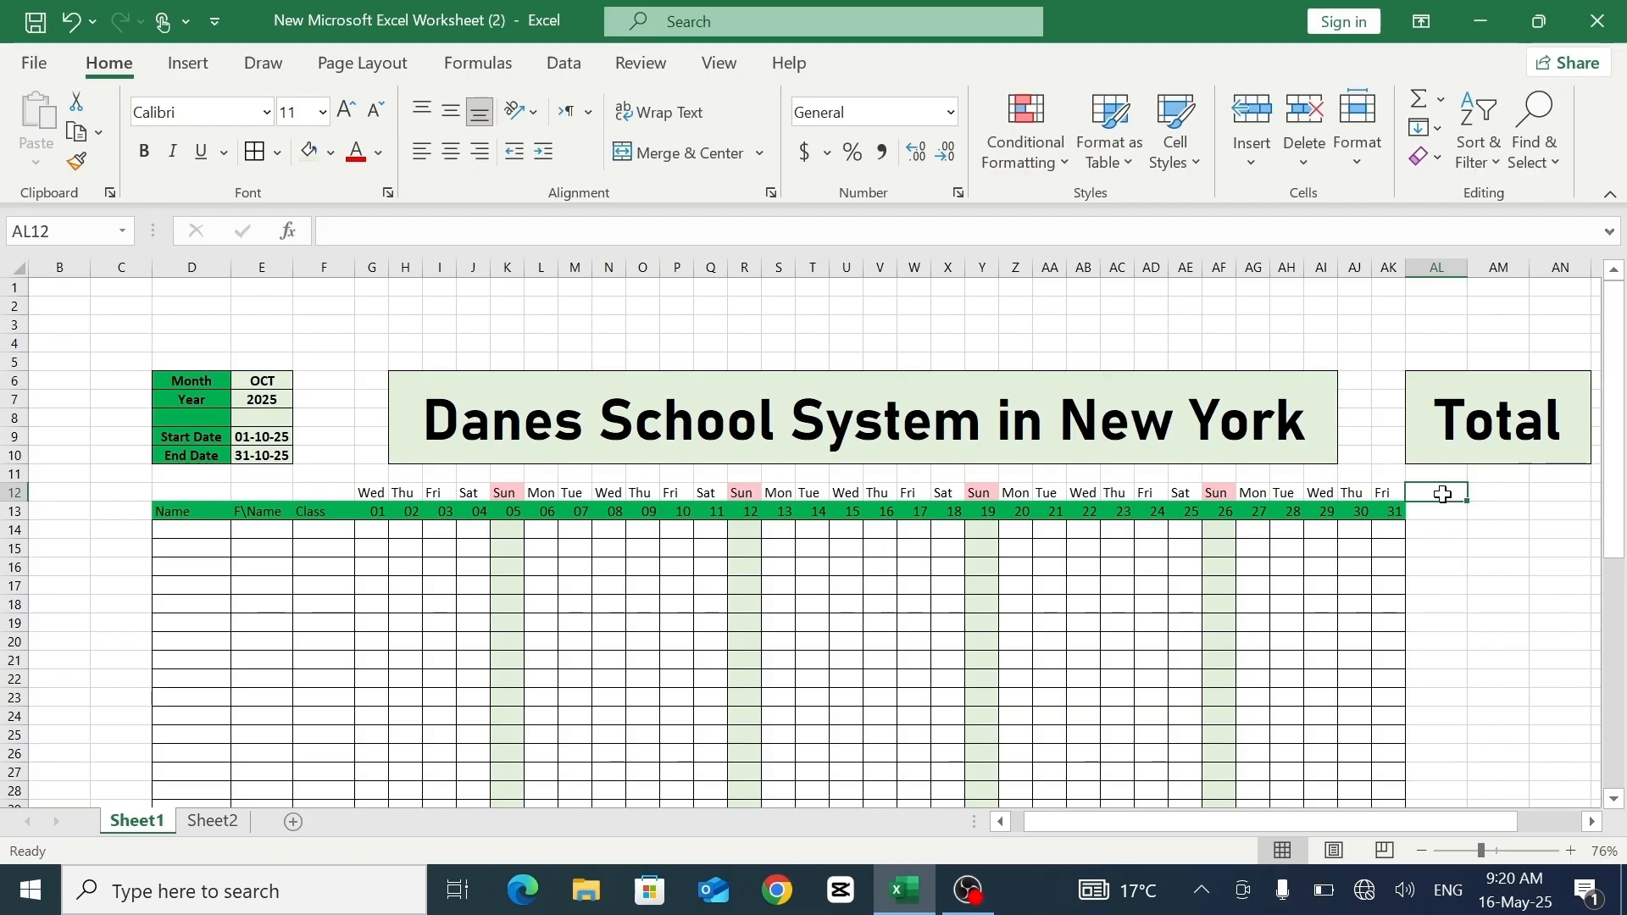
pyautogui.write('Pres')
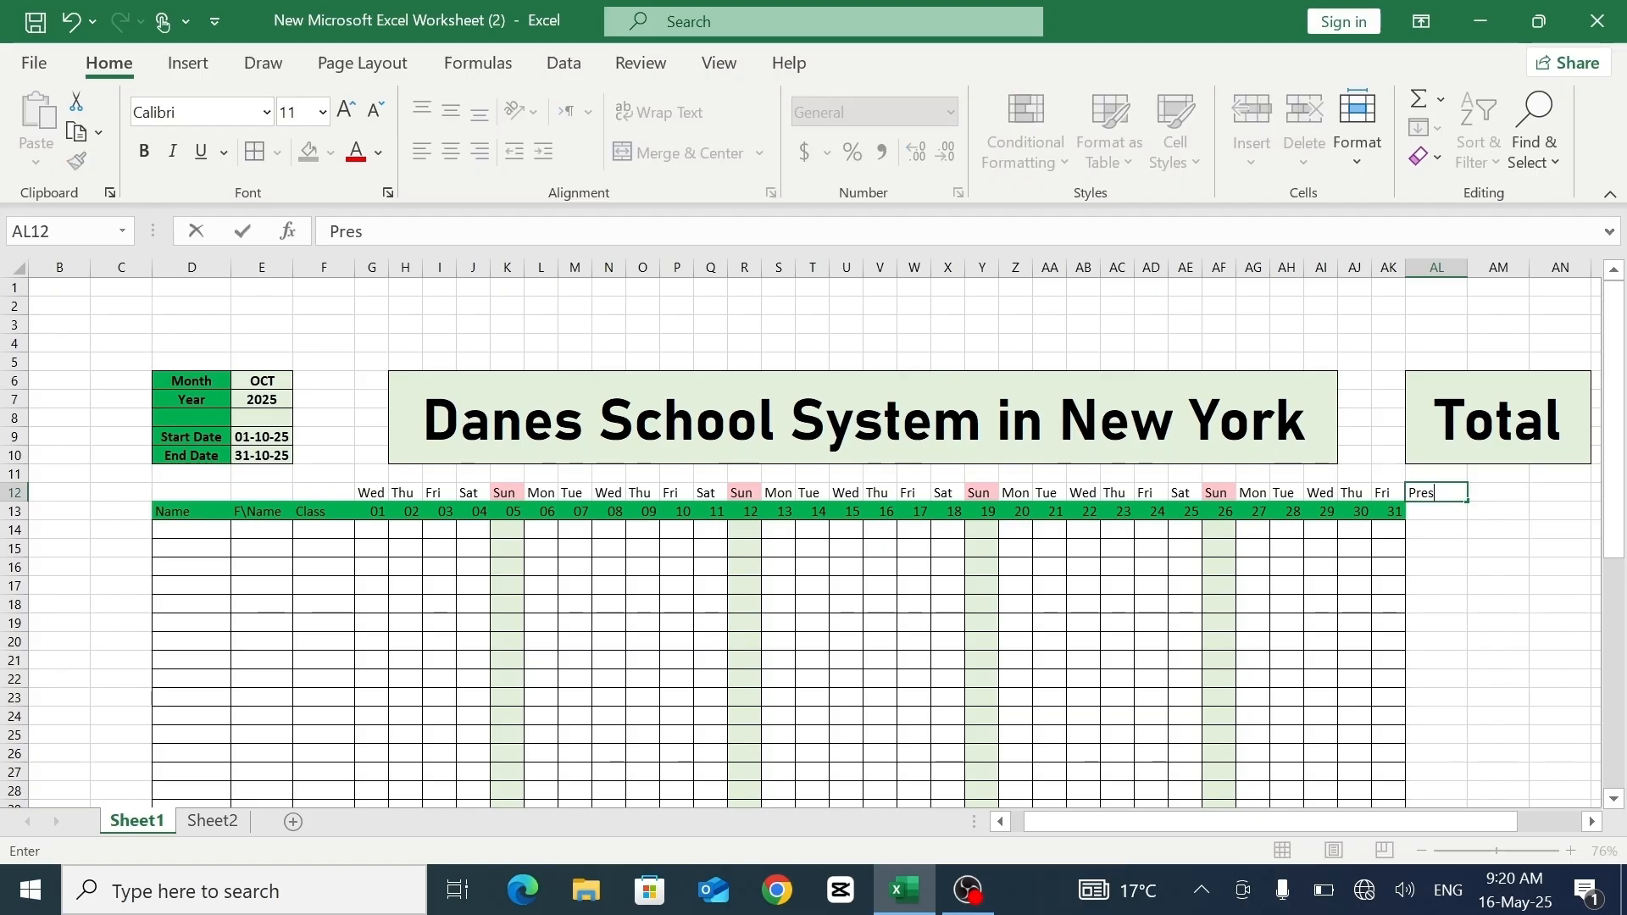
pyautogui.write('ent')
pyautogui.click(1508, 490)
pyautogui.write('Apsent')
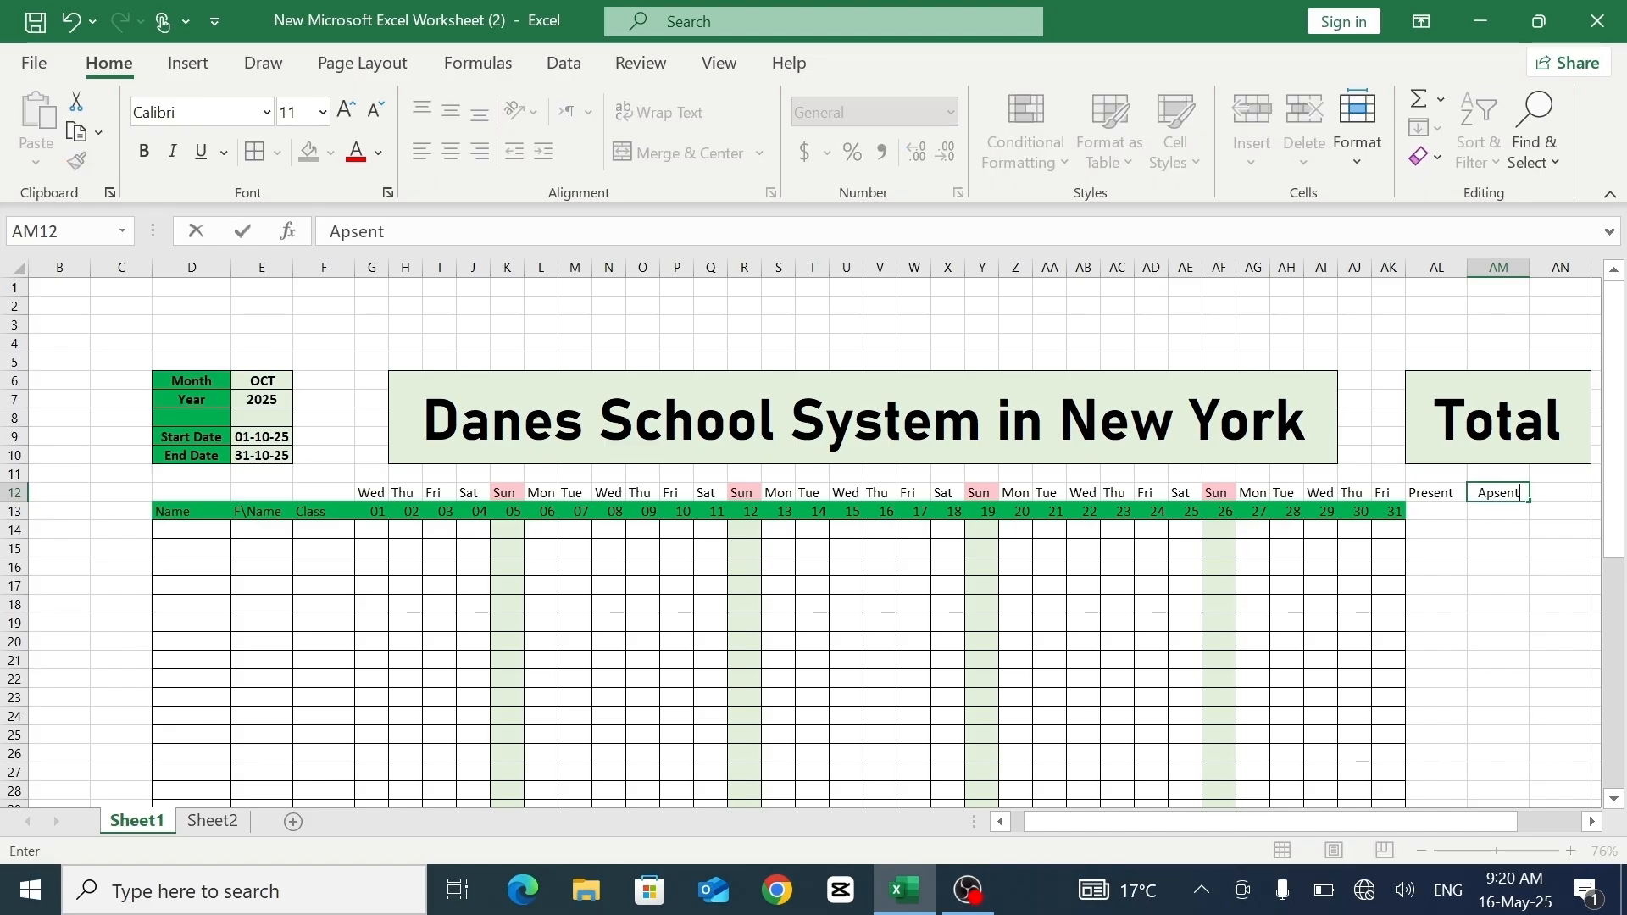
pyautogui.click(1549, 494)
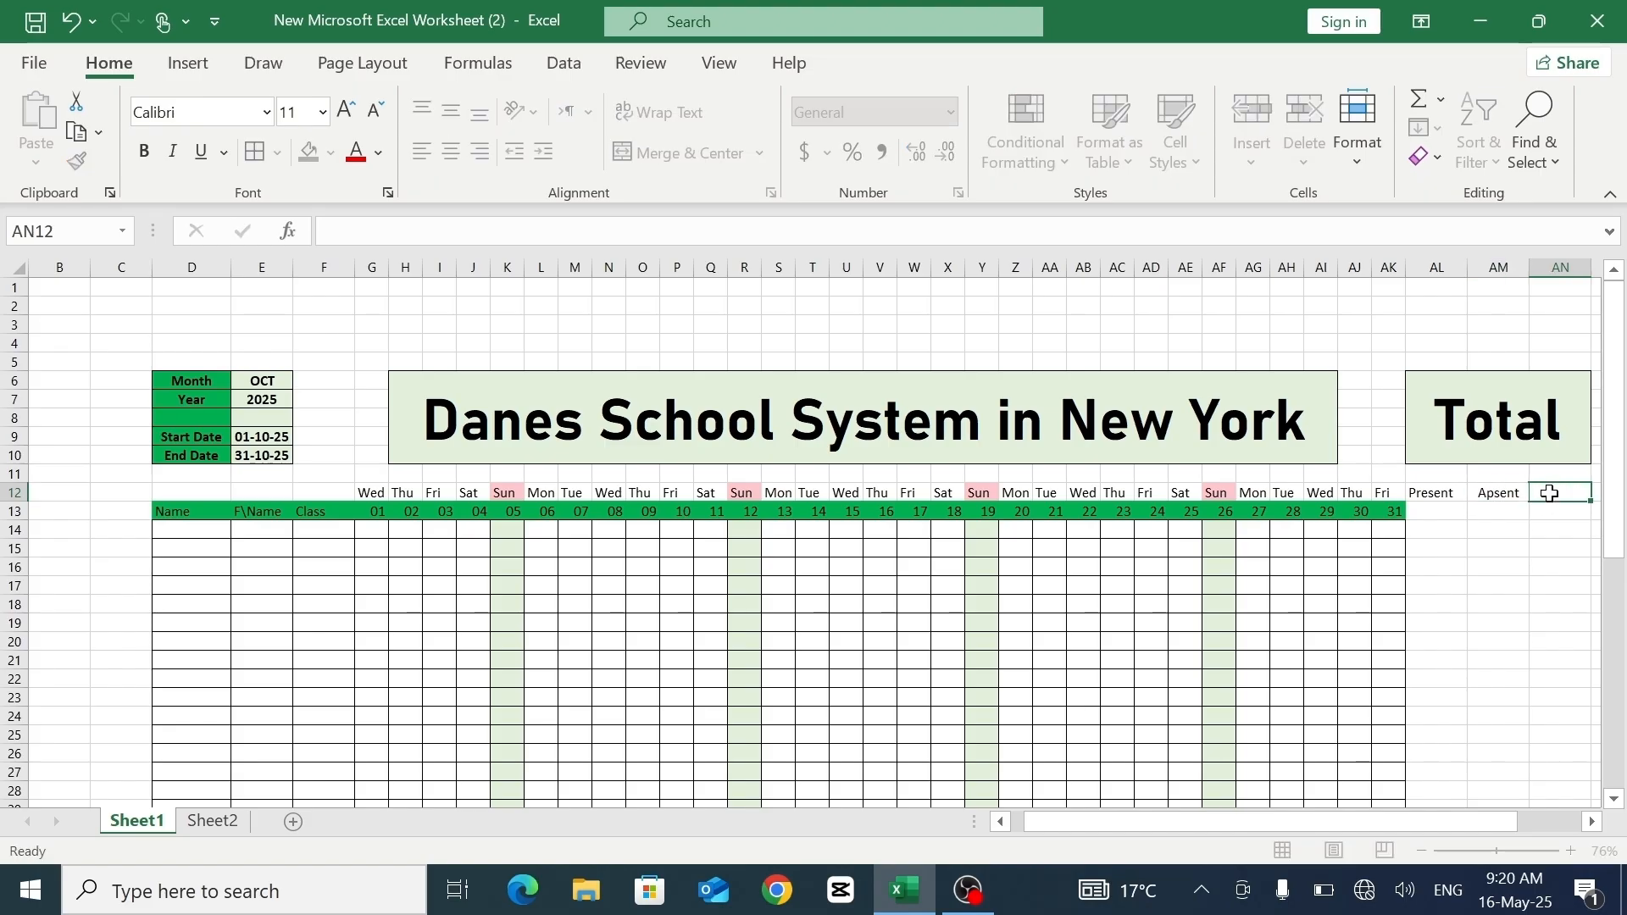
pyautogui.write('Leave')
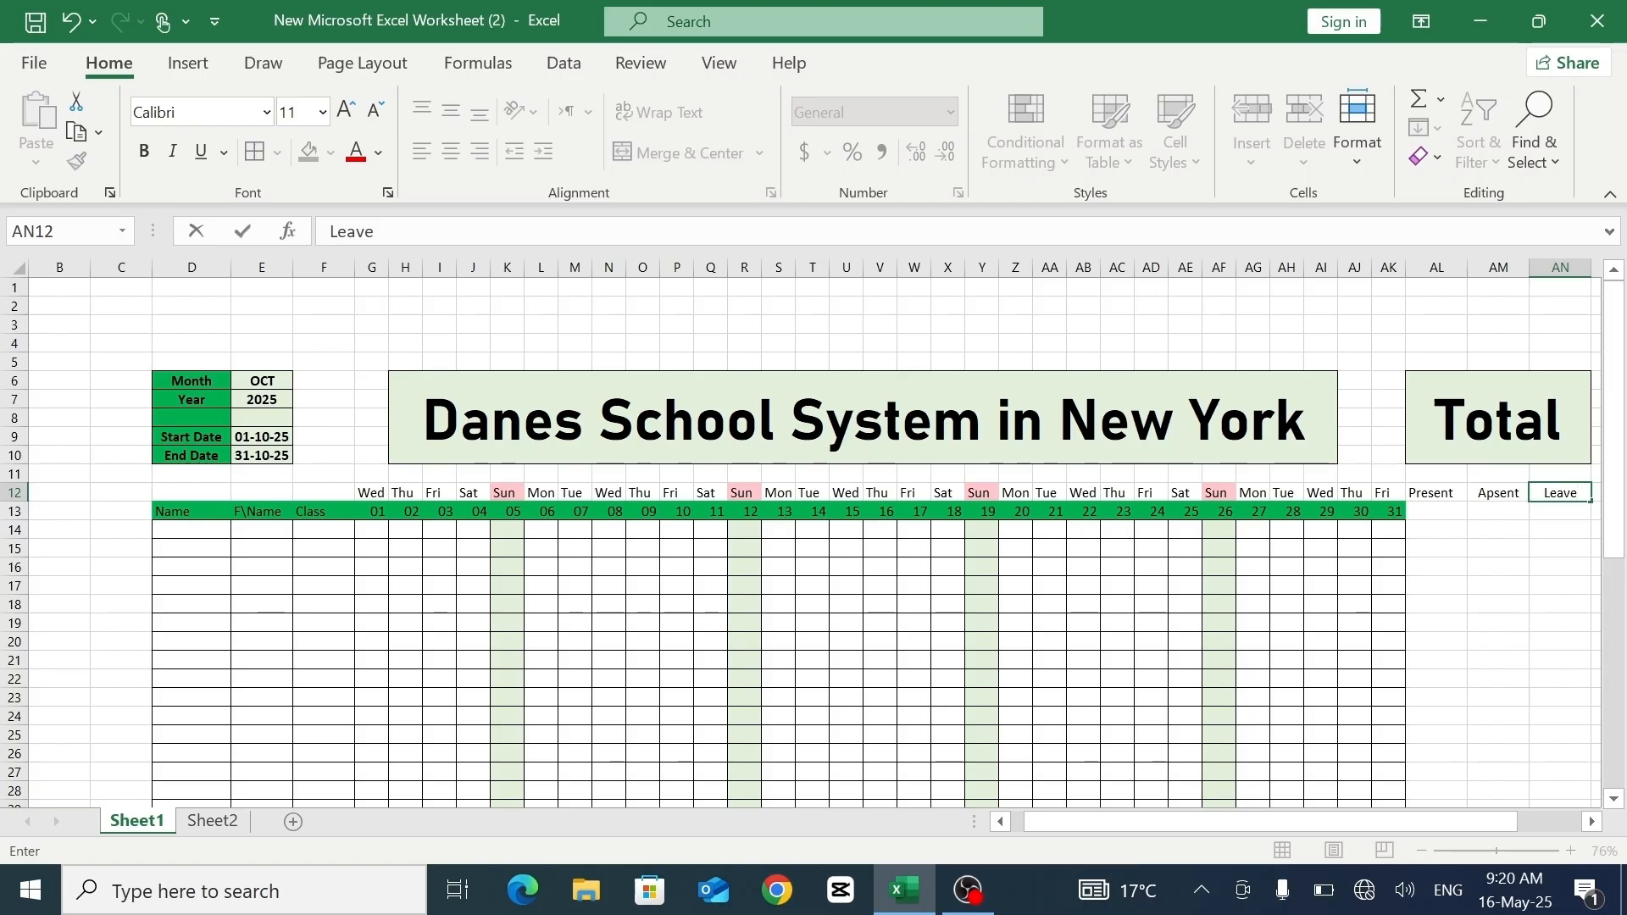
# - Enter "Days" in each of the cells AL13, AM13 and AN13 under the total headings
pyautogui.click(1449, 512)
pyautogui.write('Da')
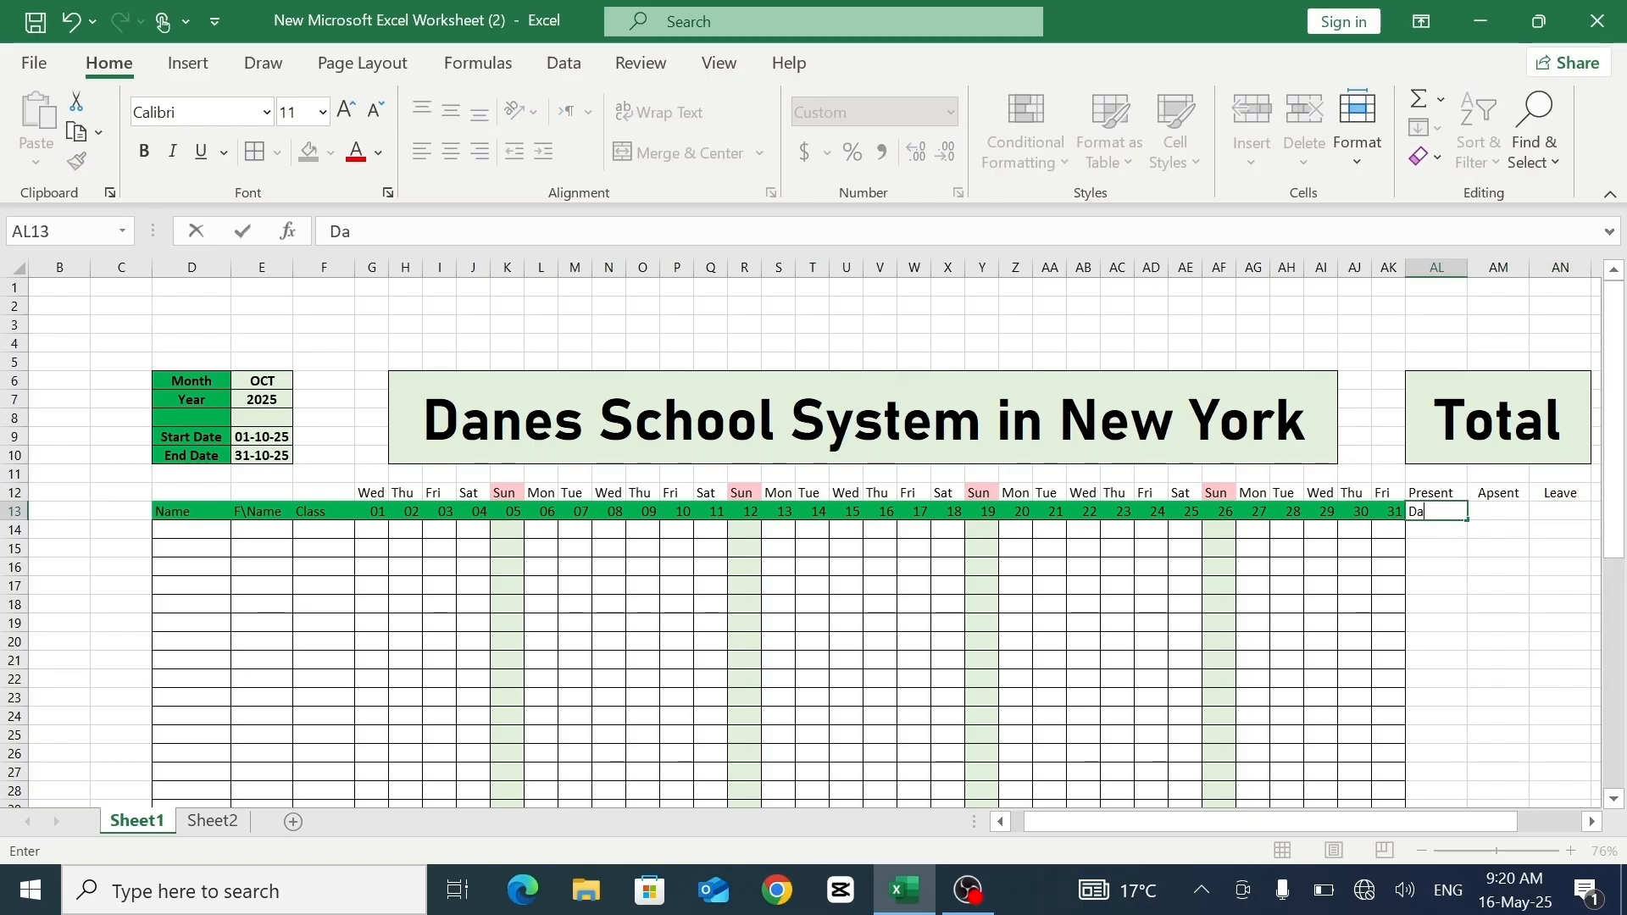
pyautogui.write('ys')
pyautogui.press('Tab')
pyautogui.write('Days')
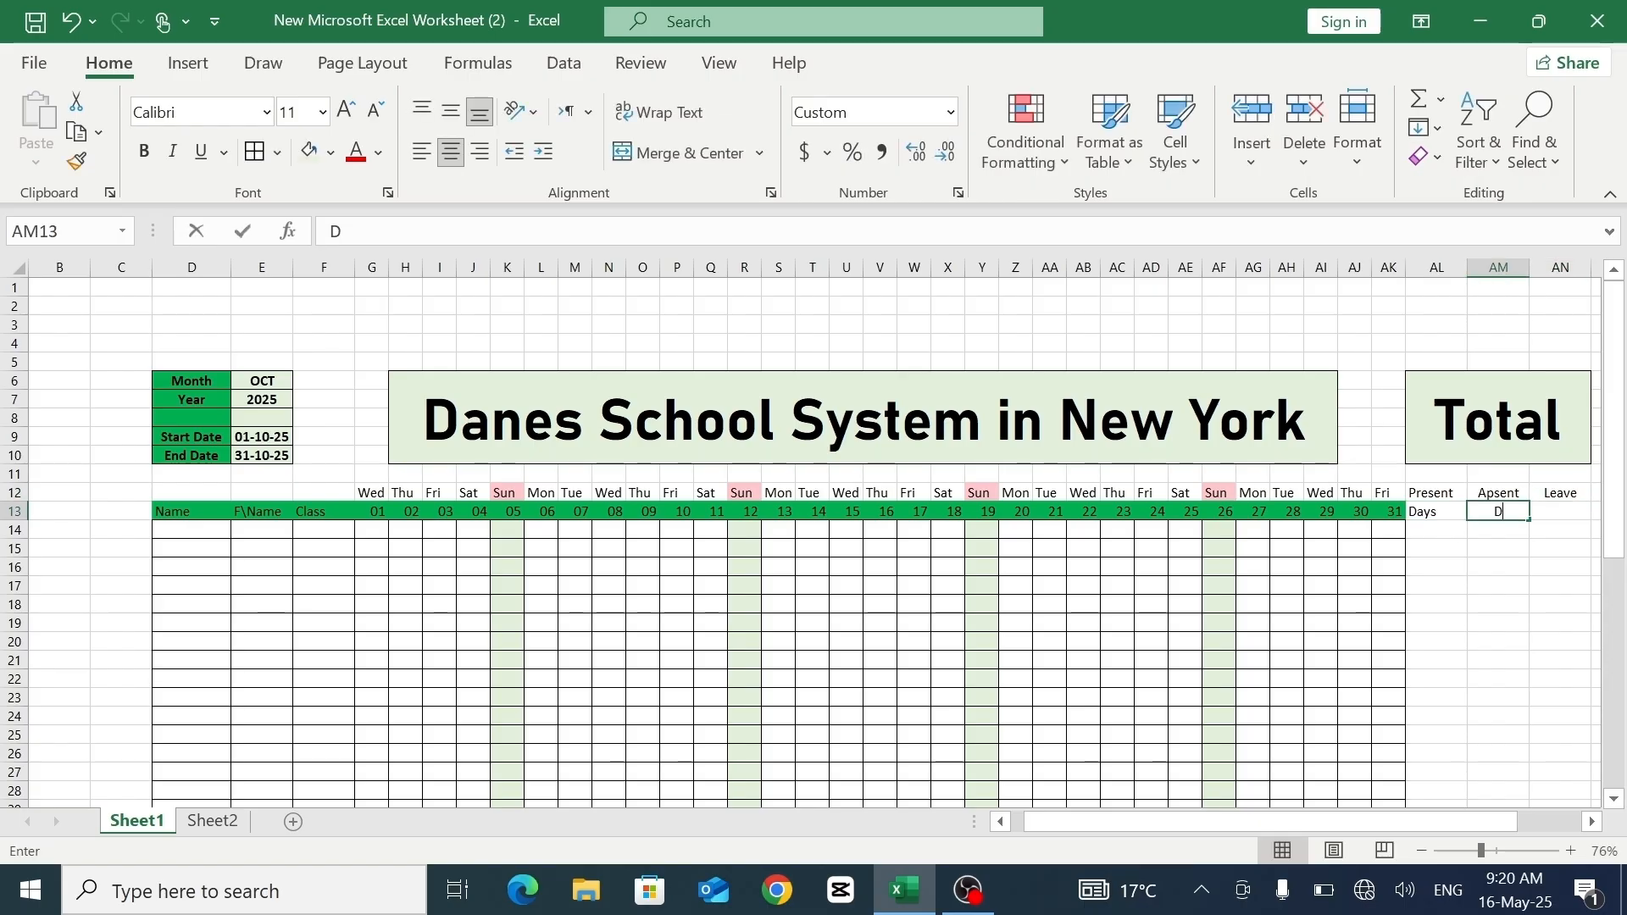
pyautogui.click(1557, 509)
pyautogui.write('Days')
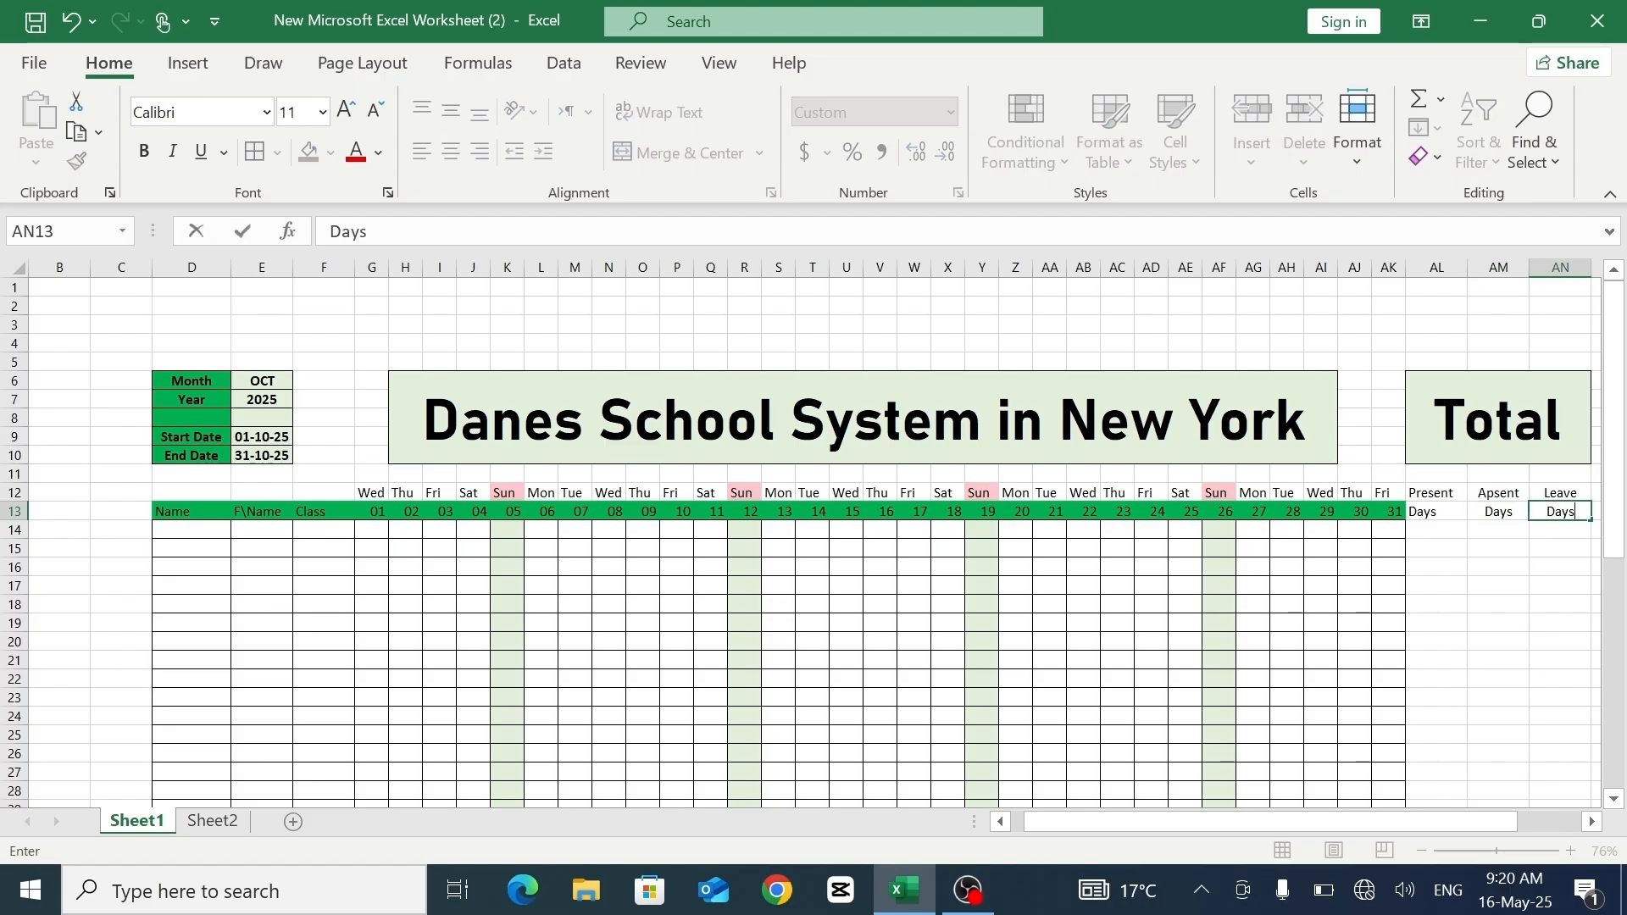
pyautogui.click(1472, 511)
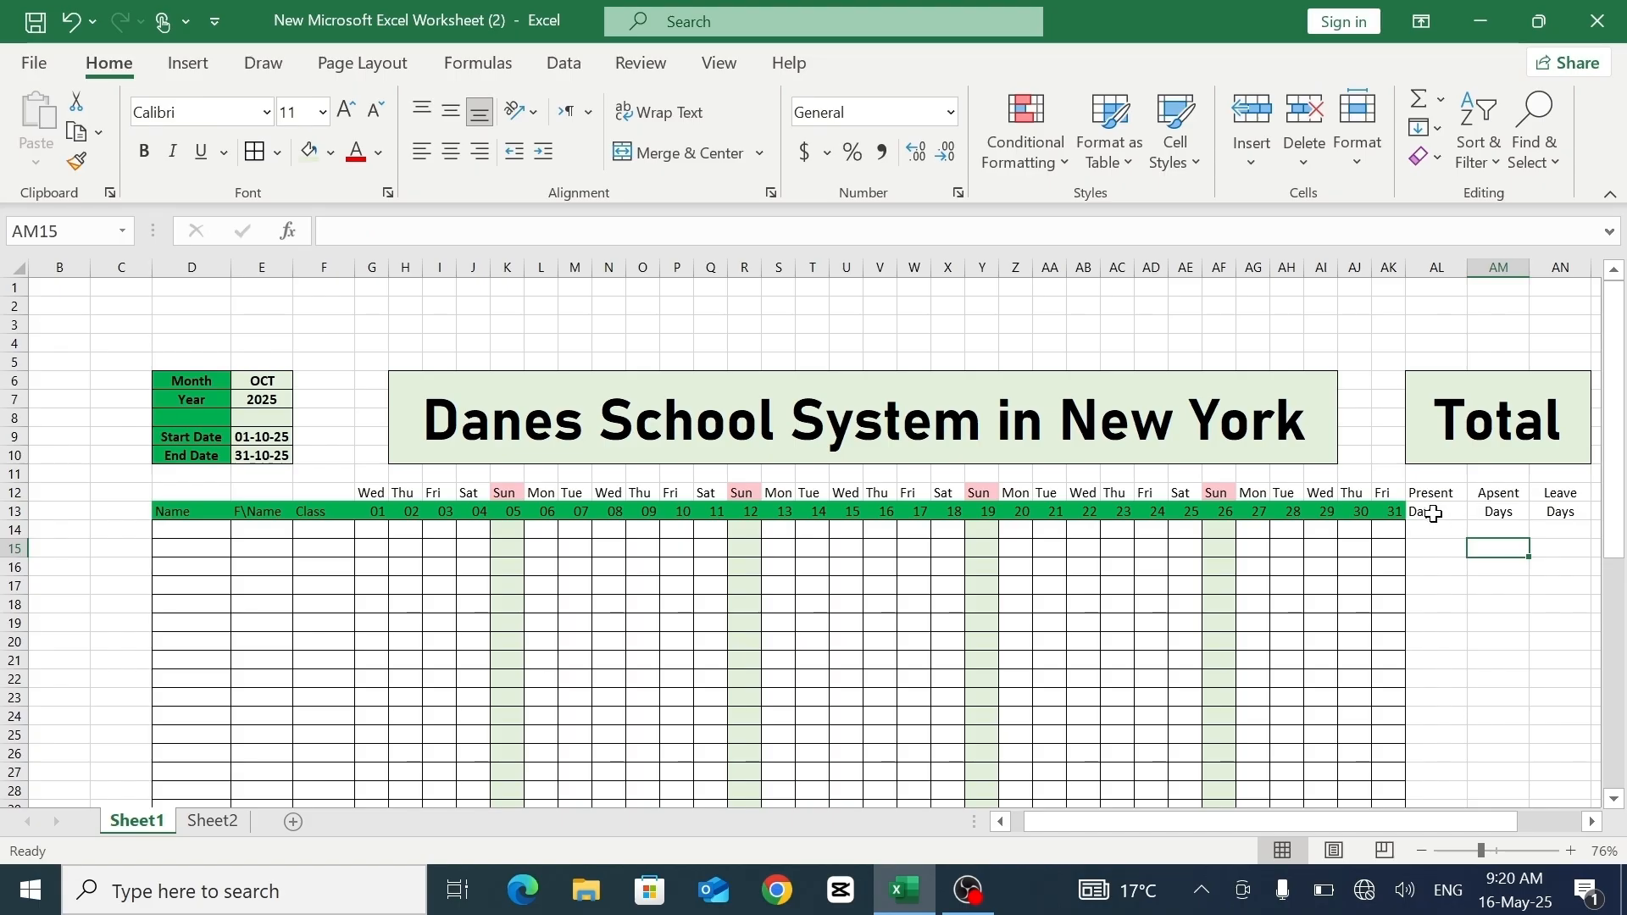
# - Middle-align the totals columns AL to AN from row 13 down the attendance rows and apply all borders to them
pyautogui.moveTo(1427, 512); pyautogui.dragTo(1234, 675)
pyautogui.click(452, 110)
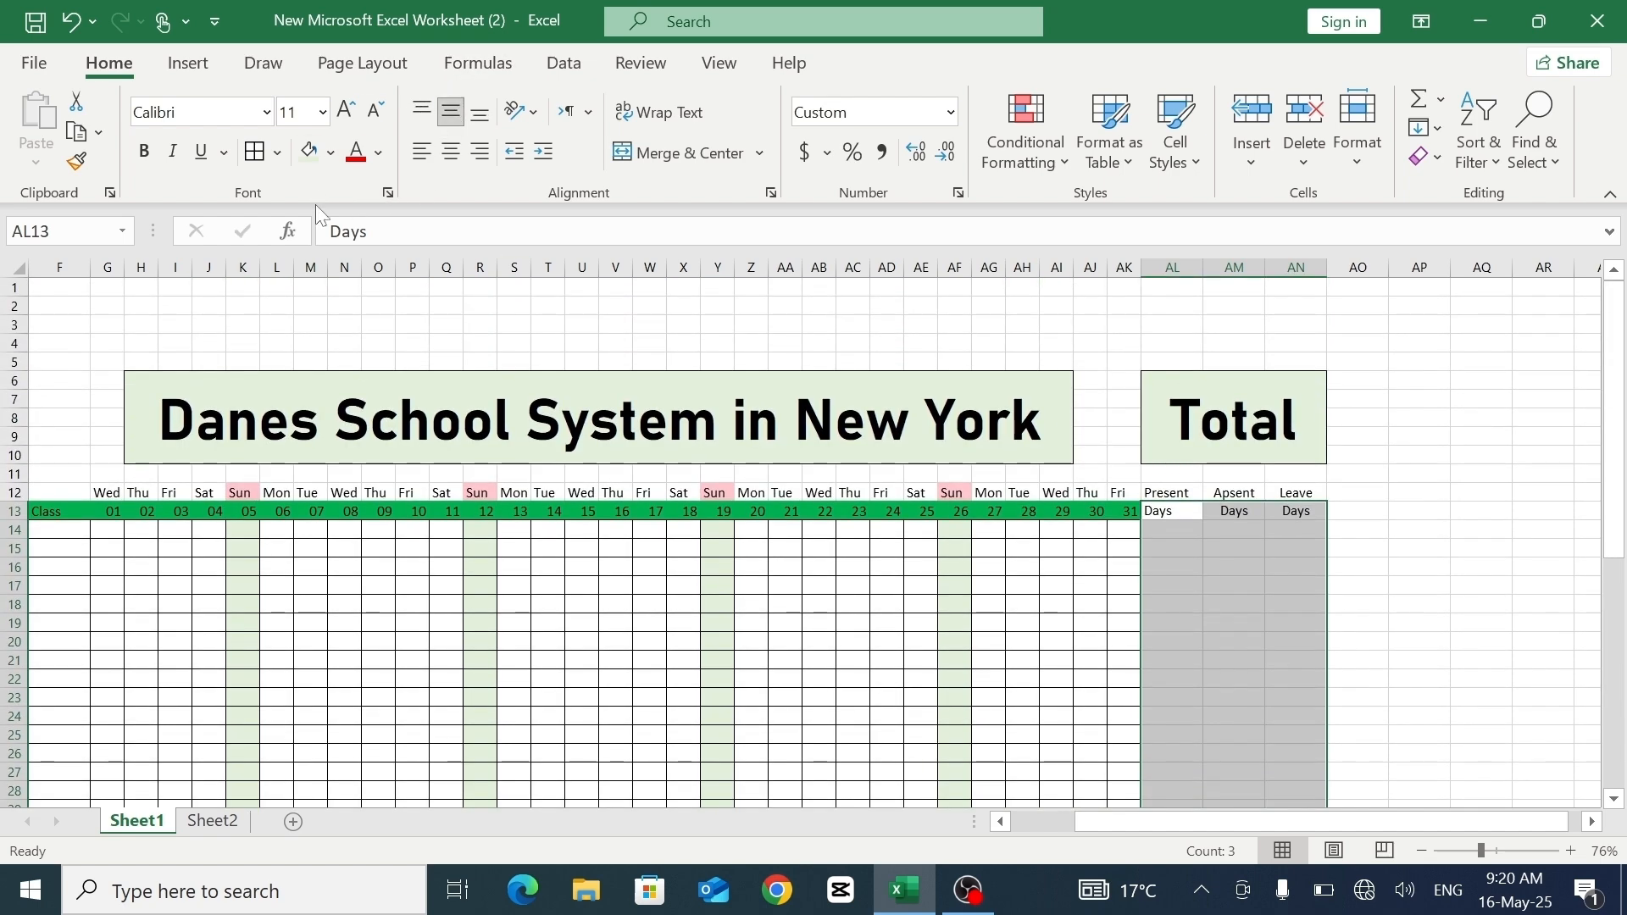
pyautogui.click(276, 153)
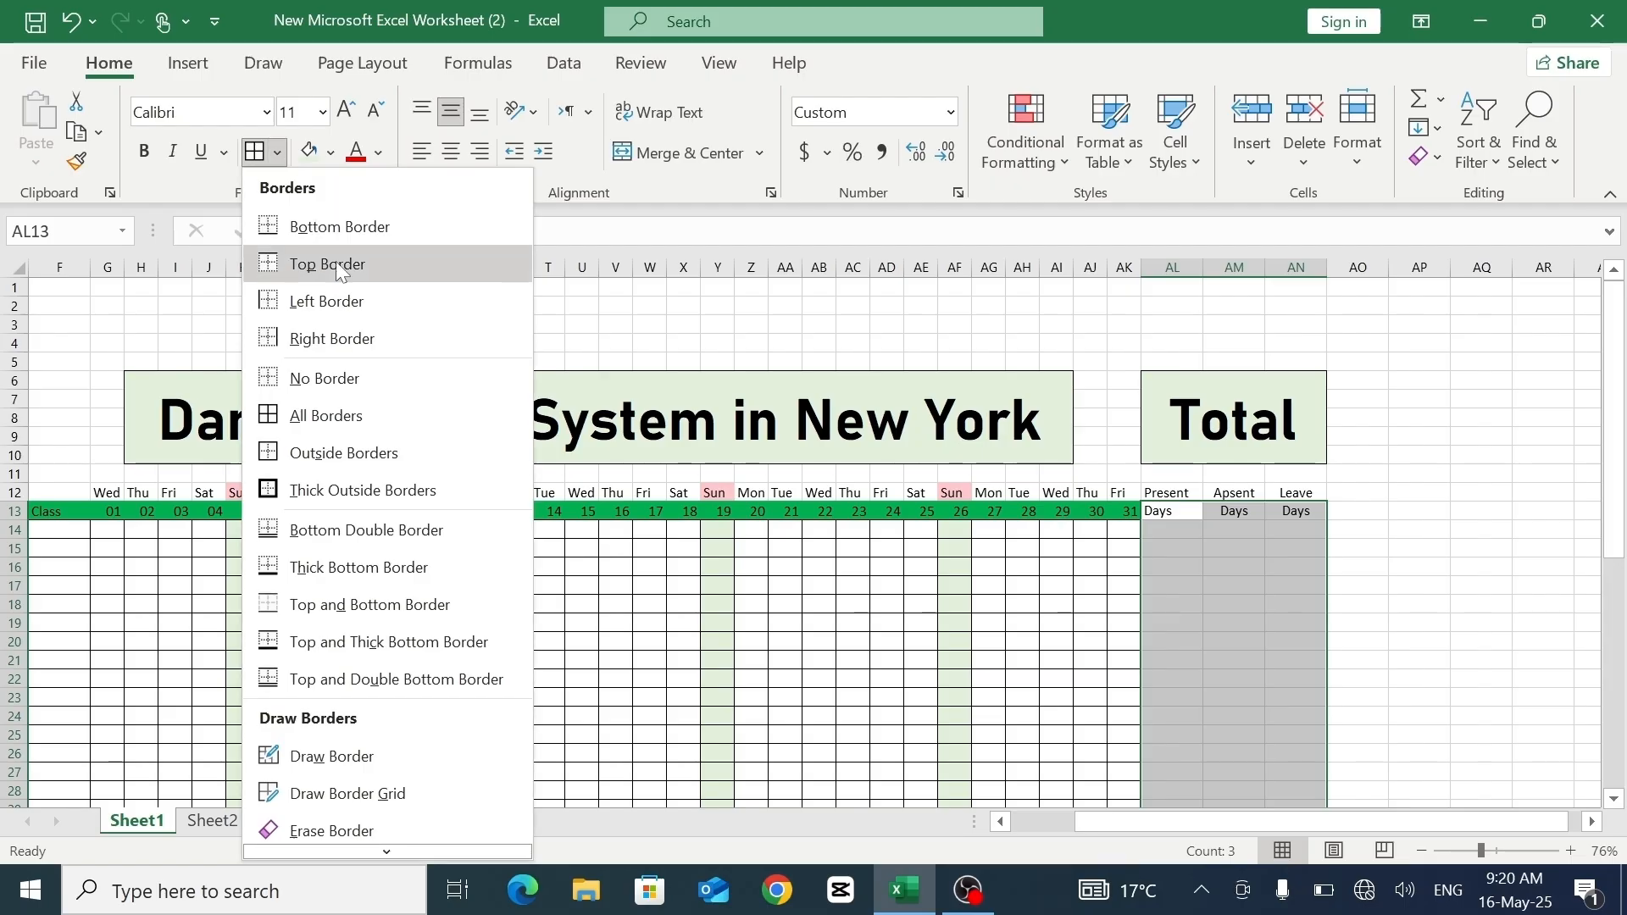
pyautogui.click(341, 415)
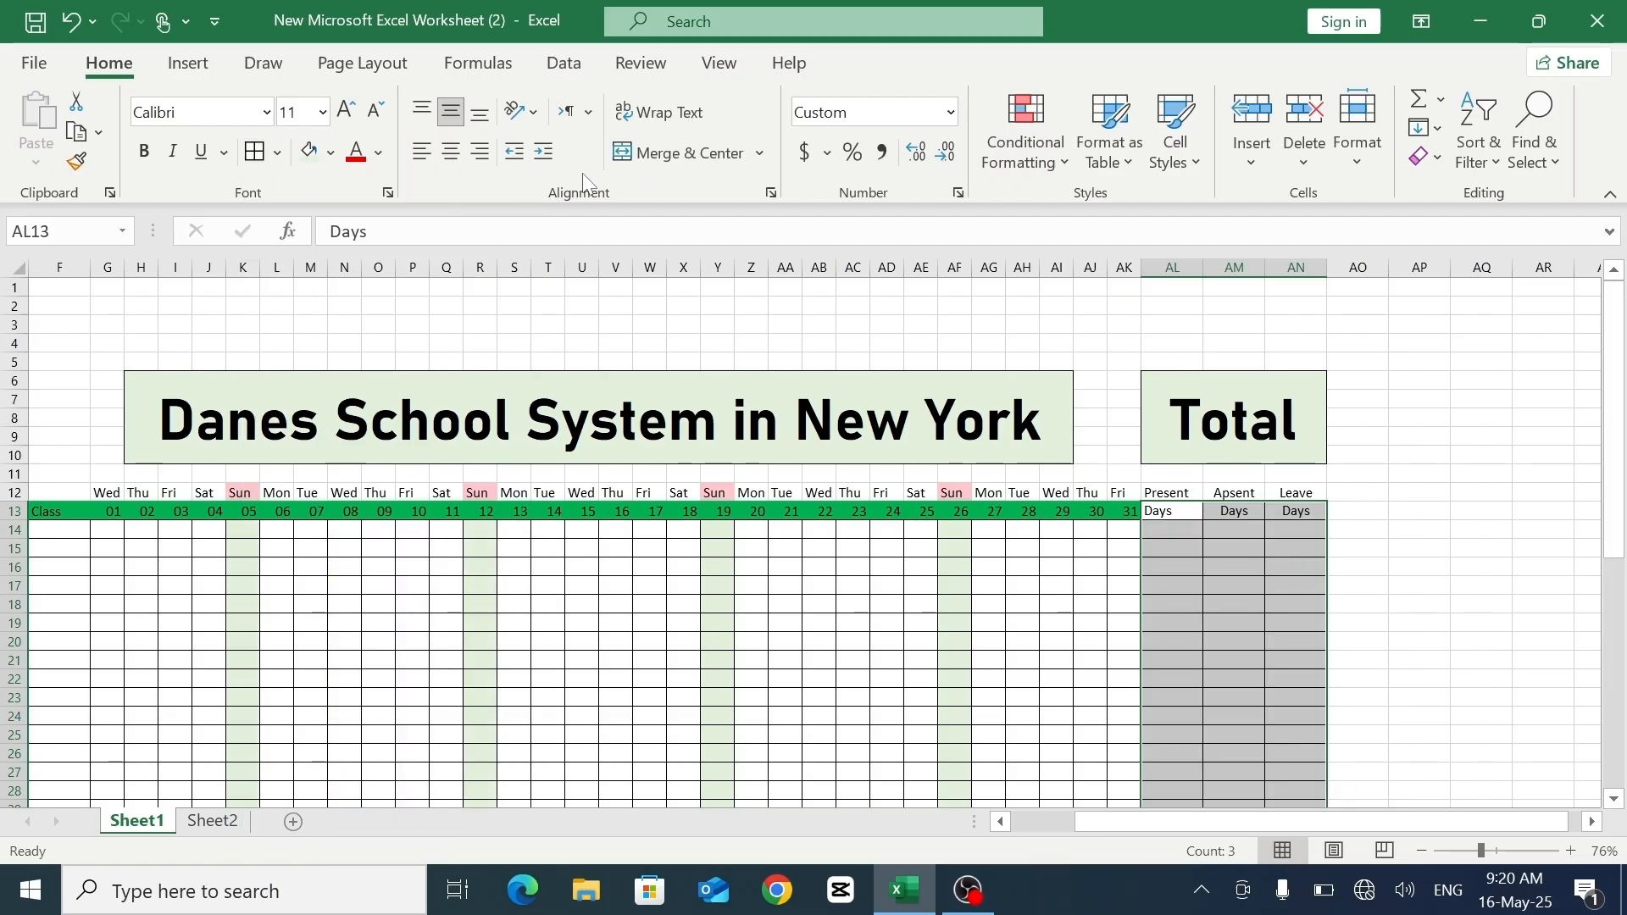
# - Center the heading cells AL12:AN13 horizontally
pyautogui.moveTo(1172, 499); pyautogui.dragTo(1297, 507)
pyautogui.click(458, 151)
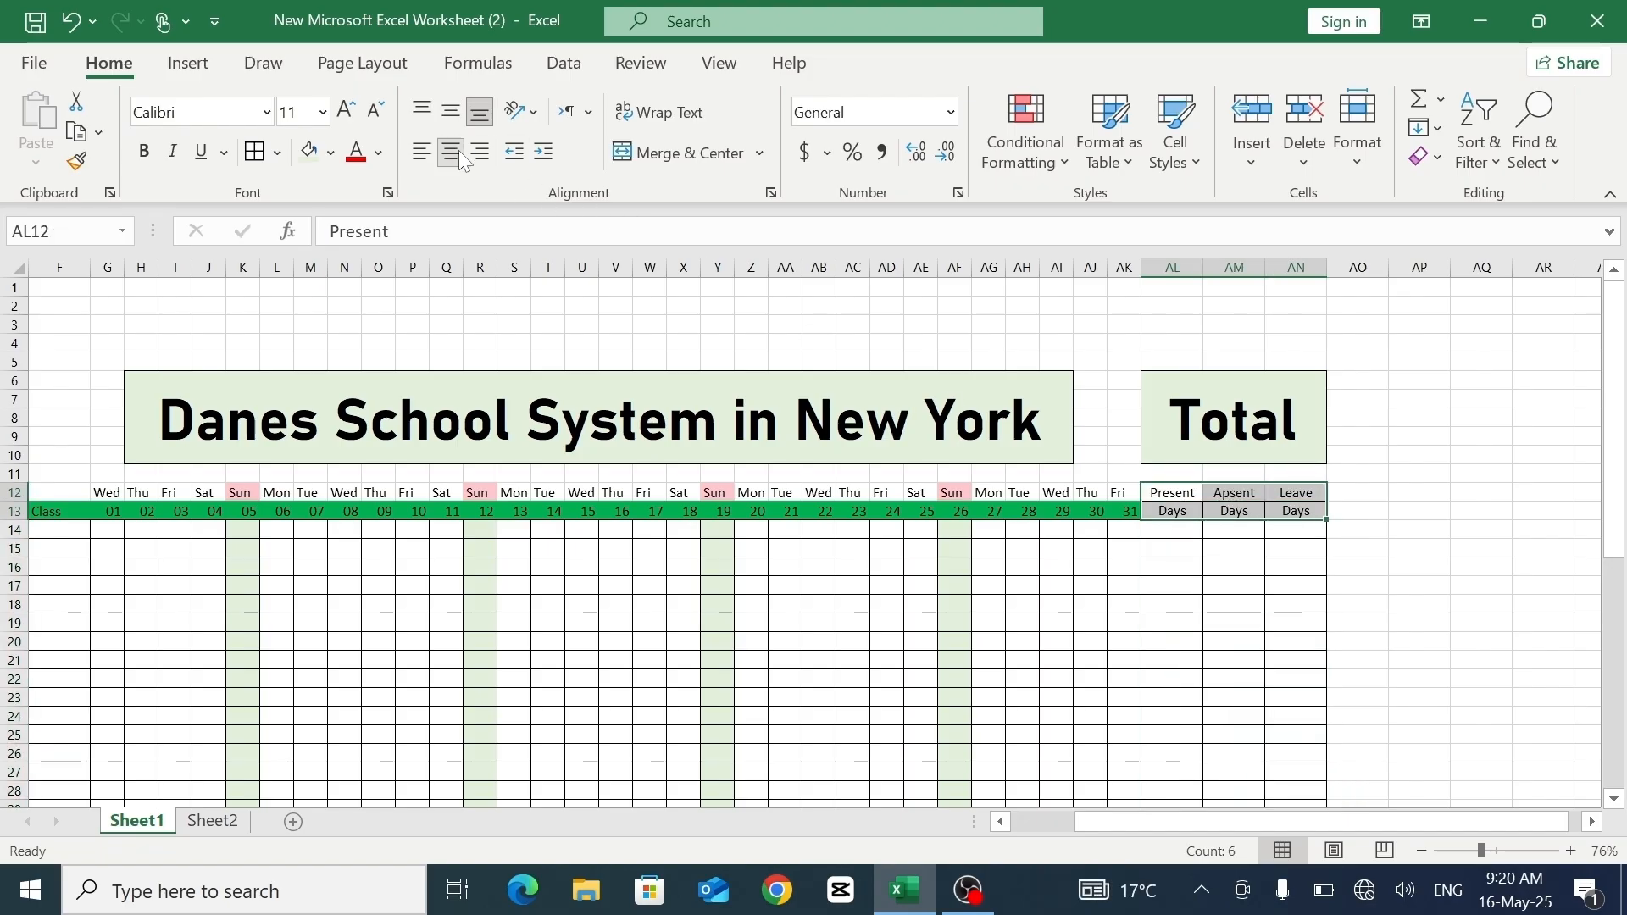
# - Fill the "Days" cells AL13:AN13 with the standard Green color
pyautogui.click(1223, 612)
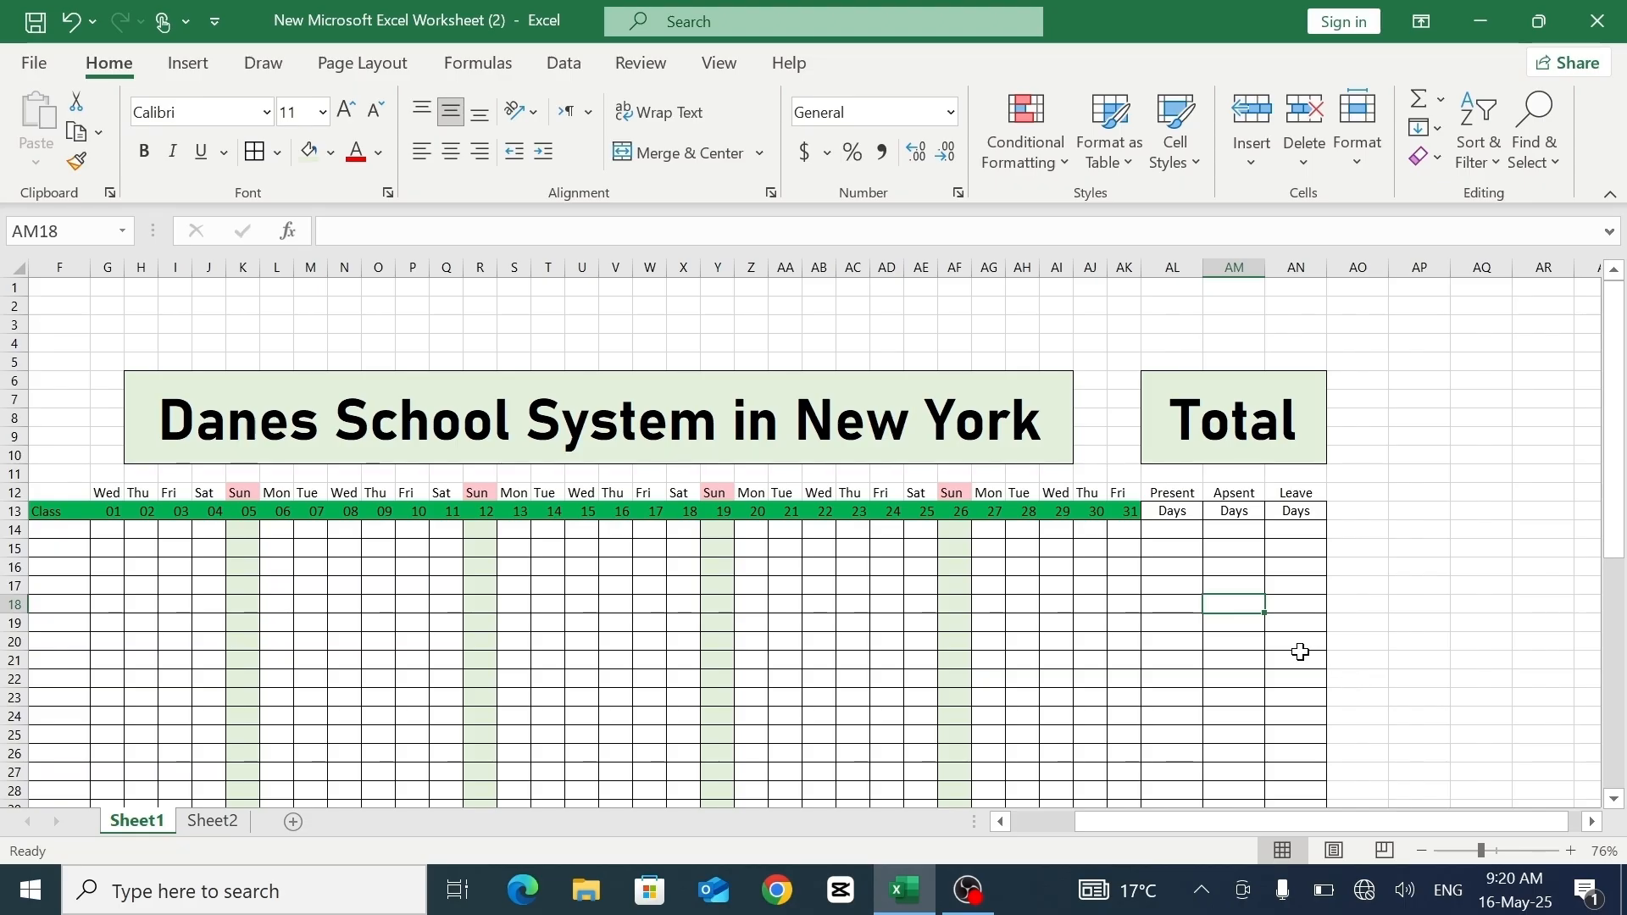
pyautogui.moveTo(1170, 517); pyautogui.dragTo(1284, 512)
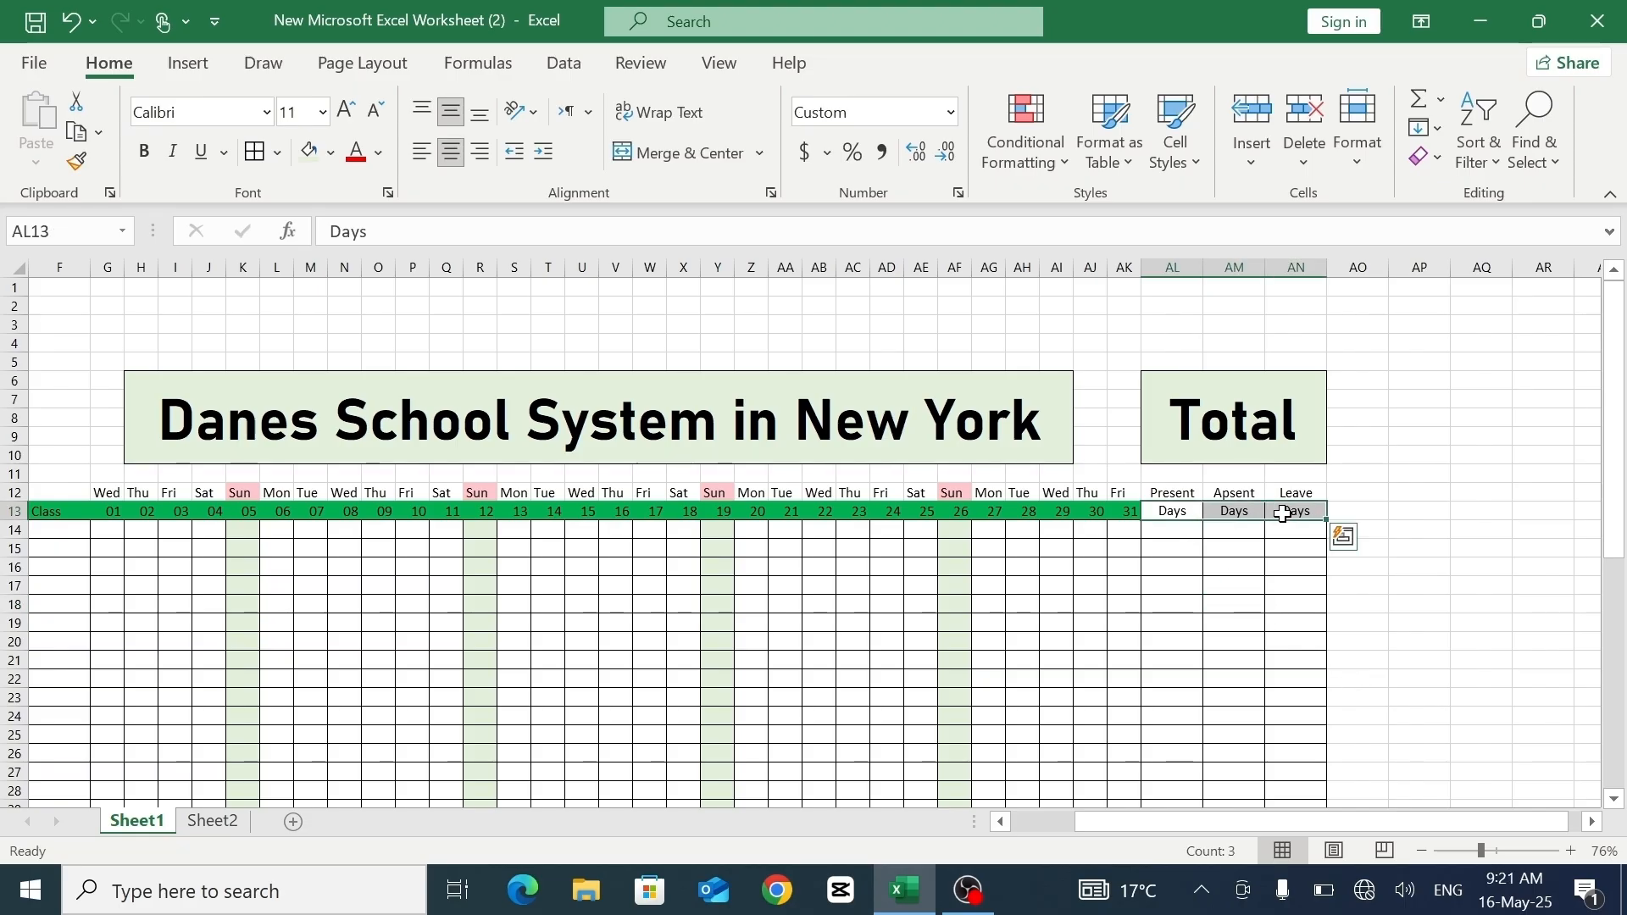
pyautogui.click(330, 154)
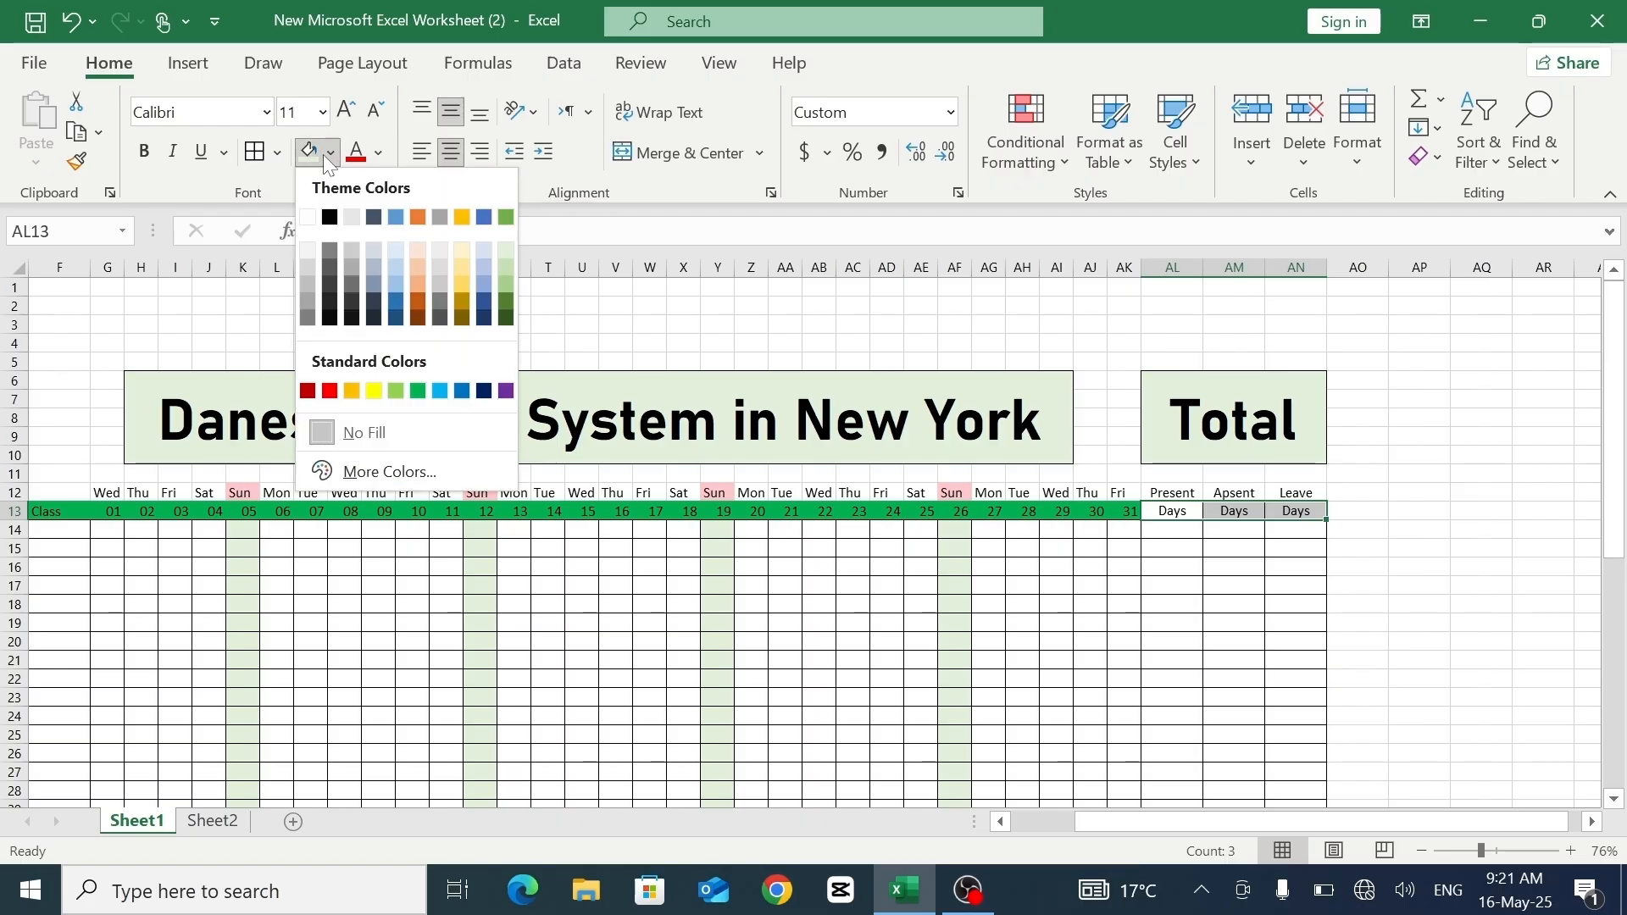
pyautogui.click(417, 391)
pyautogui.click(1220, 659)
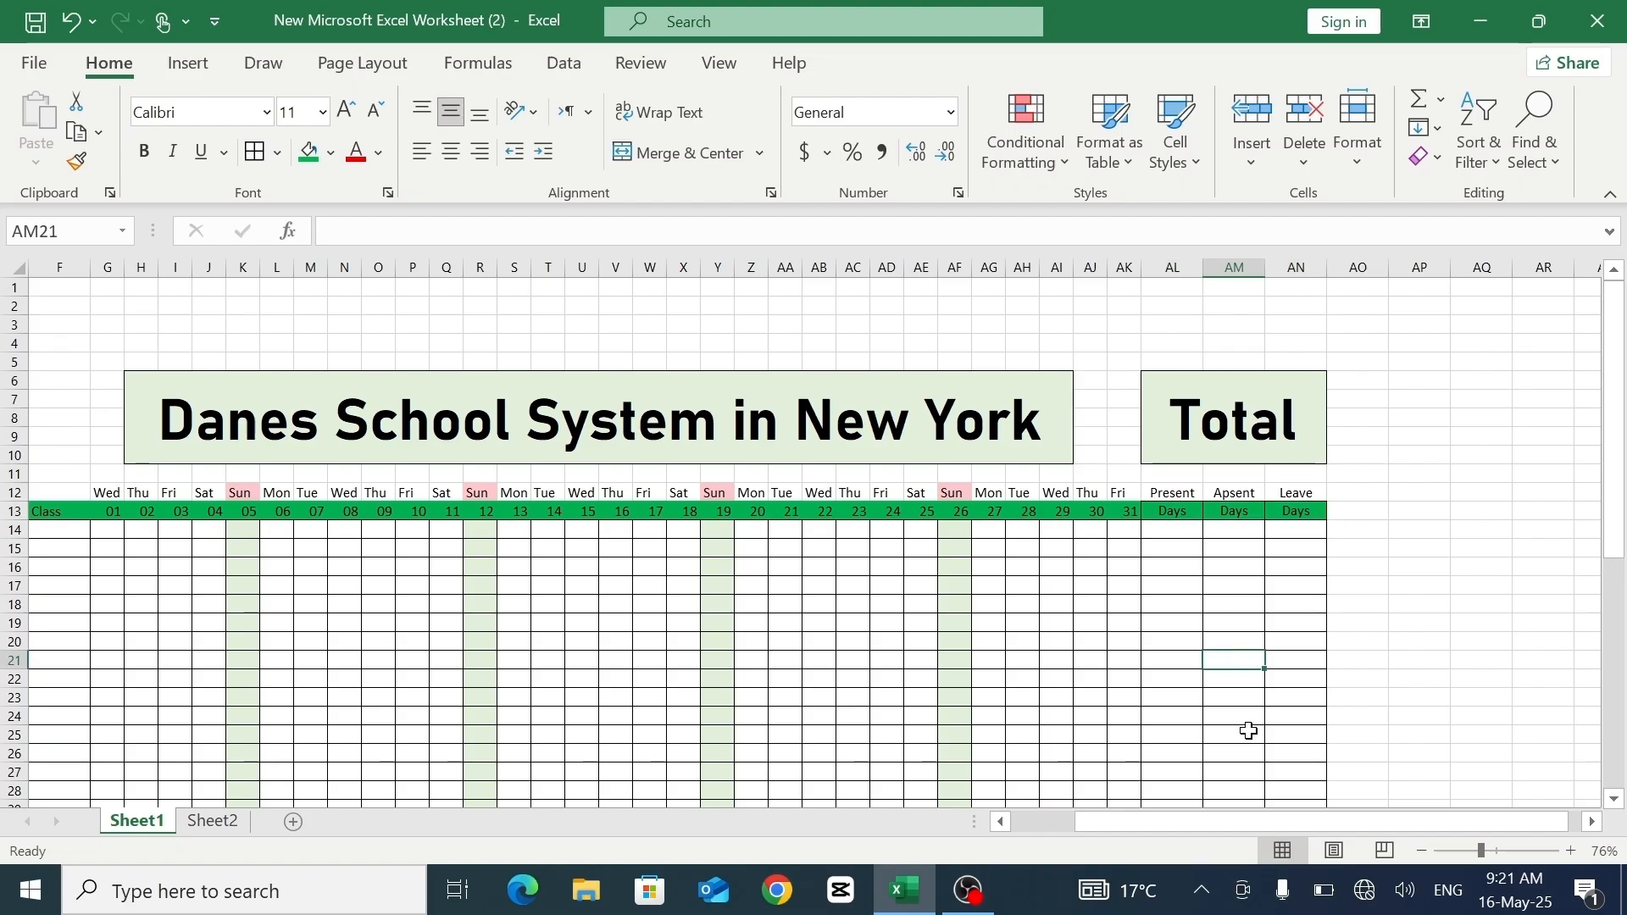
# - Enter =COUNTIF(G14:AK14,"P") in AL14 to count the present days of the first attendance row
pyautogui.moveTo(1271, 820); pyautogui.dragTo(1232, 827)
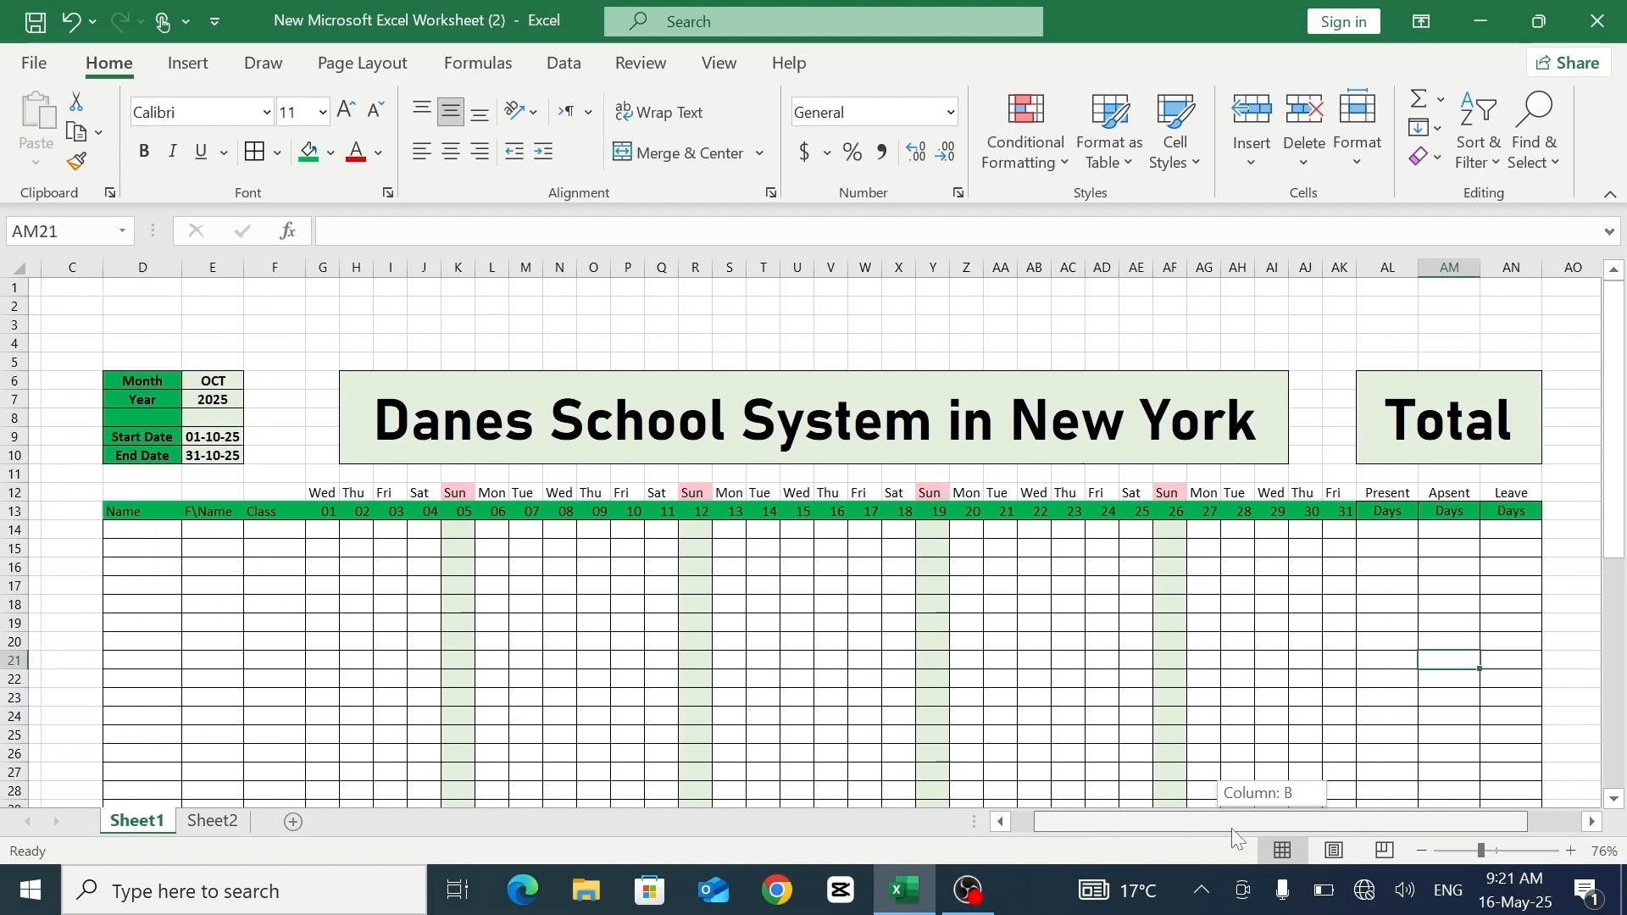
pyautogui.click(1374, 529)
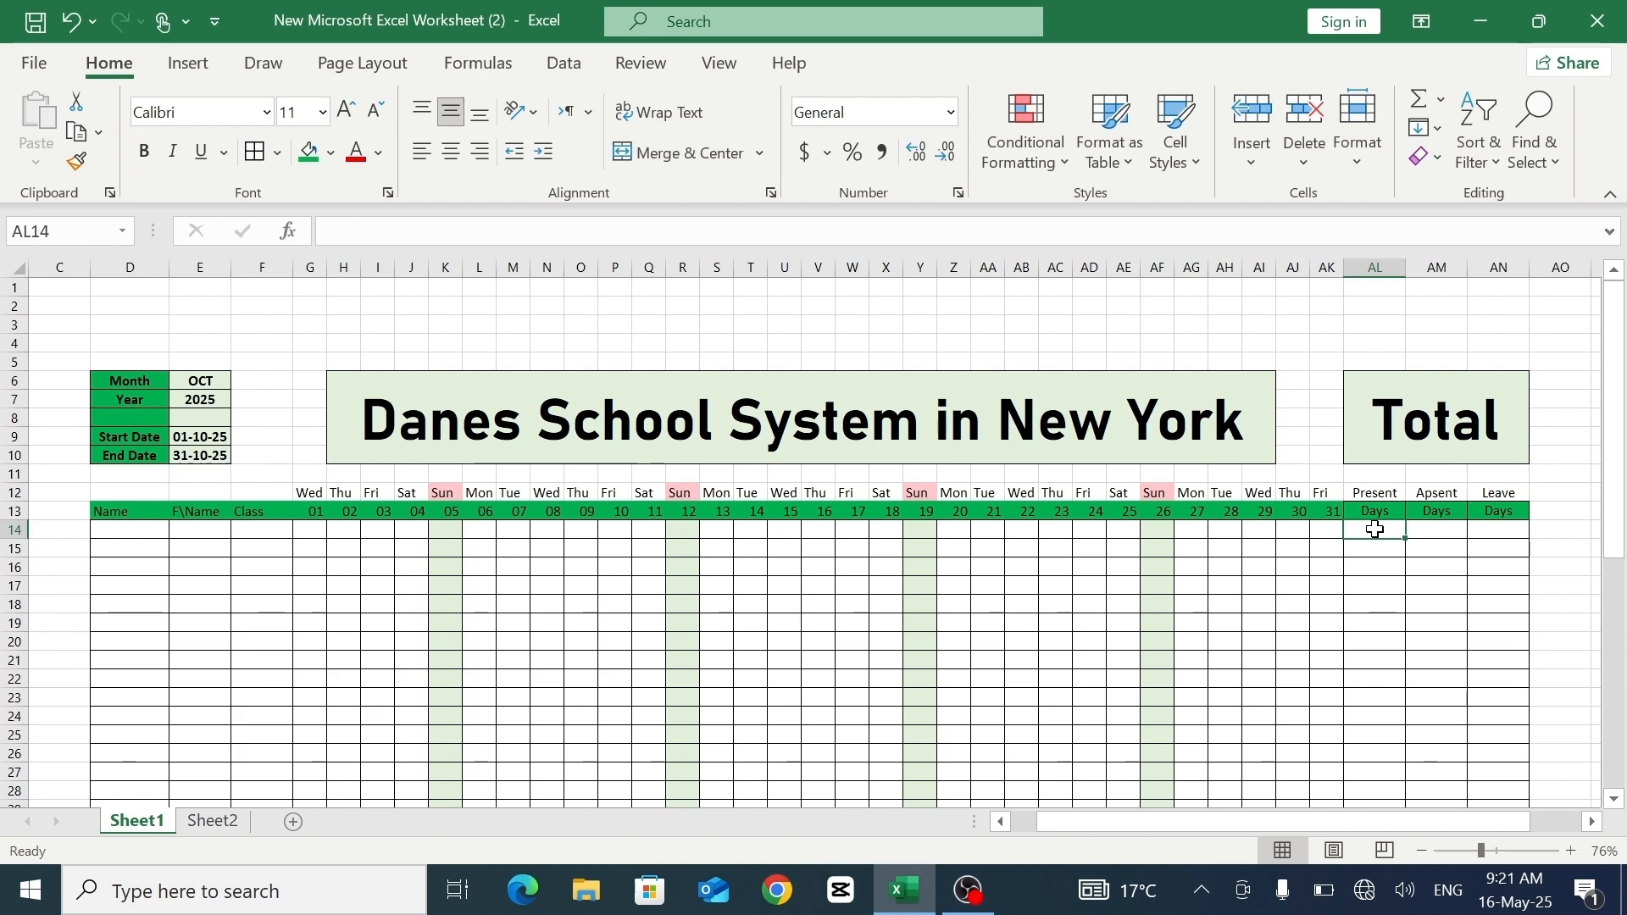
pyautogui.write('=Count')
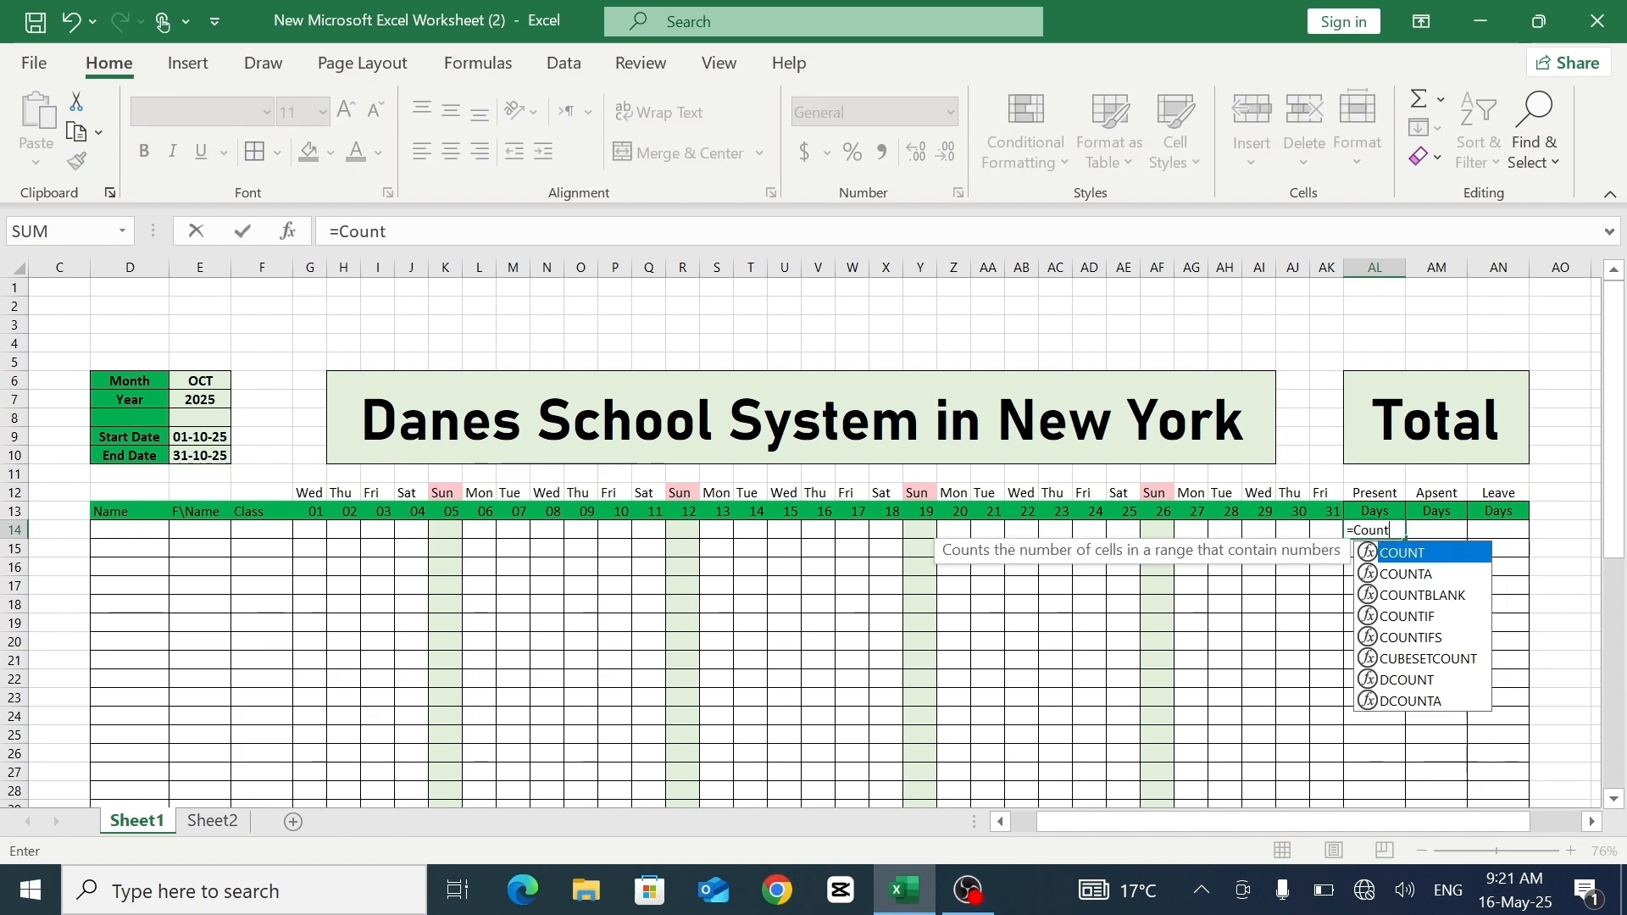
pyautogui.write('if(')
pyautogui.moveTo(302, 529); pyautogui.dragTo(1319, 529)
pyautogui.write(',"A')
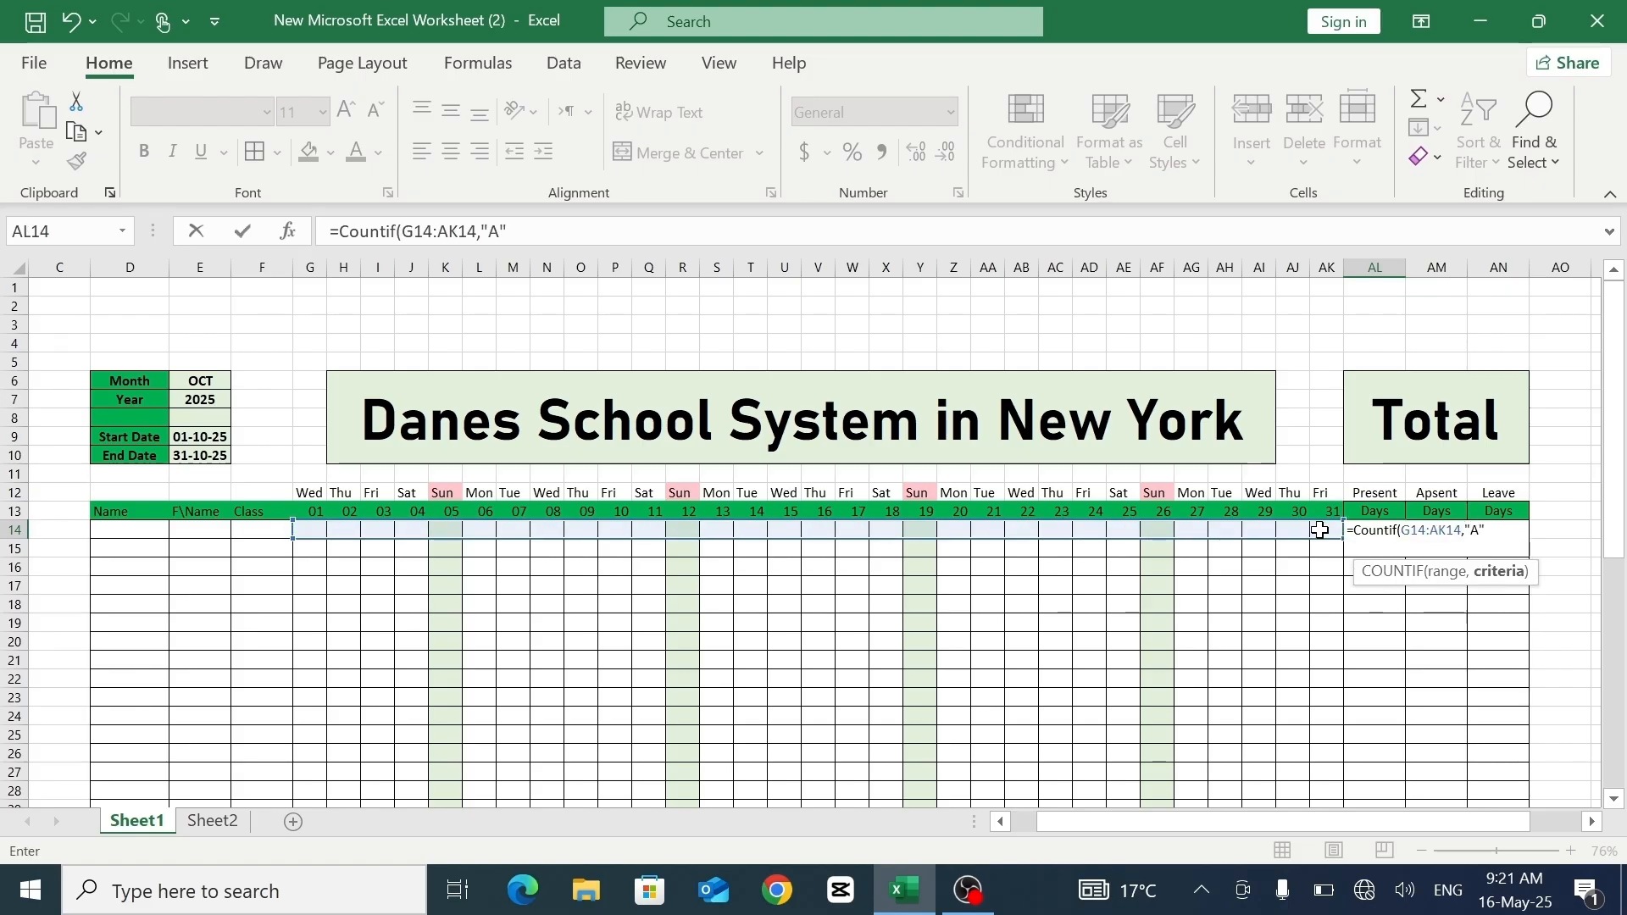
pyautogui.write('")')
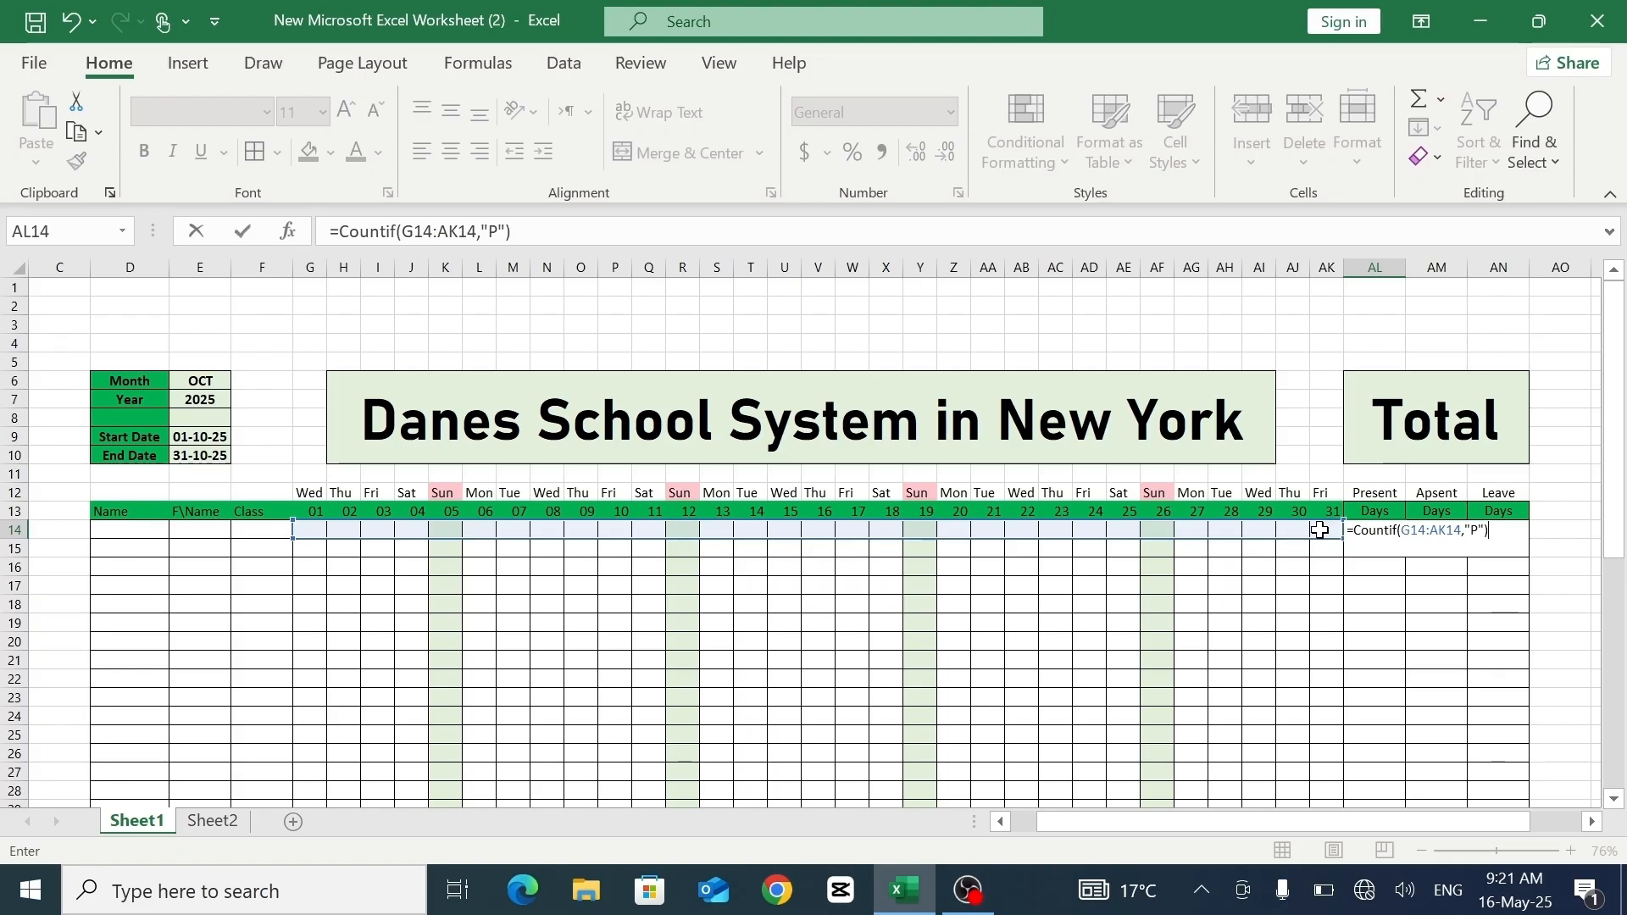
pyautogui.press('Return')
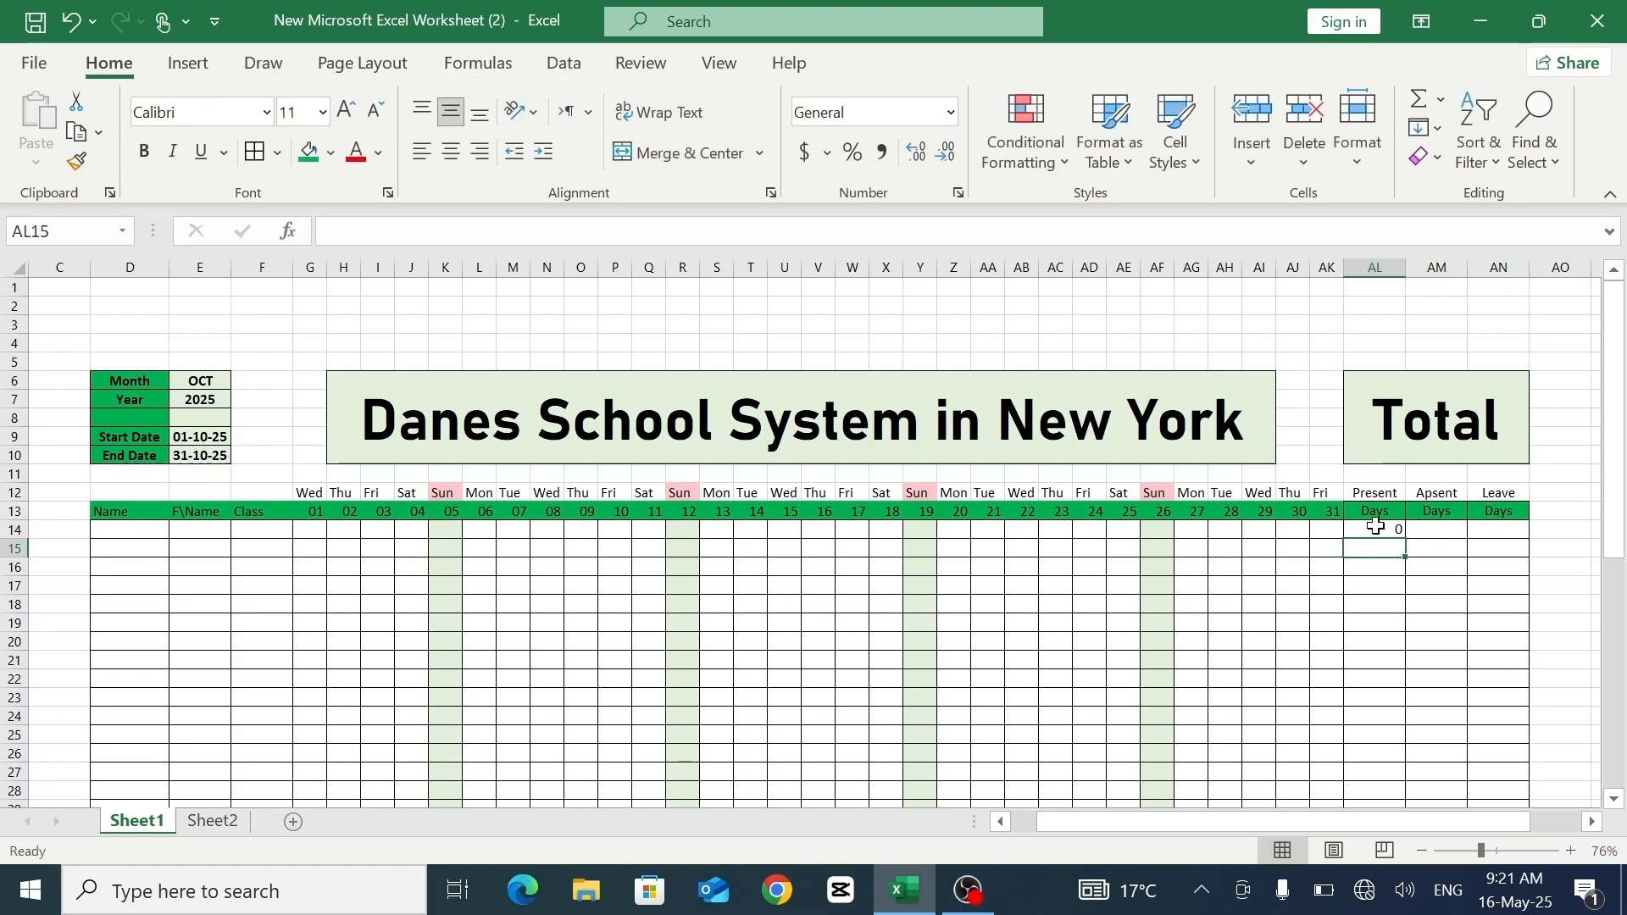
# - Enter =COUNTIF(G14:AK14,"A") in AM14 to count the absent days of the first attendance row
pyautogui.click(1436, 529)
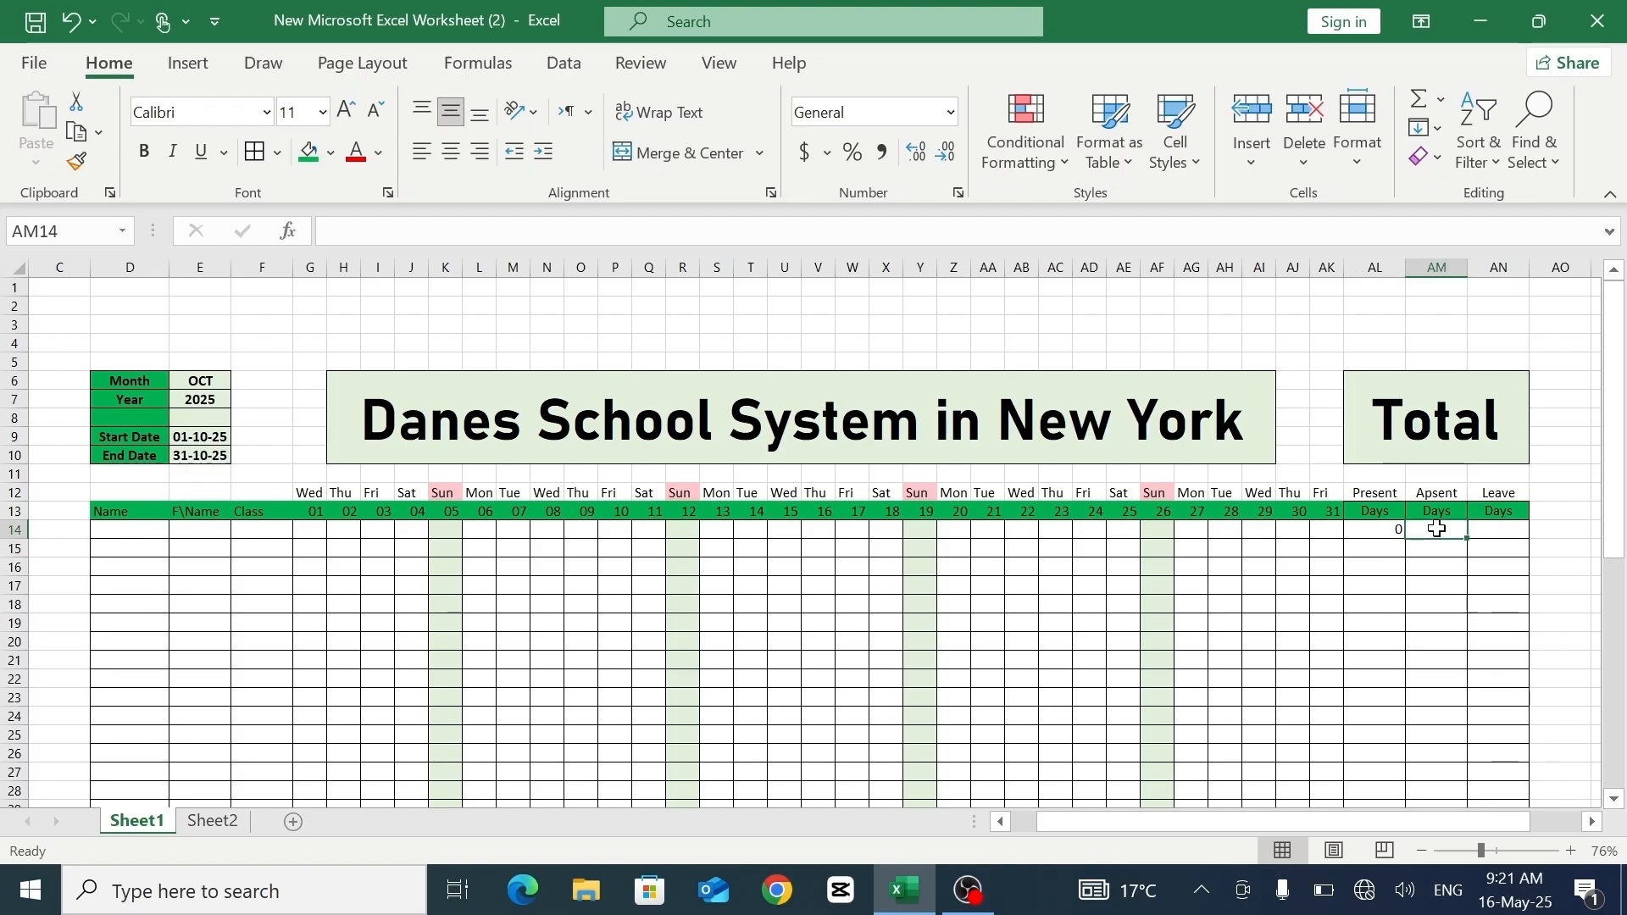
pyautogui.write('=countif(')
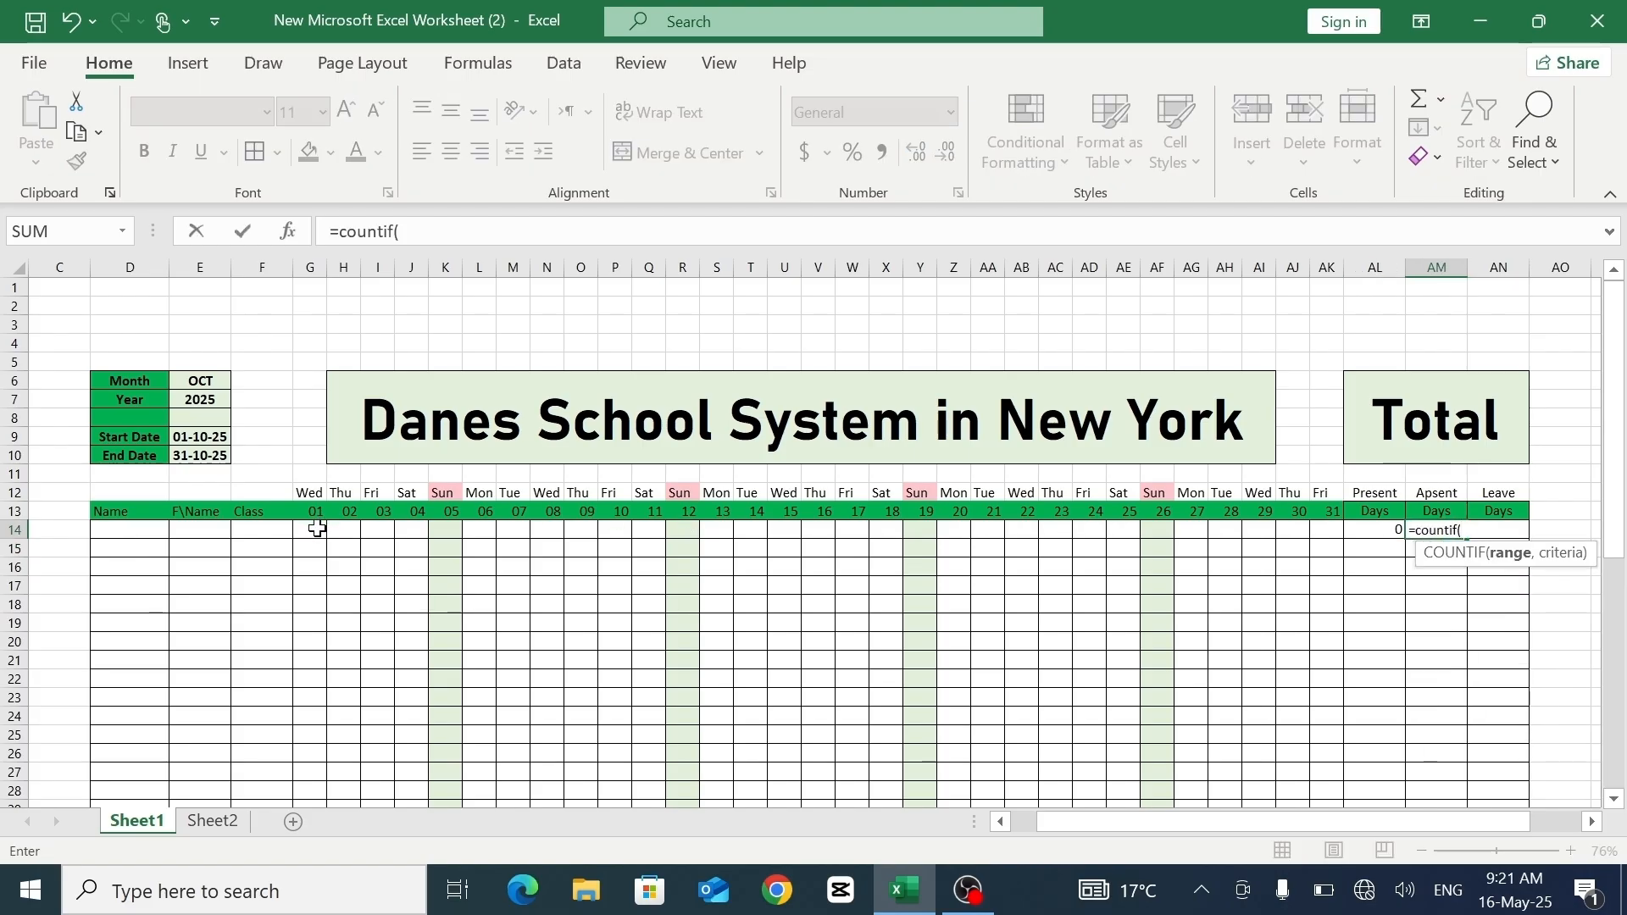
pyautogui.moveTo(315, 530); pyautogui.dragTo(1324, 530)
pyautogui.write(',')
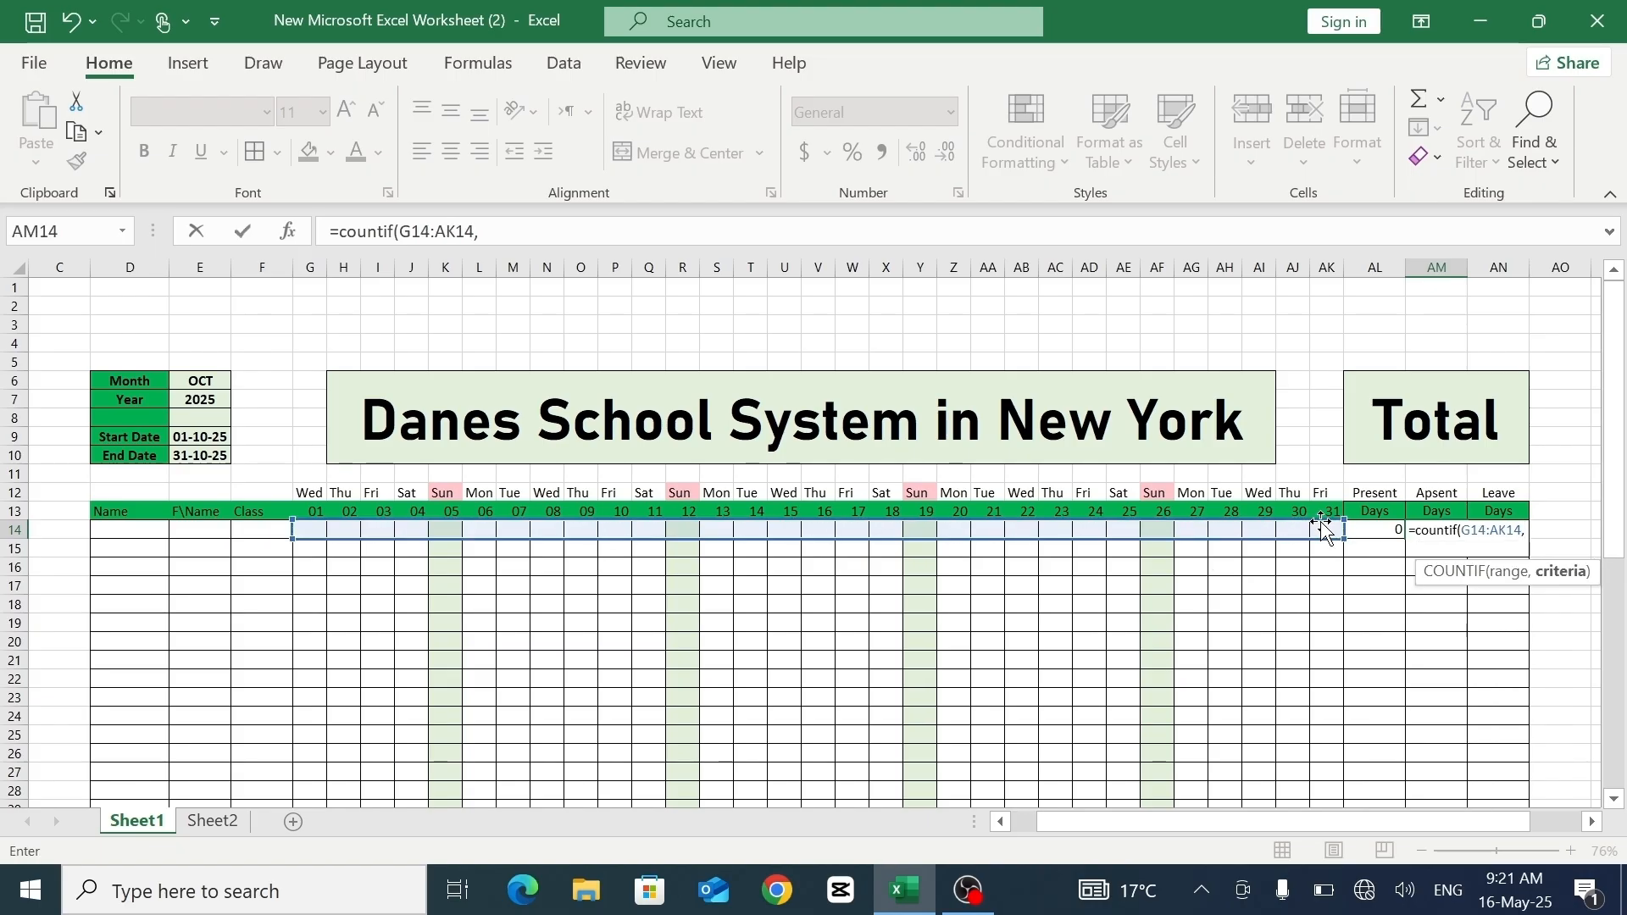
pyautogui.write('"A')
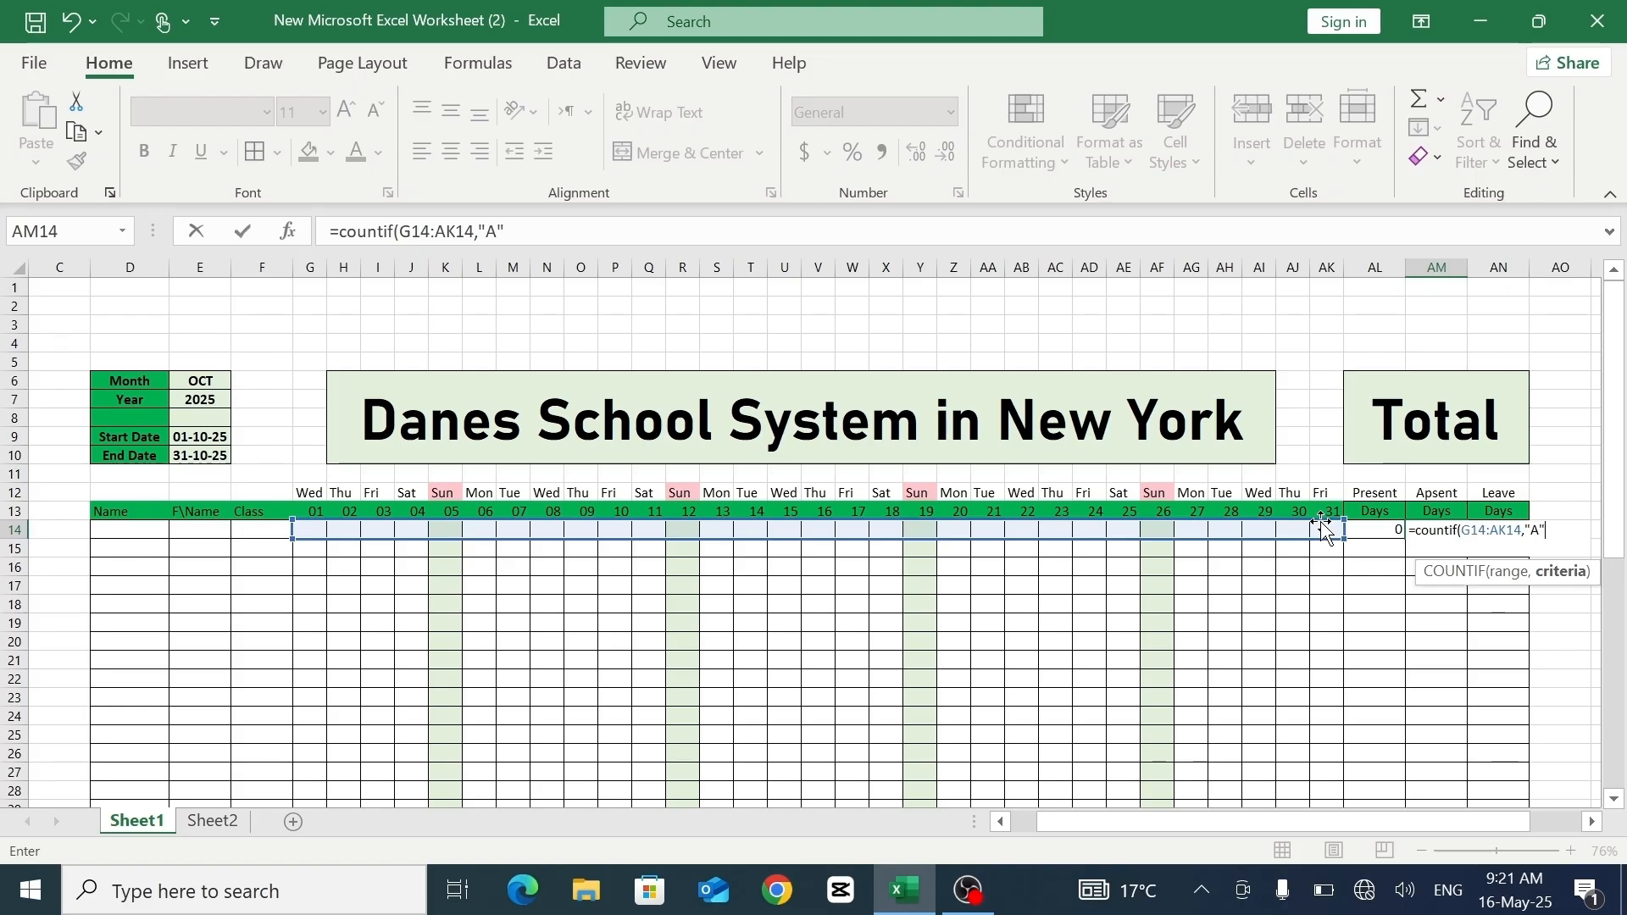
pyautogui.press('Return')
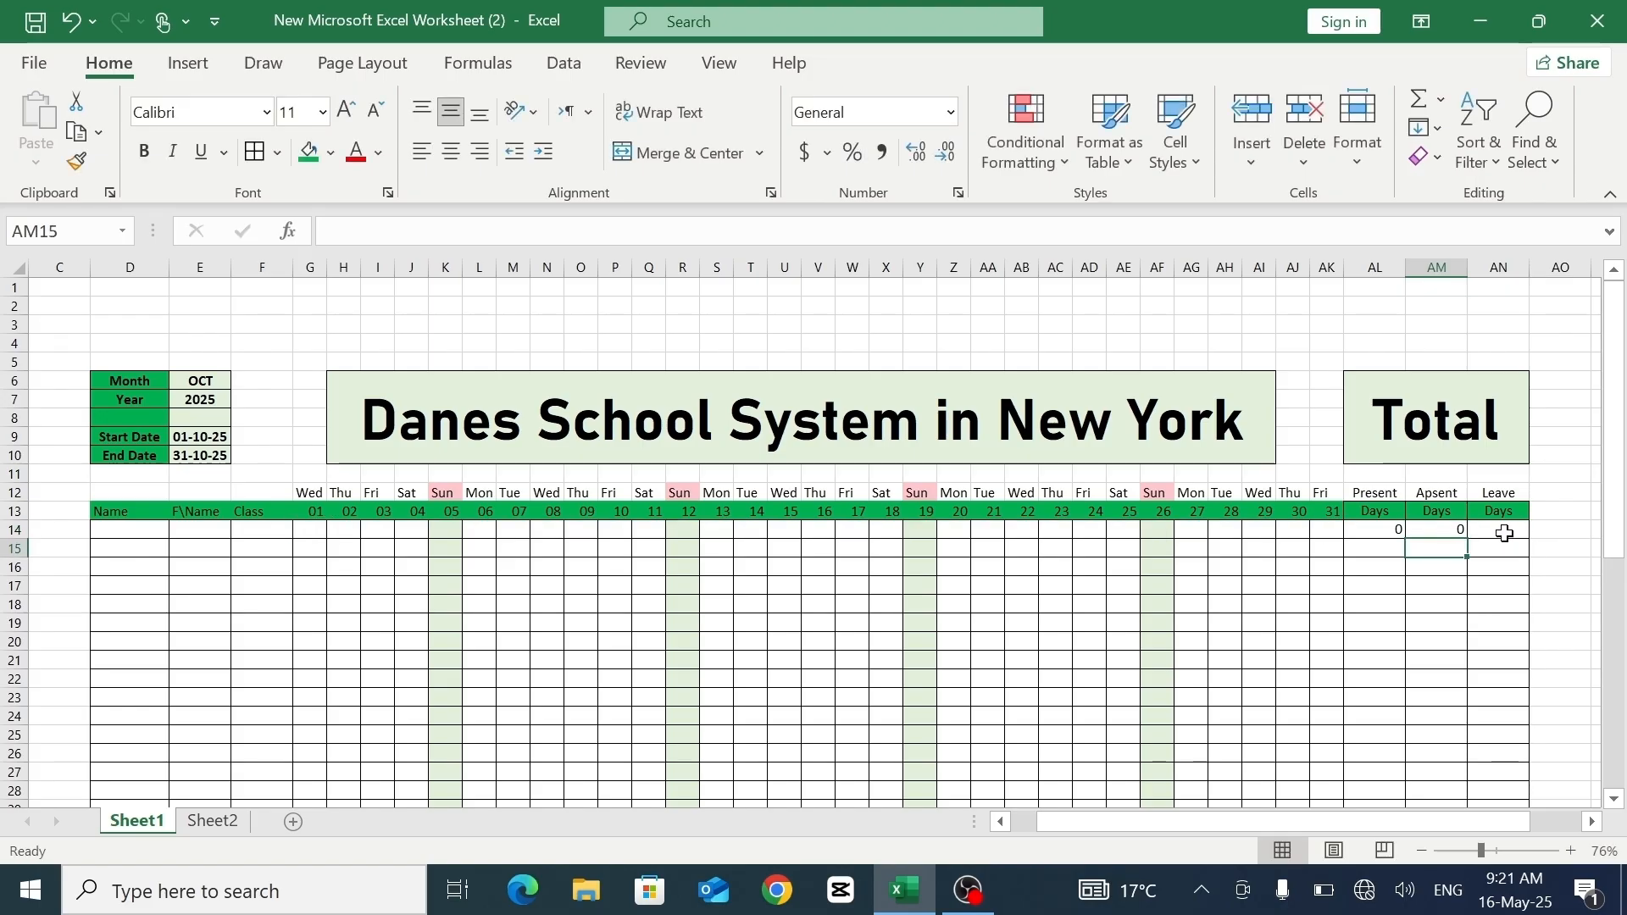
# - Enter =COUNTIF(G14:AK14,"L") in AN14 to count the leave days of the first attendance row
pyautogui.click(1504, 532)
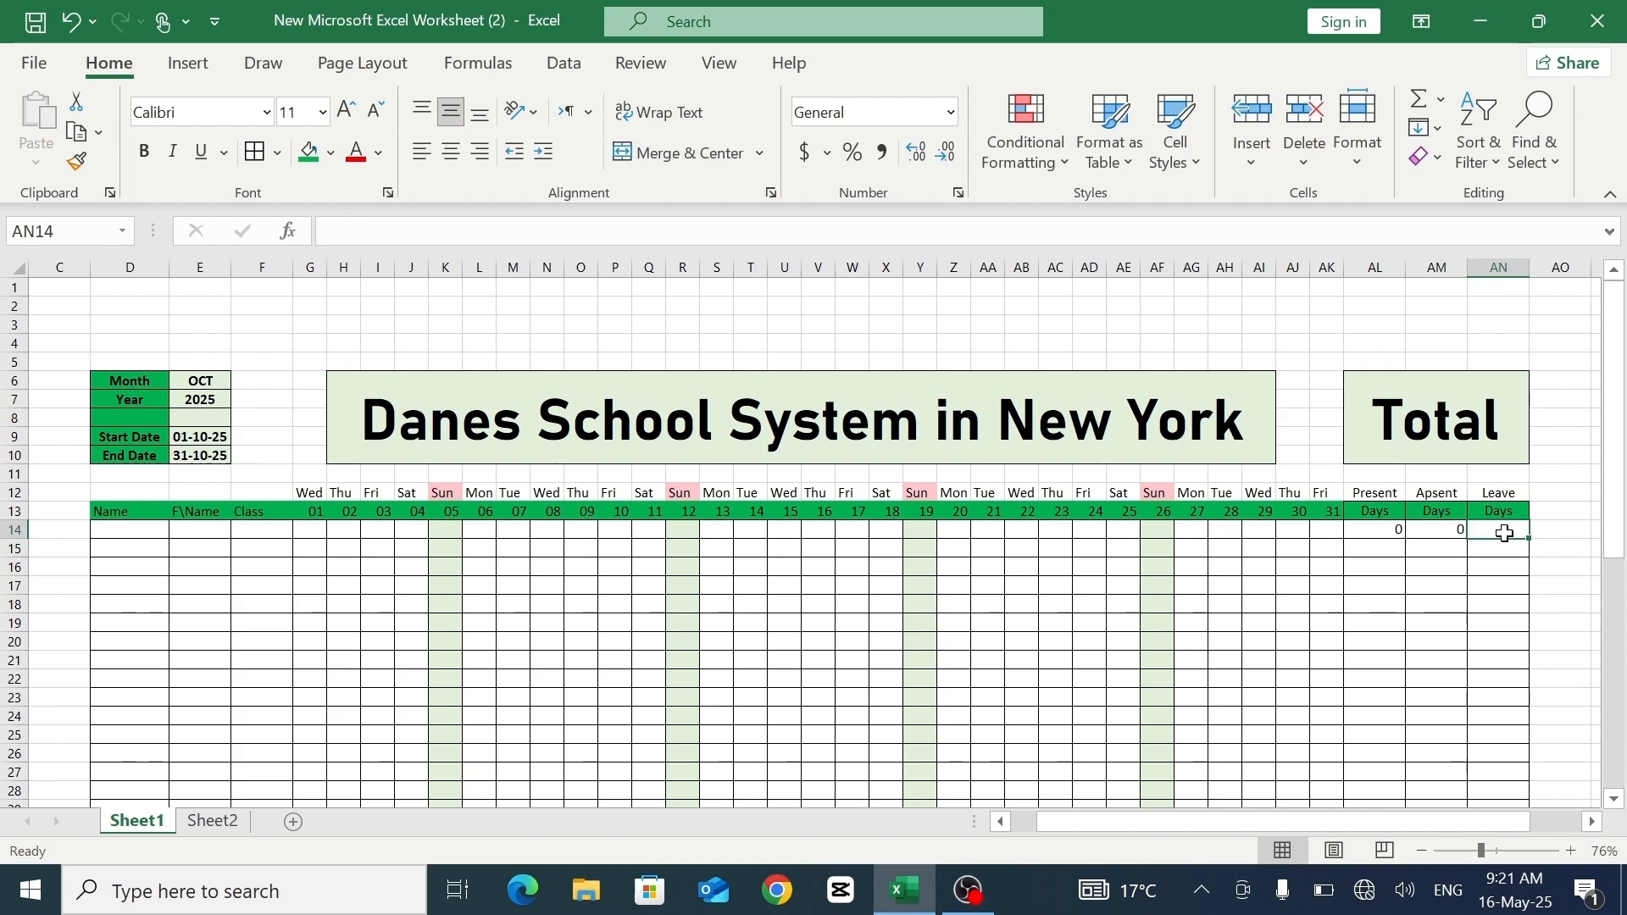
pyautogui.write('=COUNTIF(')
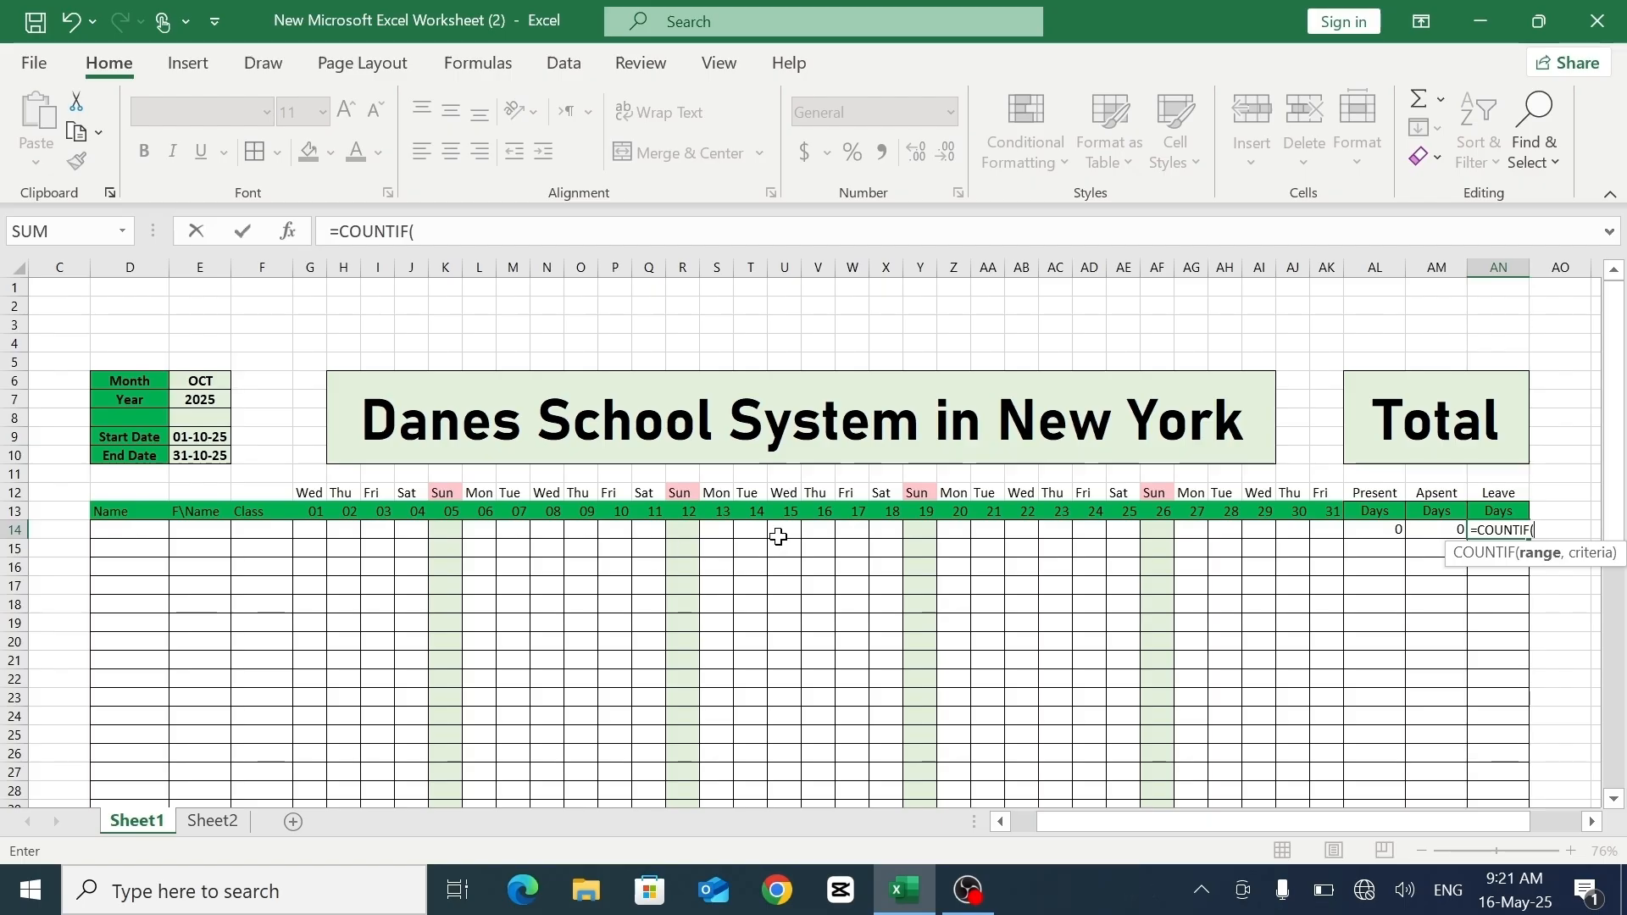
pyautogui.moveTo(303, 530); pyautogui.dragTo(1330, 532)
pyautogui.write(',"')
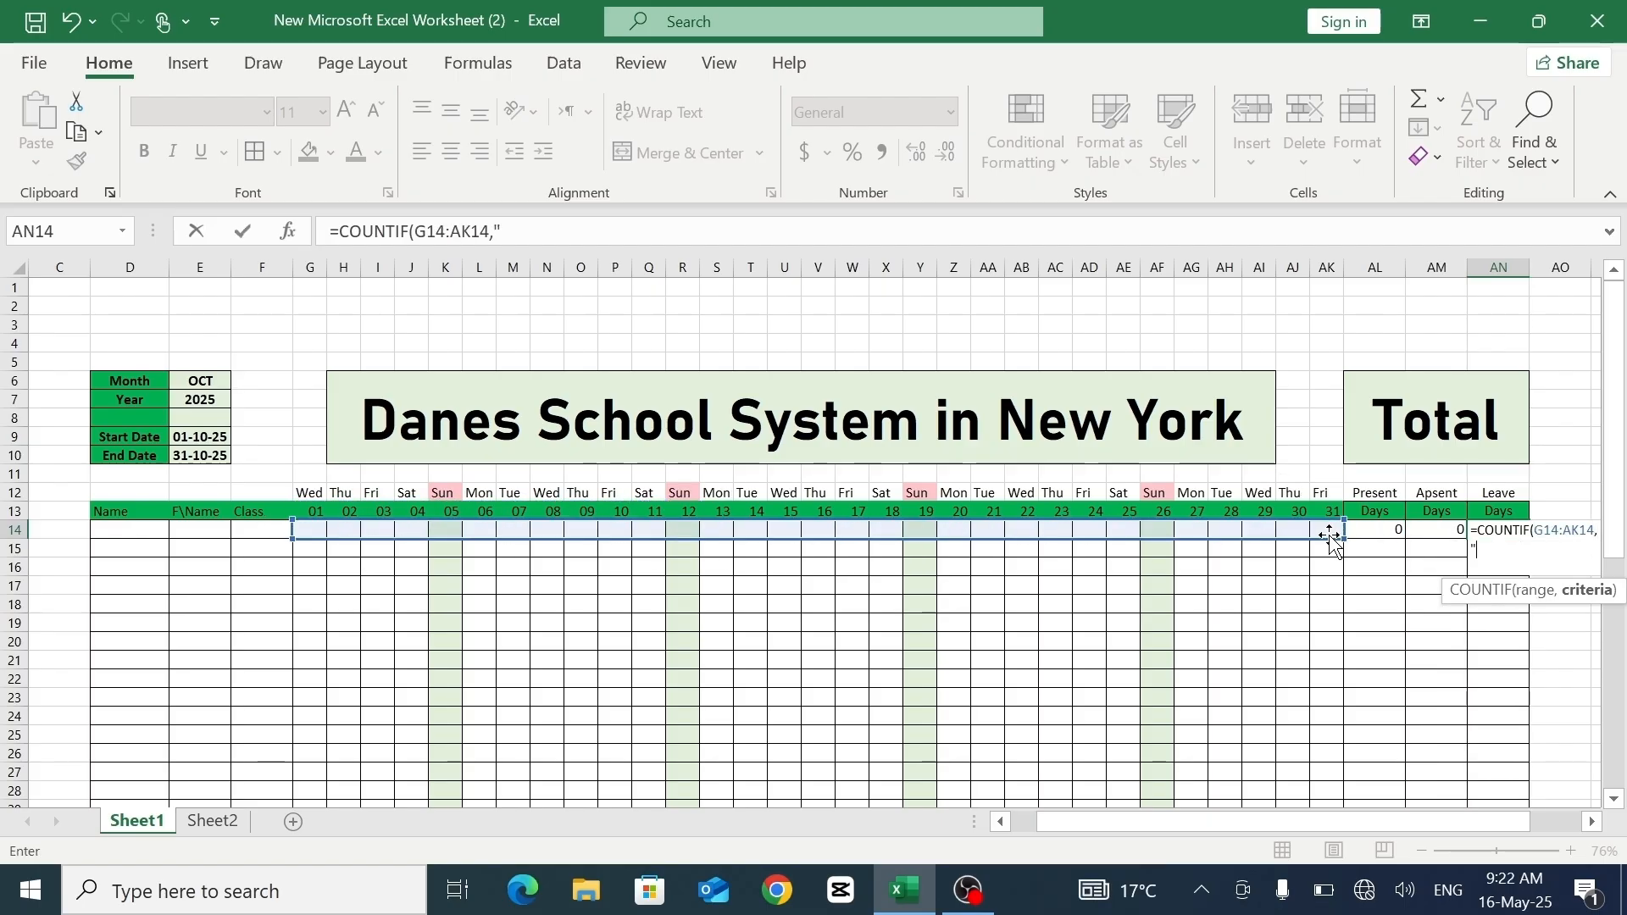
pyautogui.write('L")')
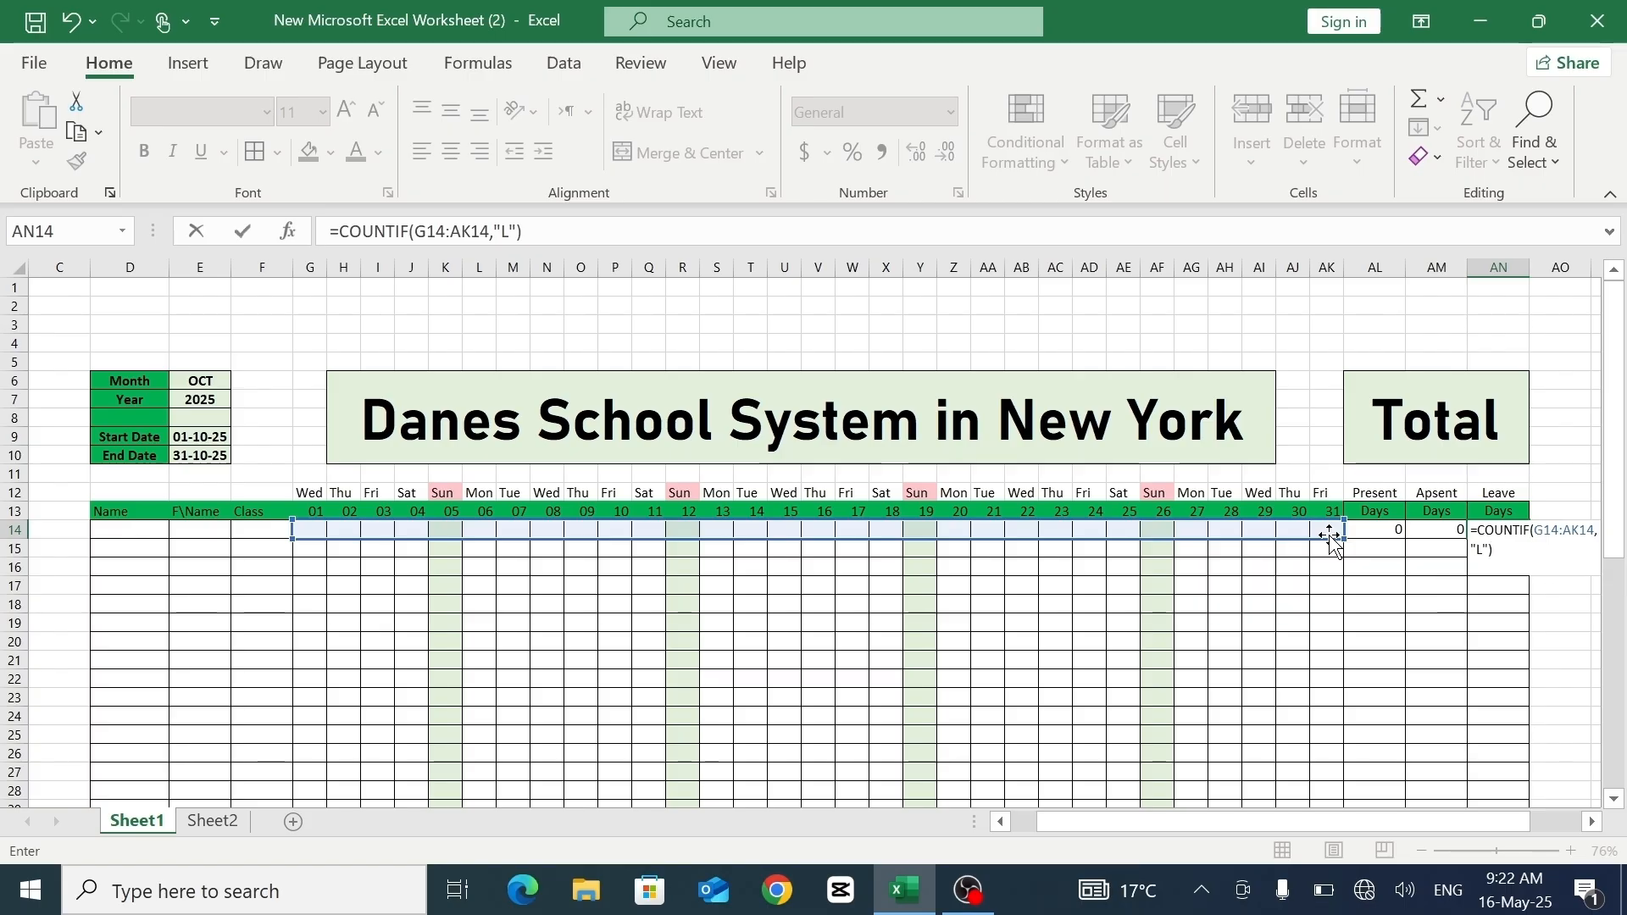
# - Fill the COUNTIF formulas in AL14, AM14 and AN14 down their columns to row 41
pyautogui.click(1390, 530)
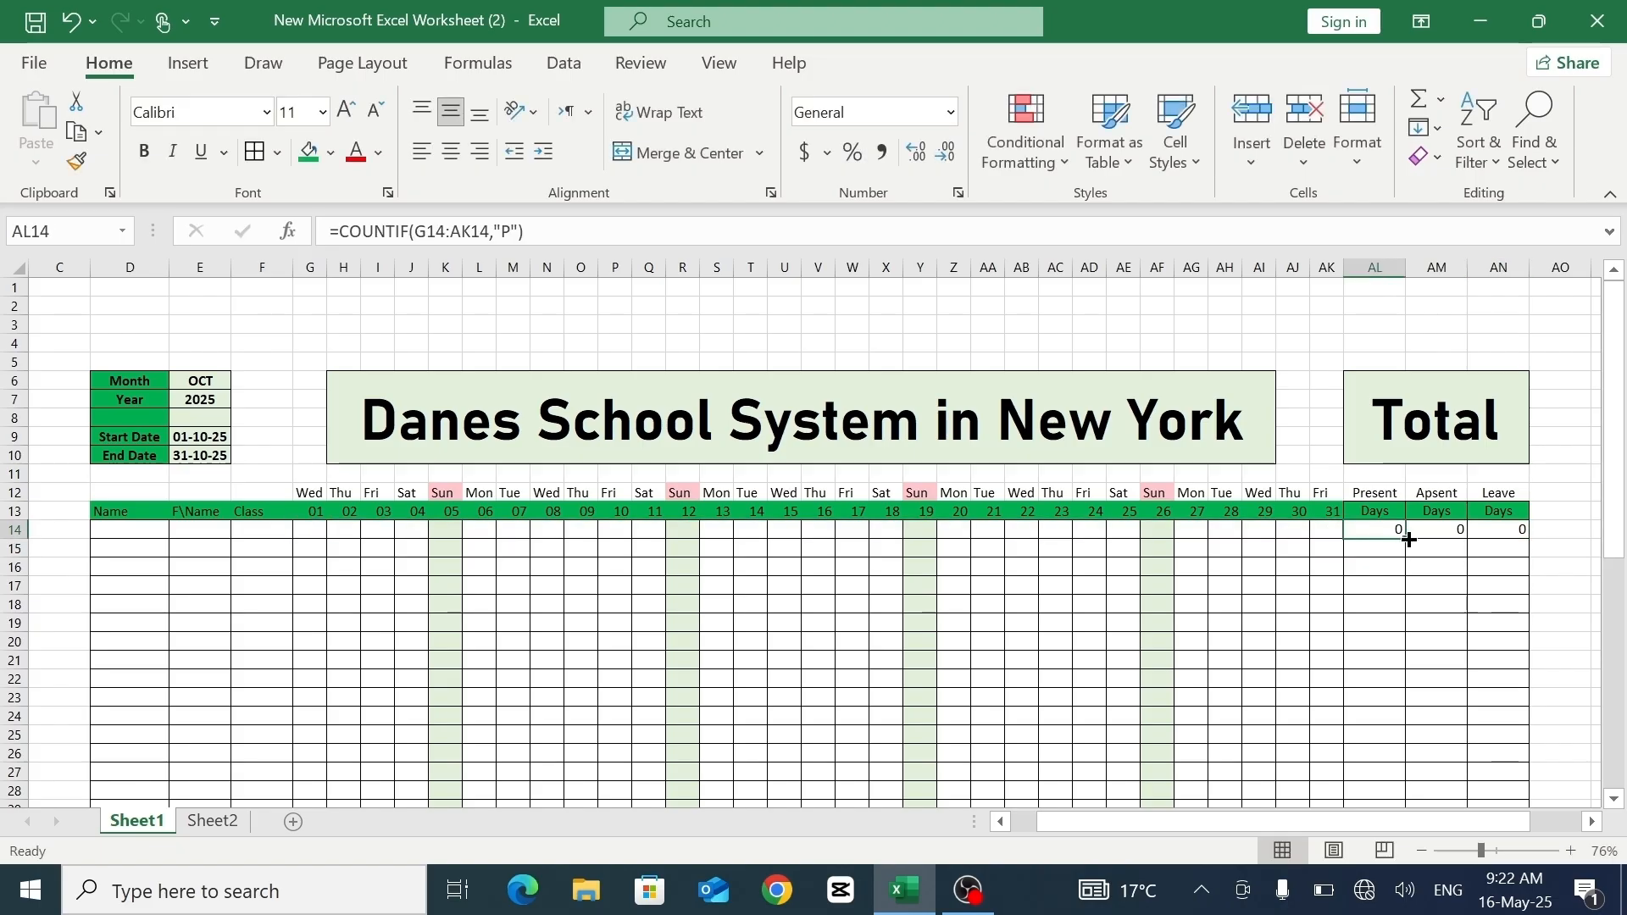
pyautogui.moveTo(1404, 539); pyautogui.dragTo(1398, 742)
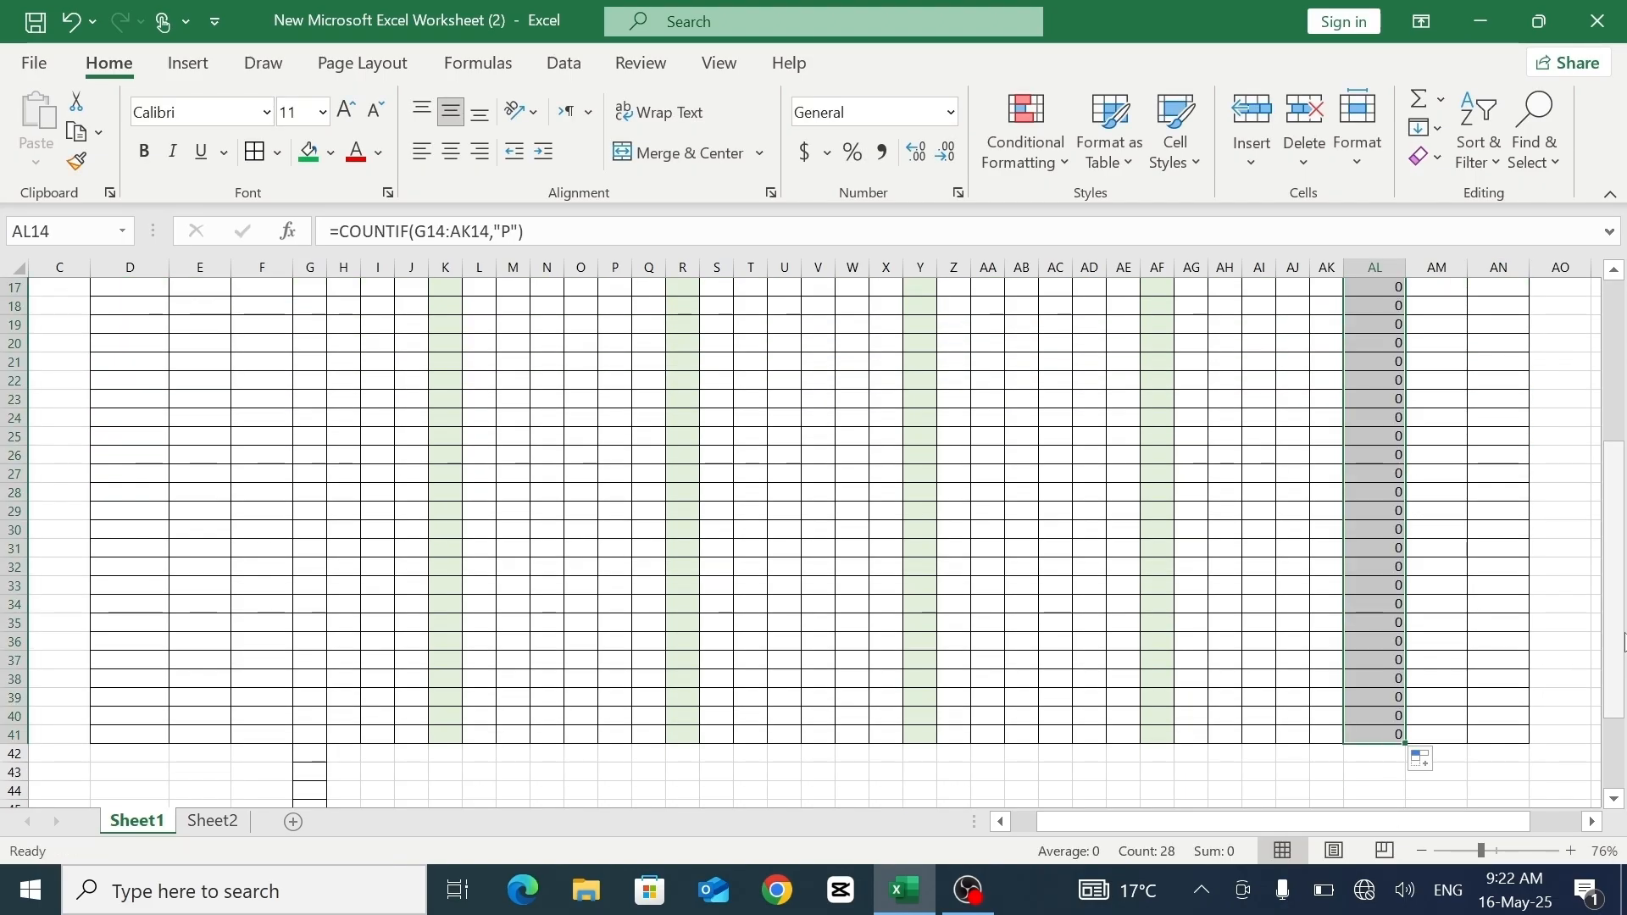
pyautogui.scroll(8, 1599, 517)
pyautogui.click(1441, 435)
pyautogui.moveTo(1467, 444); pyautogui.dragTo(1450, 771)
pyautogui.scroll(4, 1491, 594)
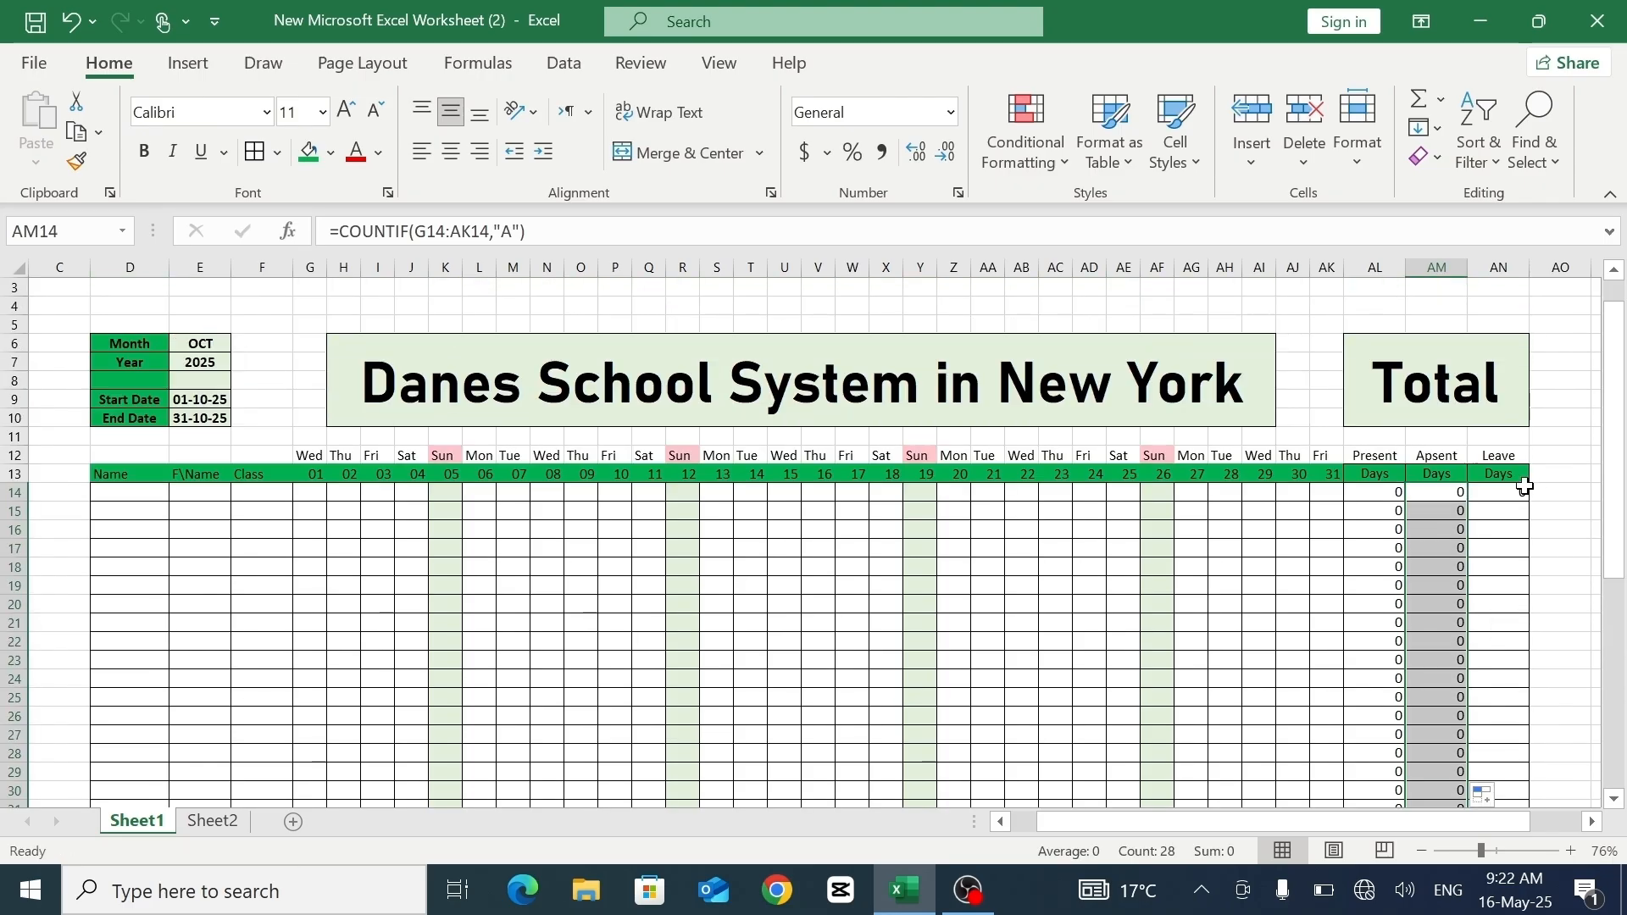
pyautogui.click(1512, 493)
pyautogui.moveTo(1529, 498); pyautogui.dragTo(1507, 737)
pyautogui.moveTo(1608, 615); pyautogui.dragTo(1602, 511)
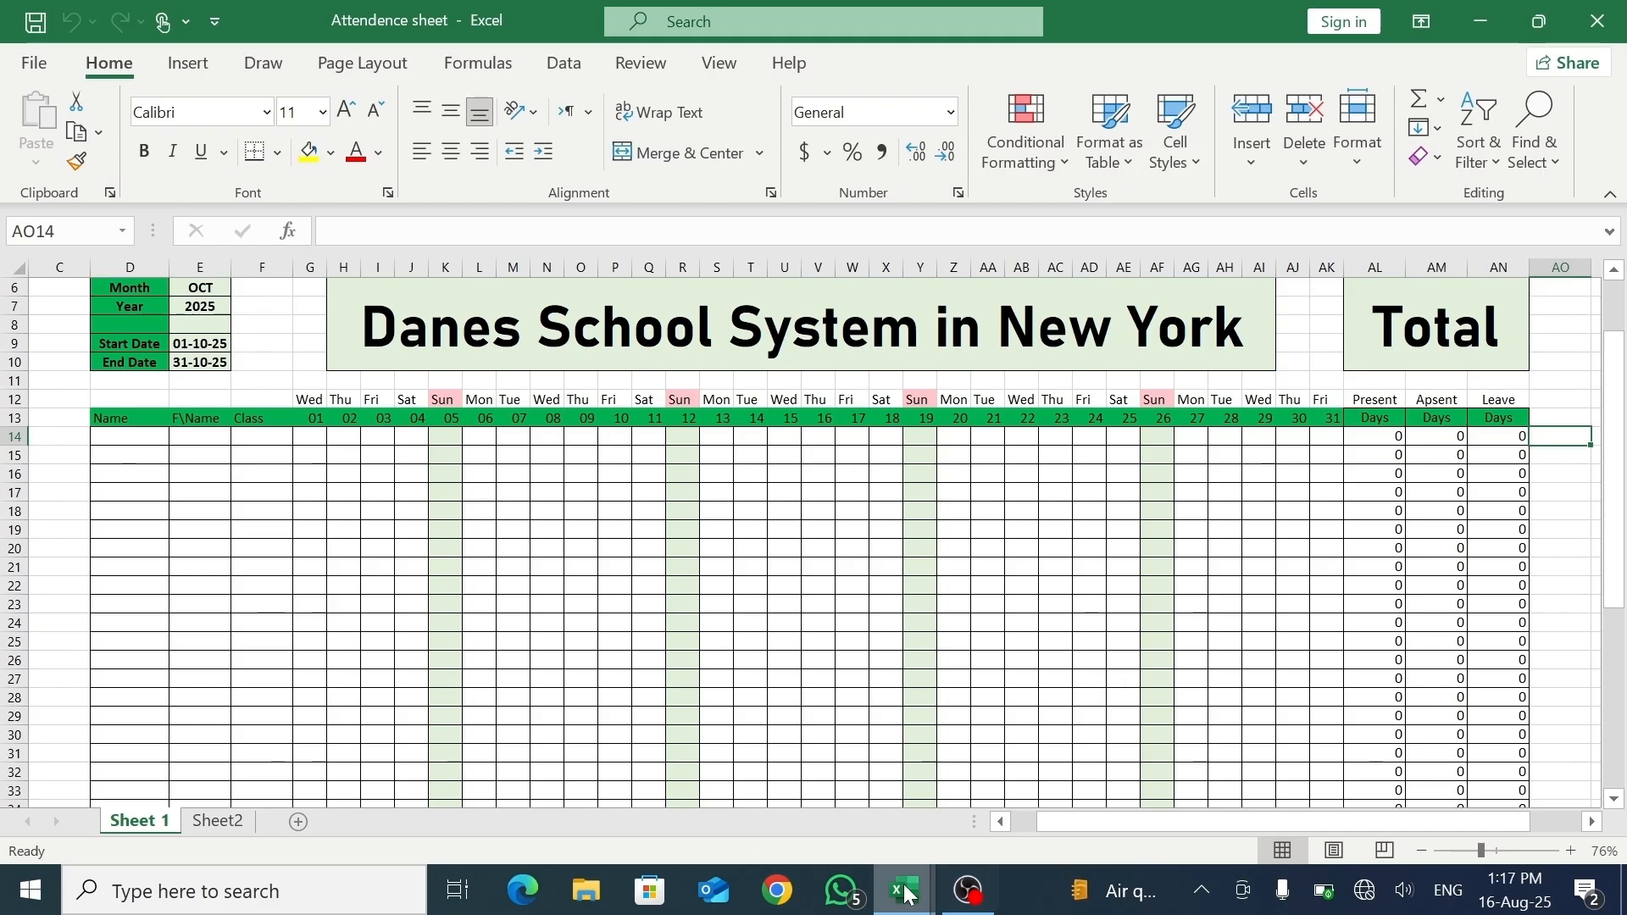
# - Copy the names in E6:E33 of the New Microsoft Excel Worksheet (2) workbook into the Attendence sheet's Name column, starting at D14
pyautogui.moveTo(904, 890)
pyautogui.click(748, 805)
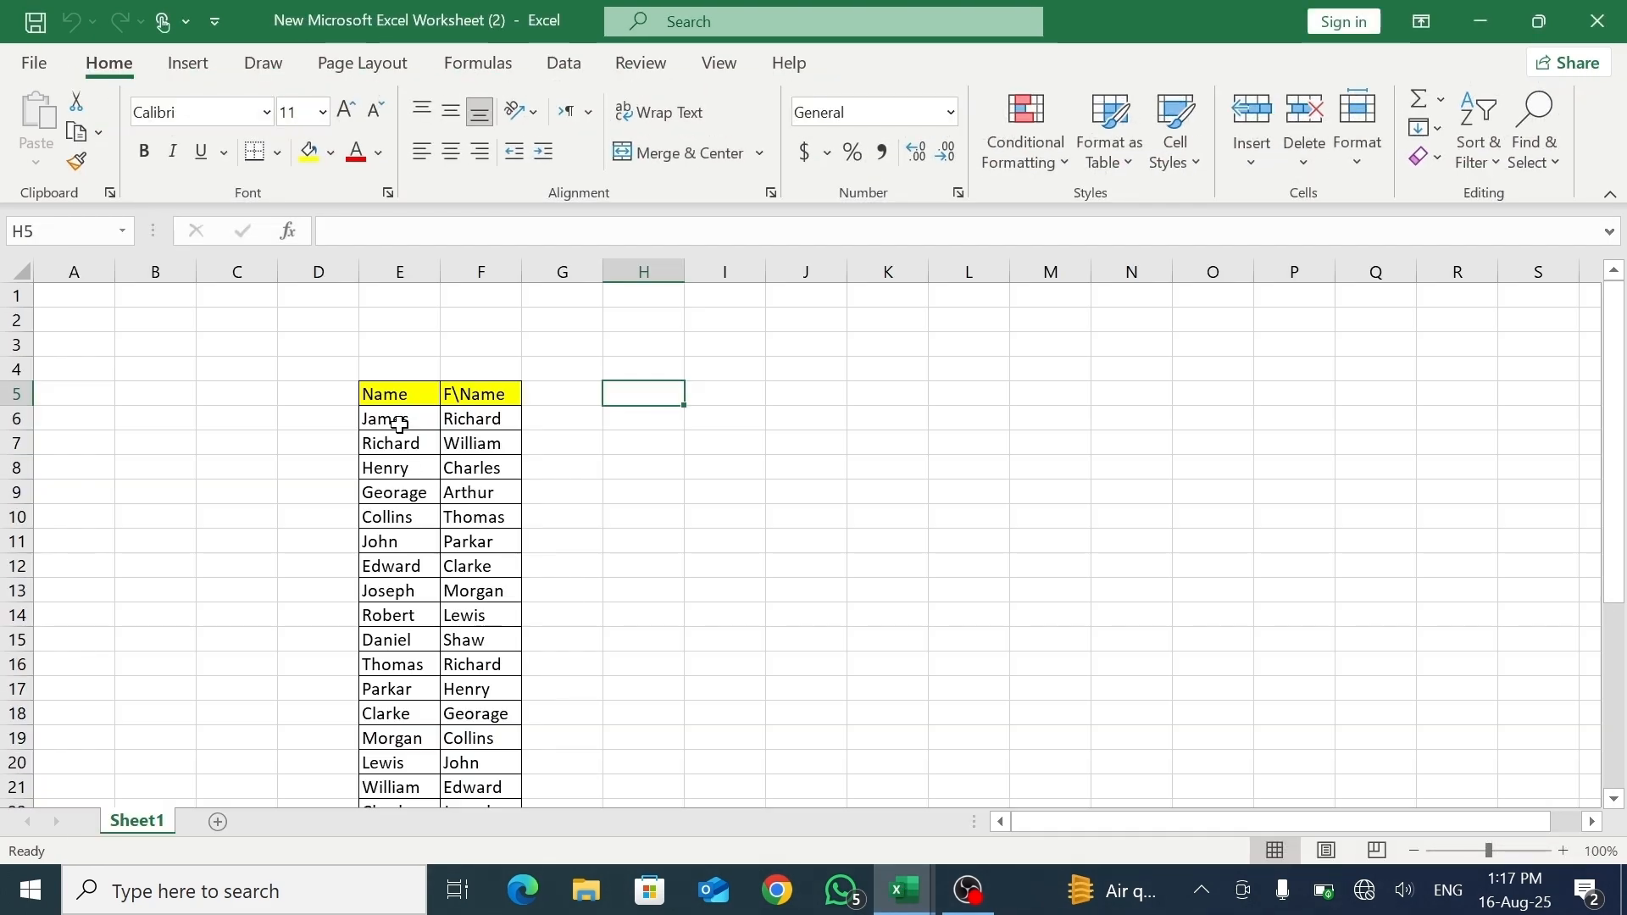
pyautogui.moveTo(402, 419); pyautogui.dragTo(394, 761)
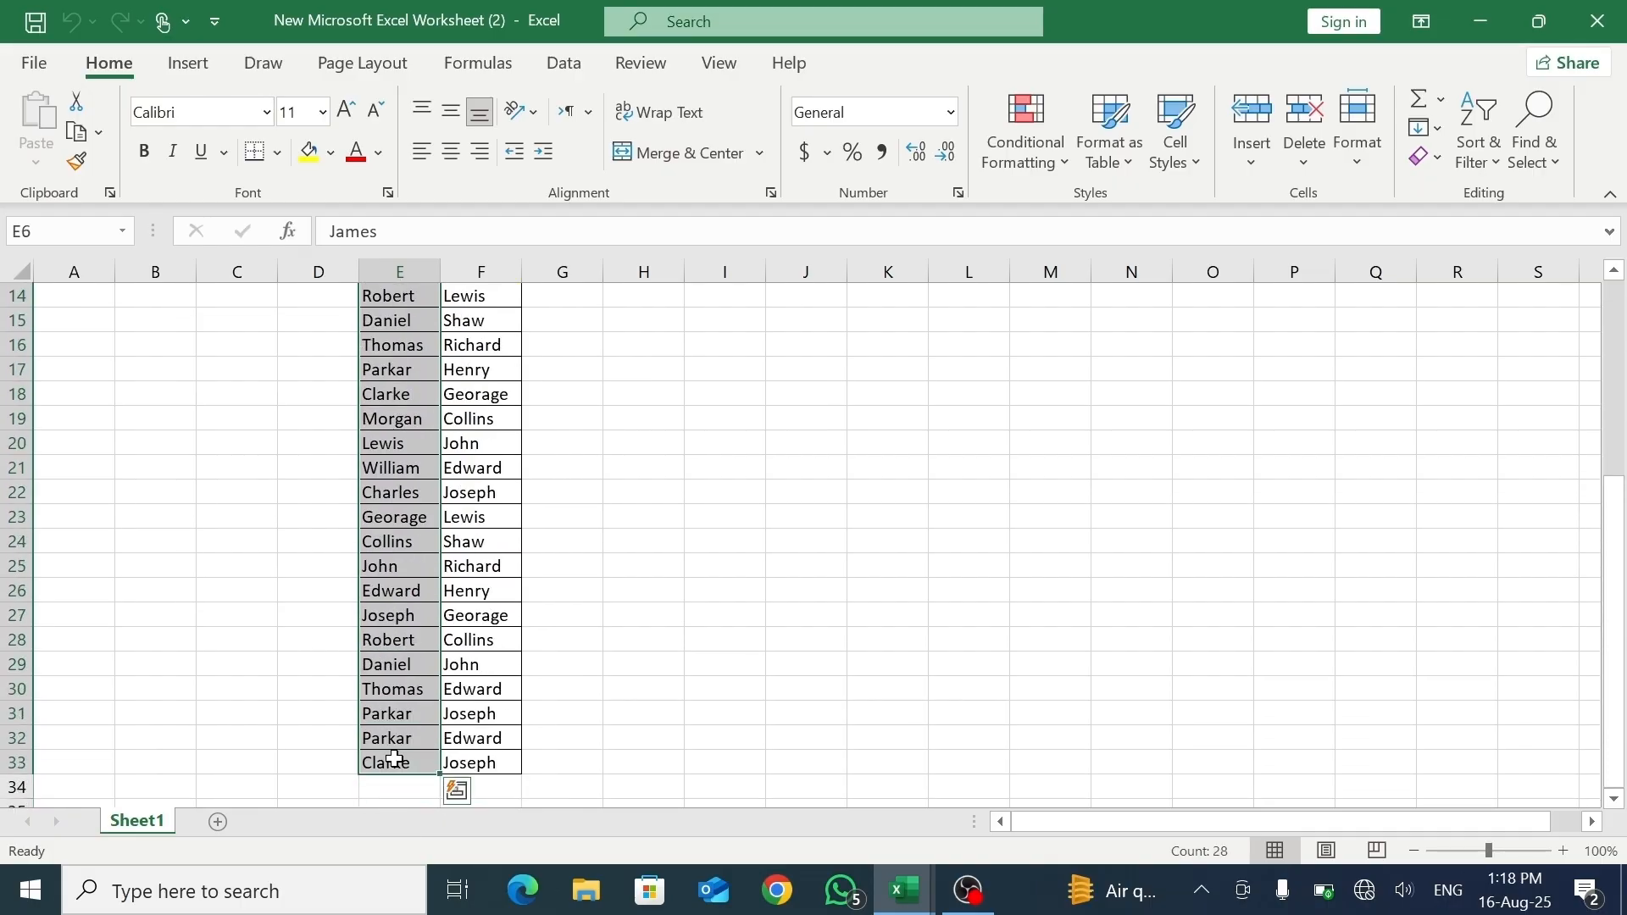
pyautogui.hotkey('ctrl', 'c')
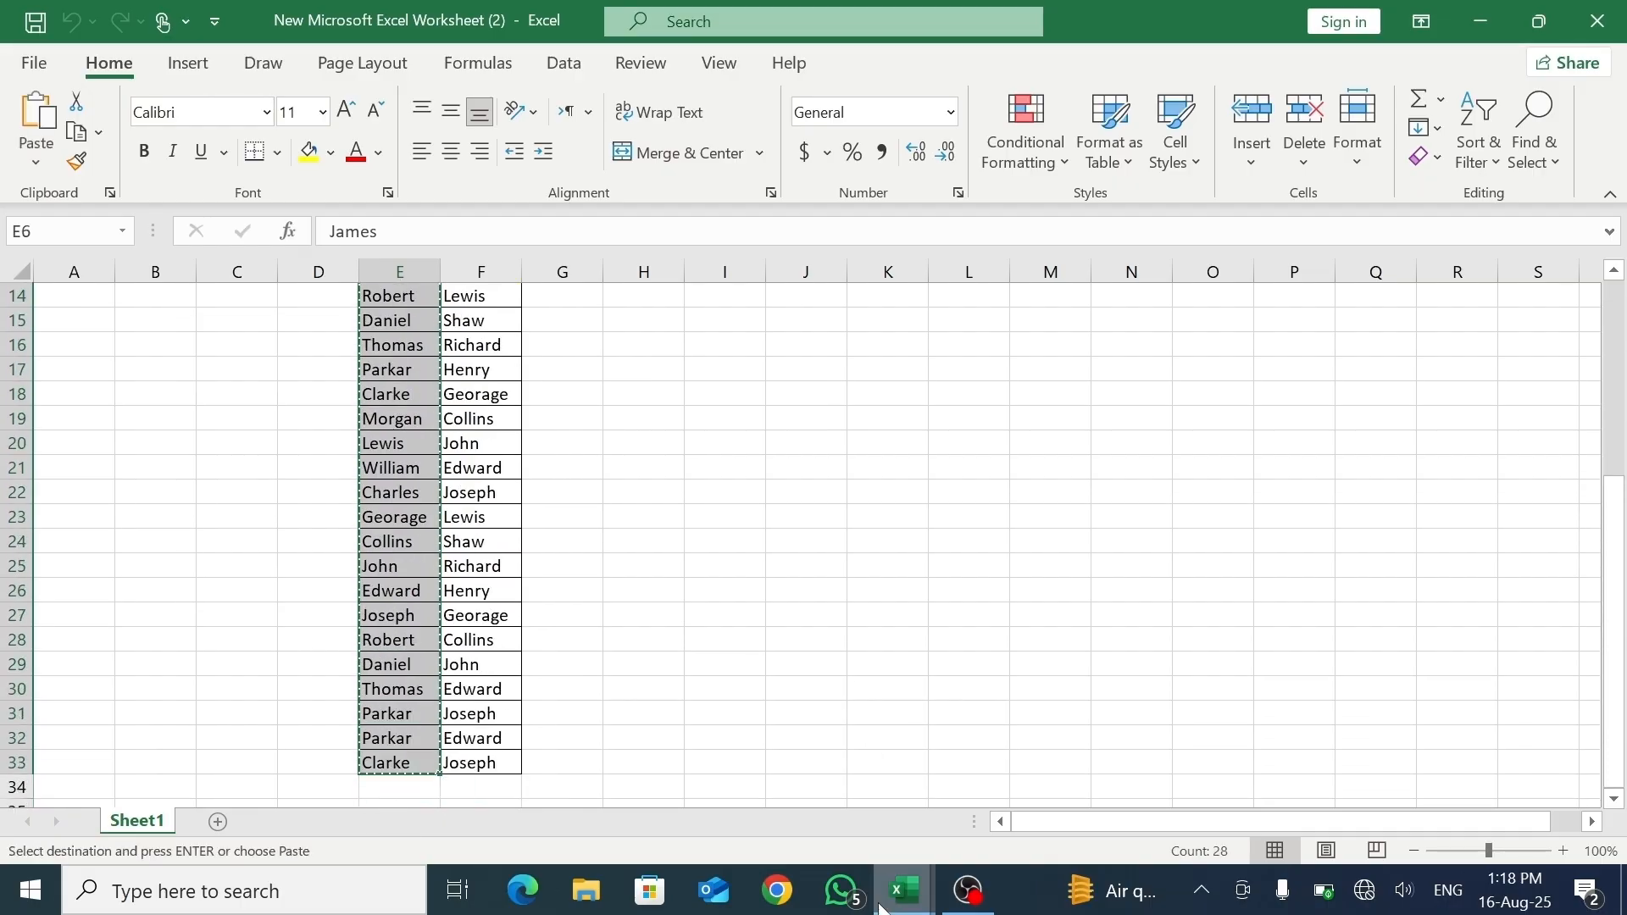
pyautogui.click(893, 907)
pyautogui.click(1015, 820)
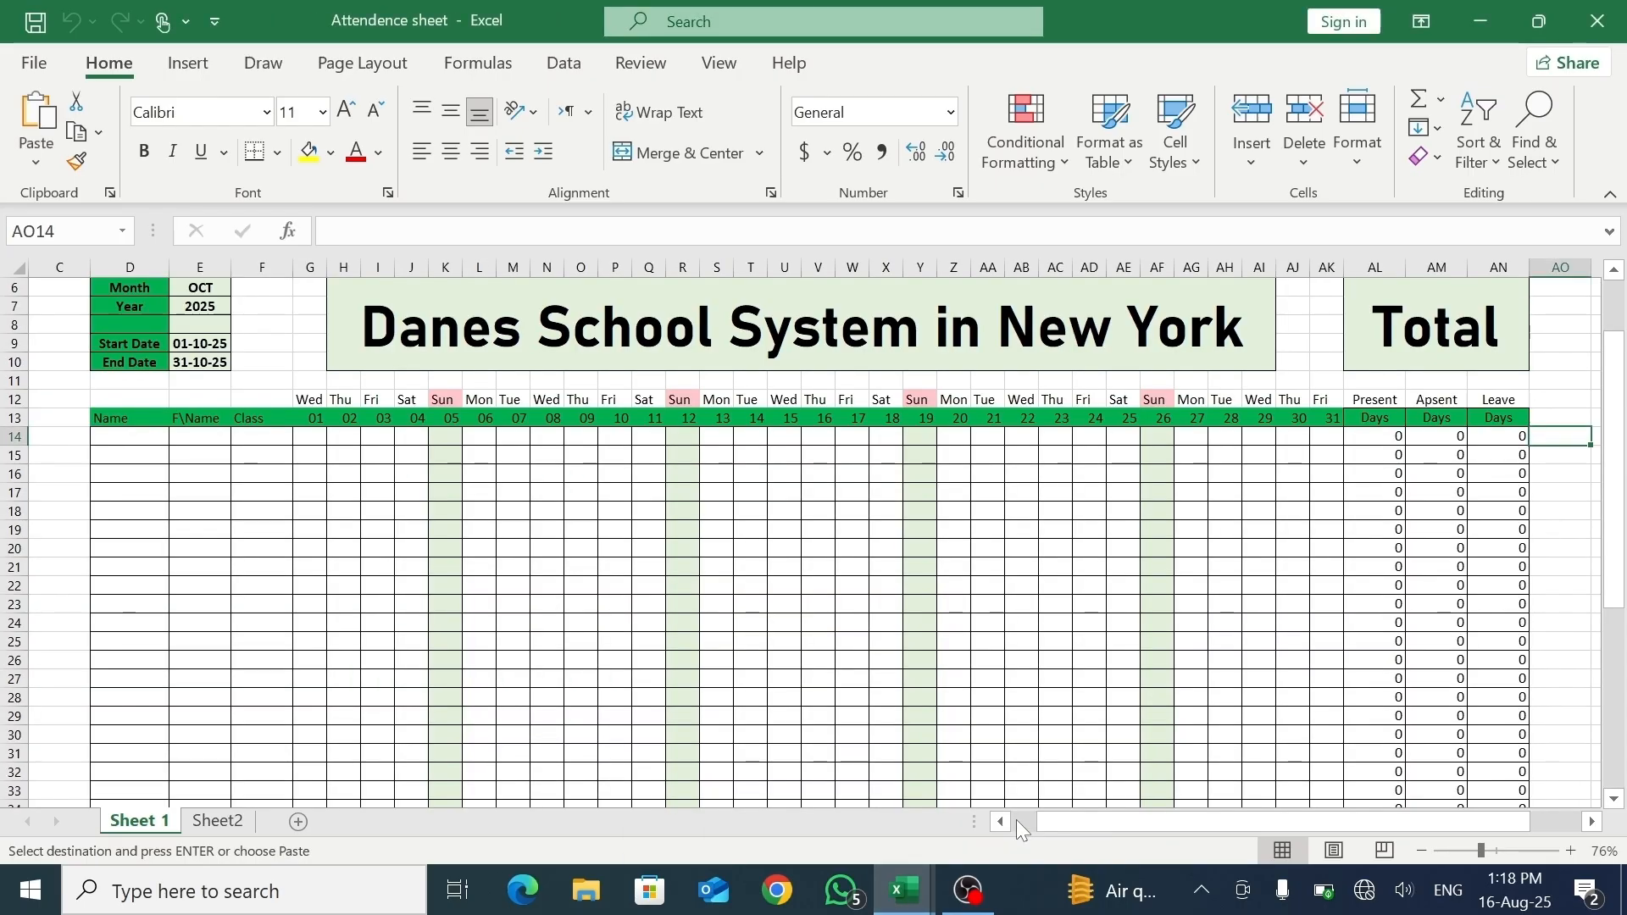
pyautogui.click(138, 434)
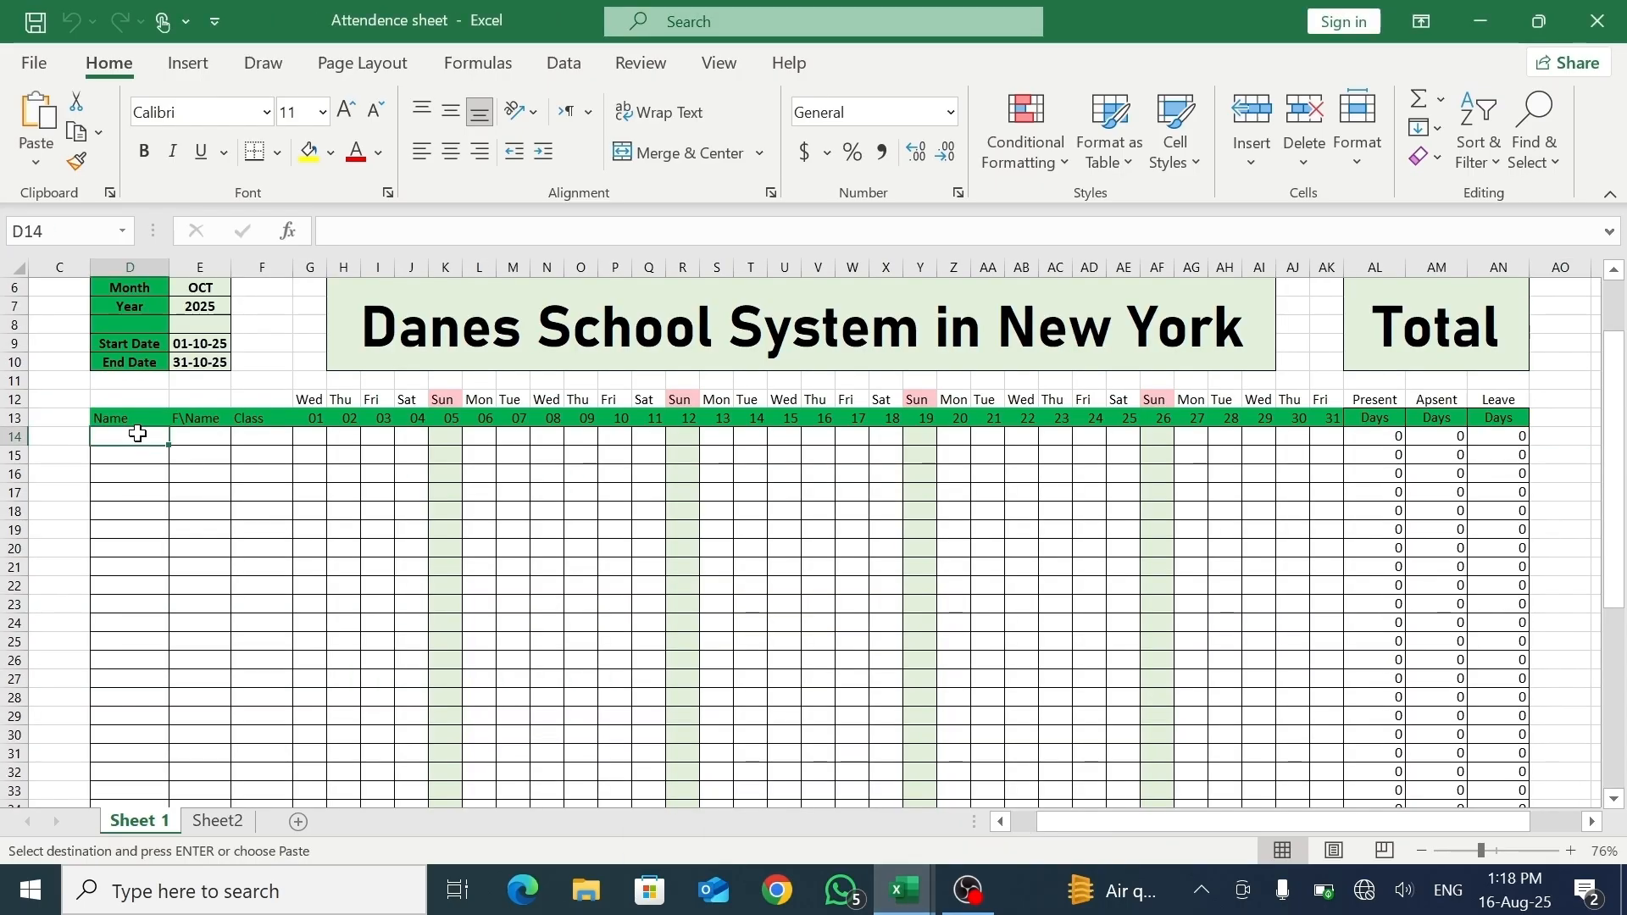
pyautogui.hotkey('ctrl', 'v')
# - Copy the F\Name entries in F6:F33 of the New Microsoft Excel Worksheet (2) workbook into the Attendence sheet, starting at E14
pyautogui.click(209, 441)
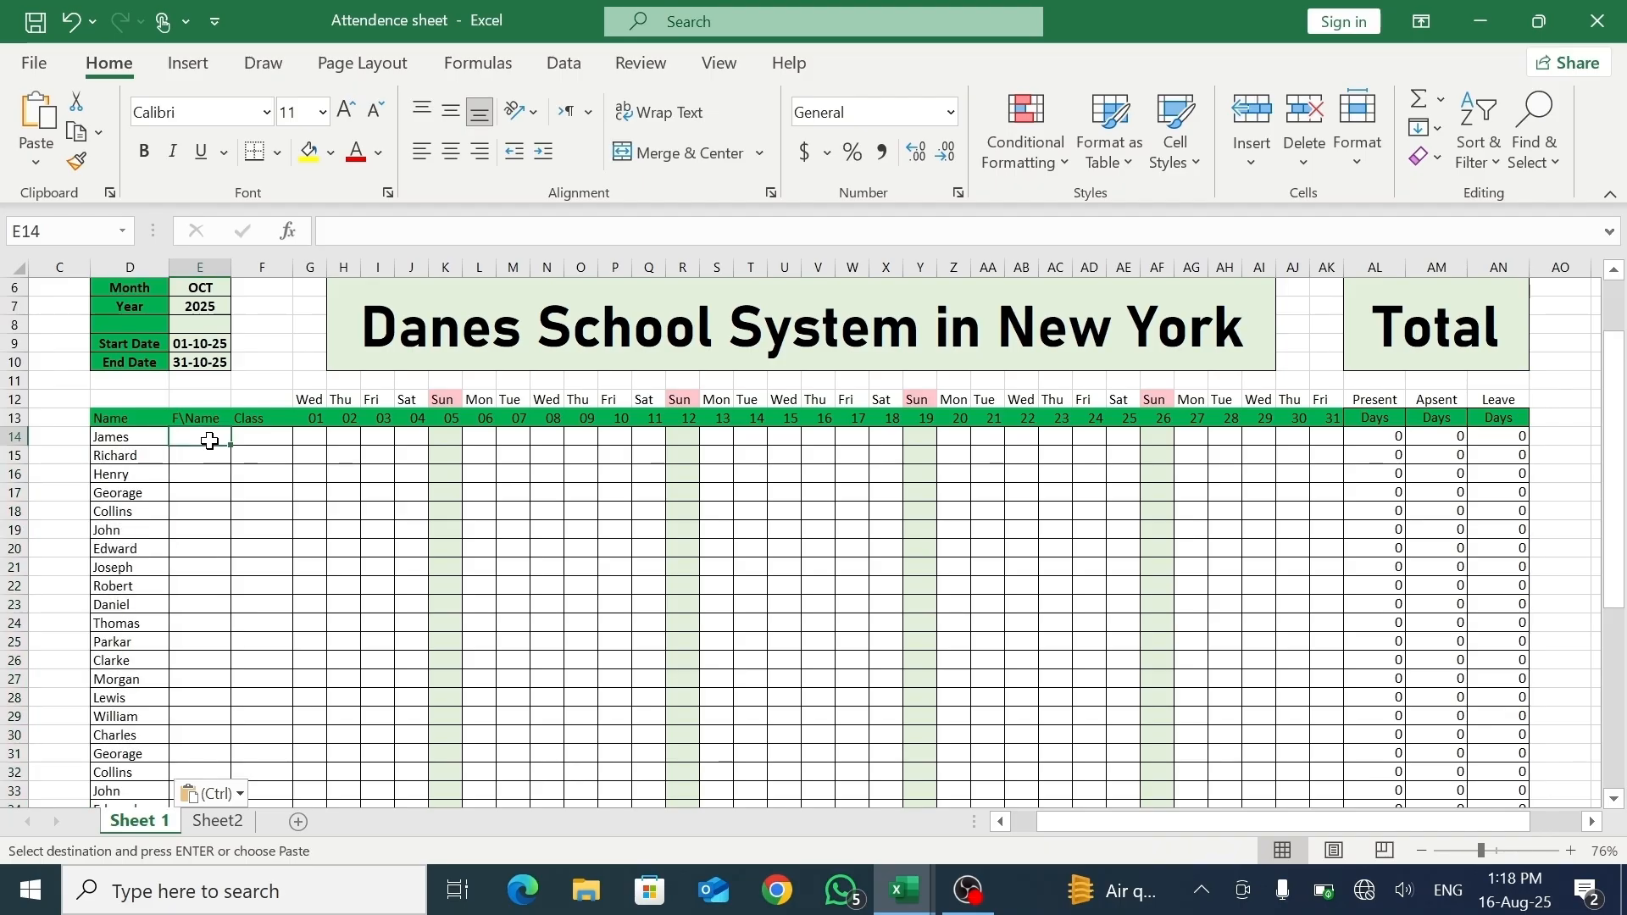
pyautogui.click(923, 900)
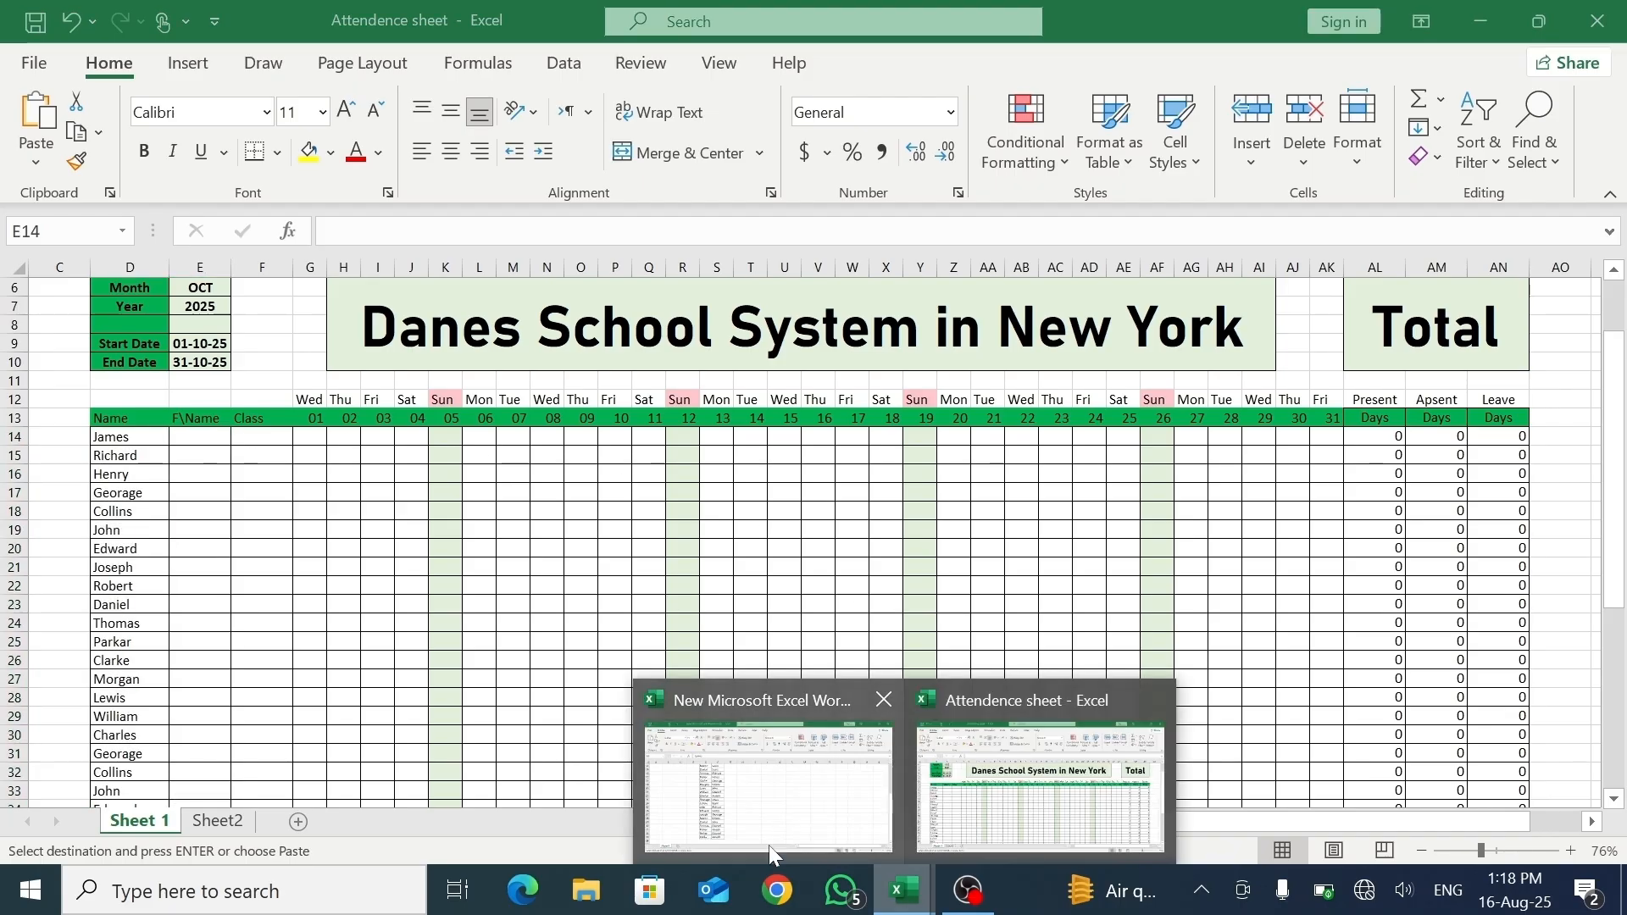
pyautogui.click(767, 835)
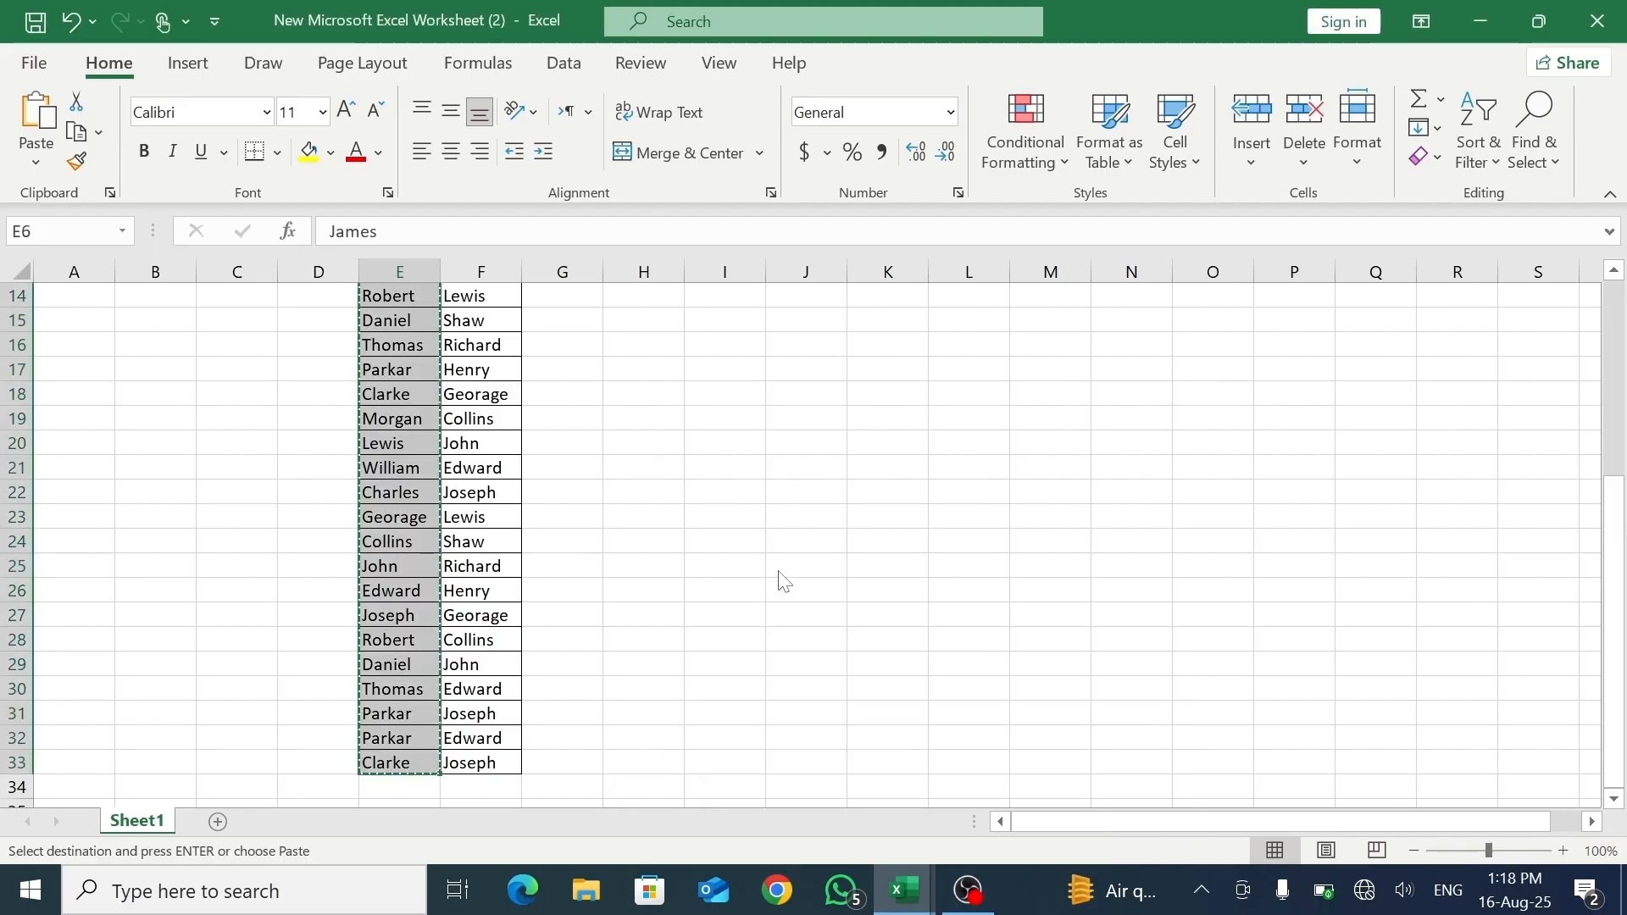
pyautogui.moveTo(1617, 589); pyautogui.dragTo(1599, 404)
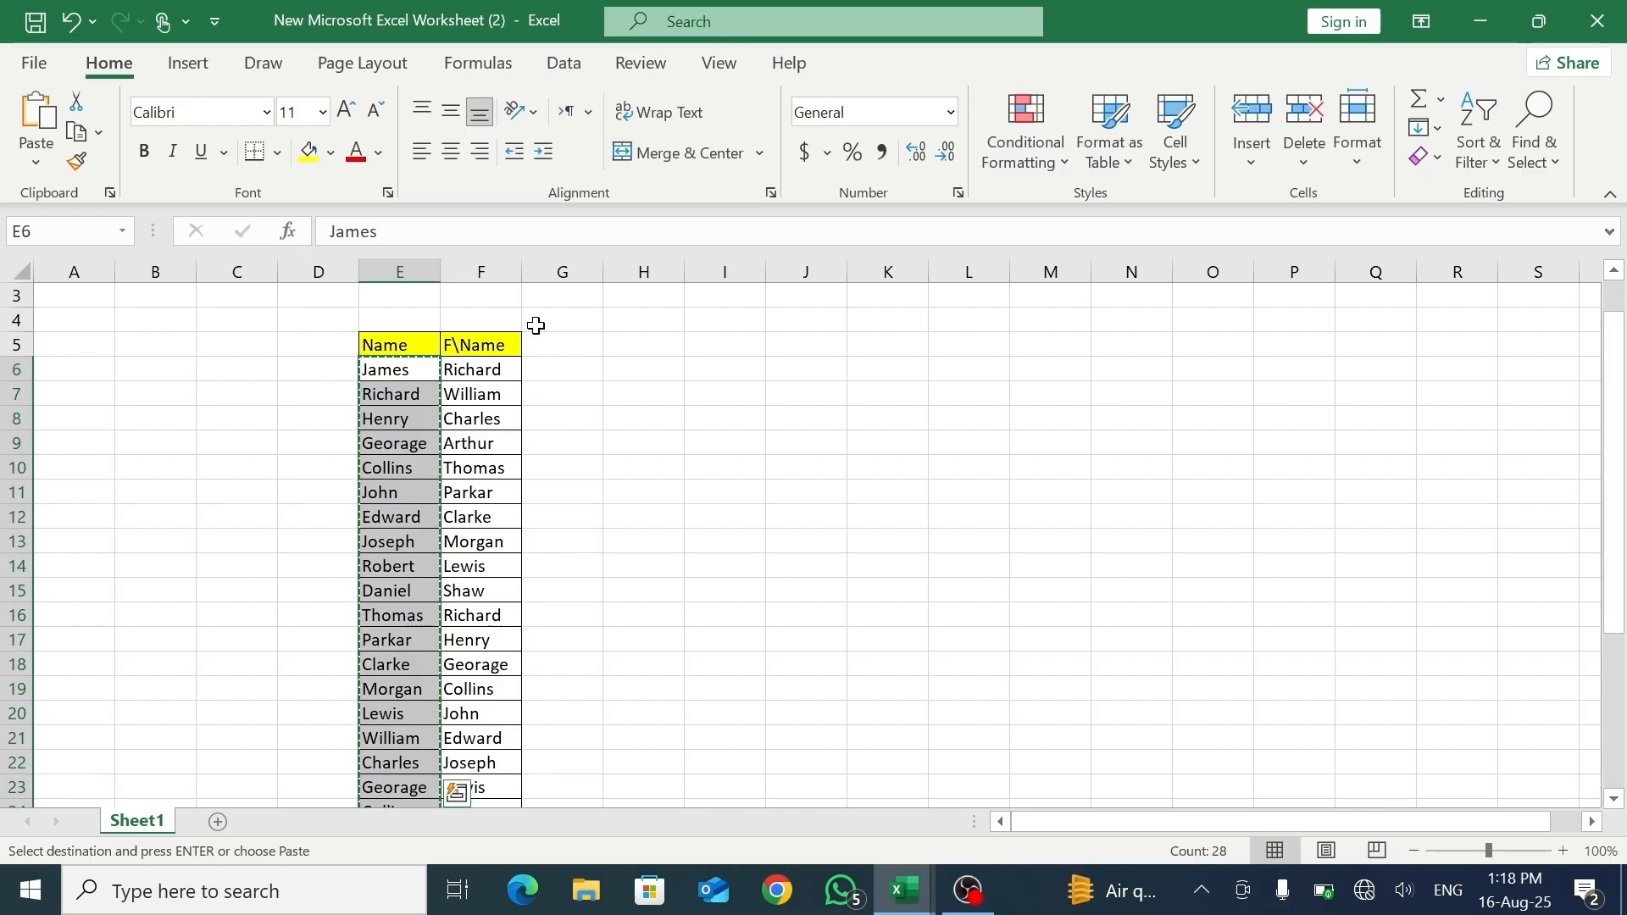
pyautogui.moveTo(486, 374); pyautogui.dragTo(472, 763)
pyautogui.hotkey('ctrl', 'c')
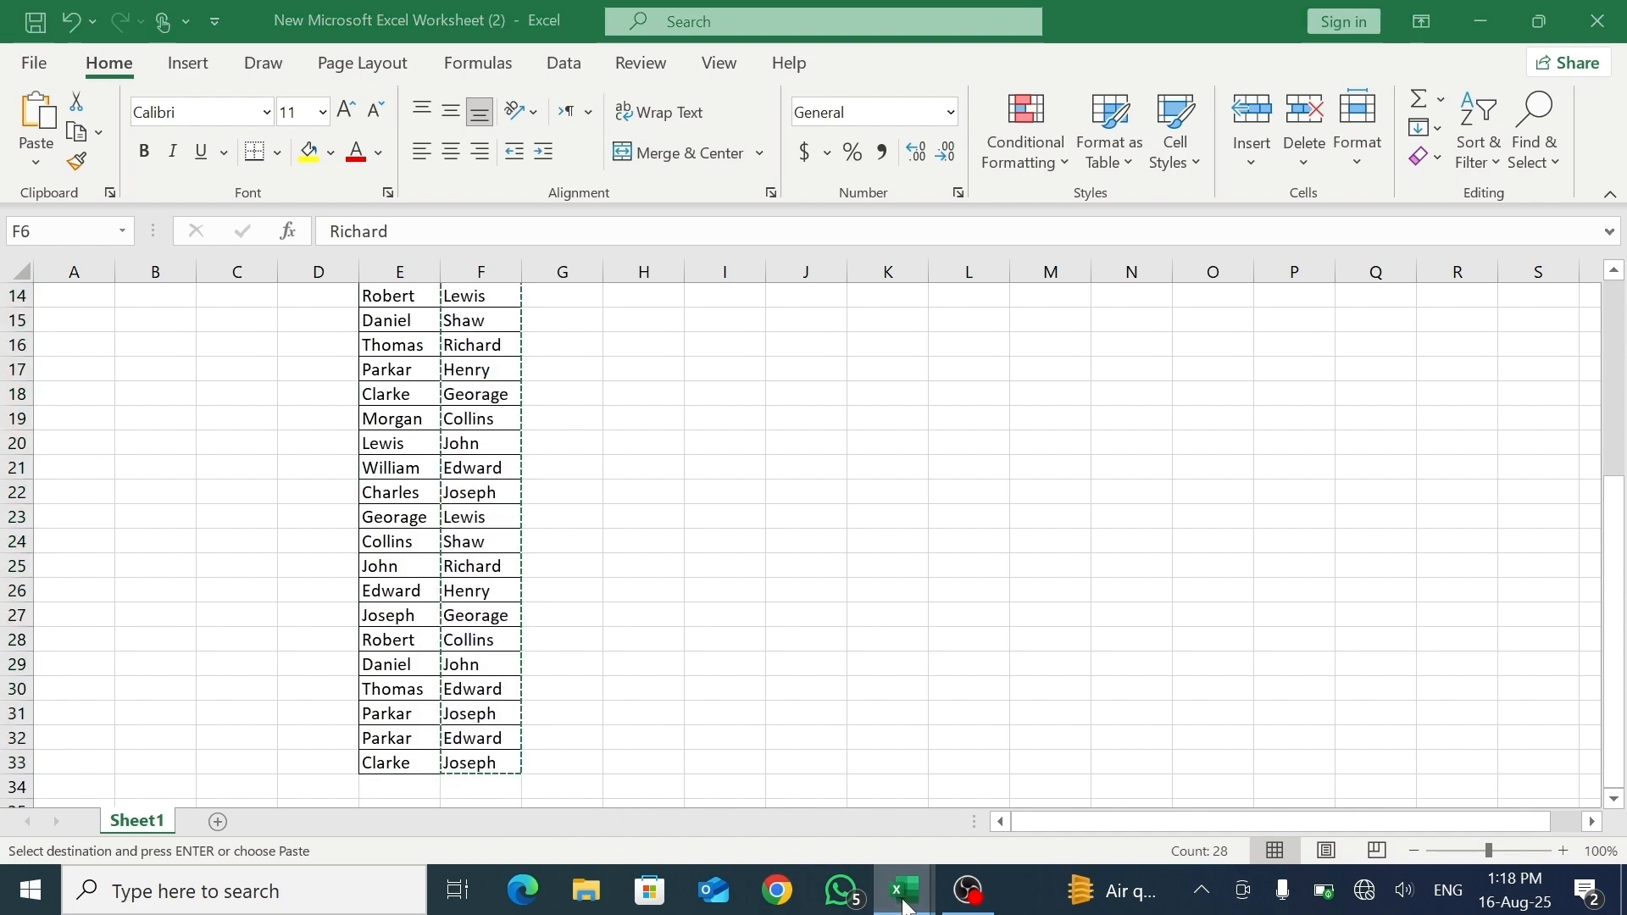
pyautogui.moveTo(905, 894)
pyautogui.click(993, 820)
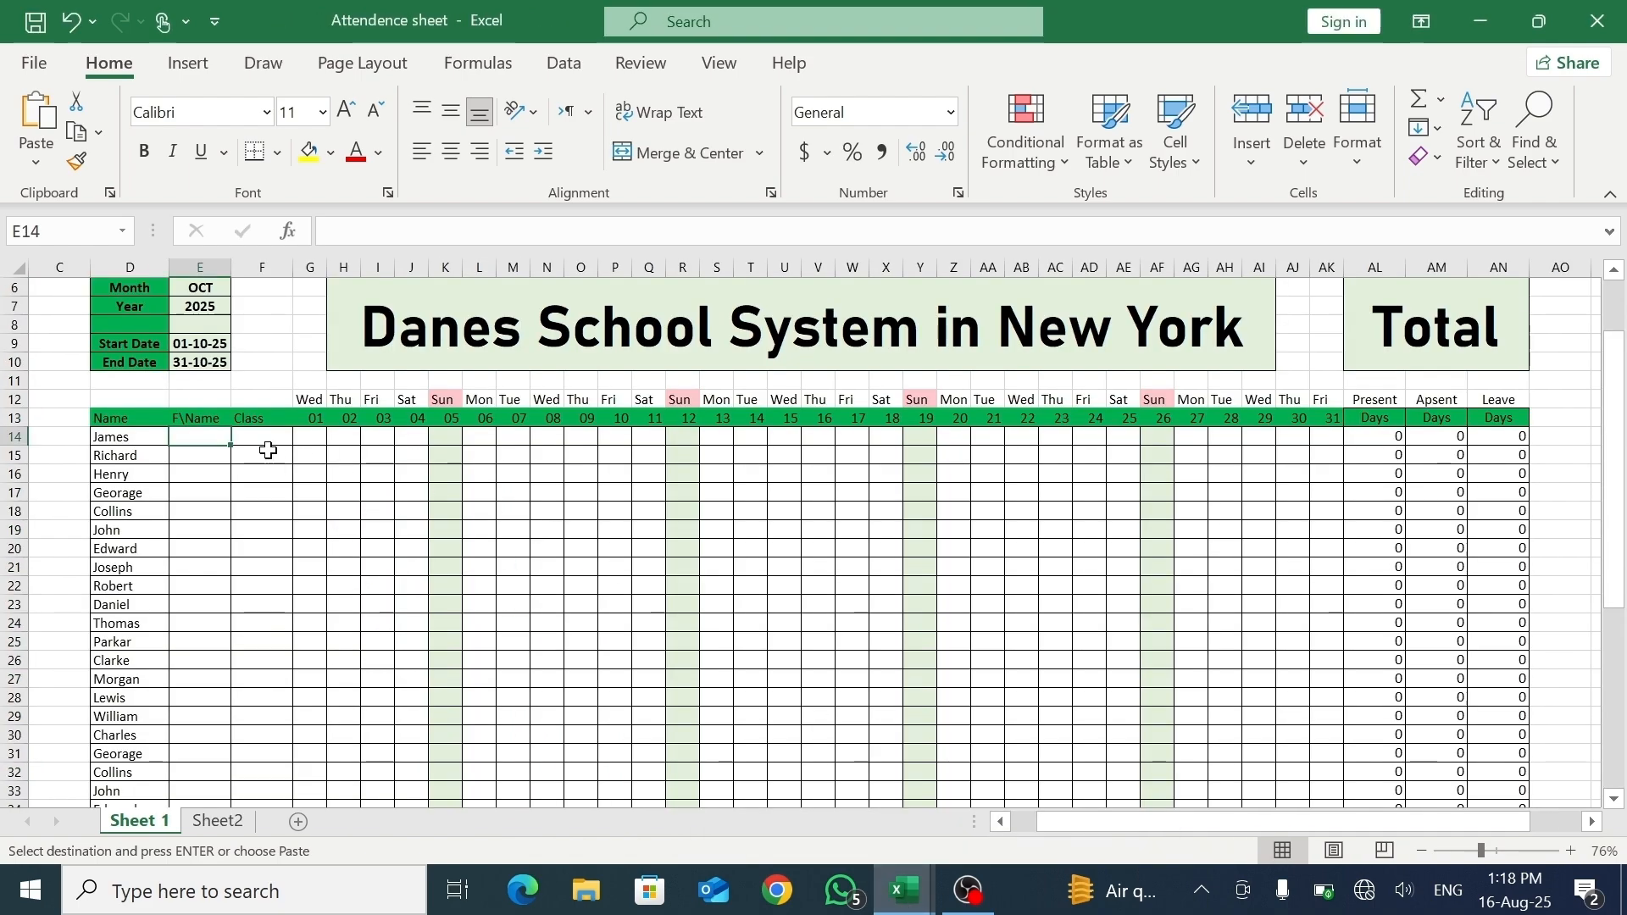
pyautogui.hotkey('ctrl', 'v')
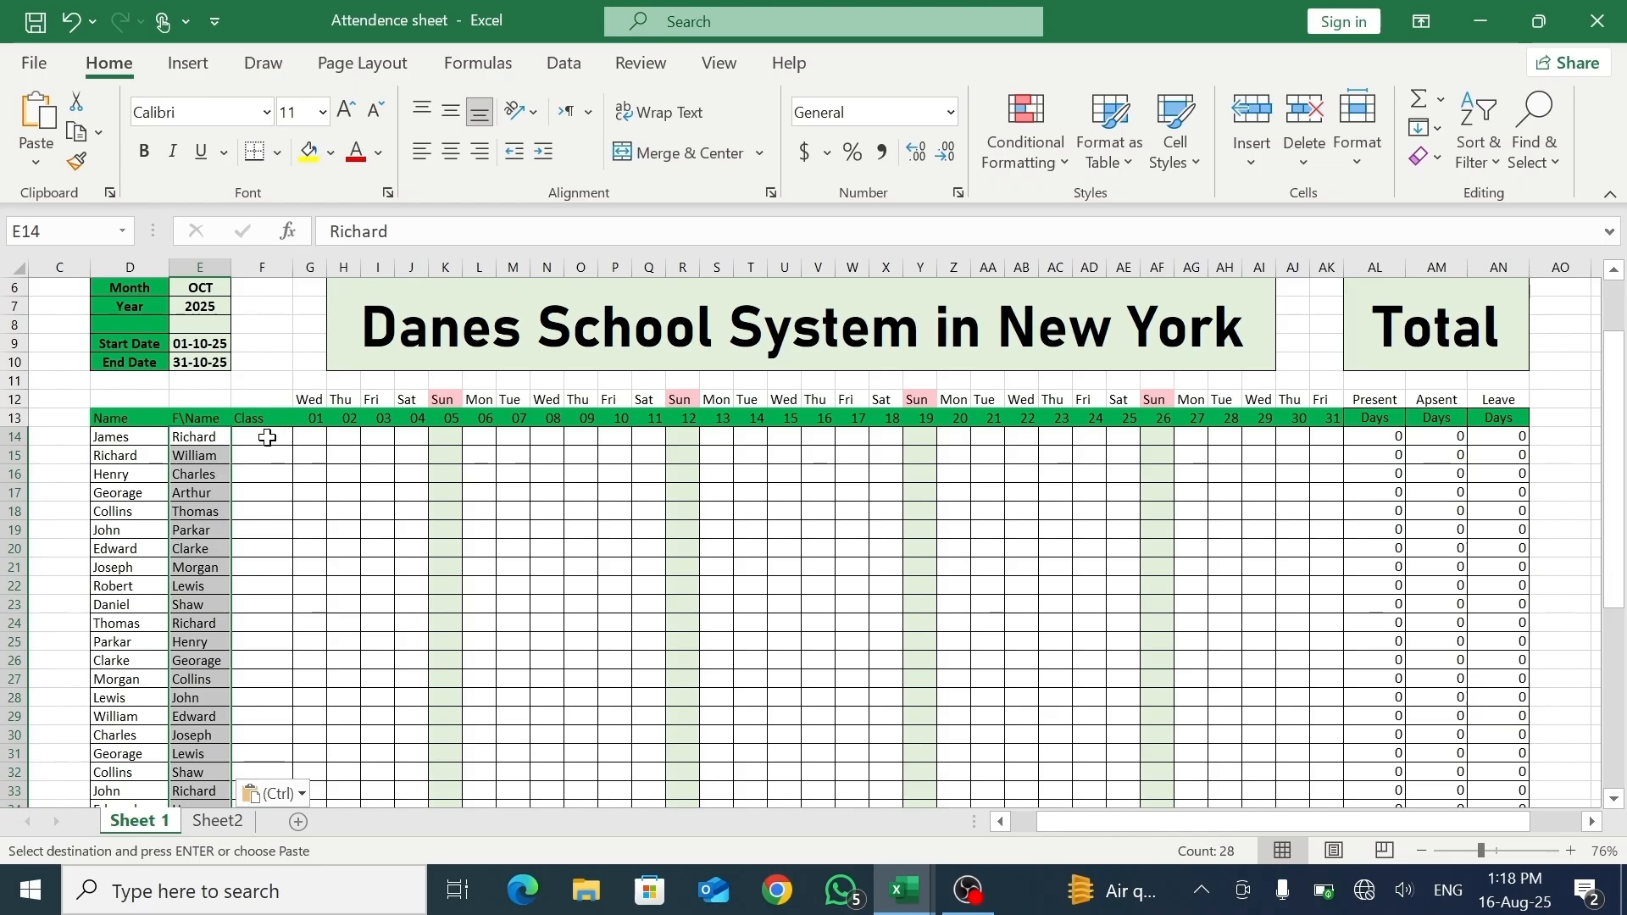
# - Enter 10 in F14 and fill it down the Class column to row 41
pyautogui.click(267, 437)
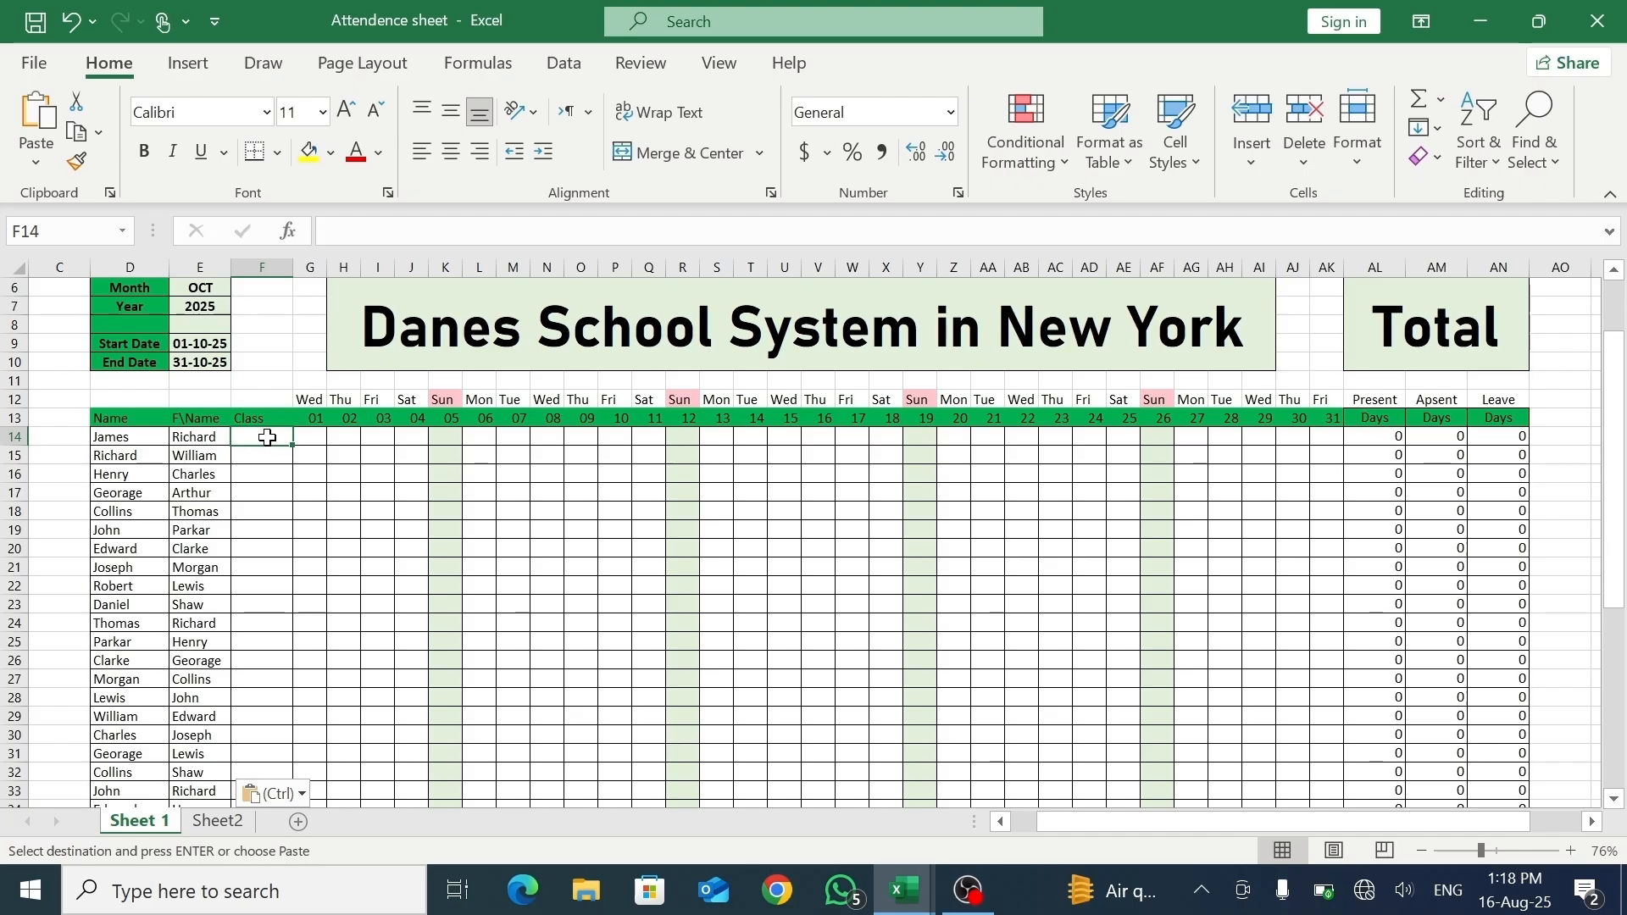
pyautogui.write('10')
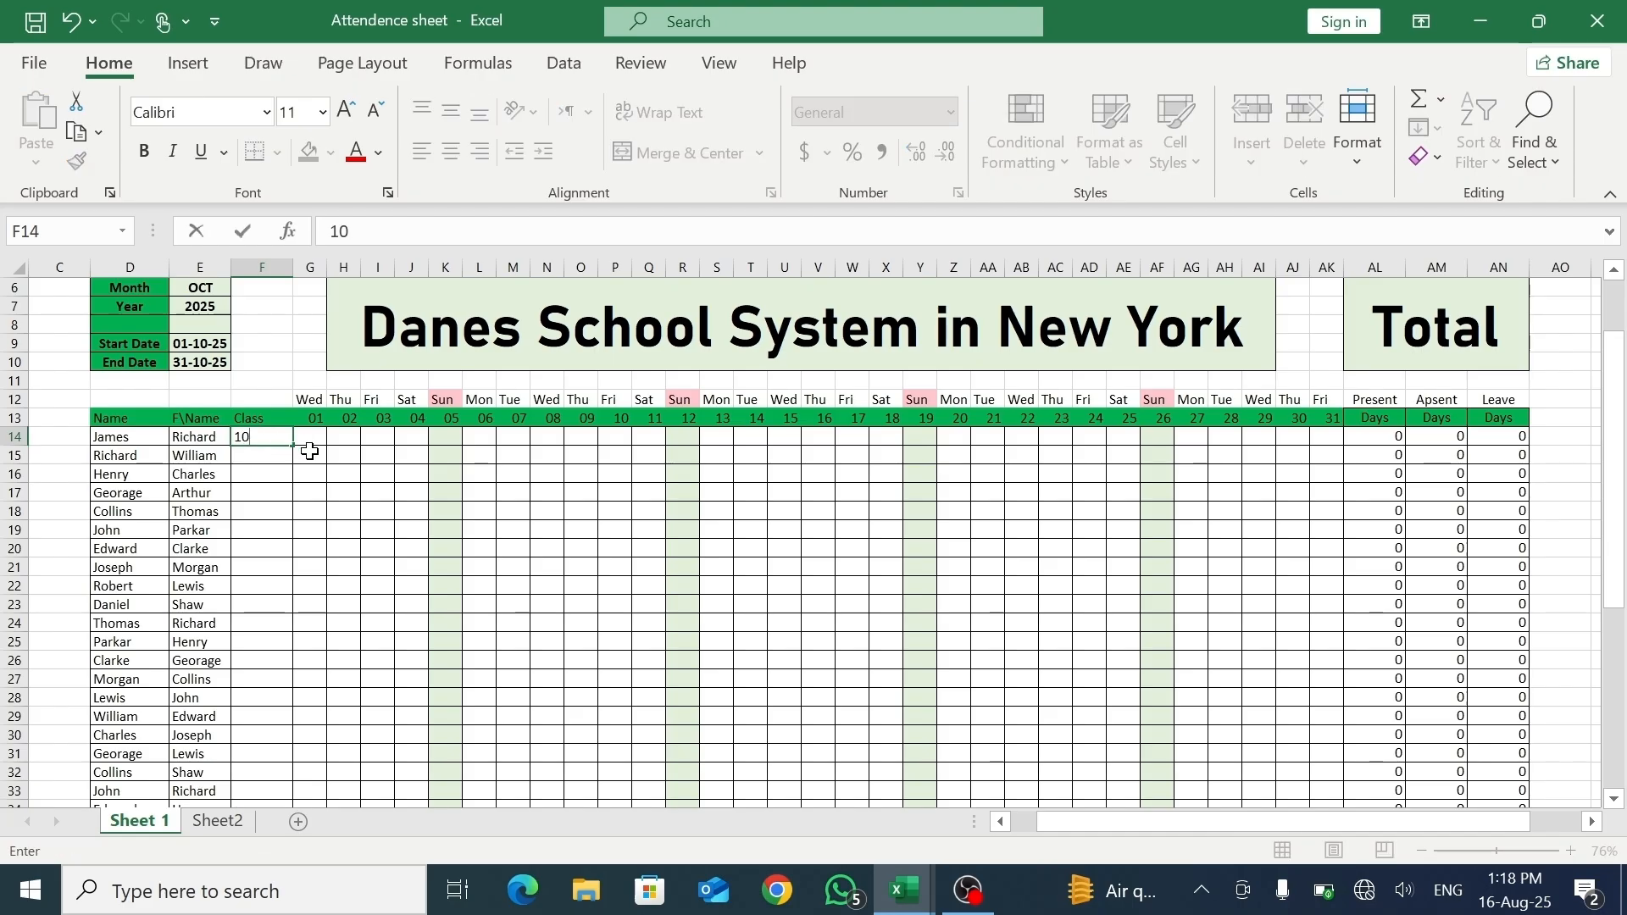
pyautogui.click(310, 452)
pyautogui.click(276, 437)
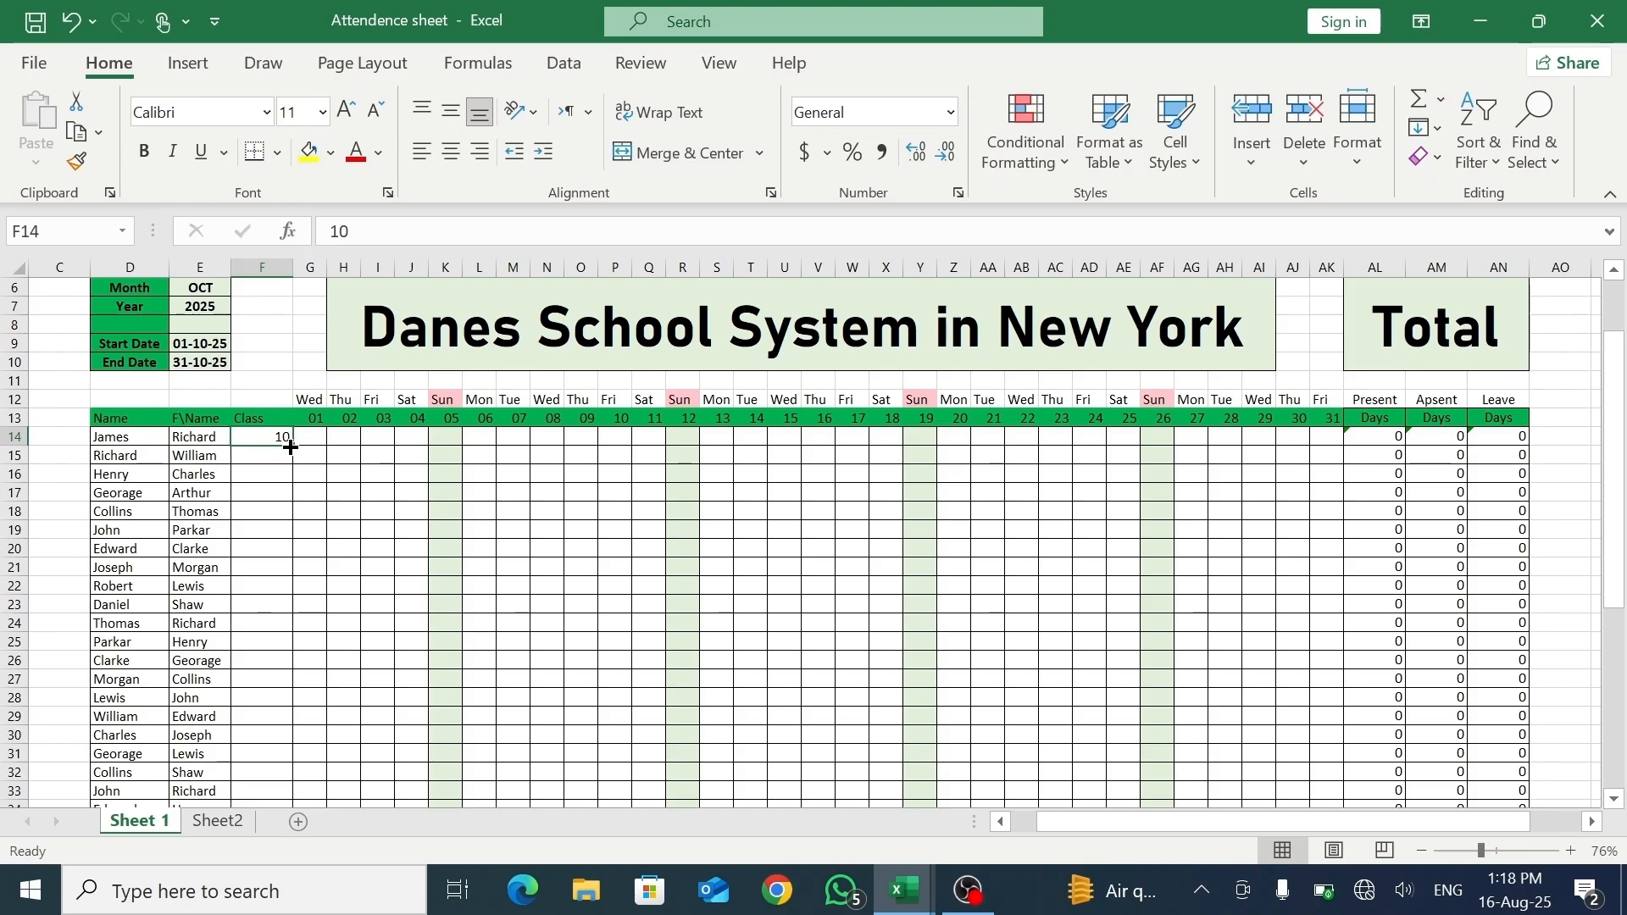
pyautogui.moveTo(291, 445); pyautogui.dragTo(257, 772)
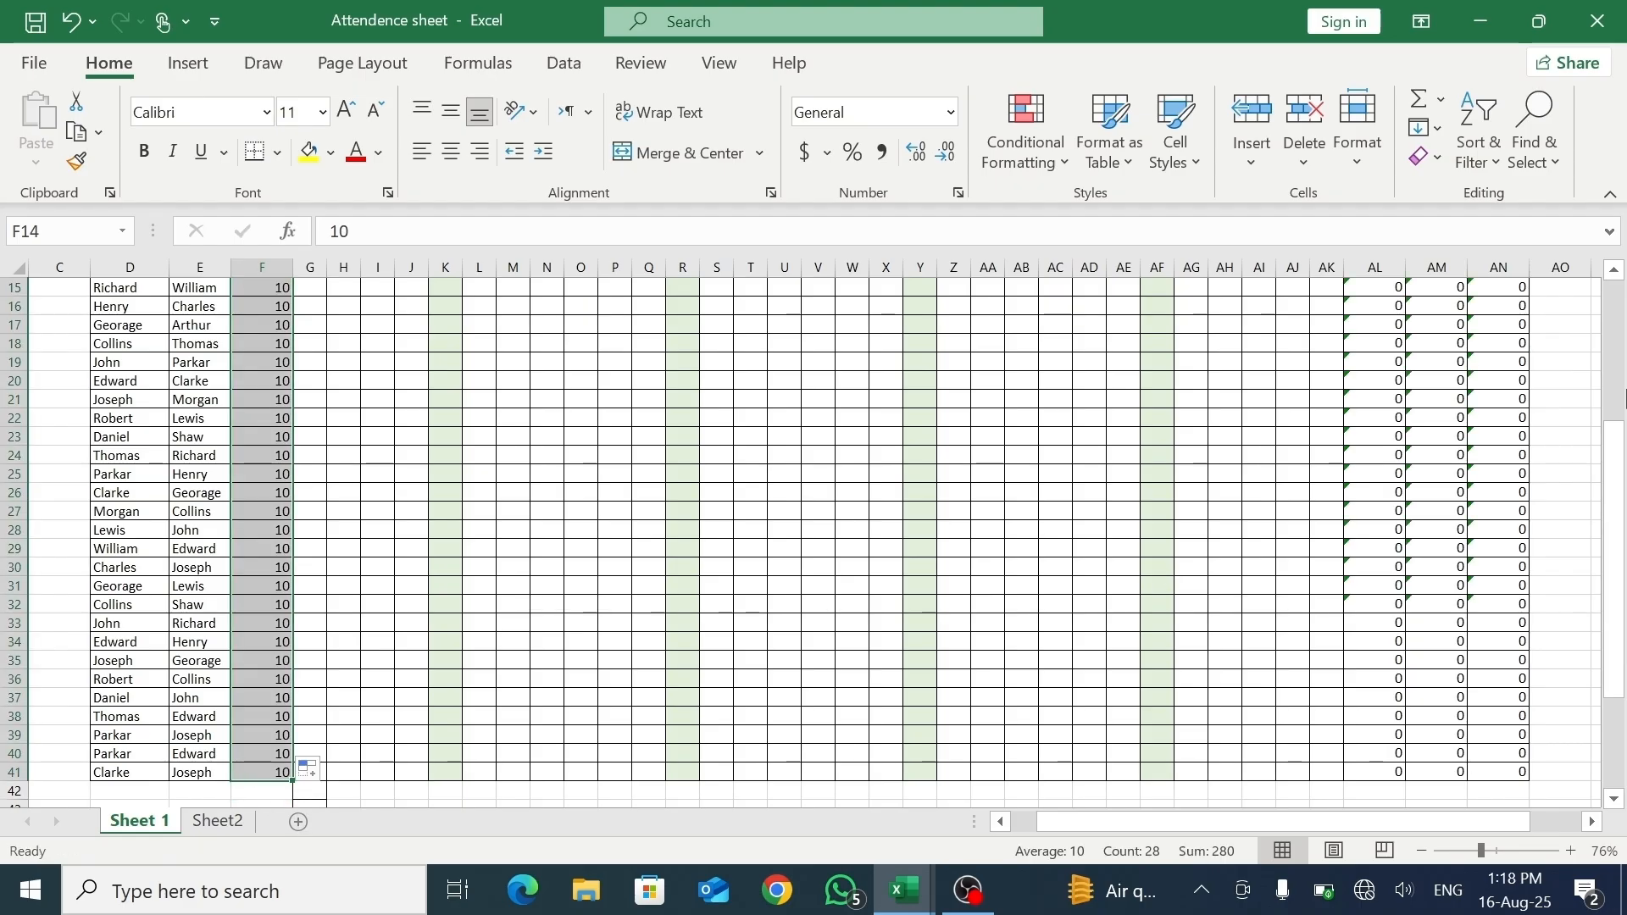
# - Center the attendance table cells D14:AN41 both vertically and horizontally
pyautogui.moveTo(1617, 484); pyautogui.dragTo(1614, 386)
pyautogui.moveTo(120, 455); pyautogui.dragTo(1483, 780)
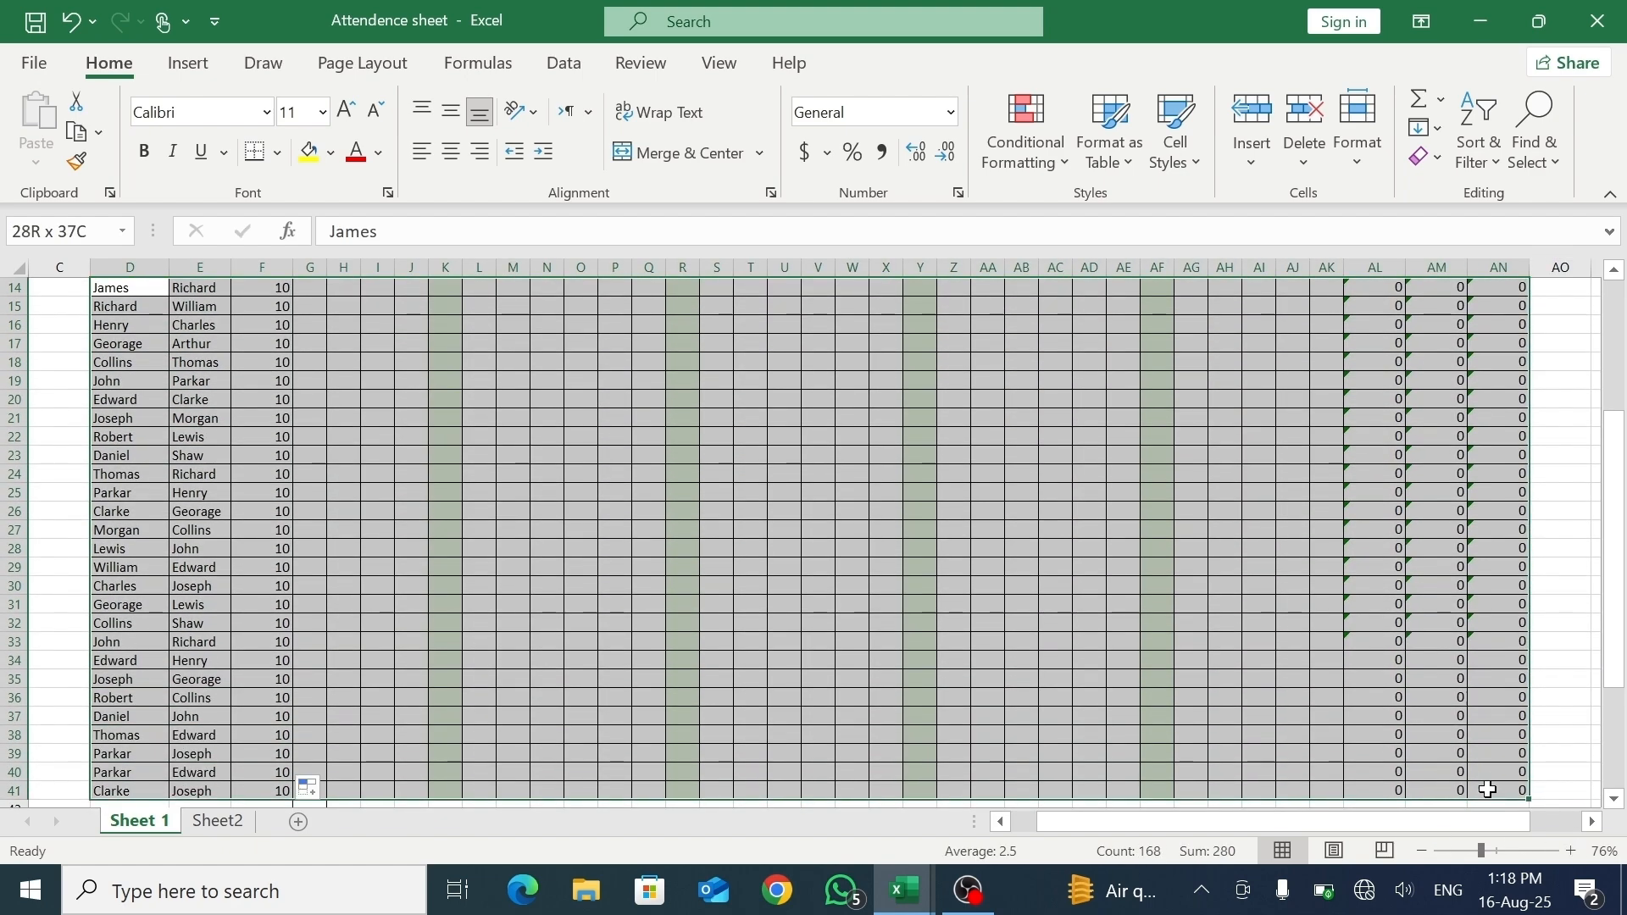
pyautogui.click(447, 110)
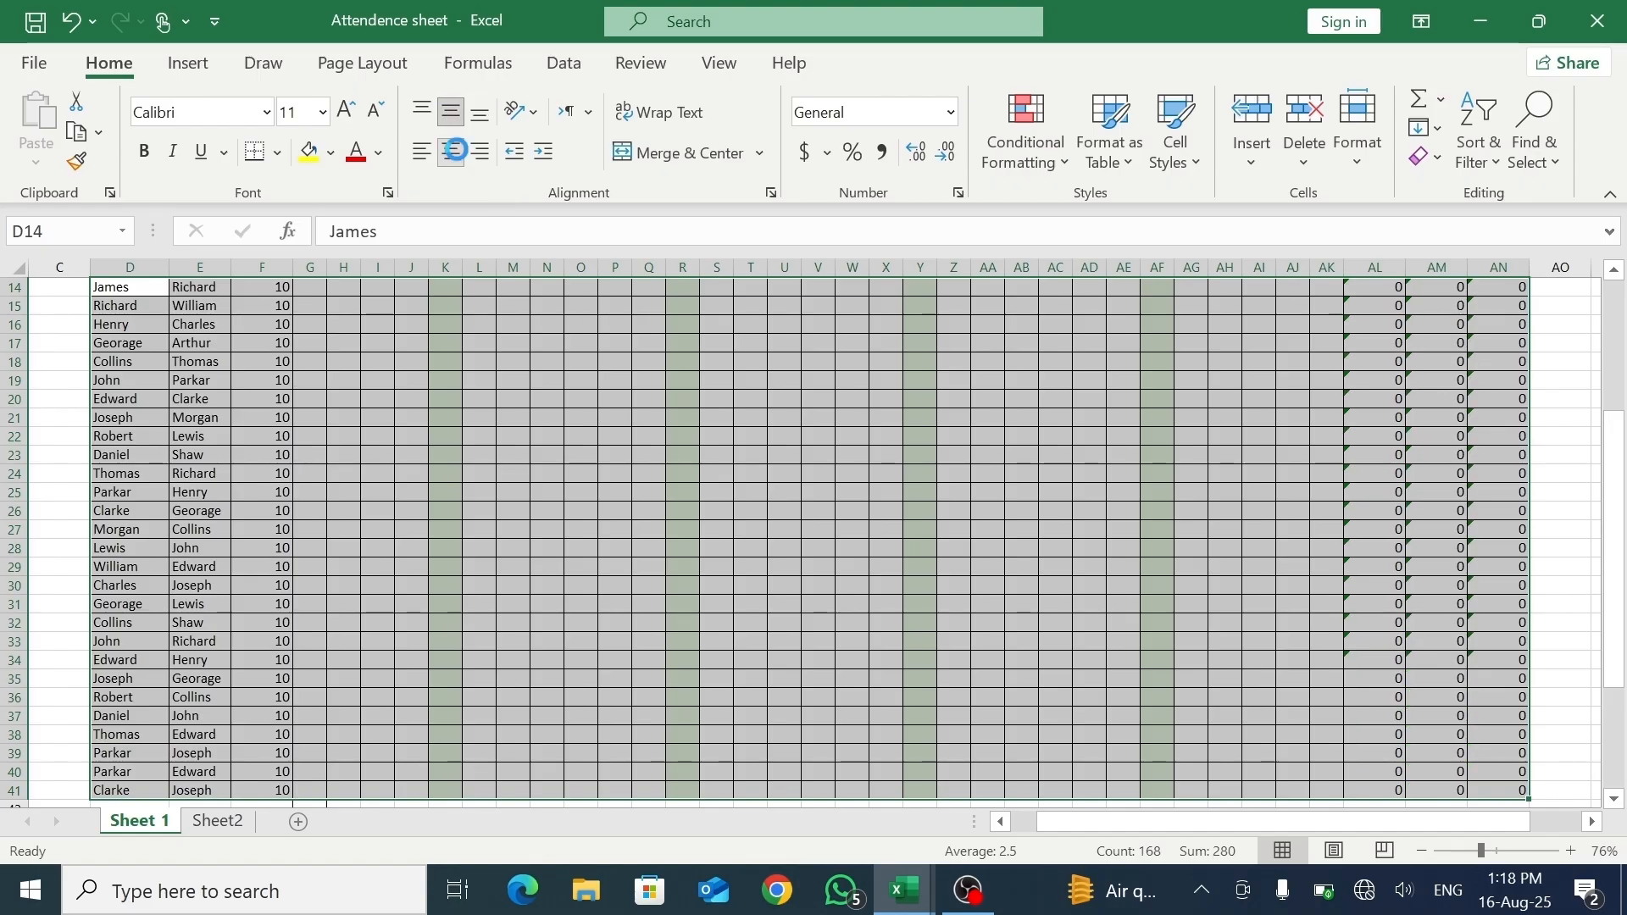
pyautogui.click(451, 152)
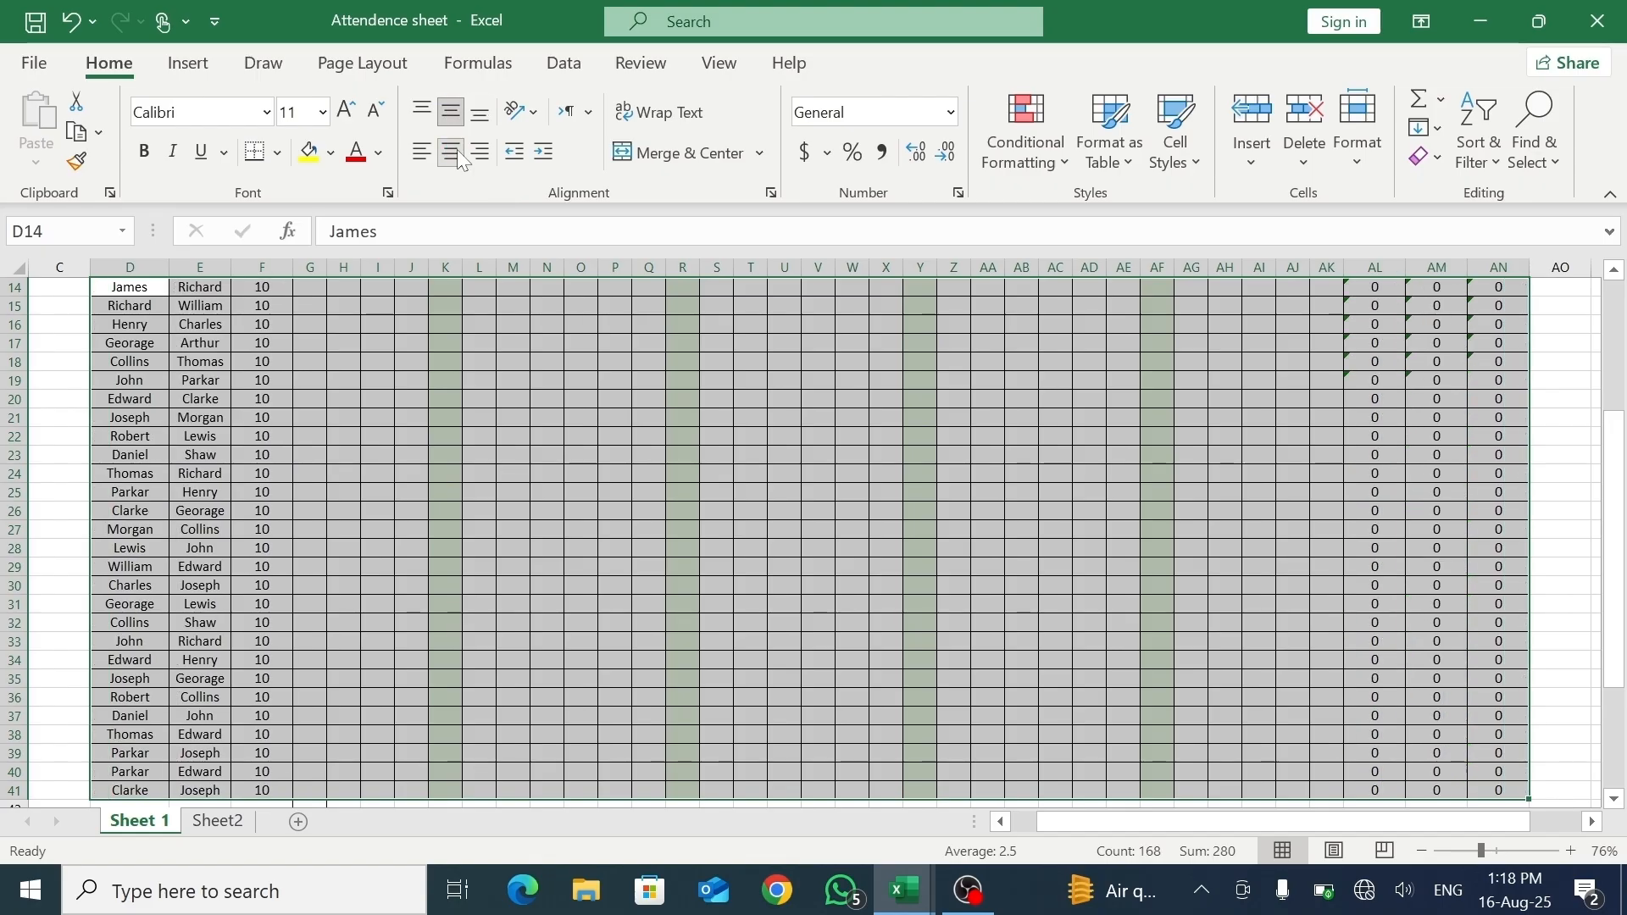
pyautogui.click(990, 568)
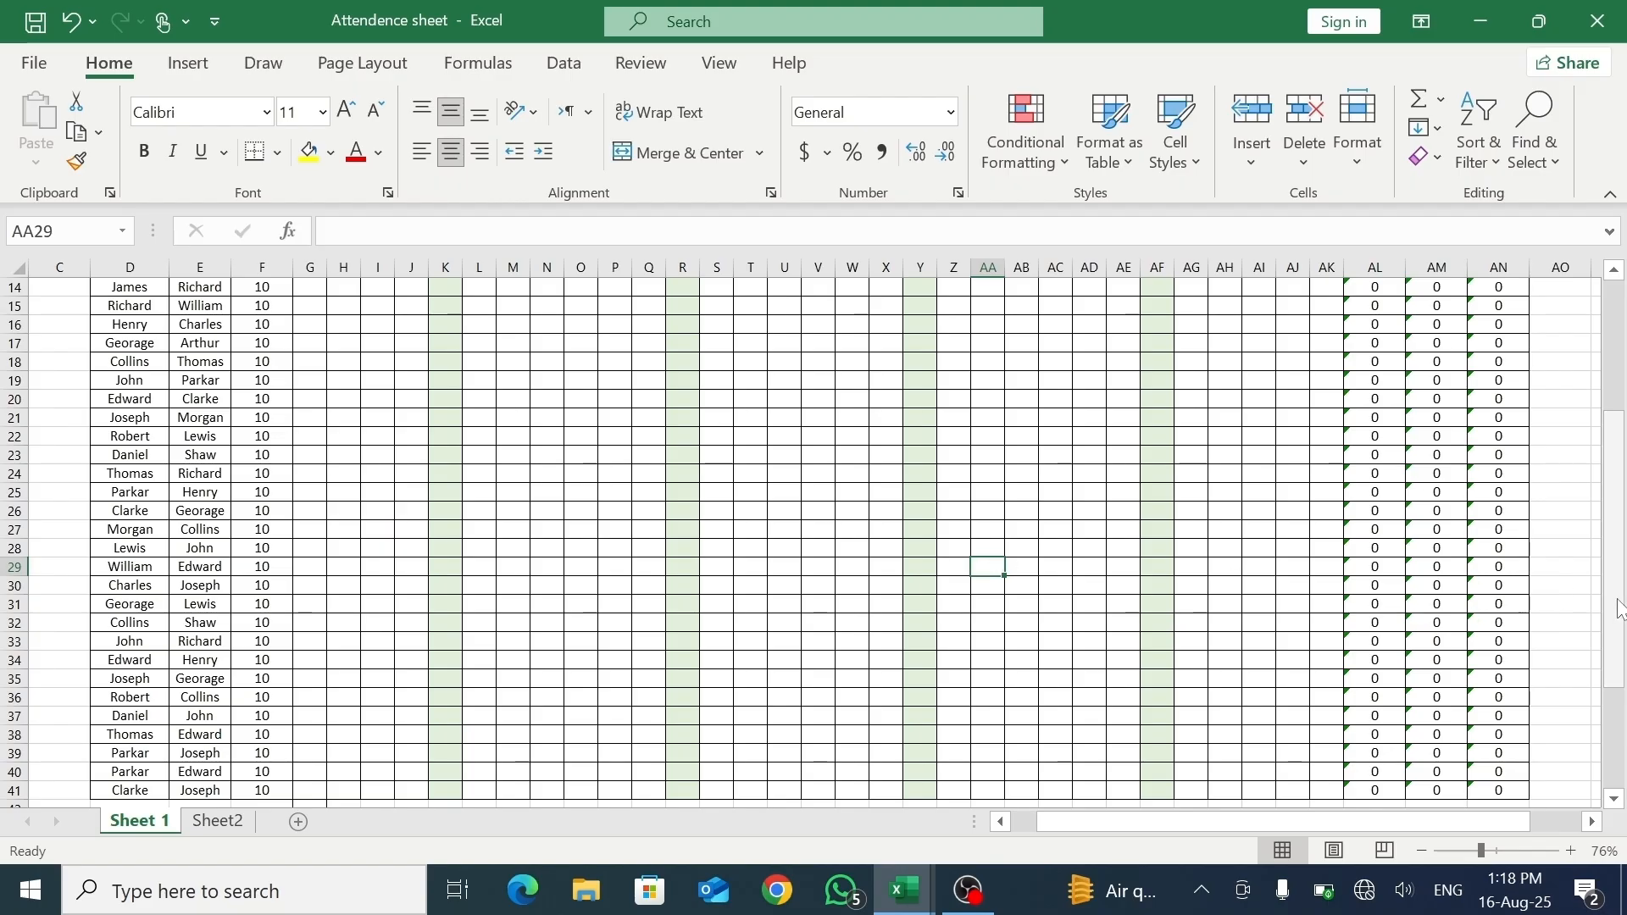
# - Insert one entire column at C14, ahead of the student details
pyautogui.moveTo(1616, 593); pyautogui.dragTo(1612, 480)
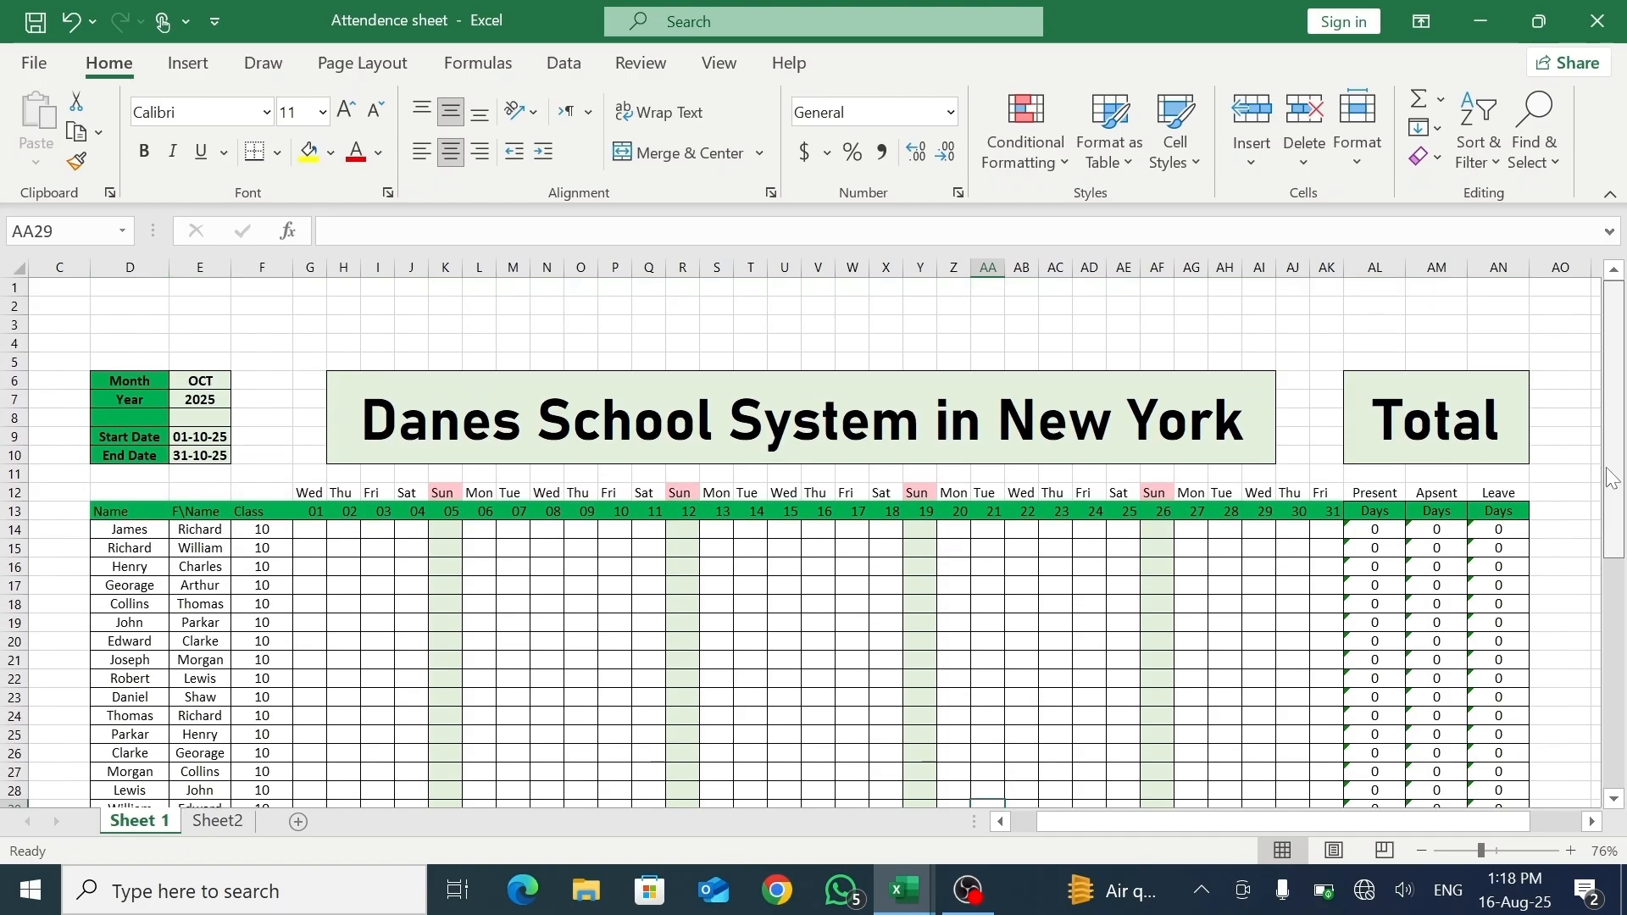
pyautogui.moveTo(1612, 480); pyautogui.dragTo(1612, 487)
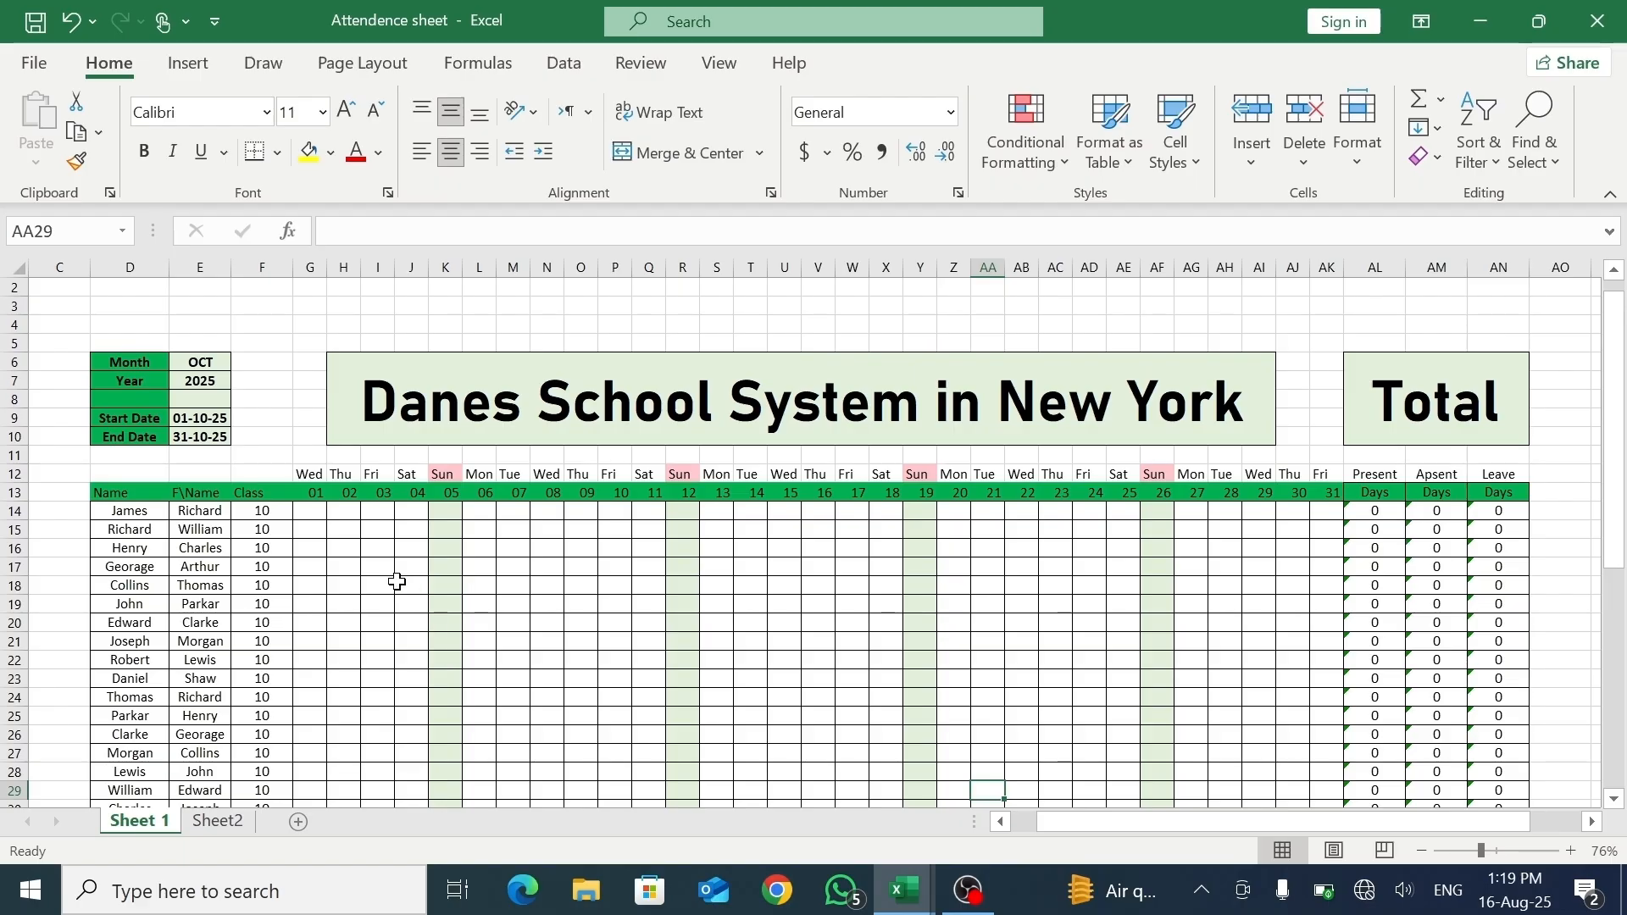
pyautogui.click(69, 512)
pyautogui.rightClick(69, 512)
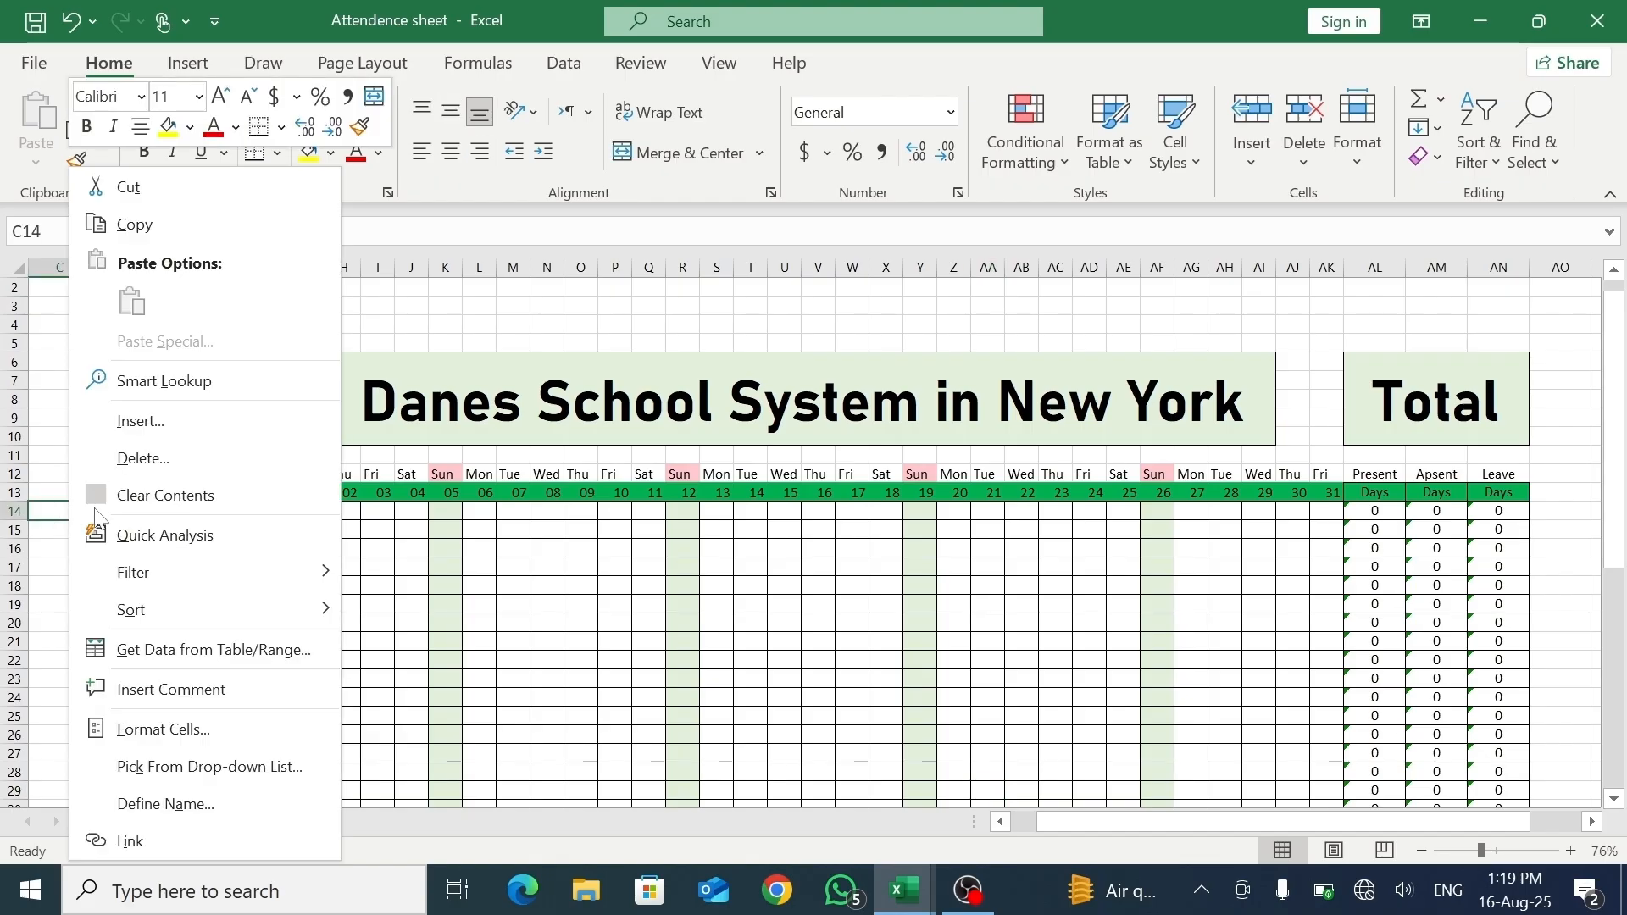
pyautogui.click(176, 418)
pyautogui.click(140, 442)
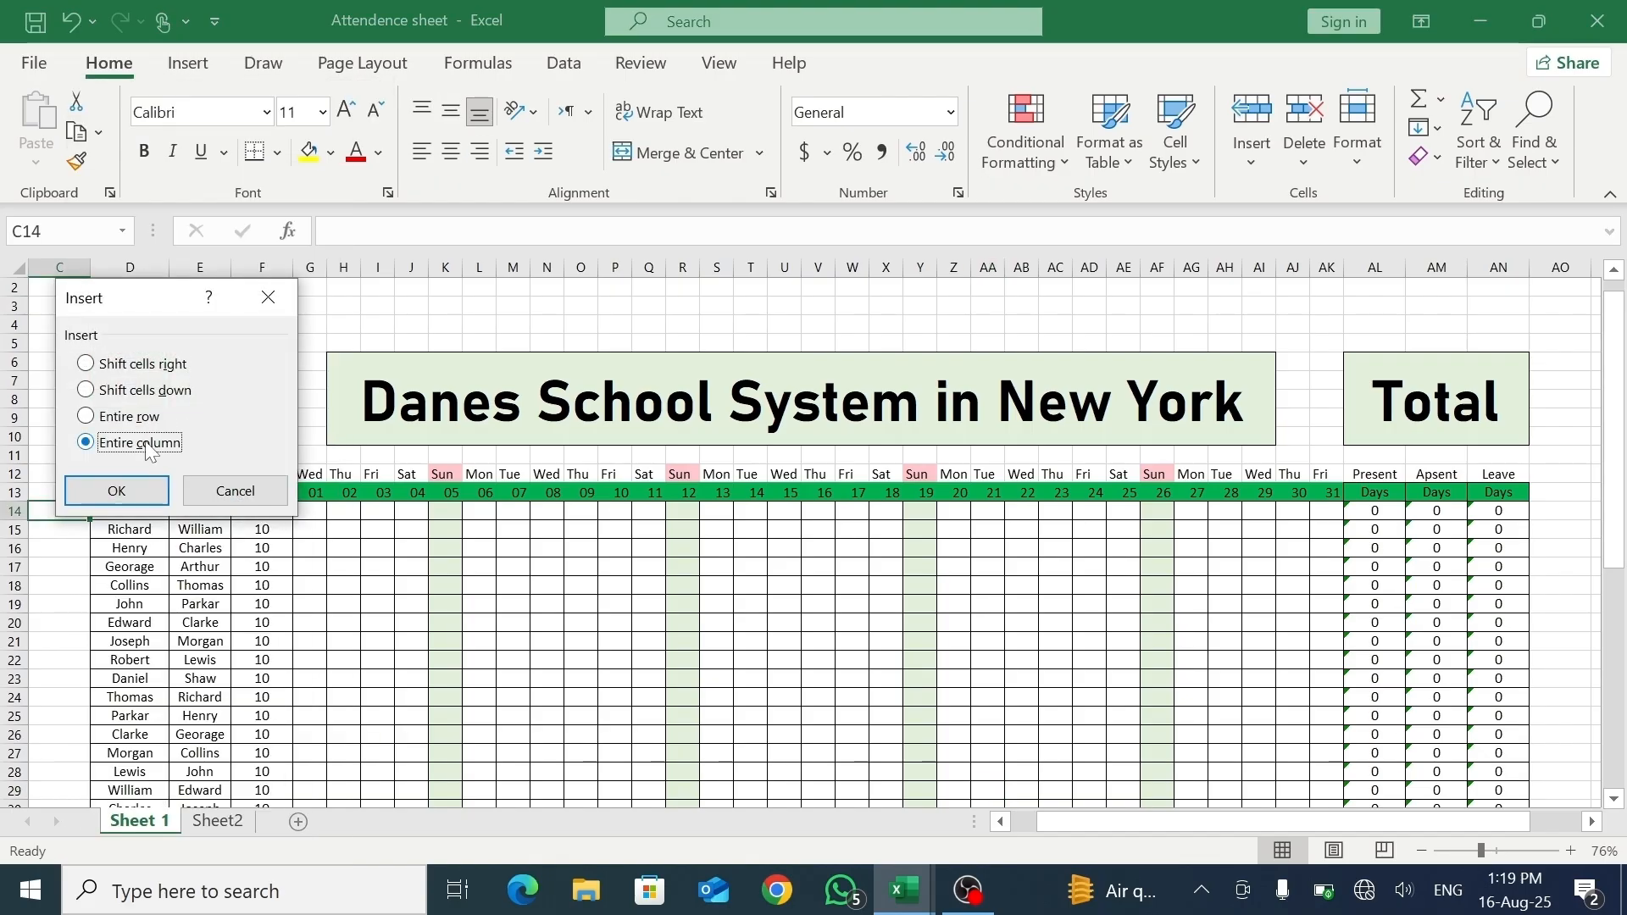
pyautogui.click(112, 492)
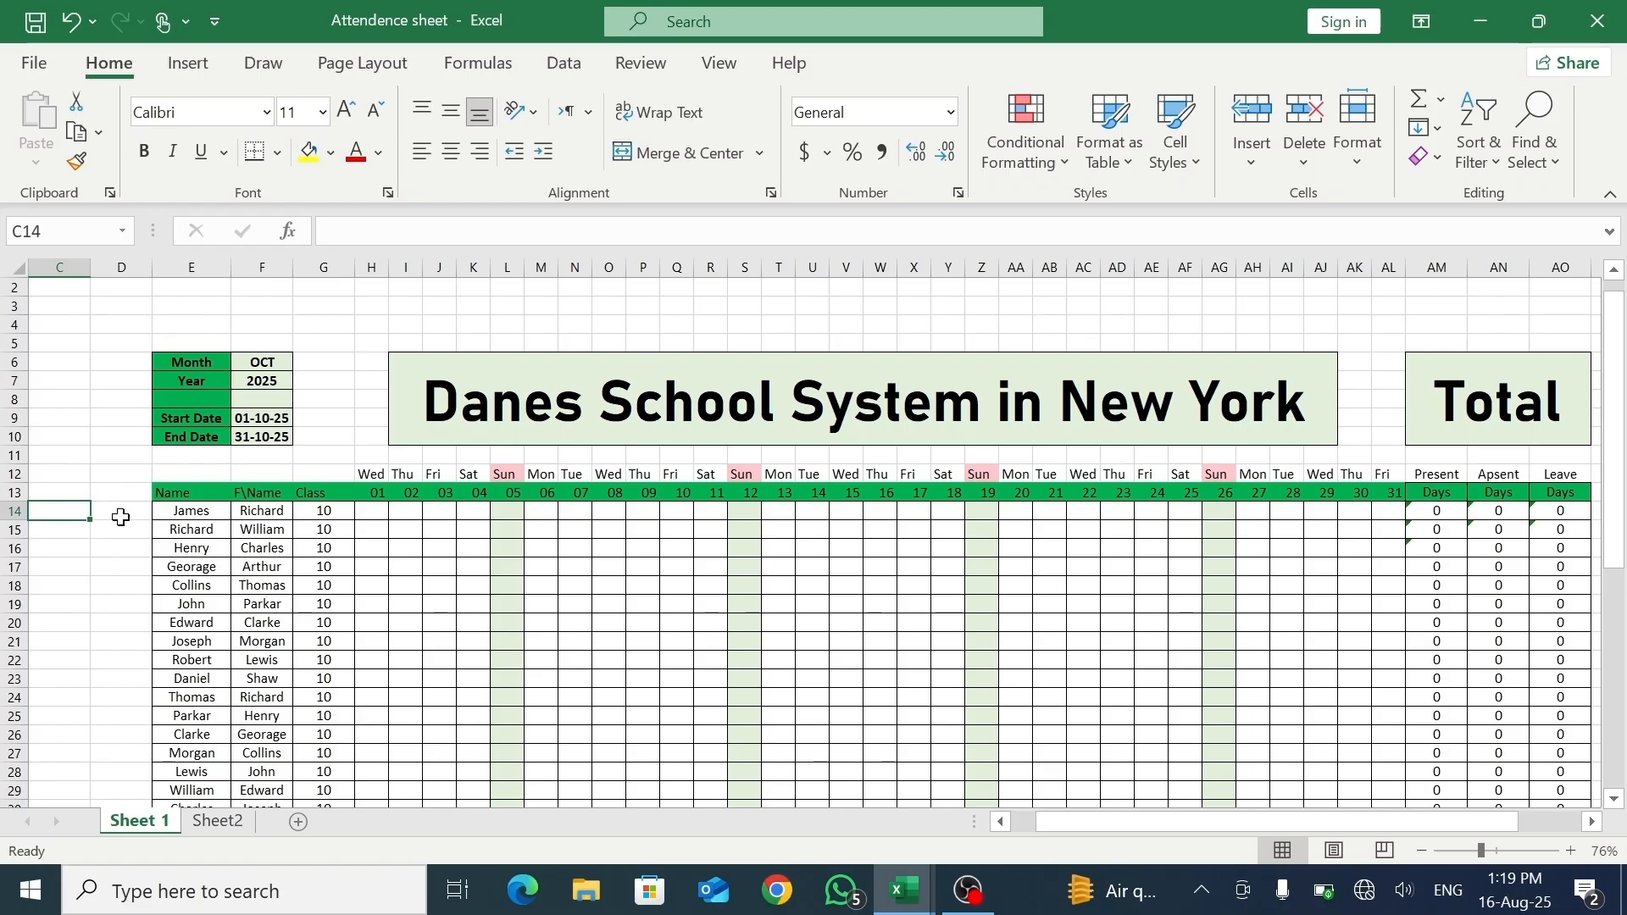
# - Insert two more entire columns at C14:D14 to widen the space before the Name column
pyautogui.moveTo(114, 512); pyautogui.dragTo(67, 517)
pyautogui.rightClick(66, 518)
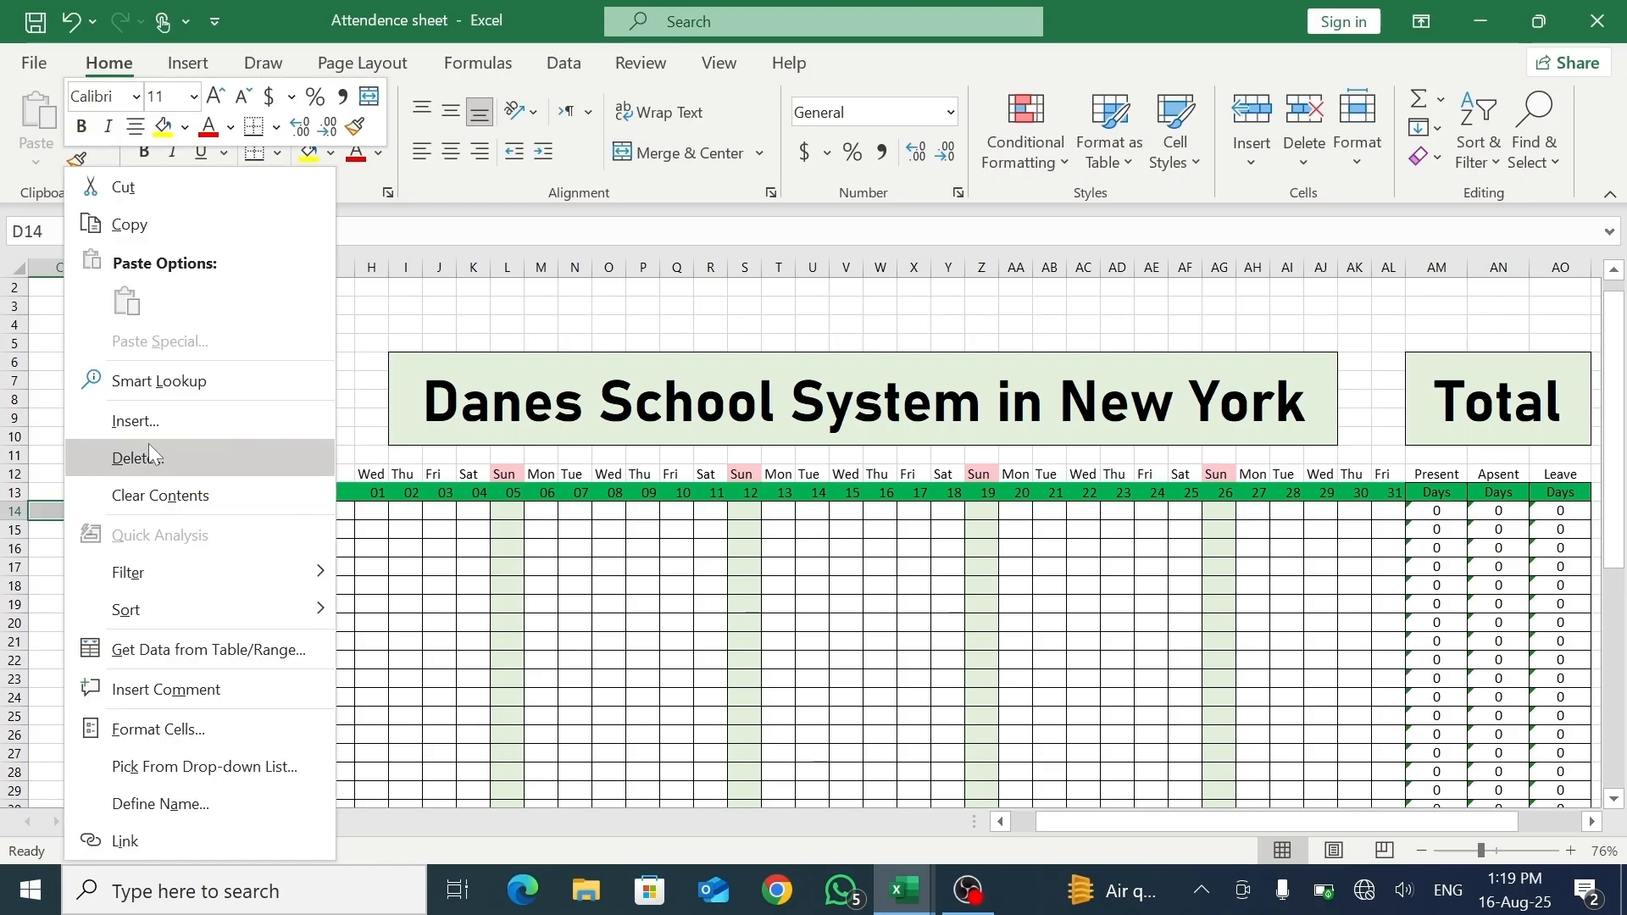
pyautogui.click(135, 421)
pyautogui.click(93, 447)
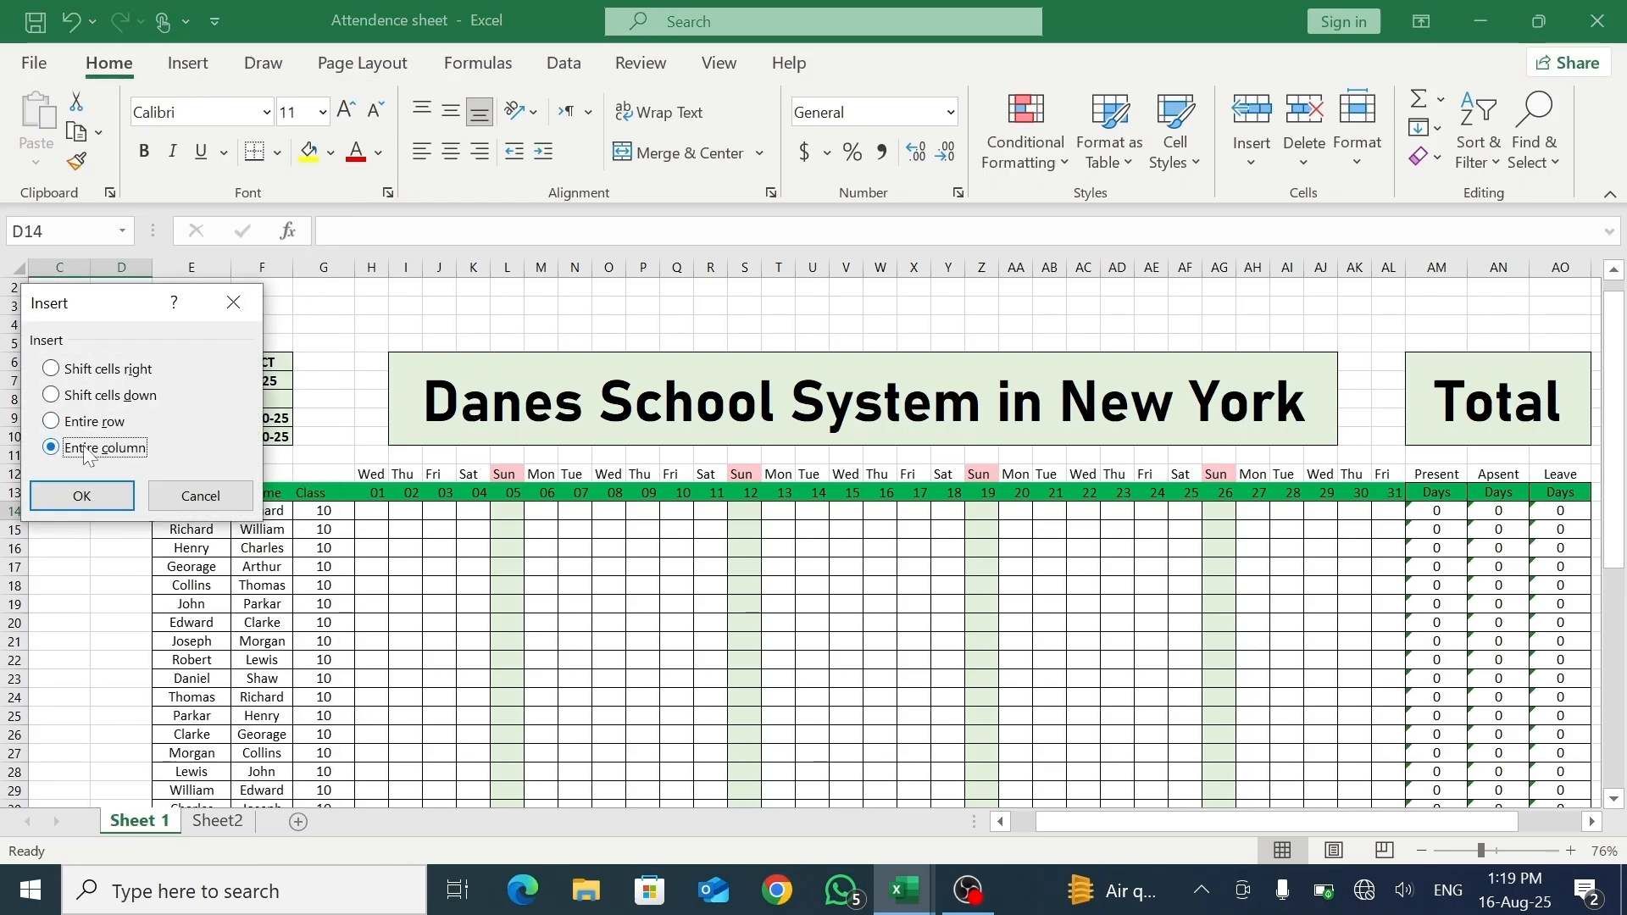
pyautogui.click(82, 494)
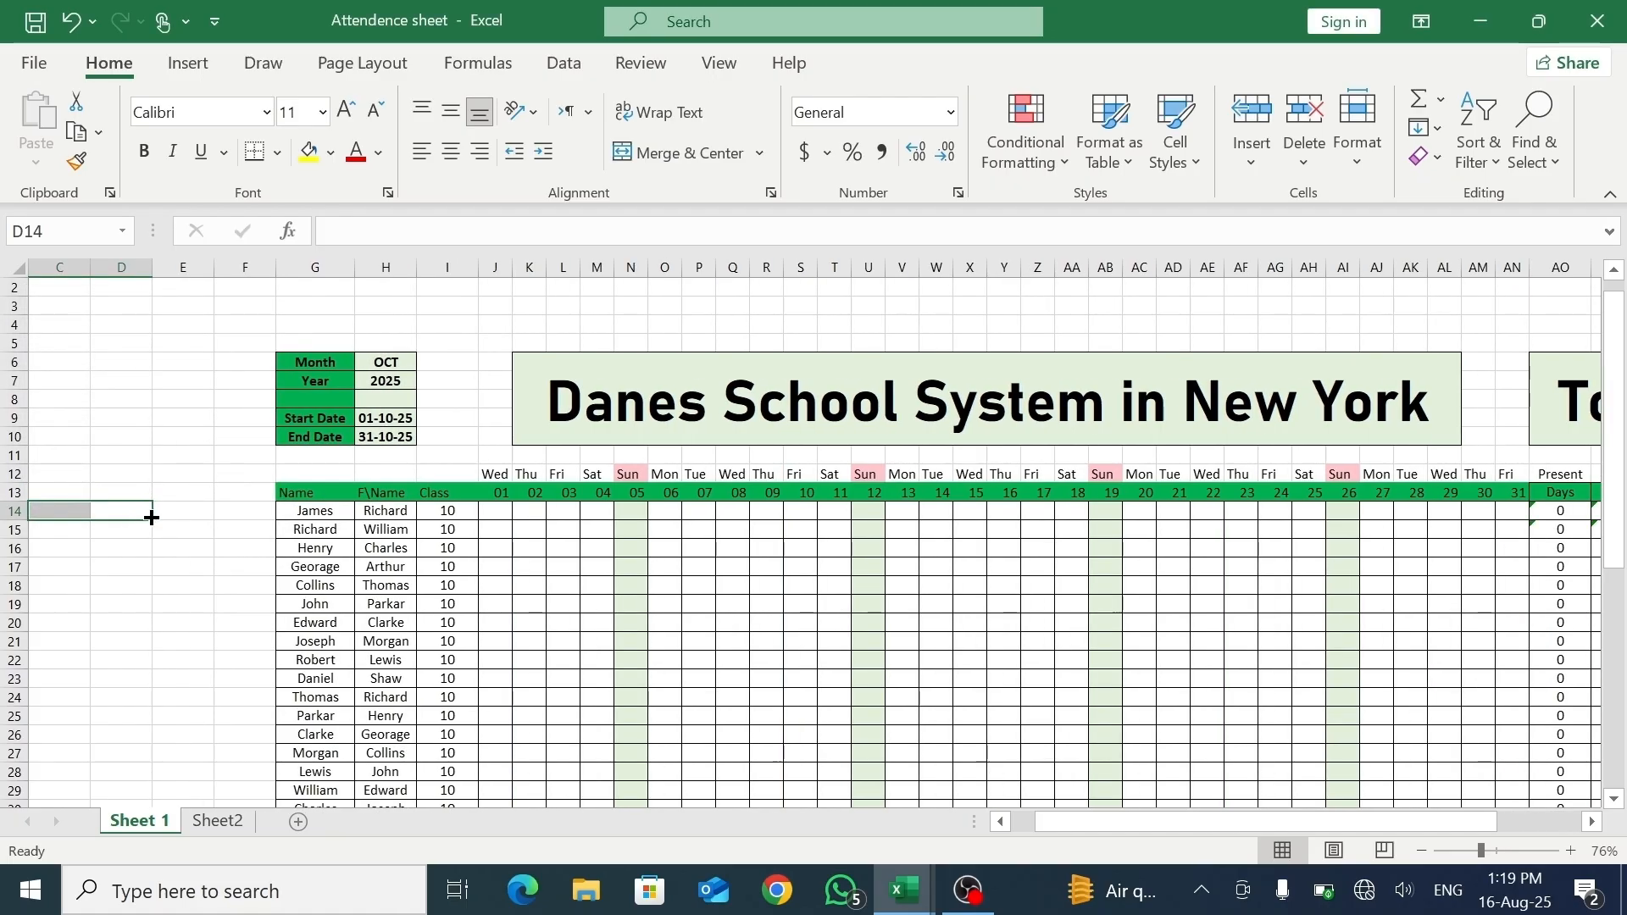
# - Insert one further entire column at D14 before the student details
pyautogui.click(104, 510)
pyautogui.rightClick(110, 511)
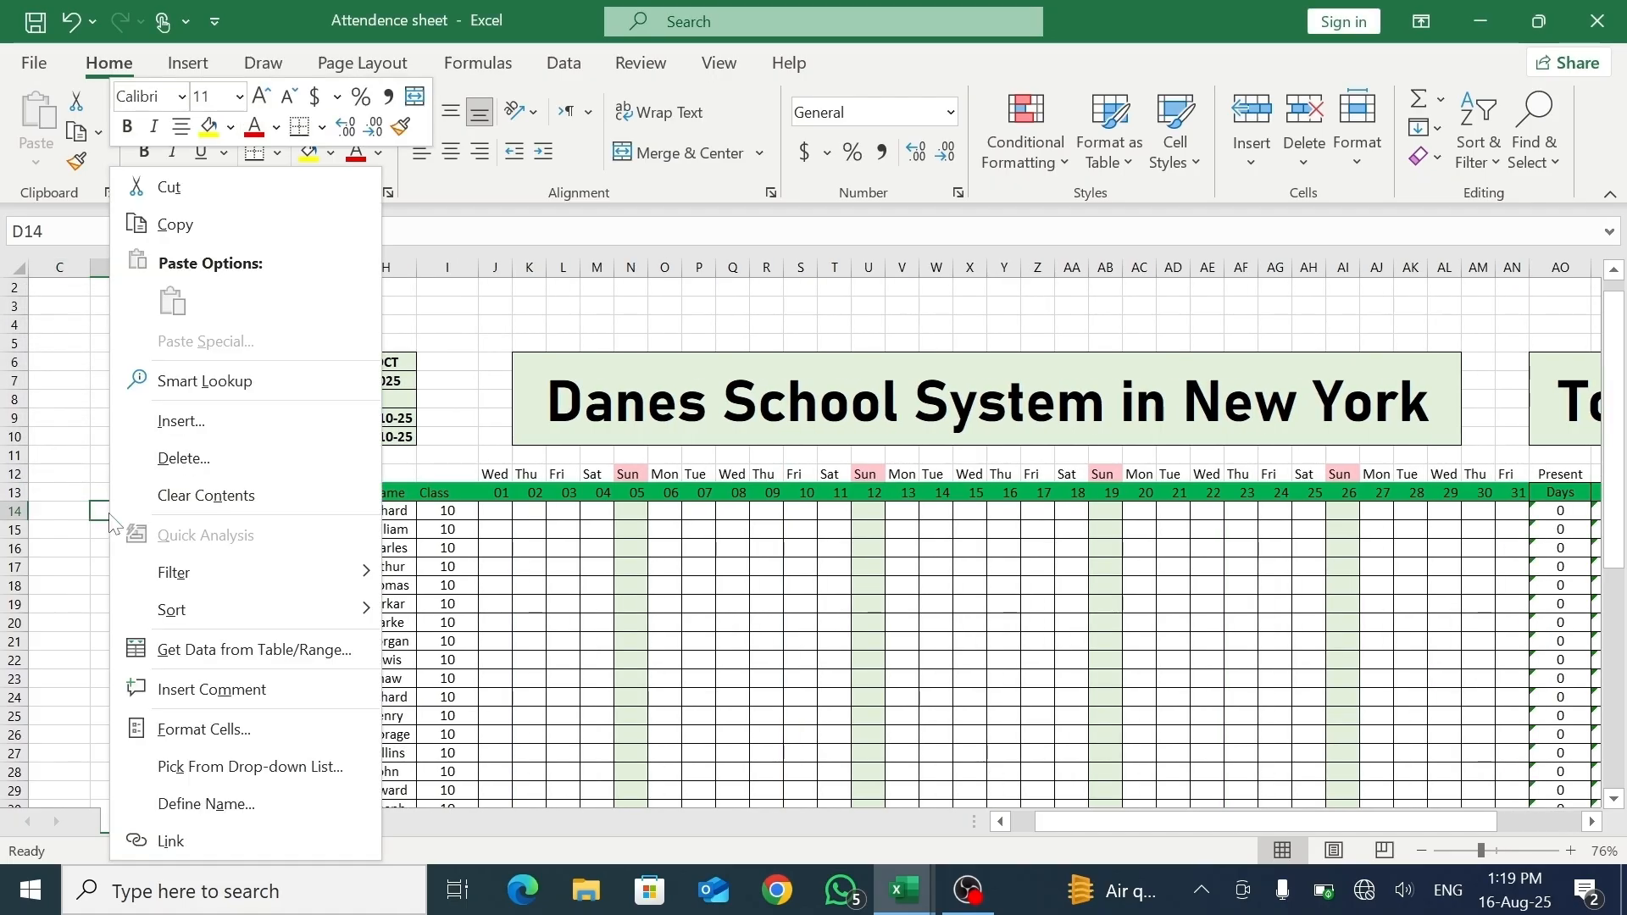
pyautogui.click(181, 421)
pyautogui.click(140, 422)
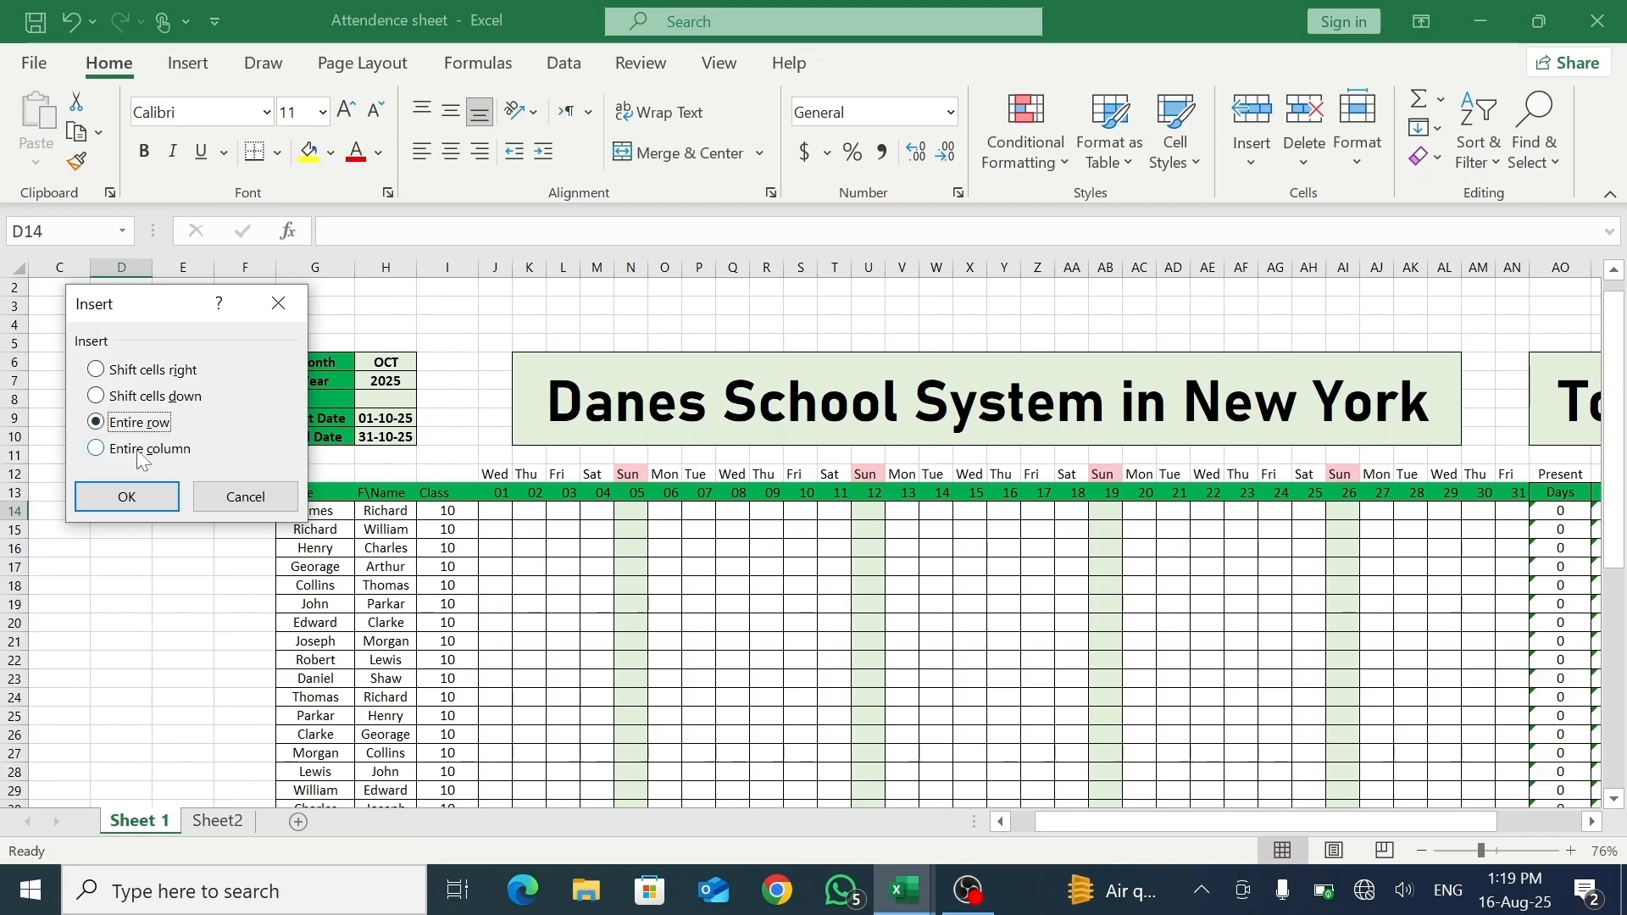
pyautogui.click(138, 449)
pyautogui.click(127, 496)
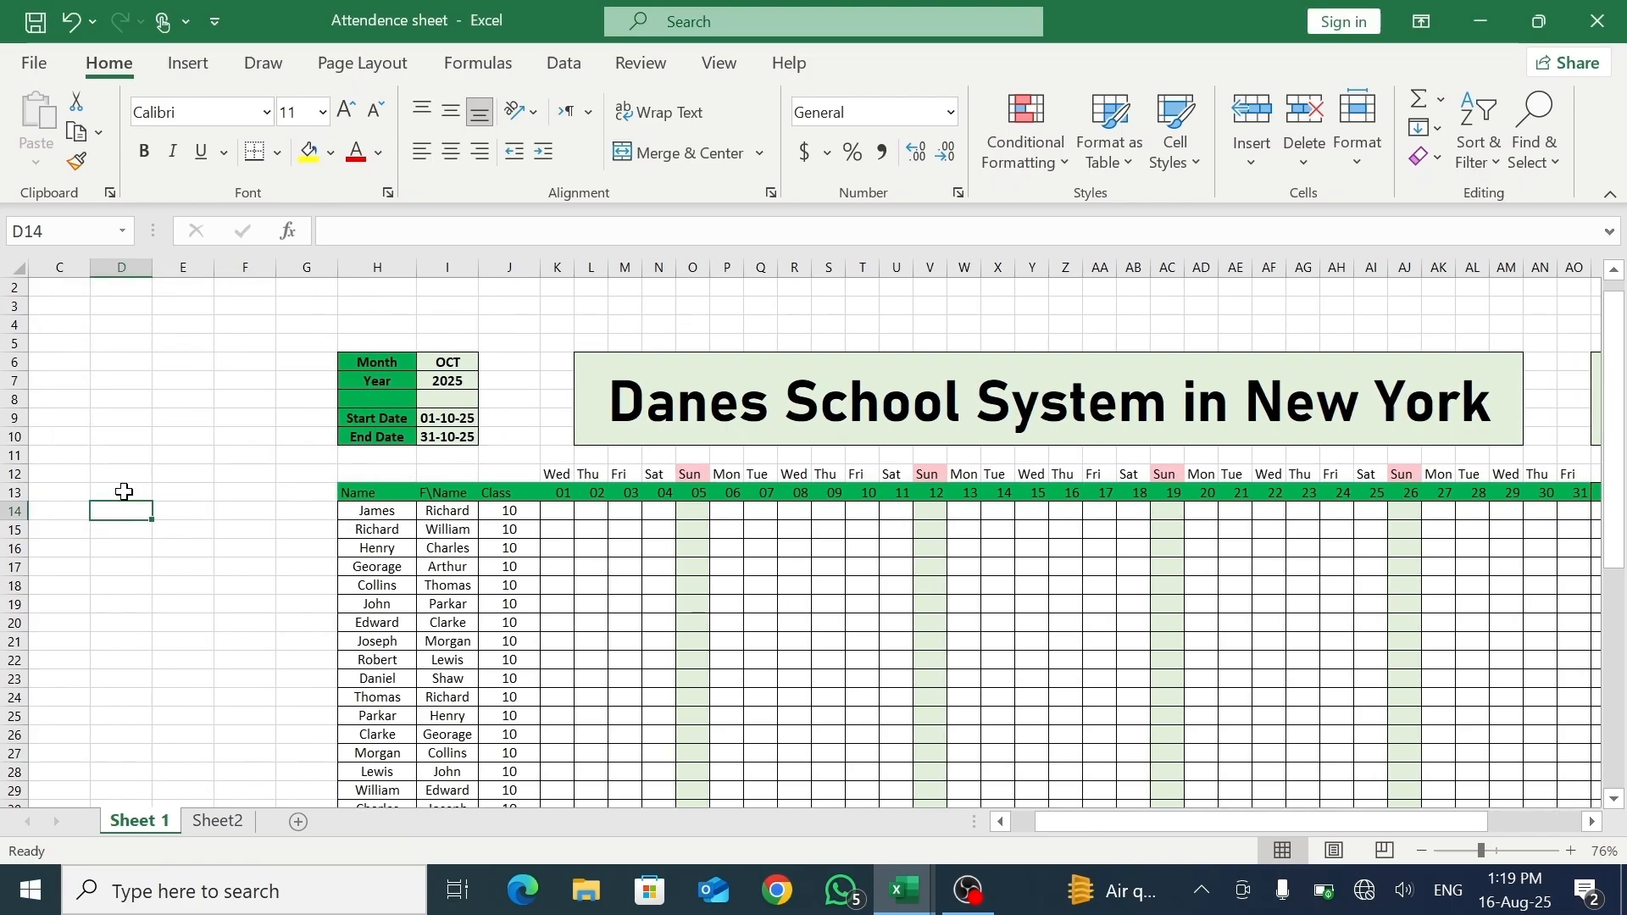
# - Merge and center D7:F9 and enter a heading beginning with "Yearly" in it
pyautogui.moveTo(113, 380); pyautogui.dragTo(228, 419)
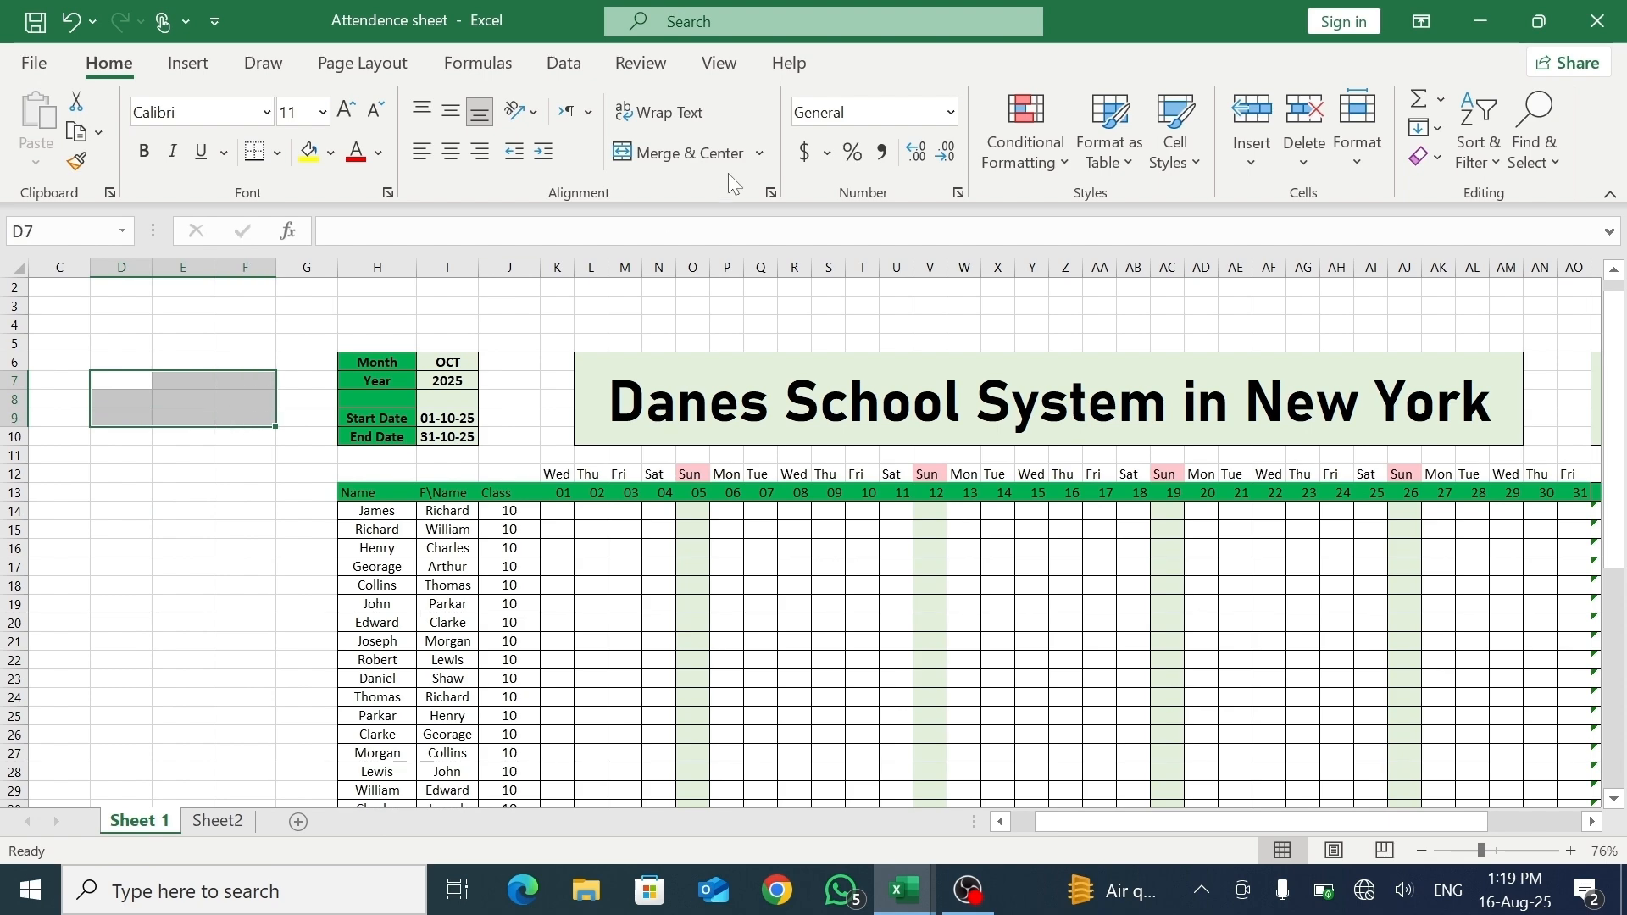
pyautogui.click(683, 154)
pyautogui.click(195, 513)
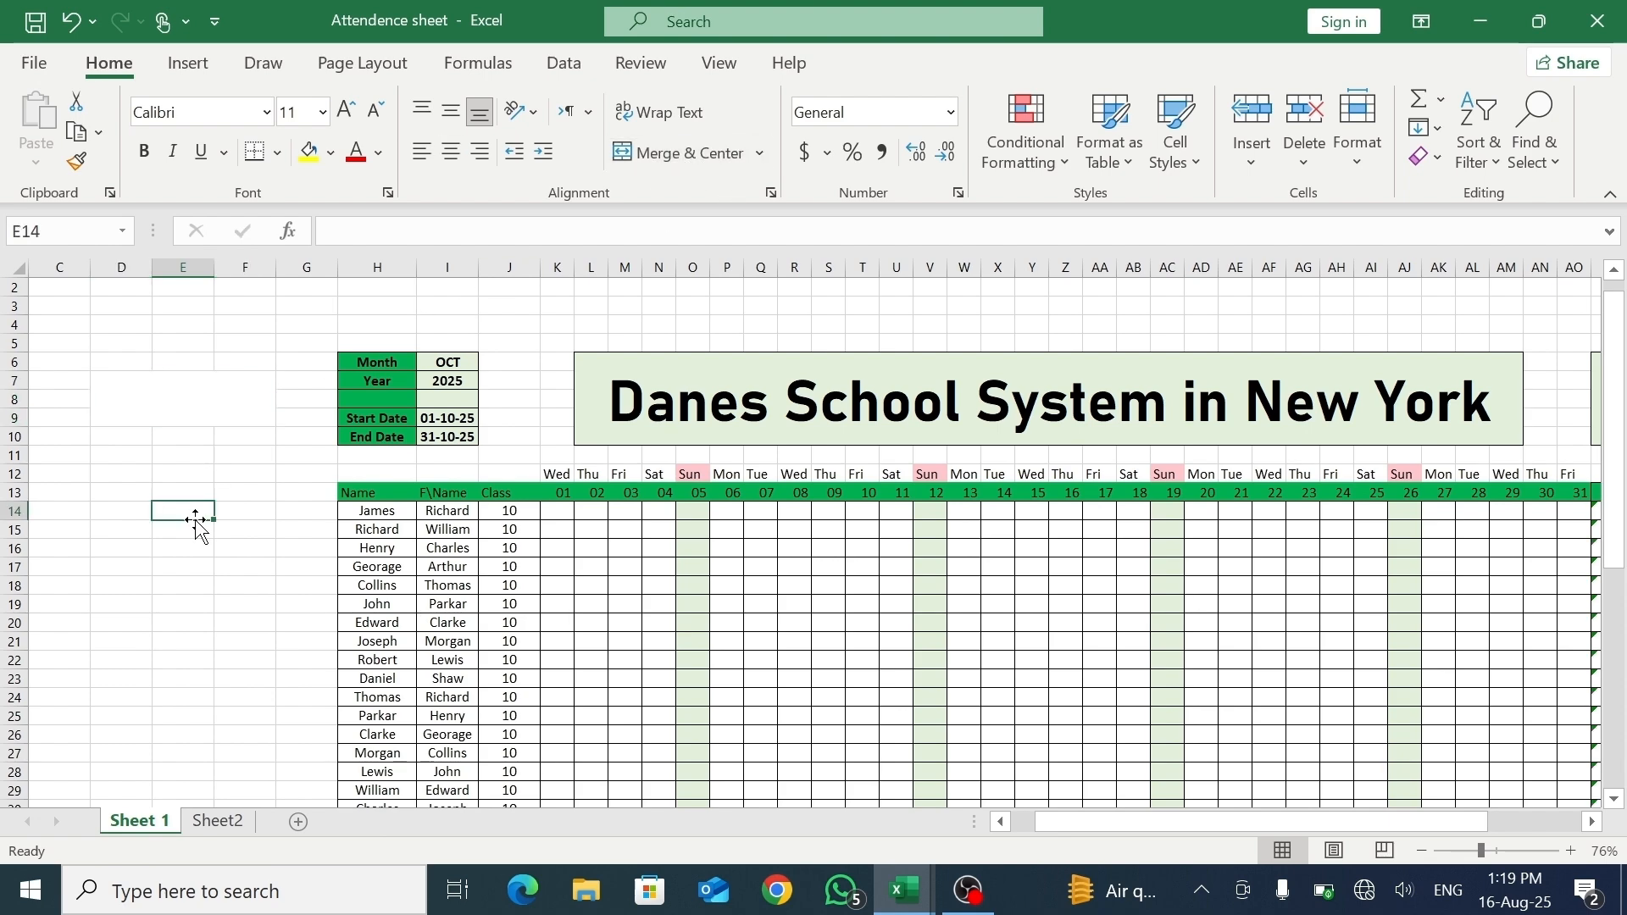
pyautogui.click(197, 398)
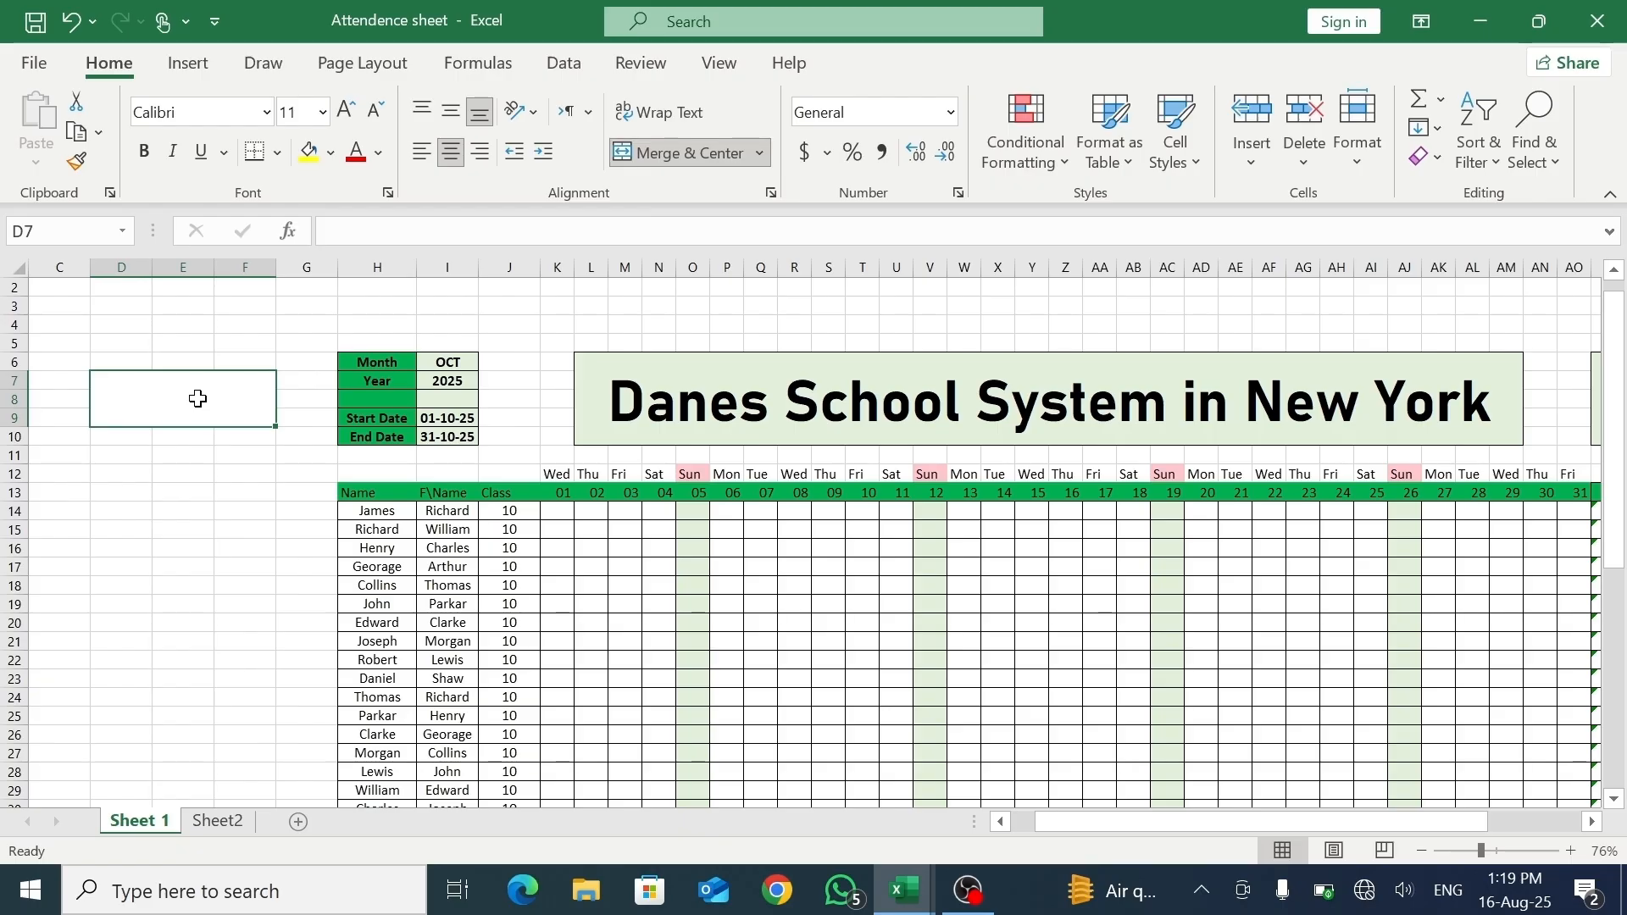
pyautogui.write('Yearly')
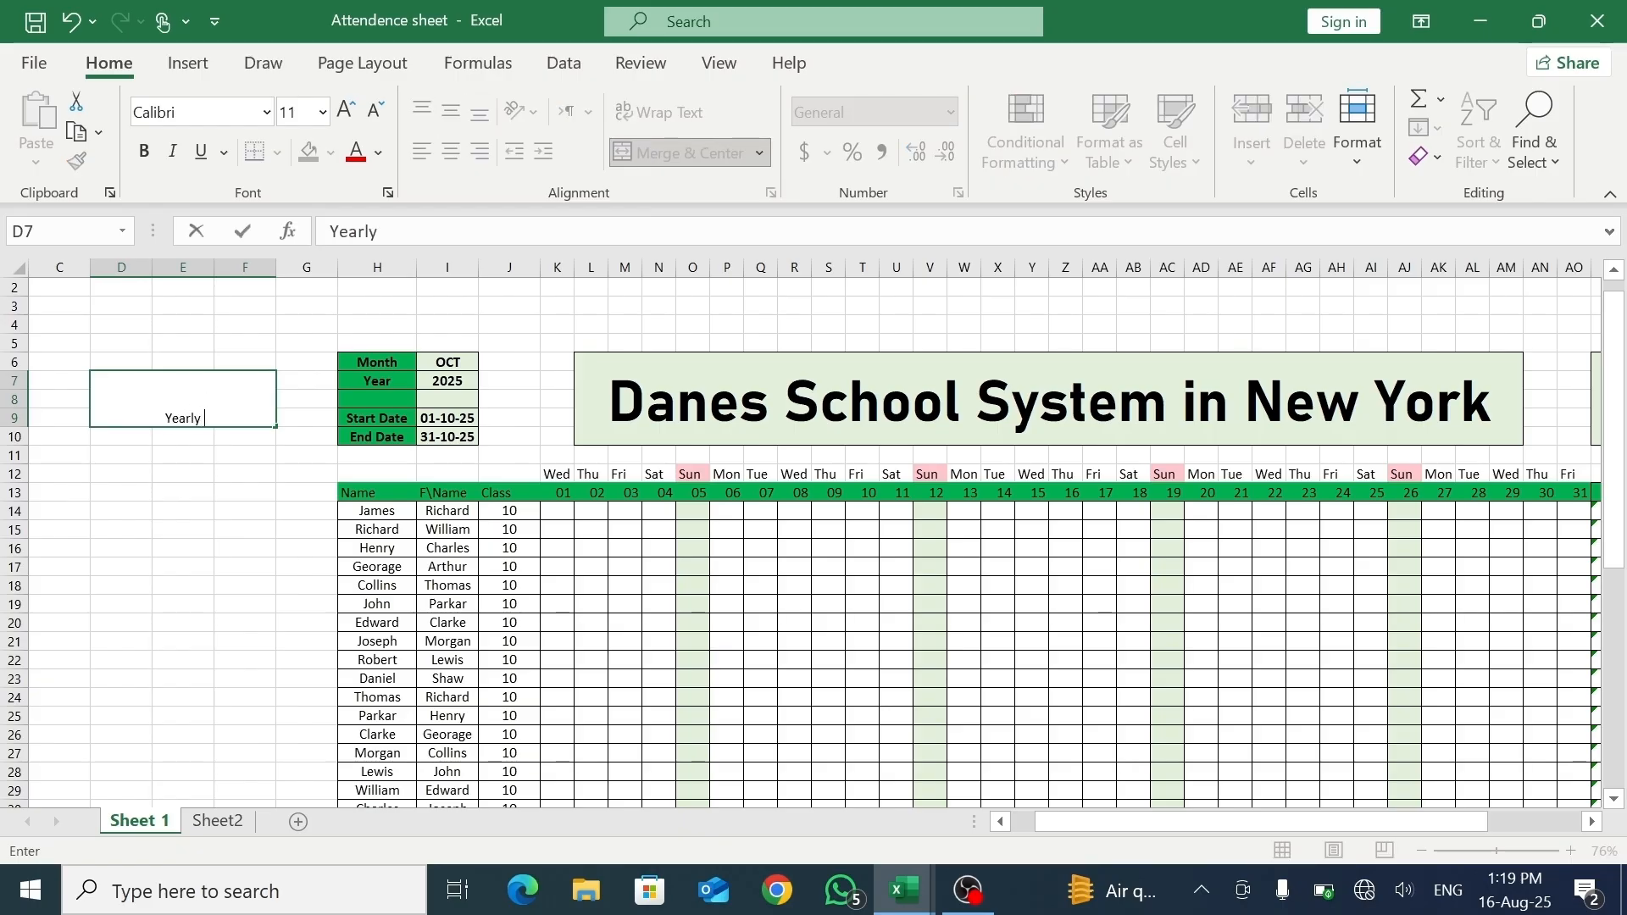
# - Complete the heading in the merged cell D7 as "Yearly Record"
pyautogui.write(' R')
pyautogui.press('BackSpace')
pyautogui.write('Record')
pyautogui.click(216, 471)
pyautogui.click(218, 399)
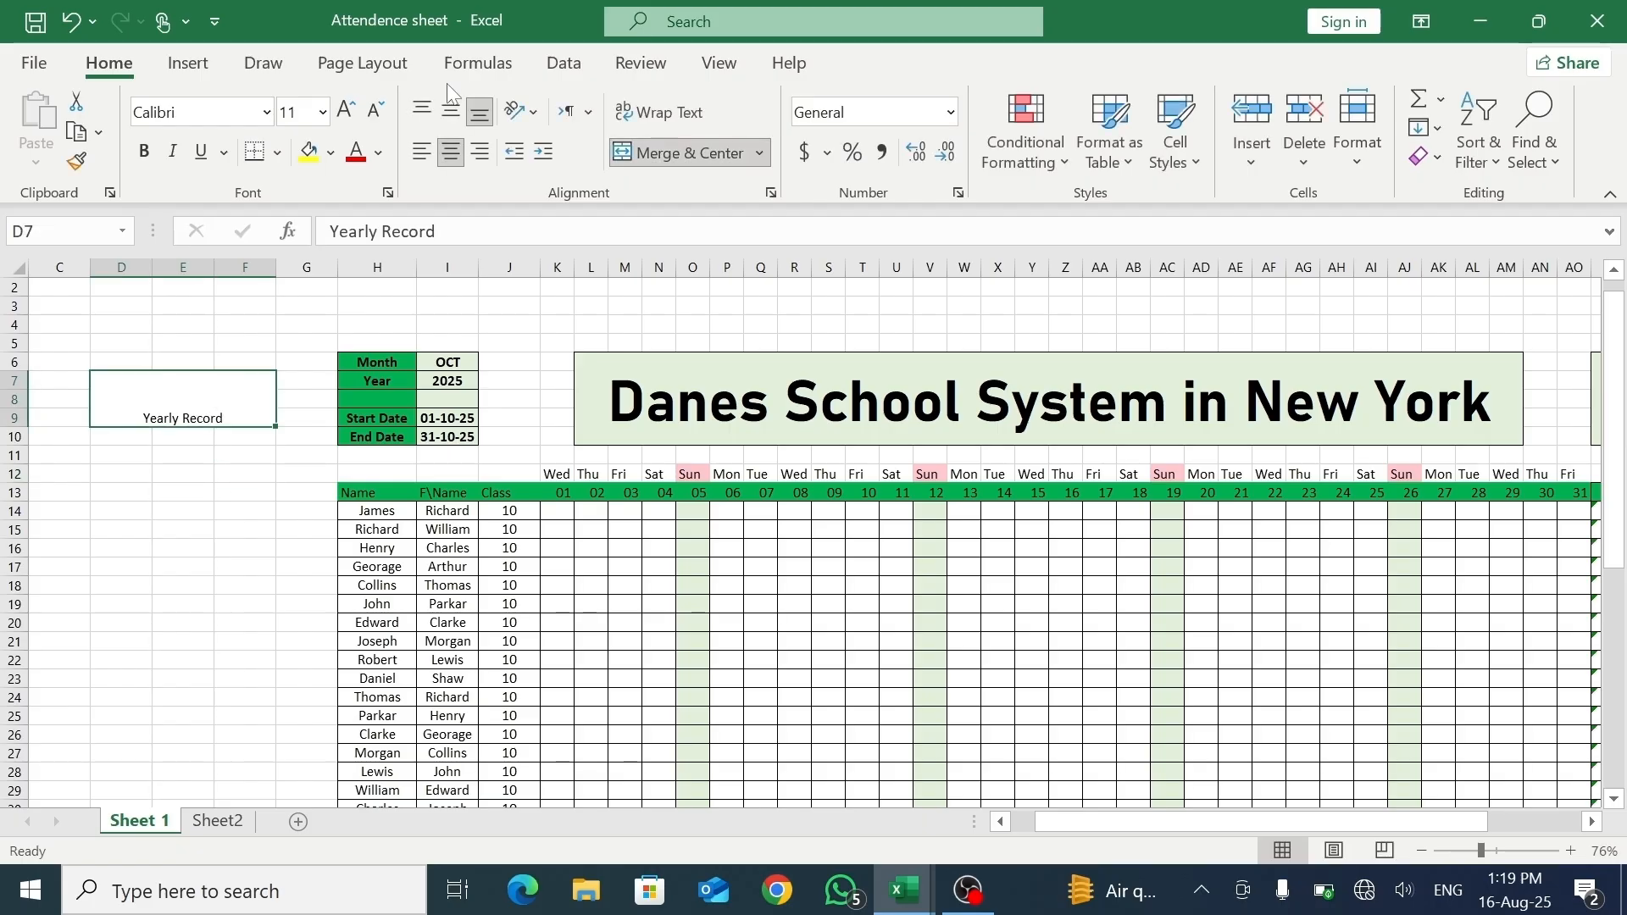
# - Format the Yearly Record heading with middle alignment, bold, size 20, a thick outside border and a red fill
pyautogui.click(450, 109)
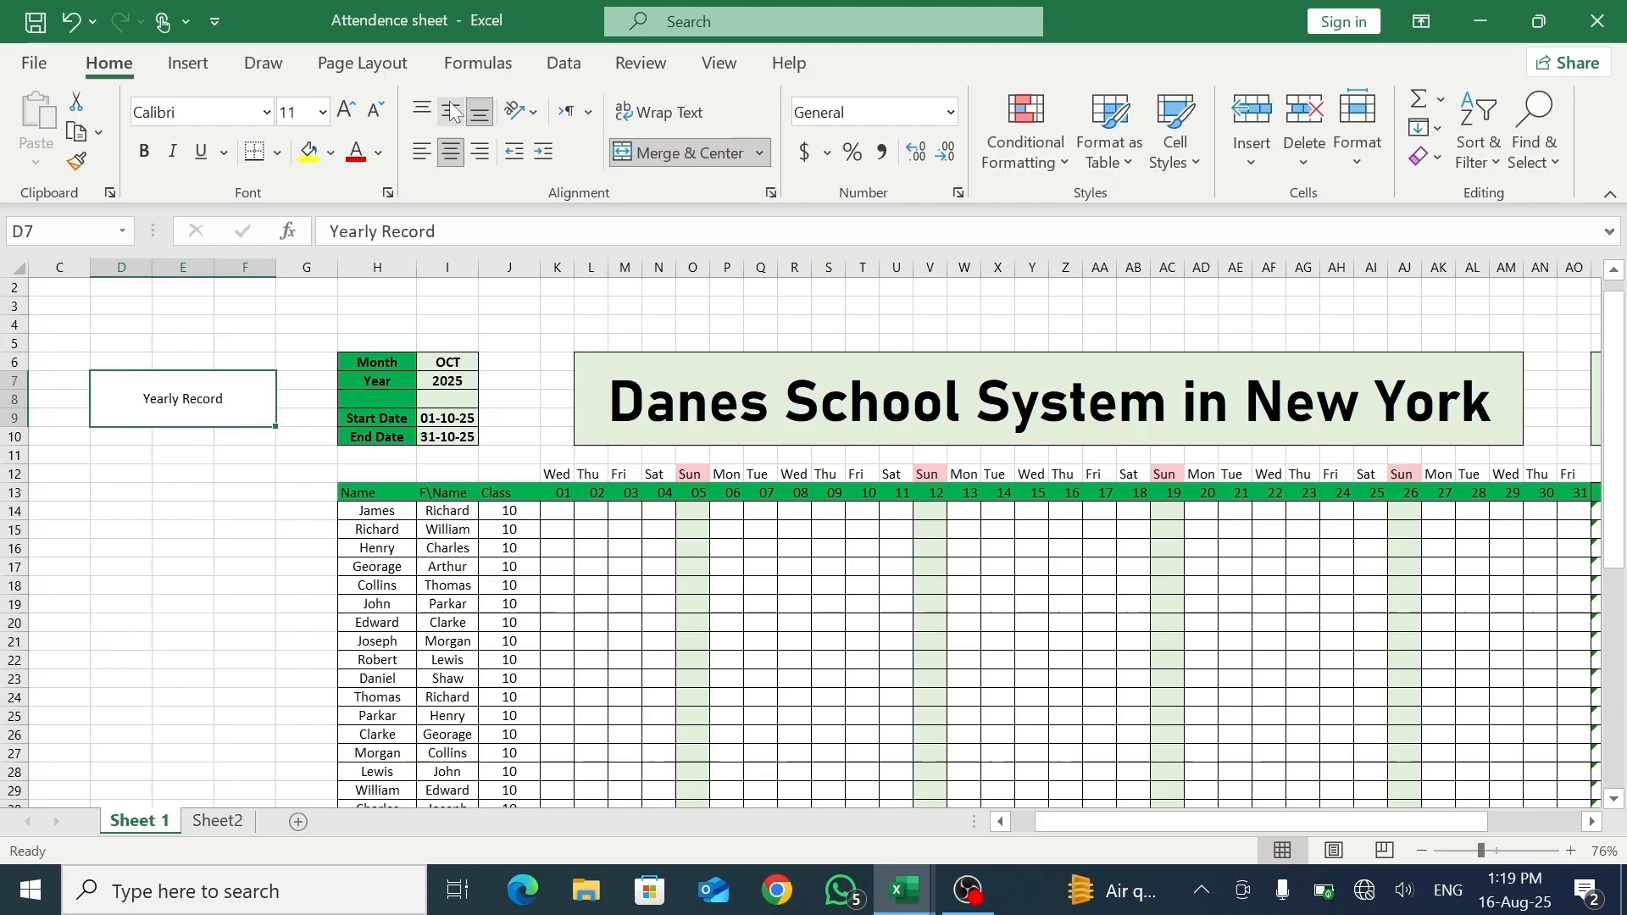
pyautogui.click(143, 149)
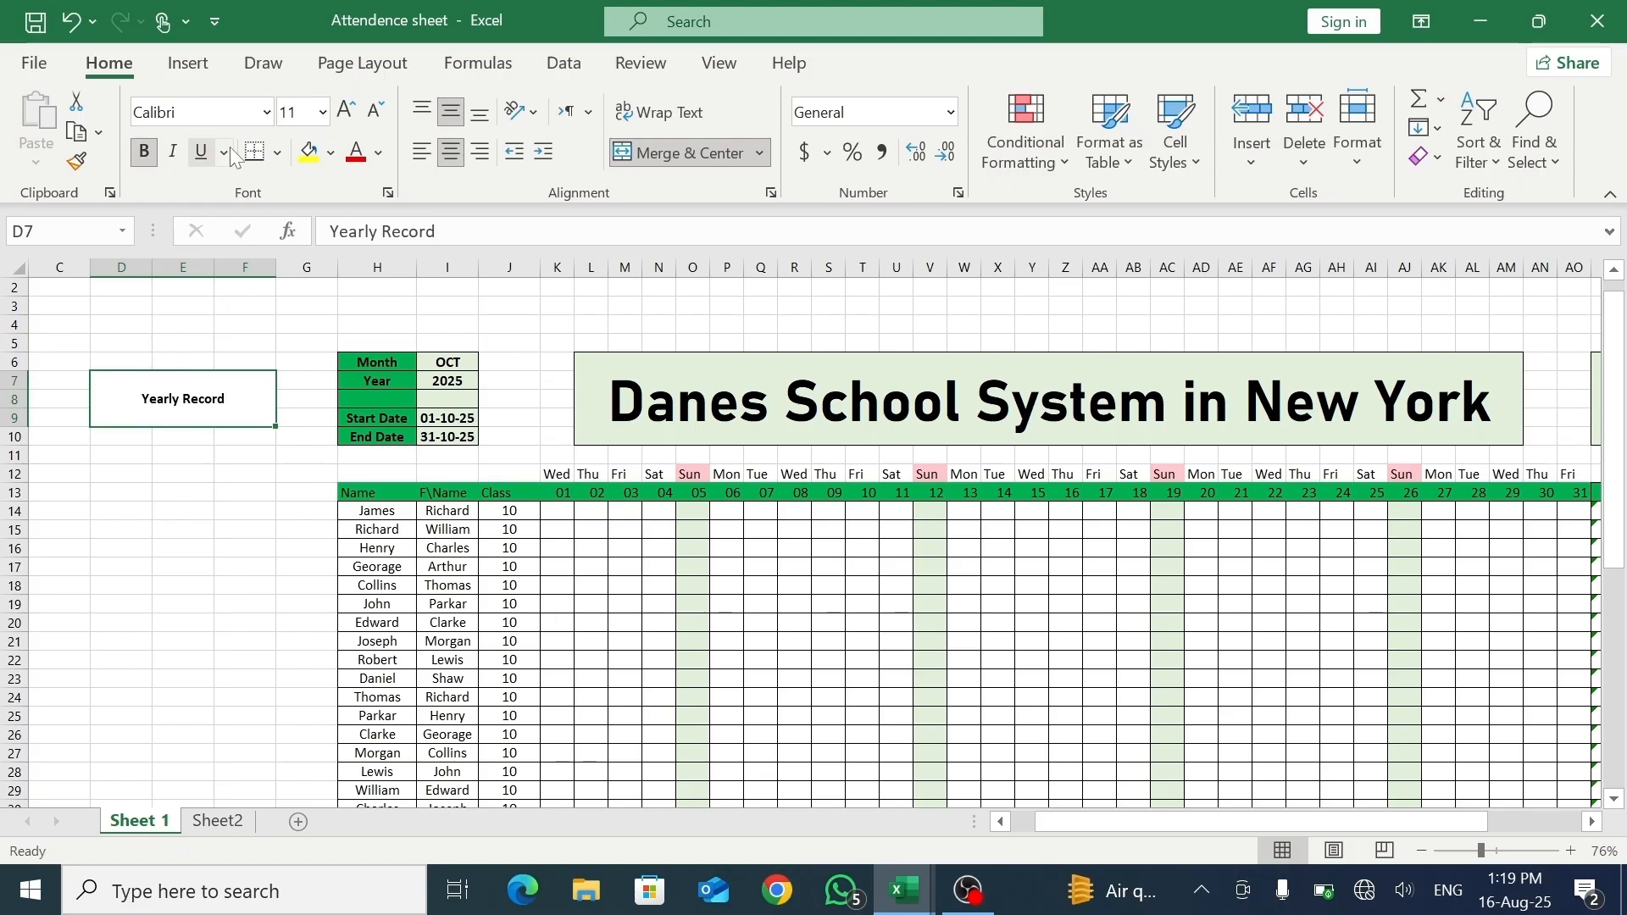
pyautogui.click(277, 151)
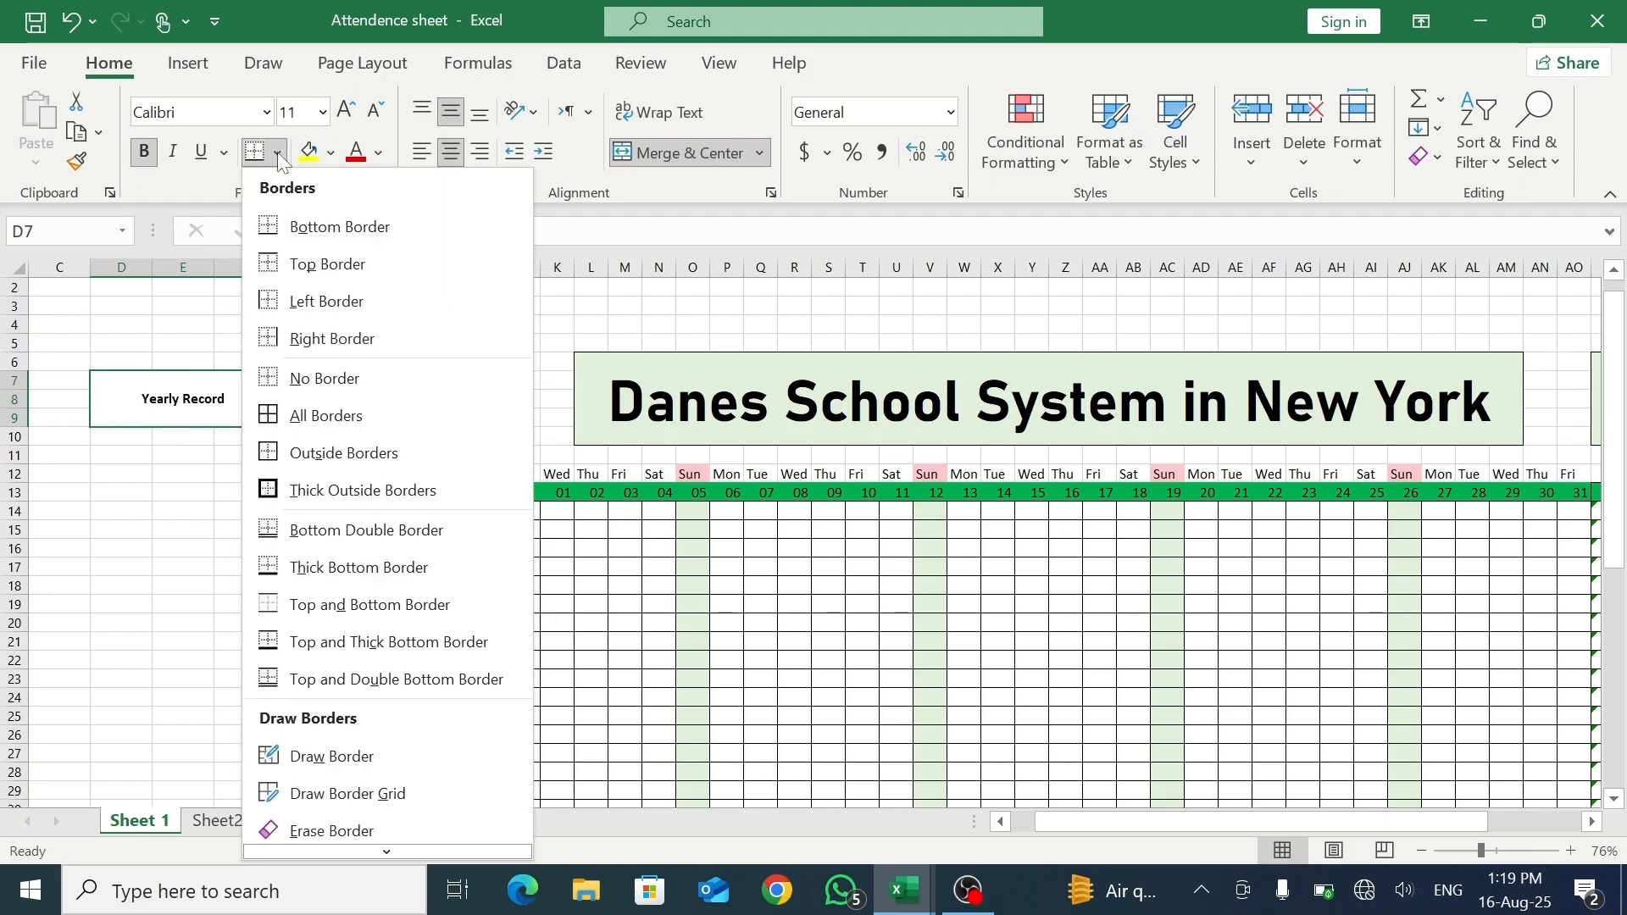
pyautogui.click(310, 491)
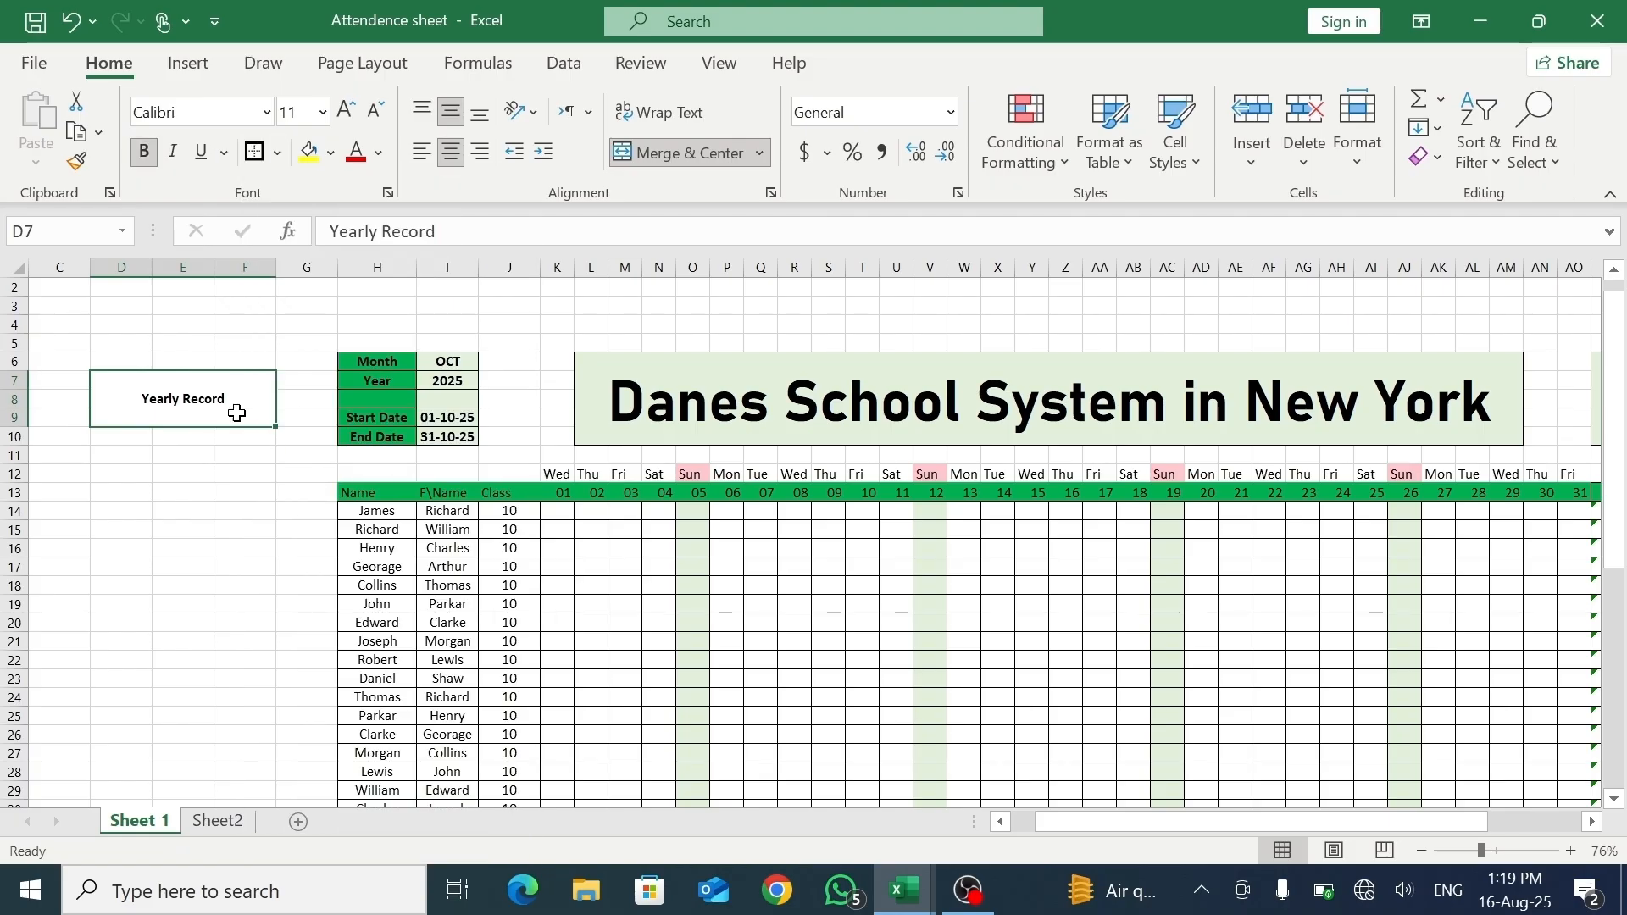
pyautogui.click(322, 112)
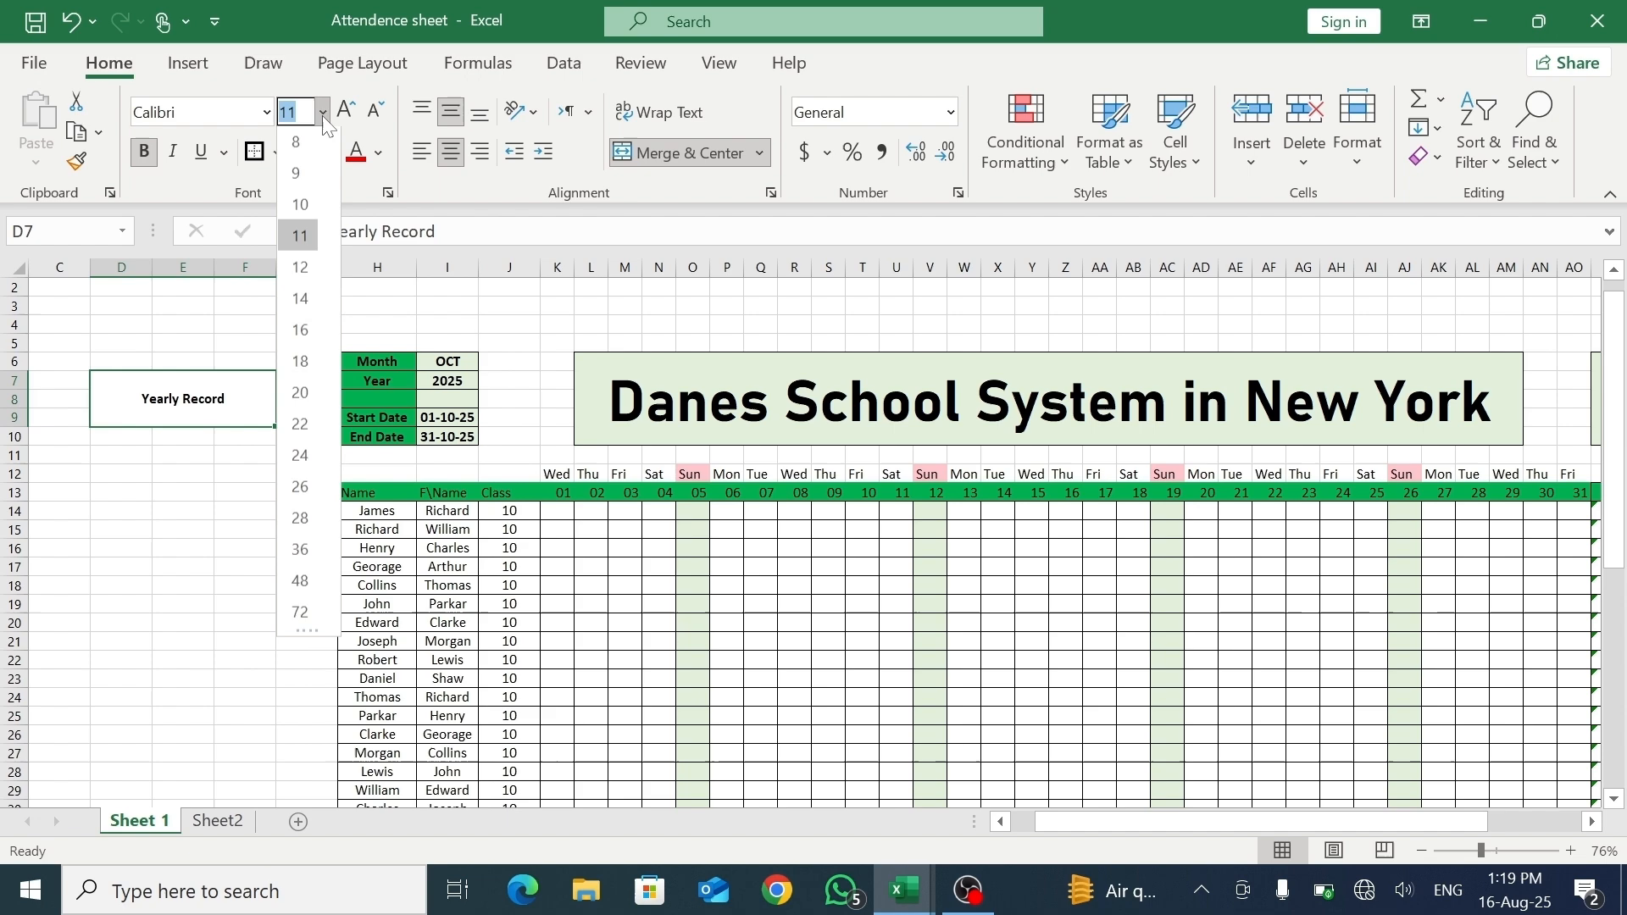
pyautogui.click(304, 392)
pyautogui.click(248, 470)
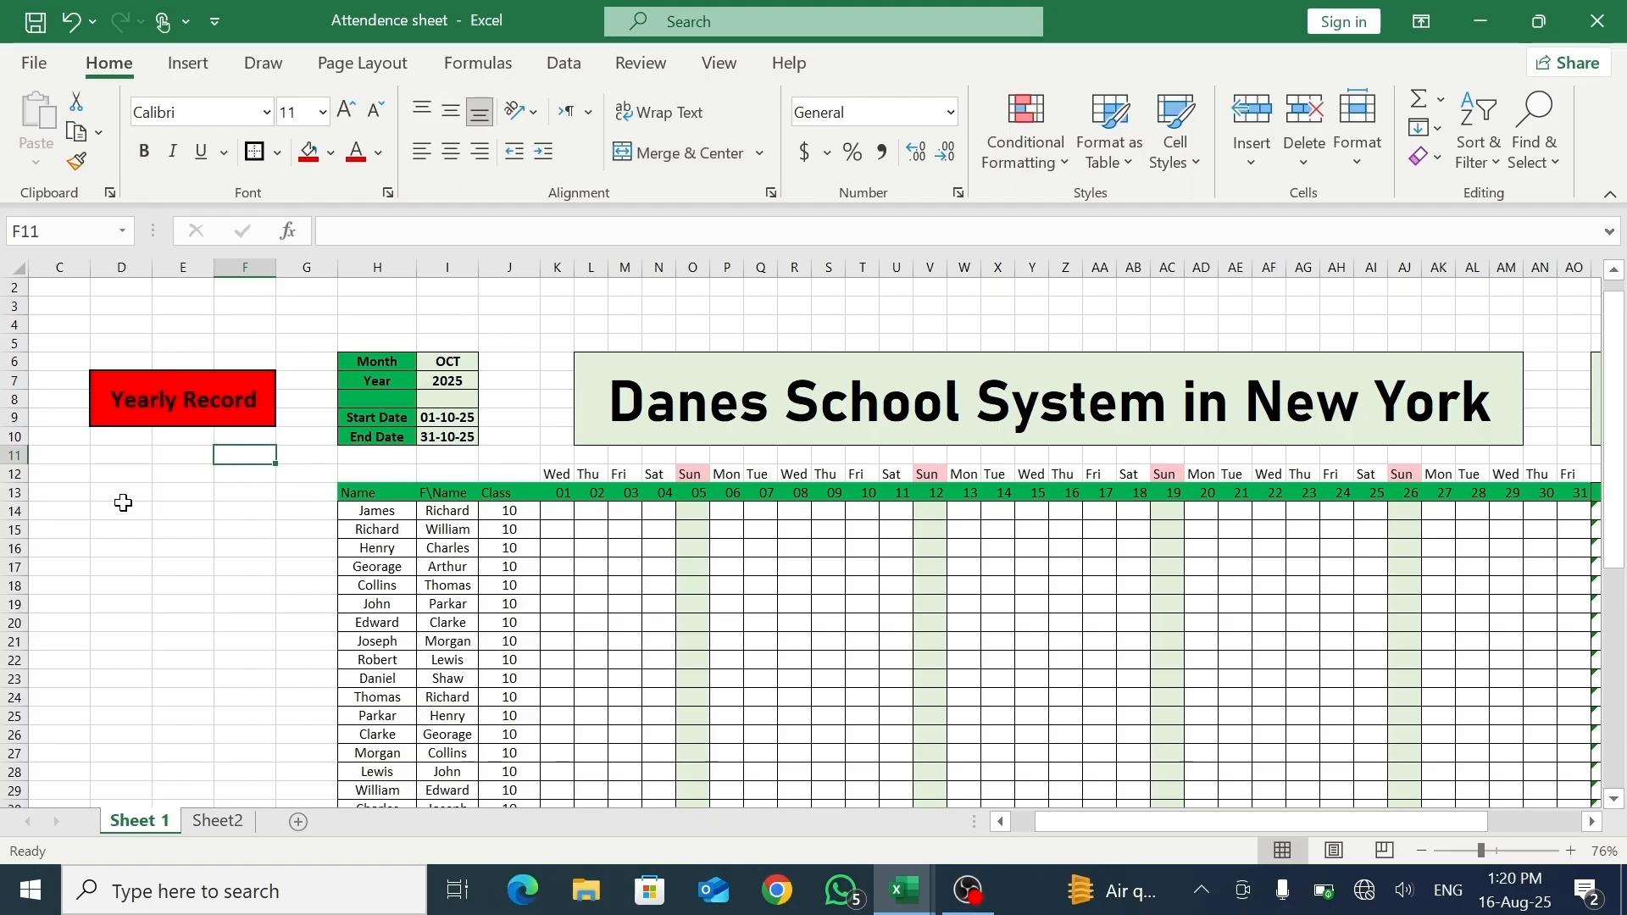
# - Merge and center D13:F14 below the heading and enter "January" in it
pyautogui.moveTo(123, 502); pyautogui.dragTo(238, 513)
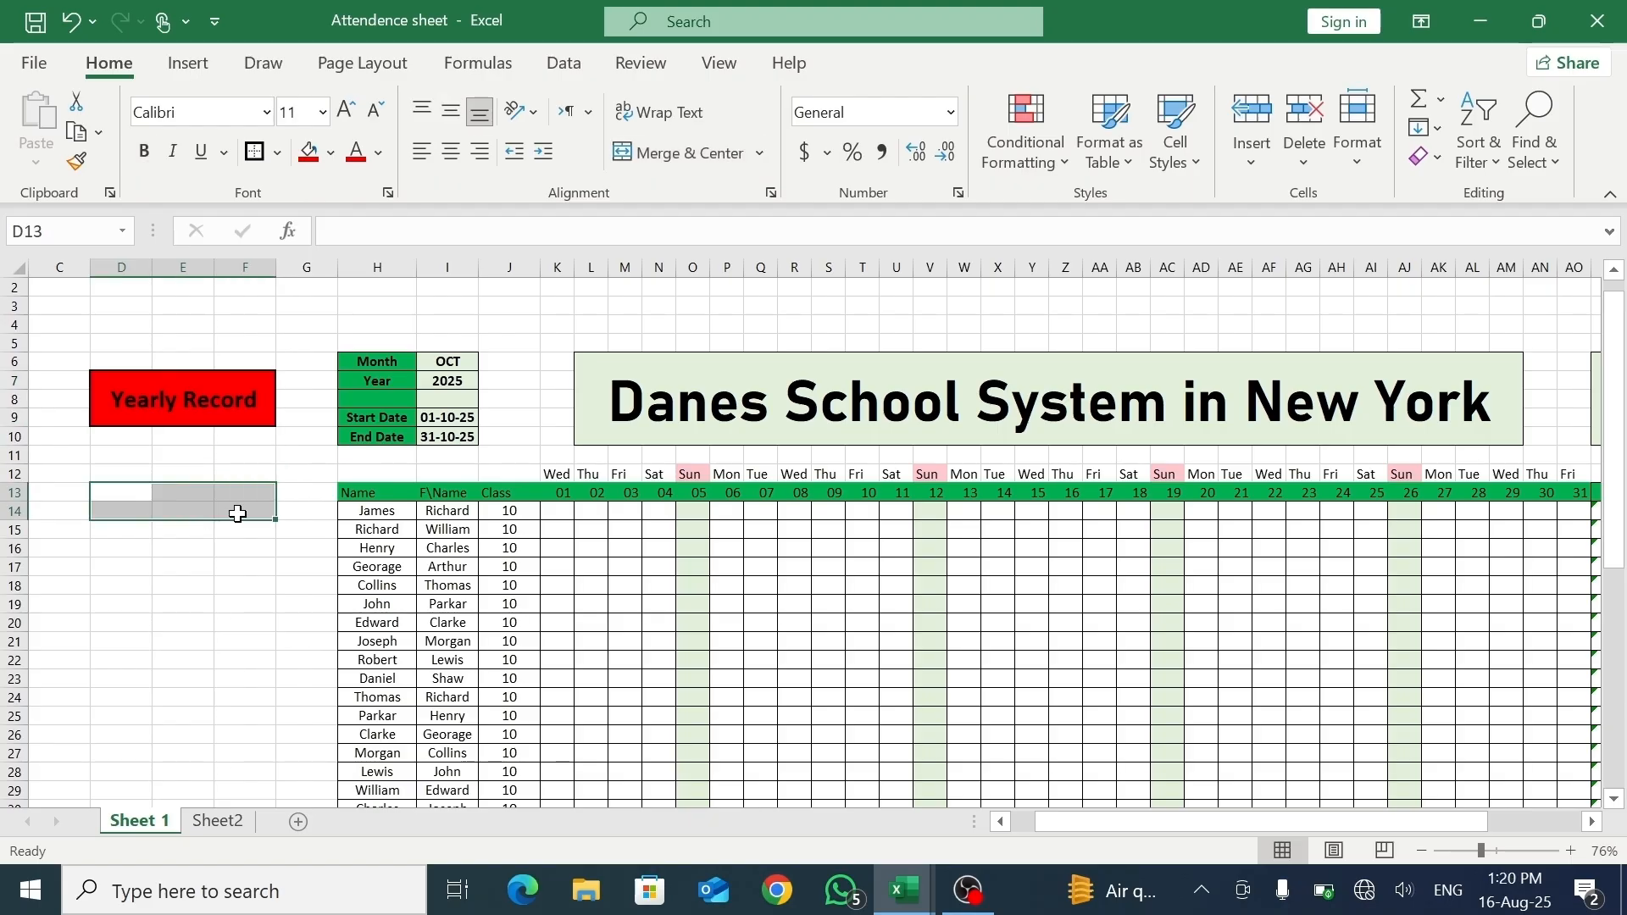
pyautogui.click(644, 153)
pyautogui.click(187, 529)
pyautogui.click(193, 503)
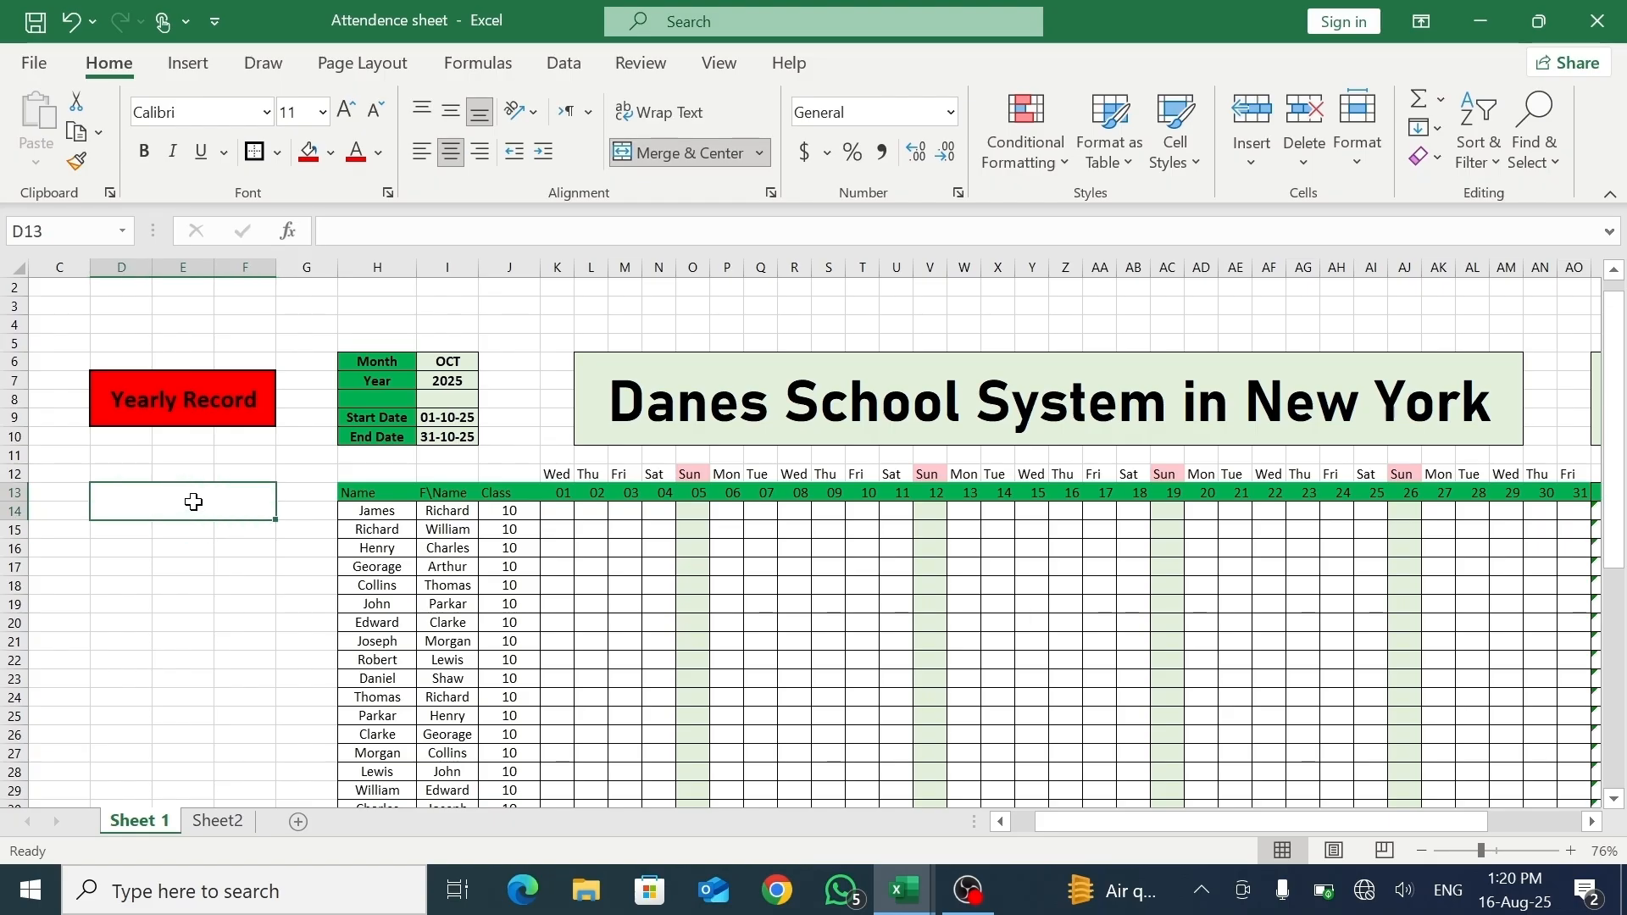
pyautogui.write('Janua')
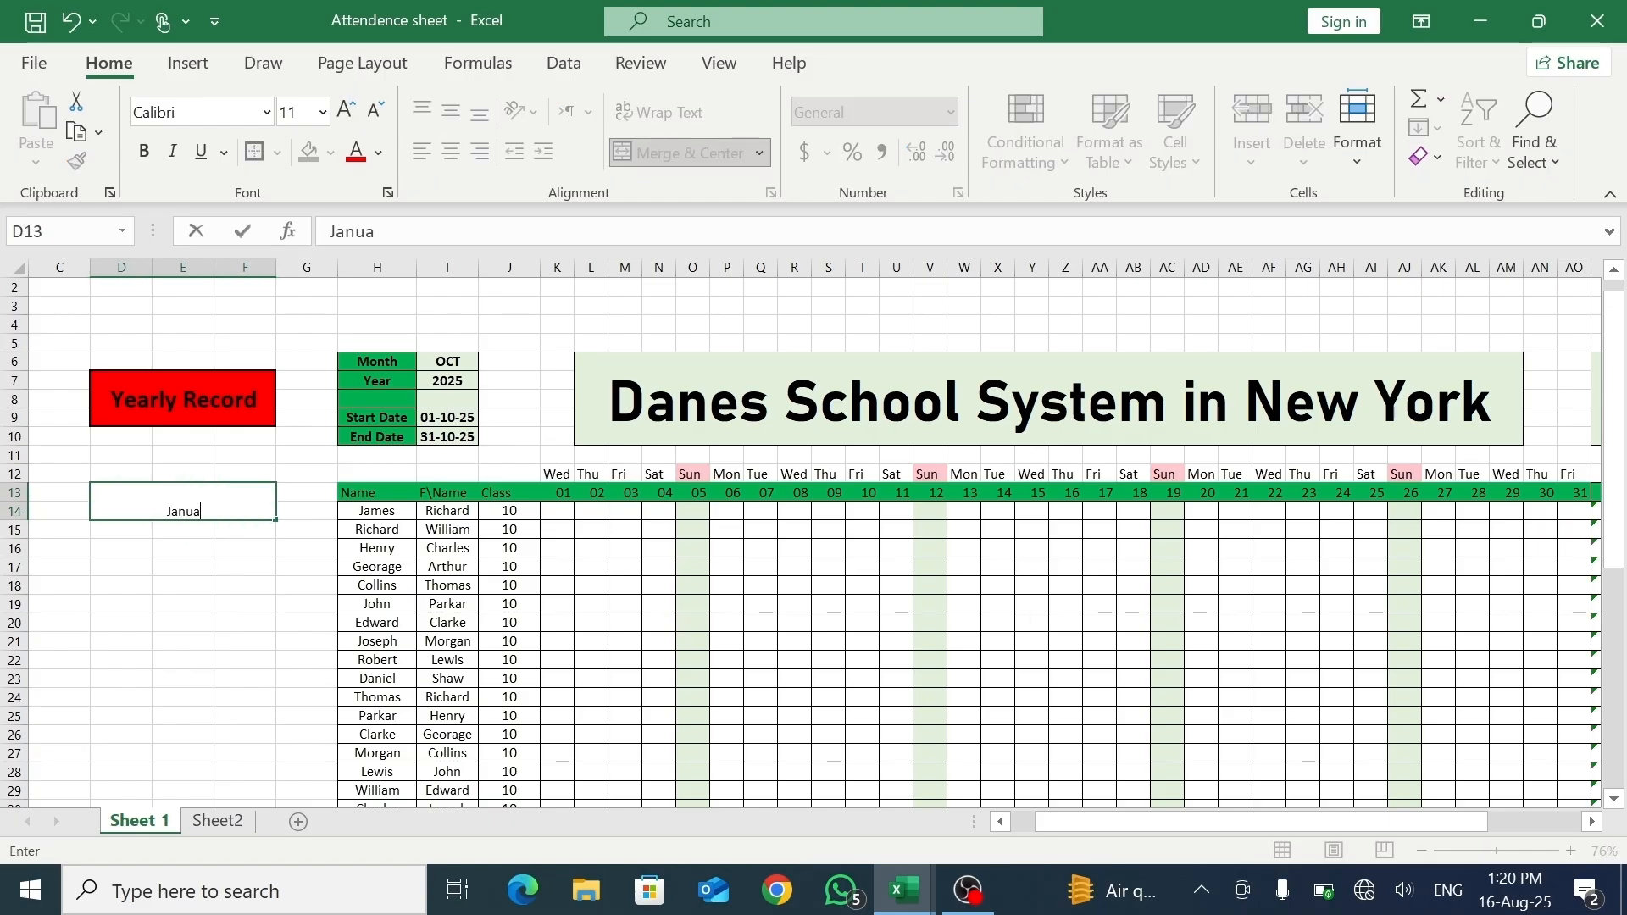
pyautogui.write('ry')
pyautogui.click(212, 536)
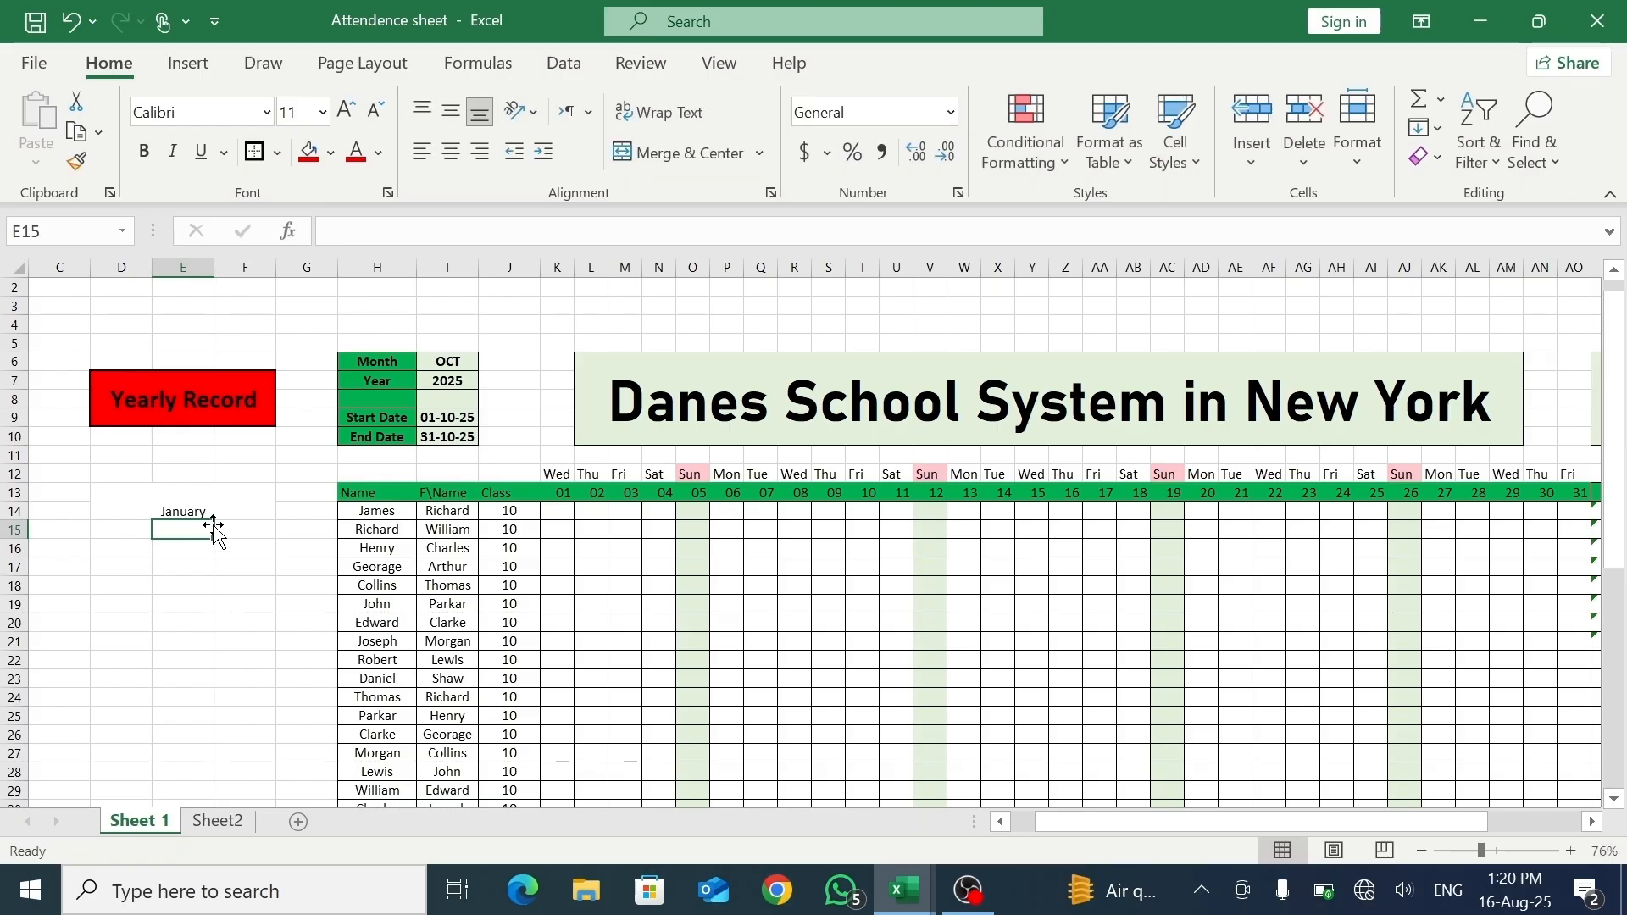
# - Format the January cell with middle alignment, bold, font size 18 and a thick outside border
pyautogui.click(210, 508)
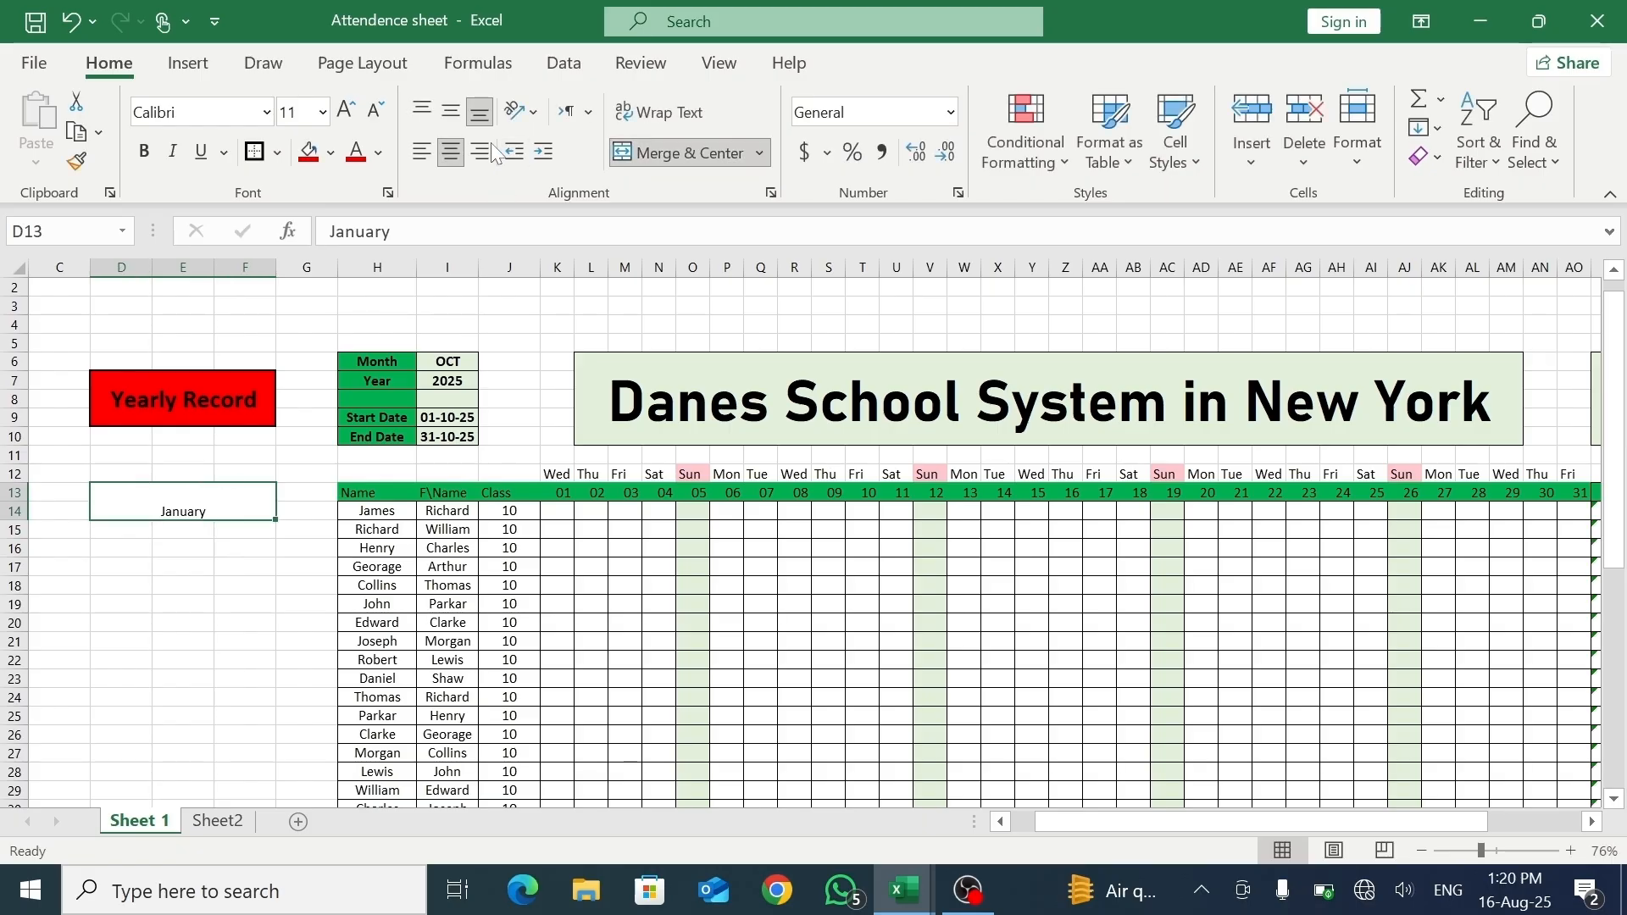
pyautogui.click(447, 120)
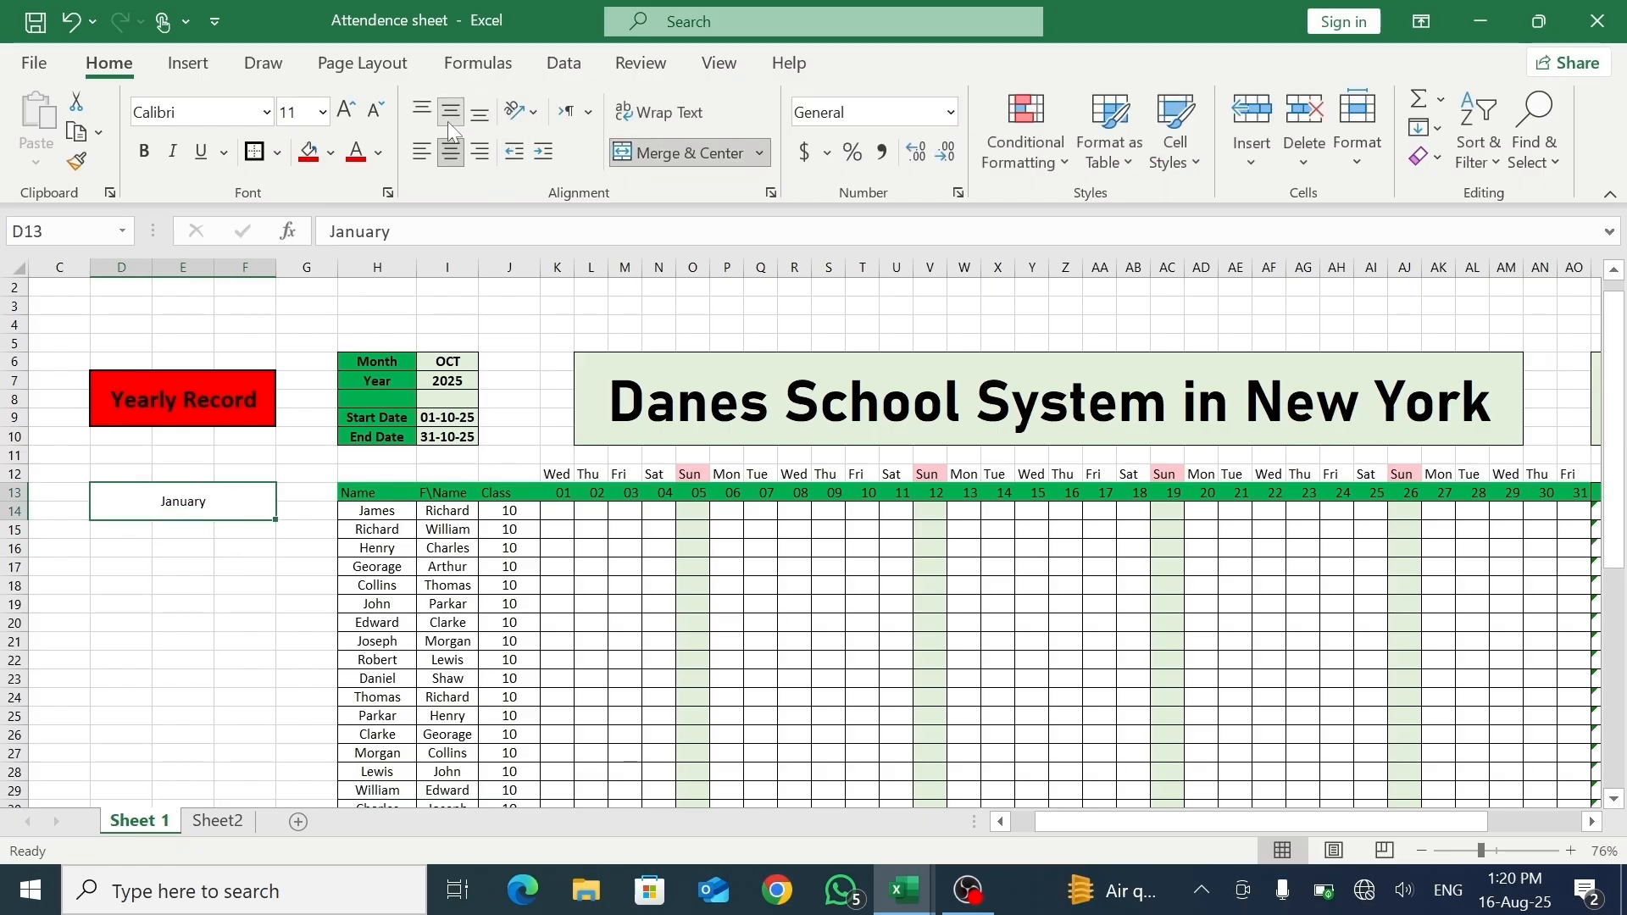
pyautogui.click(142, 154)
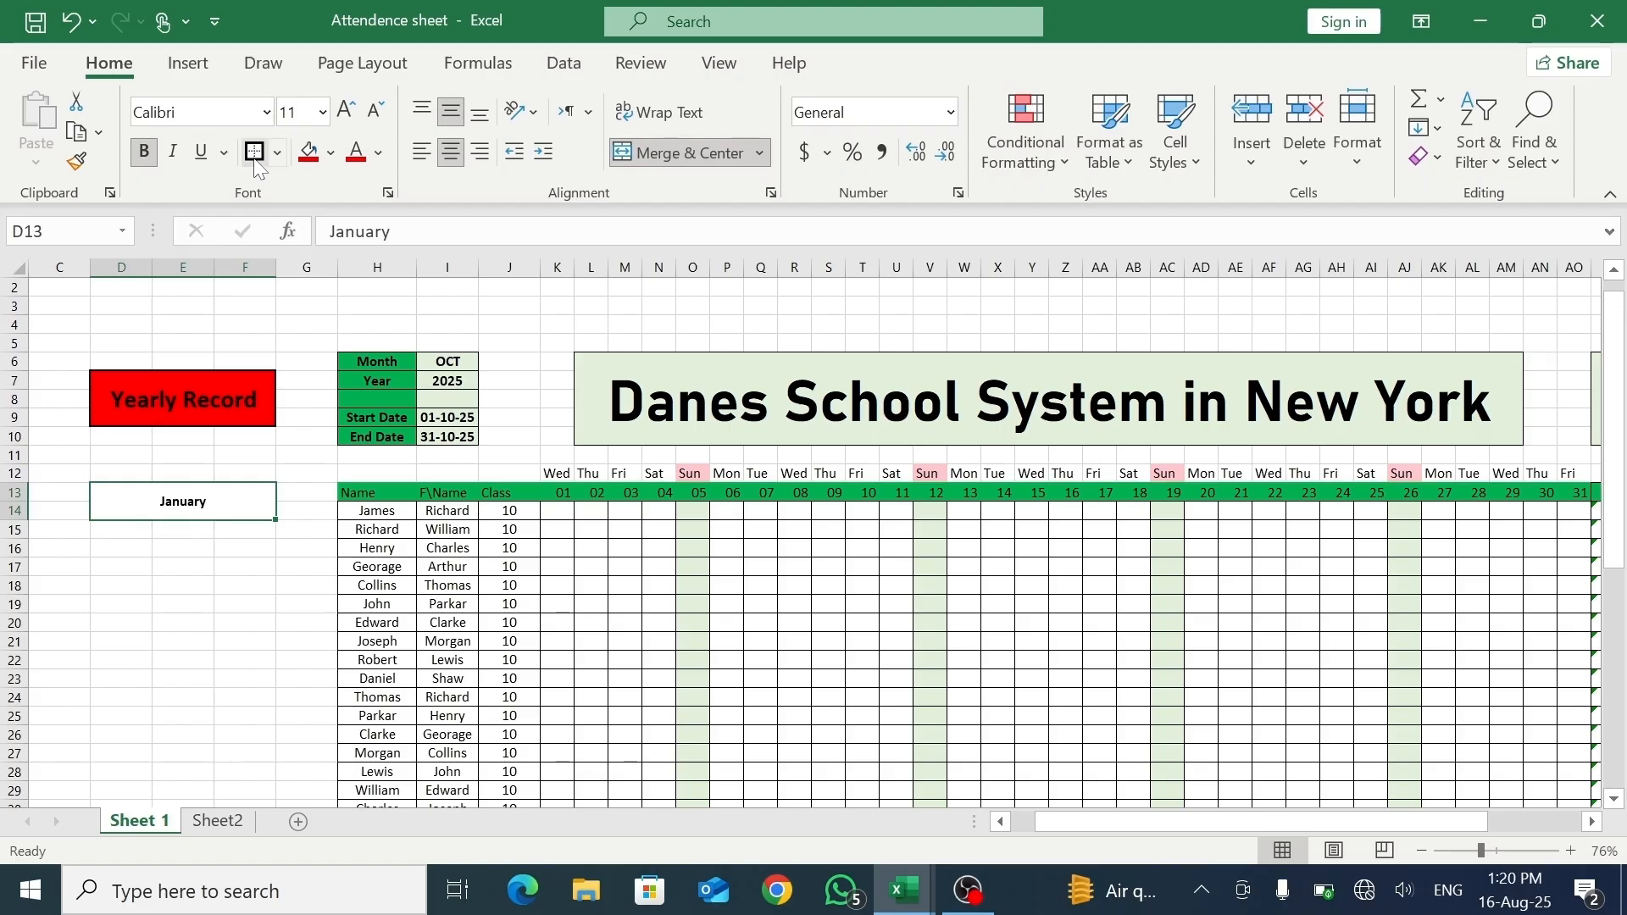
pyautogui.click(323, 112)
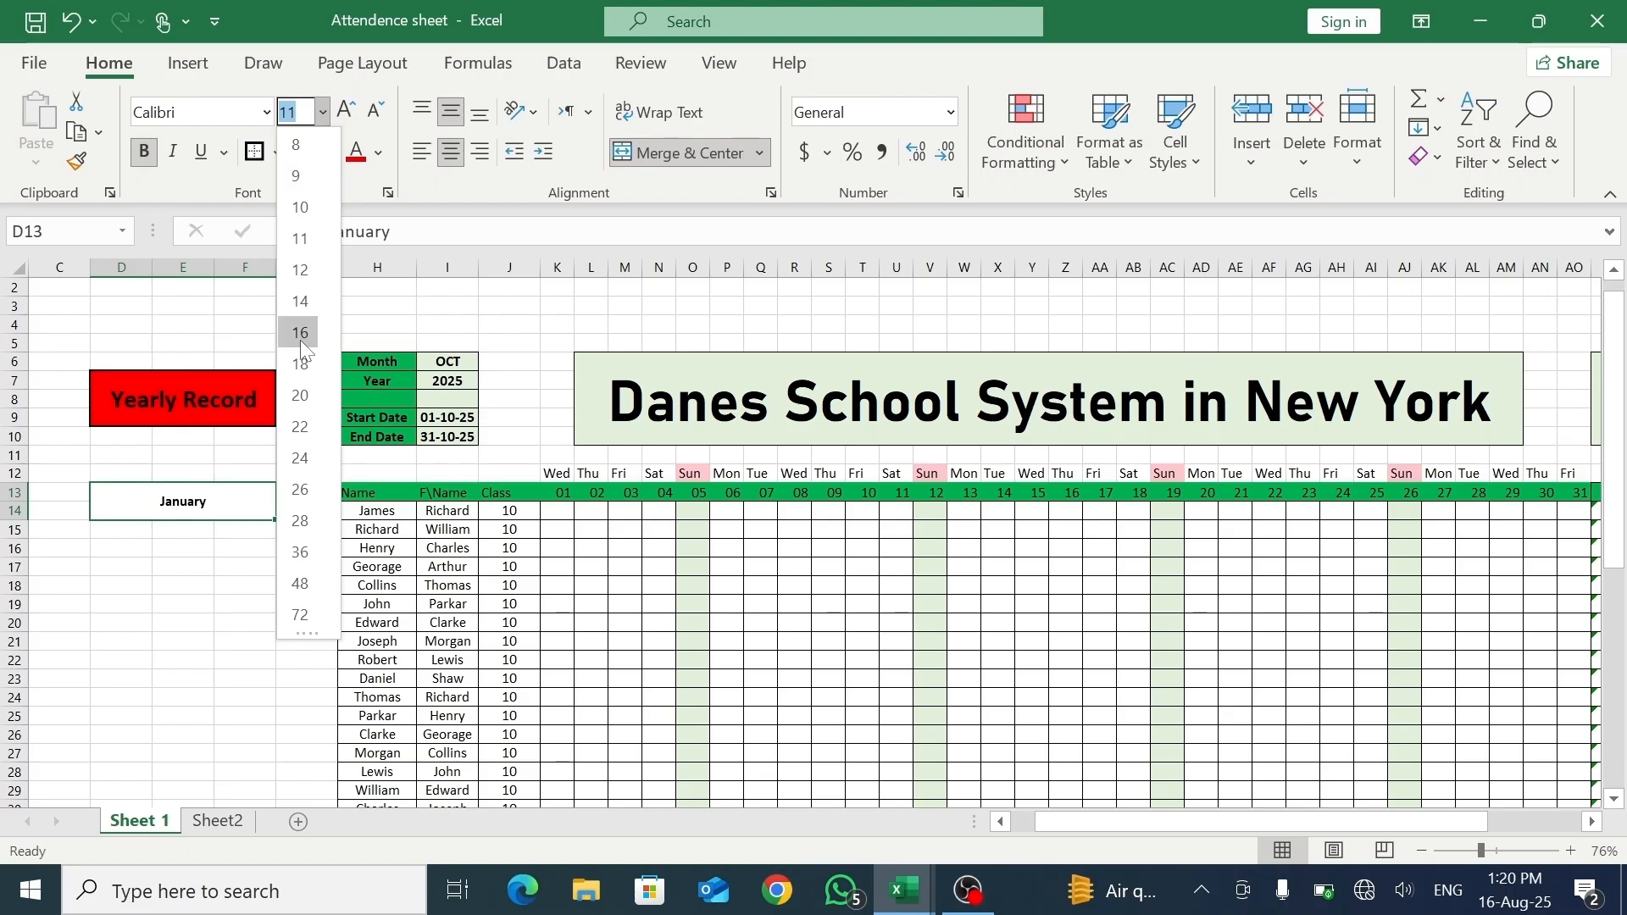
pyautogui.click(300, 363)
pyautogui.click(252, 584)
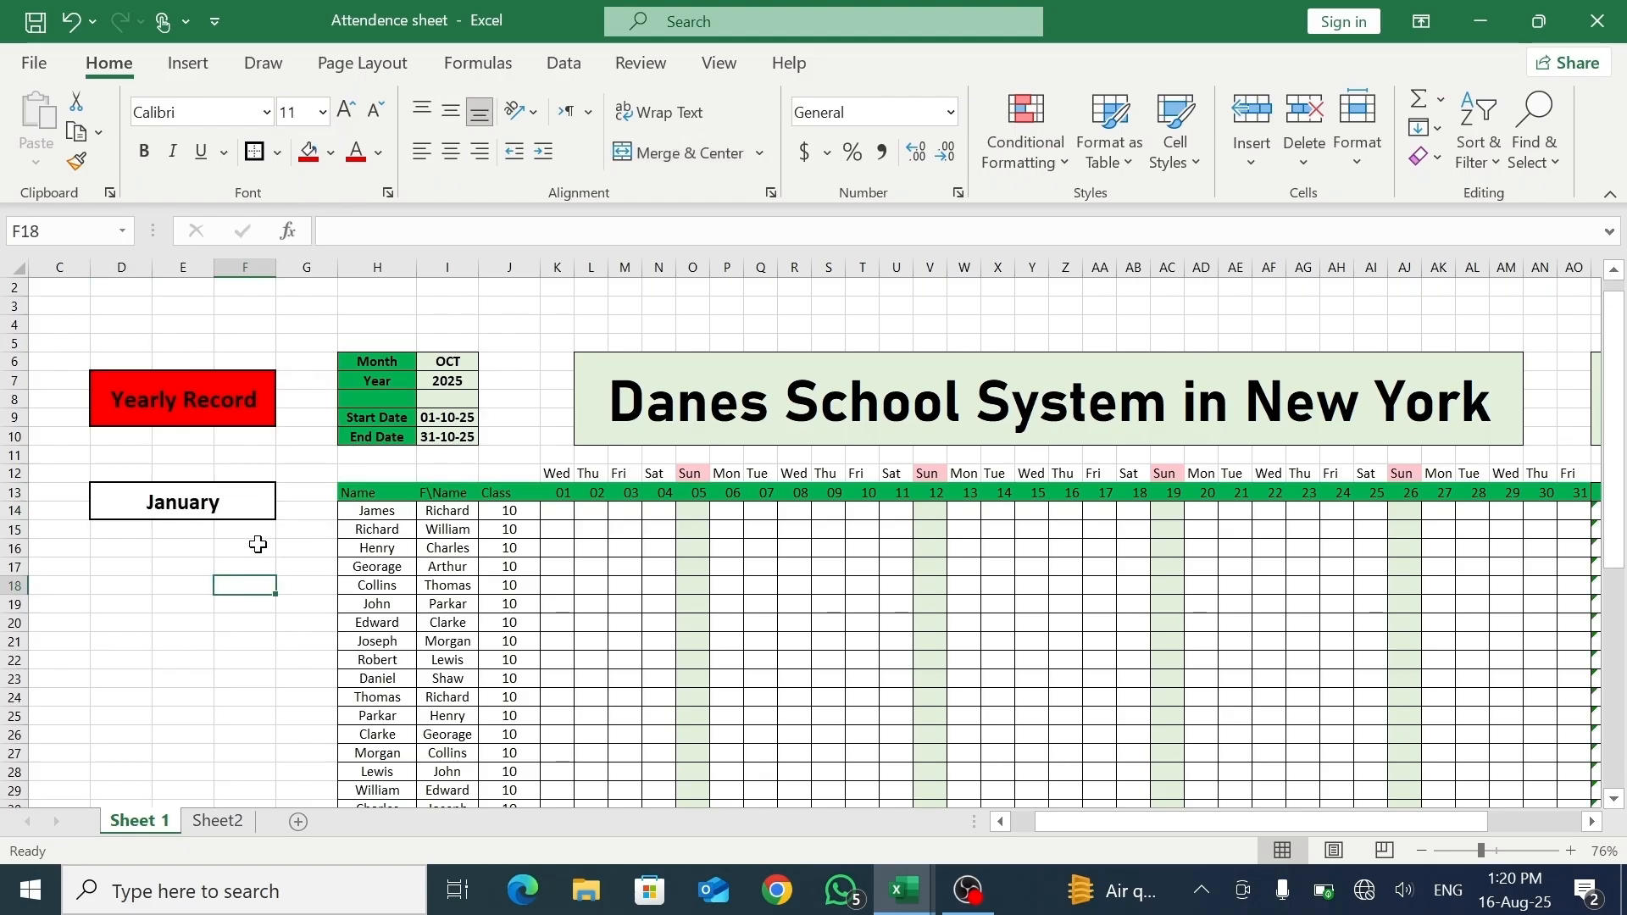
# - Copy the January cell and paste it at D16, D19, D22, D25 and D28, leaving one empty row between copies
pyautogui.click(252, 504)
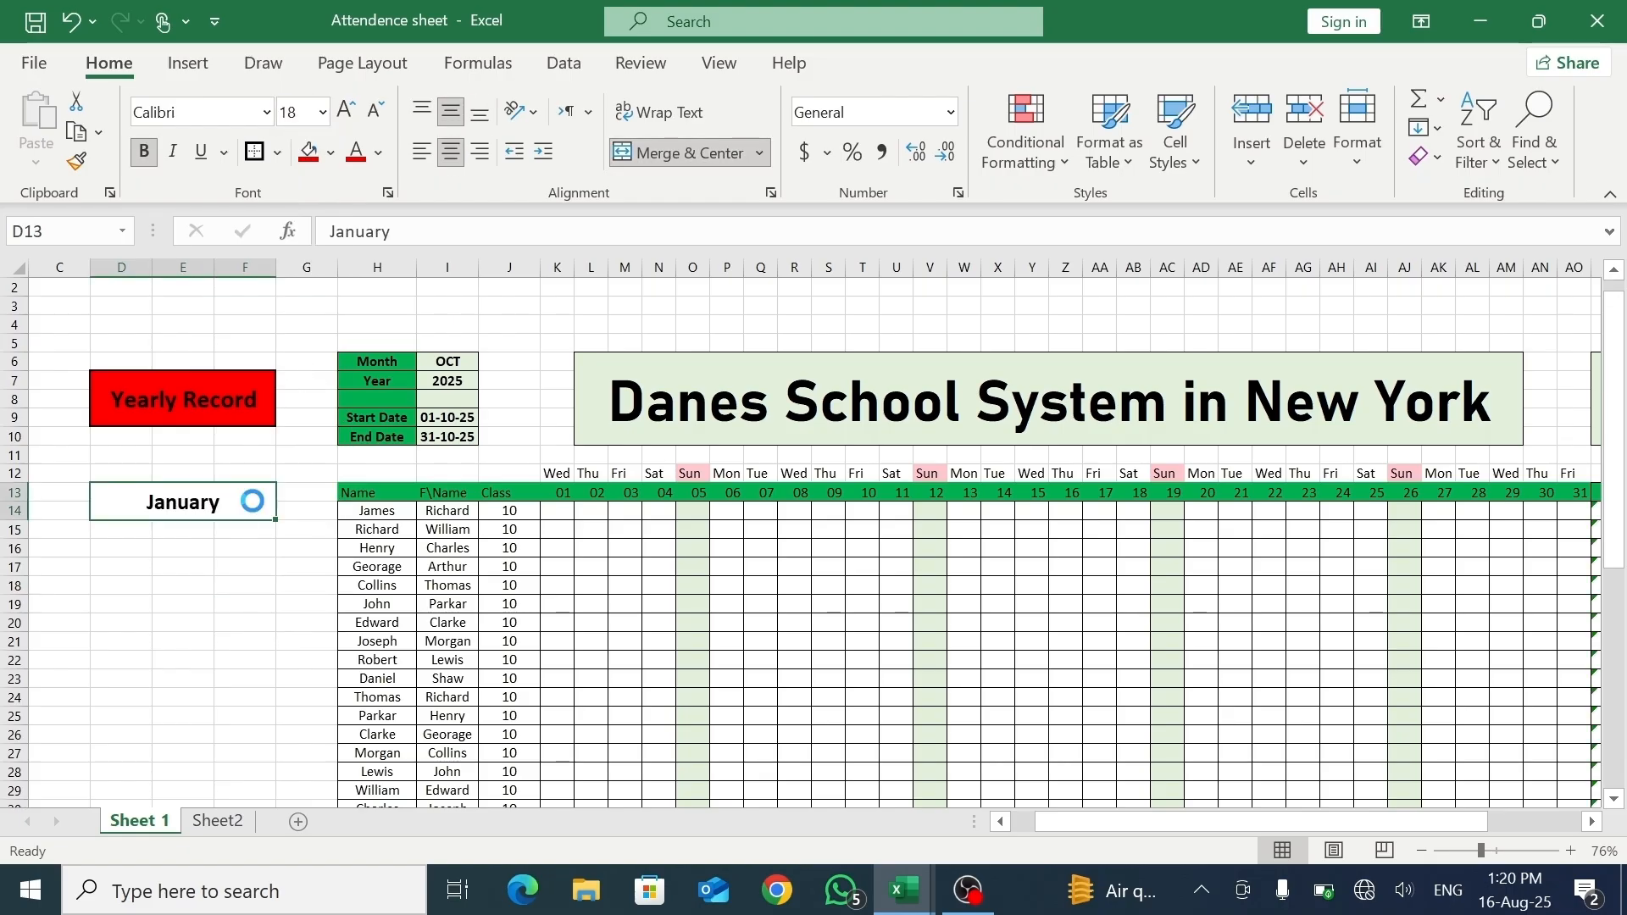
pyautogui.hotkey('ctrl', 'c')
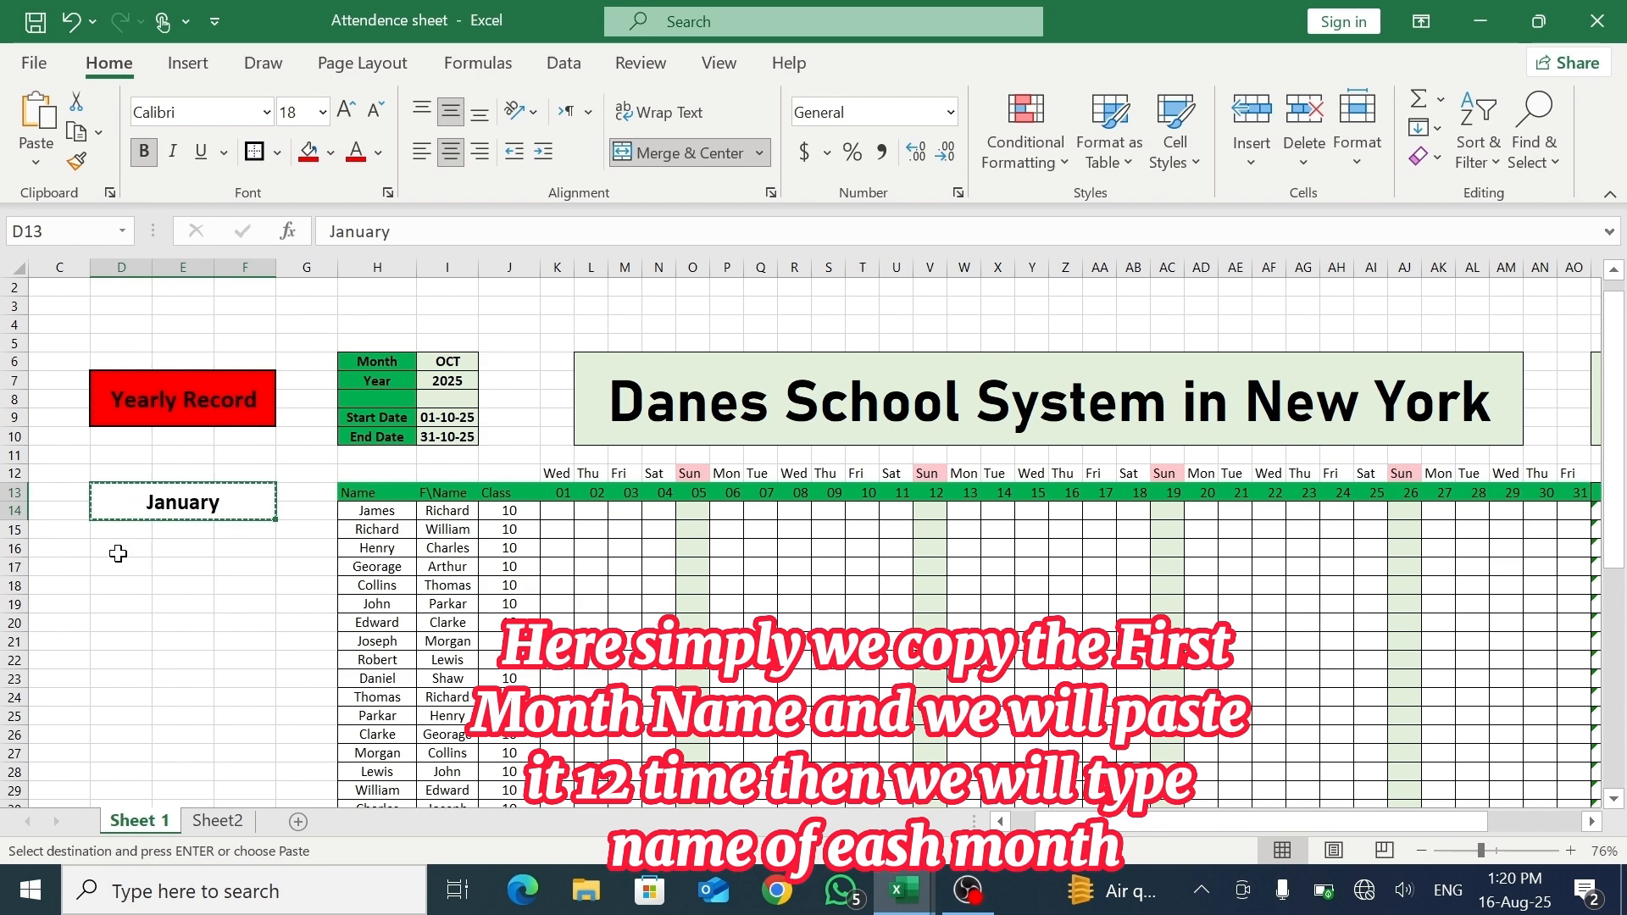
pyautogui.moveTo(118, 553); pyautogui.dragTo(226, 576)
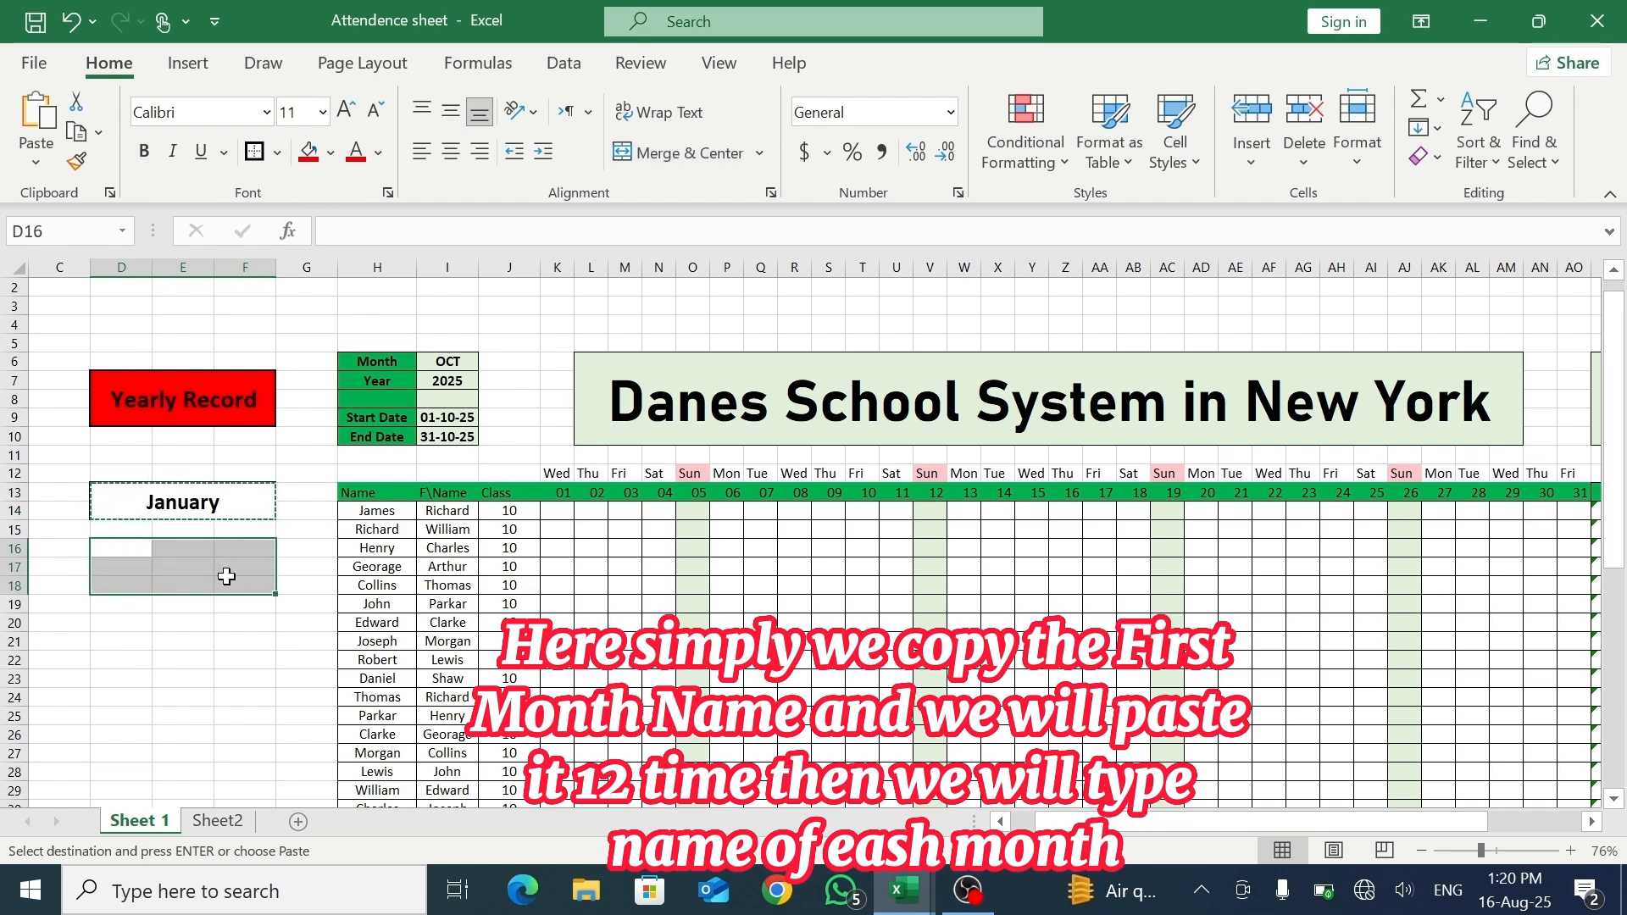
pyautogui.hotkey('ctrl', 'v')
pyautogui.click(120, 606)
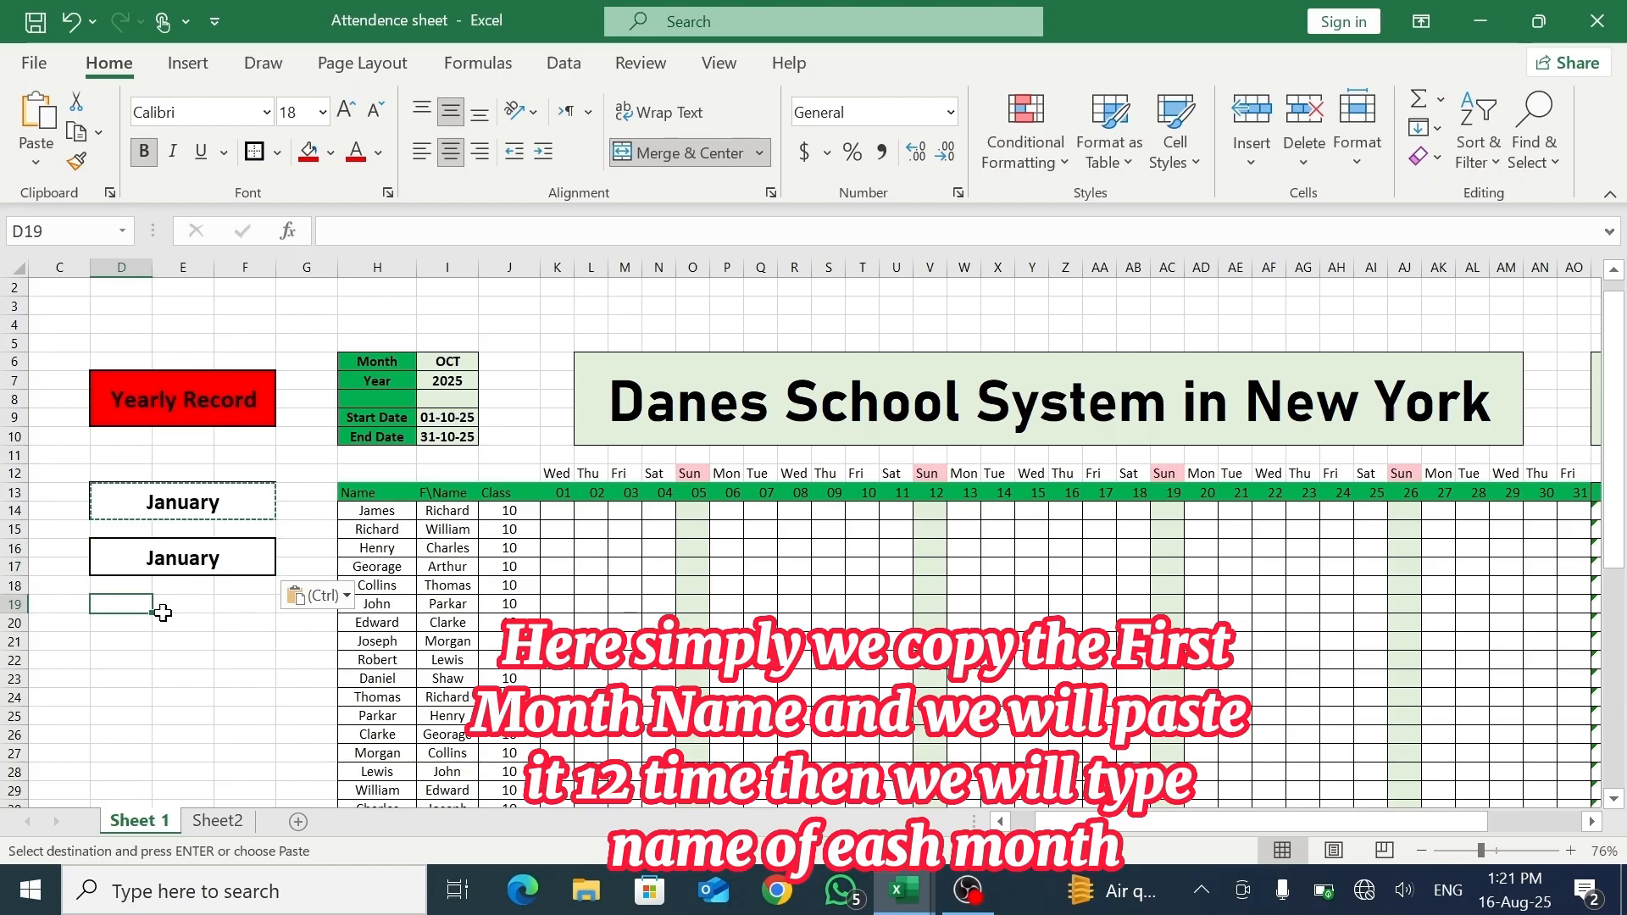
pyautogui.moveTo(163, 612); pyautogui.dragTo(247, 619)
pyautogui.hotkey('ctrl', 'v')
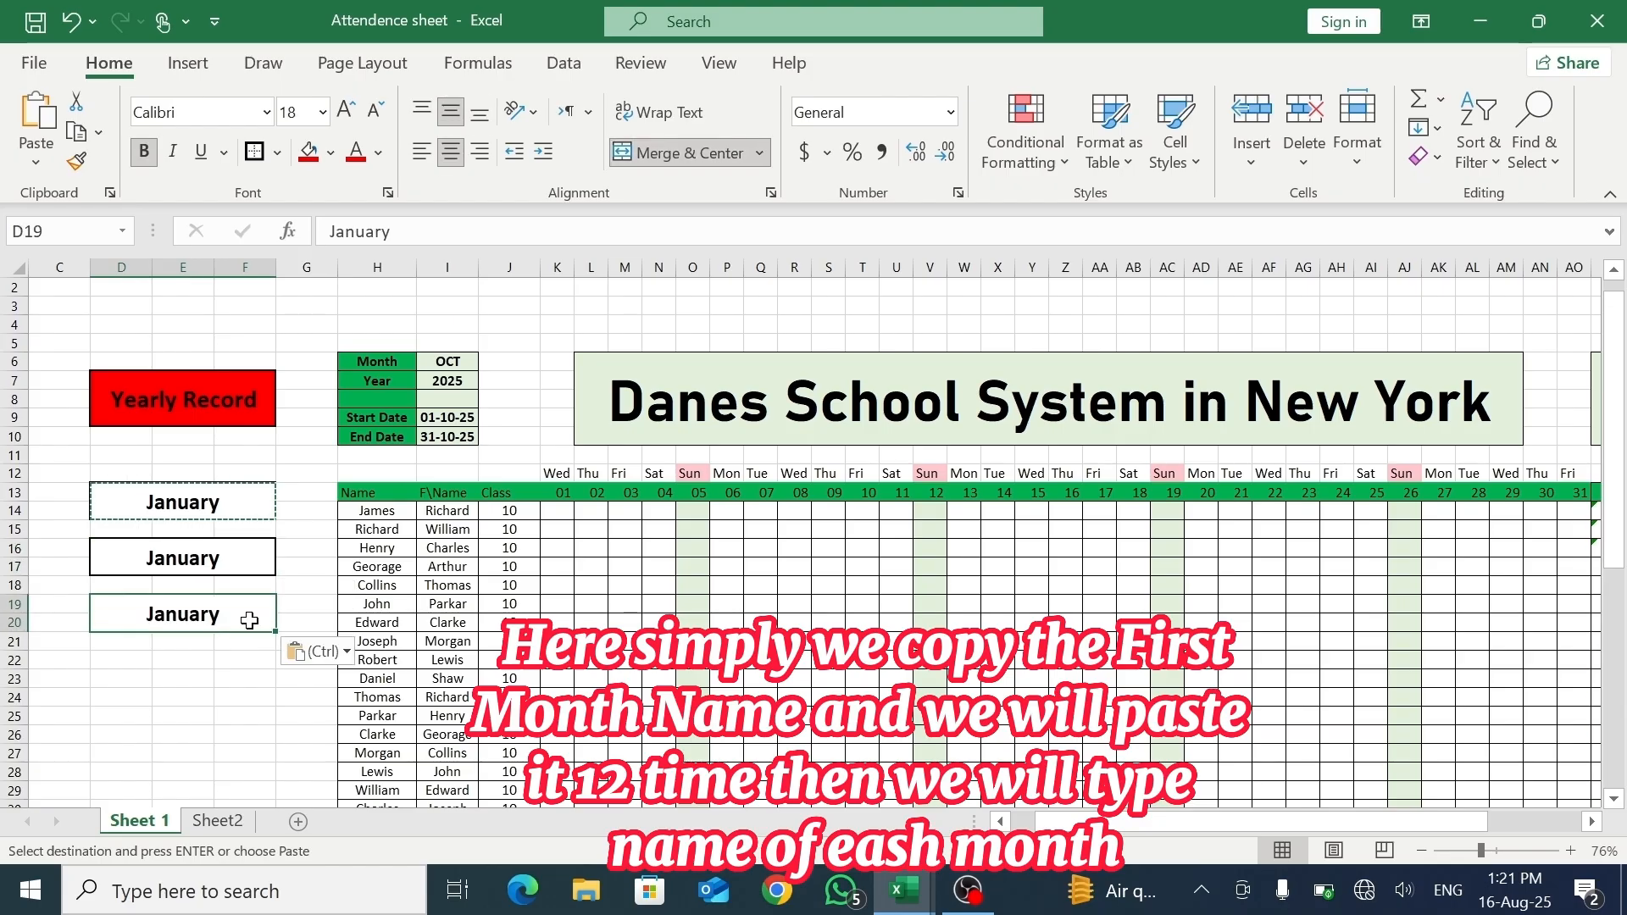
pyautogui.moveTo(119, 669); pyautogui.dragTo(235, 678)
pyautogui.hotkey('ctrl', 'v')
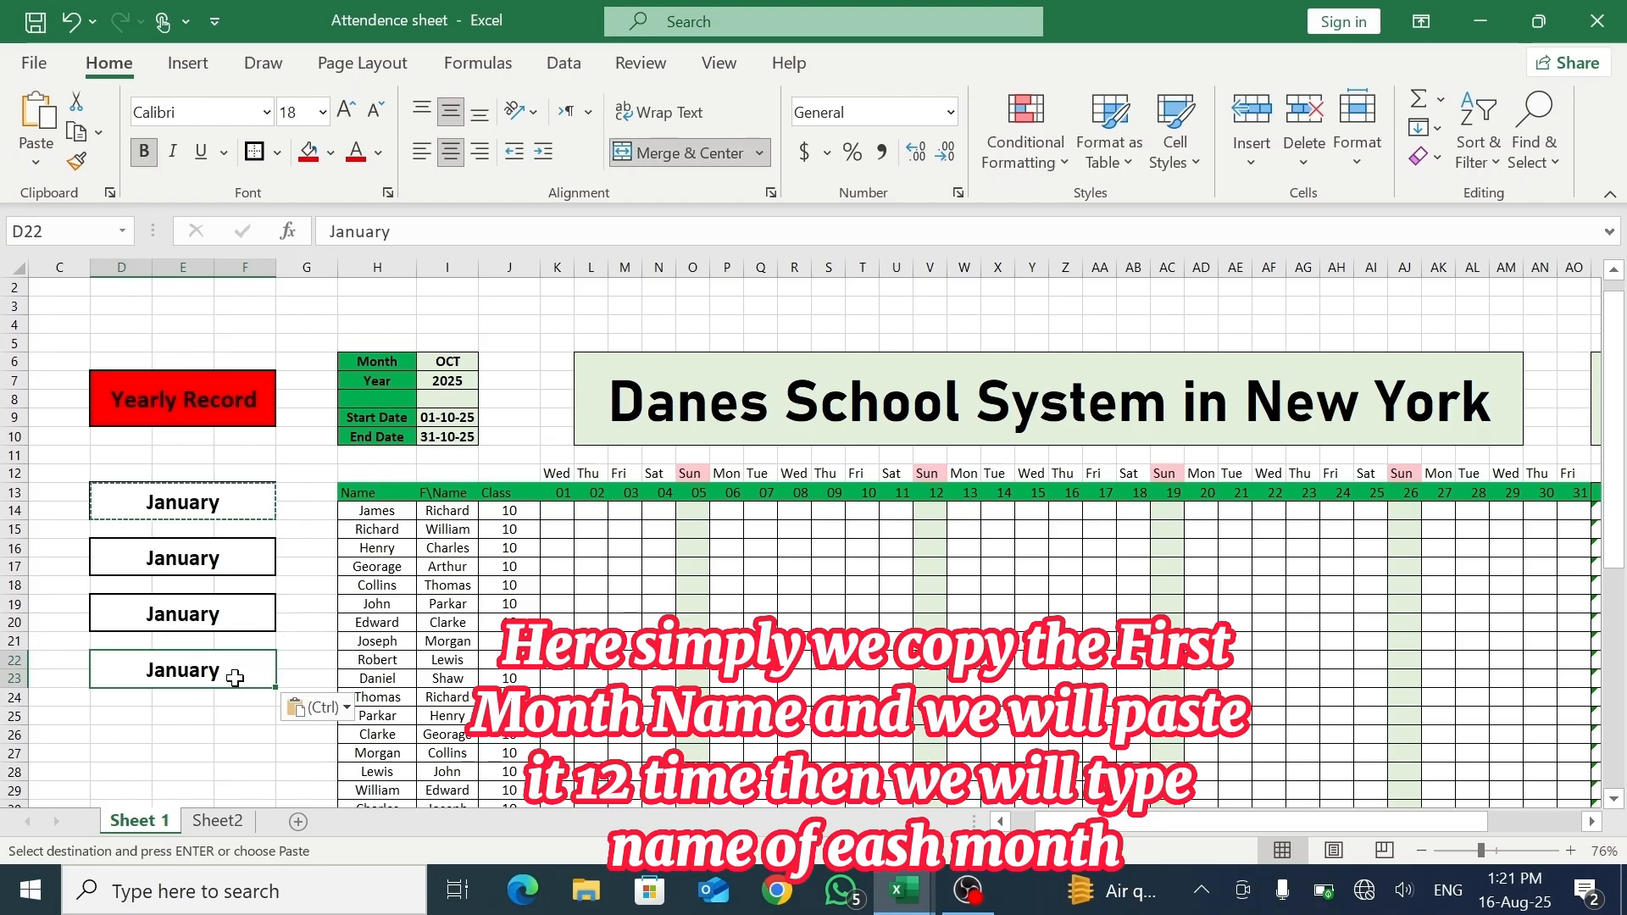
pyautogui.moveTo(131, 715); pyautogui.dragTo(229, 726)
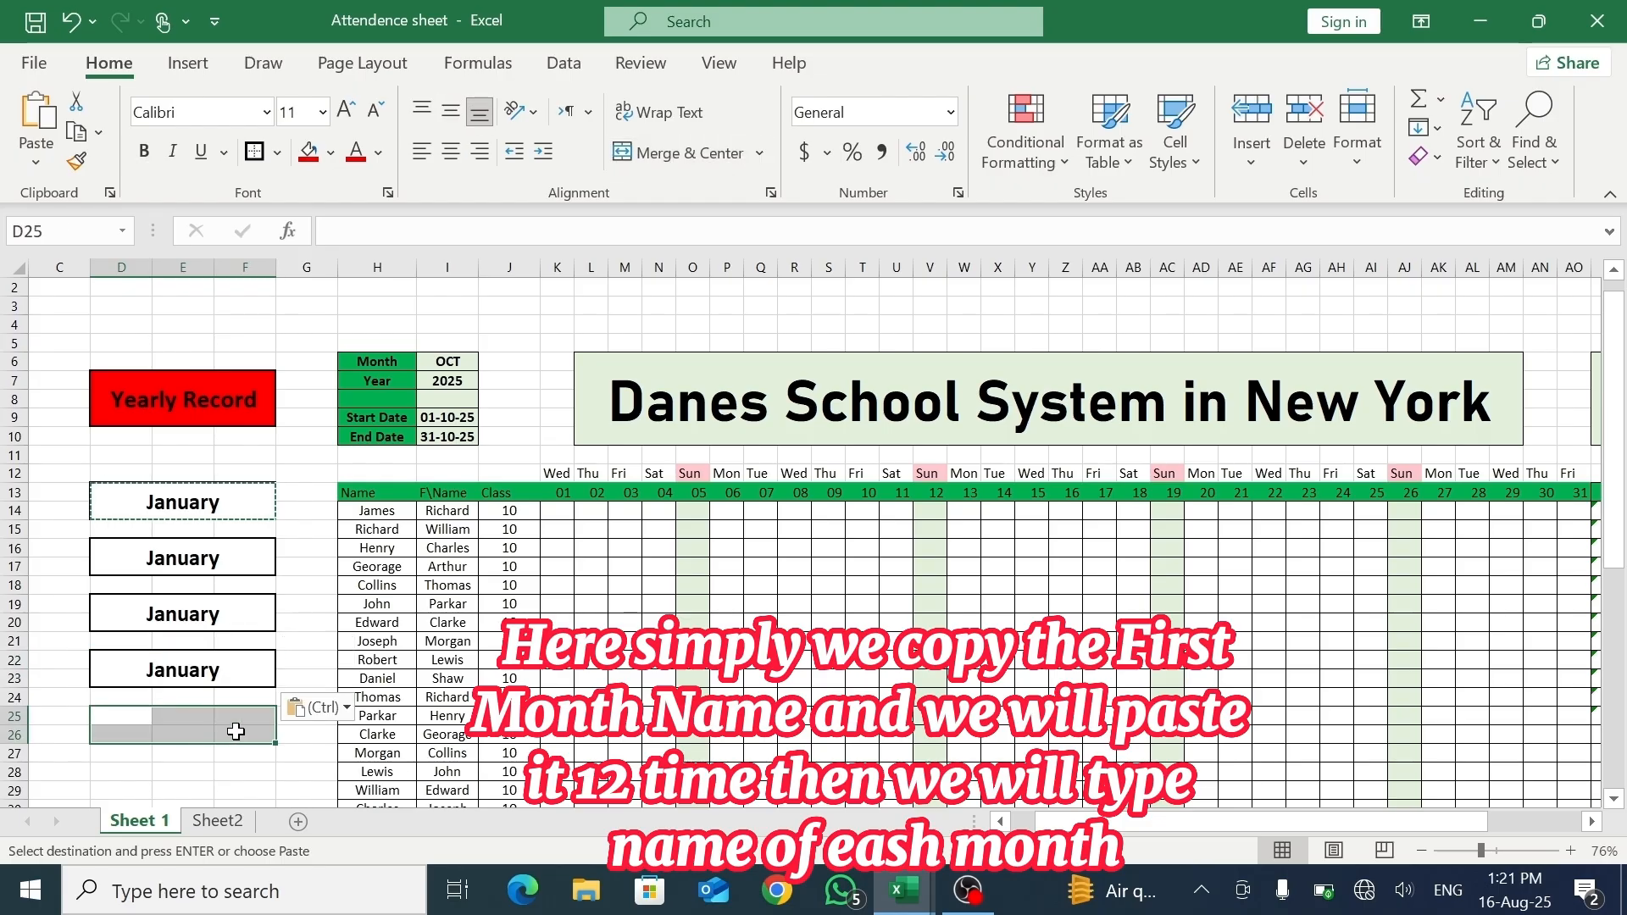
pyautogui.hotkey('ctrl', 'v')
pyautogui.moveTo(120, 766); pyautogui.dragTo(238, 792)
pyautogui.hotkey('ctrl', 'v')
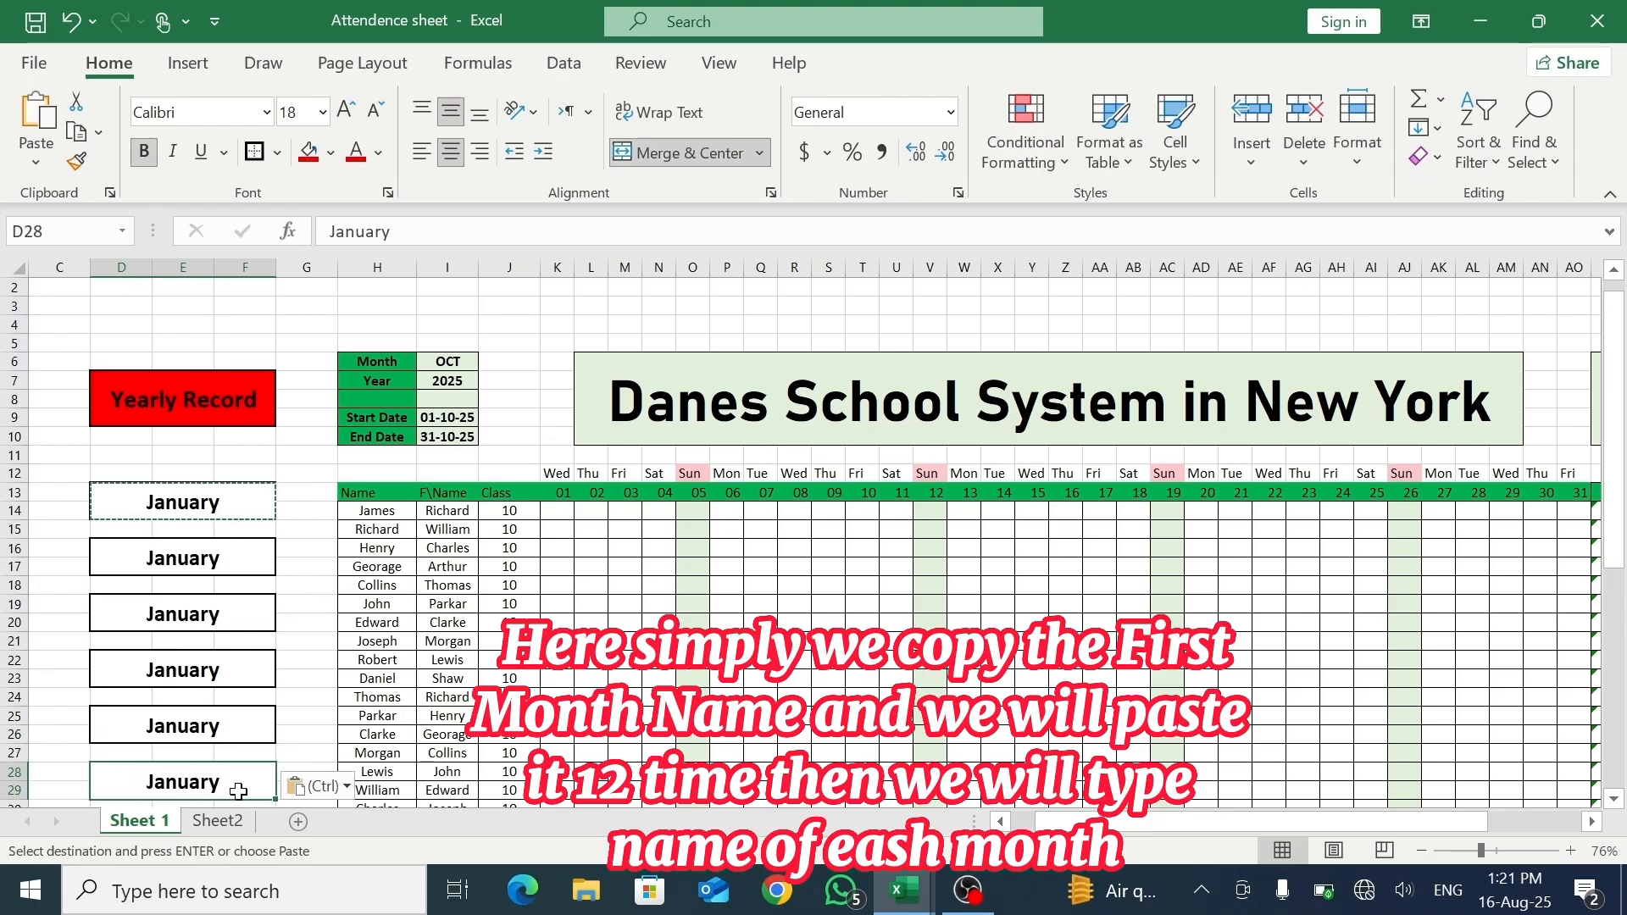
# - Paste further copies of the January cell at D31, D34, D37 and D40 with the same spacing
pyautogui.moveTo(1618, 475); pyautogui.dragTo(1615, 642)
pyautogui.moveTo(126, 527); pyautogui.dragTo(224, 544)
pyautogui.hotkey('ctrl', 'v')
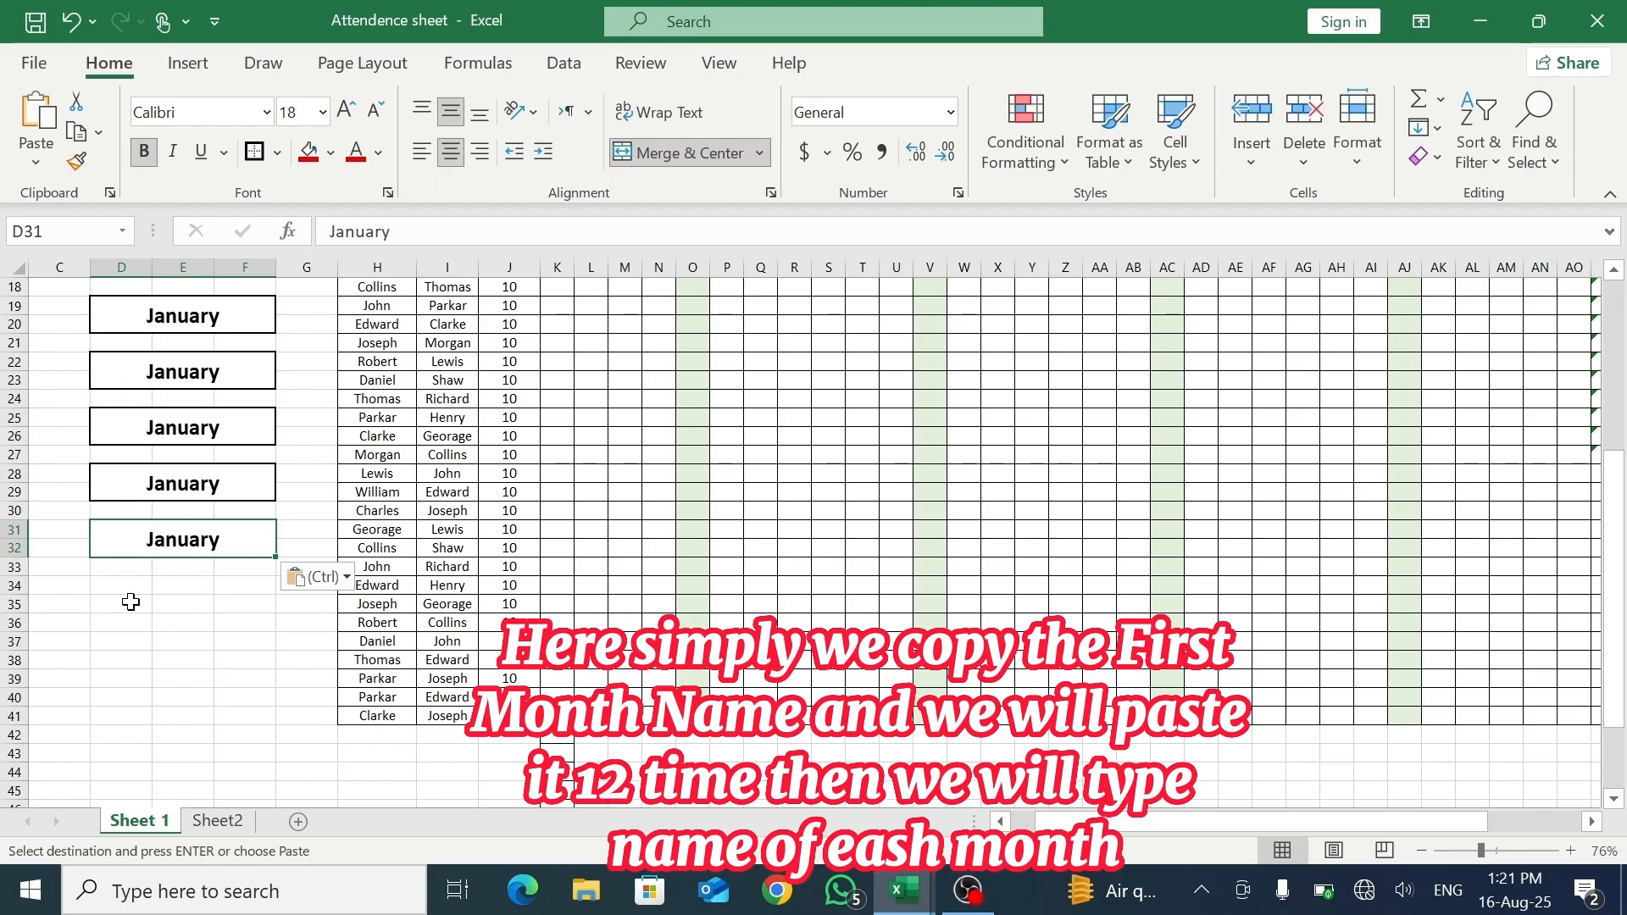
pyautogui.moveTo(129, 585); pyautogui.dragTo(249, 602)
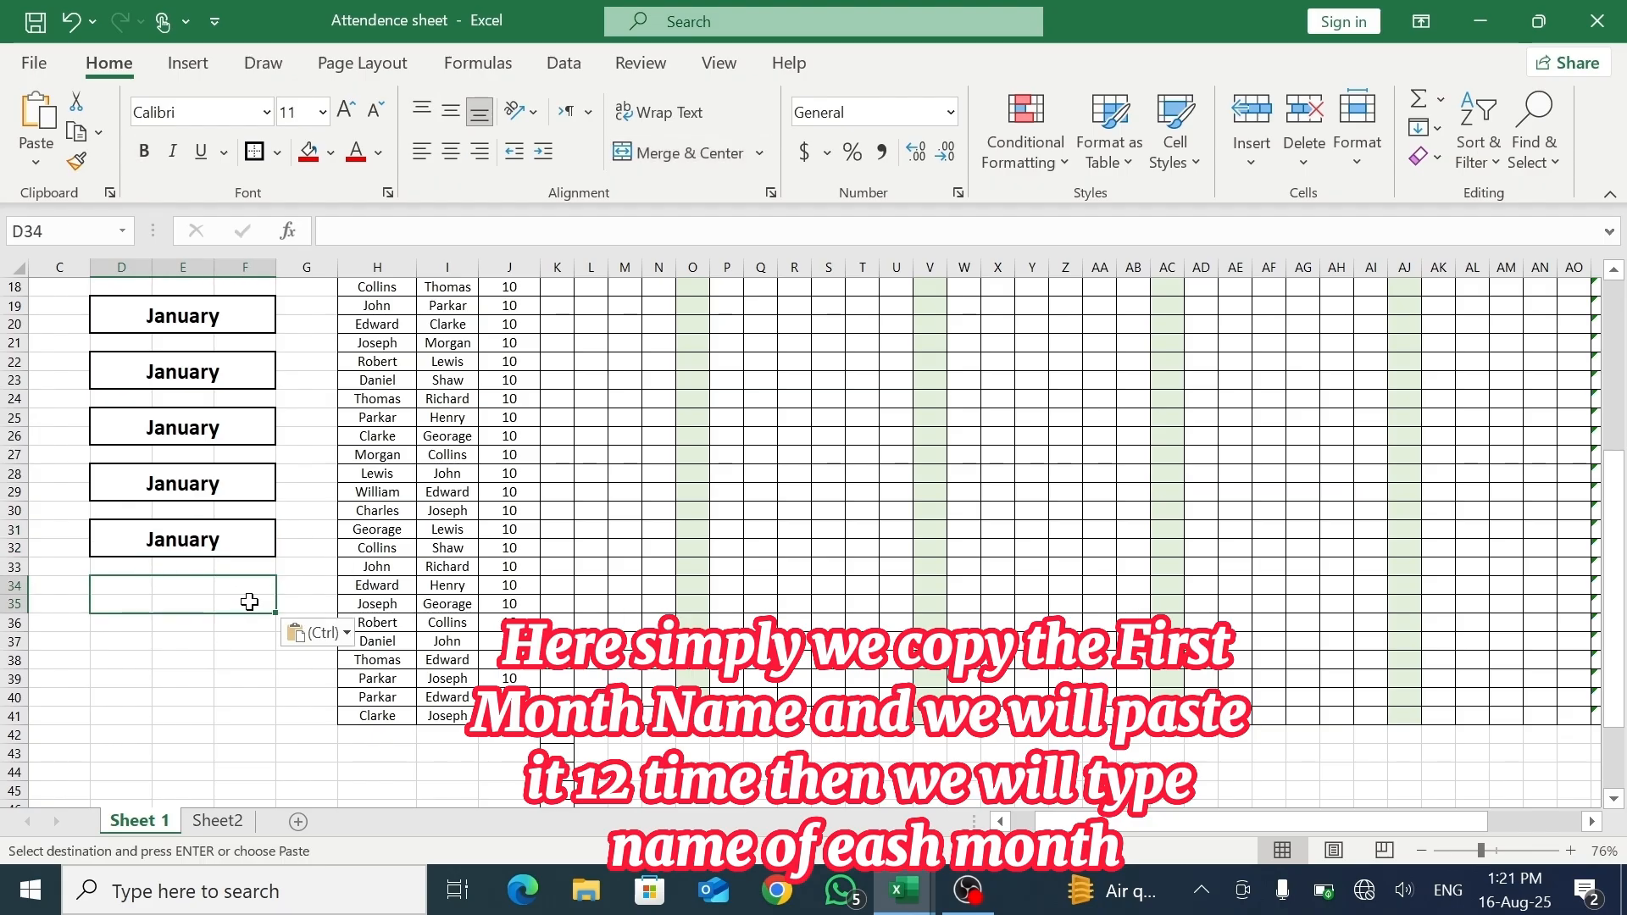
pyautogui.hotkey('ctrl', 'v')
pyautogui.moveTo(120, 641); pyautogui.dragTo(246, 664)
pyautogui.hotkey('ctrl', 'v')
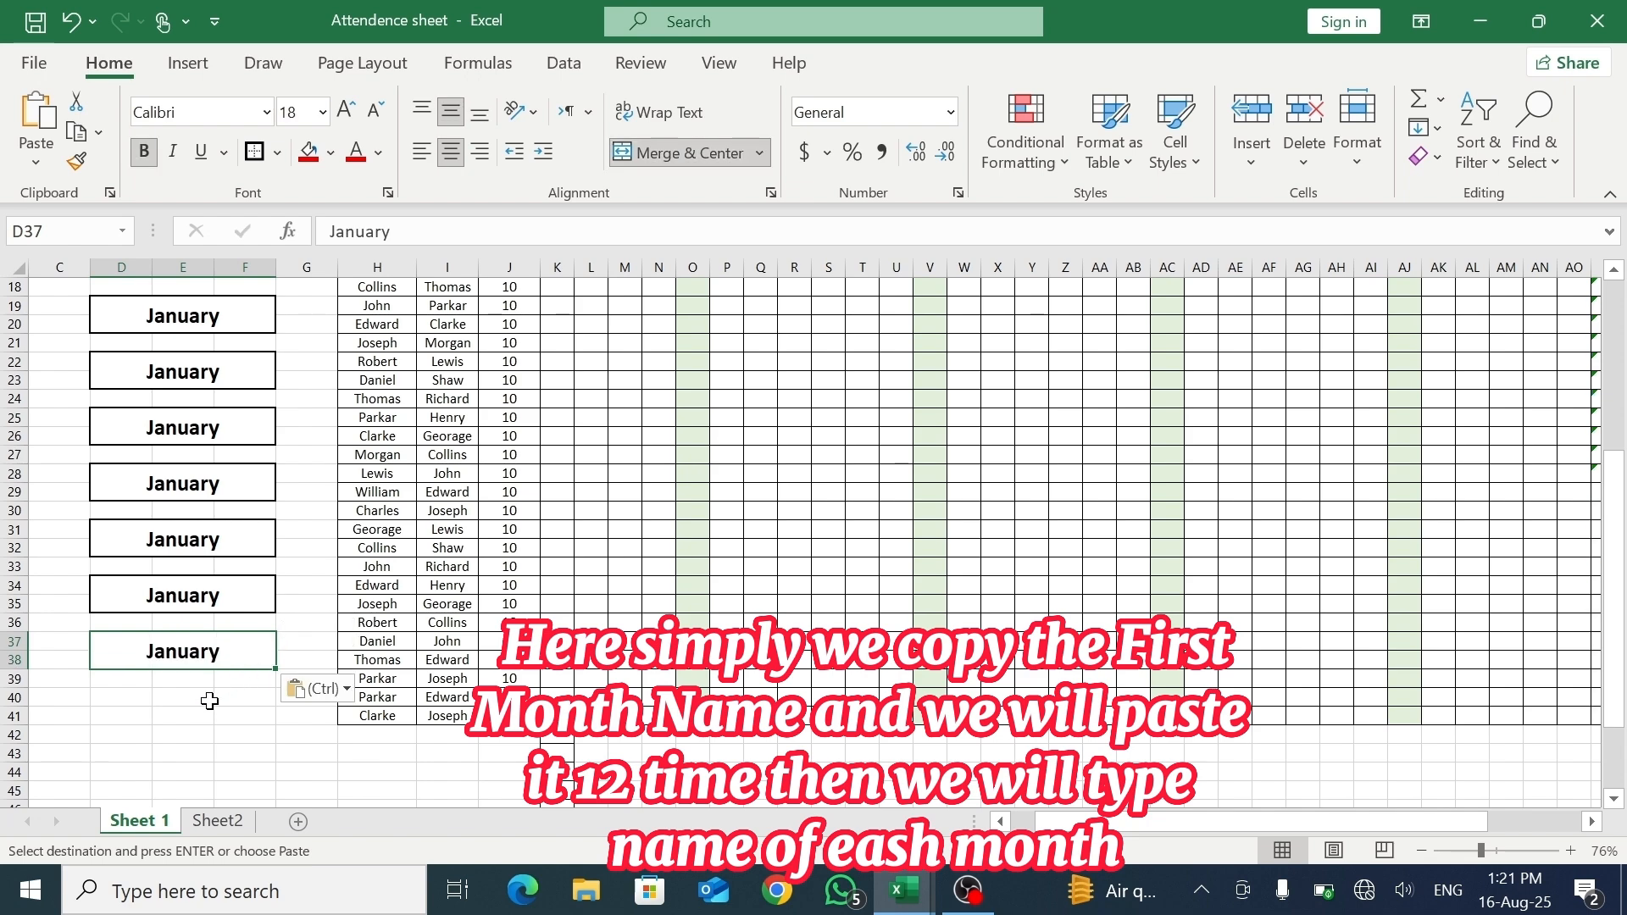
pyautogui.moveTo(116, 704); pyautogui.dragTo(246, 716)
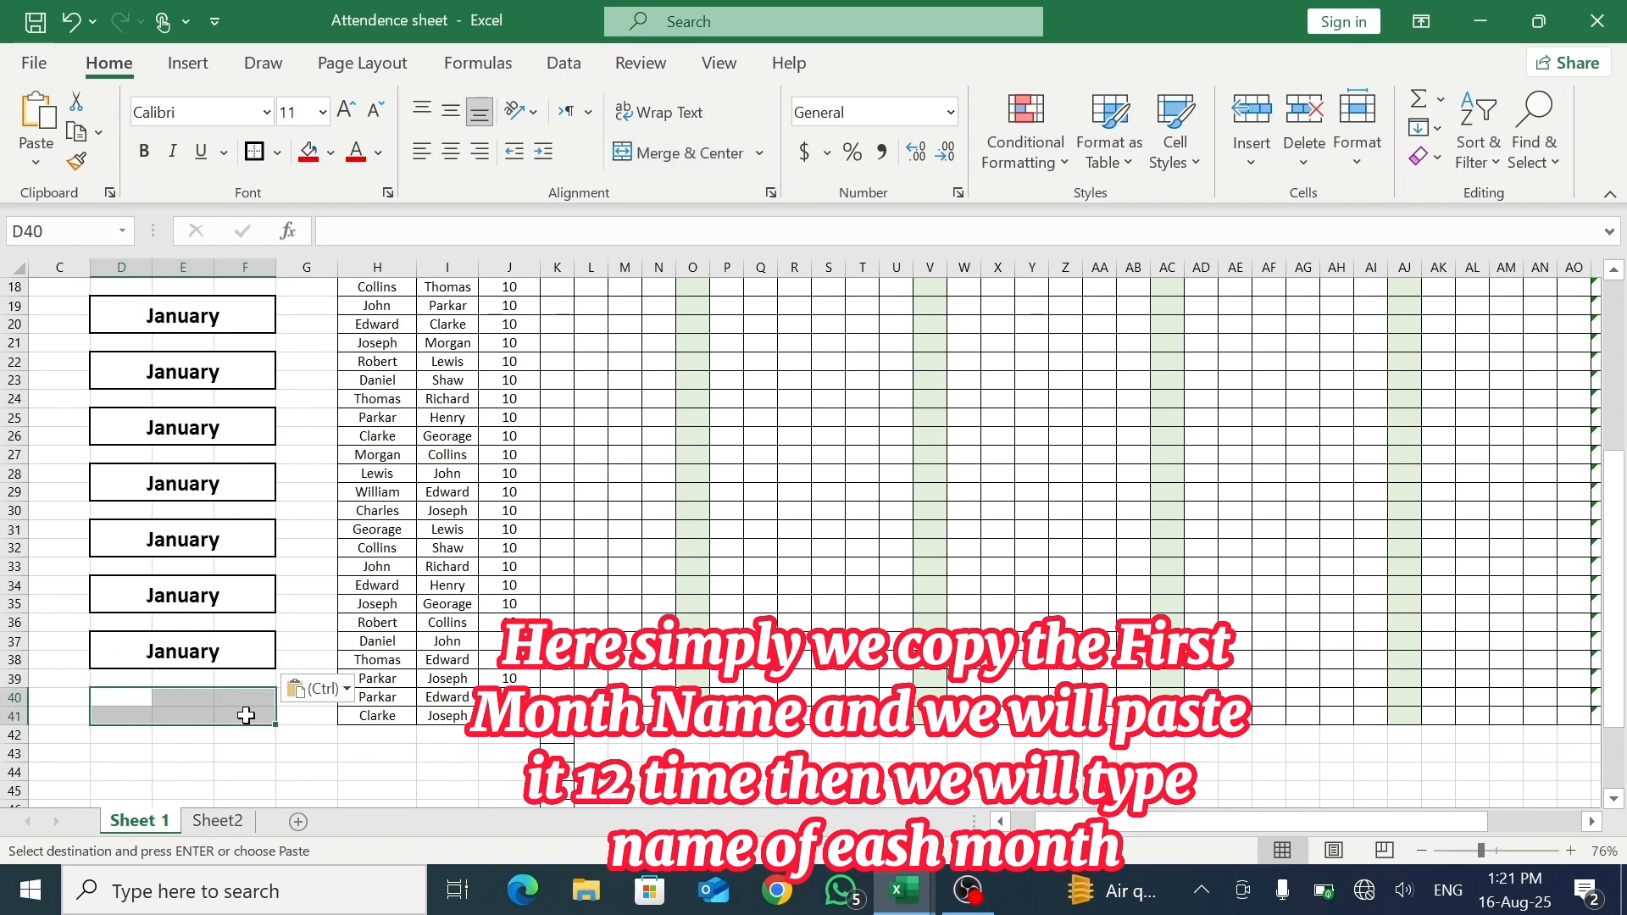
pyautogui.hotkey('ctrl', 'v')
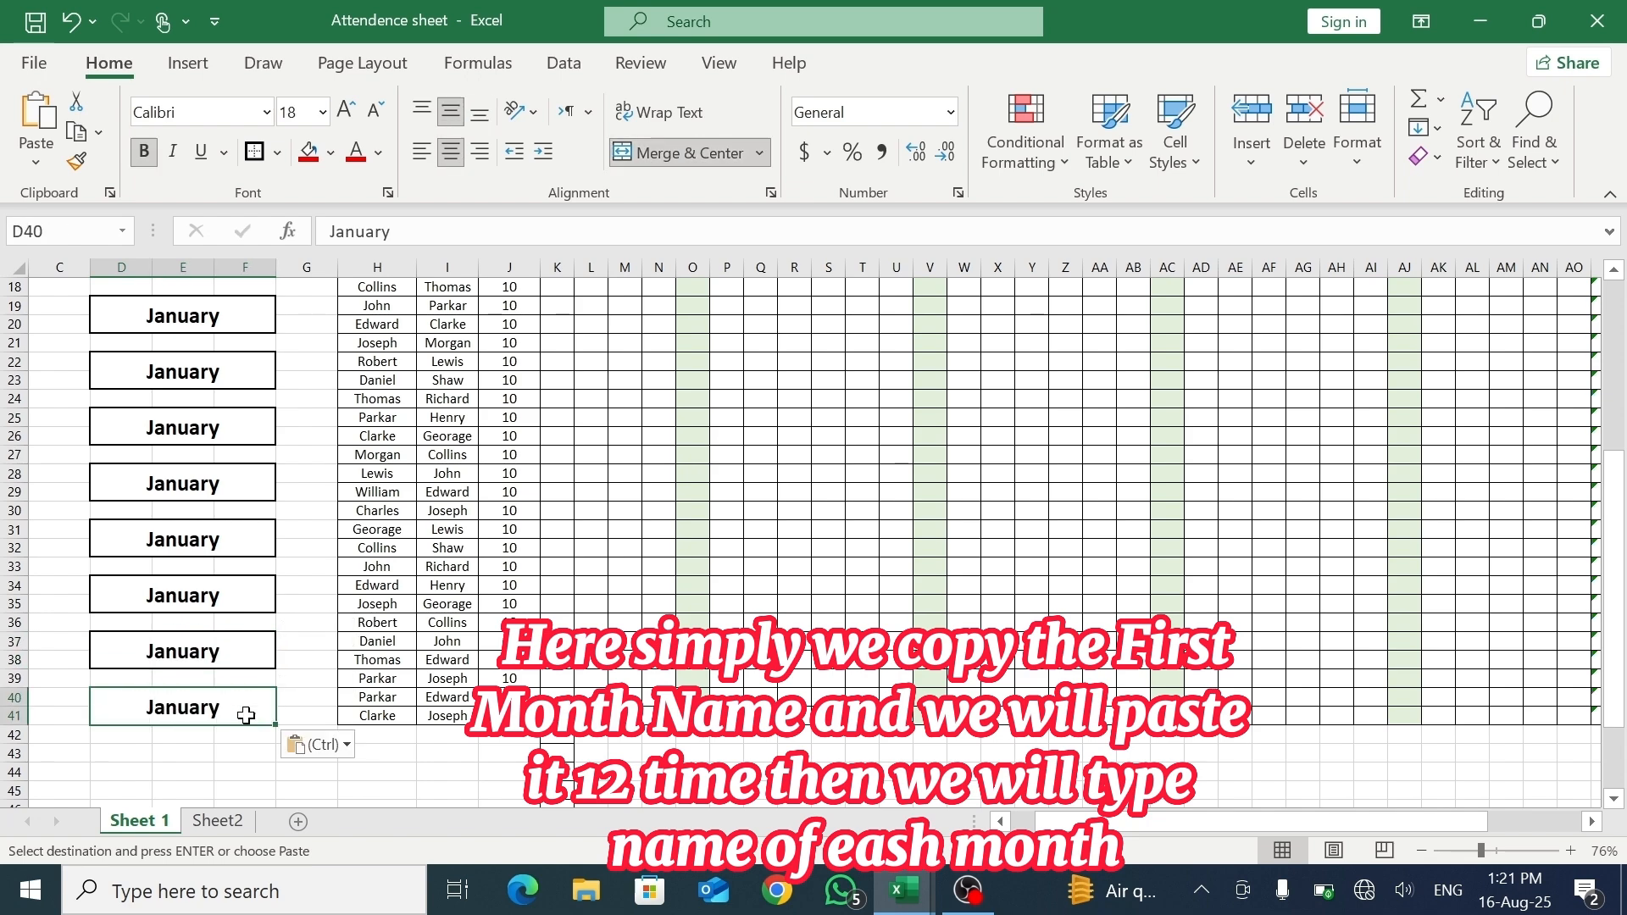
# - Paste the last two copies of the January cell at D43 and D46 to complete the twelve month boxes
pyautogui.click(125, 753)
pyautogui.moveTo(126, 753); pyautogui.dragTo(232, 768)
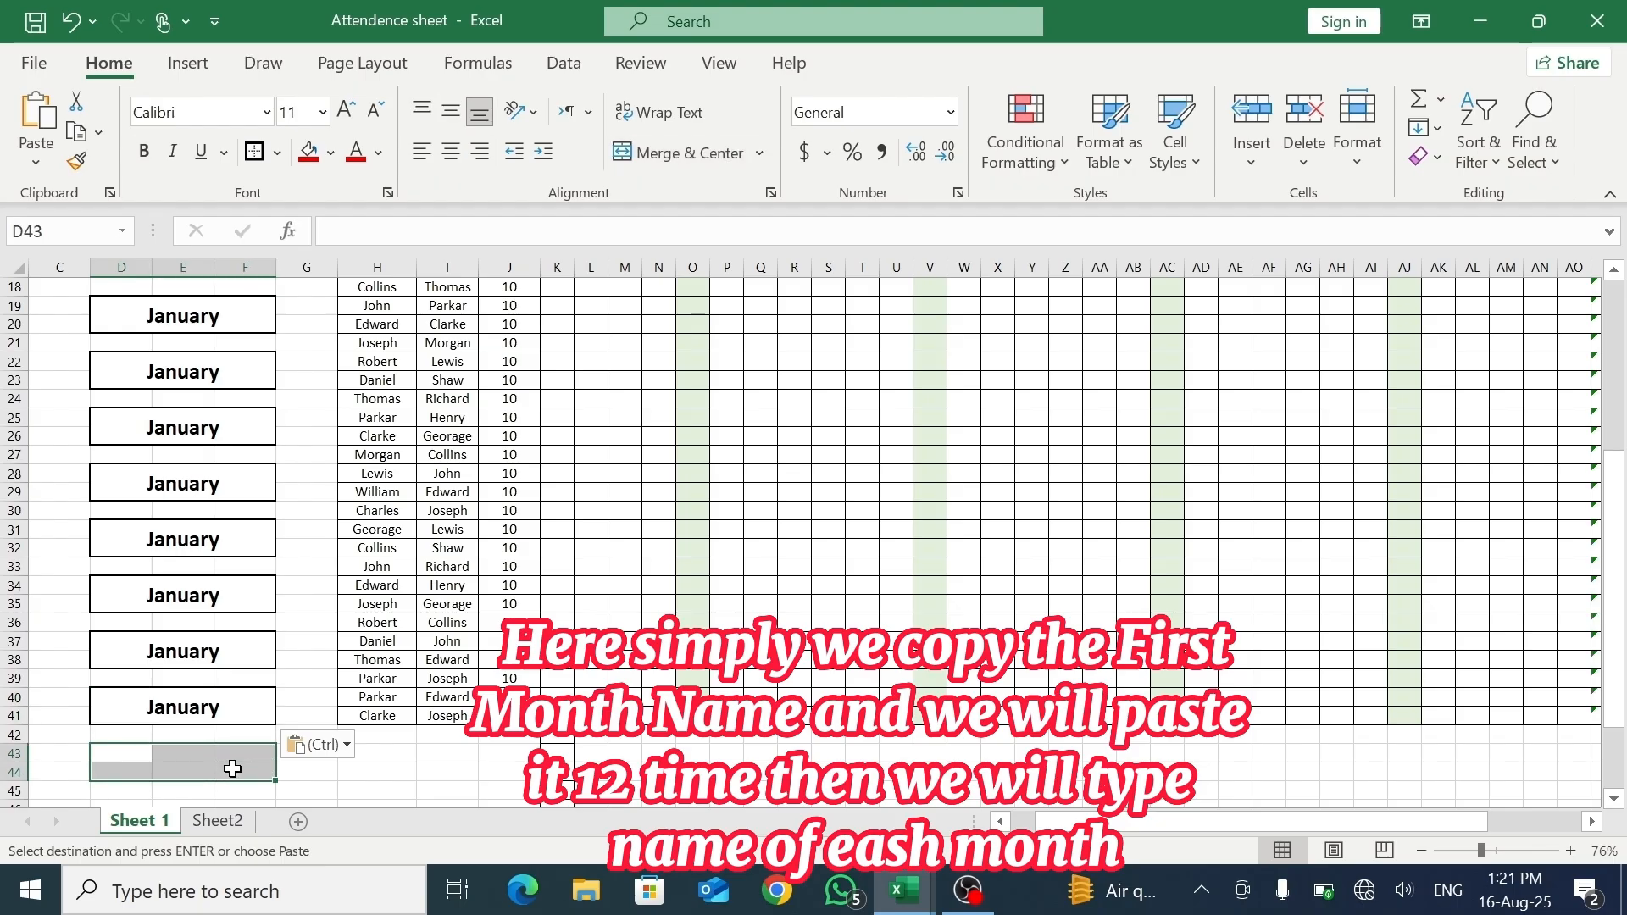
pyautogui.hotkey('ctrl', 'v')
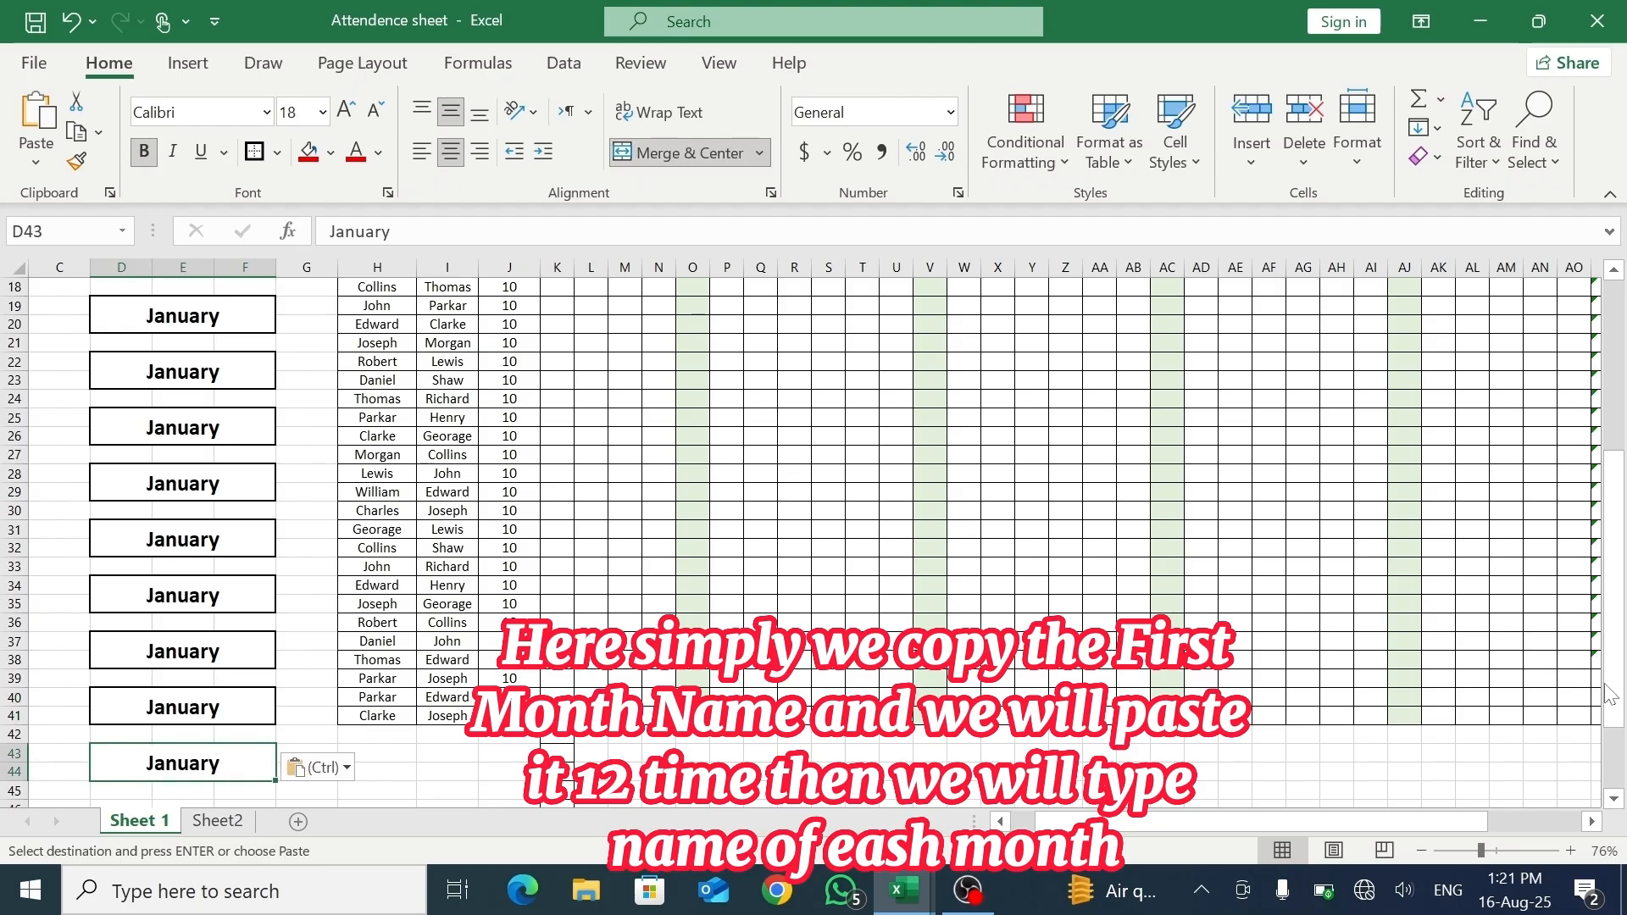
pyautogui.scroll(-1, 1610, 695)
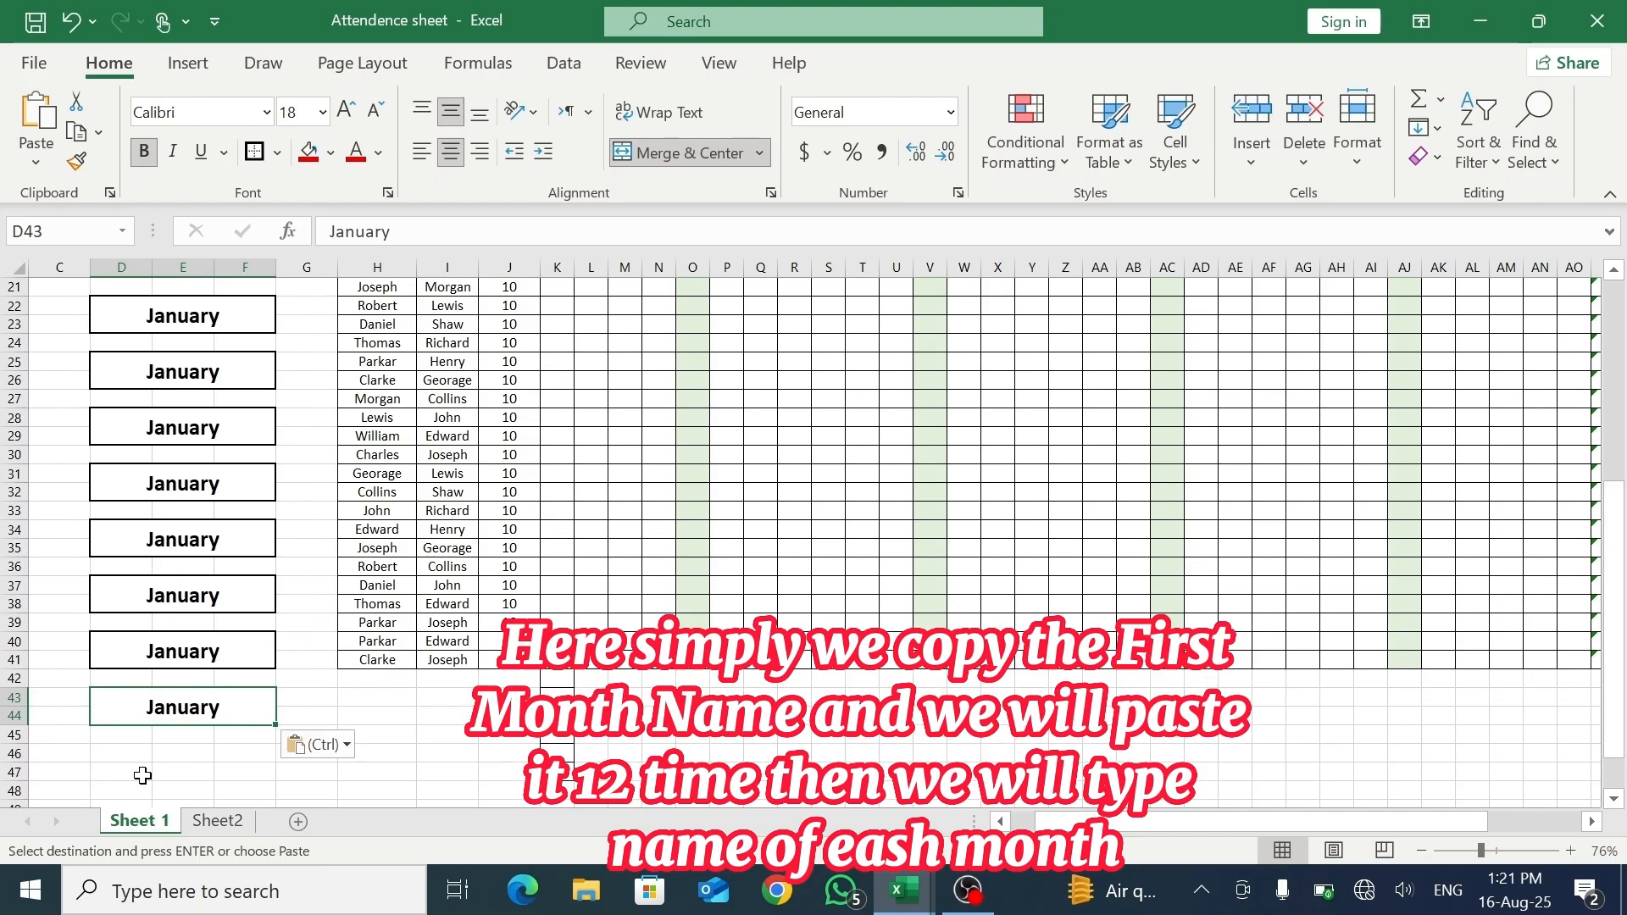
pyautogui.moveTo(117, 756); pyautogui.dragTo(225, 766)
pyautogui.hotkey('ctrl', 'v')
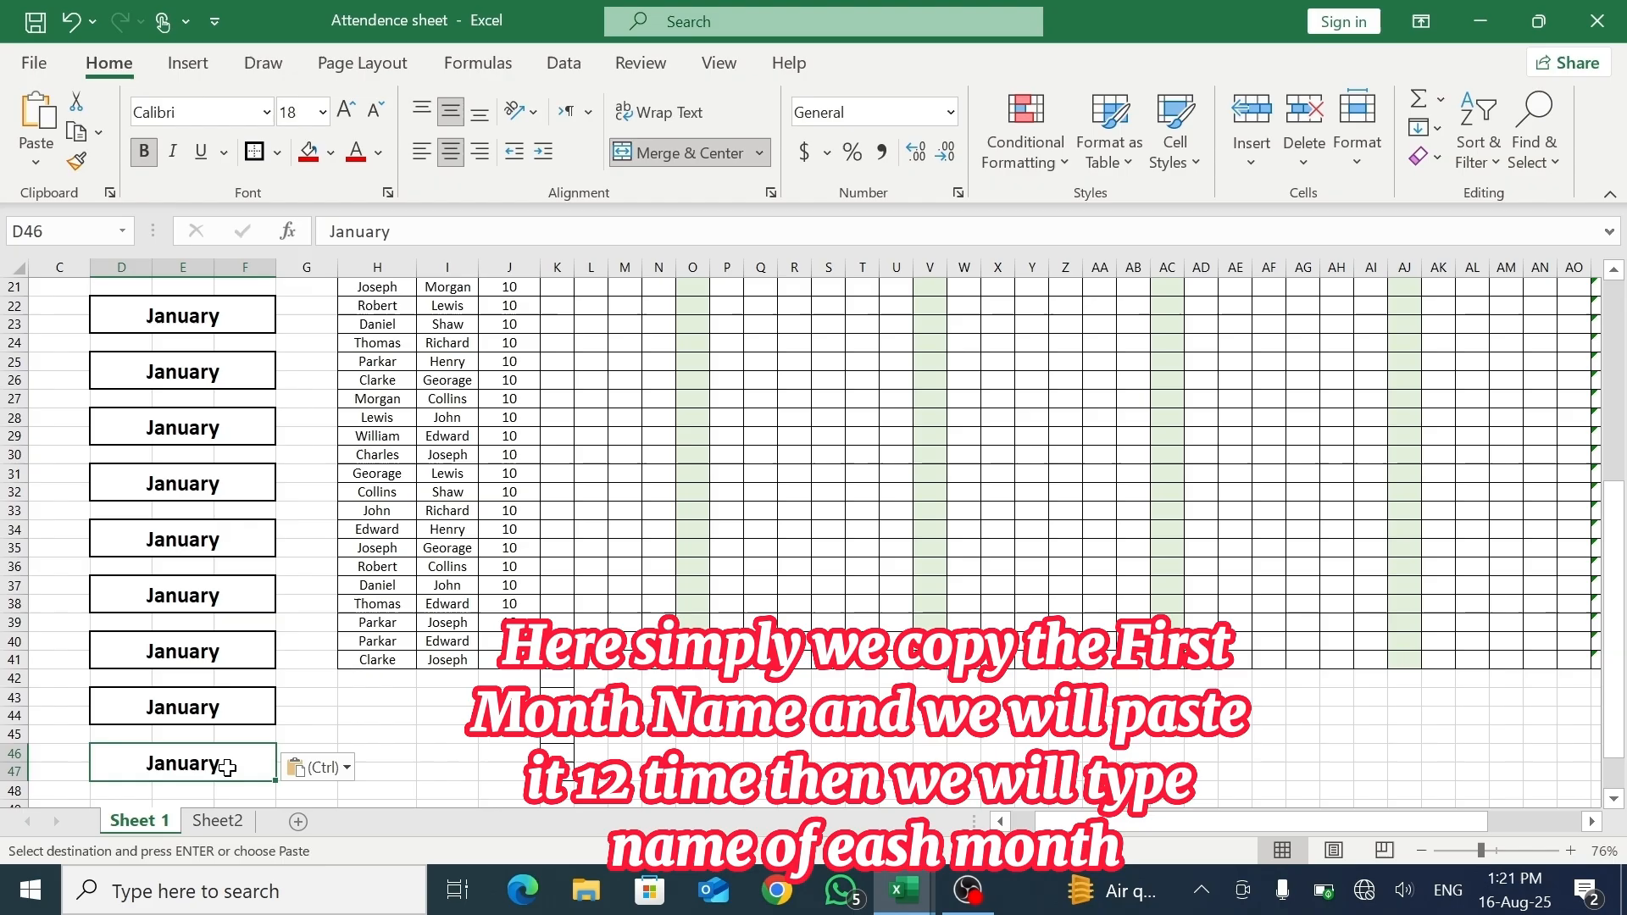
pyautogui.click(410, 776)
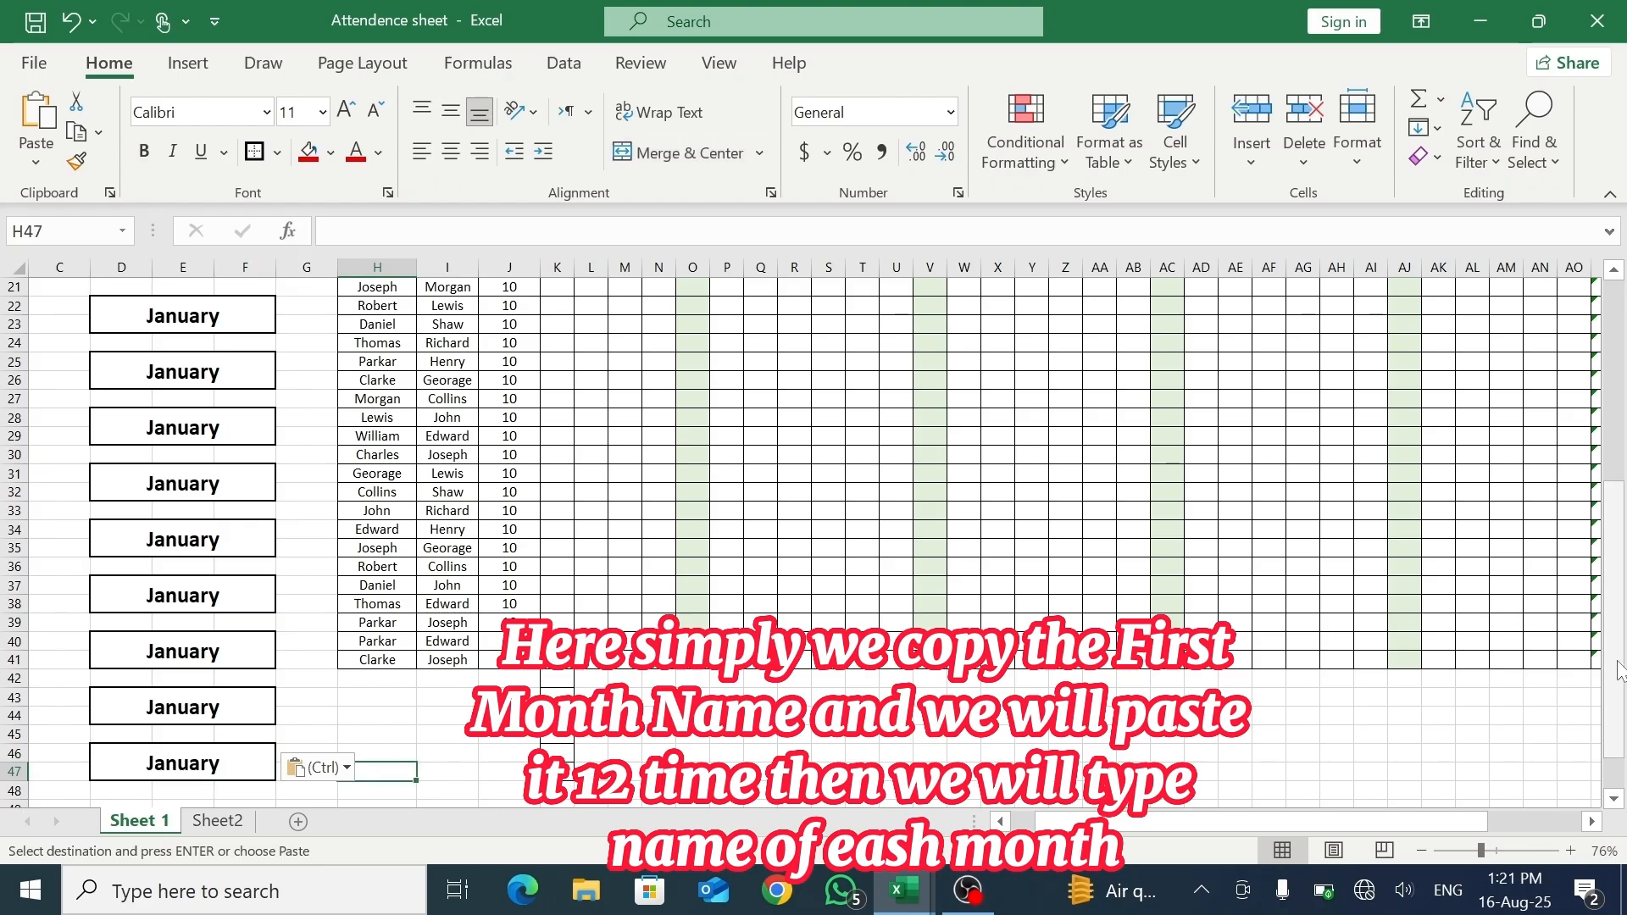
pyautogui.moveTo(1620, 636); pyautogui.dragTo(1591, 492)
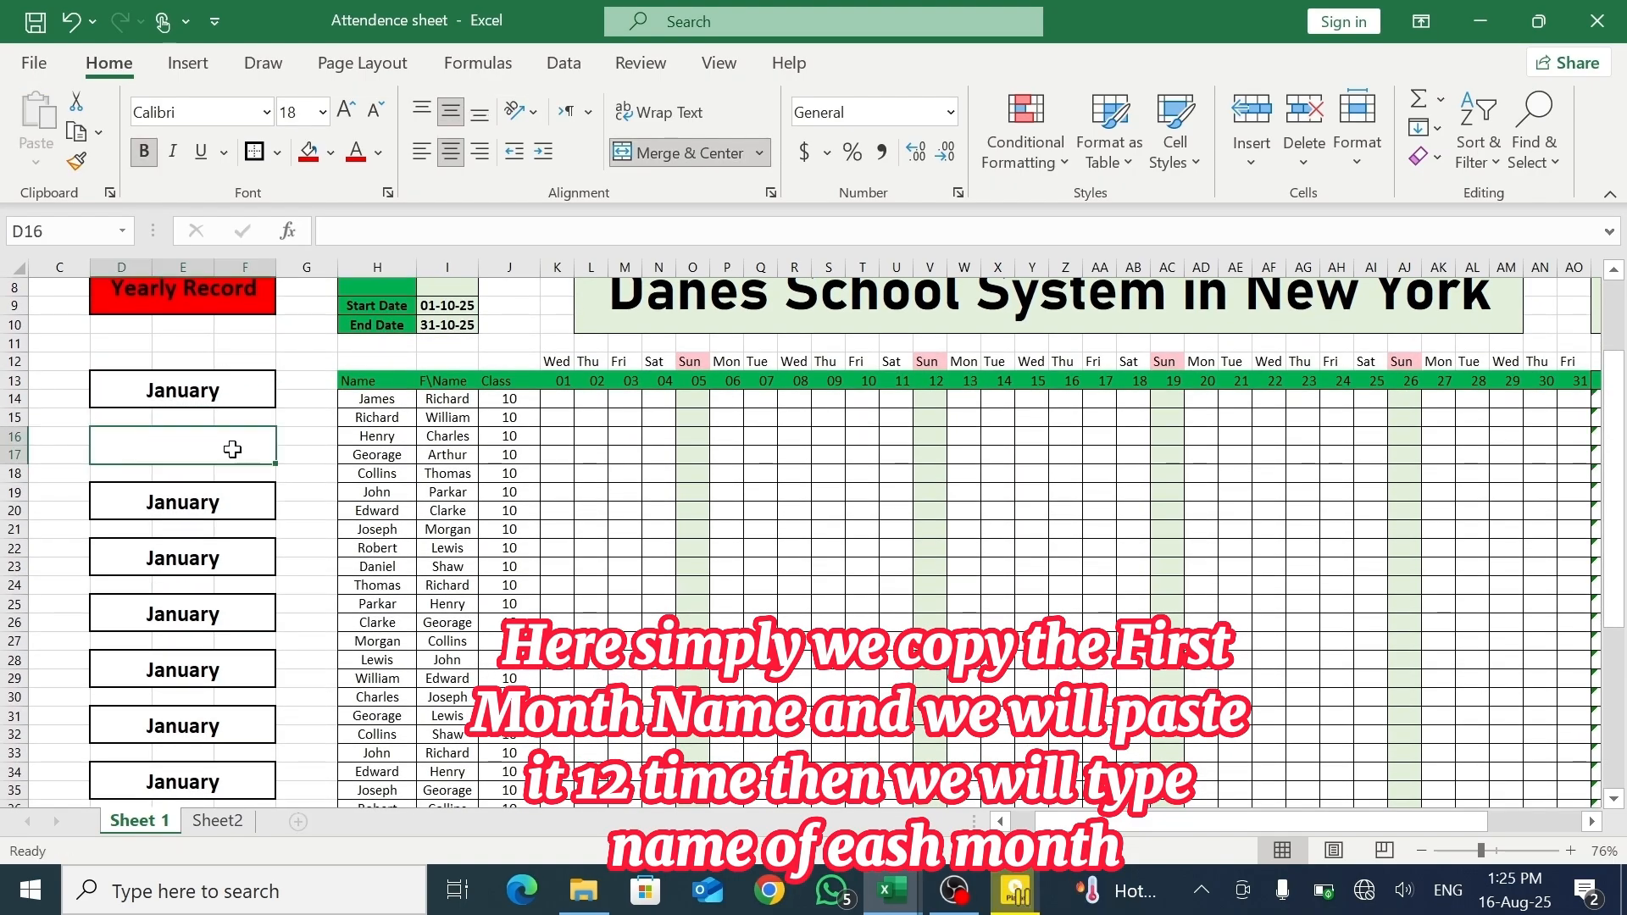
# - Enter February in D16, March in D19 and April in D22 of the month boxes
pyautogui.write('Febr')
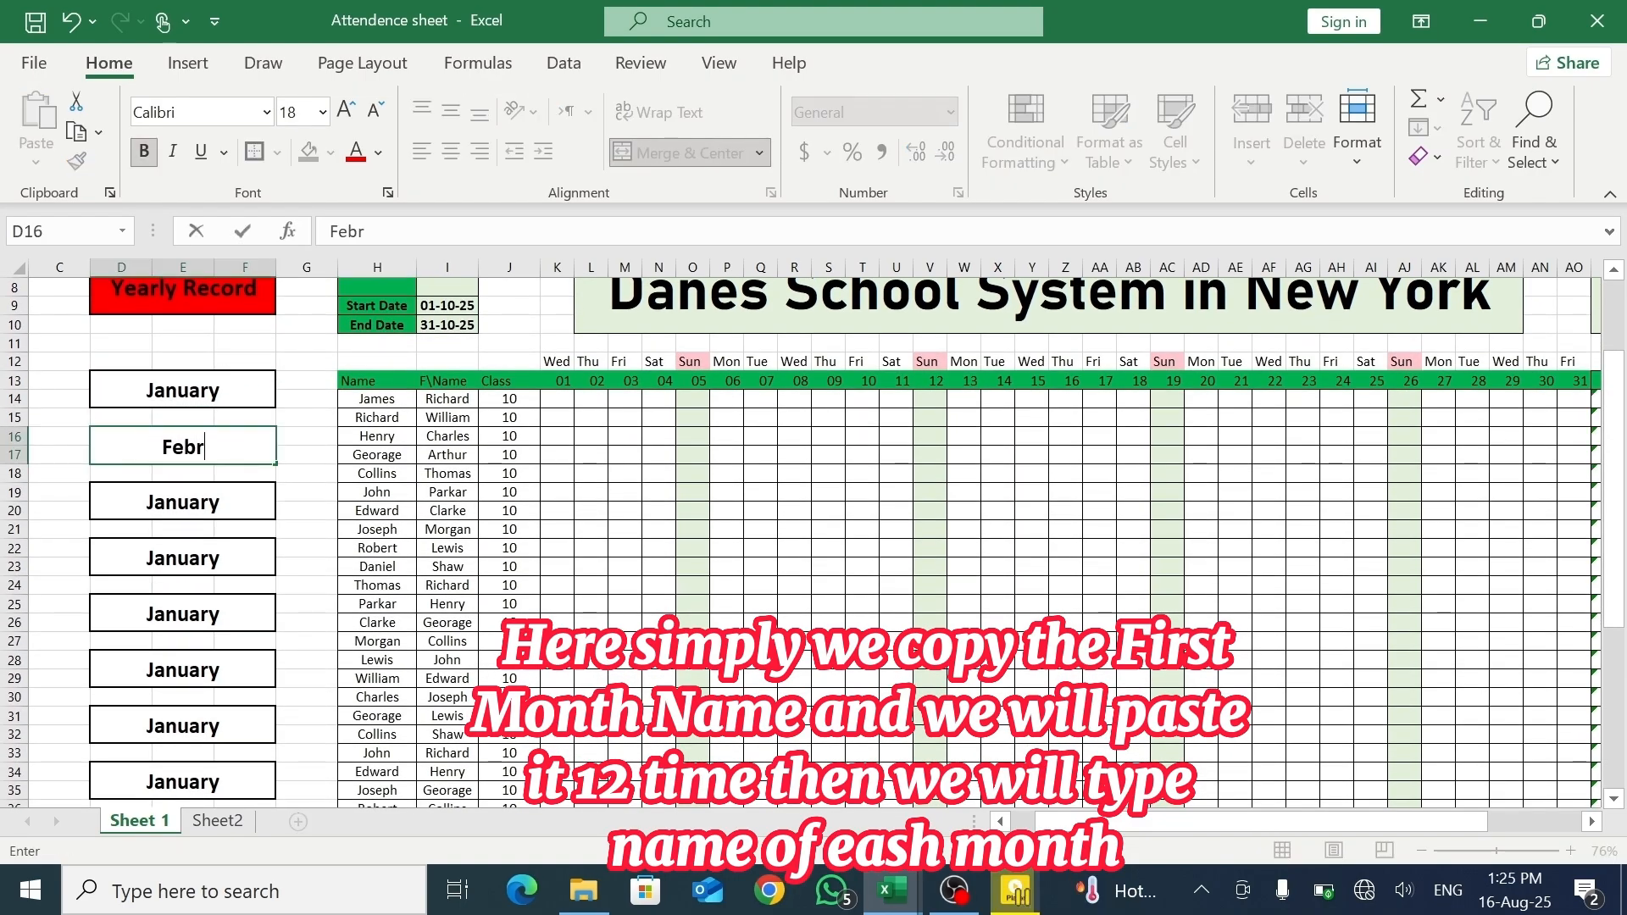
pyautogui.write('uary')
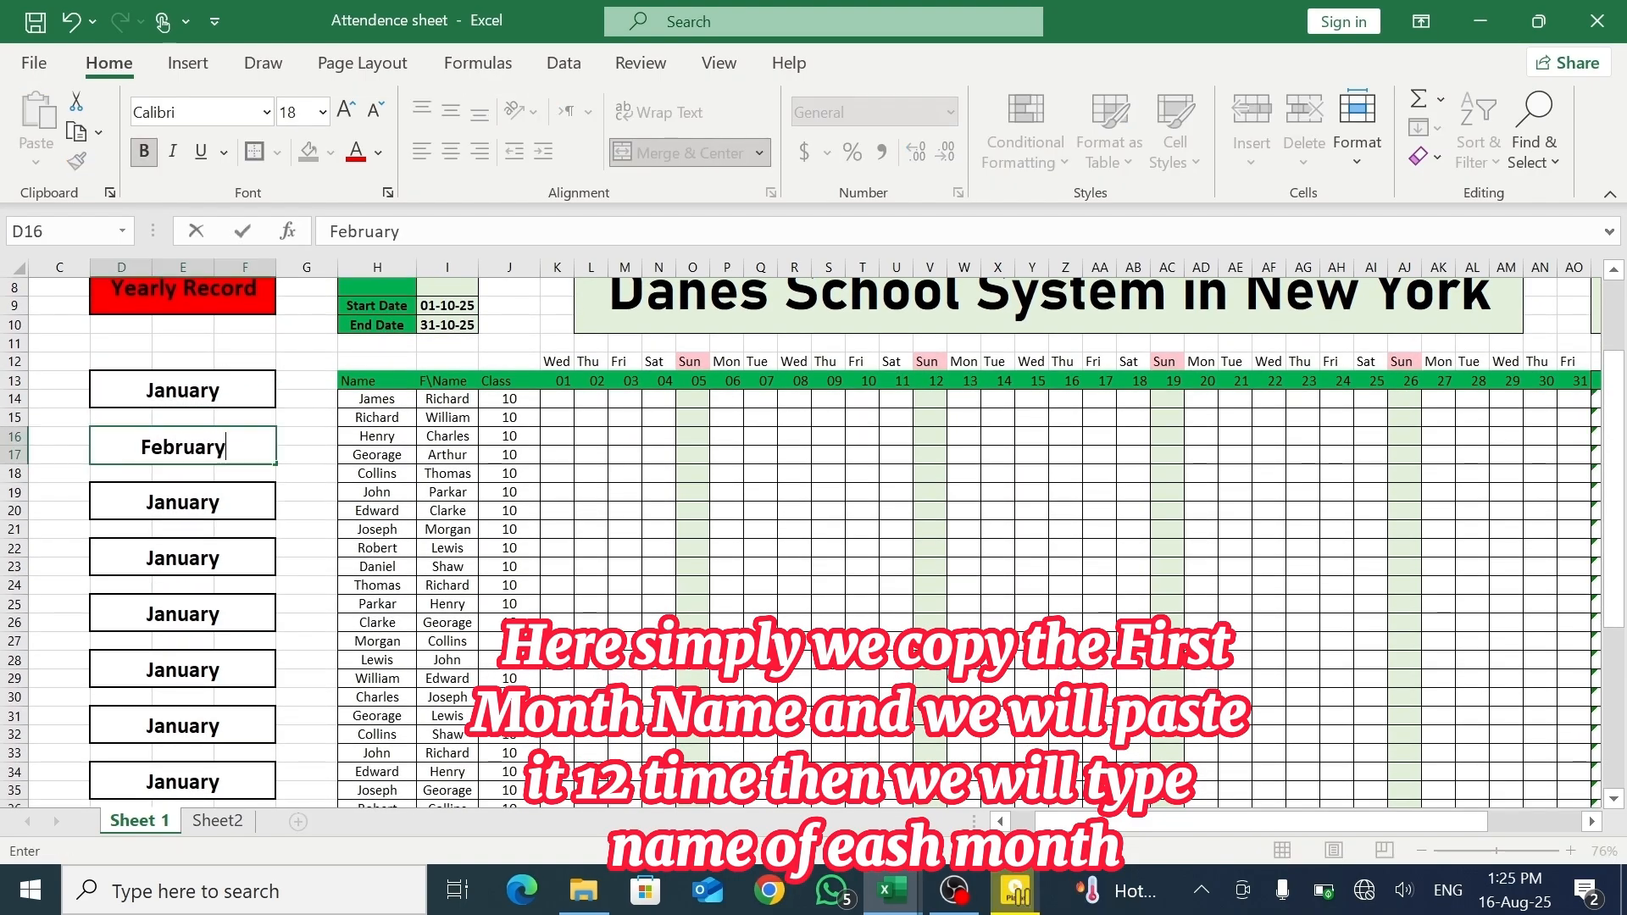
pyautogui.click(211, 515)
pyautogui.write('Marc')
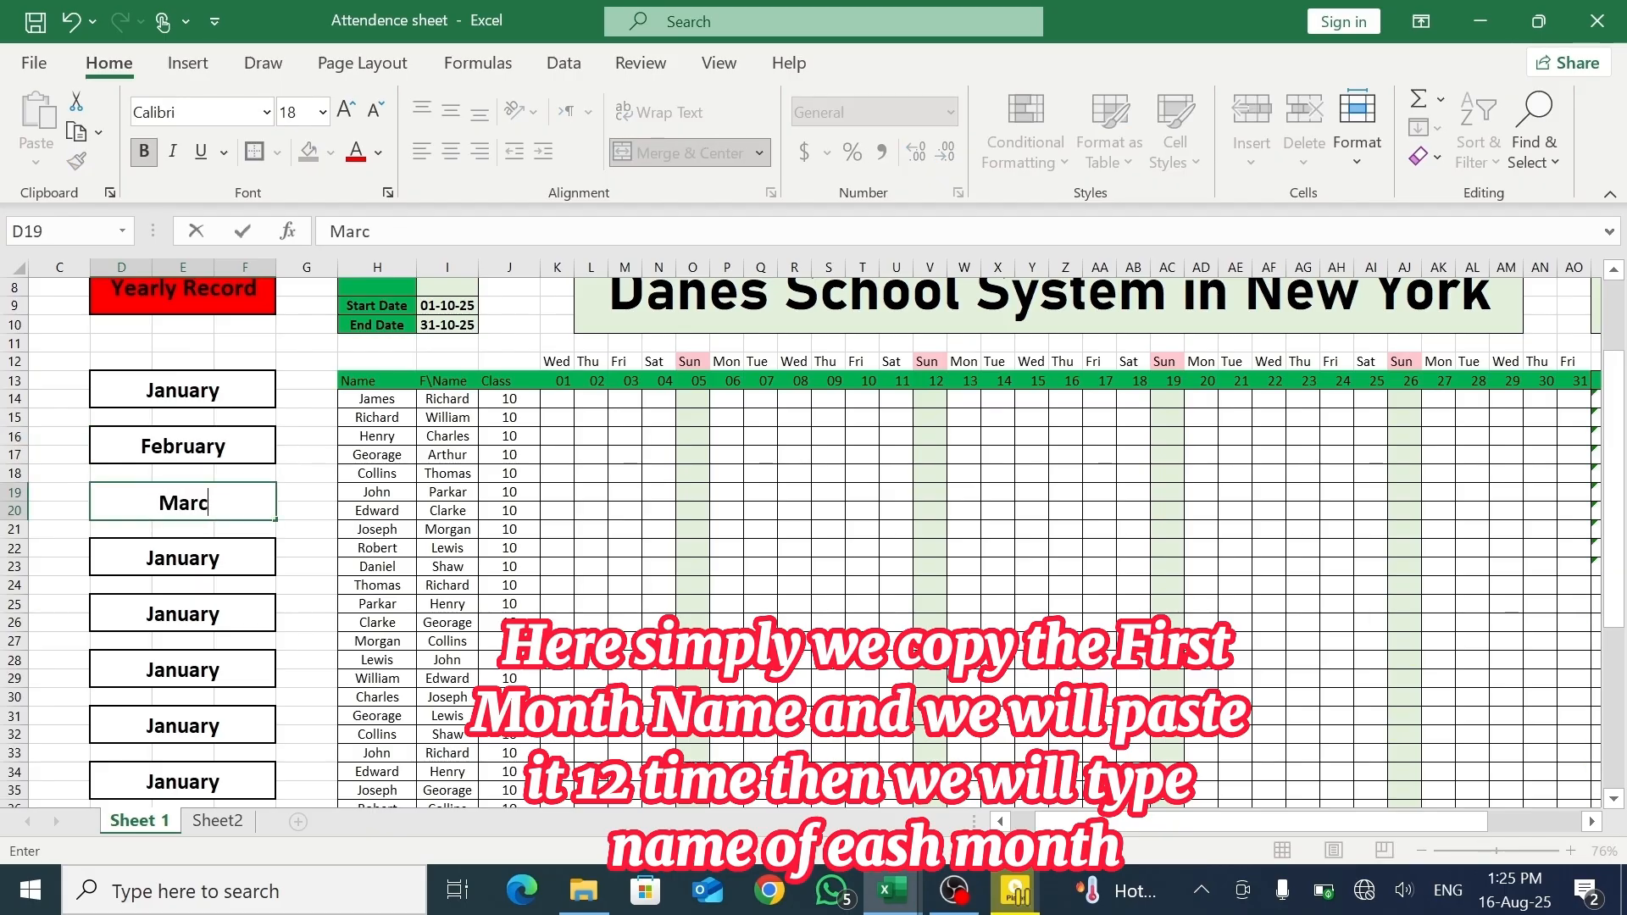
pyautogui.write('h')
pyautogui.click(219, 564)
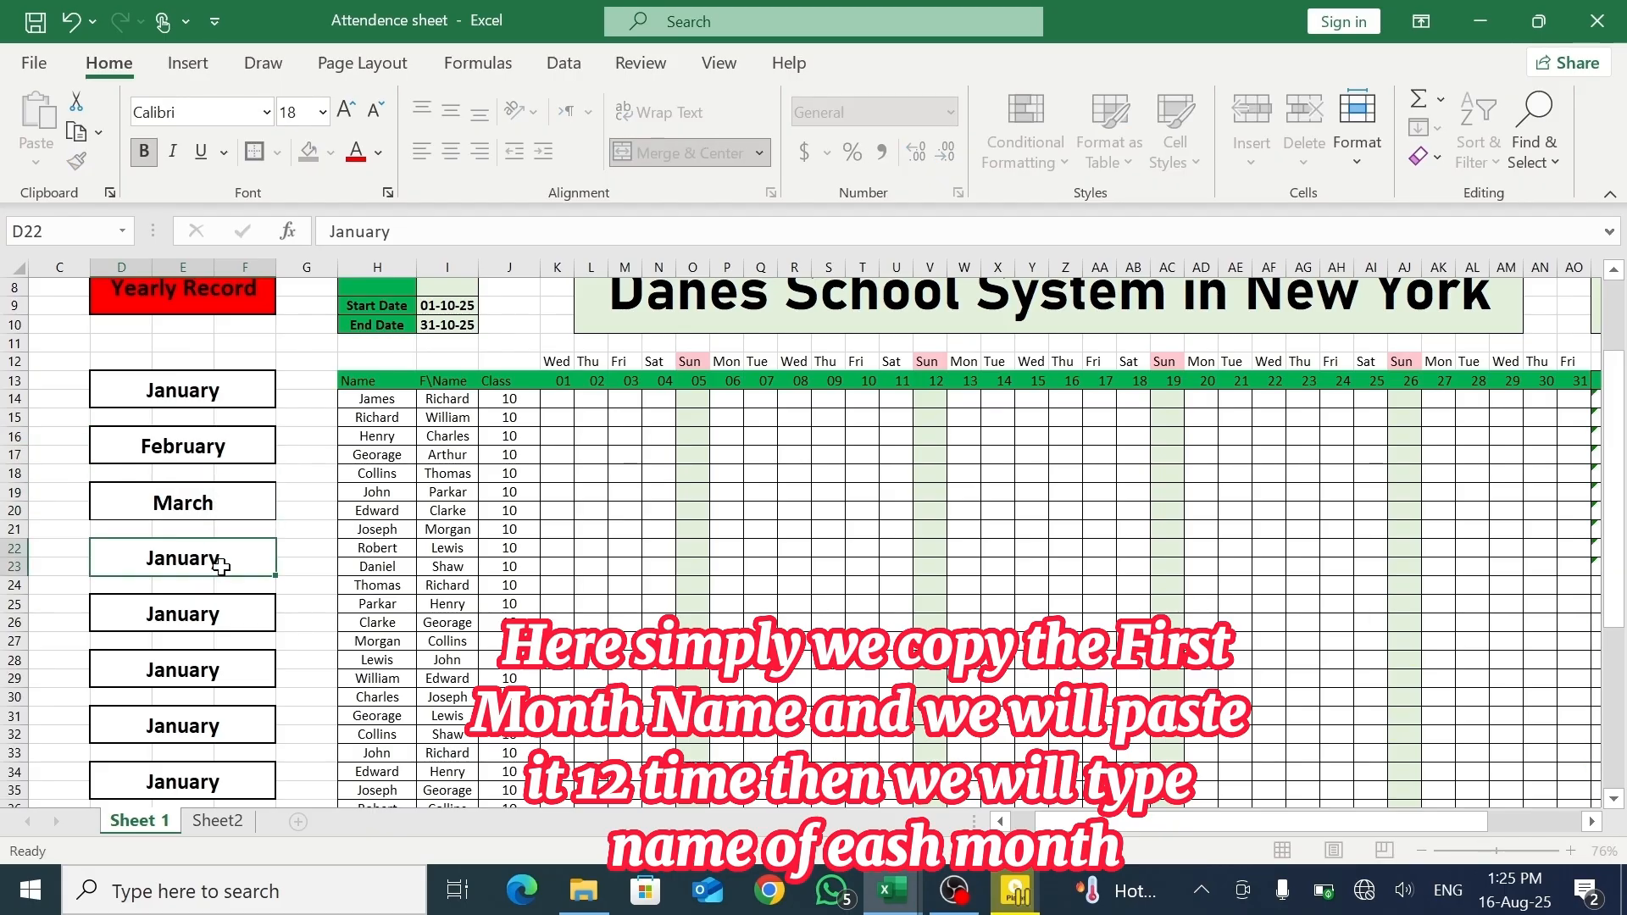
pyautogui.press('BackSpace')
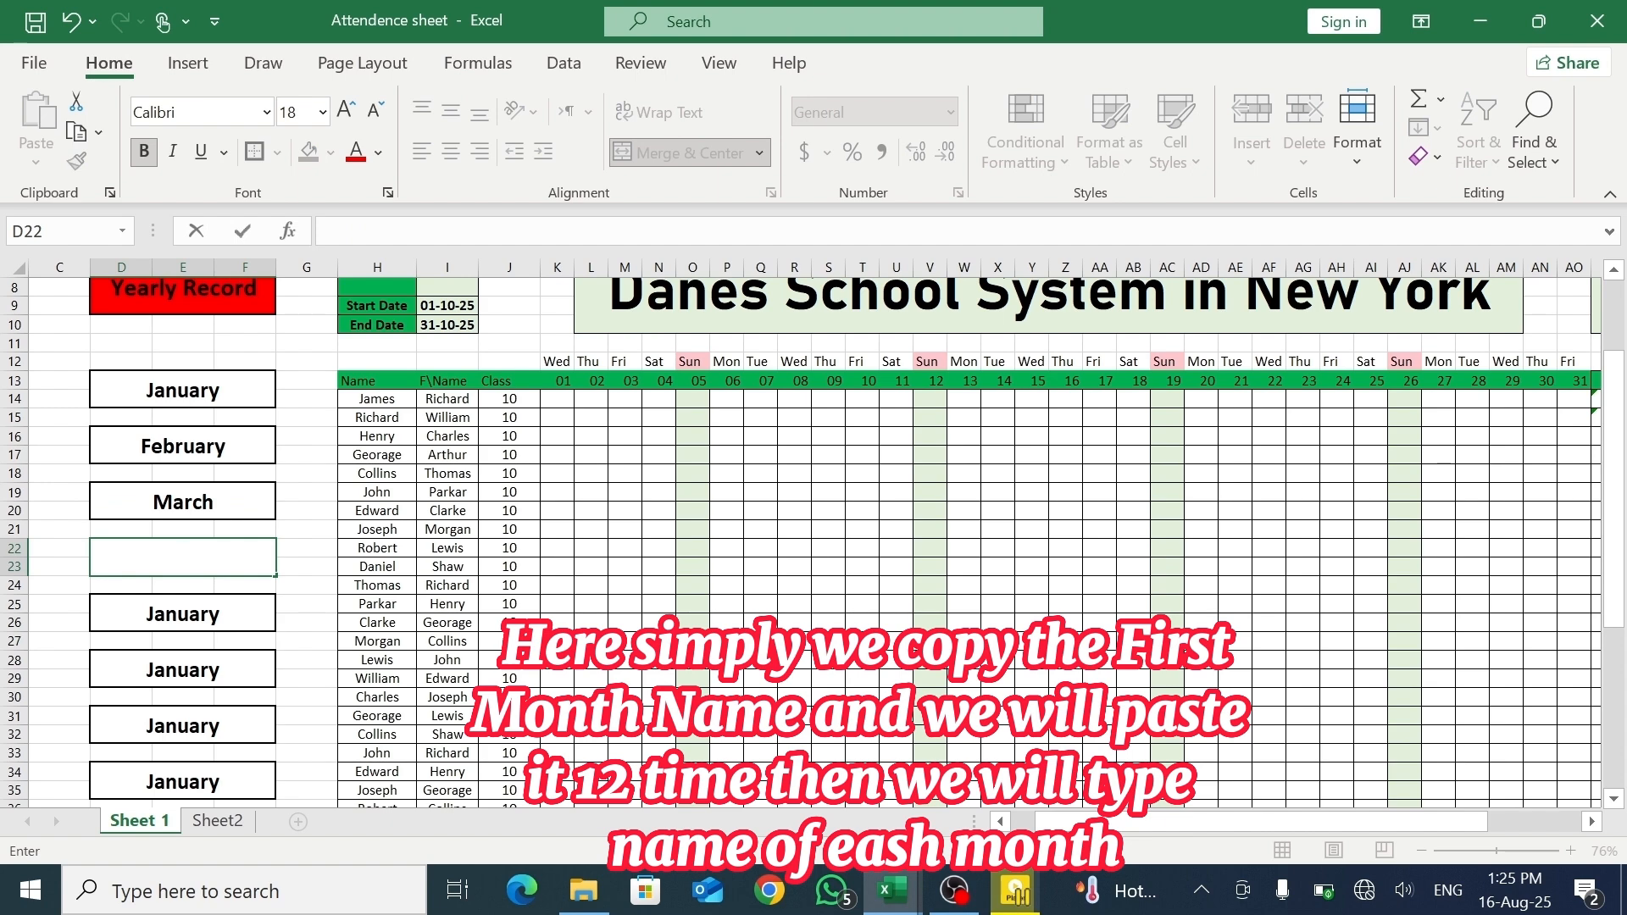
pyautogui.write('April')
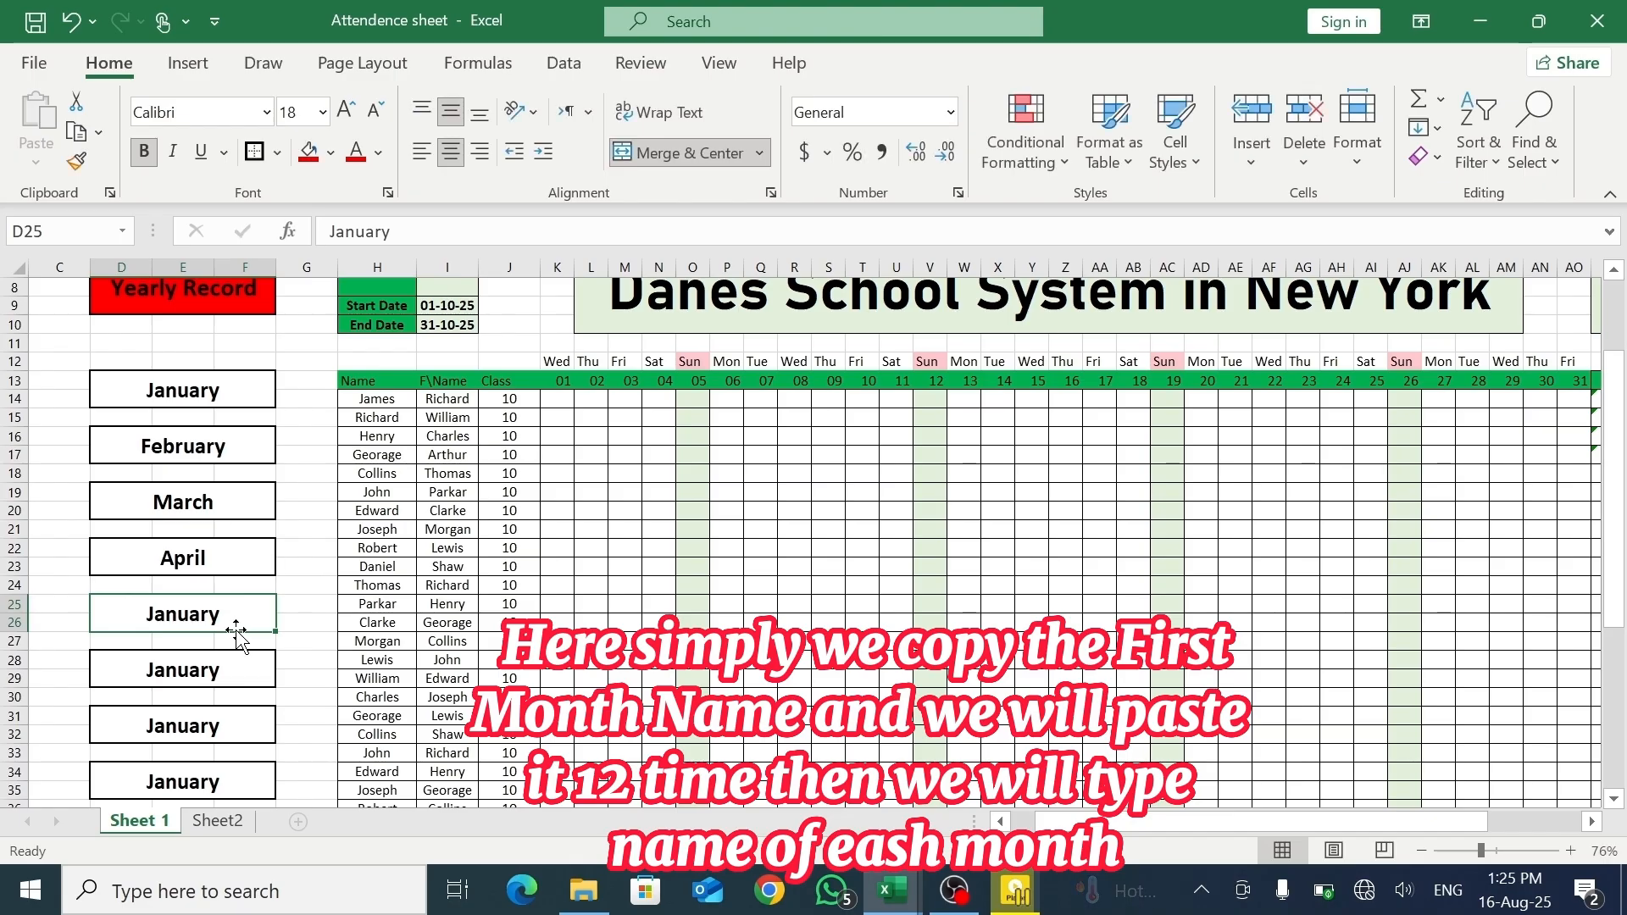
# - Label the next four month boxes May in D25, June in D28, July in D31 and August in D34
pyautogui.write('May')
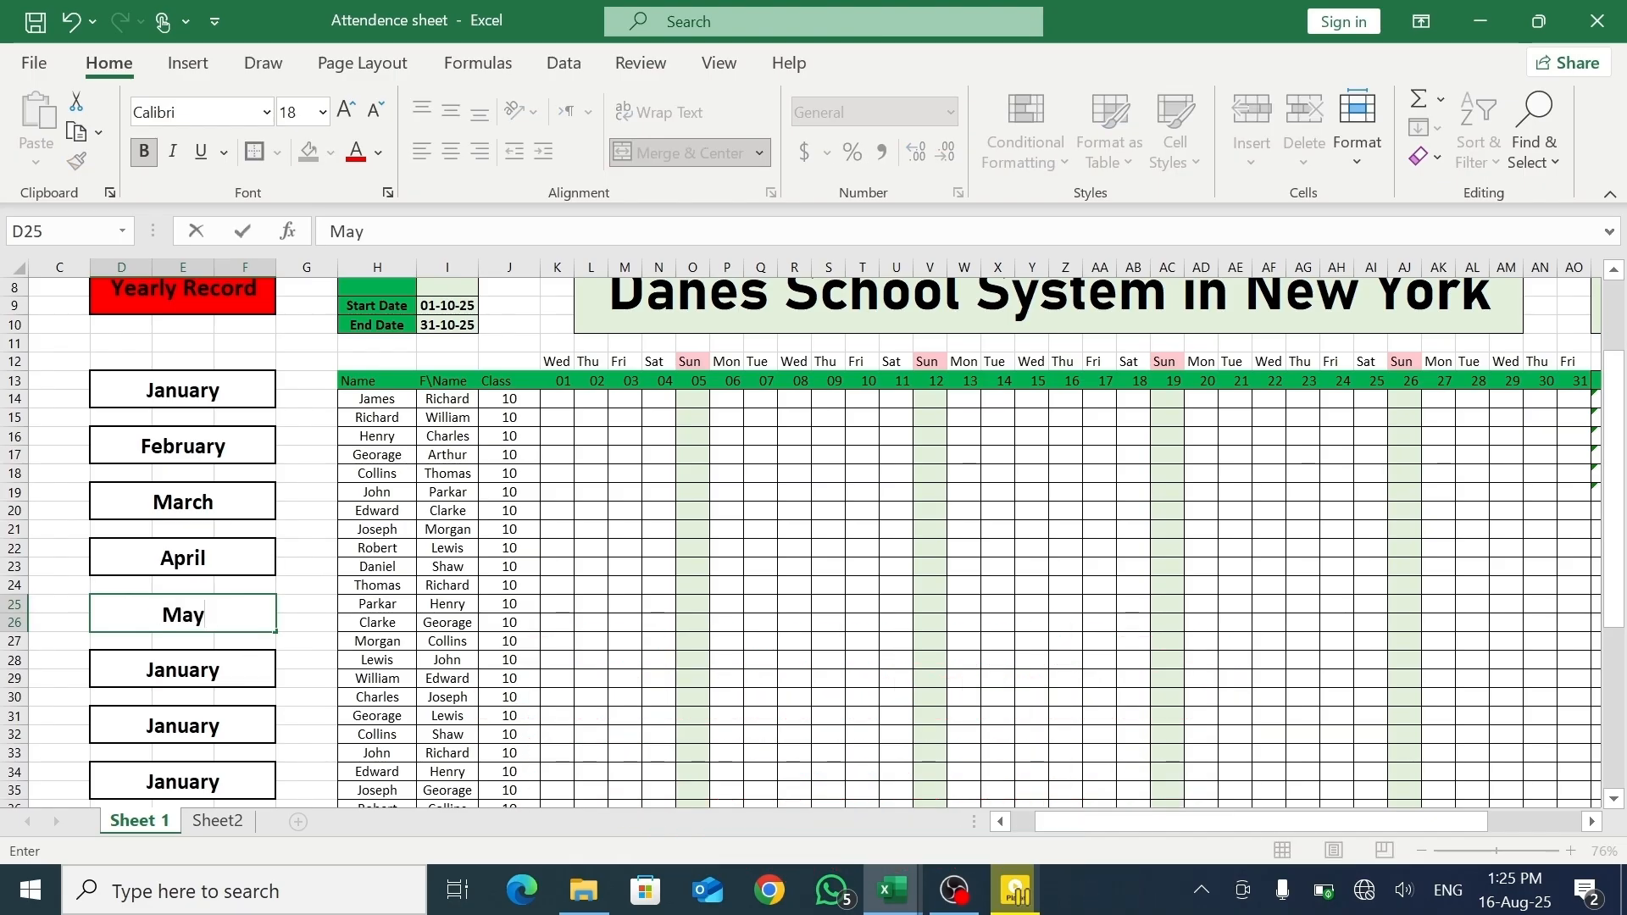
pyautogui.click(232, 669)
pyautogui.press('BackSpace')
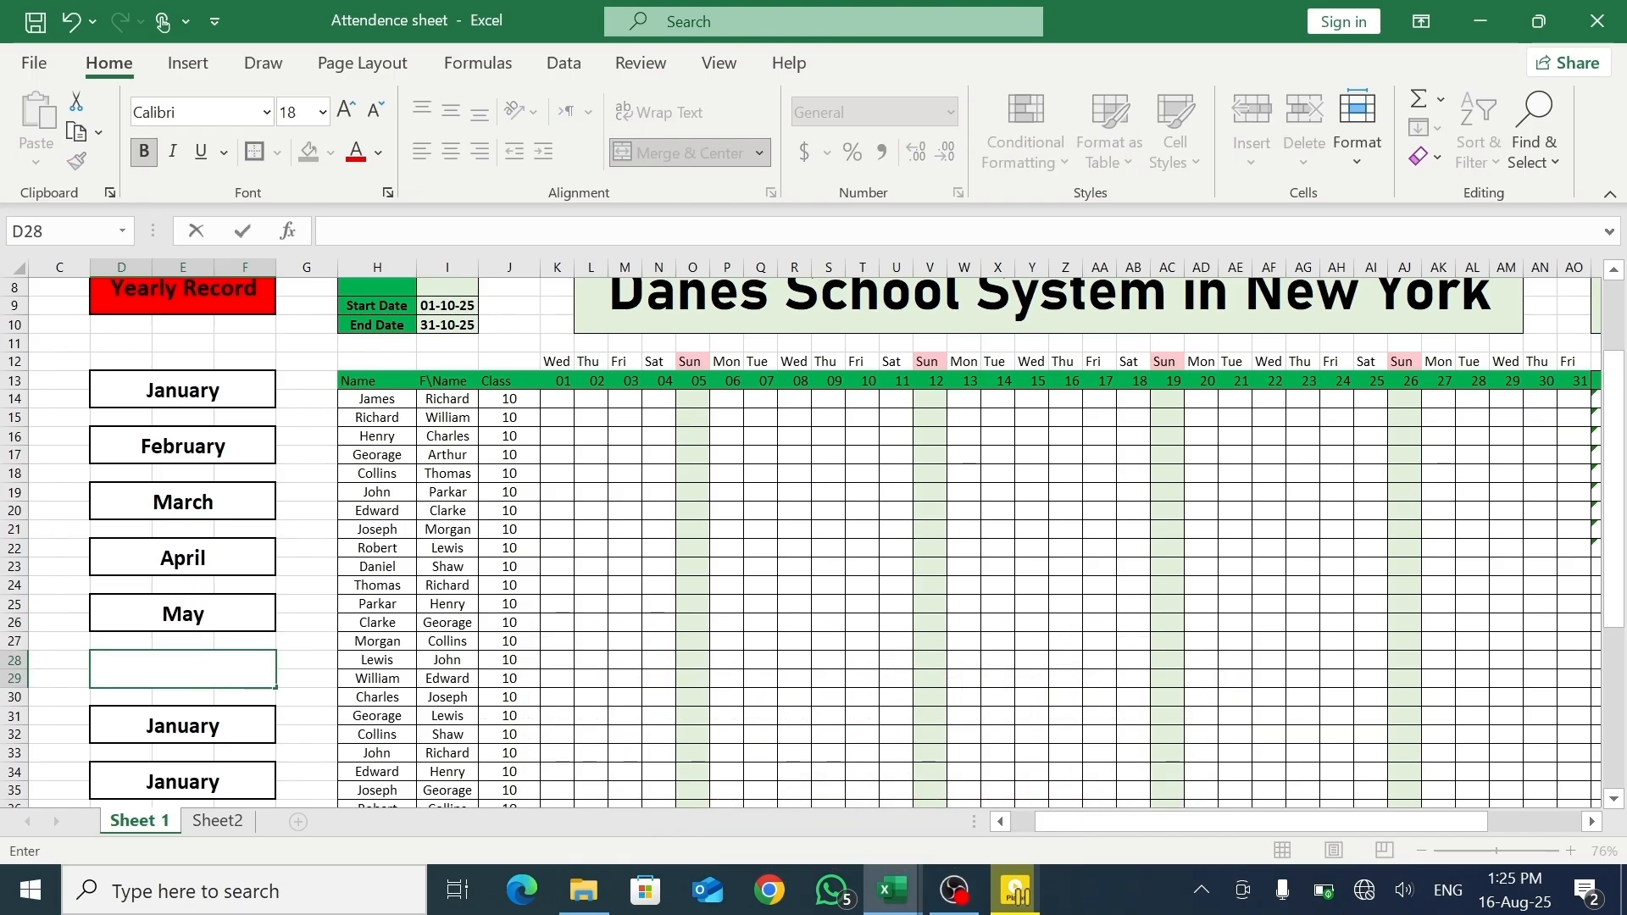
pyautogui.write('June')
pyautogui.click(232, 733)
pyautogui.press('BackSpace')
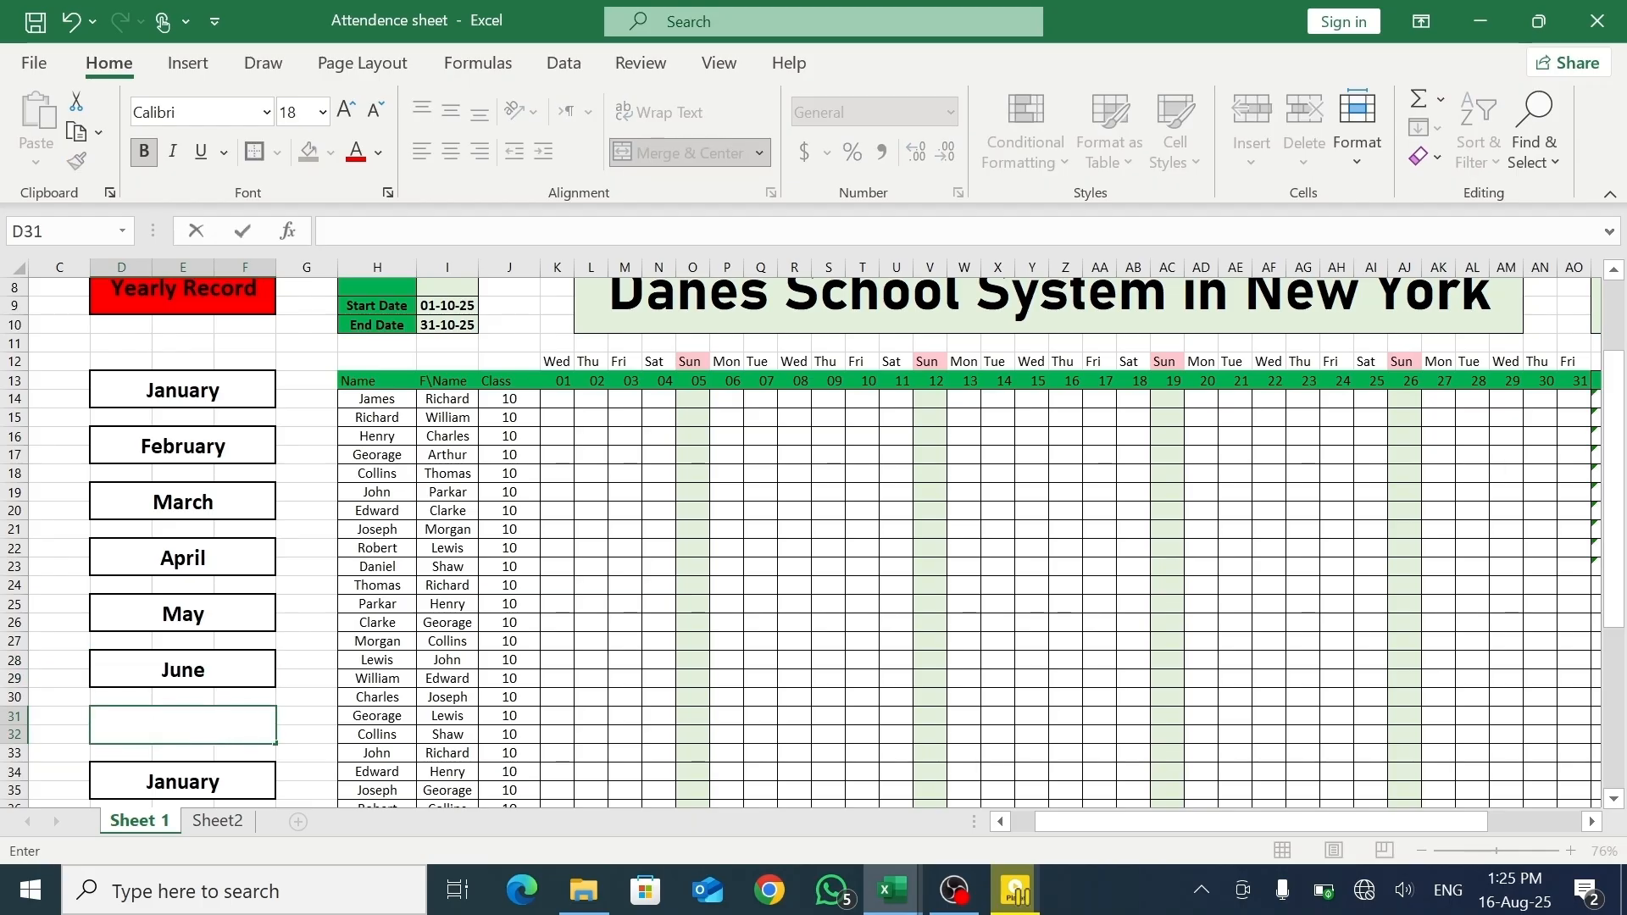
pyautogui.write('July')
pyautogui.click(227, 798)
pyautogui.press('BackSpace')
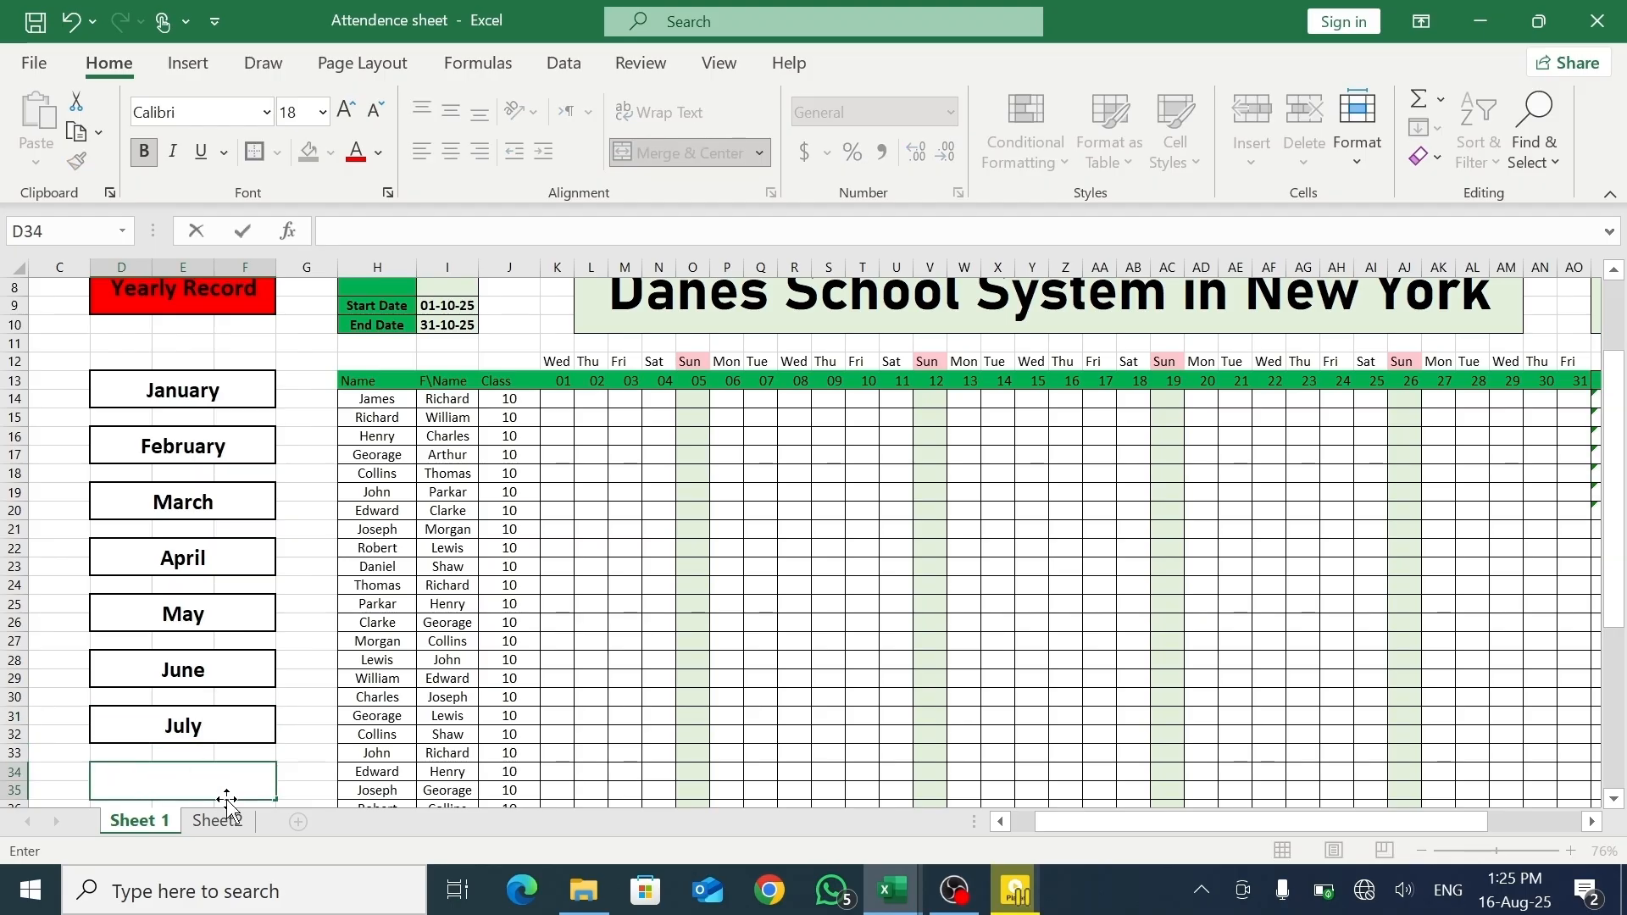
pyautogui.write('August')
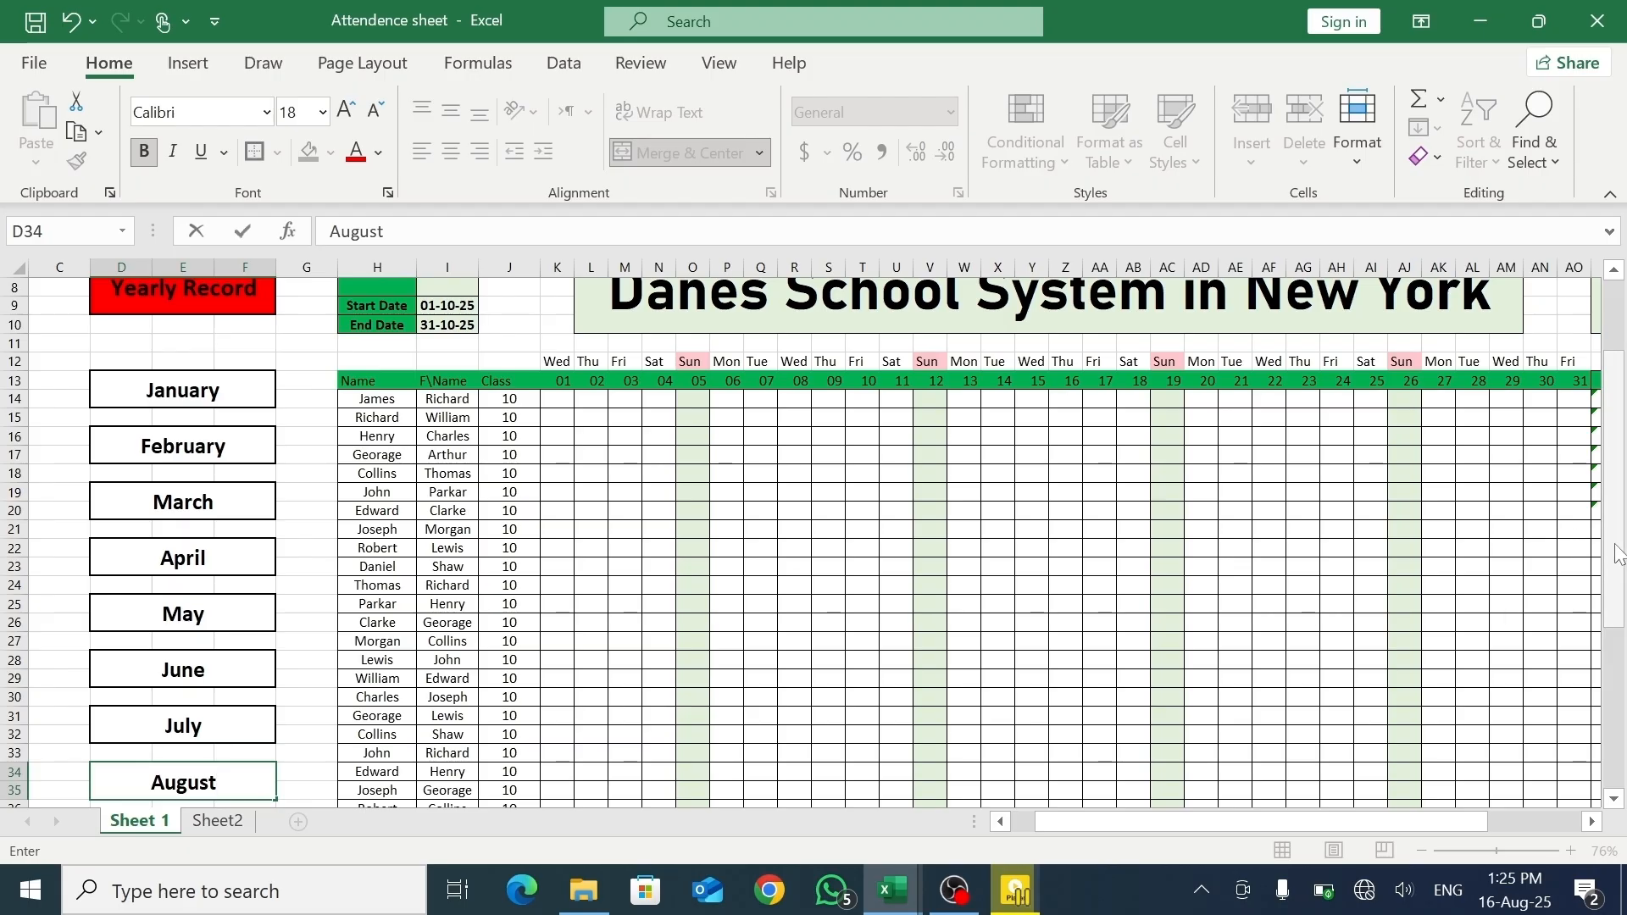
# - Replace the month names in D37 and D40 with Septemper and October
pyautogui.moveTo(1616, 567); pyautogui.dragTo(1616, 688)
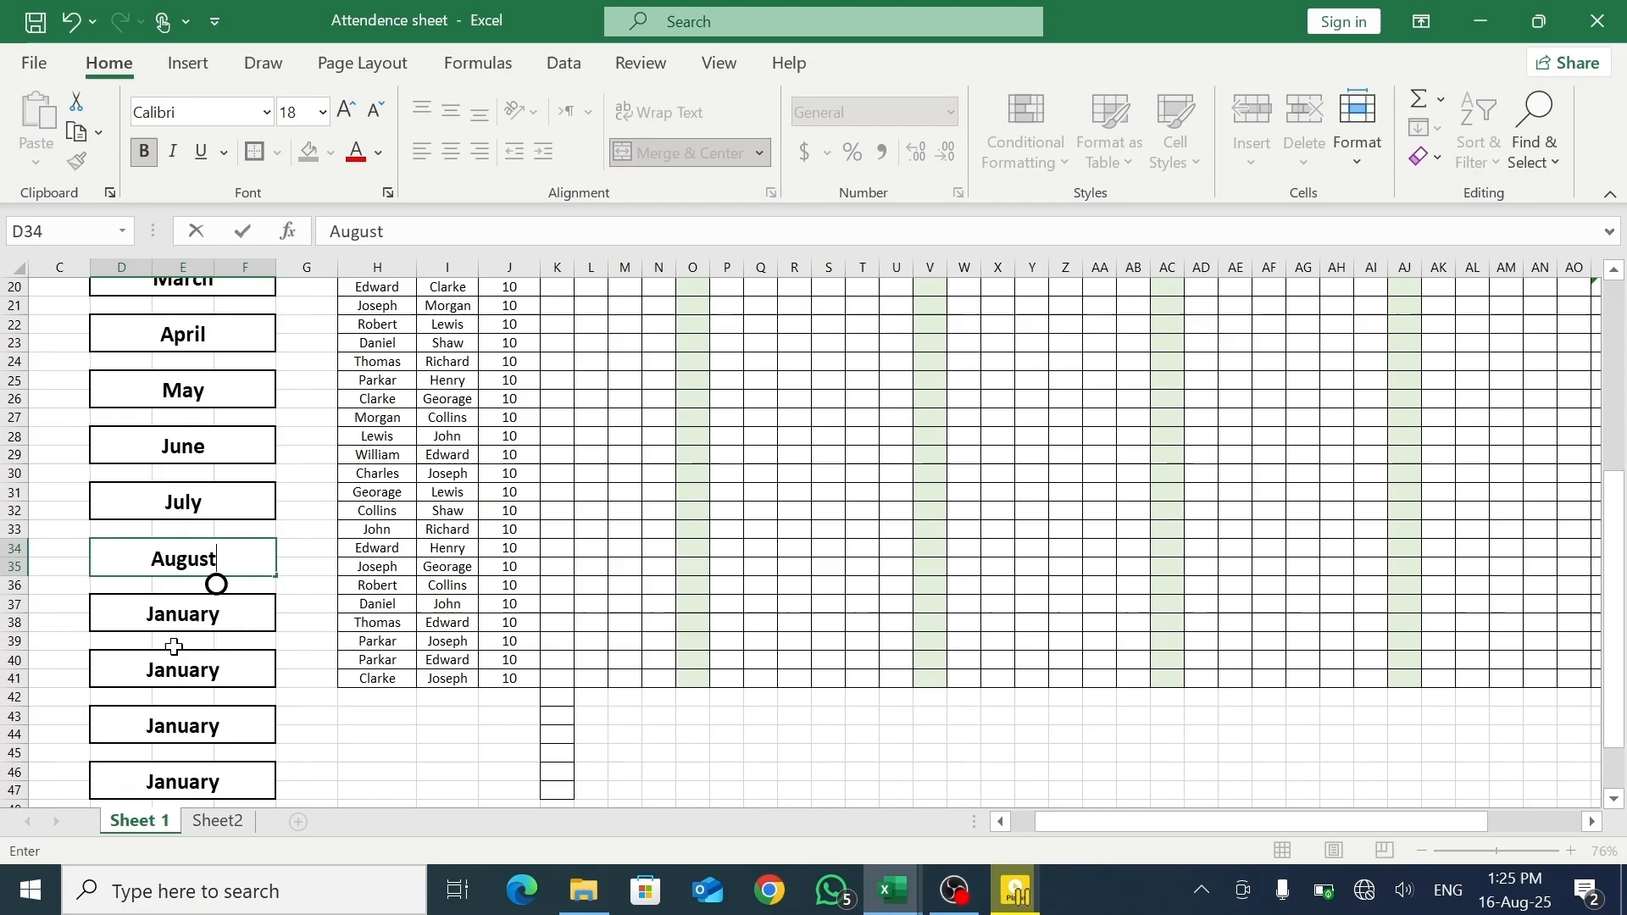
pyautogui.click(260, 618)
pyautogui.press('BackSpace')
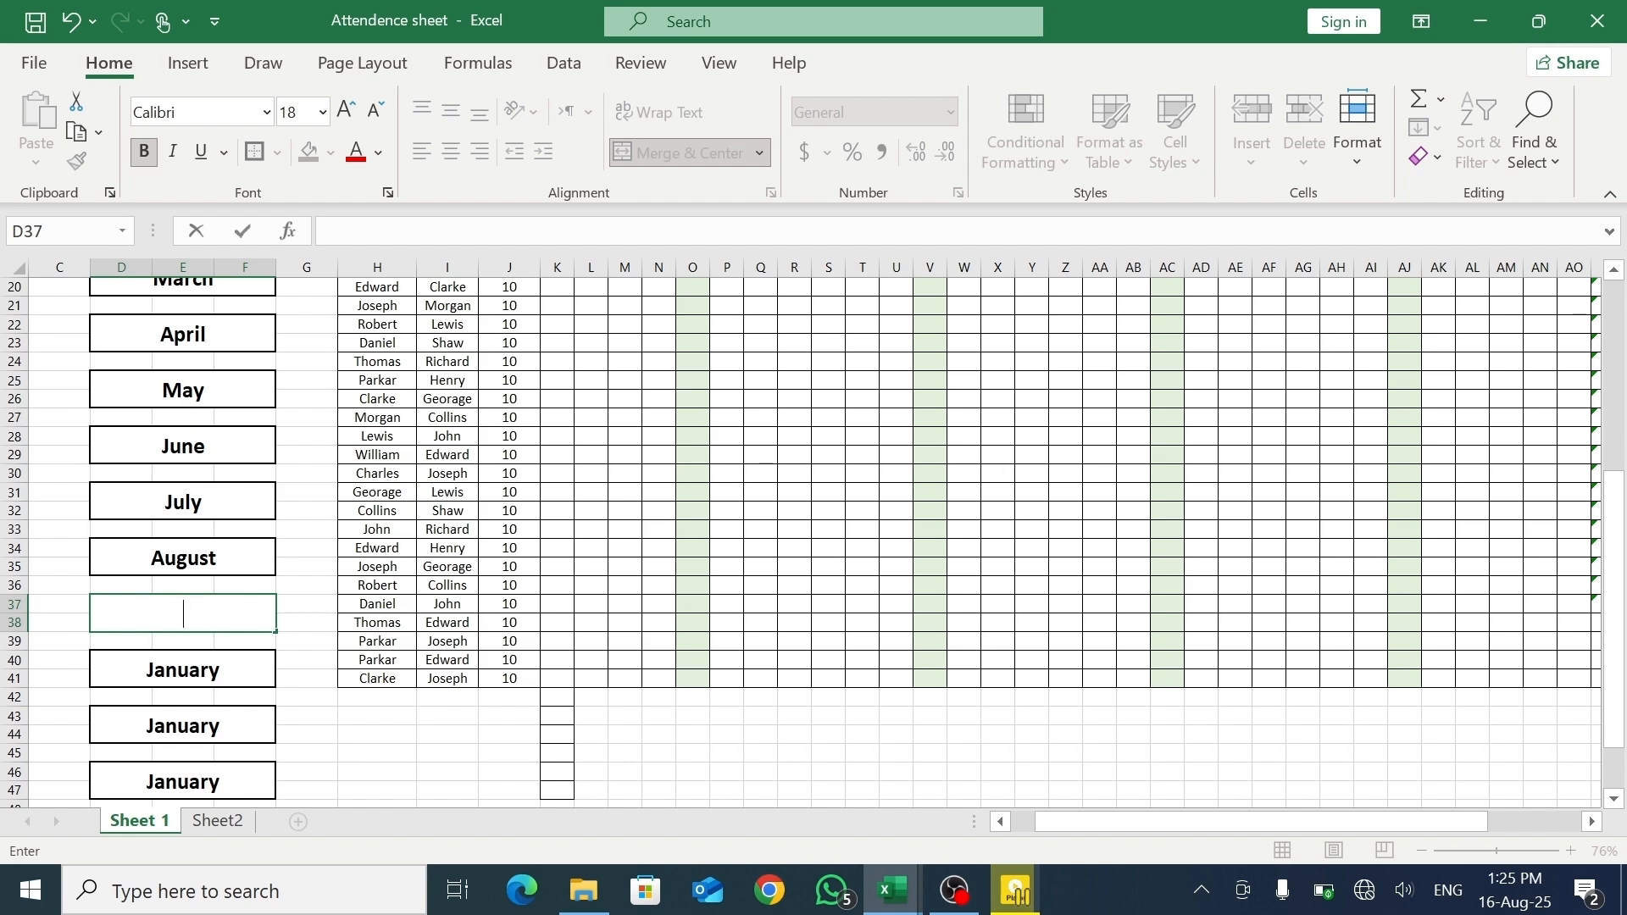
pyautogui.write('Septemper')
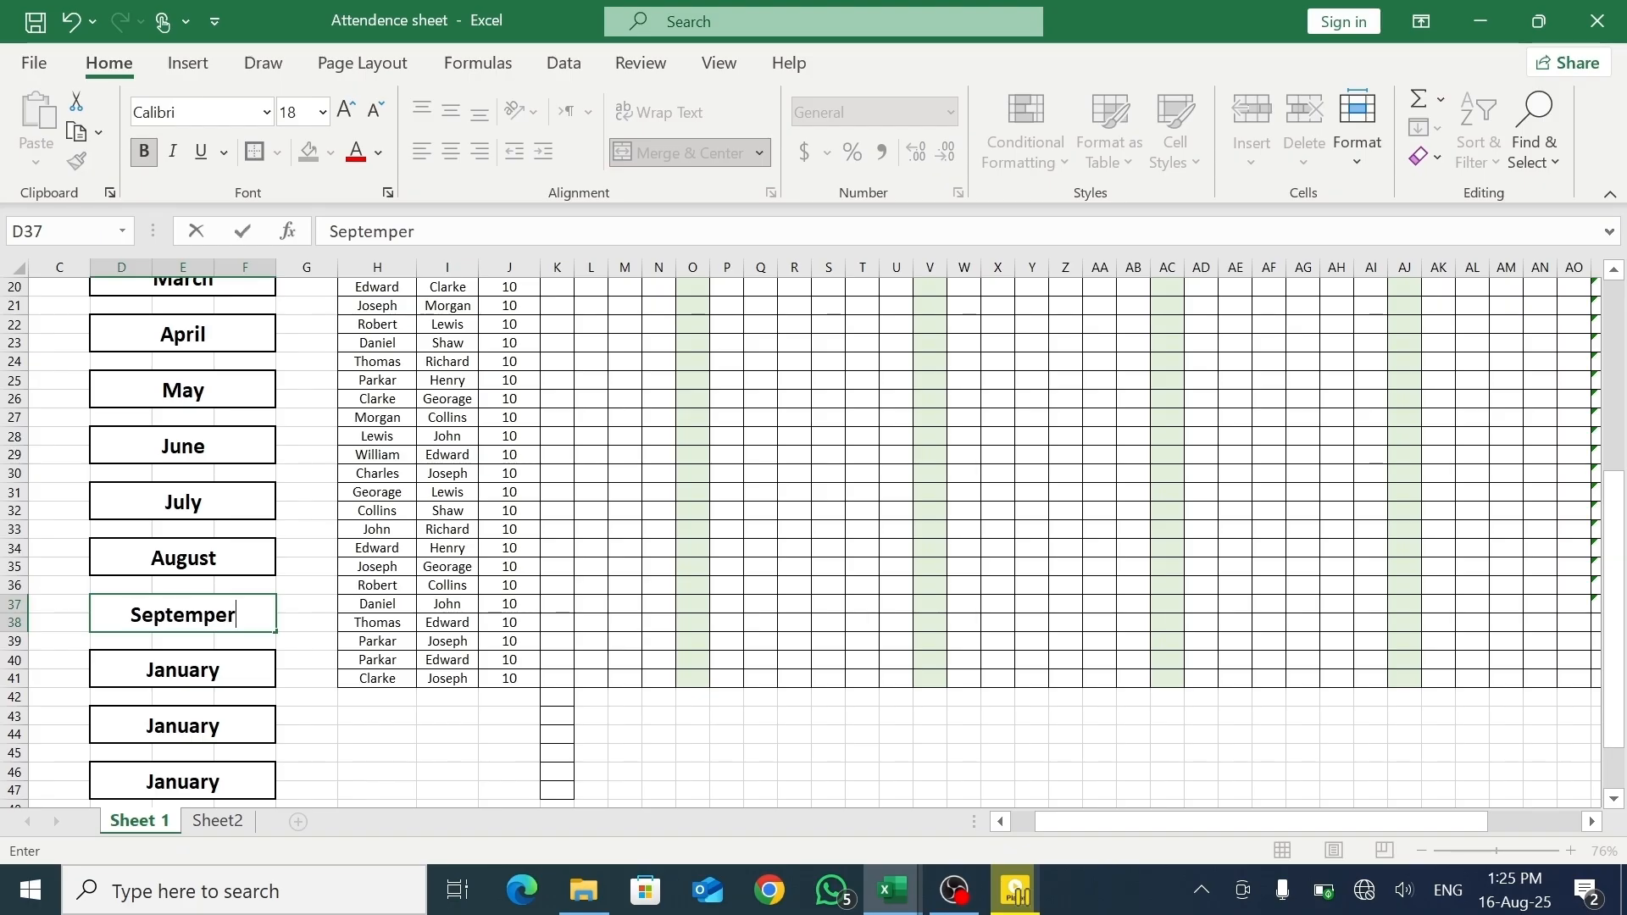
pyautogui.click(229, 664)
pyautogui.press('BackSpace')
pyautogui.write('O')
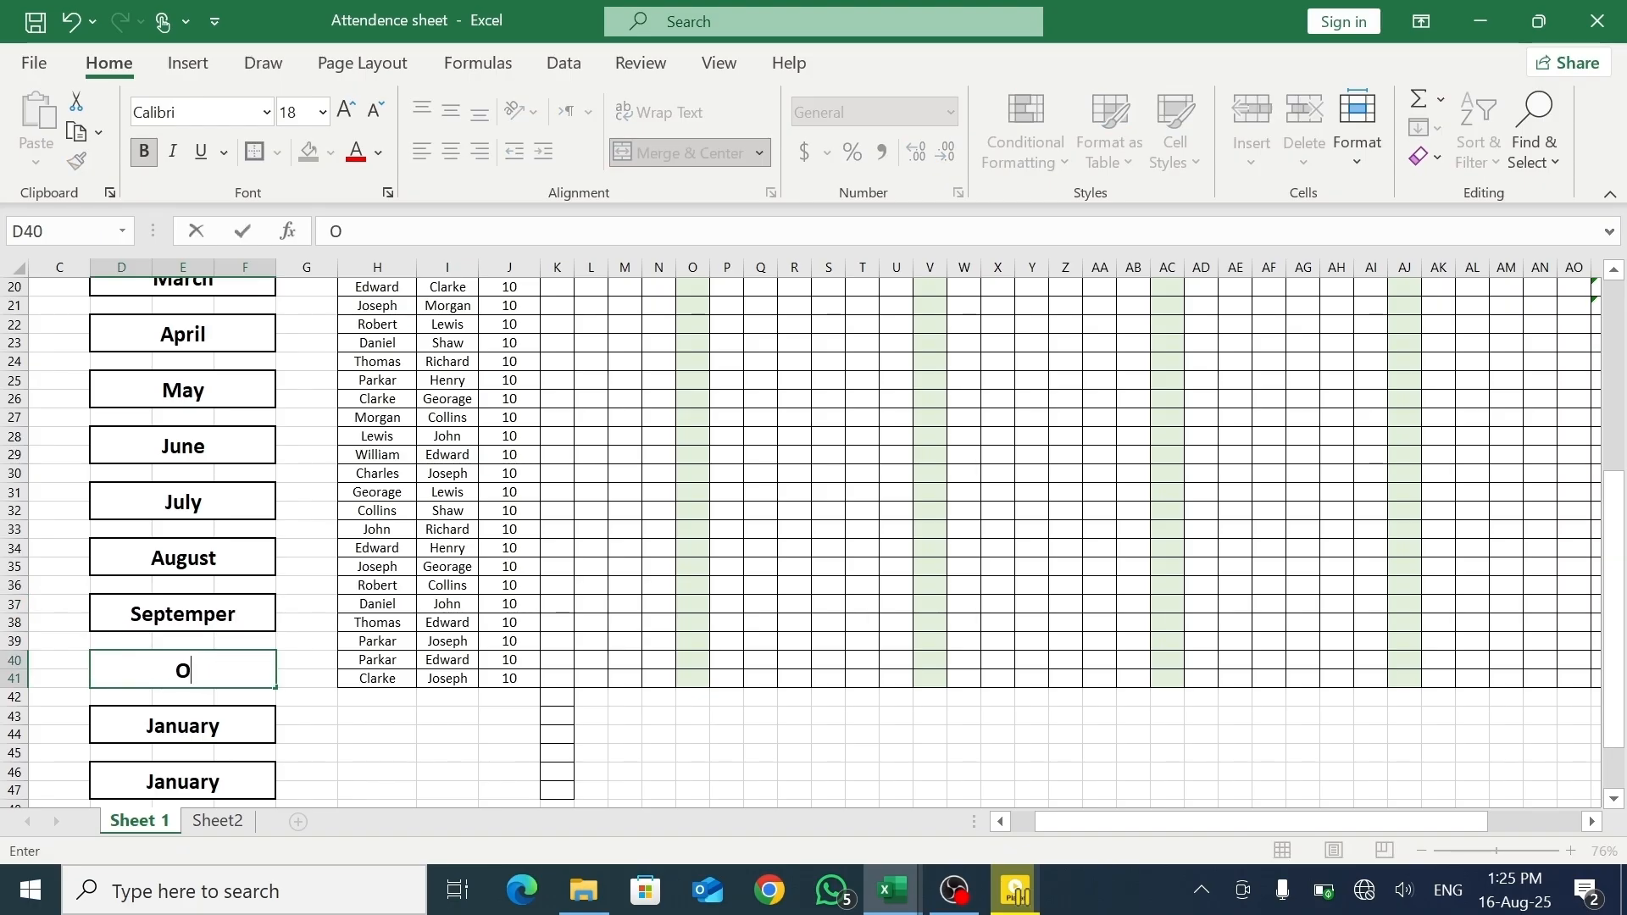
pyautogui.write('ctober')
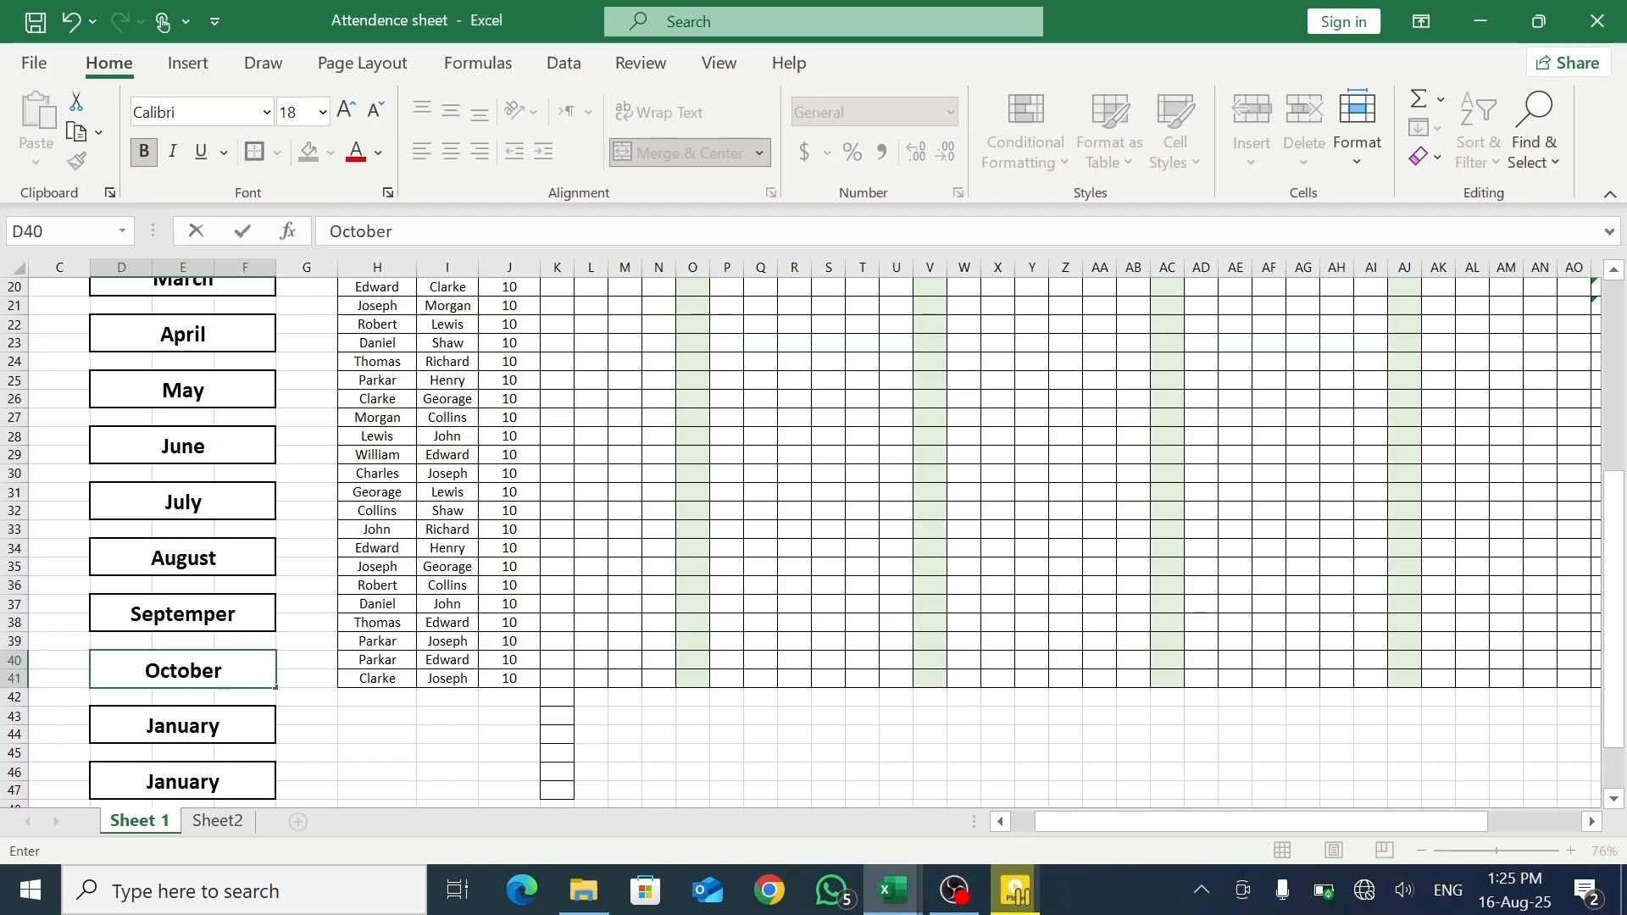
# - Label the last two month boxes November in D43 and December in D46
pyautogui.click(229, 723)
pyautogui.write('N')
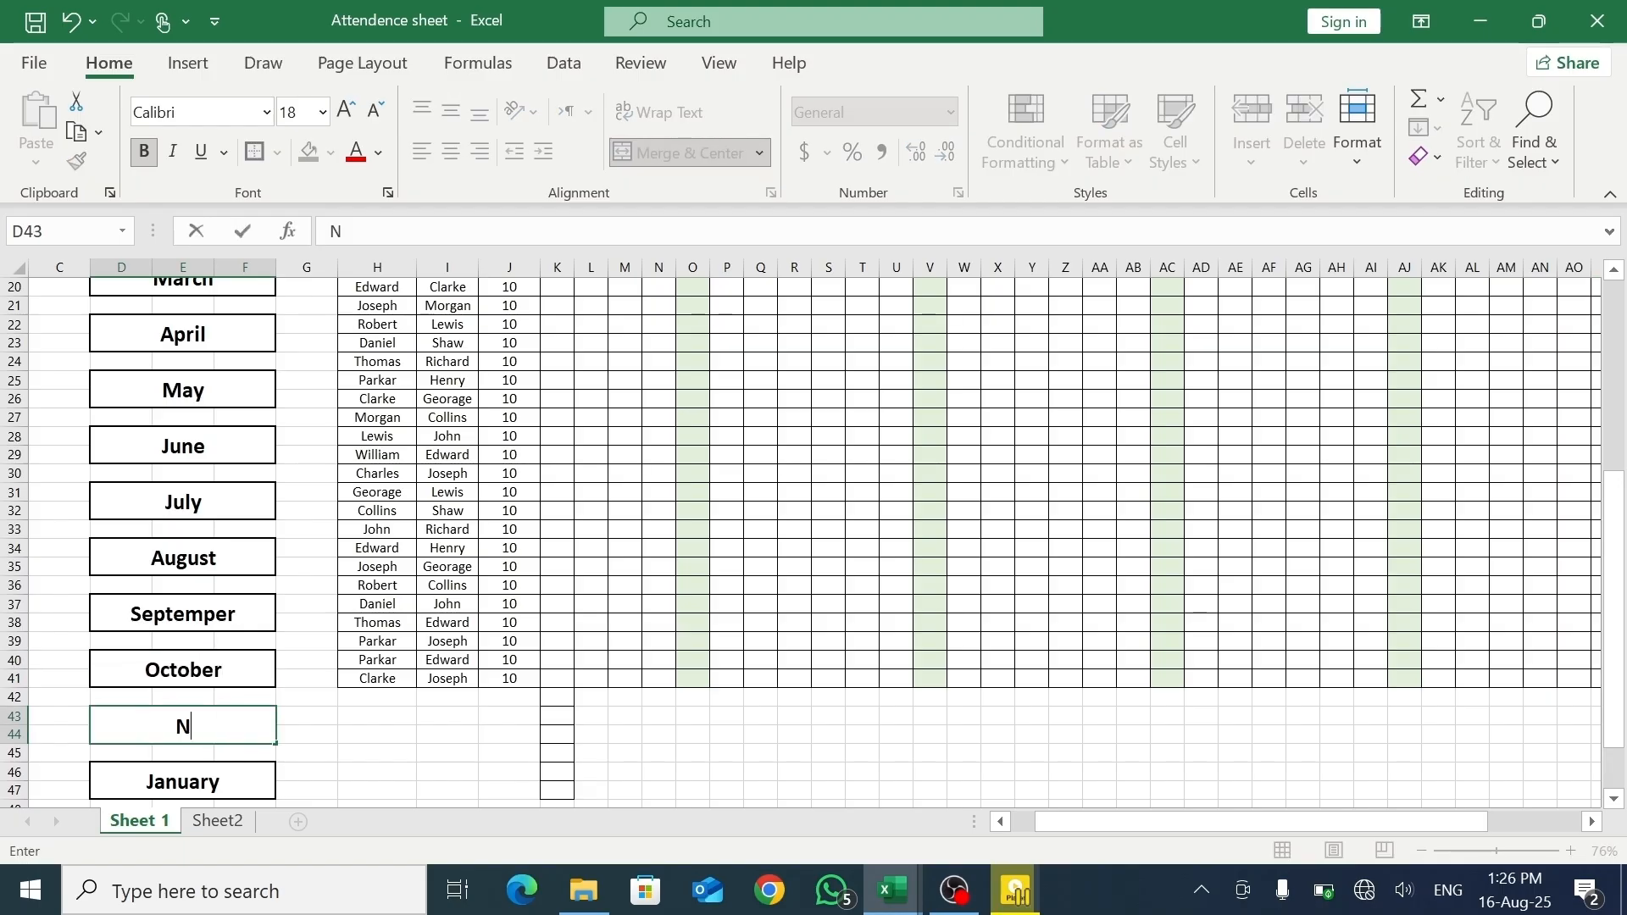
pyautogui.write('ovember')
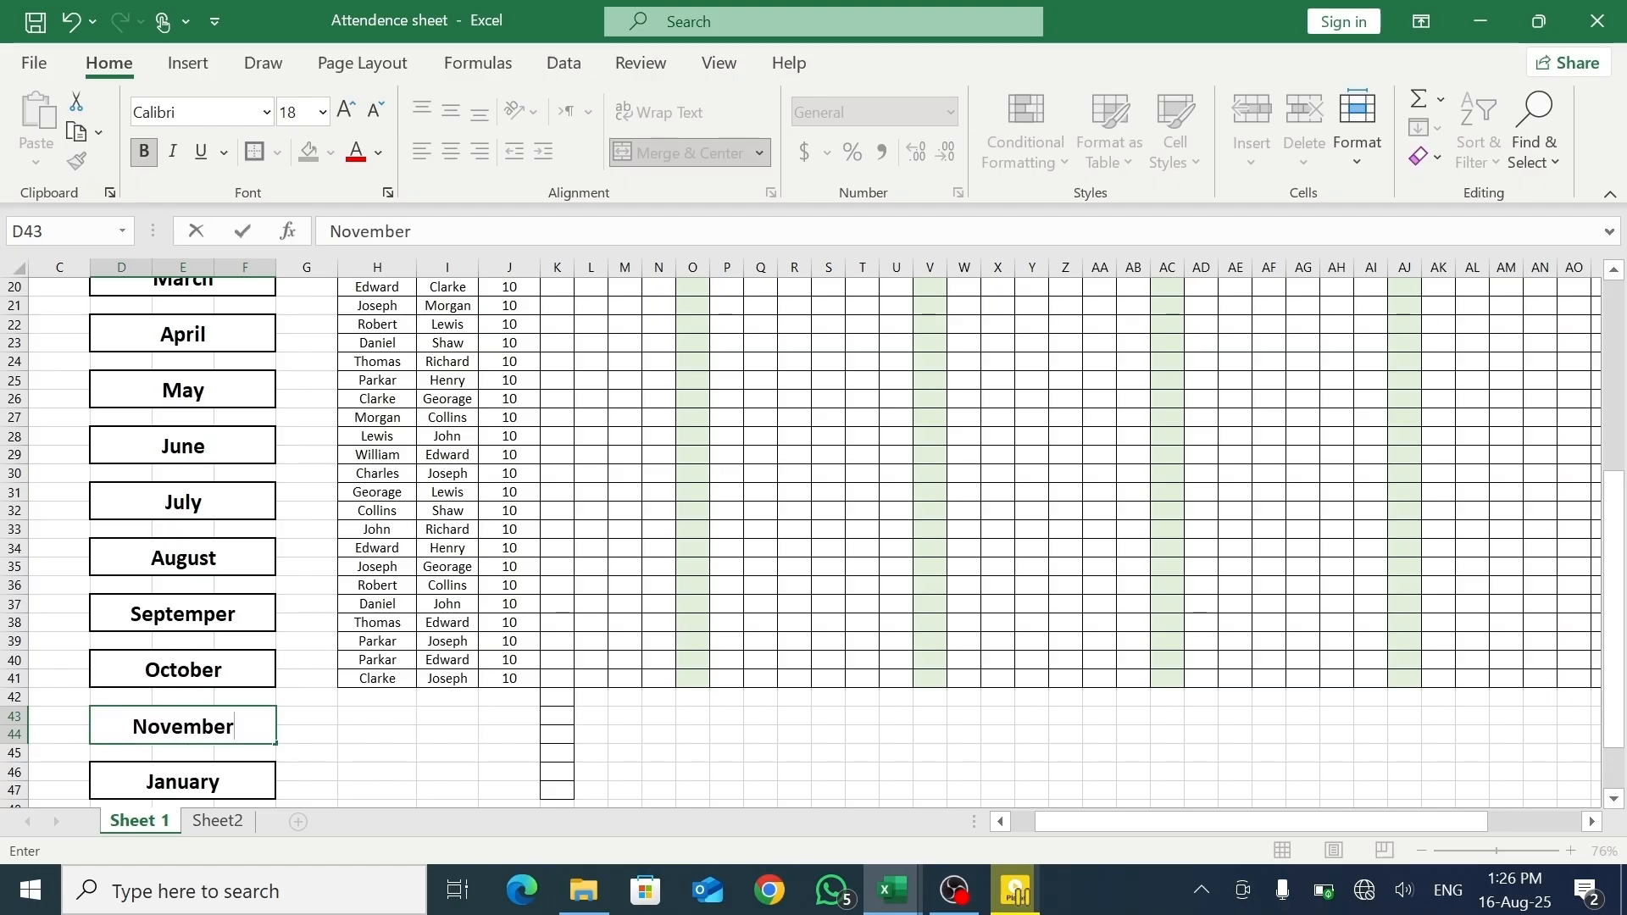
pyautogui.click(225, 788)
pyautogui.write('De')
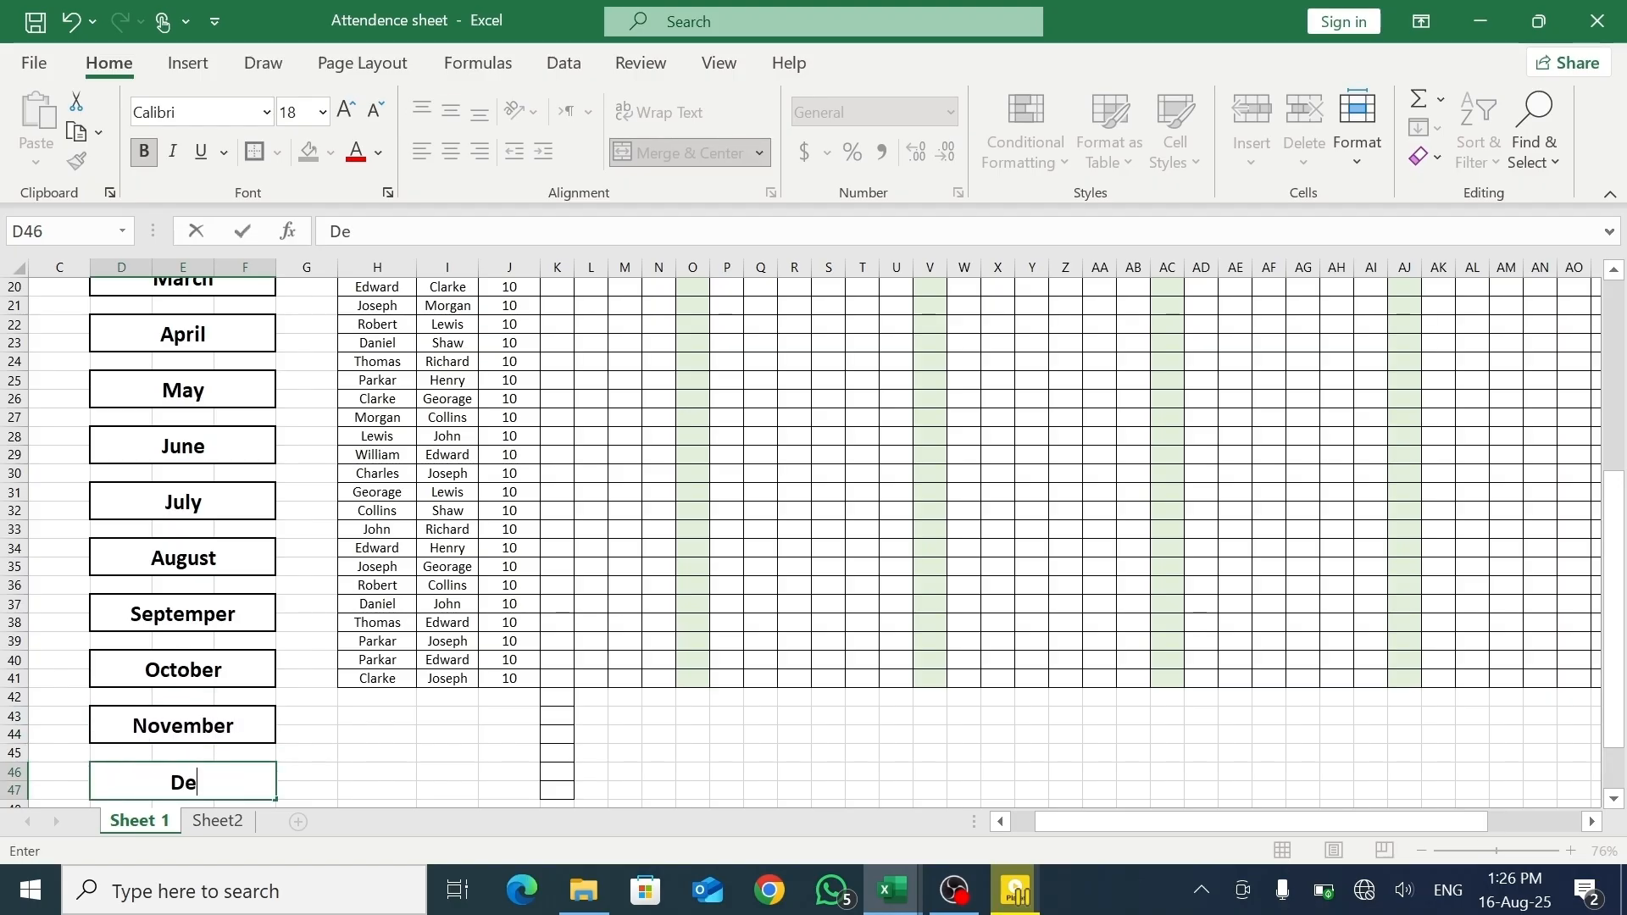
pyautogui.write('cember')
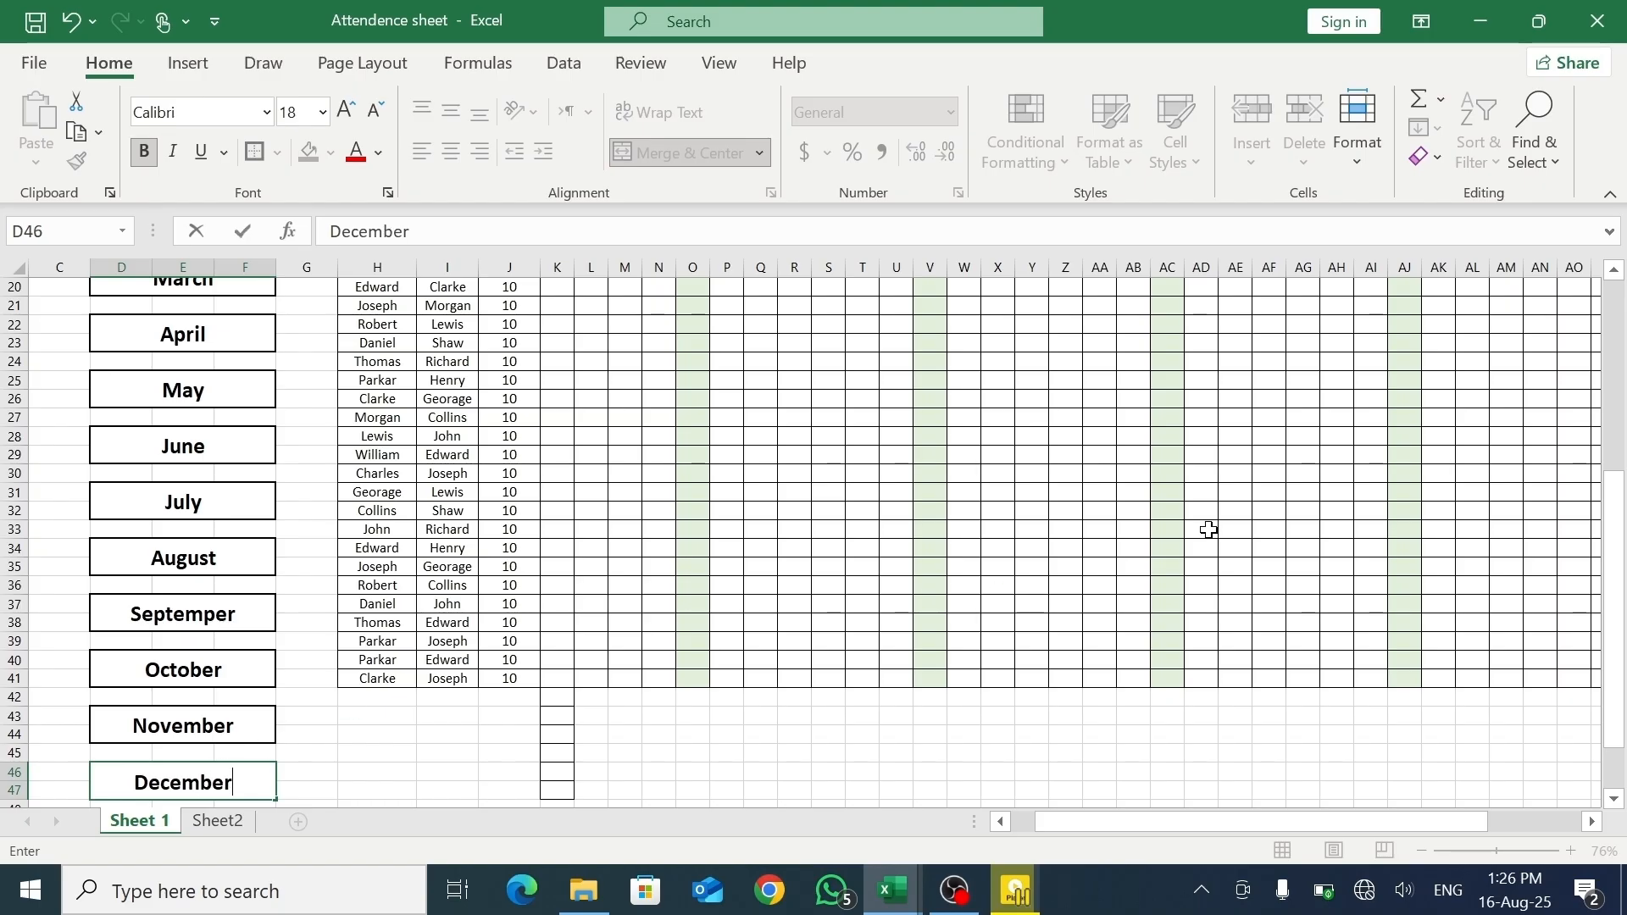
# - Fill the January box with light green and the February box with light periwinkle blue
pyautogui.moveTo(1615, 560); pyautogui.dragTo(1616, 434)
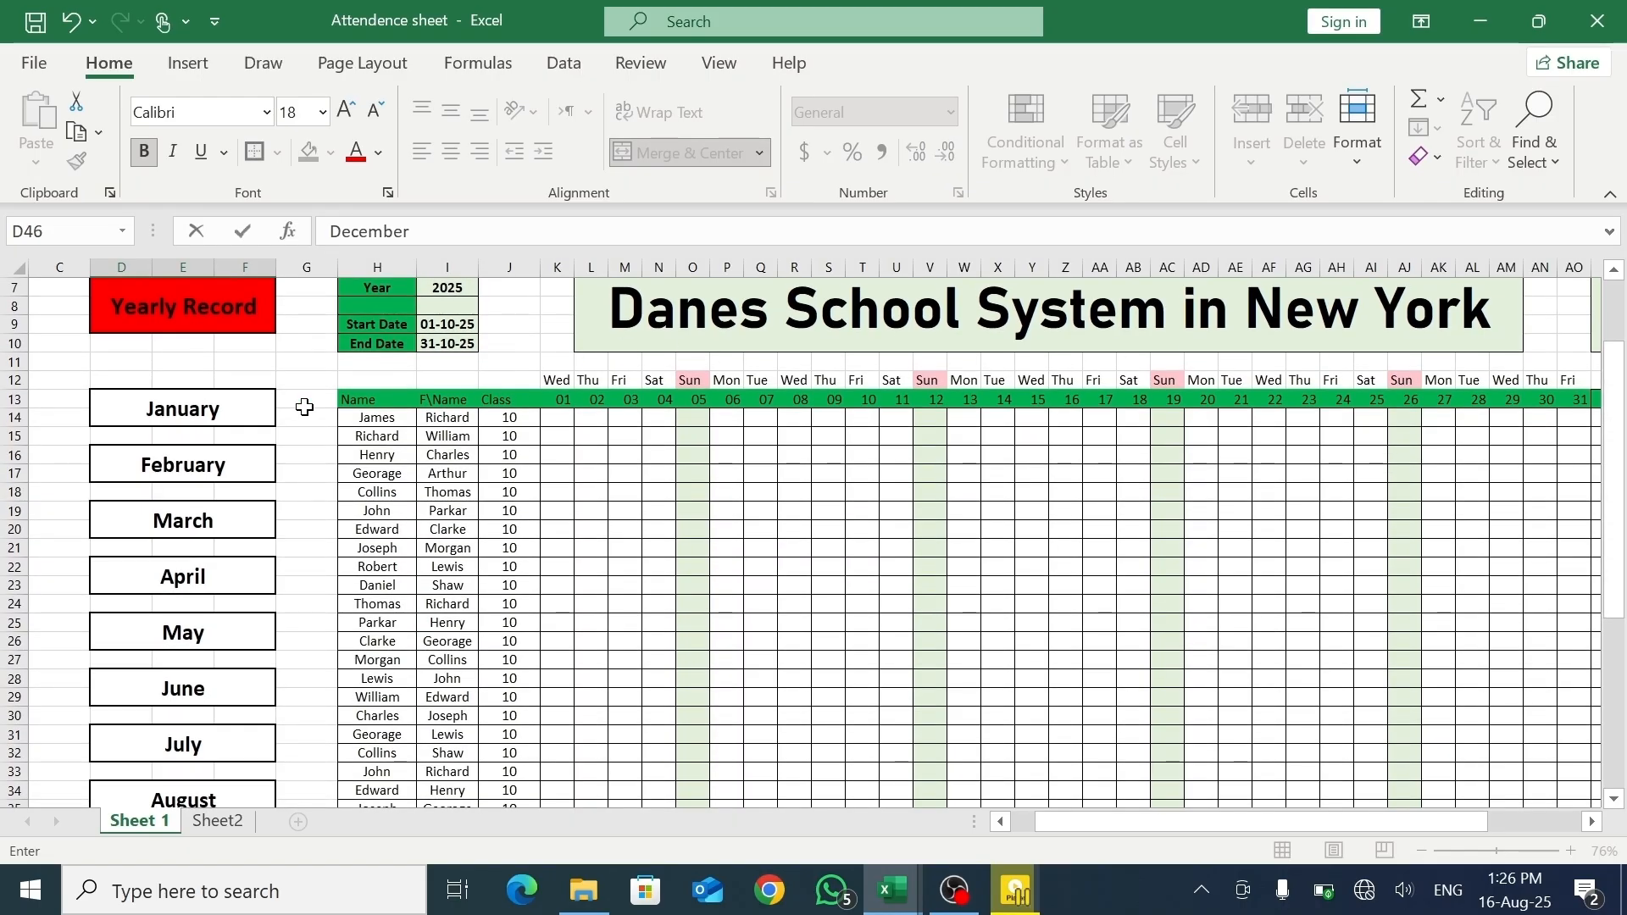
pyautogui.click(231, 414)
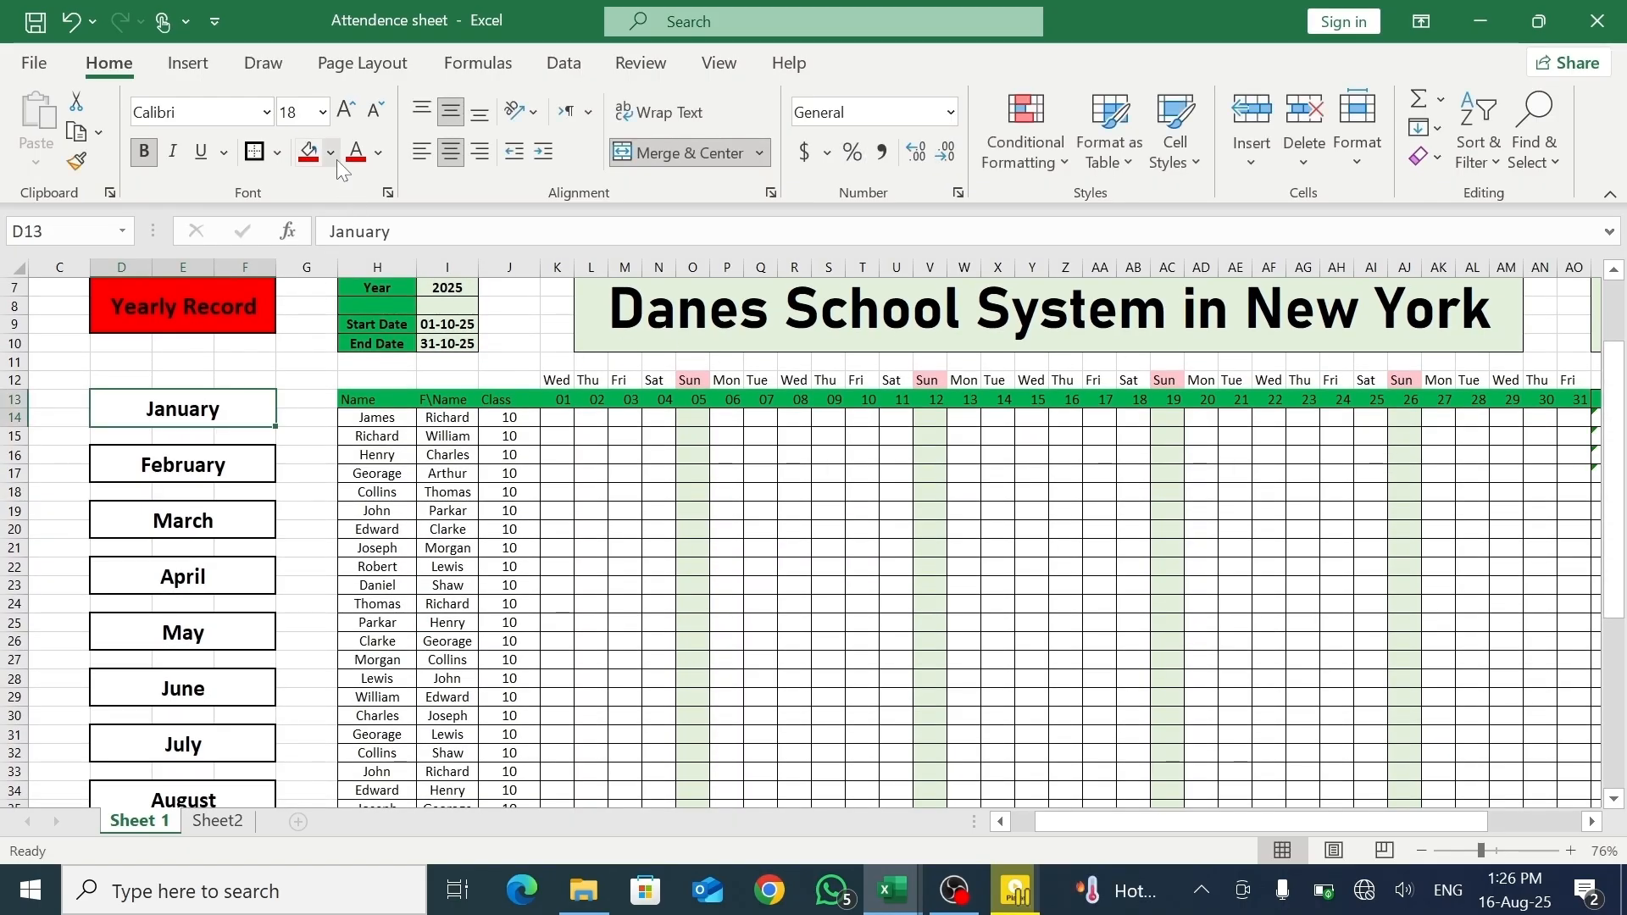
pyautogui.click(331, 155)
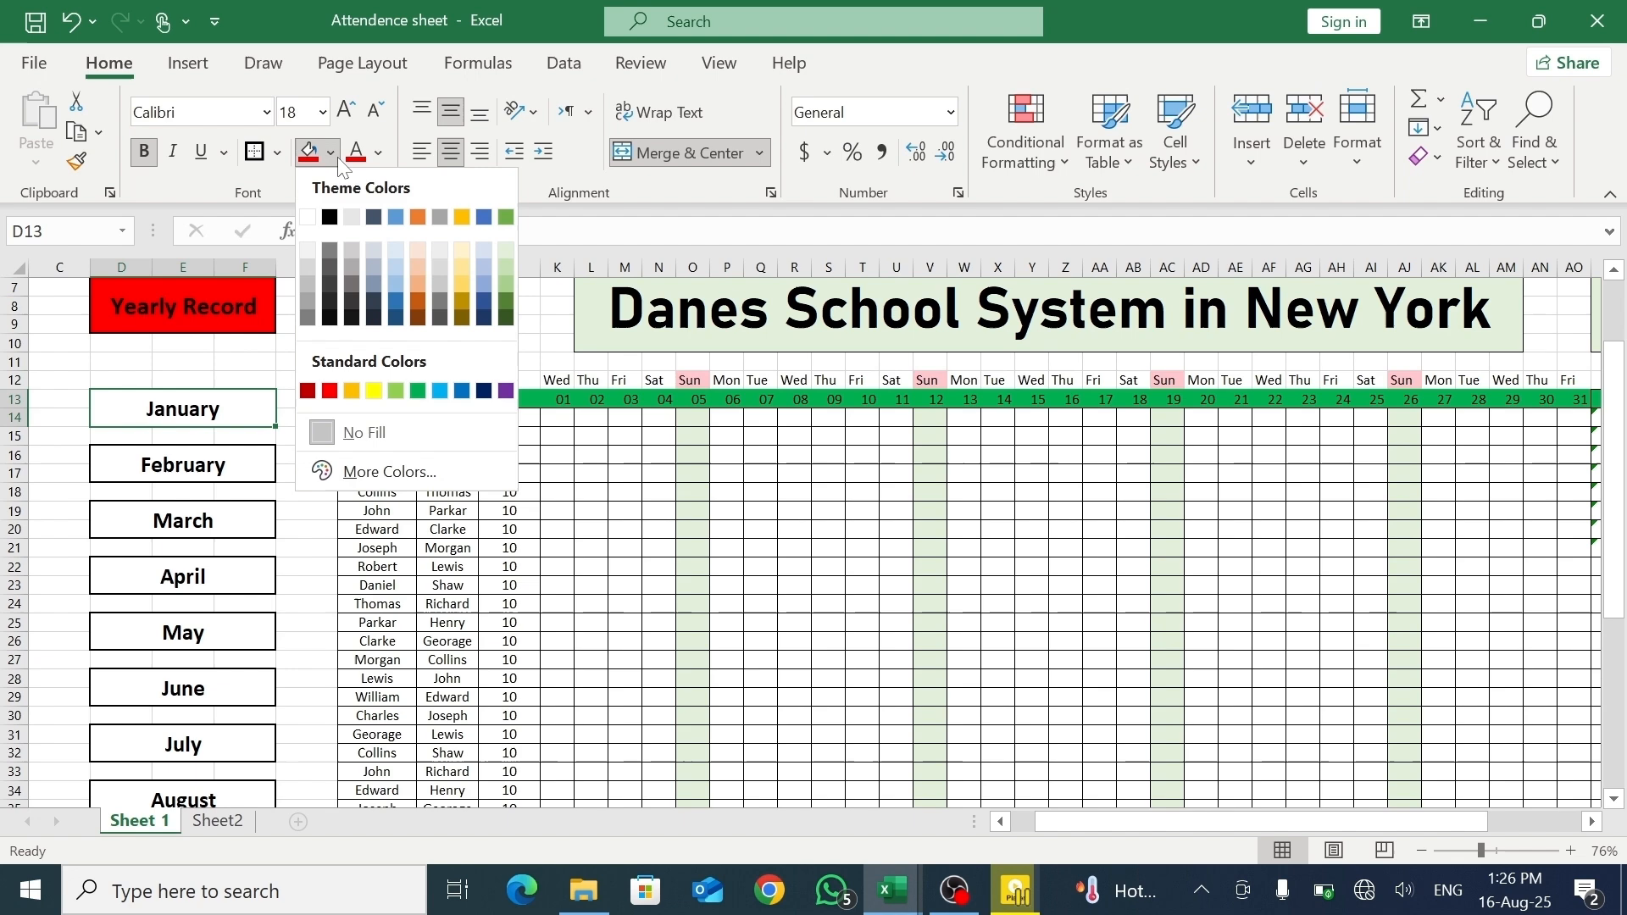
pyautogui.click(501, 268)
pyautogui.click(194, 469)
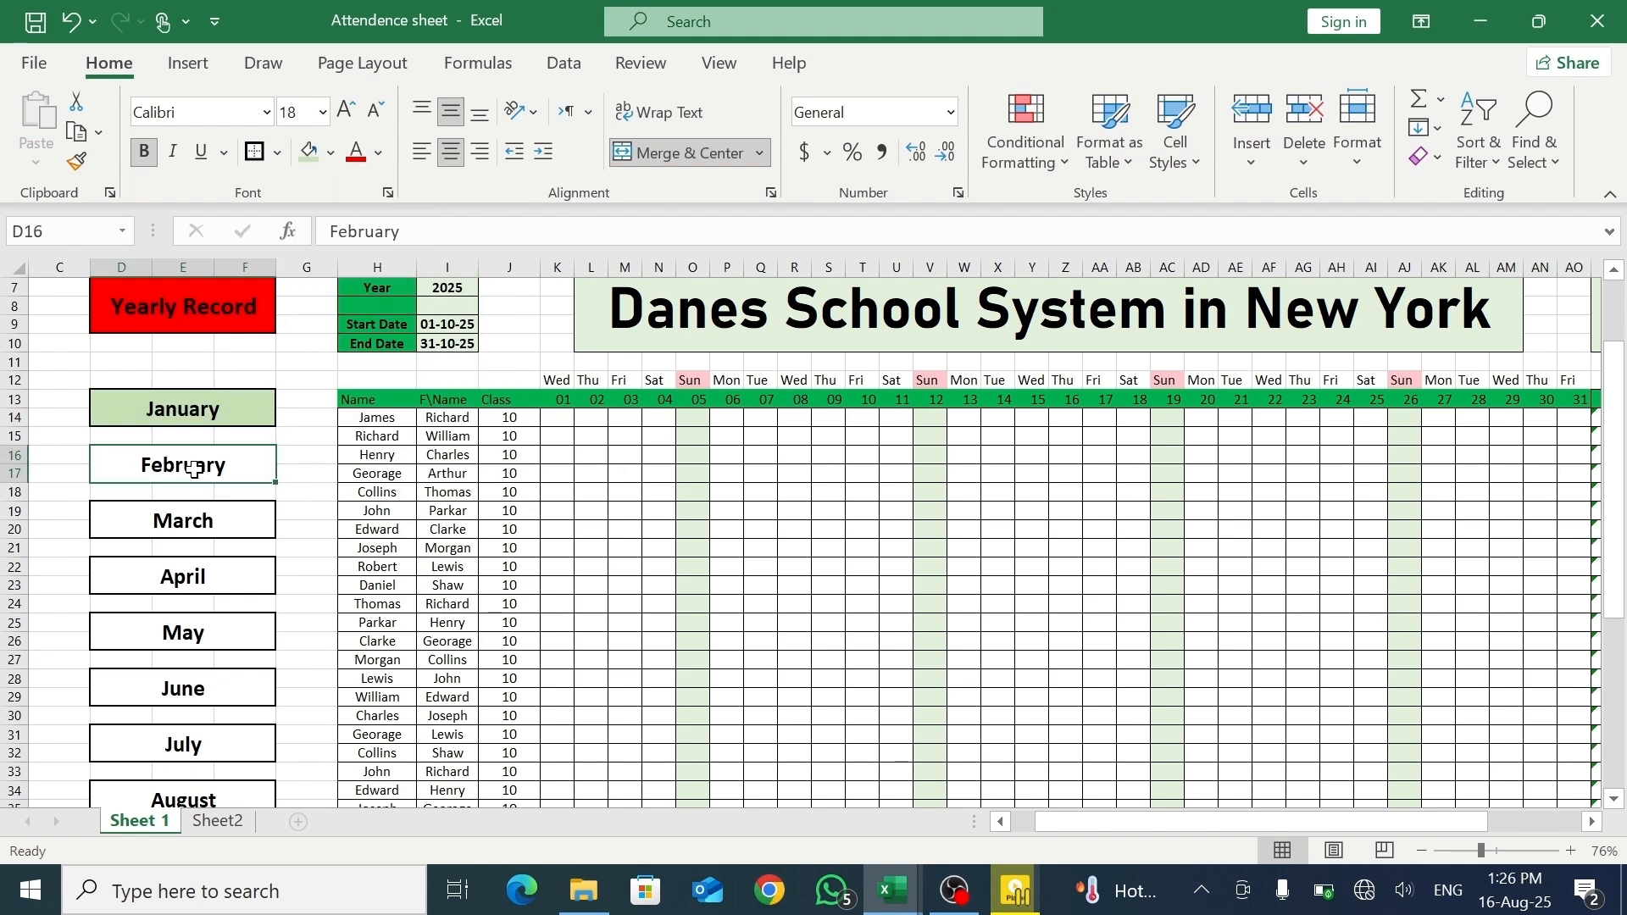
pyautogui.click(332, 155)
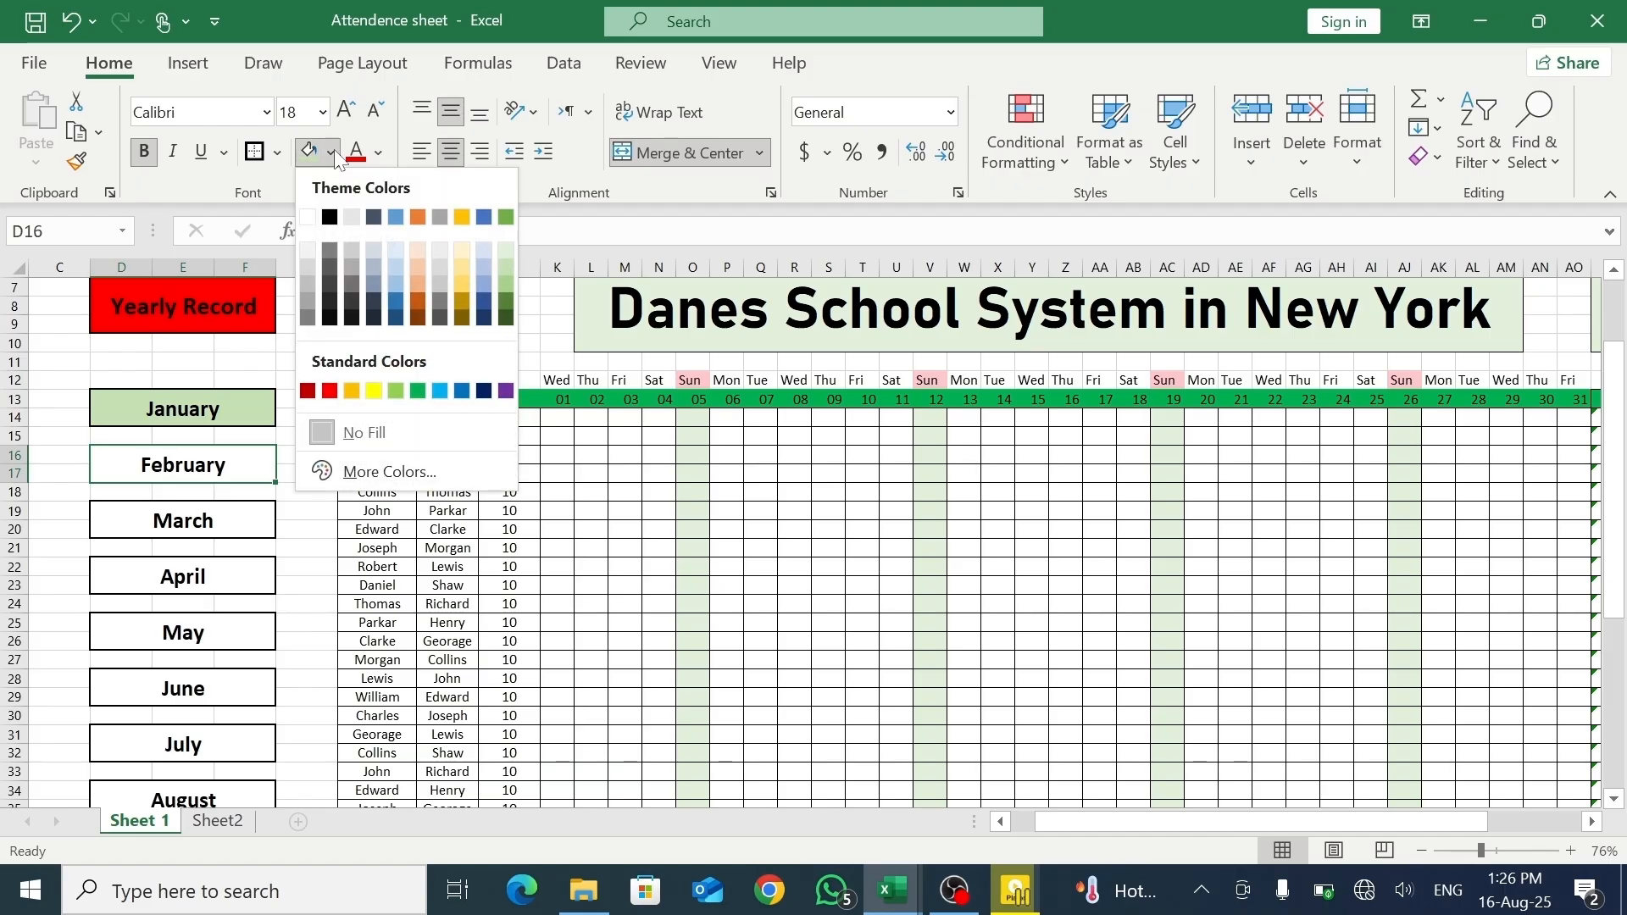
pyautogui.click(484, 266)
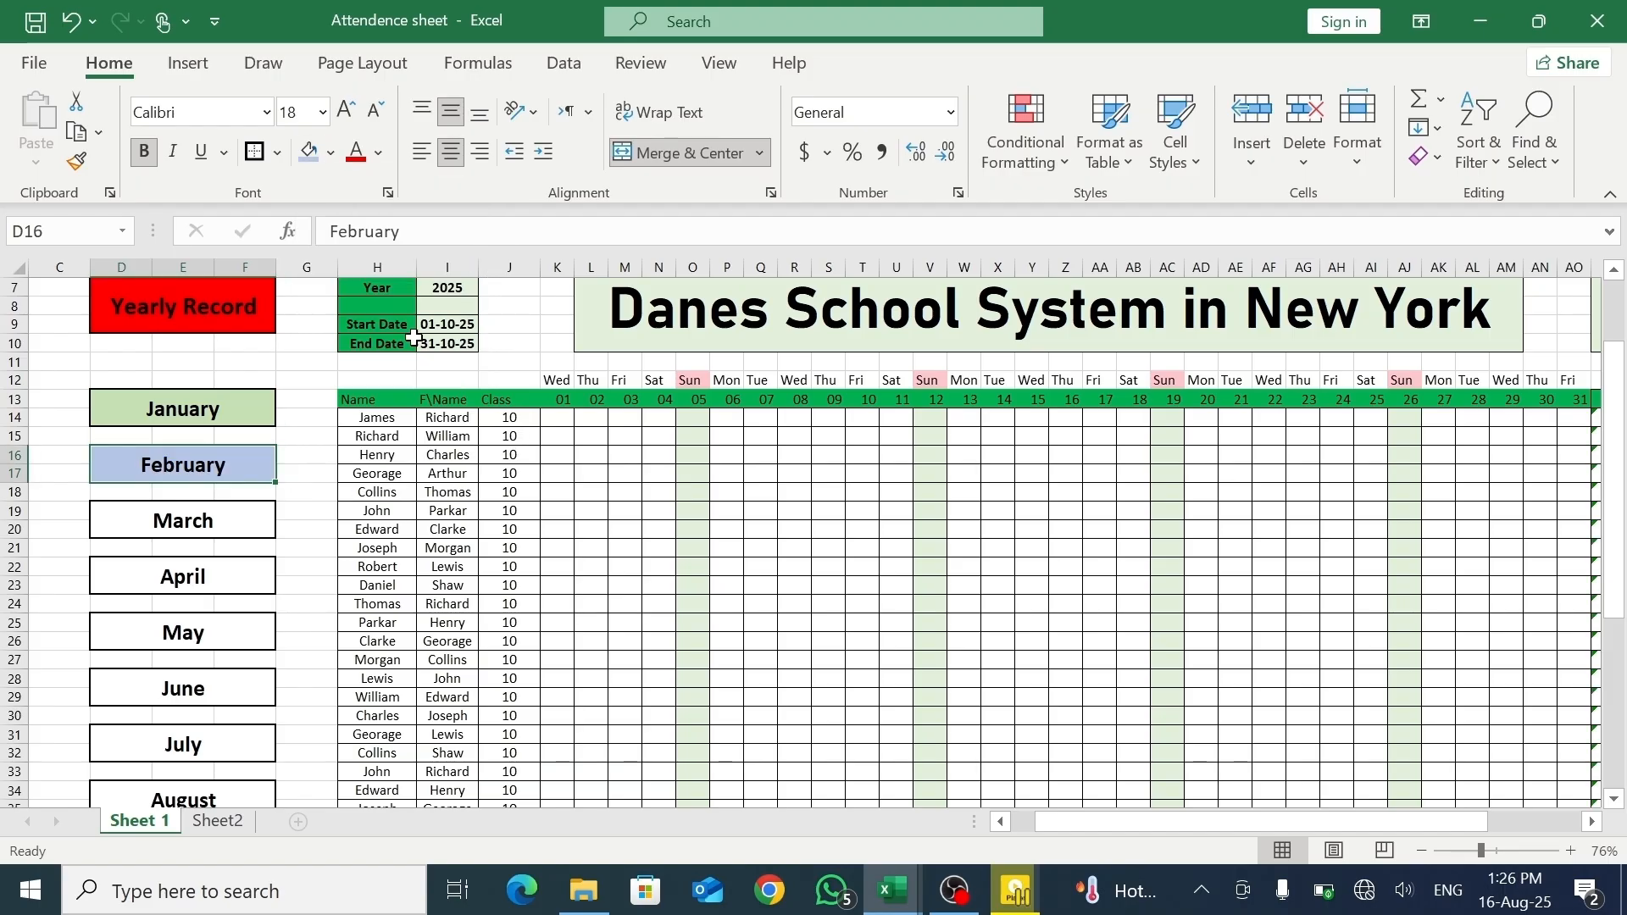
# - Fill the March box with light orange and the April box with light sky blue
pyautogui.click(250, 529)
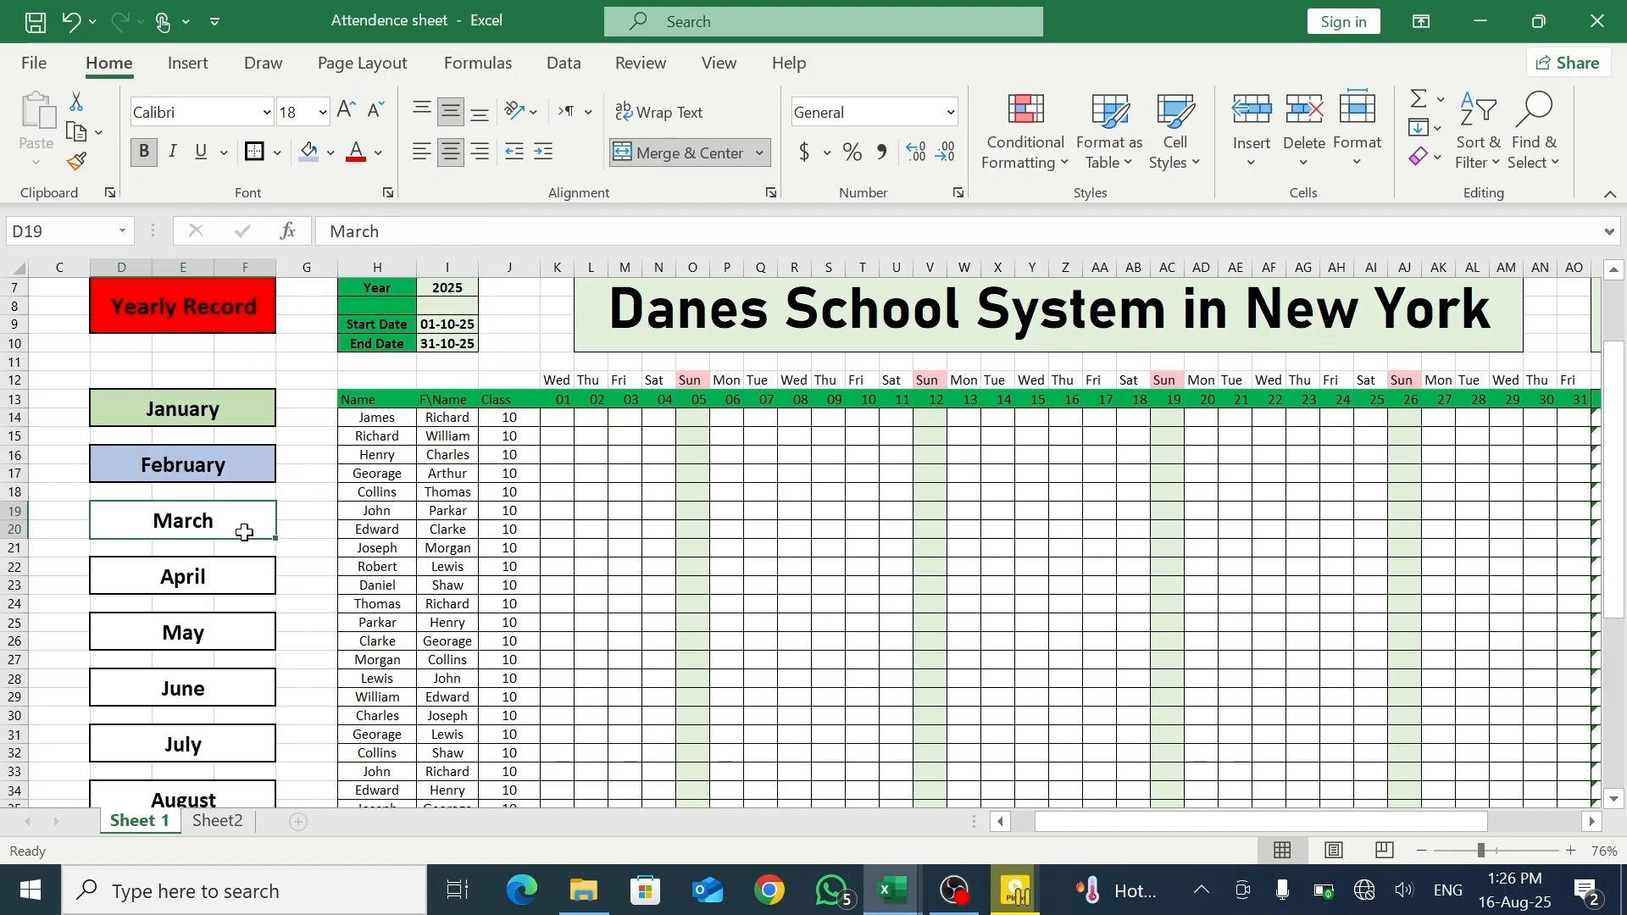
pyautogui.click(329, 154)
pyautogui.click(418, 265)
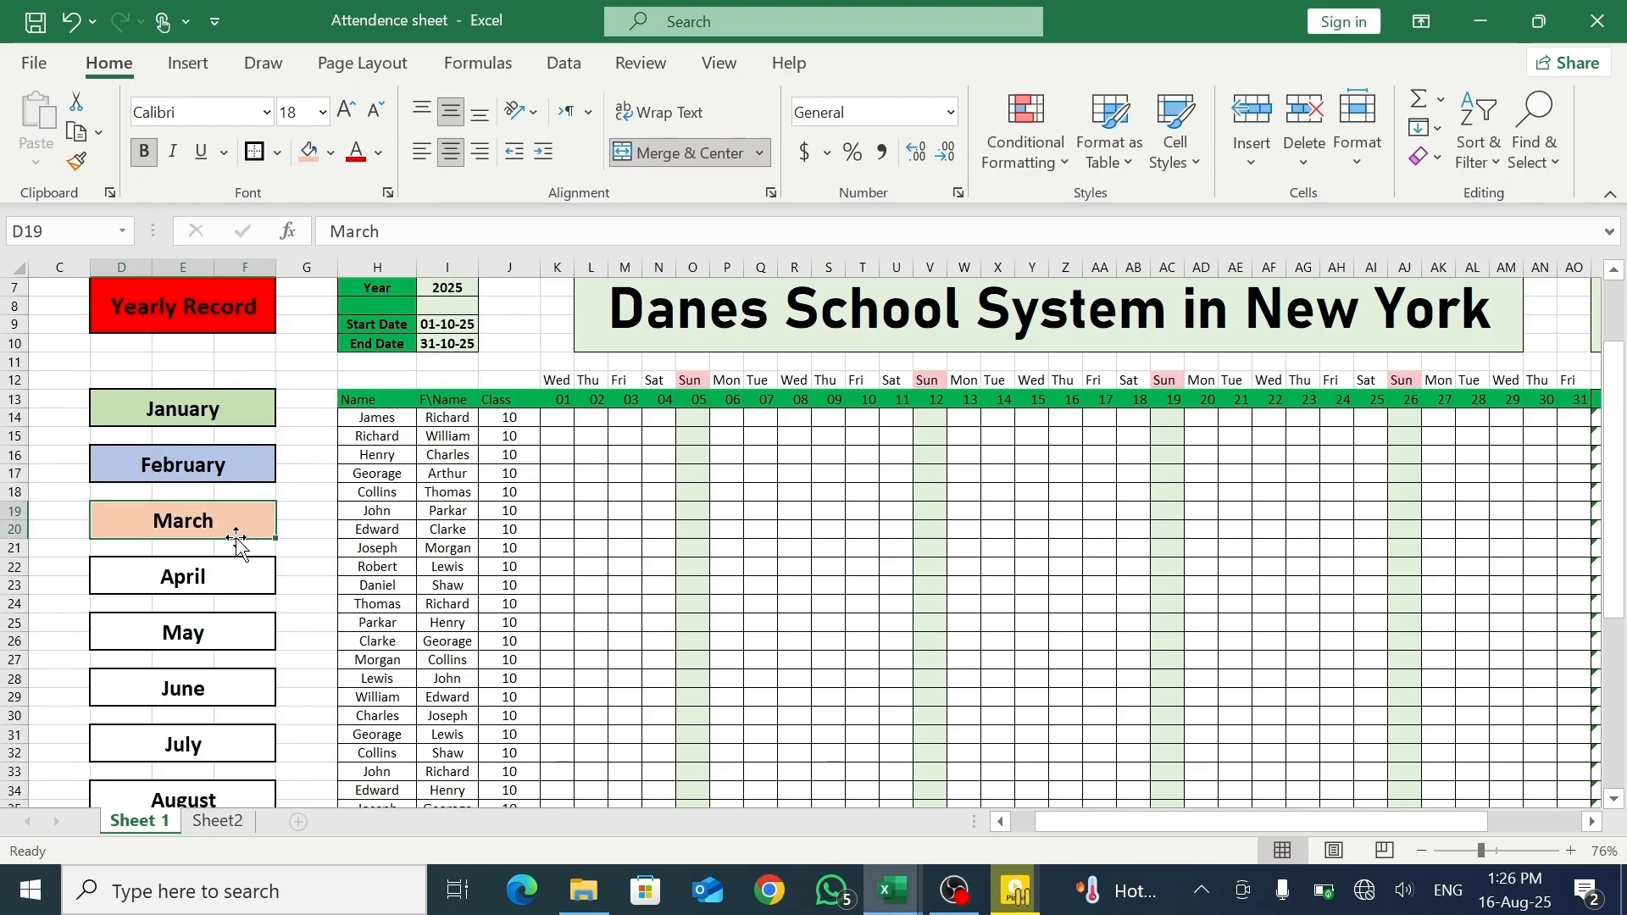
pyautogui.click(215, 581)
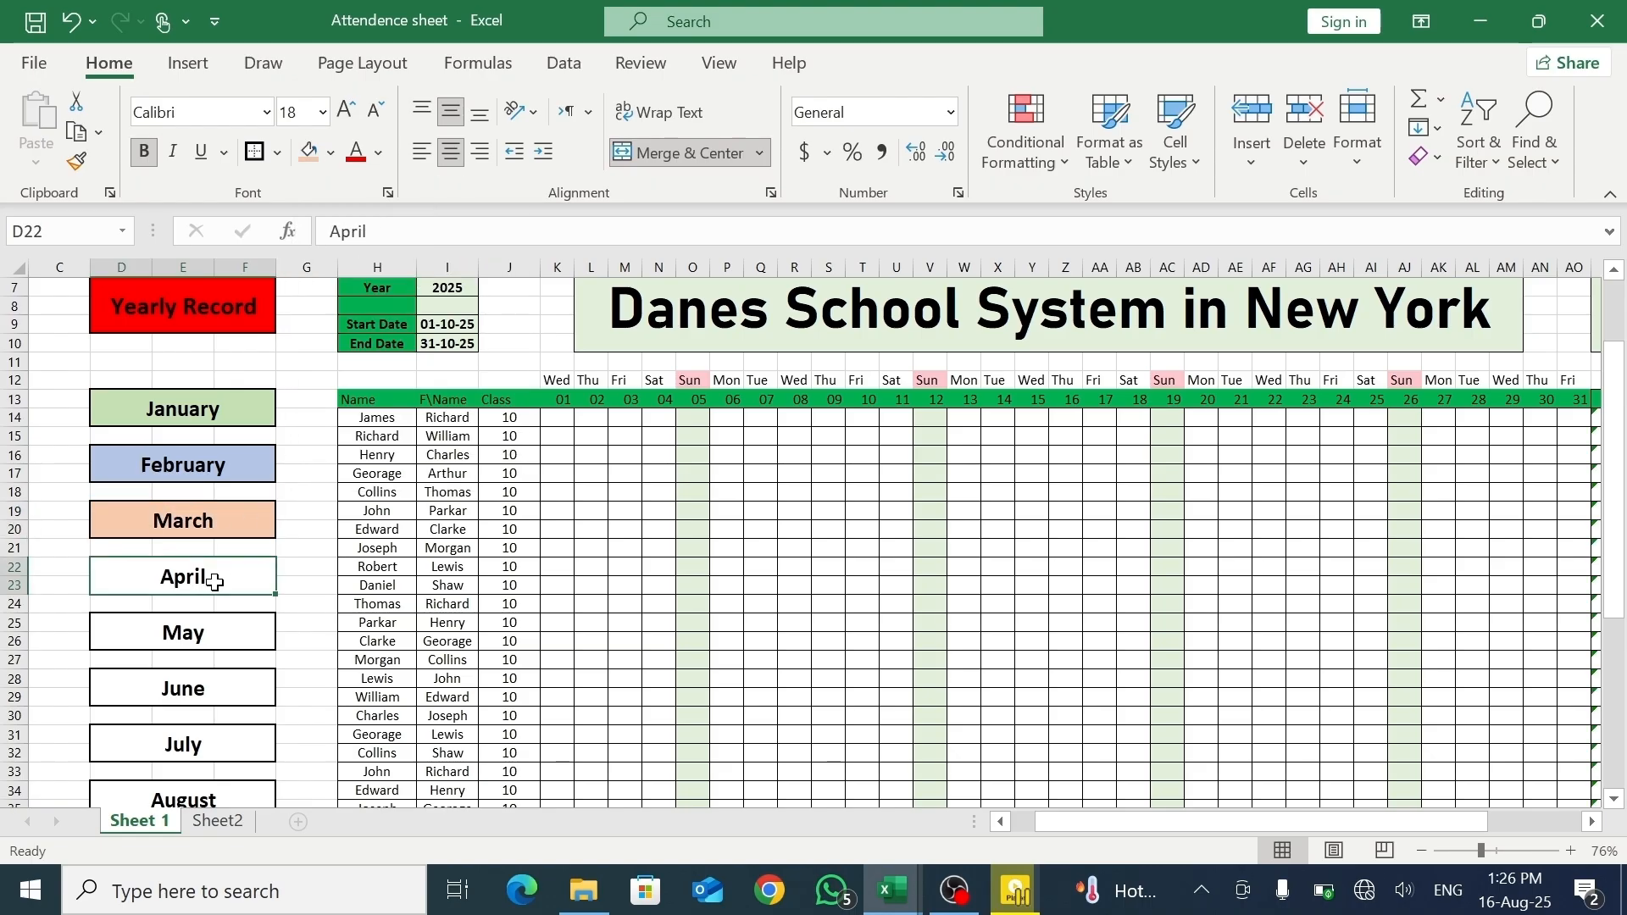
pyautogui.click(332, 155)
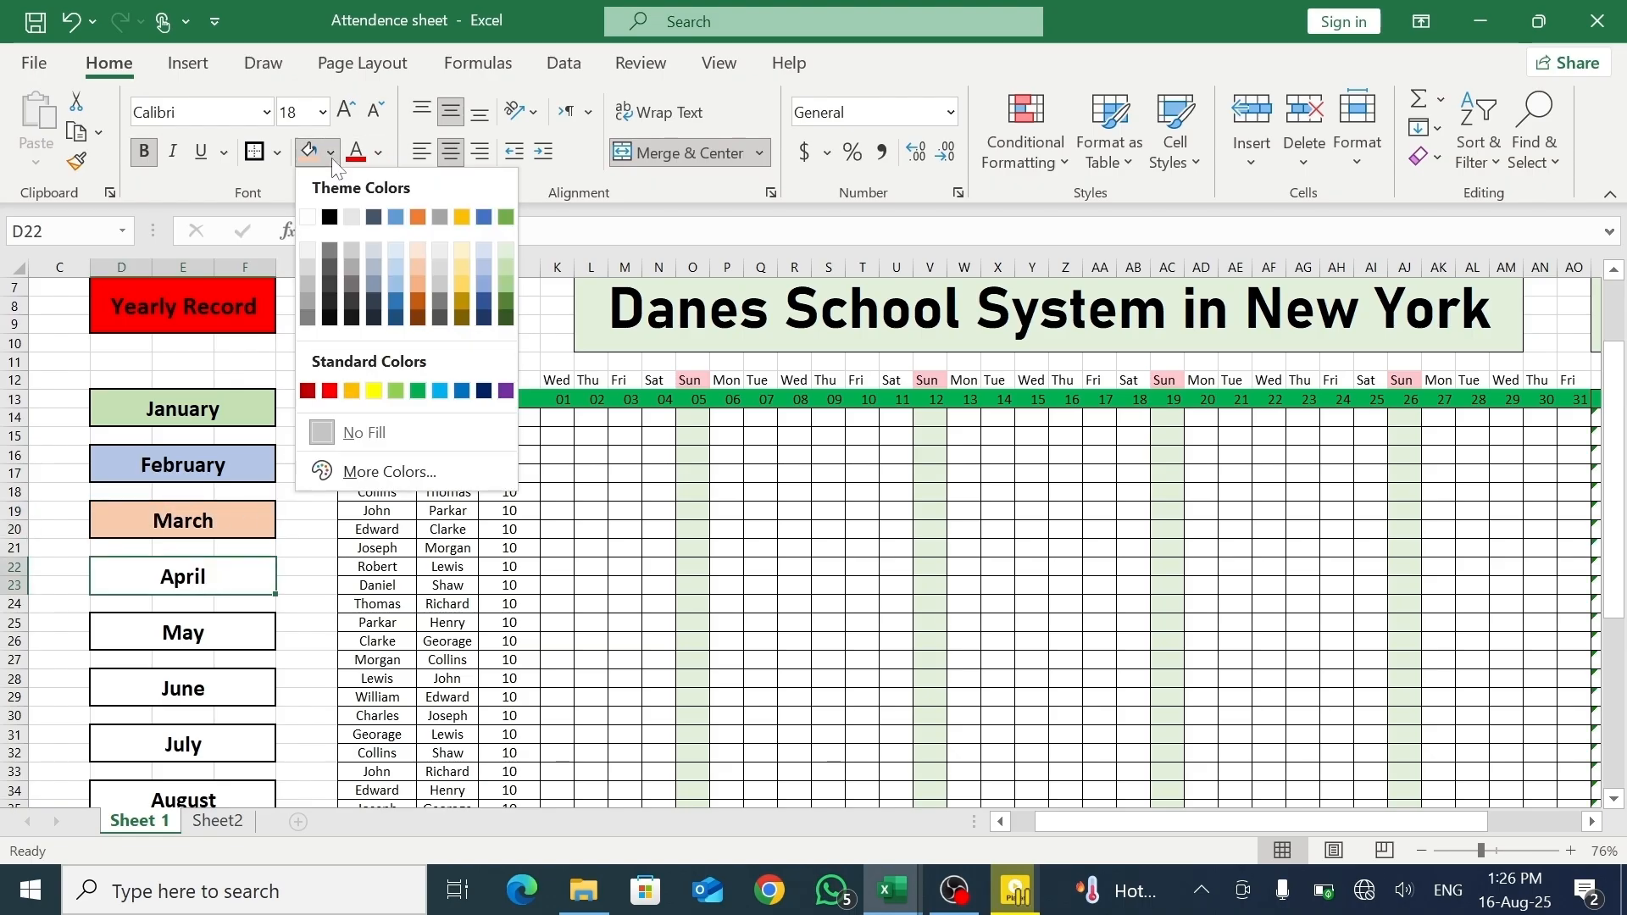
pyautogui.click(395, 268)
# - Fill the May box with grey and the June box with a medium-light green darker than January's
pyautogui.click(218, 635)
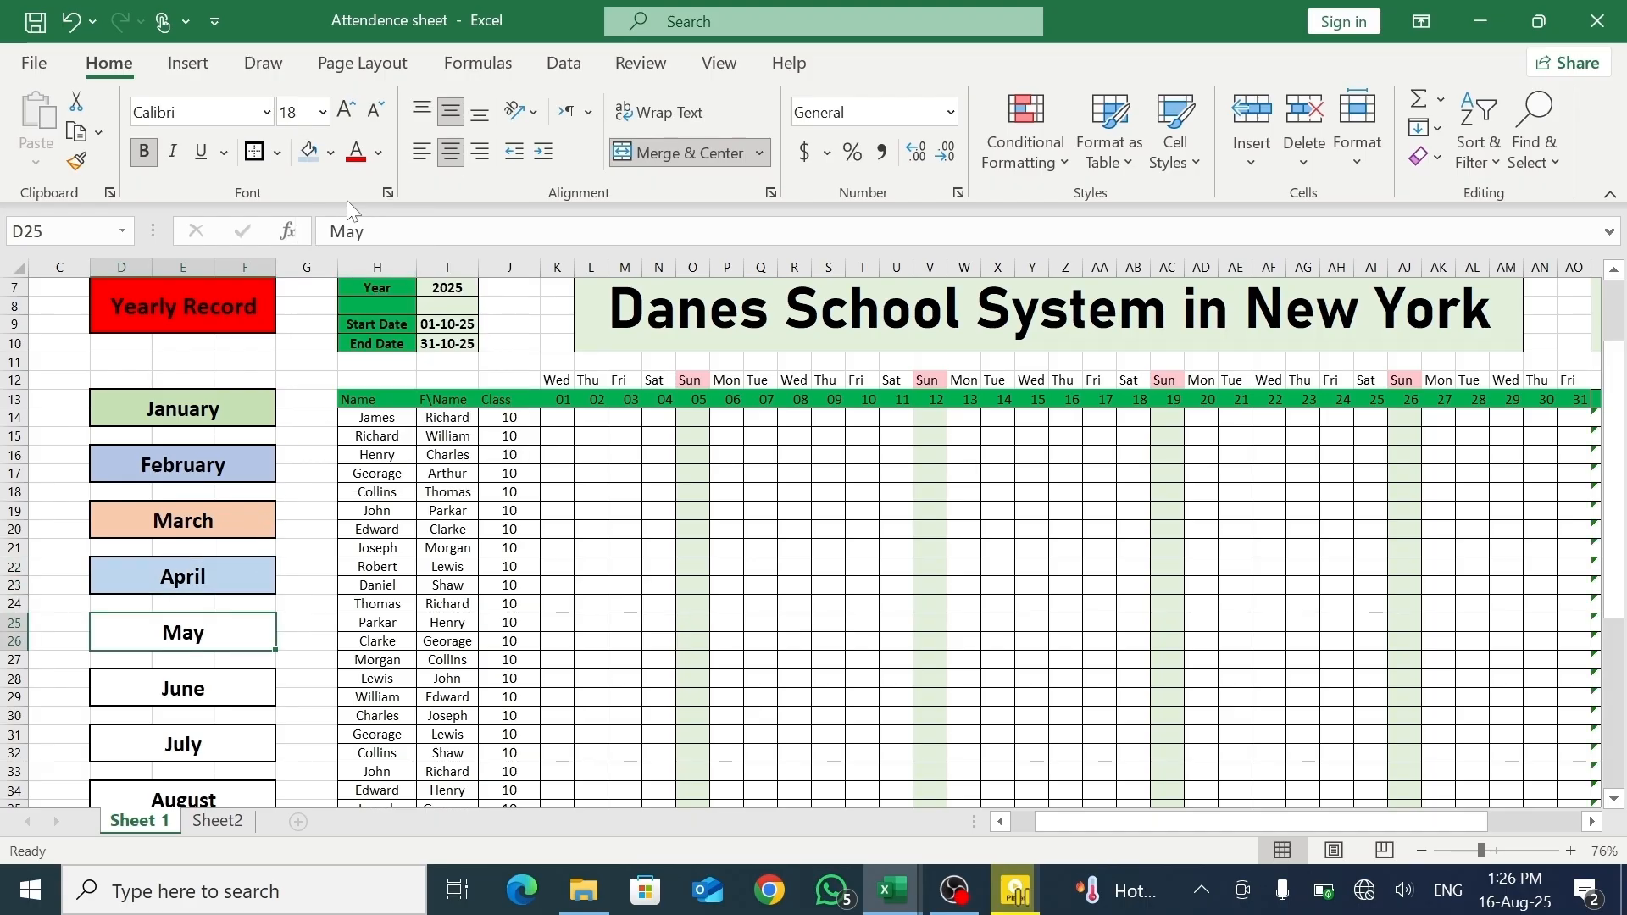
pyautogui.click(332, 155)
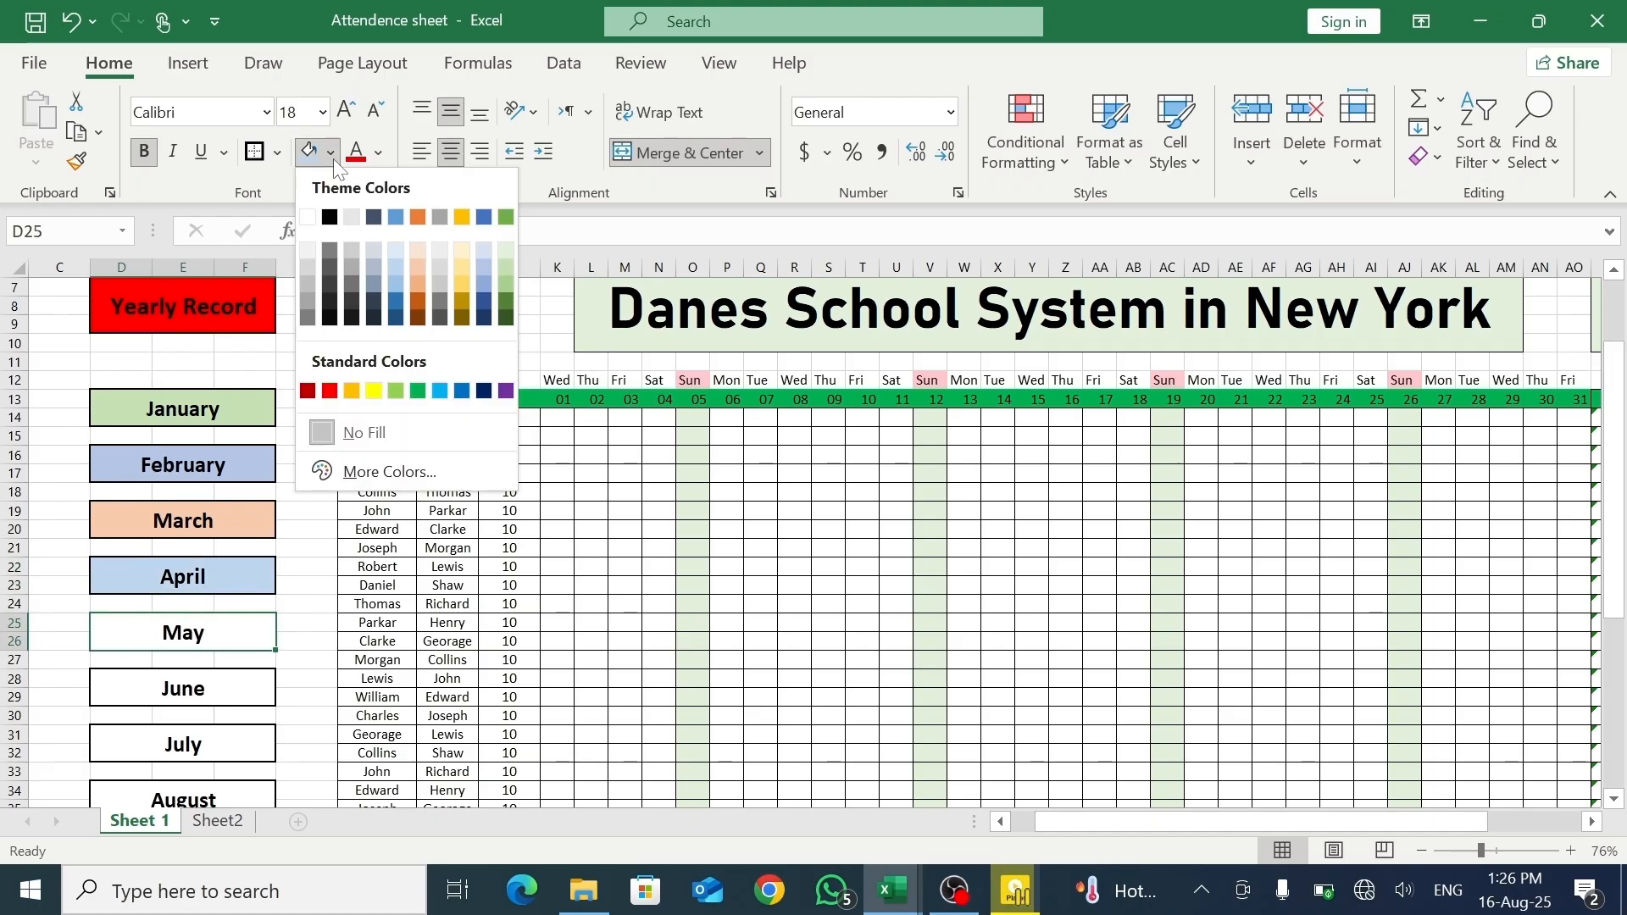
pyautogui.click(351, 269)
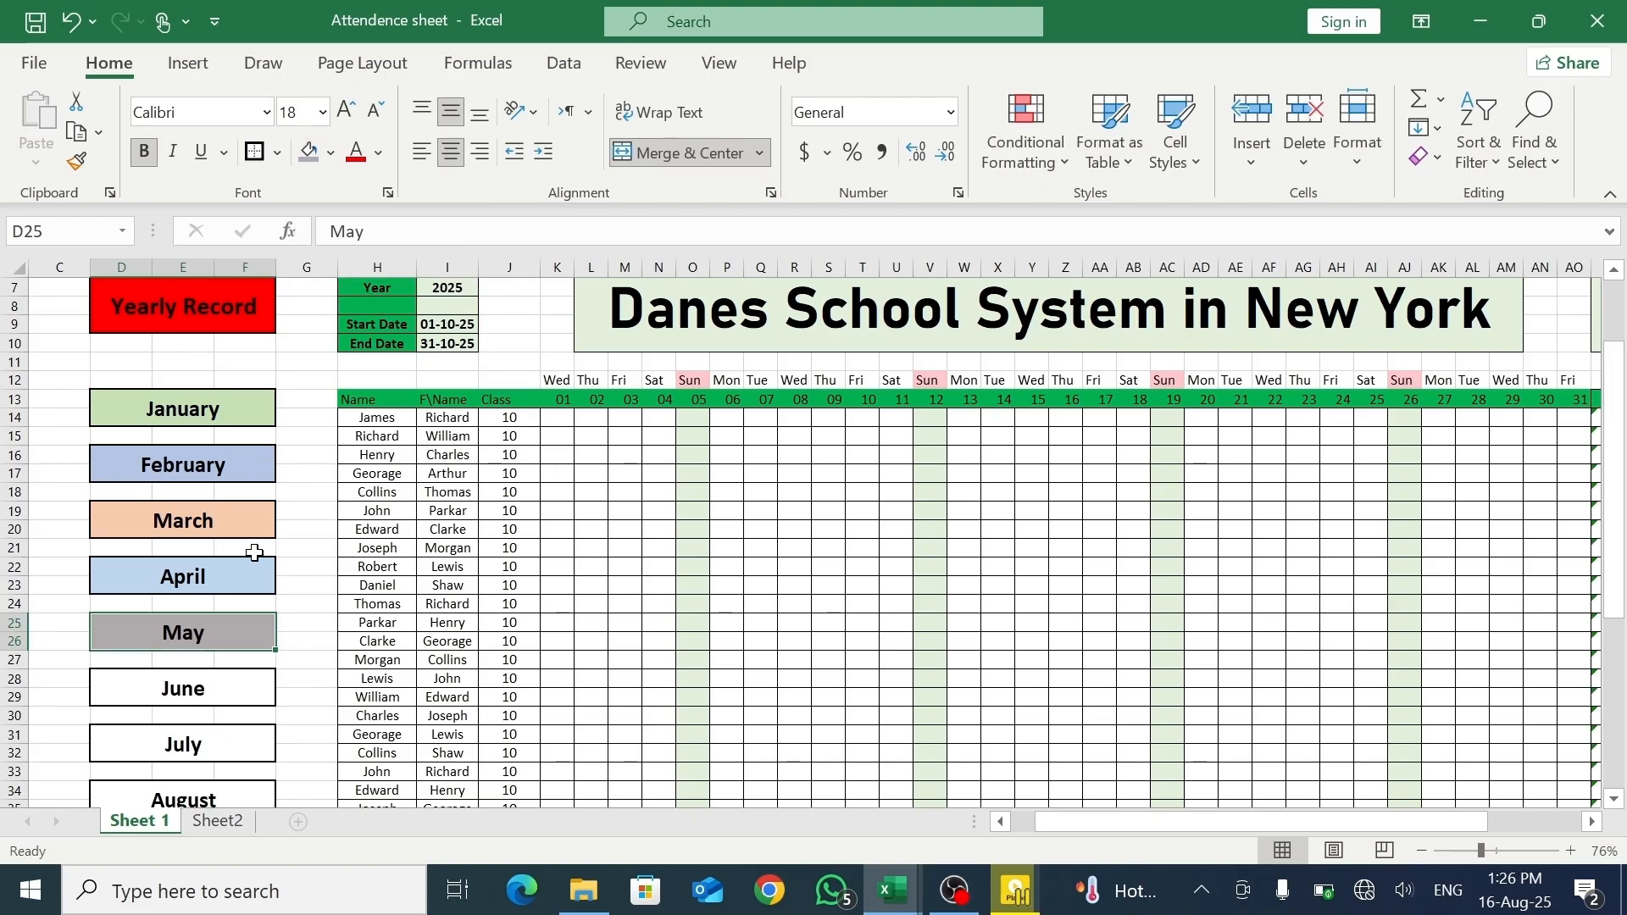
pyautogui.click(212, 696)
pyautogui.click(332, 161)
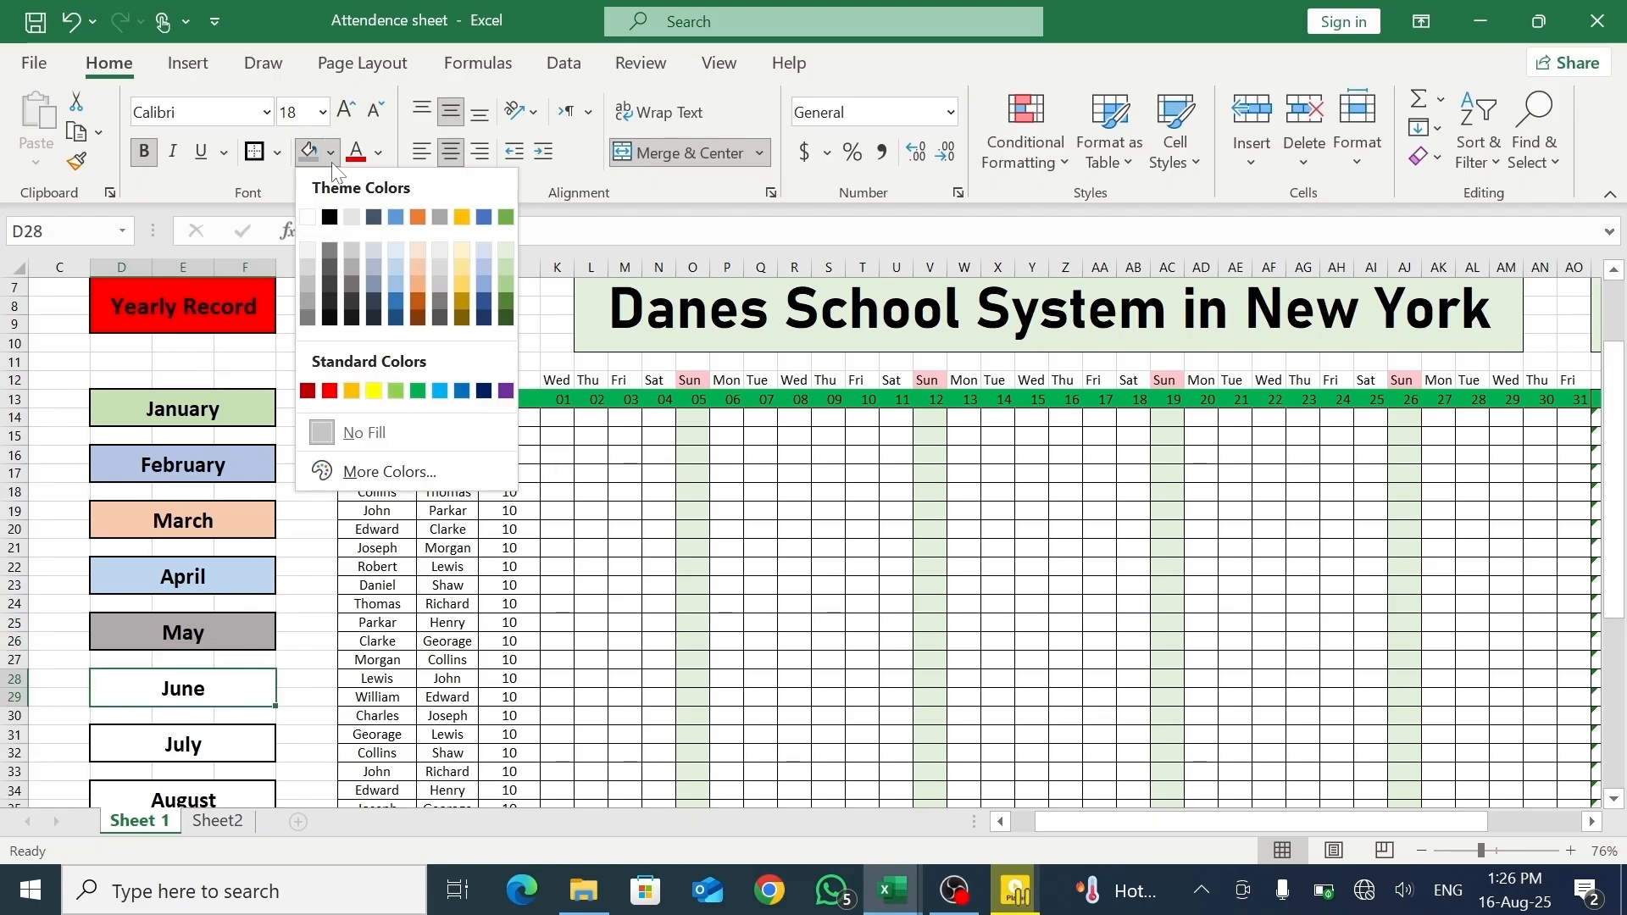
pyautogui.click(506, 283)
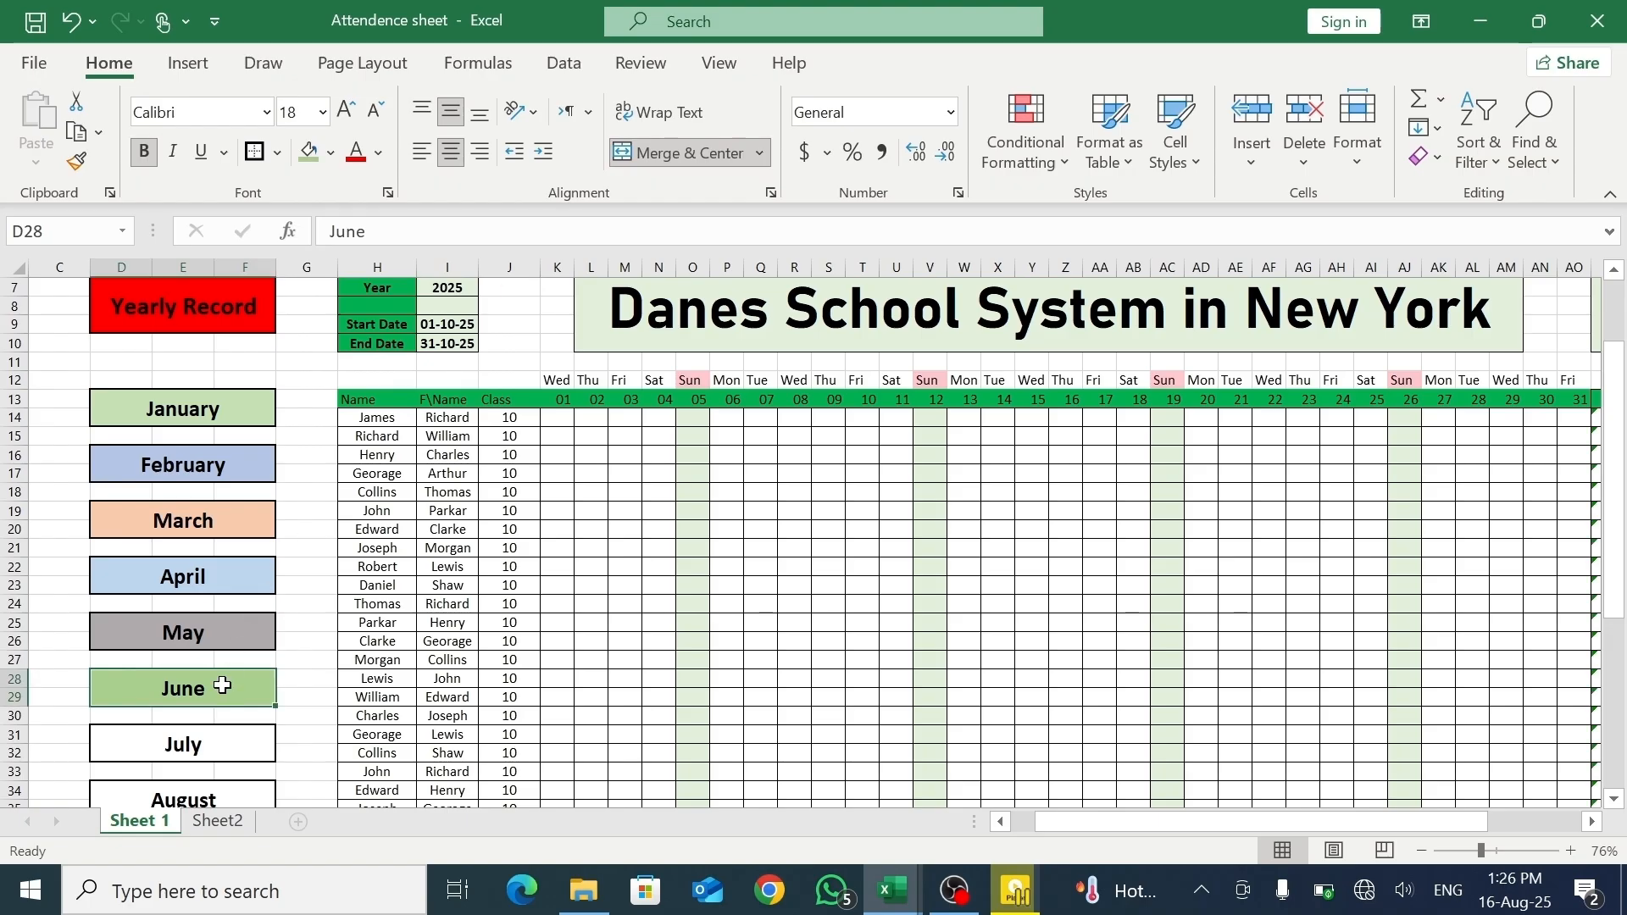
# - Fill the July box with light periwinkle blue and the August box with medium-light gold
pyautogui.click(216, 744)
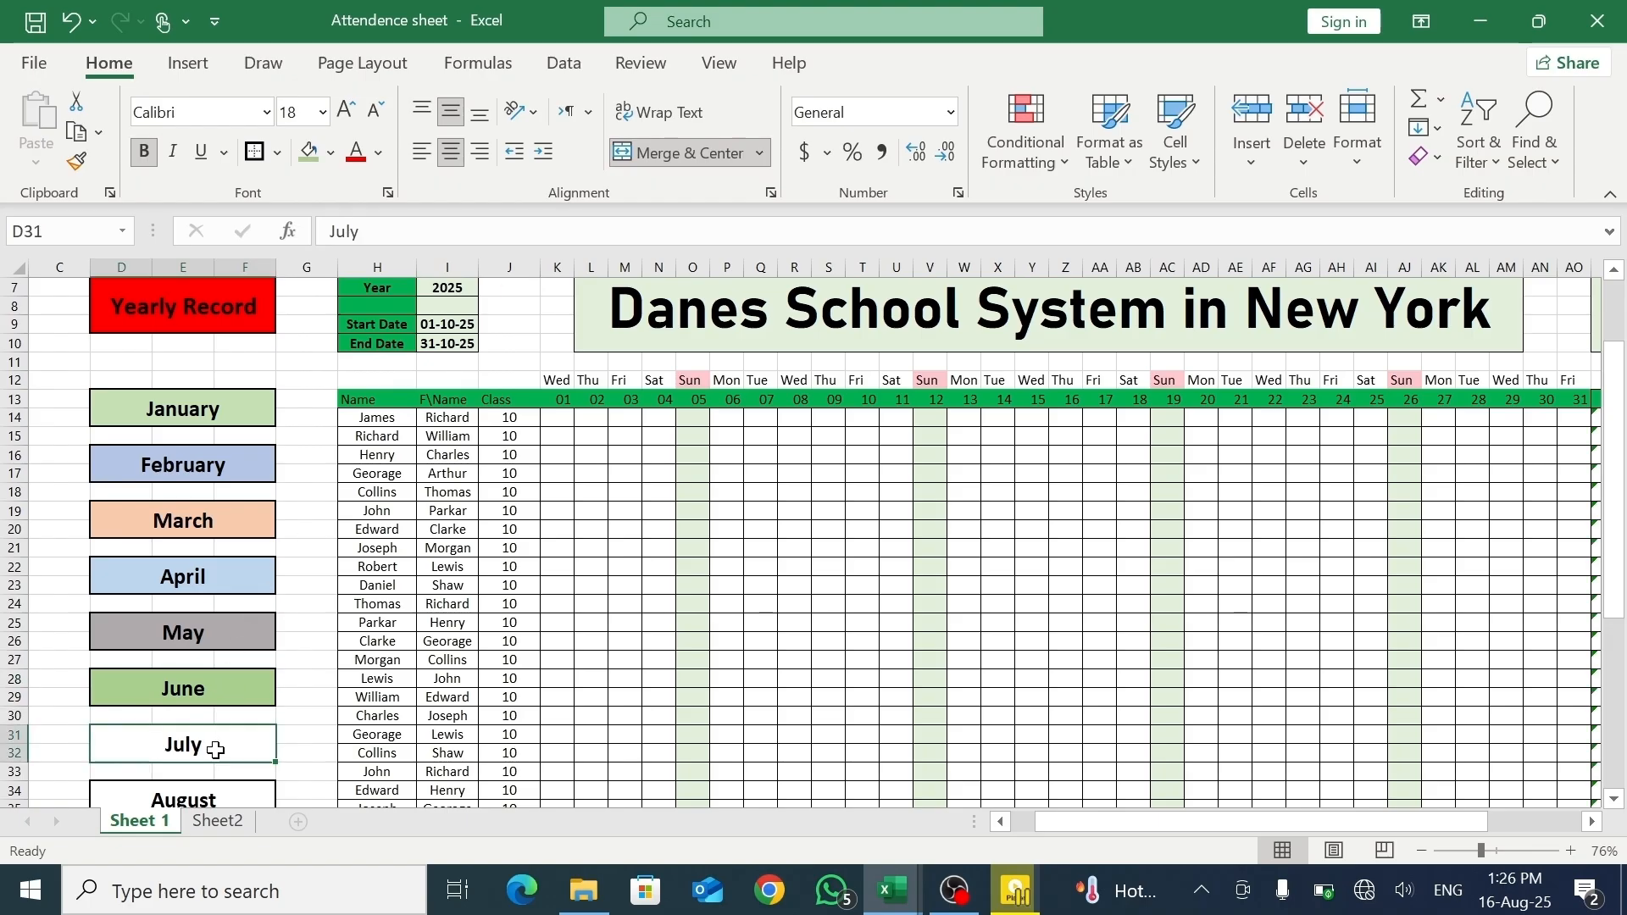
pyautogui.click(336, 163)
pyautogui.click(481, 270)
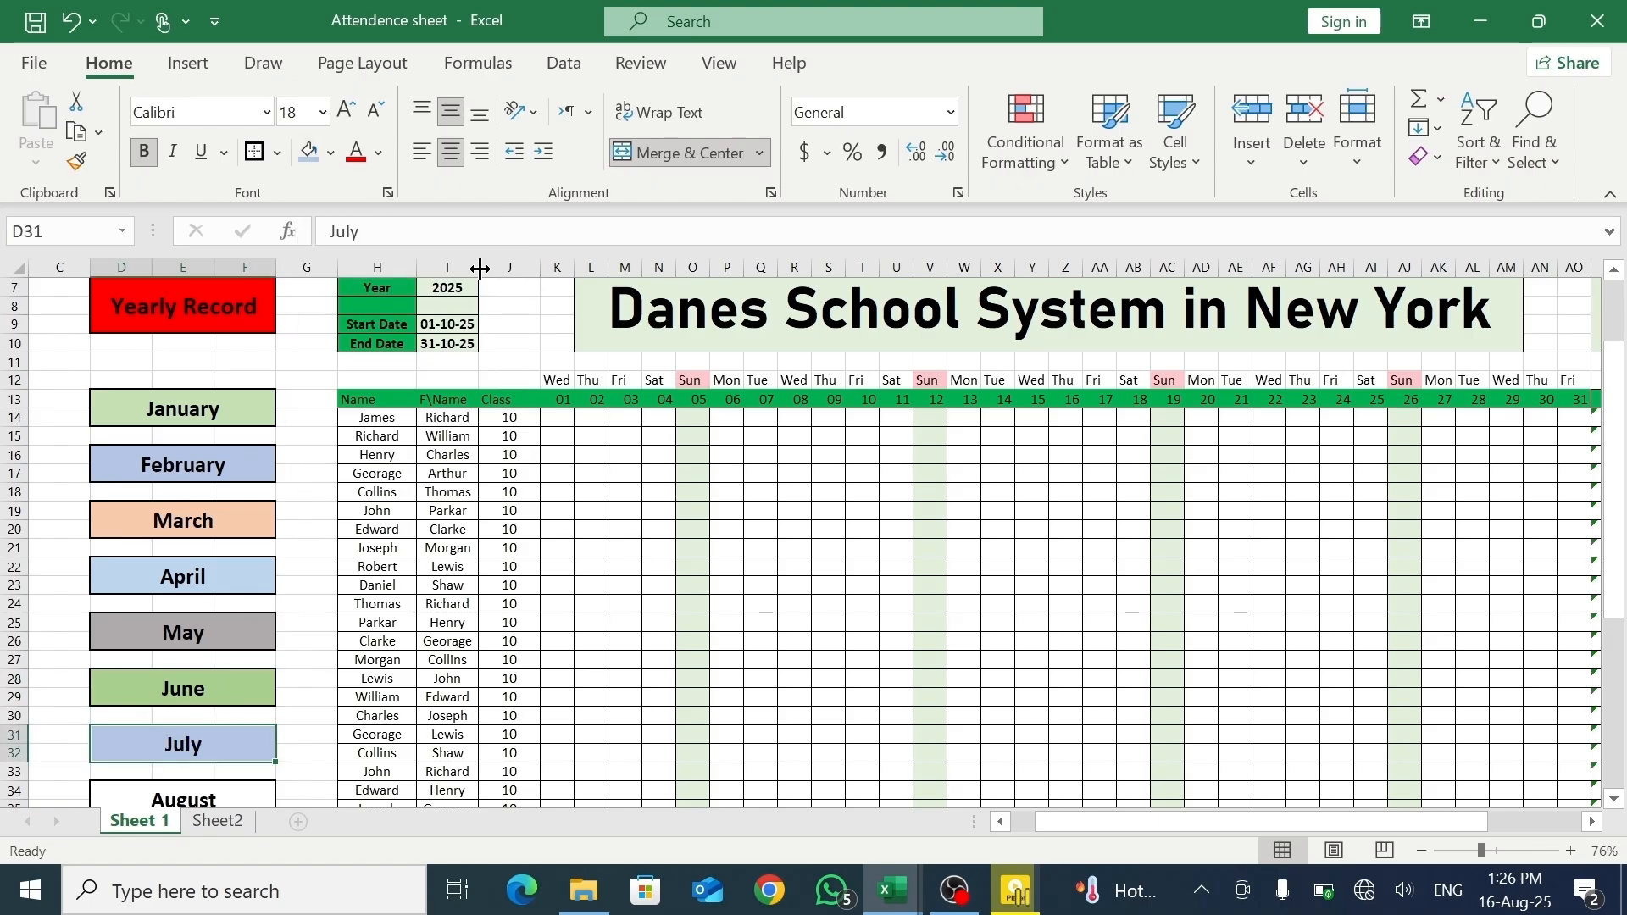
pyautogui.click(213, 800)
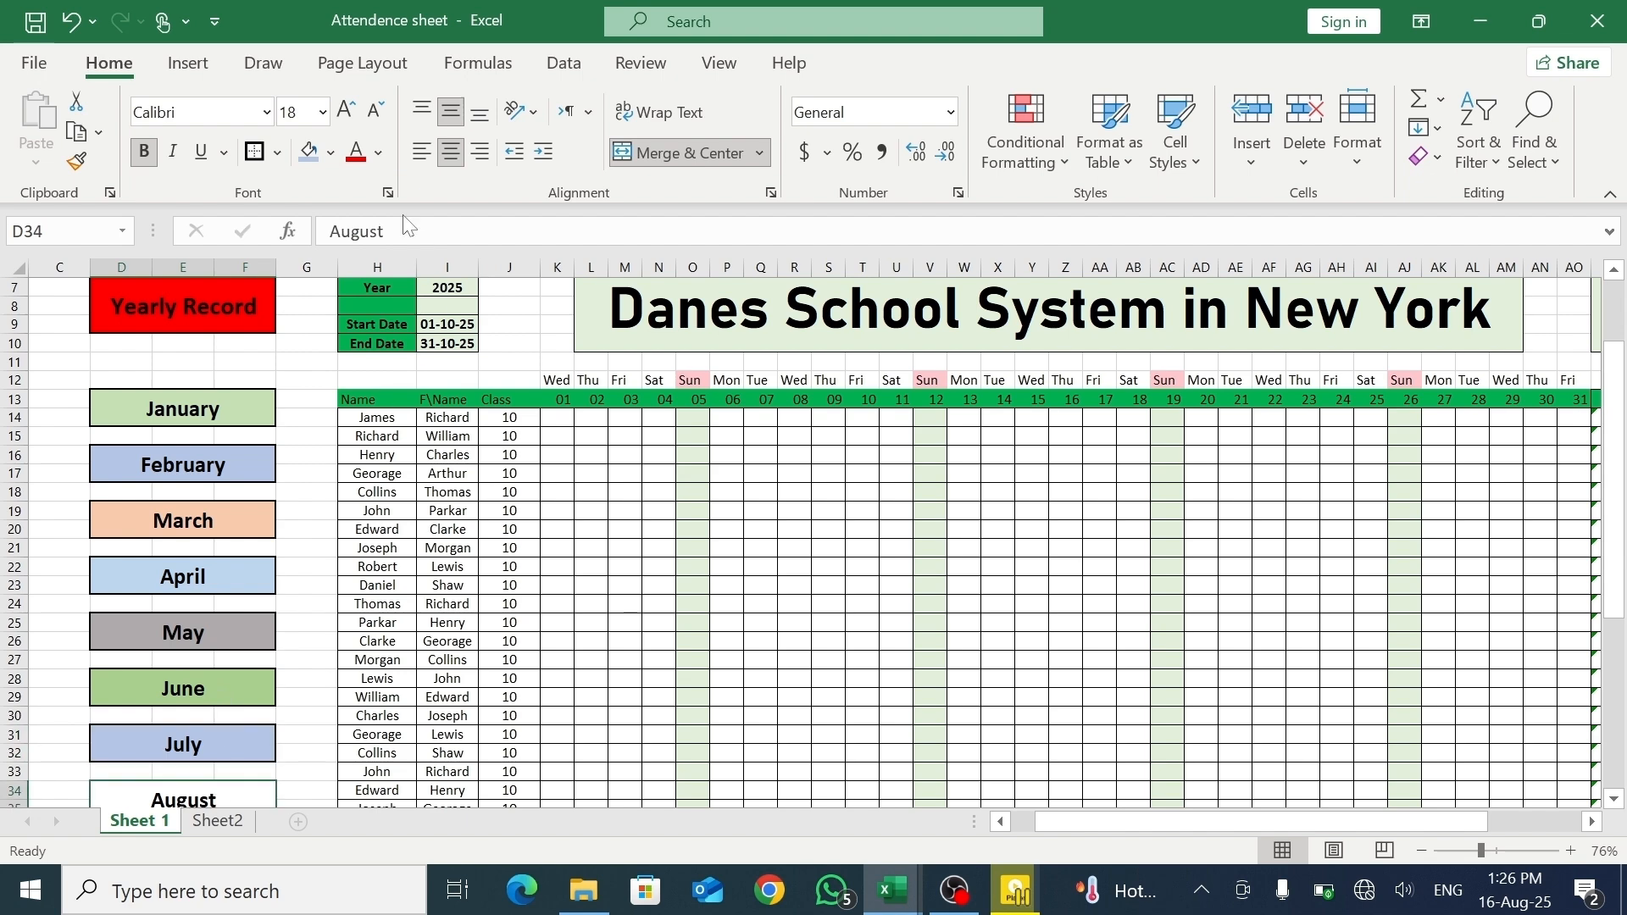
pyautogui.click(333, 160)
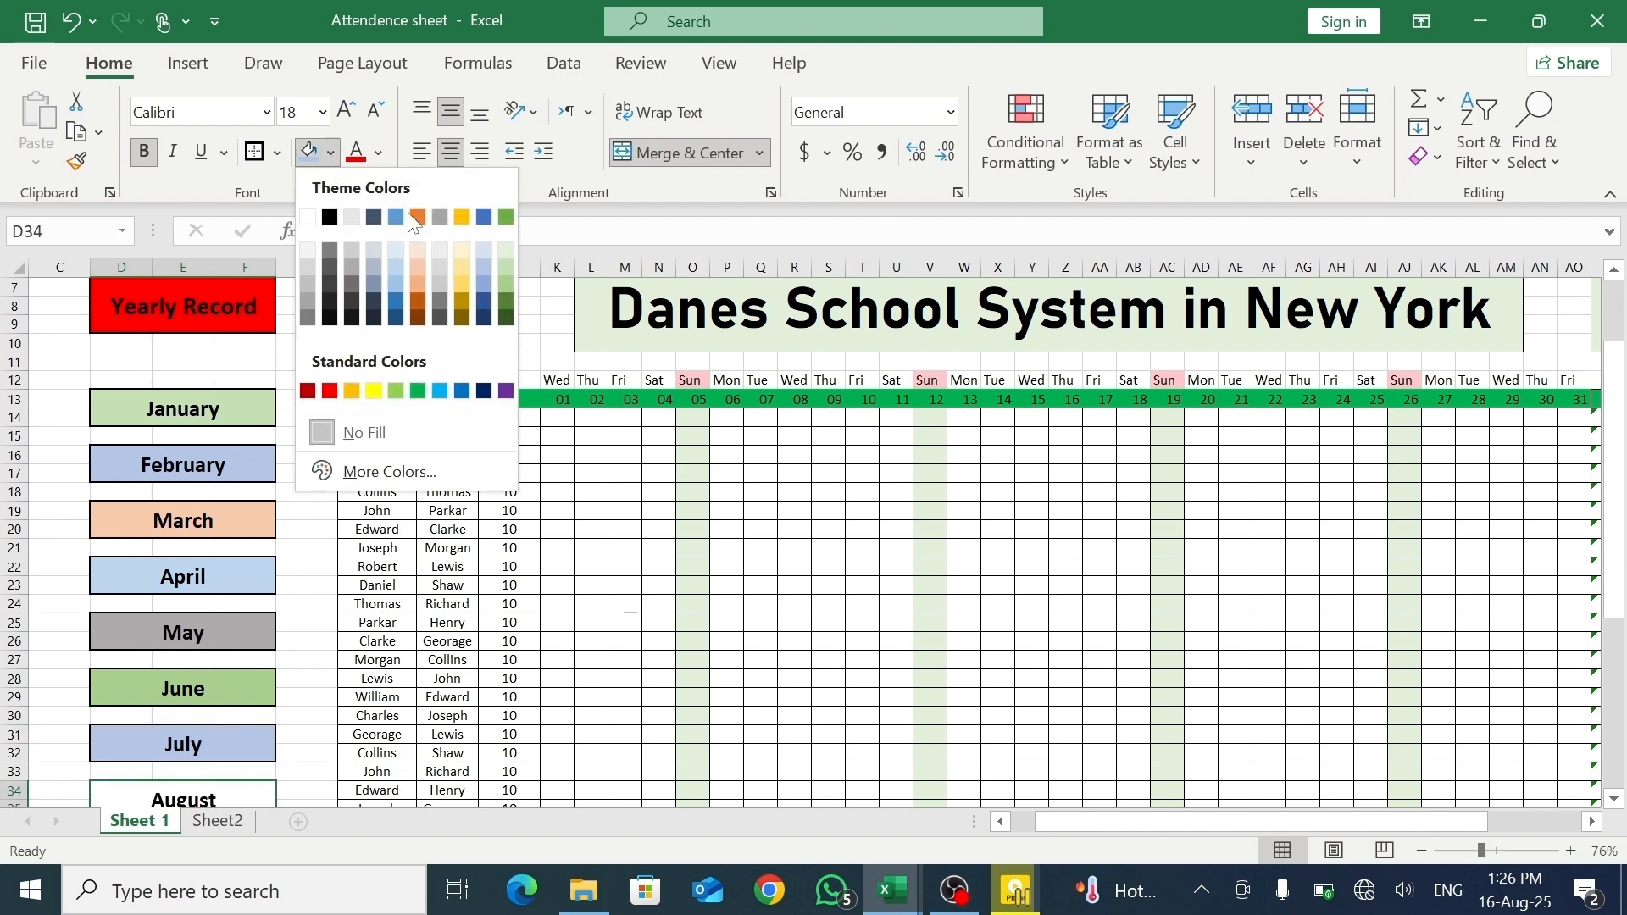
pyautogui.click(458, 283)
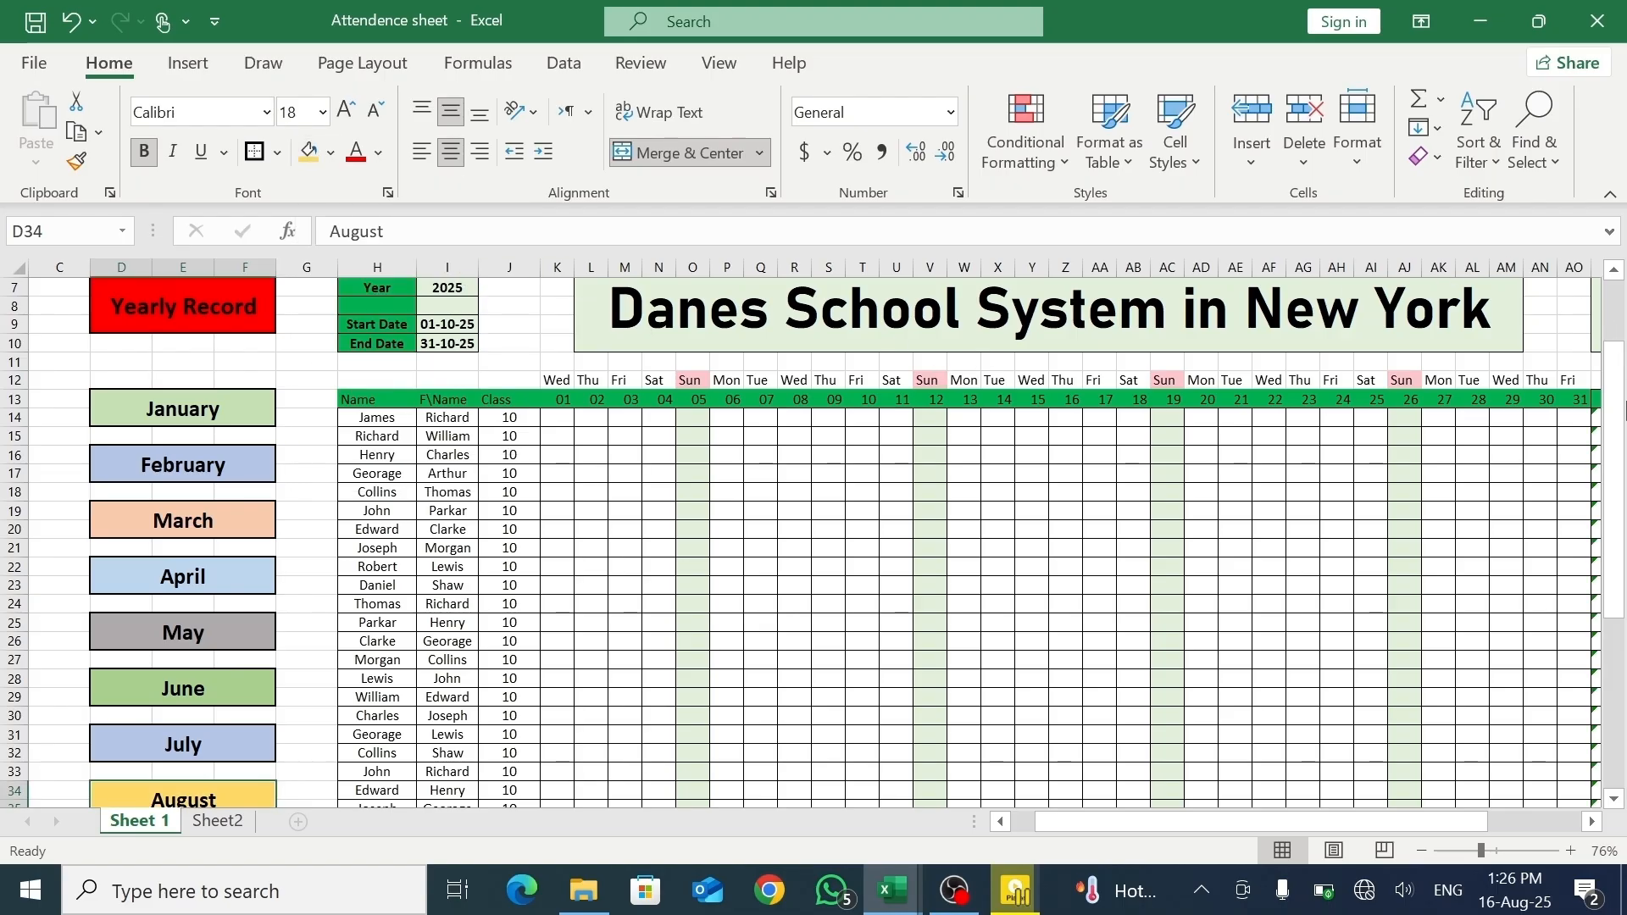
# - Fill the September box with light grey and the October box with a medium-light orange darker than March's
pyautogui.moveTo(1621, 411); pyautogui.dragTo(1620, 587)
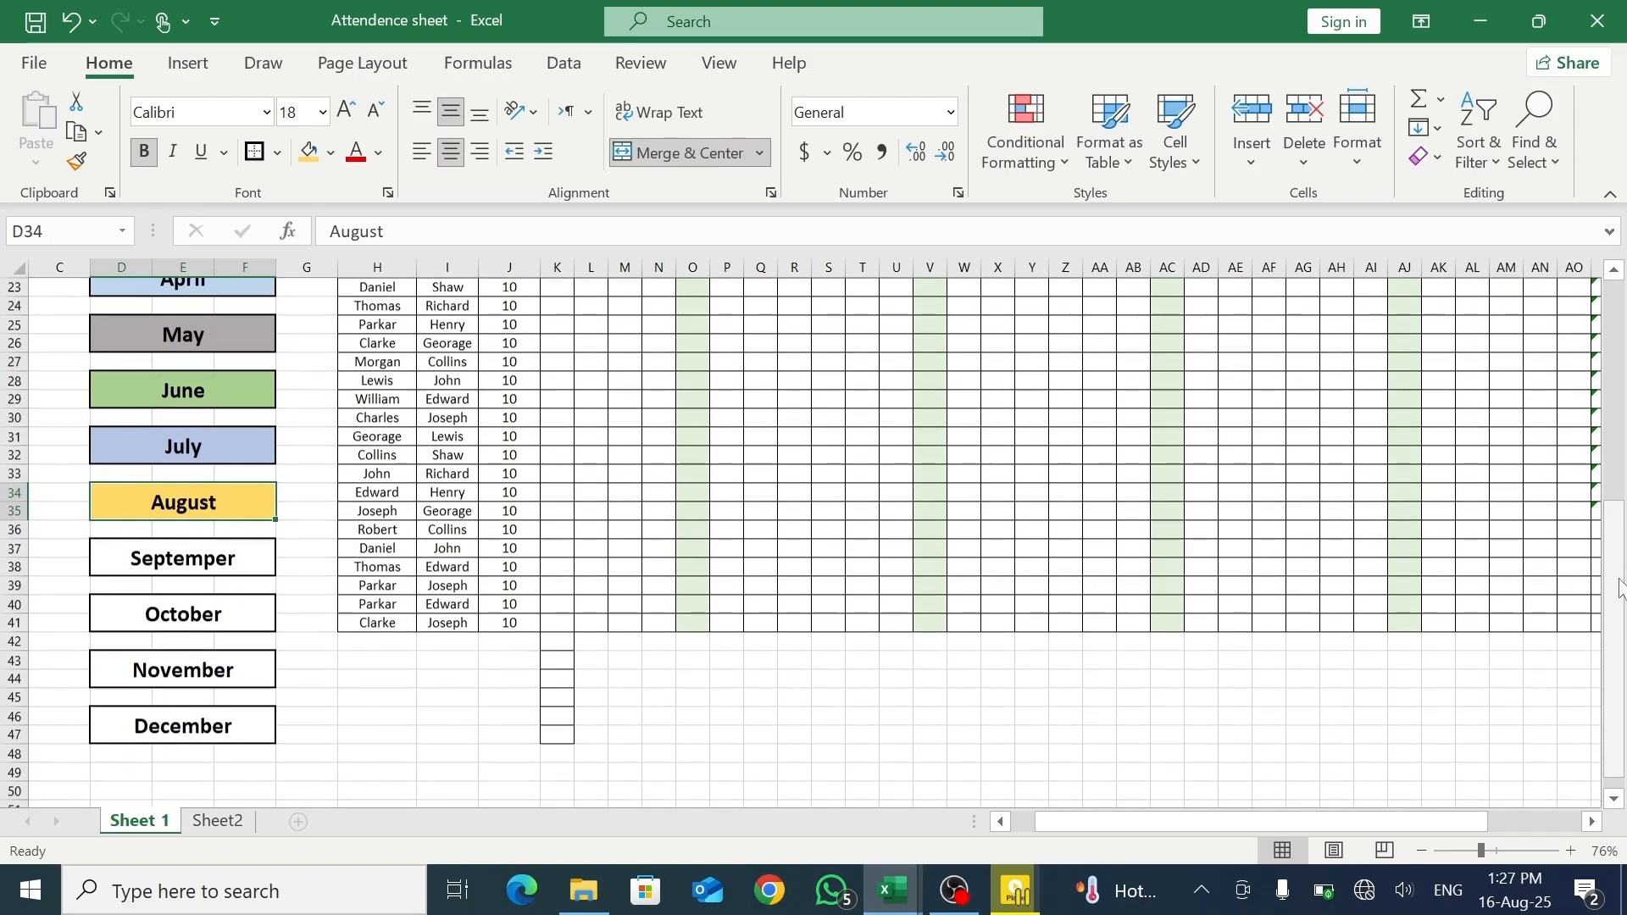
pyautogui.click(233, 557)
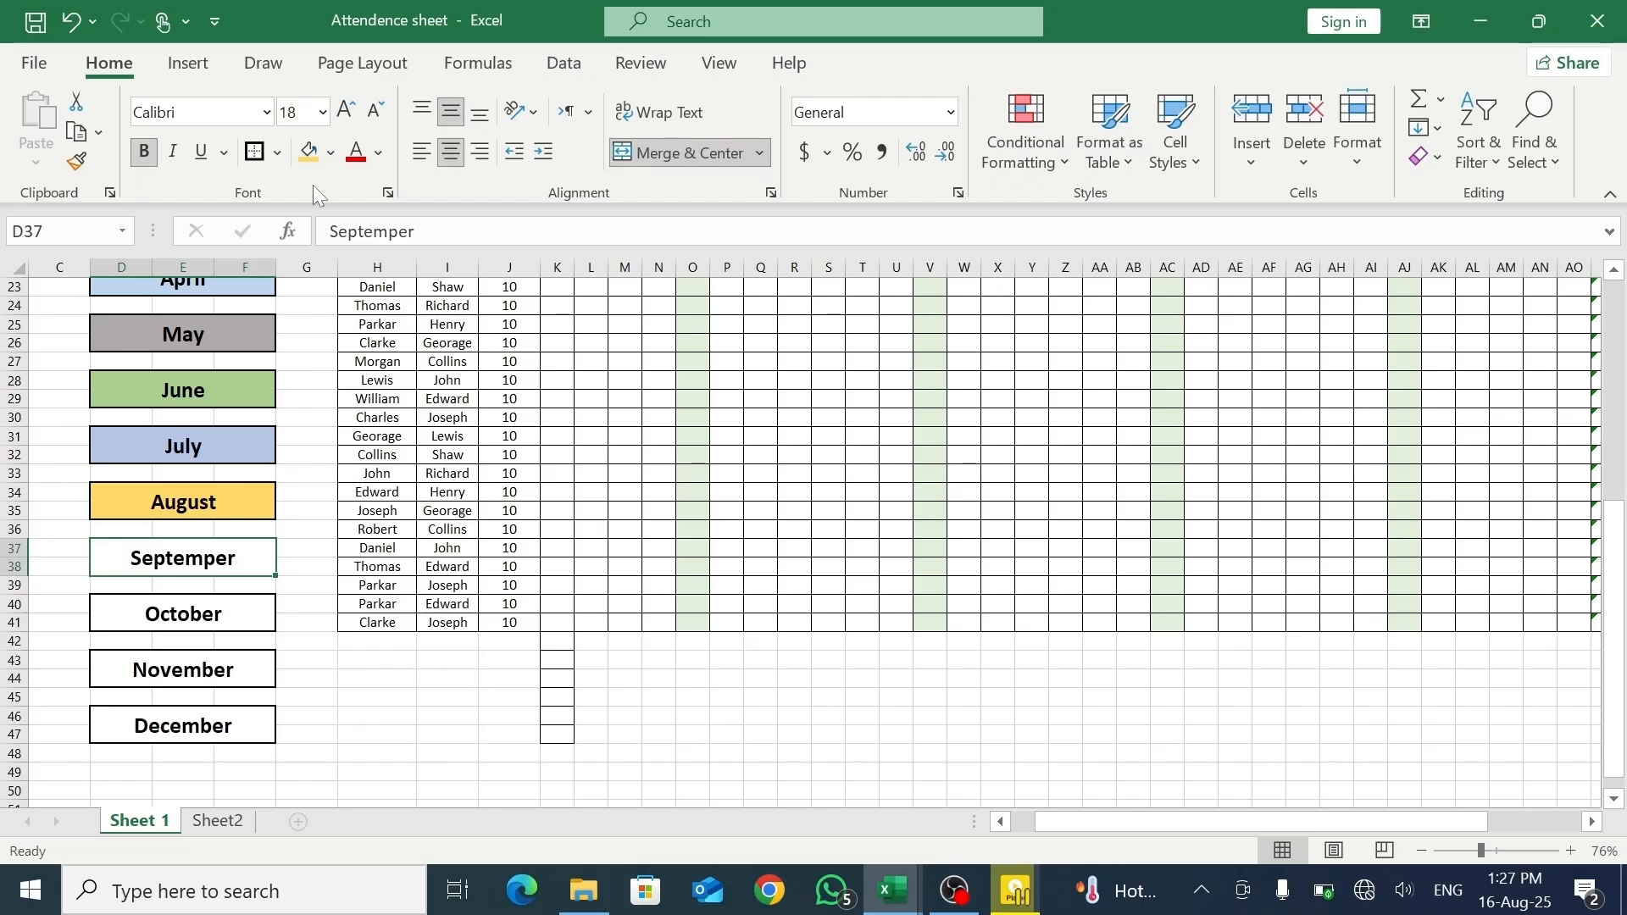
pyautogui.click(331, 161)
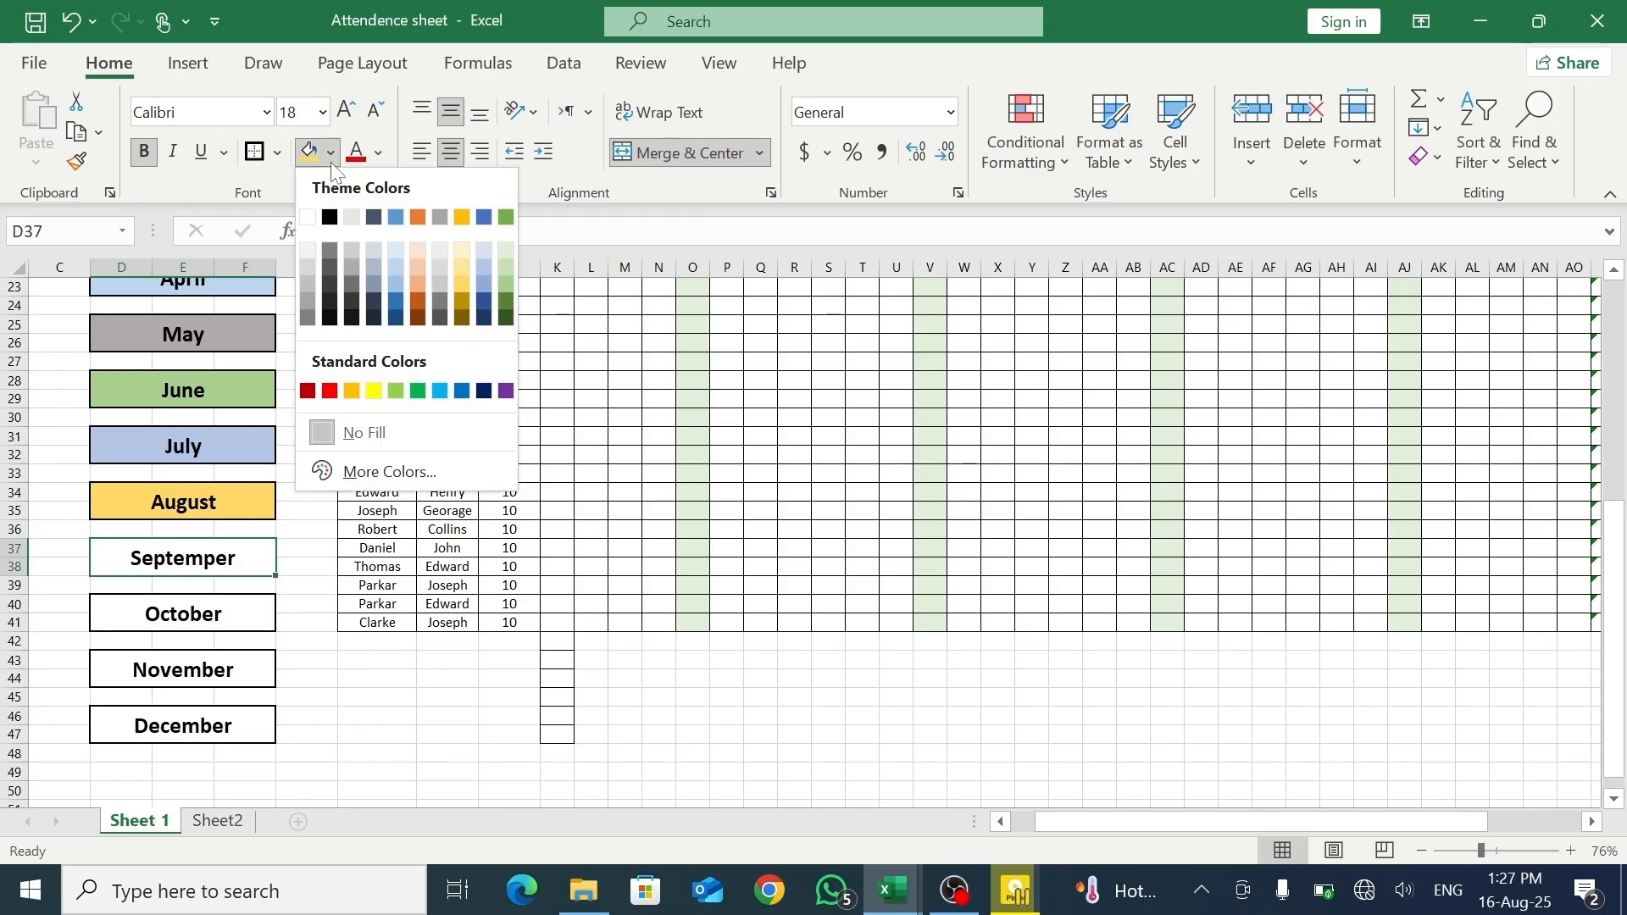
pyautogui.click(441, 282)
pyautogui.click(207, 618)
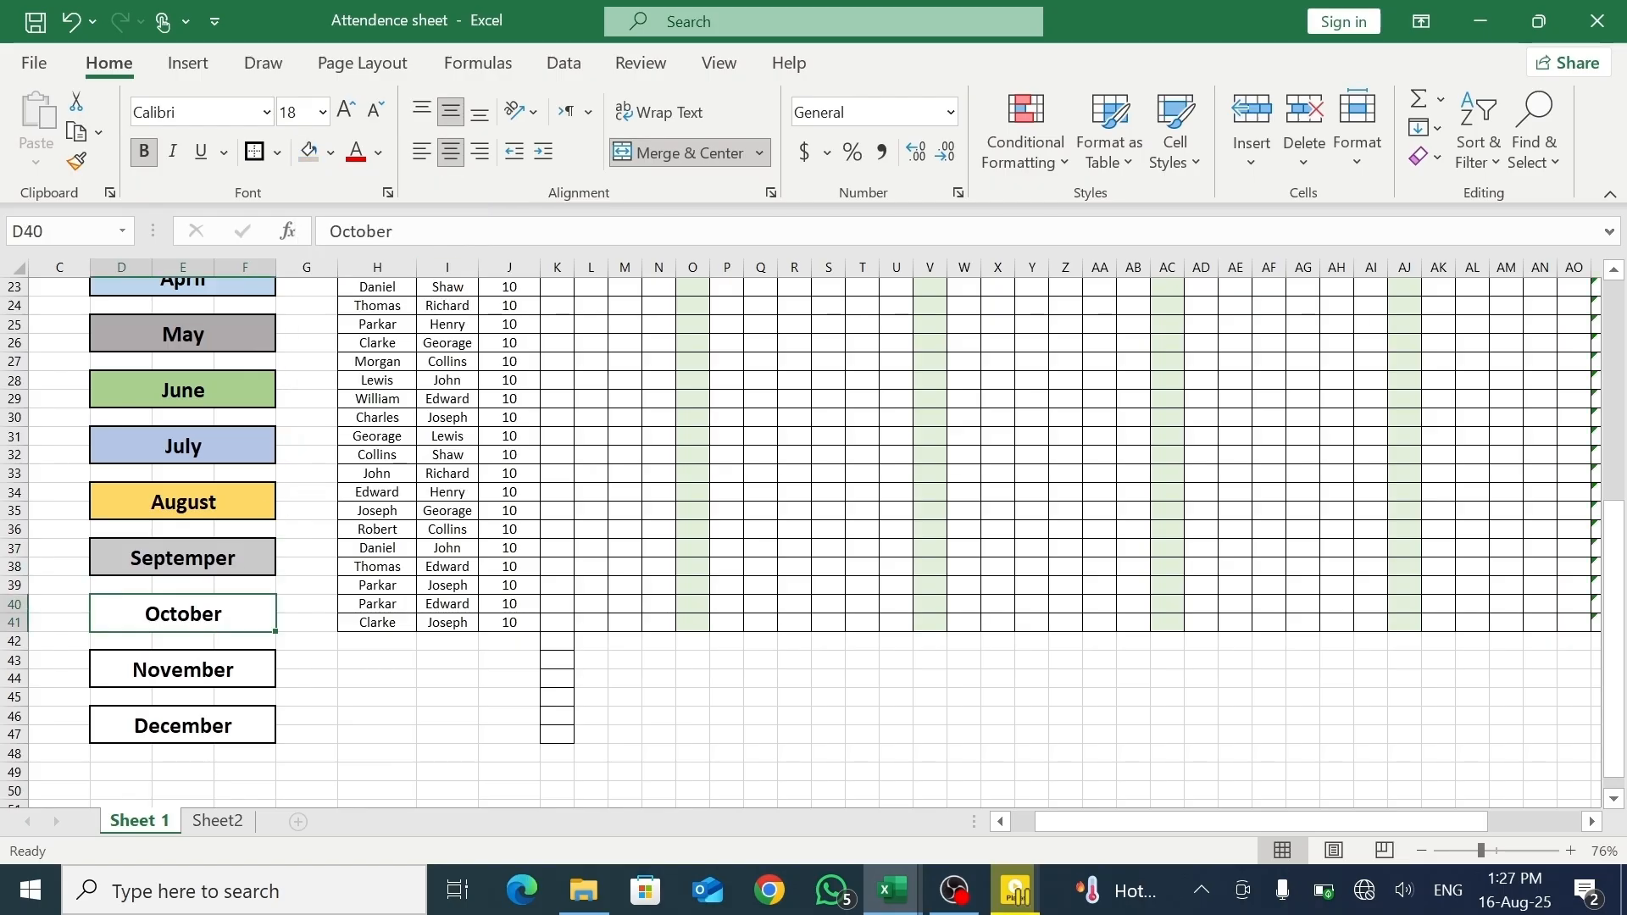
pyautogui.click(329, 155)
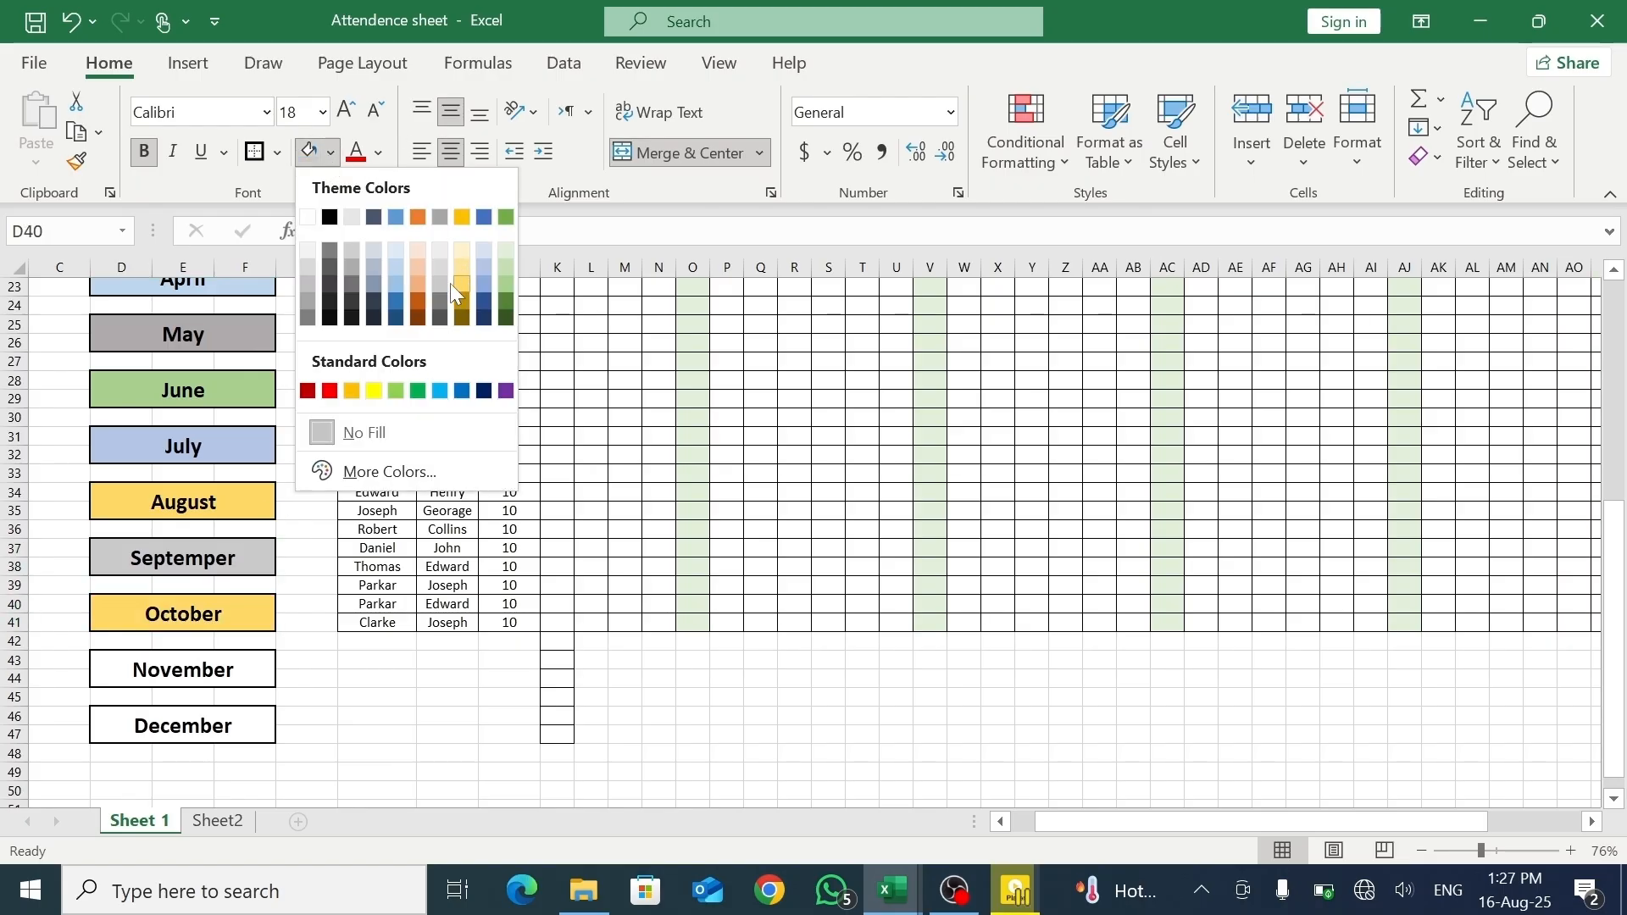
pyautogui.click(416, 286)
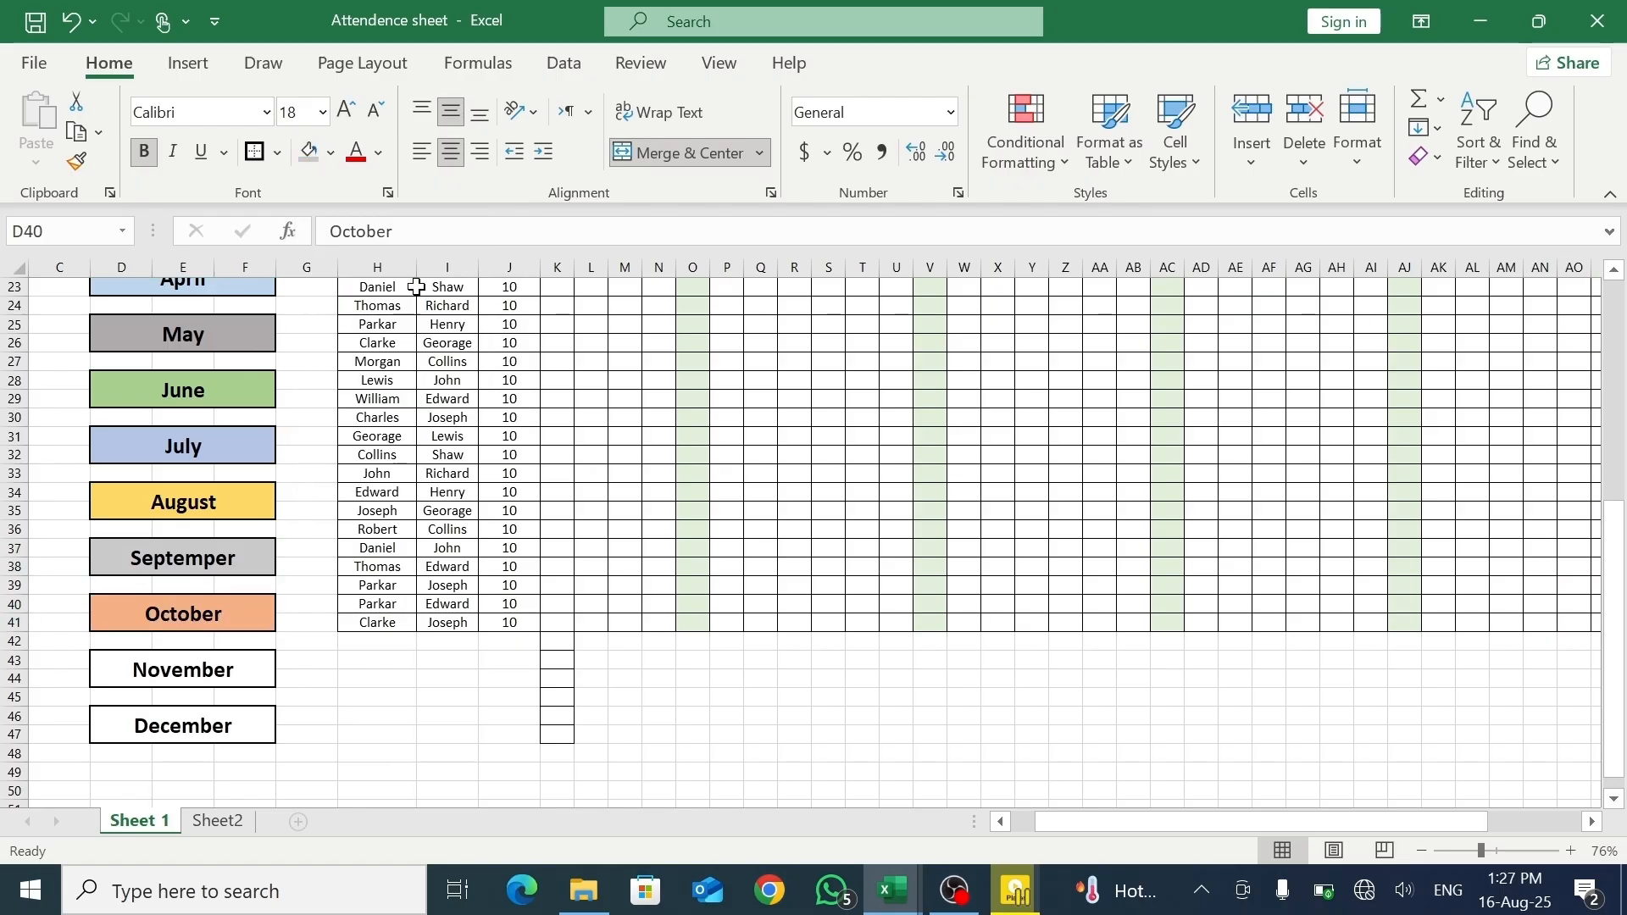
# - Fill the November box with a medium-light blue darker than April's and the December box with blue-grey
pyautogui.click(224, 676)
pyautogui.click(330, 155)
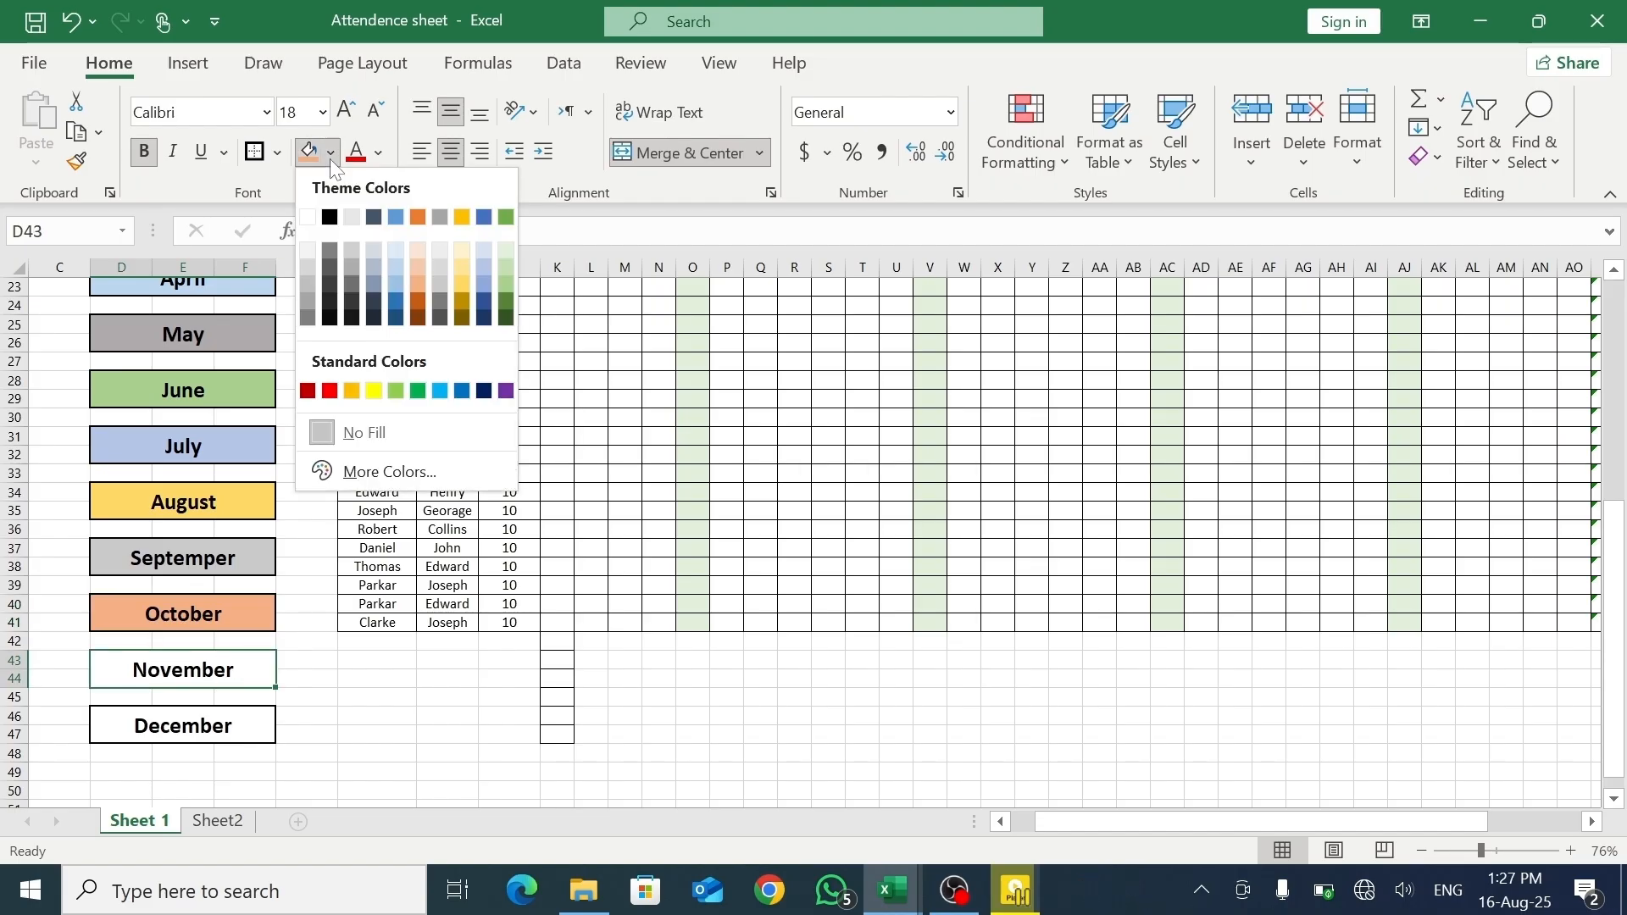
pyautogui.click(397, 286)
pyautogui.click(229, 729)
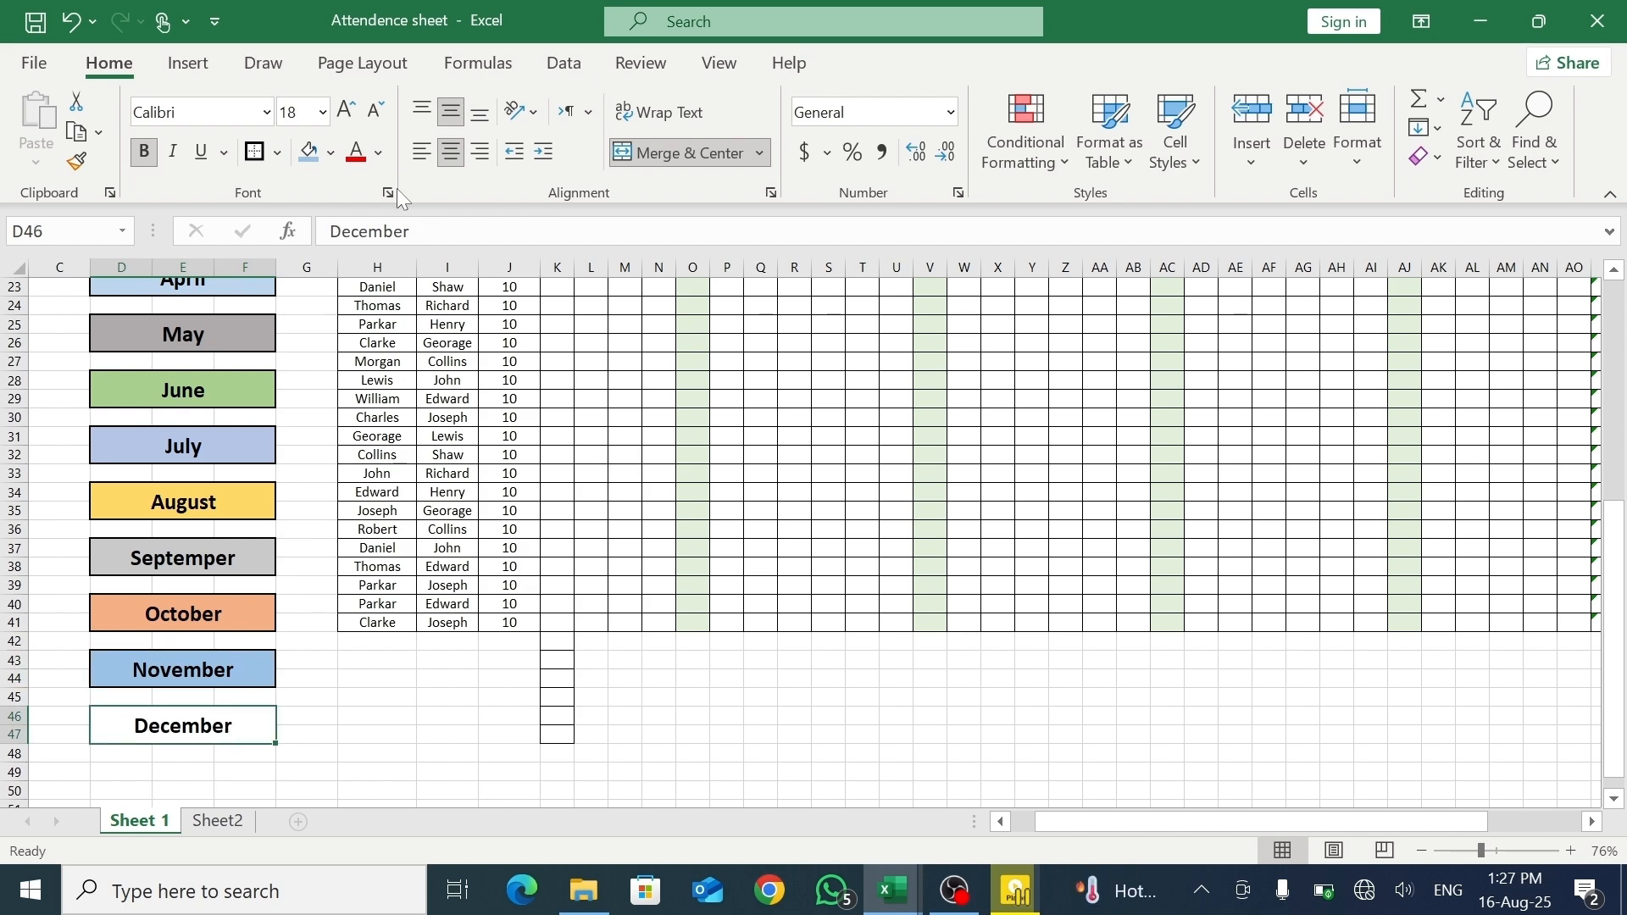
pyautogui.click(333, 158)
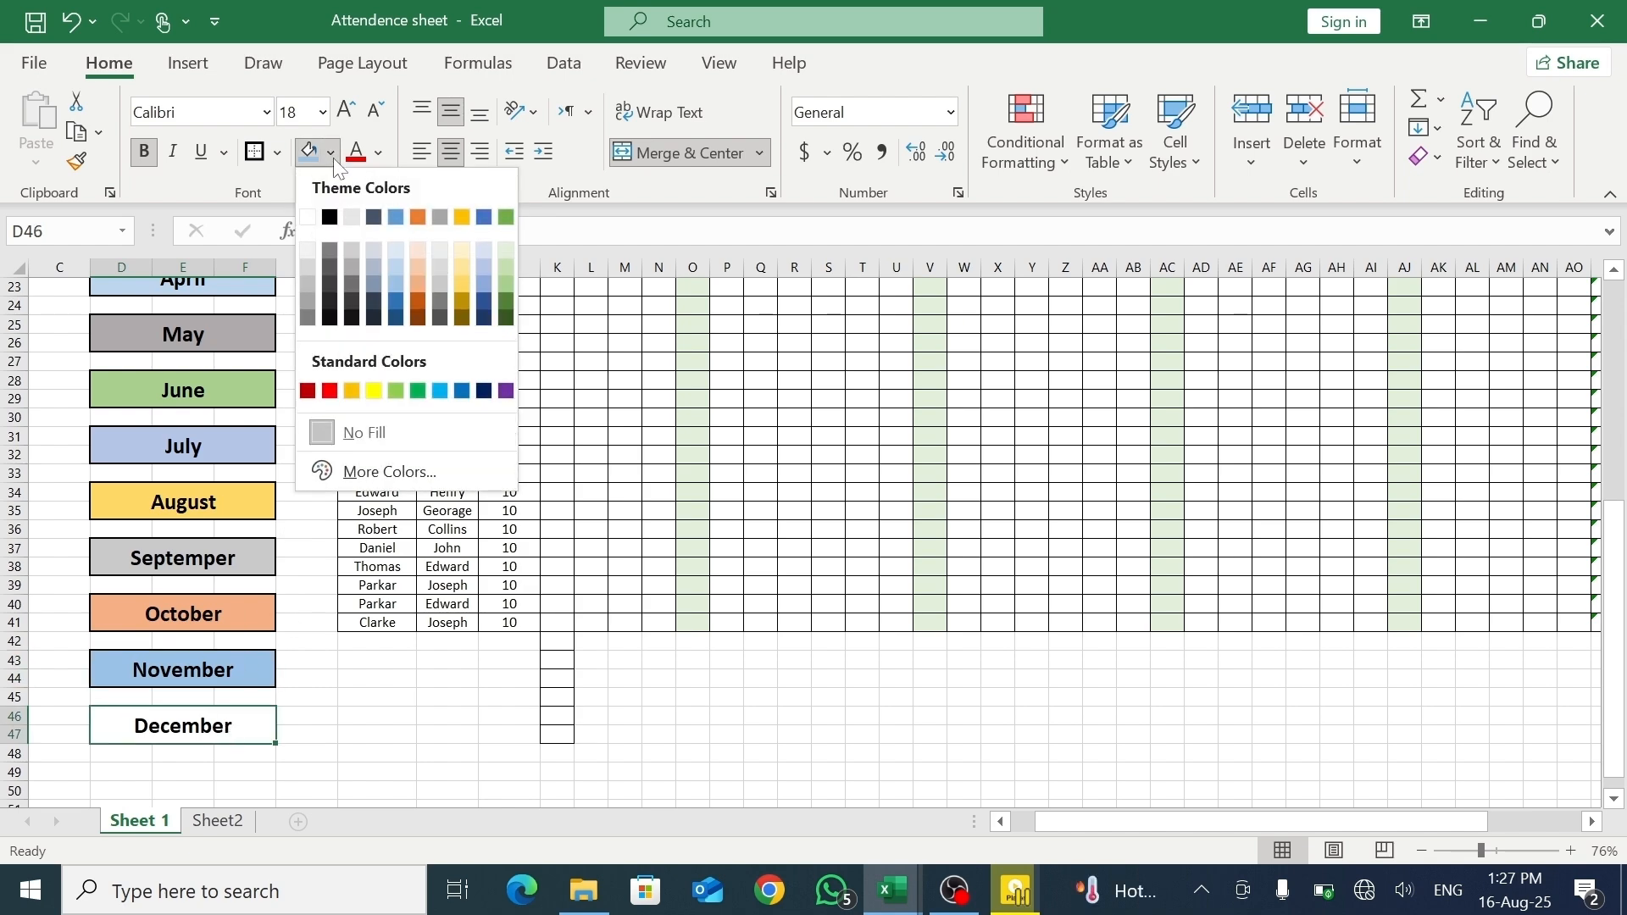
pyautogui.click(373, 283)
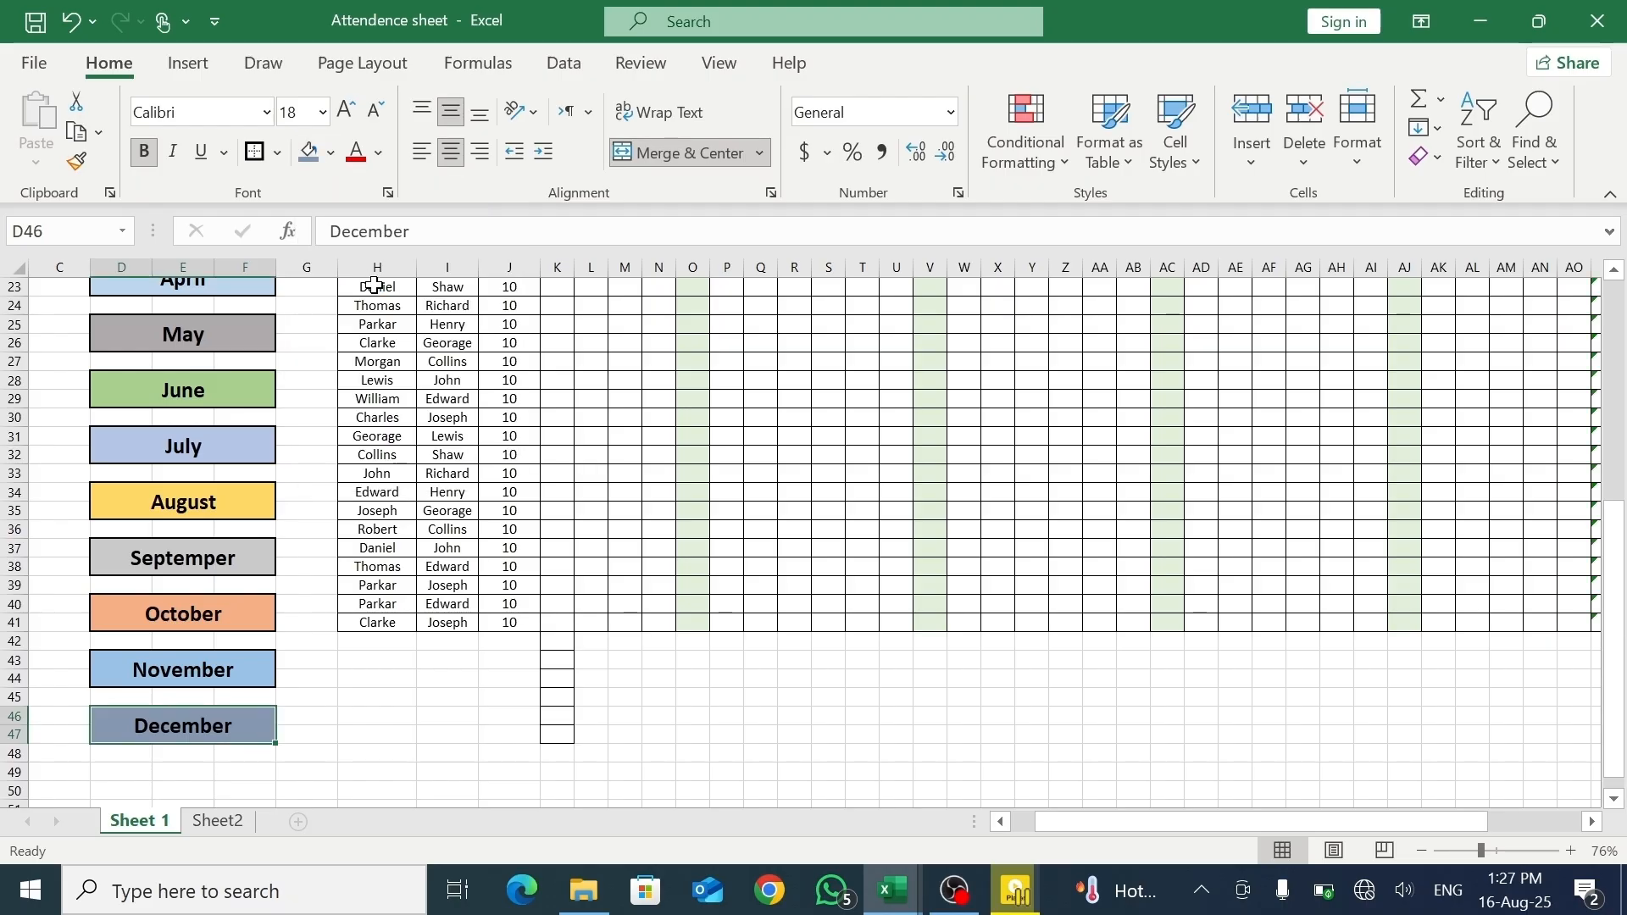
pyautogui.click(395, 661)
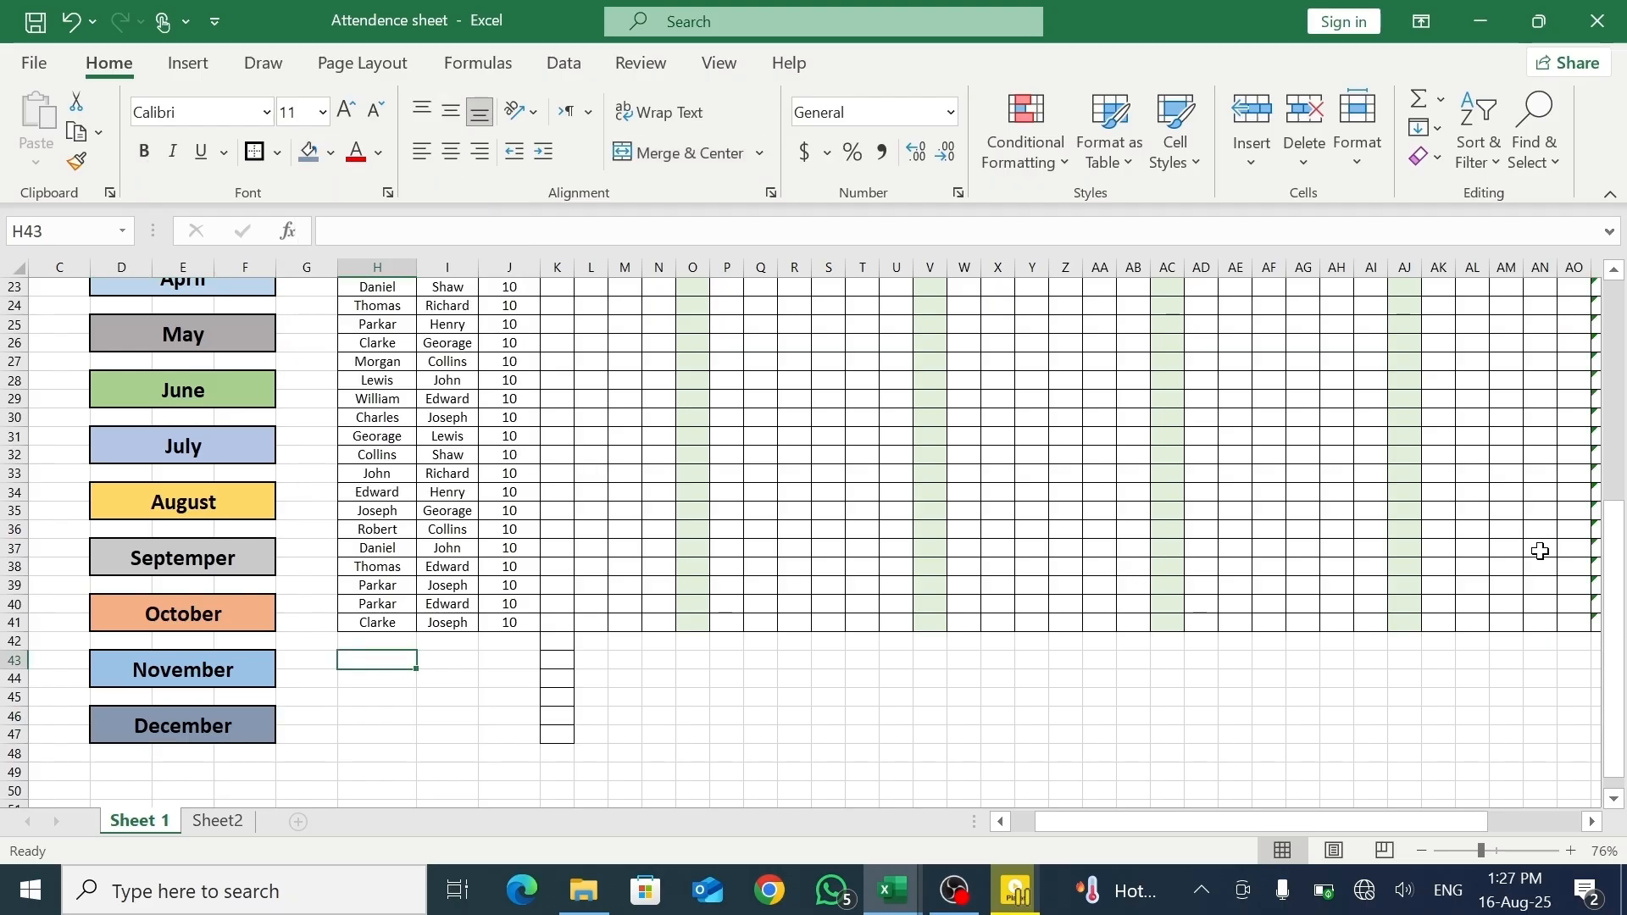
# - Reorder the worksheets so that Sheet2, which holds the month abbreviations, comes before Sheet 1
pyautogui.moveTo(1615, 573); pyautogui.dragTo(1608, 379)
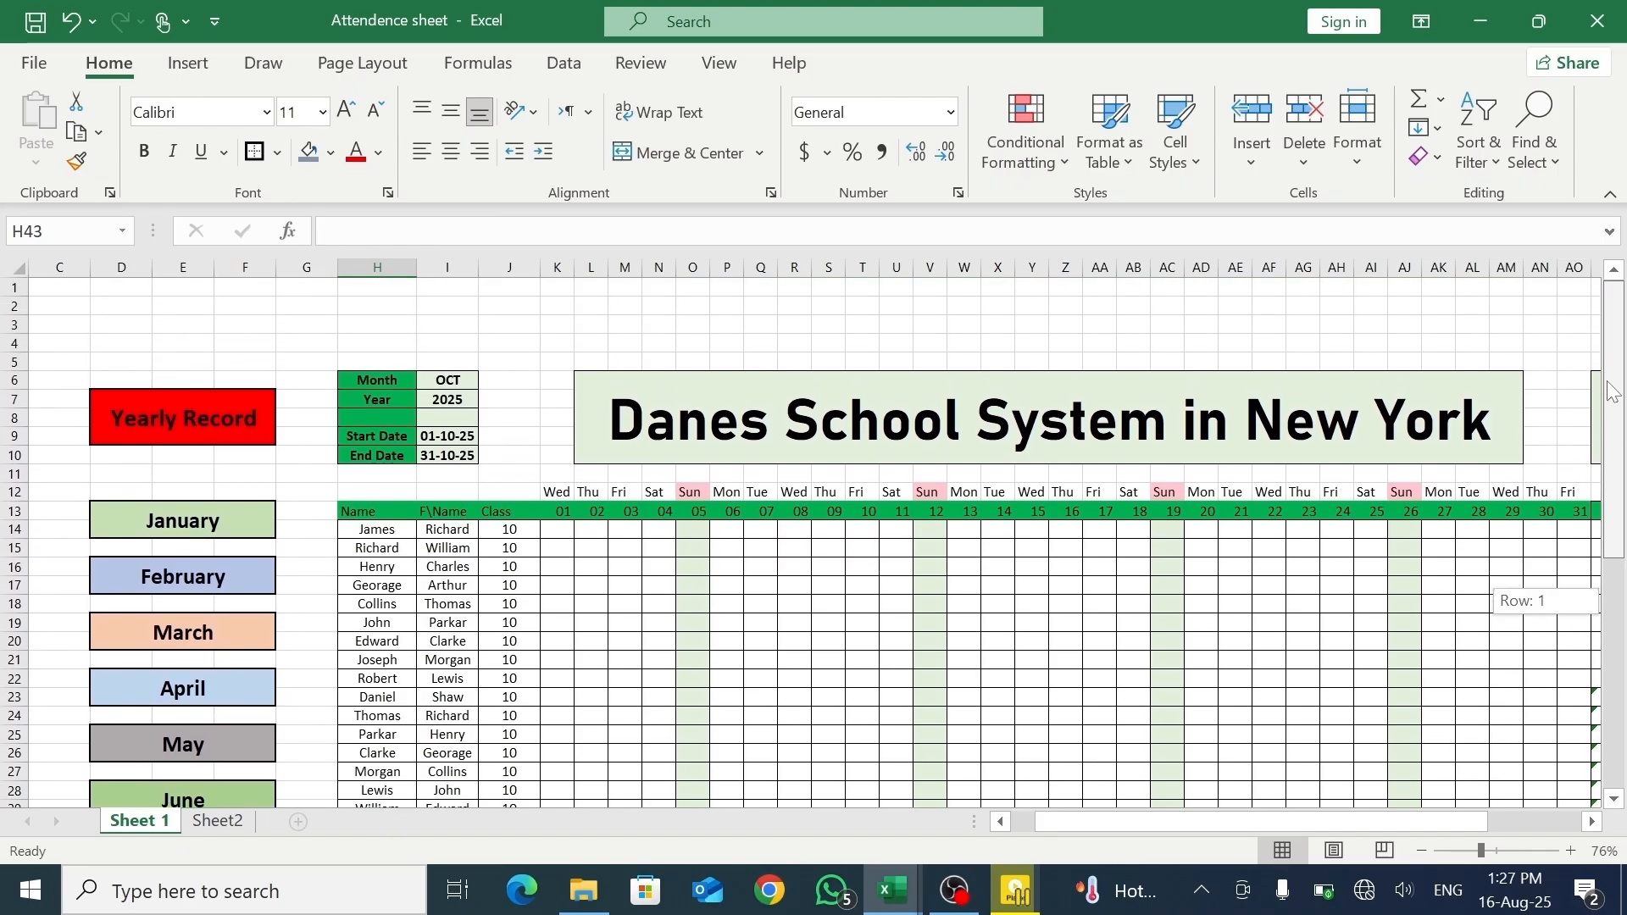
pyautogui.moveTo(1613, 391); pyautogui.dragTo(1616, 427)
pyautogui.scroll(-1, 1615, 422)
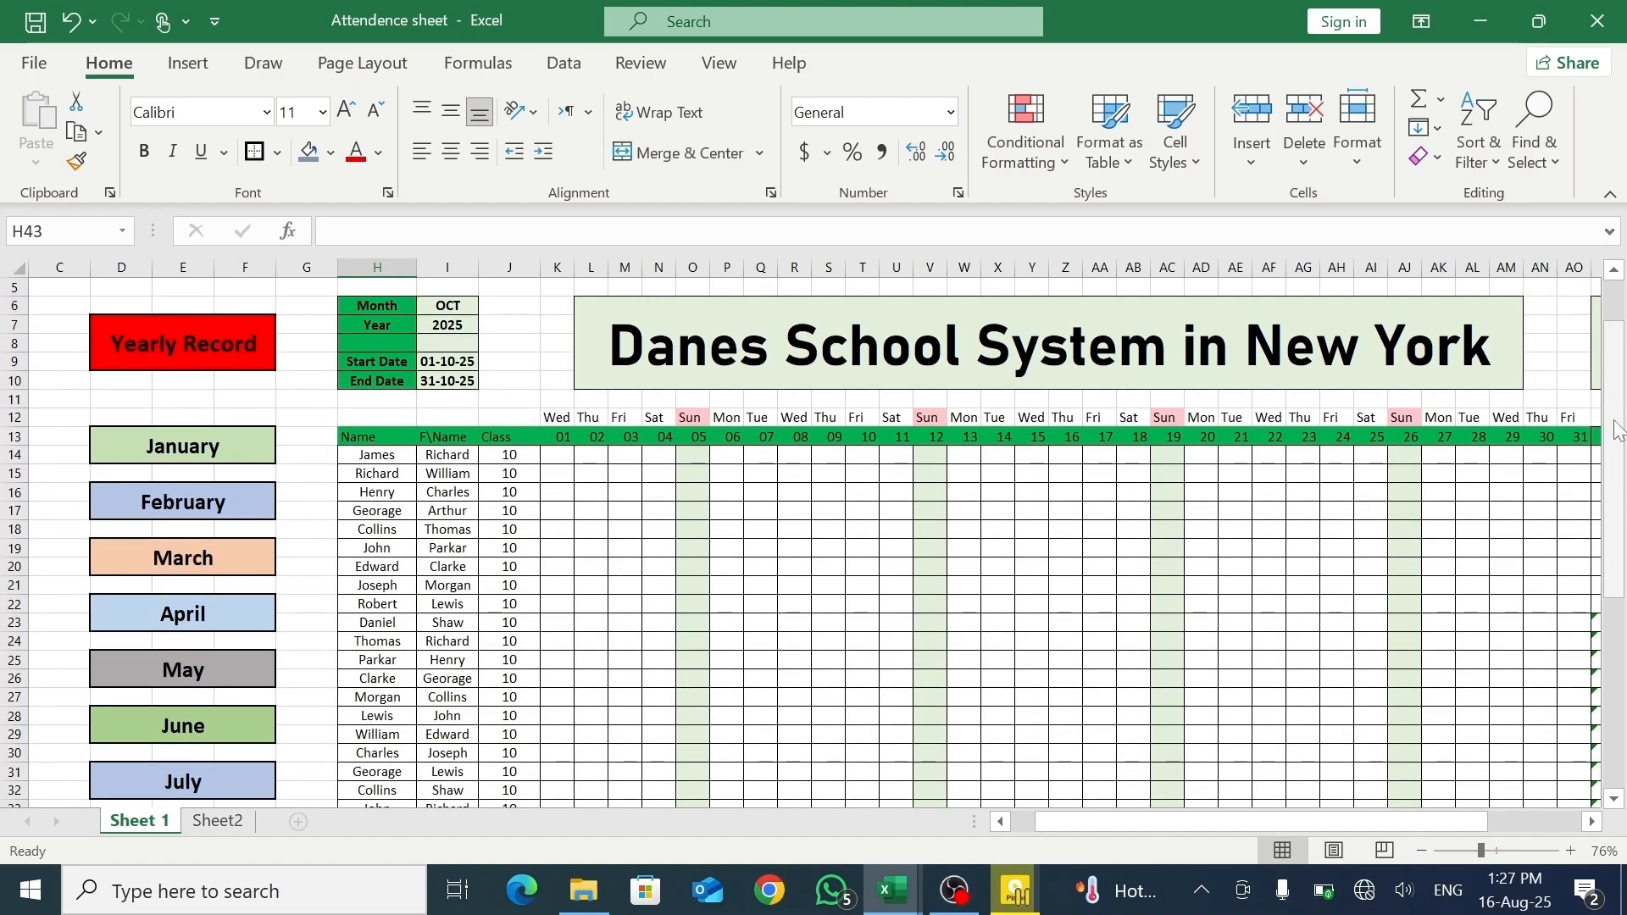
pyautogui.click(246, 819)
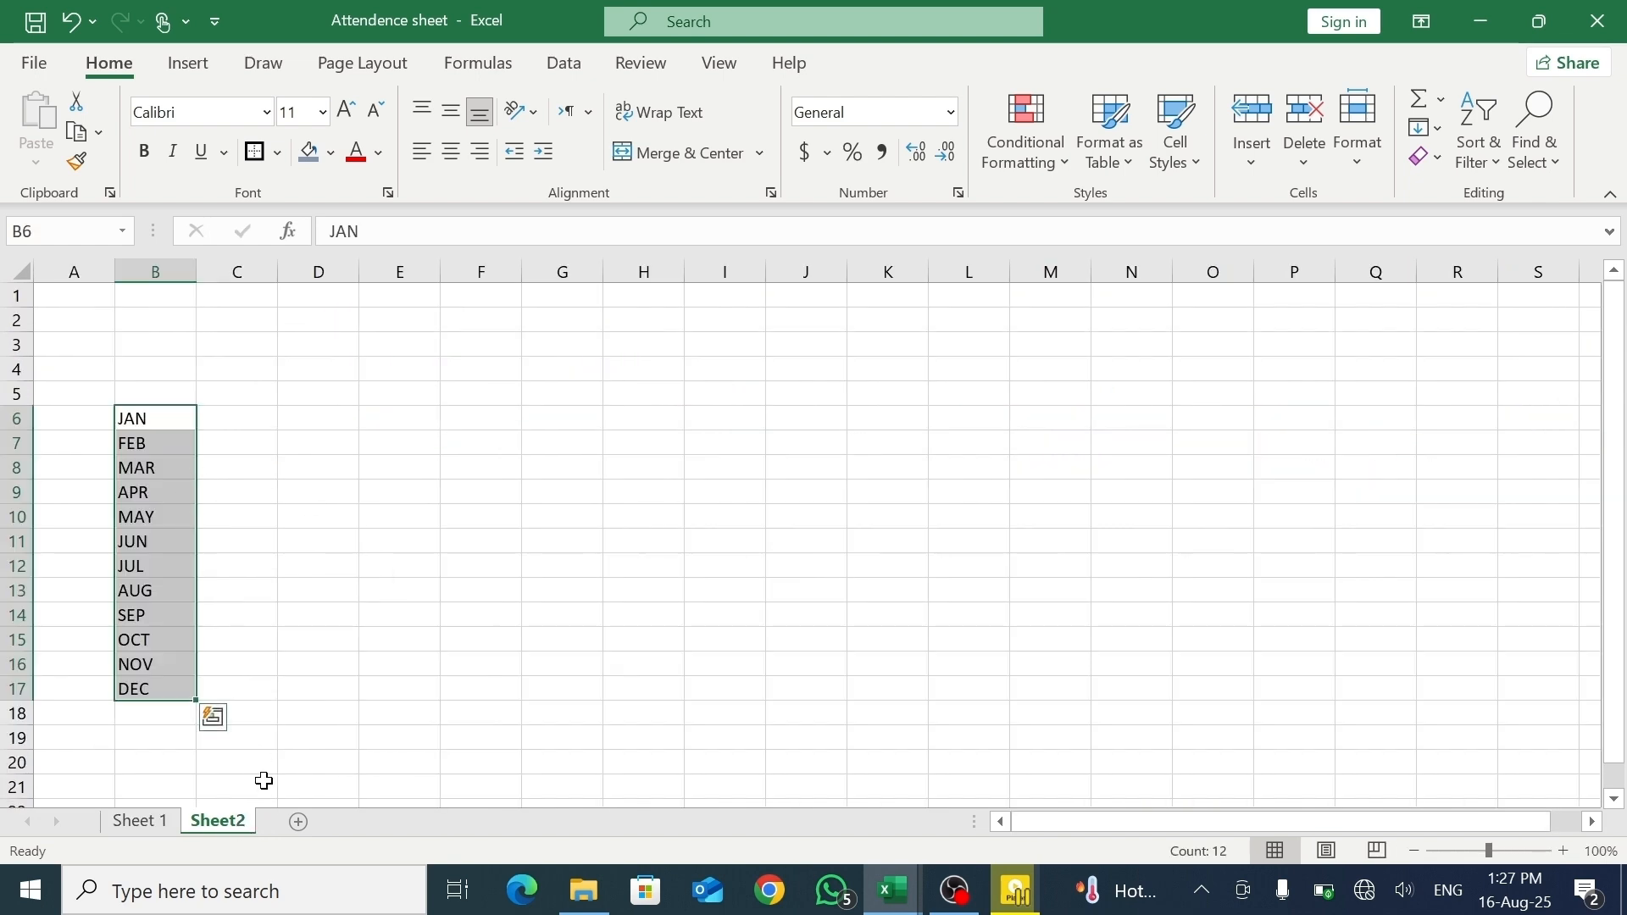
pyautogui.click(140, 820)
pyautogui.click(458, 305)
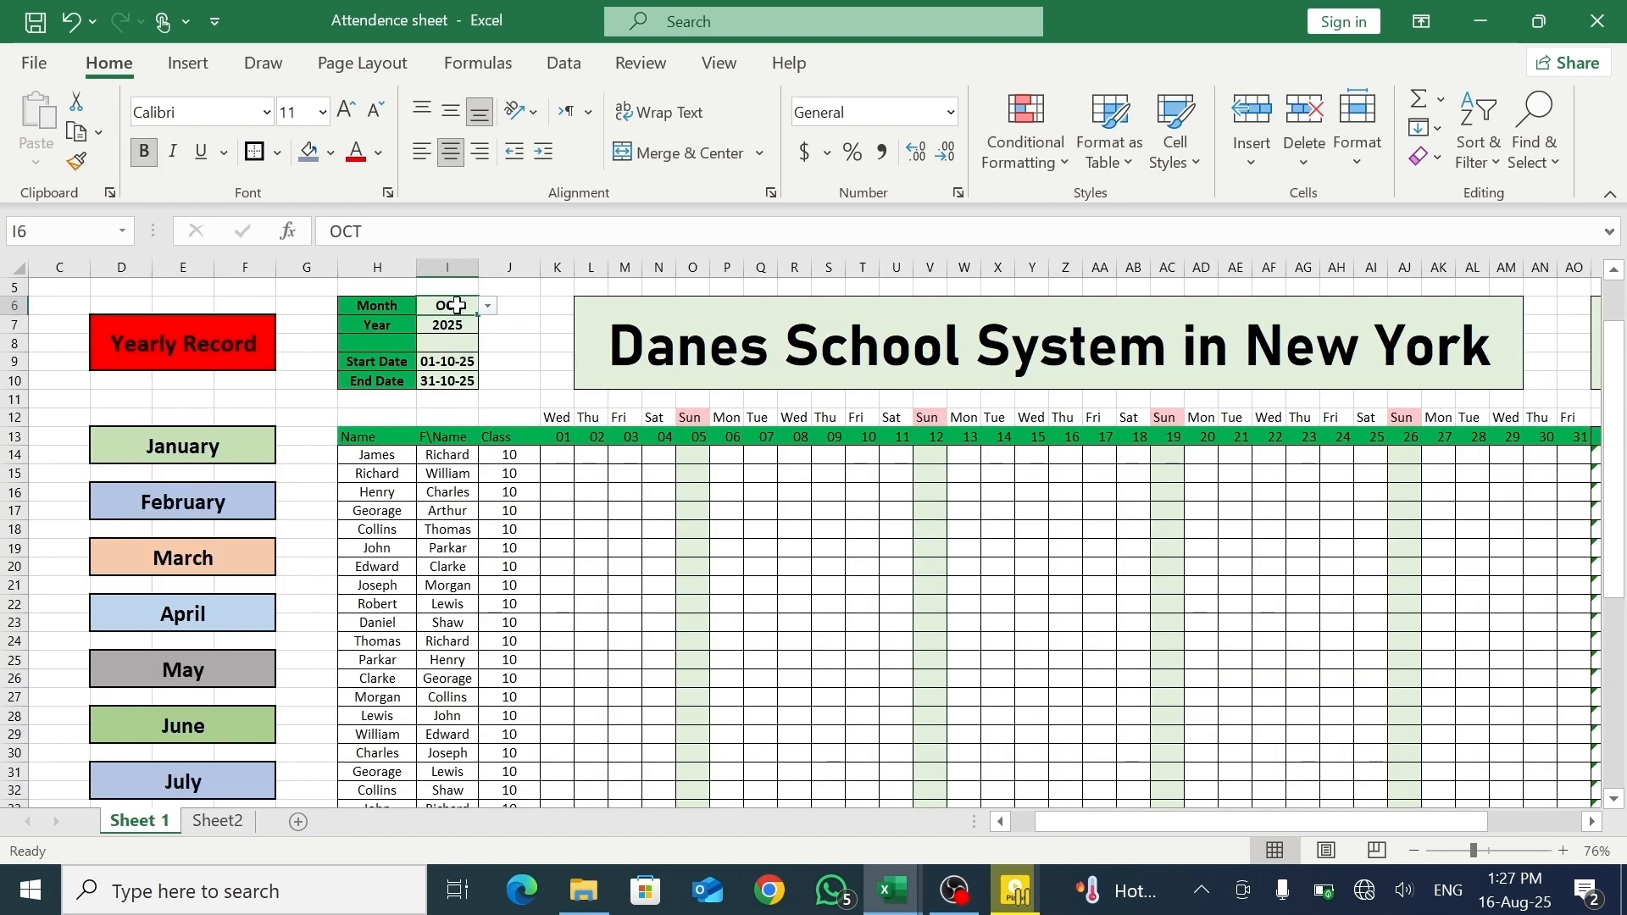
pyautogui.moveTo(229, 823); pyautogui.dragTo(148, 835)
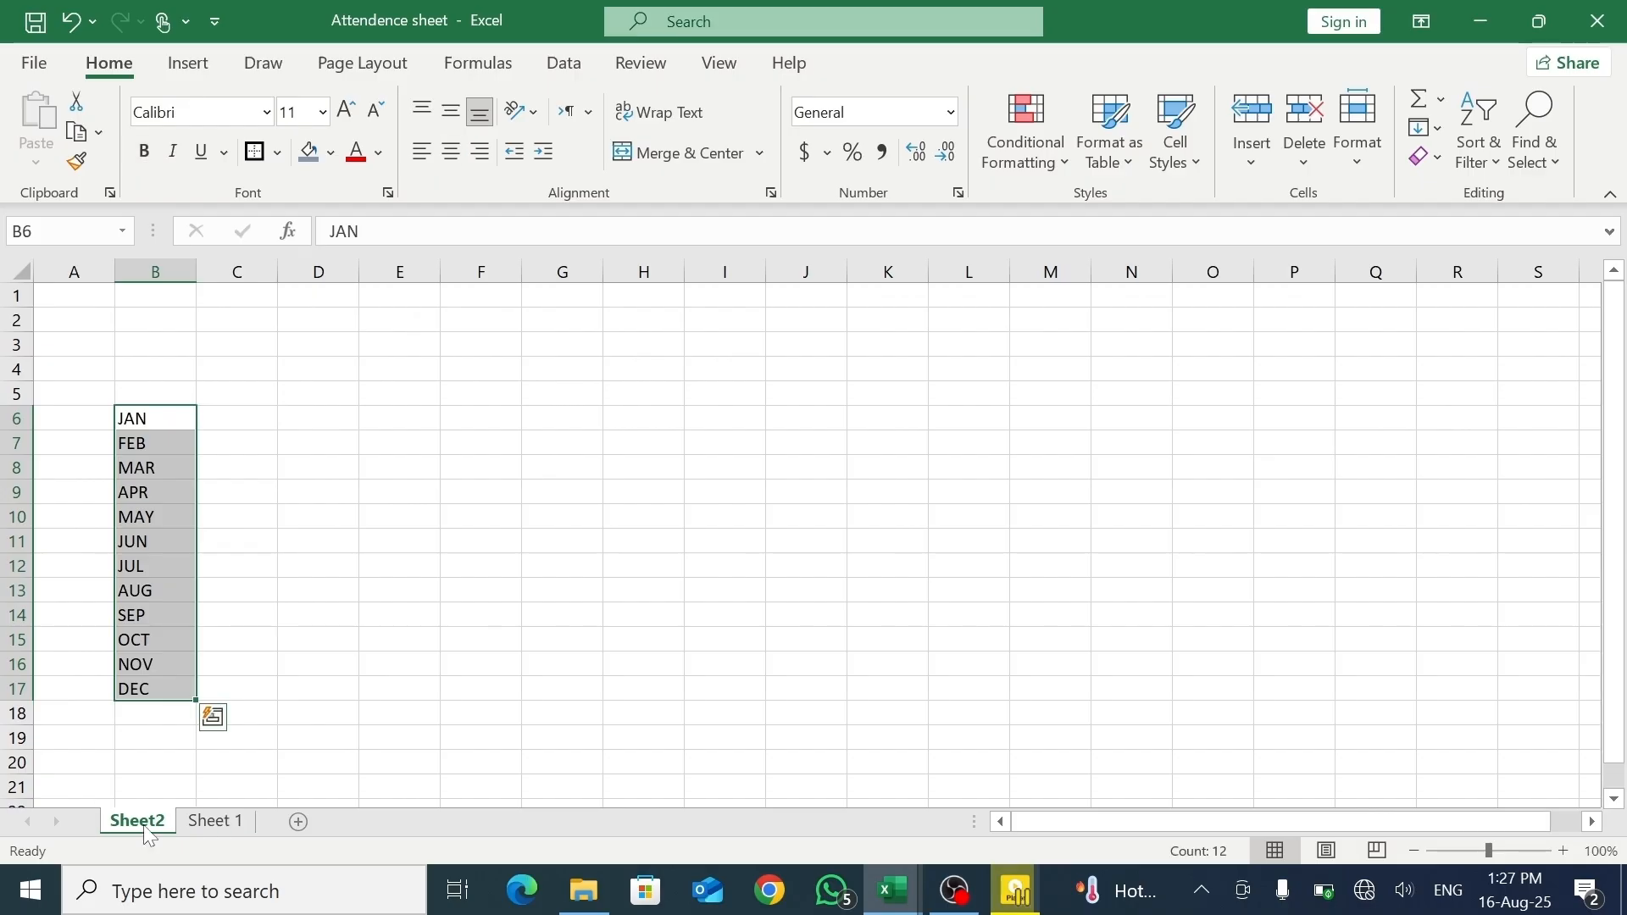
# - Rename Sheet2 as Month List
pyautogui.rightClick(149, 834)
pyautogui.click(236, 538)
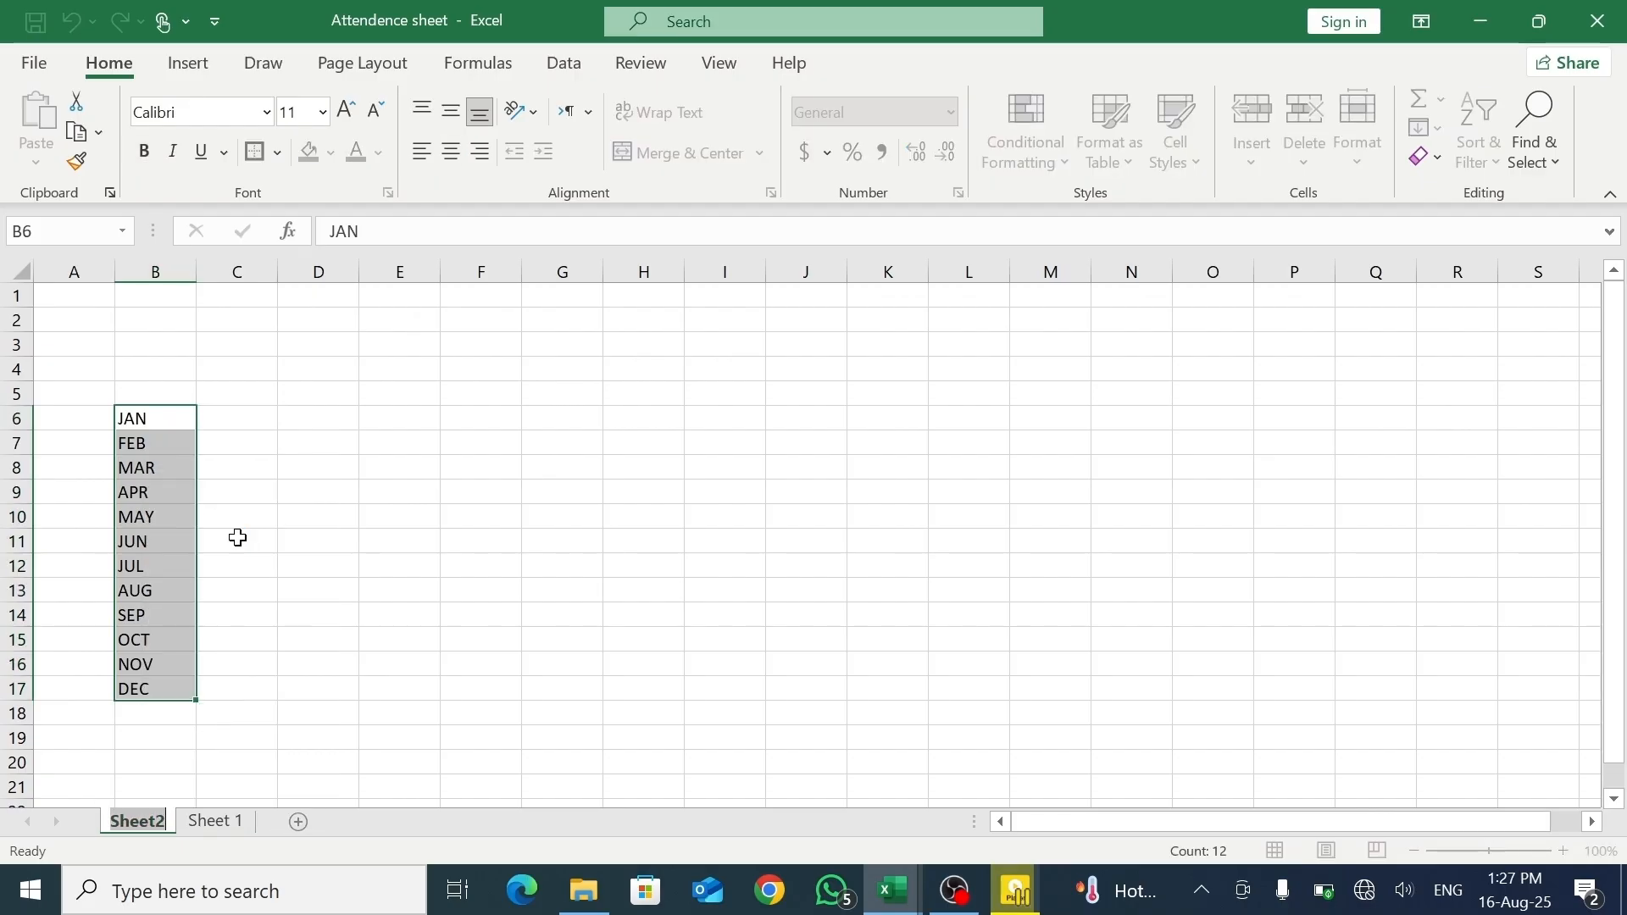
pyautogui.write('Month List')
pyautogui.press('Return')
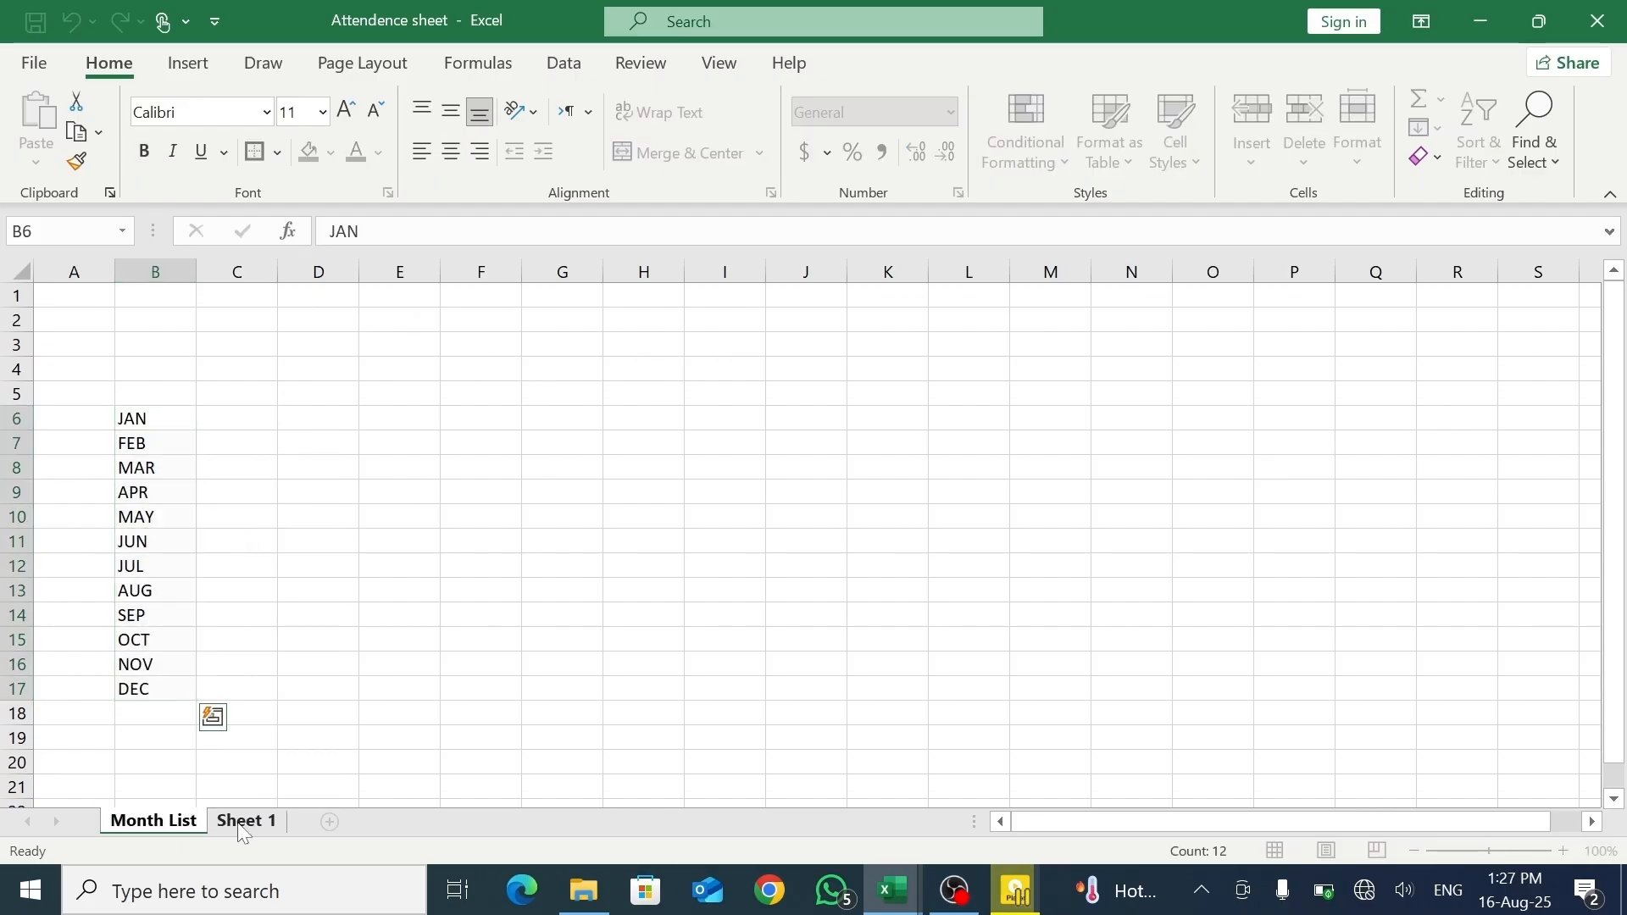
# - Create a copy of Sheet 1 at the end of the Attendence sheet workbook
pyautogui.click(242, 824)
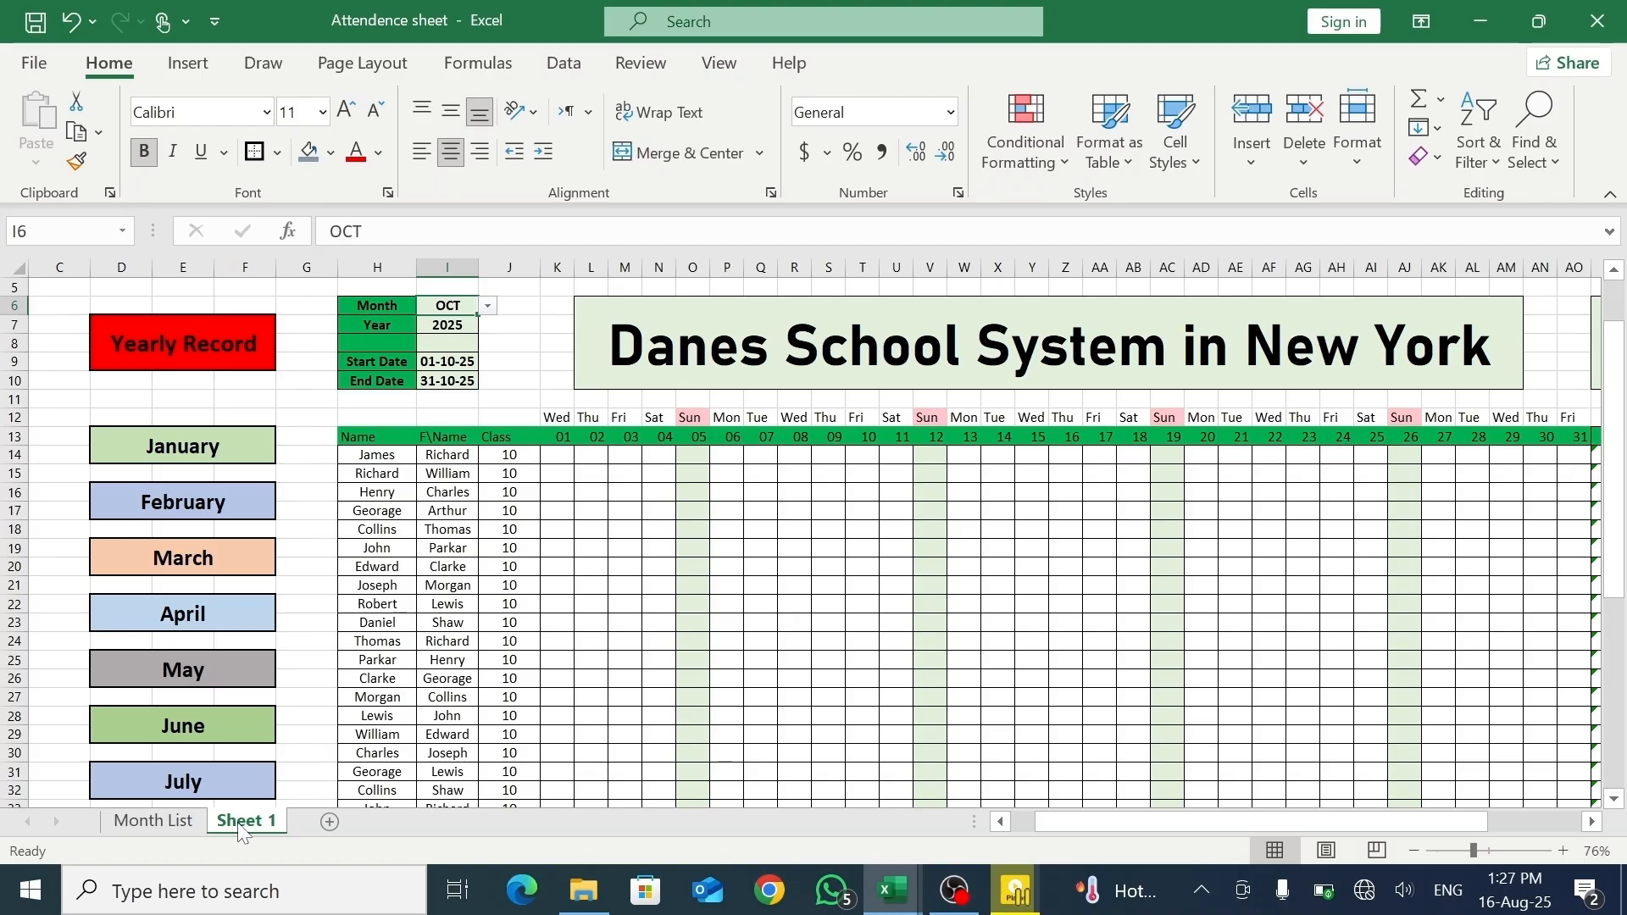
pyautogui.rightClick(241, 824)
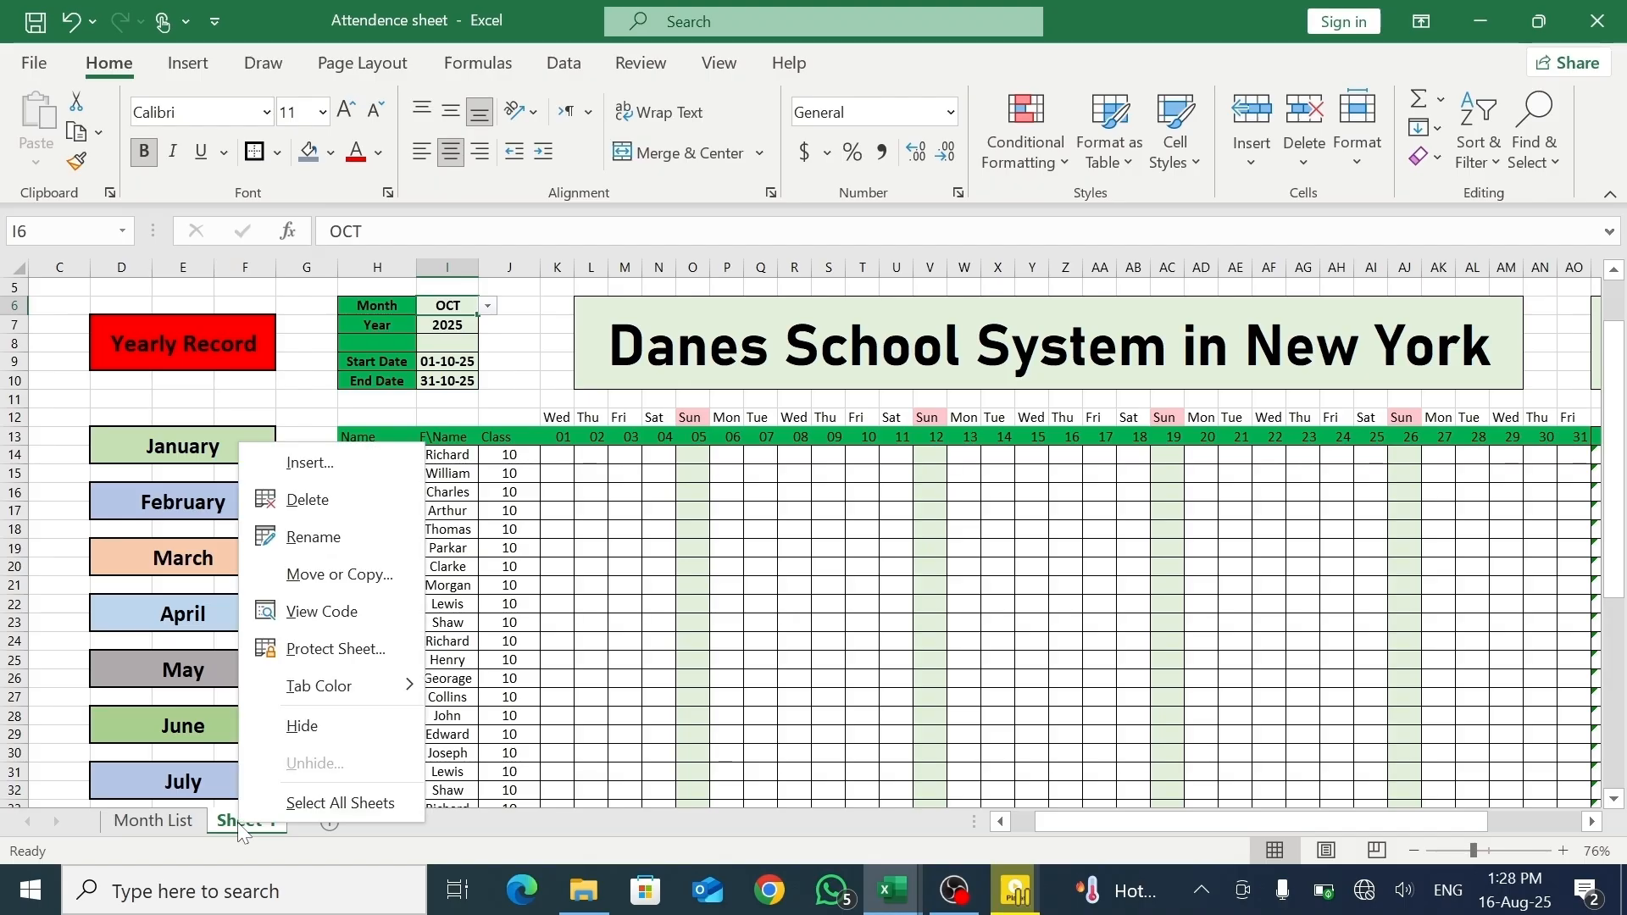
pyautogui.click(326, 575)
pyautogui.click(229, 568)
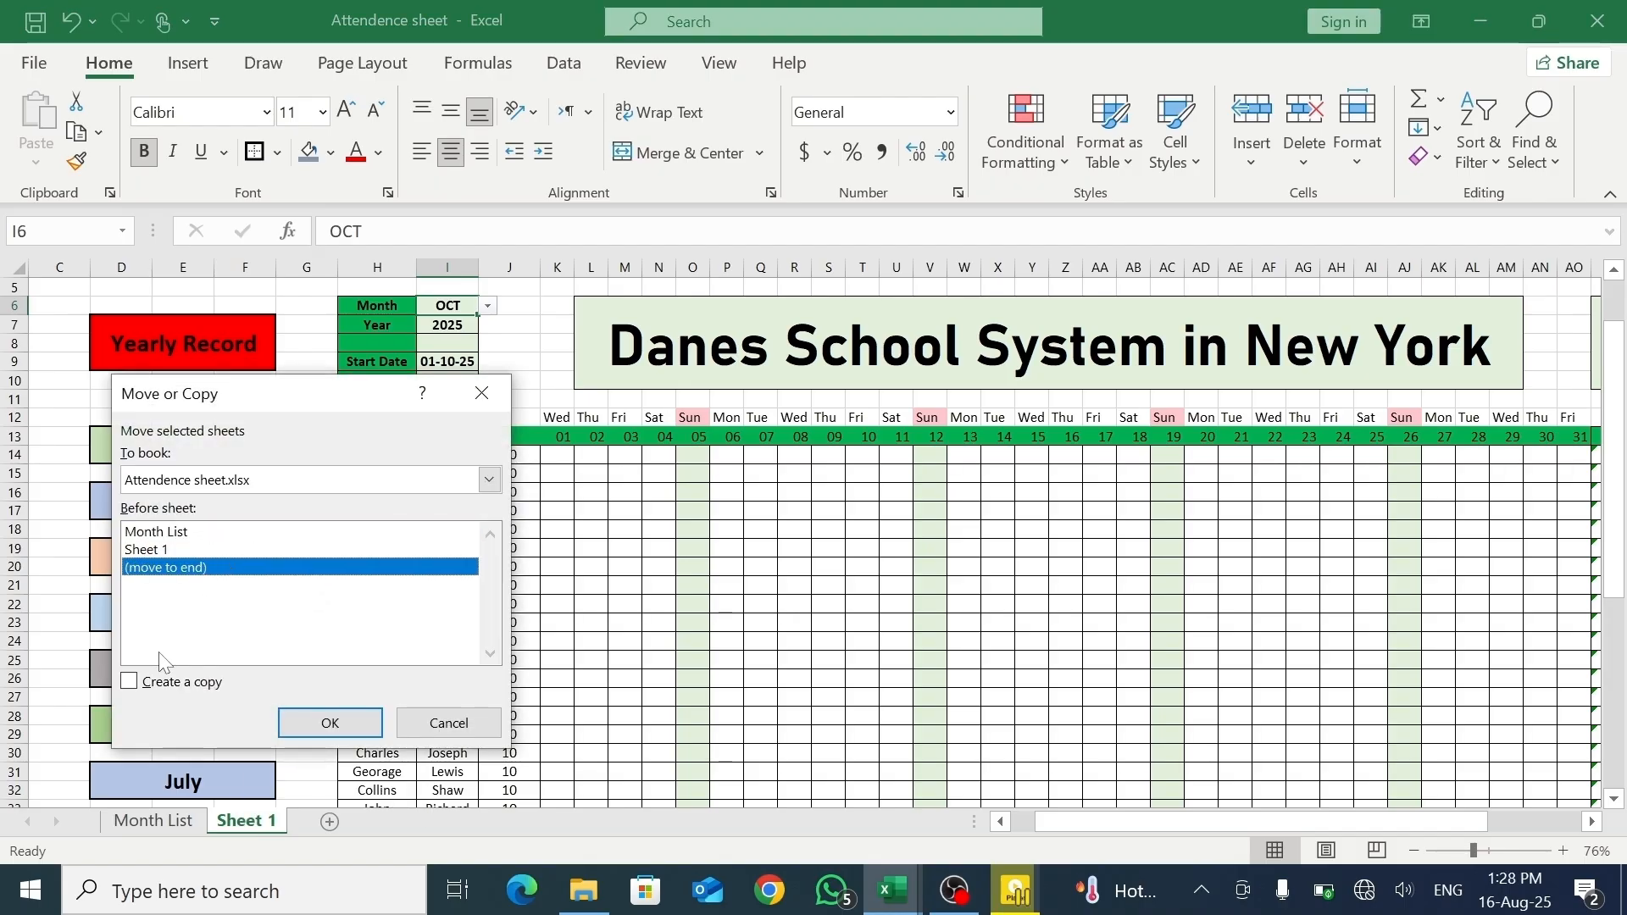
pyautogui.click(130, 681)
pyautogui.click(297, 723)
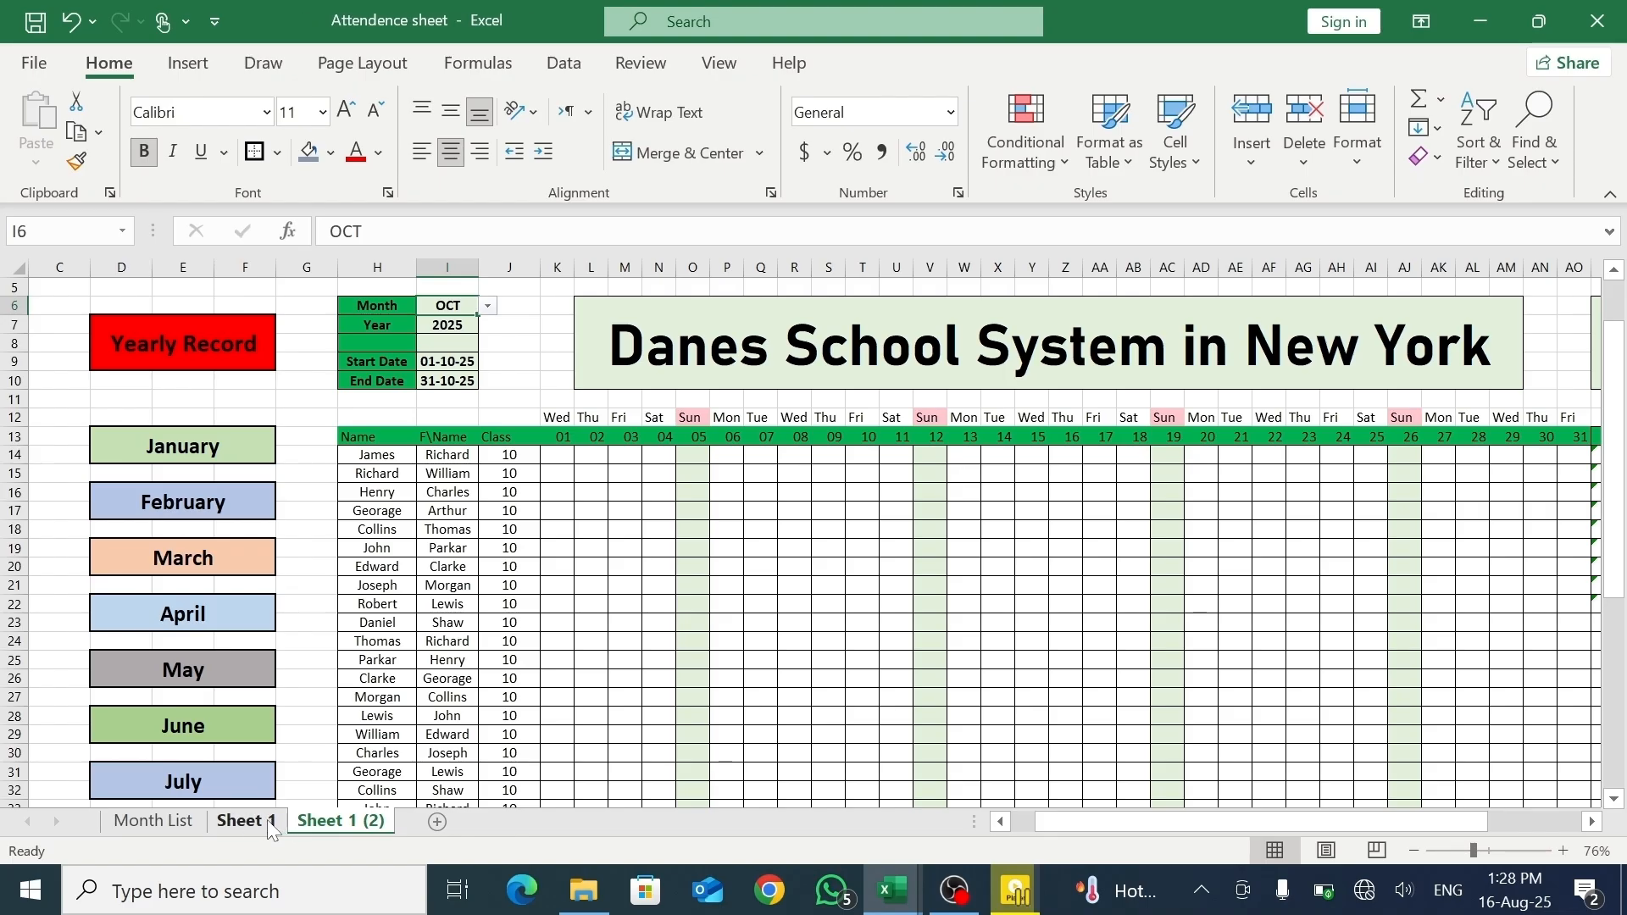
# - Group Sheet 1 with Sheet 1 (2) and create copies of both at the end of the workbook
pyautogui.keyDown('ctrl'); pyautogui.click(266, 821); pyautogui.keyUp('ctrl')
pyautogui.rightClick(266, 820)
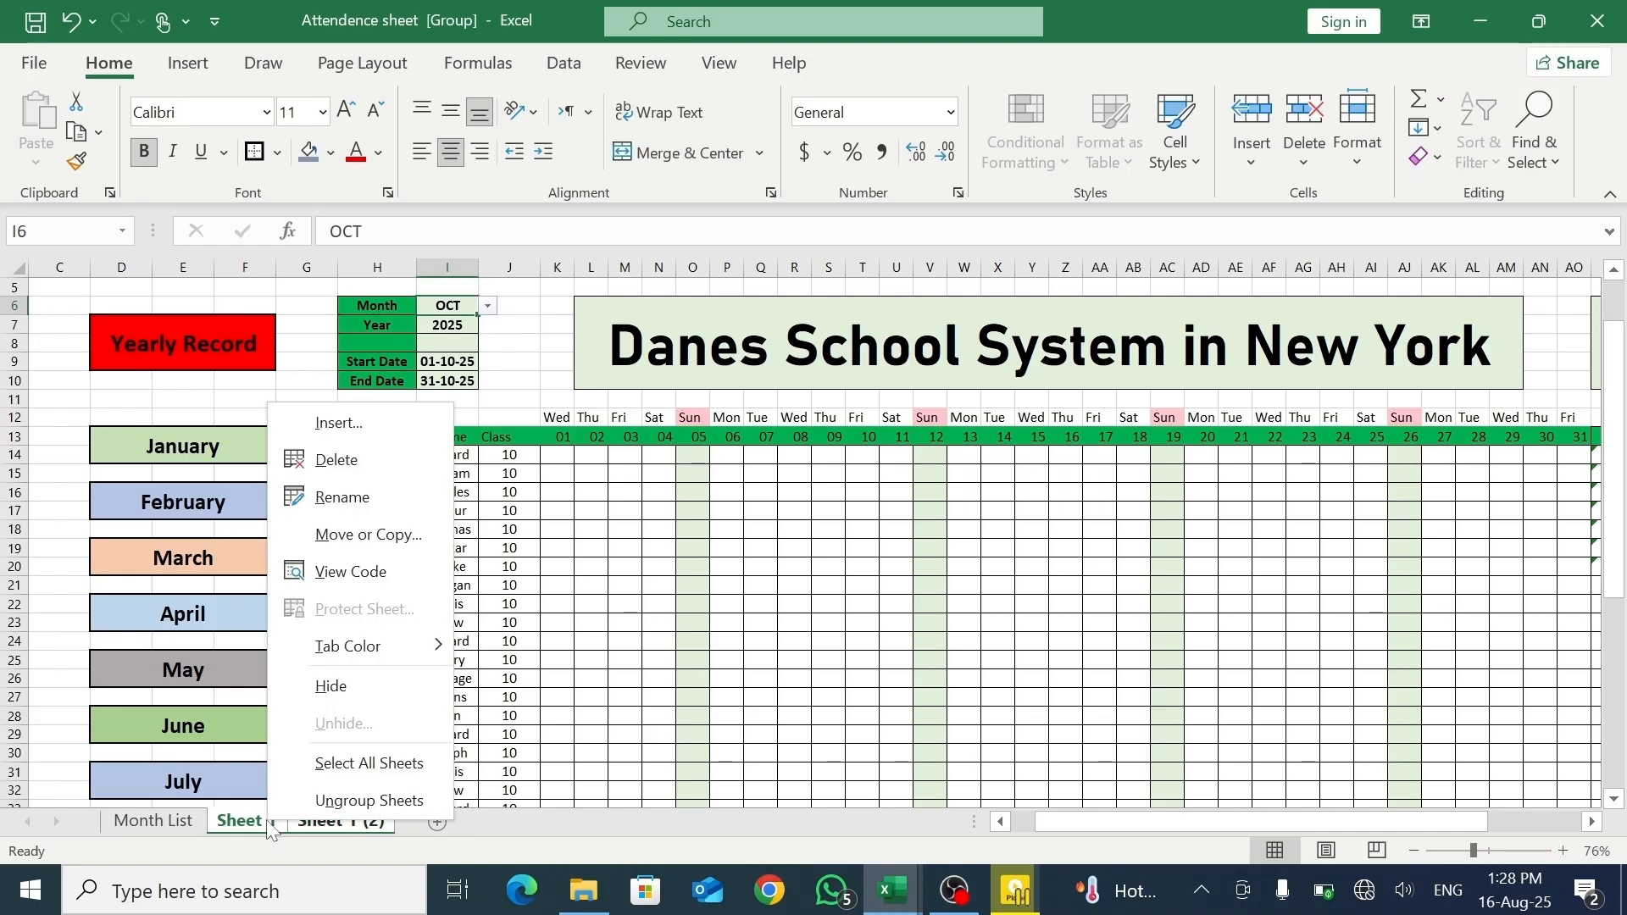
pyautogui.click(383, 646)
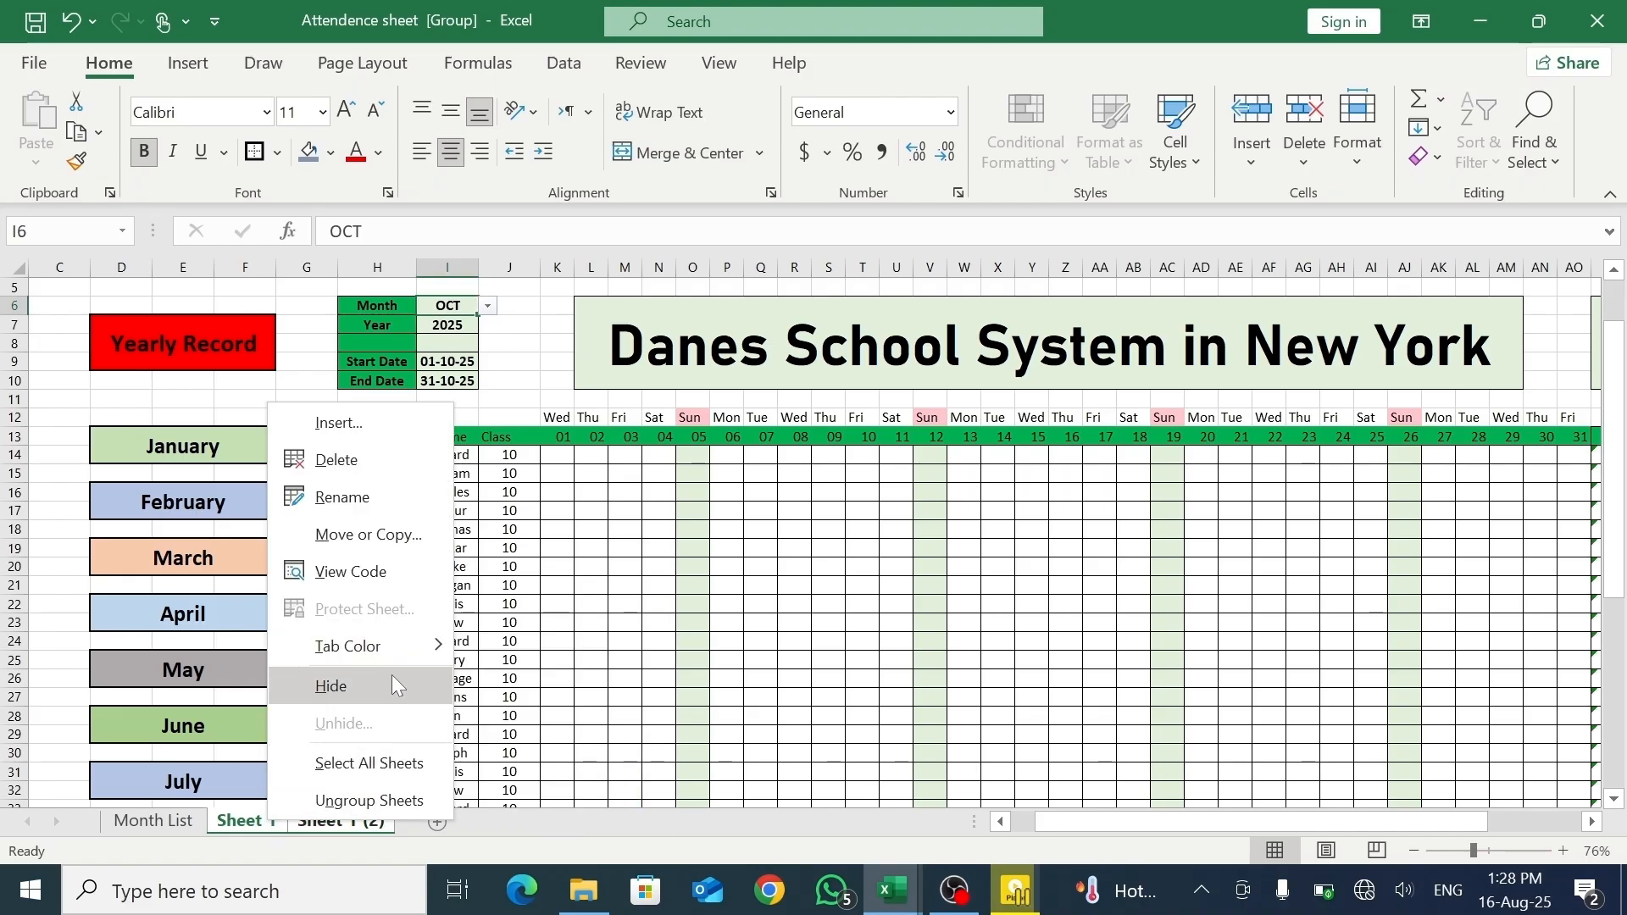
pyautogui.click(373, 534)
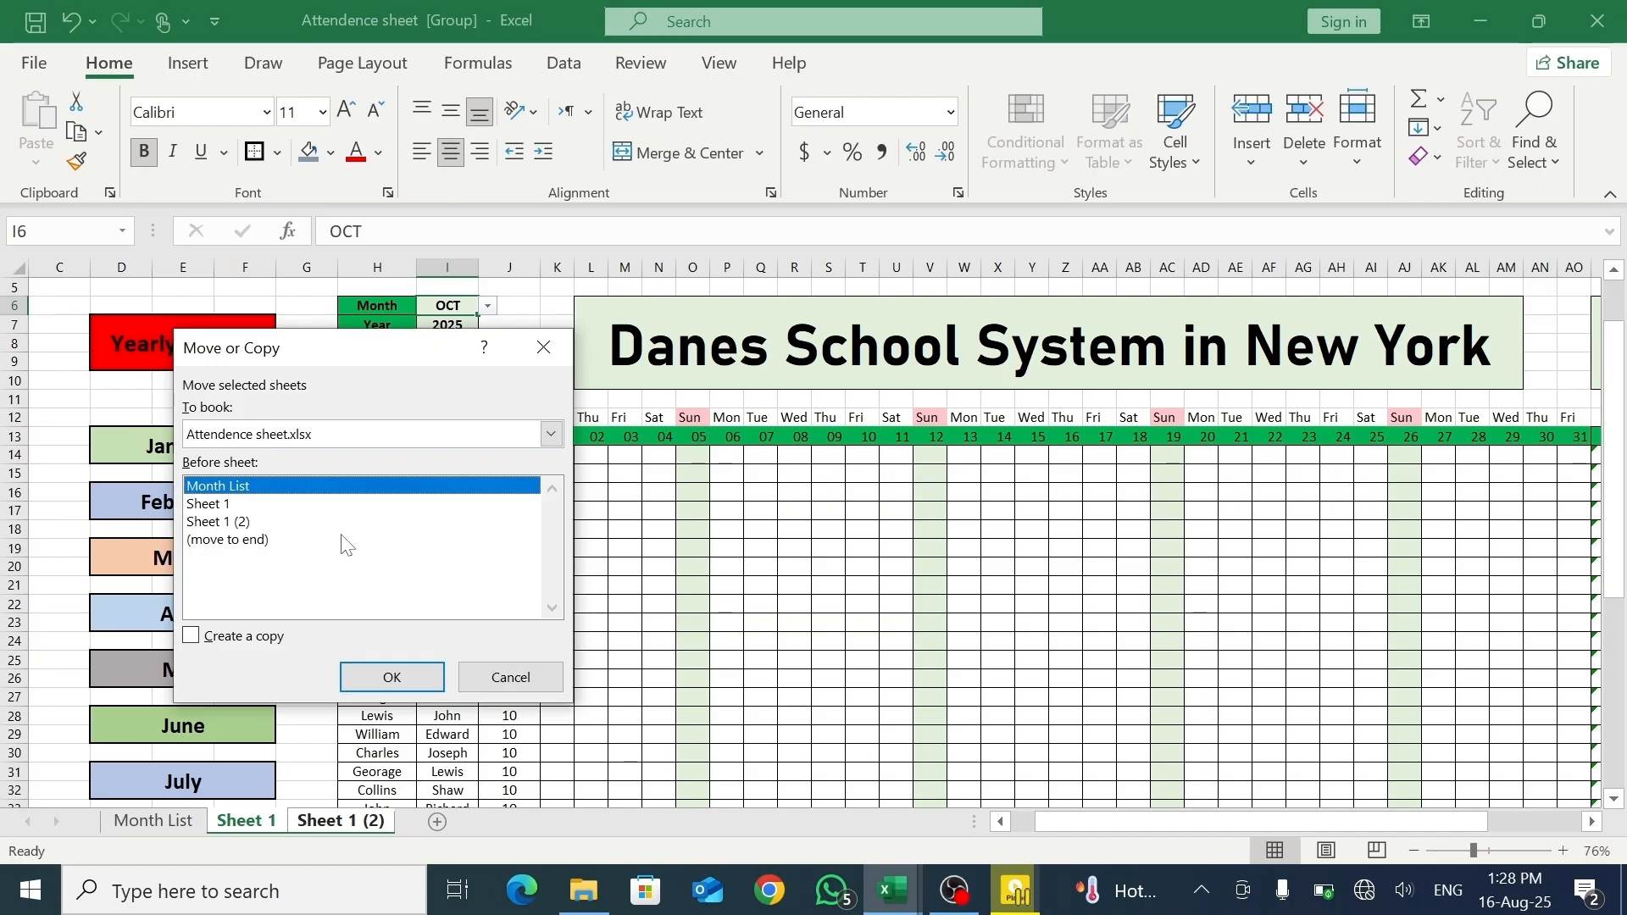
pyautogui.click(284, 542)
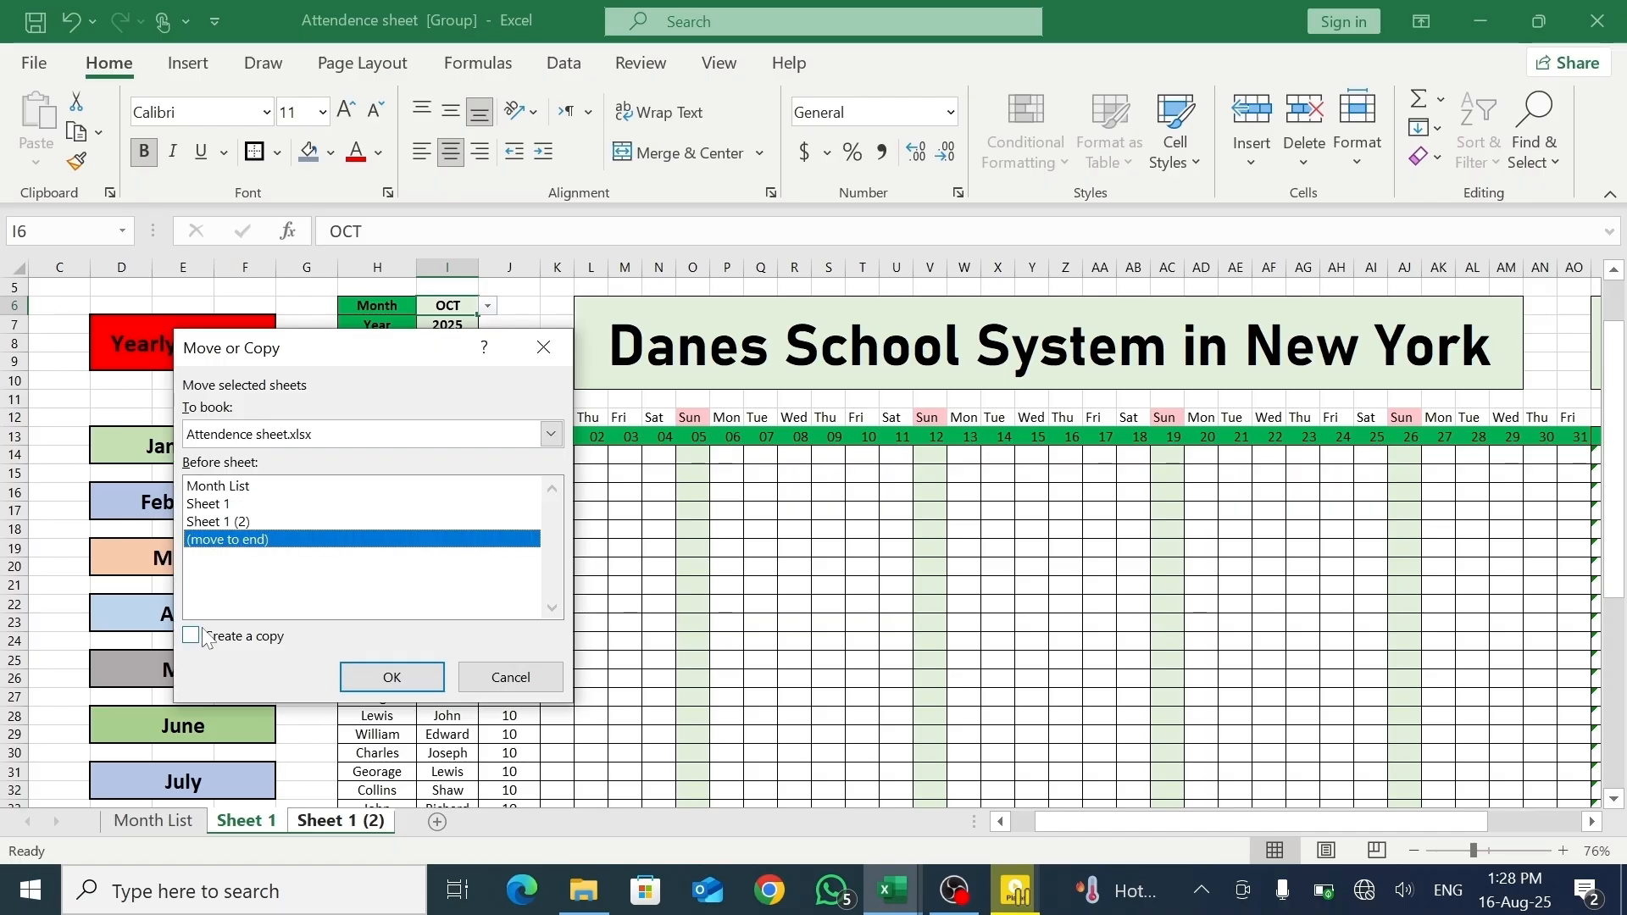
pyautogui.click(254, 638)
pyautogui.click(392, 676)
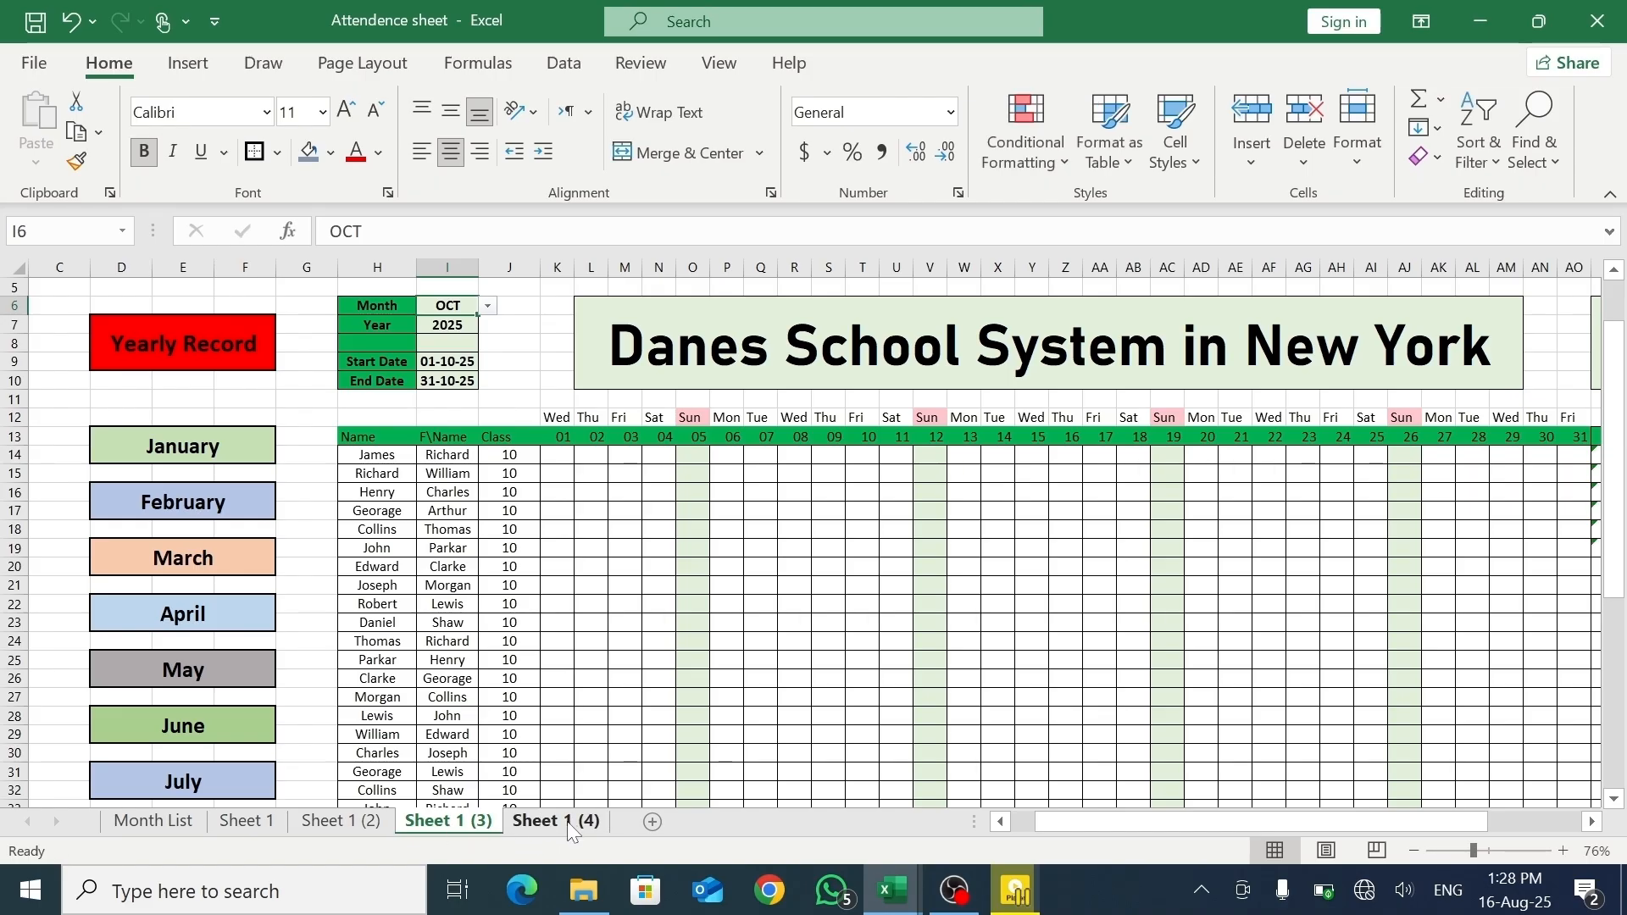
# - Group Sheet 1 through Sheet 1 (4) and create copies of all four at the end of the workbook
pyautogui.click(567, 822)
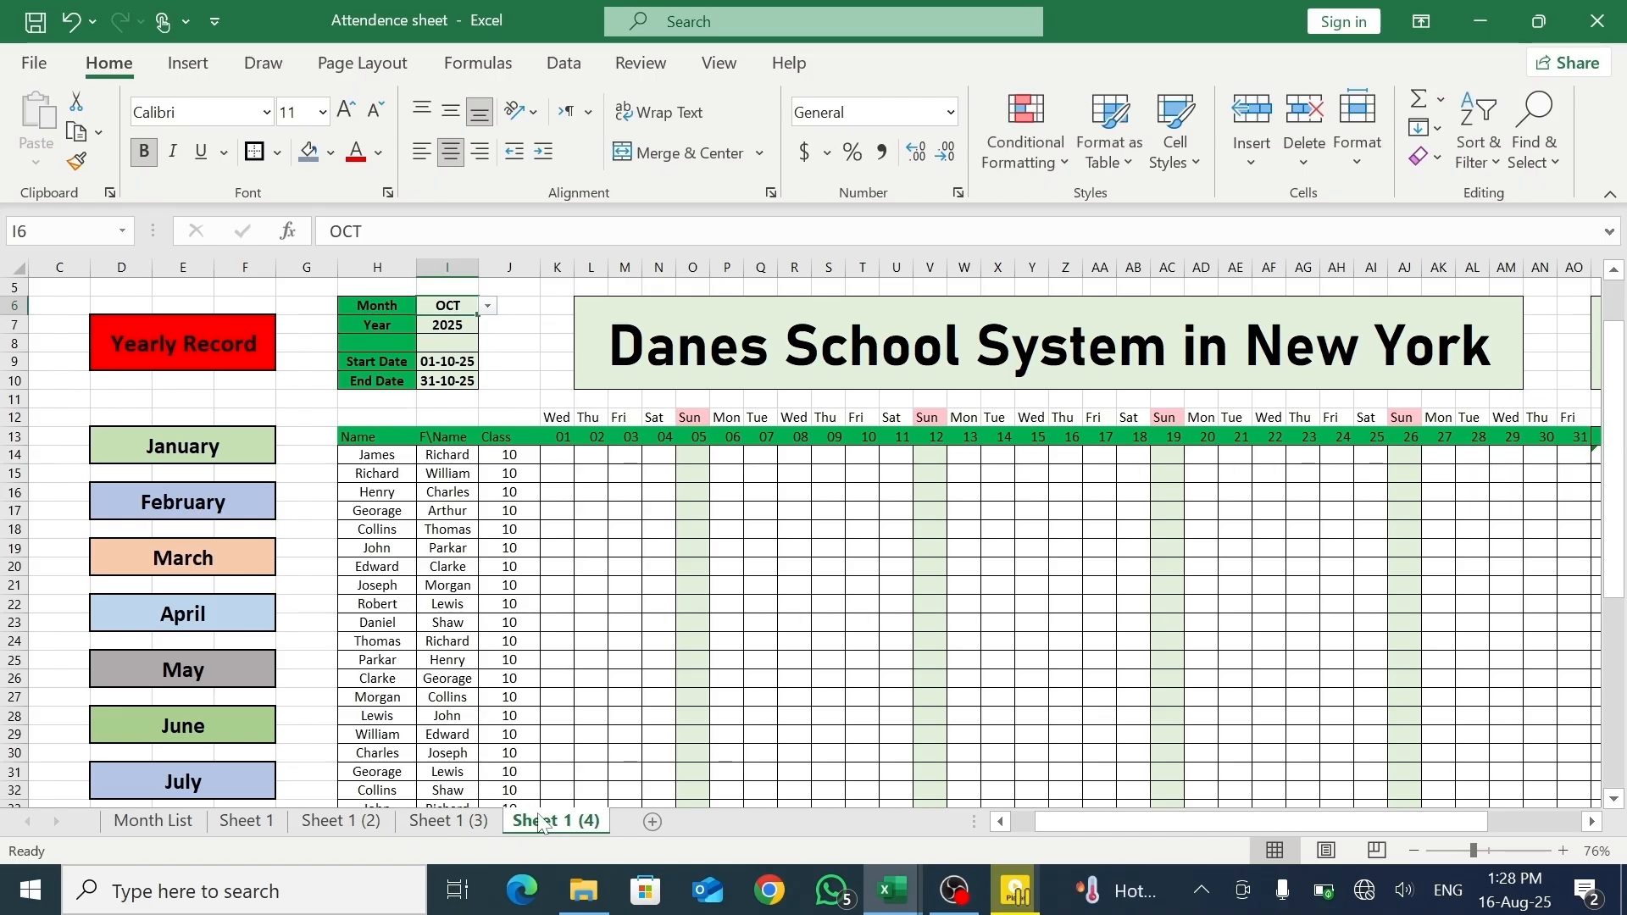
pyautogui.keyDown('ctrl'); pyautogui.click(451, 826); pyautogui.keyUp('ctrl')
pyautogui.keyDown('ctrl'); pyautogui.click(348, 824); pyautogui.keyUp('ctrl')
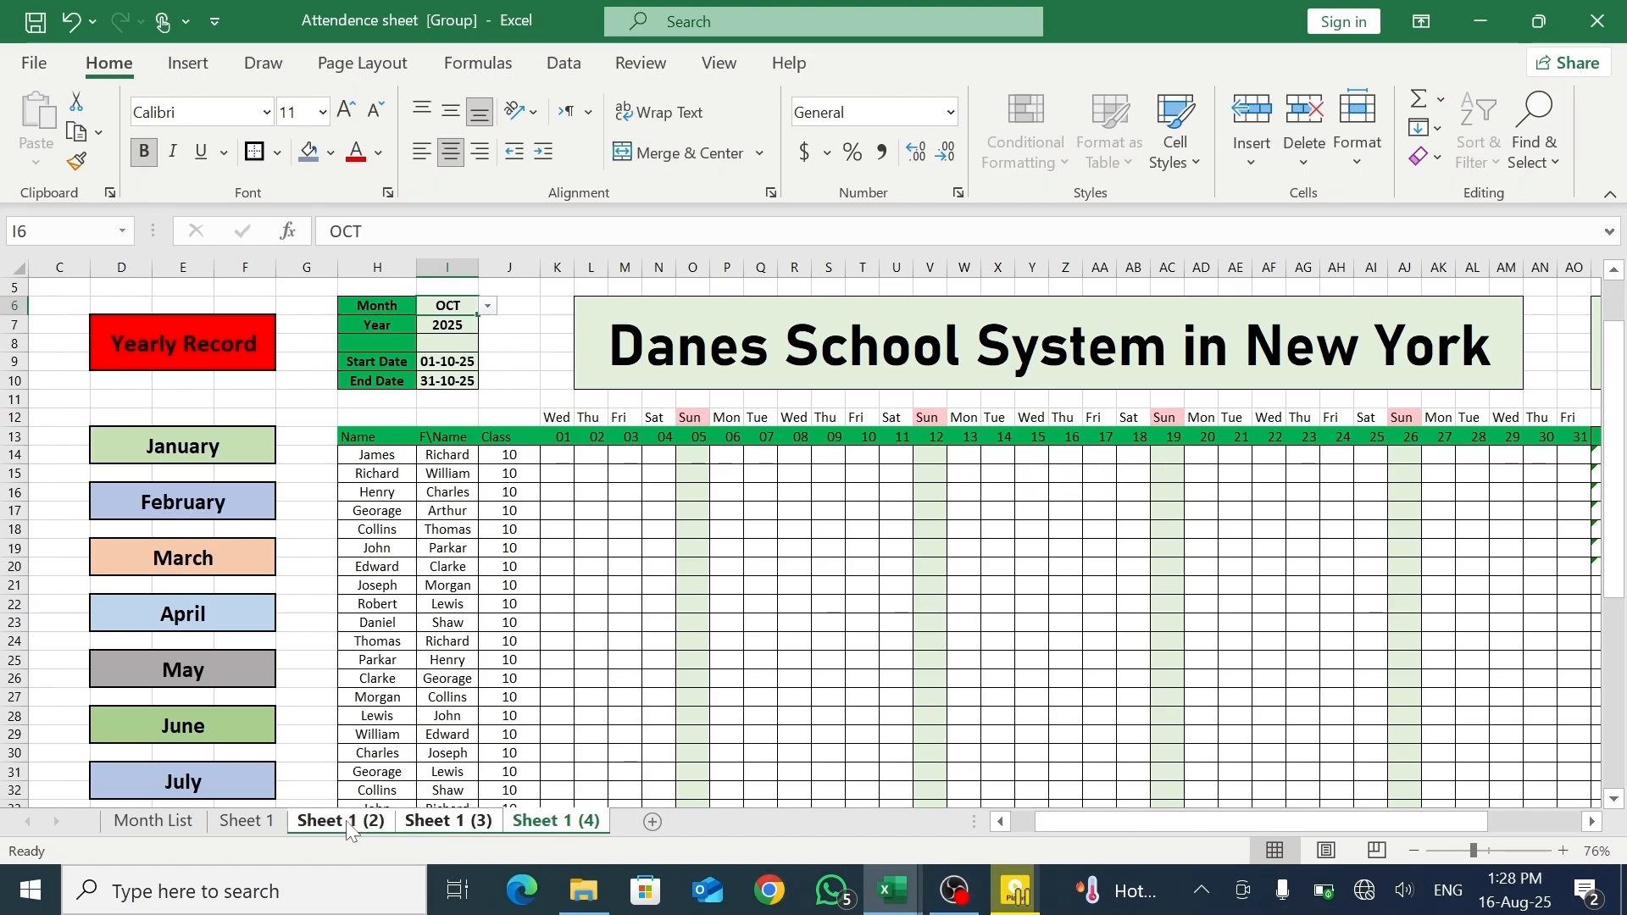
pyautogui.rightClick(269, 829)
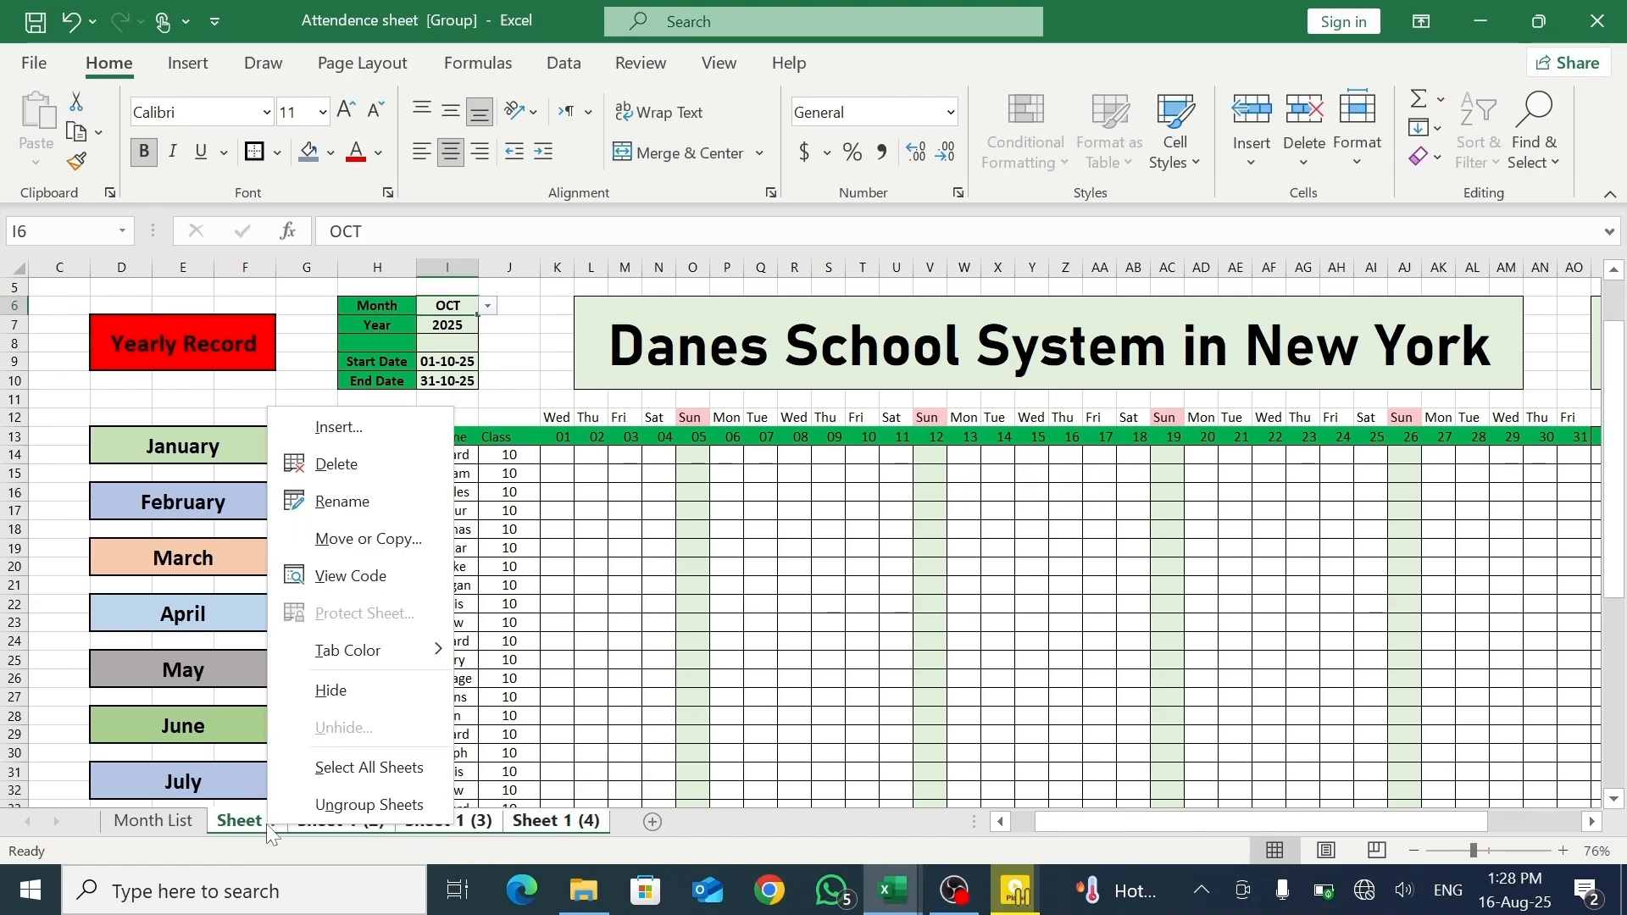
pyautogui.click(353, 537)
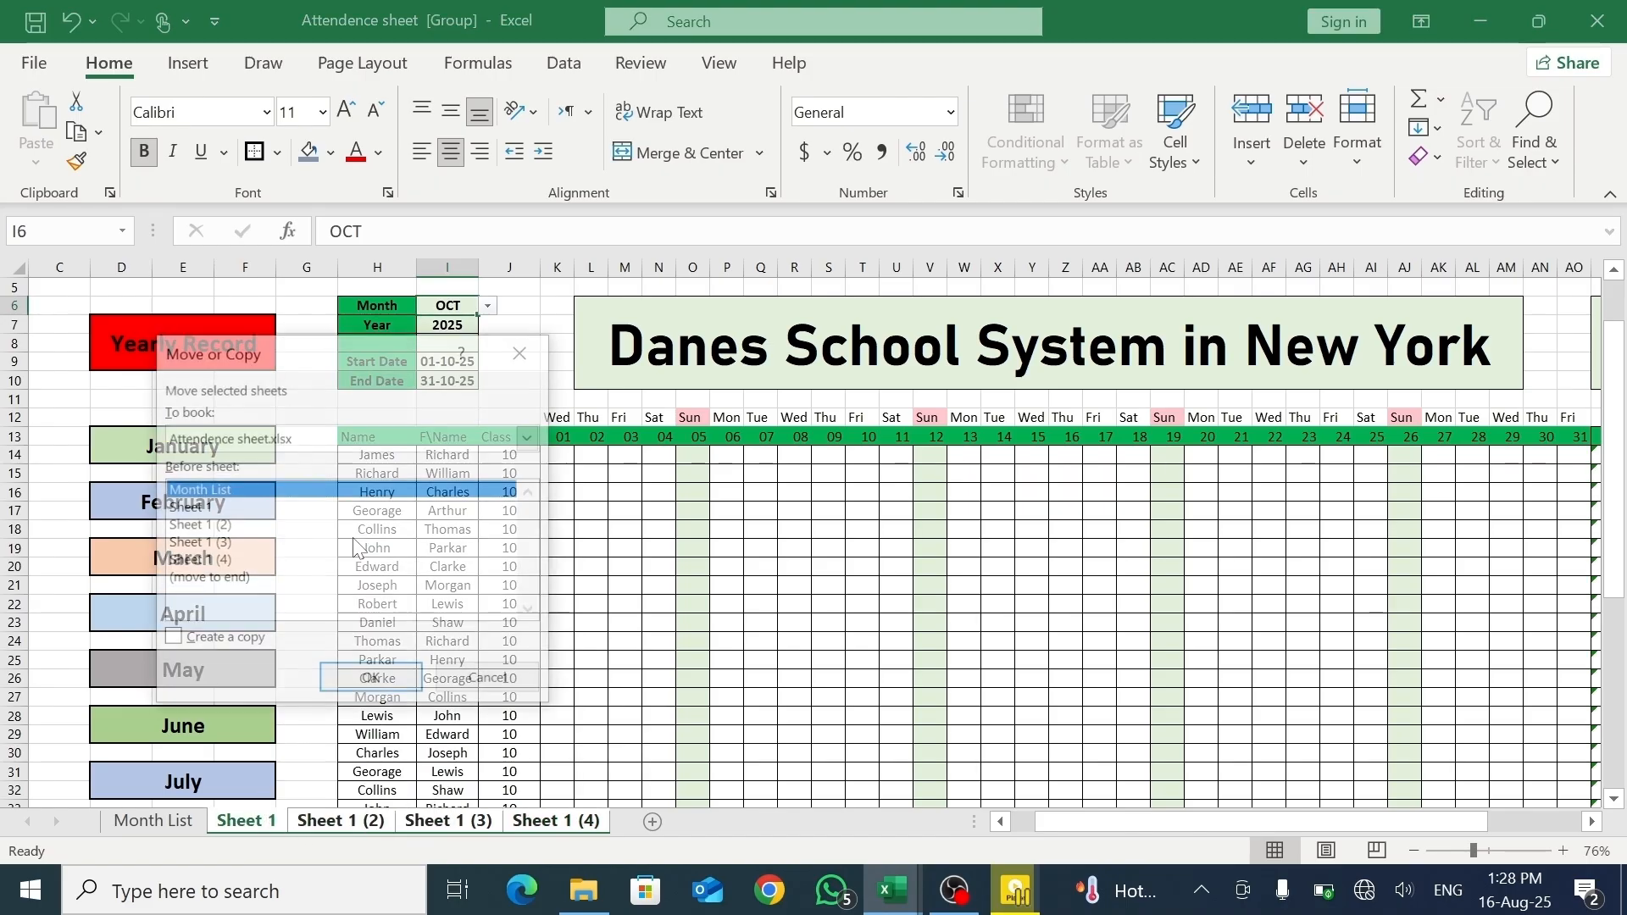
pyautogui.click(220, 580)
pyautogui.click(195, 642)
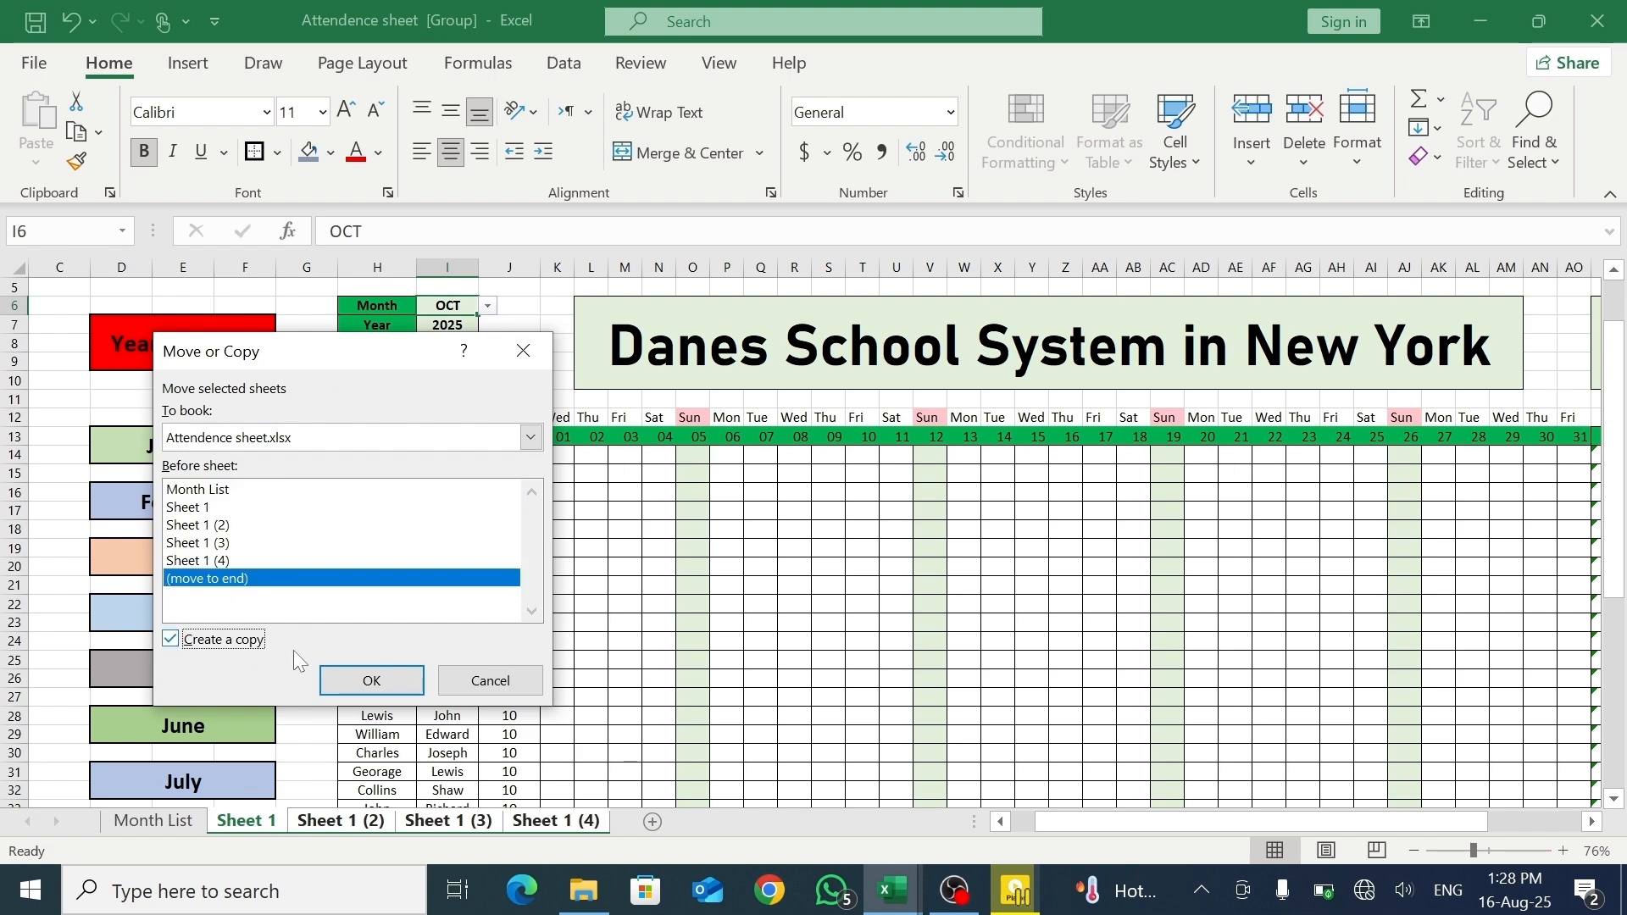
pyautogui.click(394, 678)
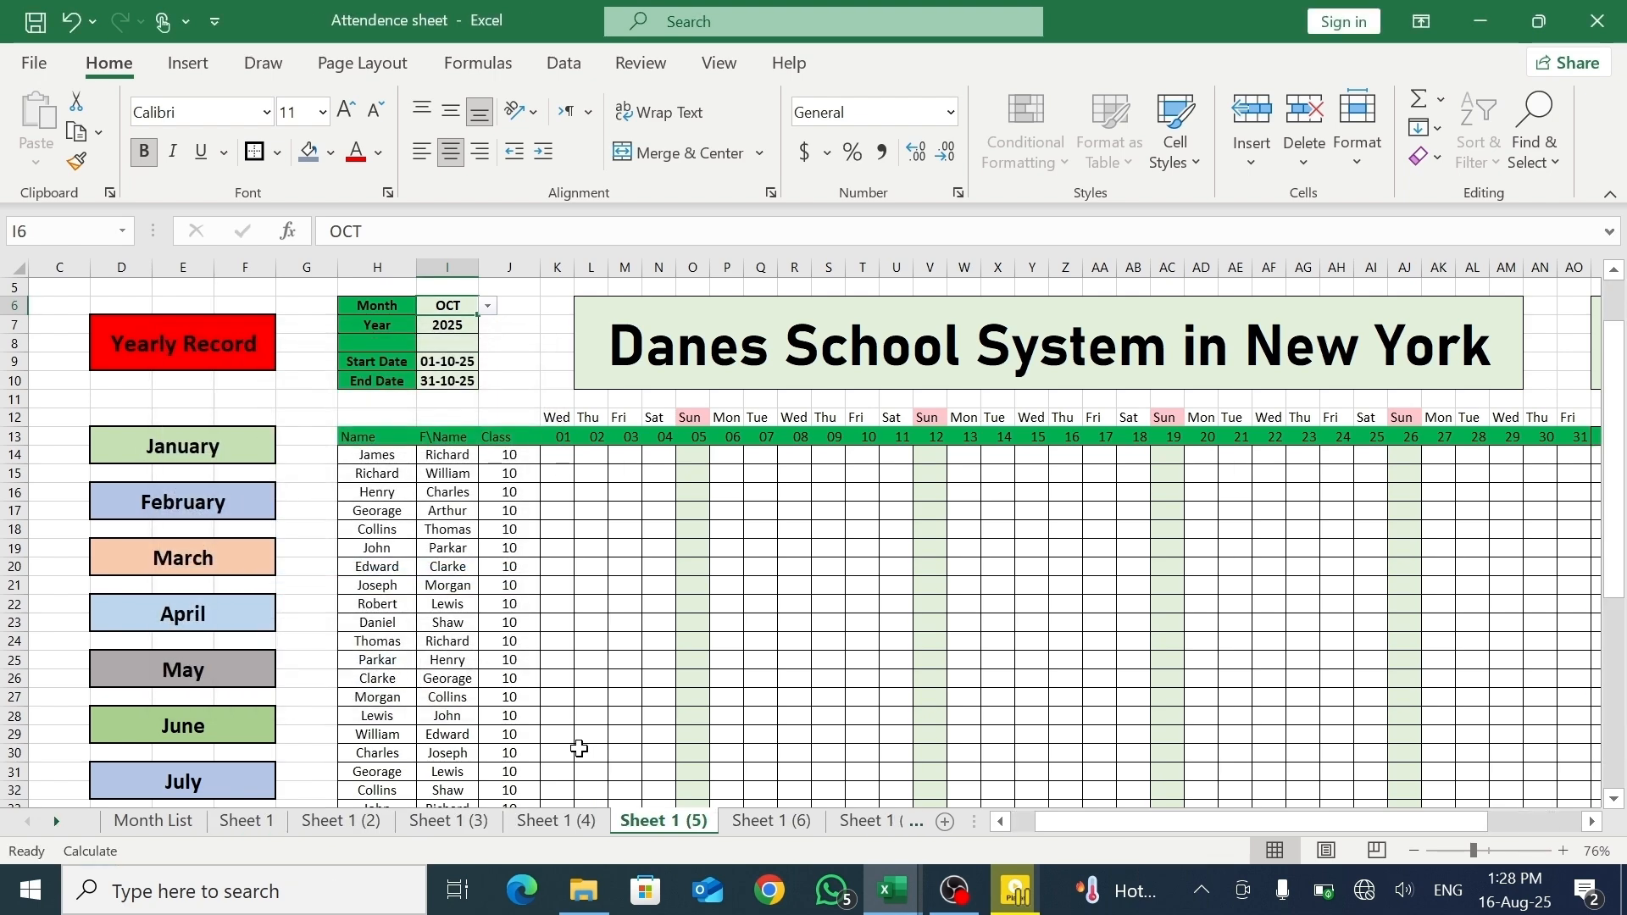
# - Group Sheet 1 (3) through Sheet 1 (6) and create copies of all four before the Month List sheet
pyautogui.click(754, 823)
pyautogui.keyDown('shift'); pyautogui.click(710, 824); pyautogui.keyUp('shift')
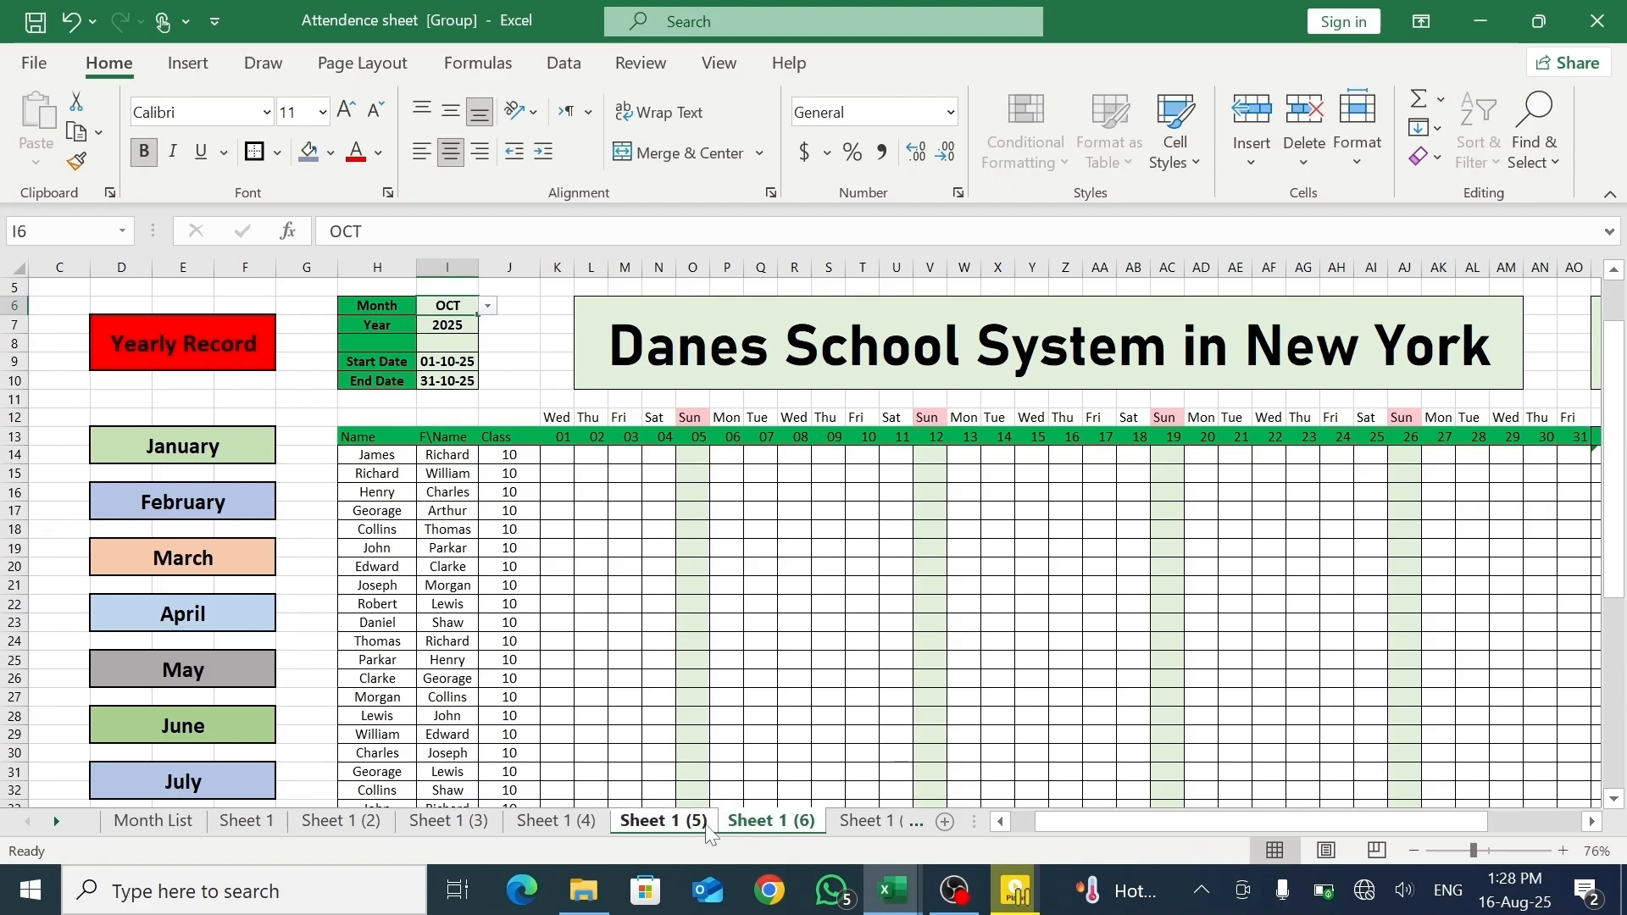
pyautogui.keyDown('shift'); pyautogui.click(483, 822); pyautogui.keyUp('shift')
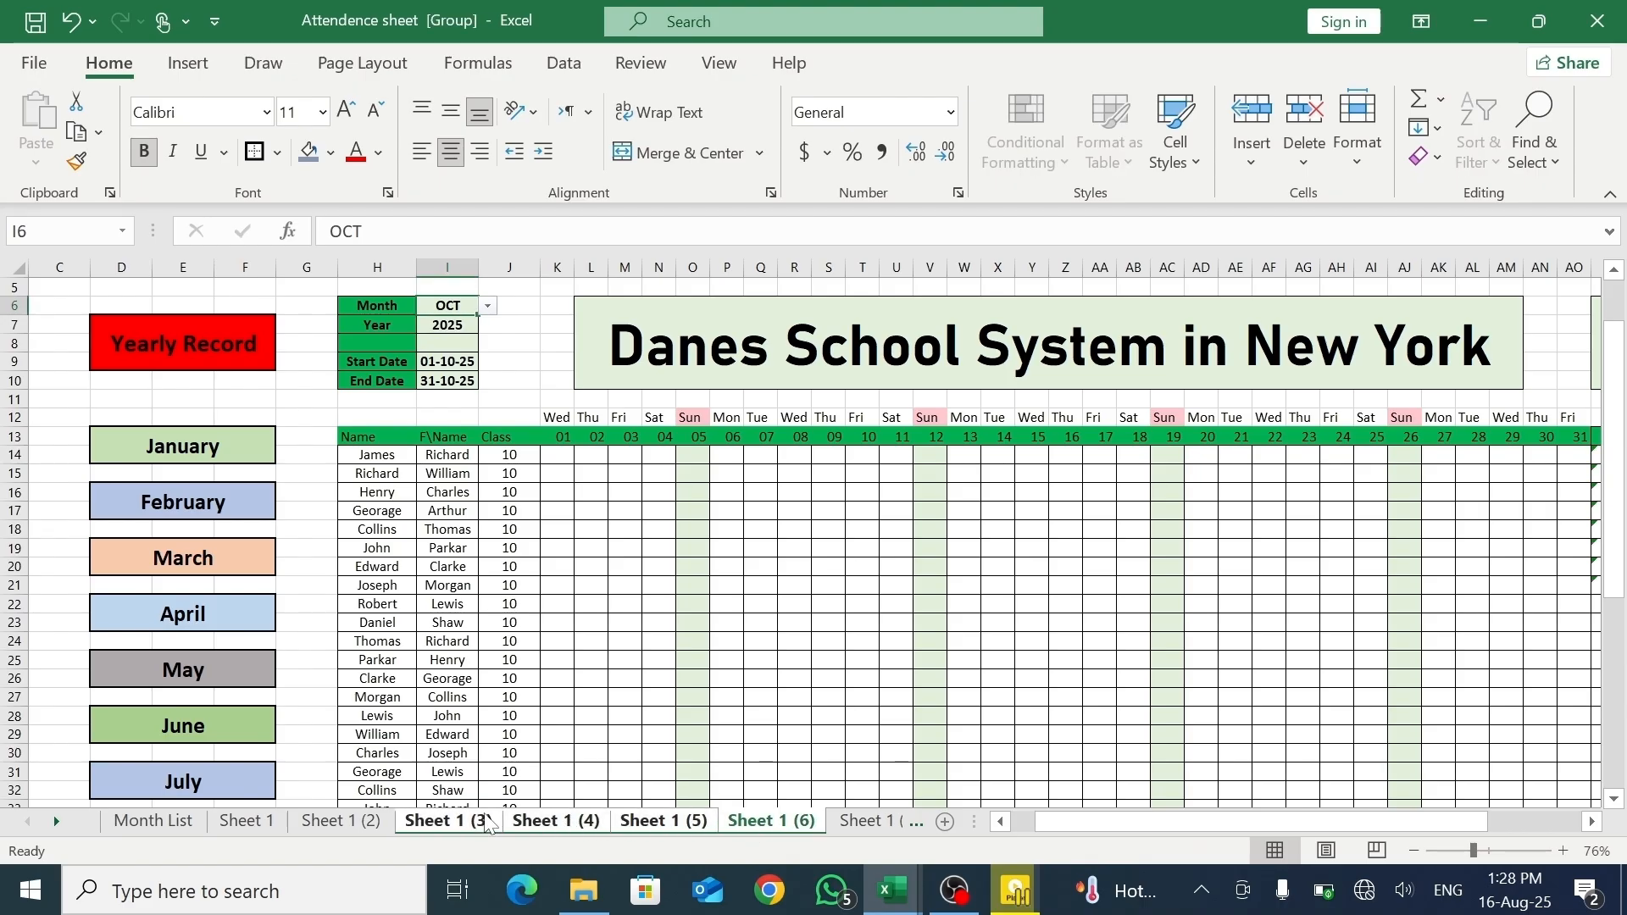
pyautogui.rightClick(488, 822)
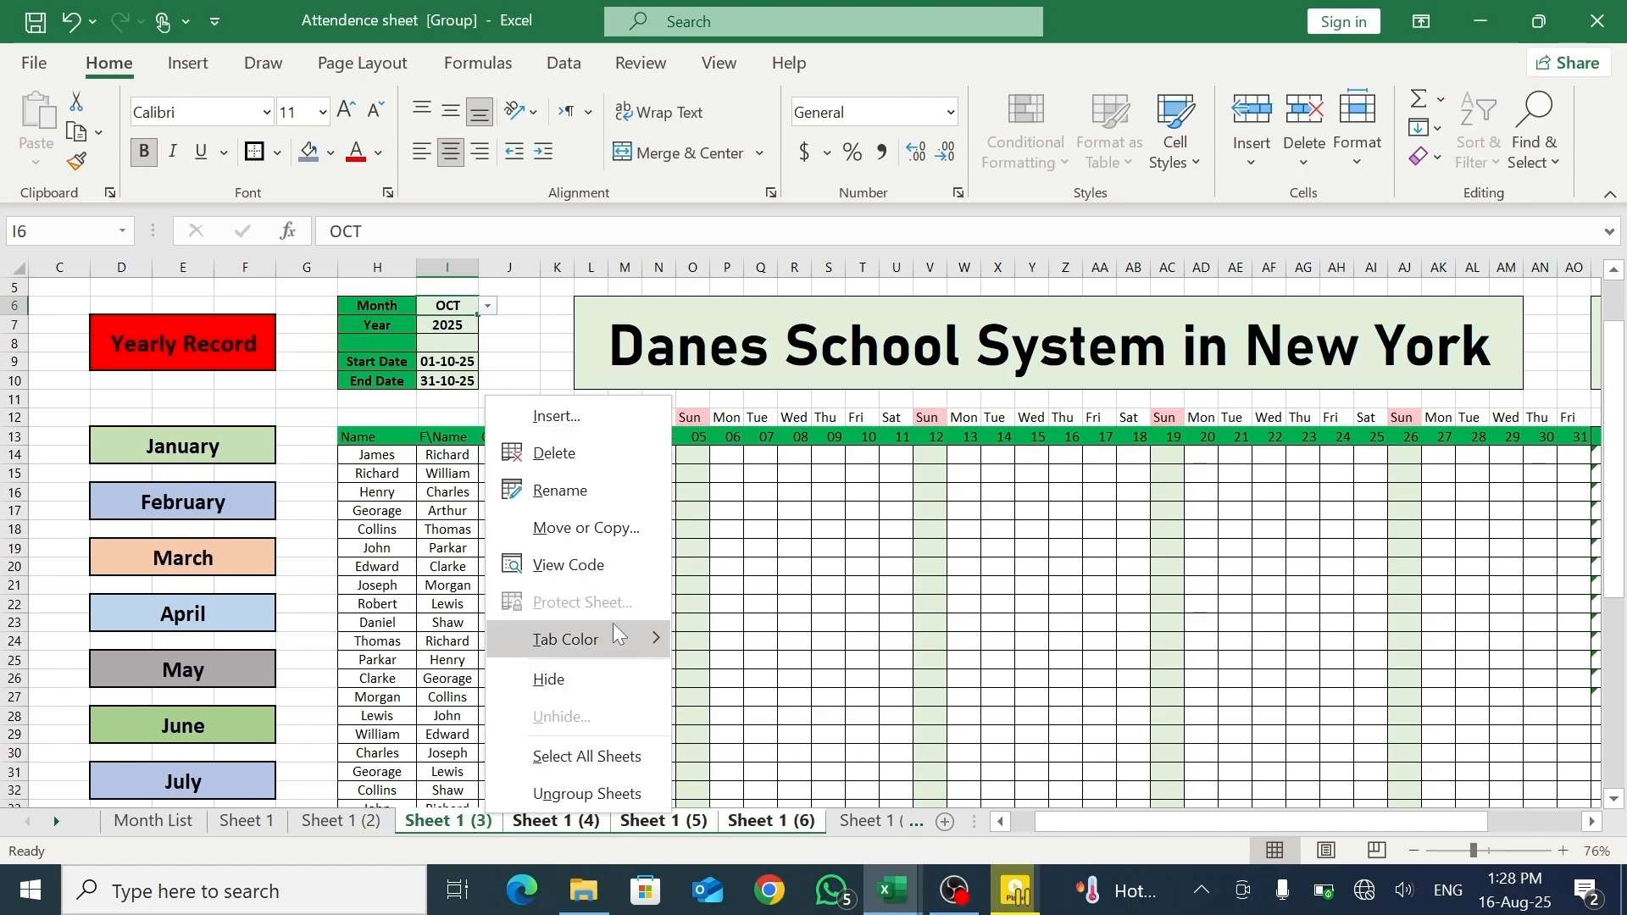
pyautogui.click(599, 541)
pyautogui.click(448, 640)
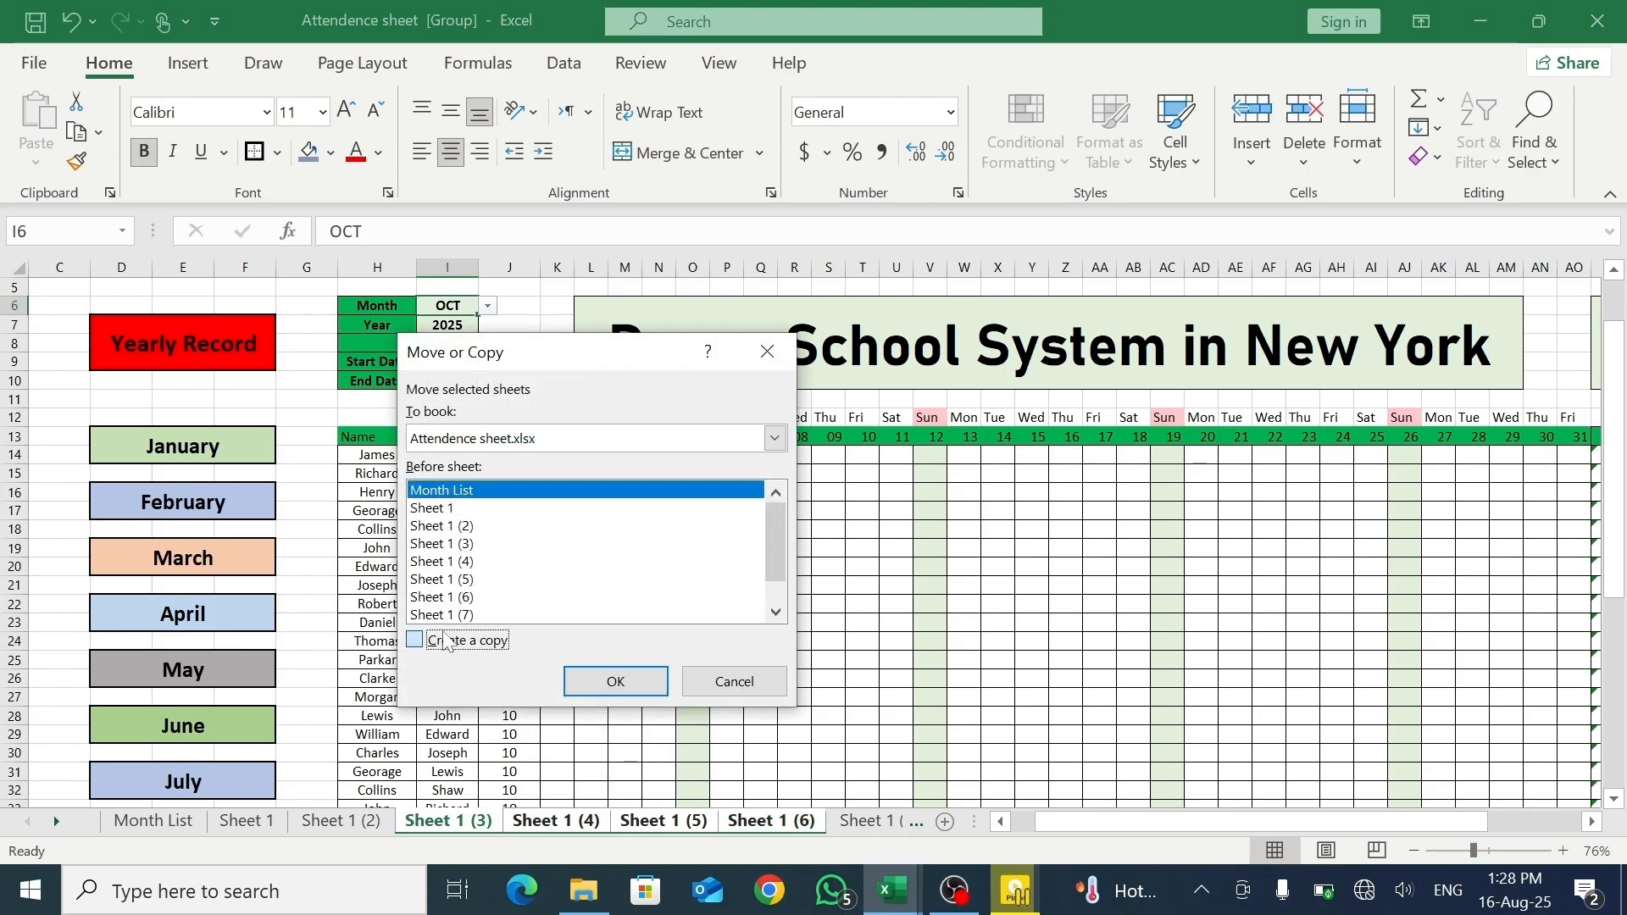
pyautogui.click(612, 678)
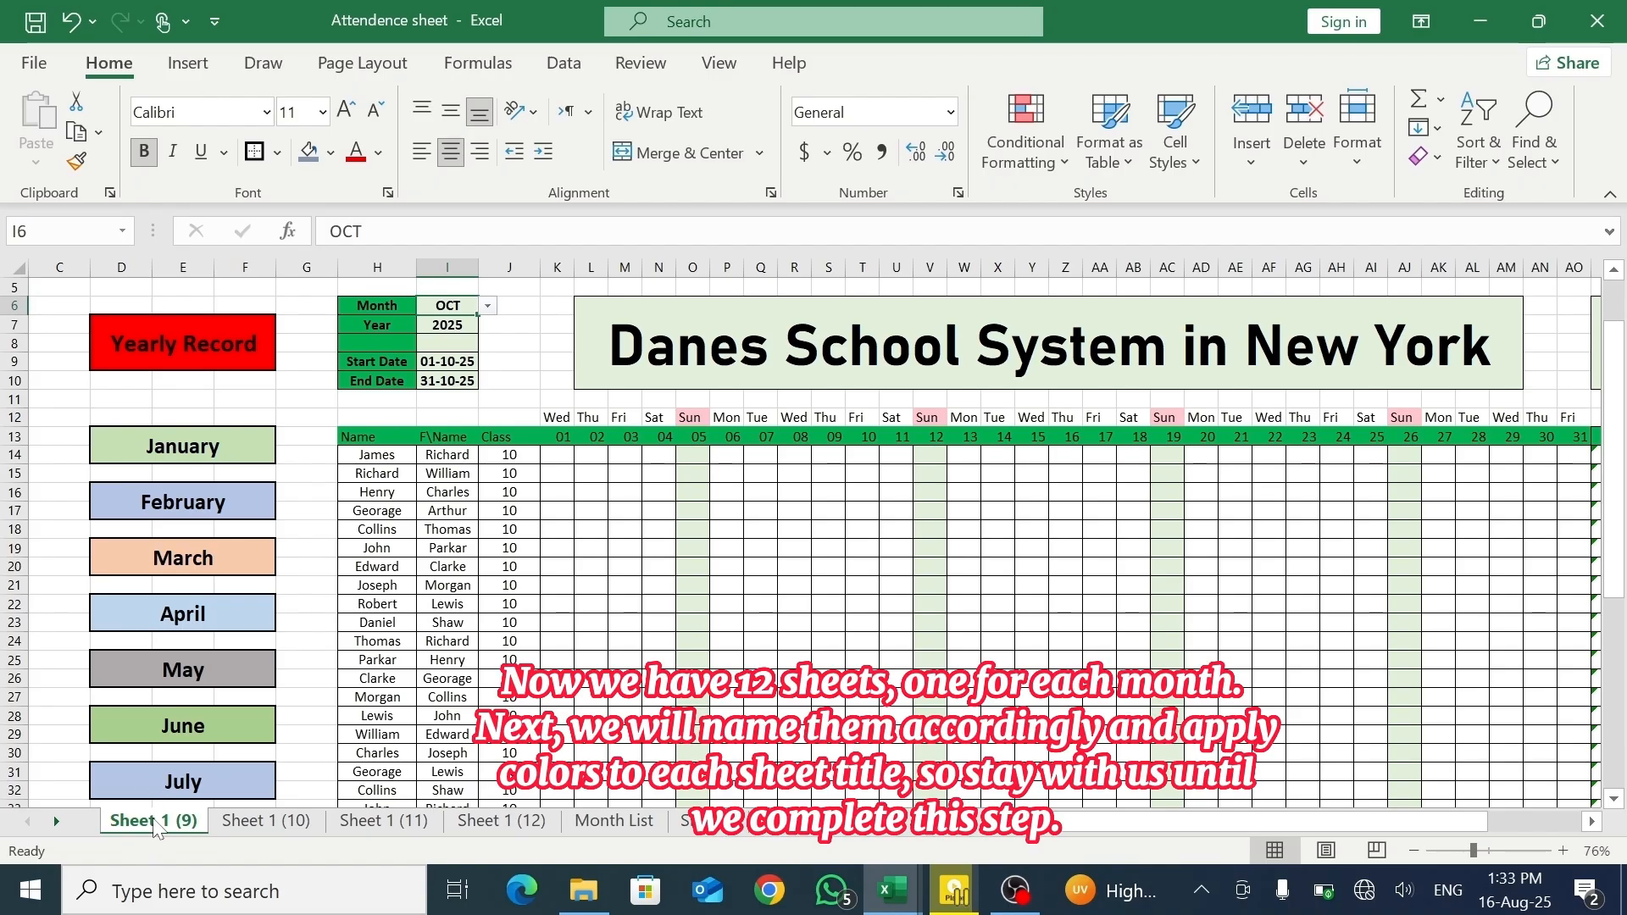
# - Rename the first worksheet, Sheet 1 (9), as January
pyautogui.rightClick(155, 824)
pyautogui.click(268, 552)
pyautogui.write('J')
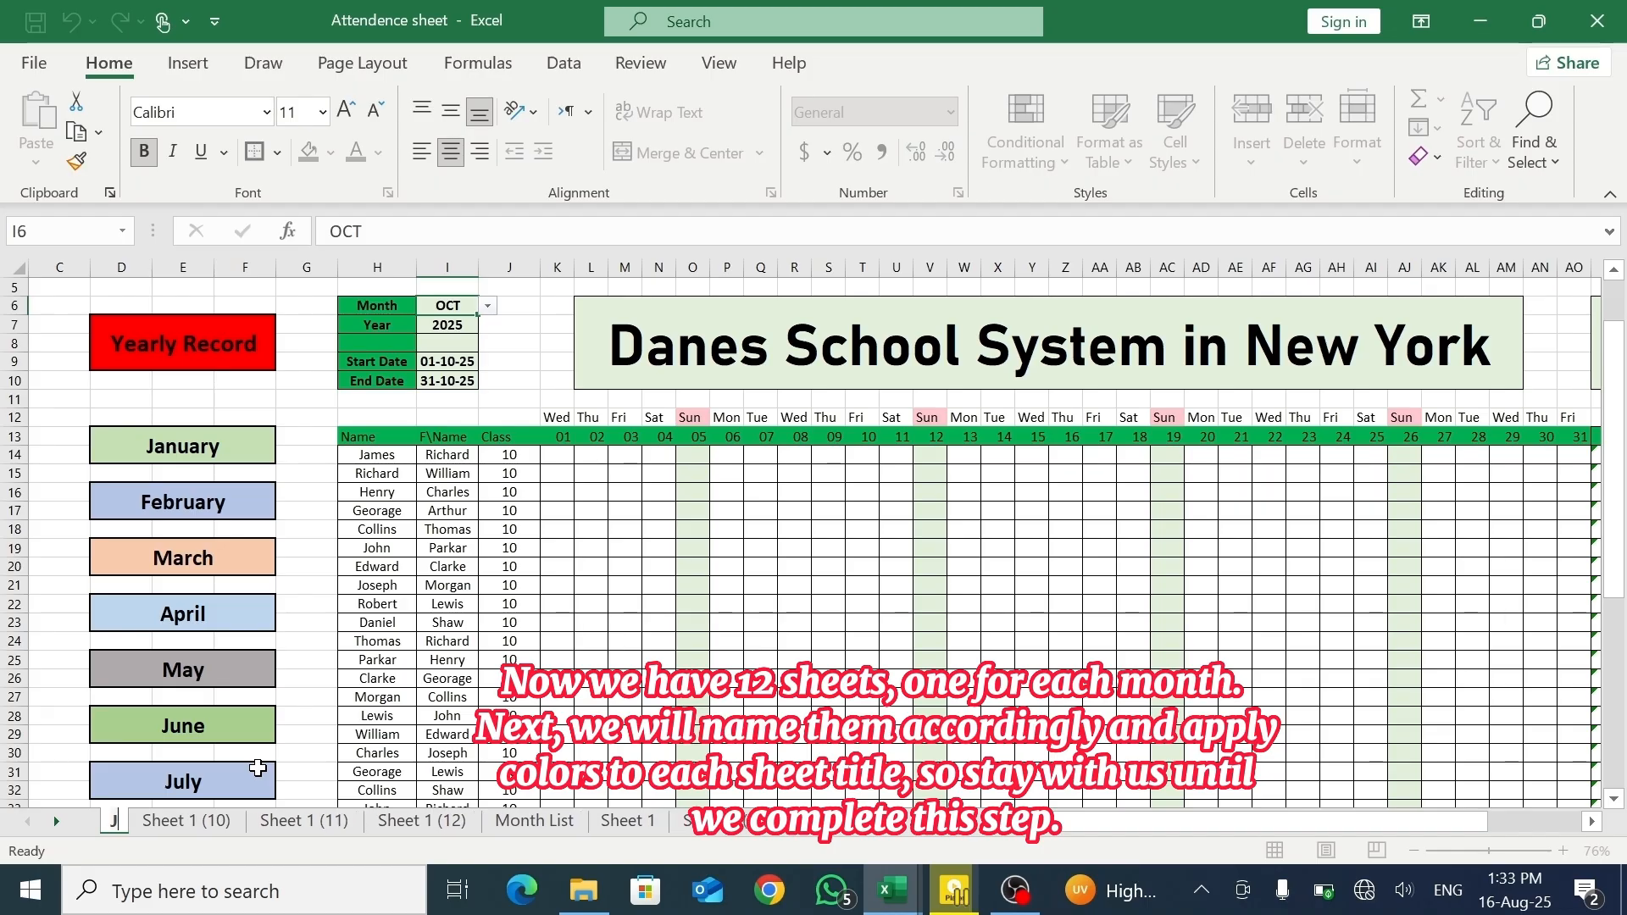
pyautogui.write('anuary')
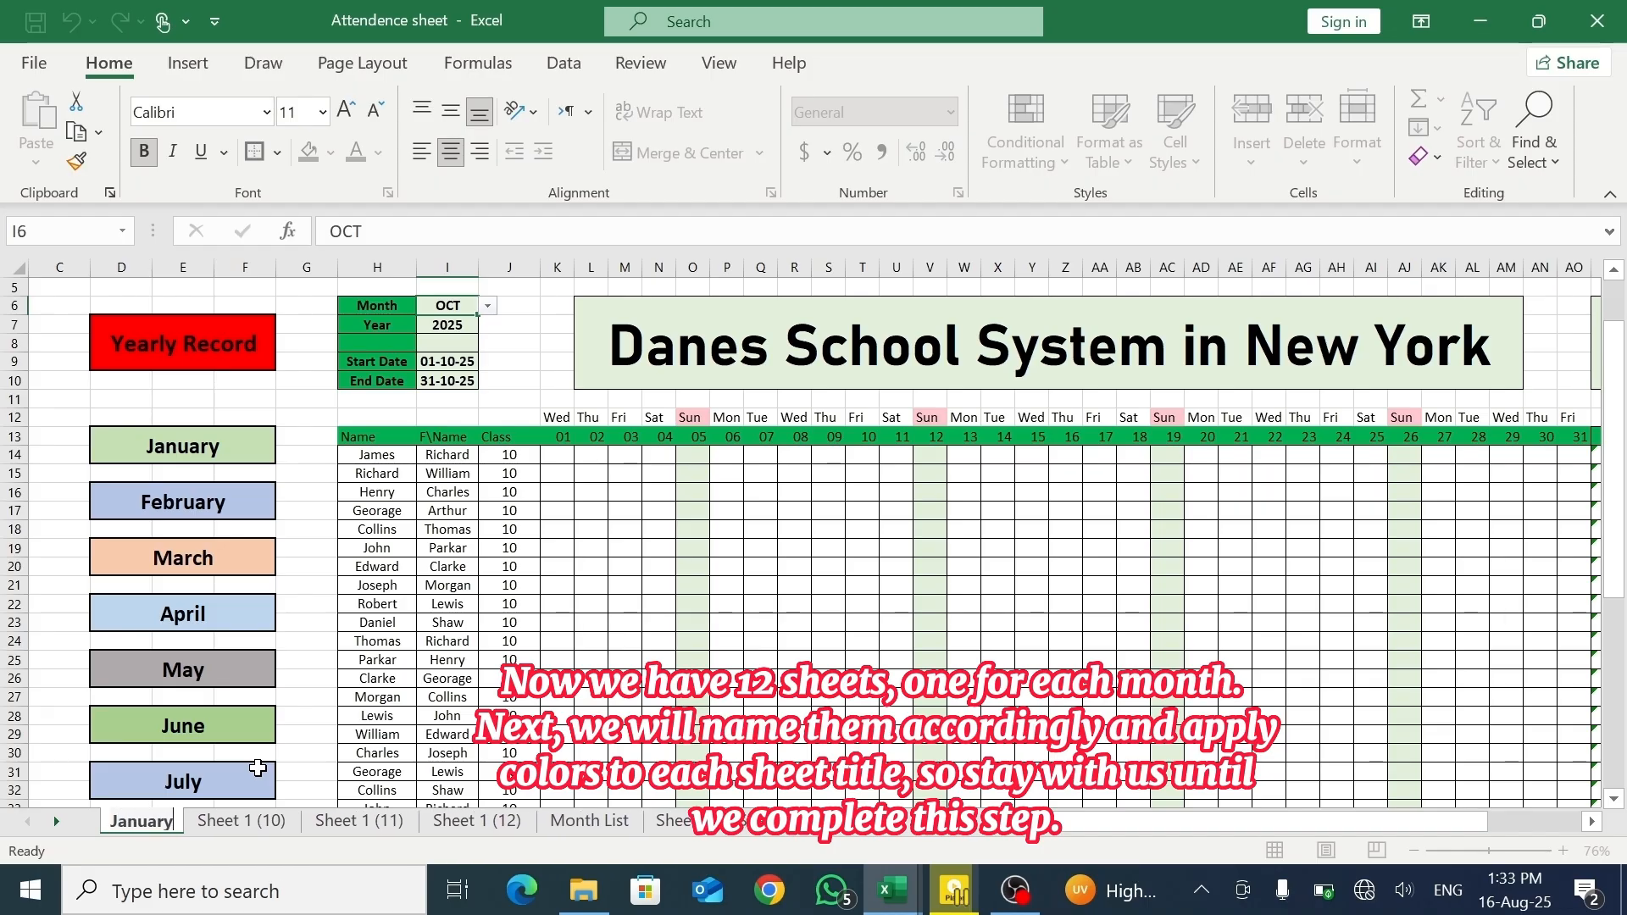
# - Rename the Sheet 1 (10) worksheet as February
pyautogui.click(259, 822)
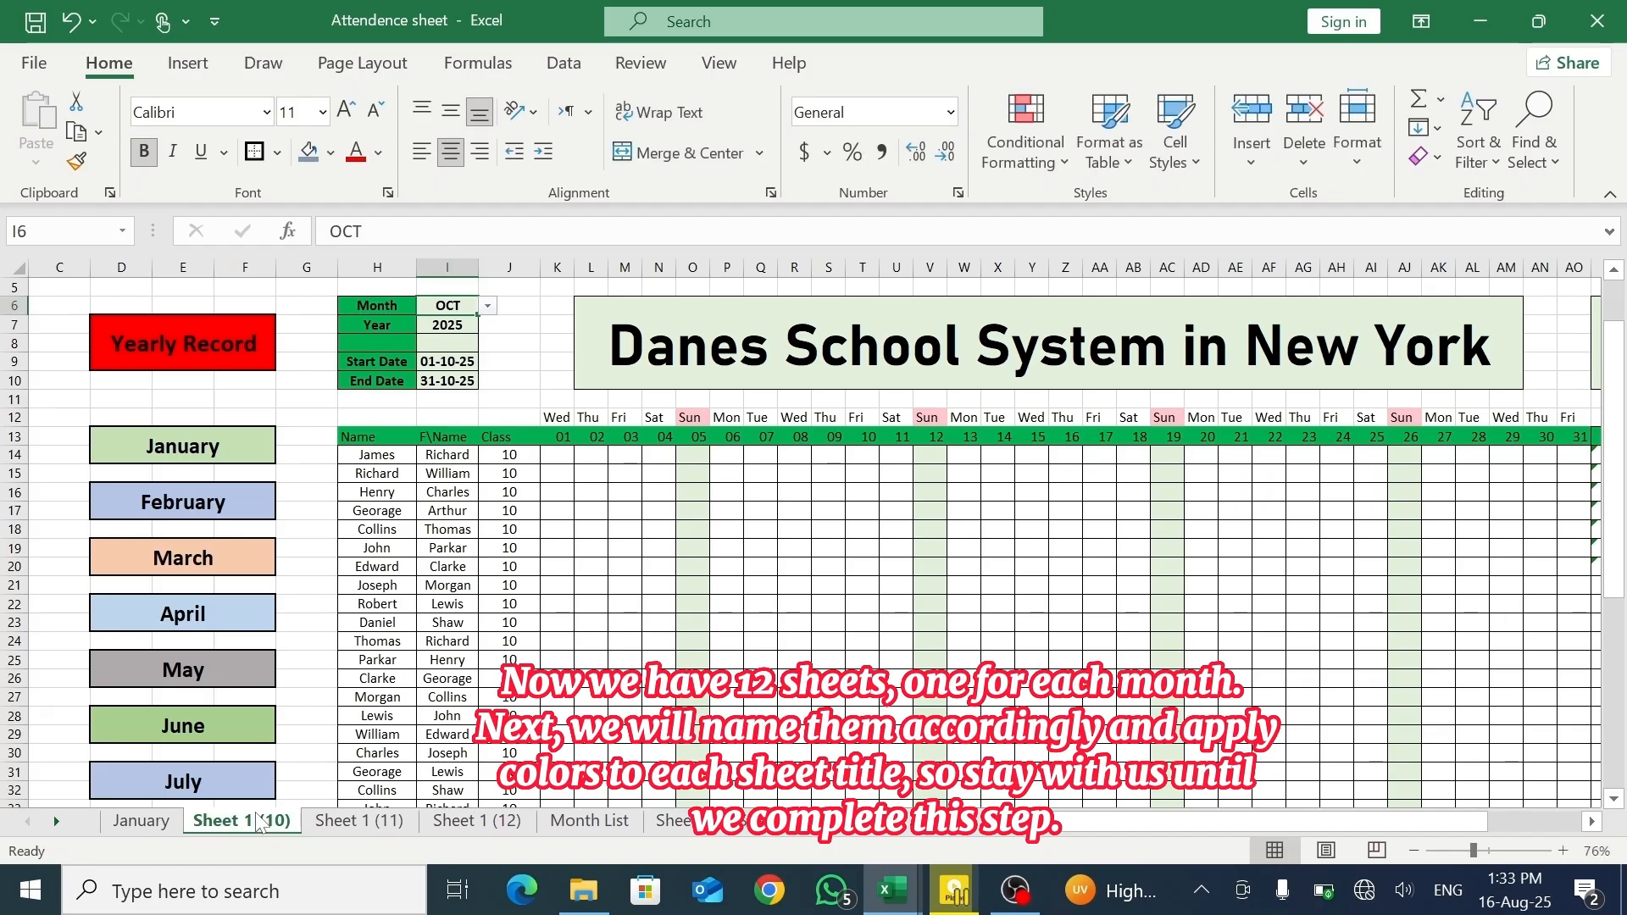
pyautogui.rightClick(258, 822)
pyautogui.click(327, 539)
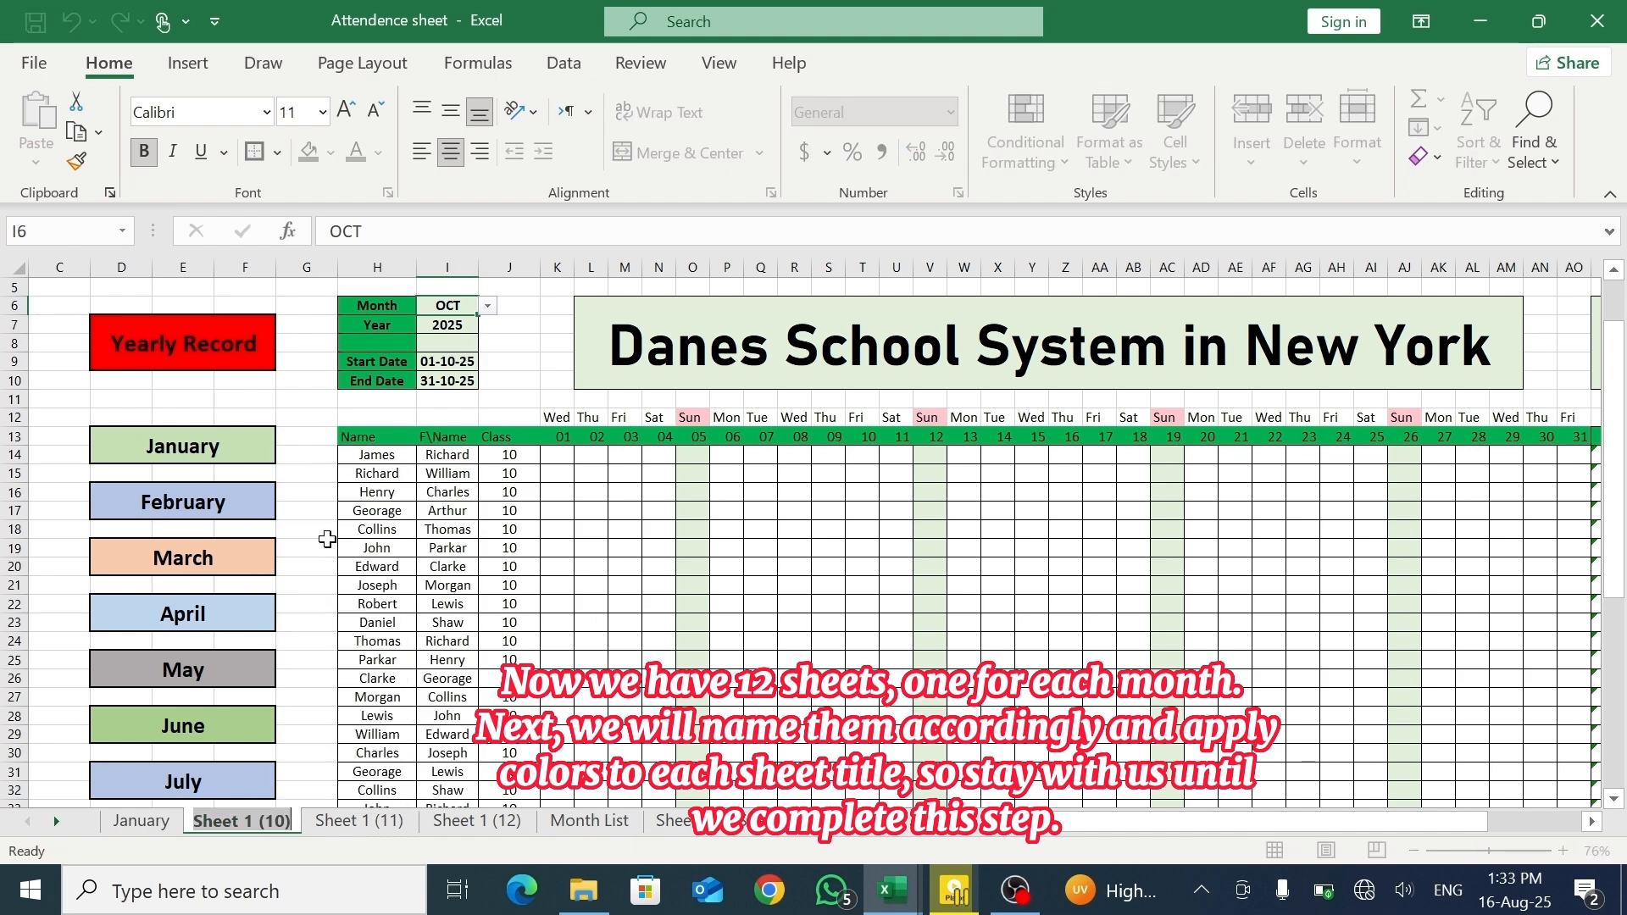
pyautogui.write('Febr')
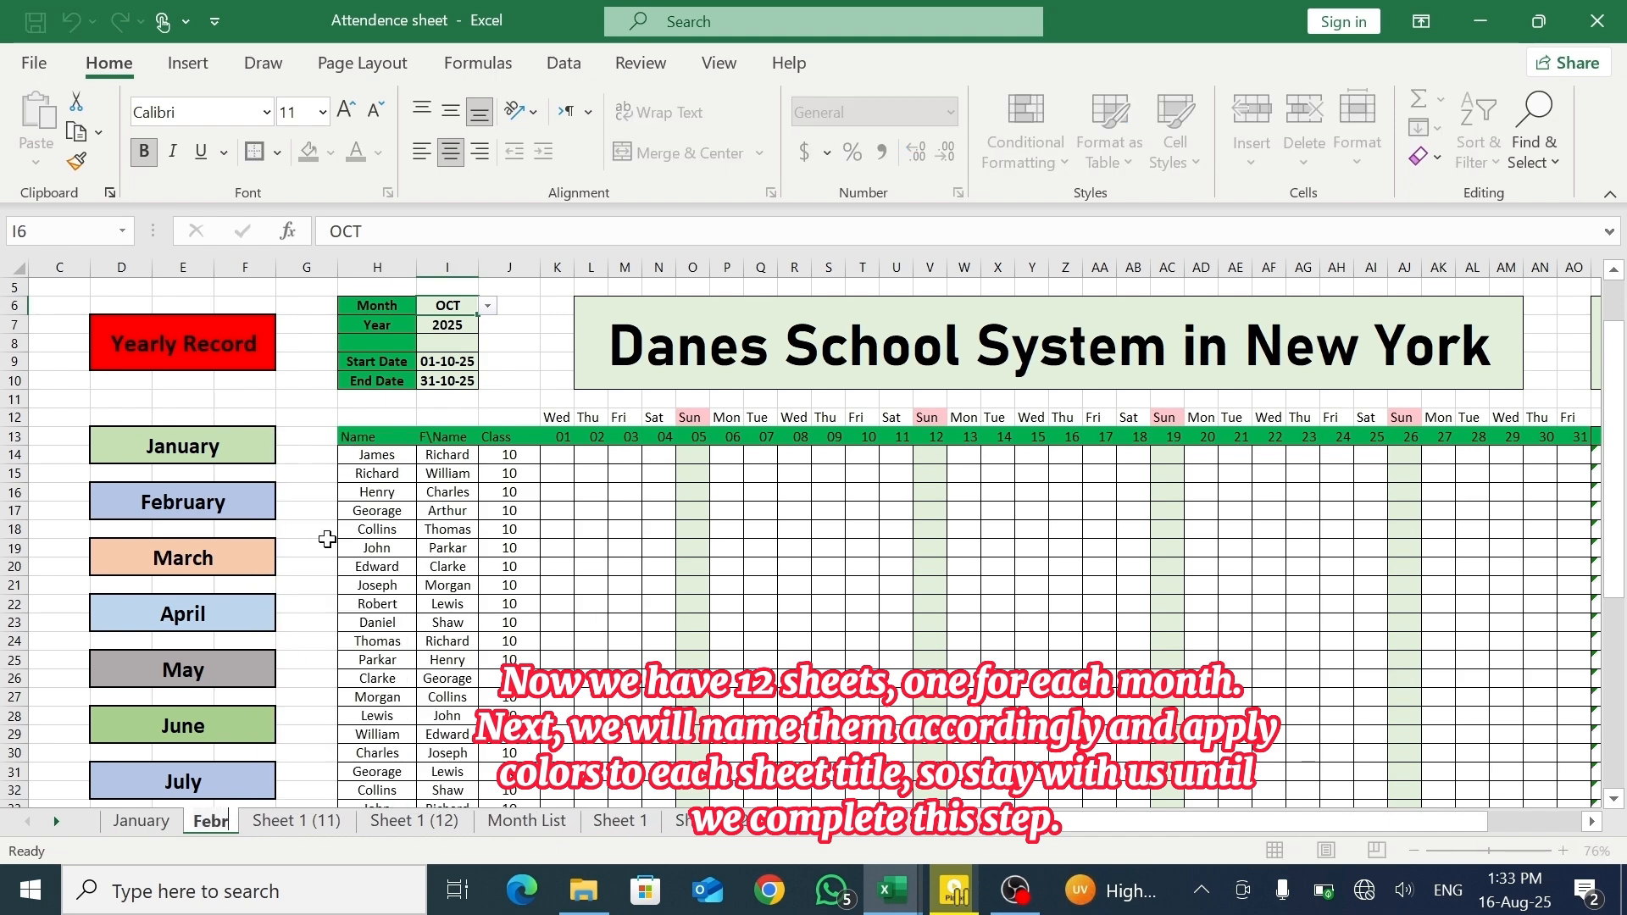
pyautogui.write('uary')
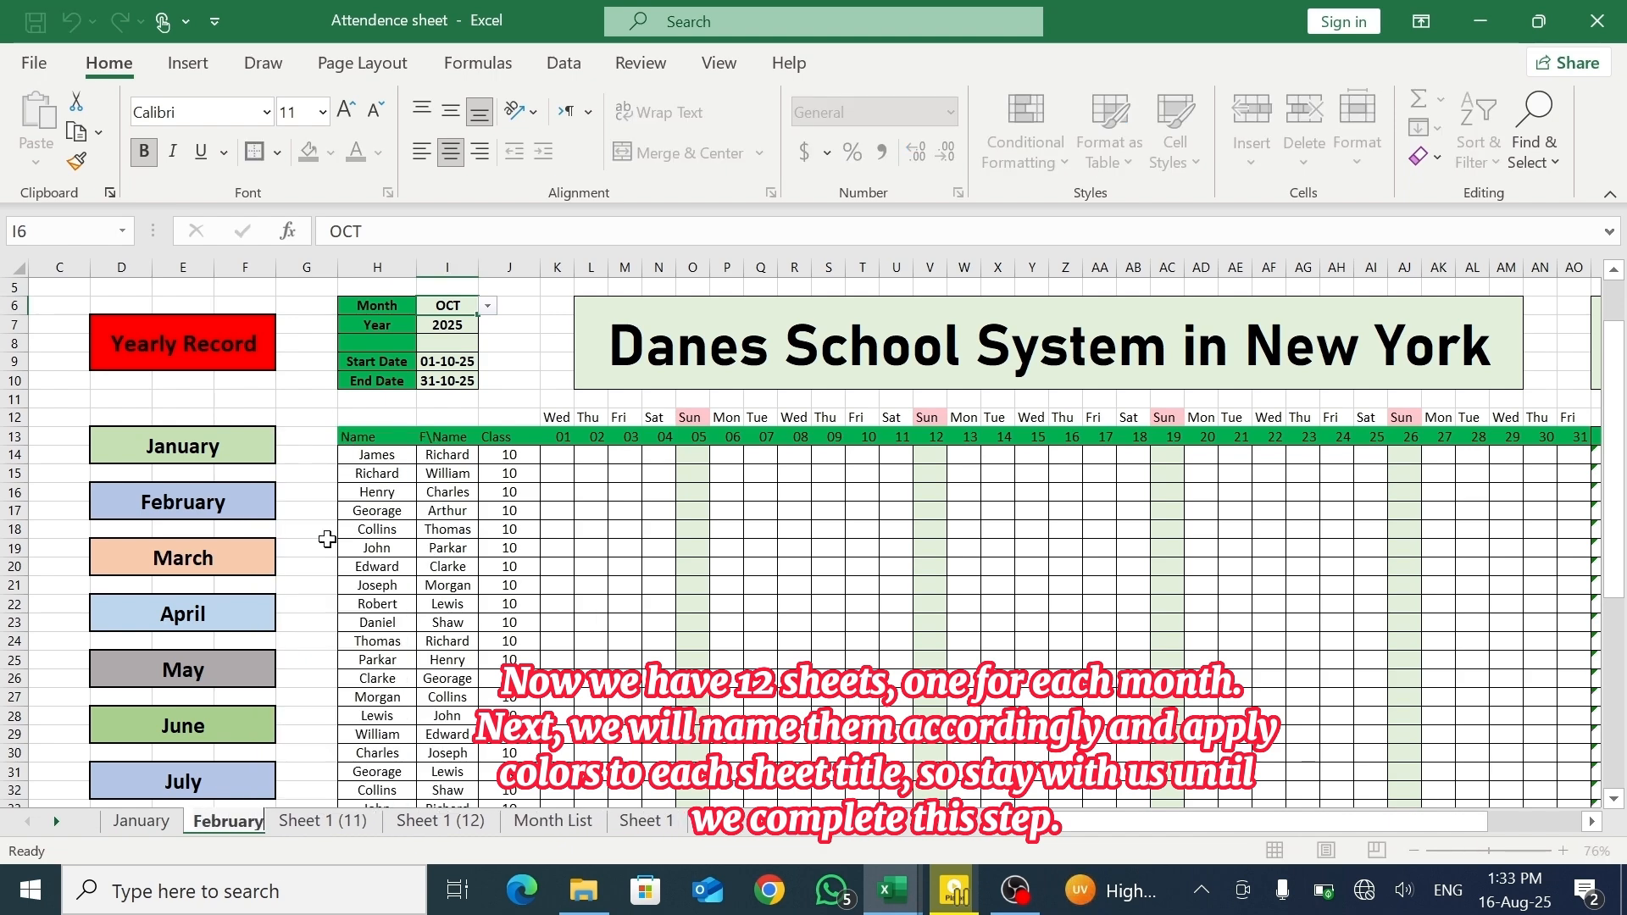
# - Rename the Sheet 1 (11) worksheet as March
pyautogui.click(313, 827)
pyautogui.rightClick(313, 827)
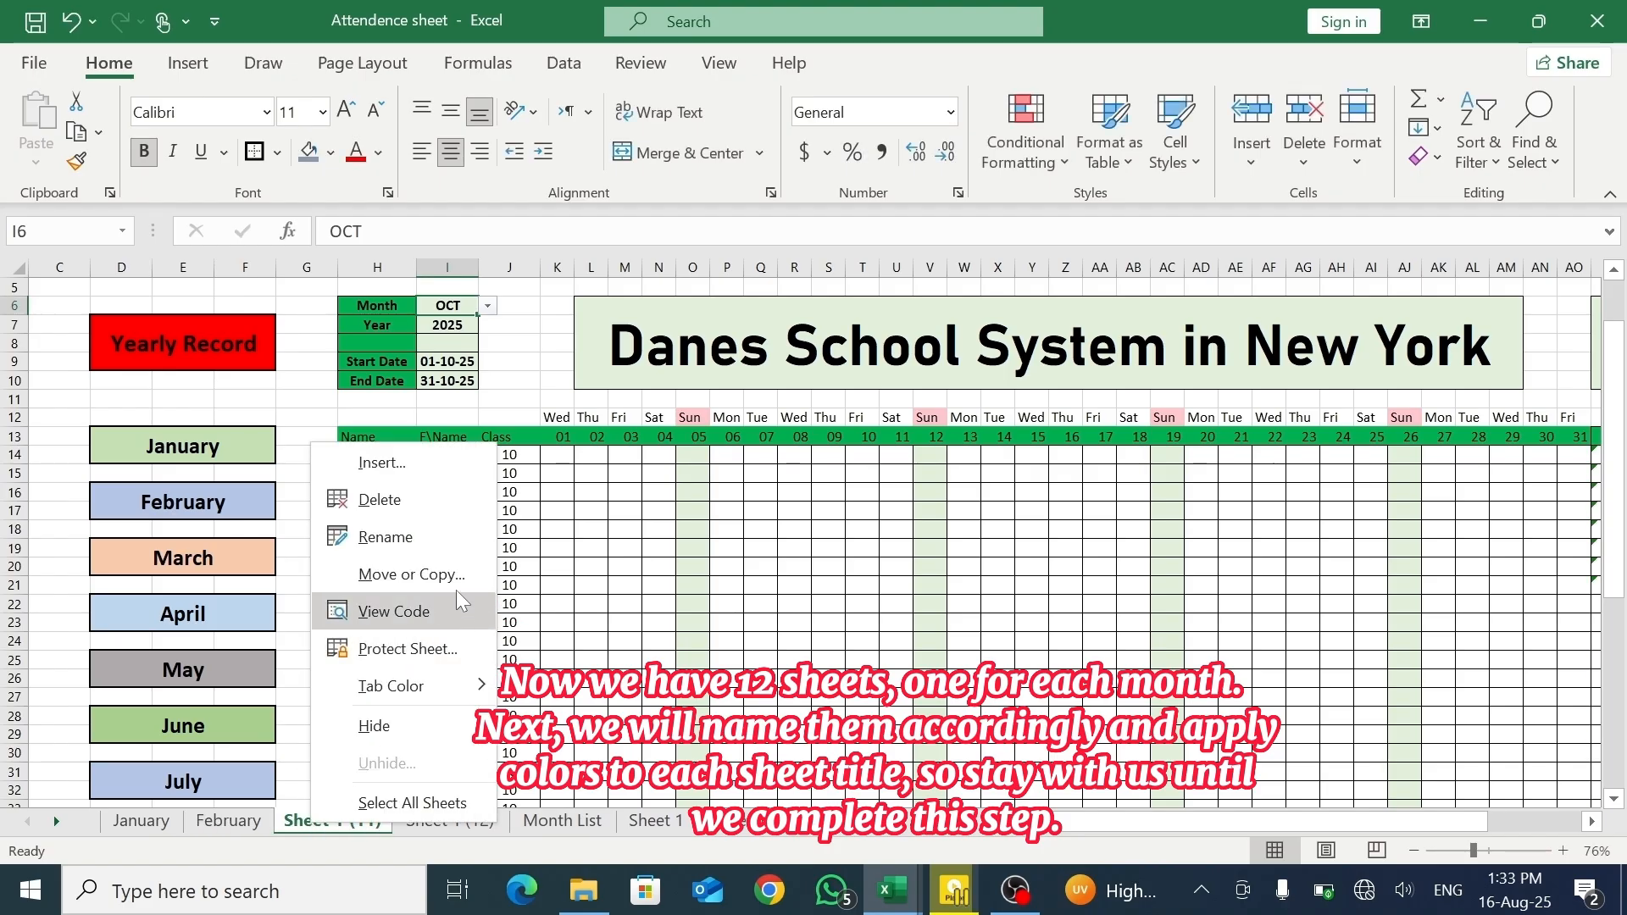
pyautogui.click(407, 543)
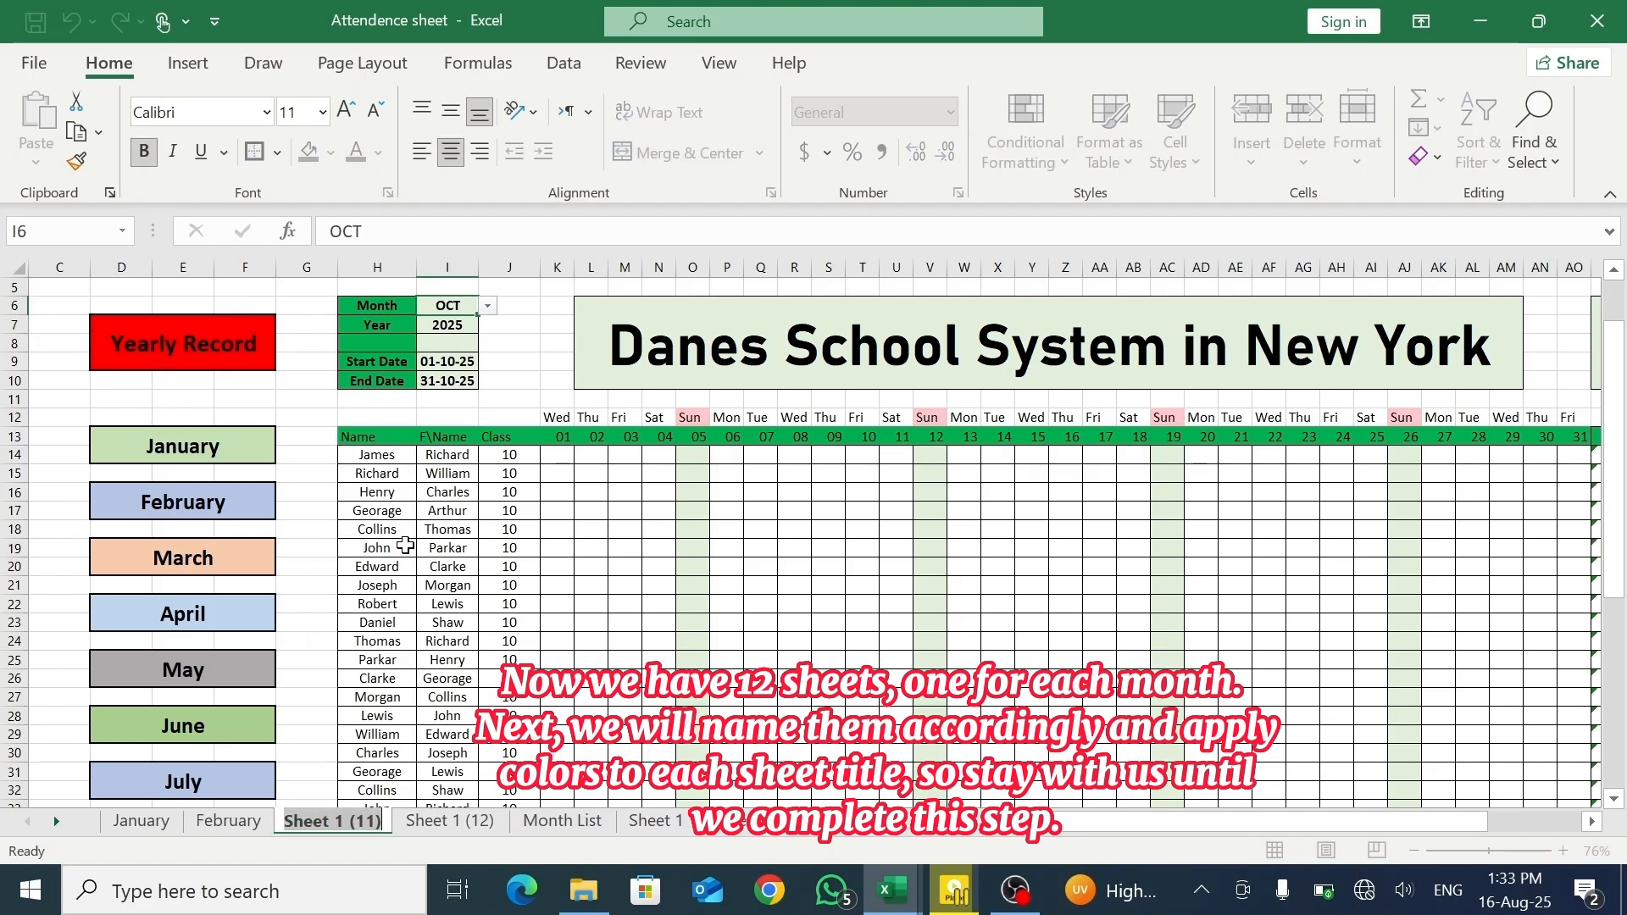
pyautogui.write('Mar')
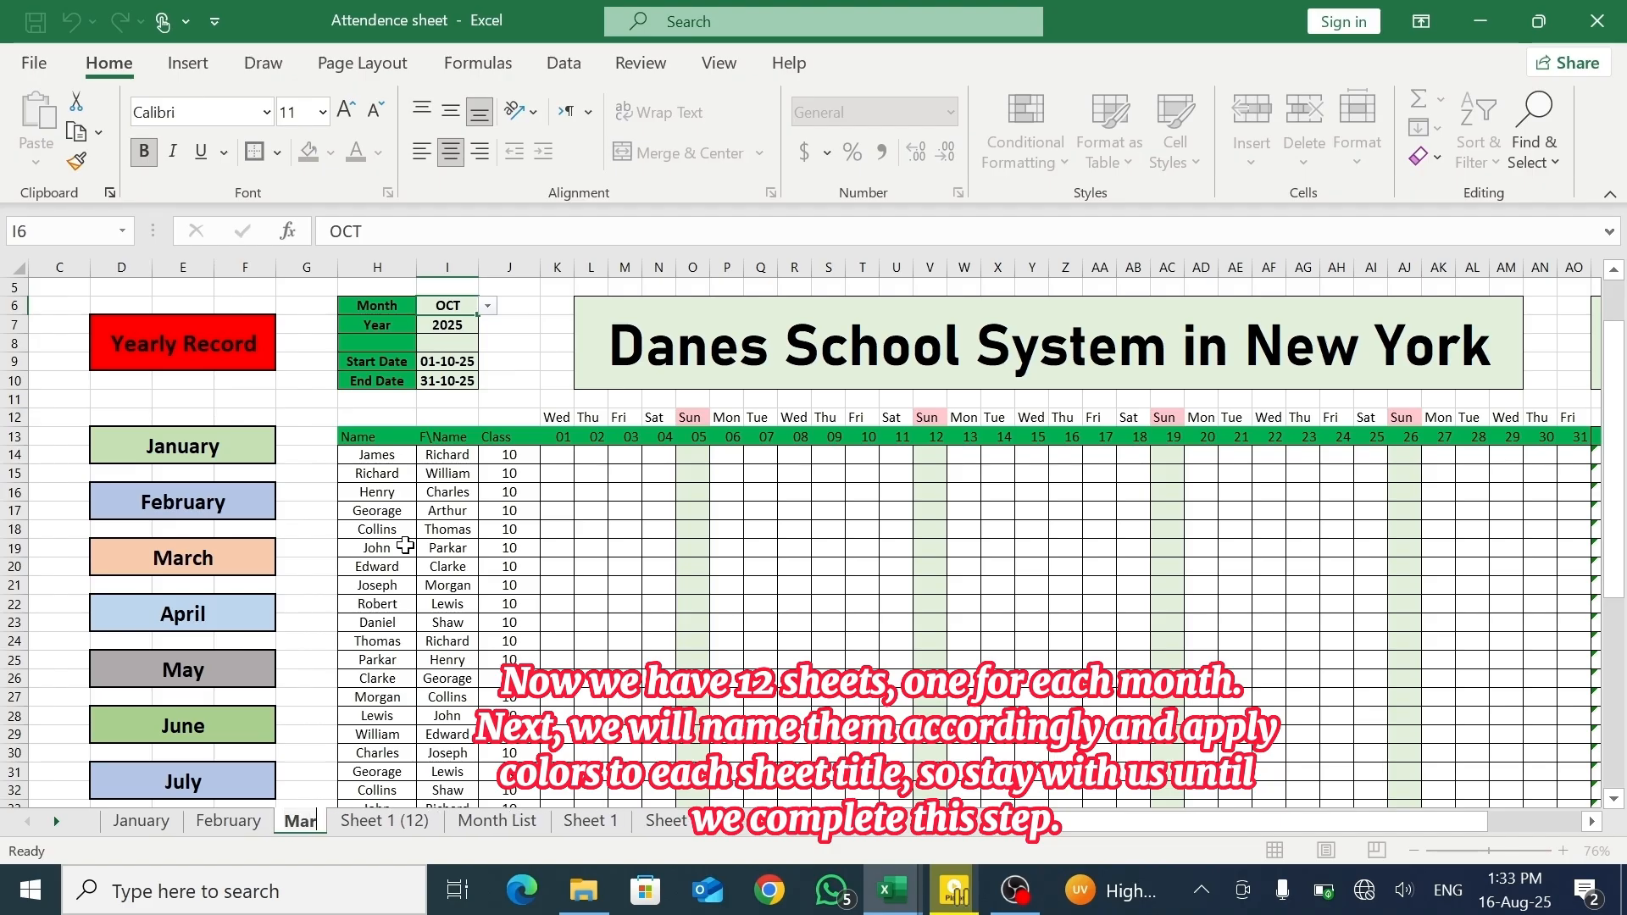
pyautogui.write('ch')
pyautogui.press('Return')
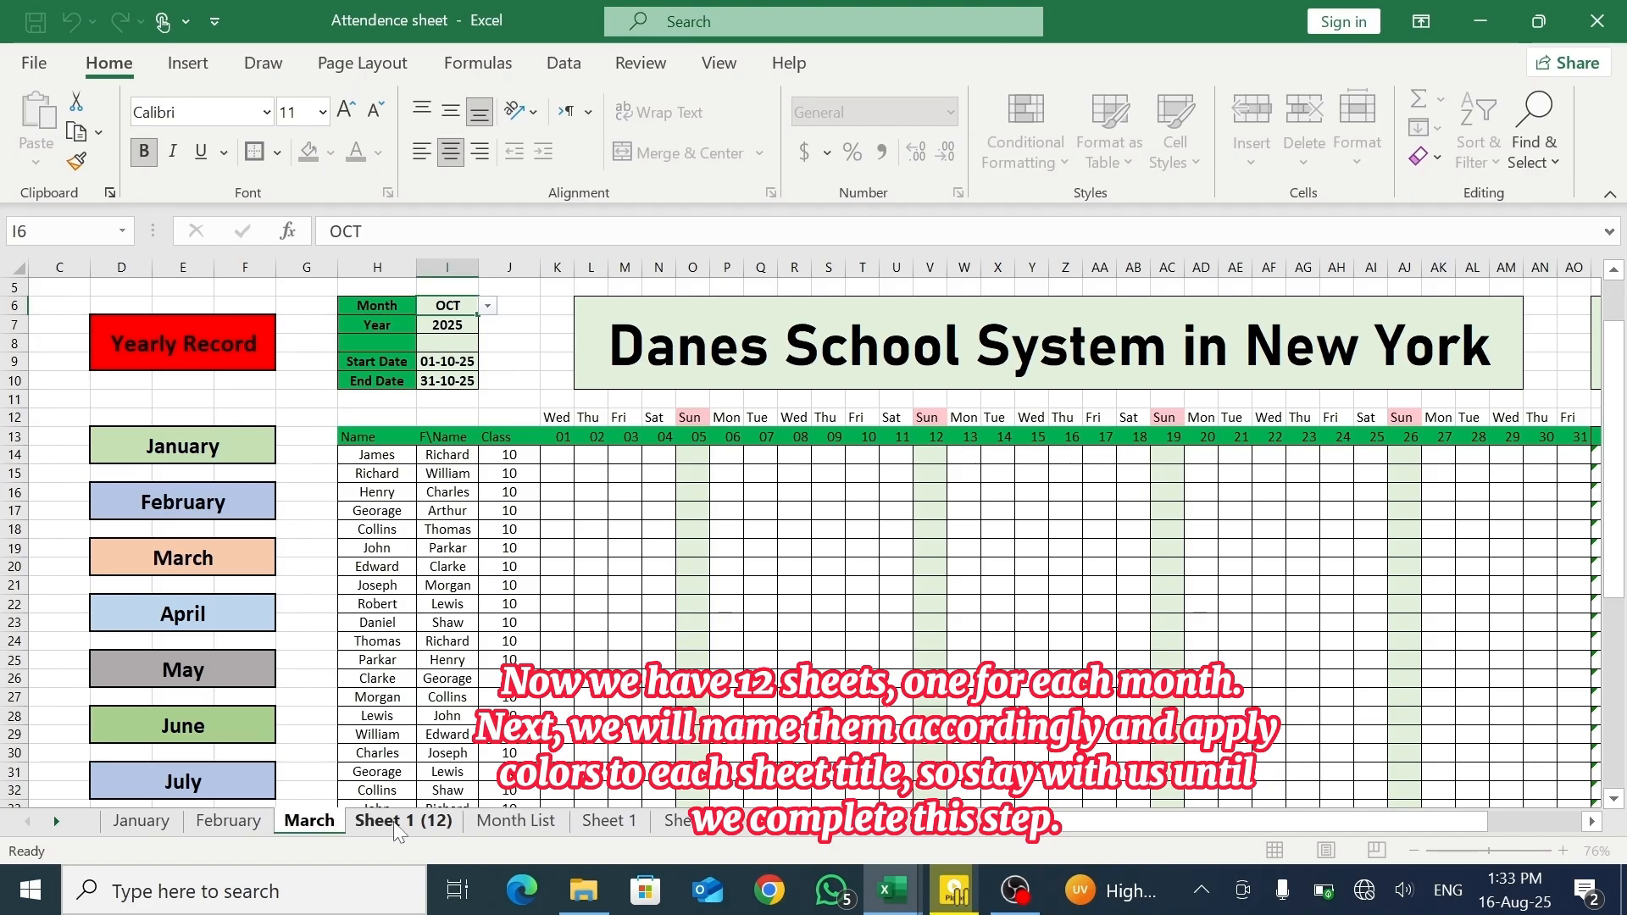
pyautogui.rightClick(395, 826)
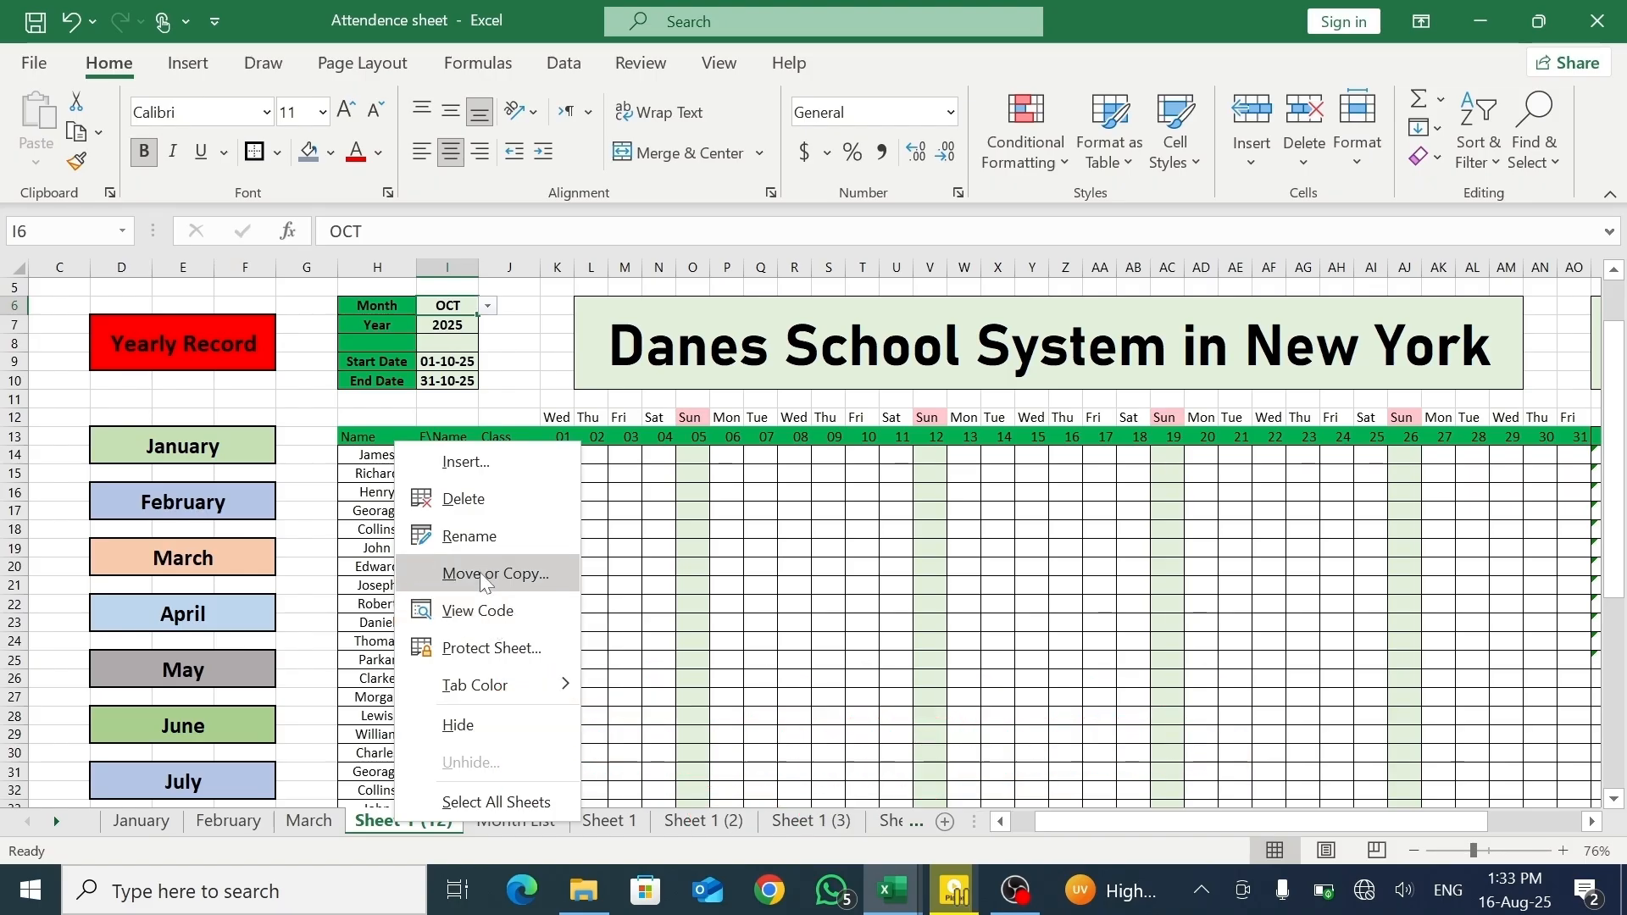
pyautogui.click(480, 572)
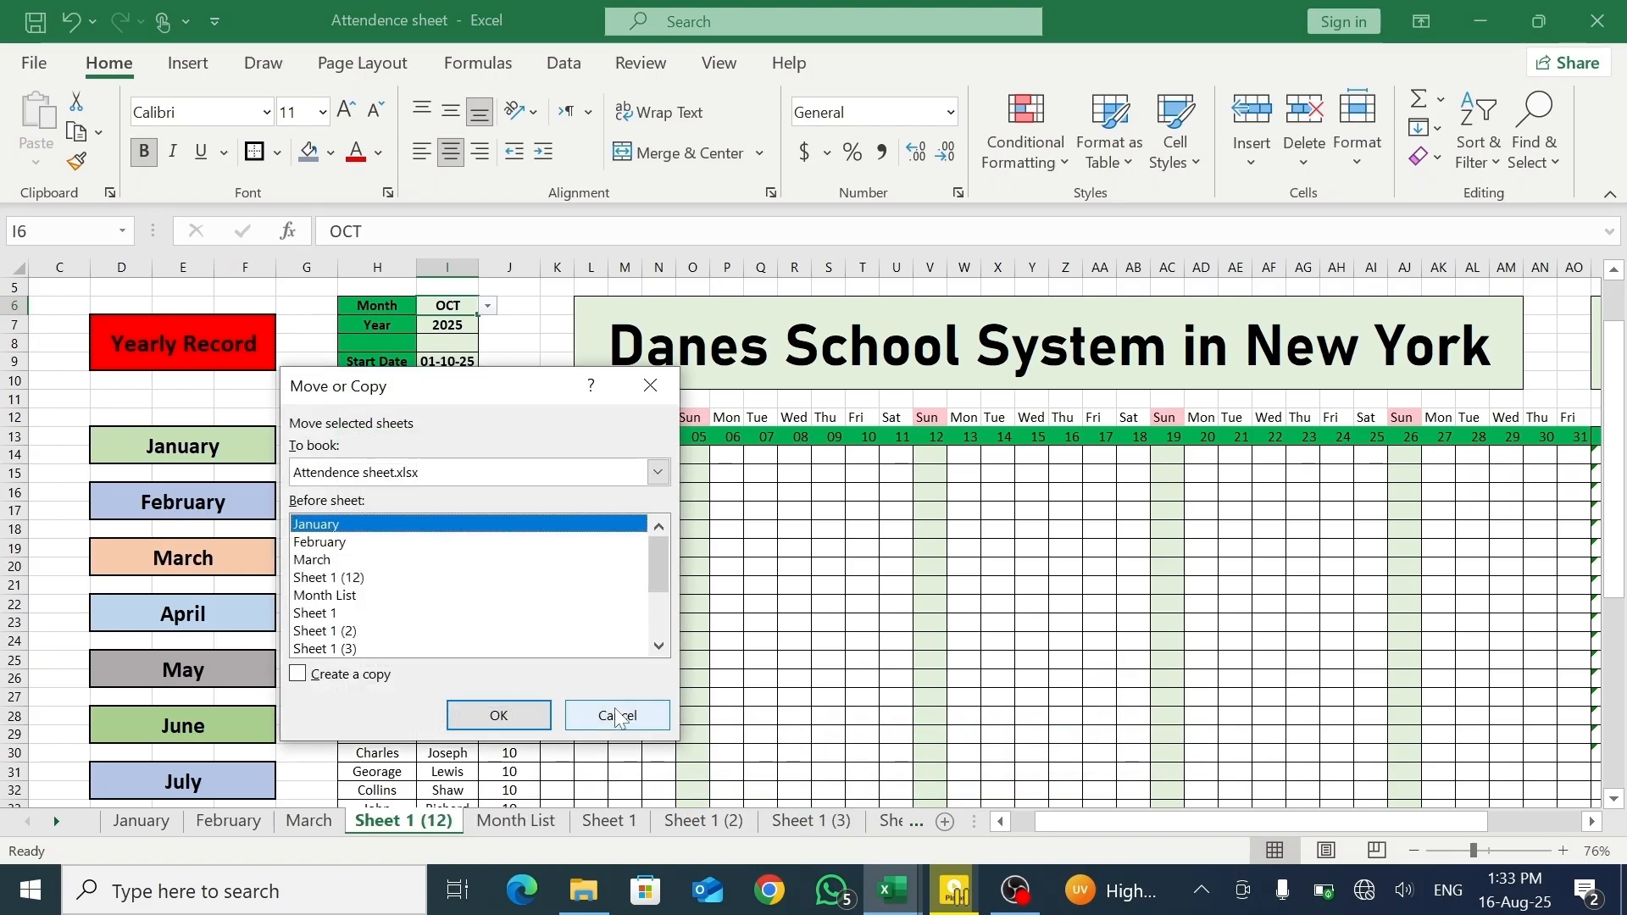
pyautogui.click(618, 716)
# - Rename the Sheet 1 (12) worksheet as April
pyautogui.rightClick(425, 826)
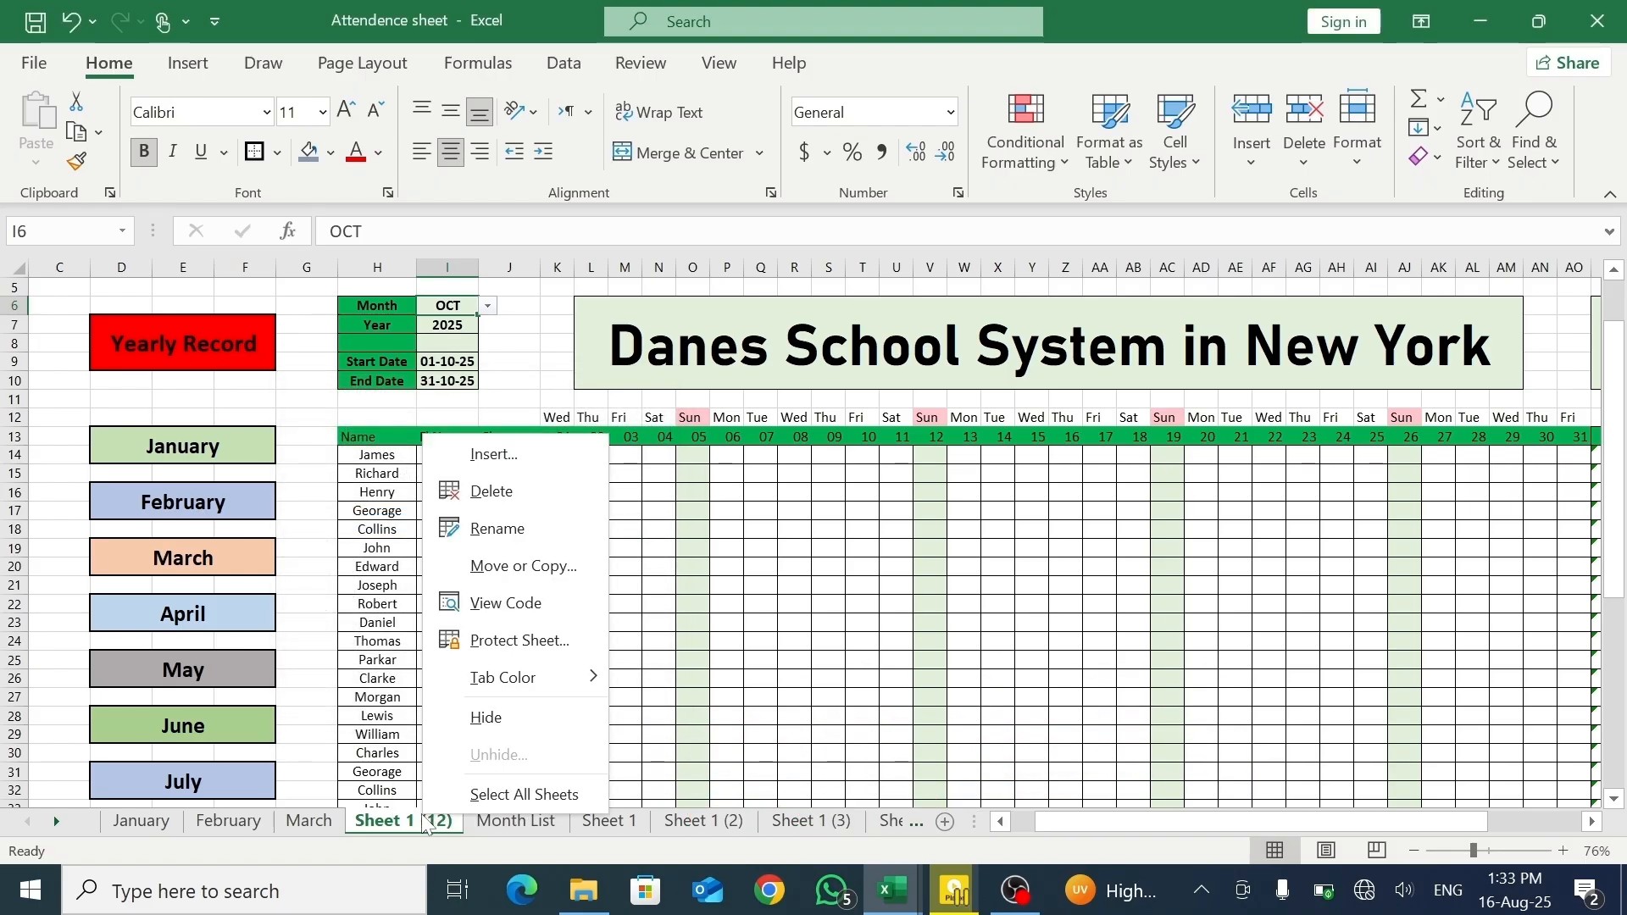
pyautogui.click(511, 535)
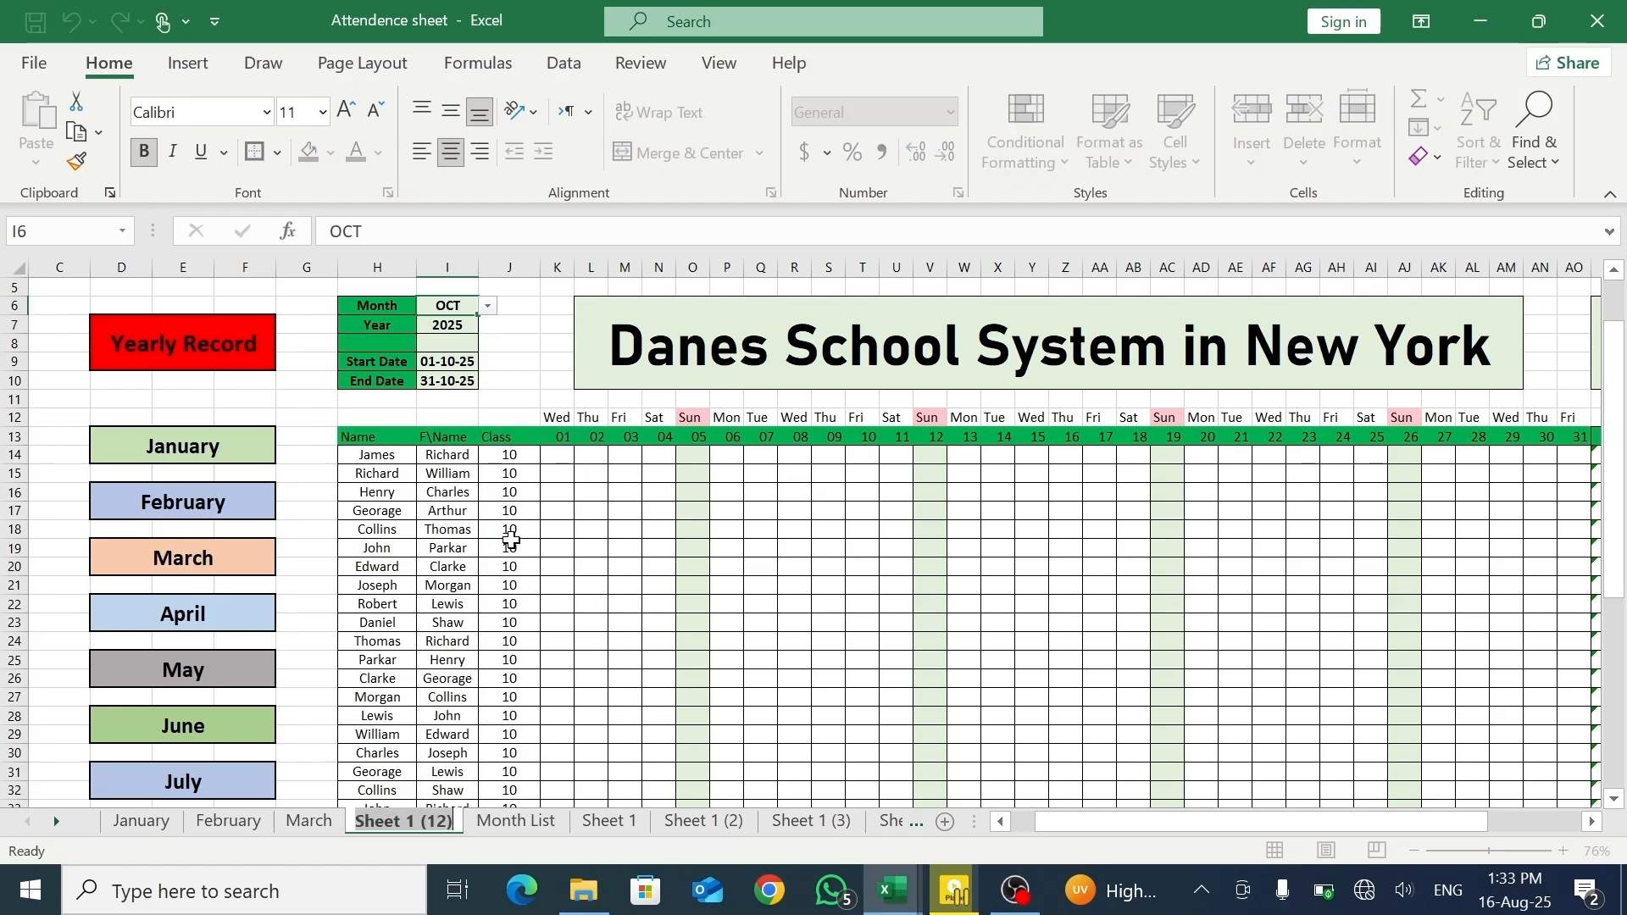
pyautogui.write('A')
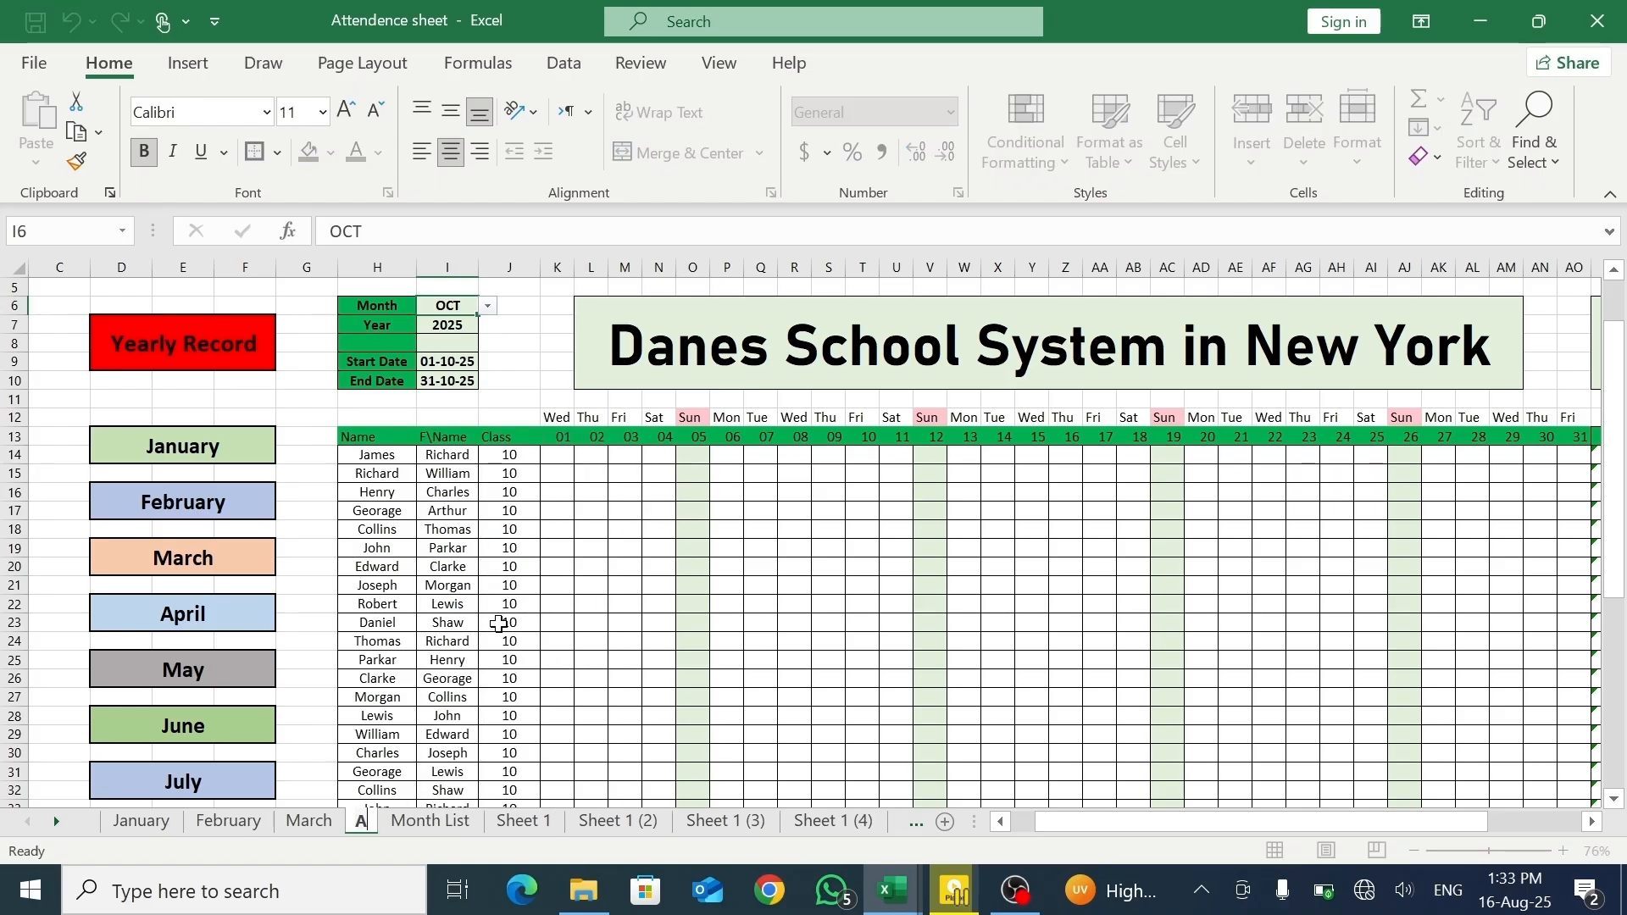
pyautogui.write('pril')
pyautogui.press('Return')
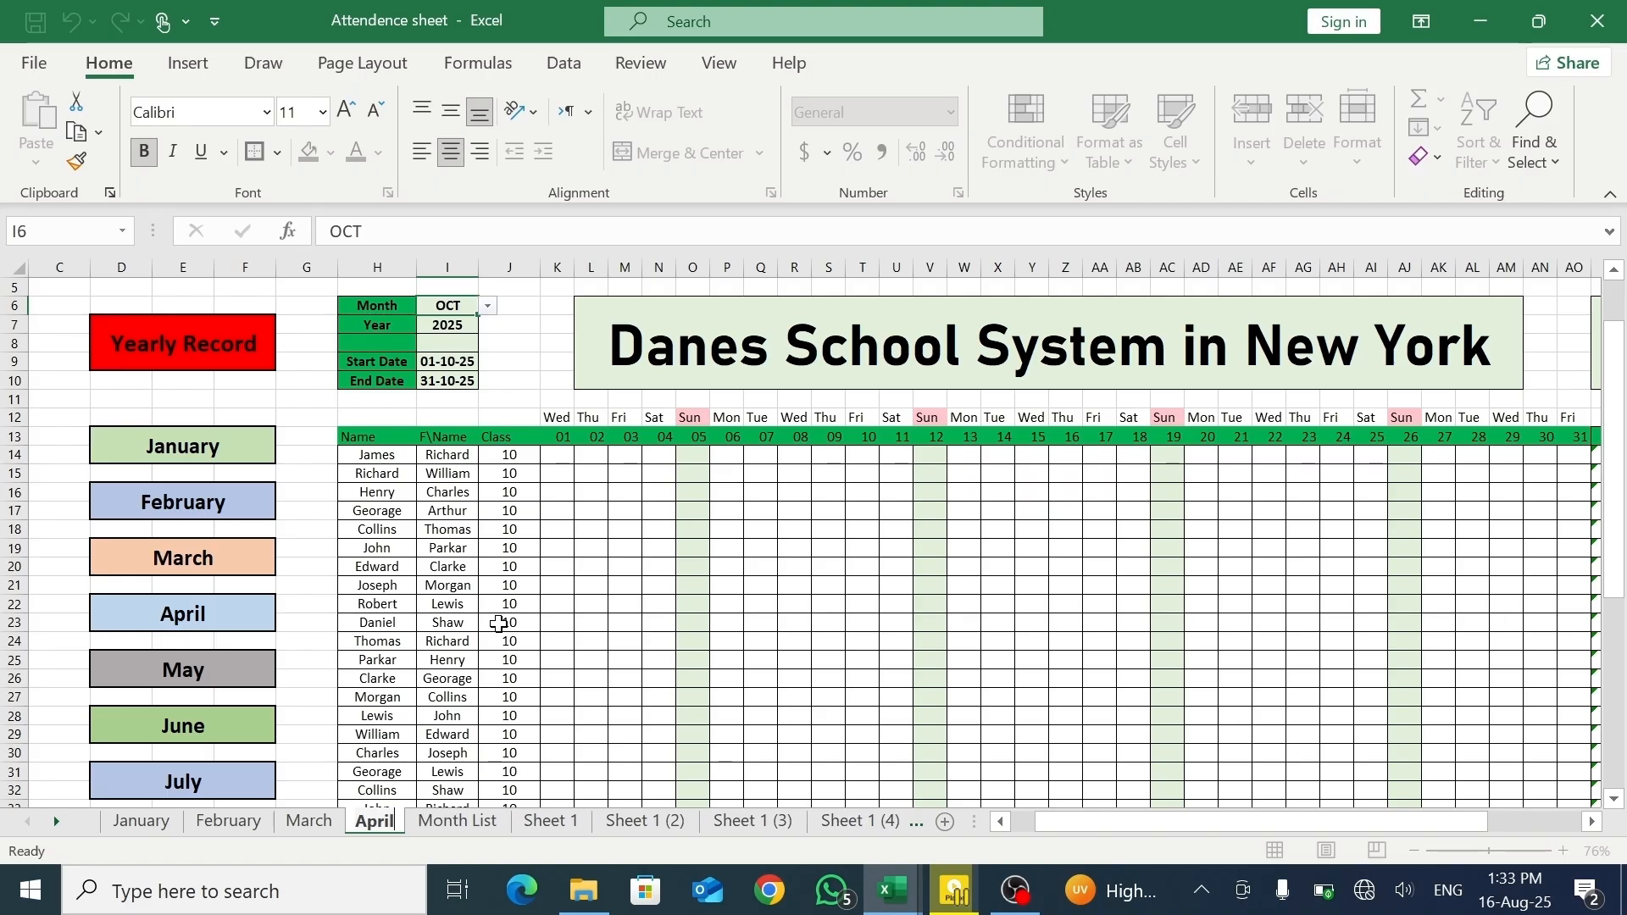
# - Move the Month List worksheet in front of January so that it is the first sheet
pyautogui.click(473, 826)
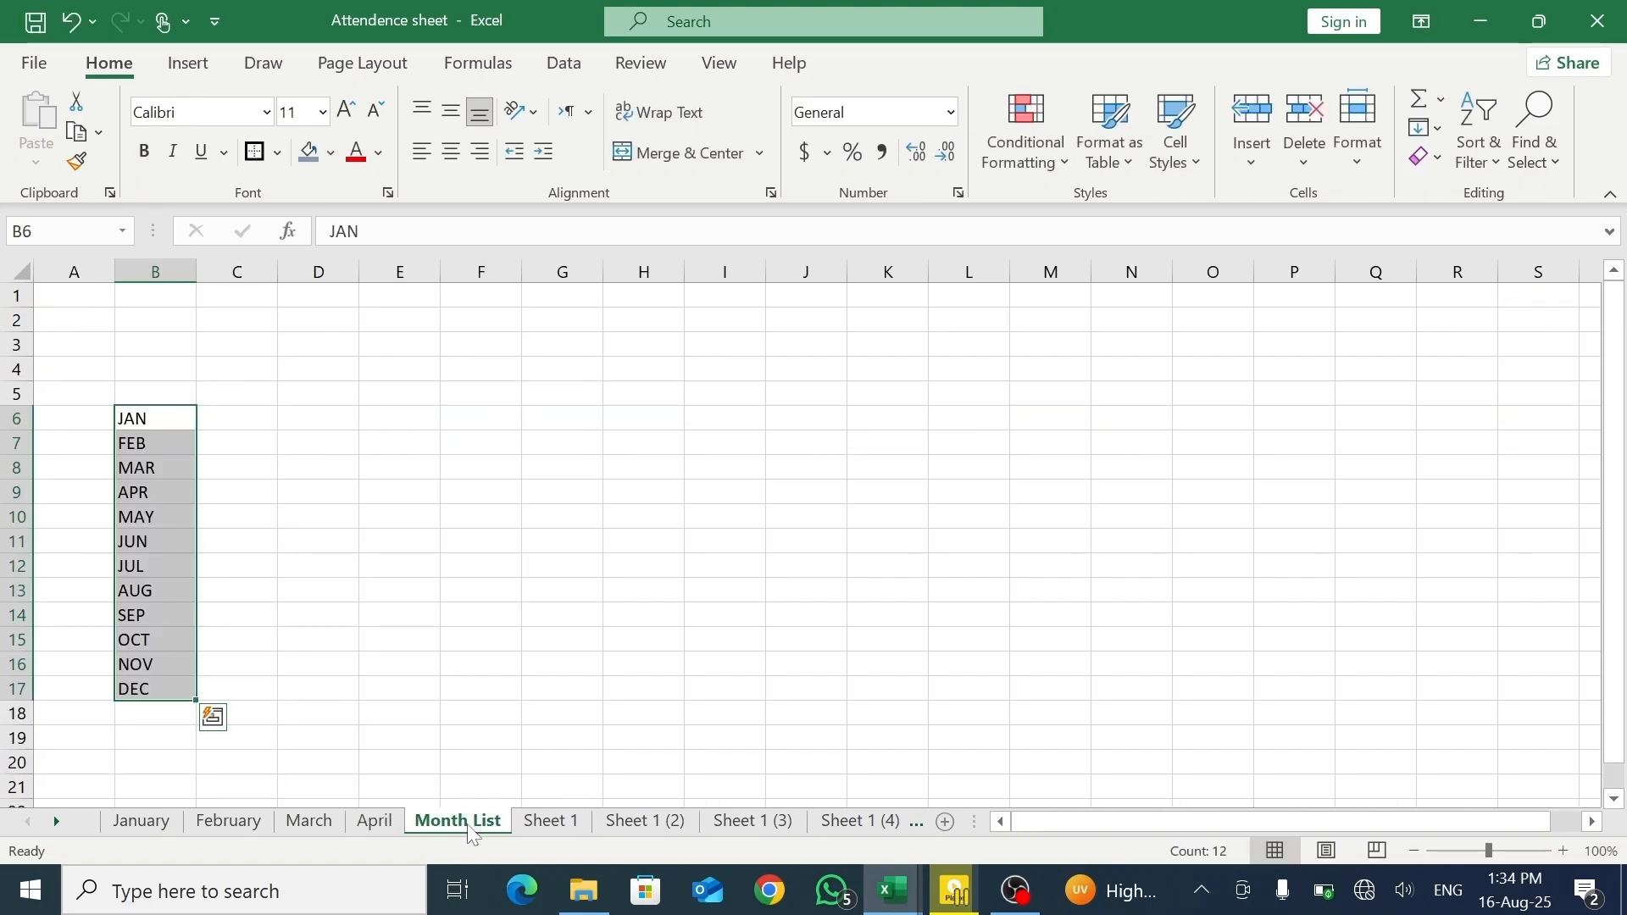
pyautogui.moveTo(166, 833); pyautogui.dragTo(109, 832)
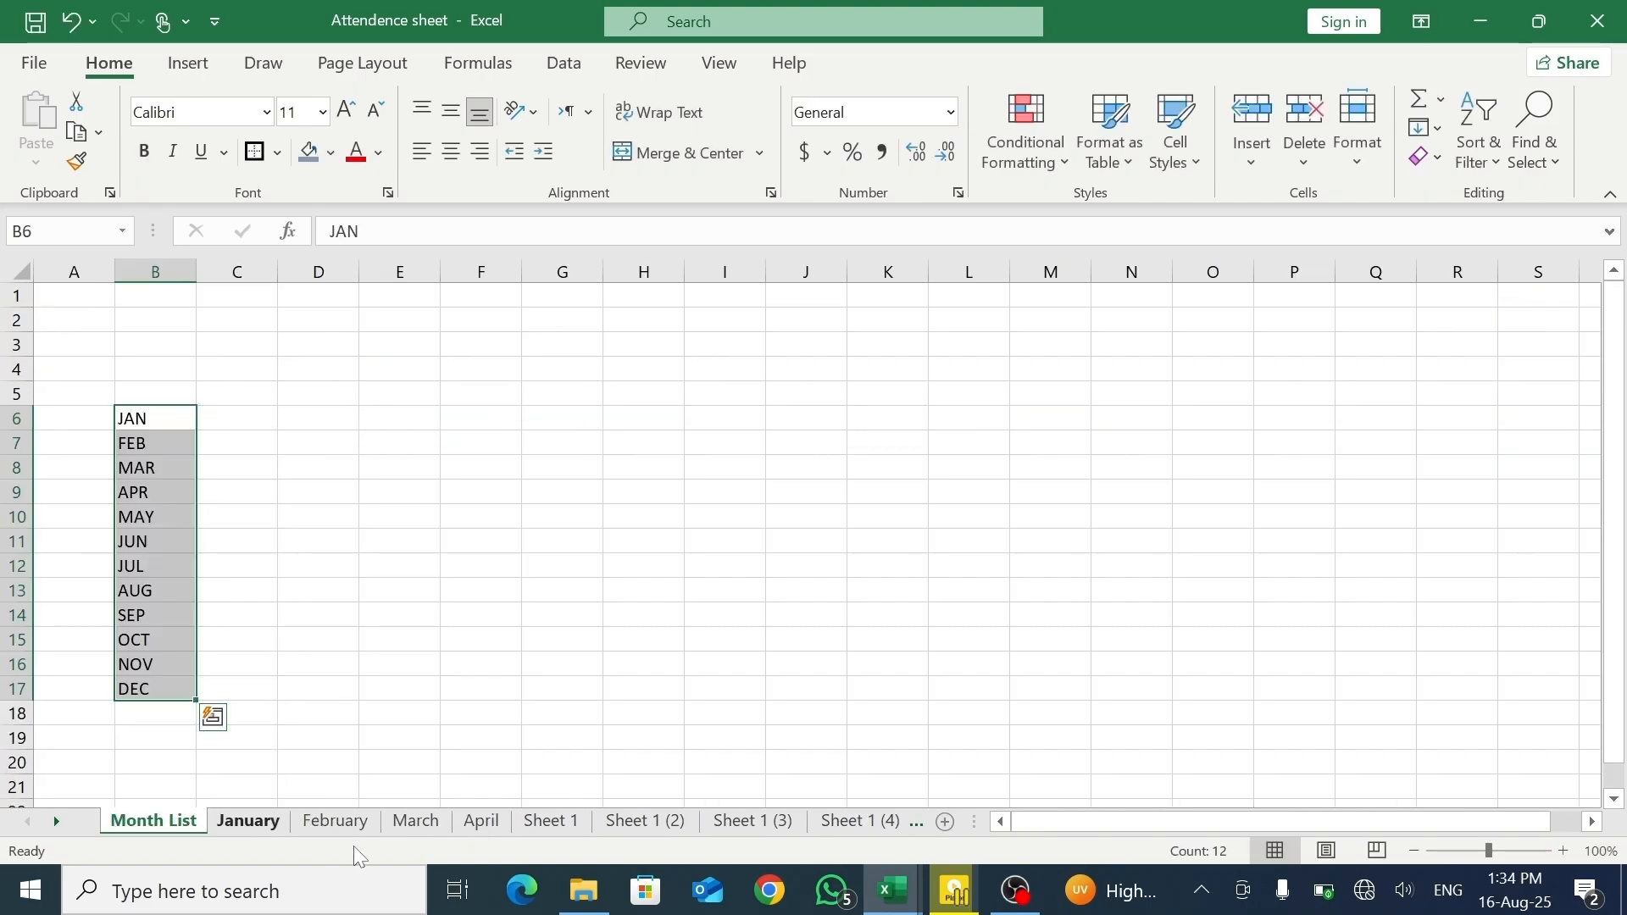
pyautogui.click(476, 822)
# - Rename the original Sheet 1 worksheet, which follows April, as May
pyautogui.click(531, 823)
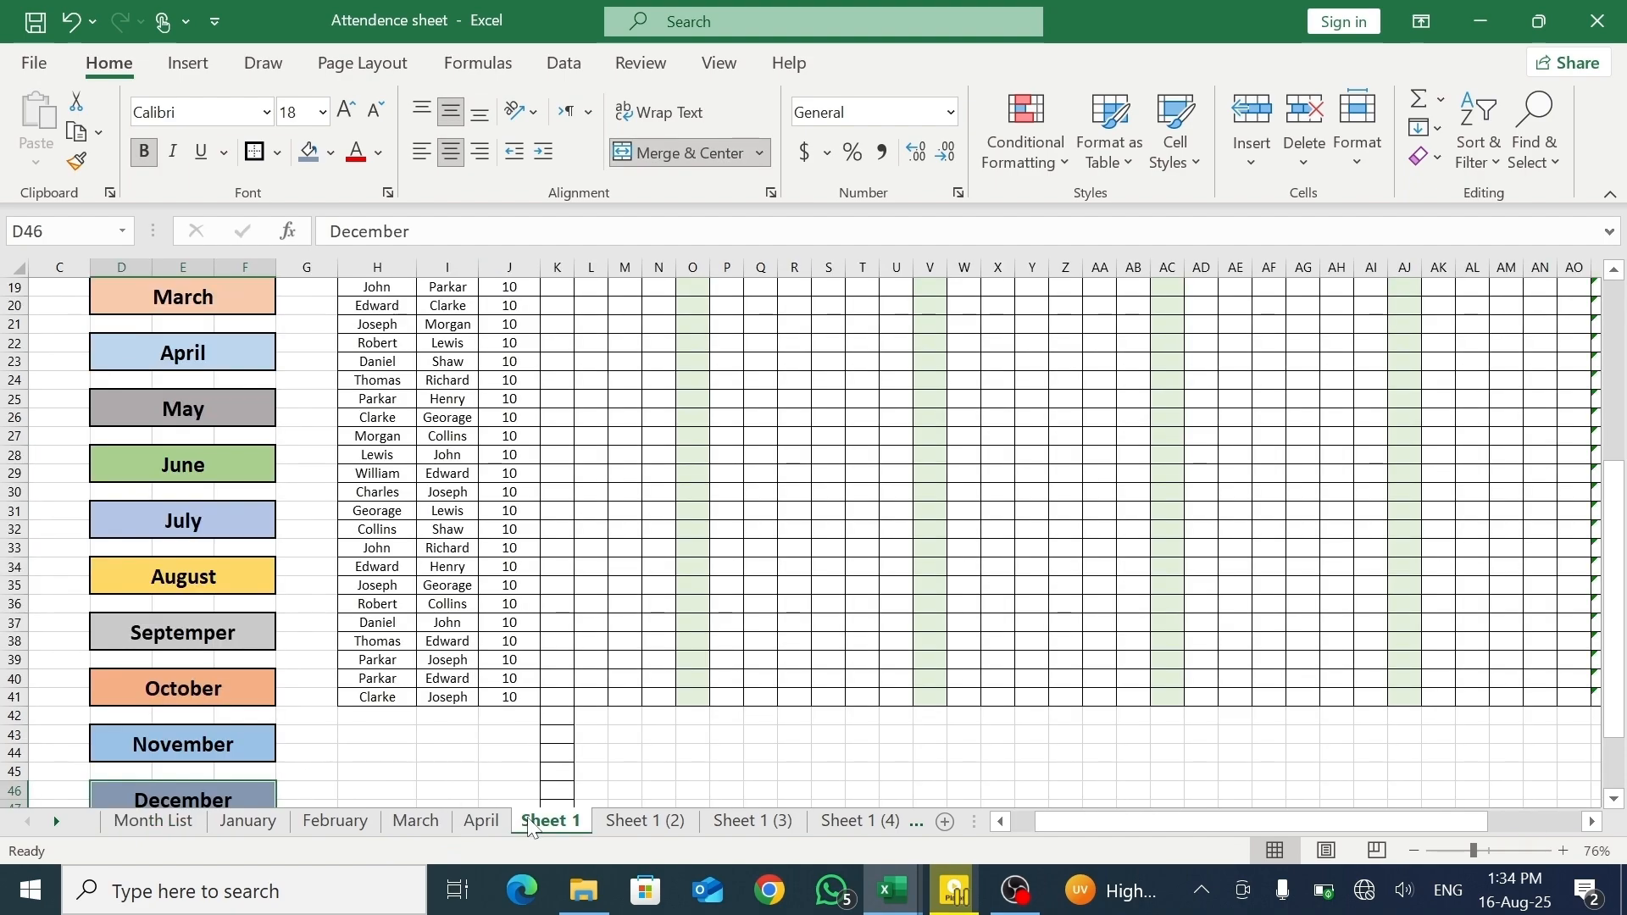
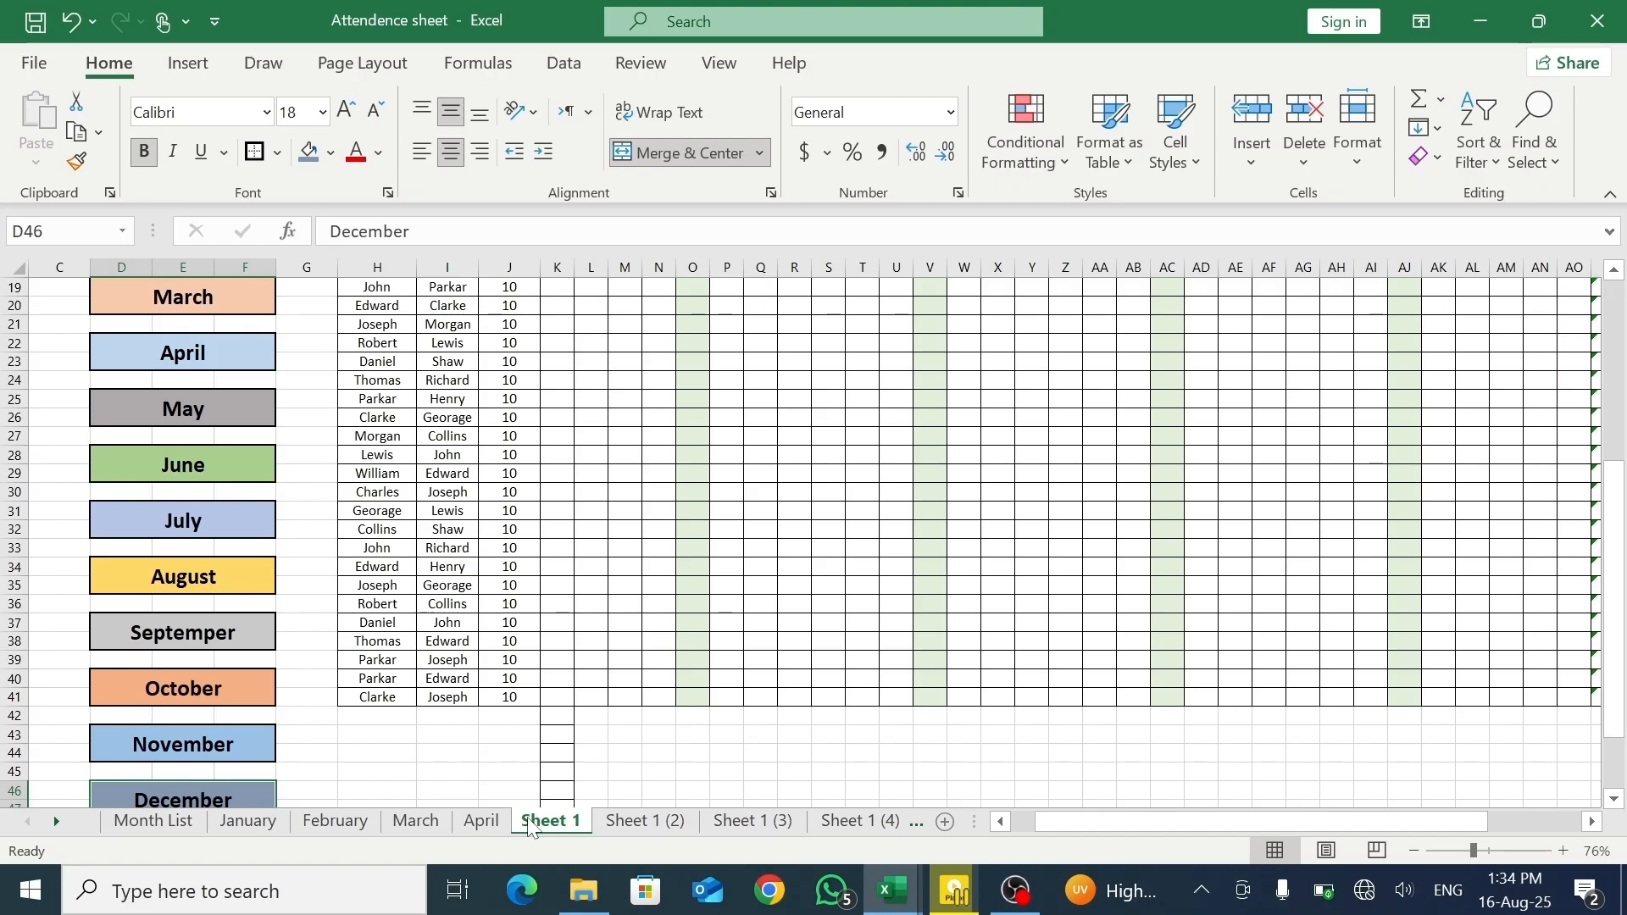
pyautogui.rightClick(531, 827)
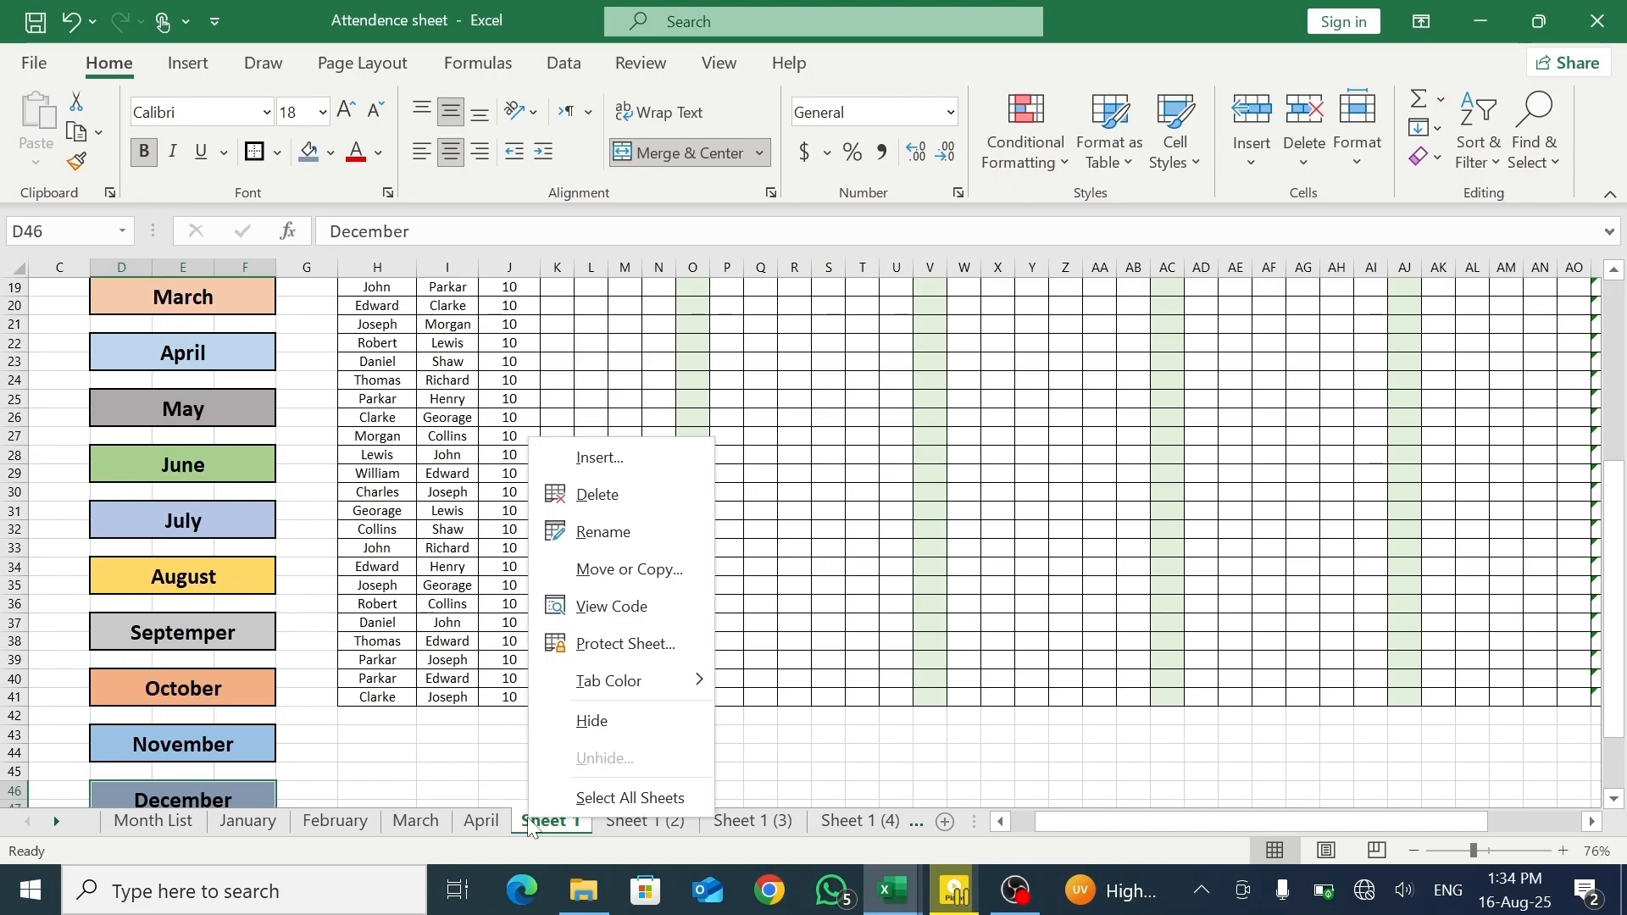
pyautogui.click(653, 537)
pyautogui.press('BackSpace')
pyautogui.write('M')
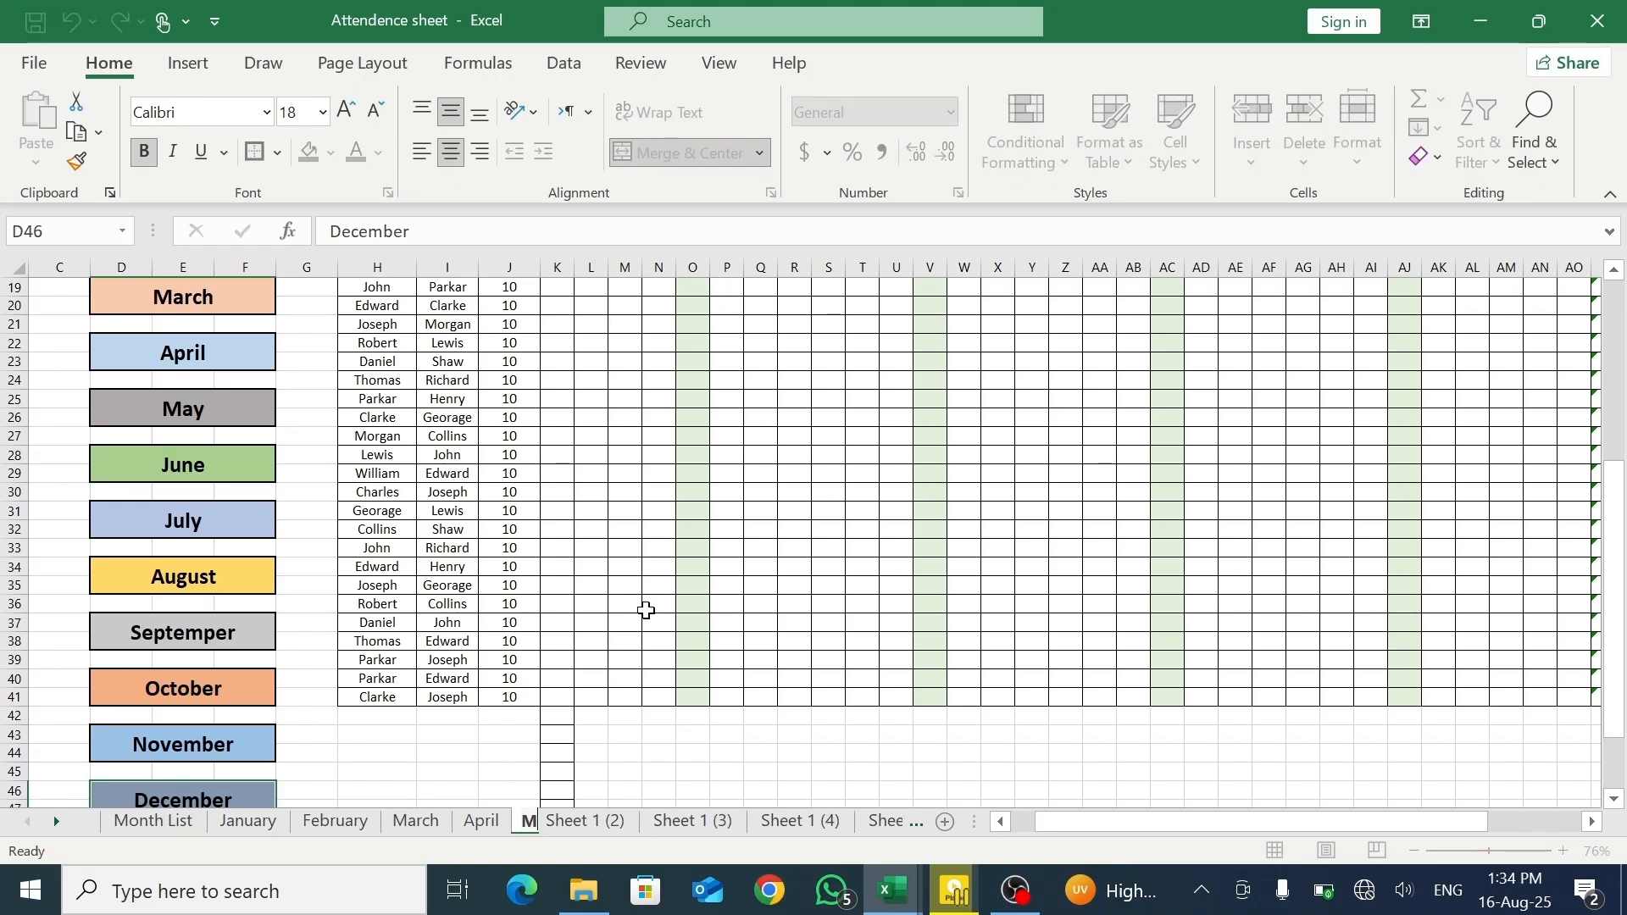
pyautogui.write('ay')
pyautogui.press('Return')
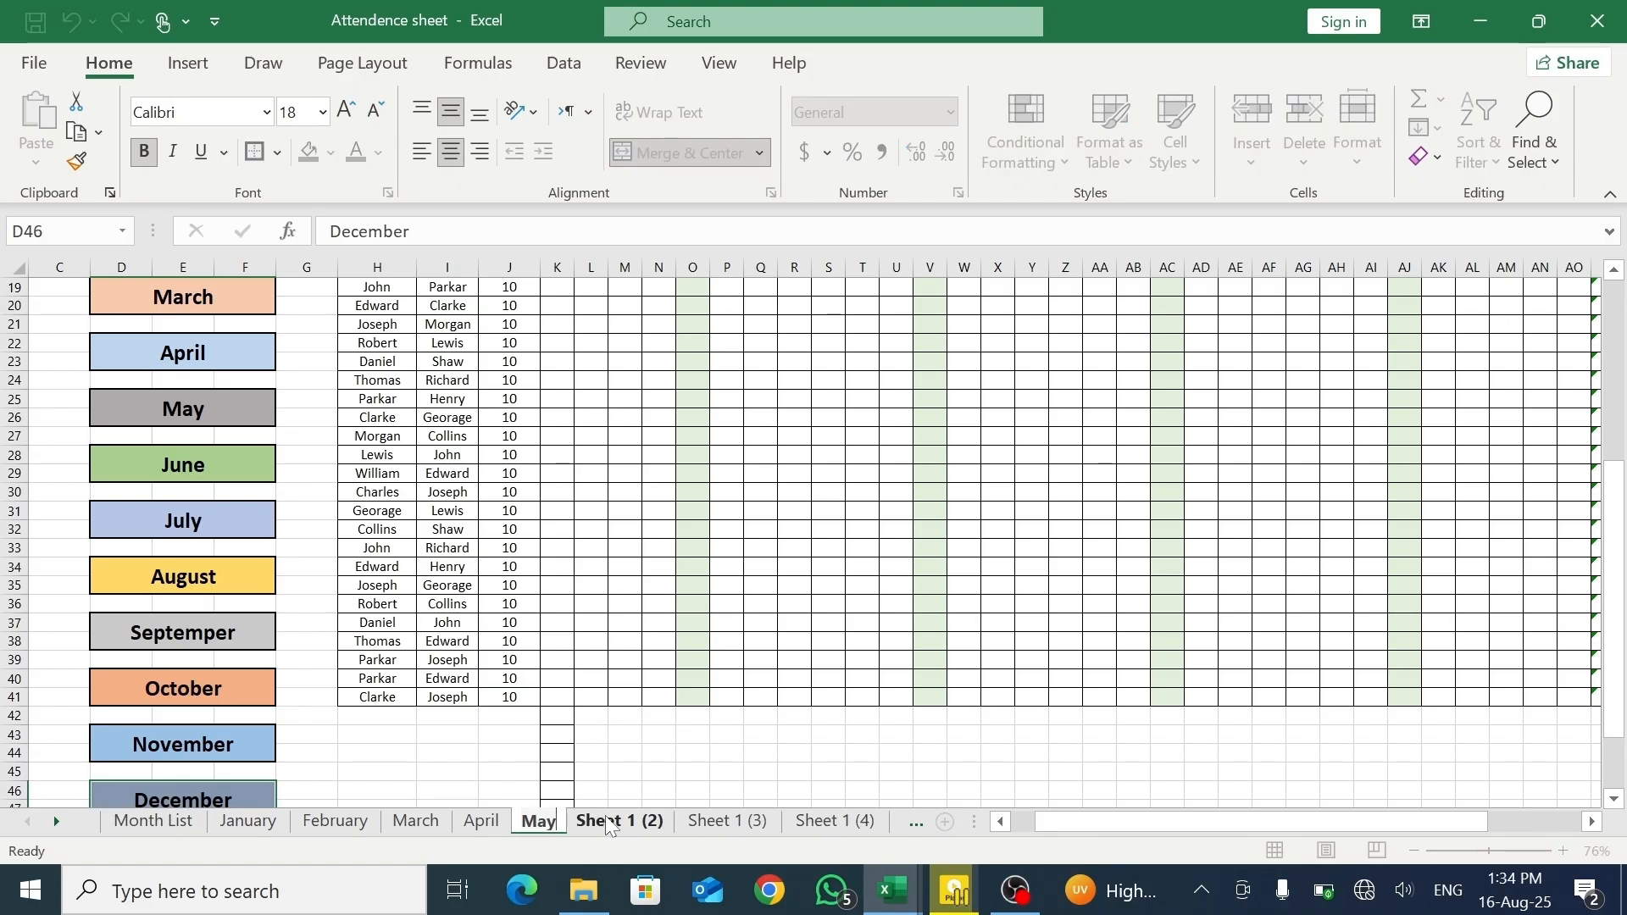
# - Rename the Sheet 1 (2) worksheet, which follows May, as June
pyautogui.click(608, 822)
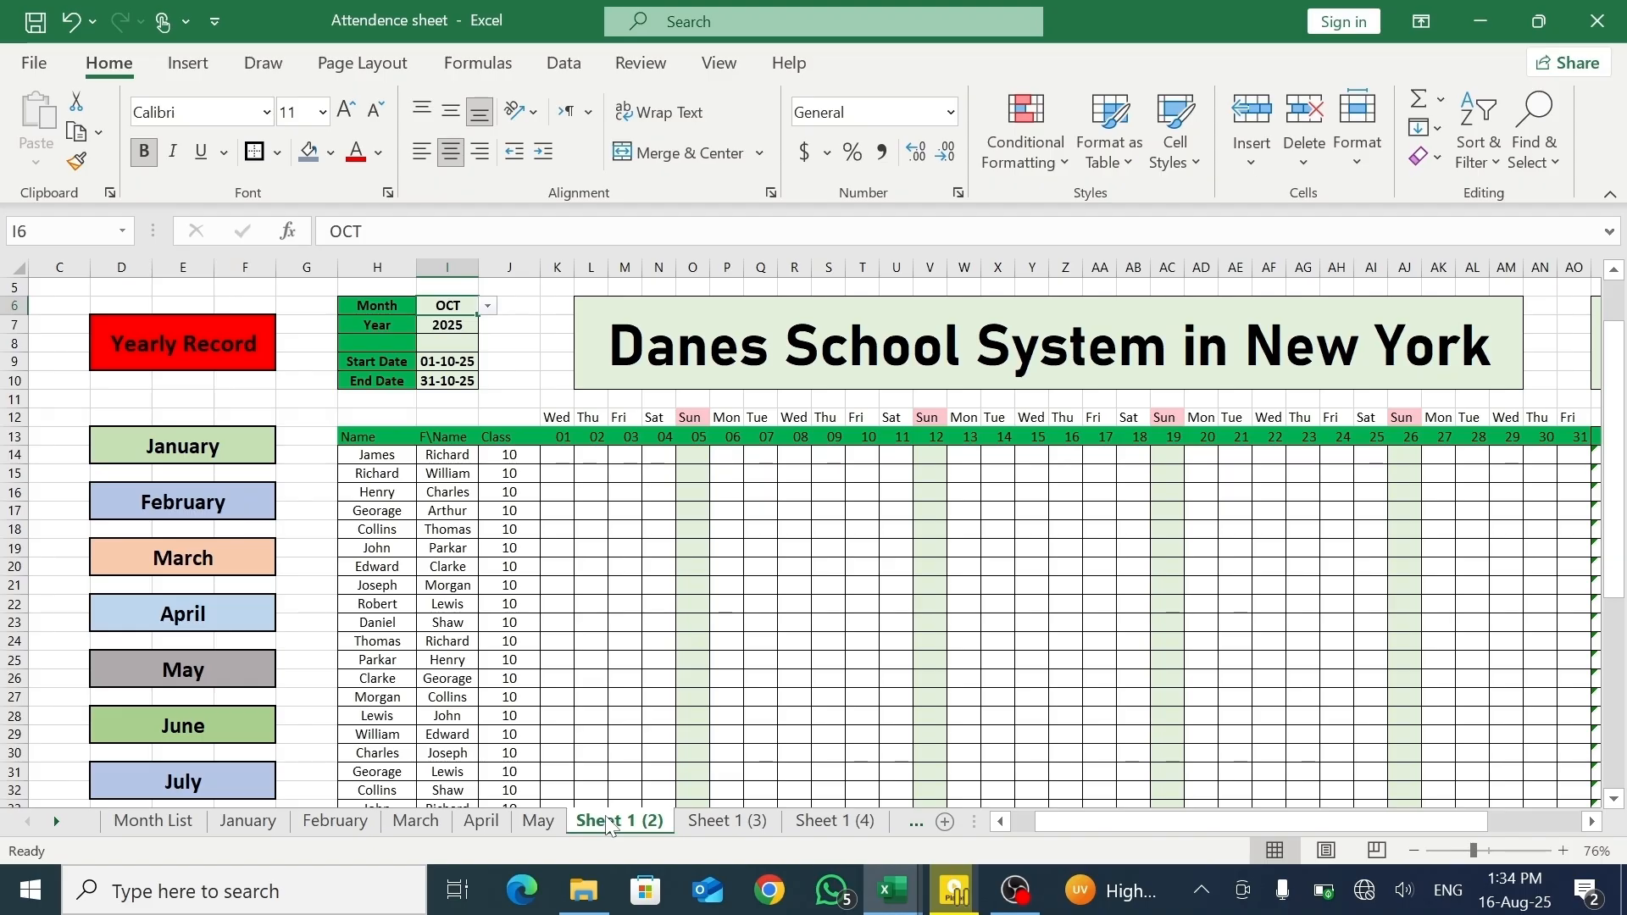
pyautogui.rightClick(607, 824)
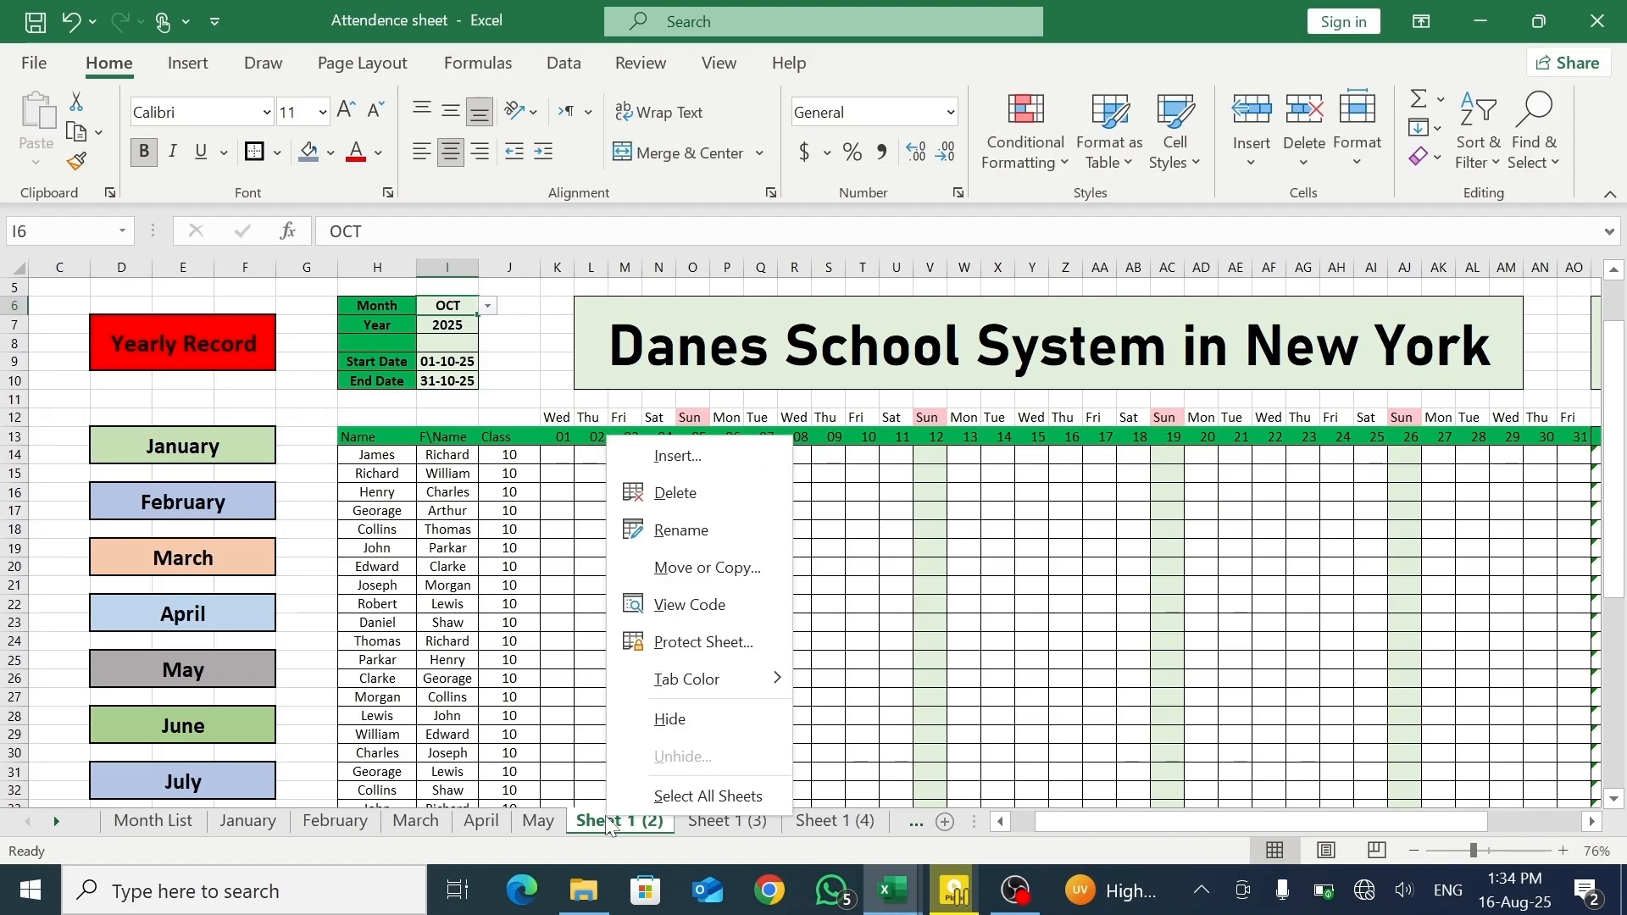
pyautogui.click(708, 537)
pyautogui.press('BackSpace')
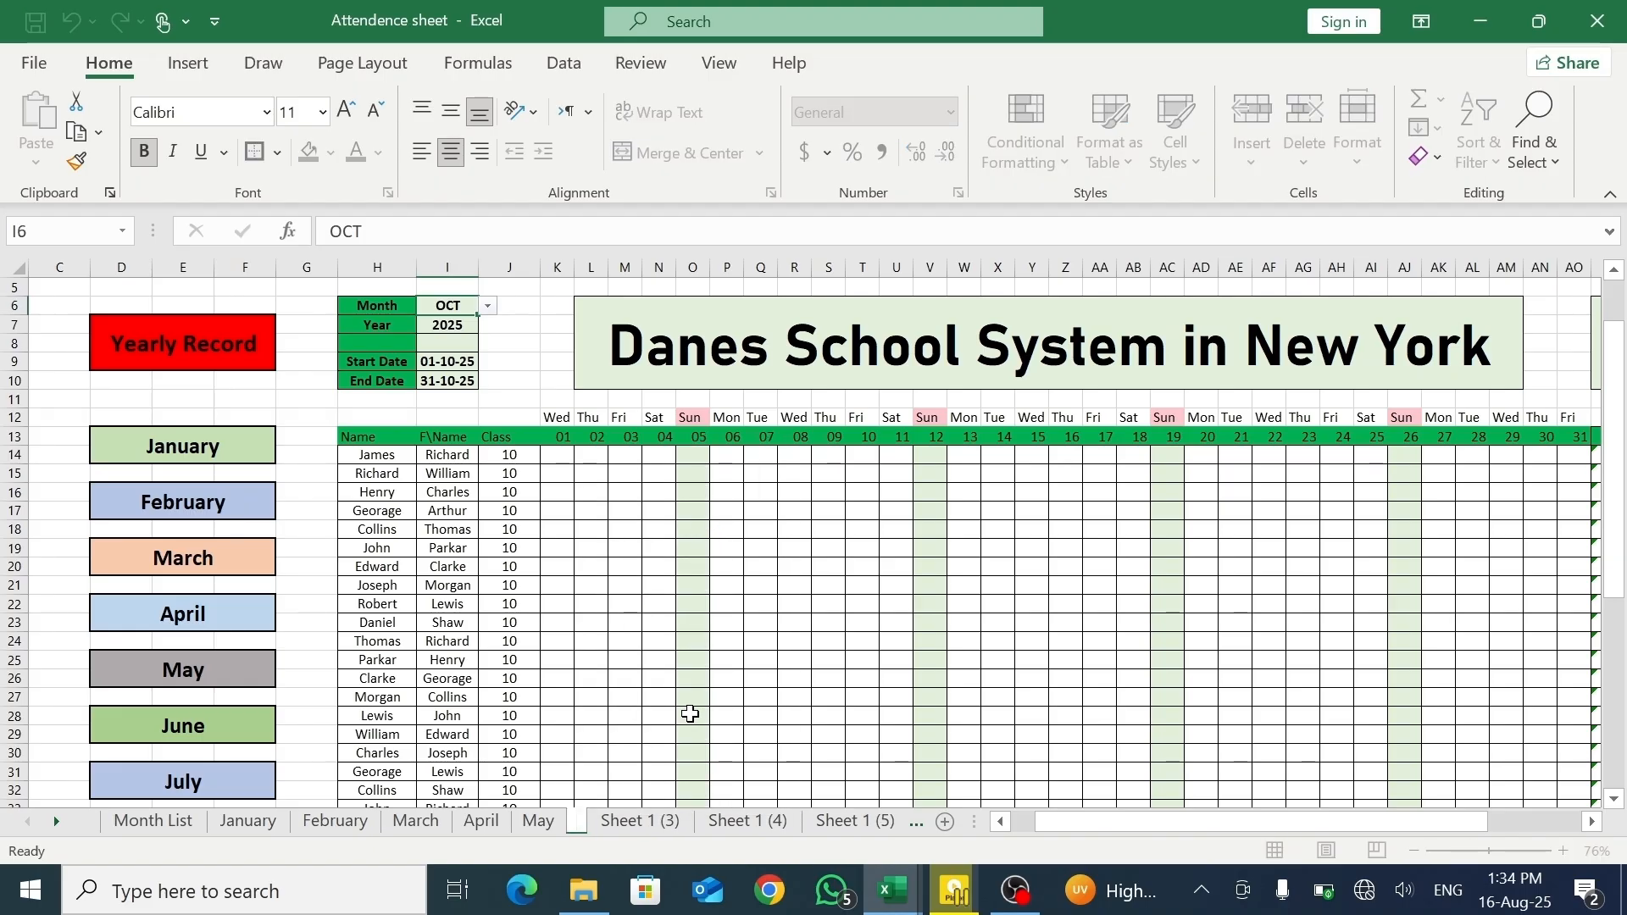
pyautogui.write('June')
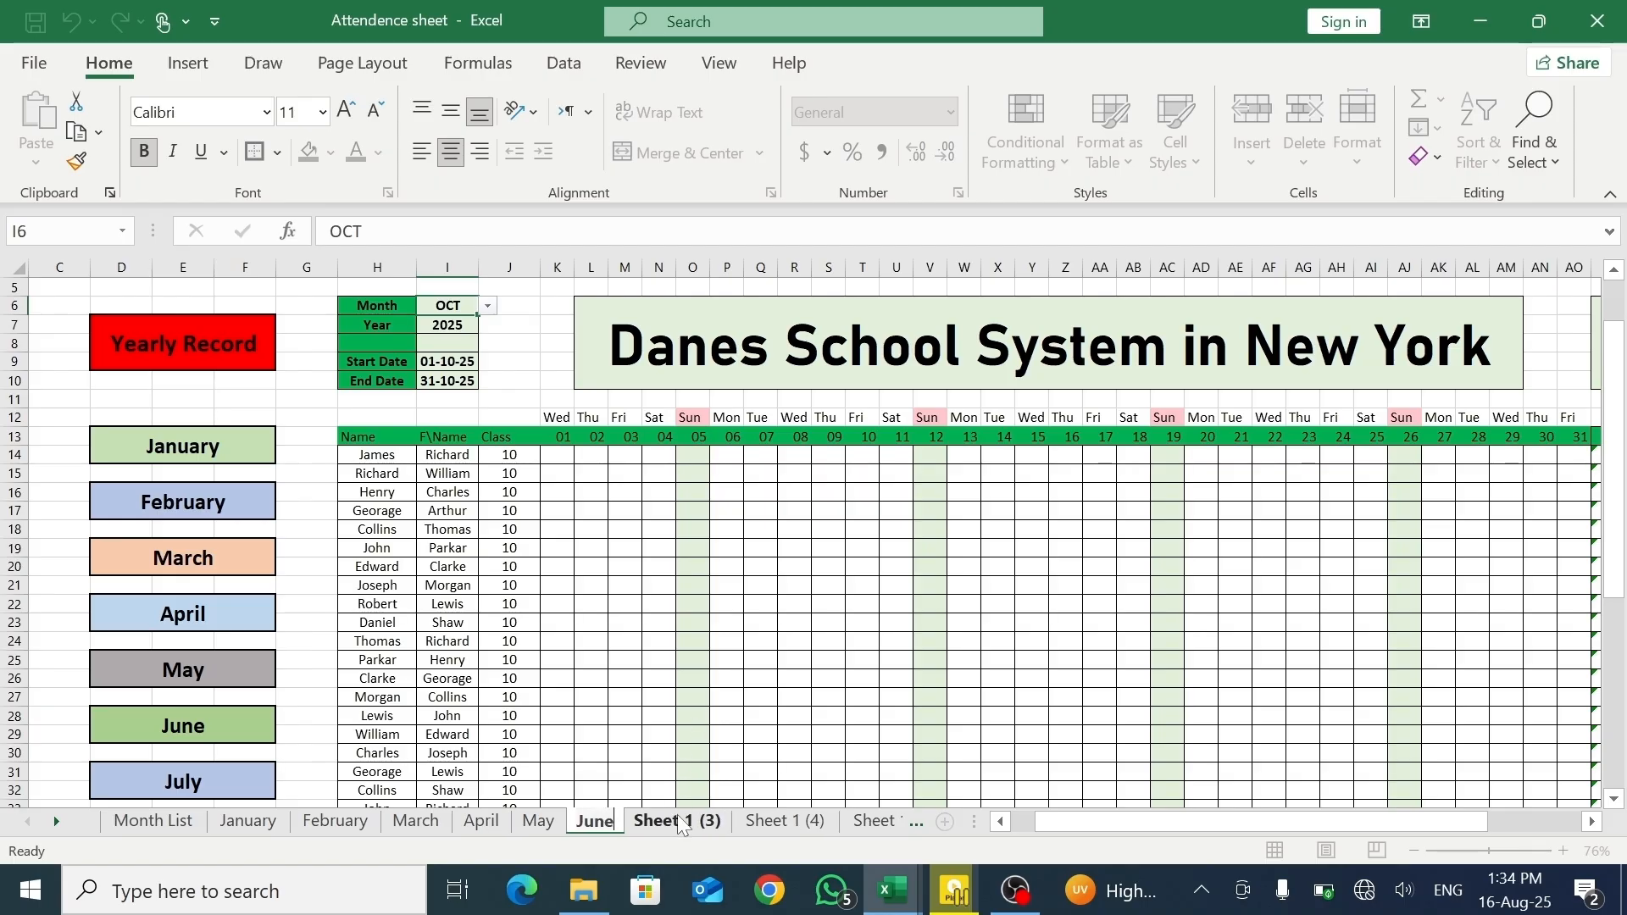
# - Rename the Sheet 1 (3) worksheet, which follows June, as July
pyautogui.click(680, 822)
pyautogui.rightClick(681, 822)
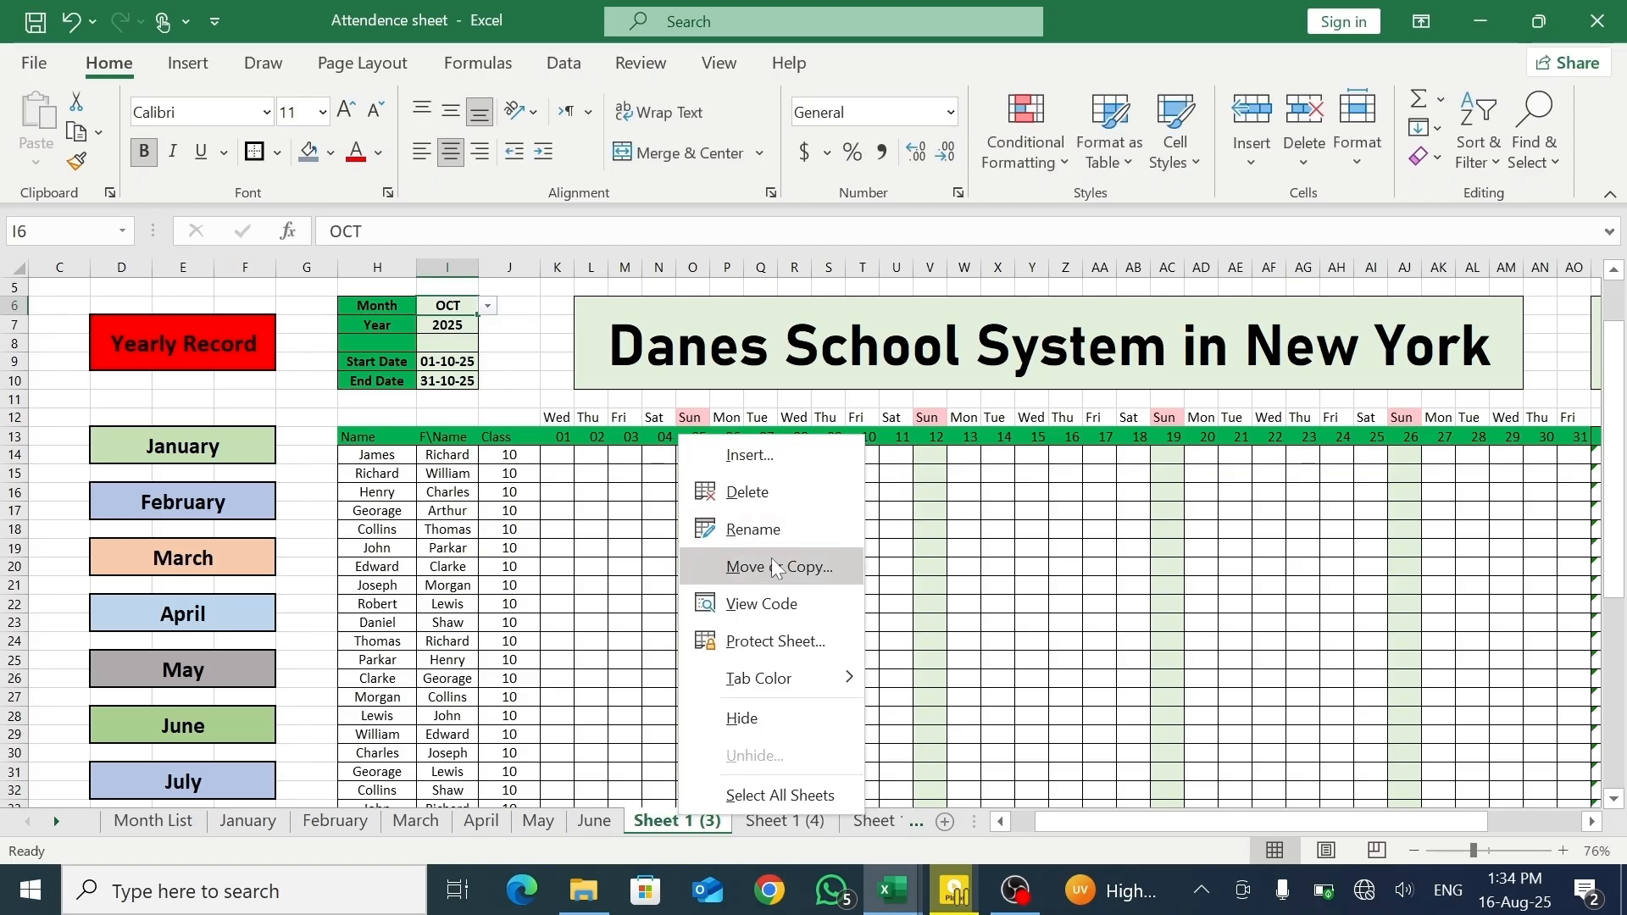
pyautogui.click(756, 532)
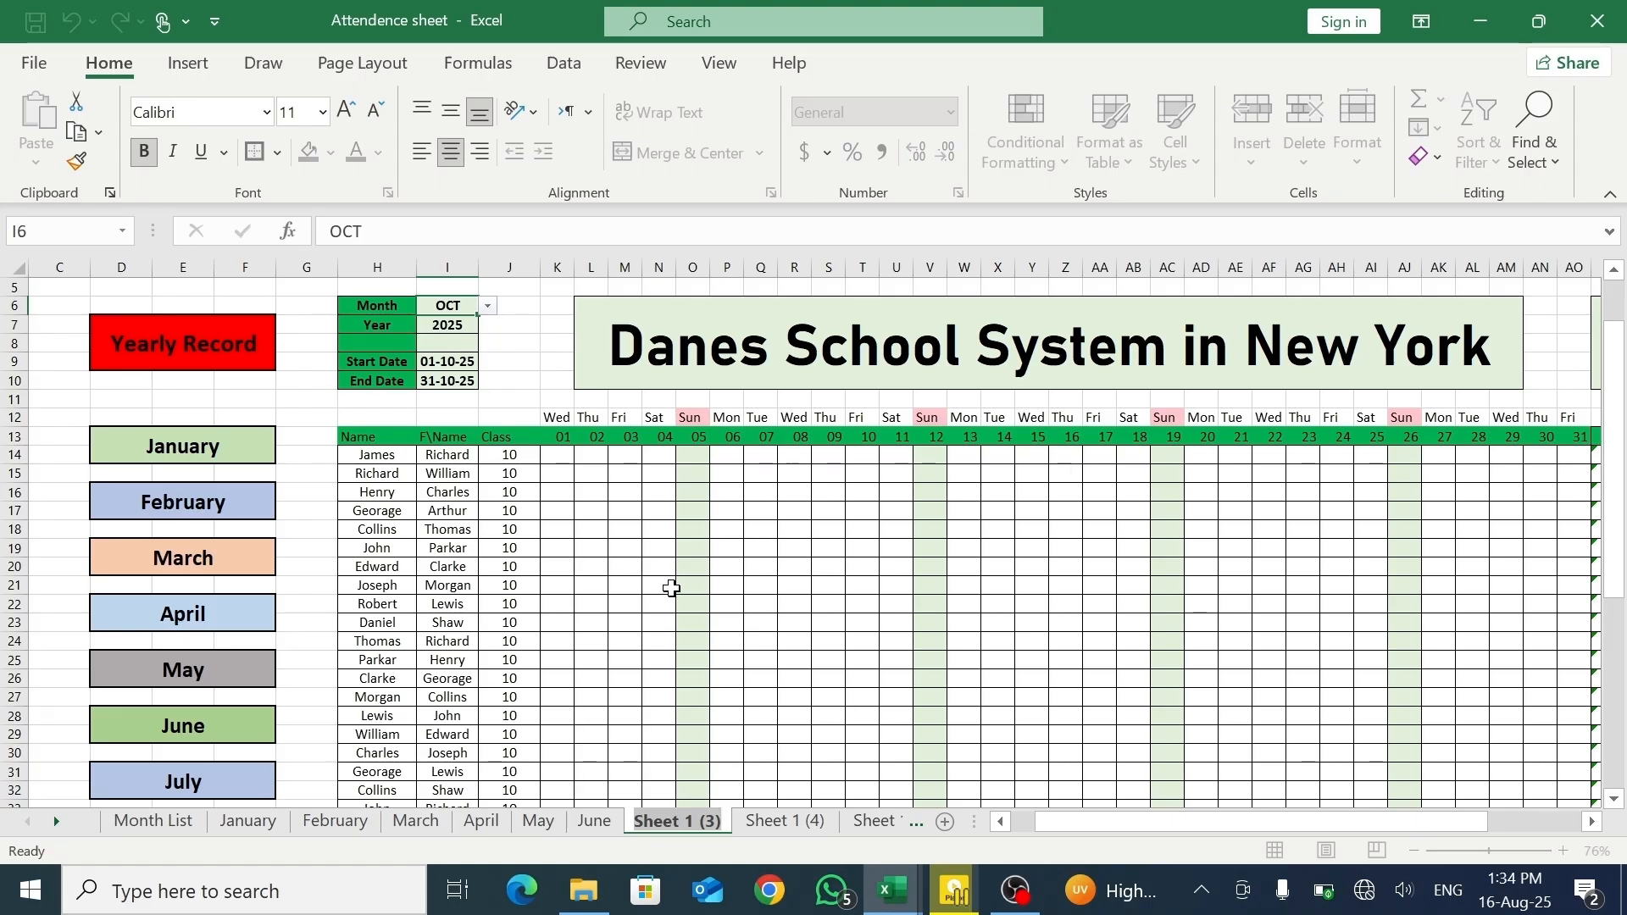
pyautogui.write('J')
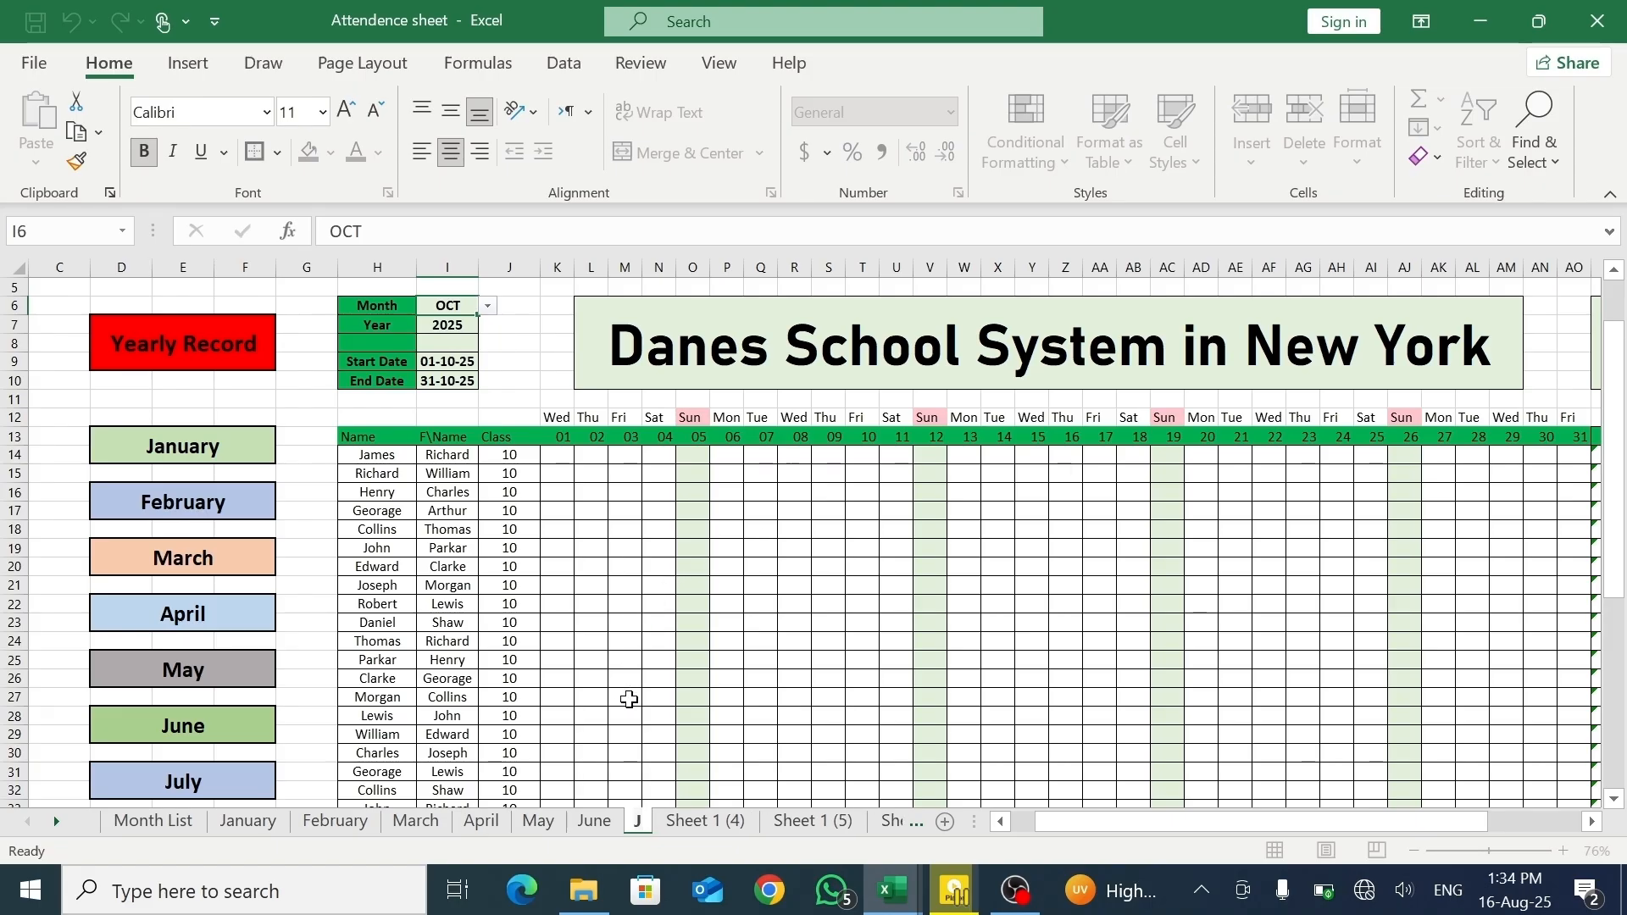
pyautogui.write('uly')
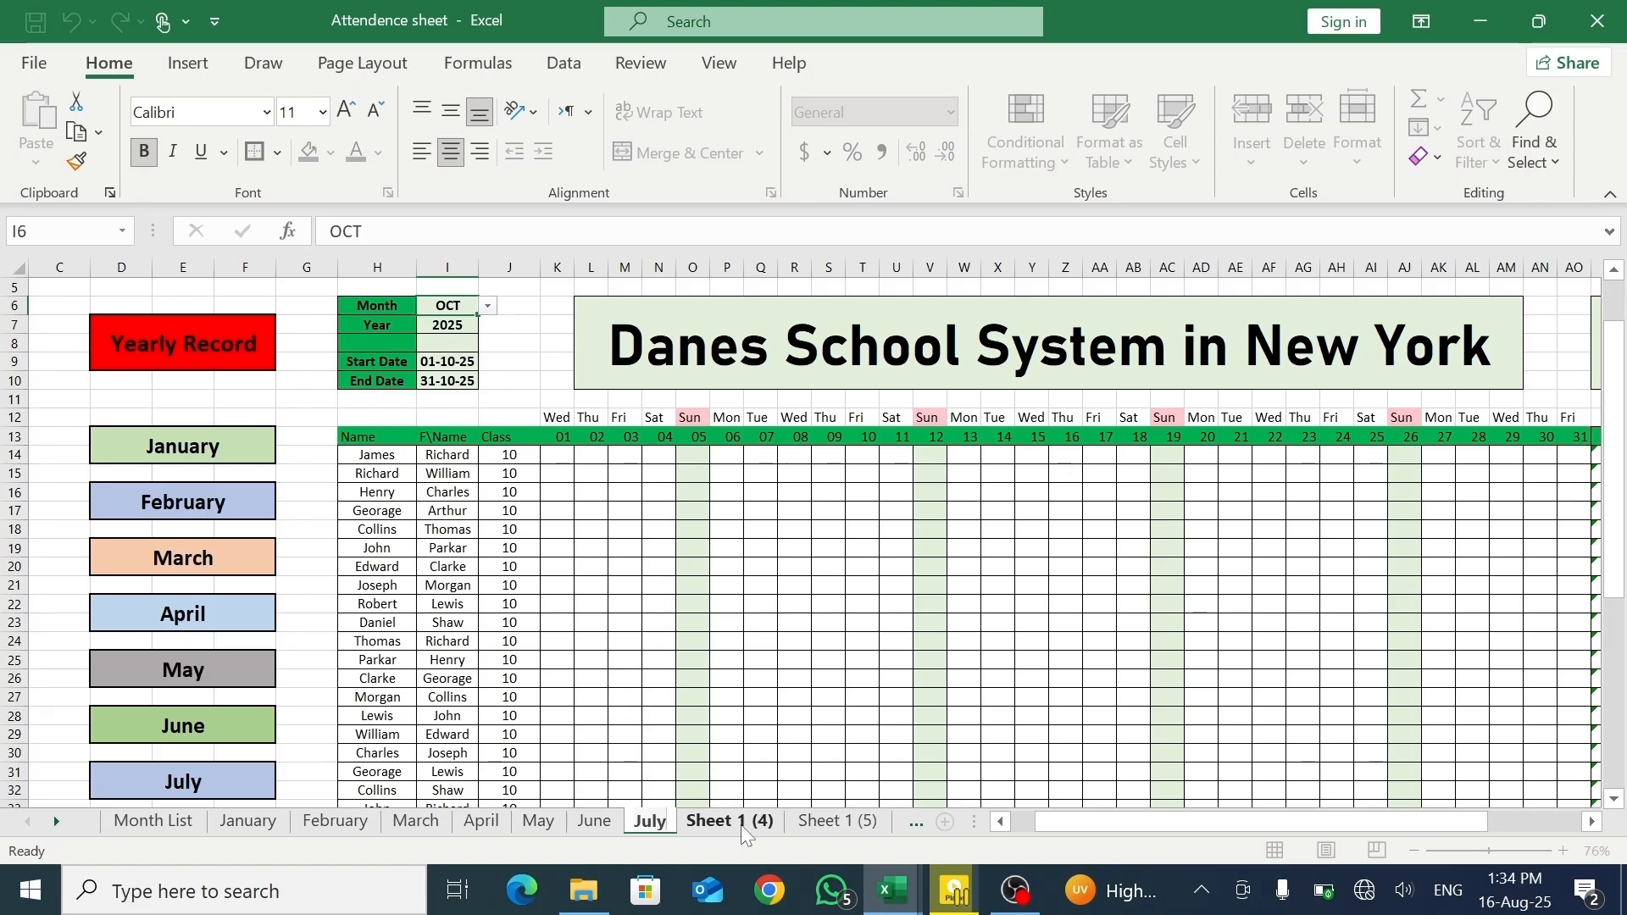
pyautogui.press('Return')
# - Rename the Sheet 1 (4) worksheet, which follows July, as August
pyautogui.click(735, 820)
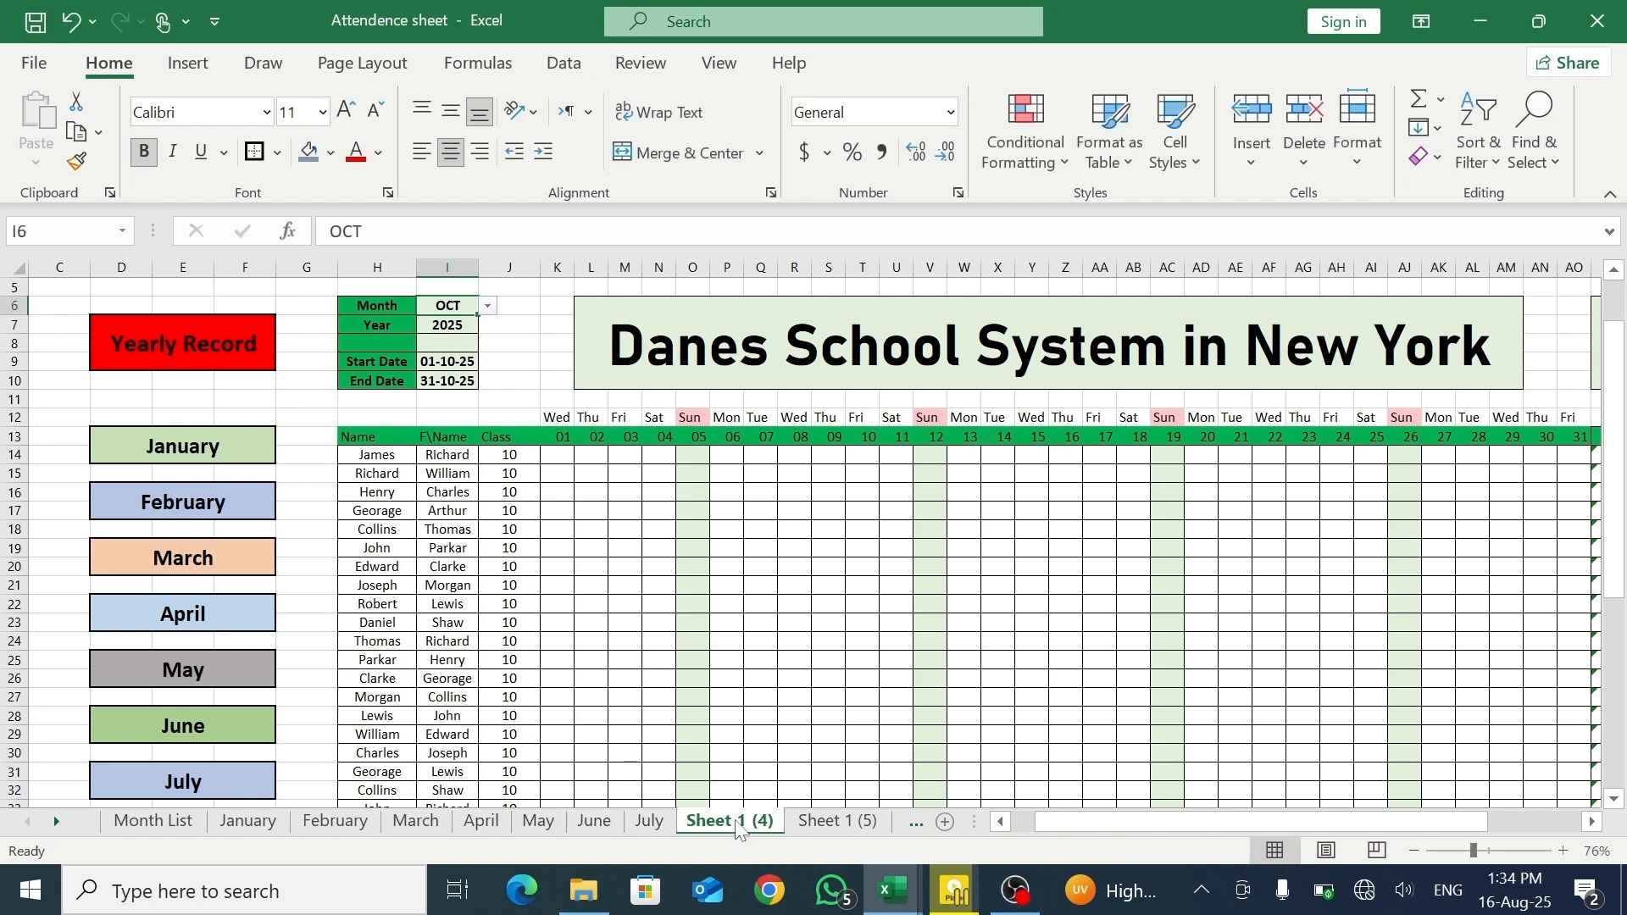
pyautogui.moveTo(1623, 555); pyautogui.dragTo(1621, 637)
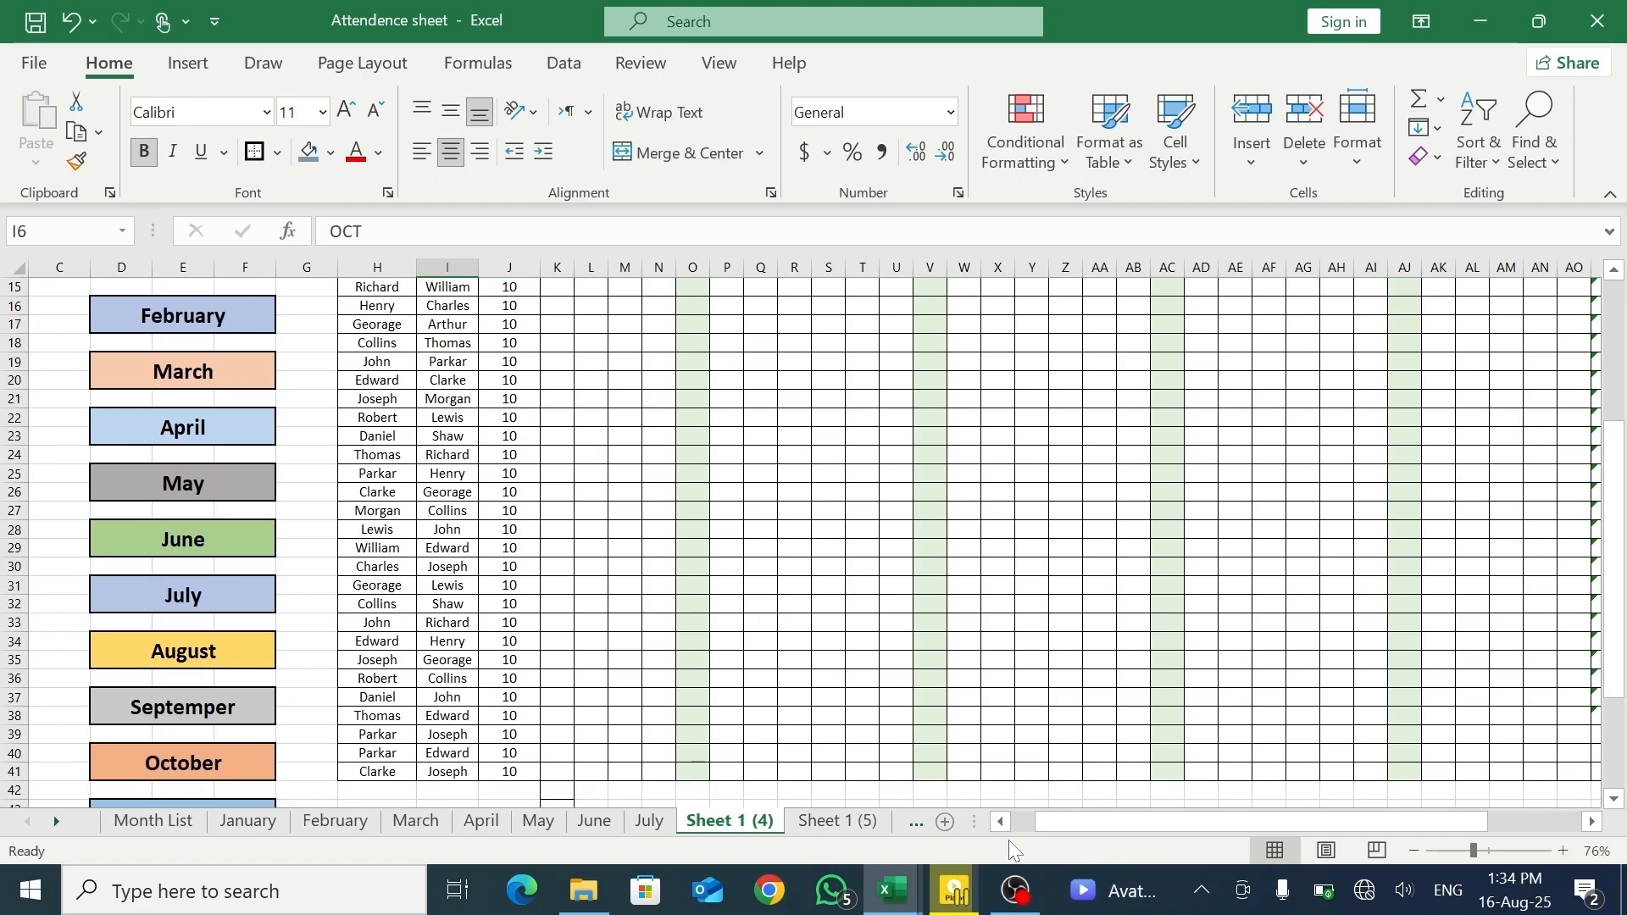
pyautogui.rightClick(727, 831)
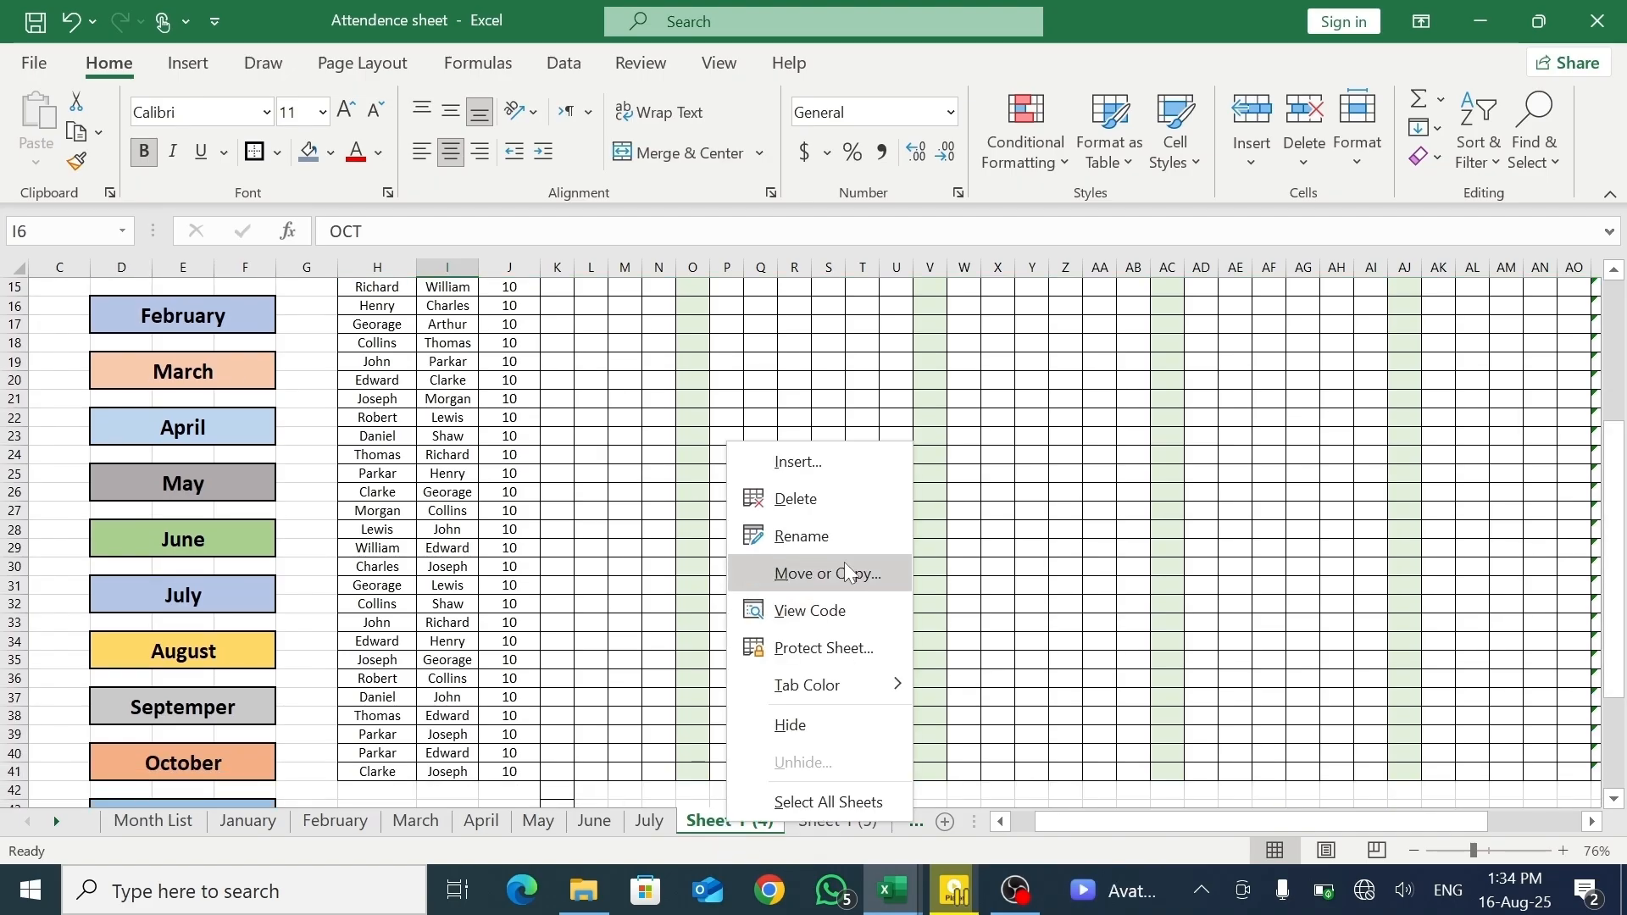
pyautogui.click(829, 544)
pyautogui.write('A')
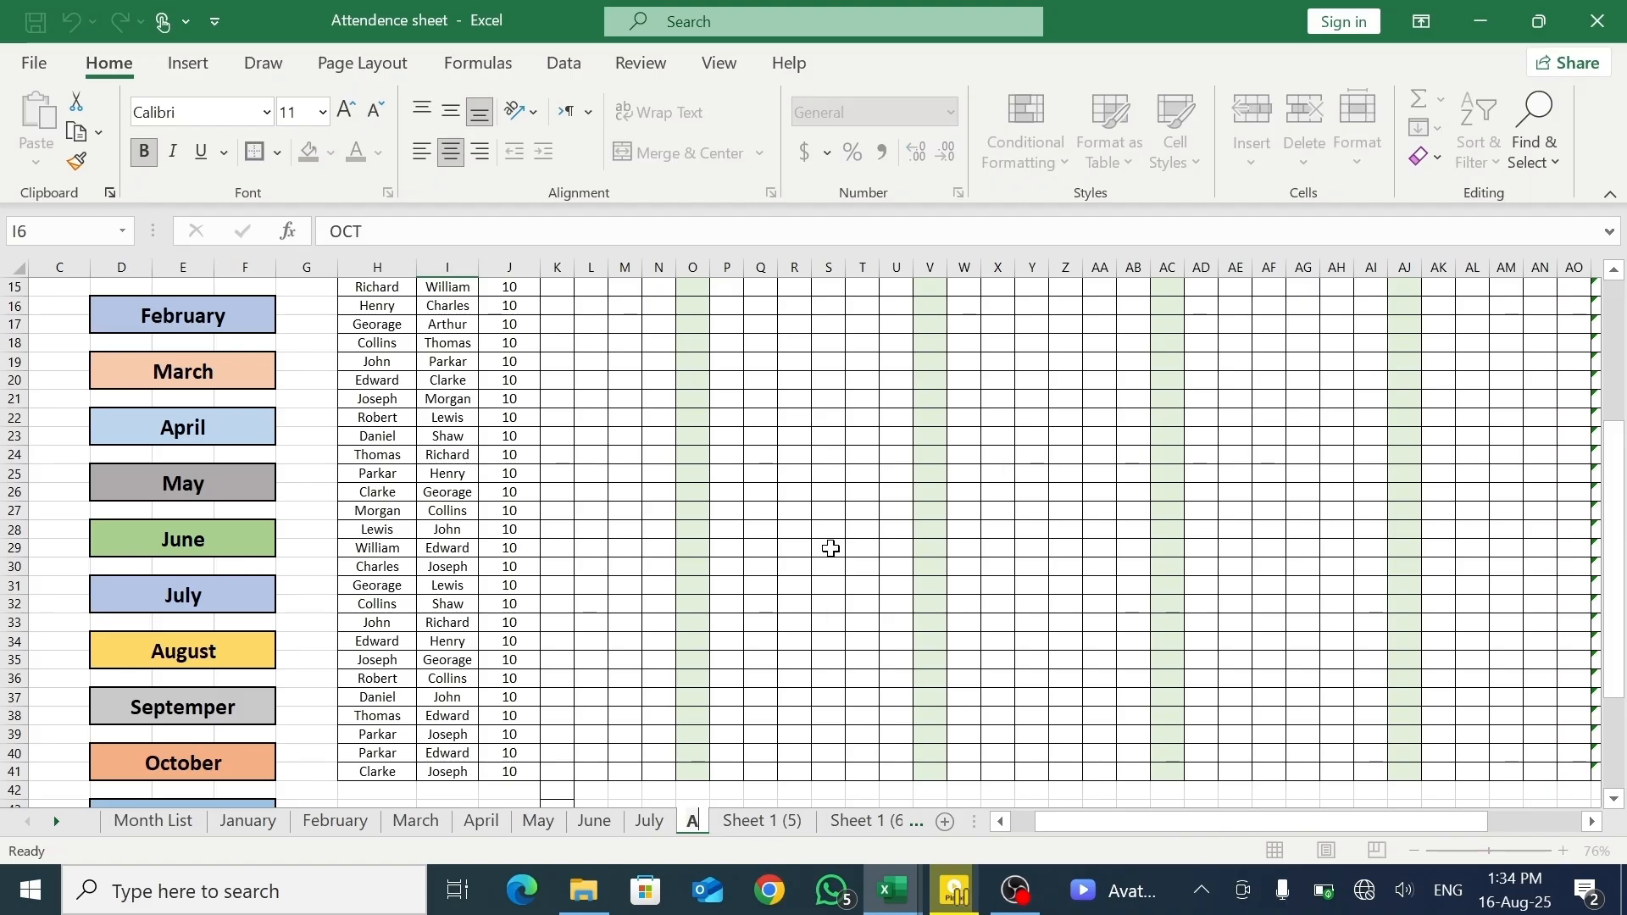
pyautogui.write('ugust')
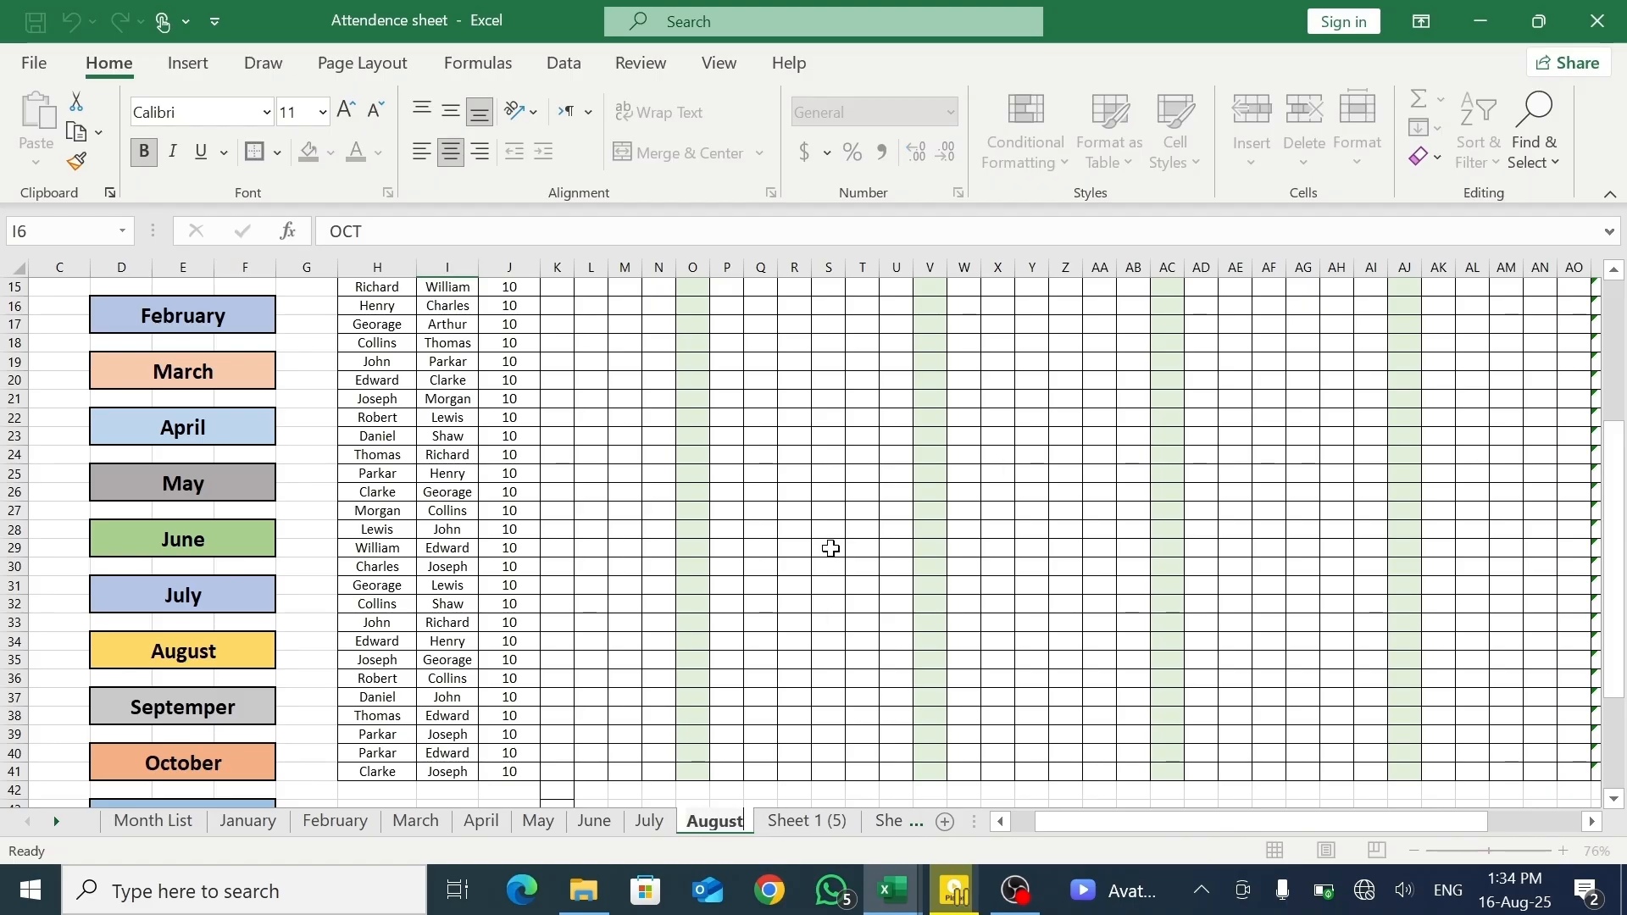
# - Rename the Sheet 1 (5) worksheet, which follows August, as Septemper
pyautogui.click(805, 821)
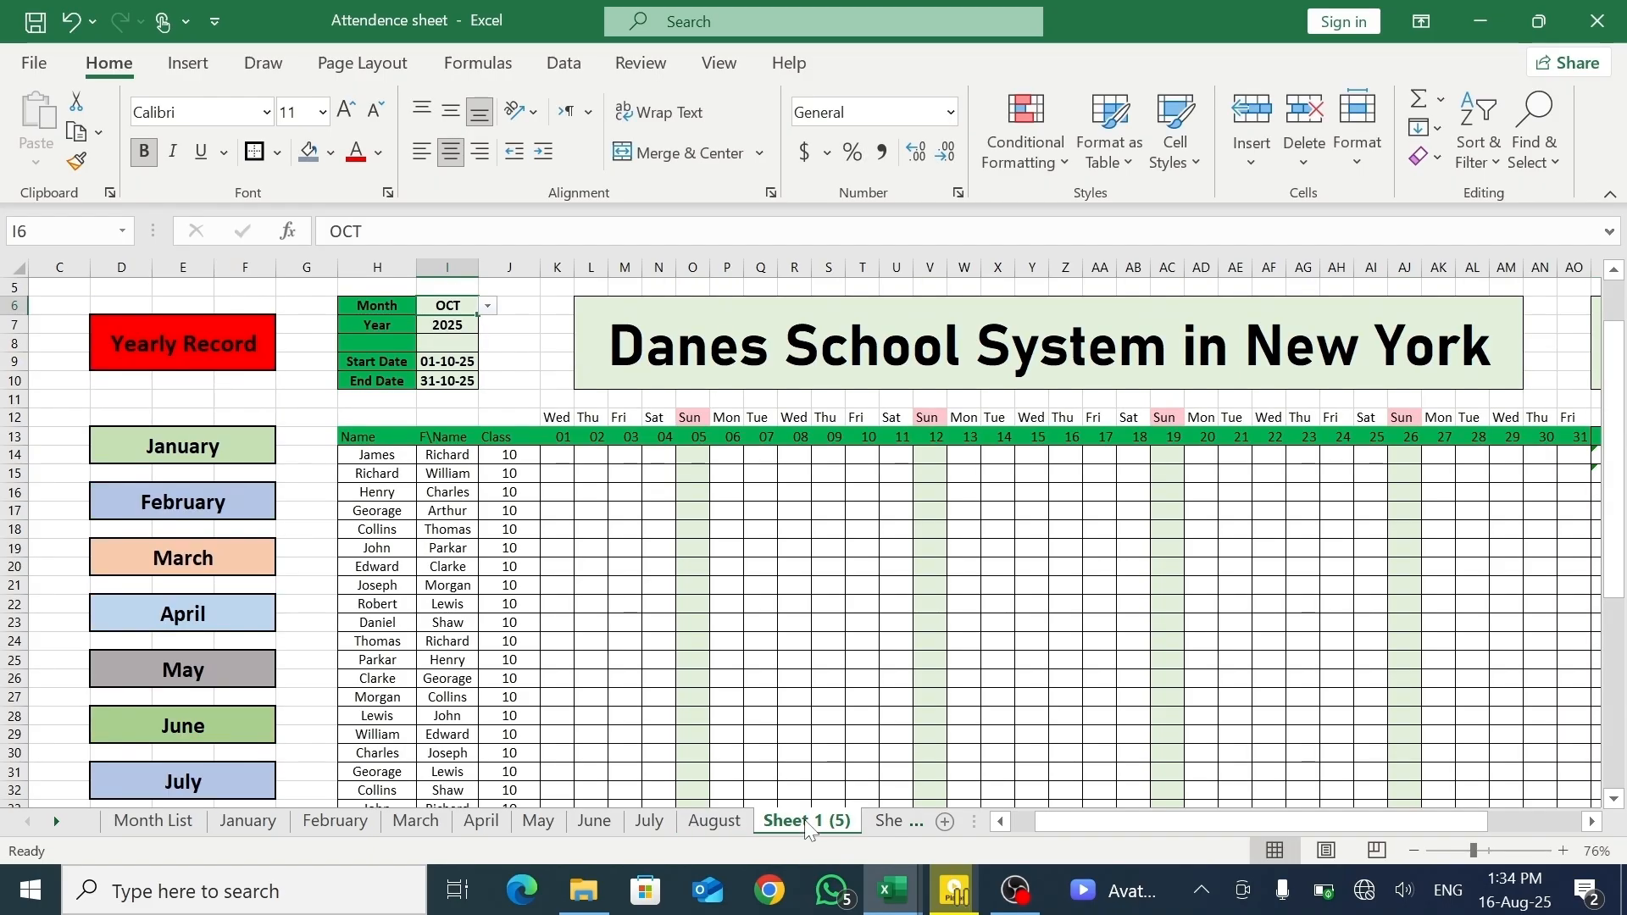
pyautogui.rightClick(805, 820)
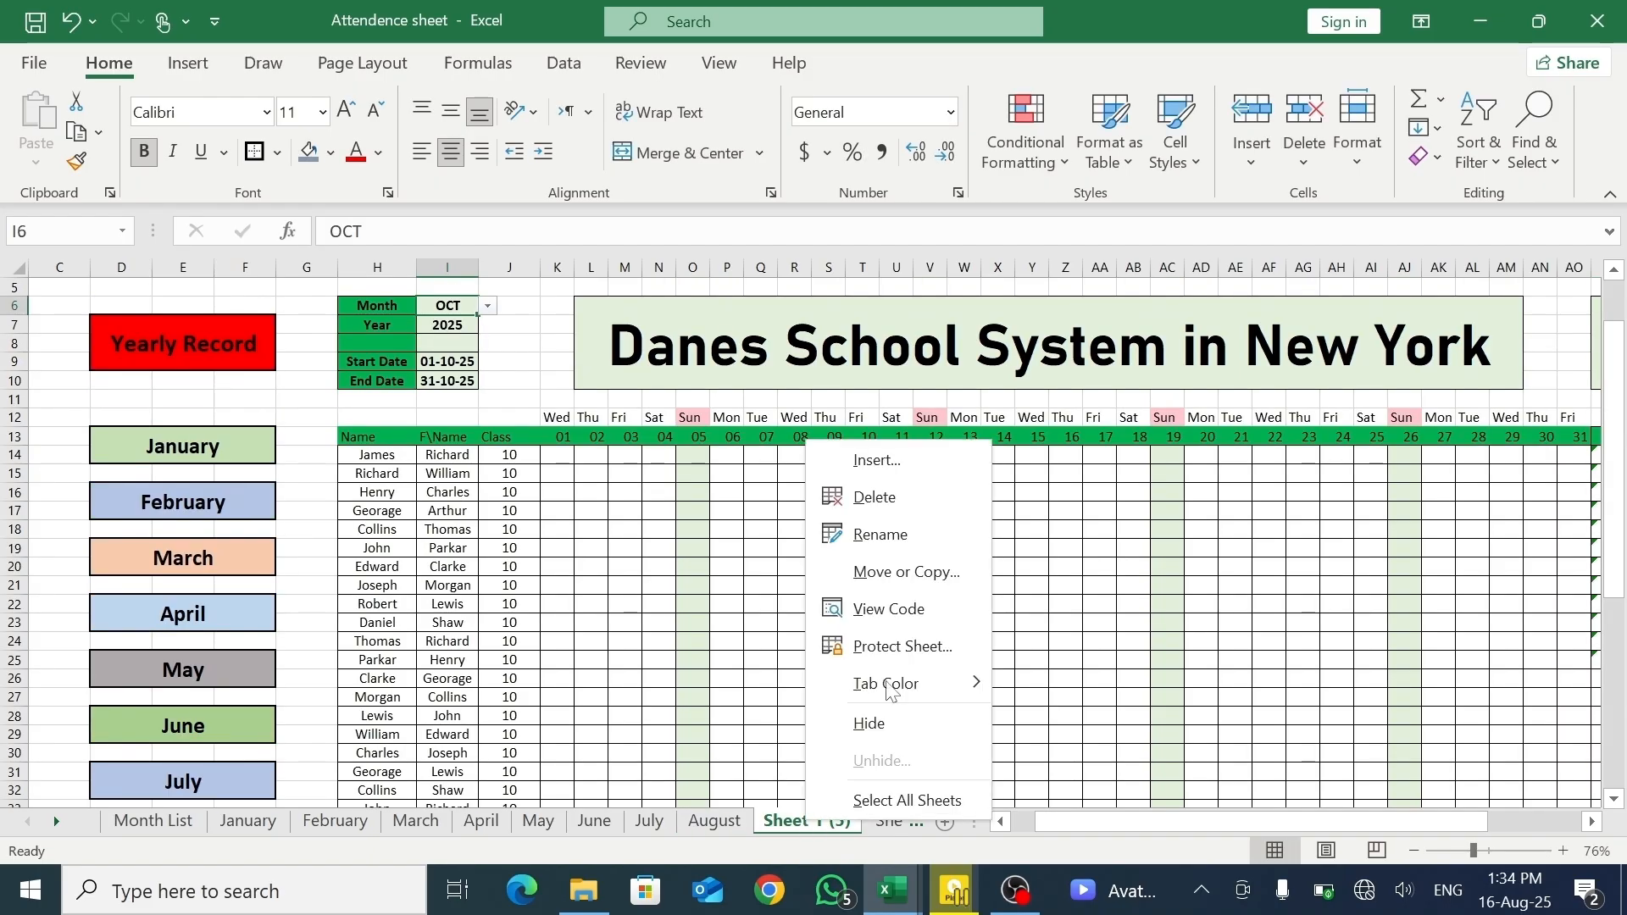
pyautogui.click(879, 535)
pyautogui.press('BackSpace')
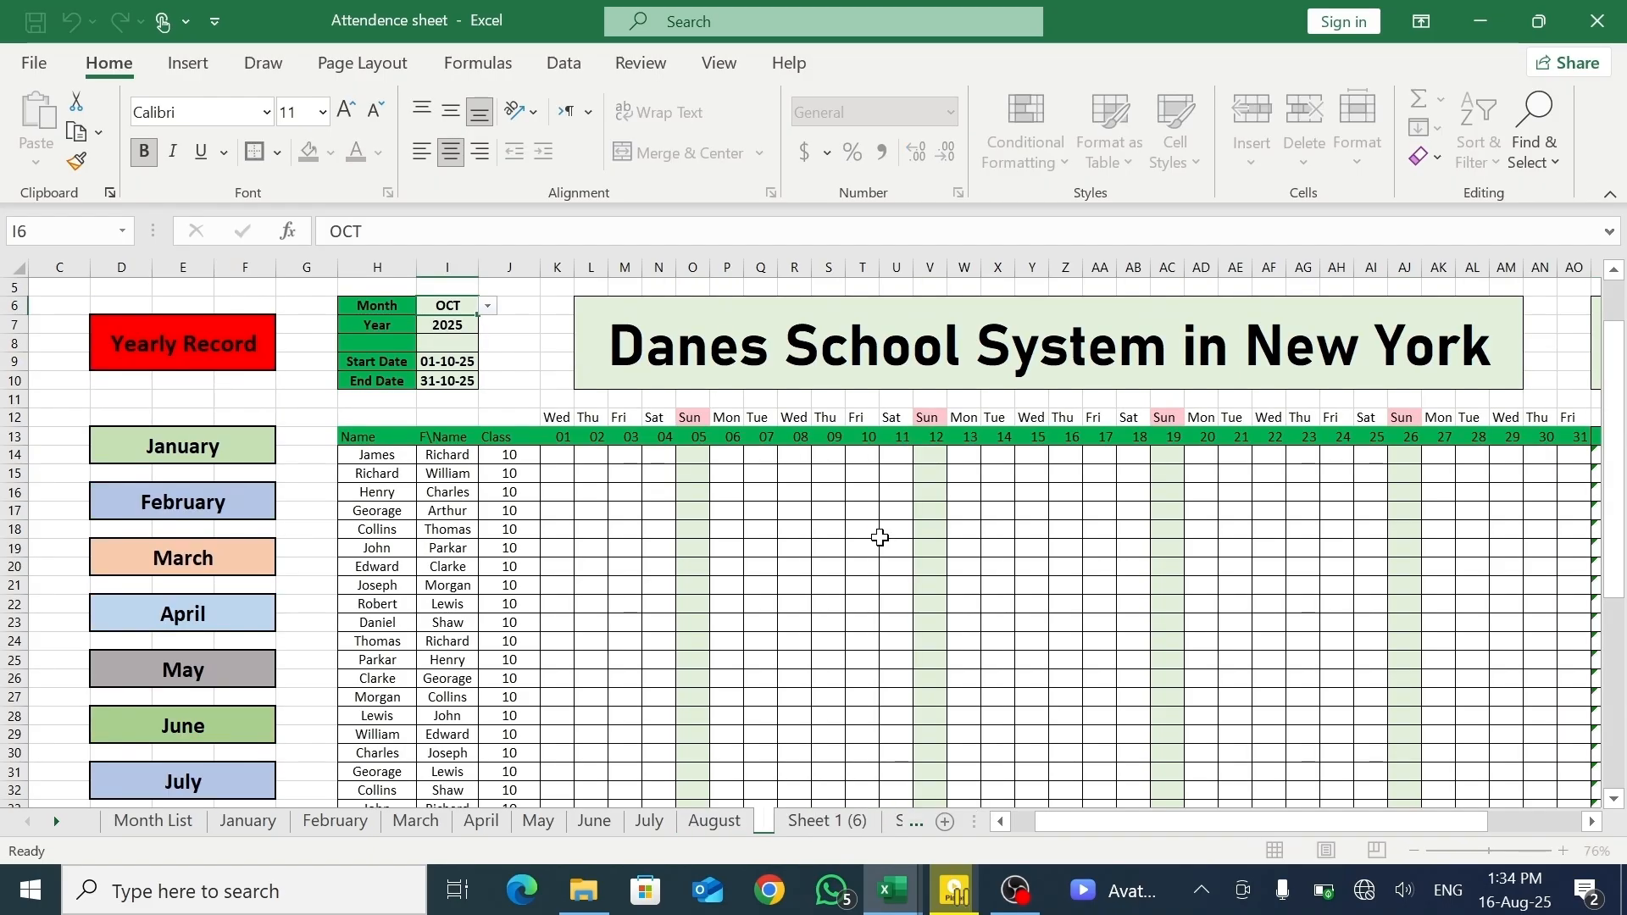
pyautogui.write('Se')
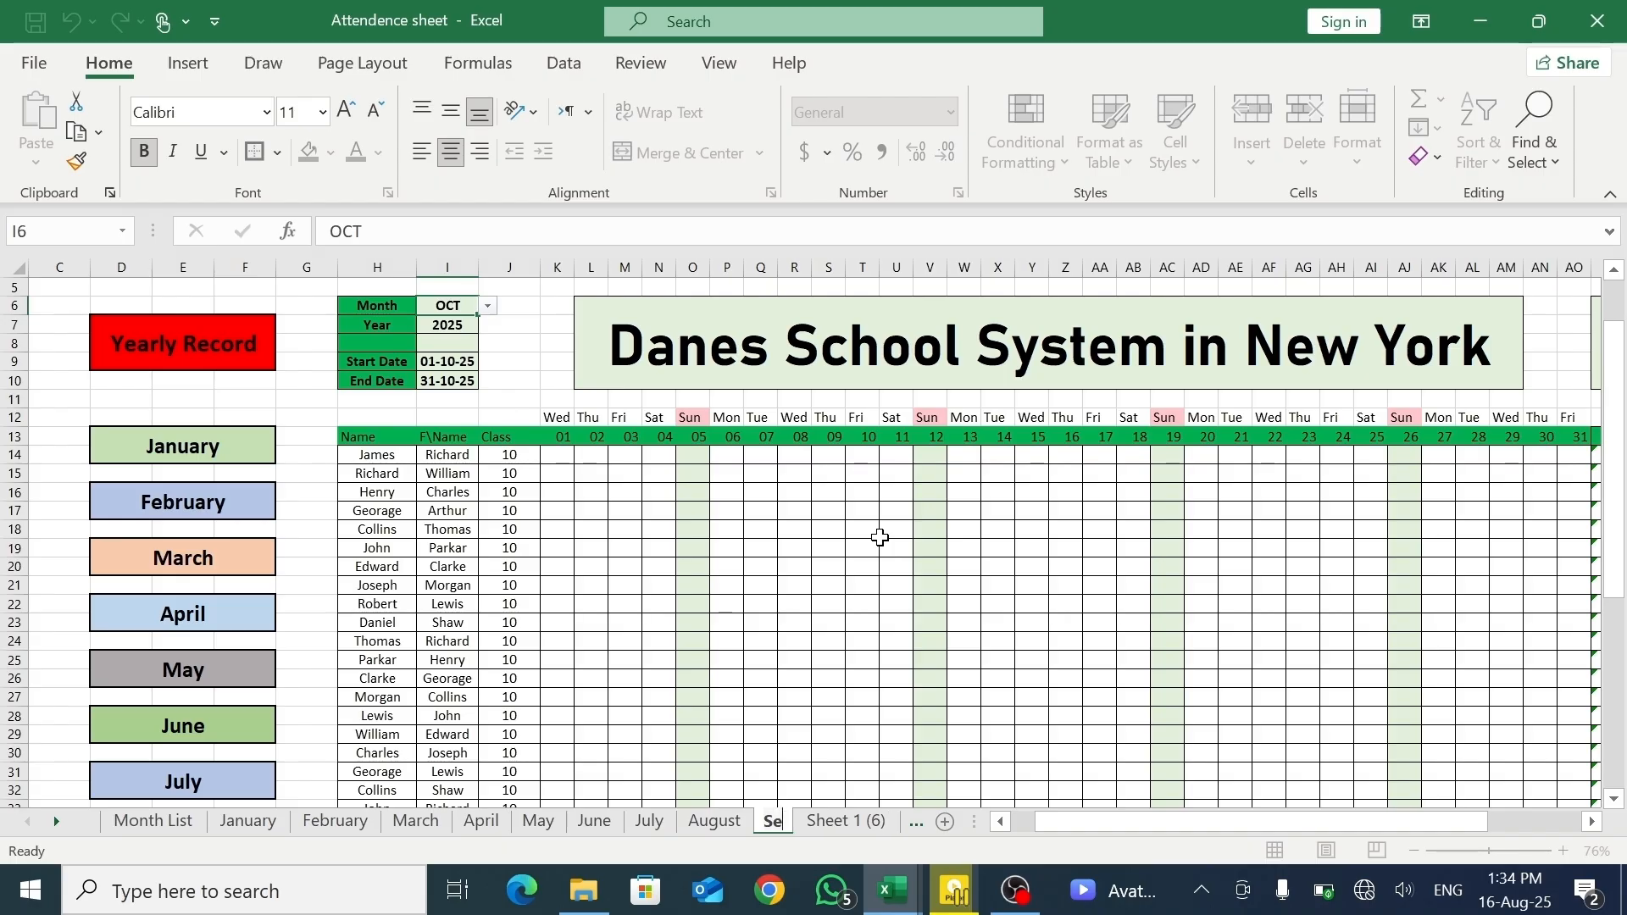
pyautogui.write('ptemper')
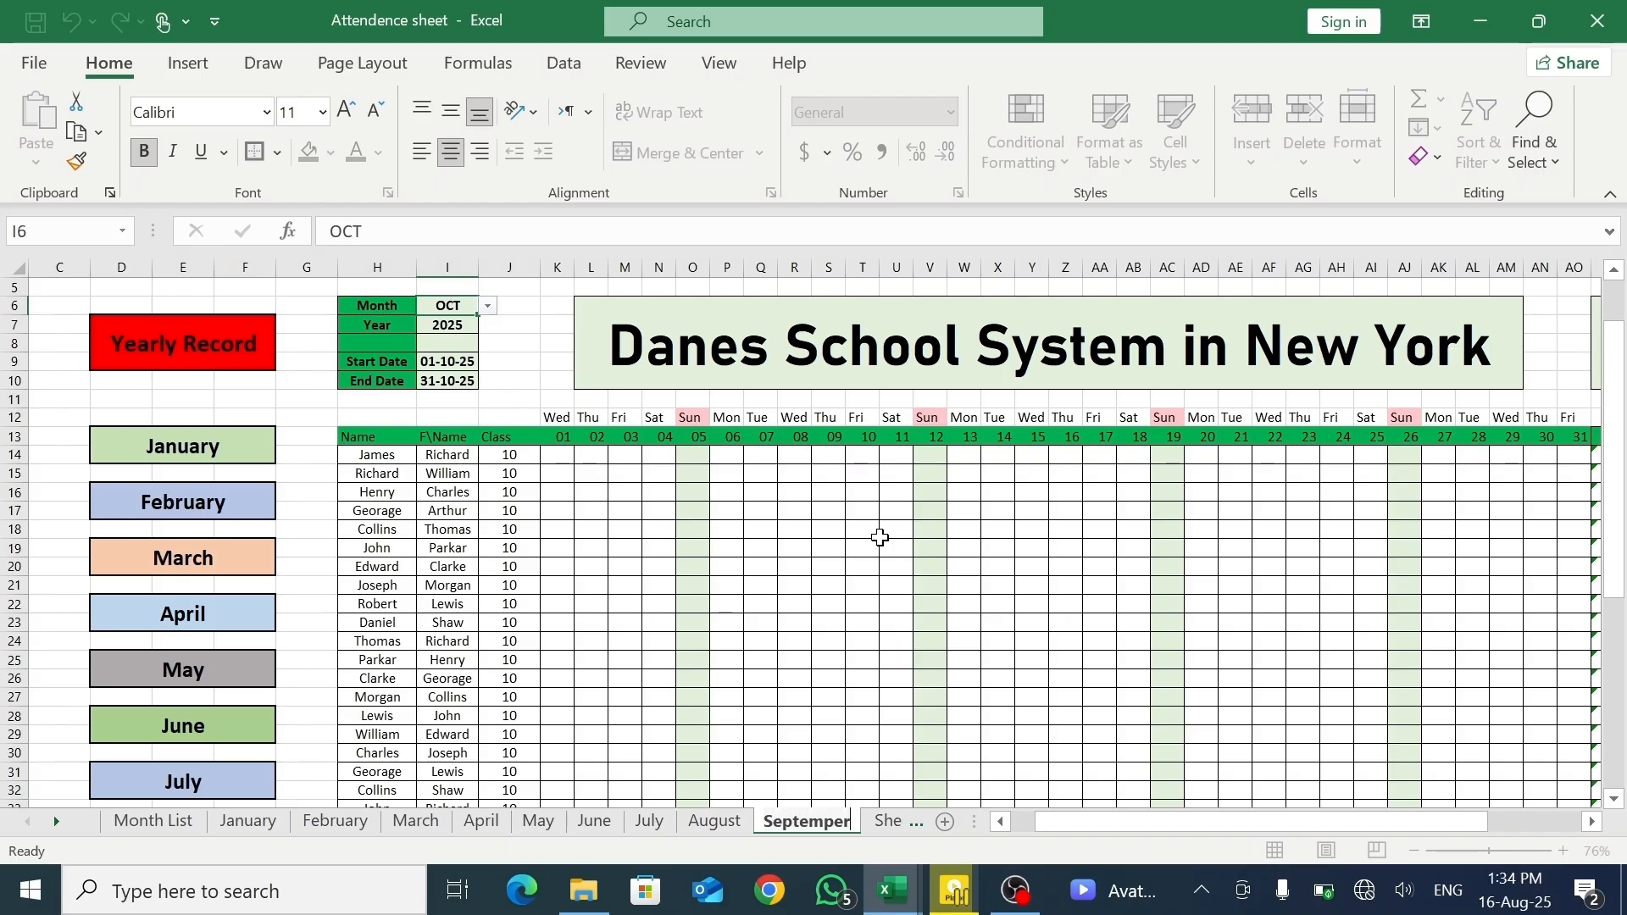
# - Rename the Sheet 1 (7) worksheet as October, leaving Sheet 1 (6) for another month
pyautogui.click(891, 822)
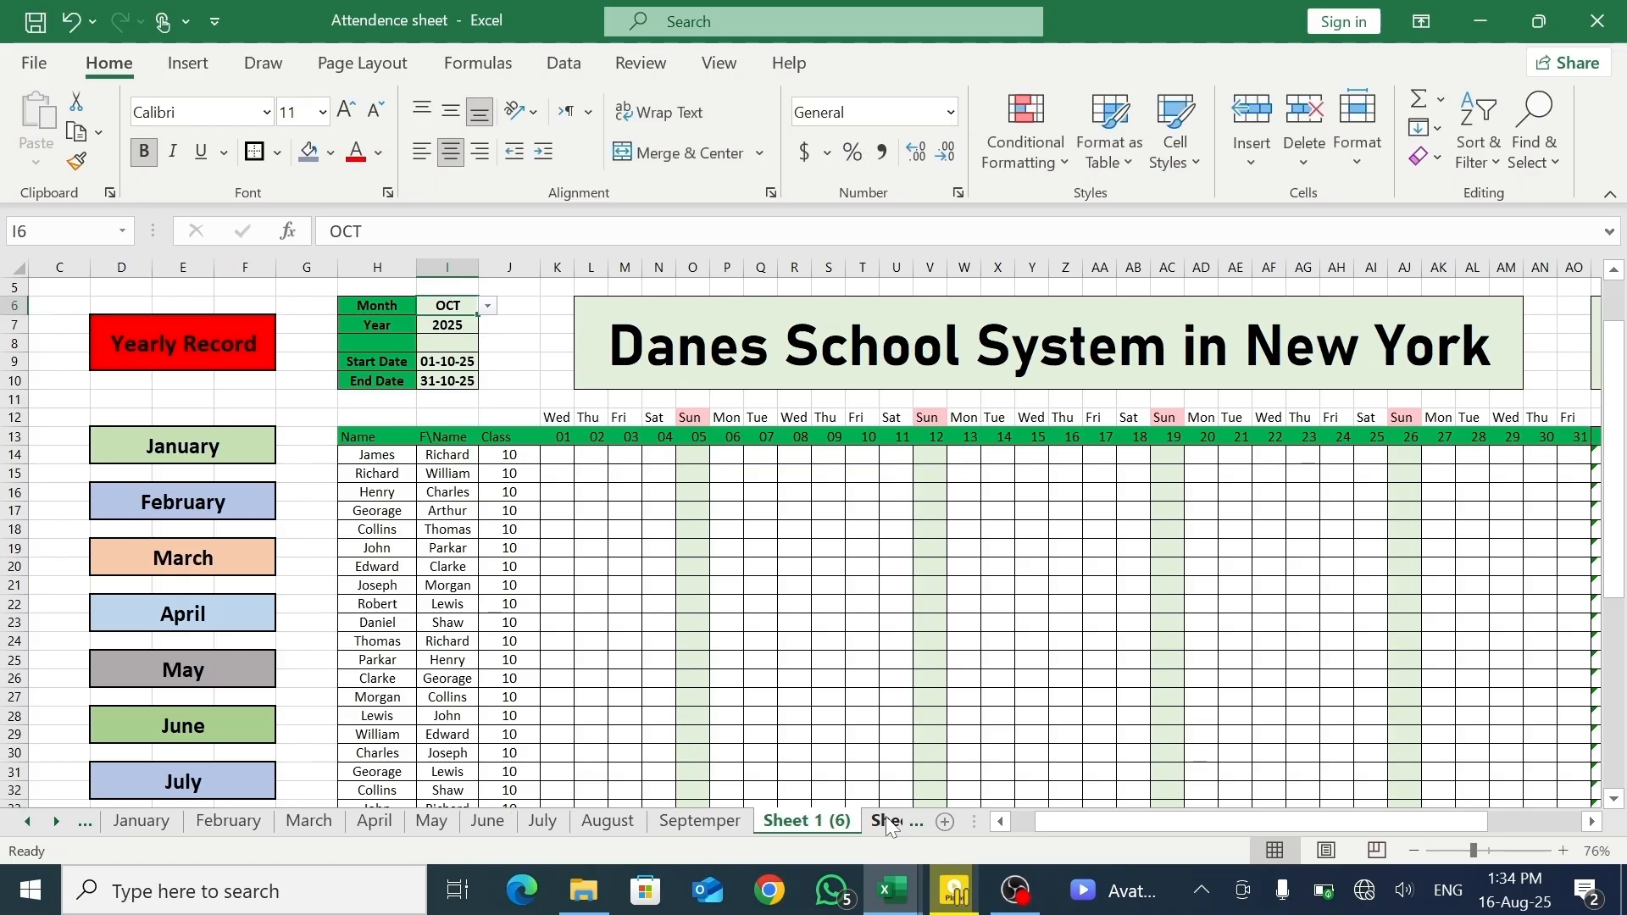
pyautogui.rightClick(891, 822)
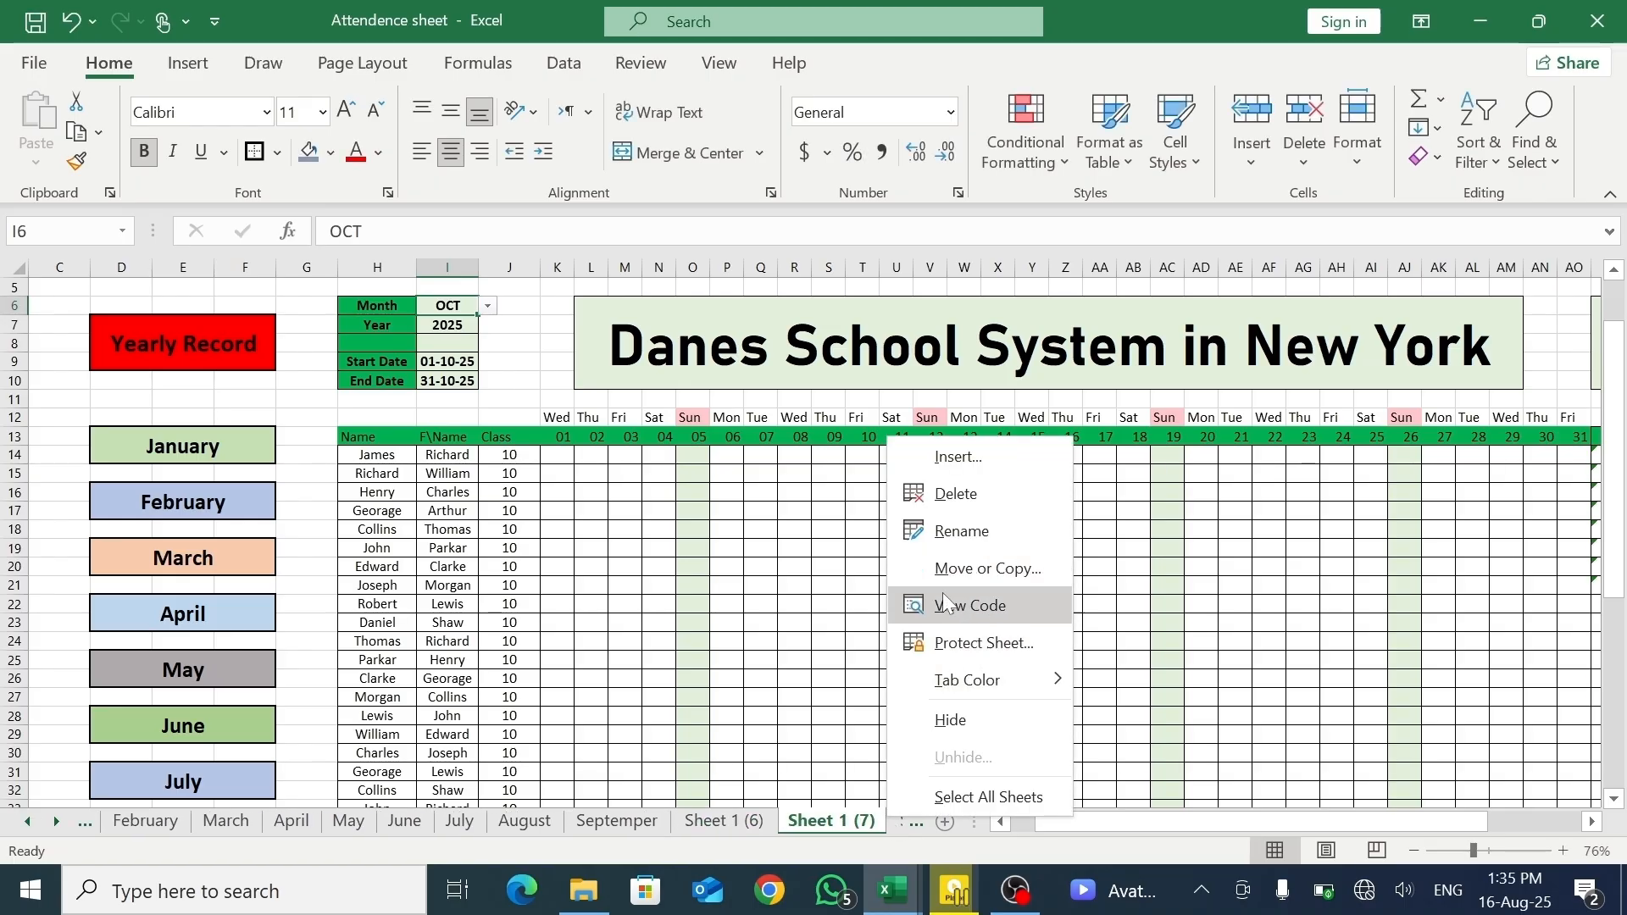
pyautogui.click(945, 532)
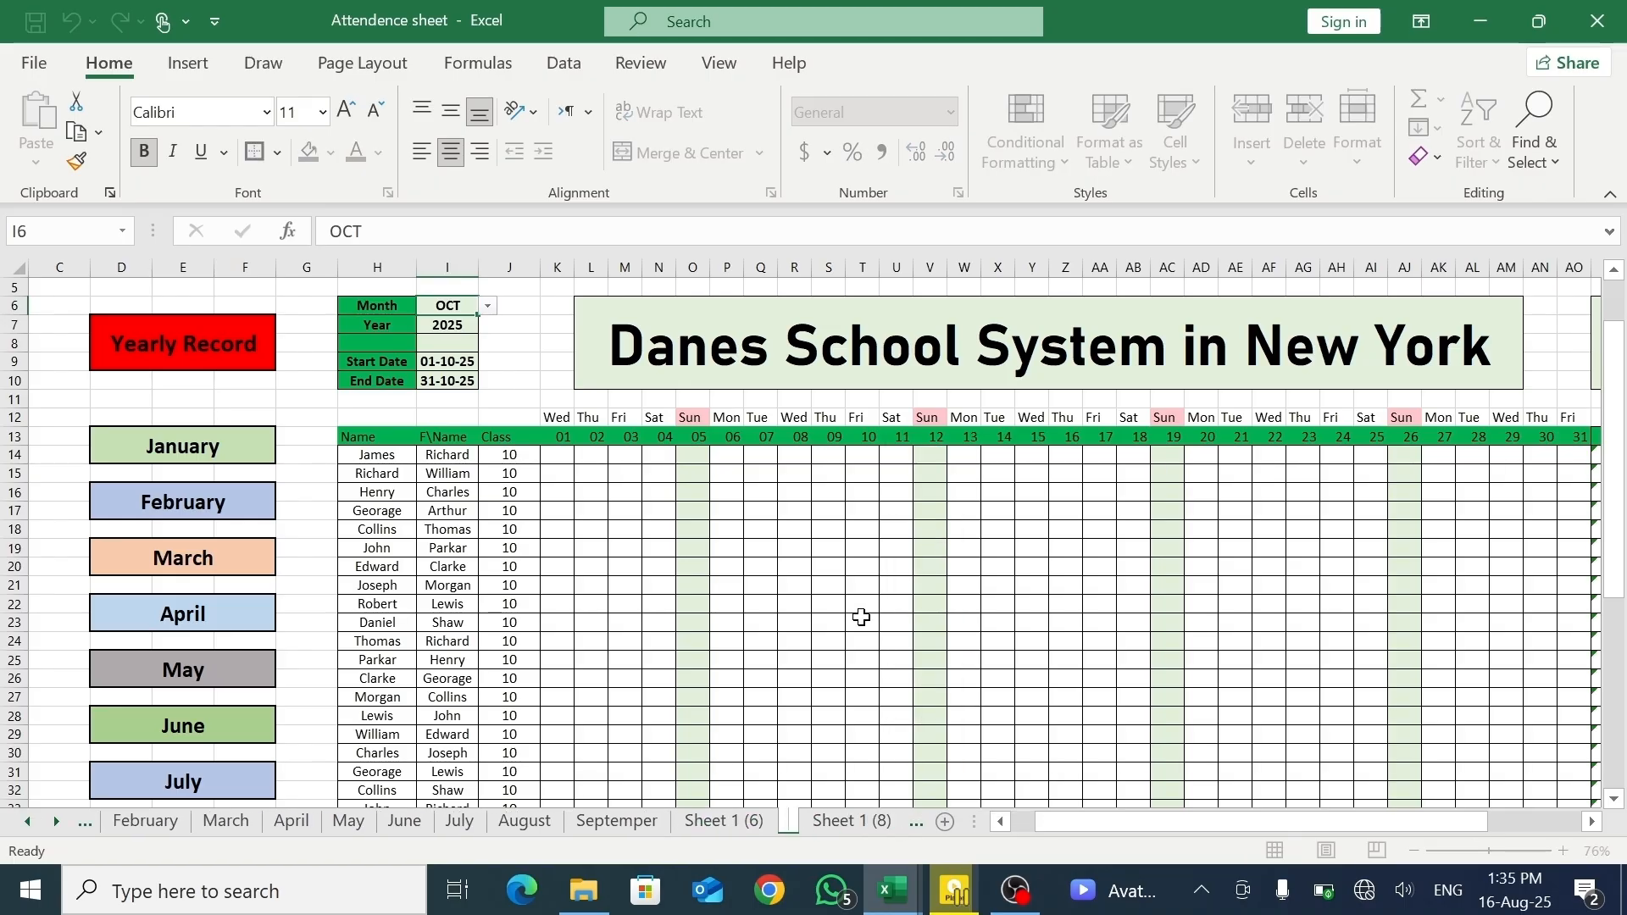
pyautogui.press('BackSpace')
pyautogui.write('October')
pyautogui.press('Return')
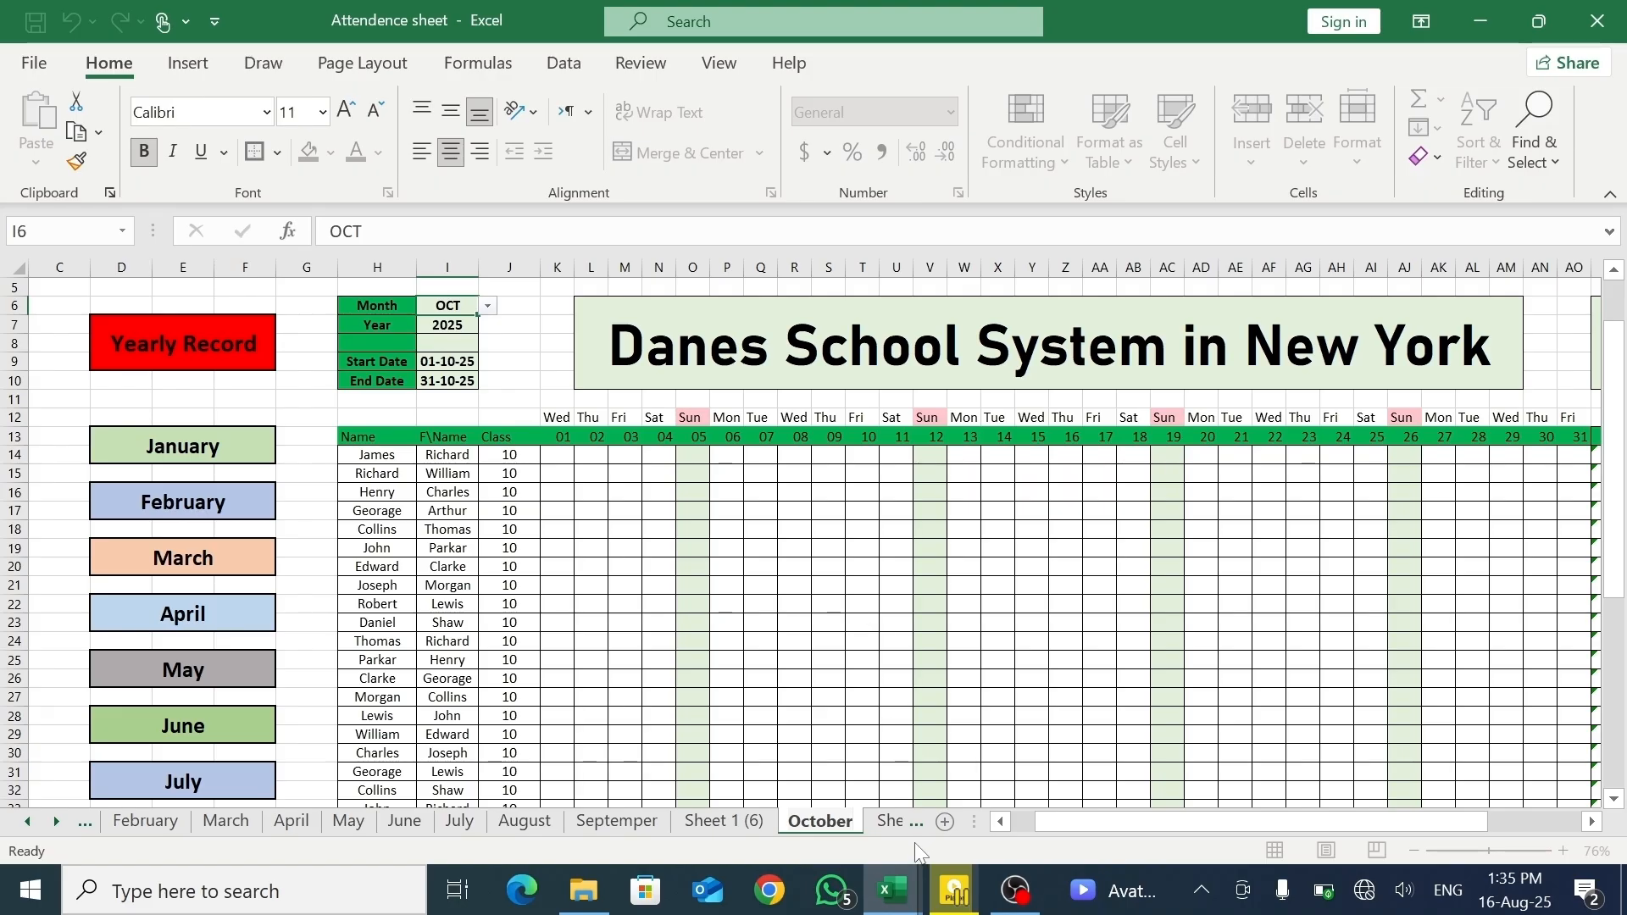
# - Rename the Sheet 1 (8) worksheet, which follows October, as November
pyautogui.click(882, 823)
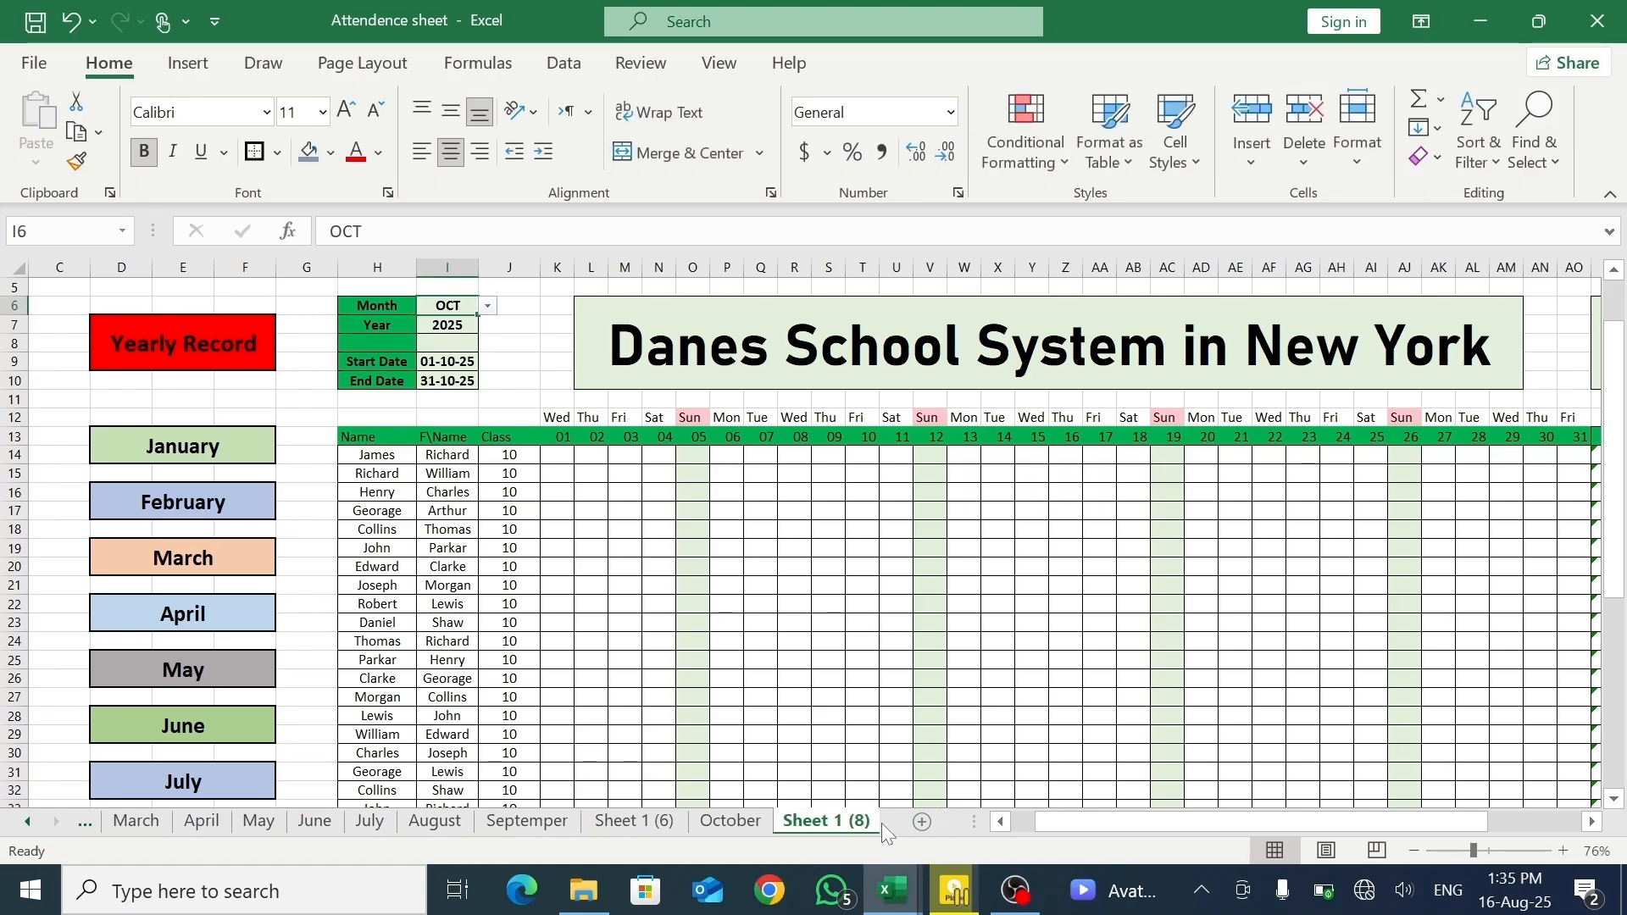
pyautogui.rightClick(837, 821)
pyautogui.click(907, 527)
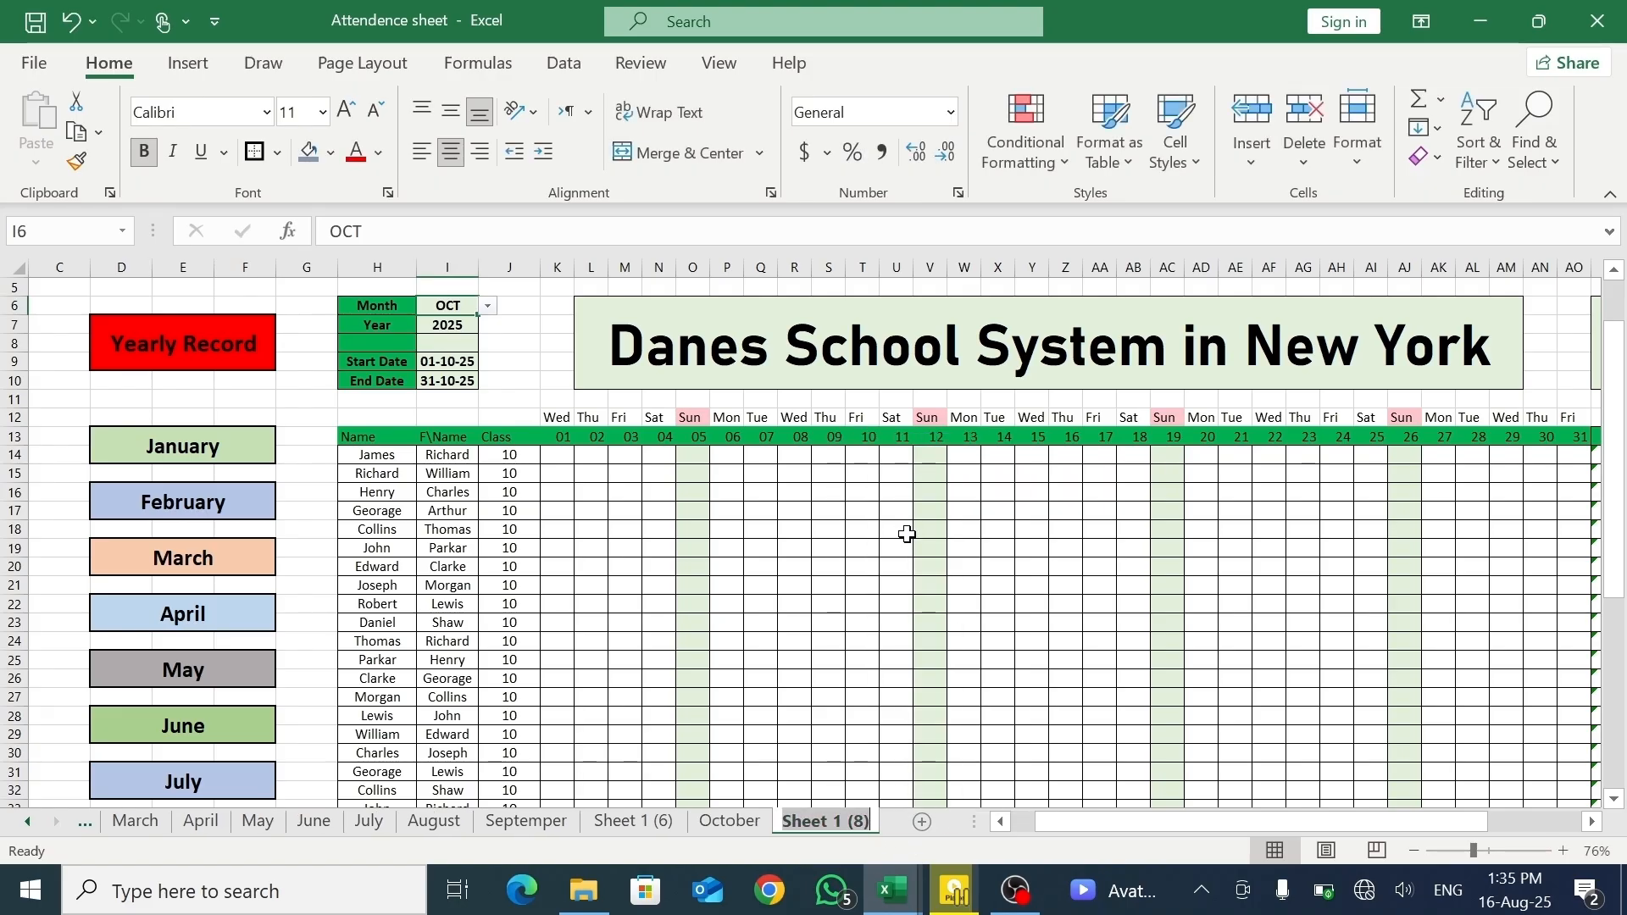
pyautogui.press('BackSpace')
pyautogui.write('Nove')
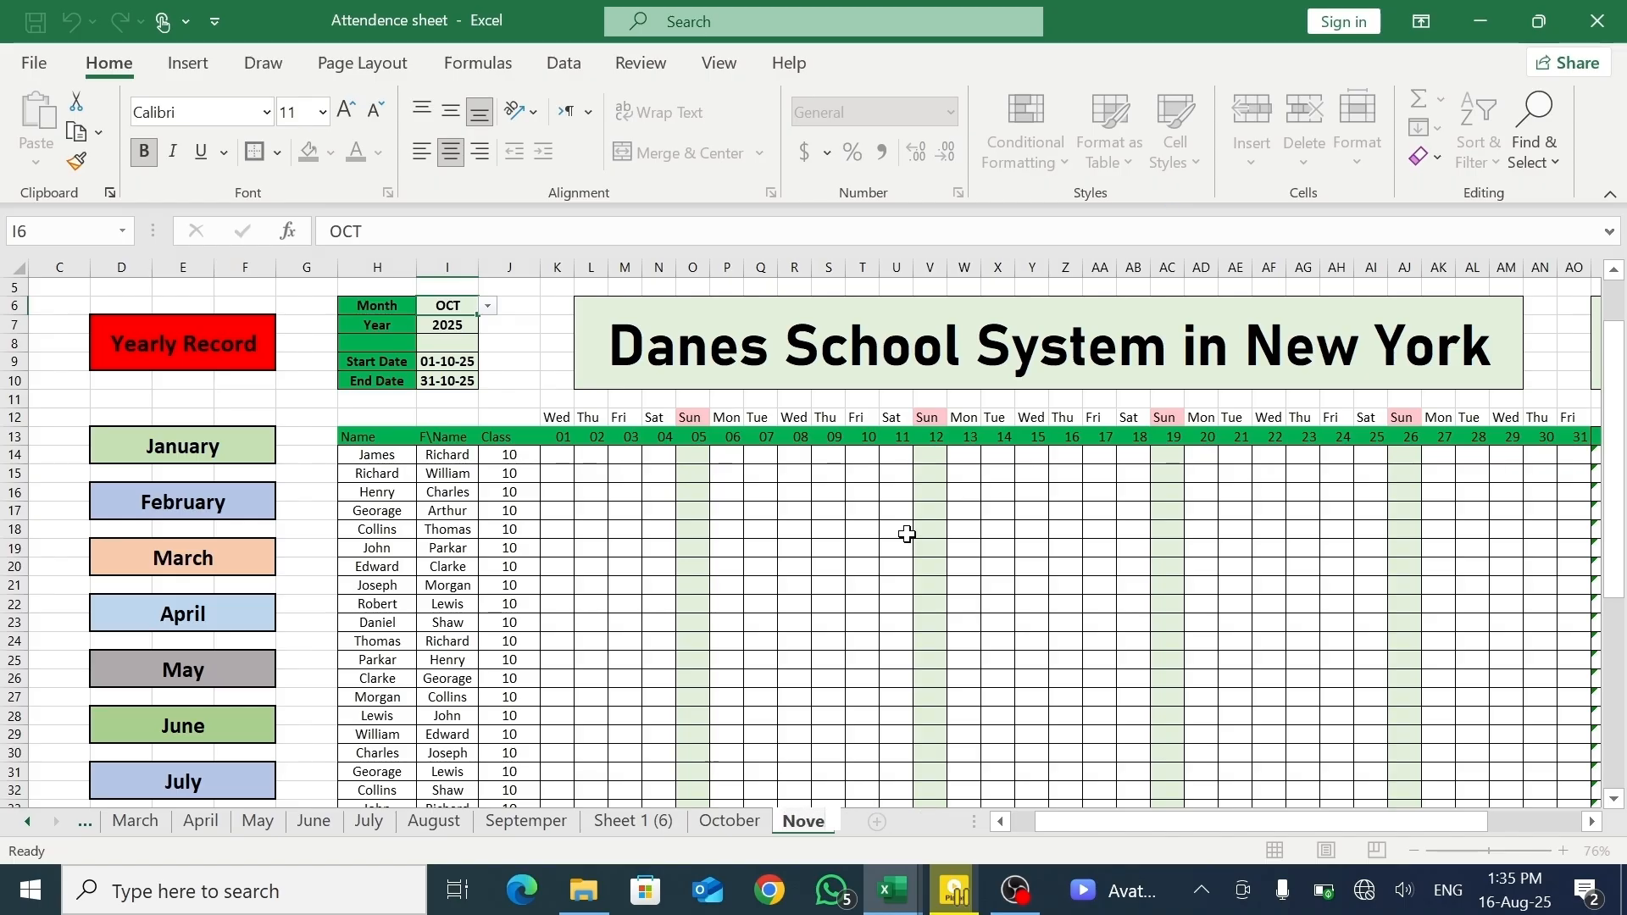
pyautogui.write('mber')
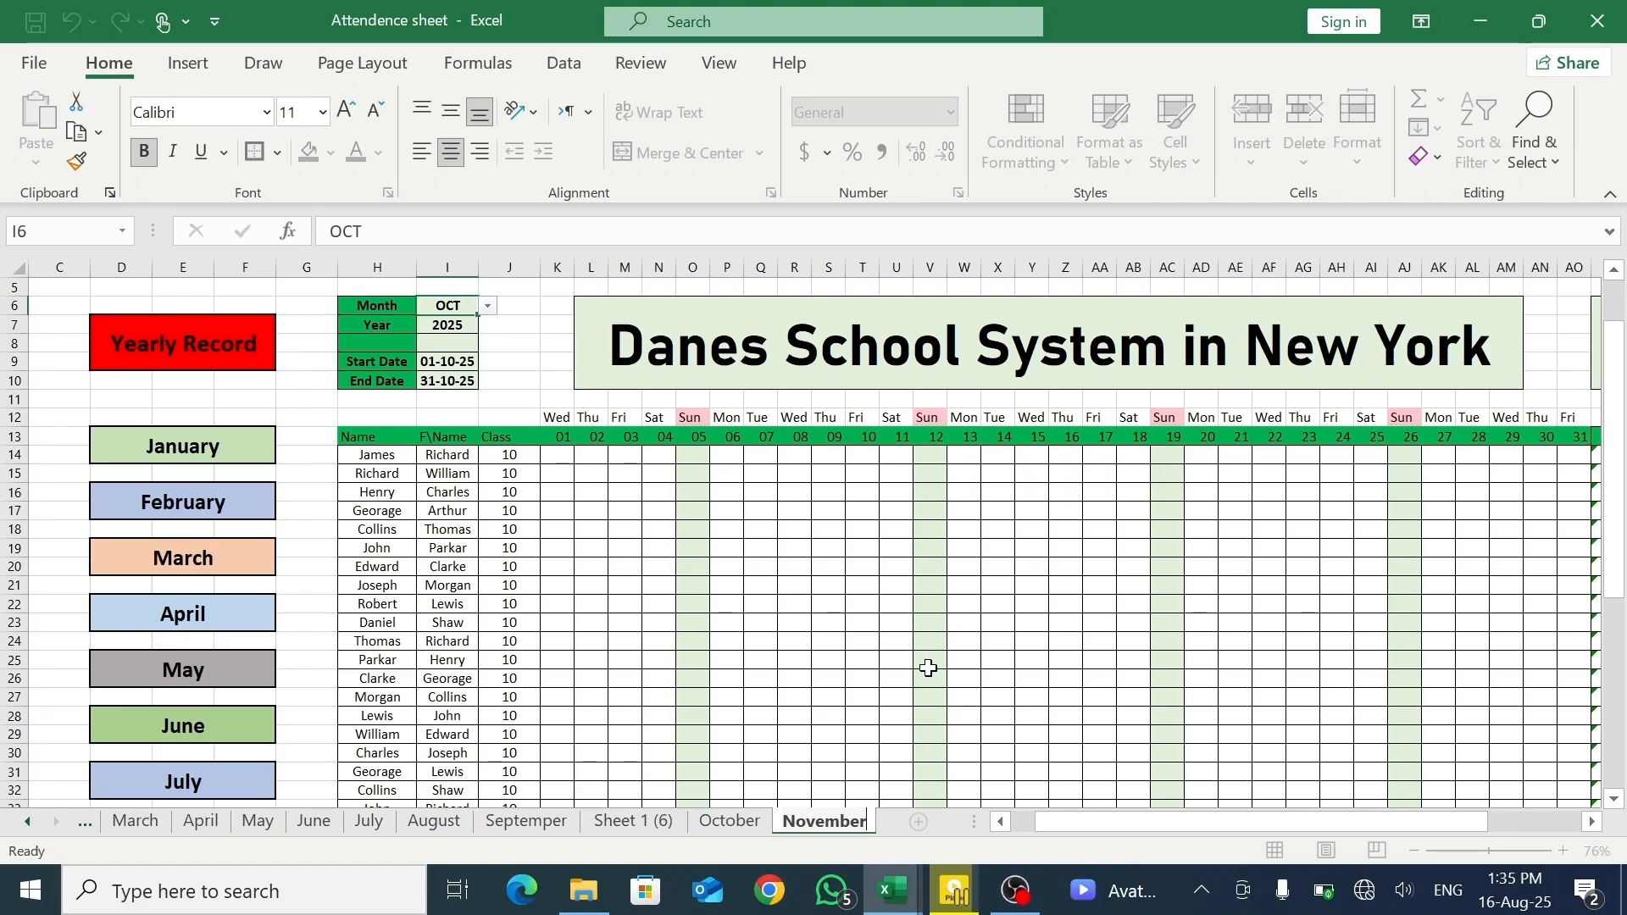
pyautogui.press('Return')
# - Move the Sheet 1 (6) worksheet behind November to the end of the workbook and rename it as December
pyautogui.moveTo(644, 822)
pyautogui.mouseDown()
pyautogui.moveTo(864, 792)
pyautogui.moveTo(878, 824)
pyautogui.mouseUp()
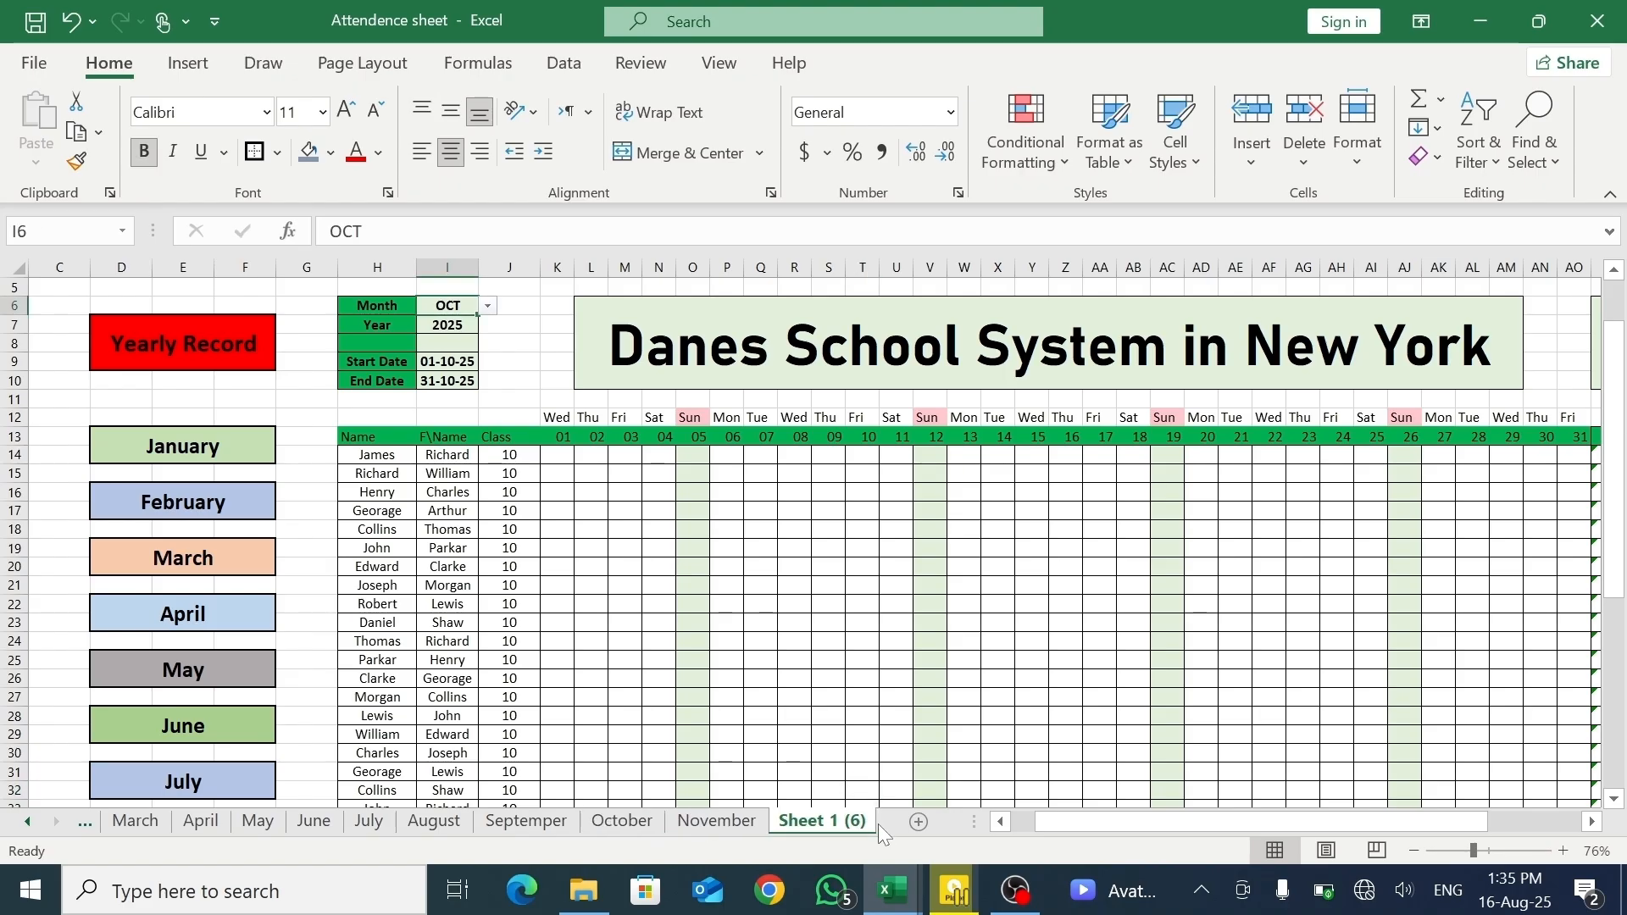
pyautogui.rightClick(826, 829)
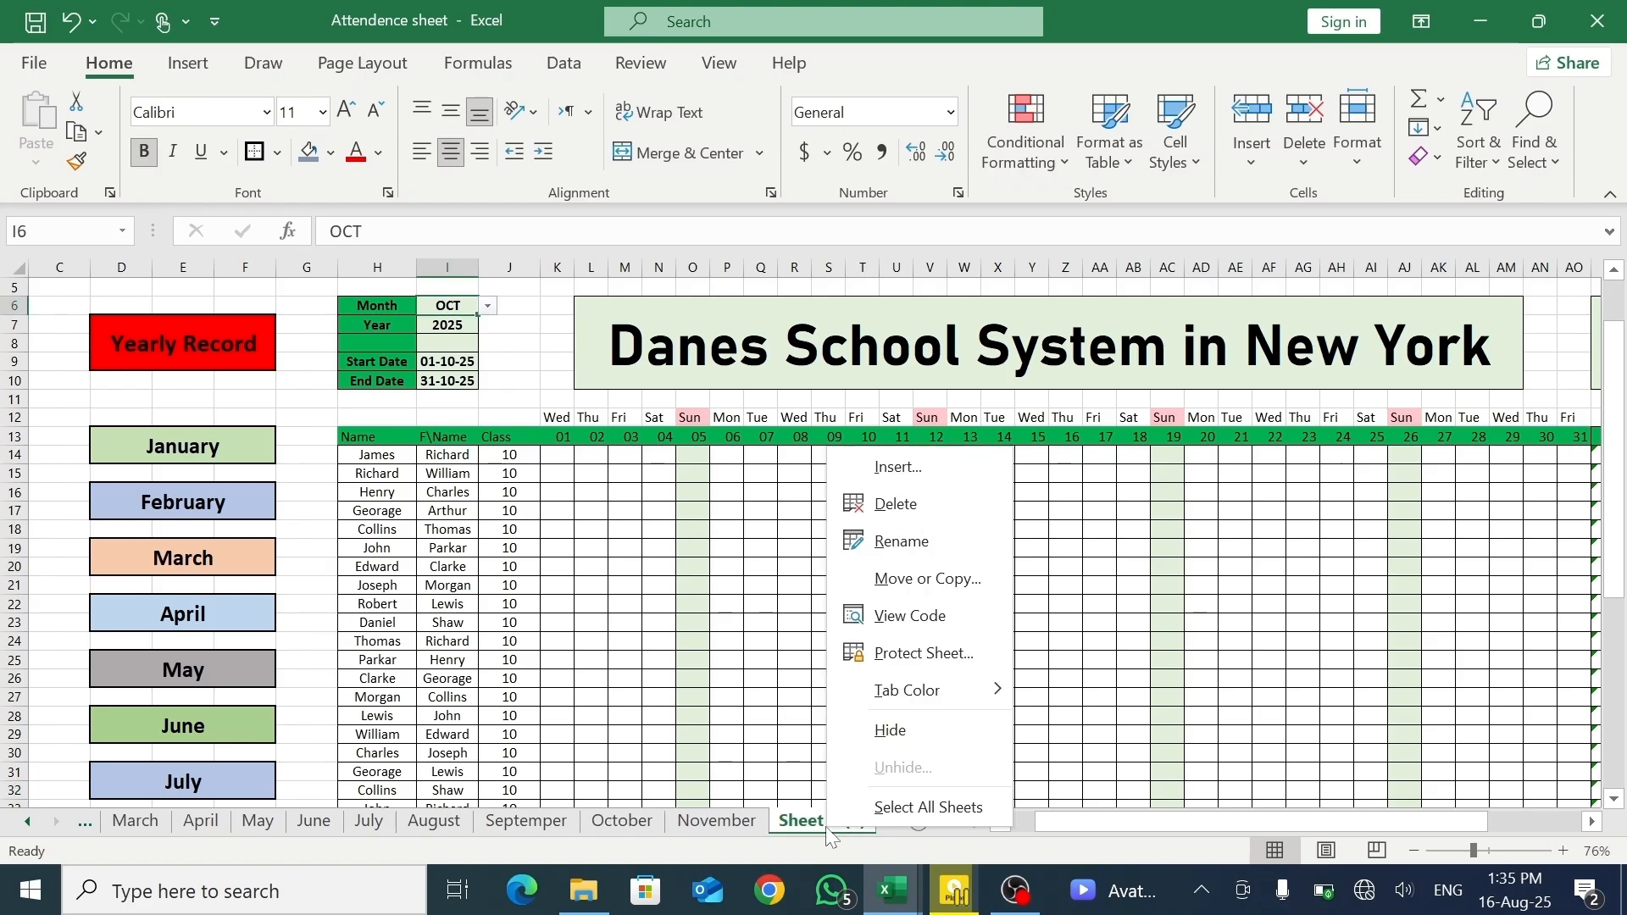
pyautogui.click(896, 540)
pyautogui.write('D')
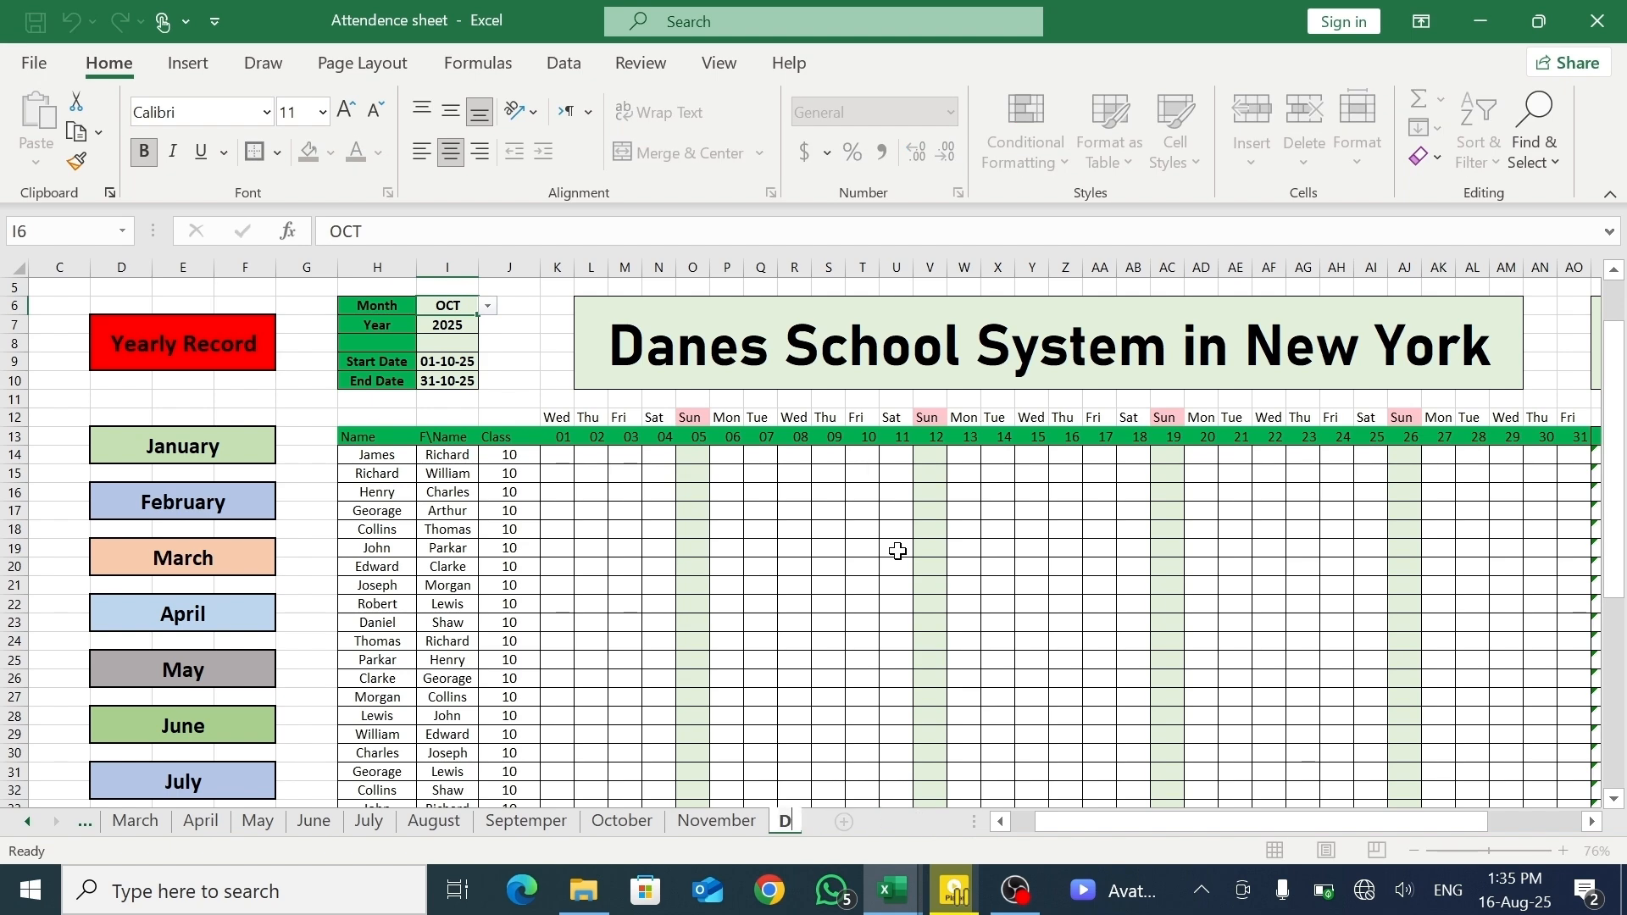
pyautogui.write('ecember')
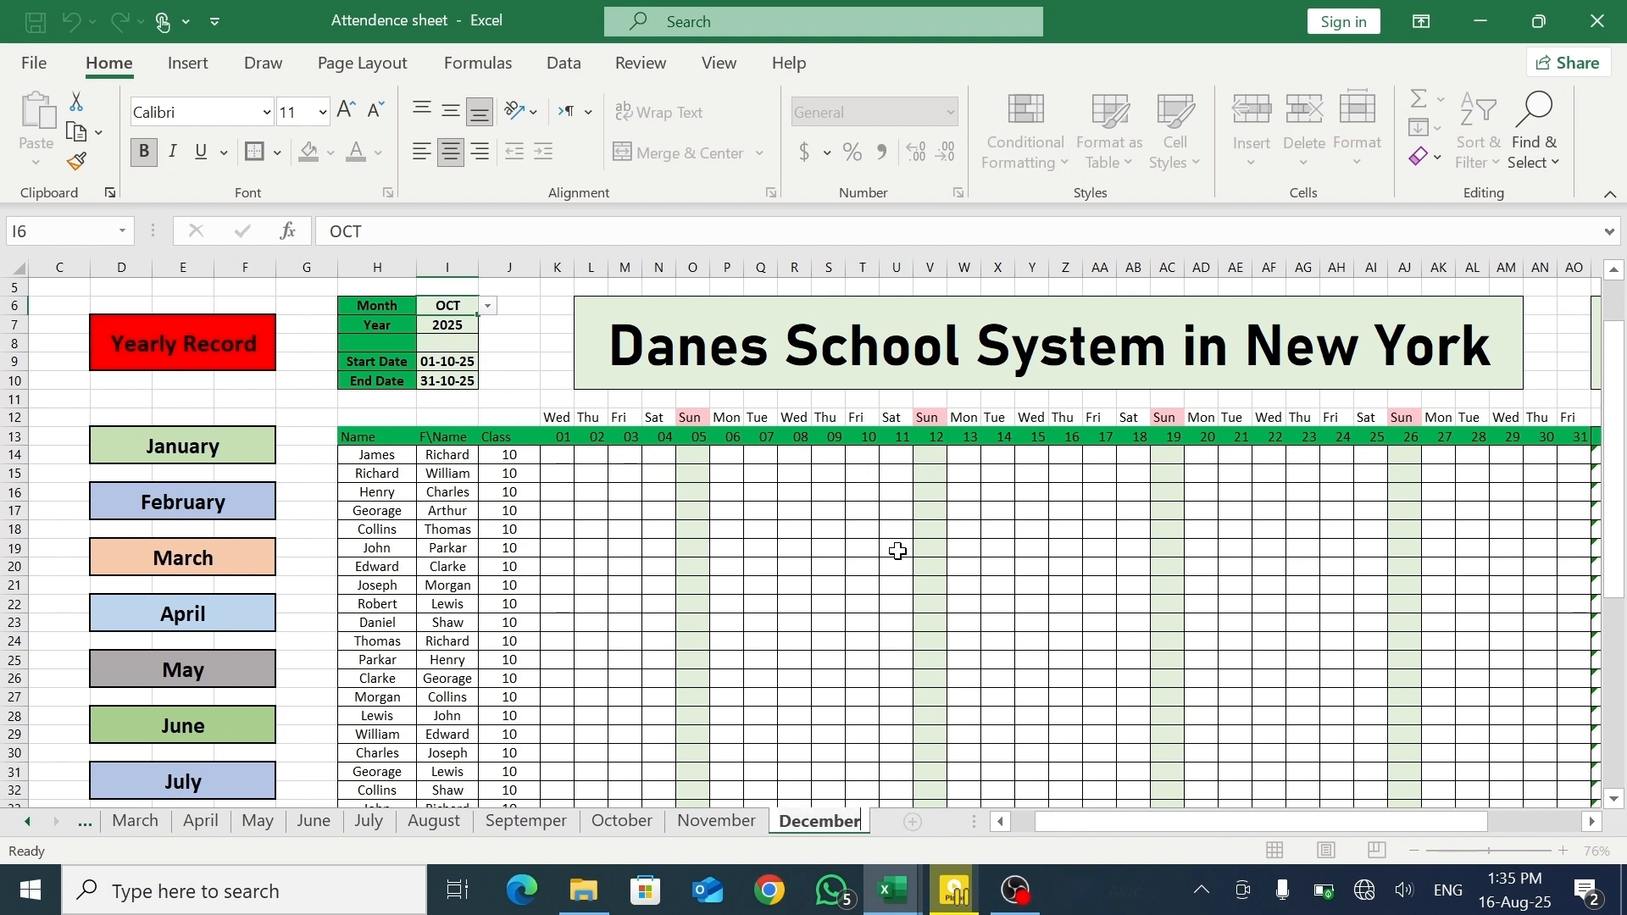
pyautogui.press('Return')
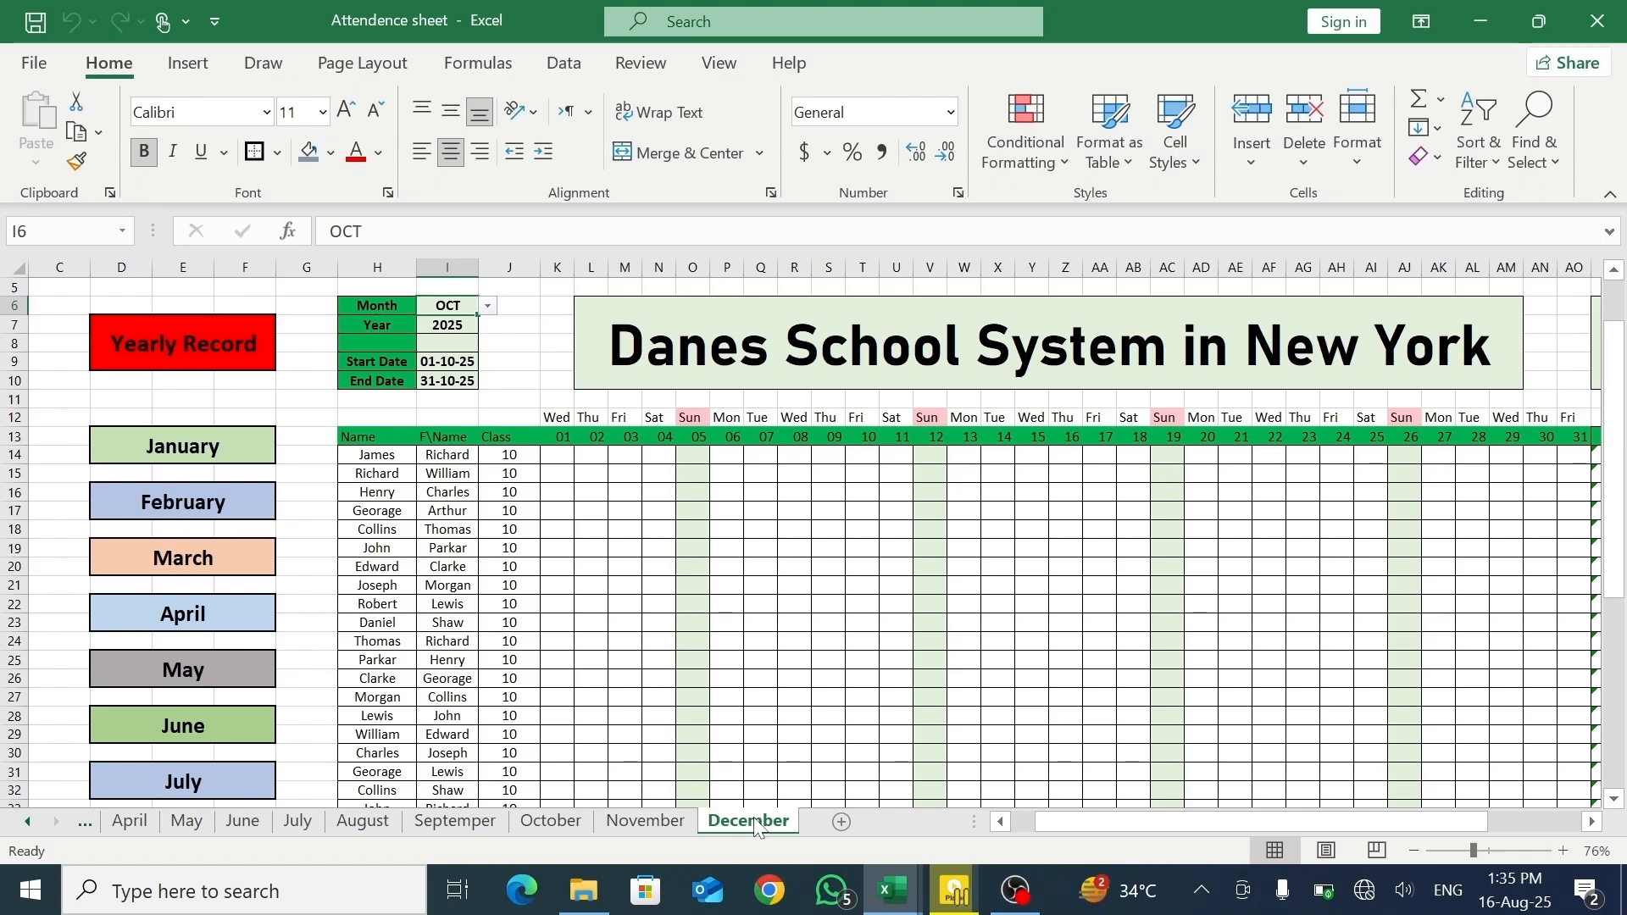
# - Add a new worksheet named Yearly Record and place it first in the workbook, in front of Month List
pyautogui.click(841, 821)
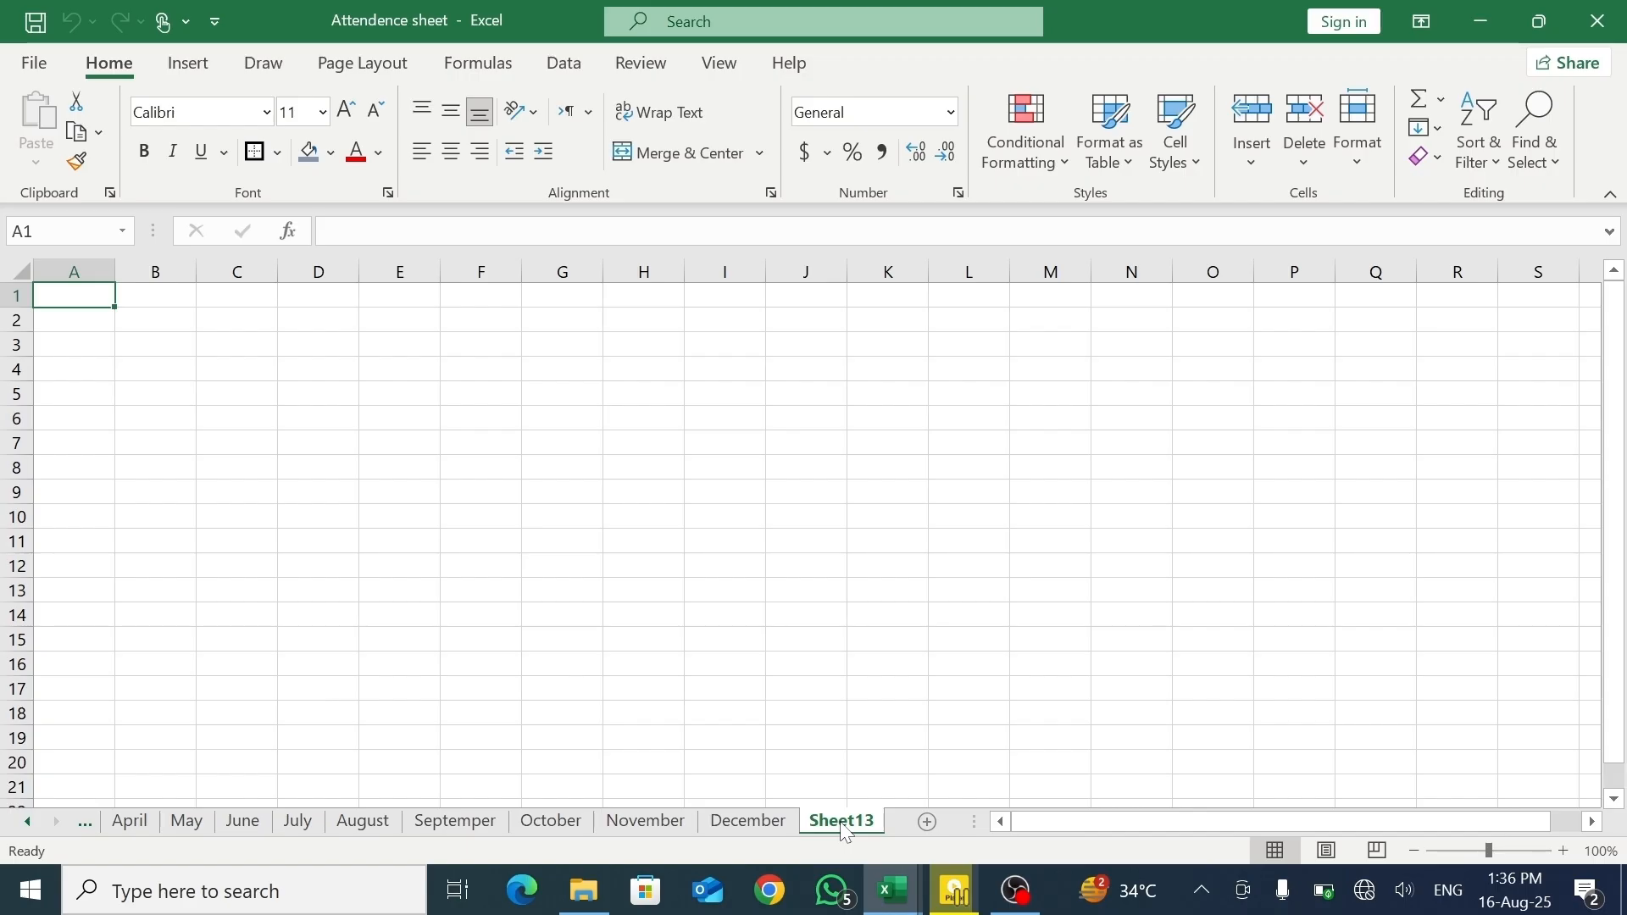
pyautogui.rightClick(845, 832)
pyautogui.click(903, 536)
pyautogui.write('Yearly Record')
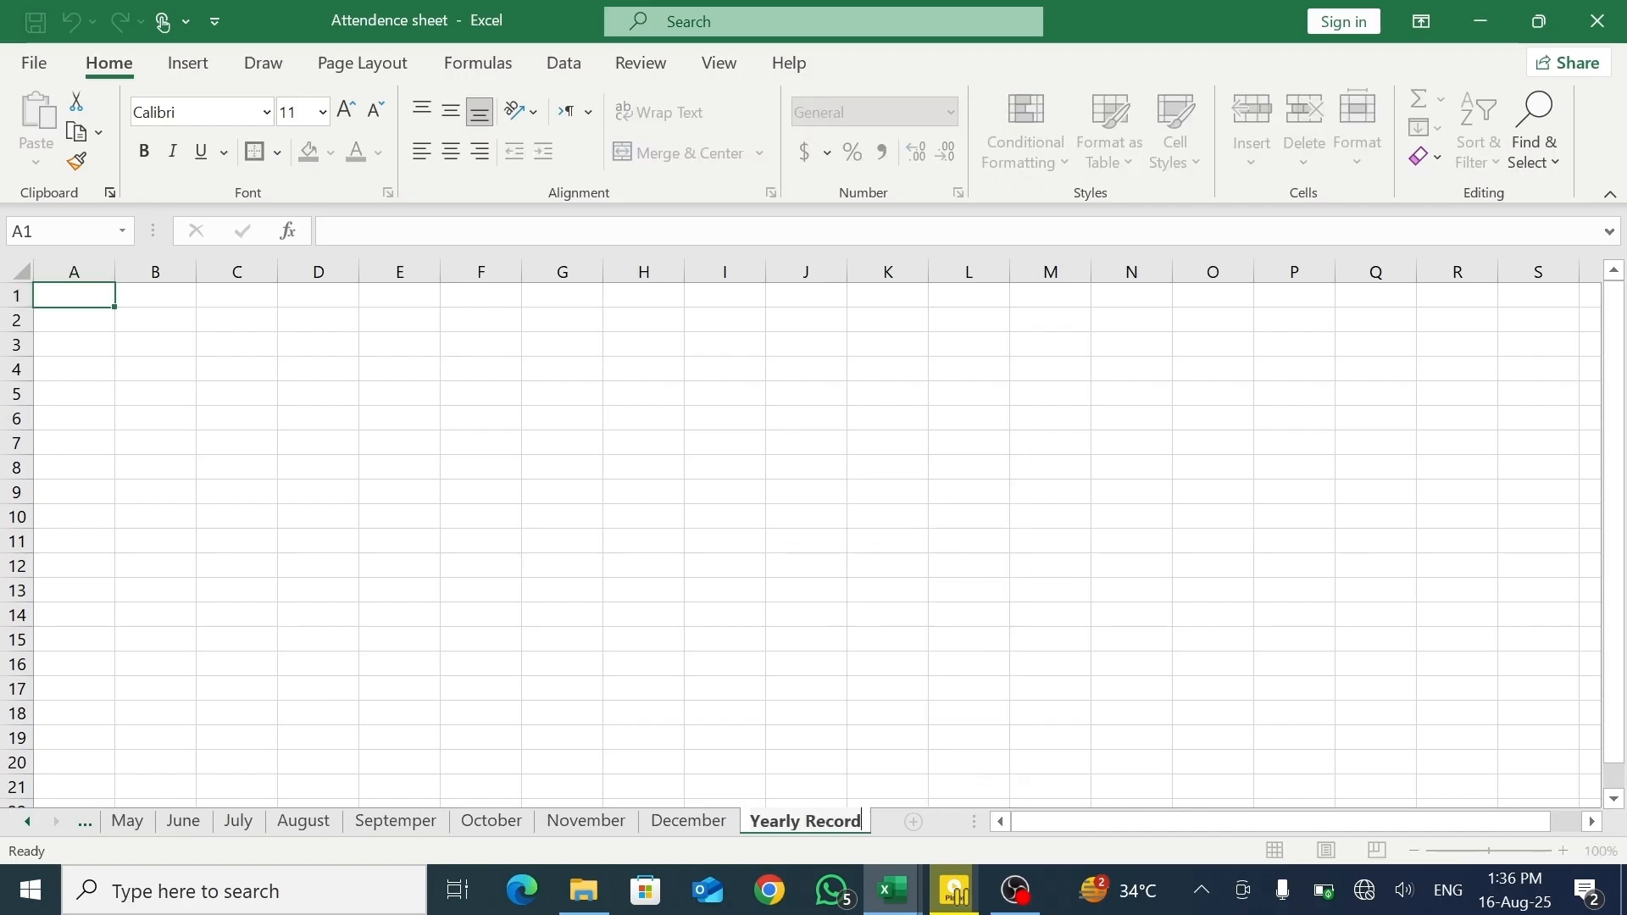
pyautogui.press('Return')
pyautogui.click(85, 824)
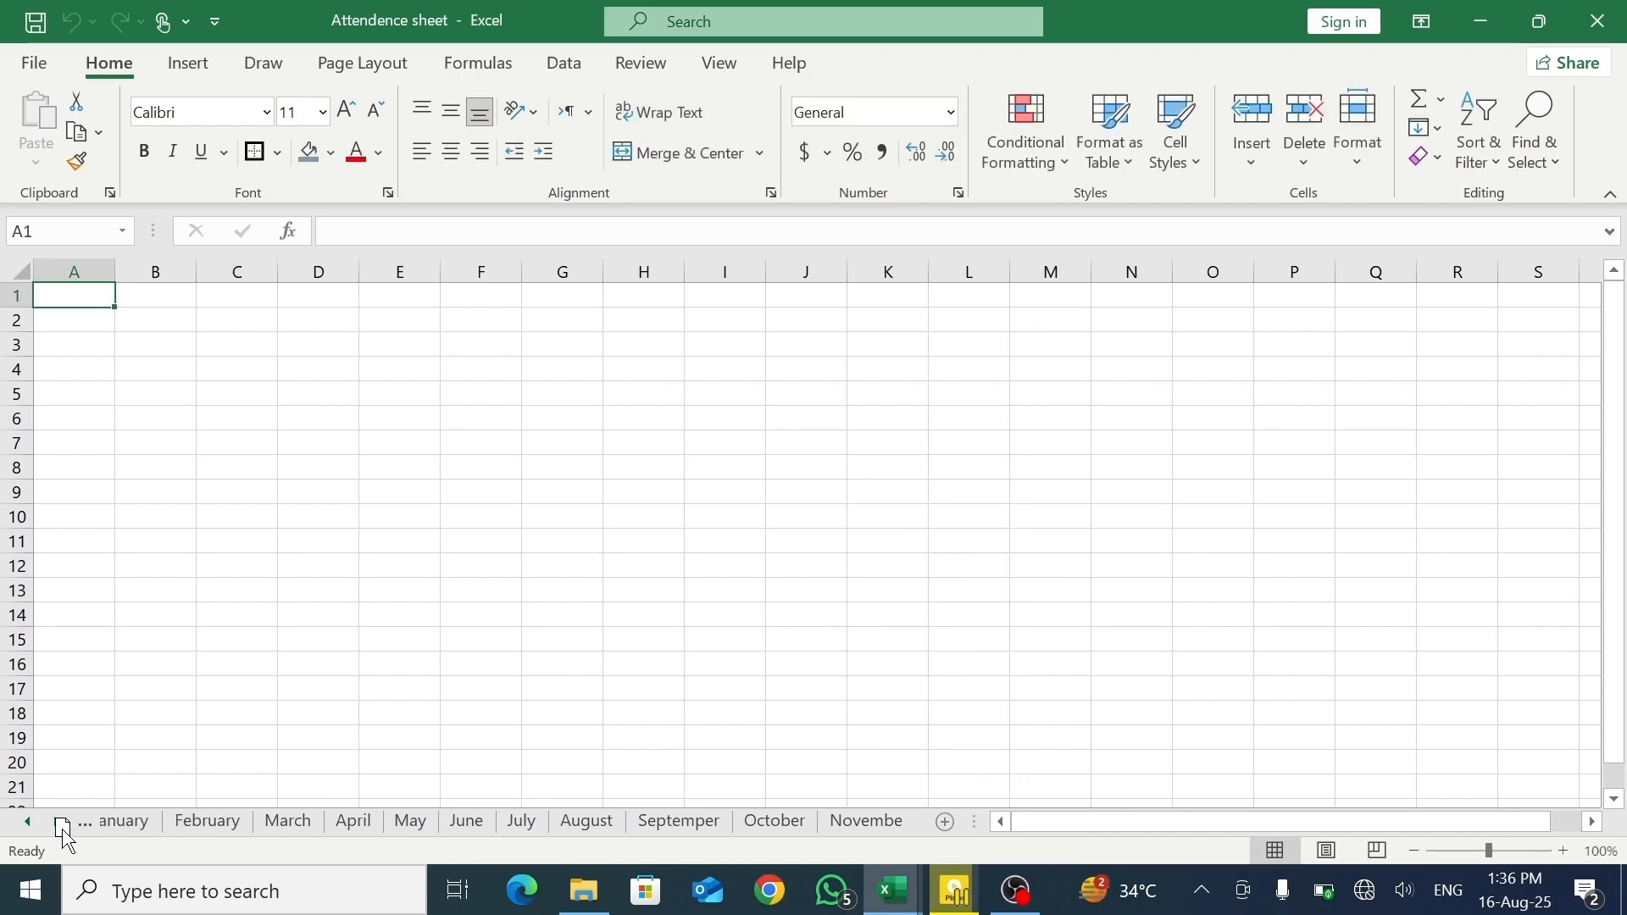
pyautogui.moveTo(64, 829); pyautogui.dragTo(98, 824)
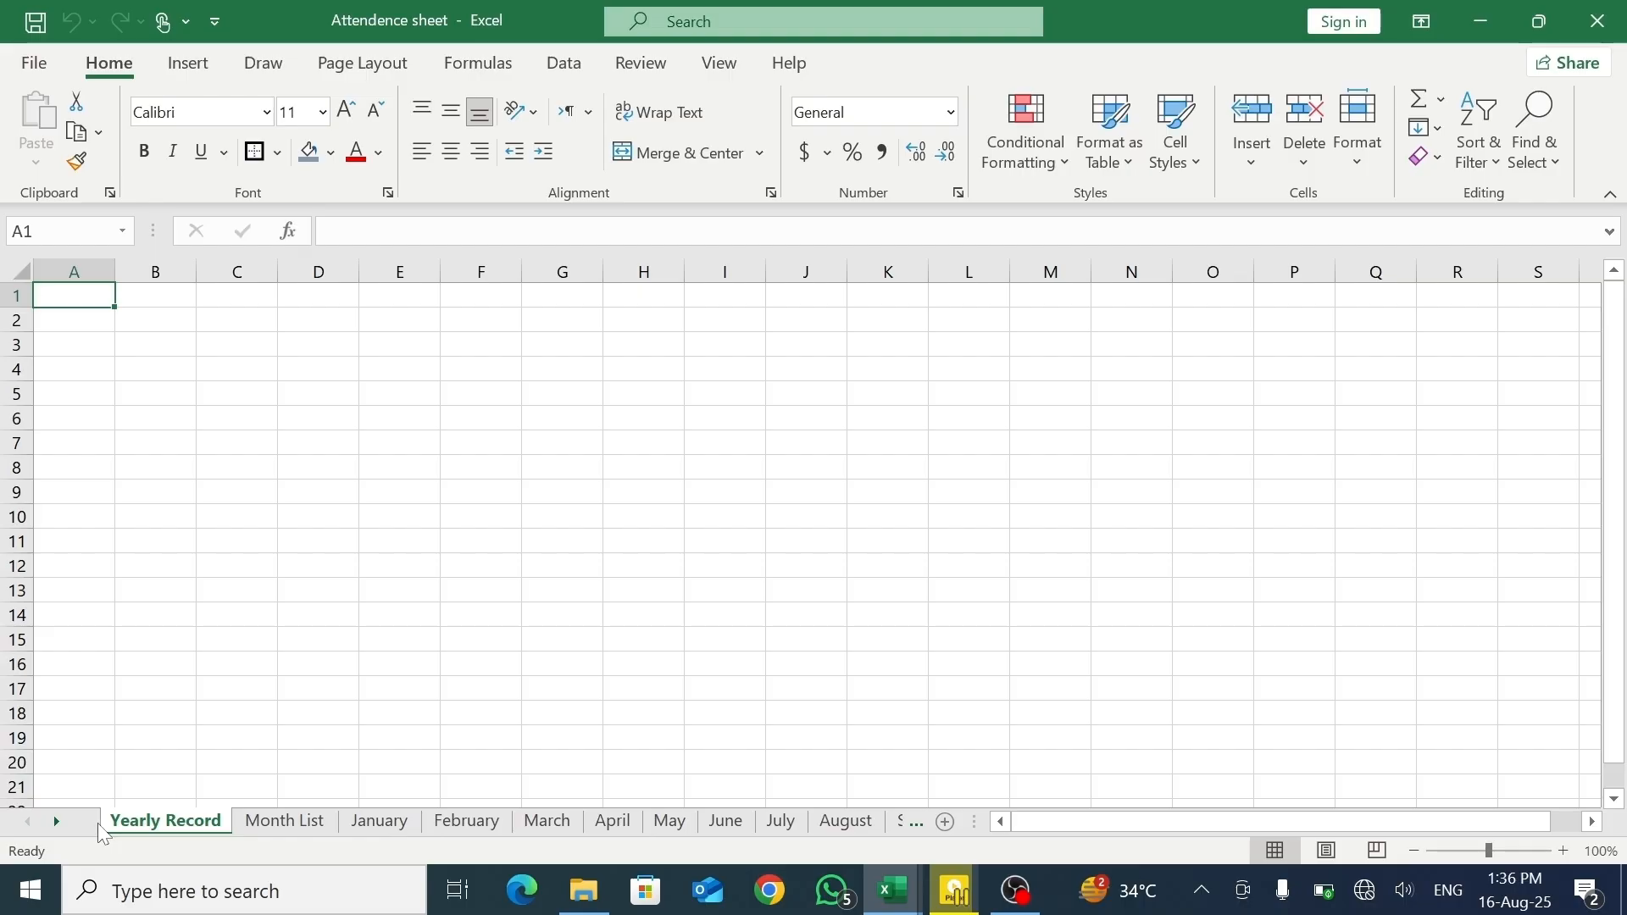
# - Colour the Yearly Record worksheet tab red and the January worksheet tab light green
pyautogui.rightClick(148, 821)
pyautogui.moveTo(254, 685)
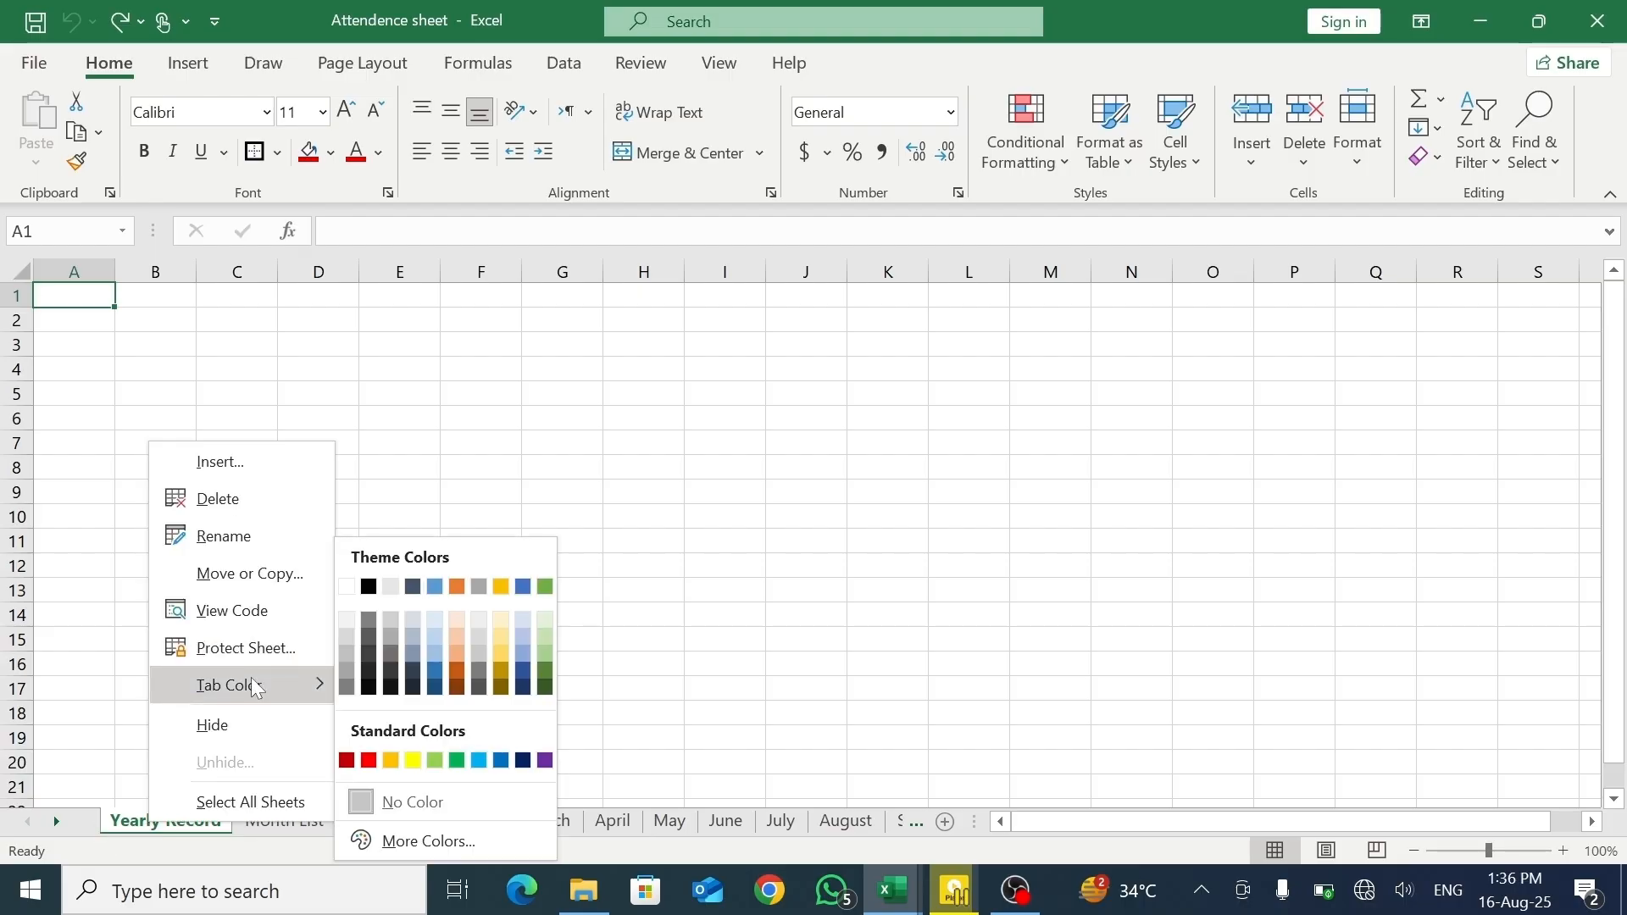
pyautogui.click(373, 761)
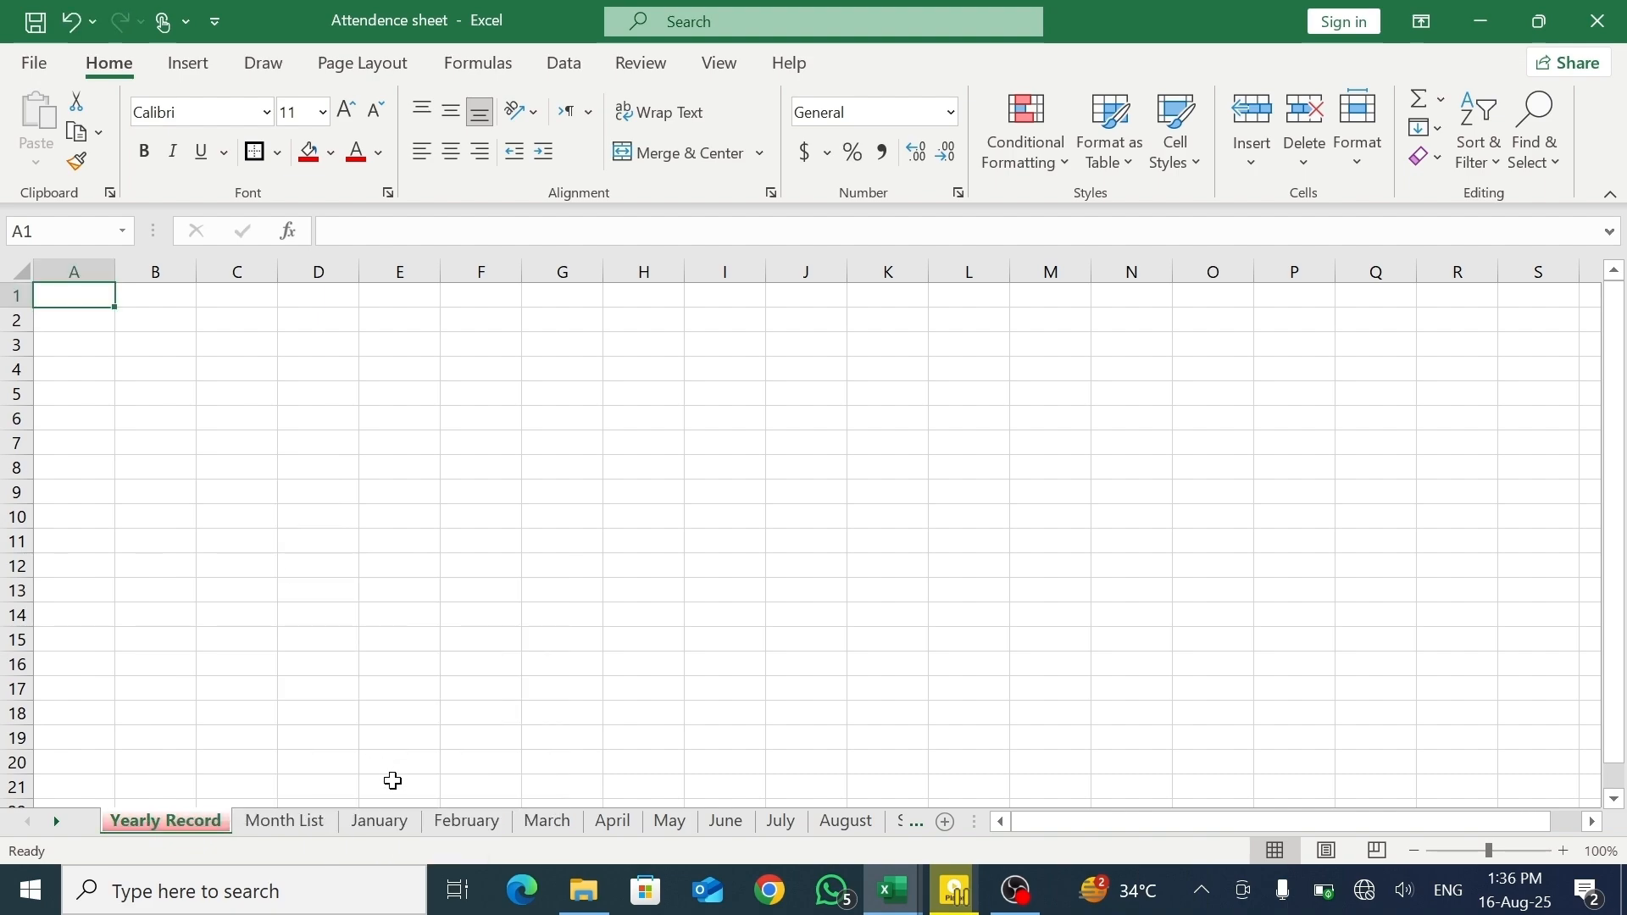
pyautogui.click(323, 824)
pyautogui.click(366, 823)
pyautogui.rightClick(365, 824)
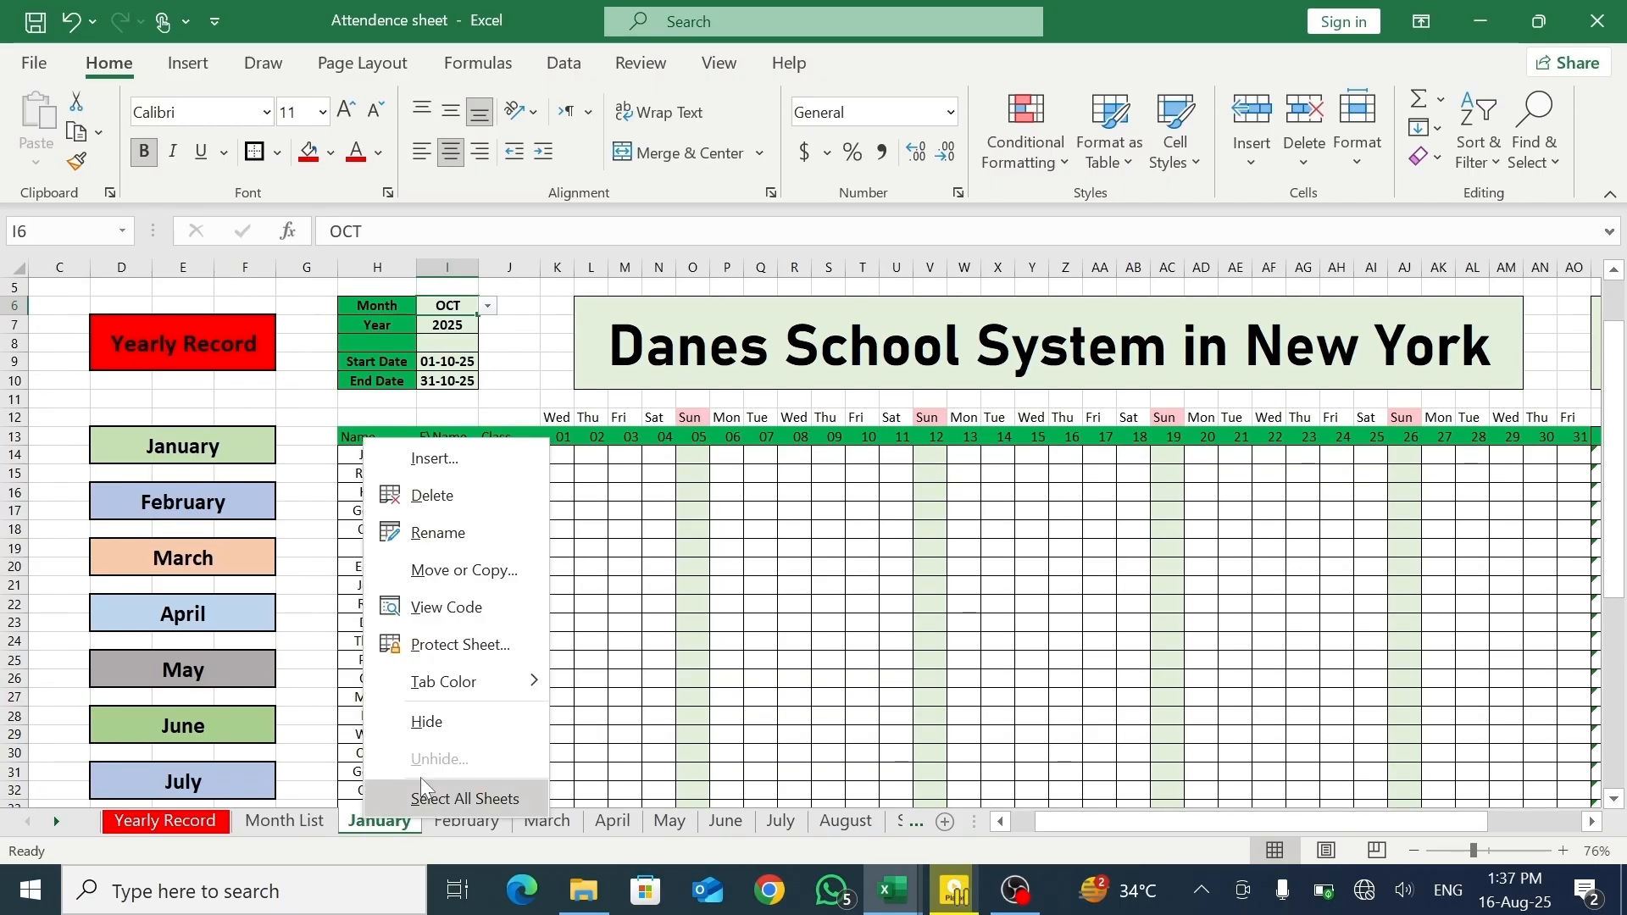
pyautogui.moveTo(481, 676)
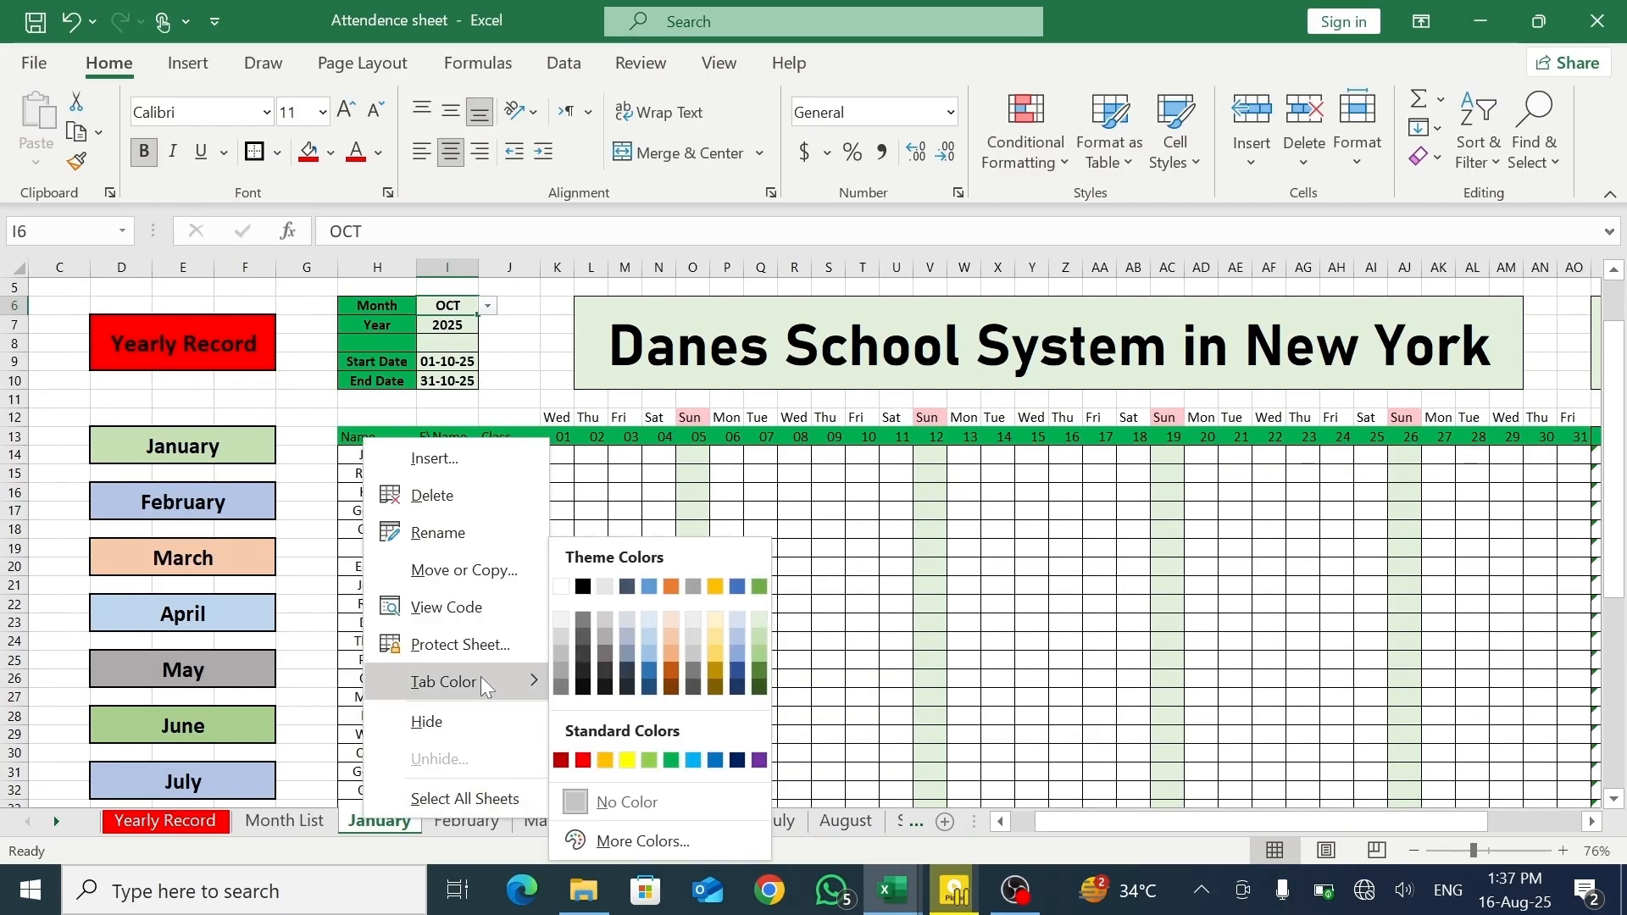
pyautogui.click(759, 634)
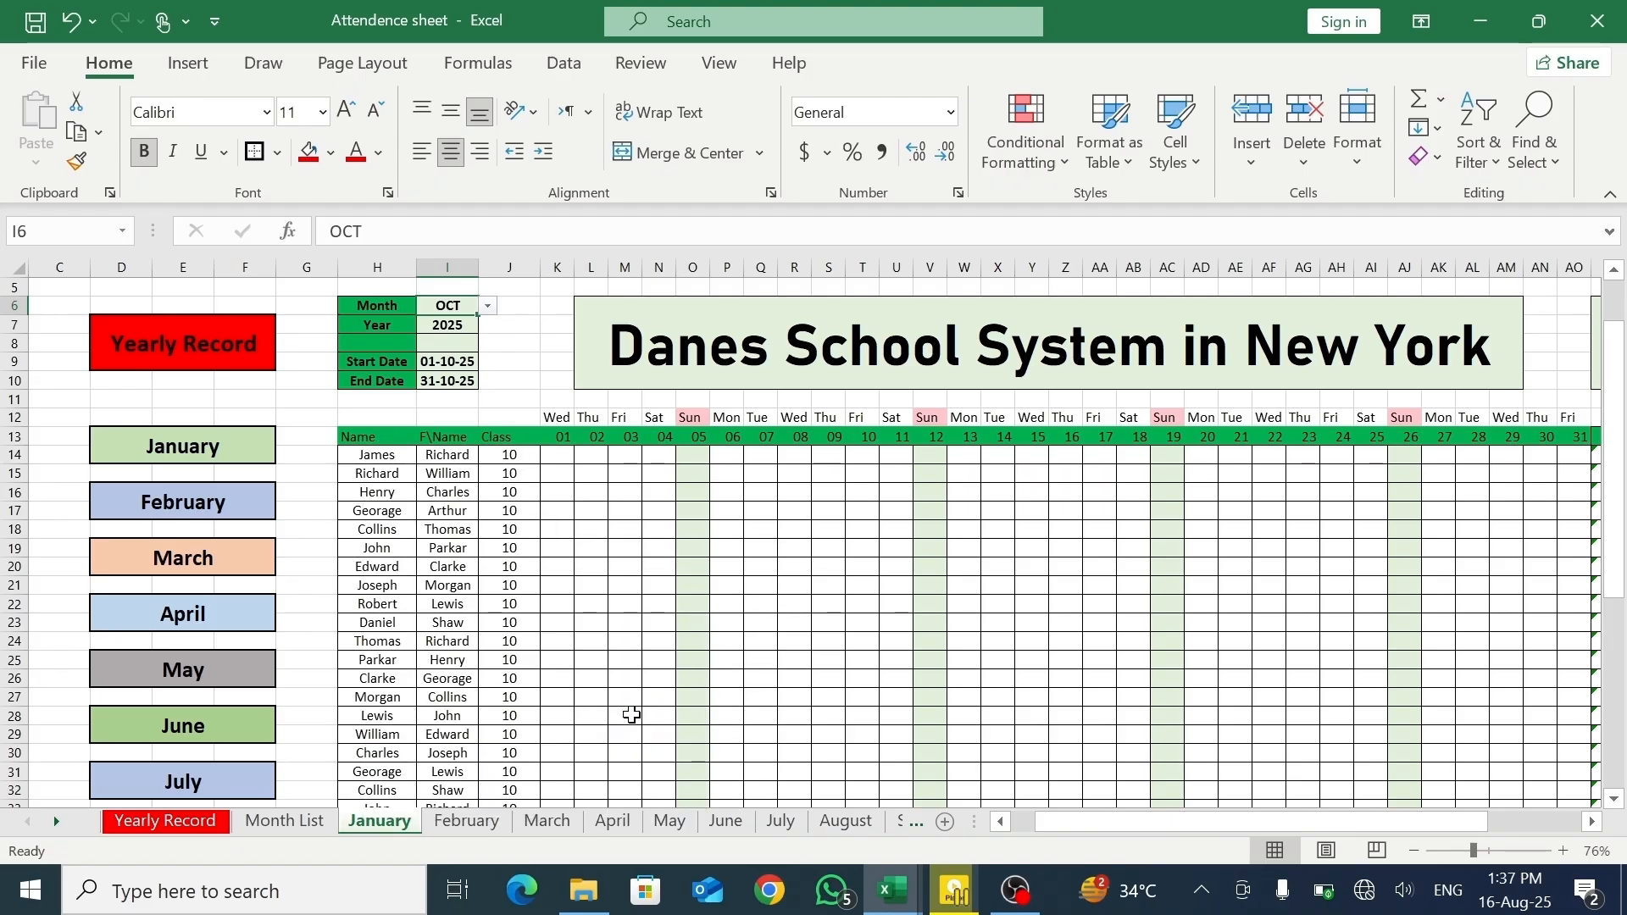
# - Colour the February worksheet tab light blue from the darker blue theme column and the March tab light gold
pyautogui.click(466, 822)
pyautogui.rightClick(467, 826)
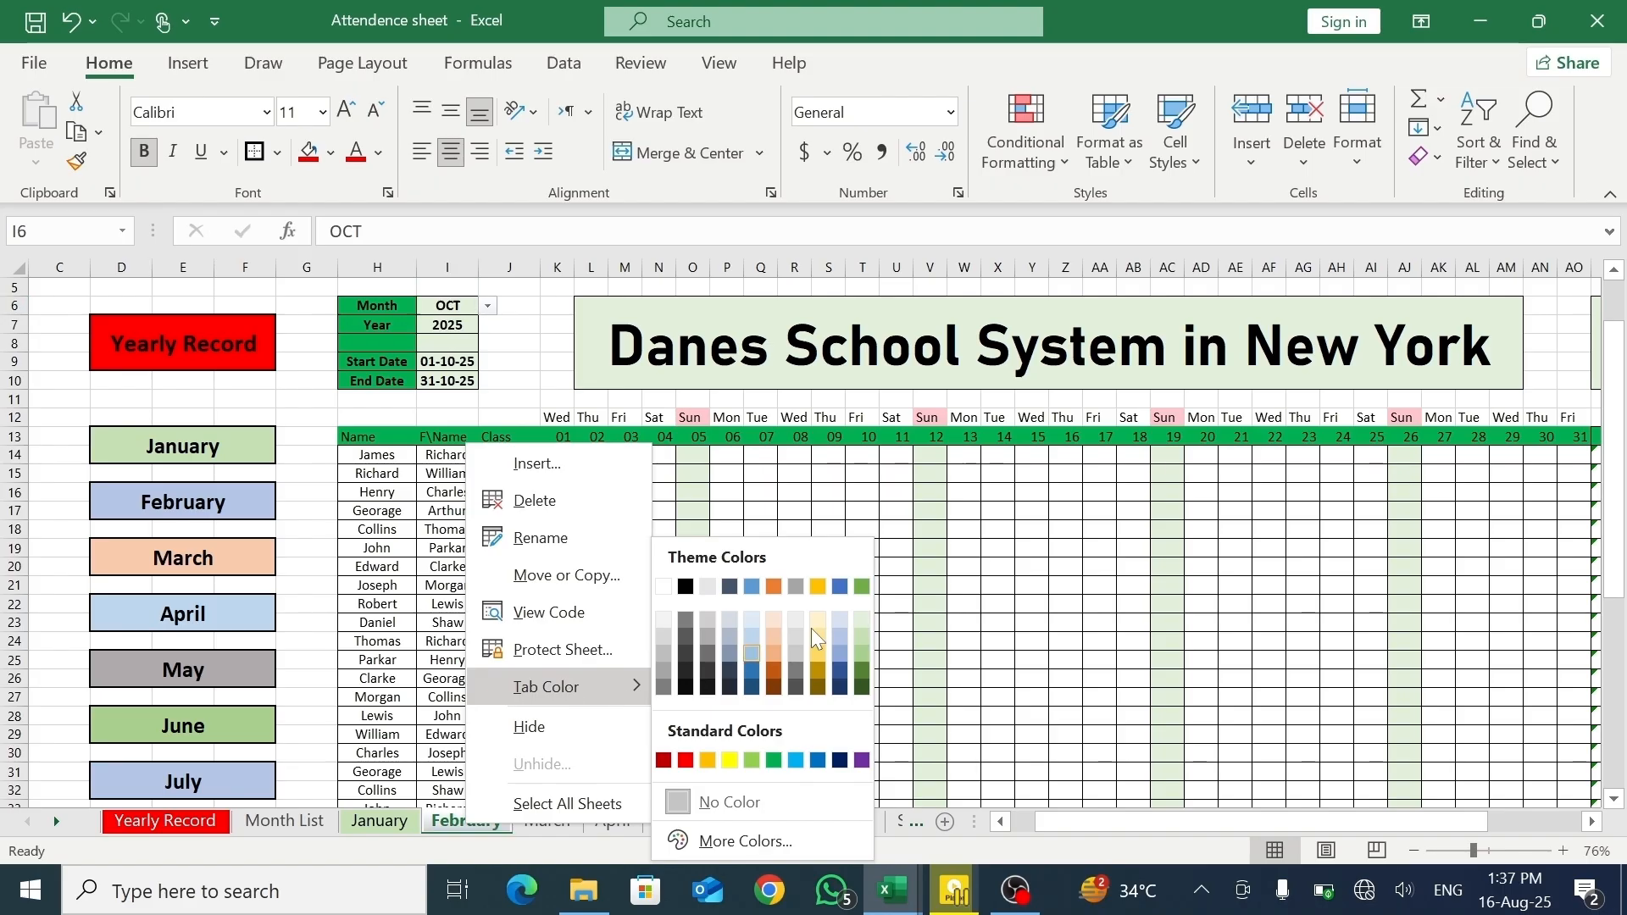
pyautogui.click(843, 636)
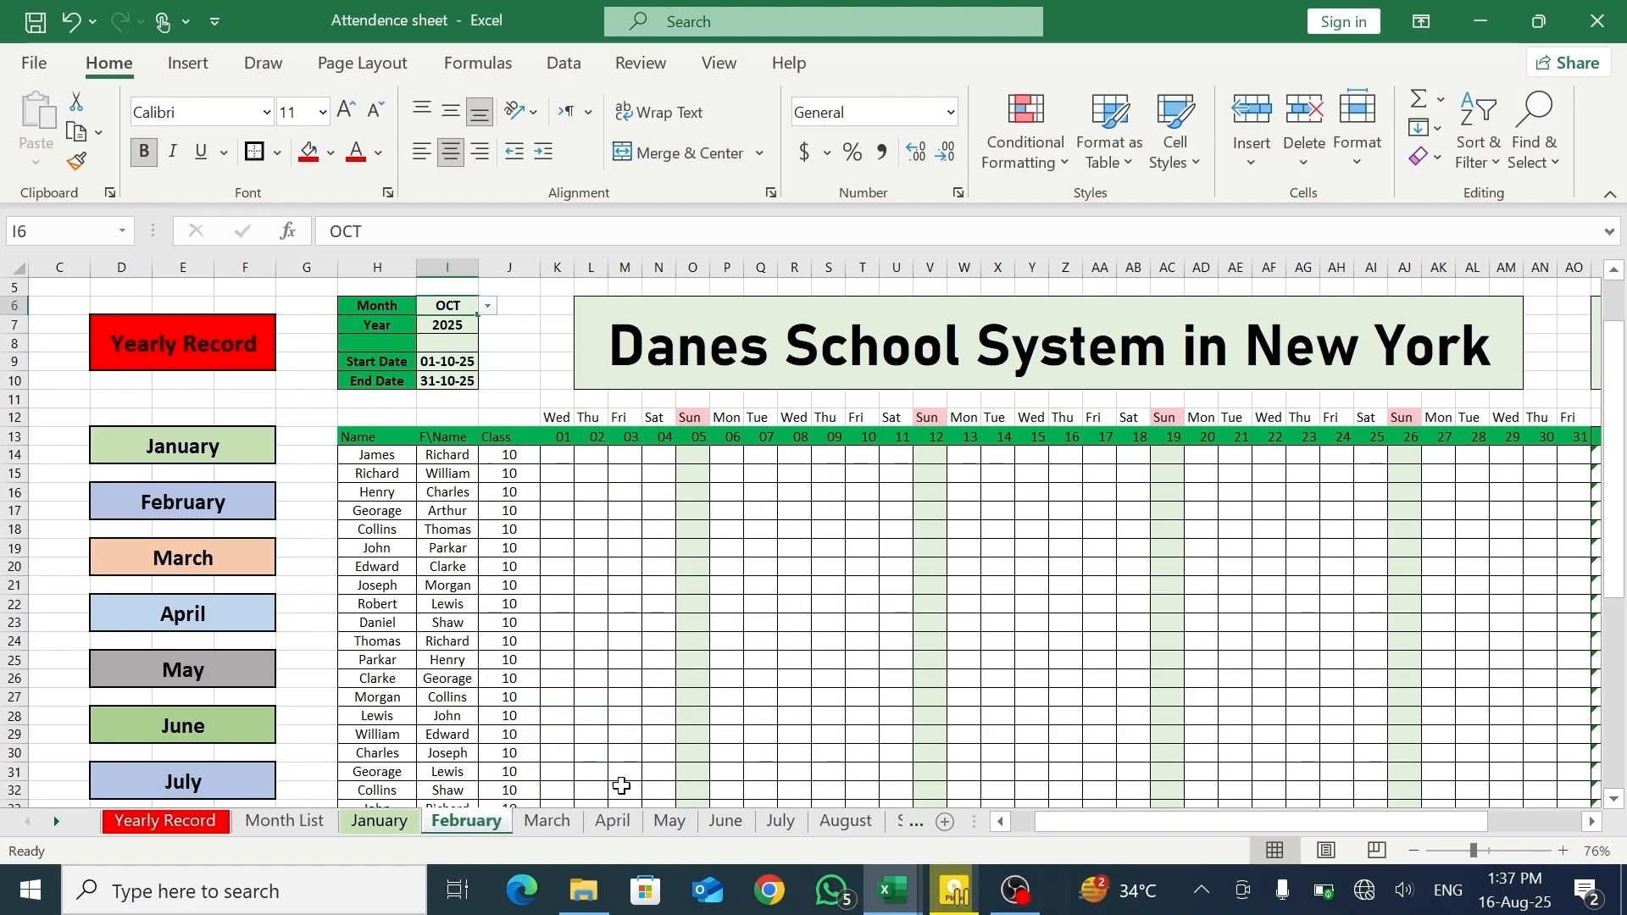
pyautogui.click(550, 822)
pyautogui.rightClick(557, 823)
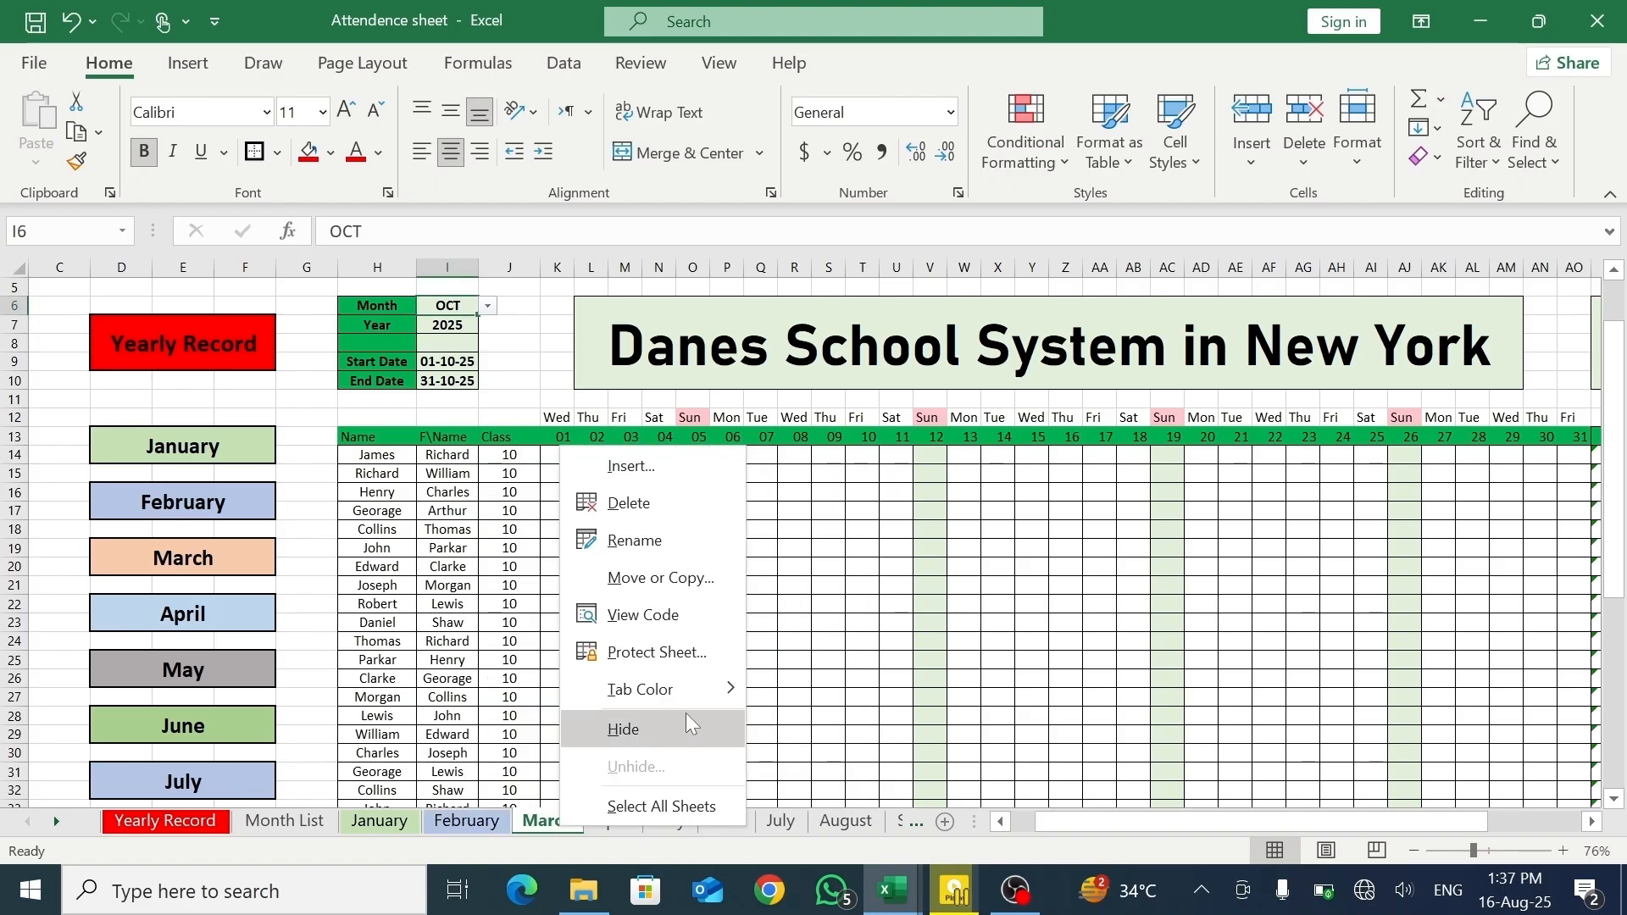
pyautogui.moveTo(697, 690)
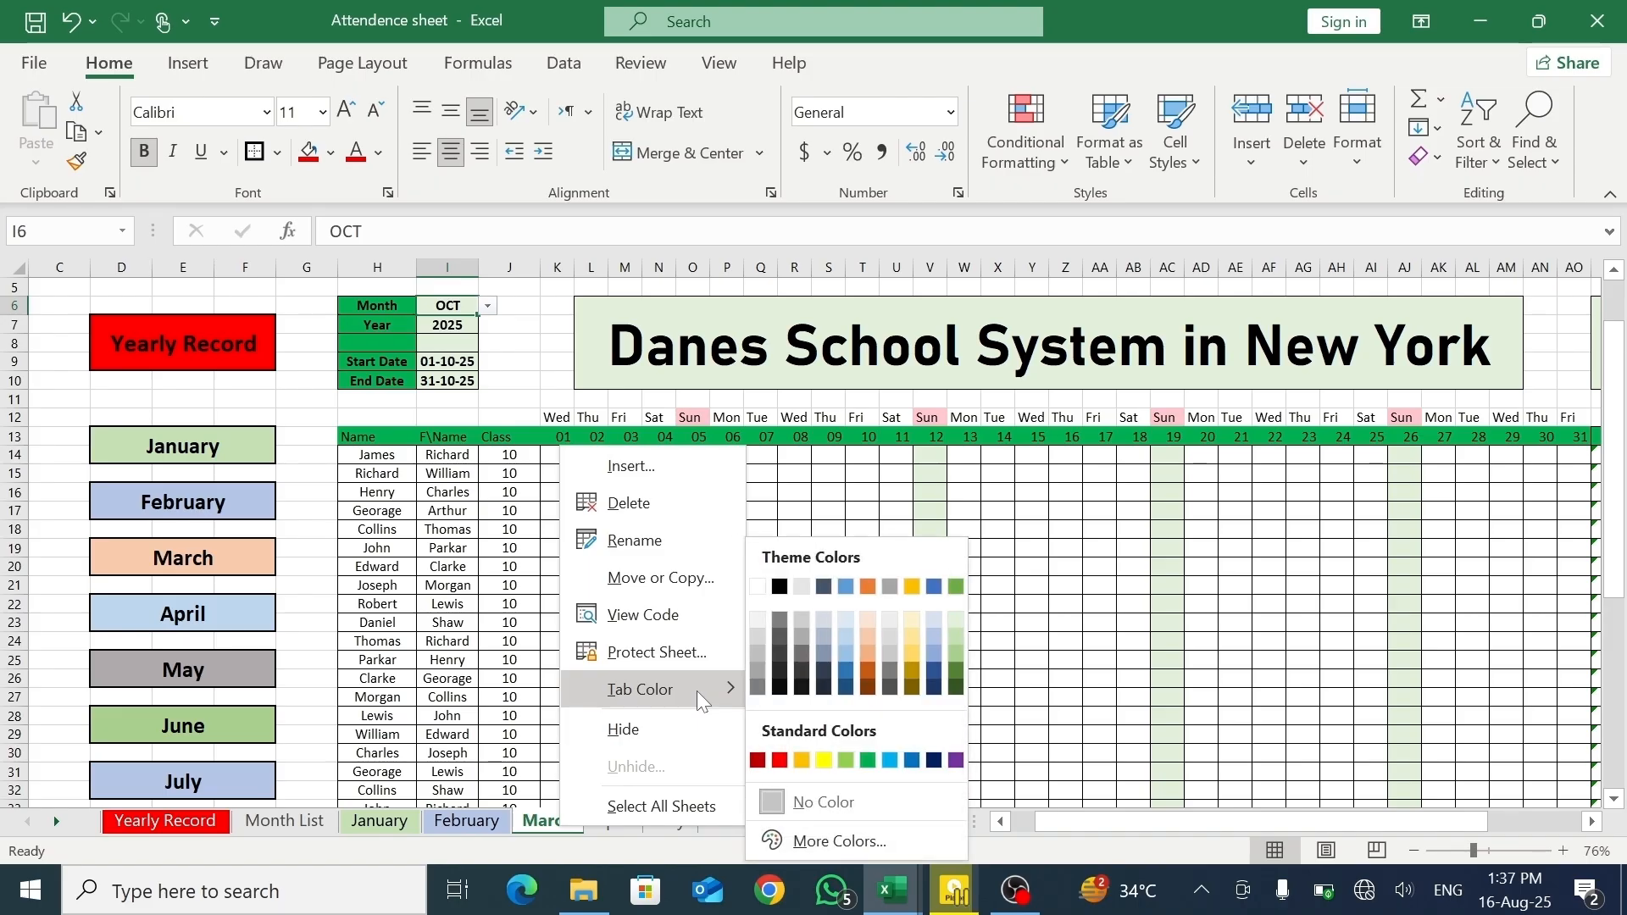
pyautogui.click(912, 639)
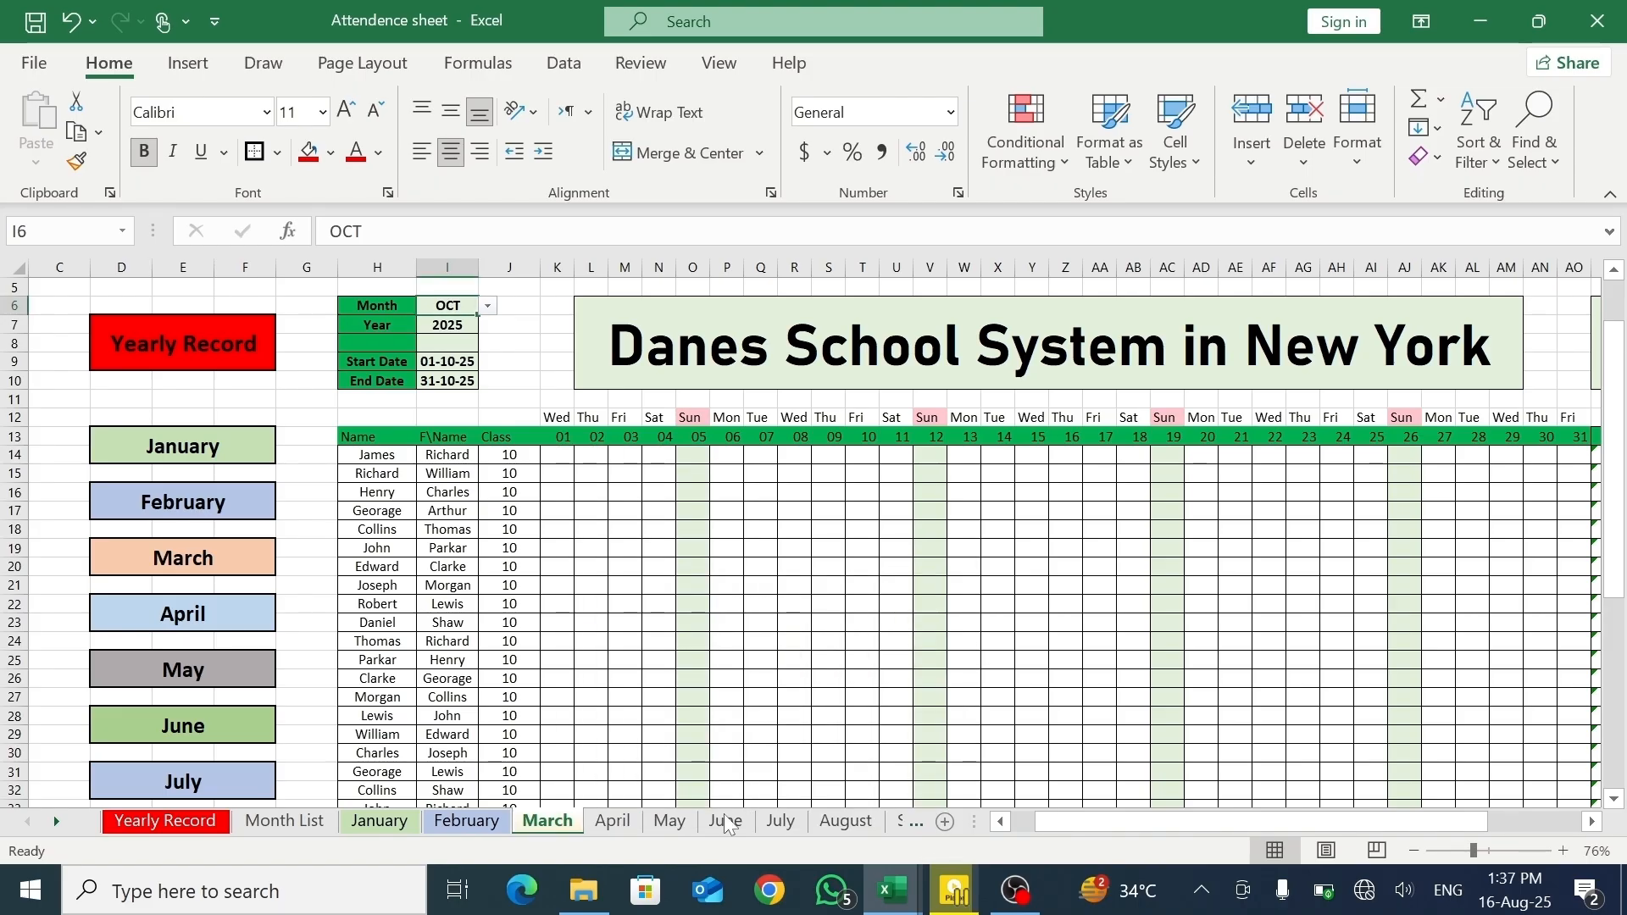
# - Colour the April worksheet tab light orange and the May worksheet tab light sky blue, using the theme colours
pyautogui.click(622, 824)
pyautogui.rightClick(622, 823)
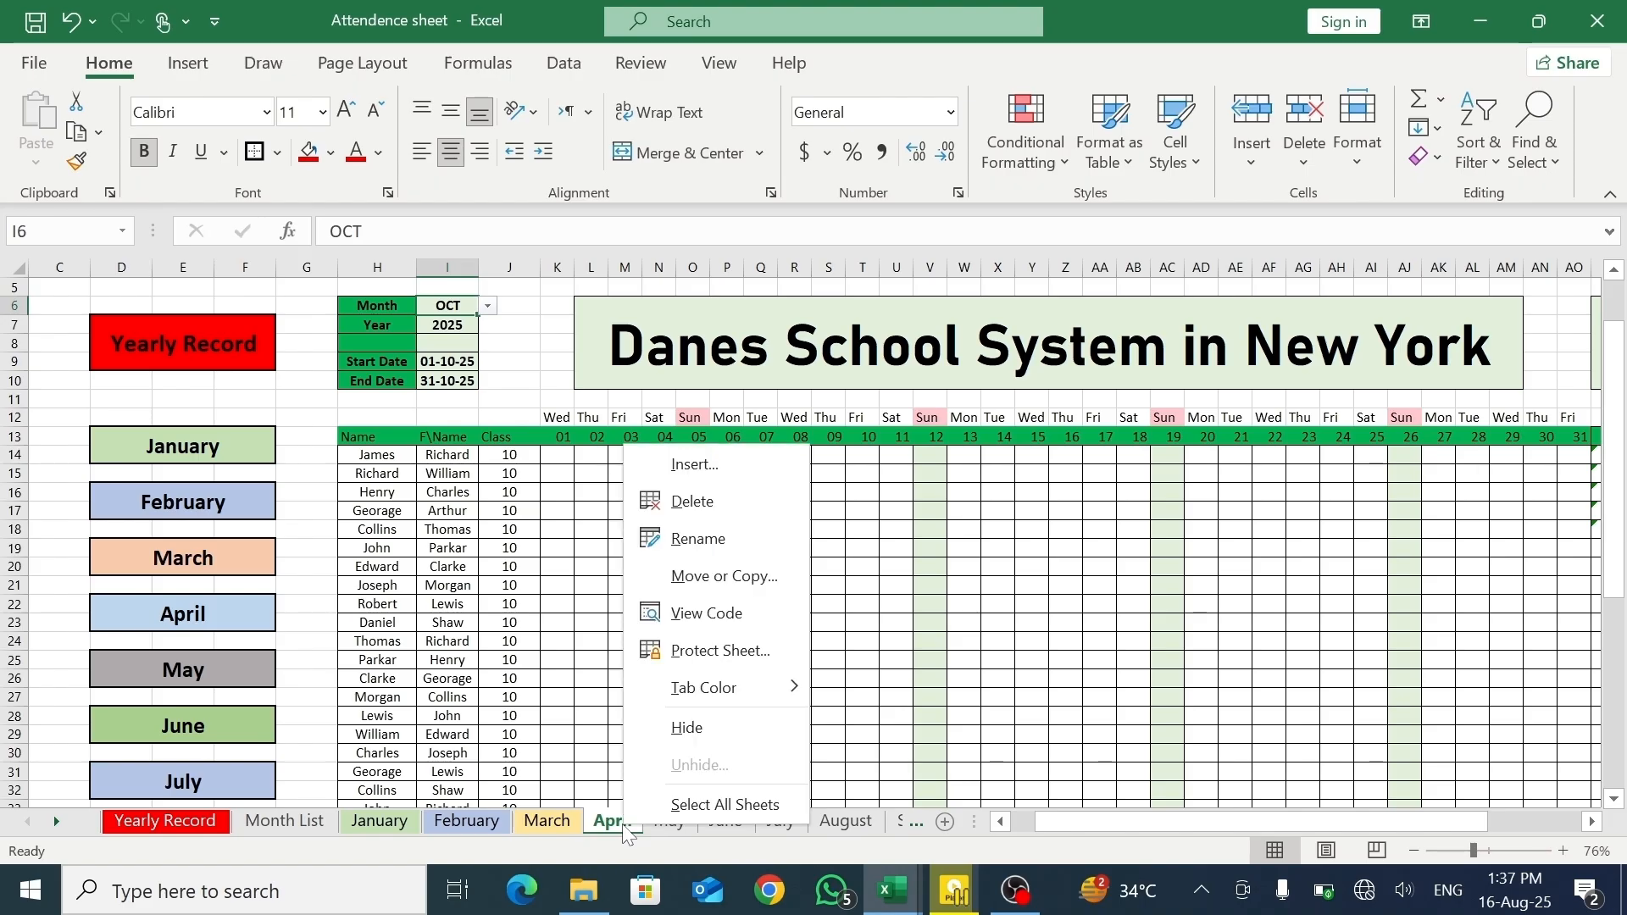
pyautogui.moveTo(769, 678)
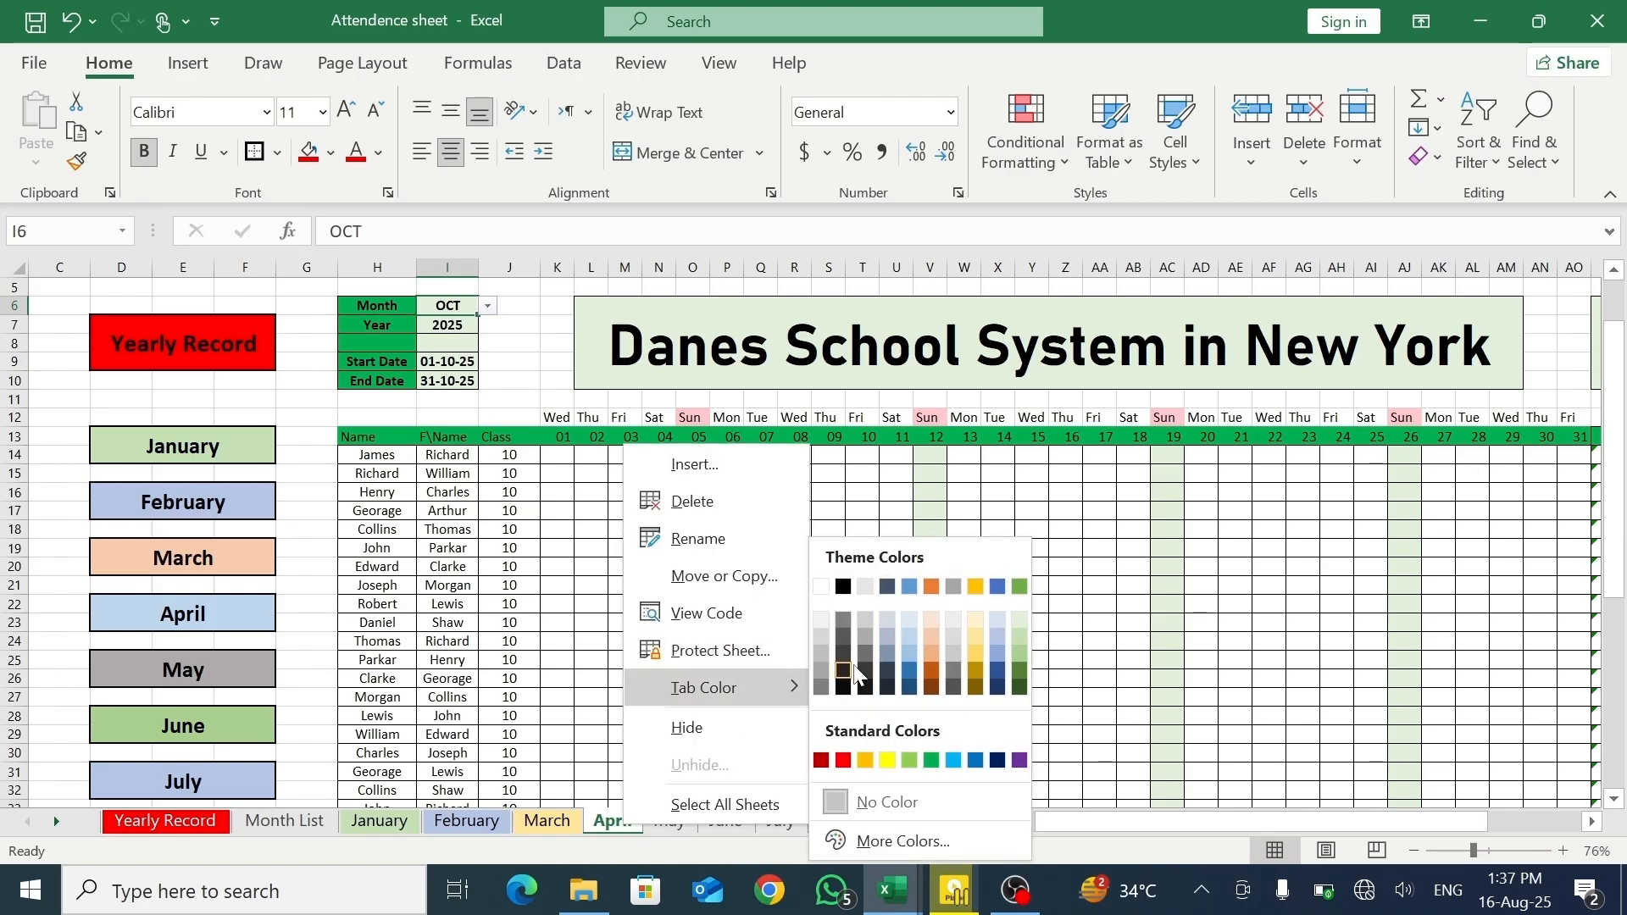
pyautogui.click(929, 641)
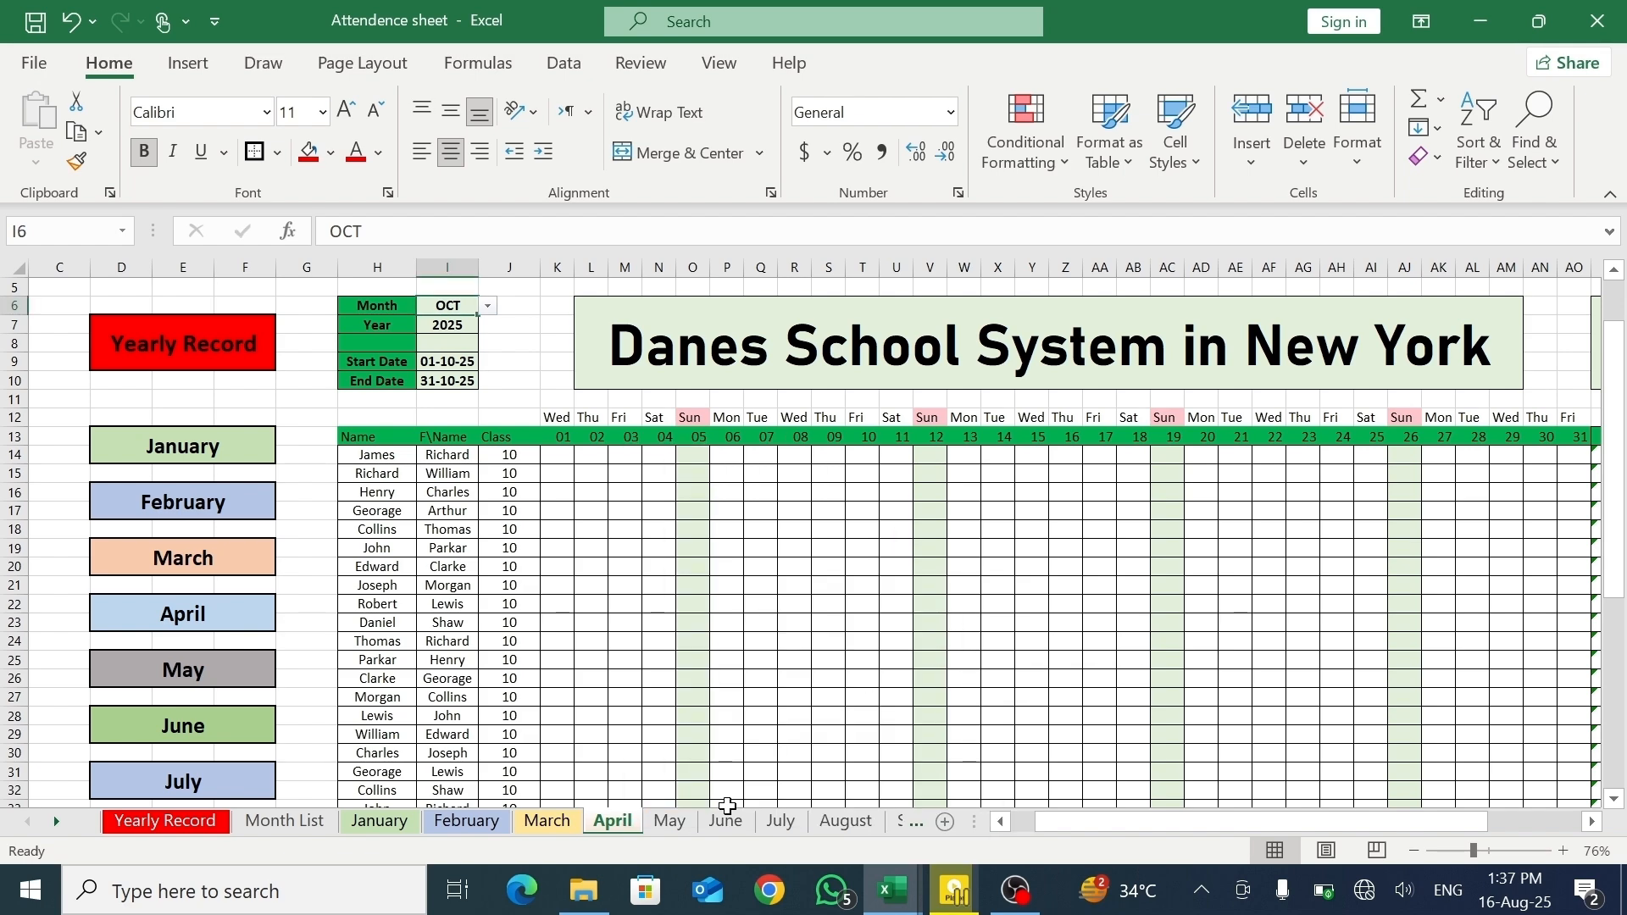
pyautogui.click(678, 823)
pyautogui.rightClick(683, 827)
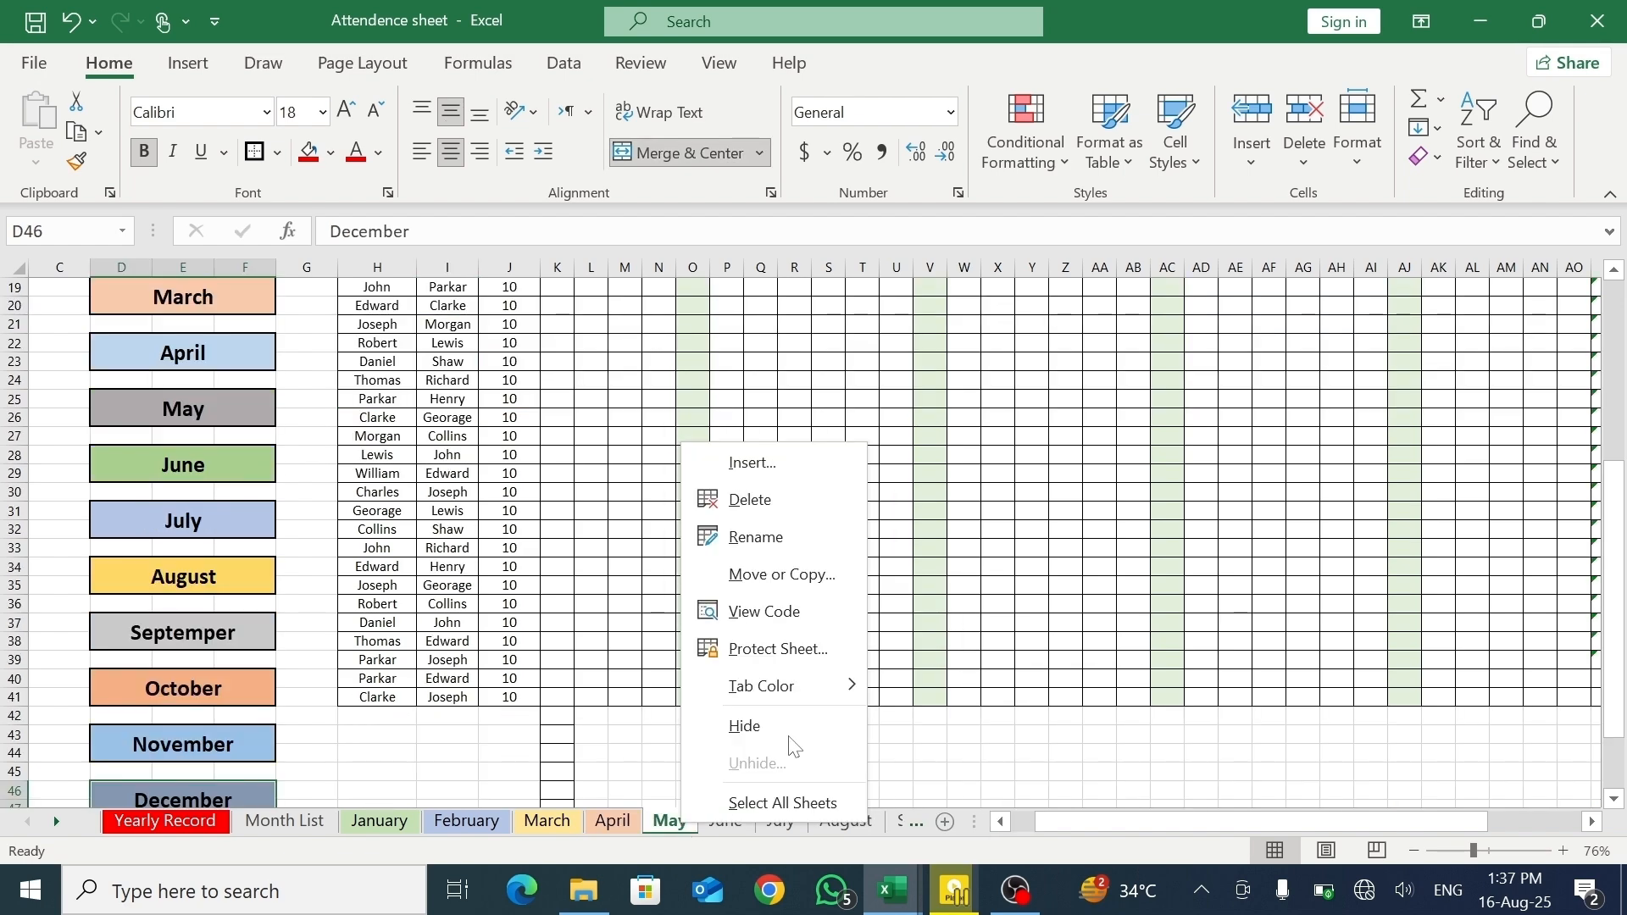
pyautogui.moveTo(815, 691)
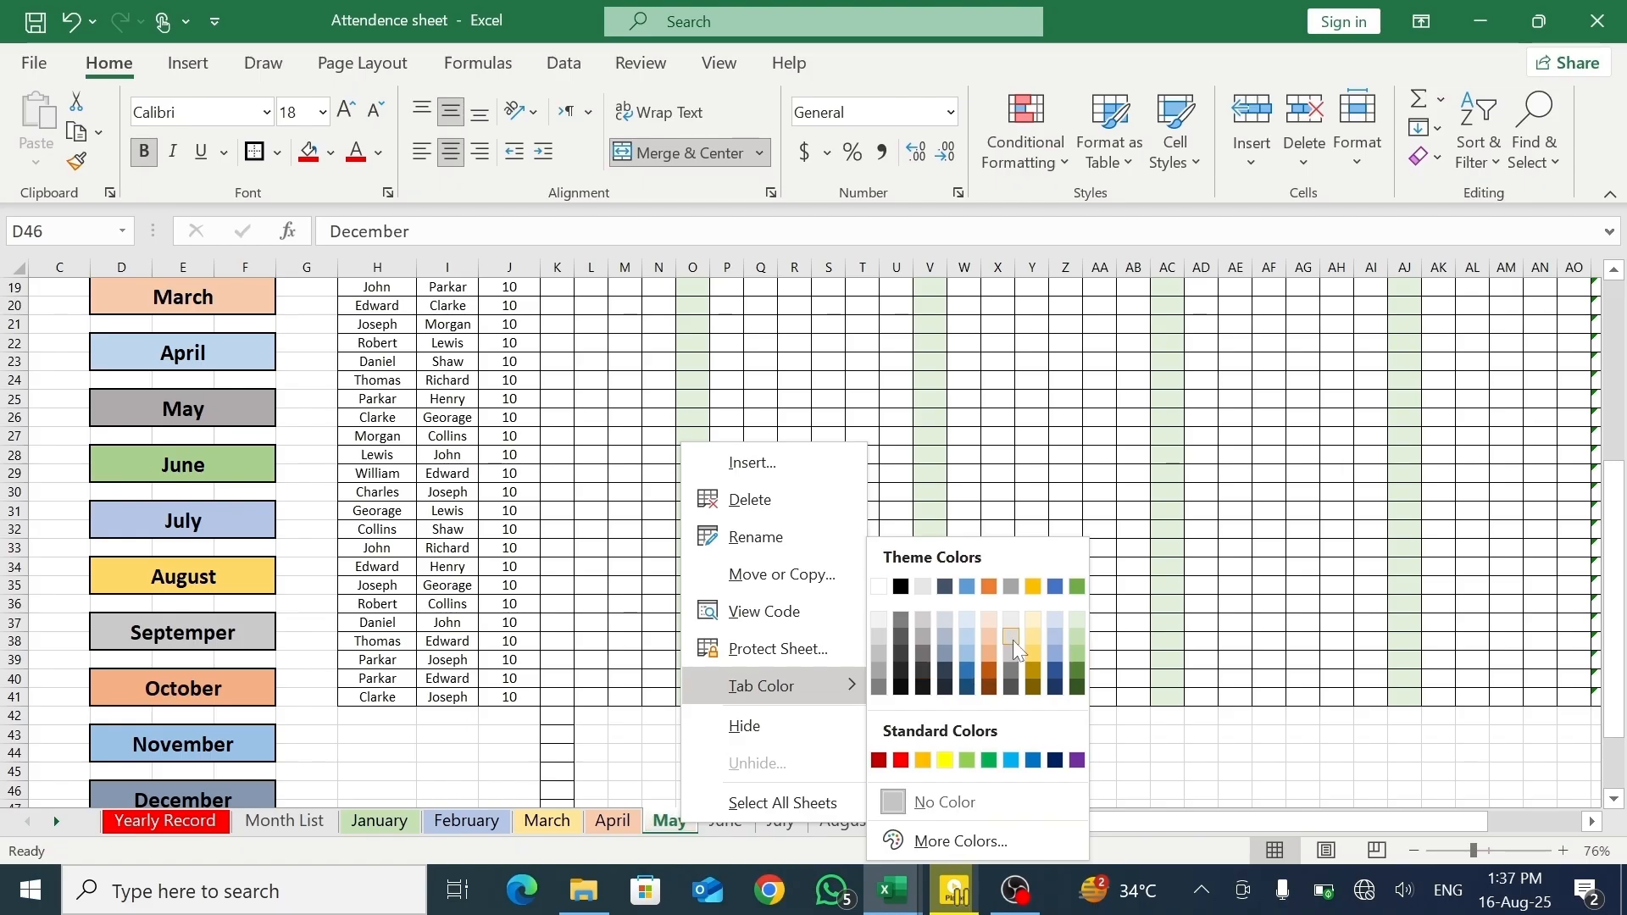
pyautogui.click(965, 642)
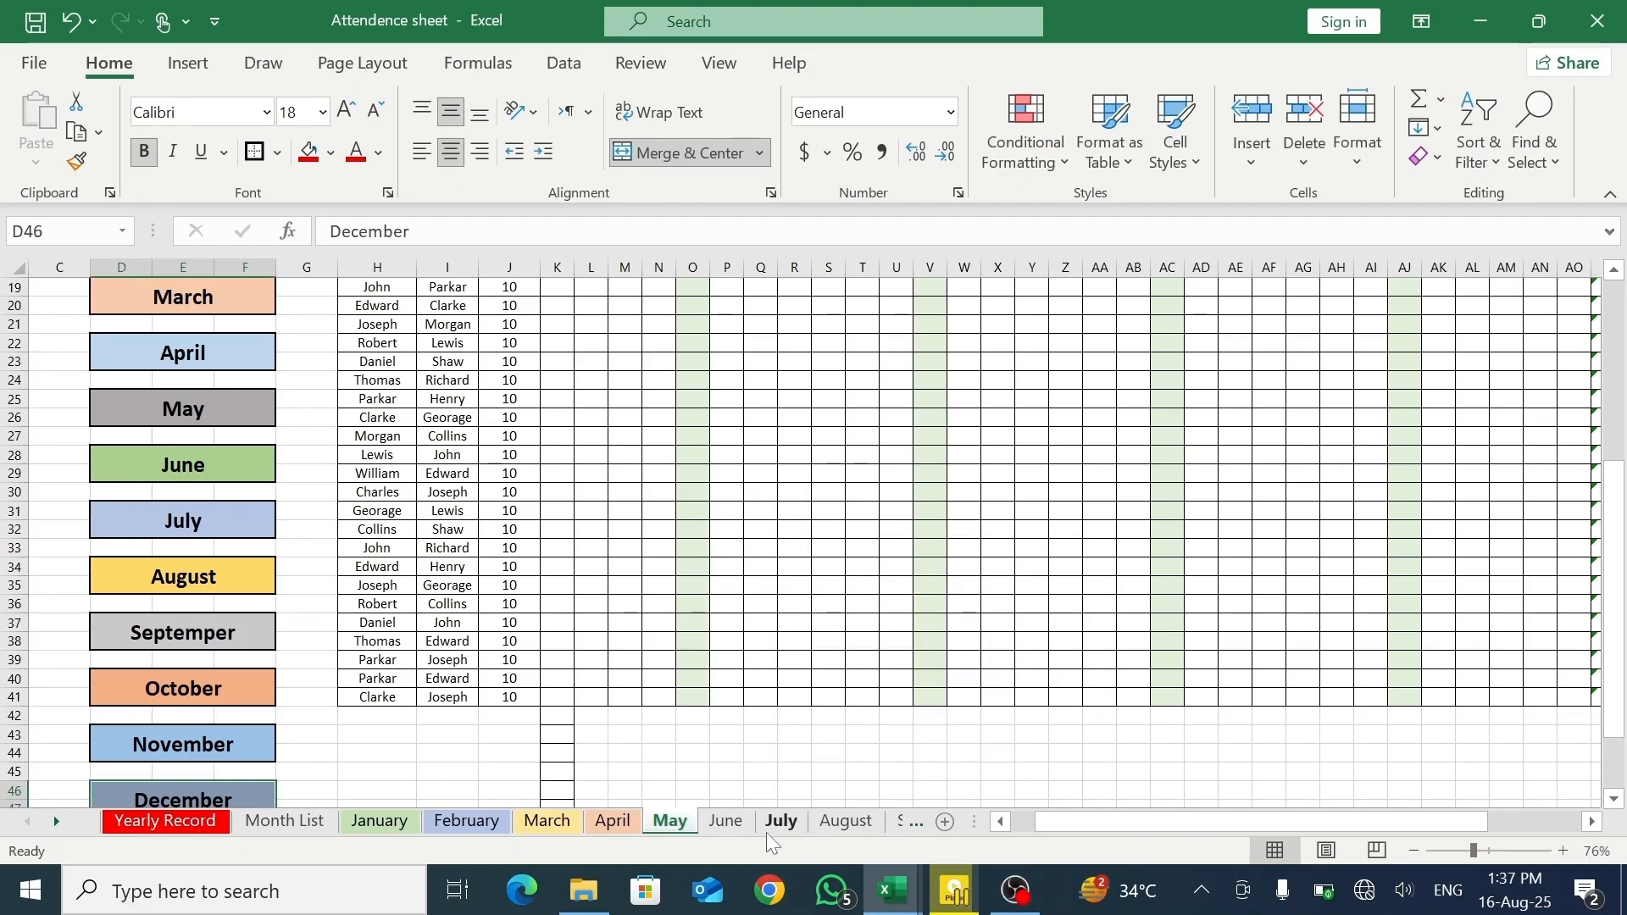
# - Colour the June worksheet tab light blue-gray and the July worksheet tab medium gray, using the theme colours
pyautogui.click(725, 822)
pyautogui.rightClick(722, 819)
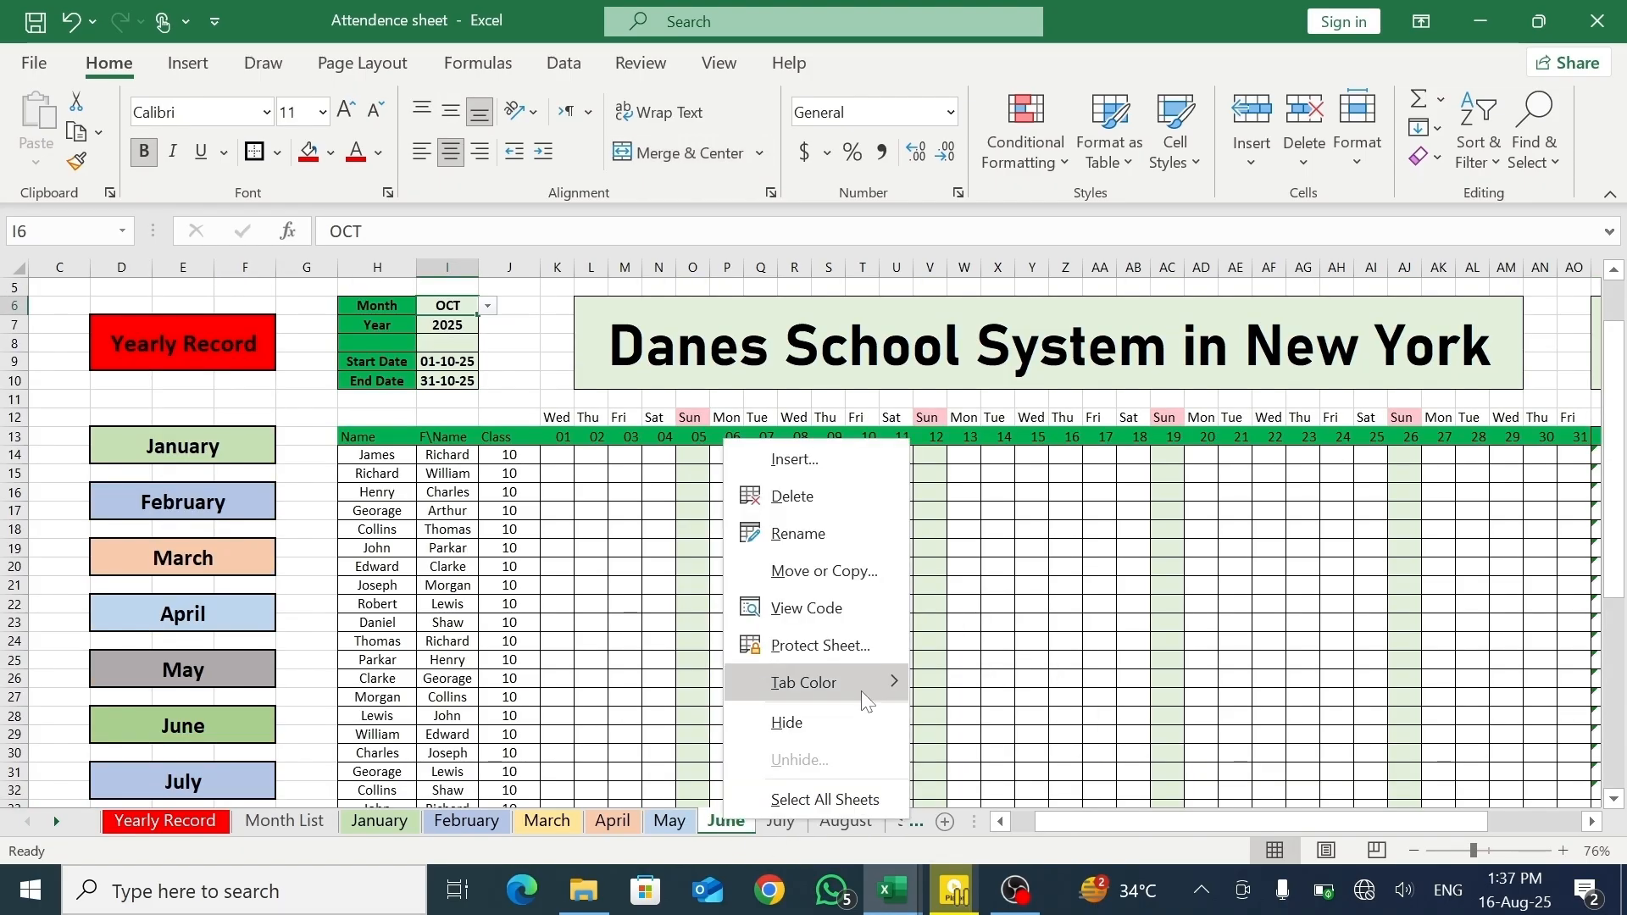
pyautogui.moveTo(857, 691)
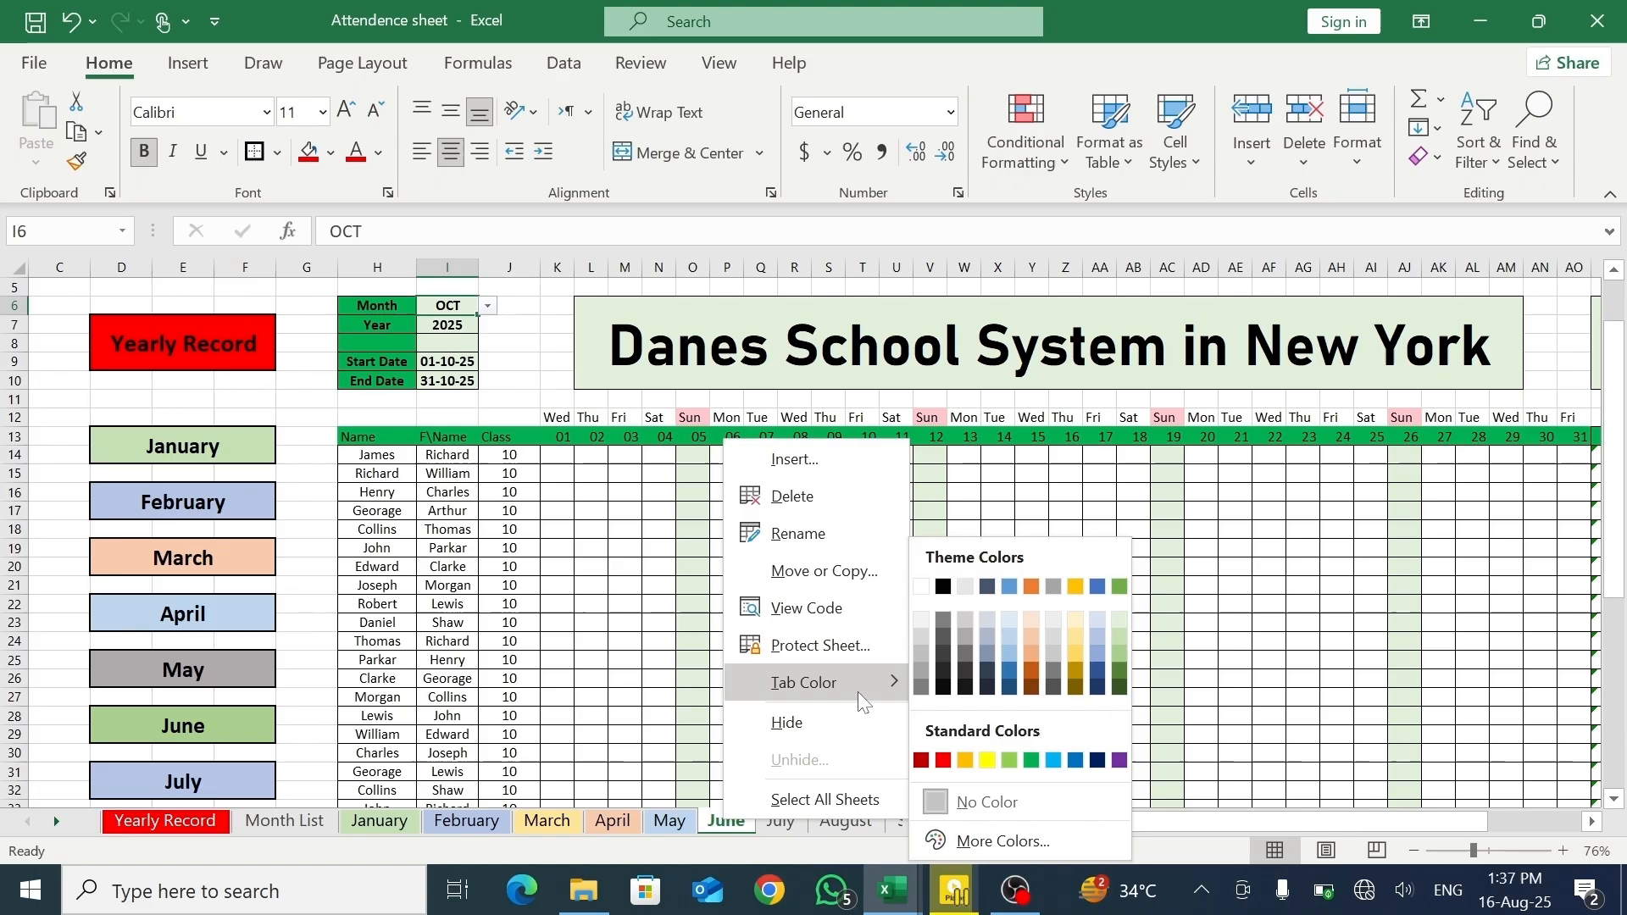
pyautogui.click(986, 642)
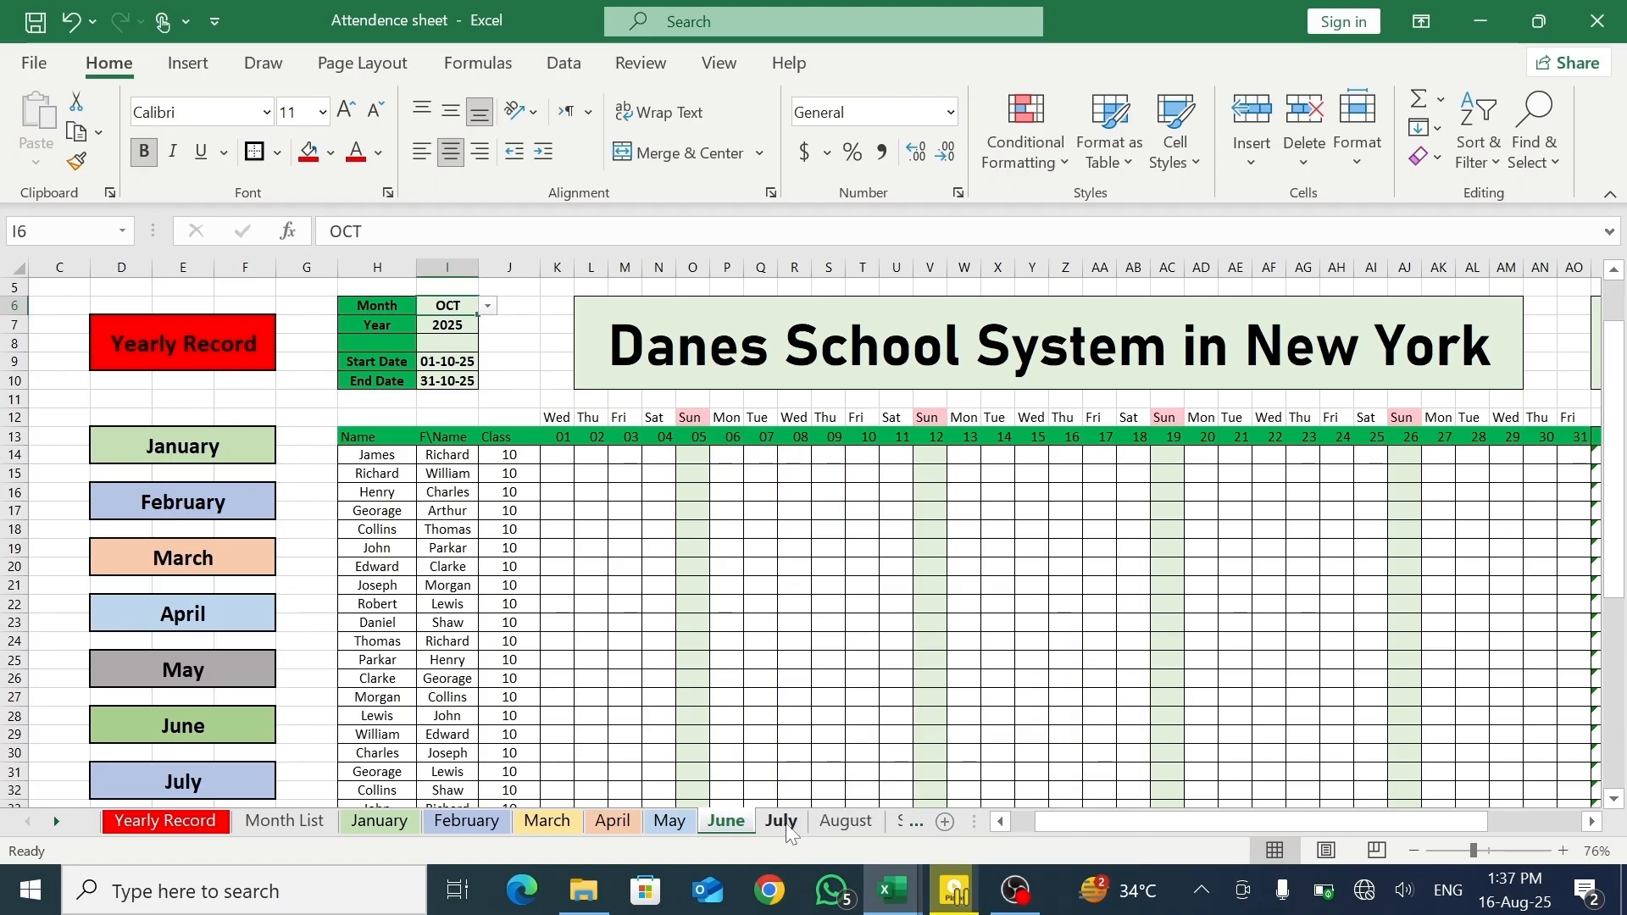
pyautogui.click(783, 822)
pyautogui.rightClick(783, 822)
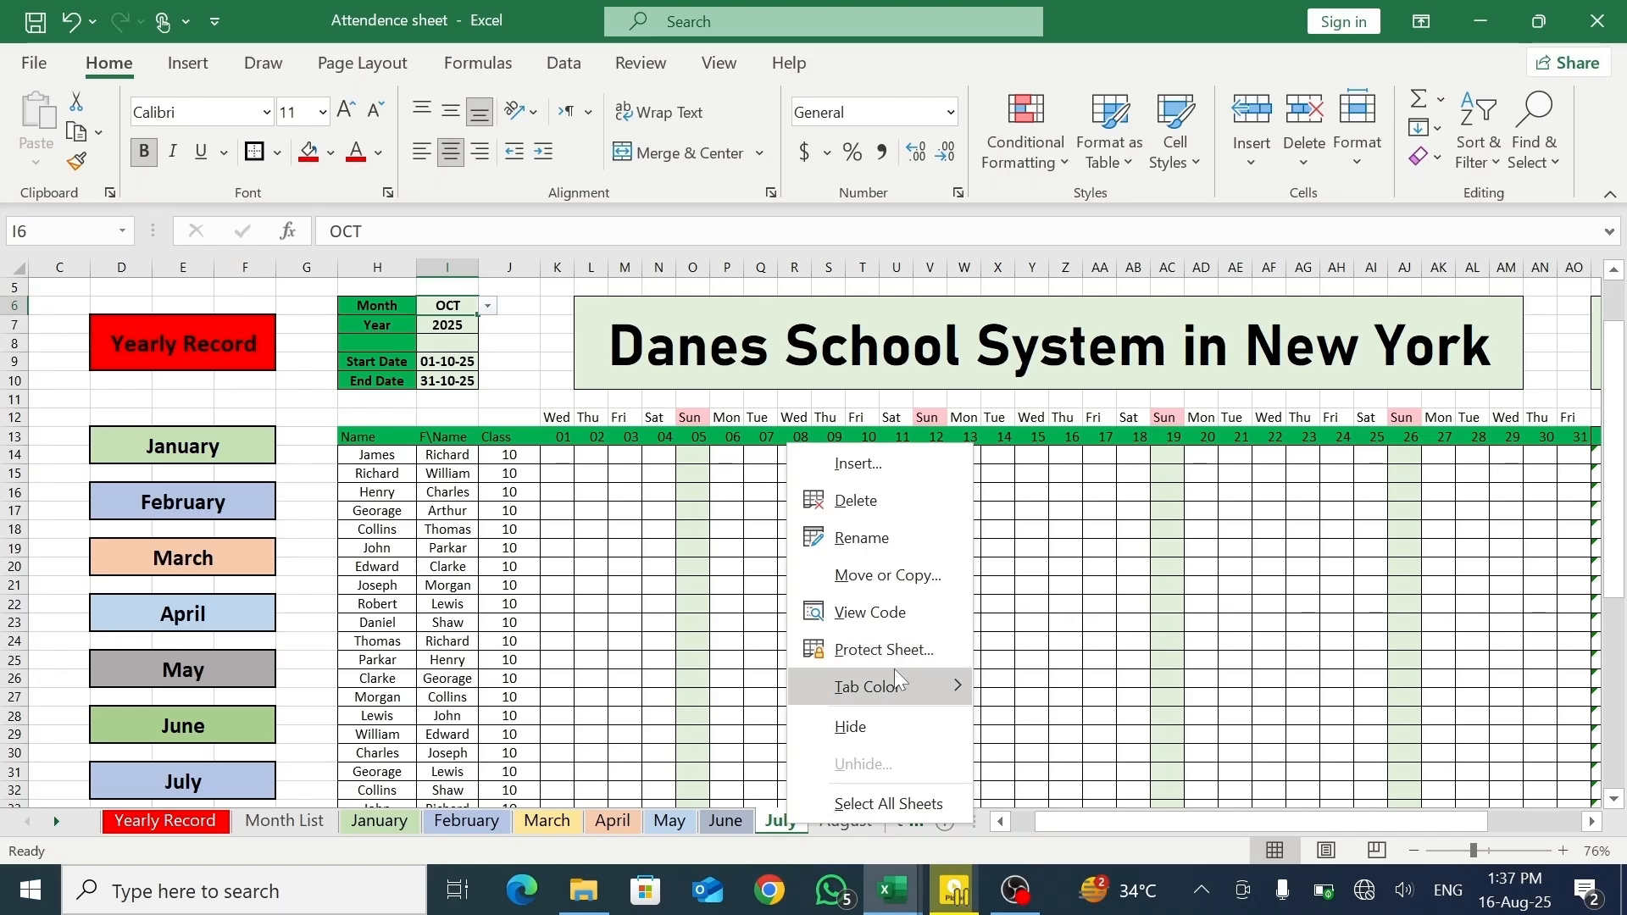
pyautogui.moveTo(895, 683)
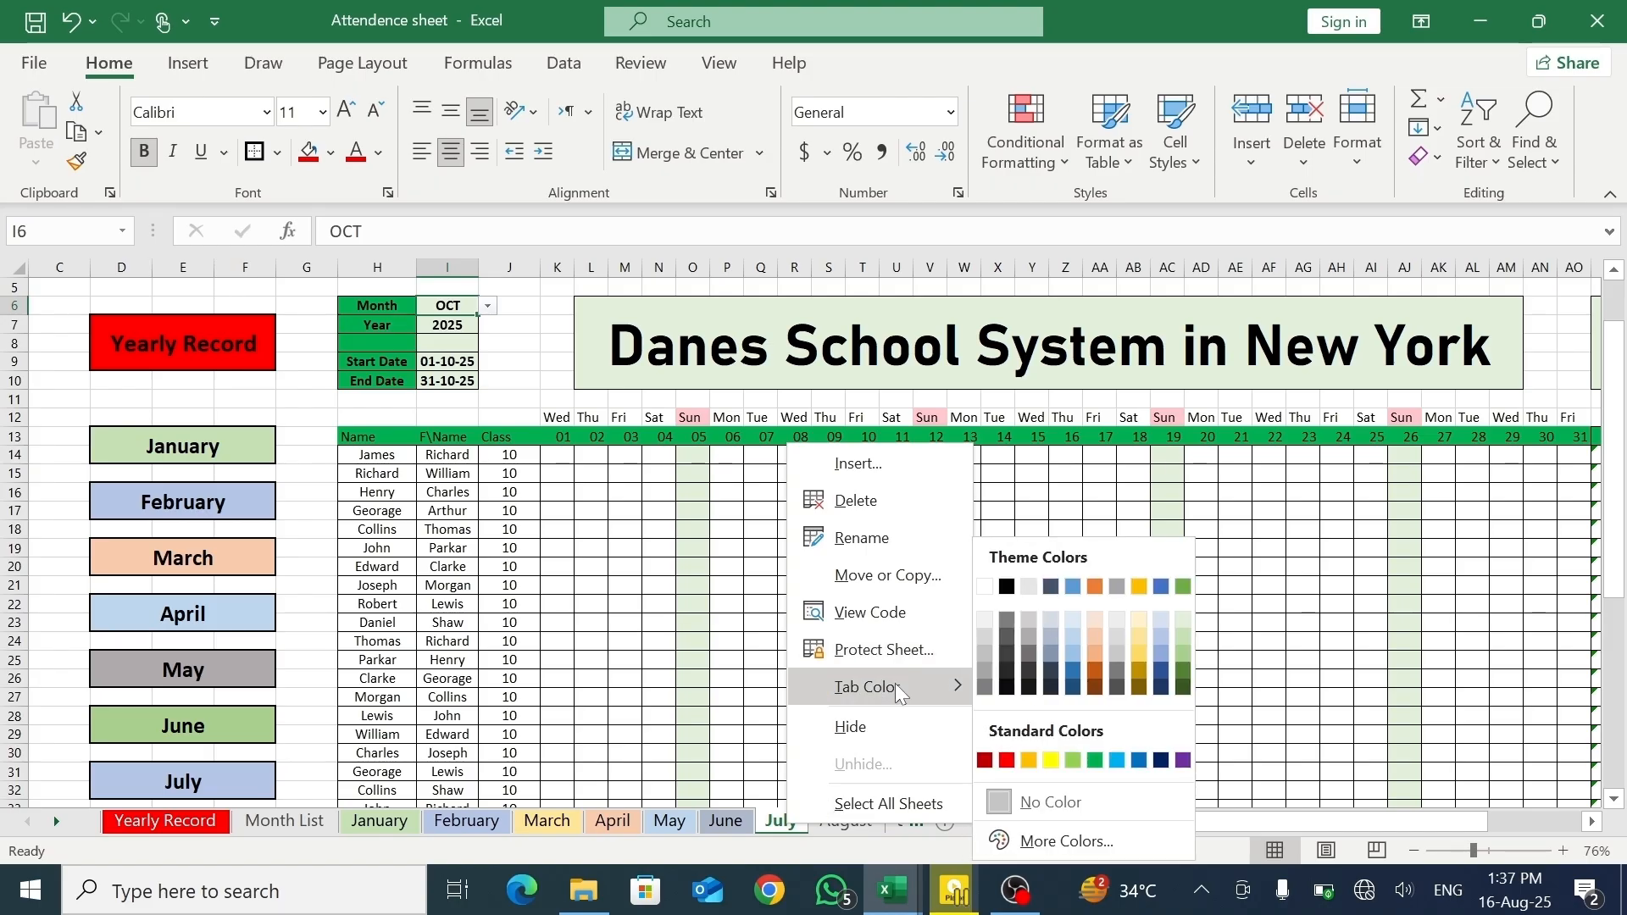
pyautogui.click(1028, 643)
# - Colour the August worksheet tab medium green and the Septemper worksheet tab medium blue, using the theme colours
pyautogui.click(857, 826)
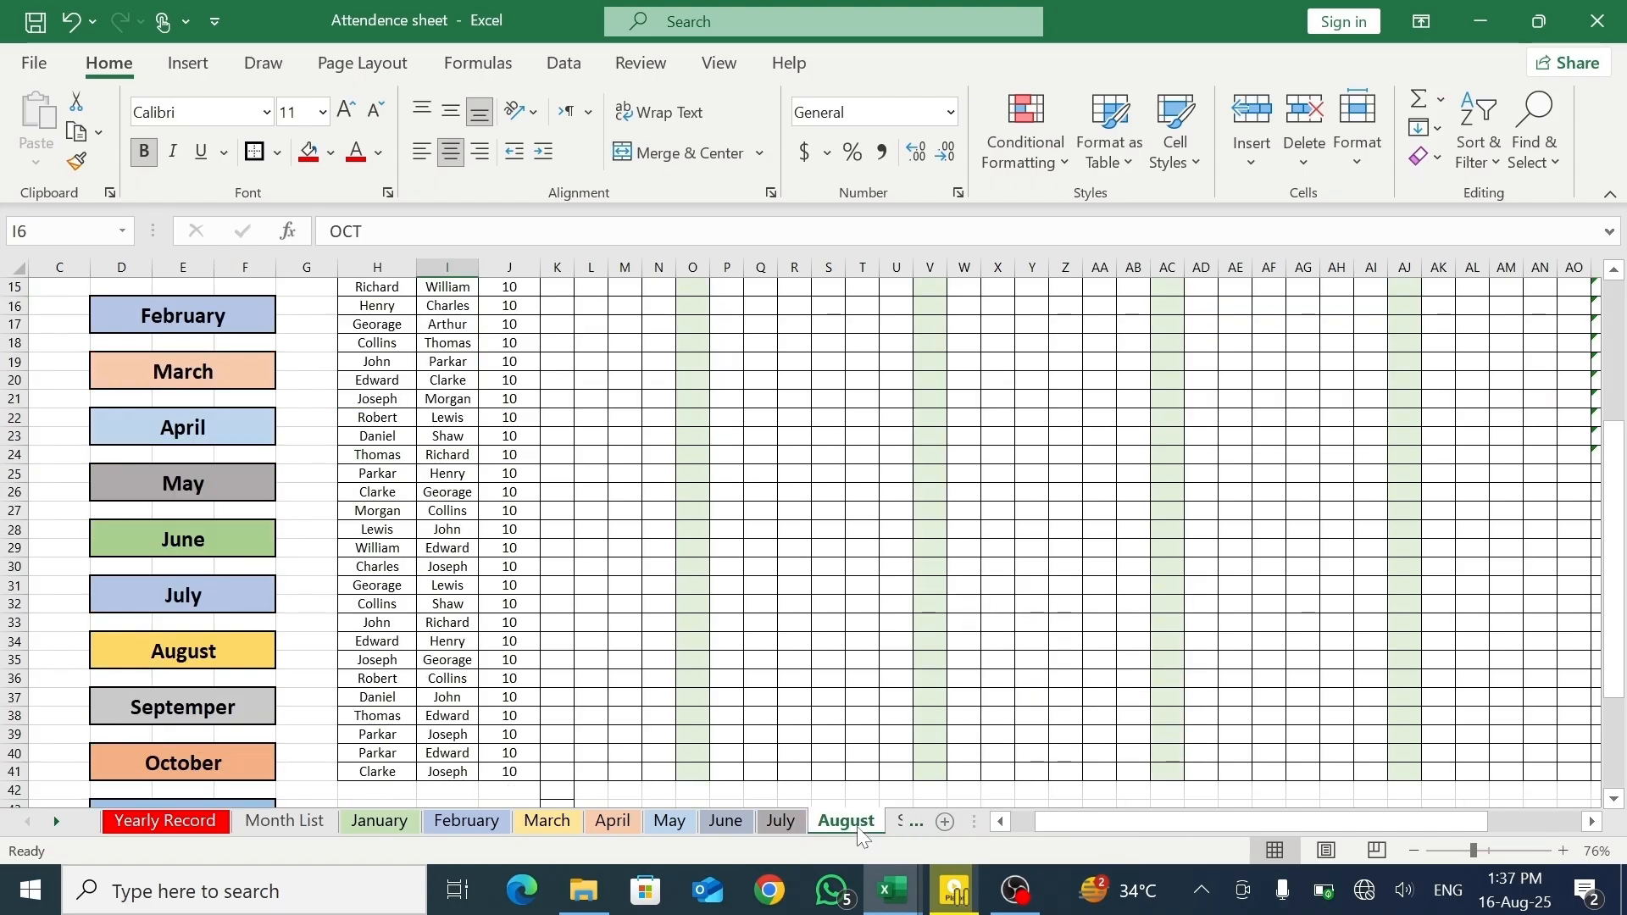
pyautogui.rightClick(861, 835)
pyautogui.moveTo(949, 692)
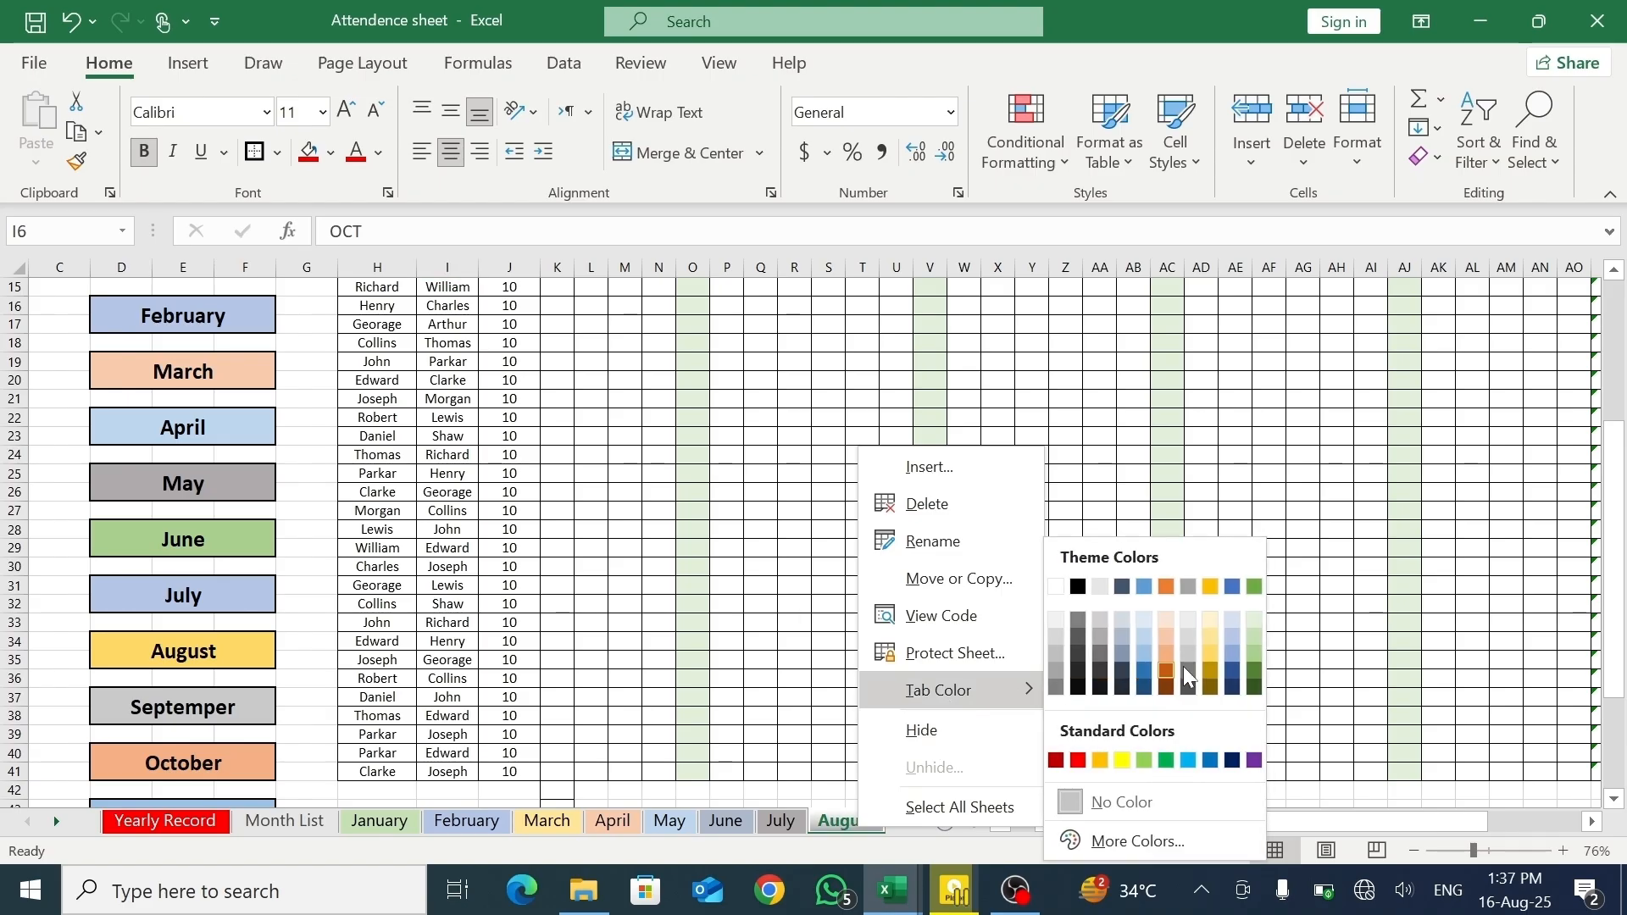
pyautogui.click(1258, 653)
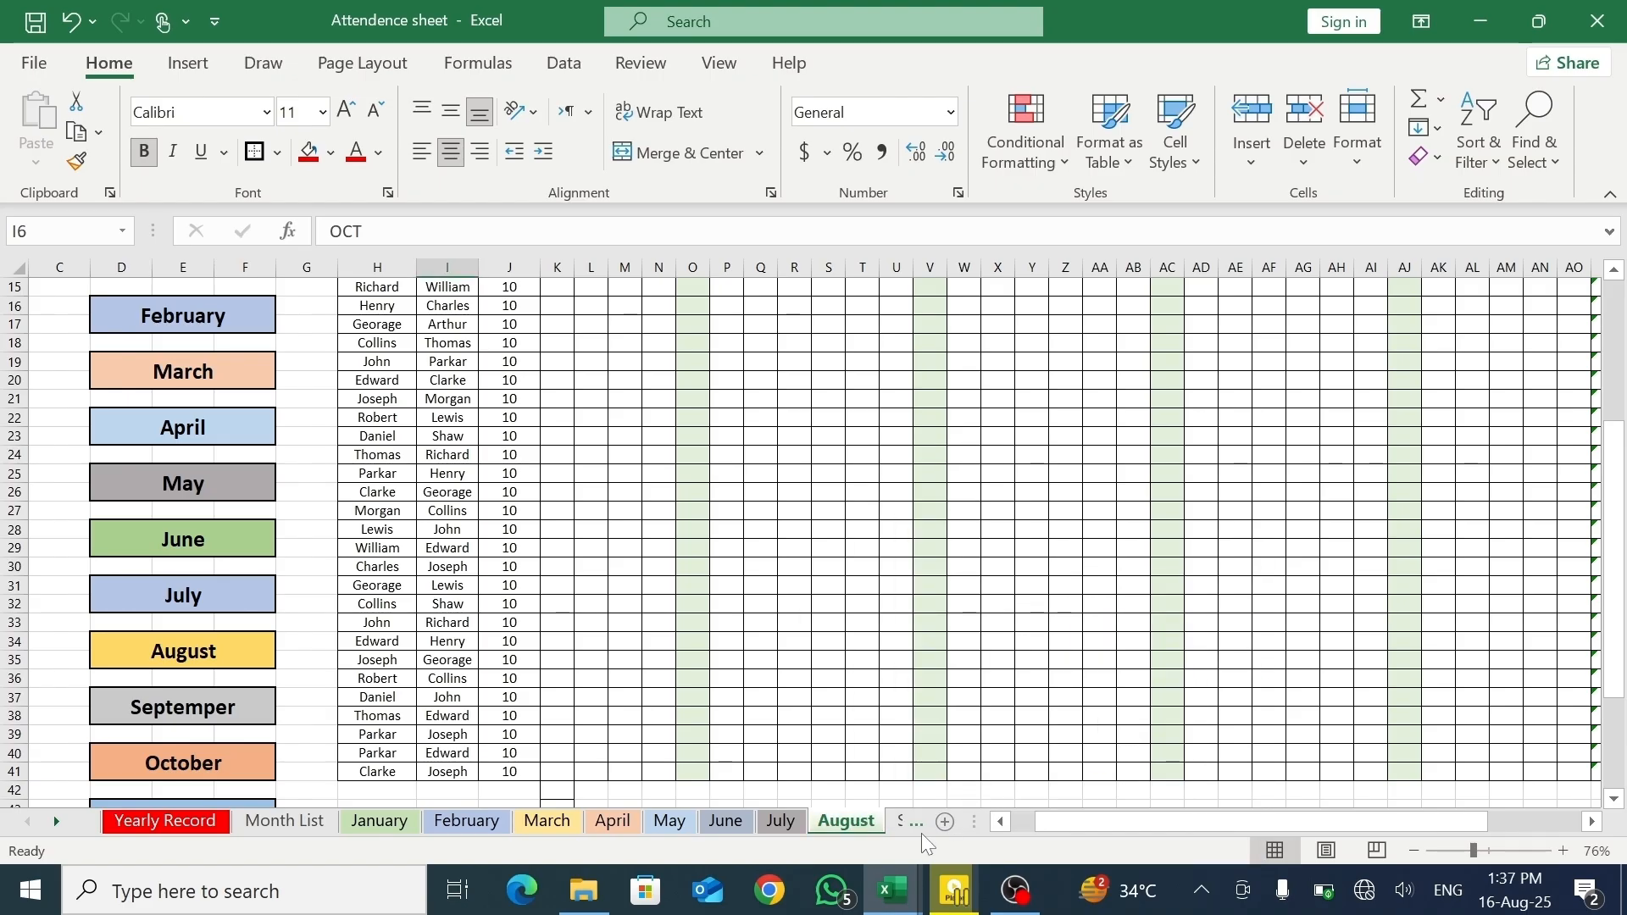
pyautogui.click(899, 824)
pyautogui.rightClick(813, 823)
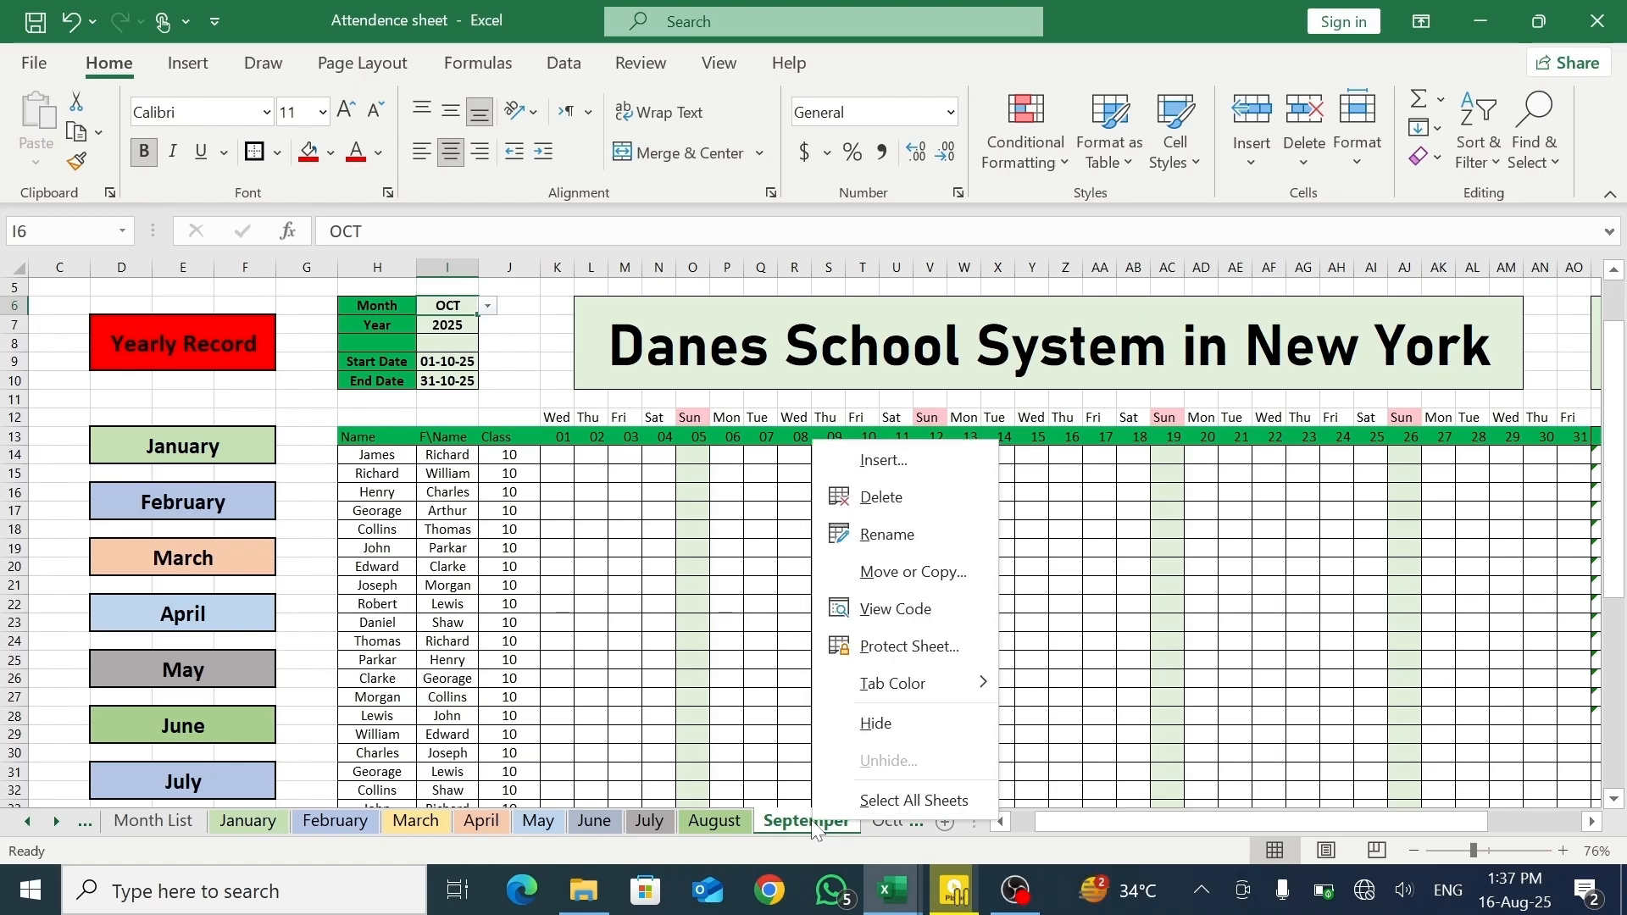
pyautogui.moveTo(904, 688)
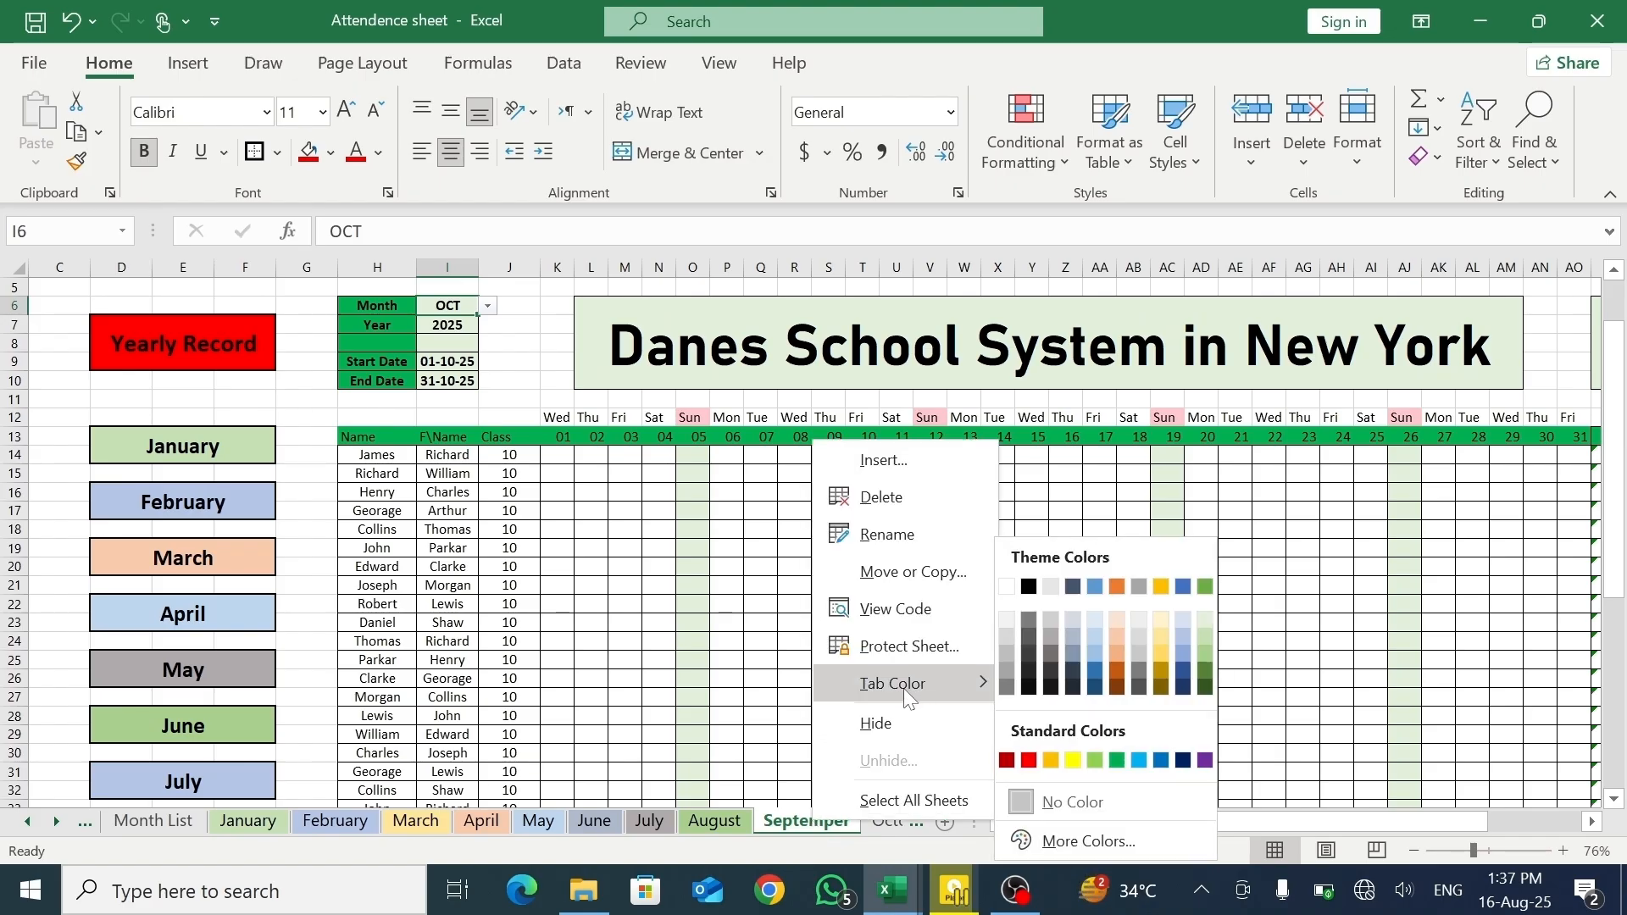
pyautogui.click(1183, 651)
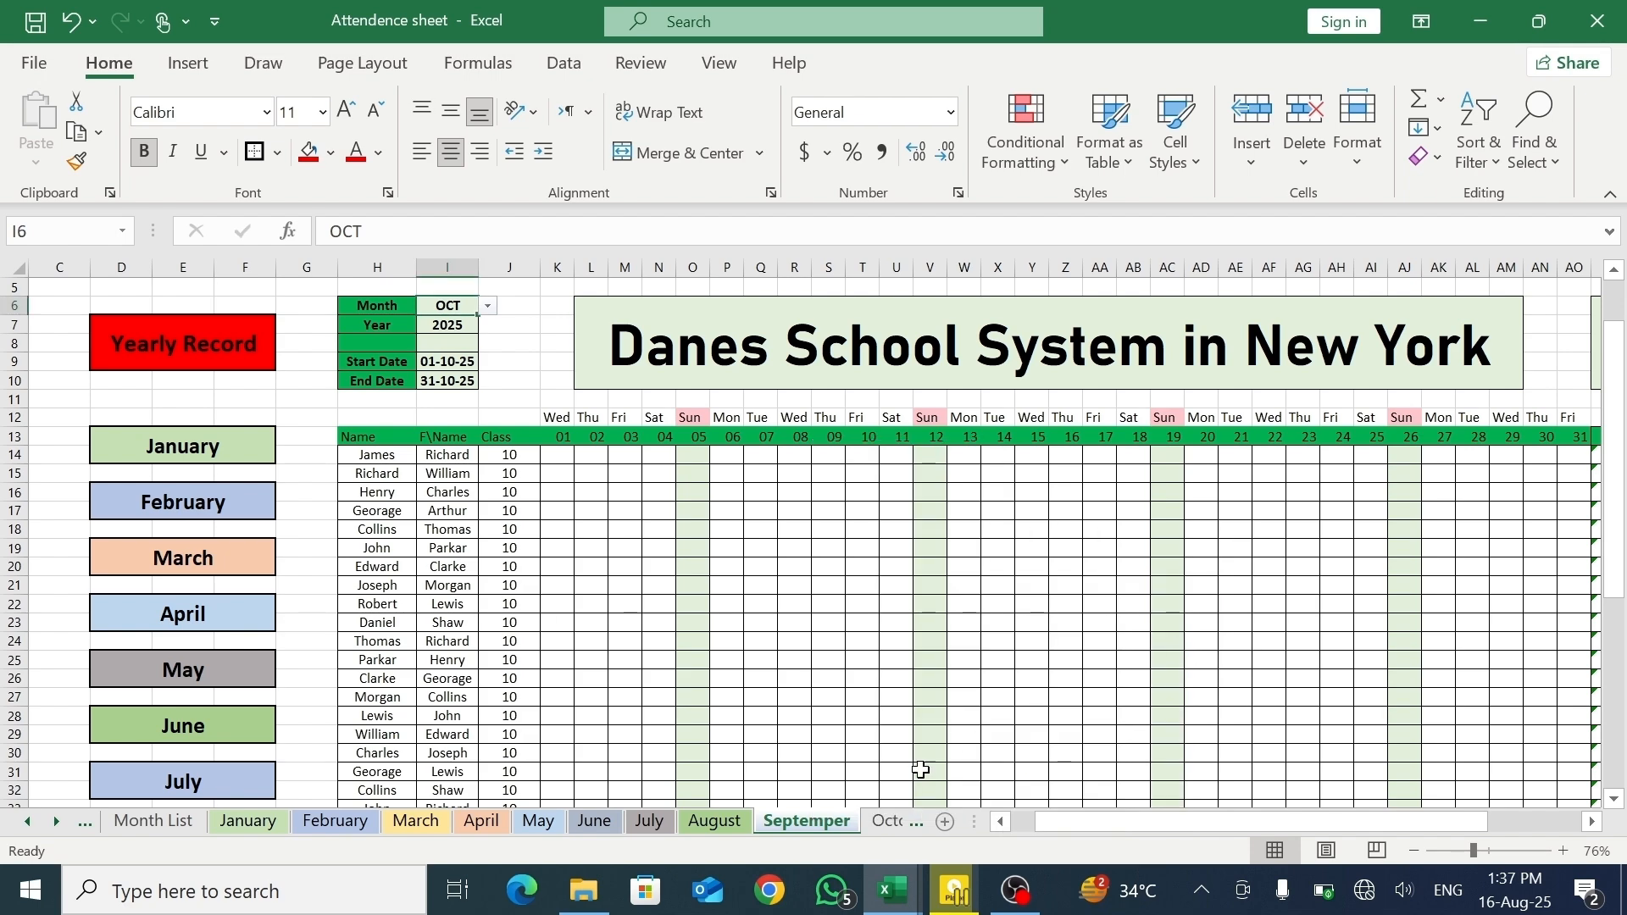
# - Colour the October worksheet tab gold and the November worksheet tab gray, using the theme colours
pyautogui.click(887, 826)
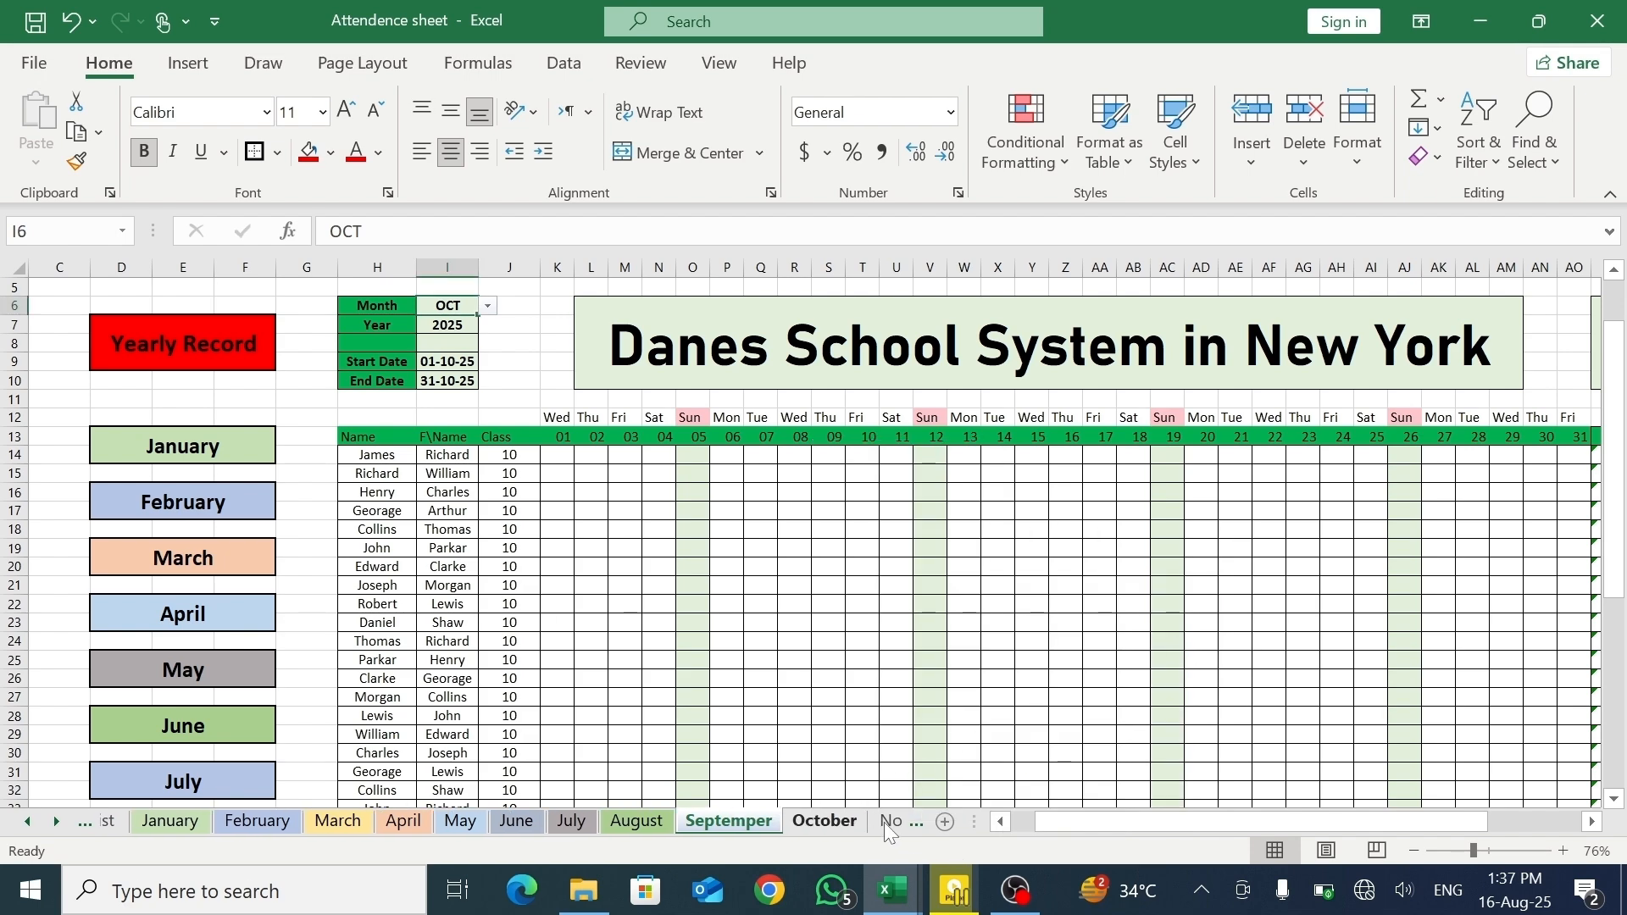
pyautogui.rightClick(798, 820)
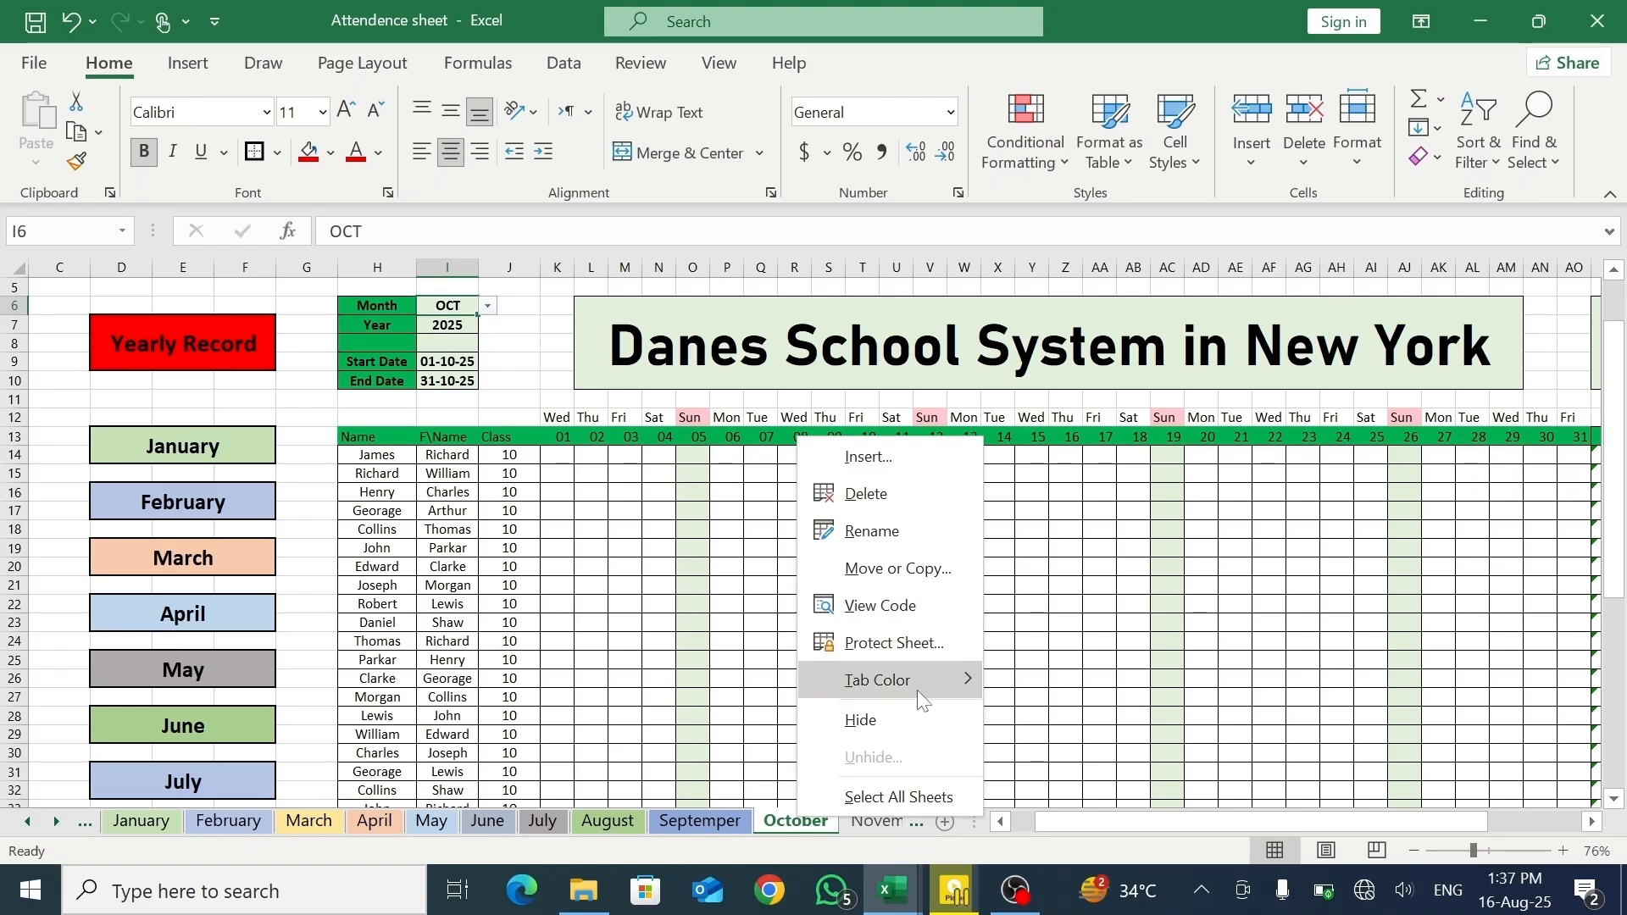
pyautogui.moveTo(917, 690)
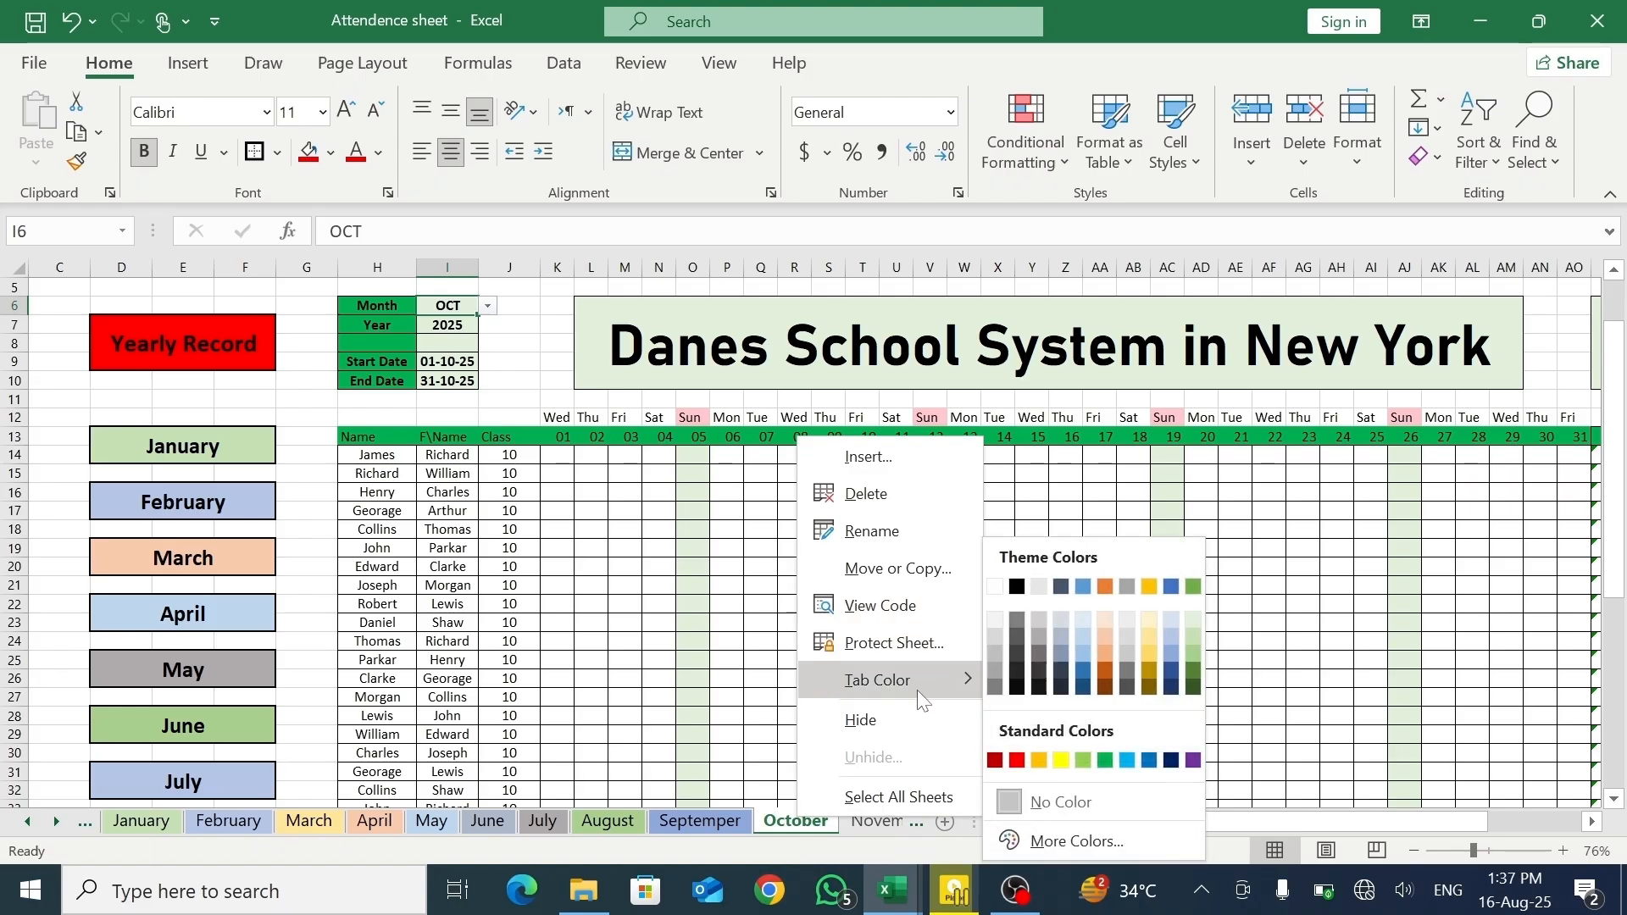
pyautogui.click(1147, 649)
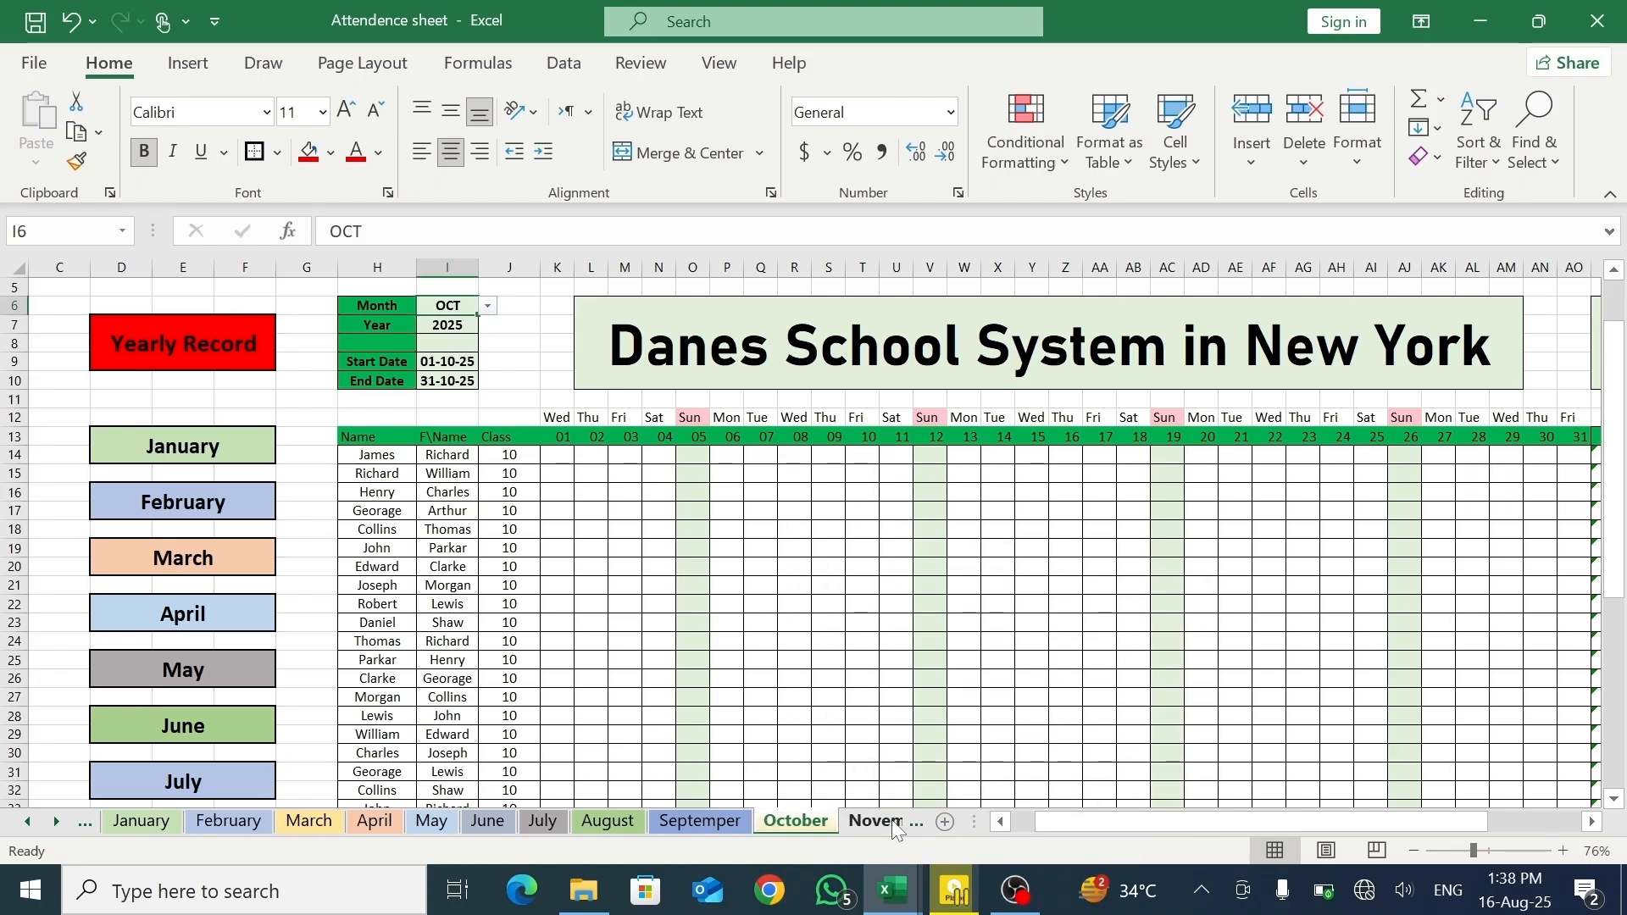
pyautogui.click(850, 822)
pyautogui.rightClick(846, 827)
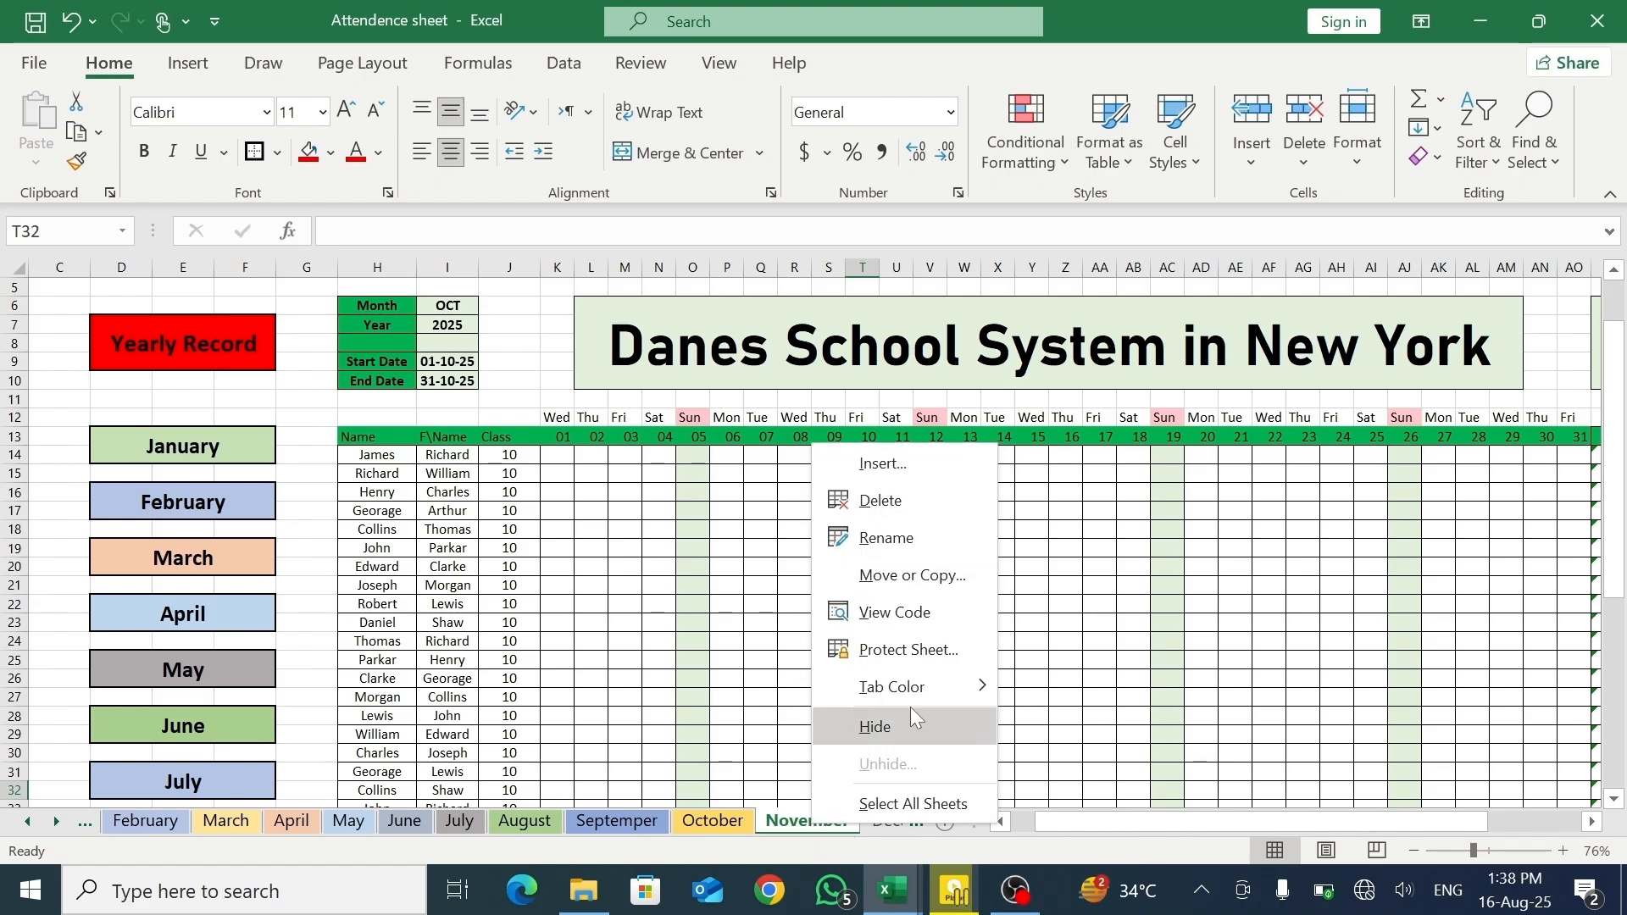
pyautogui.moveTo(892, 689)
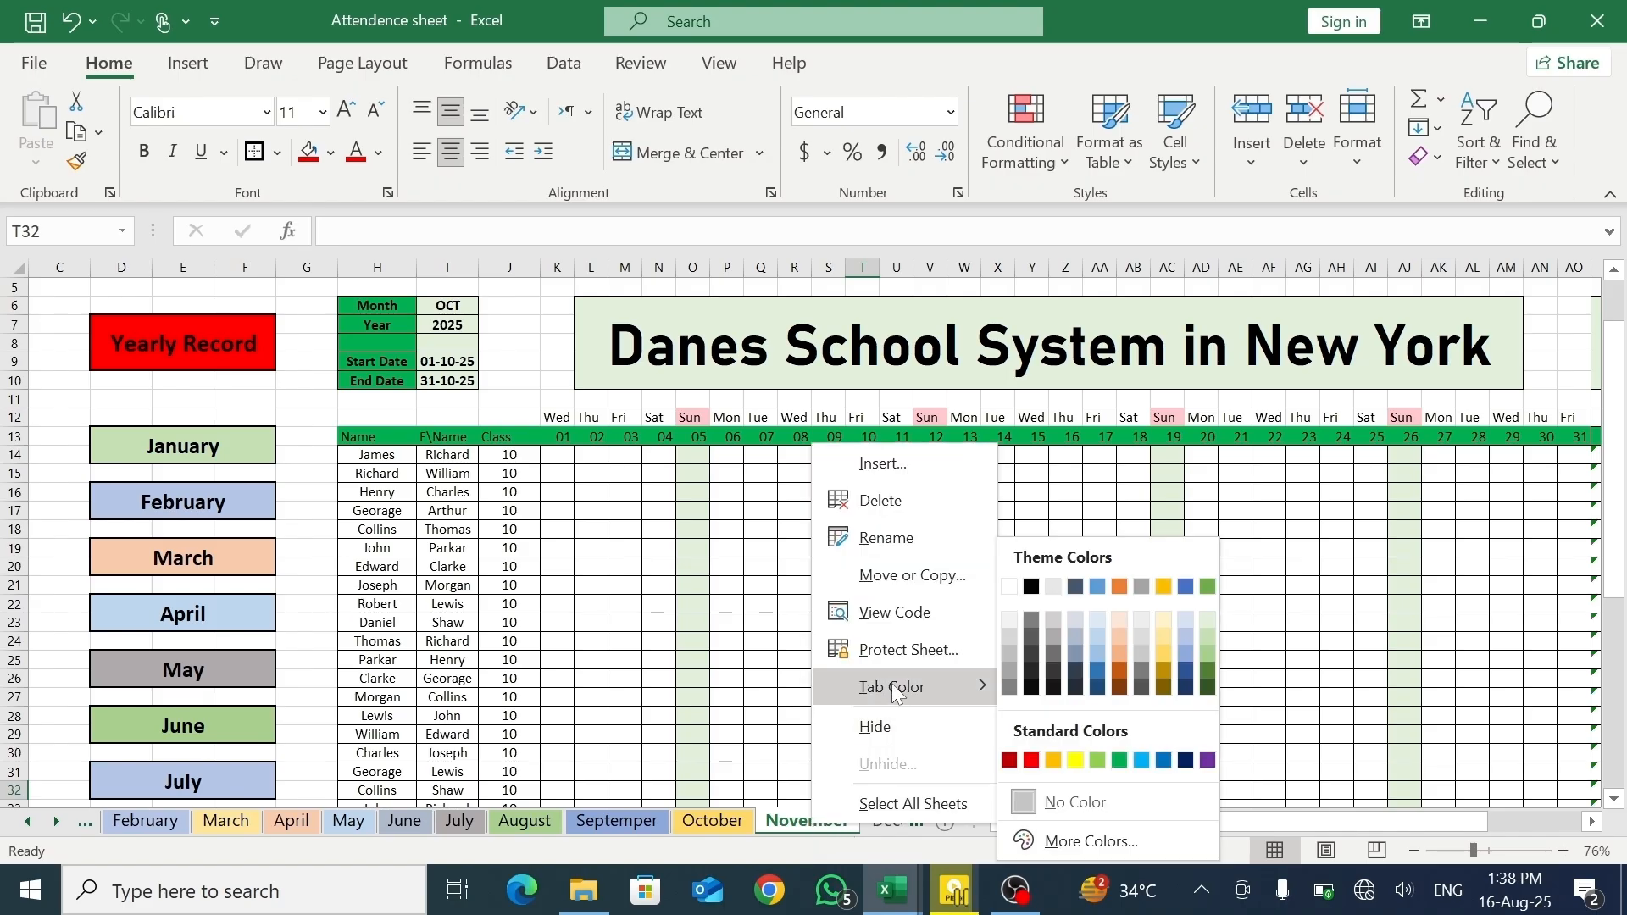
pyautogui.click(1139, 655)
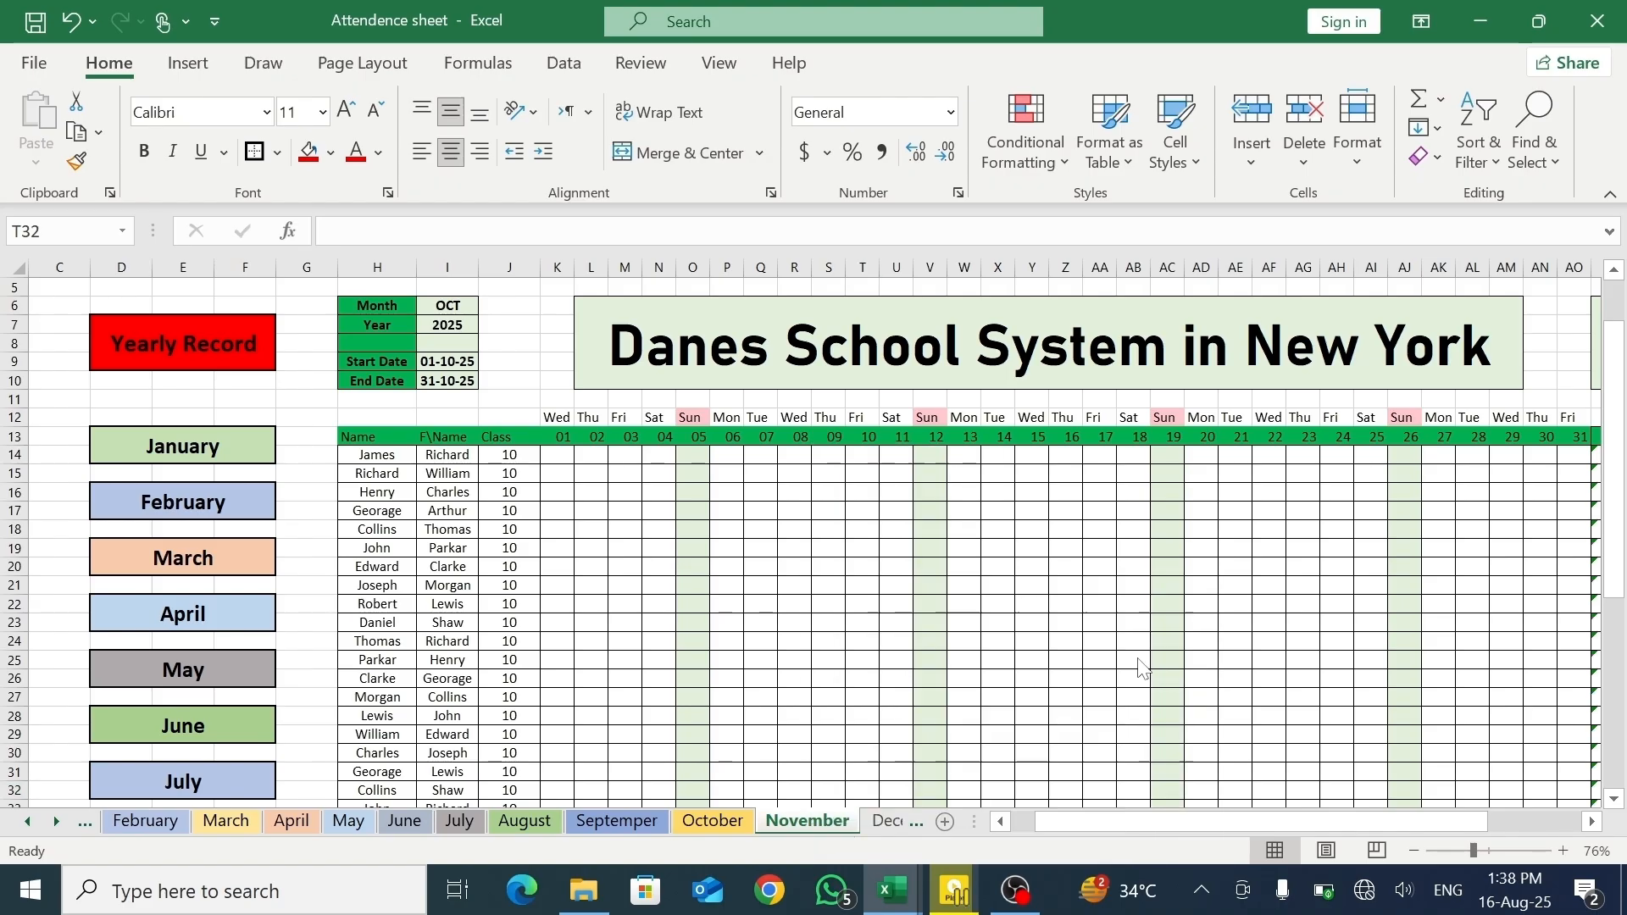
# - Colour the December worksheet tab medium sky blue, using the theme colours
pyautogui.click(892, 821)
pyautogui.click(844, 820)
pyautogui.rightClick(822, 821)
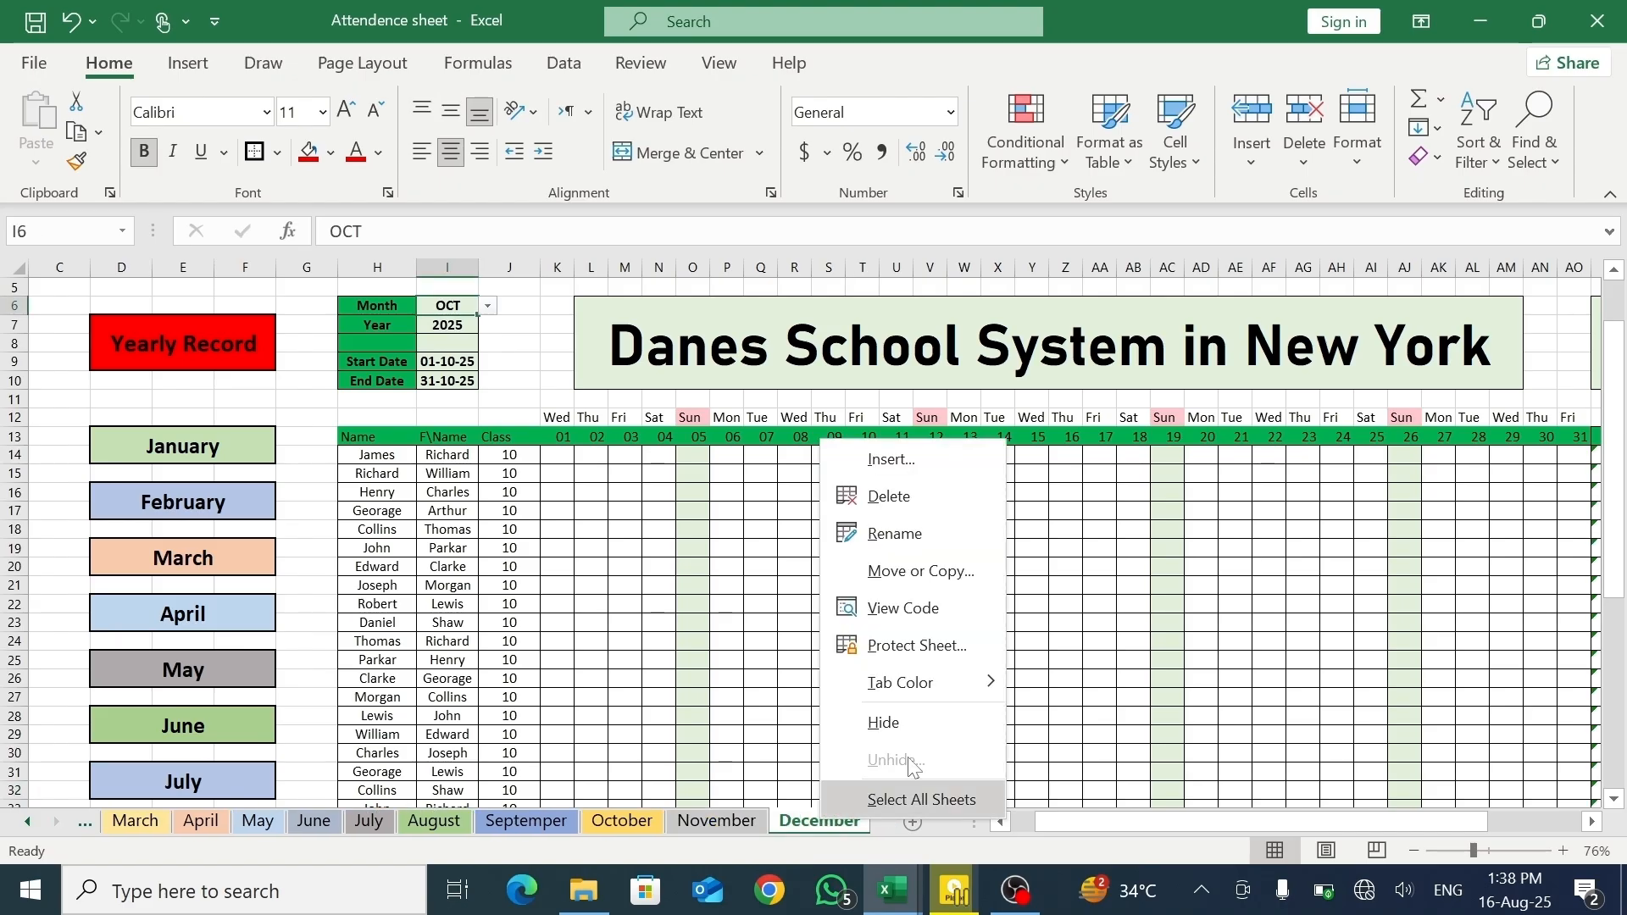
pyautogui.moveTo(953, 691)
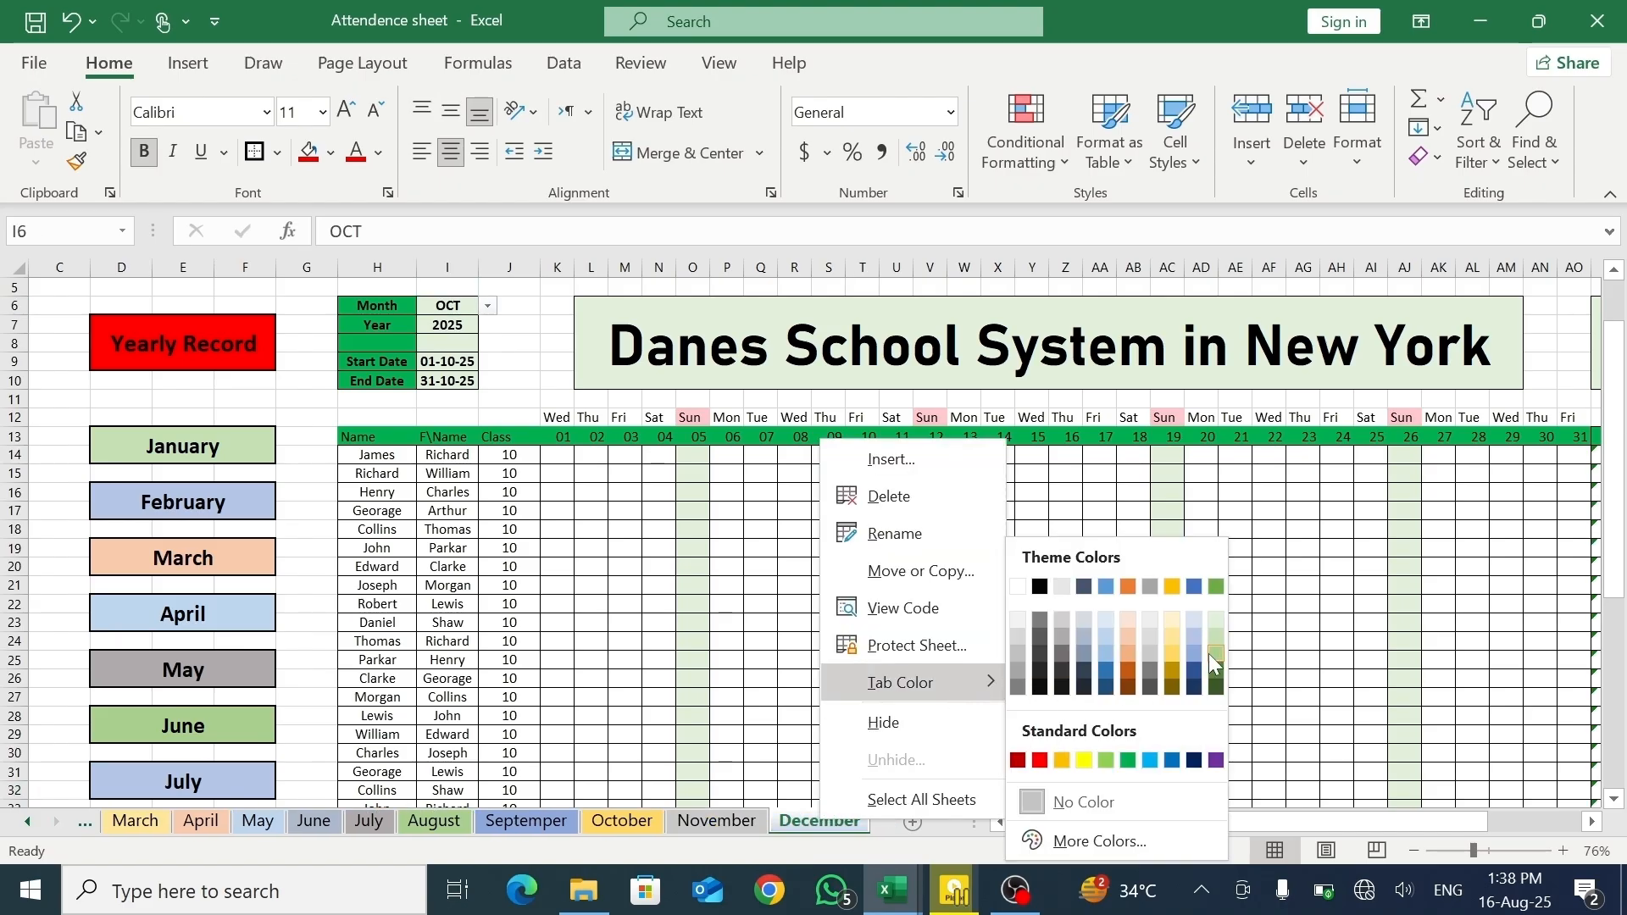
pyautogui.click(1102, 654)
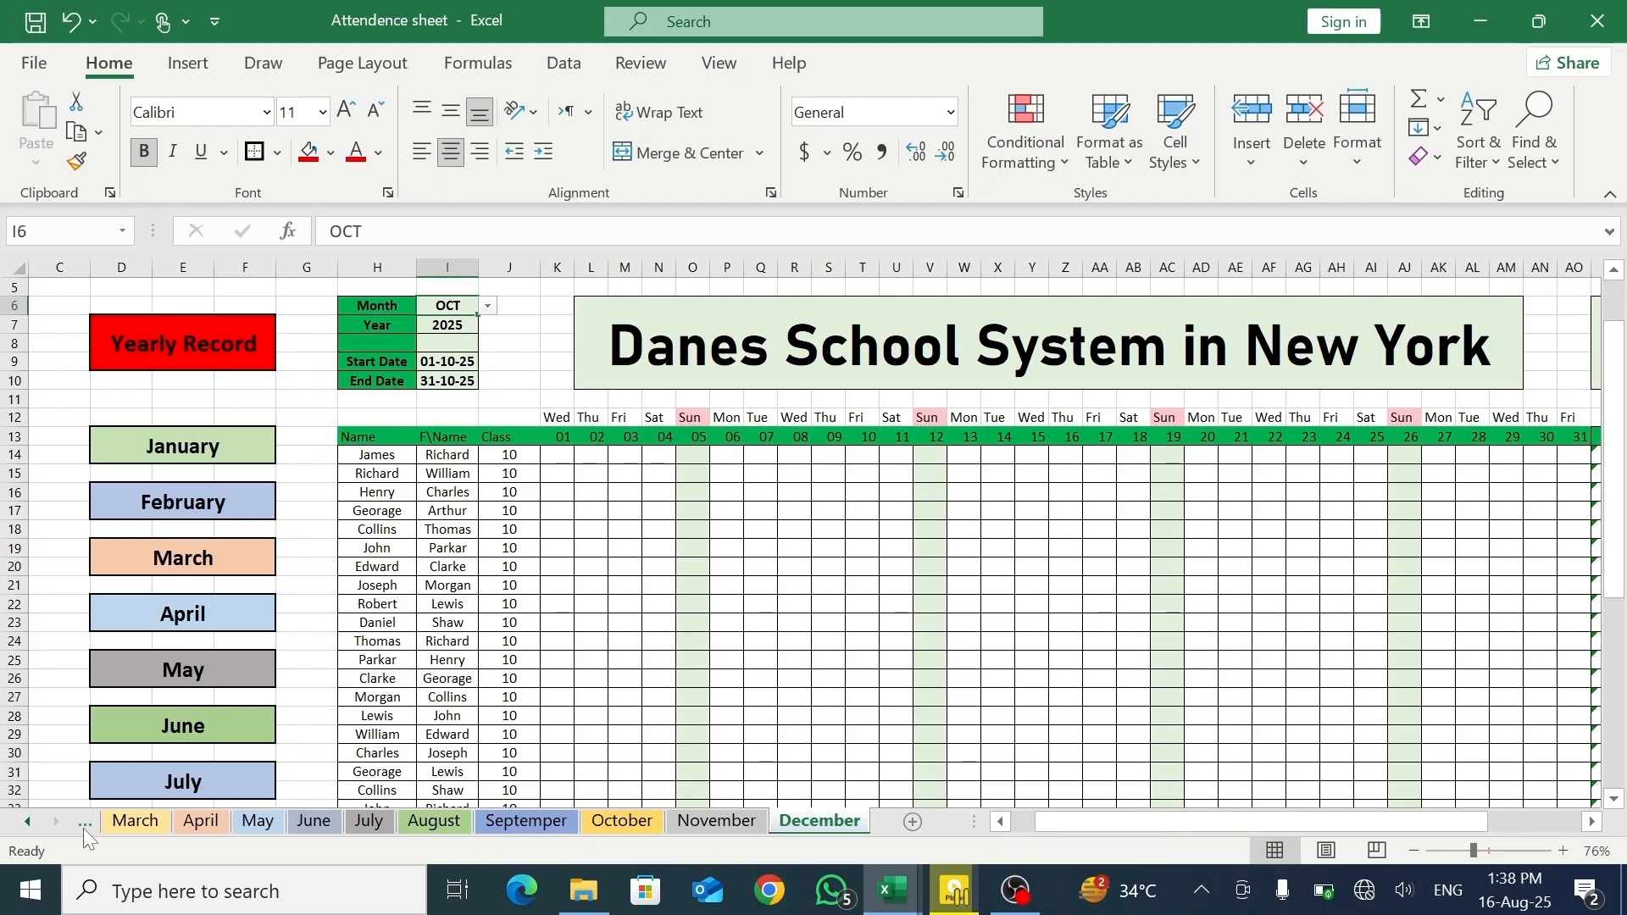
# - Colour the Month List worksheet tab purple, using the standard colours
pyautogui.click(26, 822)
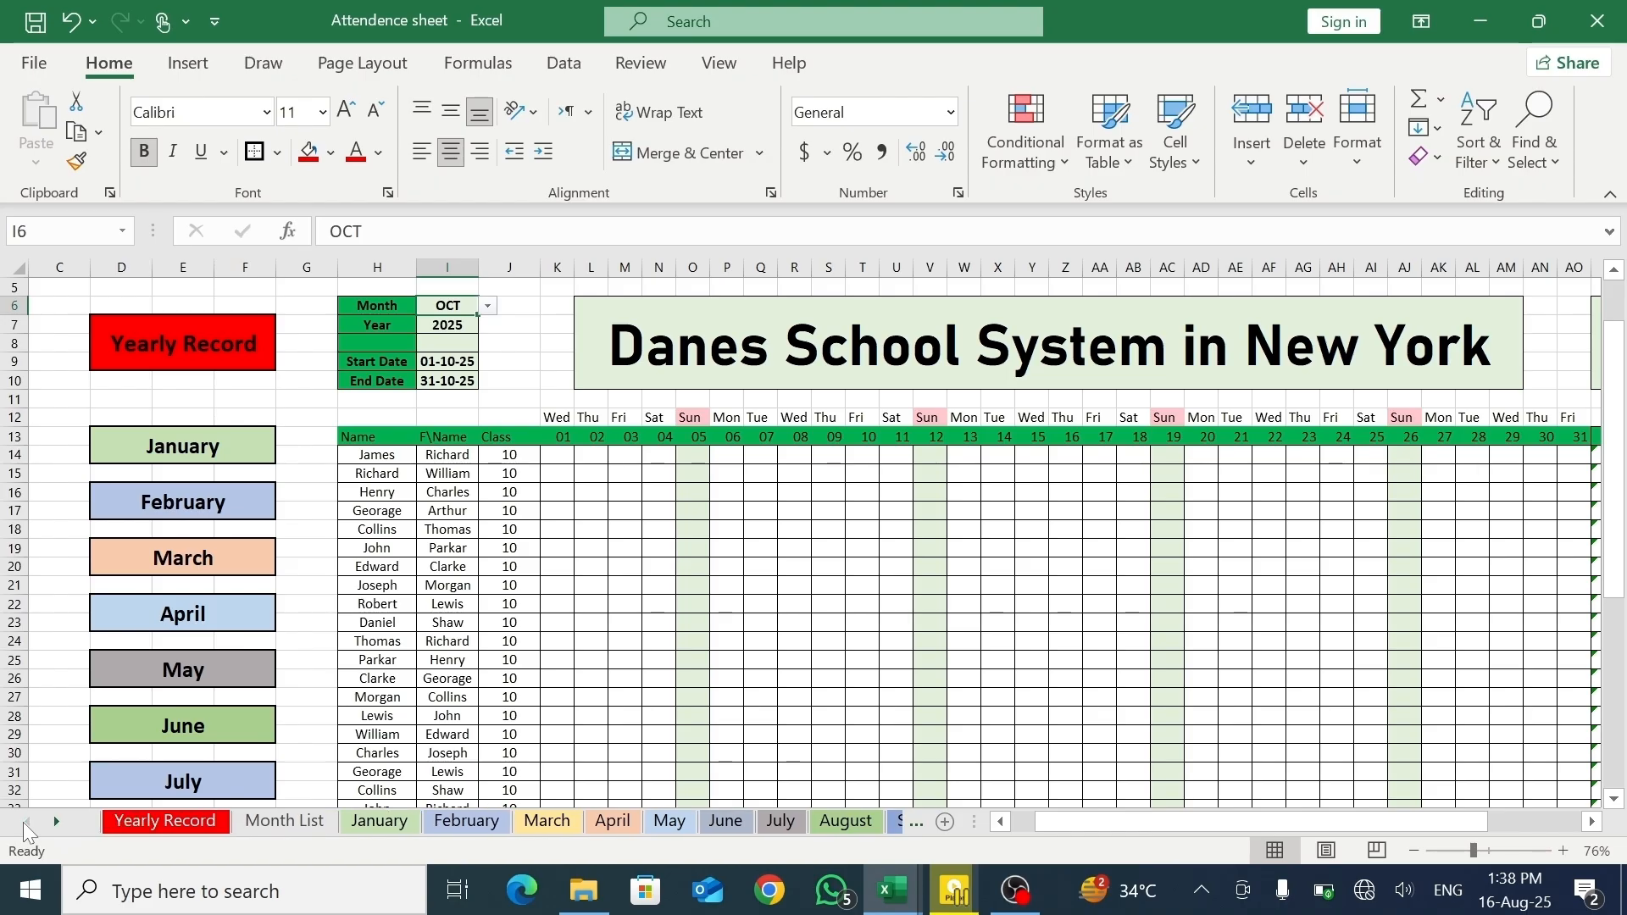
pyautogui.click(309, 824)
pyautogui.rightClick(312, 826)
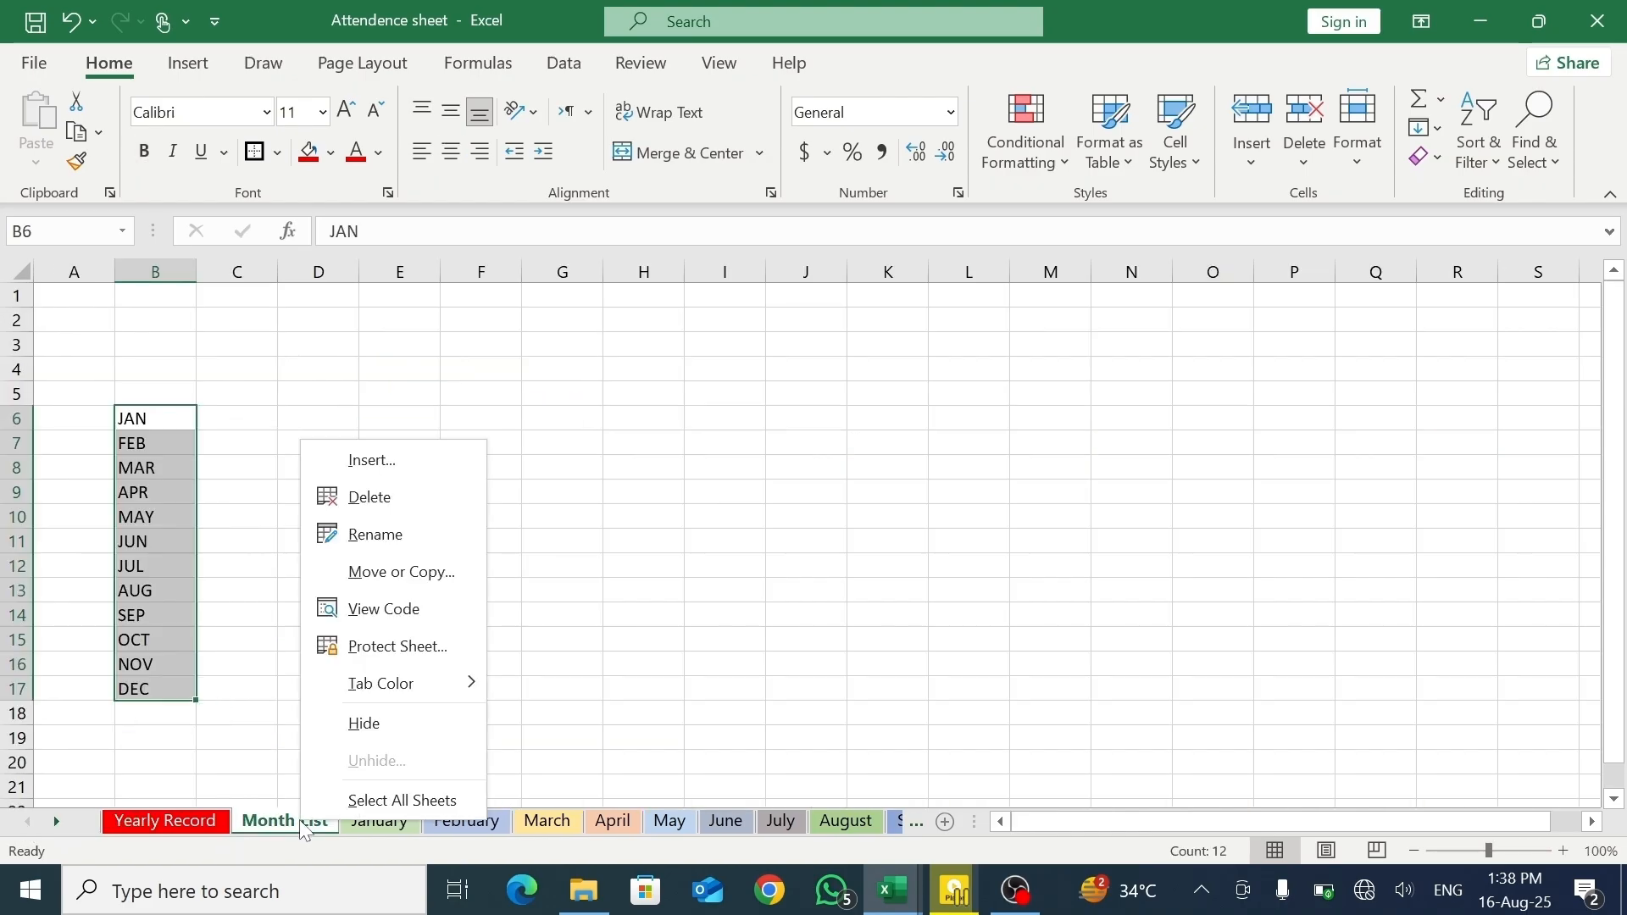
pyautogui.moveTo(429, 690)
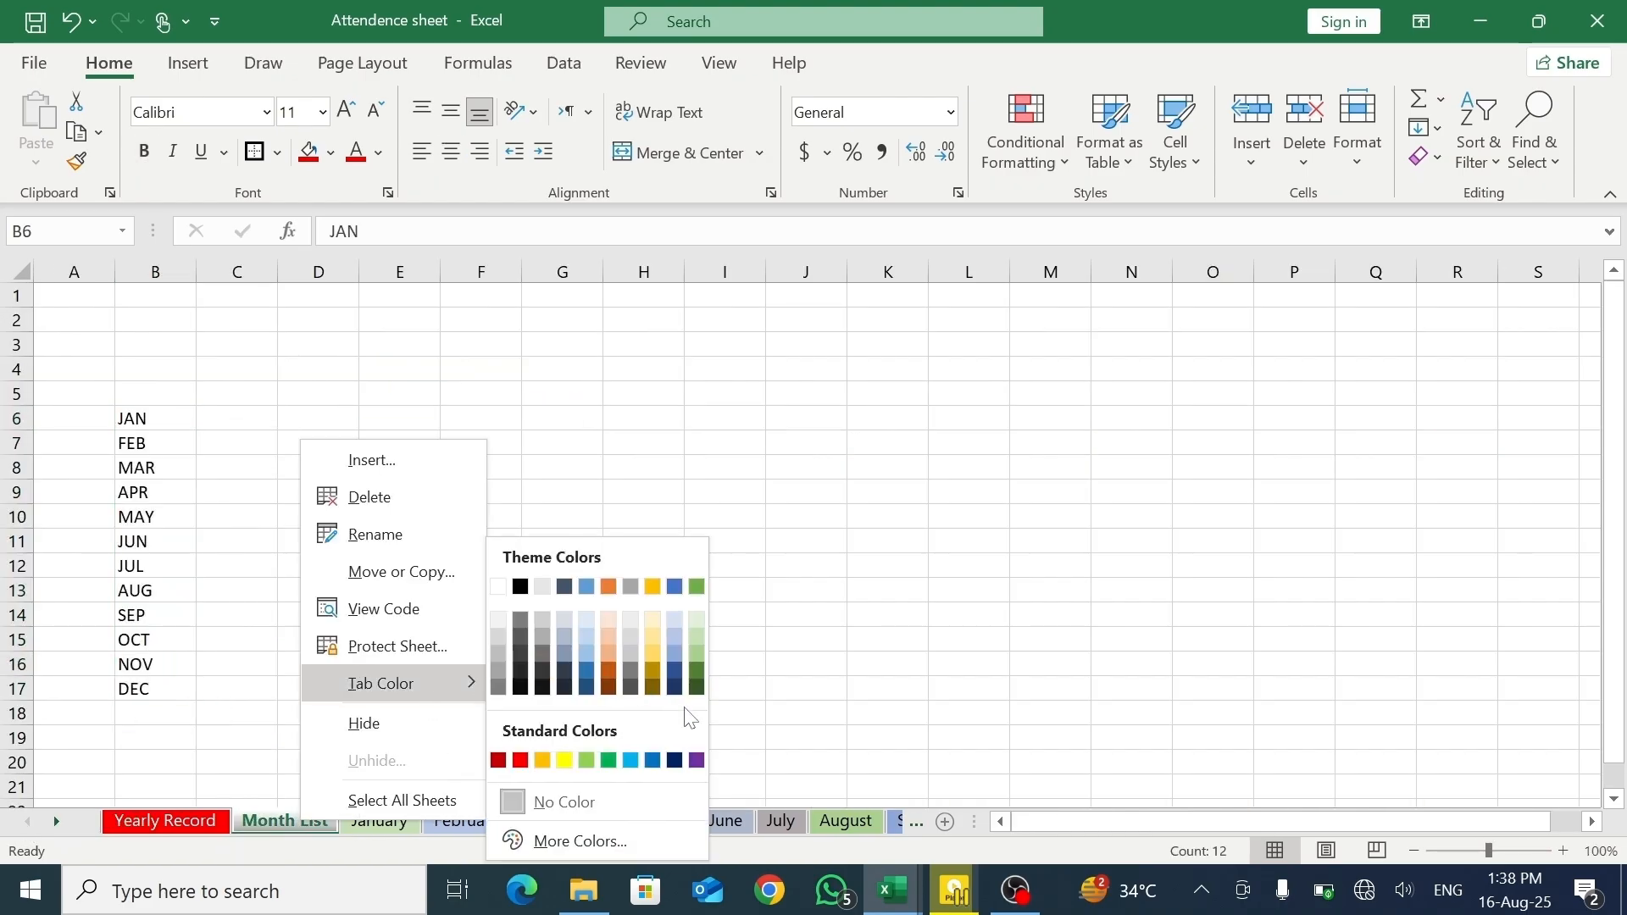
pyautogui.click(696, 760)
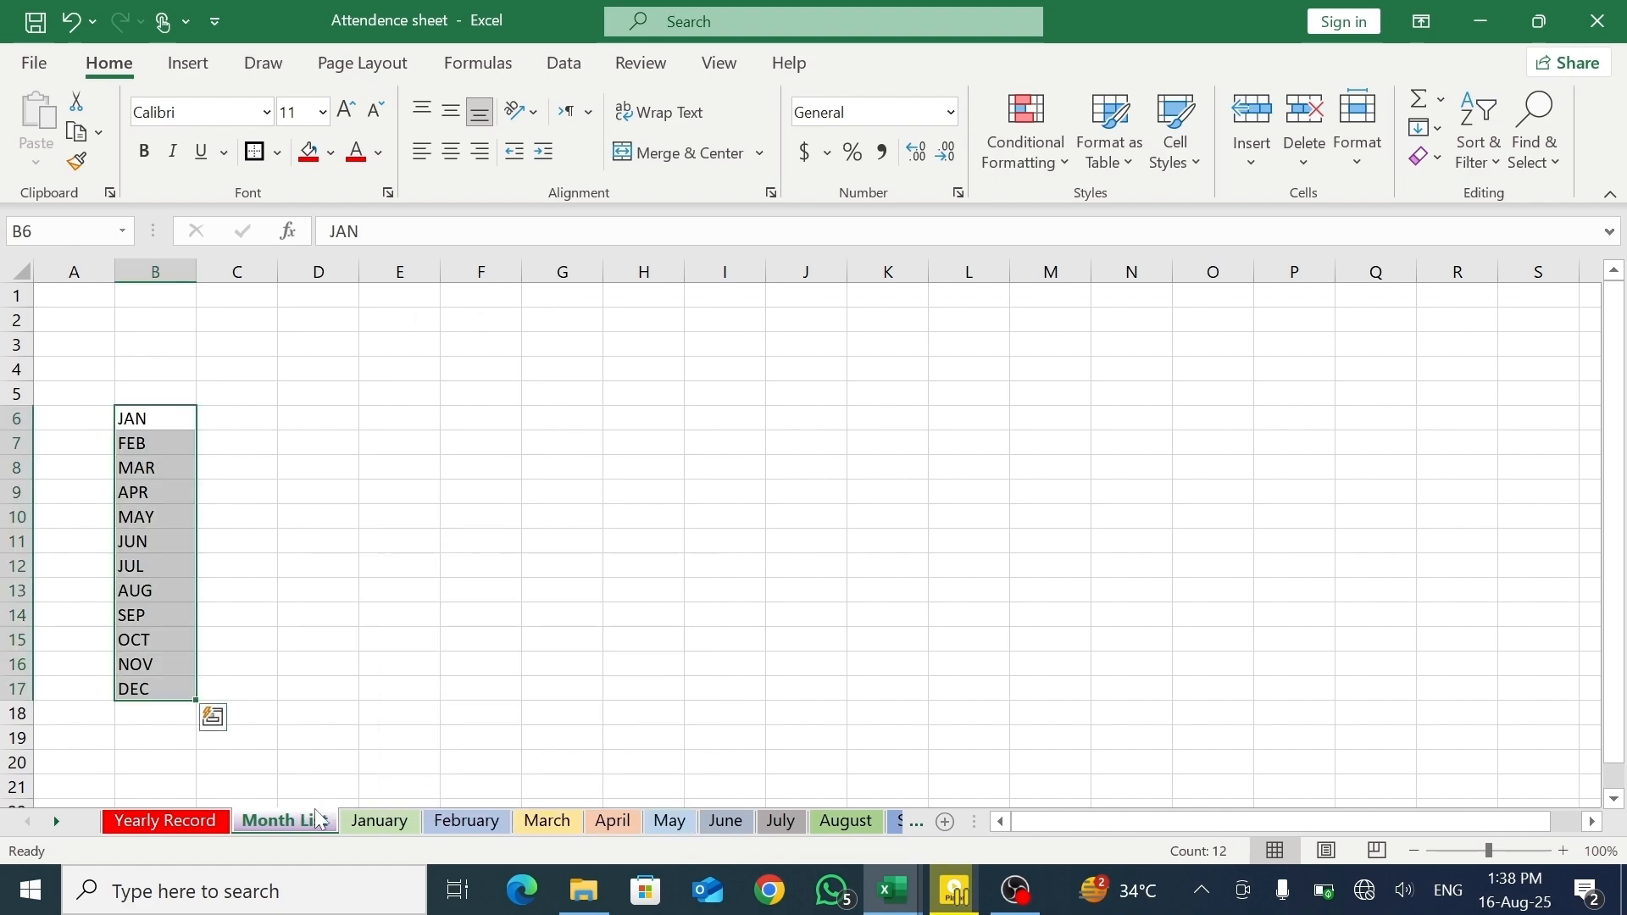
# - On the January worksheet, hyperlink the red Yearly Record cell to cell A1 of the Yearly Record worksheet in this document
pyautogui.click(385, 826)
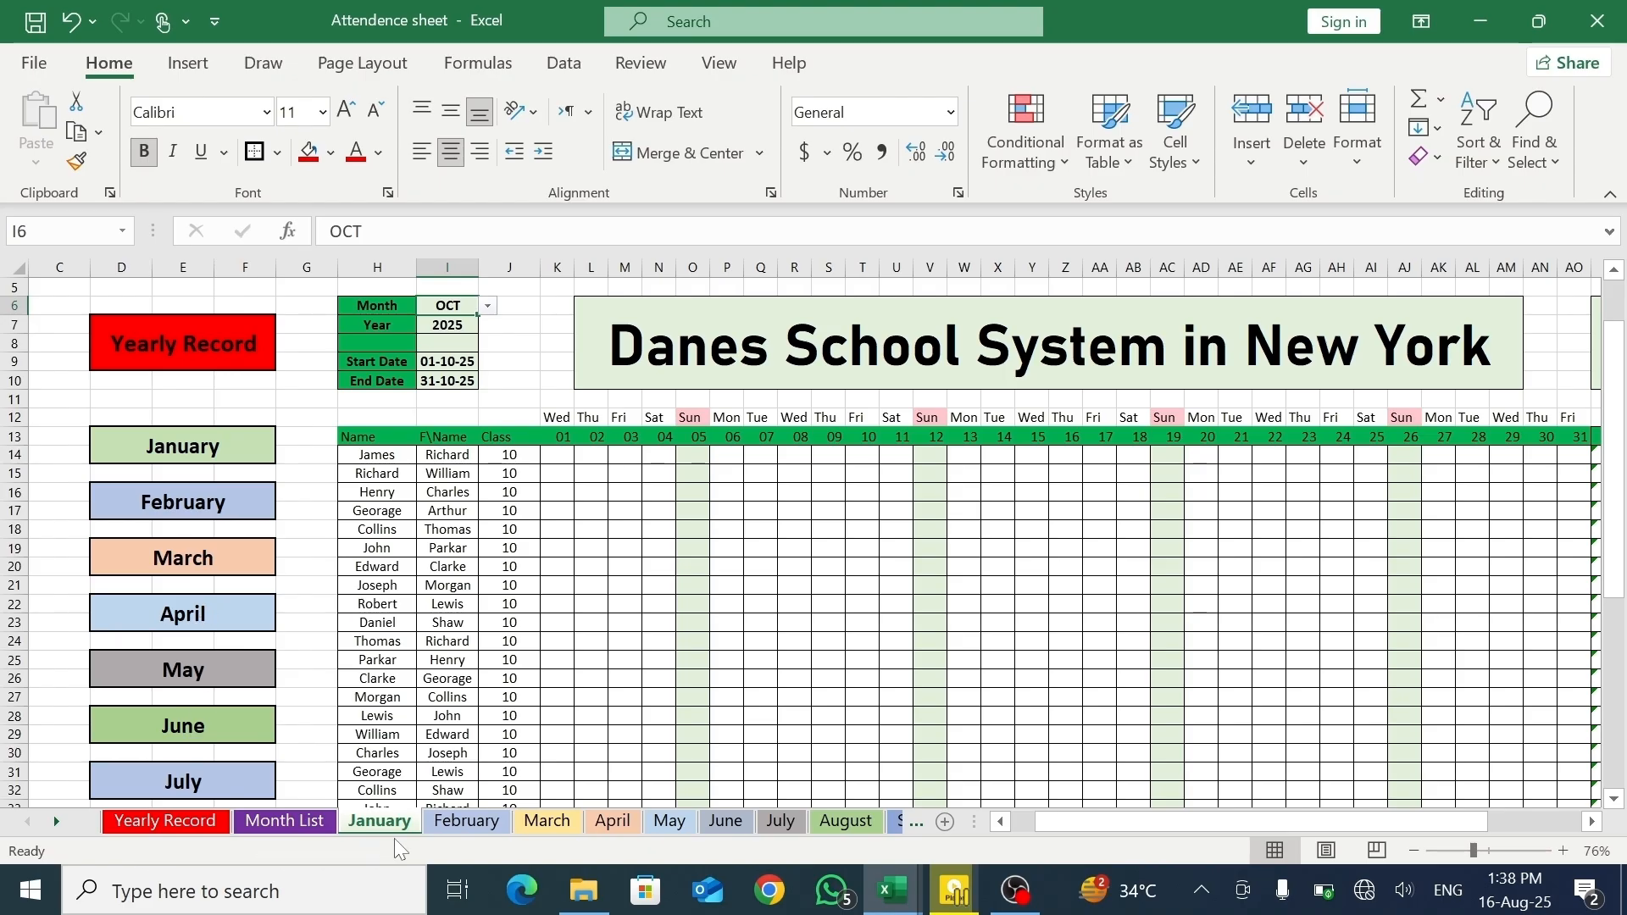
pyautogui.rightClick(166, 347)
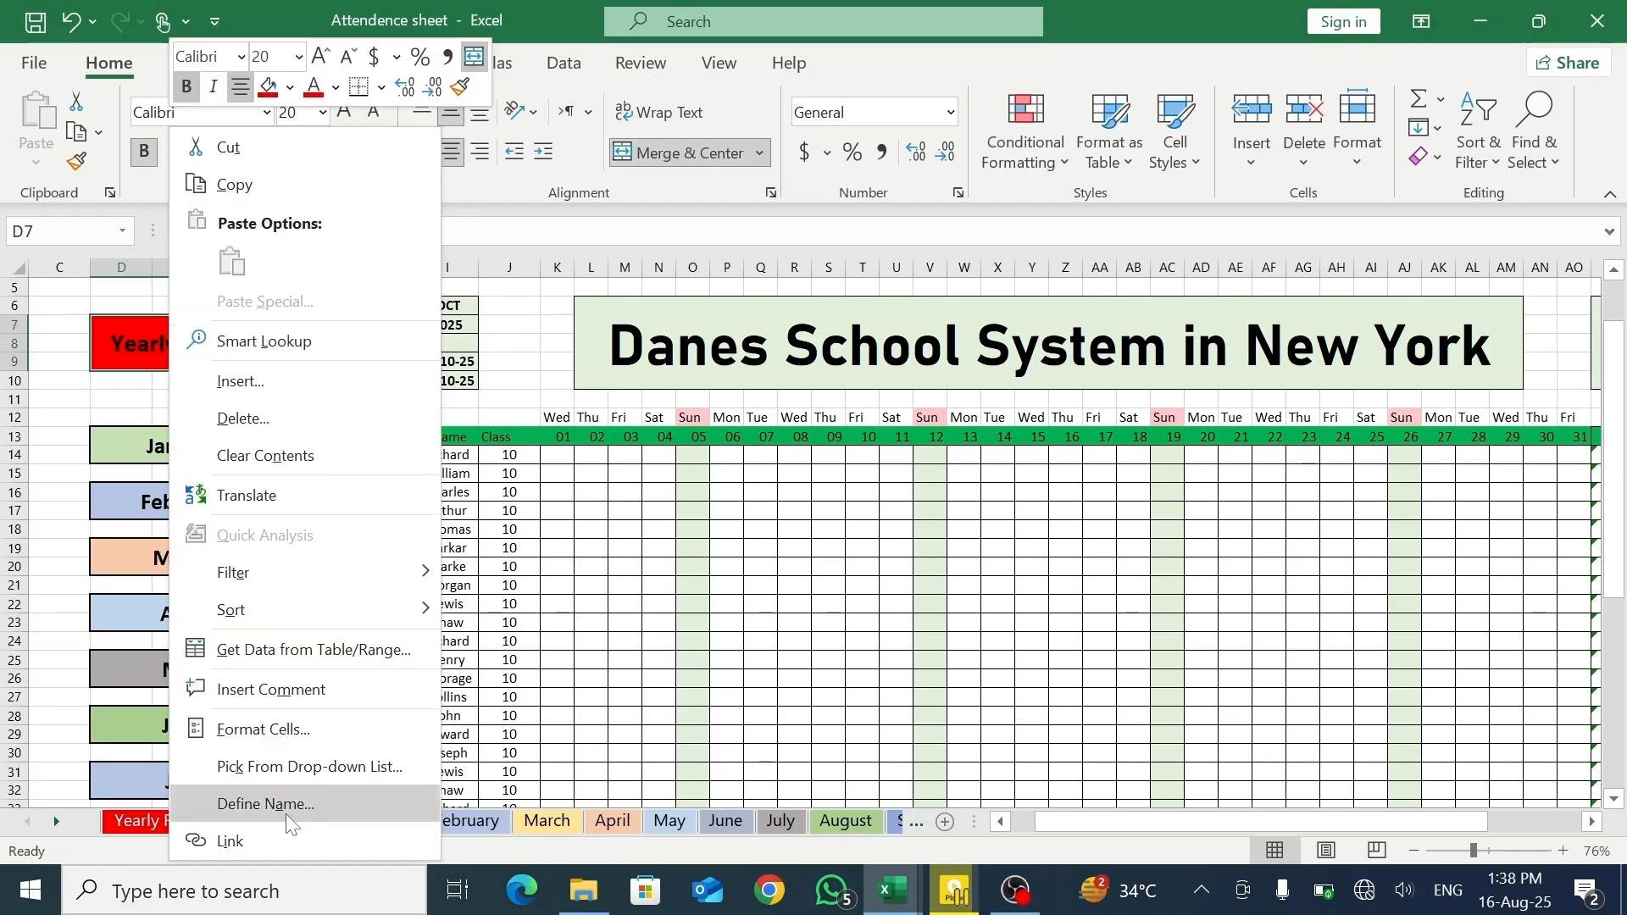
pyautogui.click(280, 839)
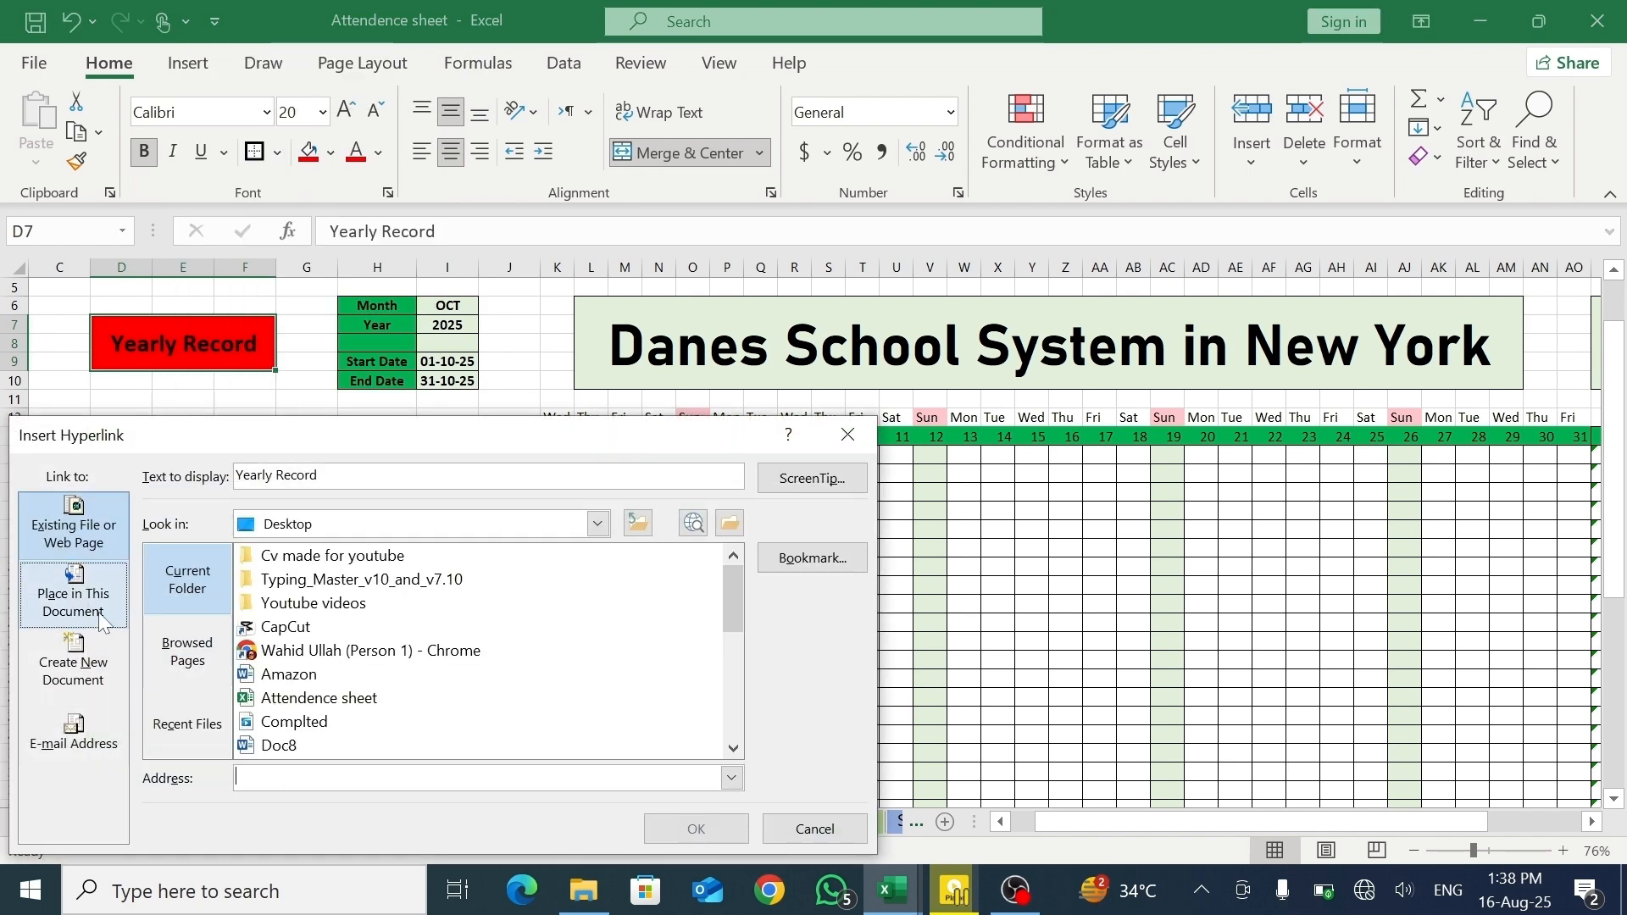
pyautogui.click(74, 593)
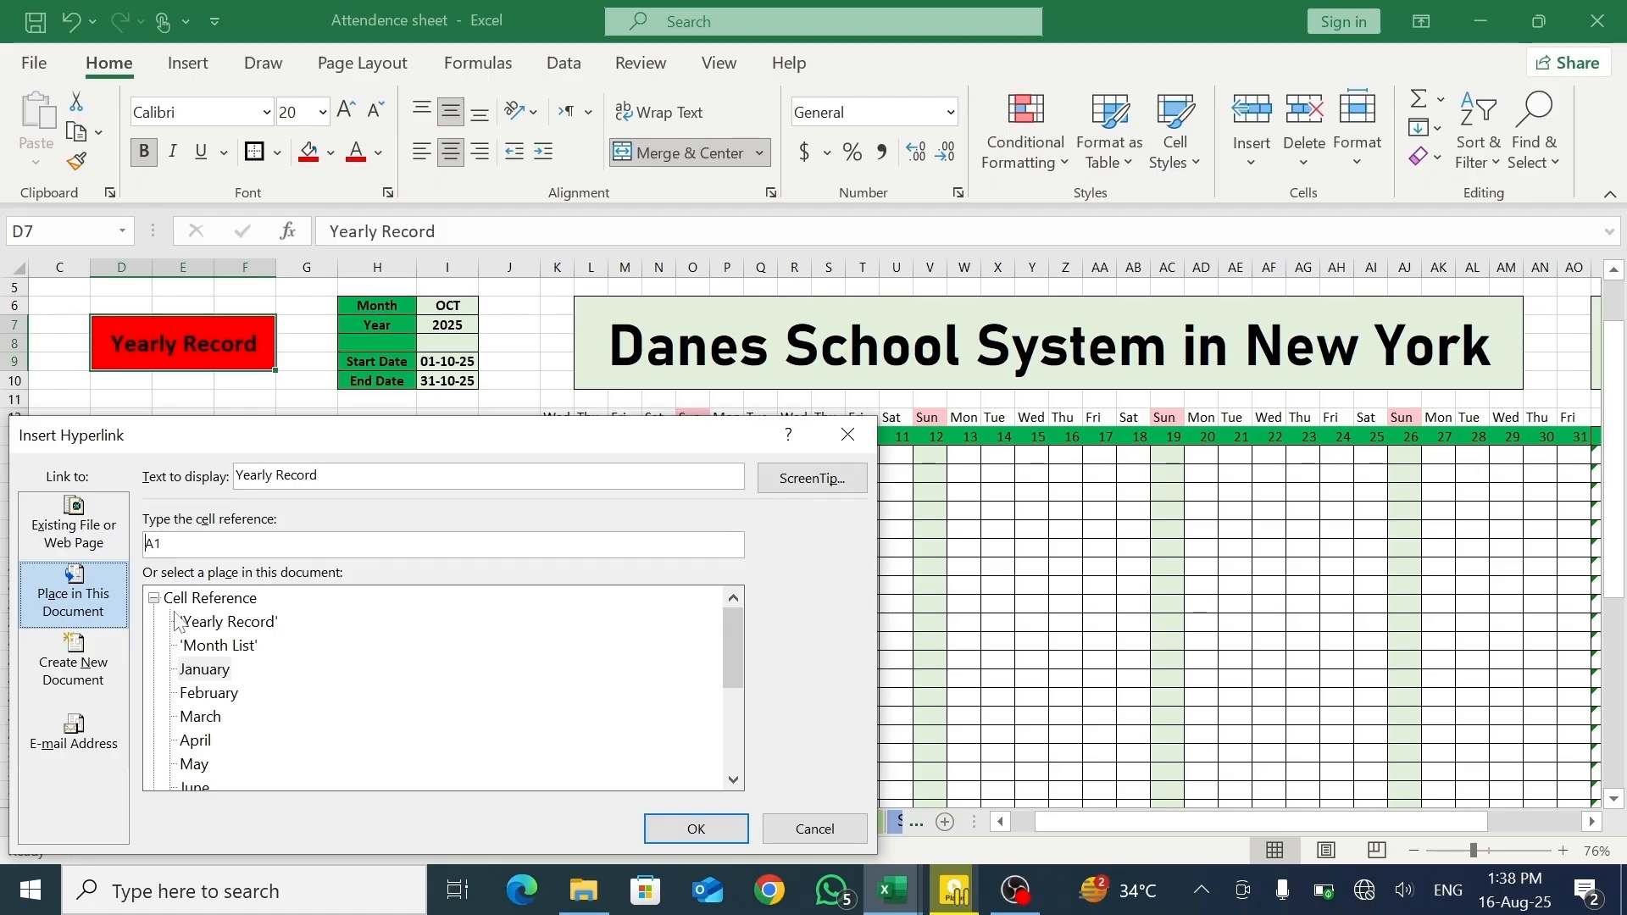
pyautogui.click(262, 626)
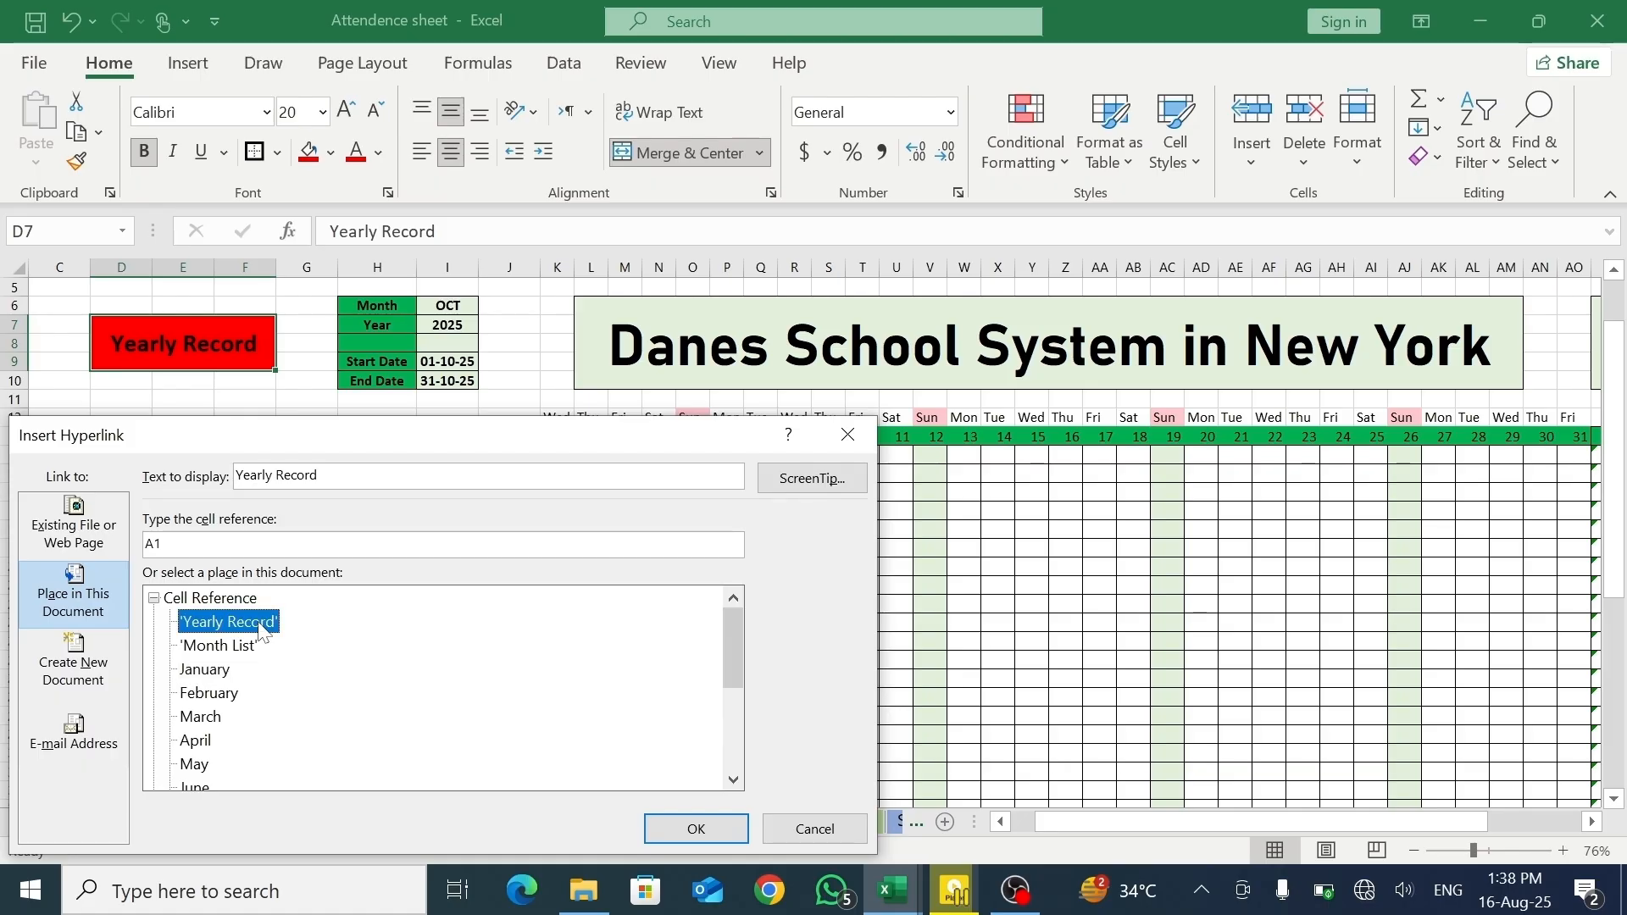
pyautogui.click(682, 820)
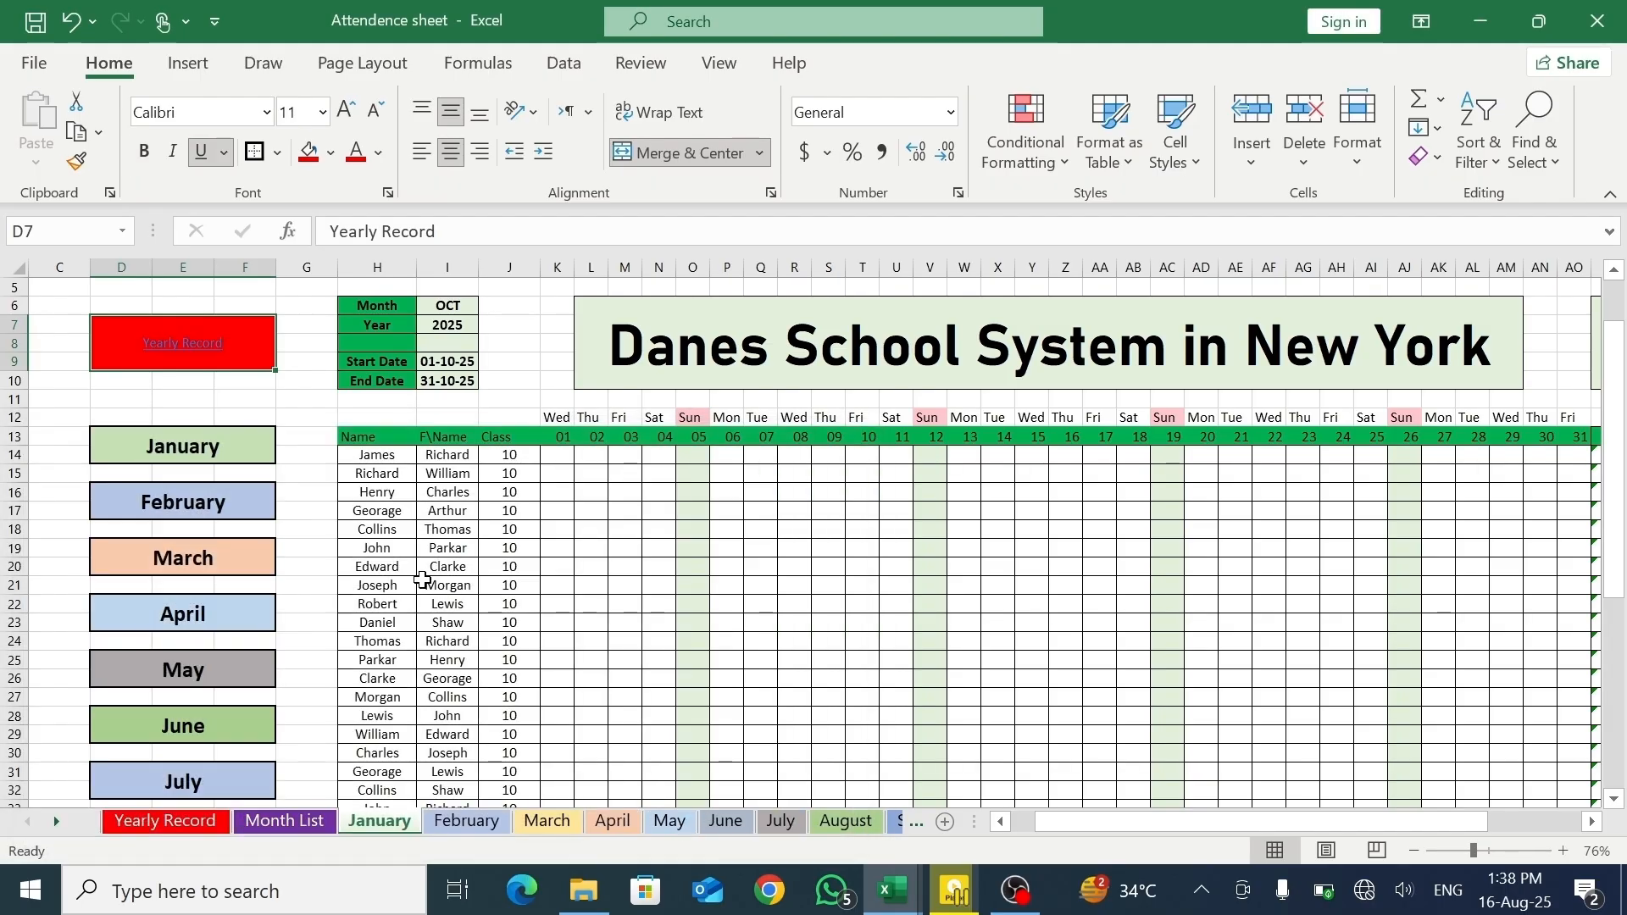
# - Hyperlink the January cell in D13 to cell A1 of the January worksheet
pyautogui.click(236, 455)
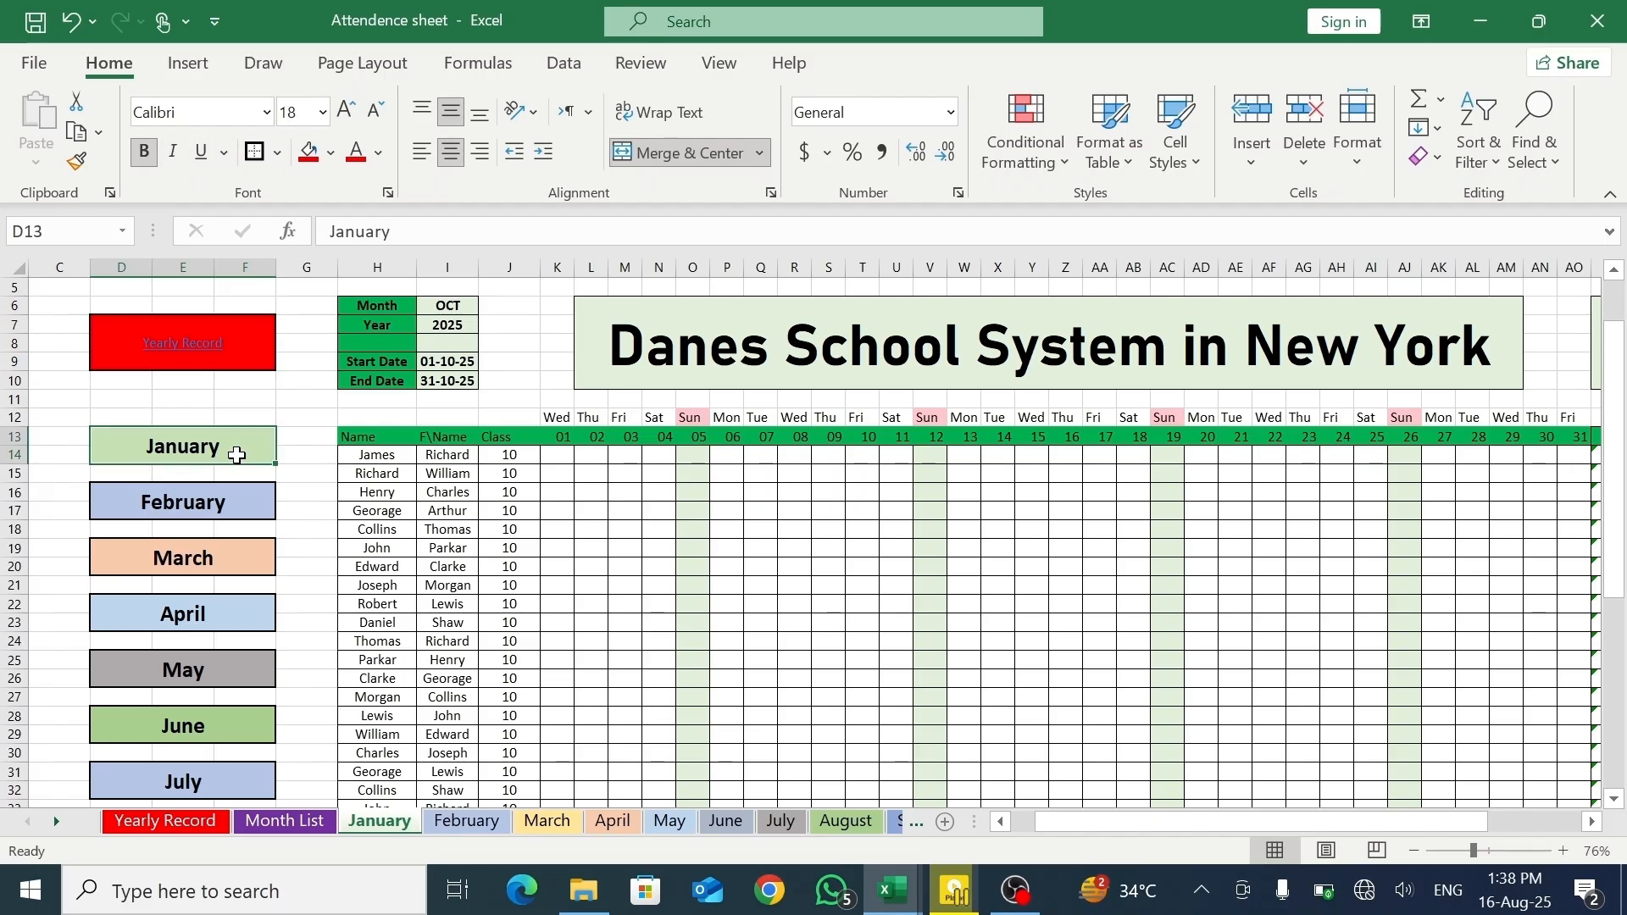
pyautogui.rightClick(236, 455)
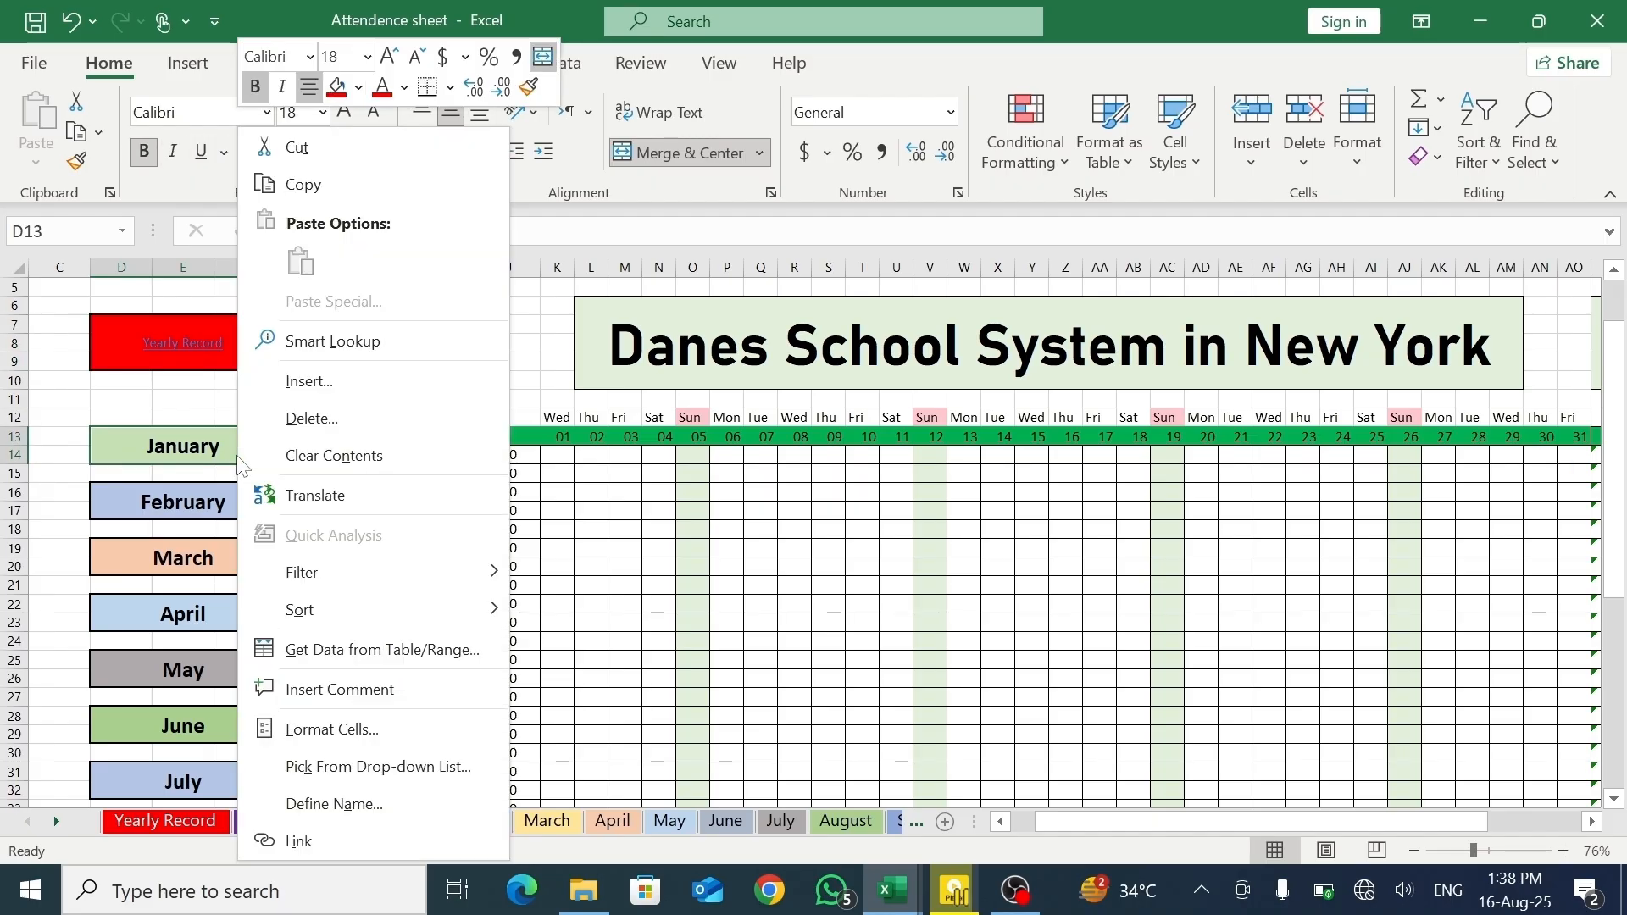
pyautogui.click(334, 835)
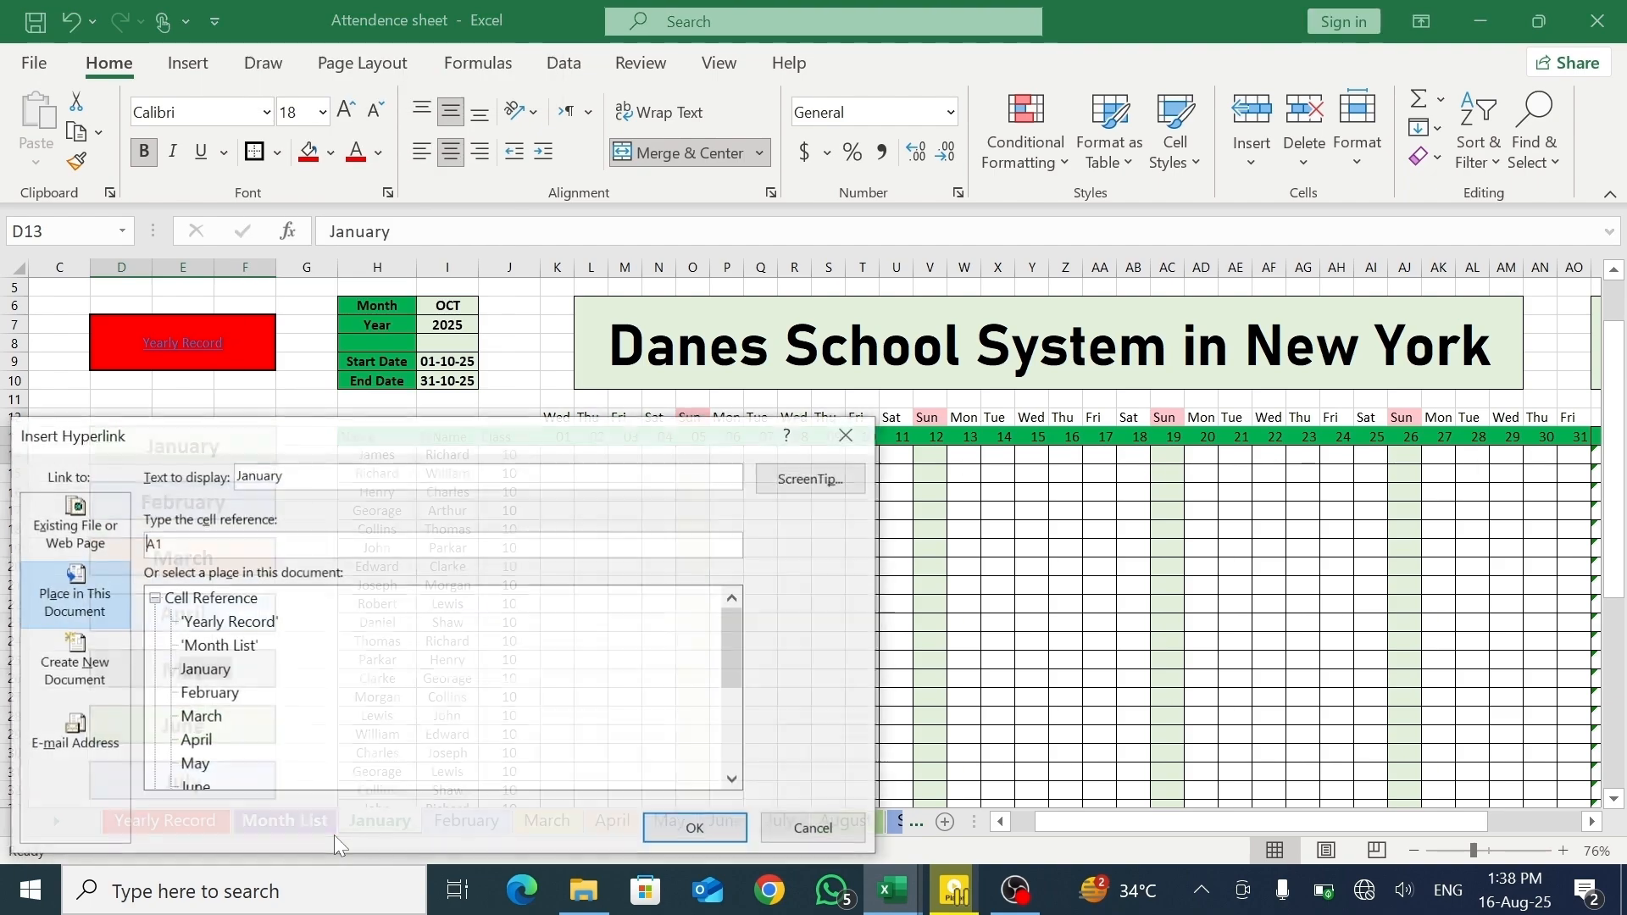
pyautogui.click(214, 671)
pyautogui.click(683, 827)
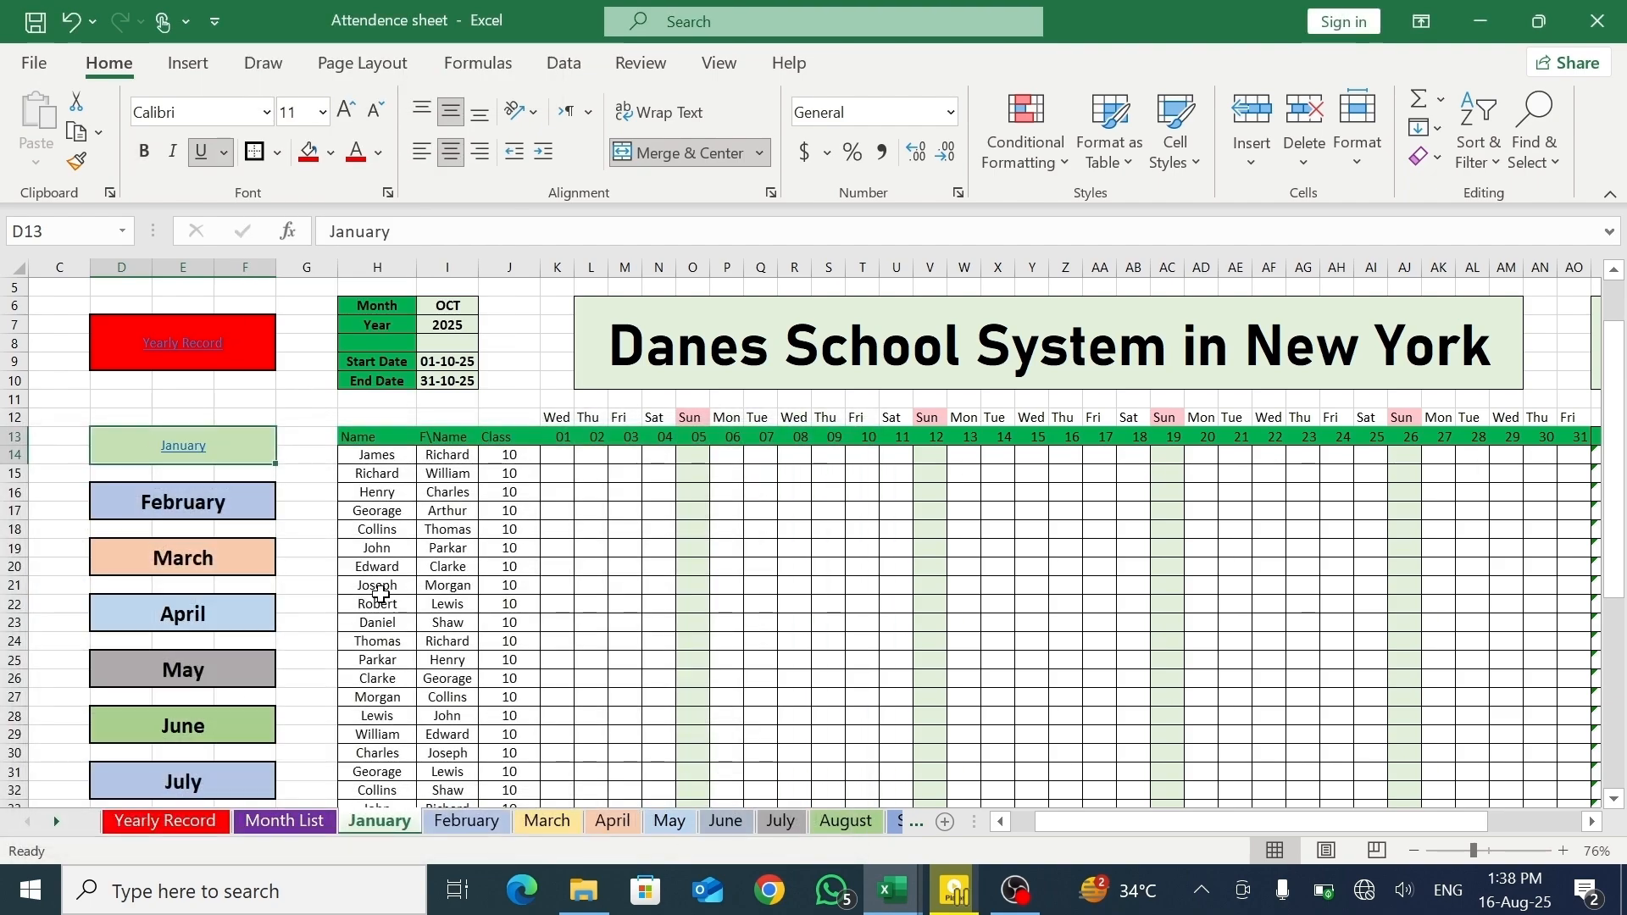
# - Hyperlink the February cell in D16 to cell A1 of the February worksheet
pyautogui.click(229, 513)
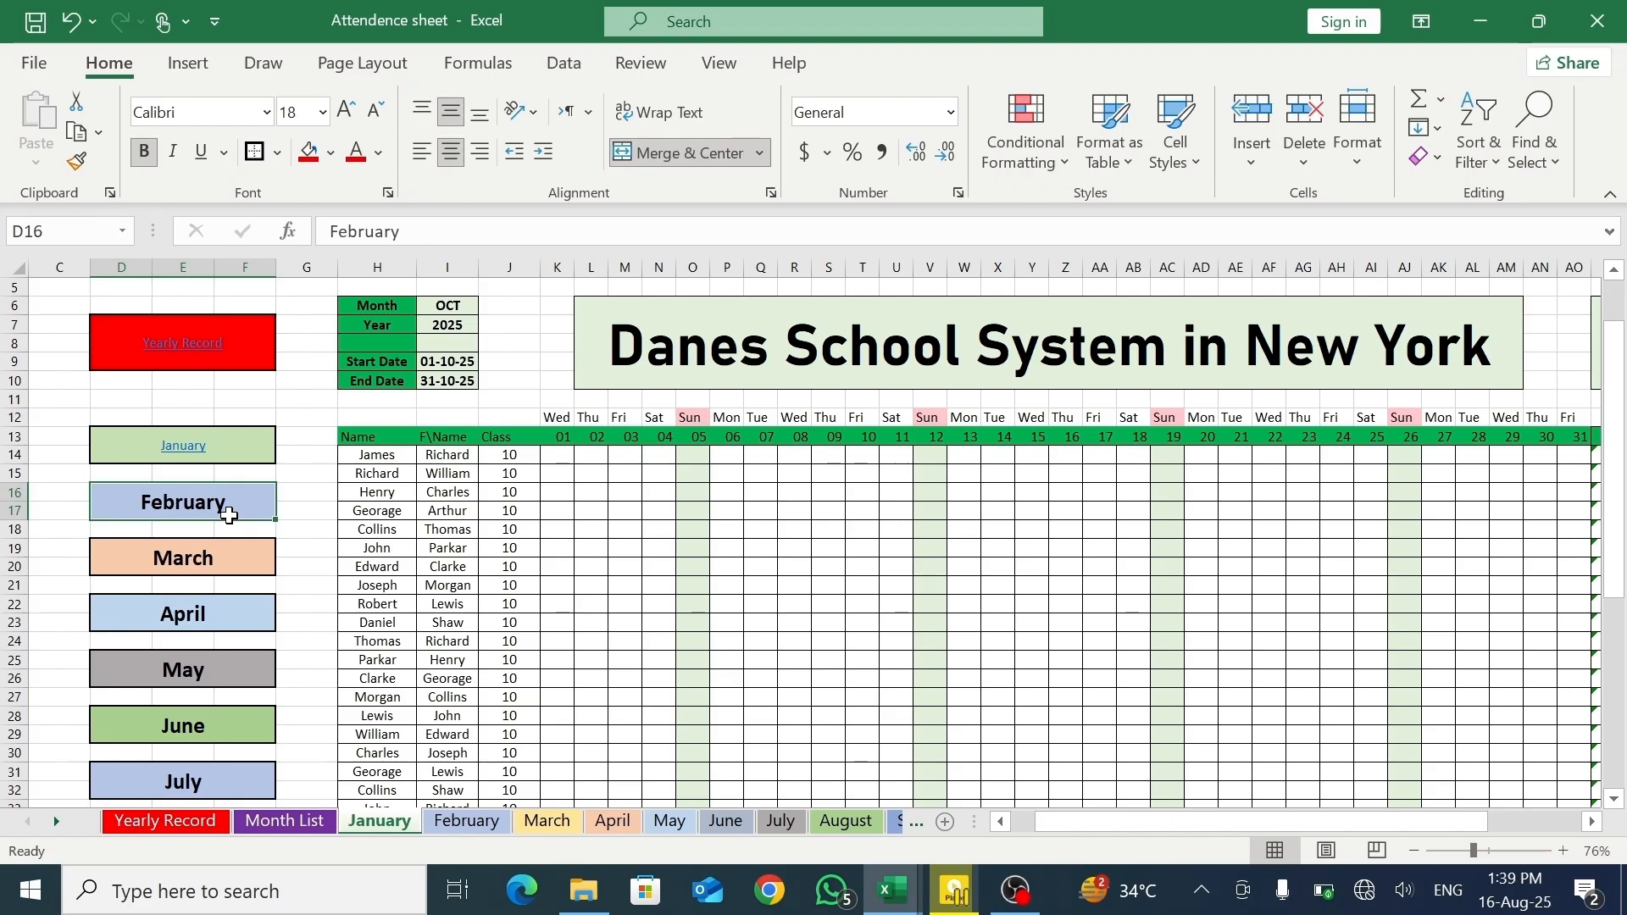
pyautogui.rightClick(231, 519)
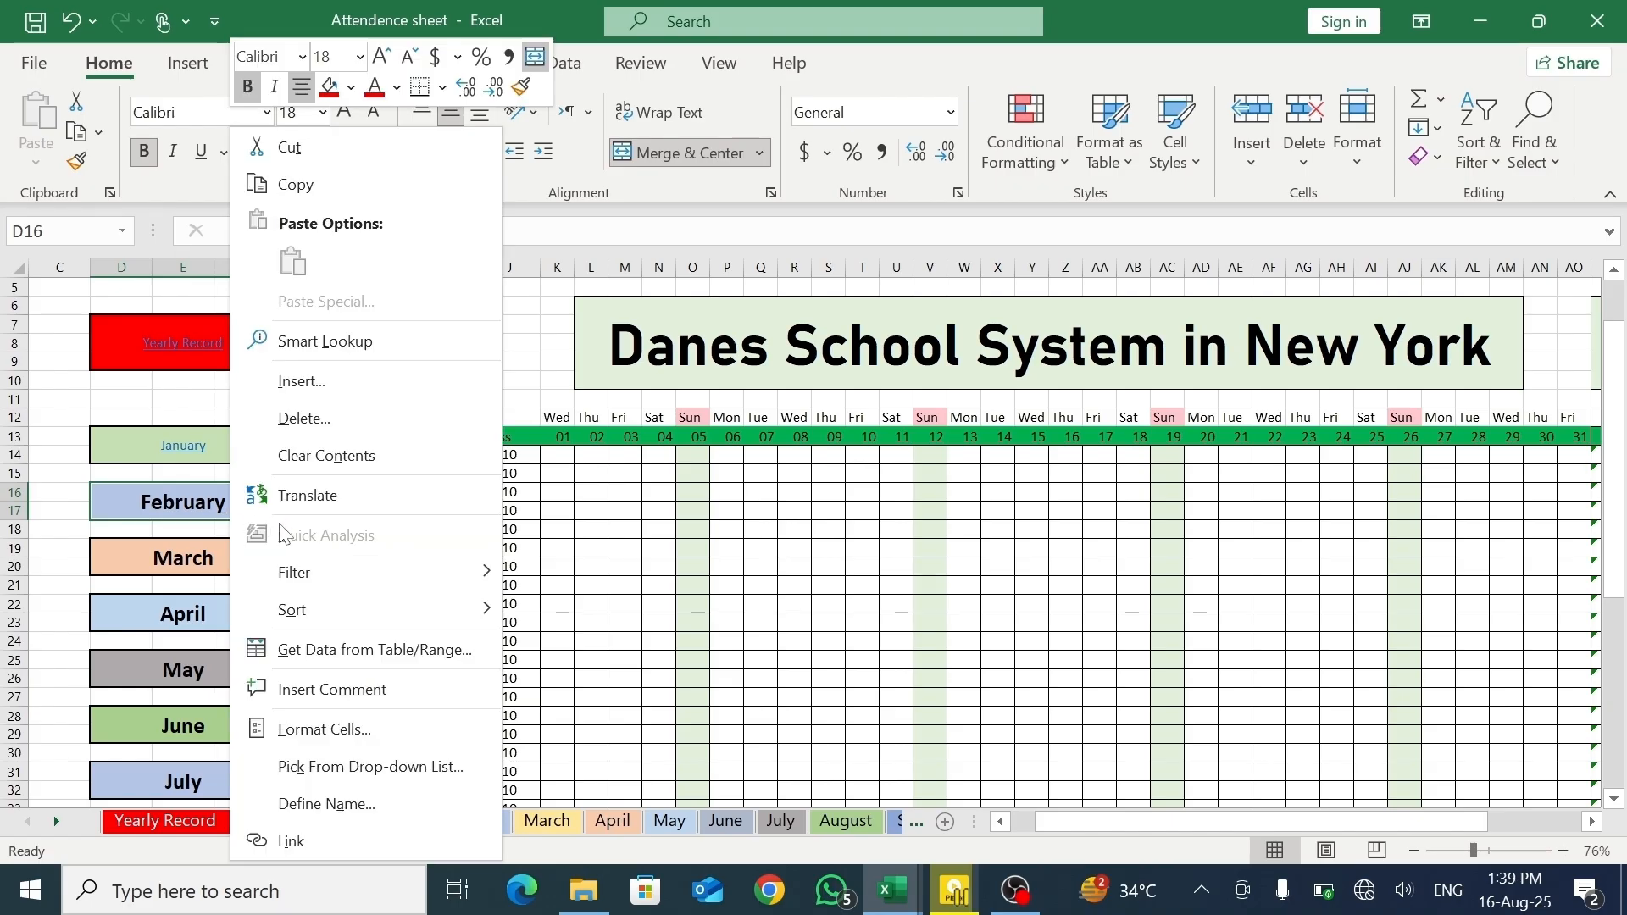
pyautogui.click(318, 832)
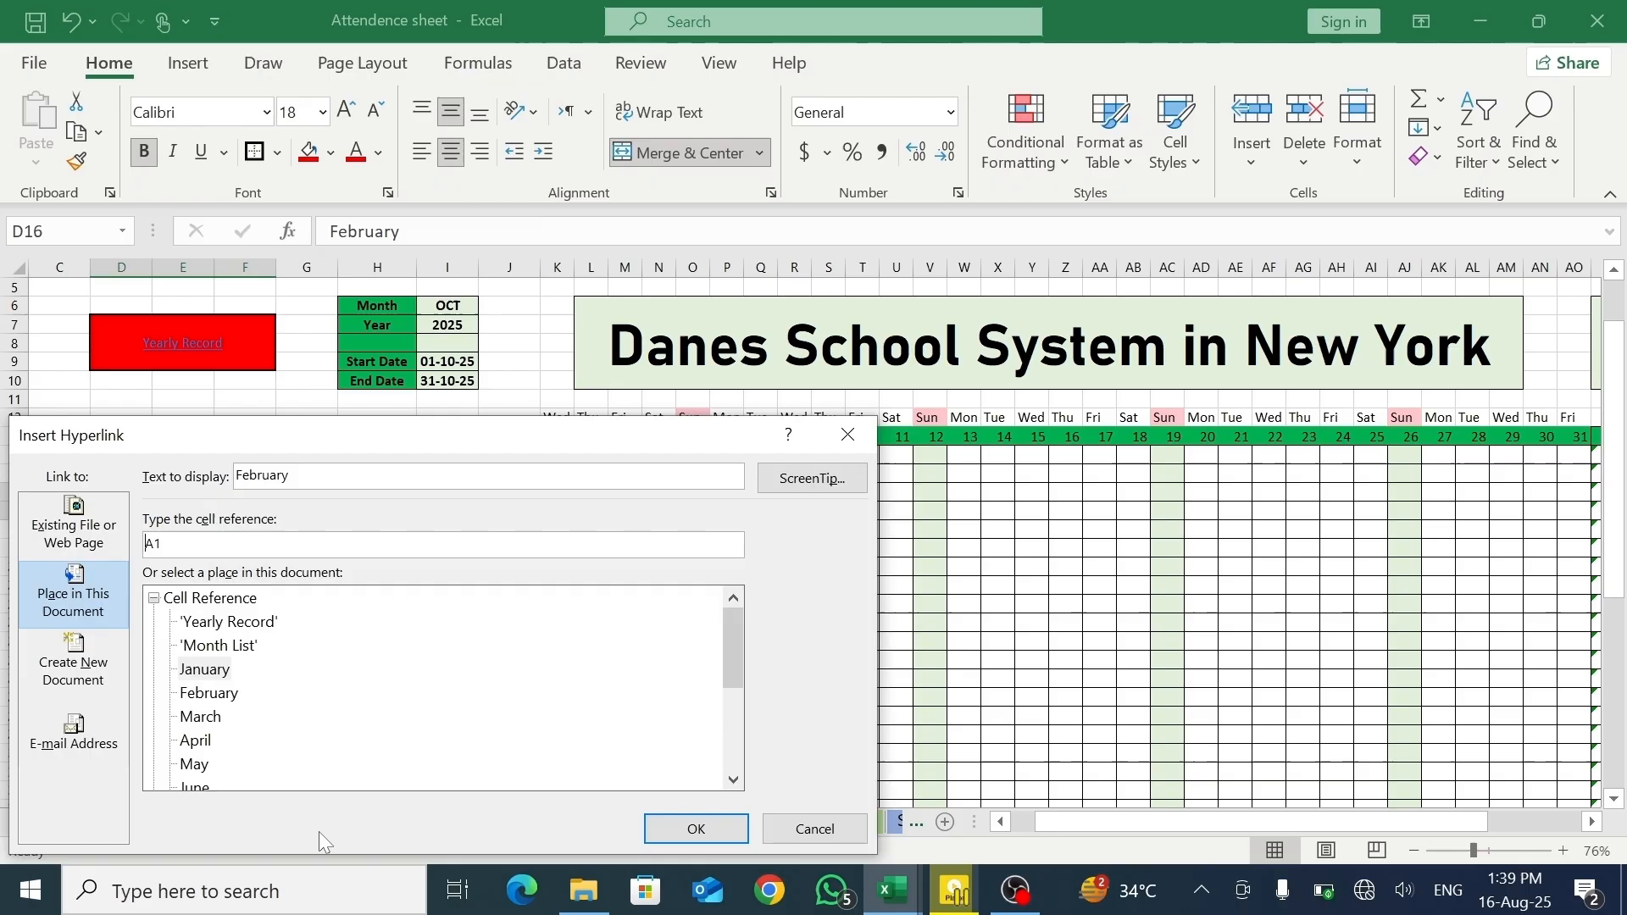
pyautogui.click(221, 694)
pyautogui.click(696, 829)
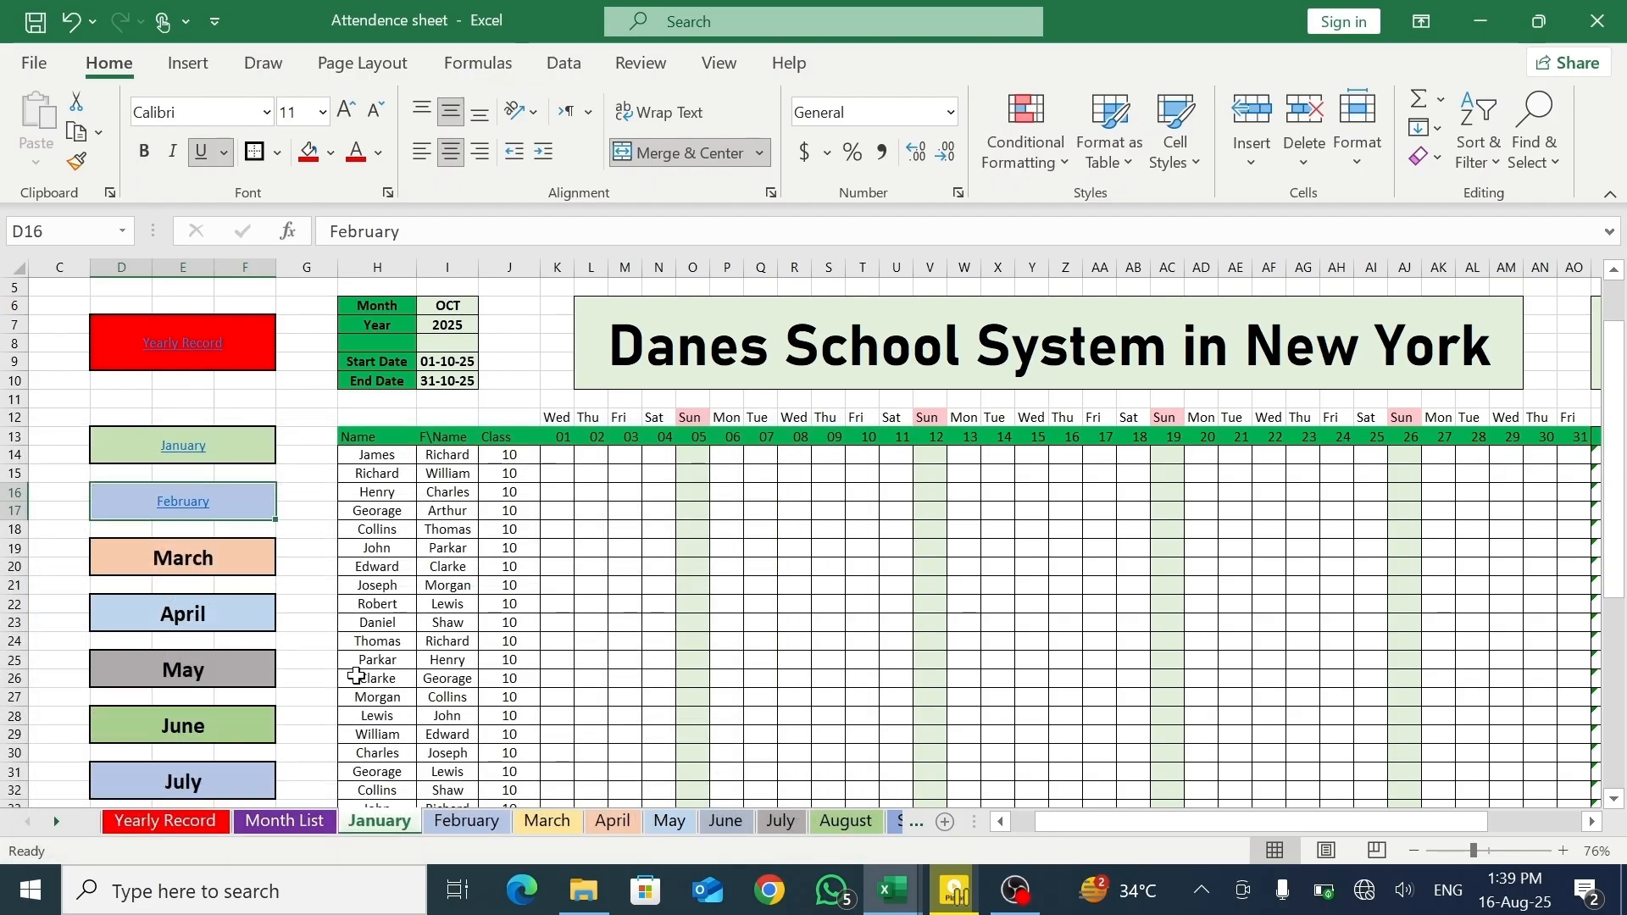
# - Hyperlink the March cell in D19 to cell A1 of the March worksheet
pyautogui.click(215, 551)
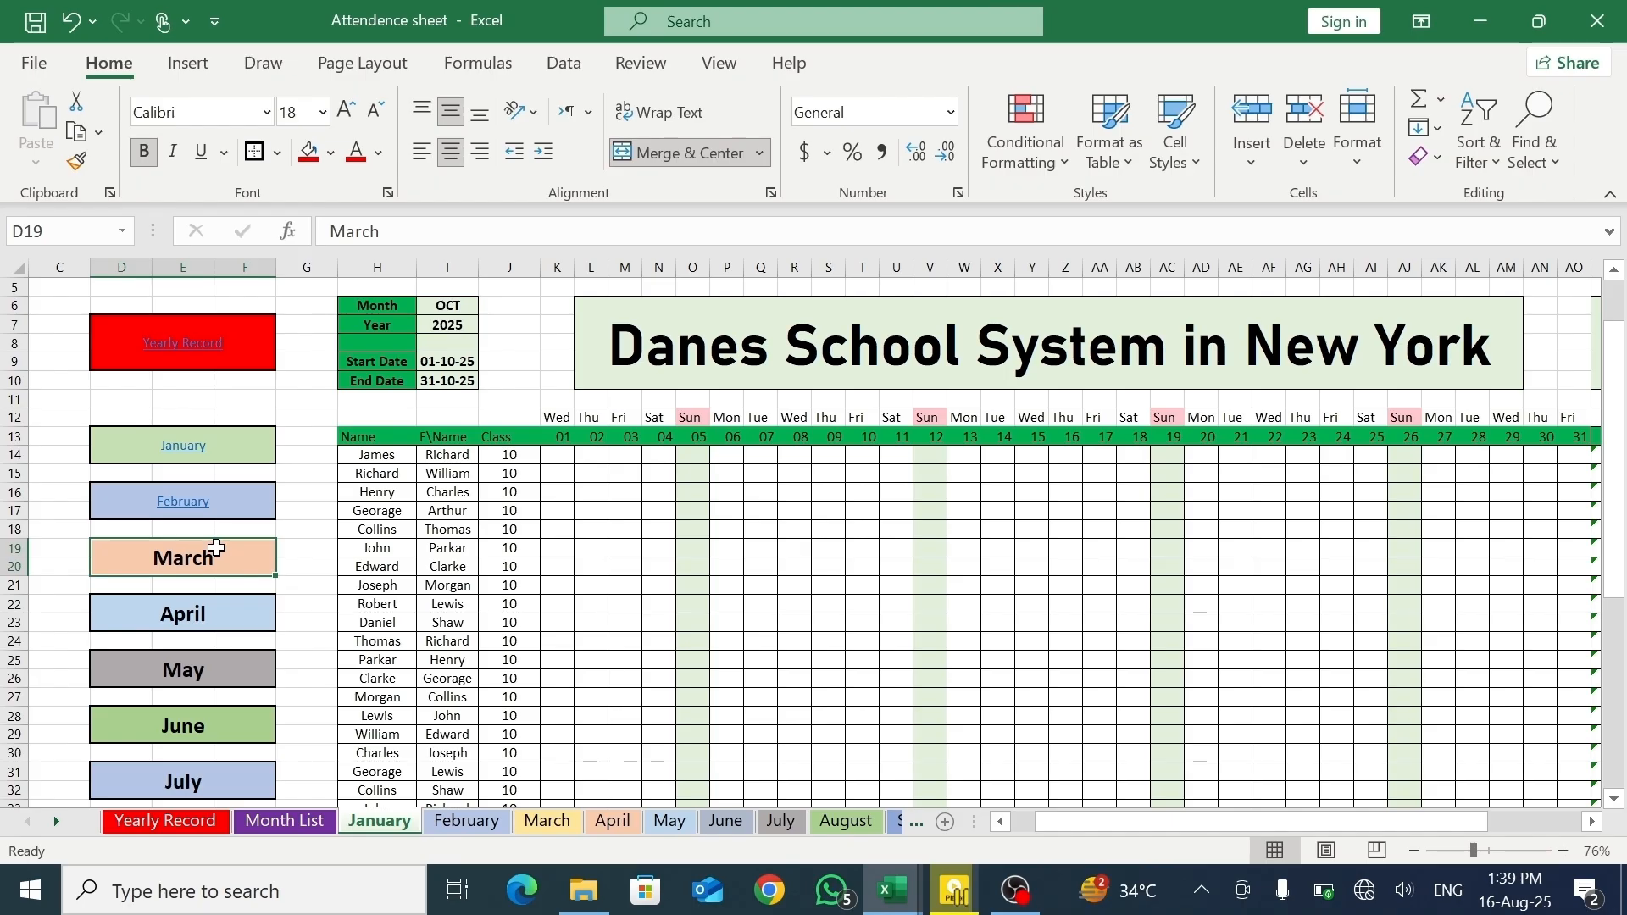
pyautogui.rightClick(216, 548)
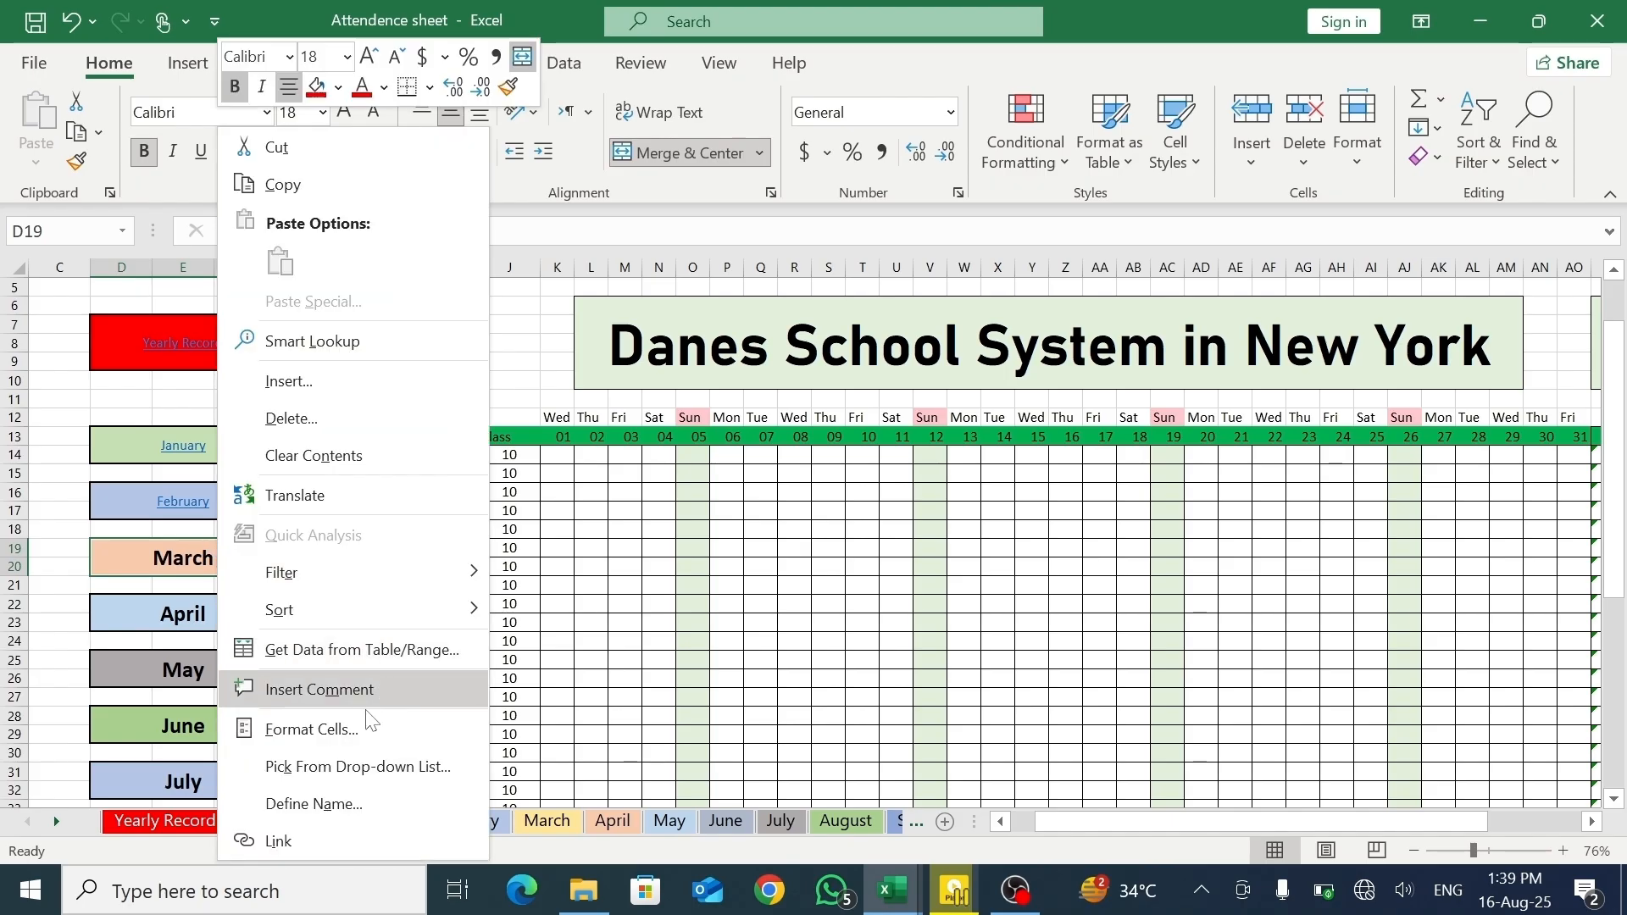
pyautogui.click(318, 838)
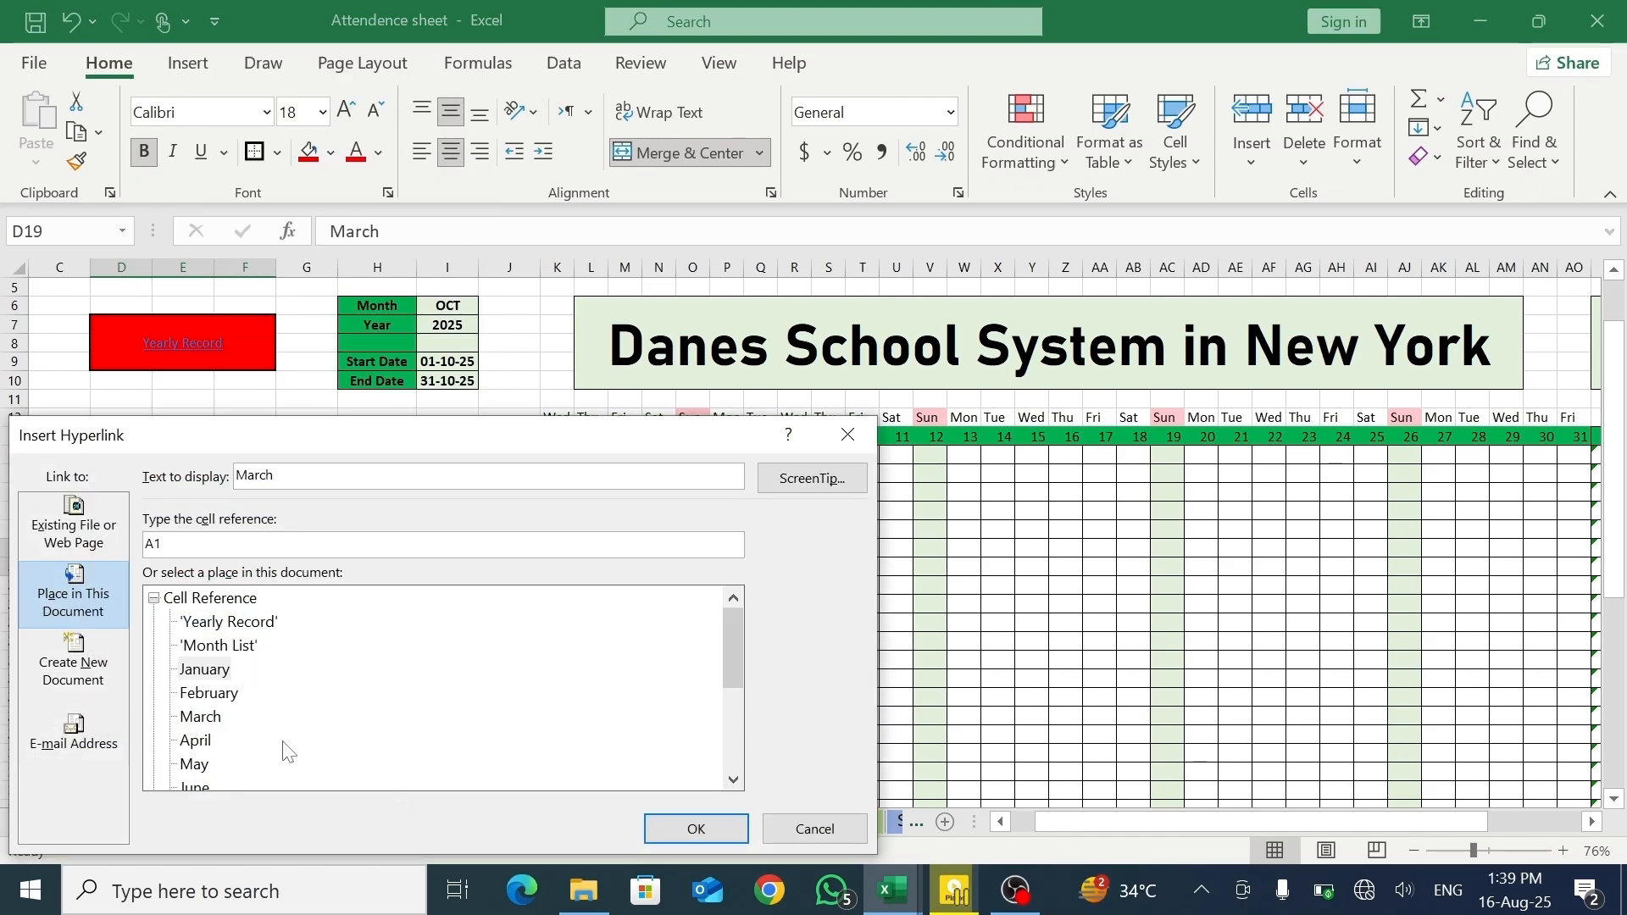
pyautogui.click(208, 717)
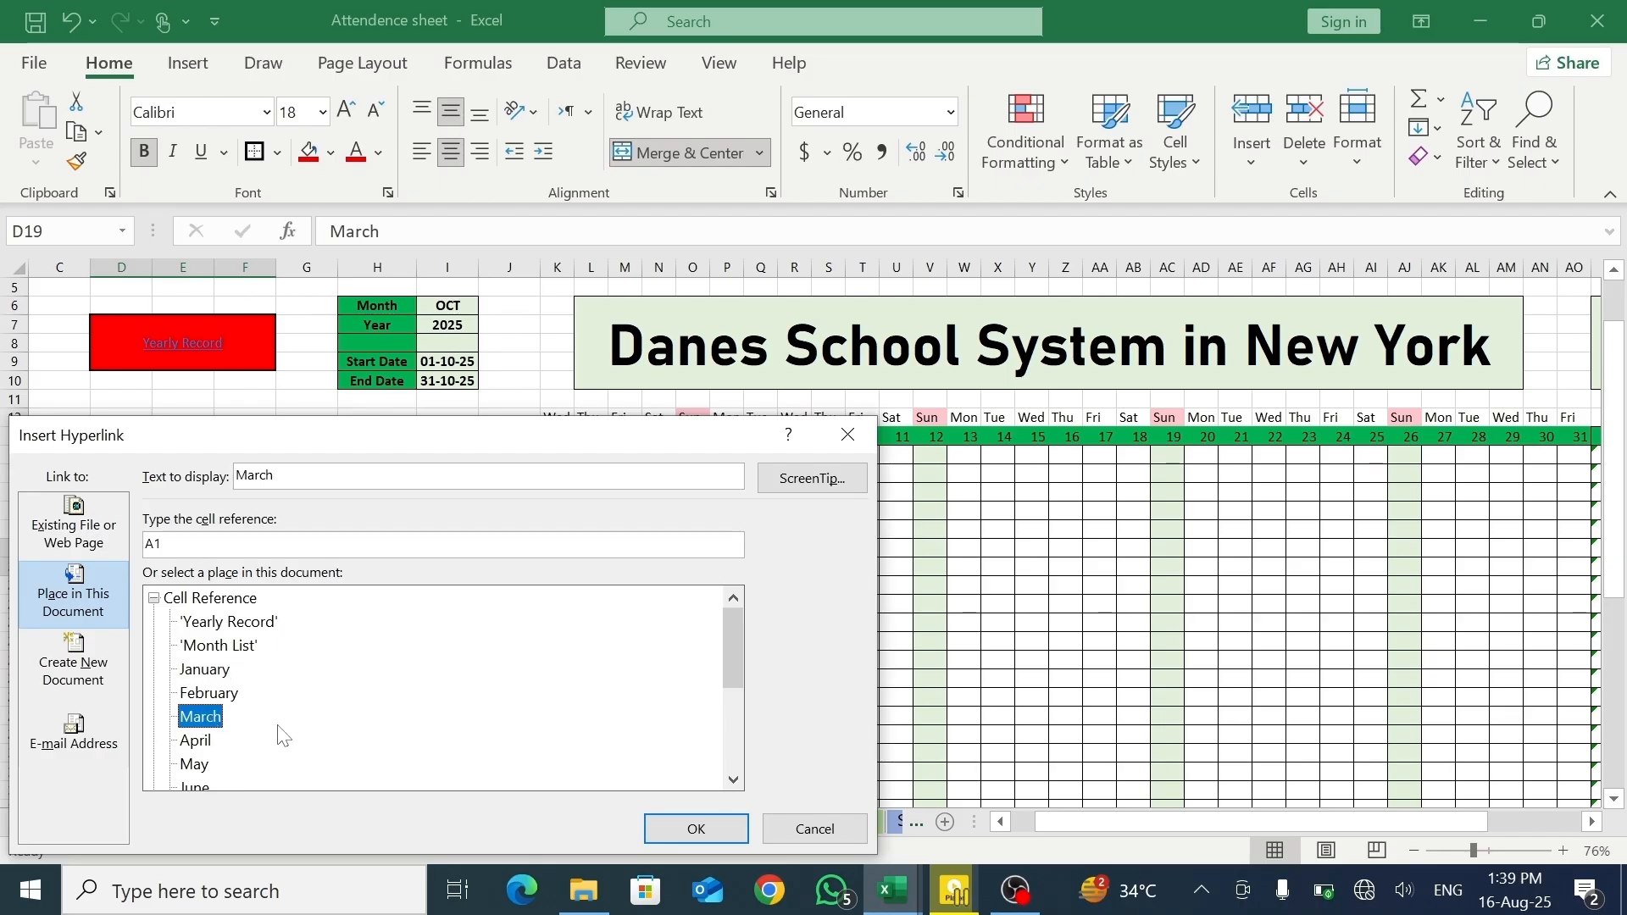
pyautogui.click(690, 826)
# - Hyperlink the April cell in D22 to cell A1 of the April worksheet
pyautogui.rightClick(203, 607)
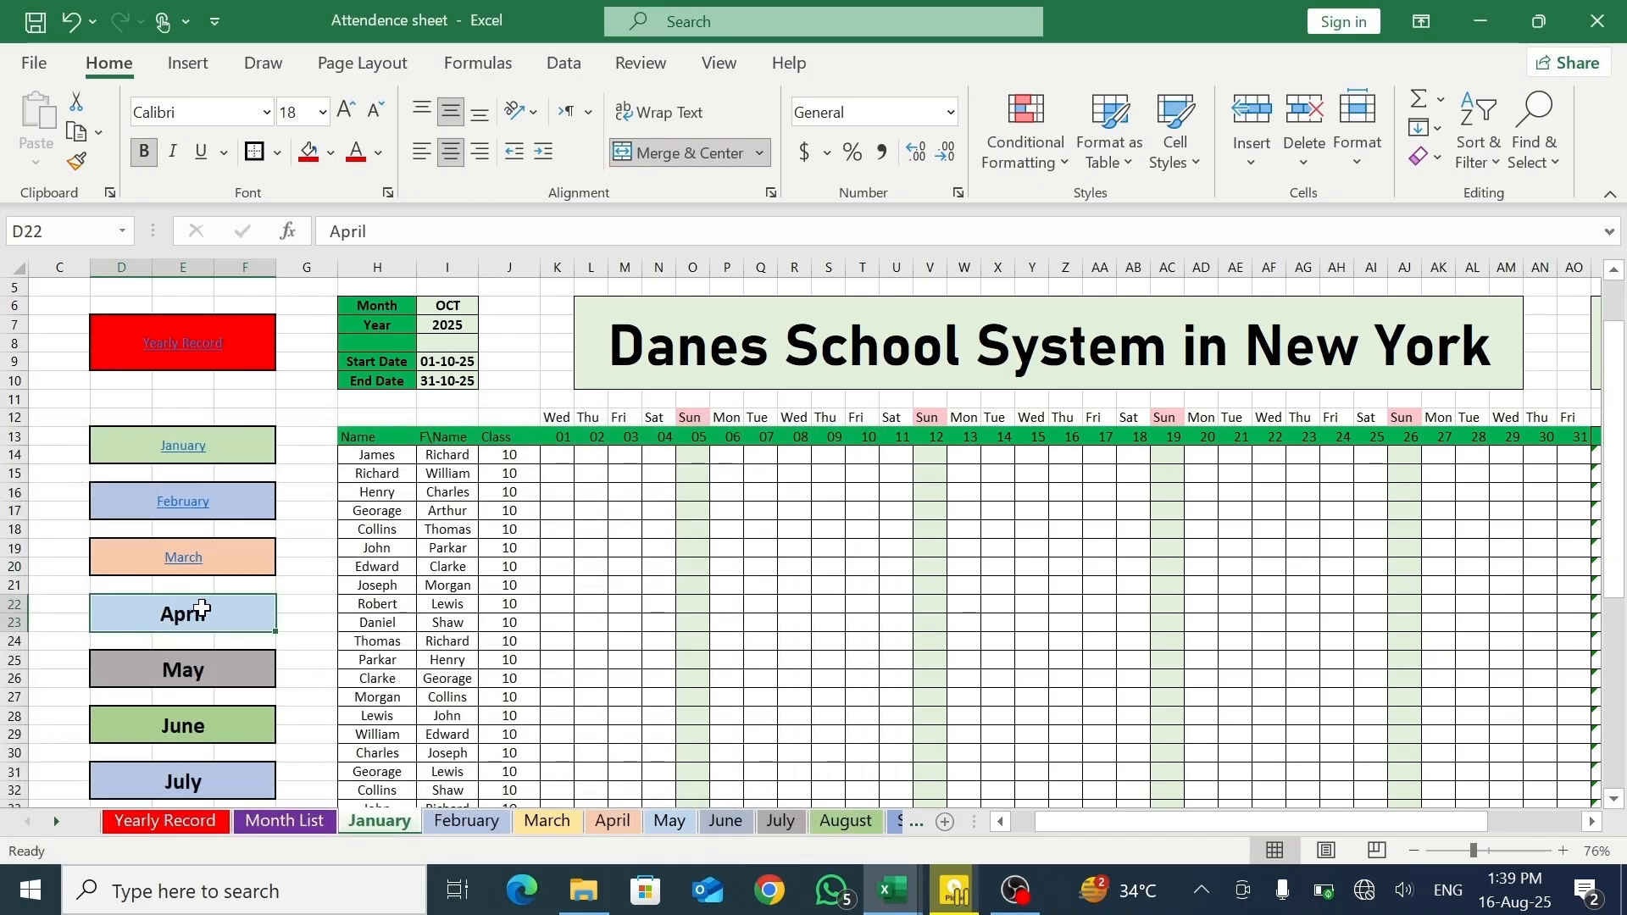
pyautogui.click(285, 852)
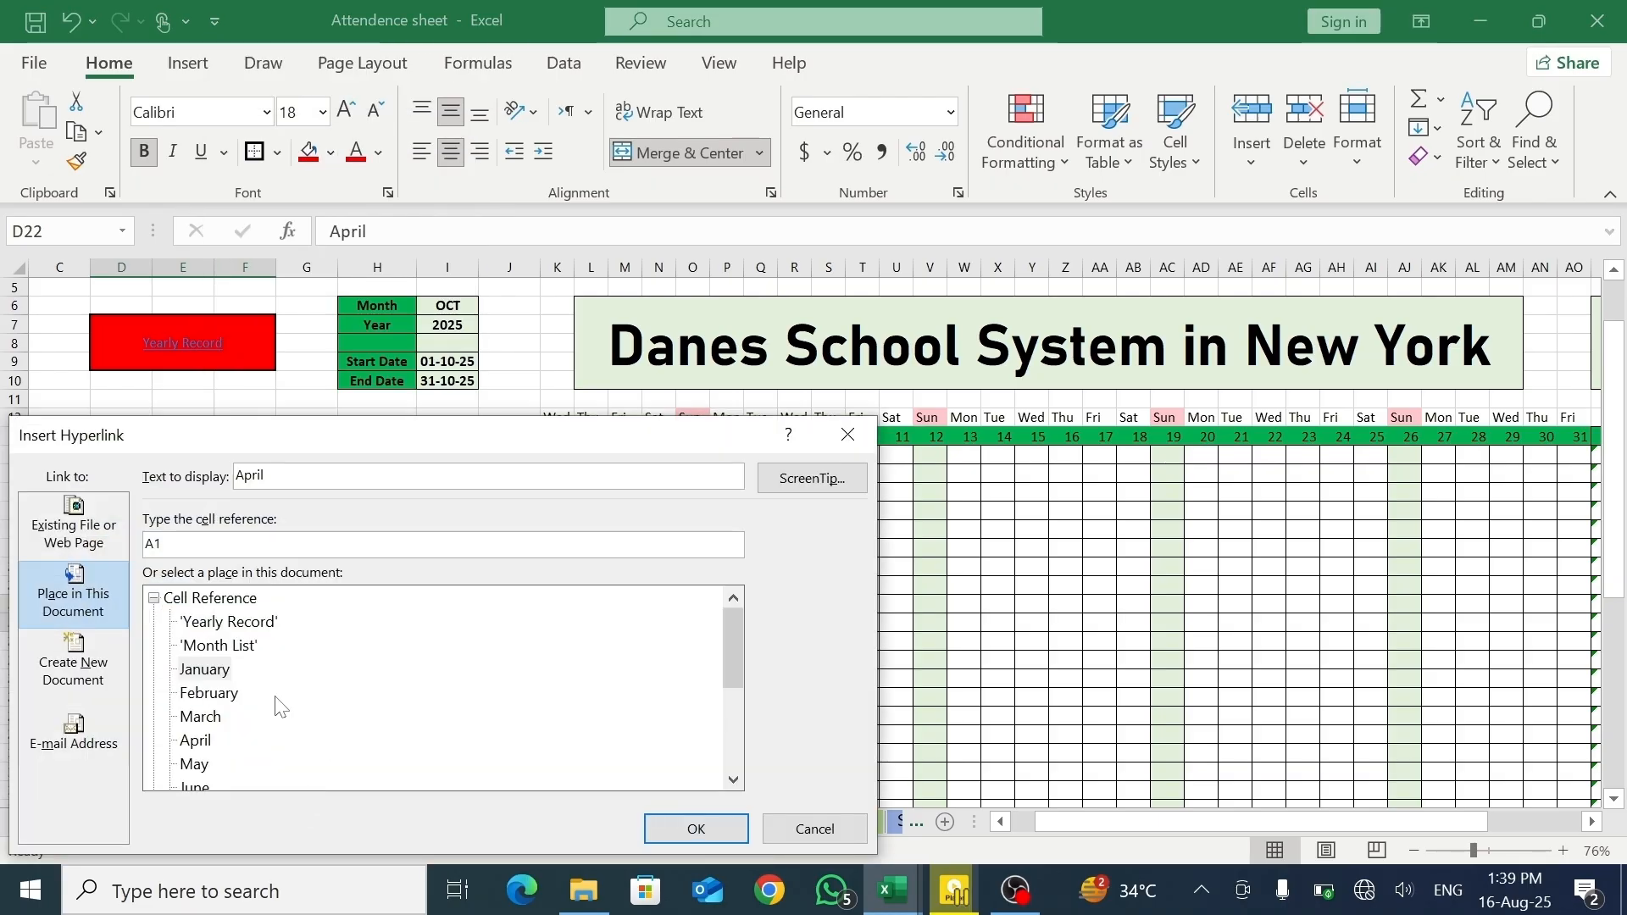
pyautogui.click(201, 740)
pyautogui.click(665, 837)
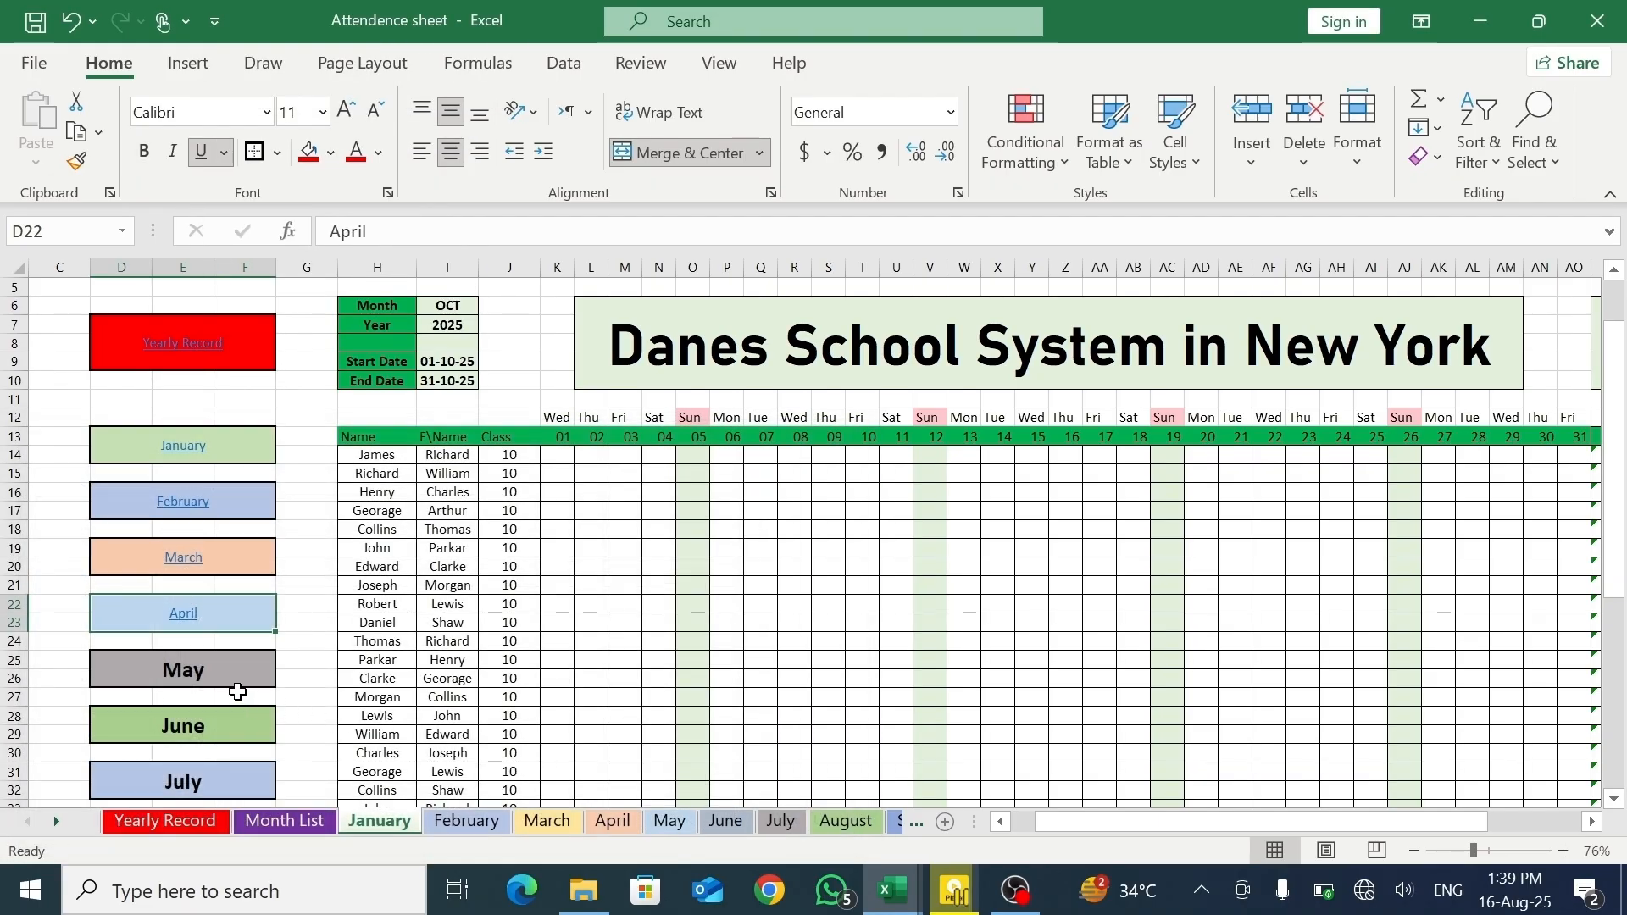
# - Hyperlink the May cell in D25 to cell A1 of the May worksheet
pyautogui.click(238, 695)
pyautogui.click(205, 680)
pyautogui.rightClick(206, 684)
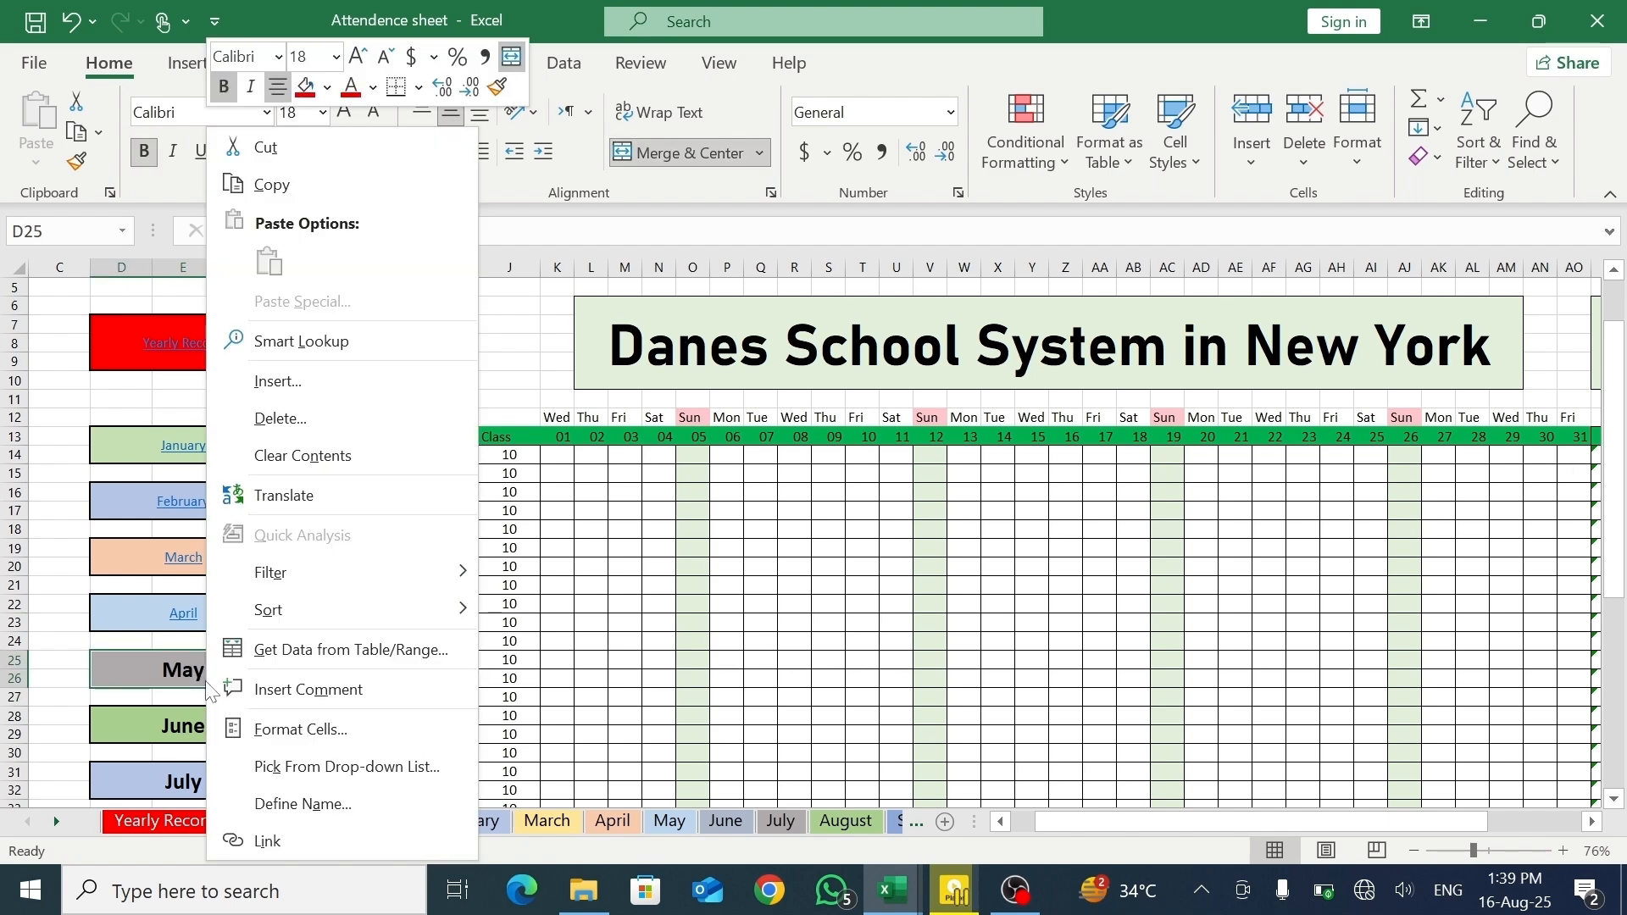
pyautogui.click(275, 843)
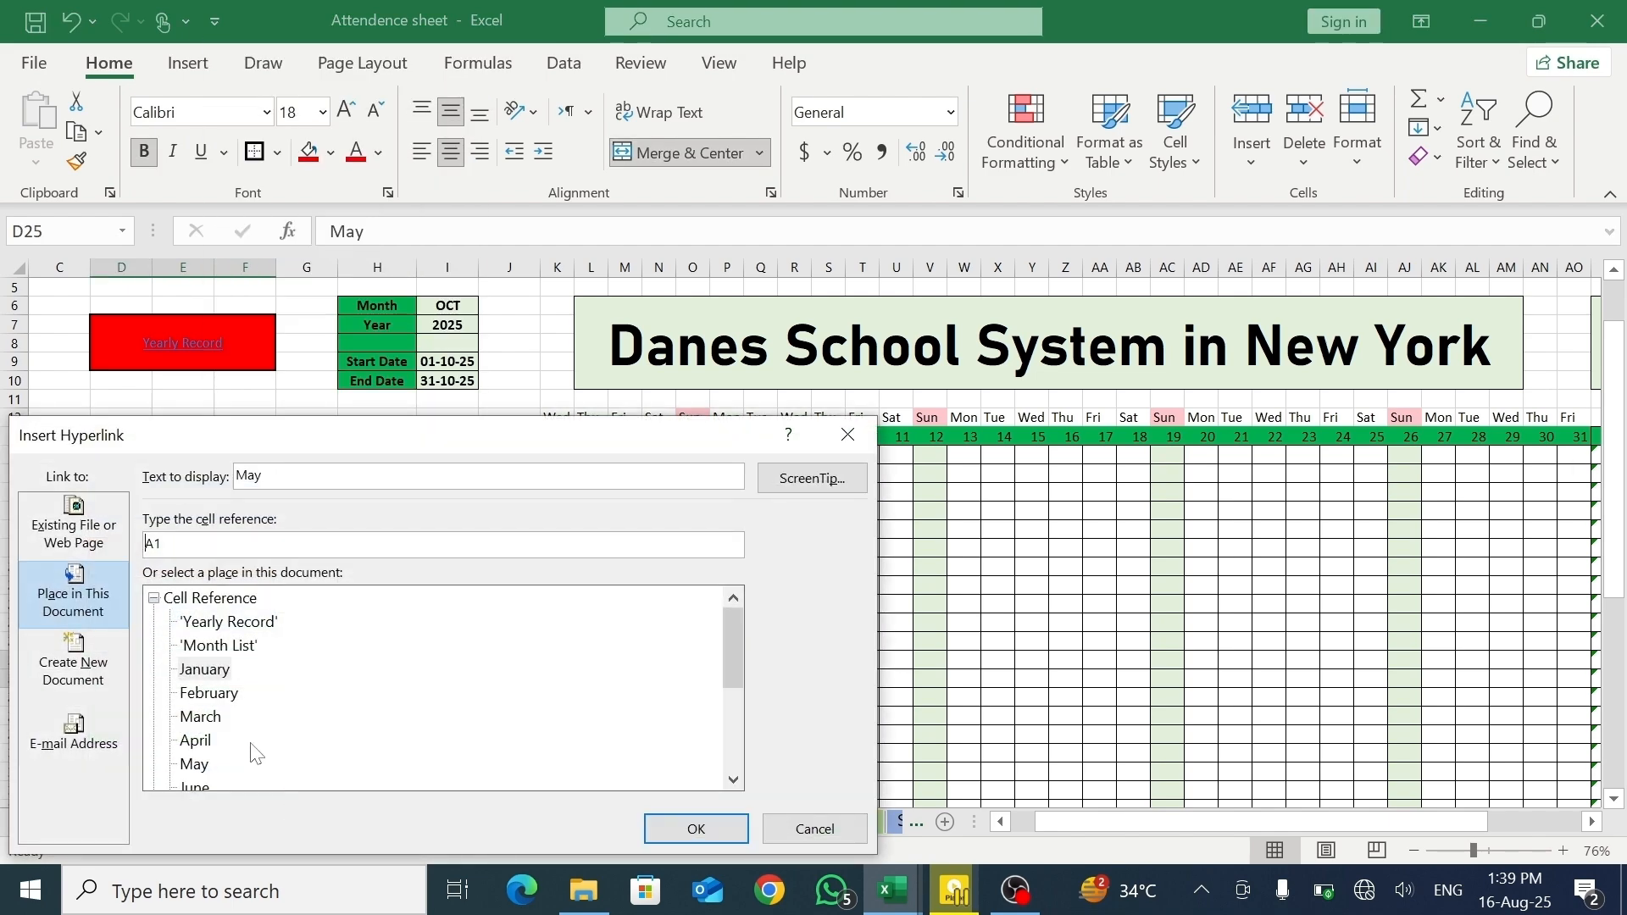
pyautogui.click(195, 765)
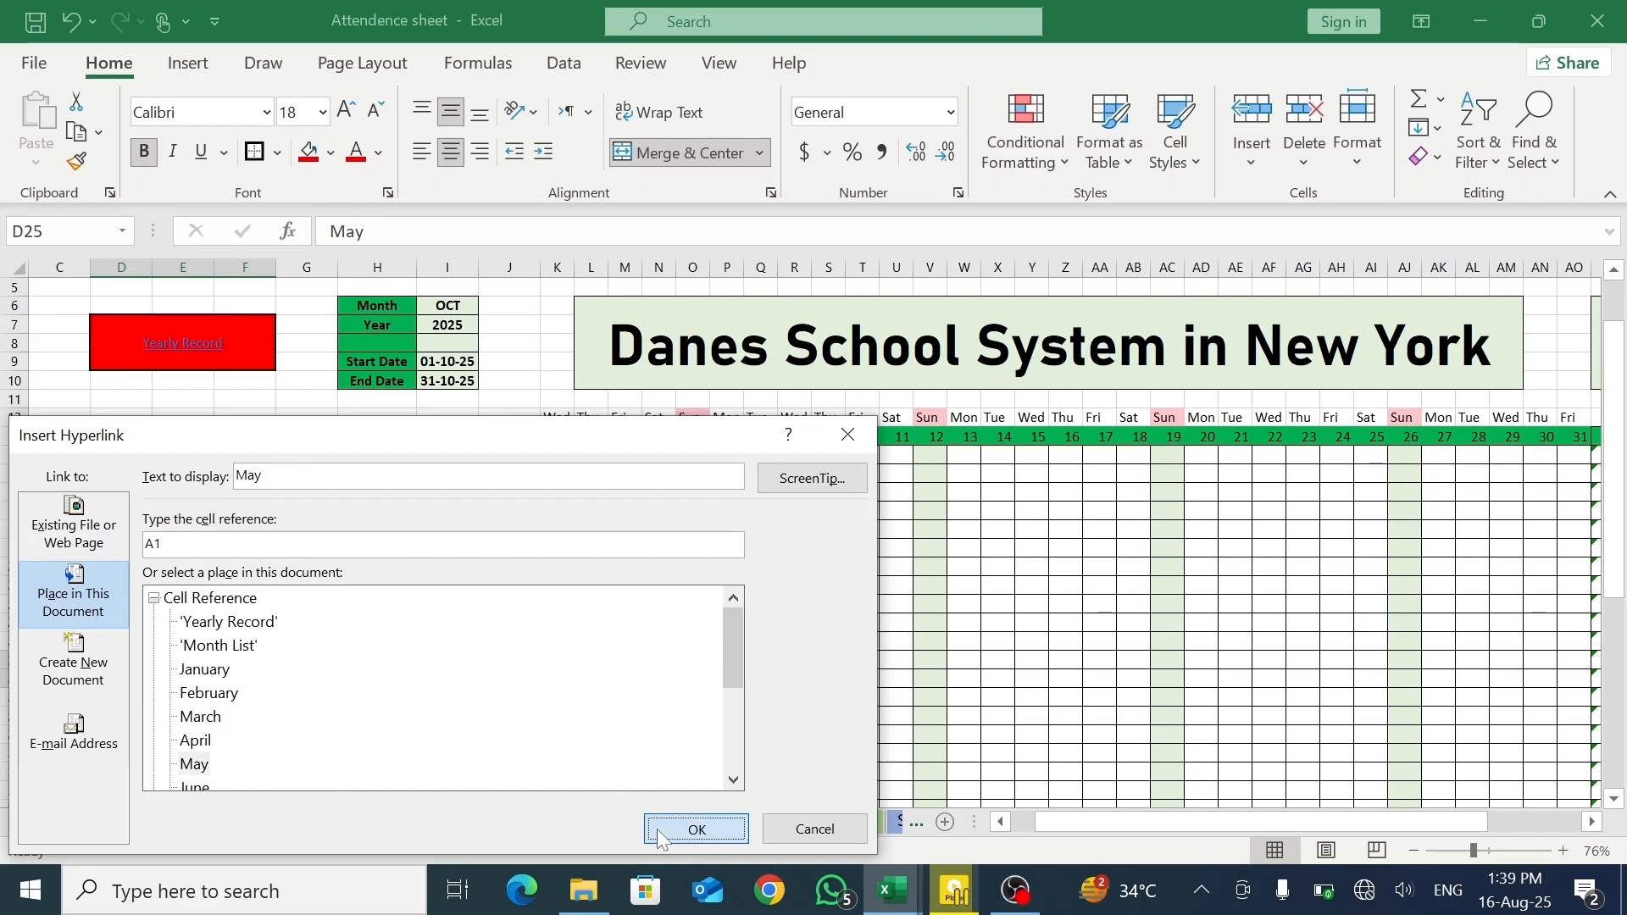
pyautogui.click(696, 828)
# - Hyperlink the June cell in D28 to cell A1 of the June worksheet
pyautogui.click(238, 734)
pyautogui.rightClick(237, 734)
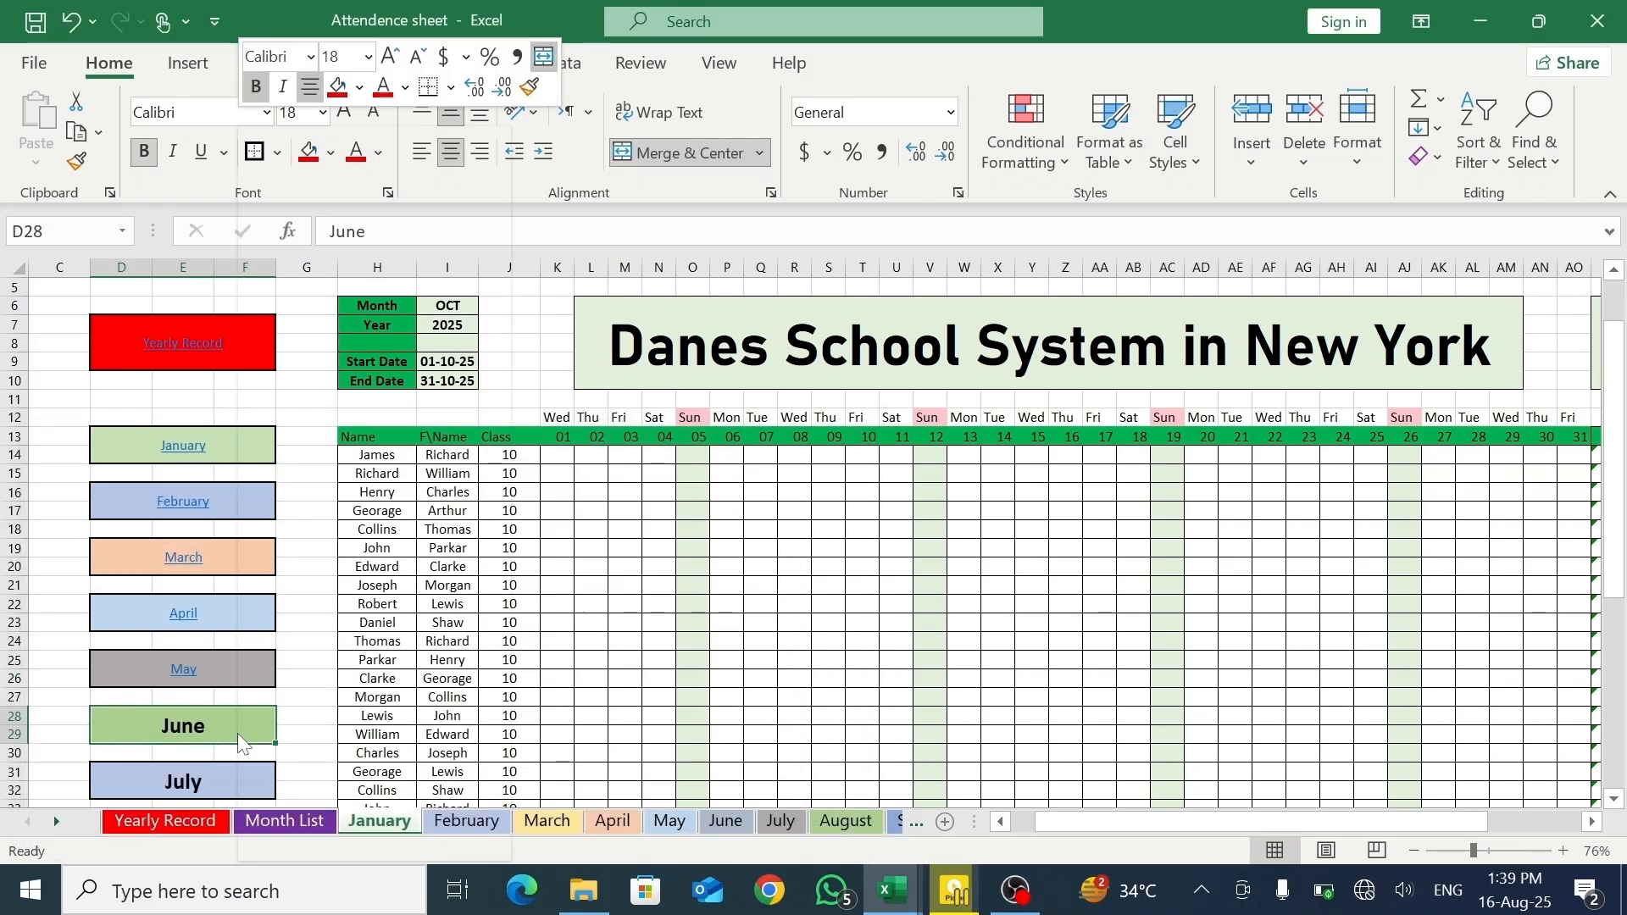
pyautogui.click(322, 839)
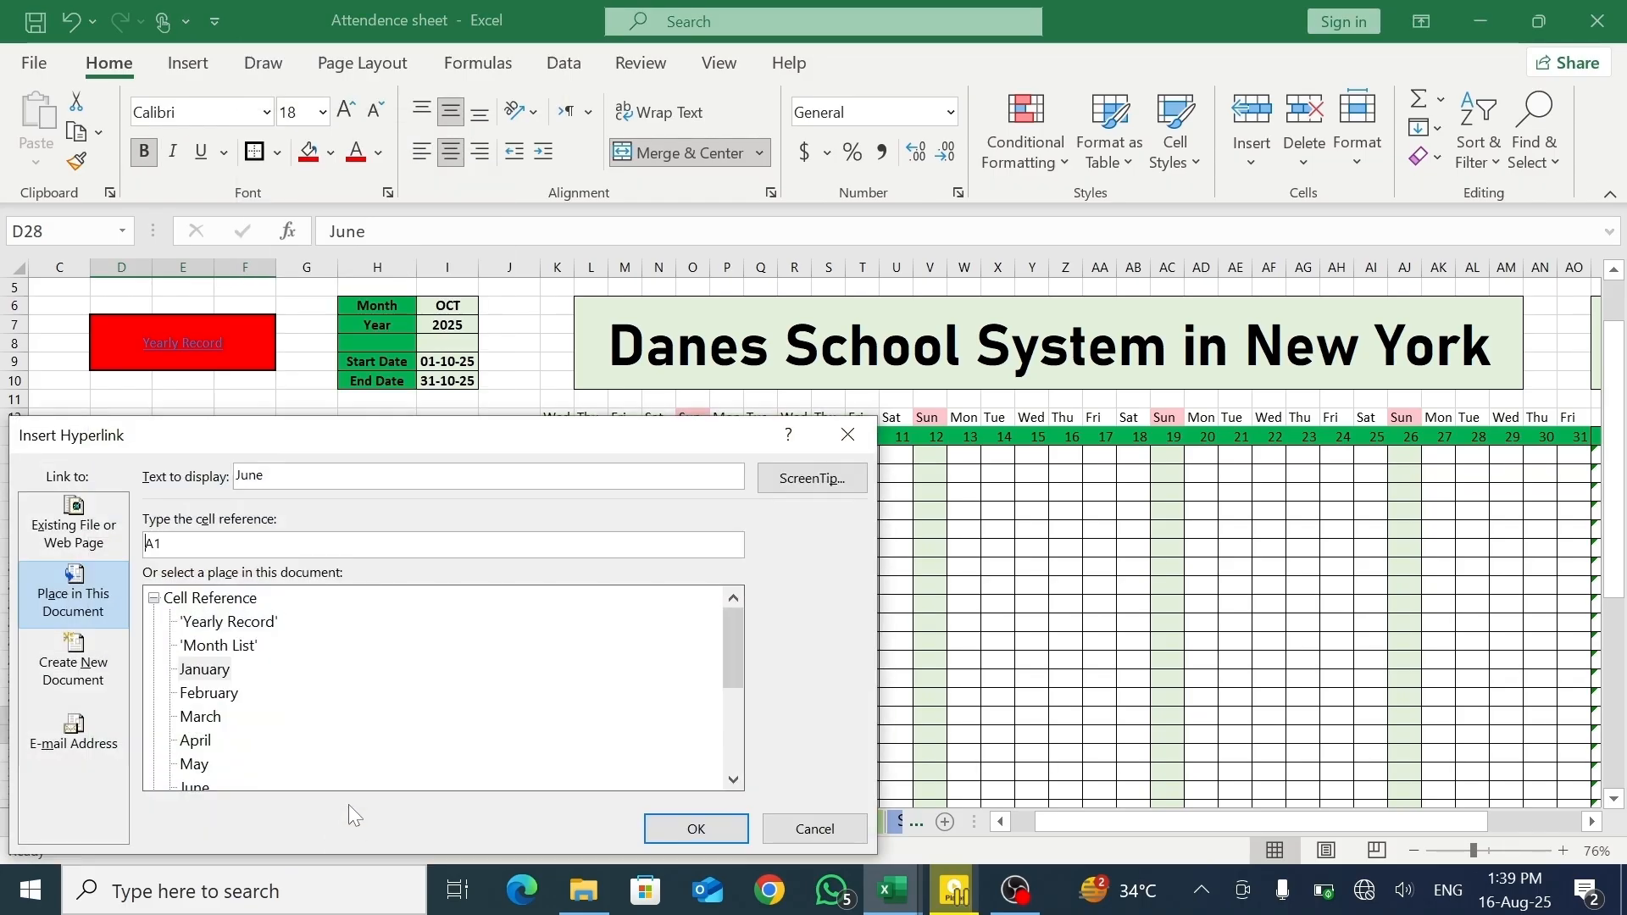
pyautogui.click(195, 786)
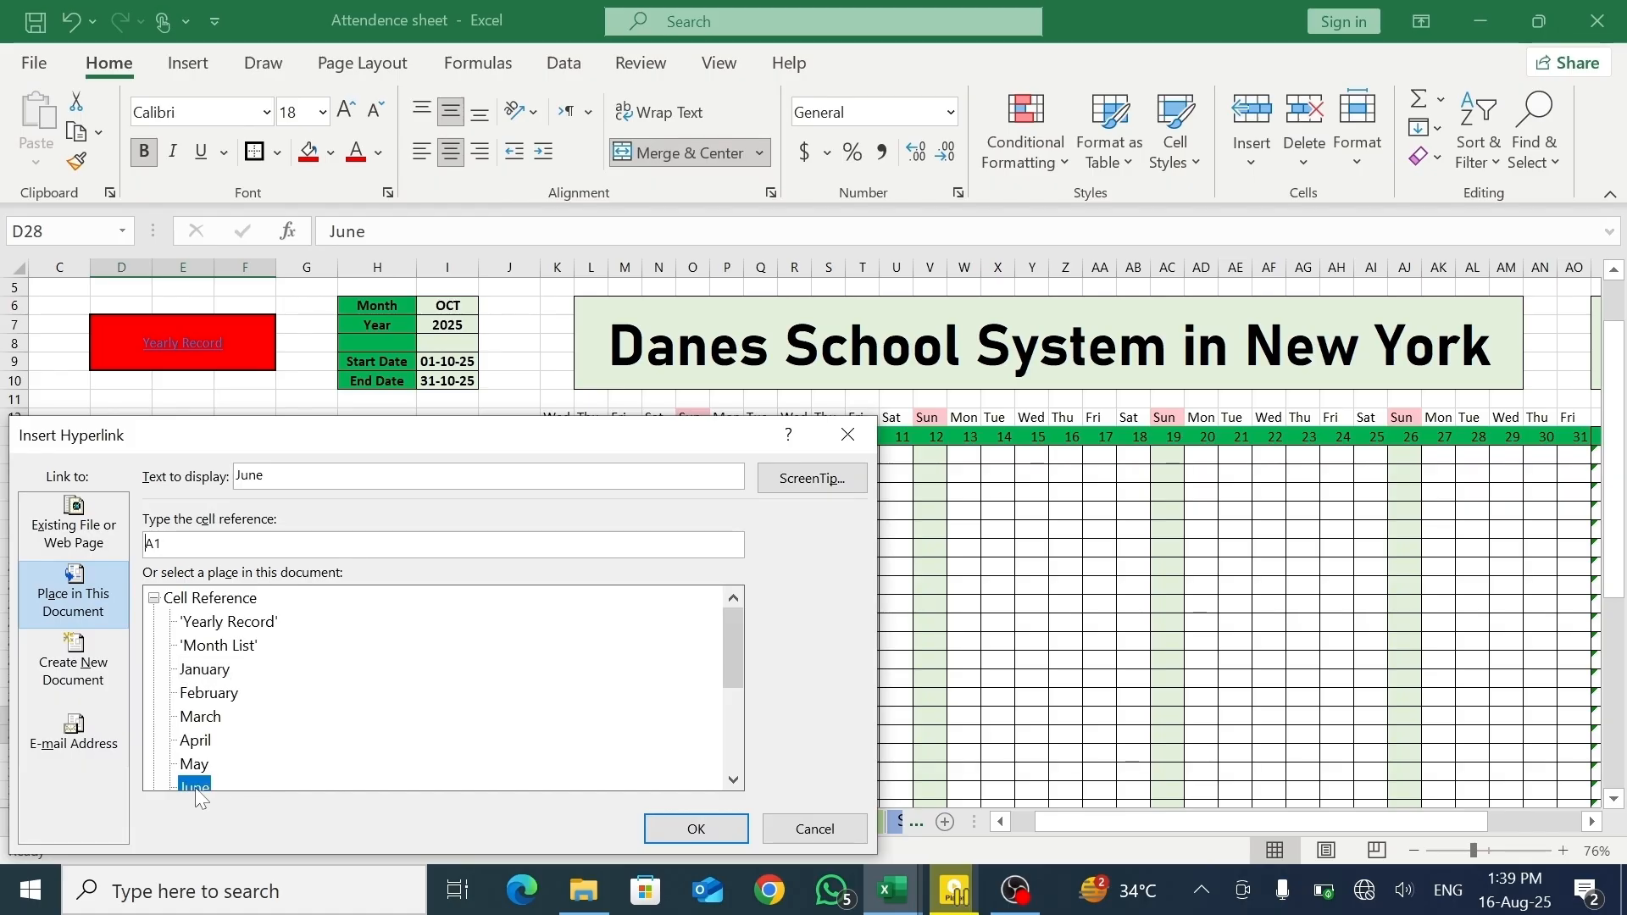
pyautogui.click(678, 839)
# - Hyperlink the July cell in D31 to cell A1 of the July worksheet
pyautogui.click(242, 780)
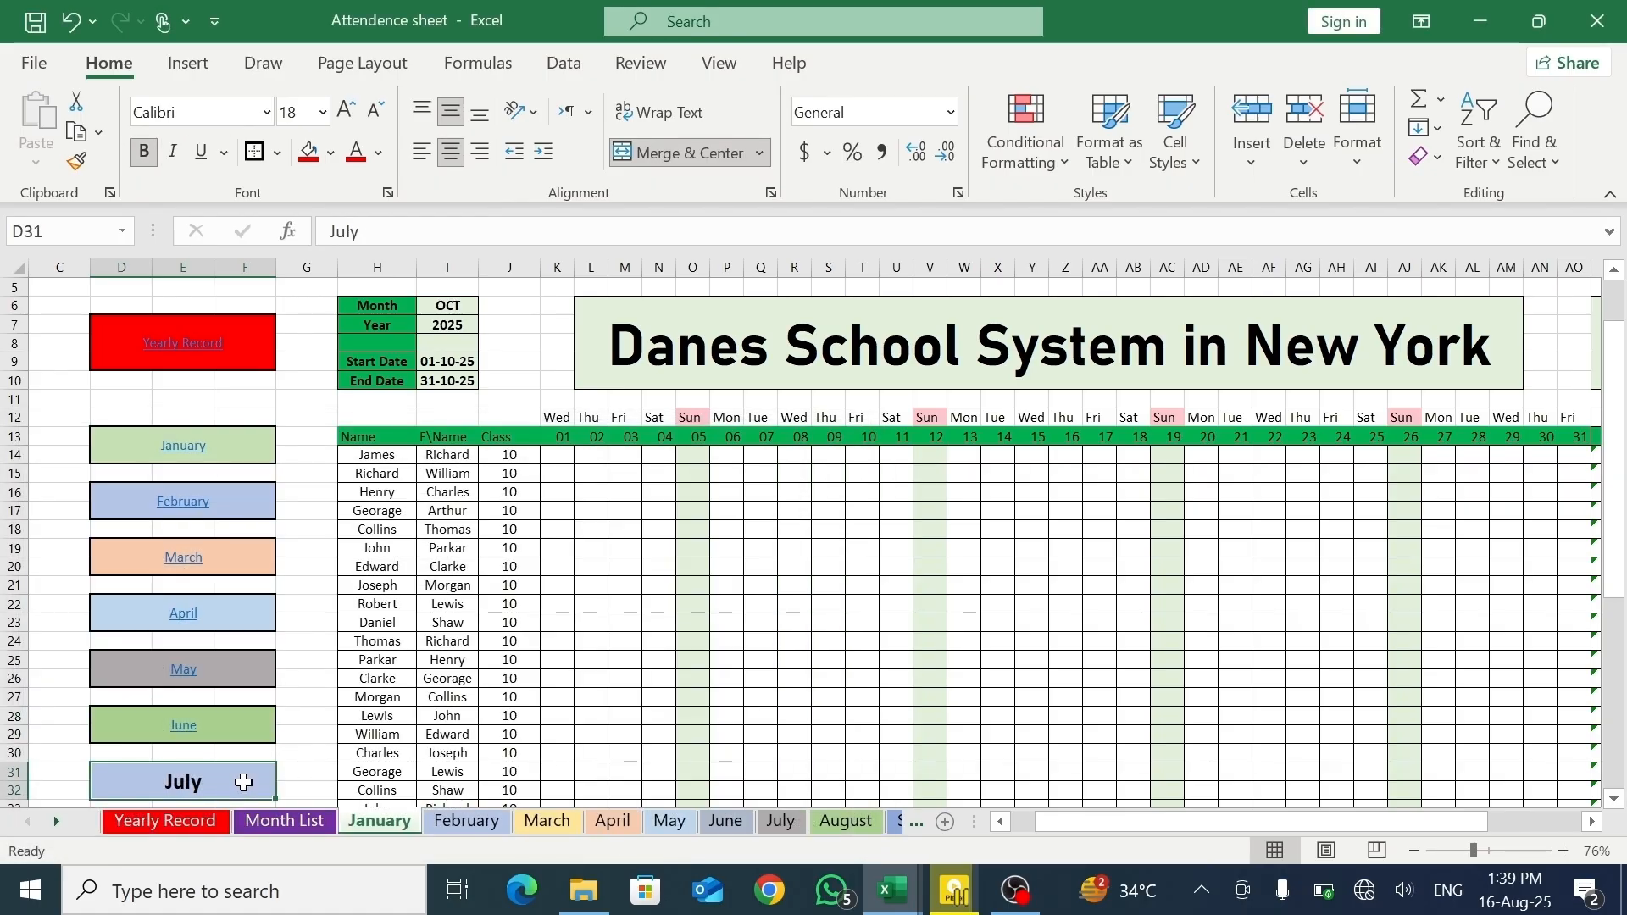
pyautogui.rightClick(242, 781)
pyautogui.click(285, 761)
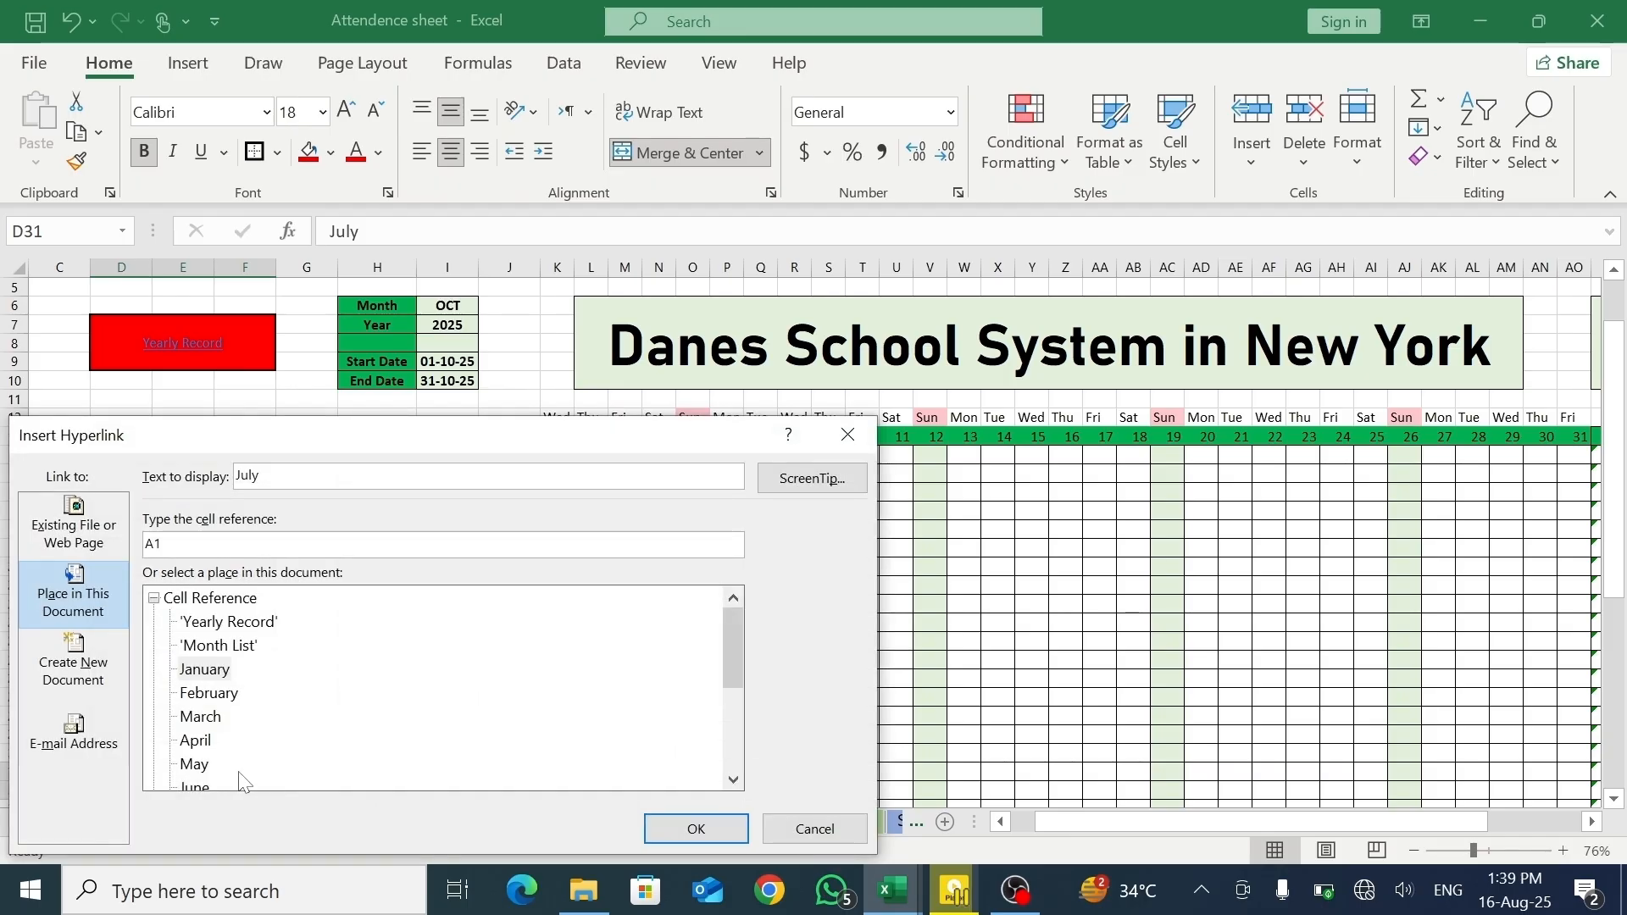
pyautogui.moveTo(725, 667); pyautogui.dragTo(730, 681)
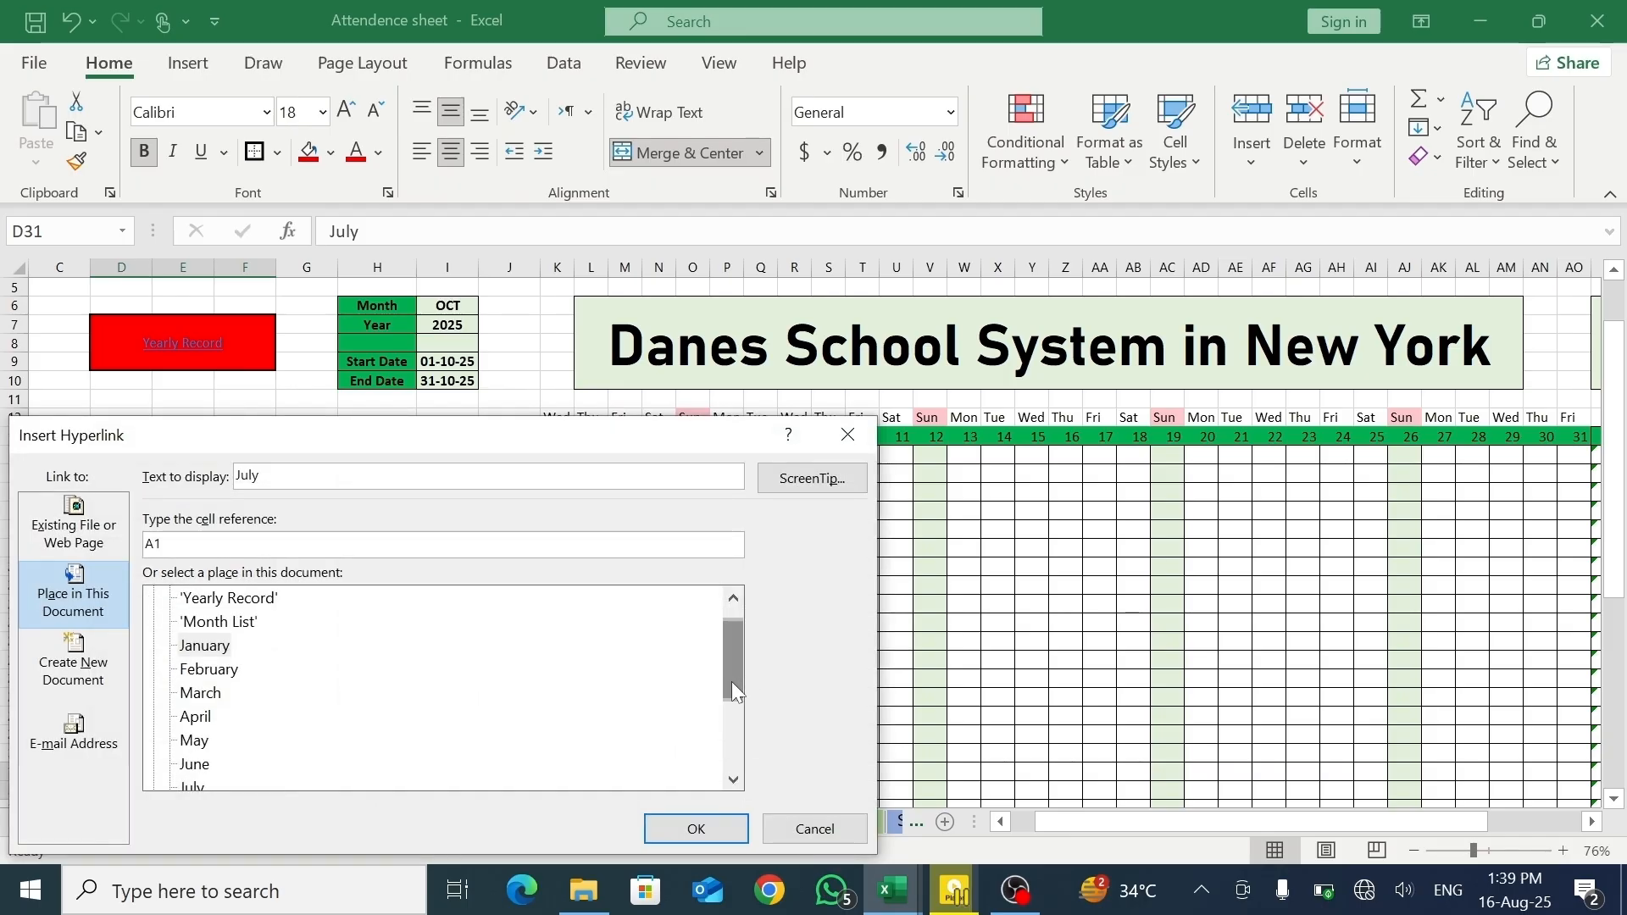
pyautogui.click(193, 786)
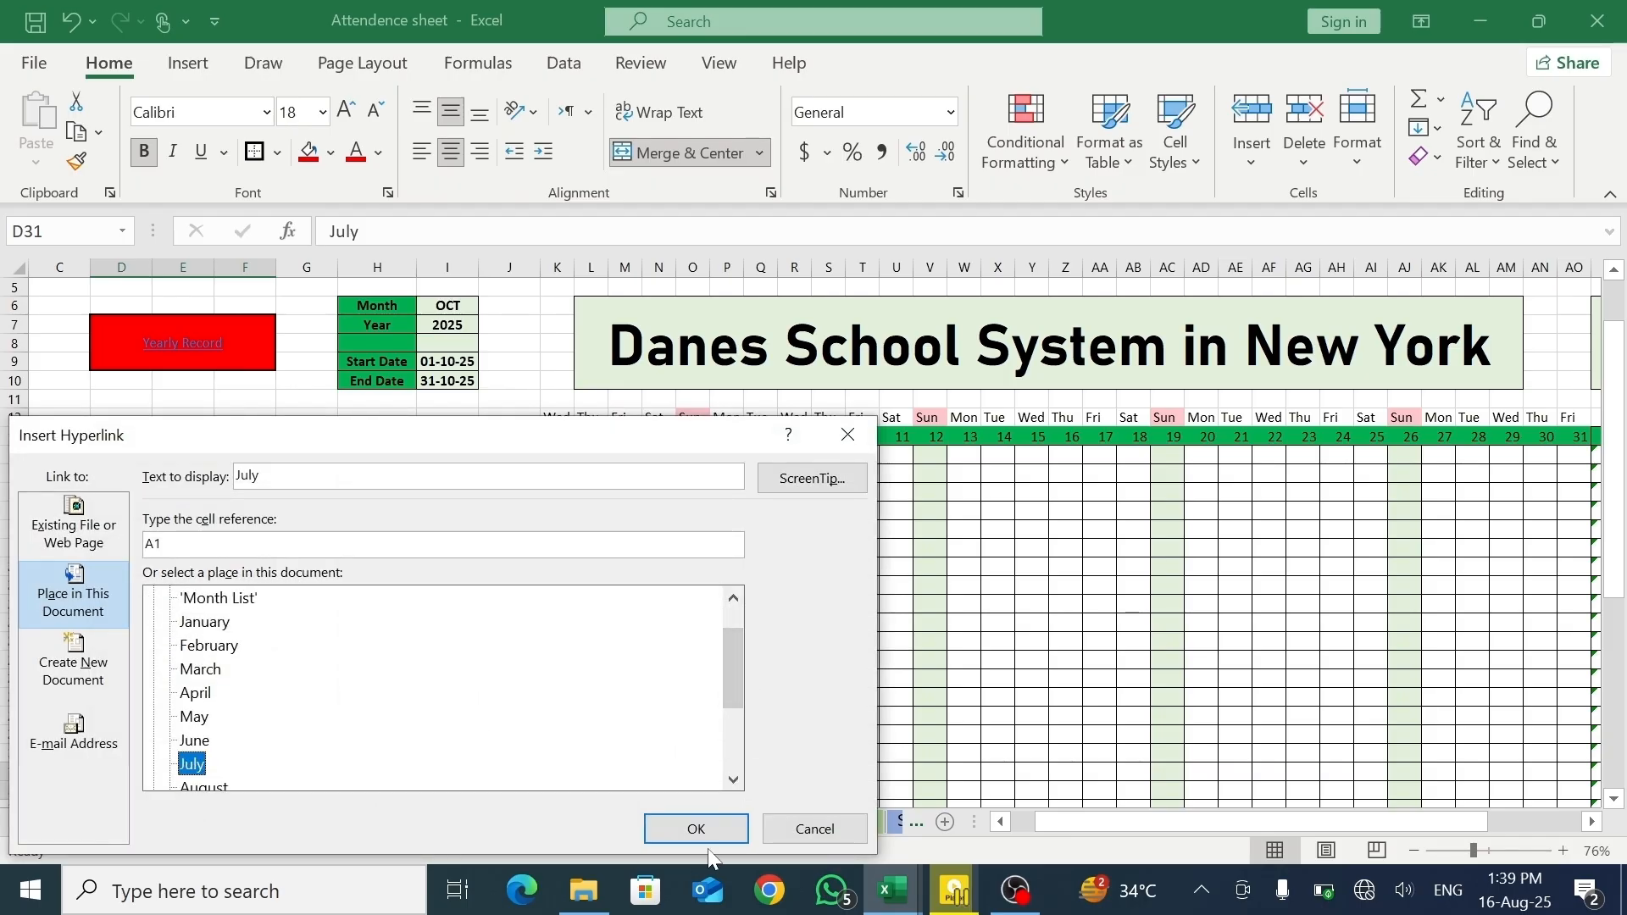
pyautogui.click(696, 828)
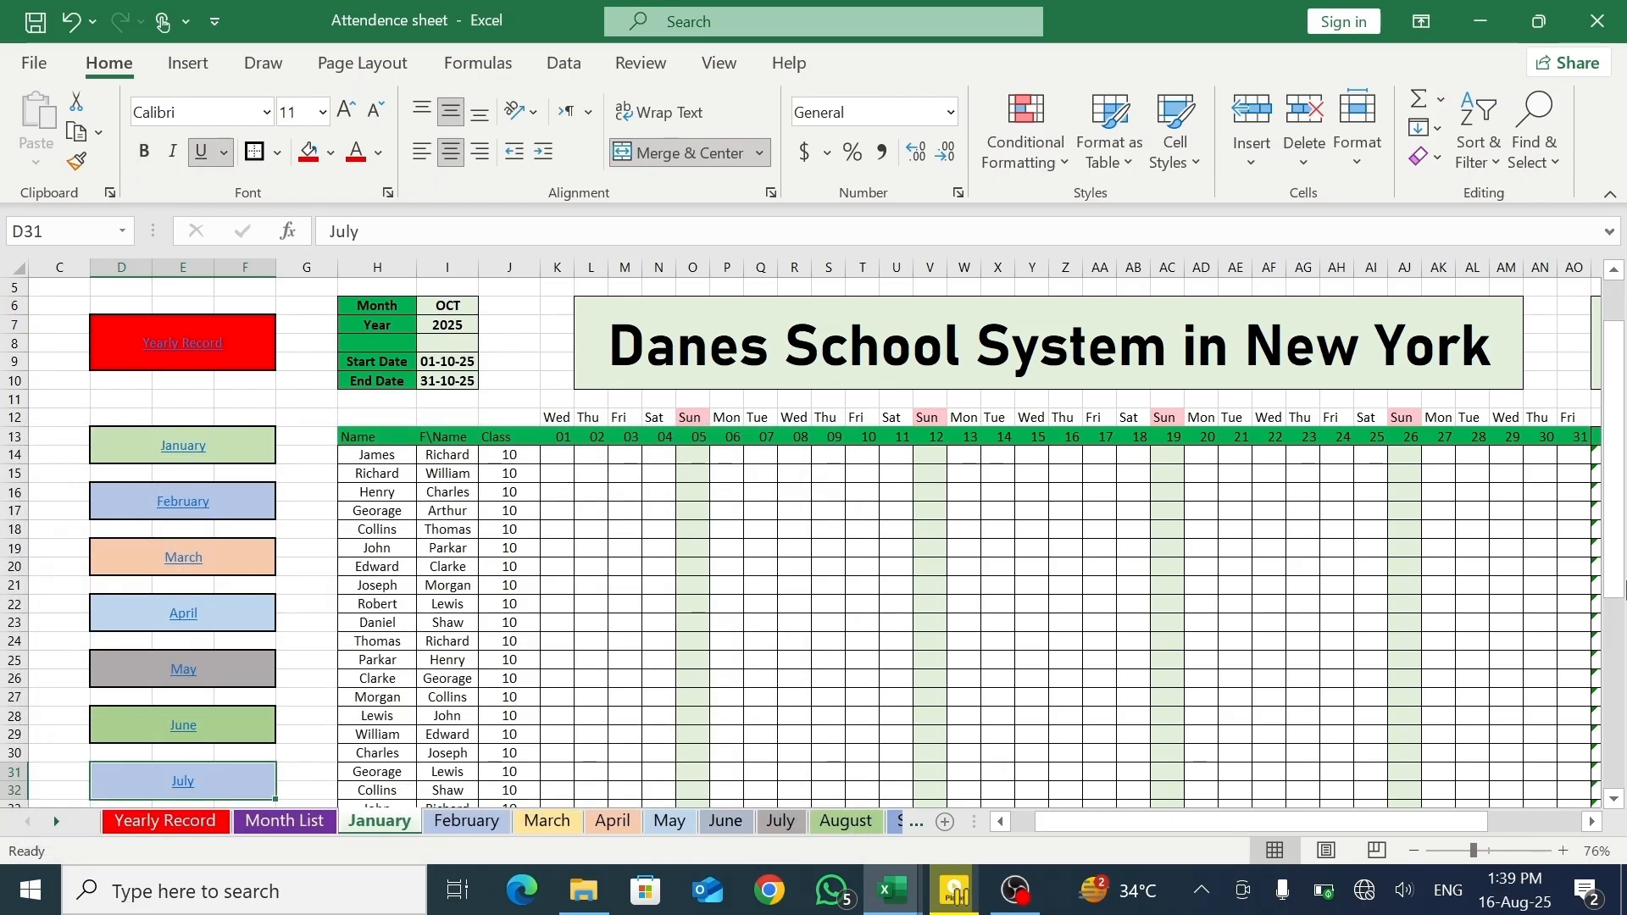
# - Hyperlink the August cell in D34 to cell A1 of the August worksheet
pyautogui.moveTo(1615, 555); pyautogui.dragTo(1615, 593)
pyautogui.click(199, 708)
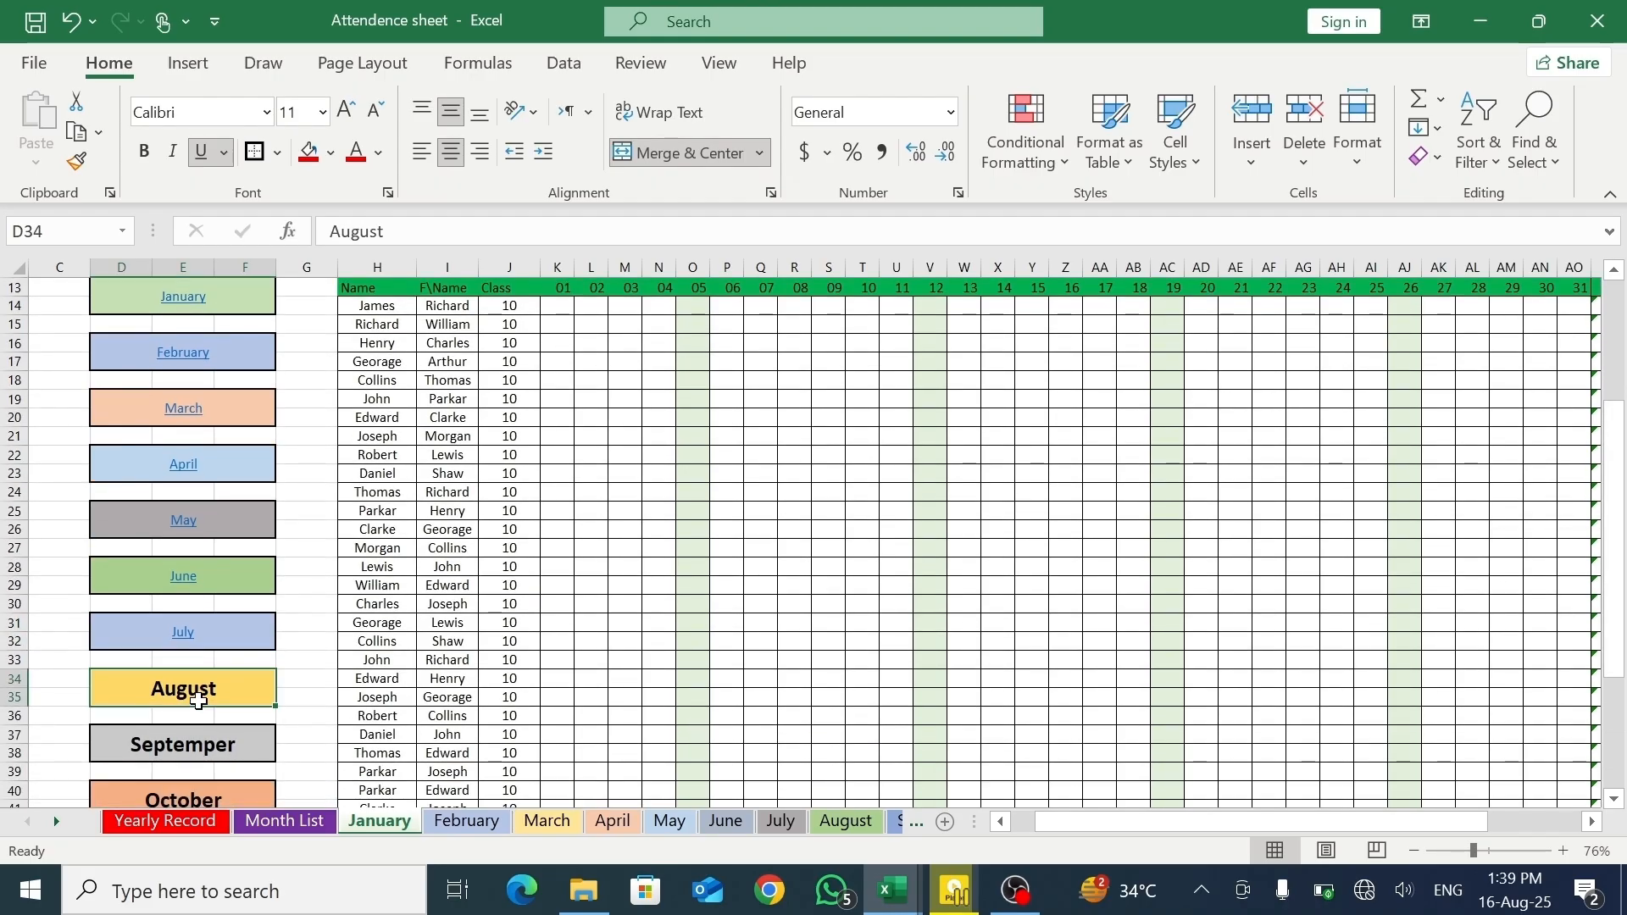
pyautogui.rightClick(200, 708)
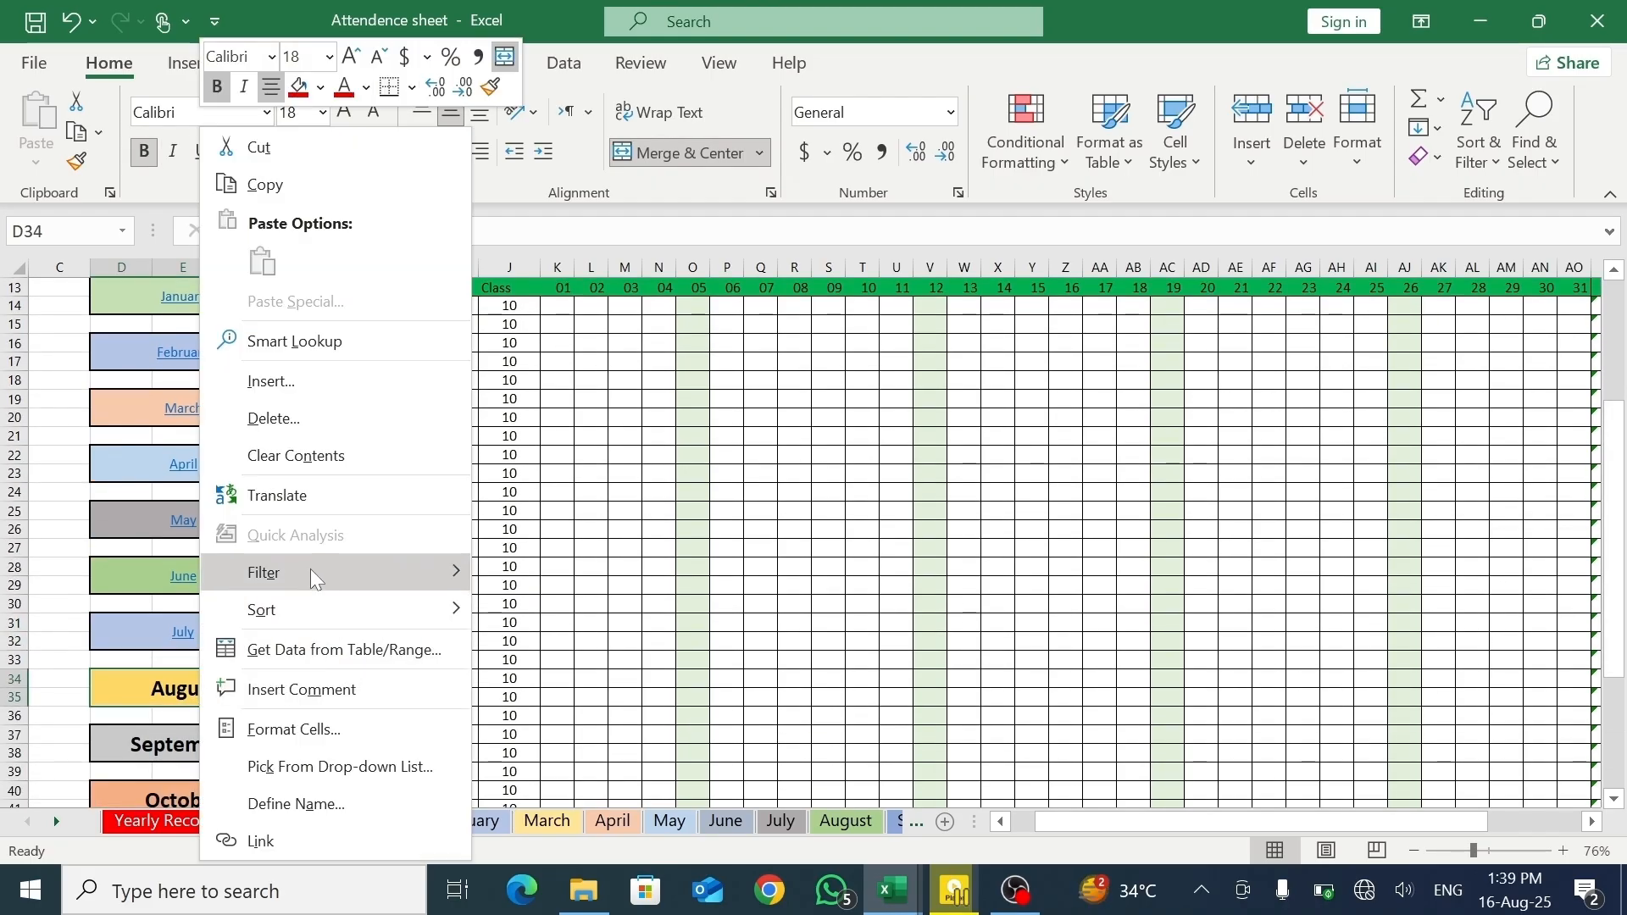
pyautogui.click(292, 837)
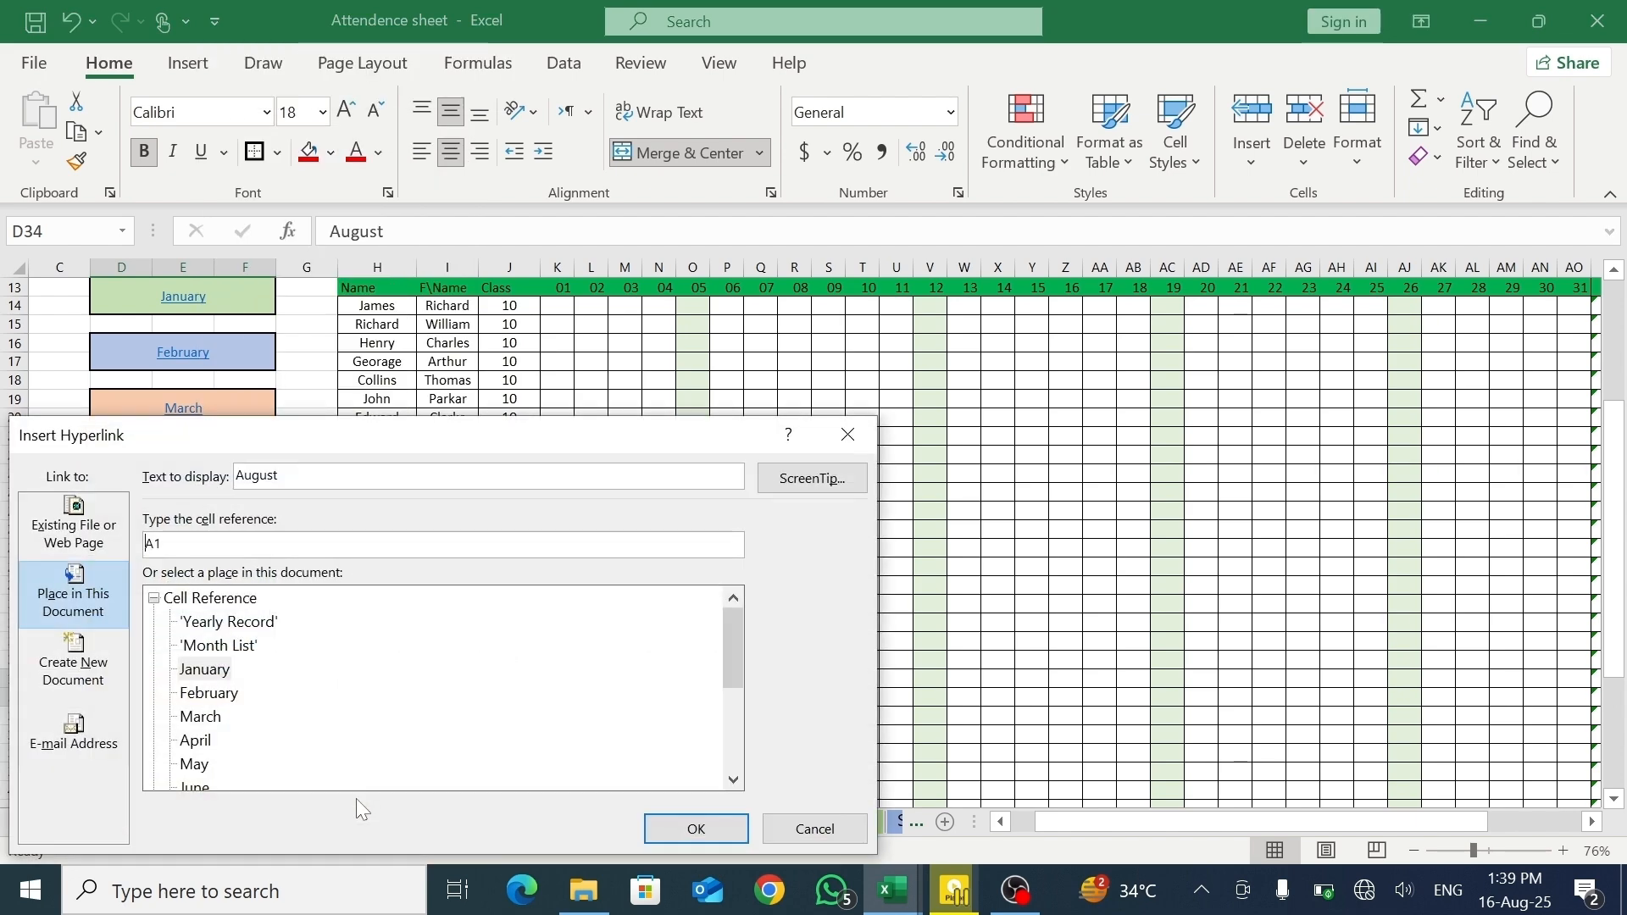
pyautogui.moveTo(732, 657); pyautogui.dragTo(736, 685)
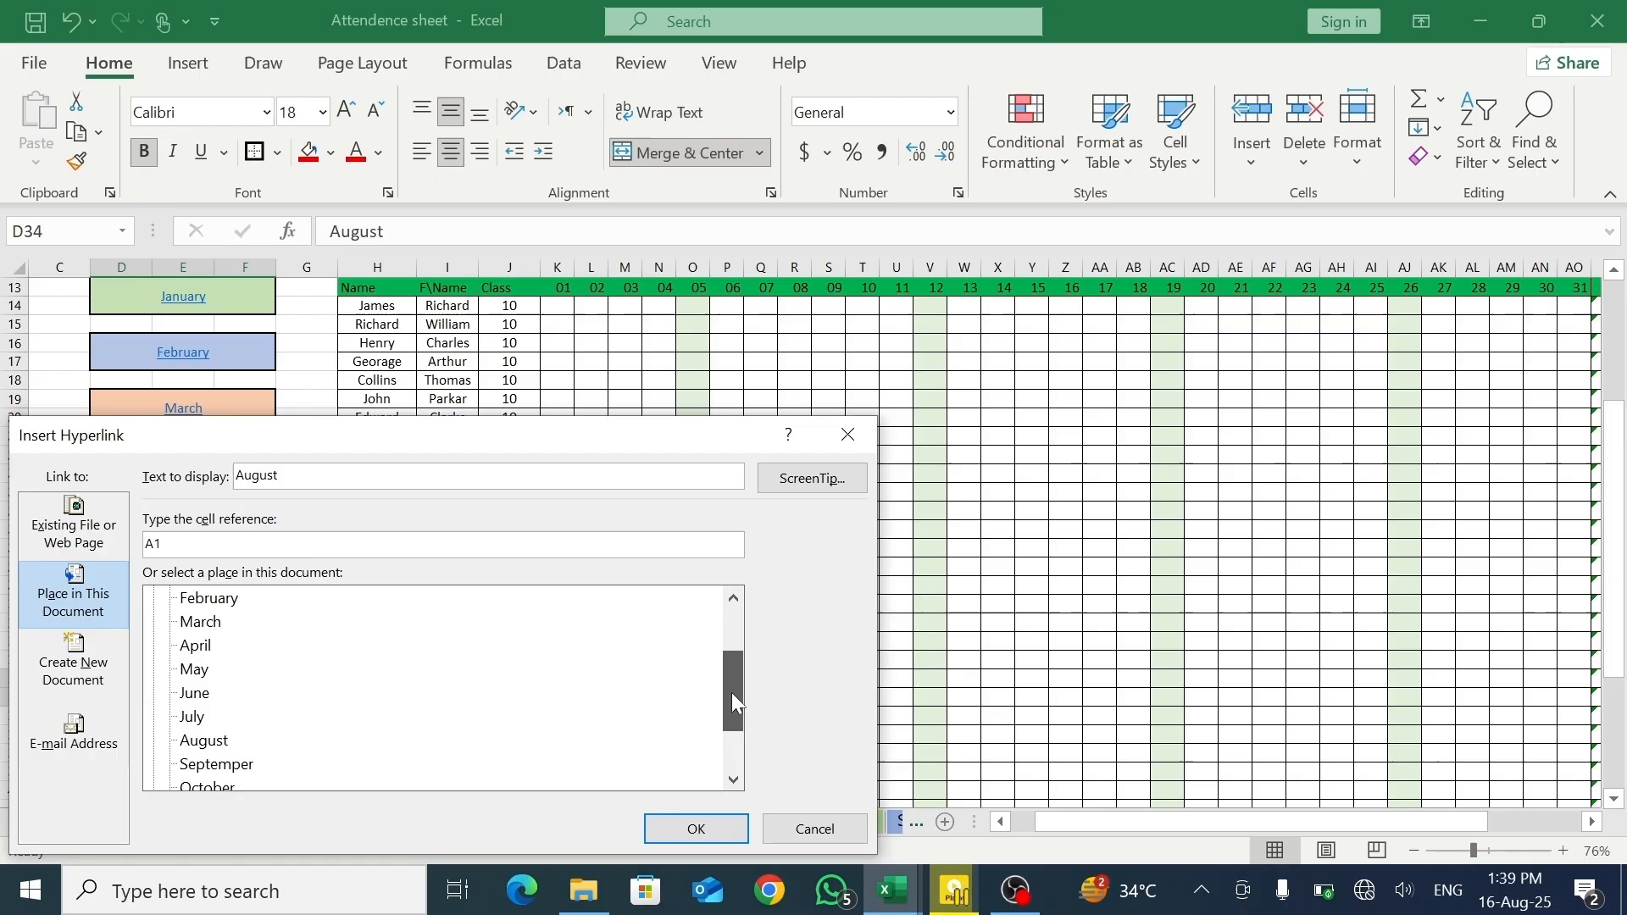
pyautogui.click(203, 740)
pyautogui.click(678, 828)
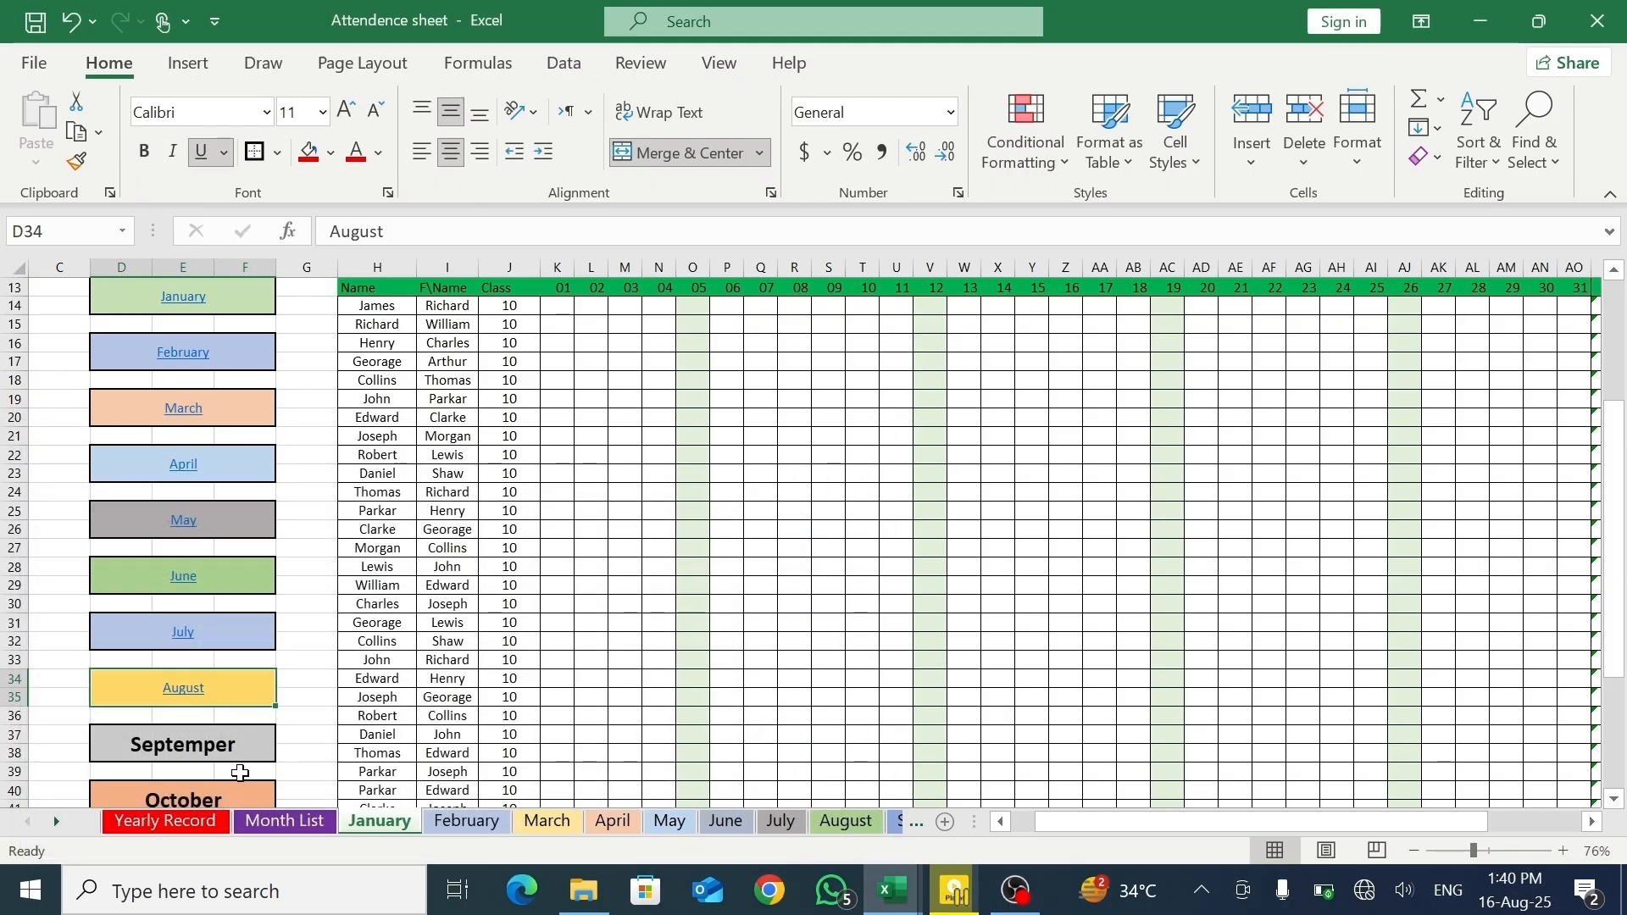
# - Hyperlink the Septemper cell in D37 to cell A1 of the Septemper worksheet
pyautogui.click(177, 751)
pyautogui.rightClick(177, 750)
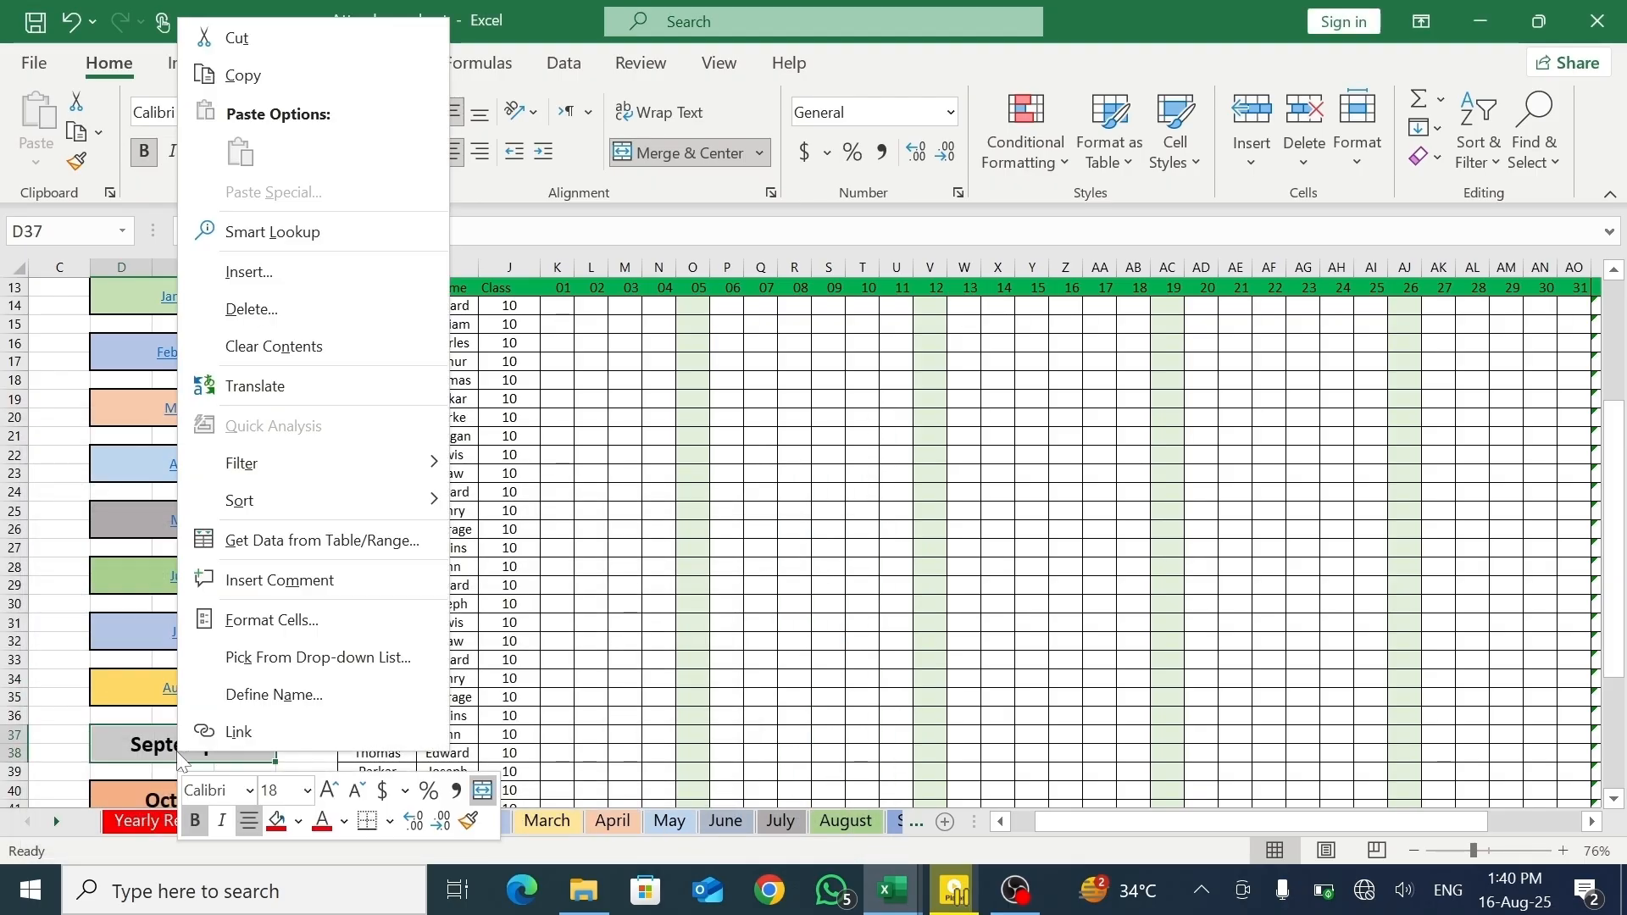
pyautogui.click(240, 731)
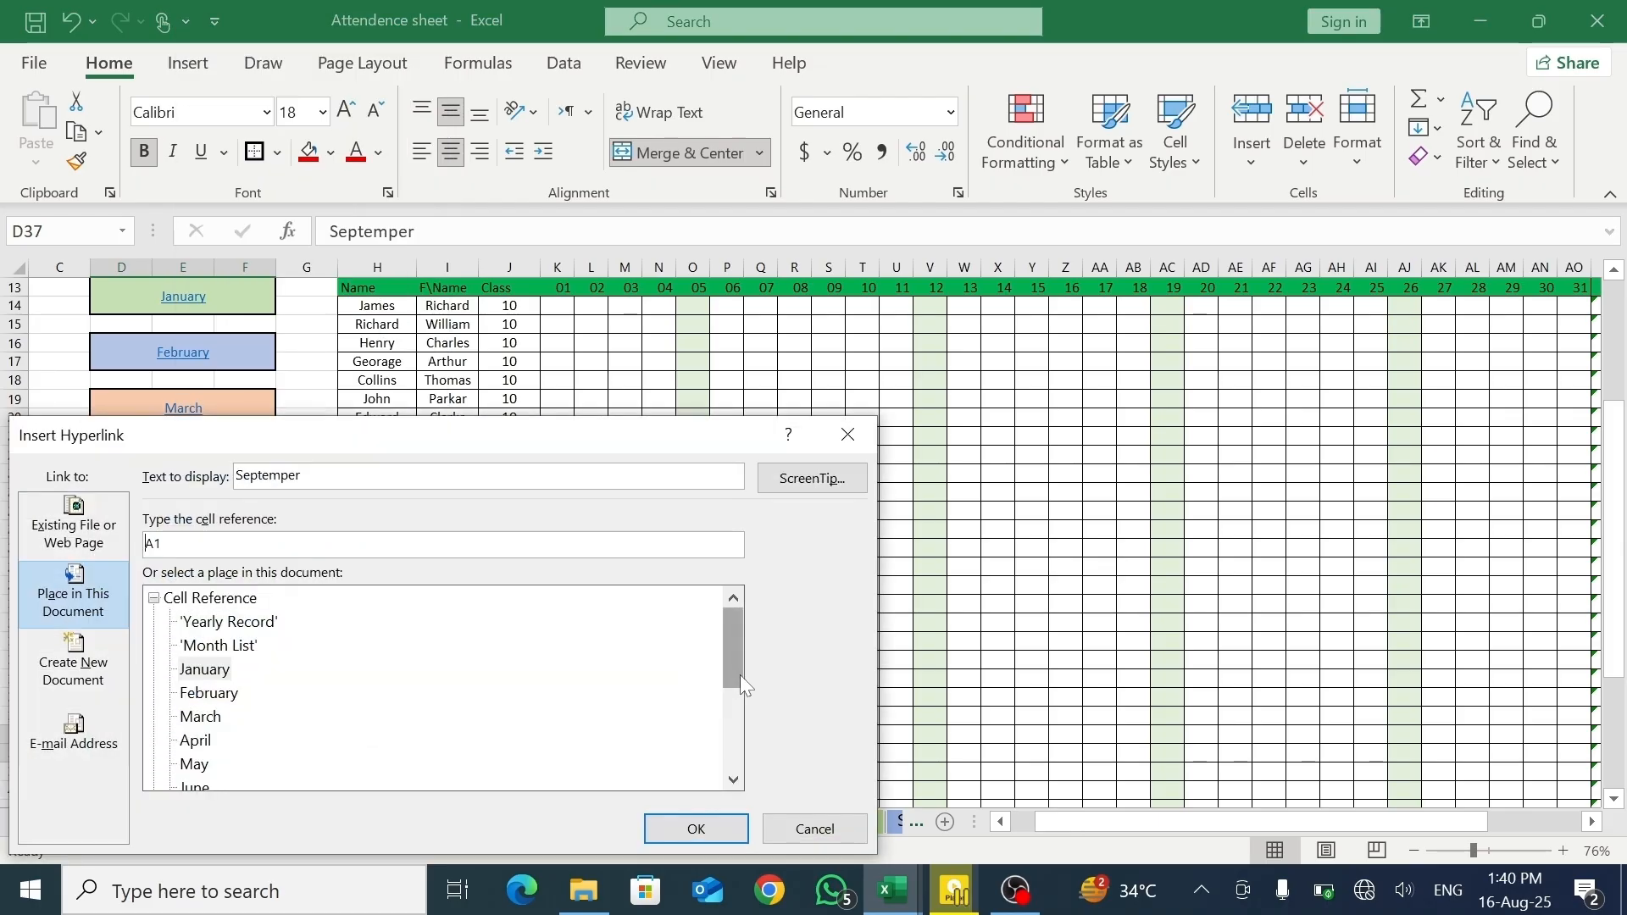
pyautogui.moveTo(740, 674); pyautogui.dragTo(740, 719)
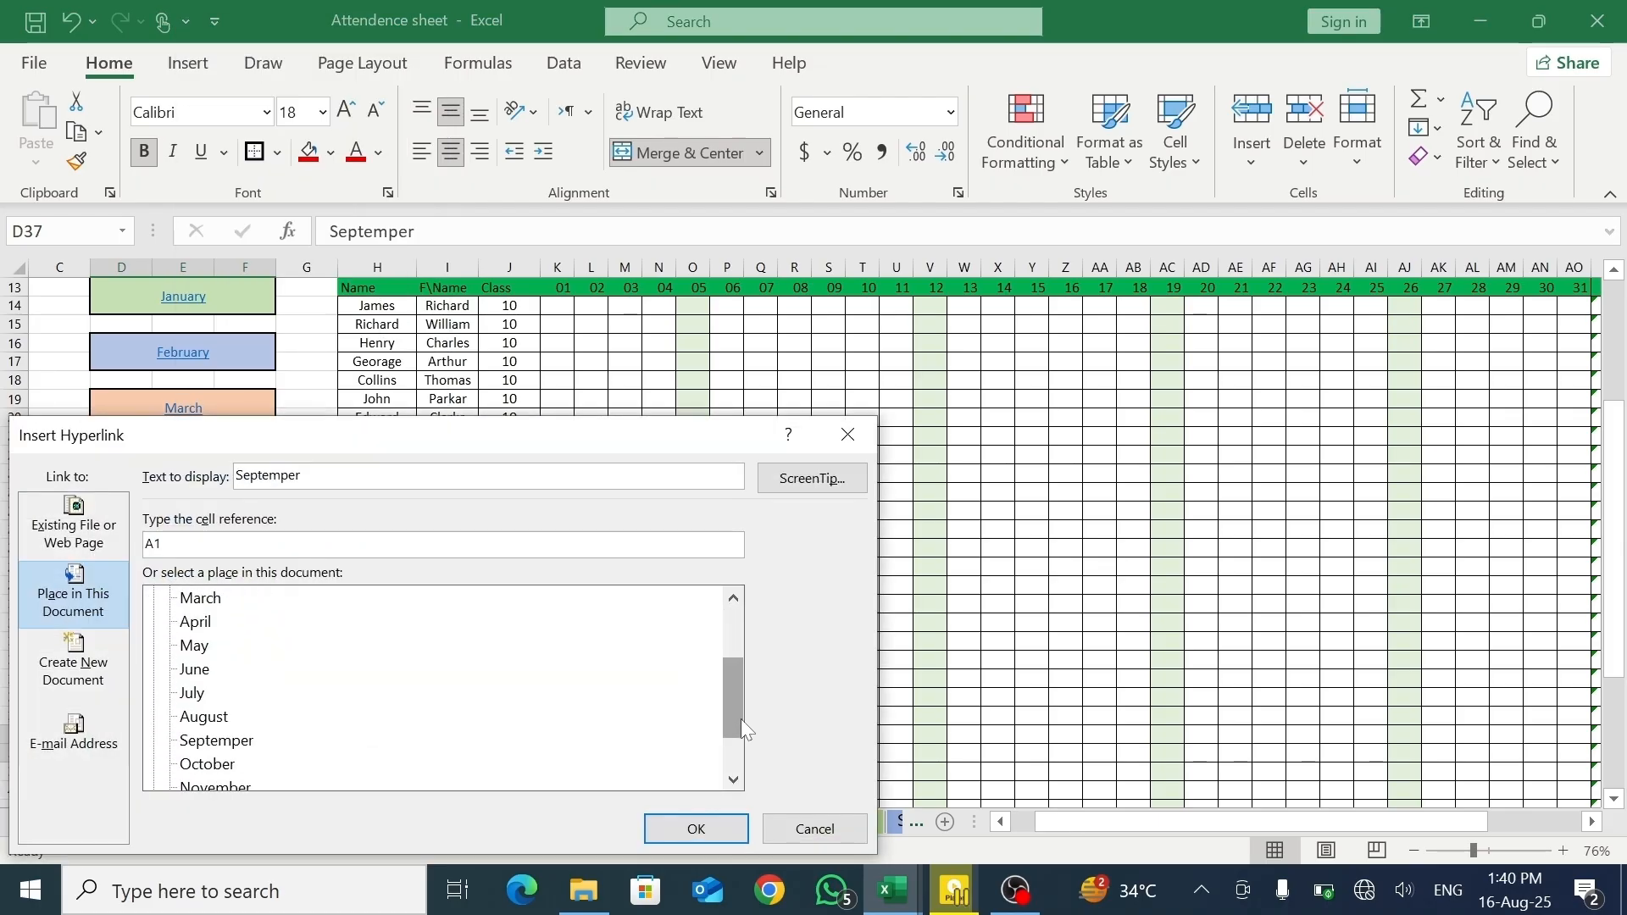
pyautogui.click(222, 741)
pyautogui.click(683, 828)
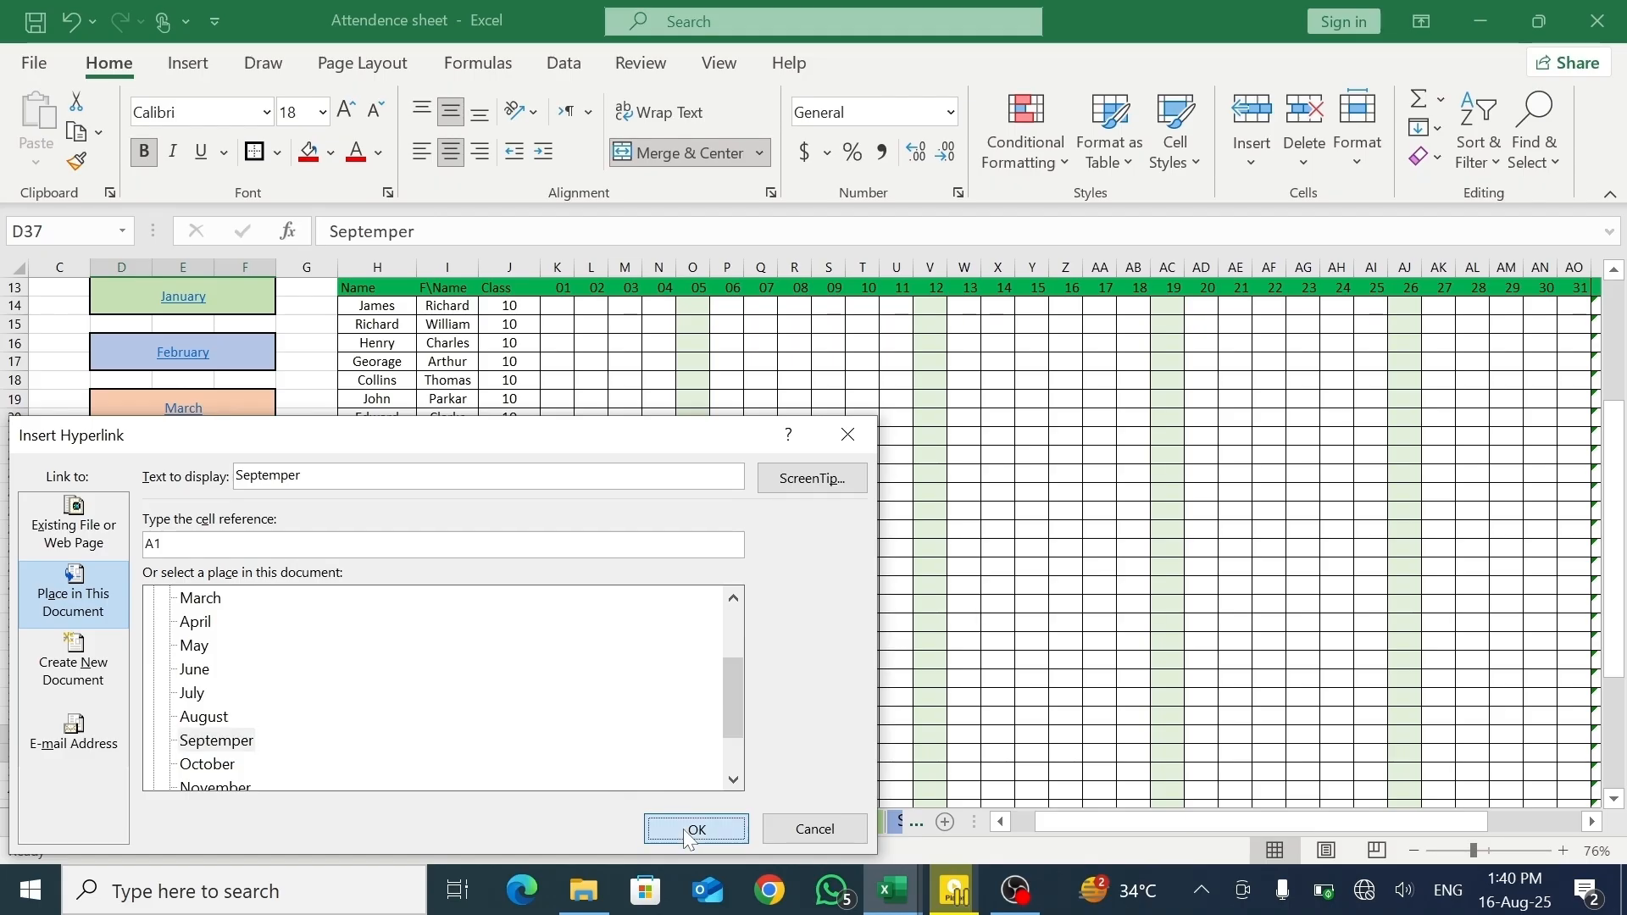
# - Hyperlink the October cell in D40 to cell A1 of the October worksheet
pyautogui.click(222, 801)
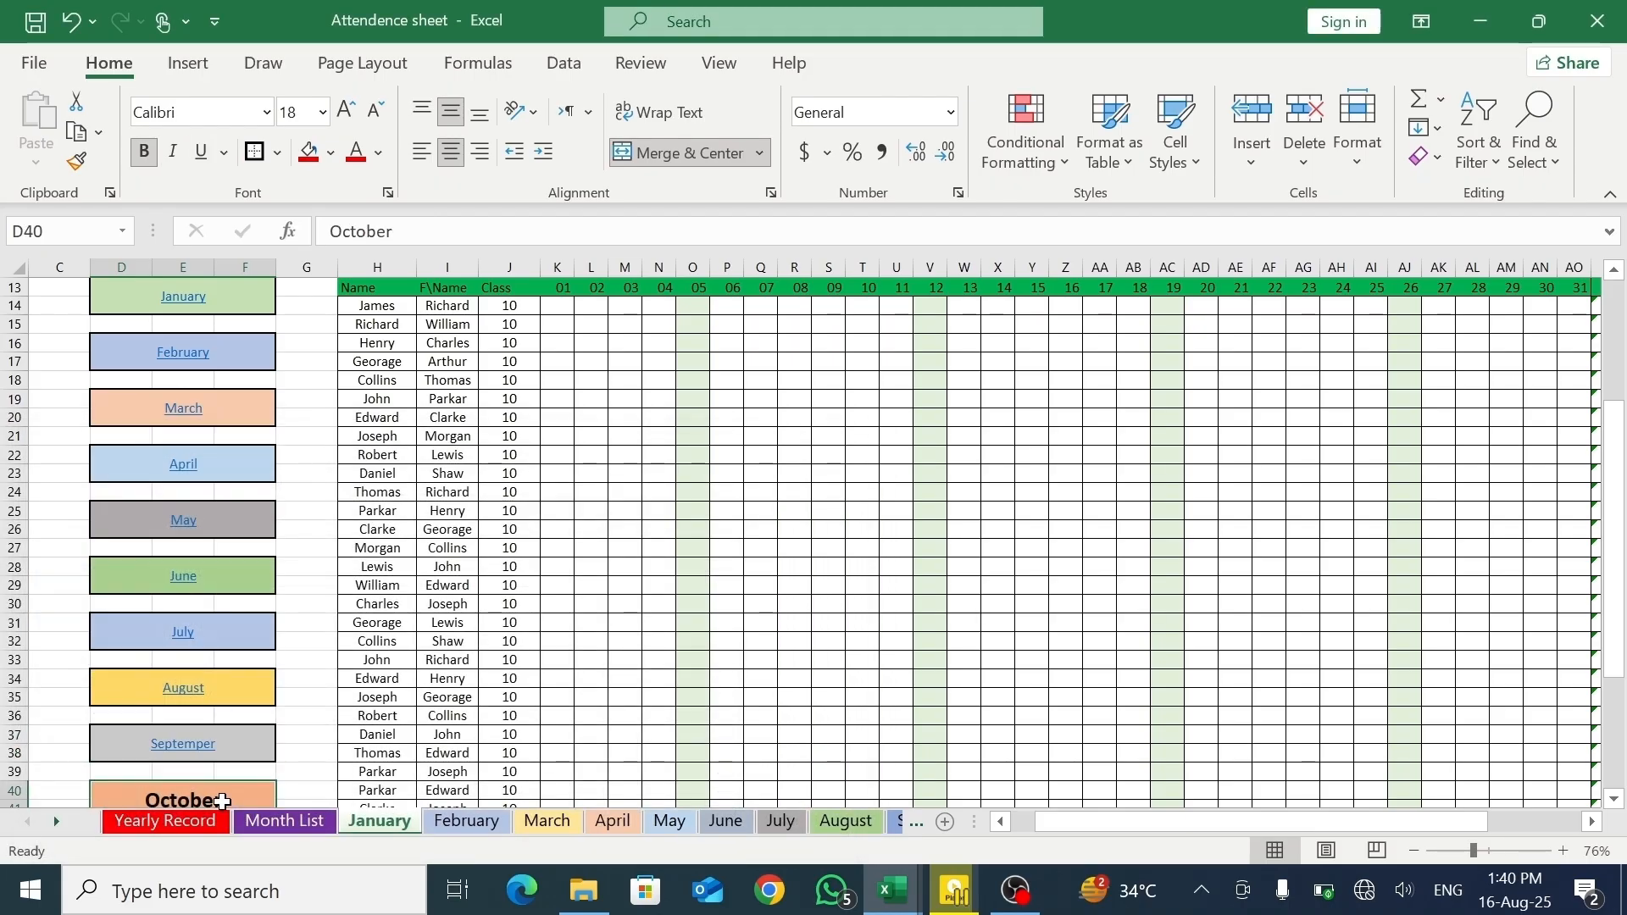
pyautogui.rightClick(222, 801)
pyautogui.click(293, 758)
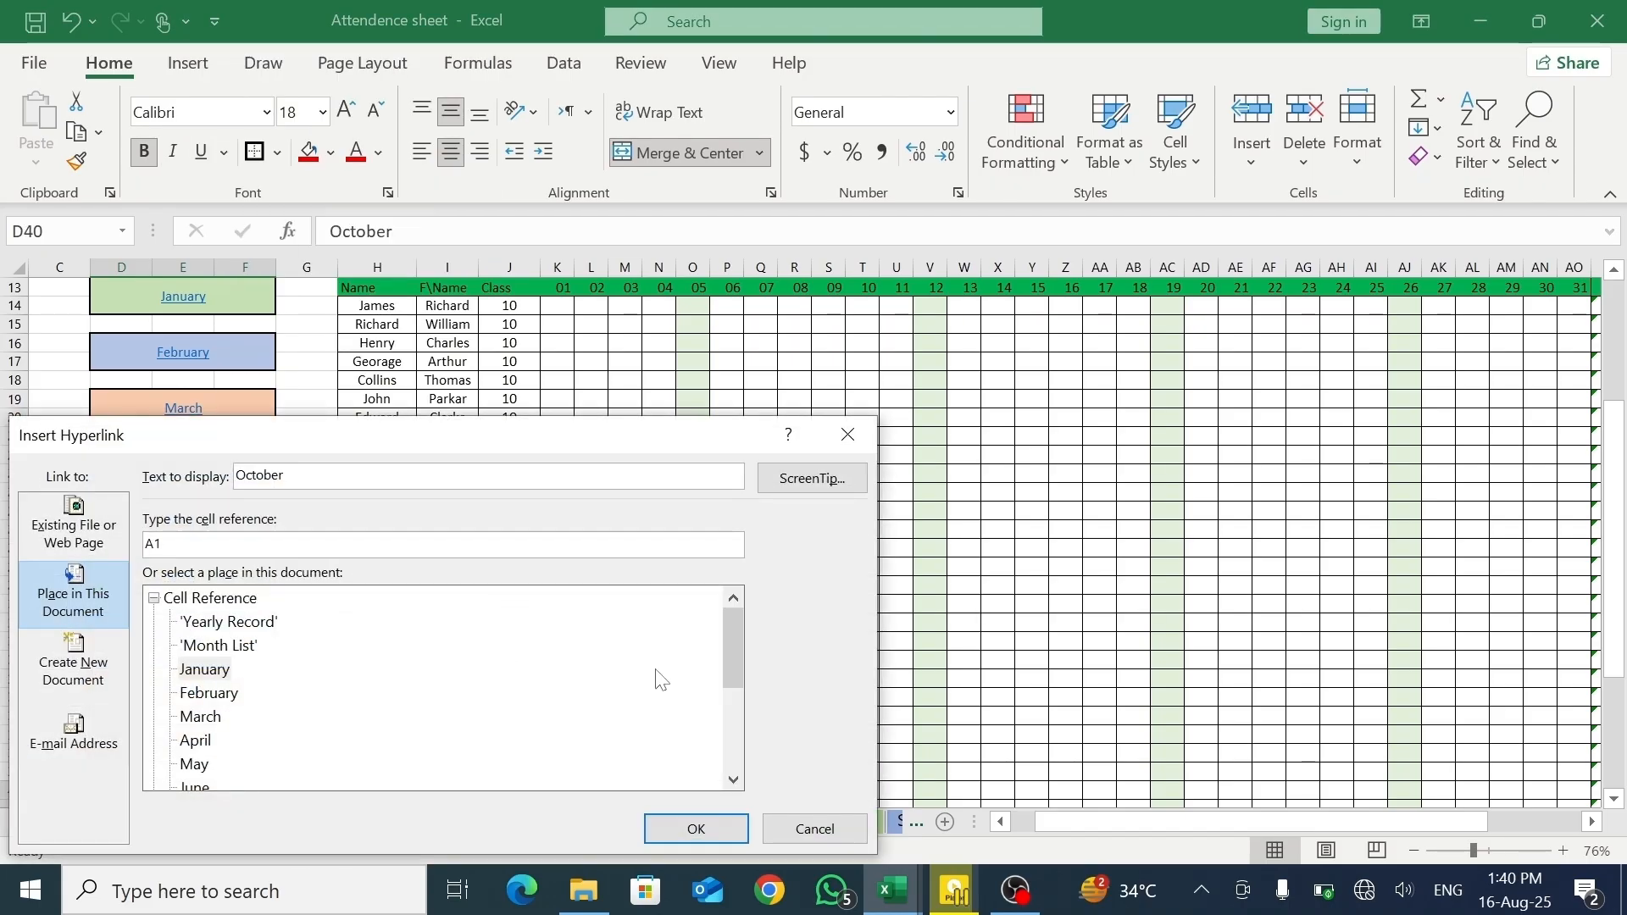
pyautogui.moveTo(734, 646); pyautogui.dragTo(741, 694)
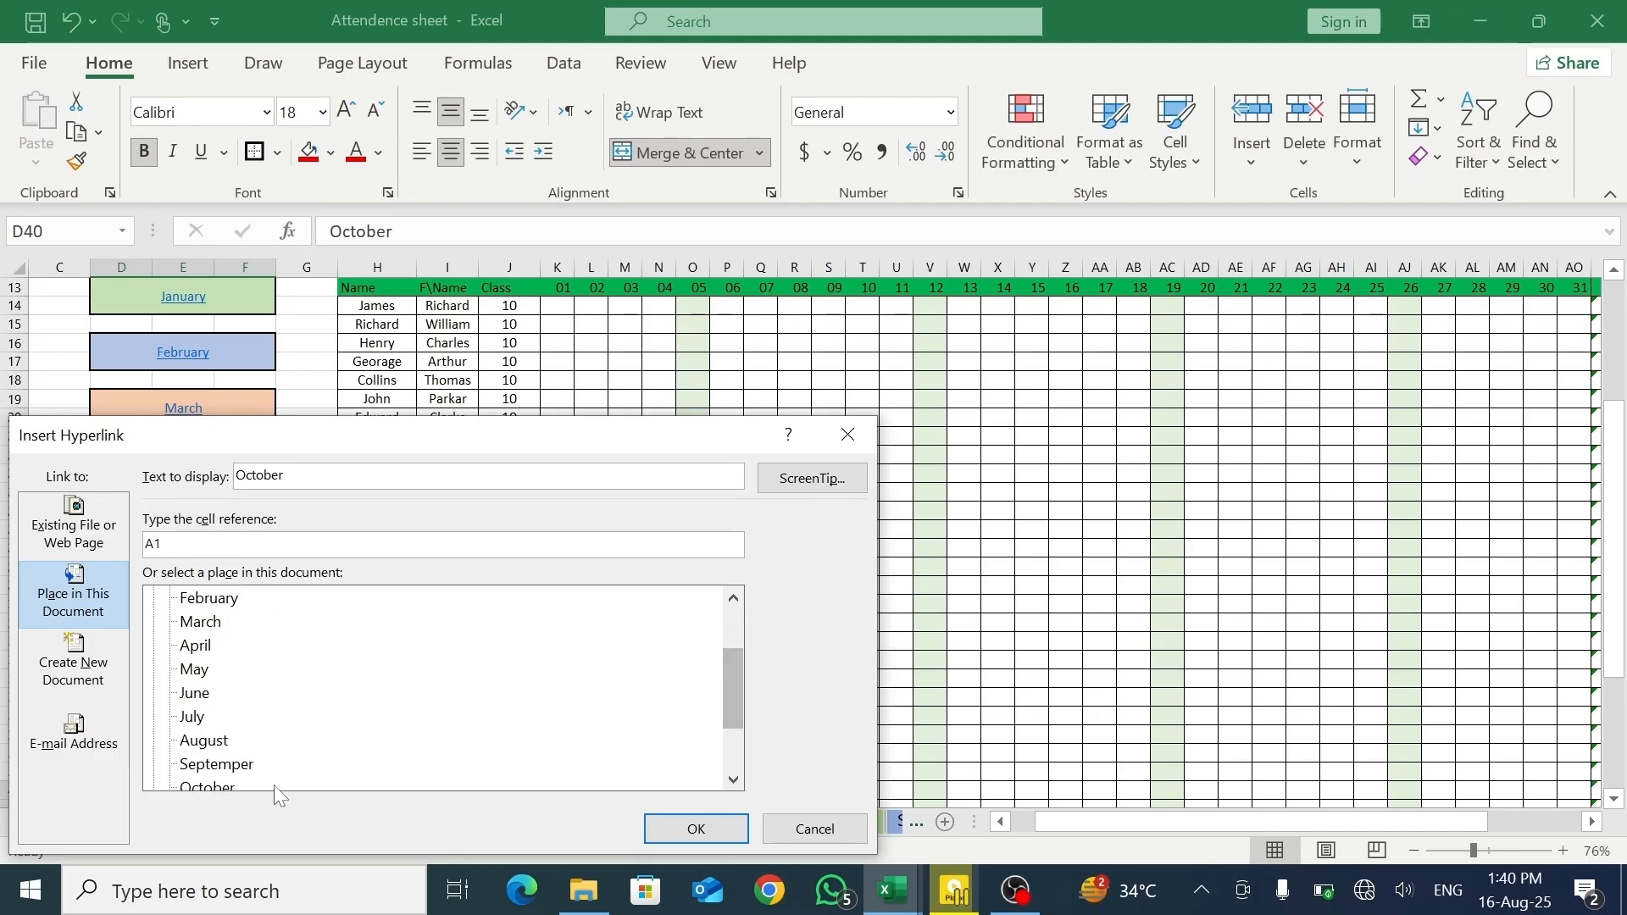
pyautogui.click(208, 787)
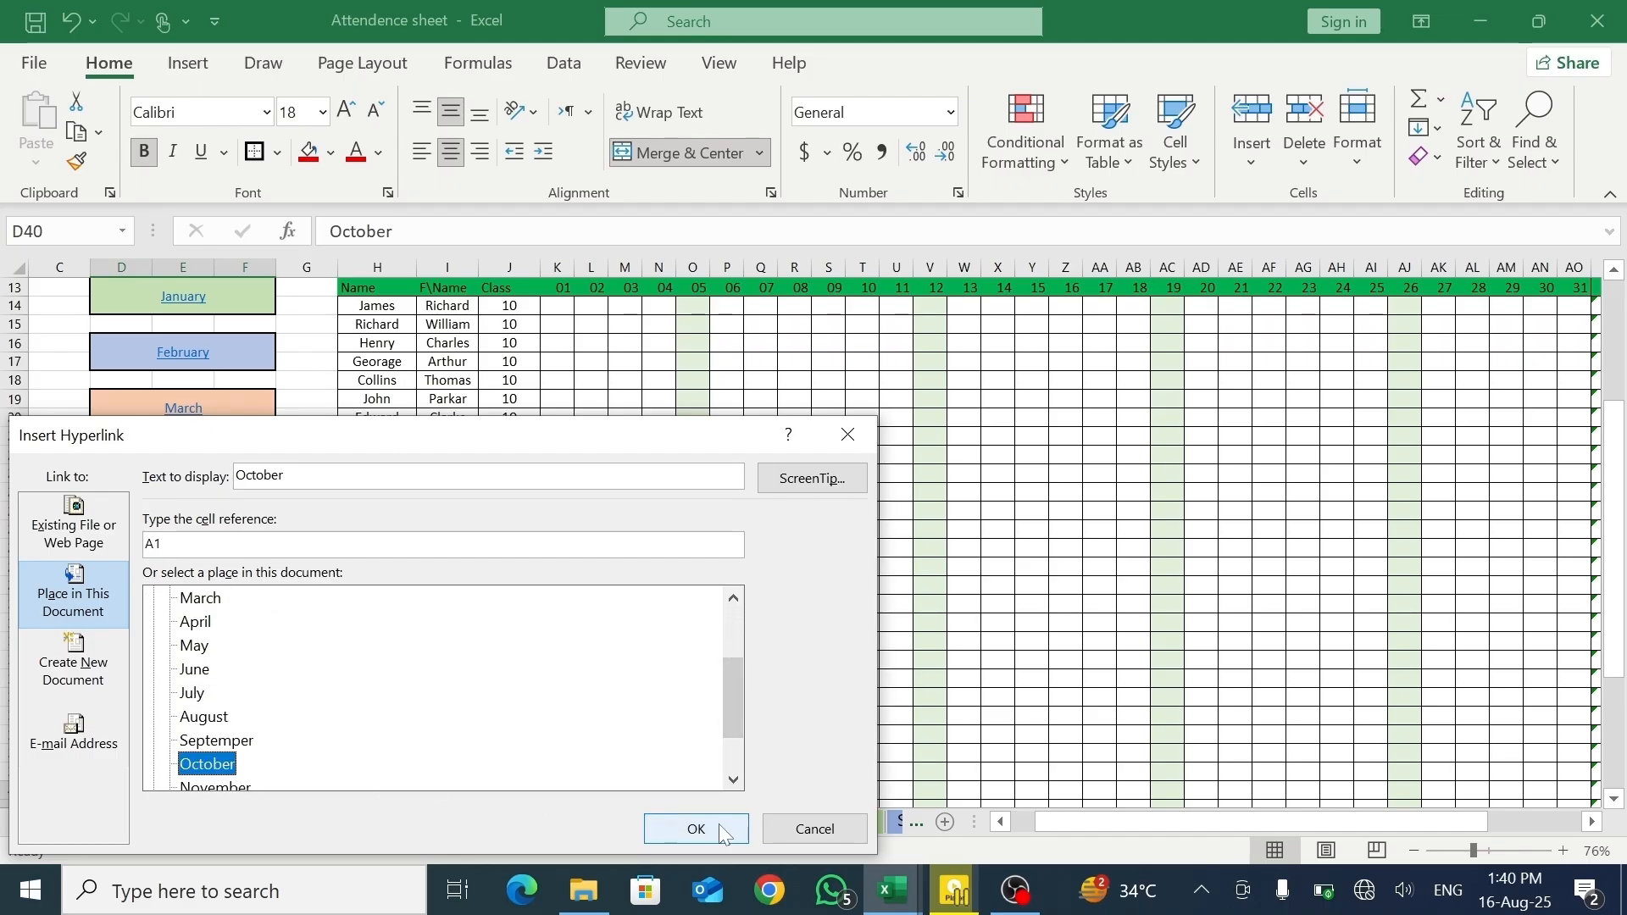
pyautogui.click(696, 829)
# - Hyperlink the November cell in D43 to cell A1 of the November worksheet
pyautogui.moveTo(1620, 658); pyautogui.dragTo(1622, 736)
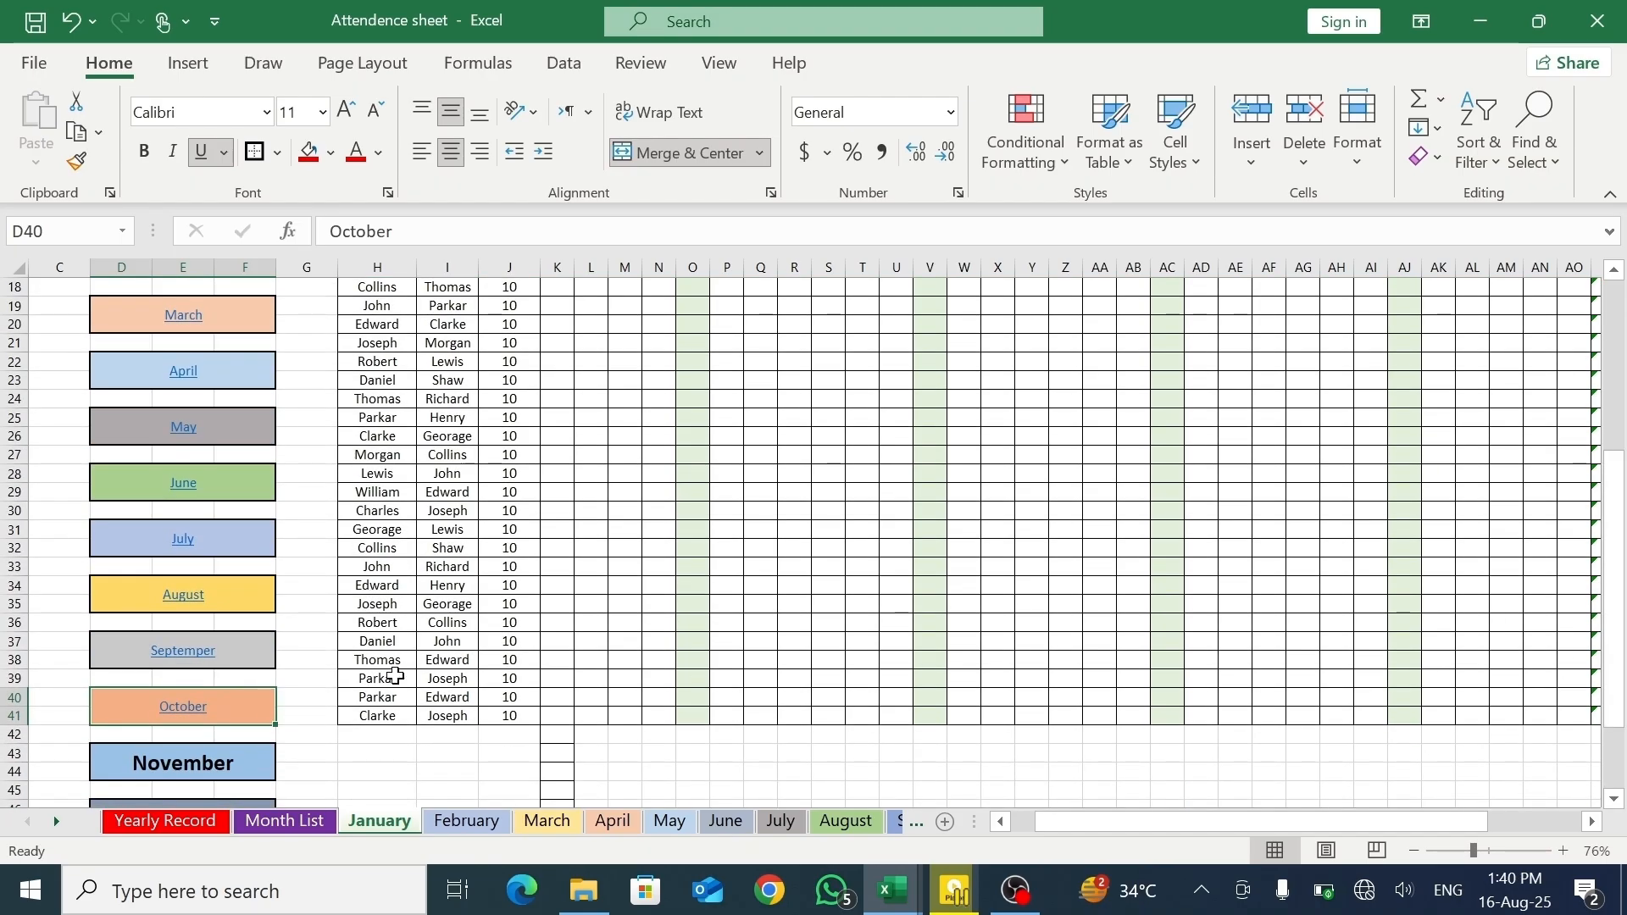
pyautogui.click(199, 766)
pyautogui.rightClick(205, 762)
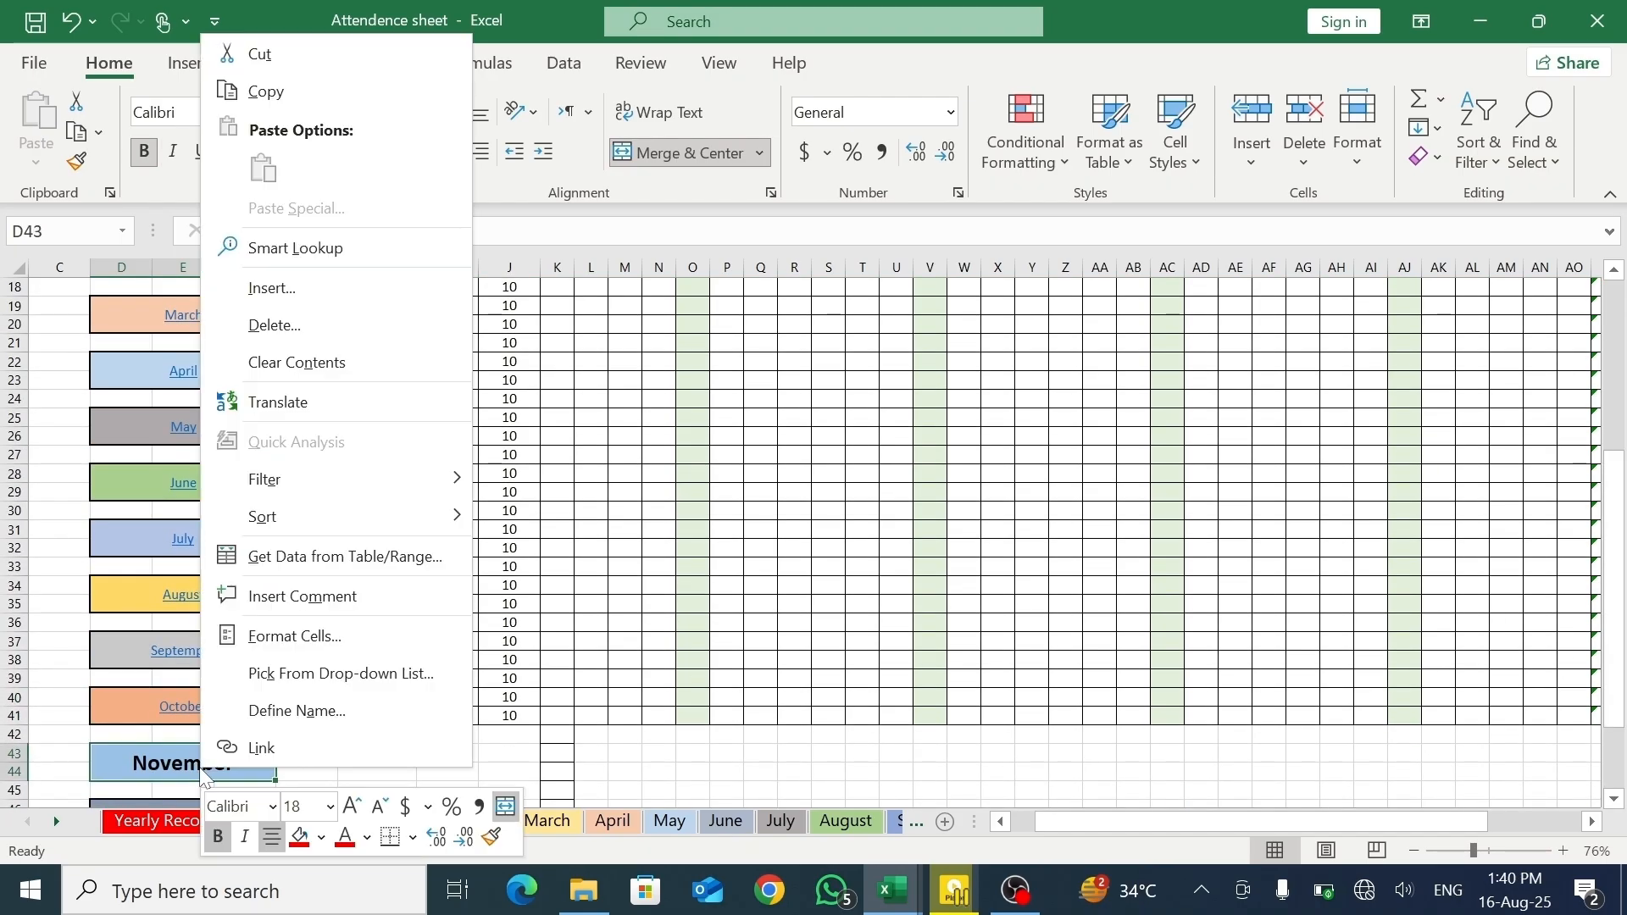
pyautogui.click(256, 742)
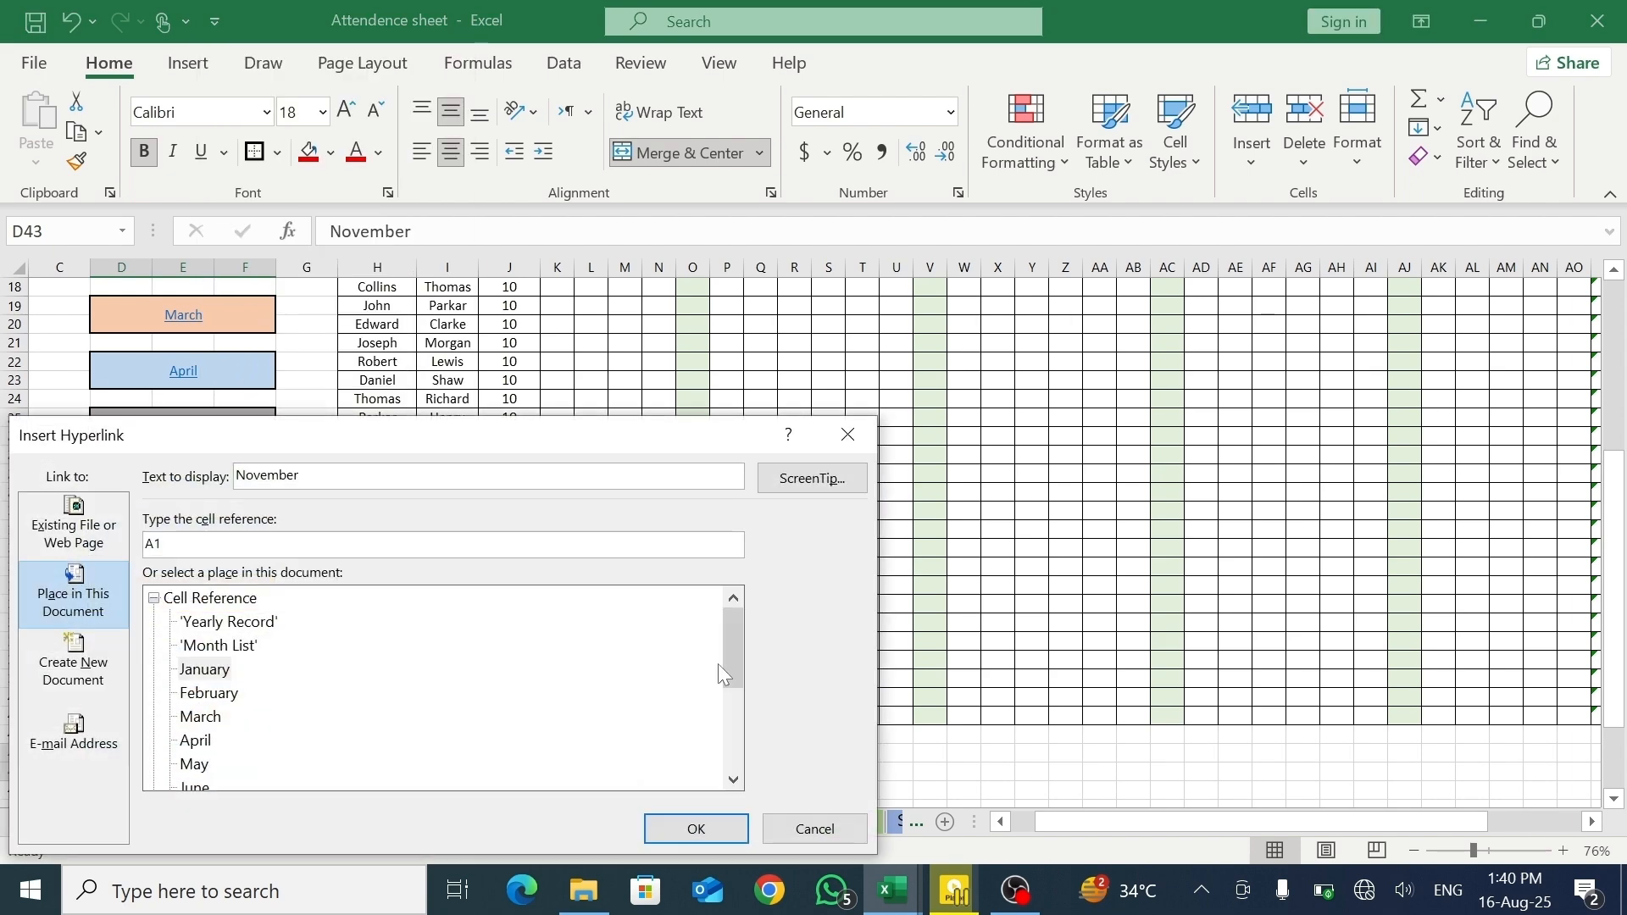
pyautogui.moveTo(736, 662); pyautogui.dragTo(740, 727)
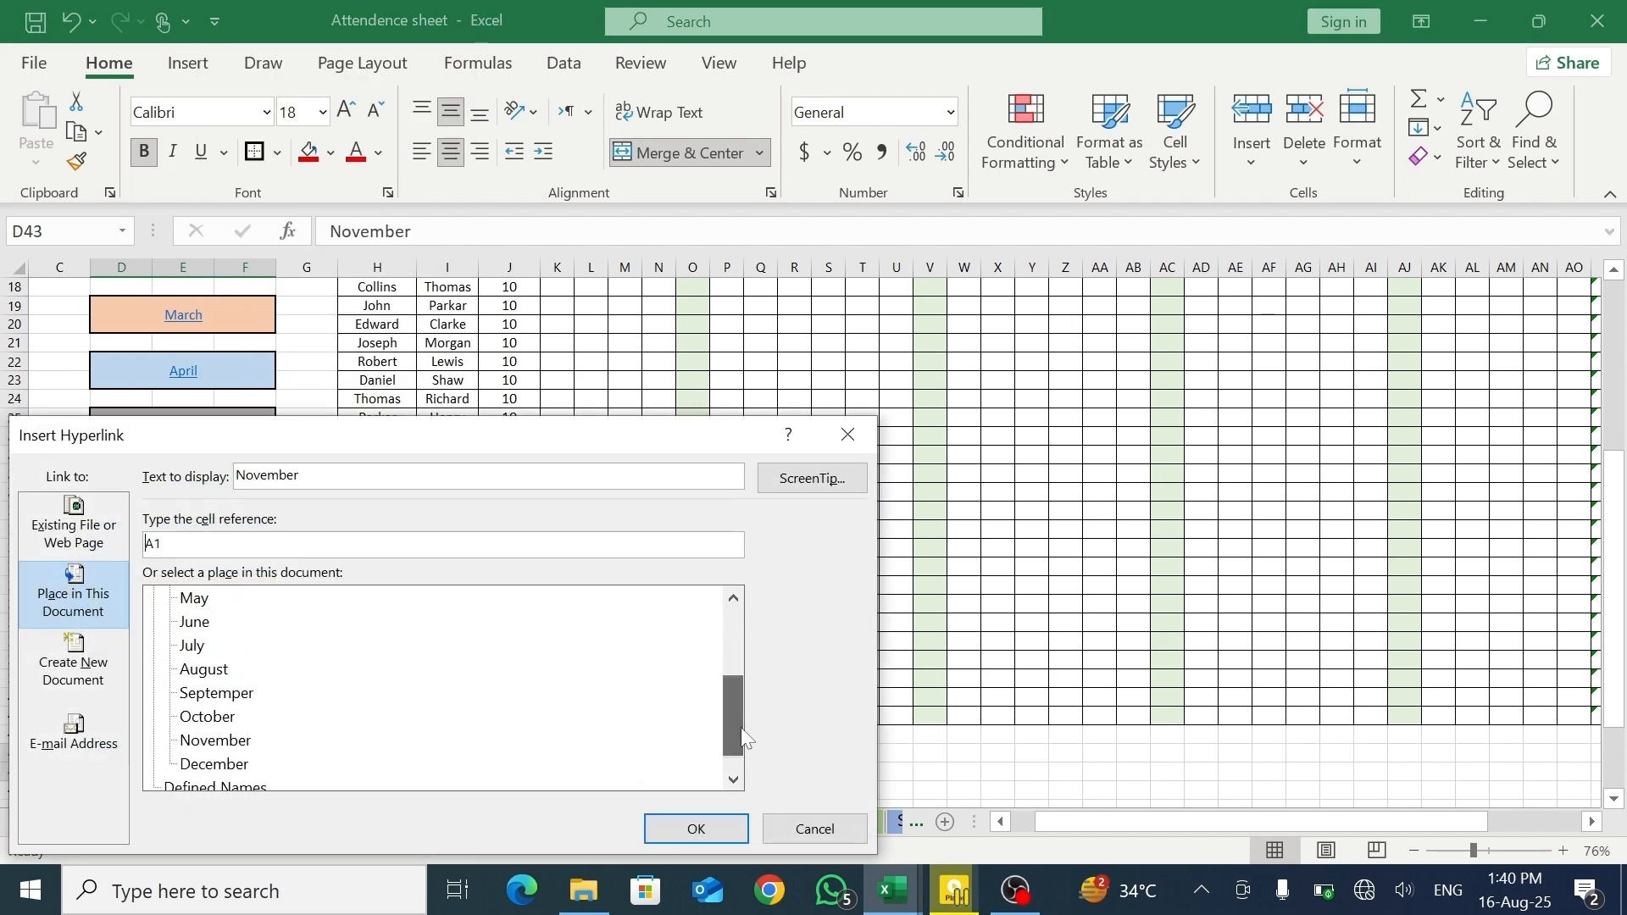
pyautogui.click(215, 742)
pyautogui.click(696, 828)
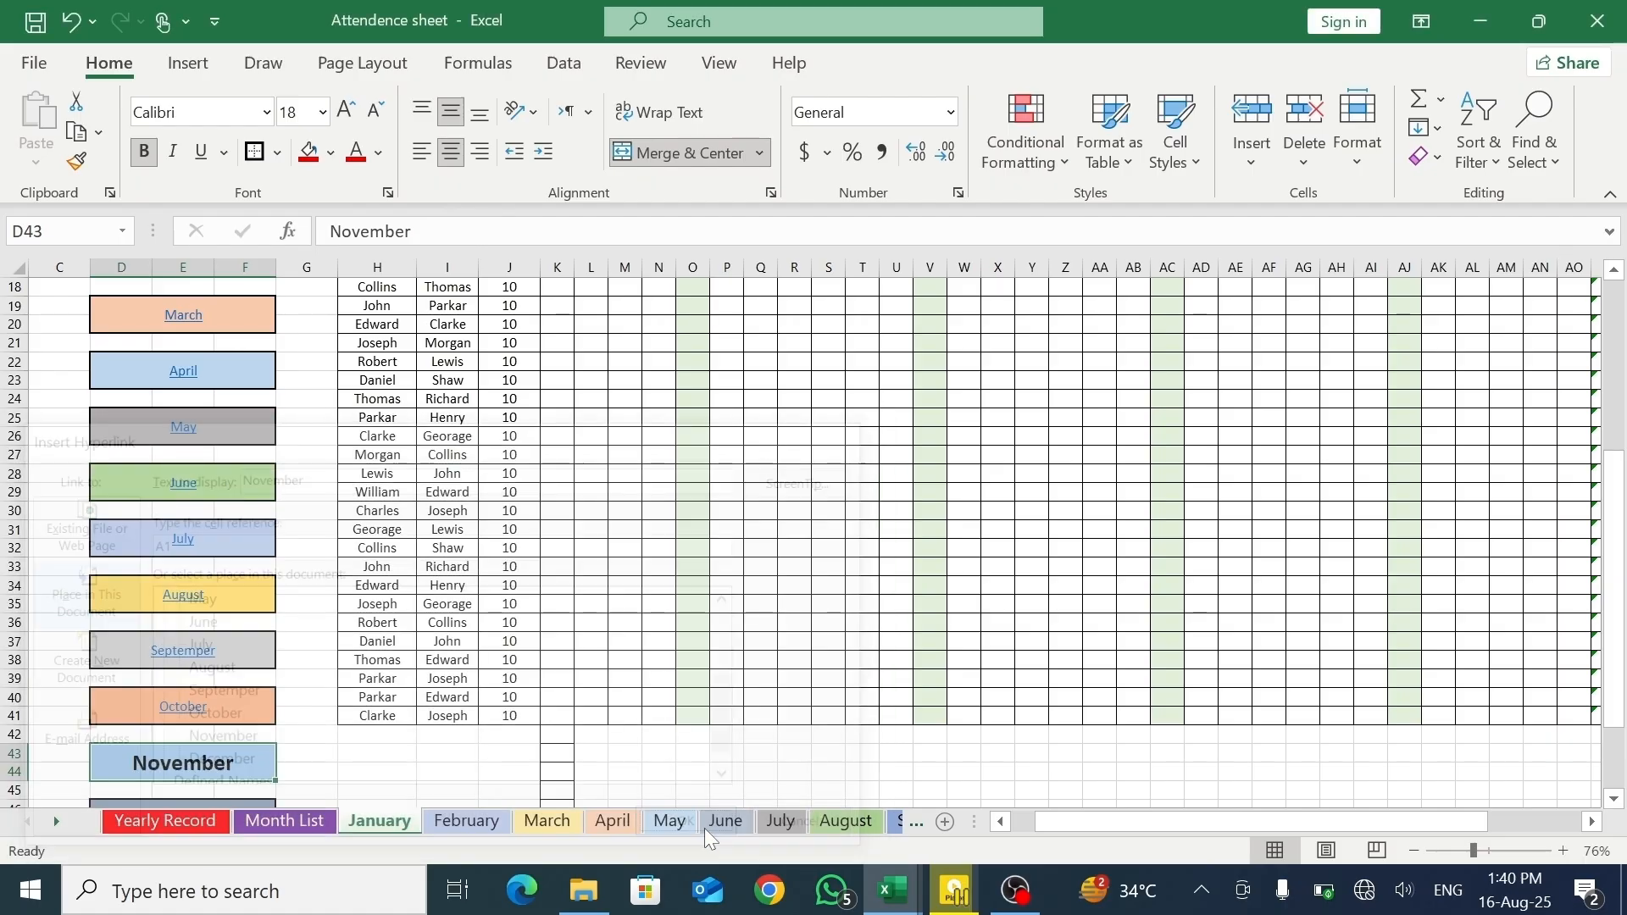
# - Hyperlink the December cell in D46 to cell A1 of the December worksheet
pyautogui.moveTo(1620, 705); pyautogui.dragTo(1621, 771)
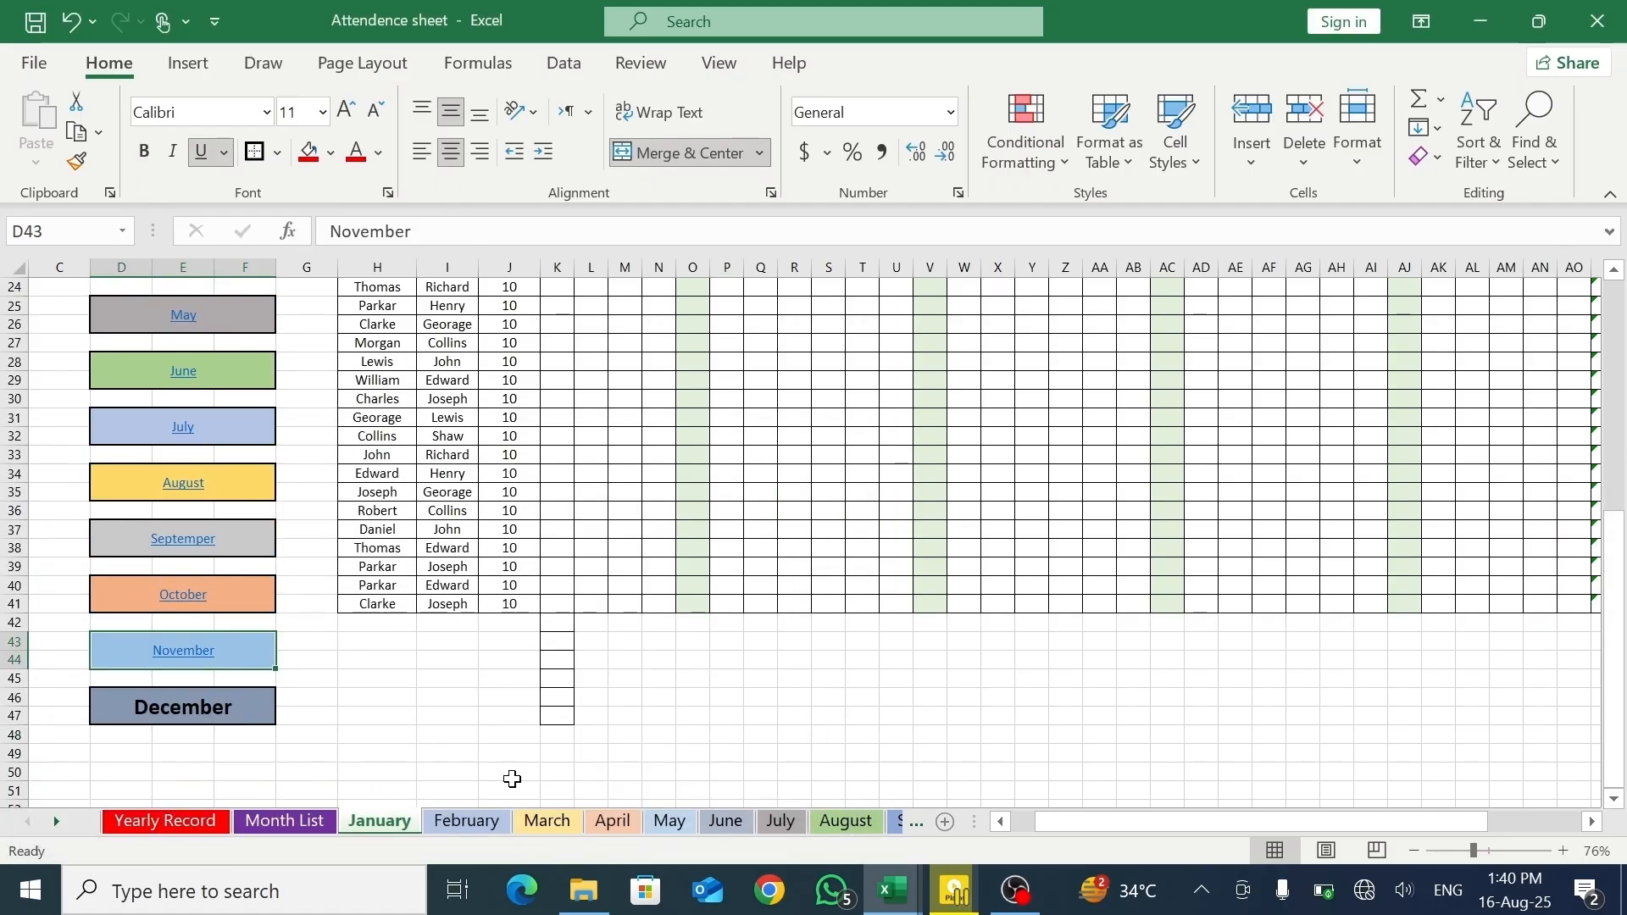
pyautogui.click(188, 714)
pyautogui.rightClick(188, 715)
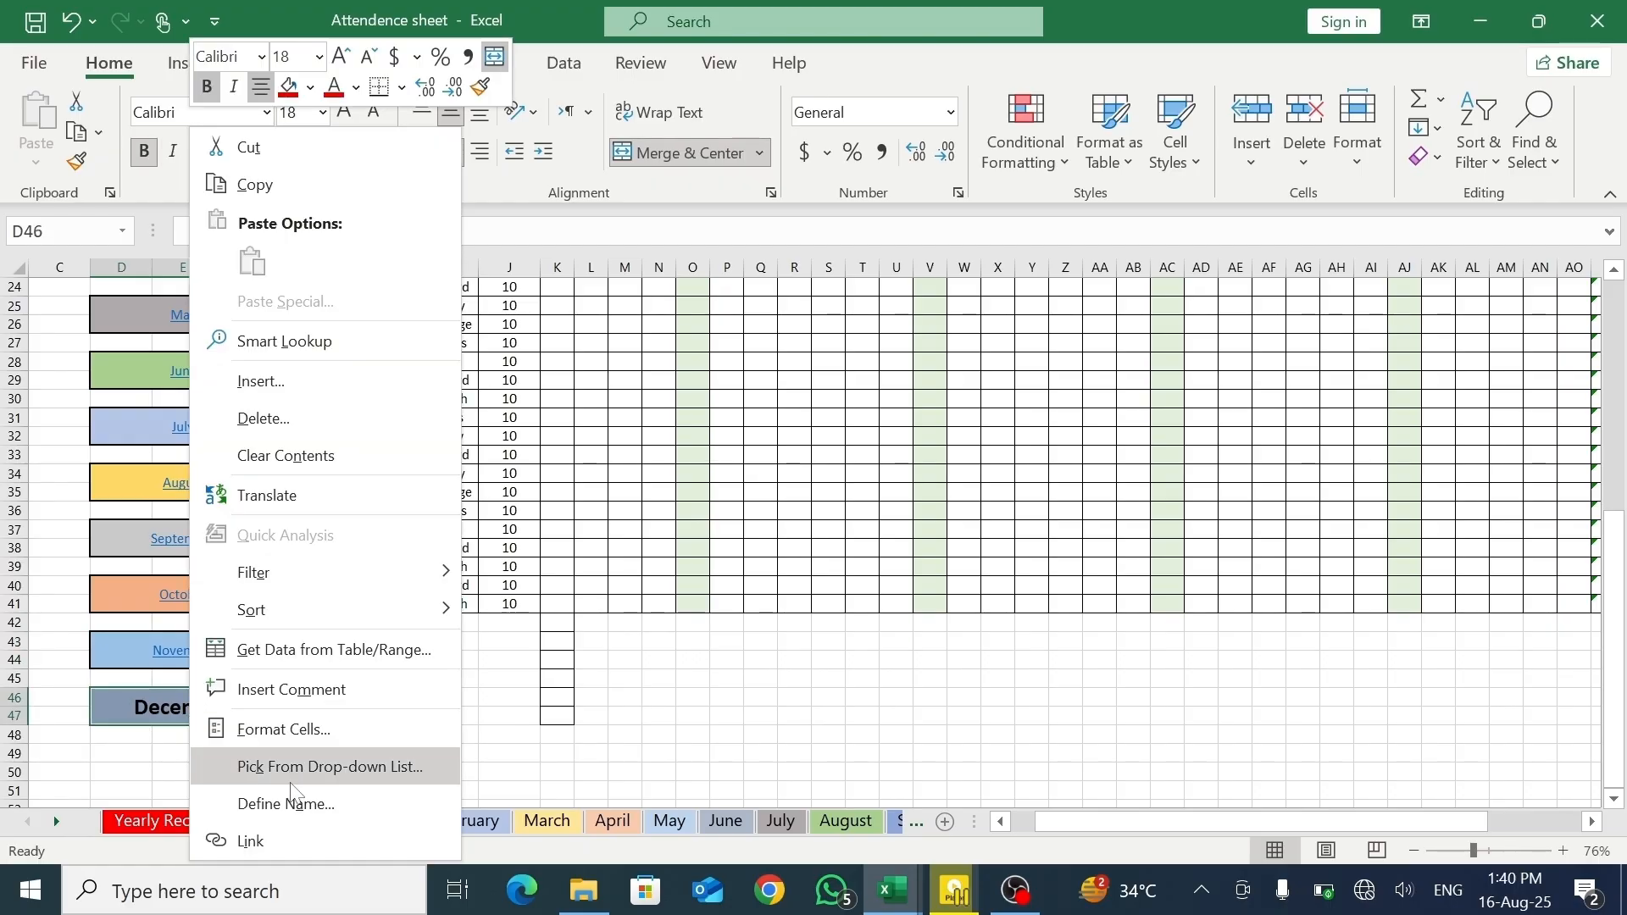
pyautogui.click(284, 834)
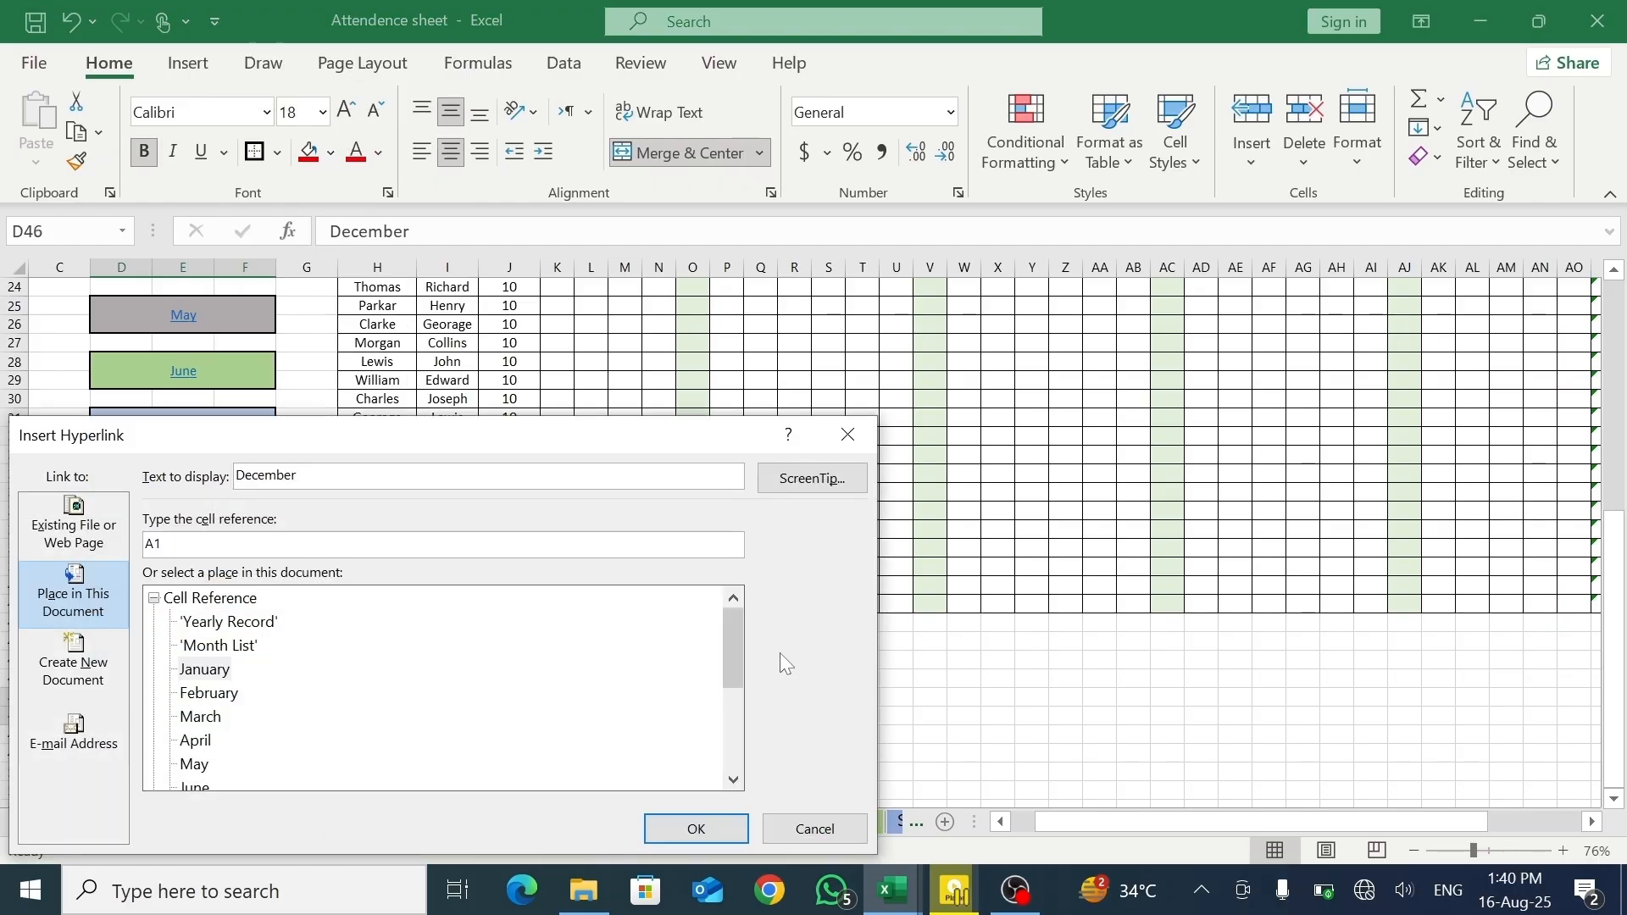
pyautogui.moveTo(734, 659); pyautogui.dragTo(737, 771)
pyautogui.click(227, 744)
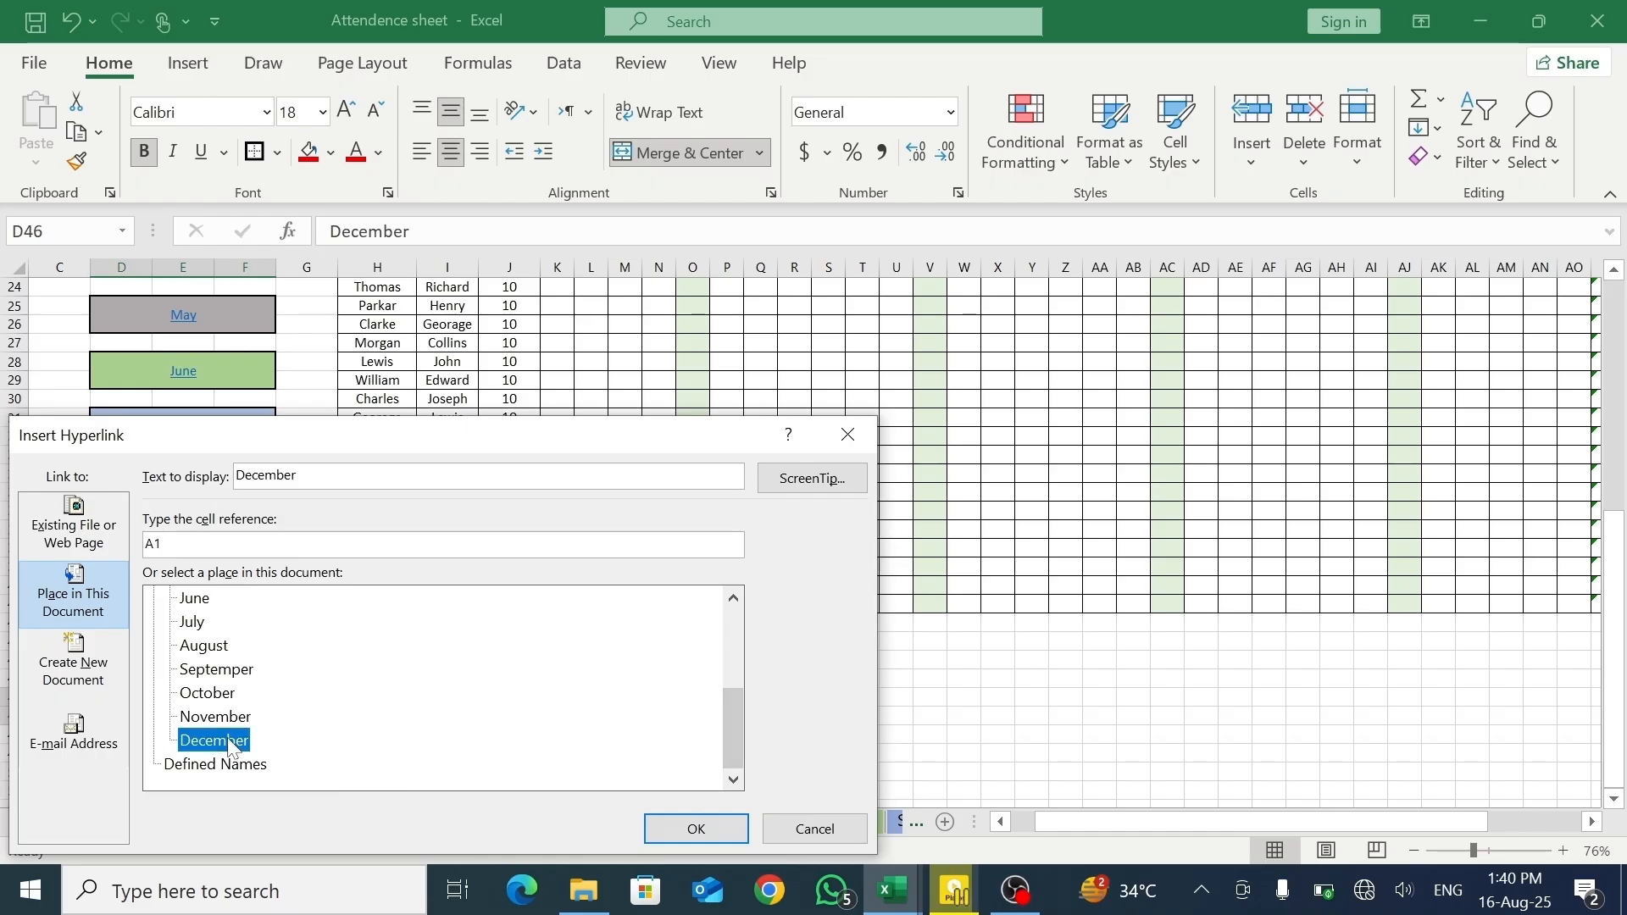
pyautogui.click(683, 830)
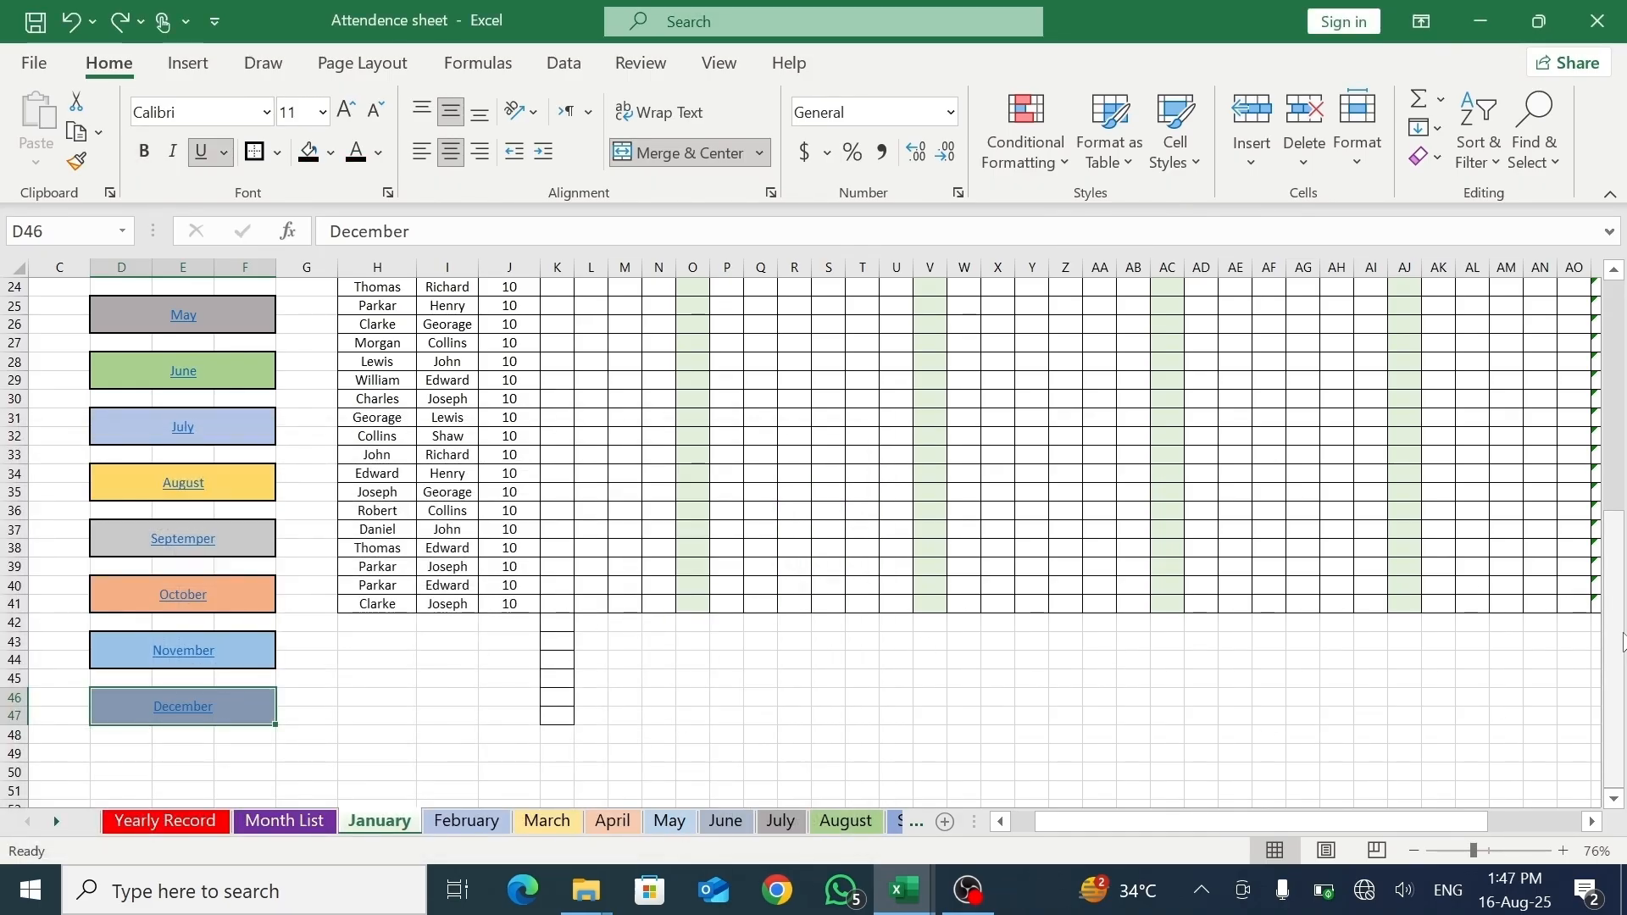
# - Make all navigation cells from Yearly Record in D7 down to December bold with font size 14
pyautogui.scroll(6, 1616, 560)
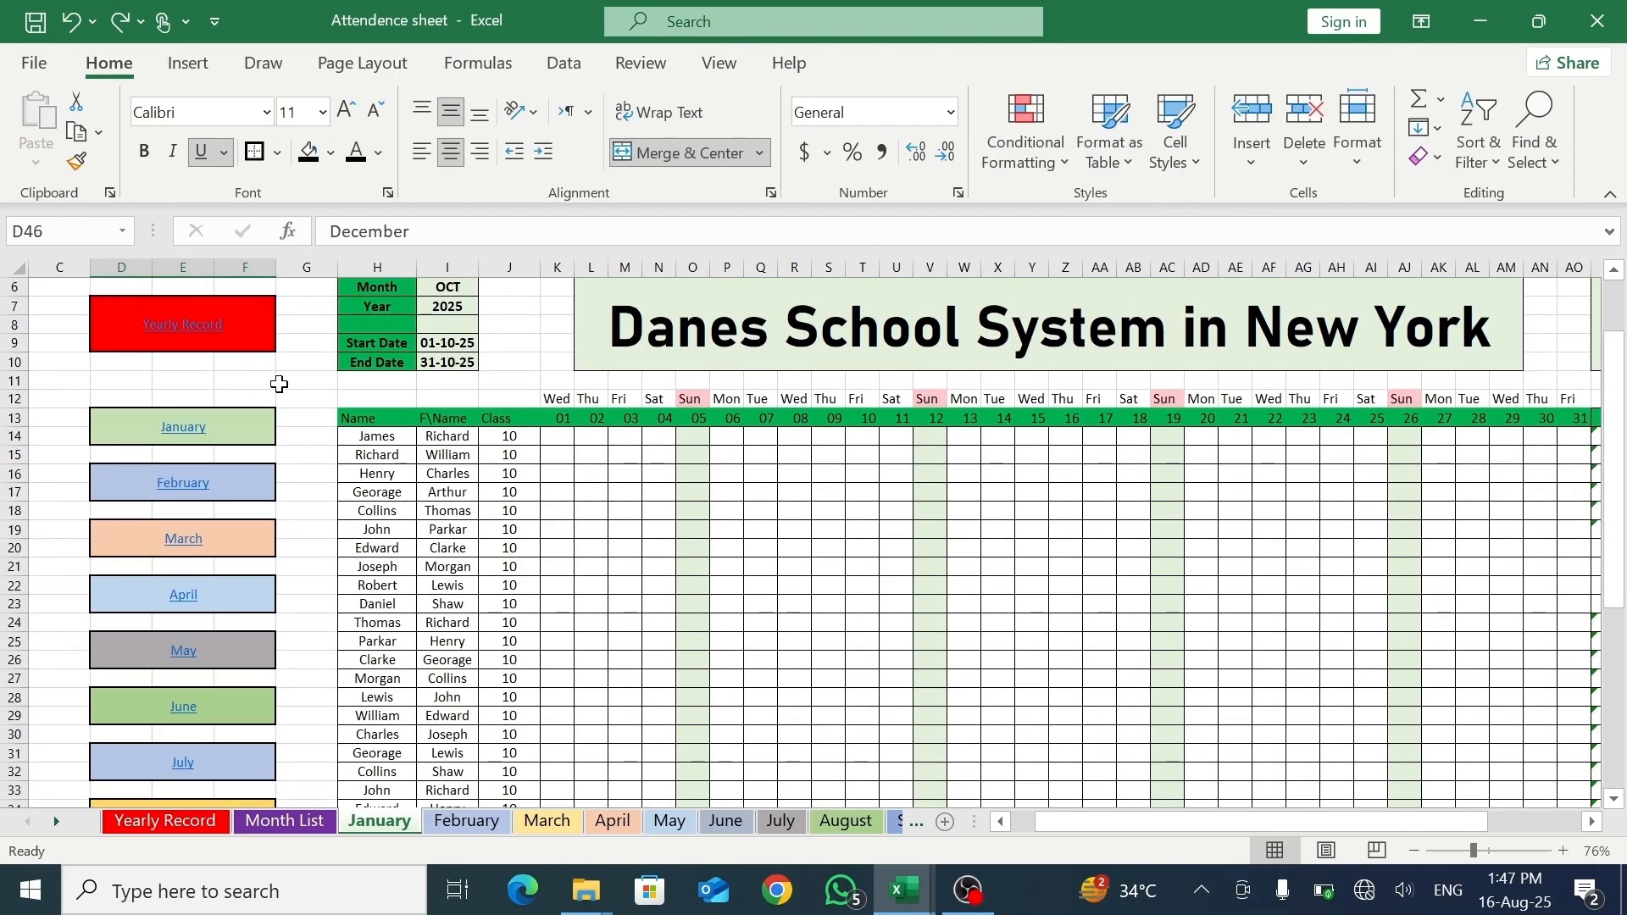
pyautogui.moveTo(244, 323); pyautogui.dragTo(192, 767)
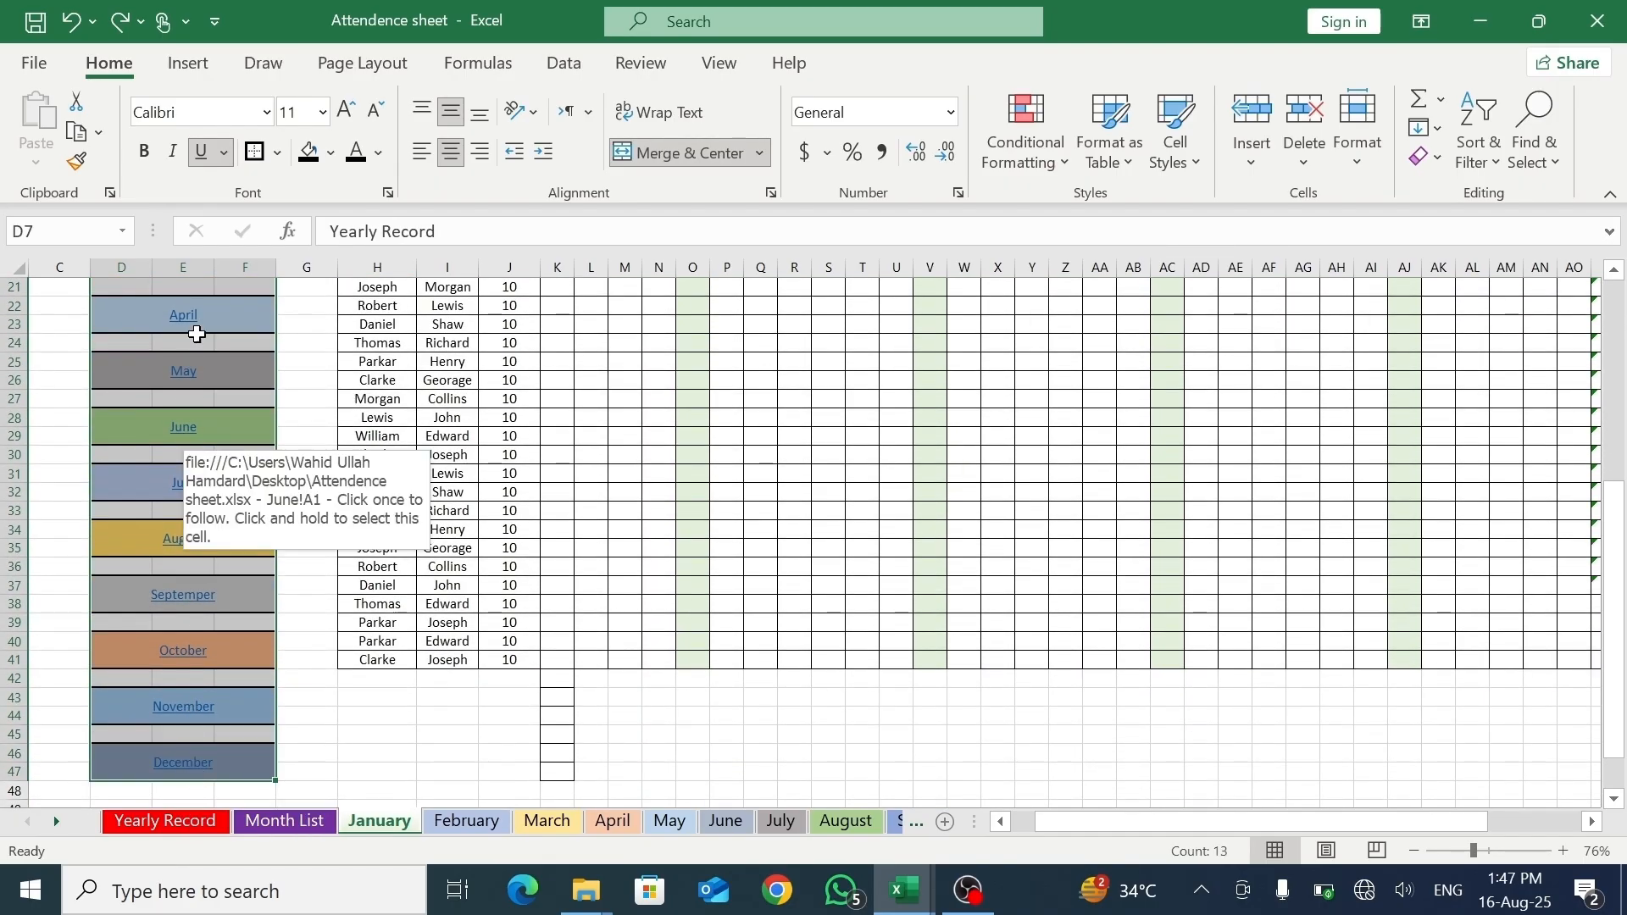
pyautogui.click(146, 154)
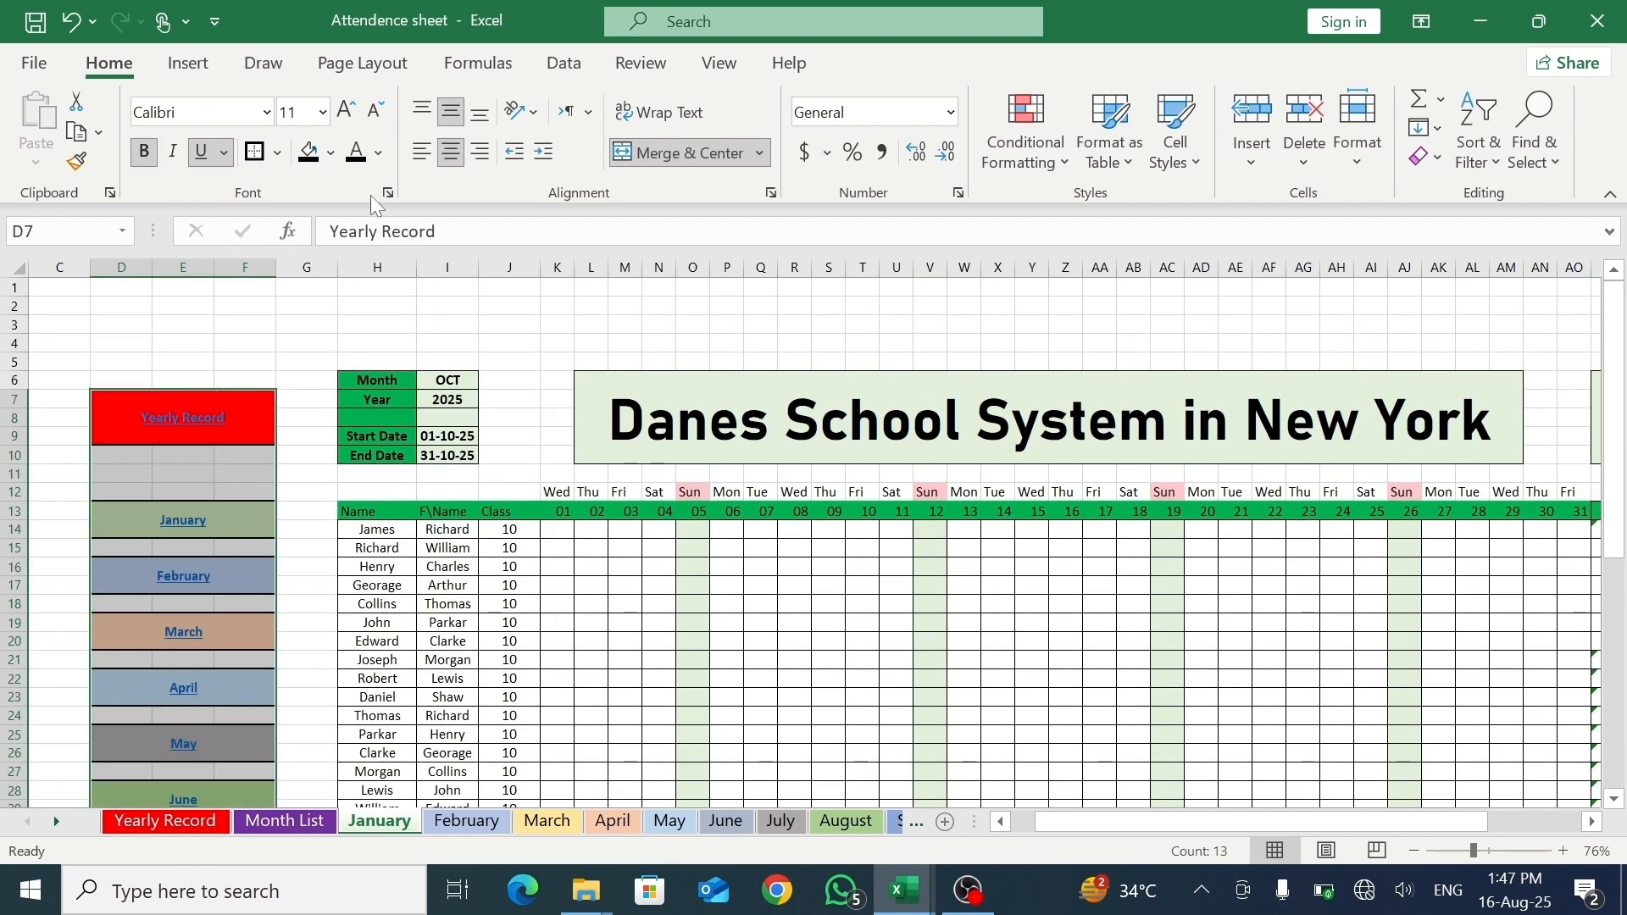
pyautogui.click(324, 114)
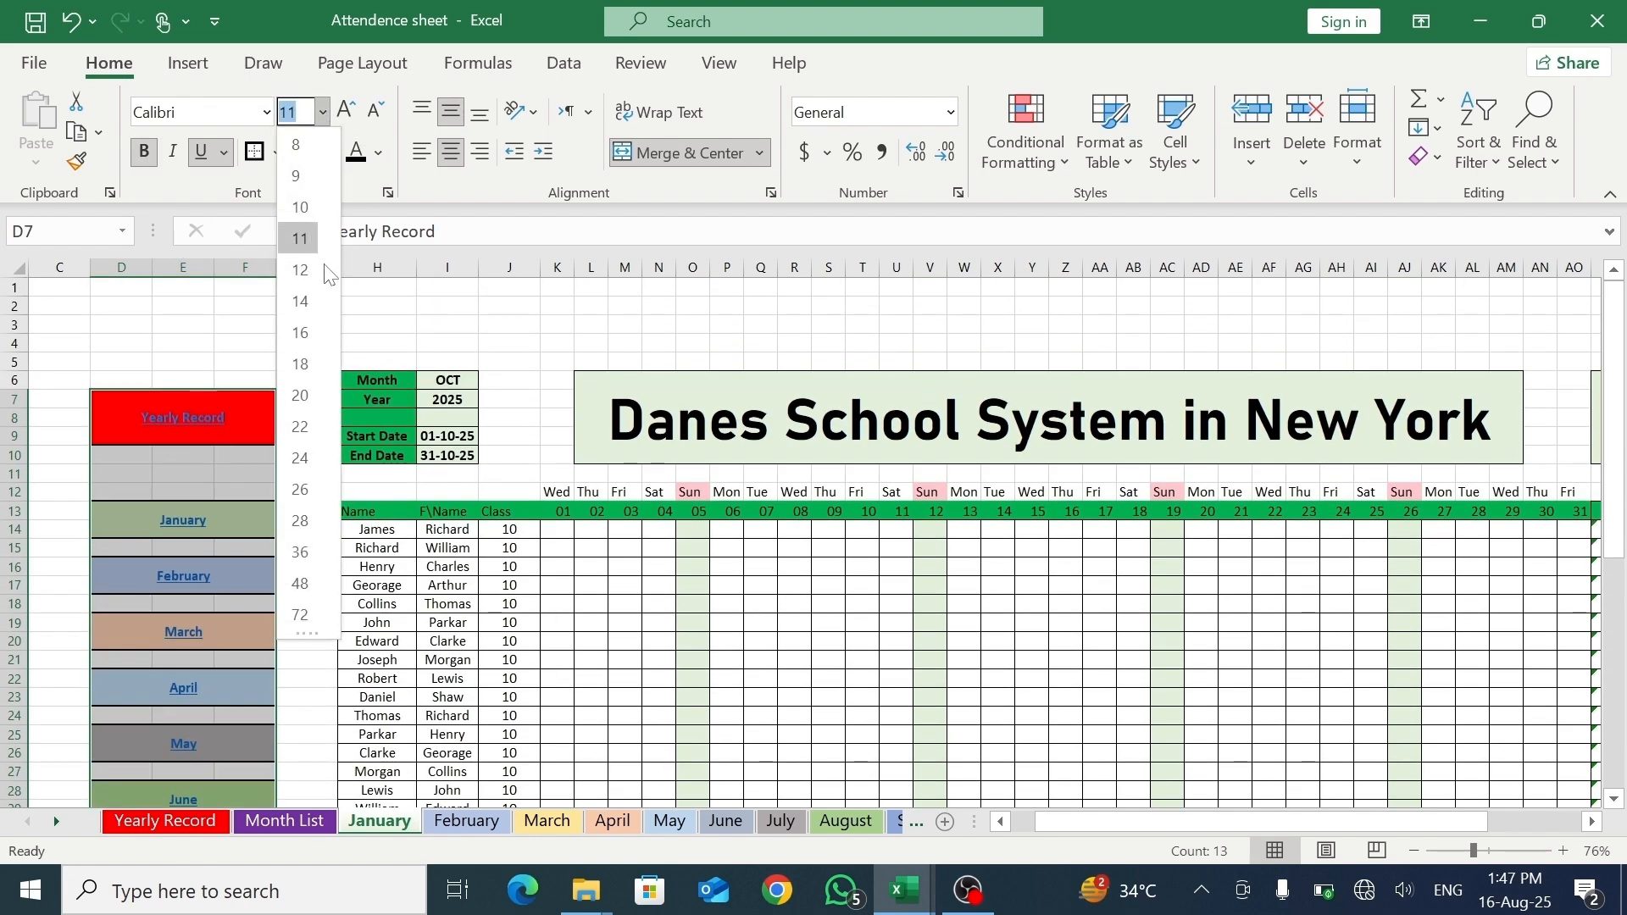
pyautogui.click(308, 312)
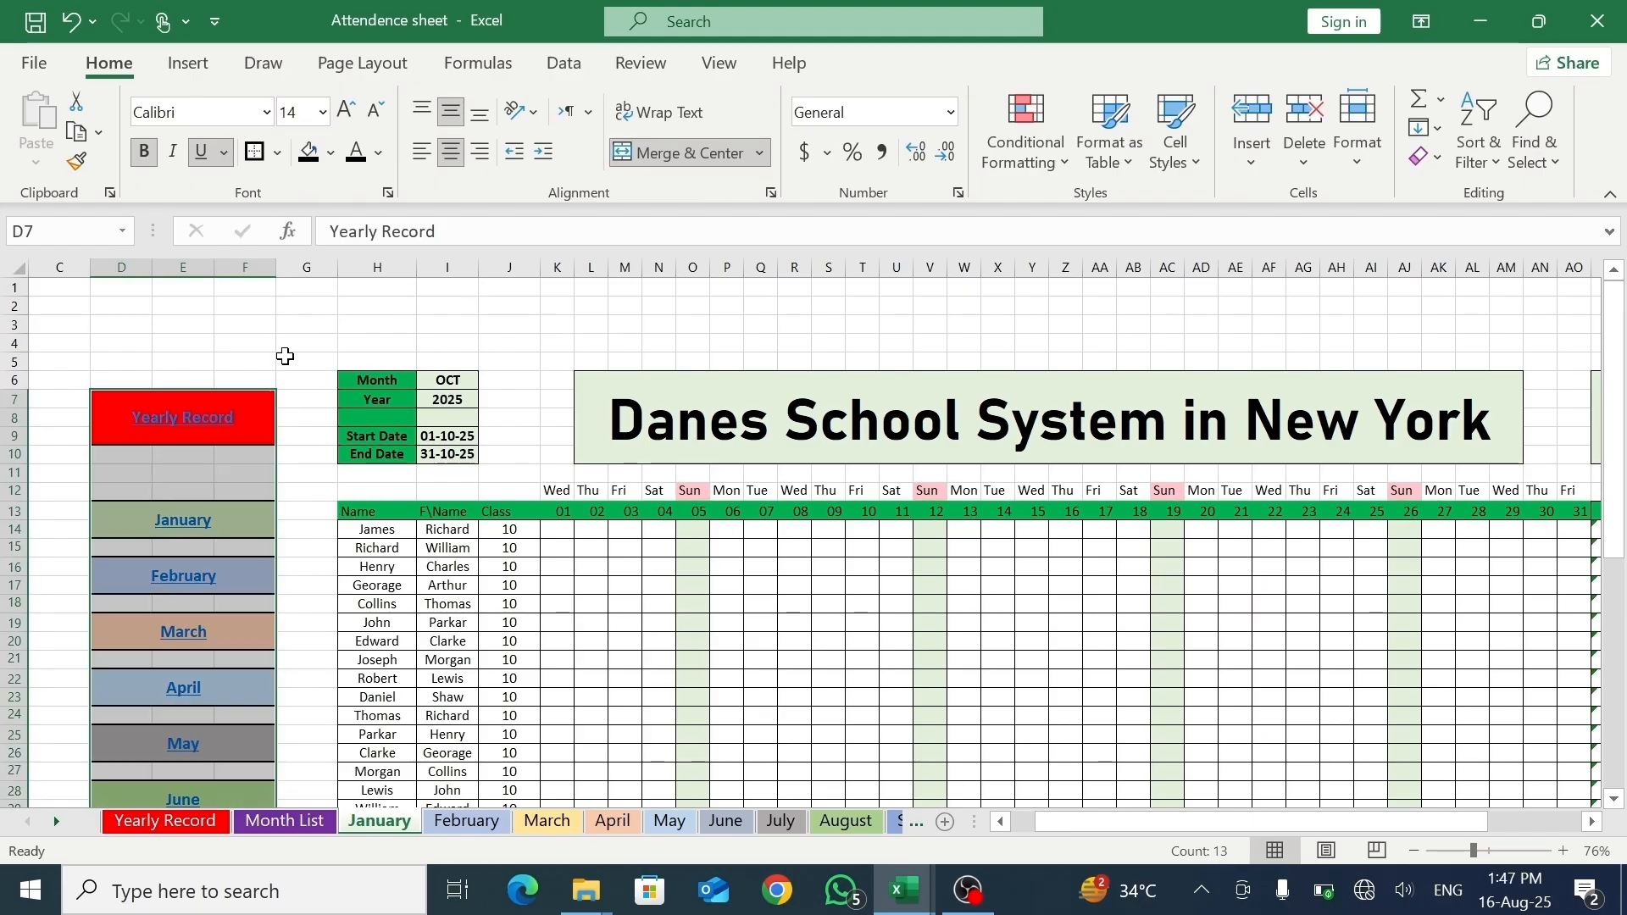
# - Set the font size of the Yearly Record cell in D7 to 18
pyautogui.click(235, 427)
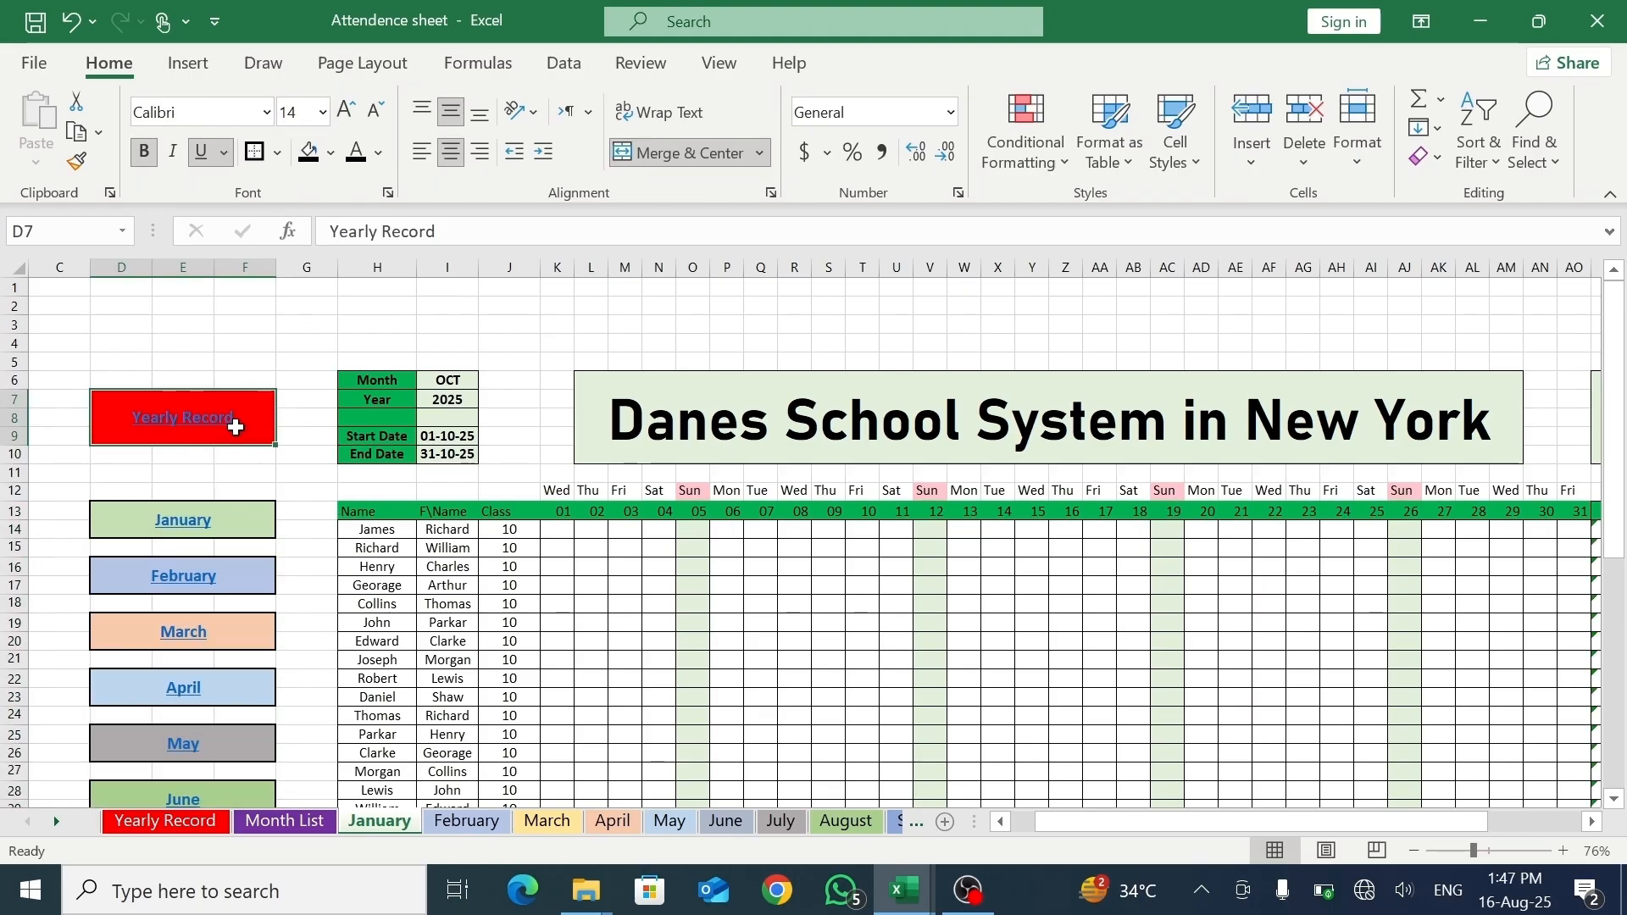
pyautogui.click(329, 115)
pyautogui.click(300, 358)
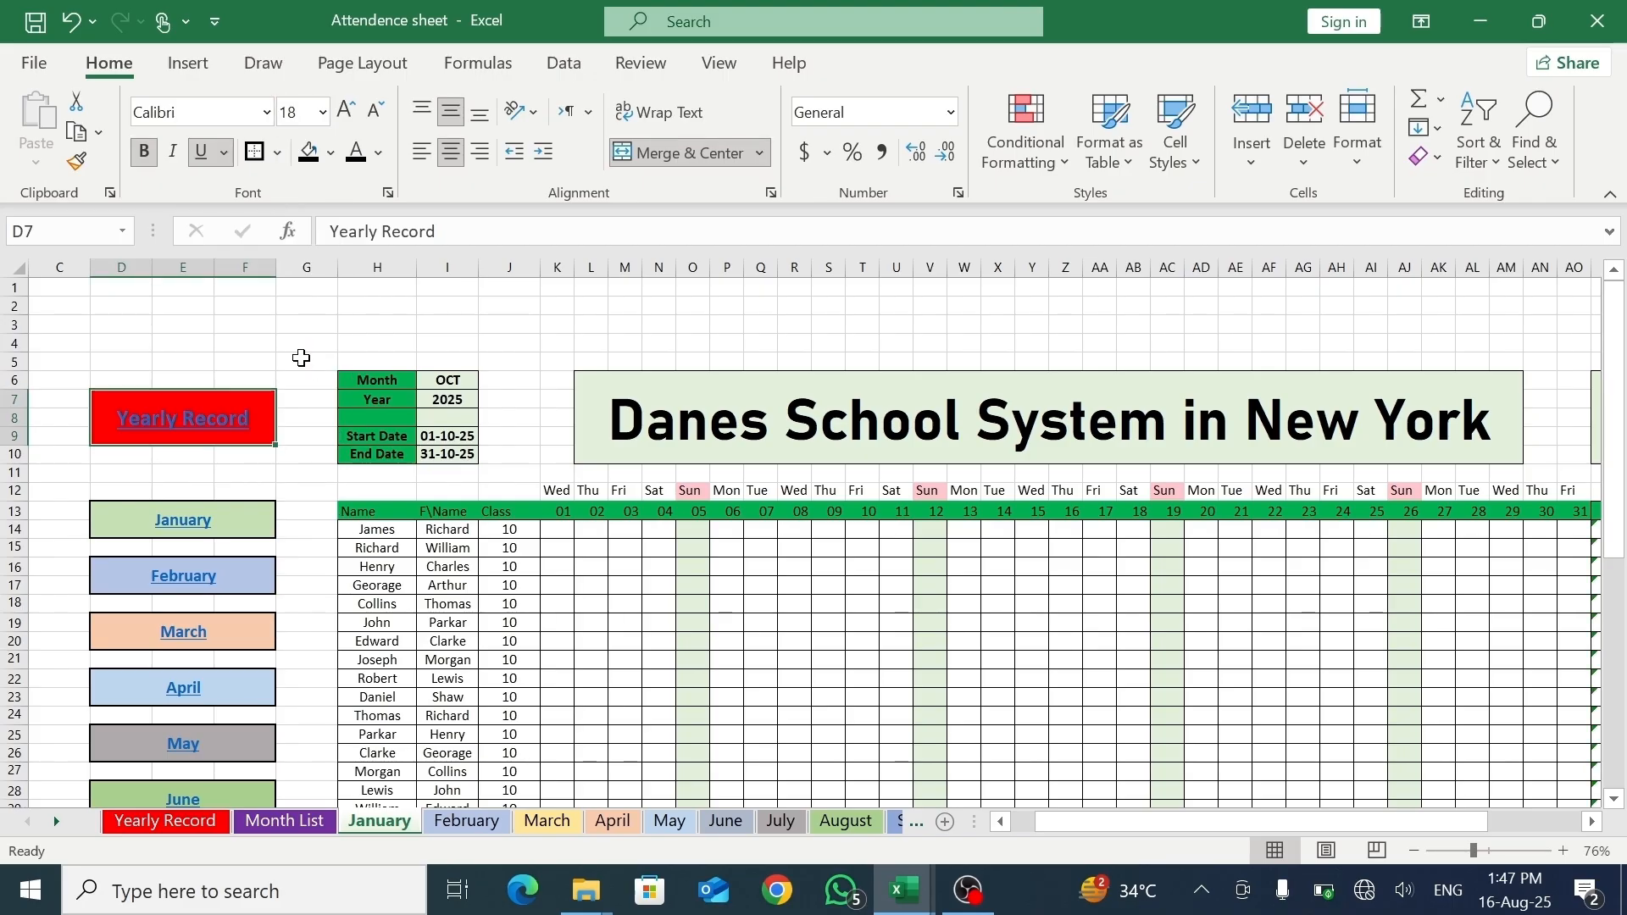
# - Copy January's hyperlinked navigation cells from Yearly Record in D7 down to December and paste them over the same cells on the February worksheet
pyautogui.click(318, 361)
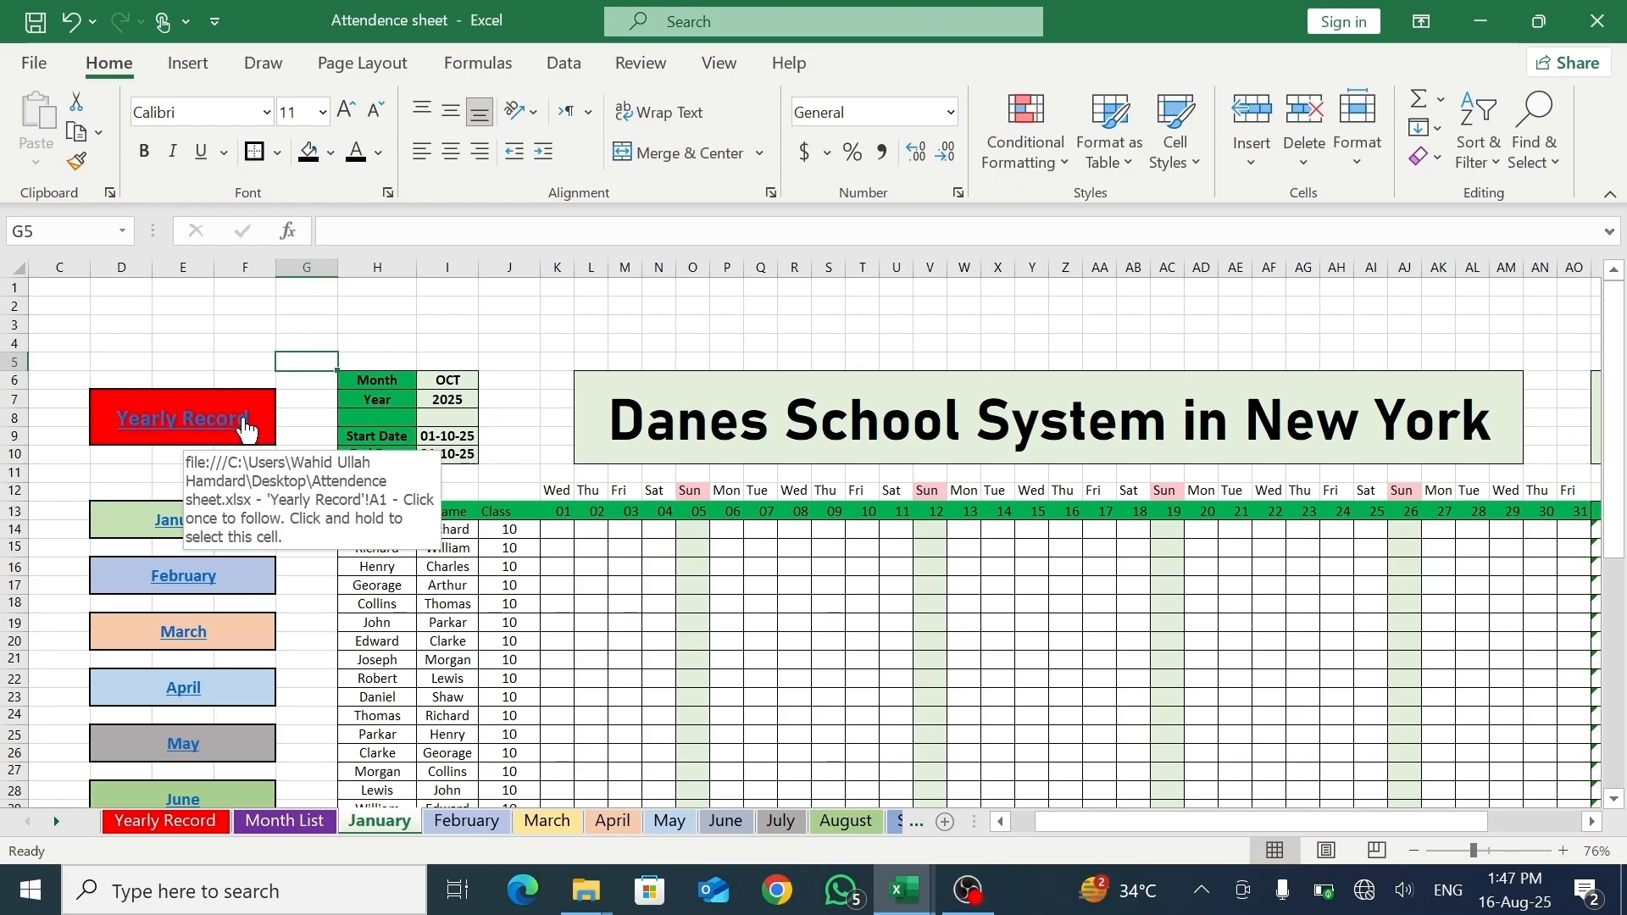
pyautogui.moveTo(238, 406); pyautogui.dragTo(172, 695)
pyautogui.hotkey('ctrl', 'c')
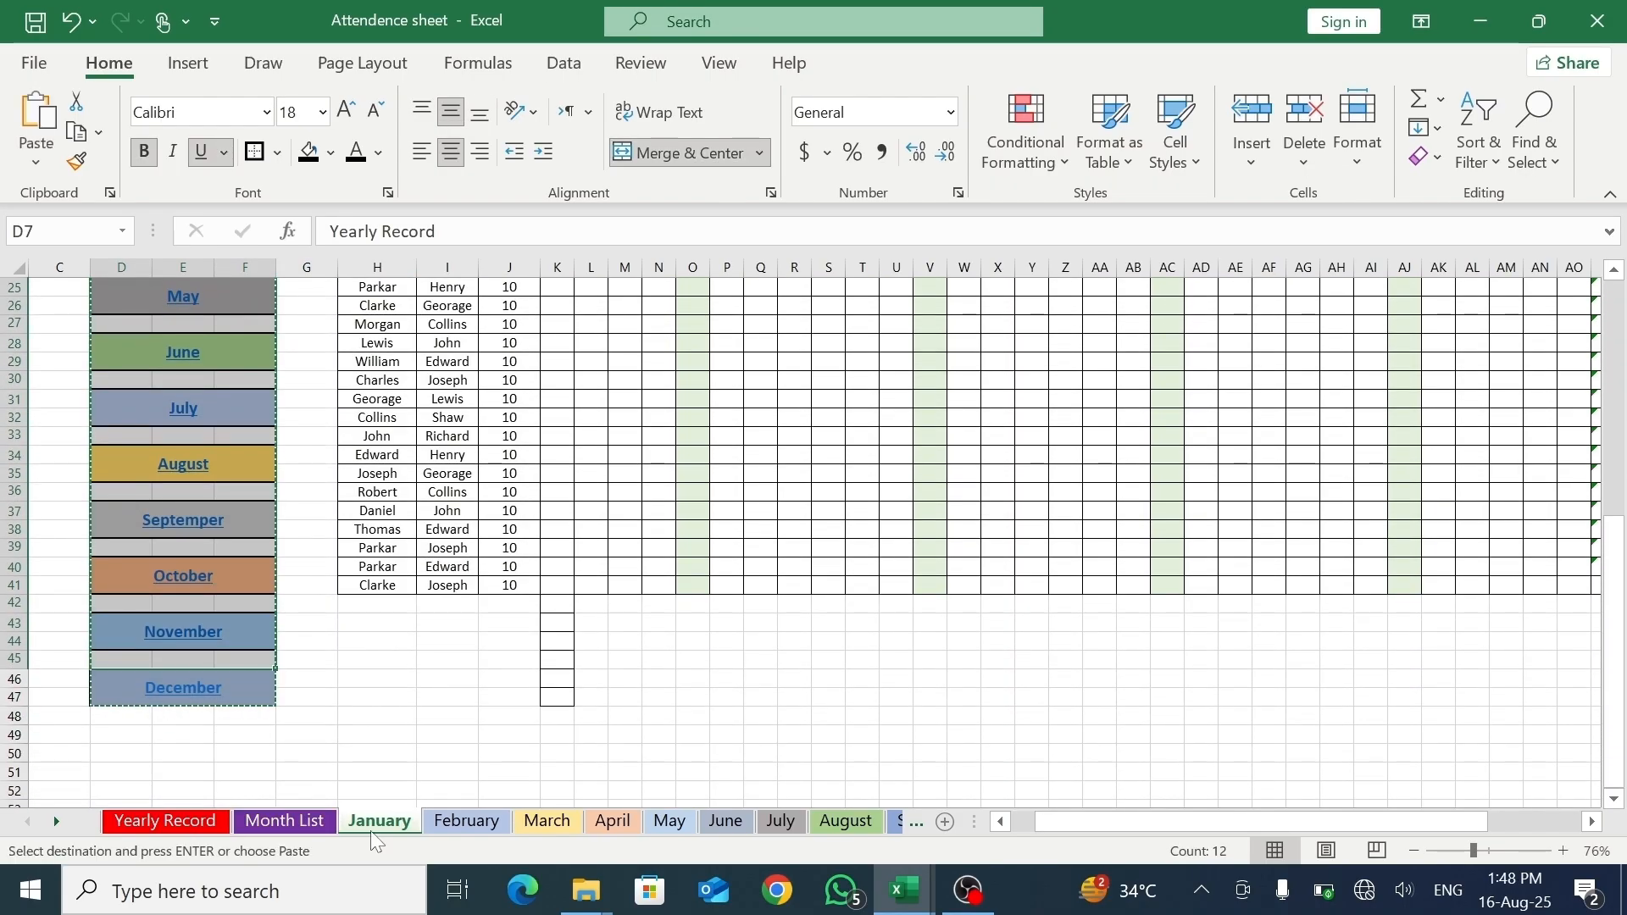
pyautogui.click(458, 827)
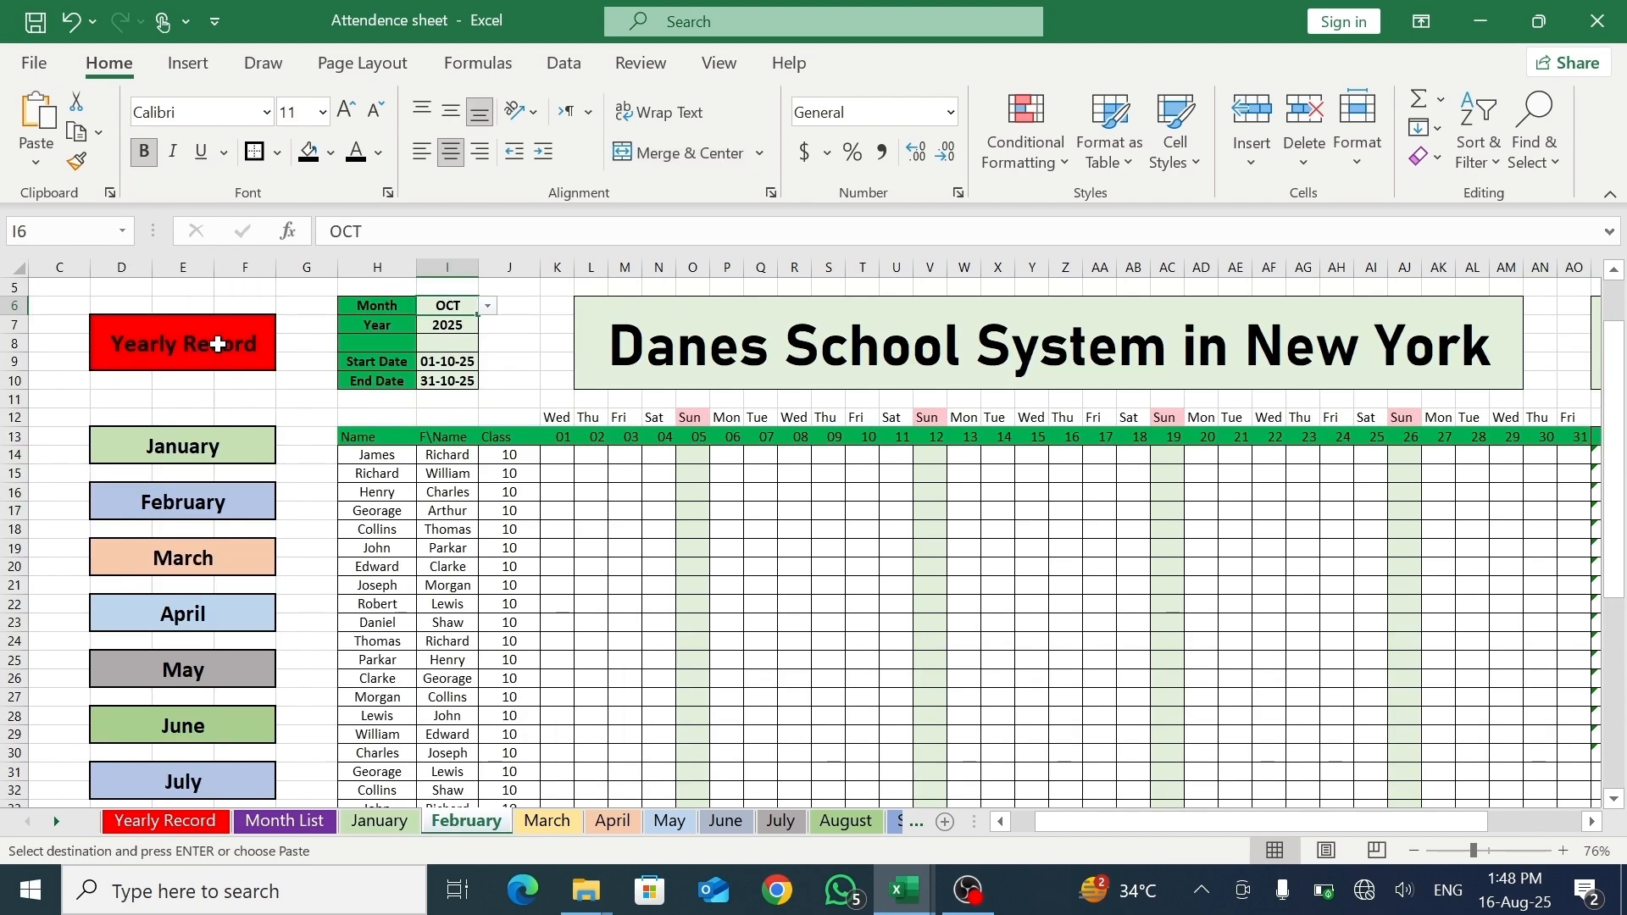
pyautogui.moveTo(218, 344); pyautogui.dragTo(190, 756)
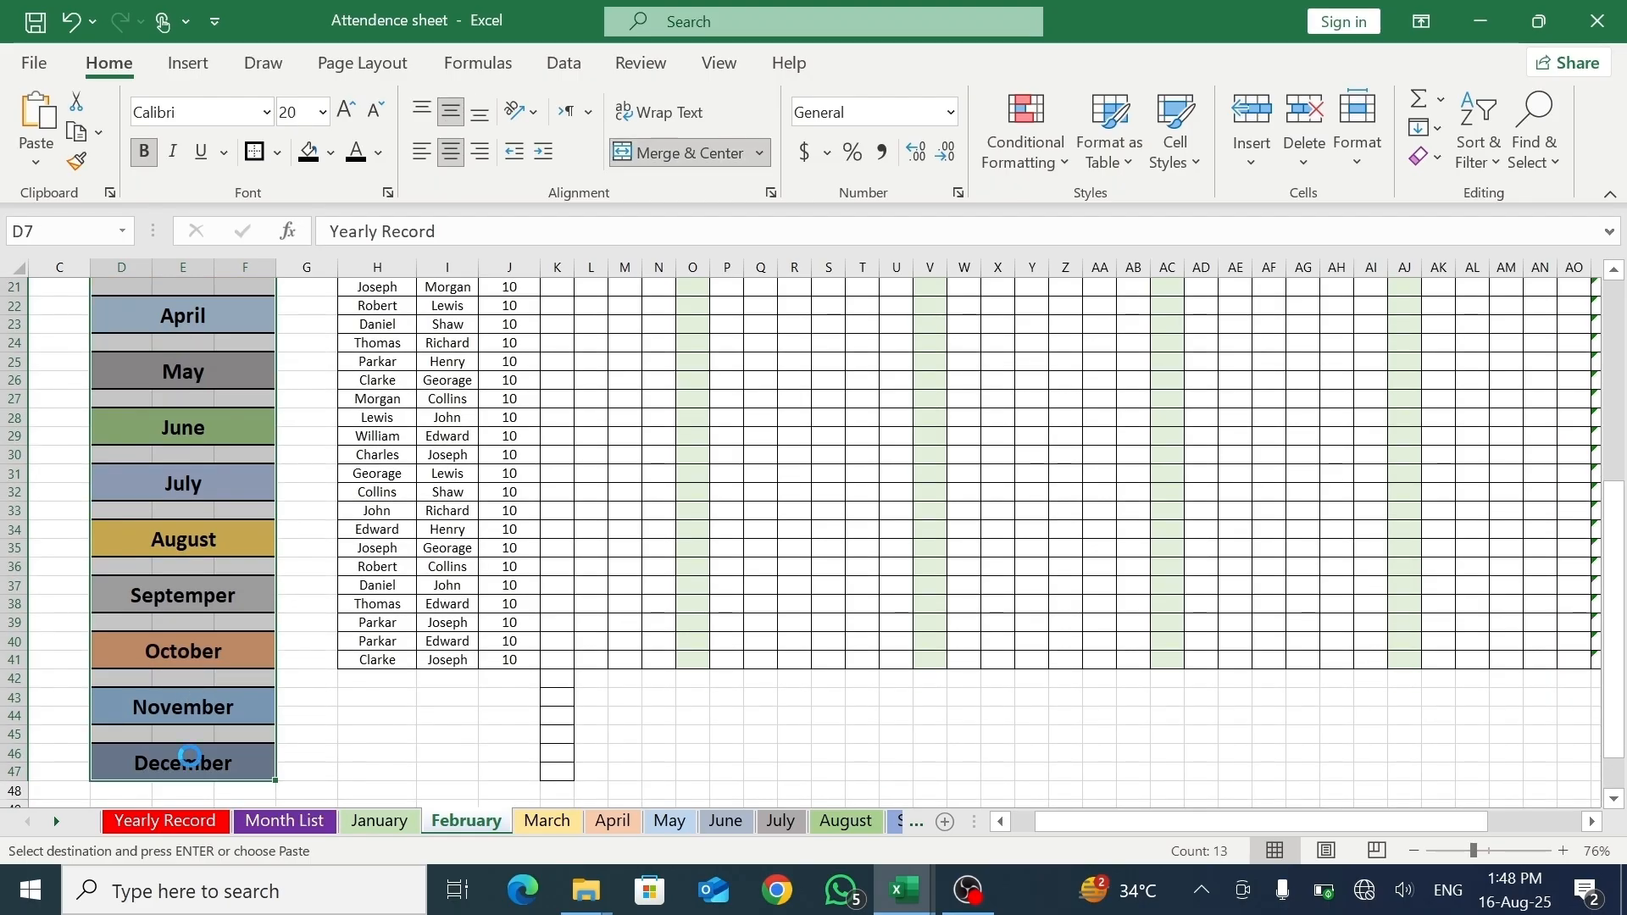
pyautogui.hotkey('ctrl', 'v')
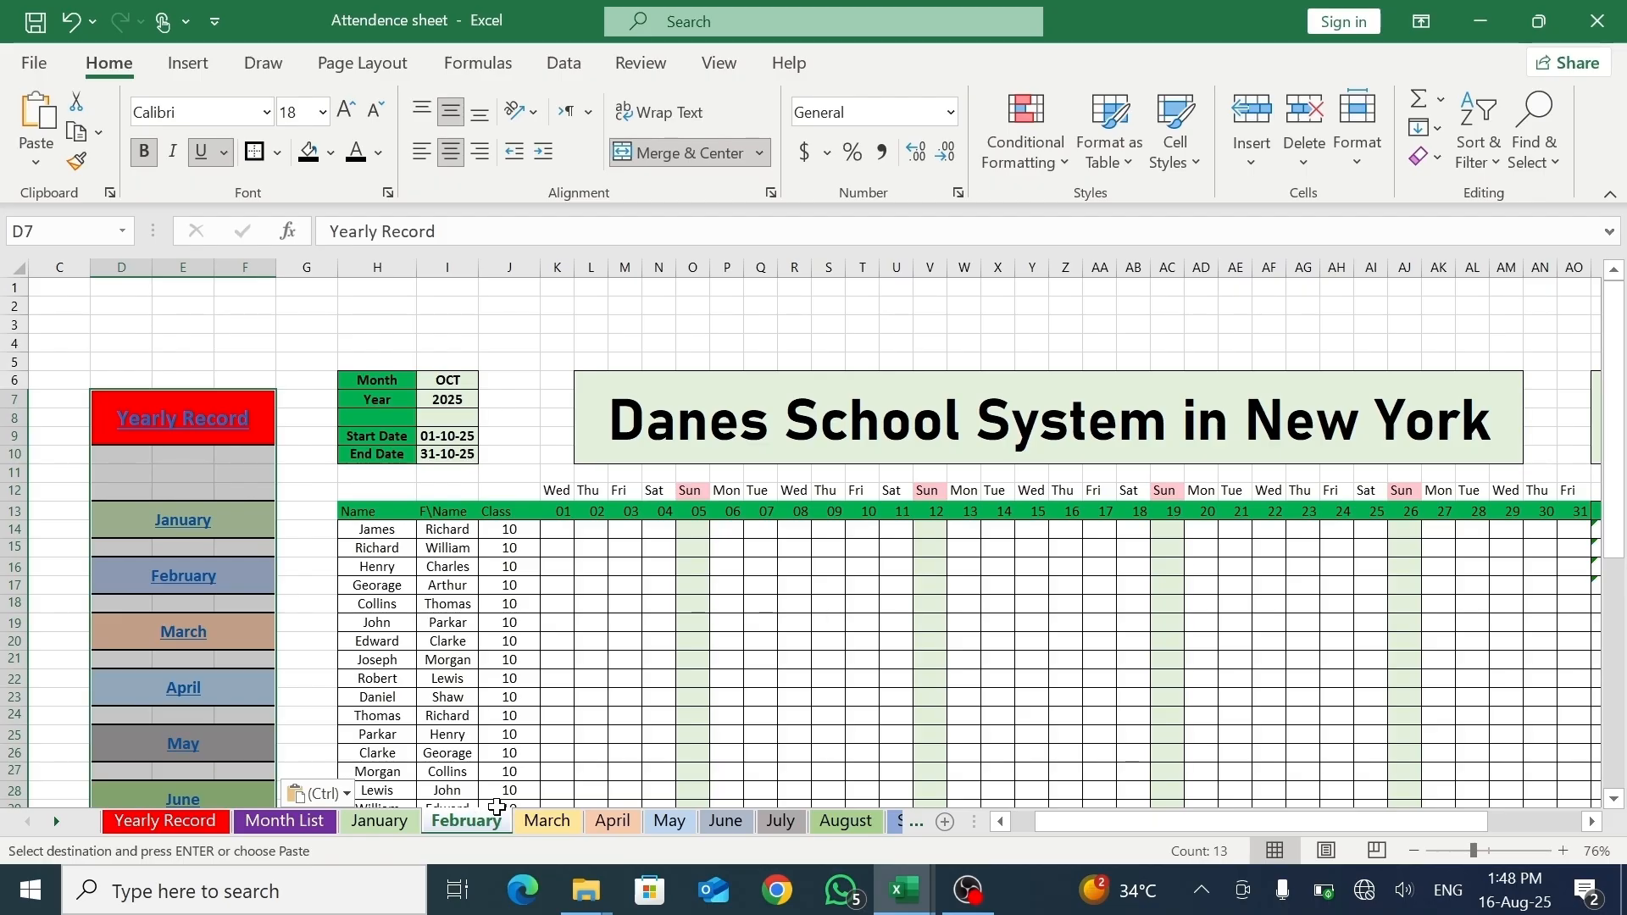
# - Paste the copied navigation cells over the existing ones from D7 down to December on the March and April worksheets
pyautogui.click(541, 822)
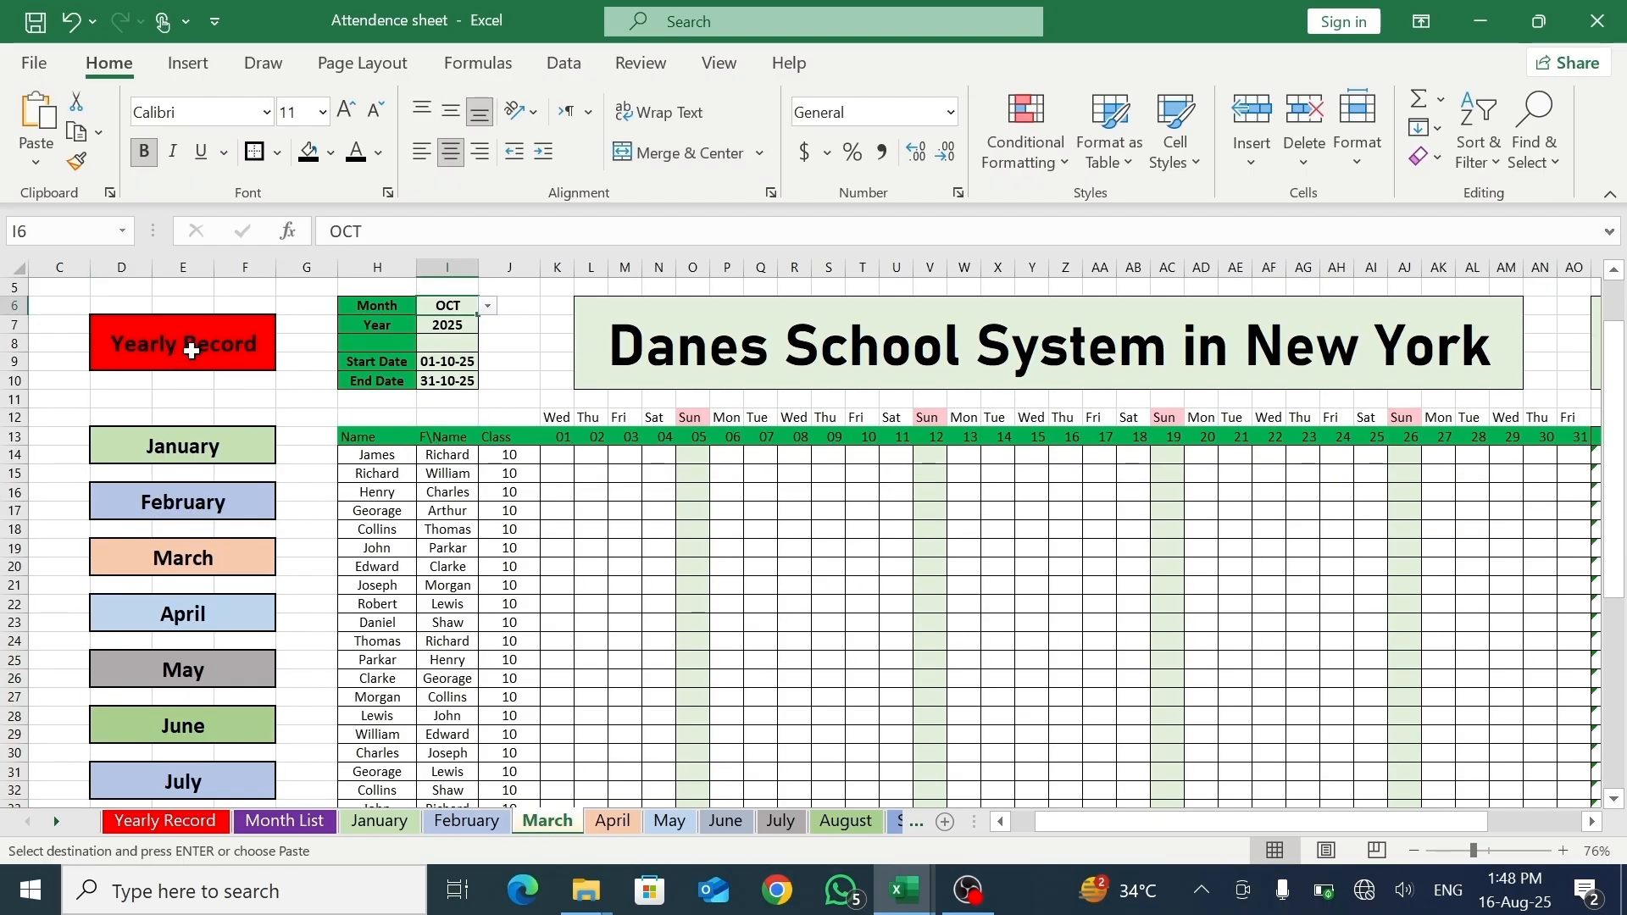
pyautogui.moveTo(191, 350); pyautogui.dragTo(214, 678)
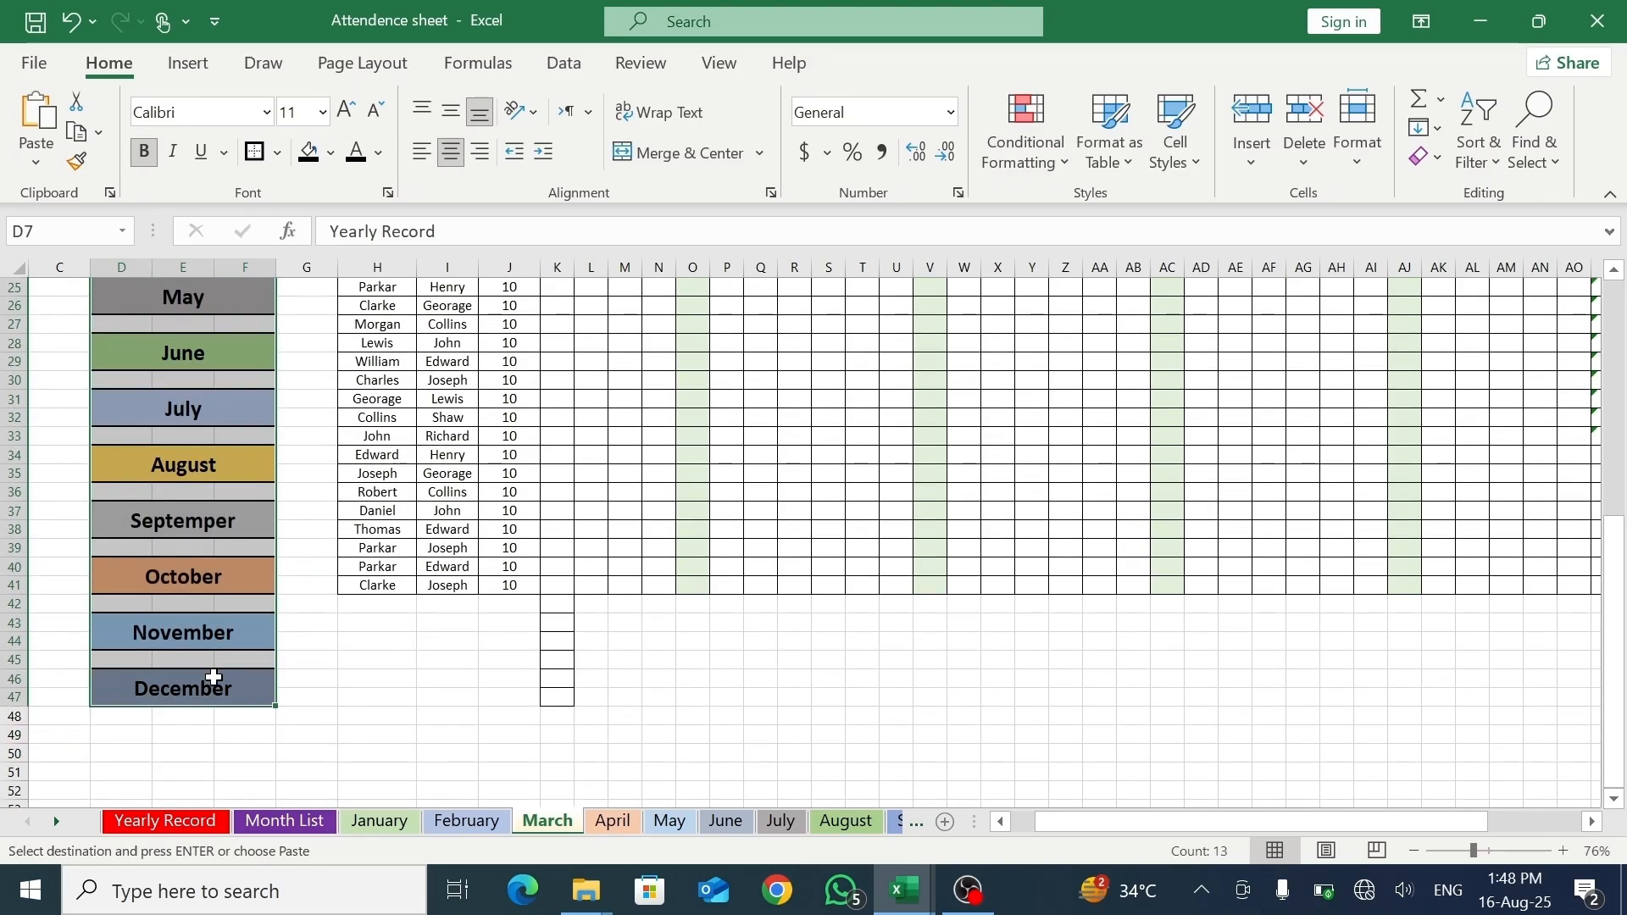
pyautogui.hotkey('ctrl', 'v')
pyautogui.click(617, 823)
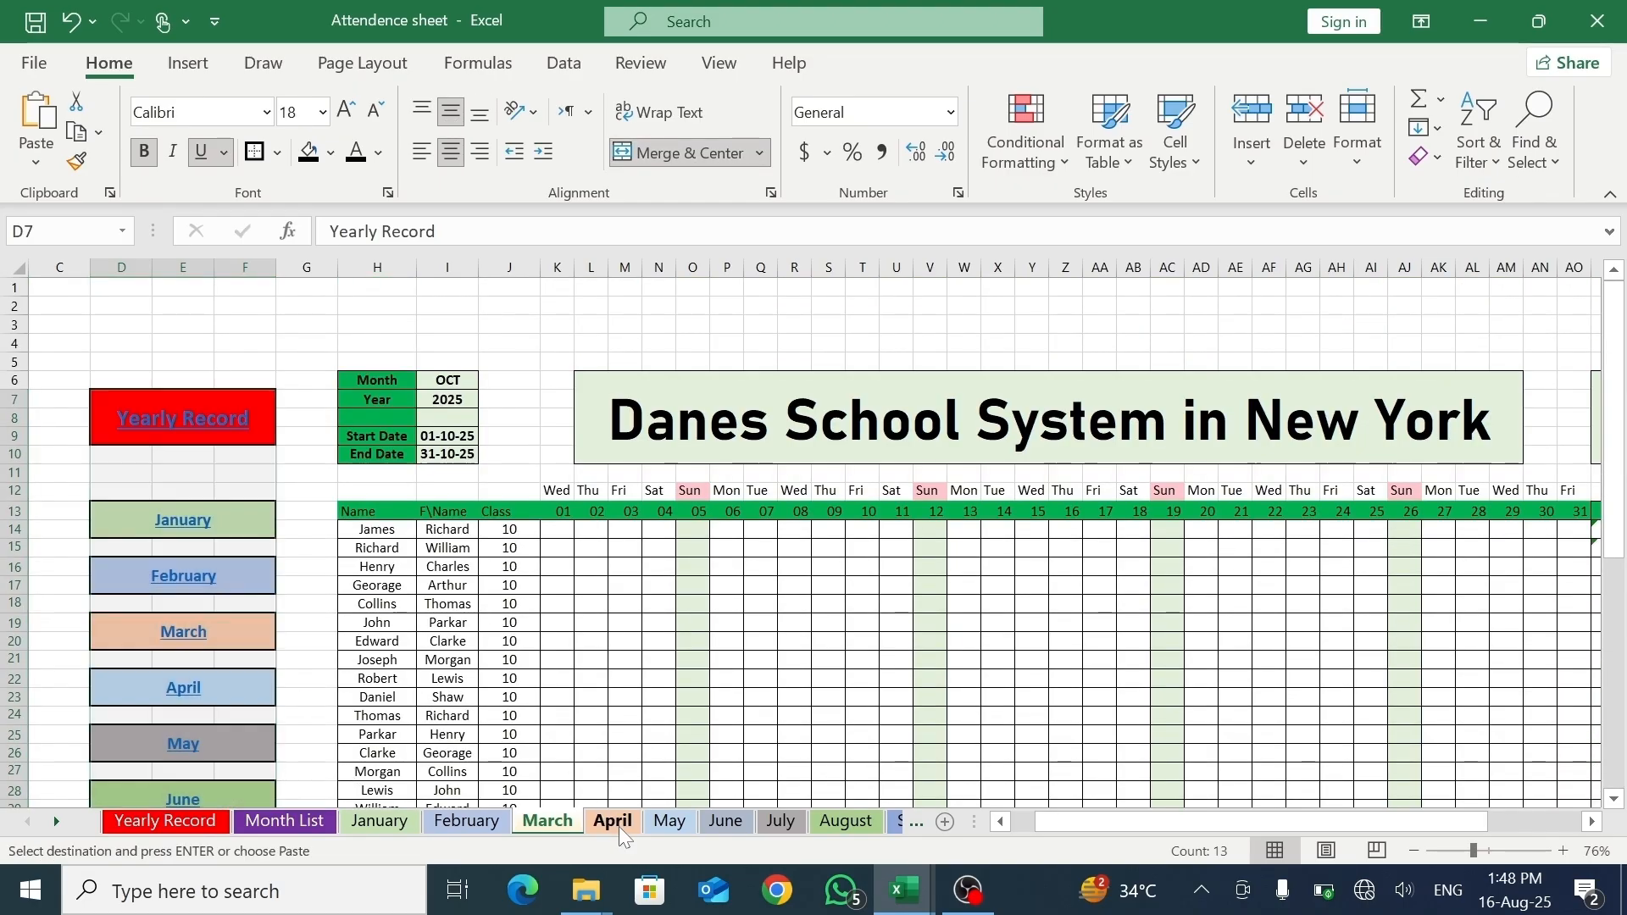
pyautogui.click(200, 346)
pyautogui.moveTo(200, 346); pyautogui.dragTo(217, 684)
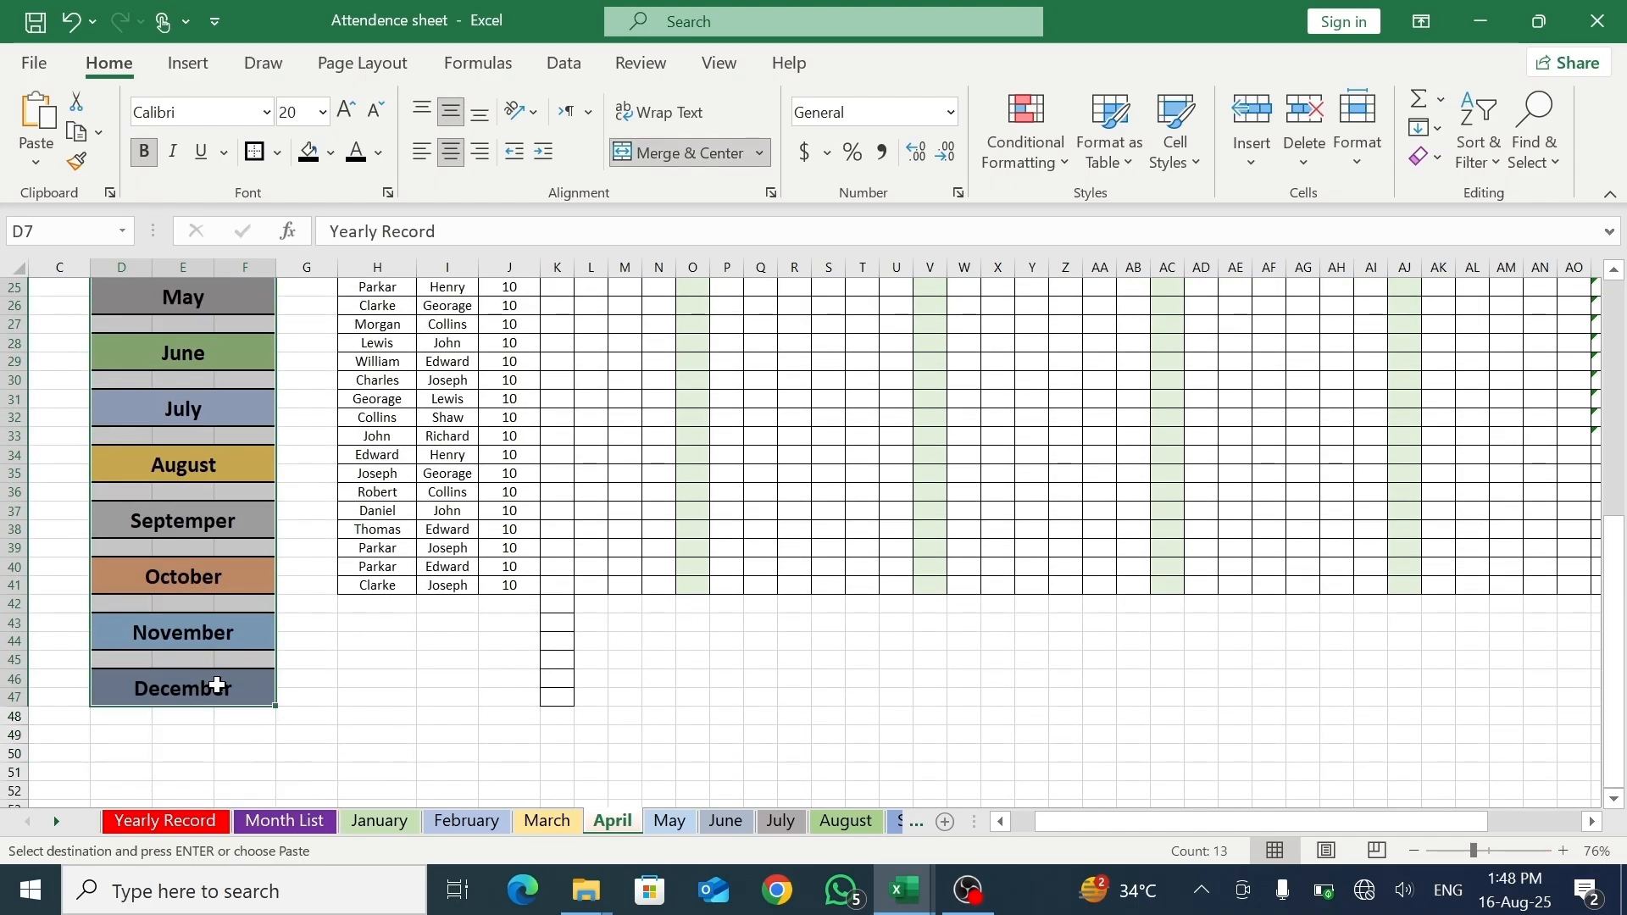
pyautogui.hotkey('ctrl', 'v')
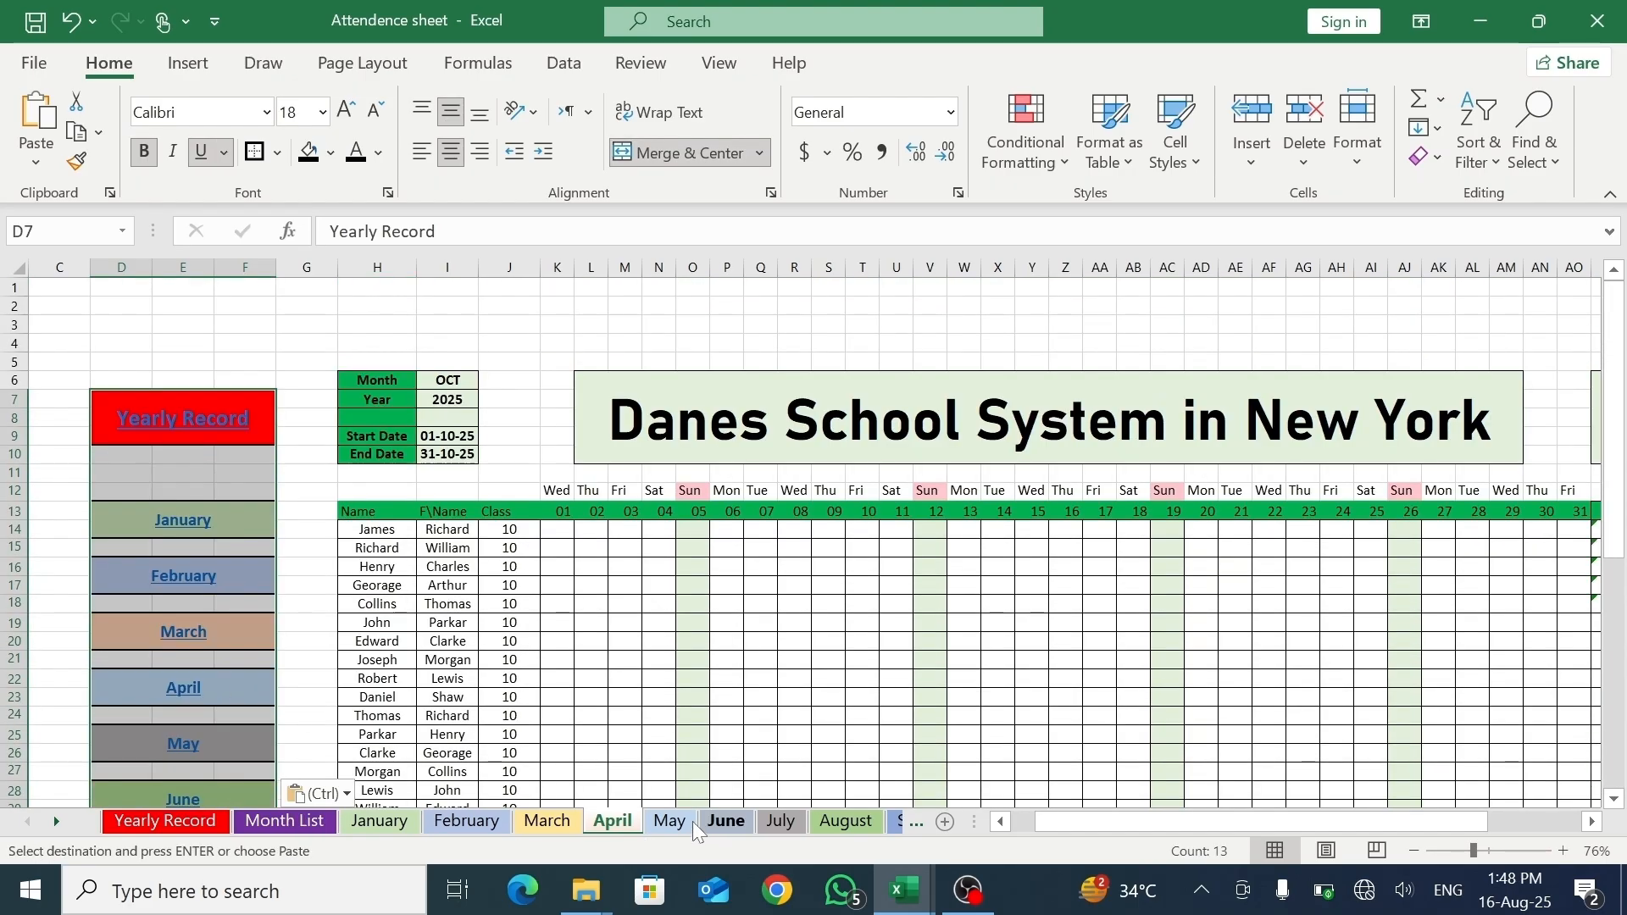
# - Replace the plain navigation cells from D7 down to December on the May and June worksheets with the copied hyperlinked ones
pyautogui.click(678, 822)
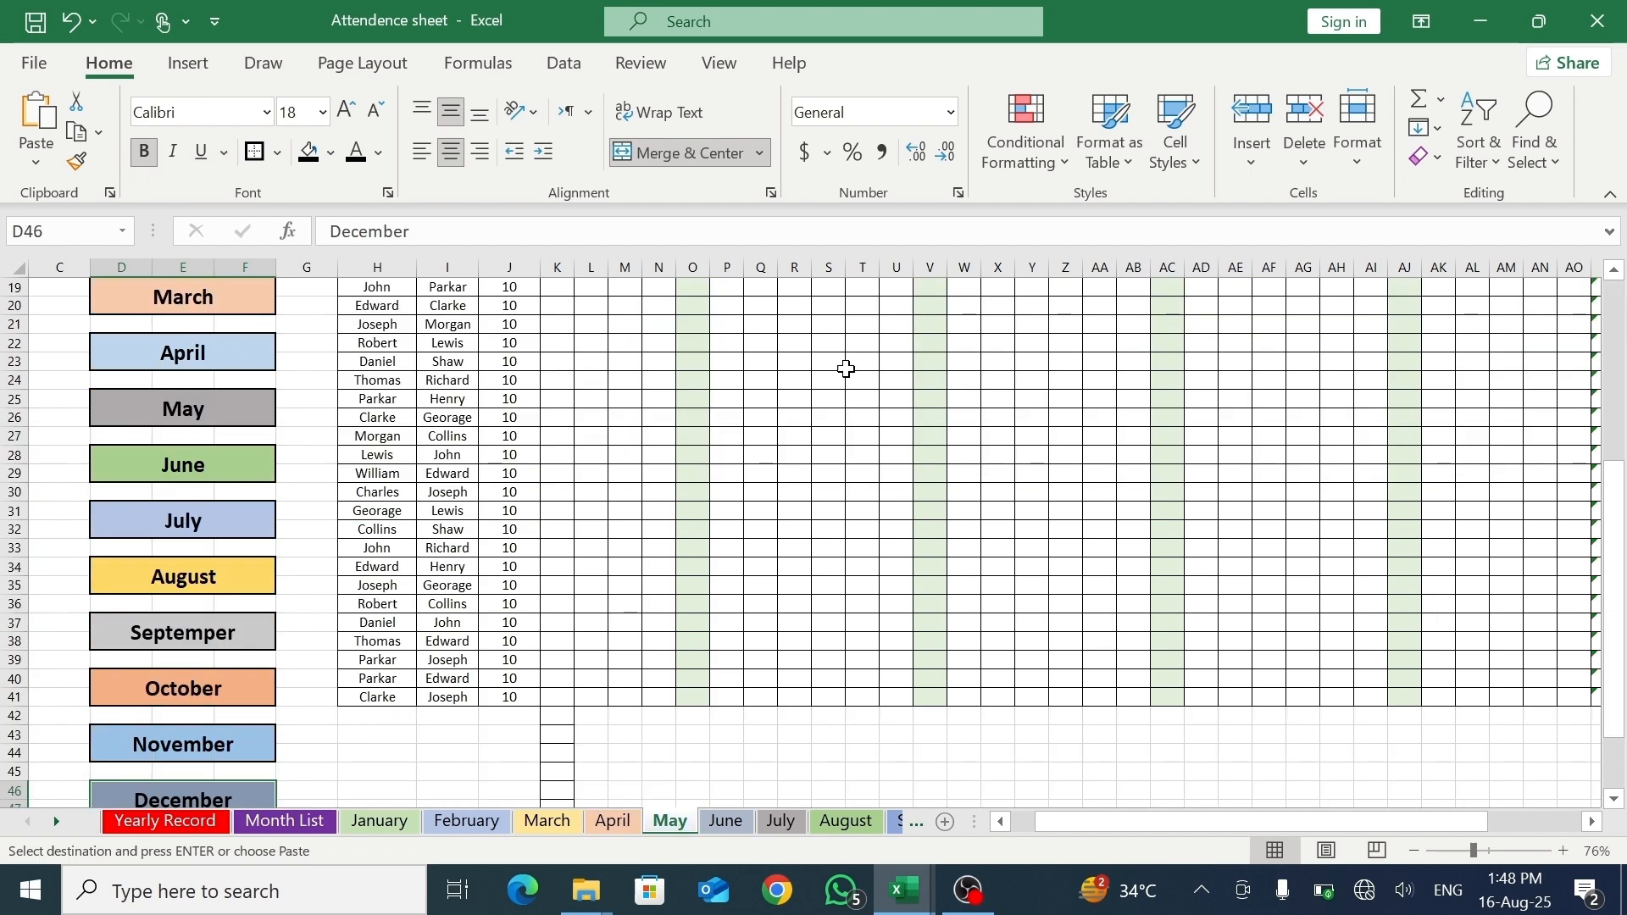
pyautogui.moveTo(1614, 593); pyautogui.dragTo(1619, 474)
pyautogui.moveTo(229, 325); pyautogui.dragTo(199, 746)
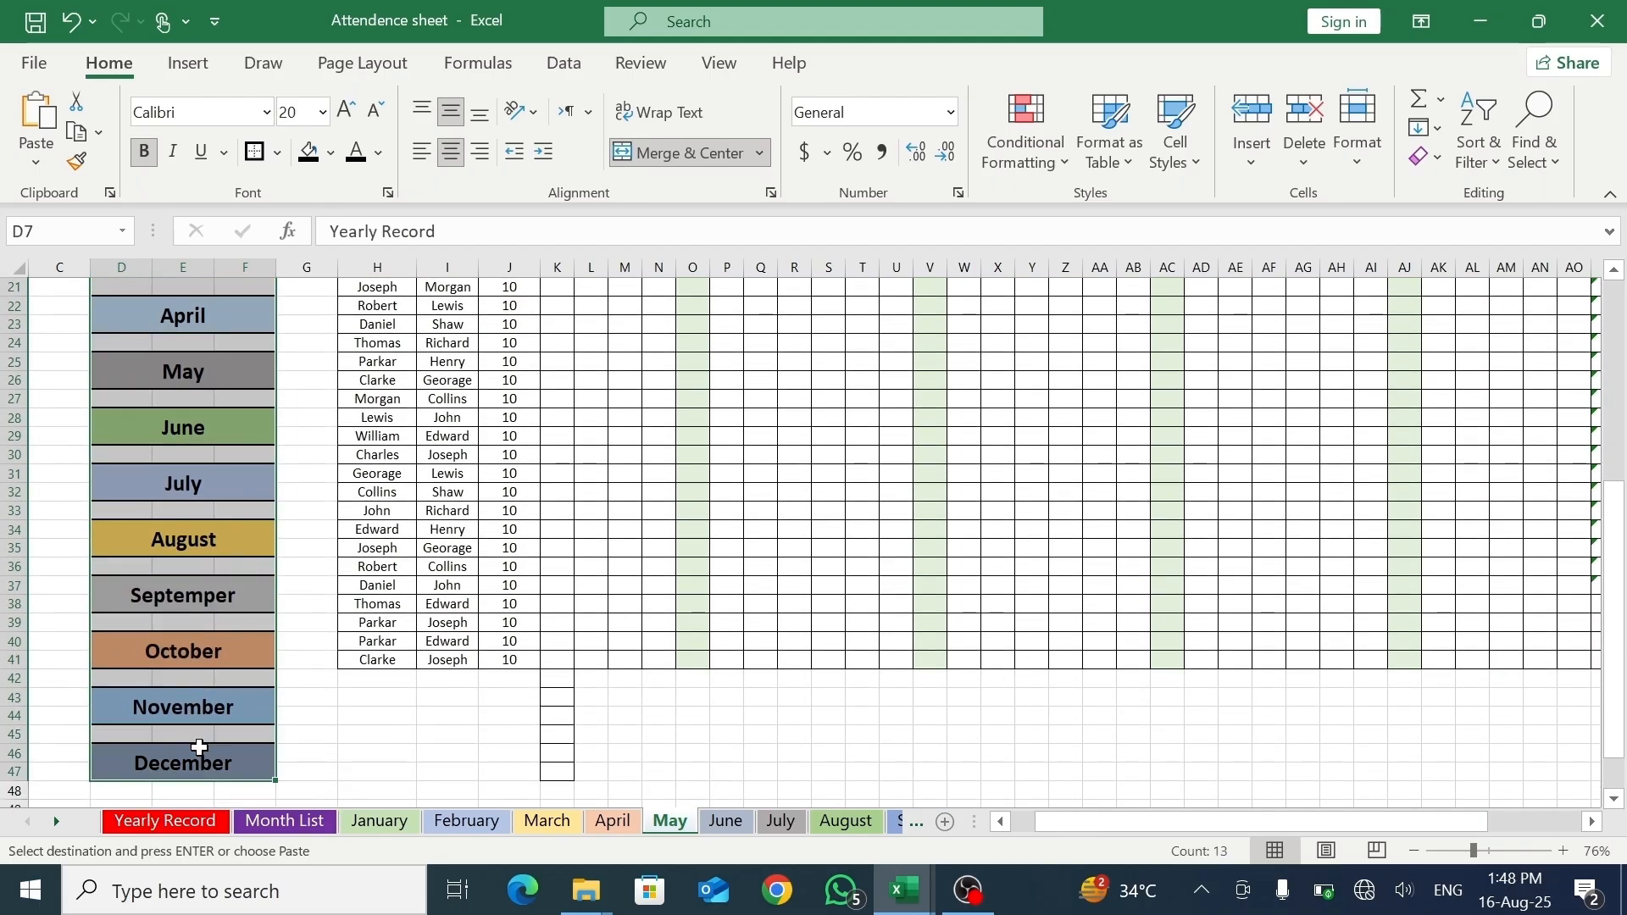
pyautogui.hotkey('ctrl', 'v')
pyautogui.click(726, 821)
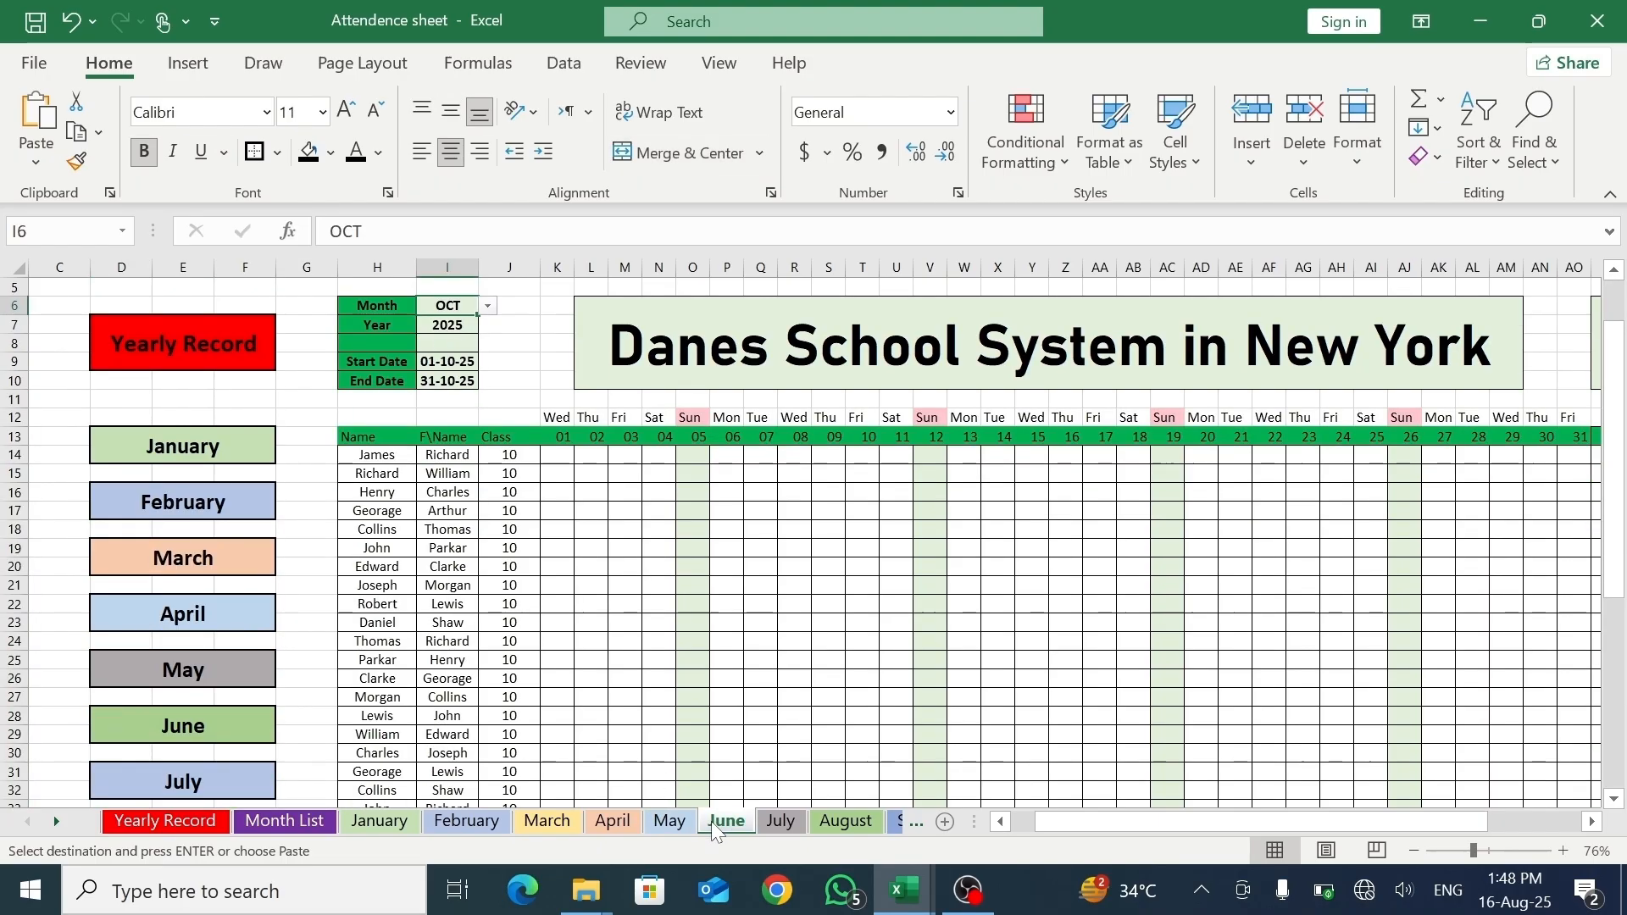
pyautogui.moveTo(203, 345); pyautogui.dragTo(219, 725)
pyautogui.hotkey('ctrl', 'v')
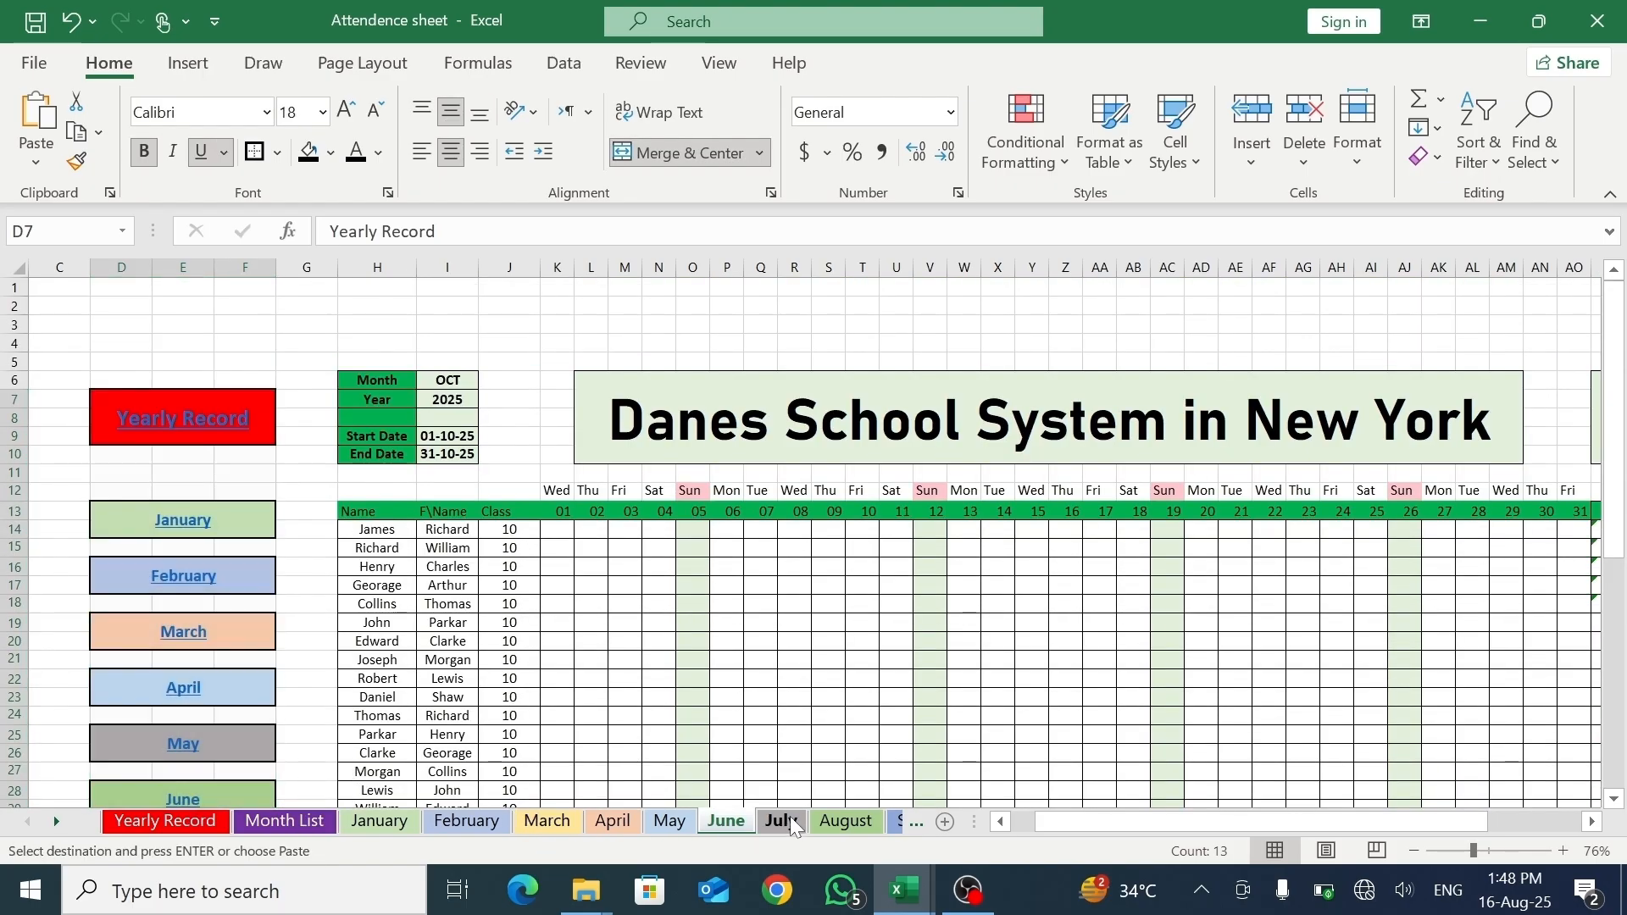
# - Paste the hyperlinked navigation cells over the plain ones from D7 down to December on the July and August worksheets
pyautogui.click(789, 819)
pyautogui.moveTo(218, 365); pyautogui.dragTo(211, 719)
pyautogui.hotkey('ctrl', 'v')
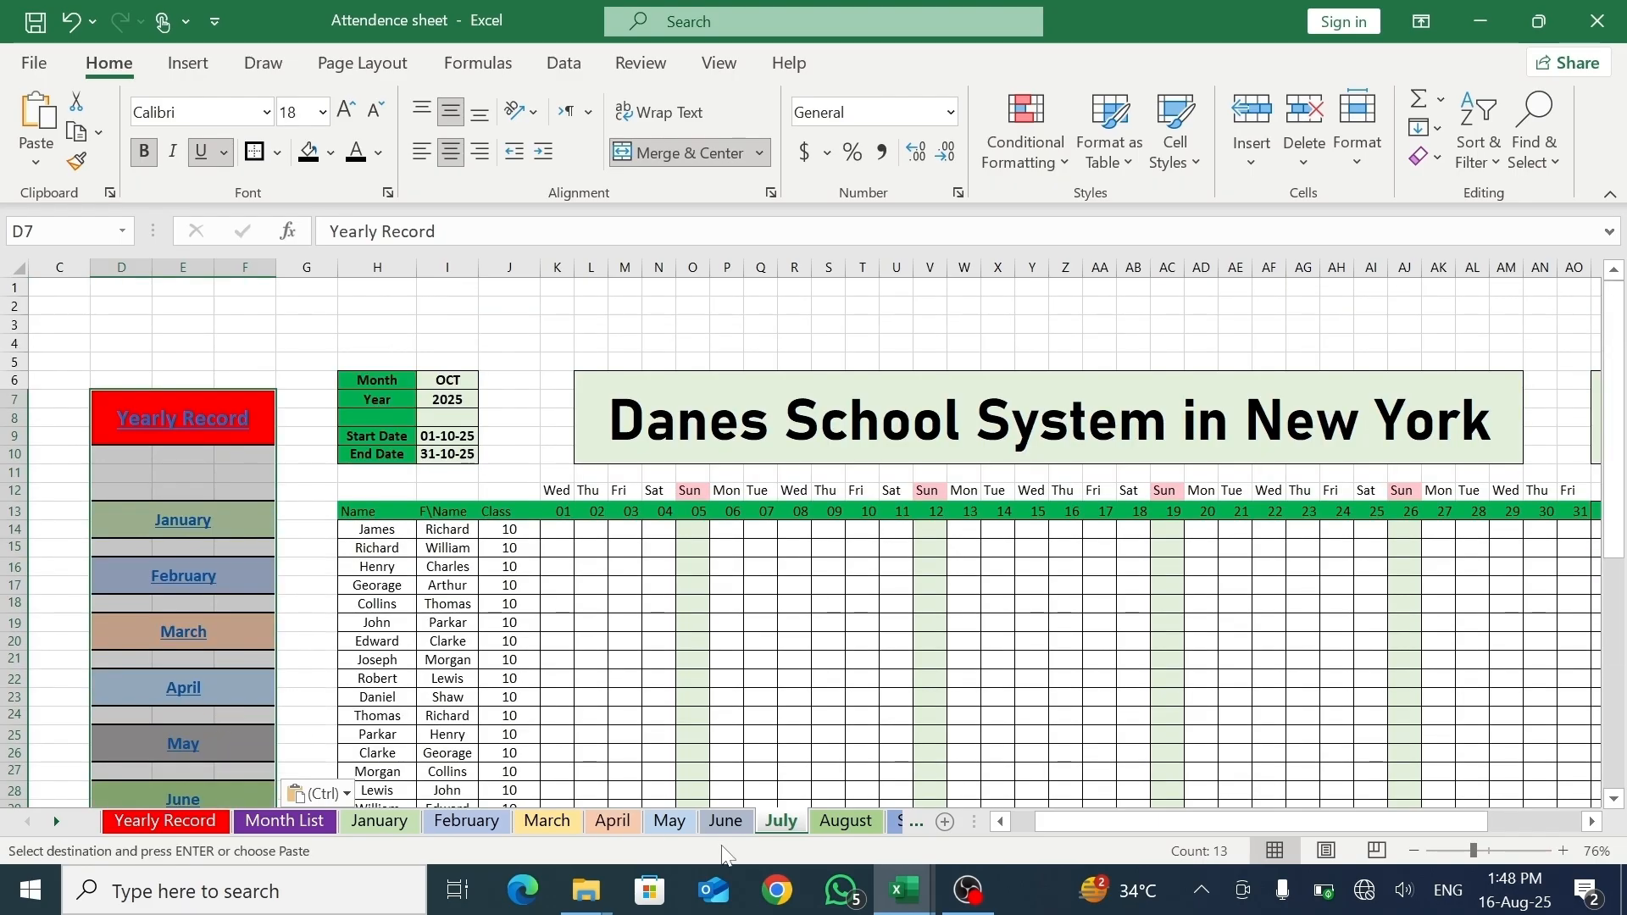
pyautogui.click(843, 820)
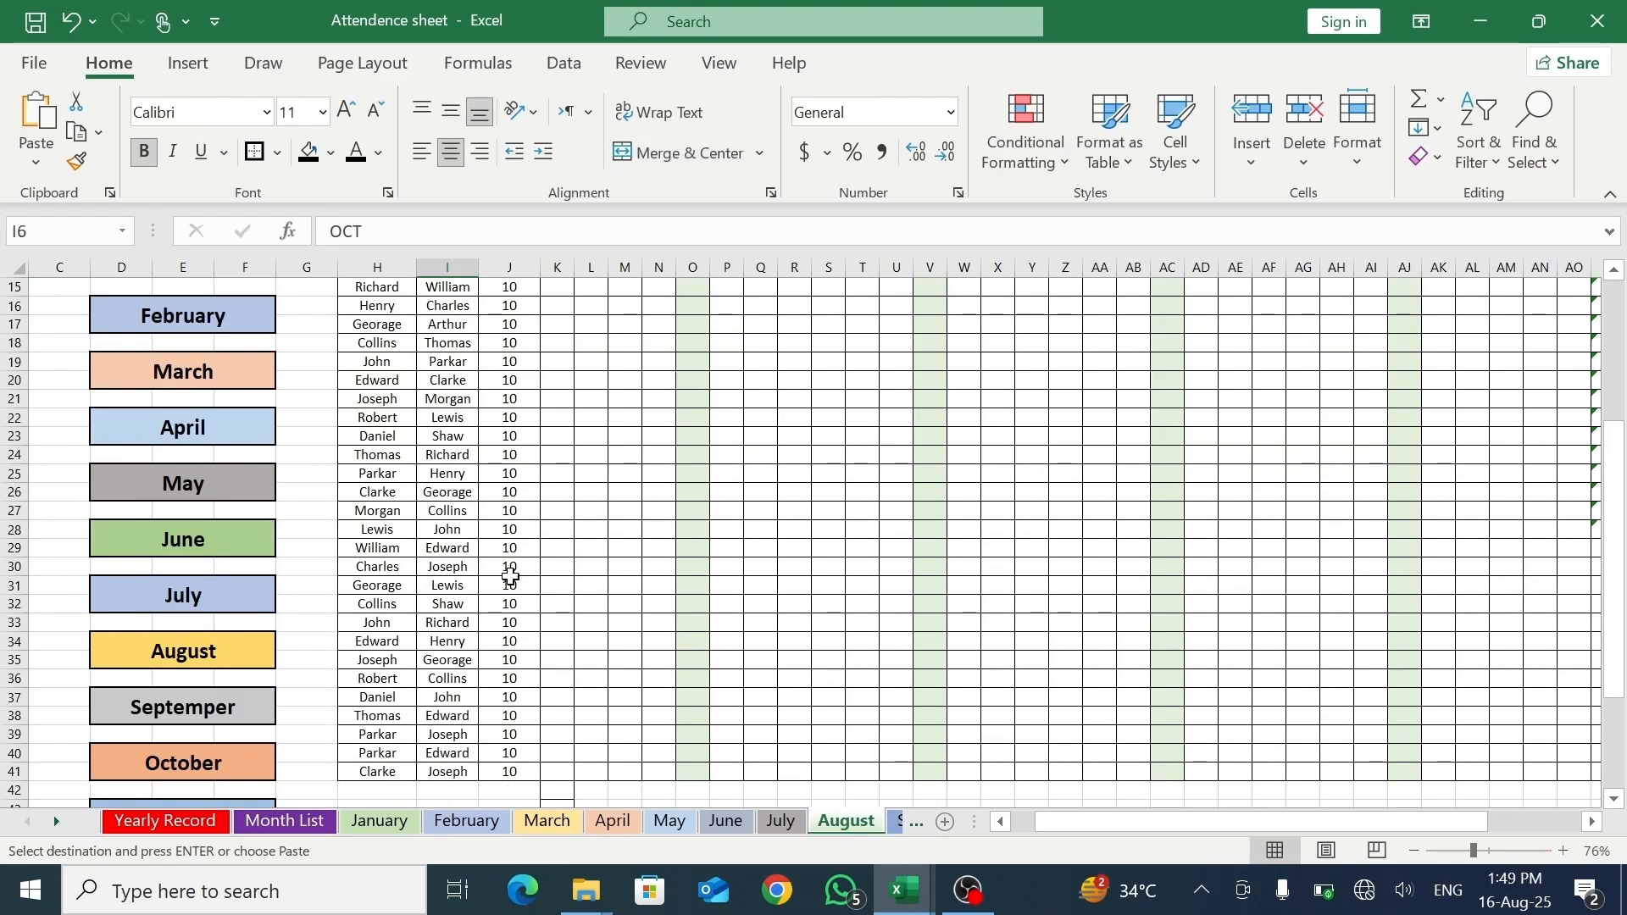
pyautogui.moveTo(220, 311); pyautogui.dragTo(203, 639)
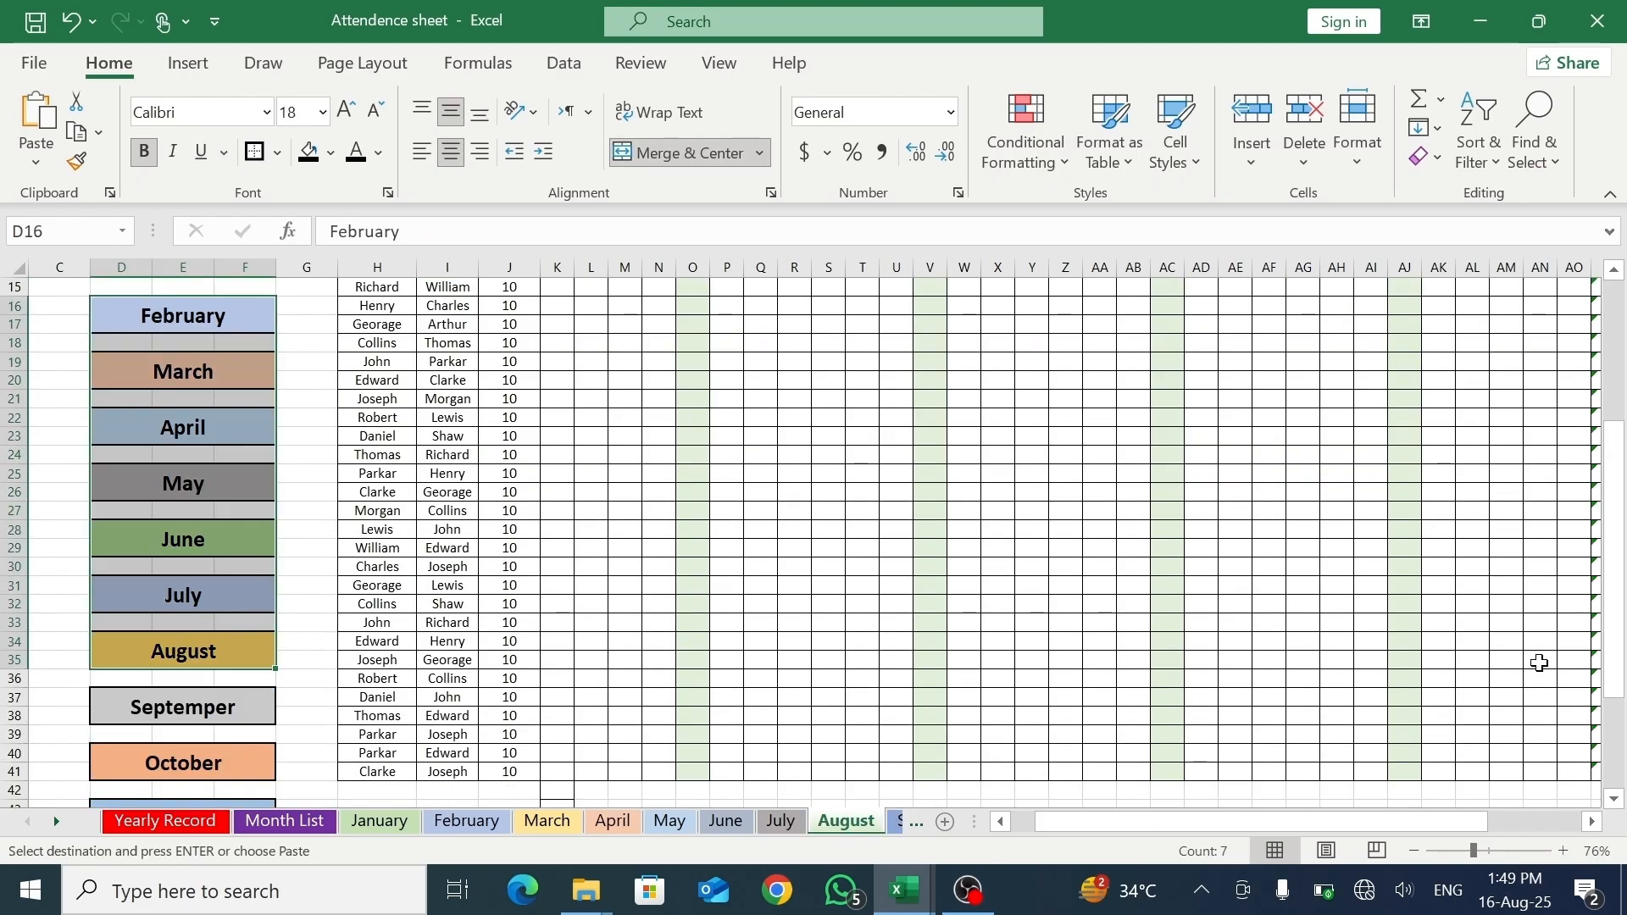
pyautogui.moveTo(1615, 651); pyautogui.dragTo(1612, 516)
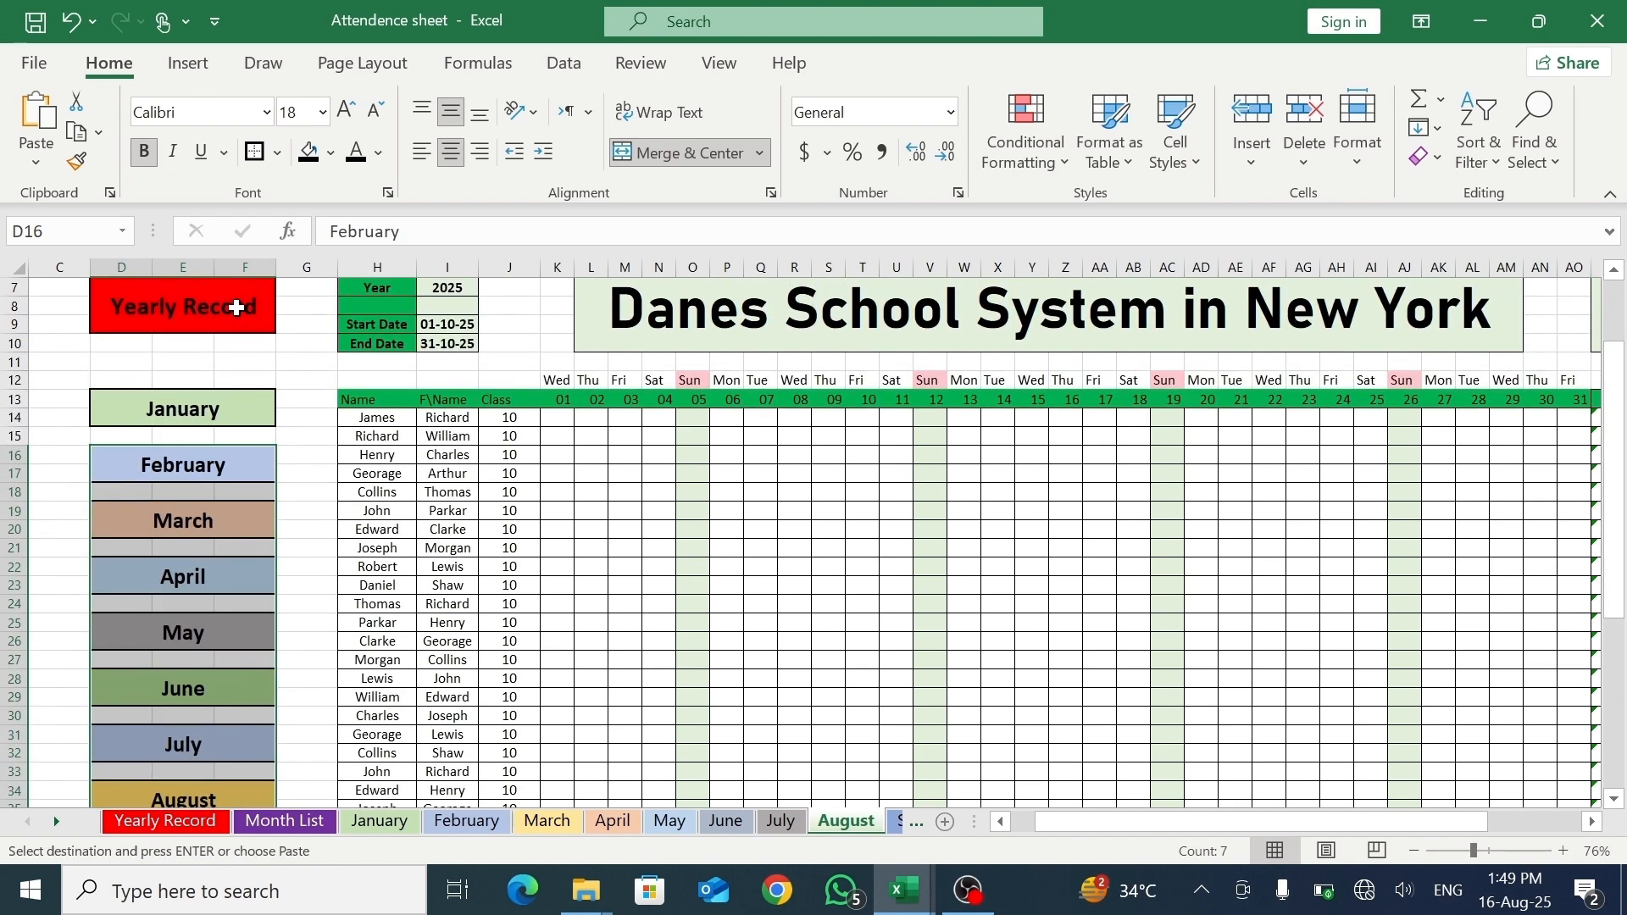
pyautogui.moveTo(236, 308); pyautogui.dragTo(190, 731)
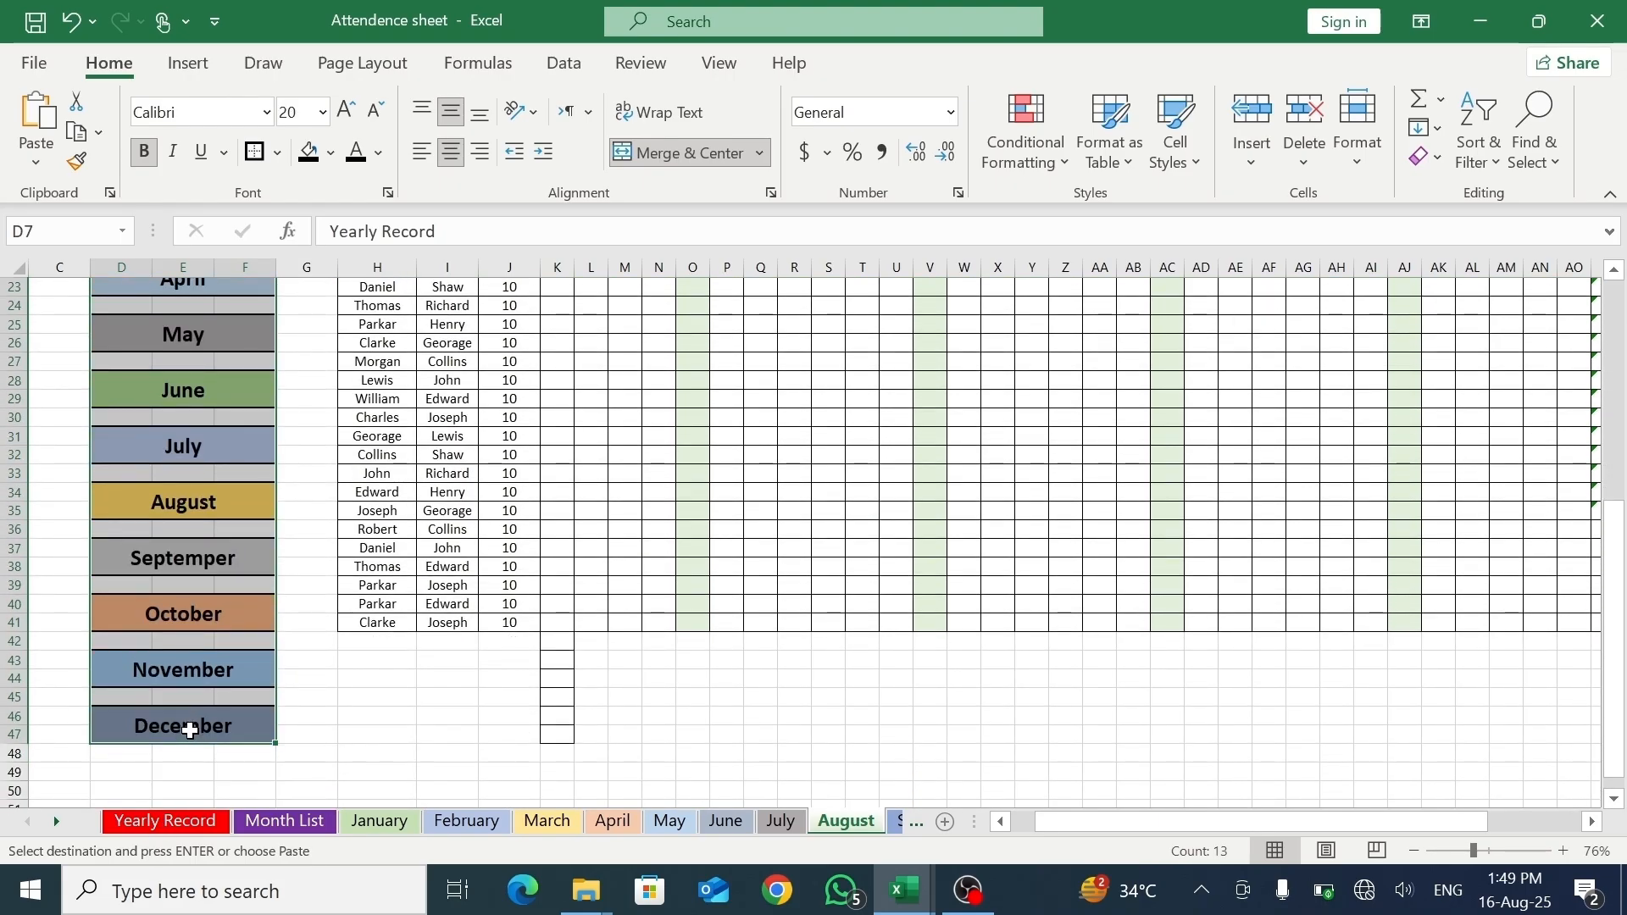
pyautogui.hotkey('ctrl', 'v')
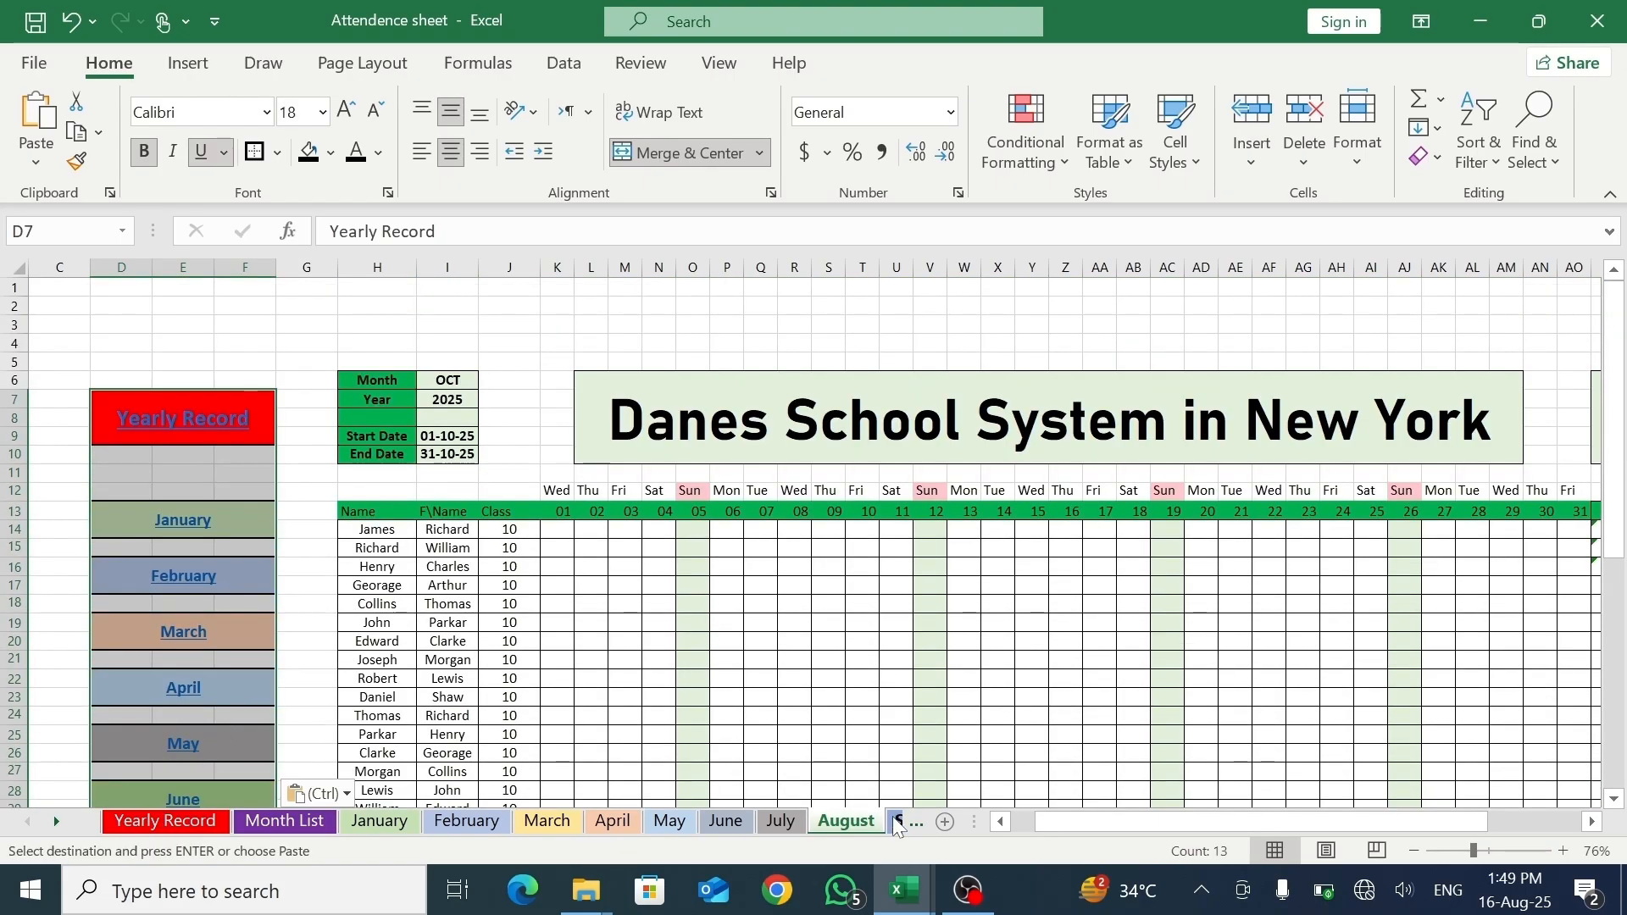
# - Paste the hyperlinked navigation cells over the plain ones from D7 down to December on the Septemper and October worksheets
pyautogui.click(893, 819)
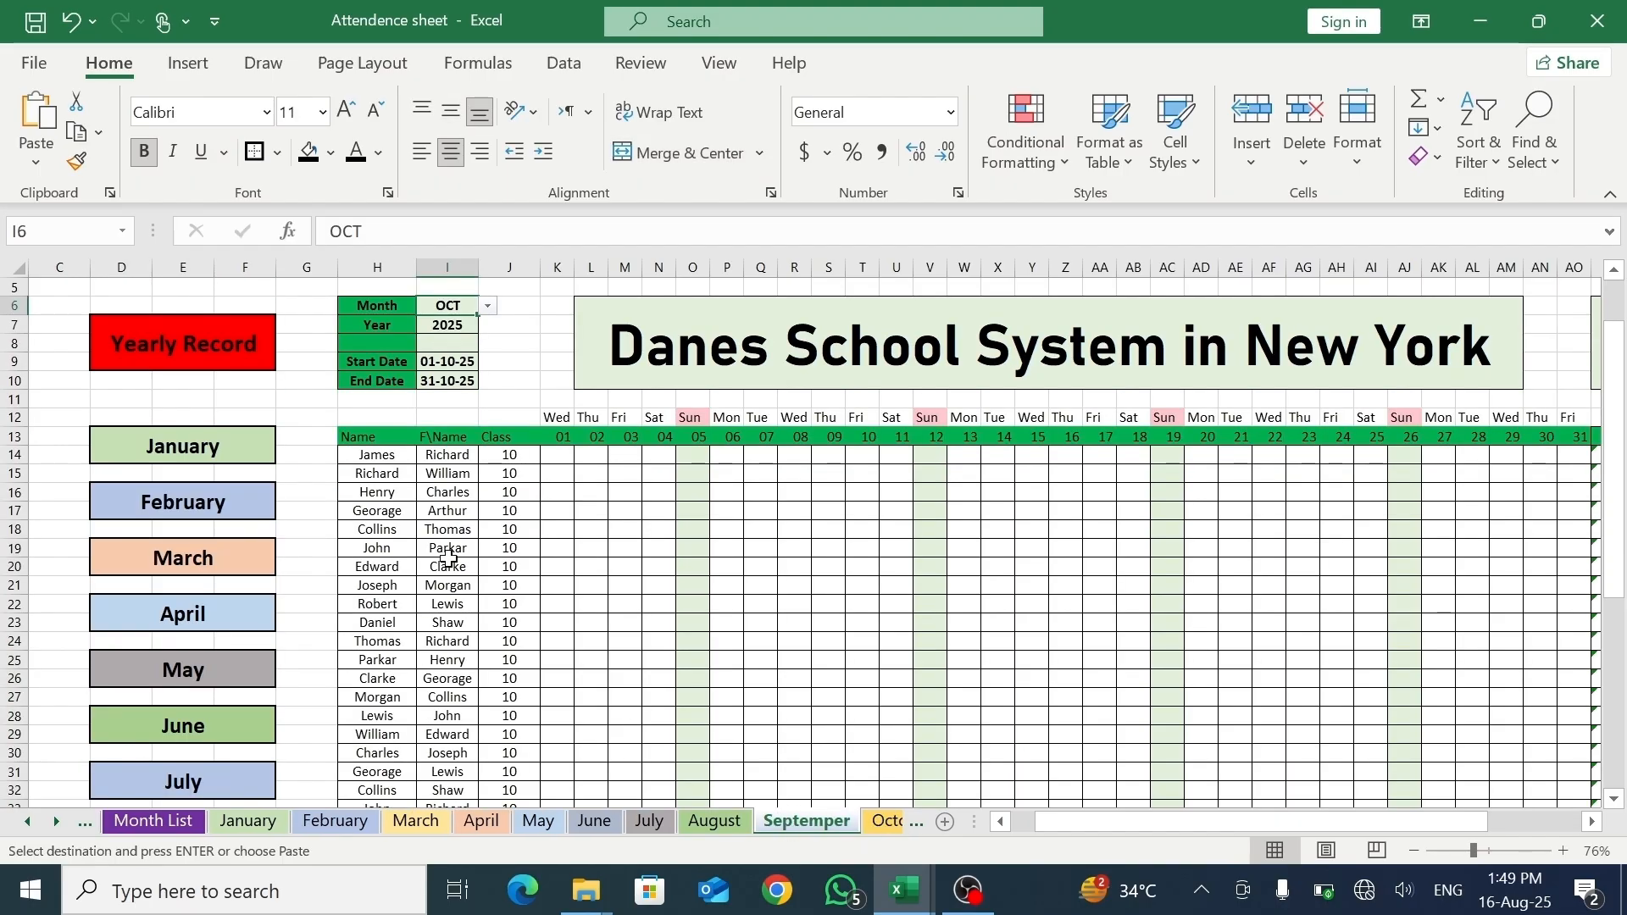
pyautogui.moveTo(181, 342); pyautogui.dragTo(222, 685)
pyautogui.hotkey('ctrl', 'v')
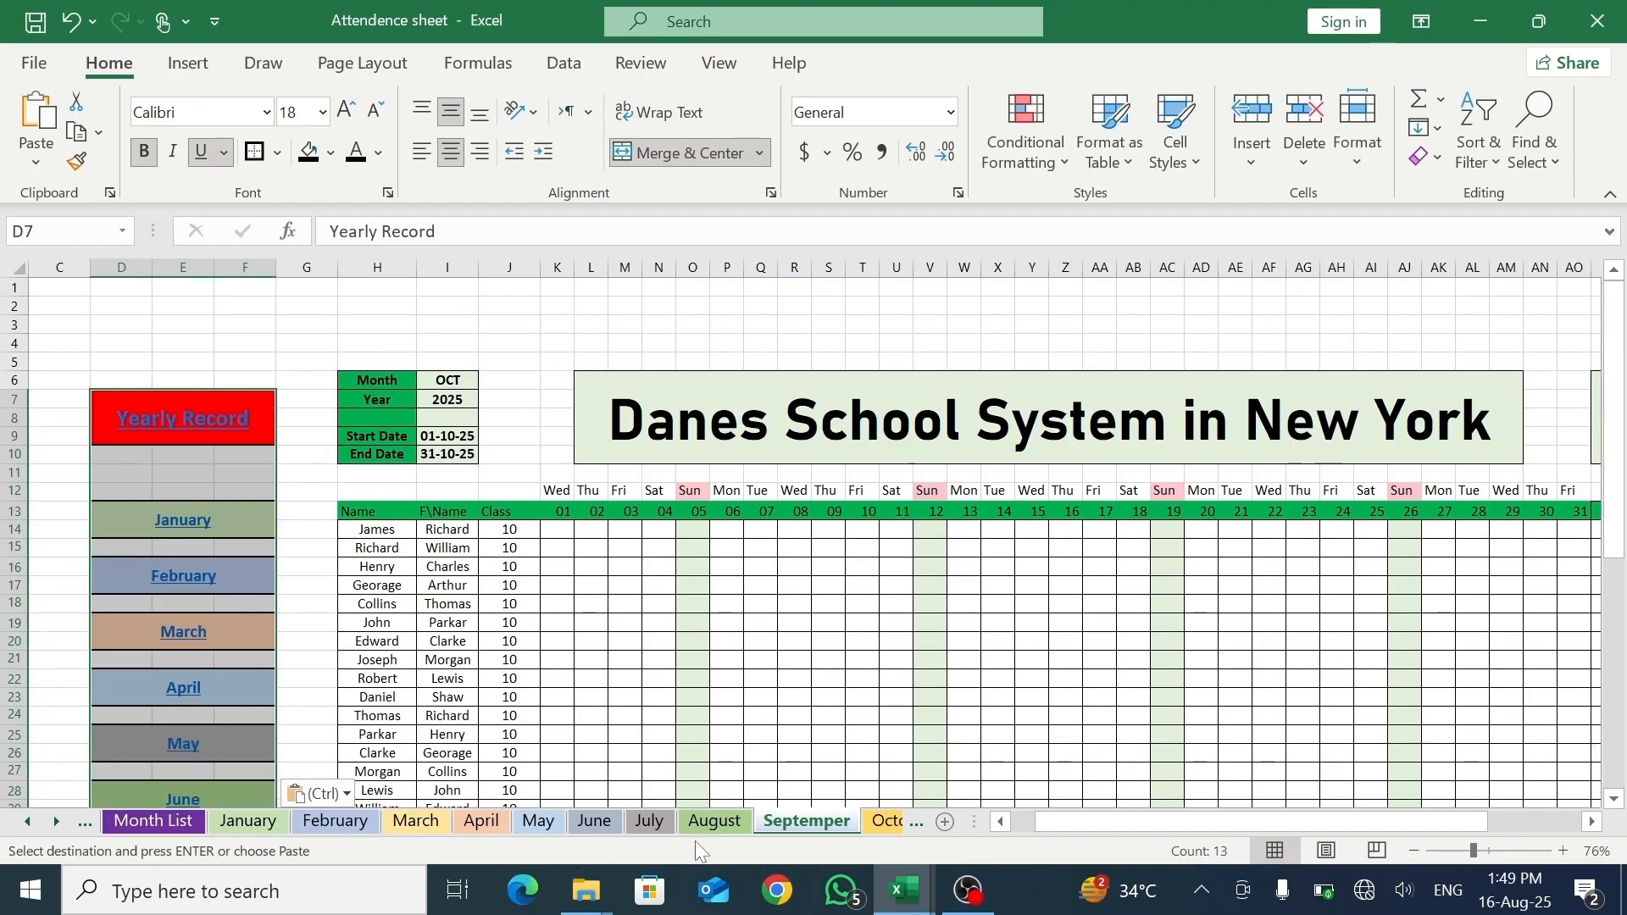
pyautogui.click(888, 822)
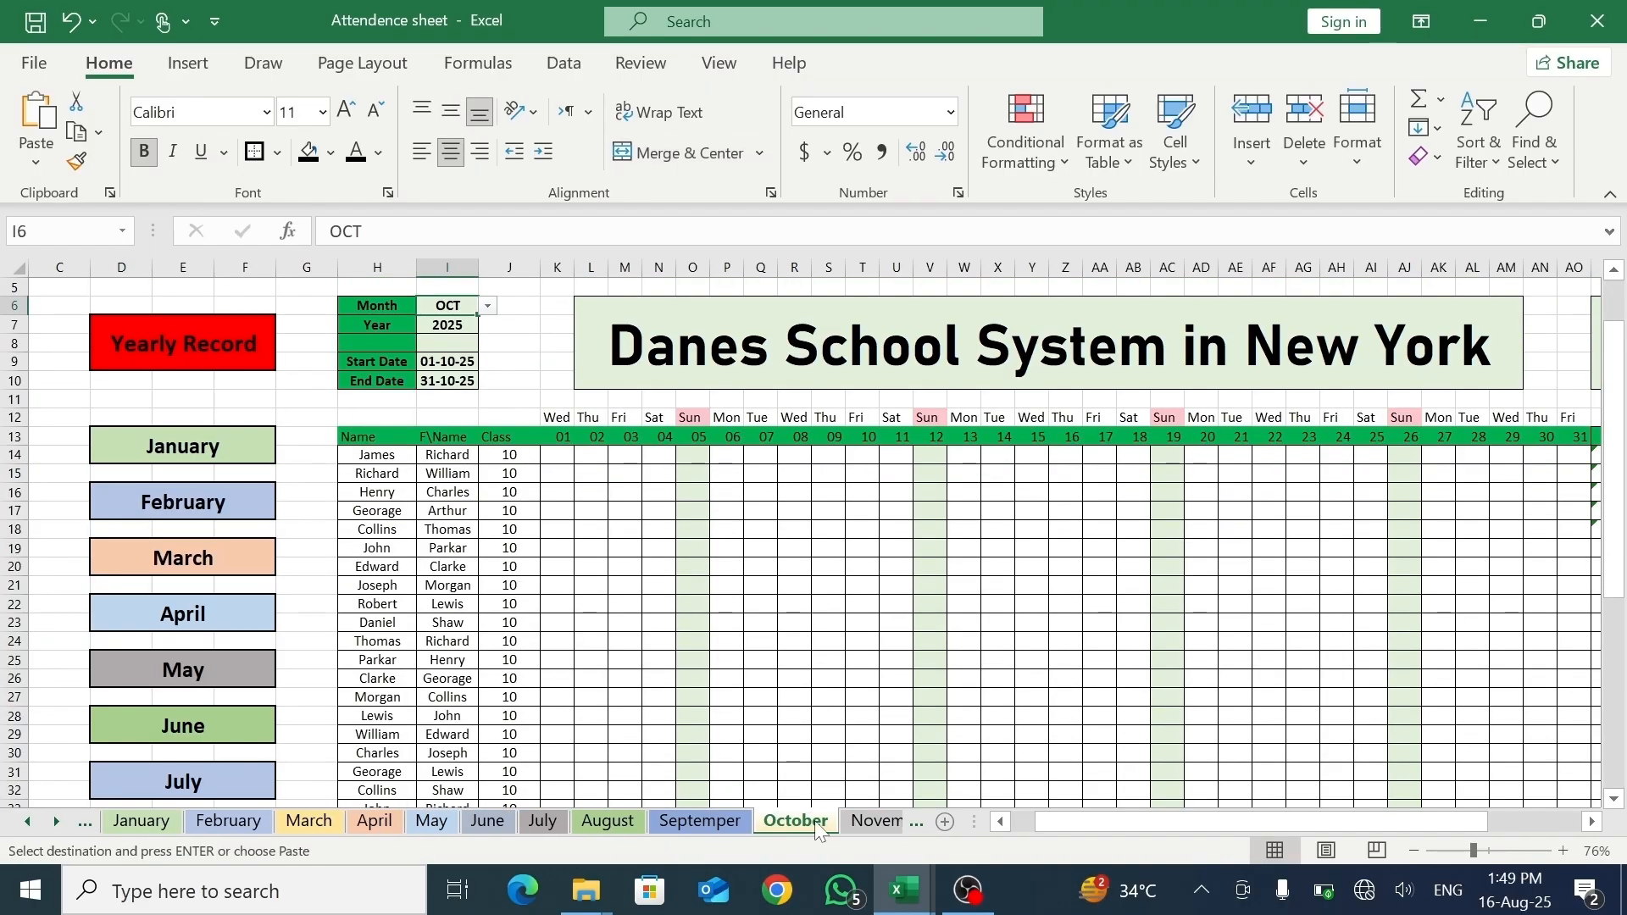
pyautogui.moveTo(202, 361); pyautogui.dragTo(189, 707)
pyautogui.hotkey('ctrl', 'v')
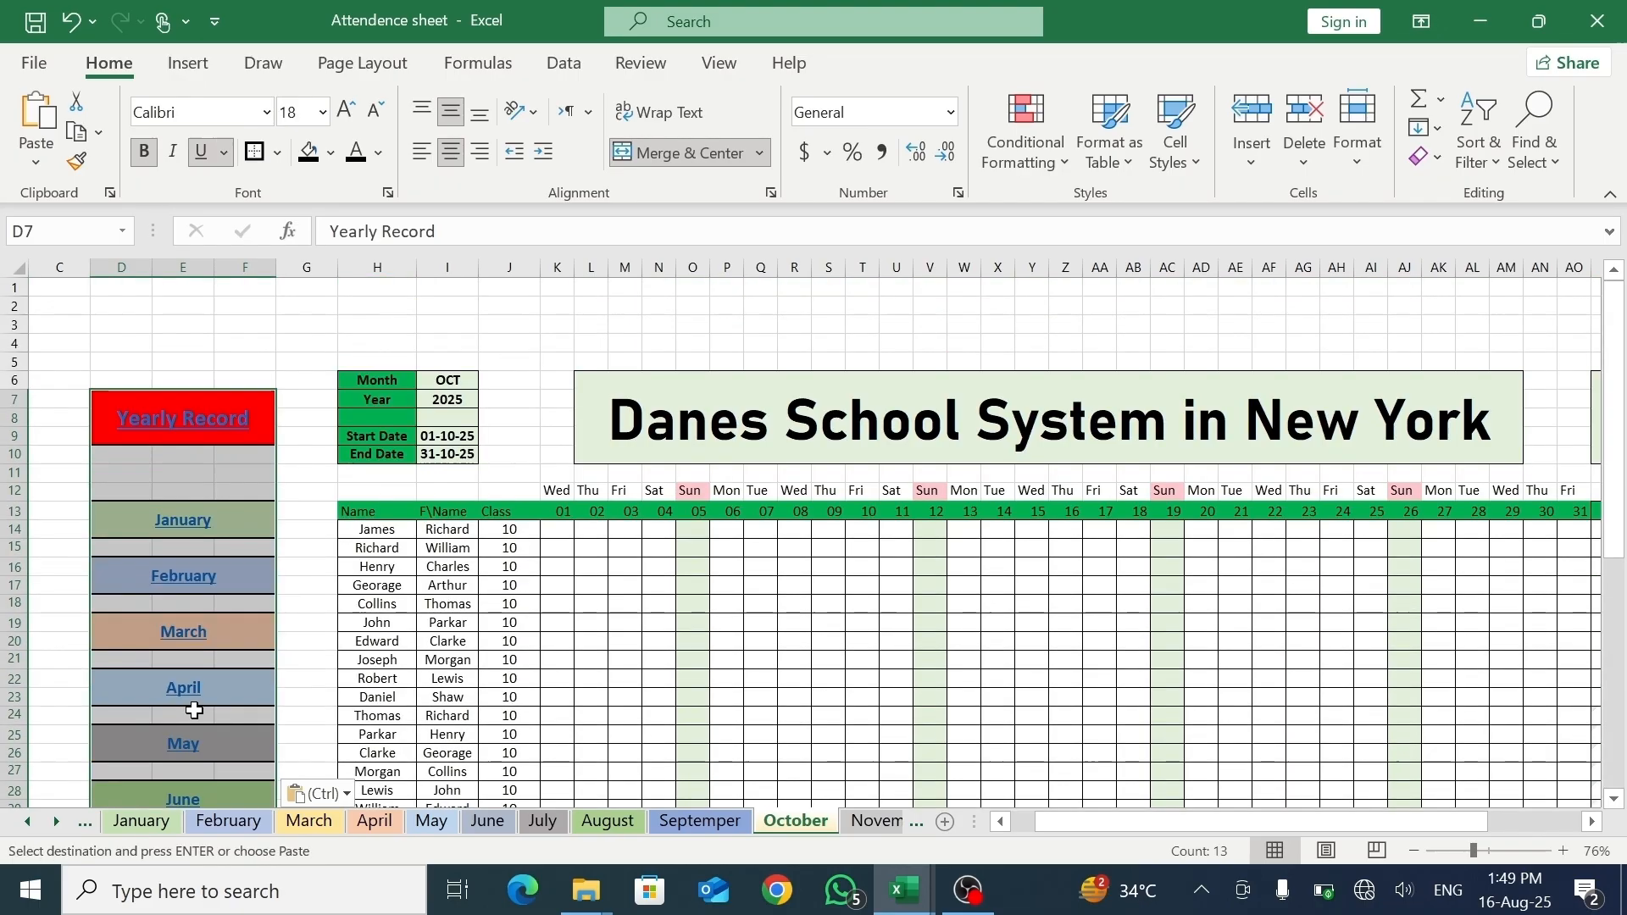
# - Paste the hyperlinked navigation cells over the plain ones from D7 down to December on the November and December worksheets
pyautogui.click(866, 824)
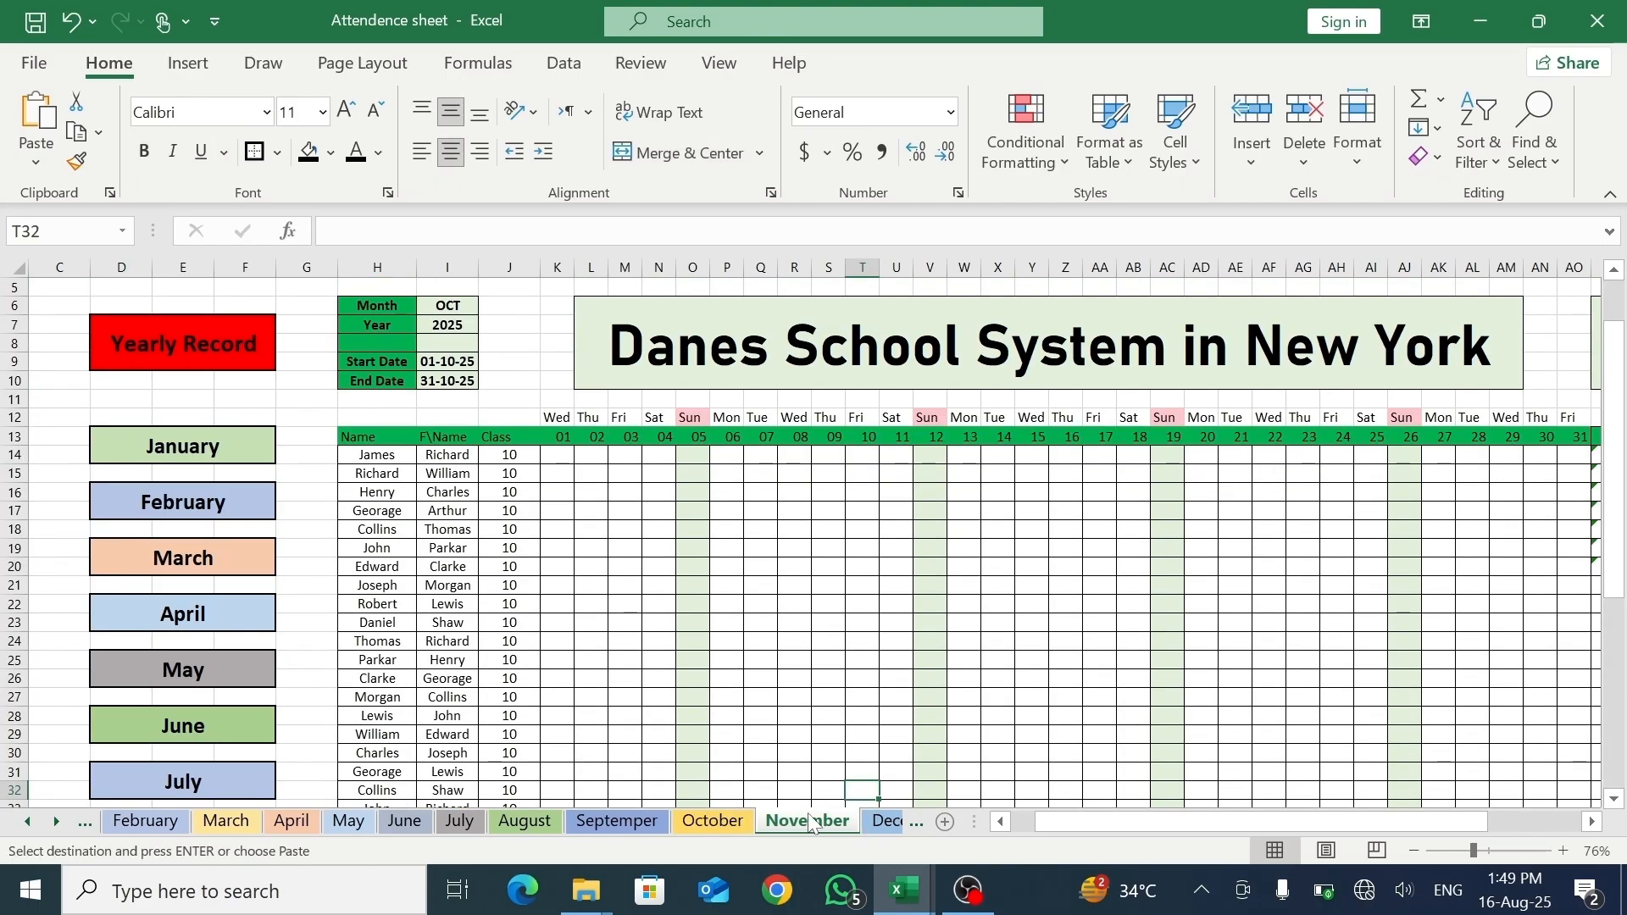
pyautogui.moveTo(187, 339); pyautogui.dragTo(189, 743)
pyautogui.scroll(7, 193, 752)
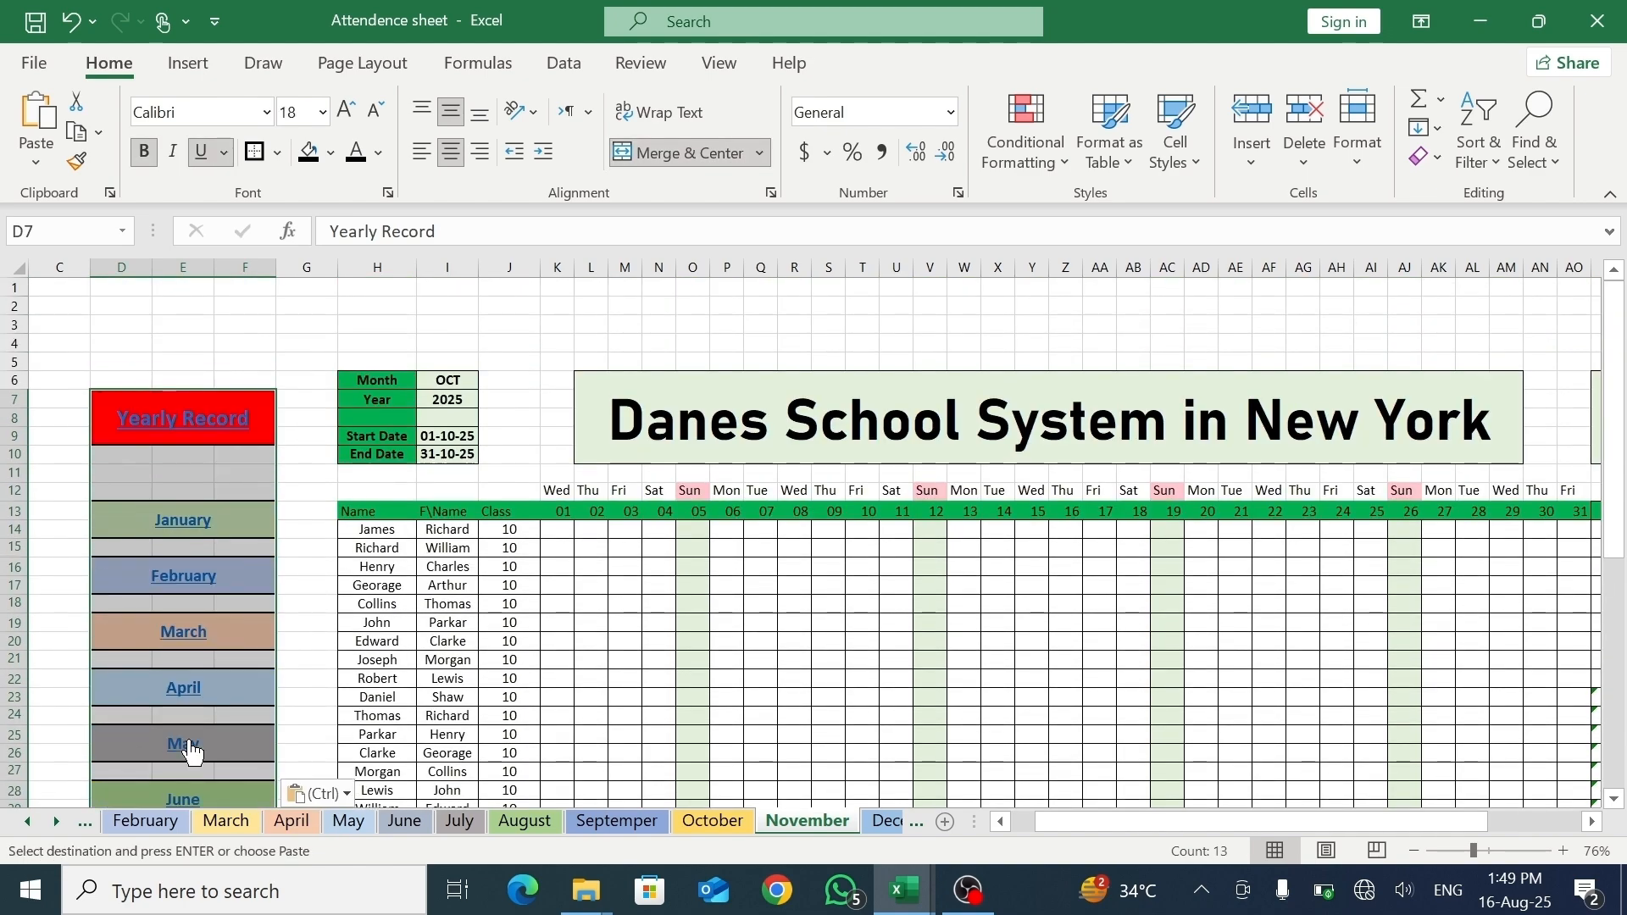
pyautogui.click(888, 827)
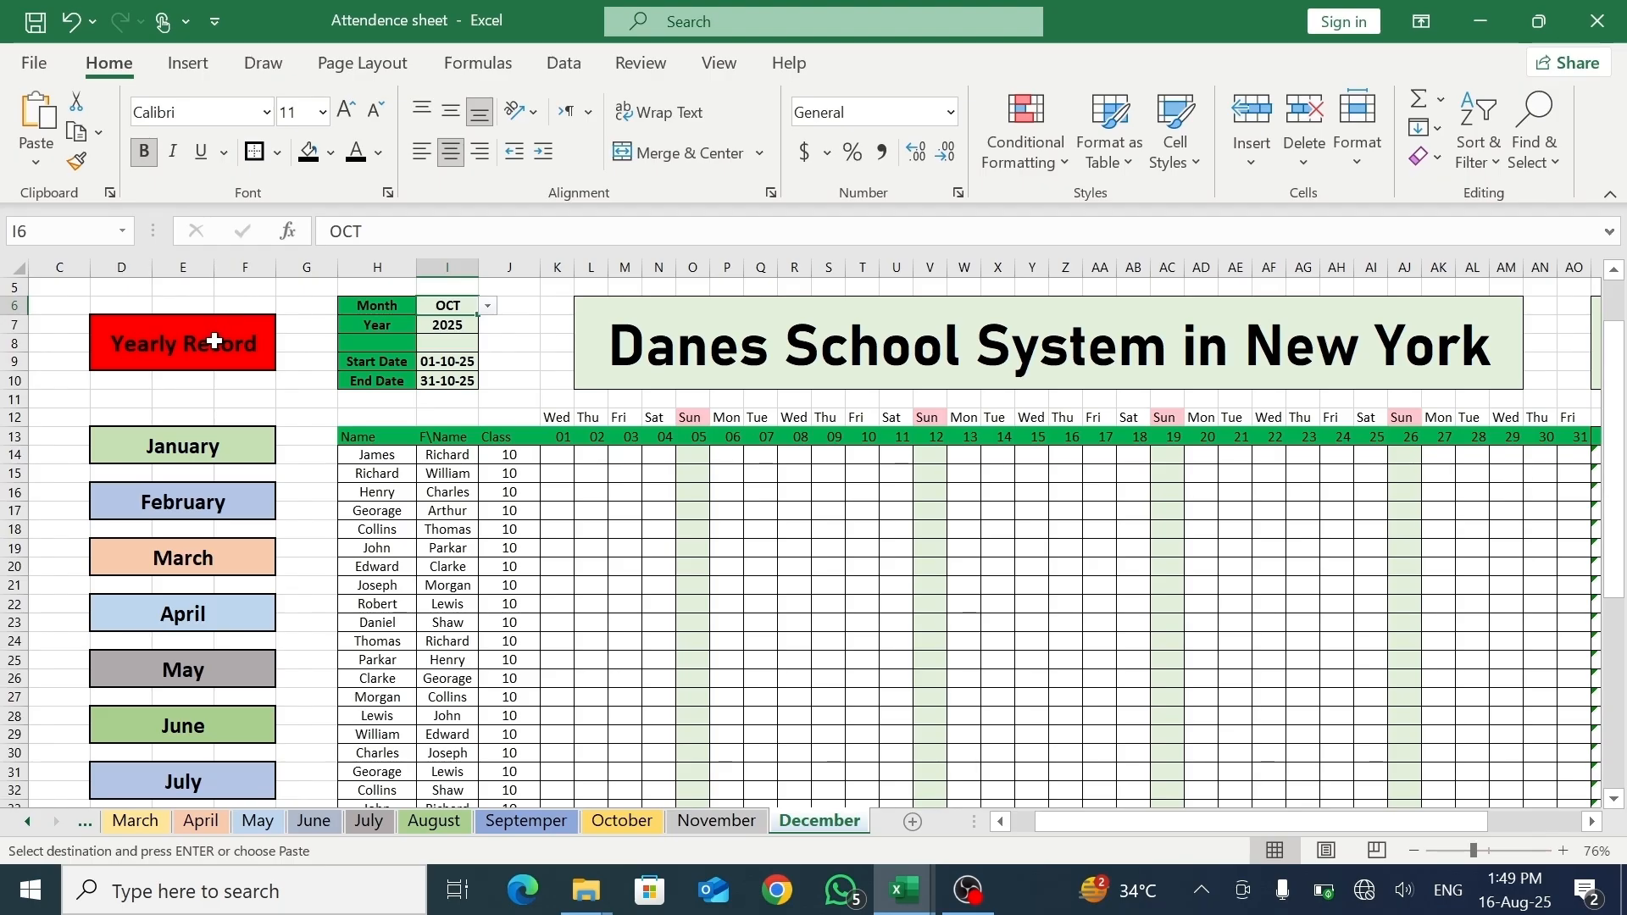
pyautogui.moveTo(213, 340); pyautogui.dragTo(175, 690)
pyautogui.hotkey('ctrl', 'v')
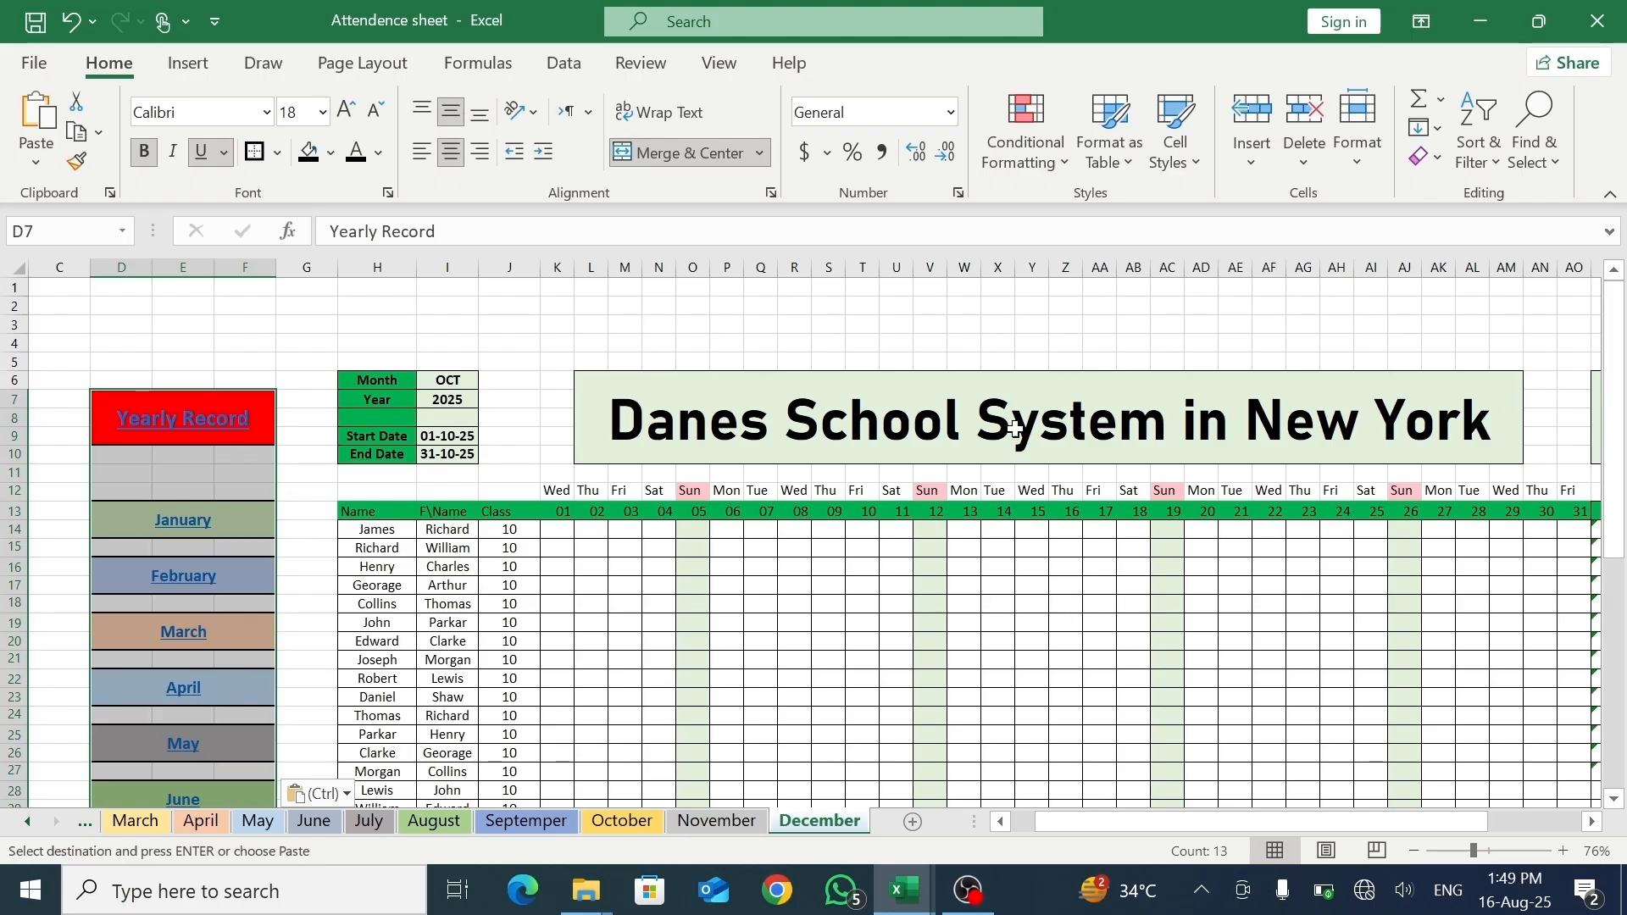
# - Paste the copied navigation cells into the empty Yearly Record worksheet starting at cell B7
pyautogui.click(28, 821)
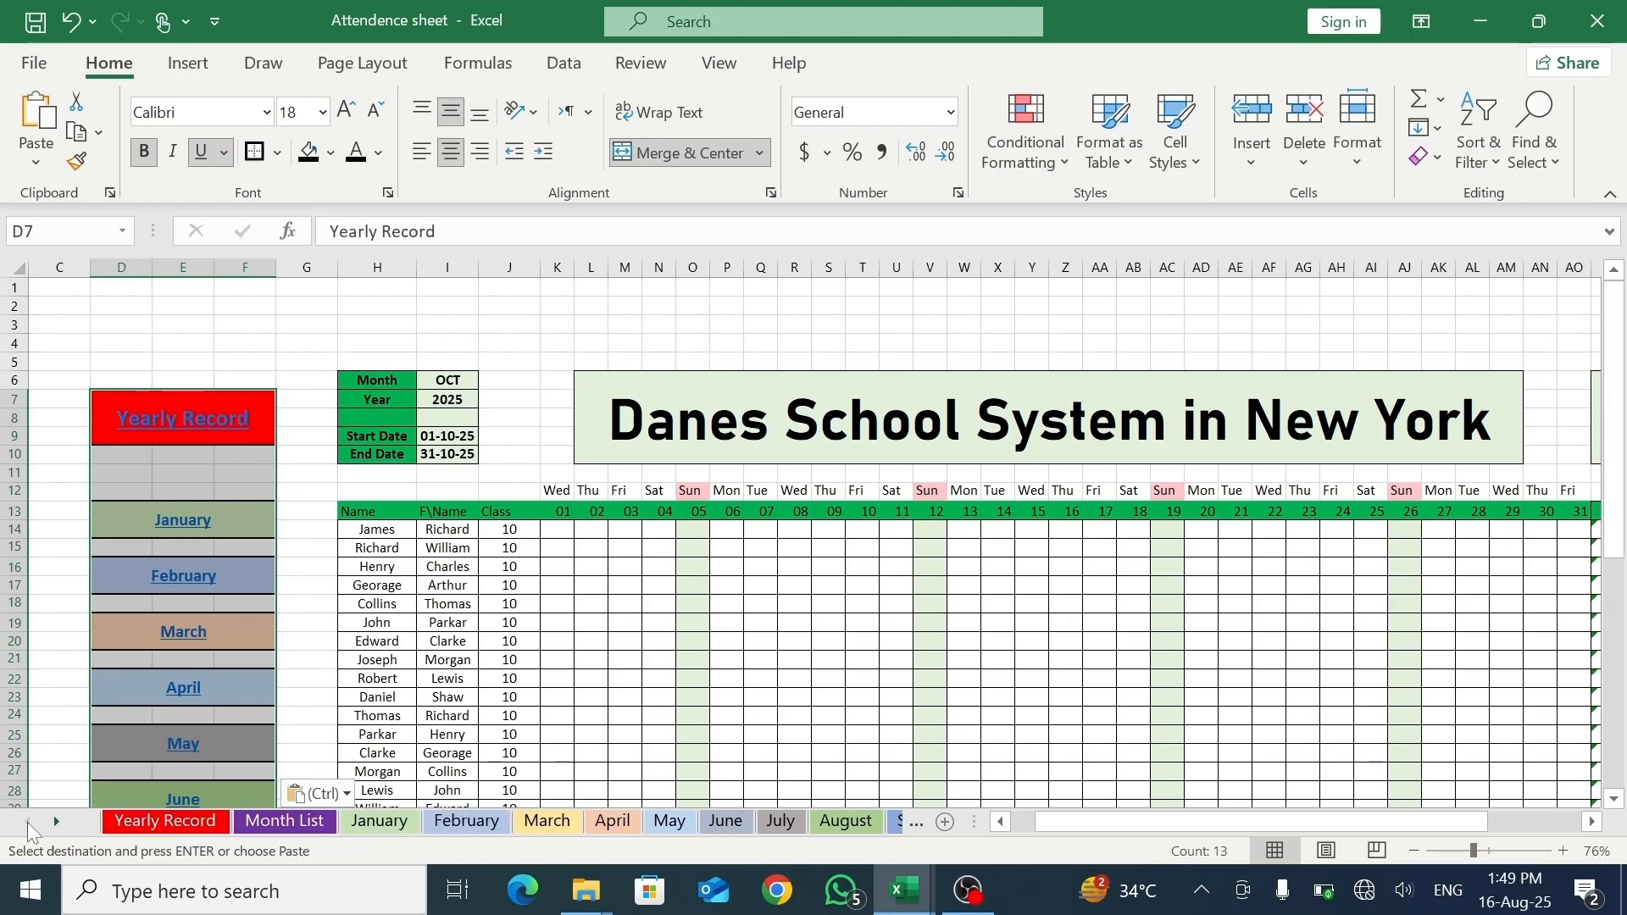
pyautogui.click(165, 822)
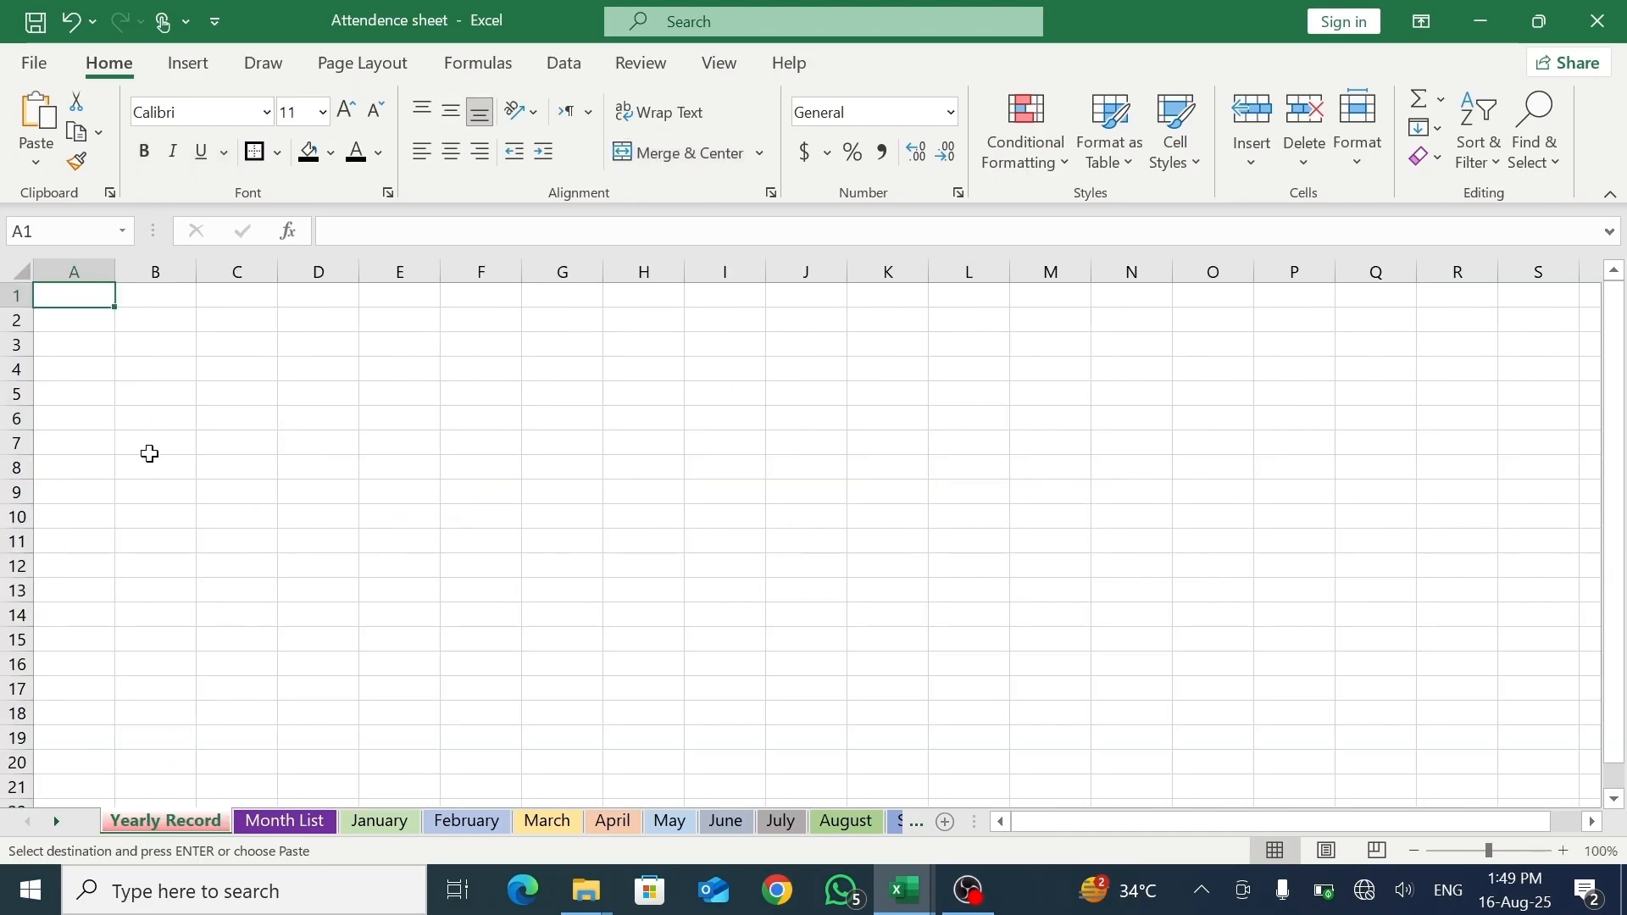
pyautogui.click(152, 446)
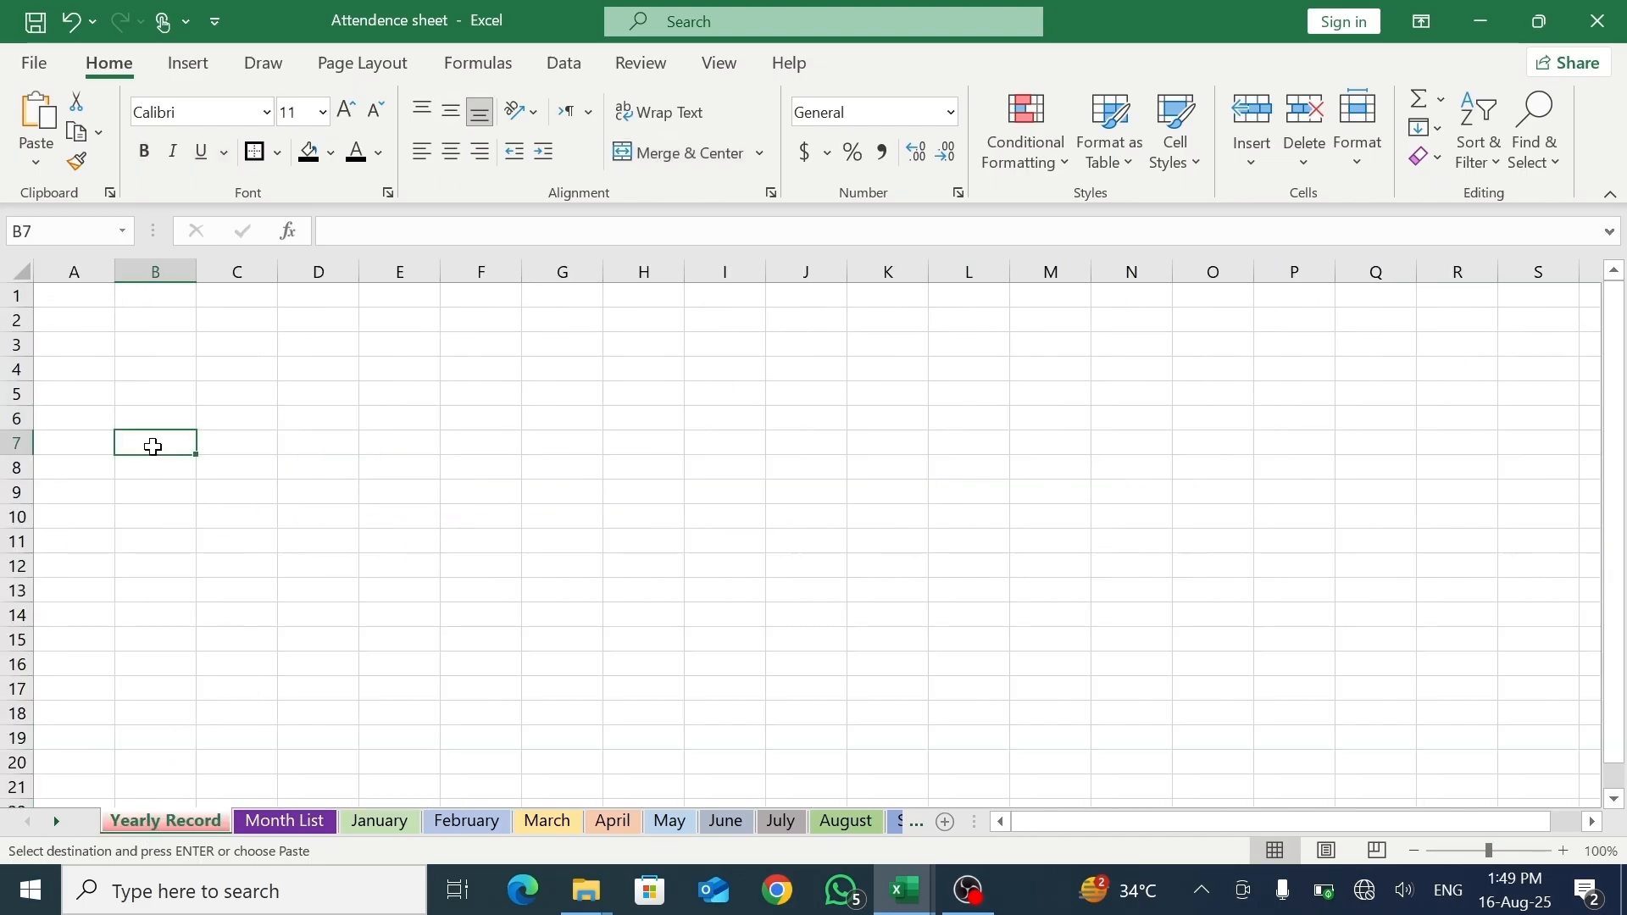
pyautogui.hotkey('ctrl', 'v')
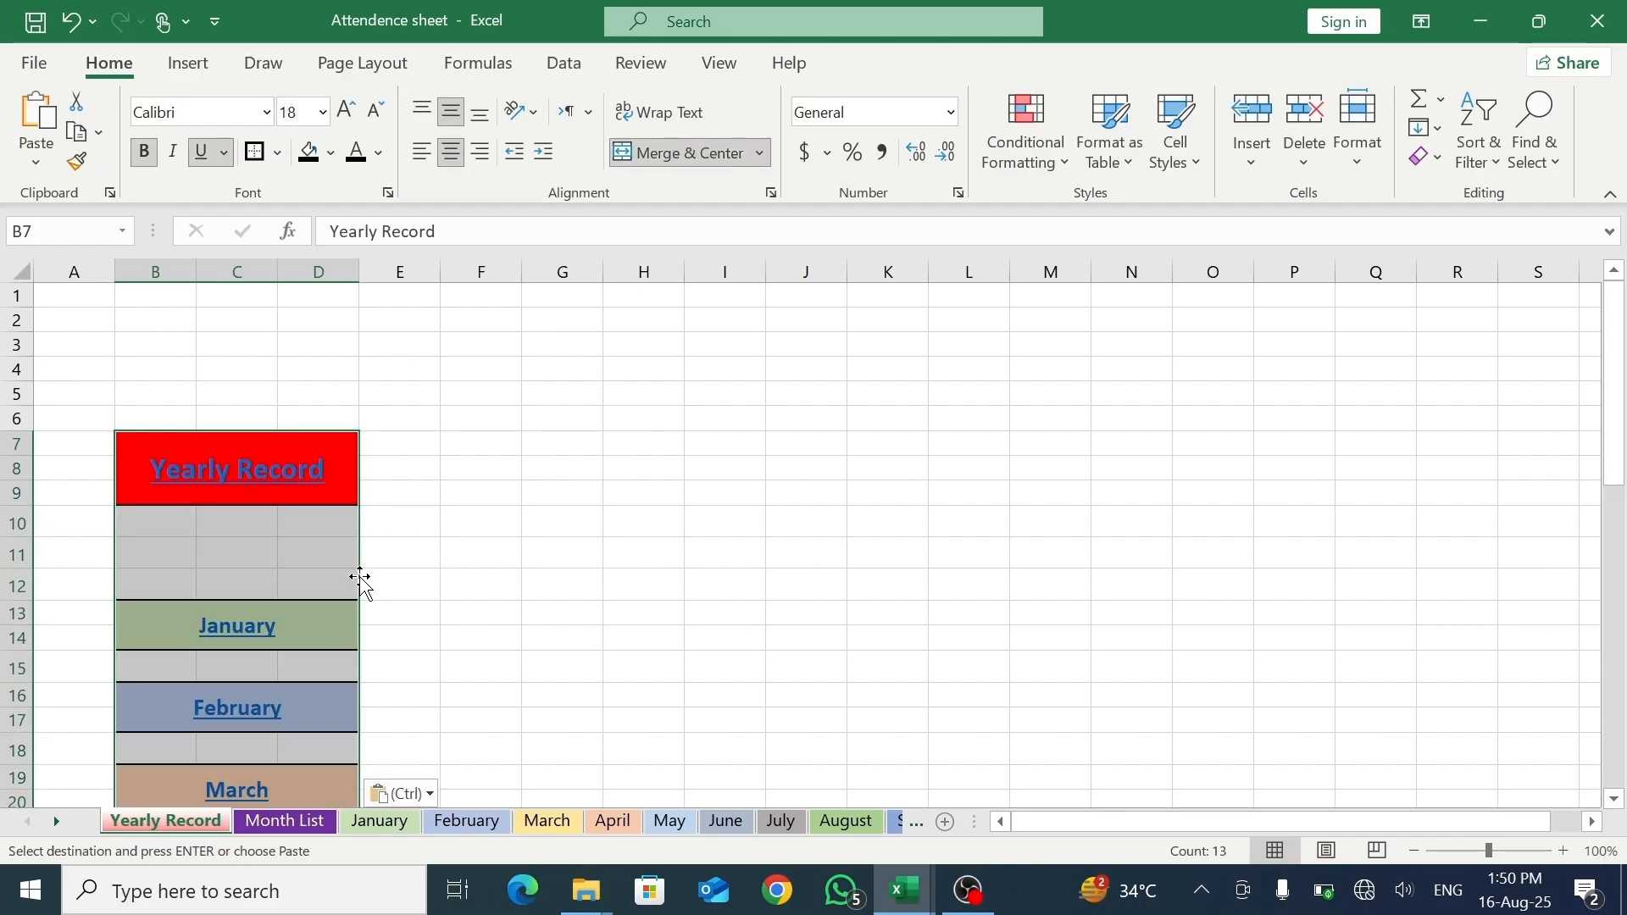
pyautogui.click(366, 581)
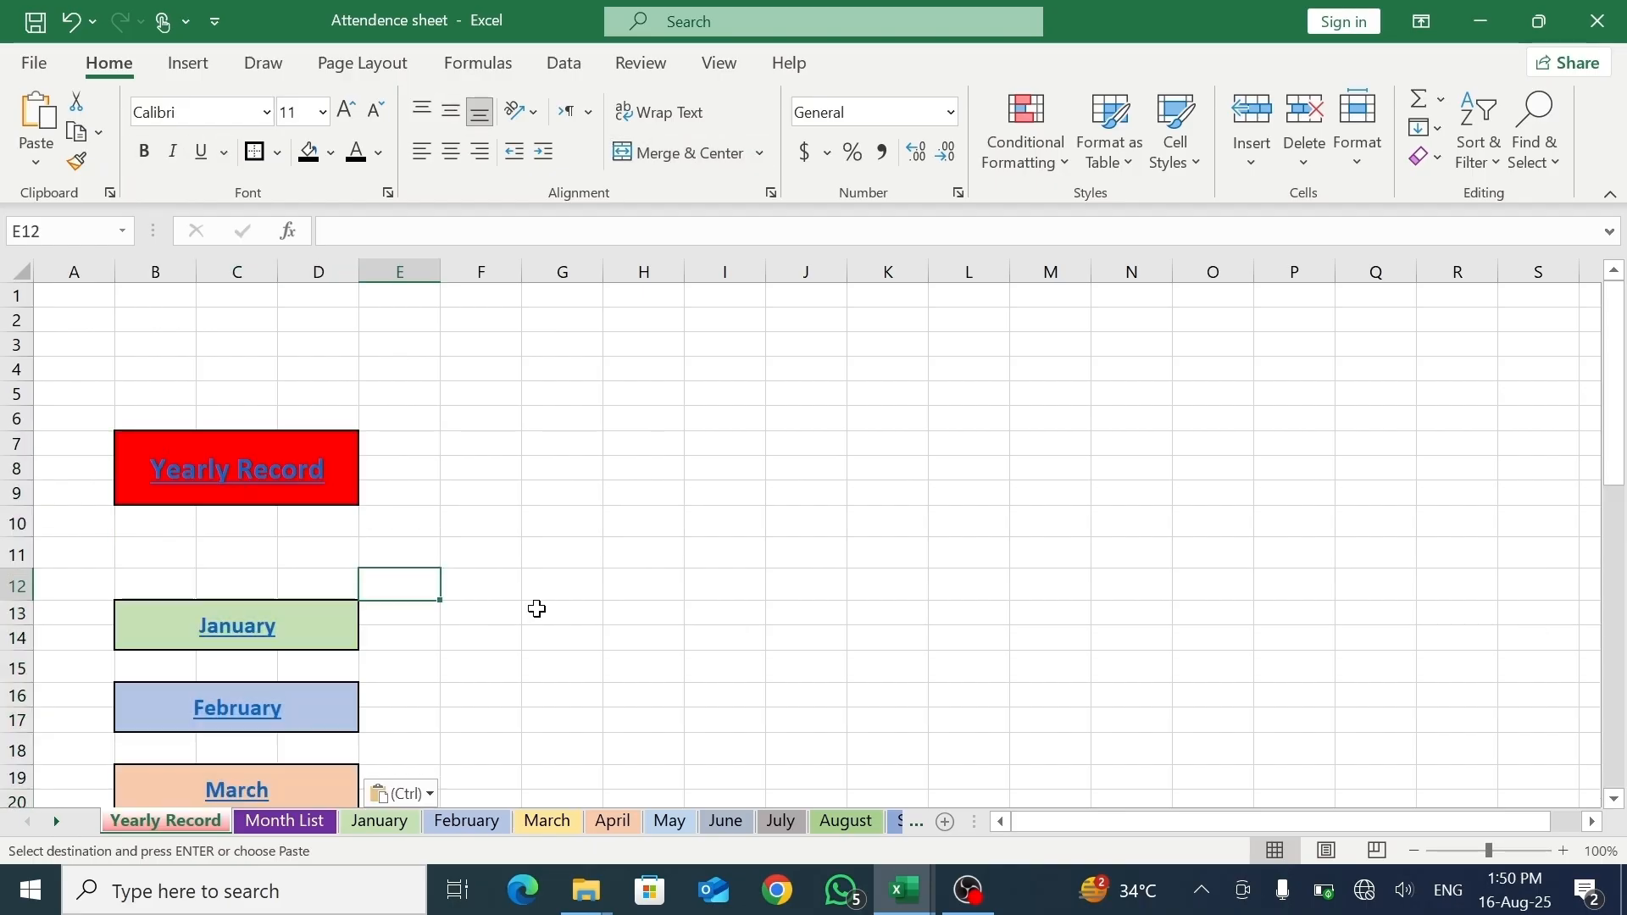
# - Set the month in cell I6 of the January worksheet to JAN
pyautogui.click(373, 822)
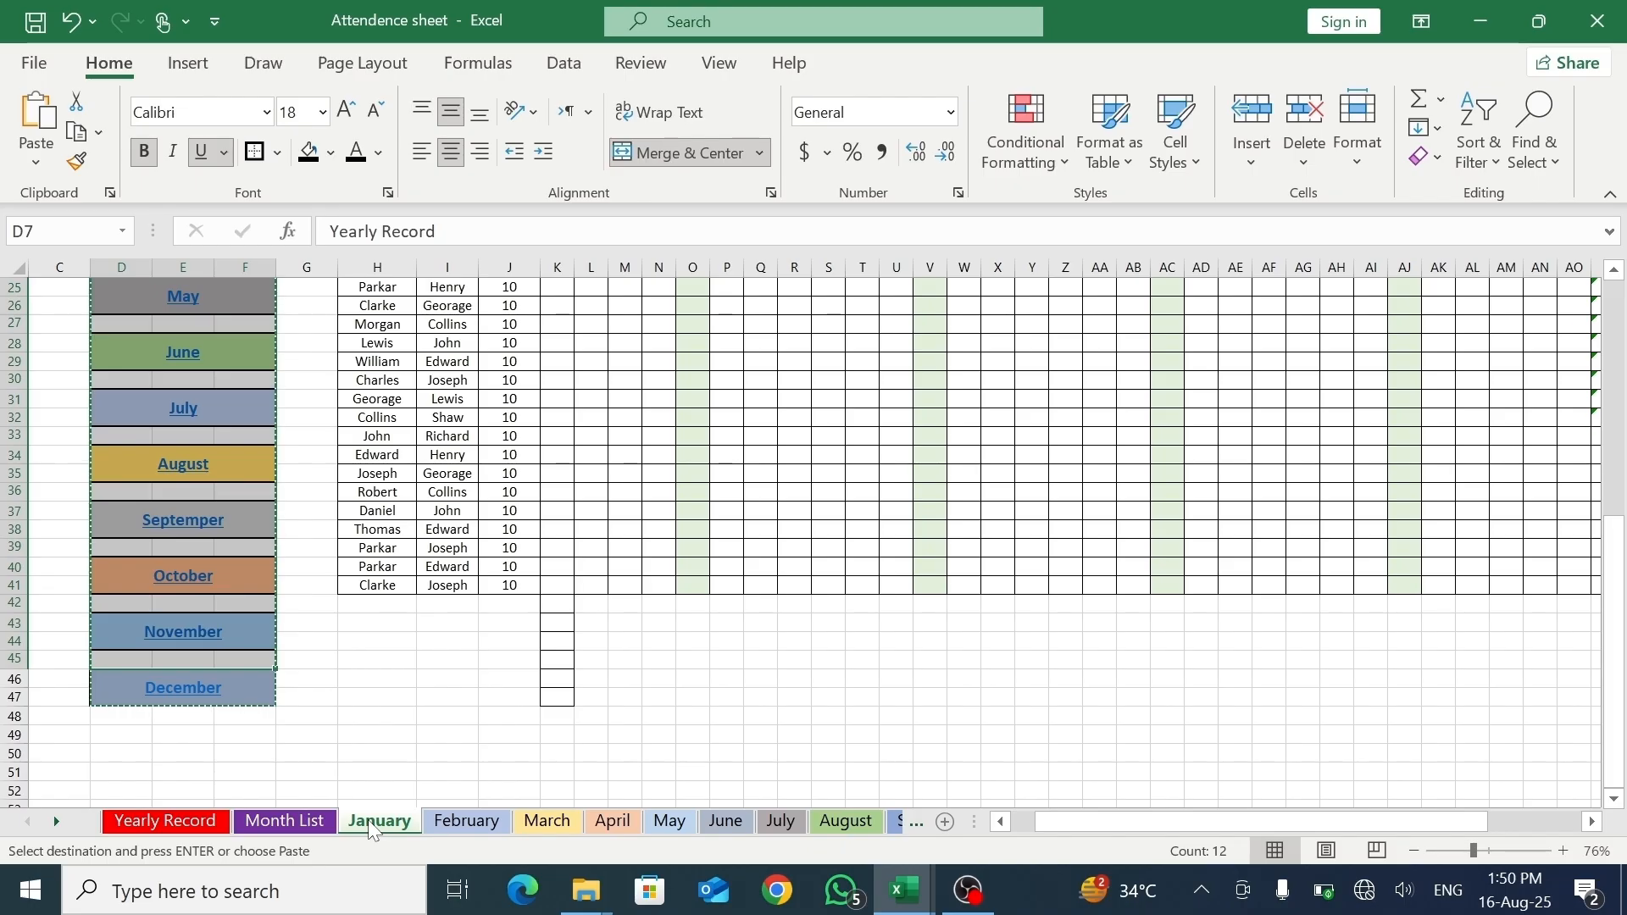
pyautogui.moveTo(1621, 654); pyautogui.dragTo(1607, 415)
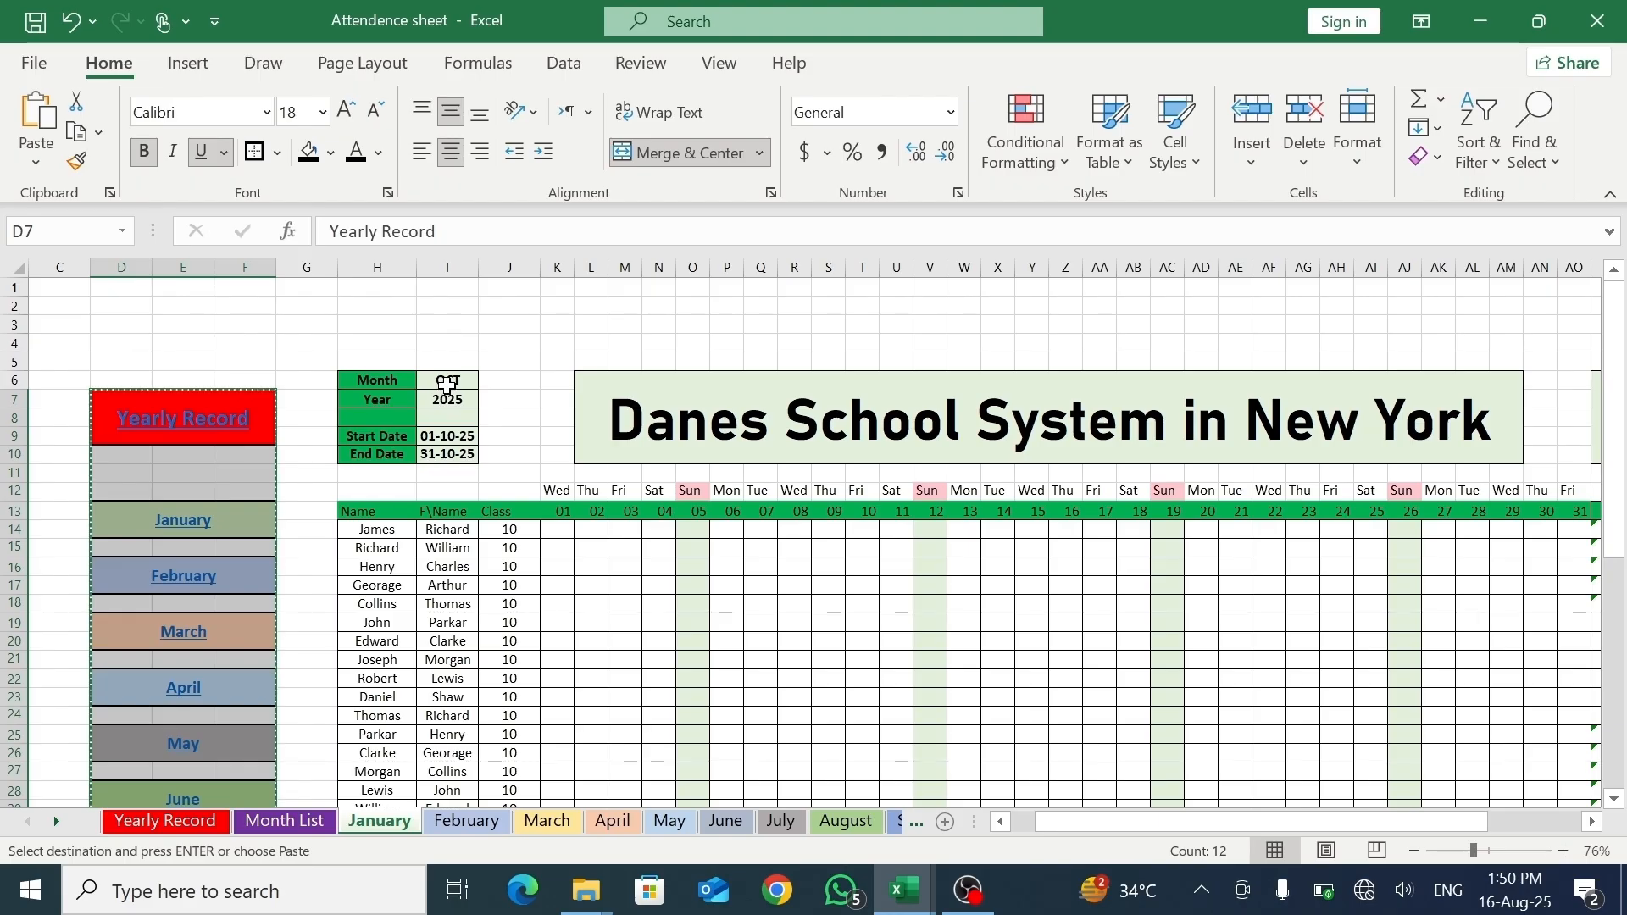
pyautogui.click(448, 383)
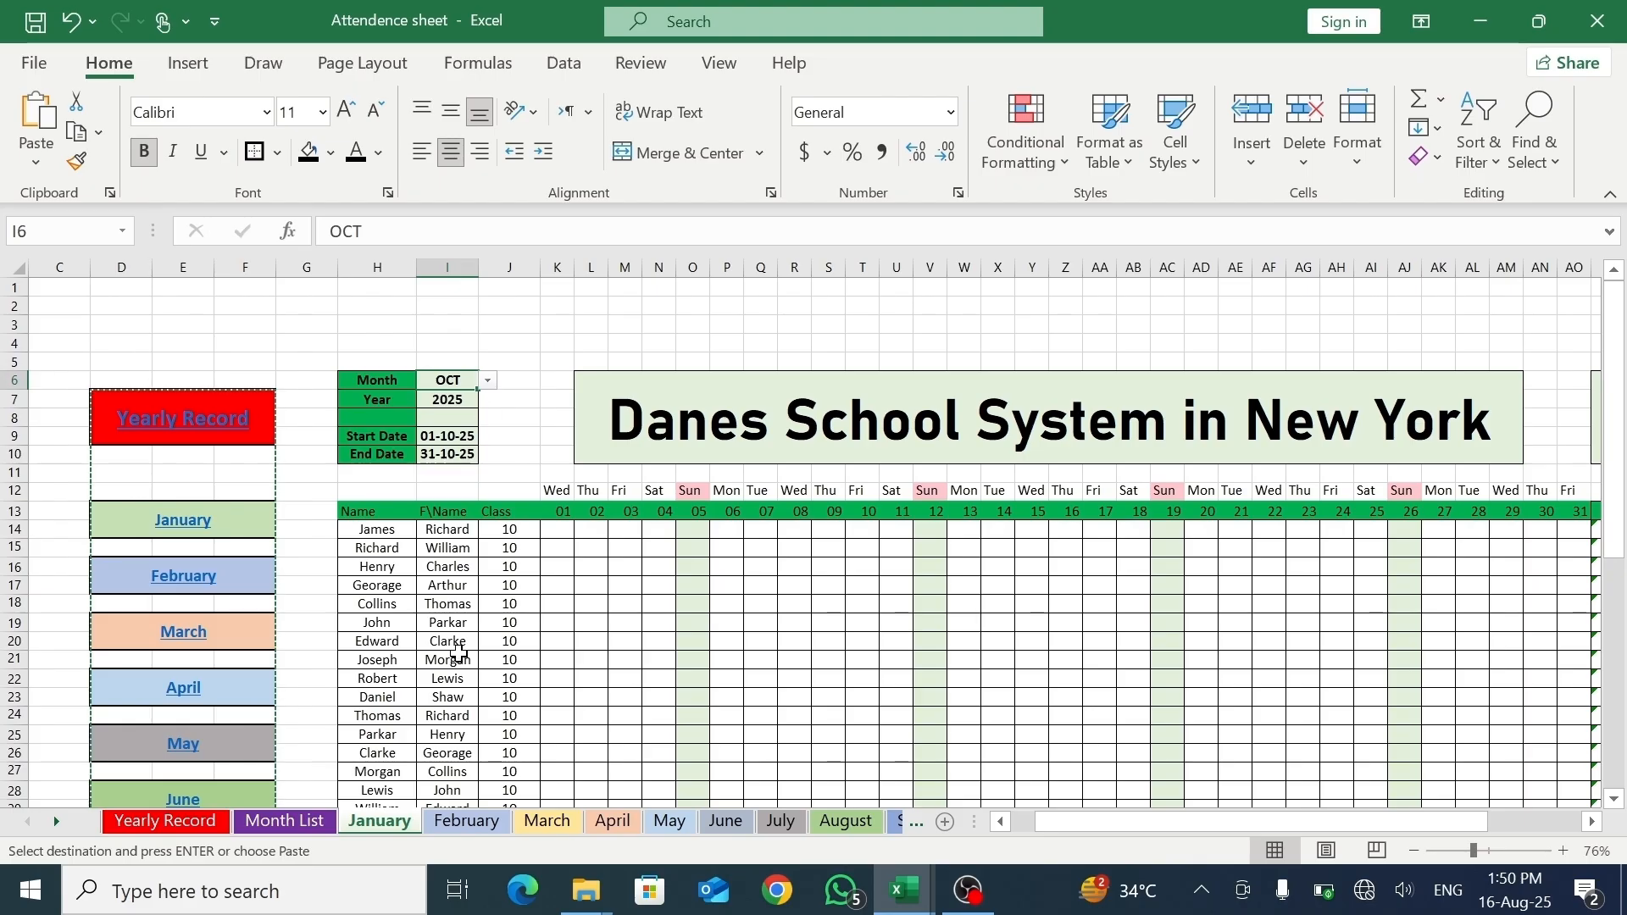
pyautogui.click(487, 381)
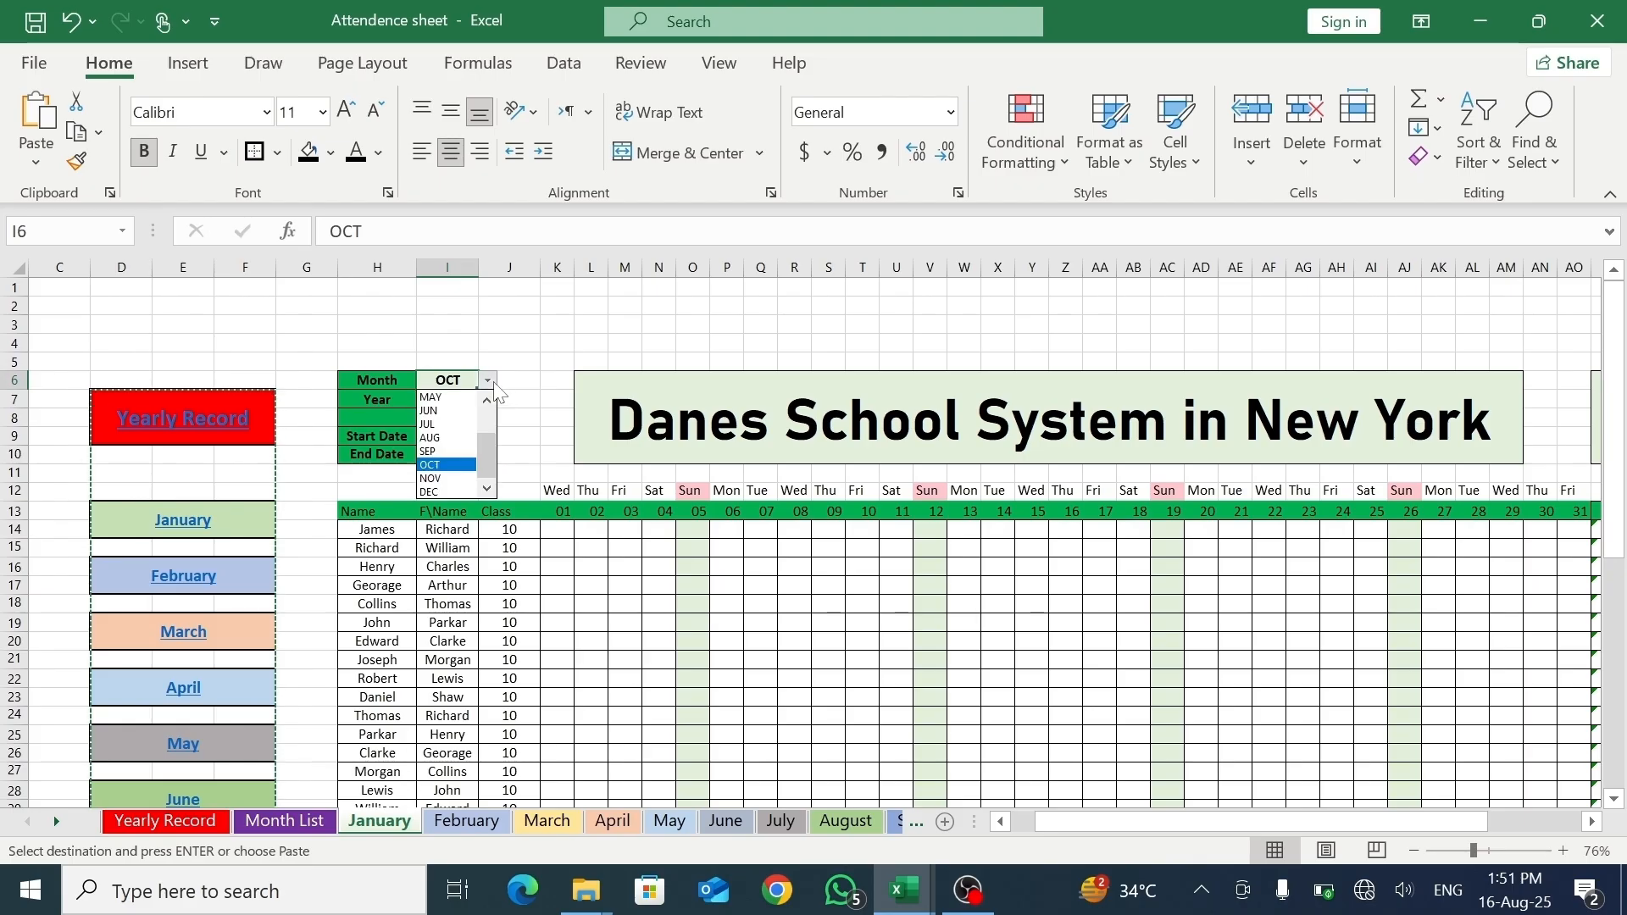
pyautogui.scroll(3, 448, 441)
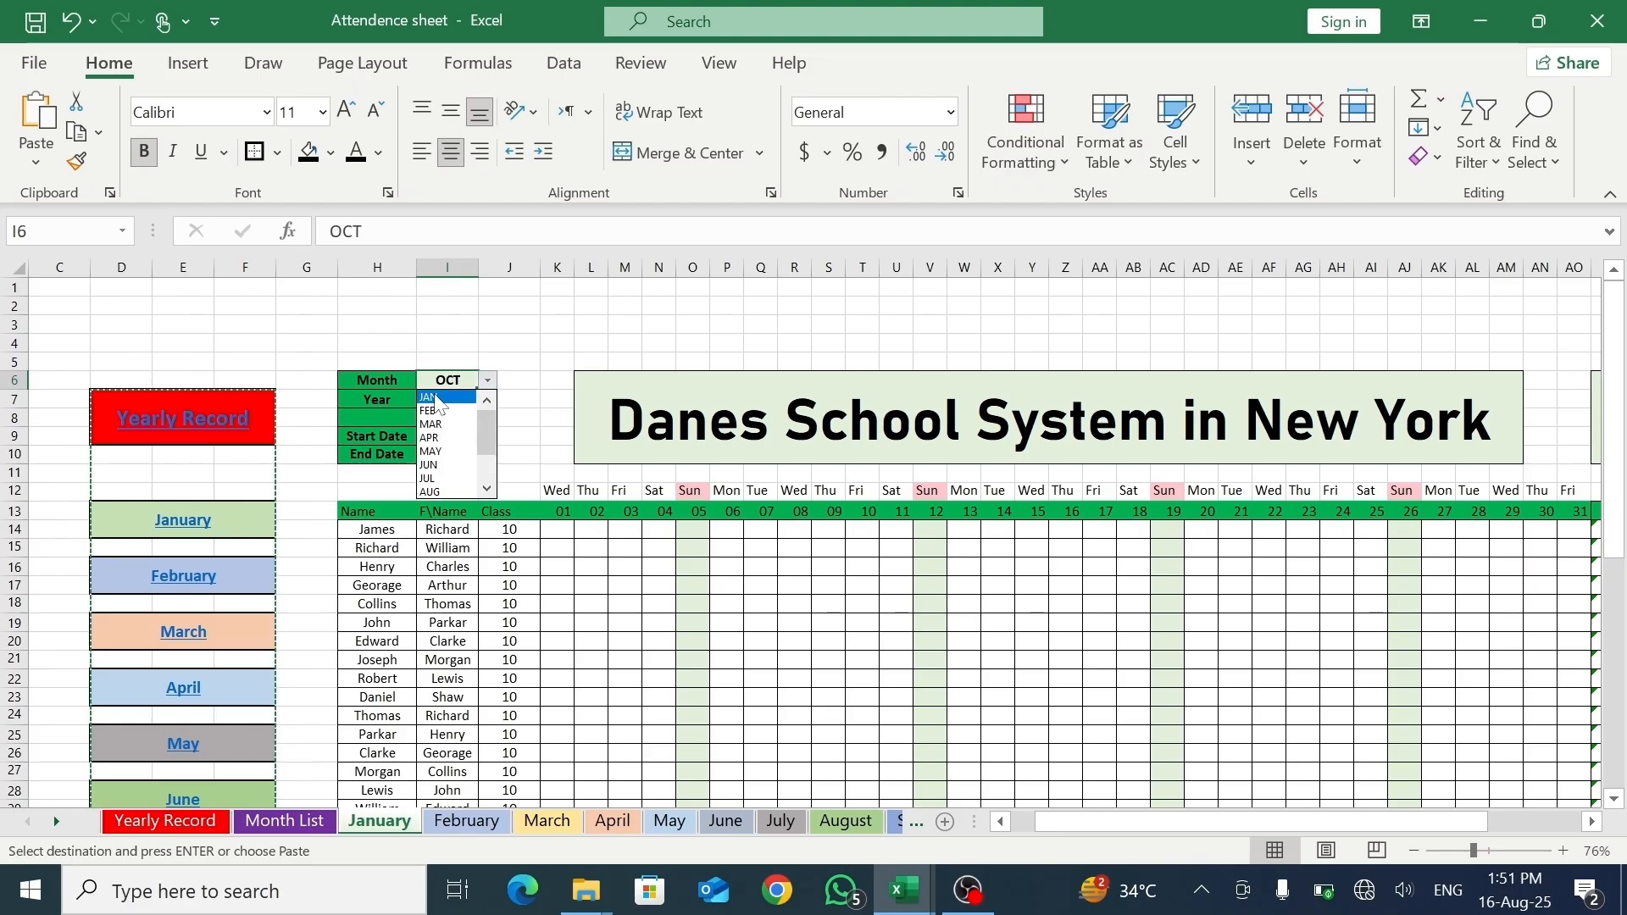
pyautogui.click(447, 397)
# - Enter P in K14 and fill it down to row 41 and across days 01 to 04 for all students
pyautogui.click(555, 532)
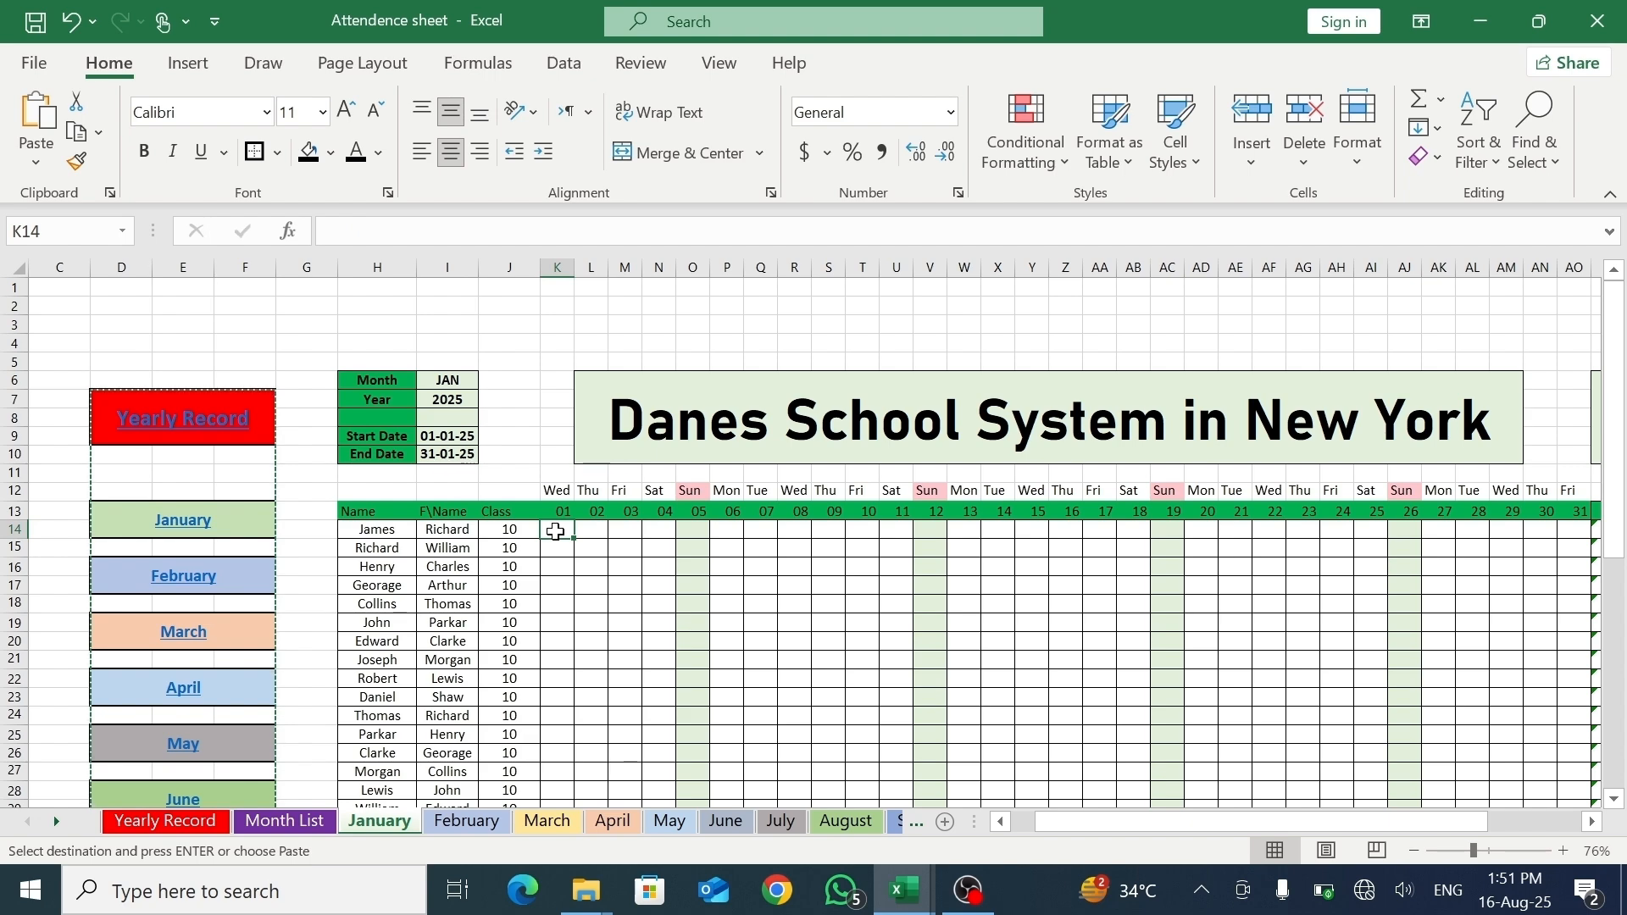
pyautogui.press('Escape')
pyautogui.write('P')
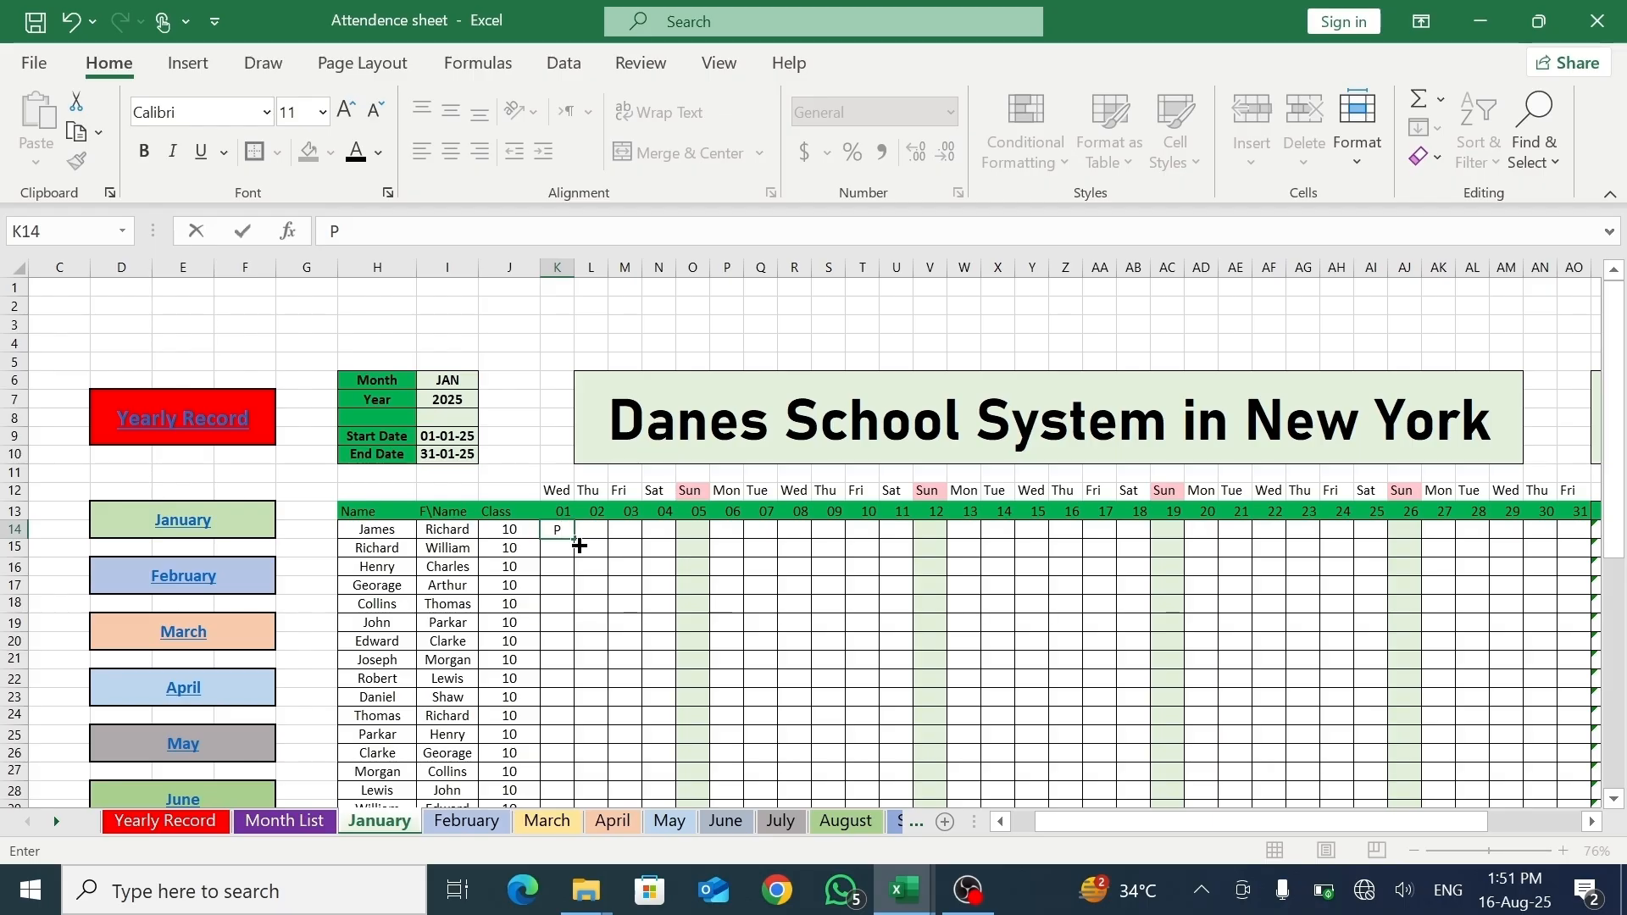
pyautogui.moveTo(577, 540); pyautogui.dragTo(642, 775)
# - Replace the attendance marks in cells M14, L25, N31 and N39 with A
pyautogui.moveTo(1620, 620); pyautogui.dragTo(1620, 514)
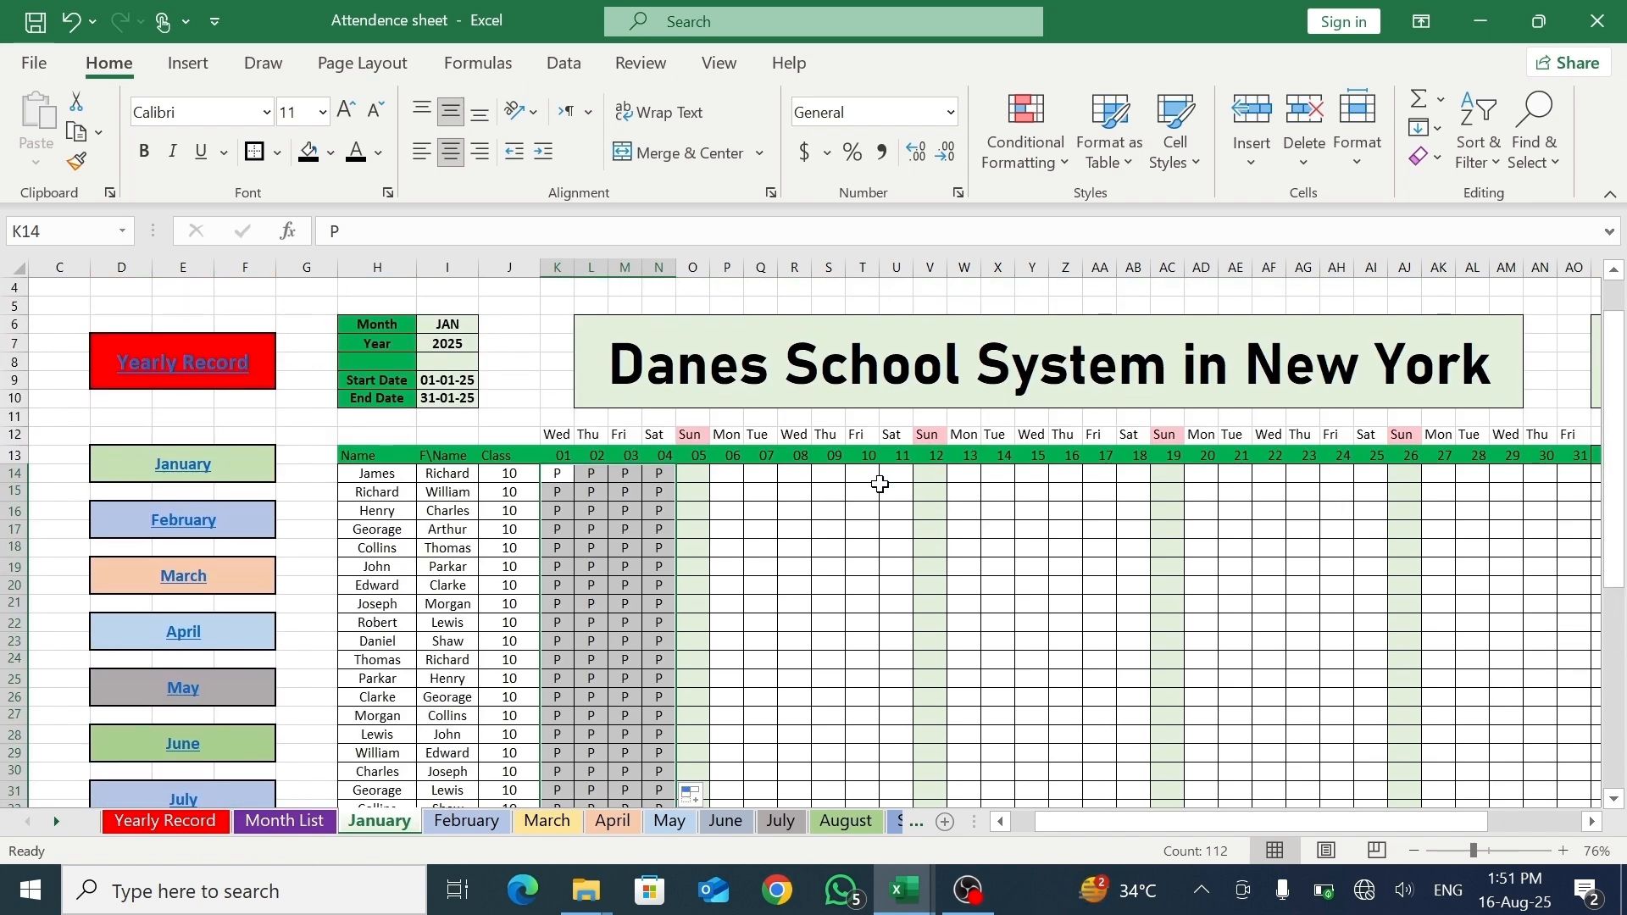
pyautogui.click(729, 475)
pyautogui.click(616, 477)
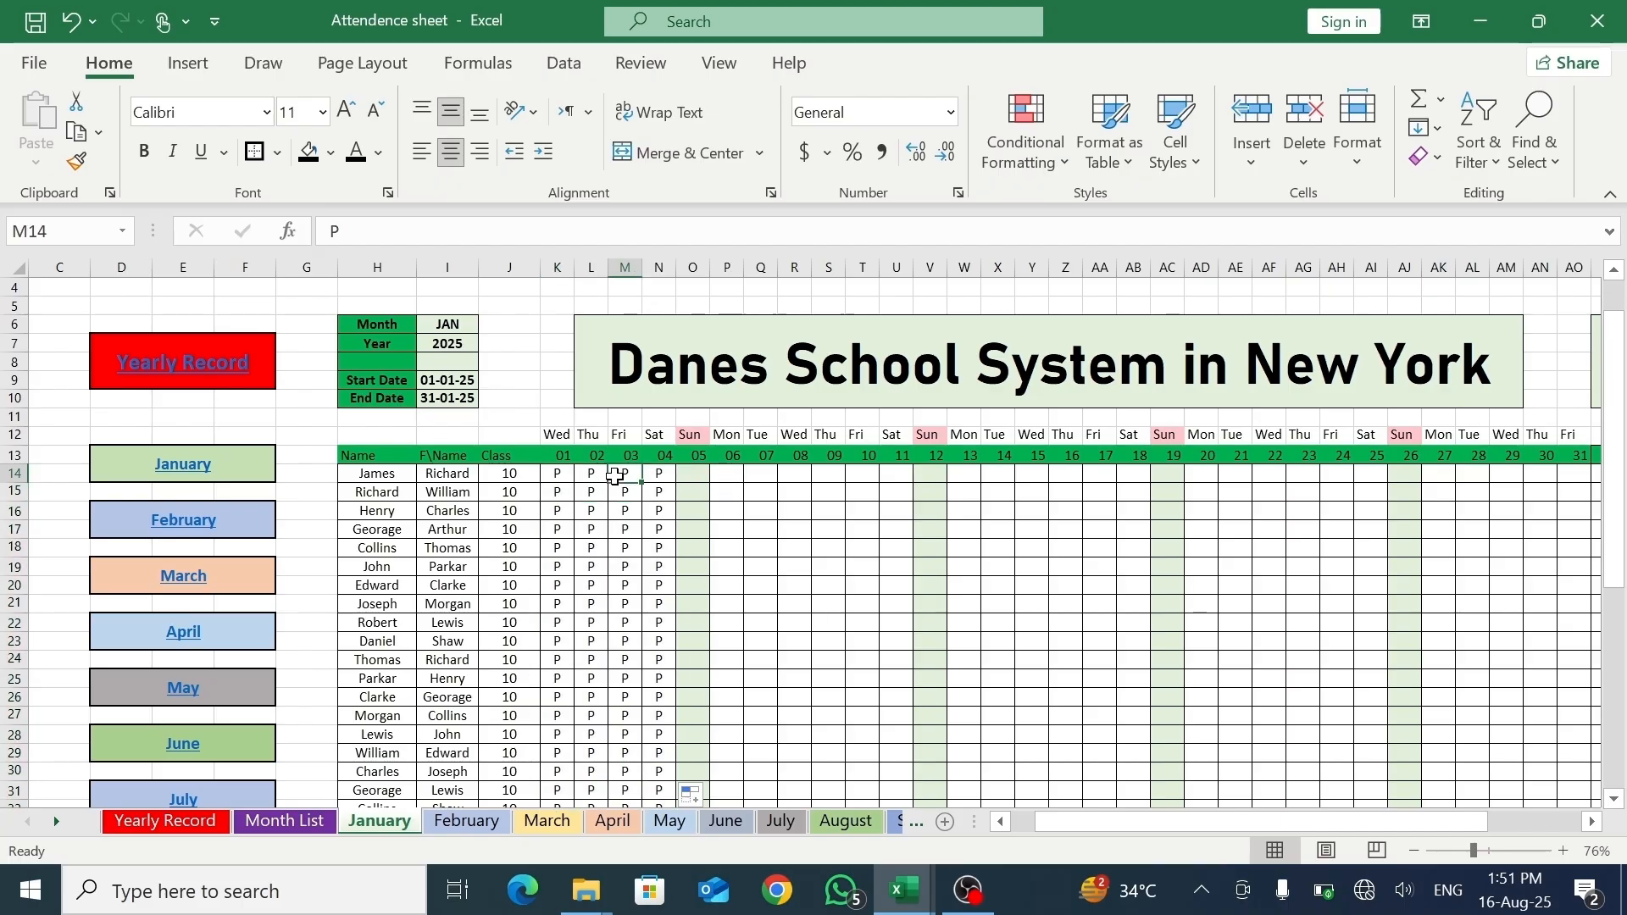
pyautogui.press('BackSpace')
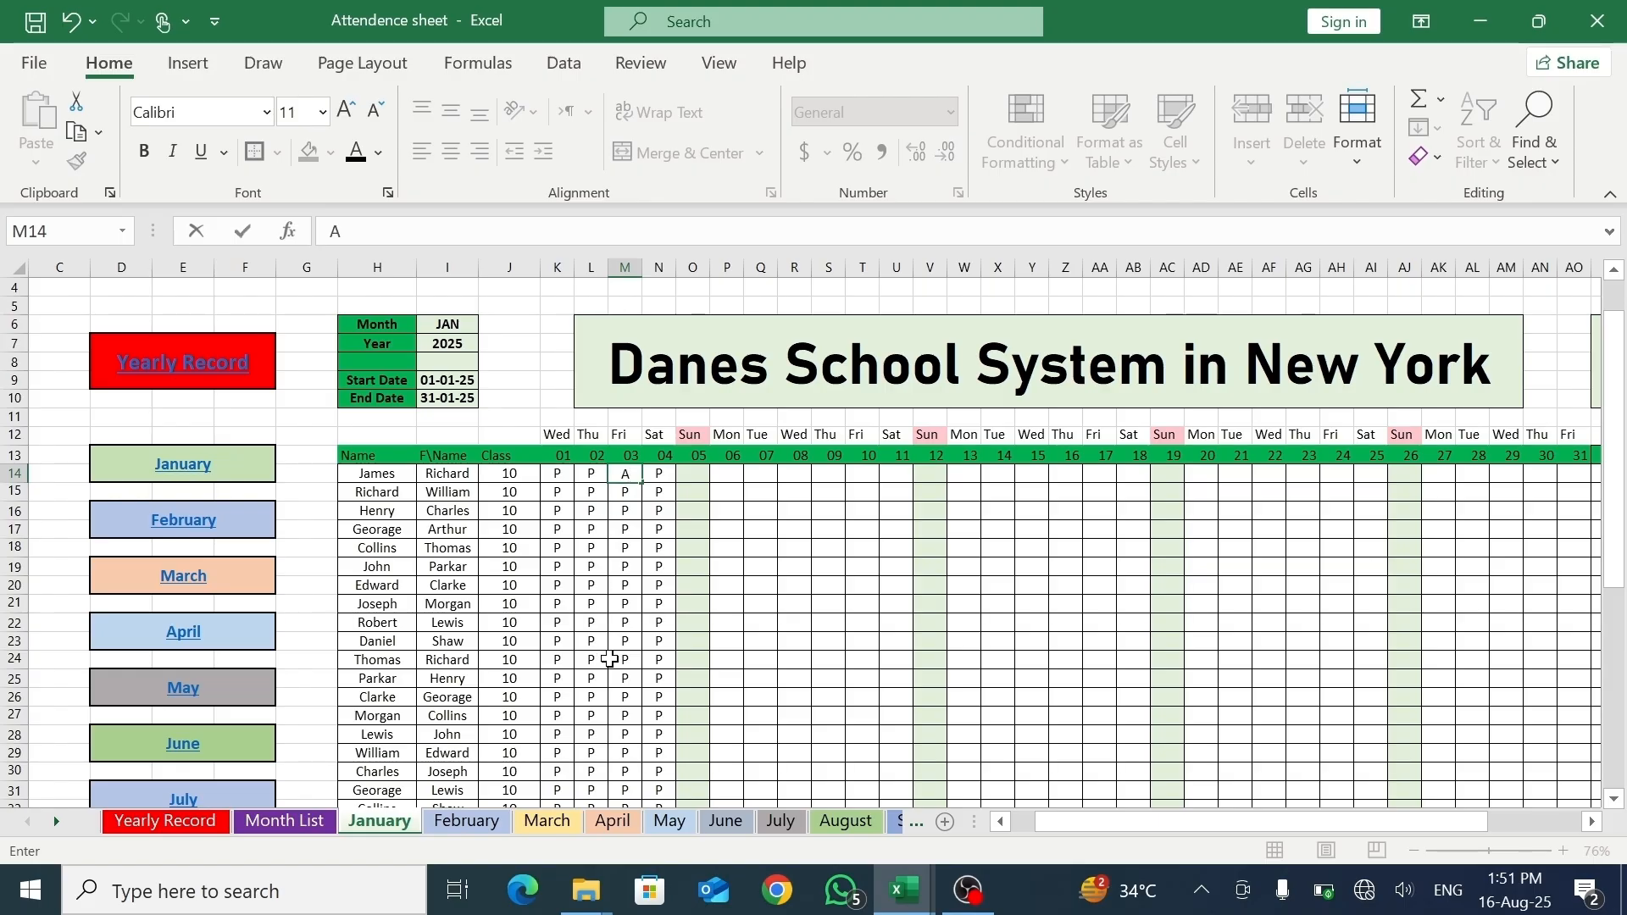
pyautogui.click(596, 683)
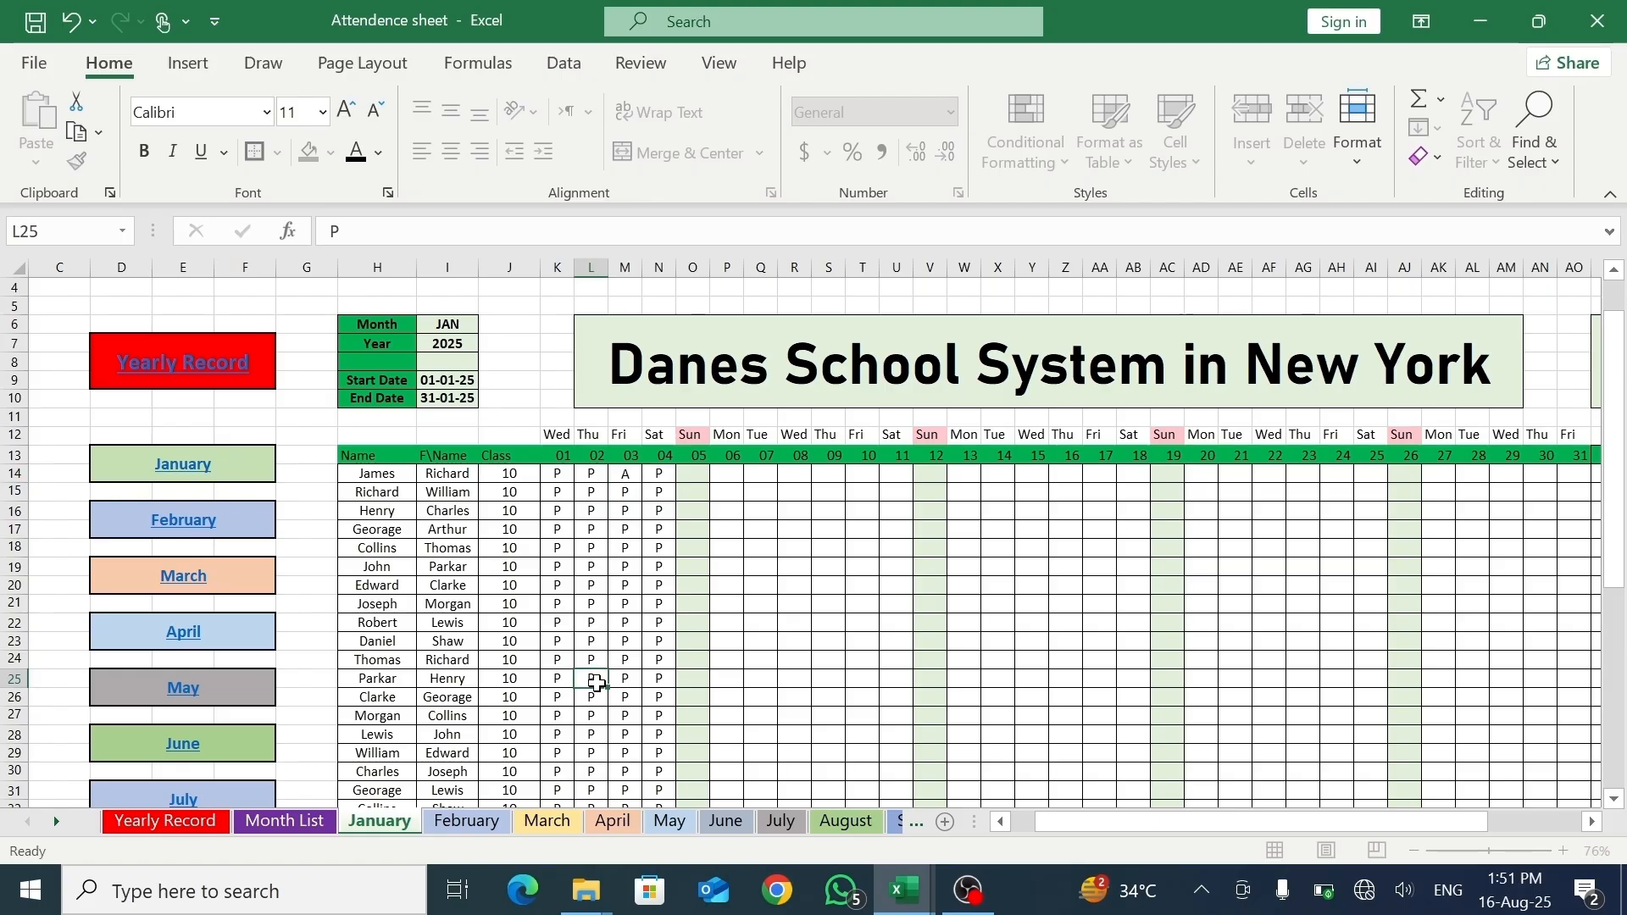
pyautogui.write('A')
pyautogui.click(652, 793)
pyautogui.write('A')
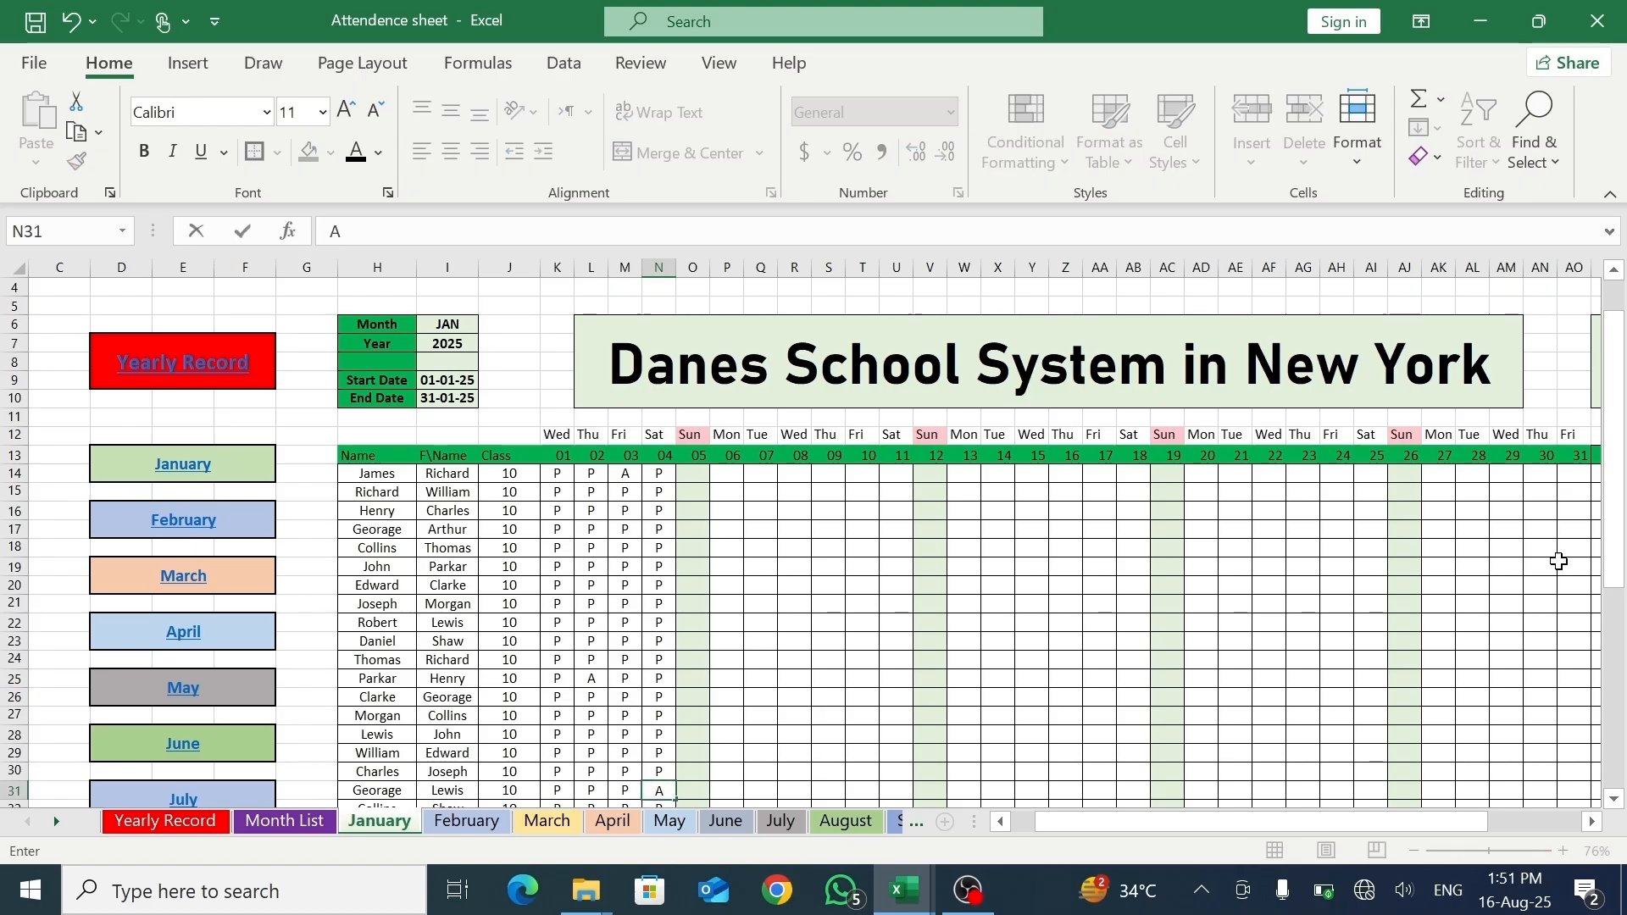
pyautogui.moveTo(1615, 542); pyautogui.dragTo(1619, 728)
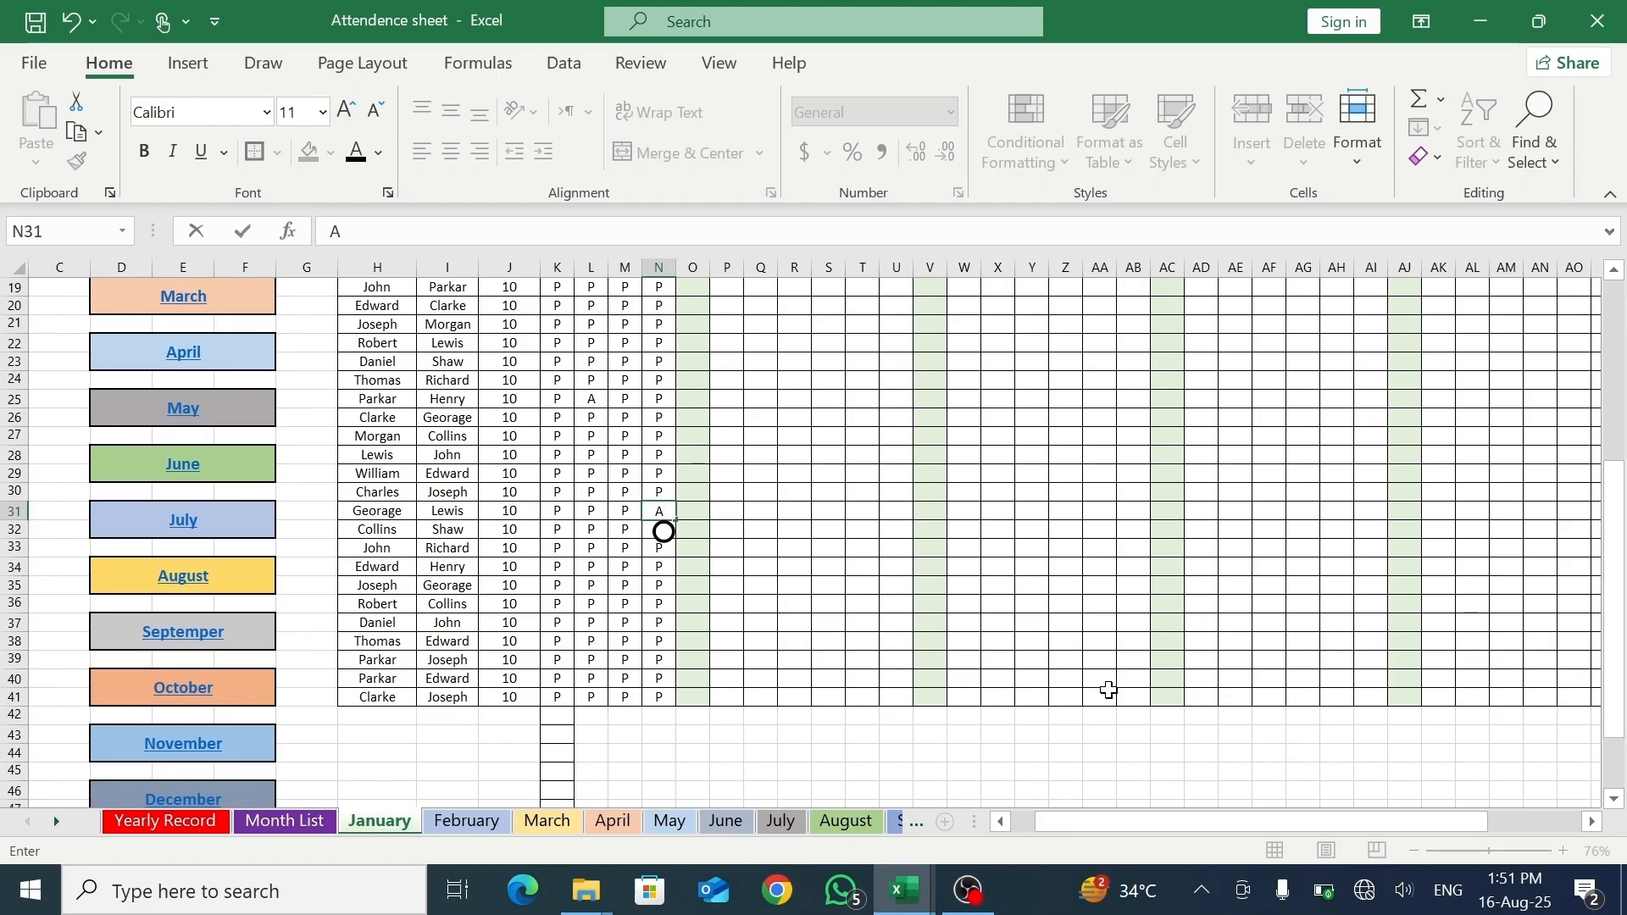
pyautogui.click(663, 662)
pyautogui.write('A')
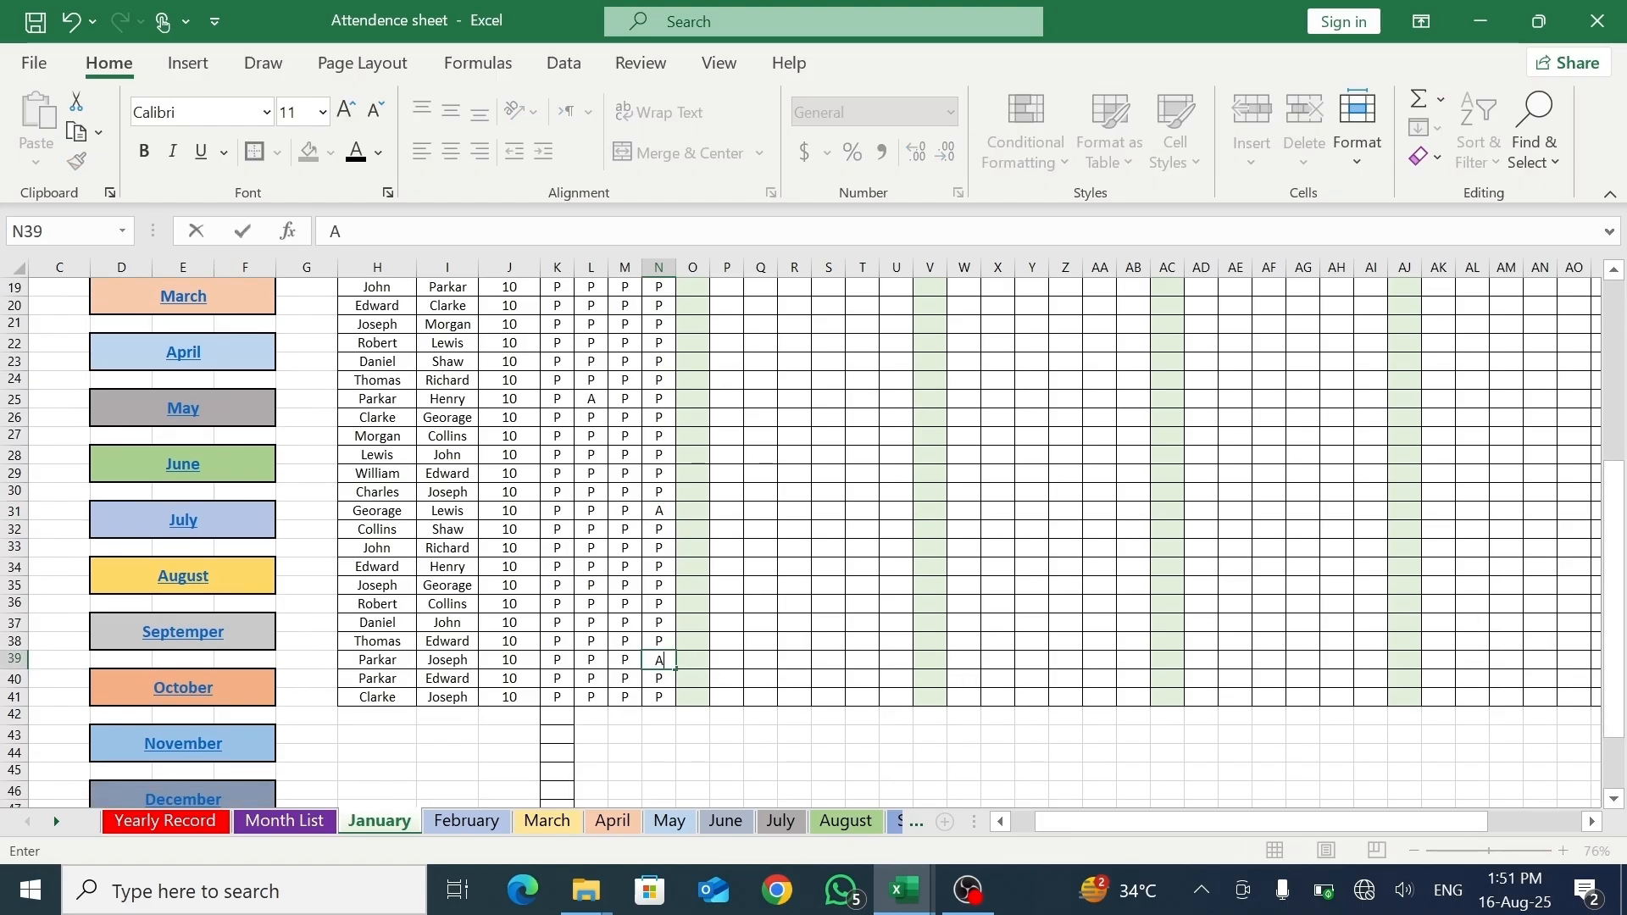
# - Replace the day 02 attendance marks in cells L36 and L28 with L
pyautogui.click(593, 603)
pyautogui.press('BackSpace')
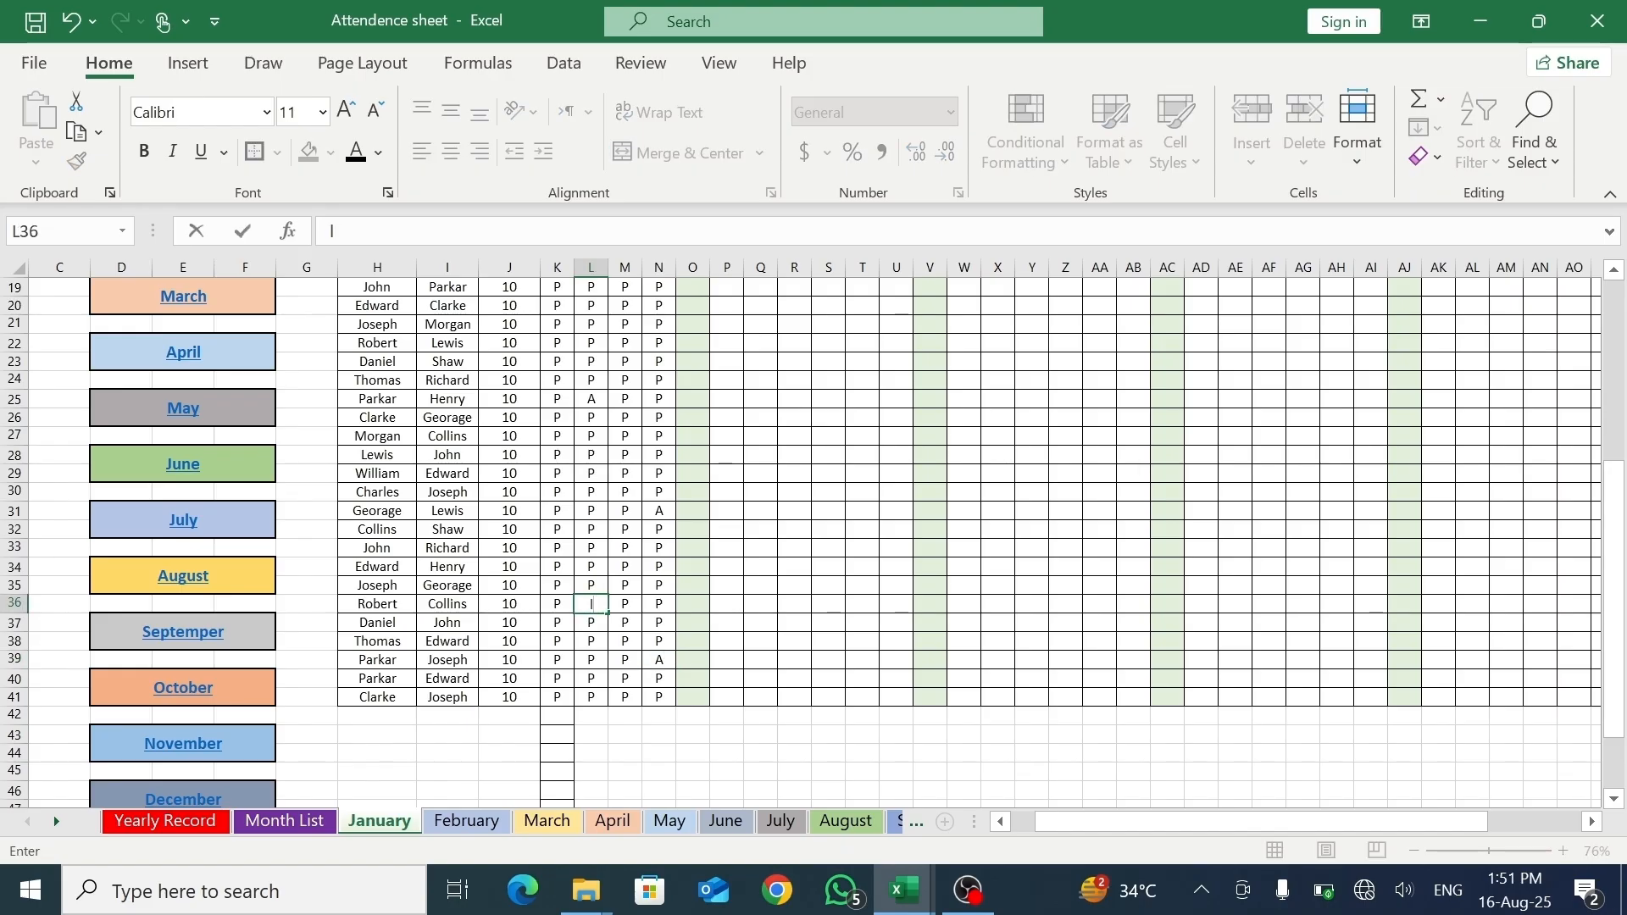
pyautogui.write('L')
pyautogui.click(597, 455)
pyautogui.write('L')
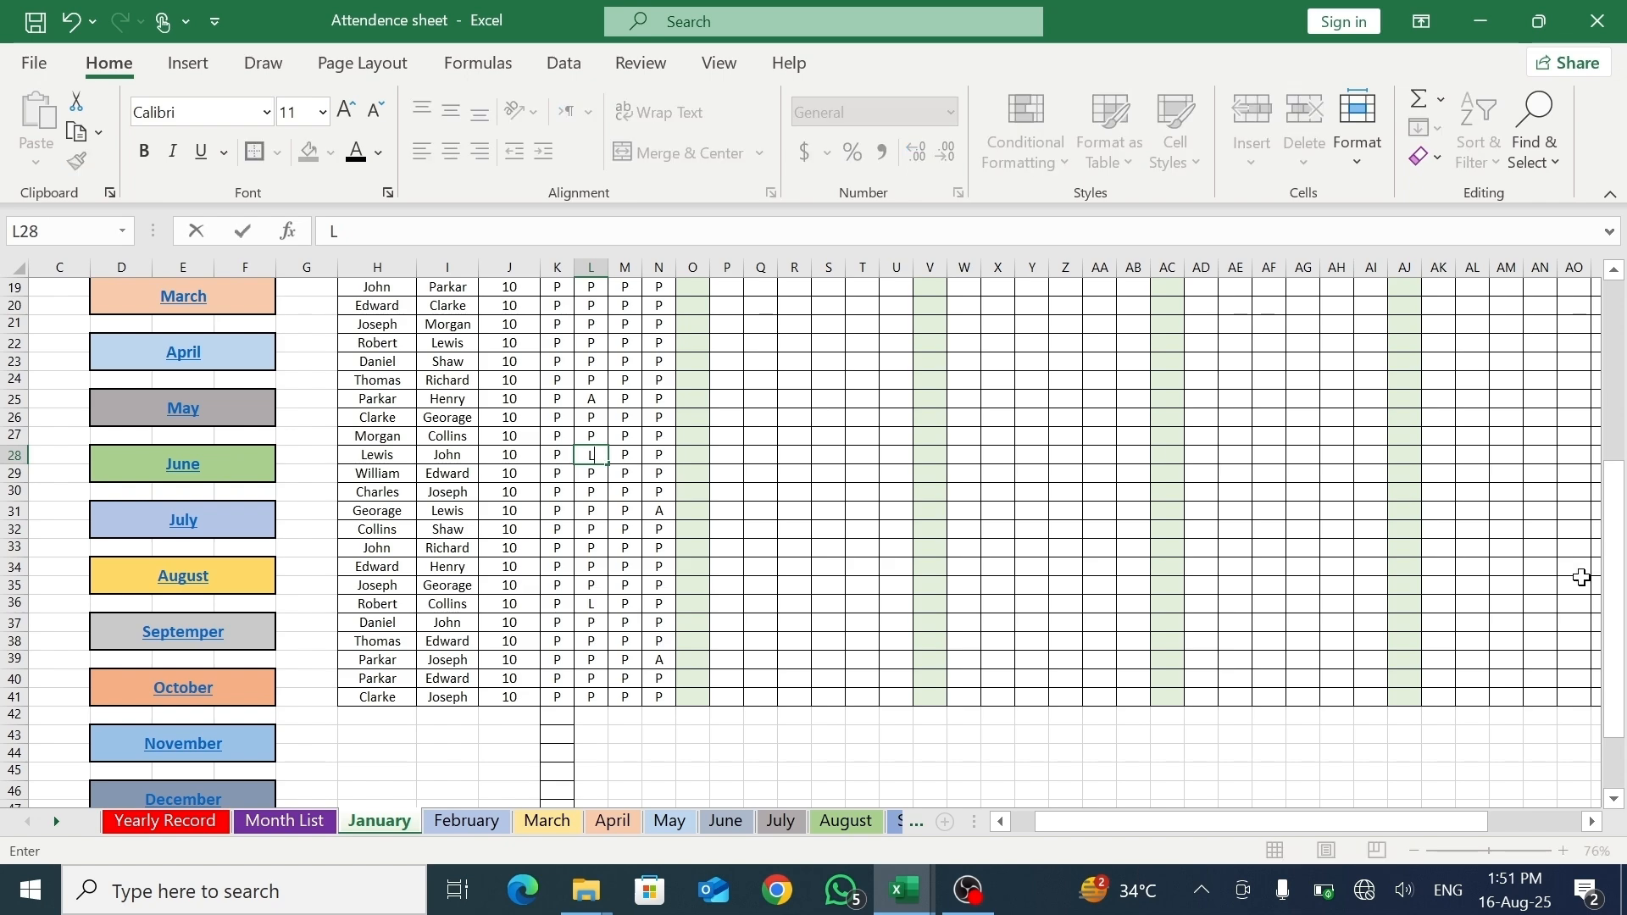
# - Enter P for day 06 in the first student's row at P14 and reselect that cell for filling
pyautogui.moveTo(1619, 617); pyautogui.dragTo(1619, 405)
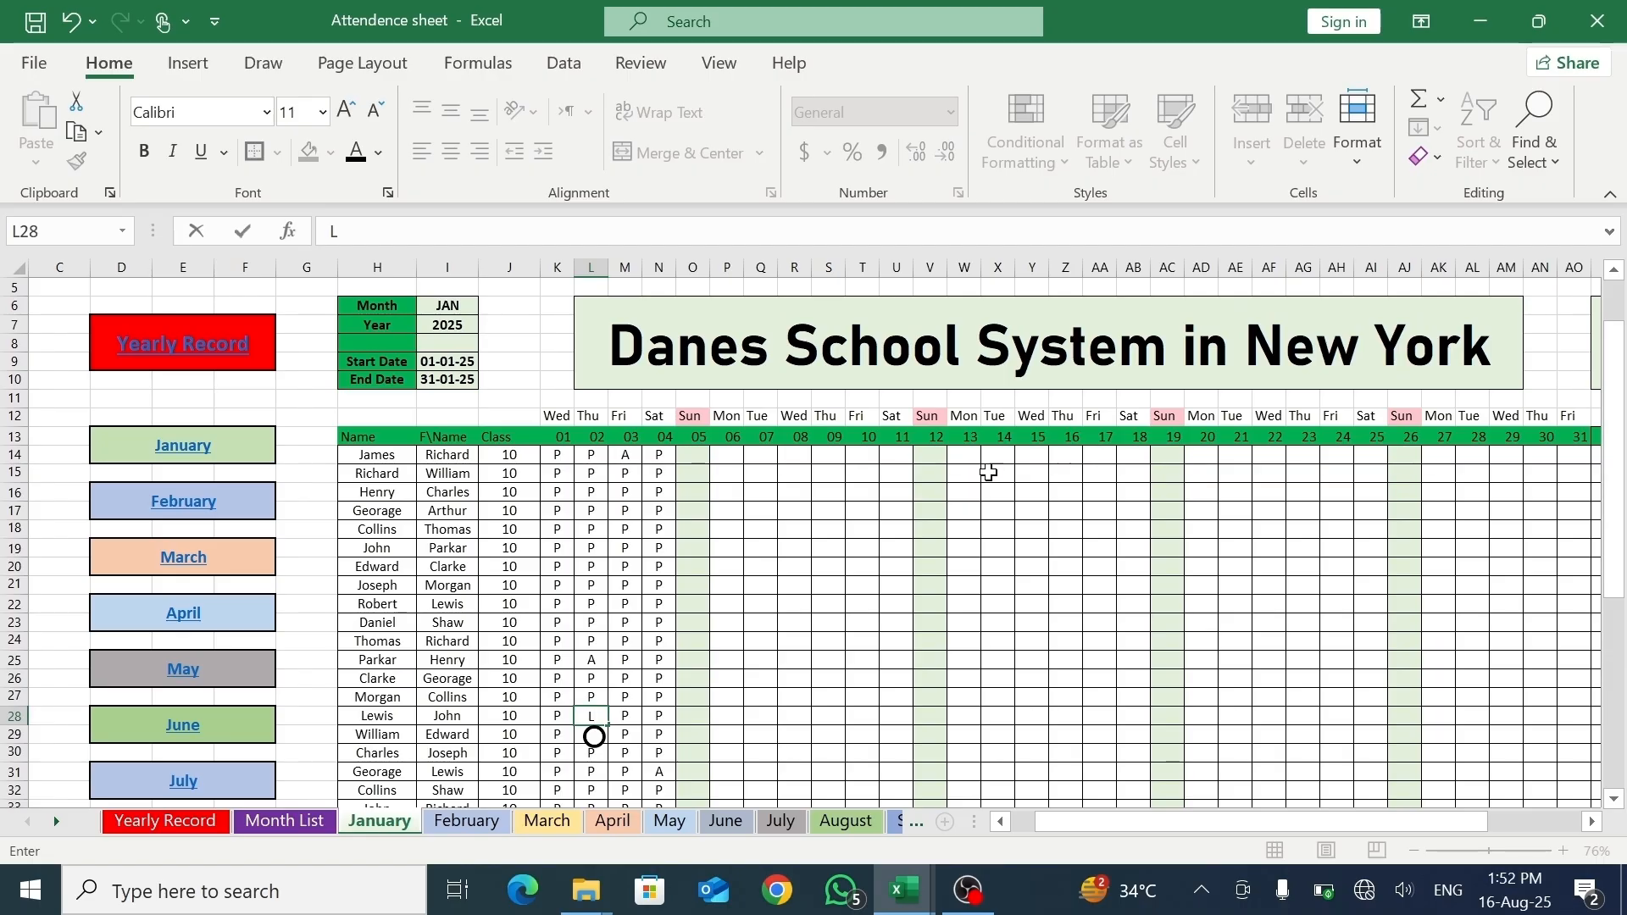
pyautogui.click(734, 455)
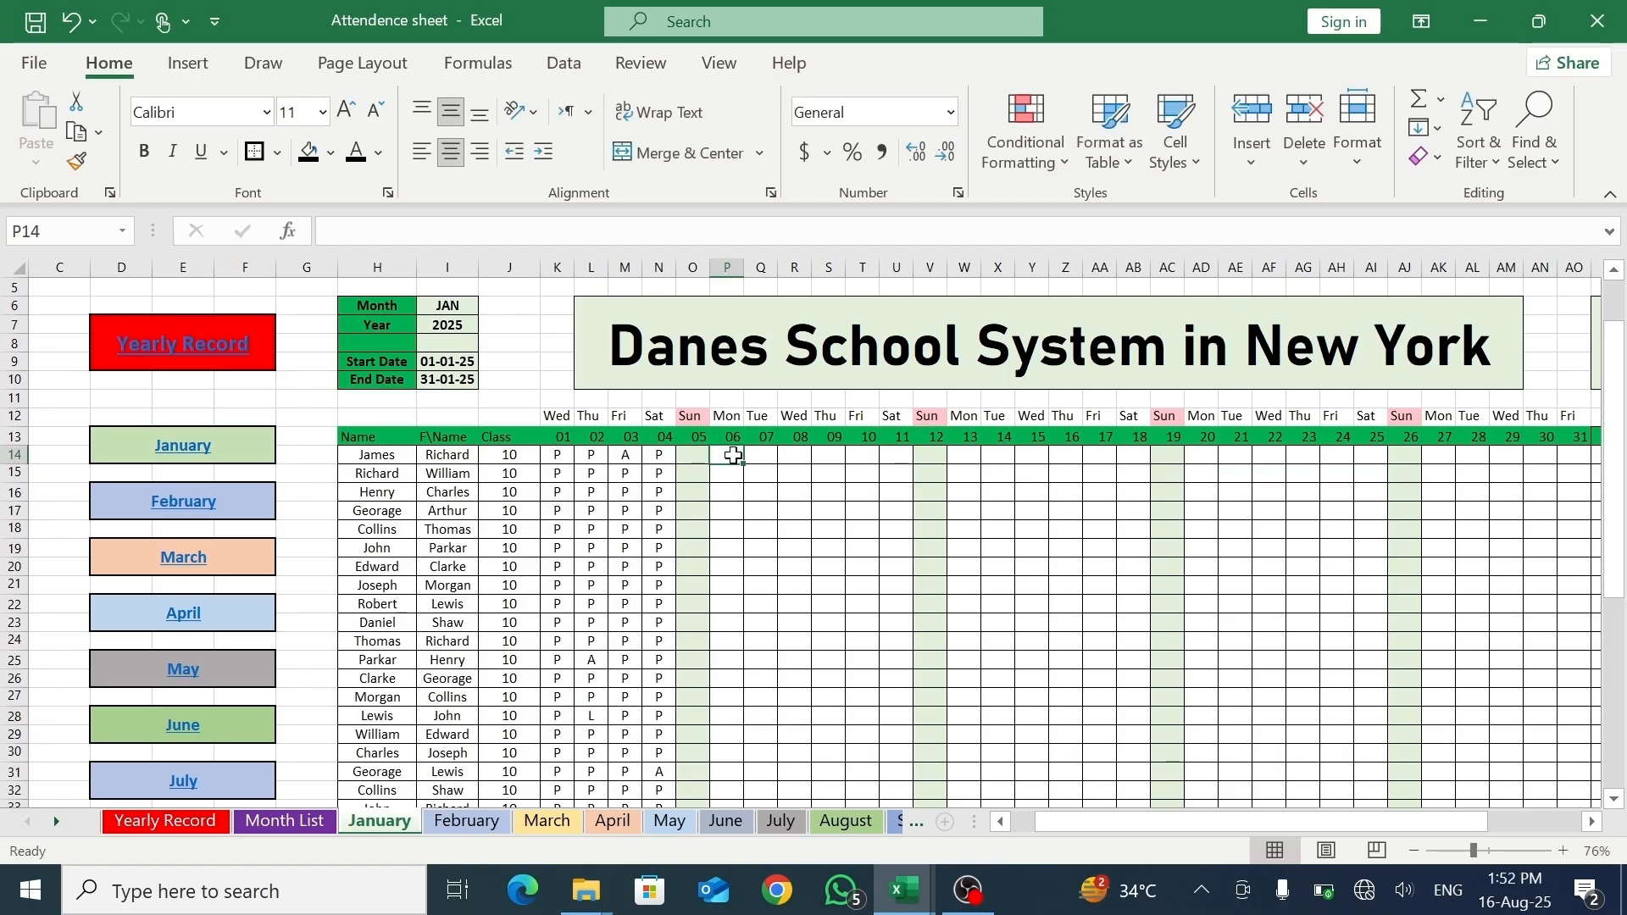
pyautogui.write('p')
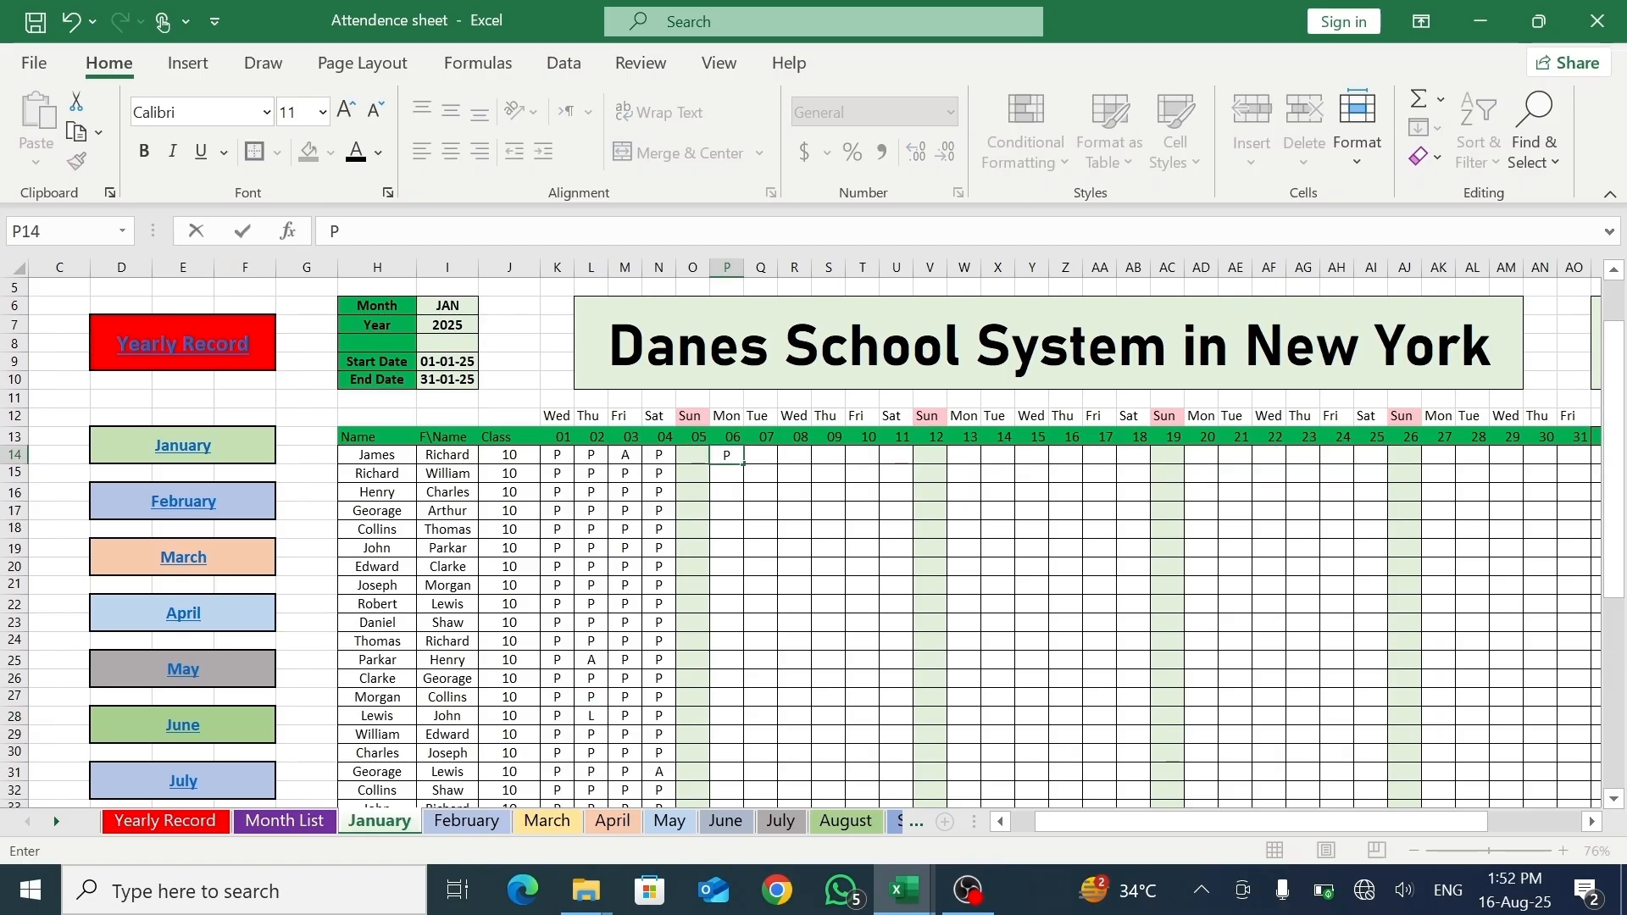
pyautogui.click(805, 527)
pyautogui.click(731, 458)
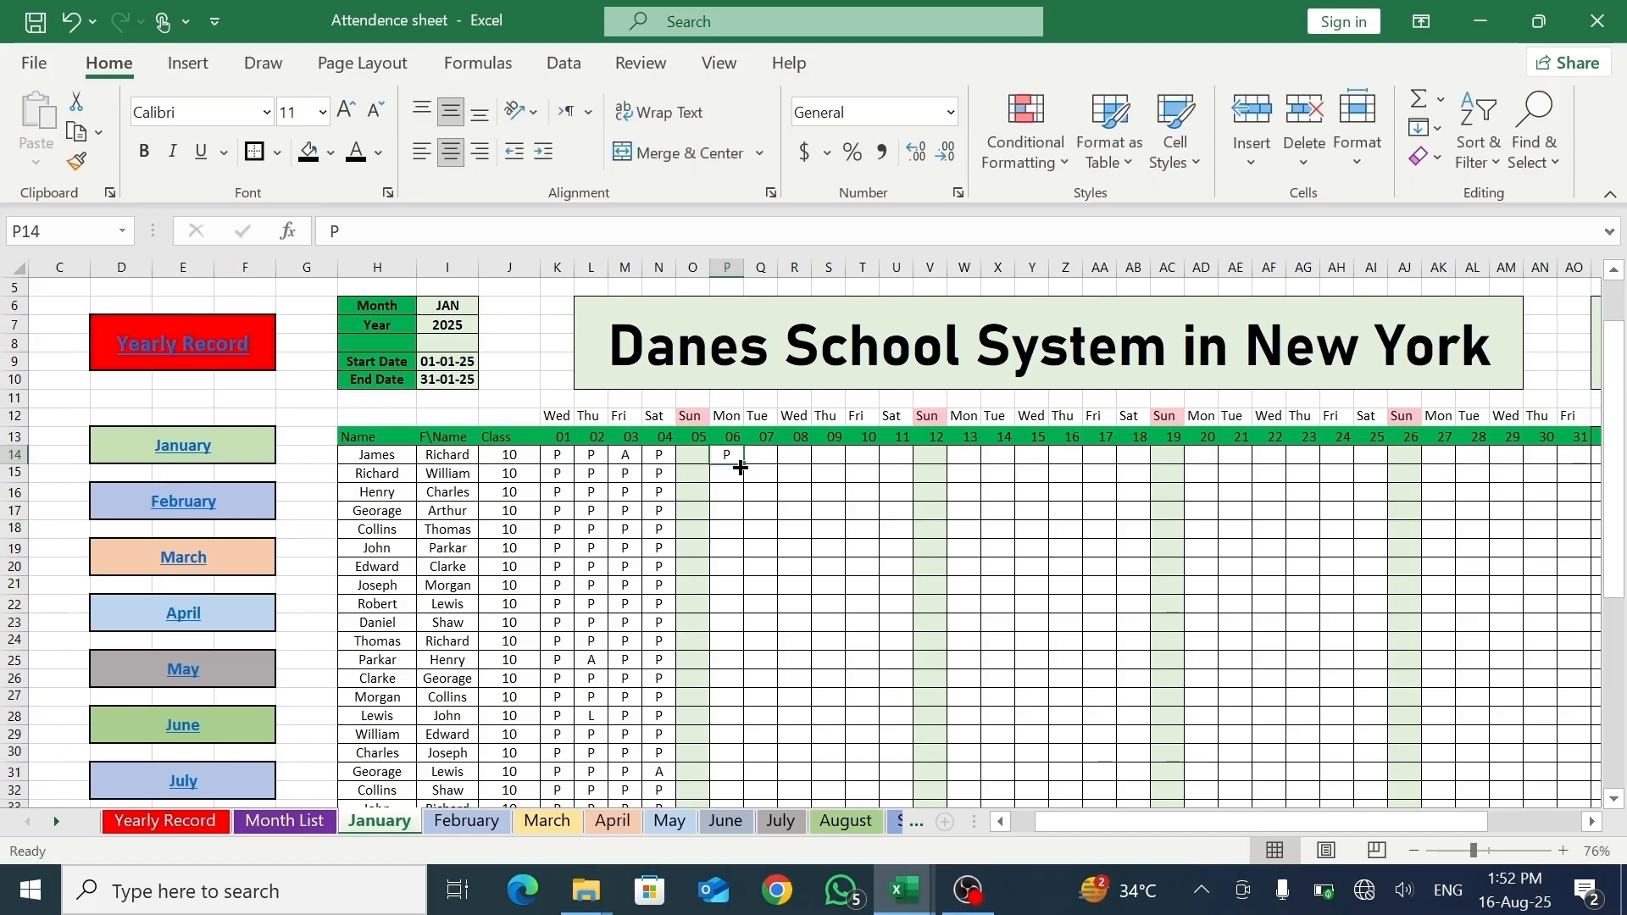
# - Copy the P mark from P14 across P14:U41 for 6–11 January, and mark U41, R30 and S18 with A
pyautogui.moveTo(741, 468); pyautogui.dragTo(866, 788)
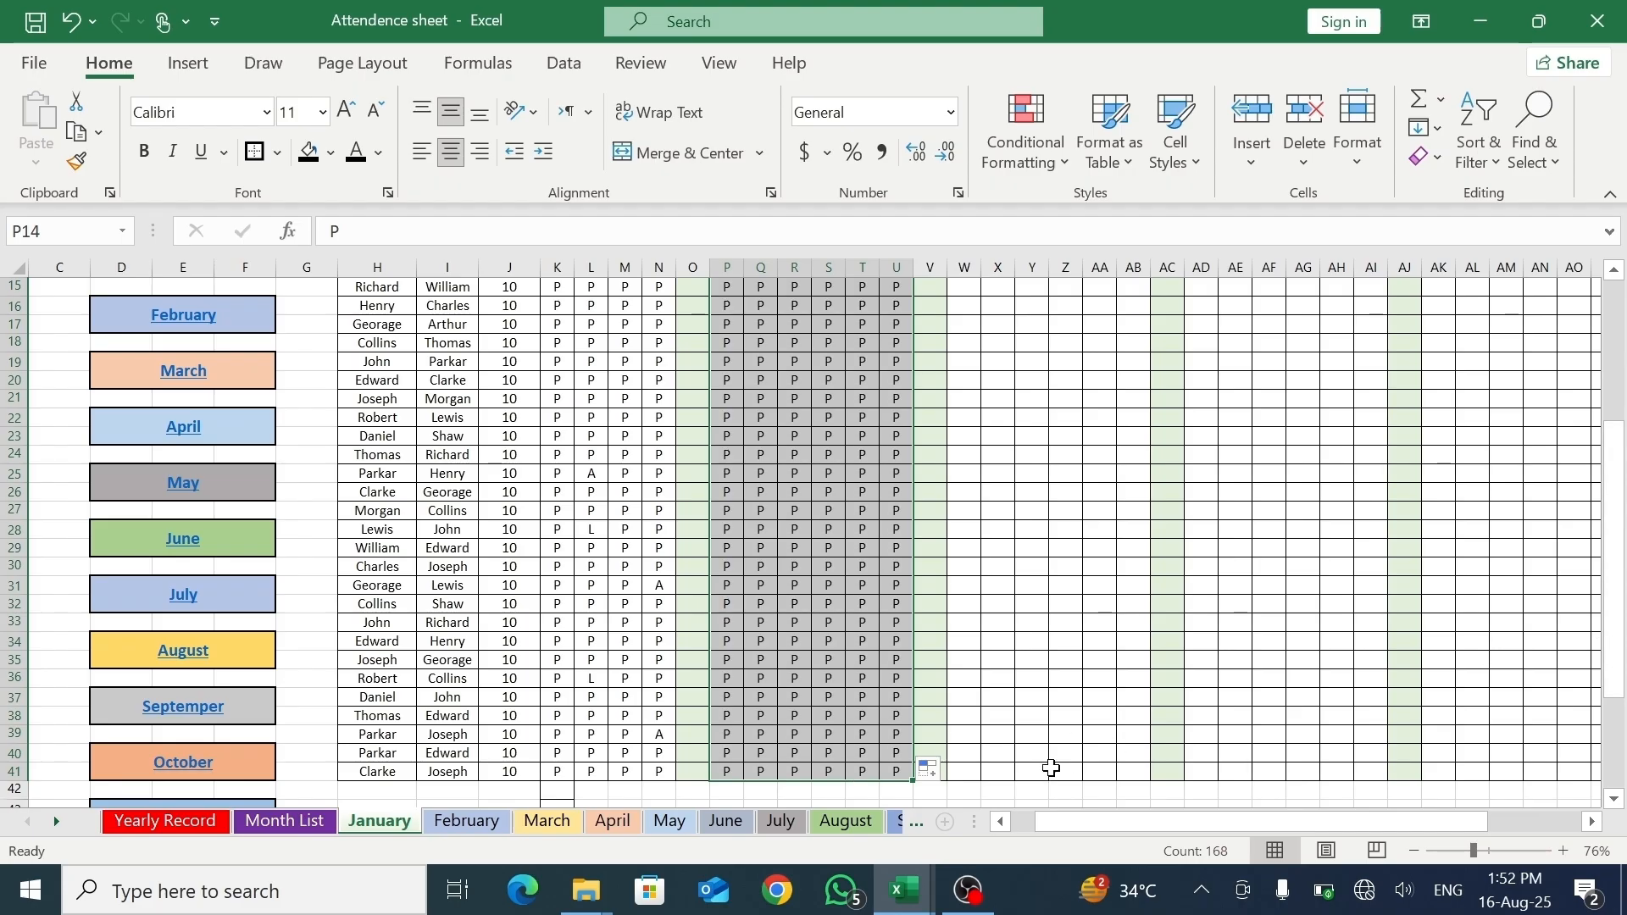
pyautogui.click(896, 770)
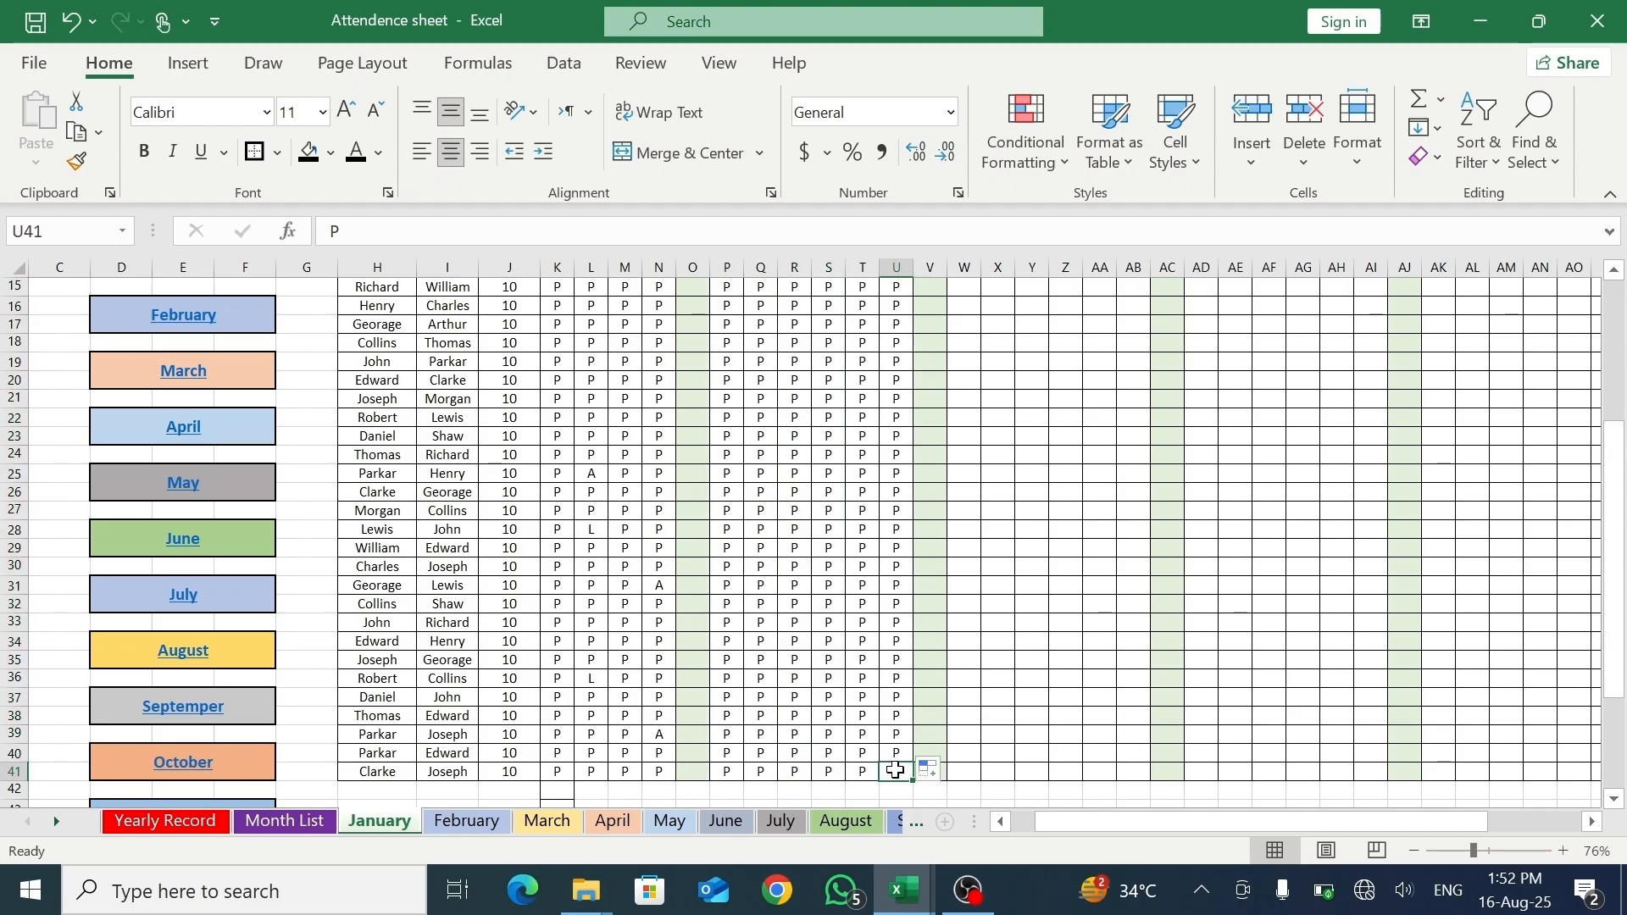
pyautogui.write('A')
pyautogui.click(806, 570)
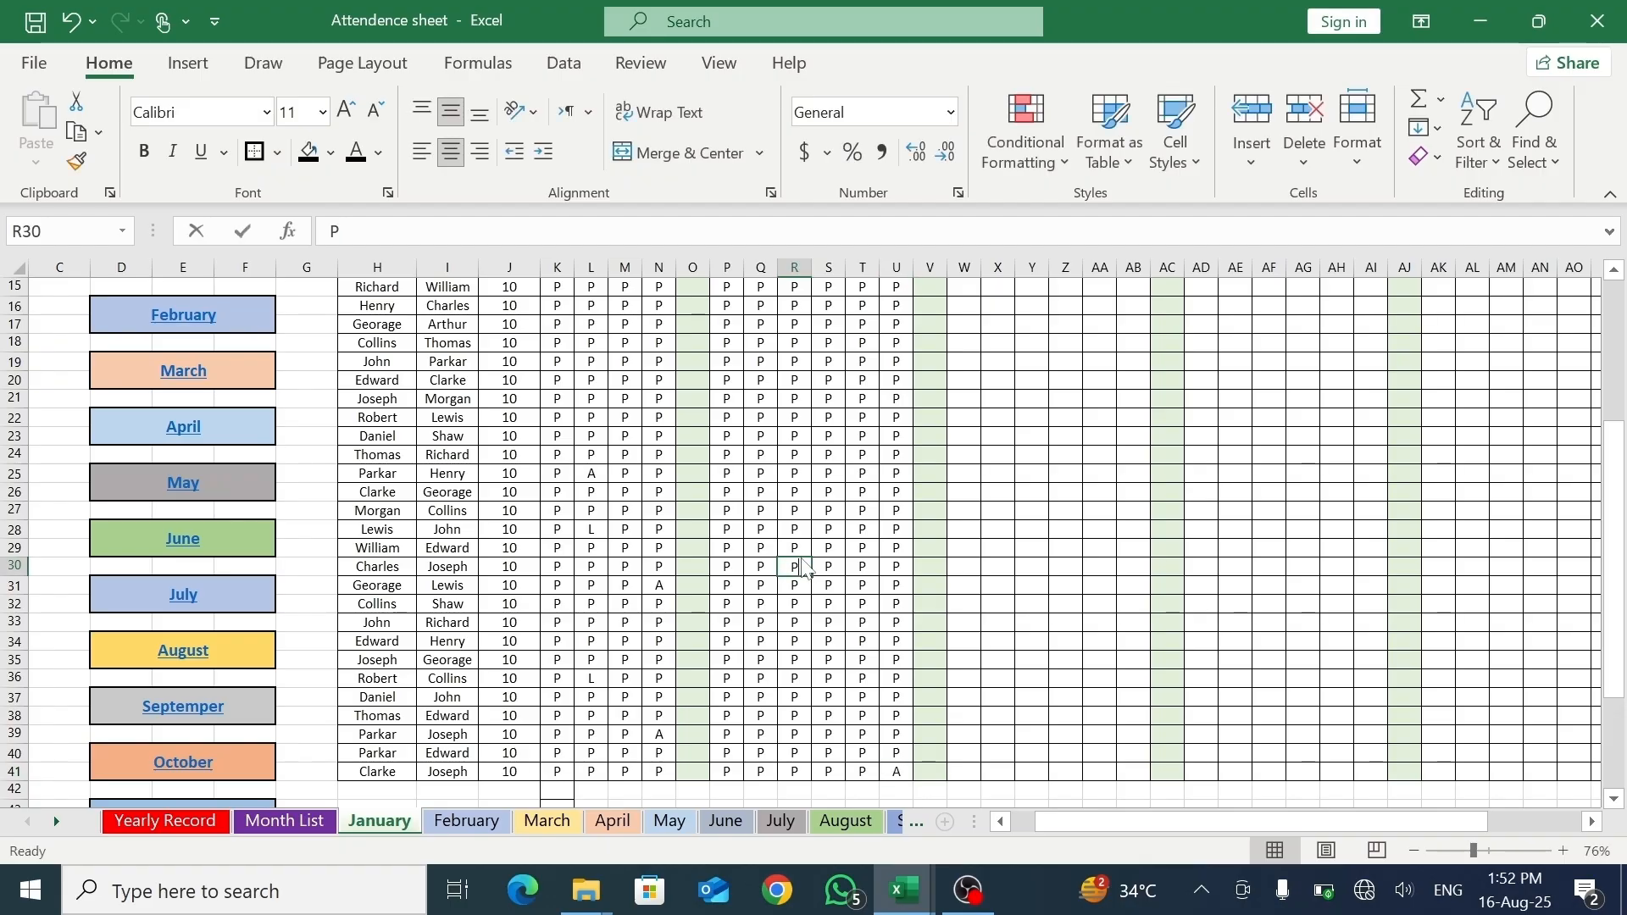
pyautogui.write('A')
pyautogui.click(826, 343)
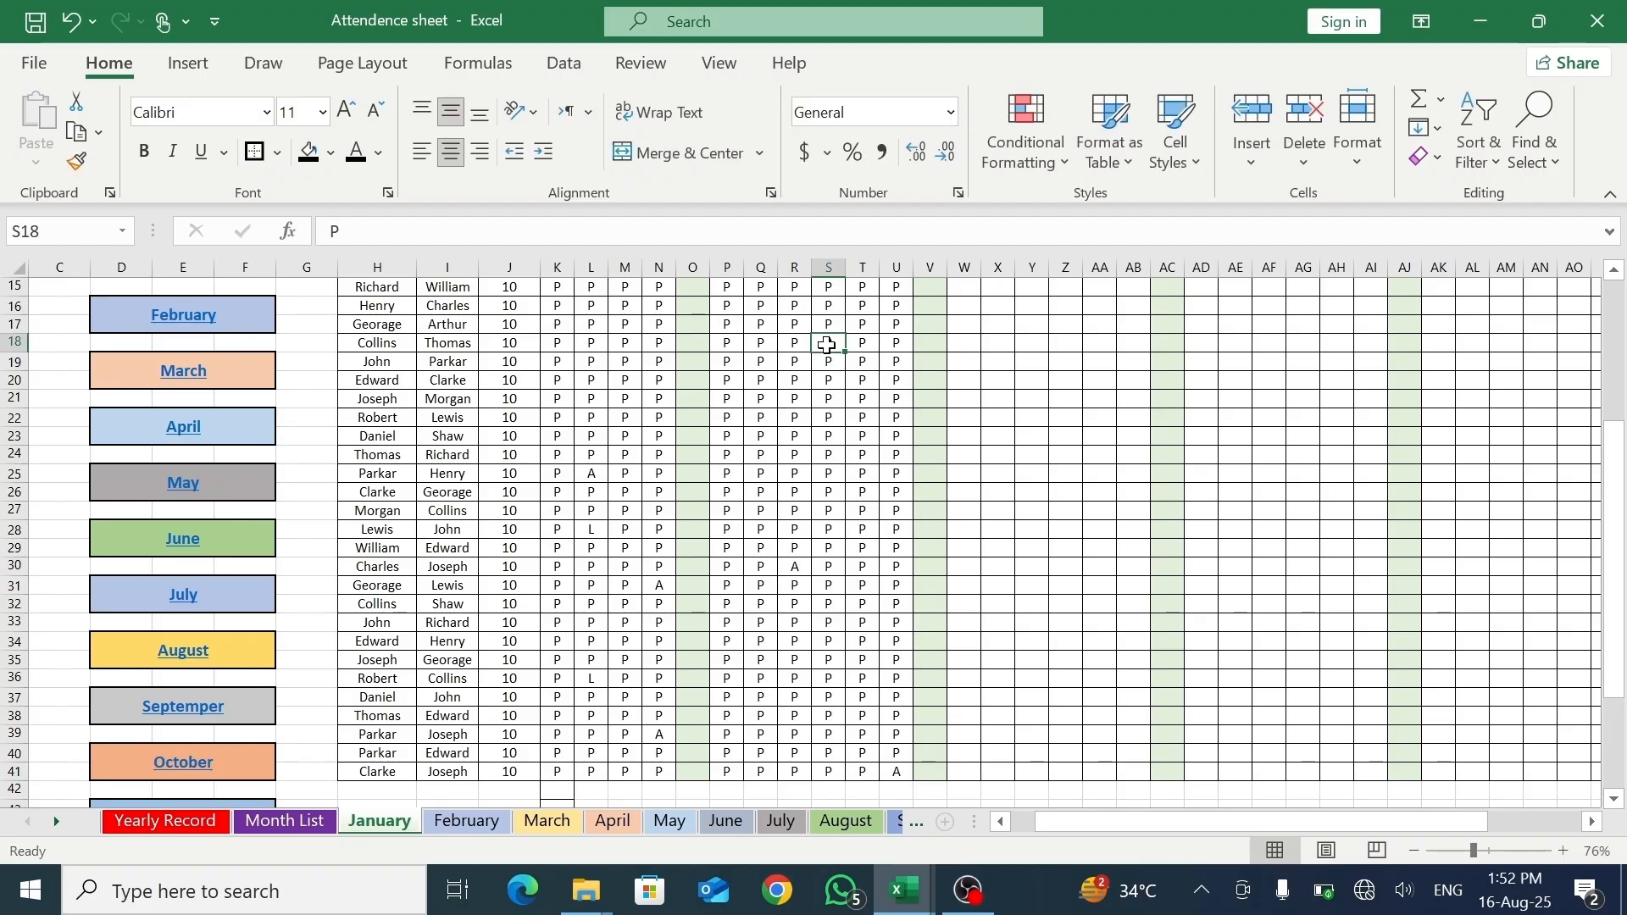
pyautogui.write('A')
# - Mark absences with A in P14 for 6 January and Q22 for 7 January
pyautogui.moveTo(1622, 527); pyautogui.dragTo(1621, 339)
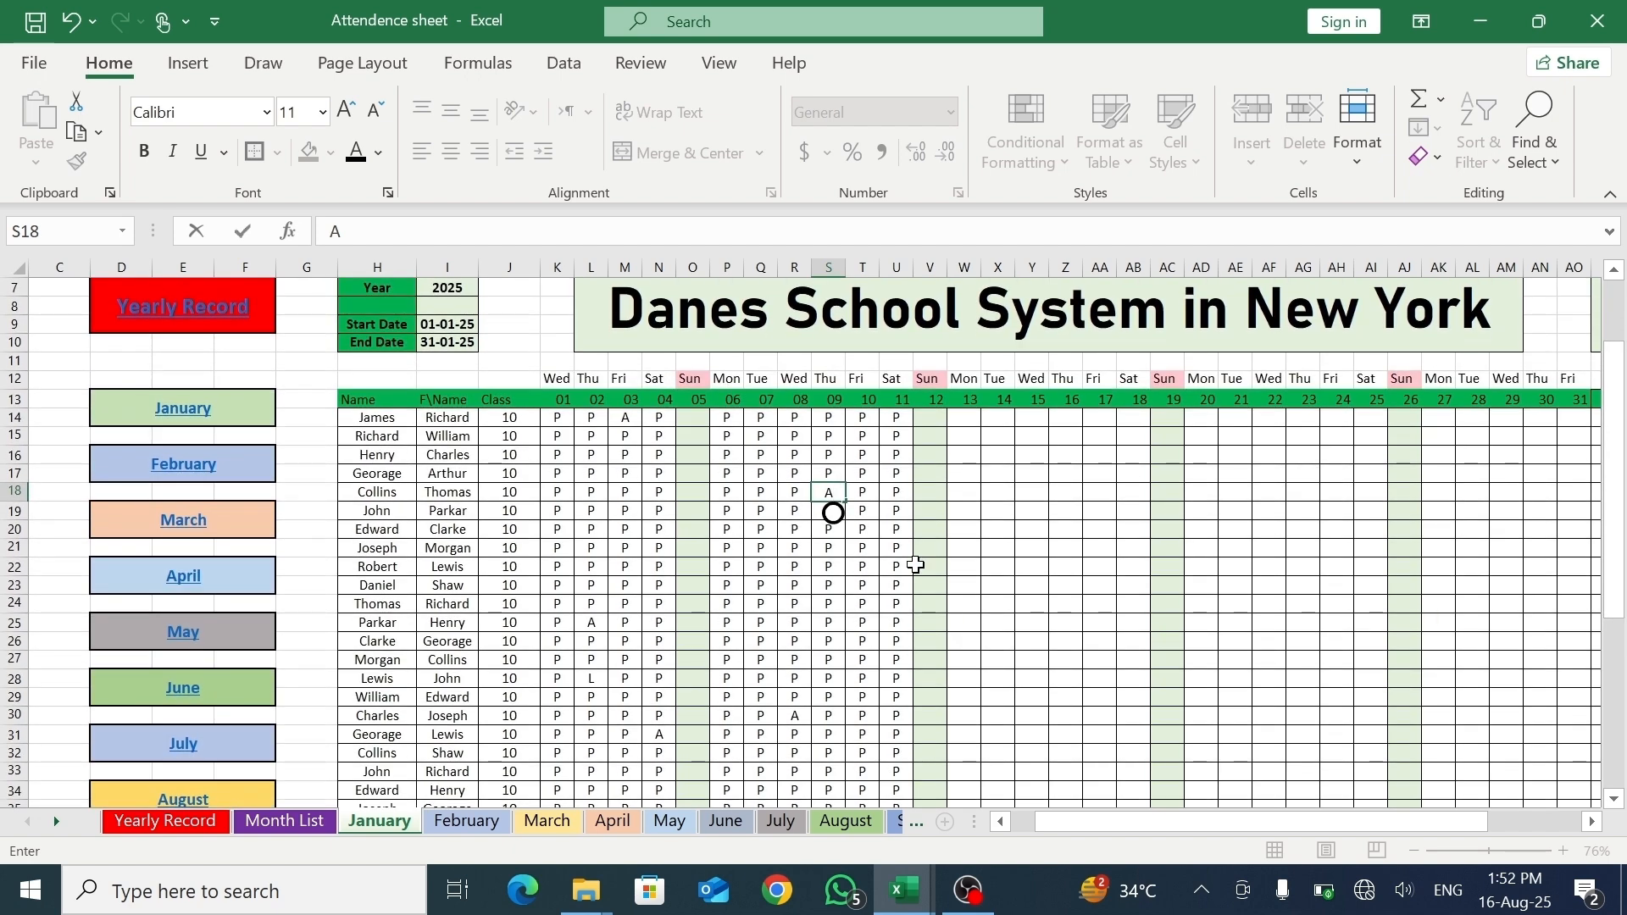
pyautogui.click(729, 421)
pyautogui.write('A')
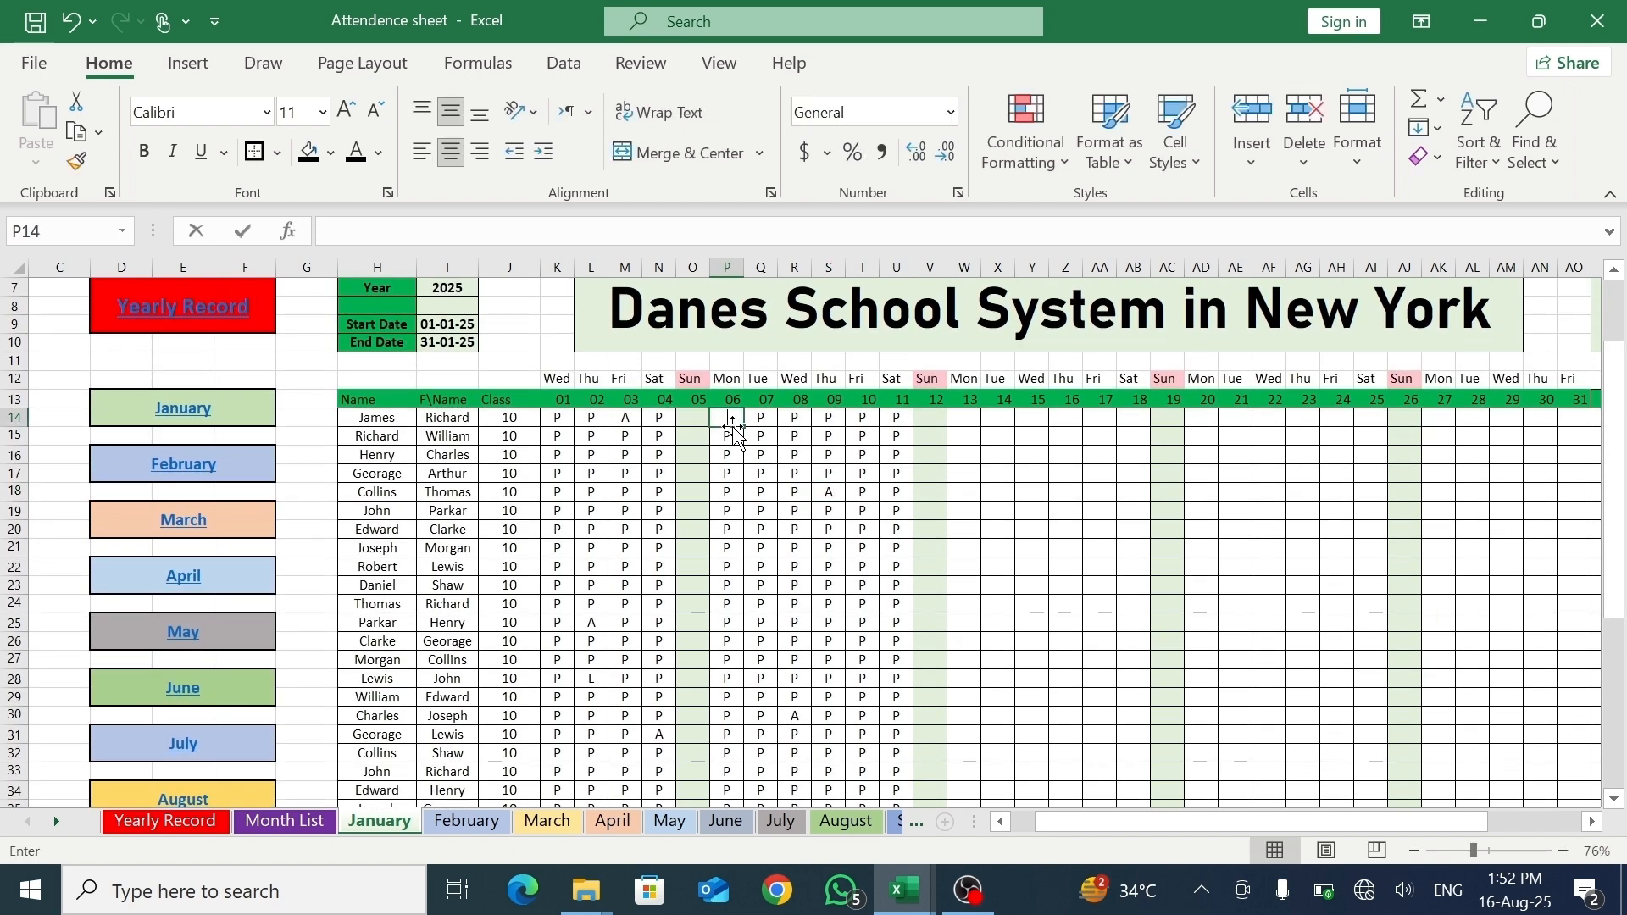
pyautogui.click(820, 506)
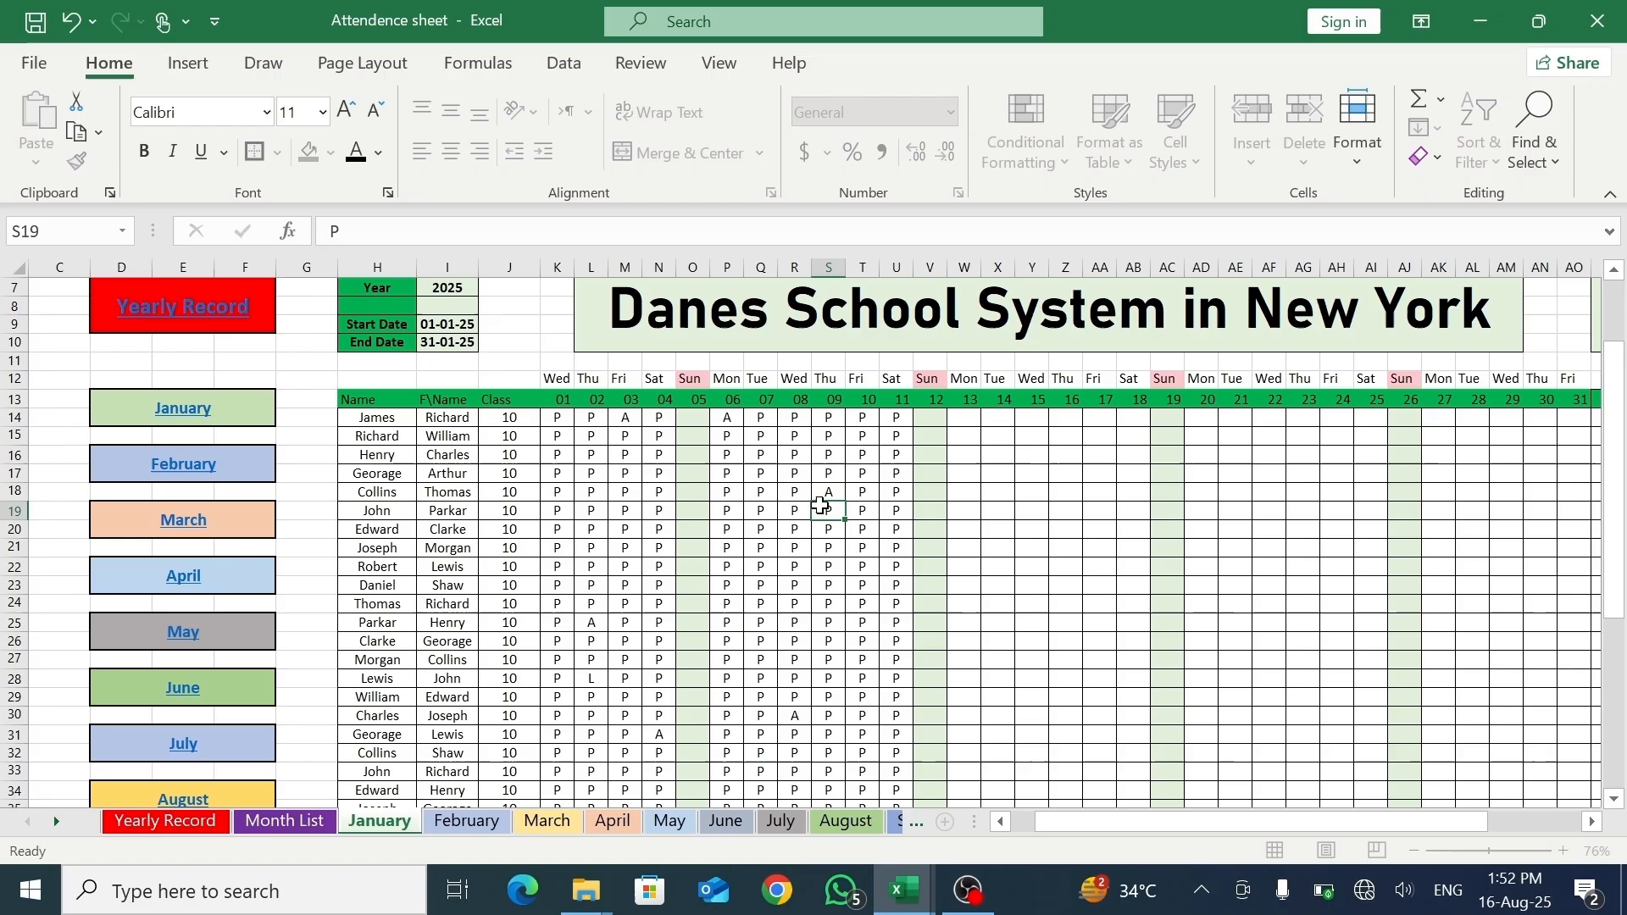
pyautogui.click(761, 566)
pyautogui.write('A')
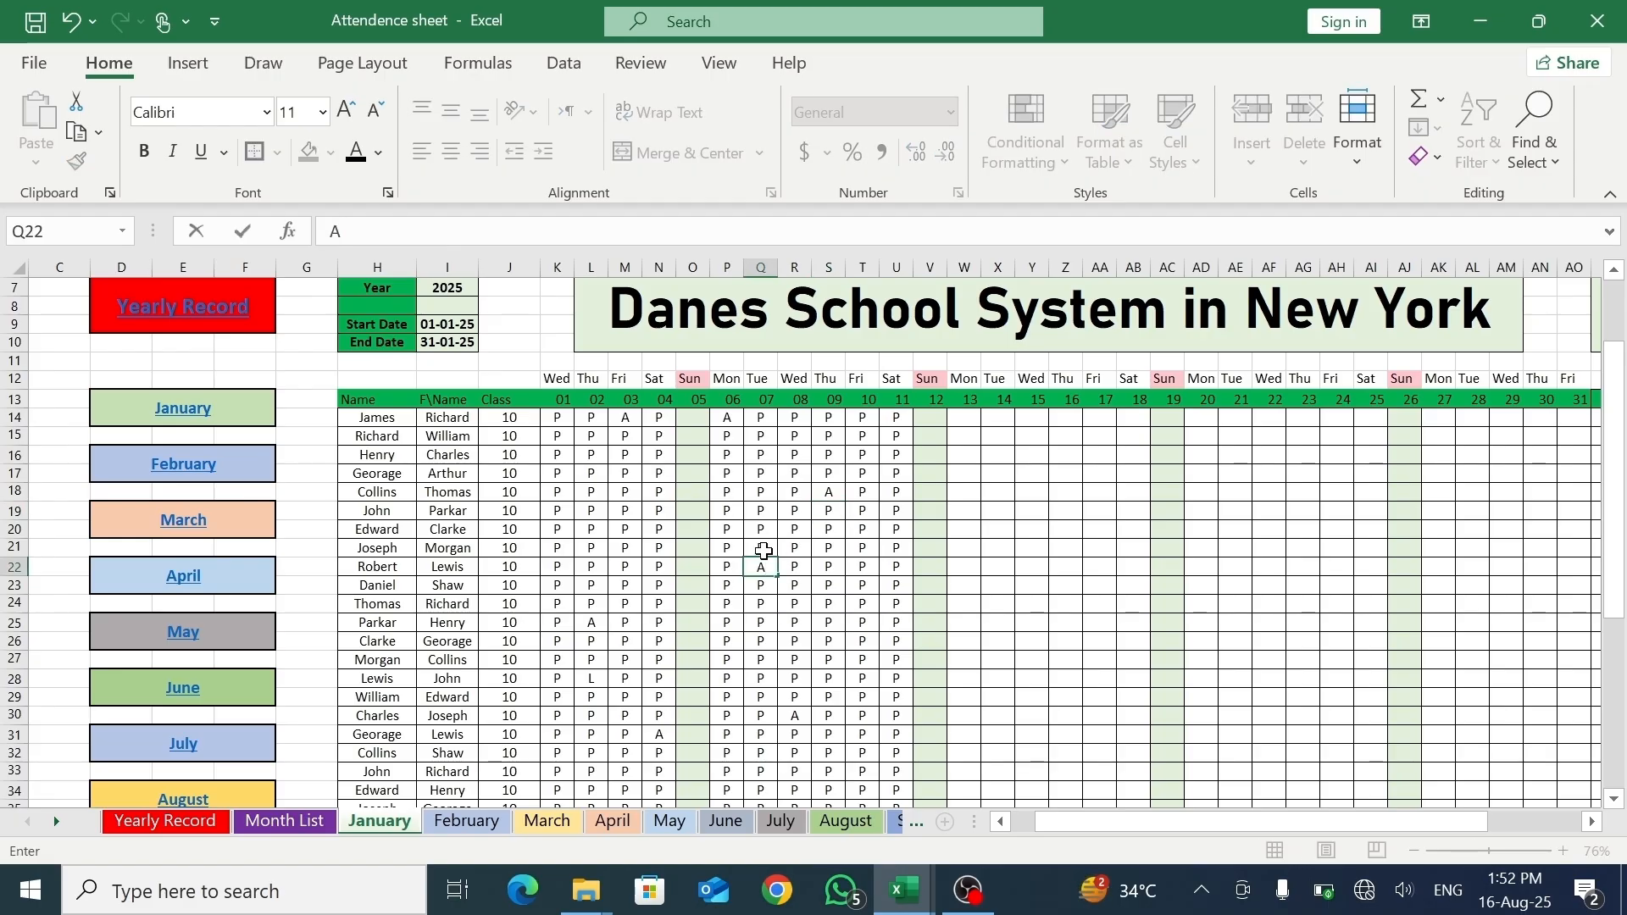
# - Mark leave with L in T16 for 10 January and in Q28 and Q33 for 7 January
pyautogui.click(863, 458)
pyautogui.write('l')
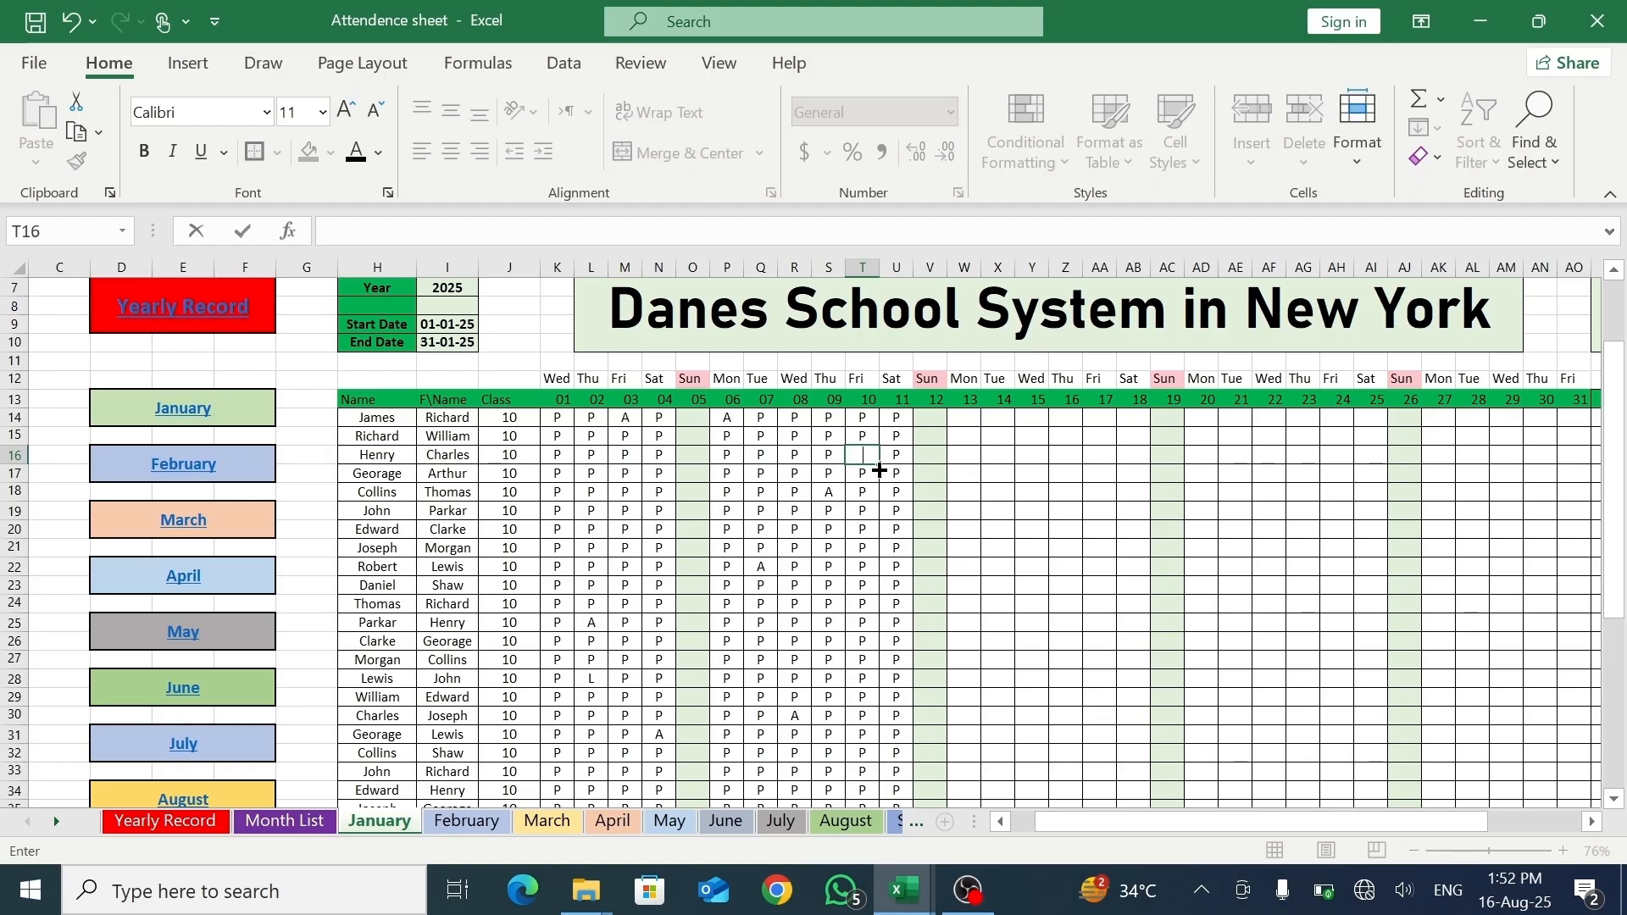
pyautogui.click(774, 677)
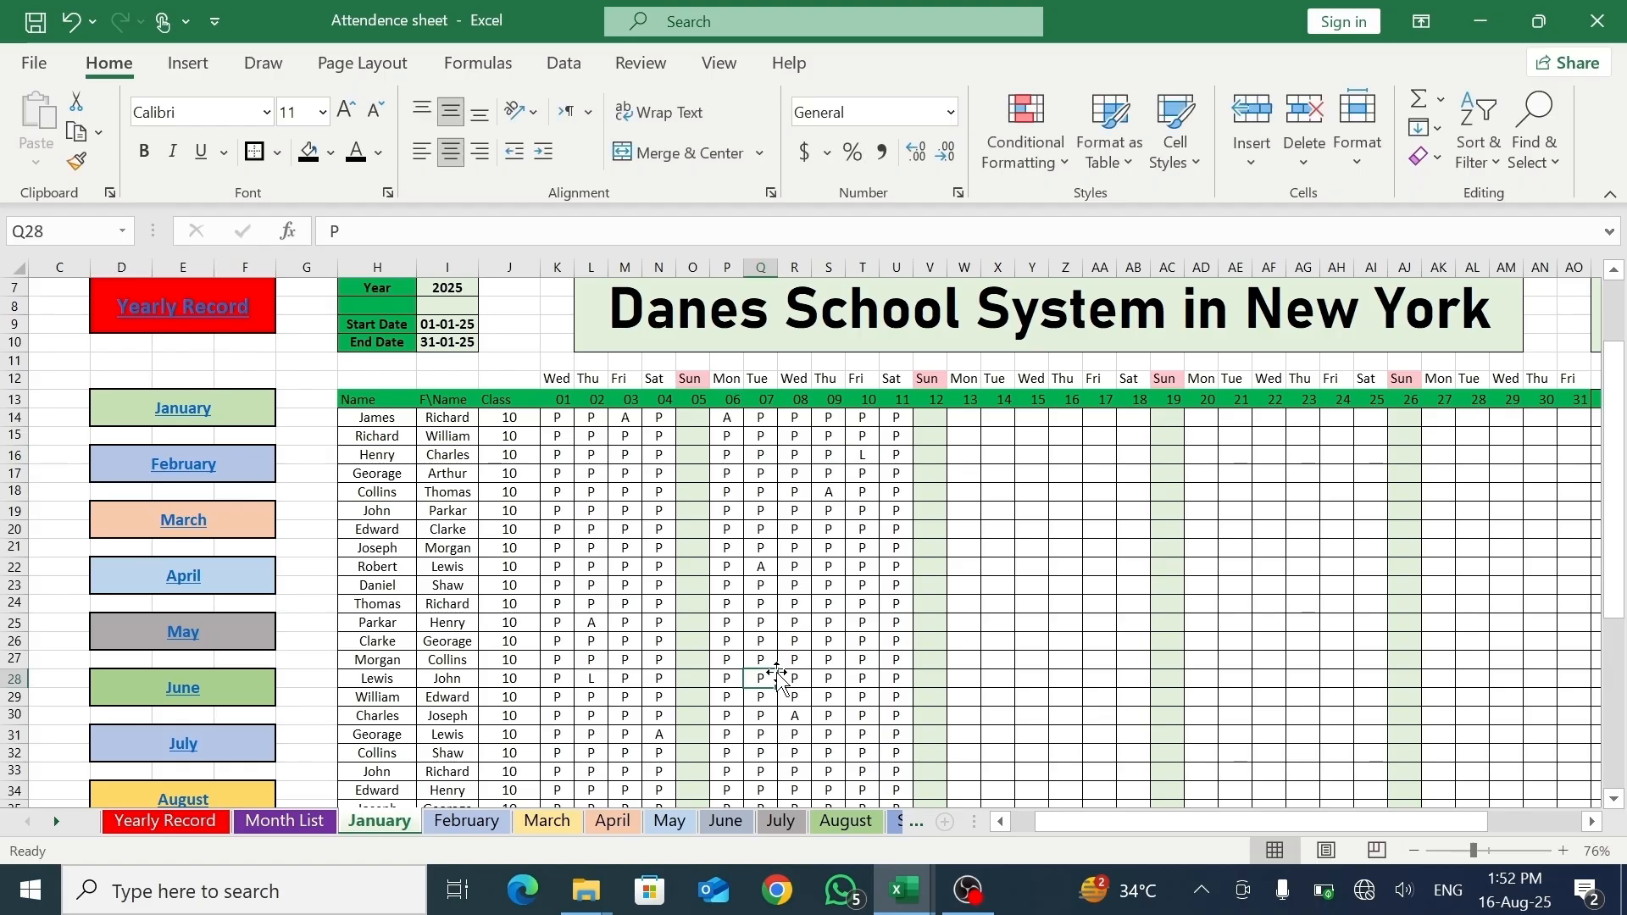
pyautogui.write('l')
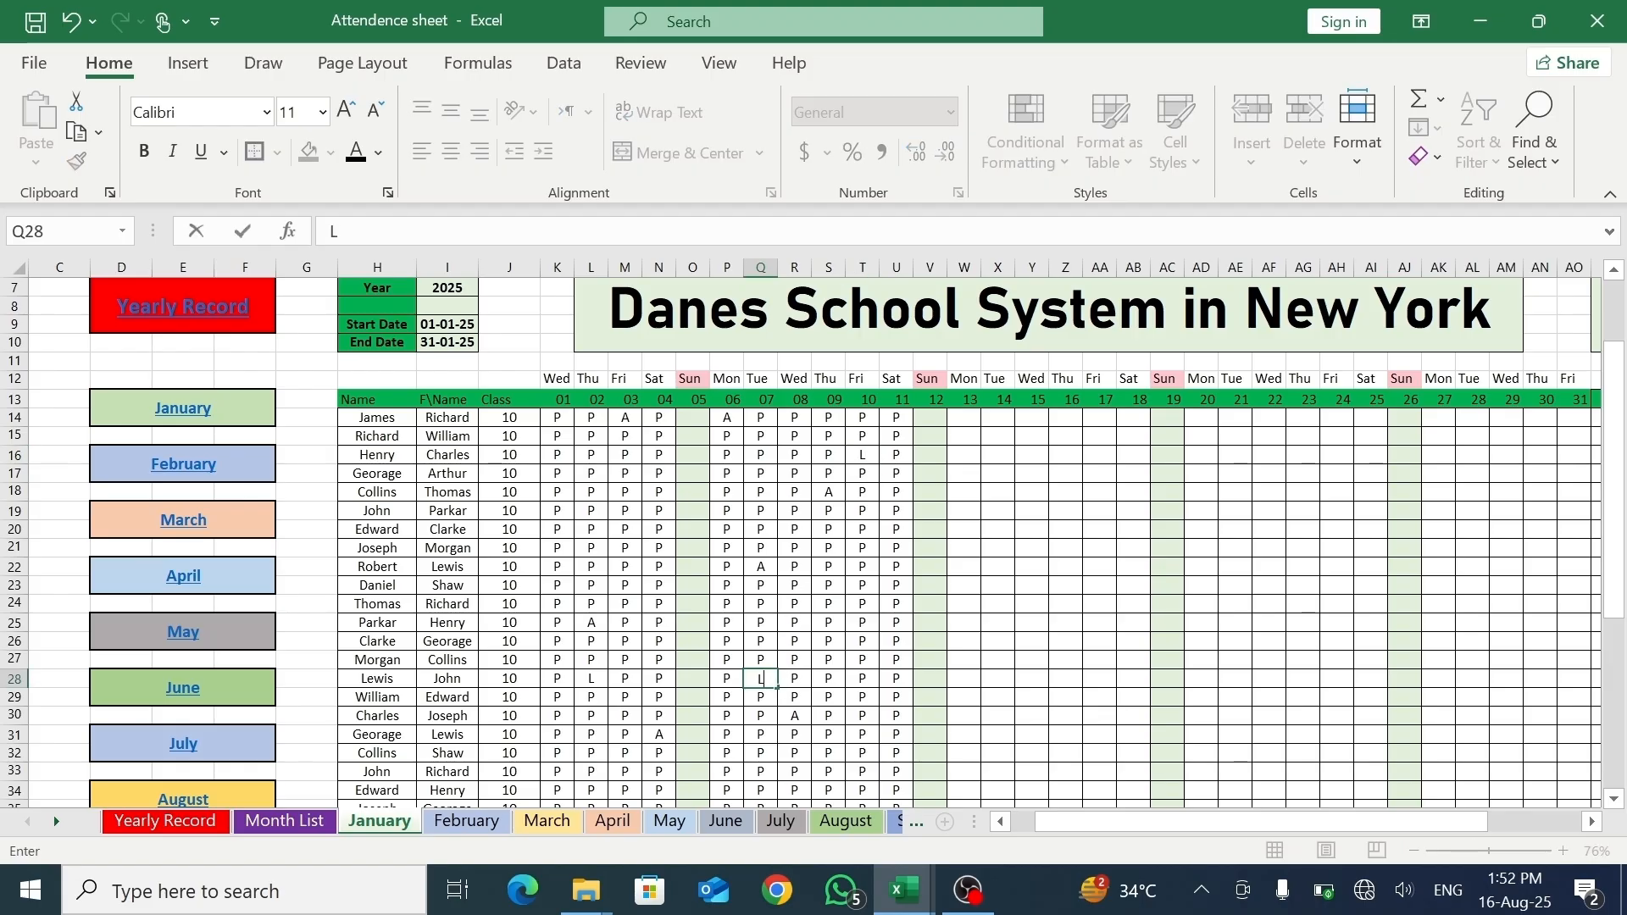
pyautogui.click(761, 771)
pyautogui.write('PL')
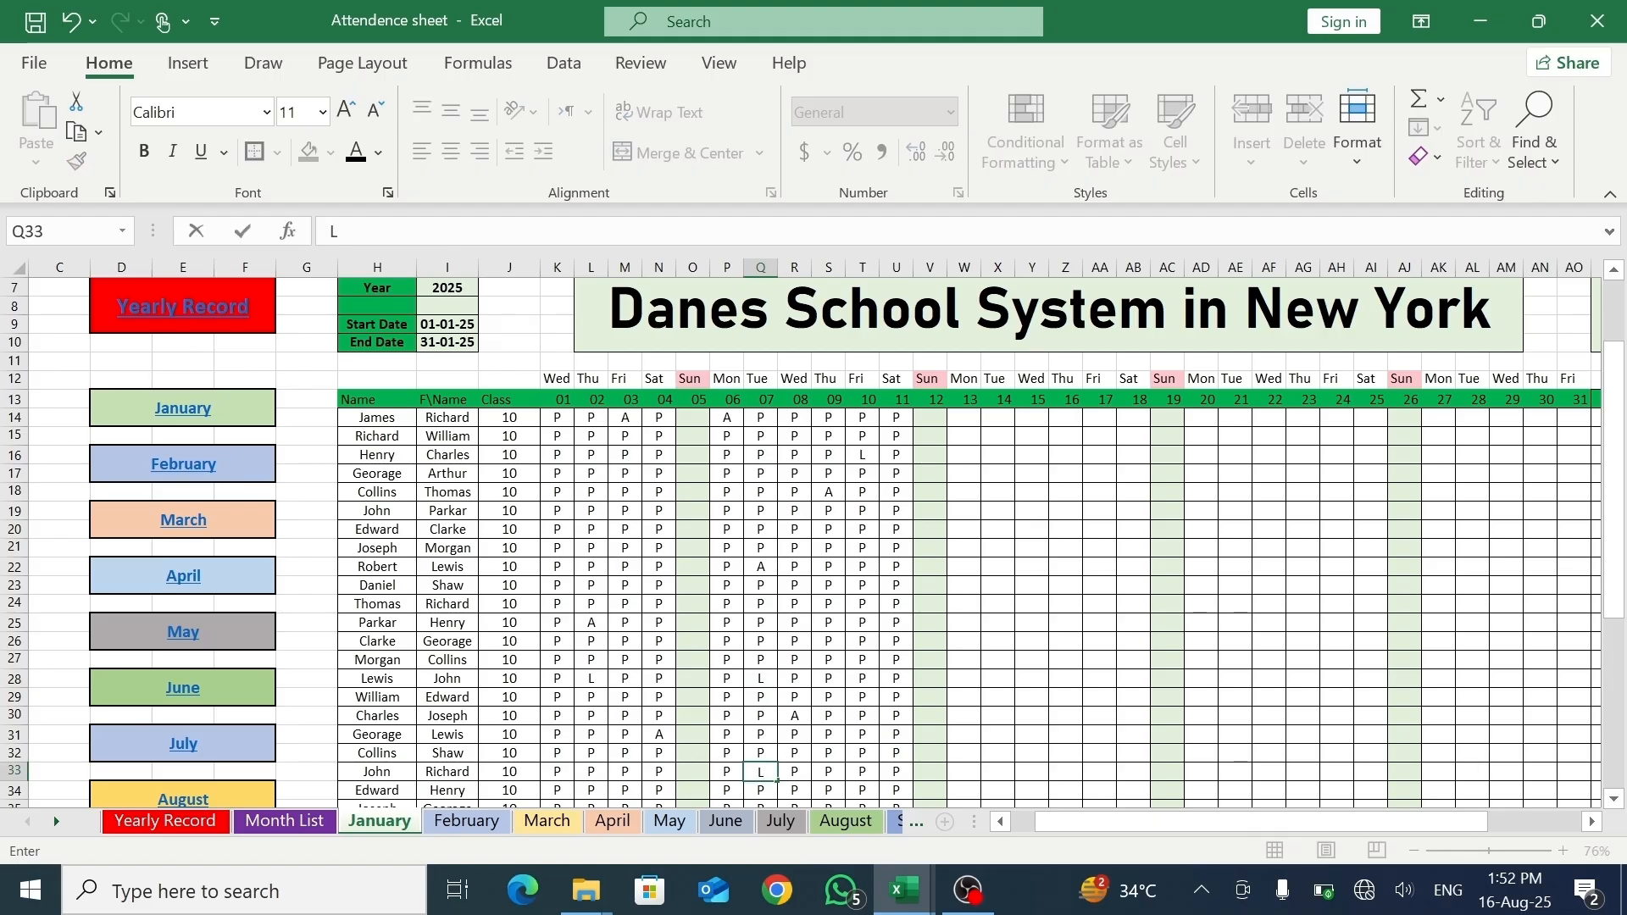
# - Mark leave with L in Q39 and Q35 in the 7 January column
pyautogui.click(1614, 799)
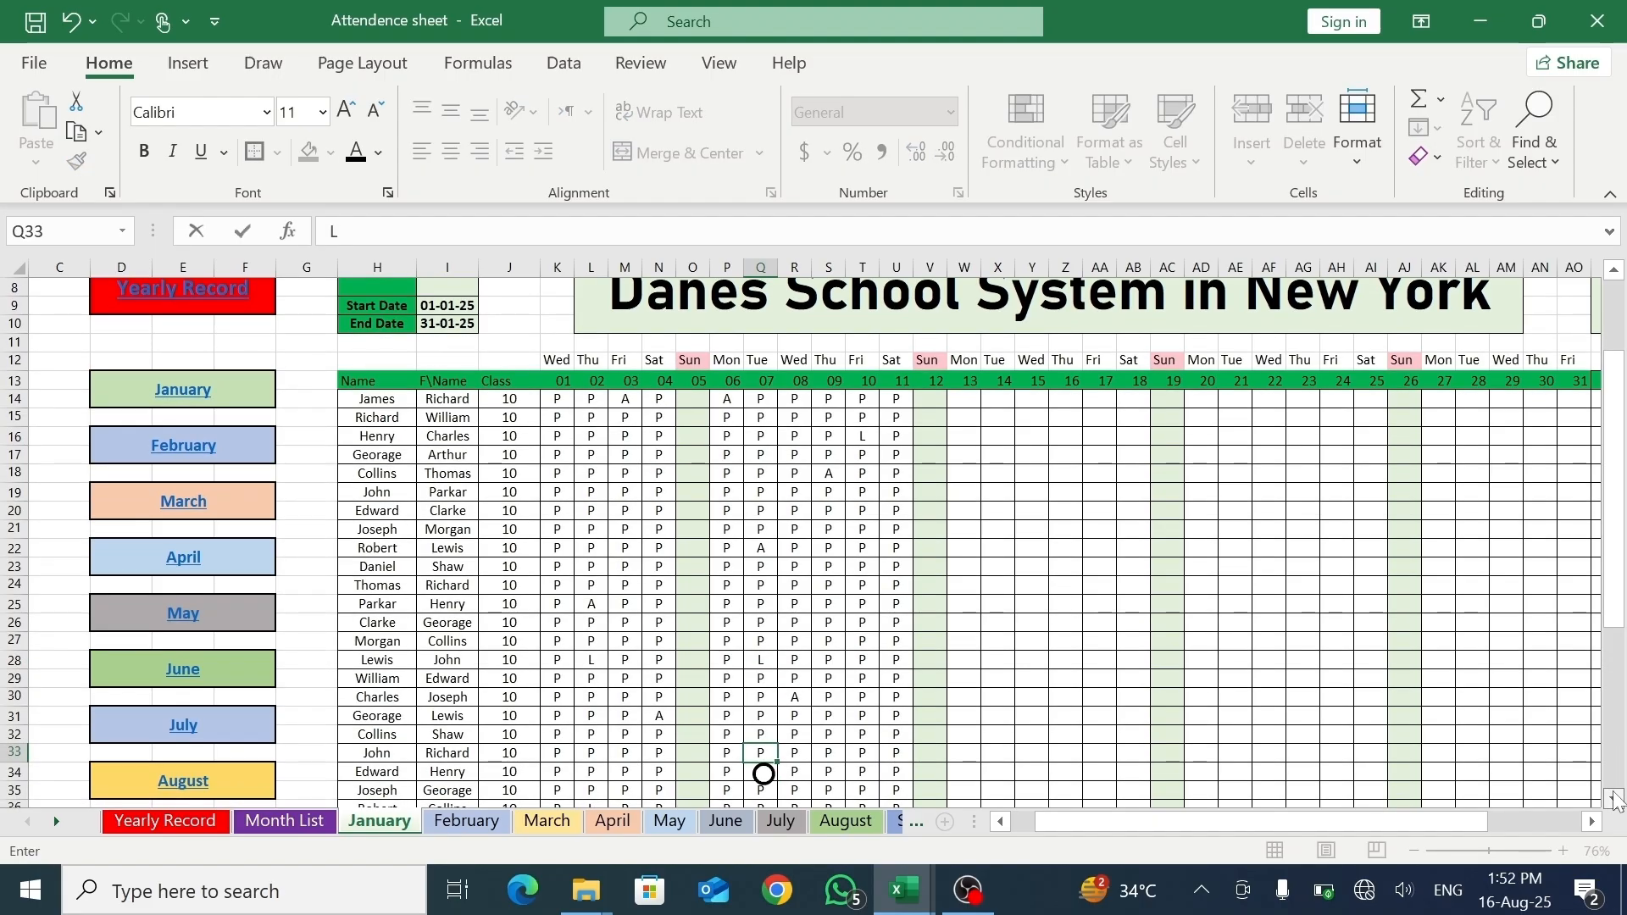
pyautogui.scroll(-2, 1614, 799)
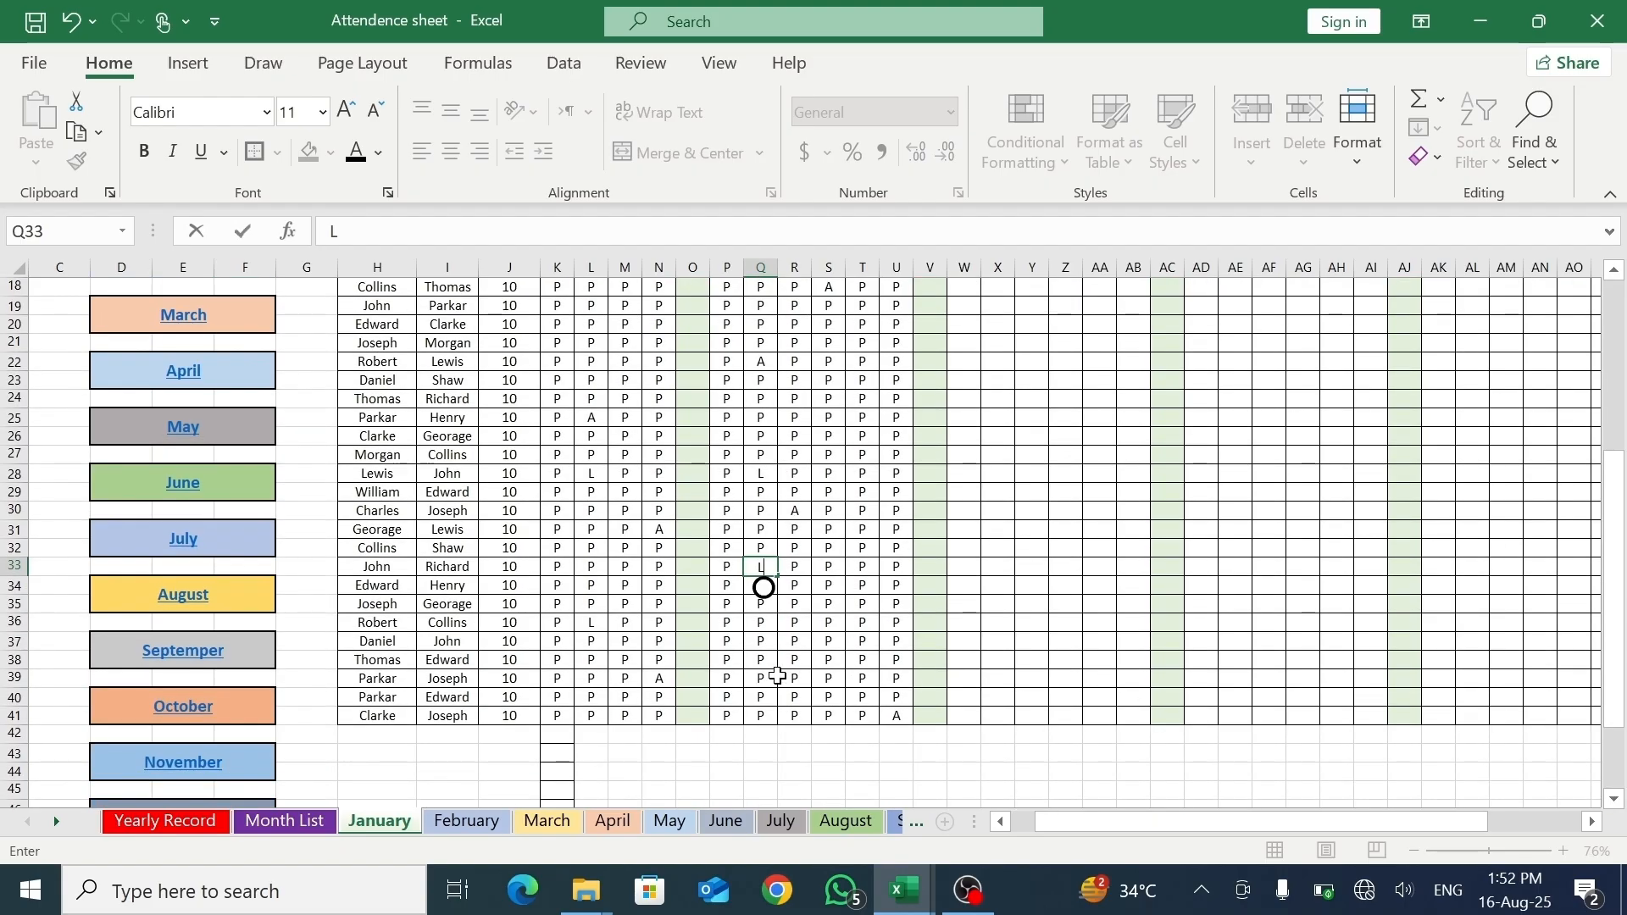
pyautogui.click(777, 678)
pyautogui.write('L')
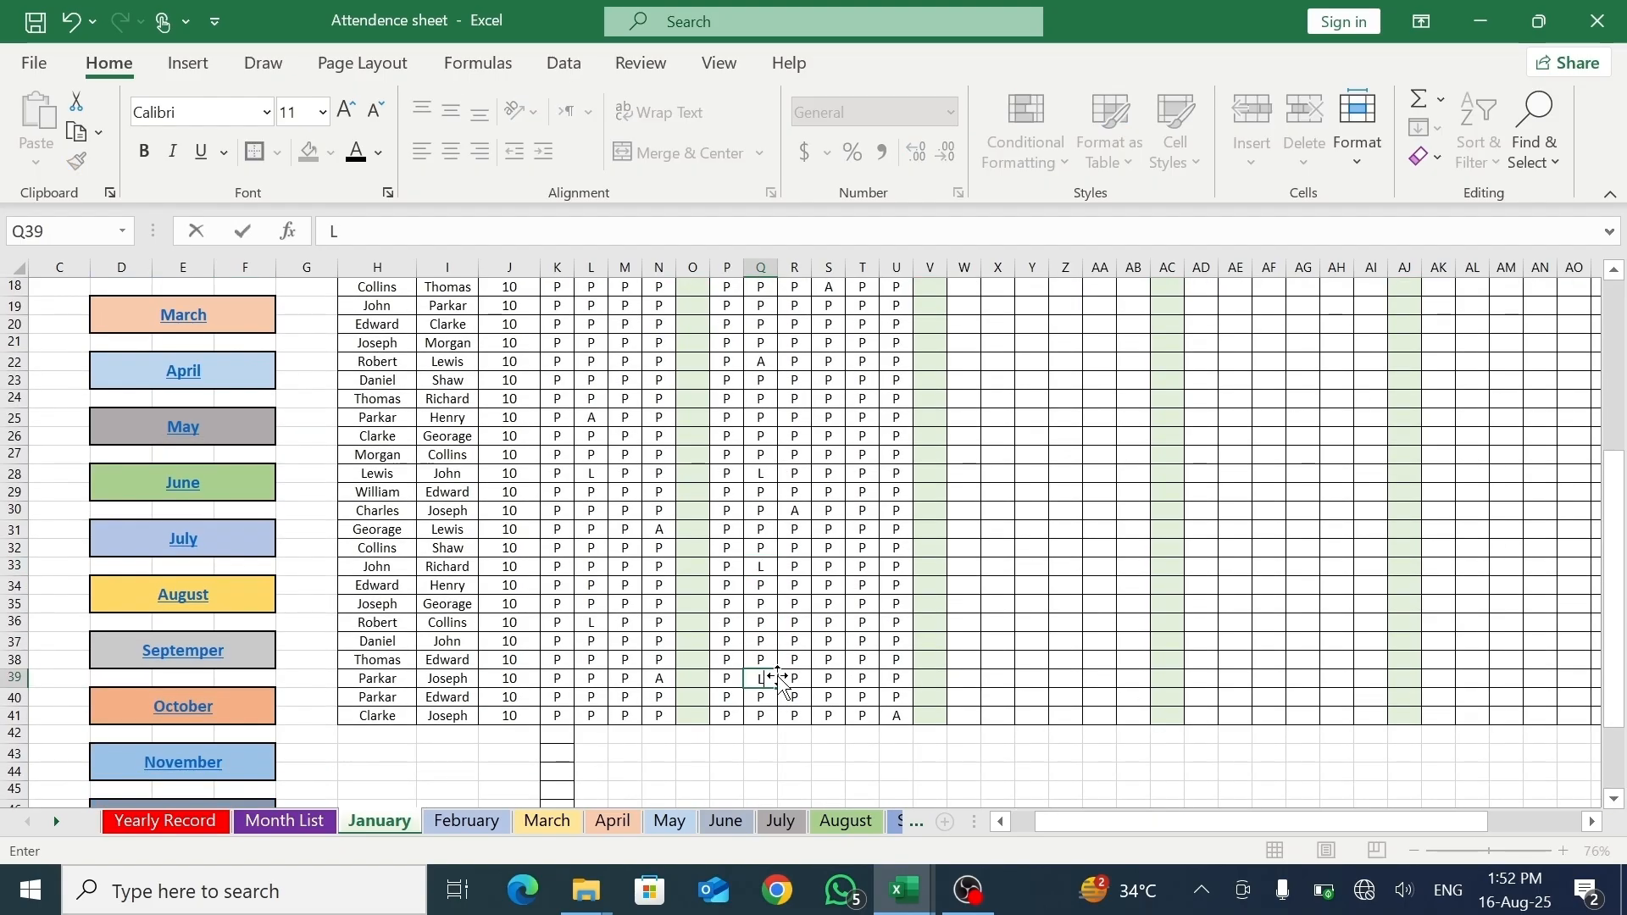
pyautogui.click(768, 605)
pyautogui.write('L')
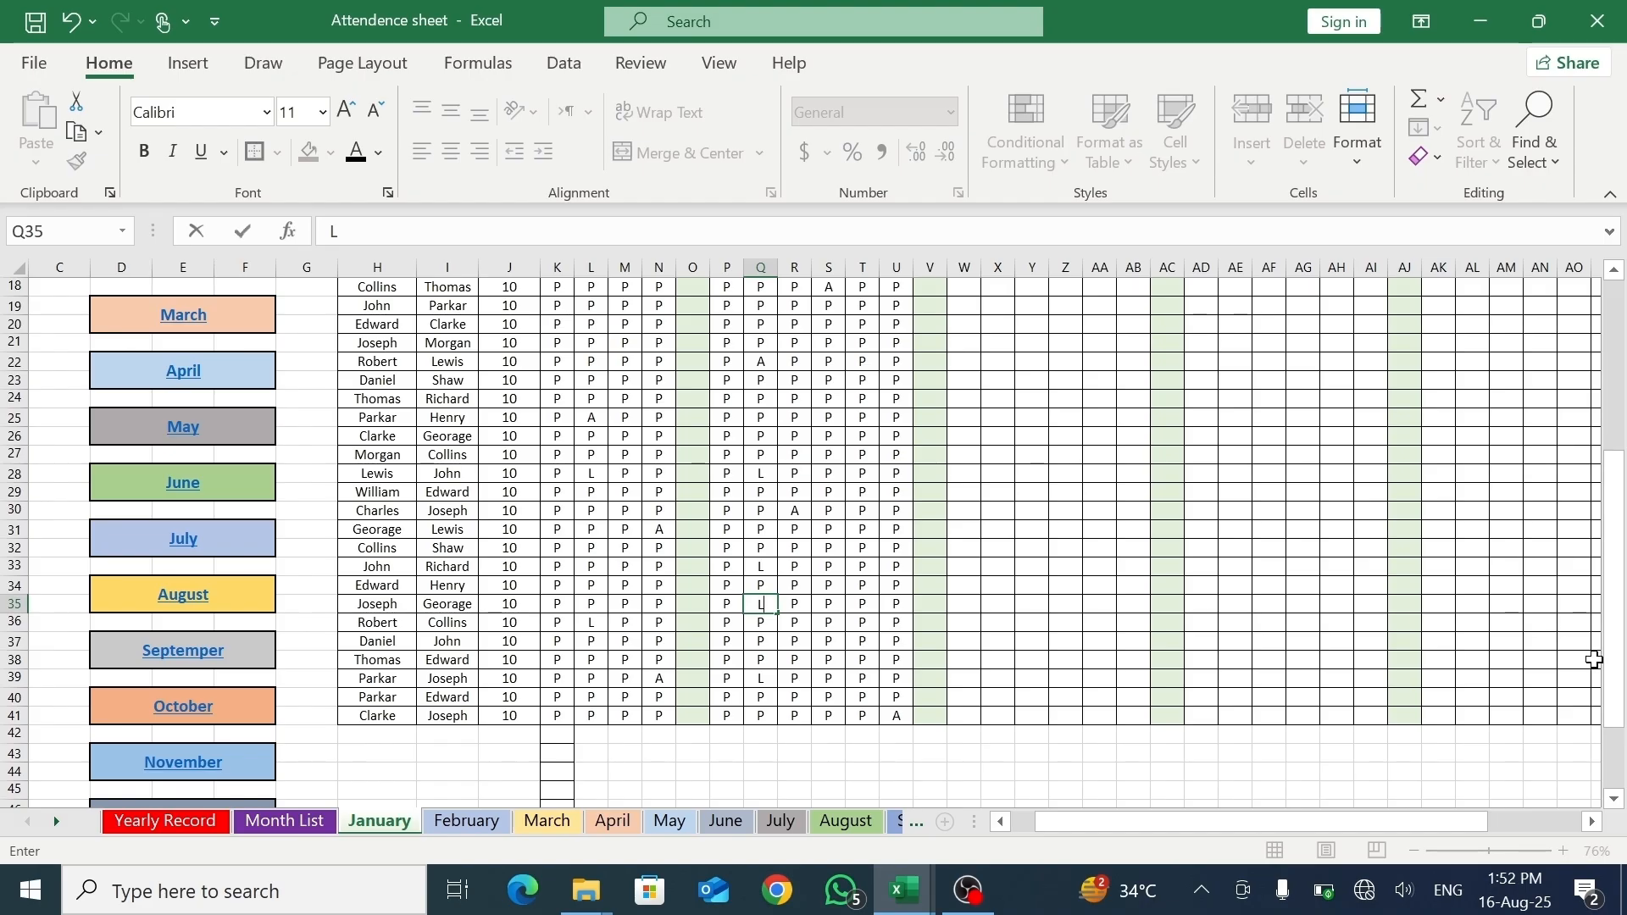
# - Enter P in W14 and fill it across W14:AB41 for 13–18 January
pyautogui.moveTo(1615, 659)
pyautogui.mouseDown()
pyautogui.moveTo(1615, 495)
pyautogui.moveTo(1614, 661)
pyautogui.mouseUp()
pyautogui.click(969, 513)
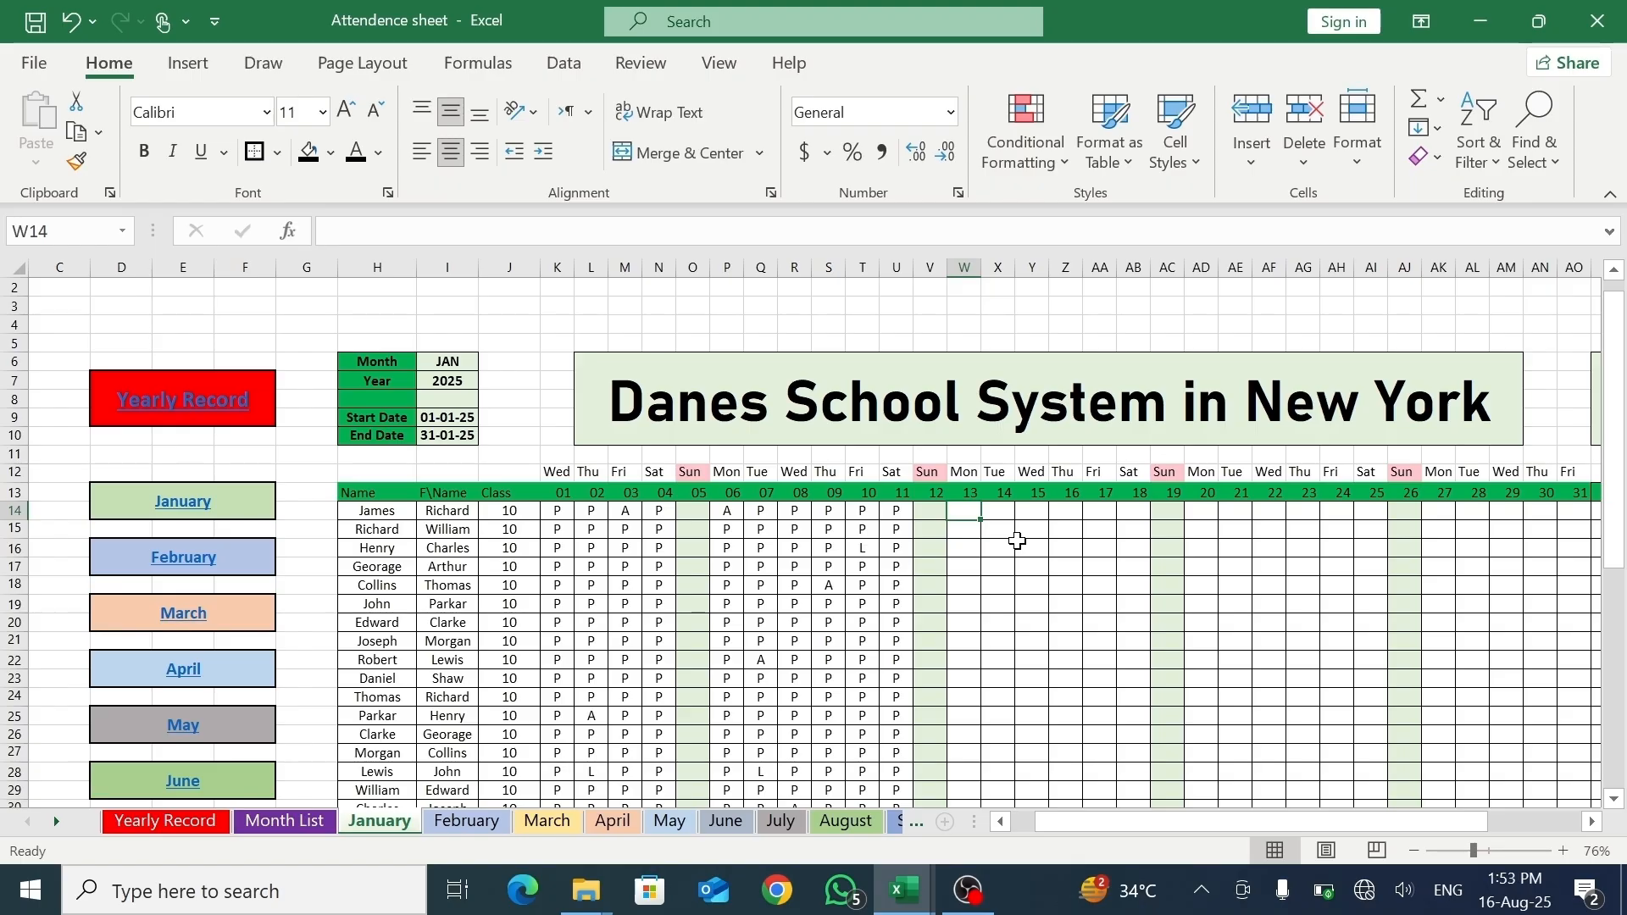
pyautogui.write('P')
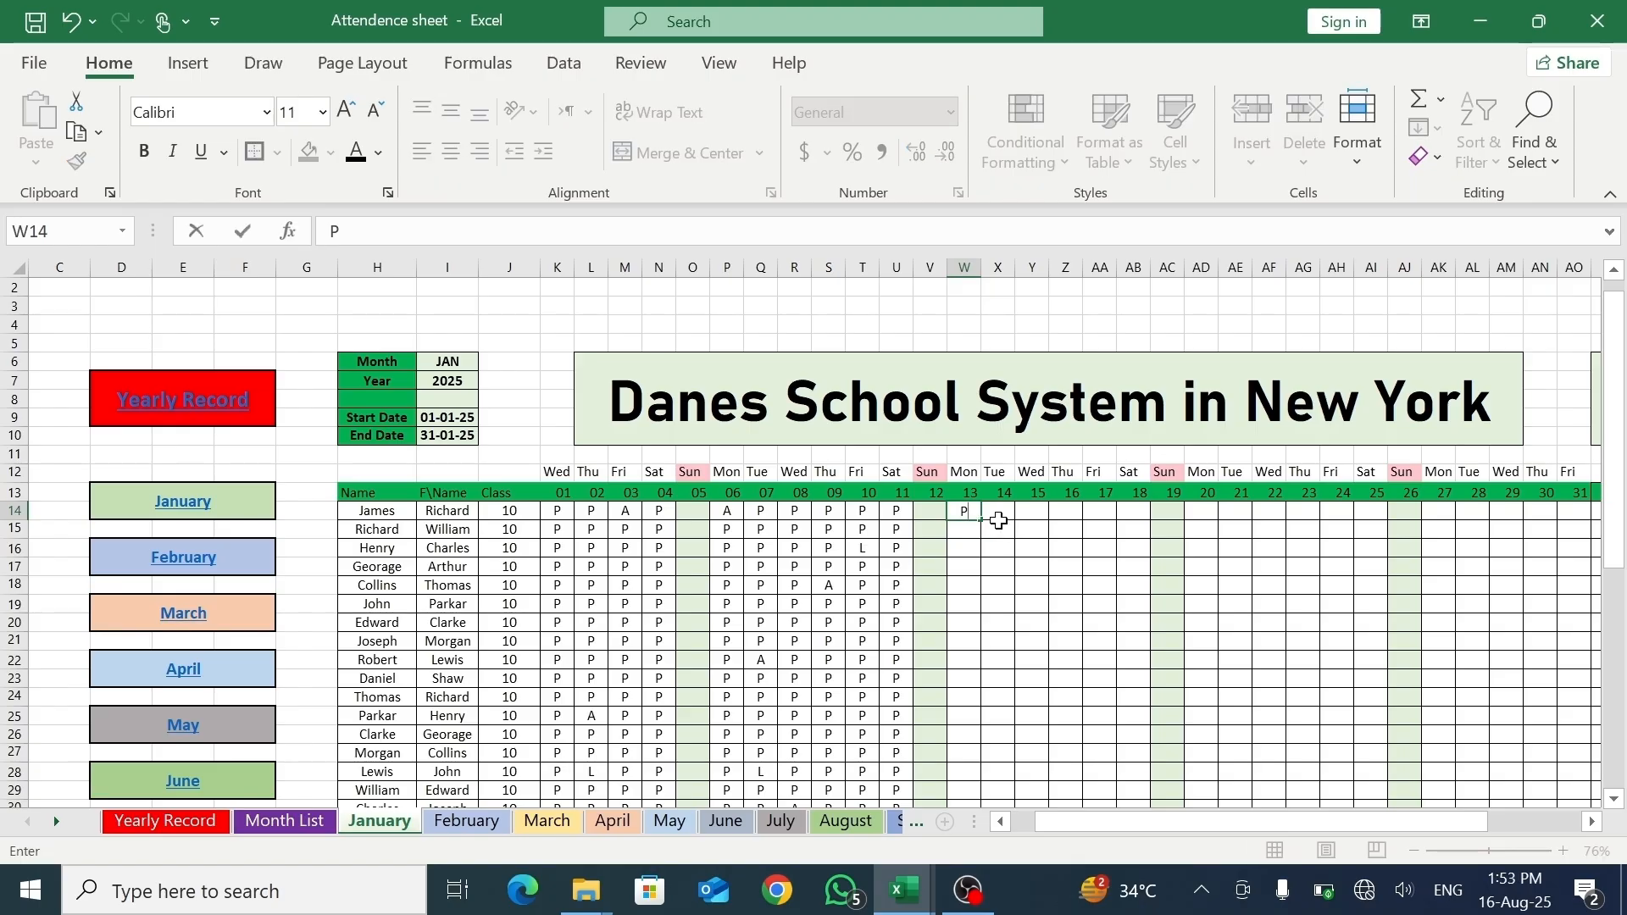
pyautogui.moveTo(1071, 516)
pyautogui.mouseDown()
pyautogui.moveTo(1141, 520)
pyautogui.moveTo(1101, 857)
pyautogui.moveTo(1114, 769)
pyautogui.moveTo(1097, 798)
pyautogui.mouseUp()
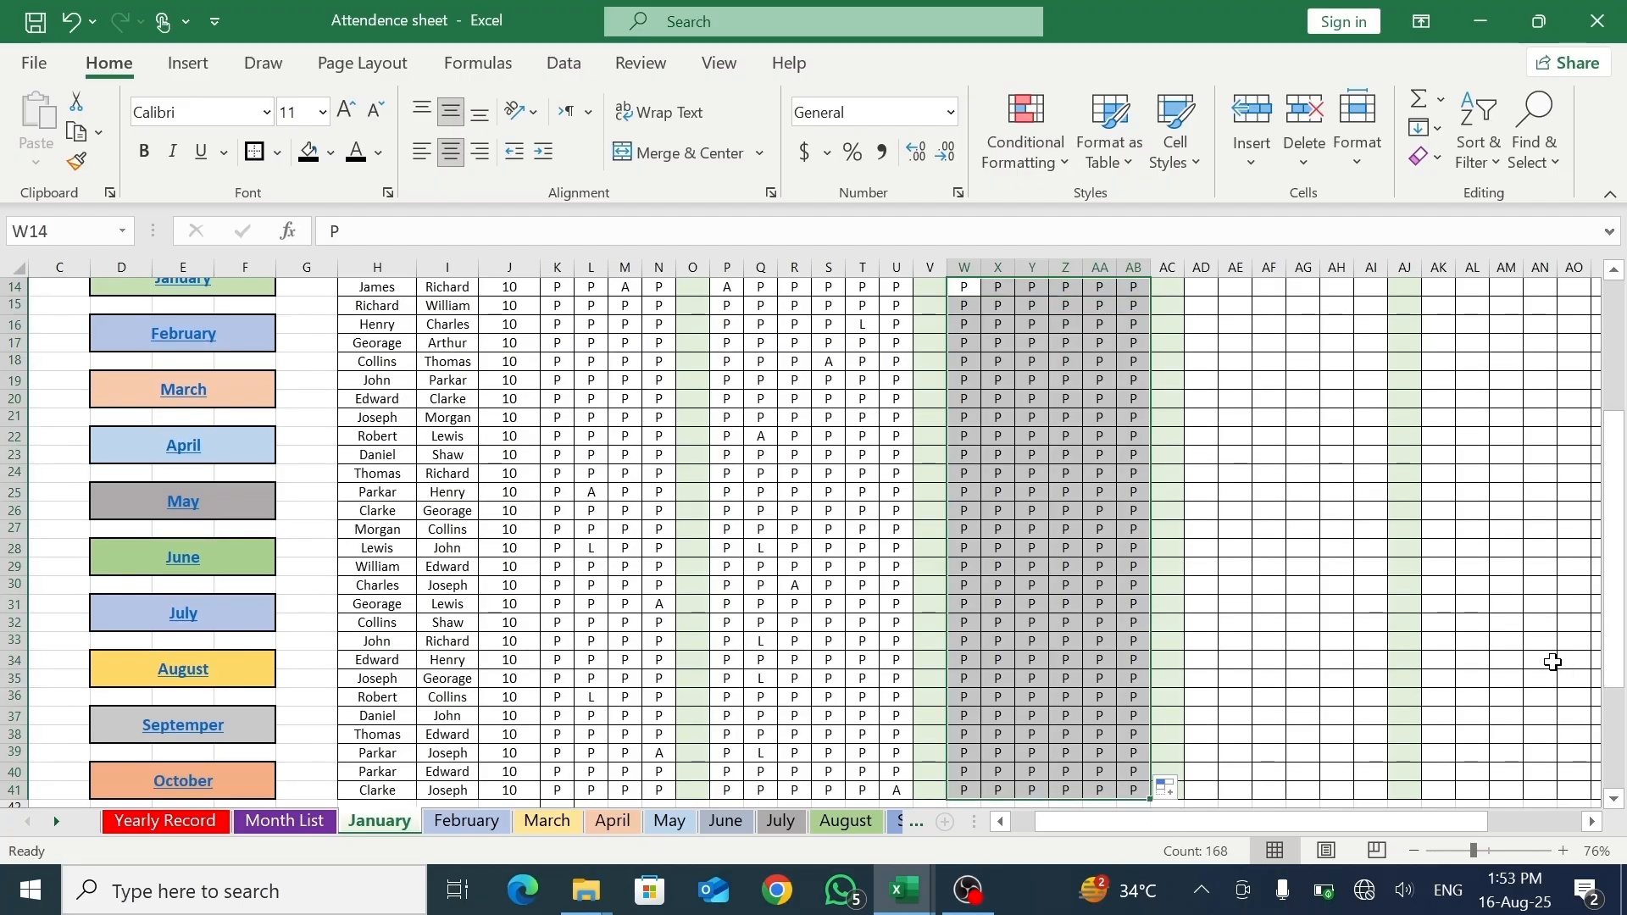
# - Enter P in AD14 and fill it across AD14:AI41 for 20–25 January
pyautogui.moveTo(1615, 653); pyautogui.dragTo(1615, 546)
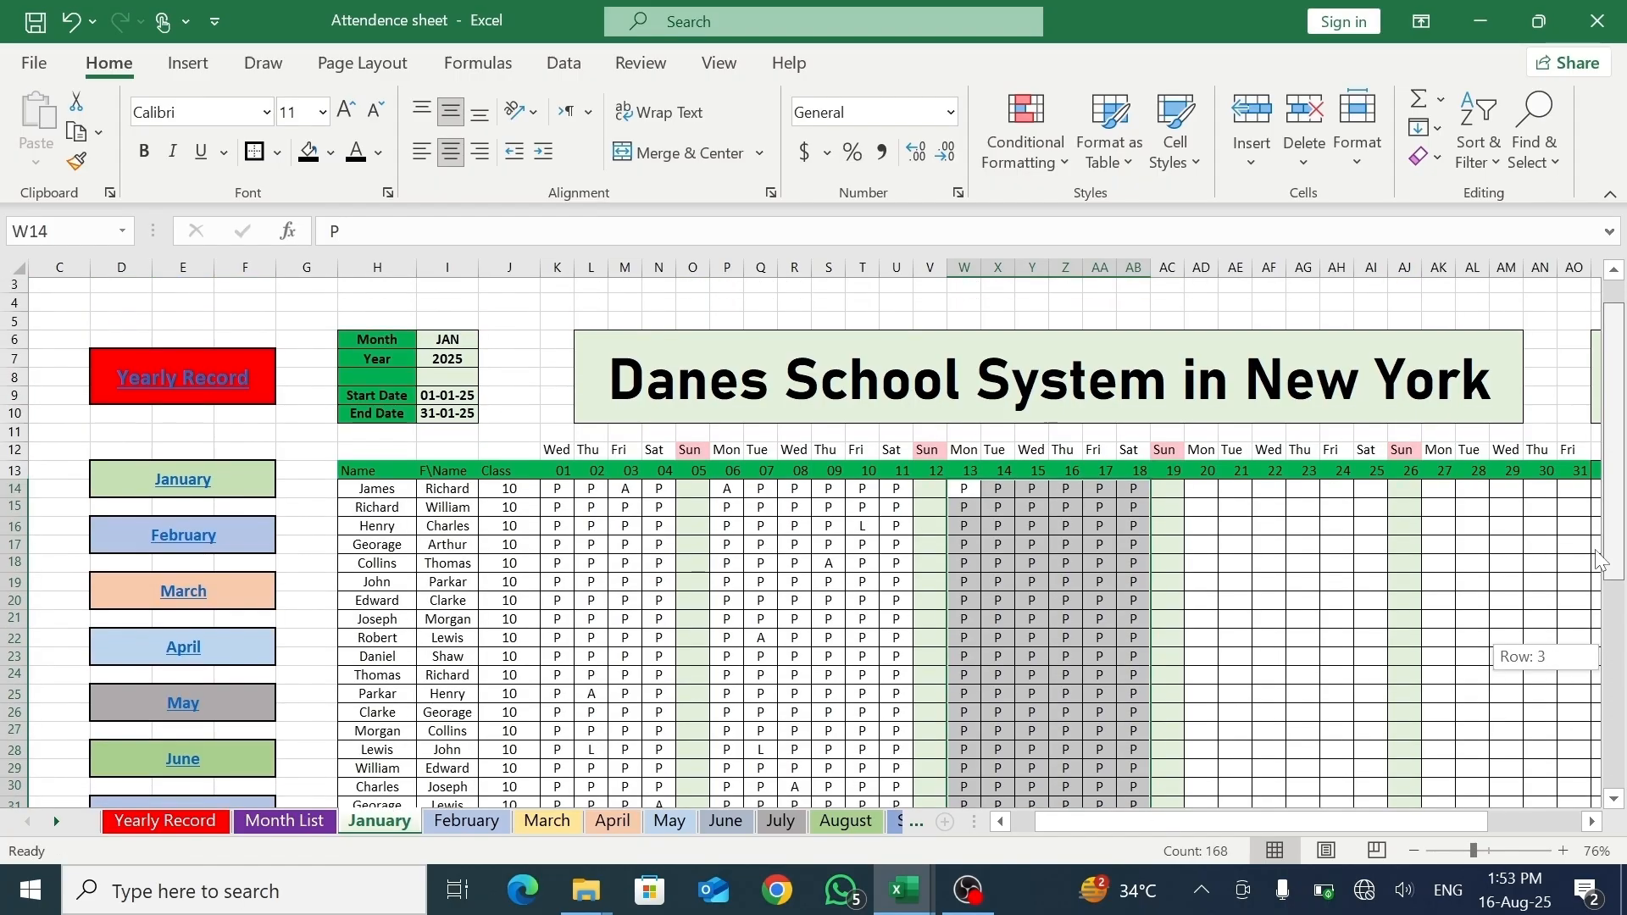
pyautogui.click(1207, 492)
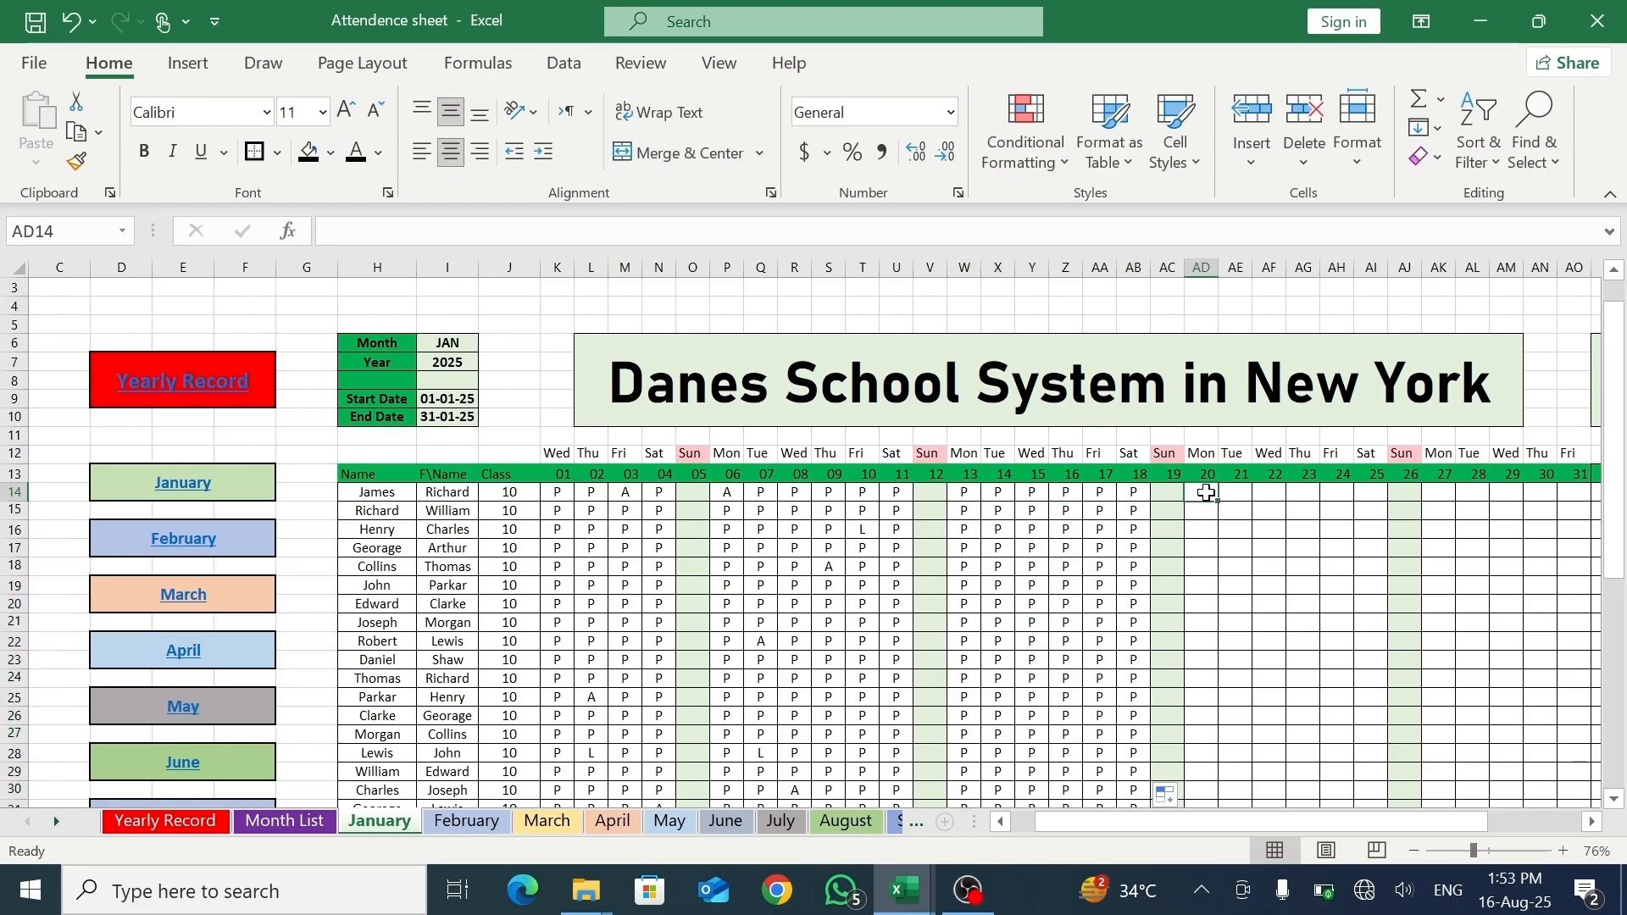
pyautogui.write('p')
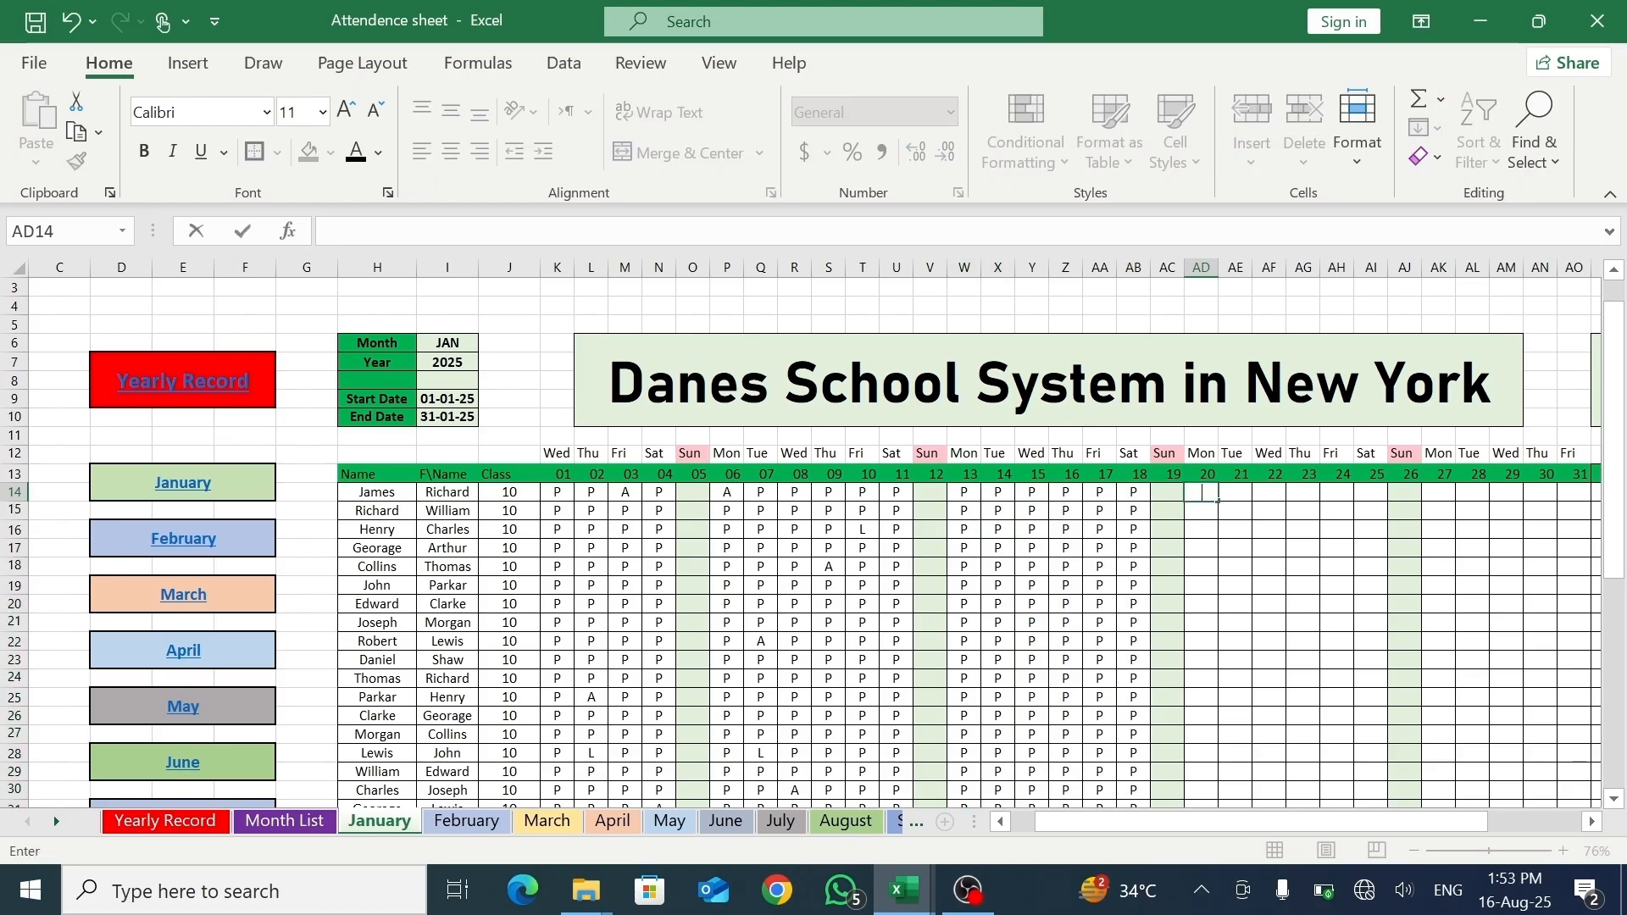
pyautogui.click(1238, 508)
pyautogui.click(1209, 494)
pyautogui.moveTo(1220, 502)
pyautogui.mouseDown()
pyautogui.moveTo(1392, 508)
pyautogui.moveTo(1399, 752)
pyautogui.moveTo(1379, 846)
pyautogui.moveTo(1365, 791)
pyautogui.moveTo(1348, 788)
pyautogui.mouseUp()
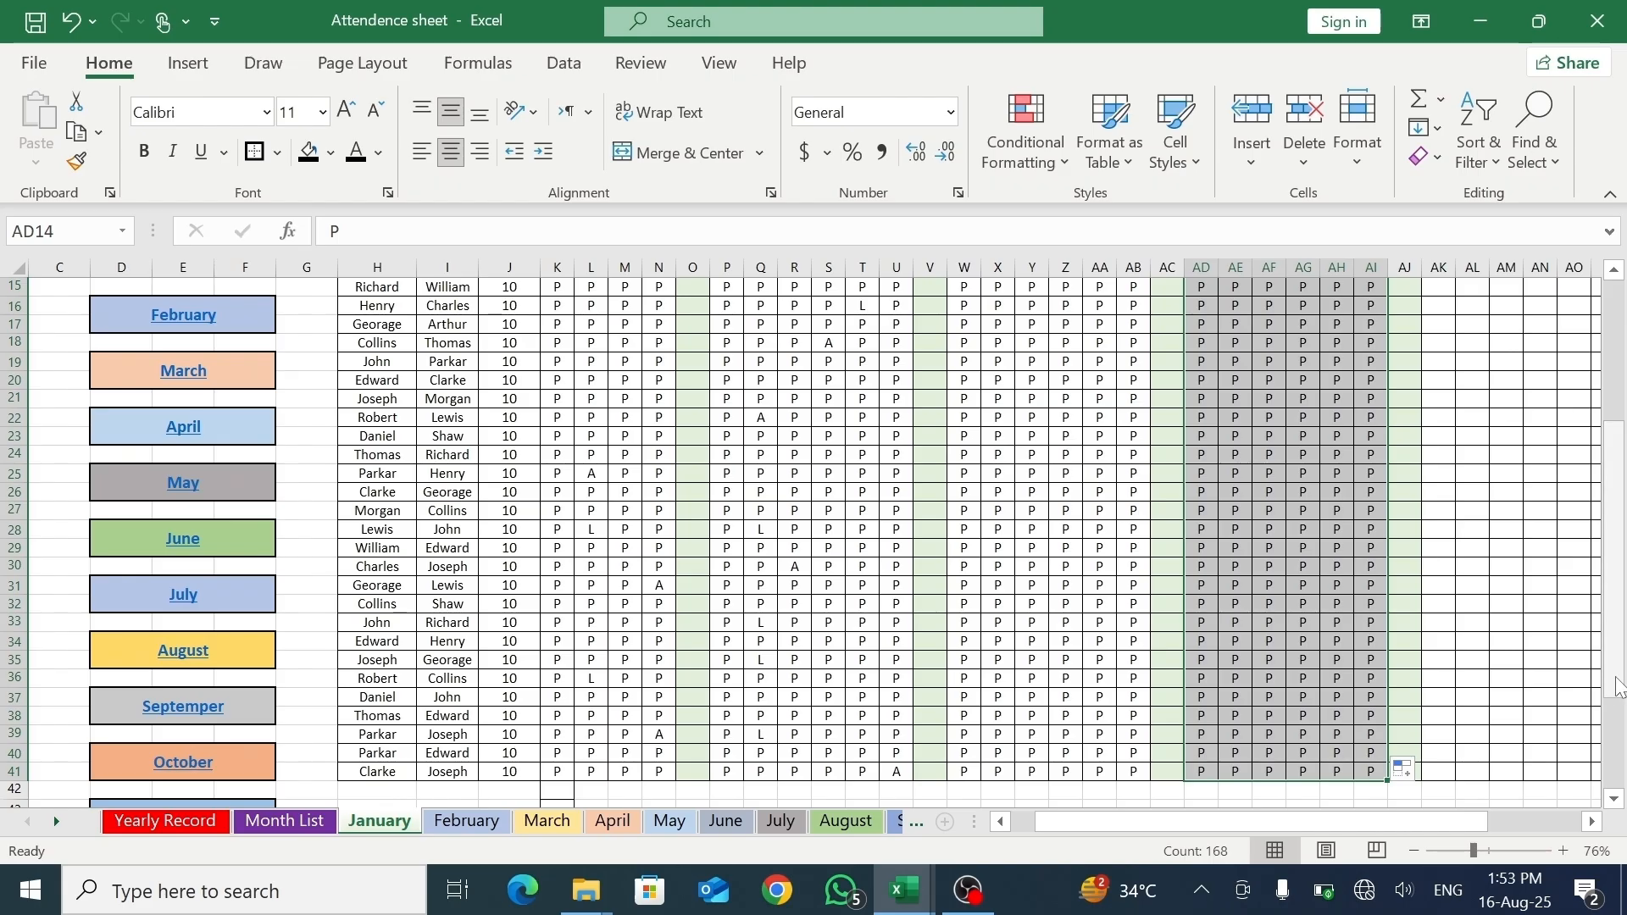
# - Mark absences with A in AF33 and AF26 for 22 January and AG18 for 23 January
pyautogui.click(1277, 627)
pyautogui.press('BackSpace')
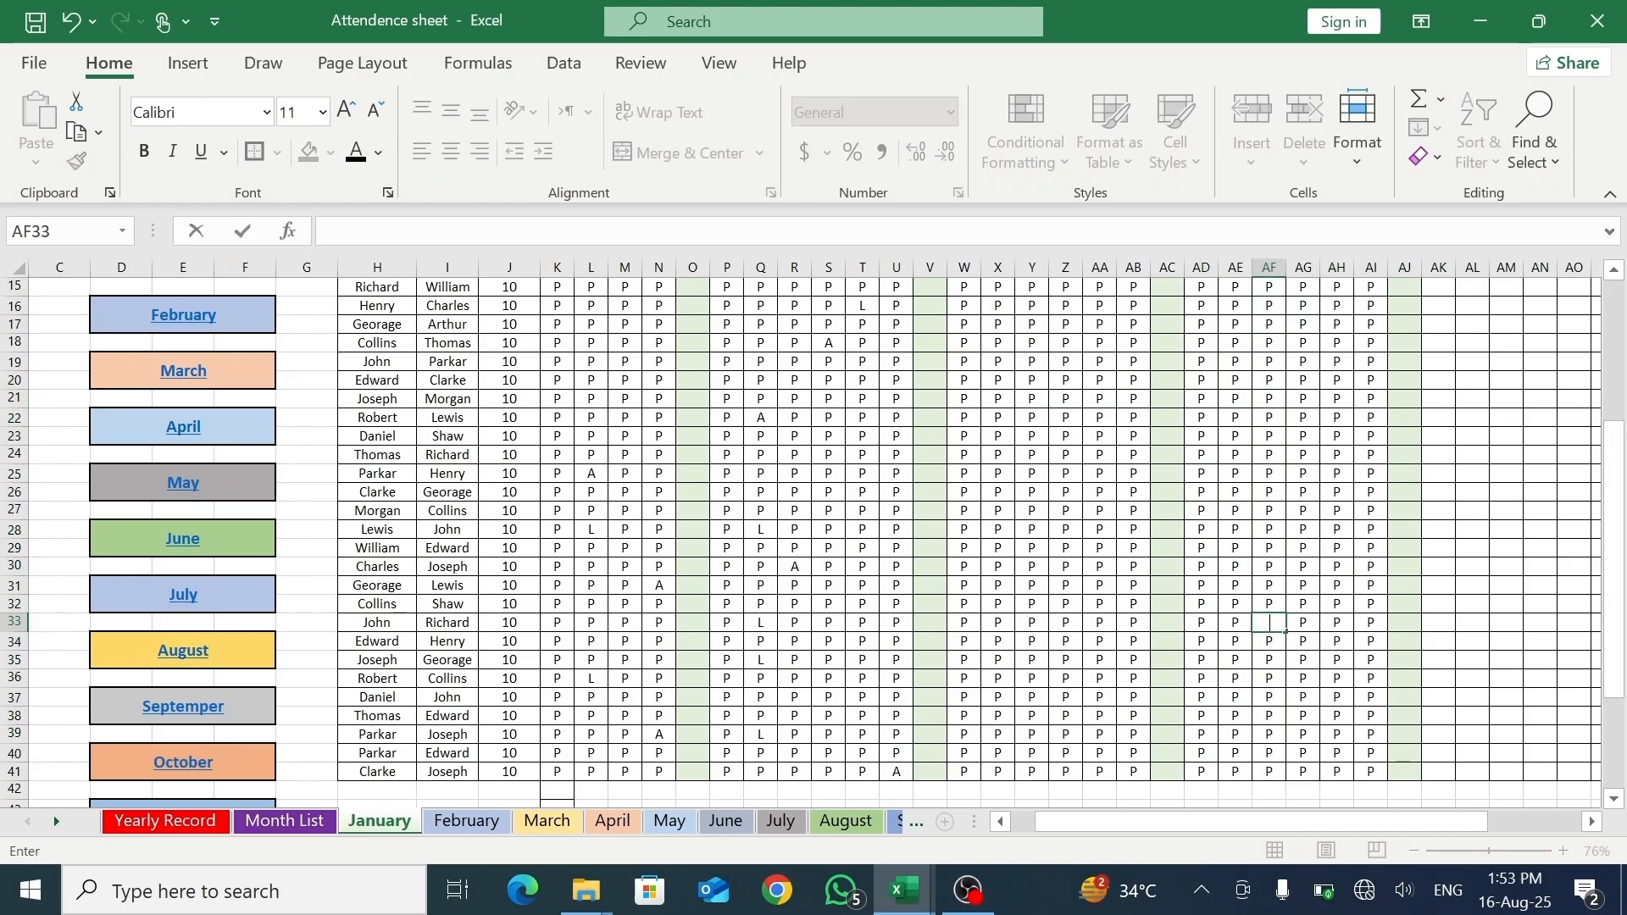
pyautogui.click(1269, 492)
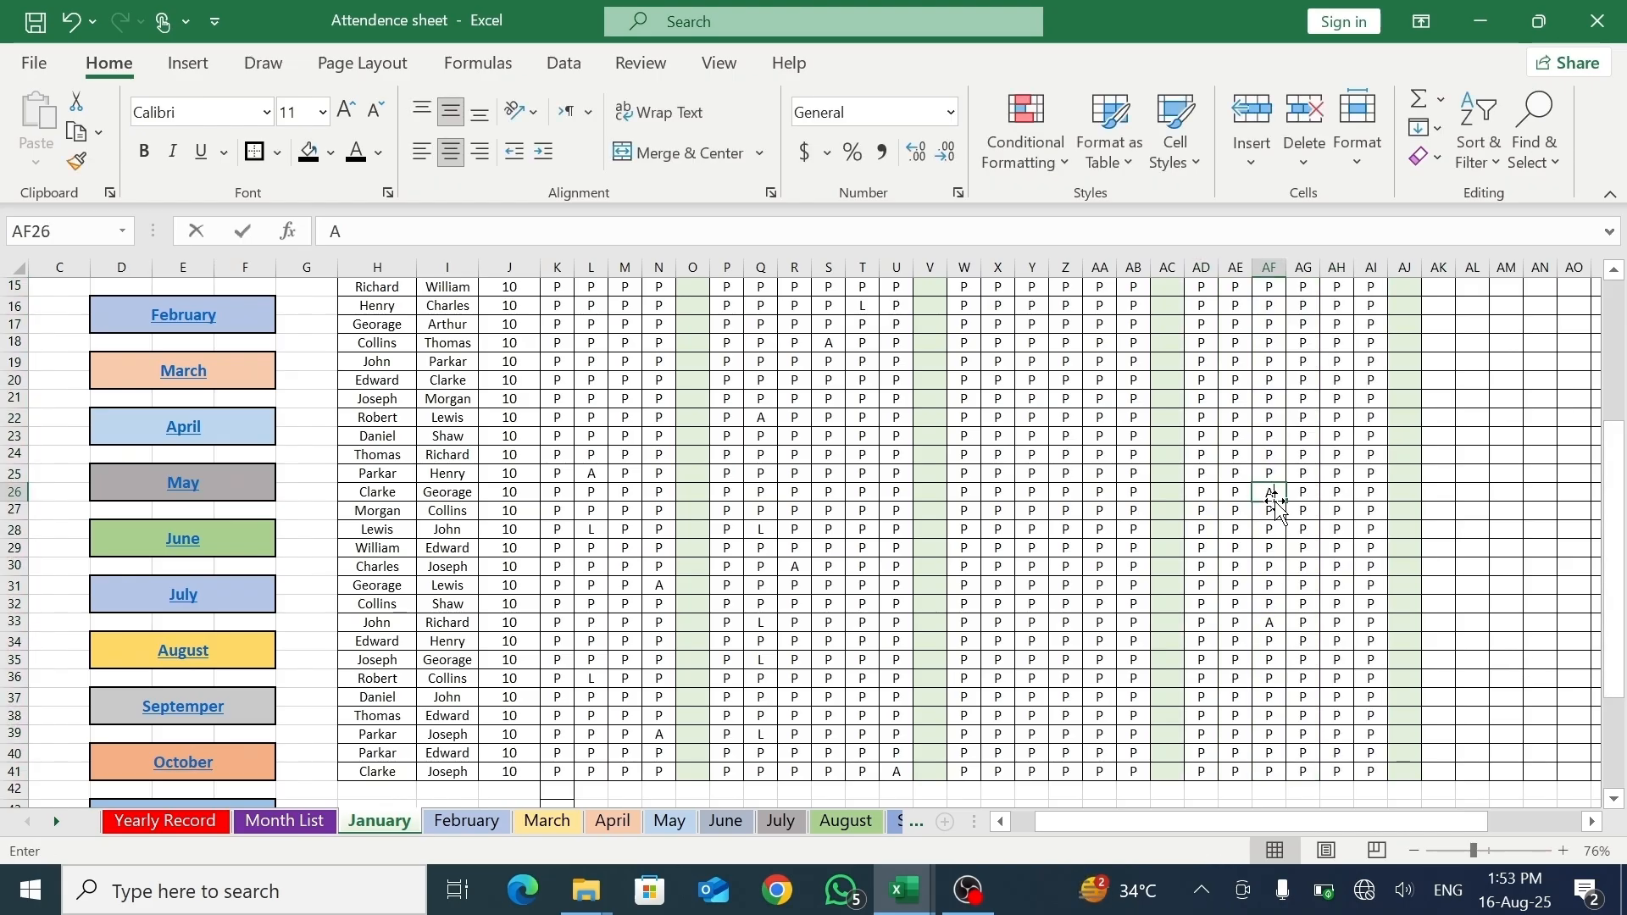
pyautogui.write('A')
pyautogui.click(1307, 343)
pyautogui.write('A')
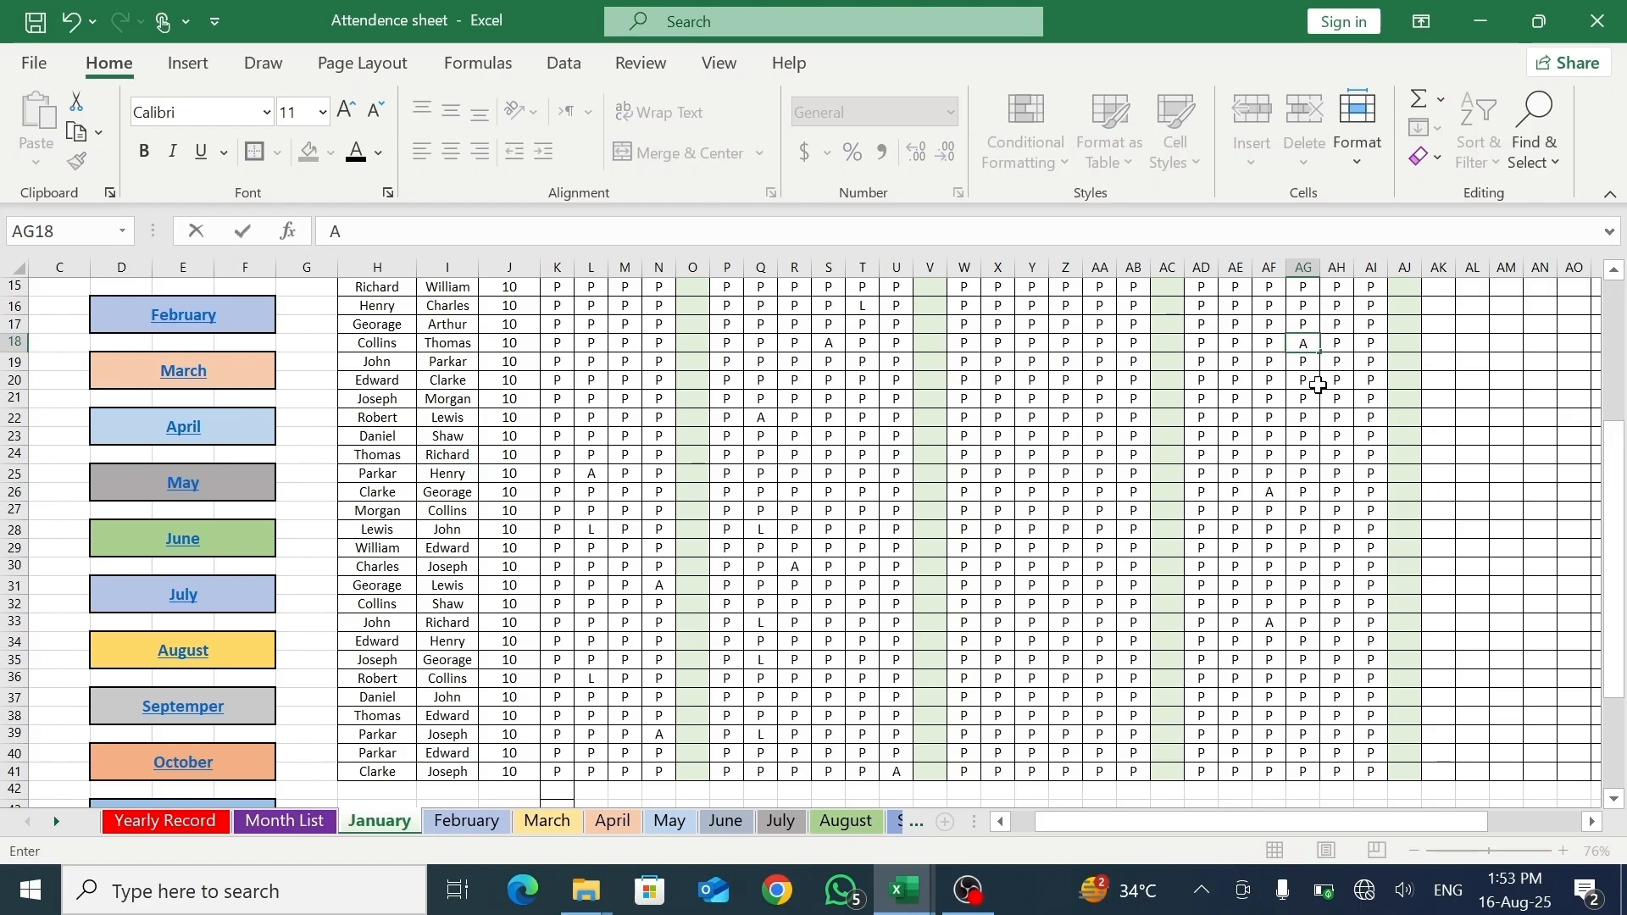
# - Mark leave with L in AG32 and AG22 for 23 January and AD22 for 20 January
pyautogui.click(1305, 604)
pyautogui.press('BackSpace')
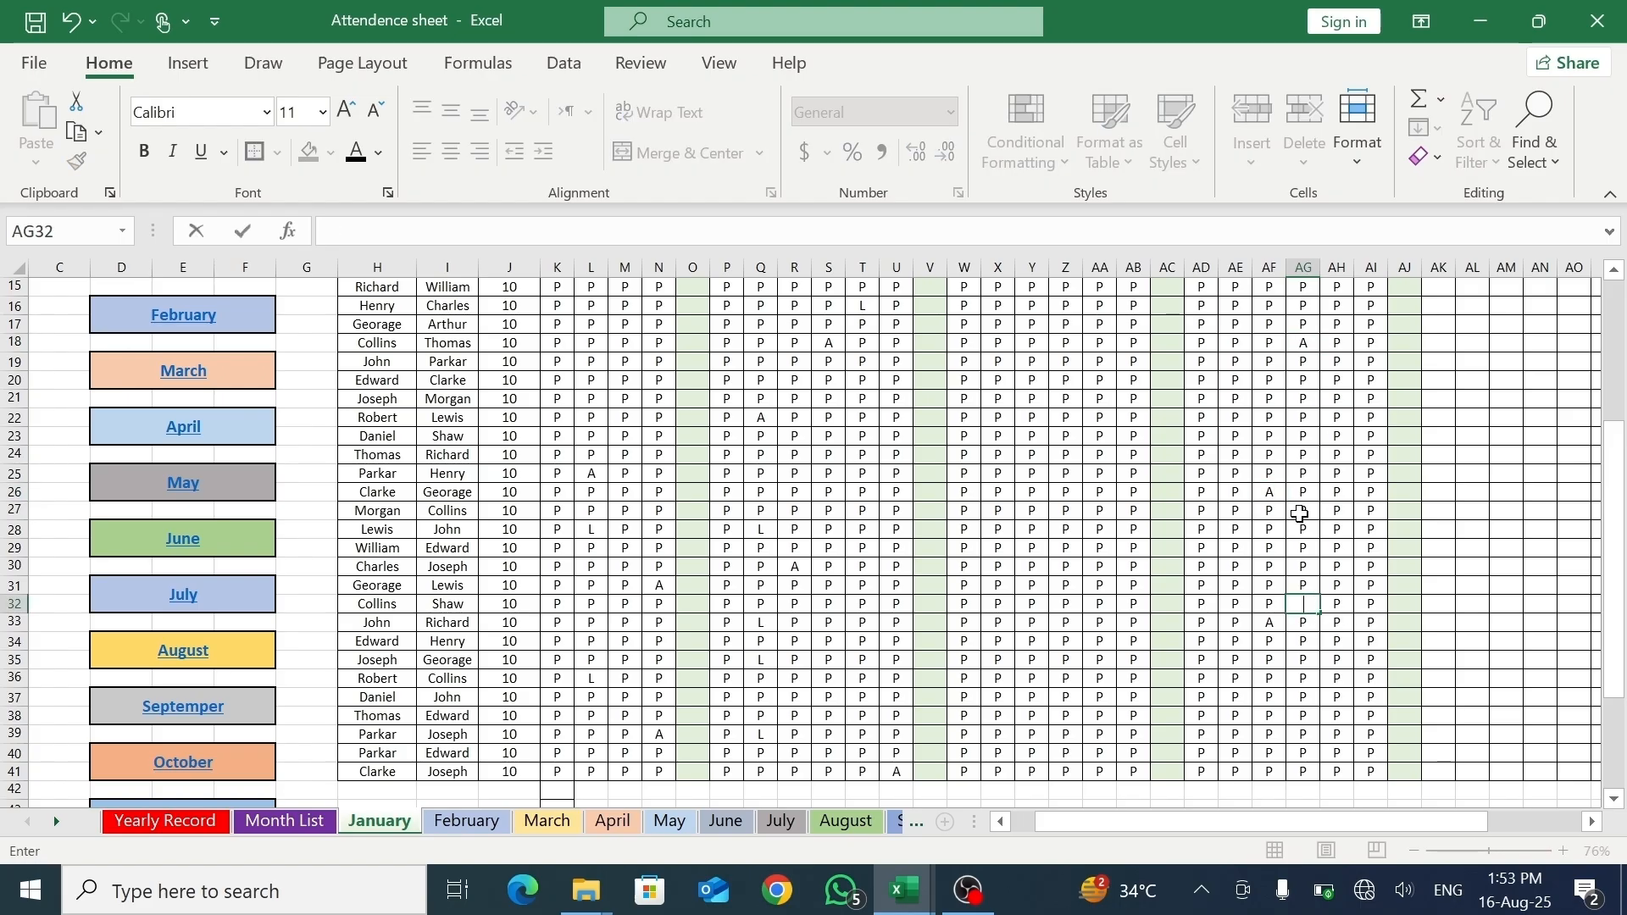
pyautogui.write('I')
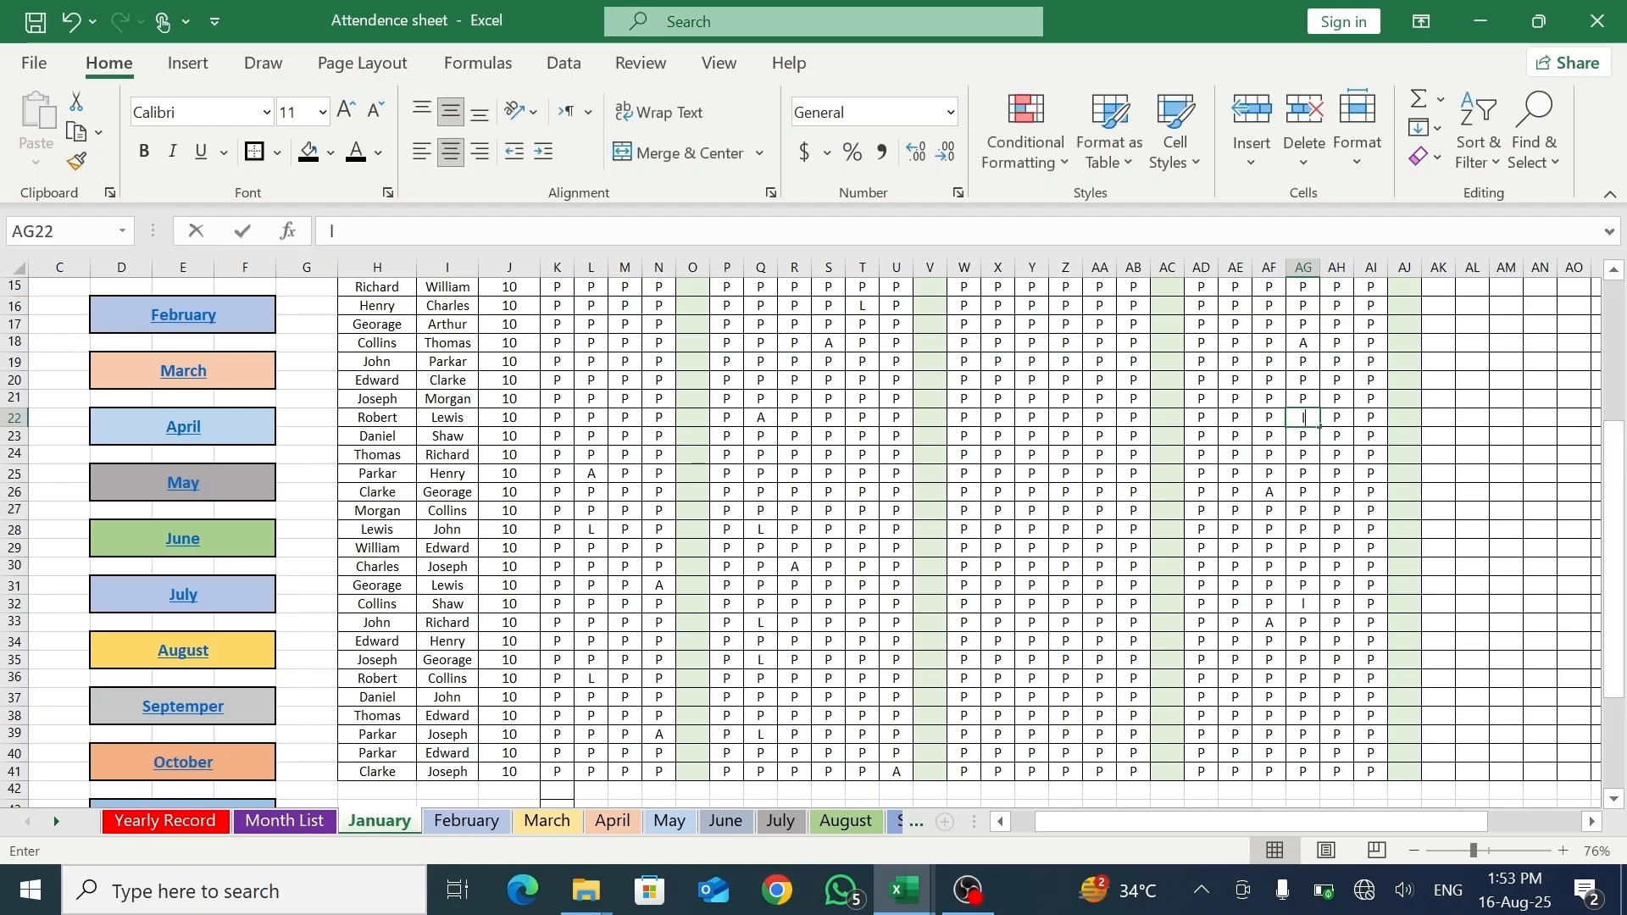
pyautogui.click(1311, 591)
pyautogui.click(1311, 605)
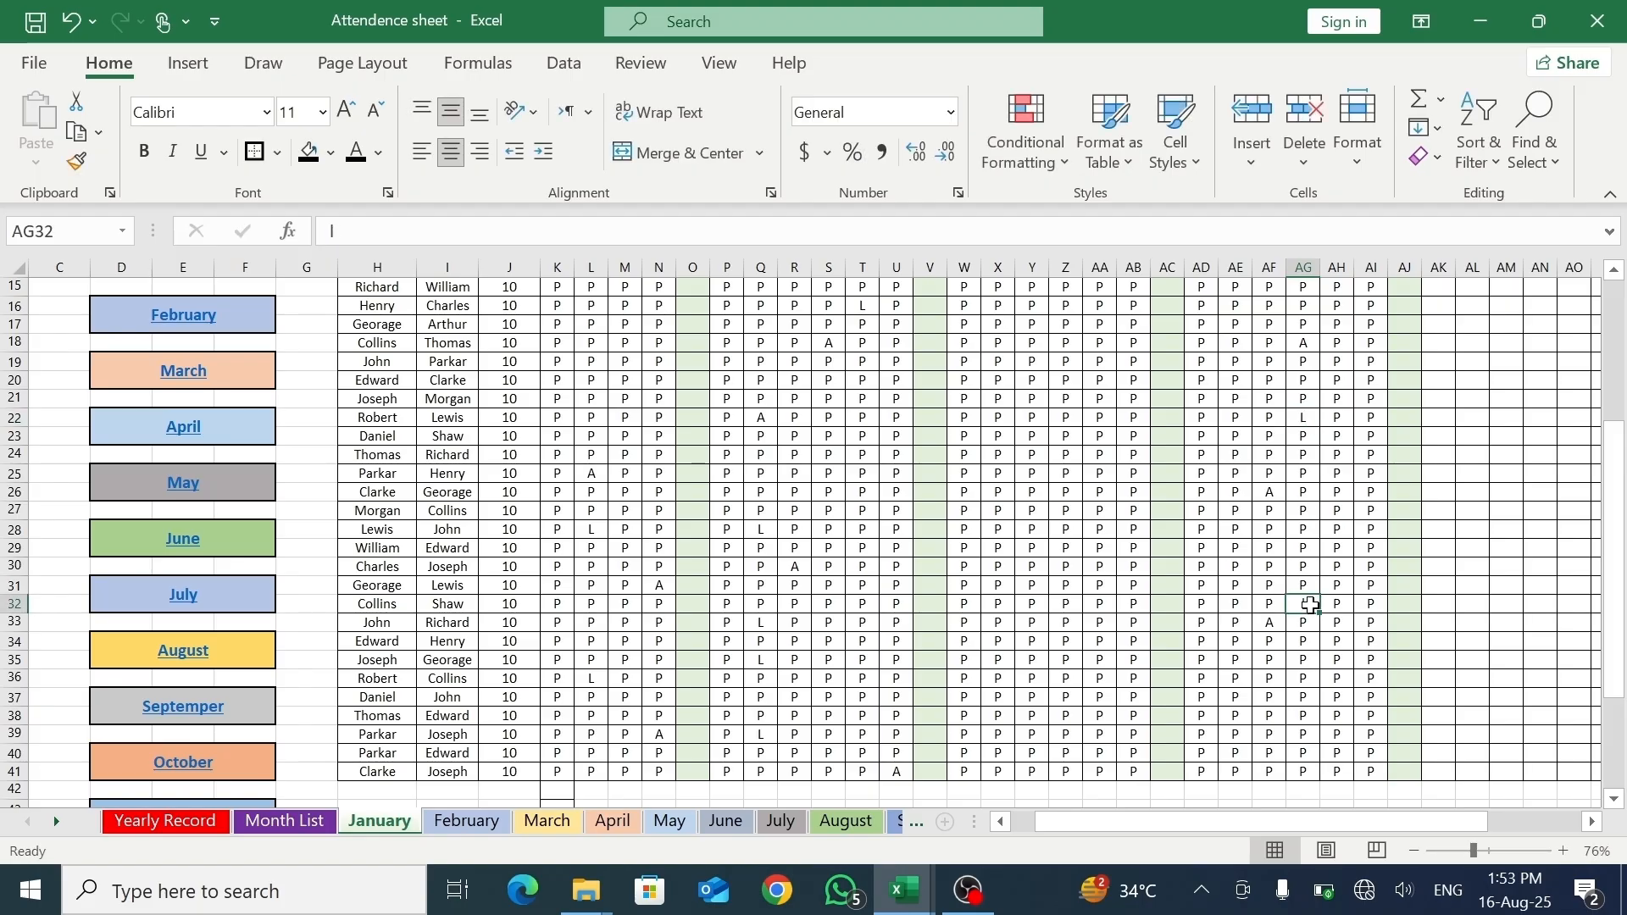
pyautogui.write('L')
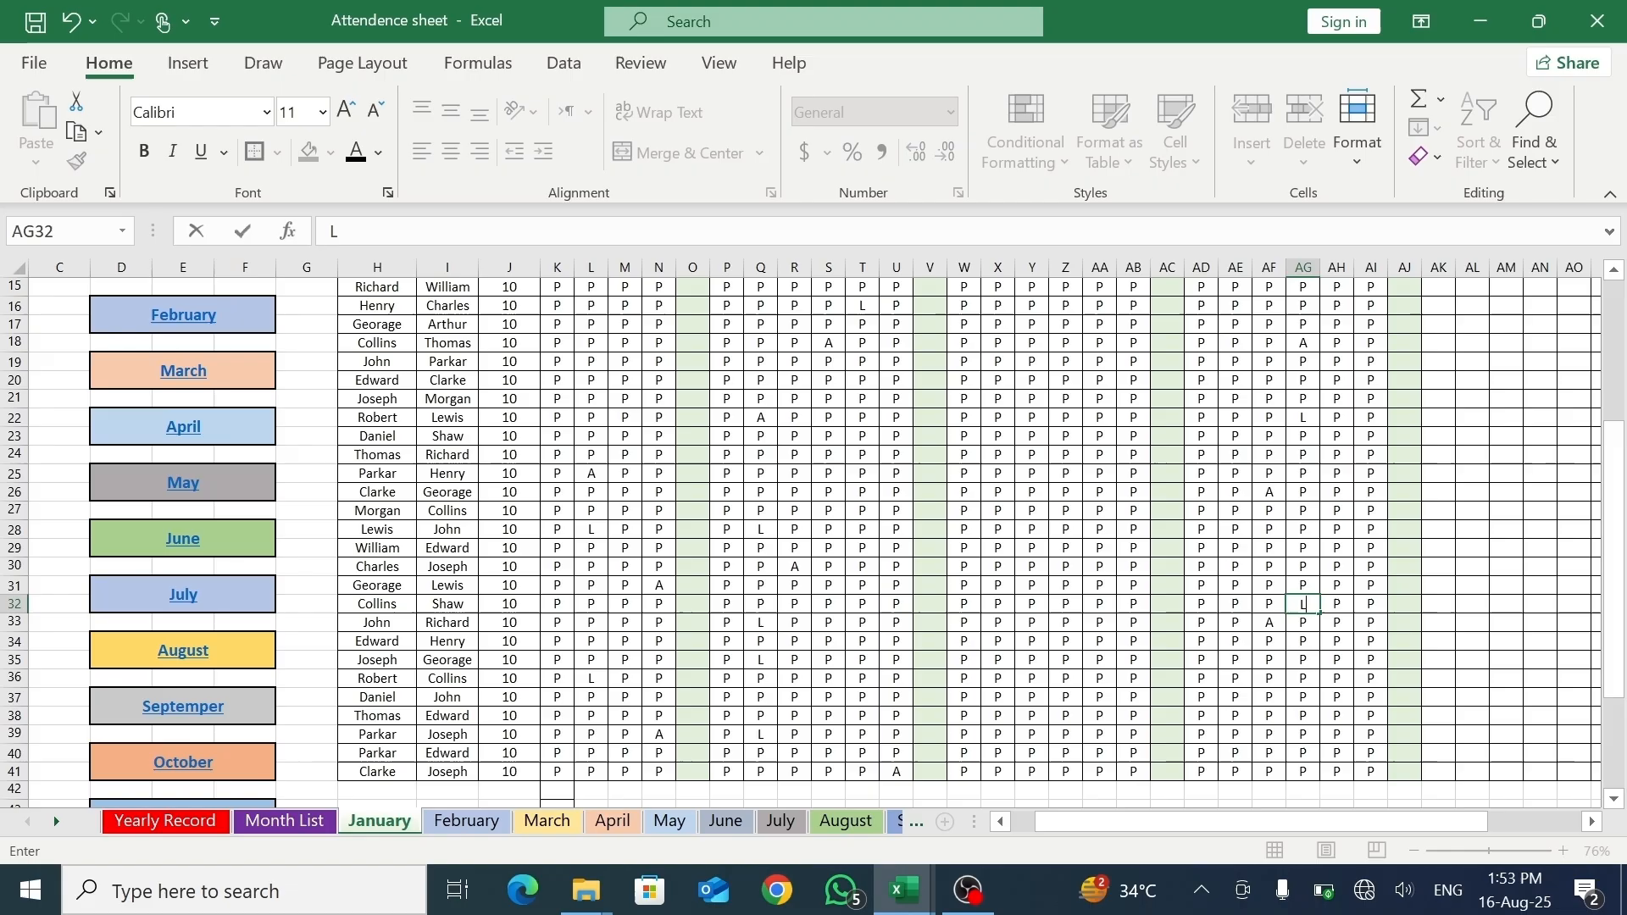
pyautogui.click(1208, 420)
pyautogui.write('L')
# - Enter P in AK14 and fill it across AK14:AO41 for 27–31 January
pyautogui.moveTo(1624, 527); pyautogui.dragTo(1613, 447)
pyautogui.moveTo(1162, 818); pyautogui.dragTo(1216, 820)
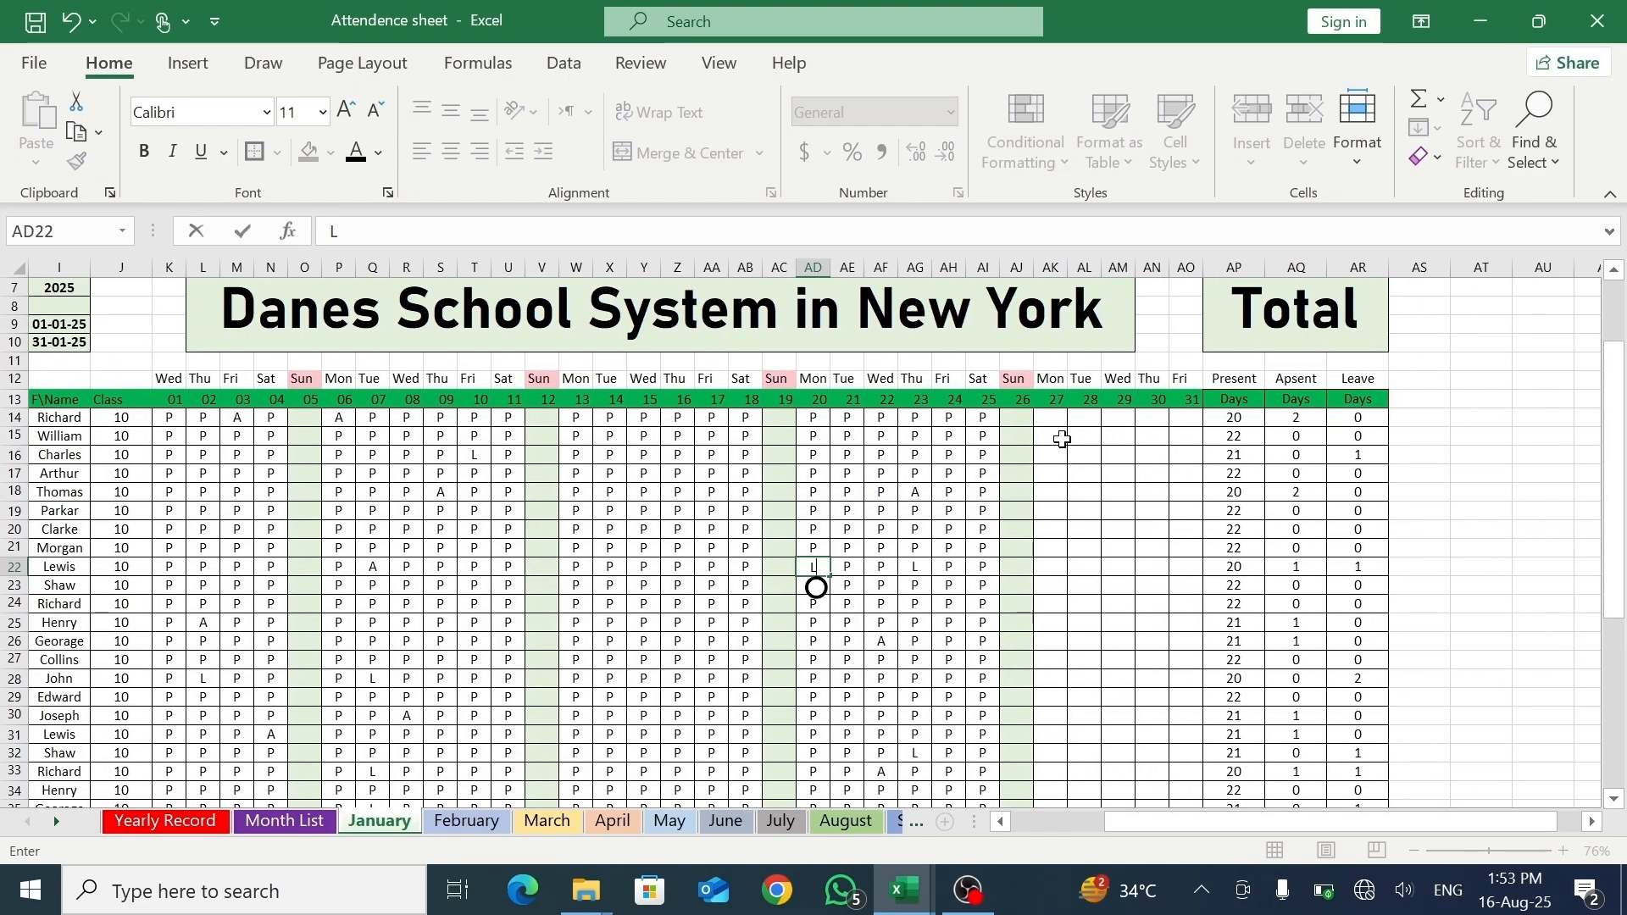
pyautogui.click(1055, 420)
pyautogui.write('p')
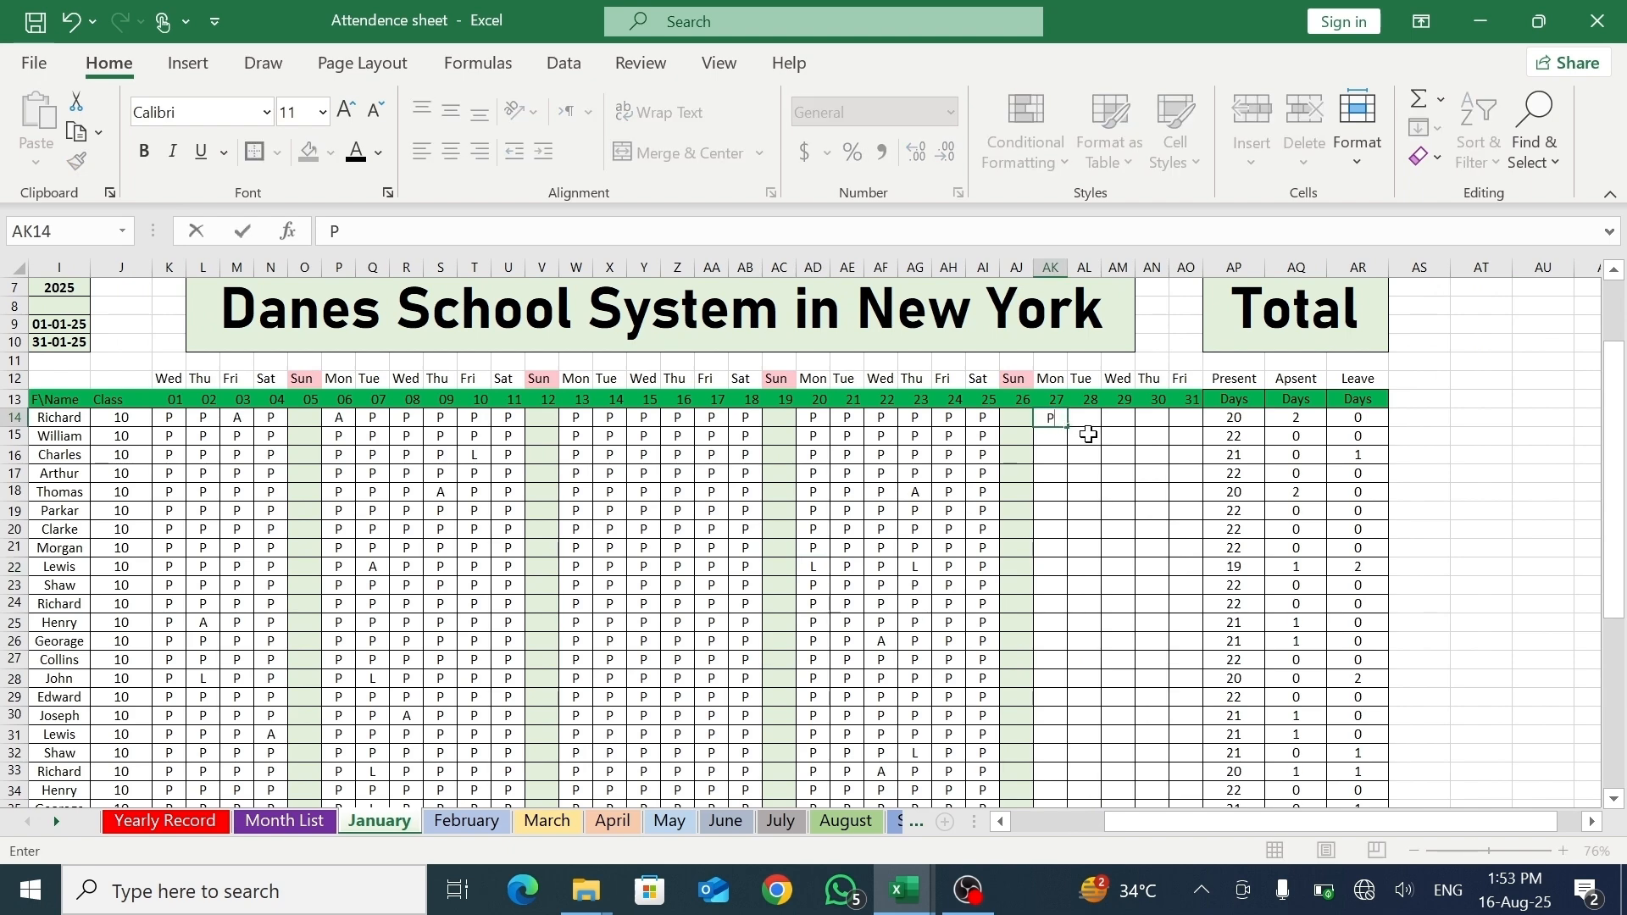
pyautogui.press('Return')
pyautogui.click(1063, 424)
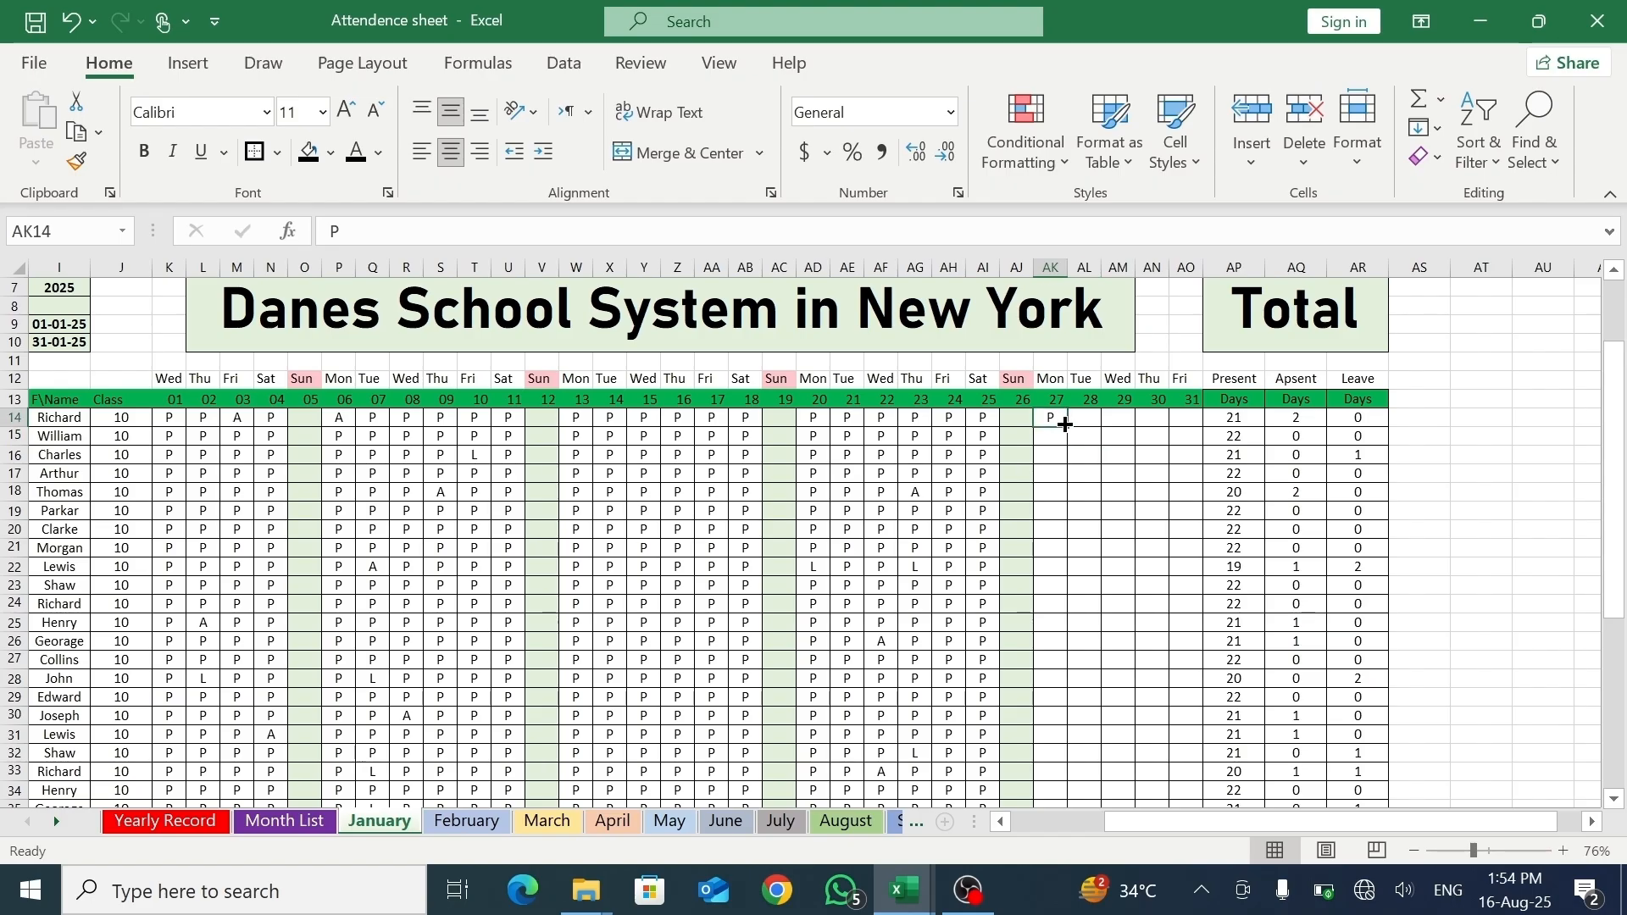
pyautogui.moveTo(1068, 426); pyautogui.dragTo(1166, 784)
# - Mark leave with L in AO41 for 31 January and in AM27 and AM20 for 29 January
pyautogui.click(1189, 774)
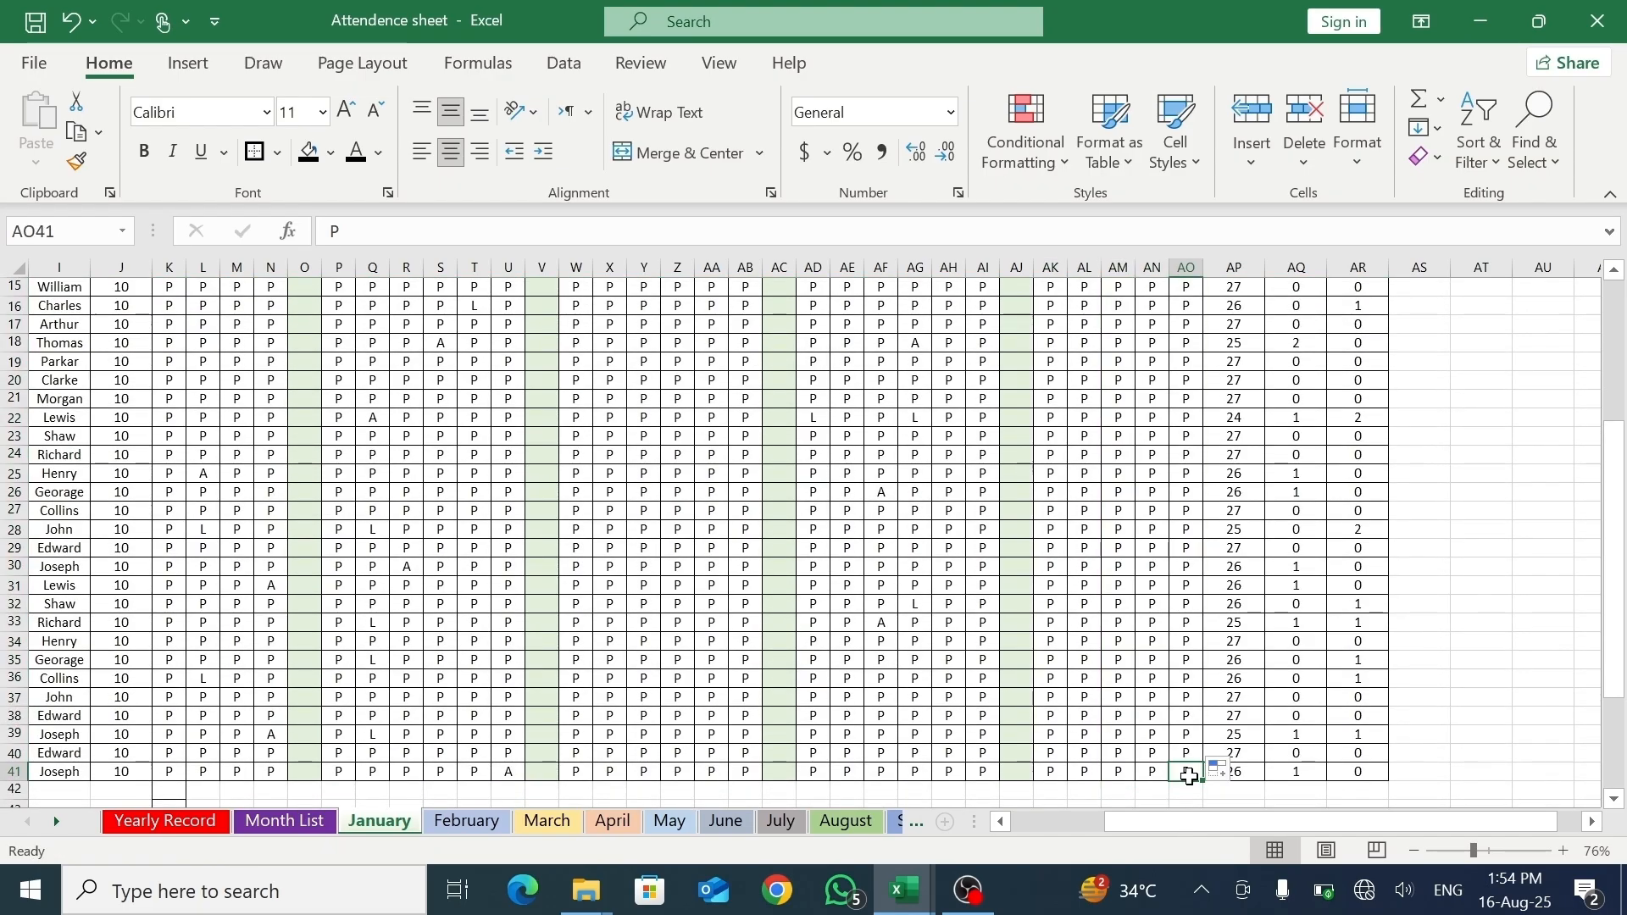
pyautogui.write('L')
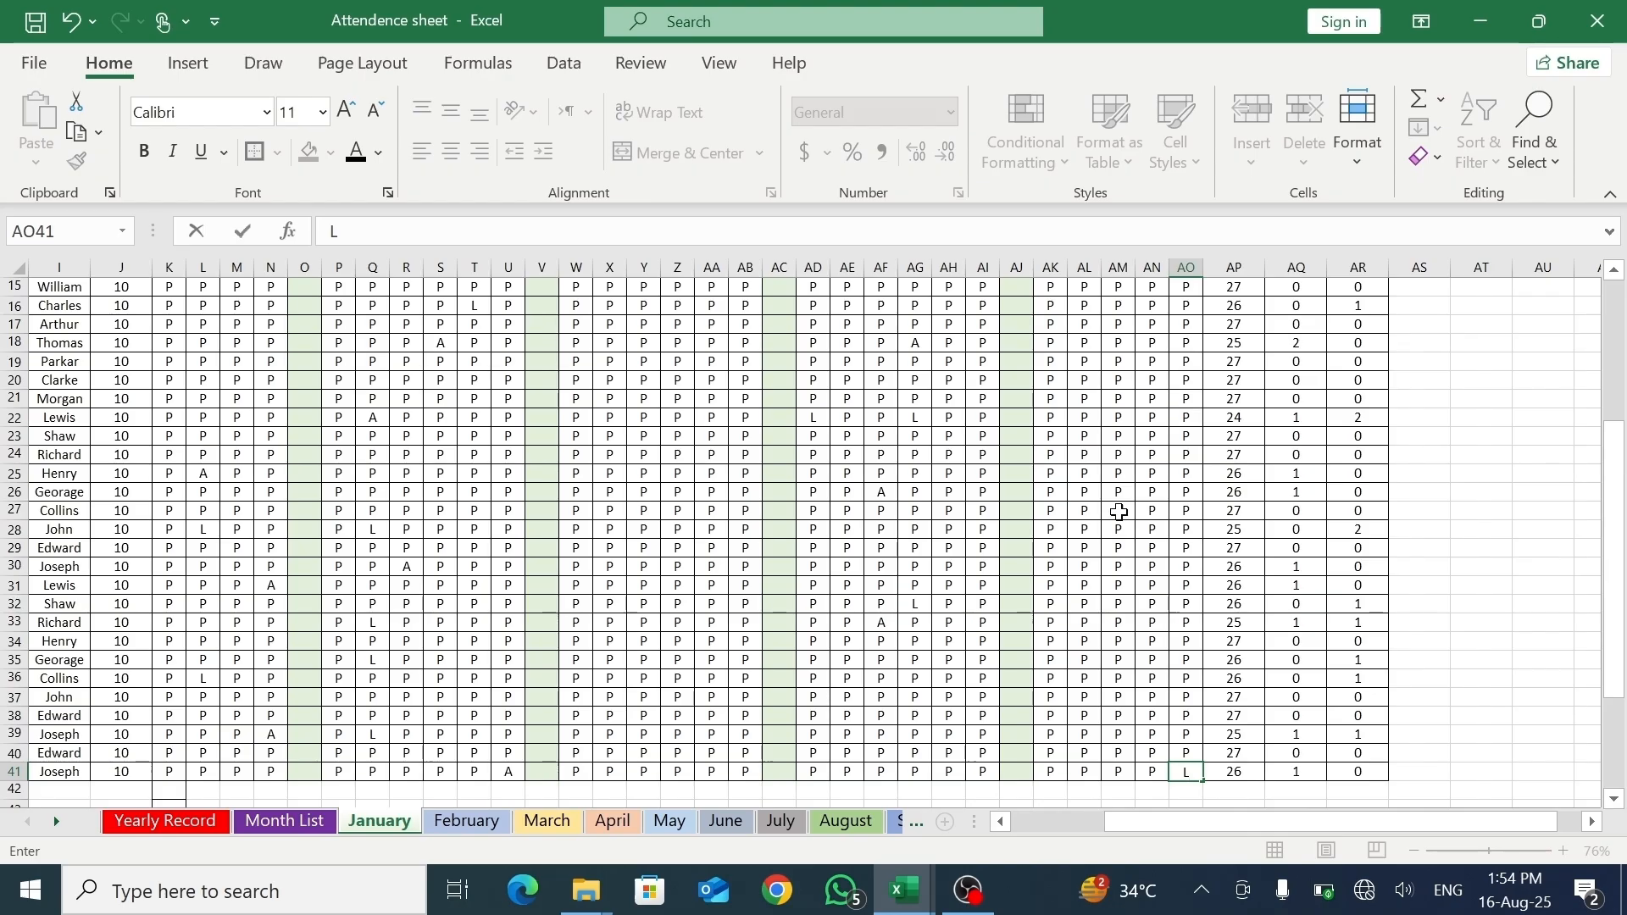
pyautogui.click(1118, 510)
pyautogui.write('L')
pyautogui.click(1118, 380)
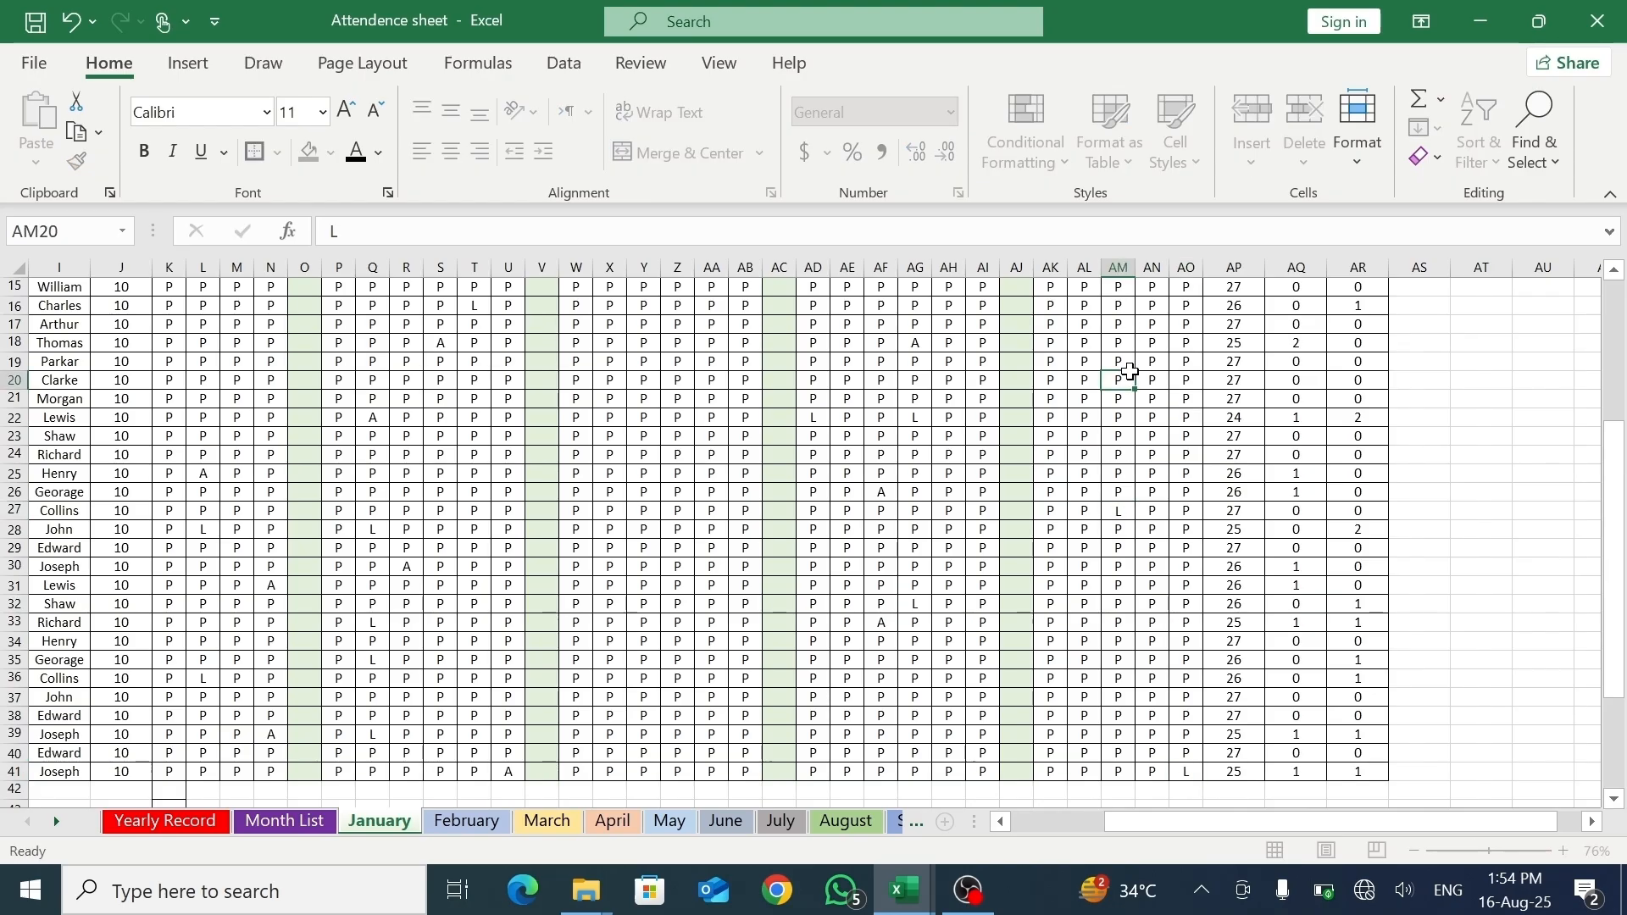
pyautogui.write('L')
# - Mark absences with A in AL26 and AL20 for 28 January, AK33 for 27 January and AM17 for 29 January
pyautogui.click(1076, 491)
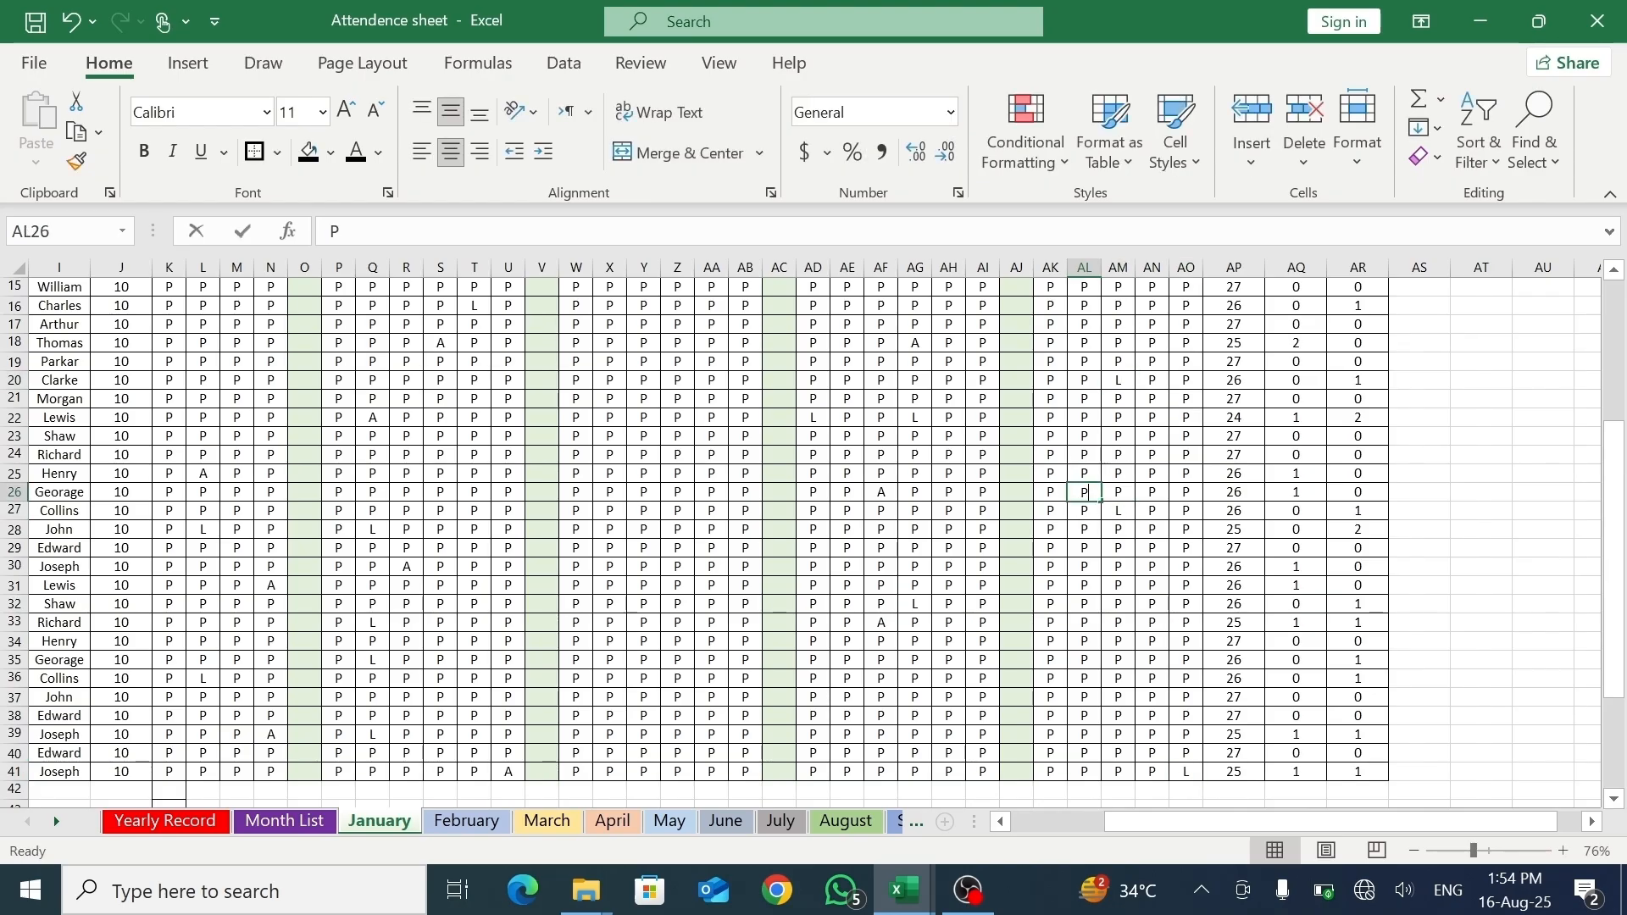
pyautogui.write('A')
pyautogui.click(1051, 622)
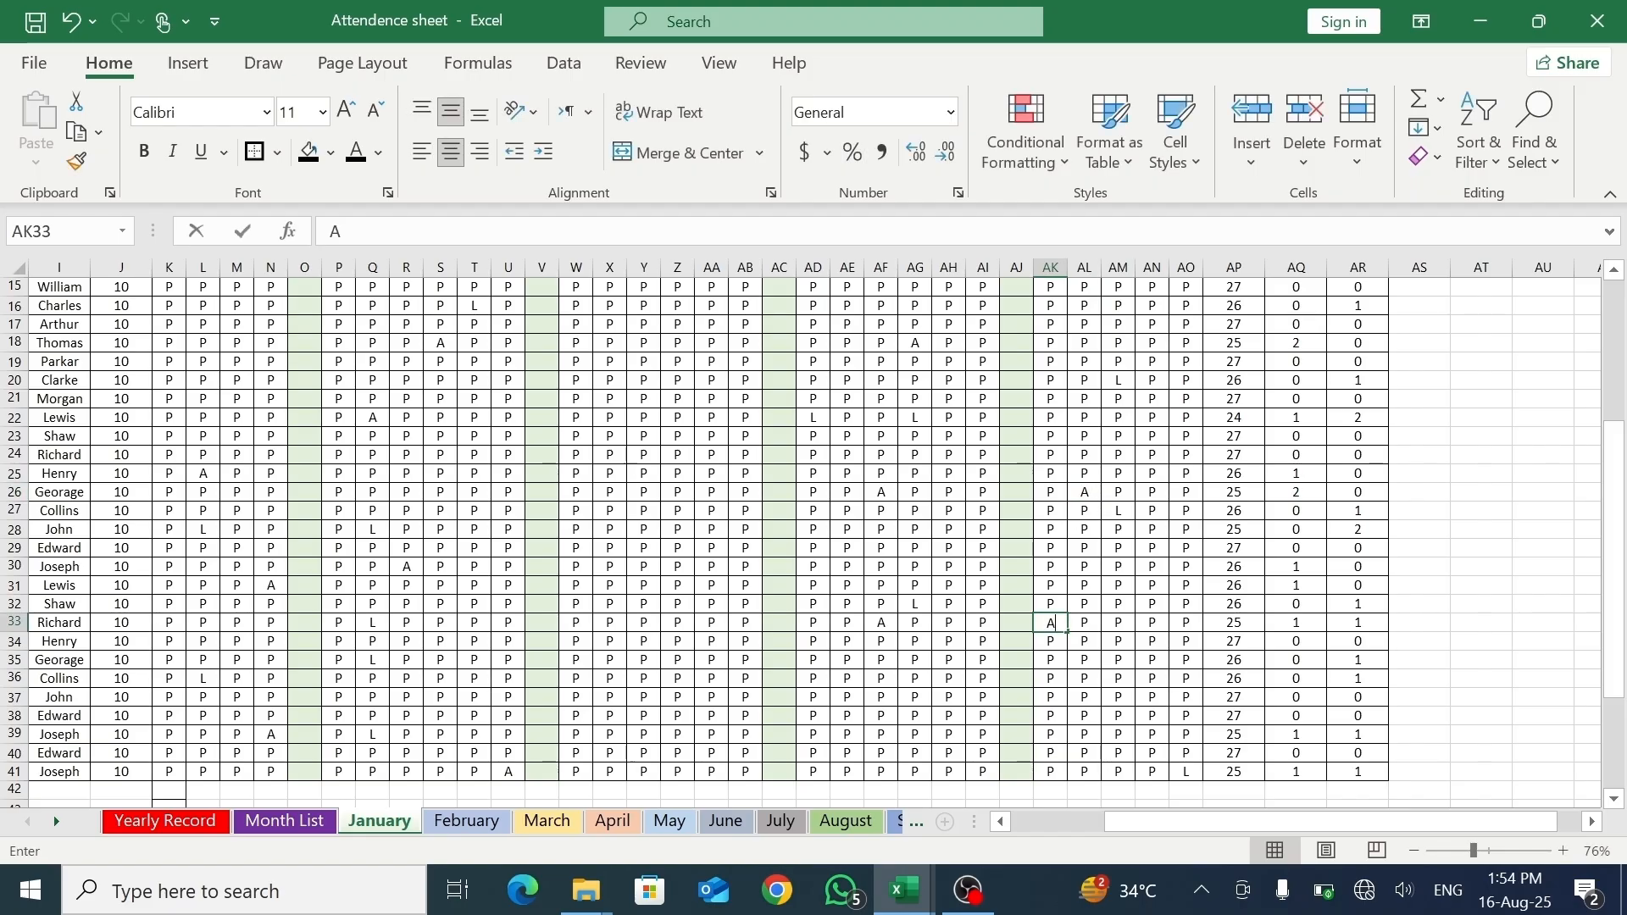
pyautogui.write('A')
pyautogui.click(1076, 379)
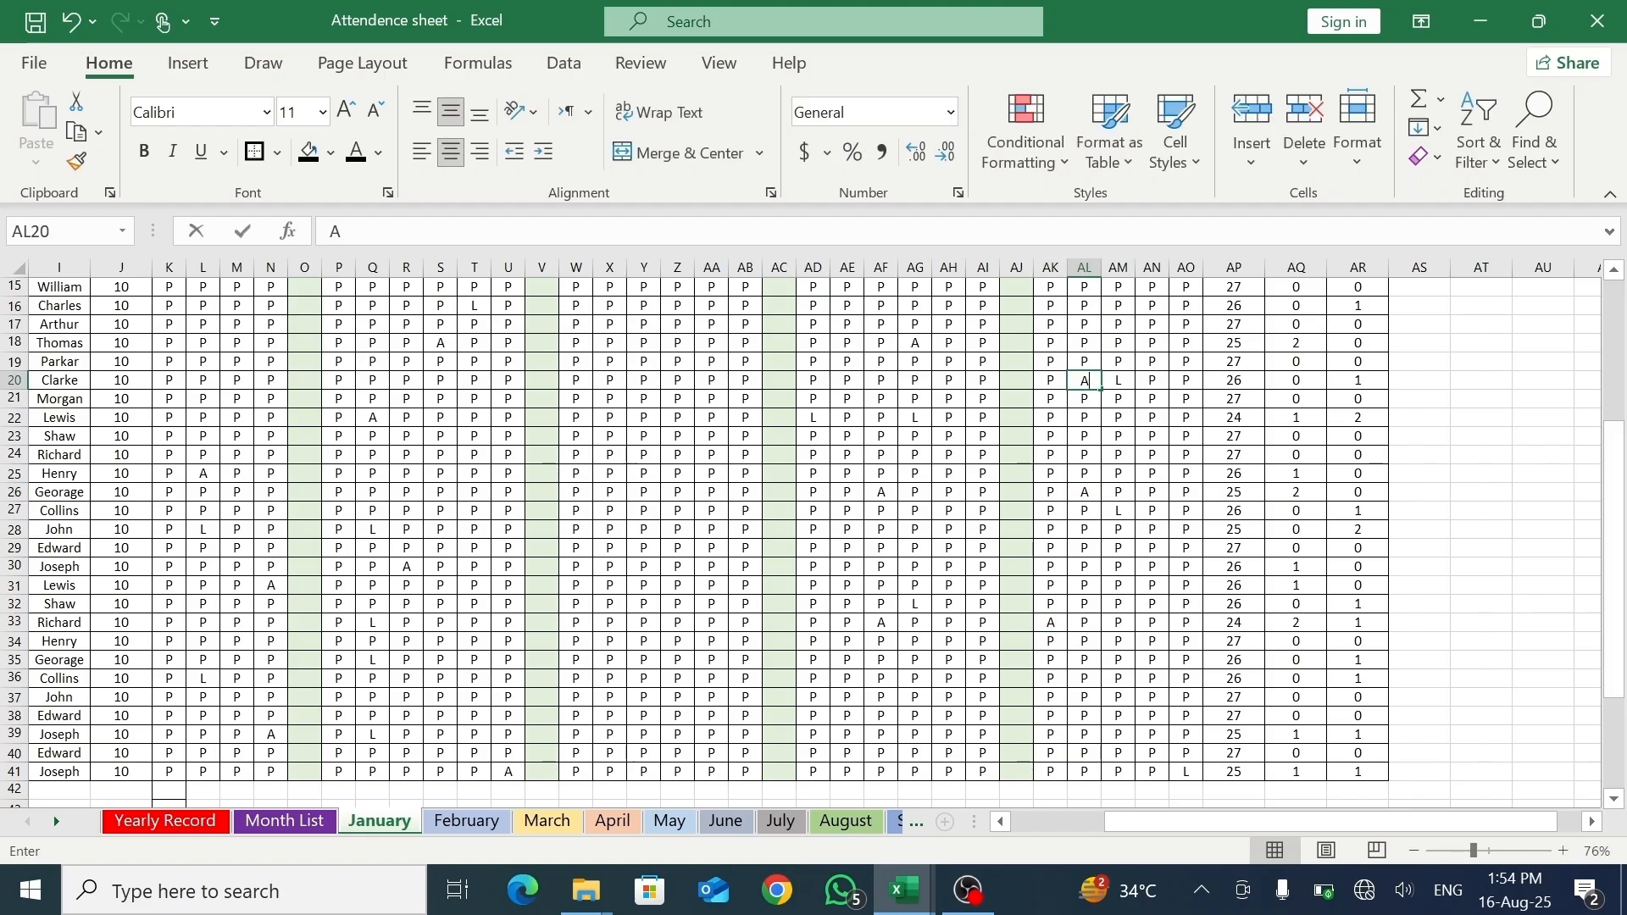
pyautogui.write('A')
pyautogui.click(1104, 324)
pyautogui.write('A')
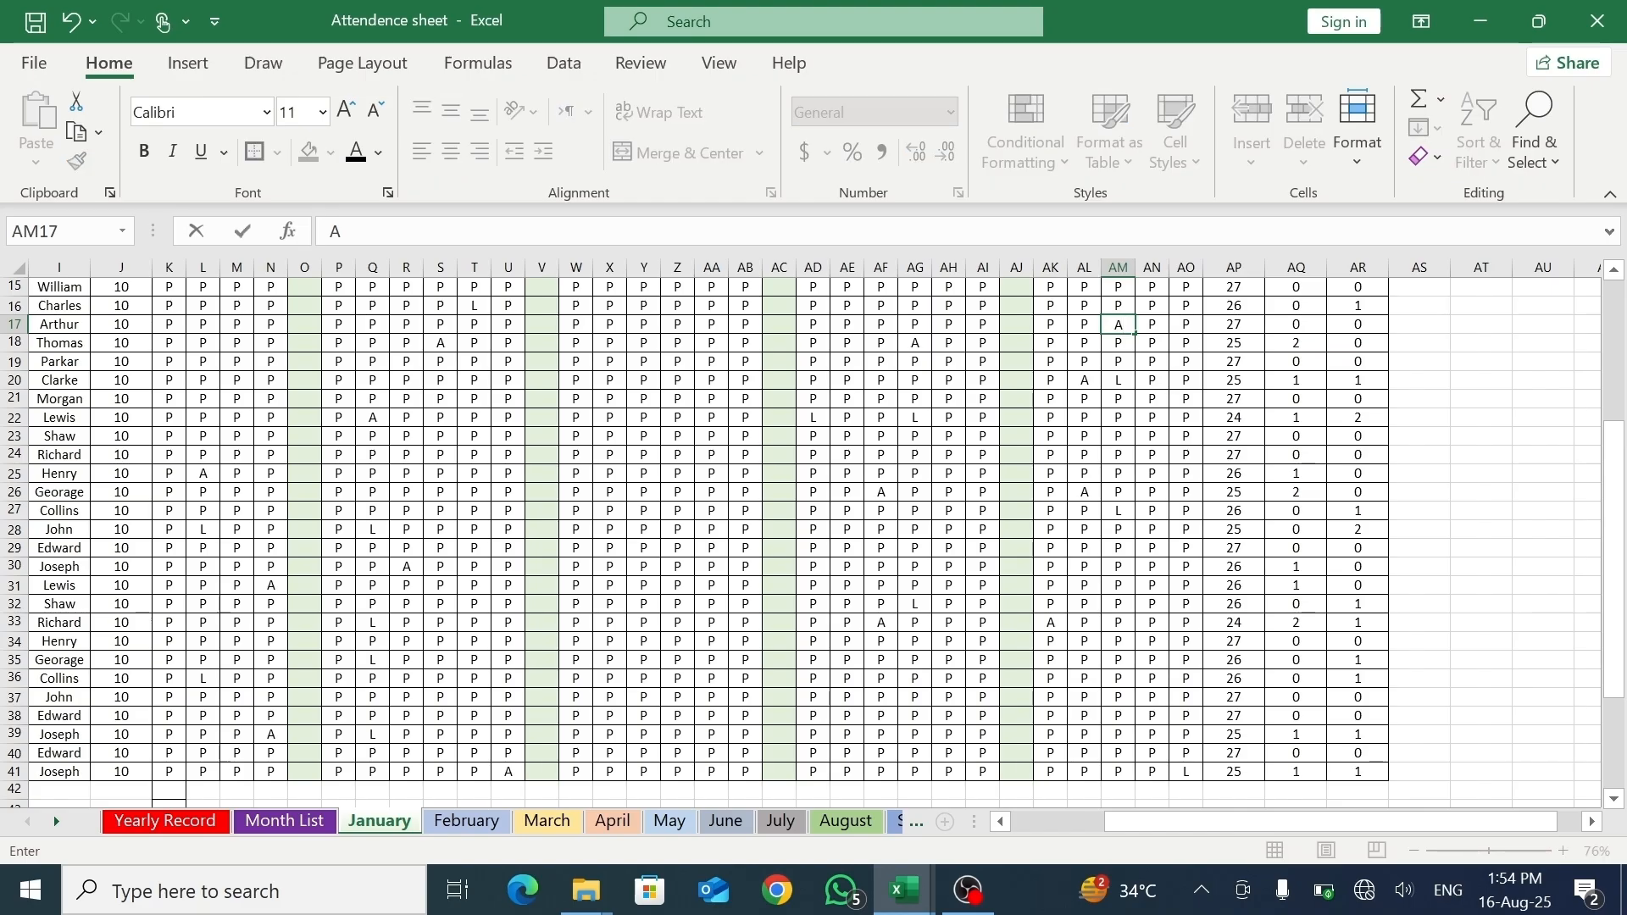
pyautogui.click(950, 453)
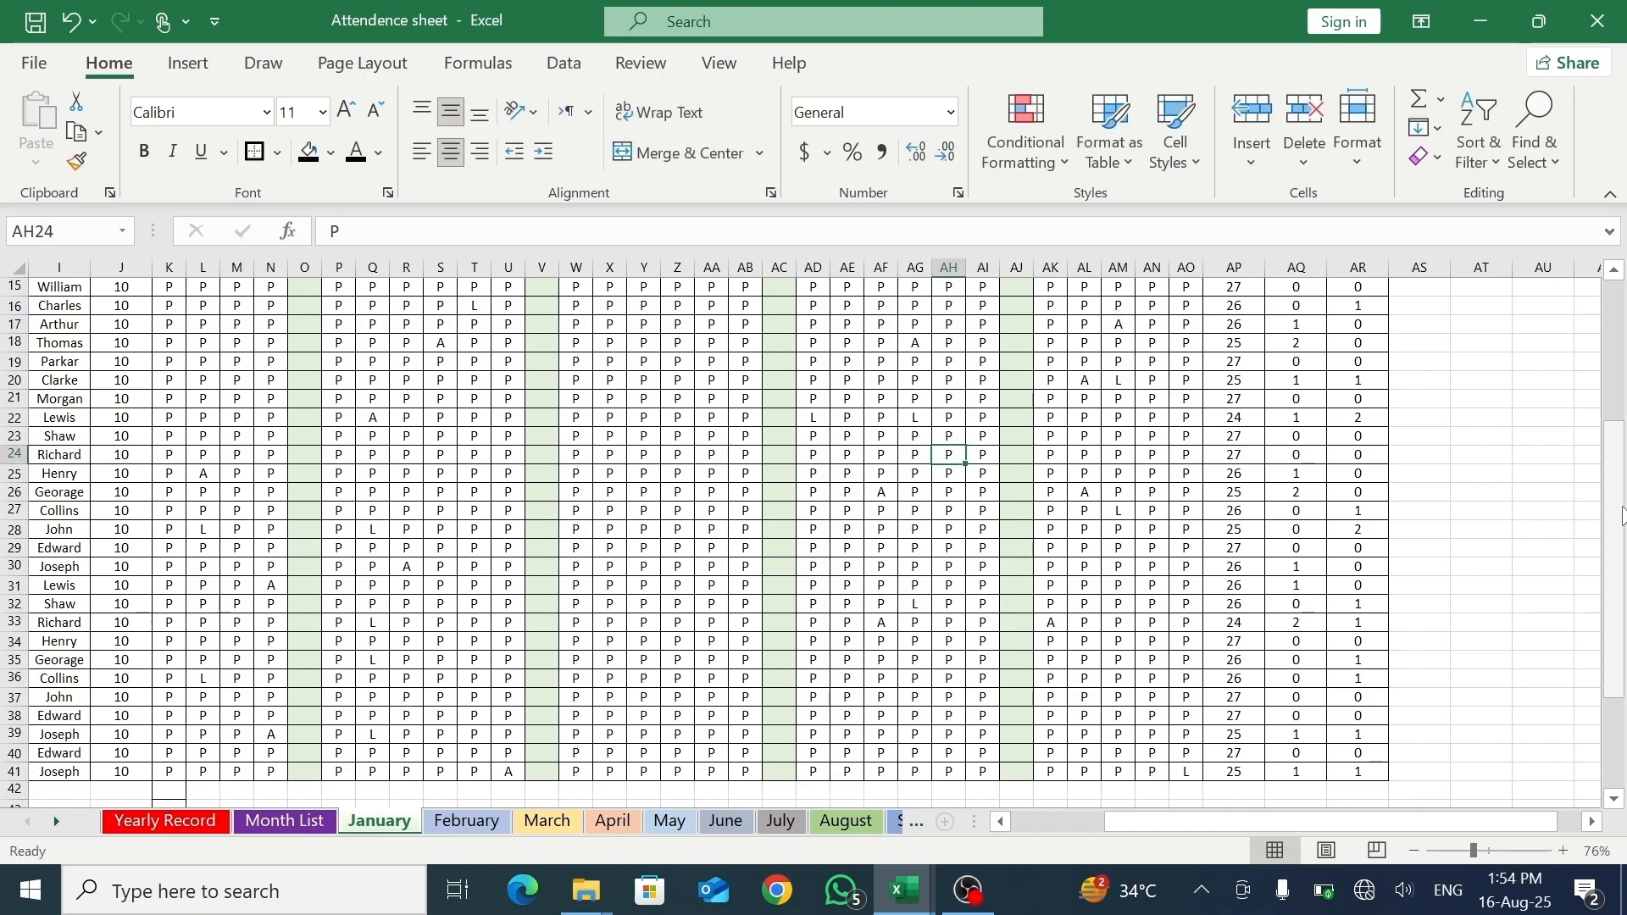
# - On the February sheet, set the month in I6 to FEB
pyautogui.moveTo(1619, 501); pyautogui.dragTo(1619, 419)
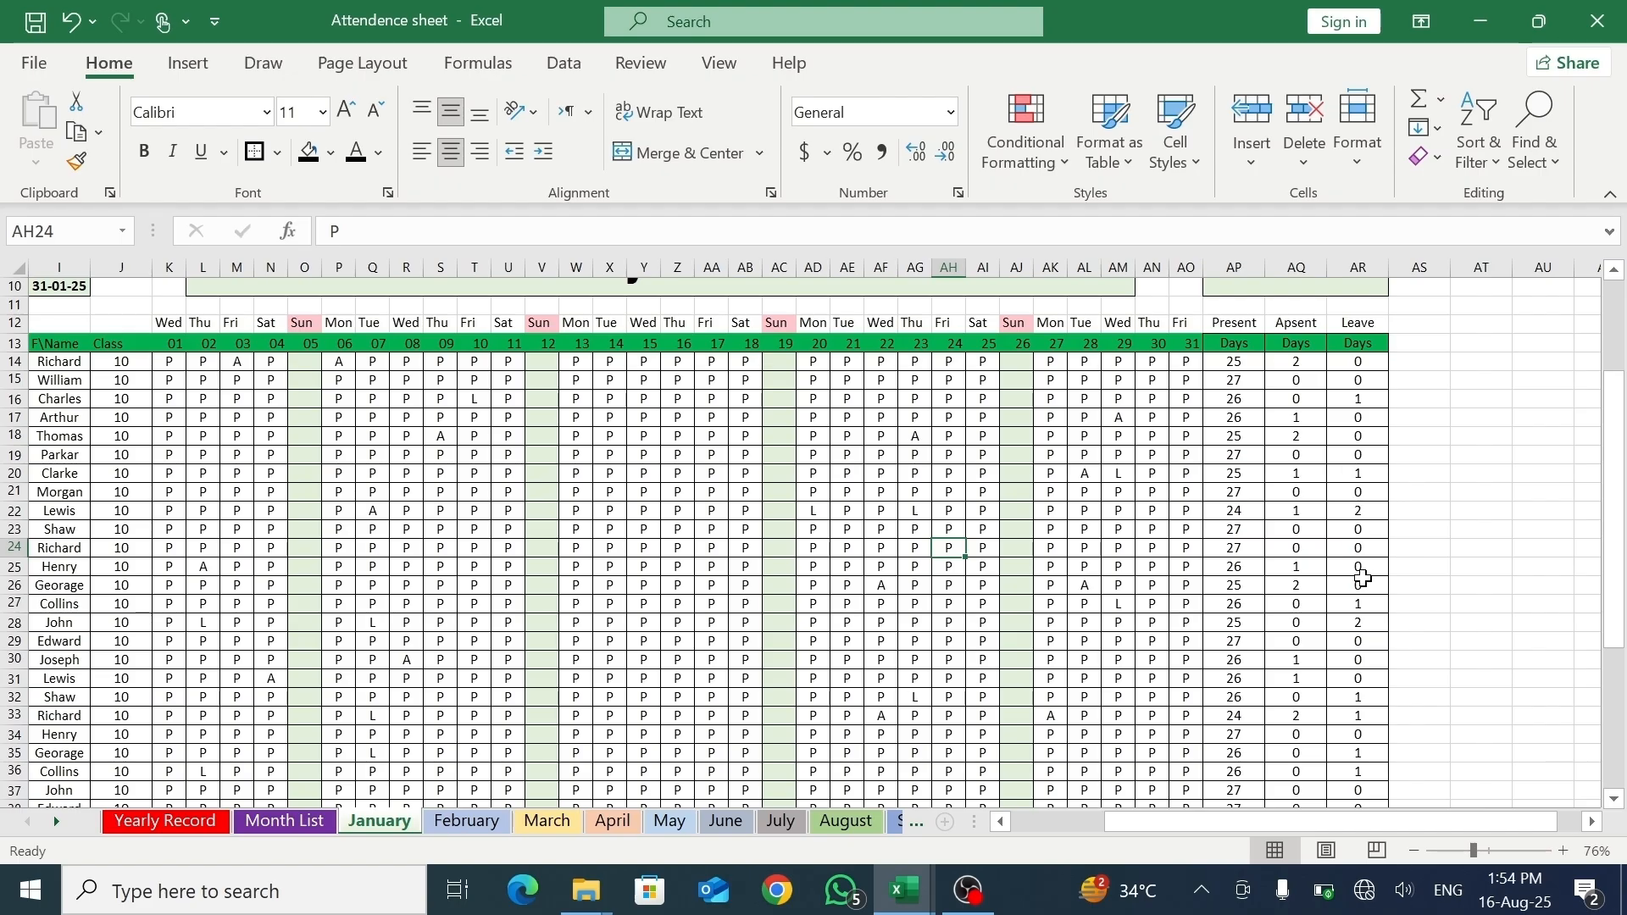
pyautogui.moveTo(1318, 820); pyautogui.dragTo(1225, 821)
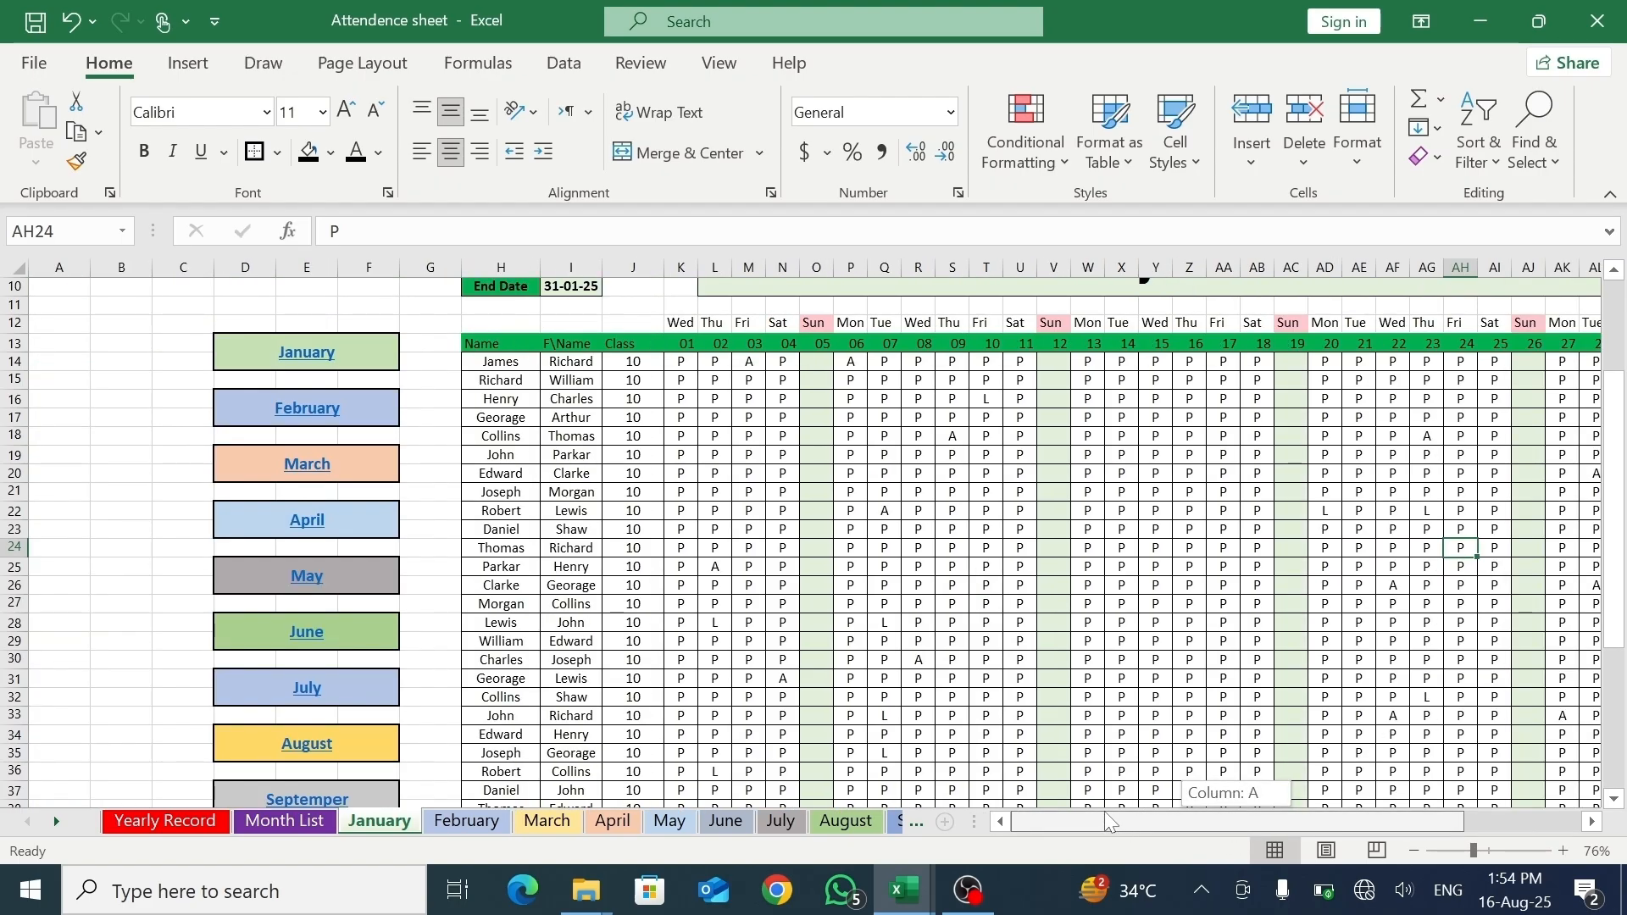
pyautogui.moveTo(1614, 608); pyautogui.dragTo(1614, 536)
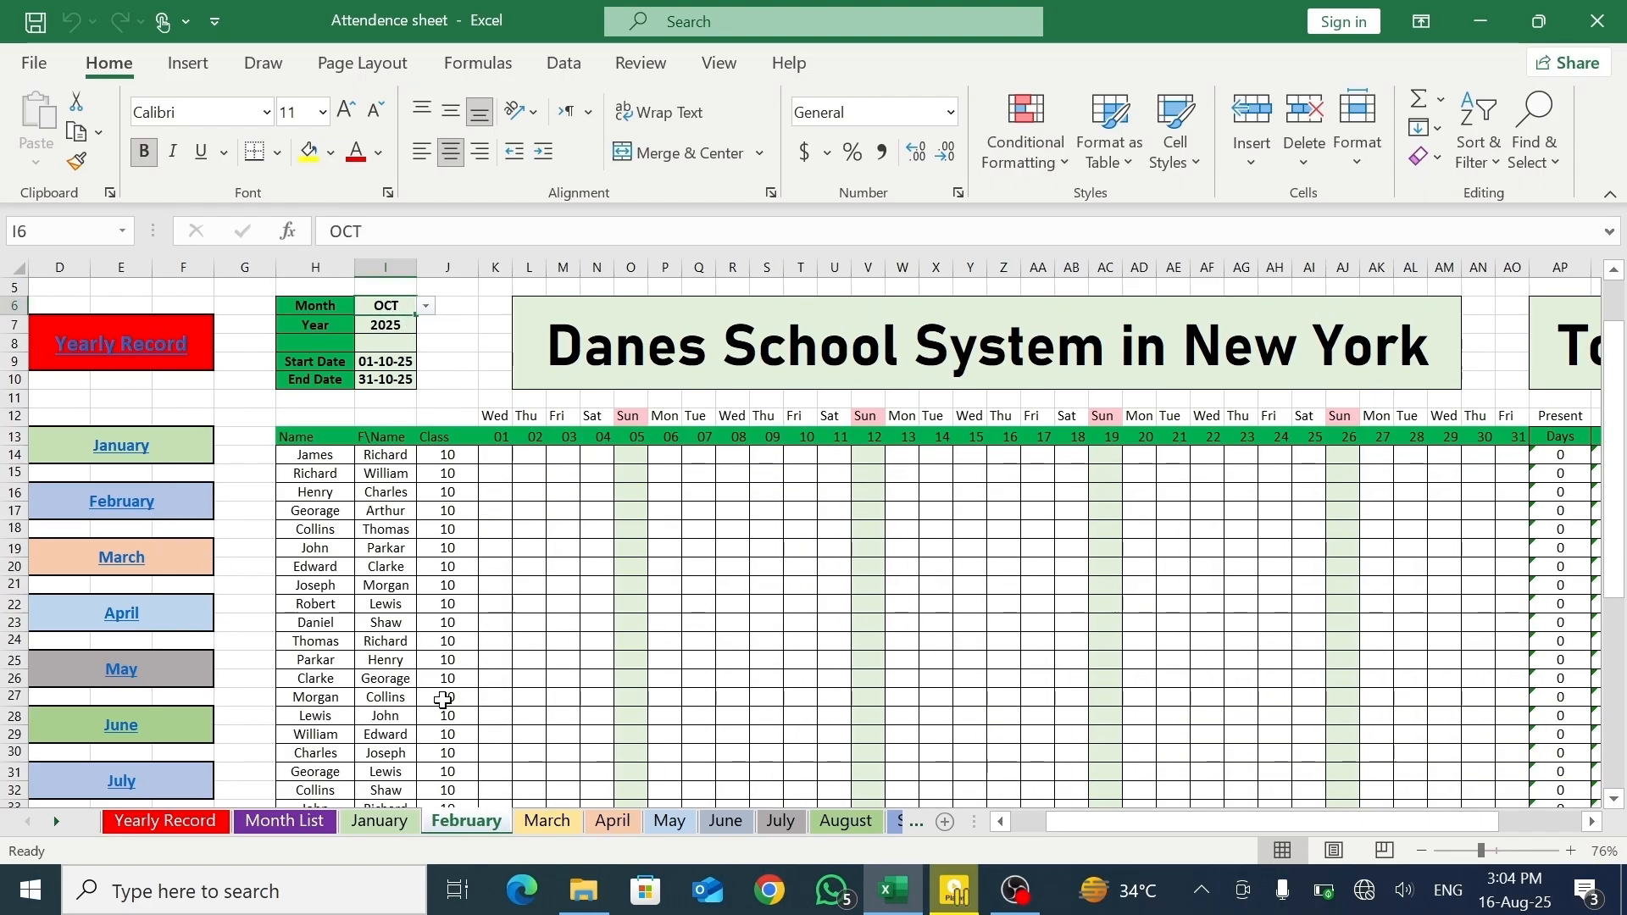
pyautogui.click(425, 310)
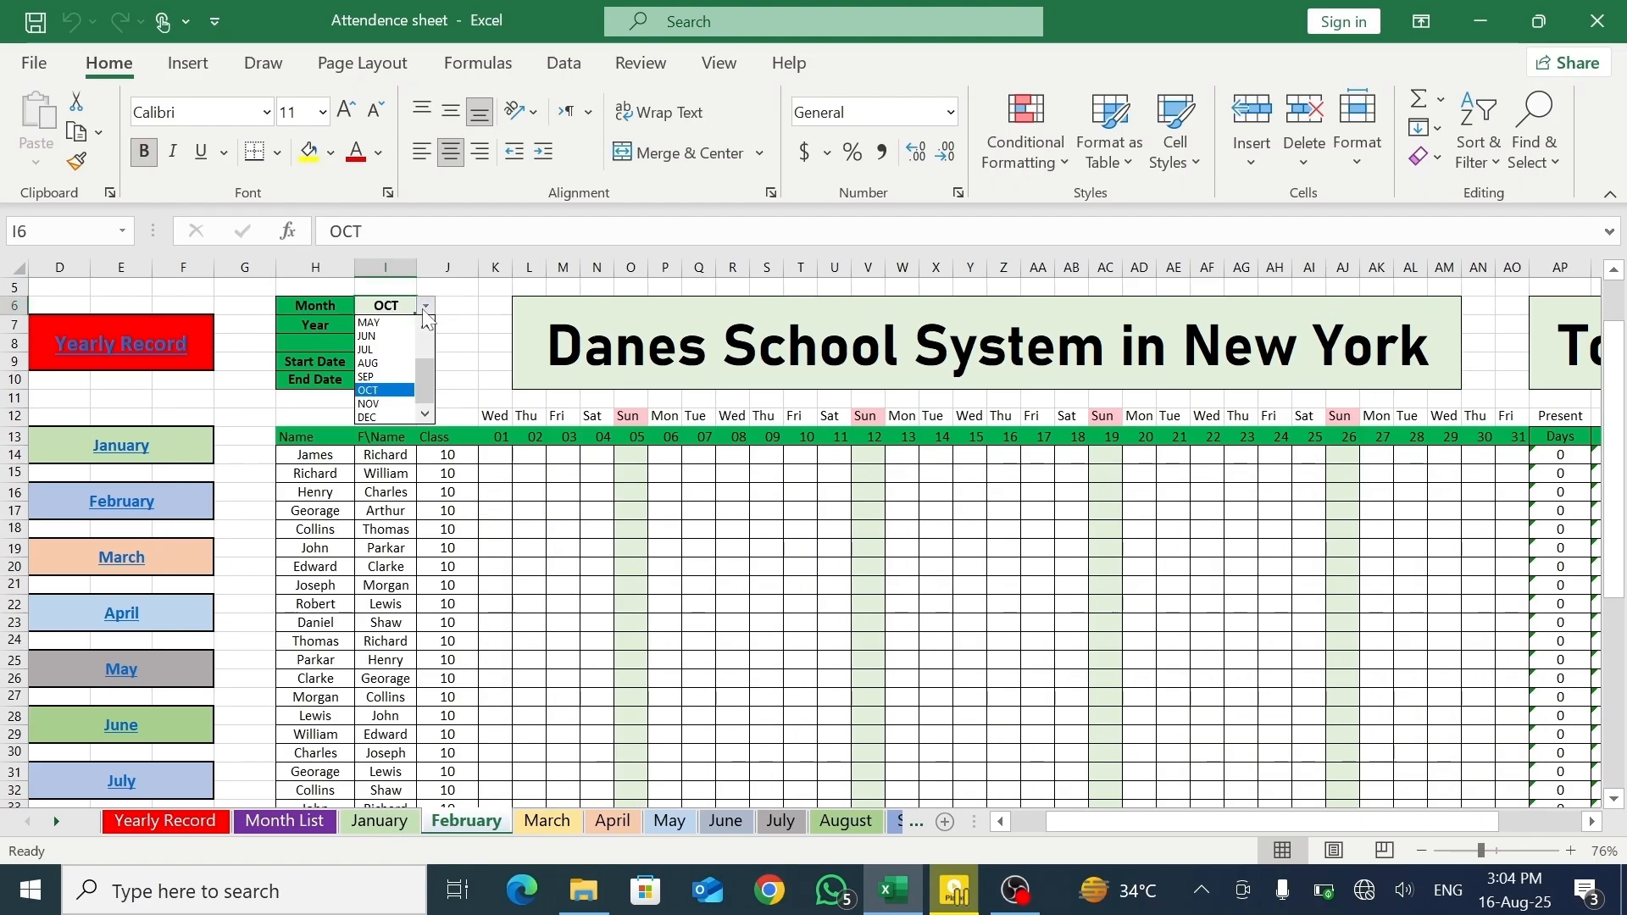
pyautogui.moveTo(426, 376); pyautogui.dragTo(422, 328)
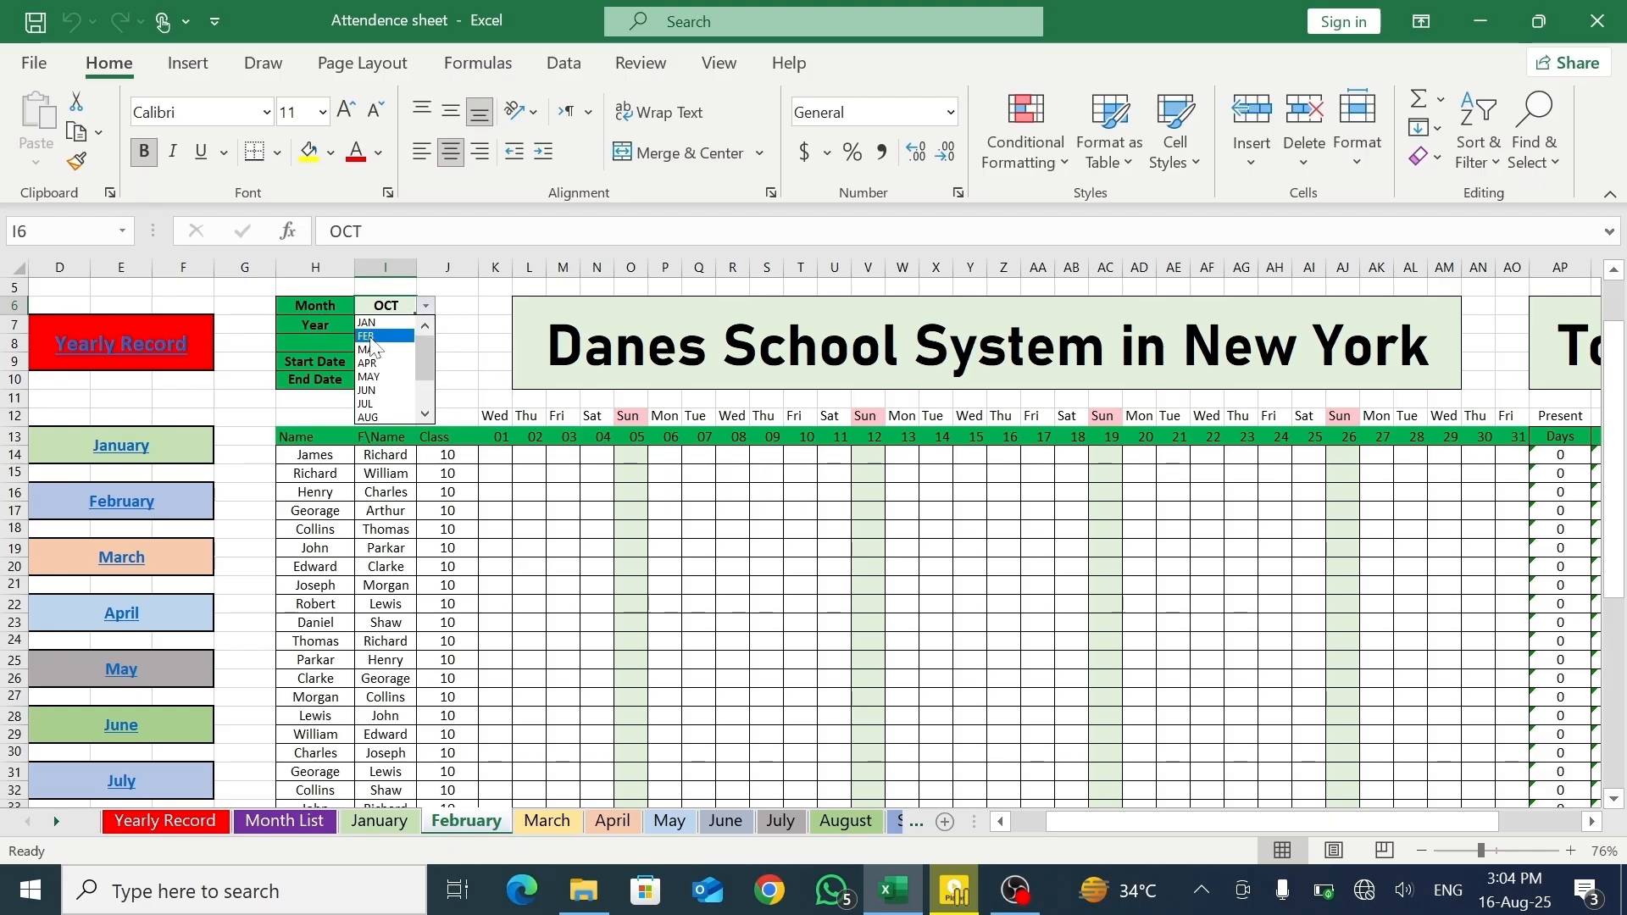
pyautogui.click(373, 336)
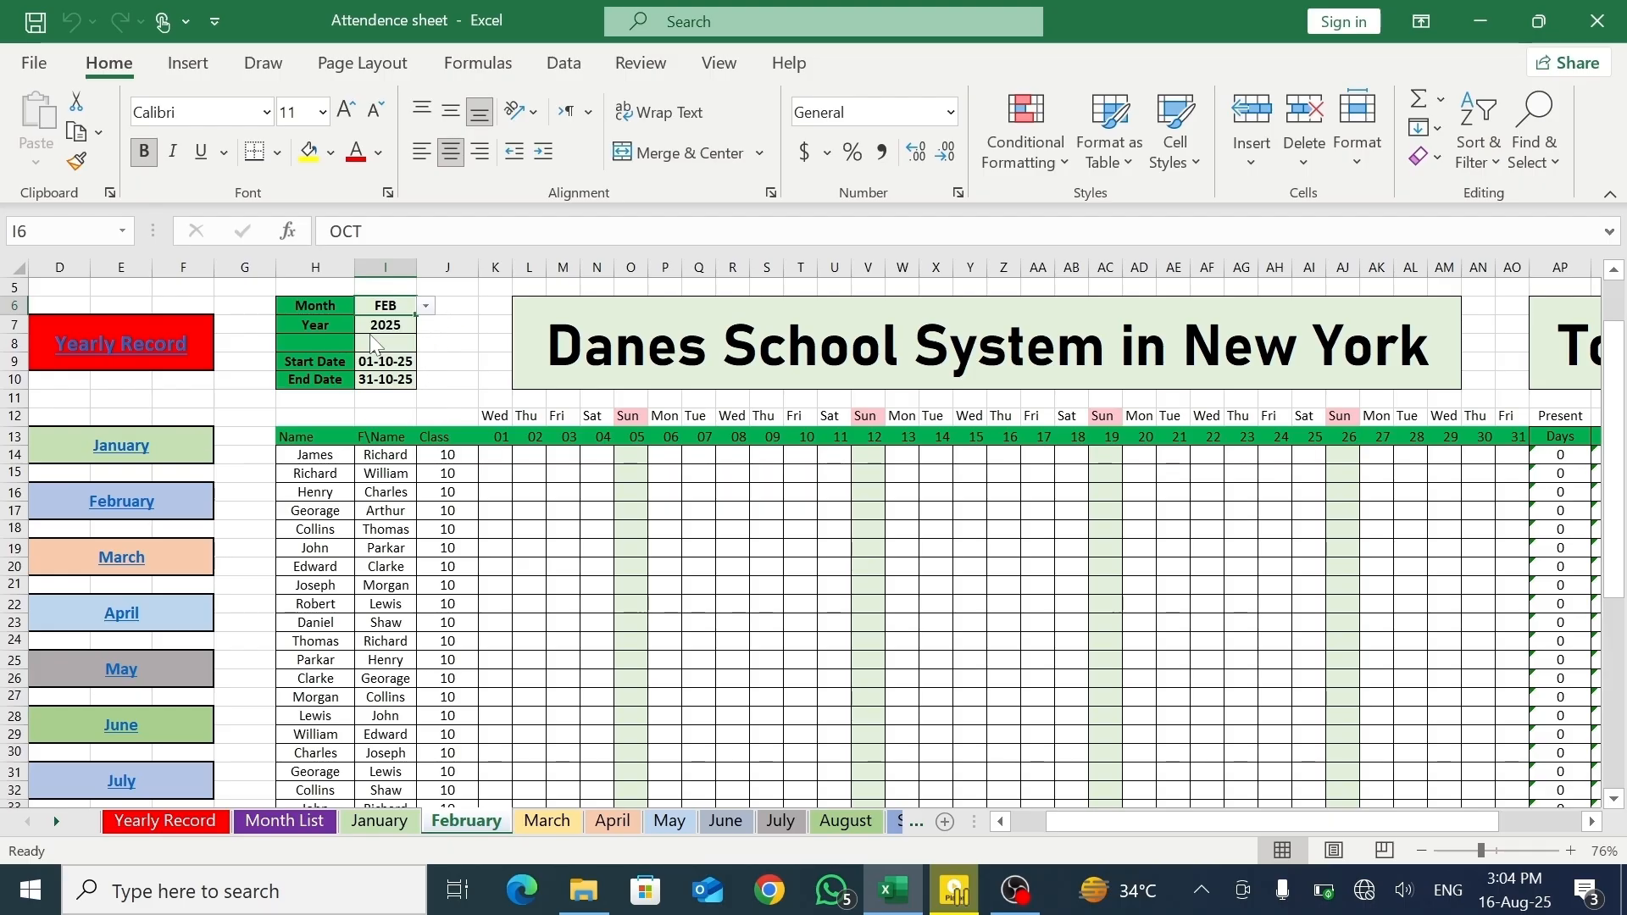
# - Enter P in K14 and fill it down K14:K41 for 1 February
pyautogui.click(498, 456)
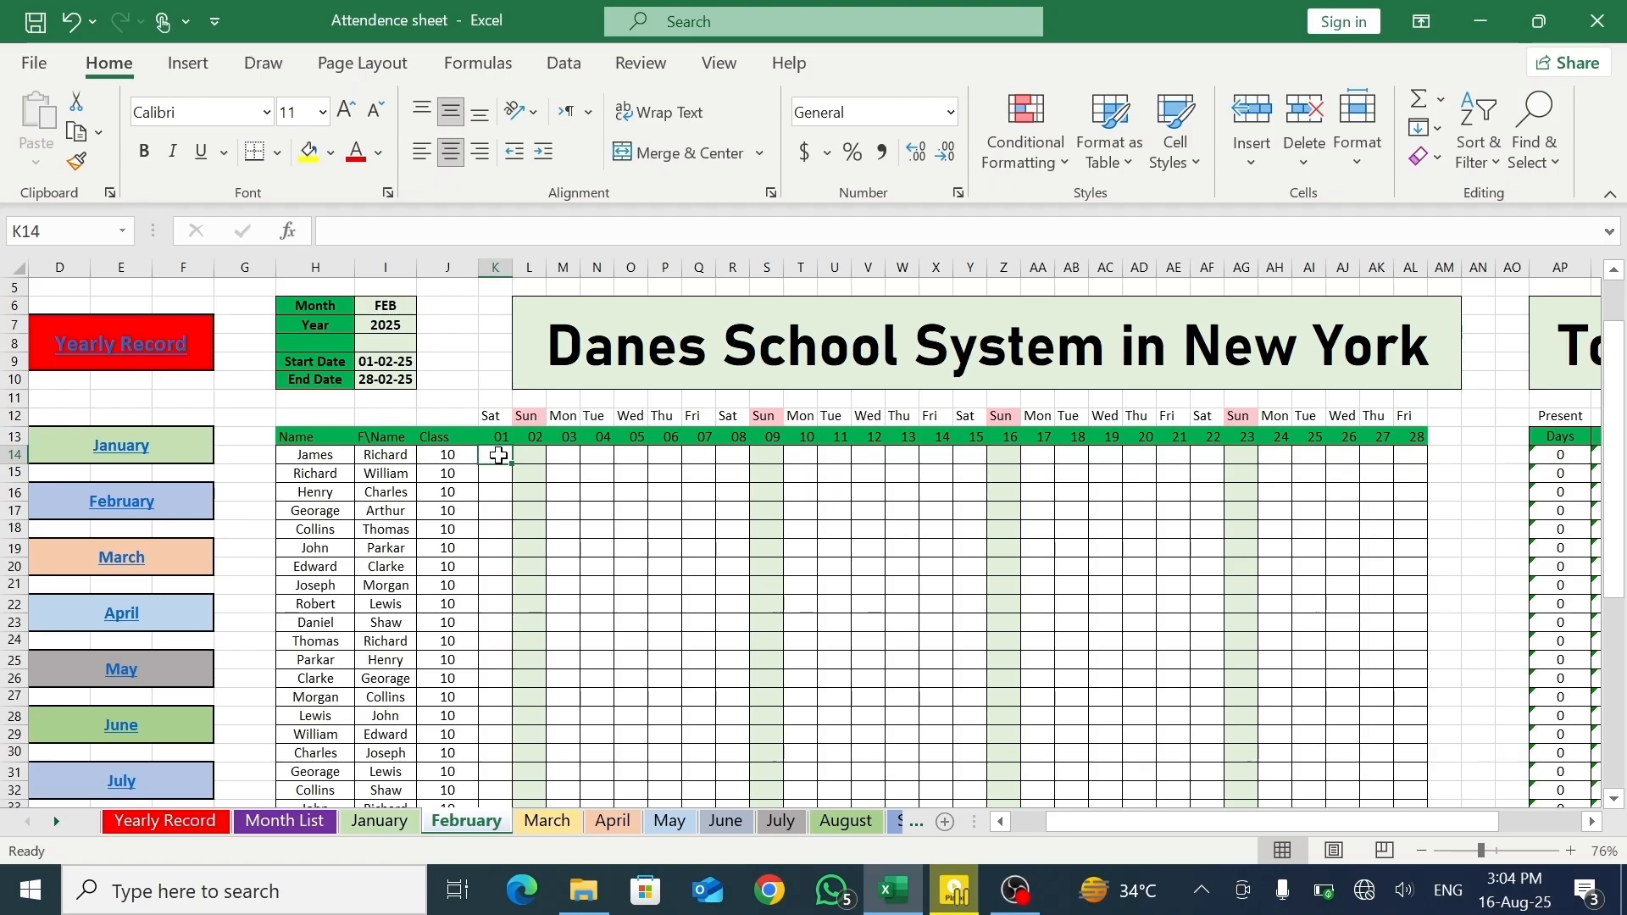
pyautogui.write('P')
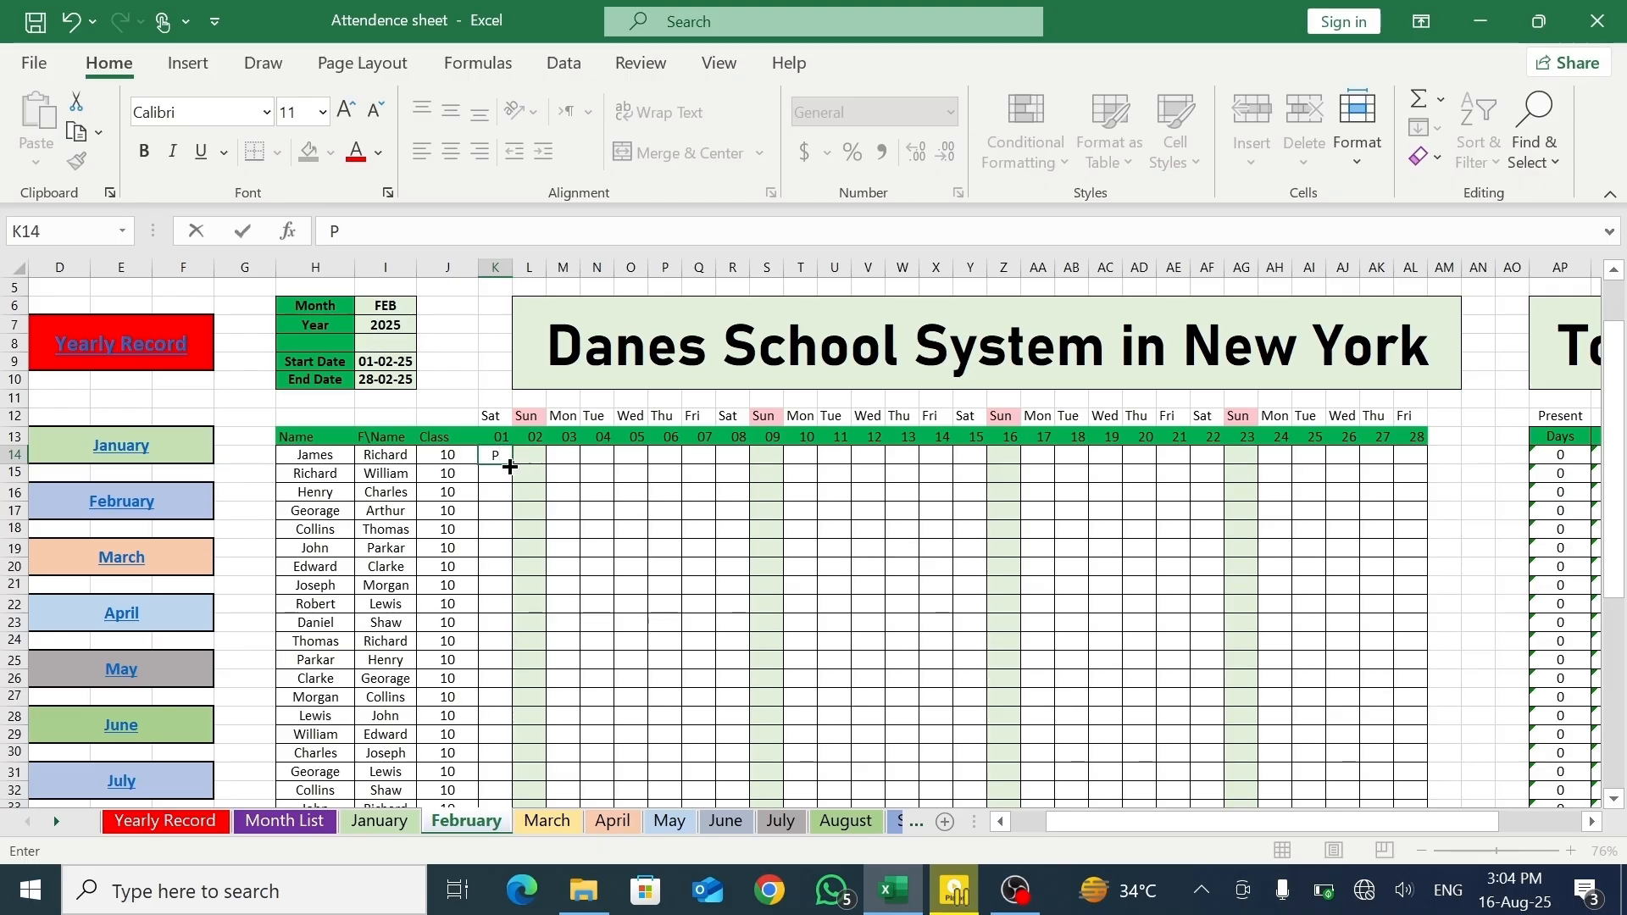
pyautogui.moveTo(510, 466); pyautogui.dragTo(497, 776)
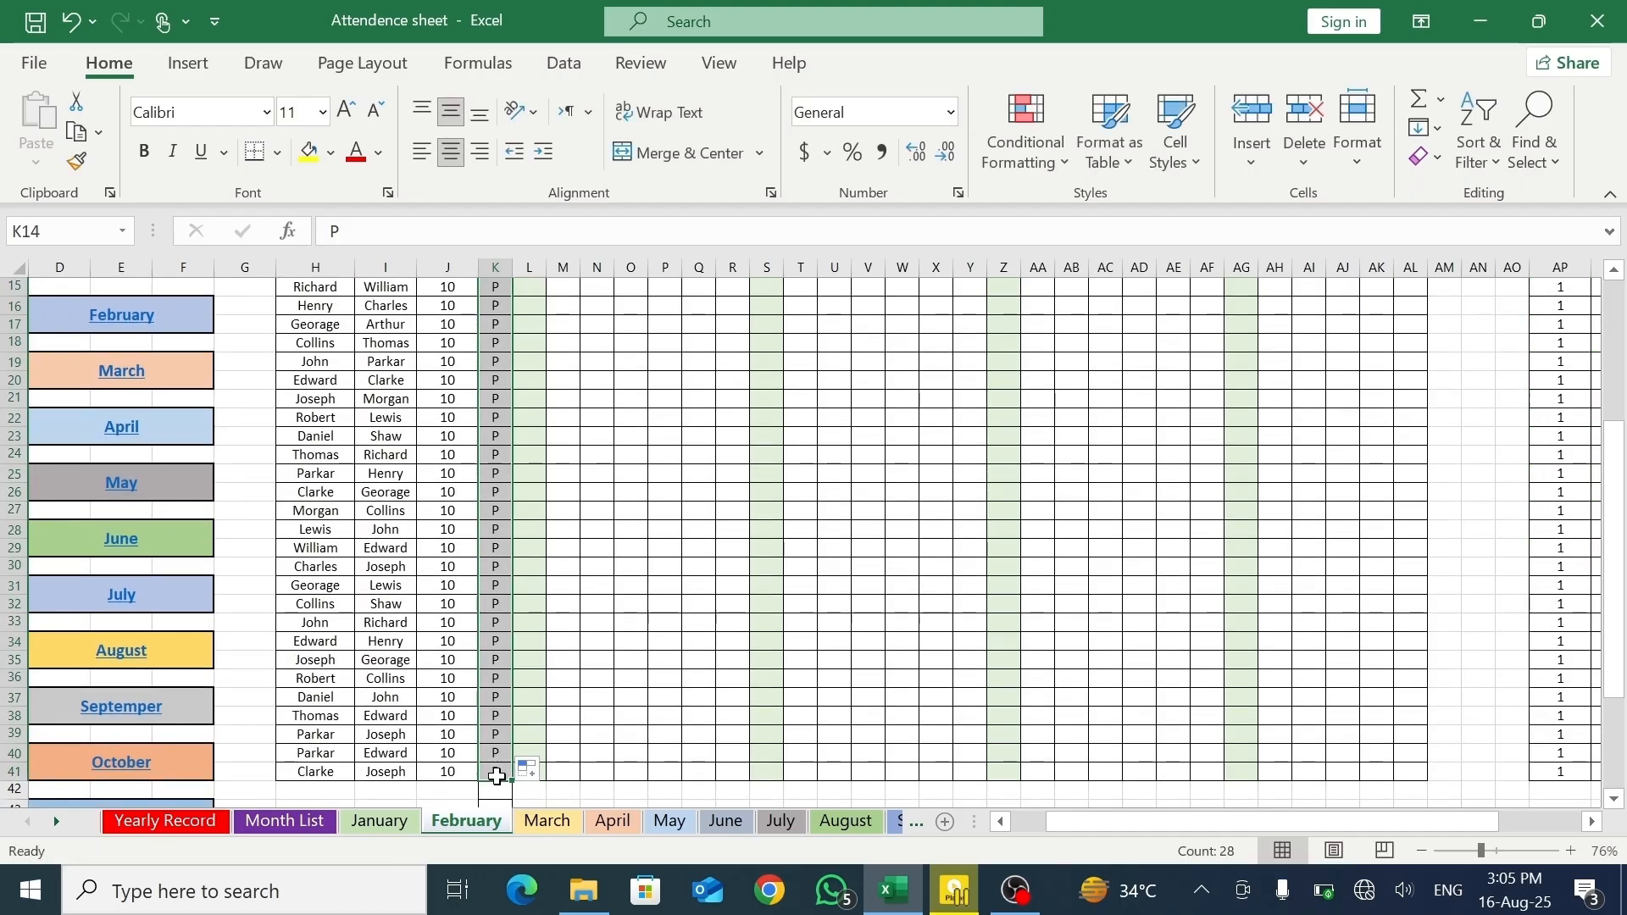
# - Mark leave with L in K37 and an absence with A in K27 for 1 February
pyautogui.click(497, 695)
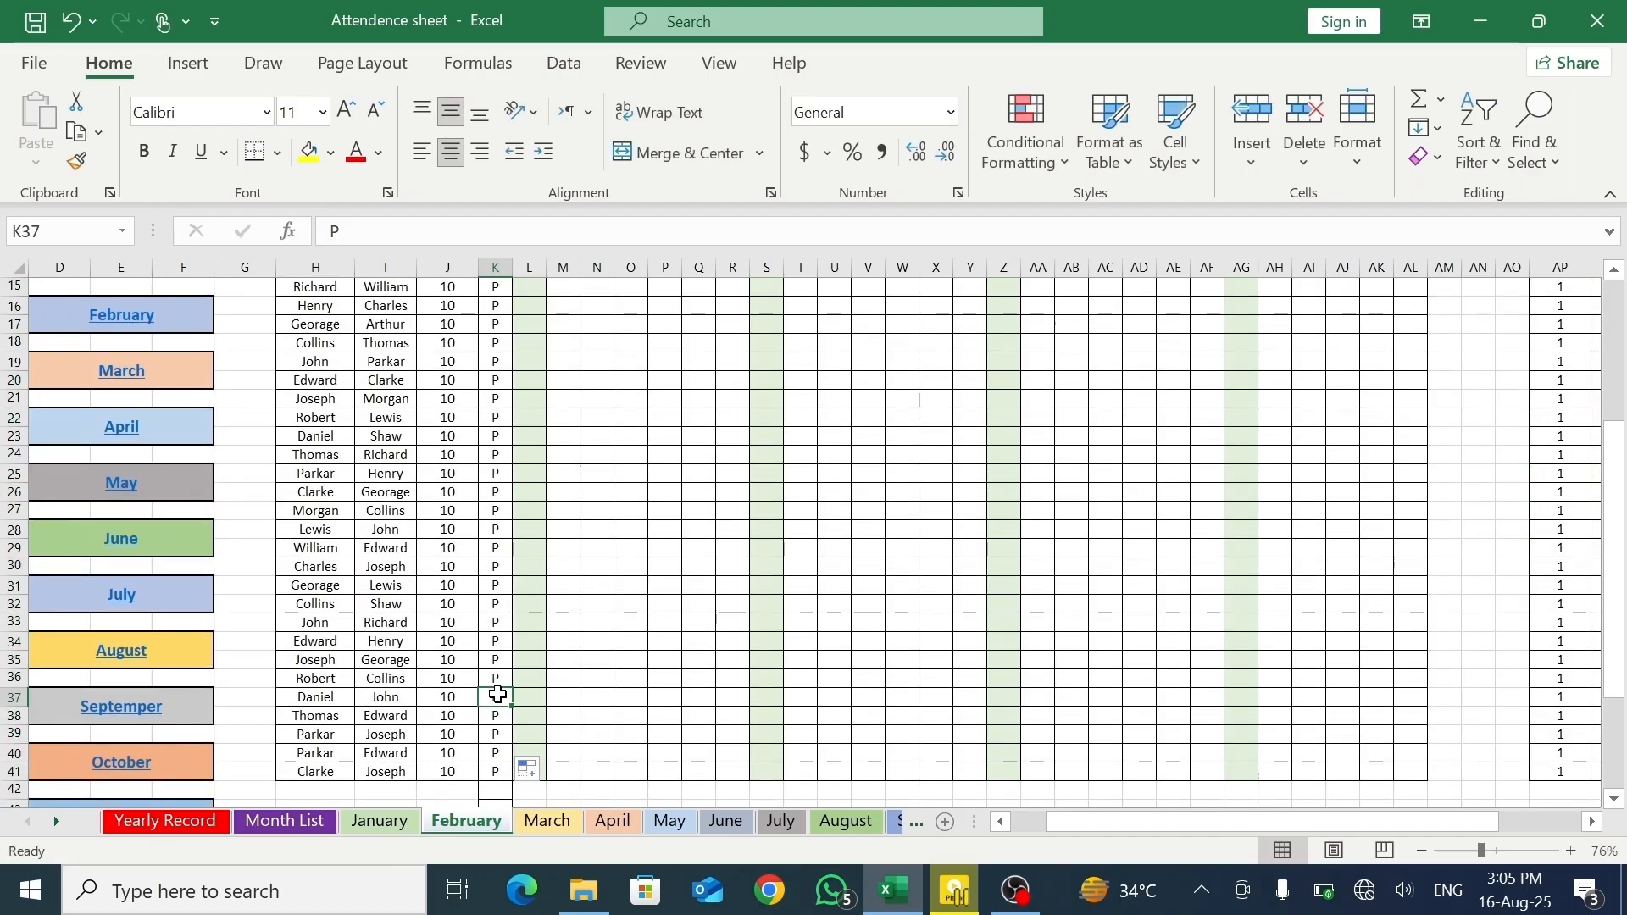
pyautogui.press('BackSpace')
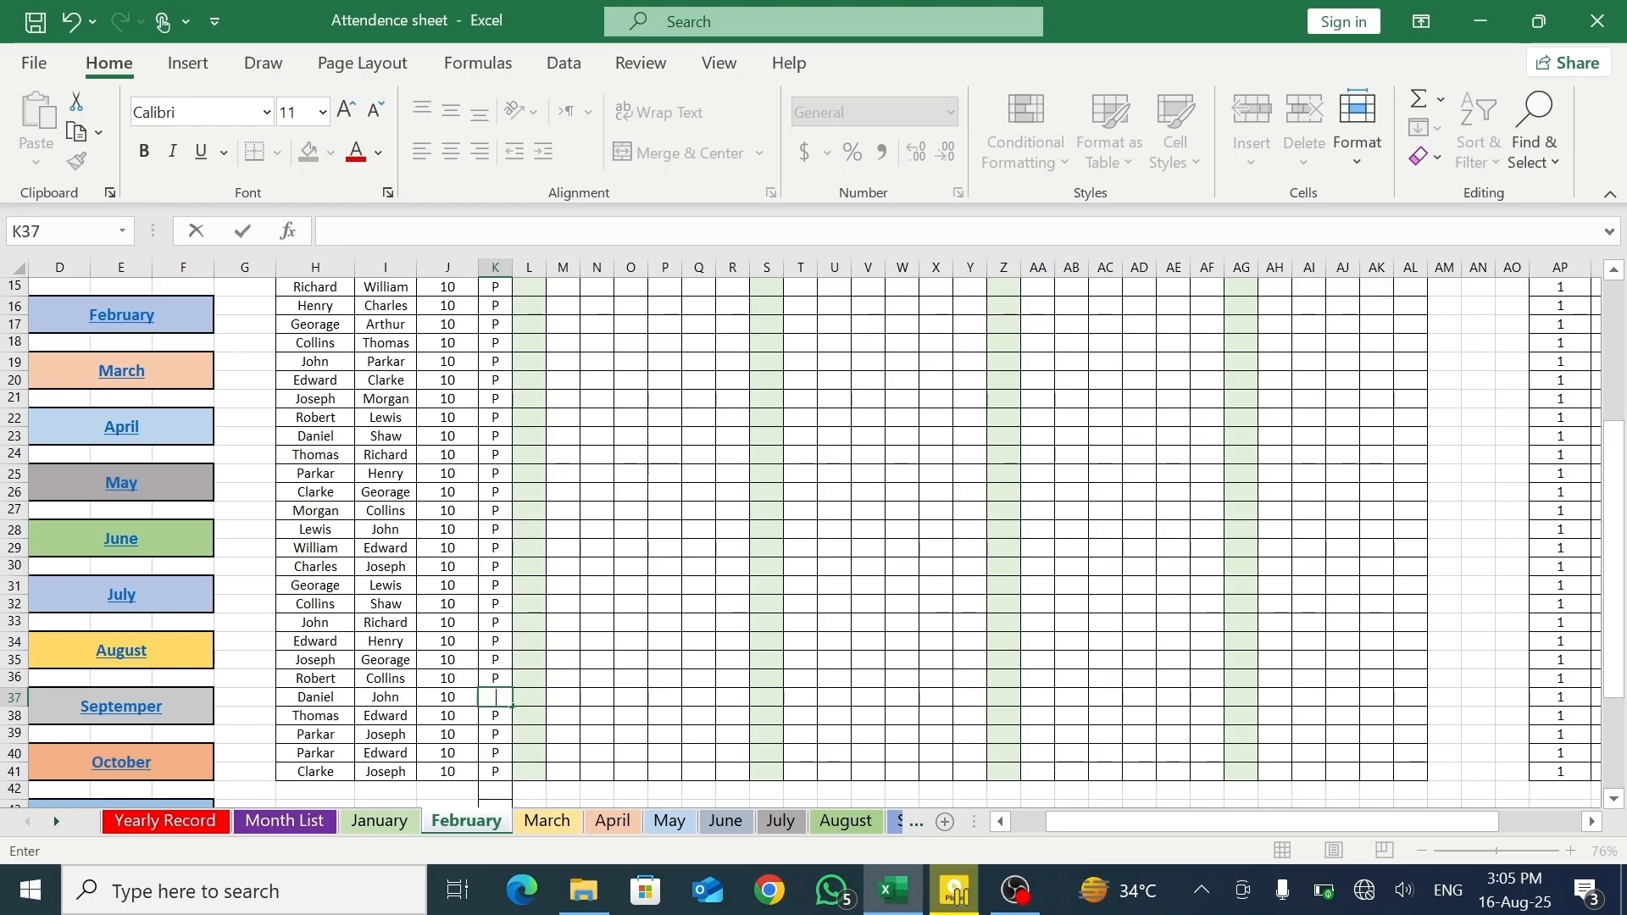
pyautogui.click(500, 512)
pyautogui.write('A')
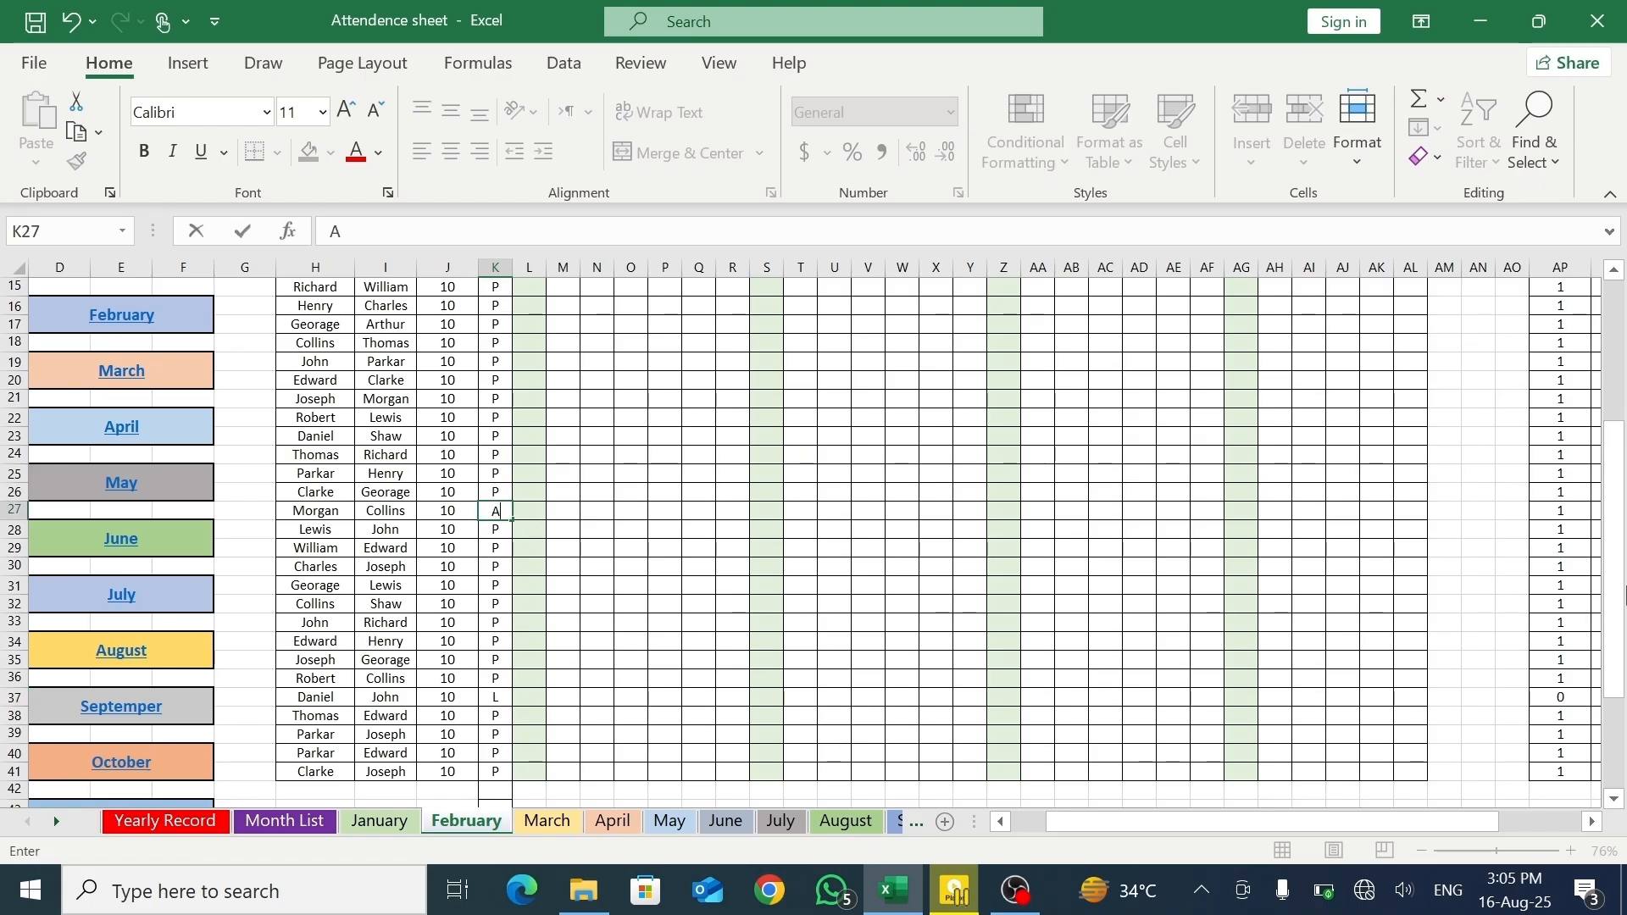
# - Enter P in M14 and fill it across M14:R41 for 3–8 February
pyautogui.moveTo(1620, 475); pyautogui.dragTo(1618, 361)
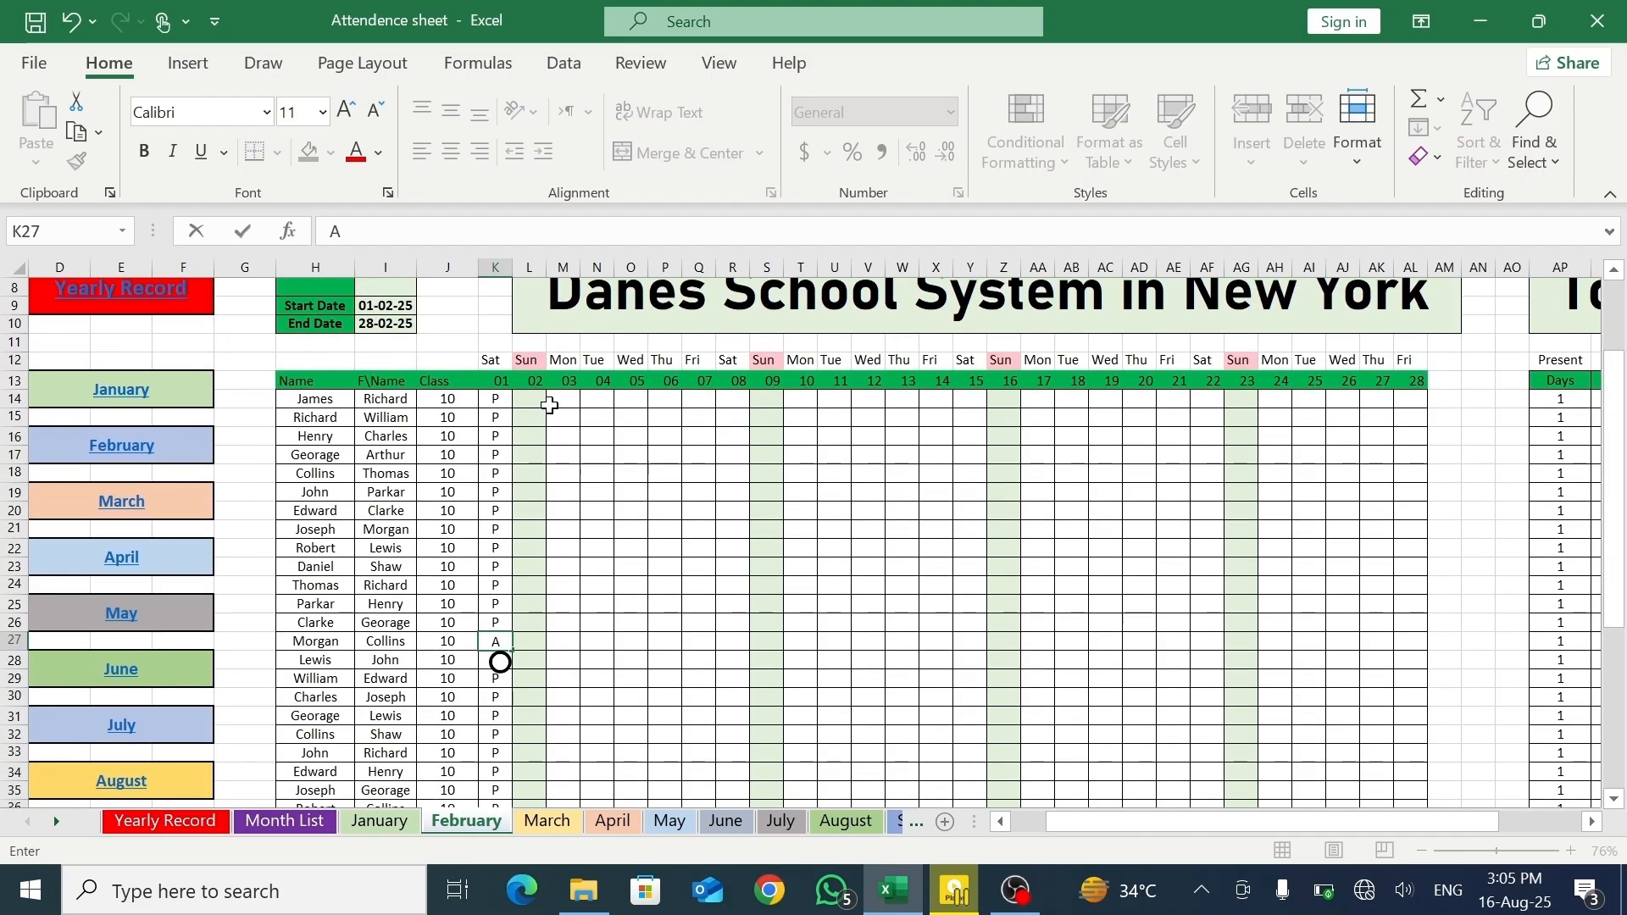
pyautogui.click(551, 405)
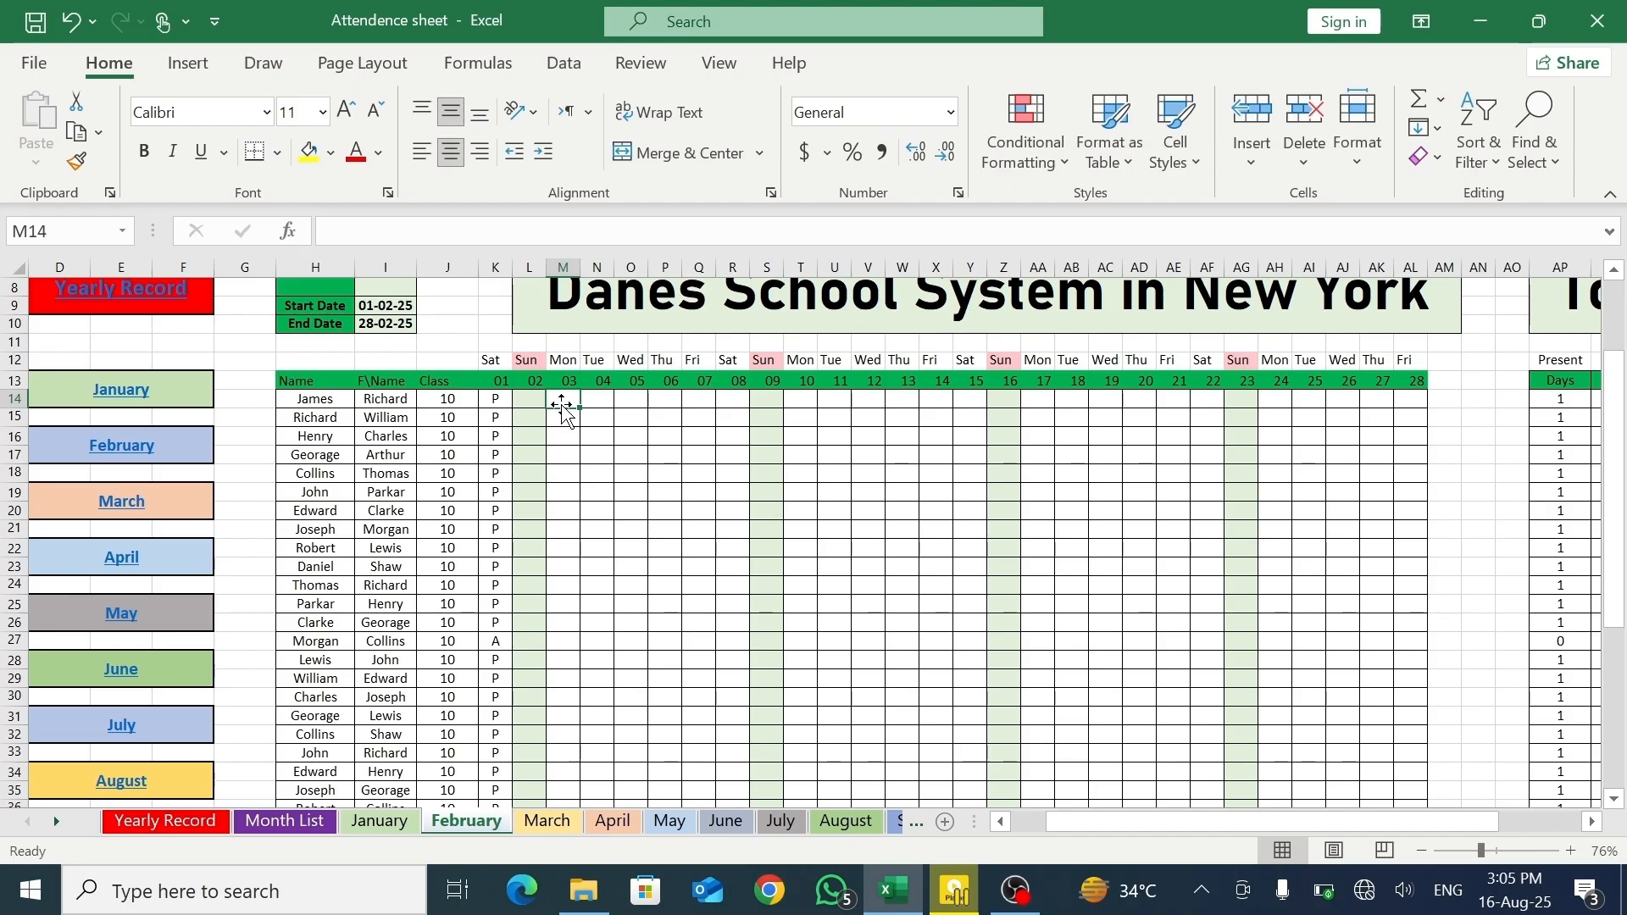
pyautogui.write('p')
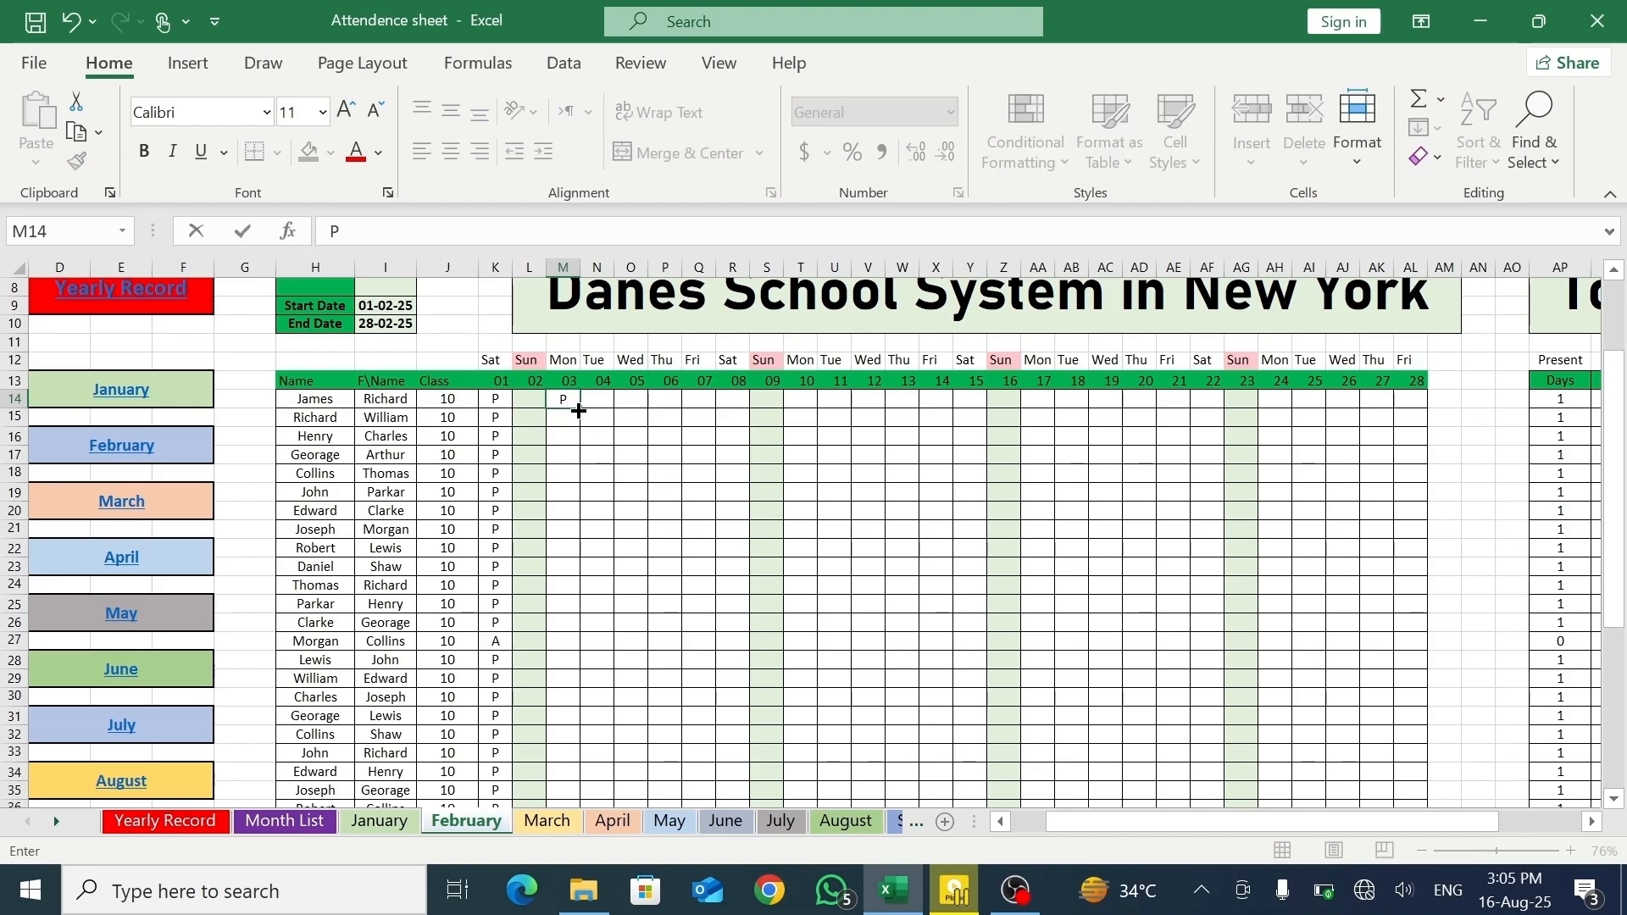
pyautogui.moveTo(579, 410); pyautogui.dragTo(680, 766)
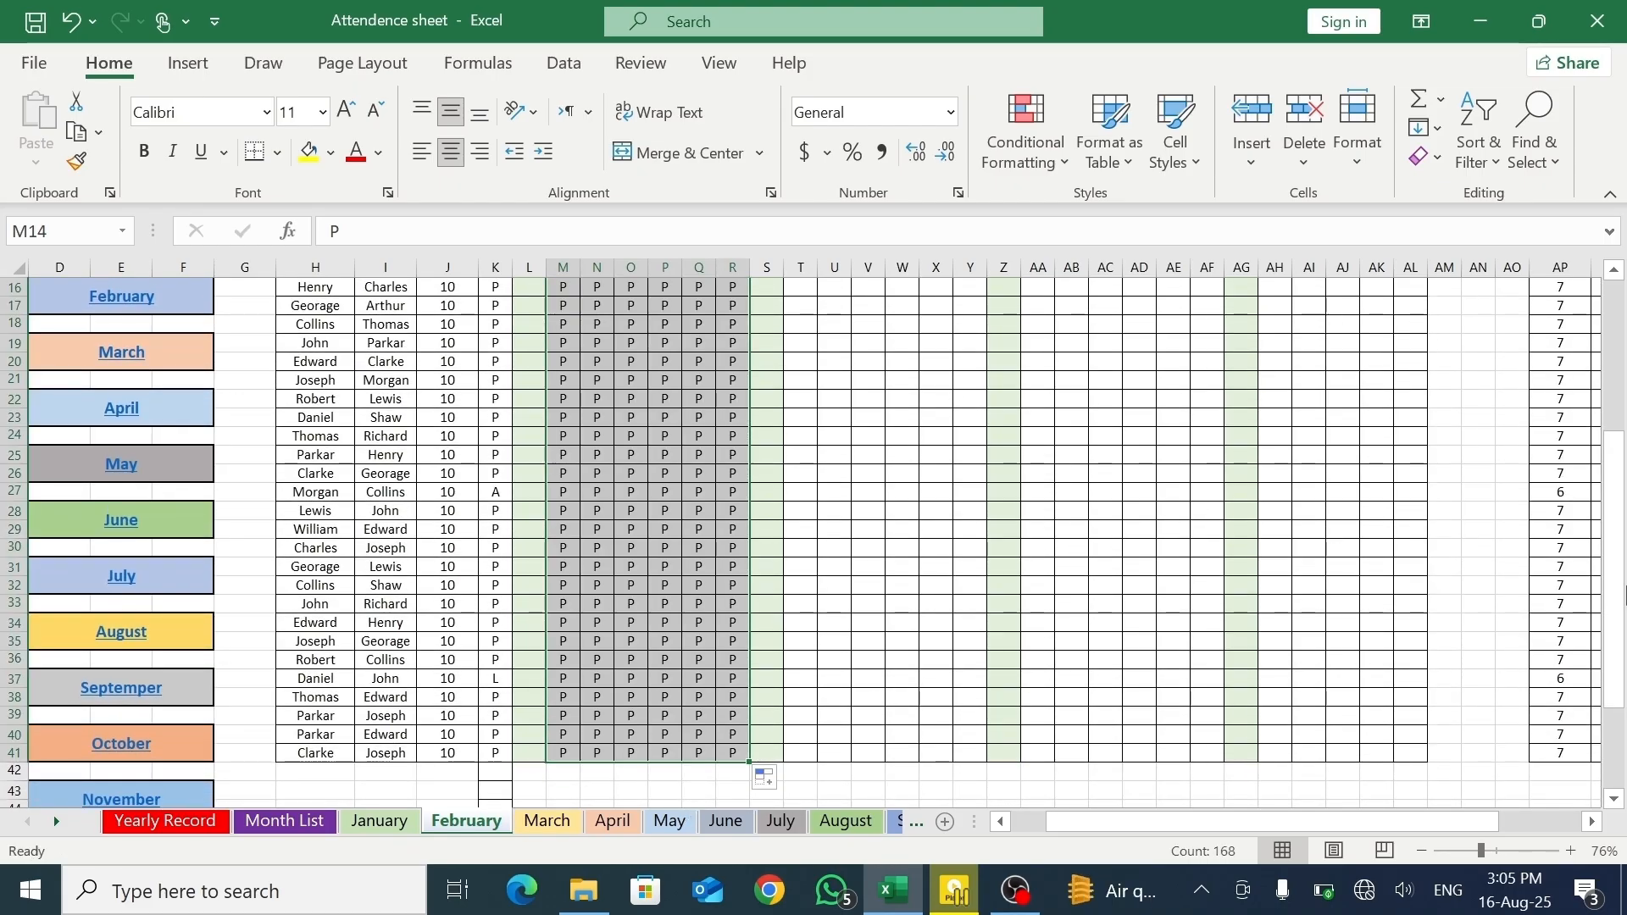
# - Mark absences with A in R30 for 8 February, Q21 for 7 February and N29 for 4 February
pyautogui.moveTo(1616, 612); pyautogui.dragTo(1617, 601)
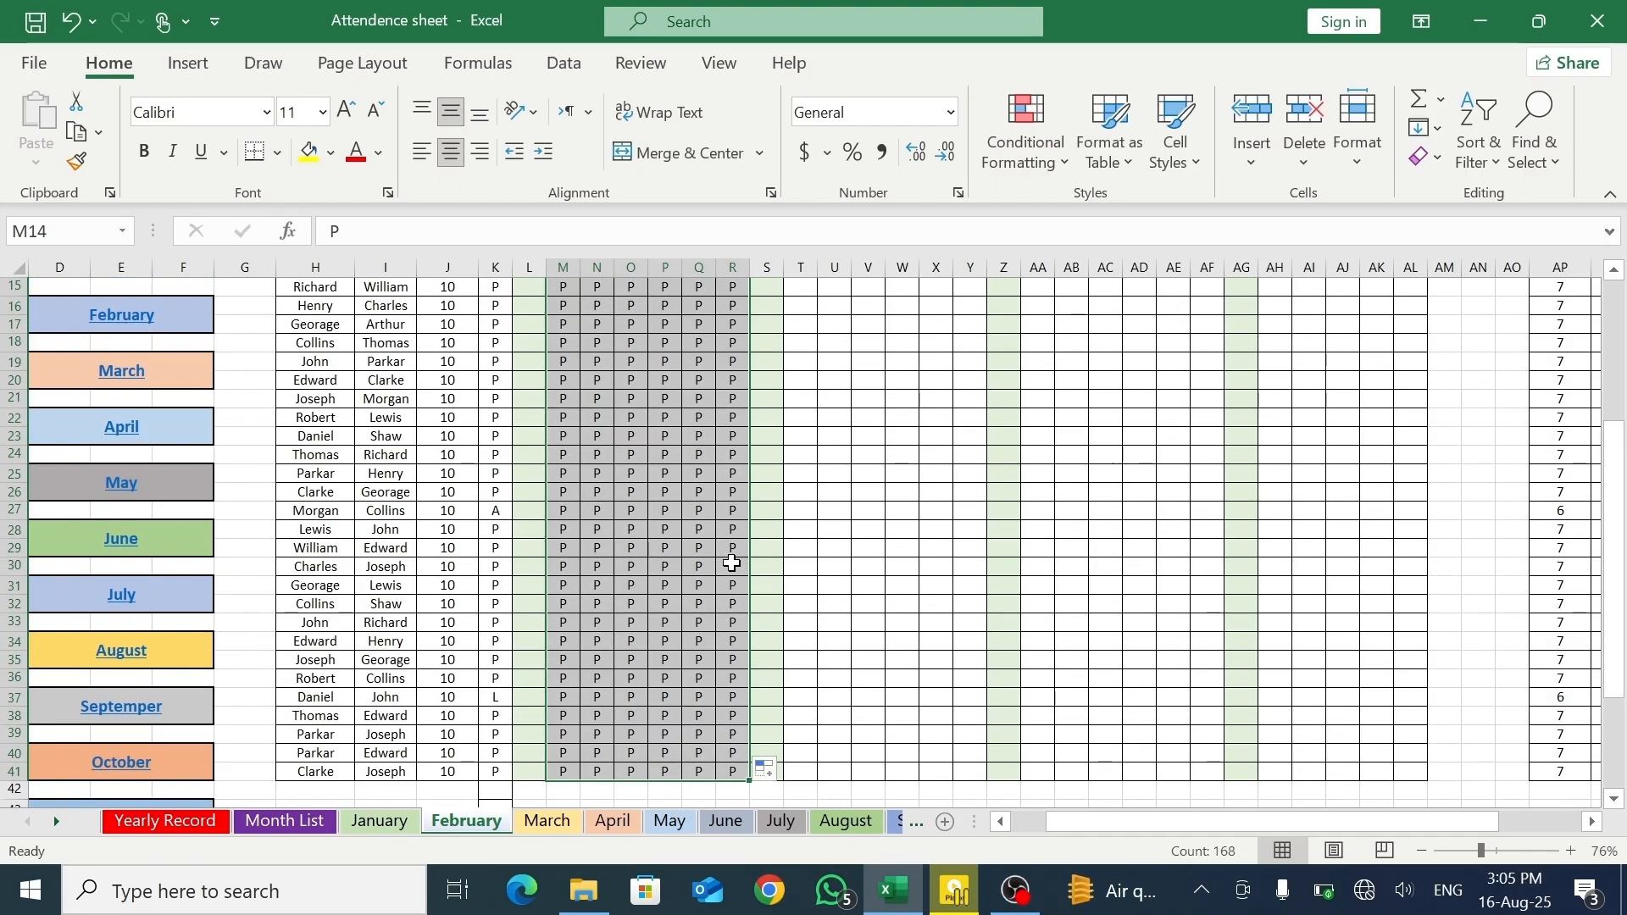
pyautogui.click(732, 564)
pyautogui.press('BackSpace')
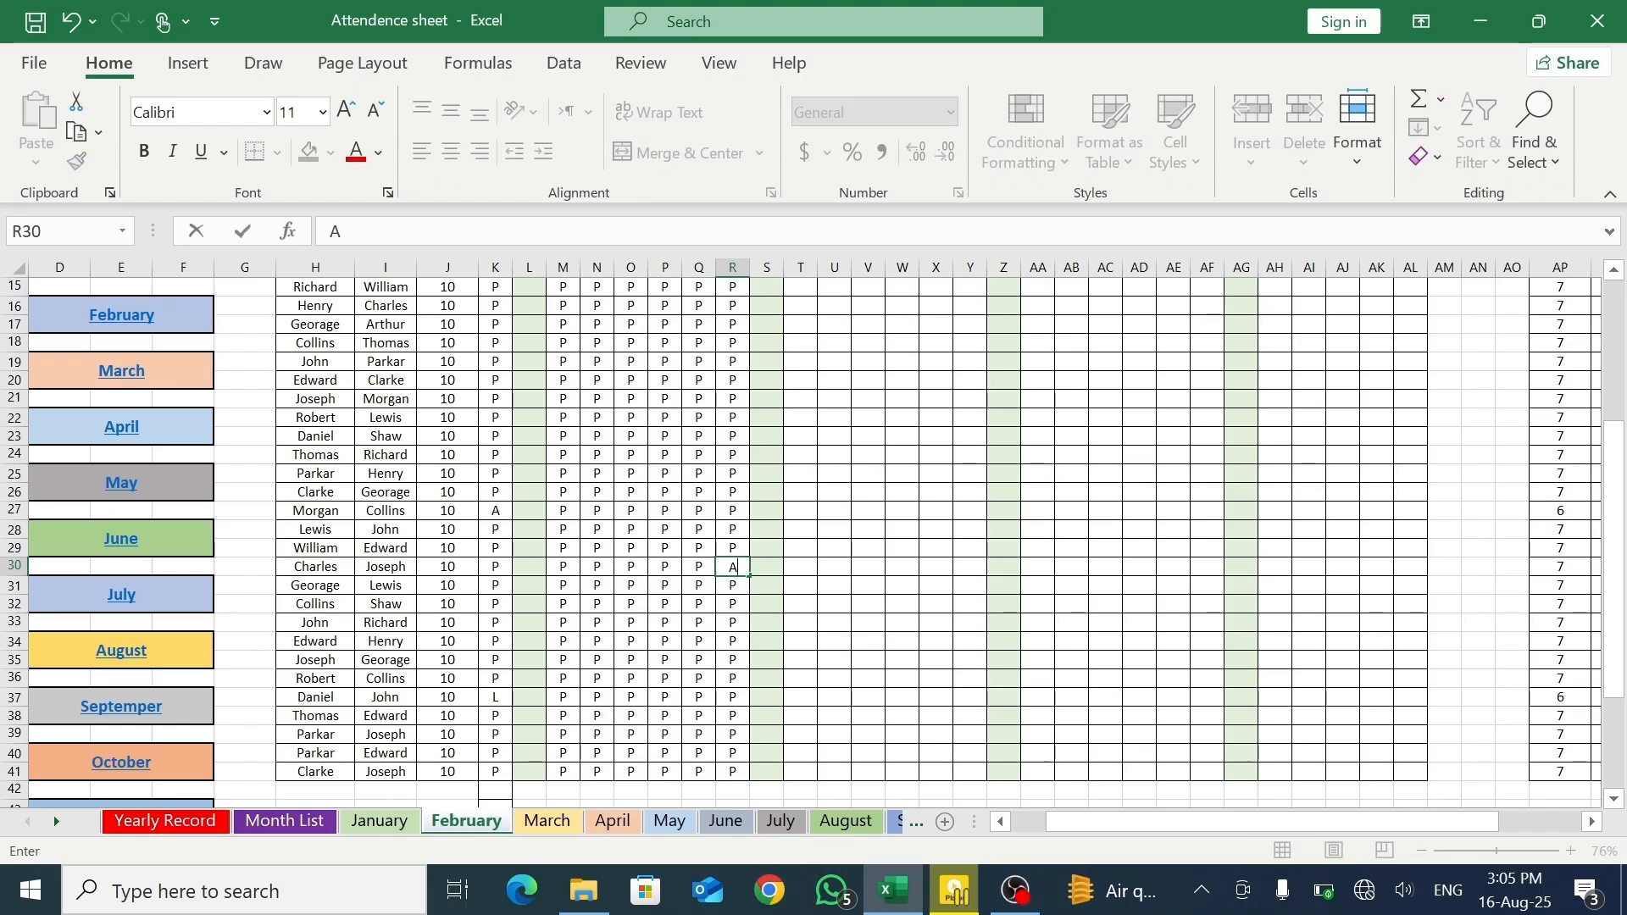
pyautogui.click(698, 399)
pyautogui.press('BackSpace')
pyautogui.write('A')
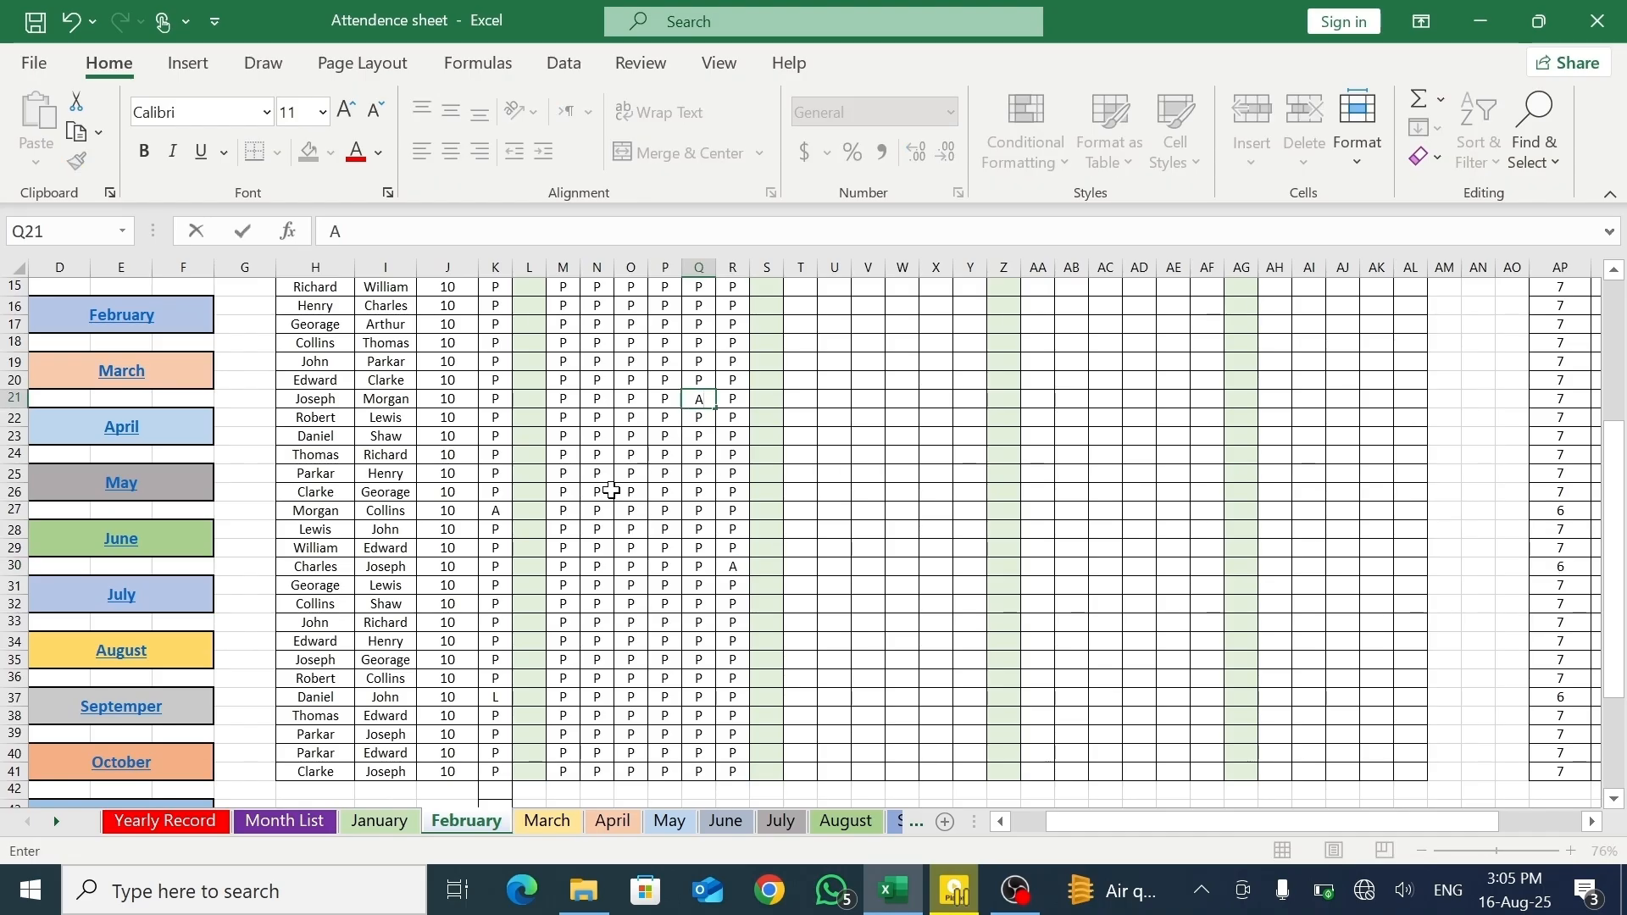
pyautogui.click(596, 547)
pyautogui.write('A')
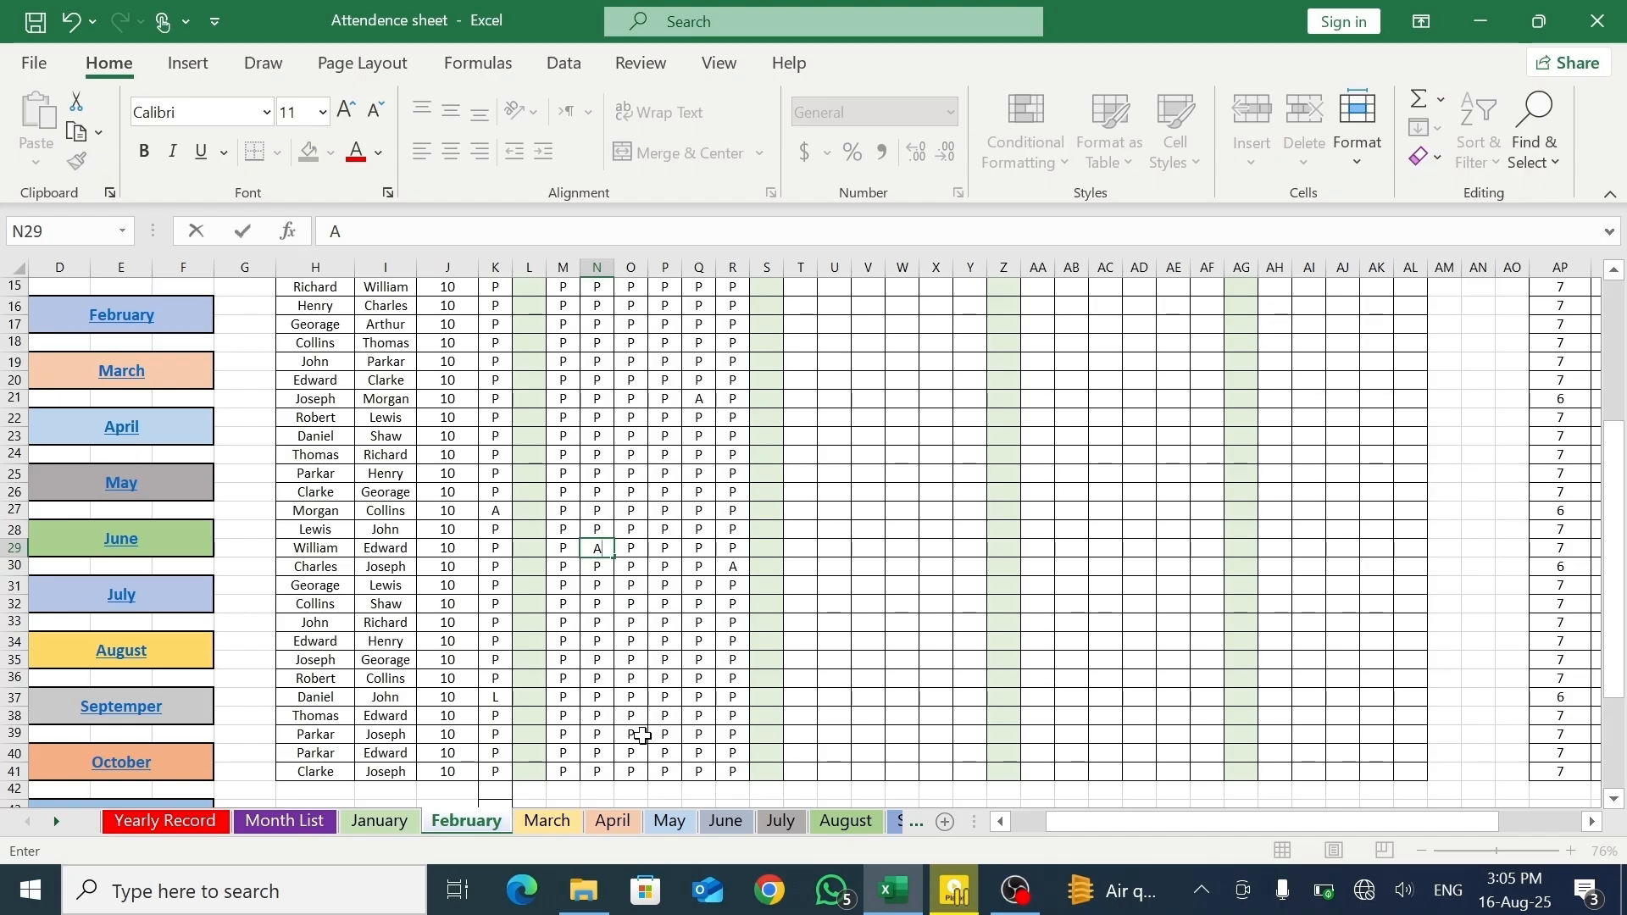
# - Mark absences with A in O41 and P18 for 5 and 6 February, and leave with L in P33 and N18
pyautogui.click(631, 771)
pyautogui.write('A')
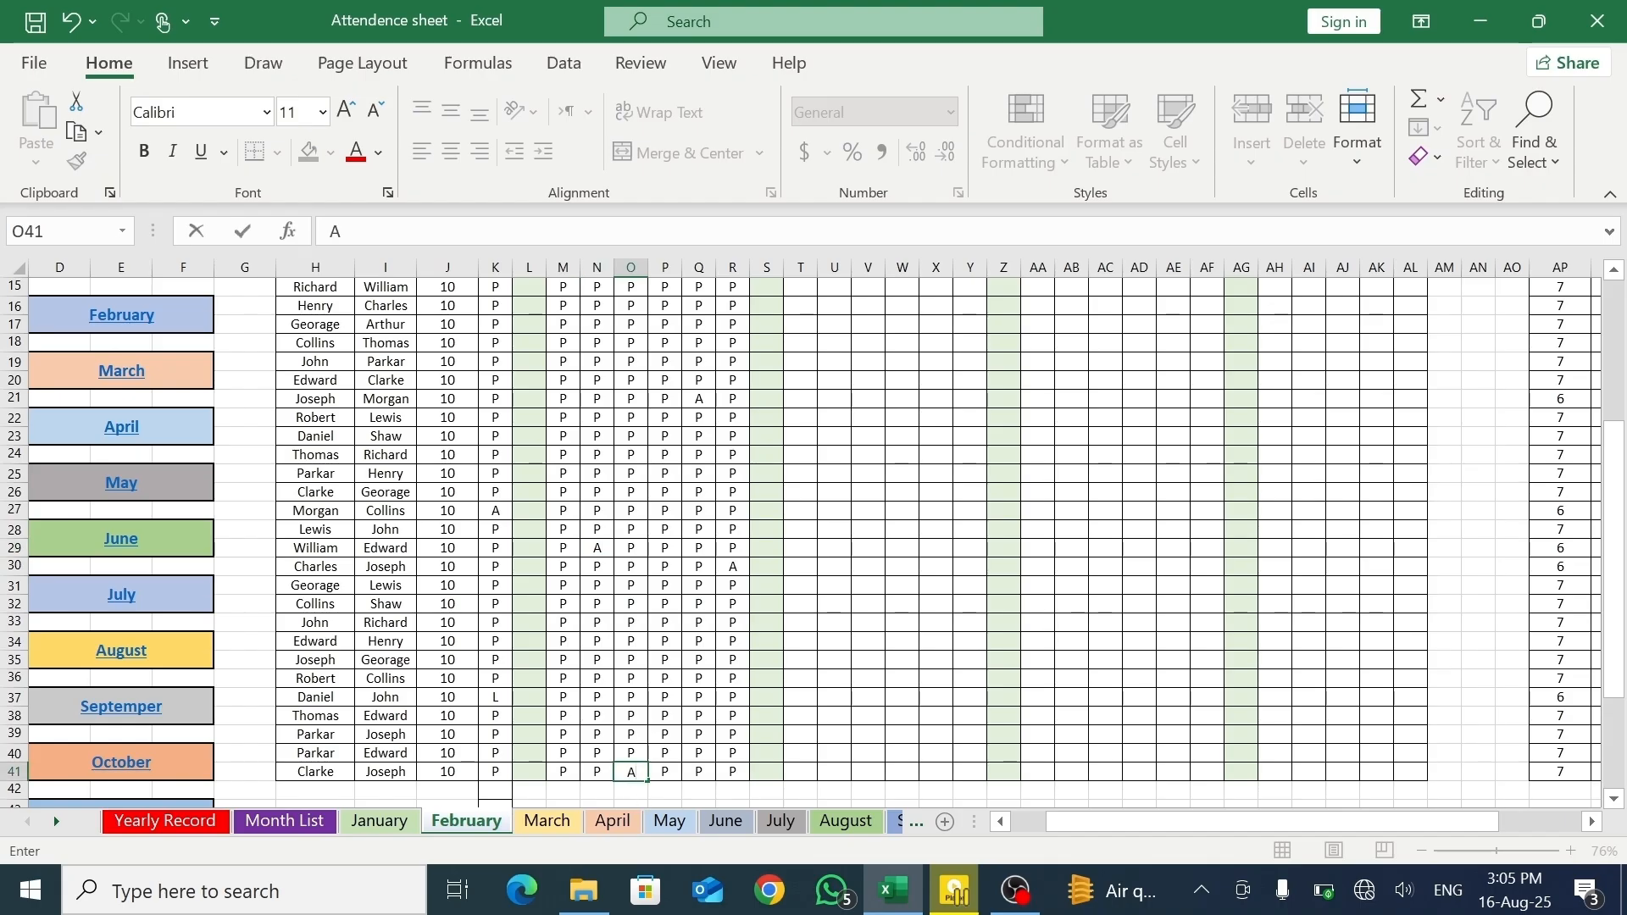
pyautogui.click(663, 346)
pyautogui.write('A')
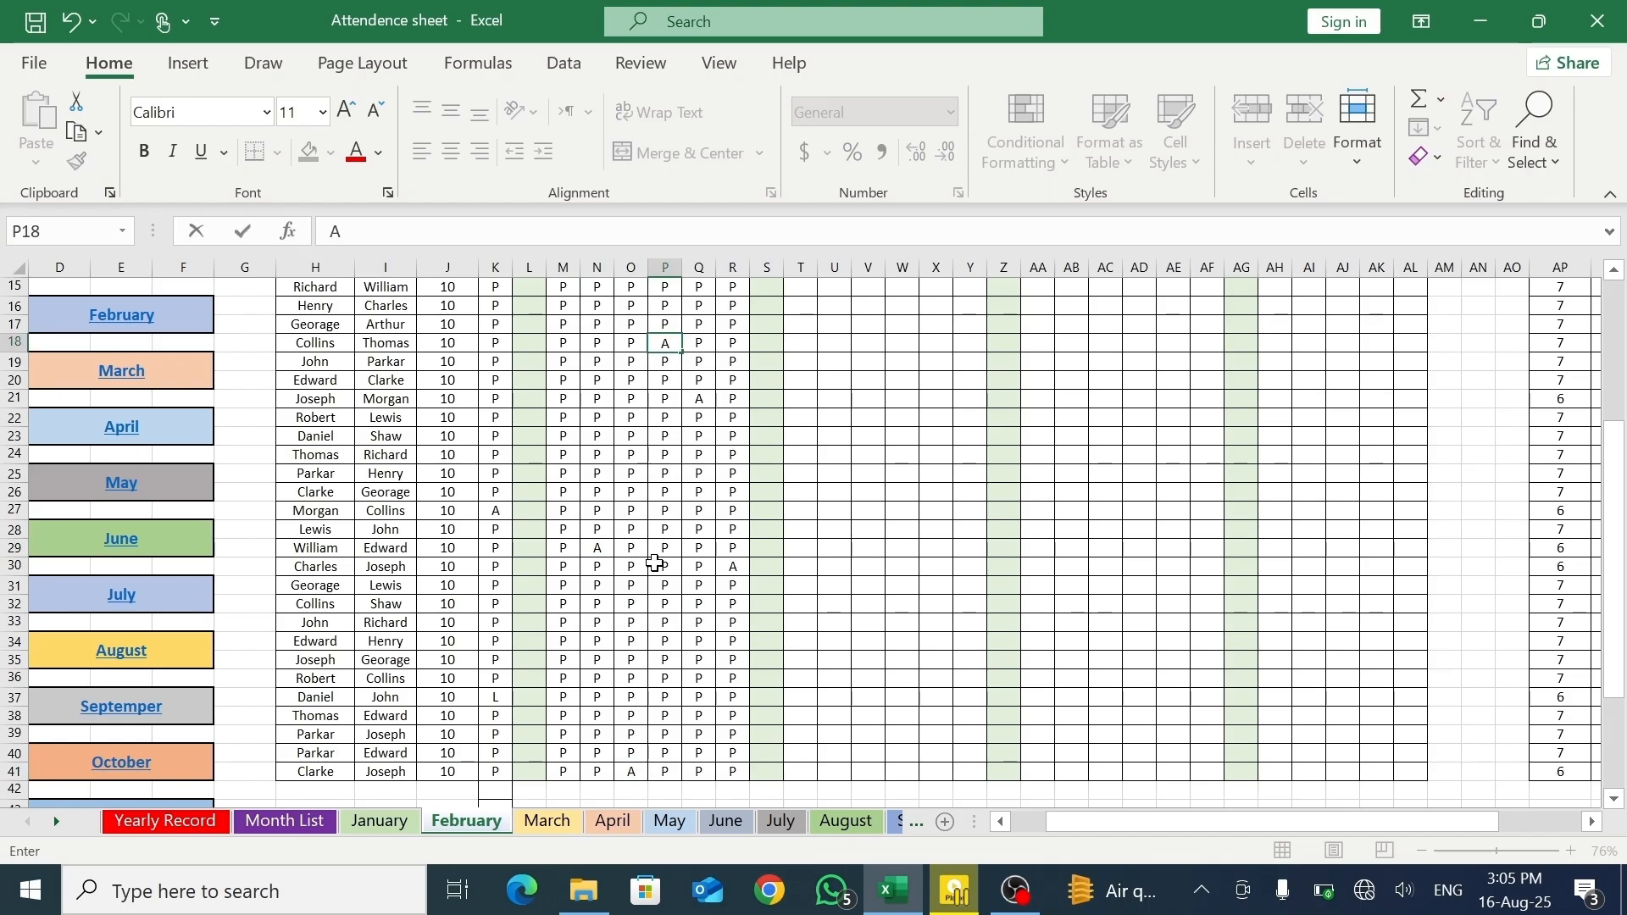
pyautogui.click(659, 622)
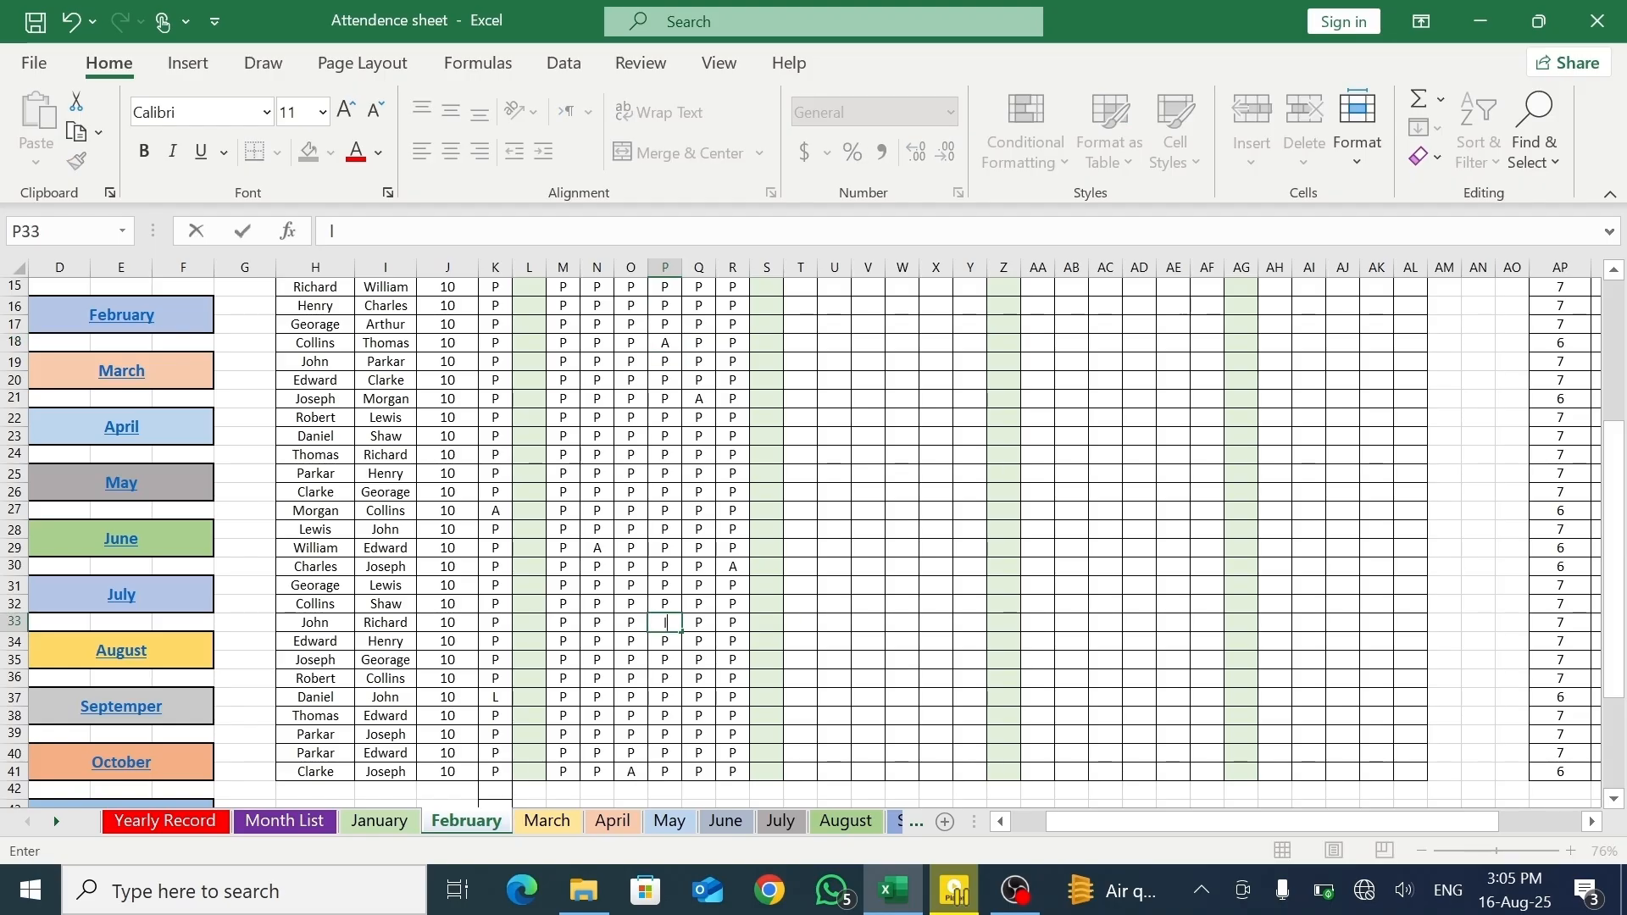
pyautogui.click(597, 342)
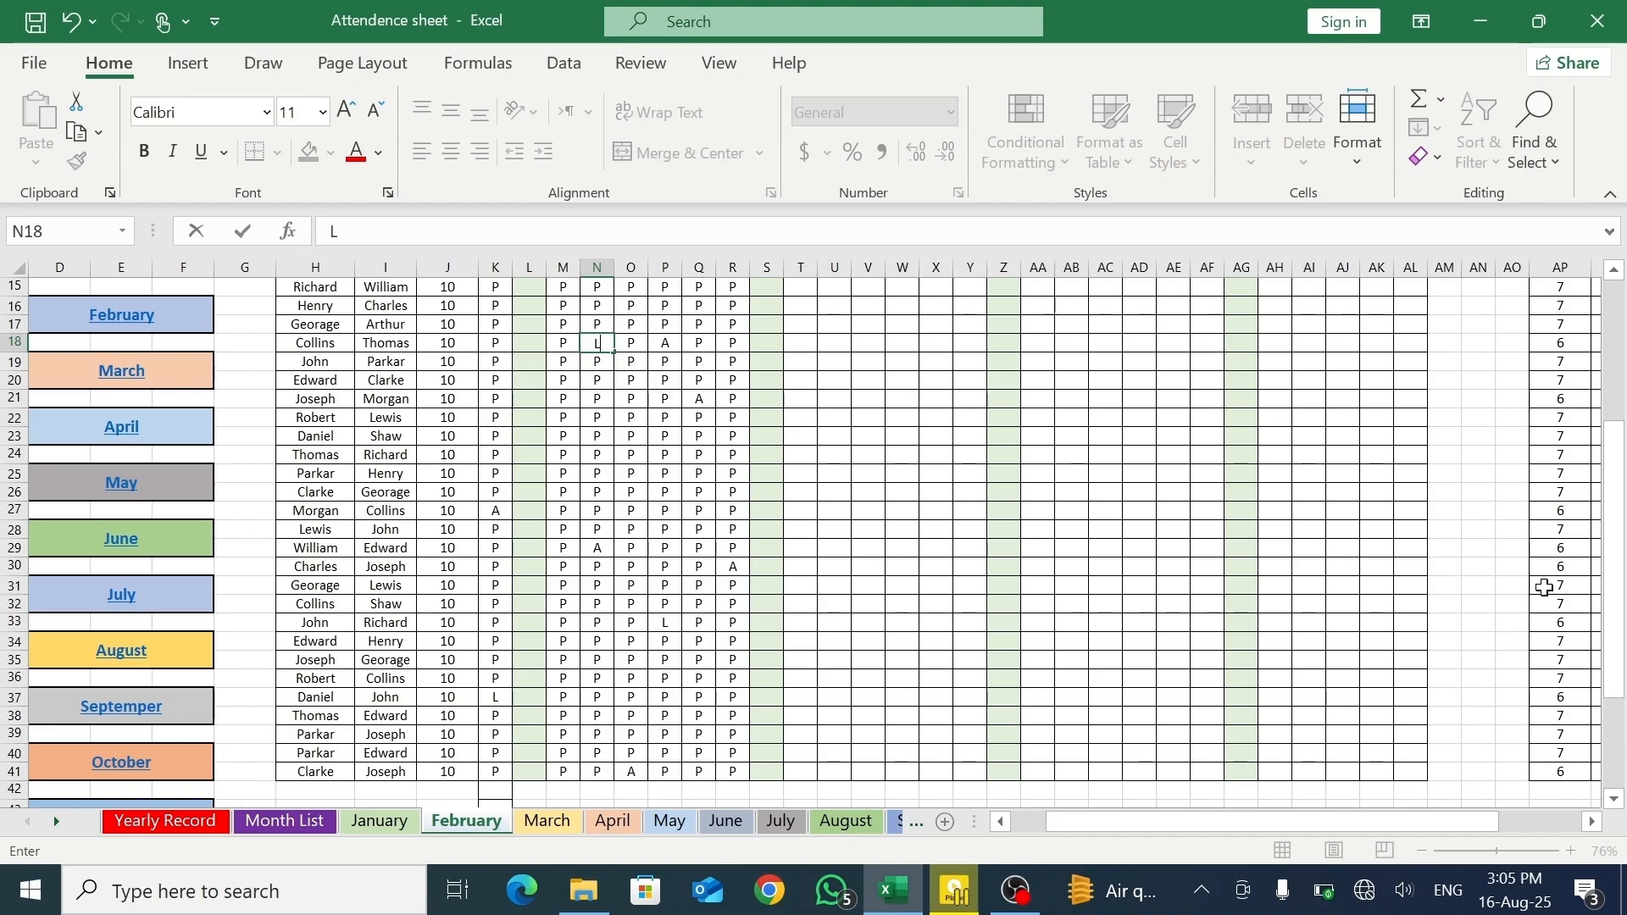
# - Enter P in T14 and fill it across T14:Y41 for 10–15 February
pyautogui.moveTo(1616, 600); pyautogui.dragTo(1614, 478)
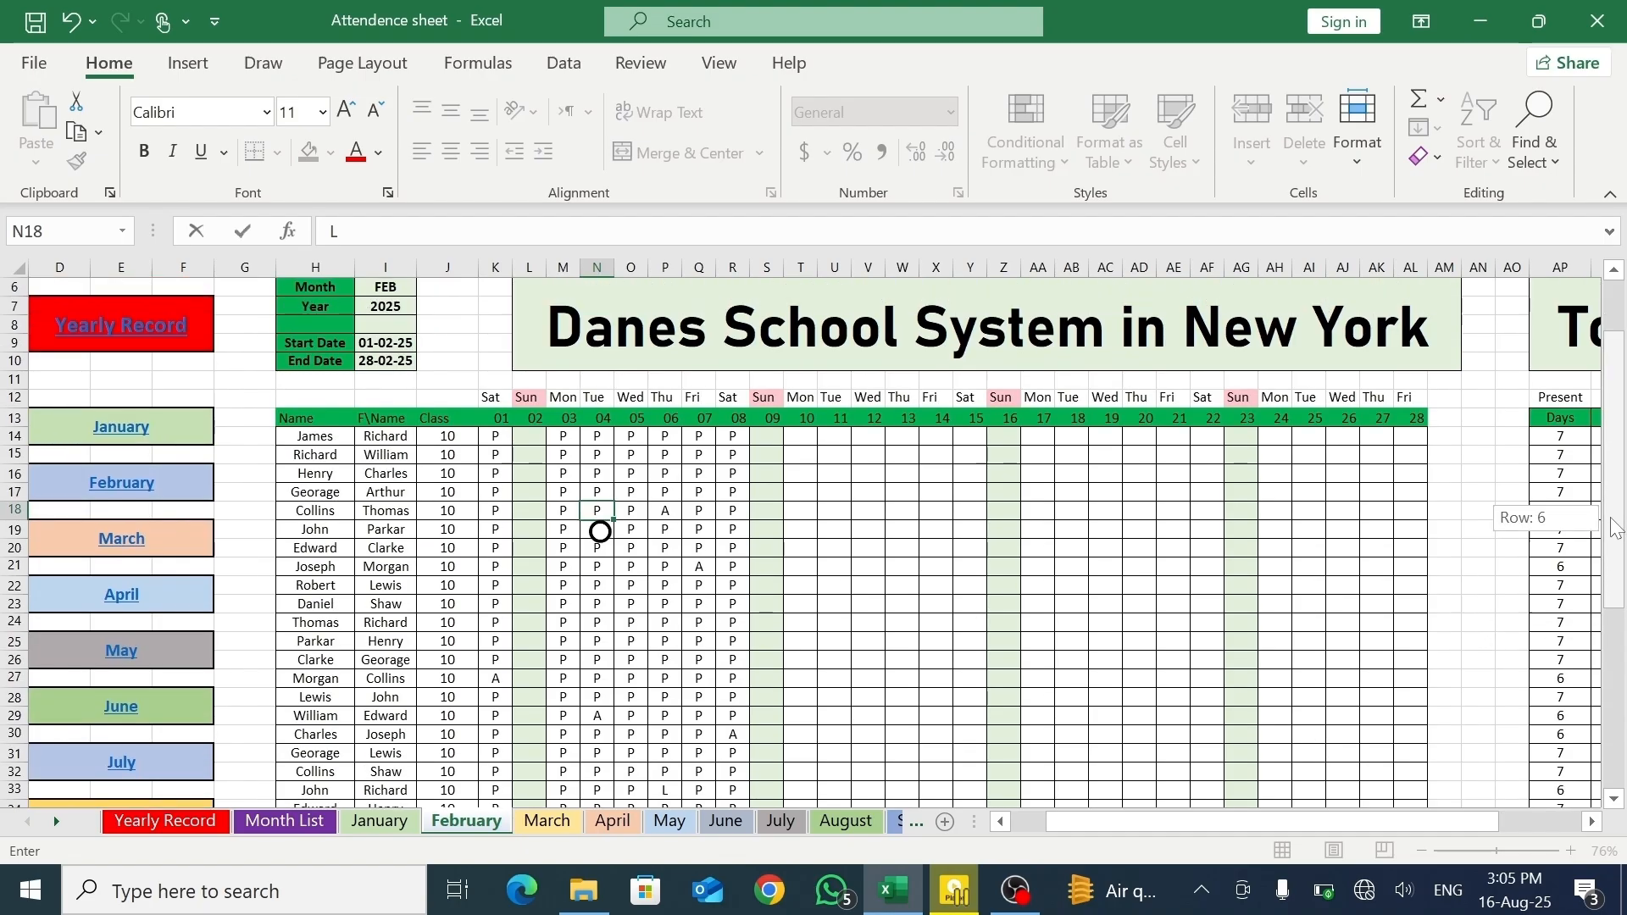
pyautogui.click(803, 458)
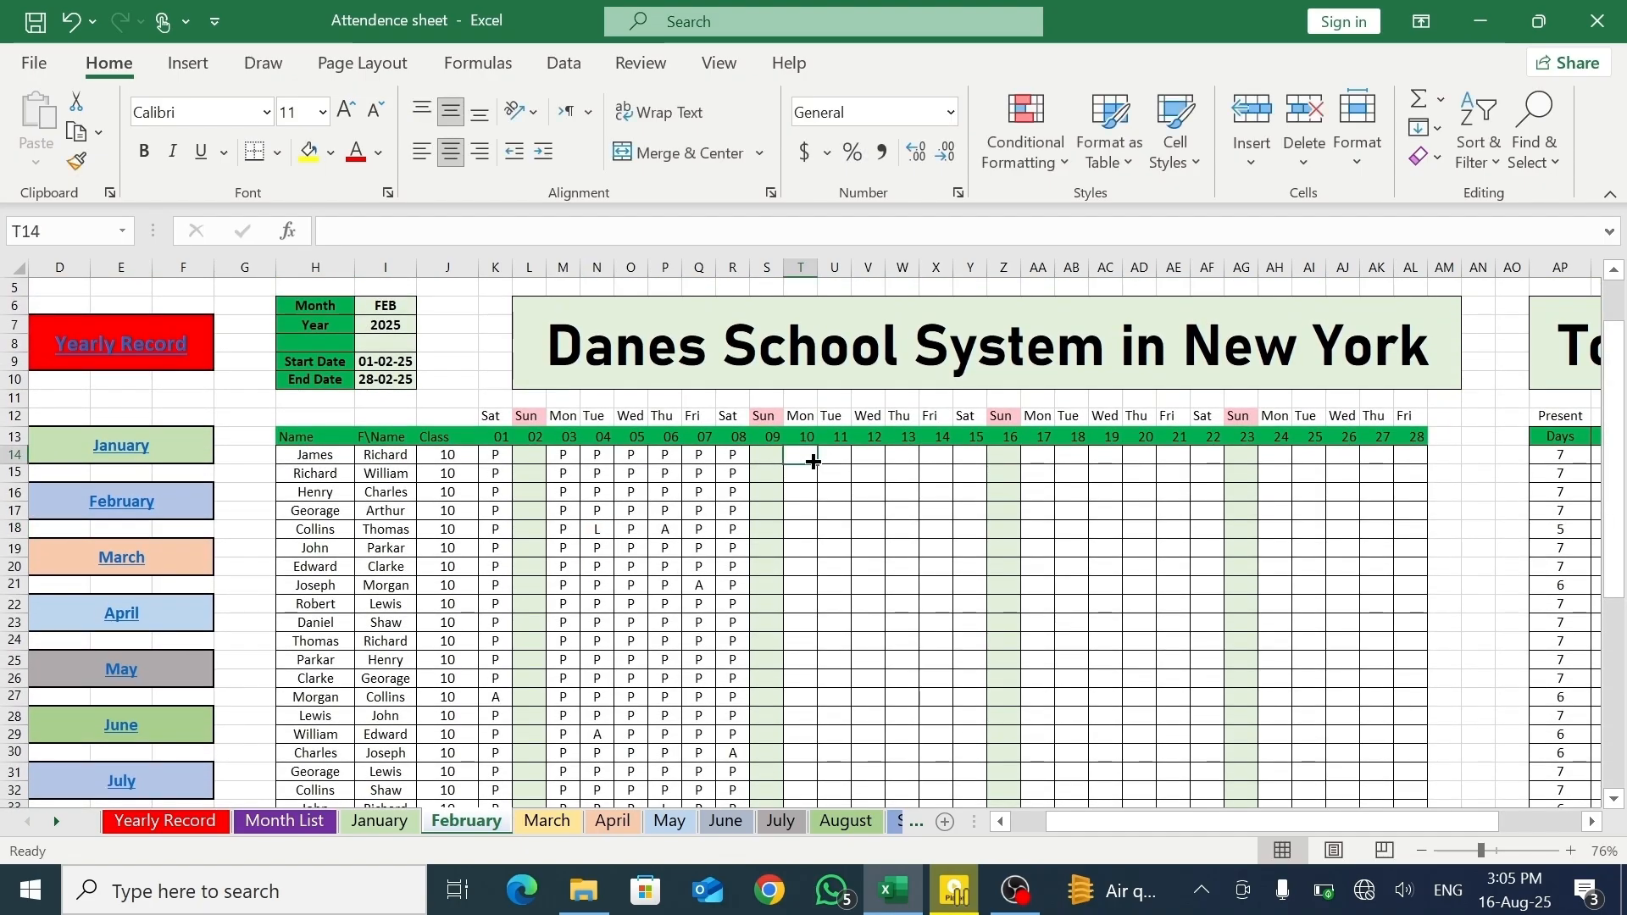
pyautogui.write('p')
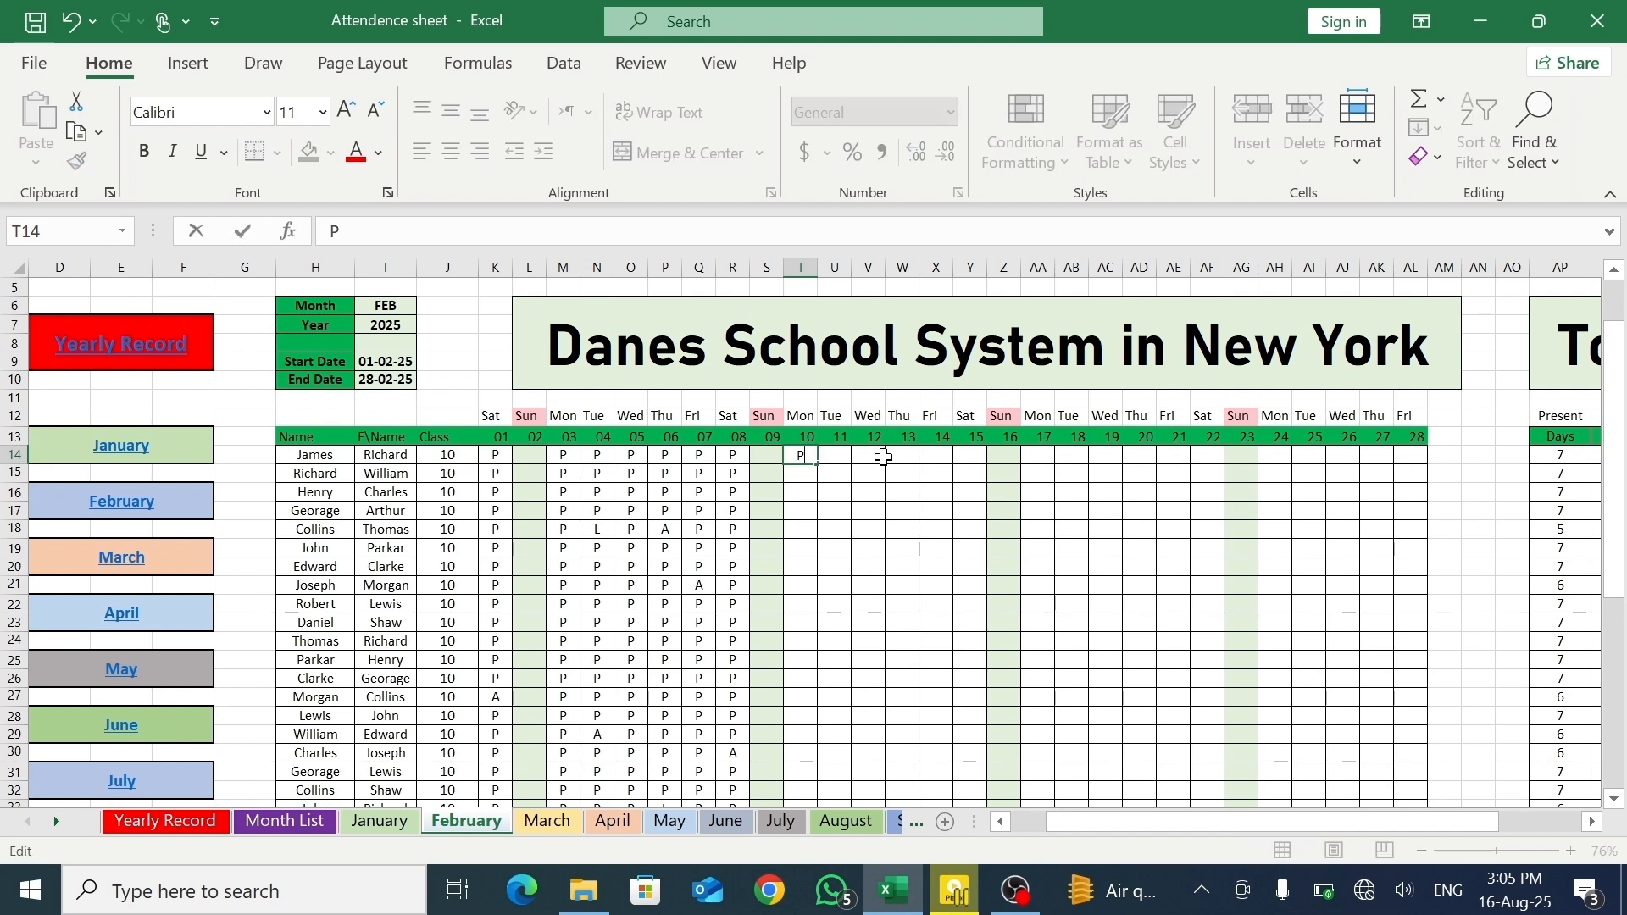
pyautogui.hotkey('ctrl', 'Return')
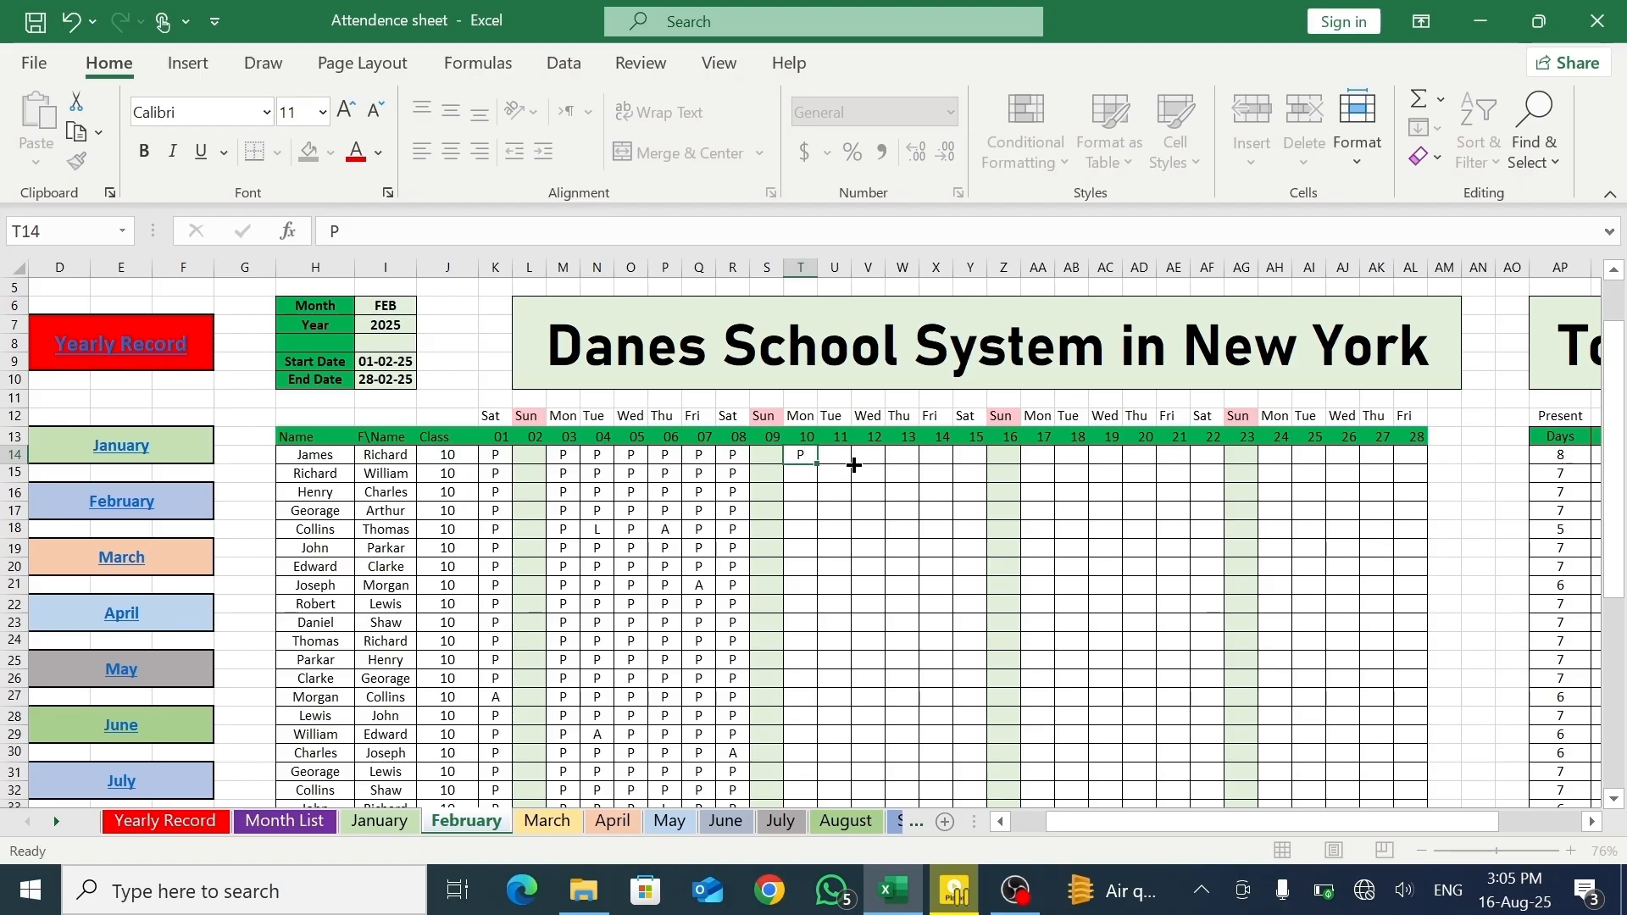
pyautogui.moveTo(816, 463); pyautogui.dragTo(928, 784)
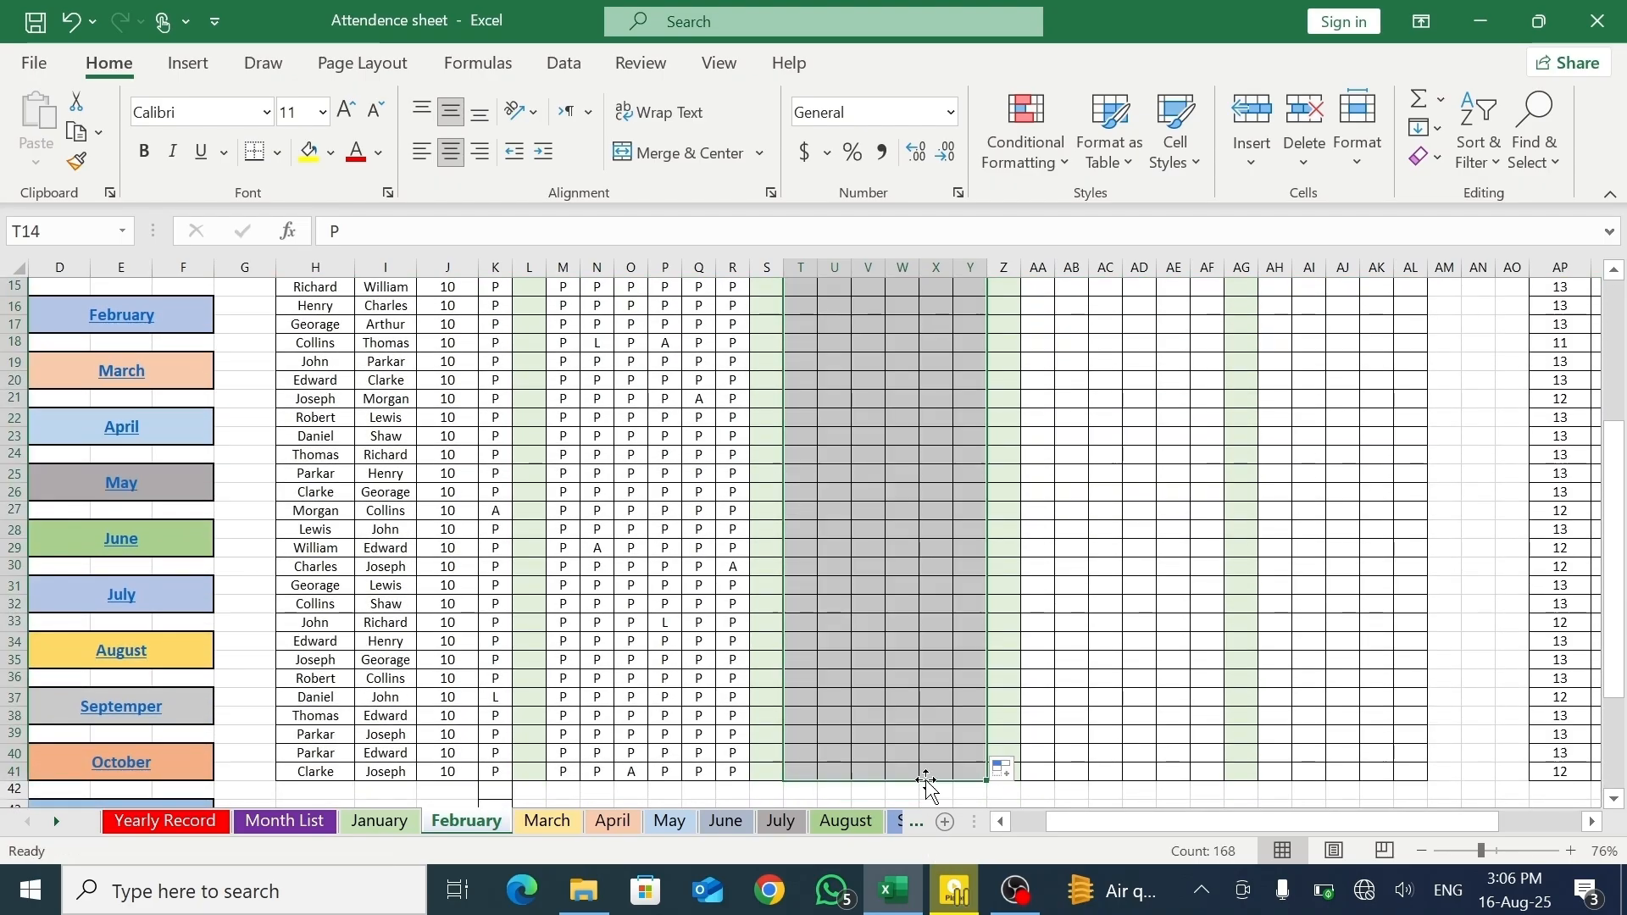
# - Mark leave with L in X36 for 14 February and in V28 and V22 for 12 February
pyautogui.click(943, 677)
pyautogui.press('BackSpace')
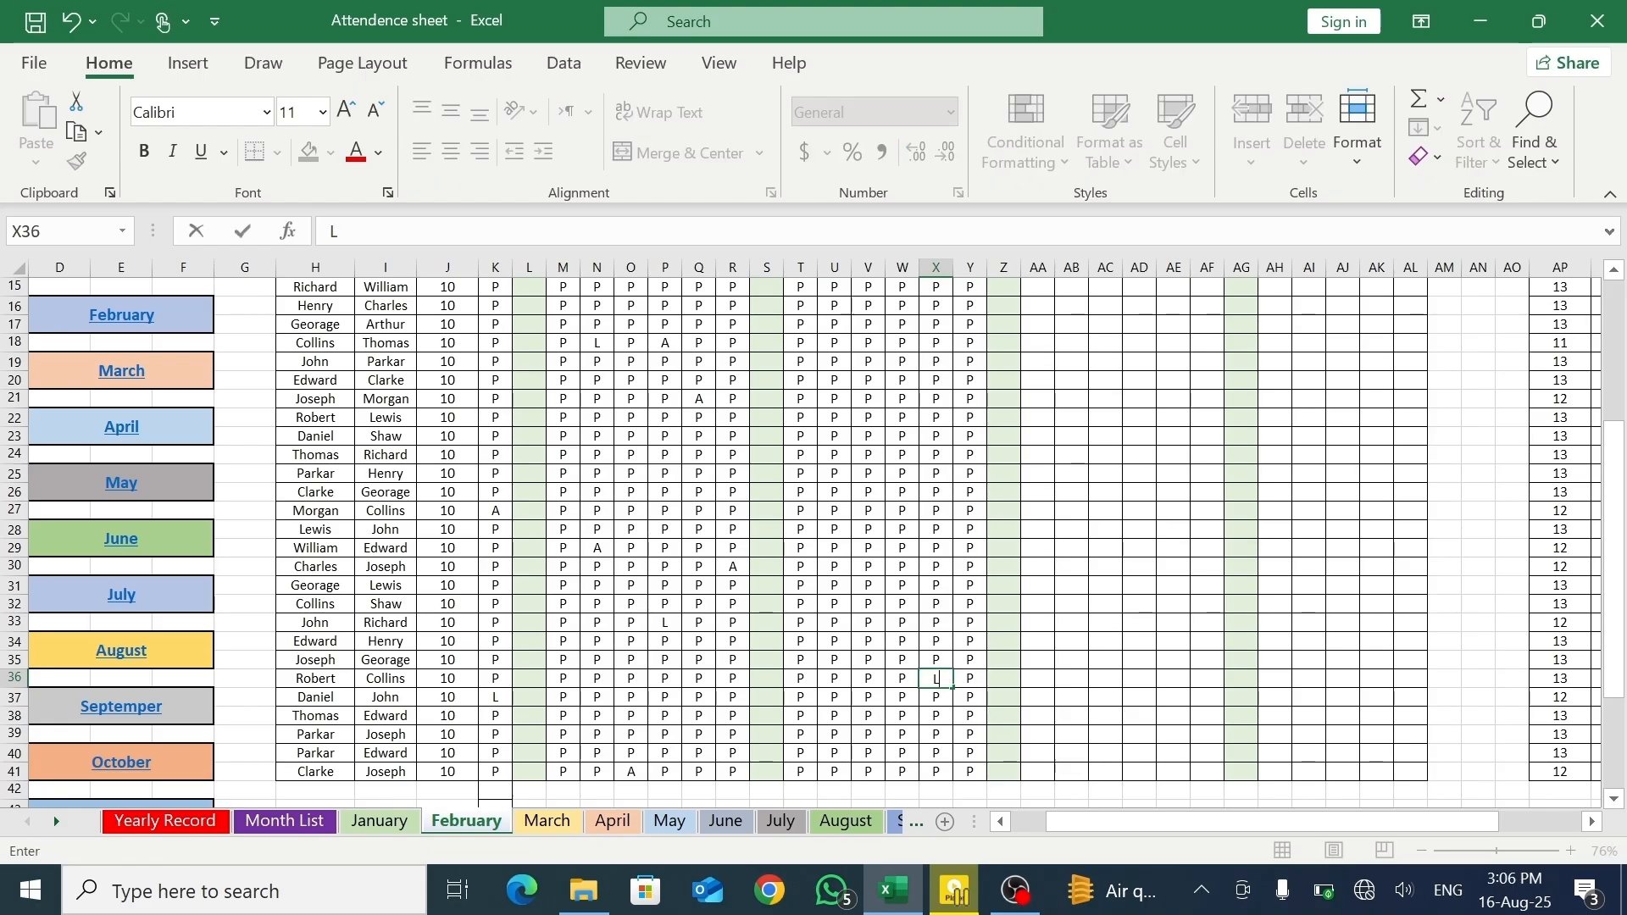
pyautogui.click(866, 532)
pyautogui.write('L')
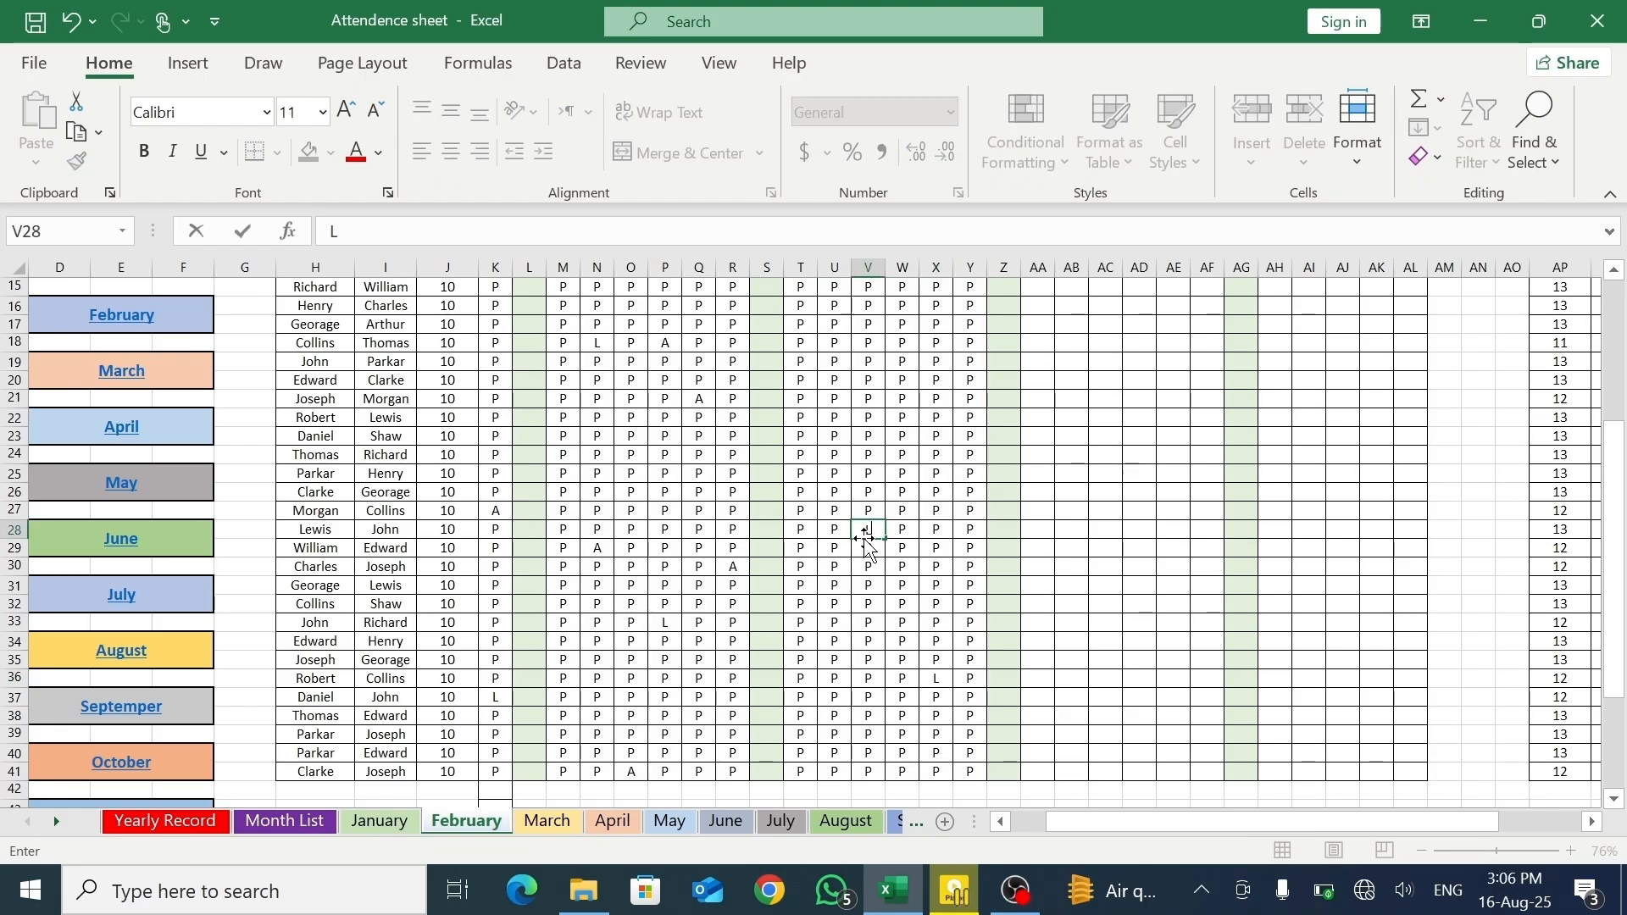
pyautogui.click(866, 418)
pyautogui.press('BackSpace')
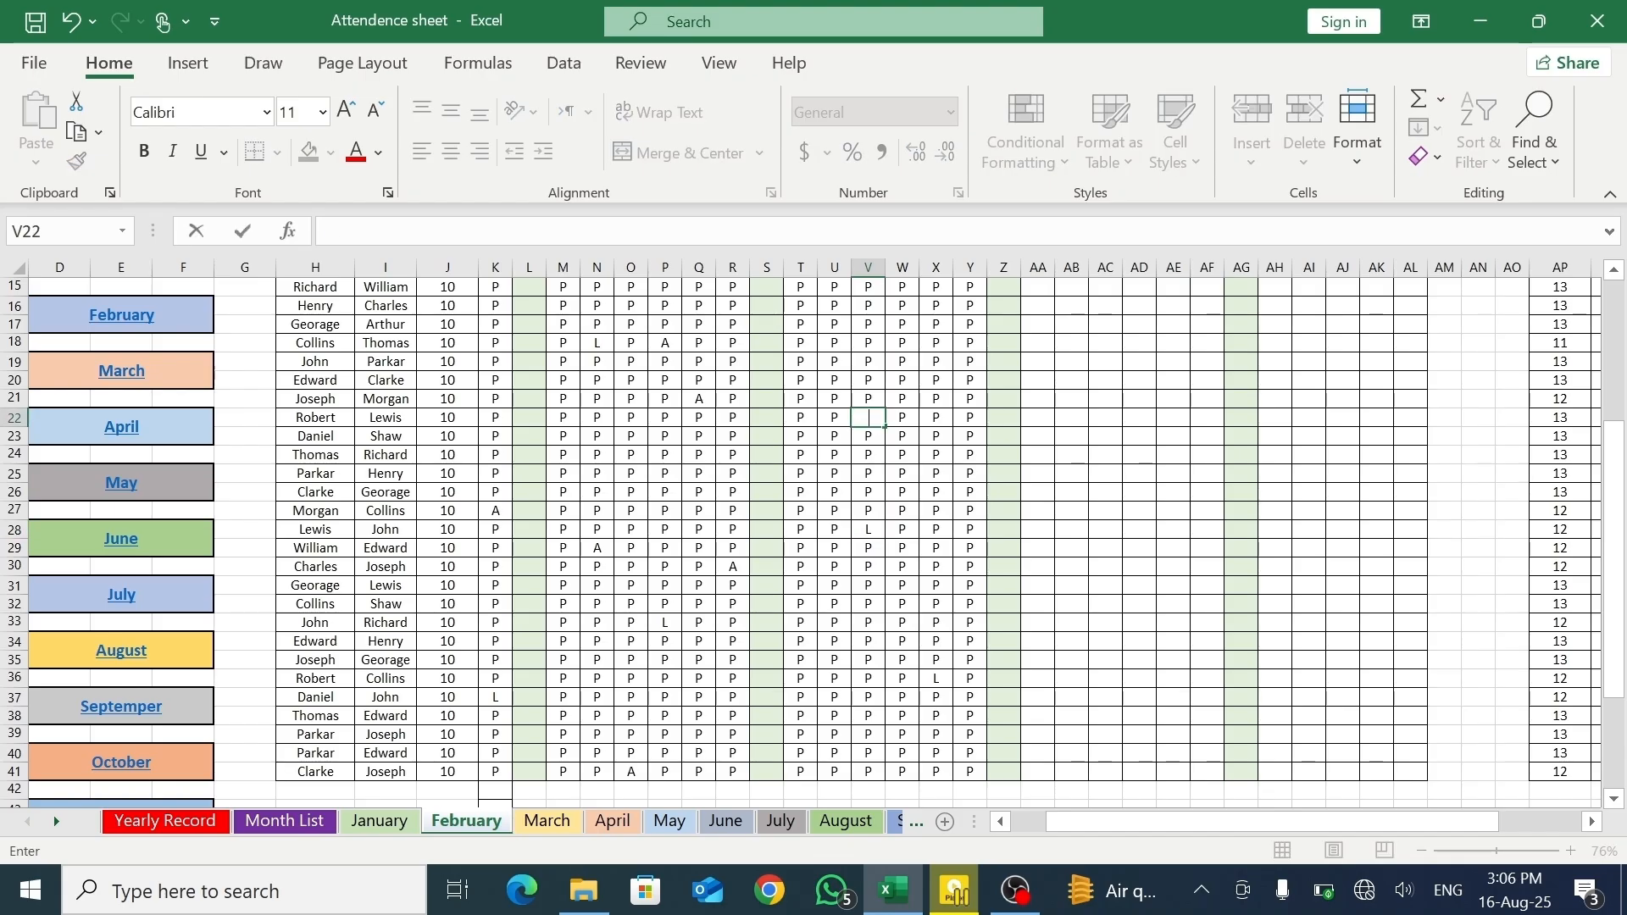
pyautogui.write('L')
# - Mark leave with L in T29 for 10 February and V37 for 12 February
pyautogui.click(804, 552)
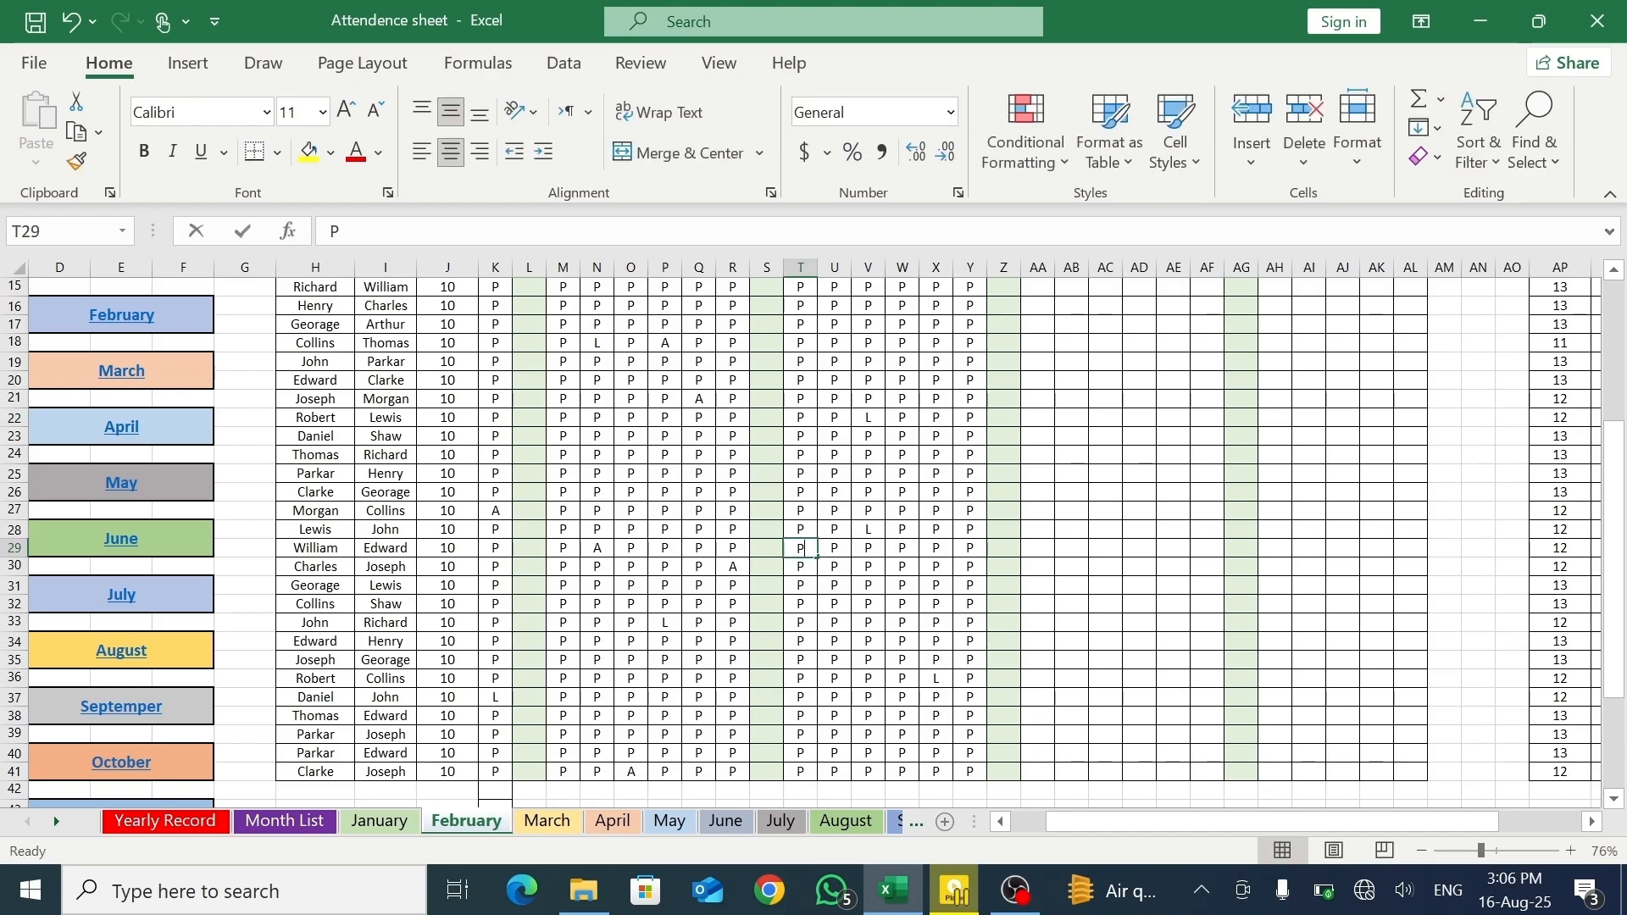
pyautogui.write('L')
pyautogui.click(868, 697)
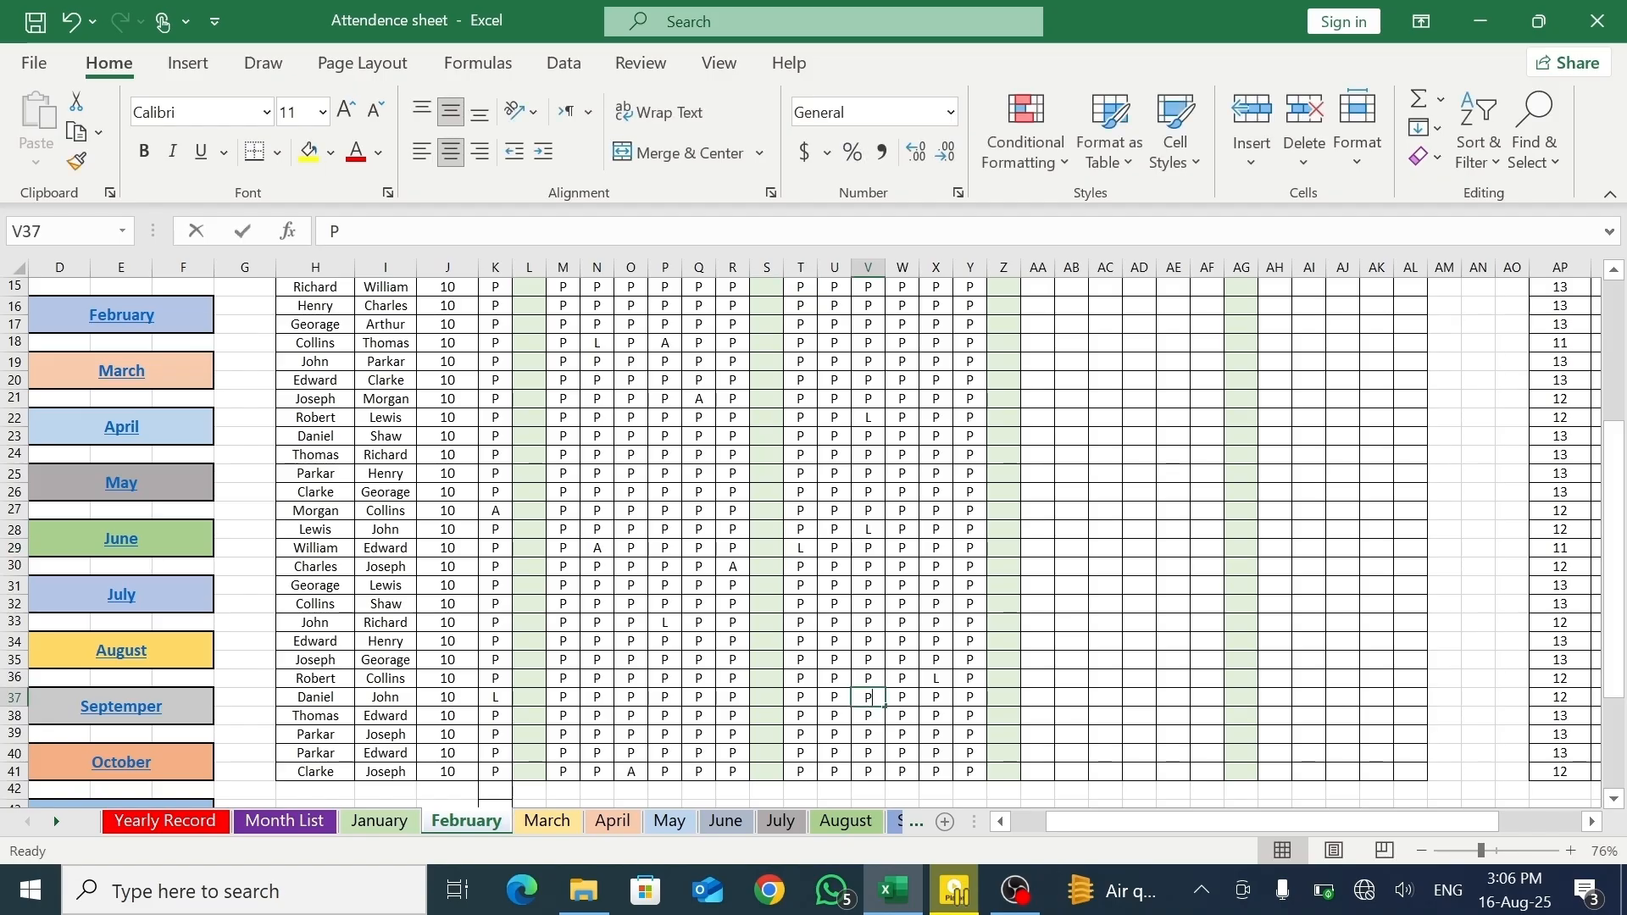
pyautogui.write('L')
# - Mark absences with A in U18 for 11 February, V17 for 12 February and W40 for 13 February
pyautogui.click(842, 345)
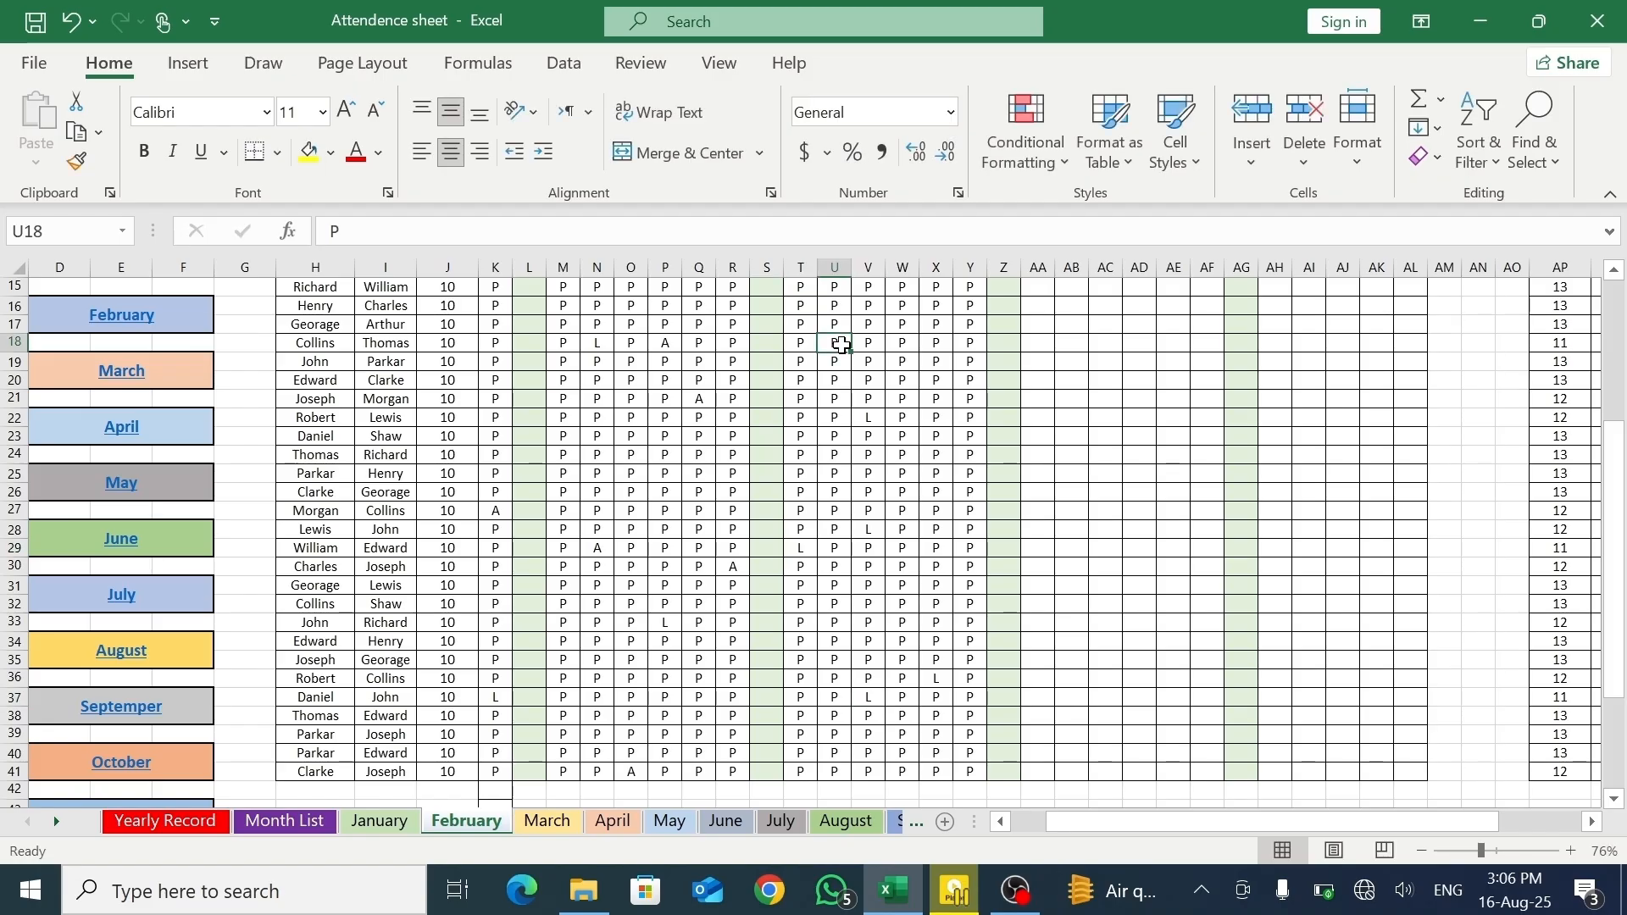
pyautogui.write('A')
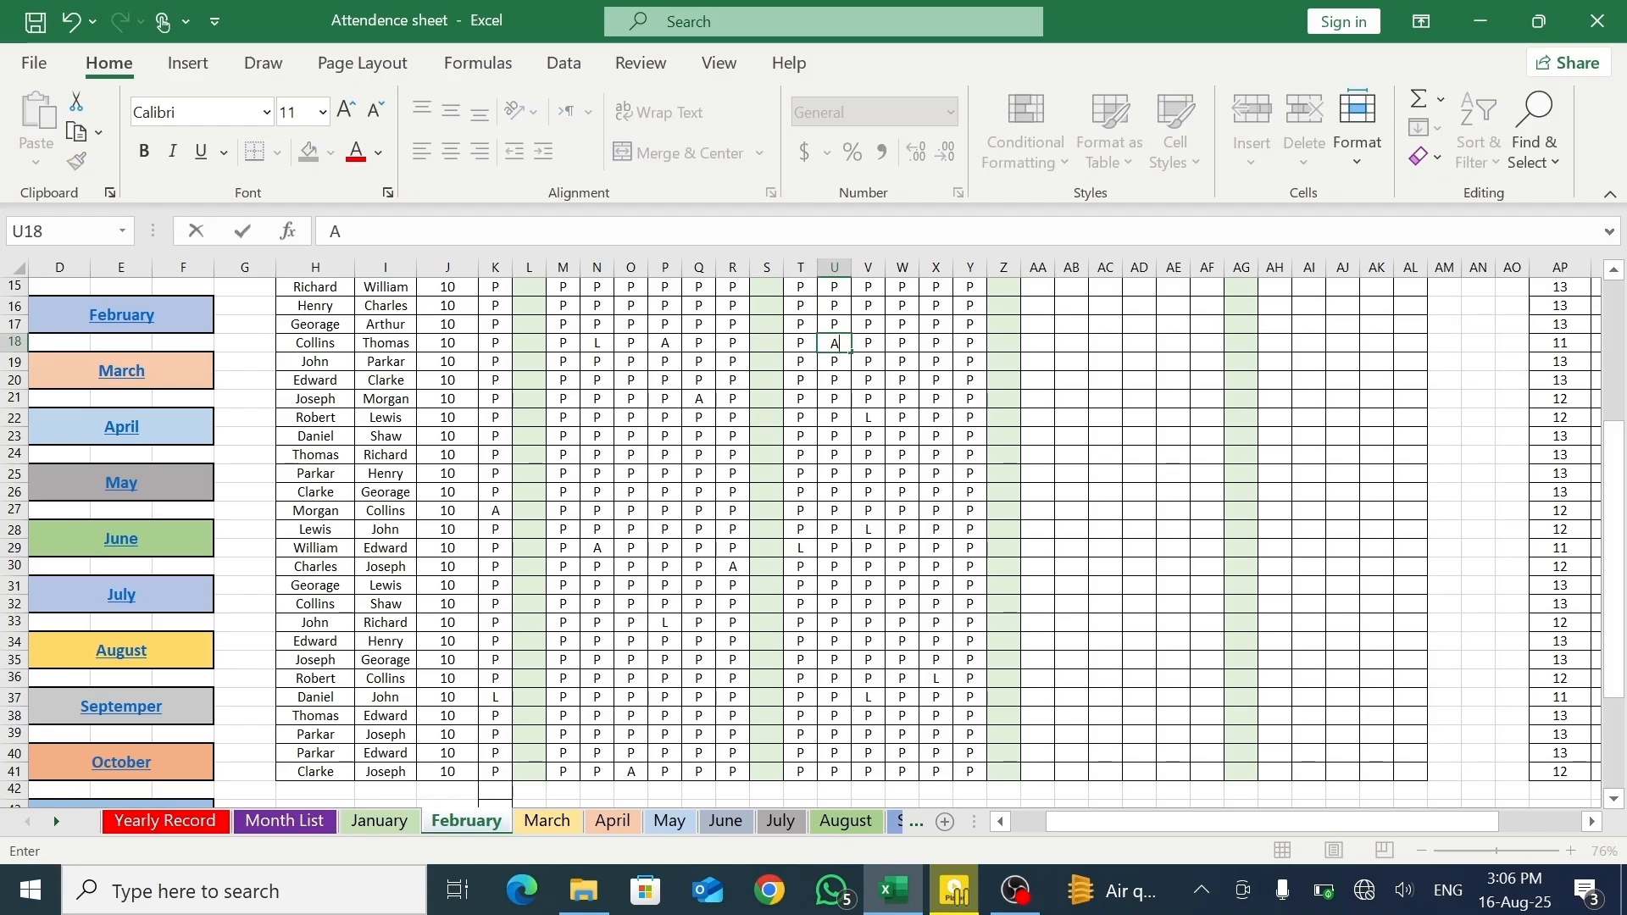
pyautogui.click(870, 324)
pyautogui.write('A')
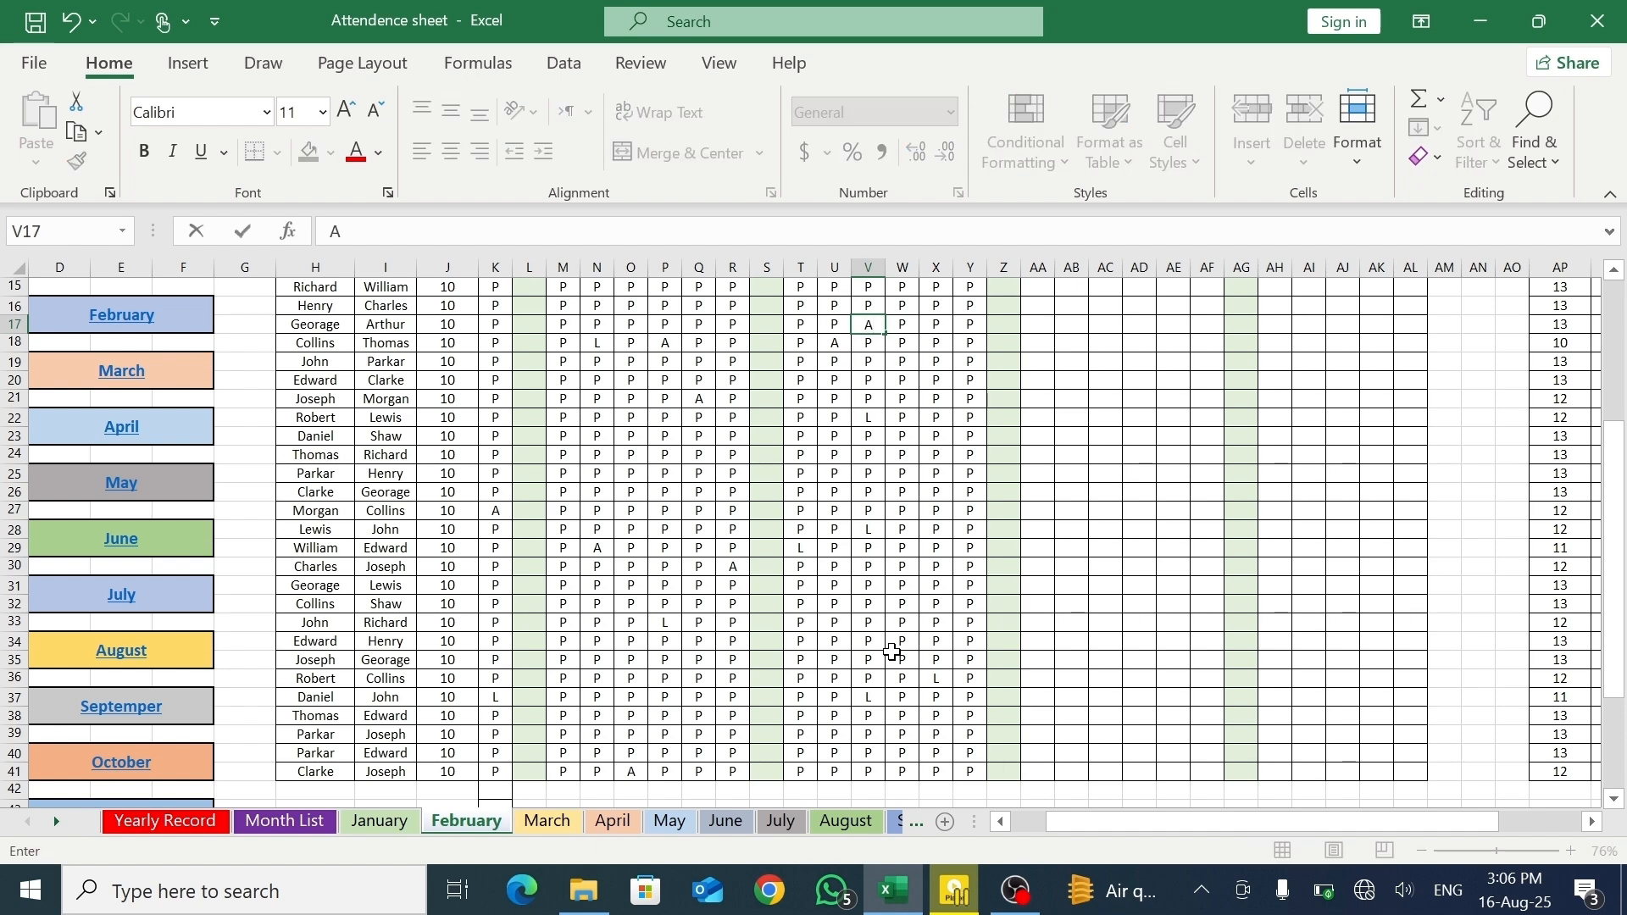
pyautogui.click(901, 753)
pyautogui.write('A')
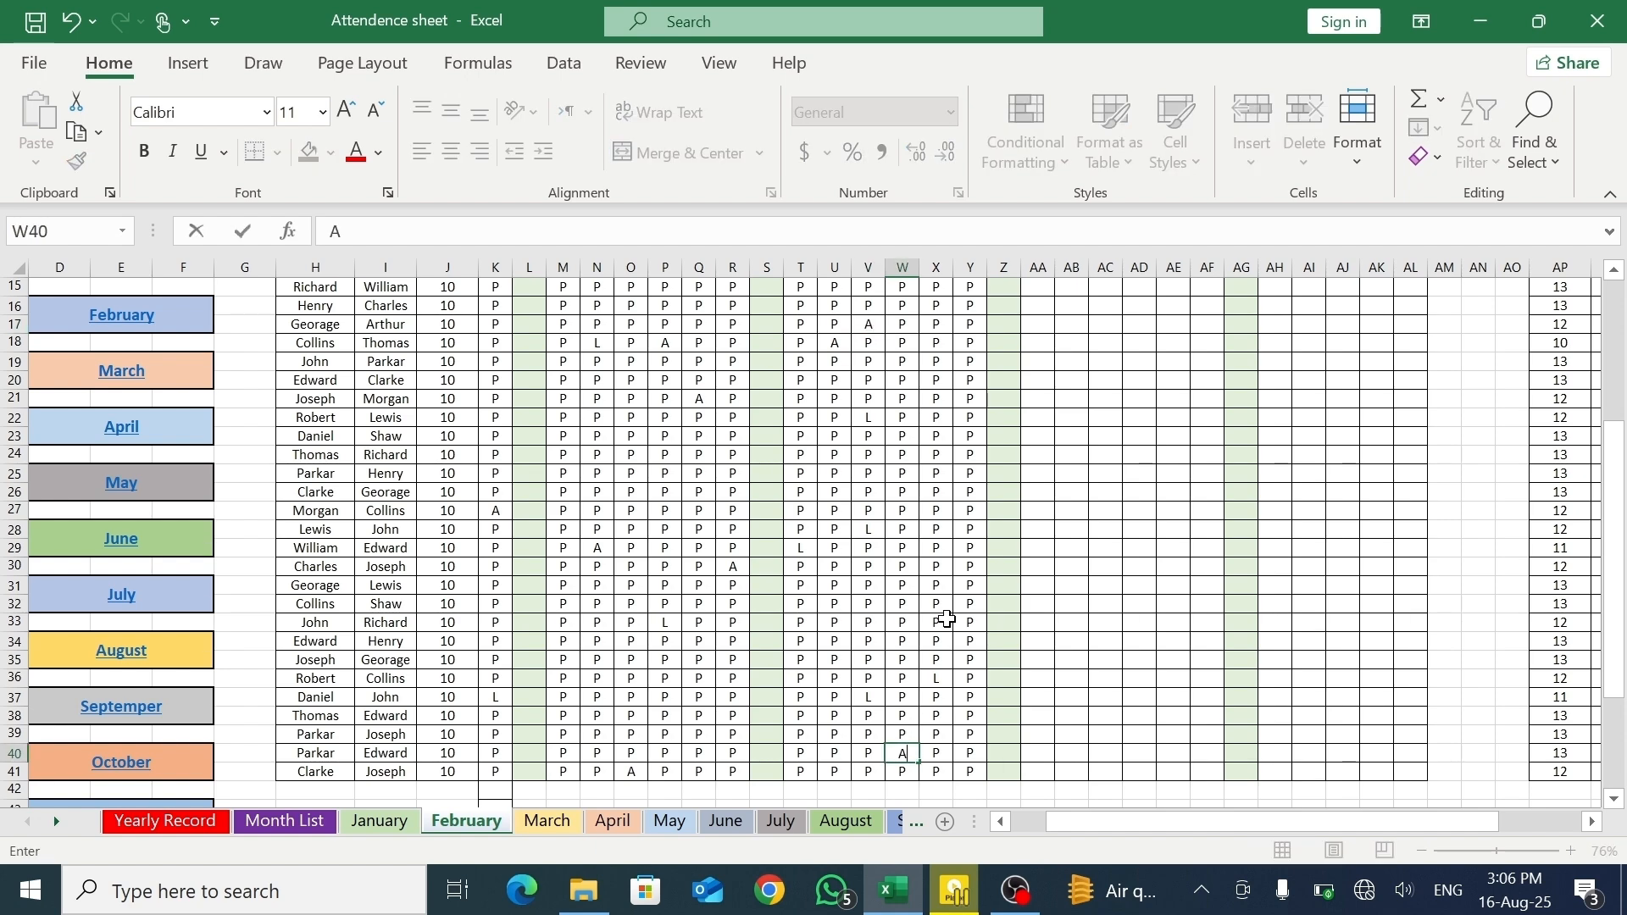
# - Mark absences with A in X33 and X22 for 14 February
pyautogui.click(947, 620)
pyautogui.write('A')
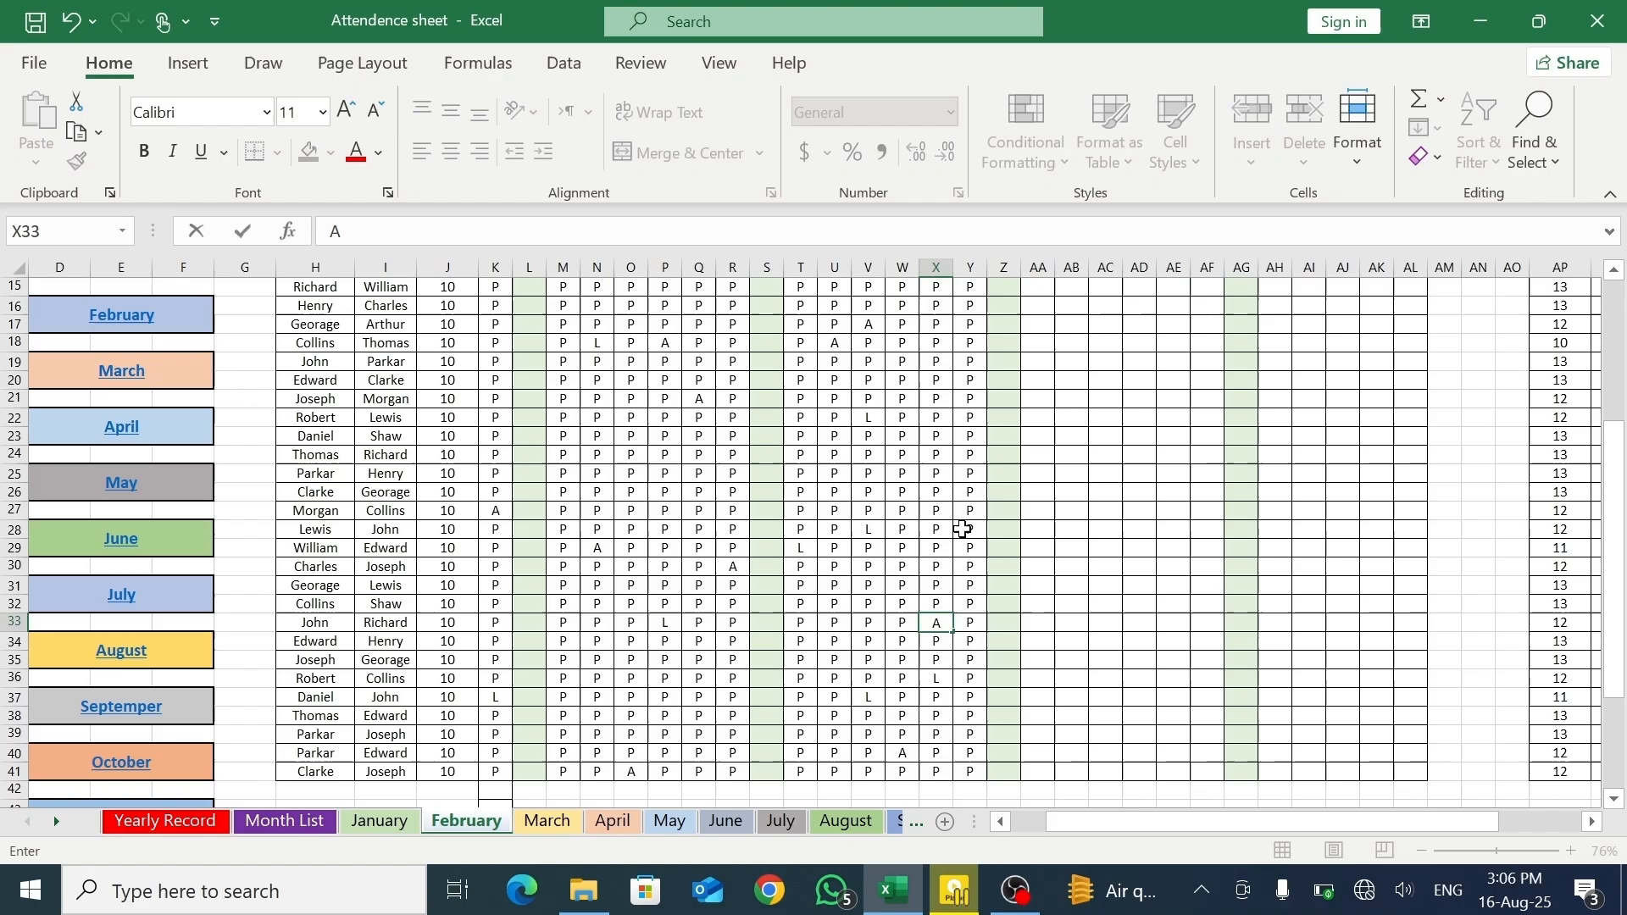
pyautogui.click(946, 419)
pyautogui.write('A')
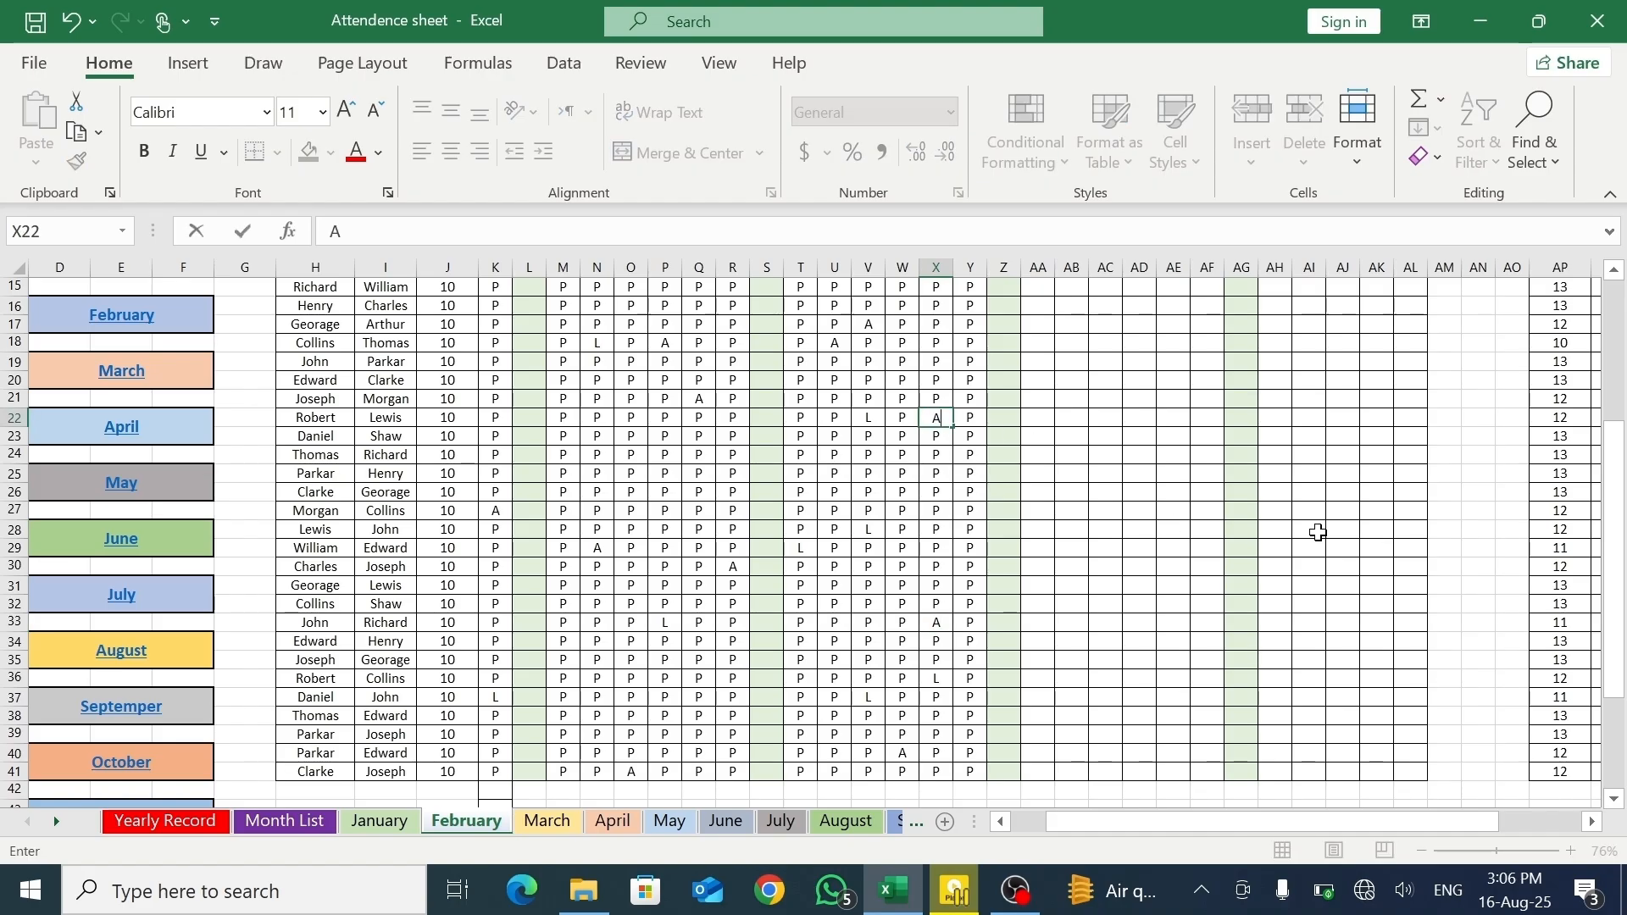
# - Enter P in AA14 and fill it across AA14:AF41 for 17–22 February
pyautogui.moveTo(1615, 595); pyautogui.dragTo(1615, 464)
pyautogui.click(1046, 511)
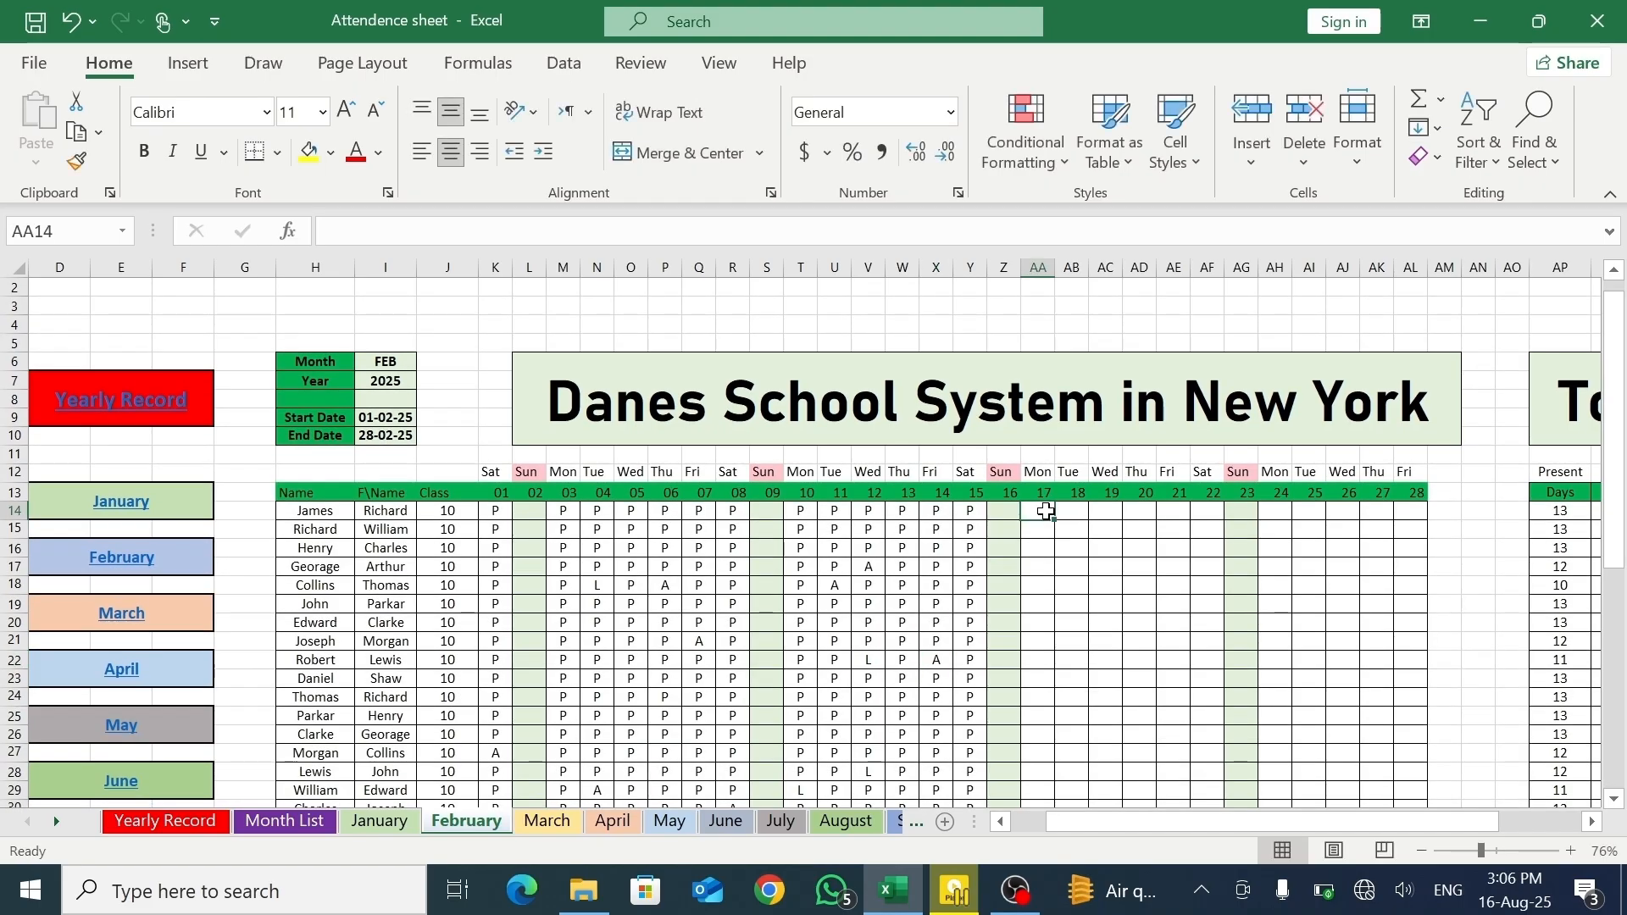
pyautogui.write('p')
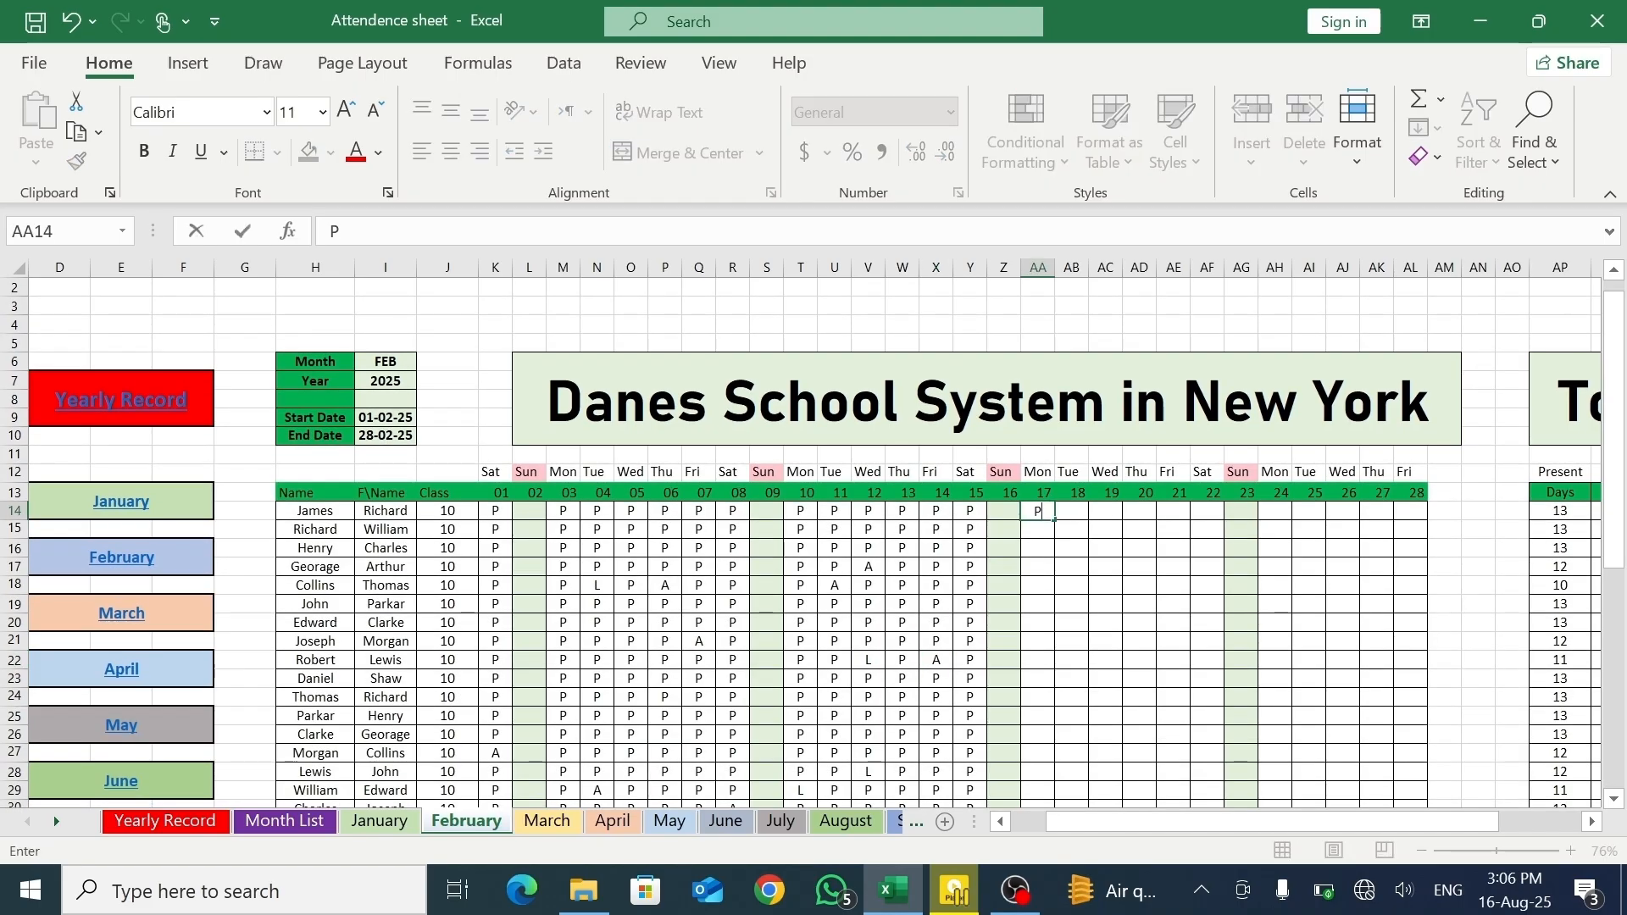
pyautogui.click(1038, 512)
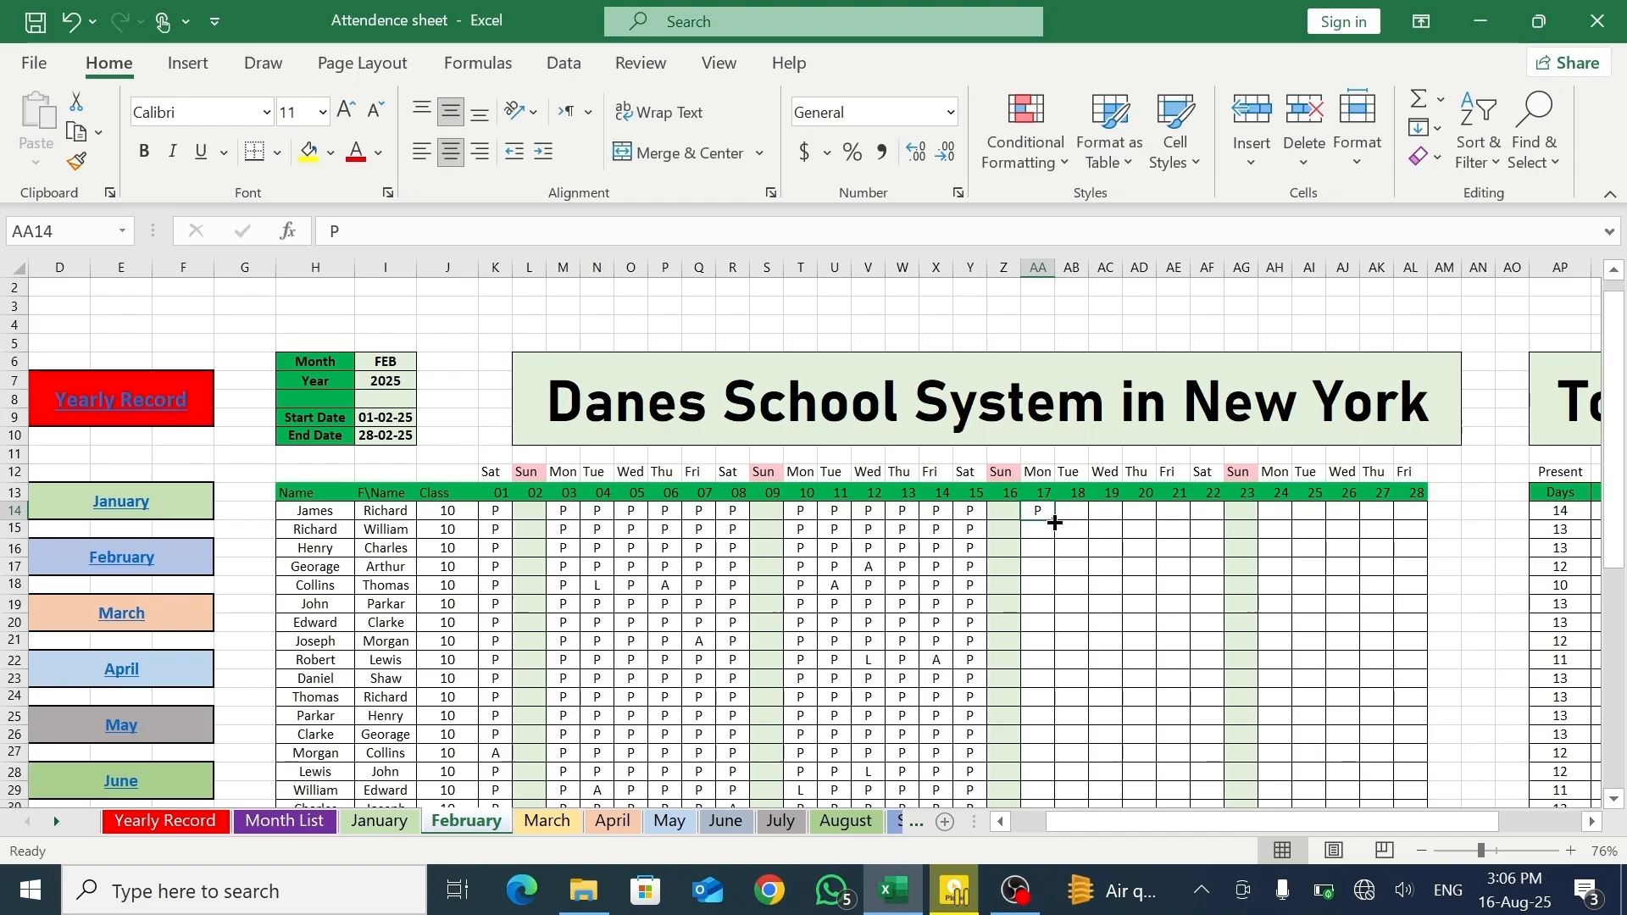
pyautogui.moveTo(1055, 519); pyautogui.dragTo(1169, 780)
# - Mark absences with A in AD38 for 20 February, AC31 for 19 February and AB23 for 18 February
pyautogui.click(1139, 716)
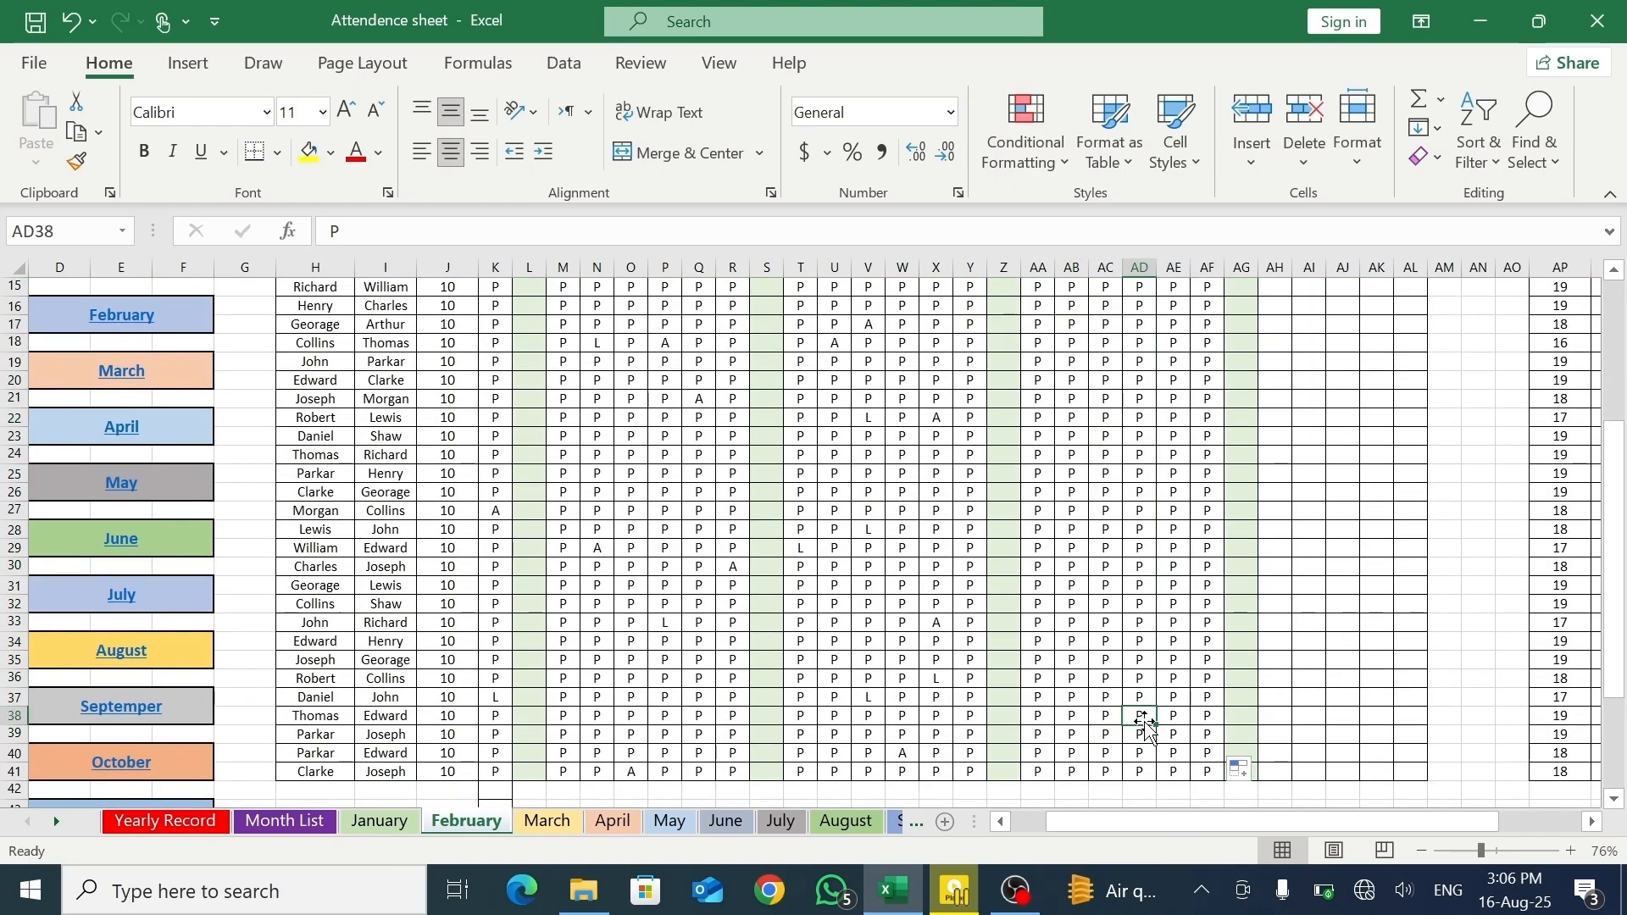
pyautogui.write('A')
pyautogui.click(1106, 585)
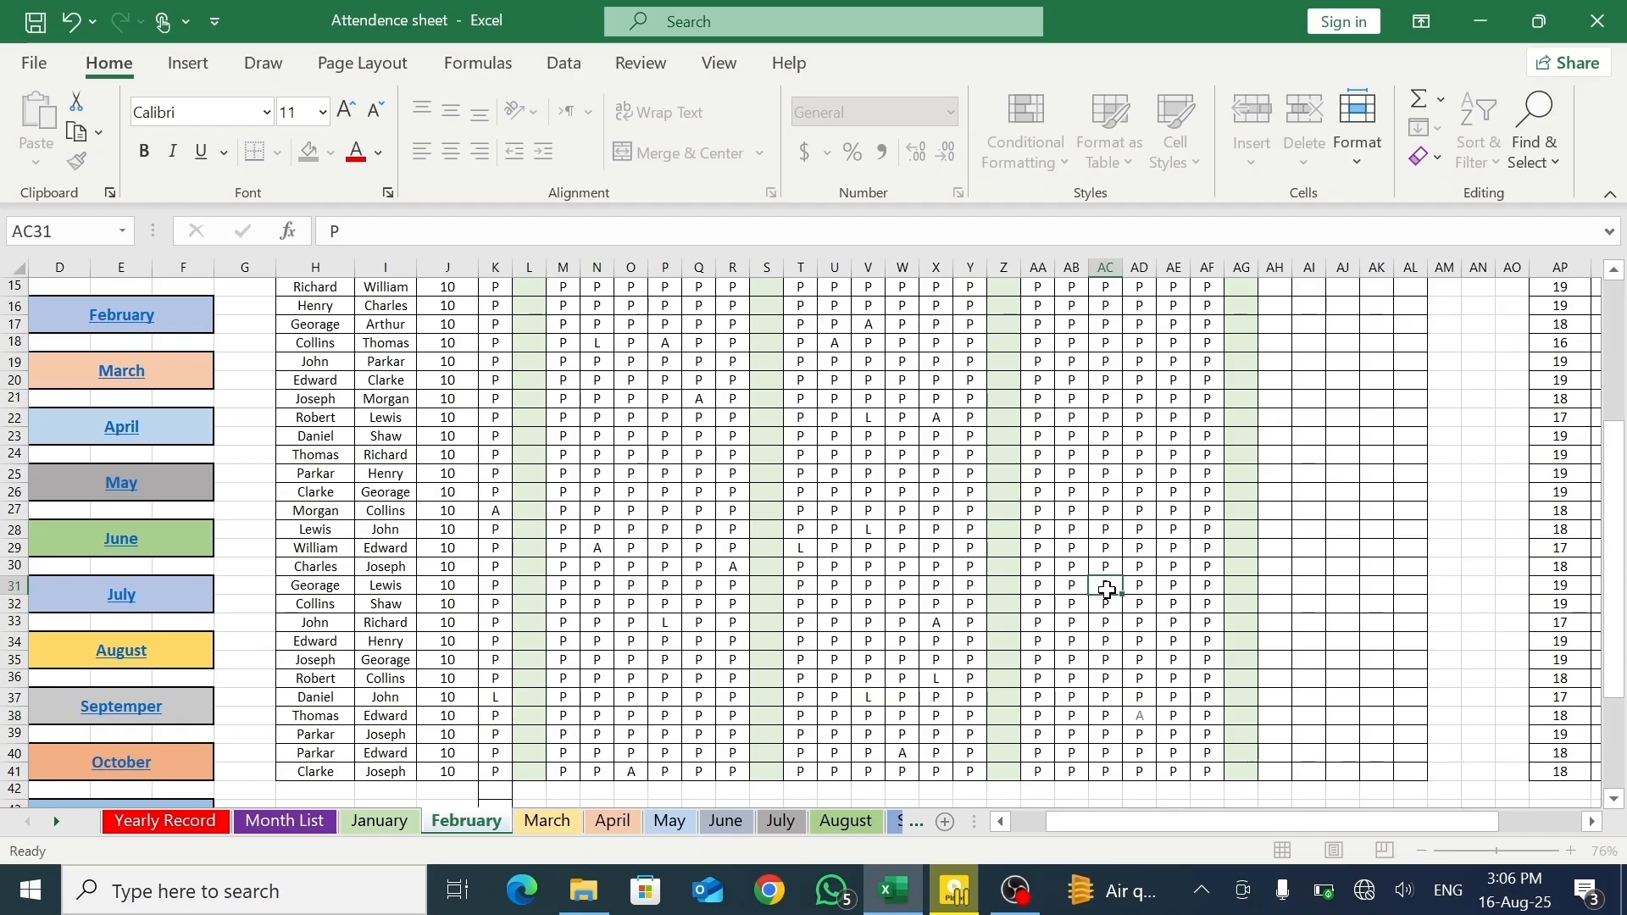
pyautogui.write('A')
pyautogui.click(1072, 436)
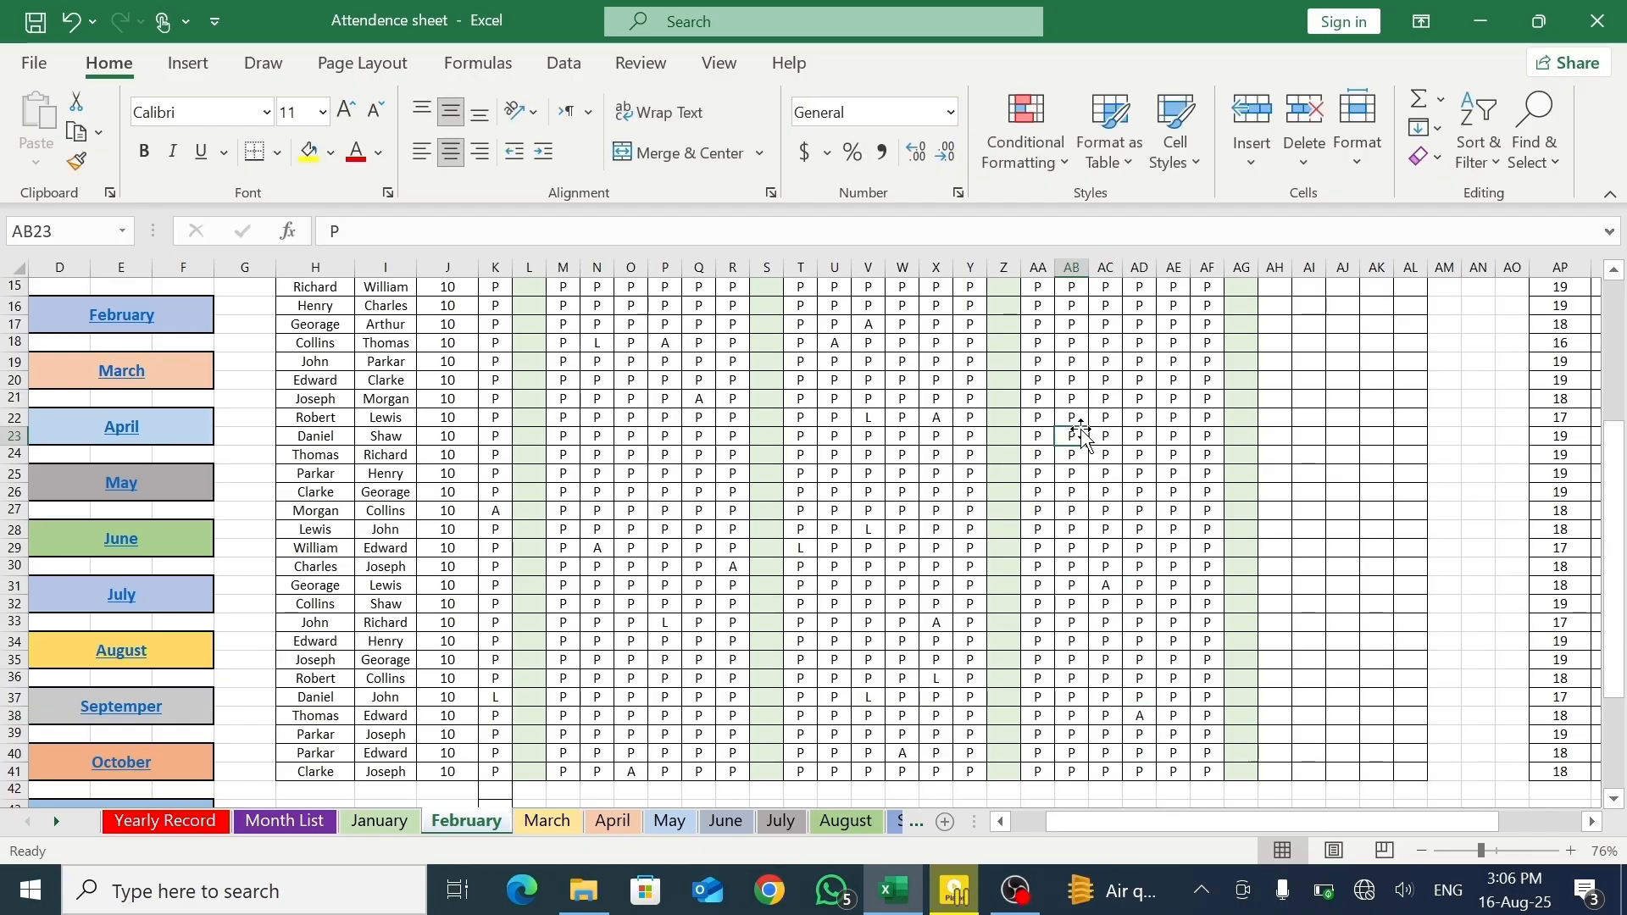
pyautogui.write('A')
# - Mark absences with A in AD18, AD14 and AD15 for 20 February
pyautogui.click(1139, 342)
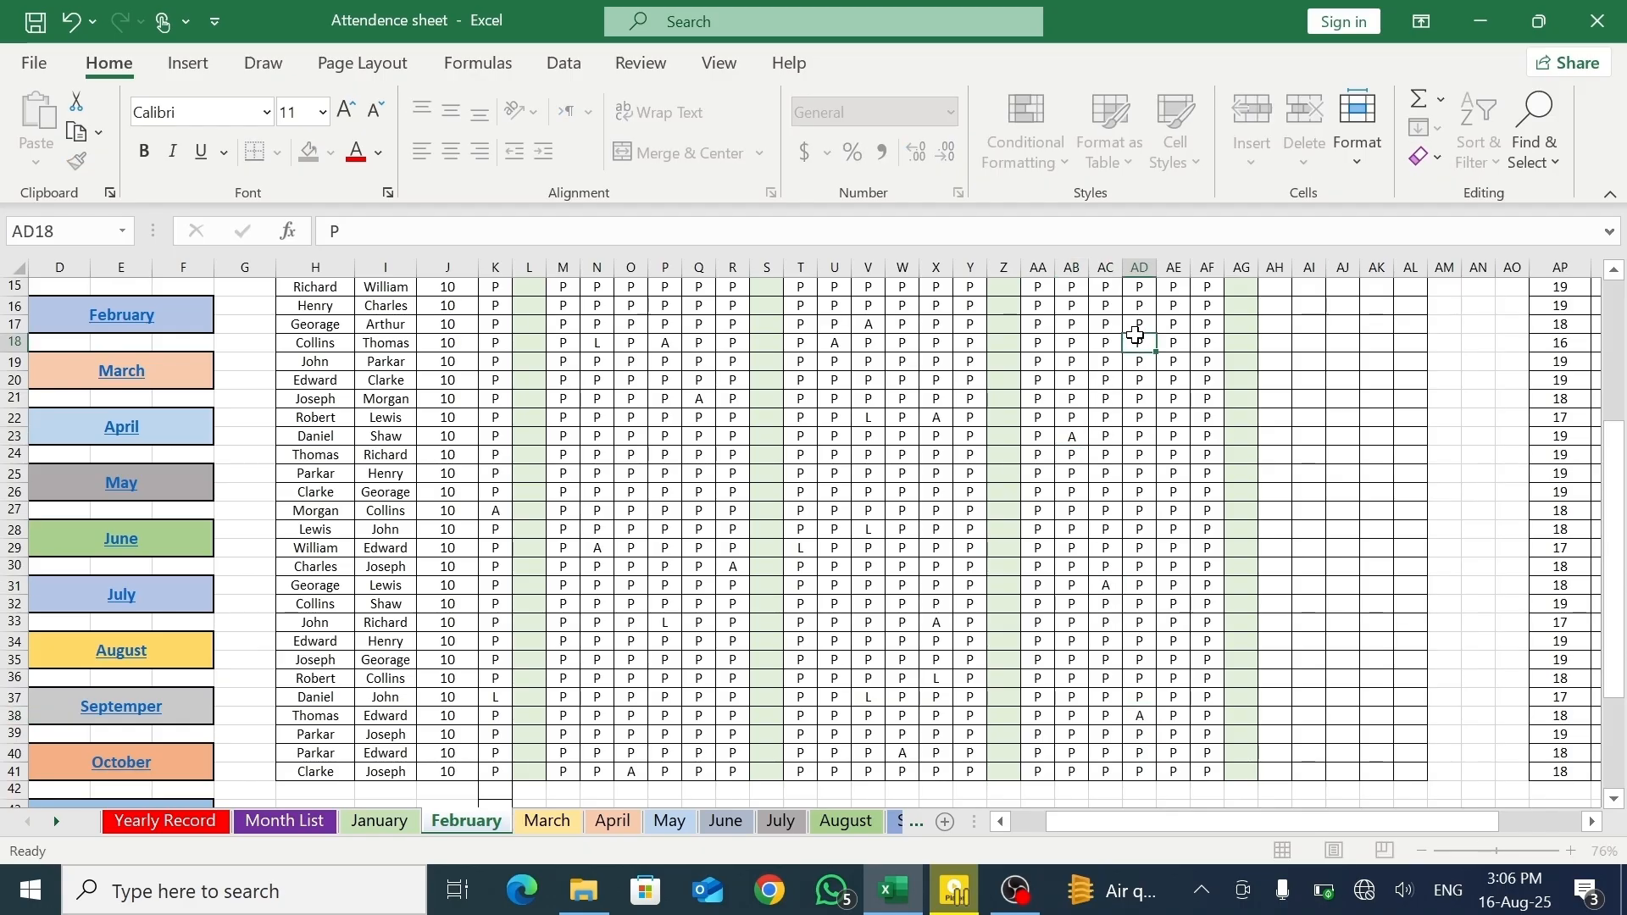
pyautogui.write('\\A')
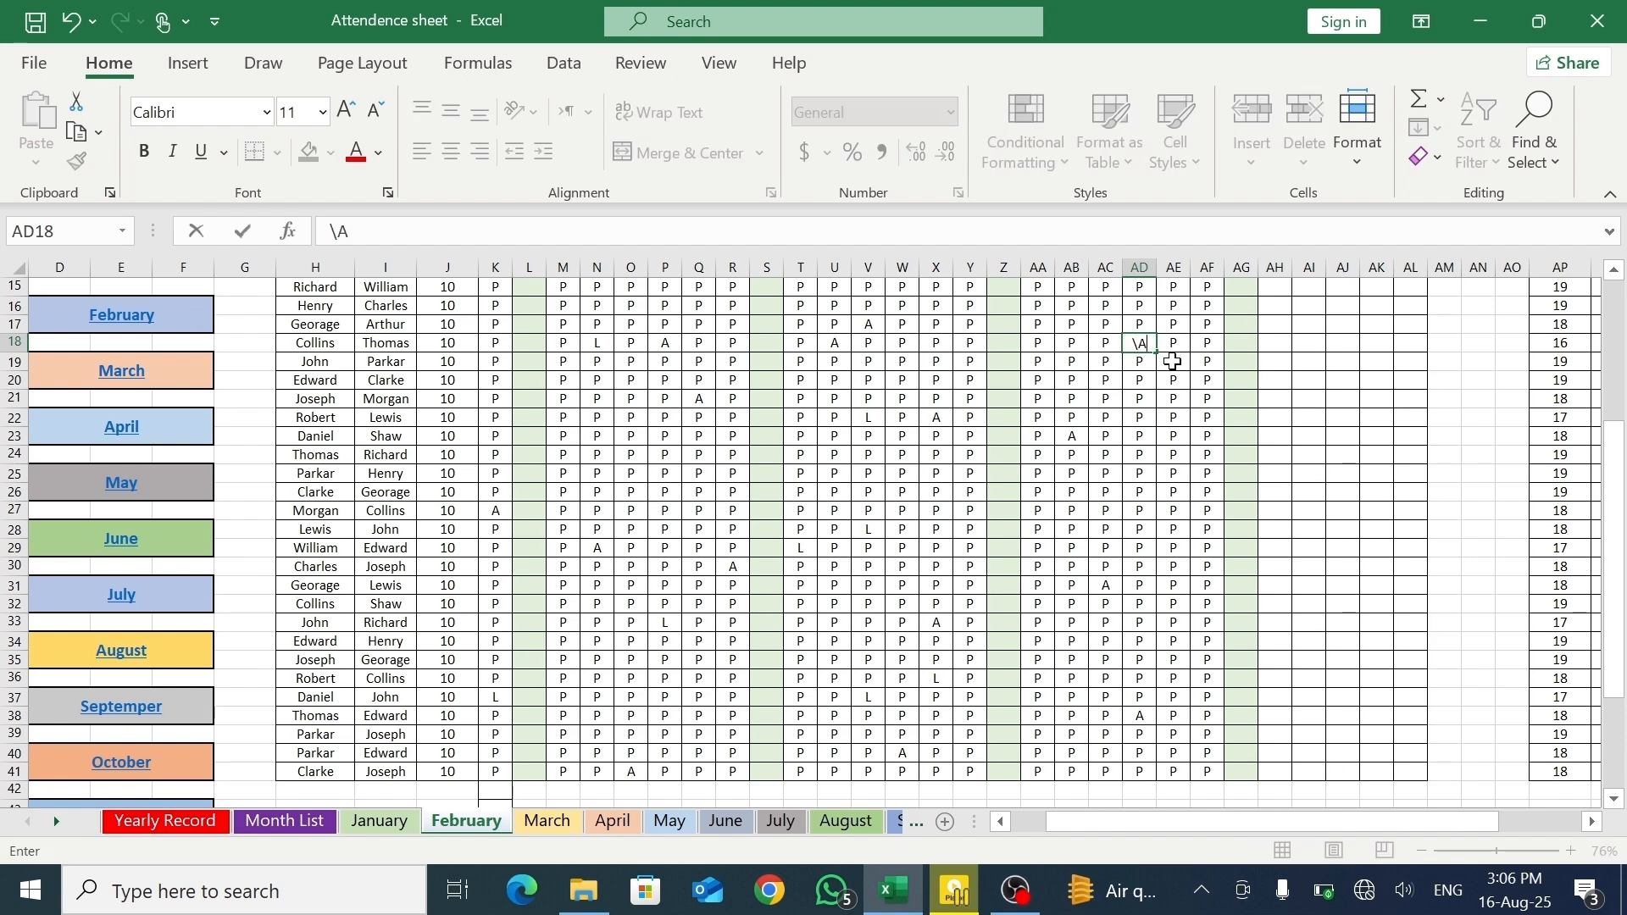
pyautogui.moveTo(1614, 521); pyautogui.dragTo(1614, 423)
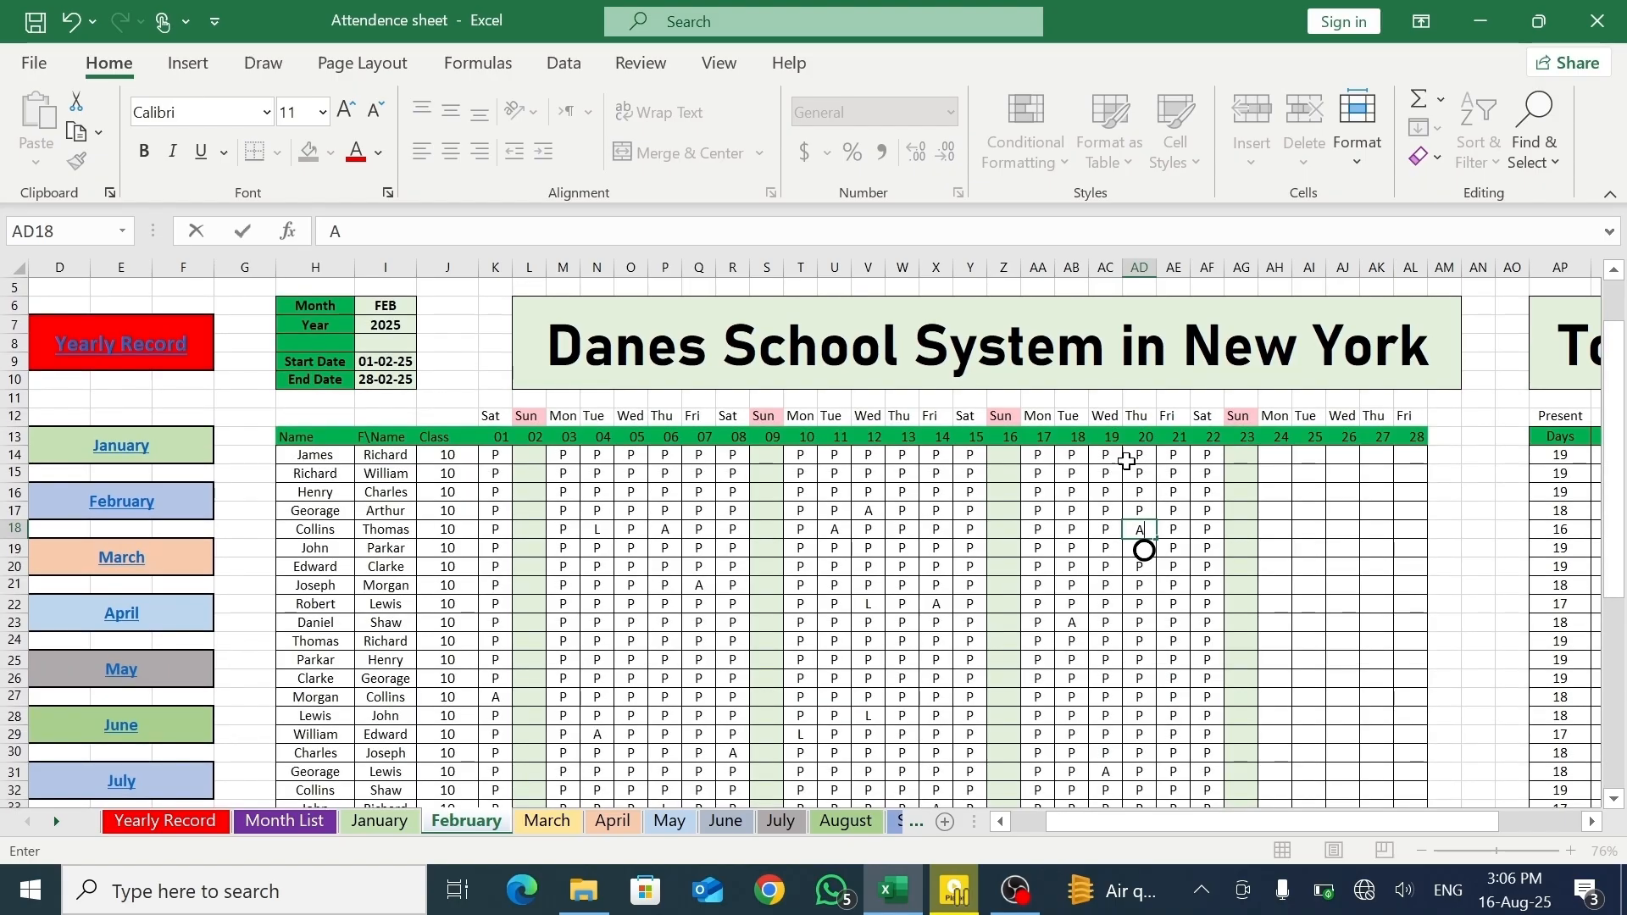
pyautogui.click(1139, 455)
pyautogui.write('A')
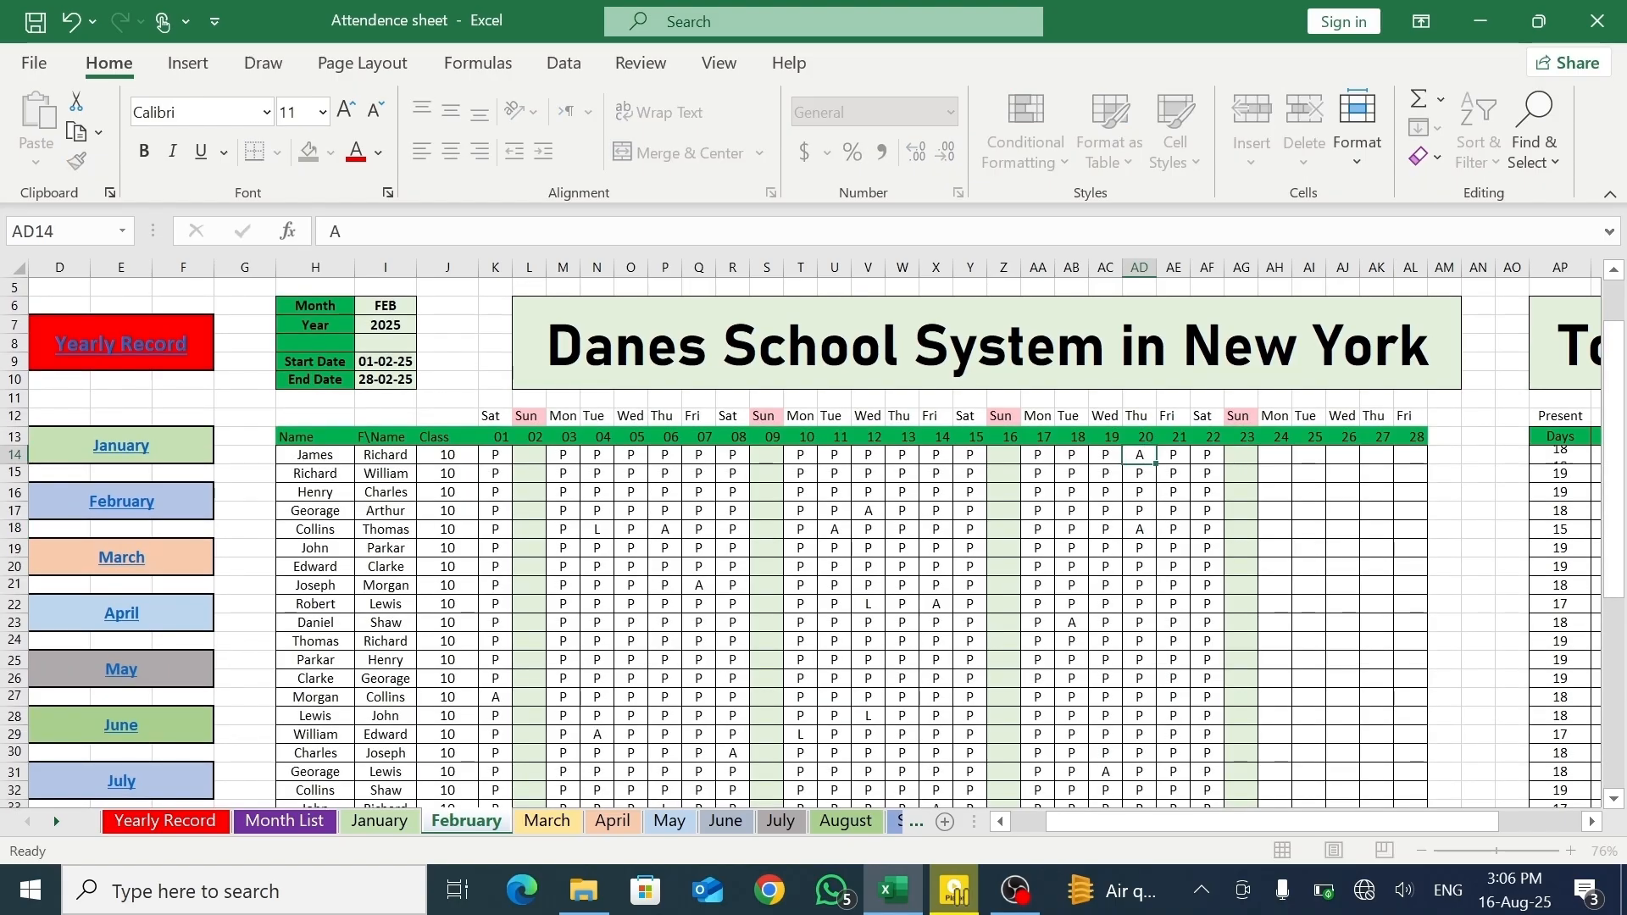
pyautogui.click(1133, 472)
pyautogui.write('A')
# - Mark leave with L in AD25 for 20 February and AB29 for 18 February
pyautogui.click(1140, 660)
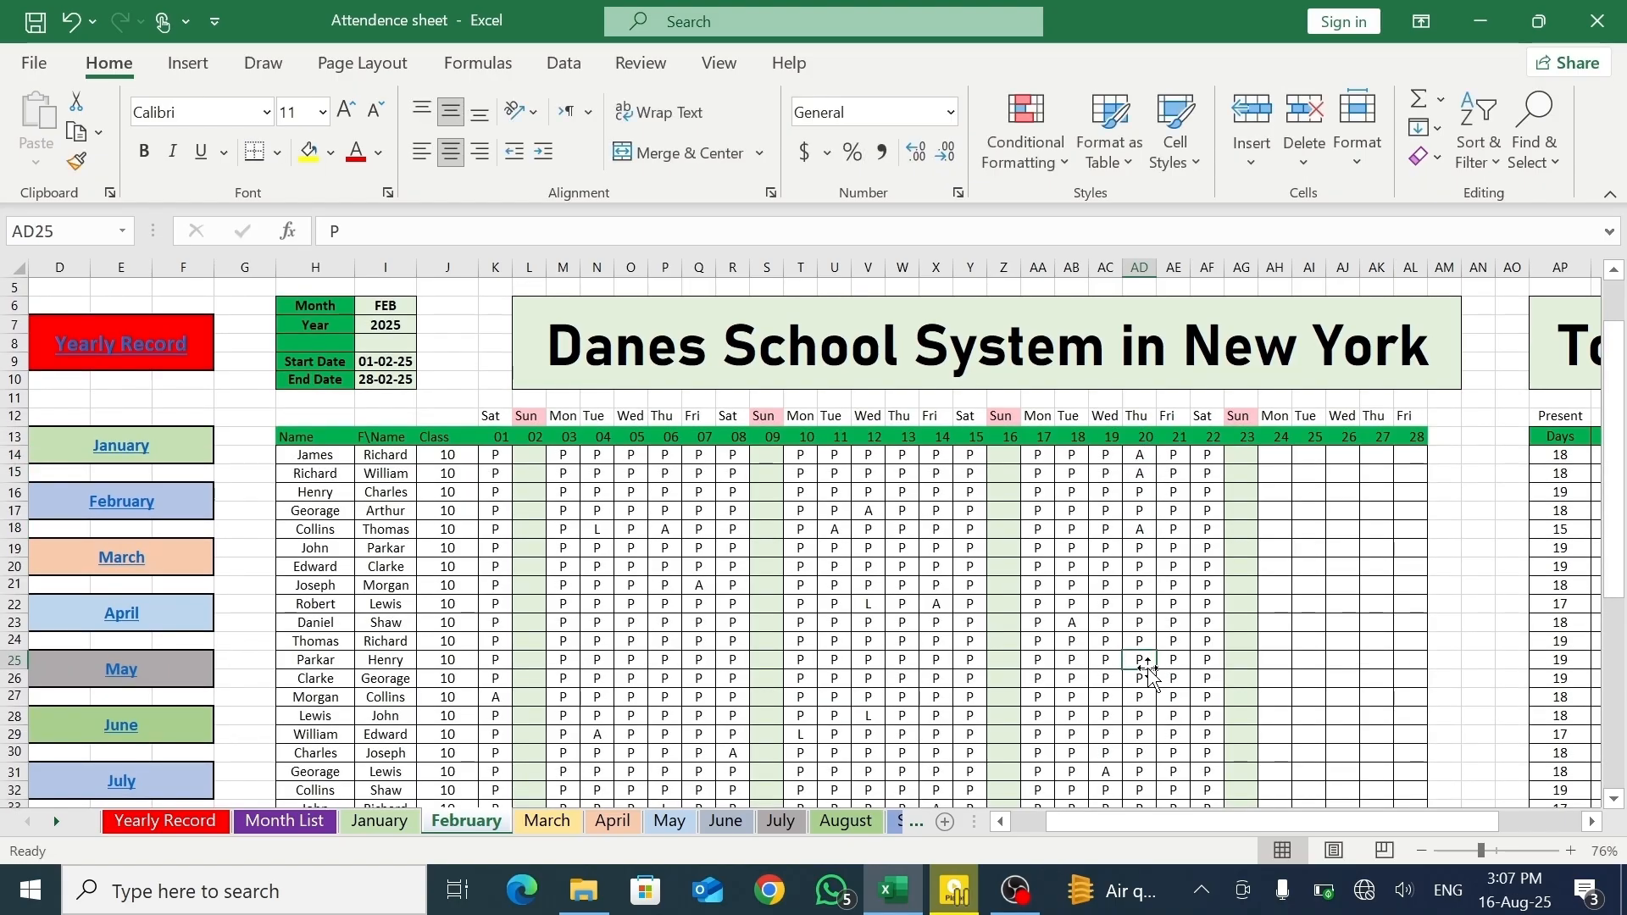
pyautogui.write('L')
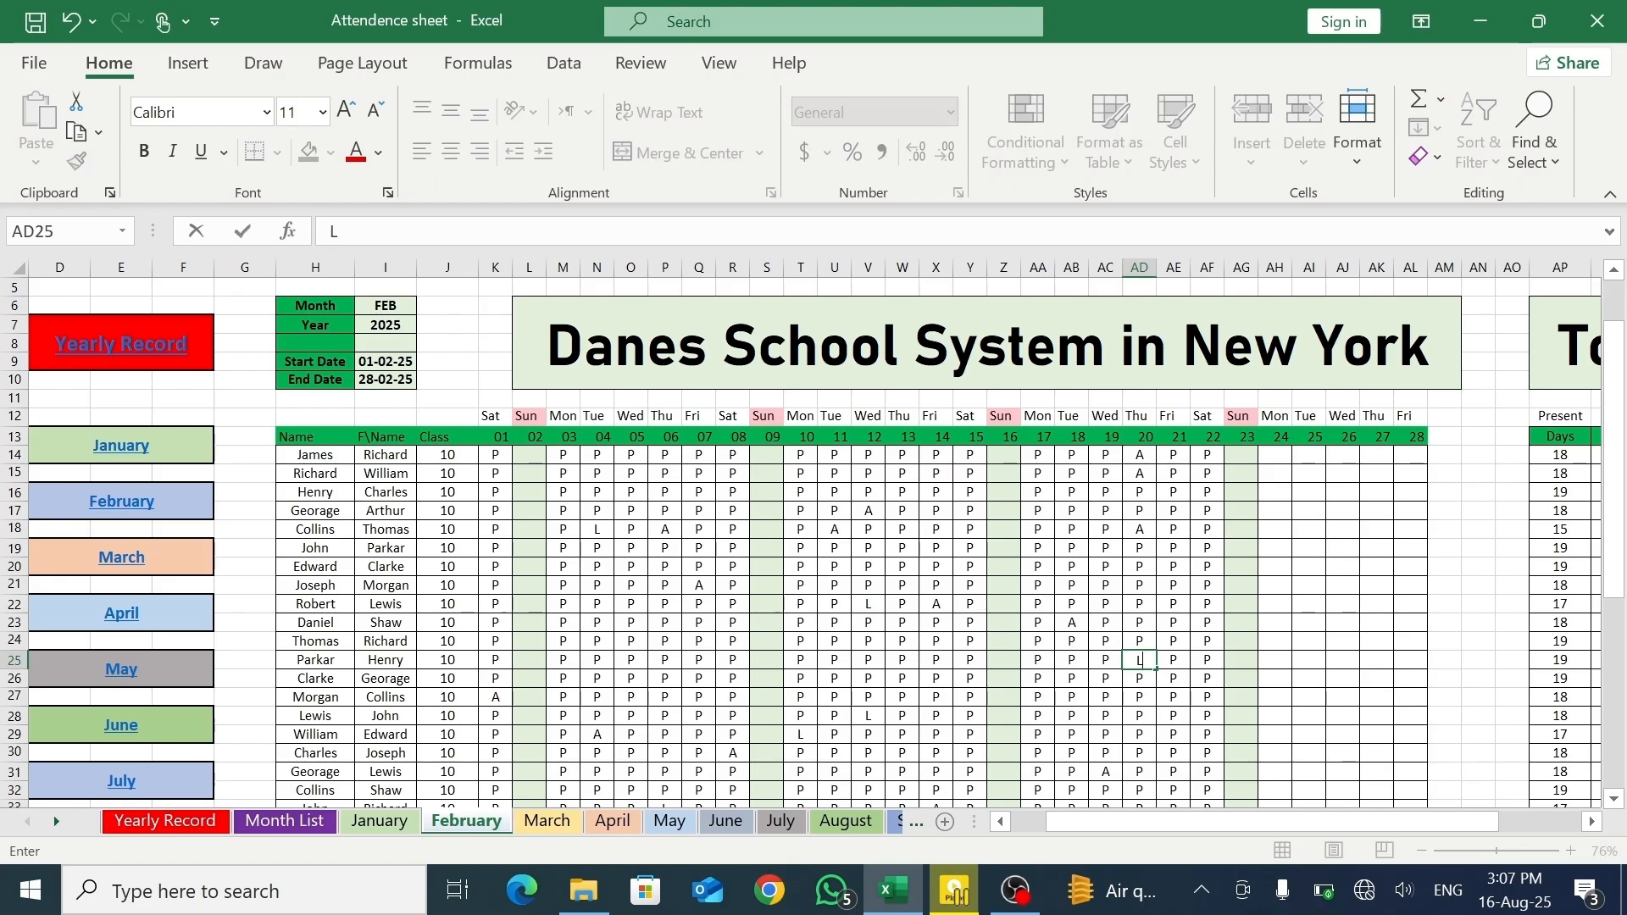
pyautogui.click(1091, 776)
pyautogui.click(1072, 734)
pyautogui.write('L')
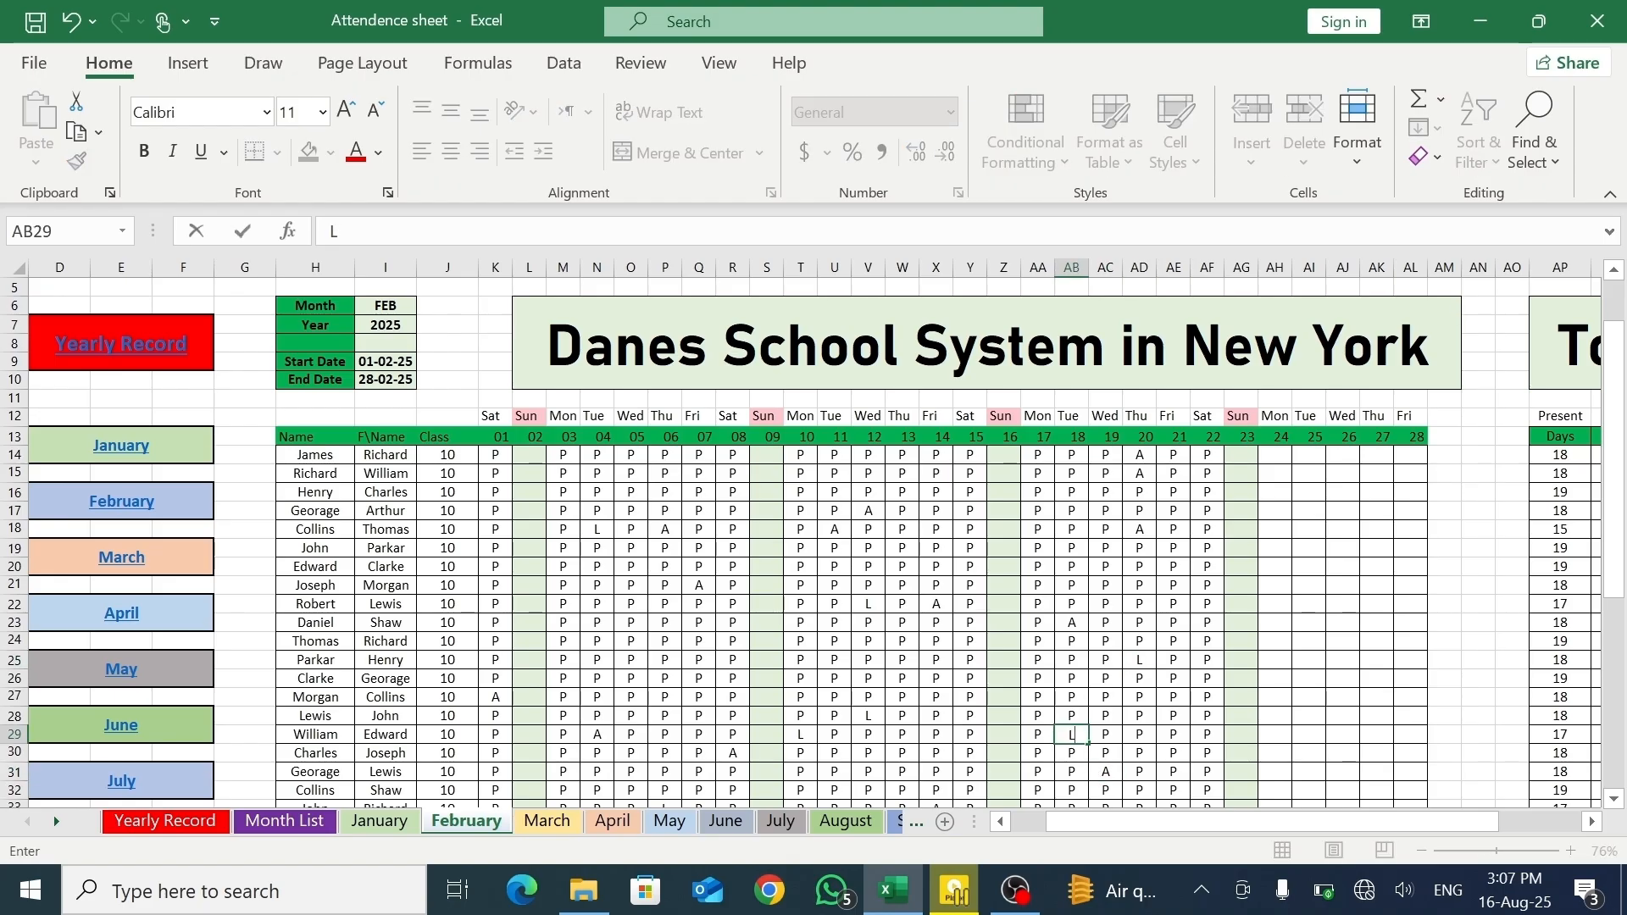
# - Mark leave with L in AC40 for 19 February and AD27 for 20 February
pyautogui.moveTo(1614, 589); pyautogui.dragTo(1614, 608)
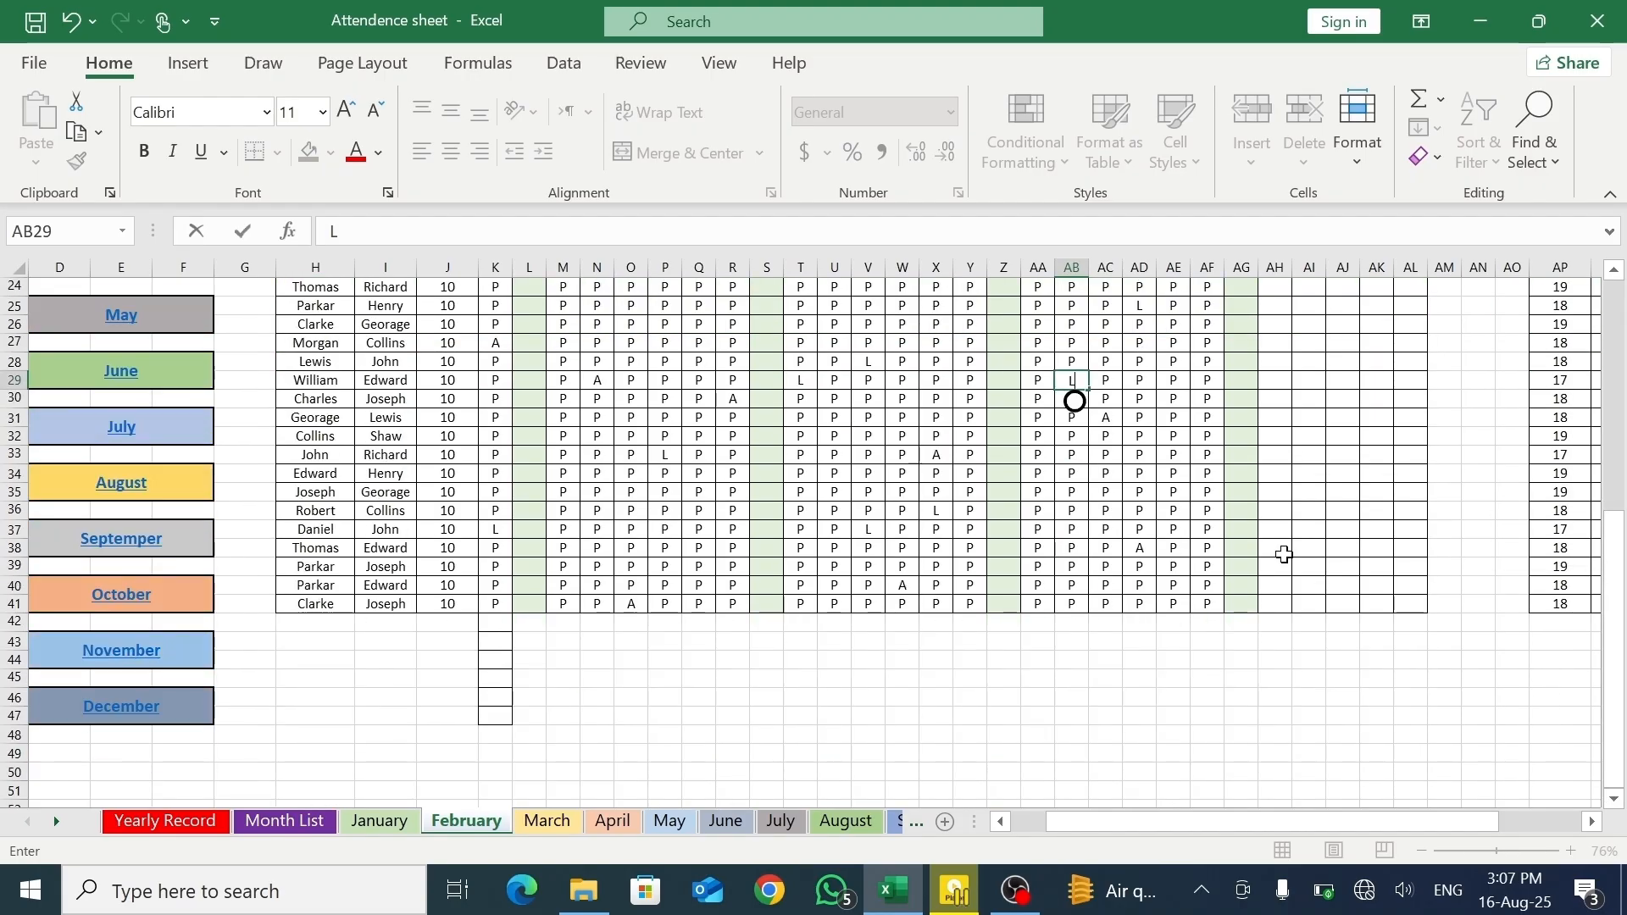
pyautogui.click(1100, 584)
pyautogui.write('L')
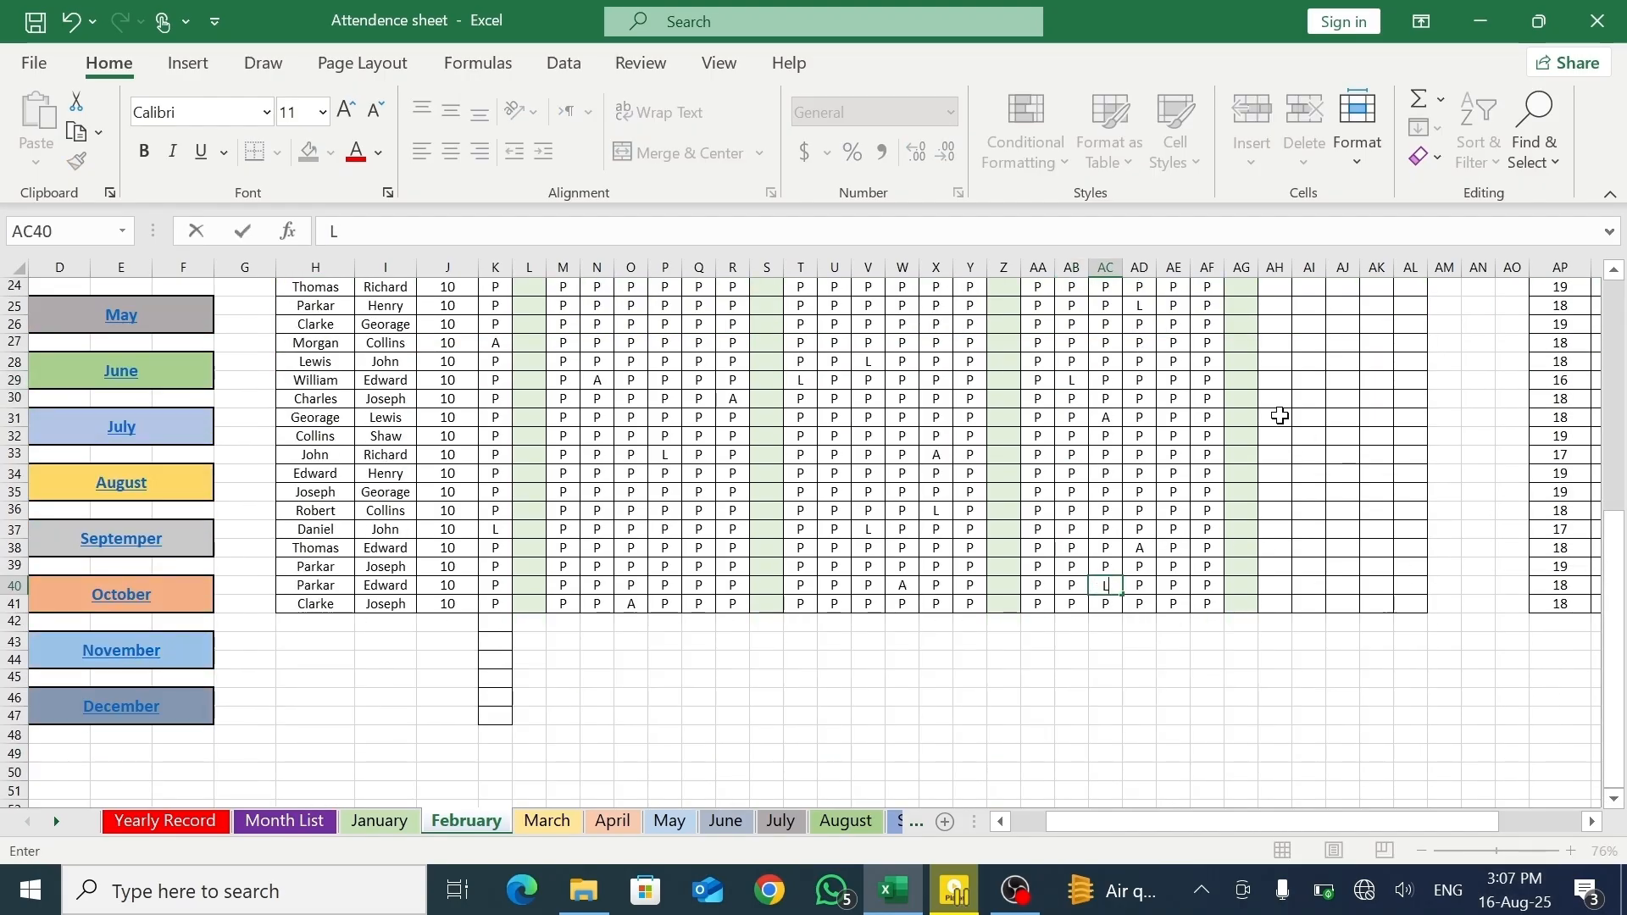
pyautogui.click(1139, 342)
pyautogui.write('L')
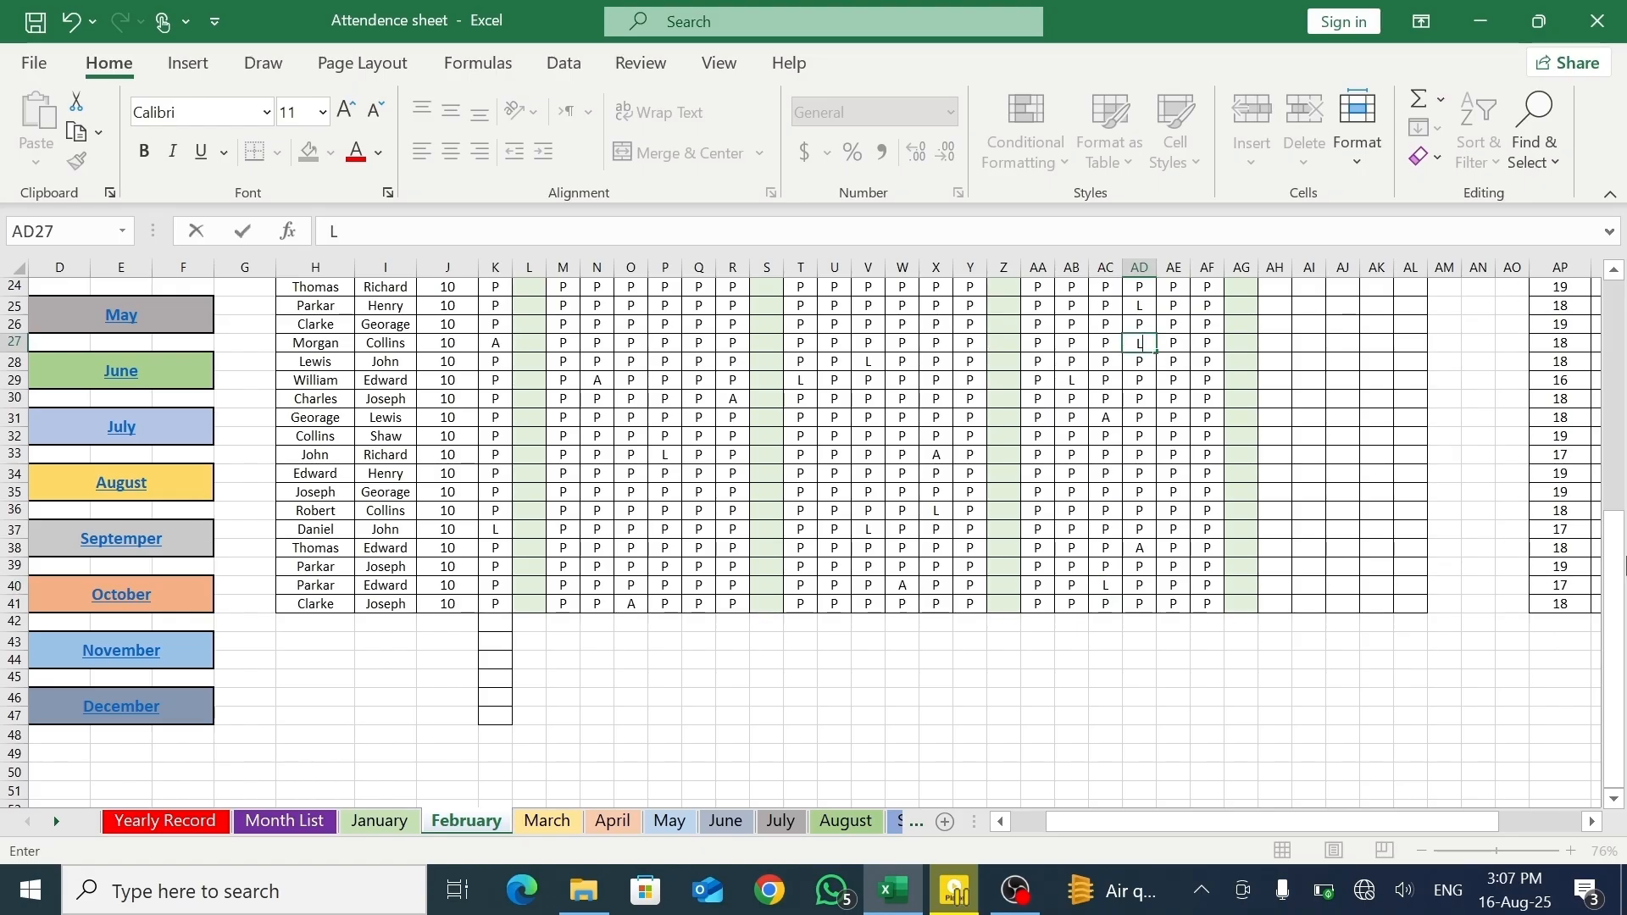
# - Enter P in AH14 and fill it across AH14:AL41 for 24–28 February
pyautogui.moveTo(1623, 564); pyautogui.dragTo(1620, 288)
pyautogui.click(1281, 529)
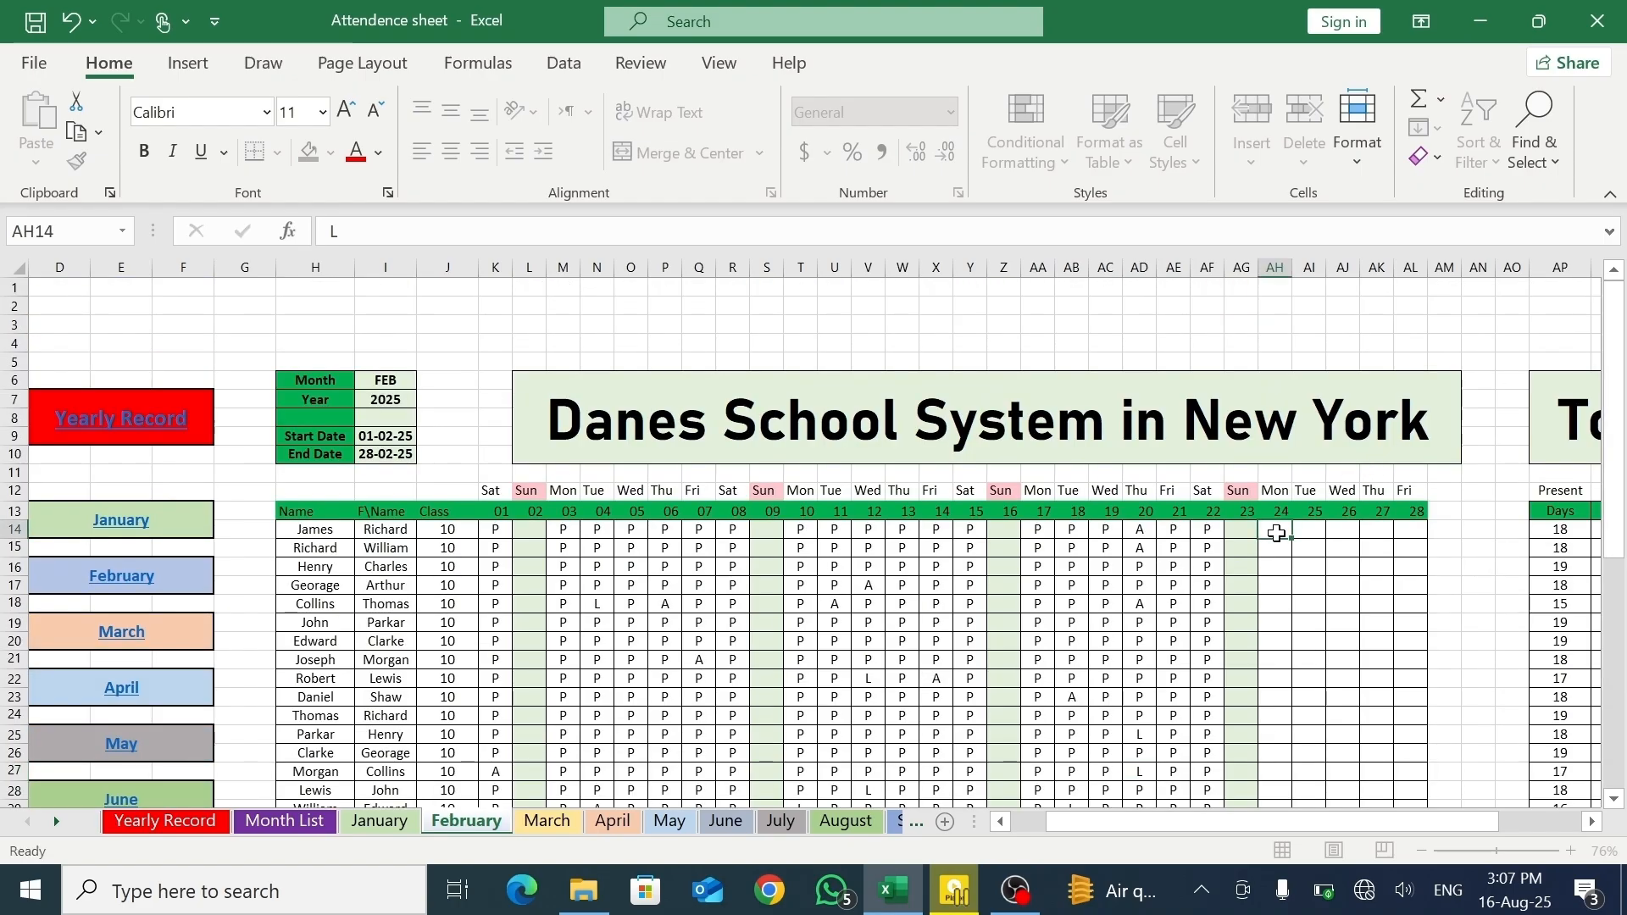
pyautogui.write('P')
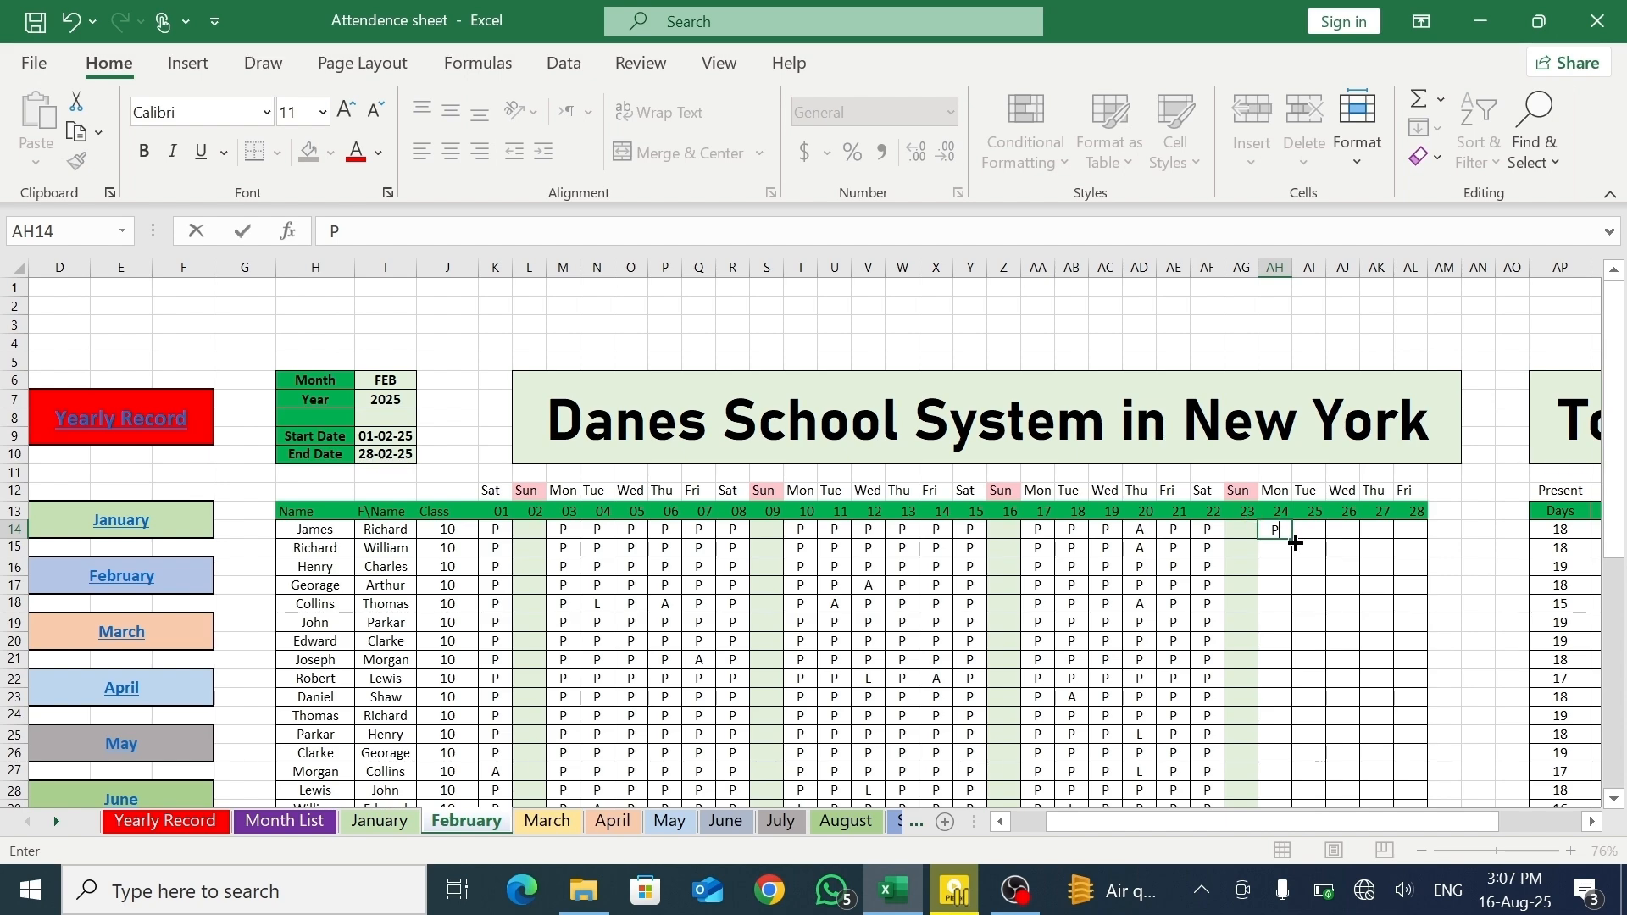
pyautogui.moveTo(1293, 537)
pyautogui.mouseDown()
pyautogui.moveTo(1433, 536)
pyautogui.moveTo(1427, 730)
pyautogui.moveTo(1377, 838)
pyautogui.moveTo(1376, 788)
pyautogui.mouseUp()
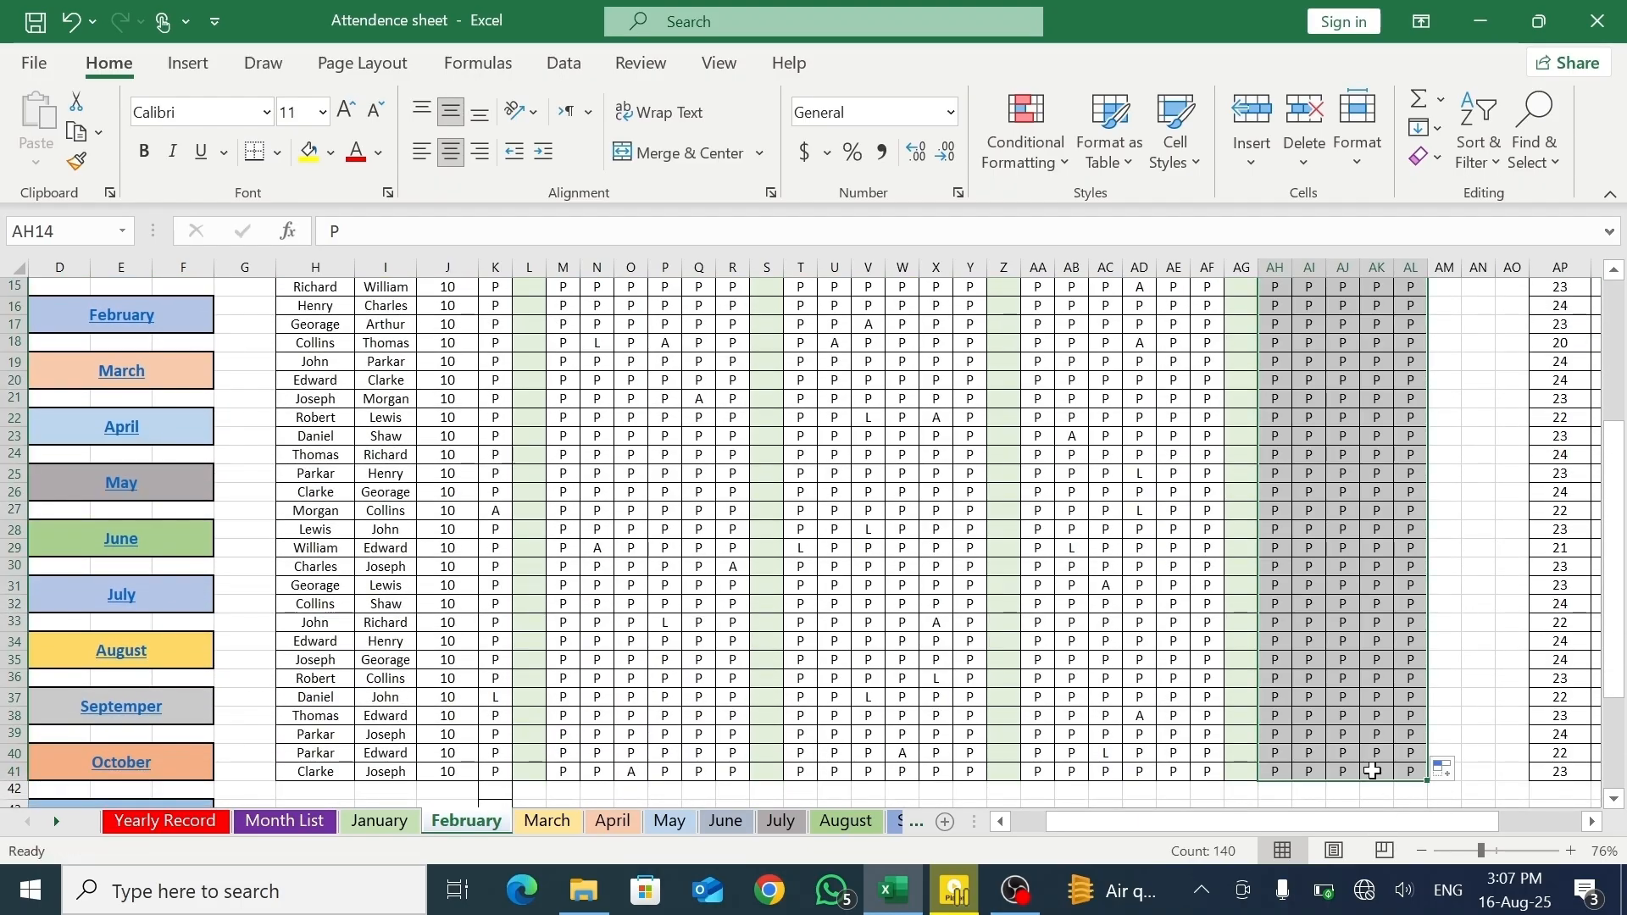
# - Mark absences with A in AK41 for 27 February, AI32 for 25 February and AJ18 for 26 February
pyautogui.click(1373, 771)
pyautogui.write('A')
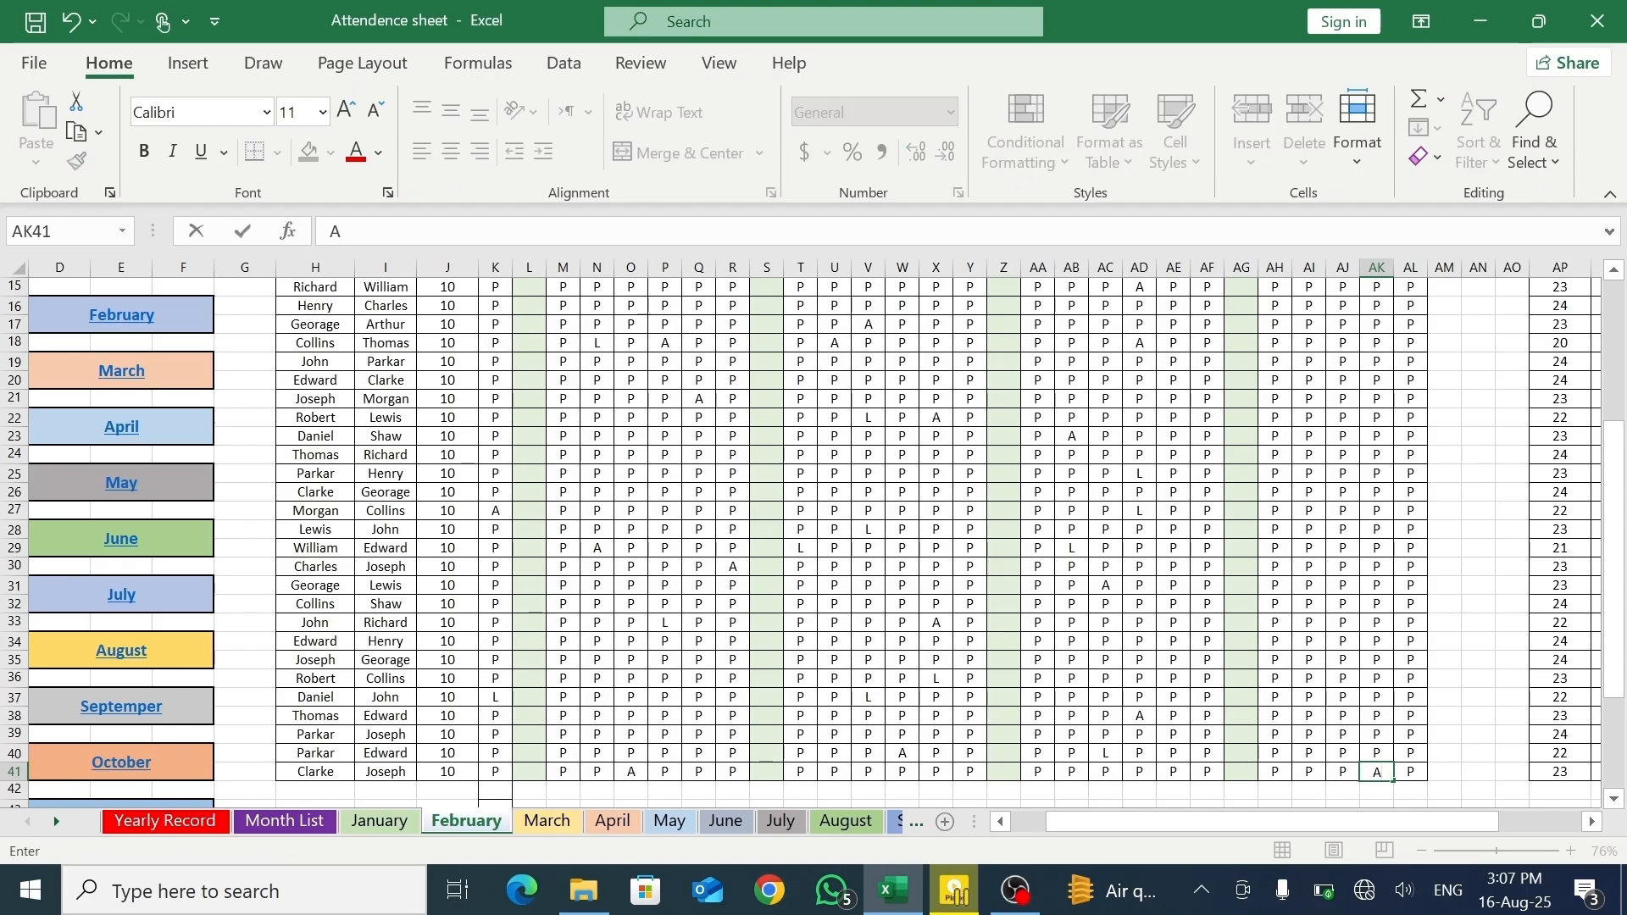
pyautogui.click(1315, 603)
pyautogui.write('A')
pyautogui.click(1331, 339)
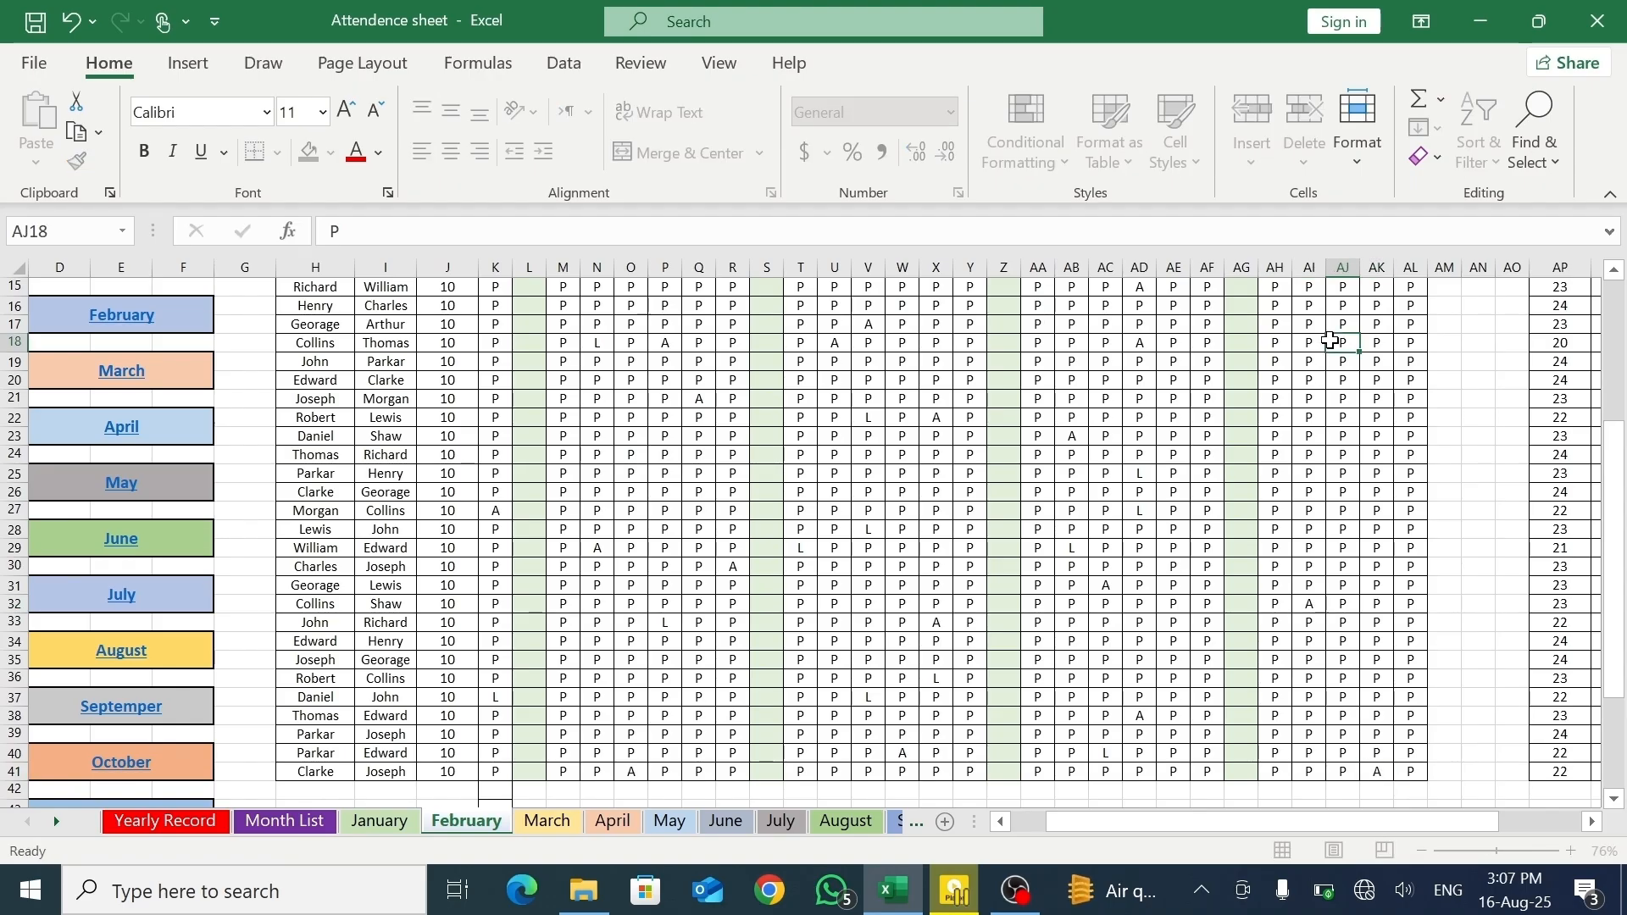
pyautogui.write('A')
# - Mark absences with A in AJ14 for 26 February and AK16 for 27 February
pyautogui.click(1617, 274)
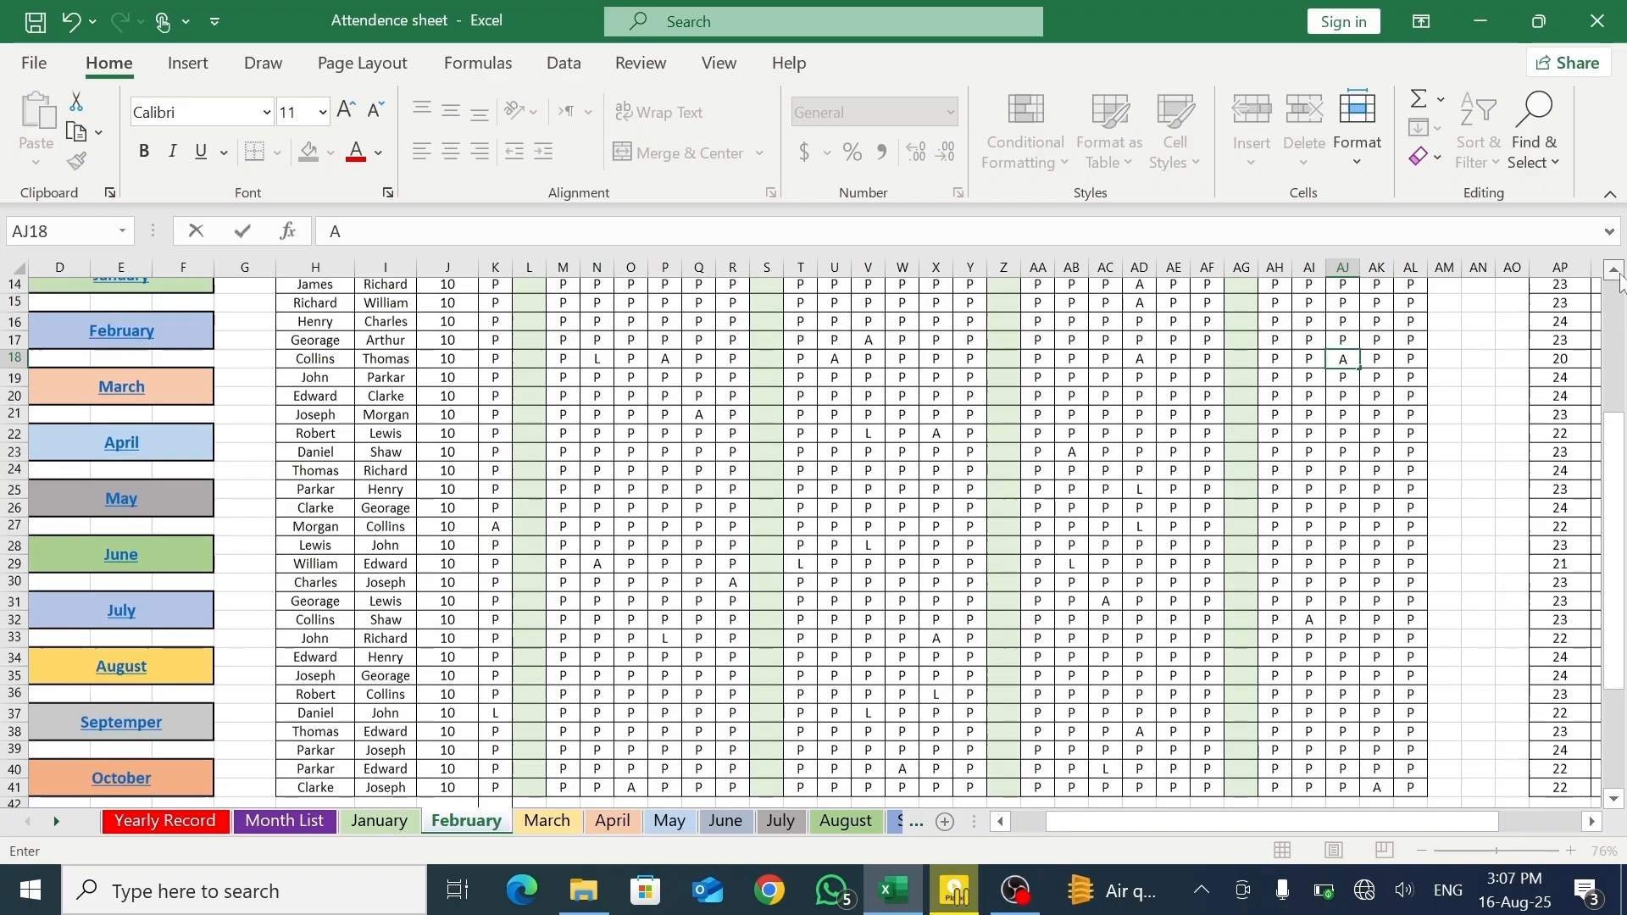
pyautogui.click(1617, 275)
pyautogui.click(1617, 276)
pyautogui.click(1346, 343)
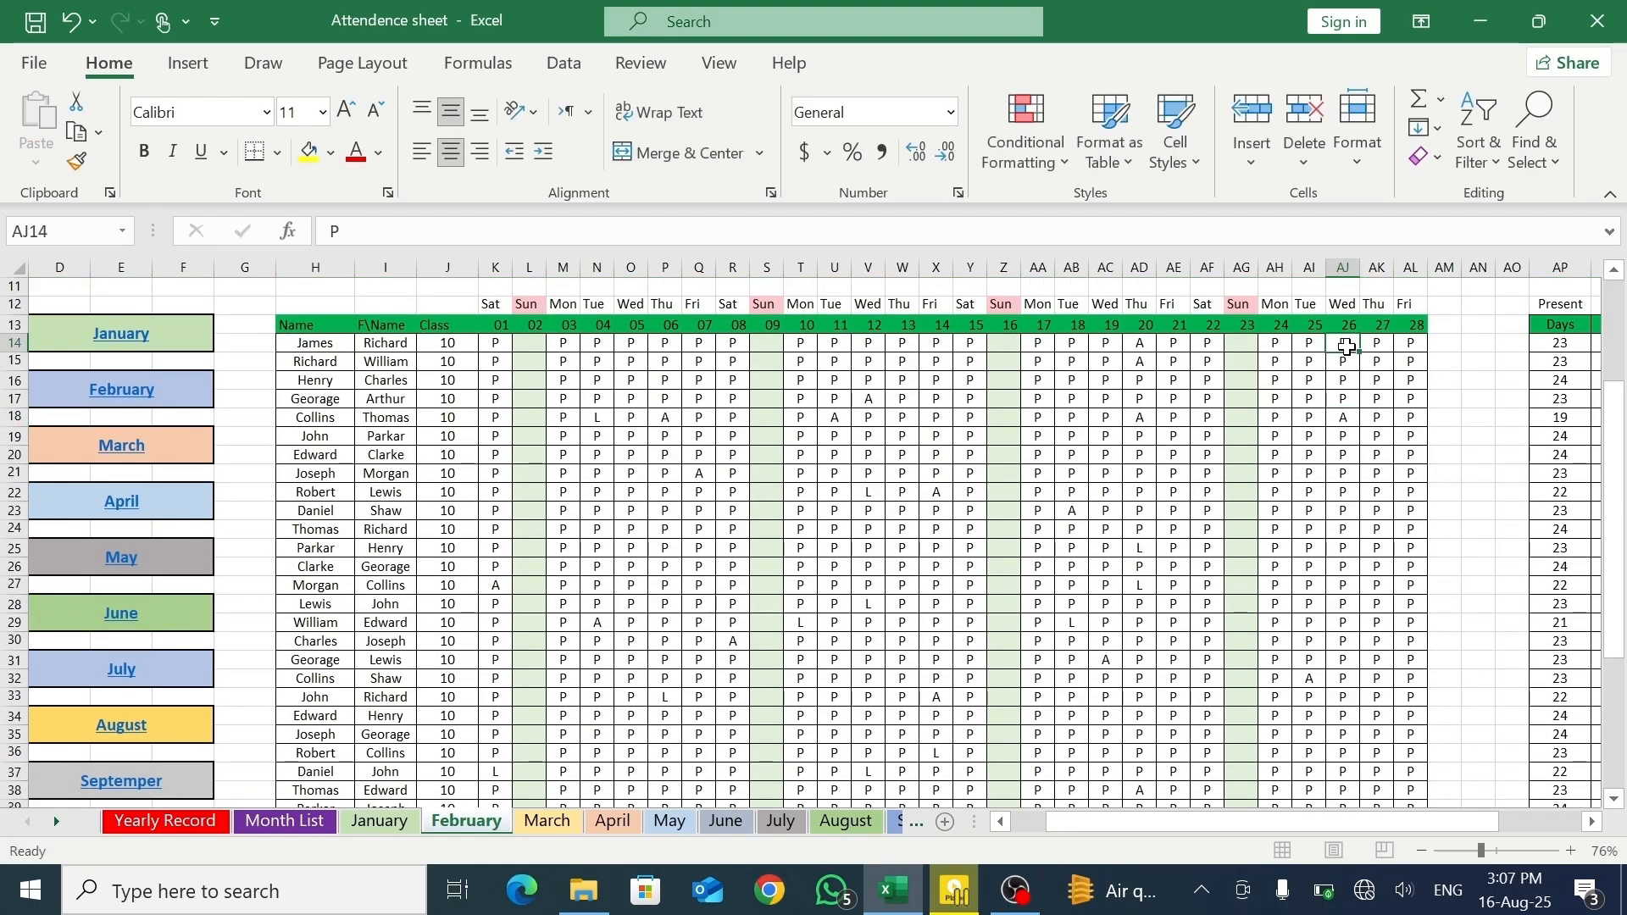
pyautogui.write('A')
pyautogui.click(1367, 379)
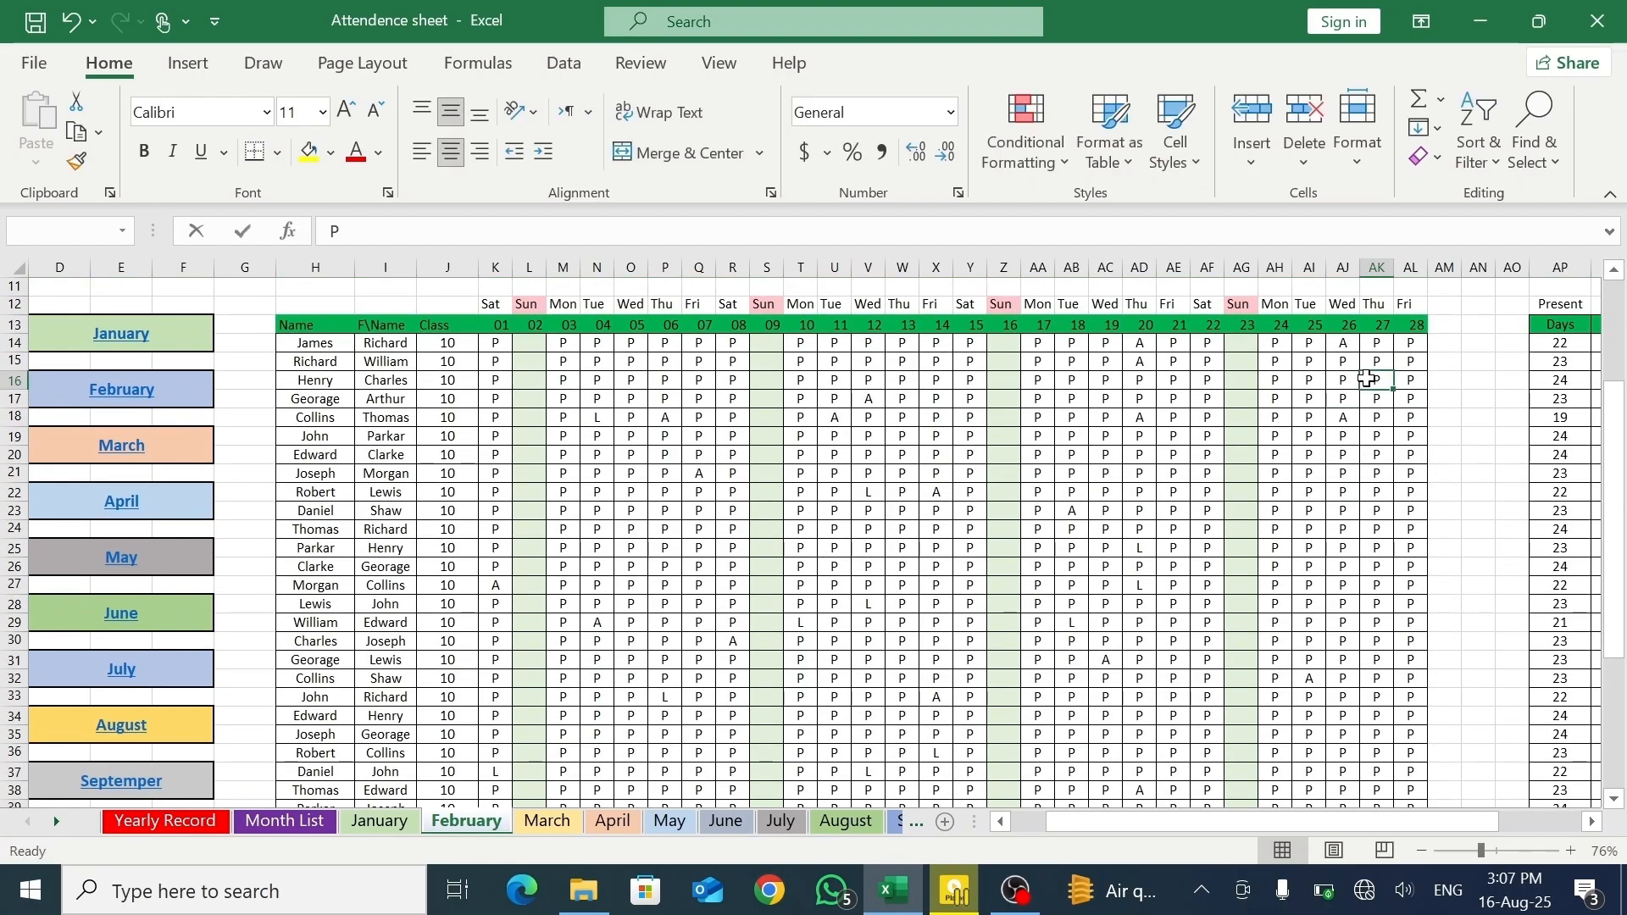
pyautogui.write('A')
# - Mark leave with L in AJ24 for 26 February, AH19 for 24 February and AK36 for 27 February
pyautogui.click(1360, 535)
pyautogui.write('L')
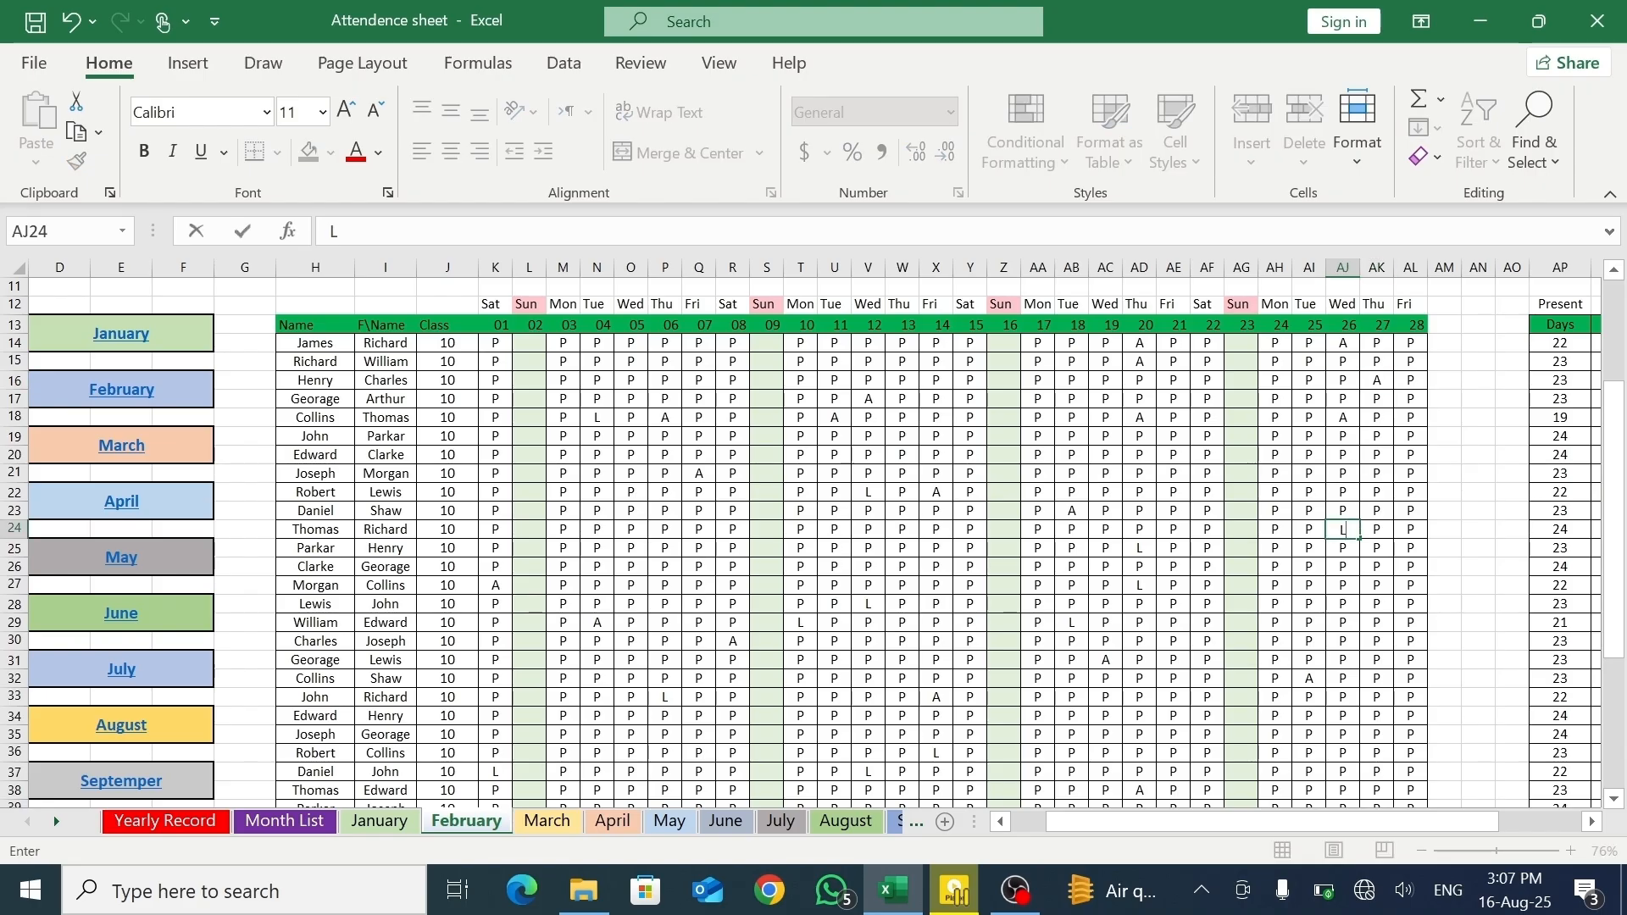
pyautogui.click(1282, 436)
pyautogui.write('L')
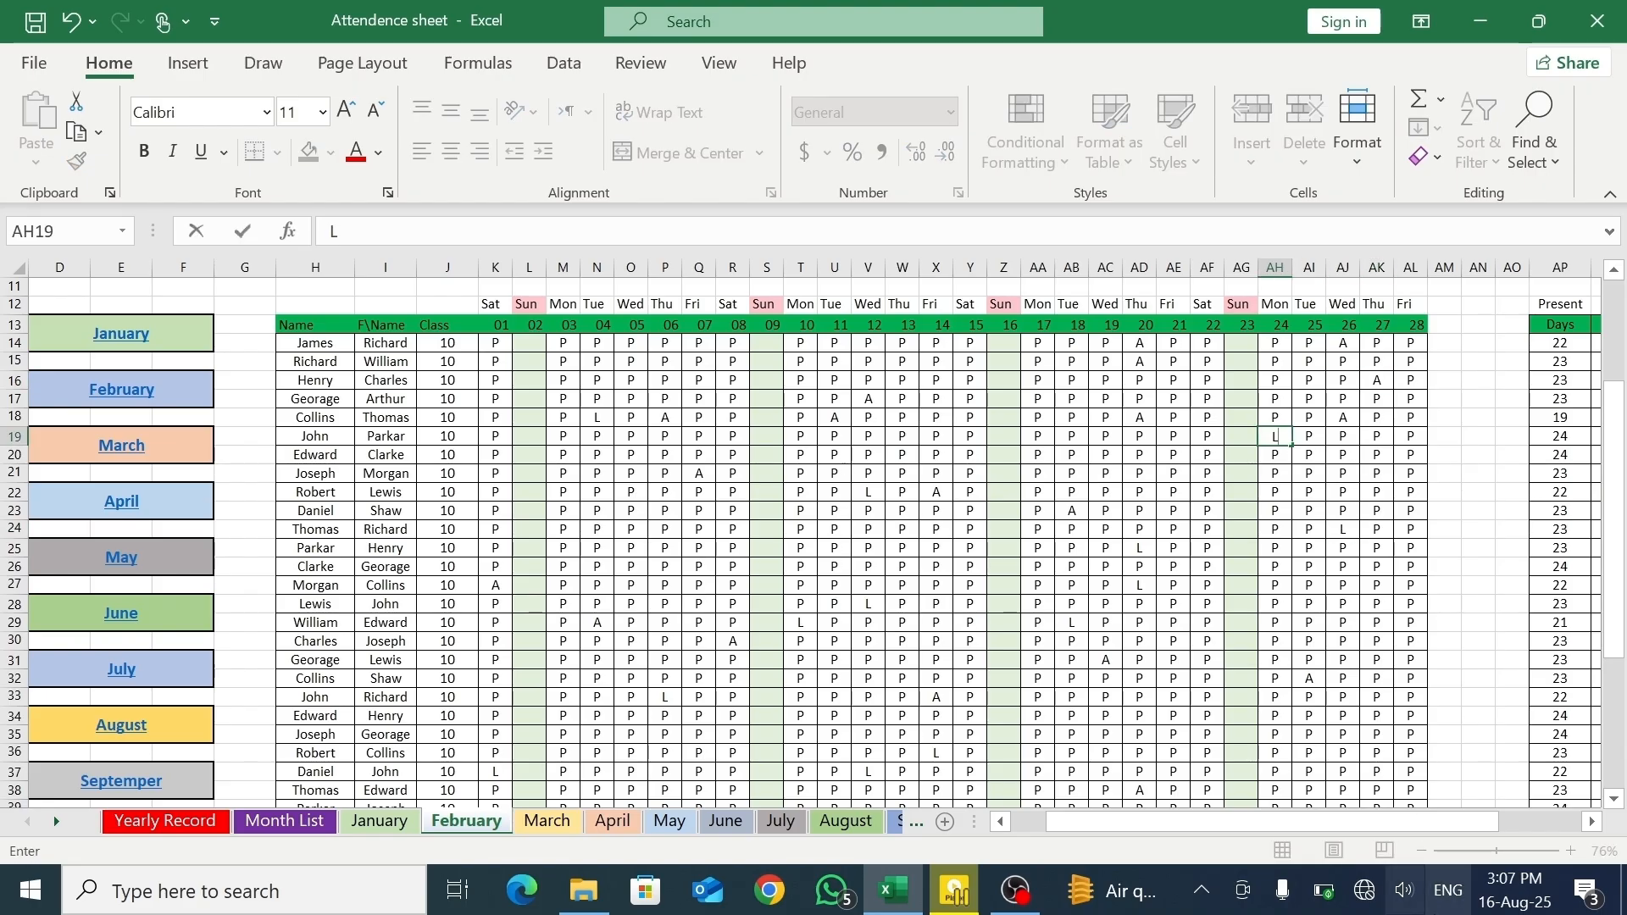
pyautogui.click(1365, 752)
pyautogui.write('LL')
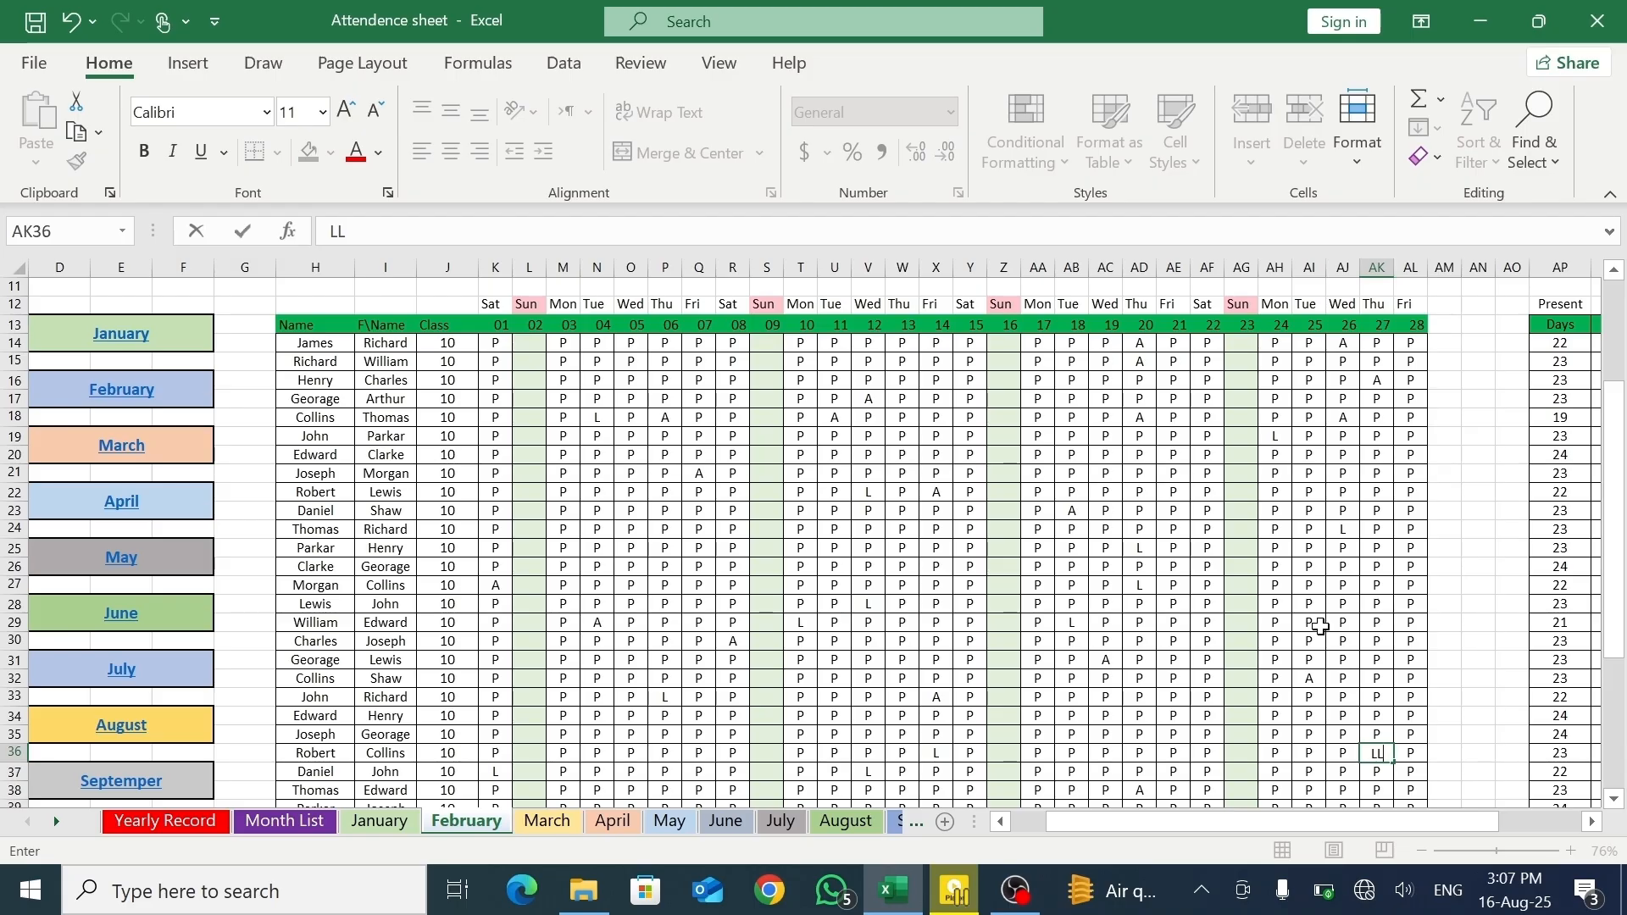
# - Mark leave with L in AI29 and AI37 for 25 February and AK27 for 27 February
pyautogui.click(1312, 624)
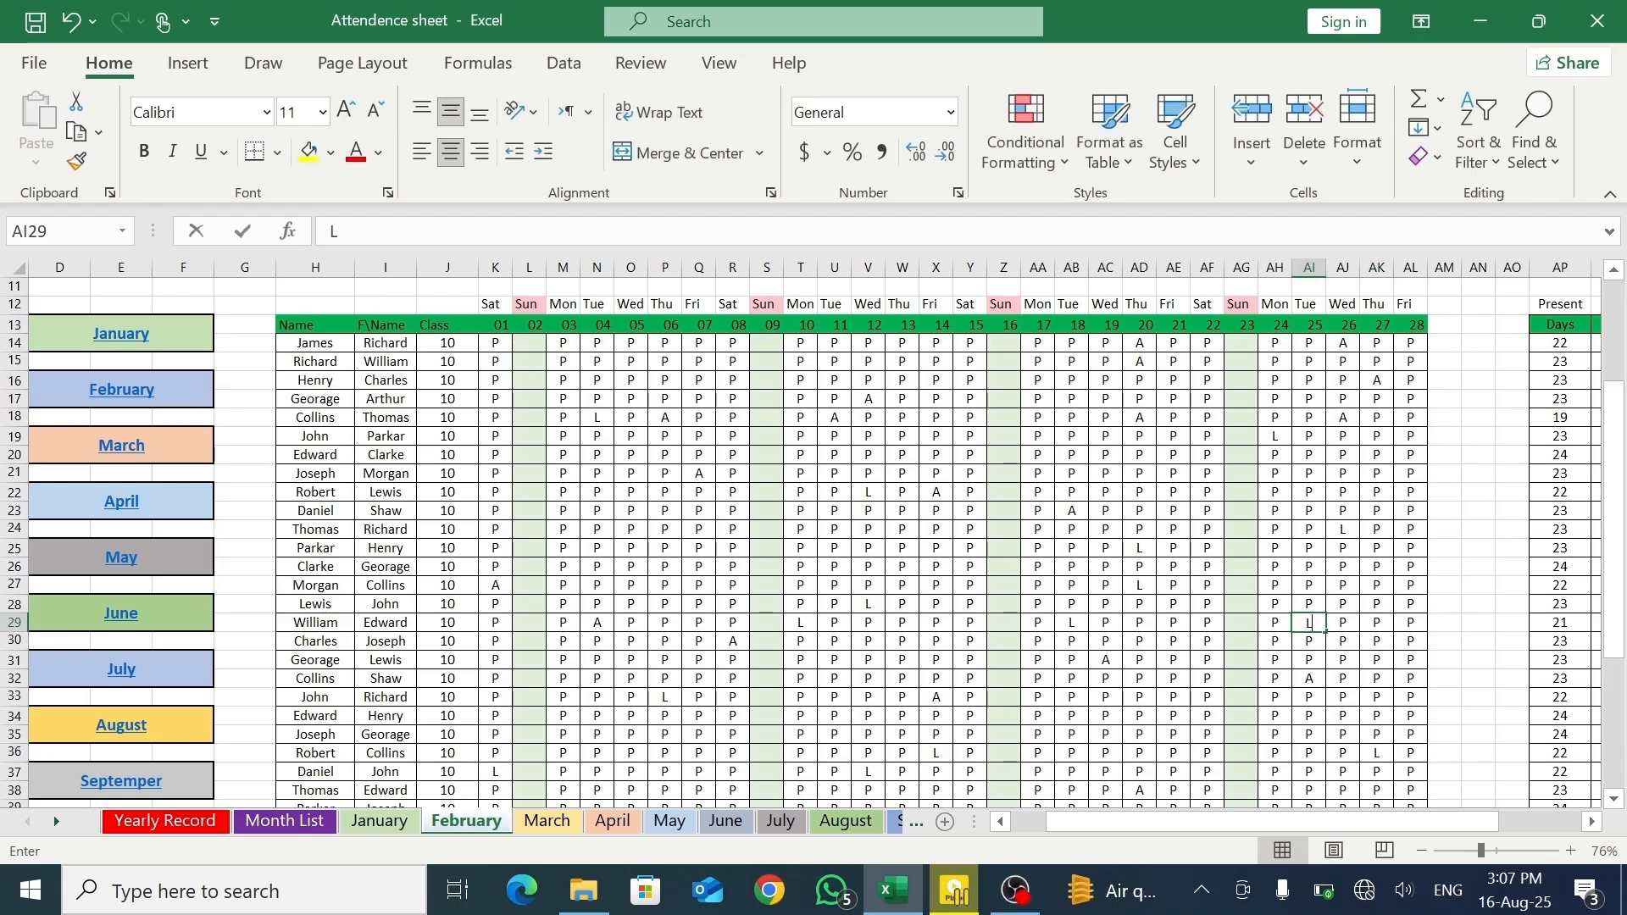
pyautogui.write('L')
pyautogui.click(1377, 587)
pyautogui.write('L')
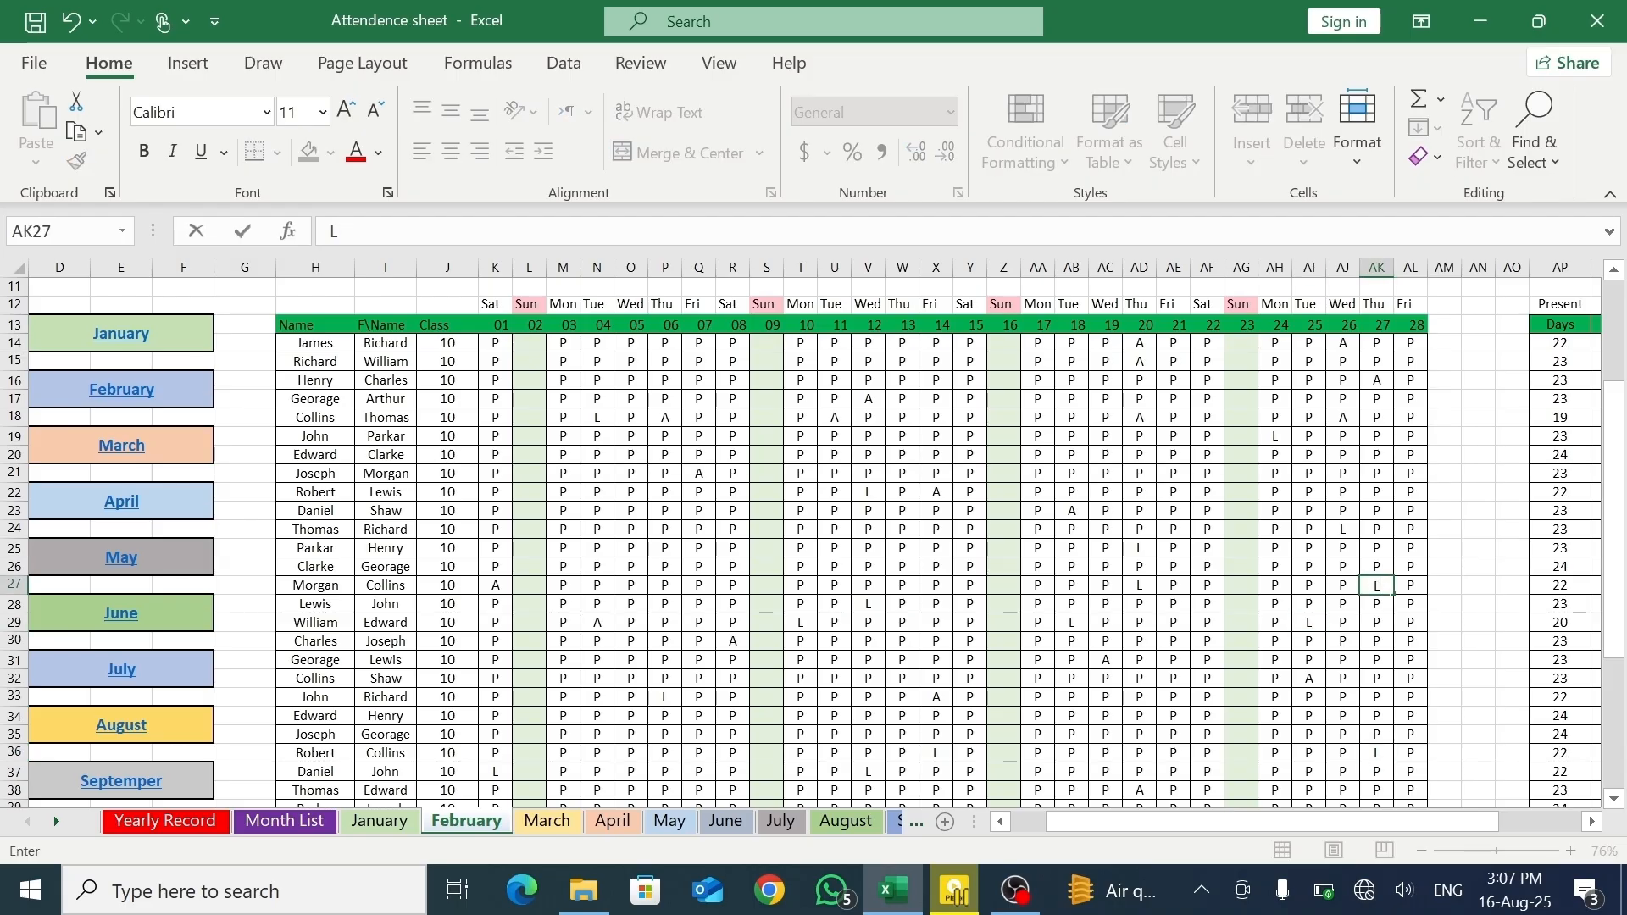
pyautogui.moveTo(1620, 587); pyautogui.dragTo(1620, 716)
pyautogui.click(1363, 603)
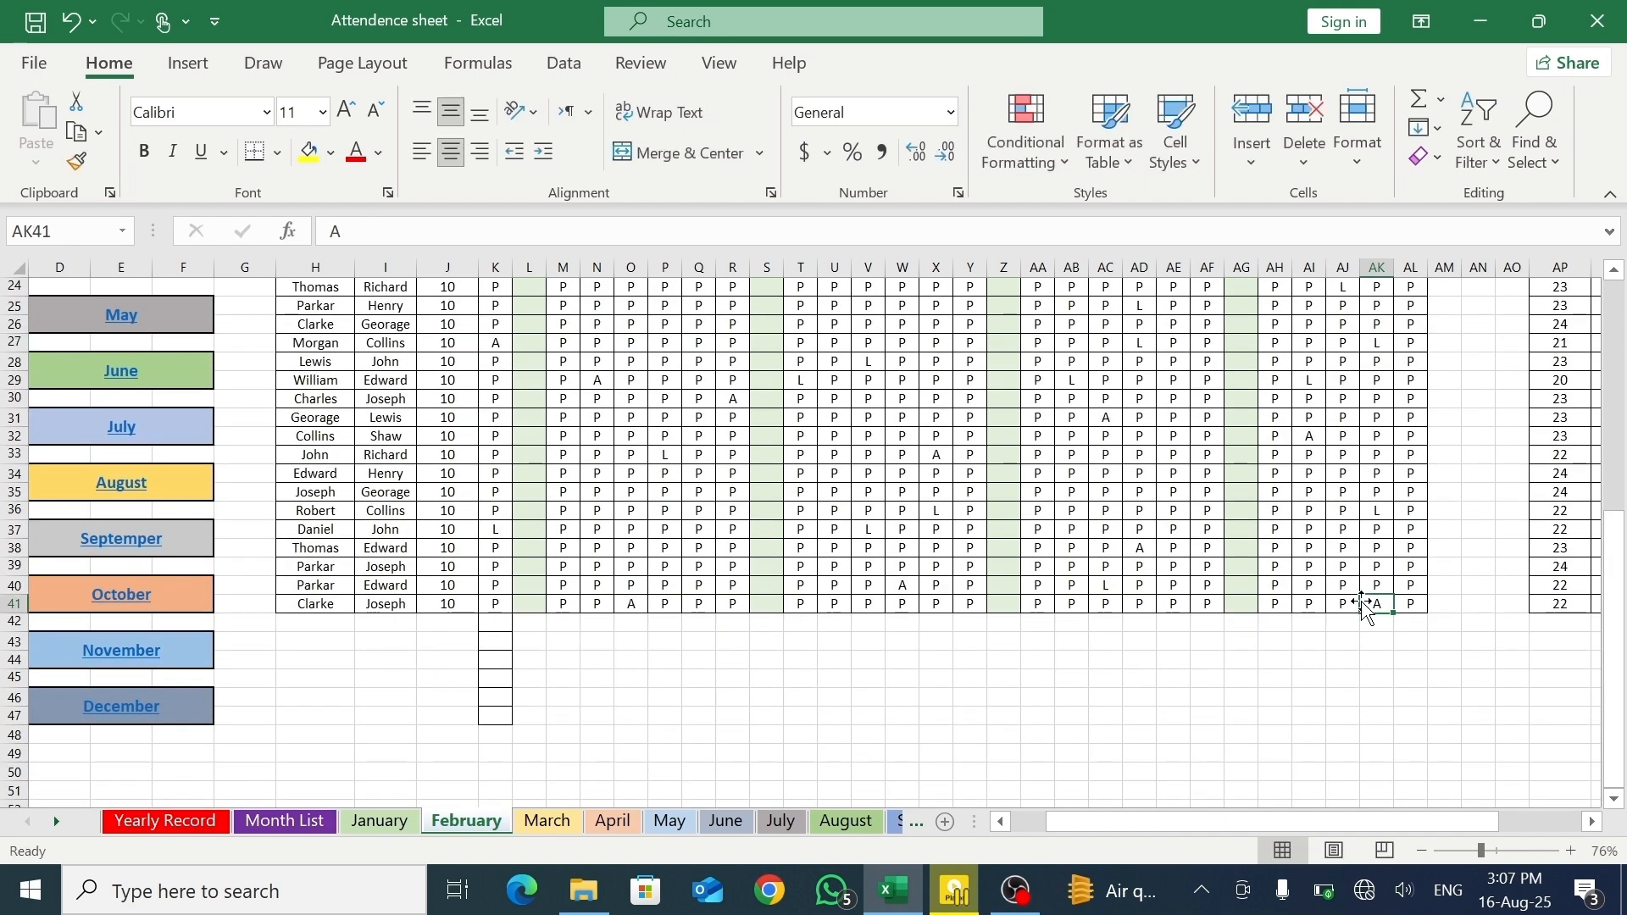
pyautogui.click(1324, 532)
pyautogui.write('L')
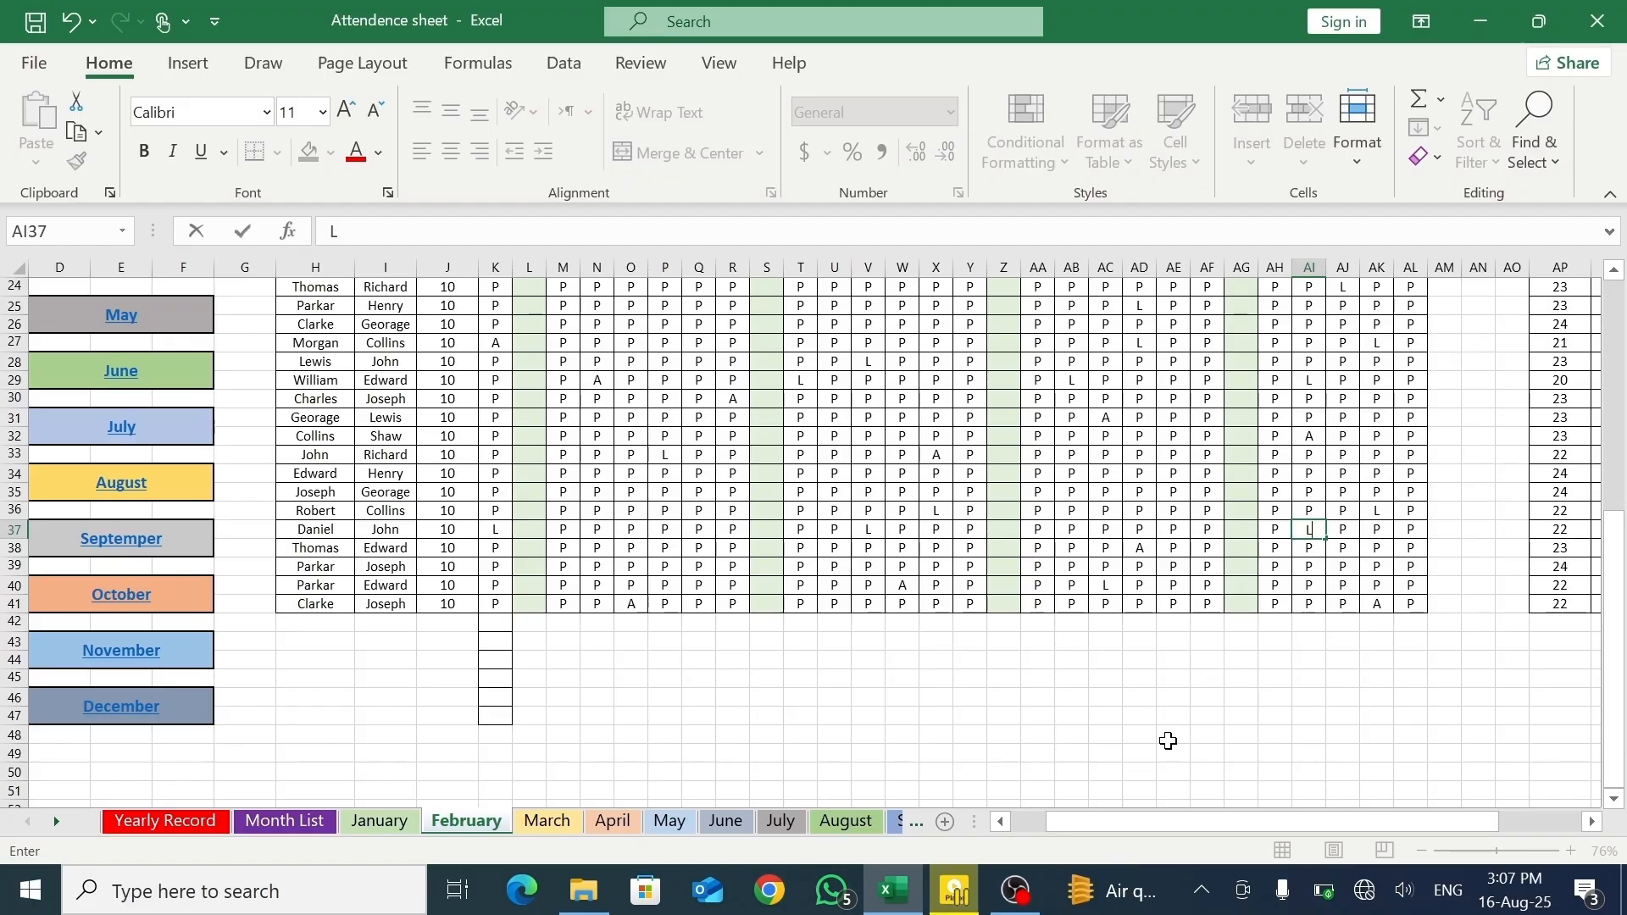
# - Review the attendance marks and the present, absent and leave totals on the February and January sheets
pyautogui.moveTo(1137, 824); pyautogui.dragTo(1250, 817)
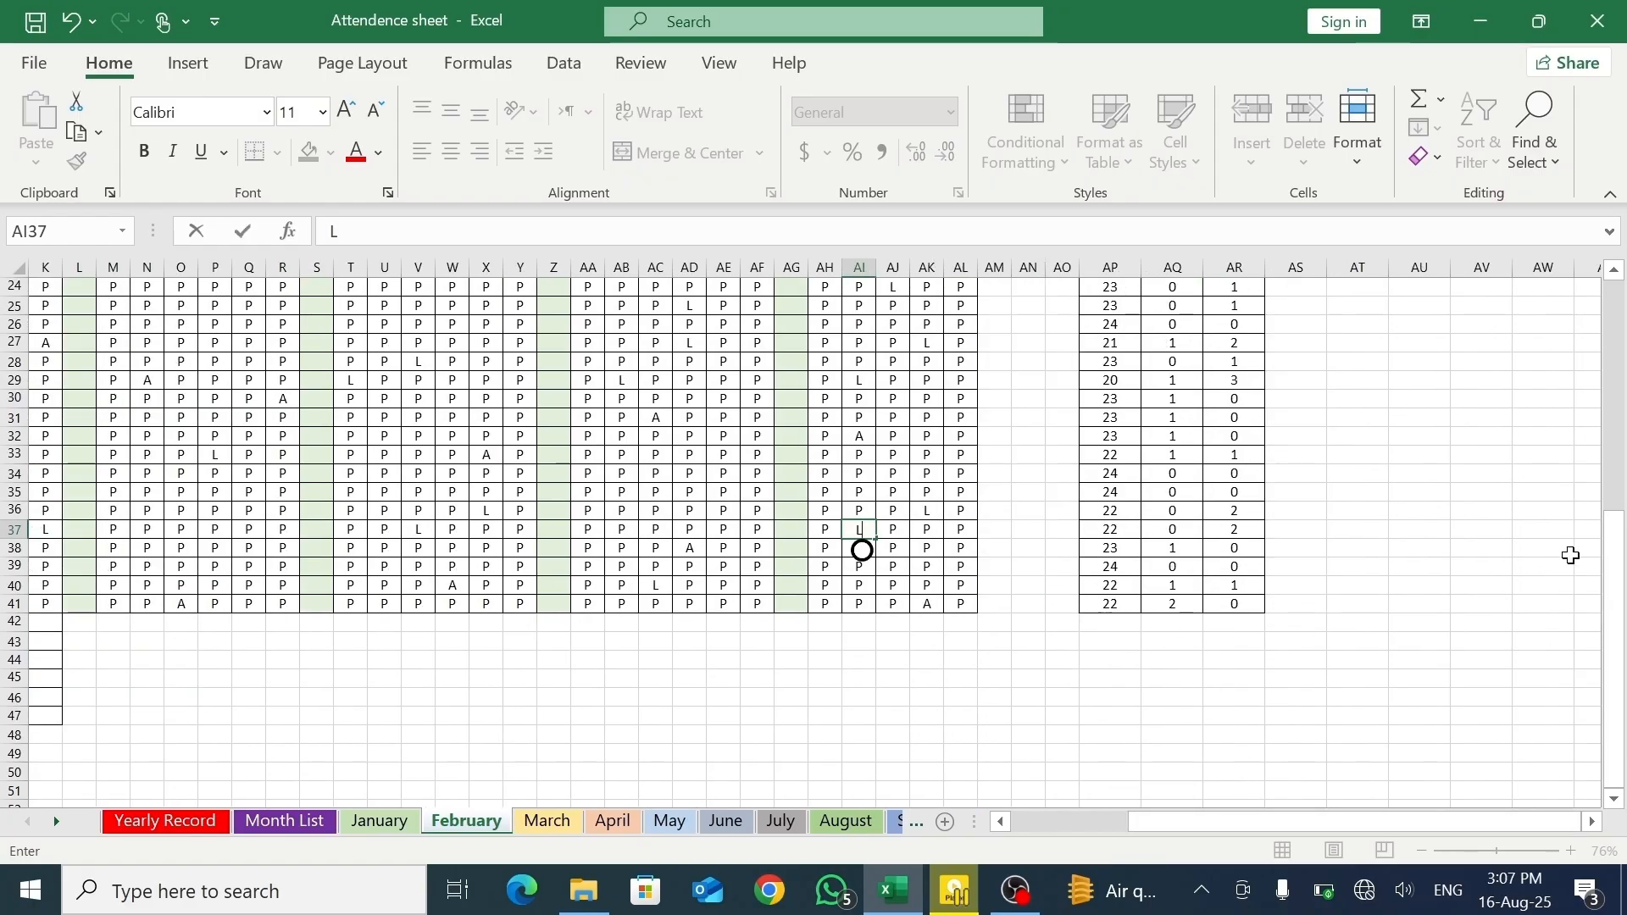
pyautogui.moveTo(1615, 542); pyautogui.dragTo(1620, 509)
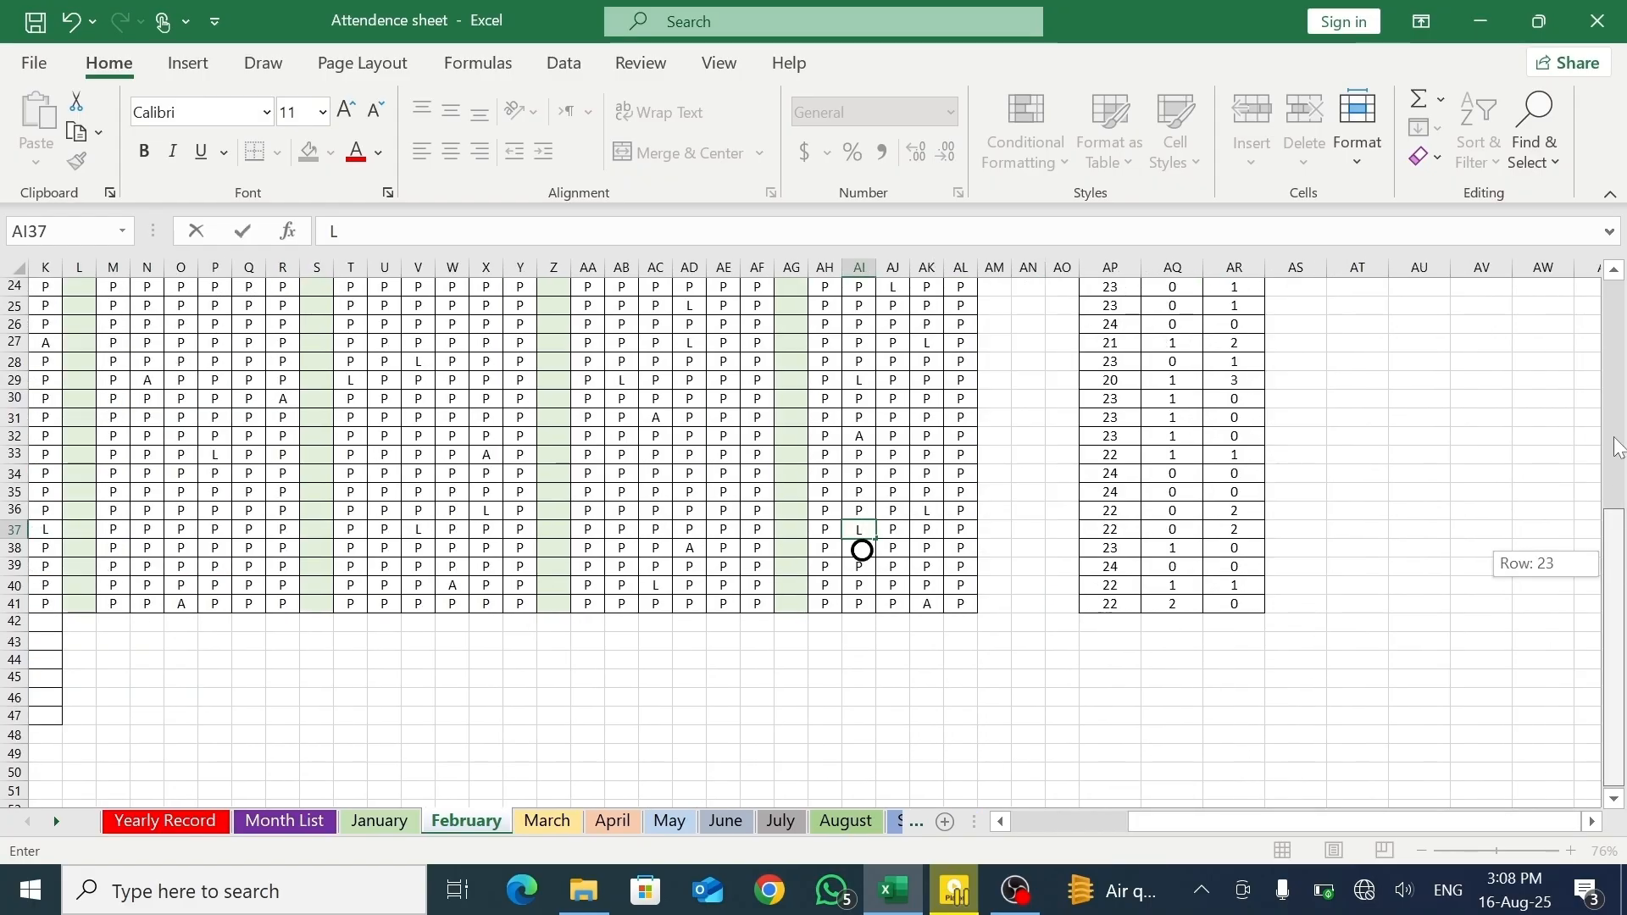
pyautogui.moveTo(1619, 447); pyautogui.dragTo(1614, 271)
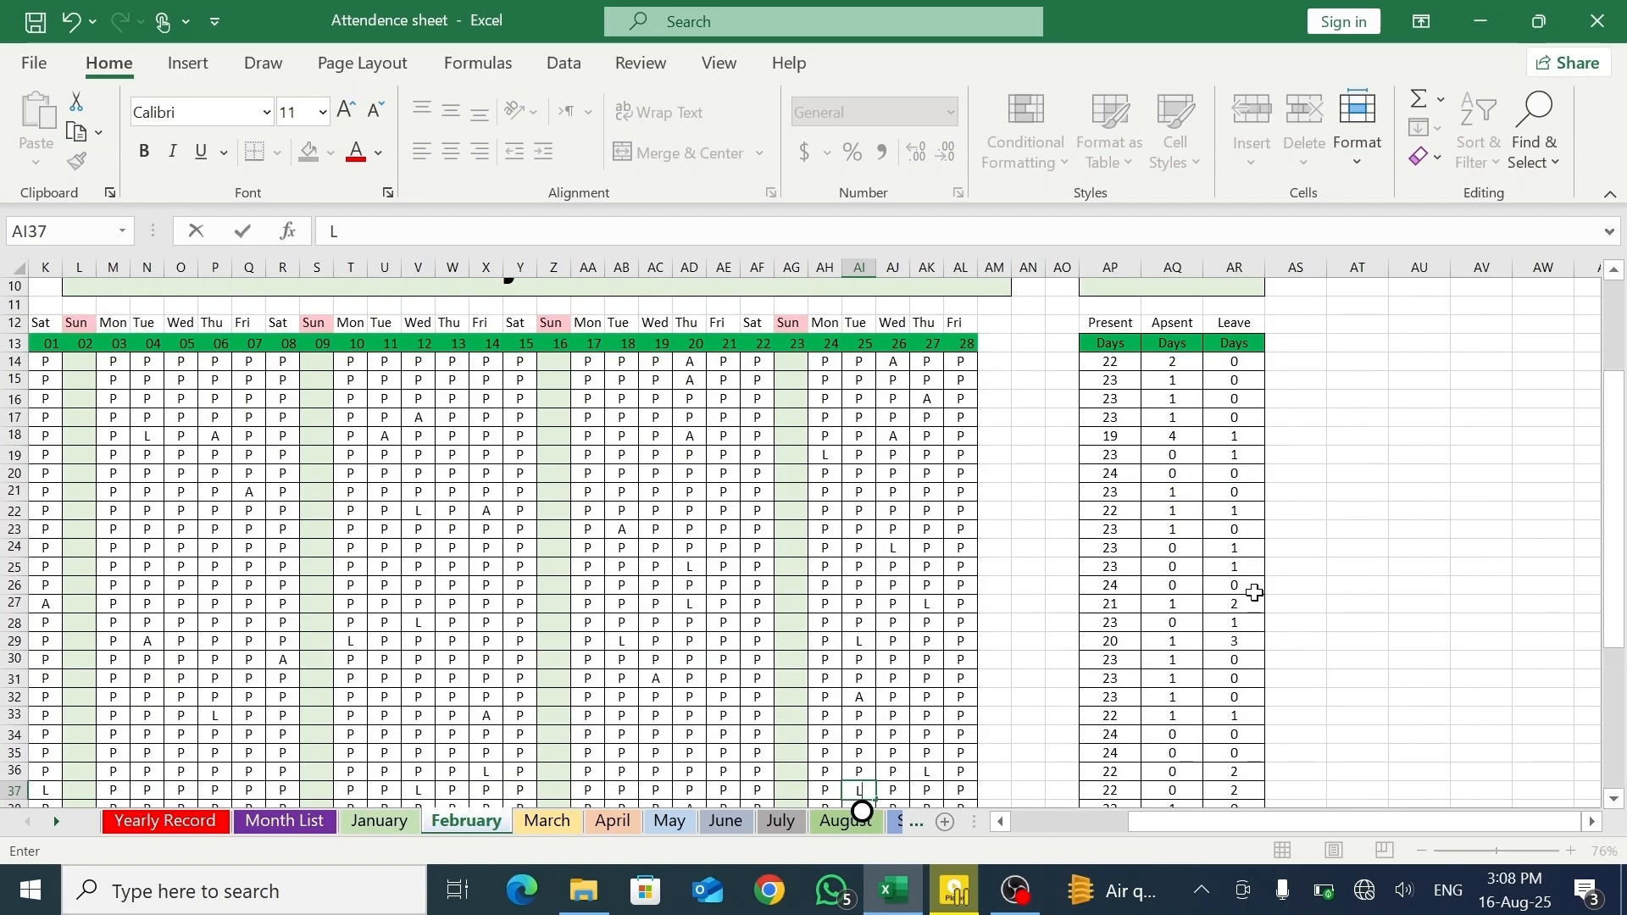
pyautogui.moveTo(1196, 814); pyautogui.dragTo(1085, 819)
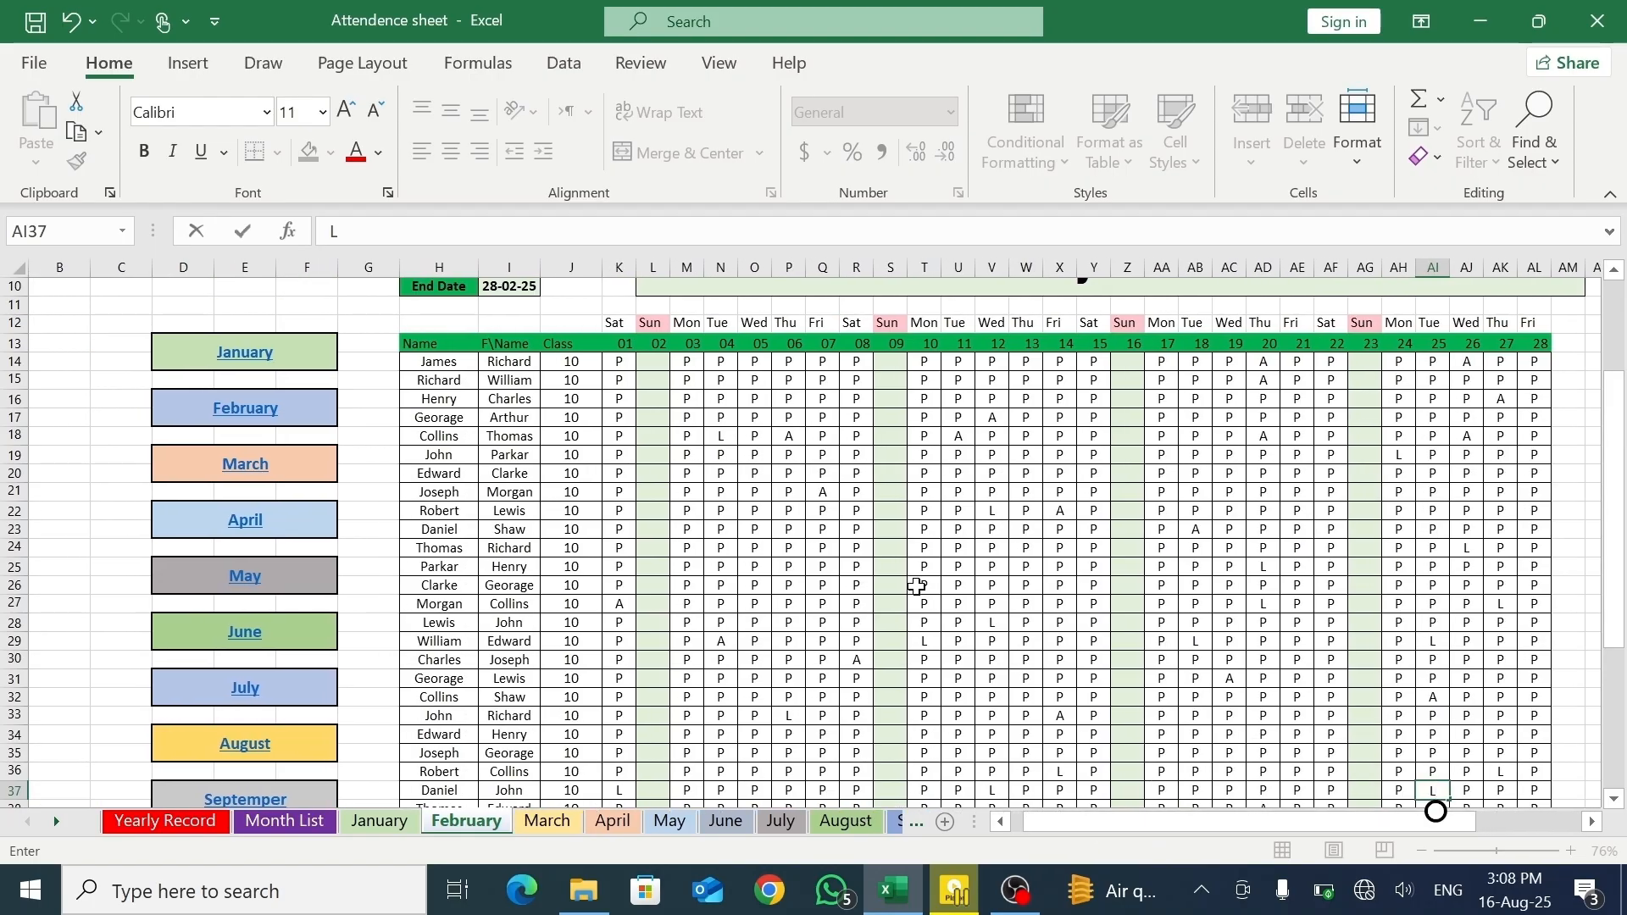
pyautogui.moveTo(1623, 540); pyautogui.dragTo(1620, 489)
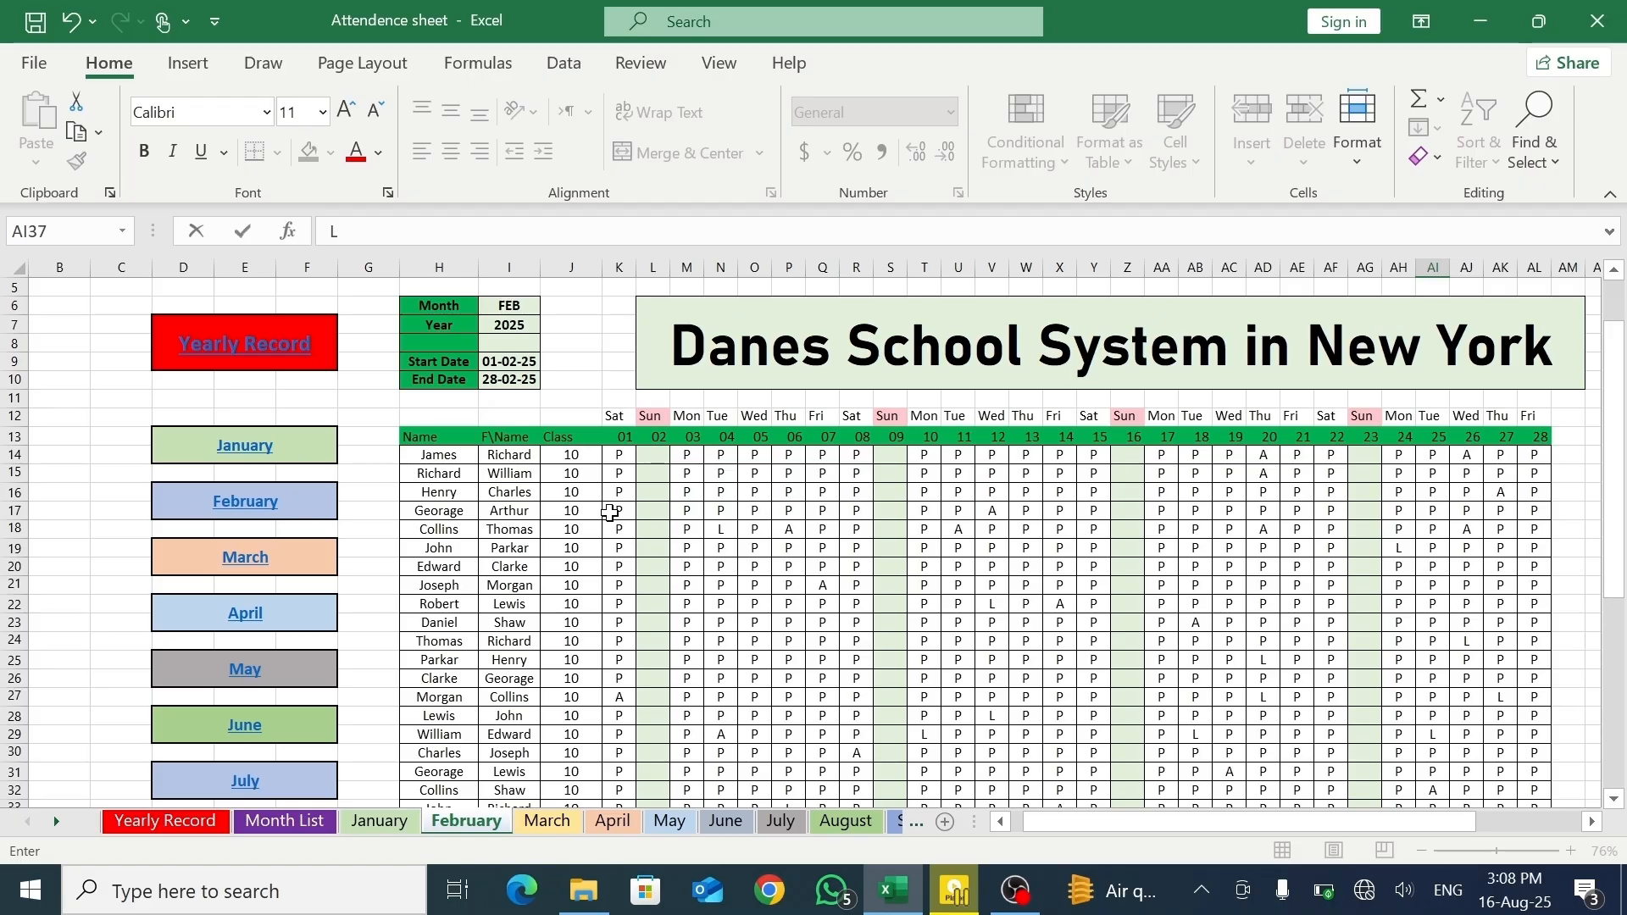
pyautogui.click(260, 449)
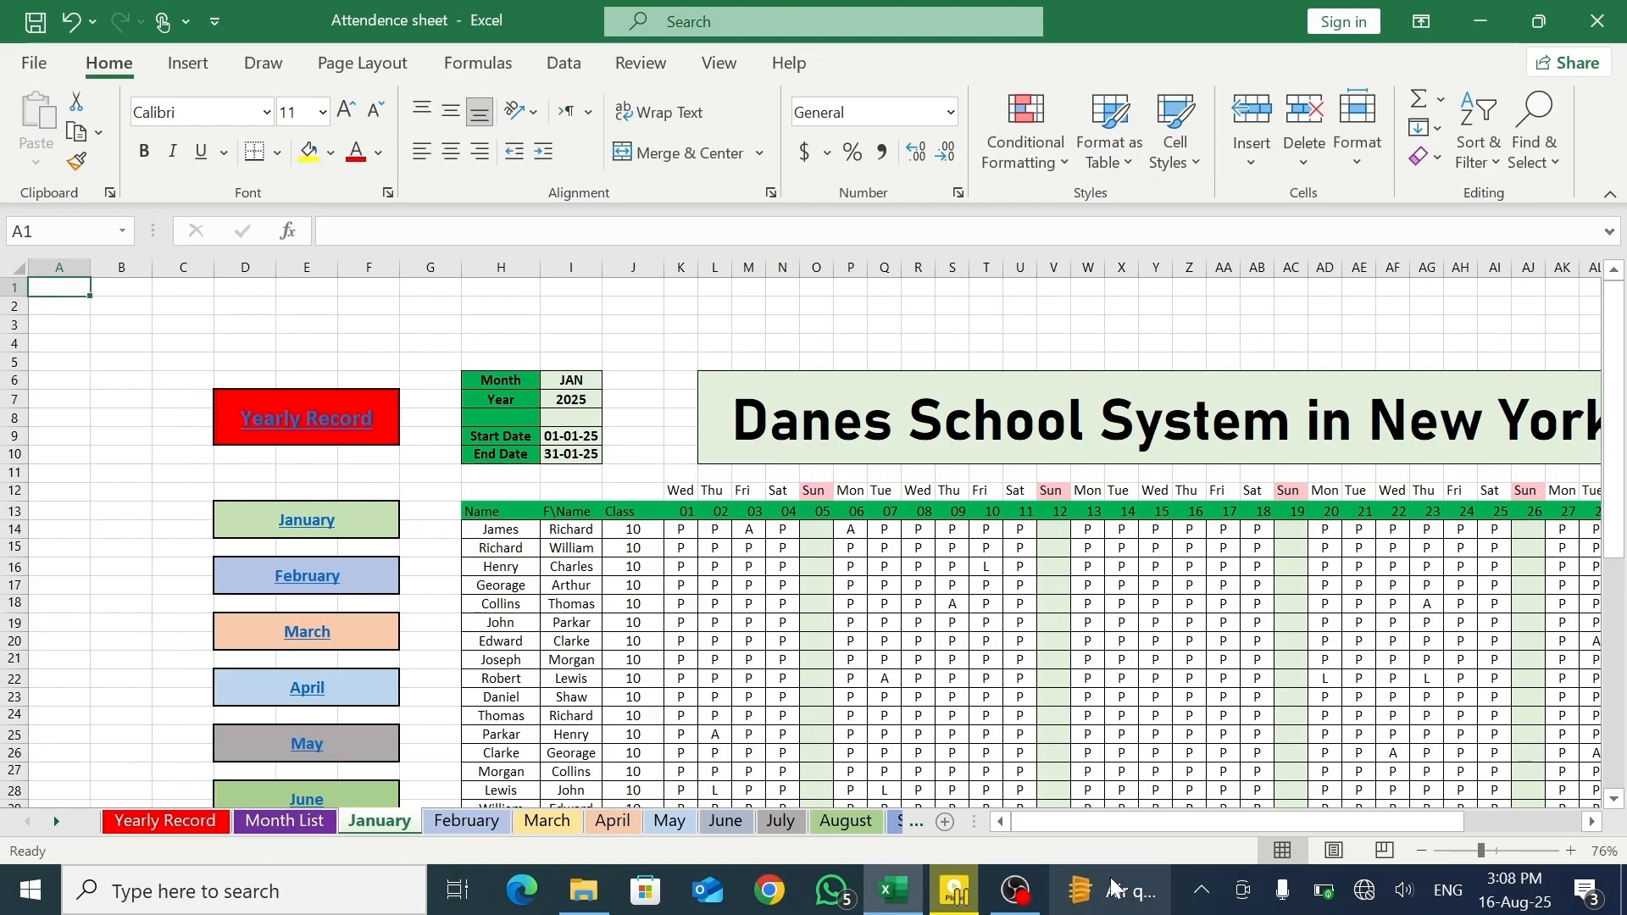
pyautogui.moveTo(1046, 822); pyautogui.dragTo(1090, 827)
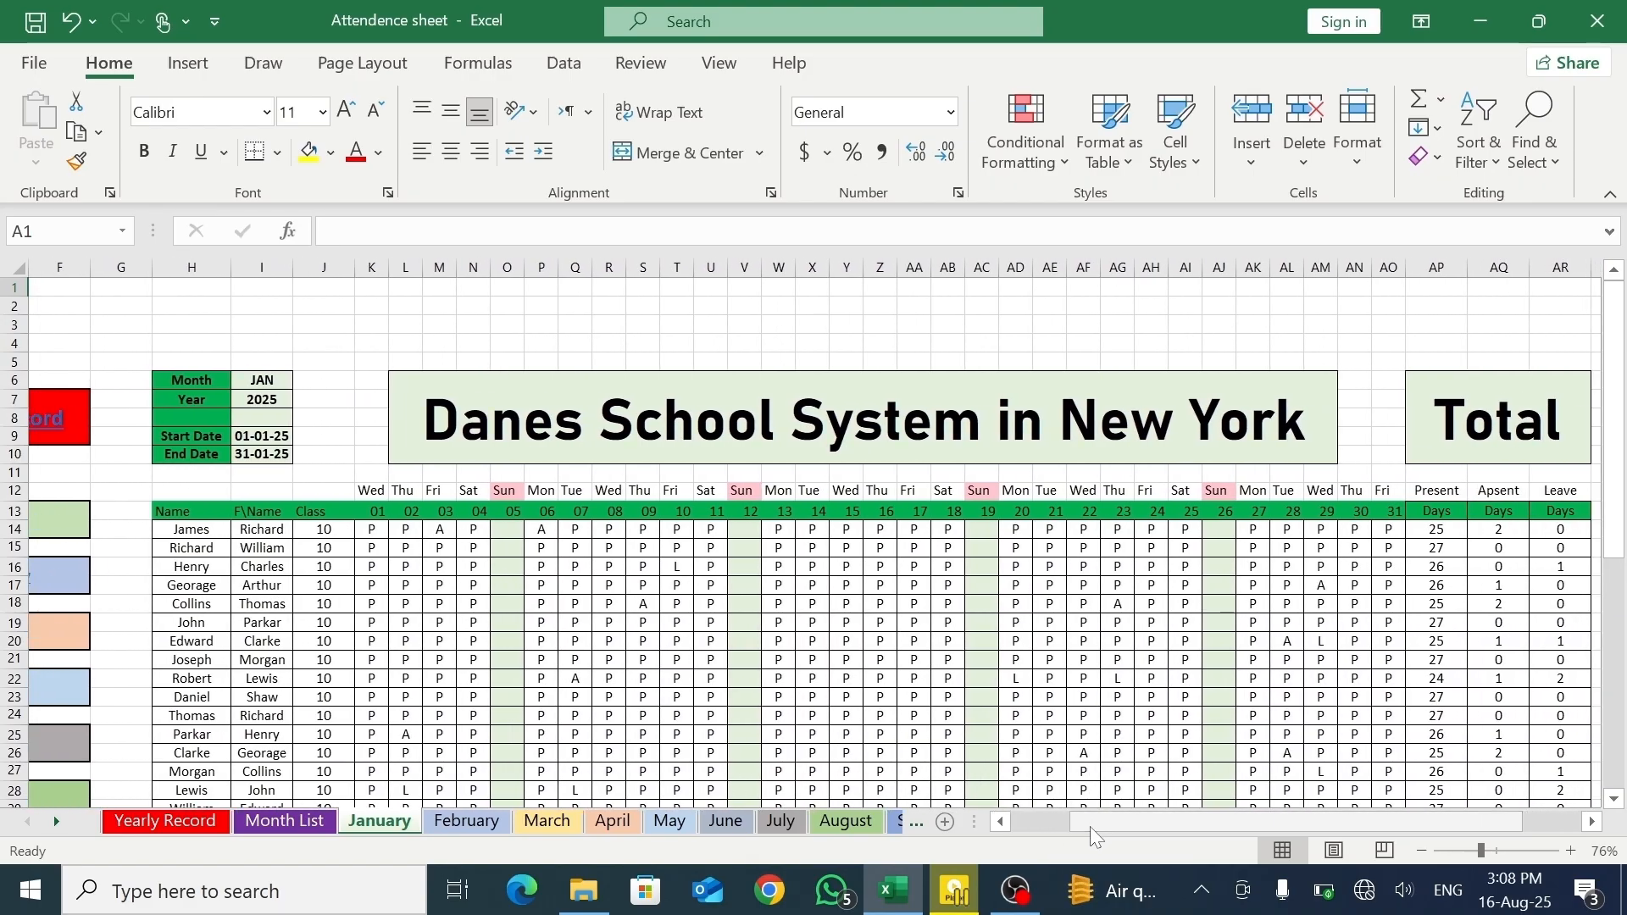
pyautogui.moveTo(1607, 517); pyautogui.dragTo(1601, 556)
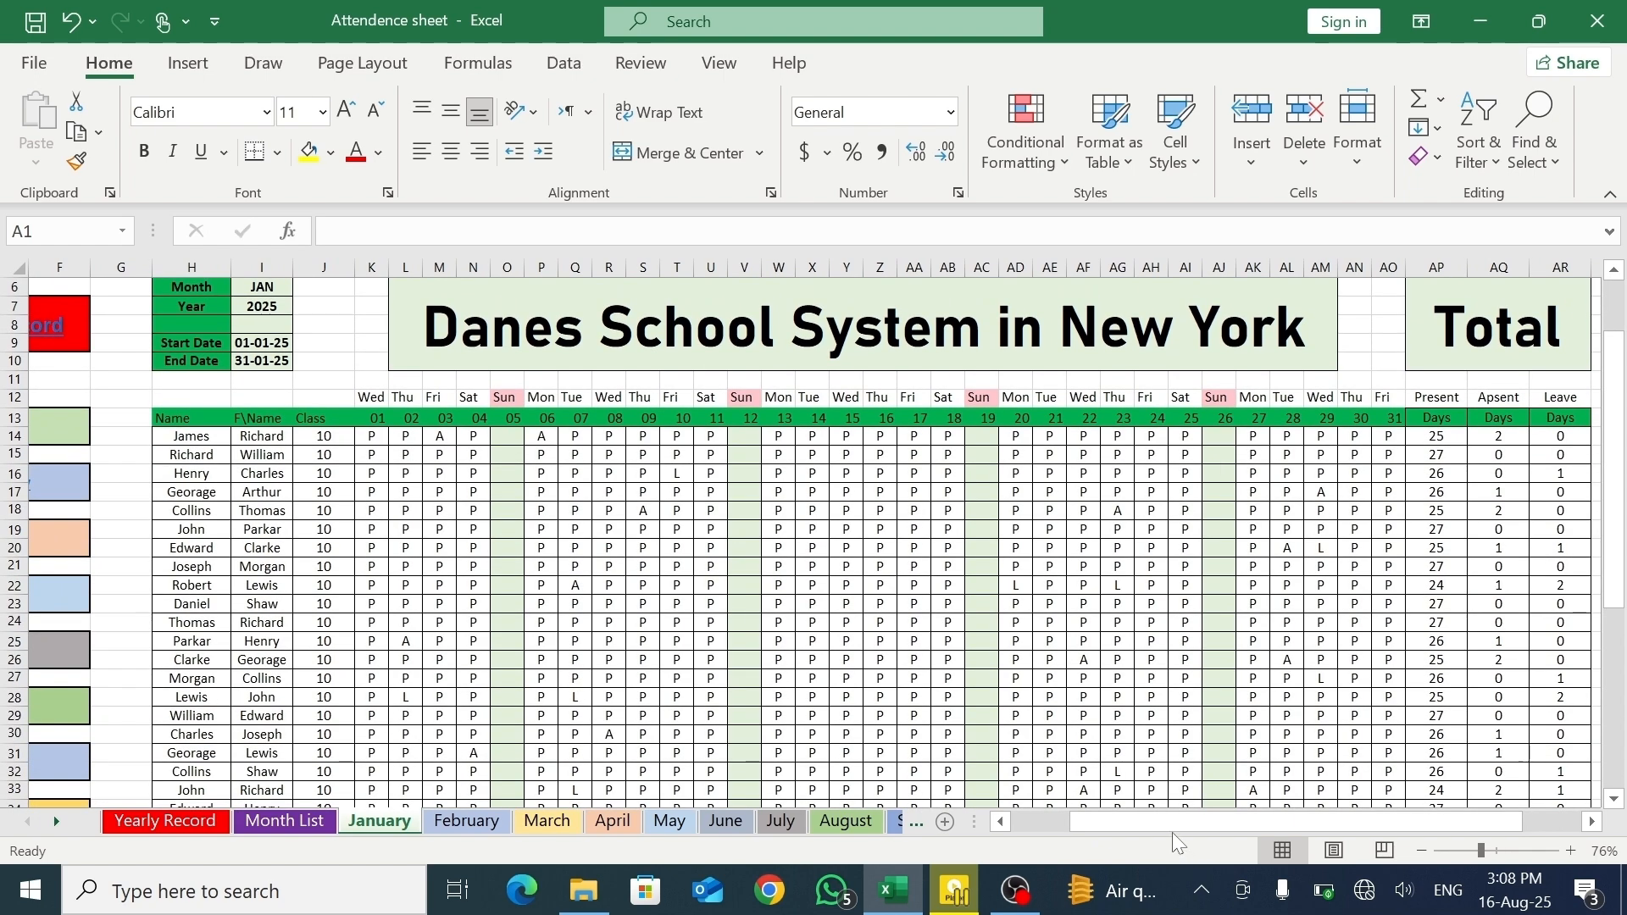
pyautogui.moveTo(1172, 832); pyautogui.dragTo(1146, 830)
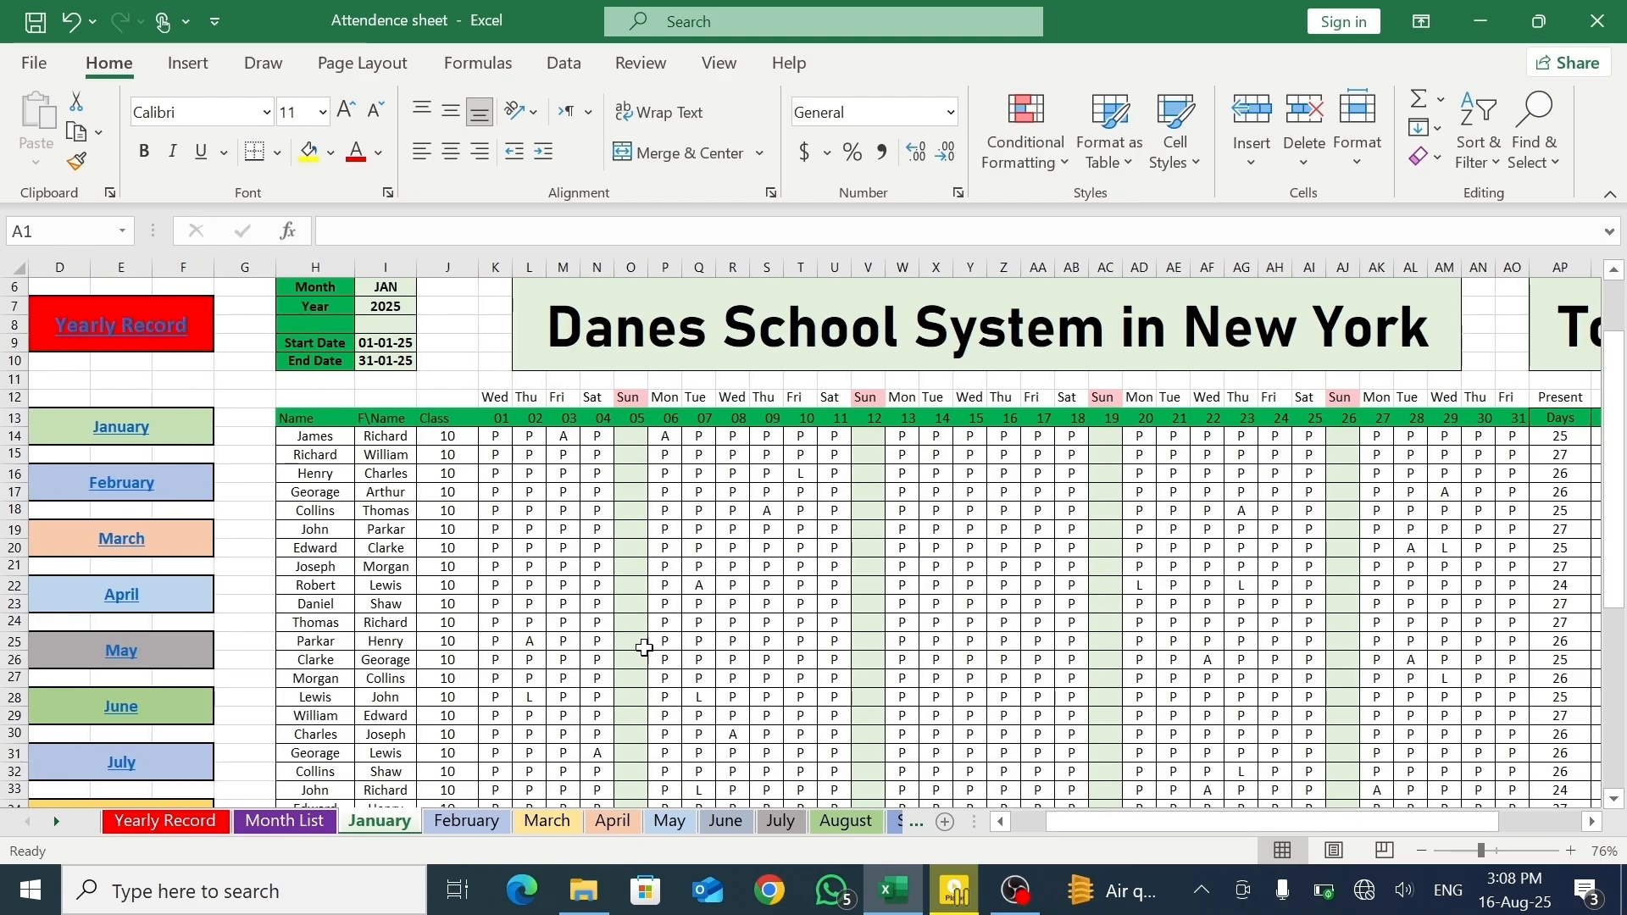
pyautogui.click(101, 491)
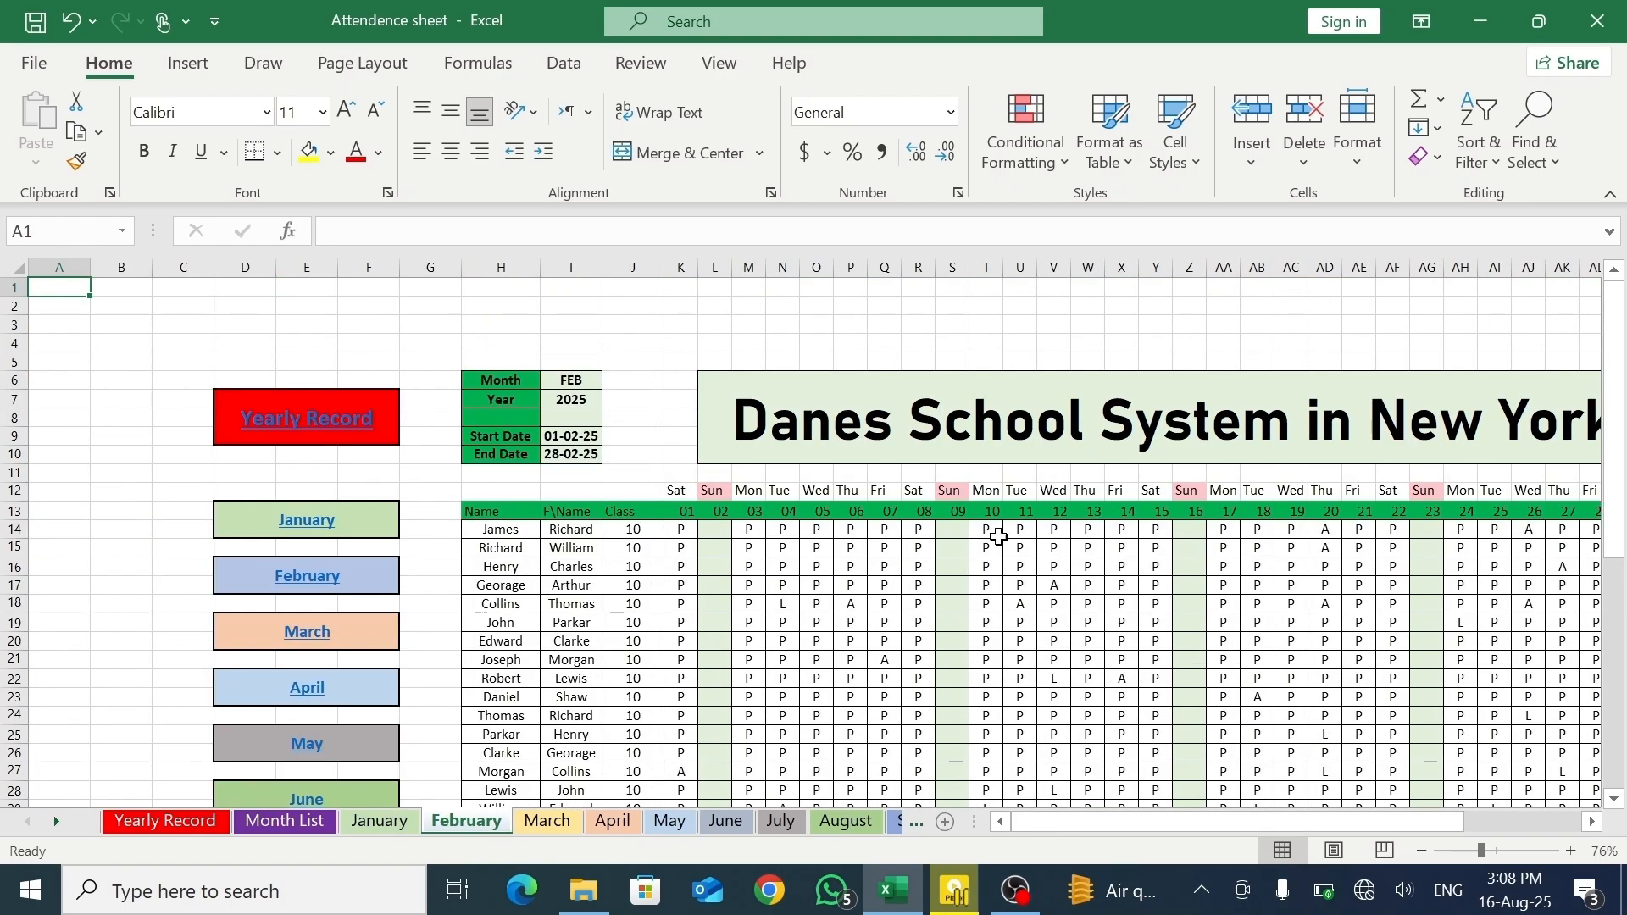
pyautogui.moveTo(1097, 812); pyautogui.dragTo(1125, 827)
pyautogui.moveTo(1622, 555); pyautogui.dragTo(1620, 610)
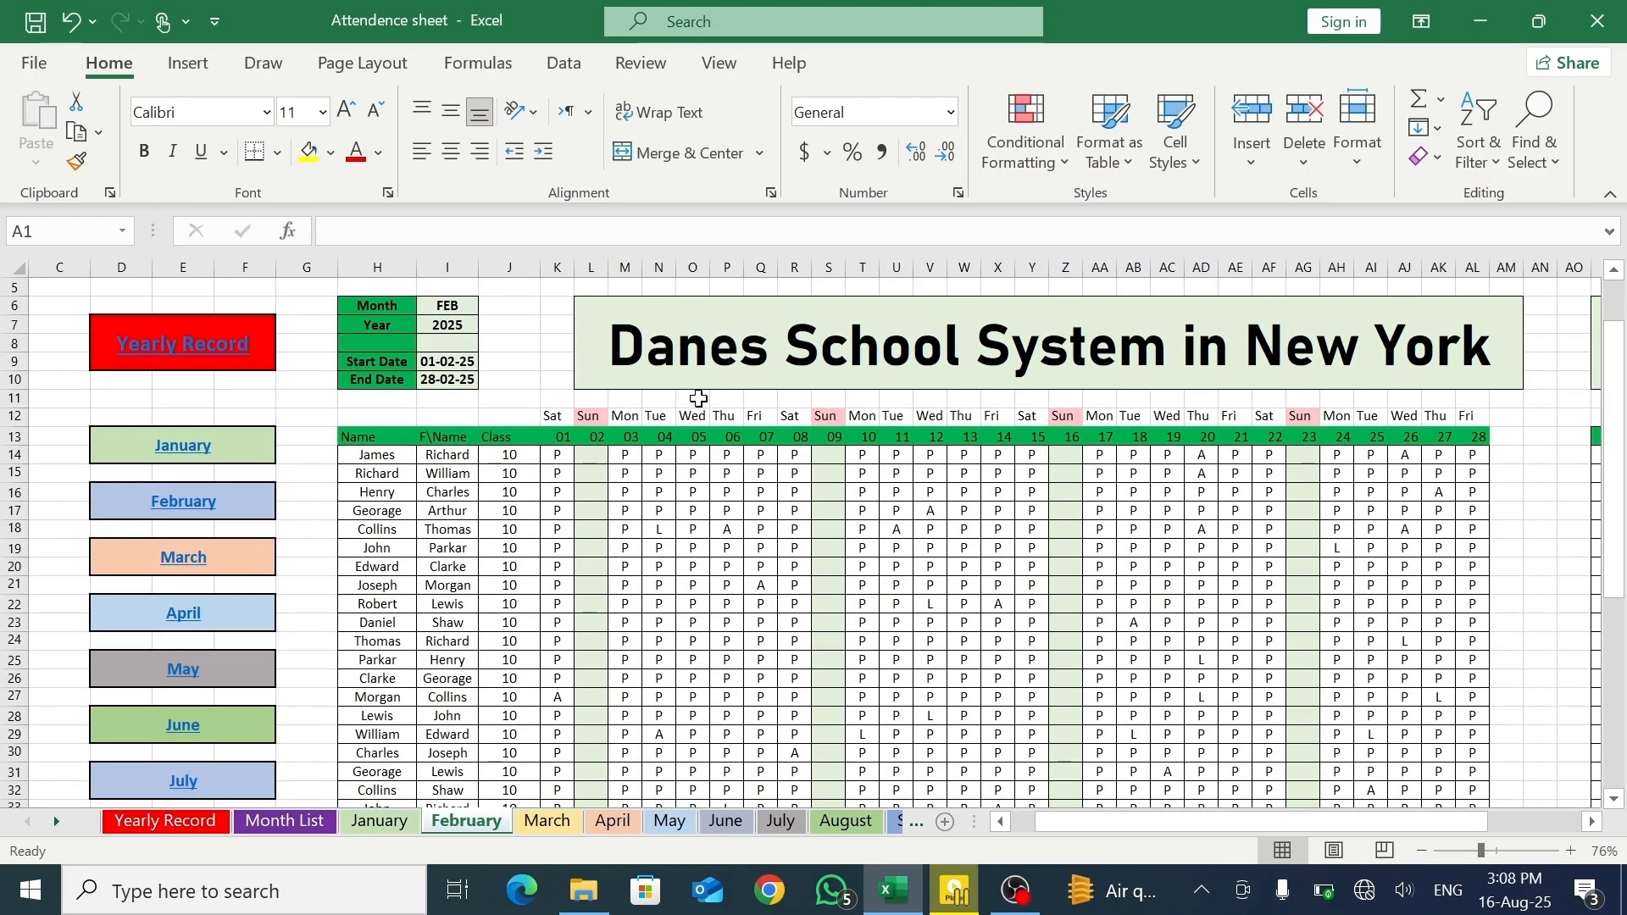
# - Open the March sheet, enter P in K14 and fill it across K14:N41 for days 01–04
pyautogui.click(207, 562)
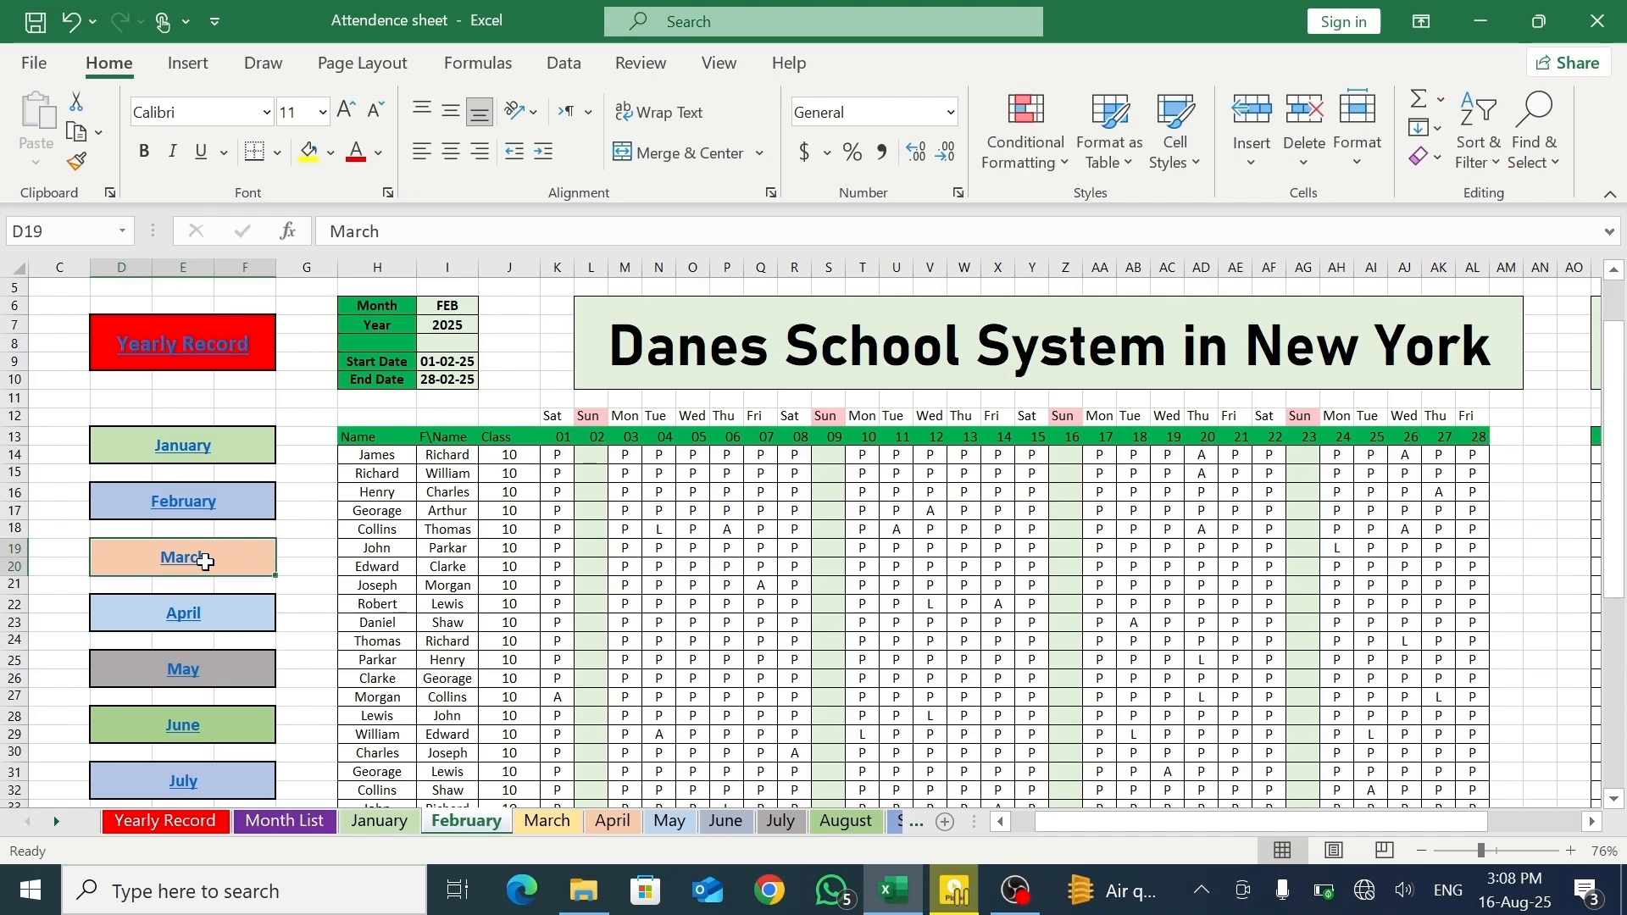
pyautogui.moveTo(1100, 820); pyautogui.dragTo(1129, 821)
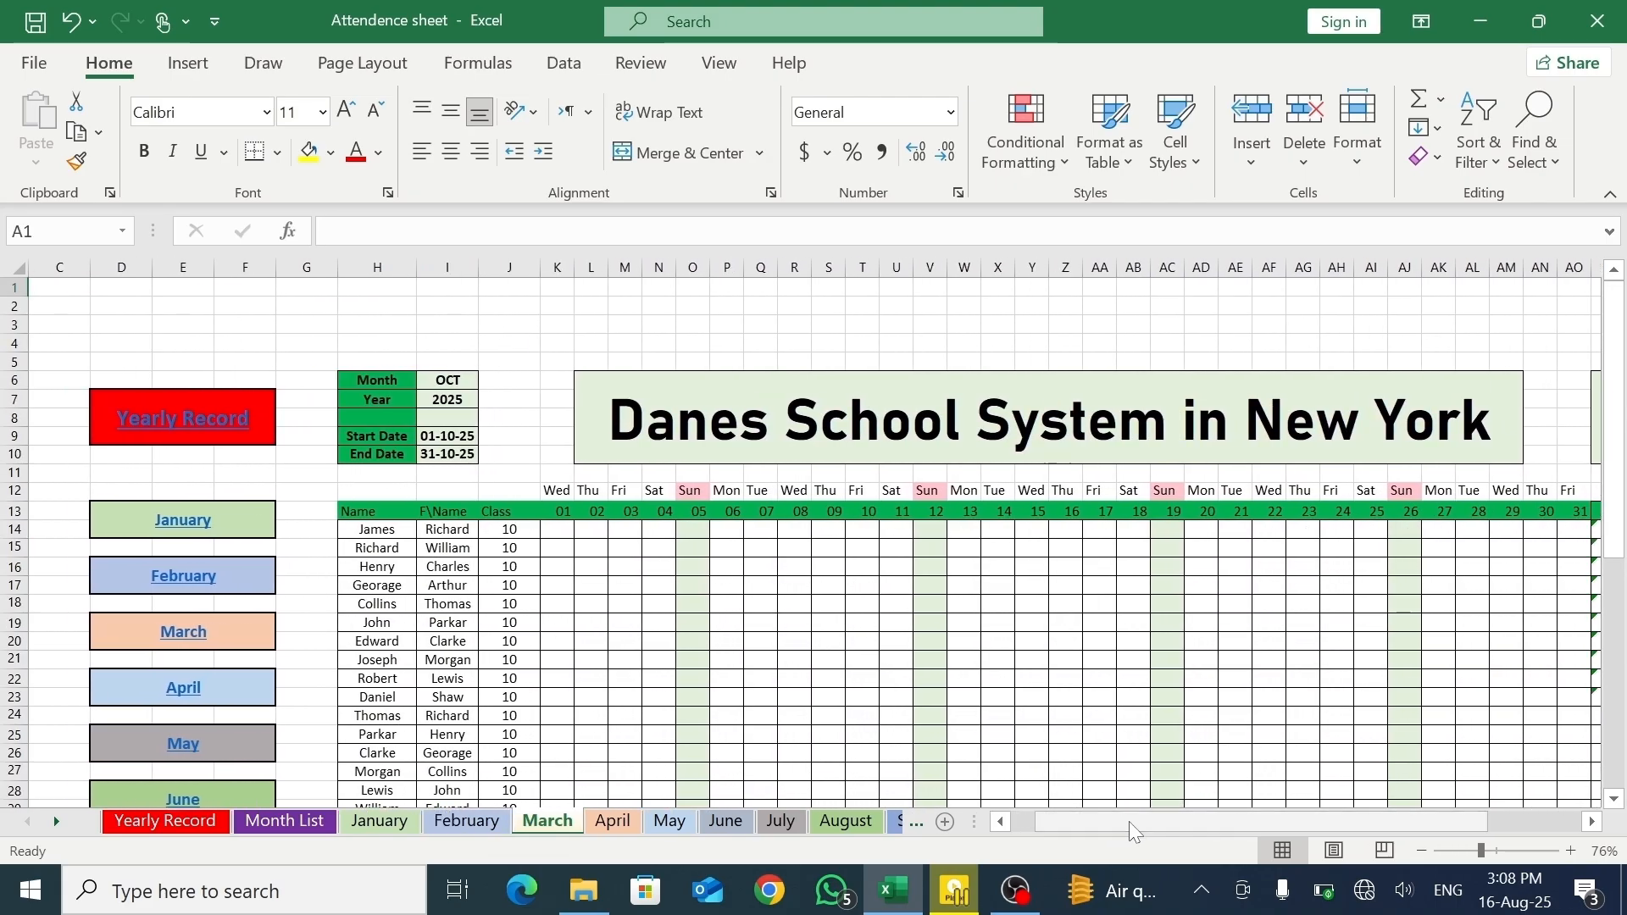
pyautogui.click(565, 529)
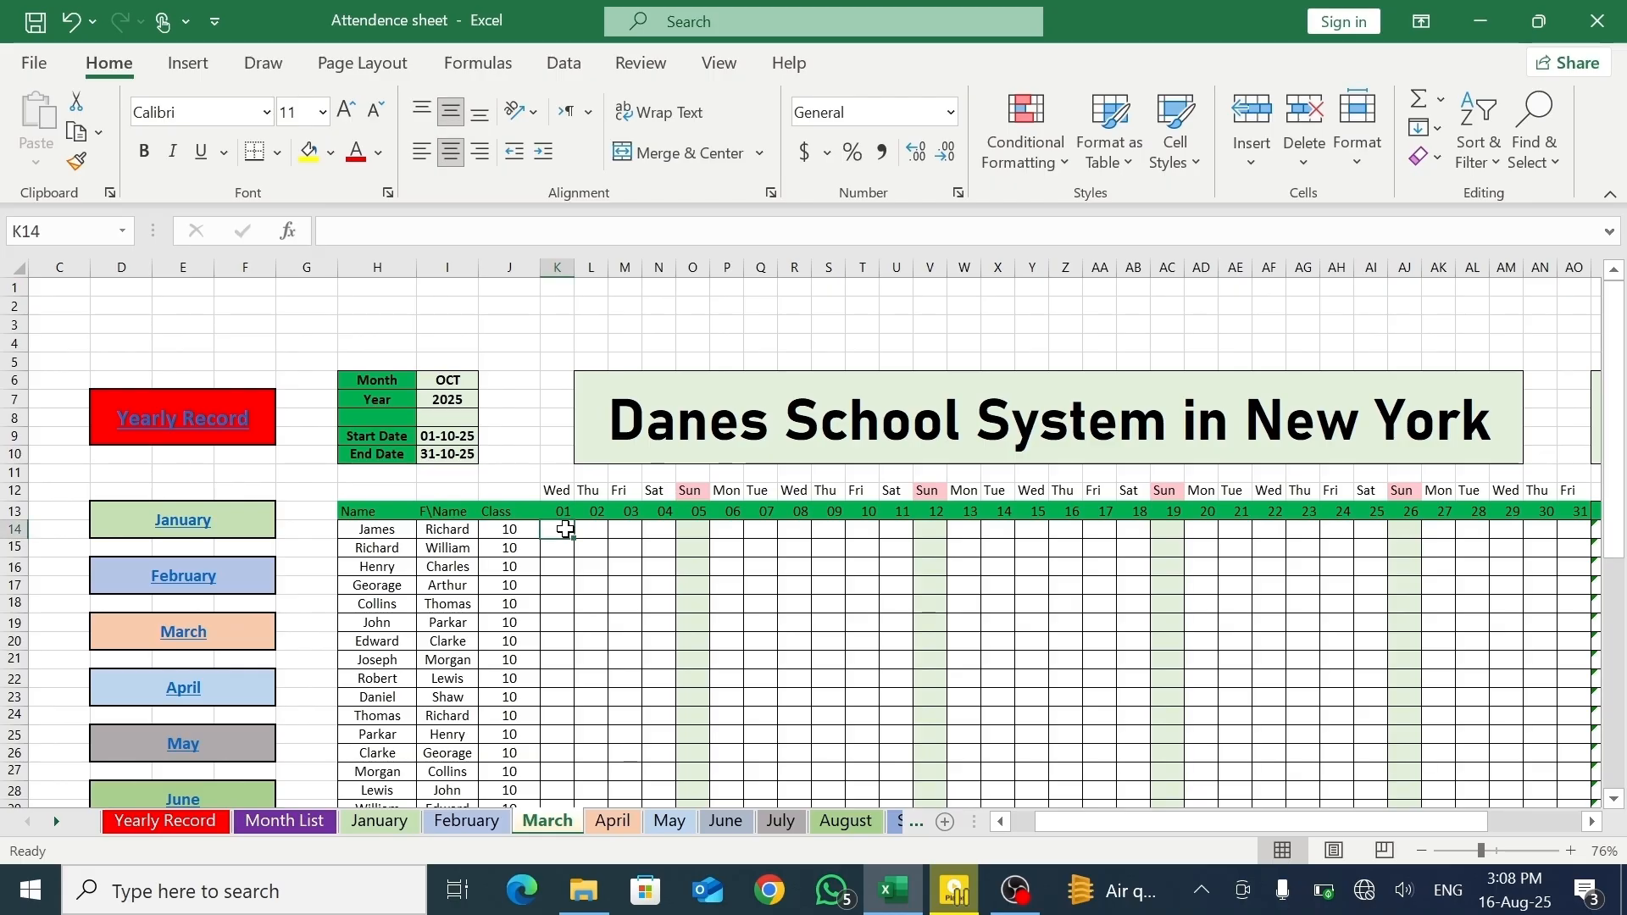
pyautogui.write('p')
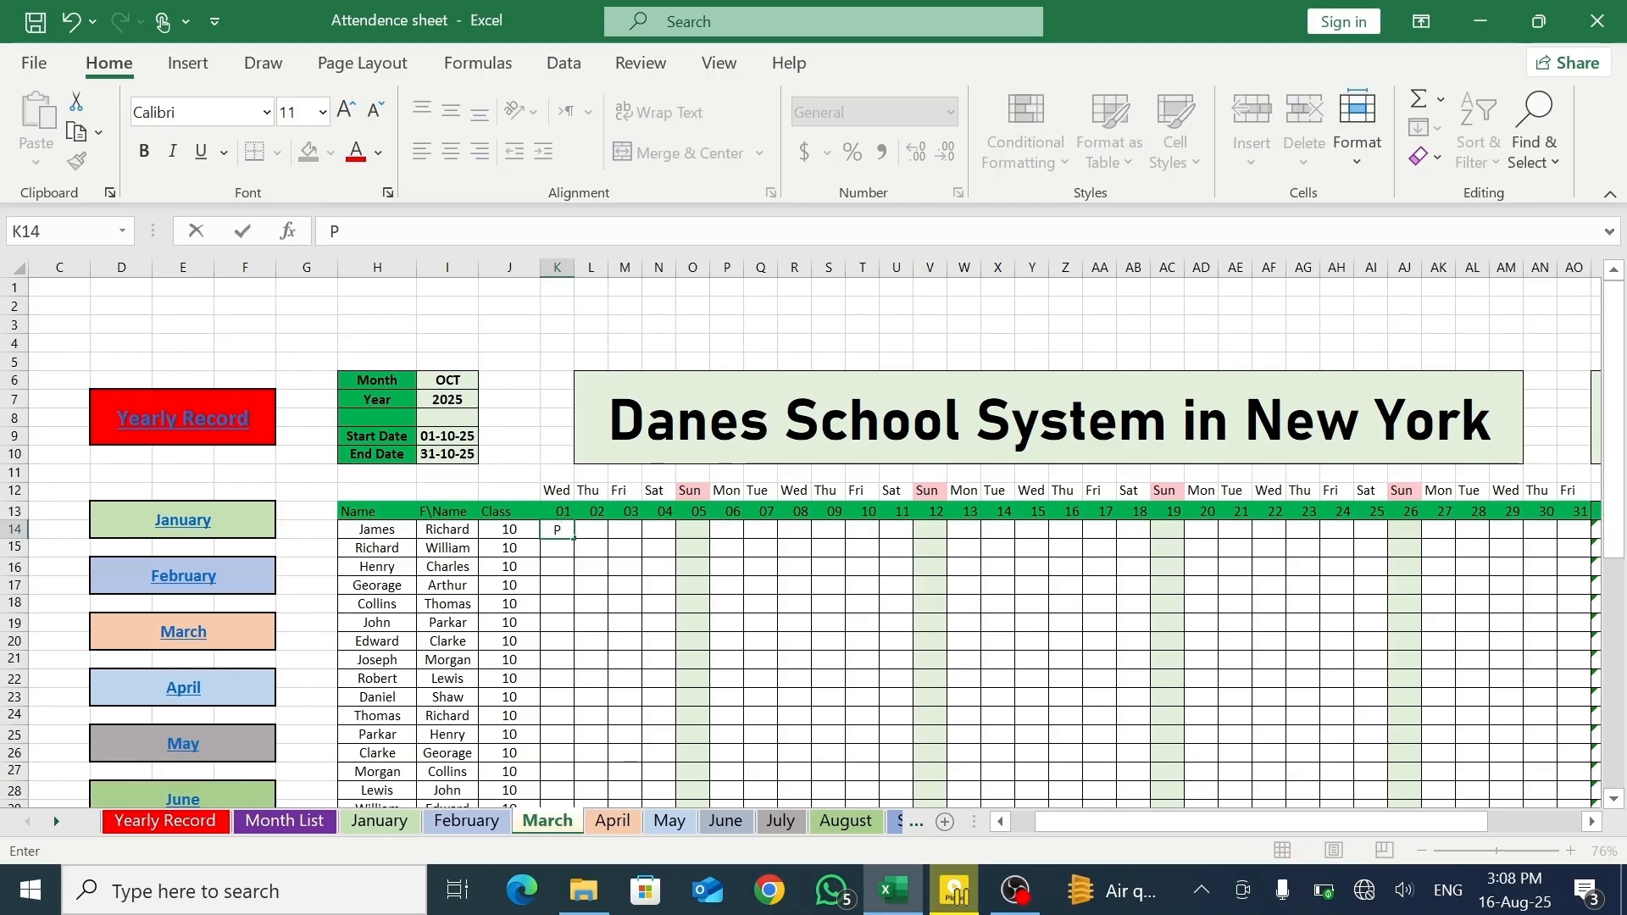
pyautogui.moveTo(575, 539); pyautogui.dragTo(625, 763)
# - Enter P in P14 and fill it across P14:U41 for days 06–11
pyautogui.scroll(3, 891, 387)
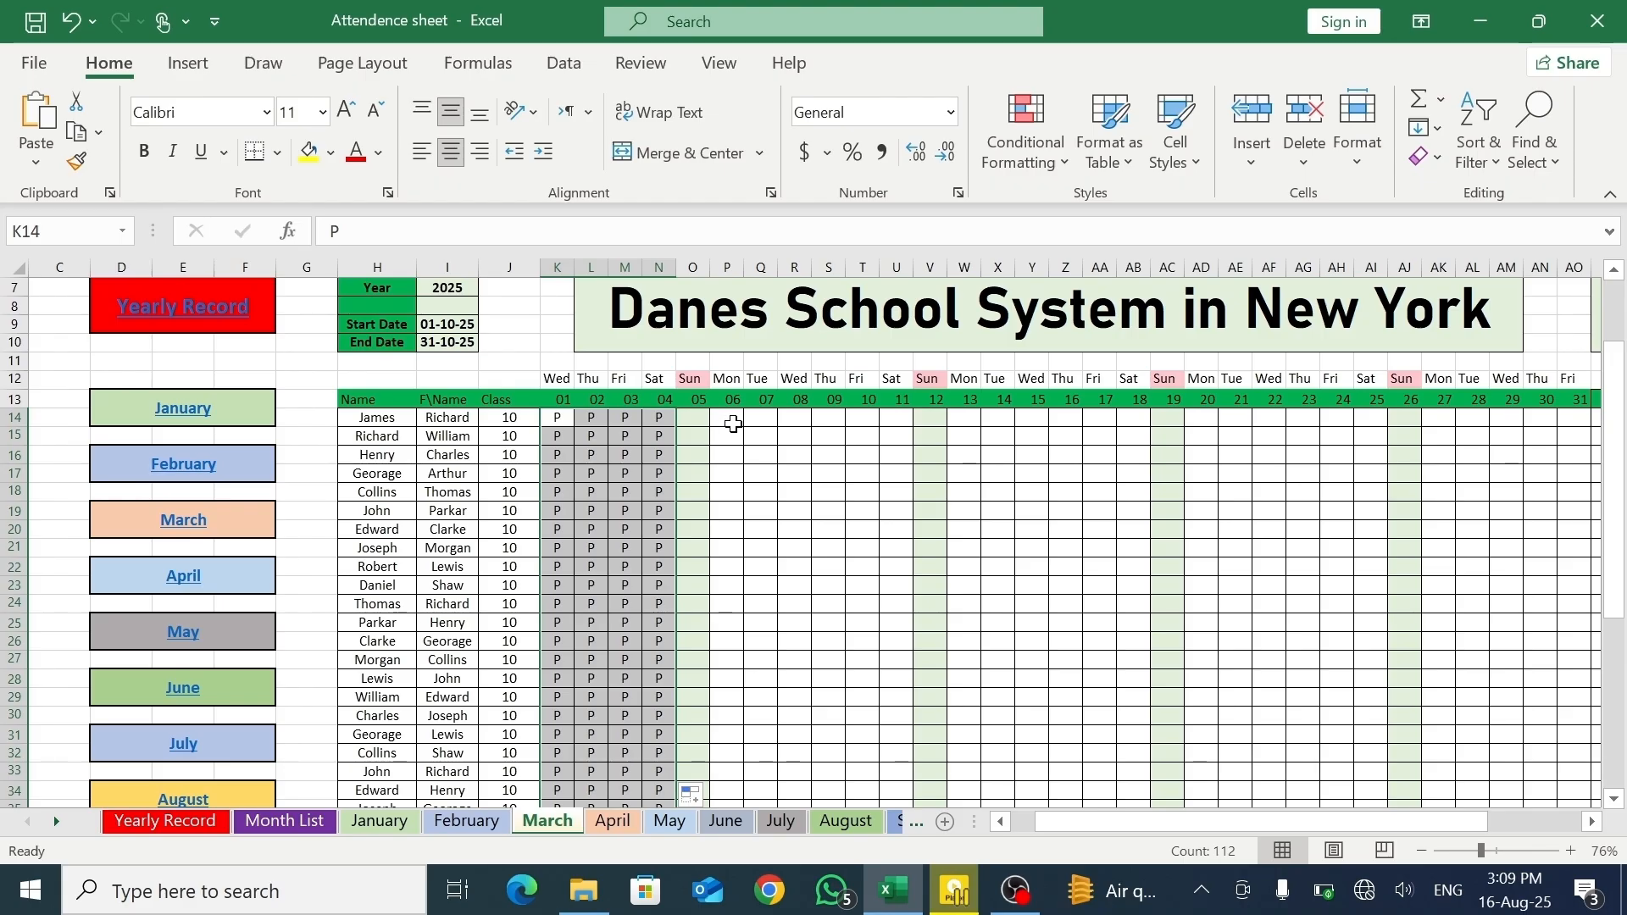
pyautogui.click(734, 424)
pyautogui.write('p')
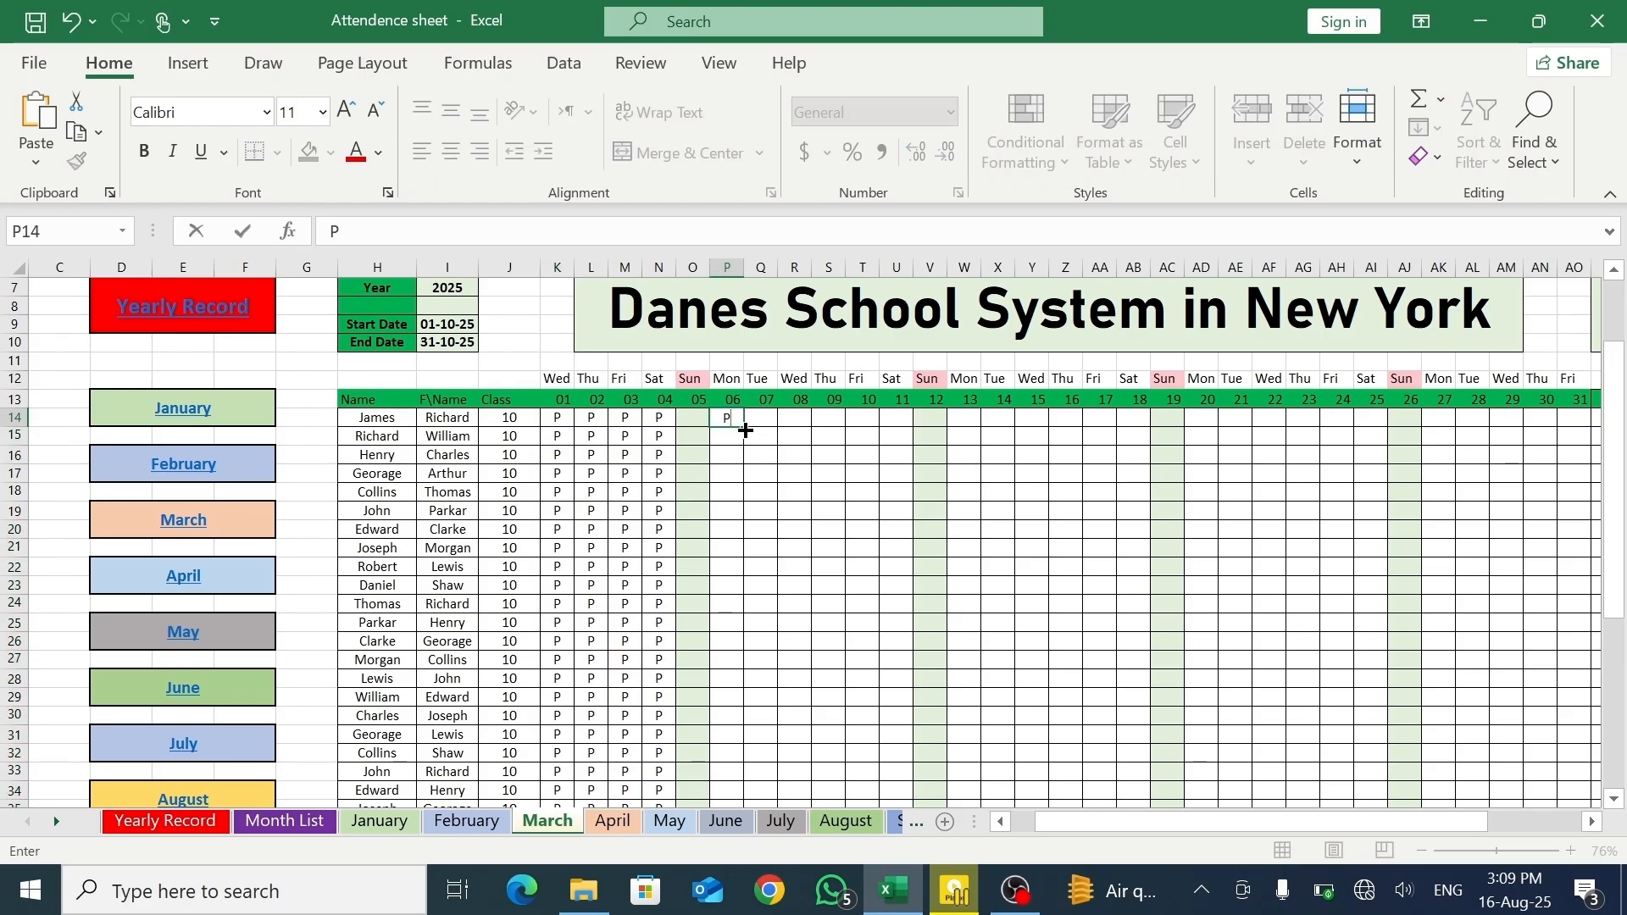
pyautogui.moveTo(745, 429); pyautogui.dragTo(848, 774)
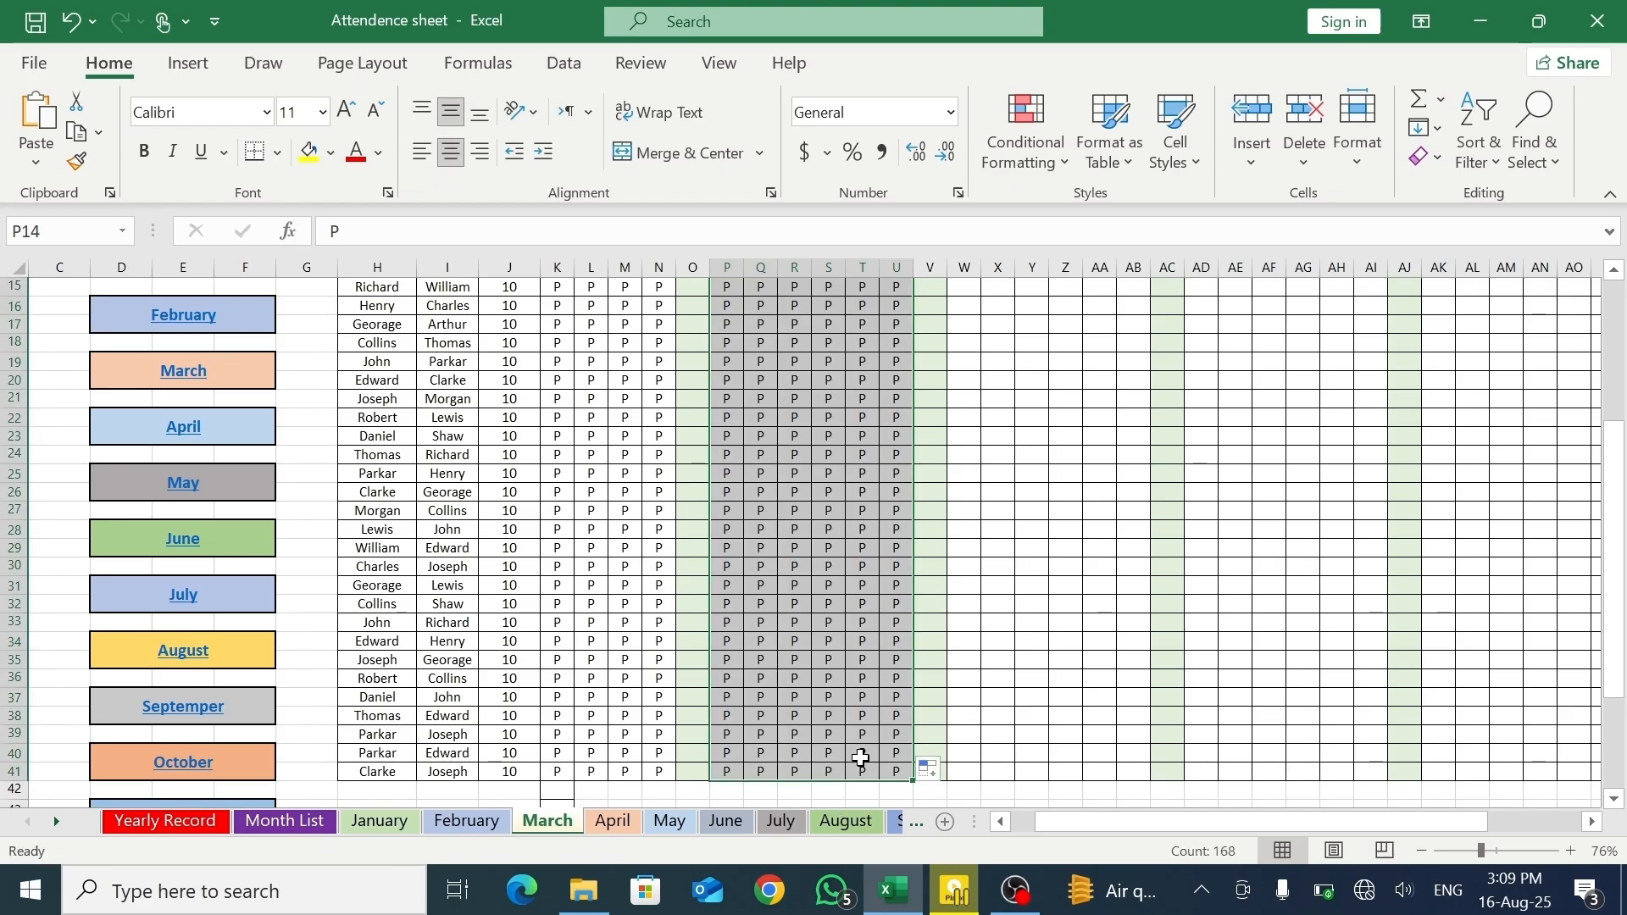
# - Copy the P marks from P14:U41 into W14:AB41 for days 13–18 and AD14:AI41 for days 20–25
pyautogui.hotkey('ctrl', 'c')
pyautogui.moveTo(1619, 526); pyautogui.dragTo(1622, 500)
pyautogui.moveTo(964, 323); pyautogui.dragTo(1128, 767)
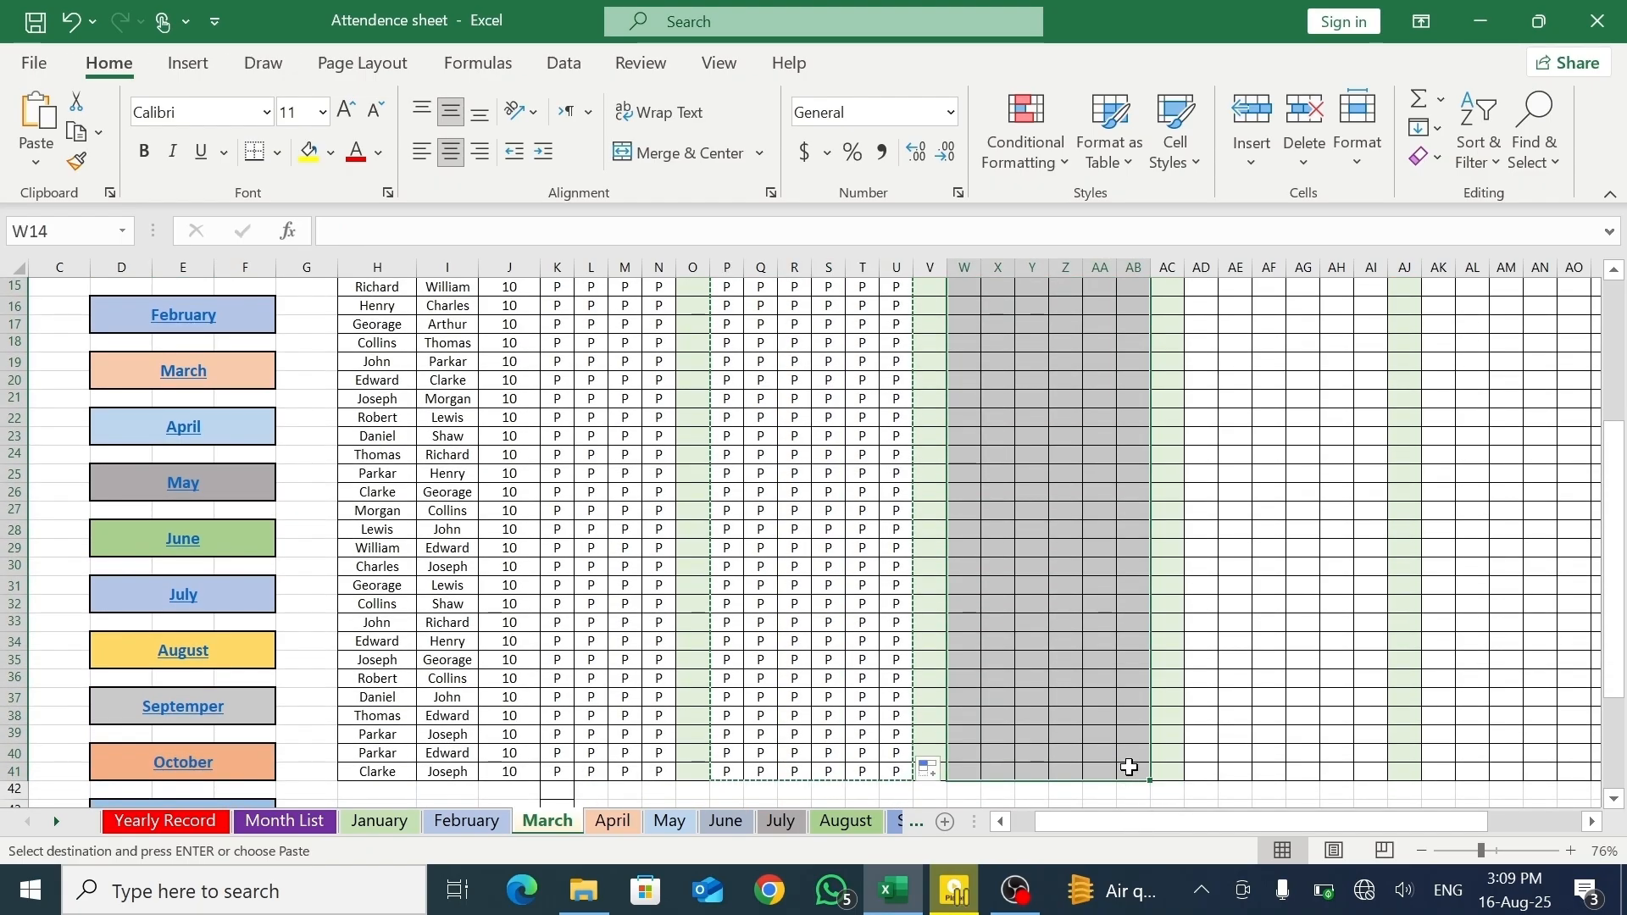
pyautogui.hotkey('ctrl', 'v')
pyautogui.moveTo(1232, 525); pyautogui.dragTo(1362, 770)
pyautogui.hotkey('ctrl', 'v')
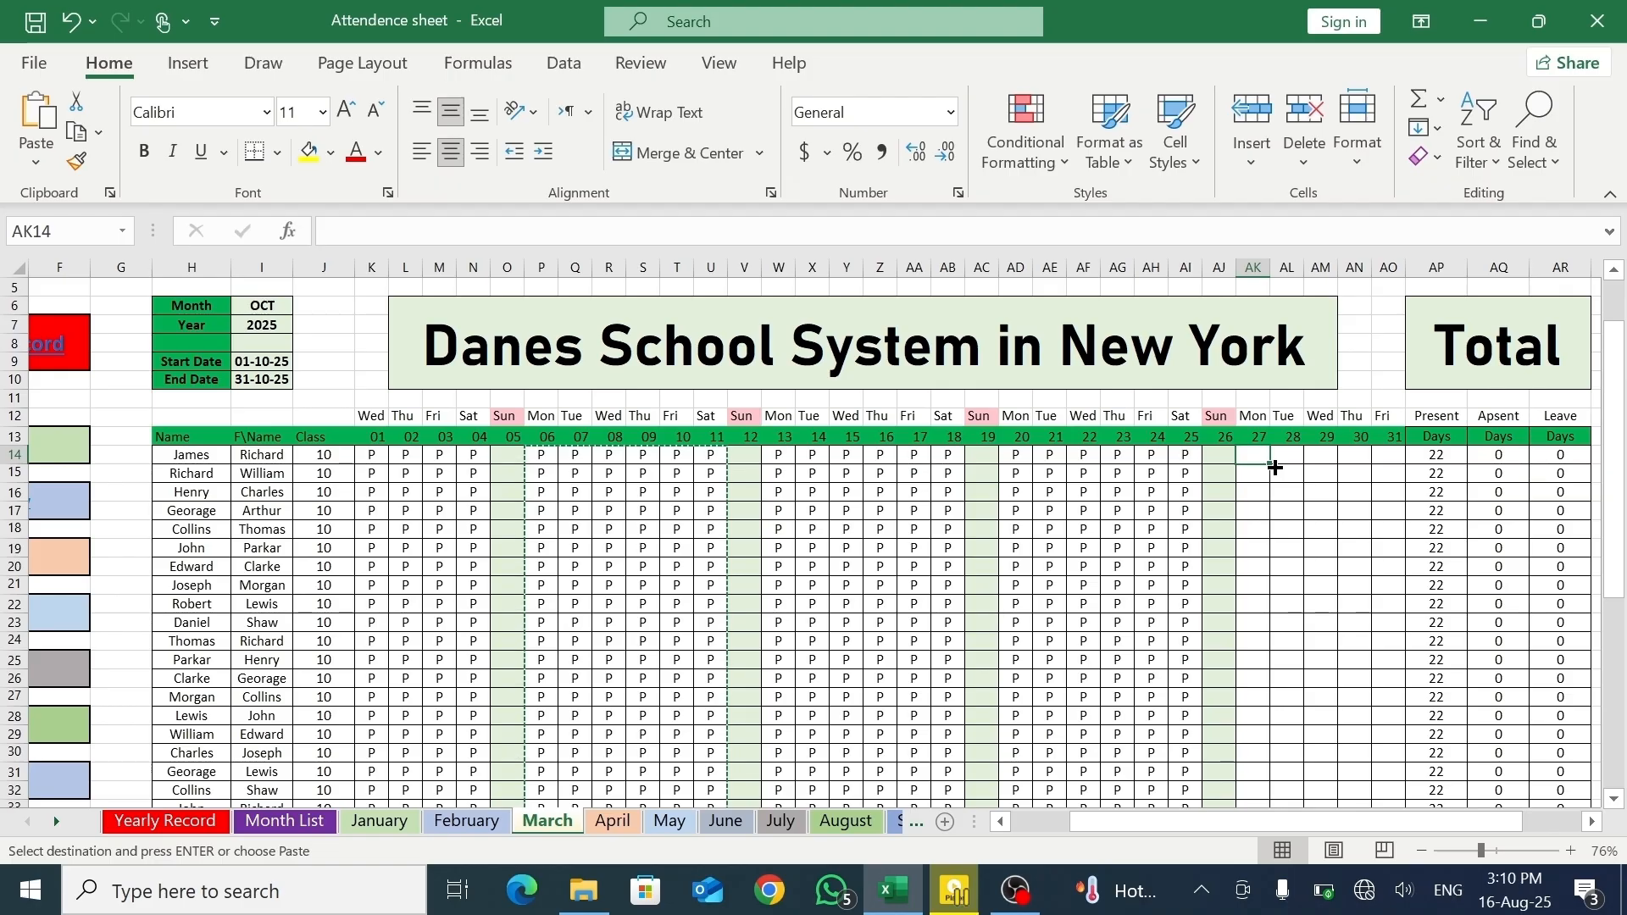
# - Enter P in AK14 and fill it across AK14:AO41 for days 27–31
pyautogui.write('p')
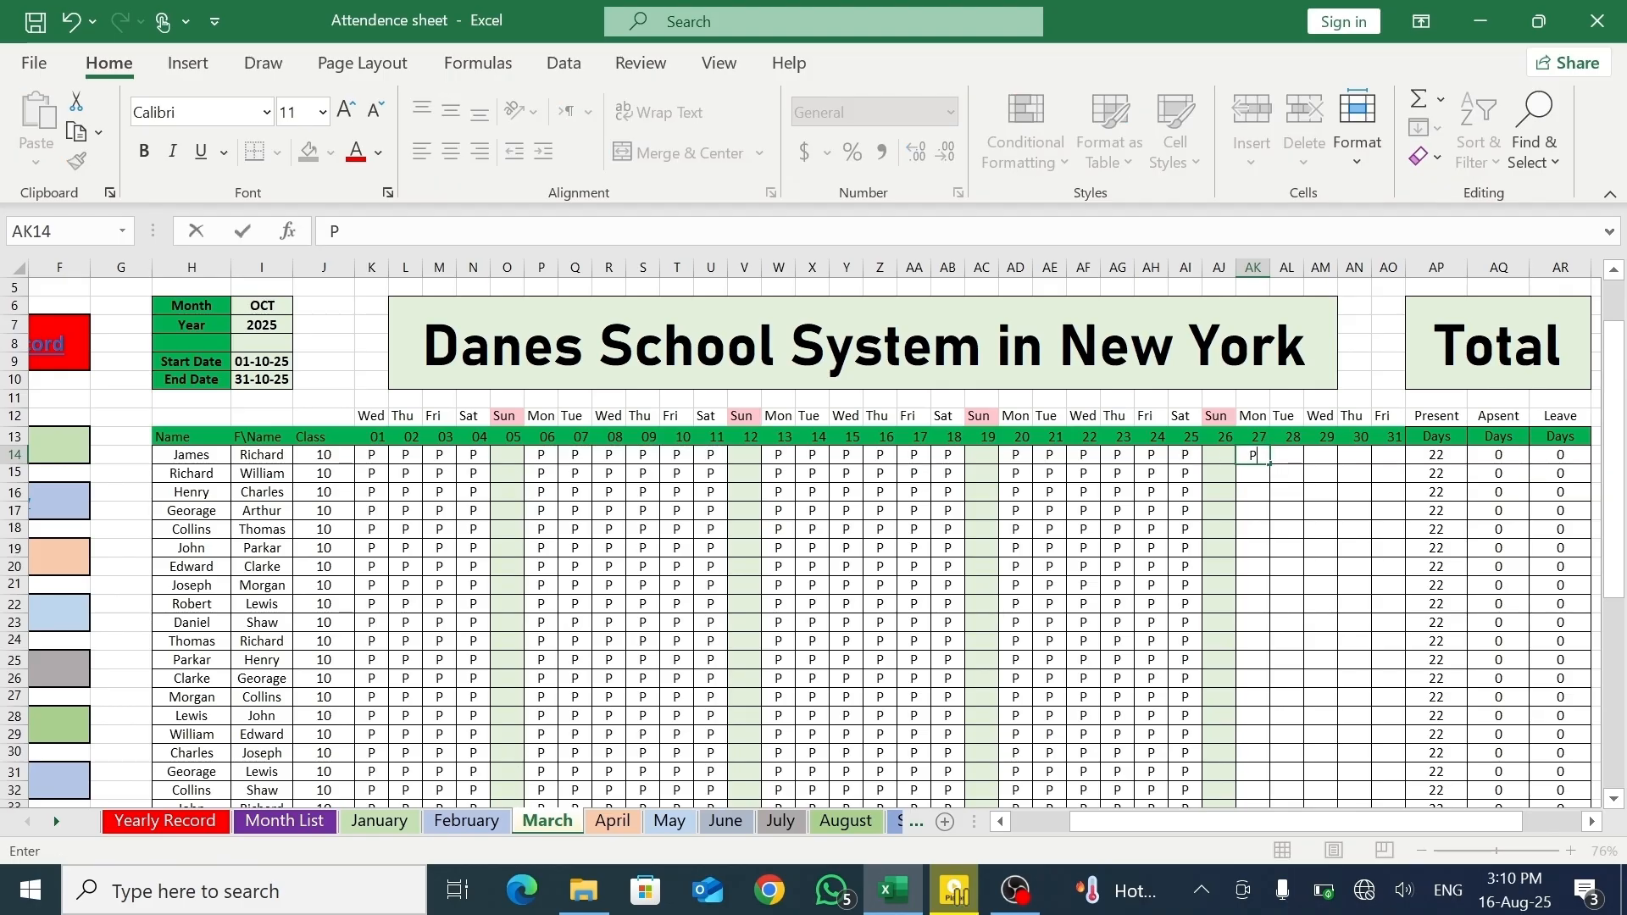
pyautogui.moveTo(1271, 464); pyautogui.dragTo(1383, 778)
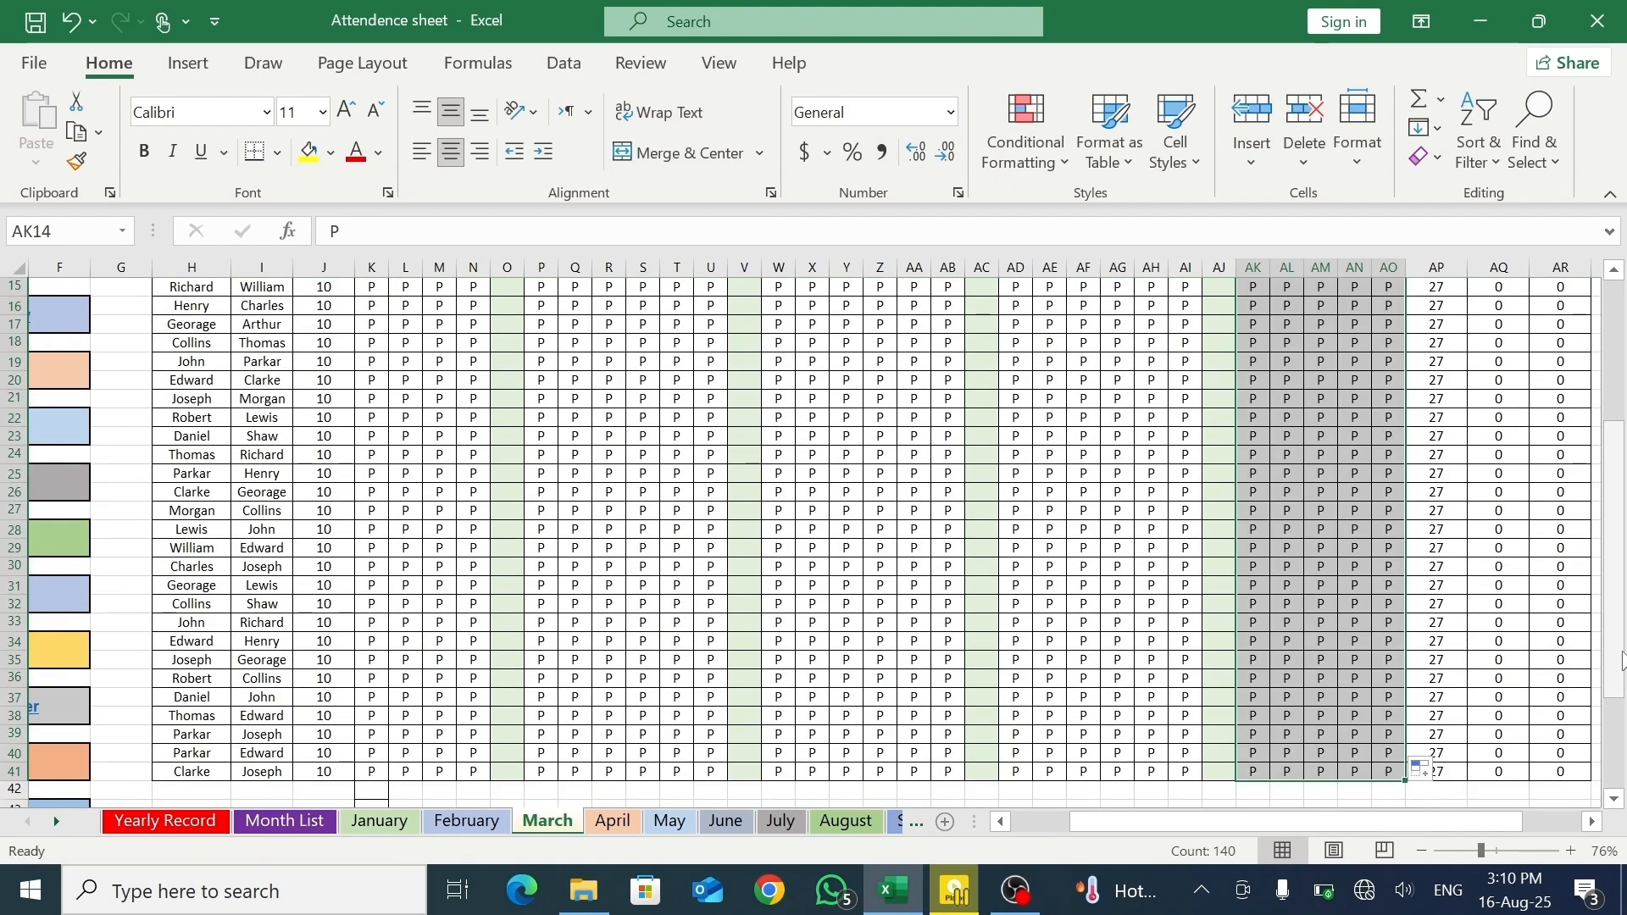
pyautogui.scroll(2, 1398, 551)
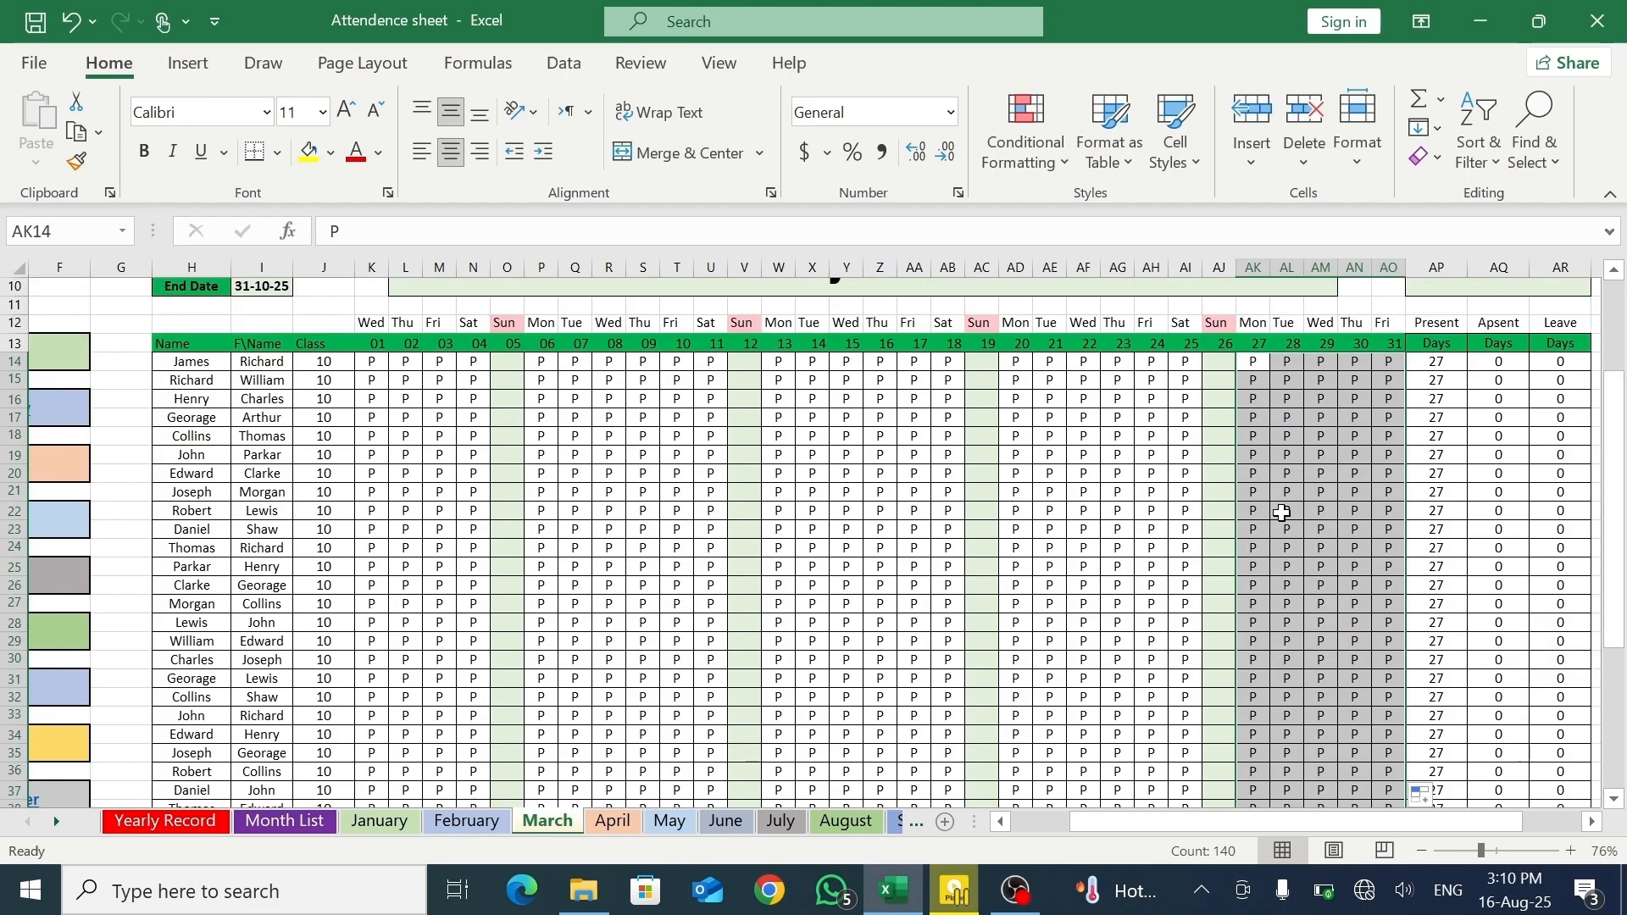
# - Mark absences on the March sheet by entering A in AK14, AF19, AA22, Q26 and L27
pyautogui.click(1299, 422)
pyautogui.click(1263, 364)
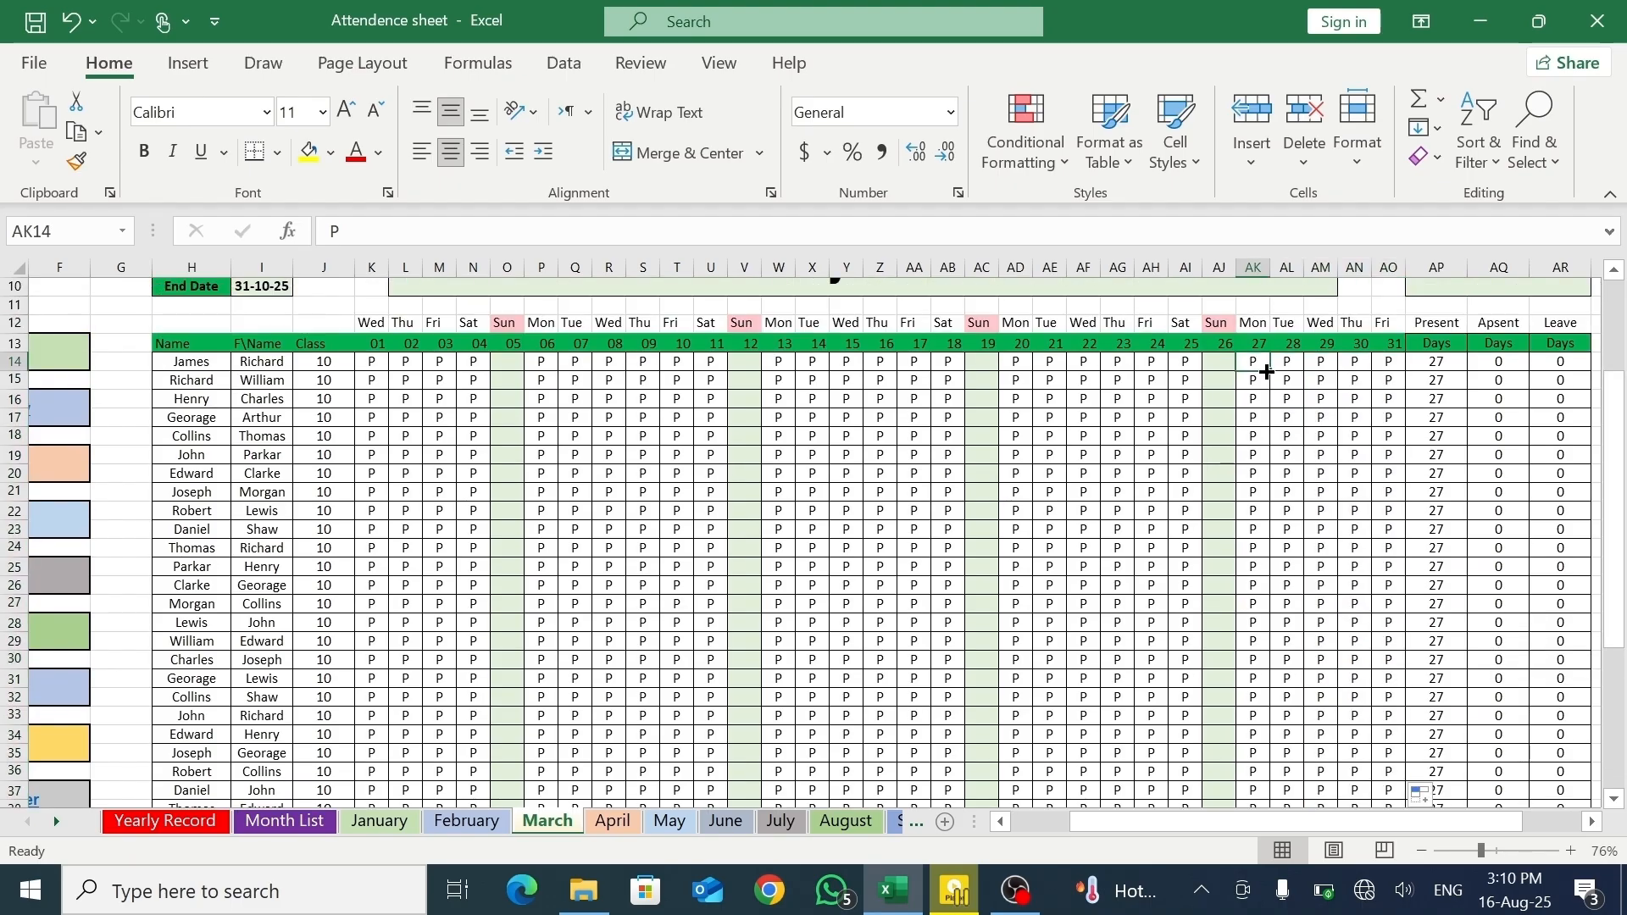
pyautogui.press('BackSpace')
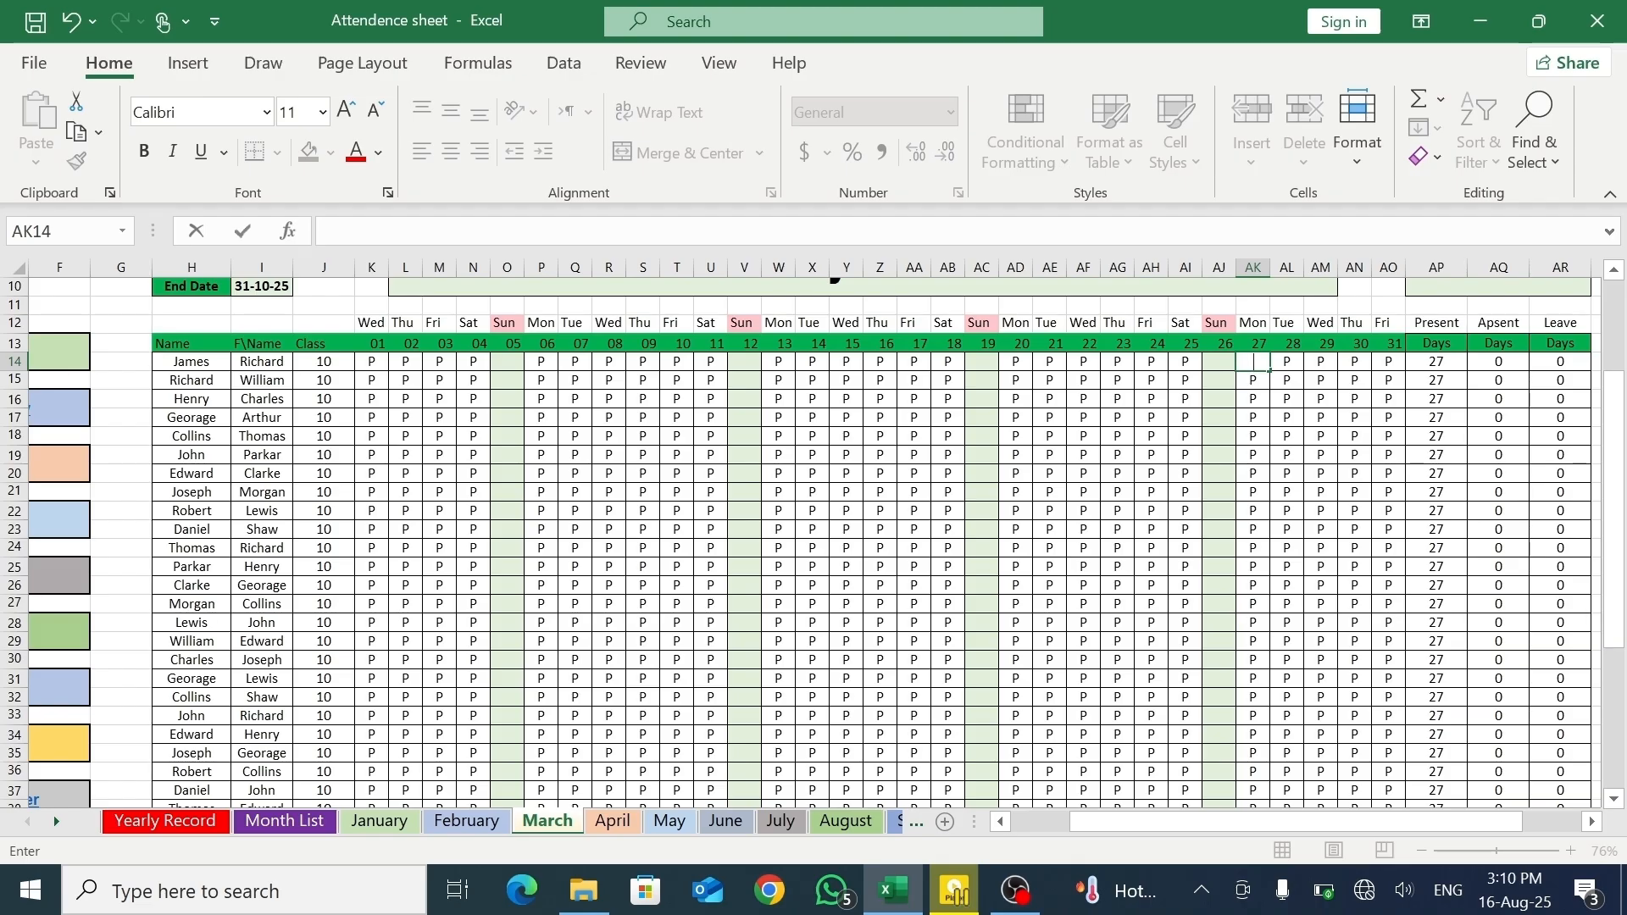
pyautogui.click(1100, 453)
pyautogui.write('A')
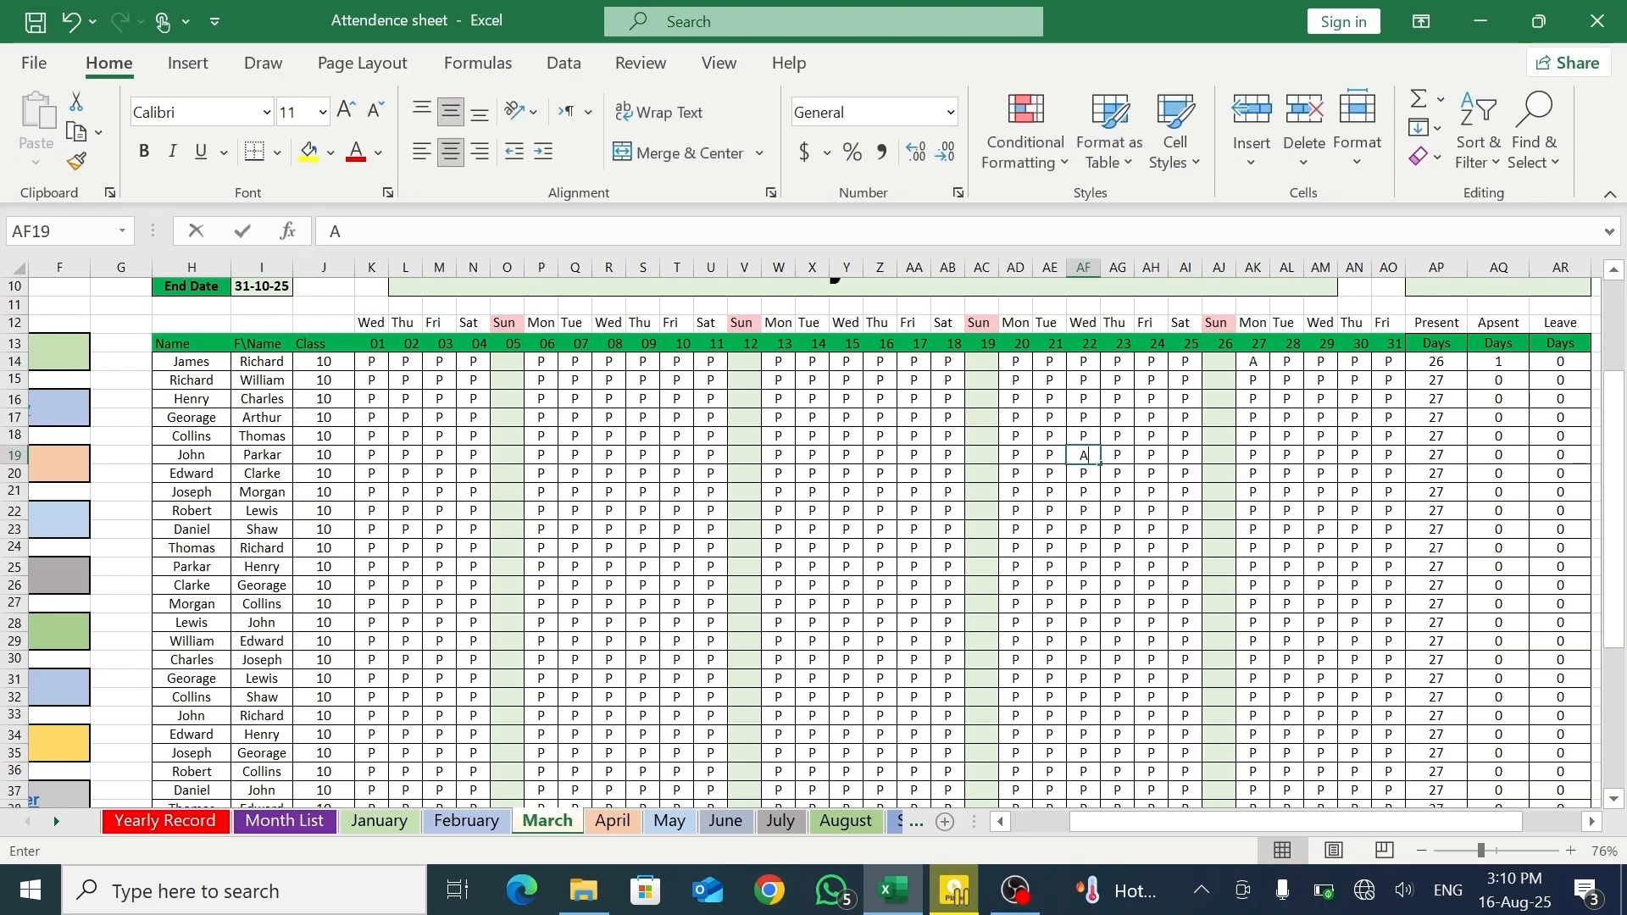
pyautogui.click(921, 509)
pyautogui.write('A')
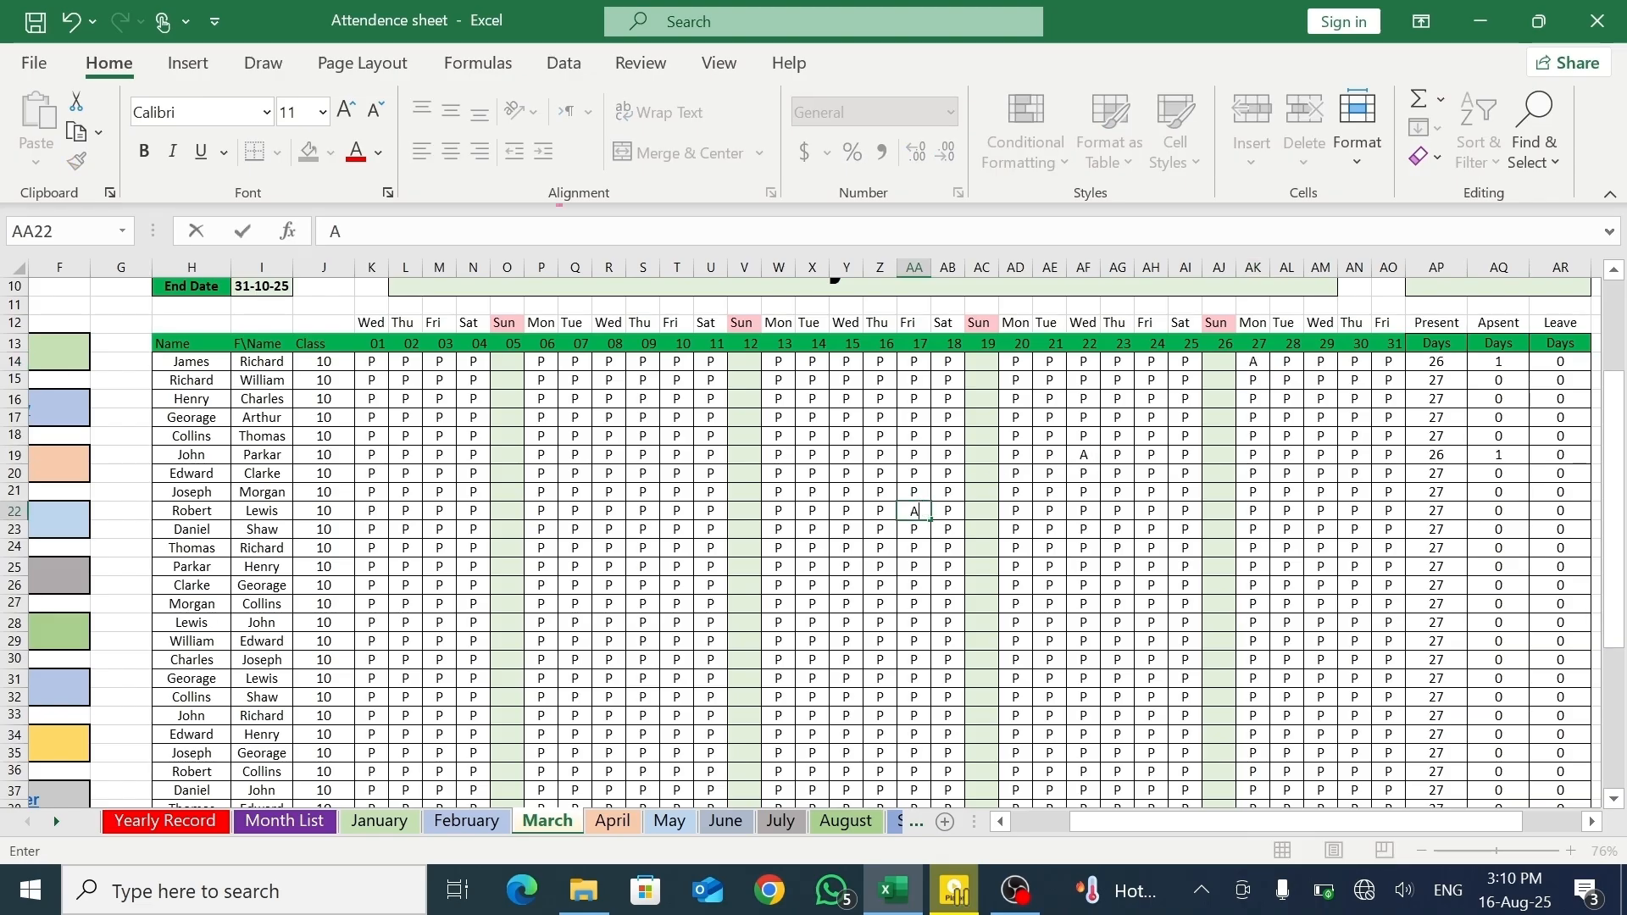
pyautogui.click(588, 583)
pyautogui.press('BackSpace')
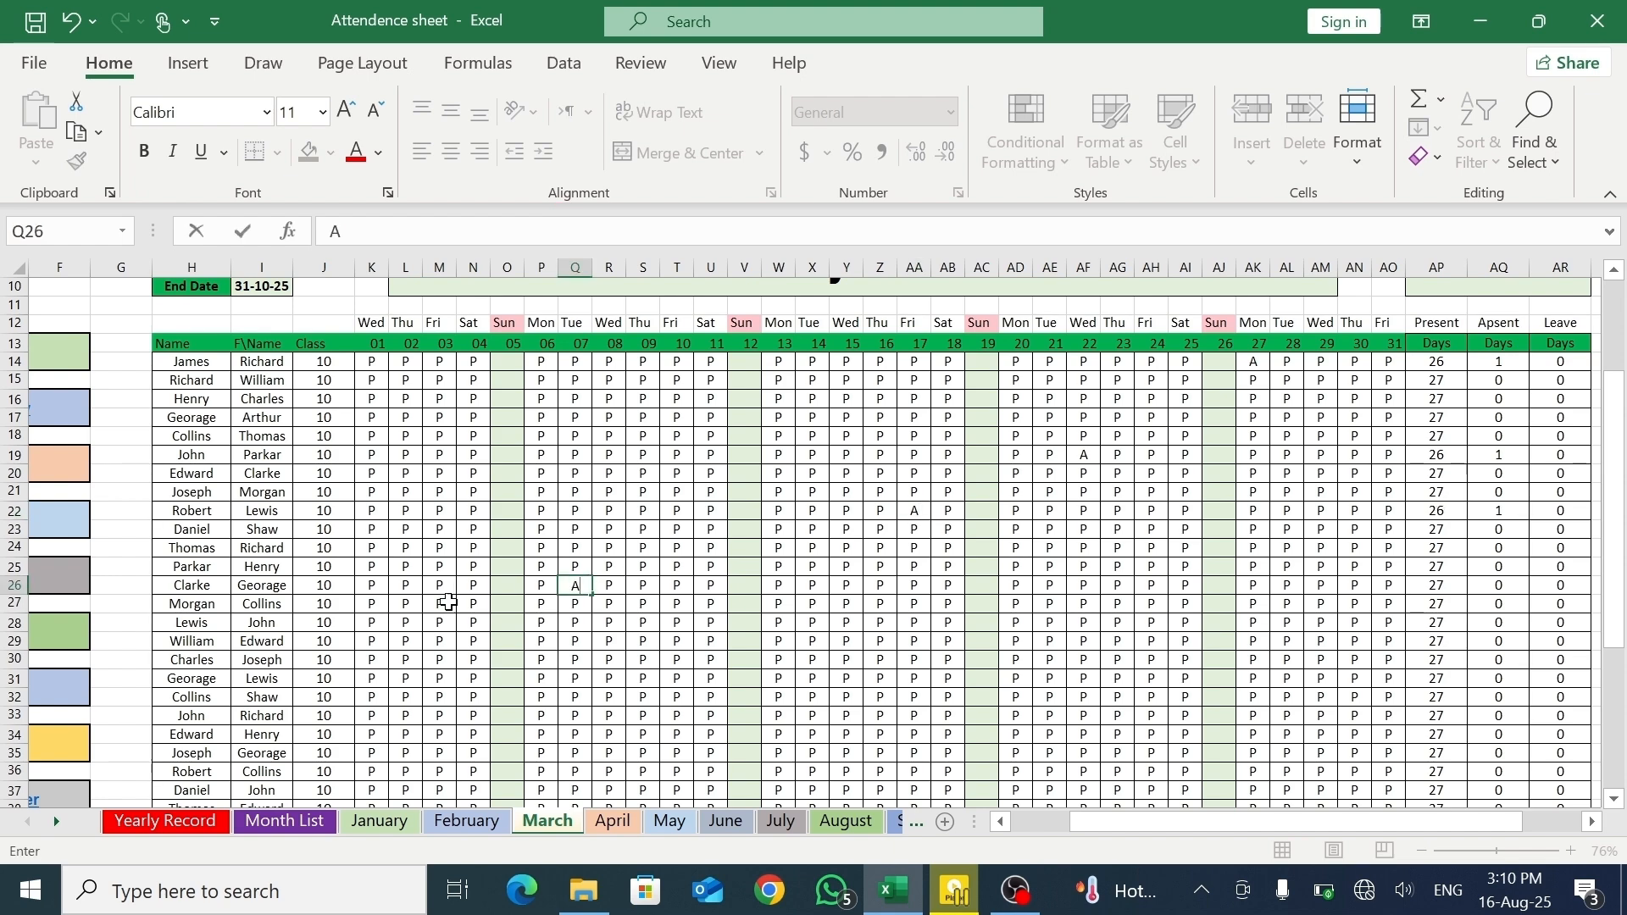
pyautogui.click(421, 604)
pyautogui.write('A')
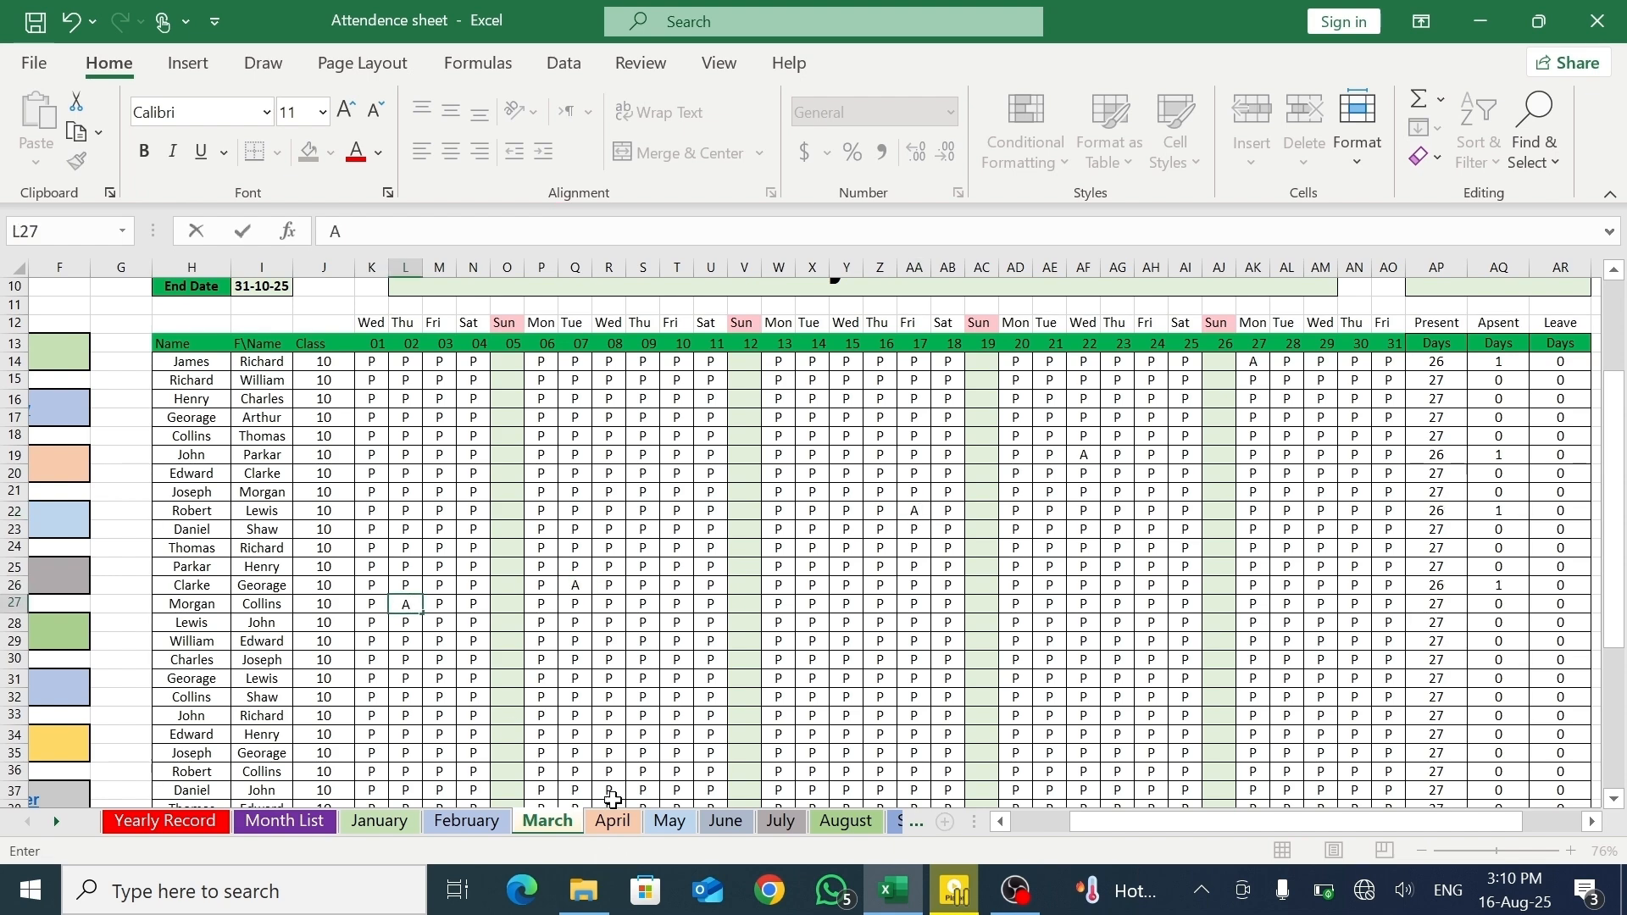
# - Enter leave marks L in R34, AI31 and AM30, and an absence mark A in Y33
pyautogui.click(601, 734)
pyautogui.press('BackSpace')
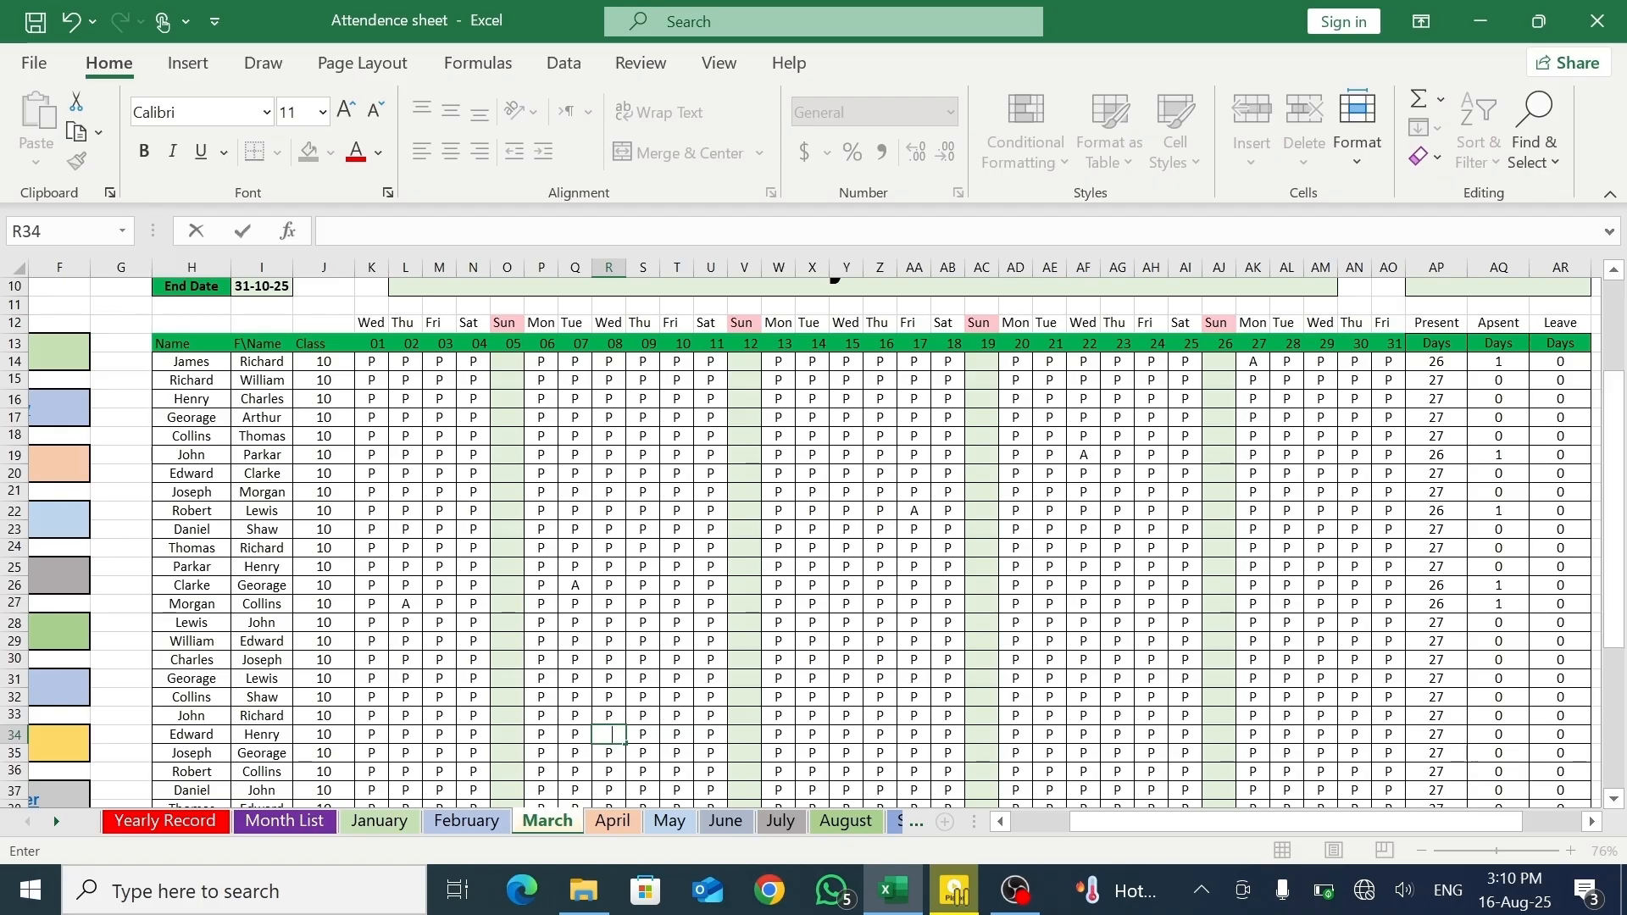
pyautogui.click(851, 710)
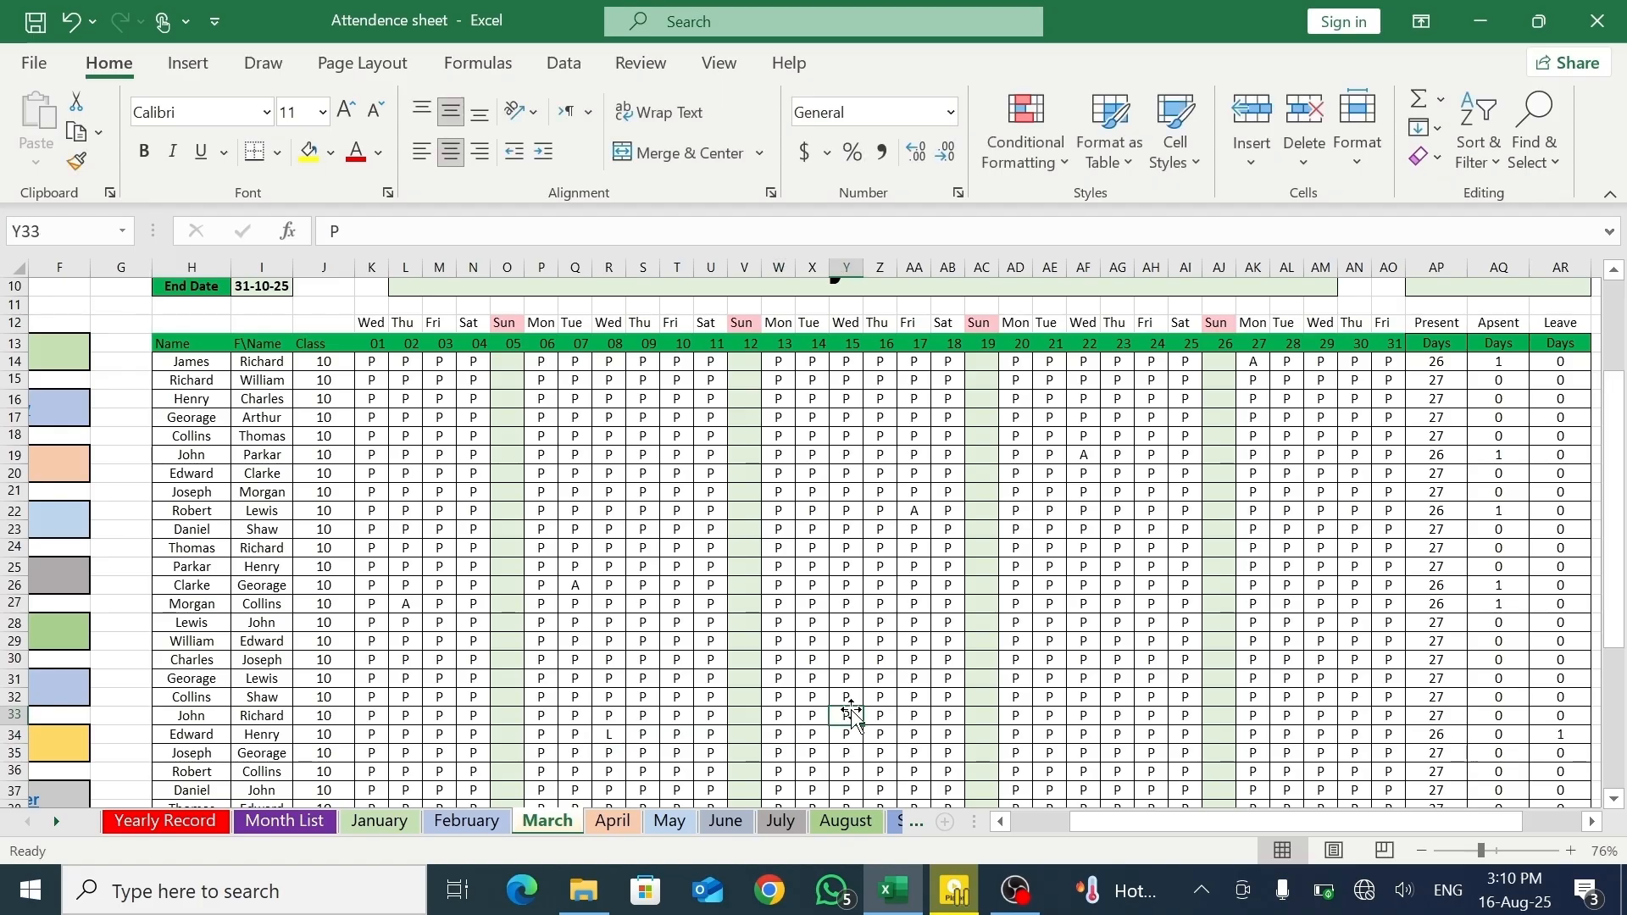
pyautogui.write('A')
pyautogui.click(1174, 681)
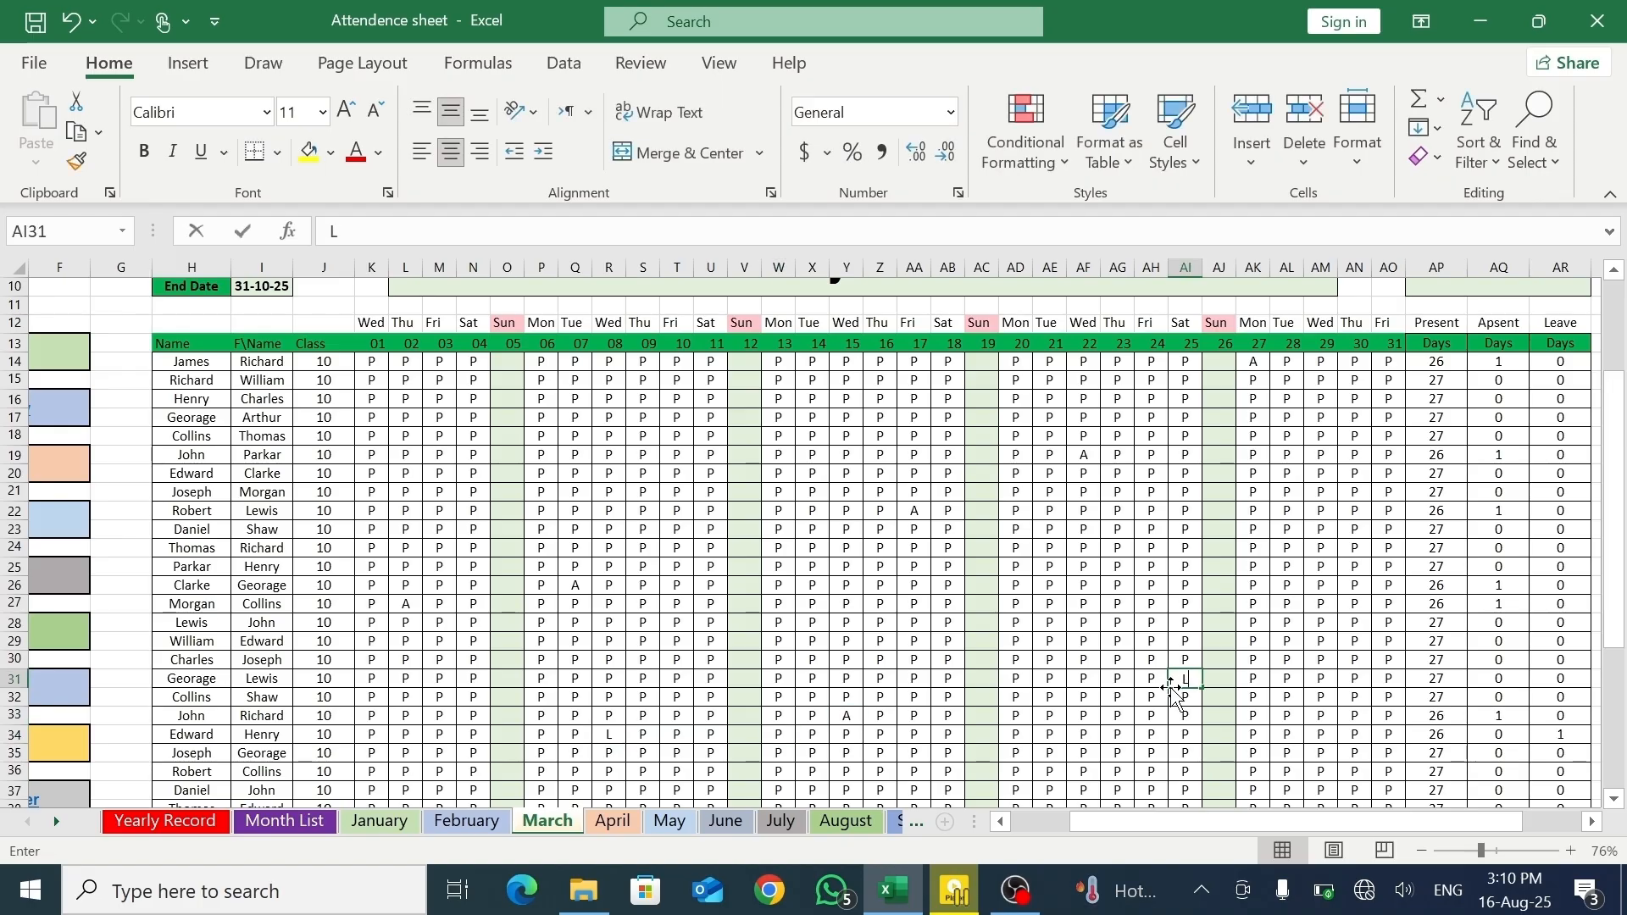
pyautogui.write('L')
pyautogui.click(1308, 662)
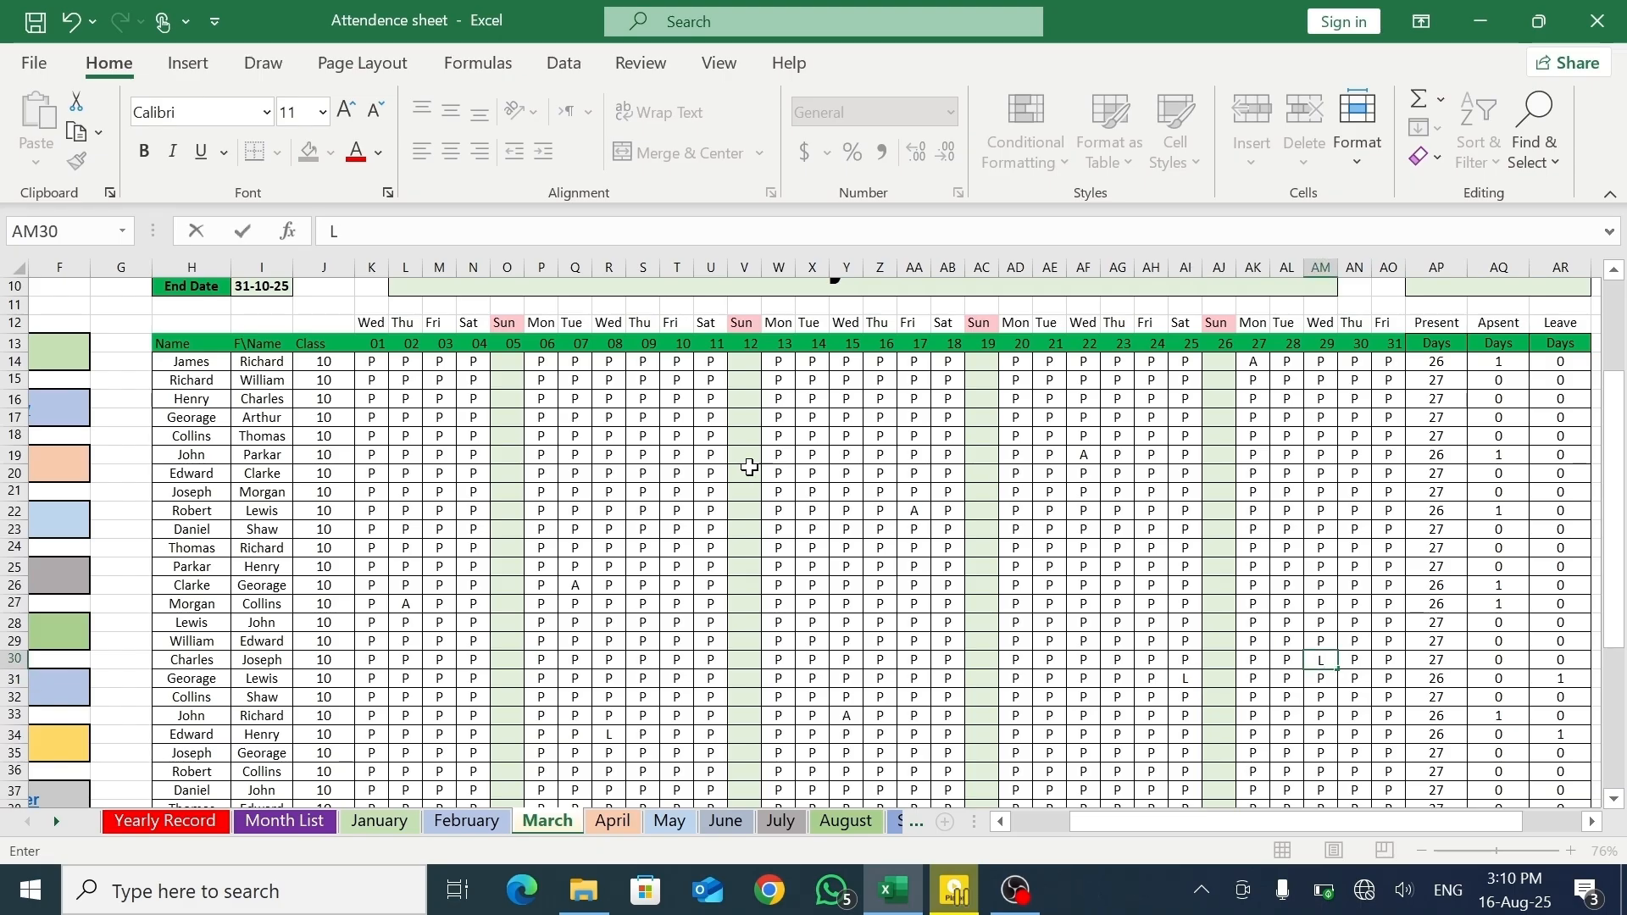
# - Enter further absence marks A in T19, S36, Y31 and AG19
pyautogui.click(670, 456)
pyautogui.write('A')
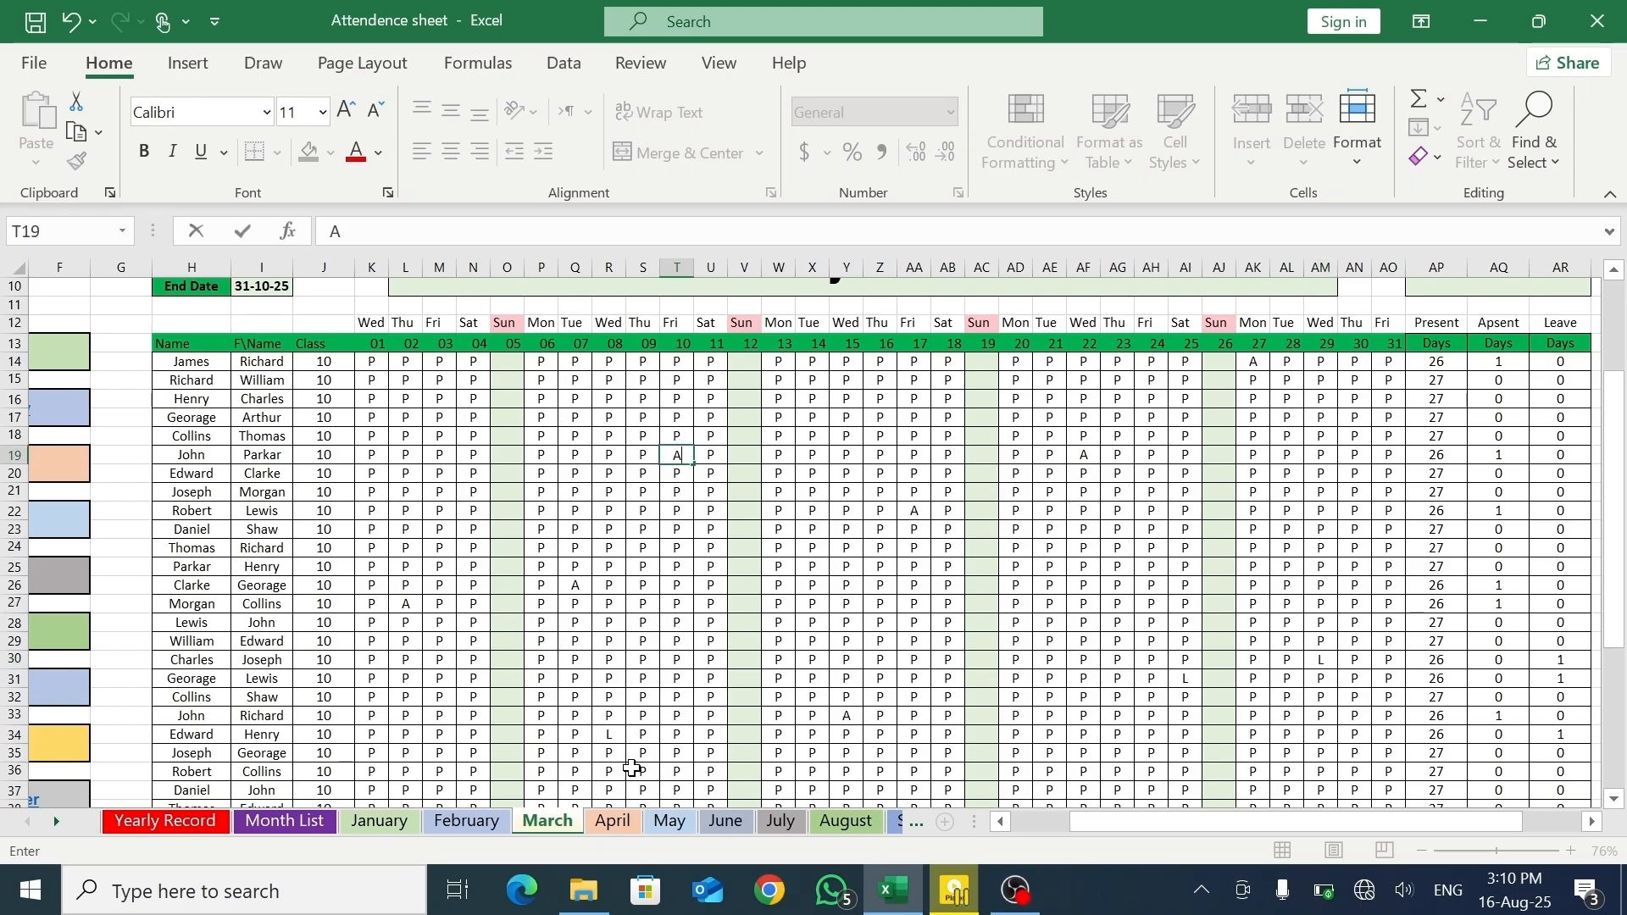
pyautogui.click(632, 768)
pyautogui.write('A')
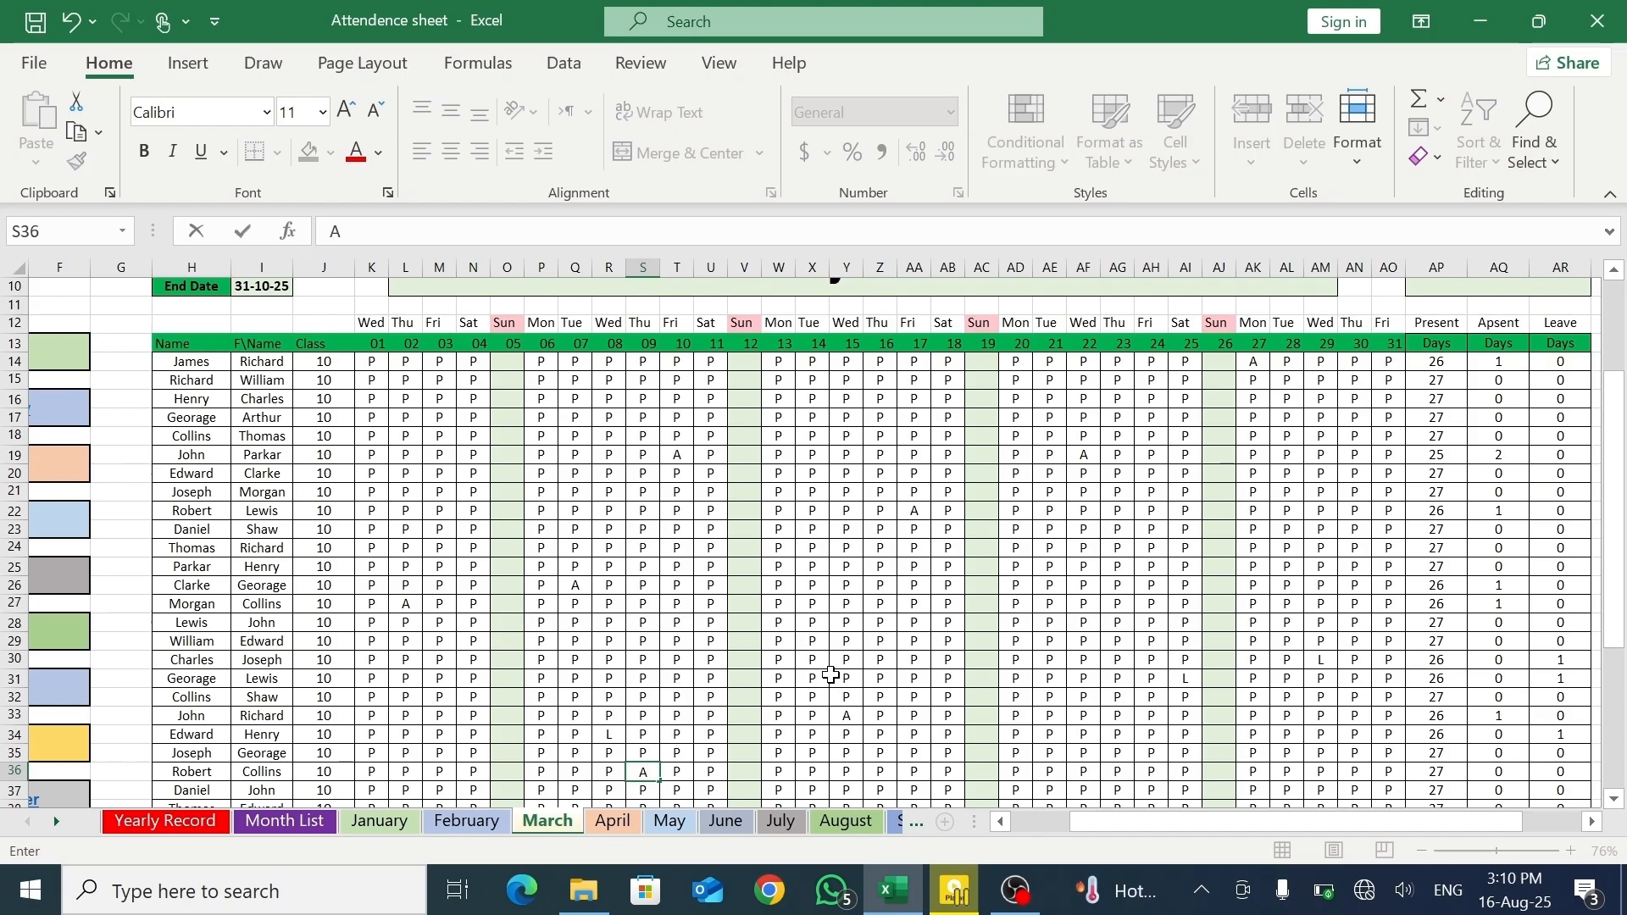
pyautogui.click(834, 675)
pyautogui.write('A')
pyautogui.click(1123, 452)
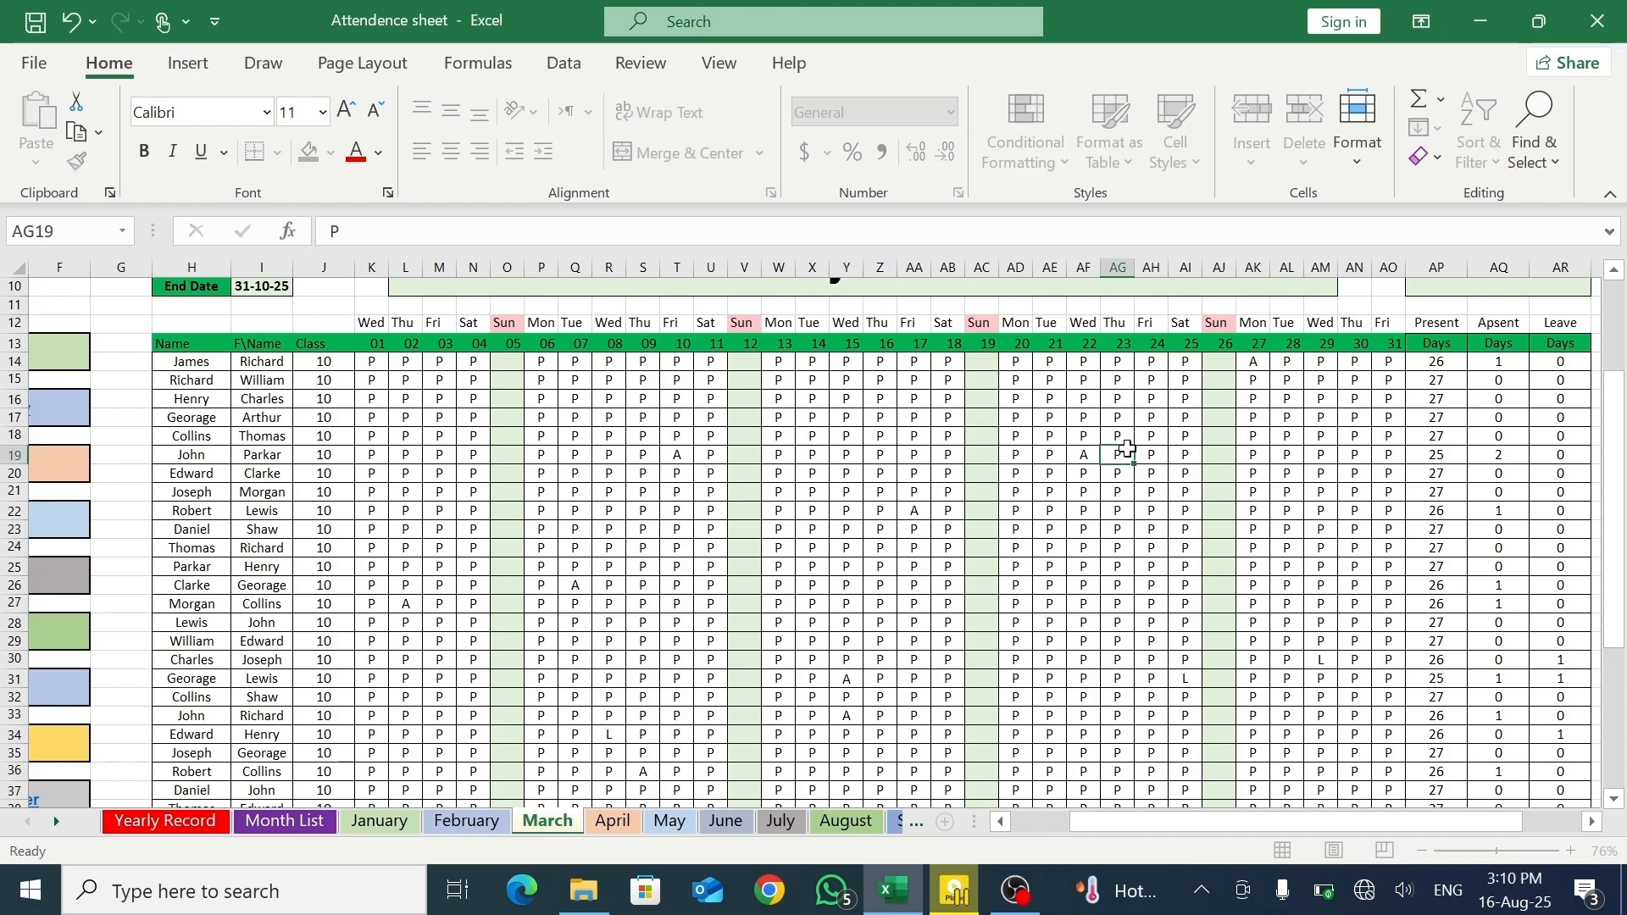
pyautogui.write('A')
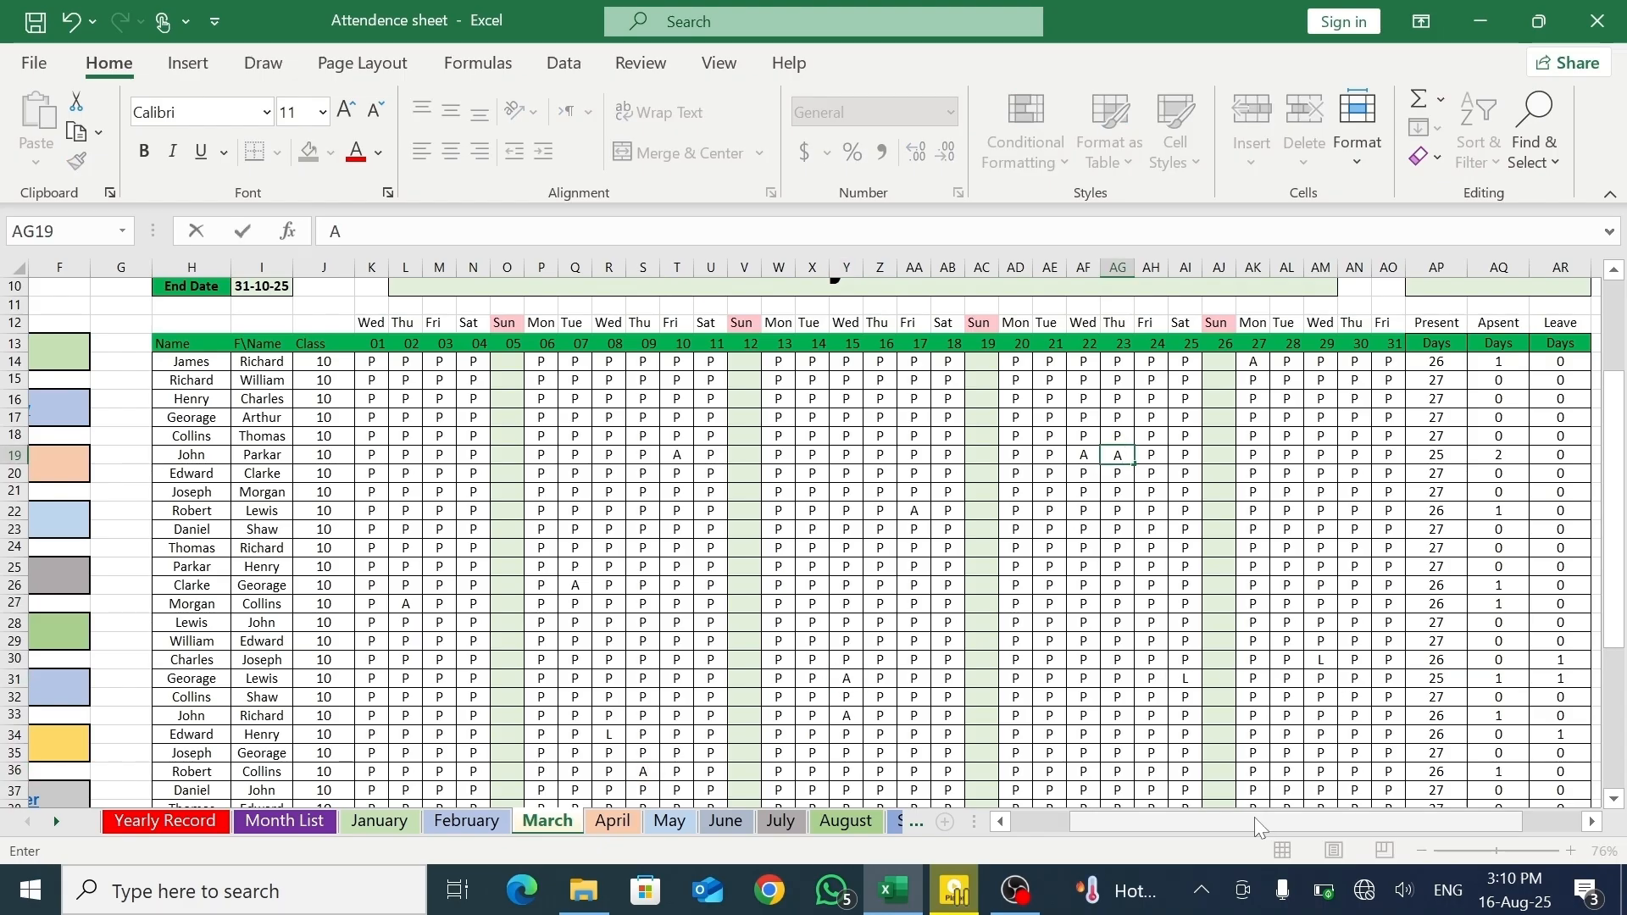
pyautogui.moveTo(1257, 822); pyautogui.dragTo(1304, 826)
pyautogui.click(1470, 673)
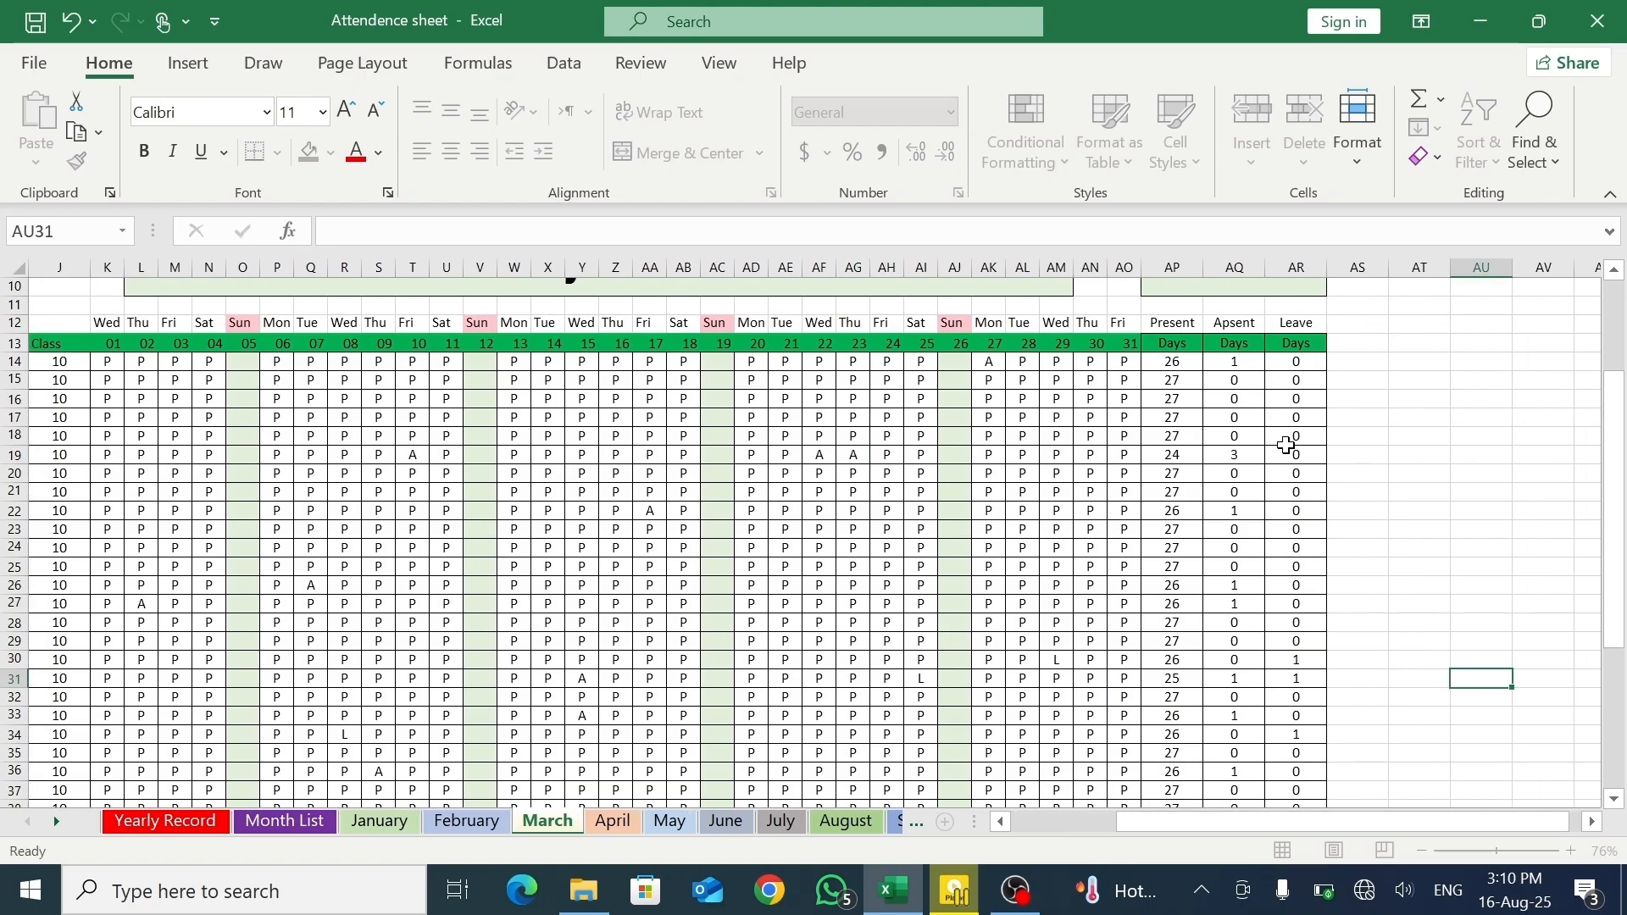
# - Set the March sheet's month in I6 to MAR
pyautogui.moveTo(1619, 551); pyautogui.dragTo(1621, 555)
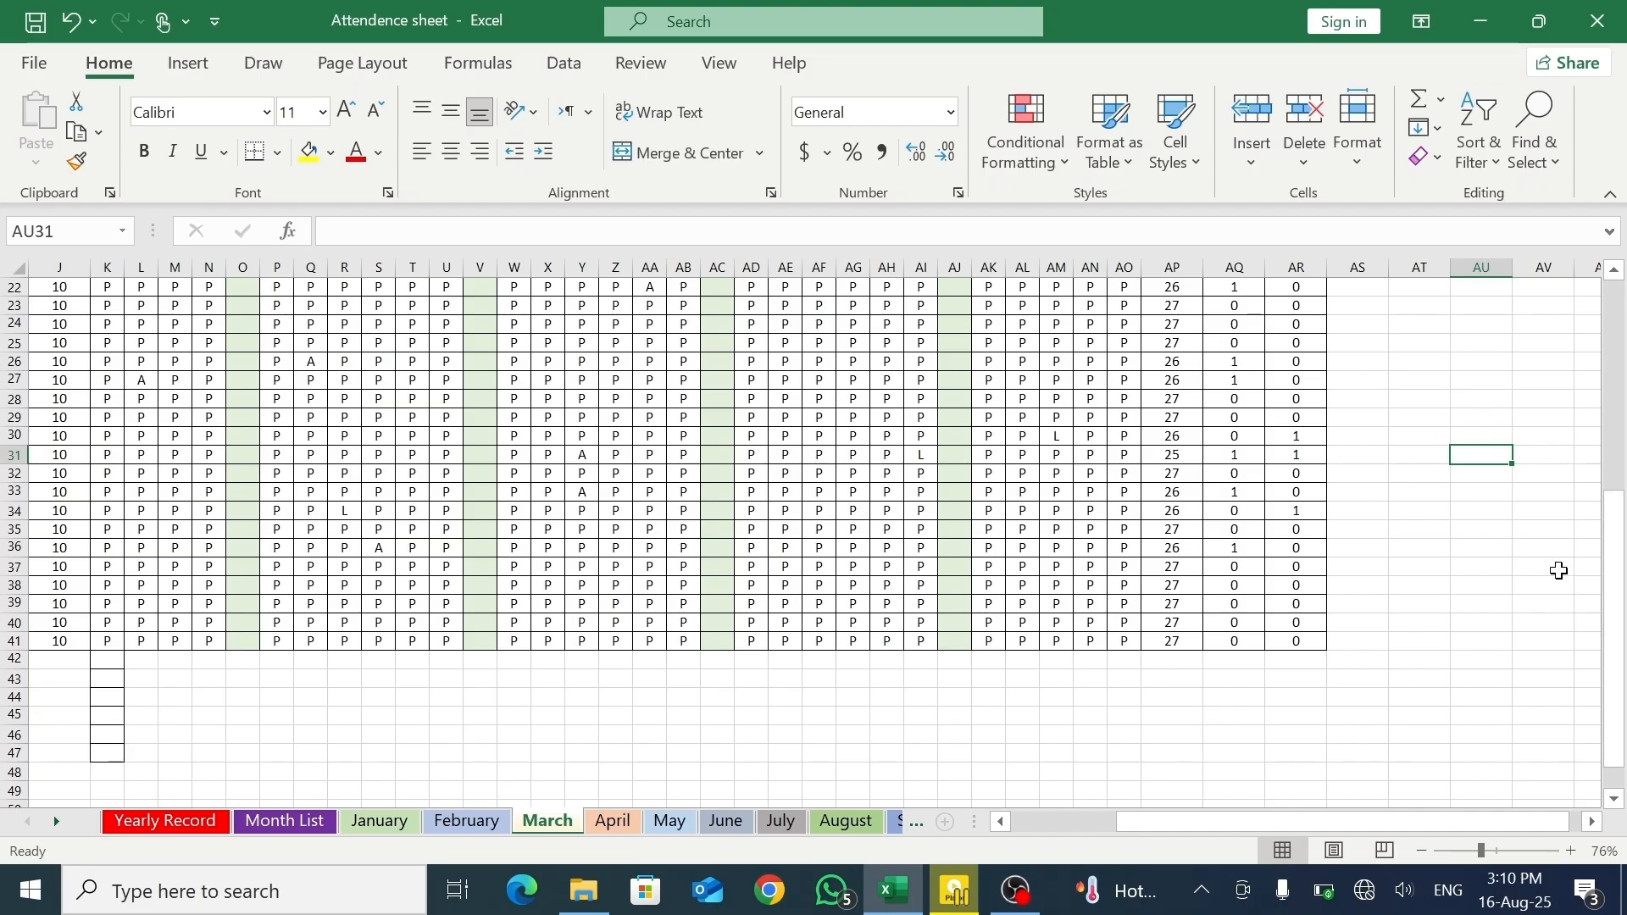
pyautogui.moveTo(1612, 549); pyautogui.dragTo(1615, 427)
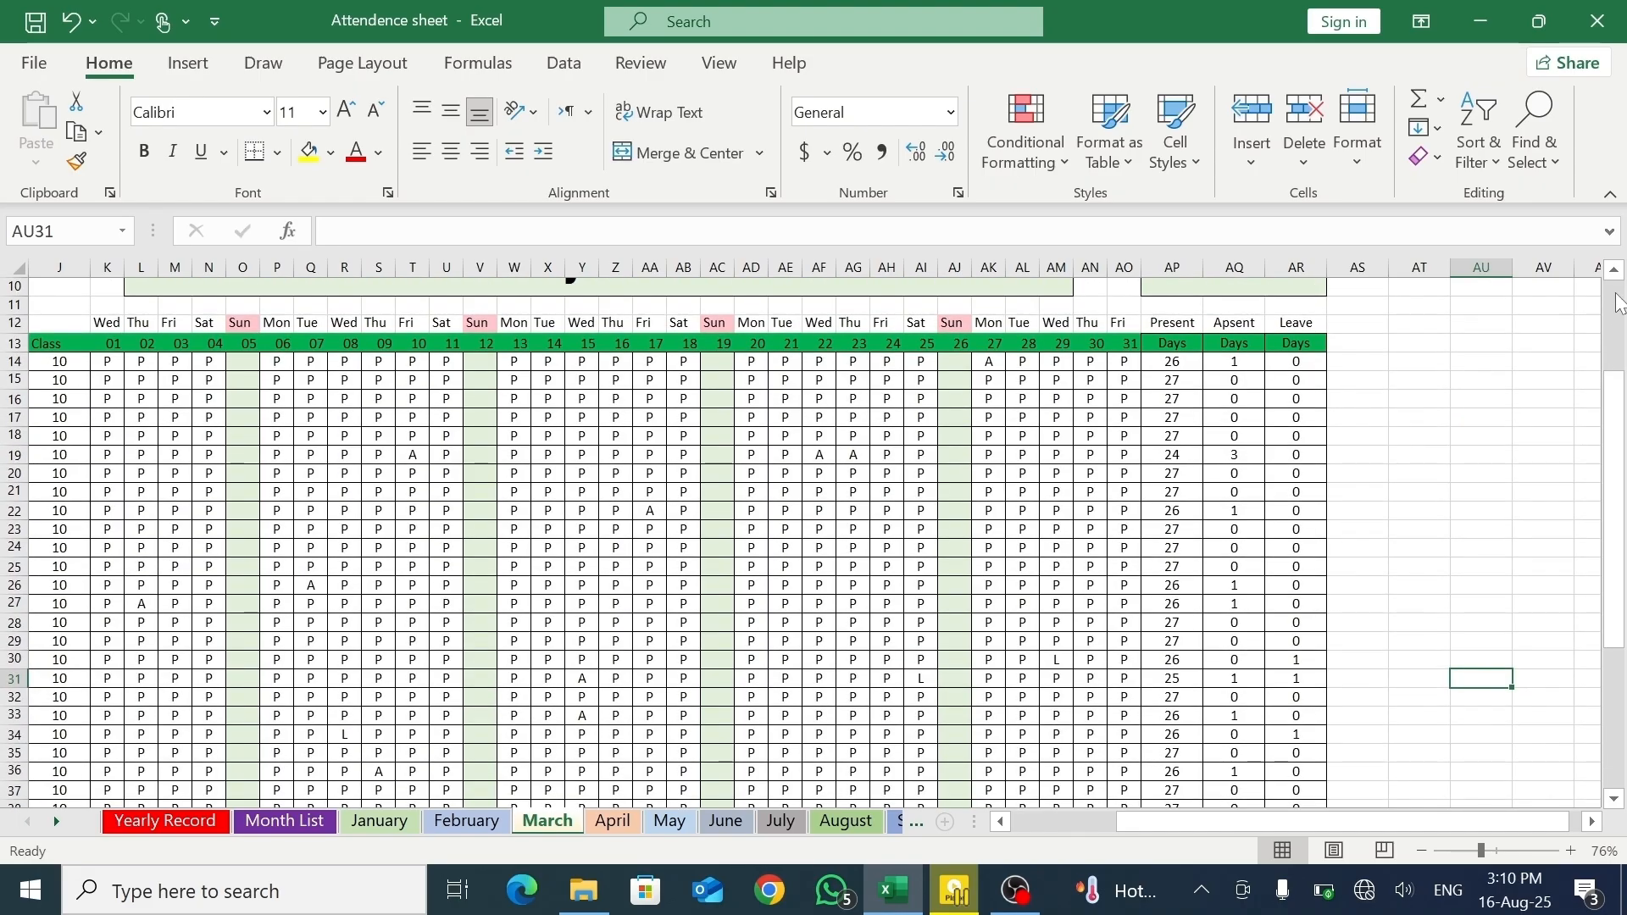
pyautogui.click(1616, 272)
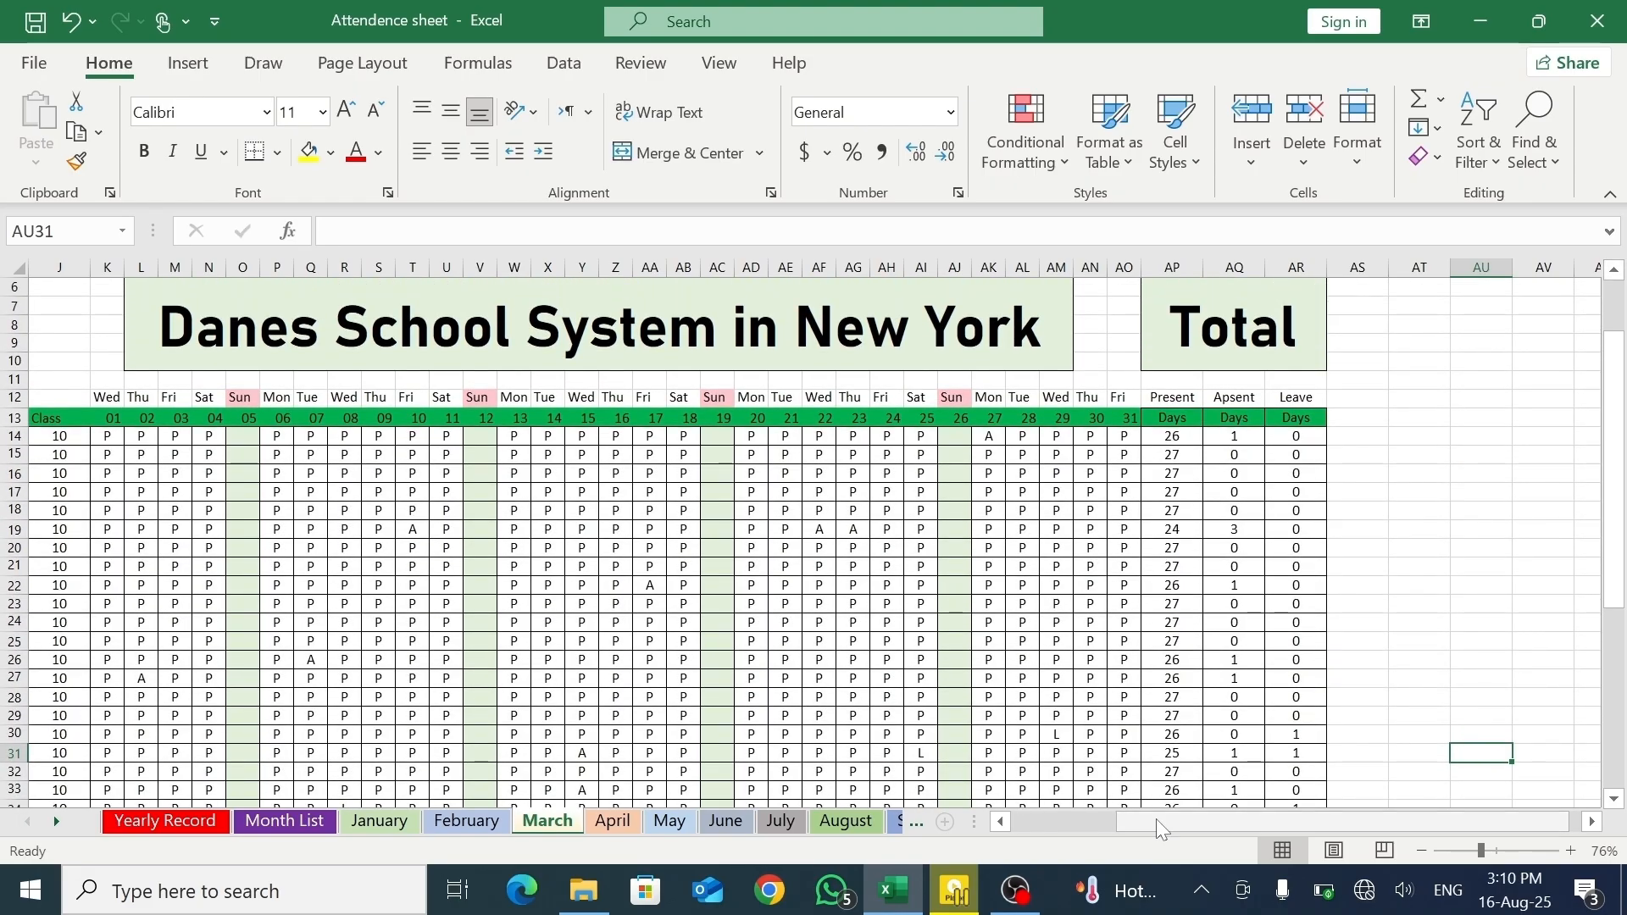
pyautogui.moveTo(1156, 818); pyautogui.dragTo(1095, 817)
pyautogui.moveTo(1615, 576); pyautogui.dragTo(1620, 524)
pyautogui.click(335, 365)
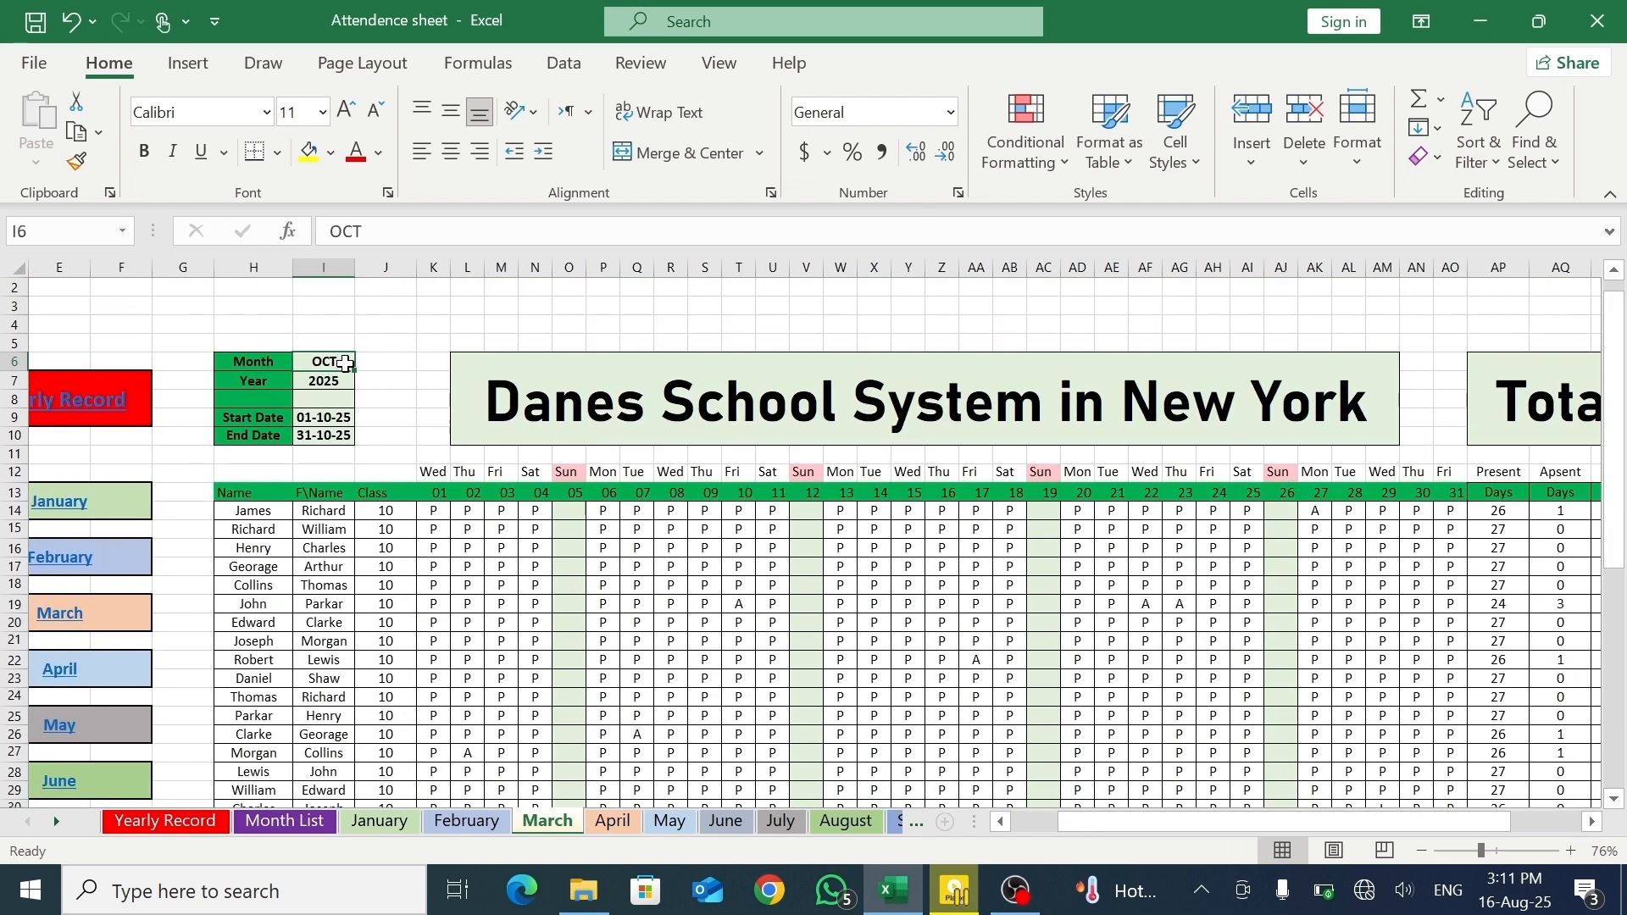
pyautogui.click(364, 361)
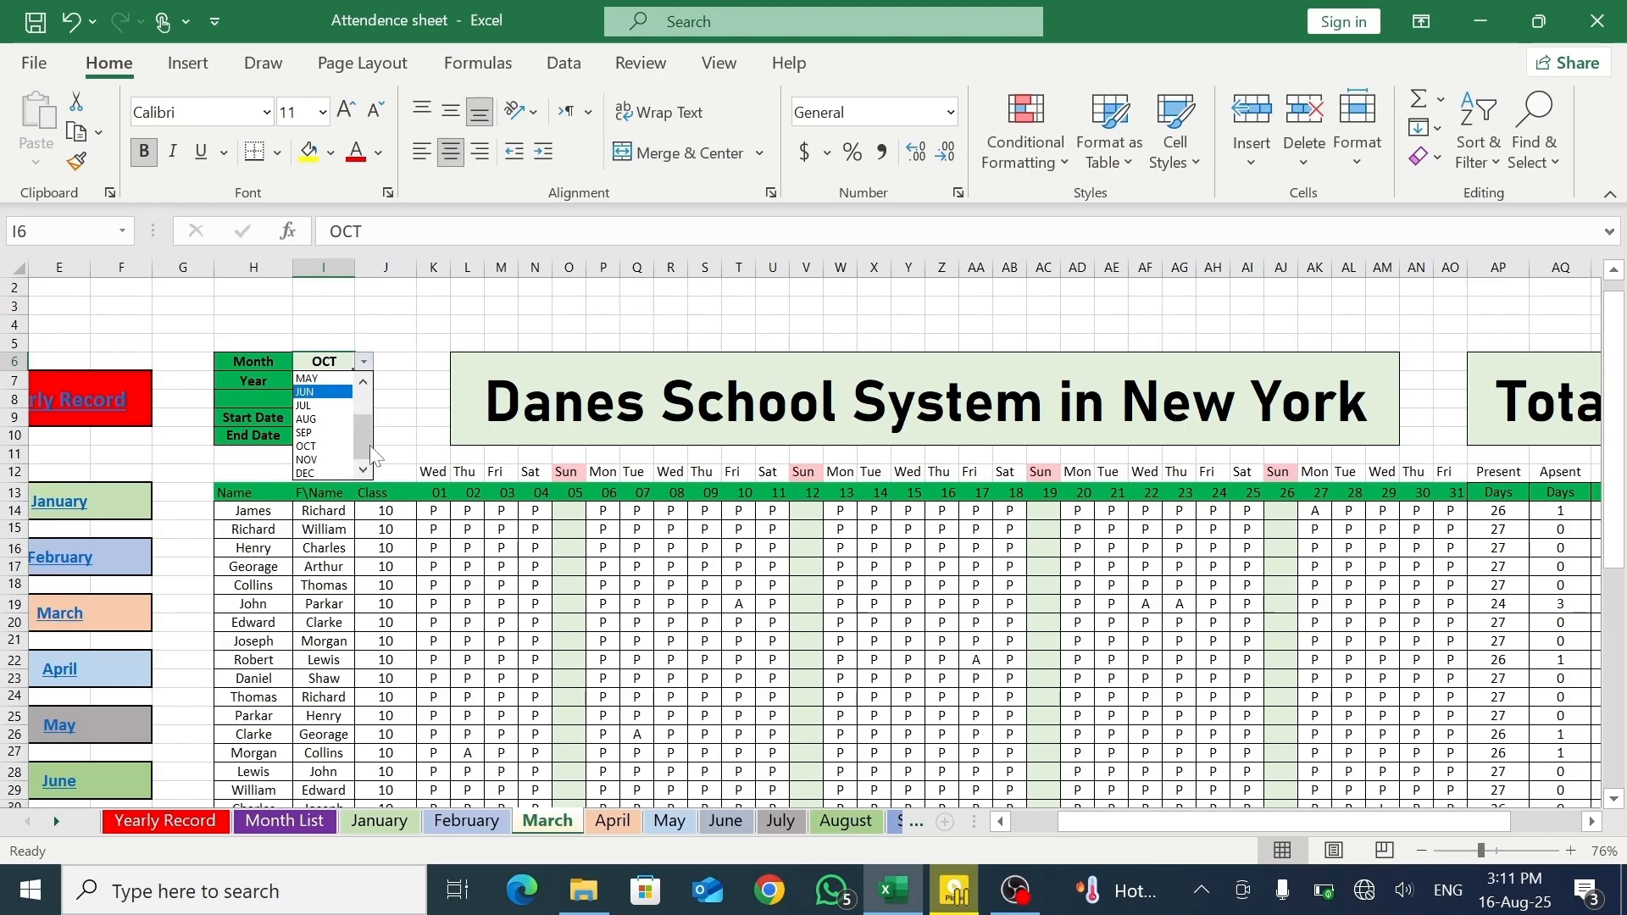
pyautogui.scroll(2, 339, 407)
pyautogui.click(336, 413)
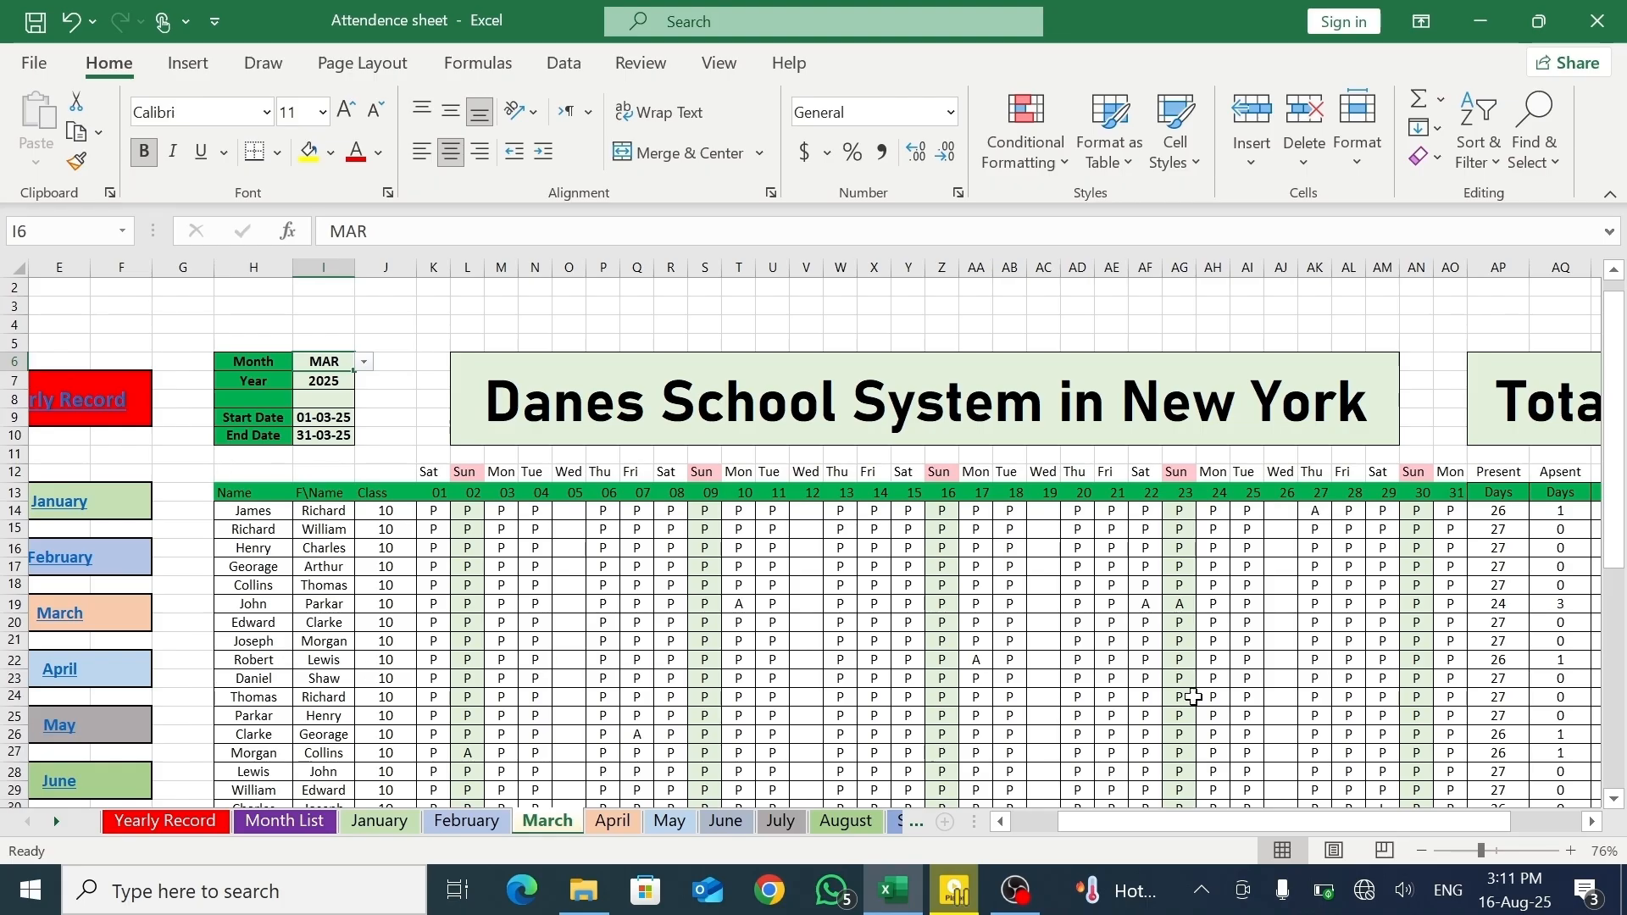
# - Follow the sheet links to January, February and March in turn to check their month settings
pyautogui.click(133, 513)
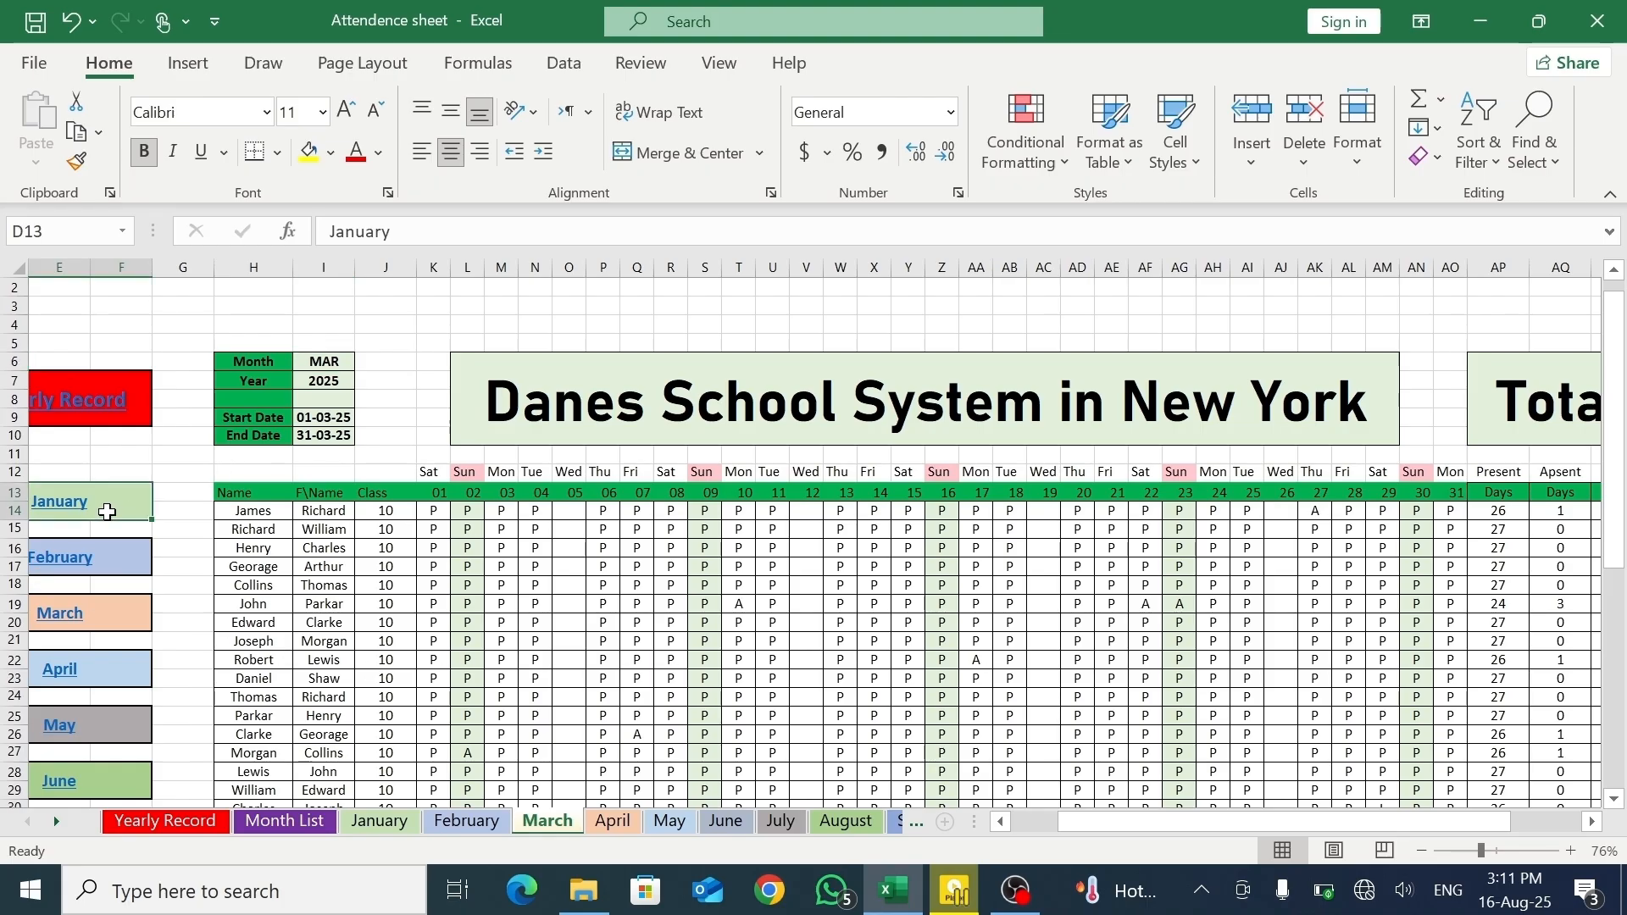
pyautogui.click(86, 507)
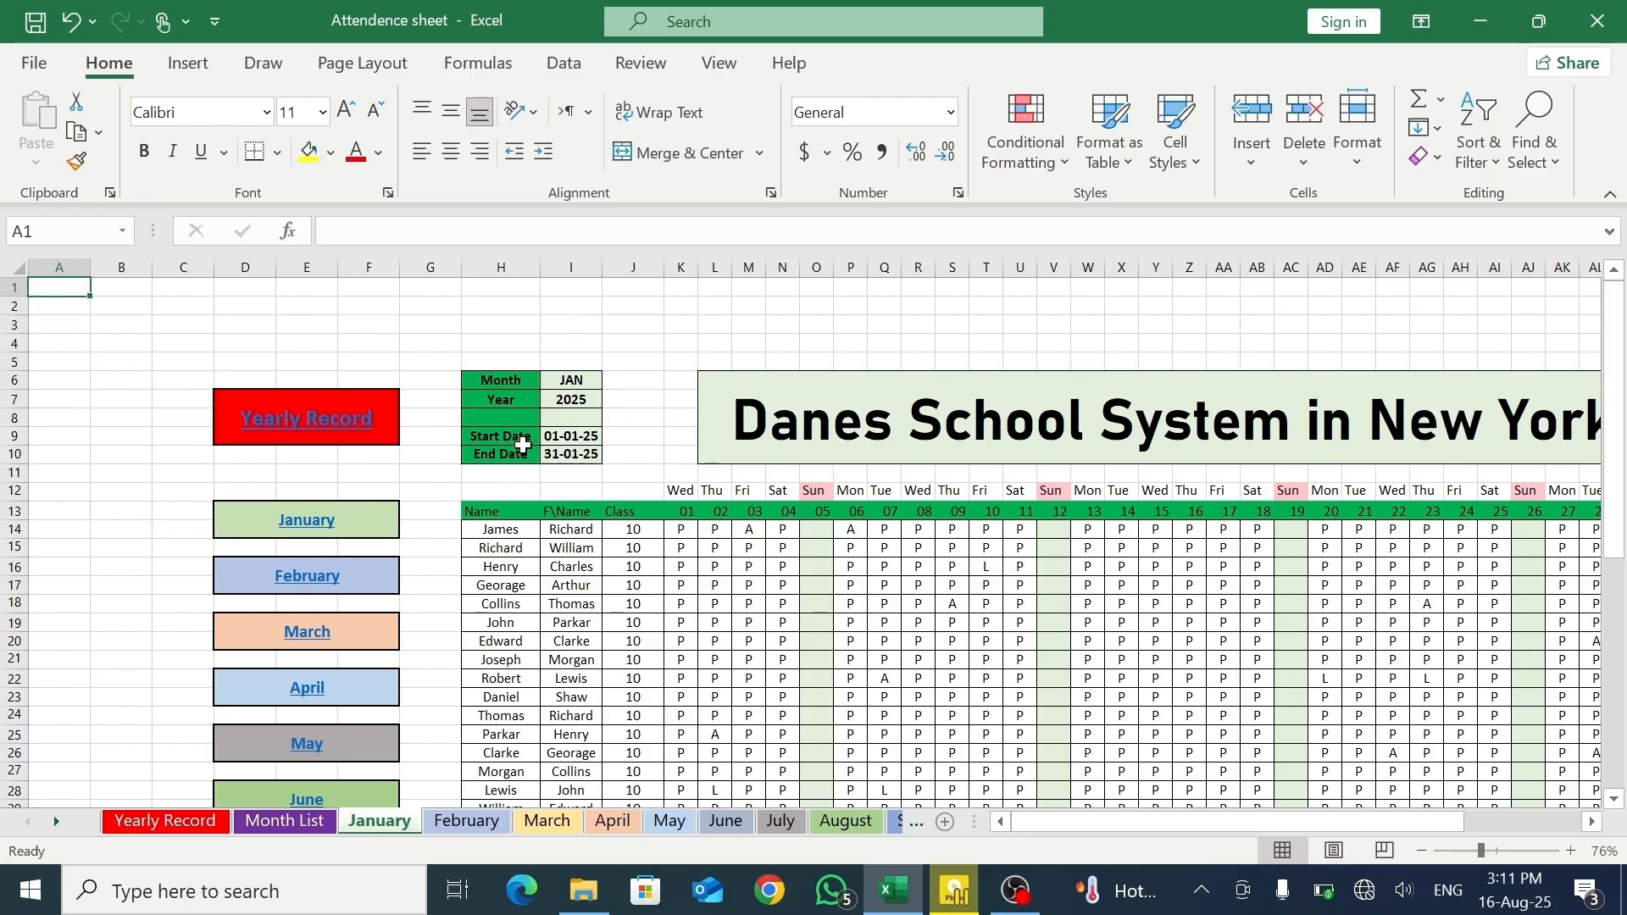
pyautogui.click(319, 587)
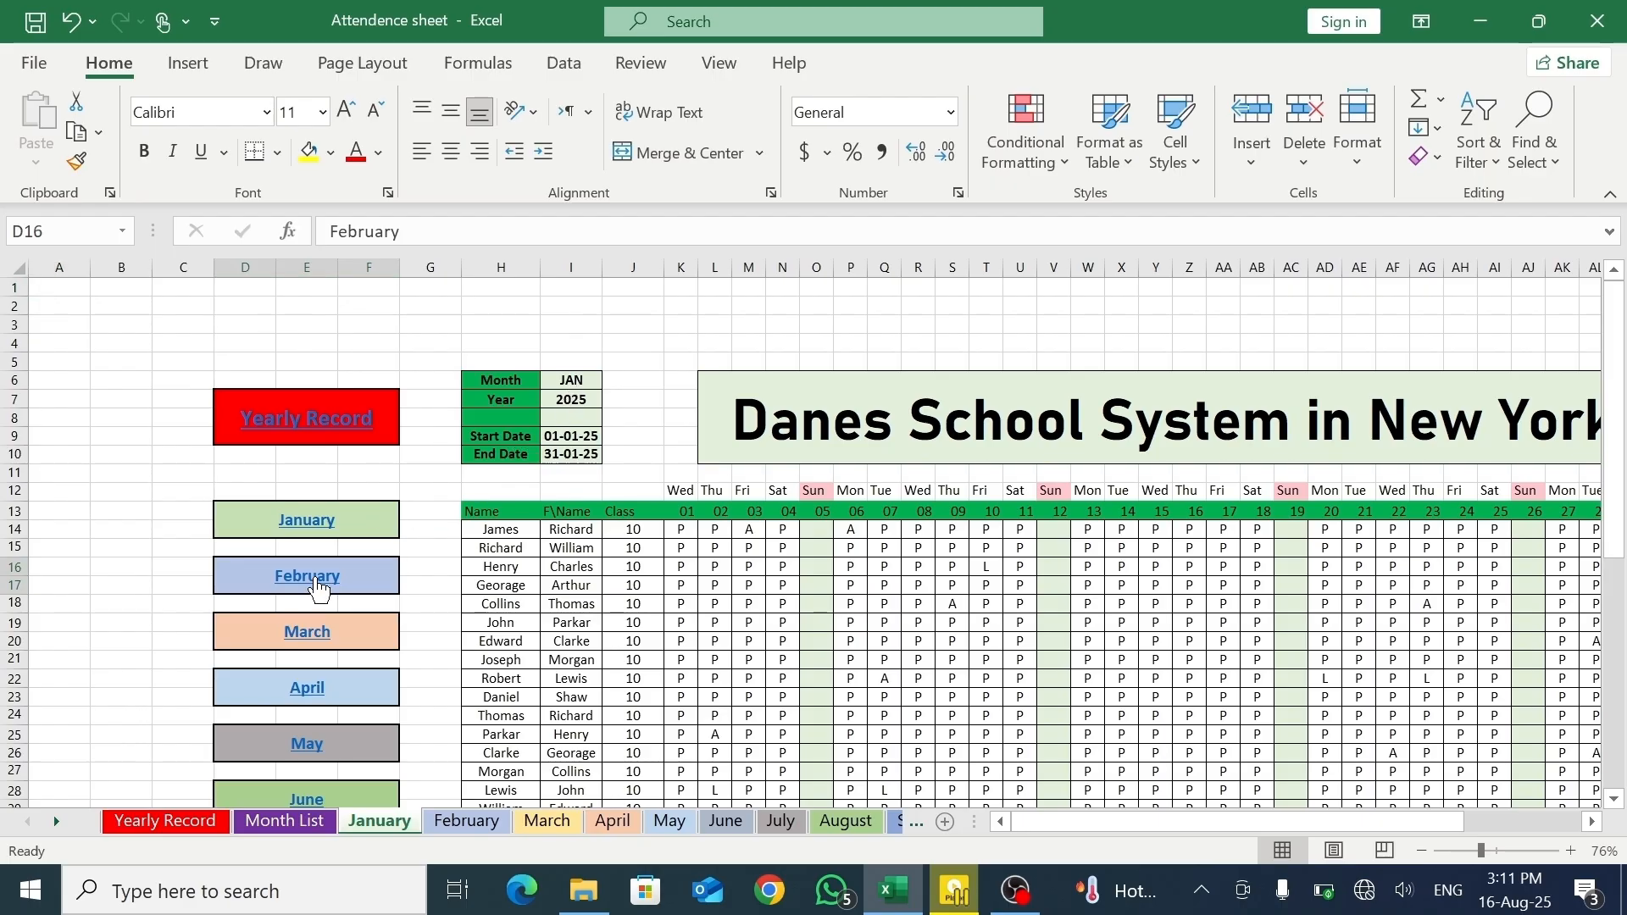
pyautogui.click(310, 652)
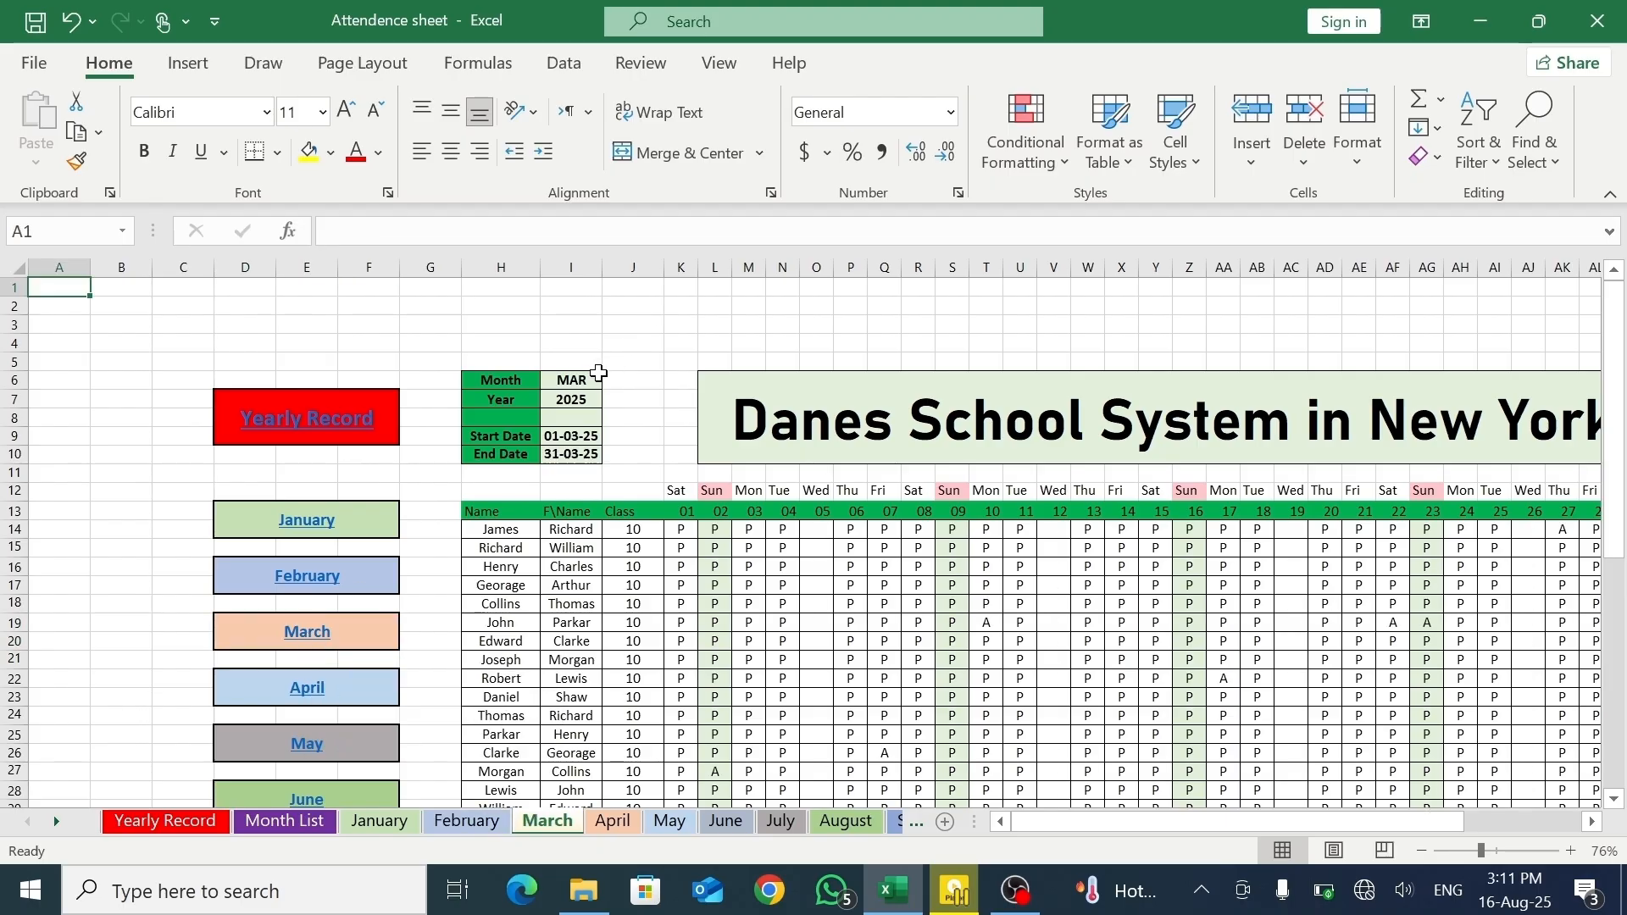
# - Open the April sheet, enter P in K14 and fill it across K14:N41 for days 01–04
pyautogui.click(322, 706)
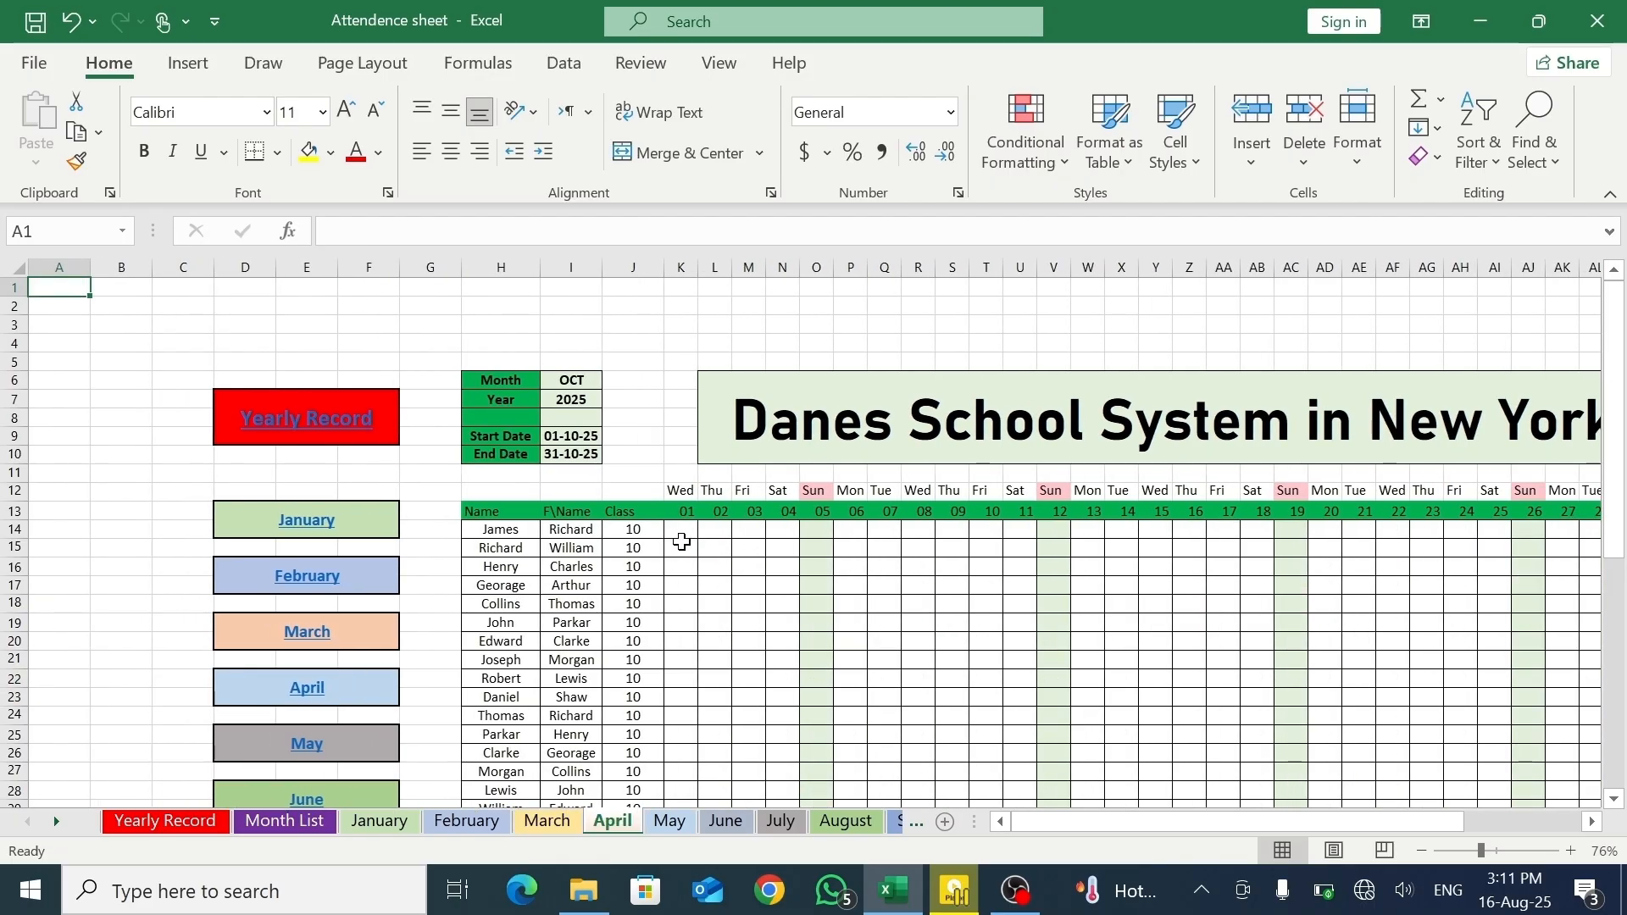
pyautogui.click(682, 533)
pyautogui.write('p')
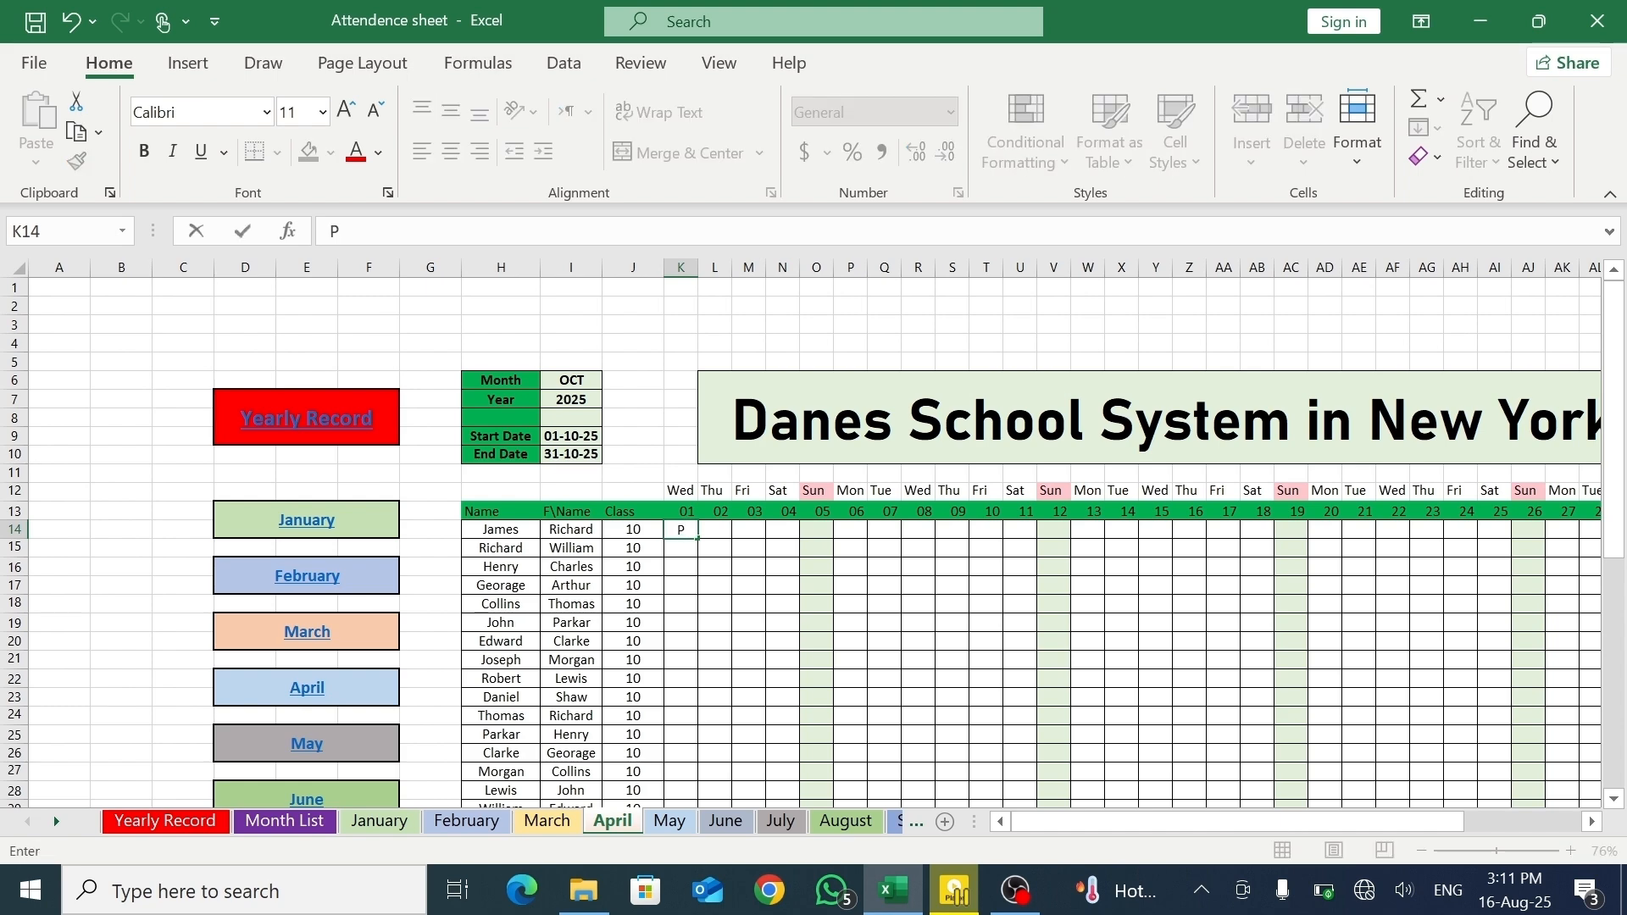
pyautogui.moveTo(698, 538); pyautogui.dragTo(752, 788)
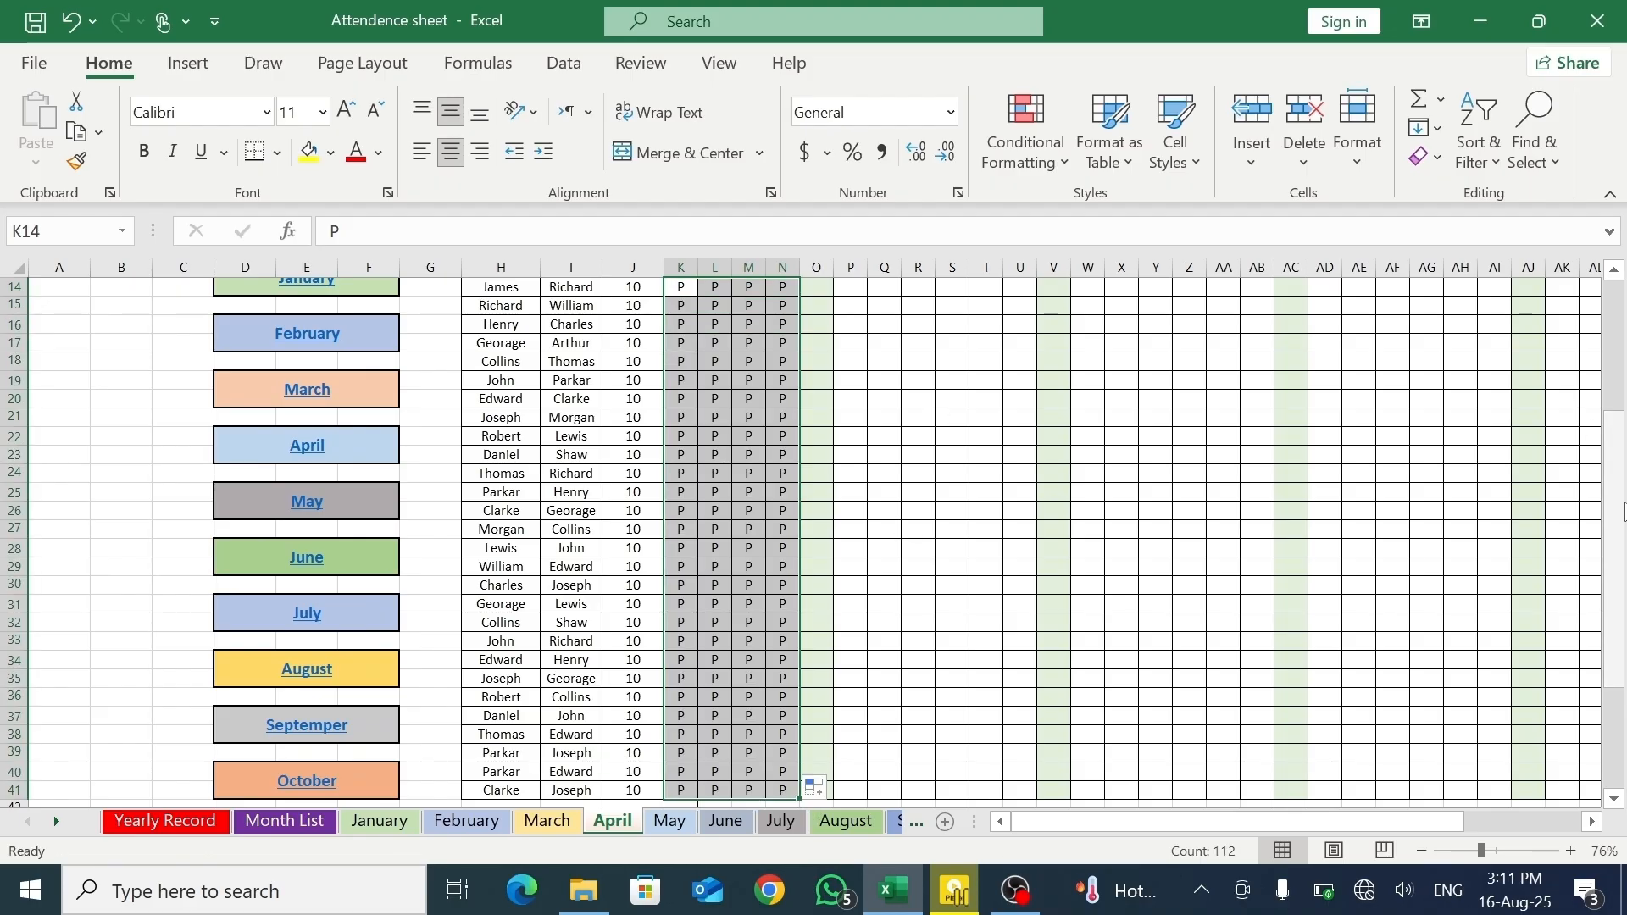
# - Enter P in P14 and fill it across P14:U41 for days 06–11
pyautogui.scroll(1, 1620, 281)
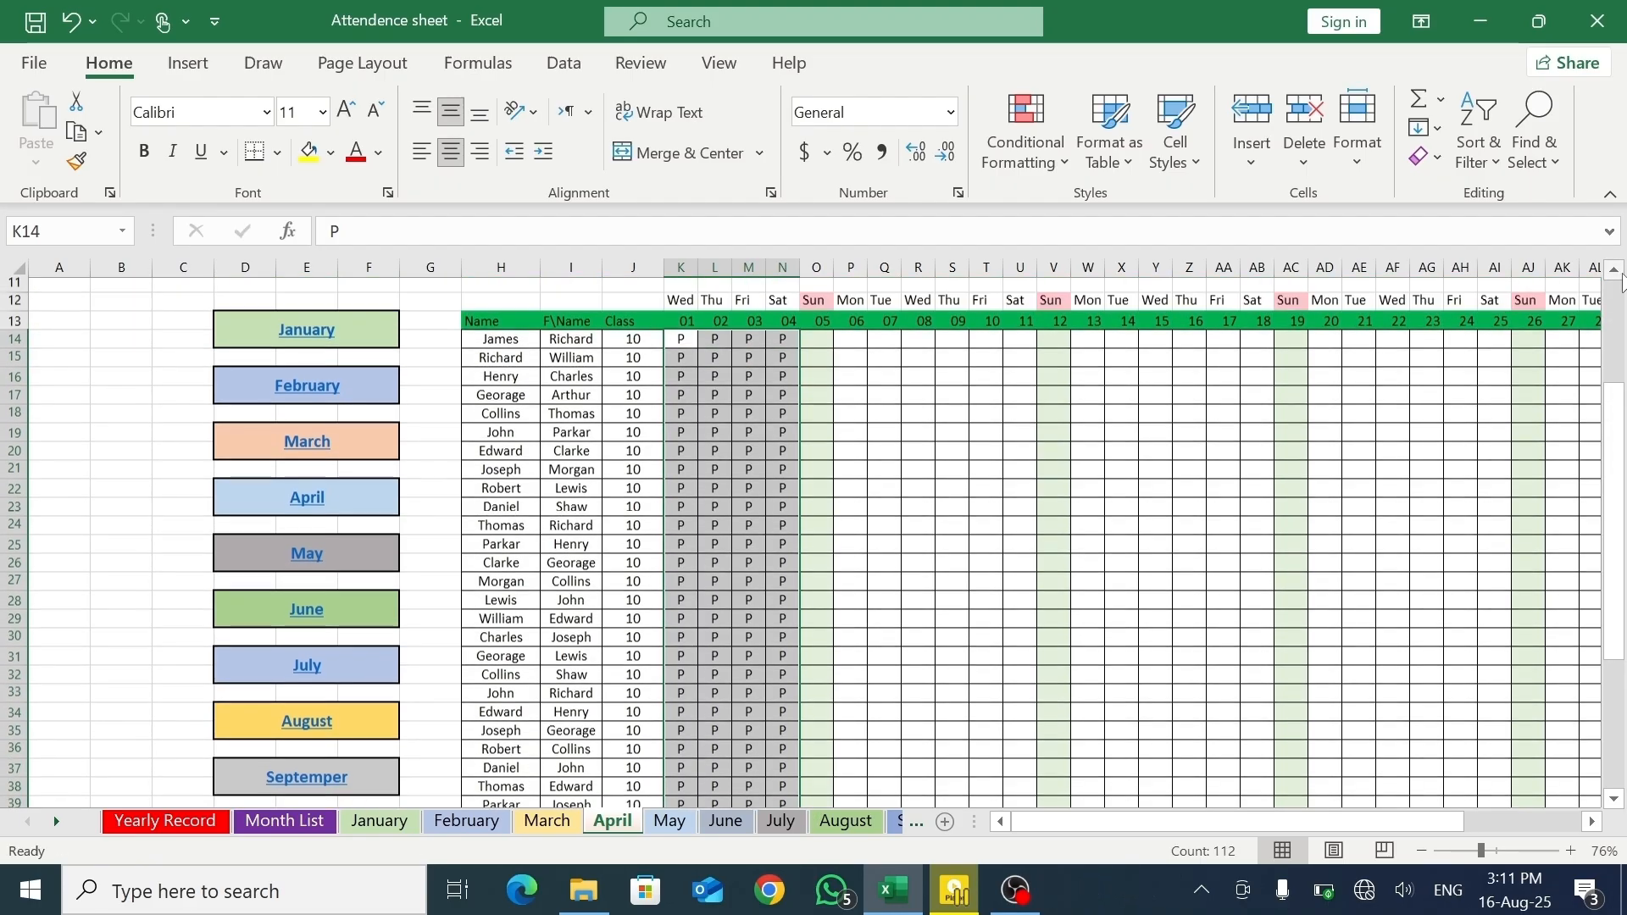
pyautogui.click(847, 345)
pyautogui.write('p')
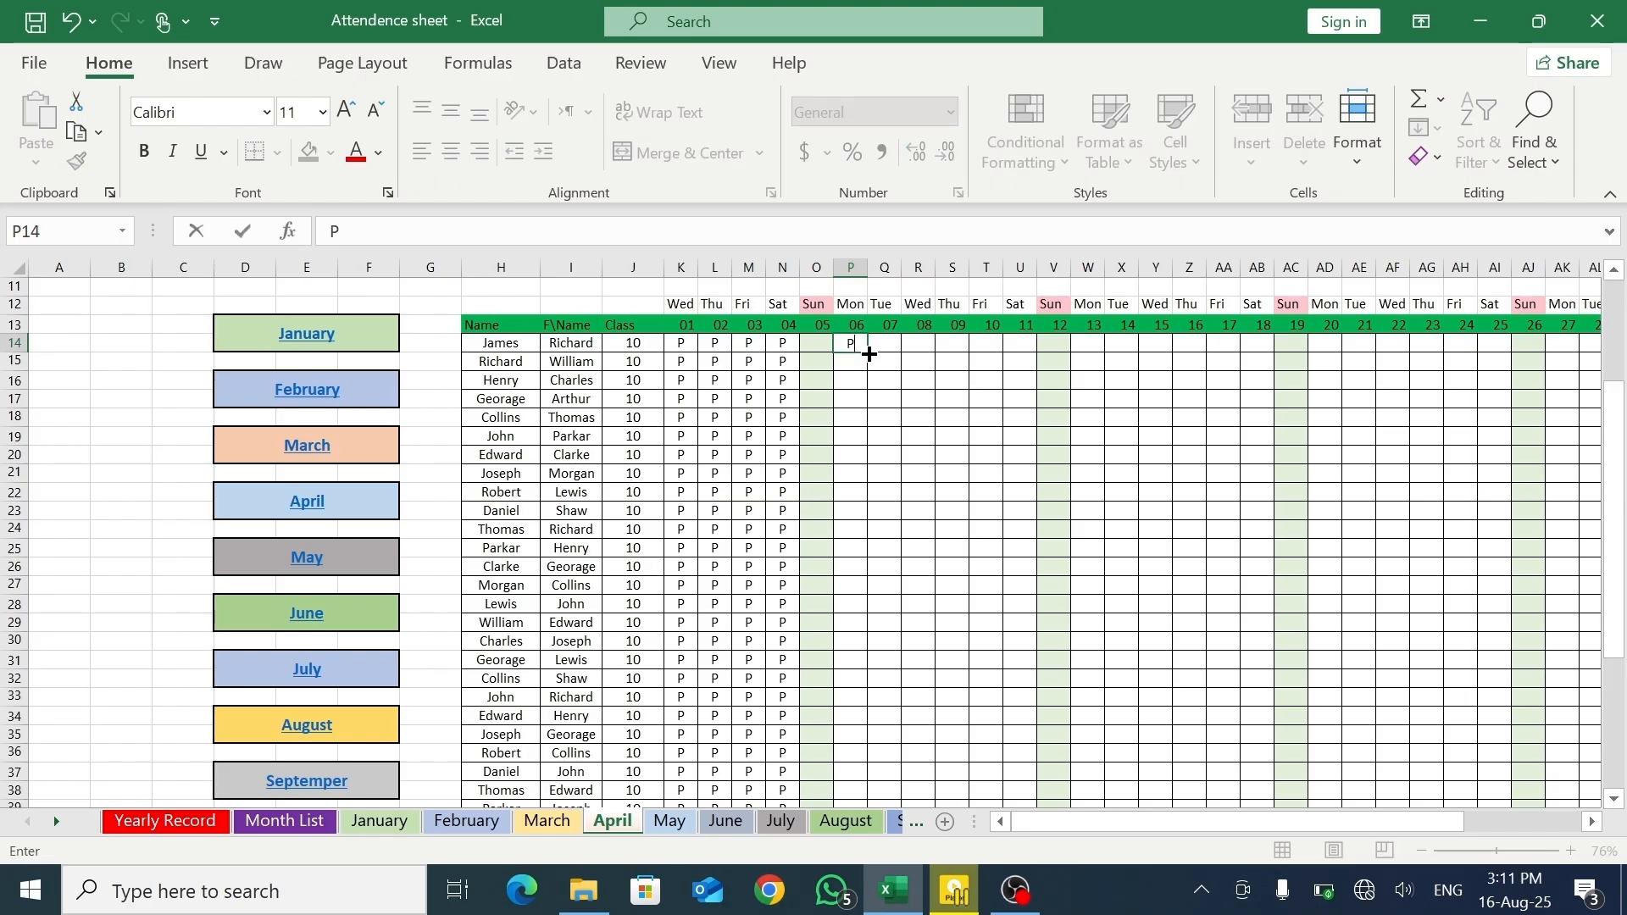
pyautogui.moveTo(868, 354); pyautogui.dragTo(969, 766)
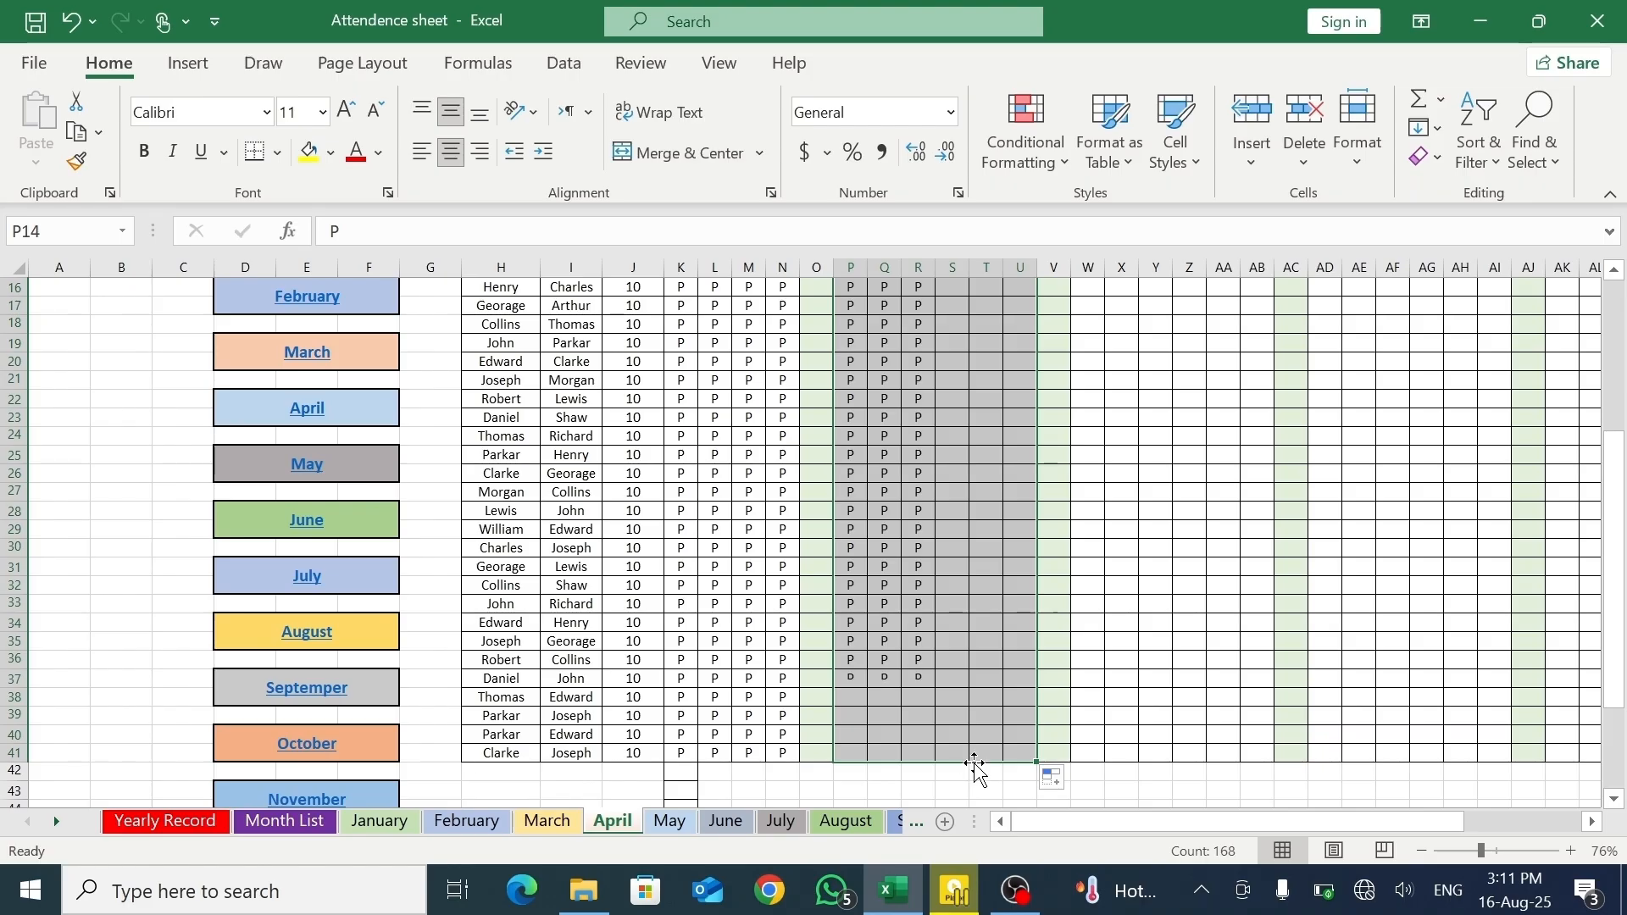
# - Copy the P marks from P14:U41 into W14:AB41 for days 13–18
pyautogui.hotkey('ctrl', 'c')
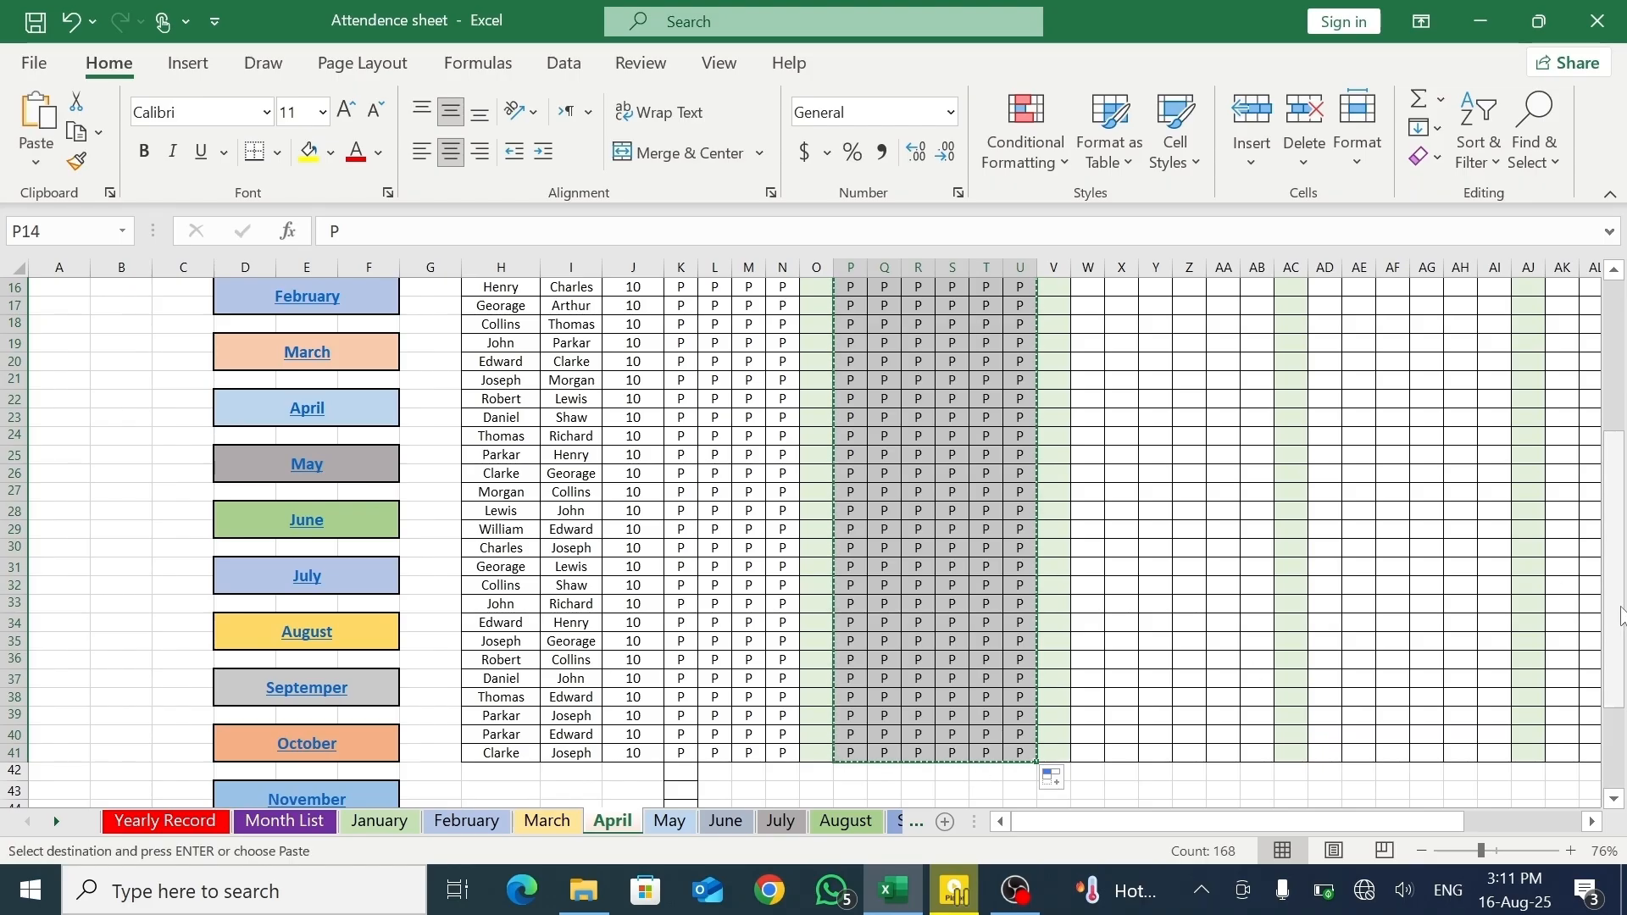
pyautogui.moveTo(1614, 614); pyautogui.dragTo(1613, 477)
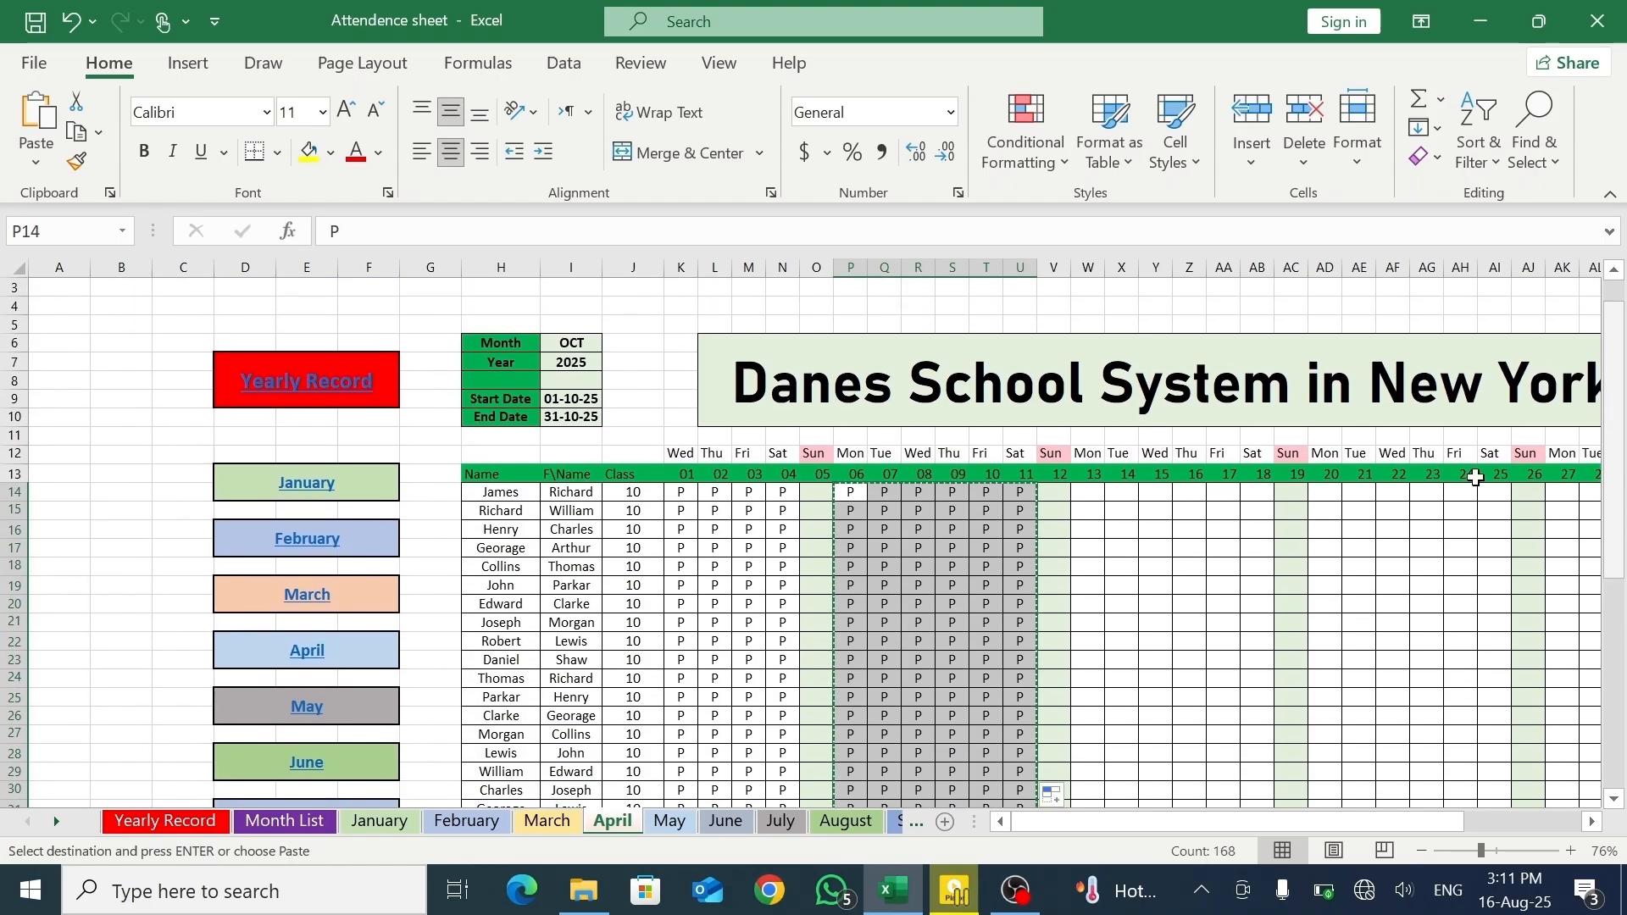
pyautogui.click(1091, 491)
pyautogui.moveTo(1143, 521); pyautogui.dragTo(1246, 742)
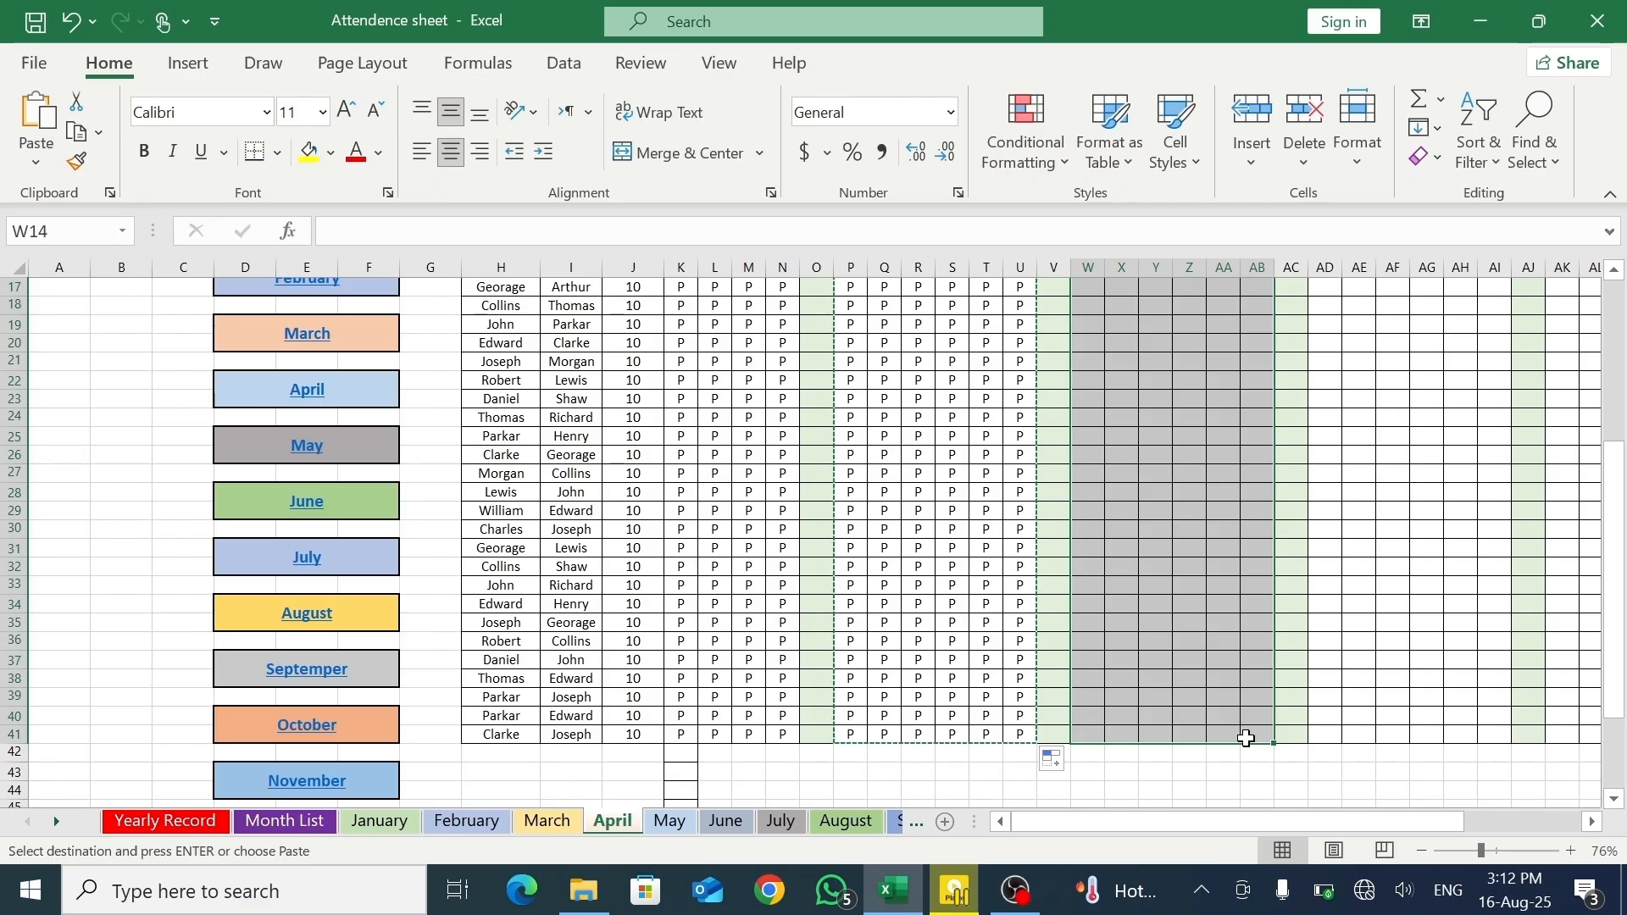
pyautogui.hotkey('ctrl', 'v')
pyautogui.moveTo(1126, 814); pyautogui.dragTo(1187, 814)
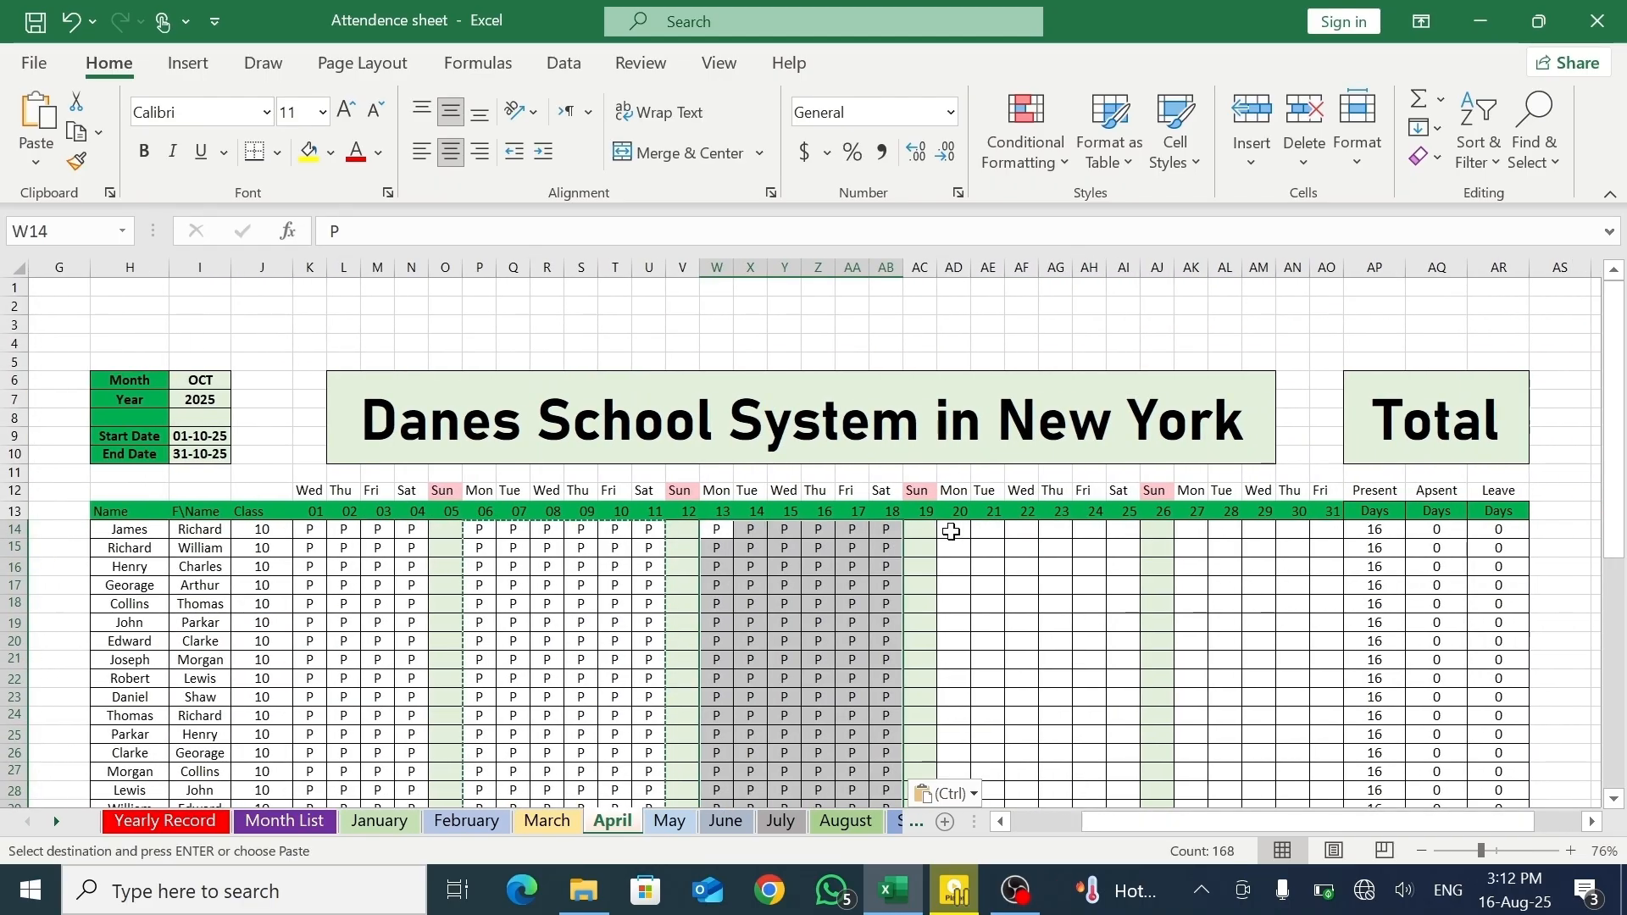
# - Copy the P marks into AD14:AI41 for days 20–25 and fill P across AK14:AO41 for days 27–31
pyautogui.moveTo(952, 532); pyautogui.dragTo(1115, 639)
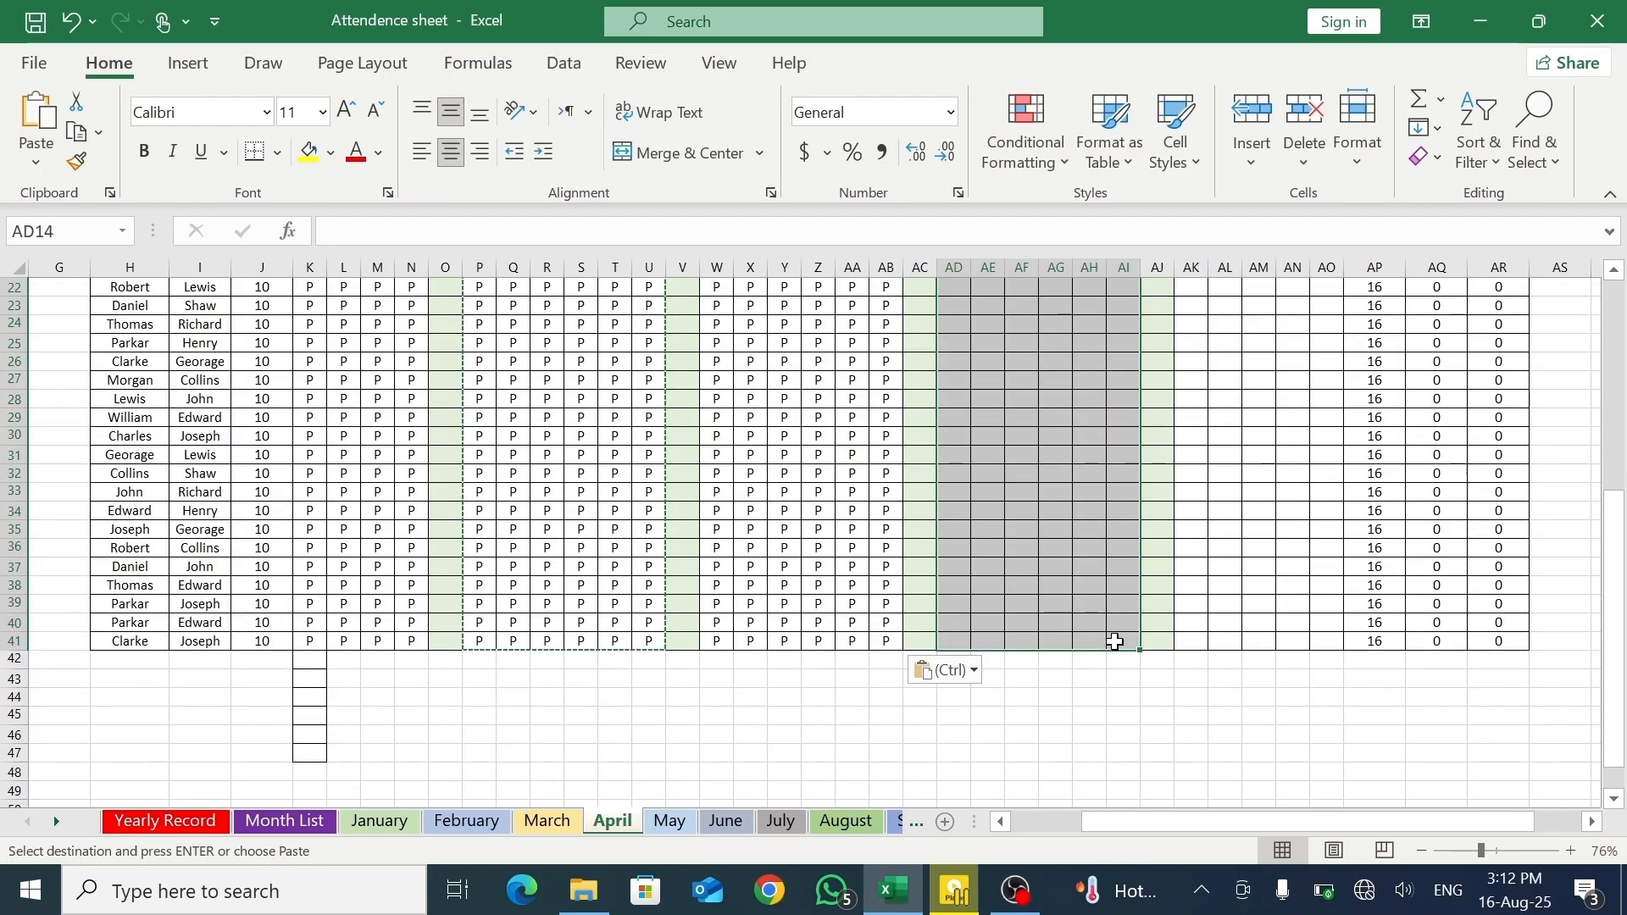
pyautogui.hotkey('ctrl', 'v')
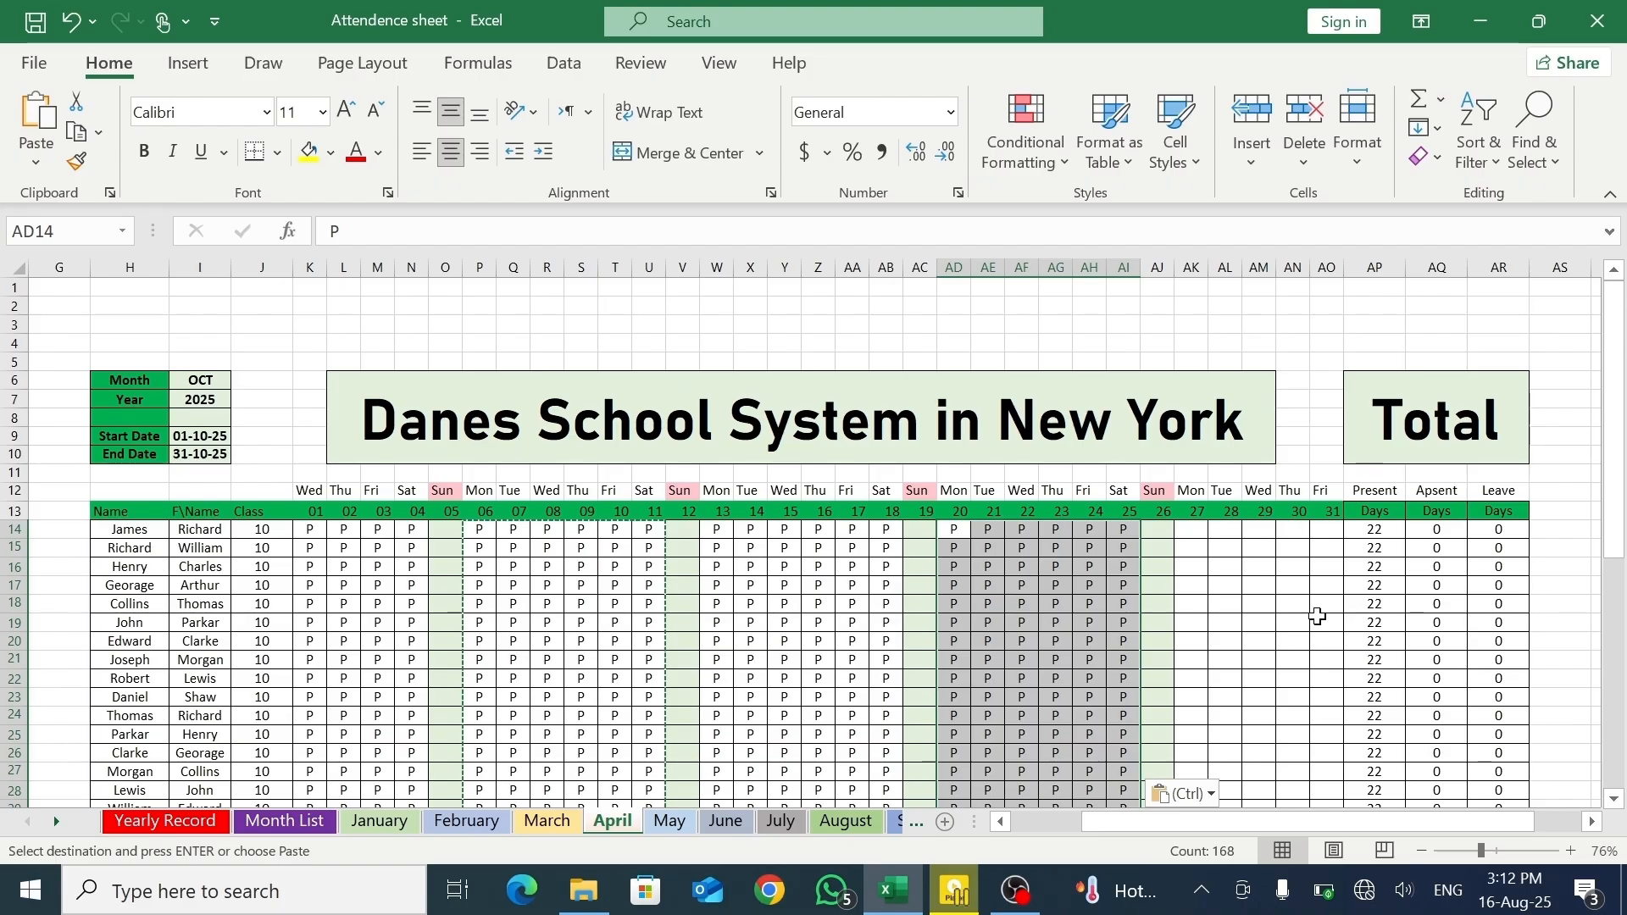
pyautogui.click(1193, 532)
pyautogui.write('P')
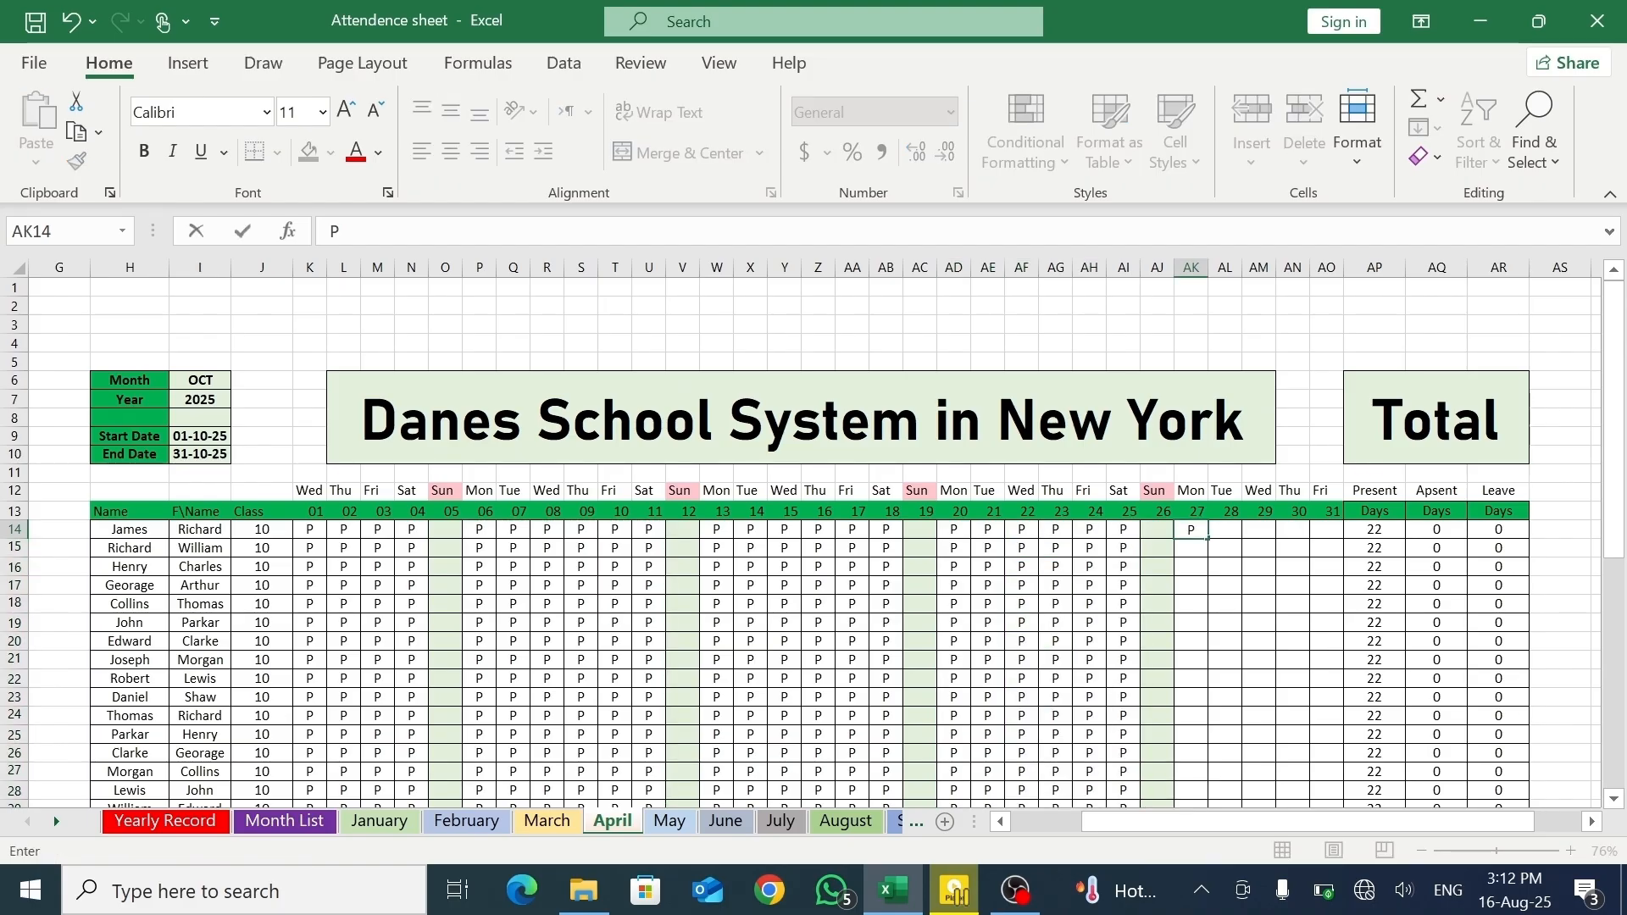
pyautogui.moveTo(1208, 540); pyautogui.dragTo(1330, 779)
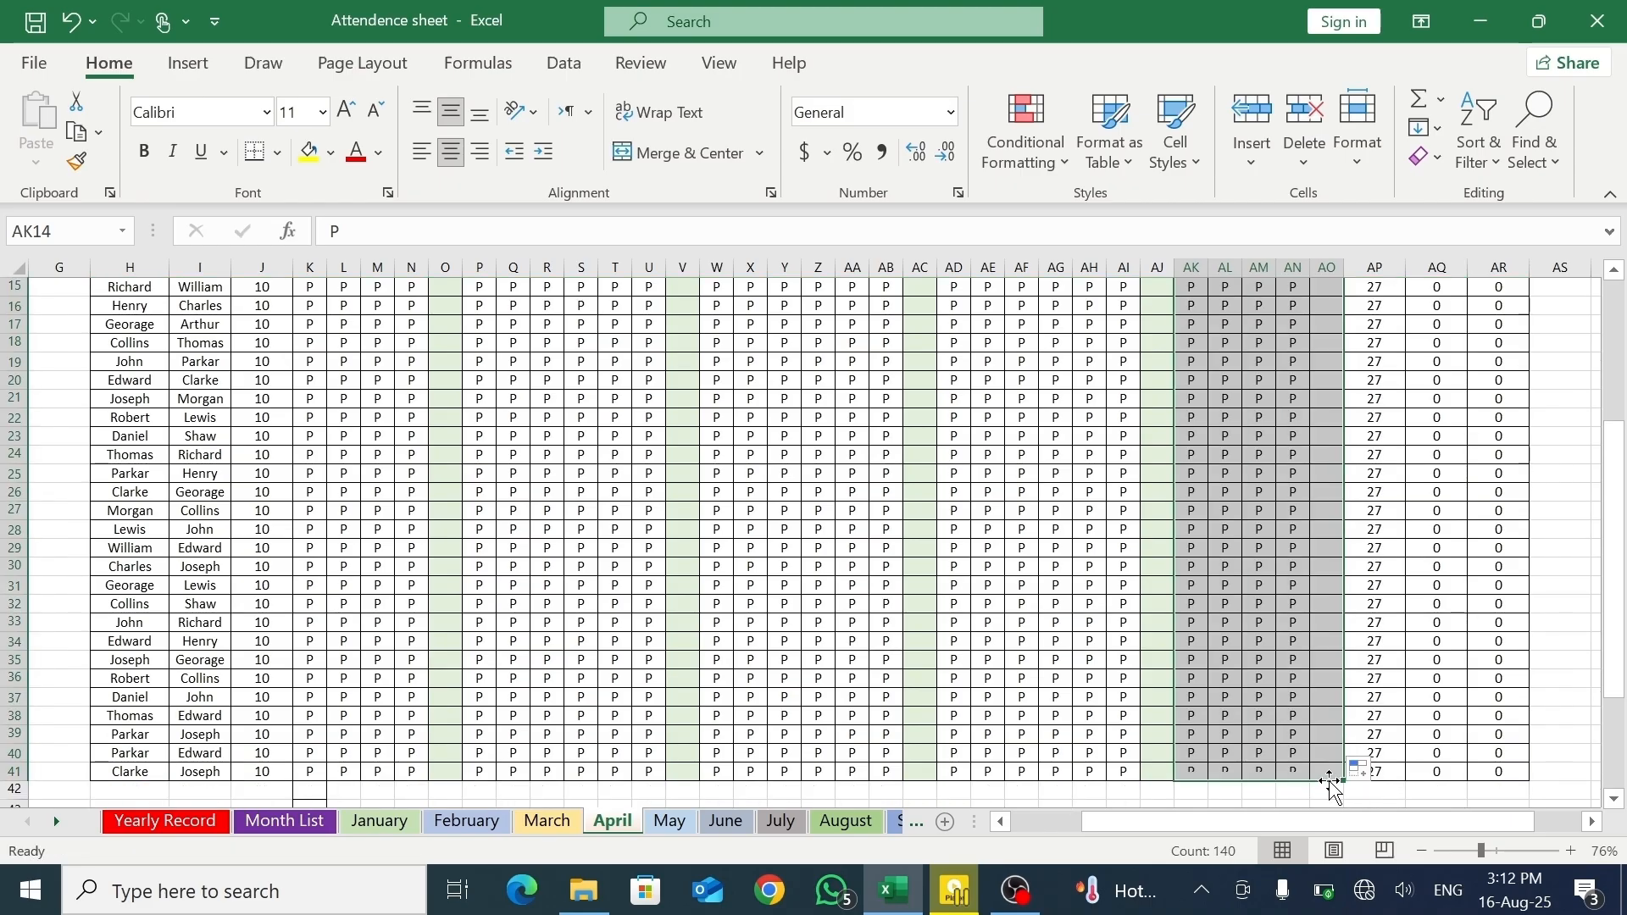
# - Mark absences by entering A in AM37, AF34, X34, Q35 and M40
pyautogui.click(1247, 695)
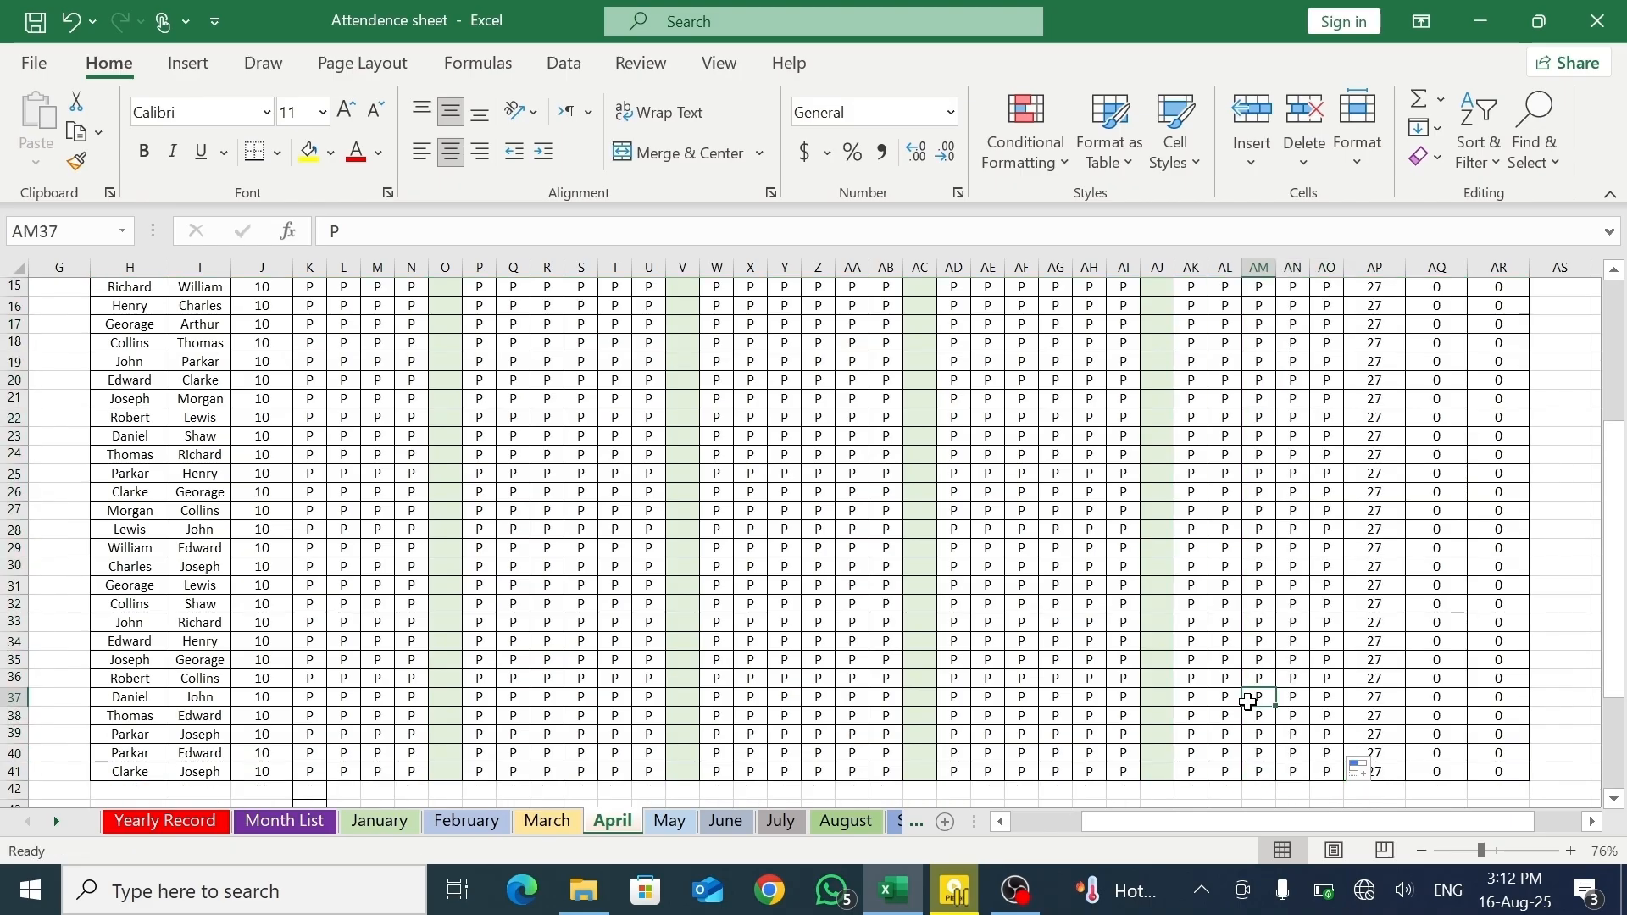
pyautogui.write('A')
pyautogui.click(1031, 641)
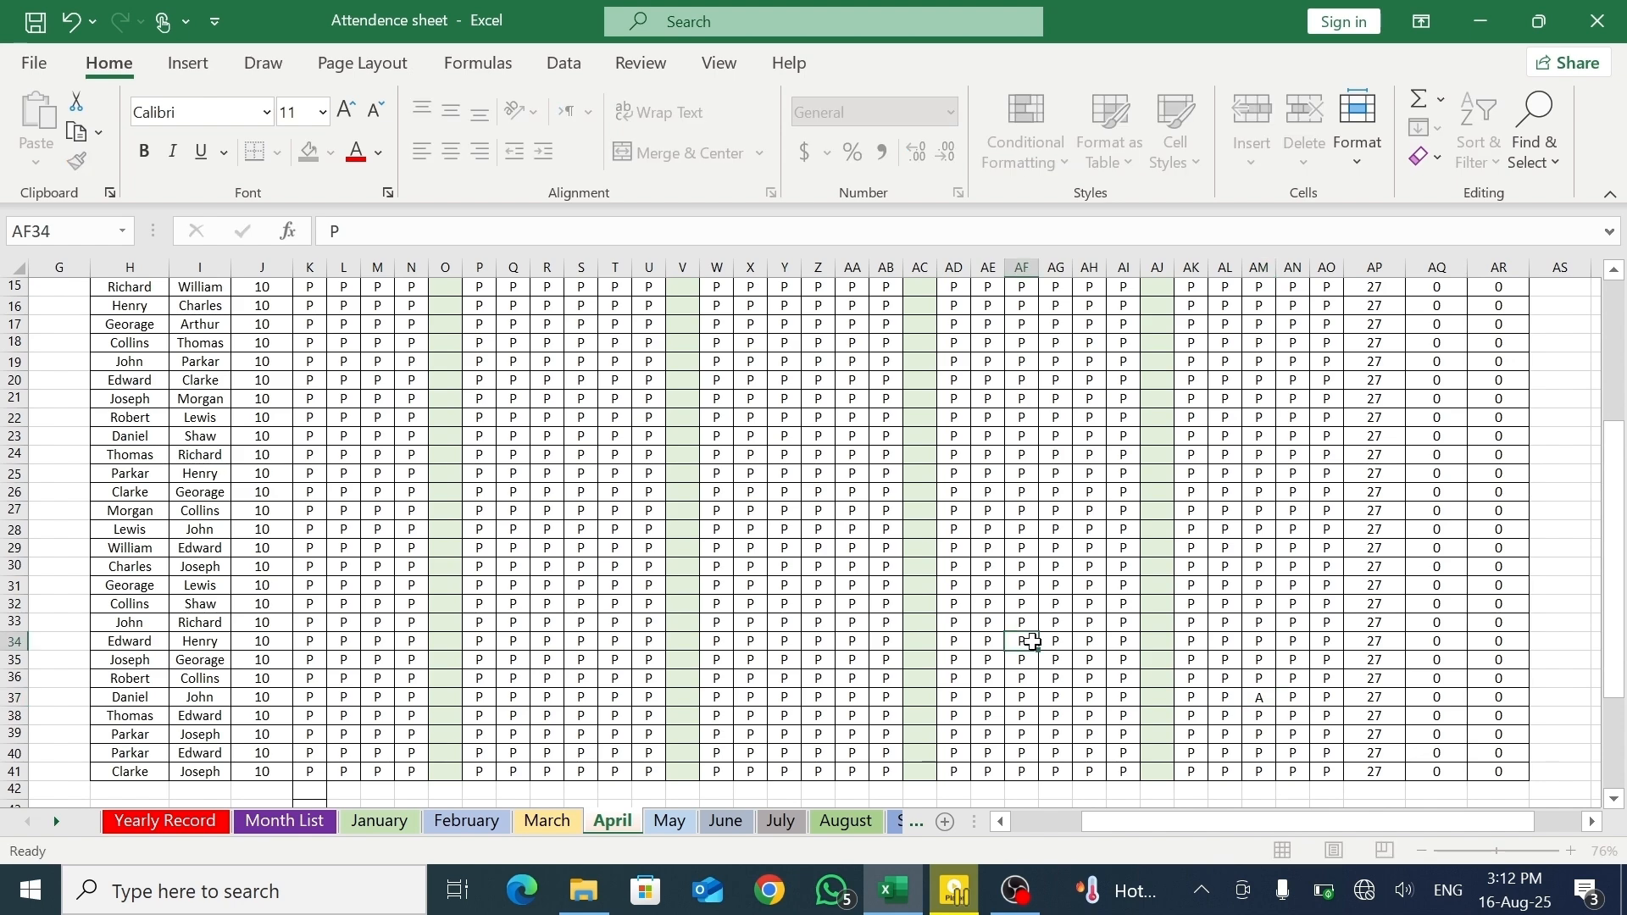
pyautogui.write('A')
pyautogui.click(752, 642)
pyautogui.write('A')
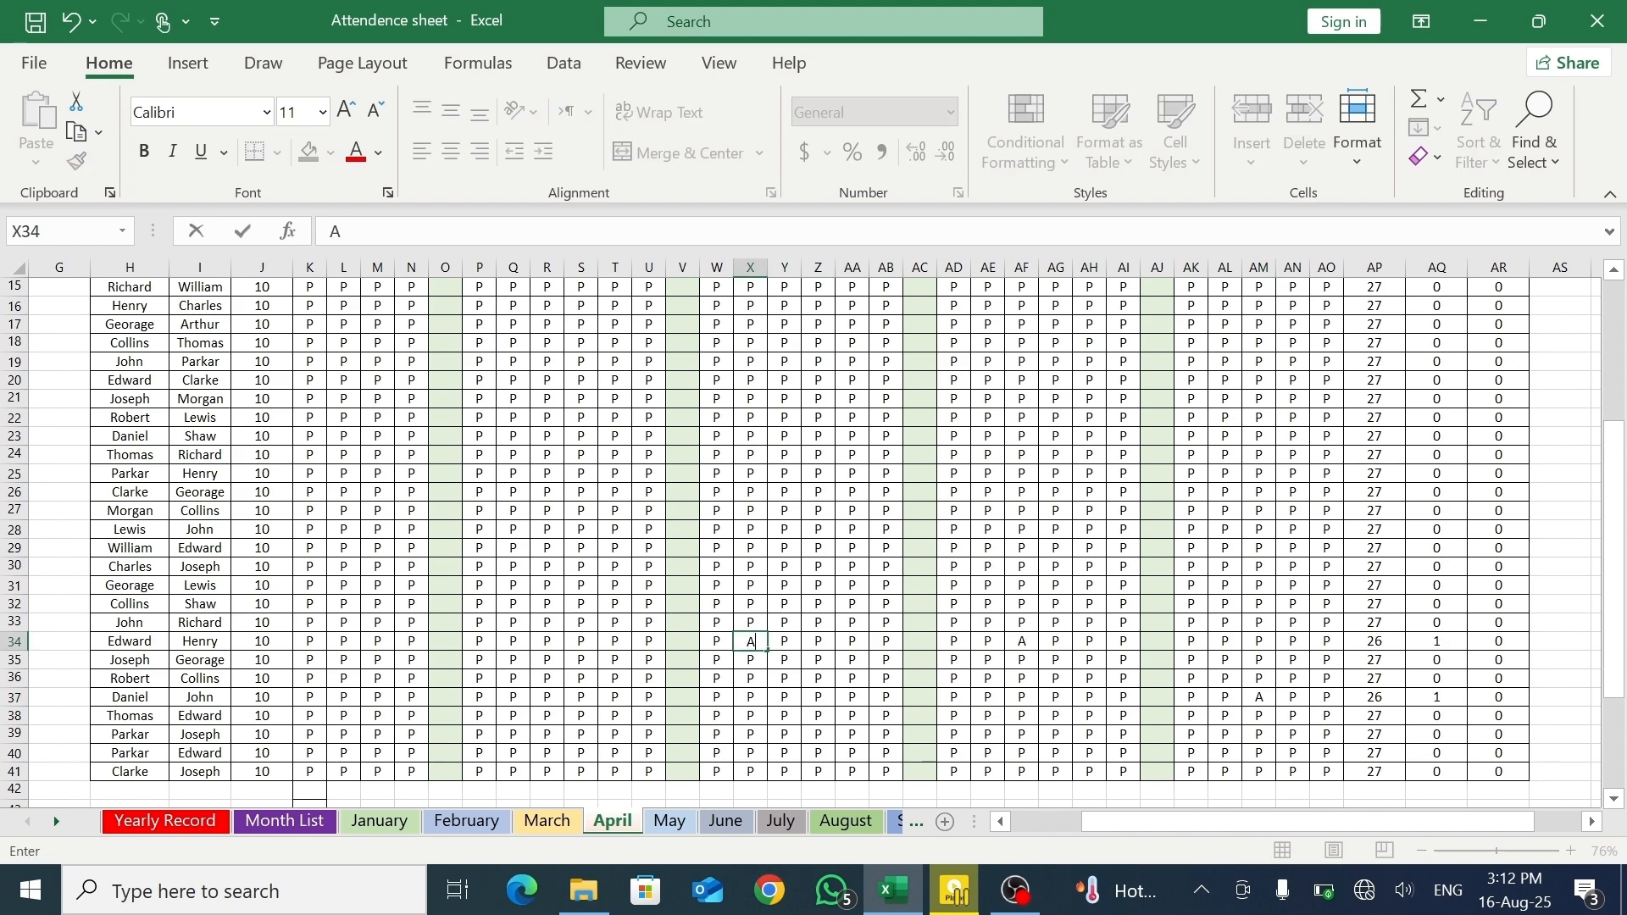
pyautogui.click(520, 665)
pyautogui.write('A')
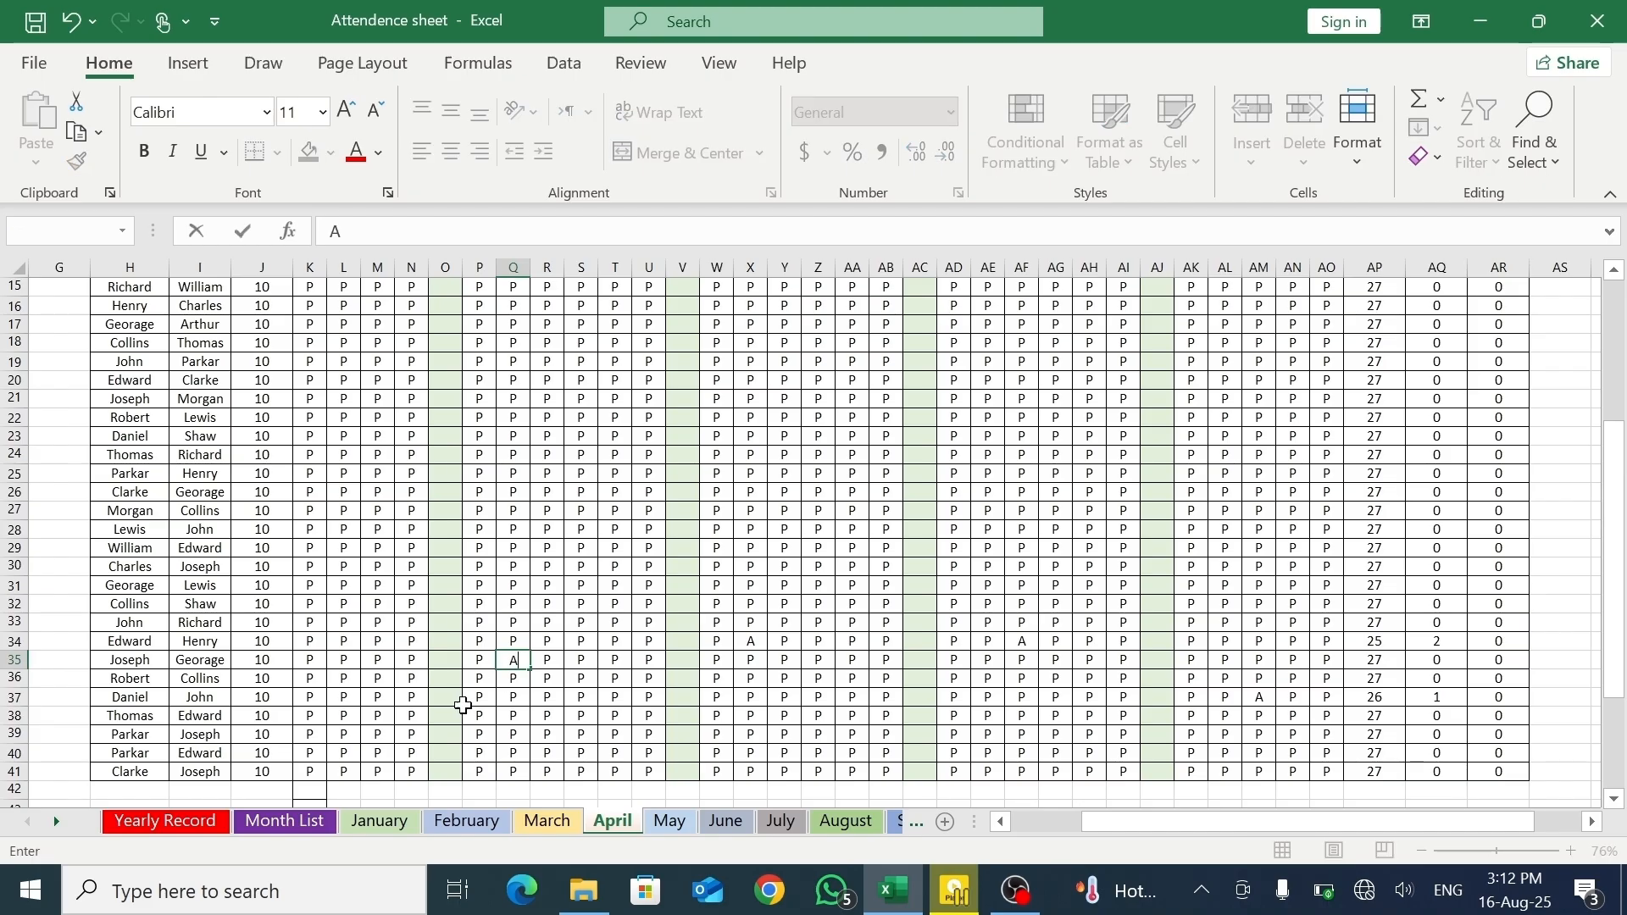
pyautogui.click(385, 754)
pyautogui.write('A')
# - Mark further absences by entering A in L23, S17, W16, AE20 and AM19
pyautogui.click(343, 436)
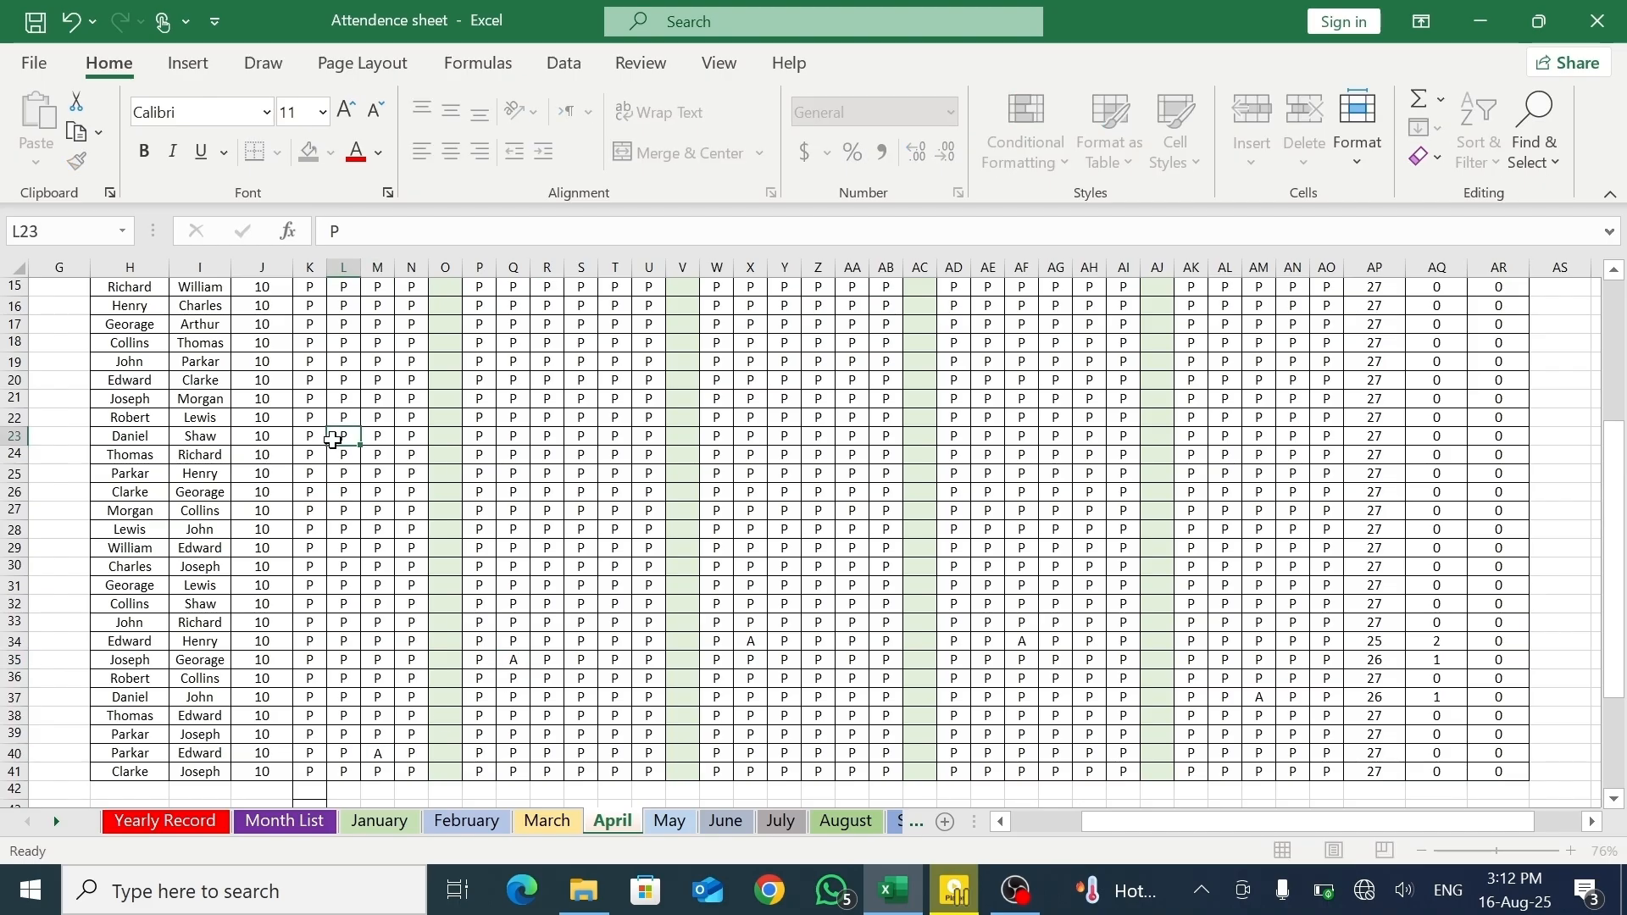
pyautogui.write('A')
pyautogui.click(581, 324)
pyautogui.write('A')
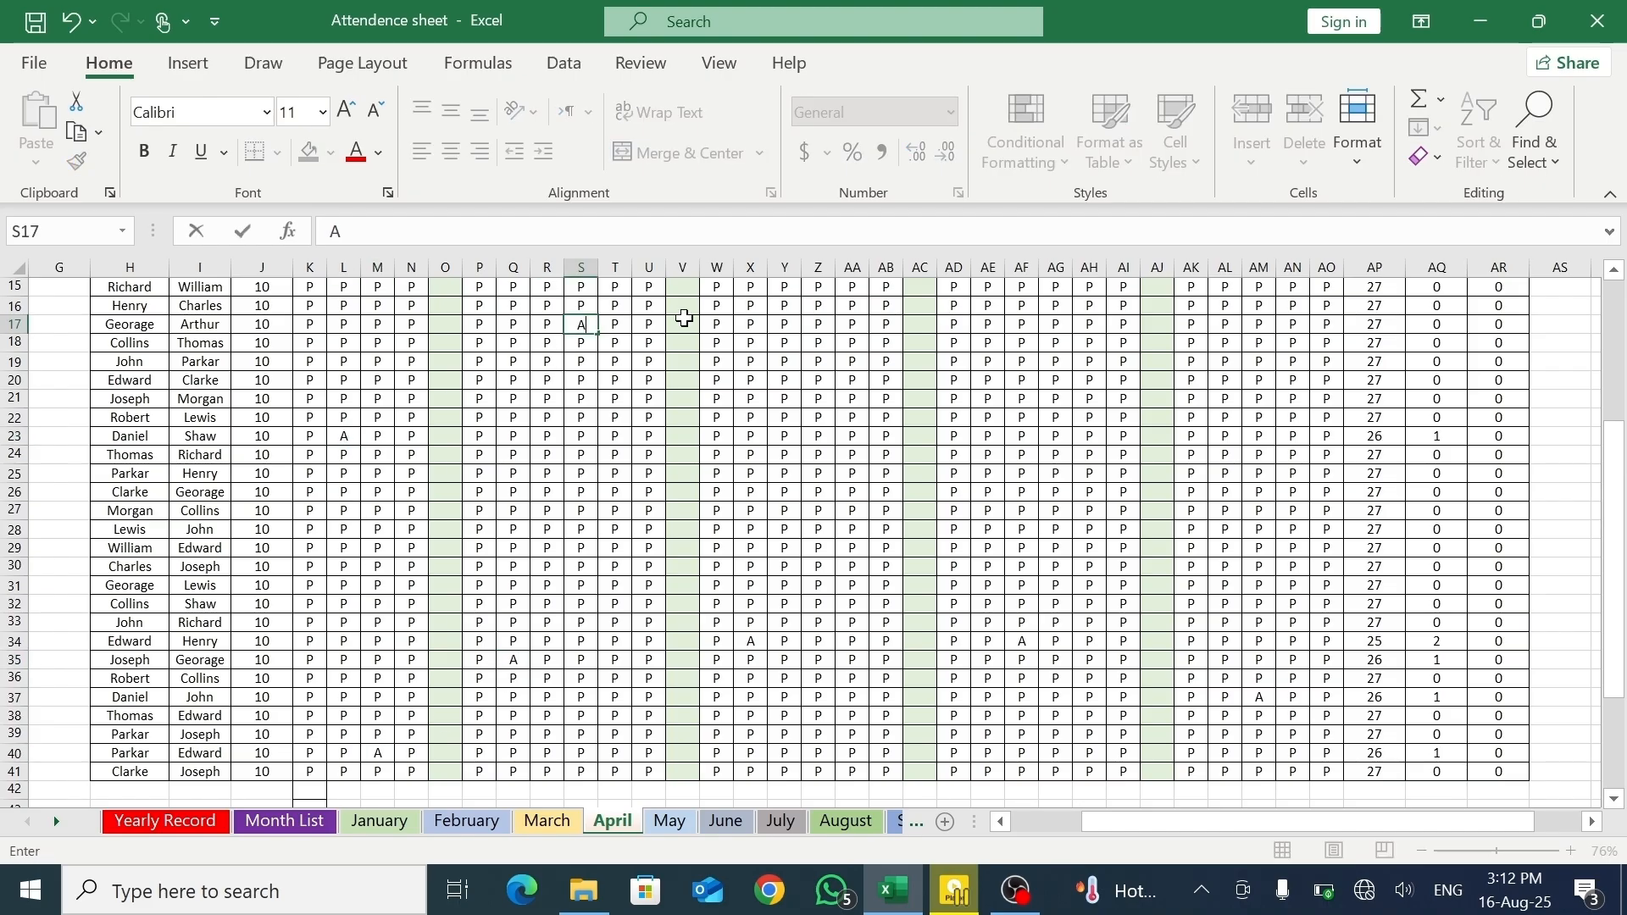
pyautogui.click(730, 311)
pyautogui.write('A')
pyautogui.click(1003, 375)
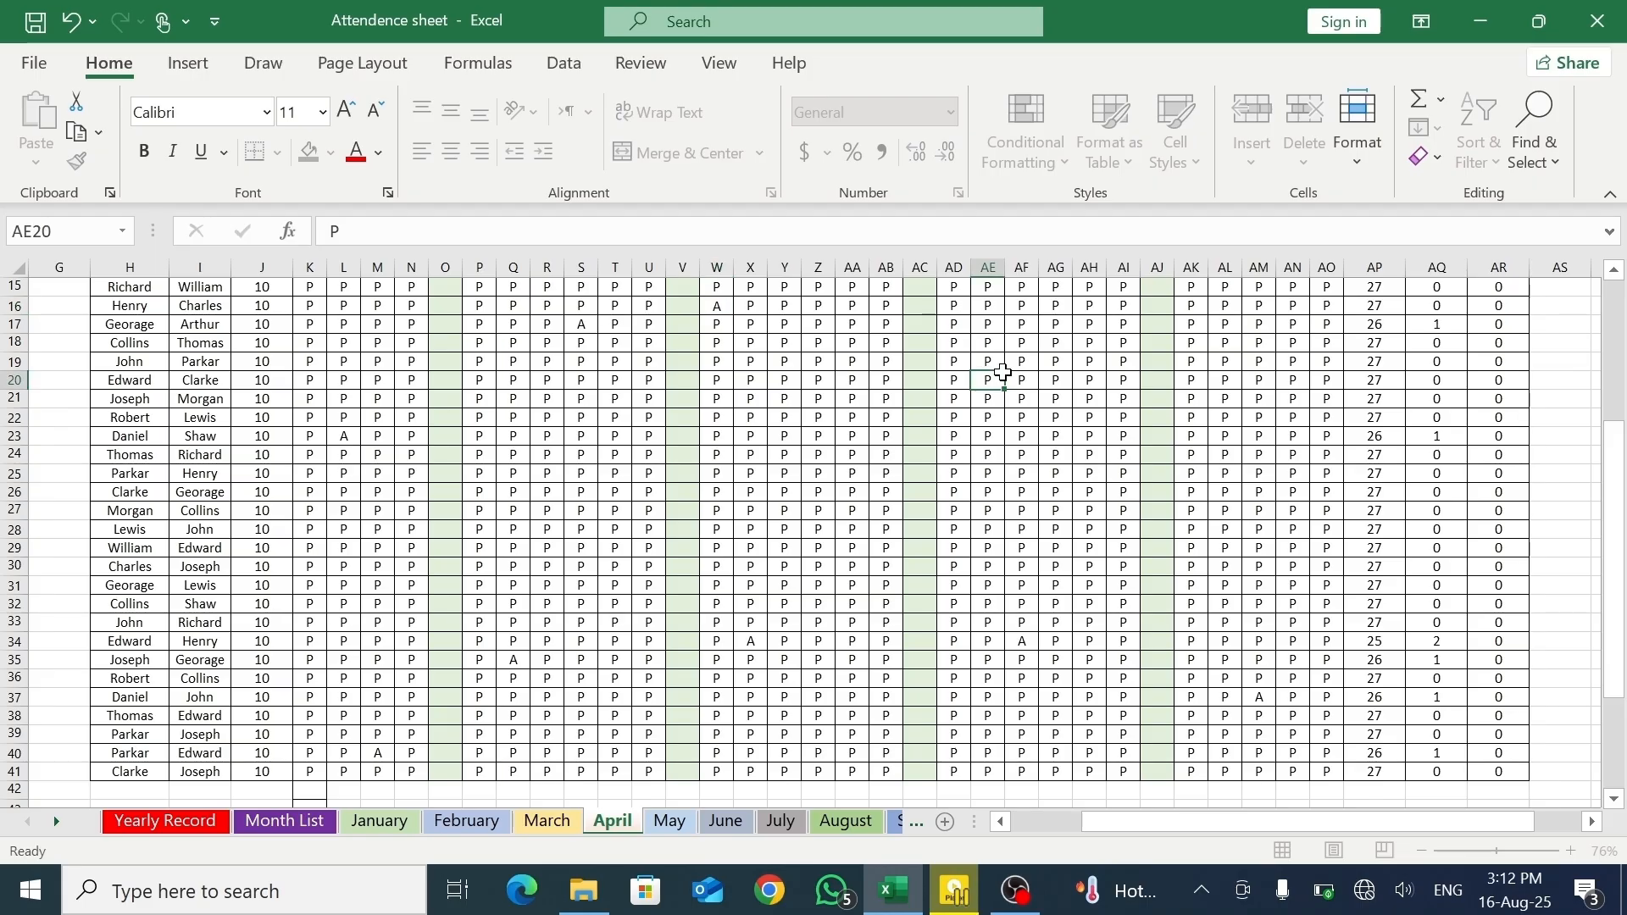
pyautogui.write('A')
pyautogui.click(1261, 363)
pyautogui.write('A')
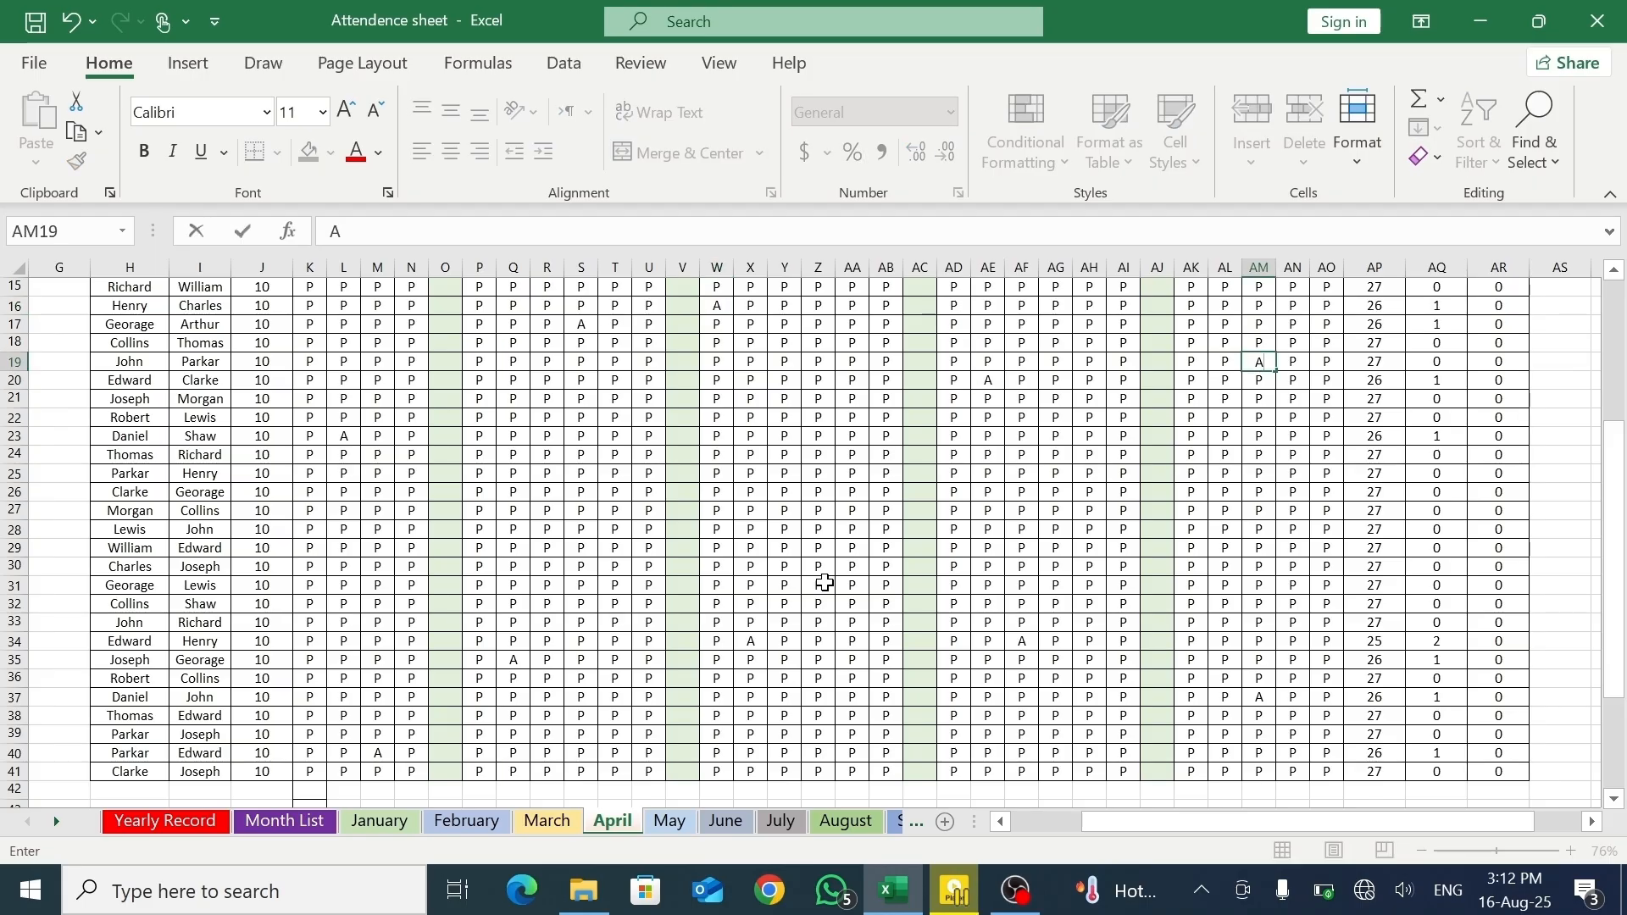
# - Mark leave days by entering L in L30, W27, AG17, AM28 and S20
pyautogui.click(332, 564)
pyautogui.write('L')
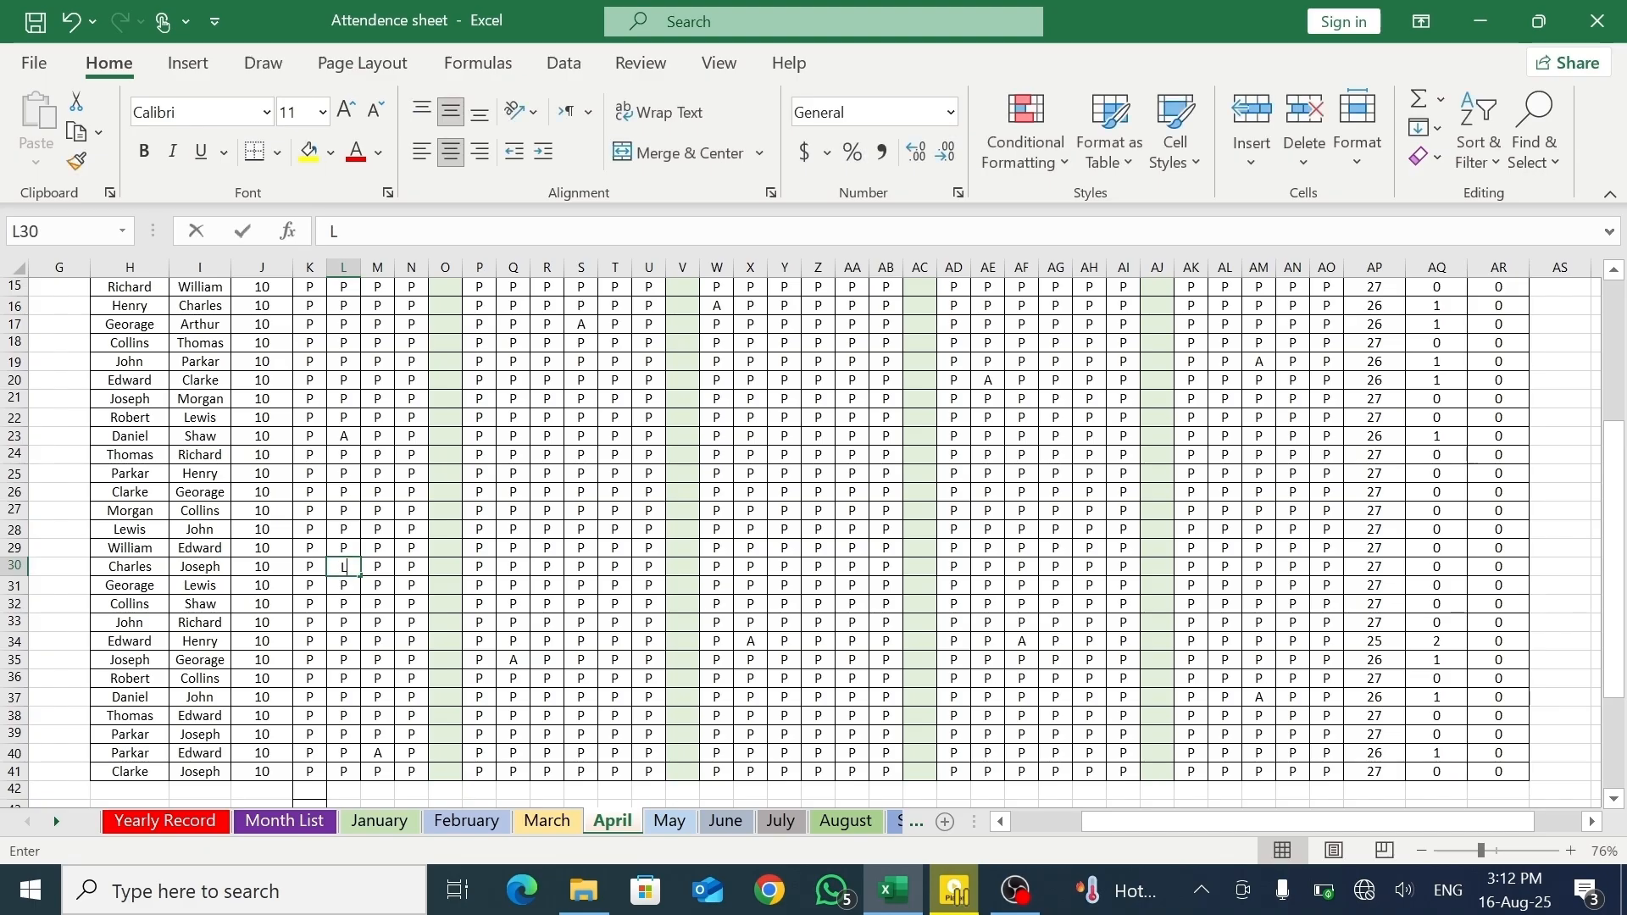
pyautogui.click(724, 505)
pyautogui.click(886, 363)
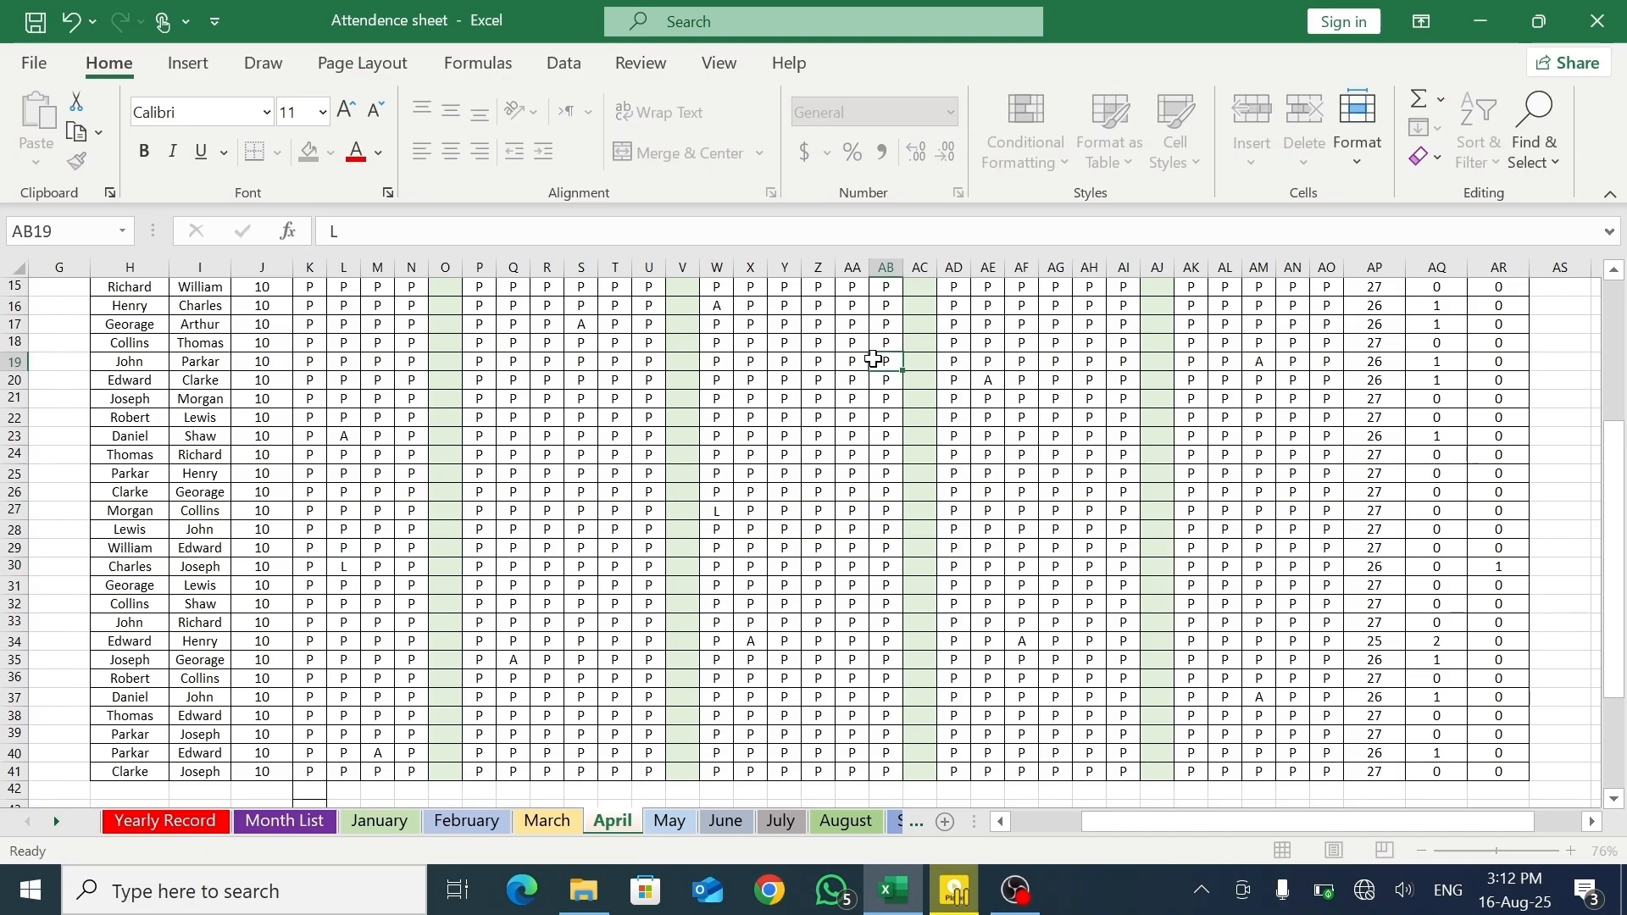
pyautogui.click(1070, 330)
pyautogui.write('L')
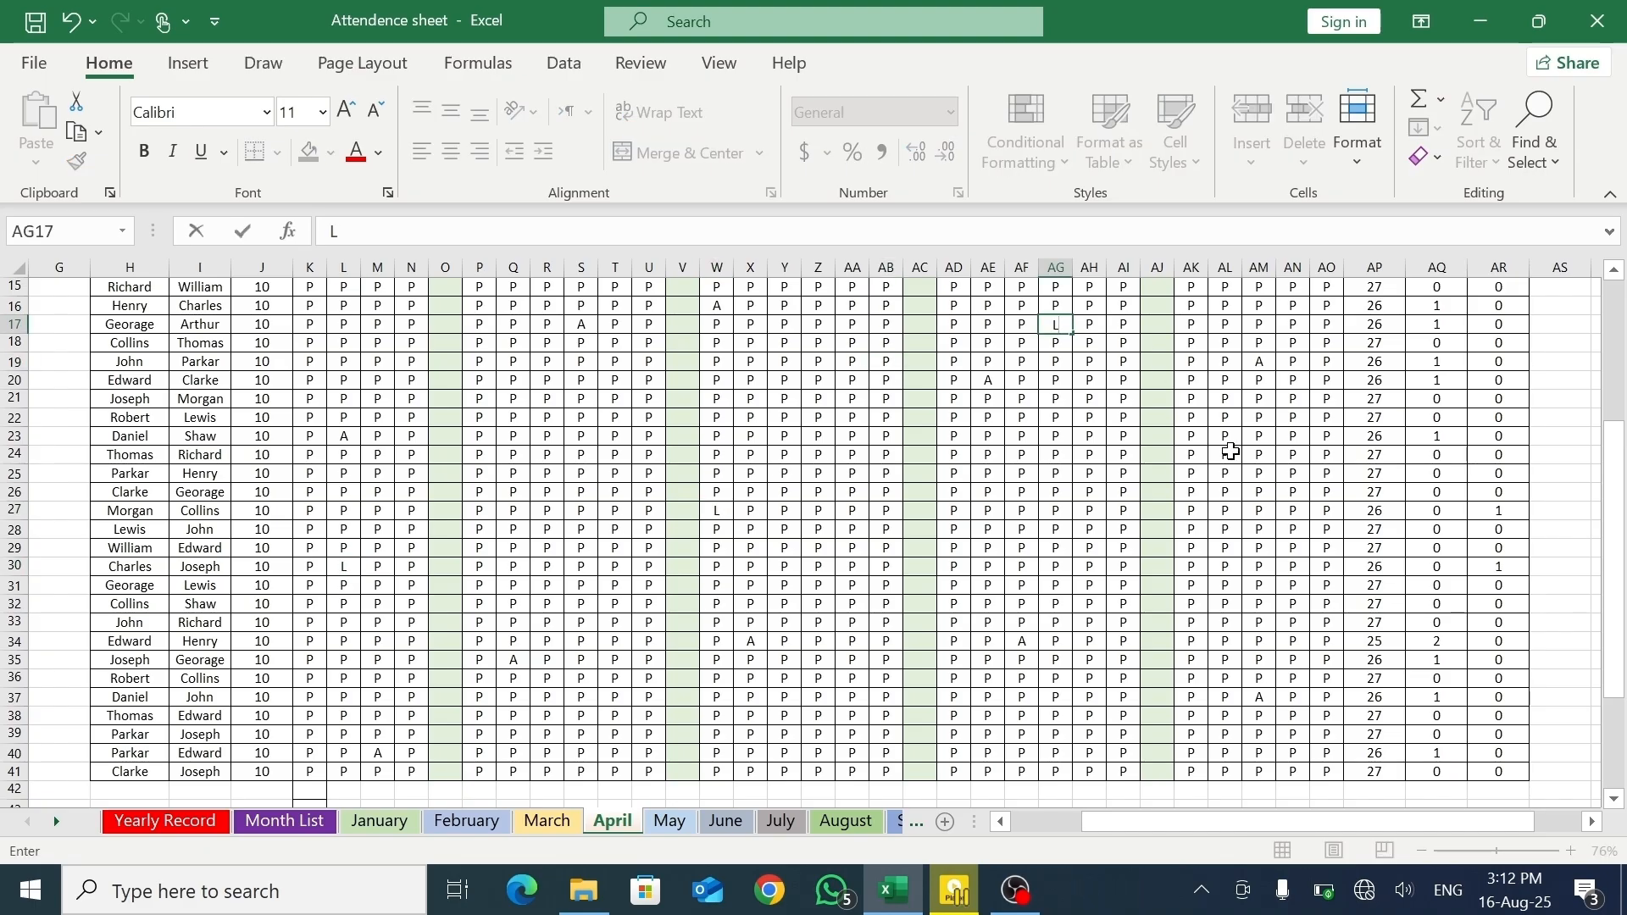
pyautogui.click(1259, 528)
pyautogui.write('L')
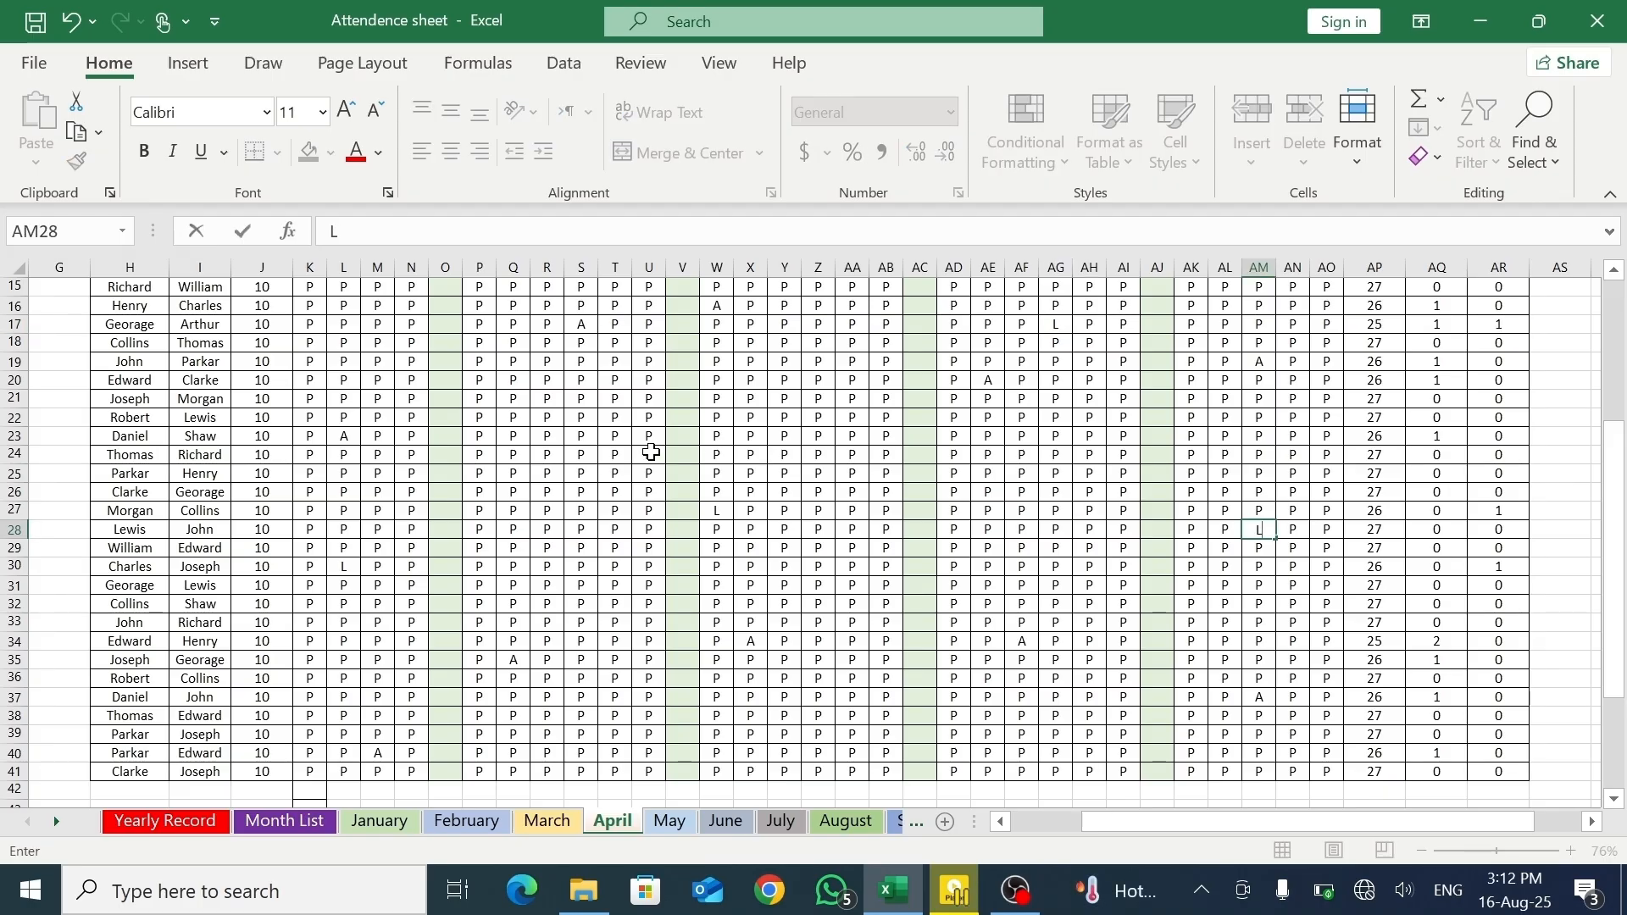
pyautogui.doubleClick(599, 393)
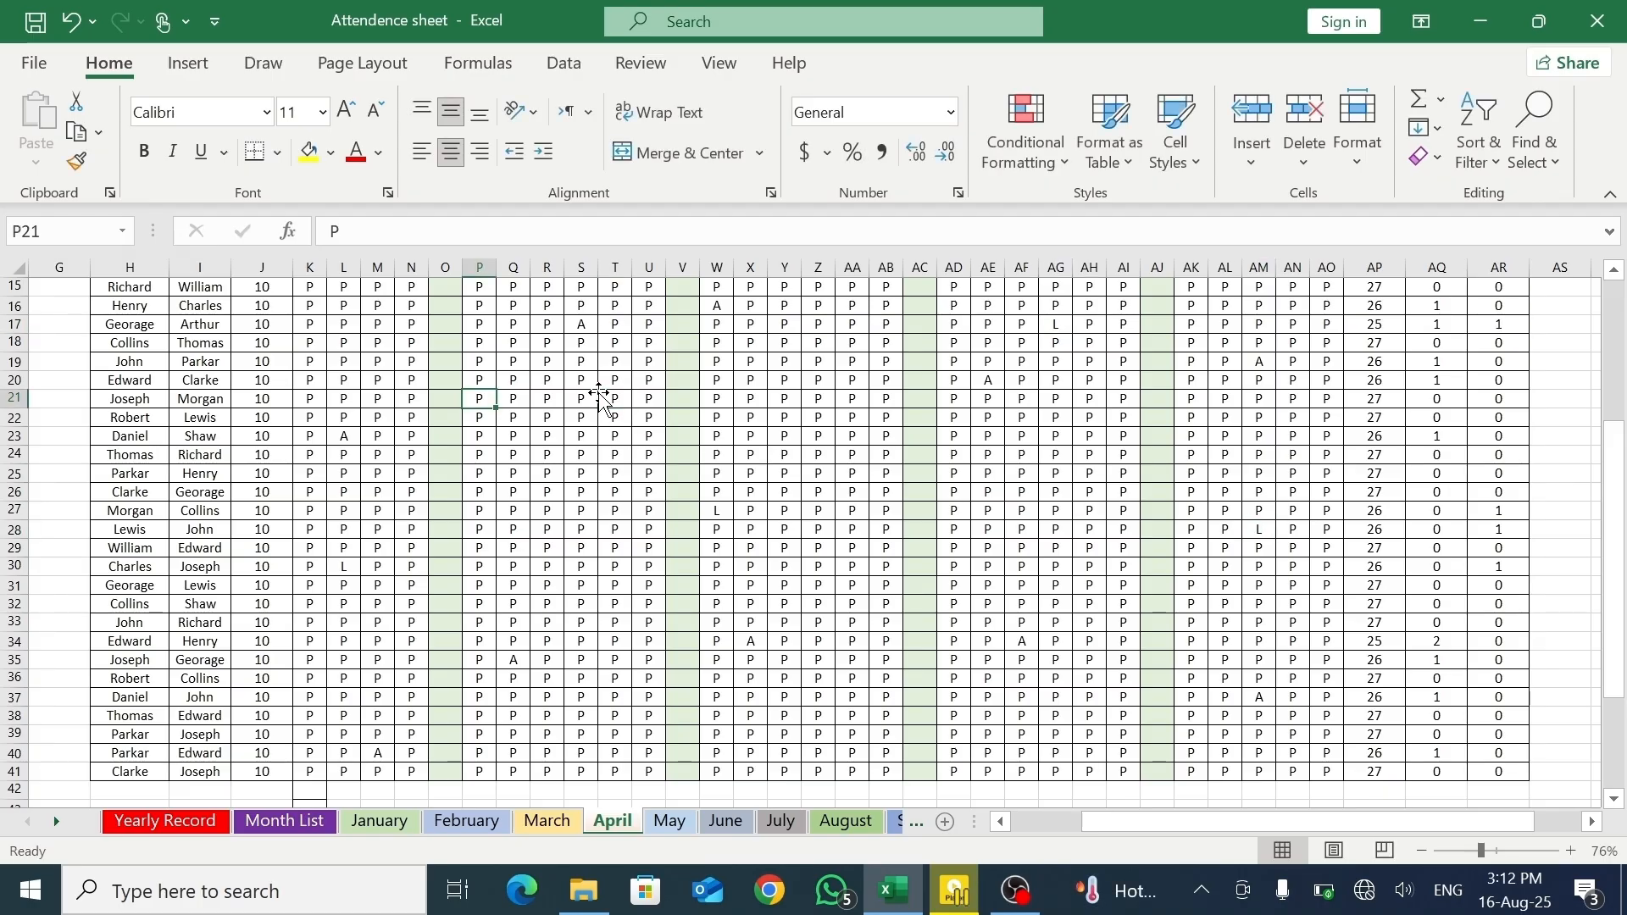
pyautogui.click(578, 387)
pyautogui.write('L')
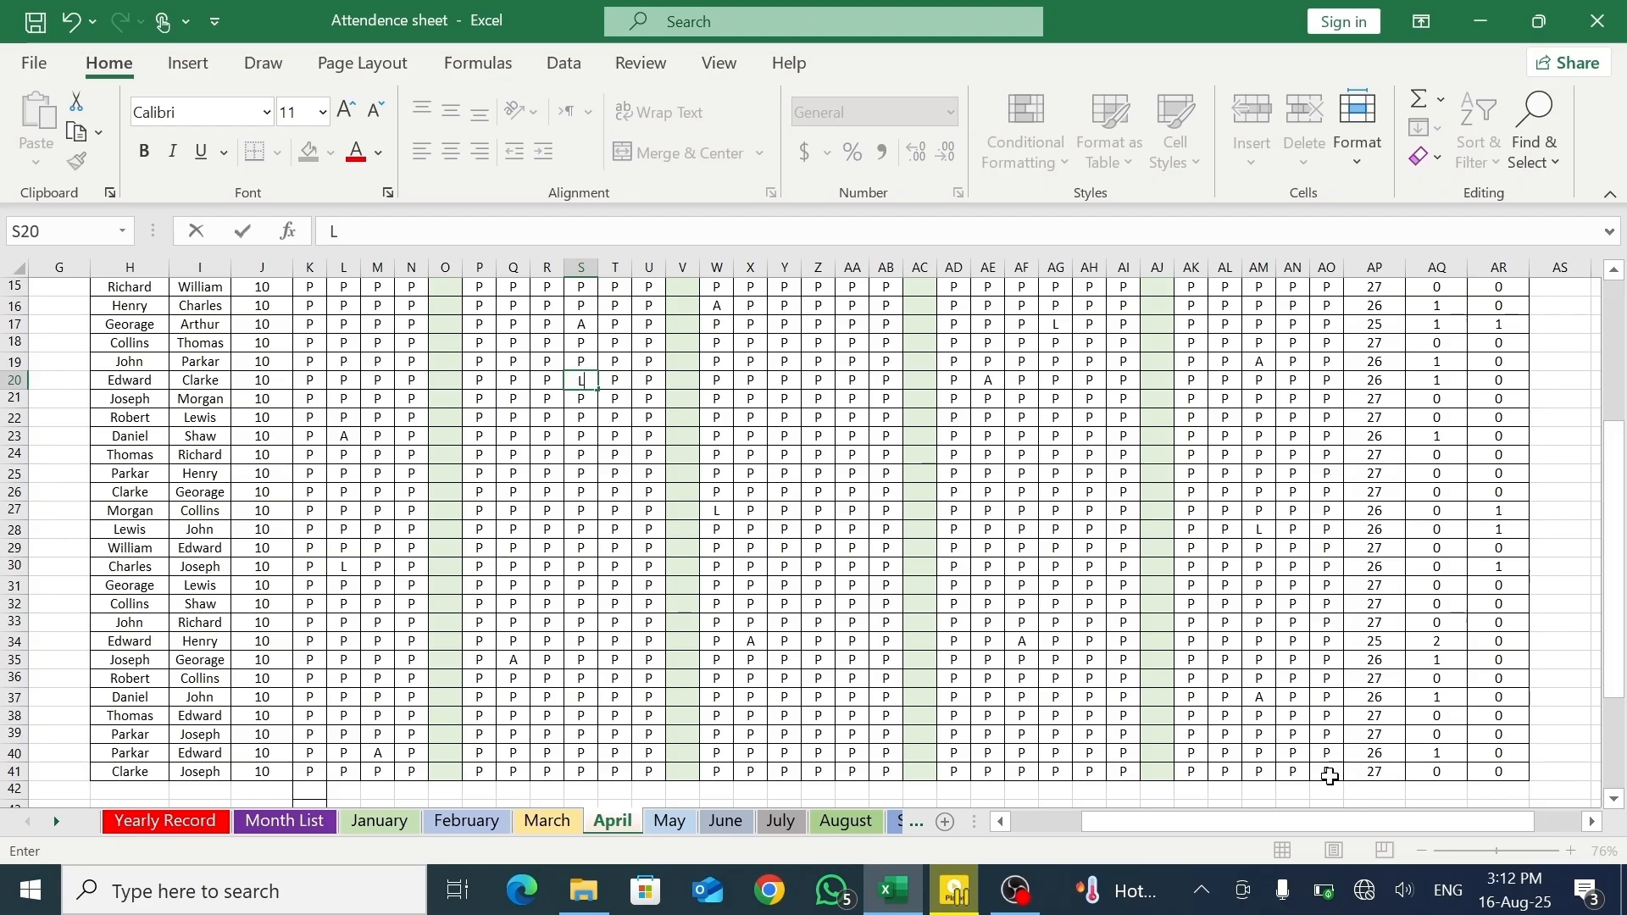
pyautogui.moveTo(1619, 640); pyautogui.dragTo(1617, 612)
pyautogui.click(1556, 698)
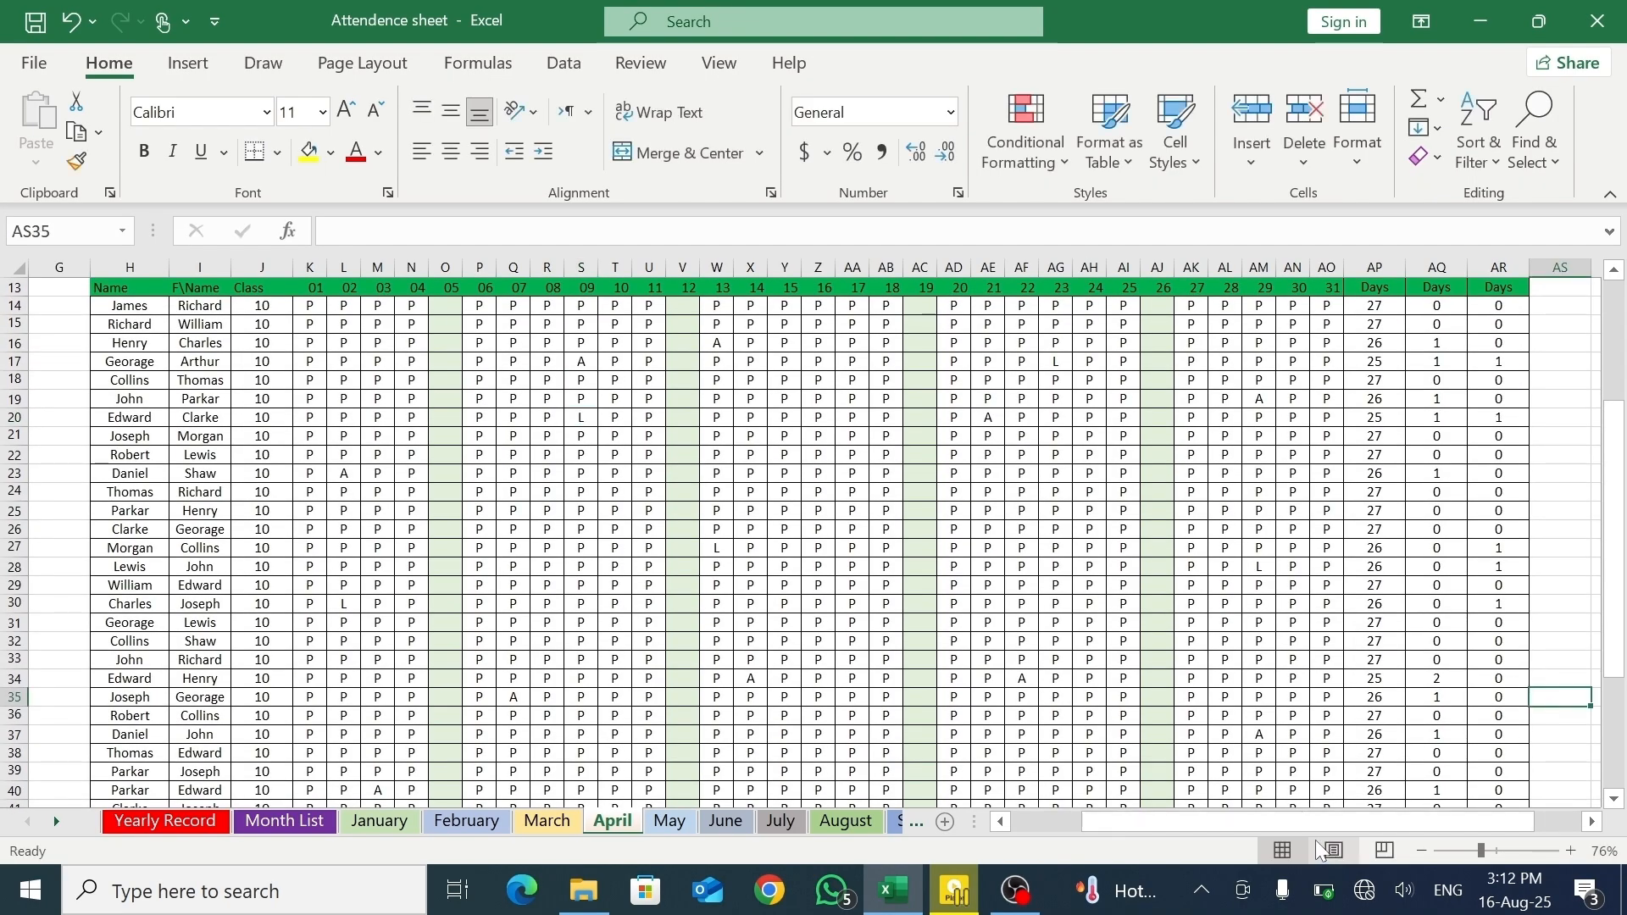
# - Set the April sheet's month in I6 to APR
pyautogui.moveTo(1279, 825); pyautogui.dragTo(1302, 827)
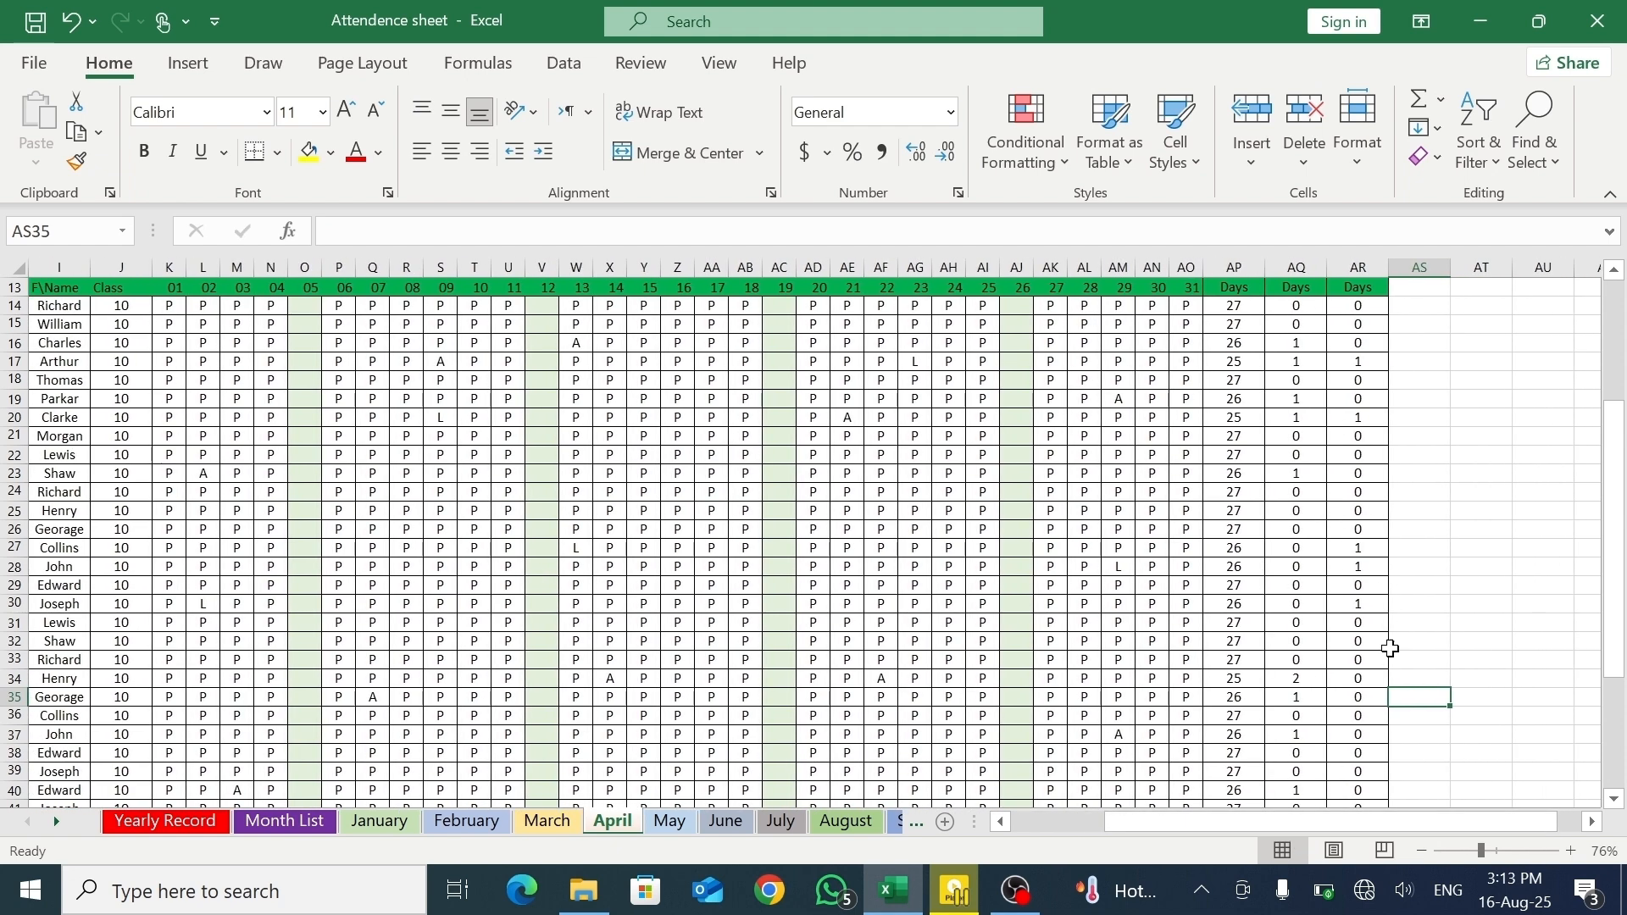
pyautogui.moveTo(1618, 597); pyautogui.dragTo(1618, 547)
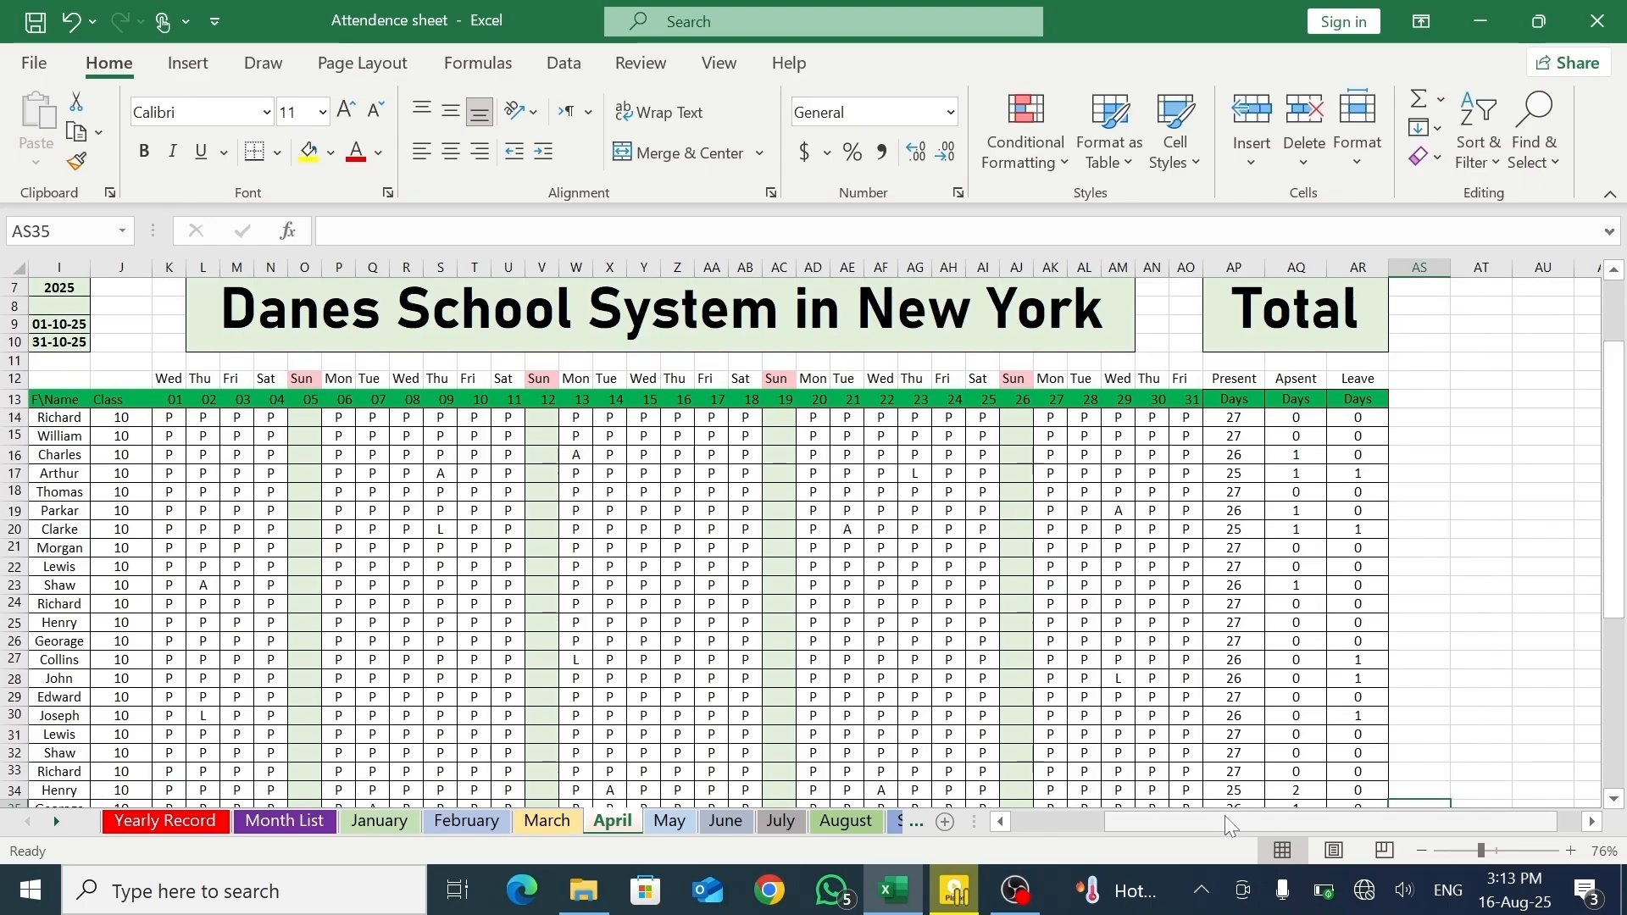
pyautogui.moveTo(1224, 817); pyautogui.dragTo(1202, 822)
pyautogui.moveTo(1616, 600); pyautogui.dragTo(1617, 562)
pyautogui.moveTo(1188, 822); pyautogui.dragTo(1178, 826)
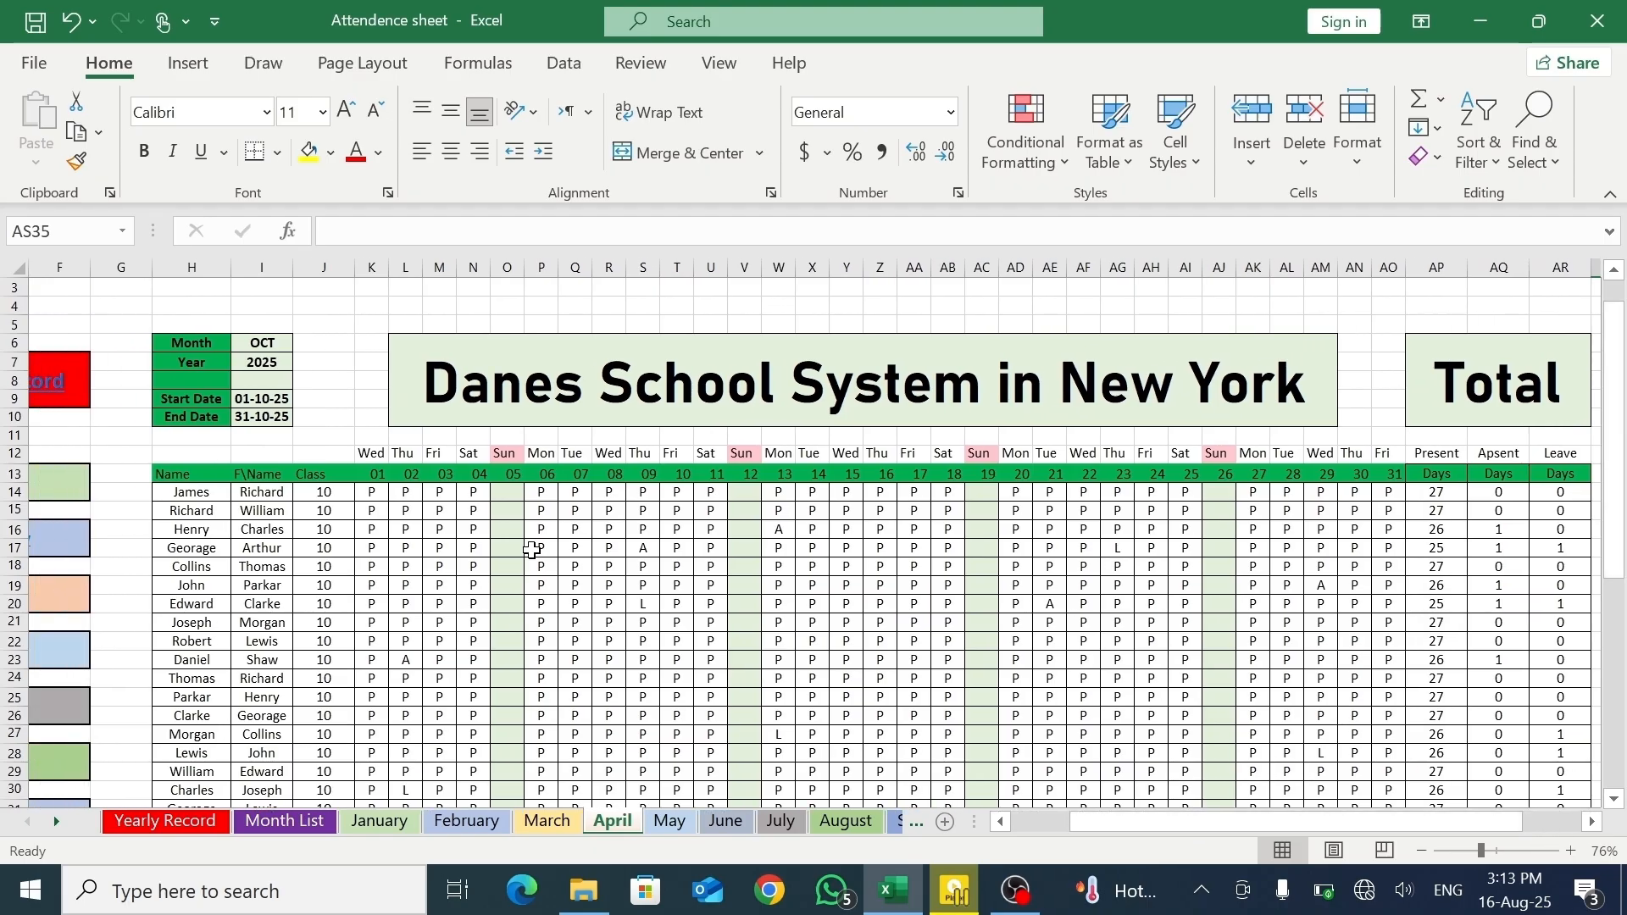
pyautogui.click(260, 343)
pyautogui.click(301, 342)
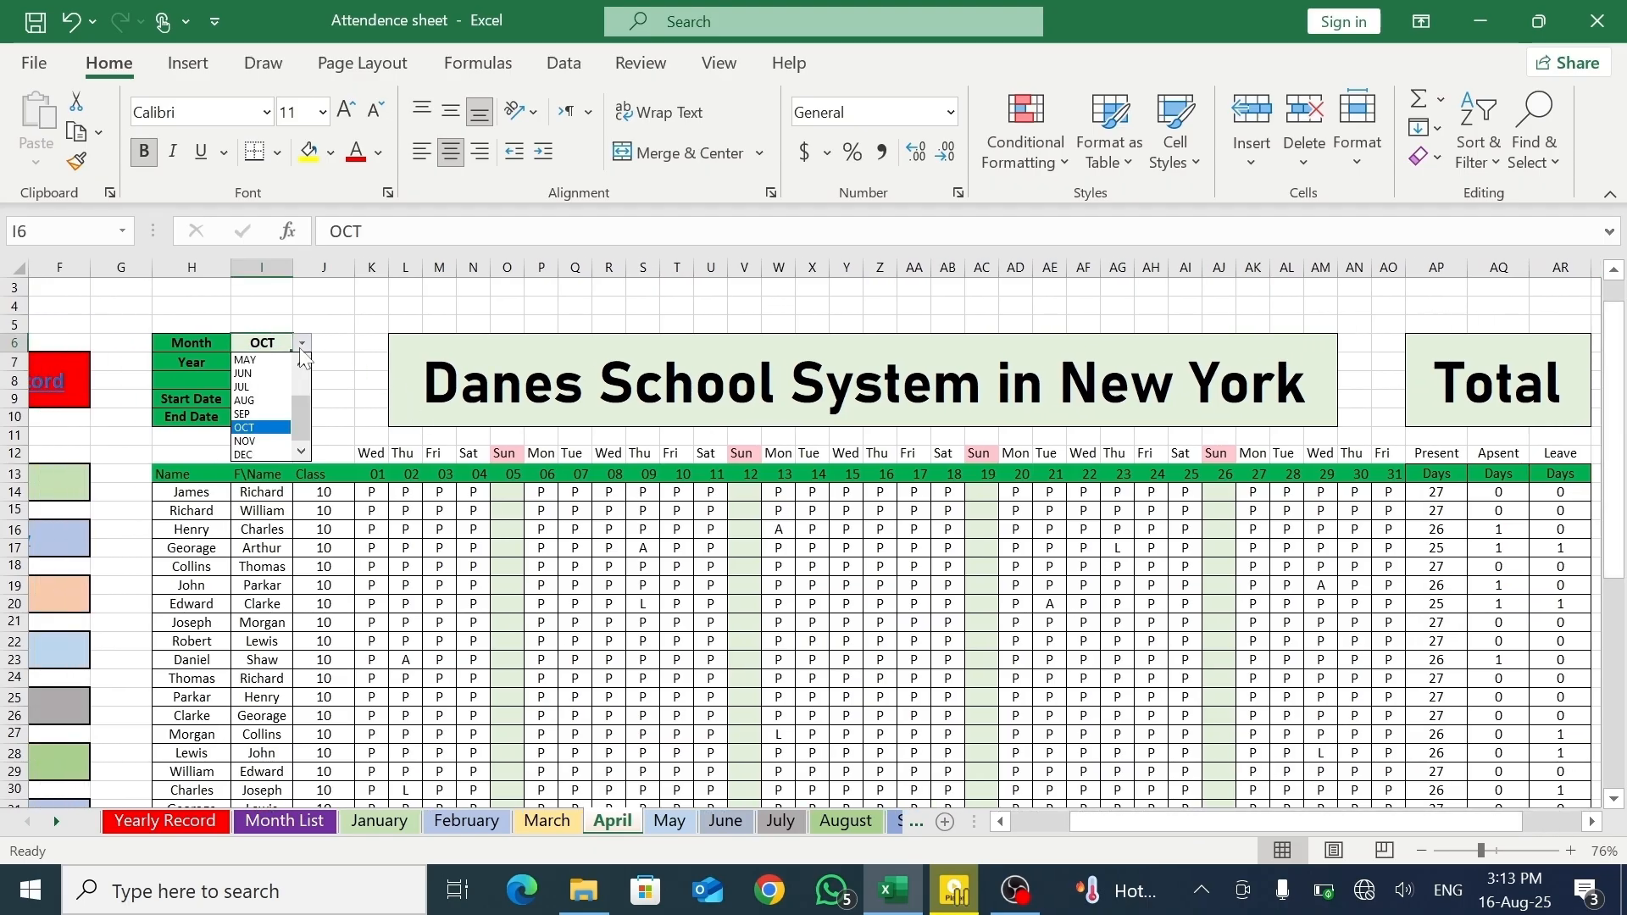
pyautogui.moveTo(307, 418); pyautogui.dragTo(304, 373)
pyautogui.click(265, 400)
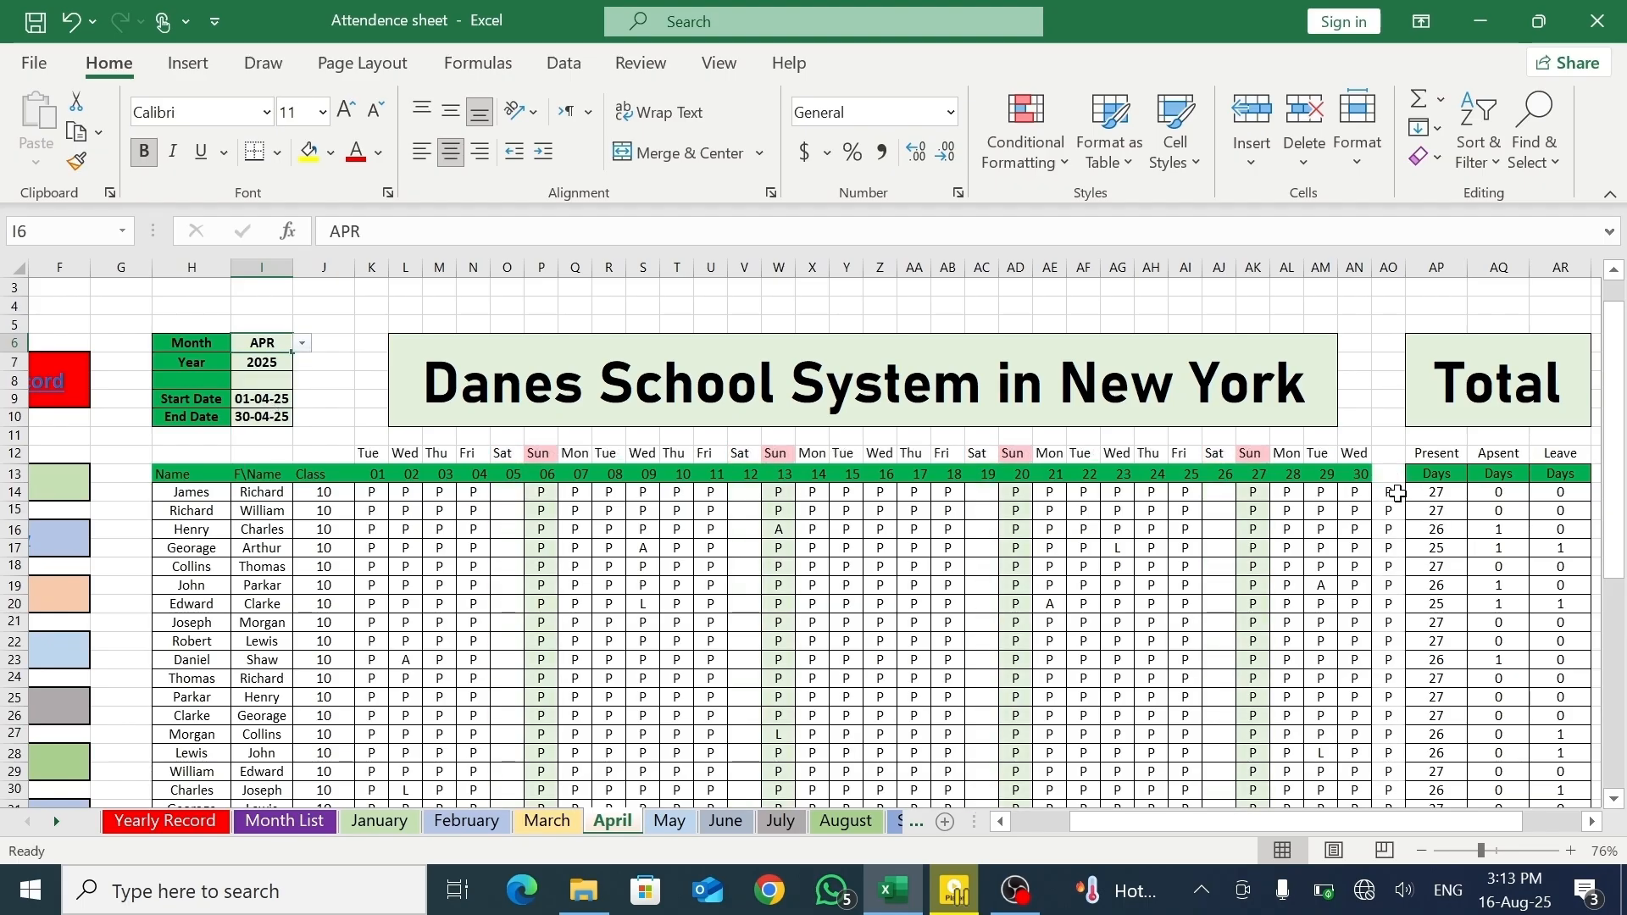
# - Clear the P marks from column AO, from AO14 down the student list, since April has no day 31
pyautogui.moveTo(1396, 492); pyautogui.dragTo(1385, 774)
pyautogui.press('Delete')
pyautogui.scroll(5, 1384, 773)
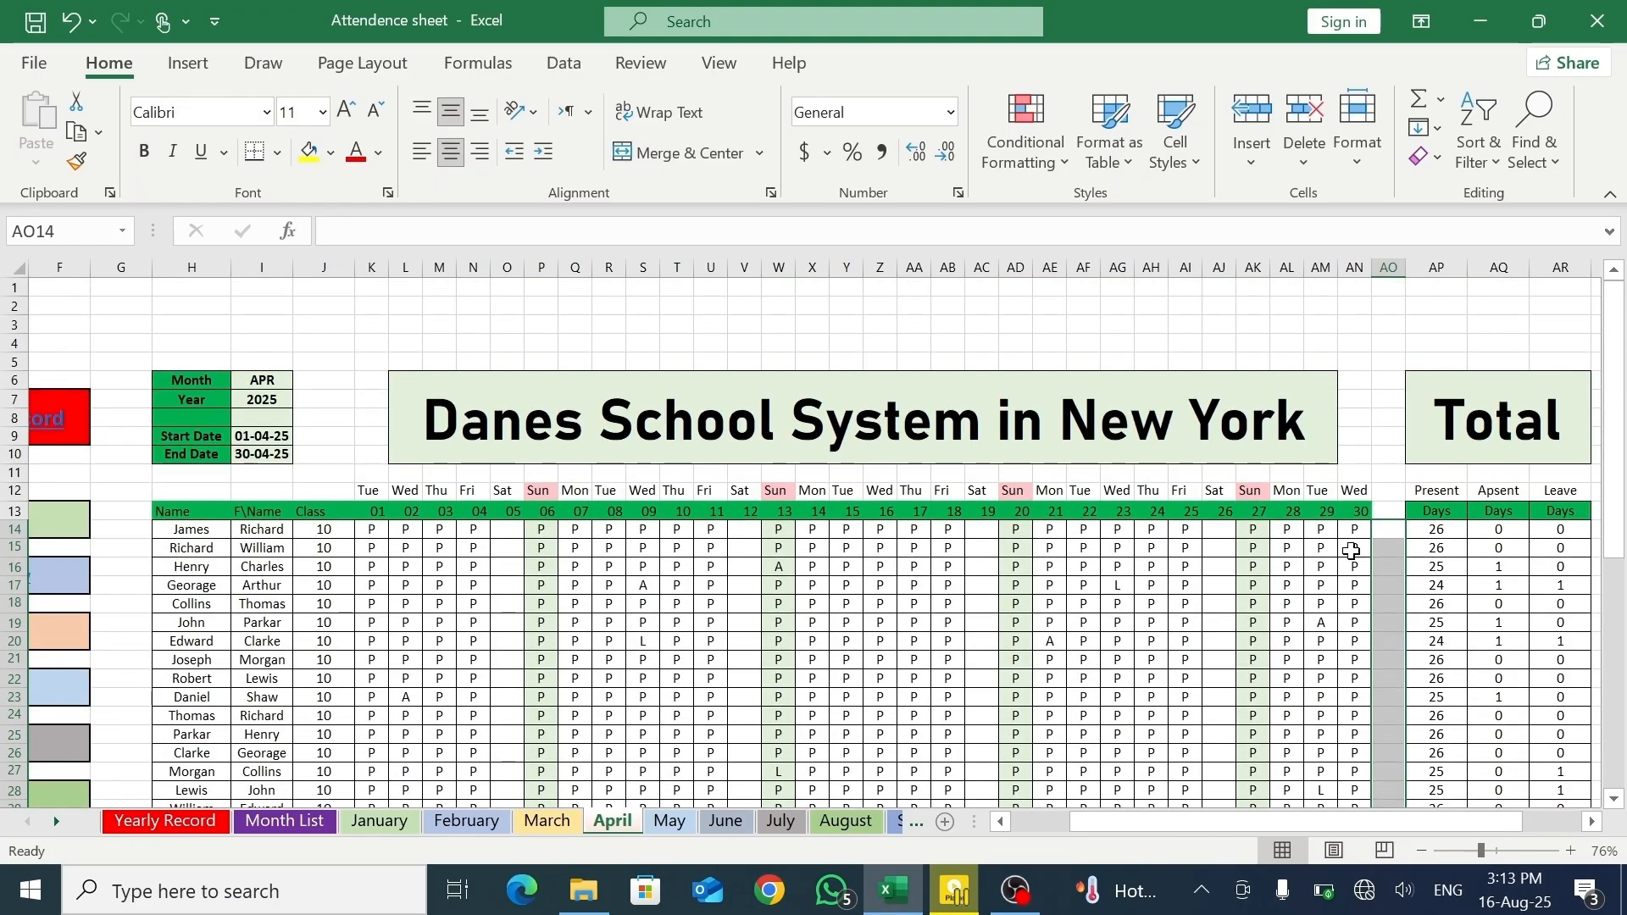
# - Follow the sheet link to May and set its month in I6 to MAY
pyautogui.moveTo(1099, 822); pyautogui.dragTo(1066, 825)
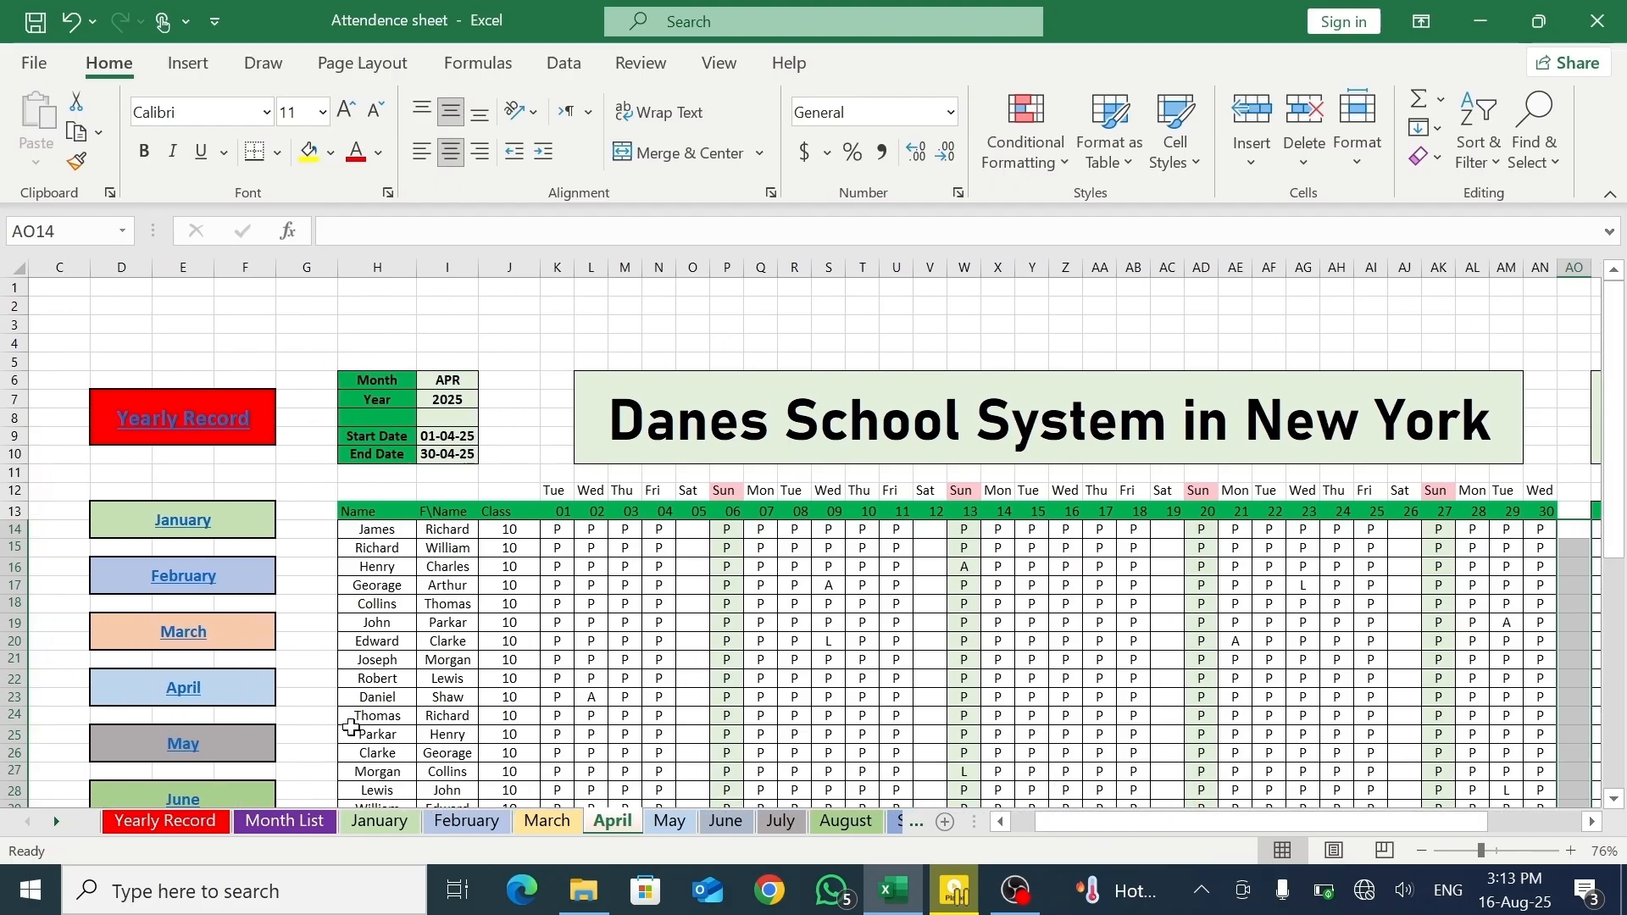
pyautogui.click(202, 755)
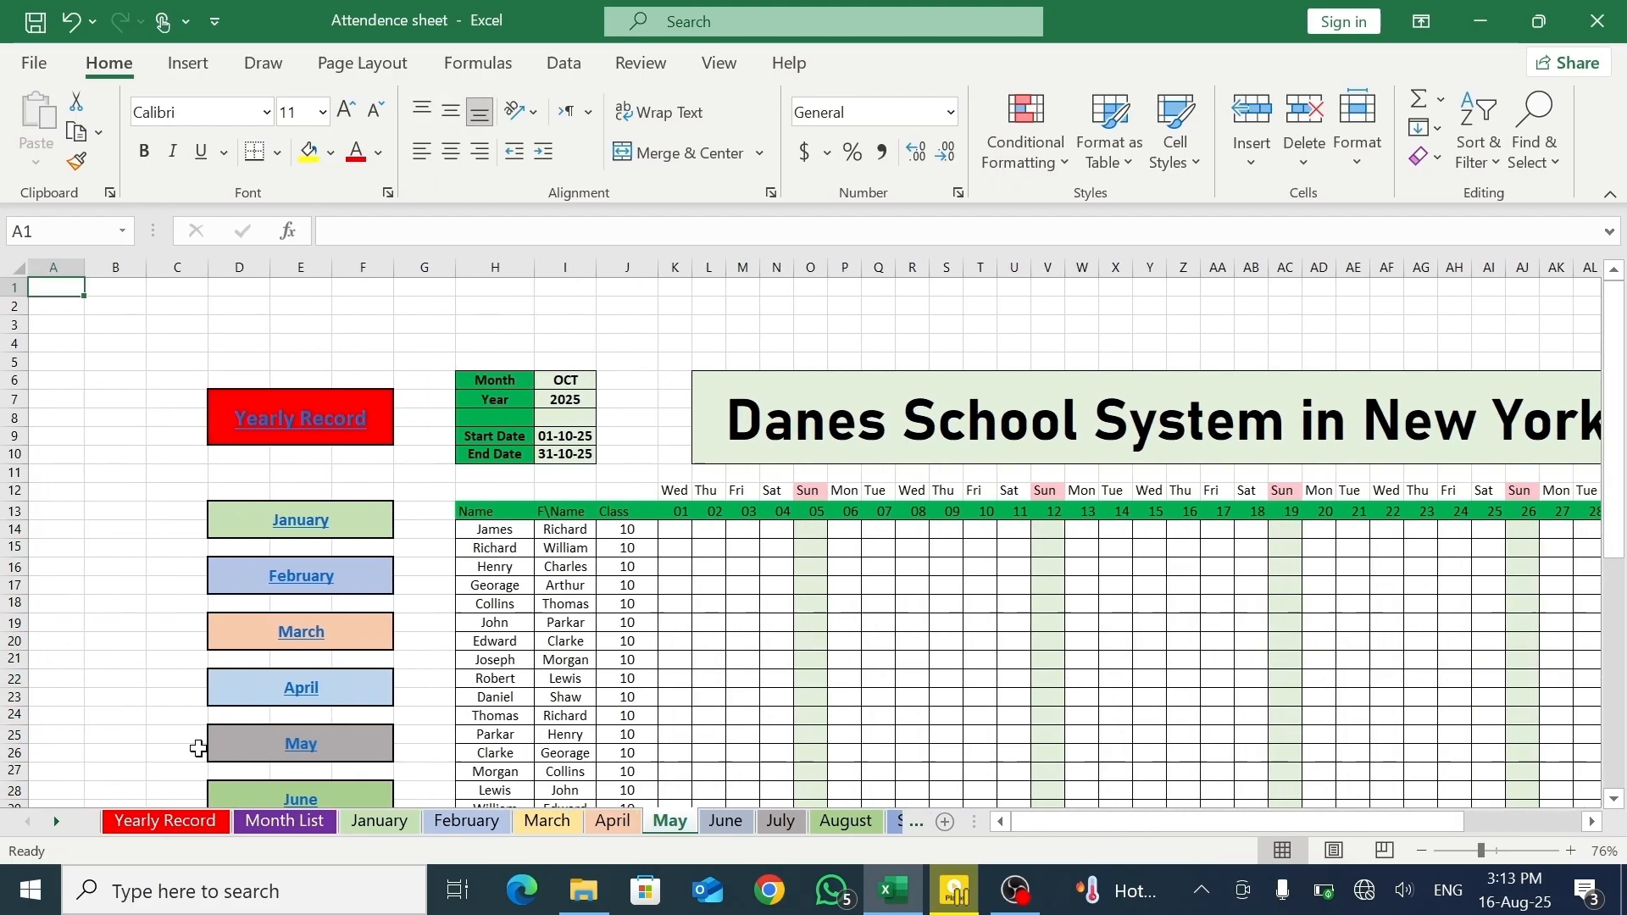
pyautogui.click(573, 383)
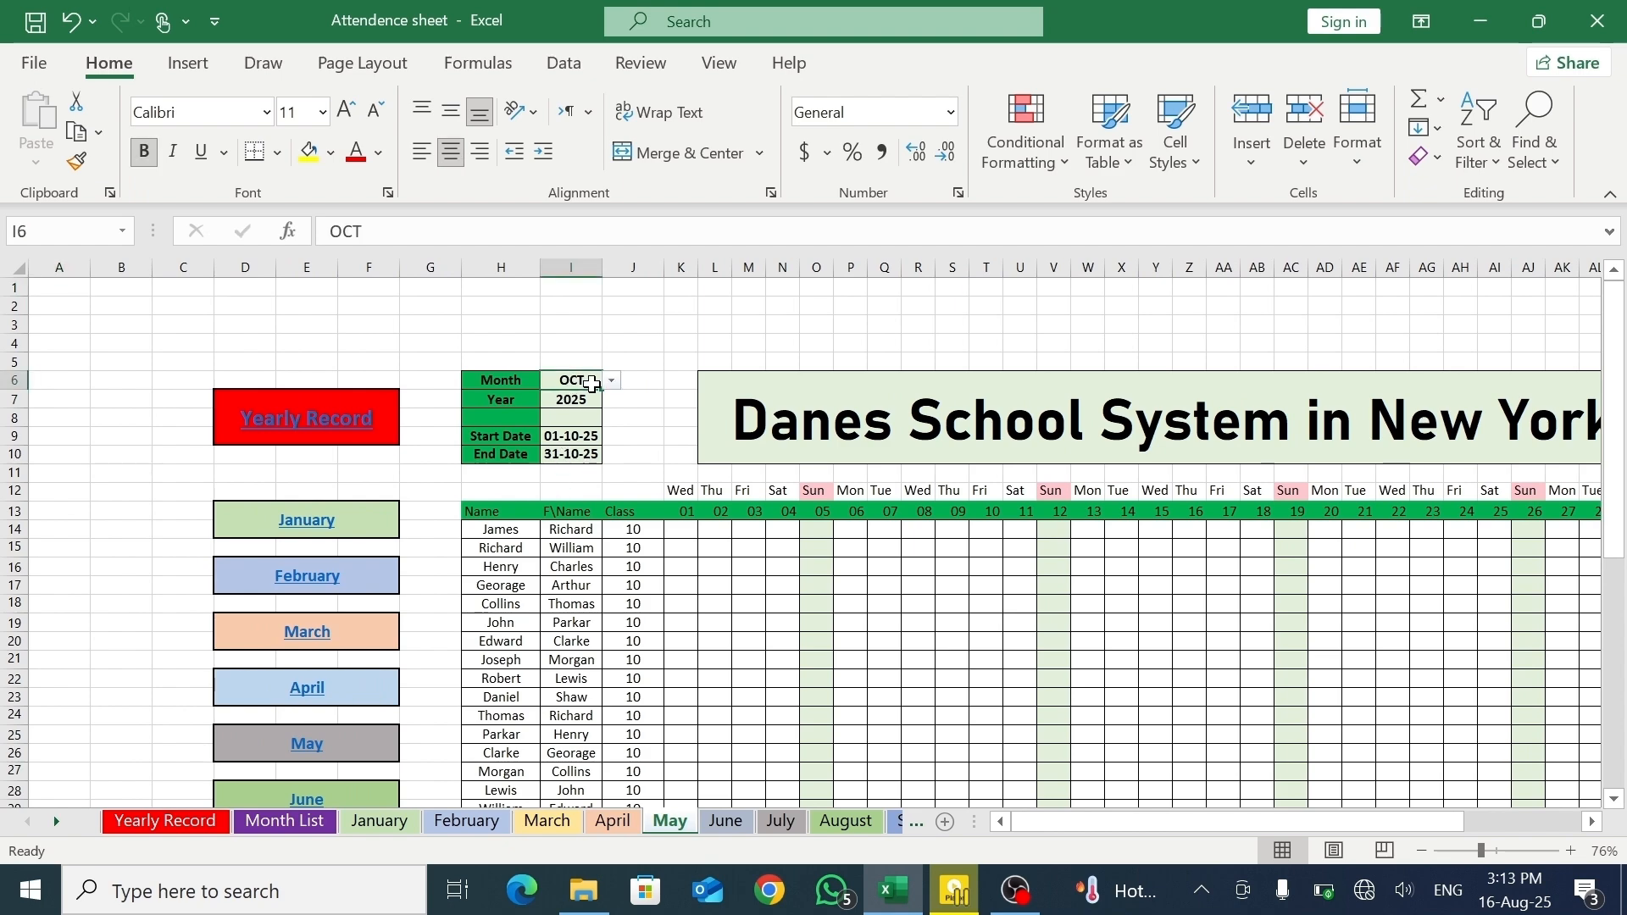
pyautogui.click(611, 381)
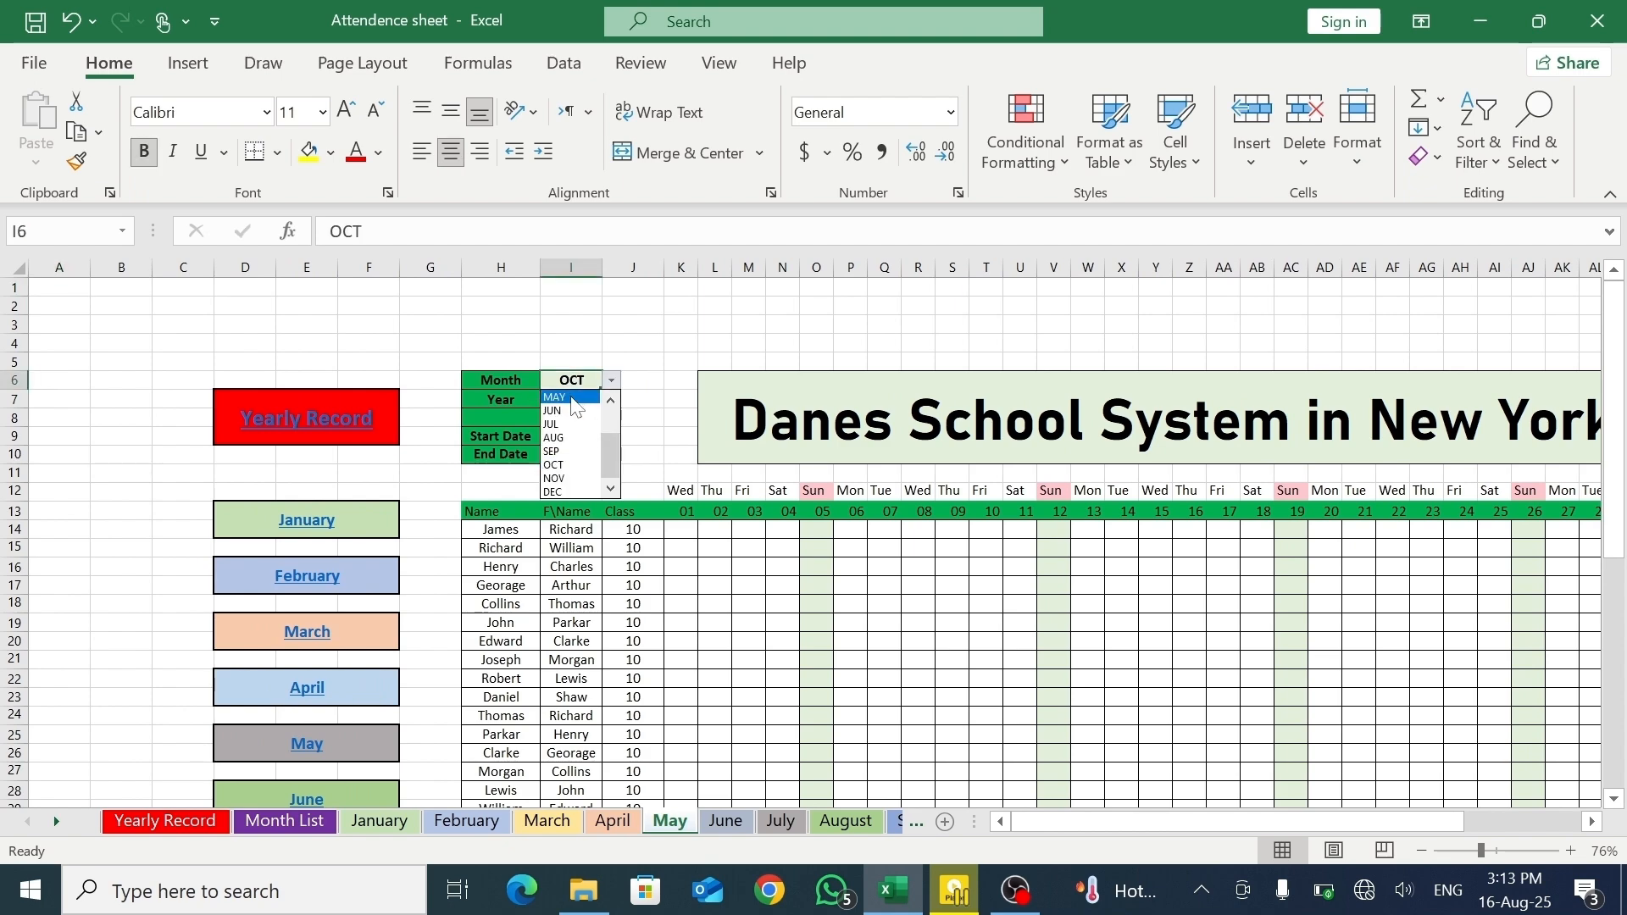
pyautogui.click(569, 397)
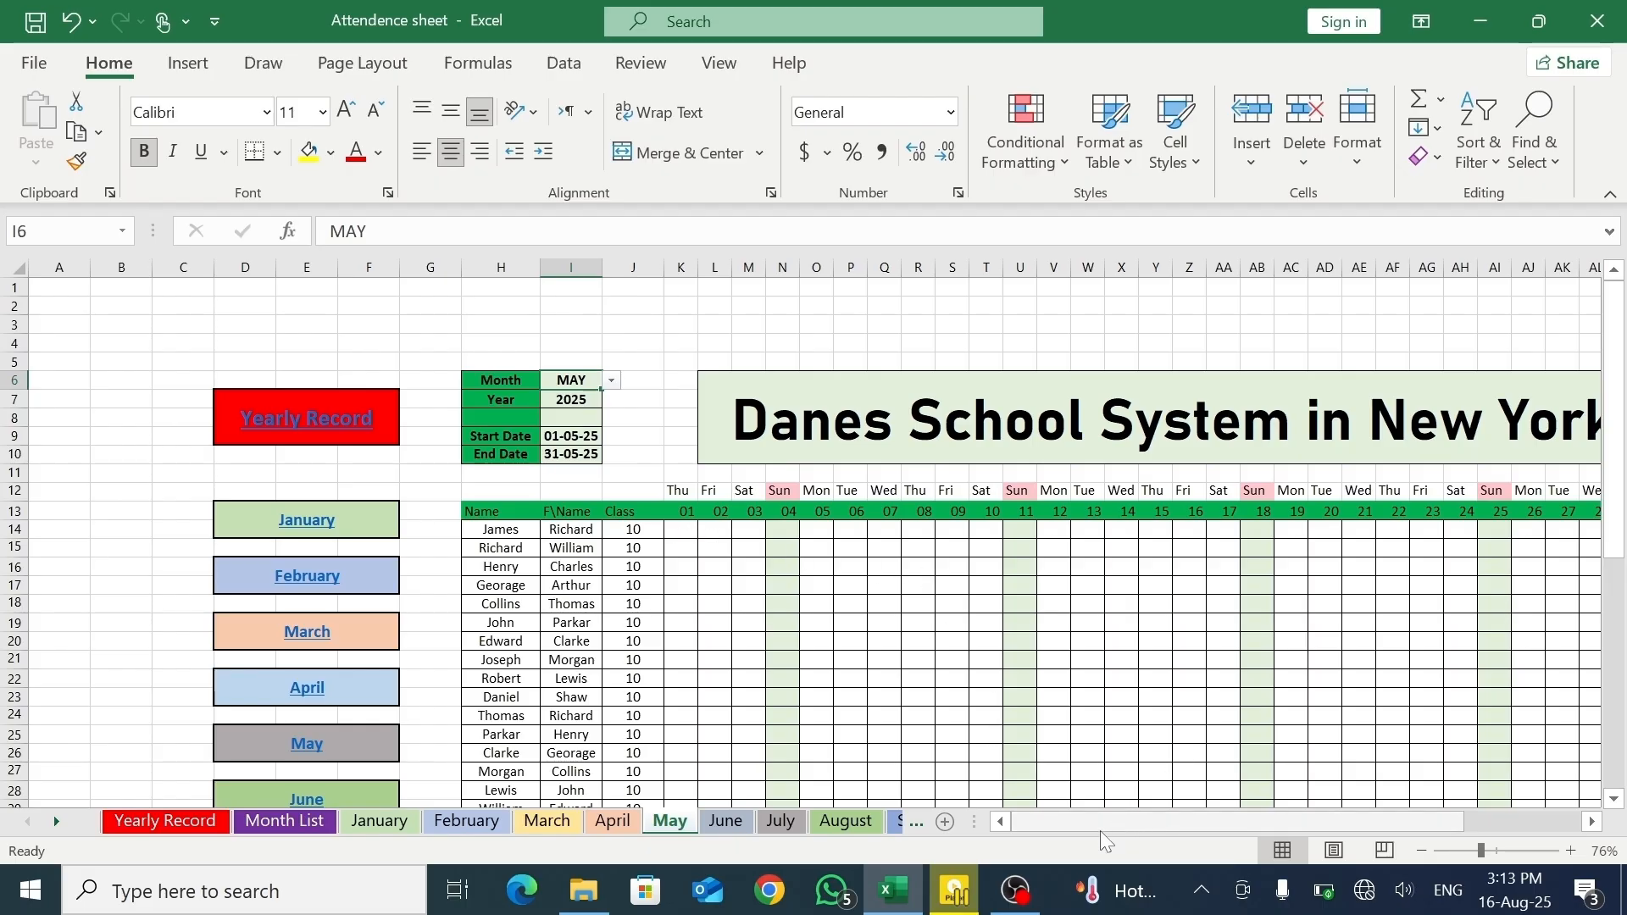
# - Enter P in K14 of the May sheet and fill it across K14:M41 for days 01–03
pyautogui.moveTo(1100, 832); pyautogui.dragTo(1157, 831)
pyautogui.click(373, 530)
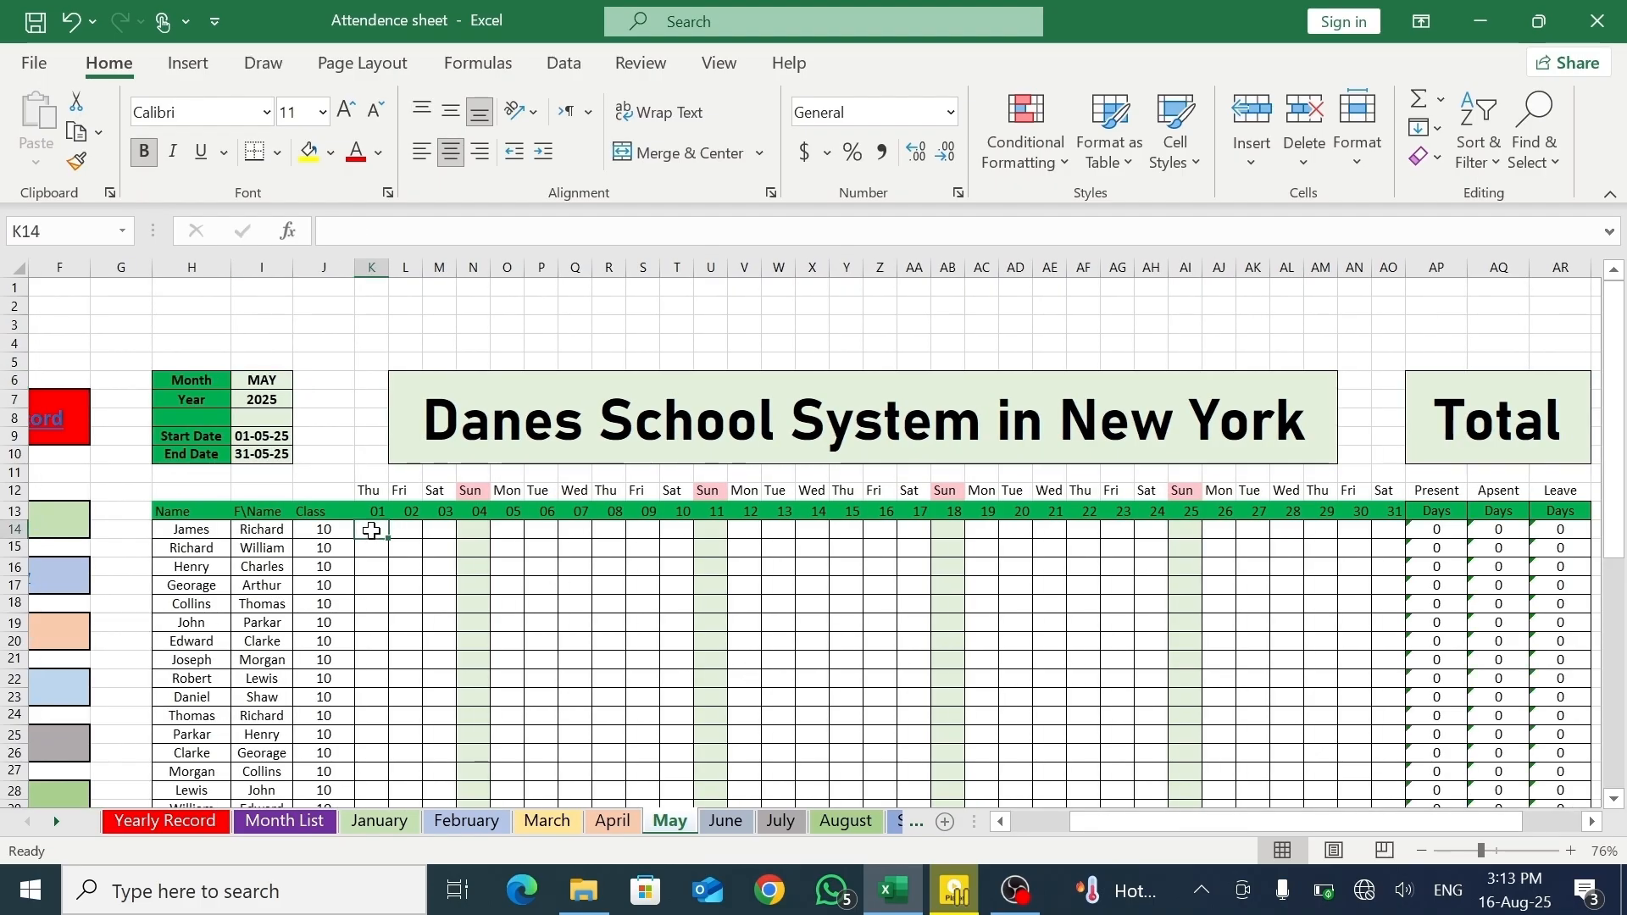
pyautogui.write('p')
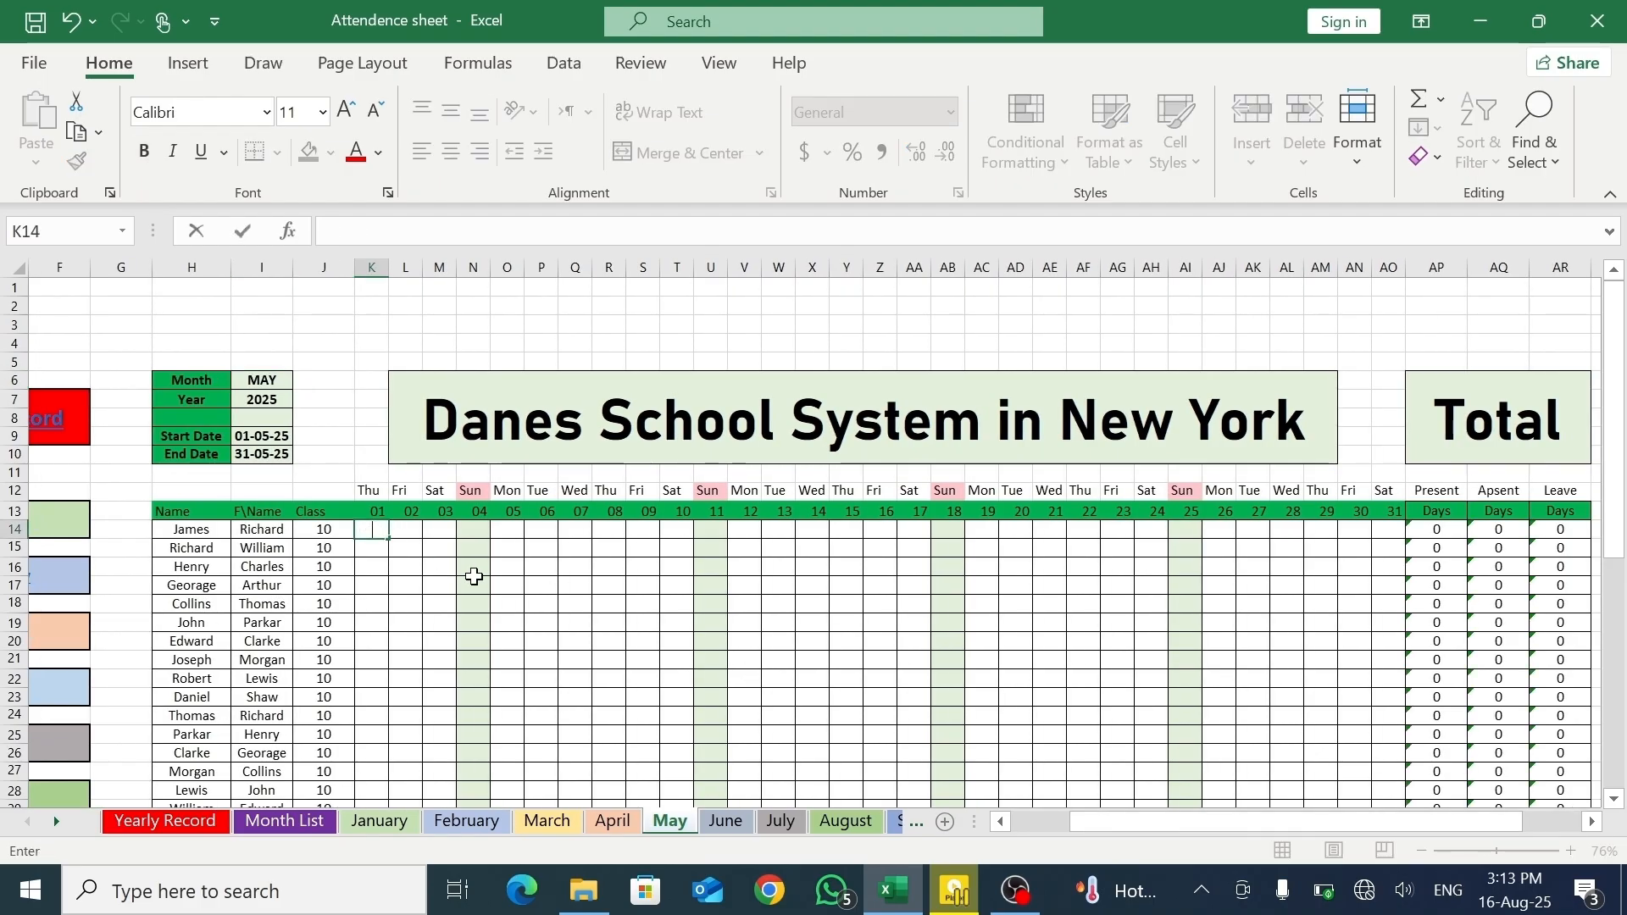
pyautogui.moveTo(389, 538); pyautogui.dragTo(419, 773)
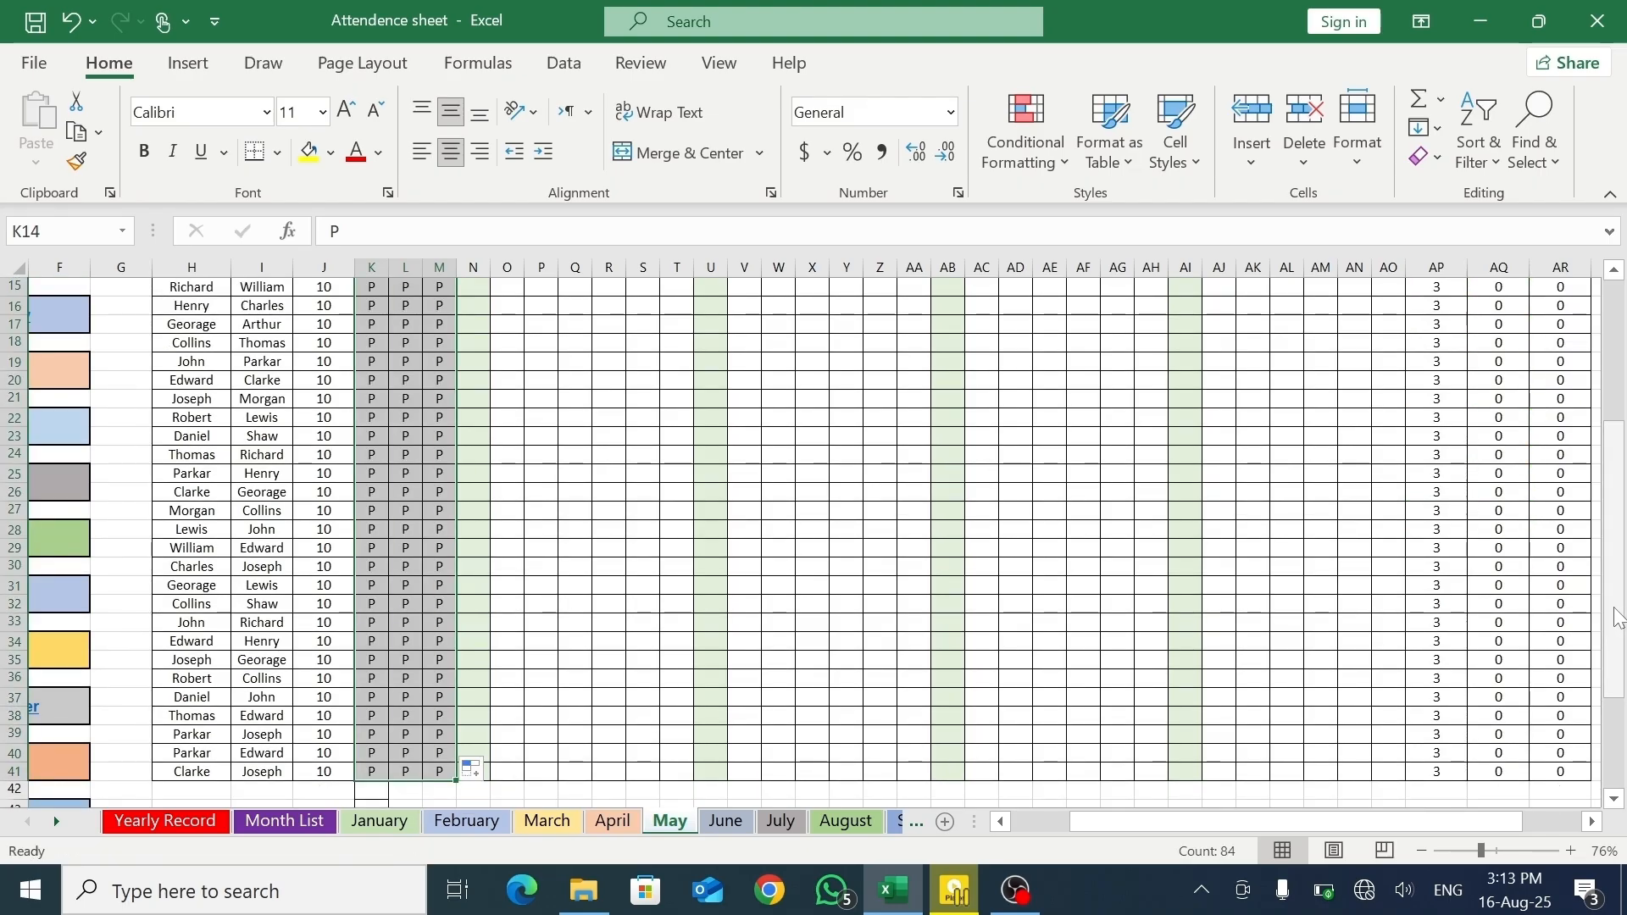
# - Enter P in O14 of the May sheet and fill it across O14:T41 for days 05–10
pyautogui.moveTo(1614, 608); pyautogui.dragTo(1619, 491)
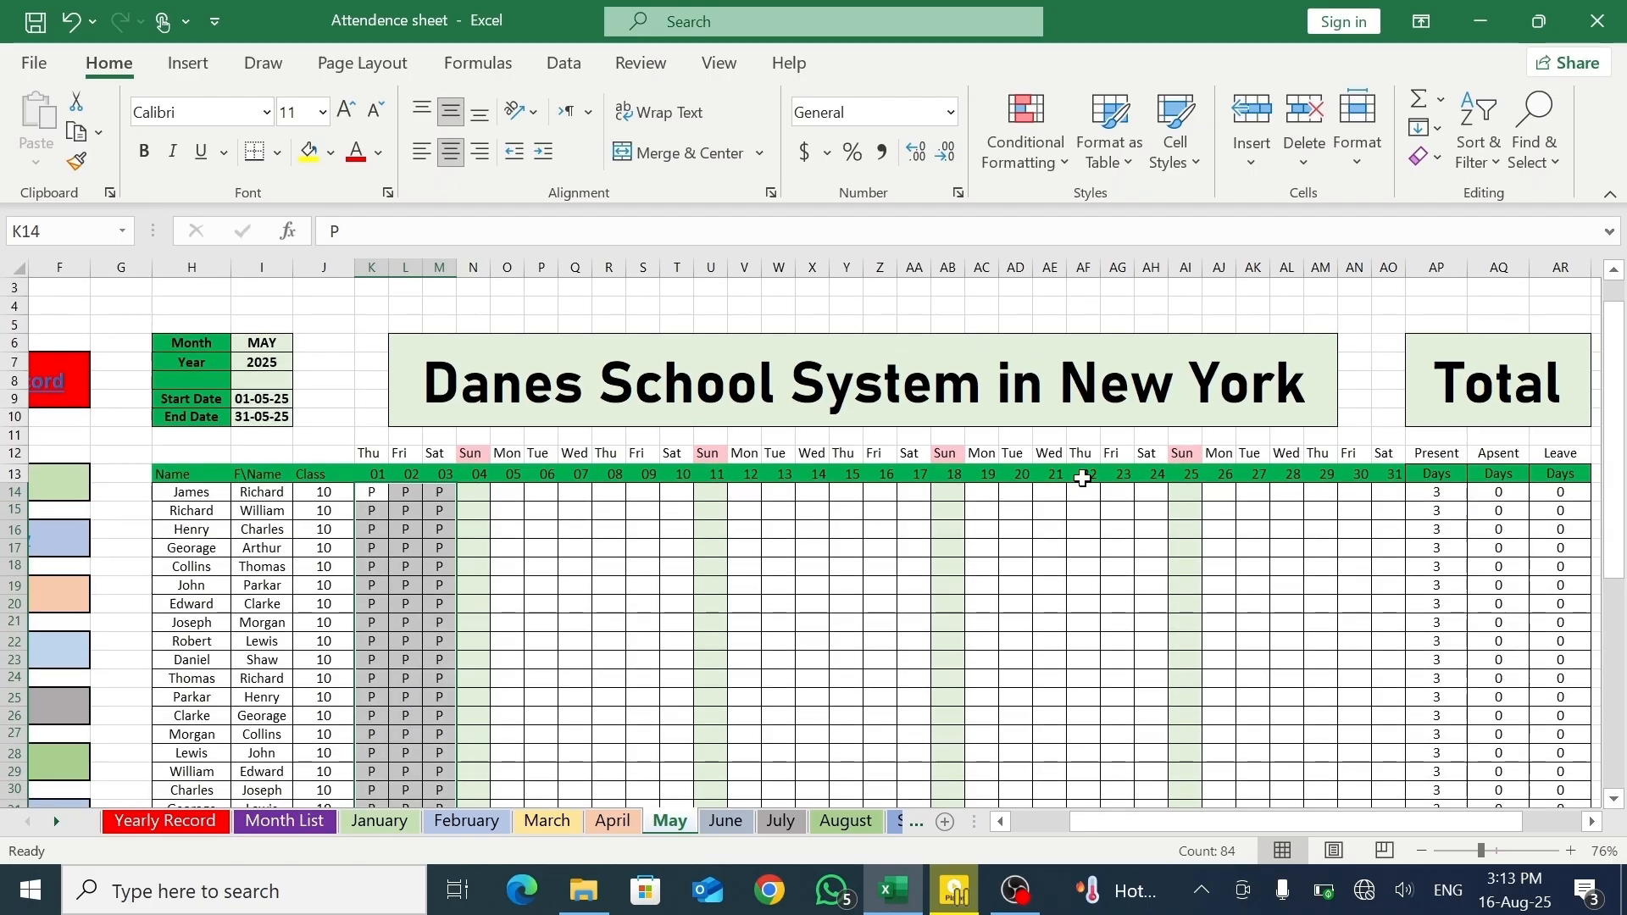
pyautogui.click(494, 493)
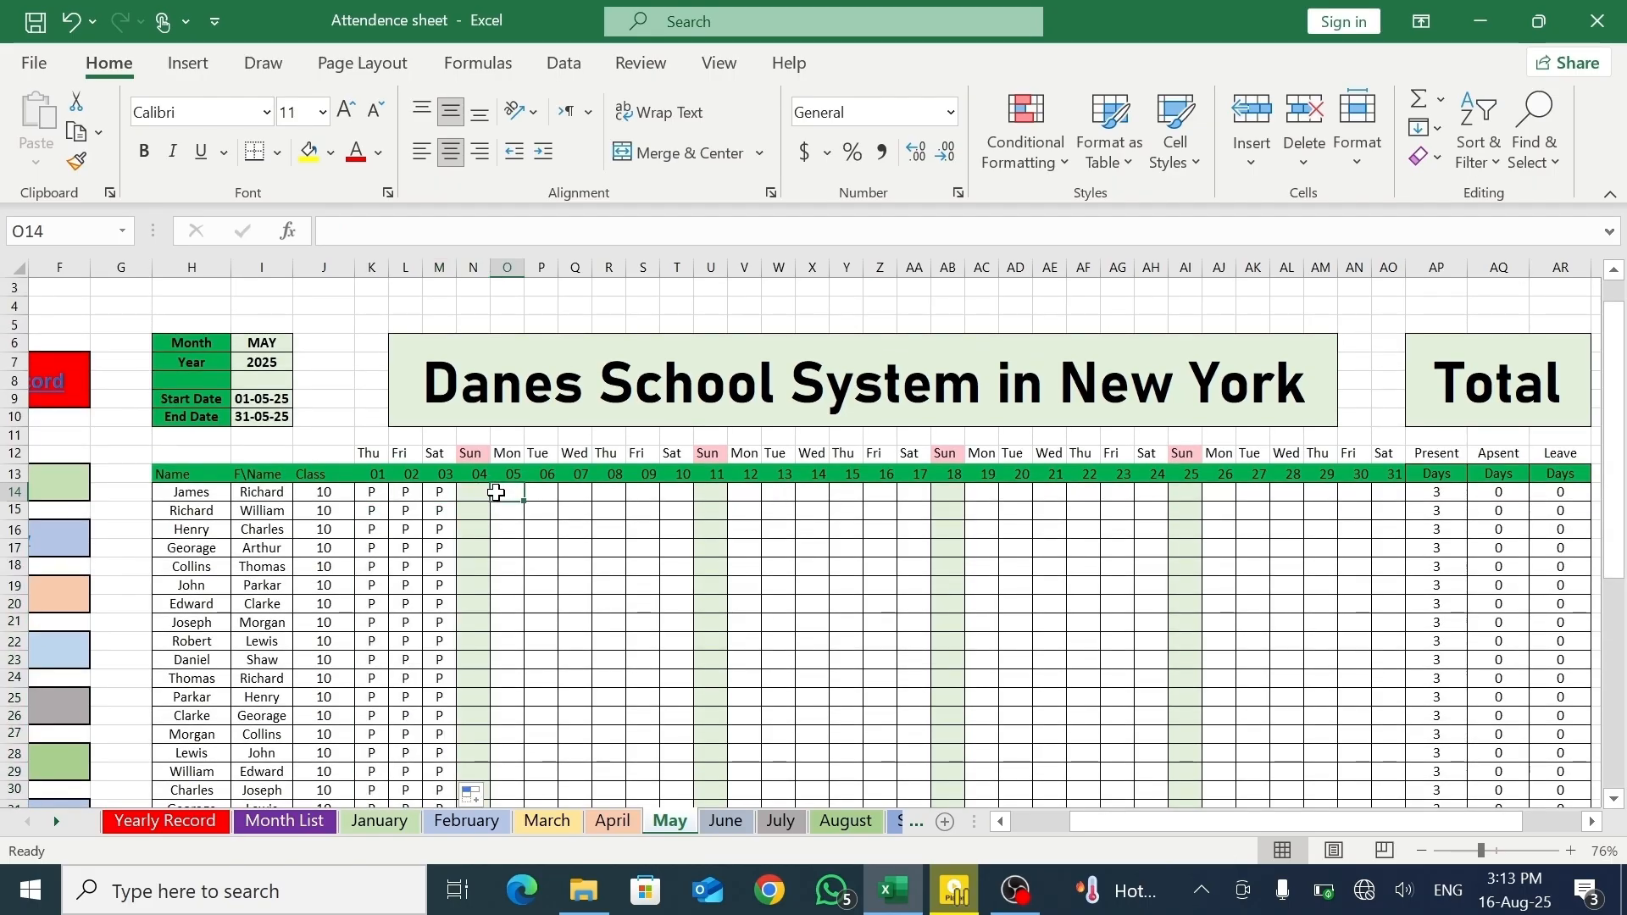
pyautogui.write('p')
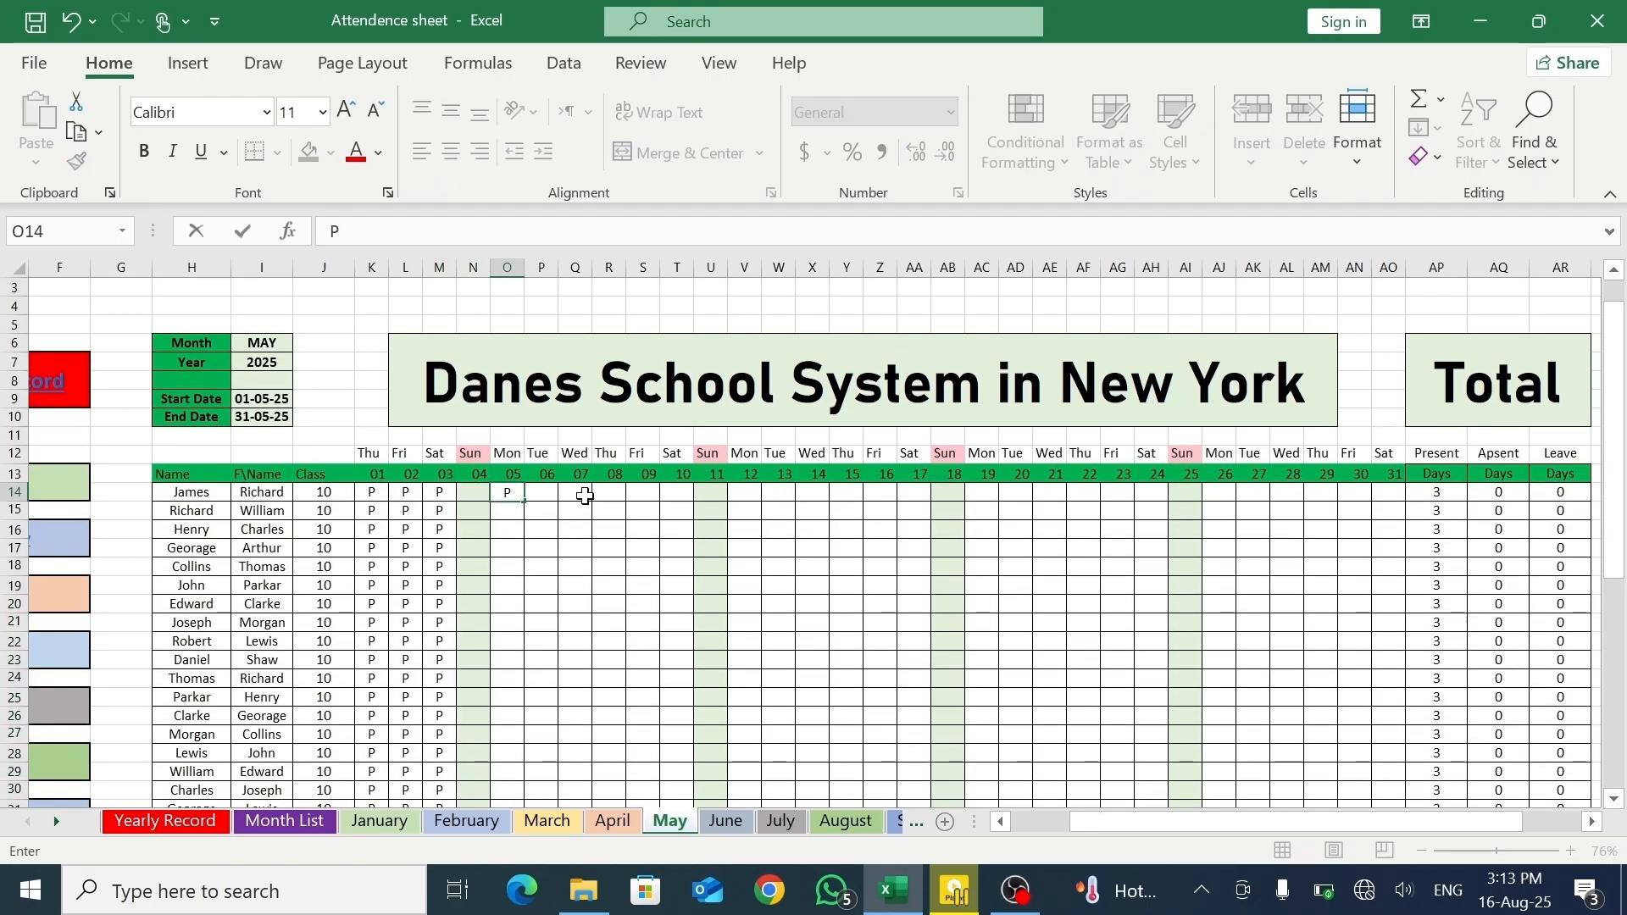
pyautogui.moveTo(525, 501); pyautogui.dragTo(669, 785)
# - Enter P in V14 and fill it across V14:AA41 for days 12–17 of May
pyautogui.moveTo(1618, 627); pyautogui.dragTo(1616, 542)
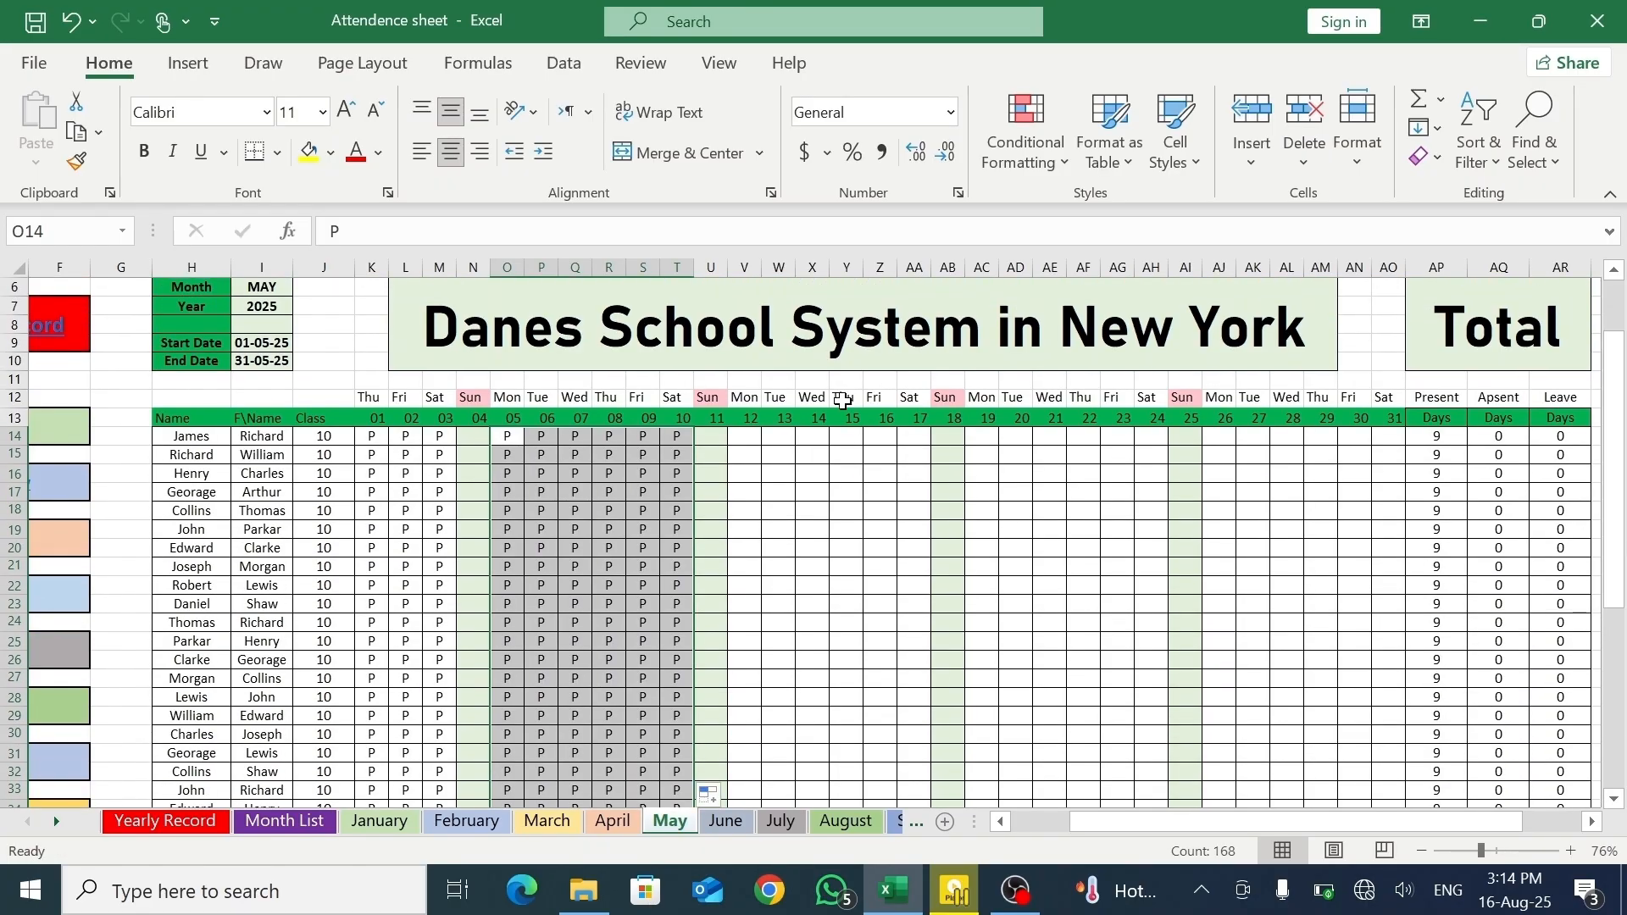
pyautogui.click(739, 455)
pyautogui.click(743, 440)
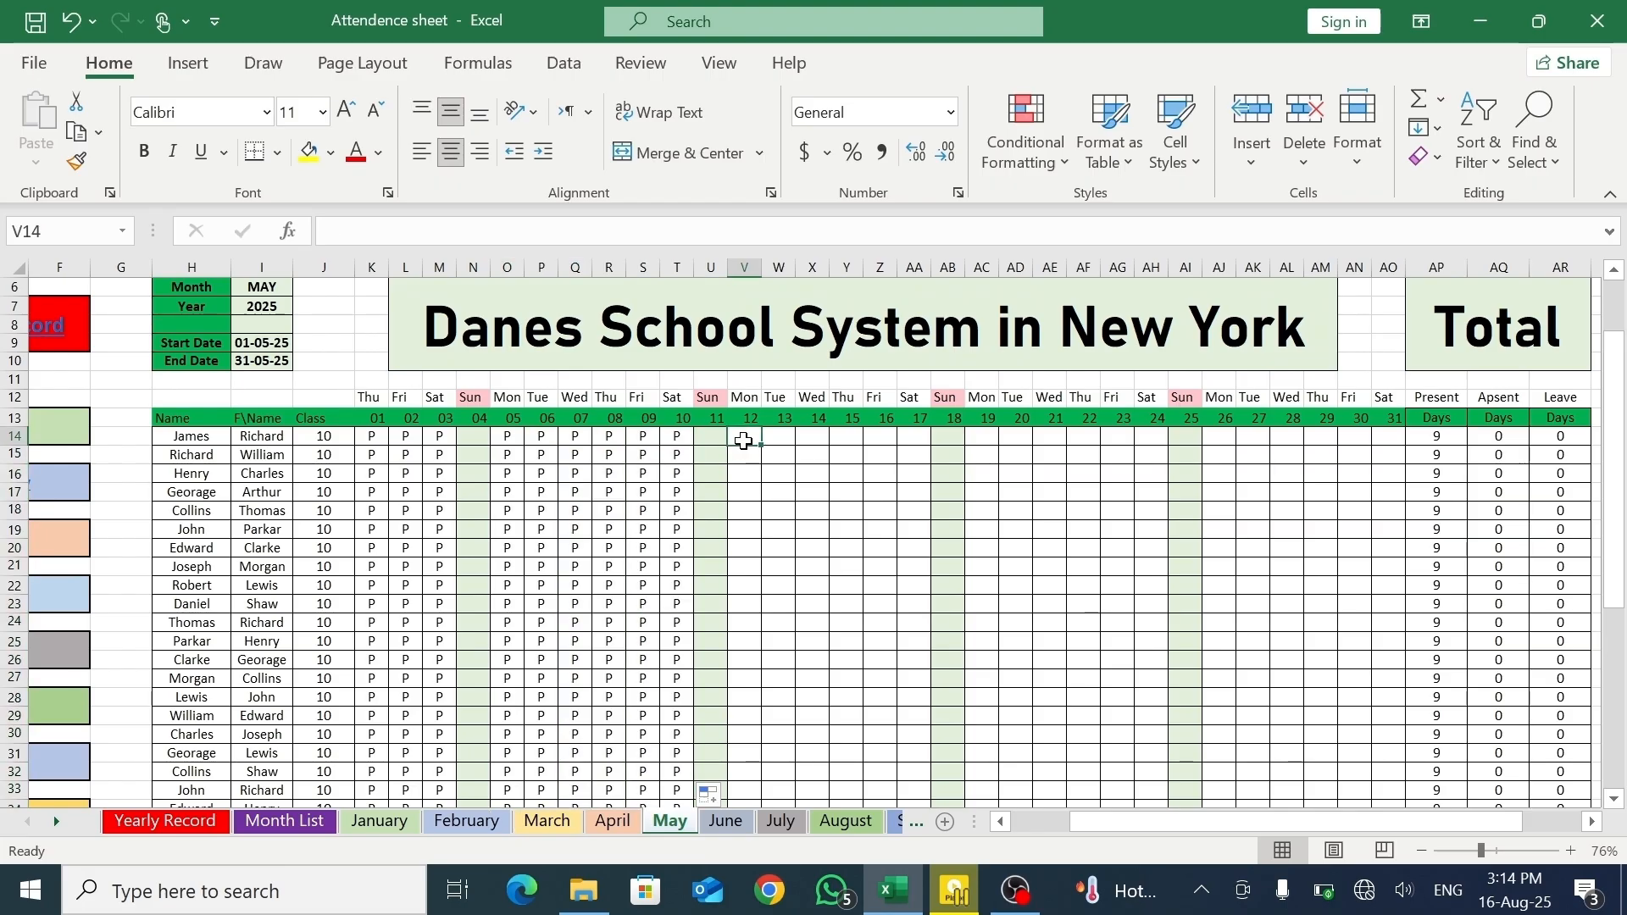
pyautogui.write('p')
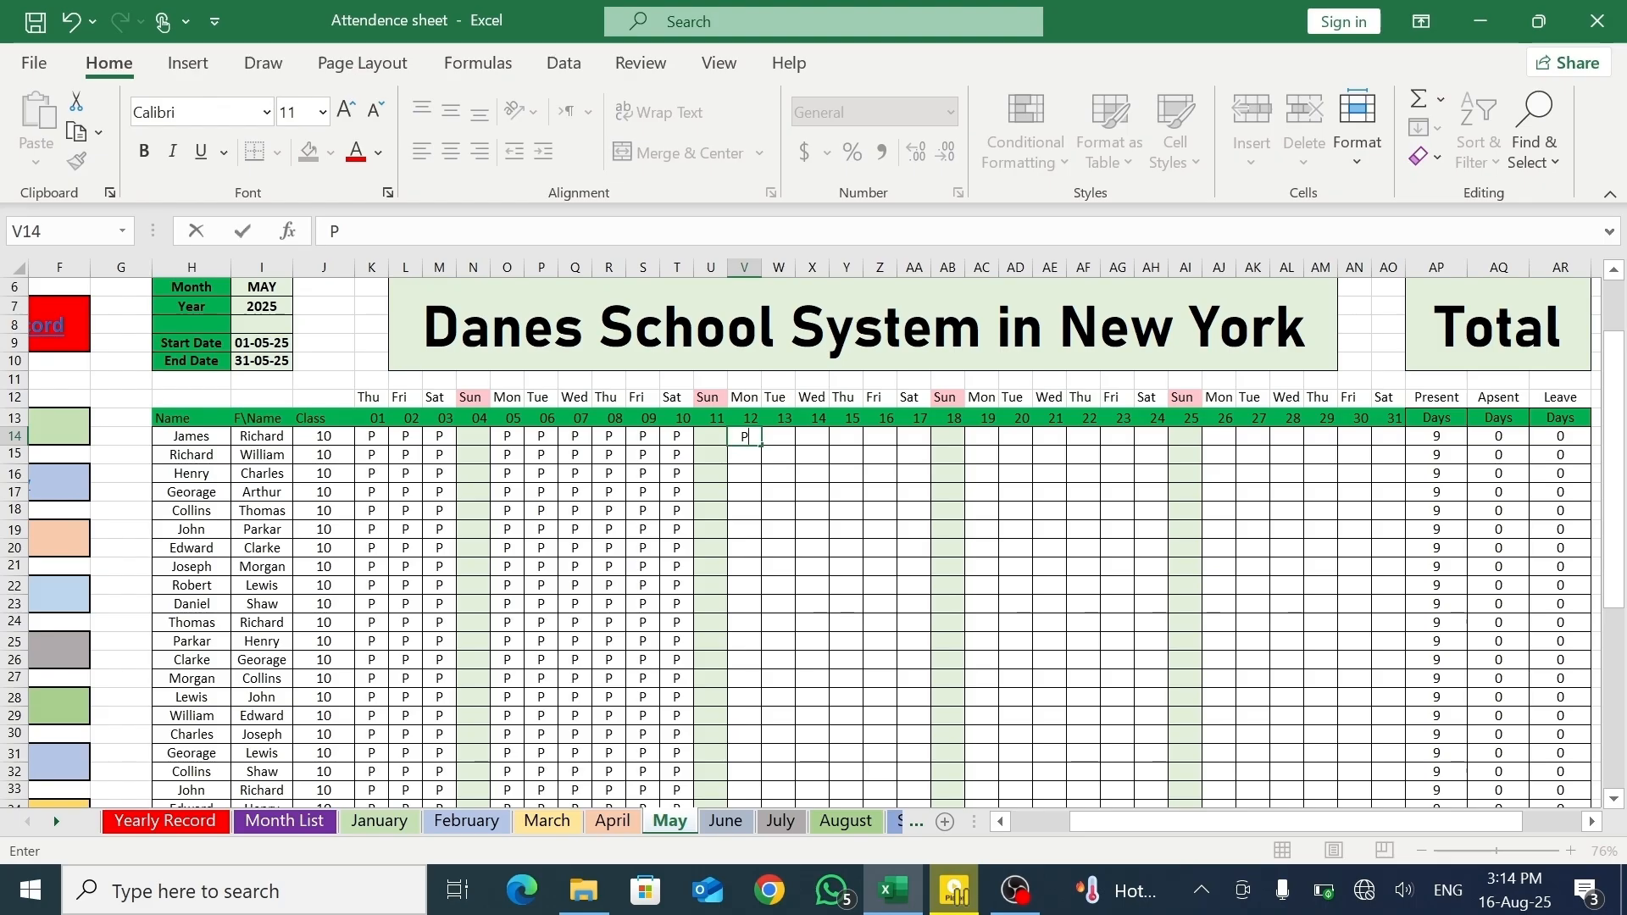
pyautogui.click(760, 445)
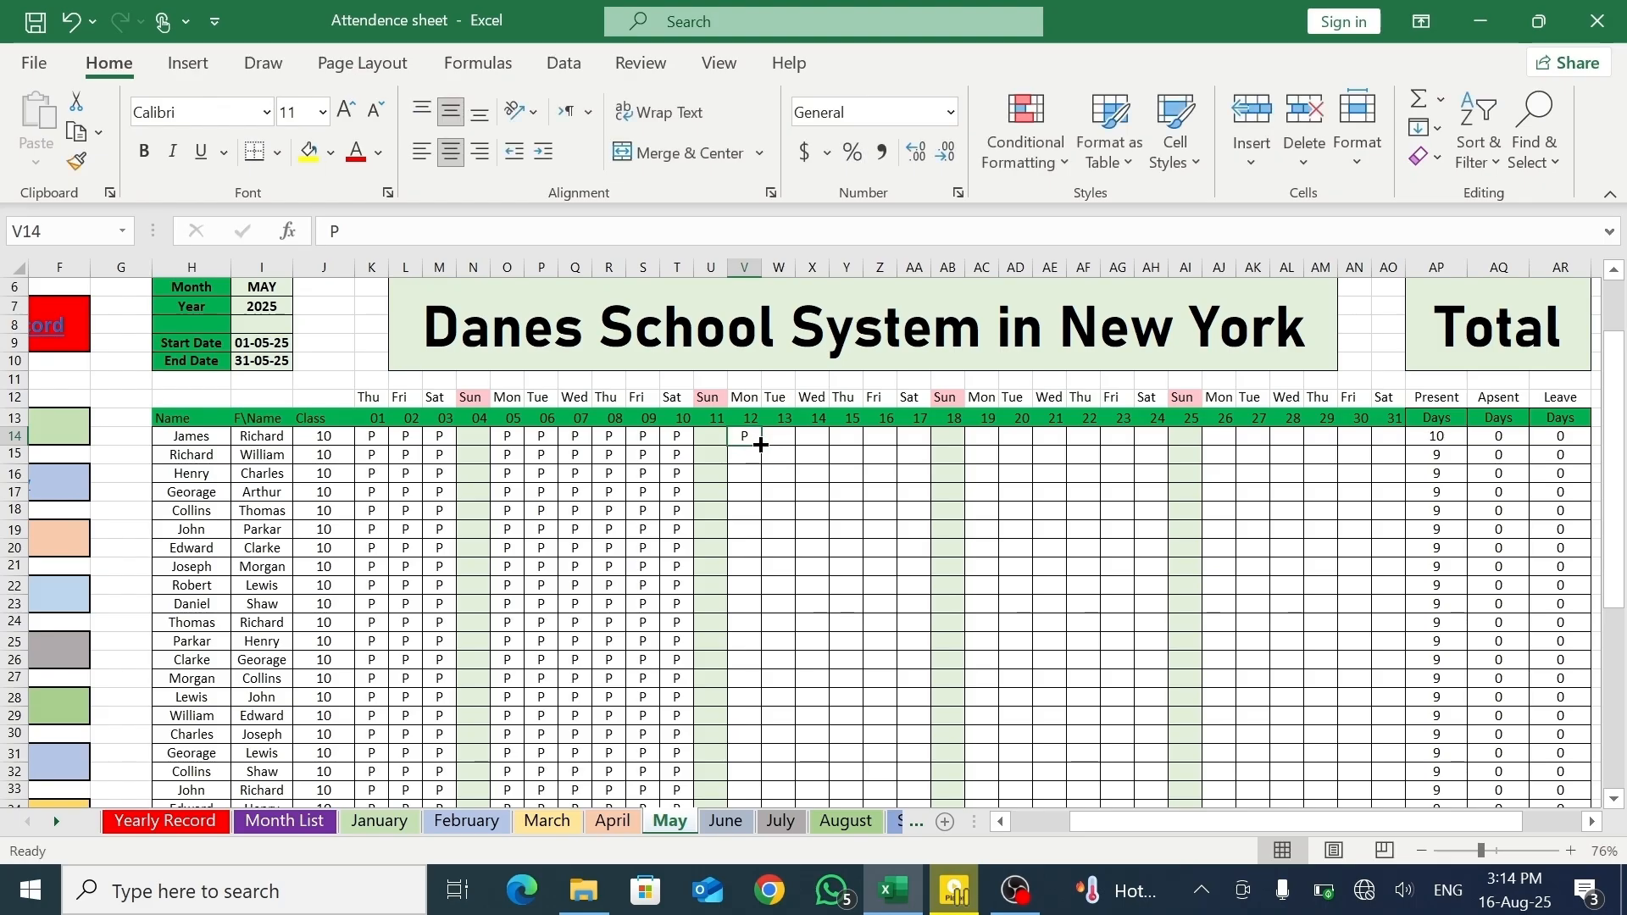
pyautogui.moveTo(760, 444); pyautogui.dragTo(864, 782)
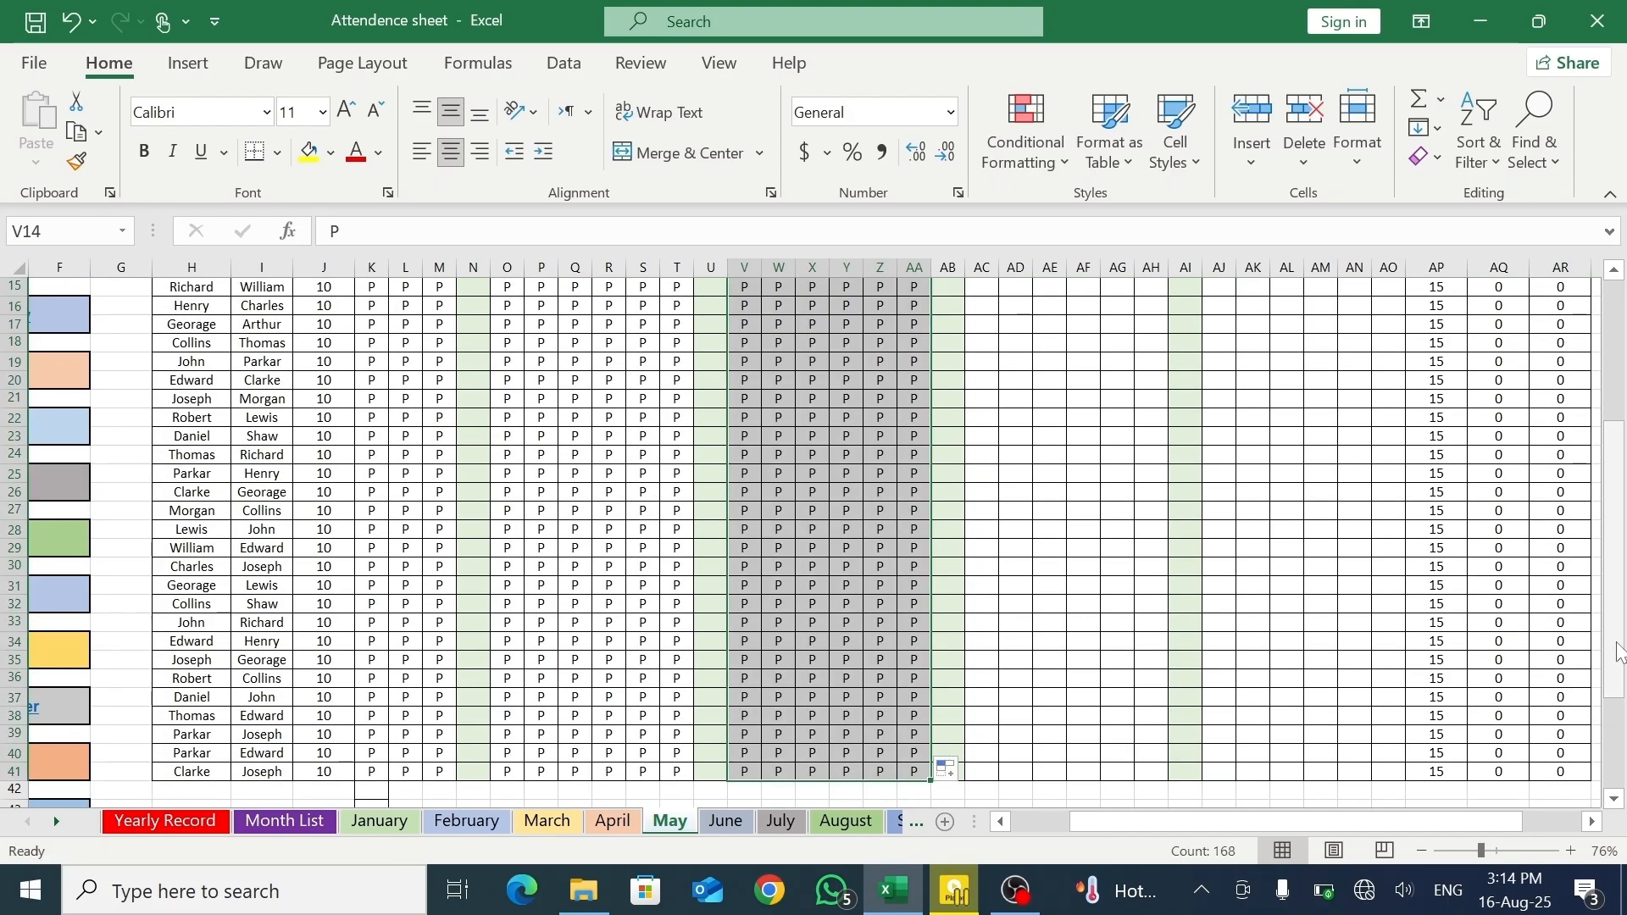
# - Enter P in AC14 and fill it across AC14:AH41 for days 19–24 of May
pyautogui.moveTo(1620, 653); pyautogui.dragTo(1621, 477)
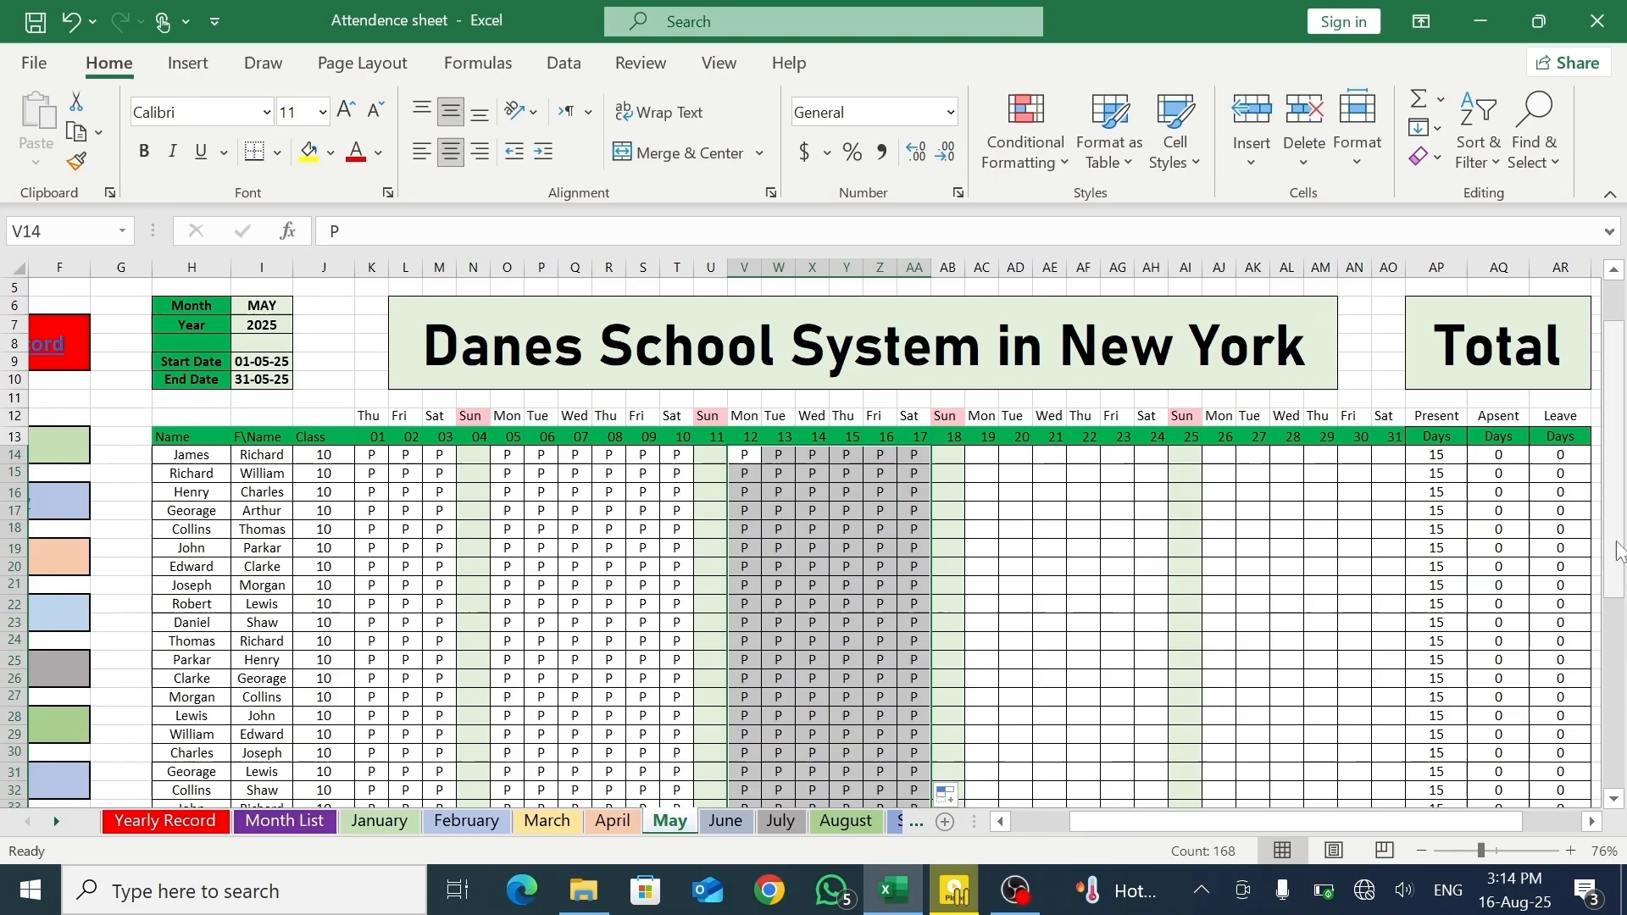
pyautogui.click(992, 462)
pyautogui.write('p')
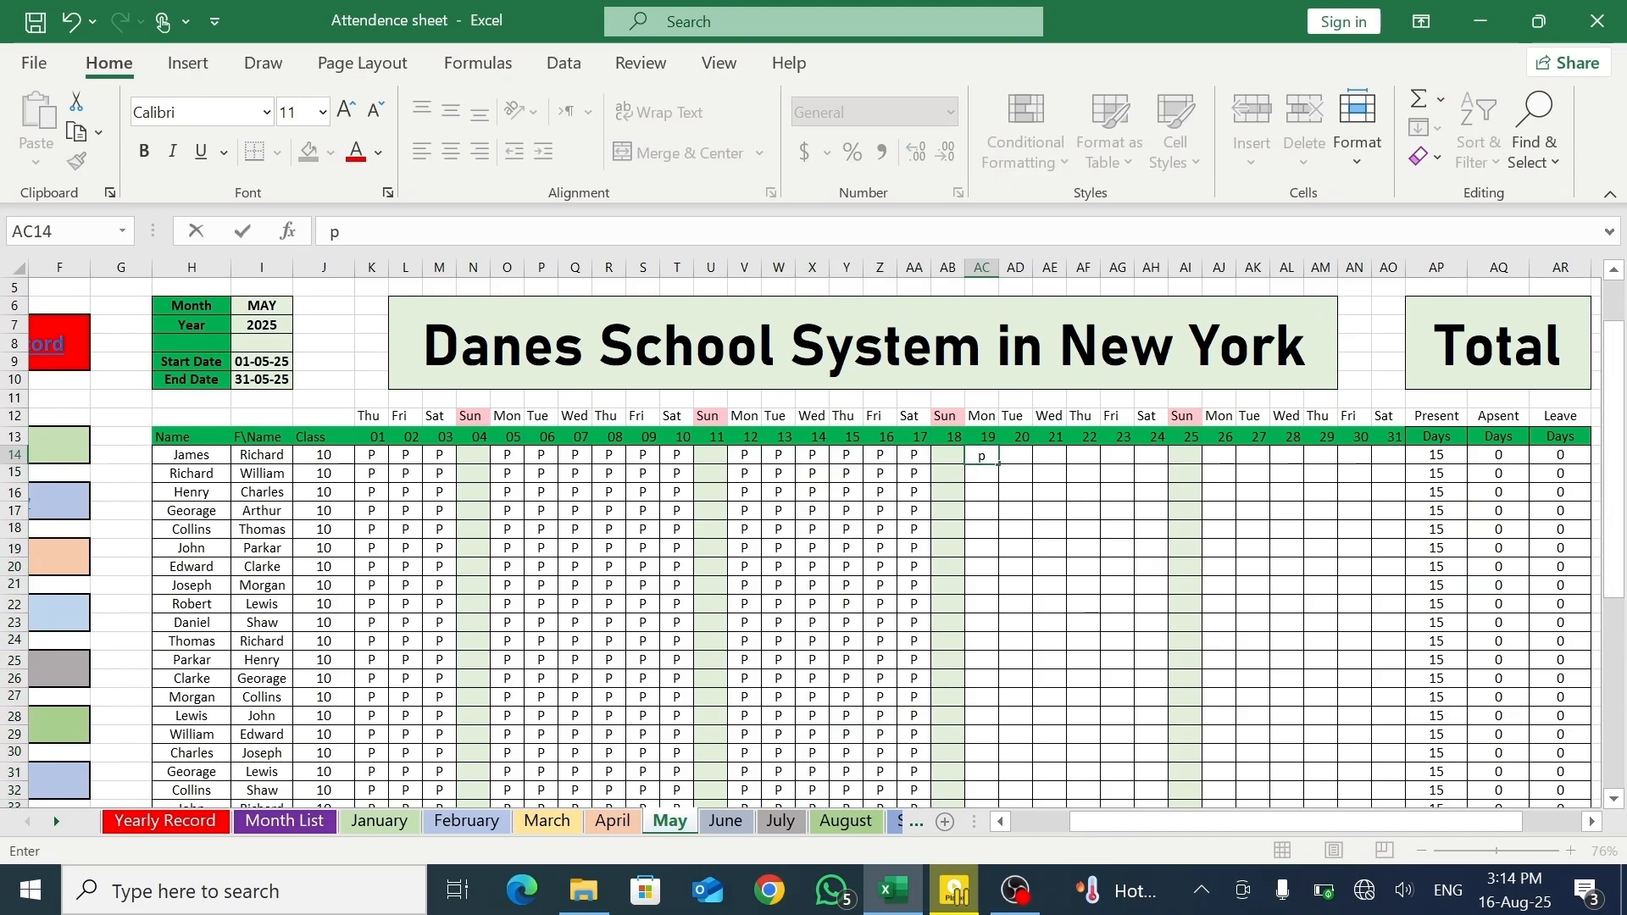
pyautogui.click(1002, 464)
pyautogui.moveTo(1000, 463); pyautogui.dragTo(1144, 788)
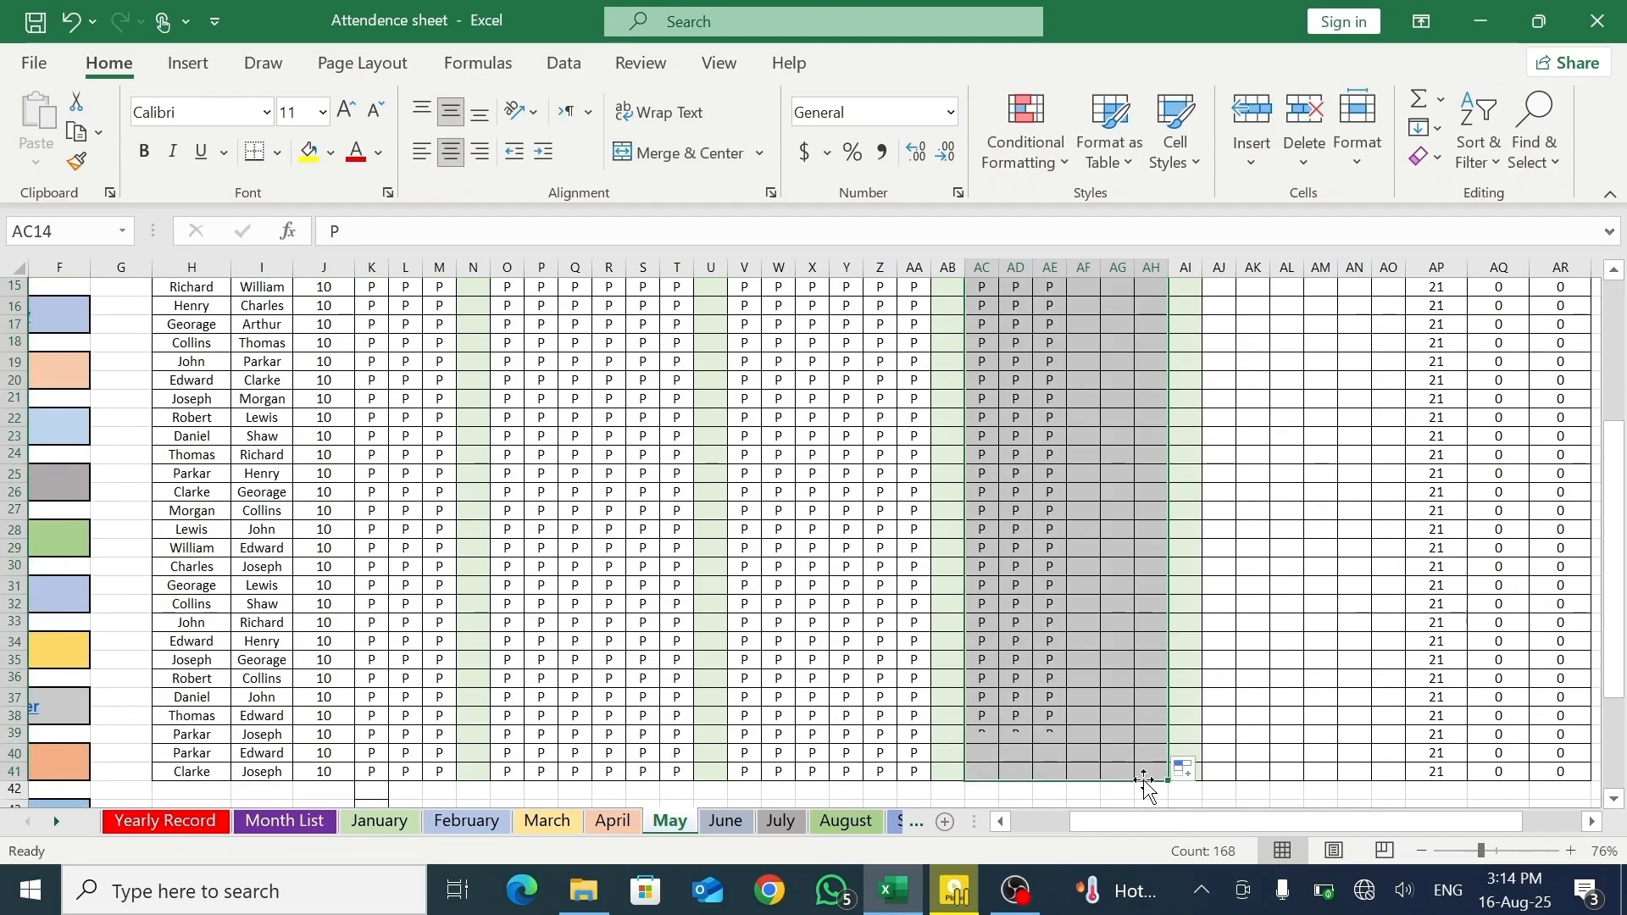
# - Enter P in AJ14 and fill it across AJ14:AO41 for days 26–31 of May
pyautogui.moveTo(1613, 553); pyautogui.dragTo(1614, 388)
pyautogui.click(1217, 444)
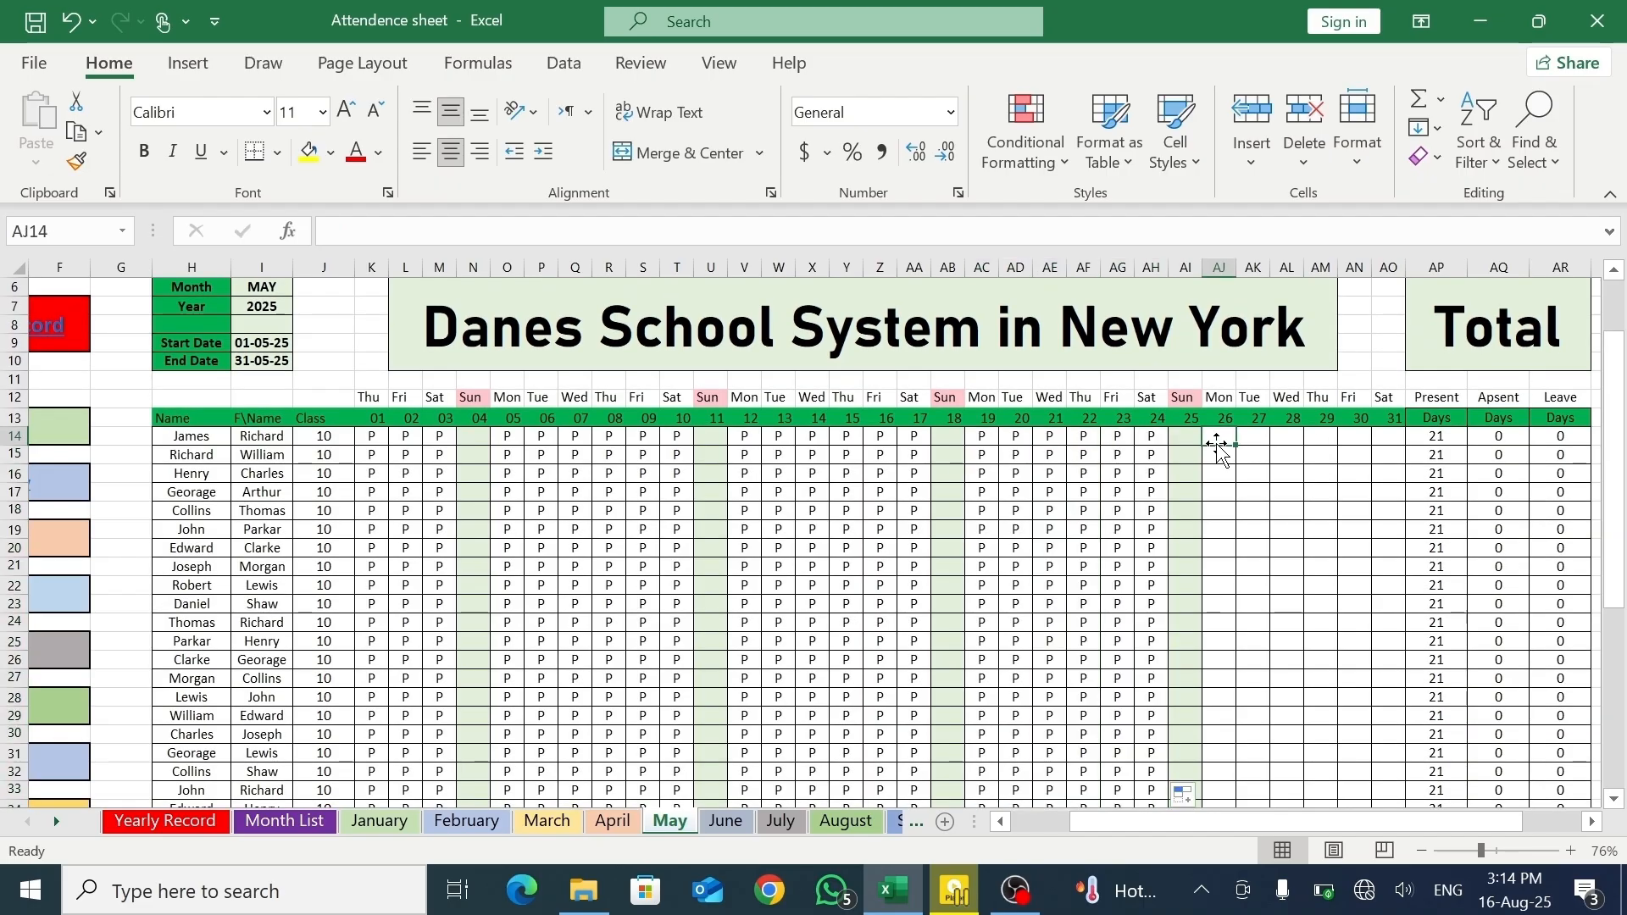
pyautogui.write('P')
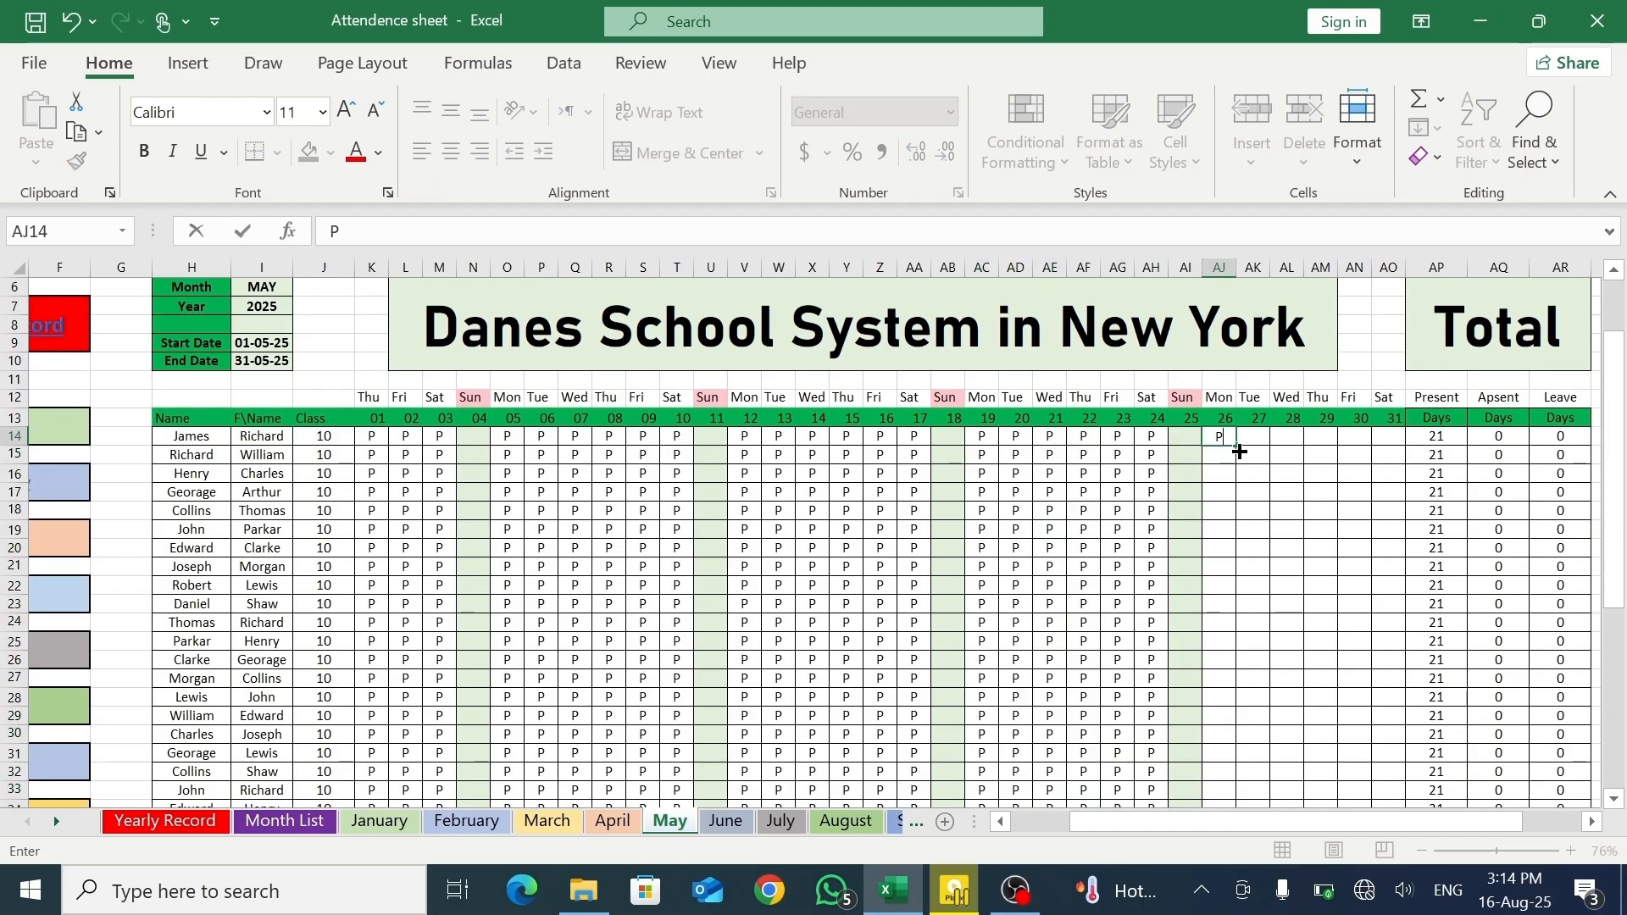
pyautogui.moveTo(1237, 446); pyautogui.dragTo(1358, 777)
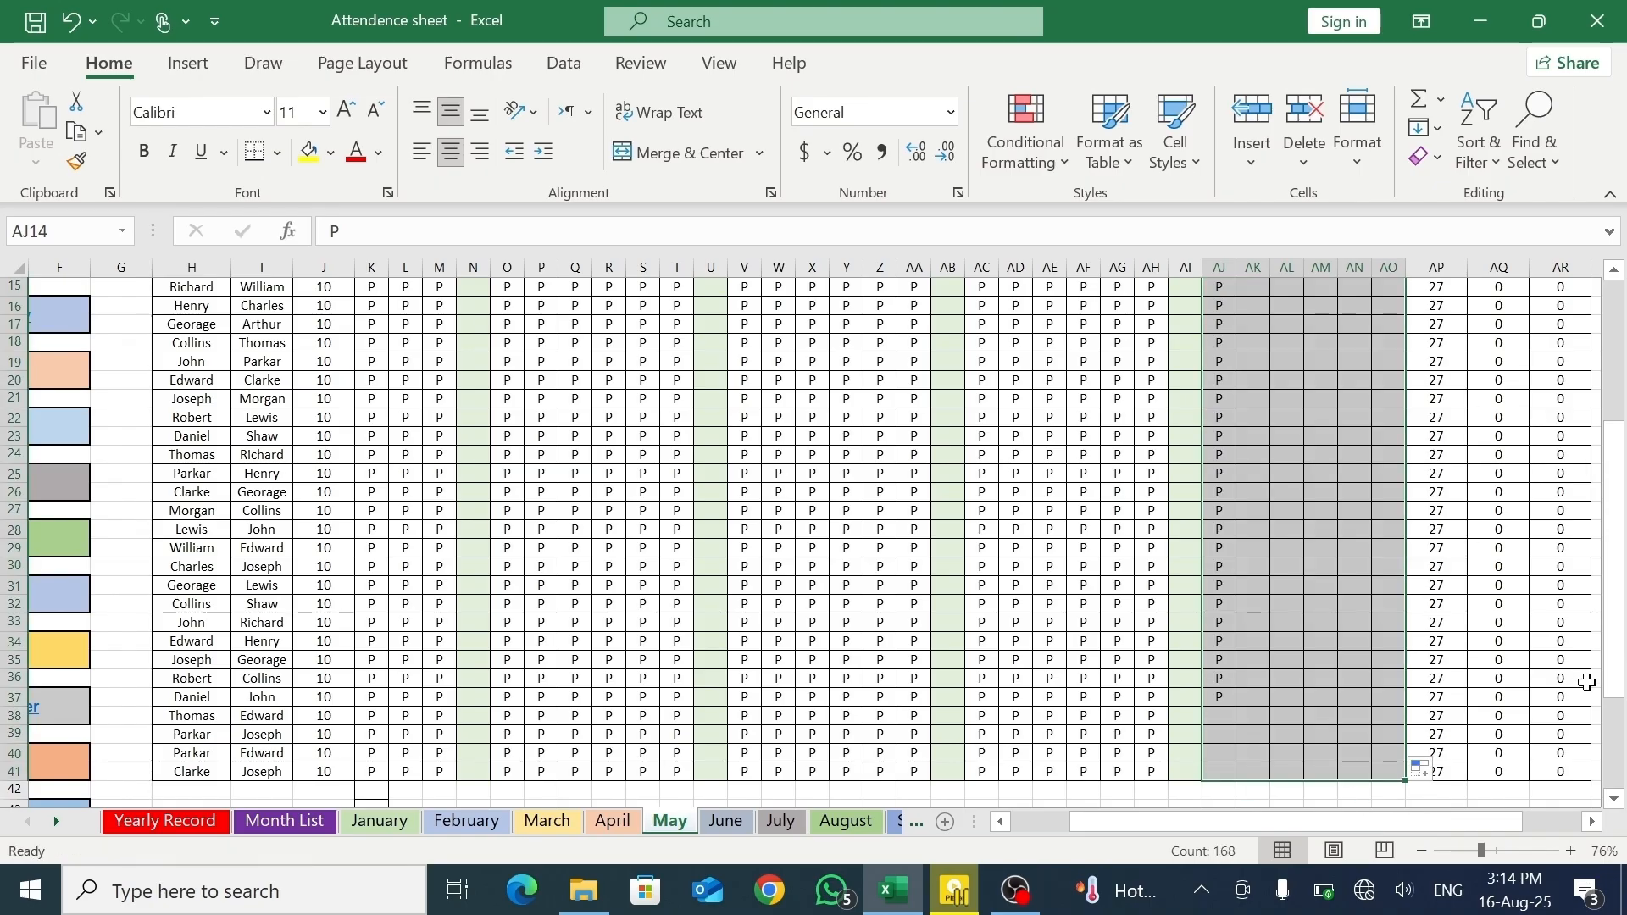
# - Mark absences on the May sheet by entering A in K14, O17 and W24
pyautogui.moveTo(1620, 667); pyautogui.dragTo(1620, 617)
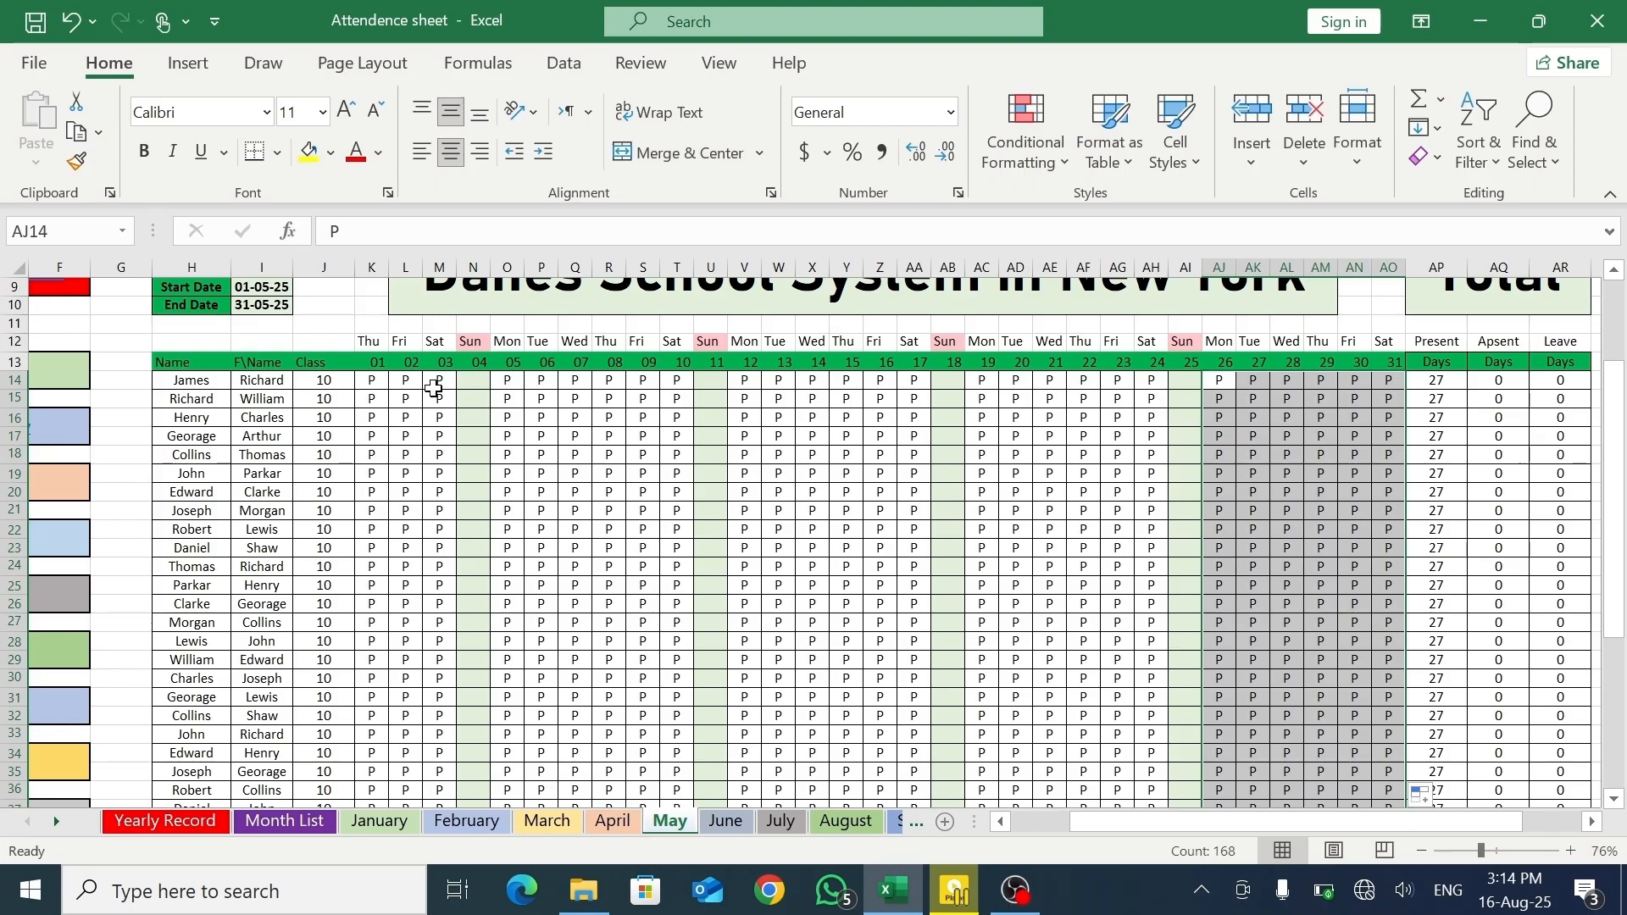
pyautogui.click(387, 389)
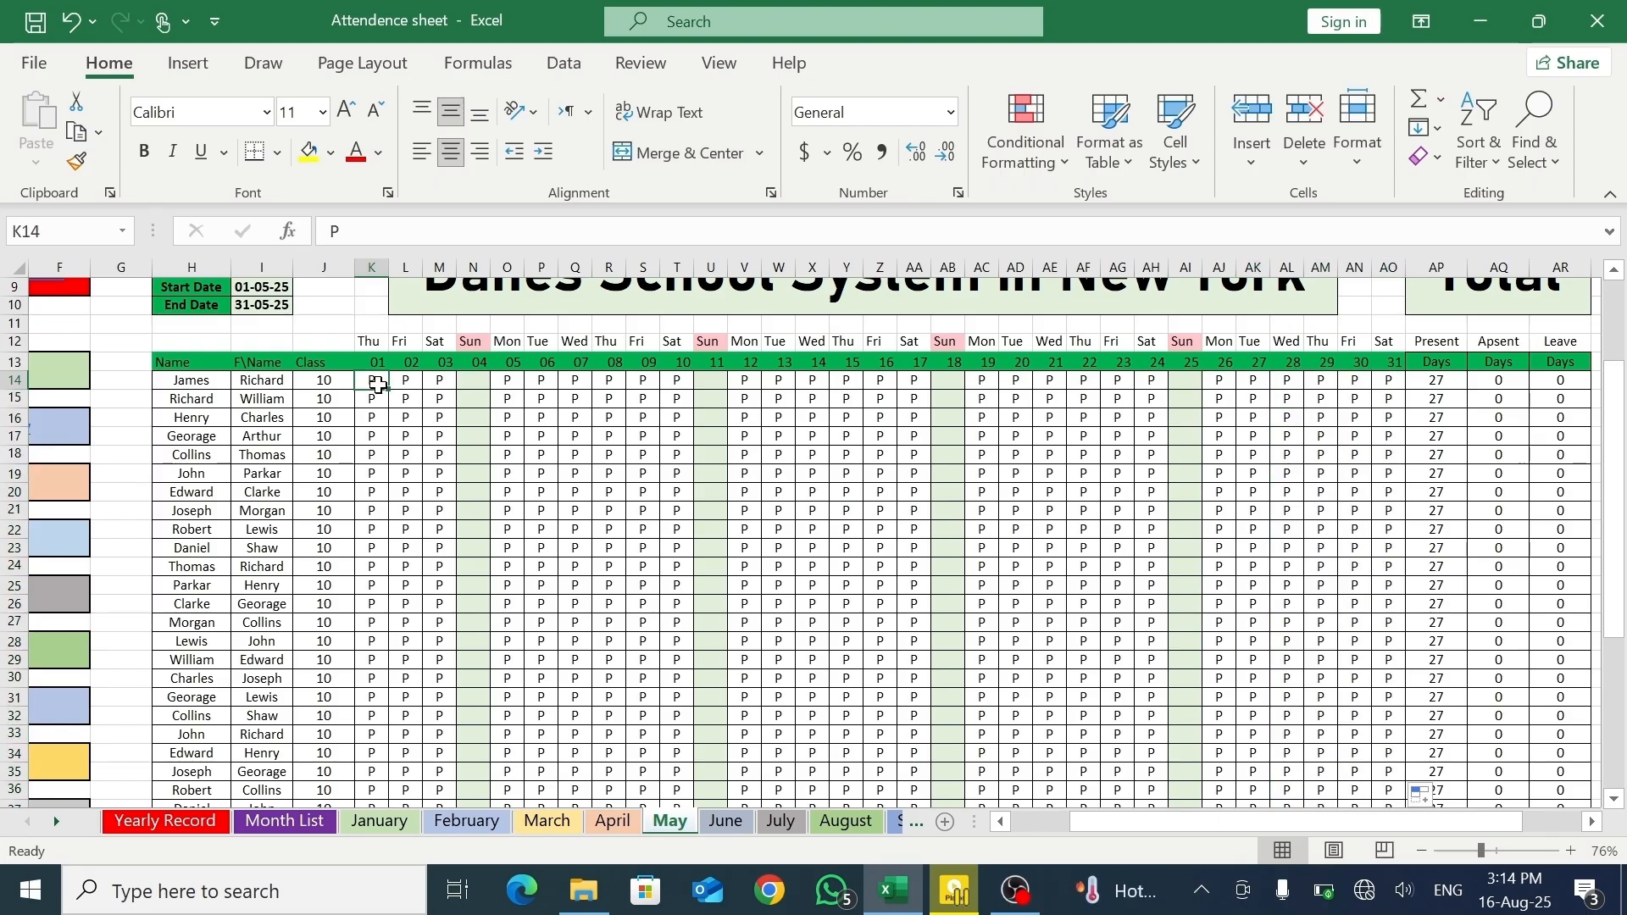
pyautogui.write('A')
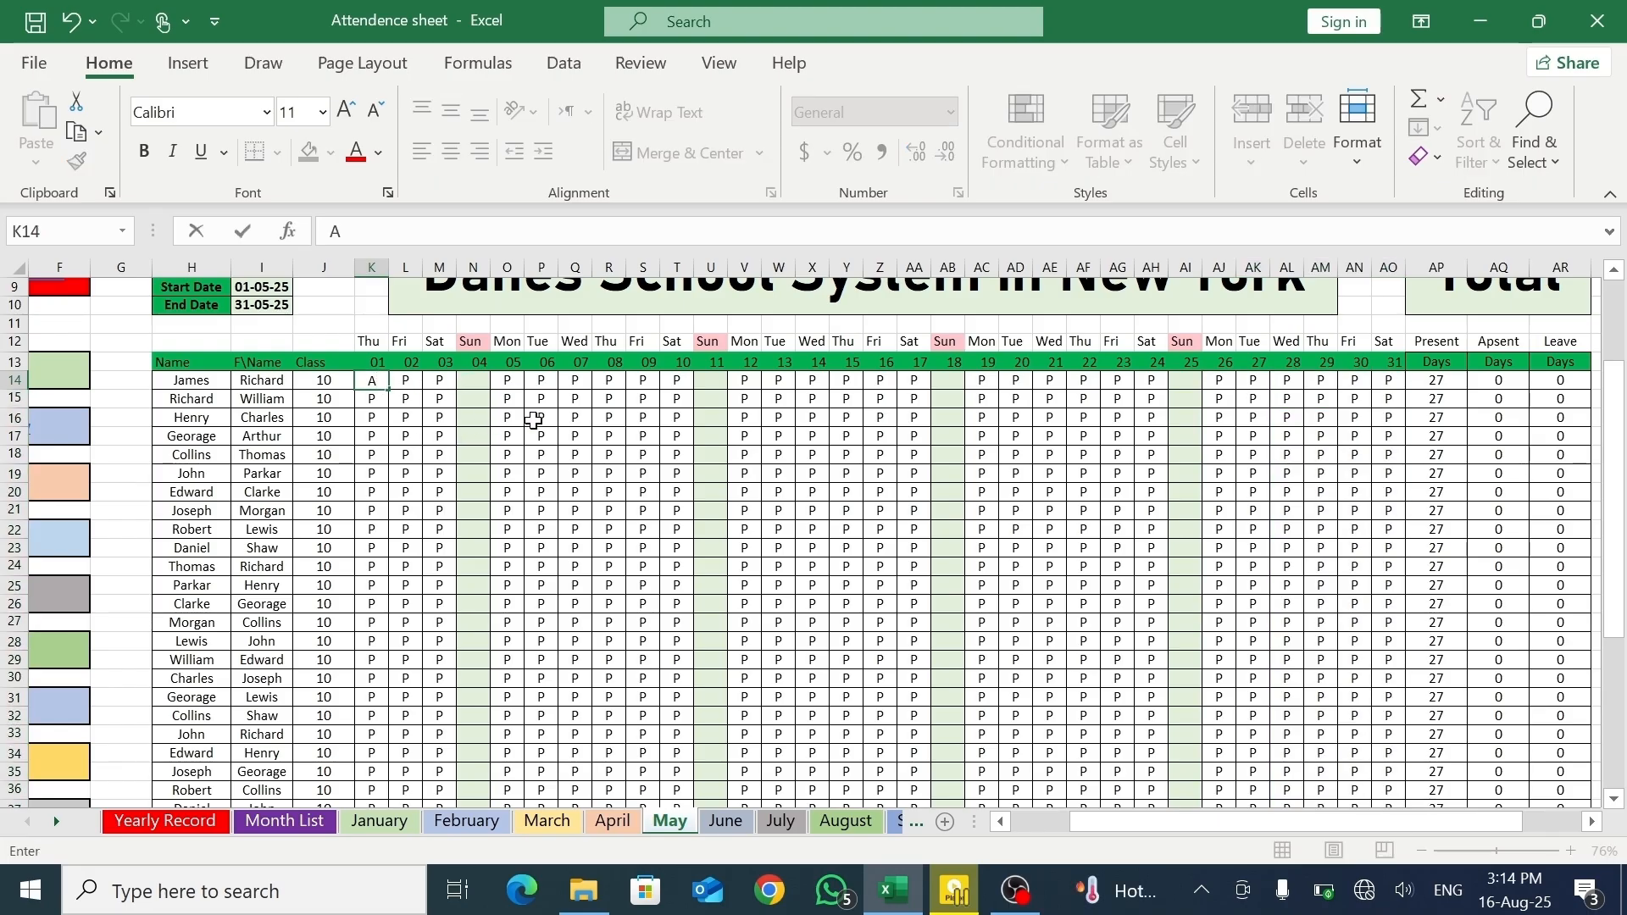
pyautogui.click(508, 435)
pyautogui.write('A')
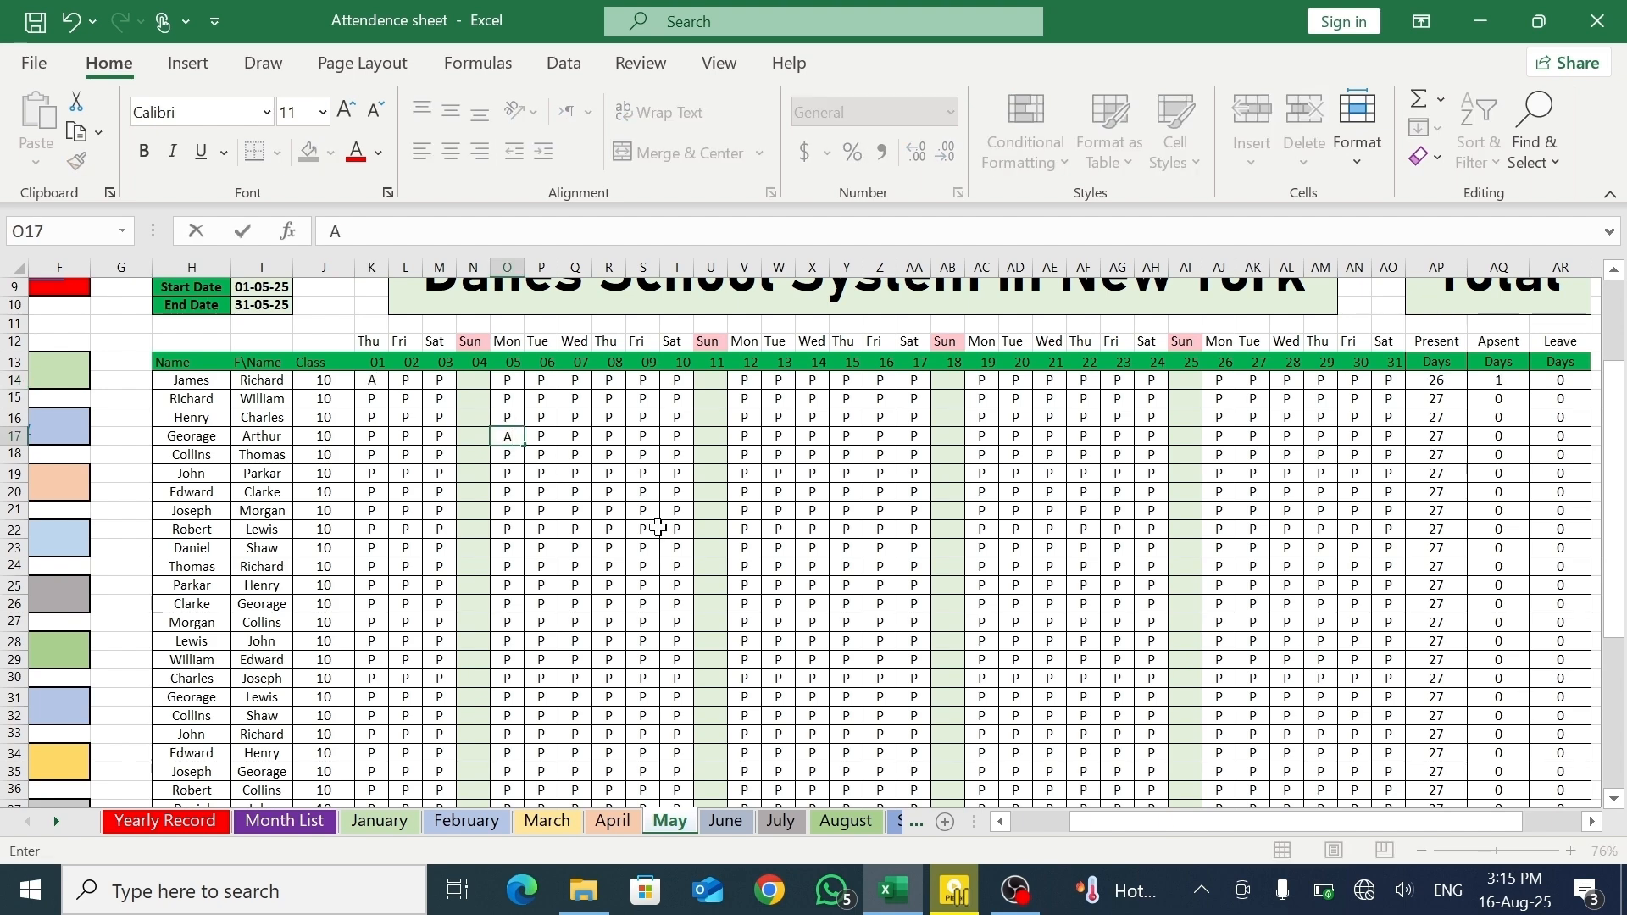
pyautogui.click(778, 567)
pyautogui.write('A')
# - Mark further May absences by entering A in AE28, AK30 and AM35
pyautogui.click(1051, 642)
pyautogui.write('A')
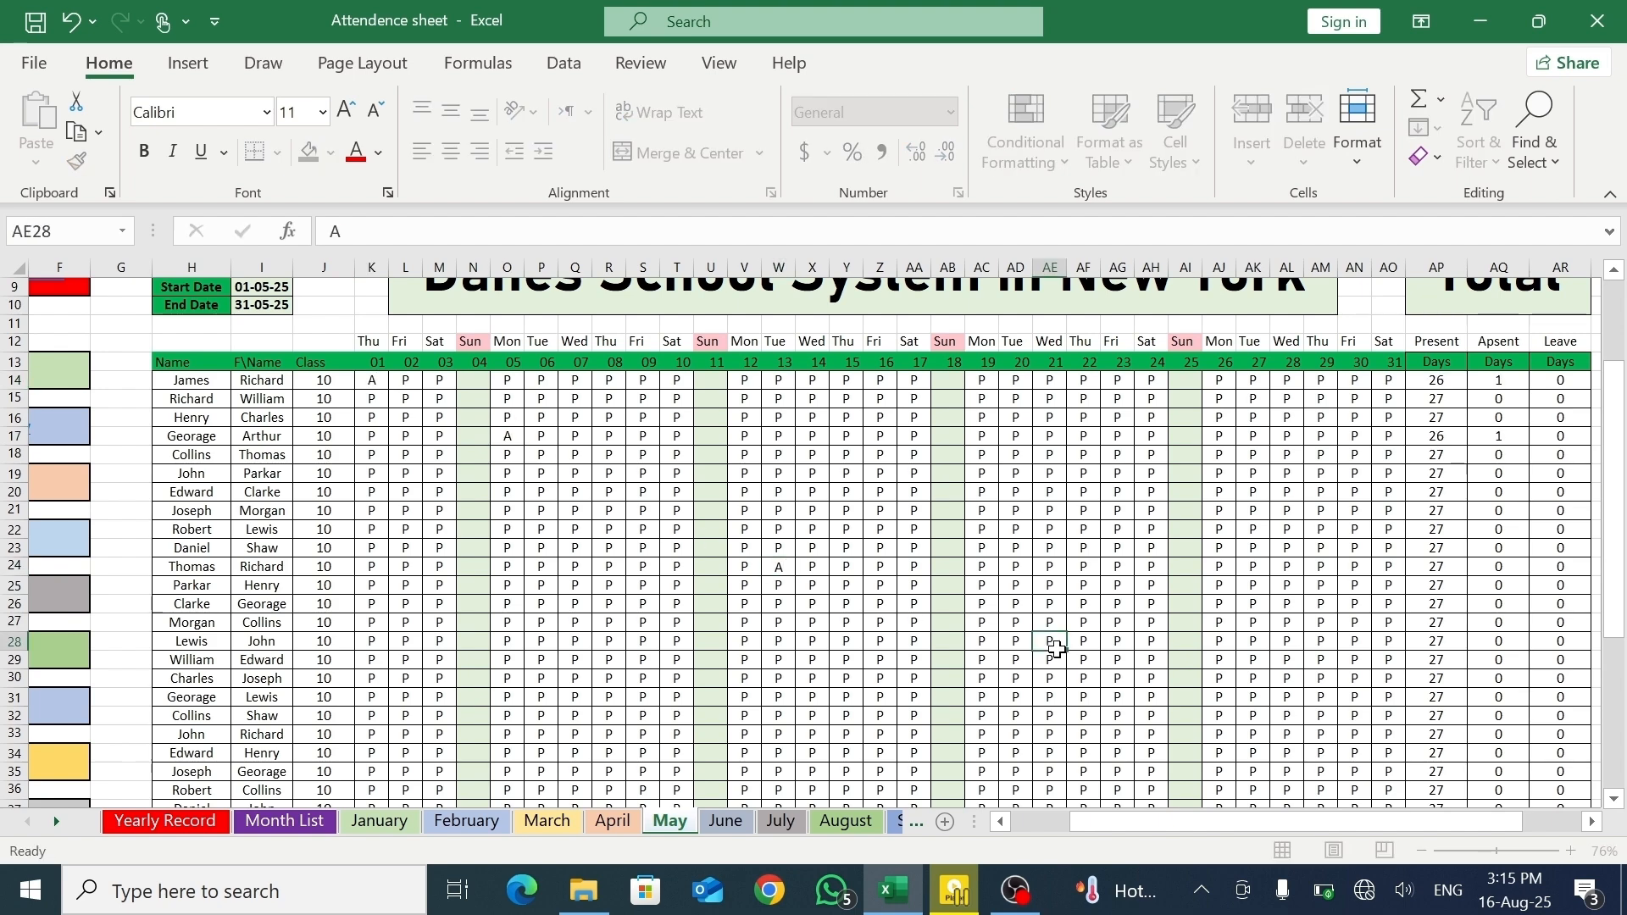
pyautogui.press('Return')
pyautogui.click(1254, 678)
pyautogui.write('A')
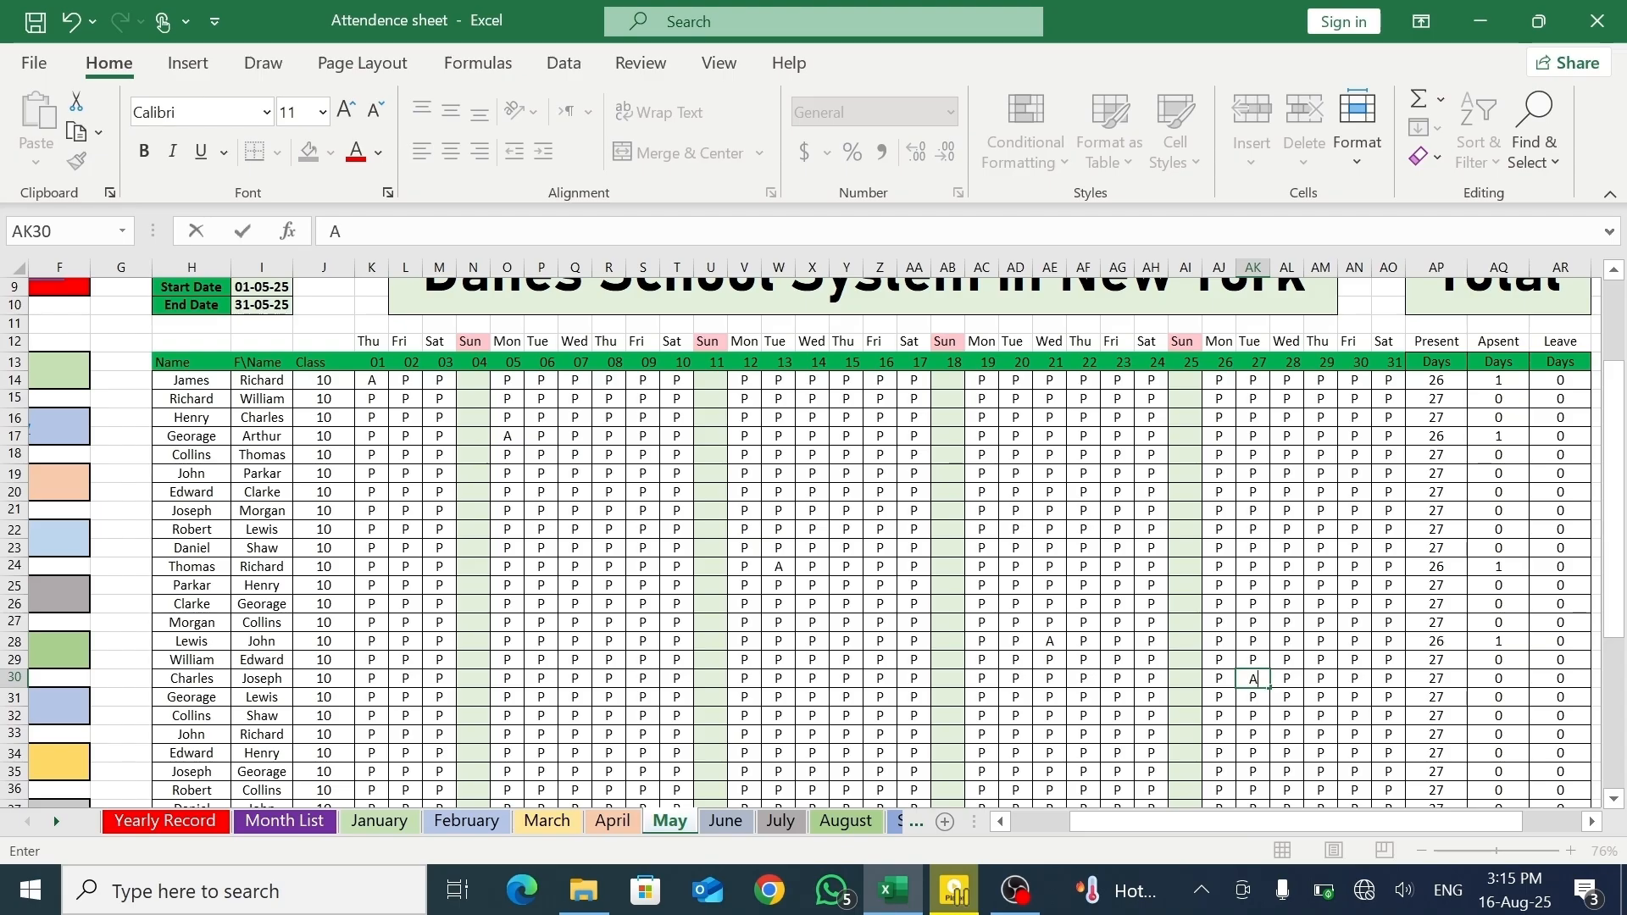
pyautogui.click(1312, 771)
pyautogui.write('A')
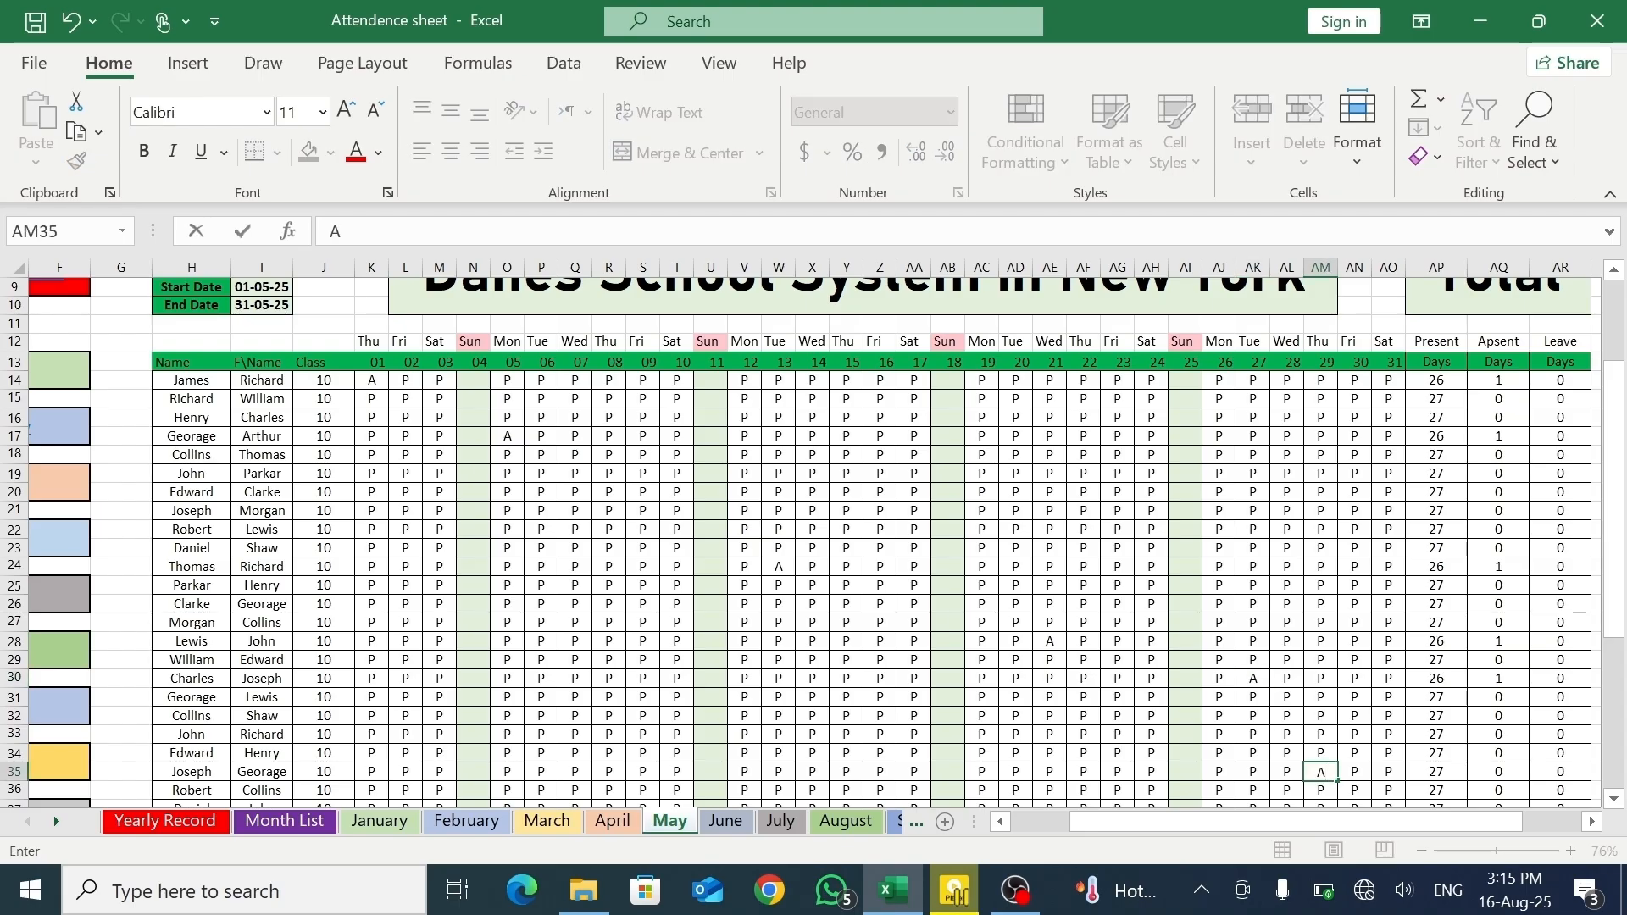
# - Mark absences for students lower in the May list by entering A in AD40, Y31, Q34 and L40
pyautogui.moveTo(1617, 634); pyautogui.dragTo(1622, 758)
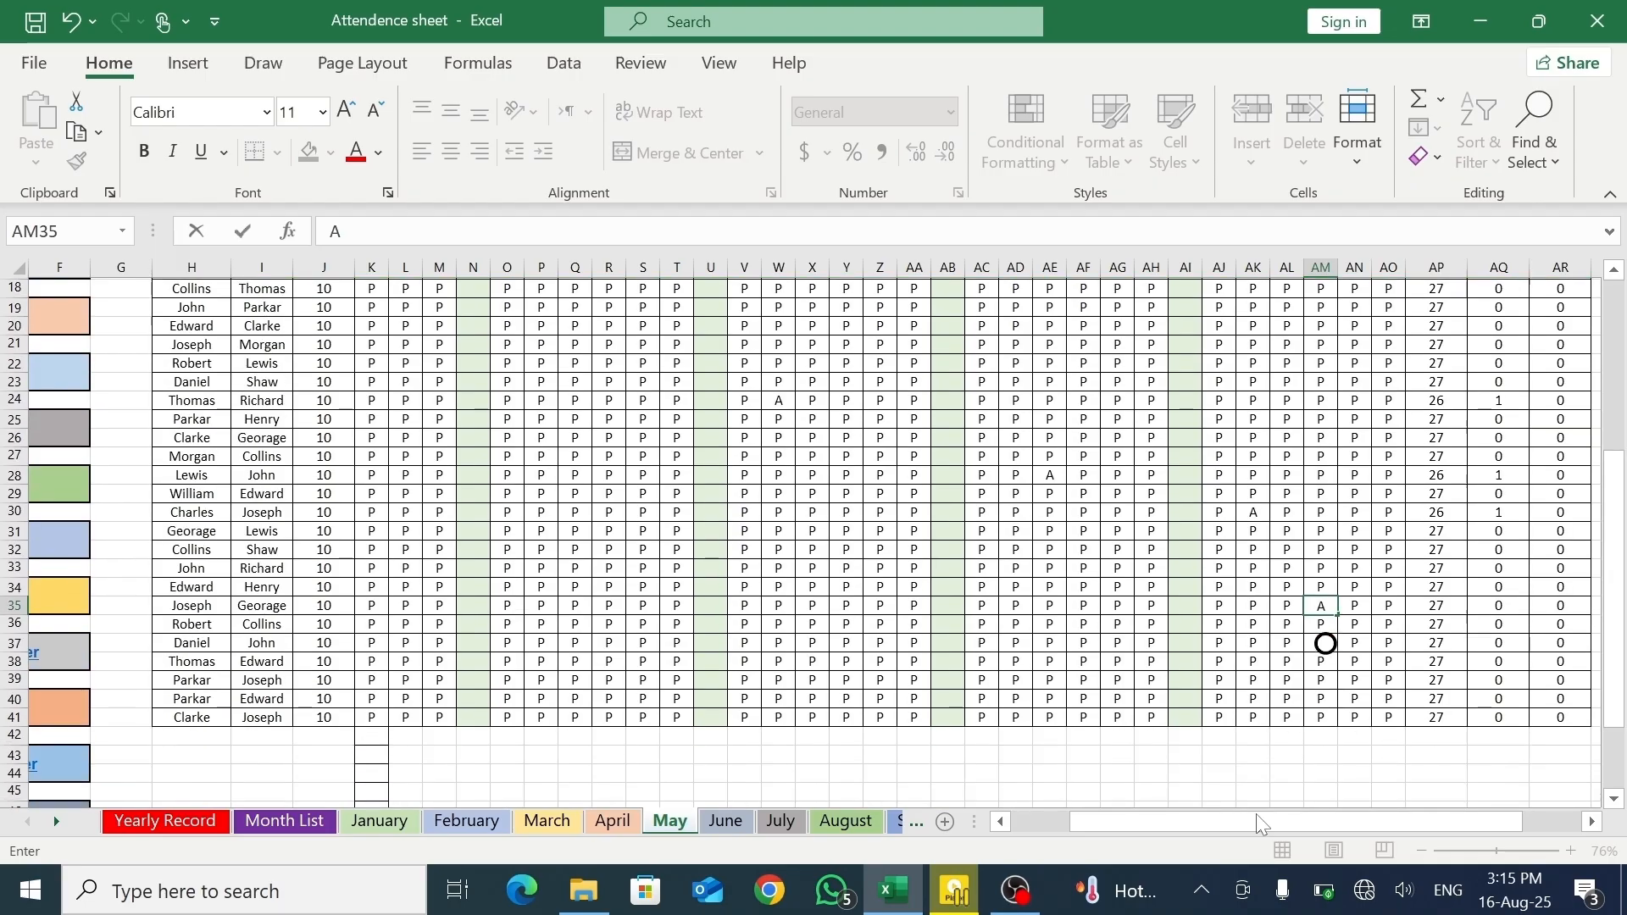
pyautogui.click(1015, 696)
pyautogui.write('A')
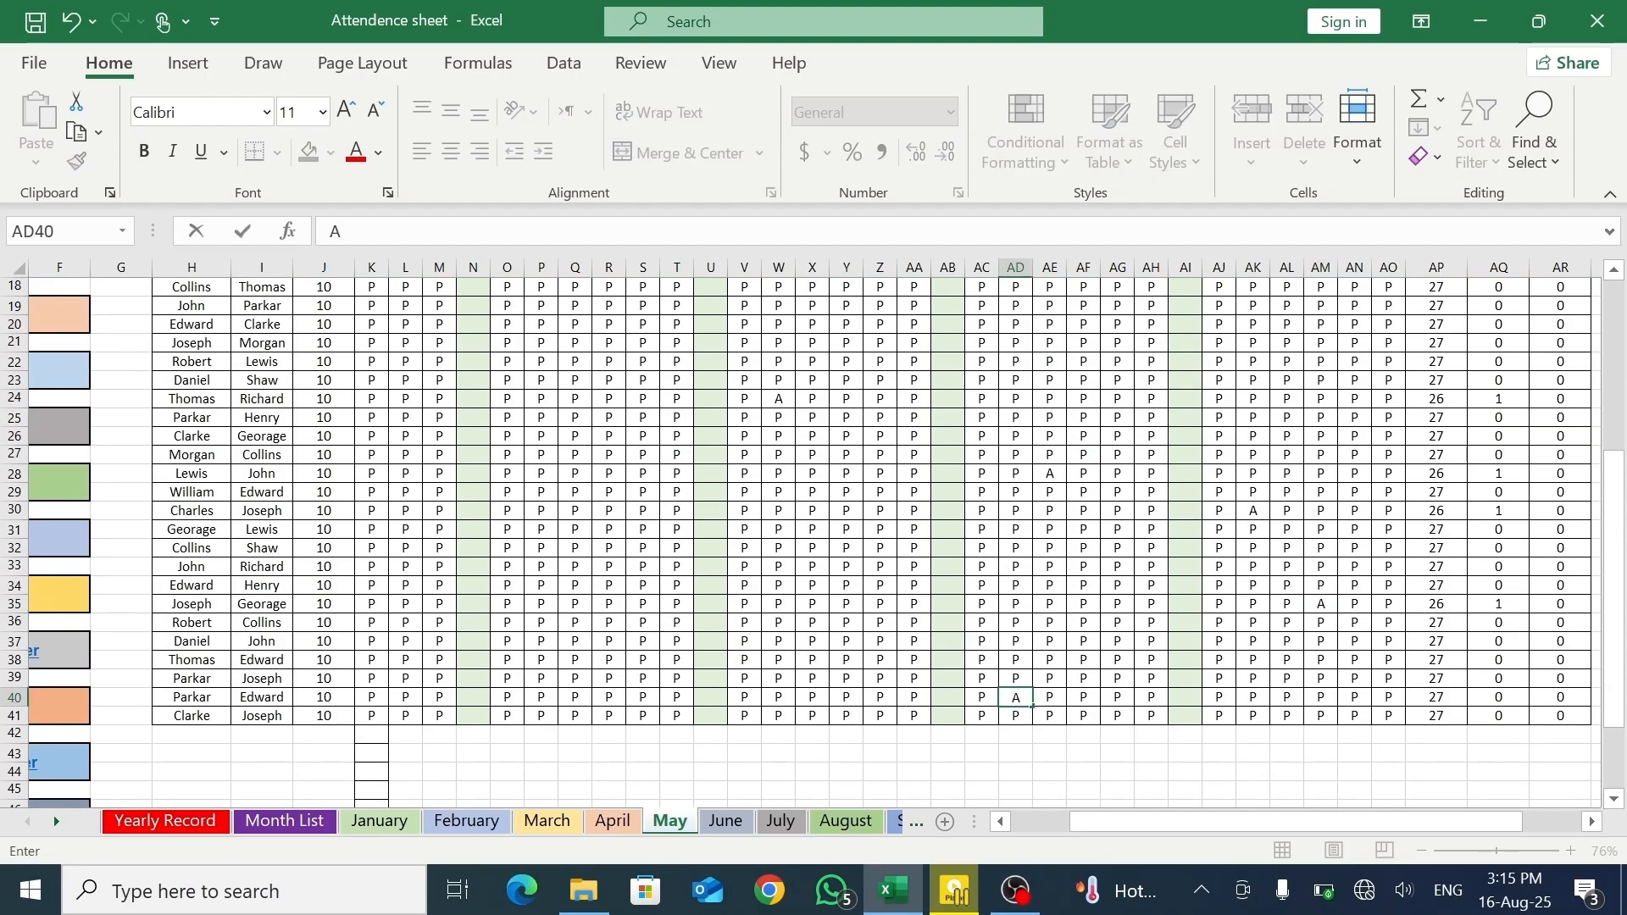
pyautogui.click(835, 527)
pyautogui.write('A')
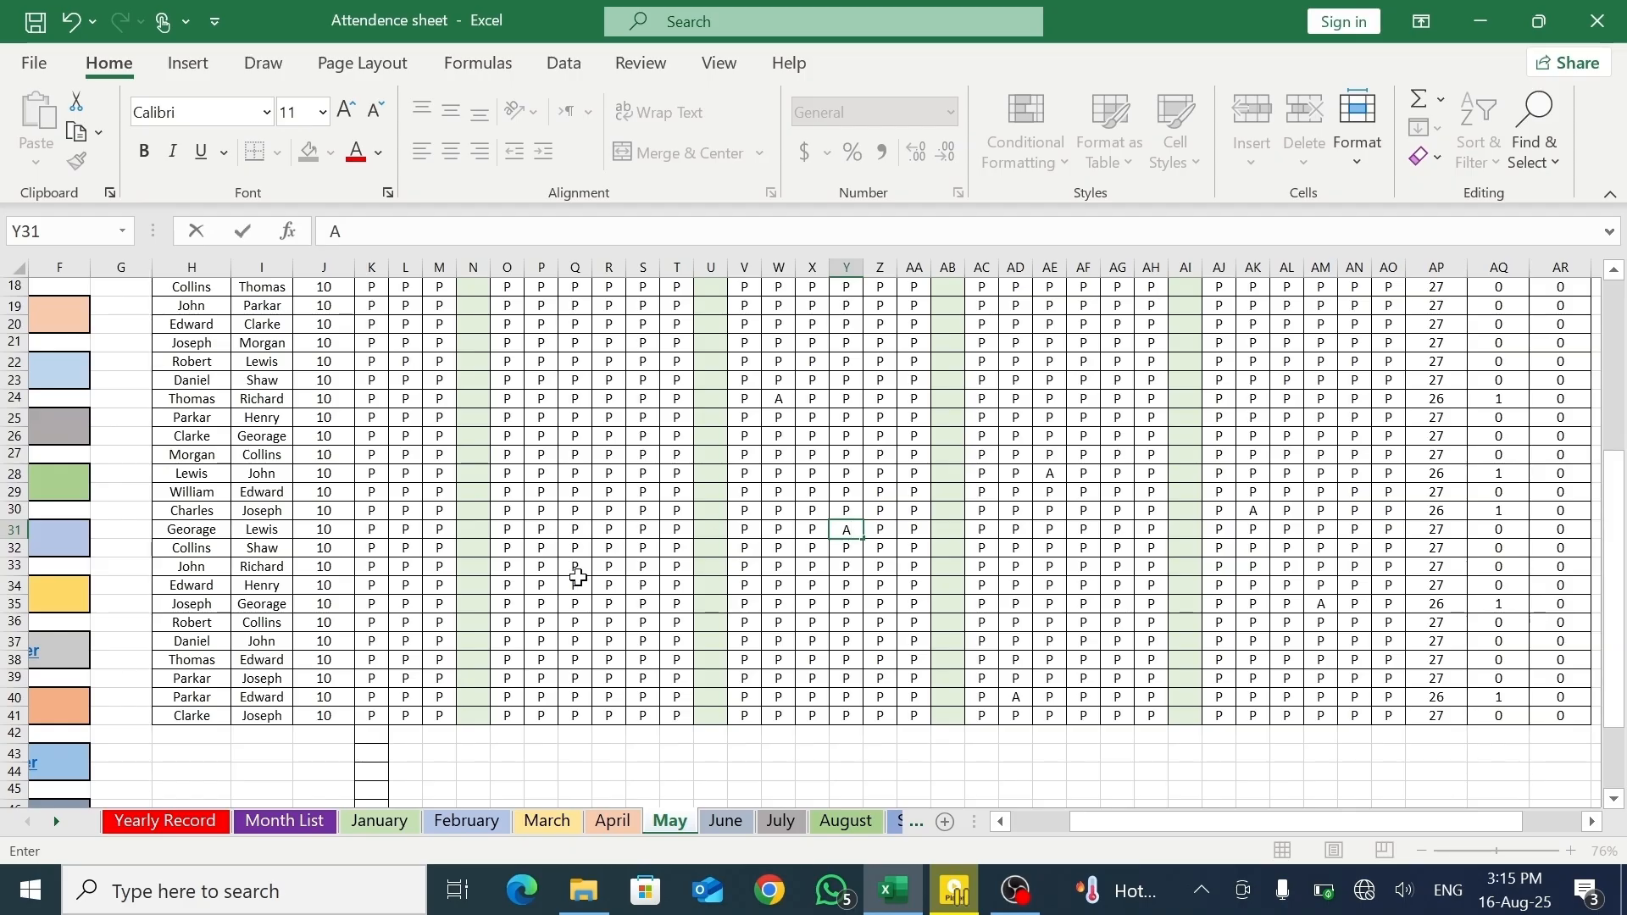
pyautogui.click(576, 583)
pyautogui.write('A')
pyautogui.click(415, 695)
pyautogui.write('A')
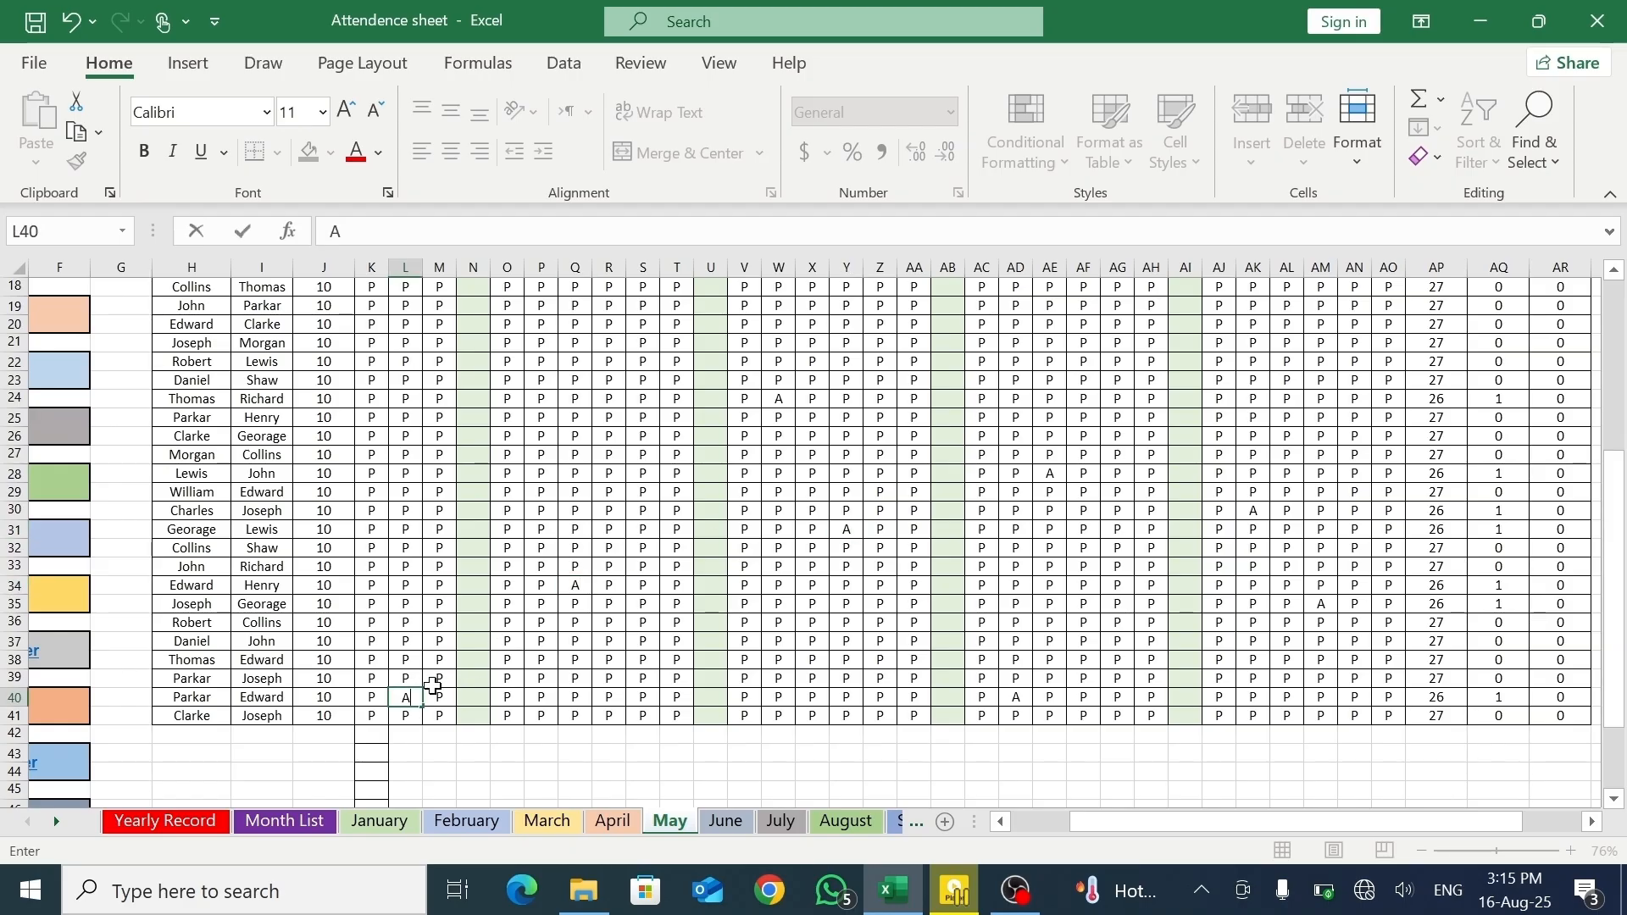
# - Enter A in P38, W41 and AE41 of the May sheet as absences
pyautogui.click(535, 658)
pyautogui.write('A')
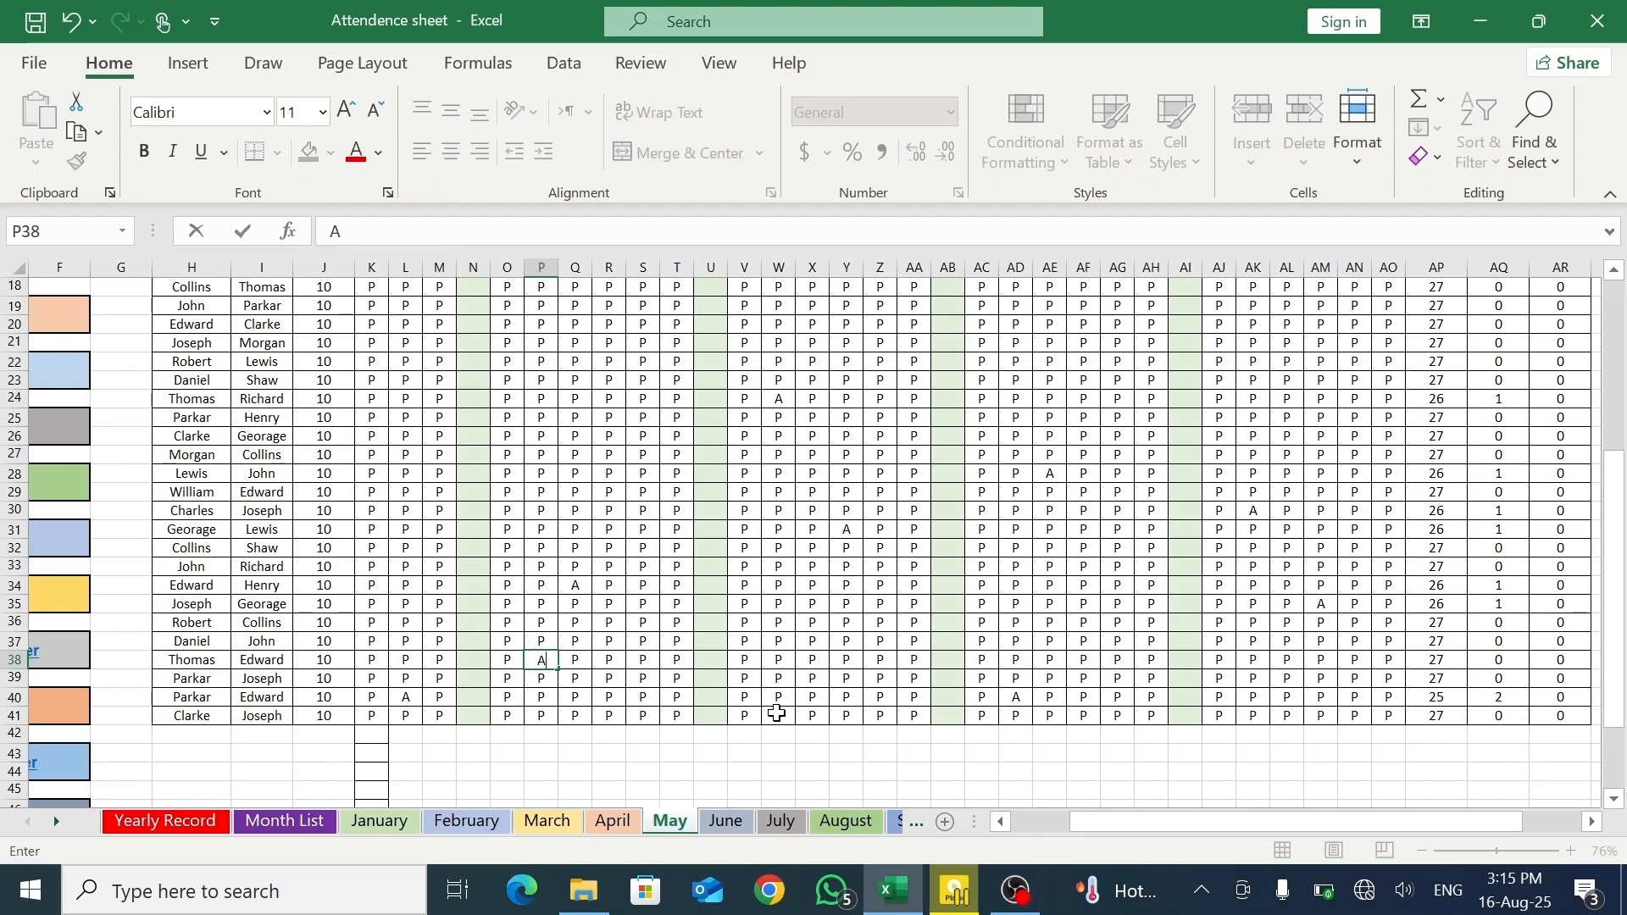
pyautogui.click(776, 713)
pyautogui.write('A')
pyautogui.click(1059, 715)
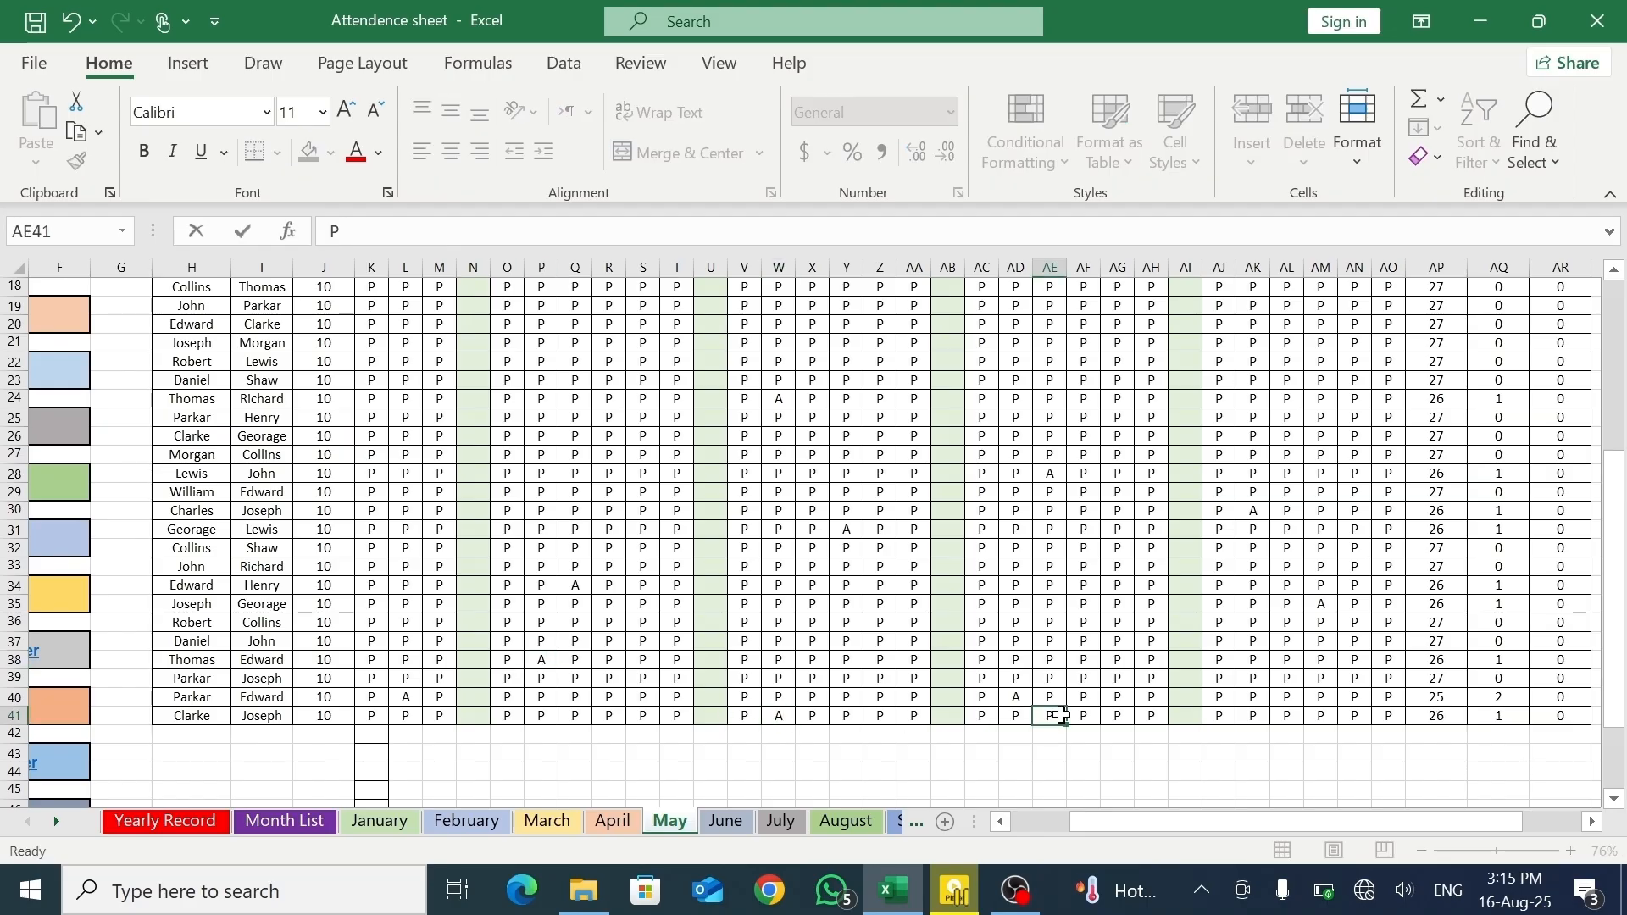
pyautogui.write('A')
# - Mark leave days on the May sheet by entering L in AF27, X22, Q23, L21 and Q20
pyautogui.click(1074, 454)
pyautogui.write('L')
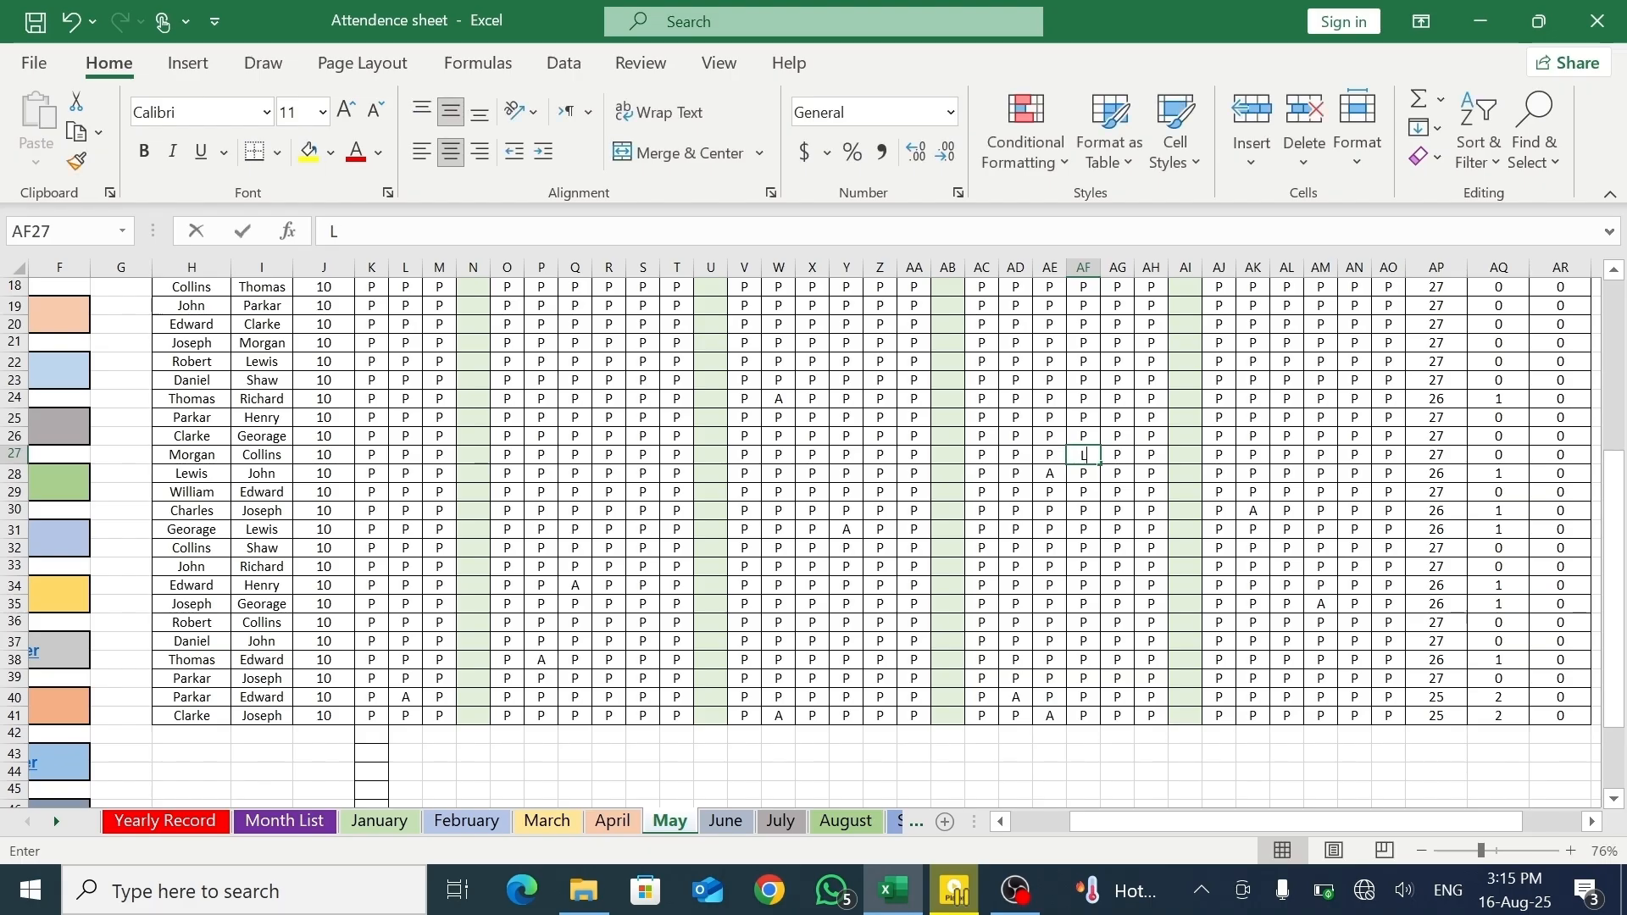
pyautogui.click(805, 362)
pyautogui.write('LL')
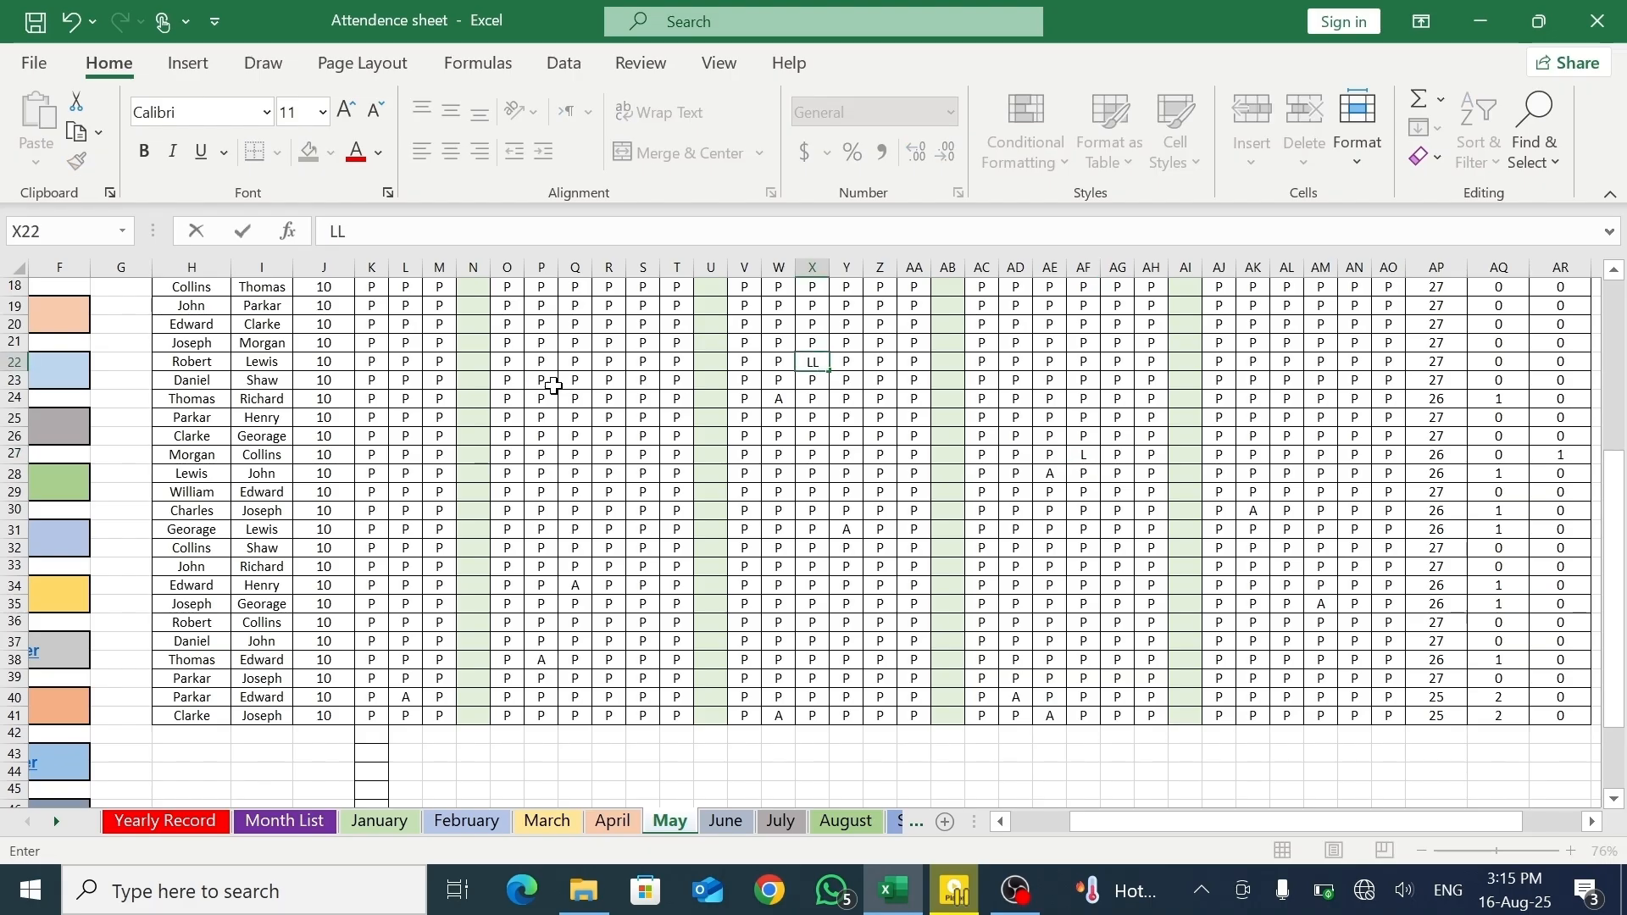
pyautogui.press('BackSpace')
pyautogui.click(566, 379)
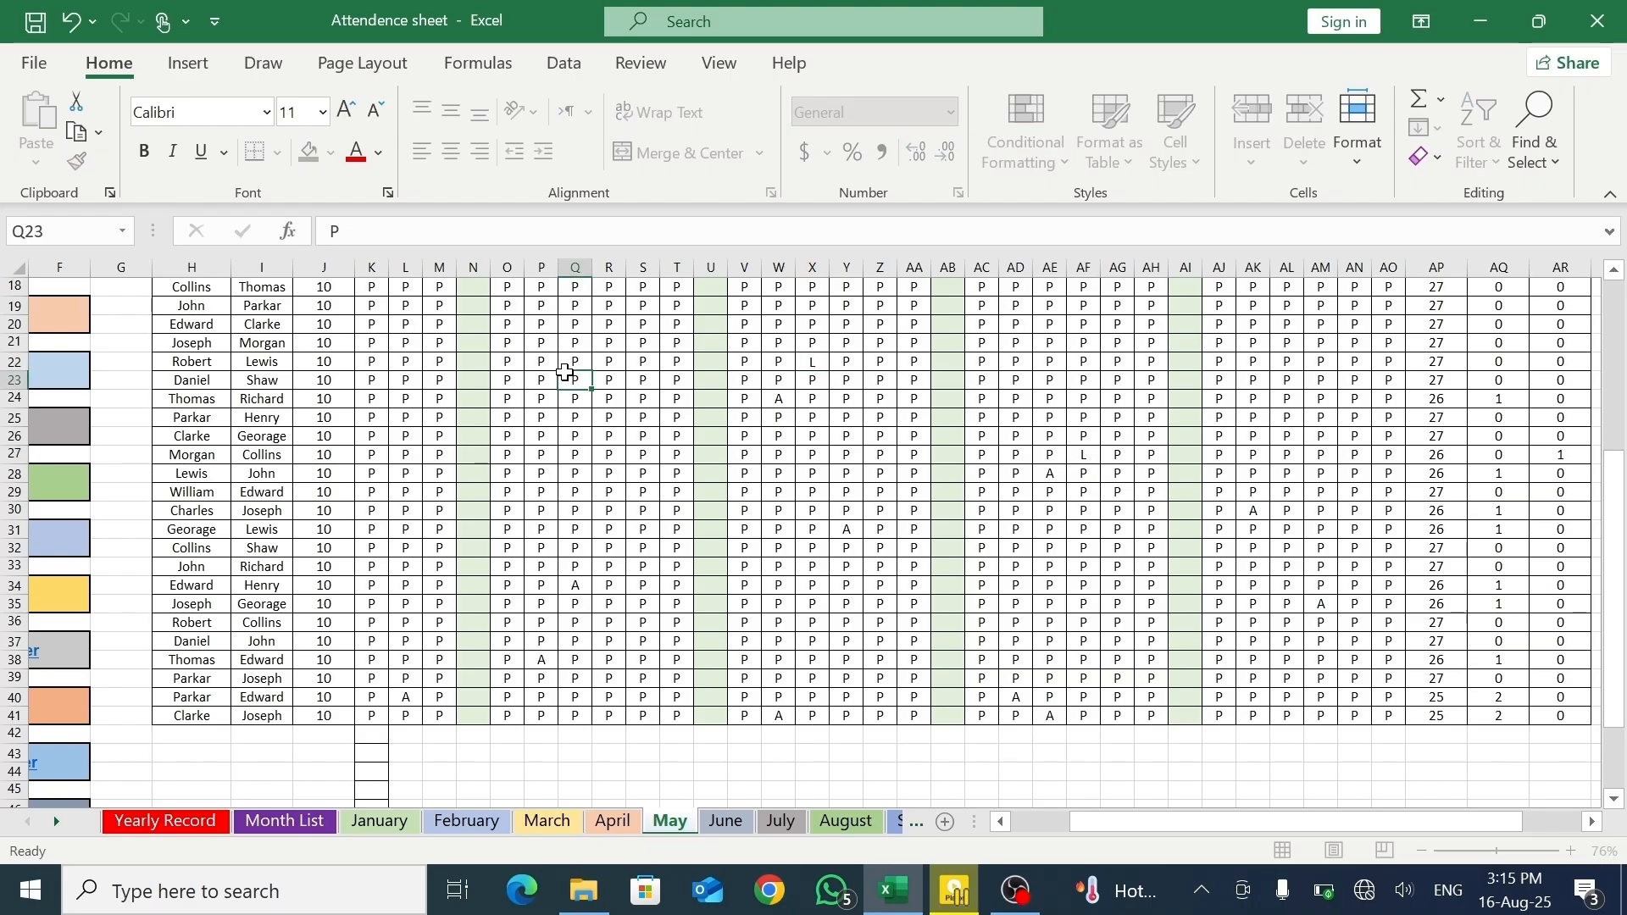
pyautogui.write('L')
pyautogui.click(405, 334)
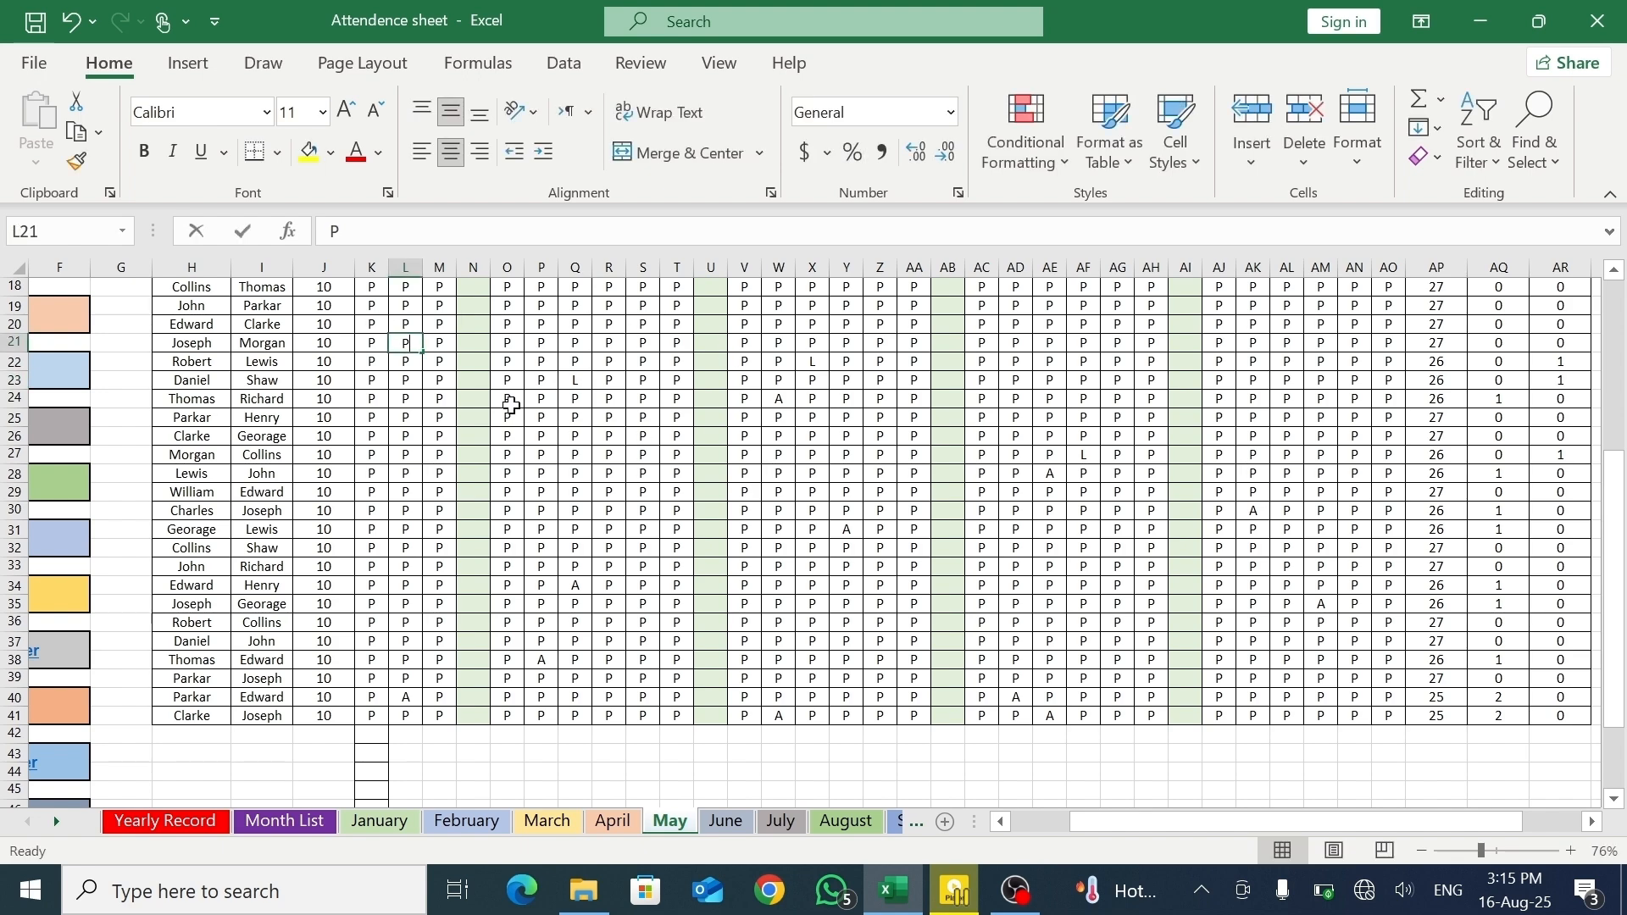
pyautogui.write('L')
pyautogui.click(574, 329)
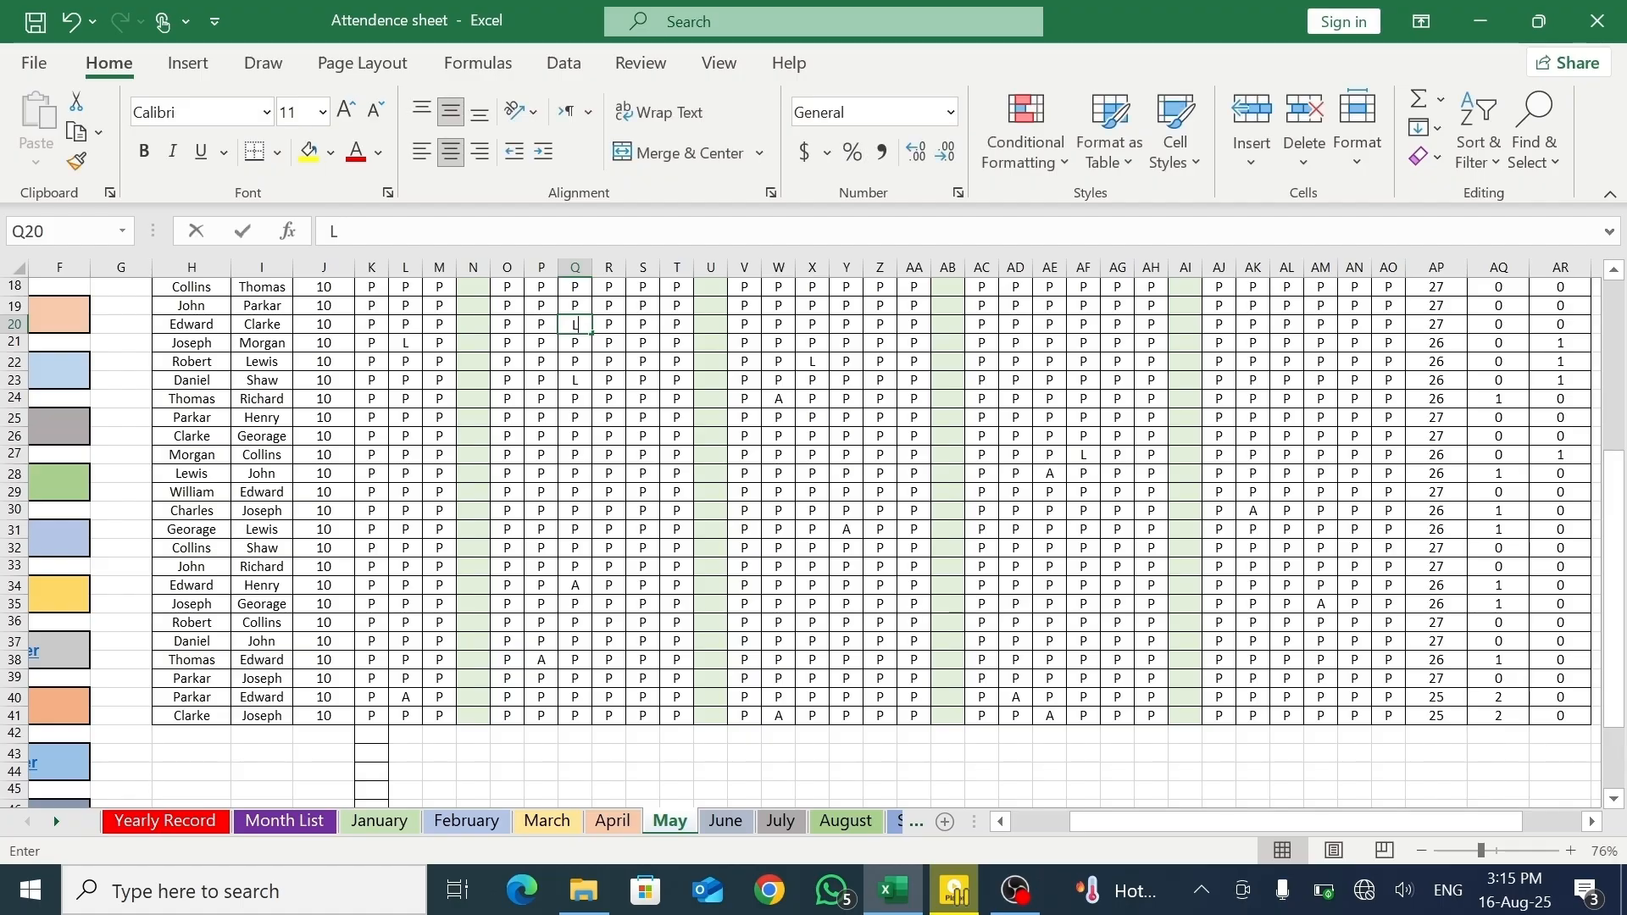
pyautogui.write('L')
# - Follow the sheet link to the June attendance sheet
pyautogui.moveTo(1621, 518); pyautogui.dragTo(1623, 327)
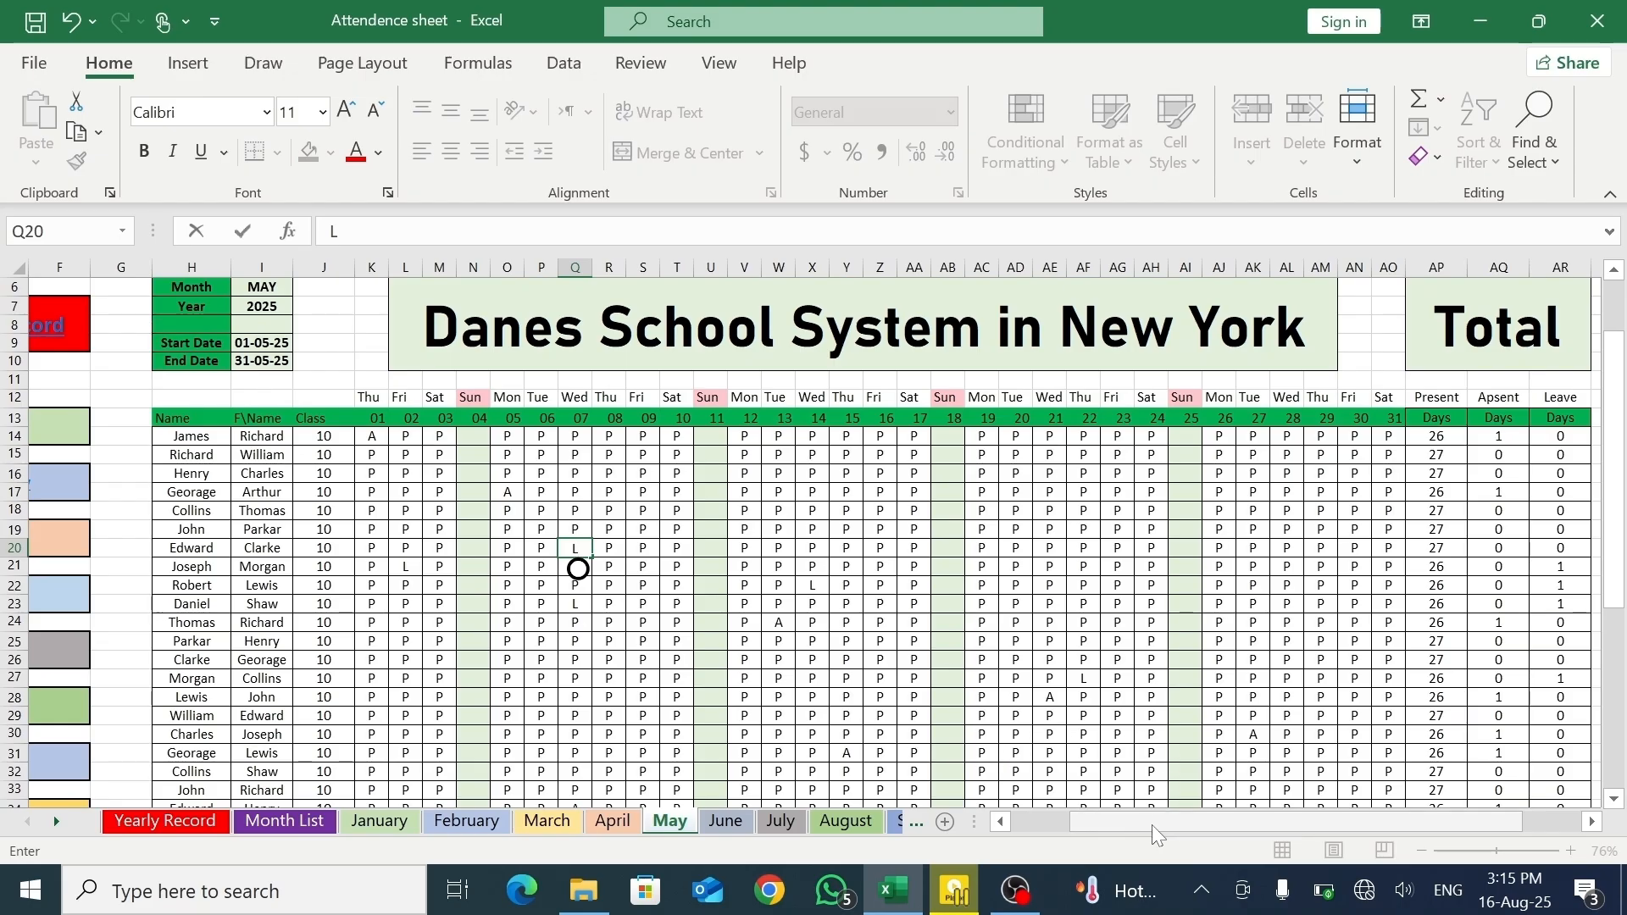
pyautogui.moveTo(1152, 825); pyautogui.dragTo(1103, 830)
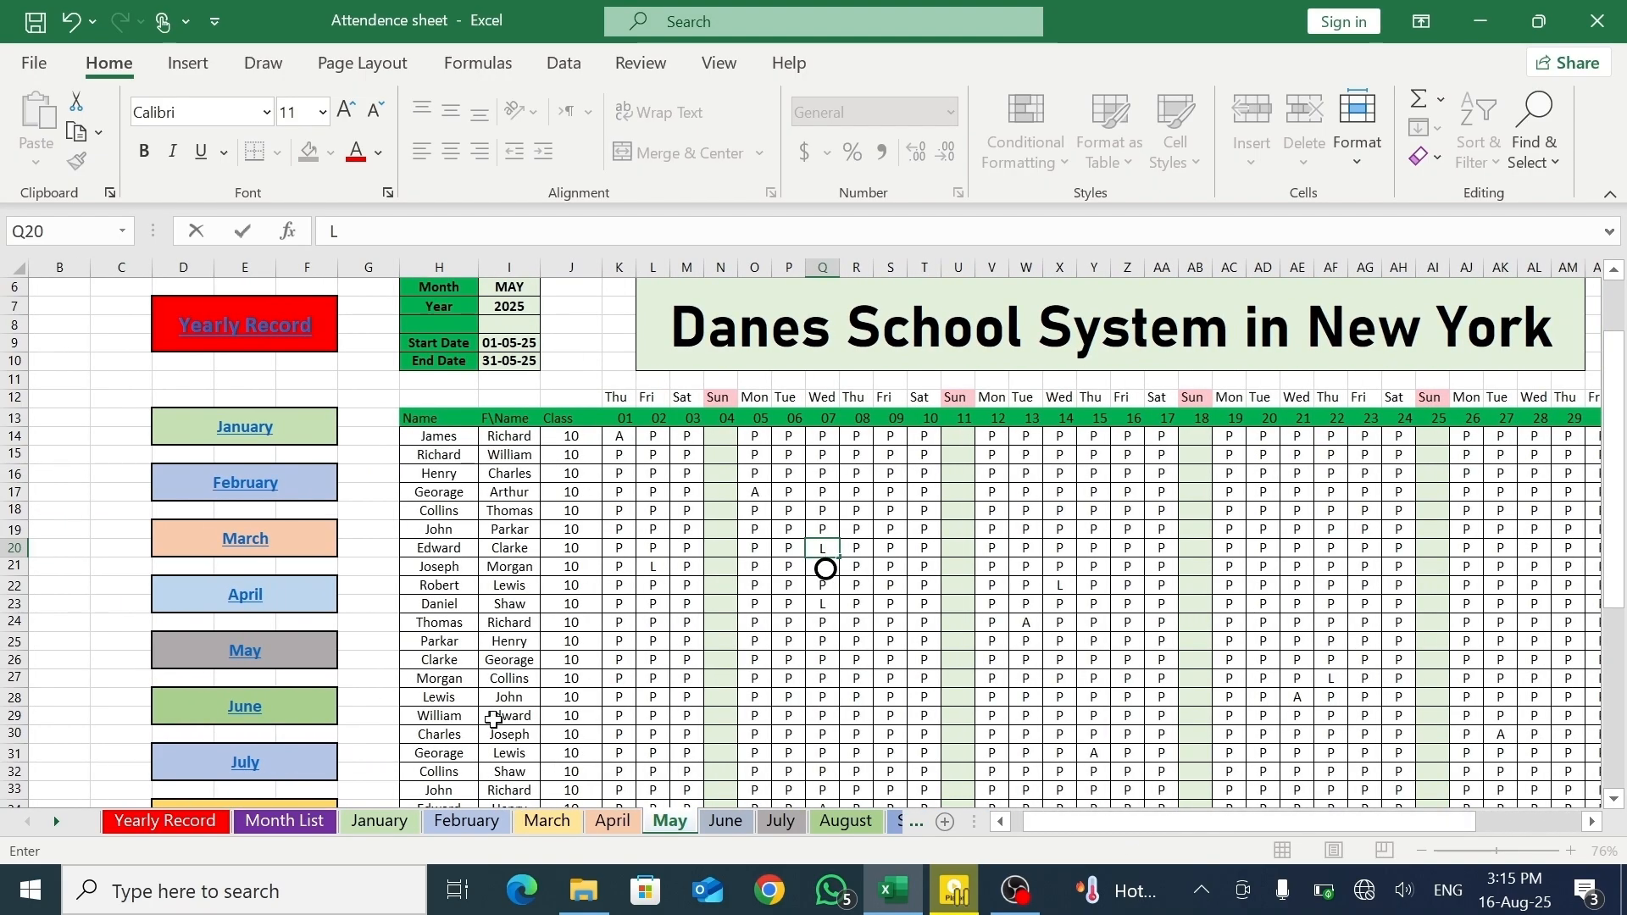
pyautogui.click(251, 705)
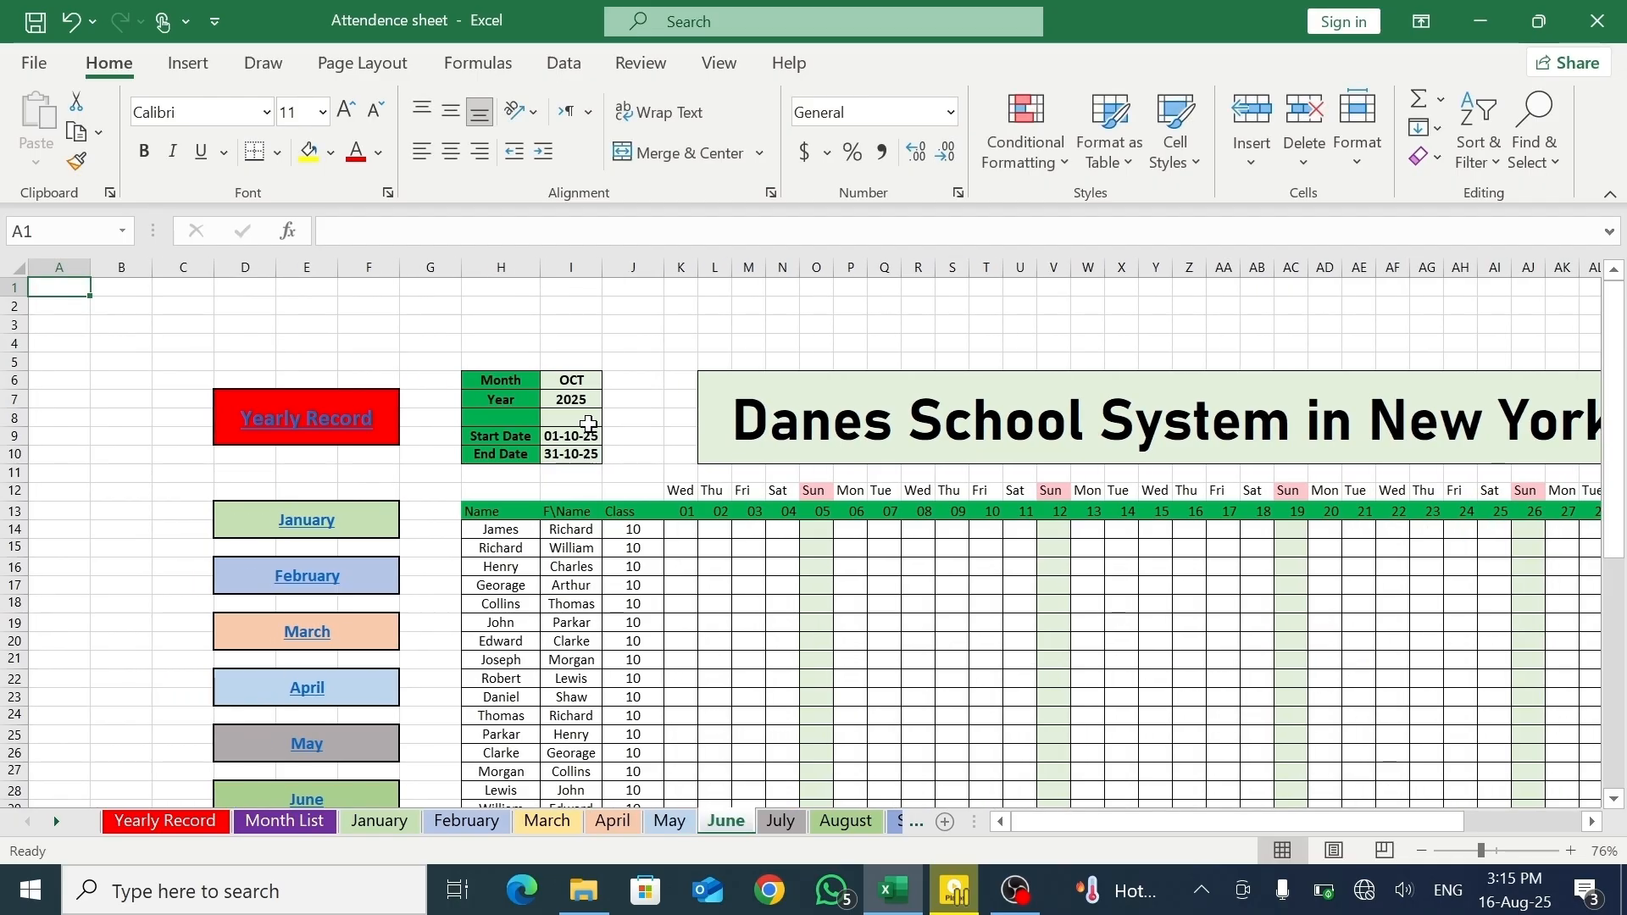
# - Set the month in I6 of the June sheet to JUN
pyautogui.click(575, 383)
pyautogui.click(612, 382)
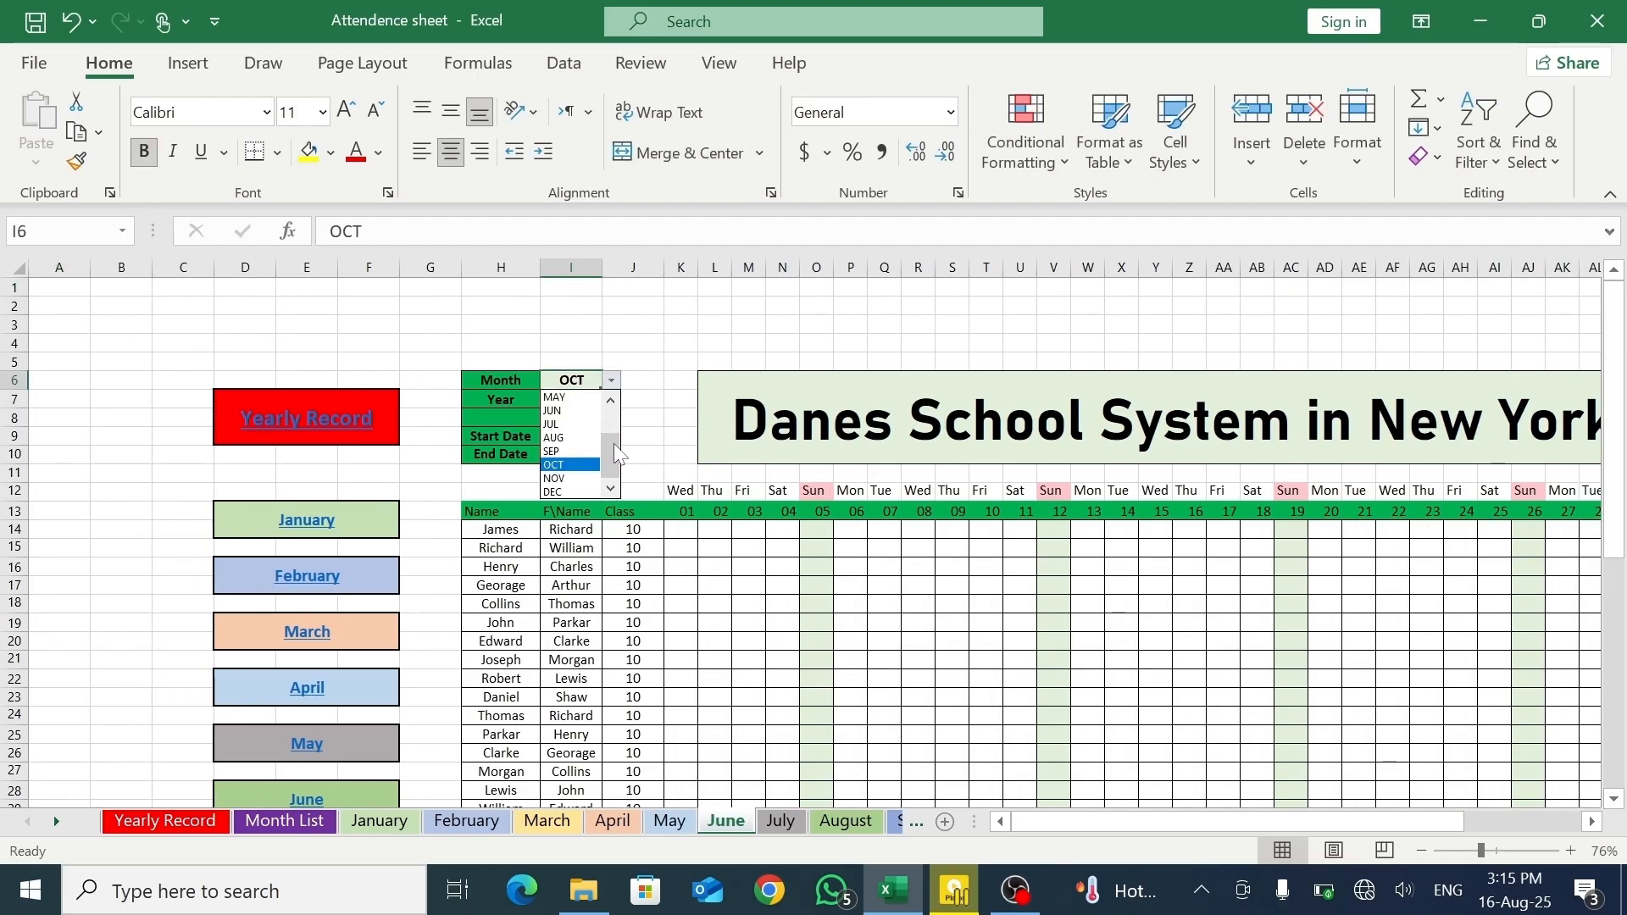
pyautogui.moveTo(616, 455); pyautogui.dragTo(627, 426)
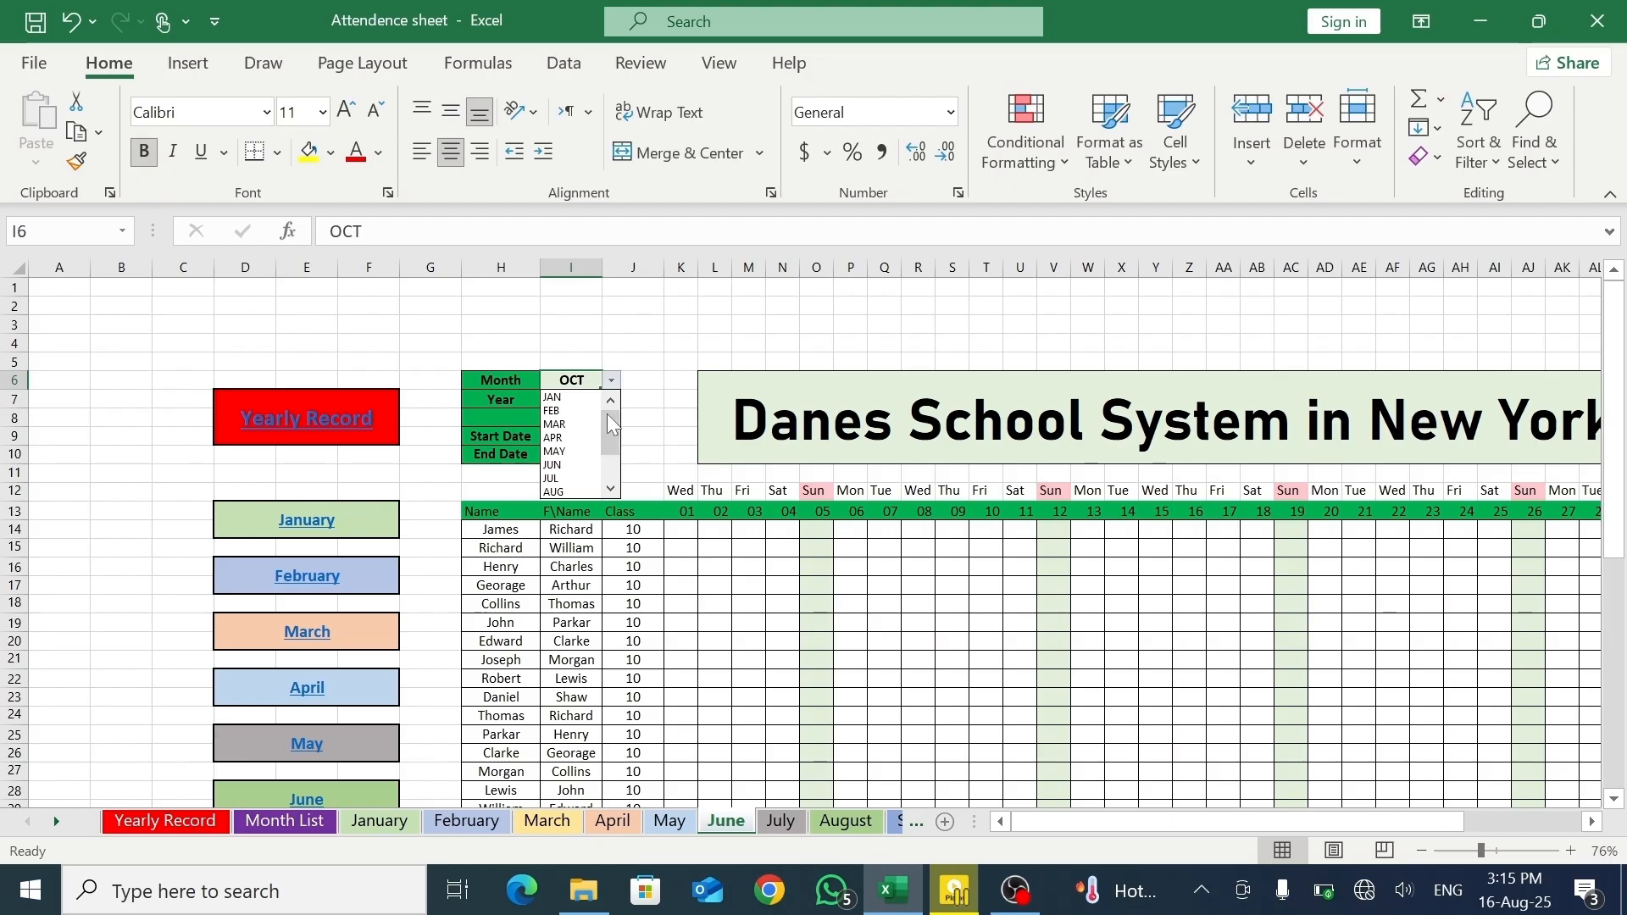
pyautogui.click(576, 465)
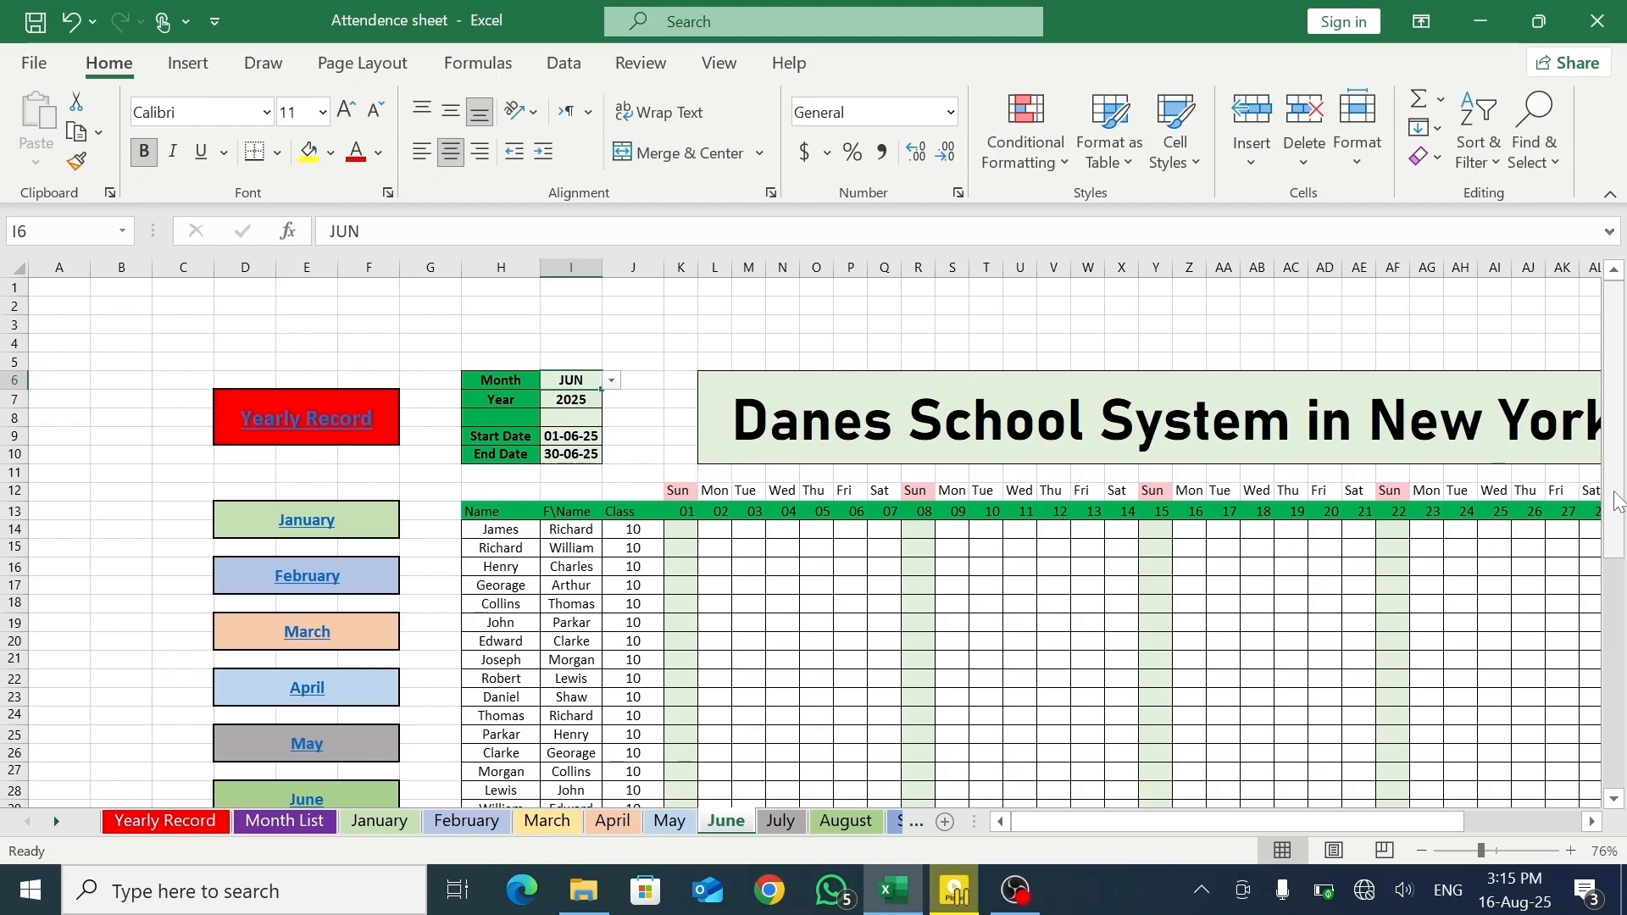
# - Mark every student present for June 2 to 7 by filling P across L14:Q41
pyautogui.moveTo(1615, 500); pyautogui.dragTo(1618, 687)
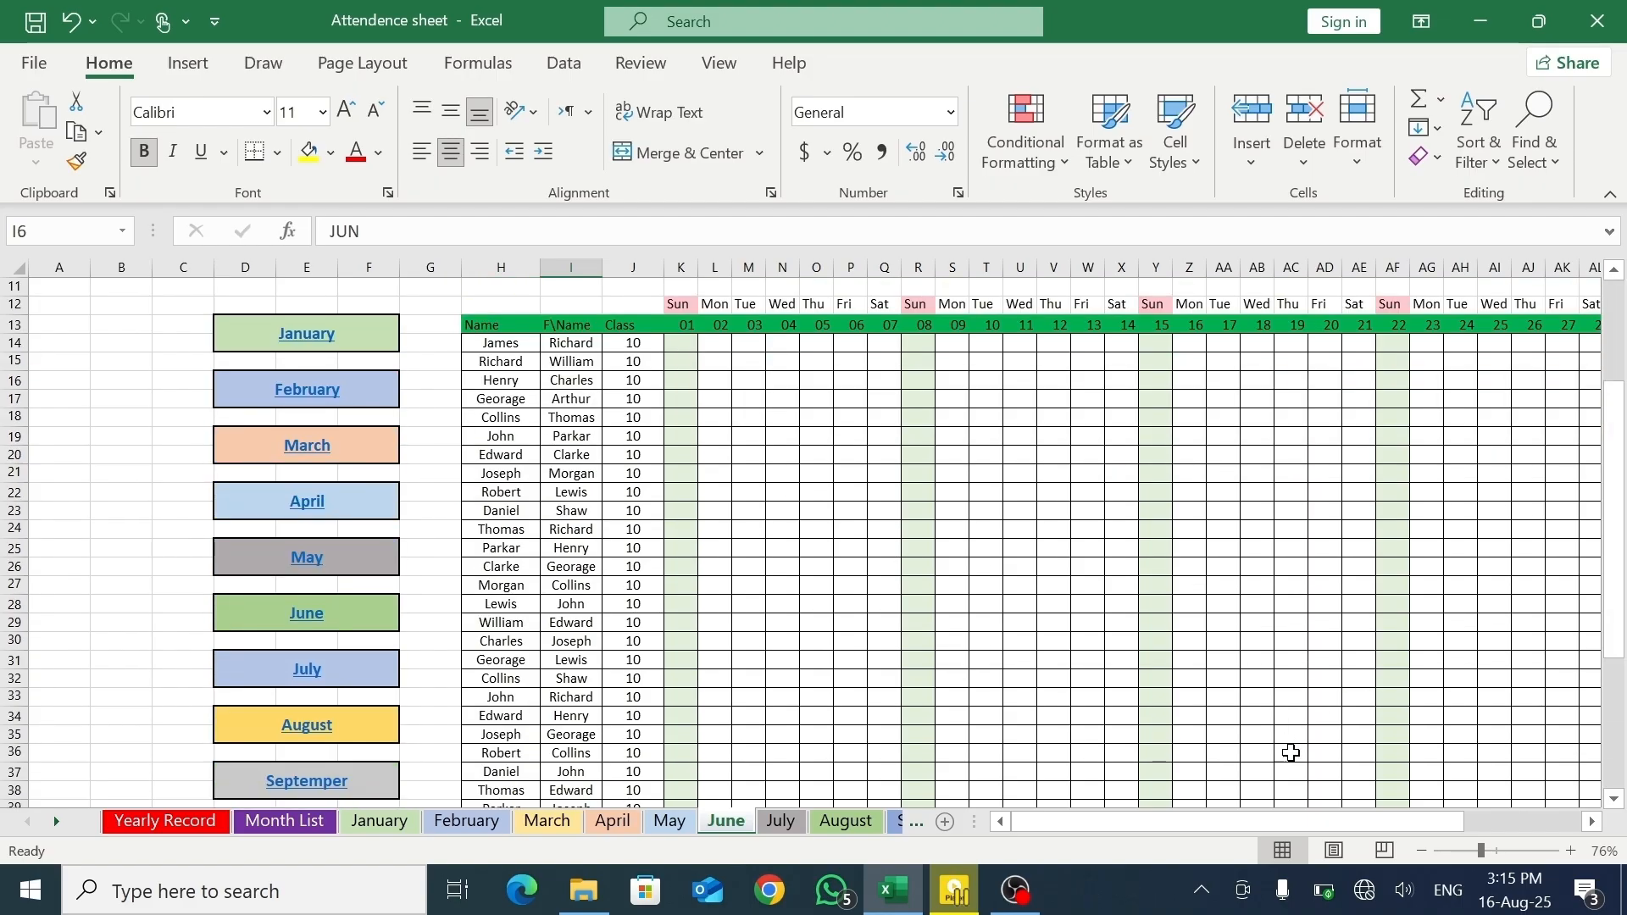
pyautogui.moveTo(1098, 817); pyautogui.dragTo(1149, 819)
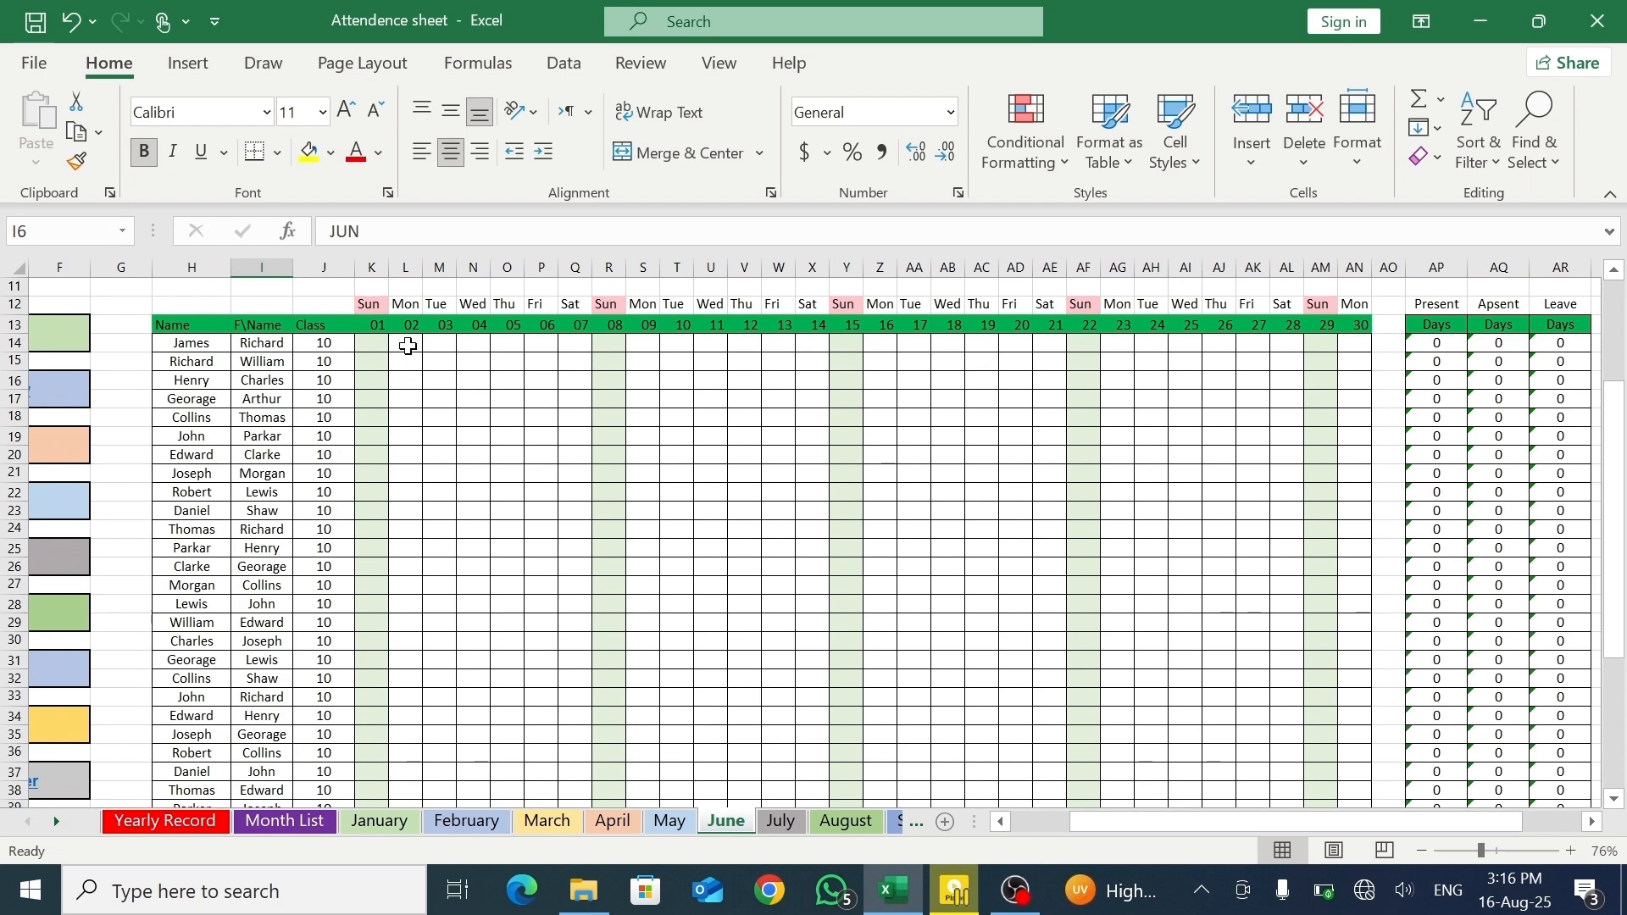
pyautogui.click(408, 344)
pyautogui.write('P')
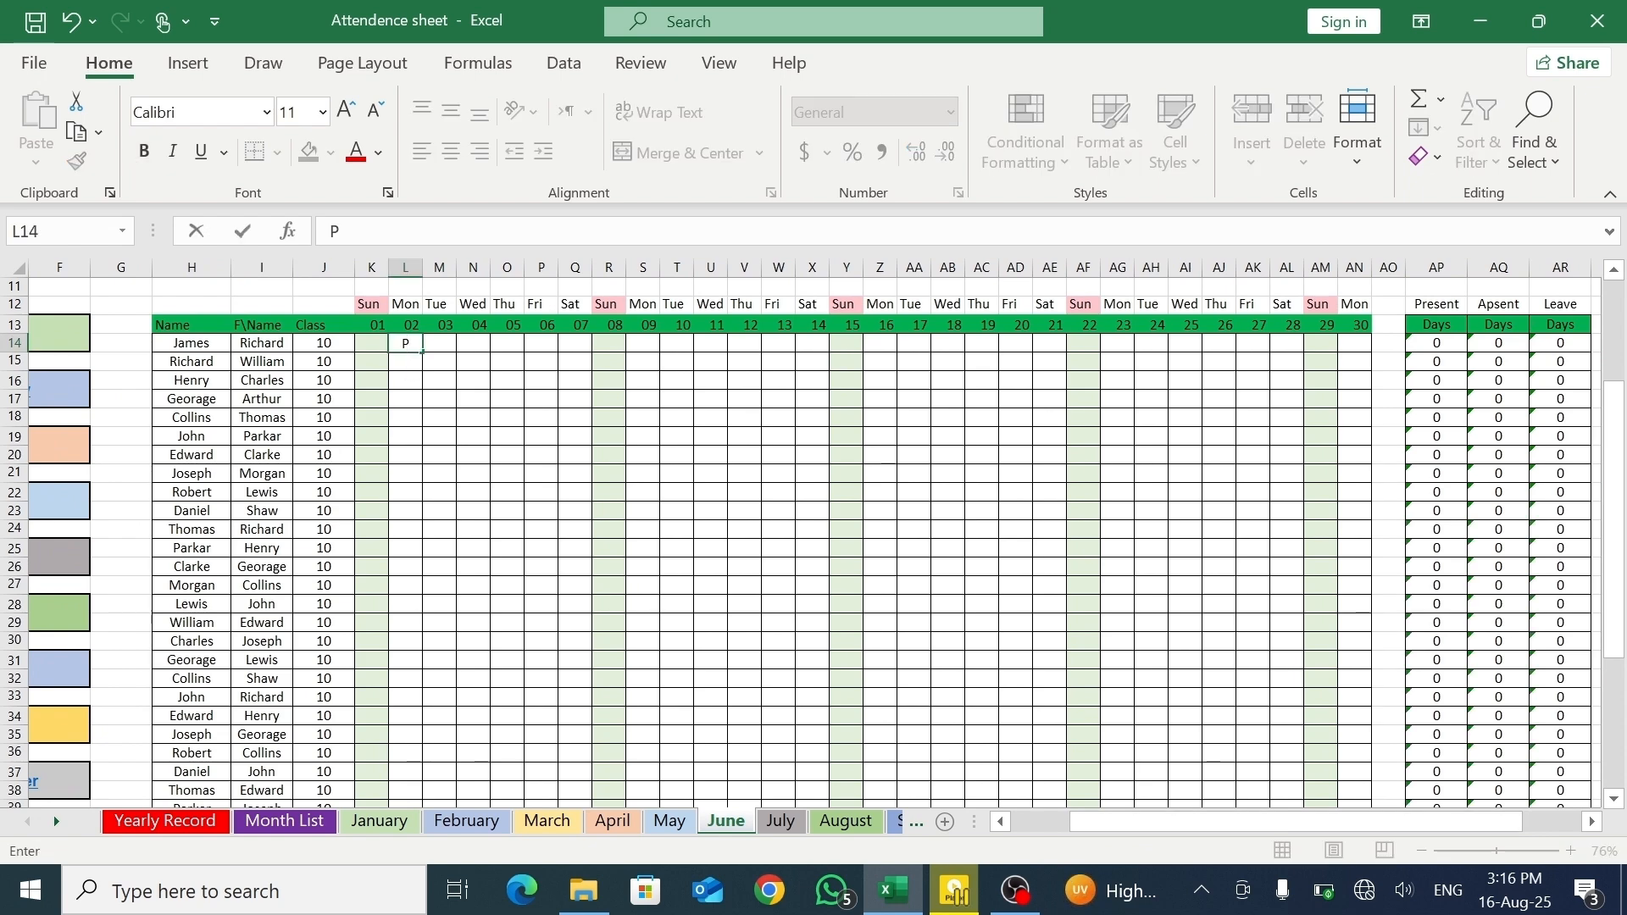
pyautogui.click(425, 352)
pyautogui.moveTo(424, 350); pyautogui.dragTo(548, 773)
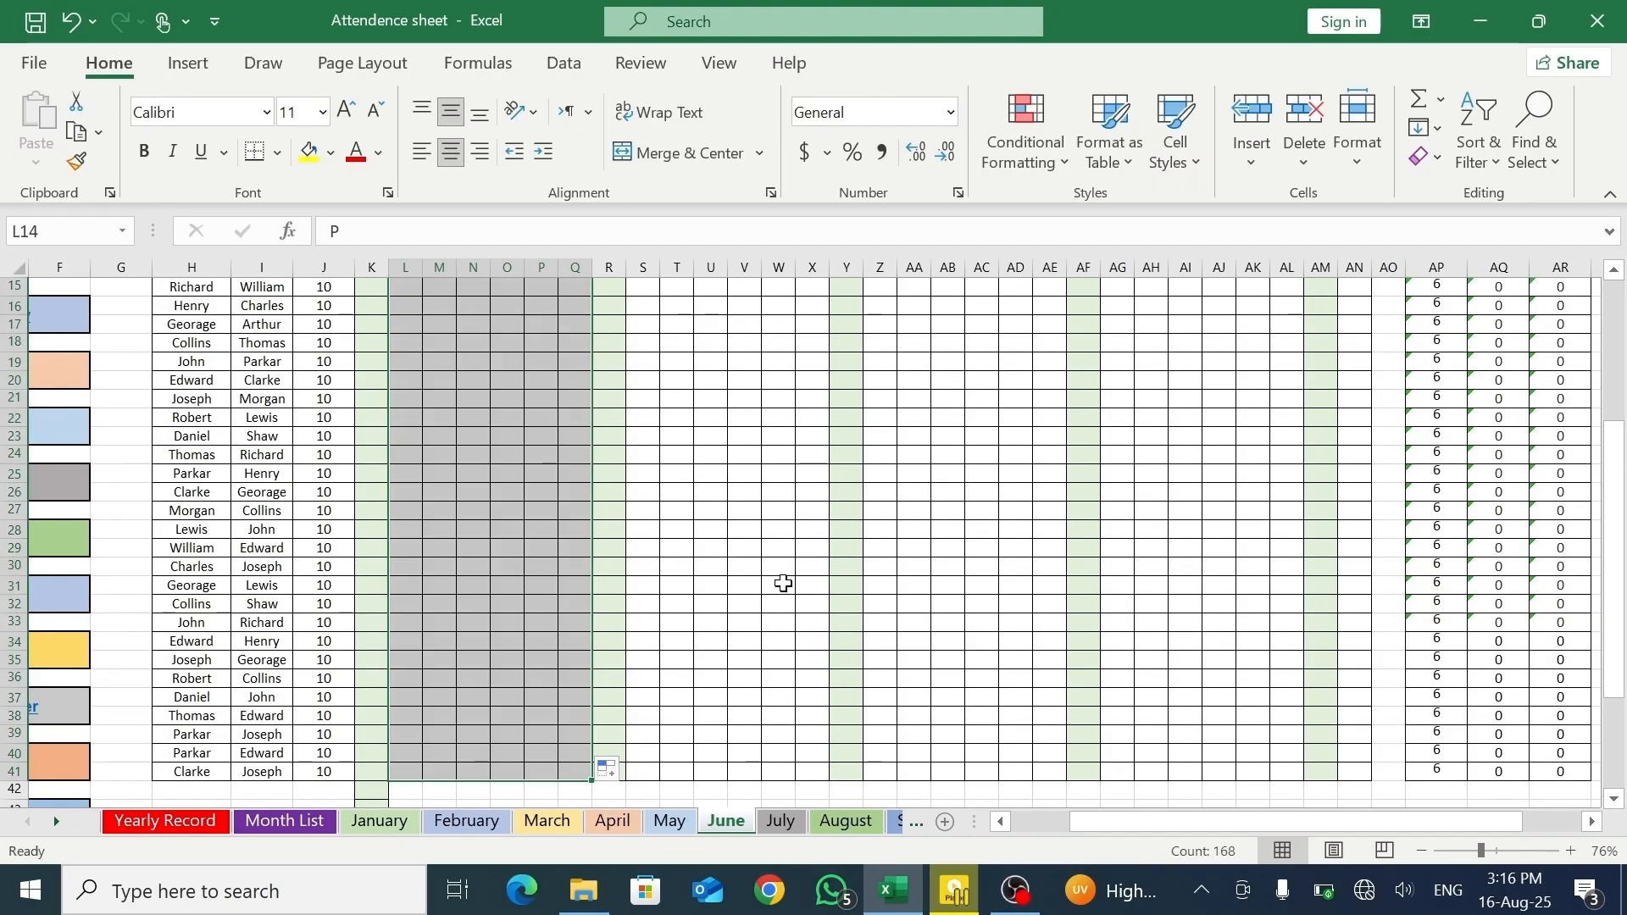
# - Mark every student present for June 9 to 14 by filling P across S14:X41
pyautogui.moveTo(1619, 526); pyautogui.dragTo(1620, 526)
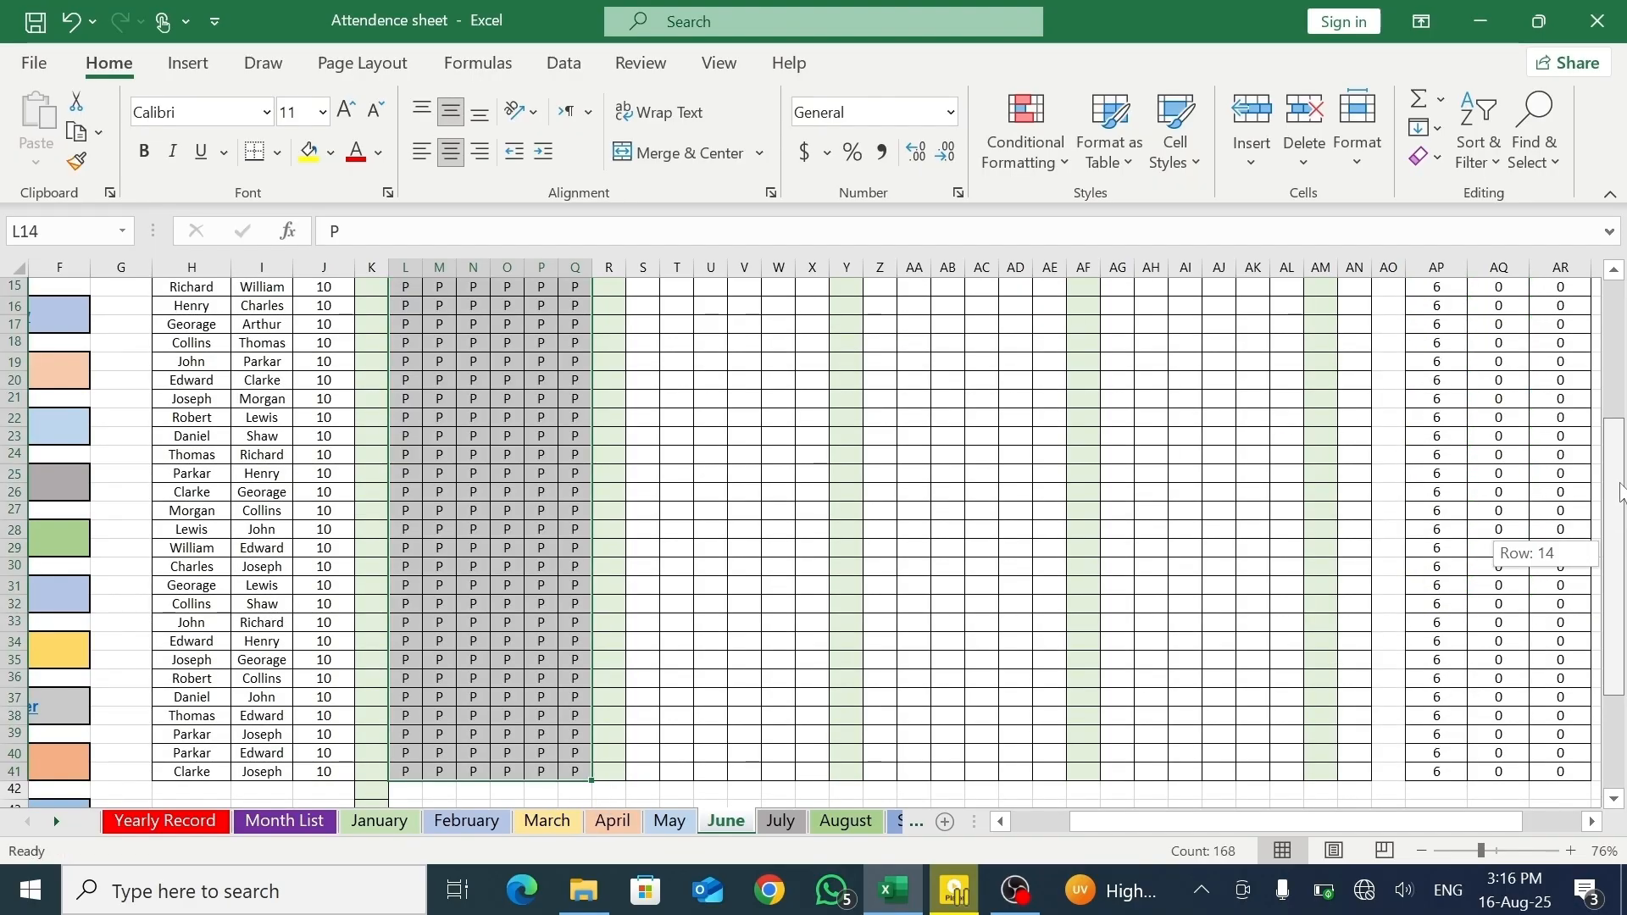
pyautogui.moveTo(1619, 454); pyautogui.dragTo(1617, 347)
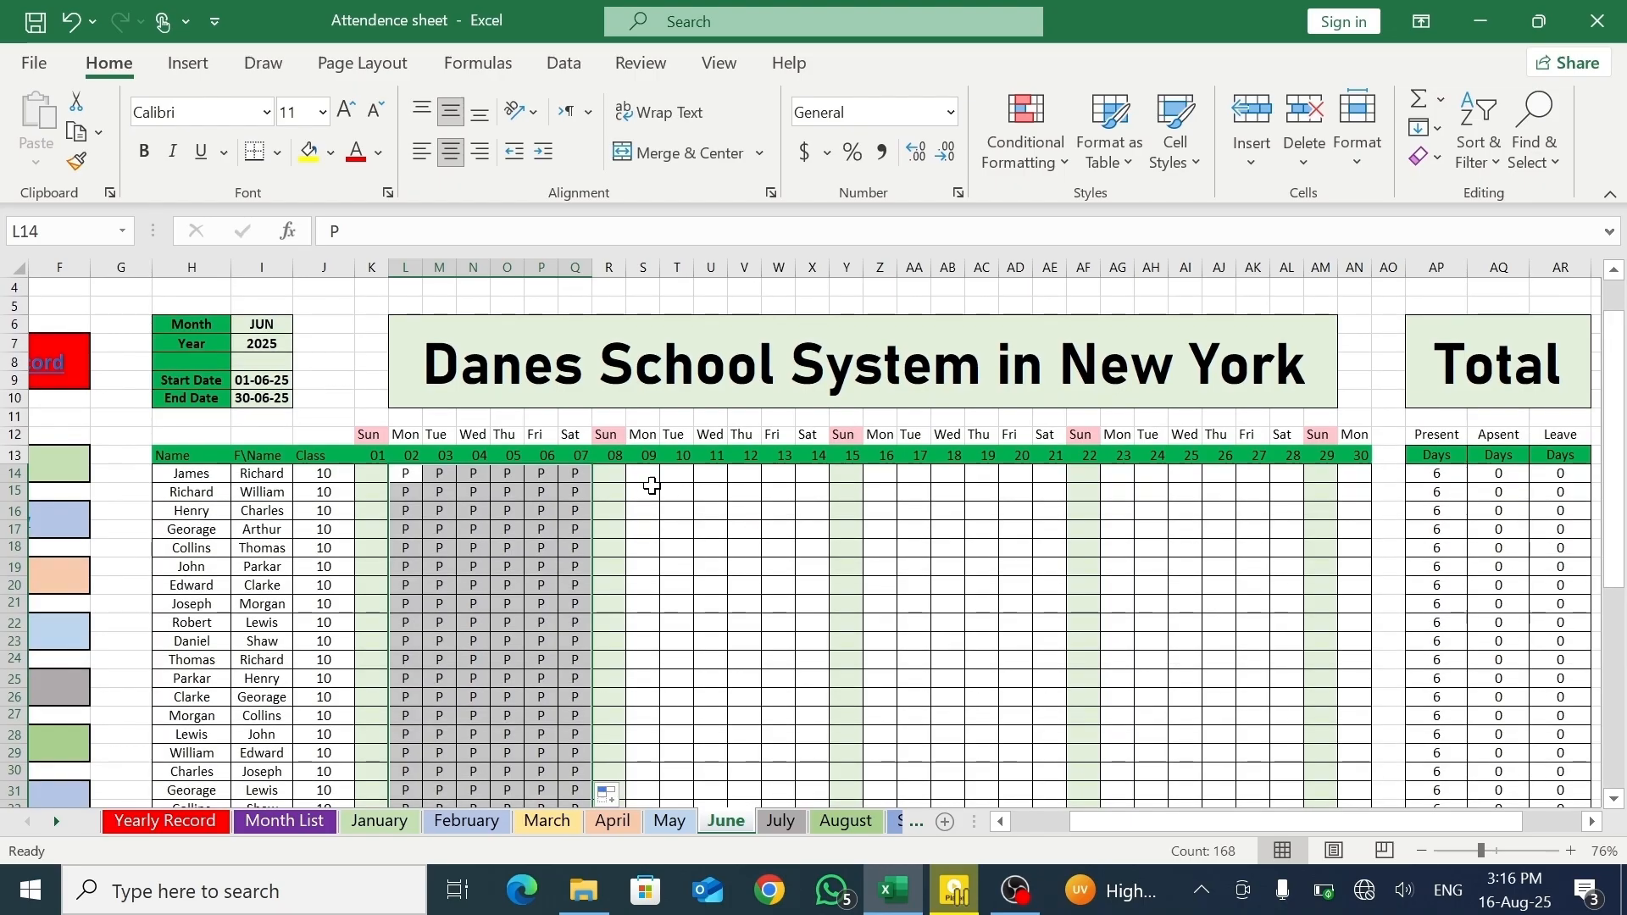
pyautogui.click(638, 475)
pyautogui.write('p')
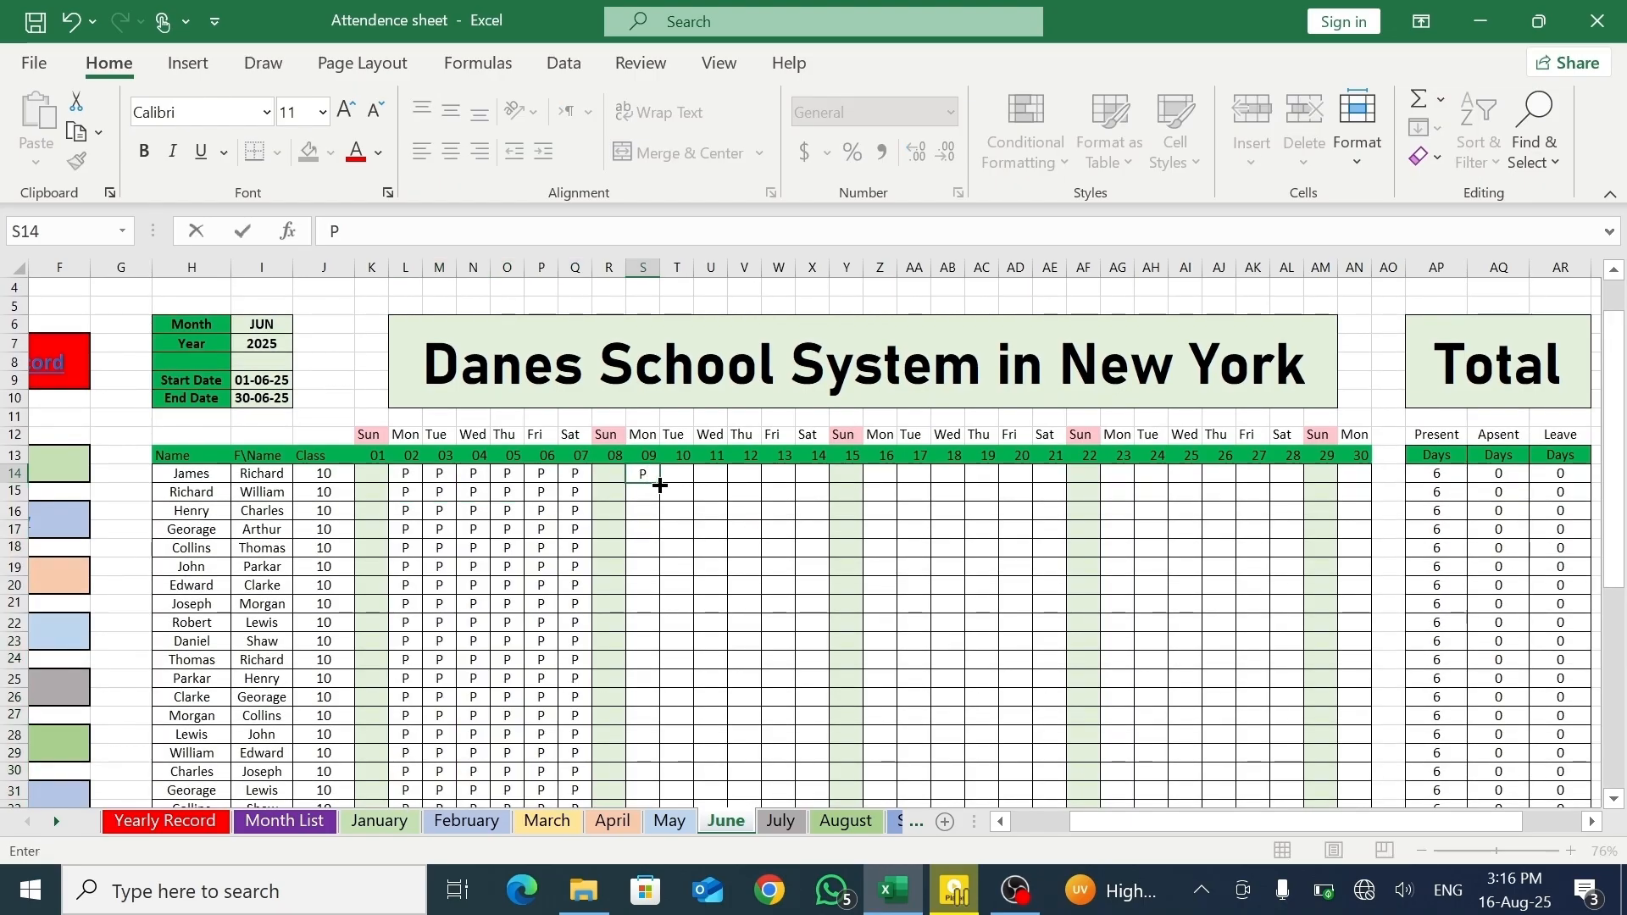
pyautogui.moveTo(660, 484); pyautogui.dragTo(755, 792)
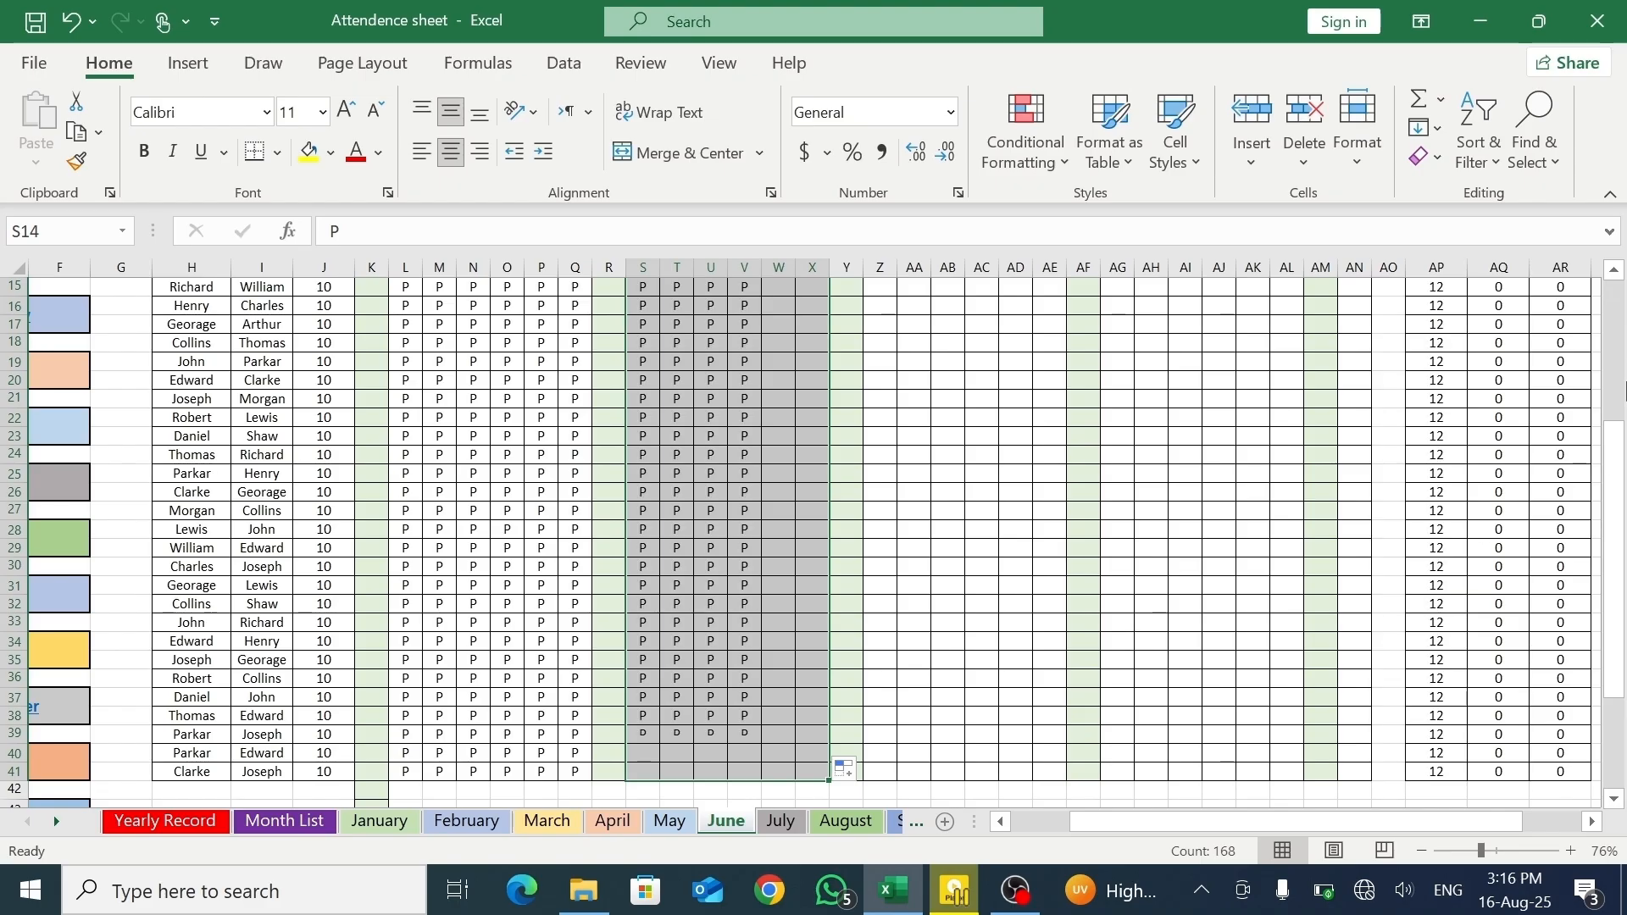
# - Mark every student present for June 16 to 21 by filling P across Z14:AE41
pyautogui.moveTo(1619, 464); pyautogui.dragTo(1619, 339)
pyautogui.click(884, 416)
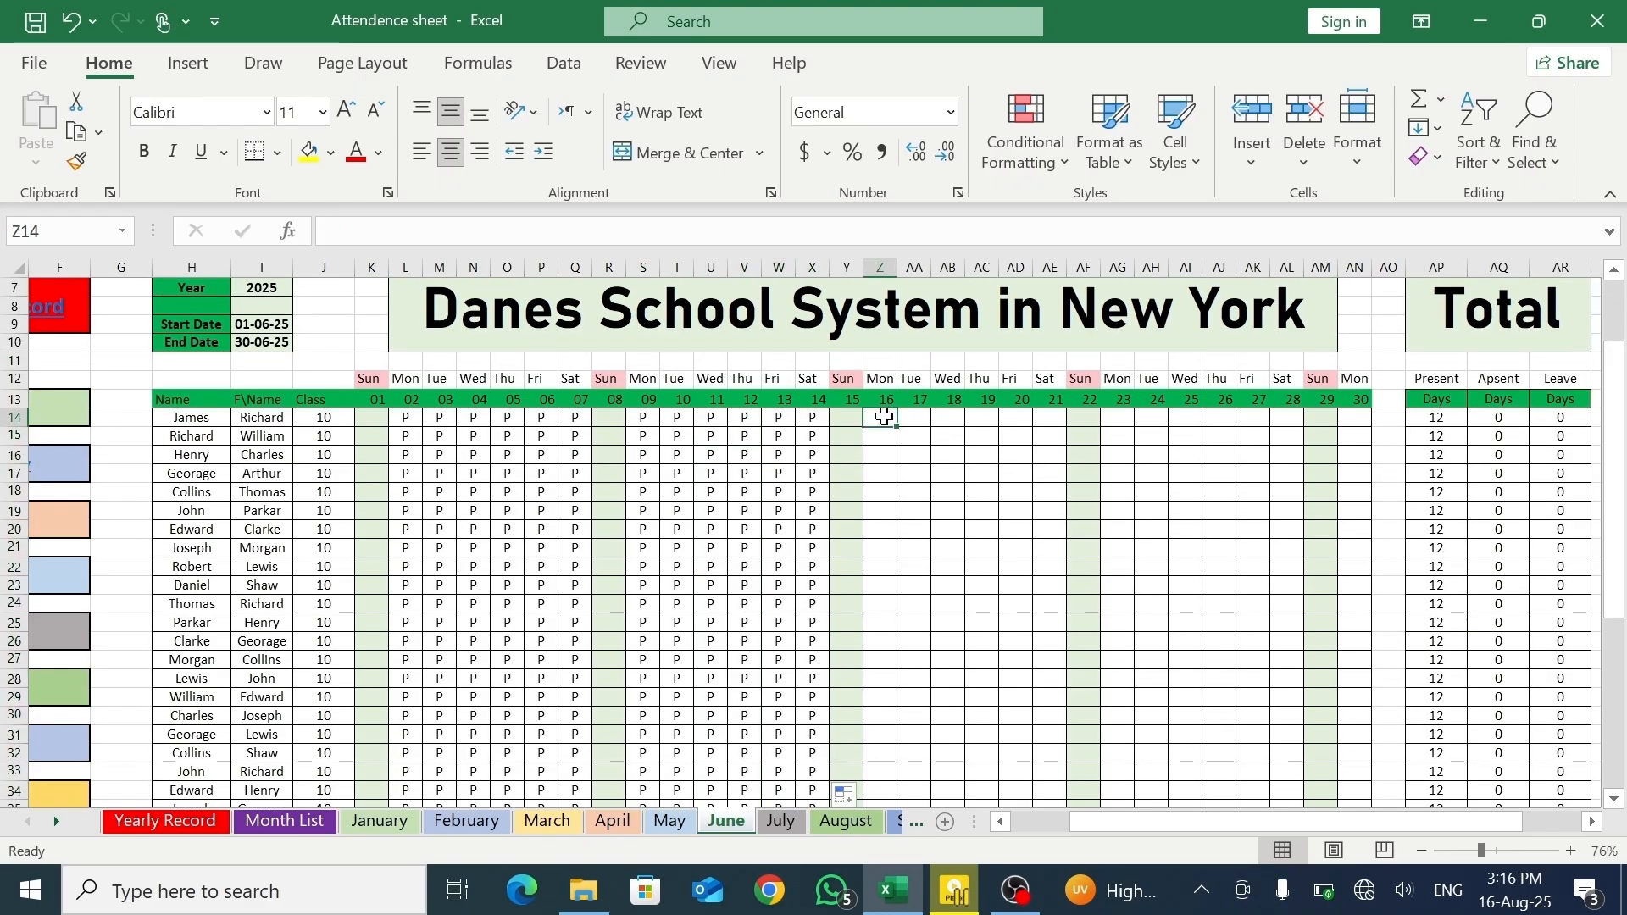
pyautogui.write('P')
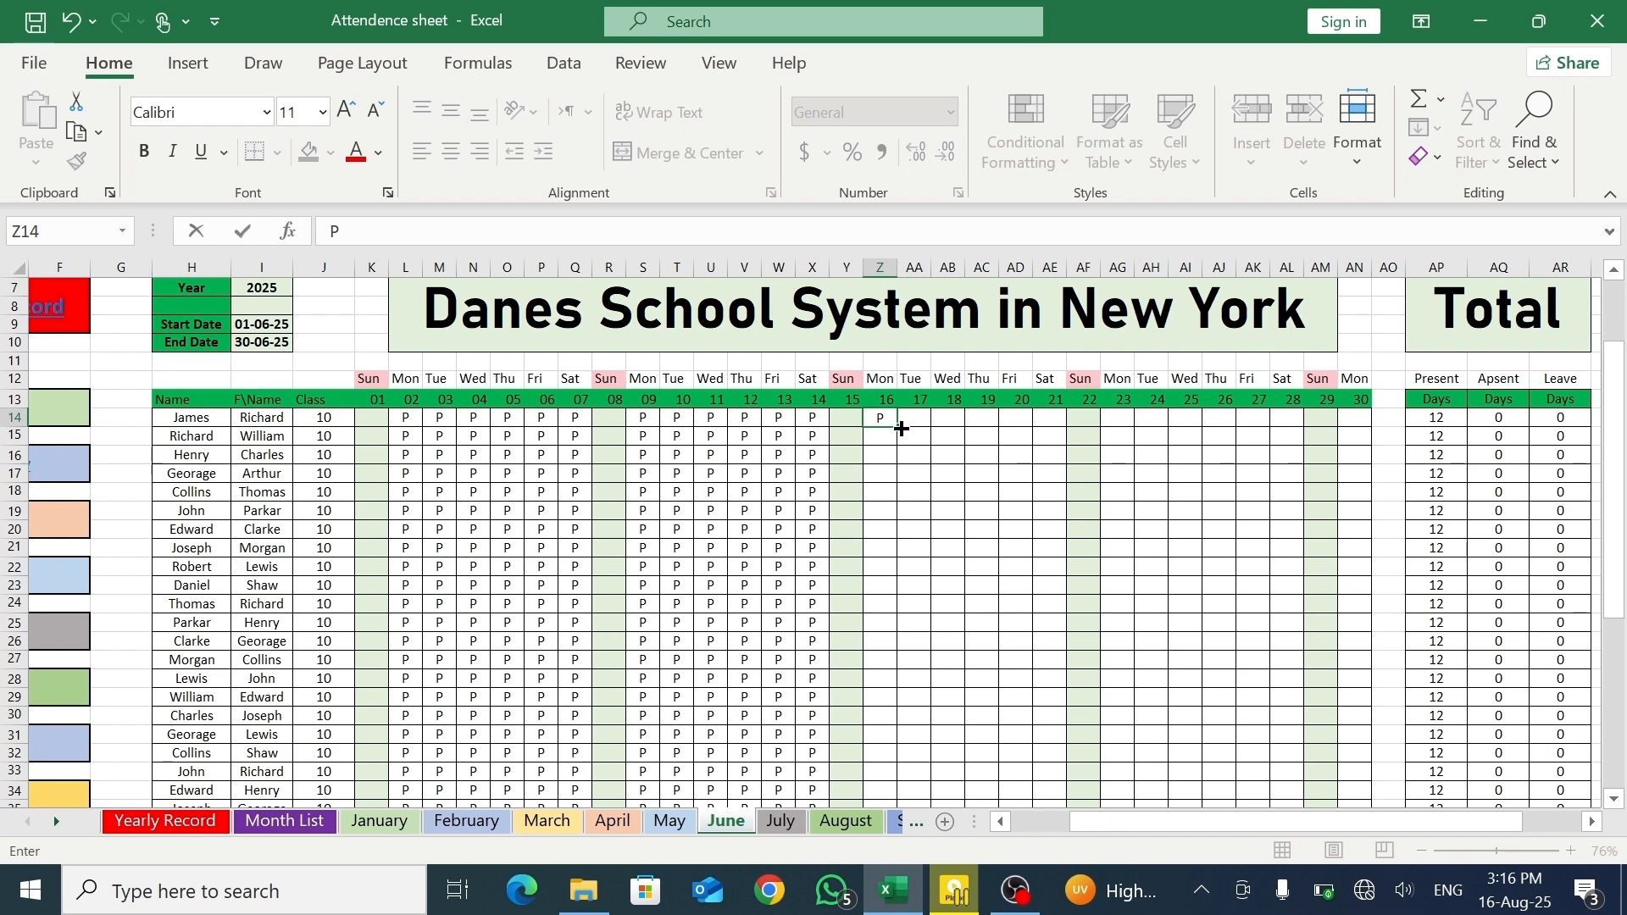
pyautogui.moveTo(899, 427); pyautogui.dragTo(1022, 769)
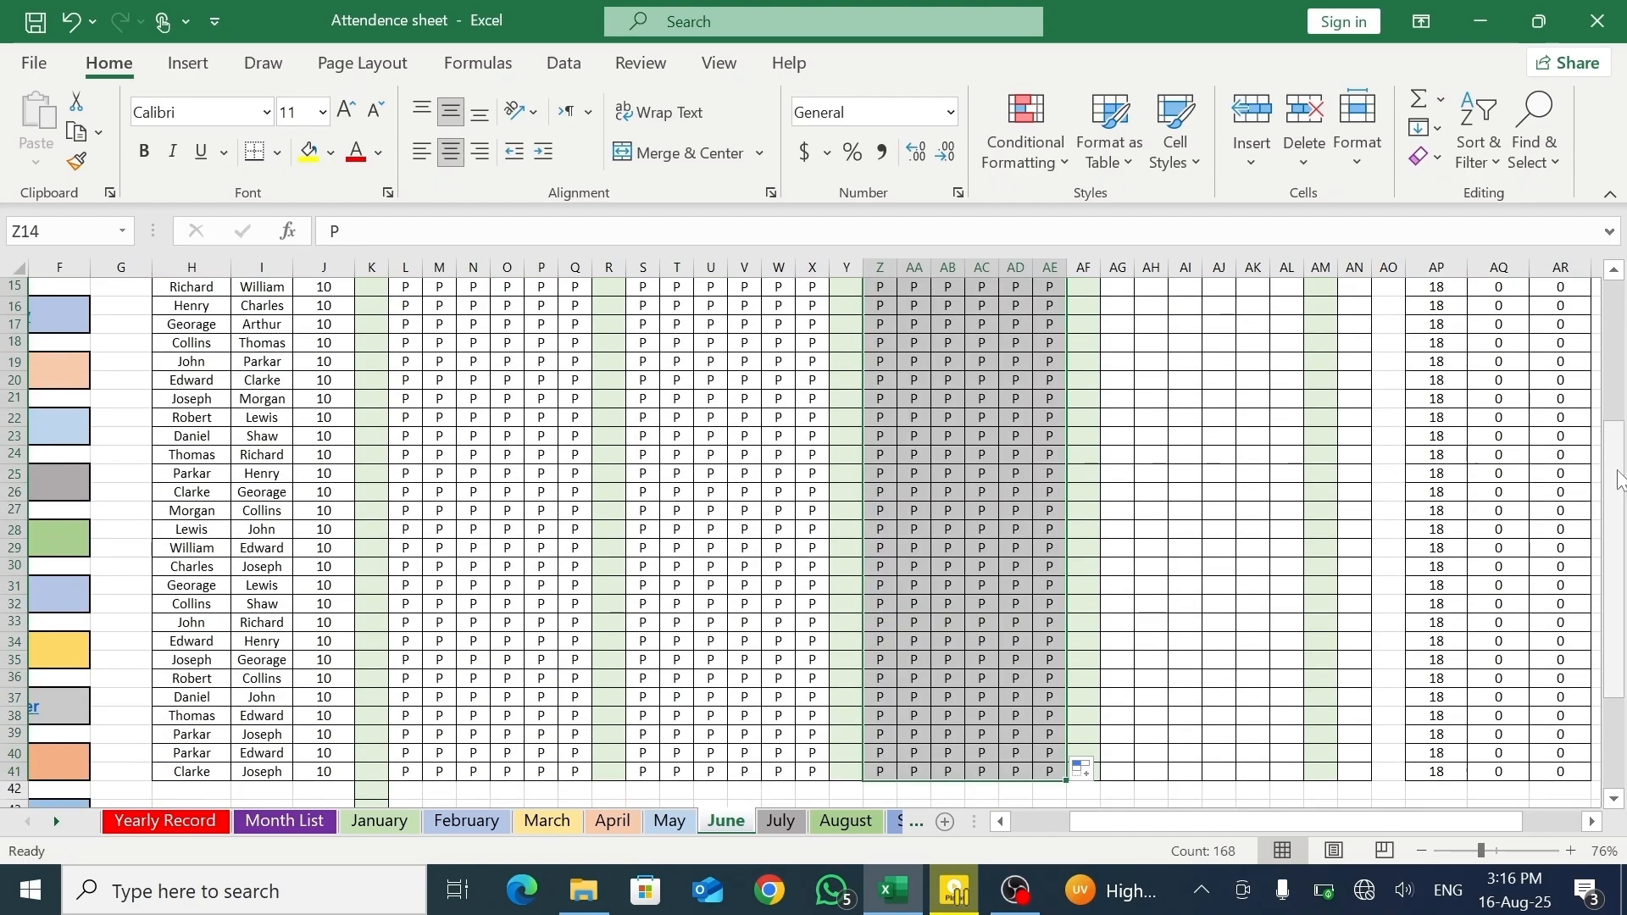
# - Mark every student present for June 23 to 28 by filling P across AG14:AL41
pyautogui.moveTo(1620, 462); pyautogui.dragTo(1621, 364)
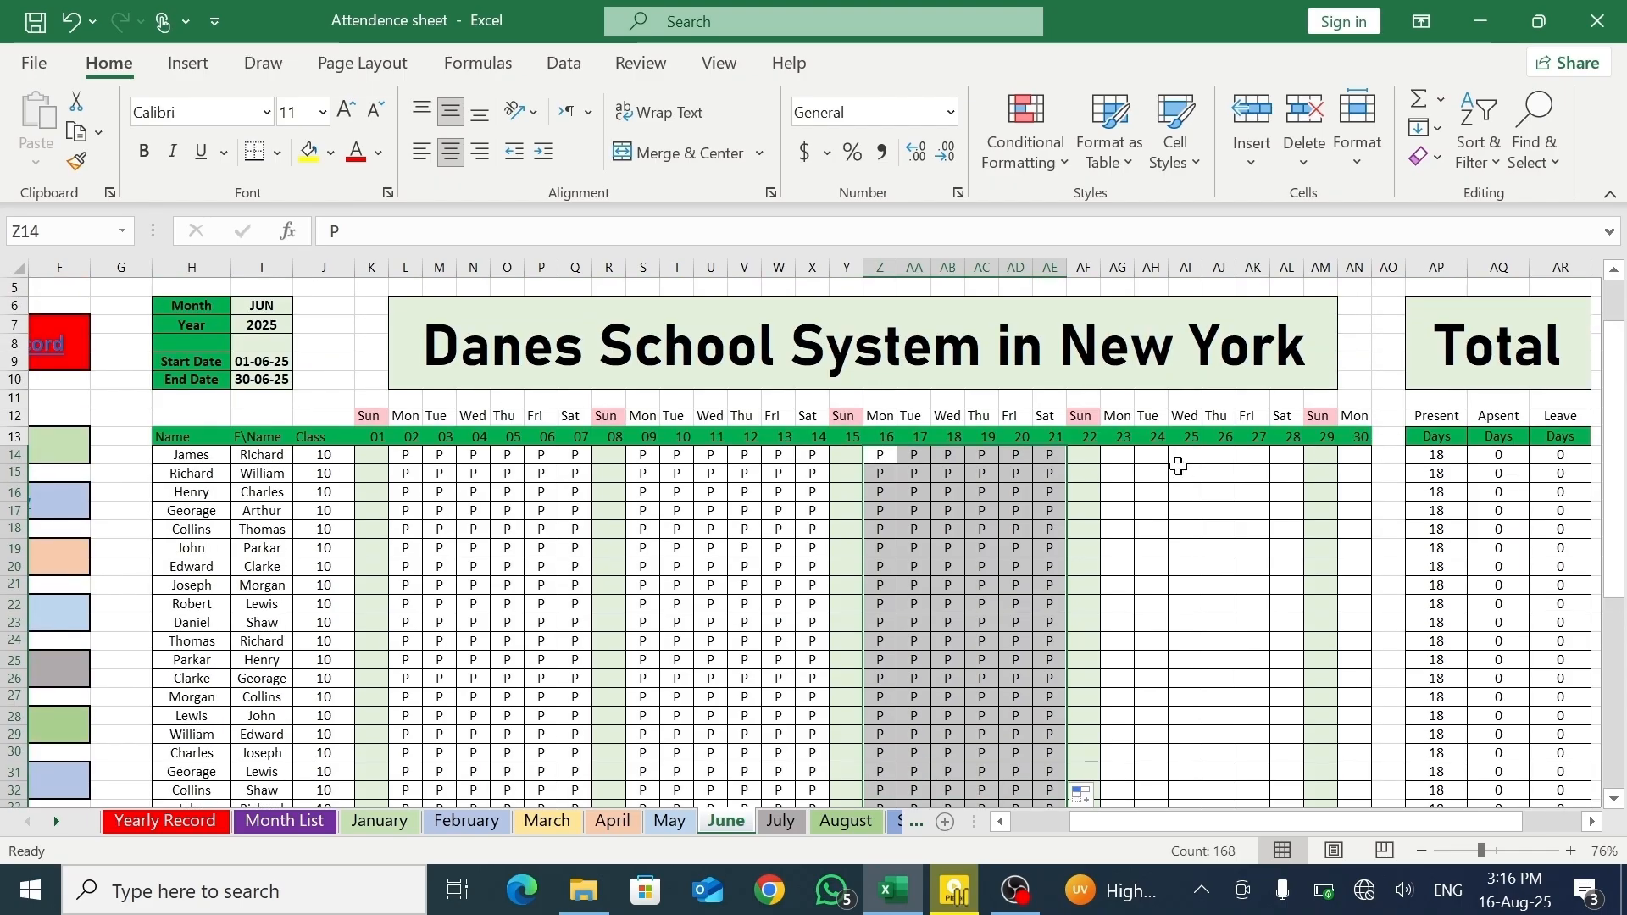
pyautogui.click(1123, 457)
pyautogui.write('P')
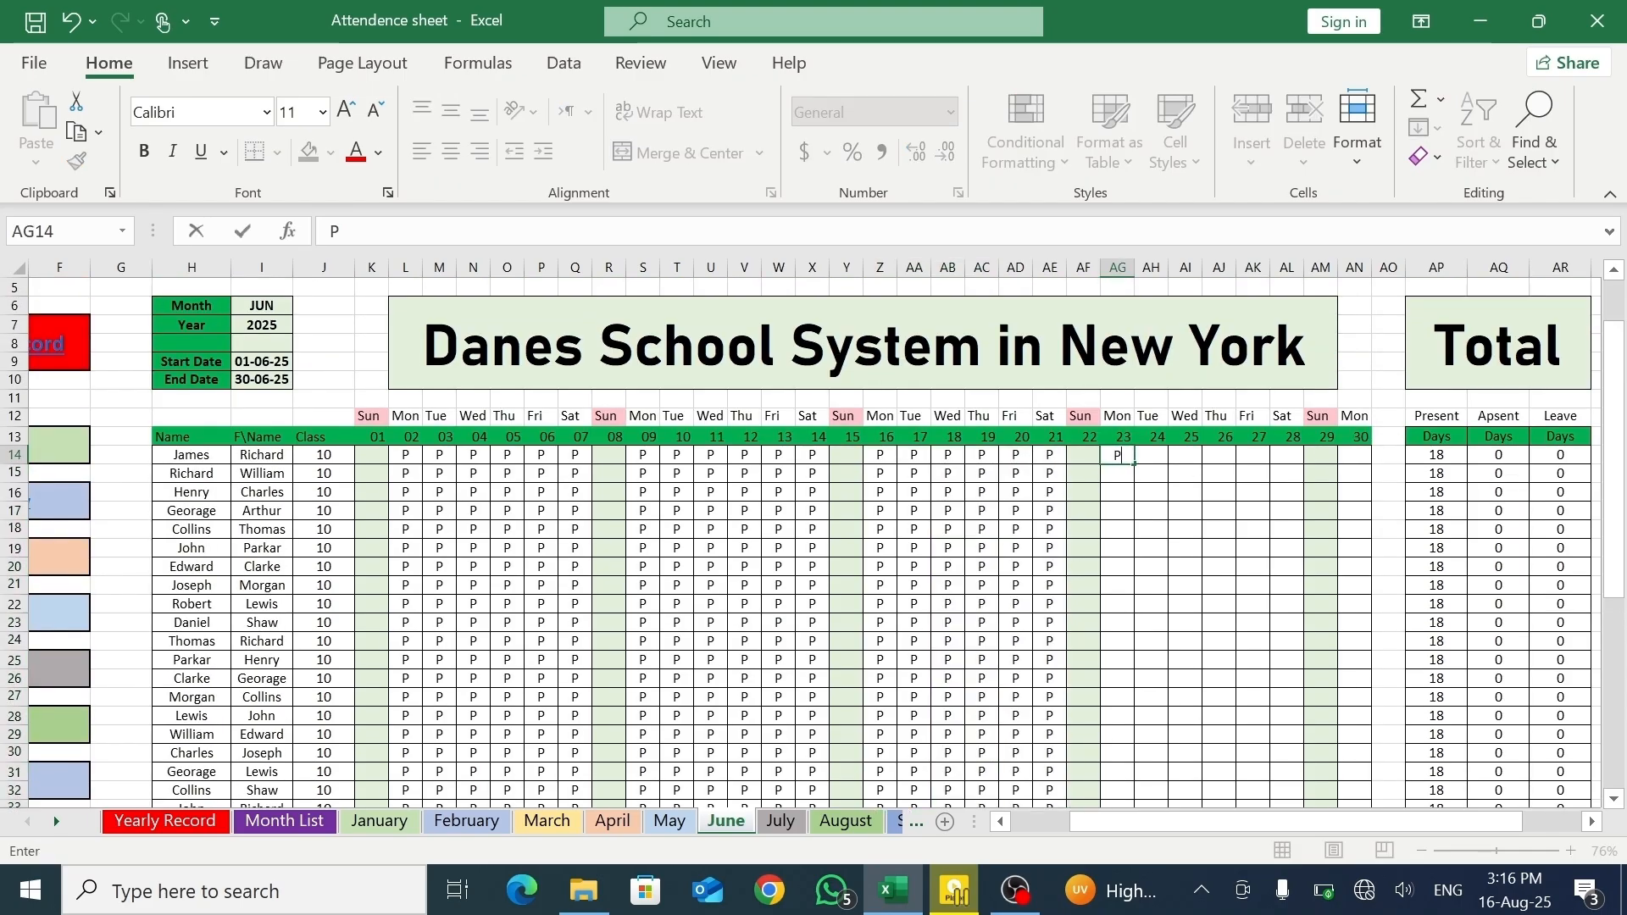
pyautogui.moveTo(1134, 463)
pyautogui.mouseDown()
pyautogui.moveTo(1302, 468)
pyautogui.moveTo(1262, 863)
pyautogui.moveTo(1240, 725)
pyautogui.mouseUp()
# - Mark every student present for June 30 by filling P down AN14:AN41
pyautogui.moveTo(1619, 525); pyautogui.dragTo(1618, 439)
pyautogui.click(1365, 379)
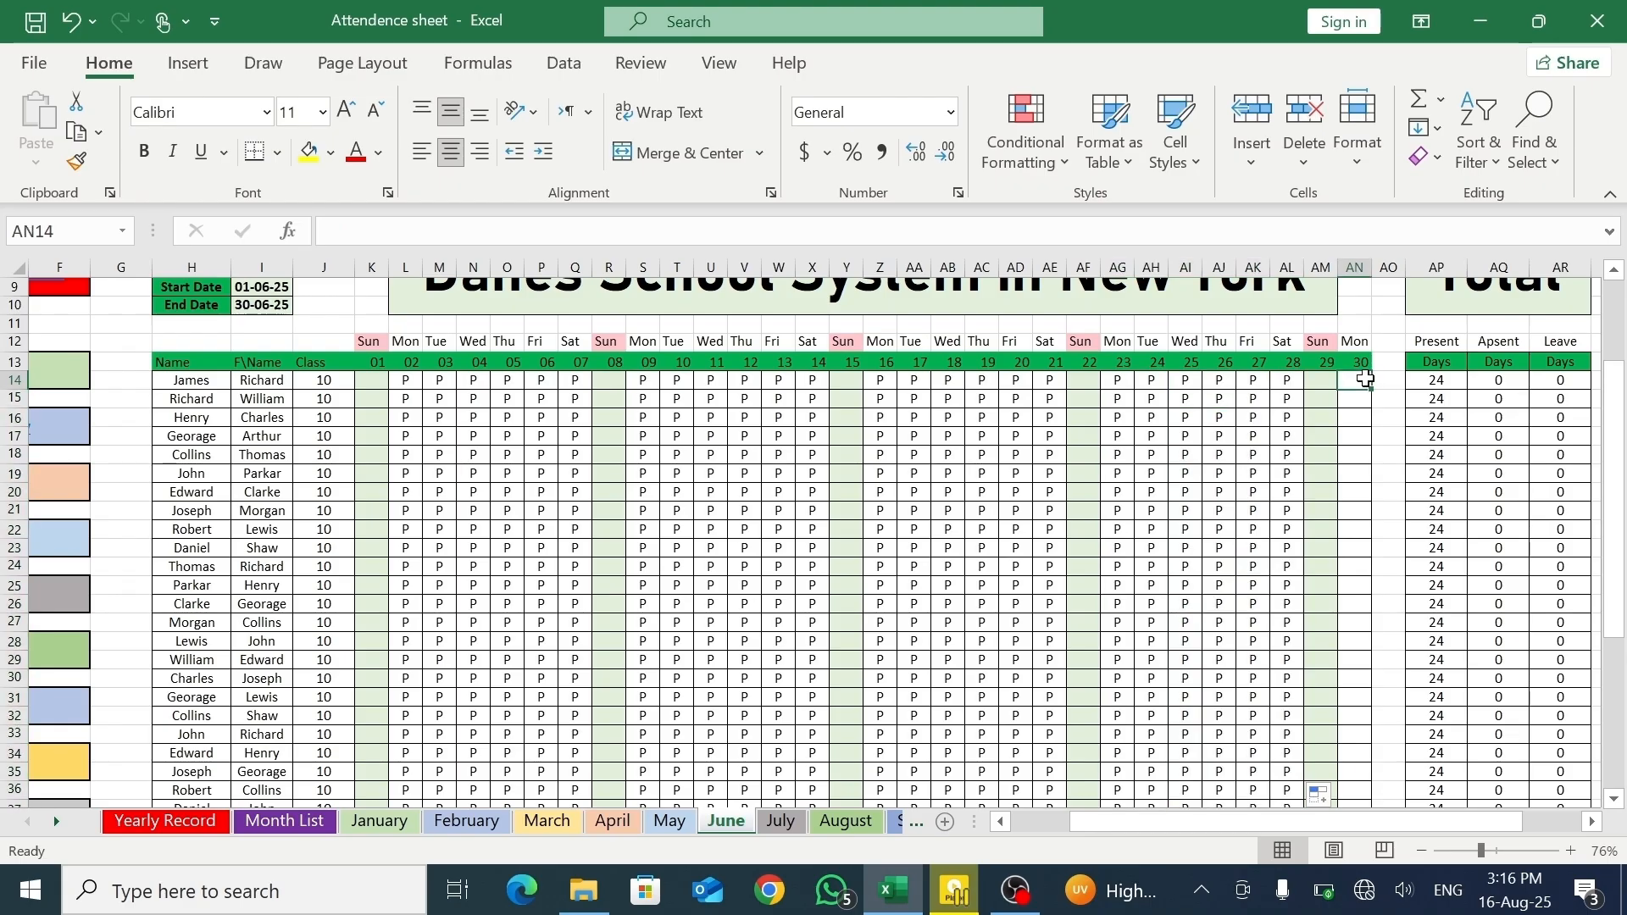
pyautogui.write('P')
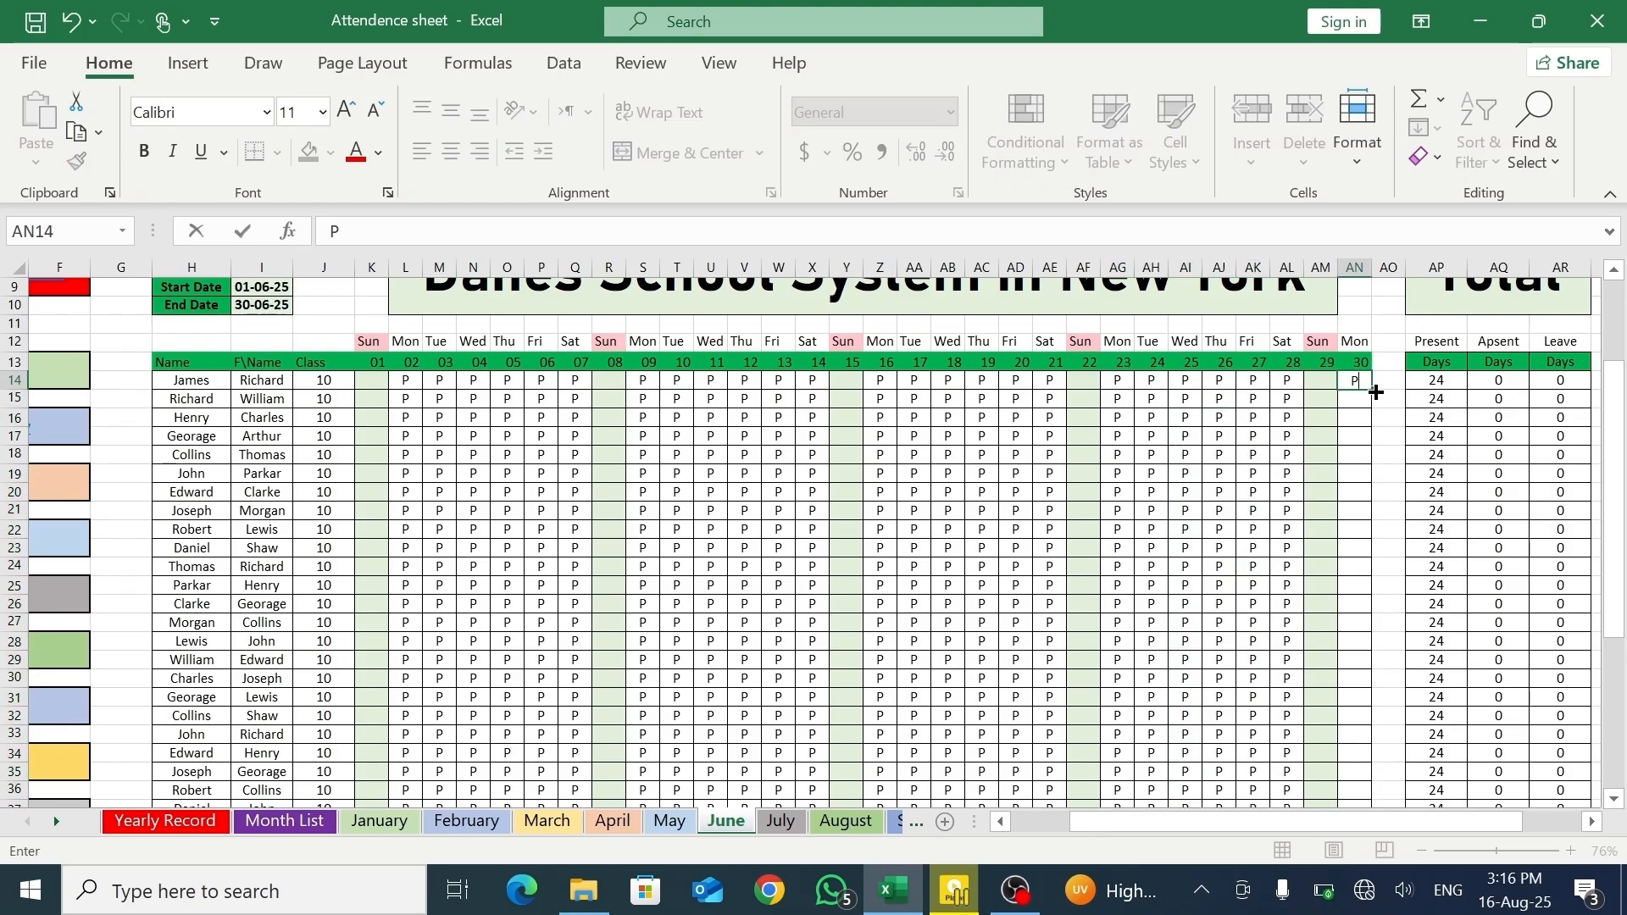
pyautogui.moveTo(1372, 391); pyautogui.dragTo(1342, 888)
pyautogui.moveTo(1374, 792)
pyautogui.mouseDown()
pyautogui.moveTo(1362, 799)
pyautogui.moveTo(1362, 767)
pyautogui.mouseUp()
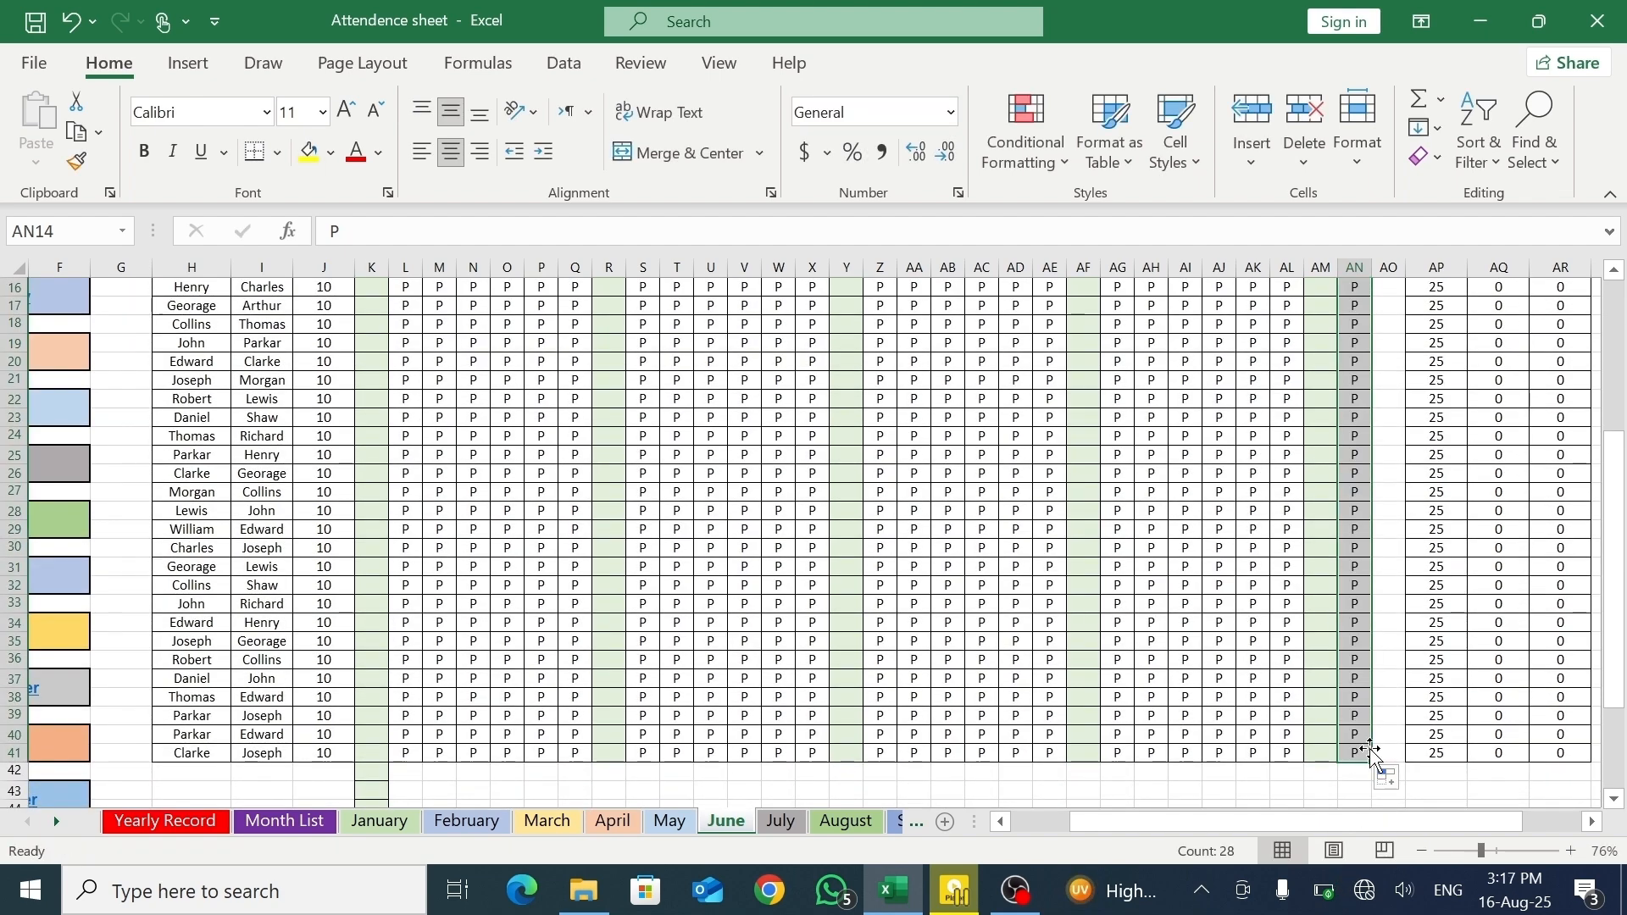
# - On the June sheet, enter A in AN41 and AD38 as absences and L in AK40 as leave
pyautogui.click(1366, 749)
pyautogui.press('BackSpace')
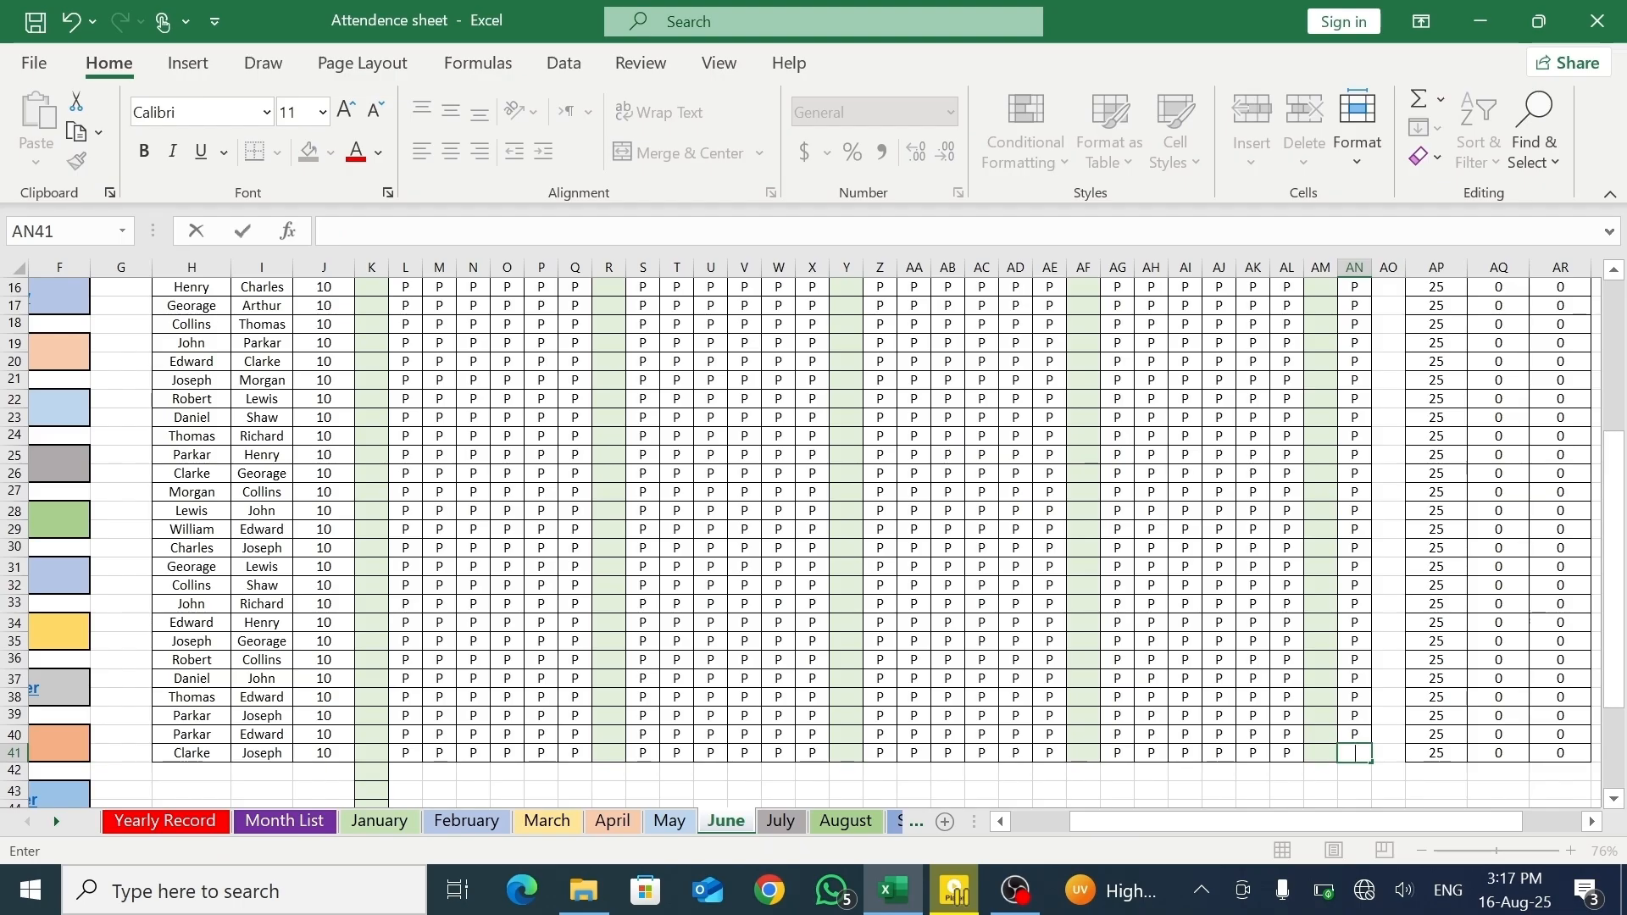
pyautogui.click(1259, 734)
pyautogui.write('L')
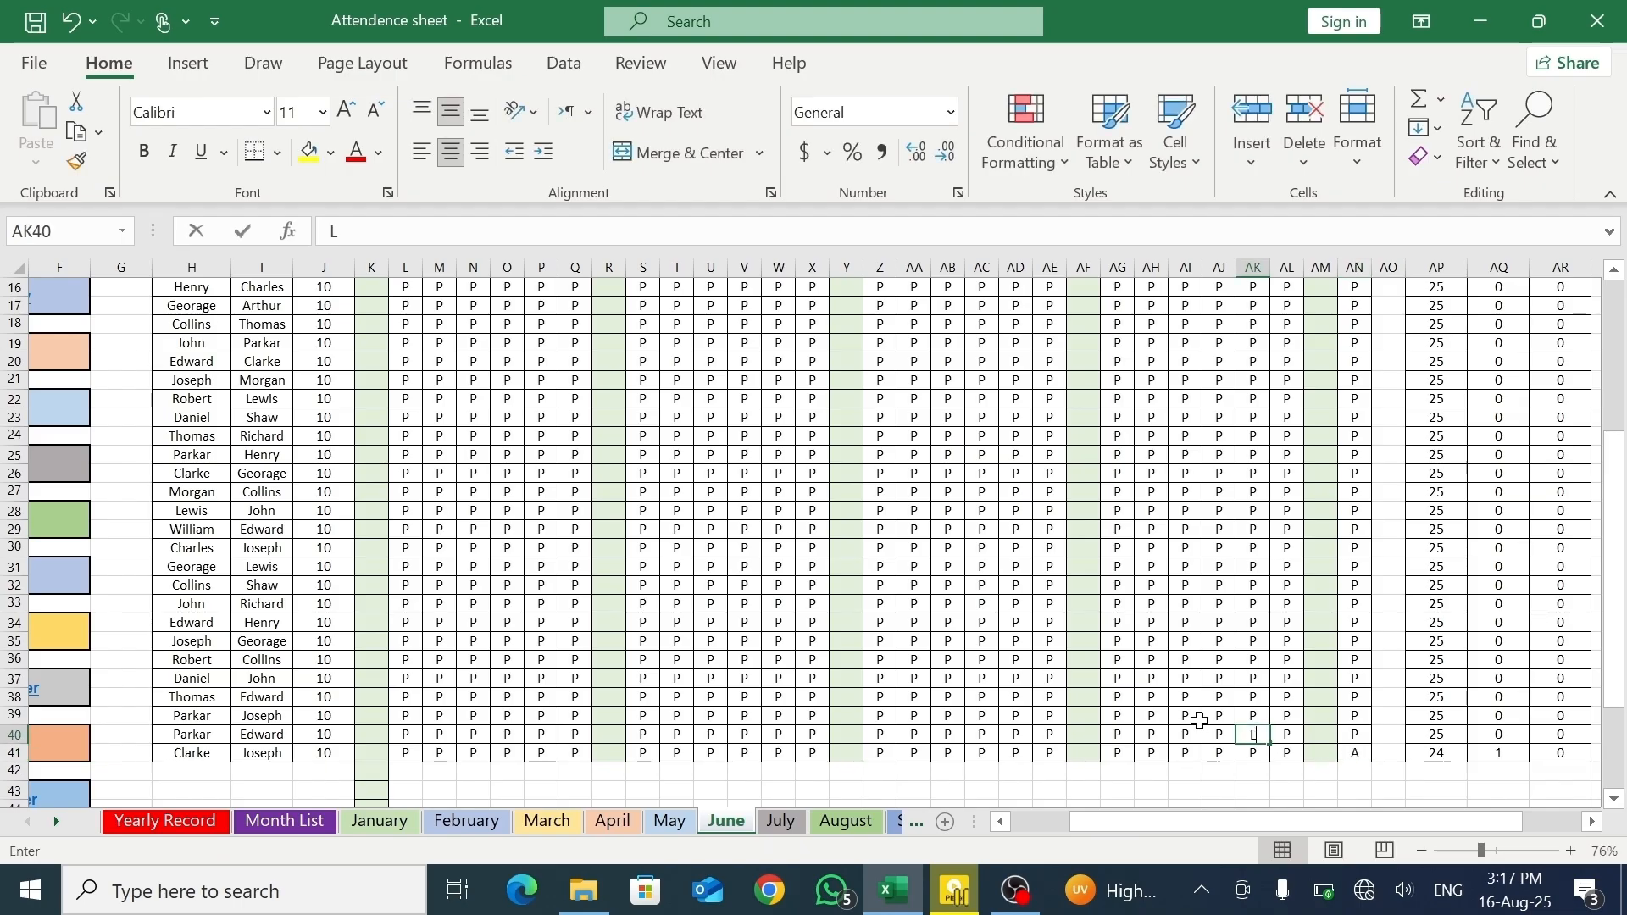
pyautogui.click(1018, 696)
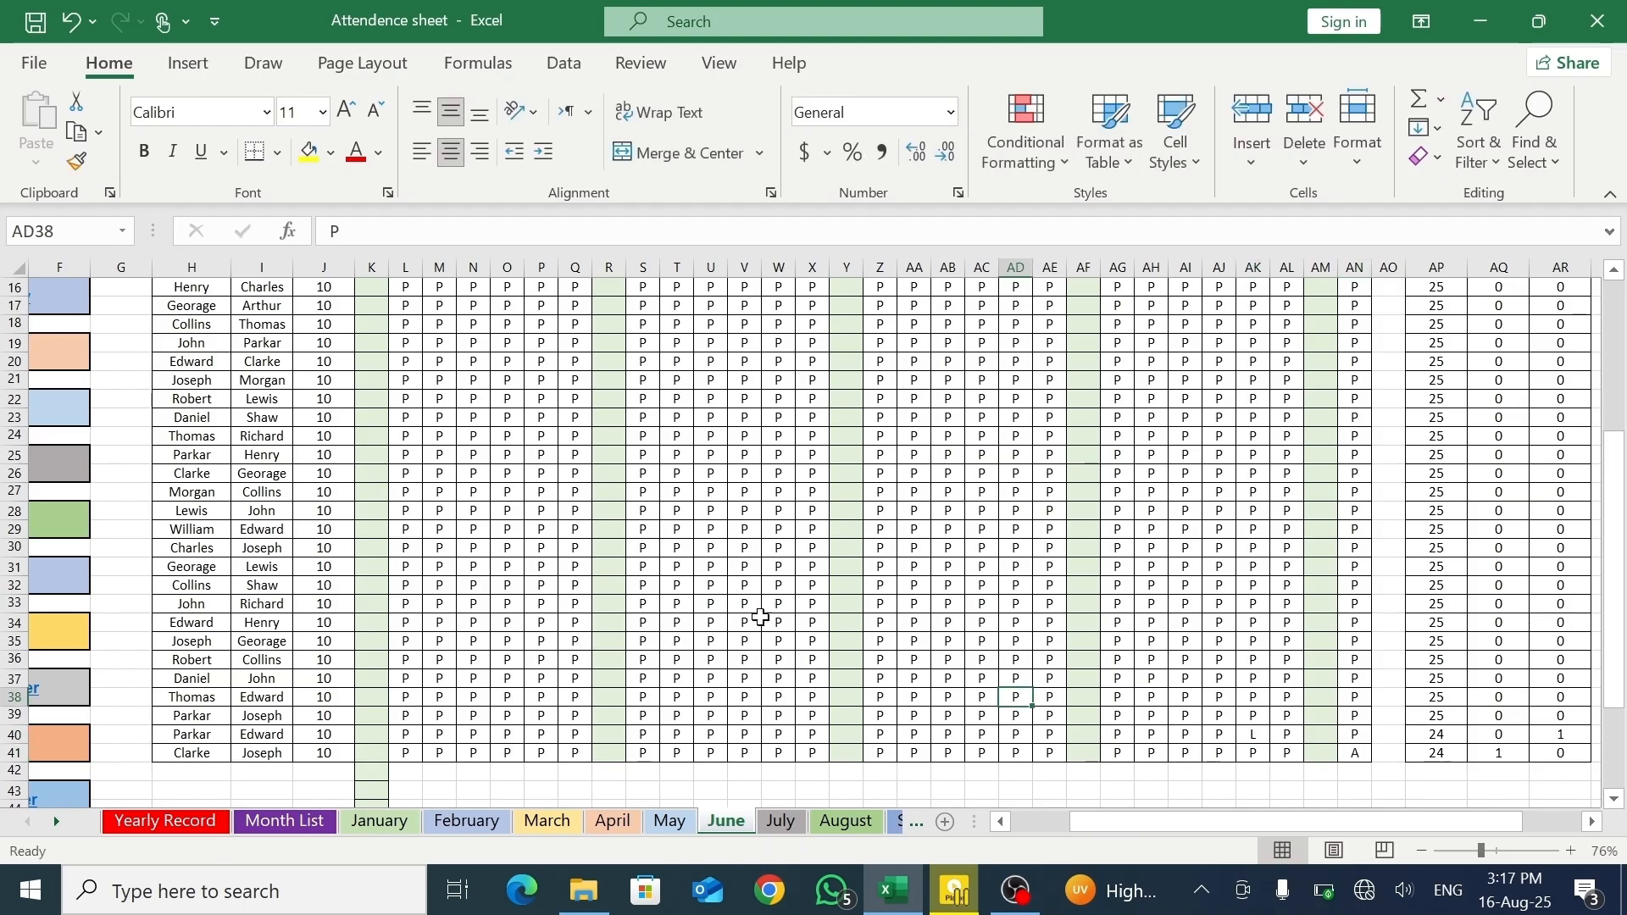
pyautogui.write('A')
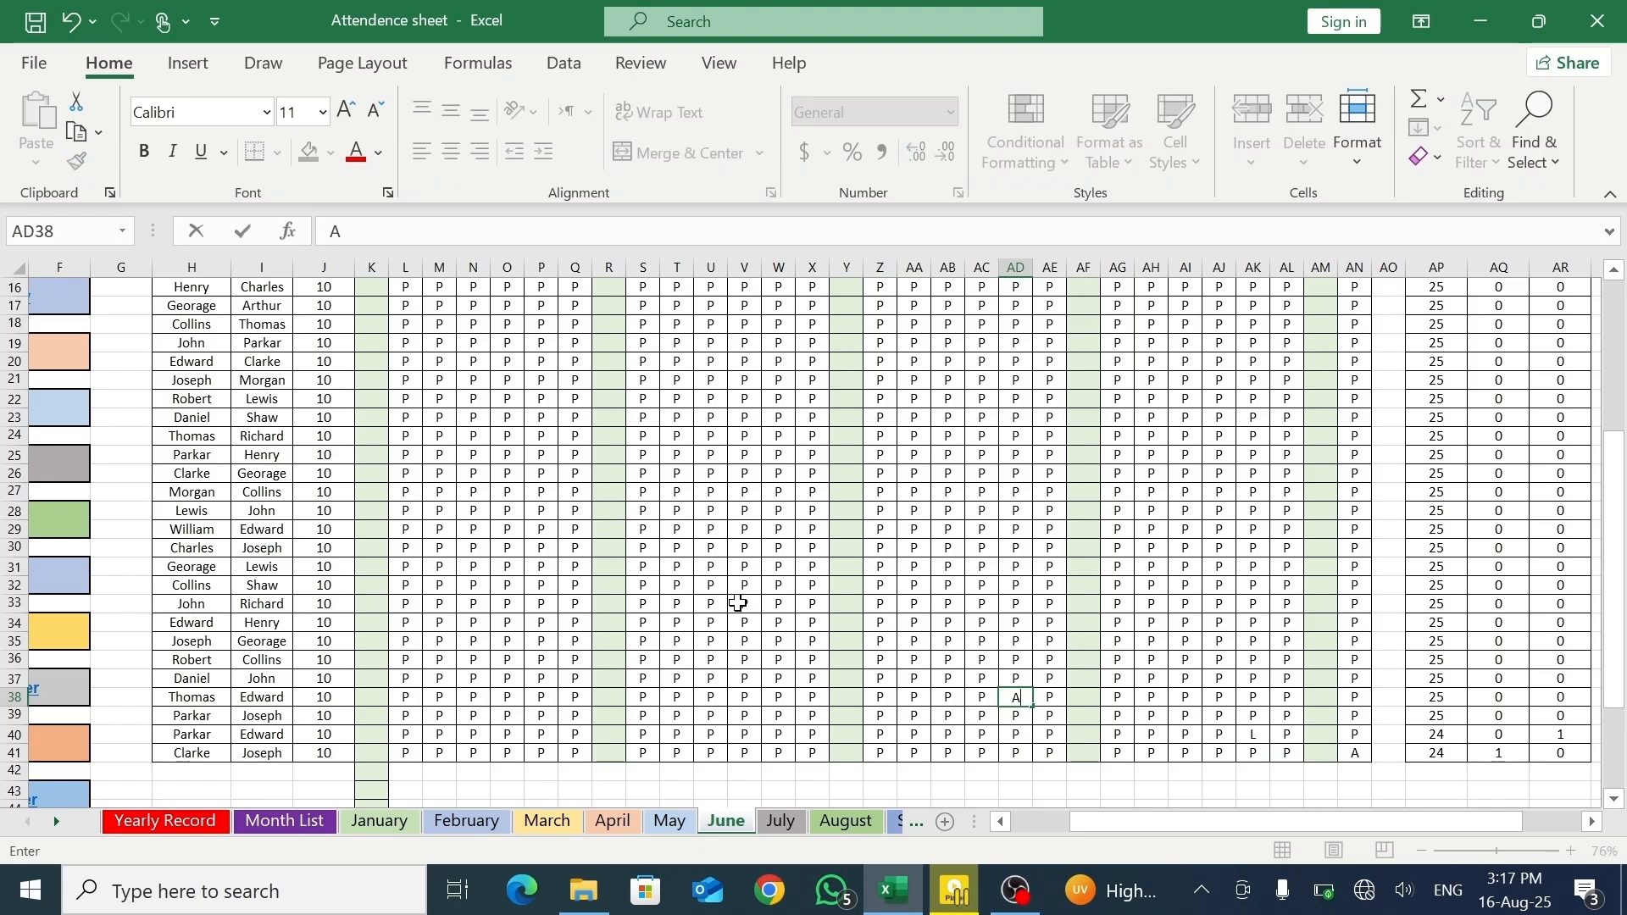
# - Mark absences on the June sheet by entering A in V33, S24, N17, N34 and O40
pyautogui.click(738, 602)
pyautogui.write('A')
pyautogui.click(646, 439)
pyautogui.write('A')
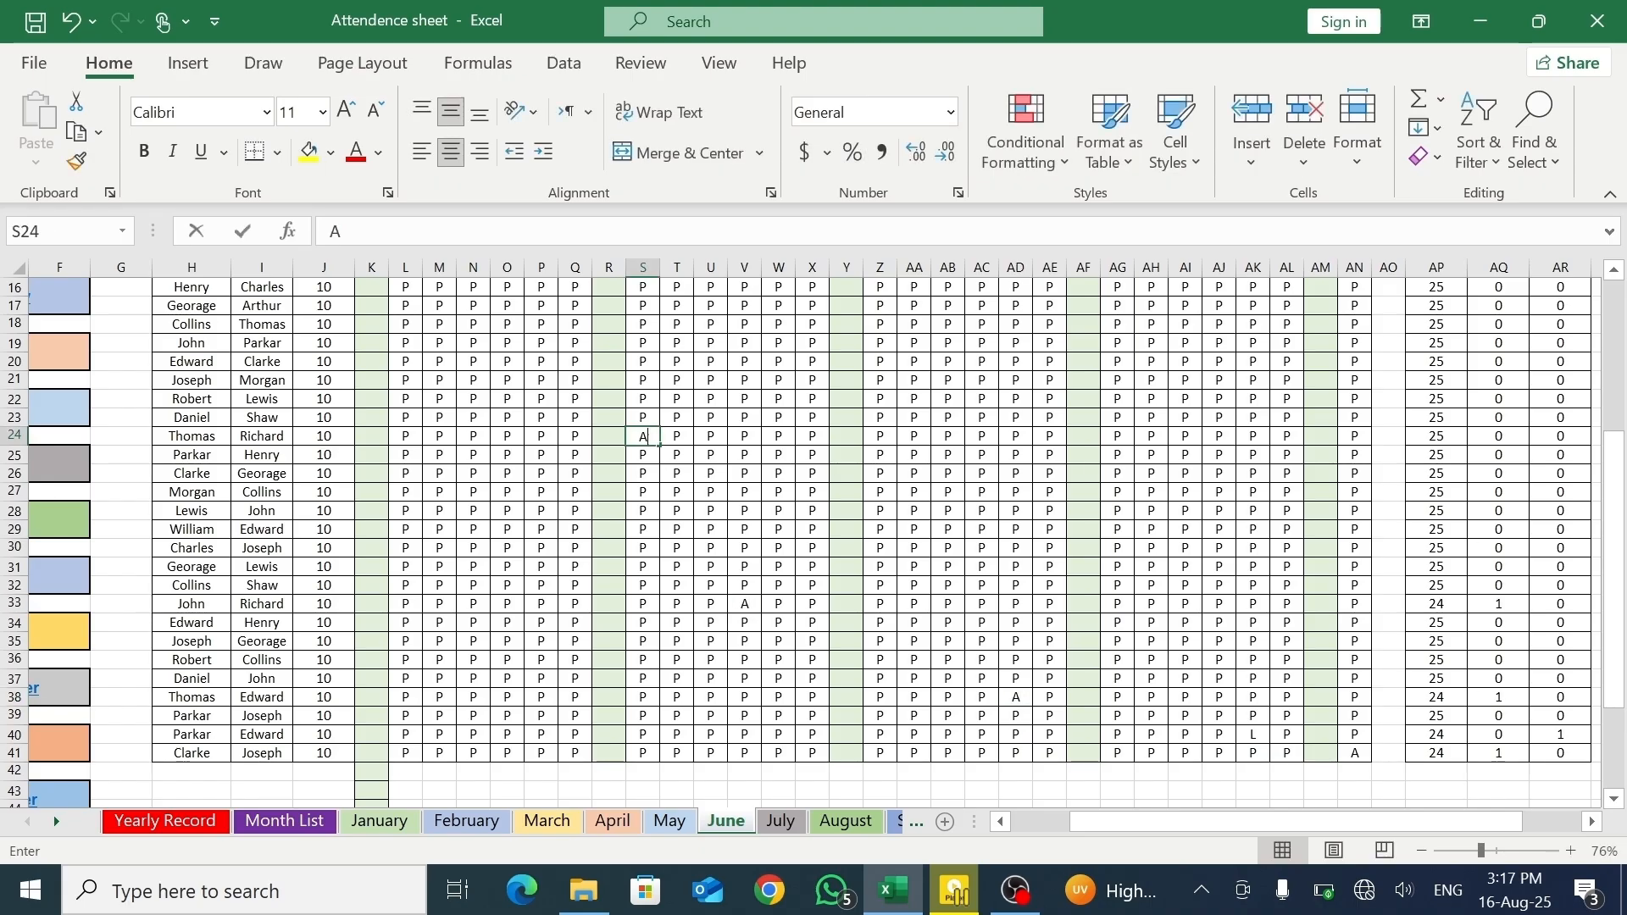
pyautogui.click(469, 311)
pyautogui.write('A')
pyautogui.click(474, 629)
pyautogui.write('A')
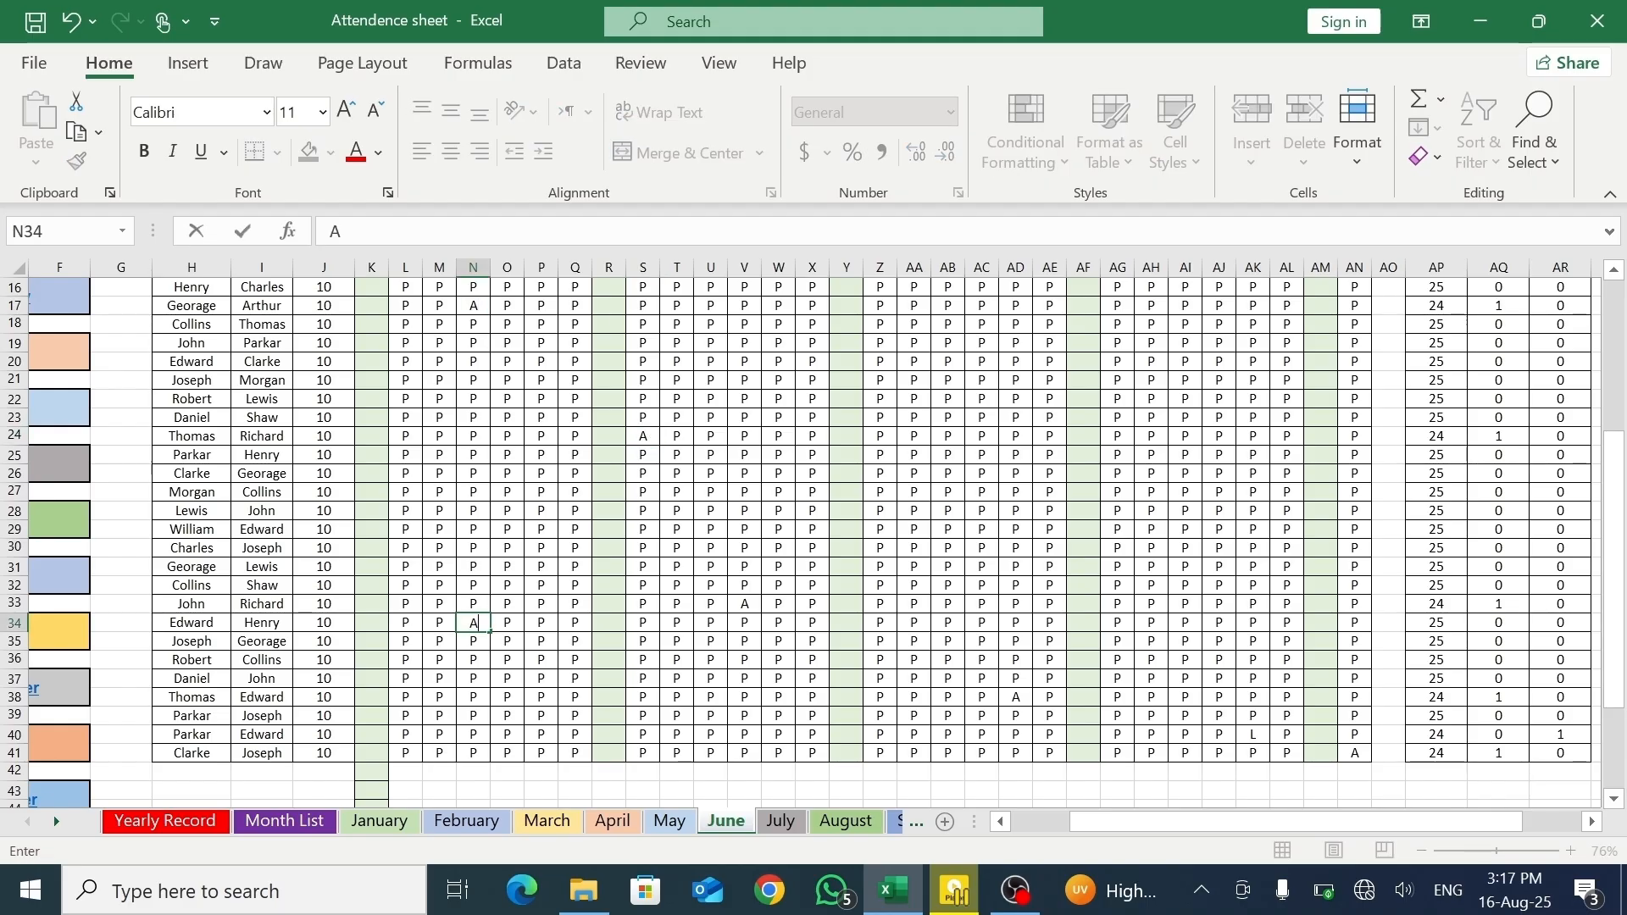
pyautogui.click(492, 737)
pyautogui.write('A')
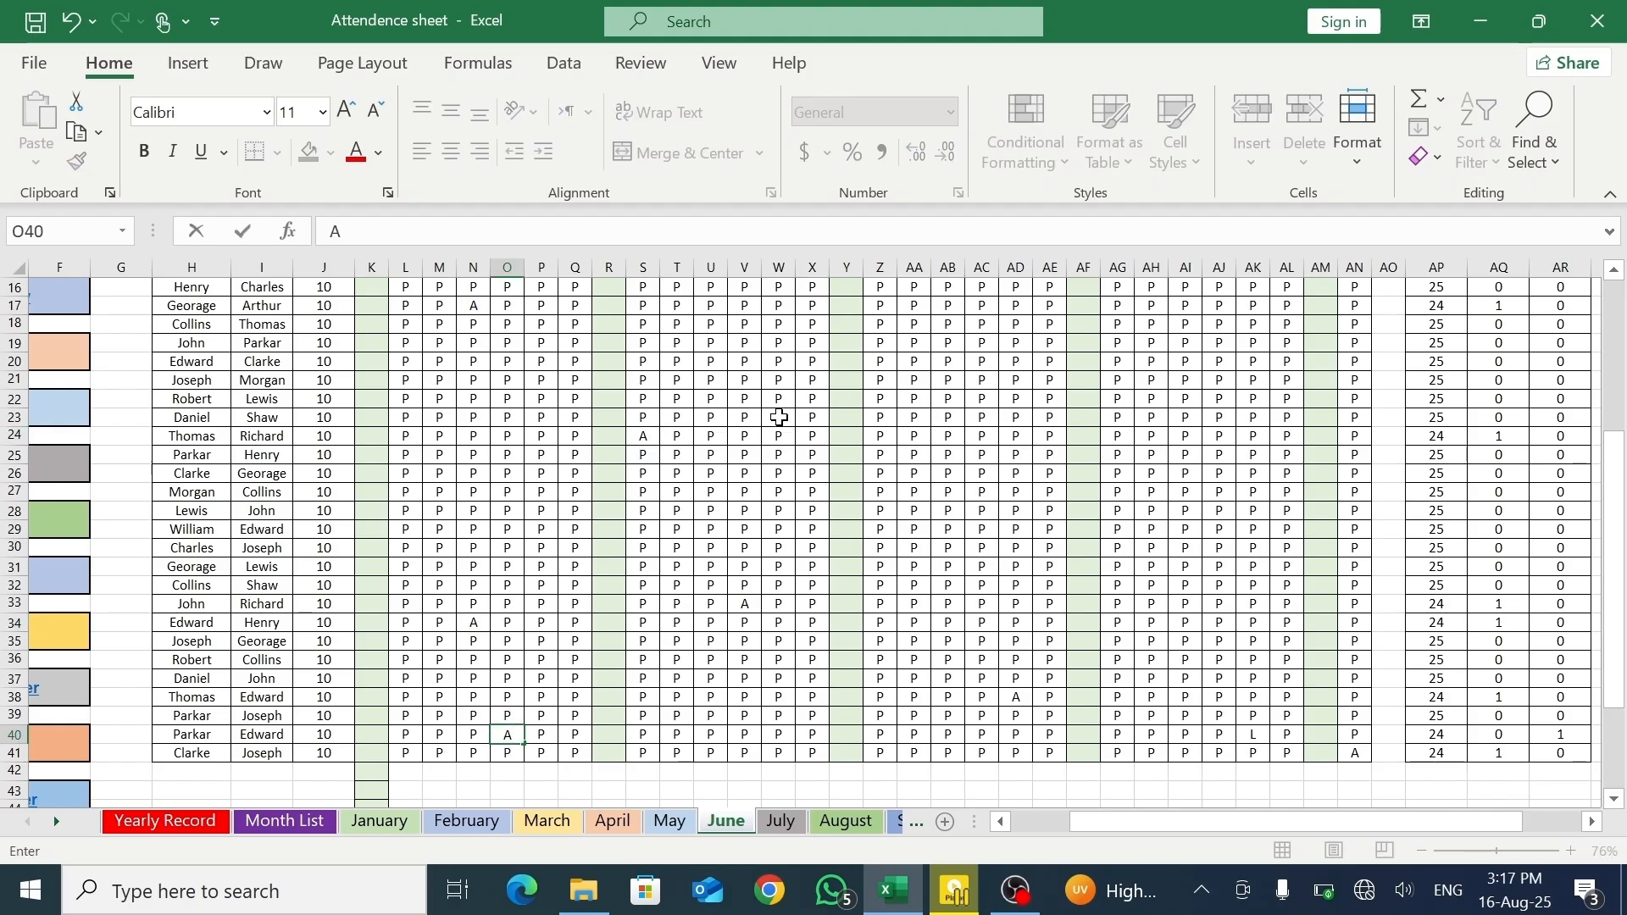
# - Enter A in V18, AA22, AI20 and AL17 of the June sheet as absences
pyautogui.click(752, 330)
pyautogui.write('A')
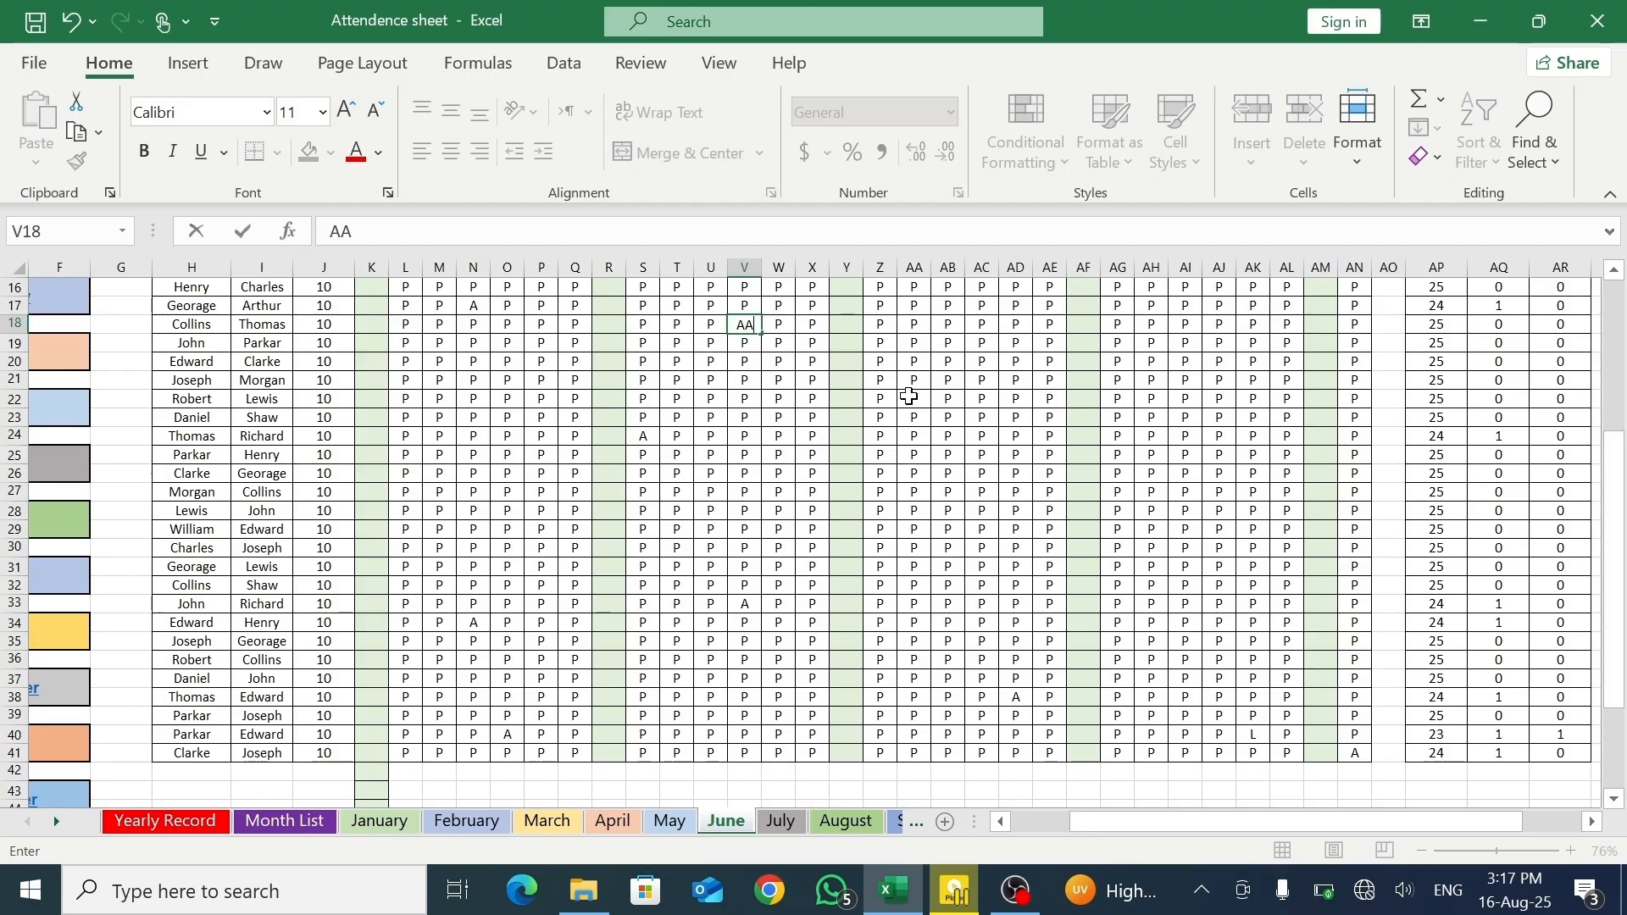
pyautogui.click(921, 396)
pyautogui.write('A')
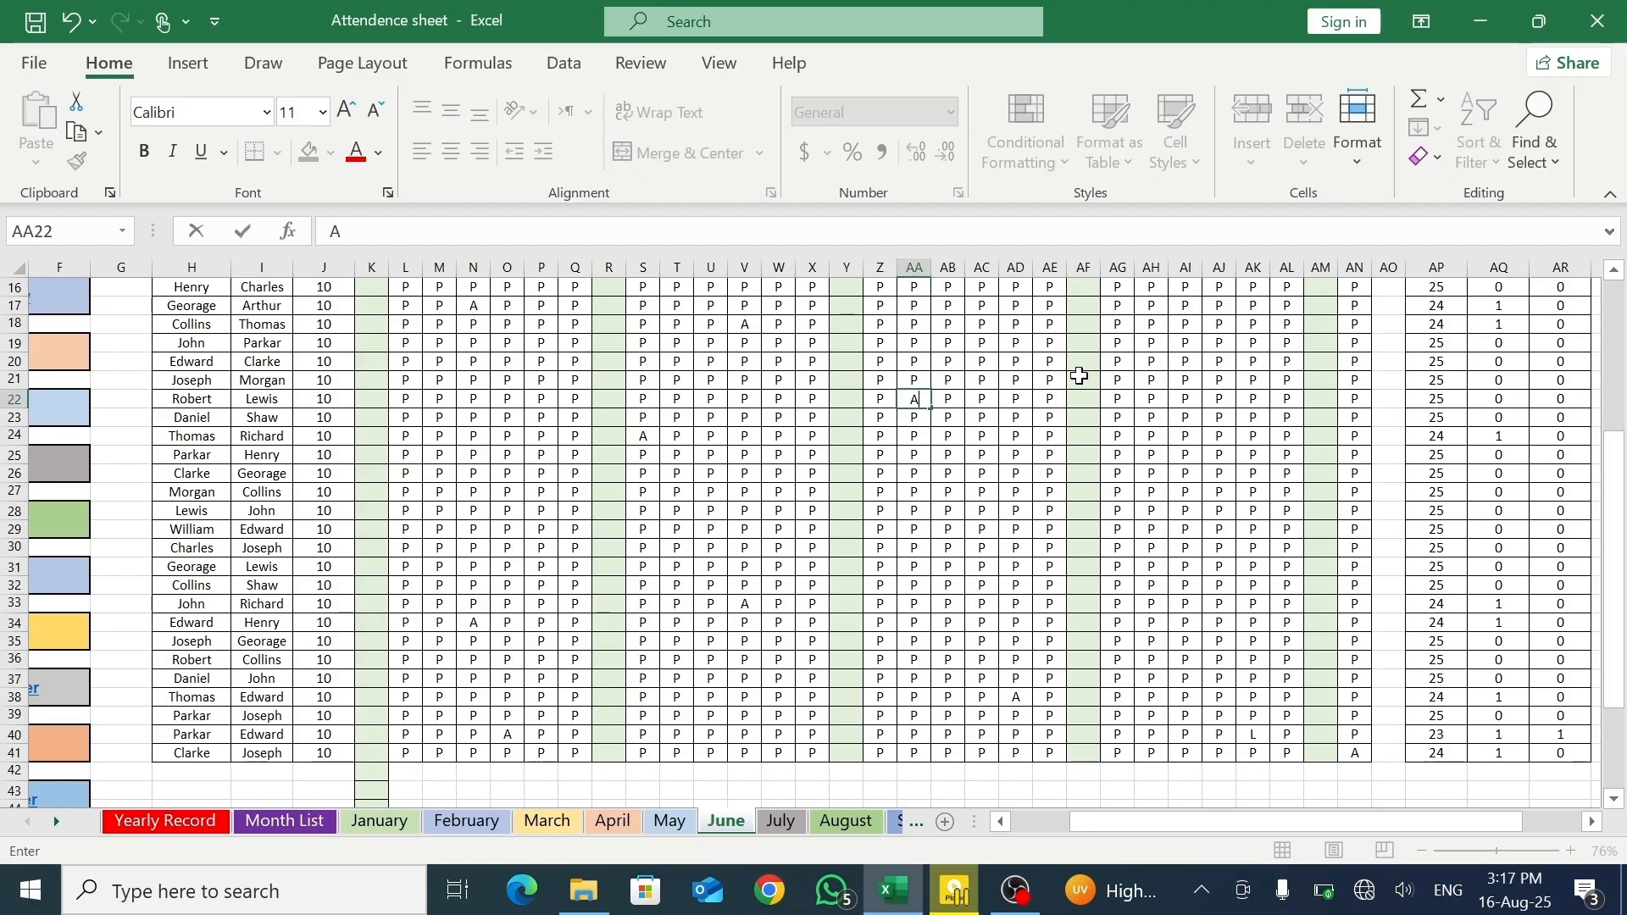
pyautogui.click(1178, 360)
pyautogui.write('A')
pyautogui.click(1285, 304)
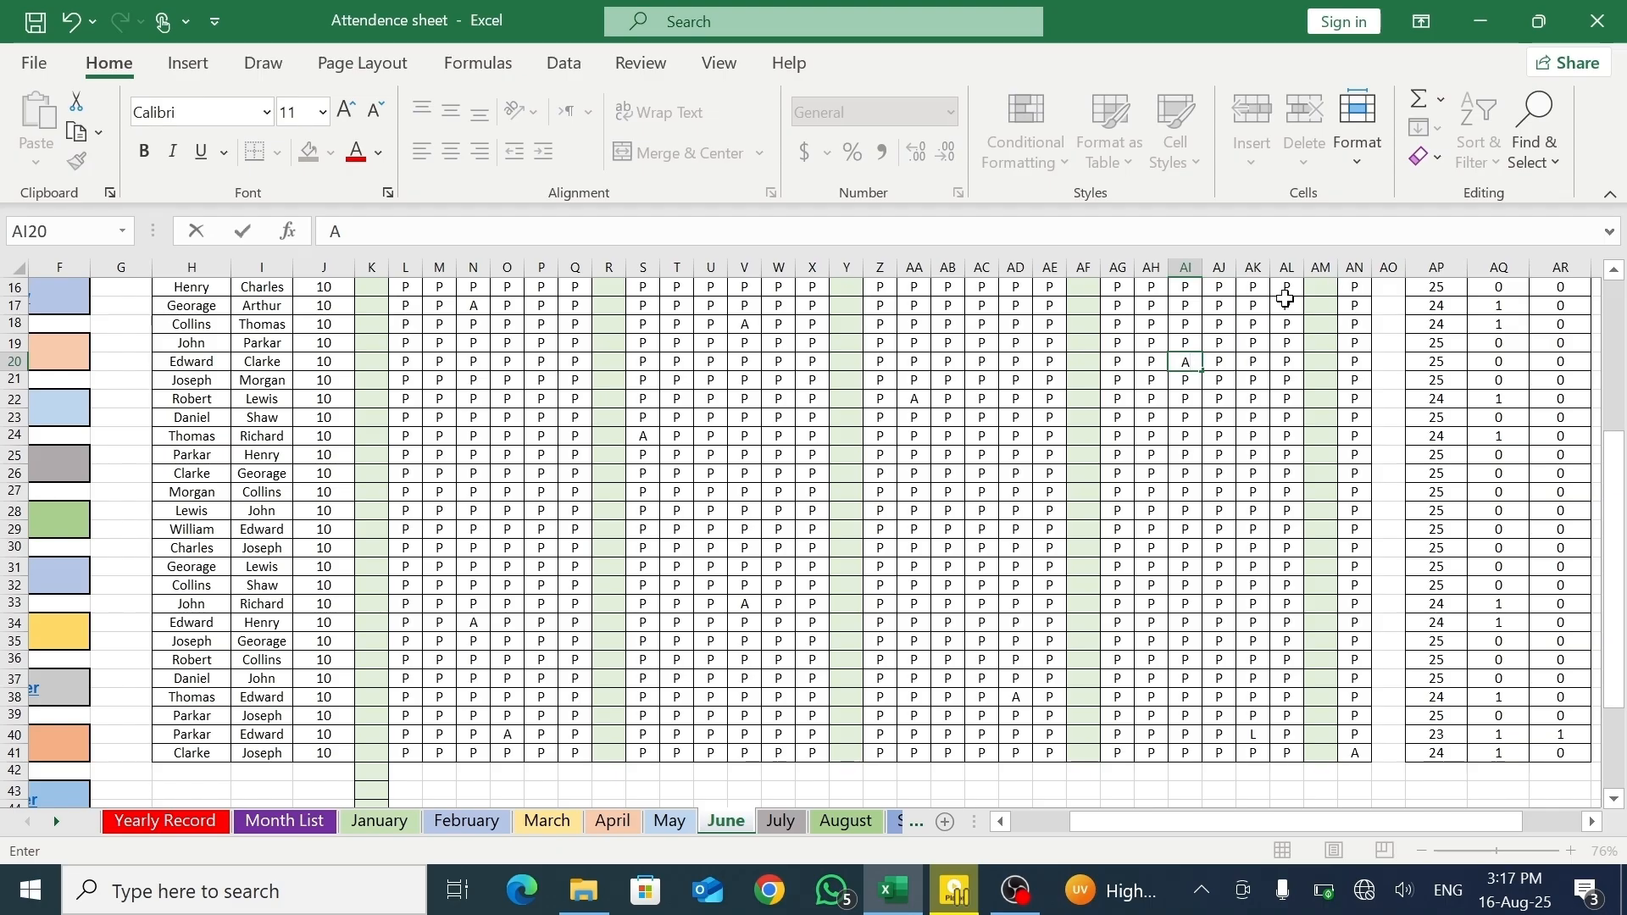
pyautogui.write('A')
# - Mark two more June absences by entering A in Z19 and V22
pyautogui.click(882, 344)
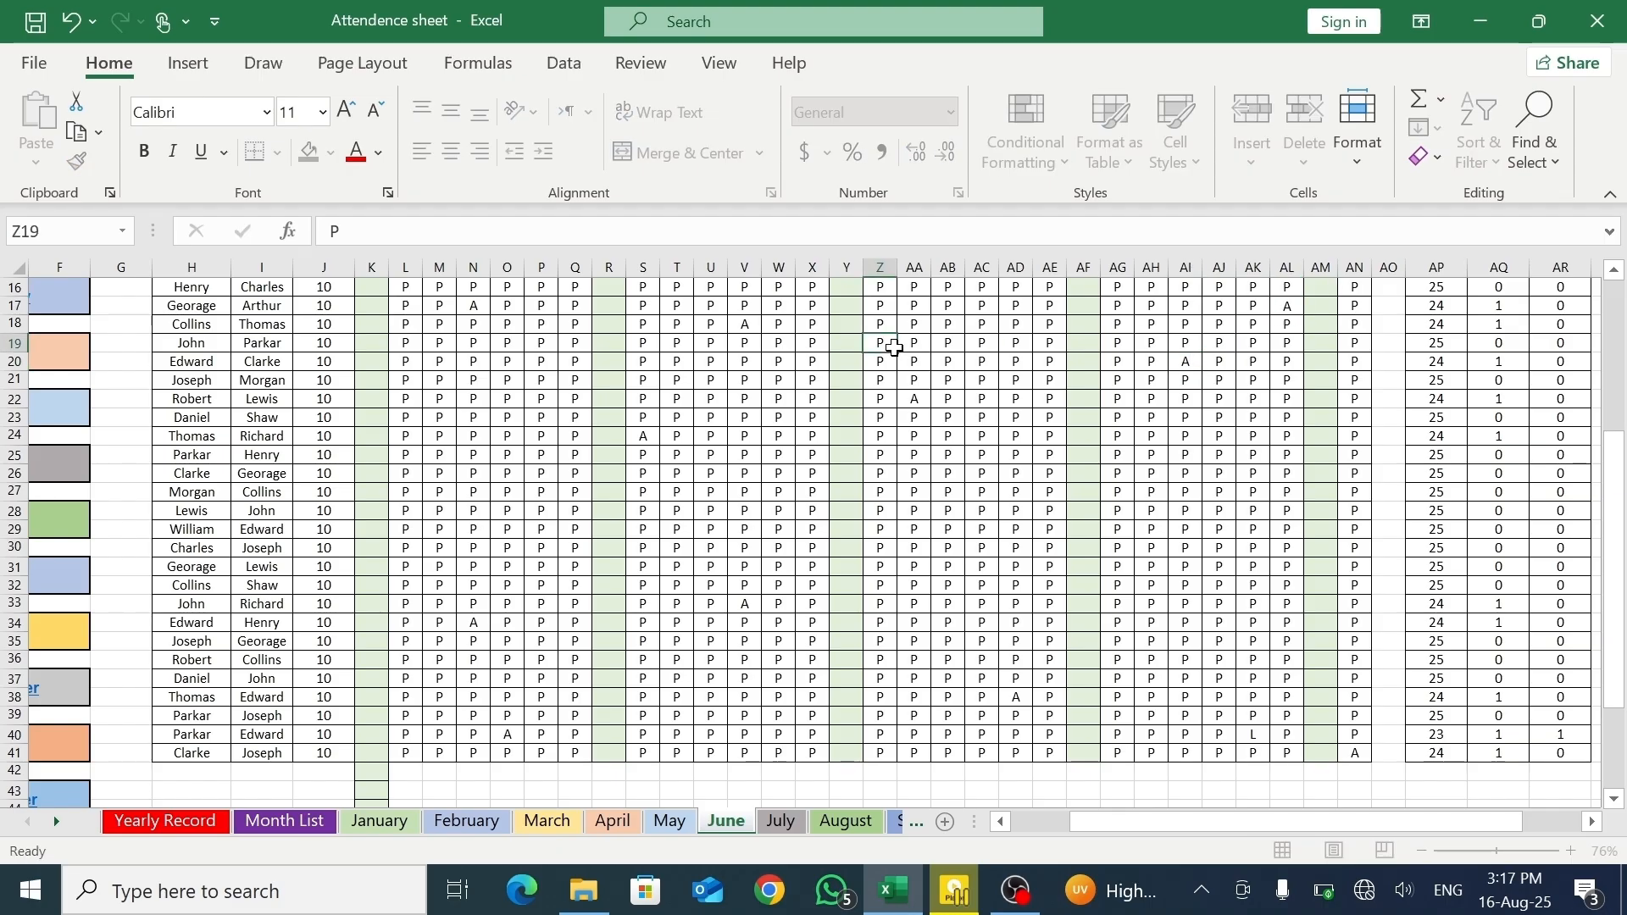
pyautogui.write('A')
pyautogui.press('BackSpace')
pyautogui.click(734, 390)
pyautogui.write('A')
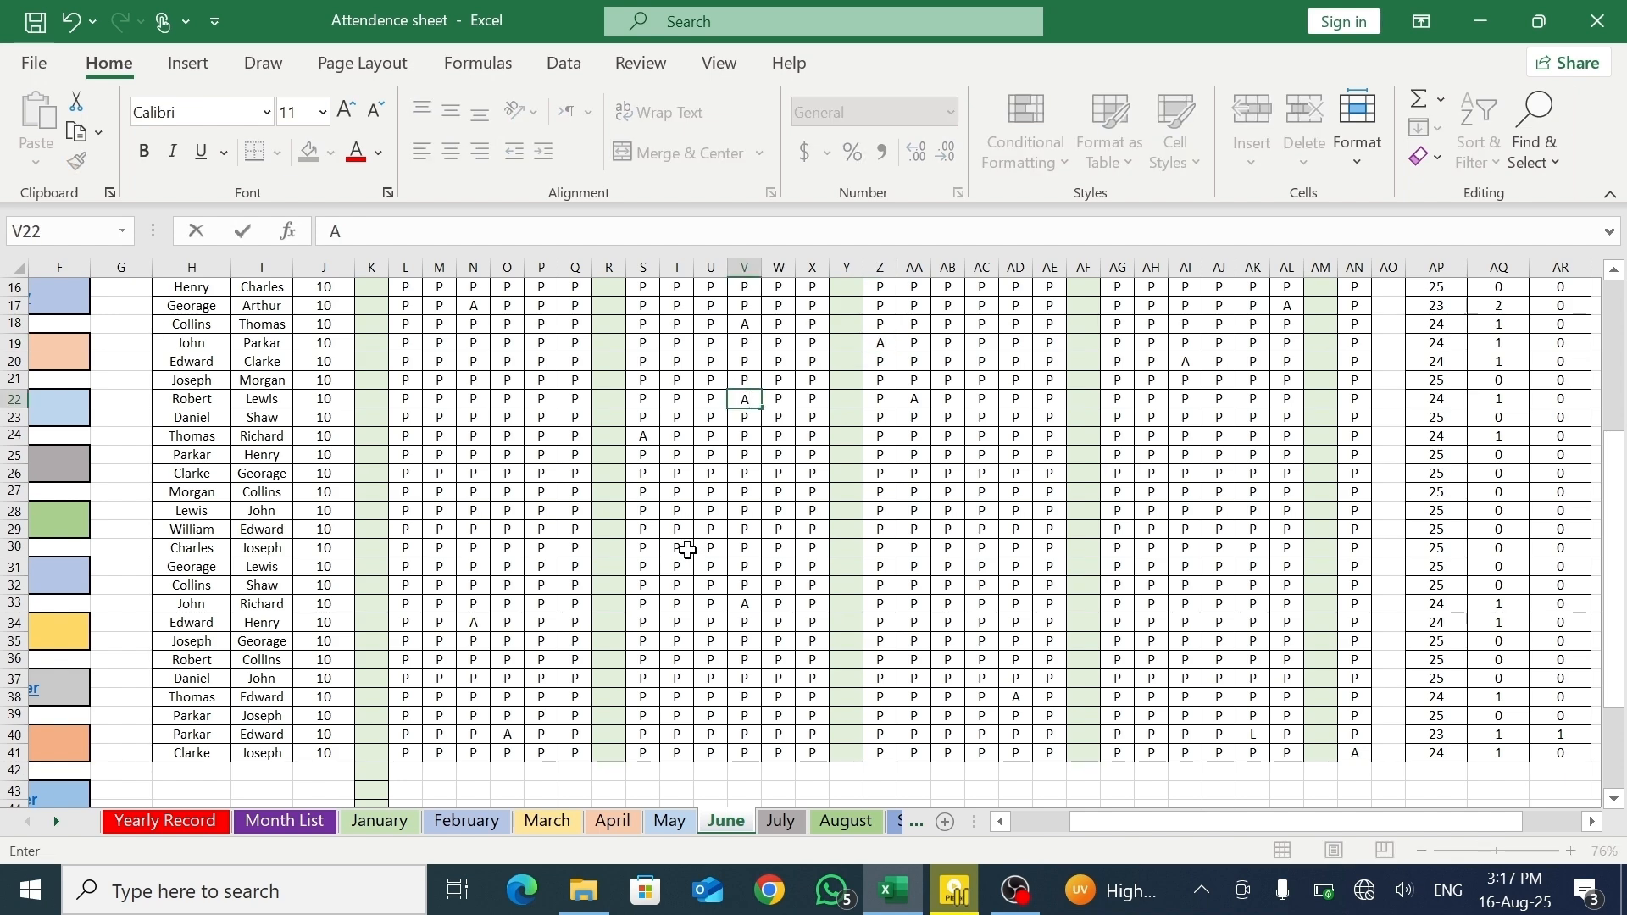
# - Mark leave days on the June sheet by entering L in T30, M30 and L20
pyautogui.click(687, 549)
pyautogui.write('L')
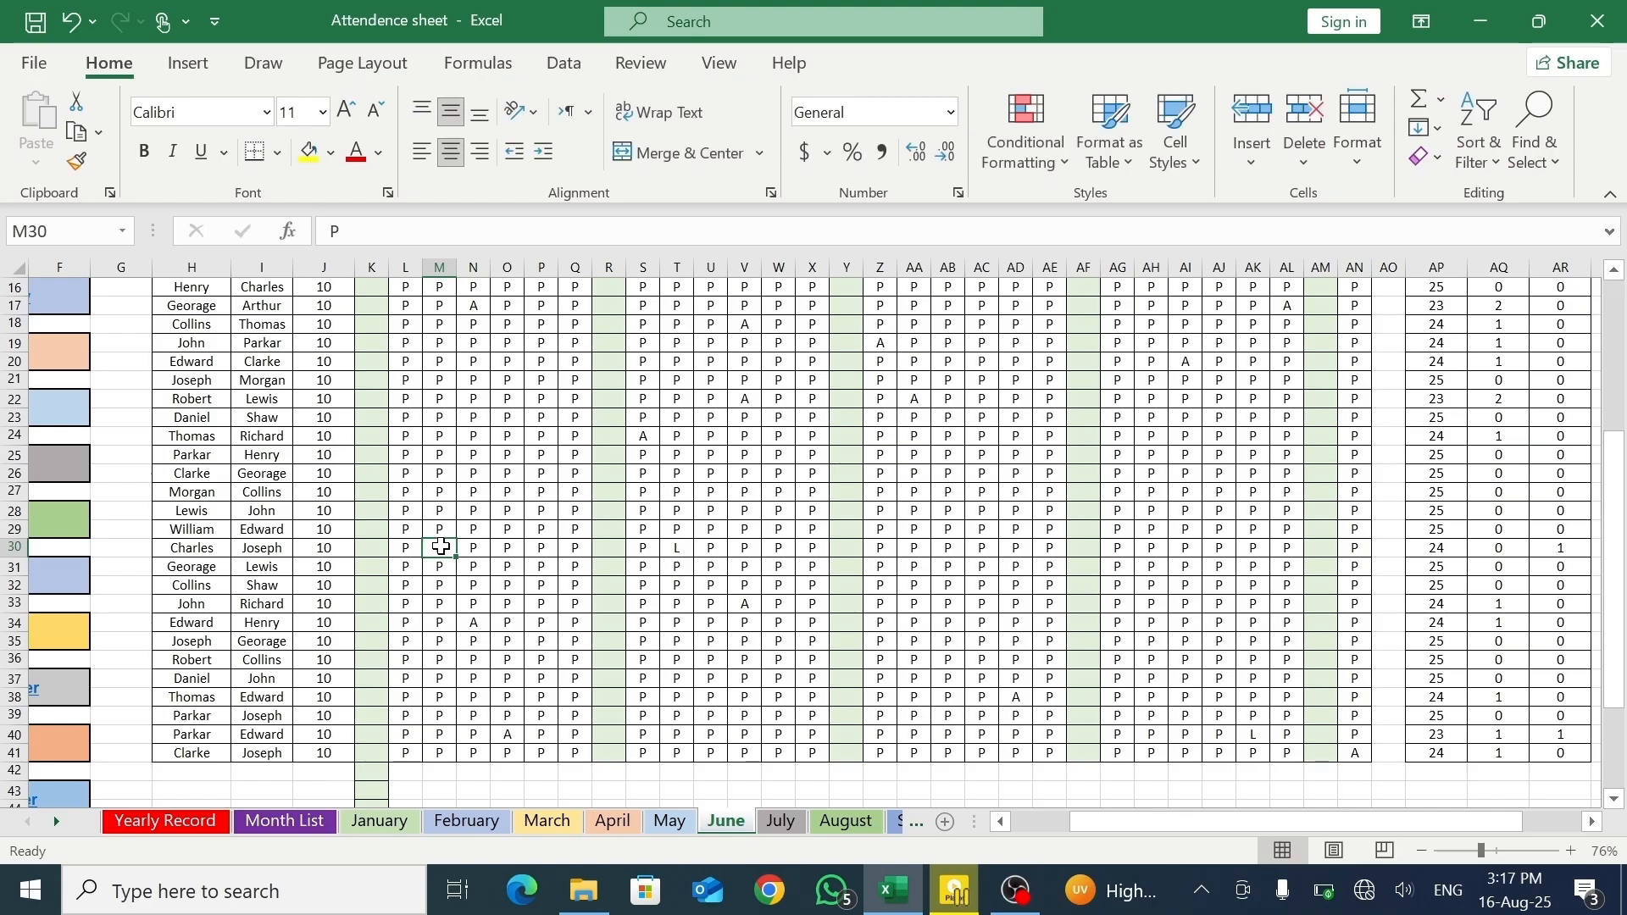
pyautogui.write('L')
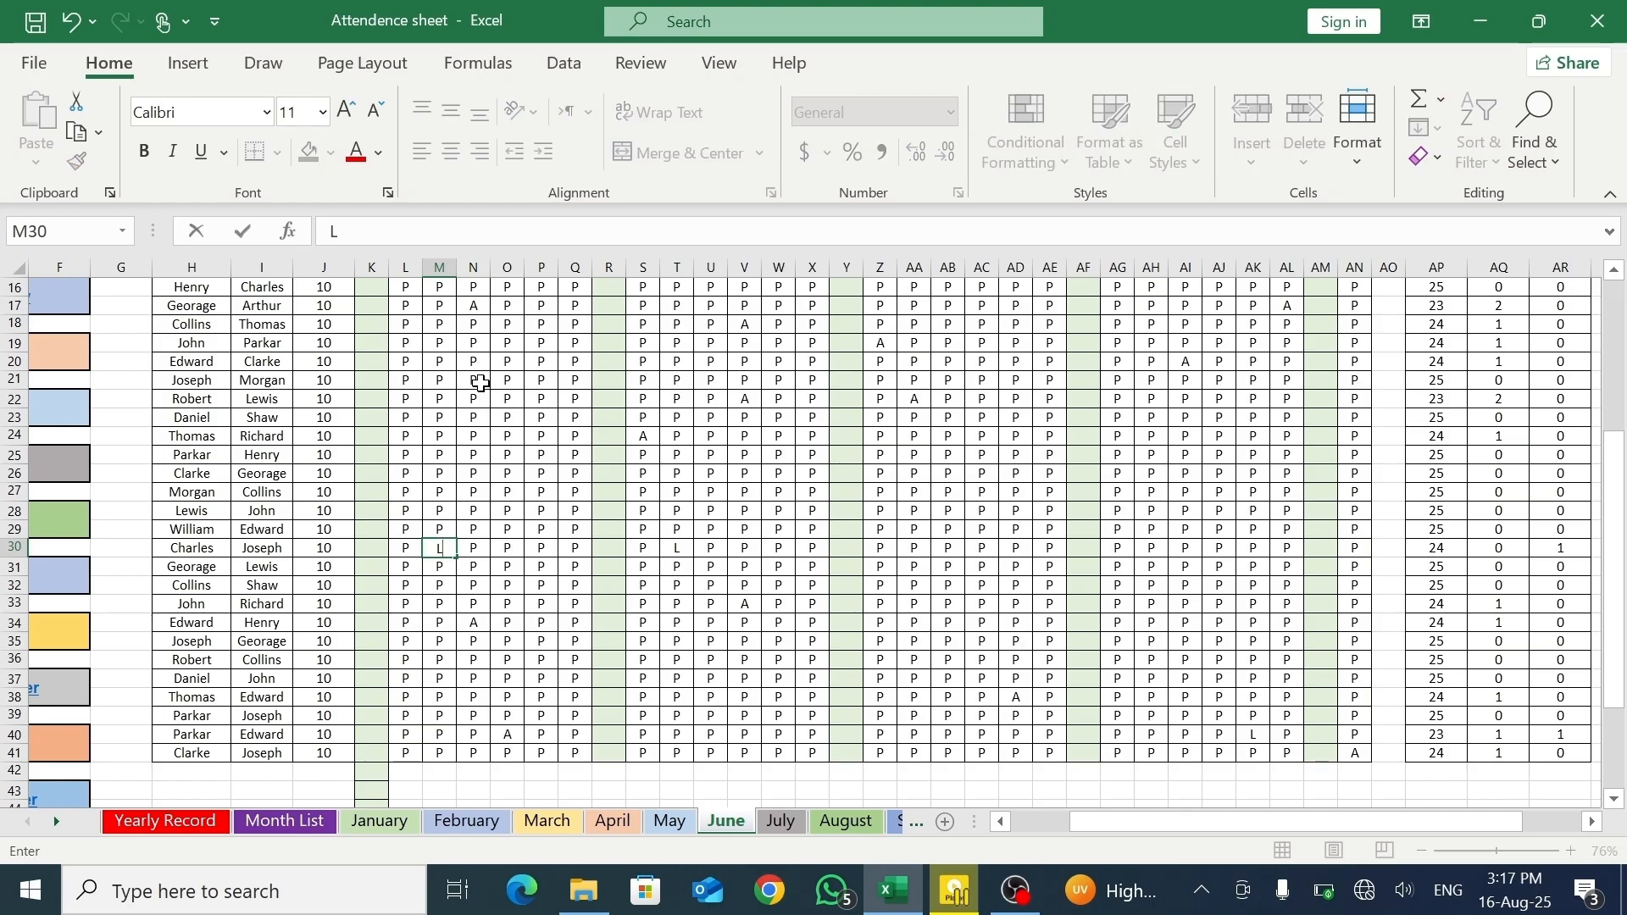
pyautogui.click(413, 360)
pyautogui.write('L')
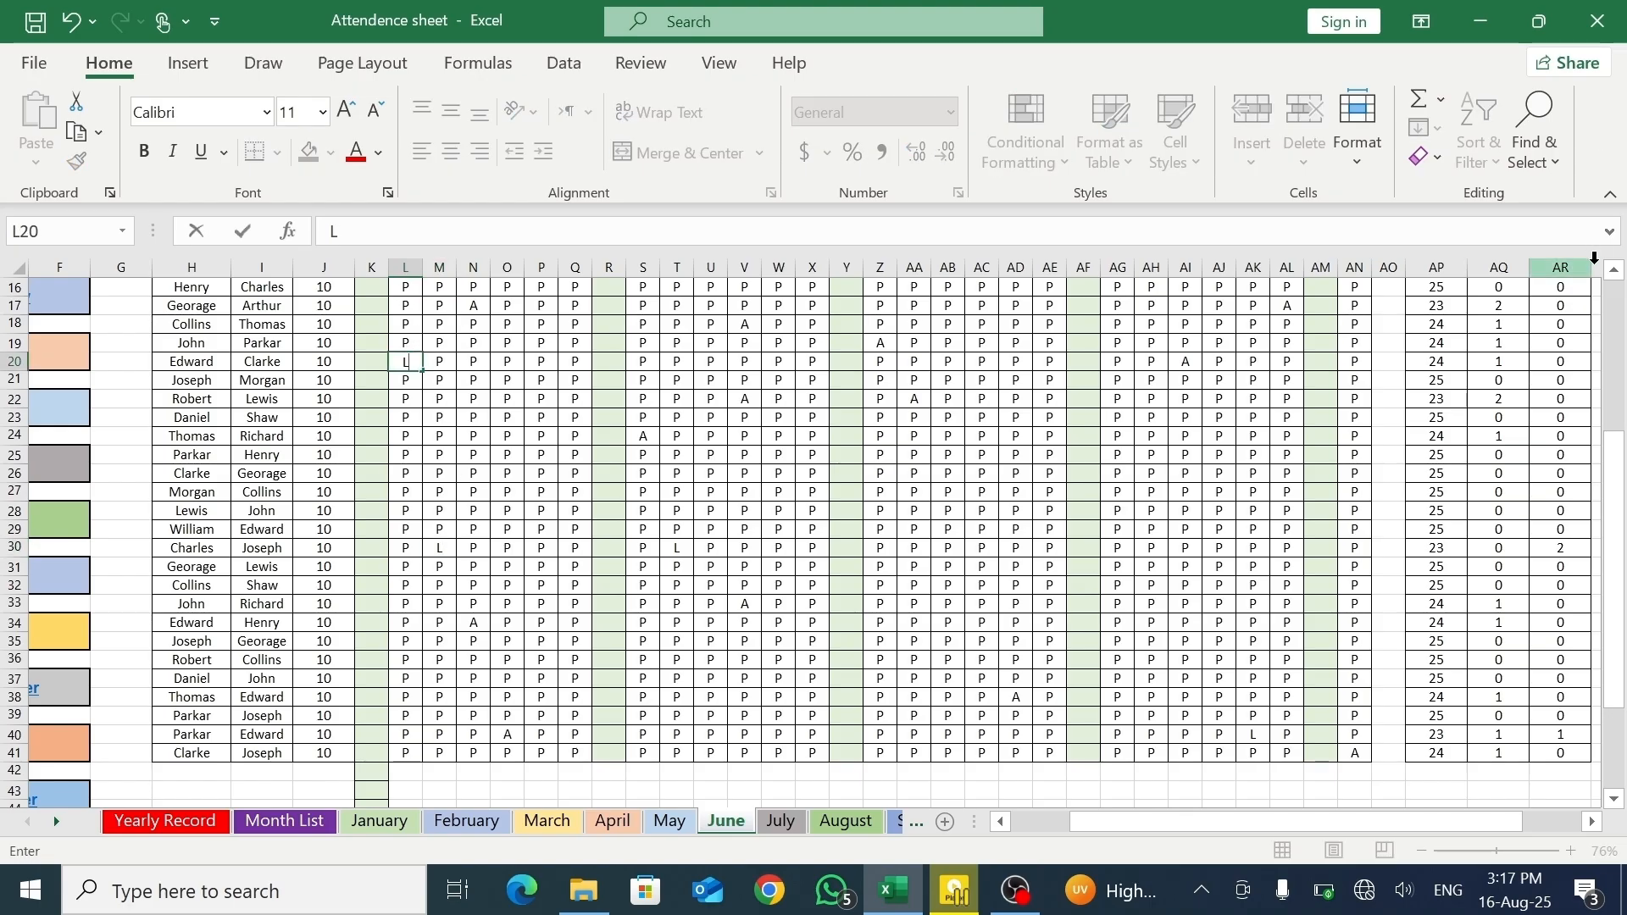
pyautogui.scroll(2, 628, 398)
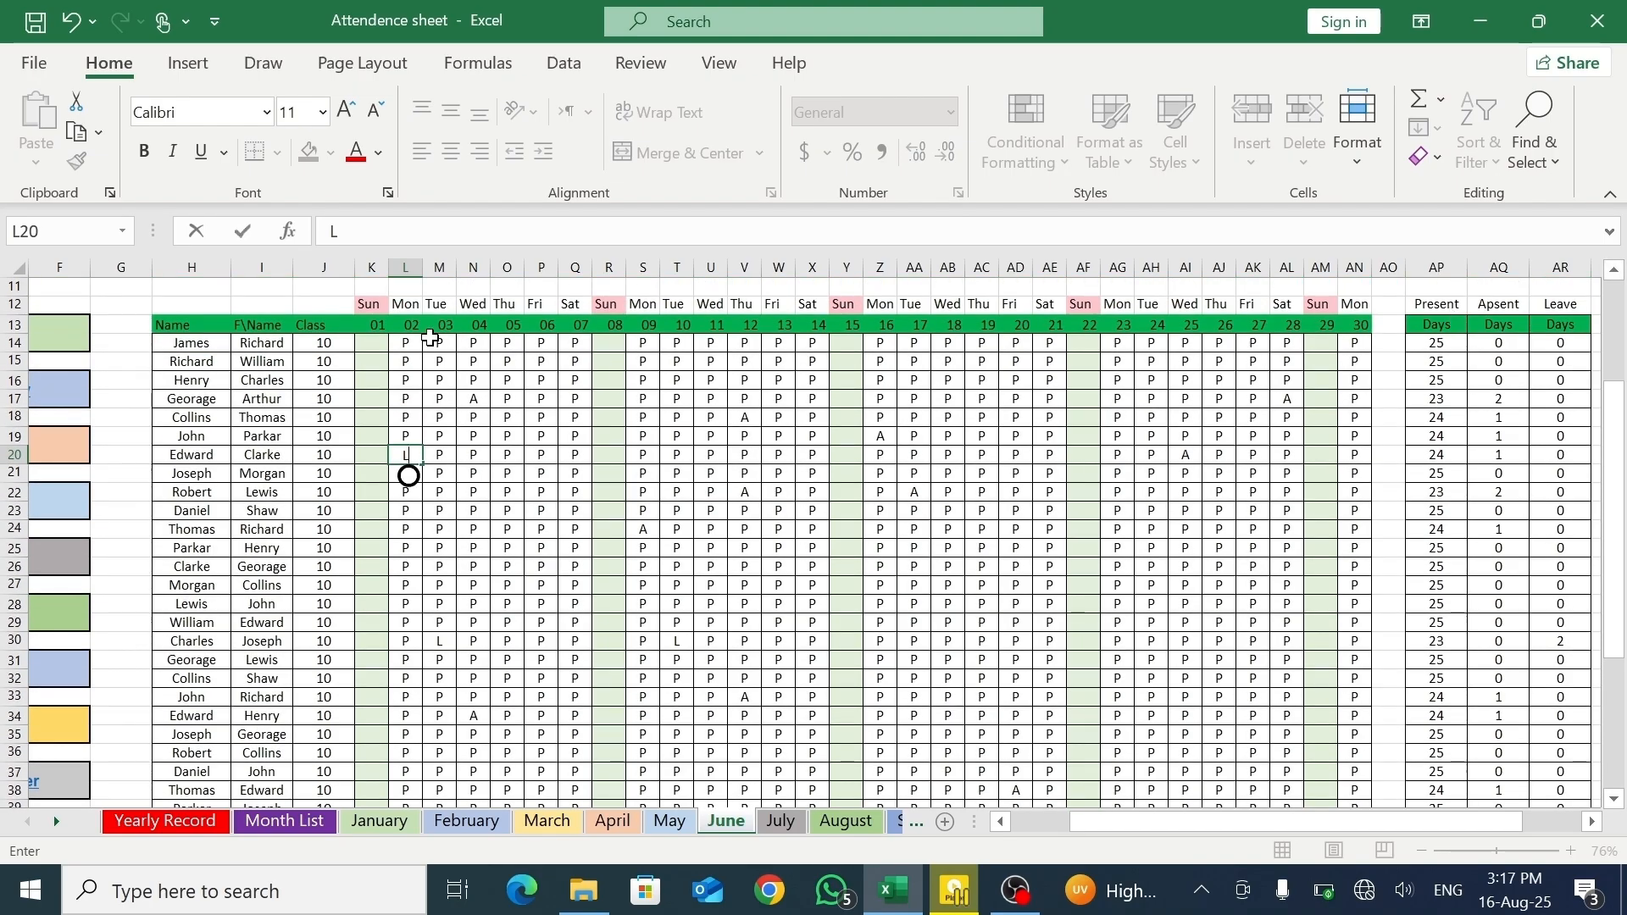
# - Mark leave days on the June sheet by entering L in L14, P19, X25, AC31 and AH37
pyautogui.click(398, 361)
pyautogui.click(397, 343)
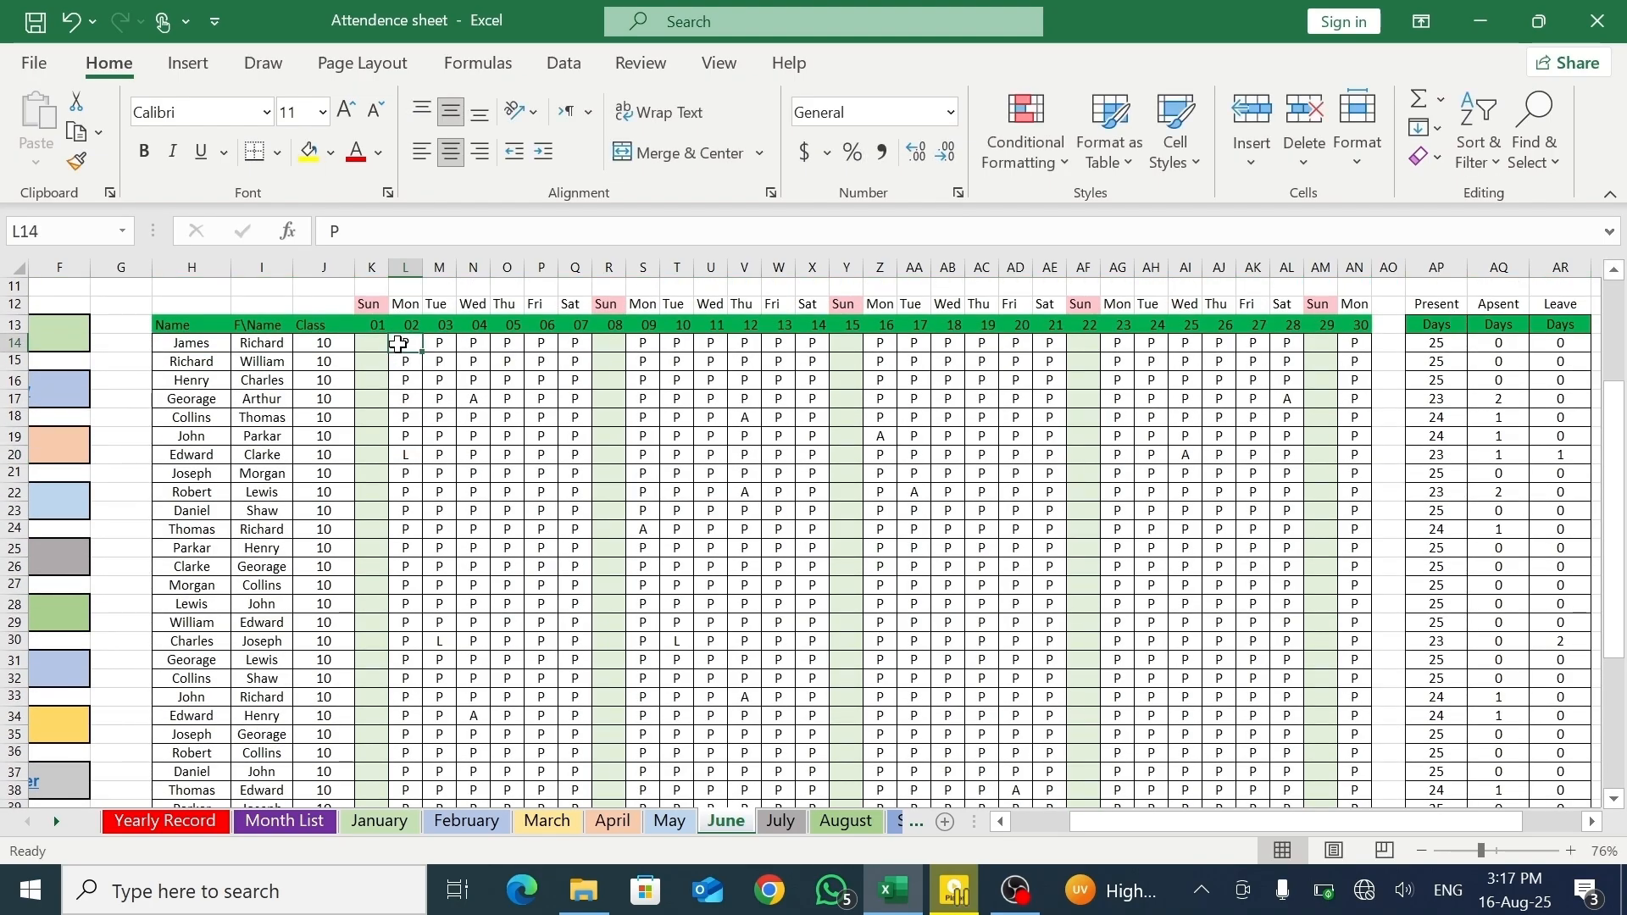
pyautogui.write('L')
pyautogui.click(540, 436)
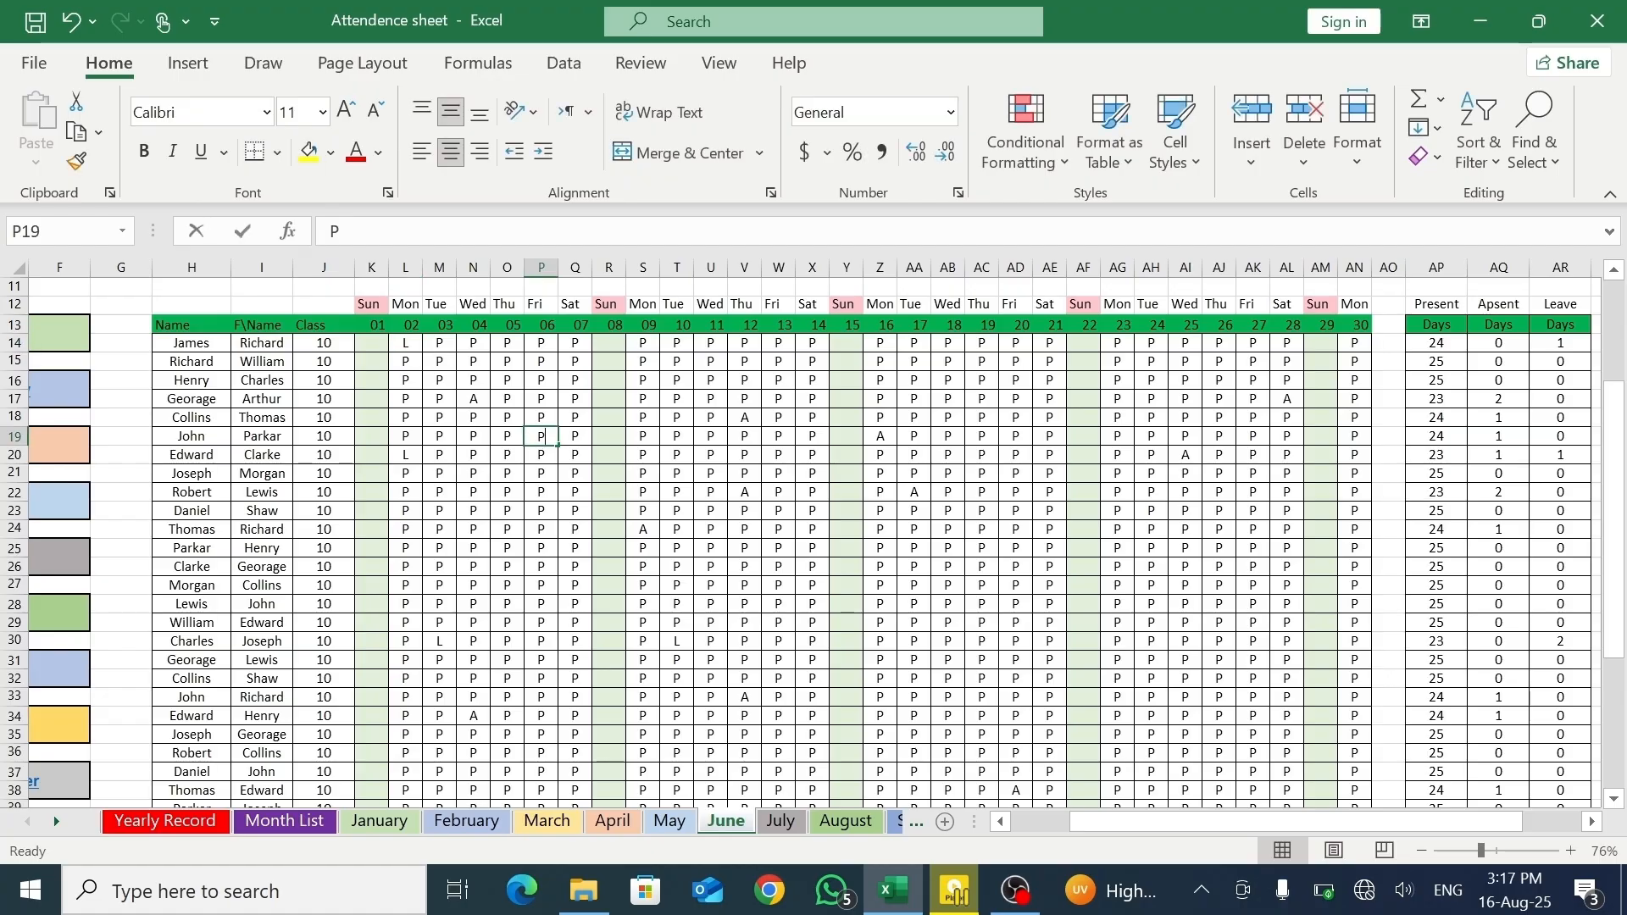
pyautogui.write('L')
pyautogui.click(809, 546)
pyautogui.write('L')
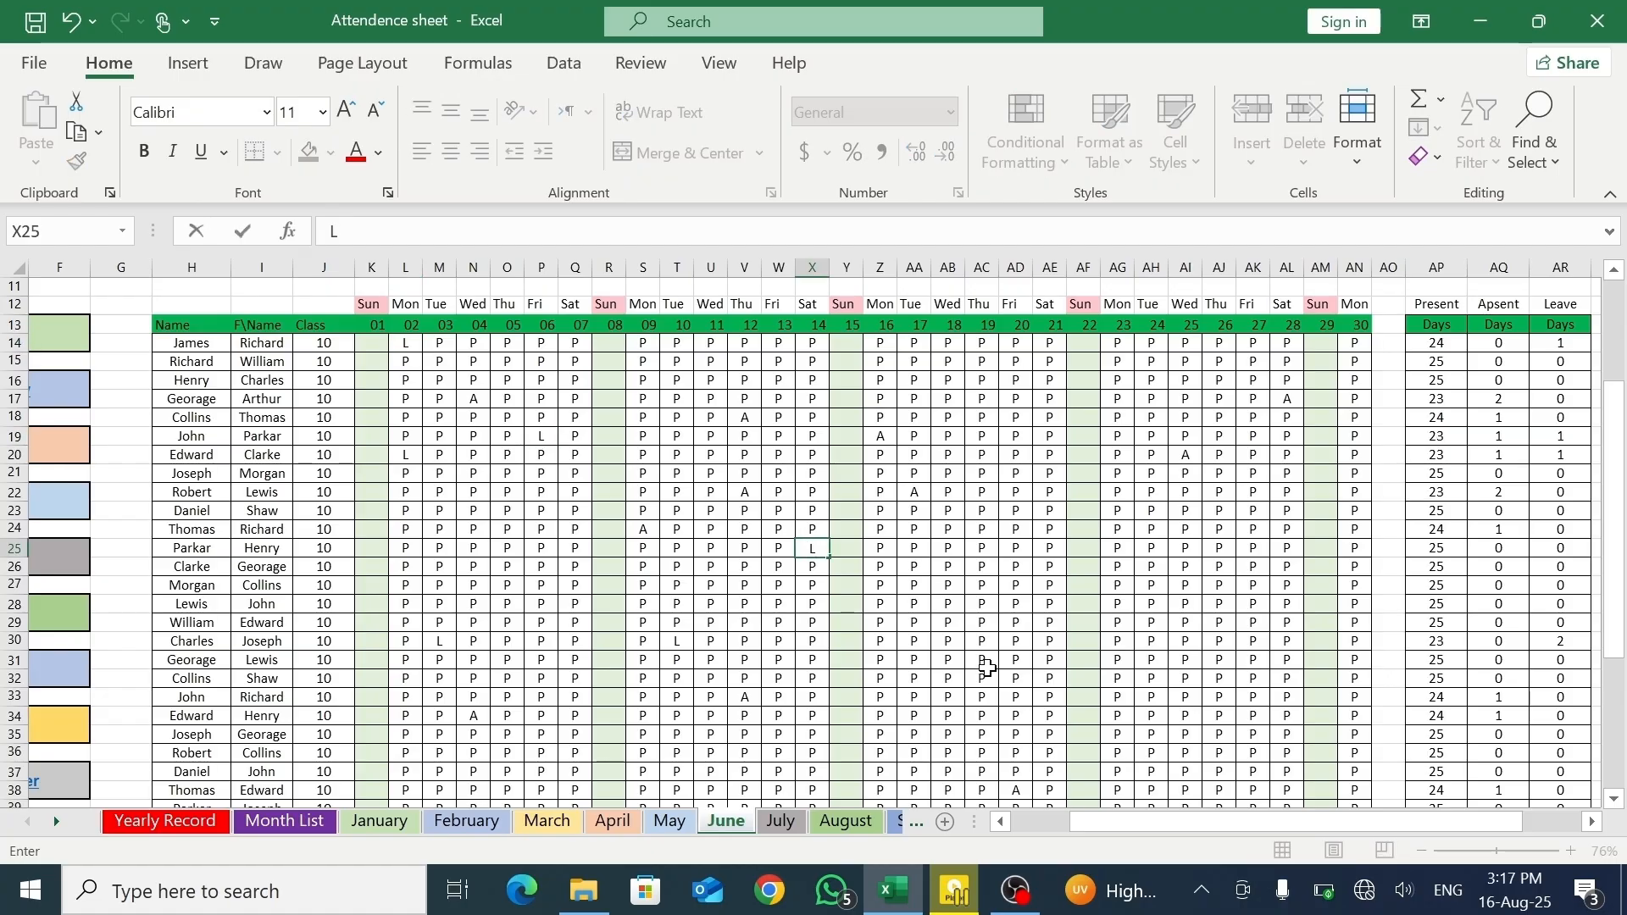
pyautogui.click(987, 666)
pyautogui.write('L')
pyautogui.click(1151, 771)
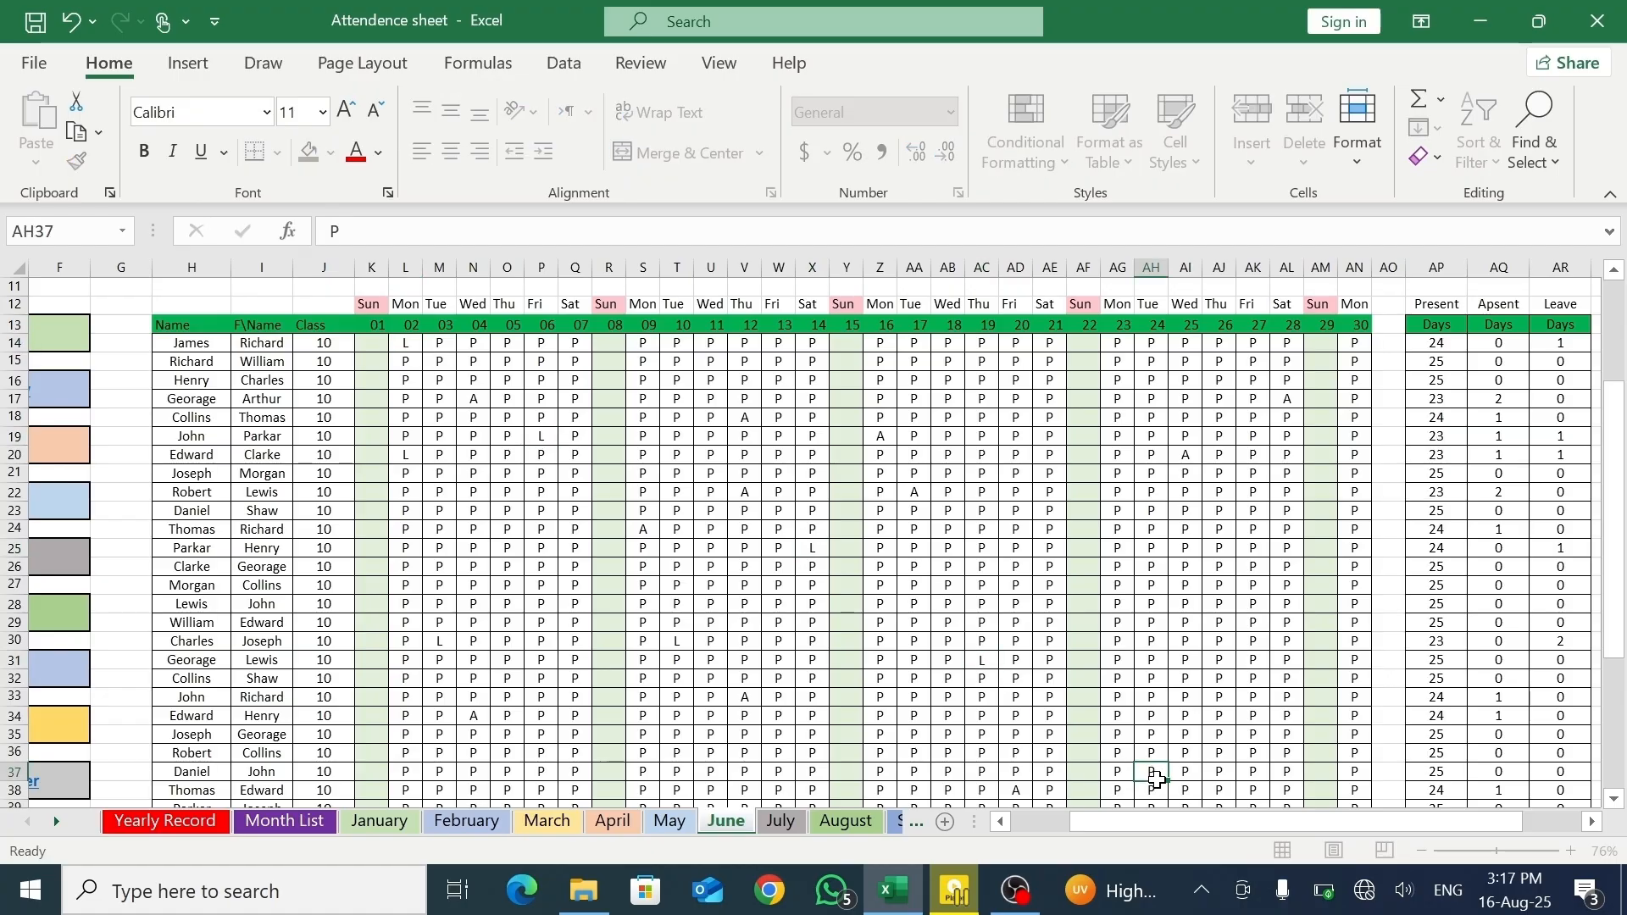
pyautogui.write('L')
# - Open the July attendance sheet and set its month to JUL
pyautogui.moveTo(1625, 623); pyautogui.dragTo(1624, 506)
pyautogui.moveTo(1314, 816); pyautogui.dragTo(1286, 815)
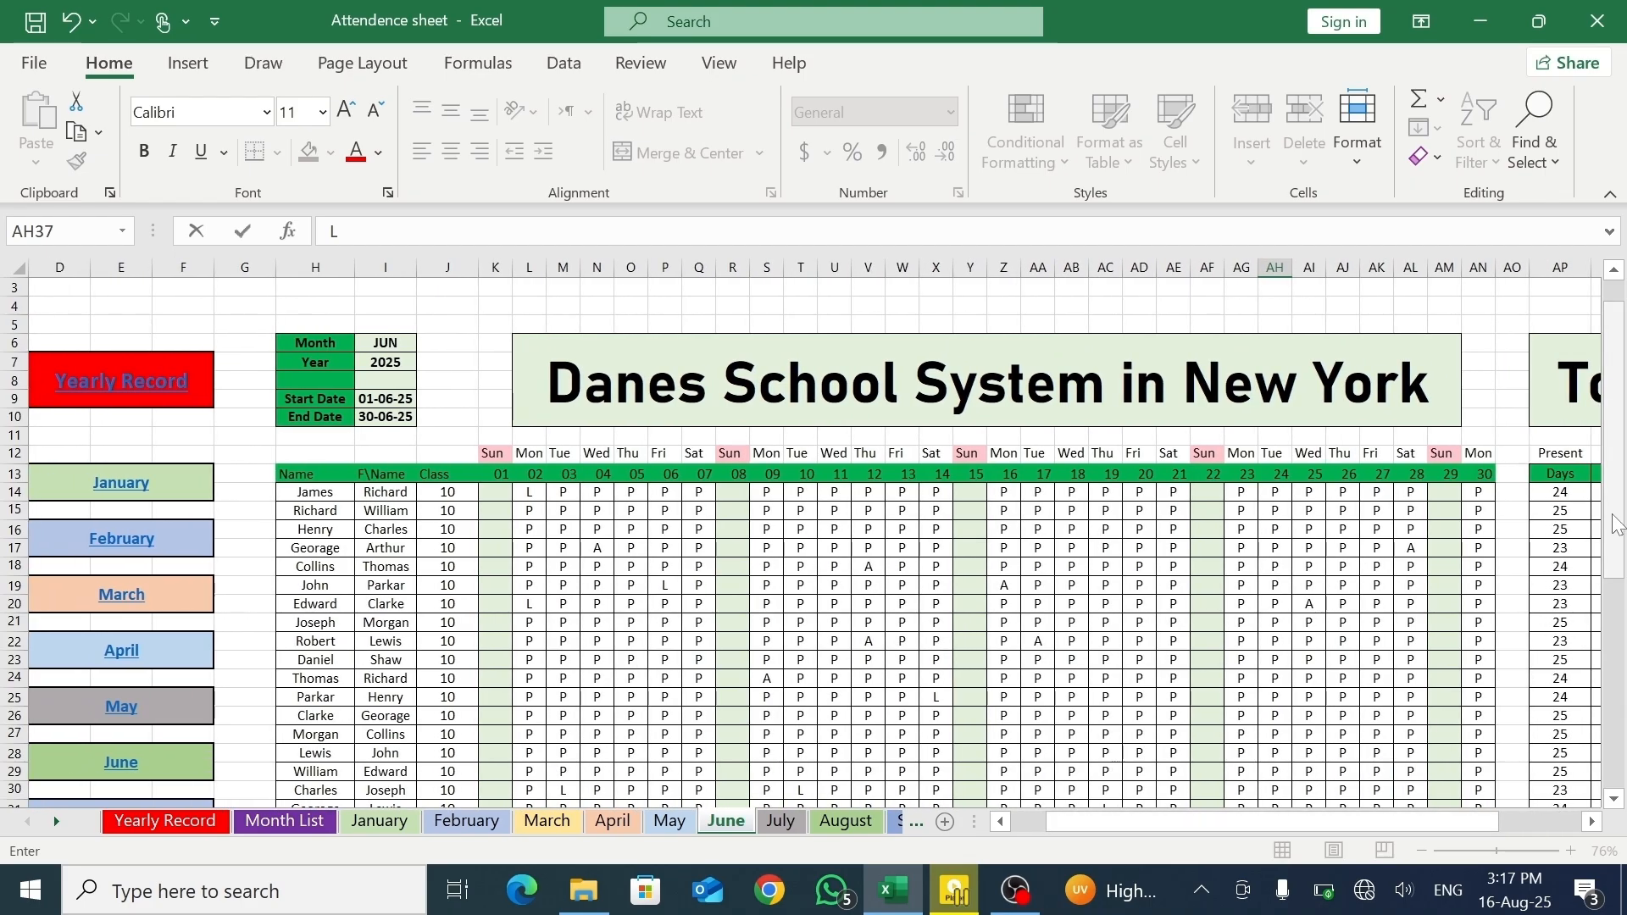
pyautogui.moveTo(1618, 540); pyautogui.dragTo(1616, 639)
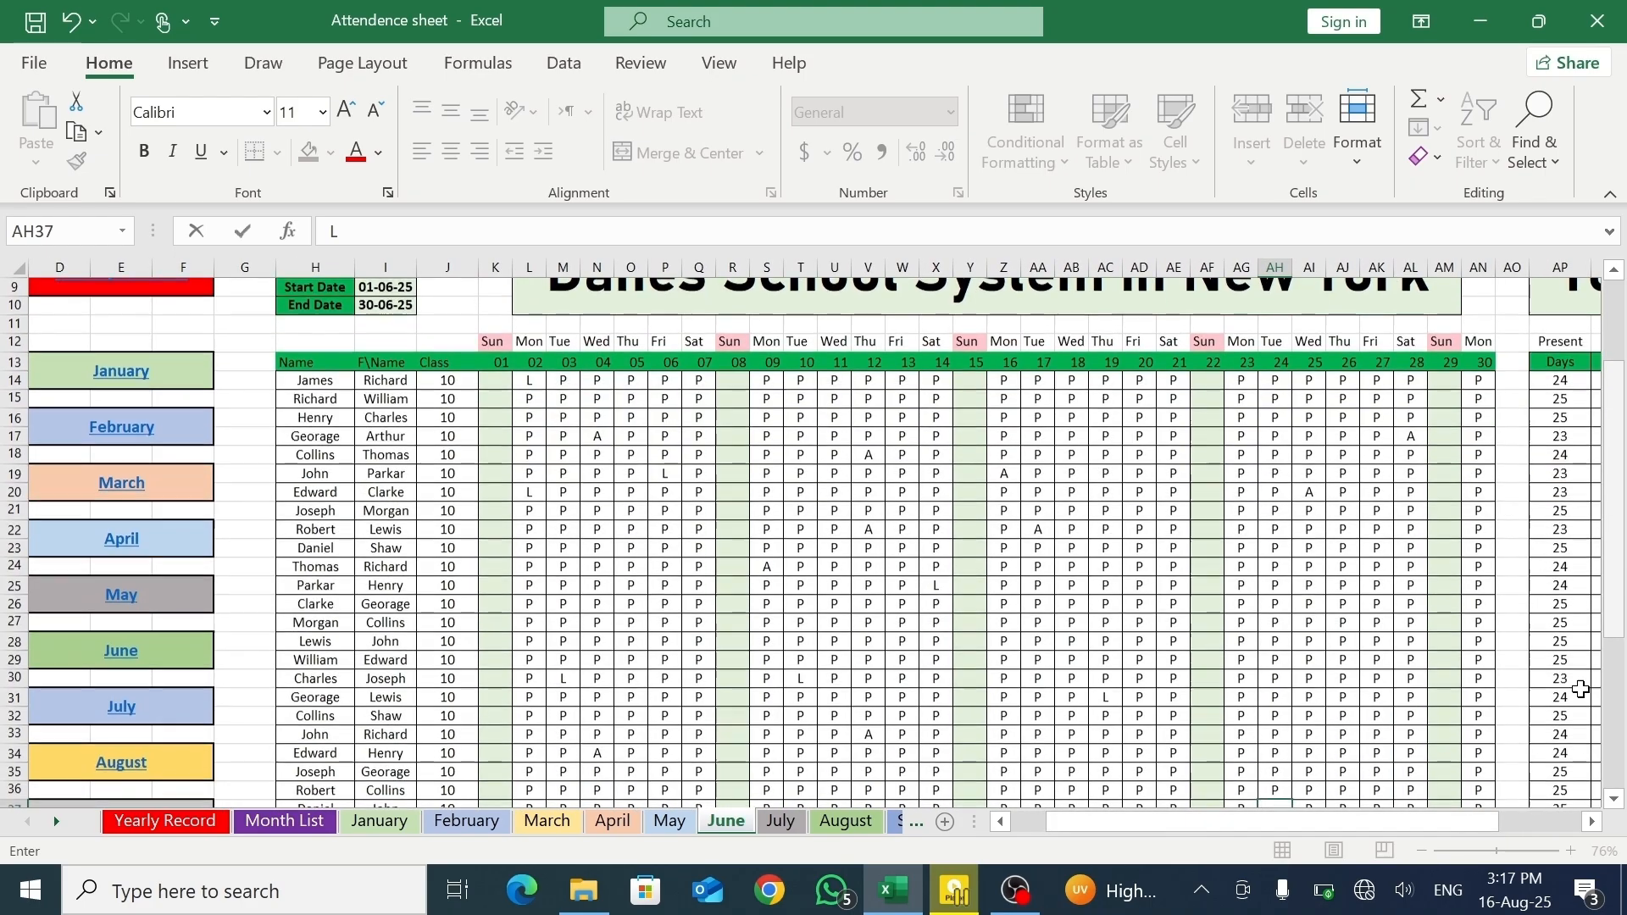
pyautogui.click(1616, 803)
pyautogui.click(1616, 802)
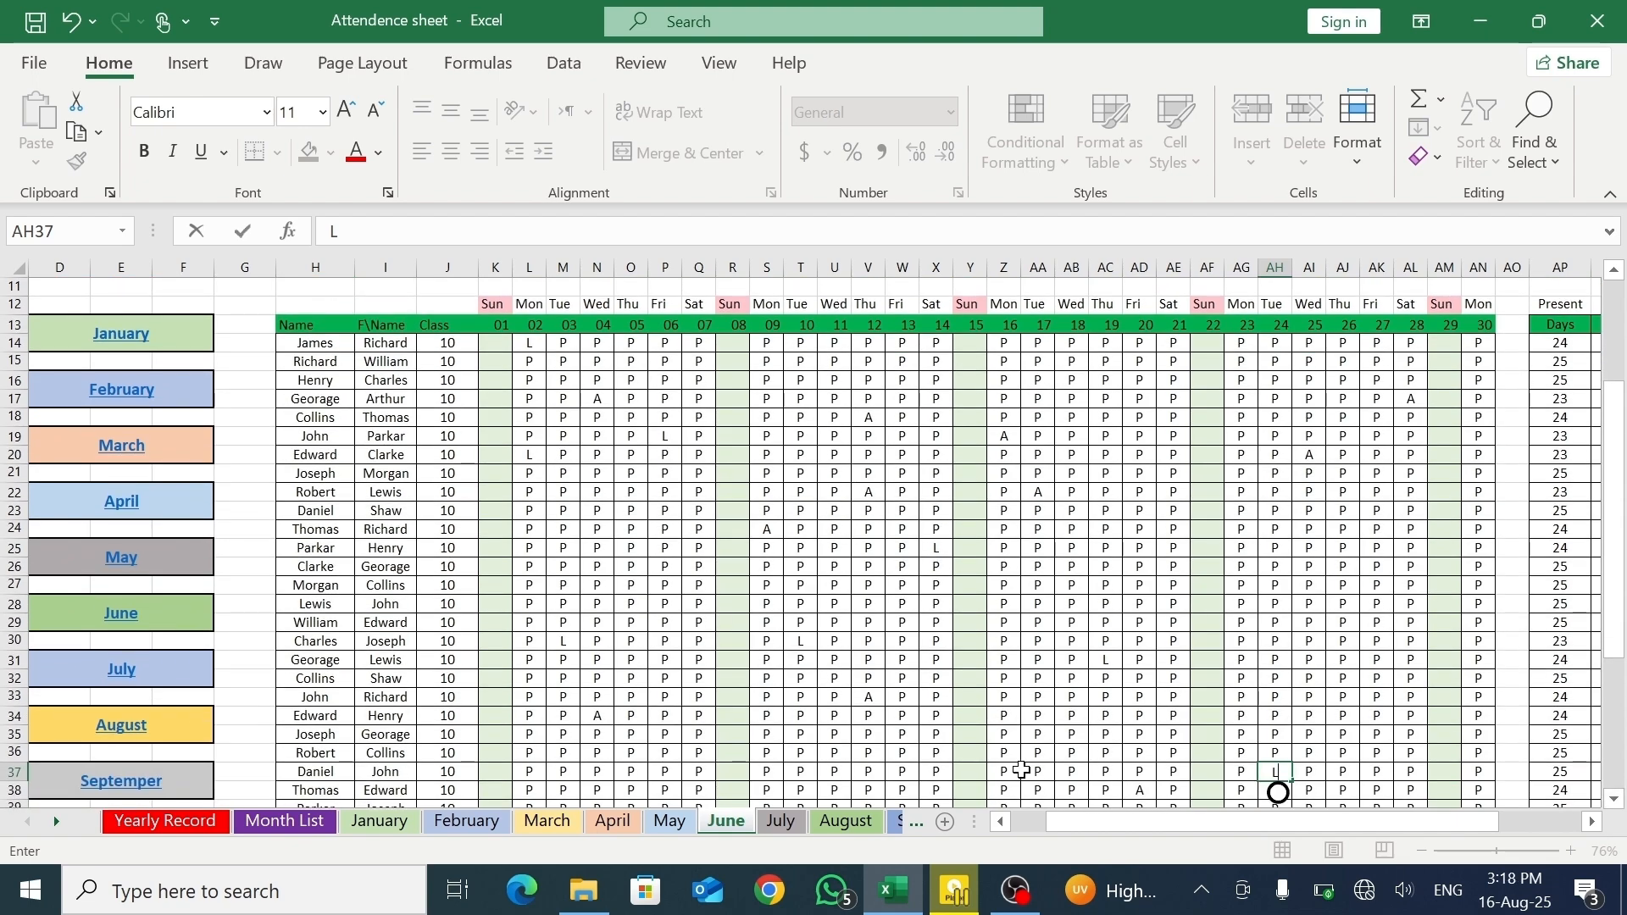
pyautogui.click(134, 667)
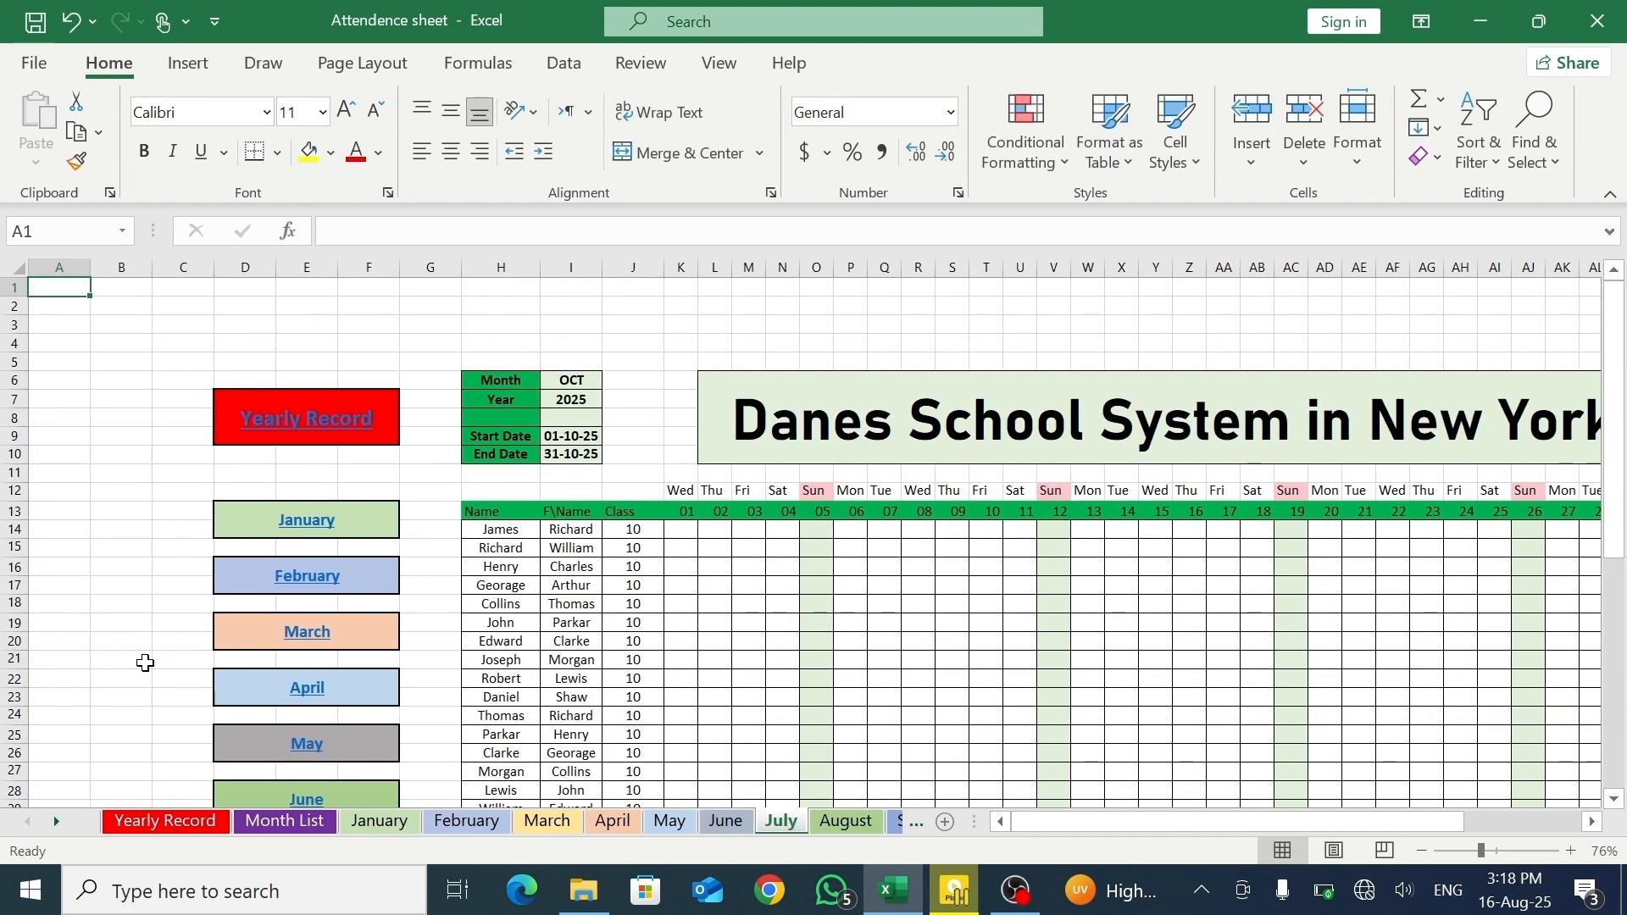
pyautogui.click(597, 387)
pyautogui.click(611, 382)
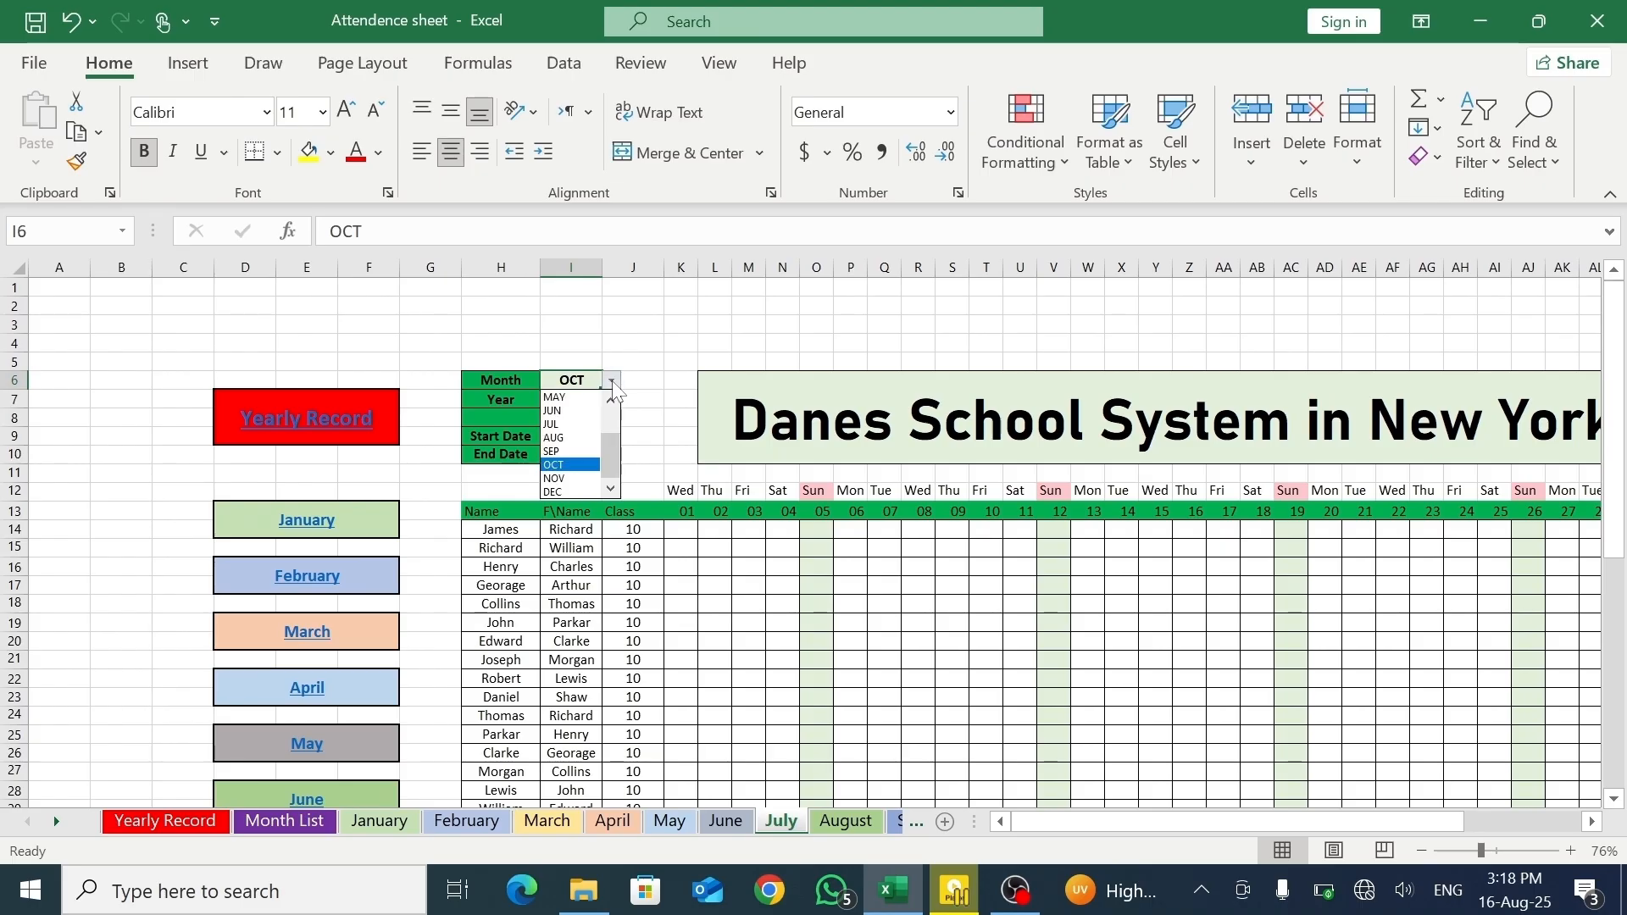
pyautogui.scroll(2, 619, 468)
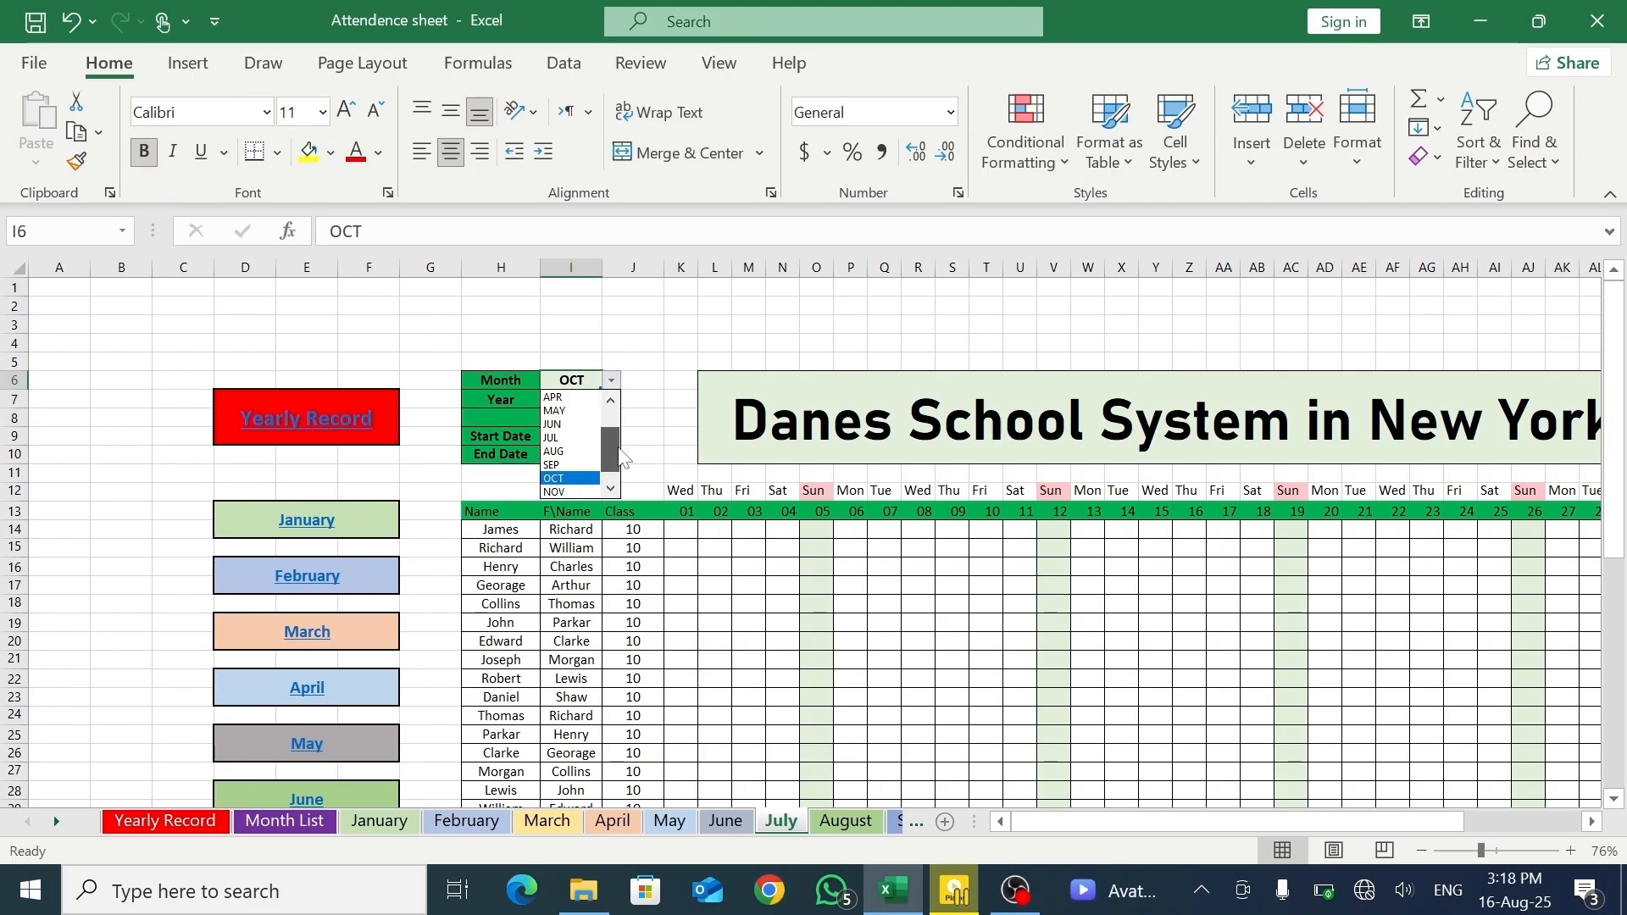
pyautogui.click(573, 449)
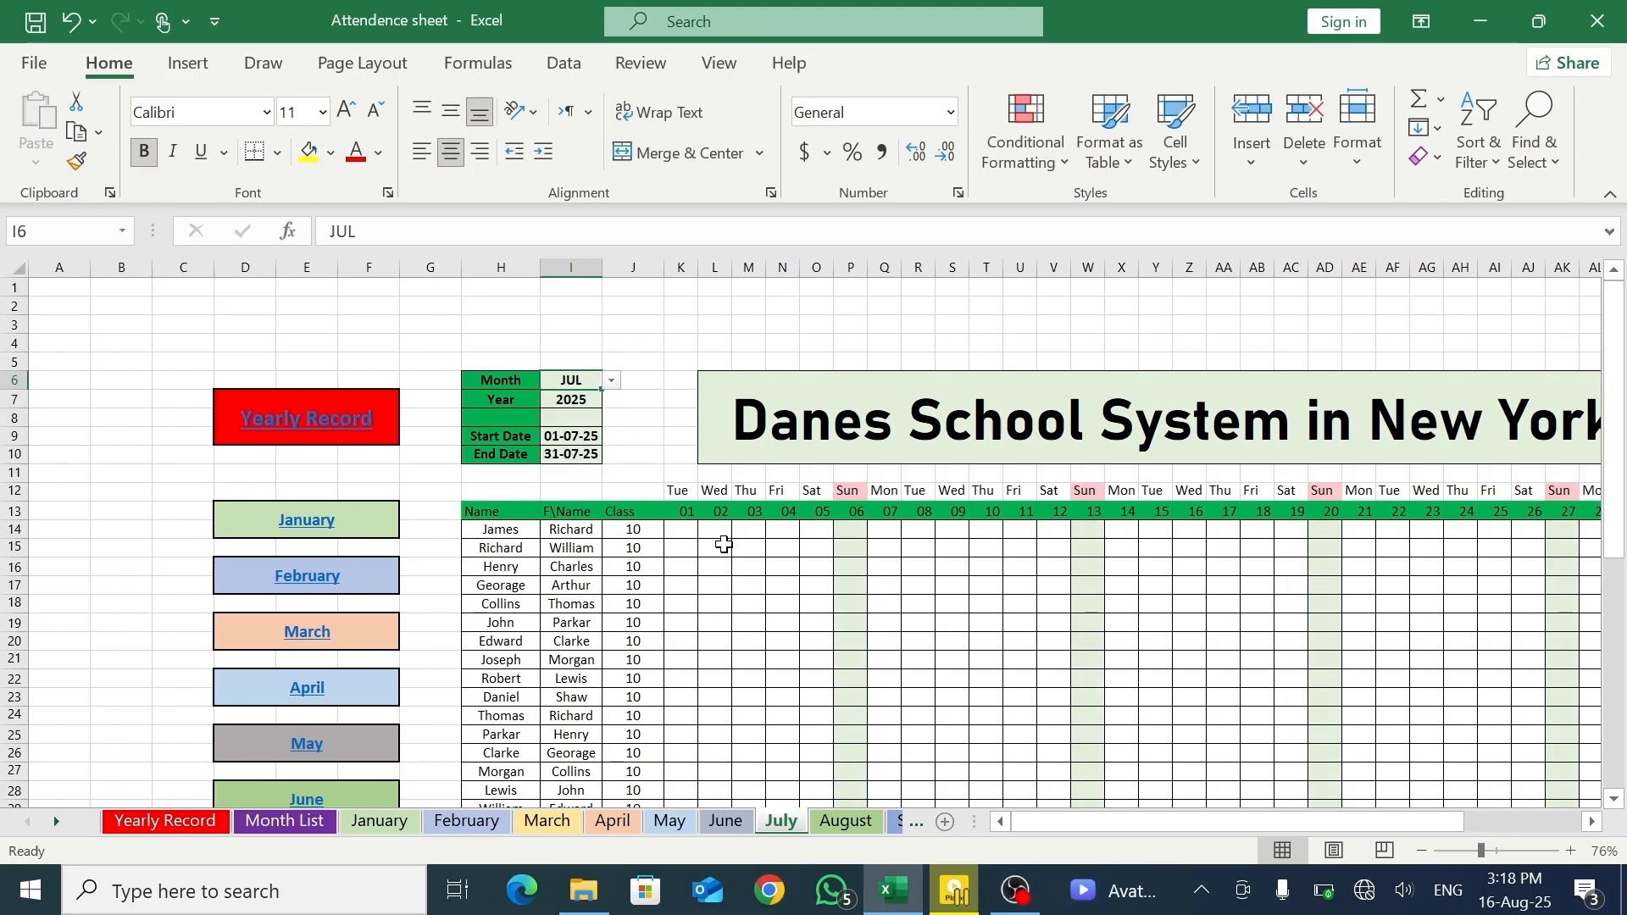
# - Mark all students present for July 1 to 5 by filling K14:O41 with P
pyautogui.click(683, 533)
pyautogui.write('p')
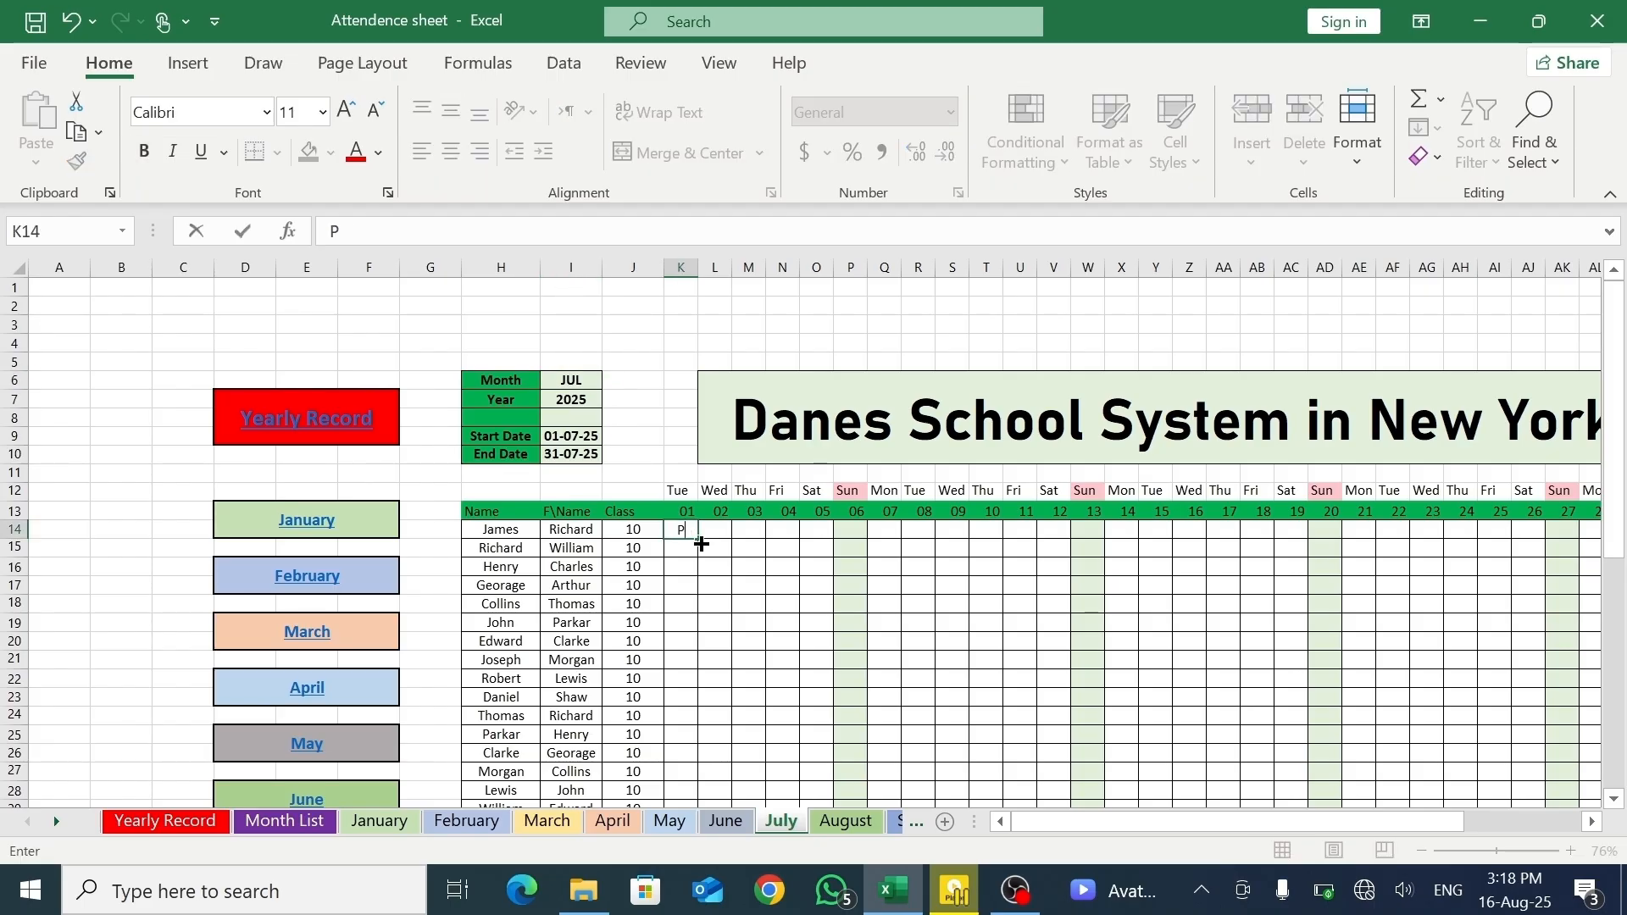
pyautogui.moveTo(696, 543)
pyautogui.mouseDown()
pyautogui.moveTo(785, 537)
pyautogui.moveTo(839, 561)
pyautogui.moveTo(837, 852)
pyautogui.moveTo(810, 853)
pyautogui.moveTo(800, 781)
pyautogui.mouseUp()
# - Fill Q14:V41 of the July sheet with P to mark every student present for July 7 to 12
pyautogui.click(1614, 275)
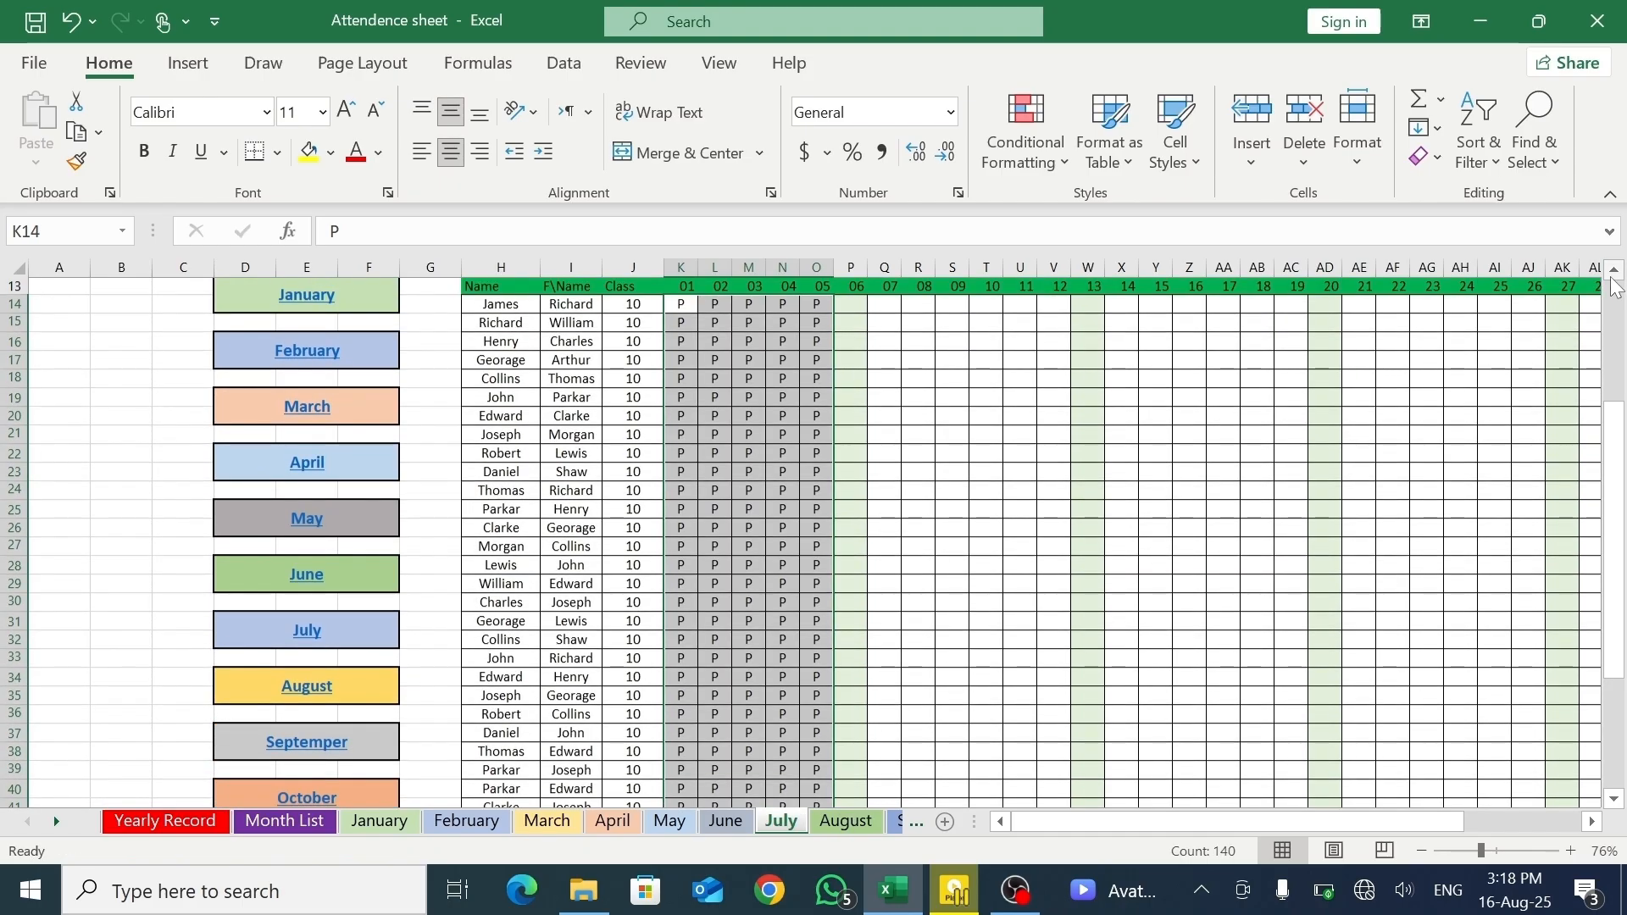
pyautogui.click(888, 346)
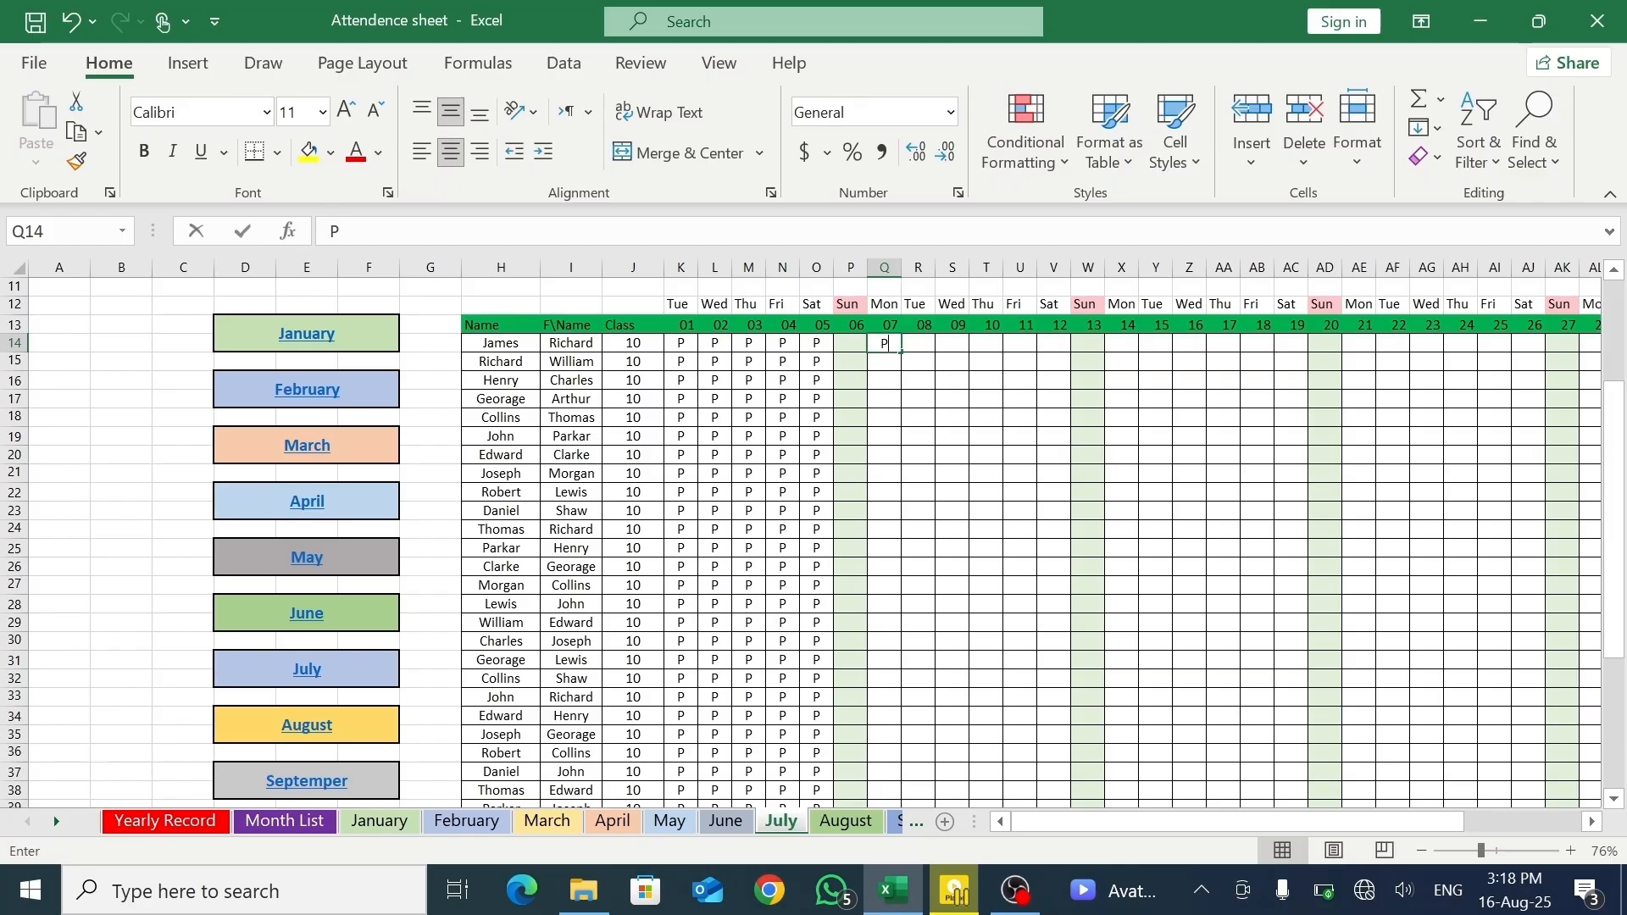
pyautogui.write('P')
pyautogui.moveTo(904, 354); pyautogui.dragTo(1021, 781)
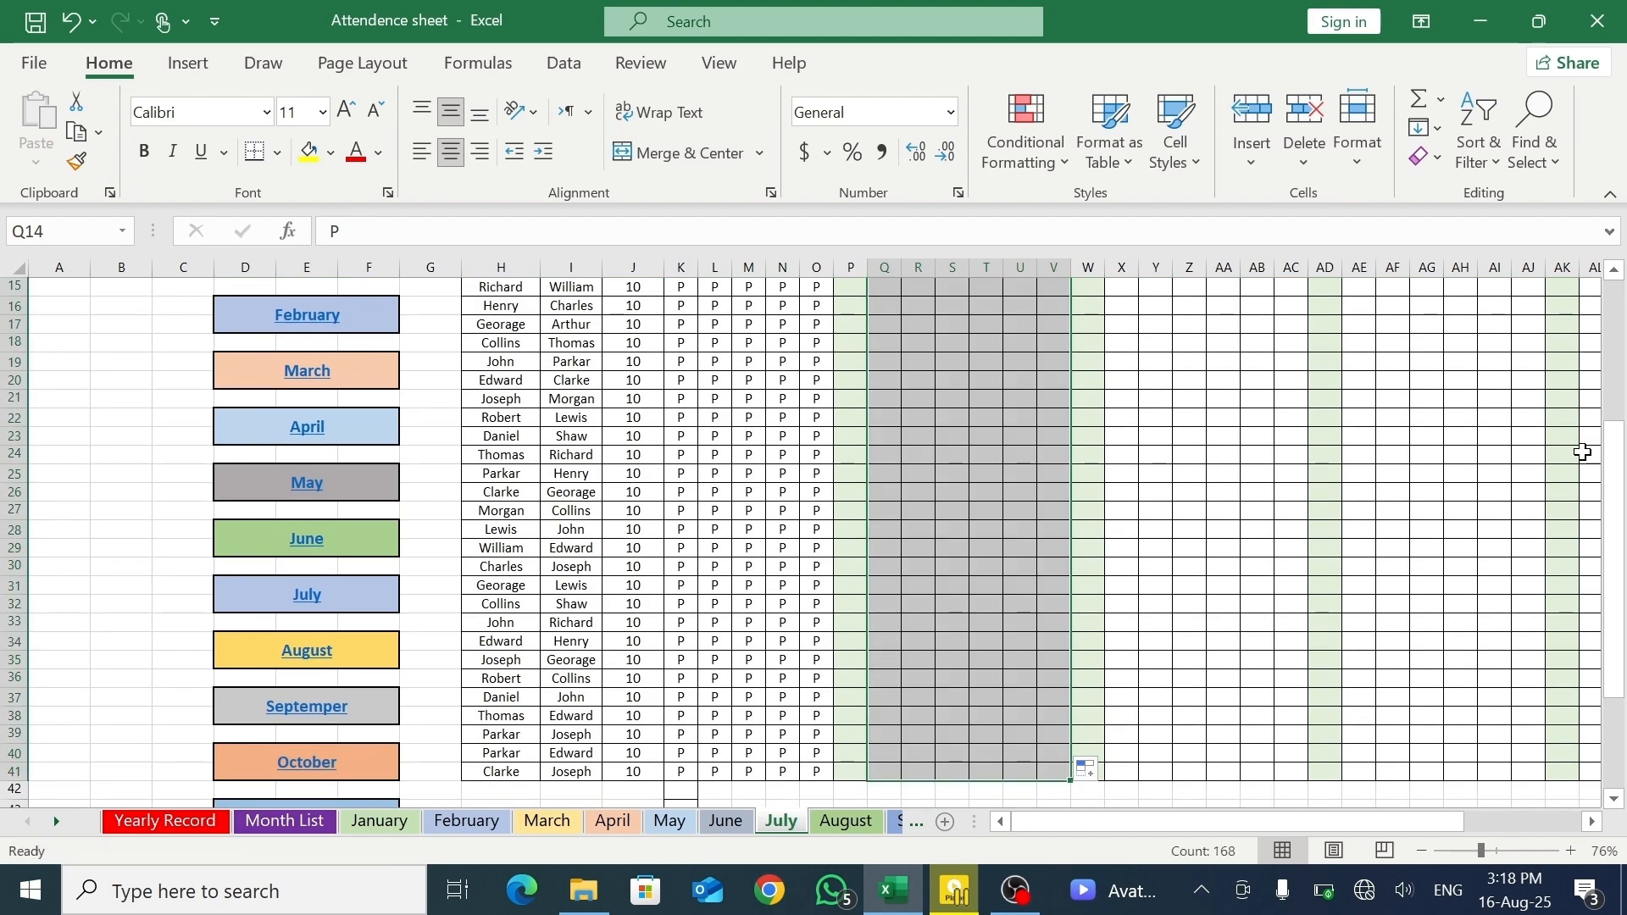
# - Fill X14:AC40 of the July sheet with P to mark students present for July 14 to 19
pyautogui.click(1592, 822)
pyautogui.click(1592, 822)
pyautogui.click(1592, 821)
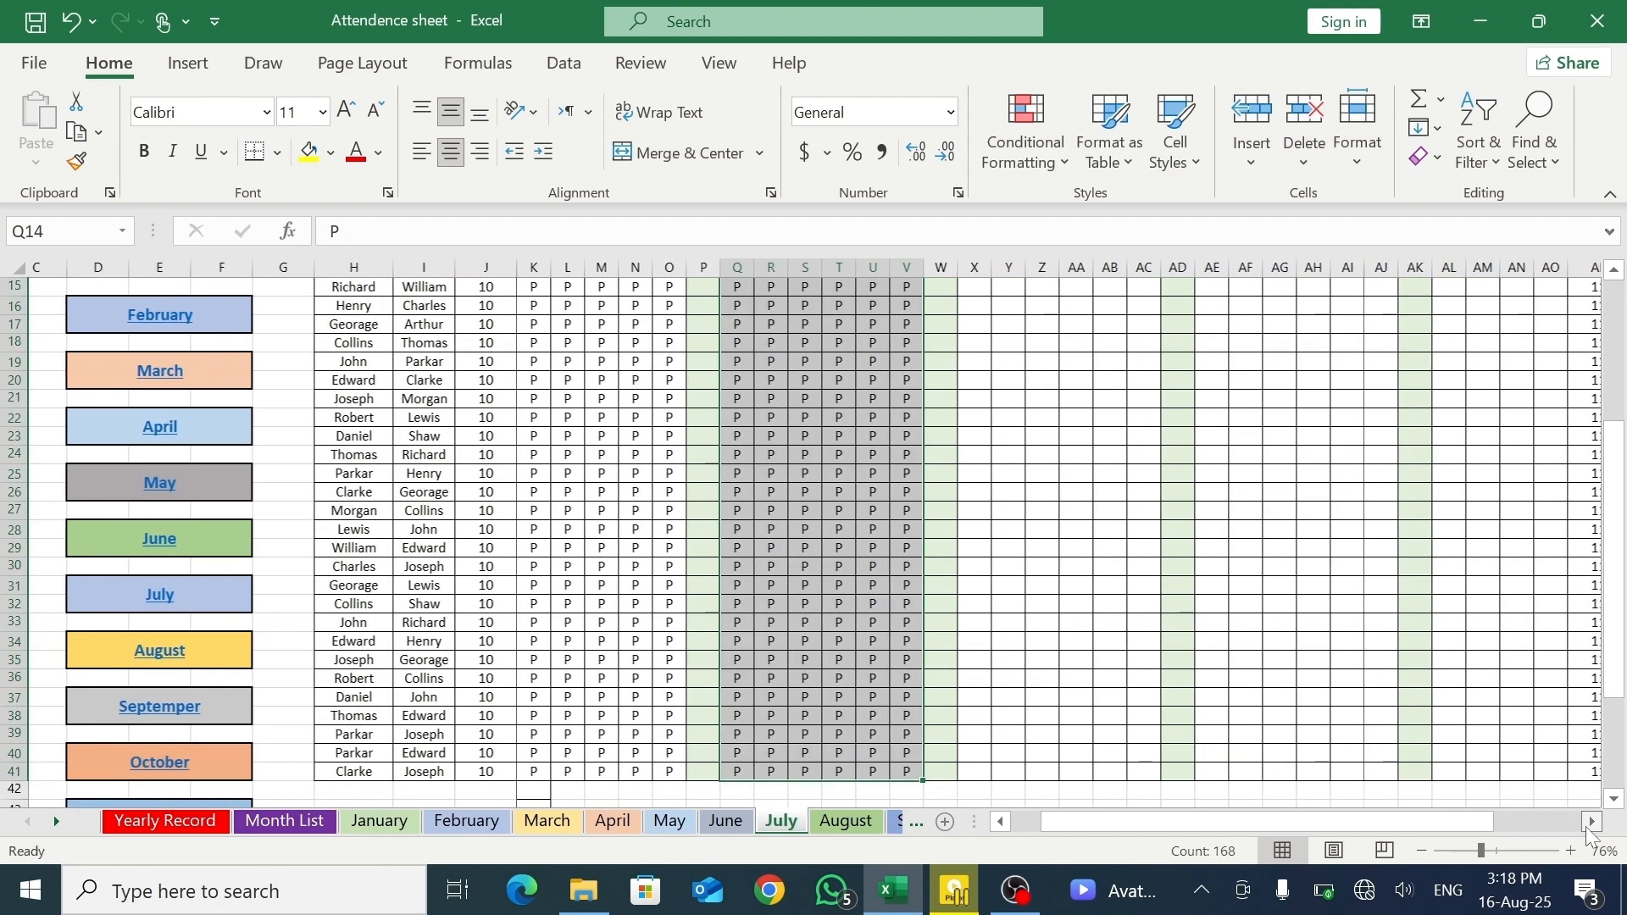
pyautogui.click(1615, 269)
pyautogui.click(1615, 270)
pyautogui.click(1614, 269)
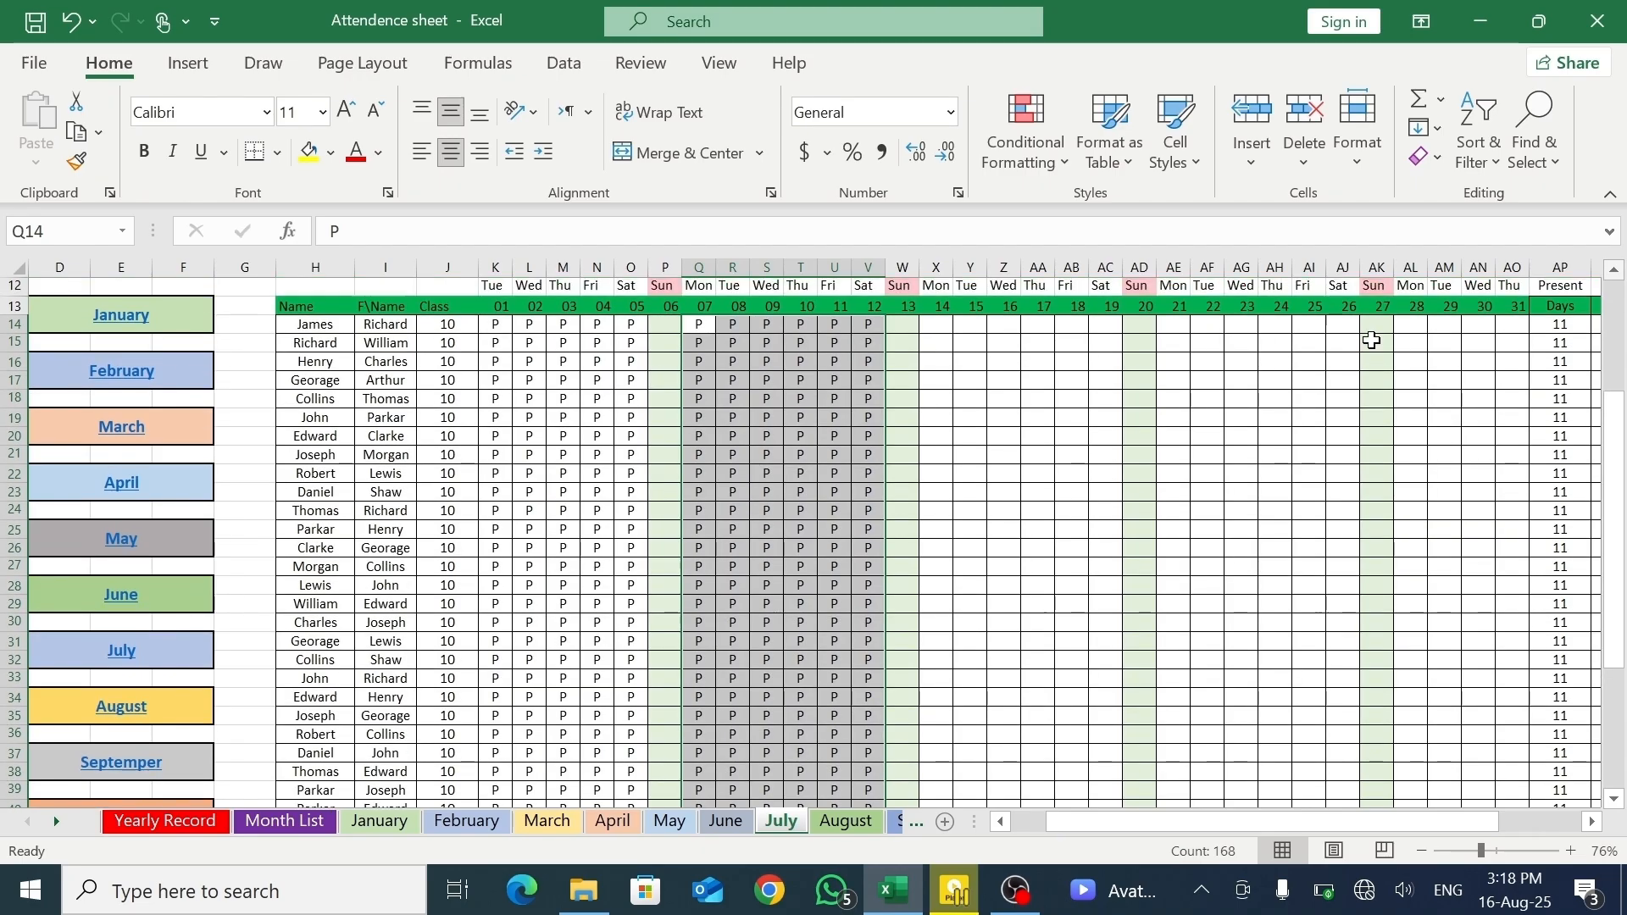
pyautogui.click(939, 329)
pyautogui.write('P')
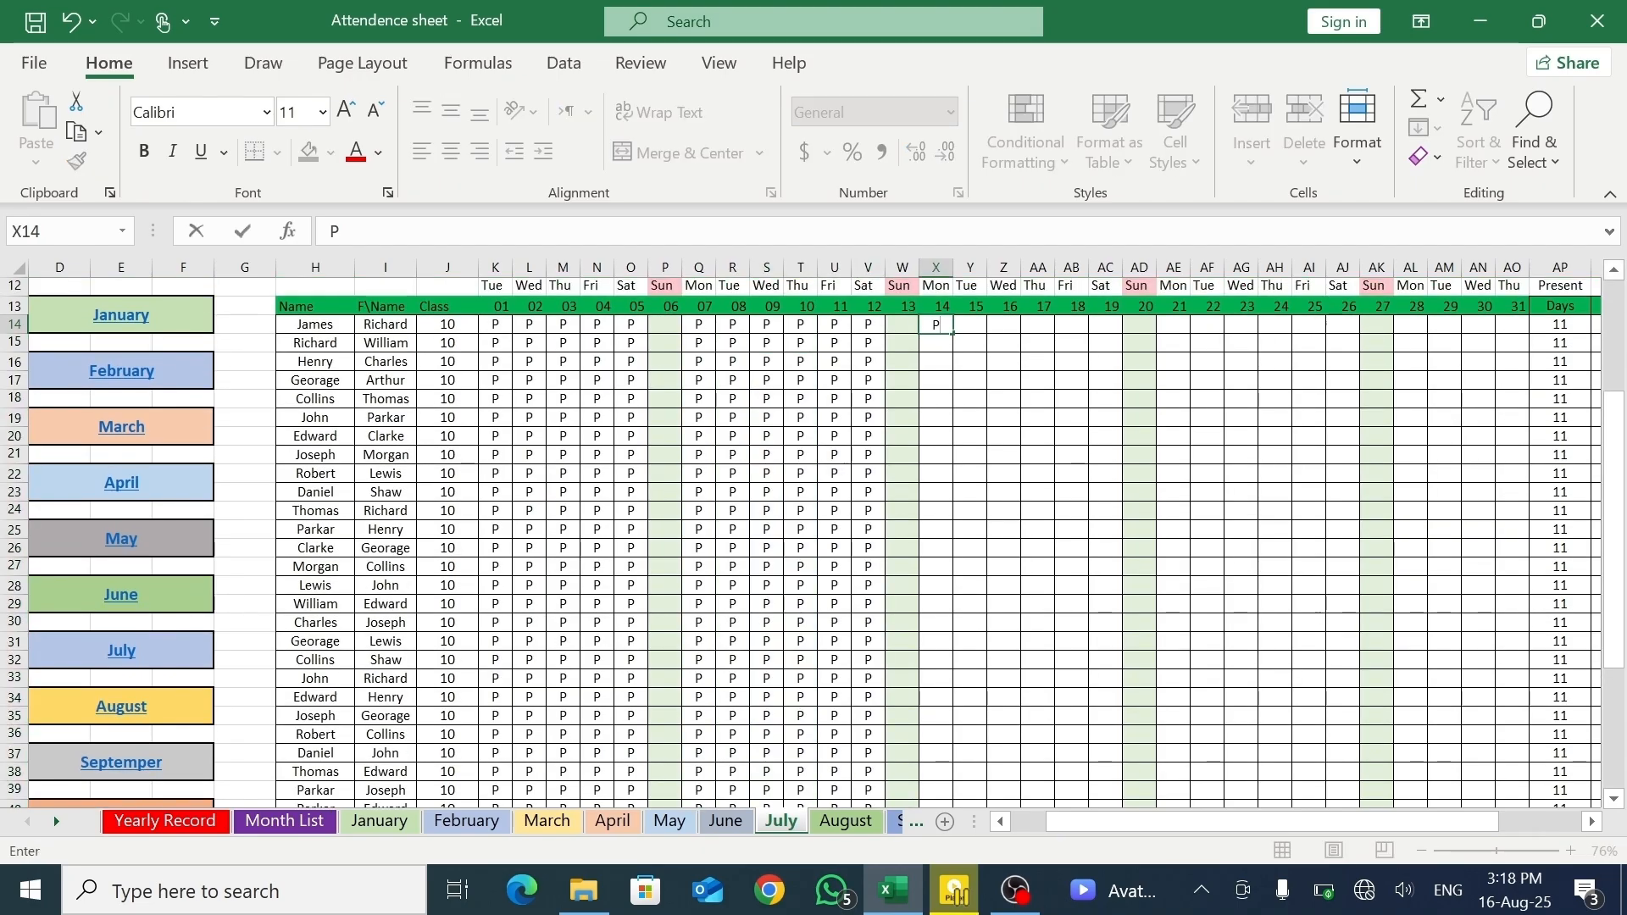
pyautogui.moveTo(1072, 335); pyautogui.dragTo(1098, 767)
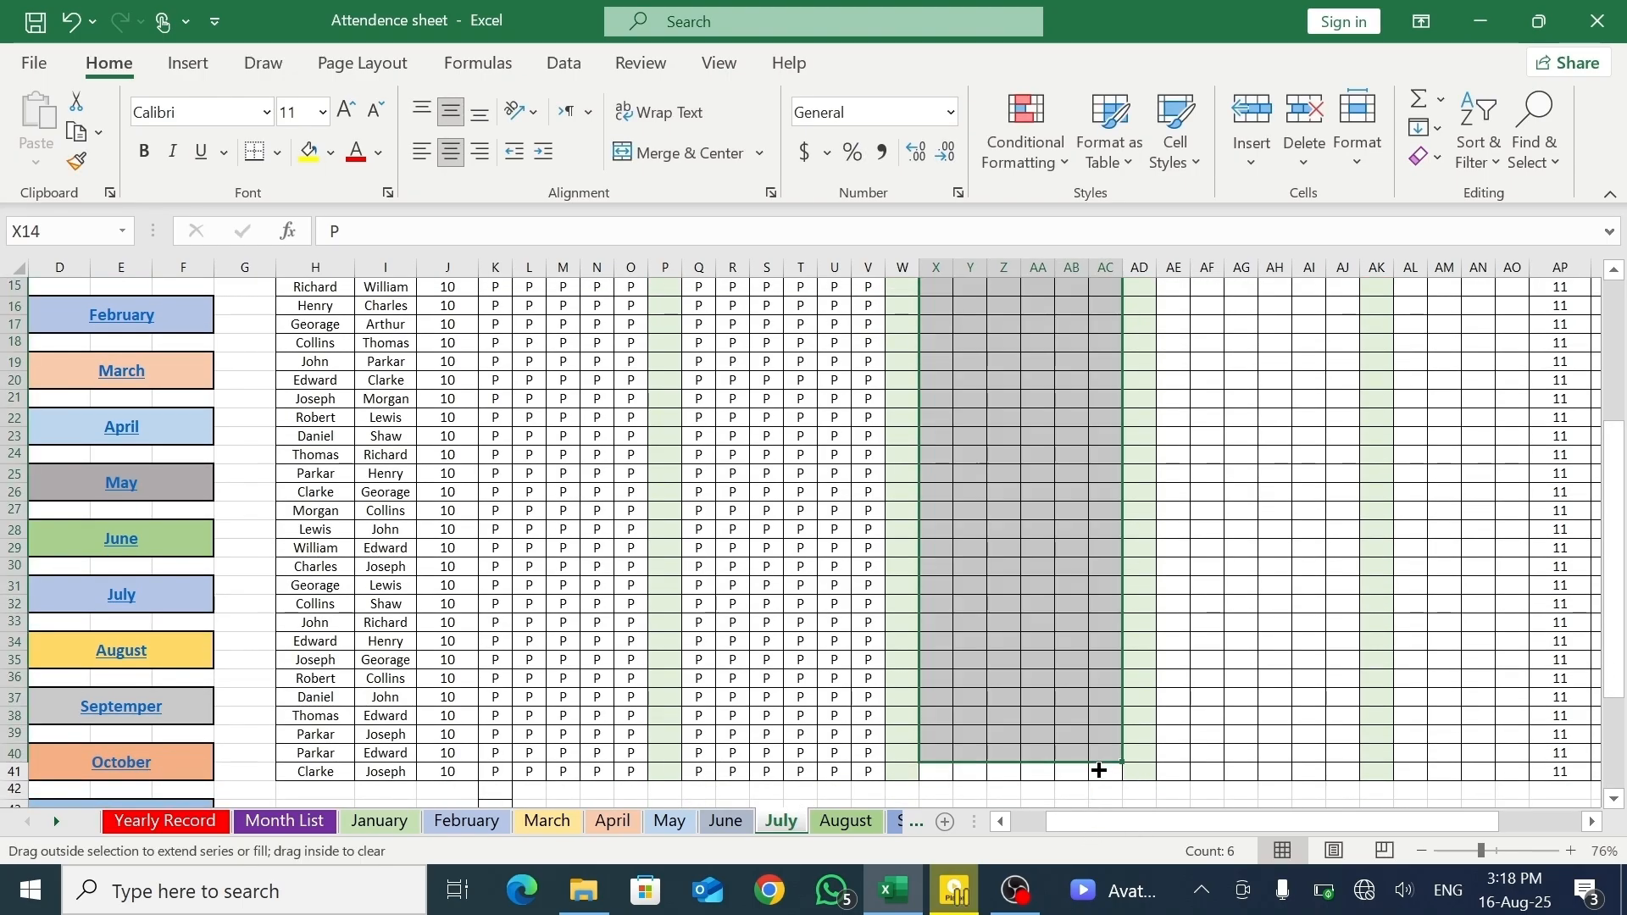
# - Enter P for July 21 to 26 for all students by filling AE14:AJ41
pyautogui.scroll(3, 1461, 300)
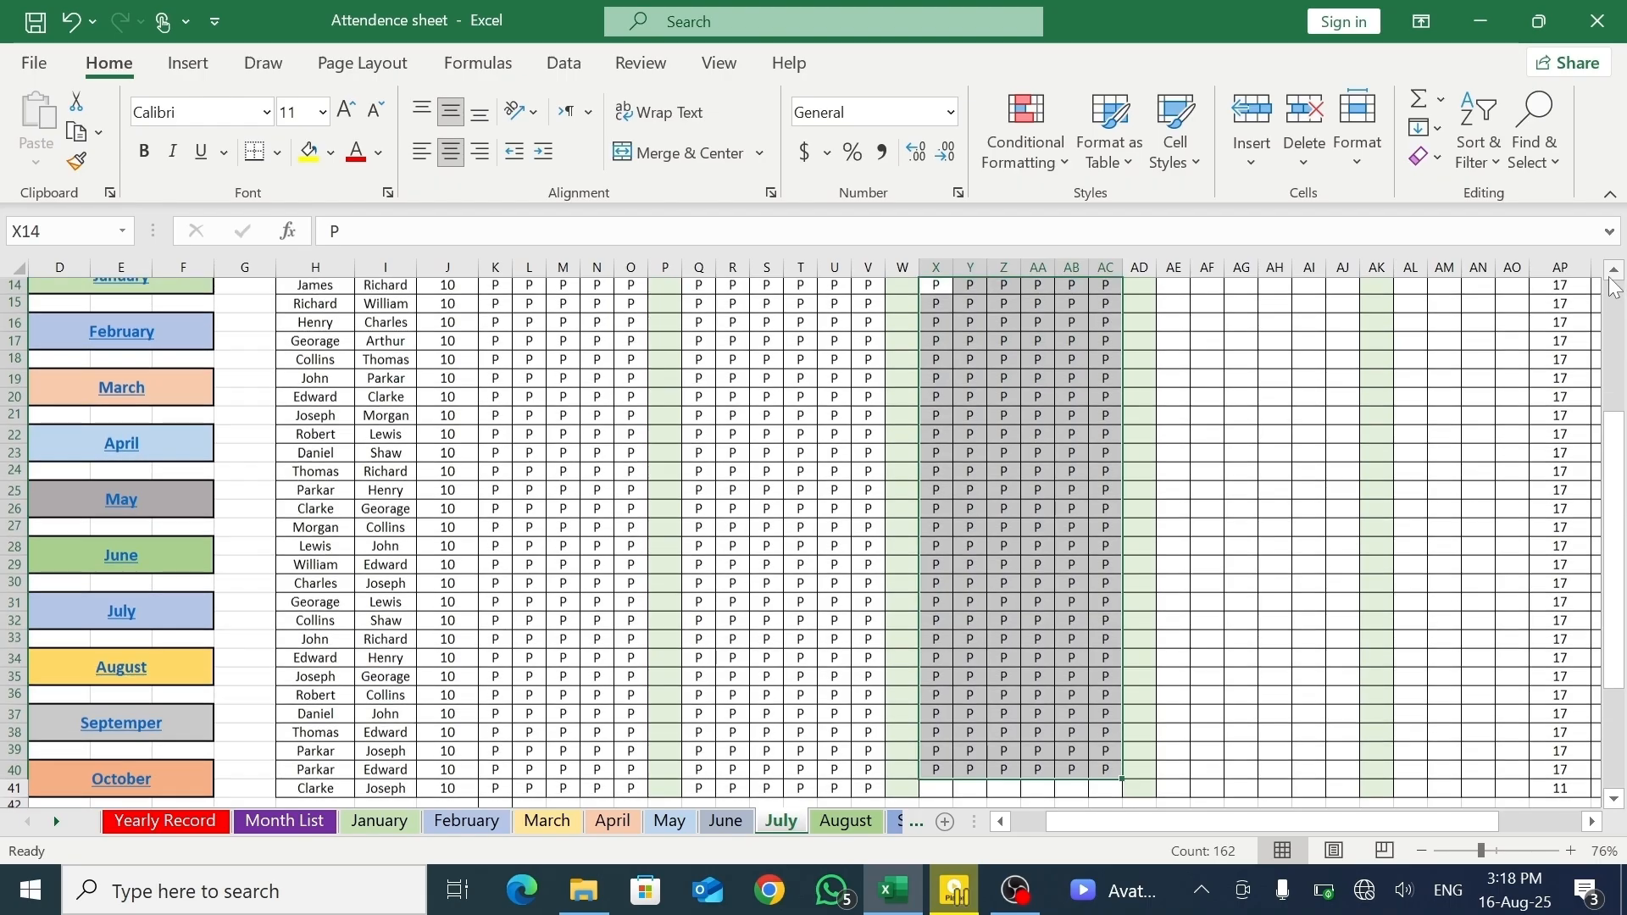
pyautogui.click(1178, 326)
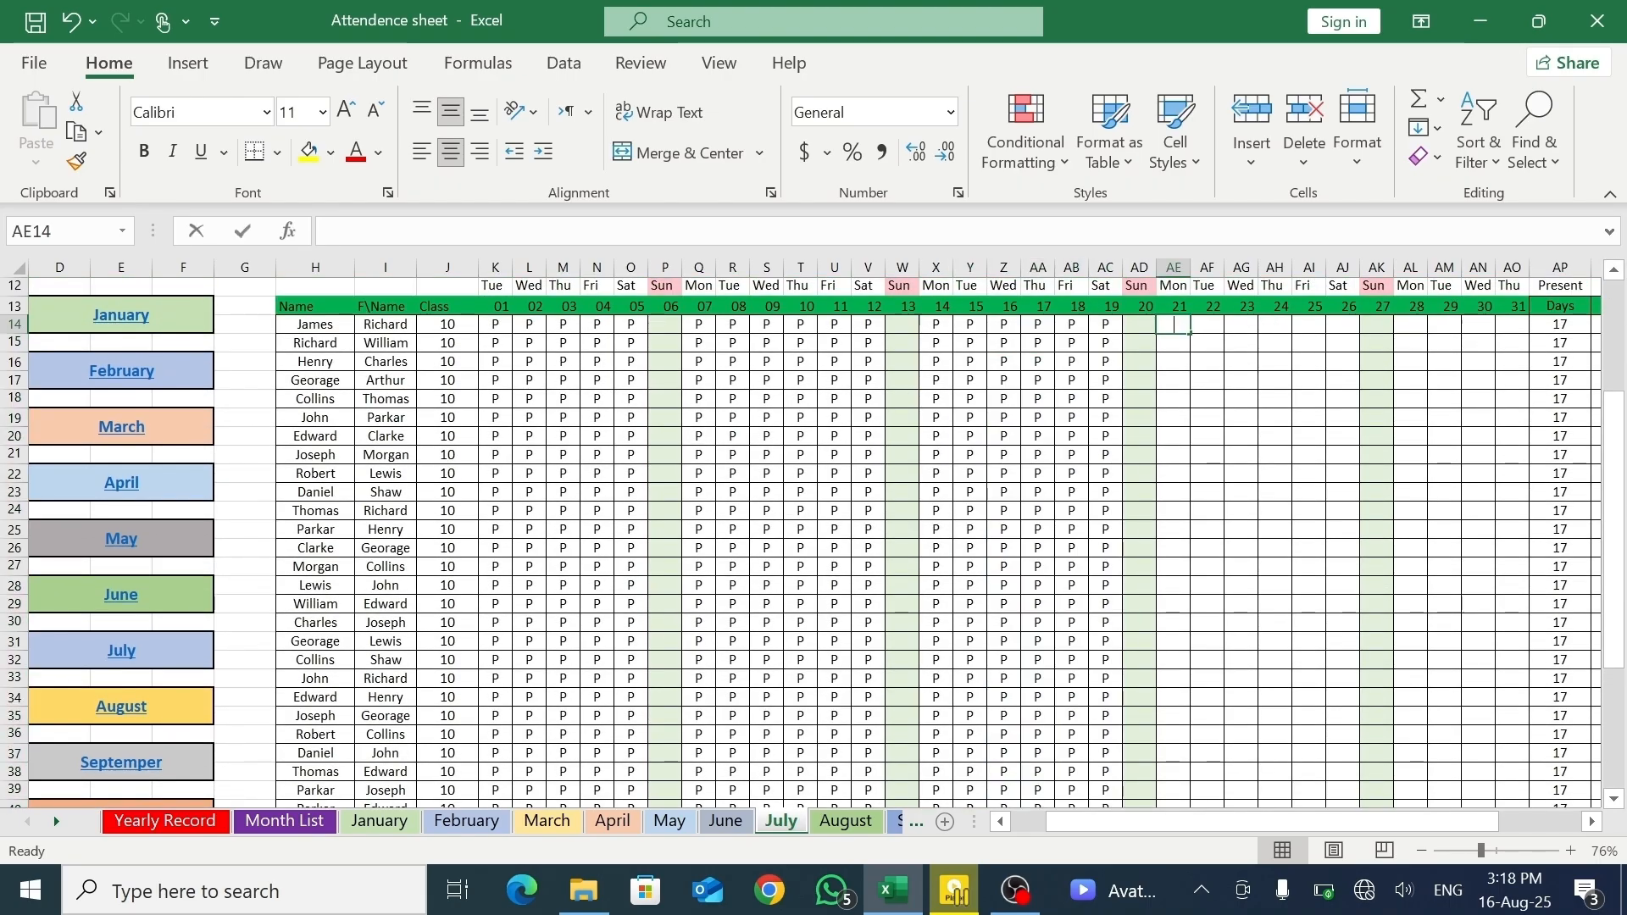
pyautogui.write('P')
pyautogui.moveTo(1194, 337); pyautogui.dragTo(1320, 774)
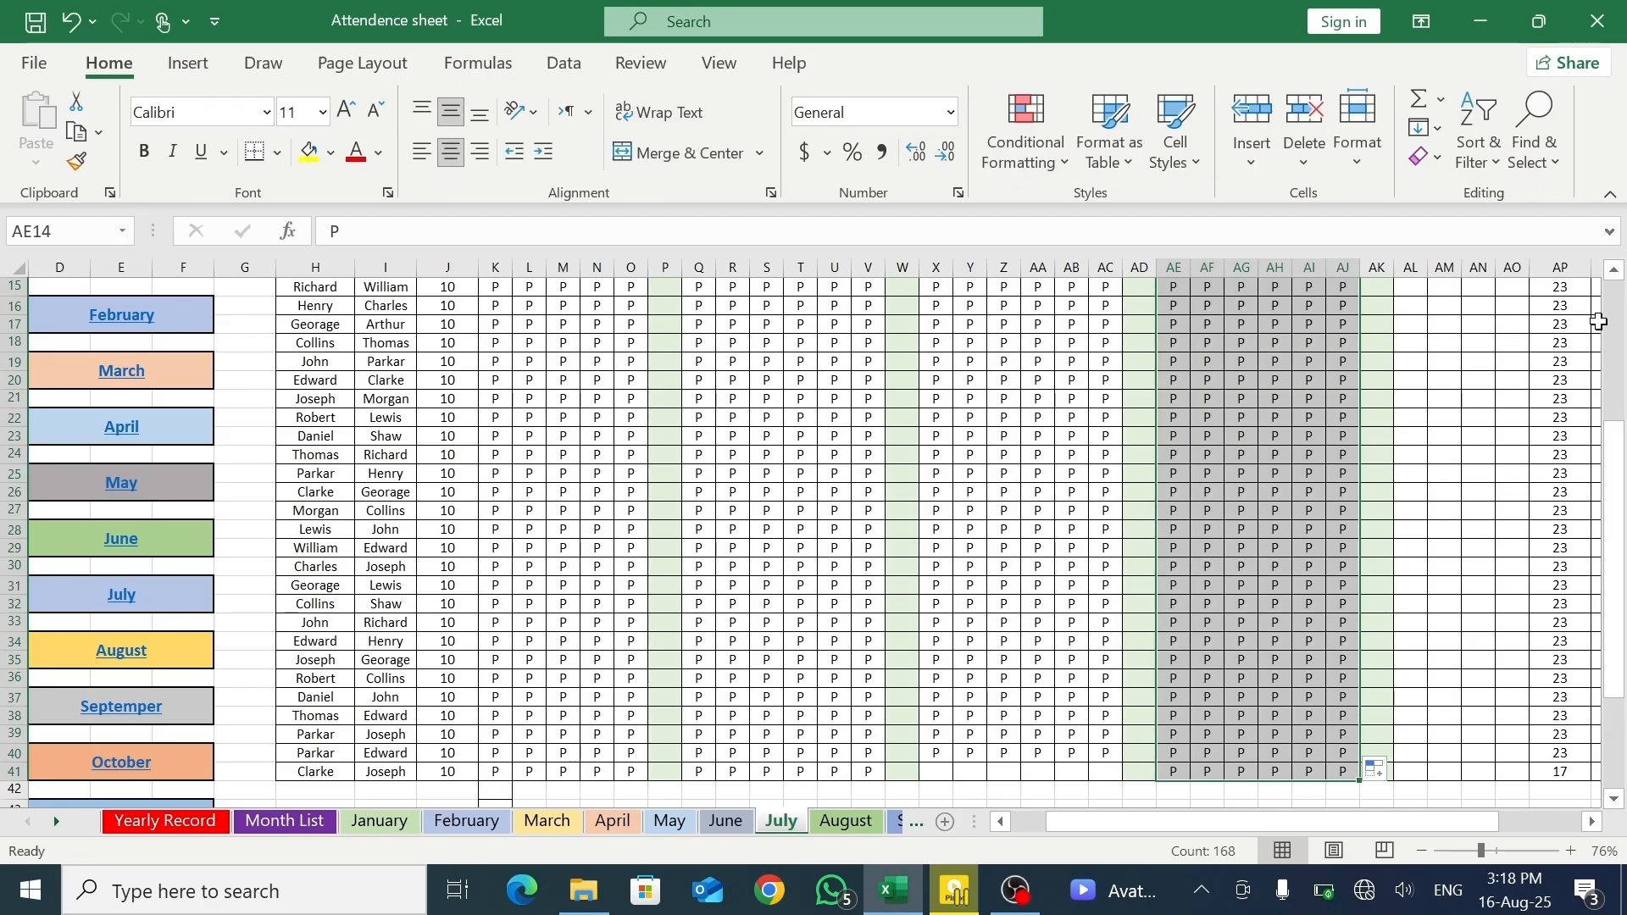
# - Enter P for July 28 to 31 for all students by filling AL14:AO41
pyautogui.scroll(4, 1615, 280)
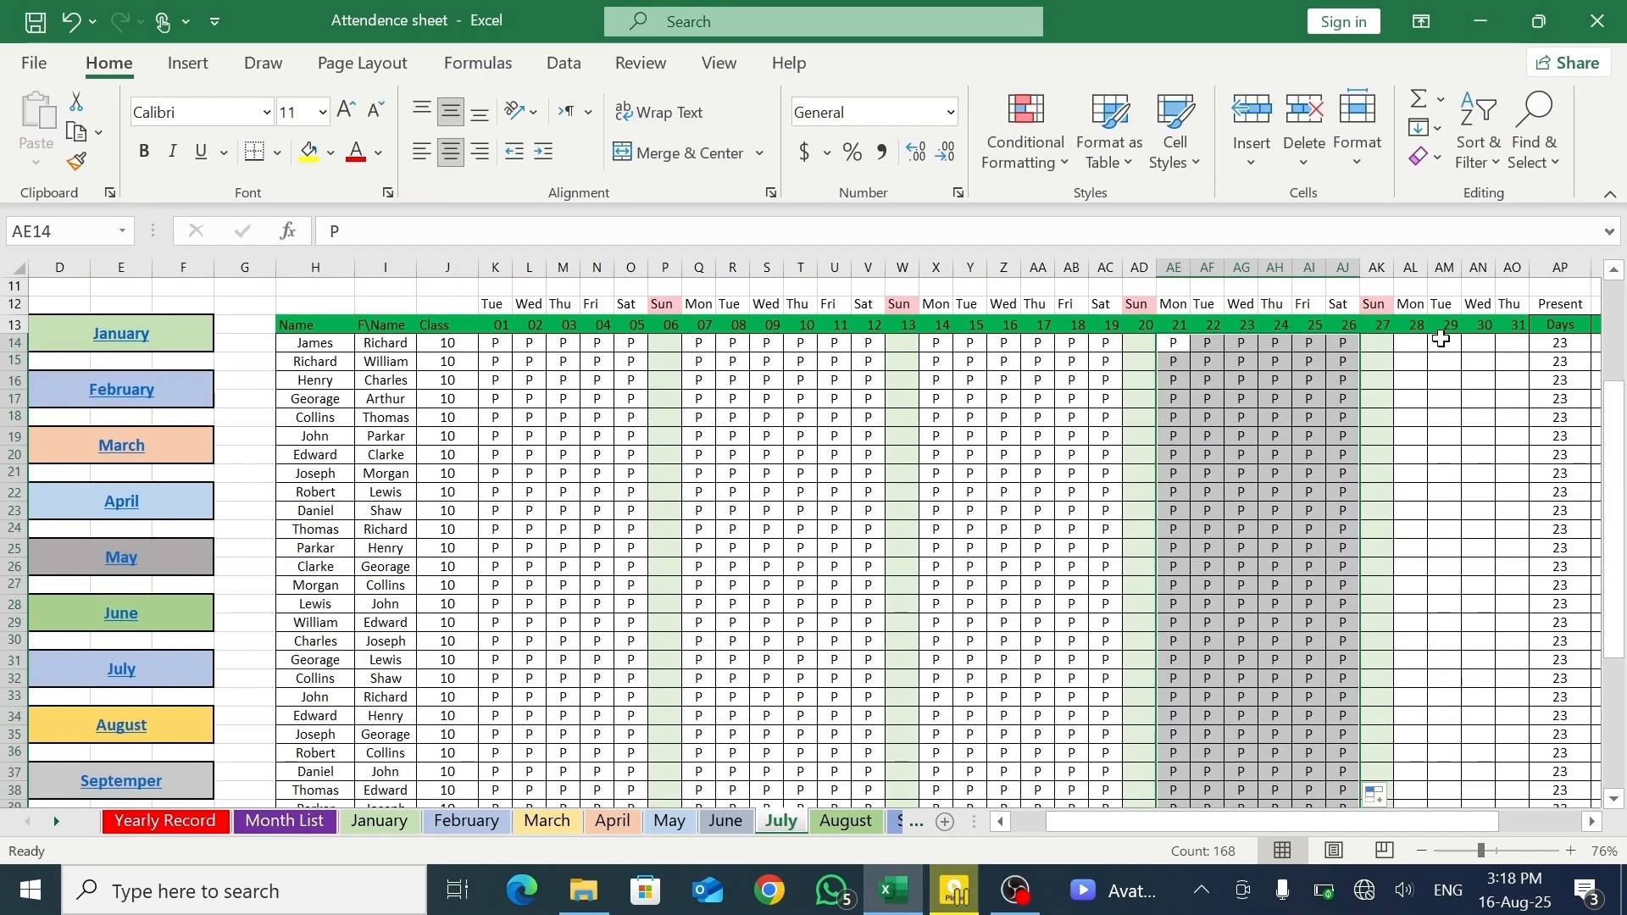
pyautogui.click(1424, 351)
pyautogui.write('P')
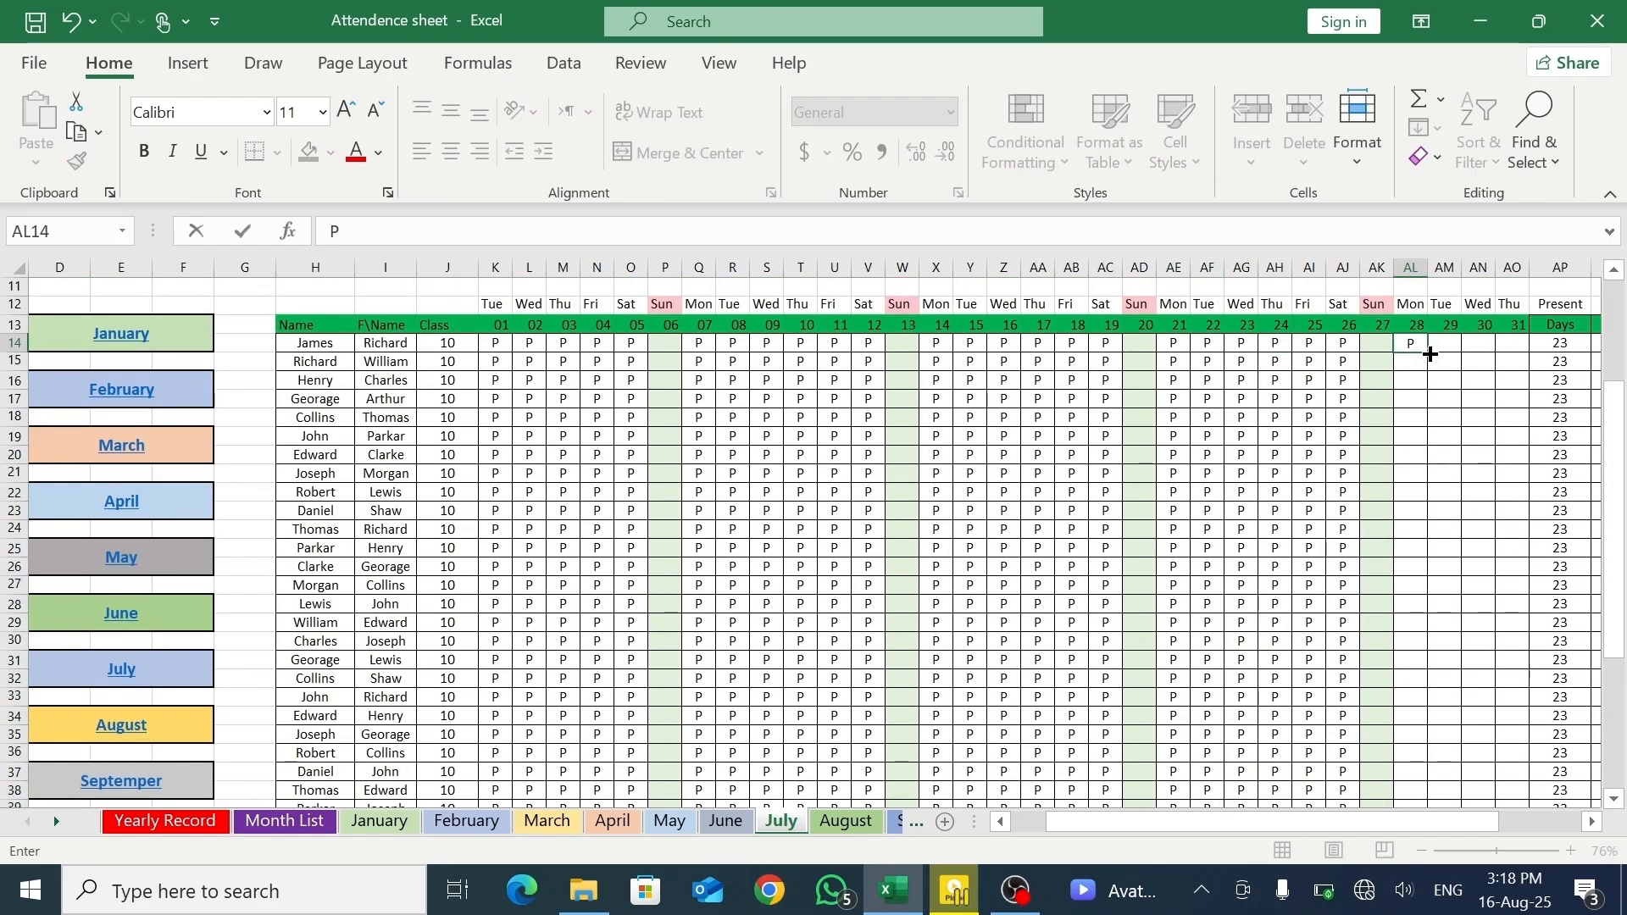
pyautogui.moveTo(1457, 354); pyautogui.dragTo(1500, 773)
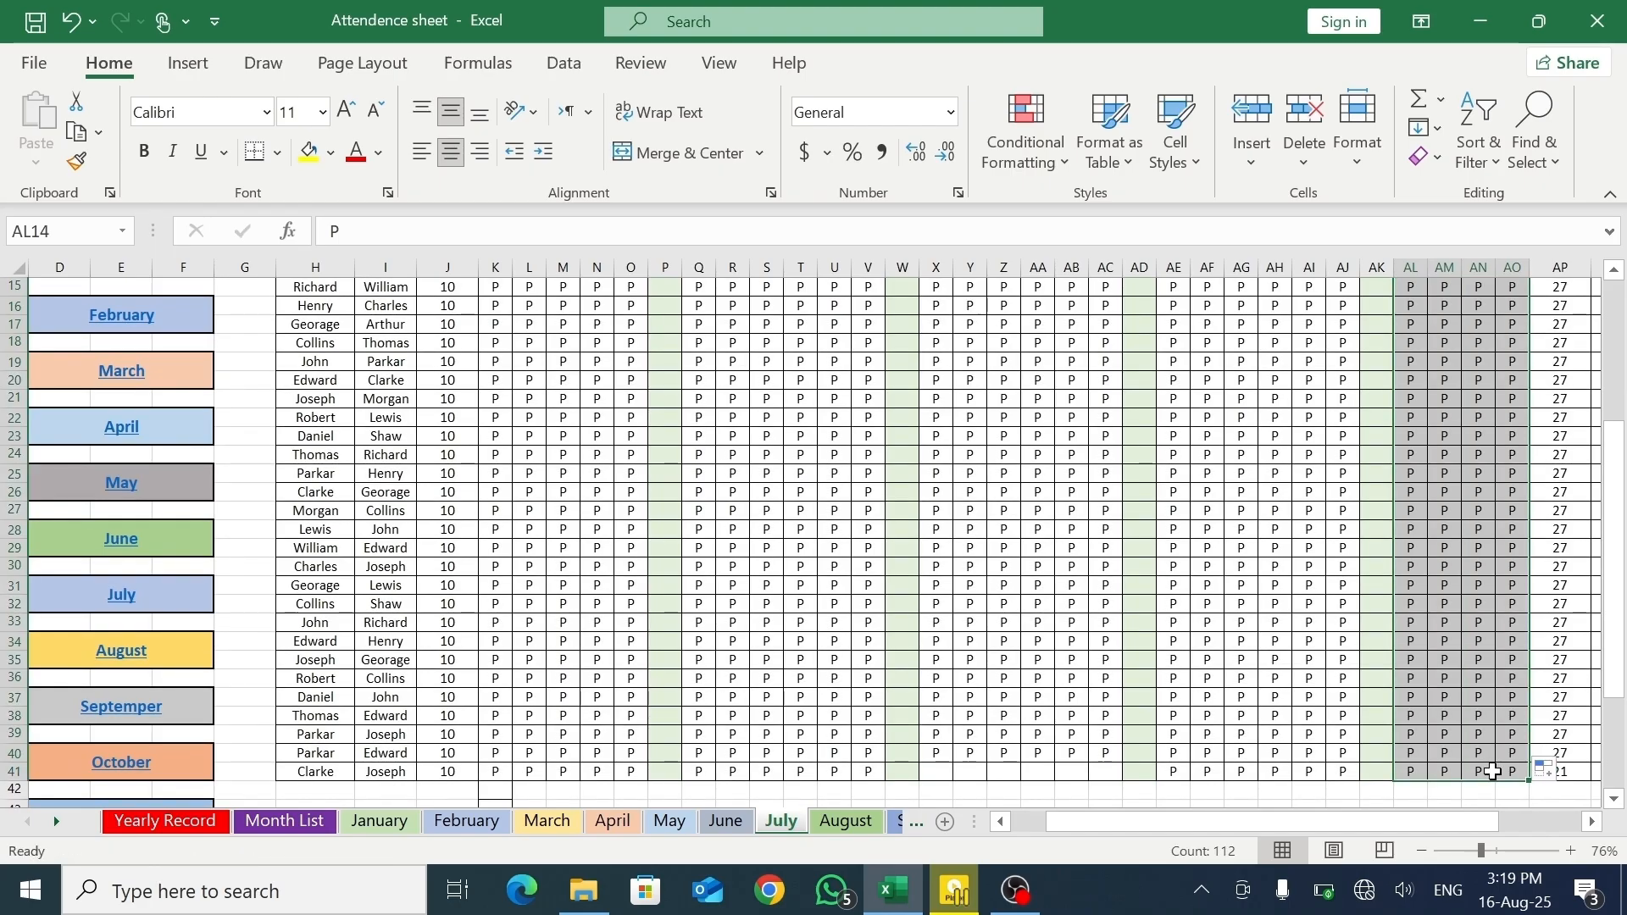
# - Mark absences on the July sheet by entering A in AN41, AG34, AA24, T17 and N19
pyautogui.click(1494, 773)
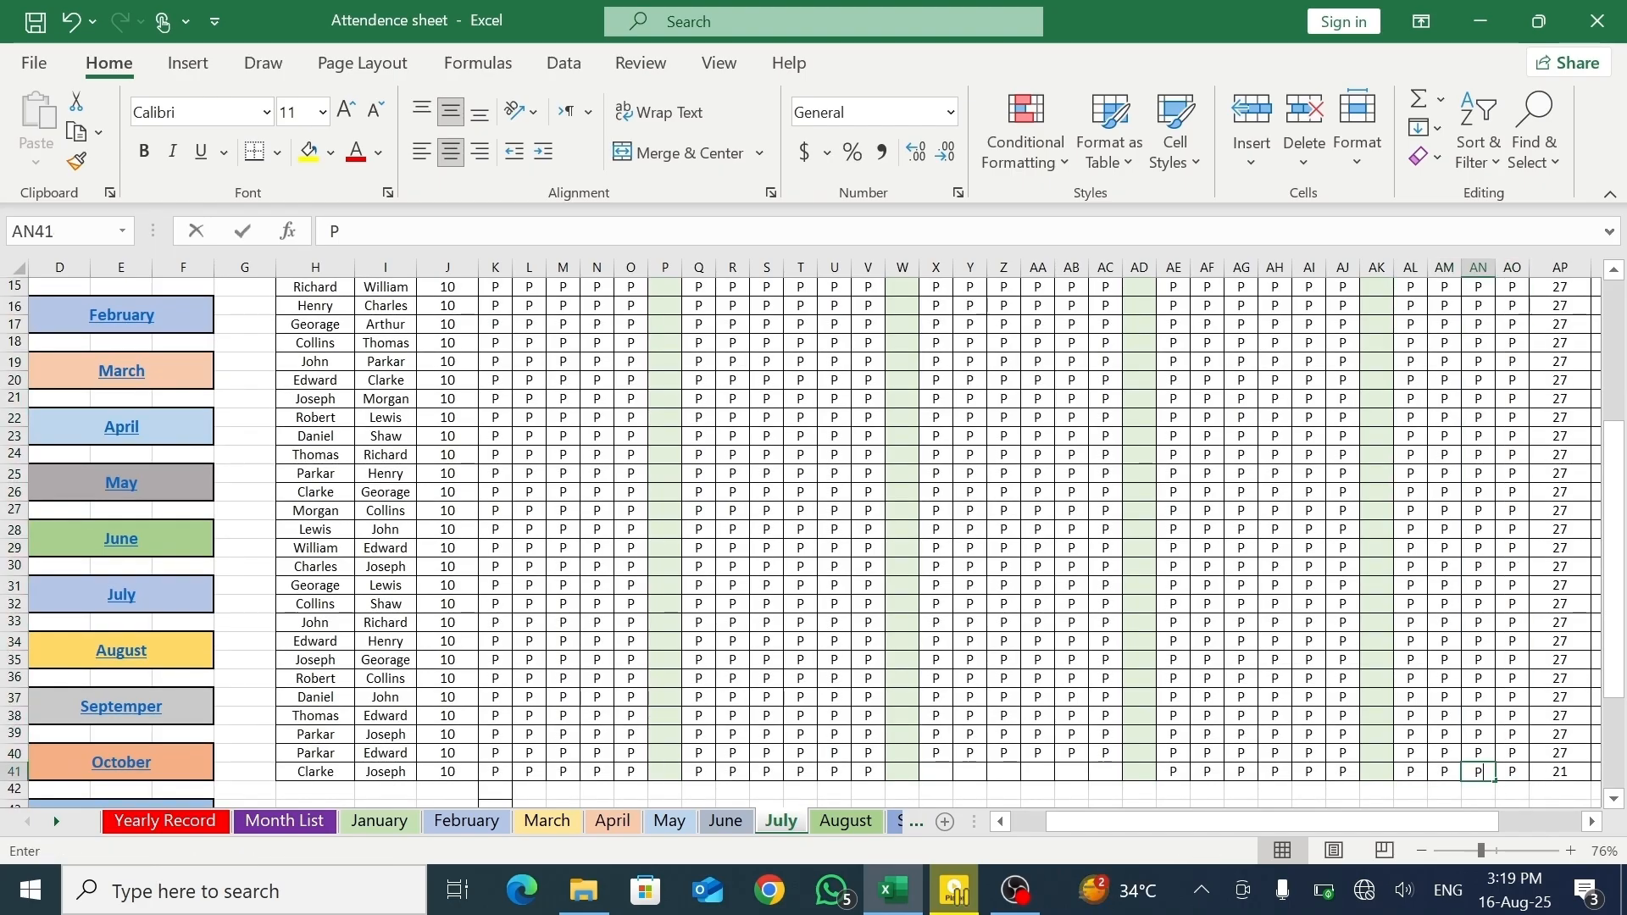
pyautogui.write('A')
pyautogui.click(1242, 641)
pyautogui.write('A')
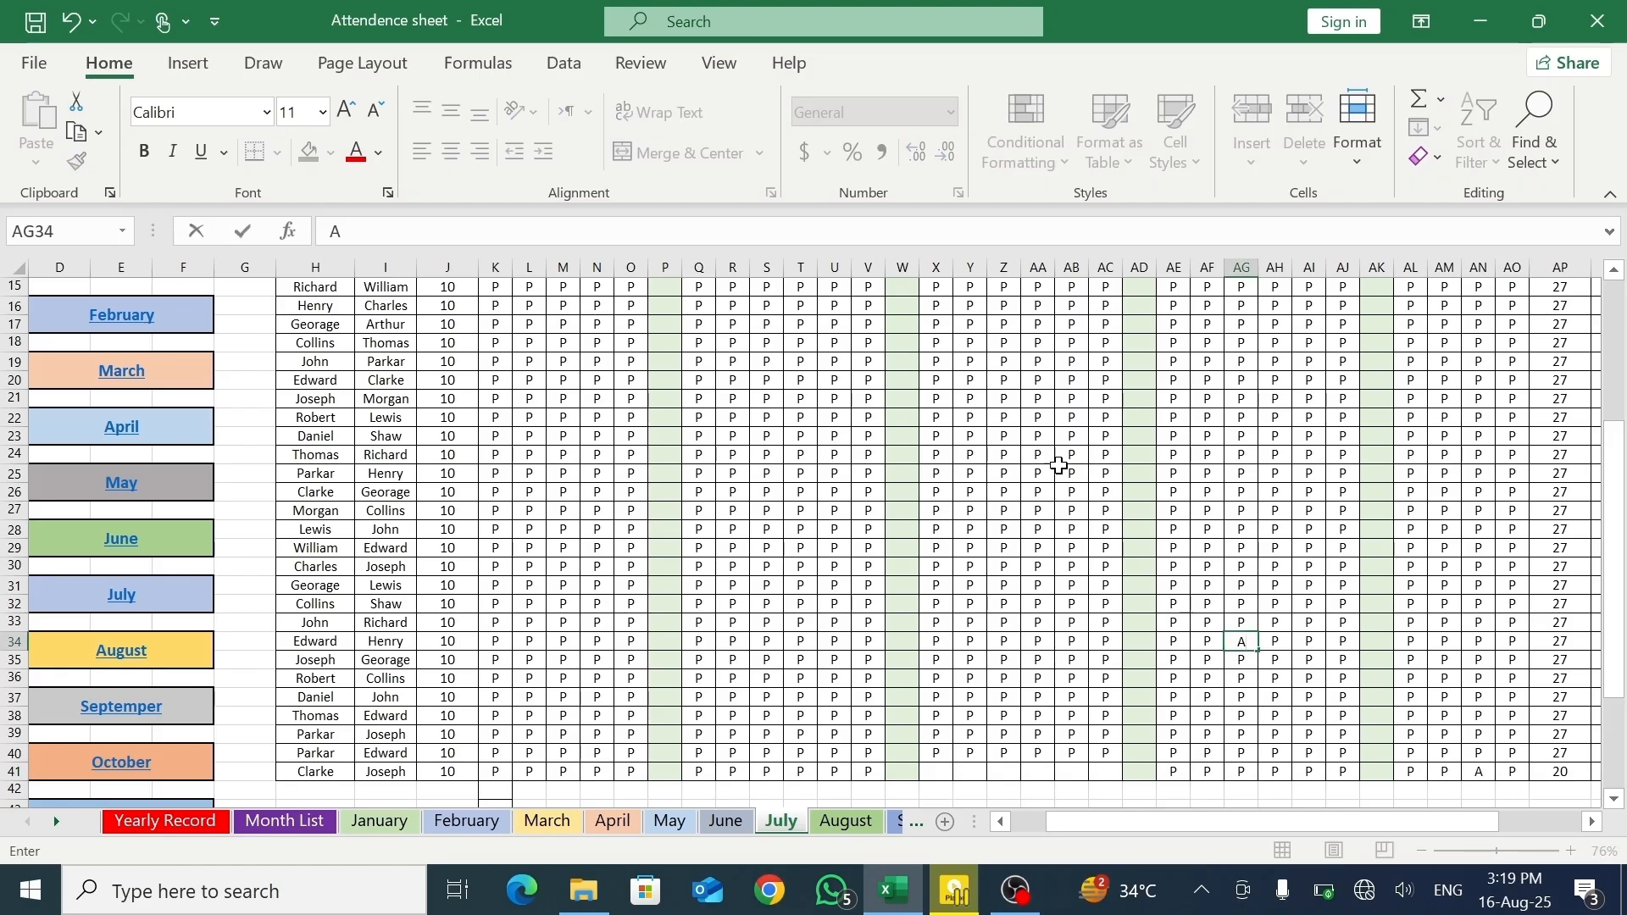
pyautogui.click(1038, 455)
pyautogui.write('A')
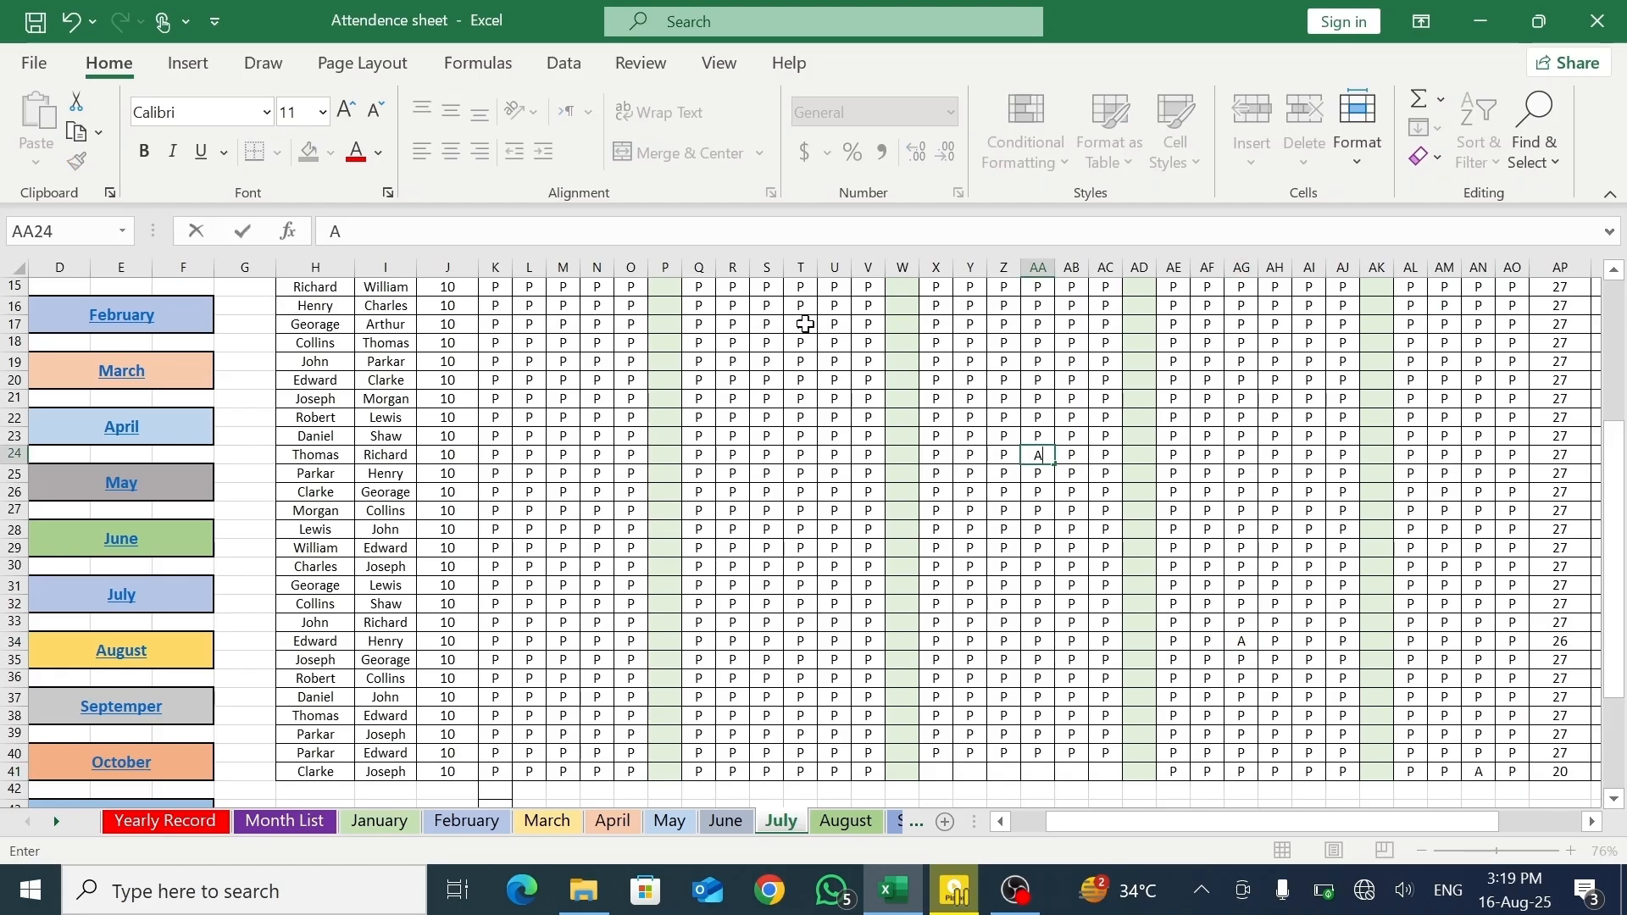
pyautogui.click(805, 325)
pyautogui.write('A')
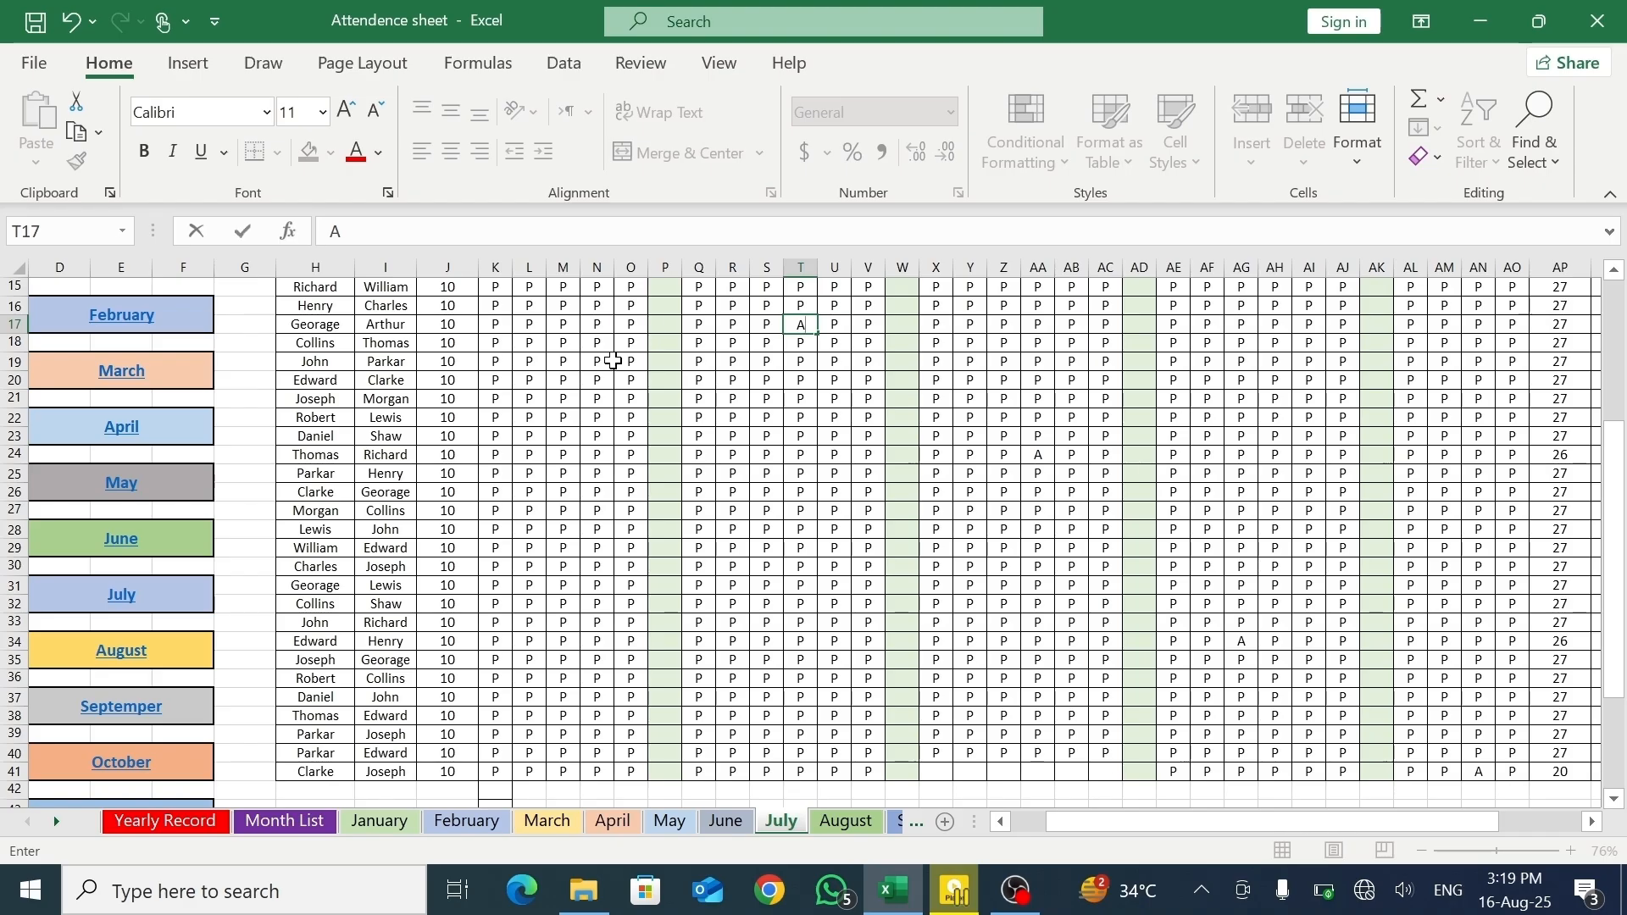
pyautogui.click(601, 361)
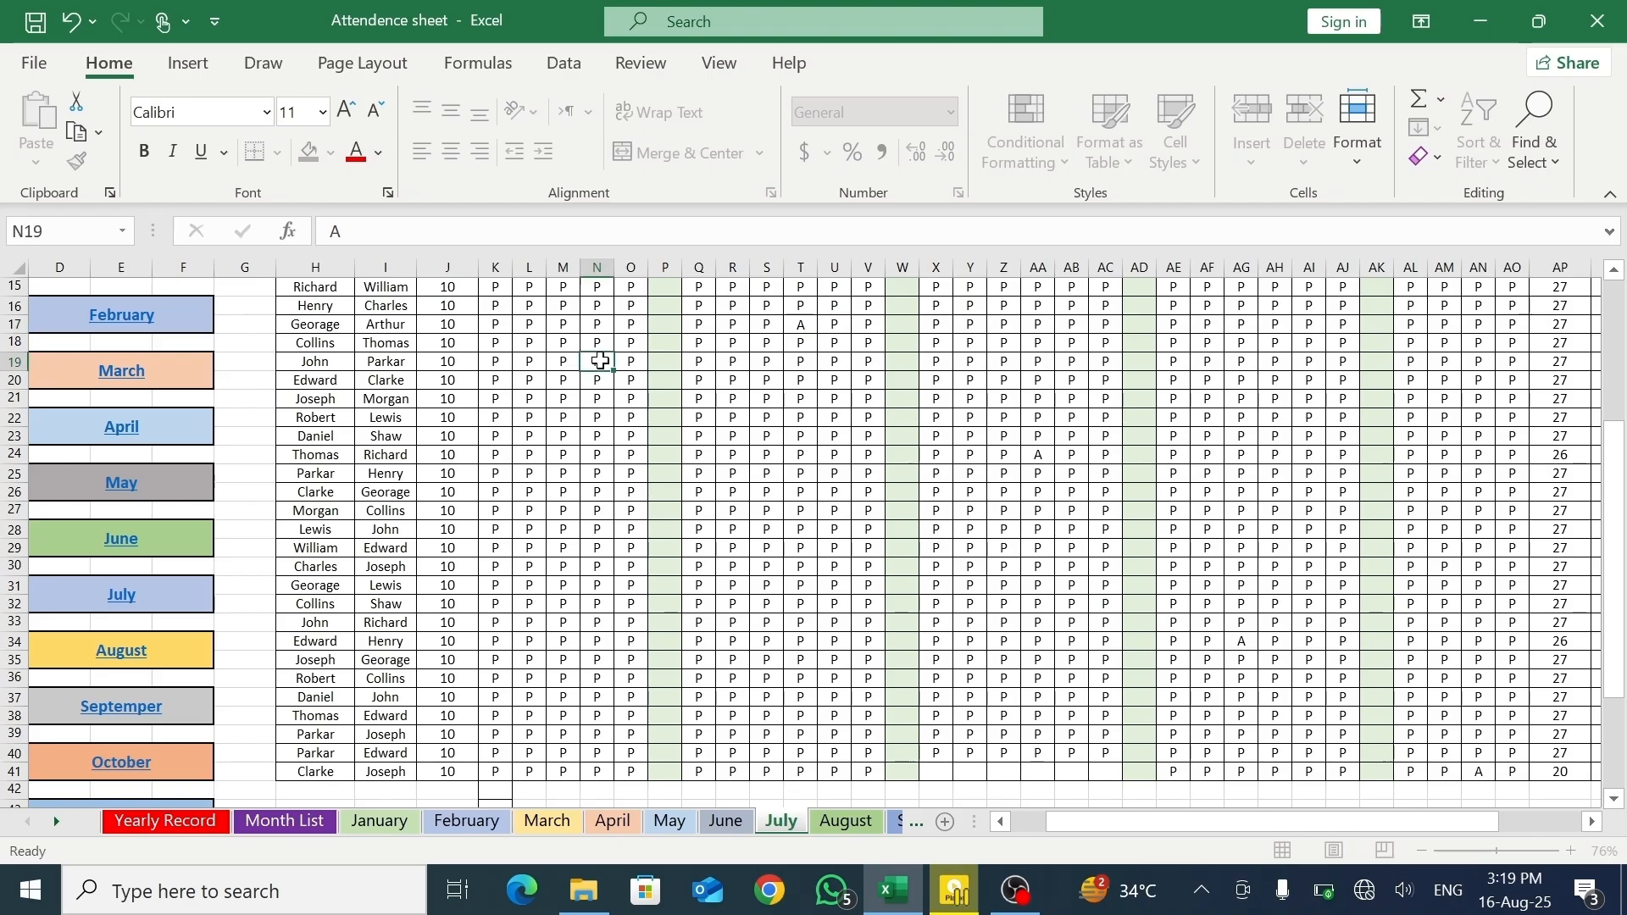
# - Mark leave days on the July sheet by entering L in M33, N41, T33, U40, T19 and Z17
pyautogui.click(552, 628)
pyautogui.write('L')
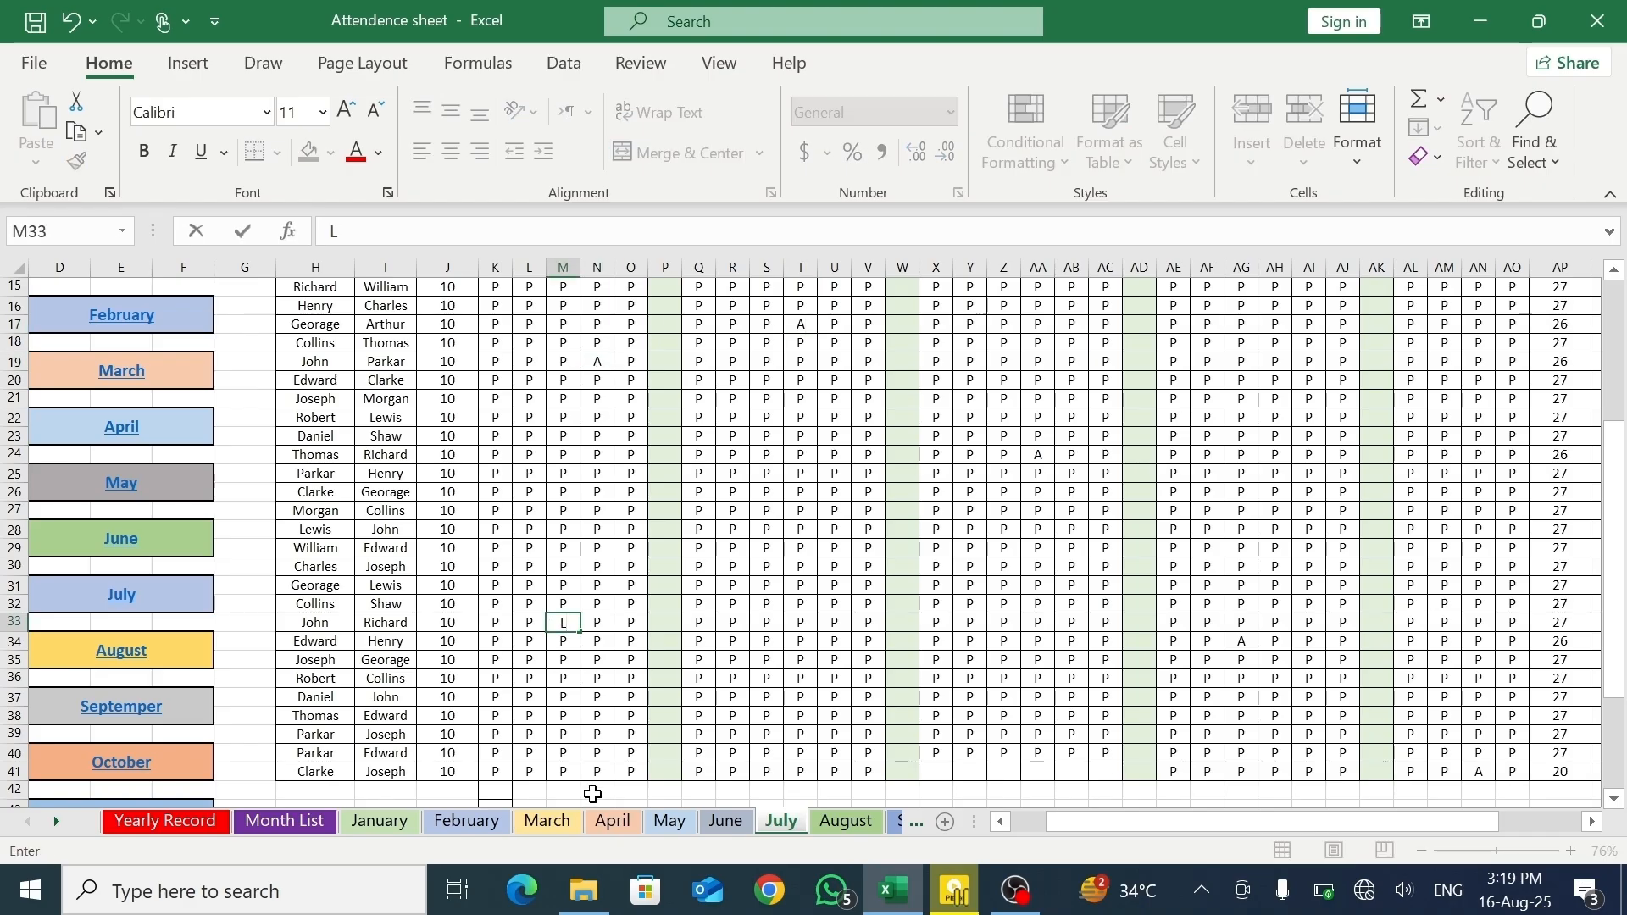
pyautogui.click(586, 776)
pyautogui.write('L')
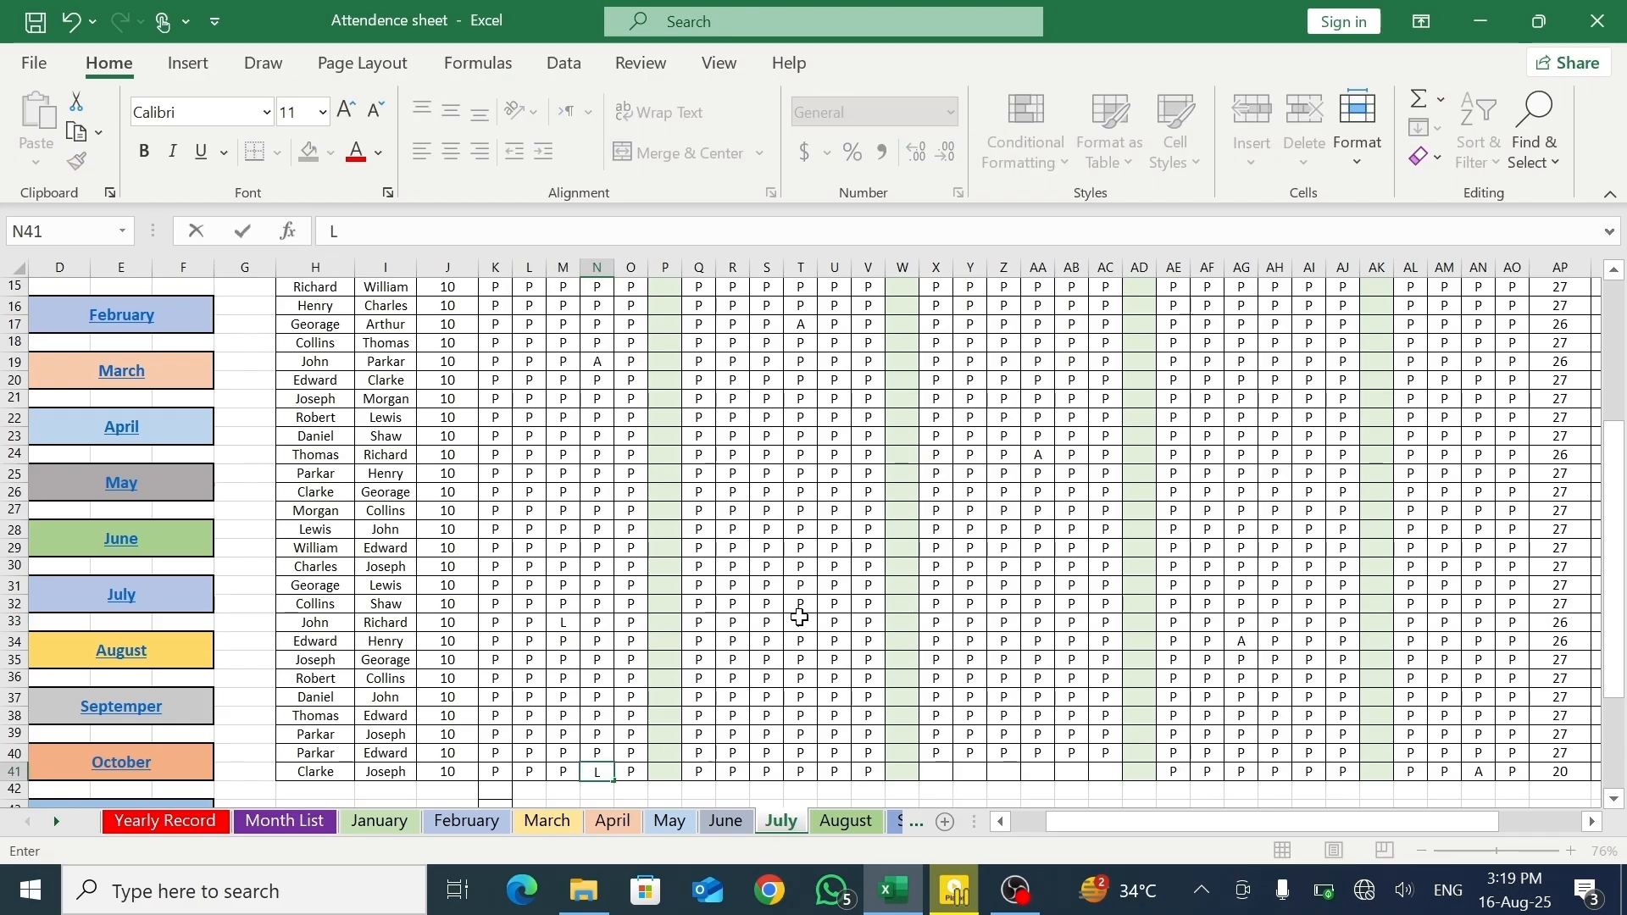
pyautogui.click(803, 623)
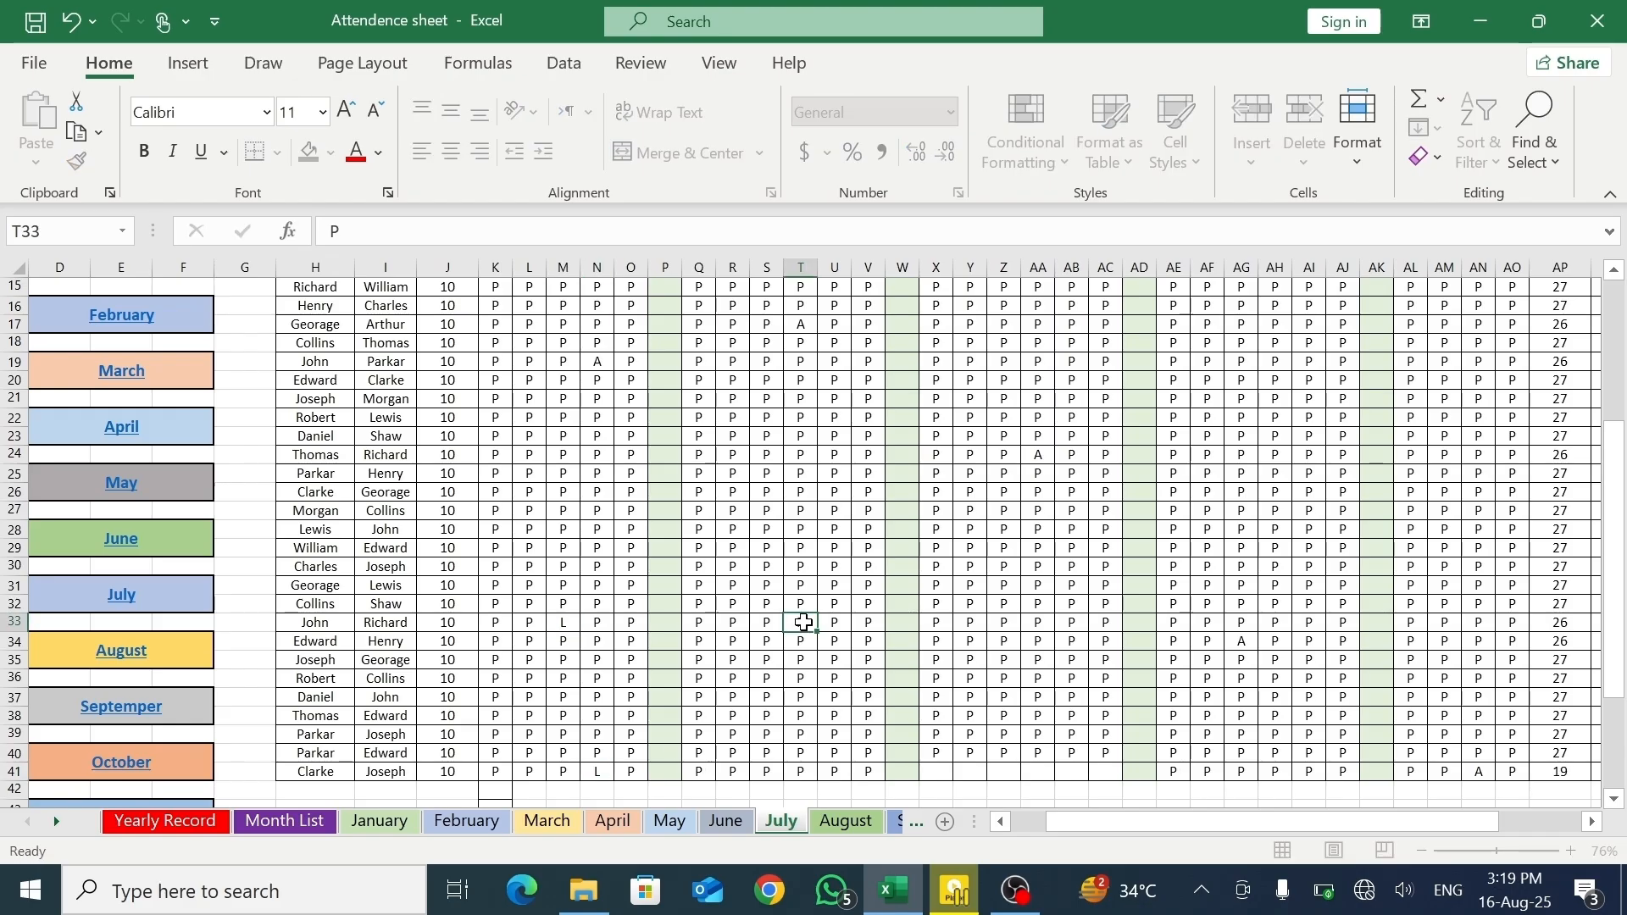
pyautogui.click(842, 757)
pyautogui.write('L')
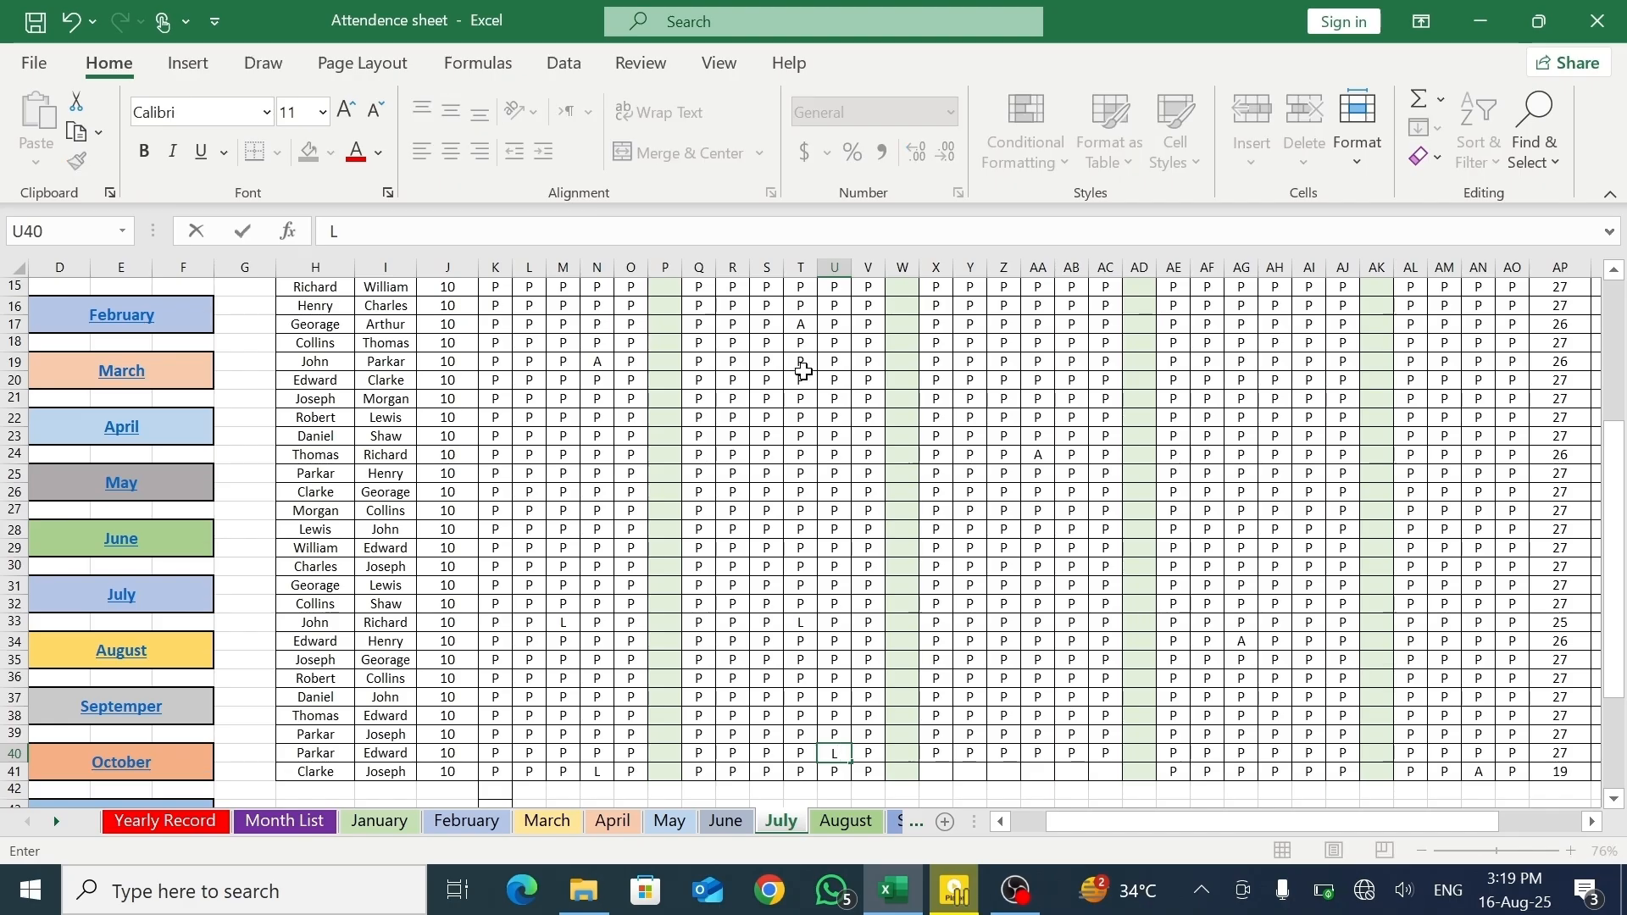
pyautogui.click(804, 370)
pyautogui.write('L')
pyautogui.press('Return')
pyautogui.click(989, 325)
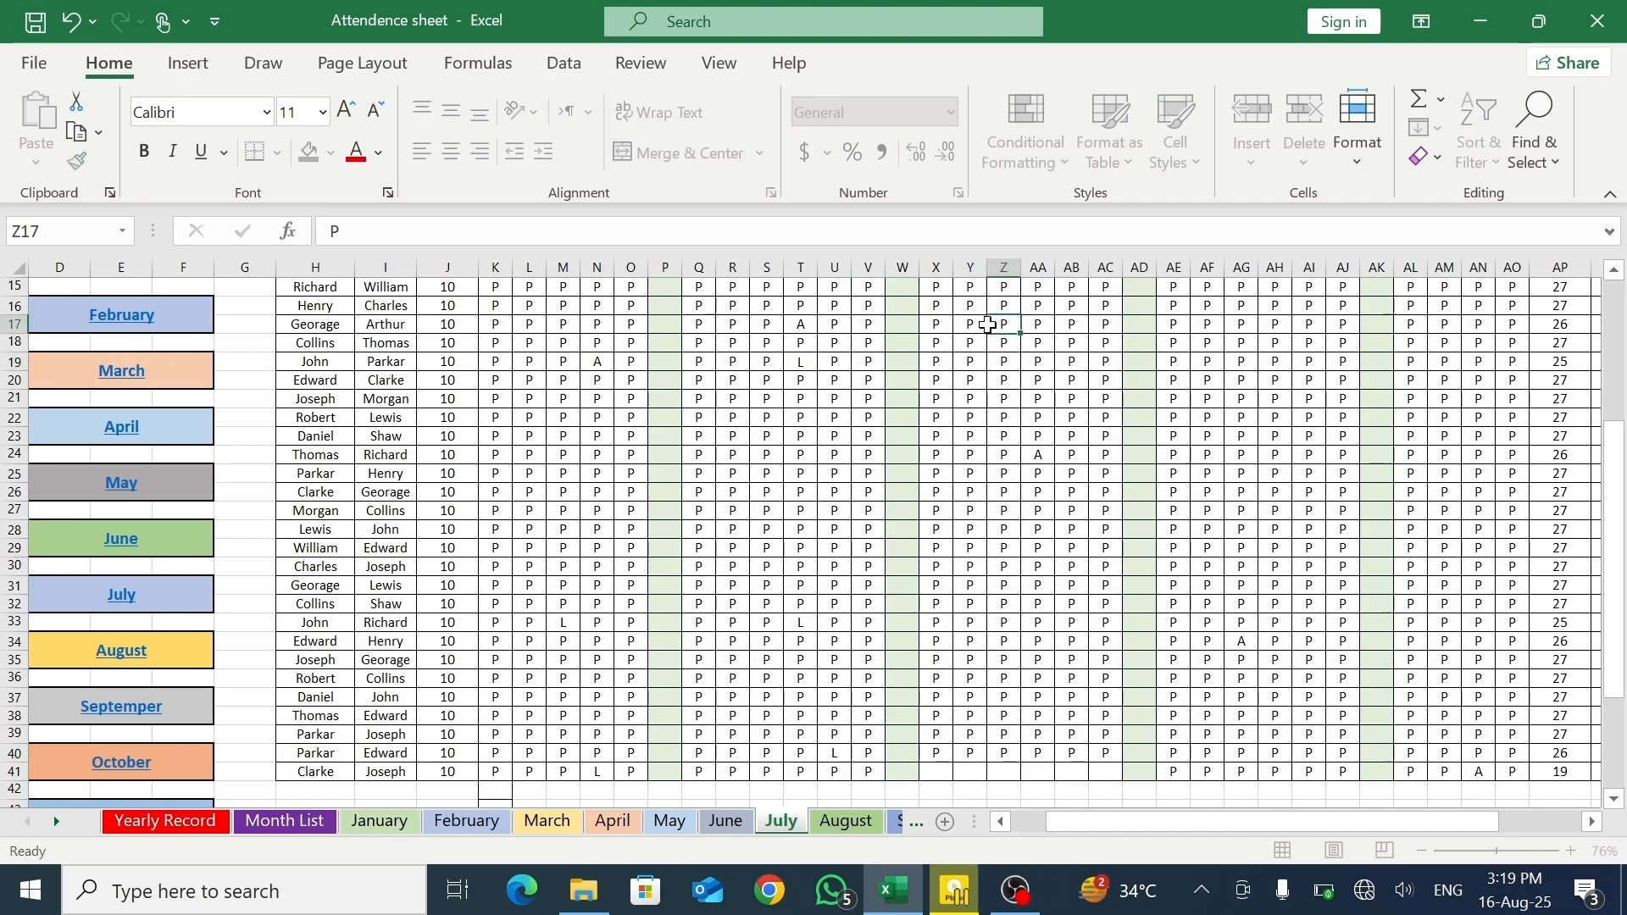
pyautogui.write('L')
# - Enter A in L16, K21 and K31 for absences and L in Y33 for leave on the July sheet
pyautogui.scroll(2, 1615, 283)
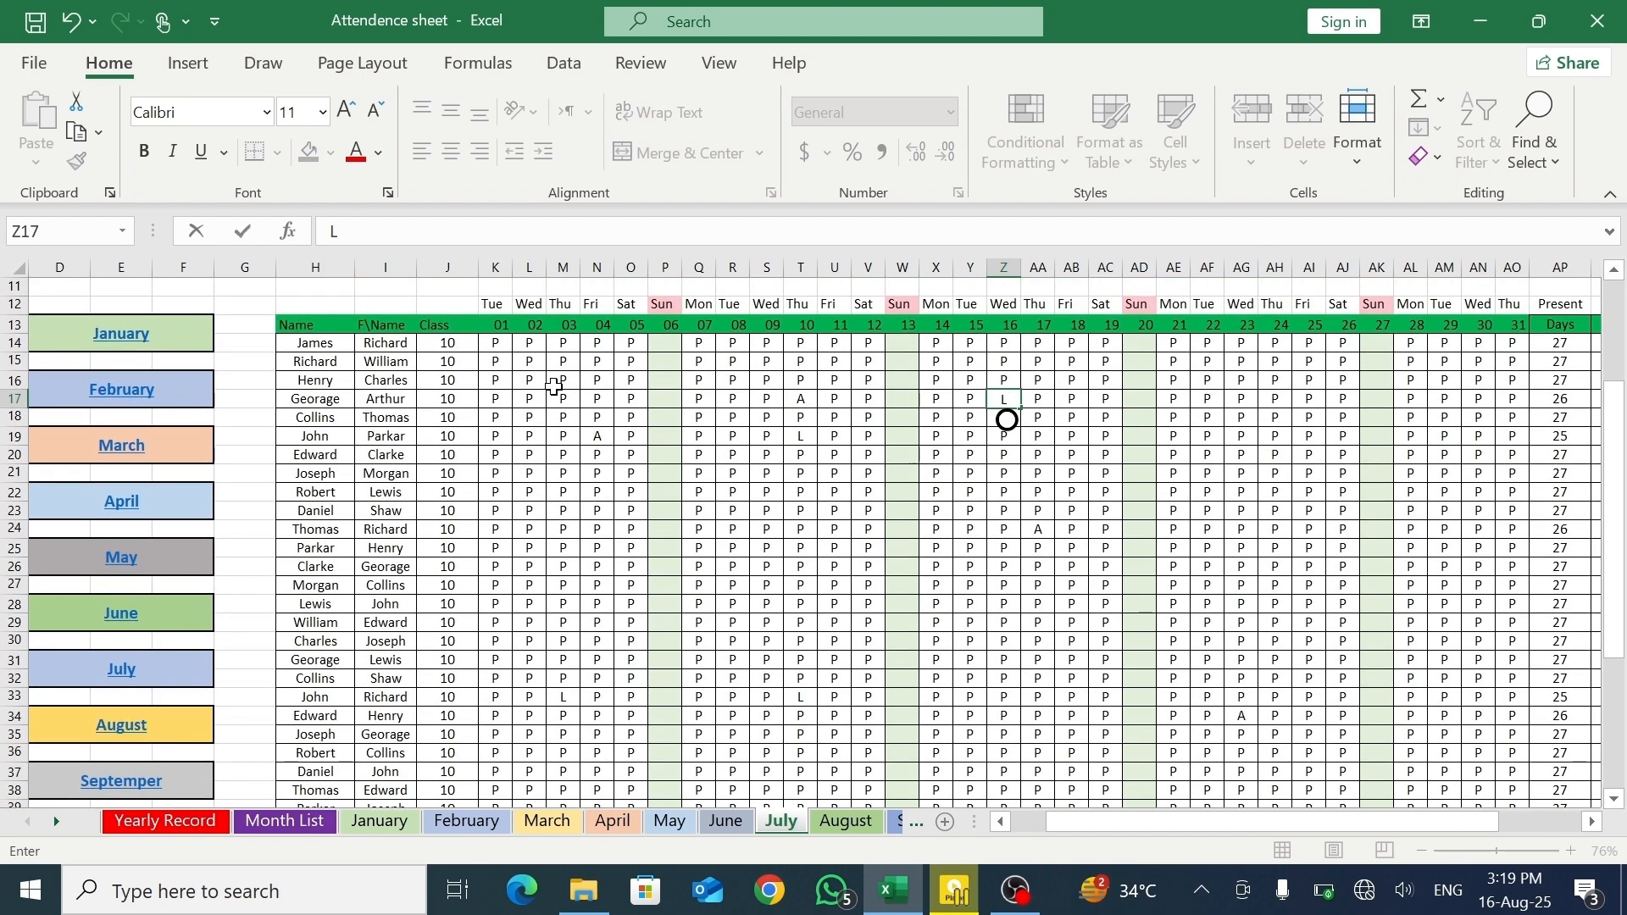
pyautogui.click(546, 386)
pyautogui.click(490, 475)
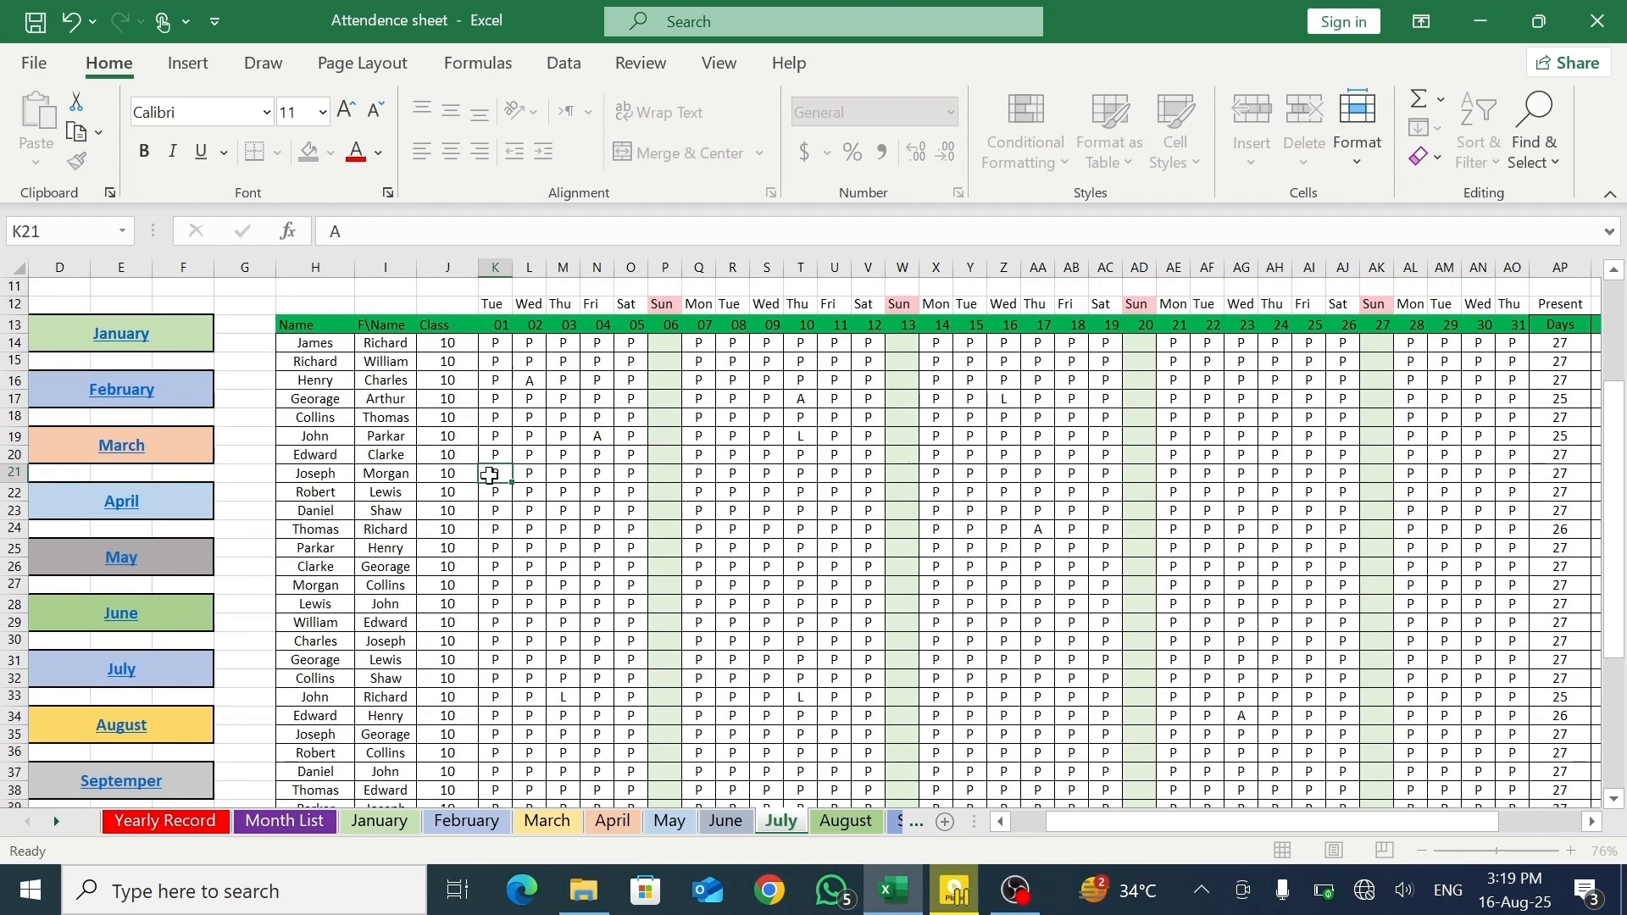
pyautogui.write('A')
pyautogui.click(495, 654)
pyautogui.write('A')
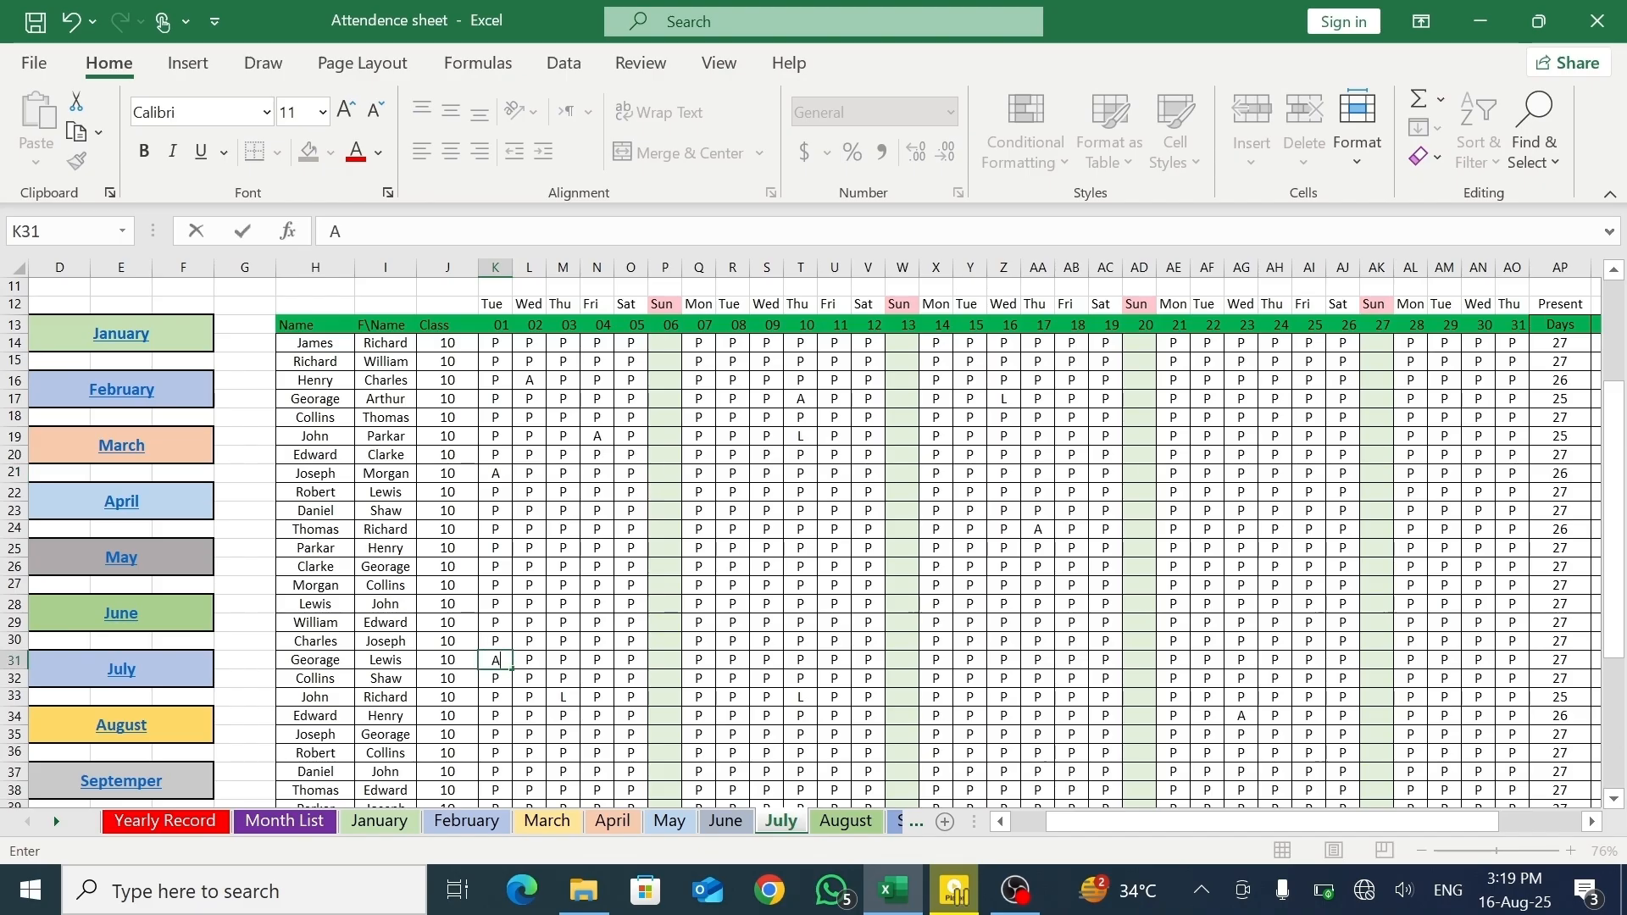
pyautogui.click(985, 696)
pyautogui.write('L')
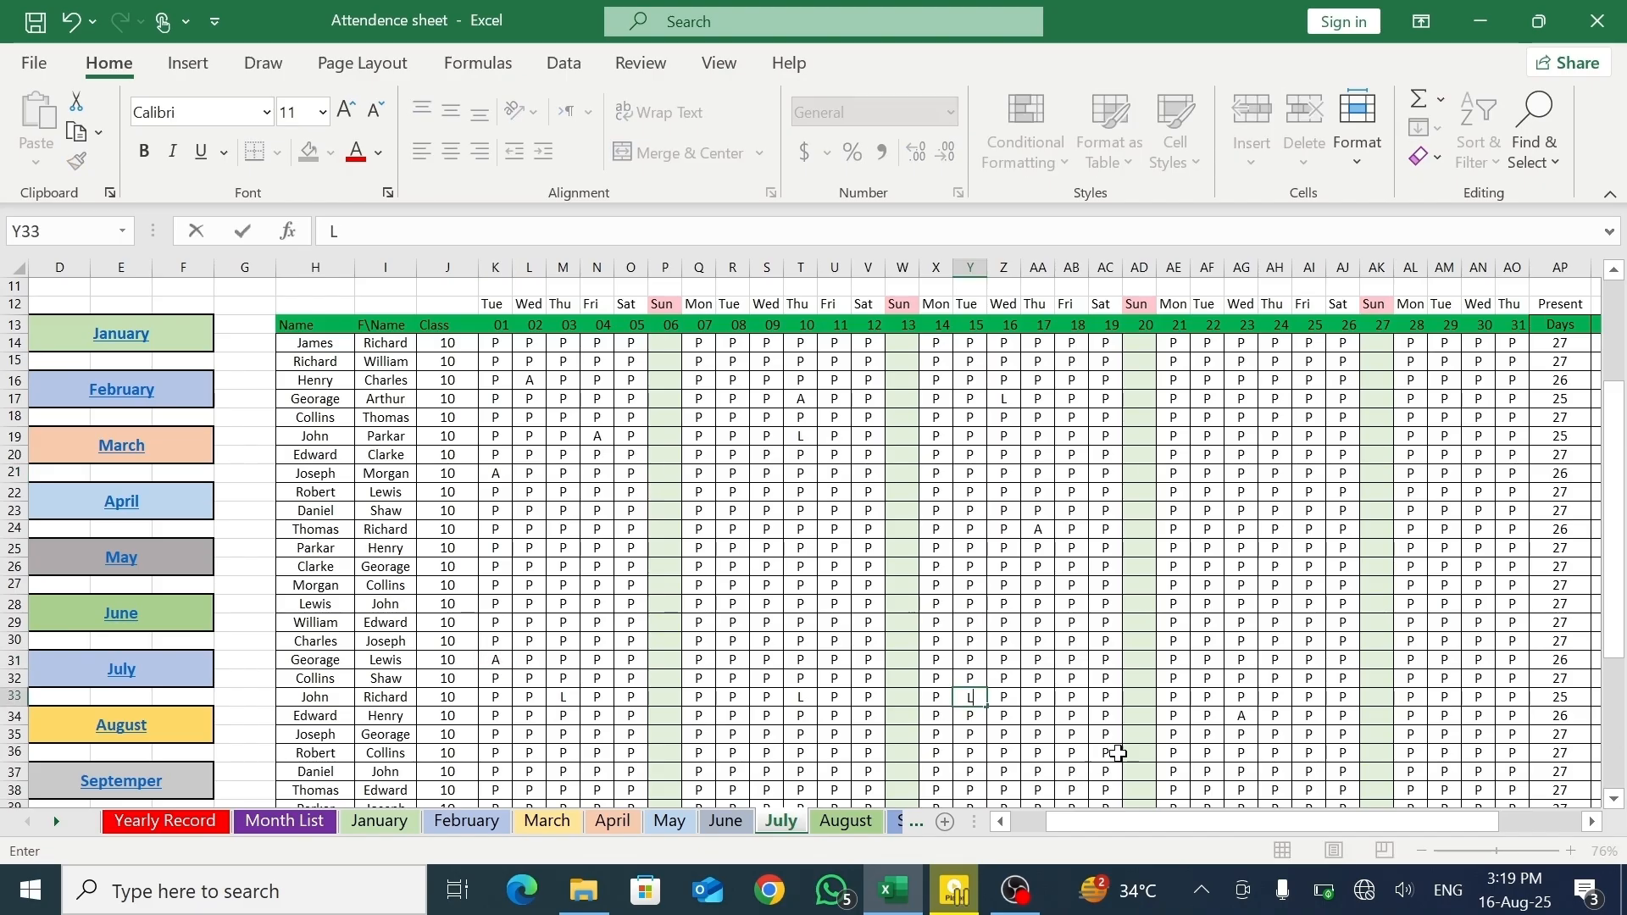
# - Open the August sheet through its link beside the July table and set its month to AUG
pyautogui.moveTo(1161, 824); pyautogui.dragTo(1199, 829)
pyautogui.moveTo(1616, 538); pyautogui.dragTo(1616, 437)
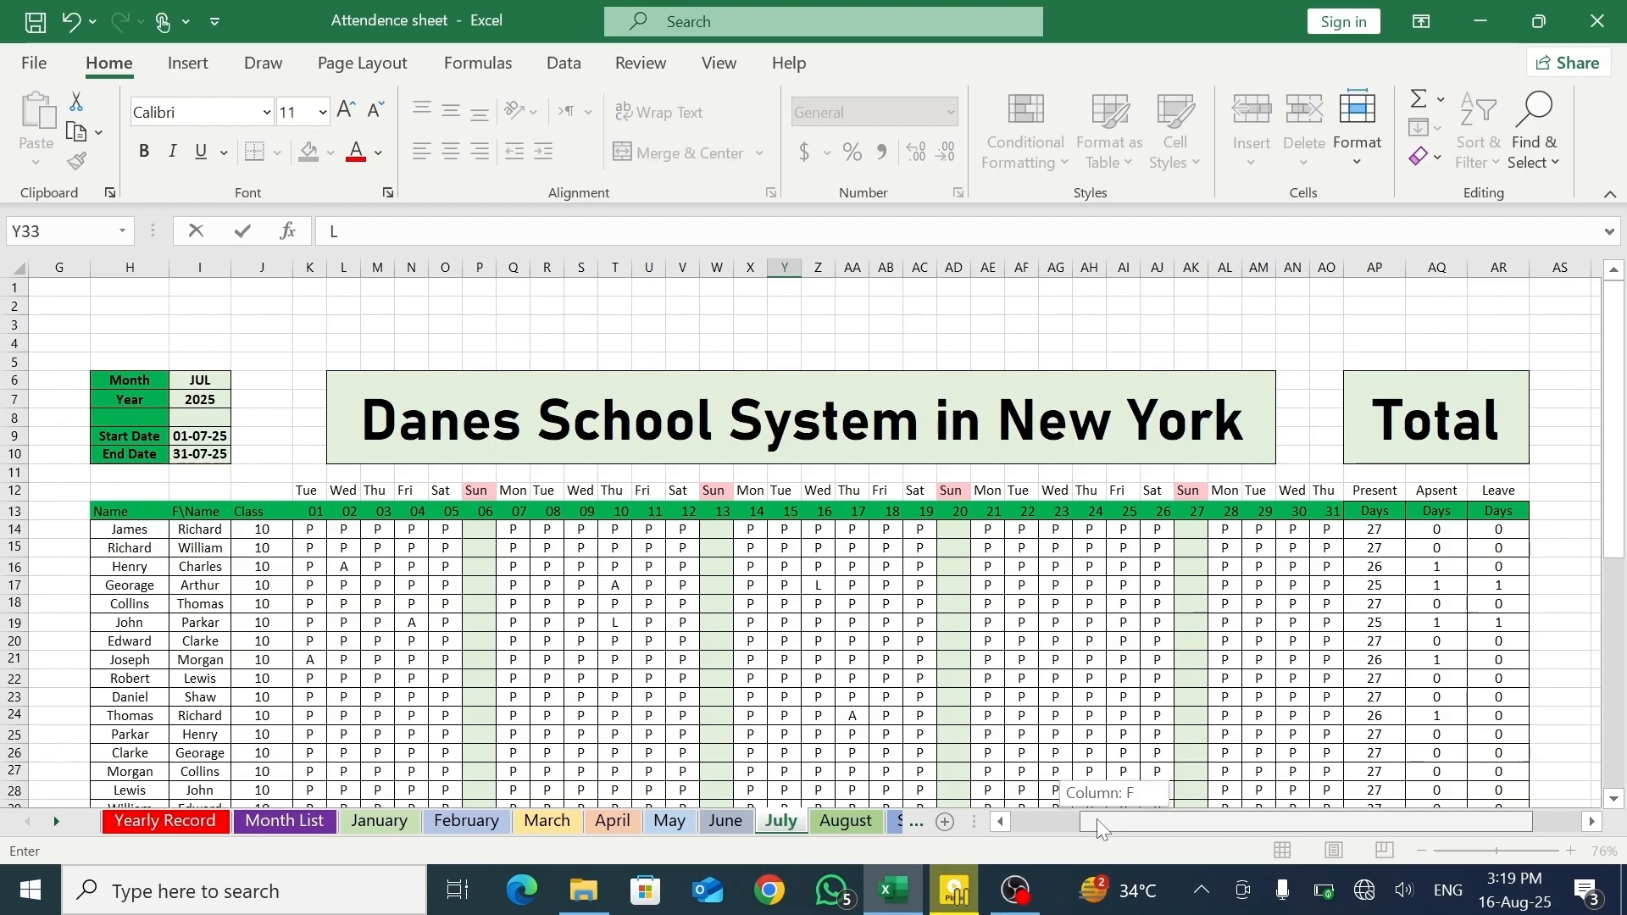
pyautogui.moveTo(1097, 818); pyautogui.dragTo(1005, 823)
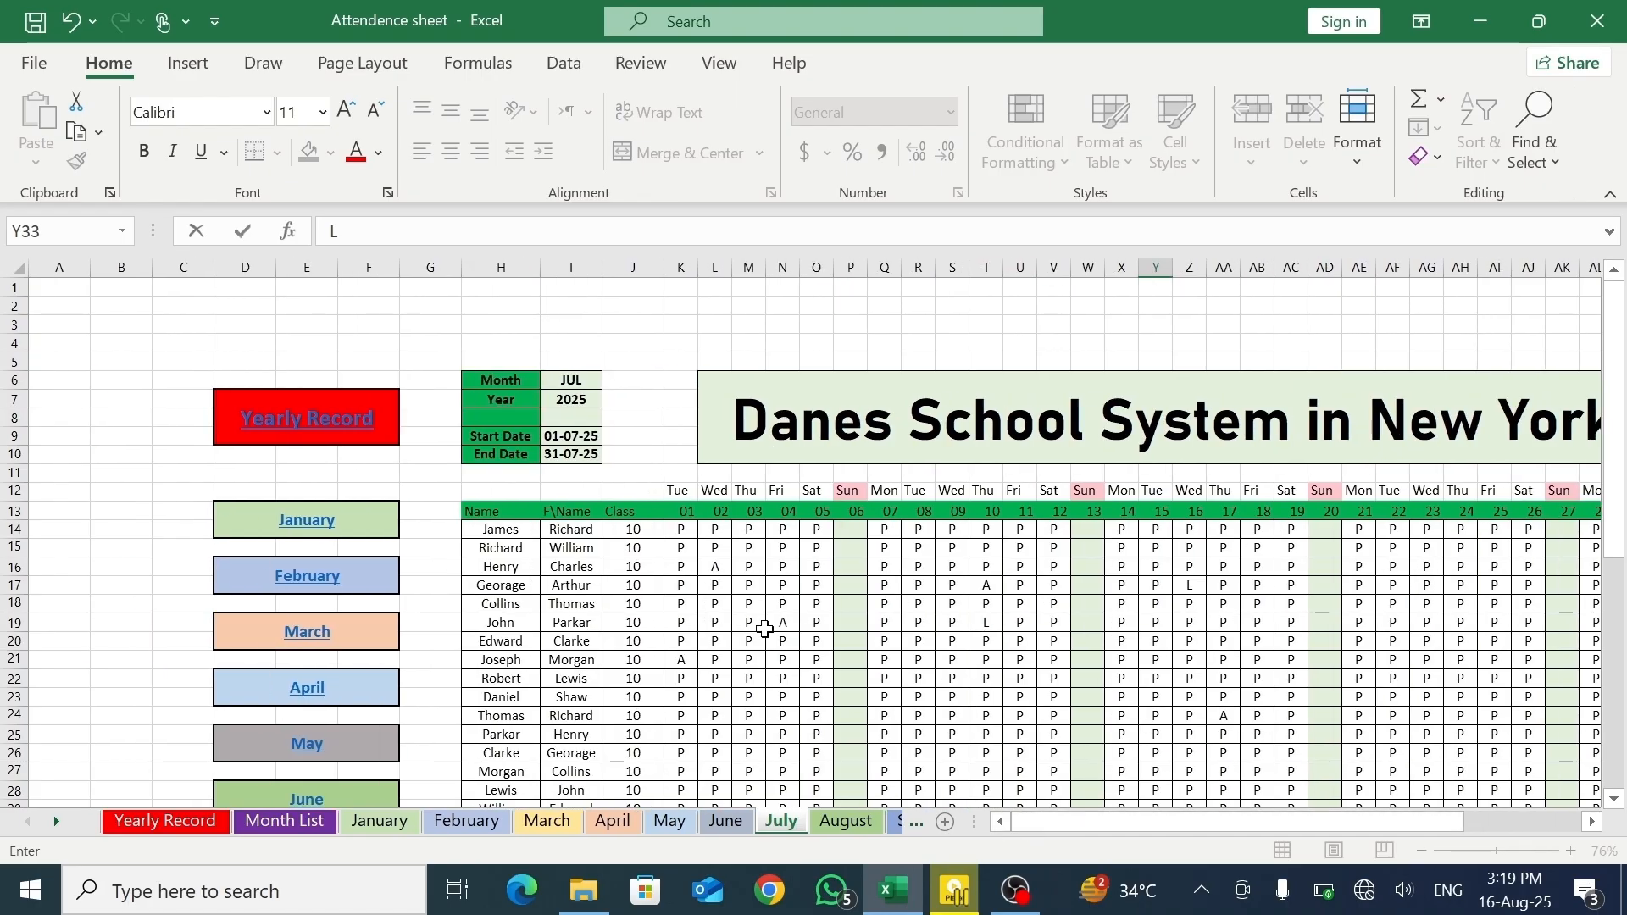
pyautogui.moveTo(1618, 487); pyautogui.dragTo(1621, 513)
pyautogui.click(1612, 800)
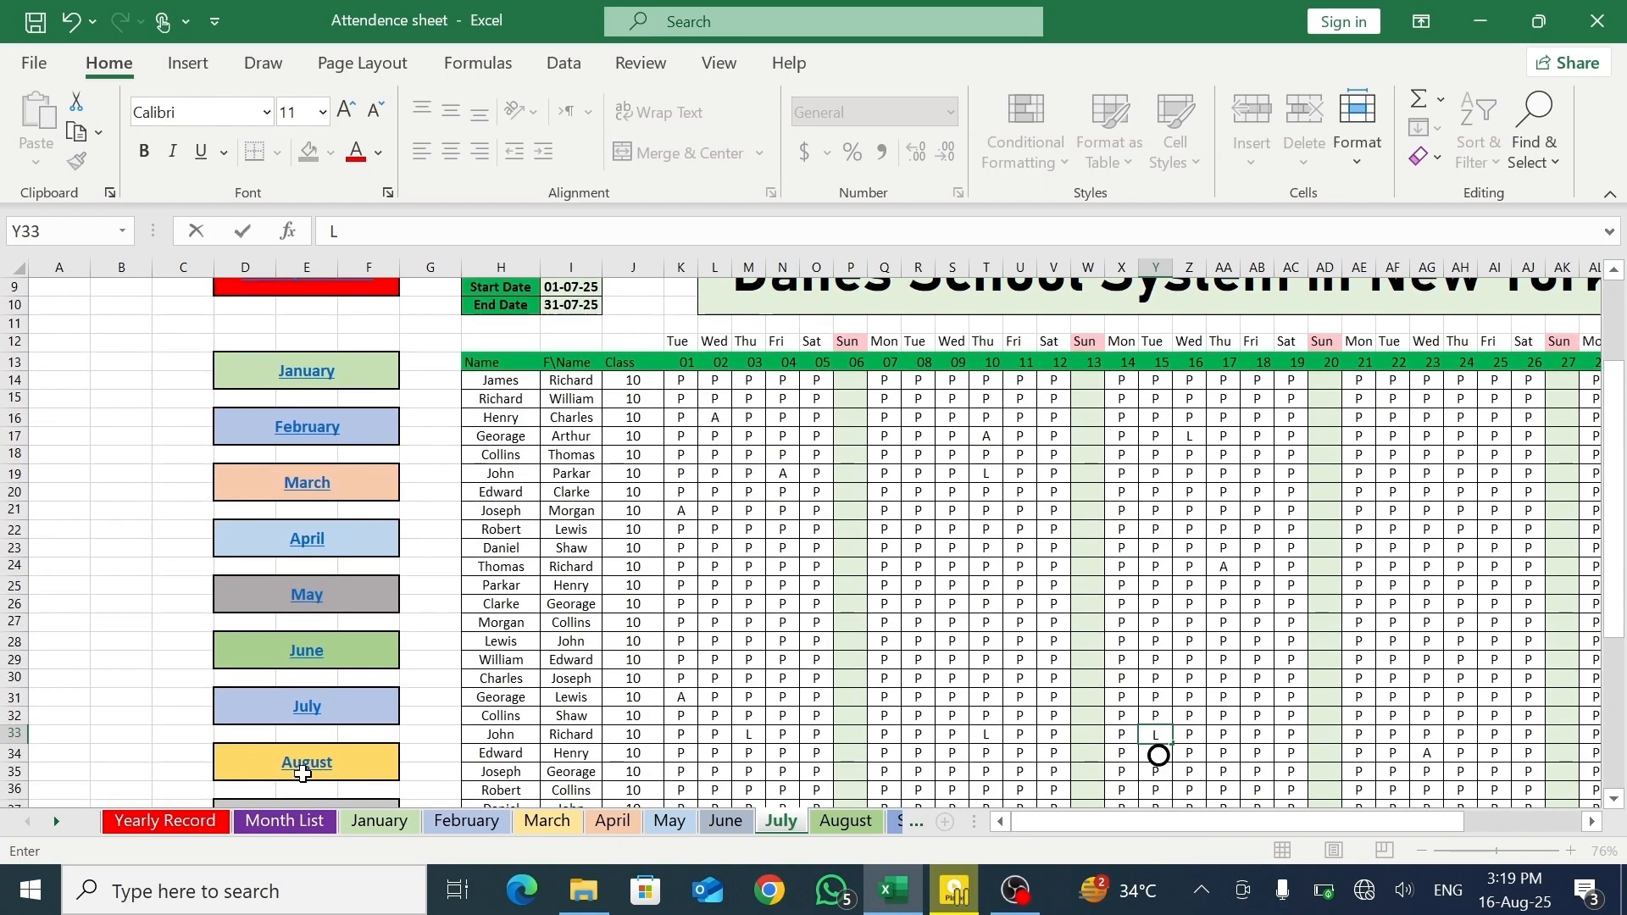
pyautogui.click(302, 767)
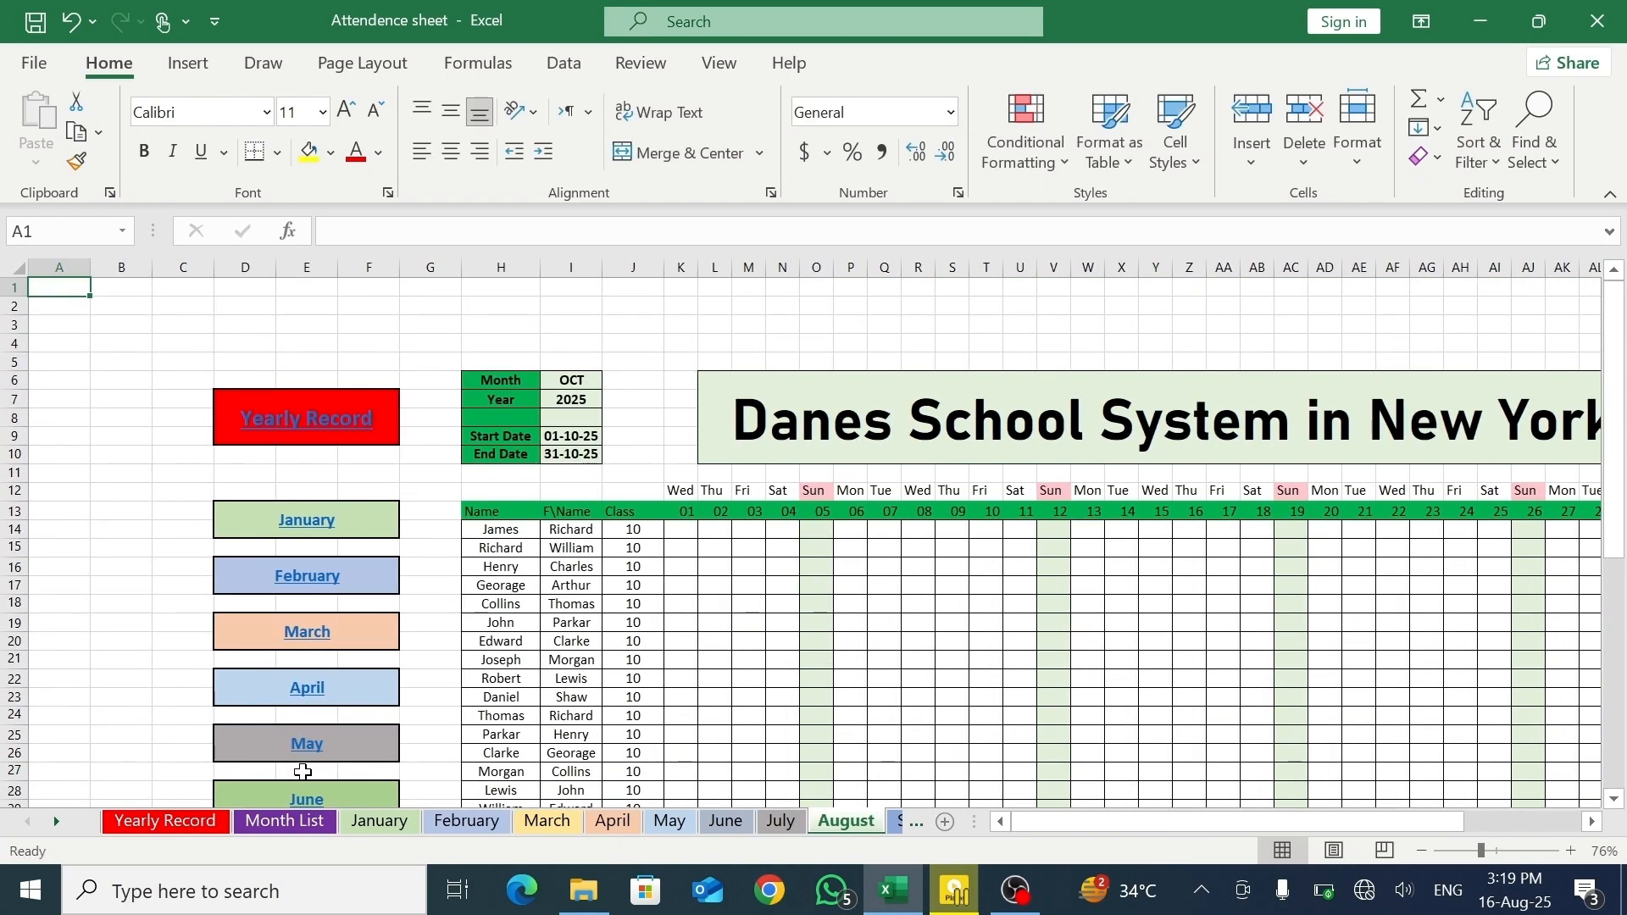
pyautogui.click(591, 379)
pyautogui.click(611, 381)
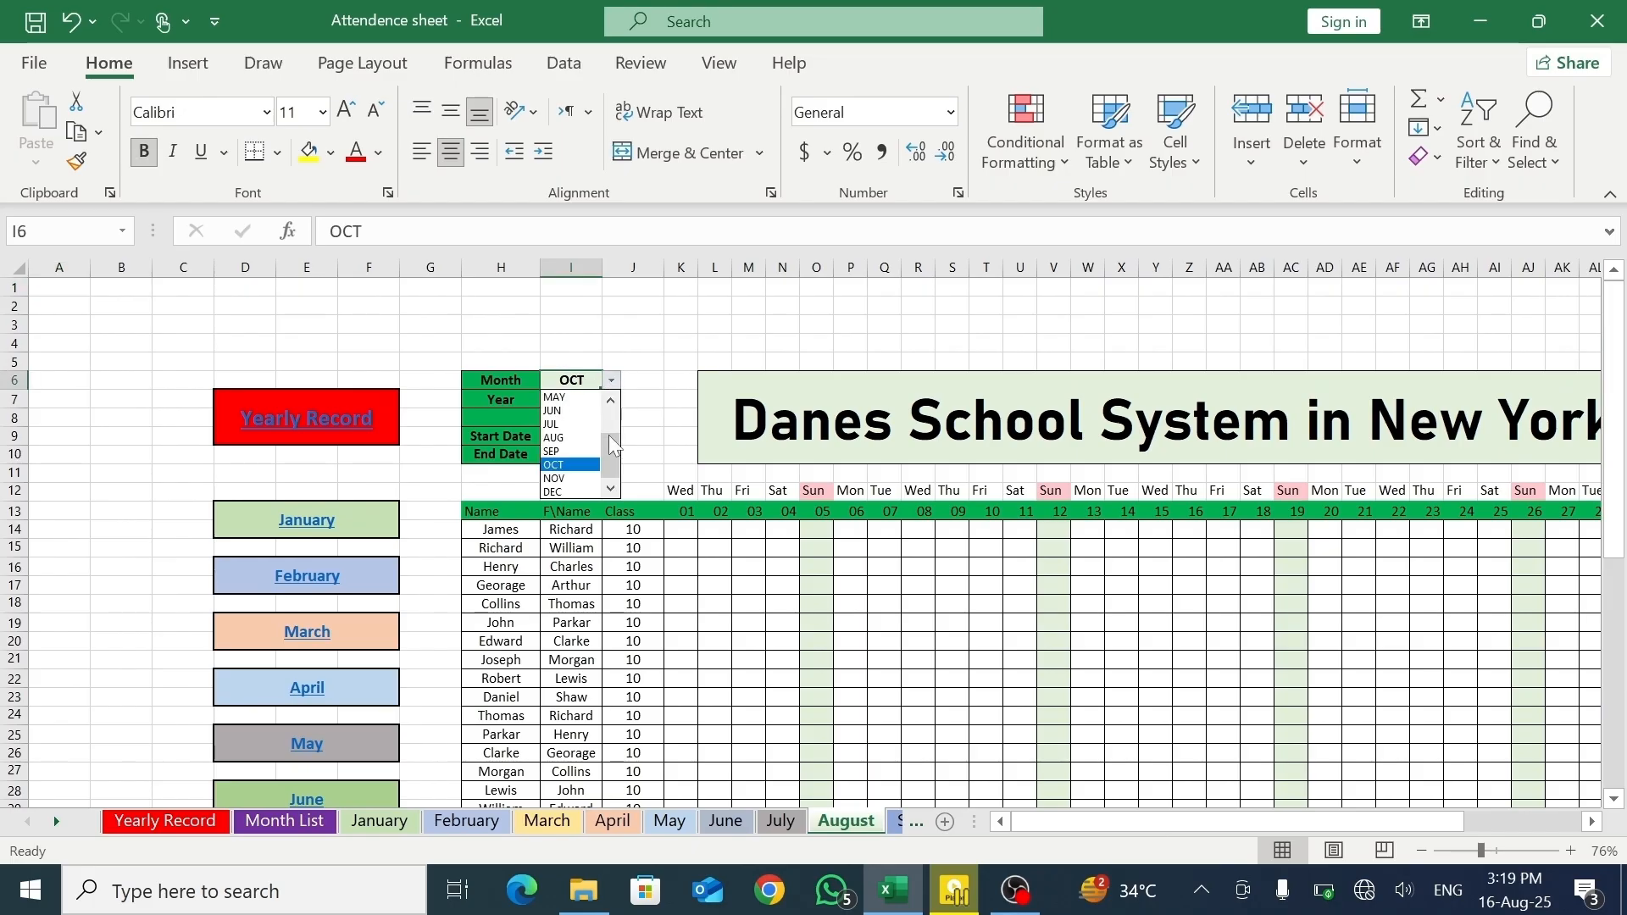
pyautogui.moveTo(614, 447); pyautogui.dragTo(618, 410)
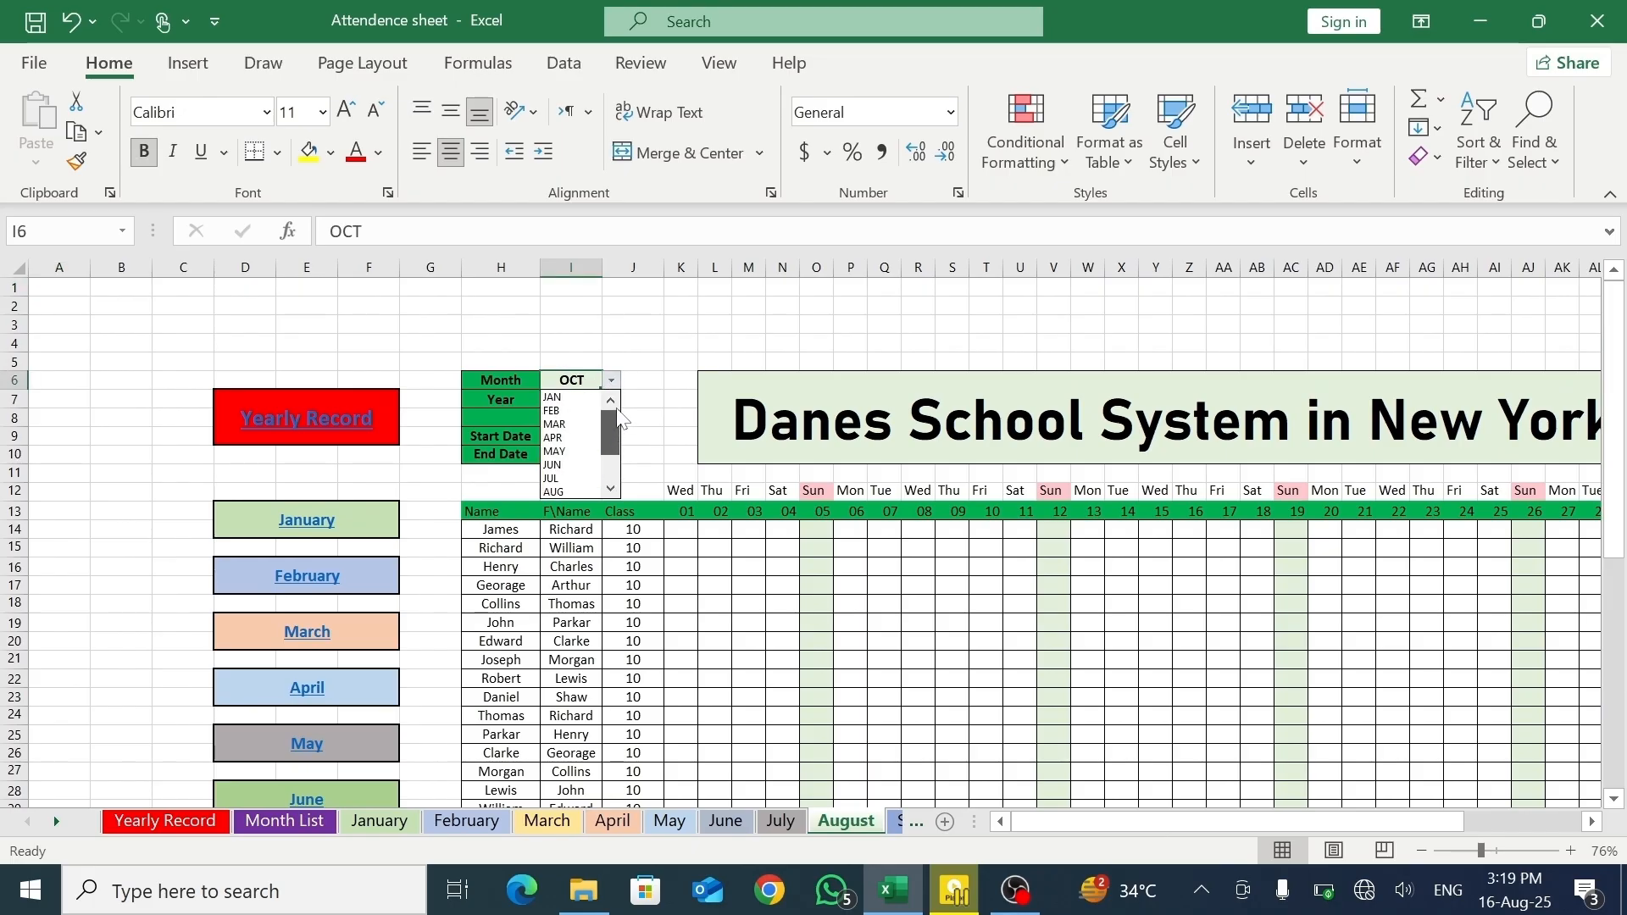
pyautogui.click(569, 490)
# - Enter P for August 1 and 2 for all students by filling K14:L41
pyautogui.click(679, 536)
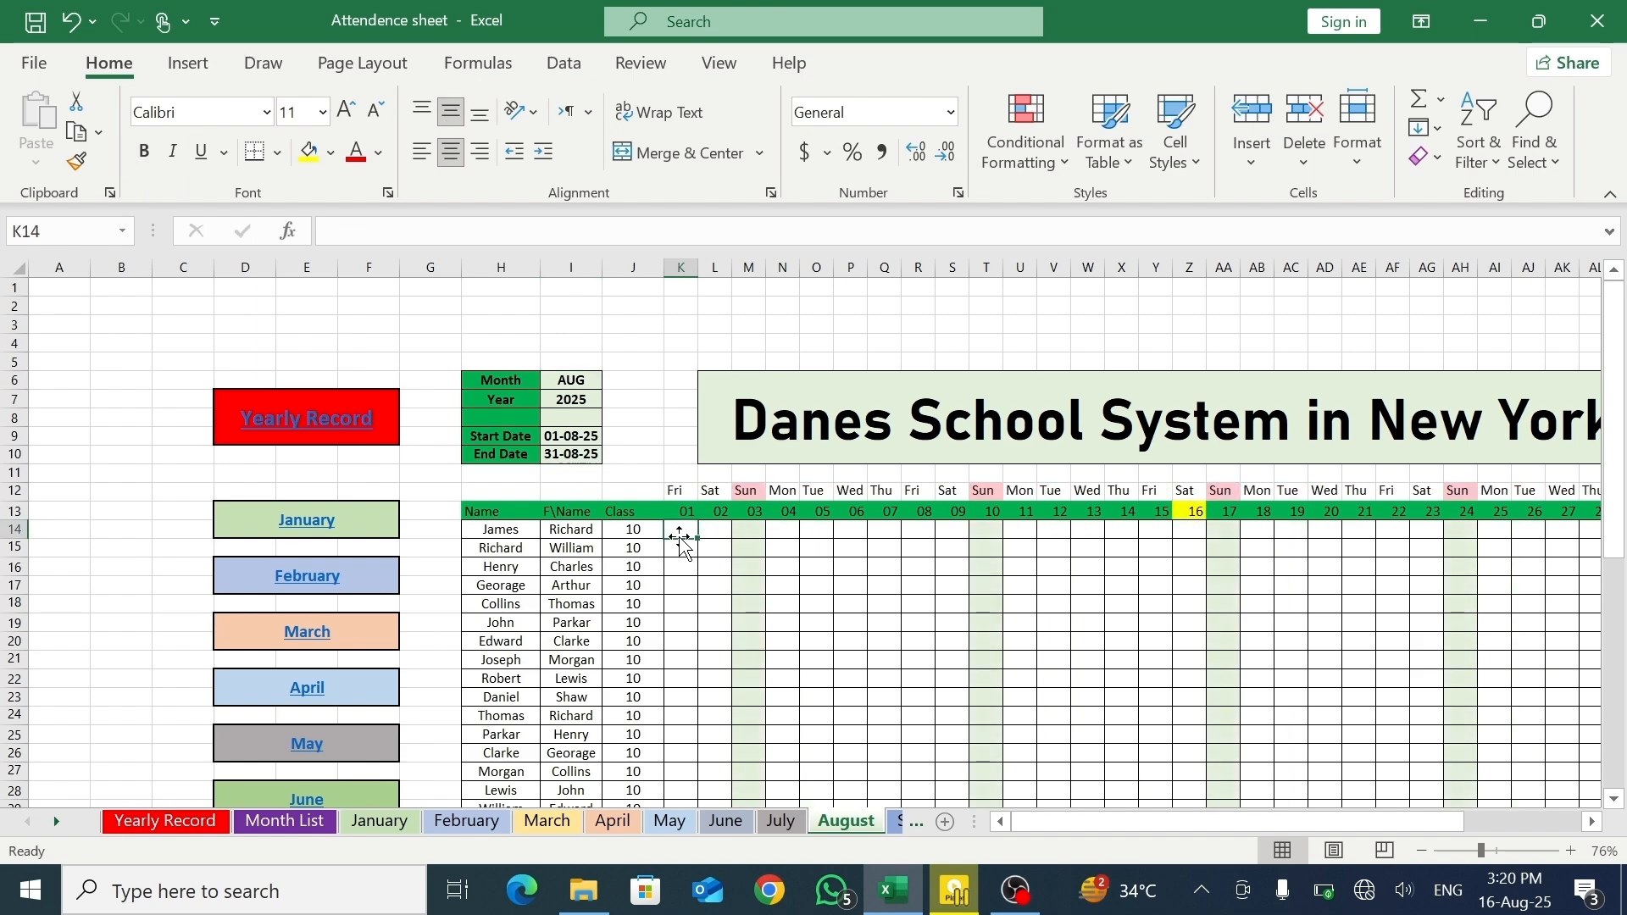
pyautogui.write('p')
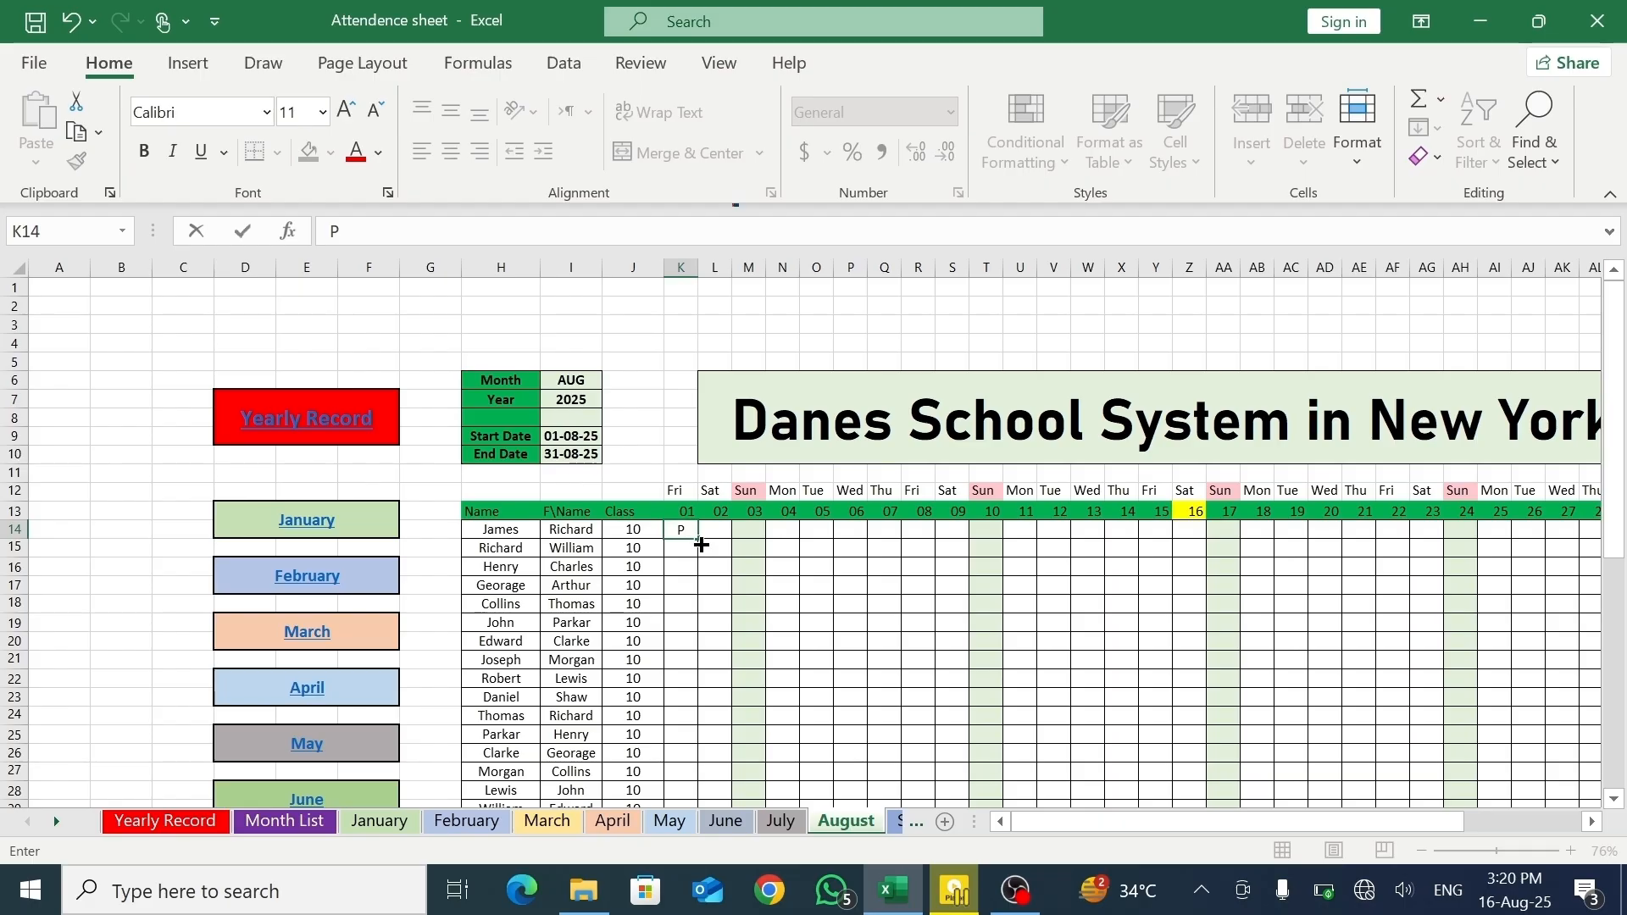
pyautogui.moveTo(708, 540); pyautogui.dragTo(723, 806)
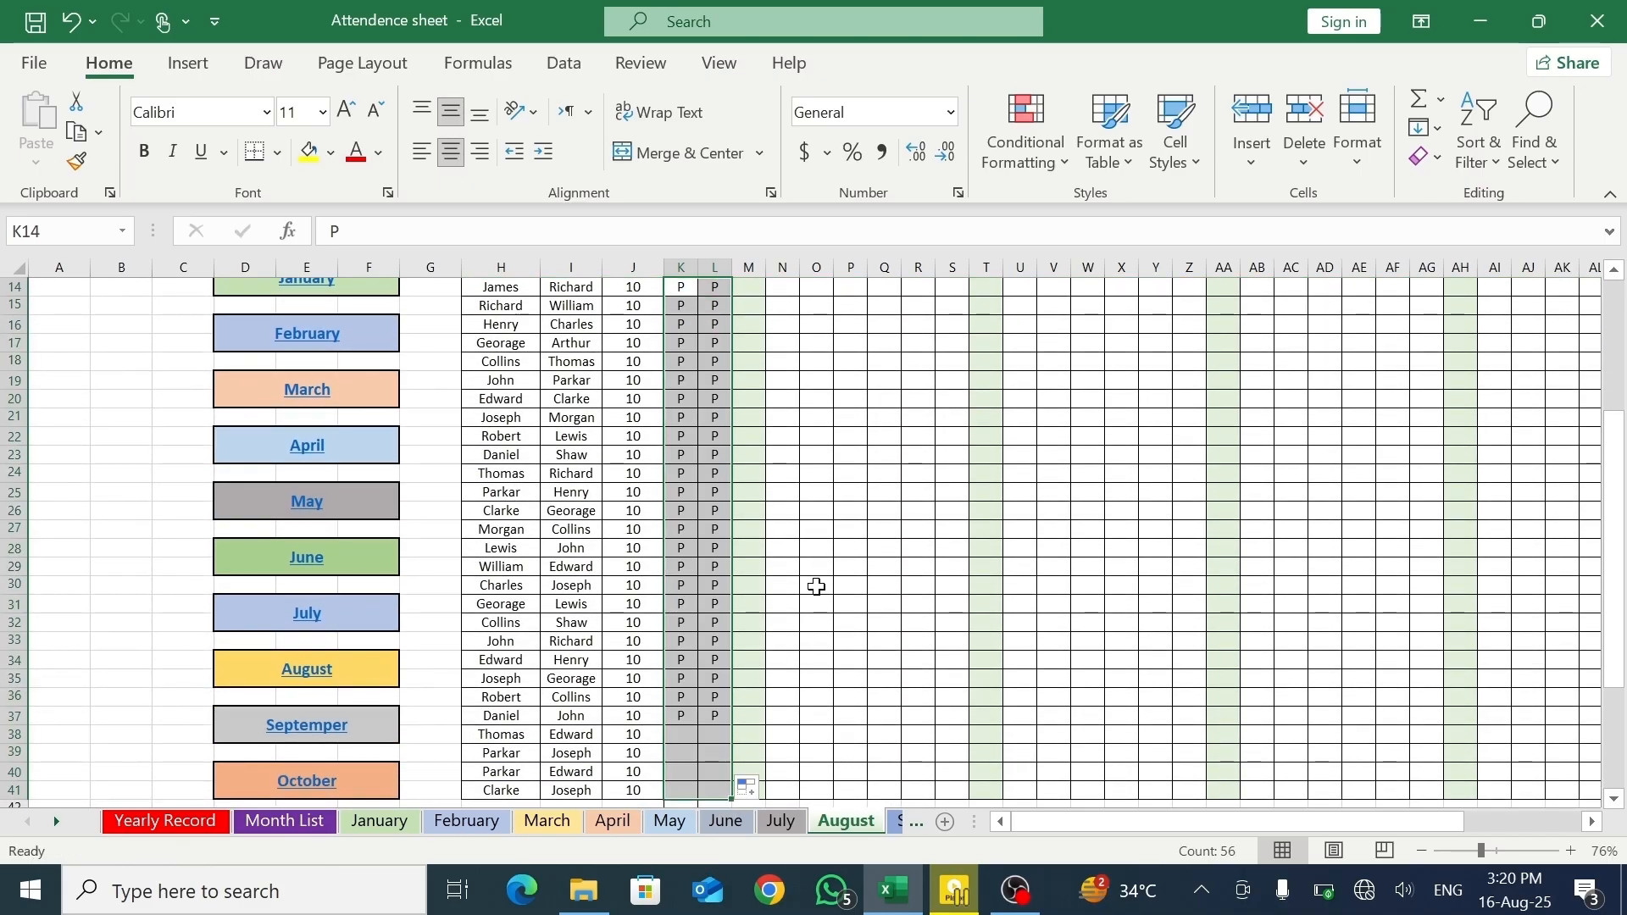
# - Enter P for August 4 to 9 for all students by filling N14:S41
pyautogui.scroll(2, 745, 368)
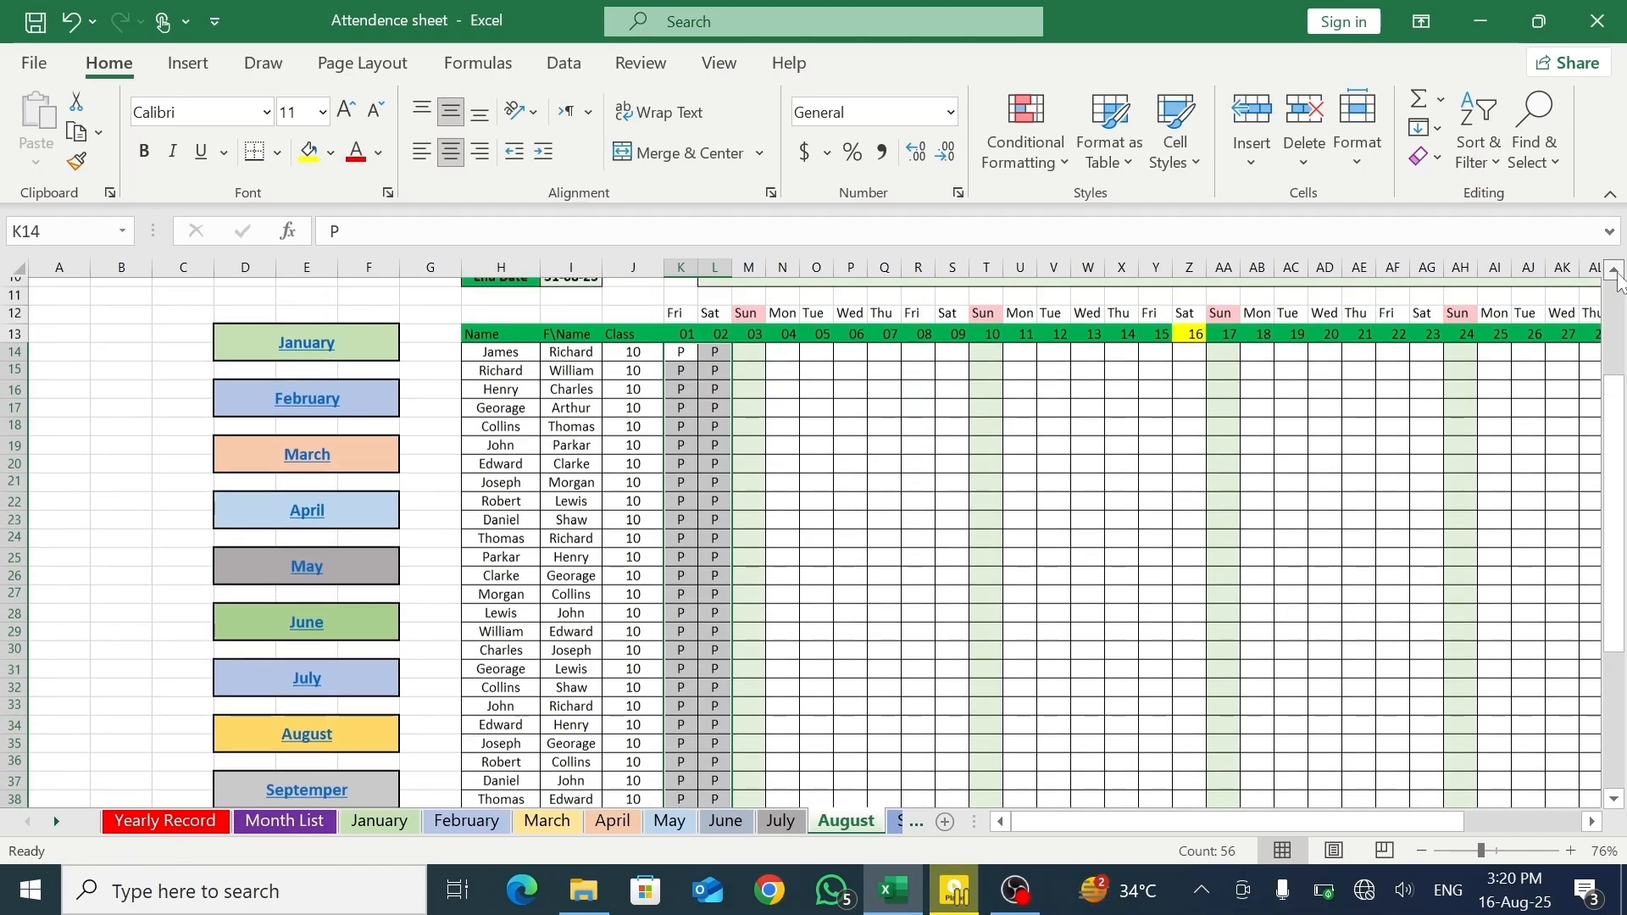
pyautogui.click(793, 375)
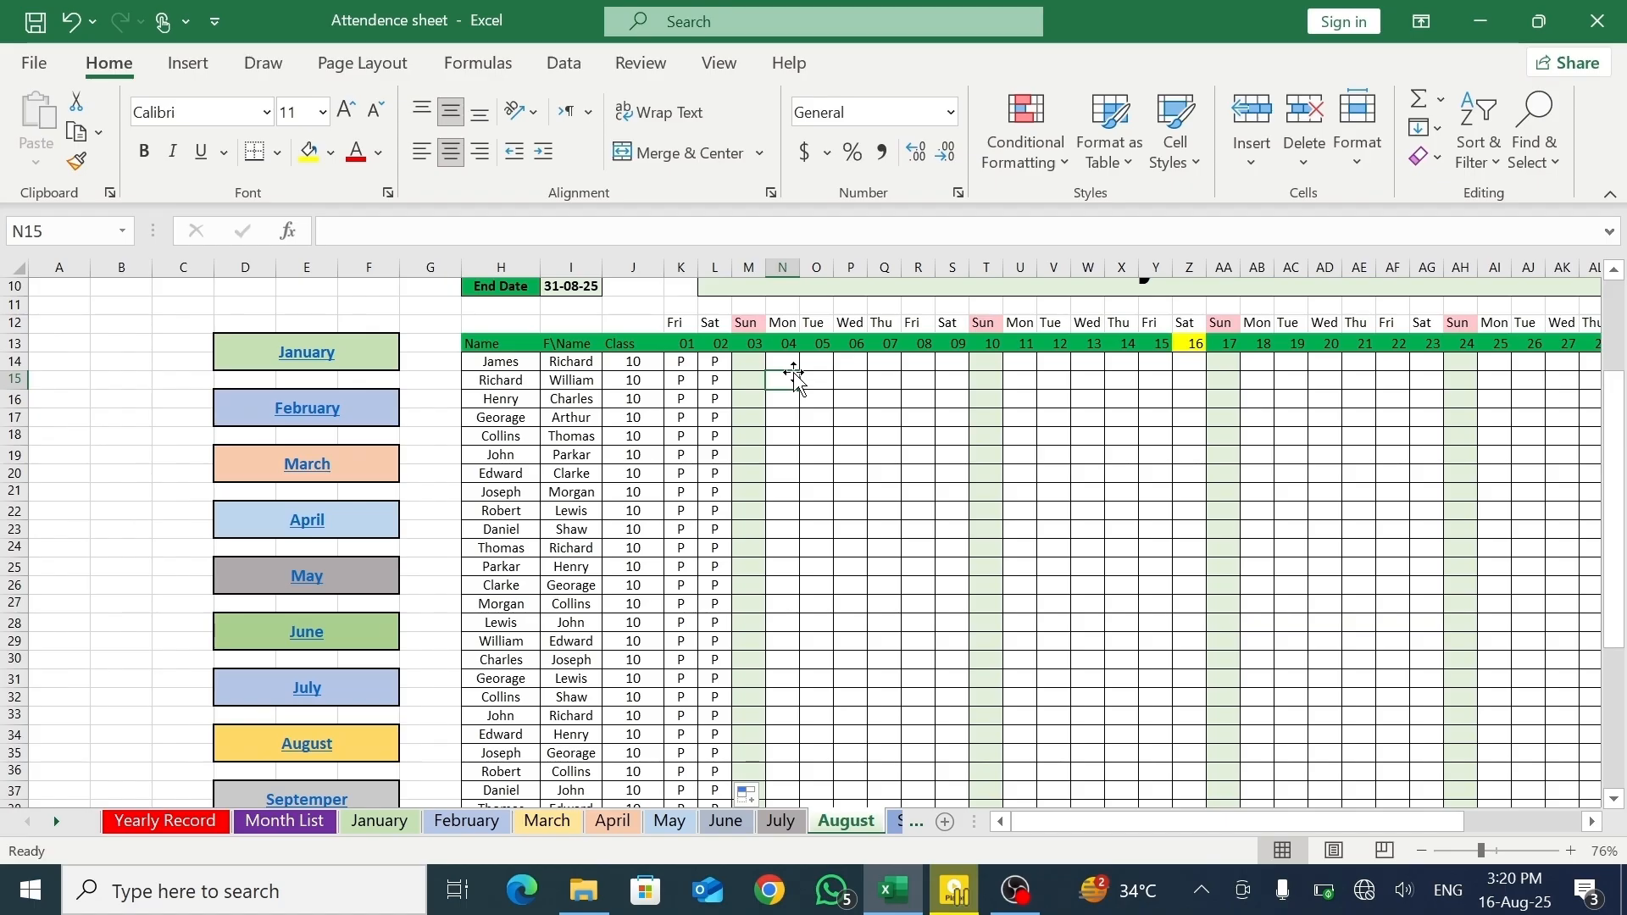
pyautogui.click(793, 359)
pyautogui.write('P')
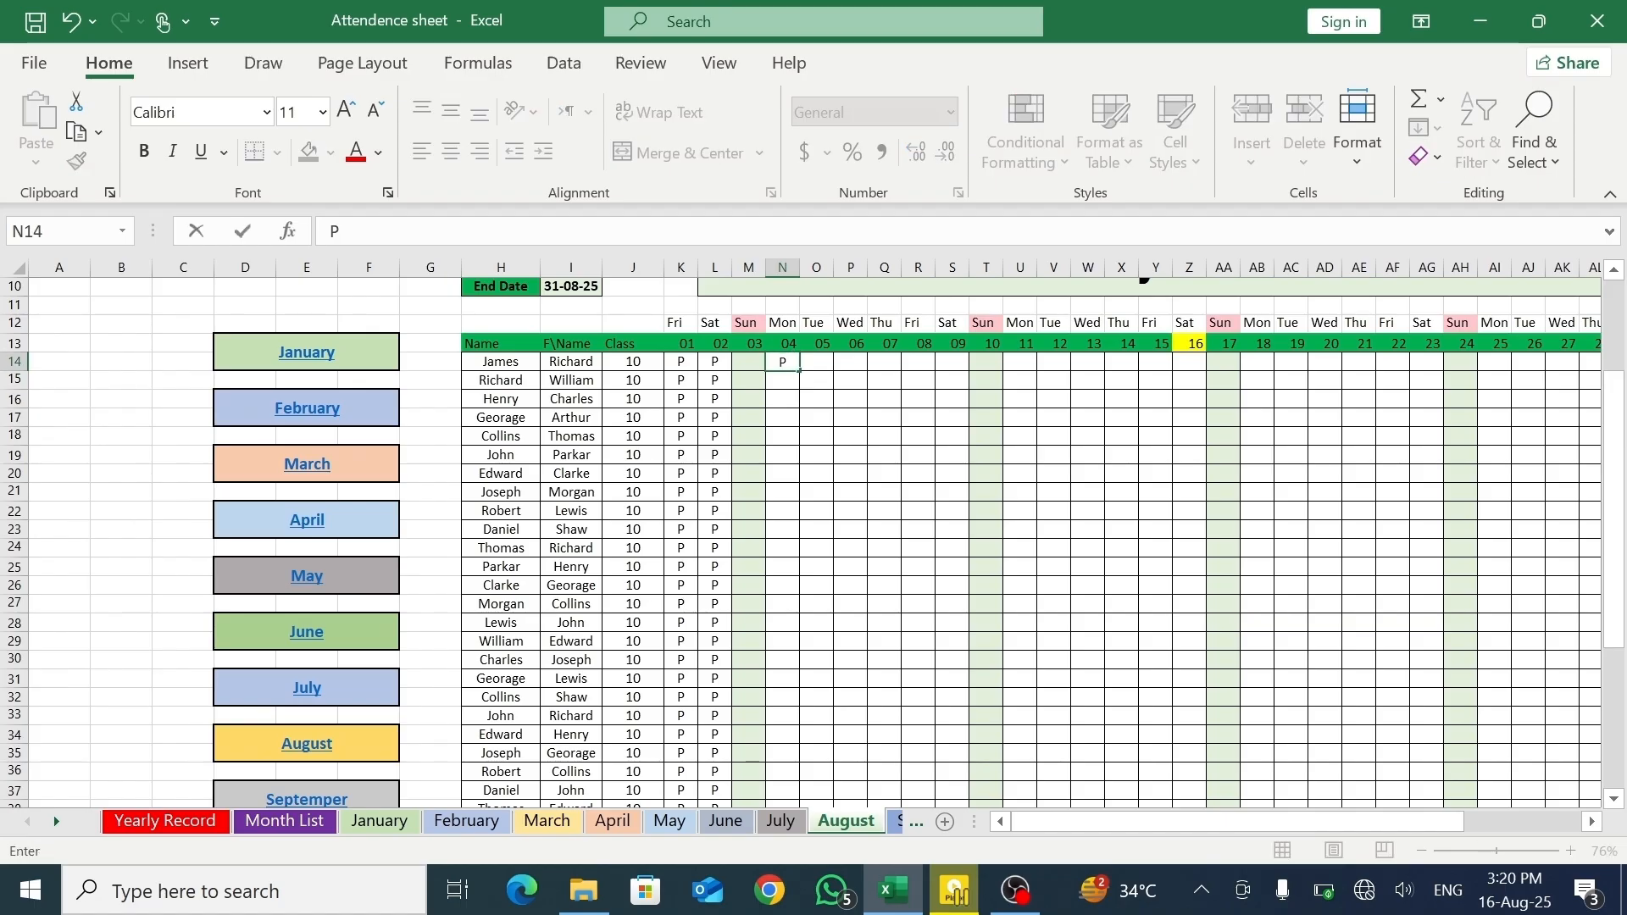
pyautogui.moveTo(799, 370); pyautogui.dragTo(937, 774)
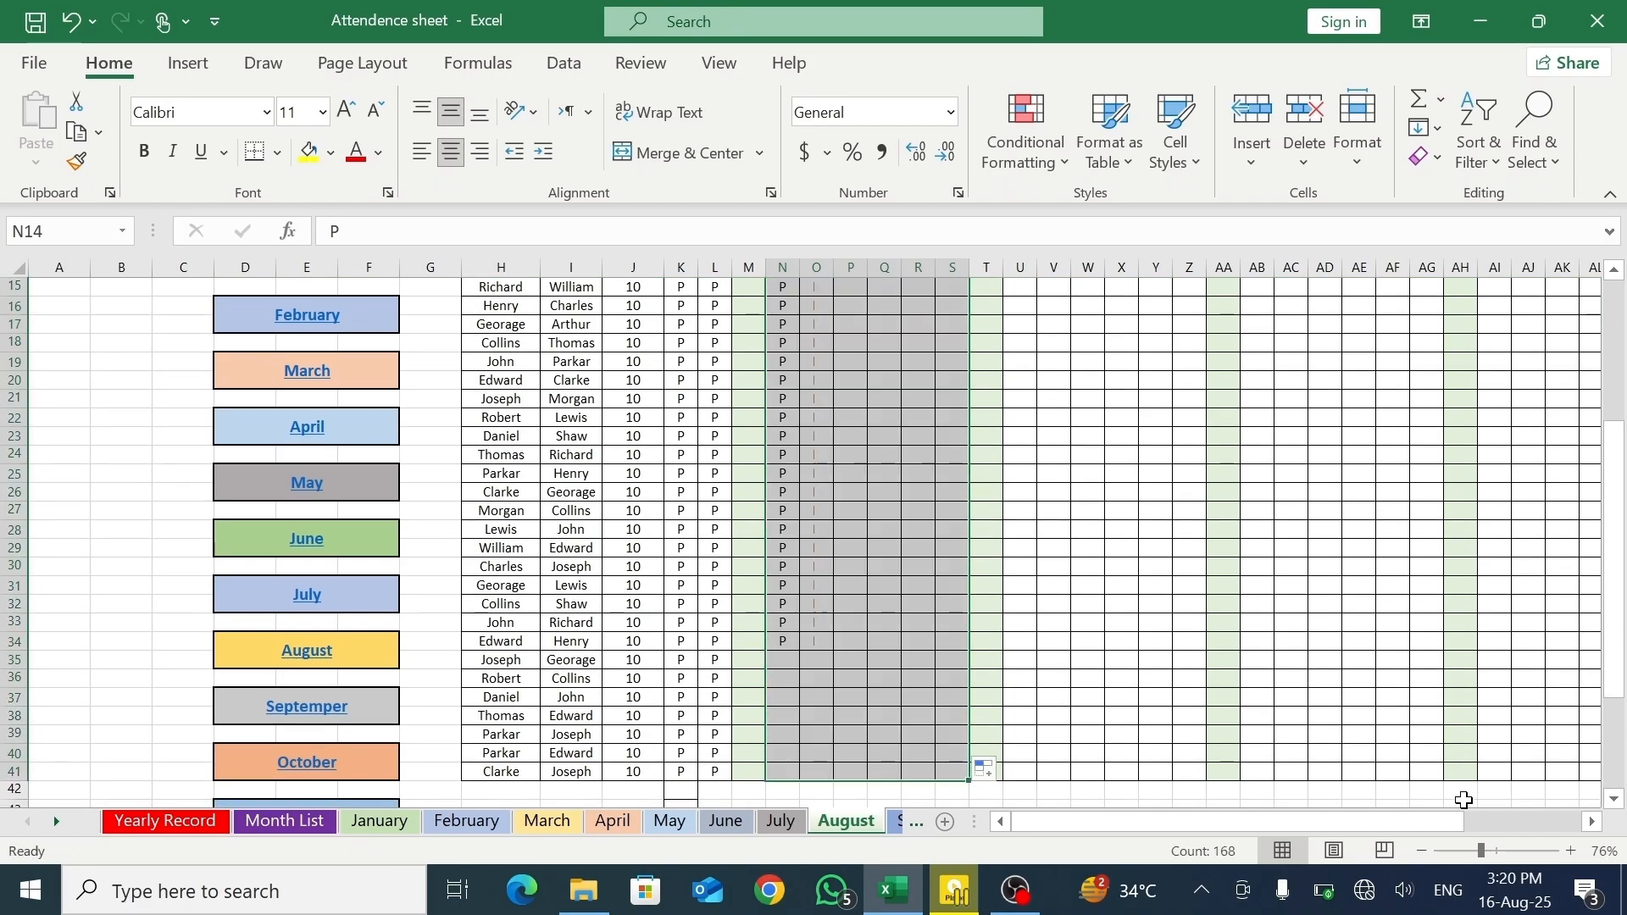
pyautogui.click(1587, 822)
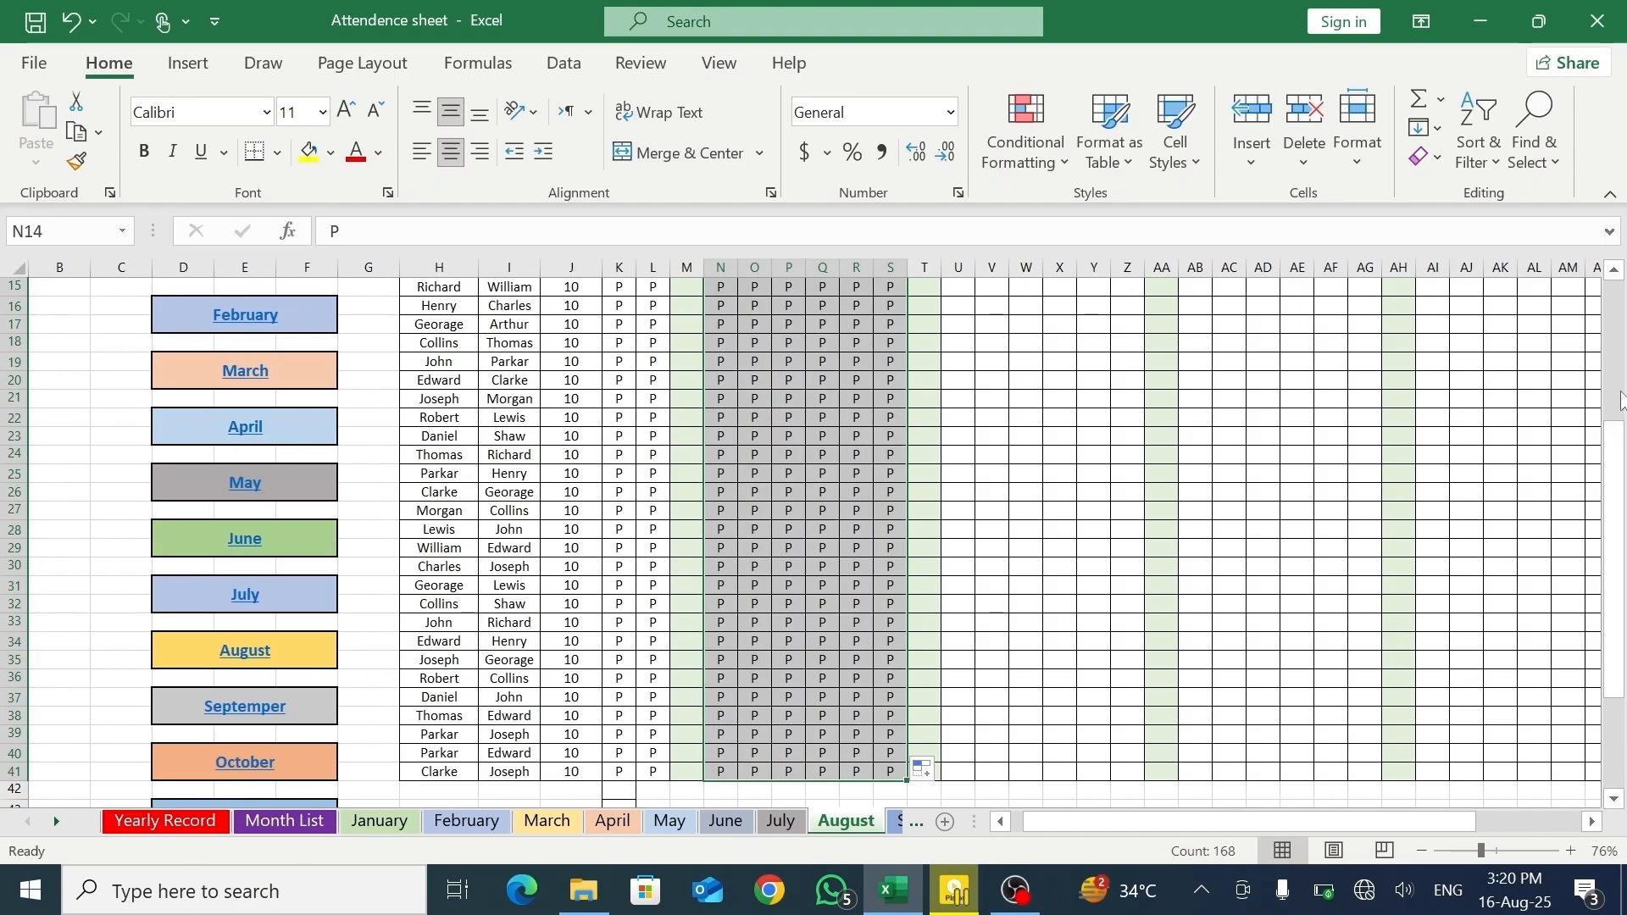
pyautogui.scroll(4, 993, 400)
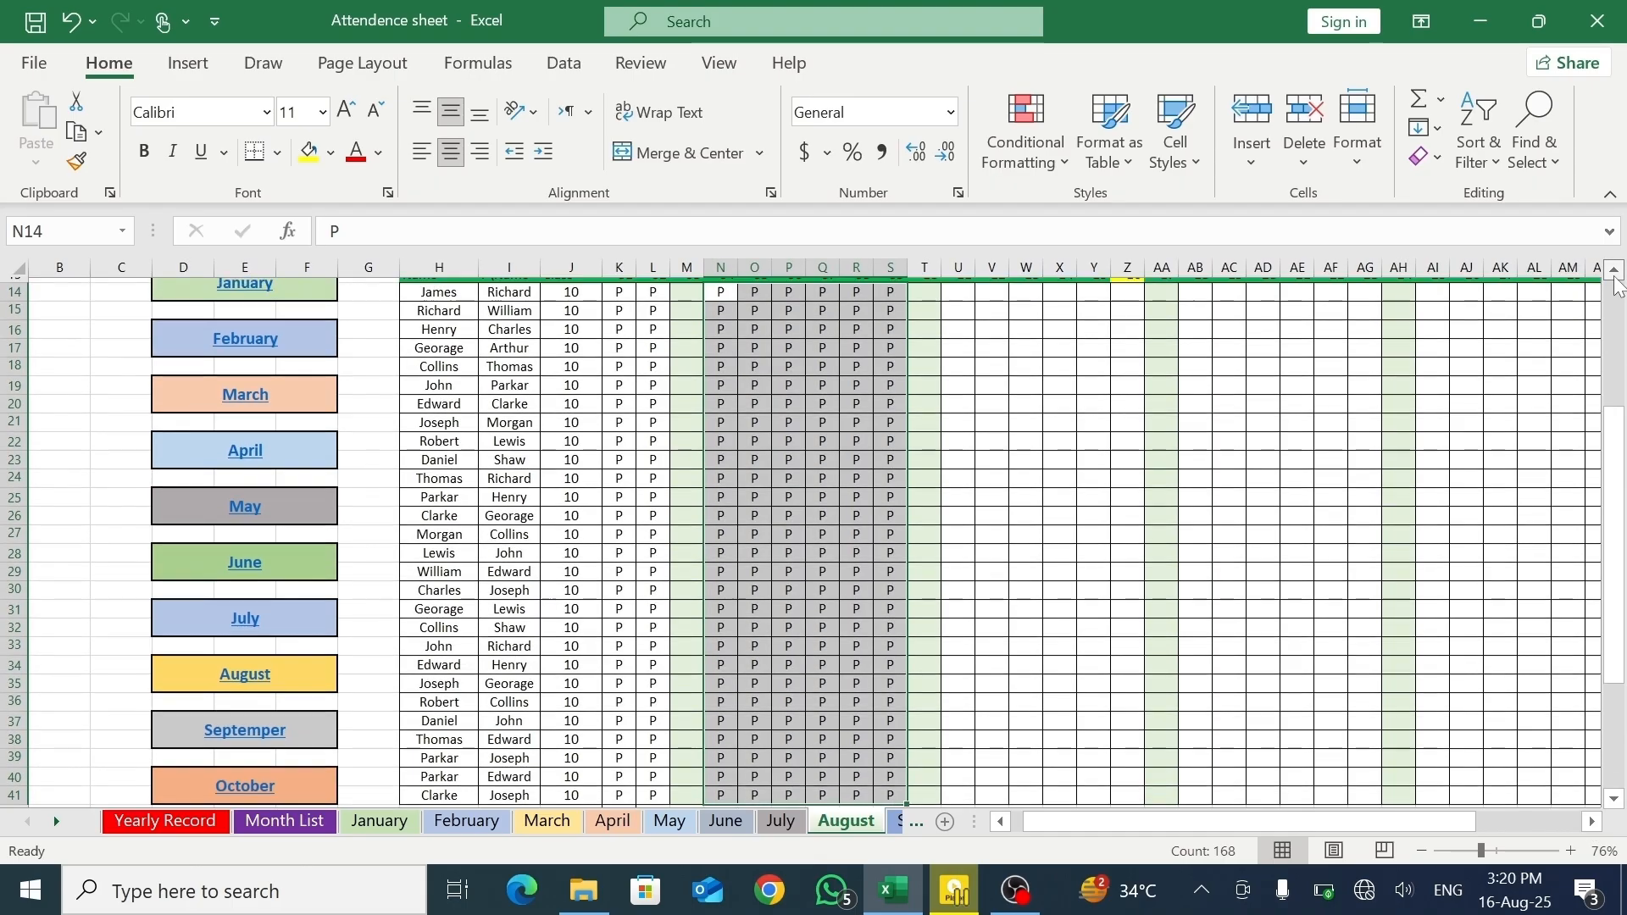
# - Enter P in U14 and fill it through Z41 to mark all students present for 11 to 16 August
pyautogui.click(961, 463)
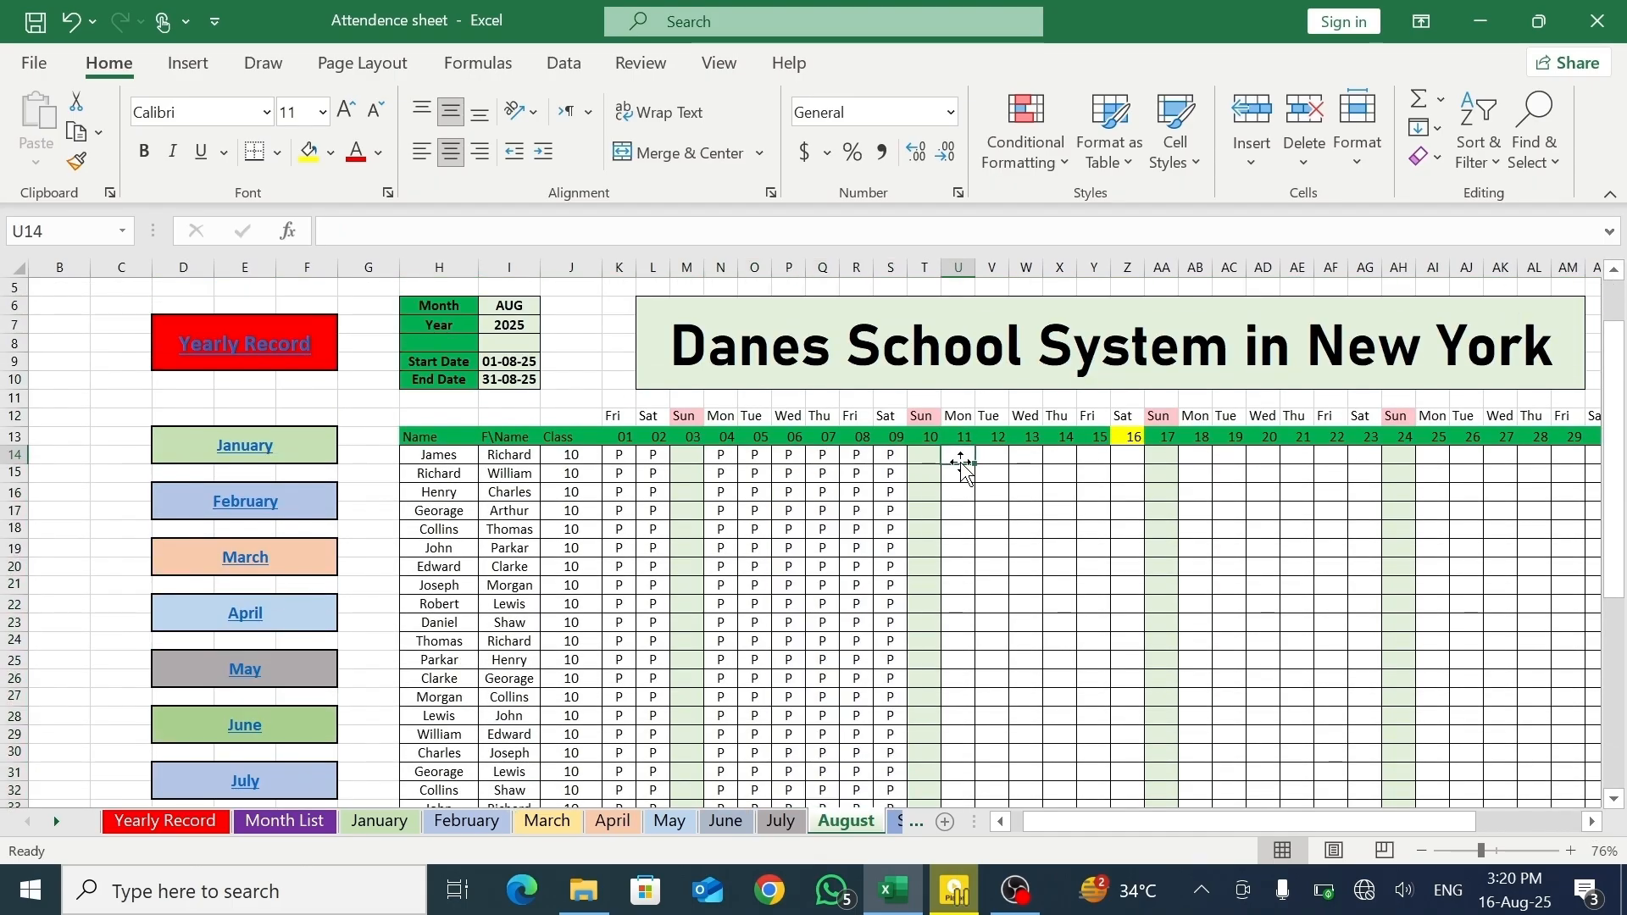
pyautogui.write('P')
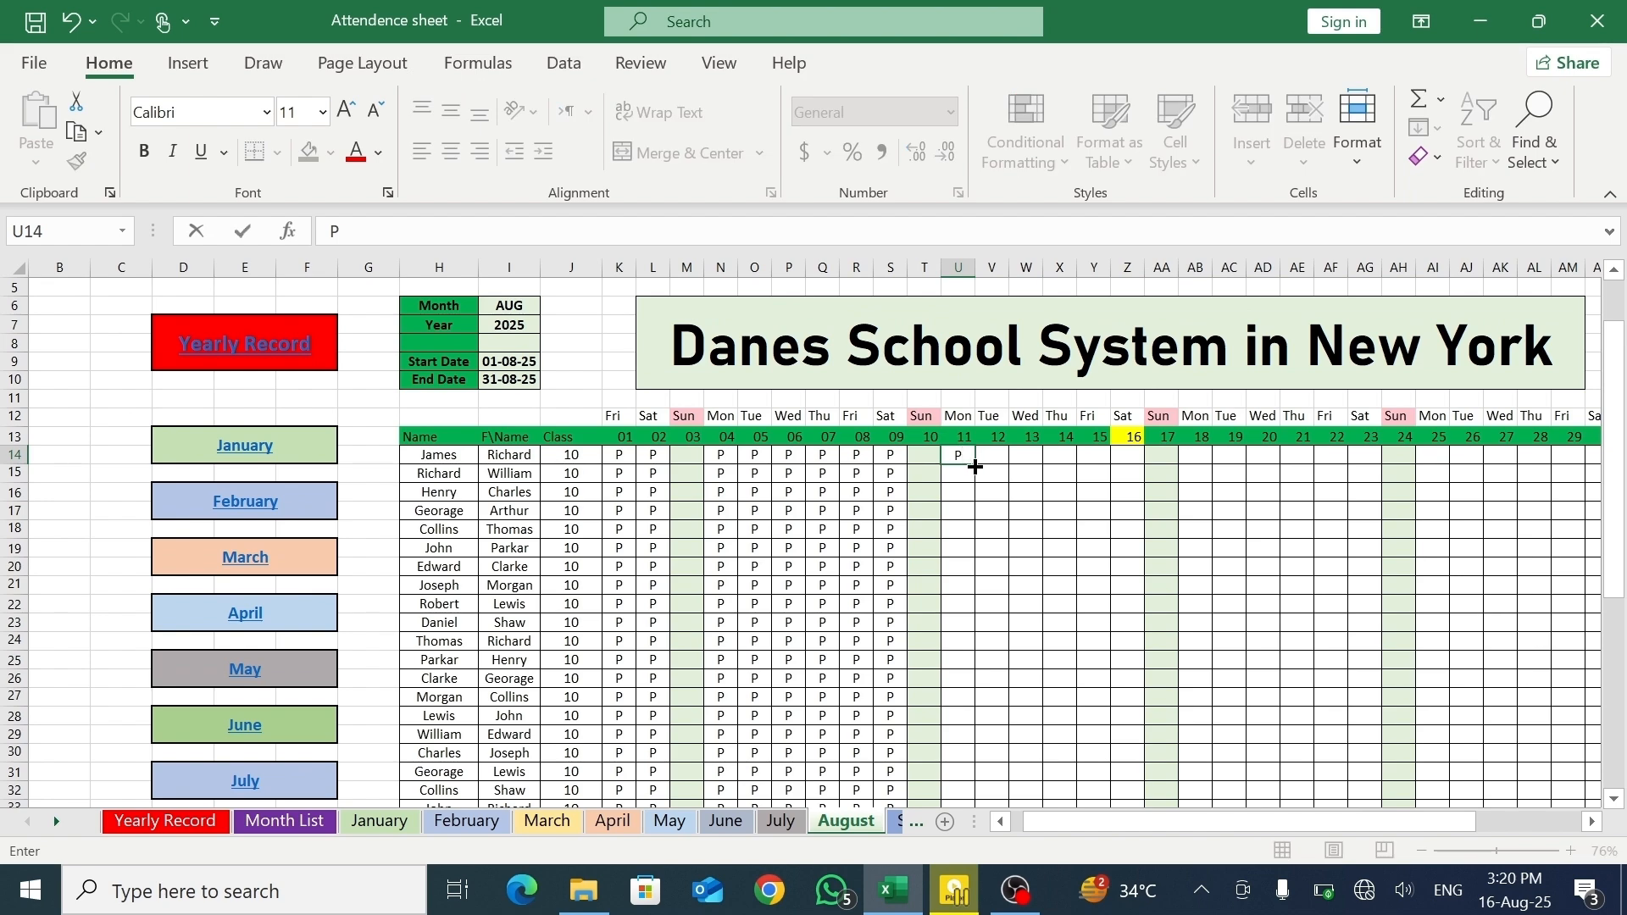
pyautogui.moveTo(975, 467); pyautogui.dragTo(1148, 666)
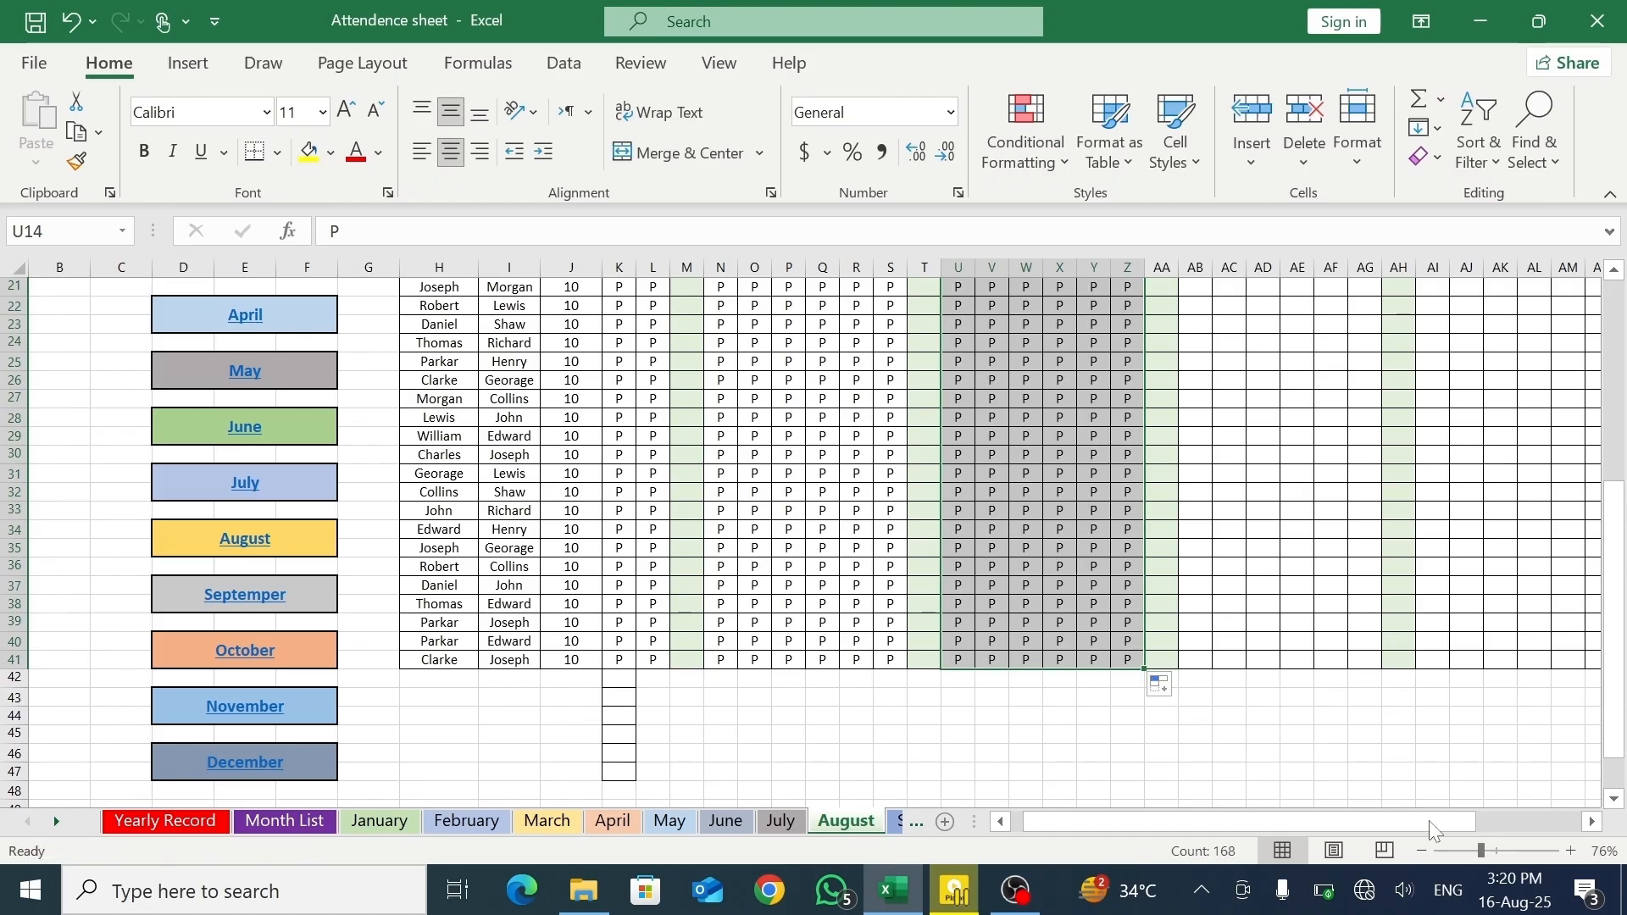
# - Enter P in AB14 and fill it through AG41 to mark all students present for 18 to 23 August
pyautogui.moveTo(1429, 821); pyautogui.dragTo(1543, 815)
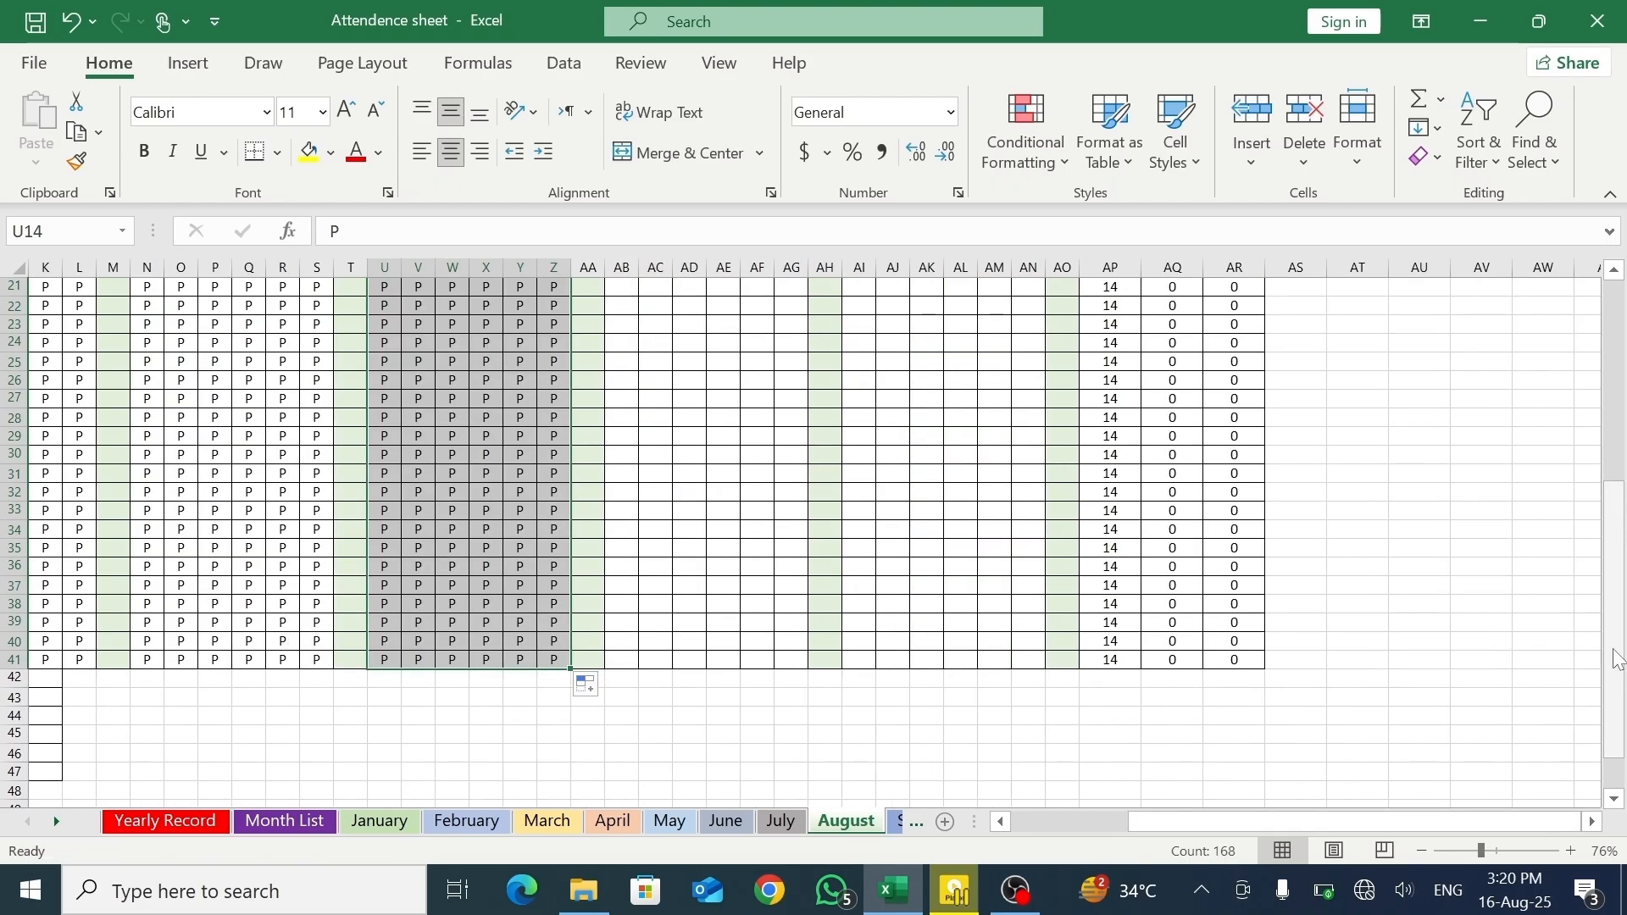
pyautogui.scroll(4, 1617, 284)
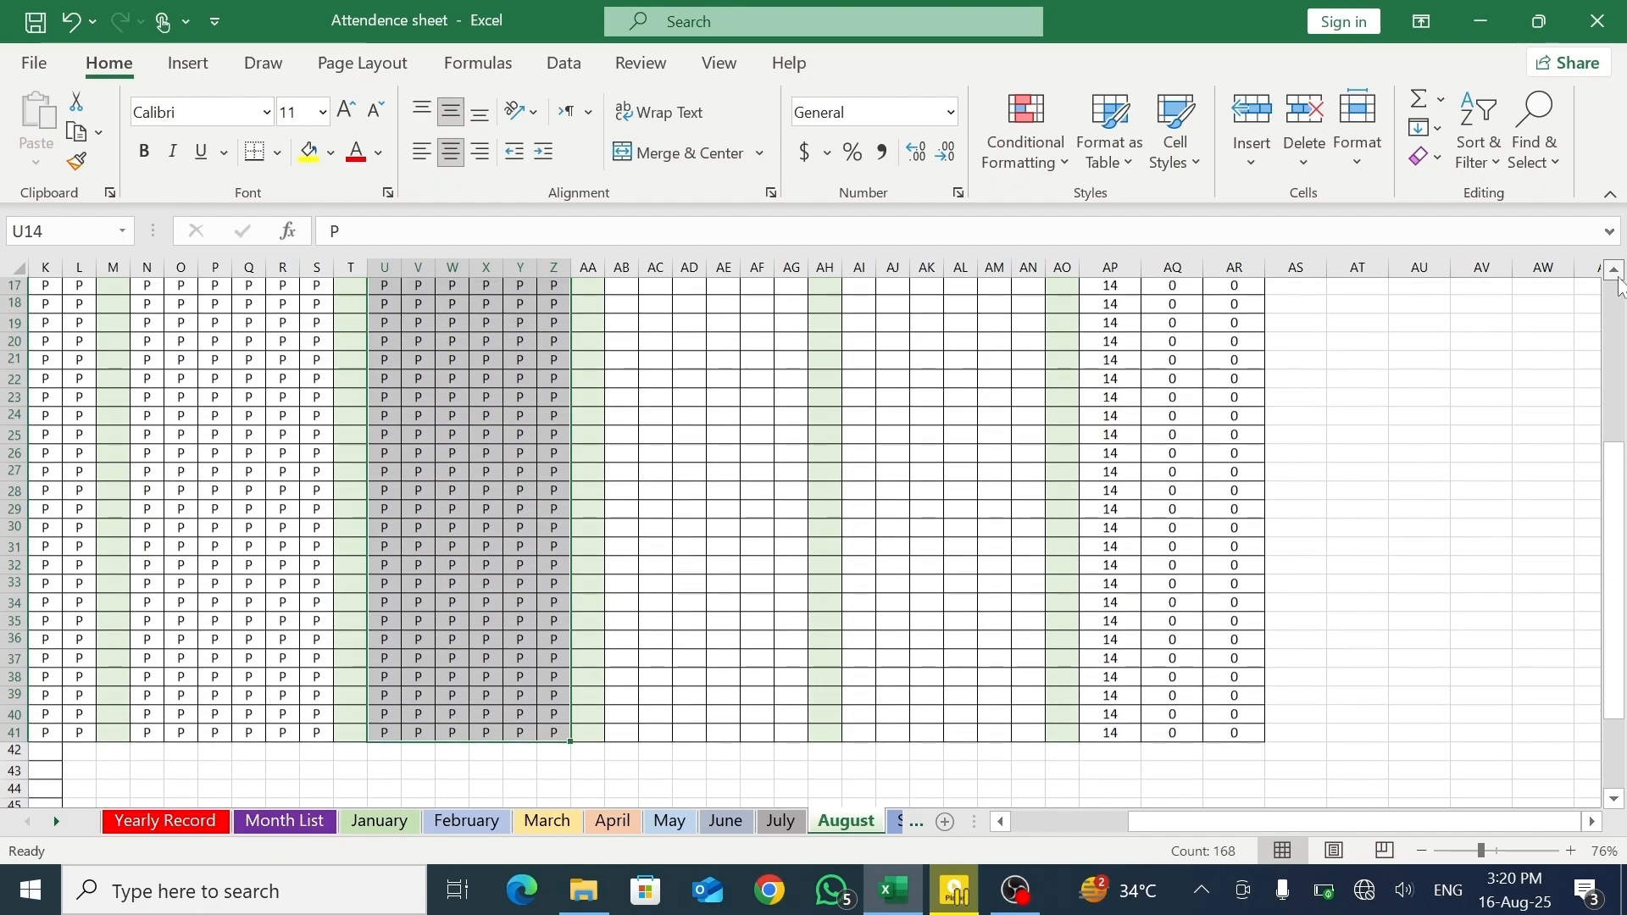
pyautogui.scroll(2, 1617, 286)
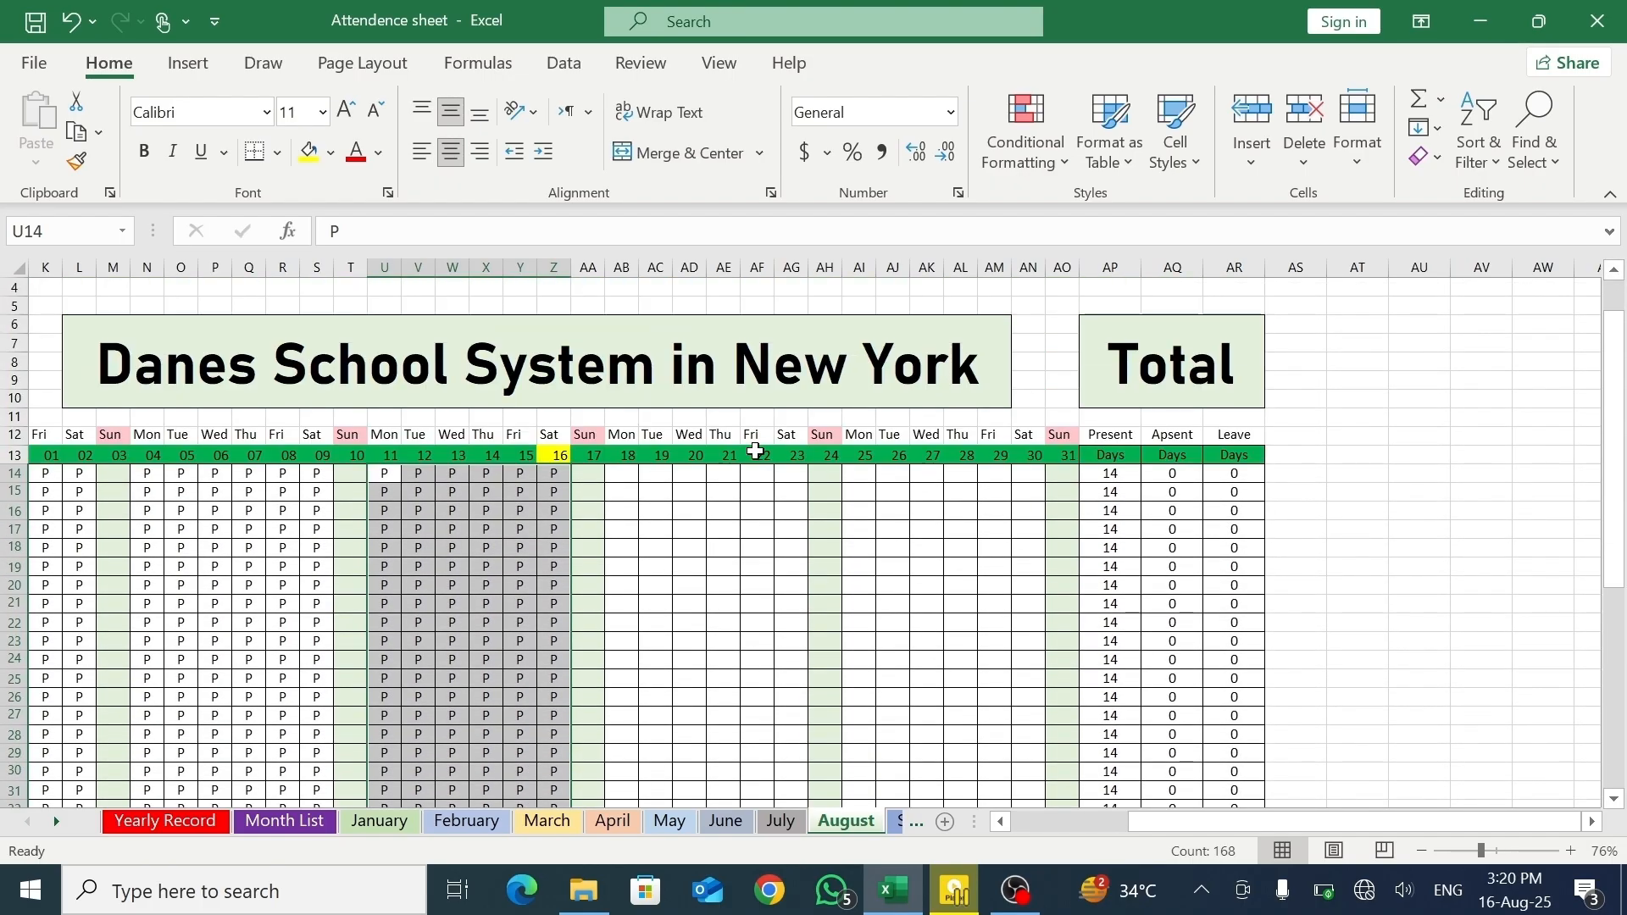
pyautogui.click(631, 476)
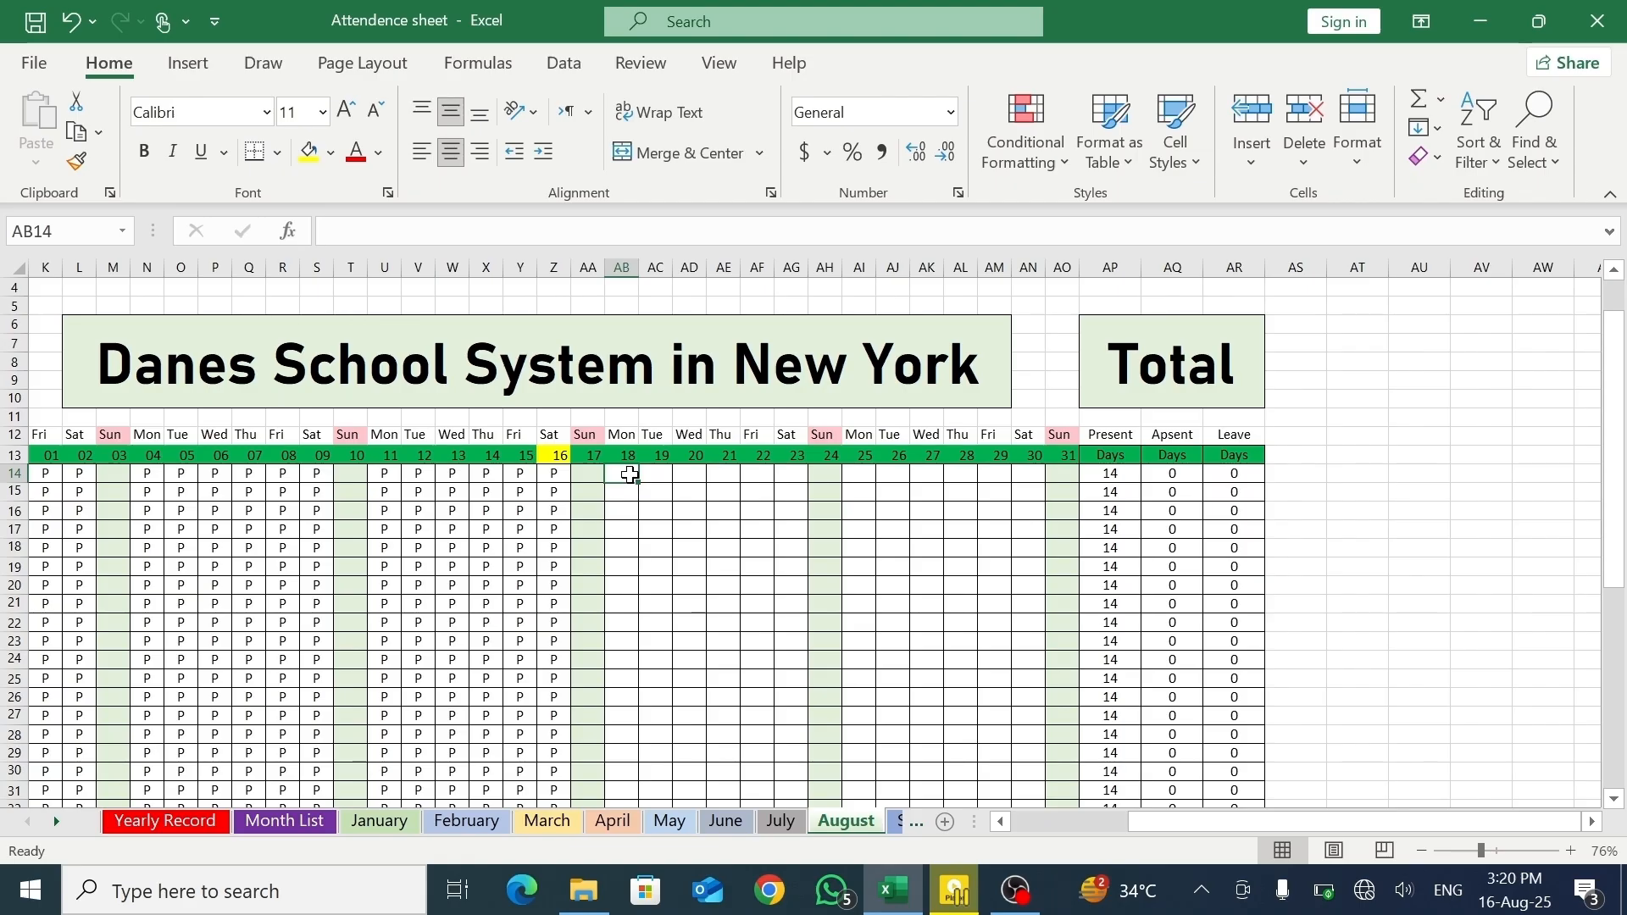
pyautogui.write('P')
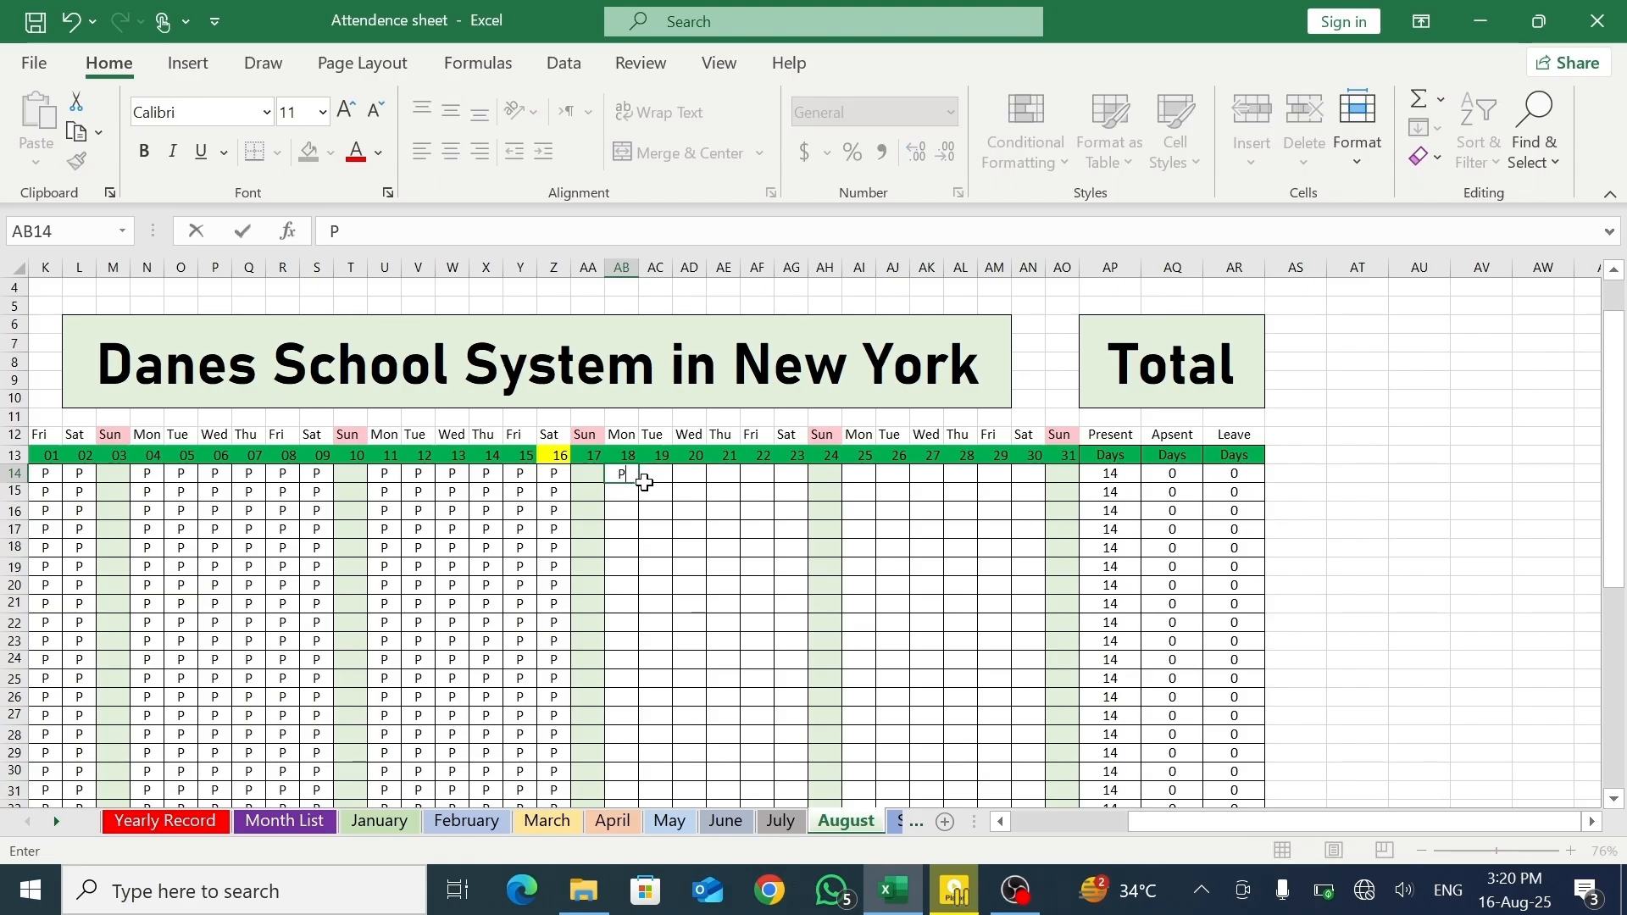
pyautogui.moveTo(645, 484); pyautogui.dragTo(751, 774)
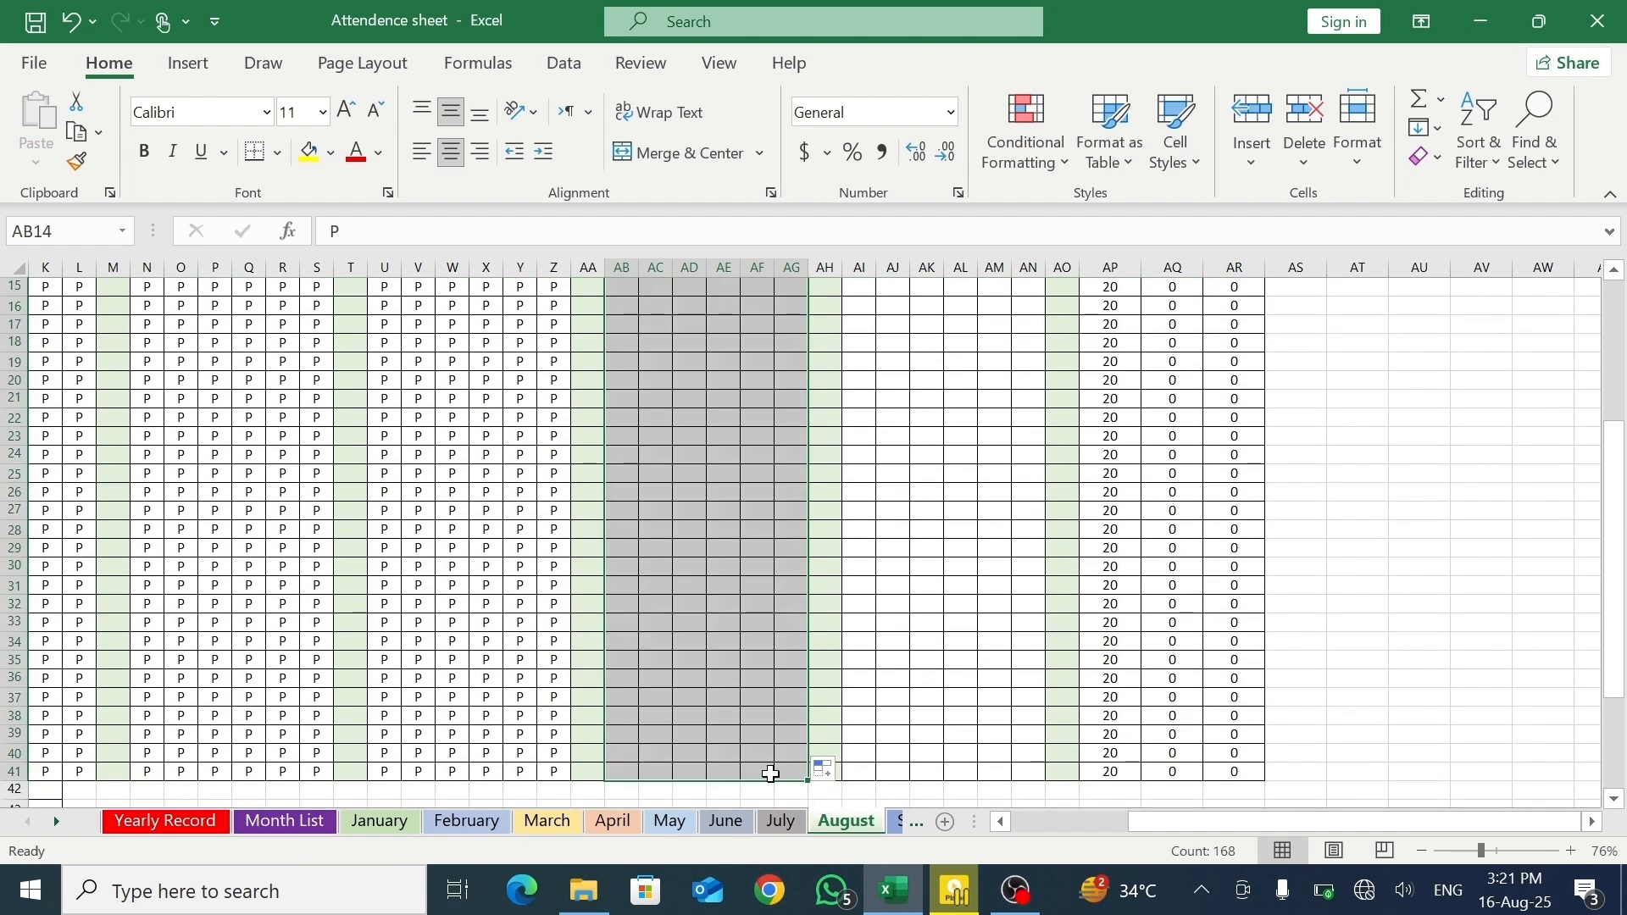
# - Enter P in AI14 and fill it through AN41, including the last student row, to mark attendance for 25 to 30 August
pyautogui.click(1615, 271)
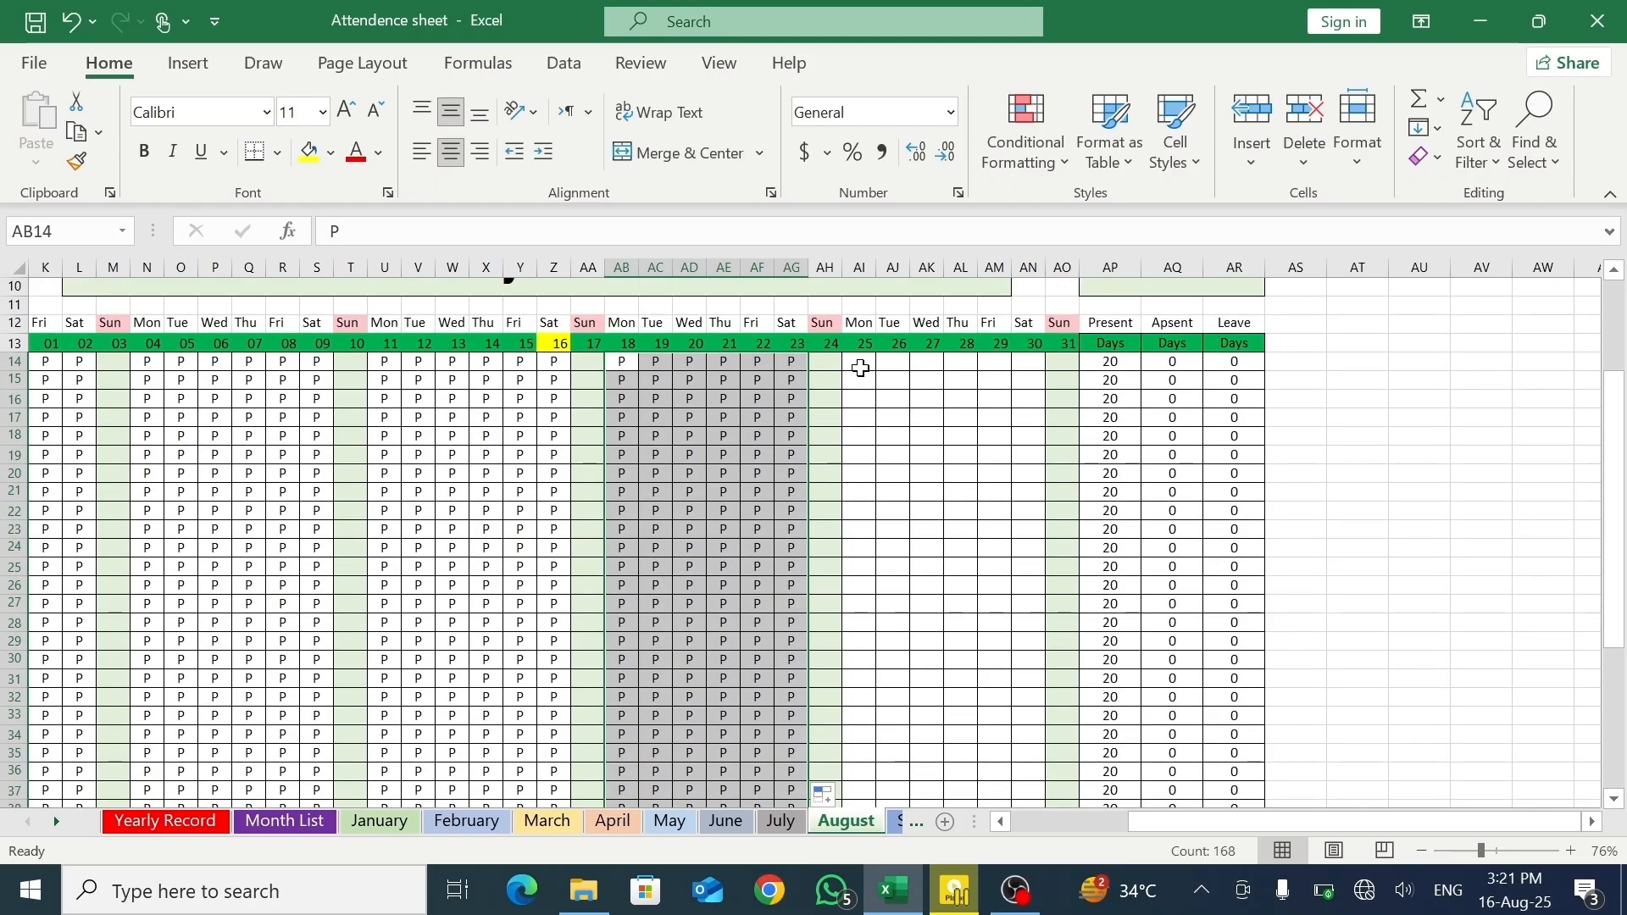
pyautogui.click(861, 368)
pyautogui.write('p')
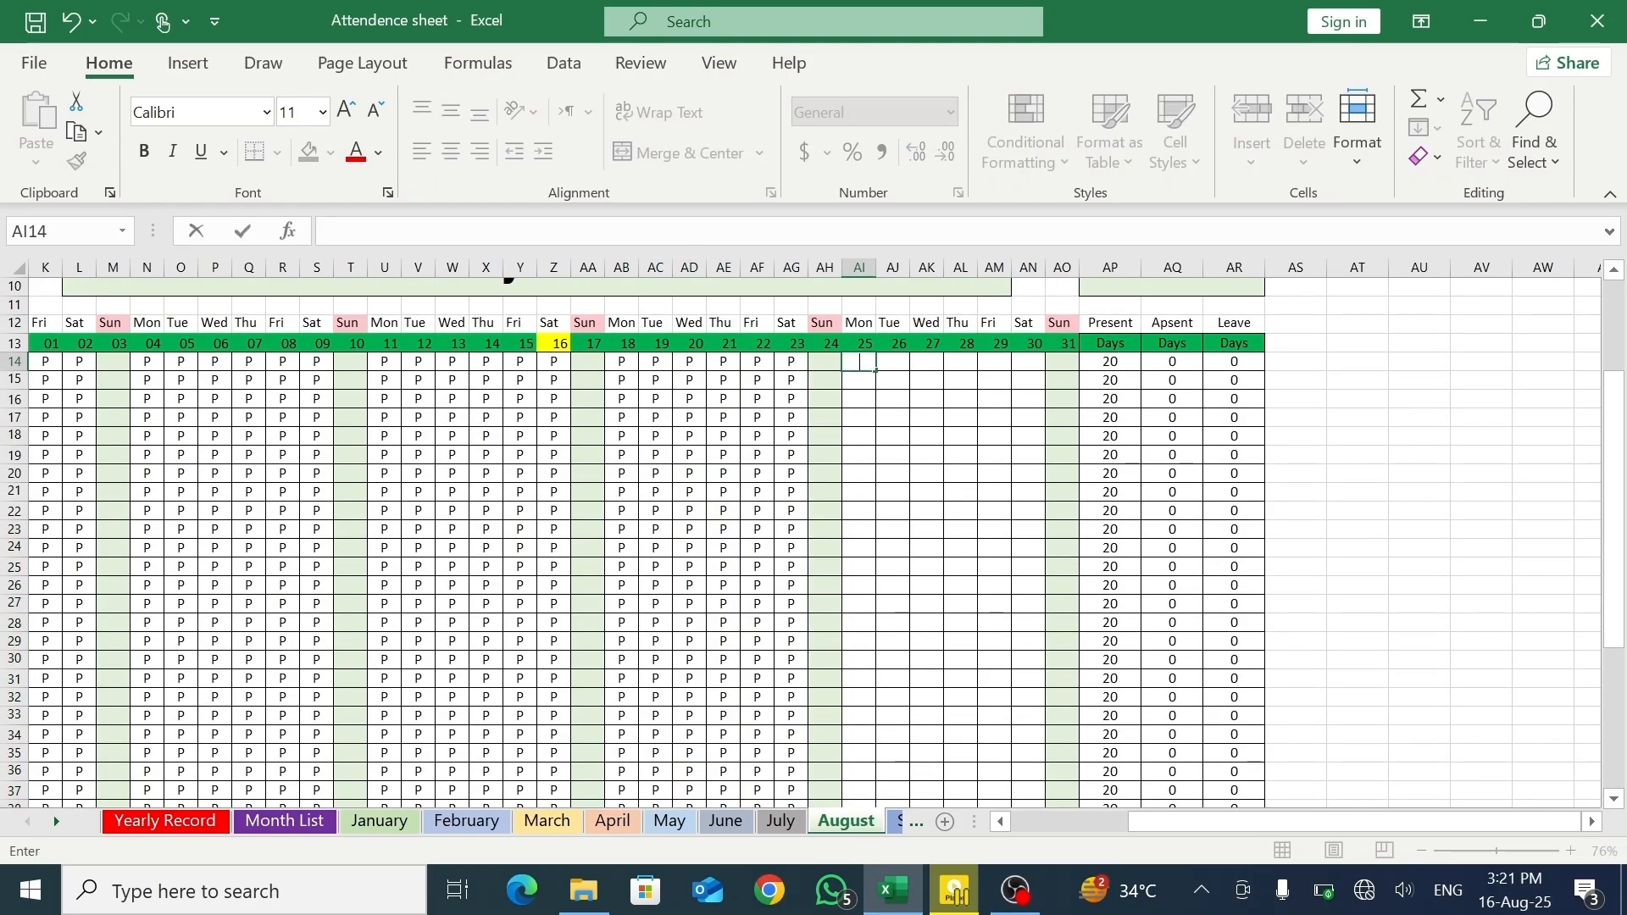
pyautogui.write('P')
pyautogui.moveTo(1056, 365); pyautogui.dragTo(1044, 740)
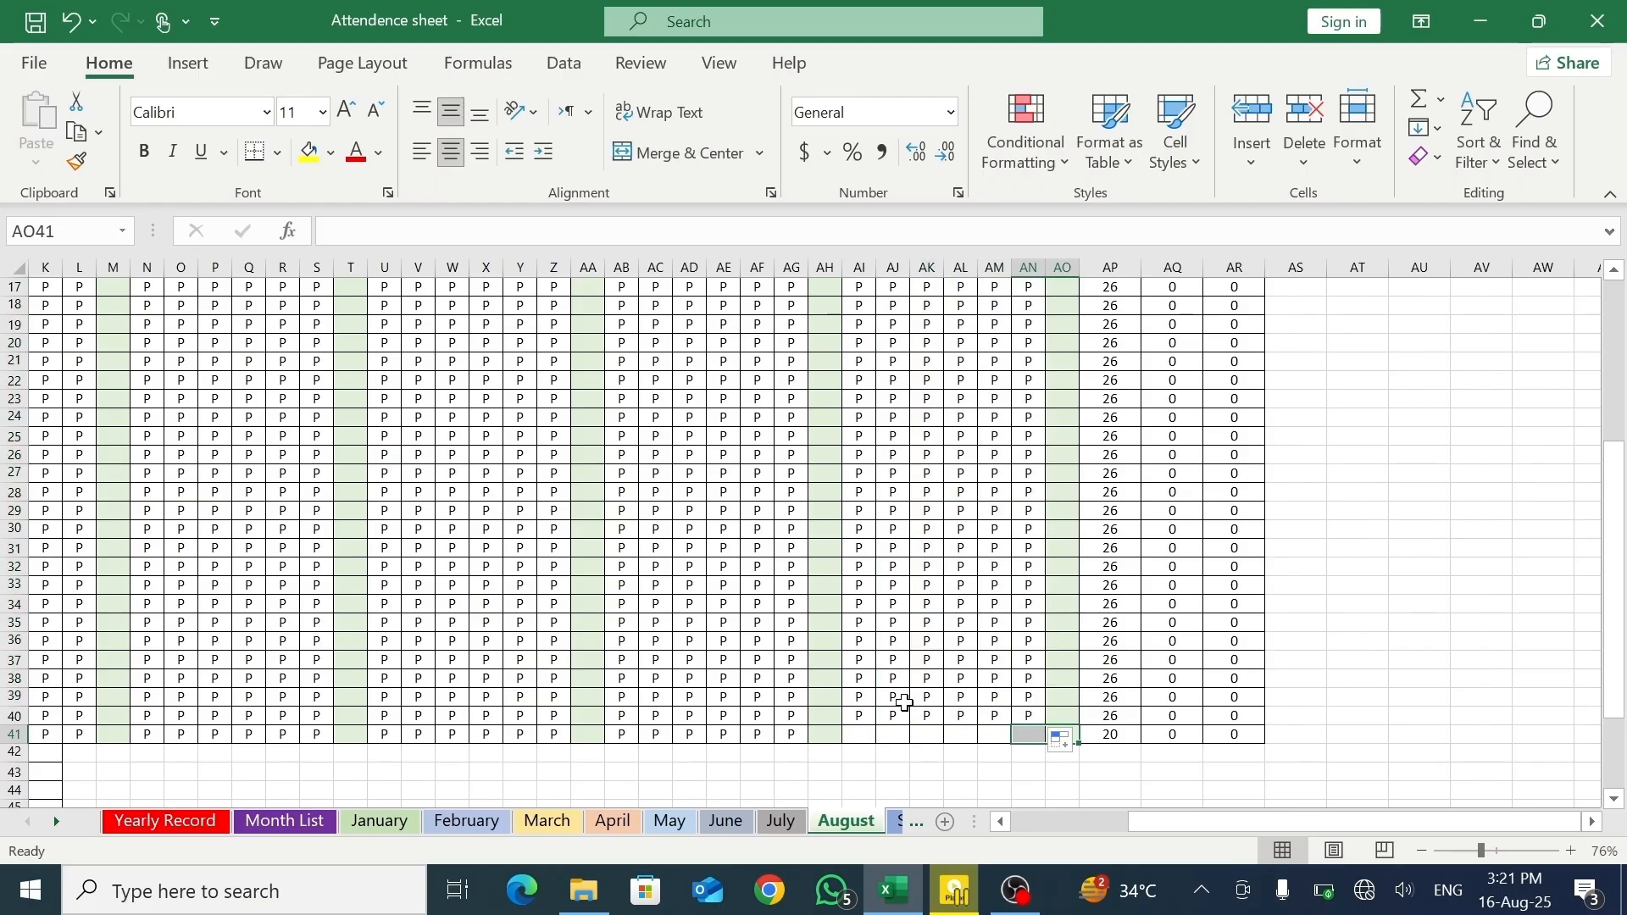
pyautogui.moveTo(863, 713); pyautogui.dragTo(1045, 740)
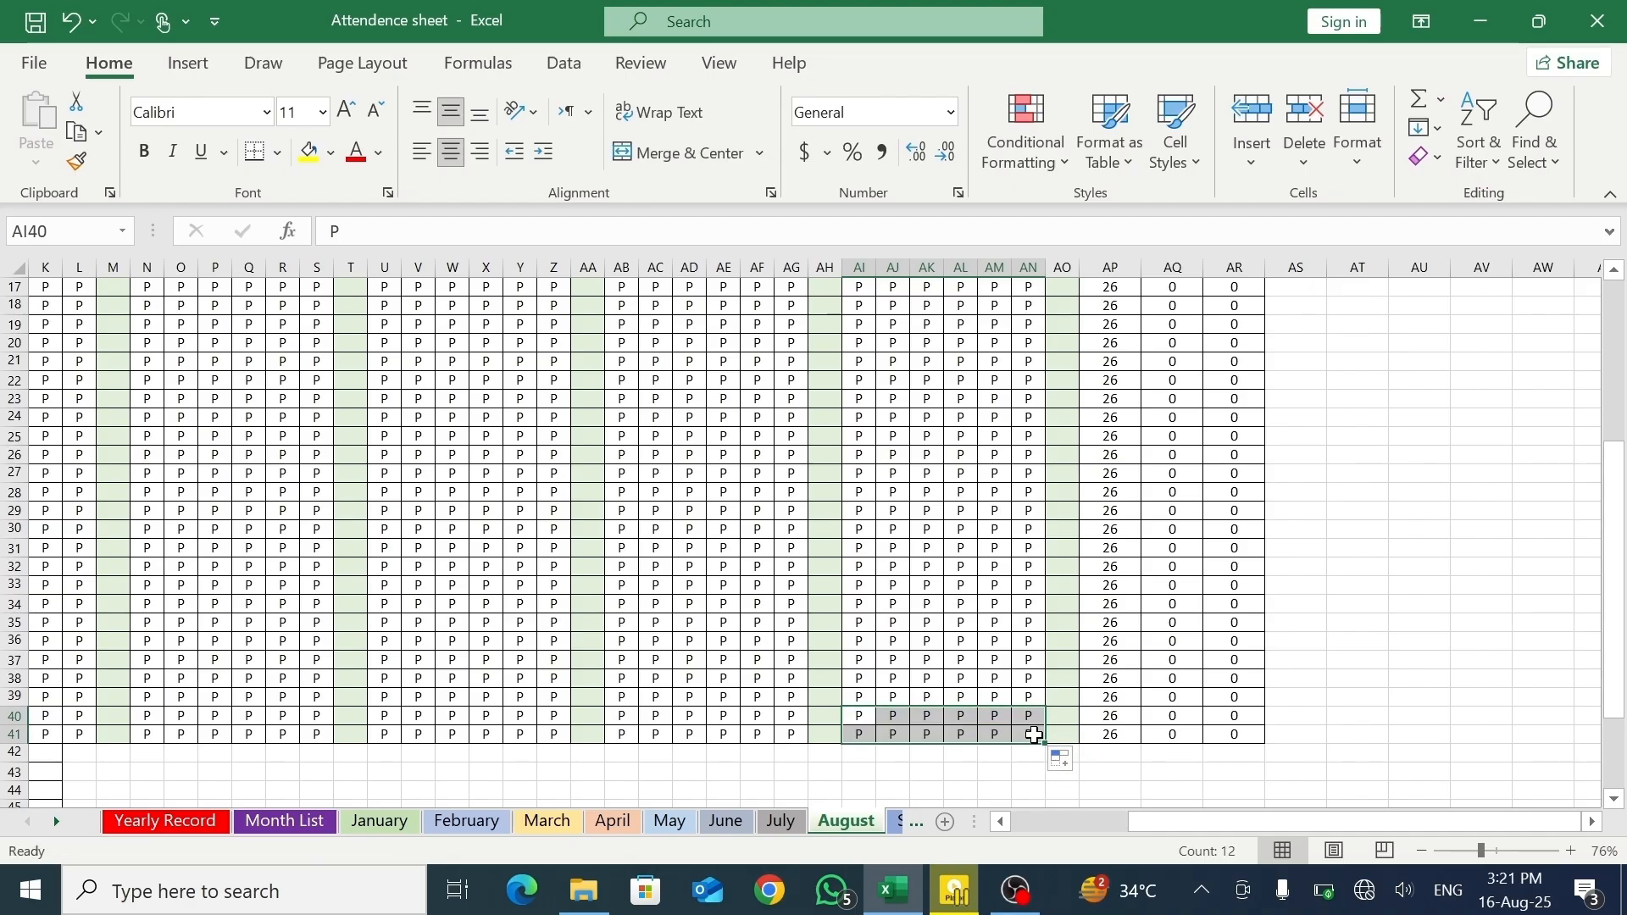
# - Mark absences by entering A in cells AN41, AG31, W30, P22 and L20 of the August sheet
pyautogui.click(1032, 734)
pyautogui.write('A')
pyautogui.click(802, 548)
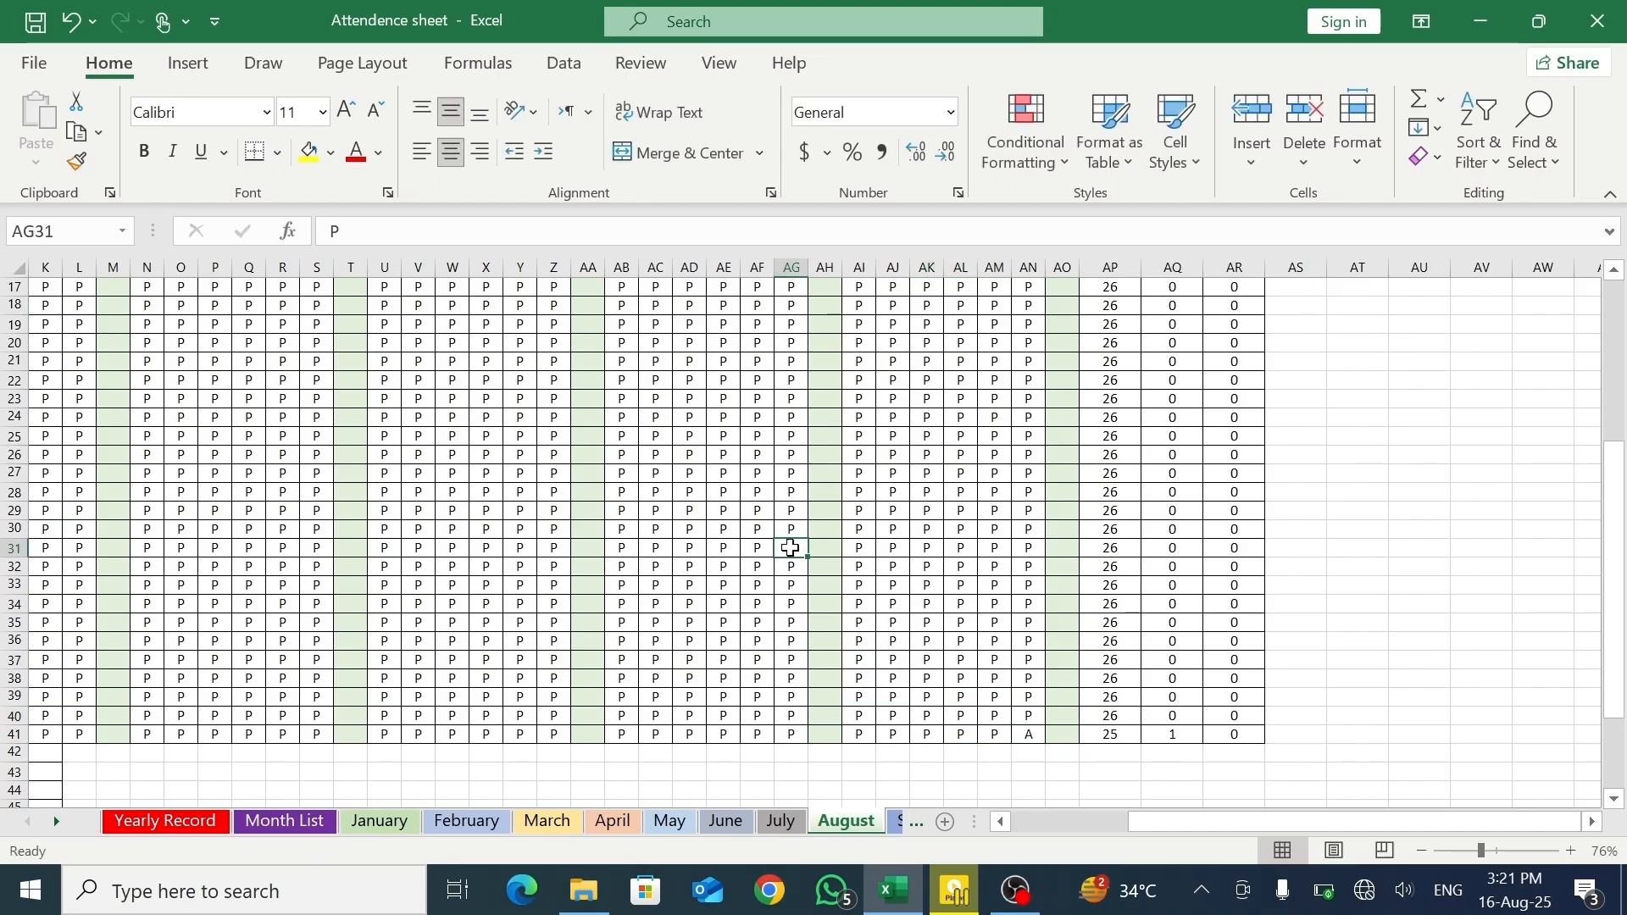
pyautogui.write('A')
pyautogui.click(445, 525)
pyautogui.write('A')
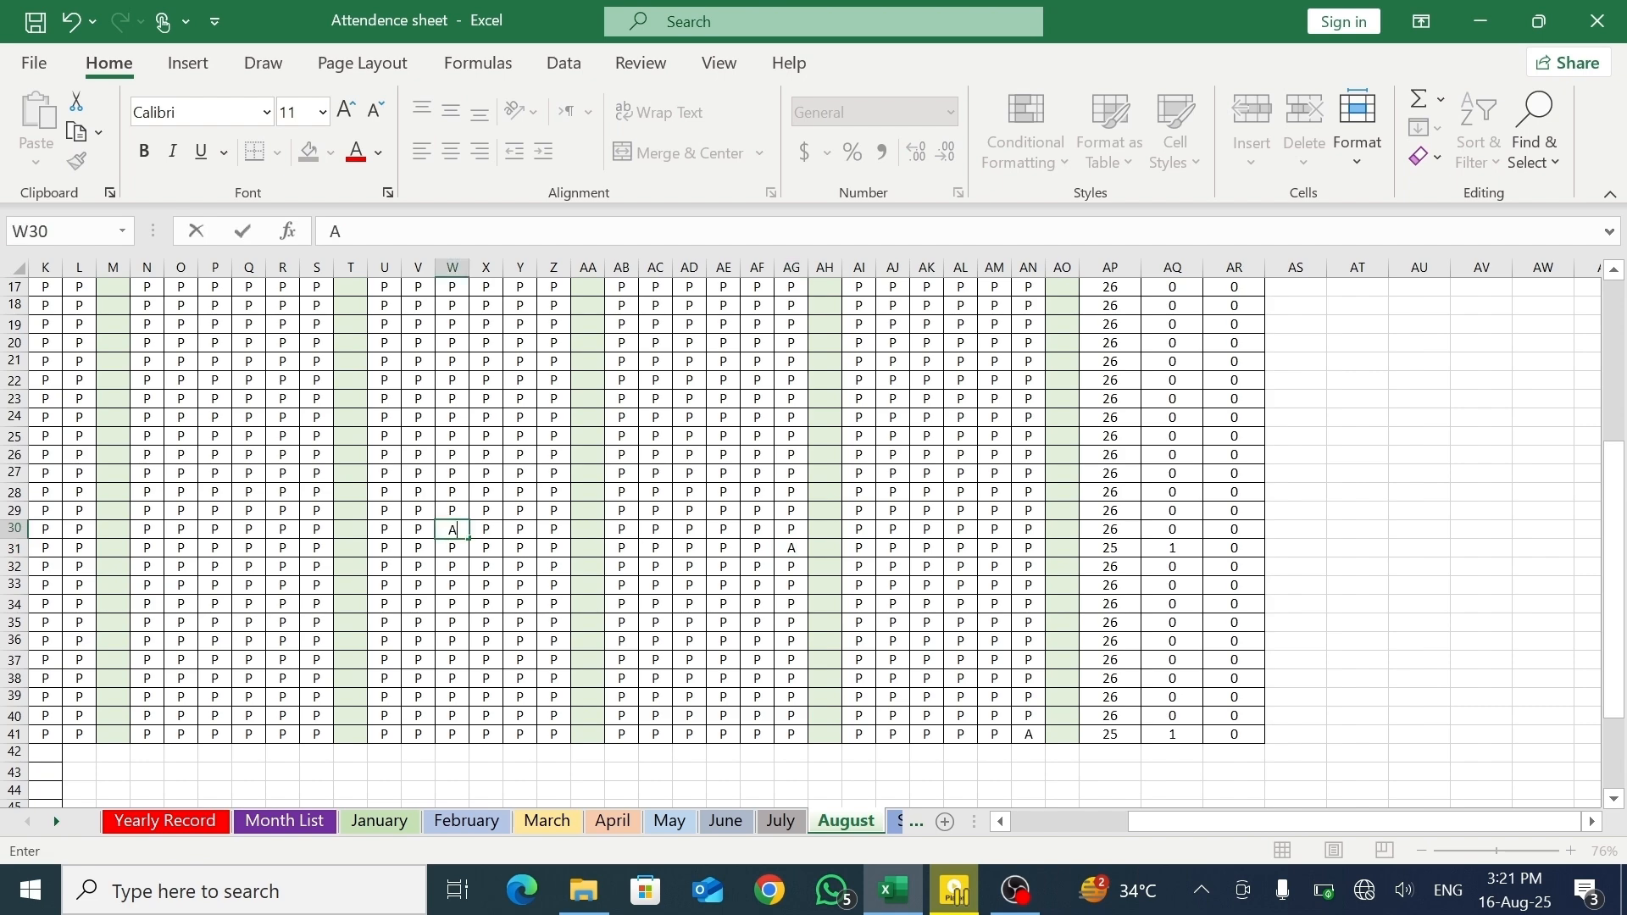
pyautogui.click(210, 381)
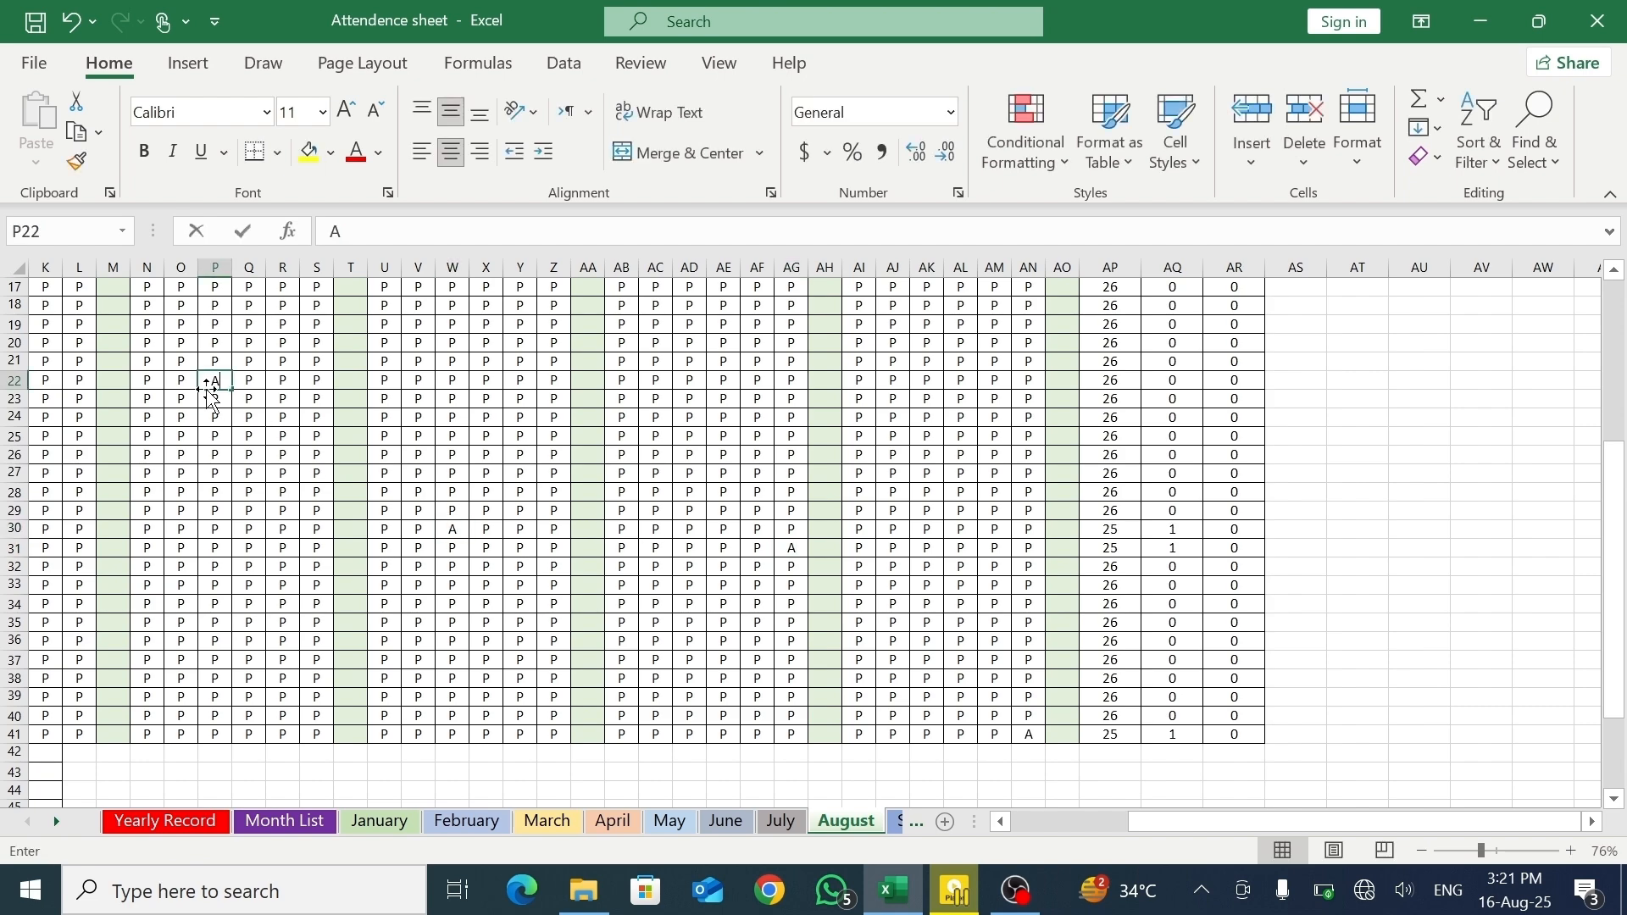
pyautogui.write('A')
pyautogui.click(64, 341)
pyautogui.write('A')
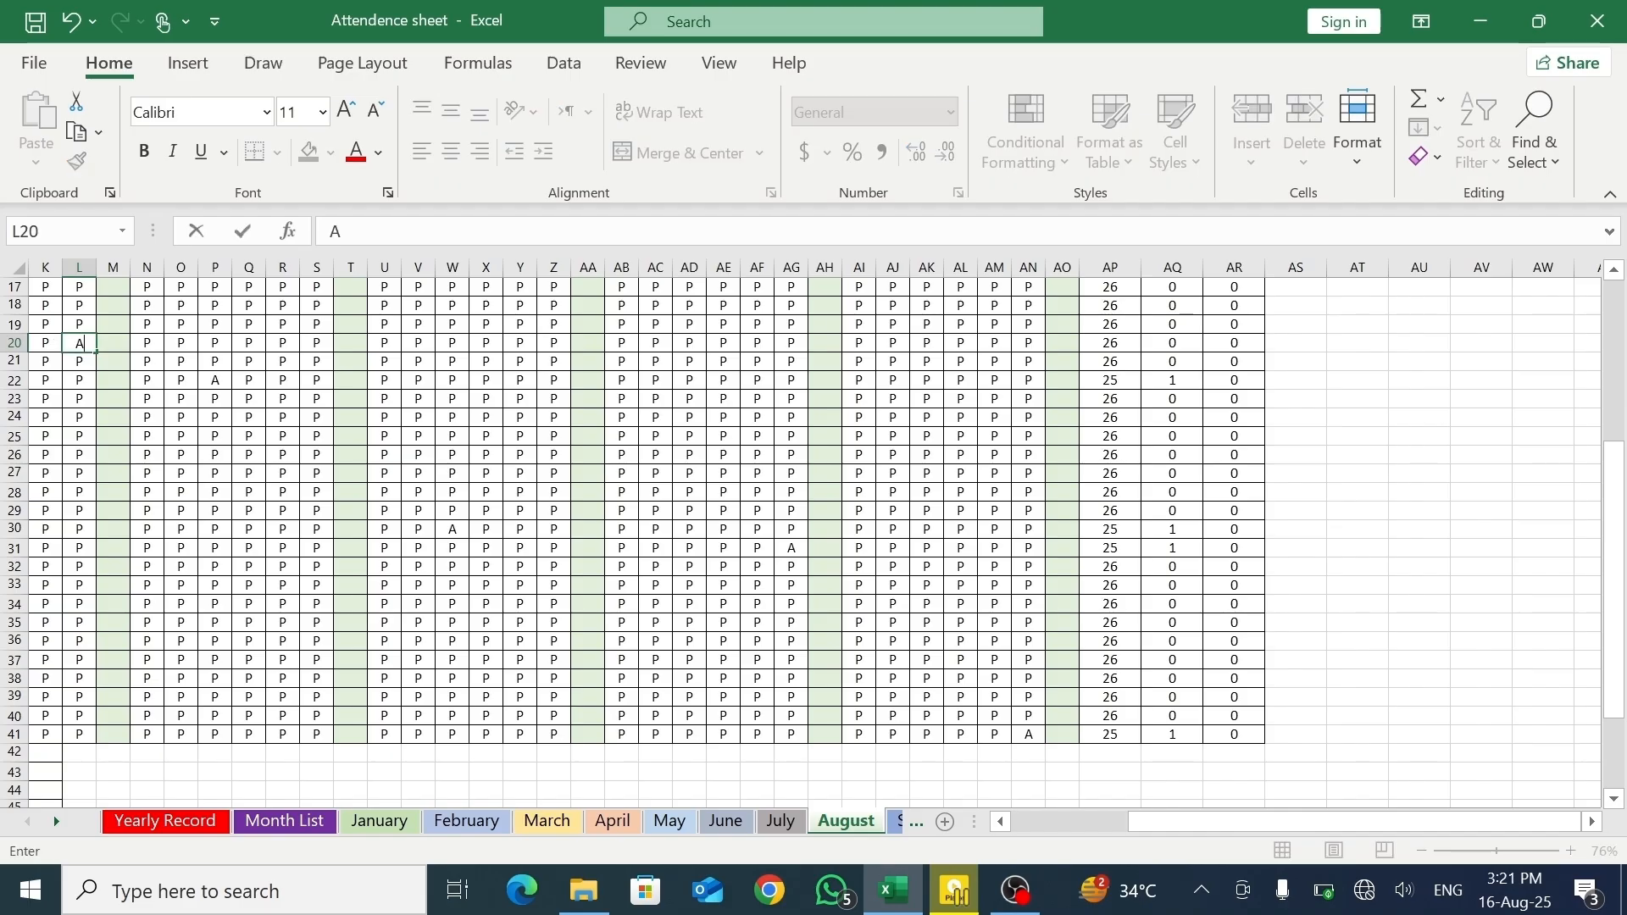
# - Mark further absences by entering A in cells K36, O41, W38, AD19 and AJ18
pyautogui.click(51, 642)
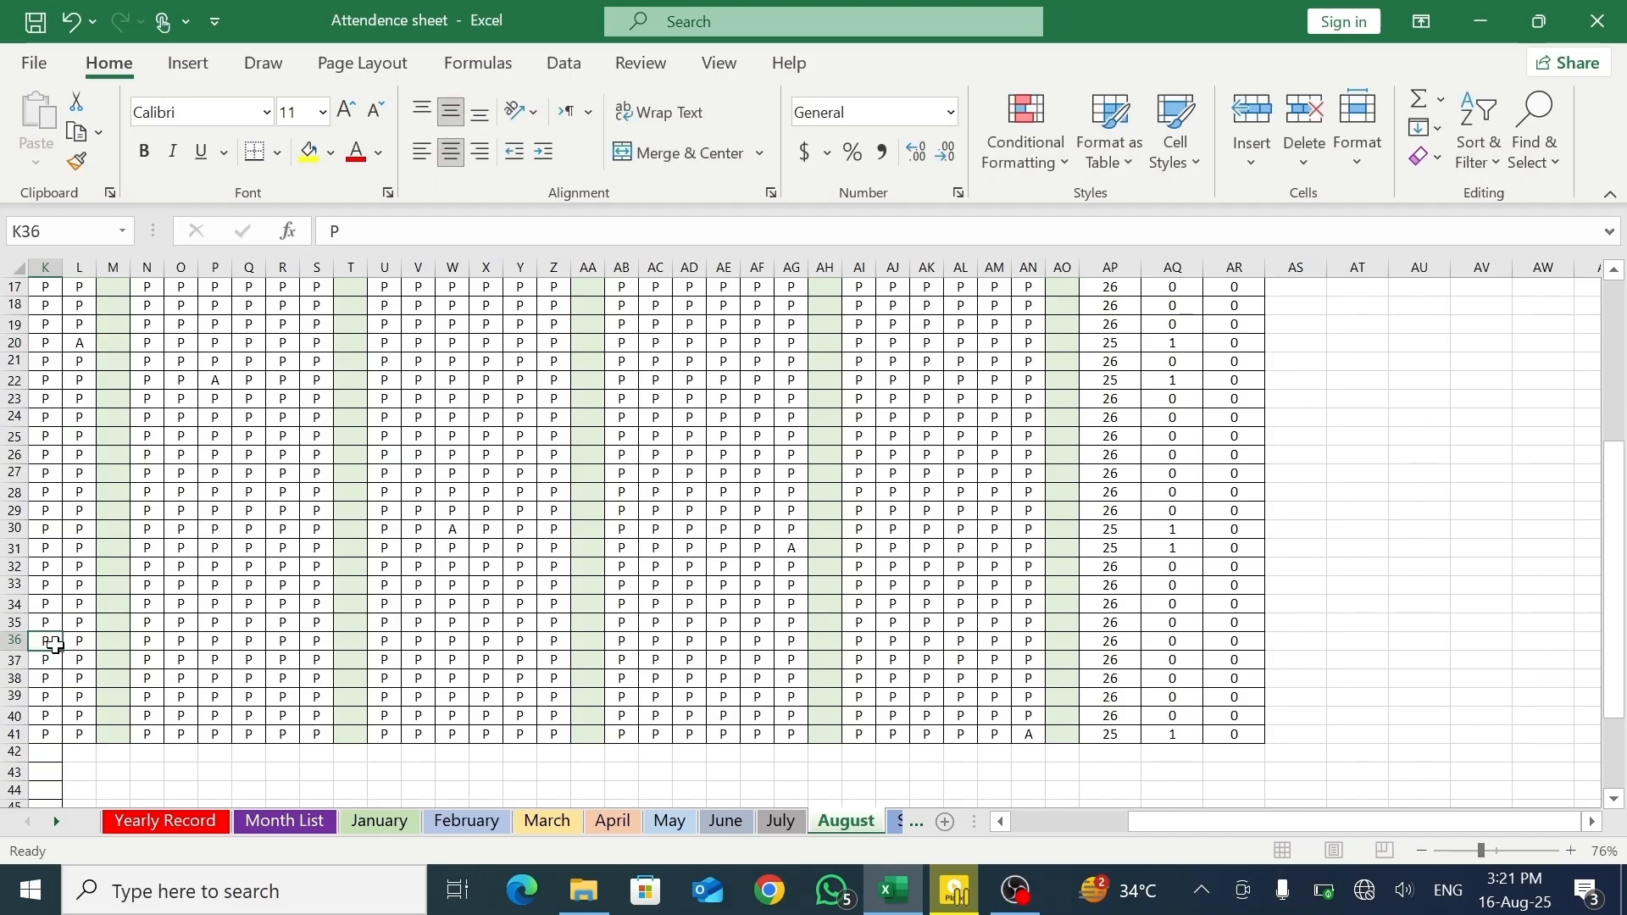
pyautogui.write('A')
pyautogui.click(177, 727)
pyautogui.write('A')
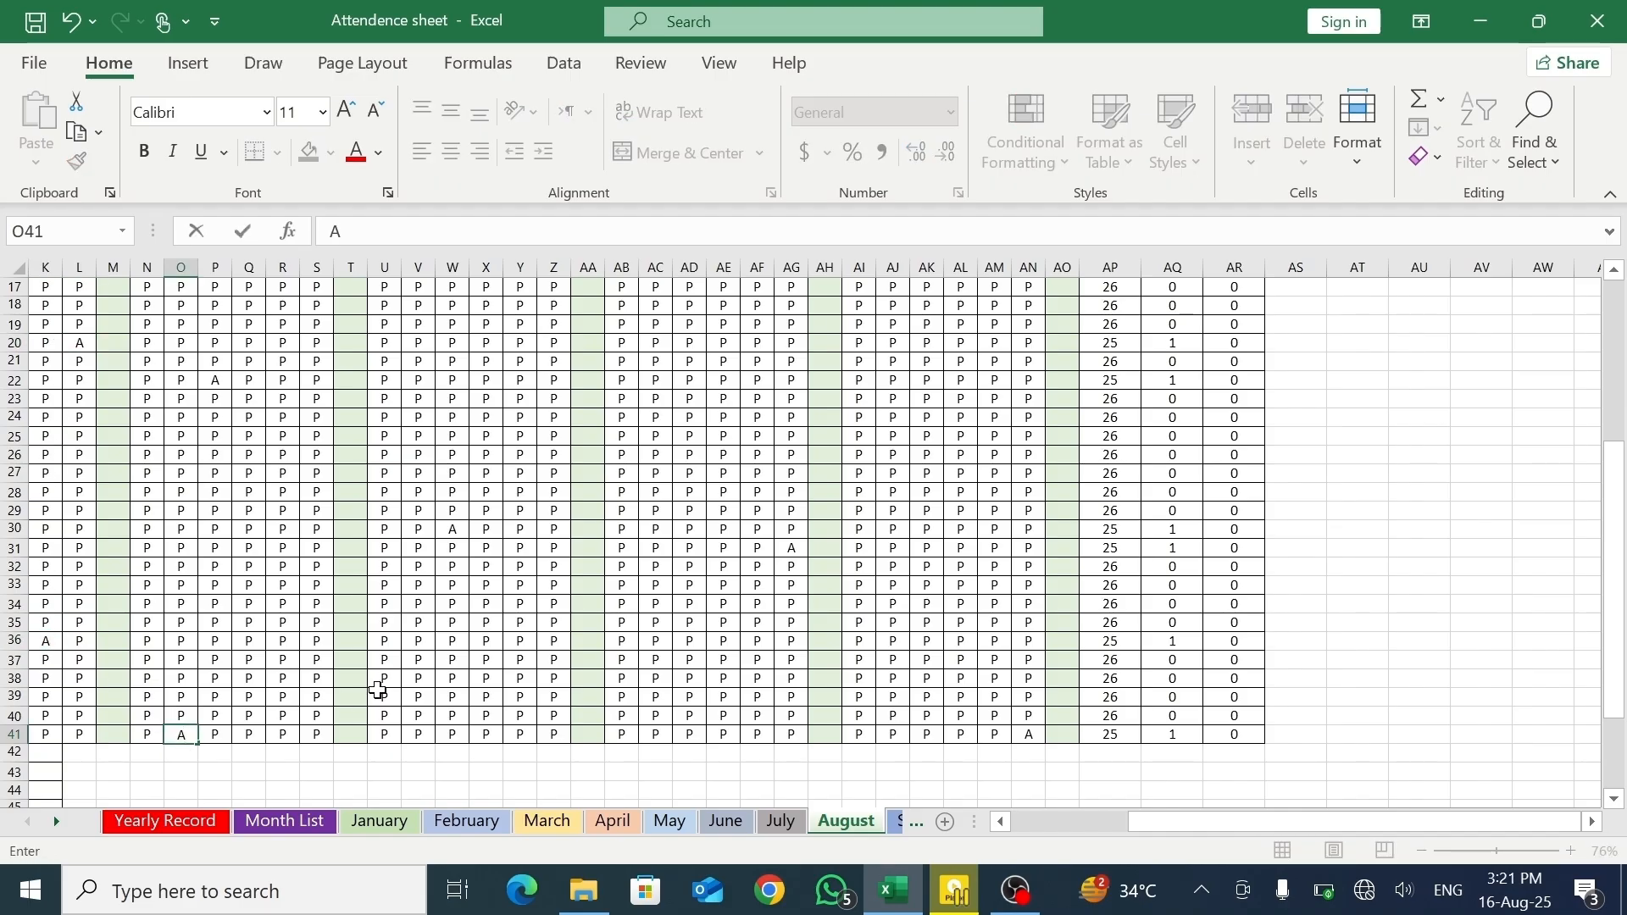
pyautogui.click(467, 678)
pyautogui.write('A')
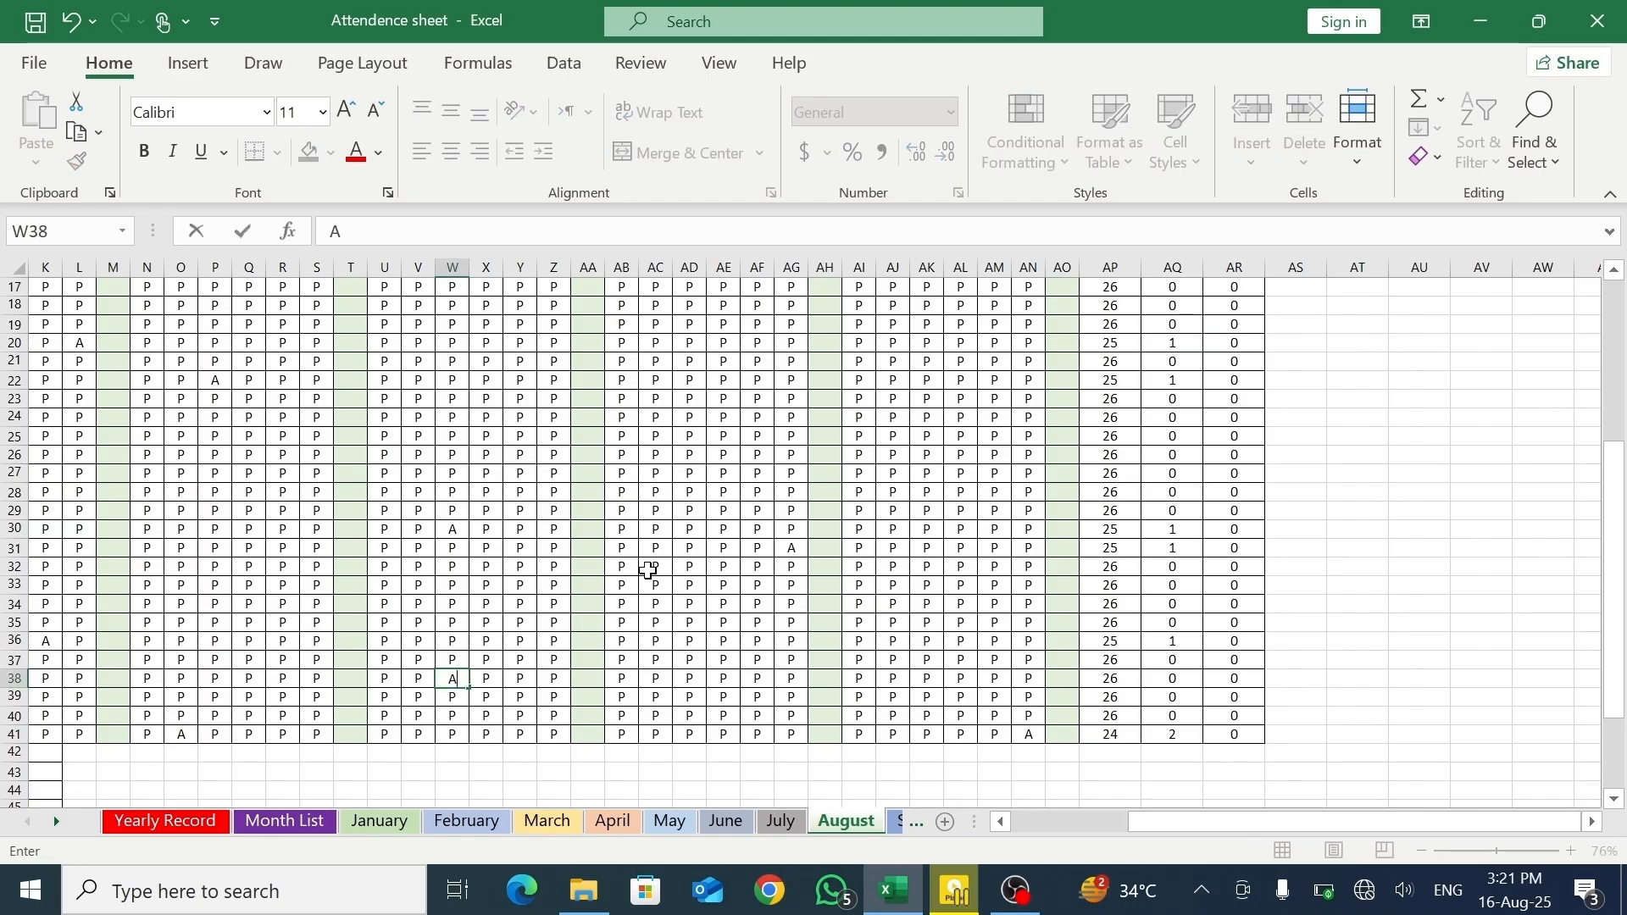
pyautogui.click(704, 316)
pyautogui.write('A')
pyautogui.click(906, 305)
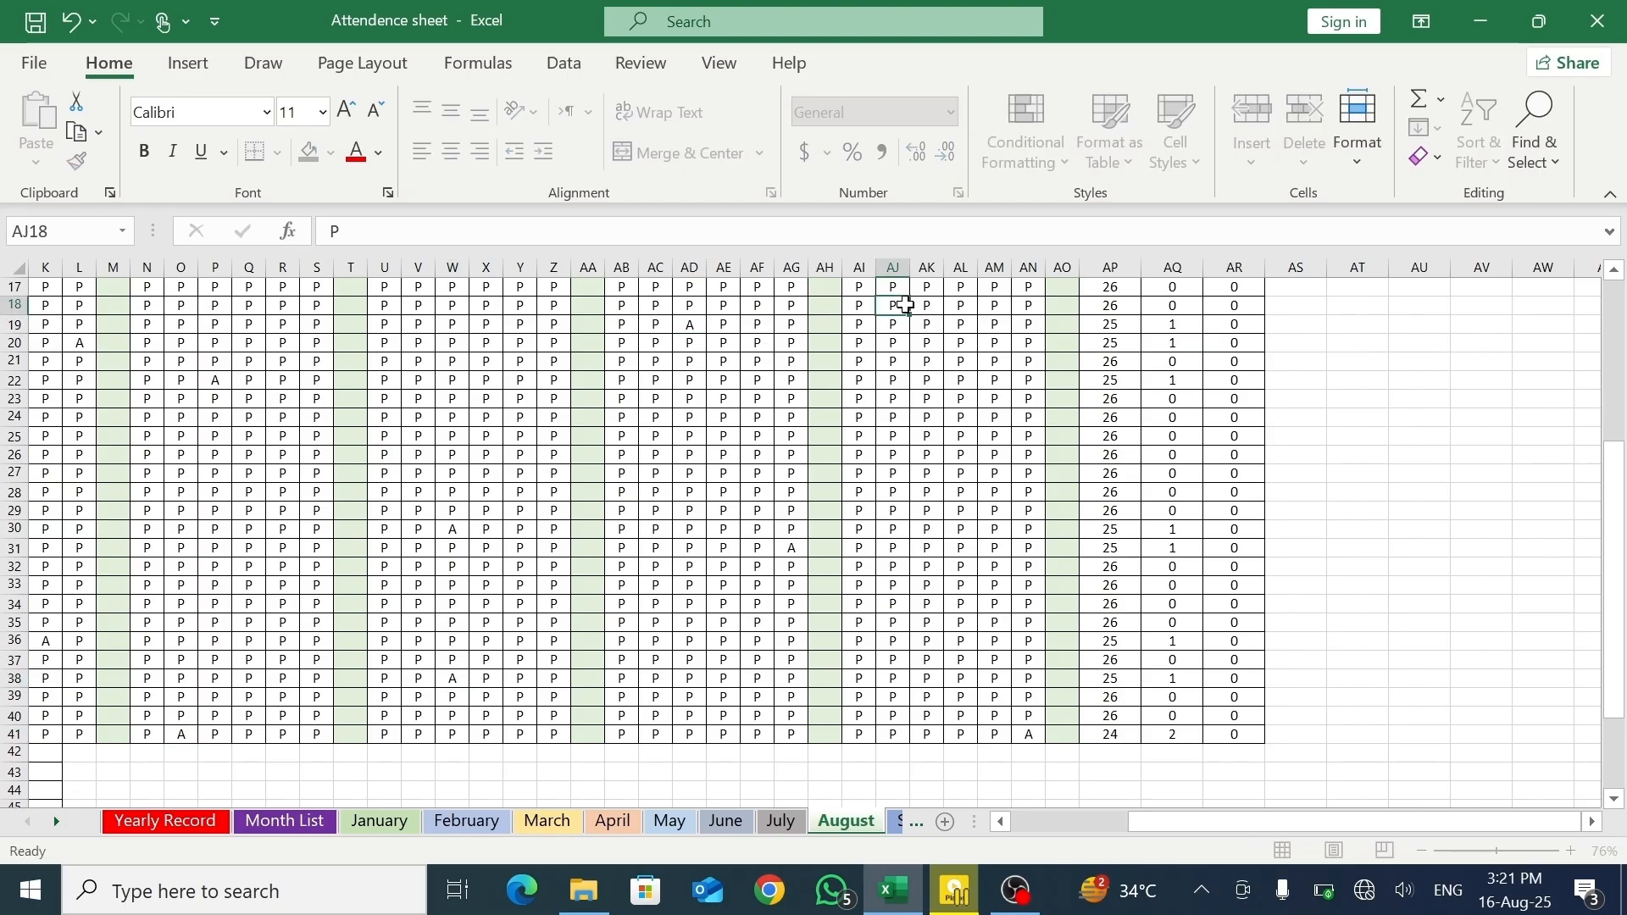
pyautogui.write('A')
# - Mark leave days by entering L in cells AK36, AD27, V23 and O19
pyautogui.click(921, 640)
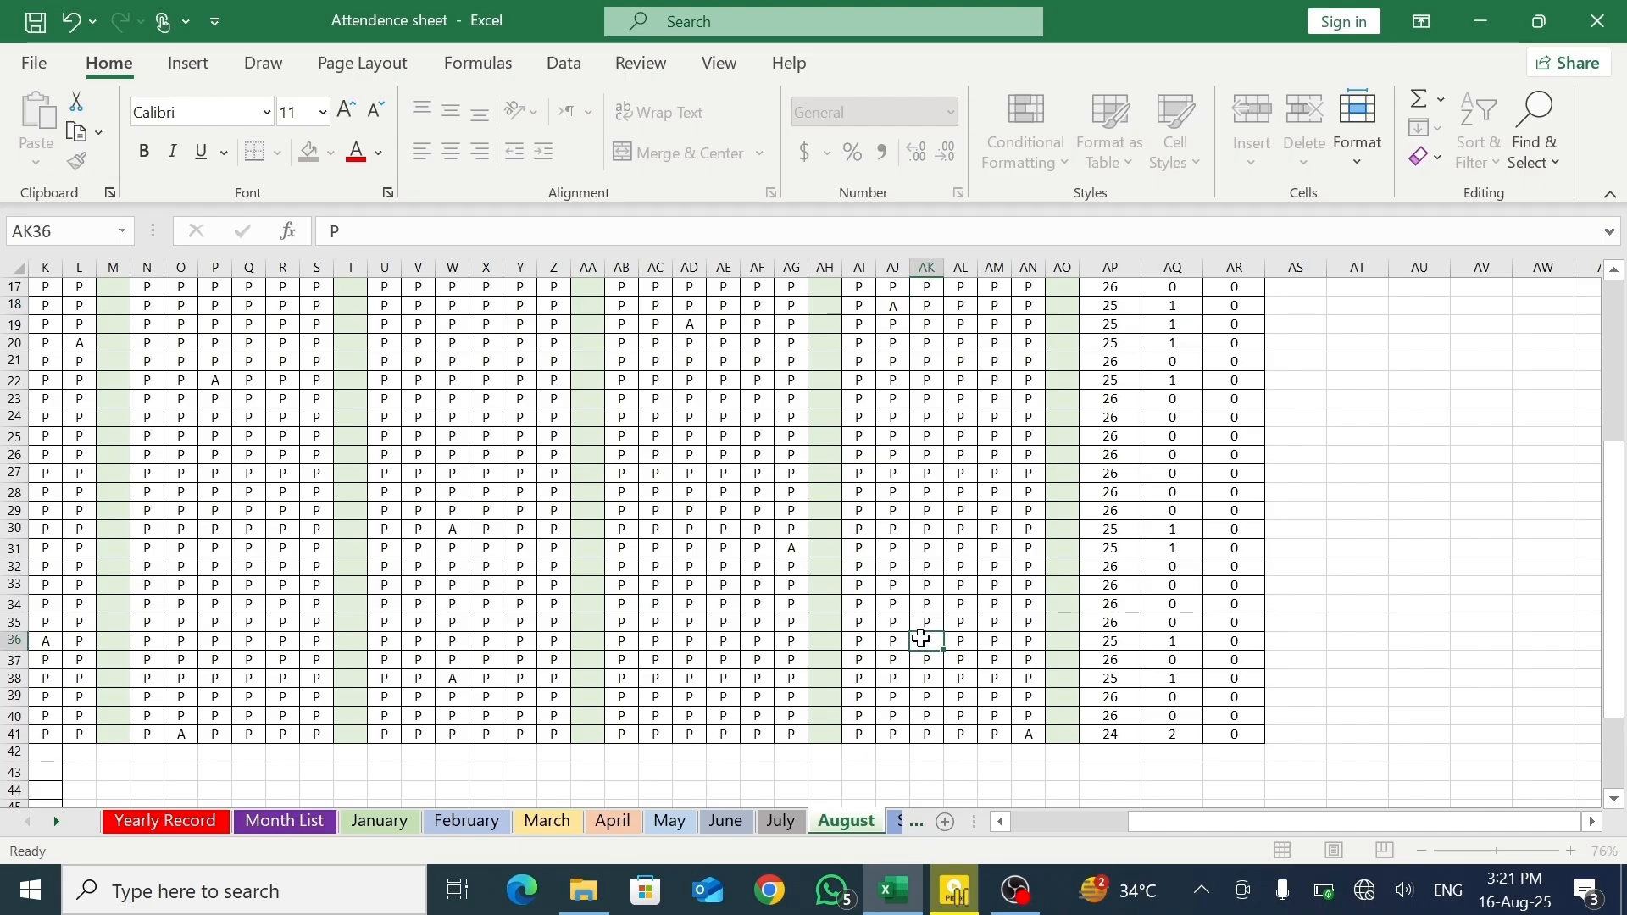
pyautogui.write('L')
pyautogui.click(693, 477)
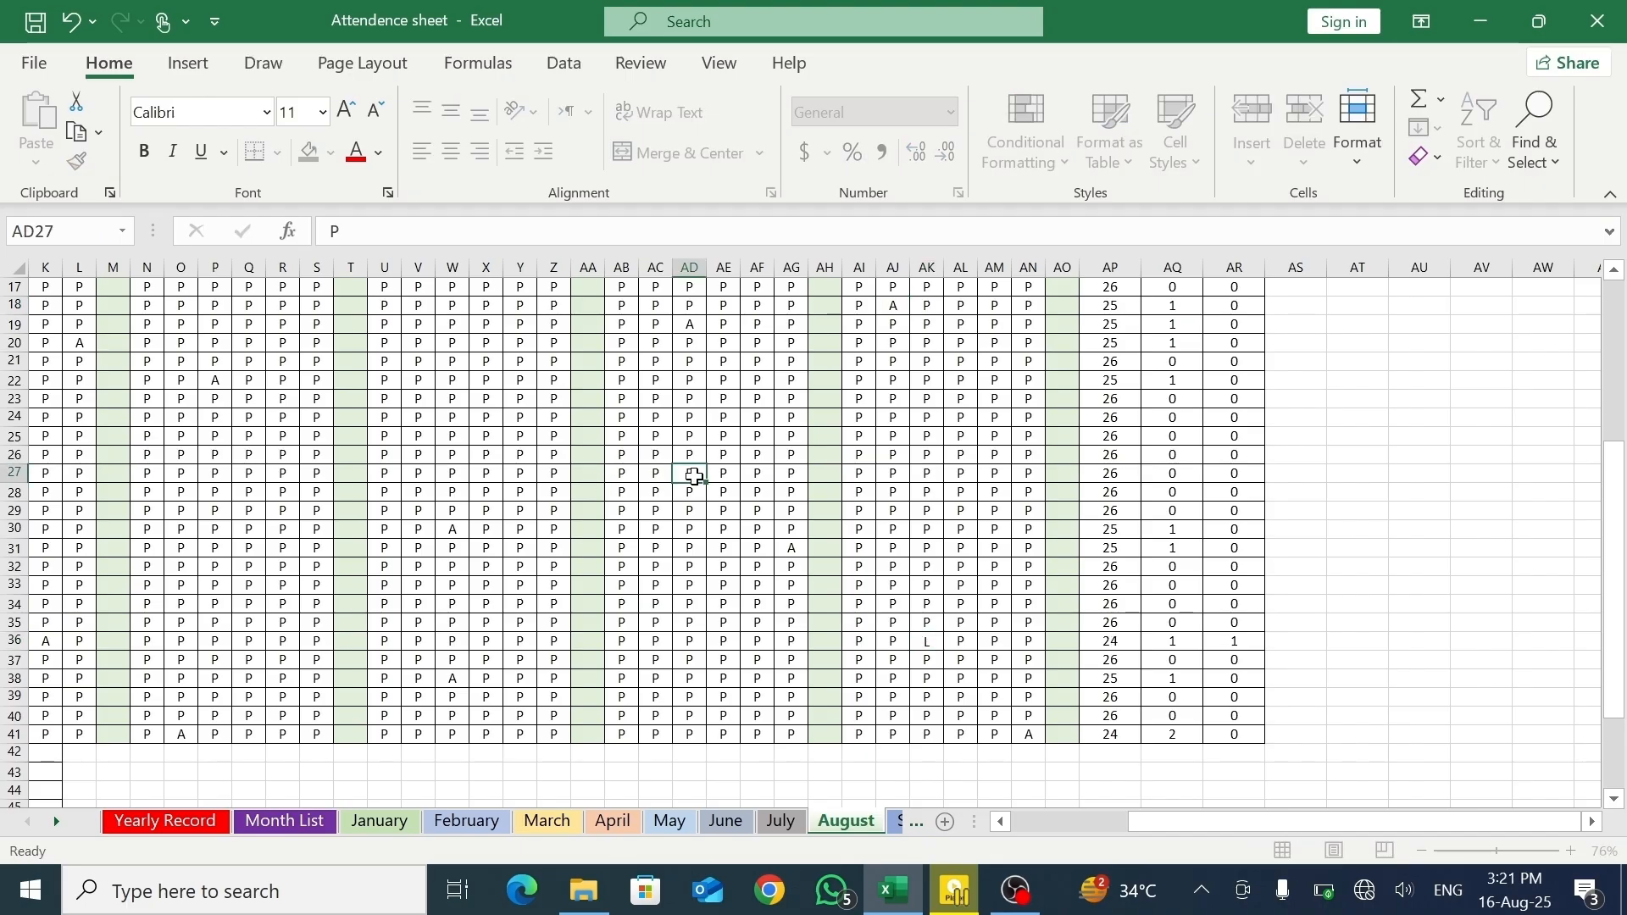
pyautogui.write('L')
pyautogui.click(414, 399)
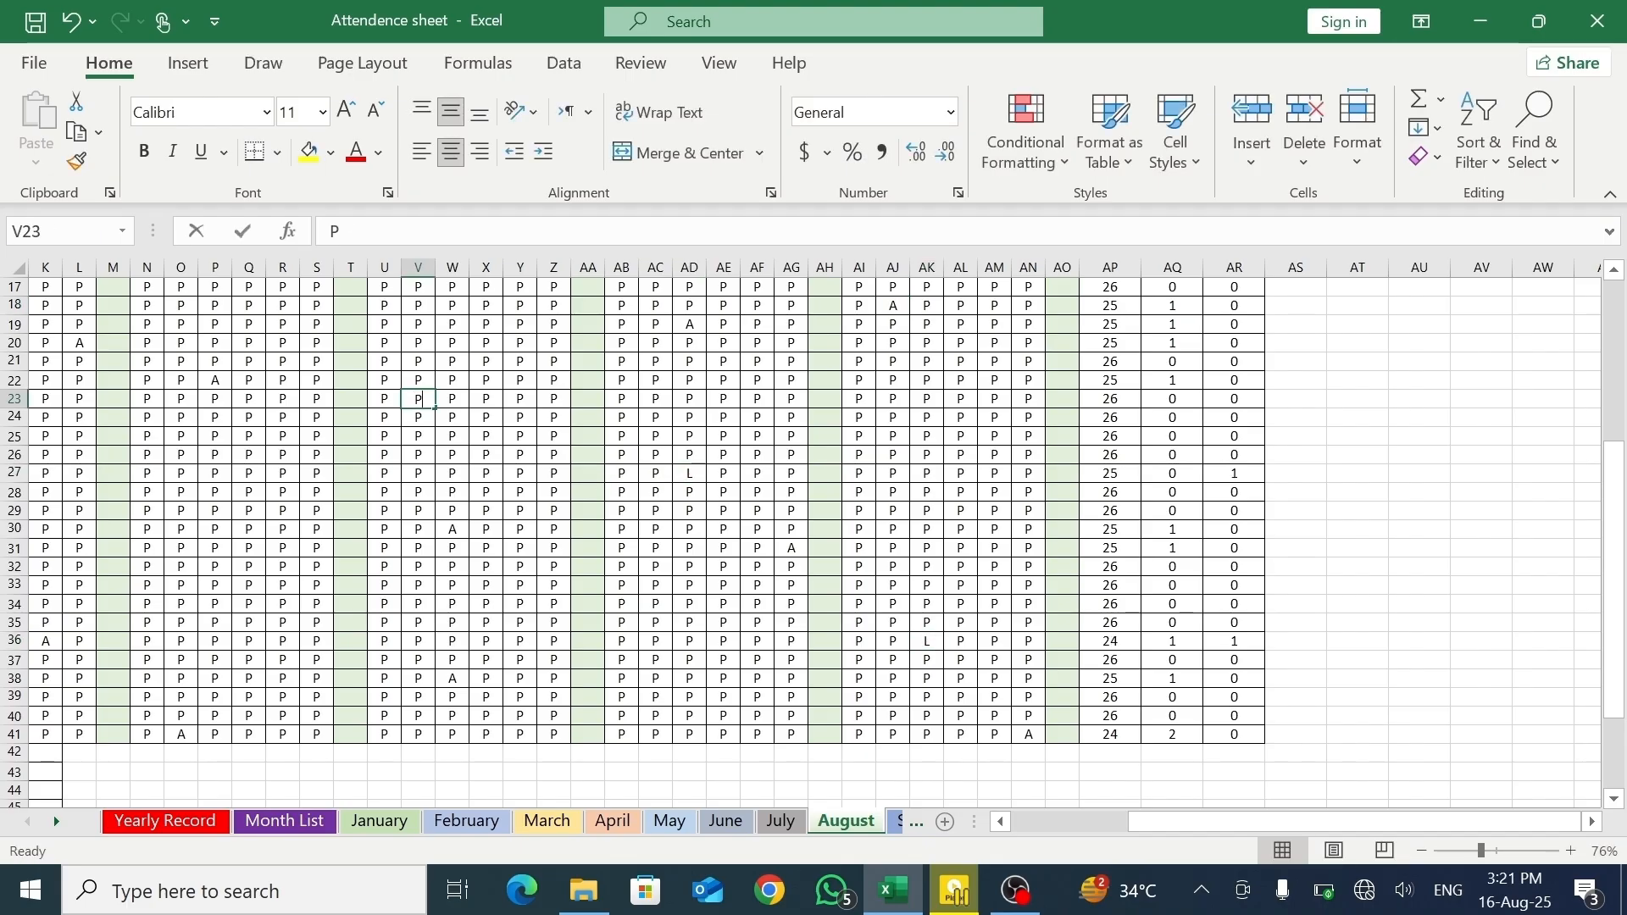
pyautogui.write('L')
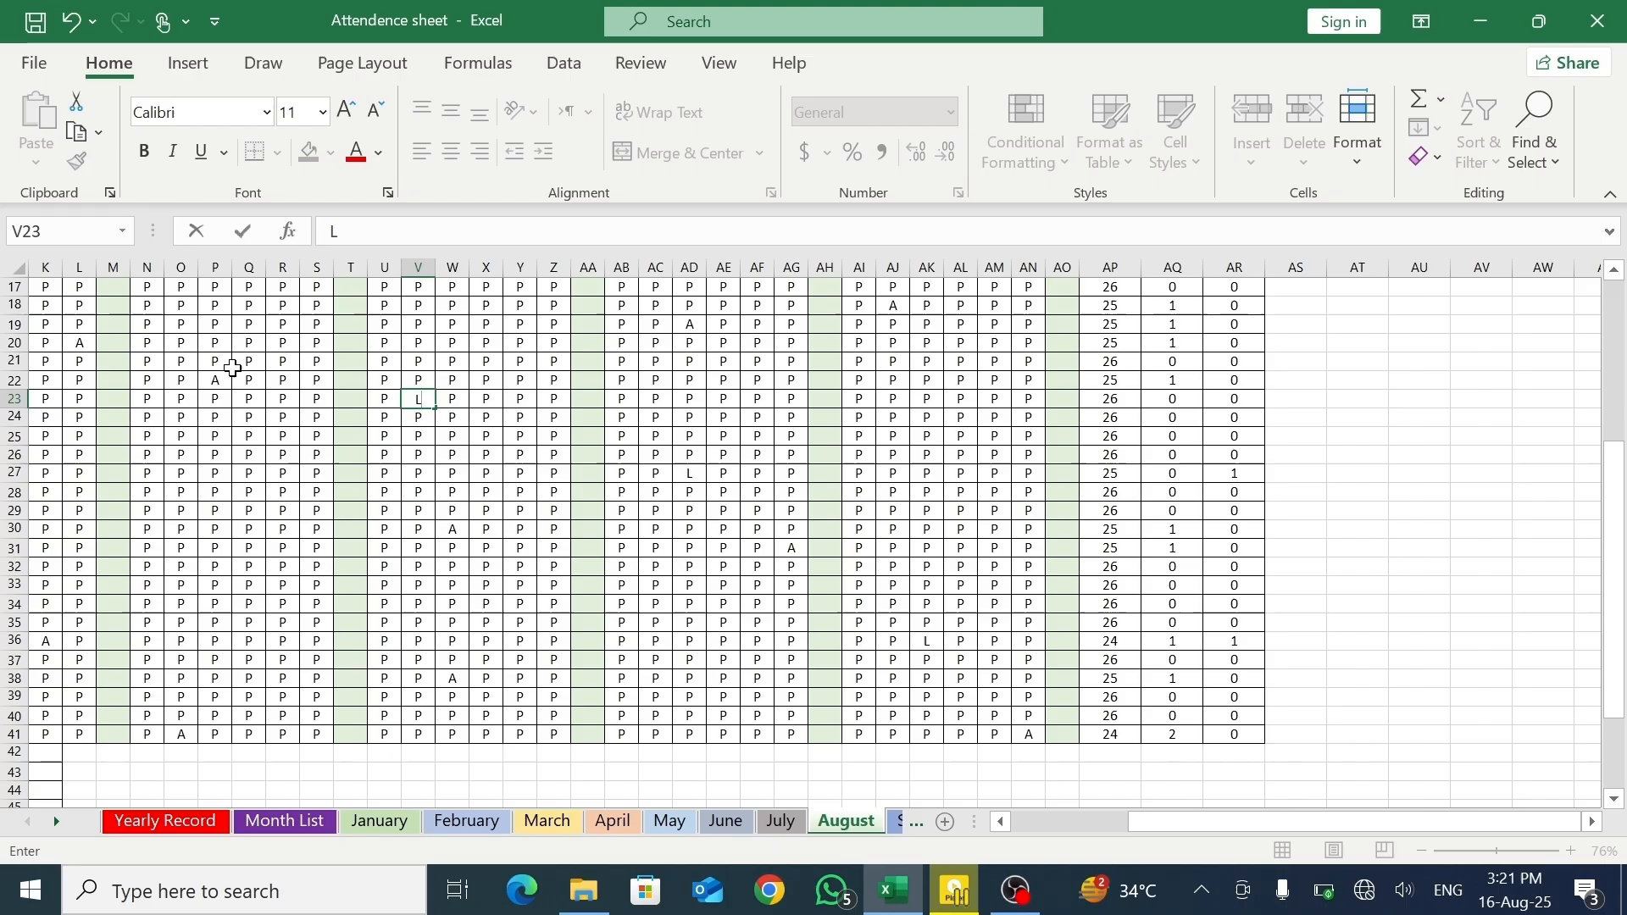
pyautogui.click(191, 321)
pyautogui.write('L')
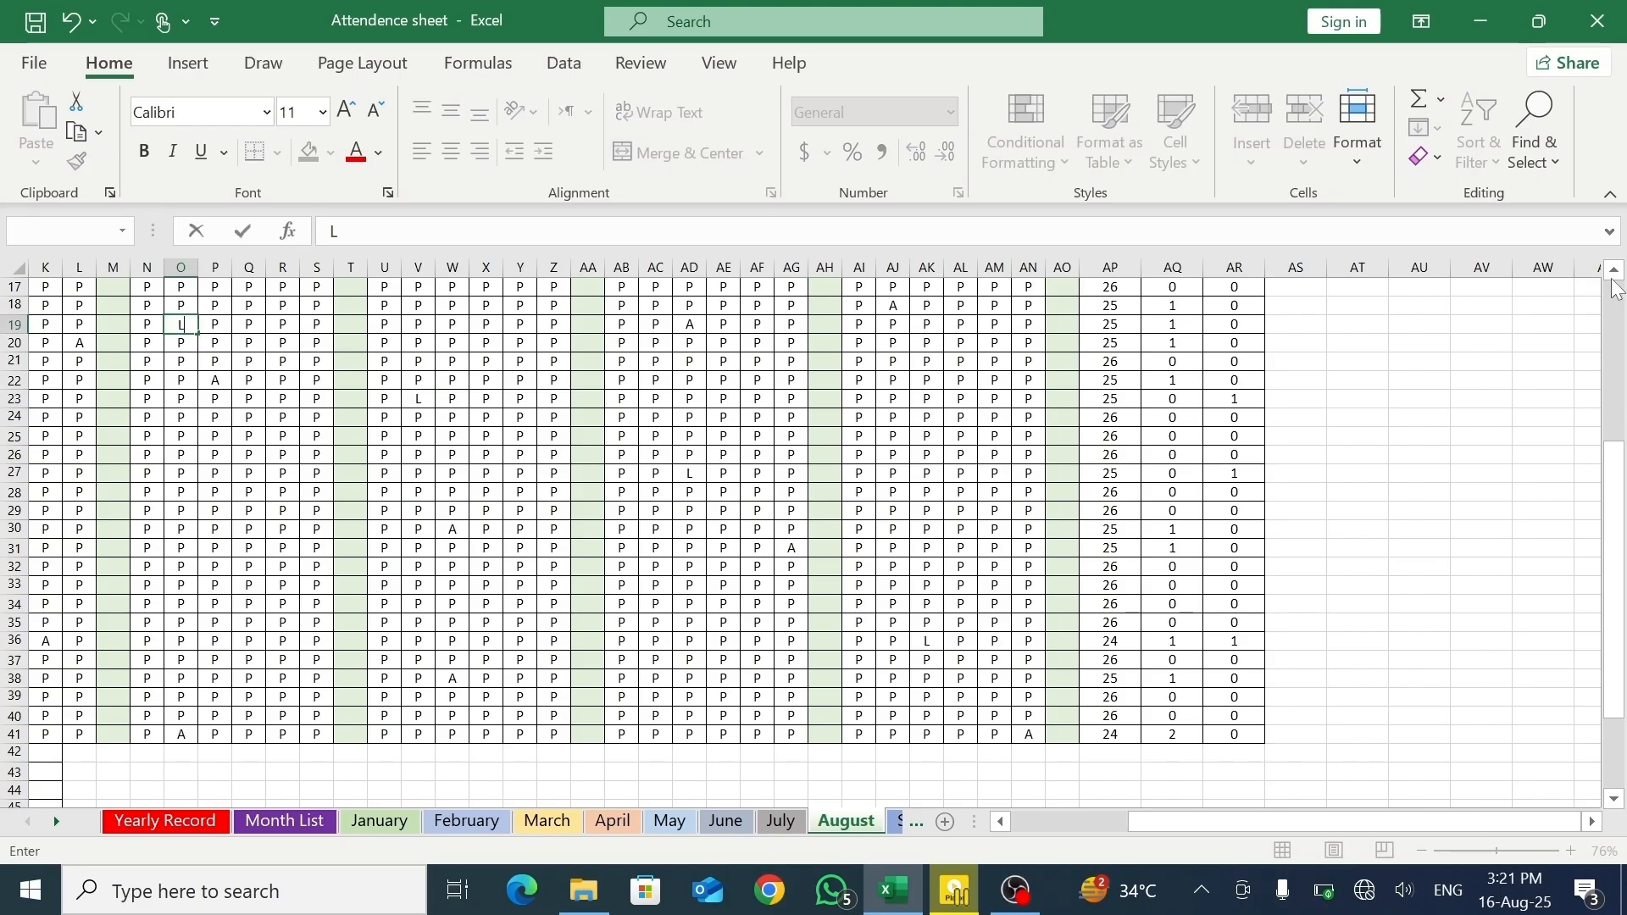
# - Enter A in O14 for an absence and L in Q20, W16 and AE16 for leave days
pyautogui.scroll(2, 1613, 282)
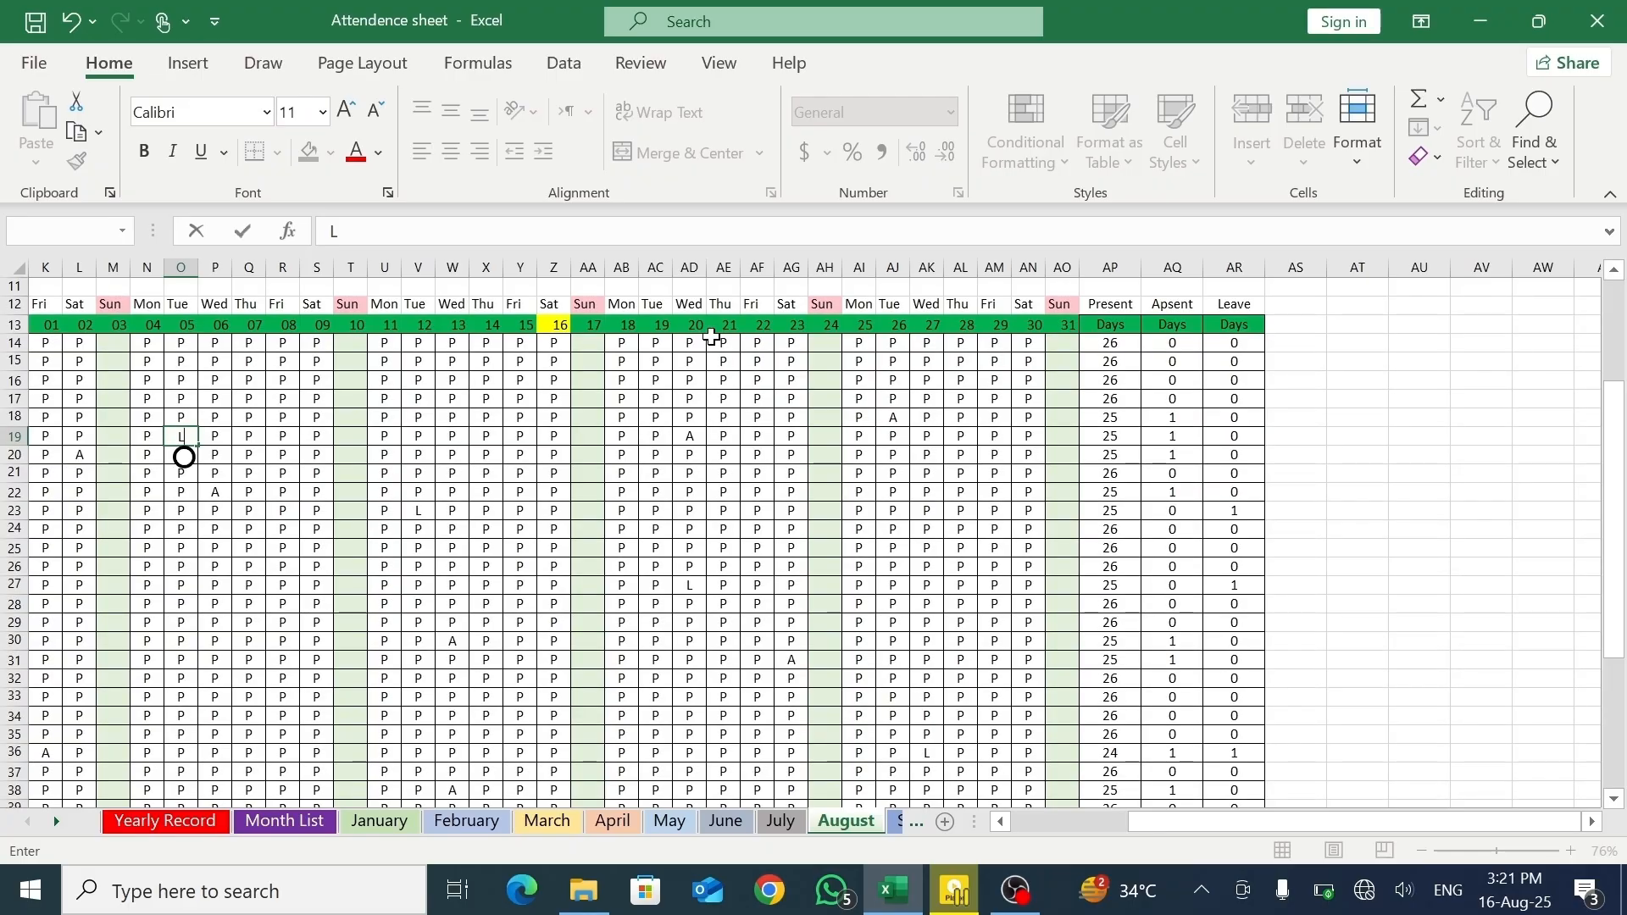
pyautogui.click(183, 342)
pyautogui.write('A')
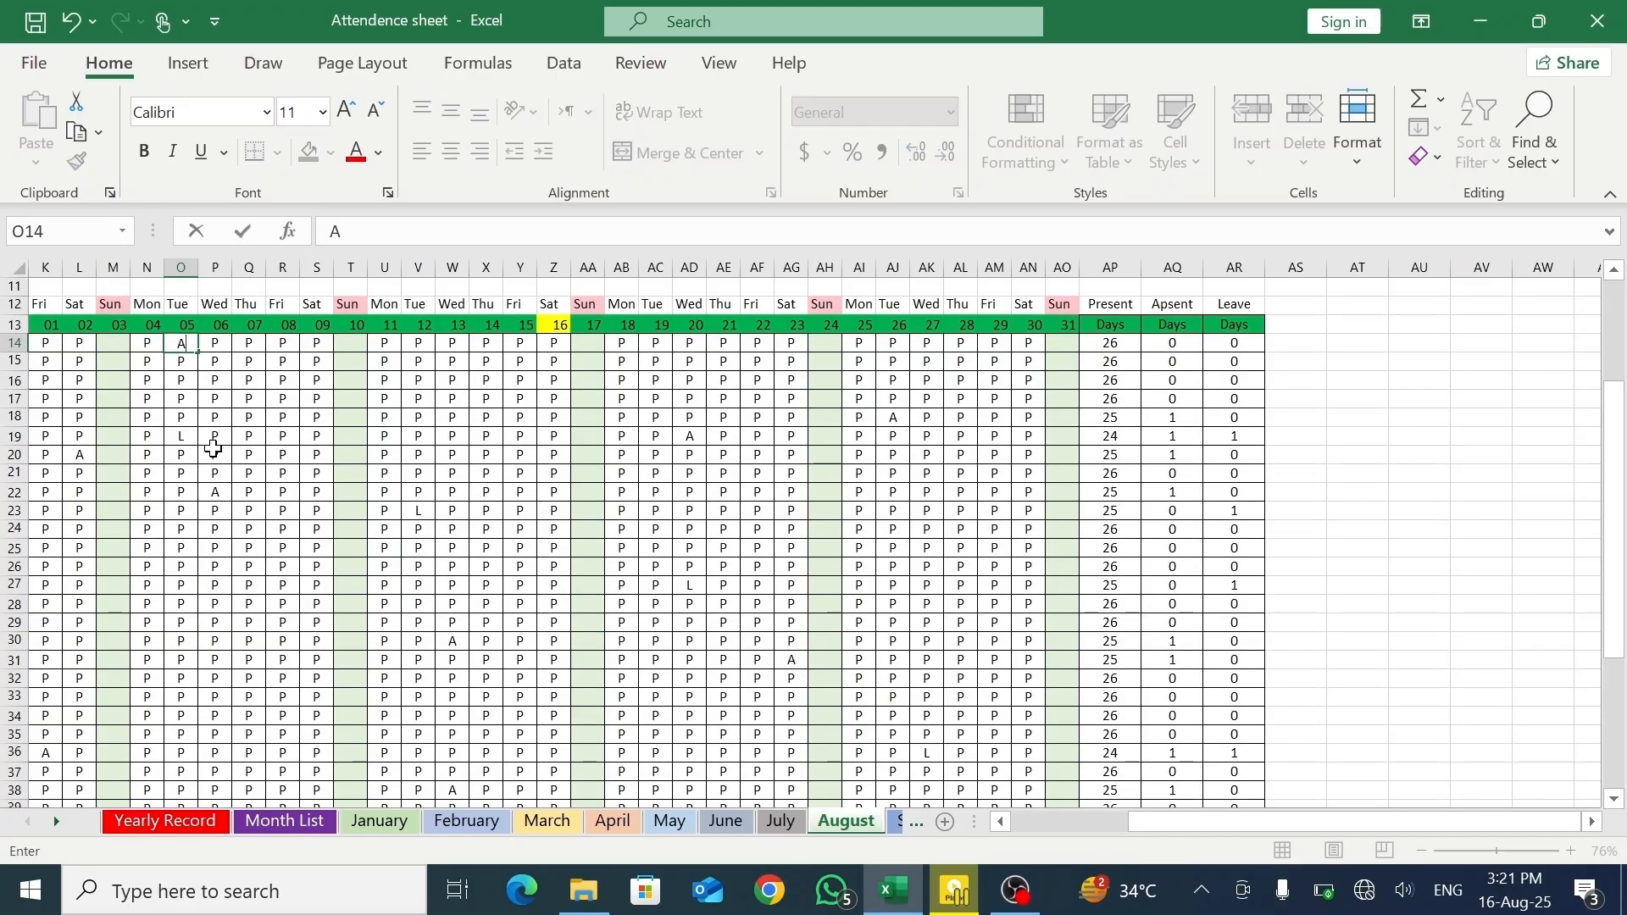
pyautogui.click(258, 449)
pyautogui.write('L')
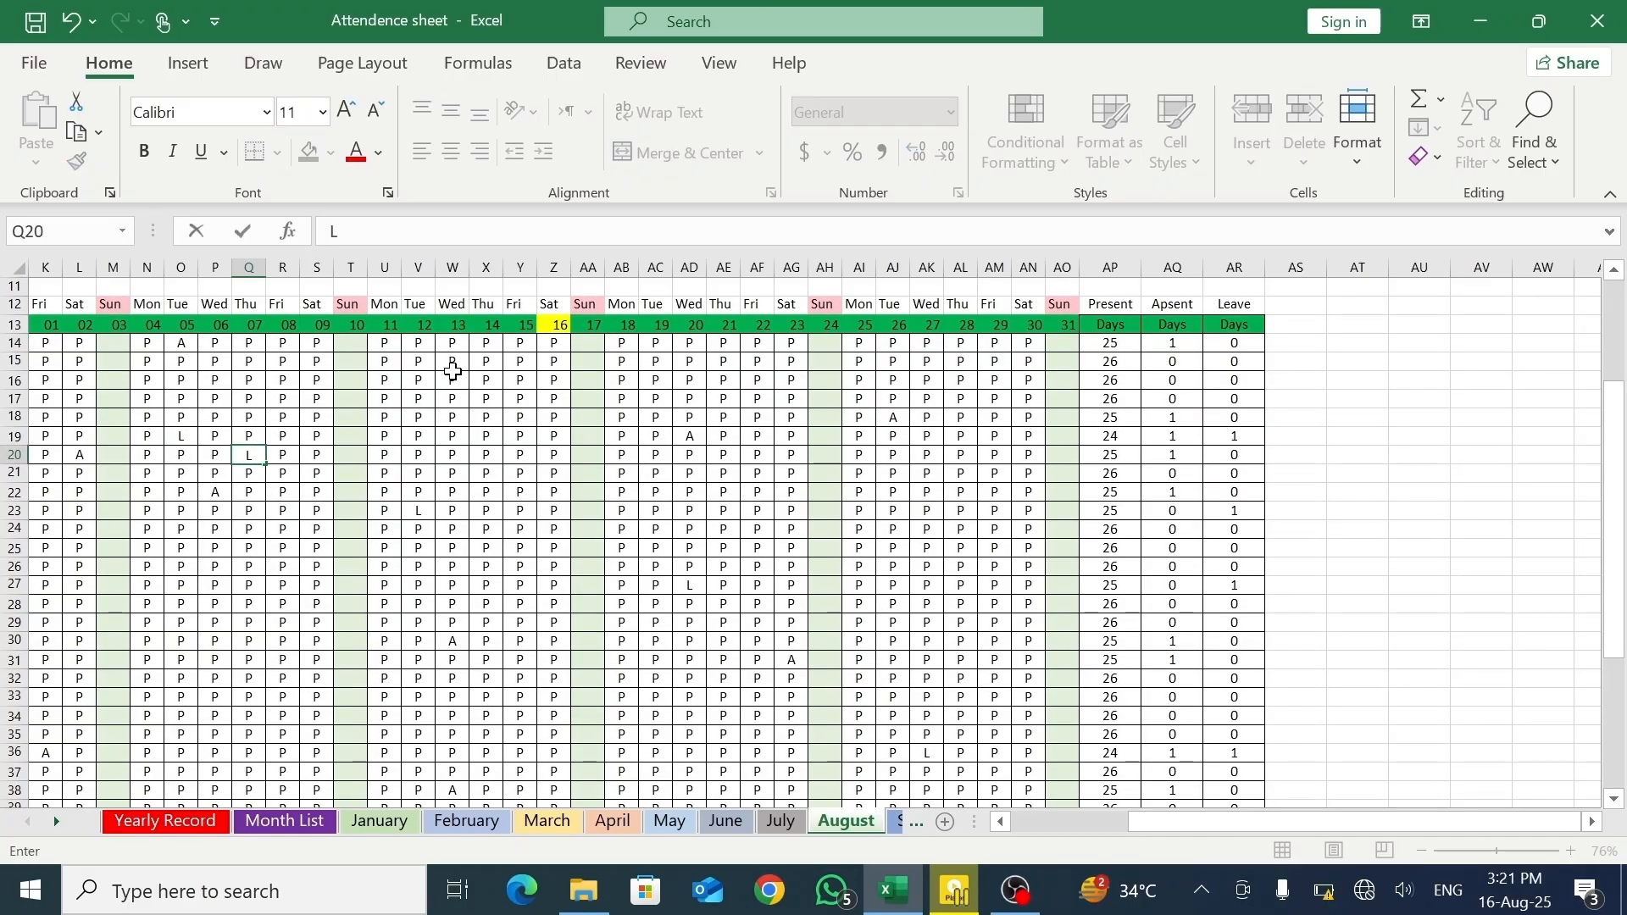
pyautogui.click(454, 377)
pyautogui.write('L')
pyautogui.click(731, 379)
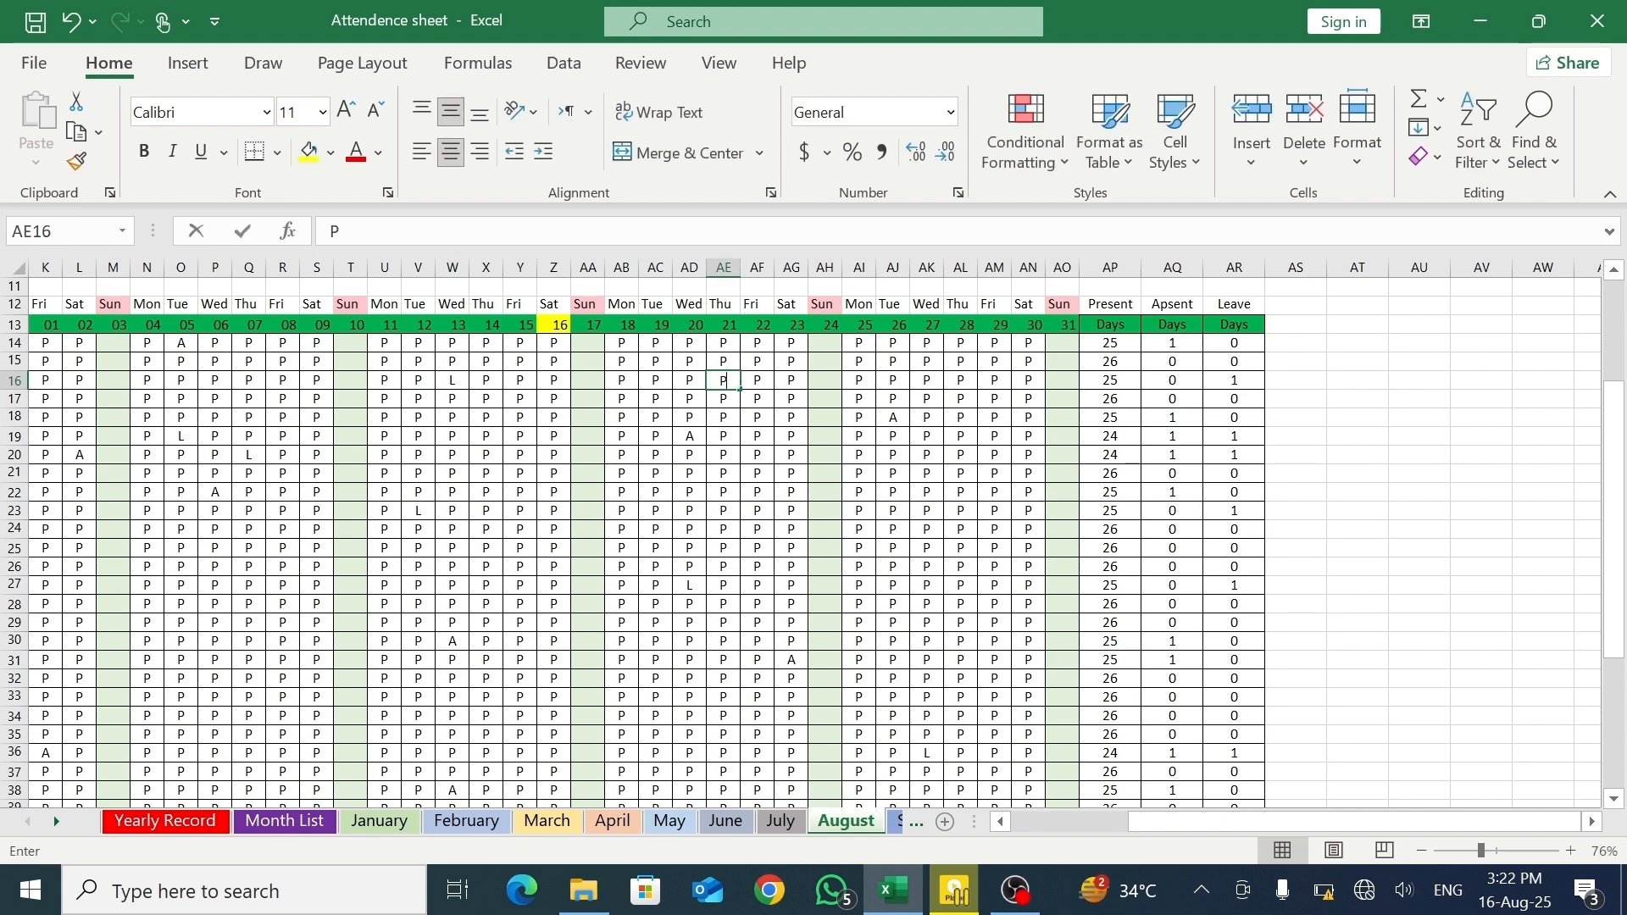
pyautogui.write('L')
pyautogui.click(1373, 648)
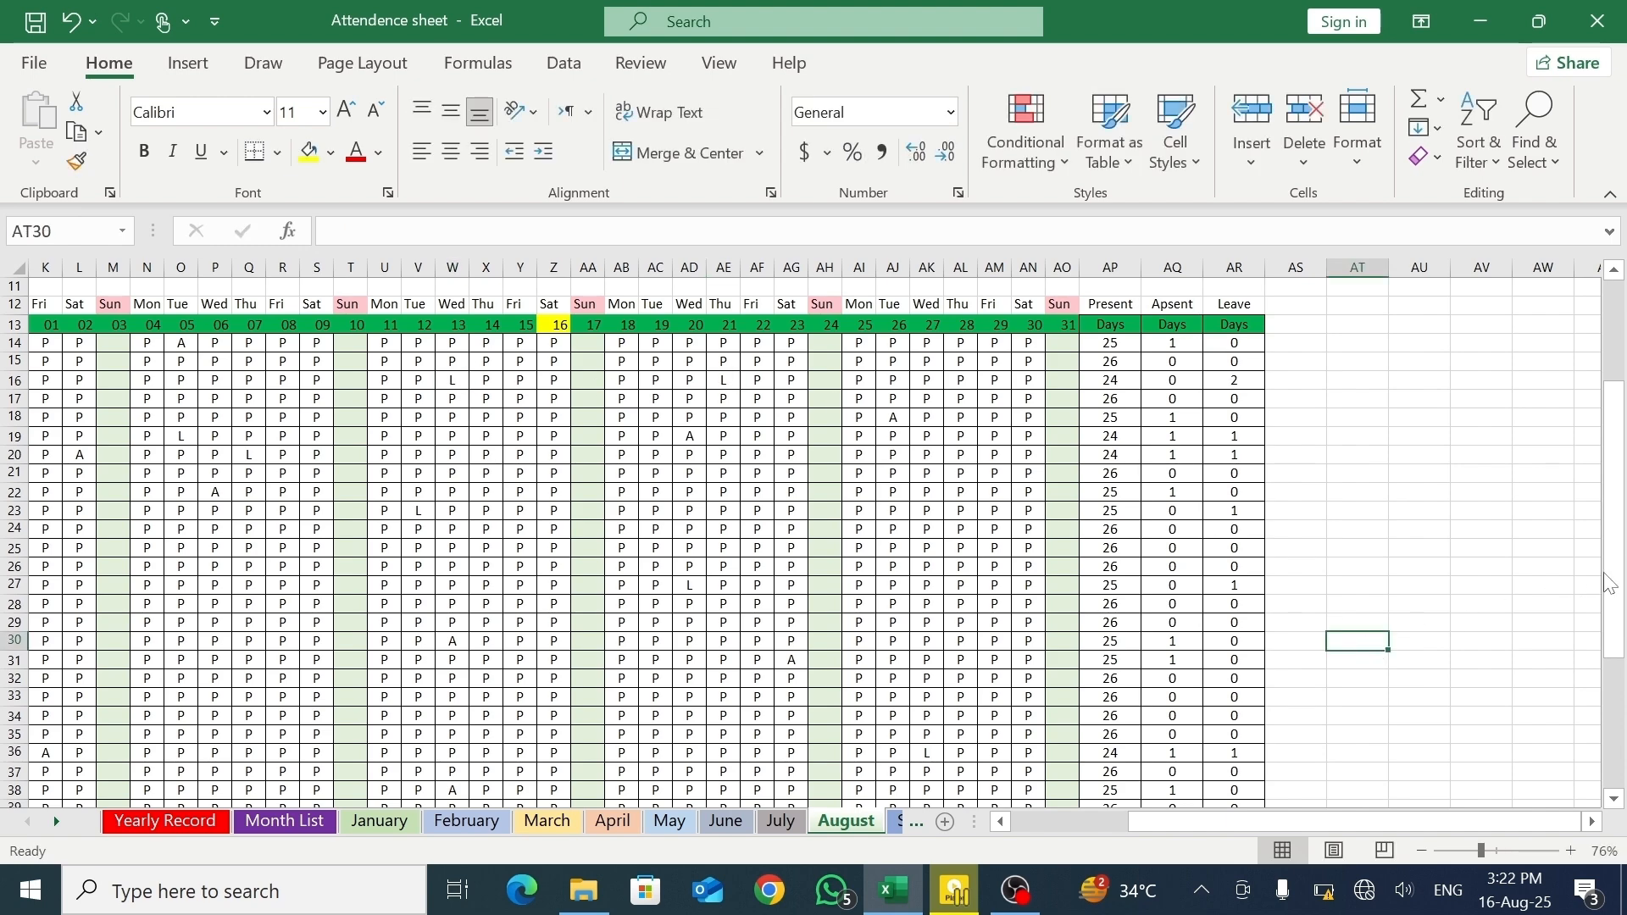
pyautogui.moveTo(1615, 649); pyautogui.dragTo(1617, 738)
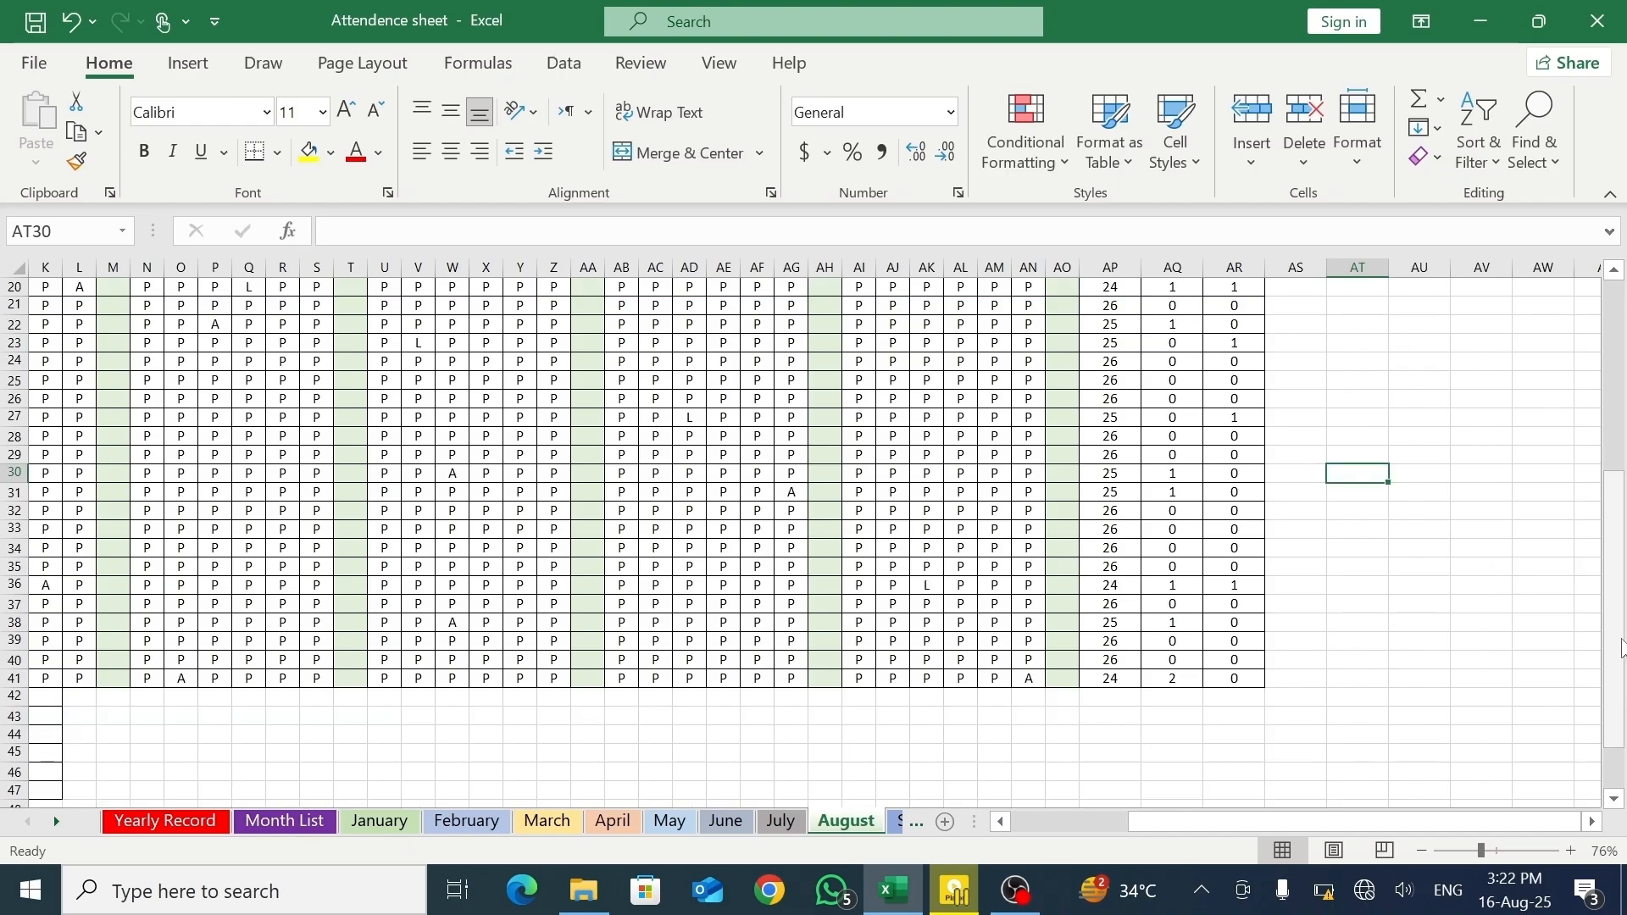
pyautogui.scroll(5, 883, 770)
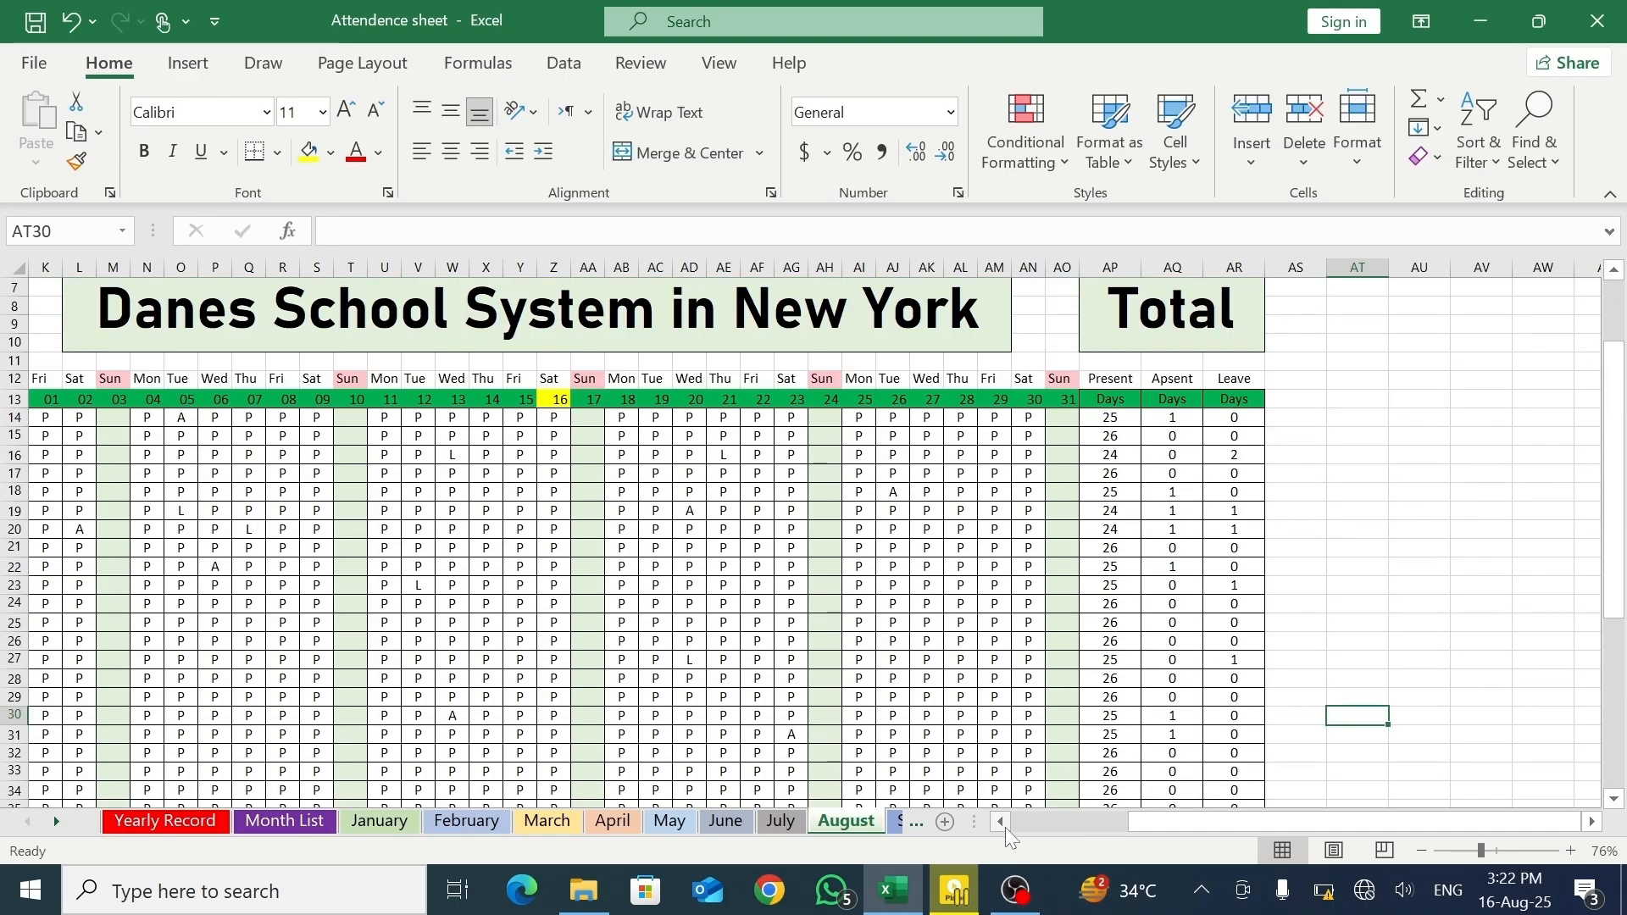
pyautogui.click(1003, 823)
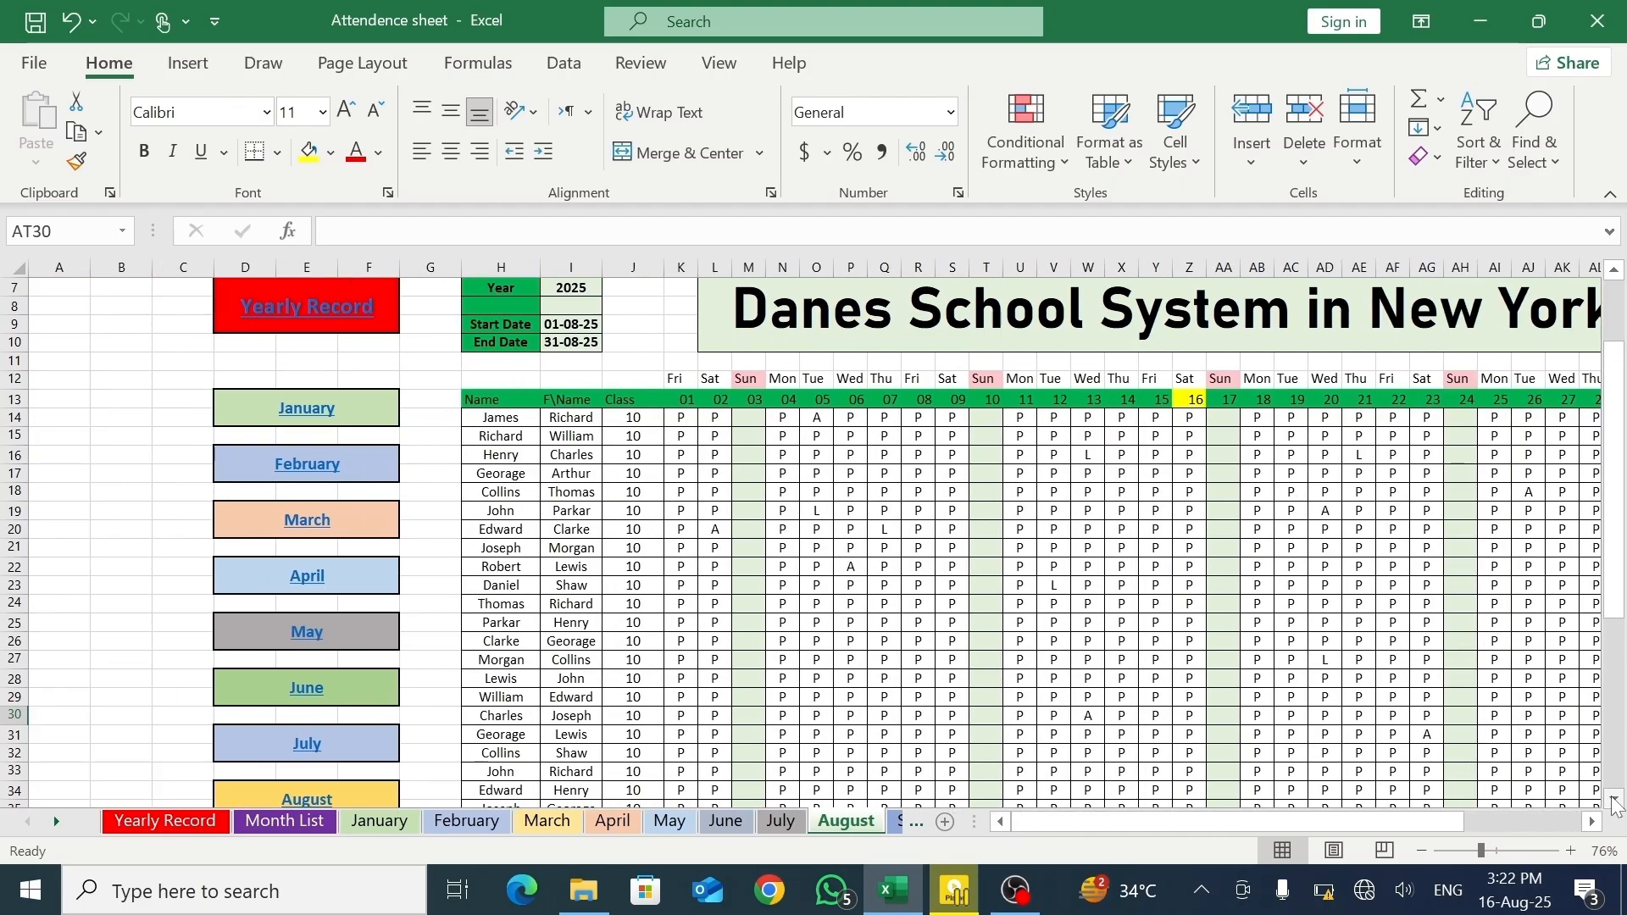
pyautogui.scroll(-4, 1615, 804)
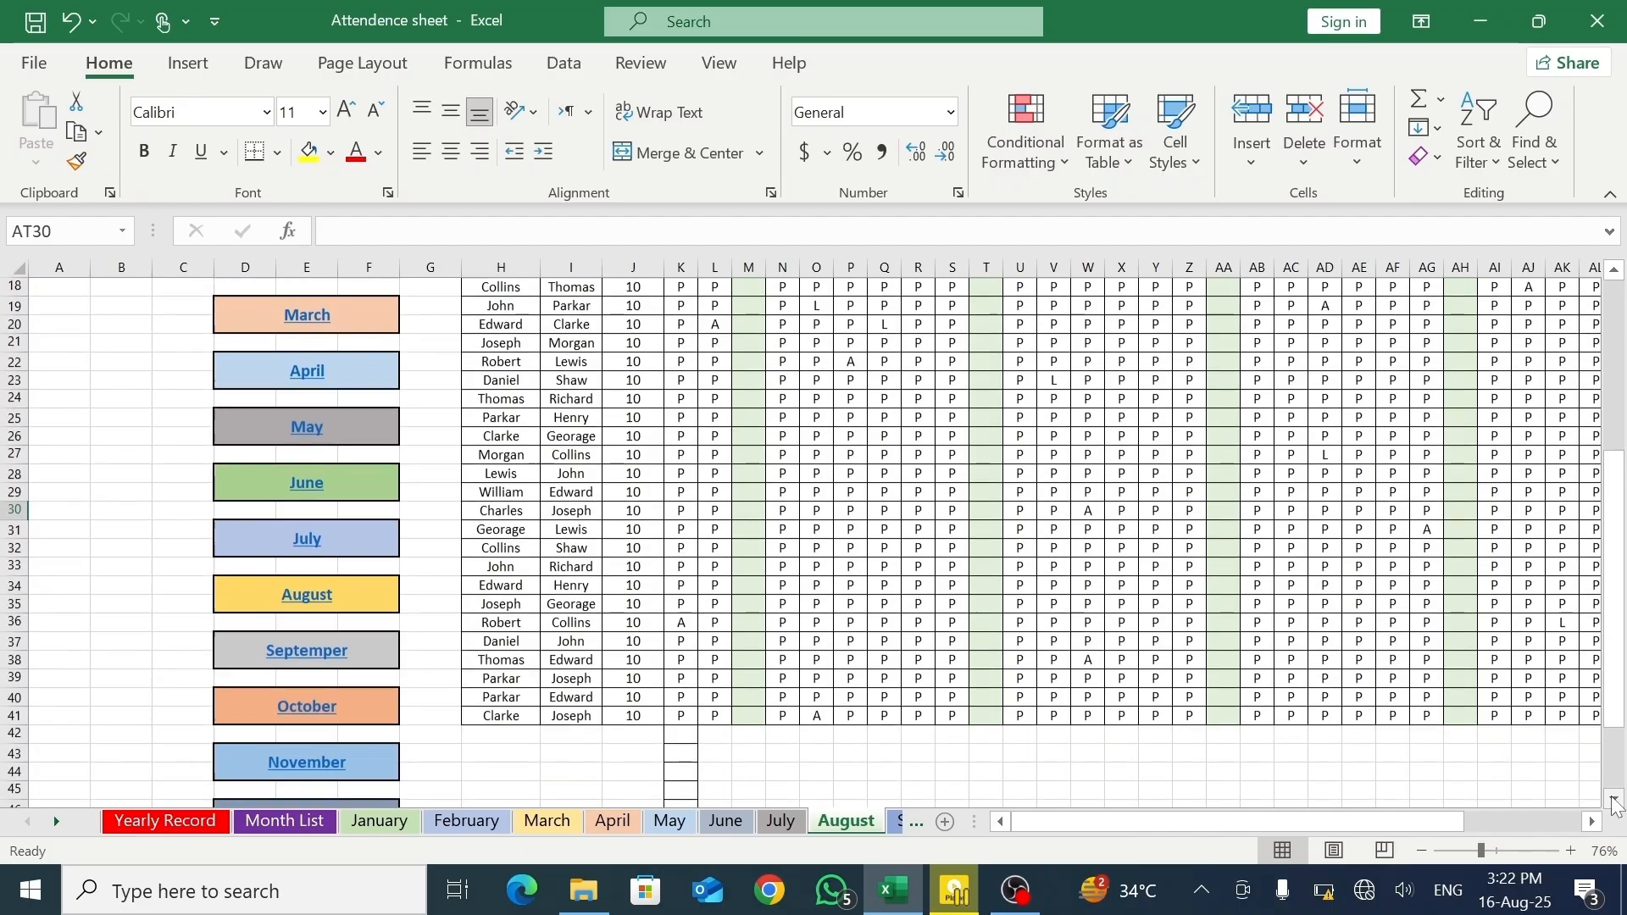
# - Open the Septemper sheet from the month links and set its month in I6 to SEP
pyautogui.click(335, 648)
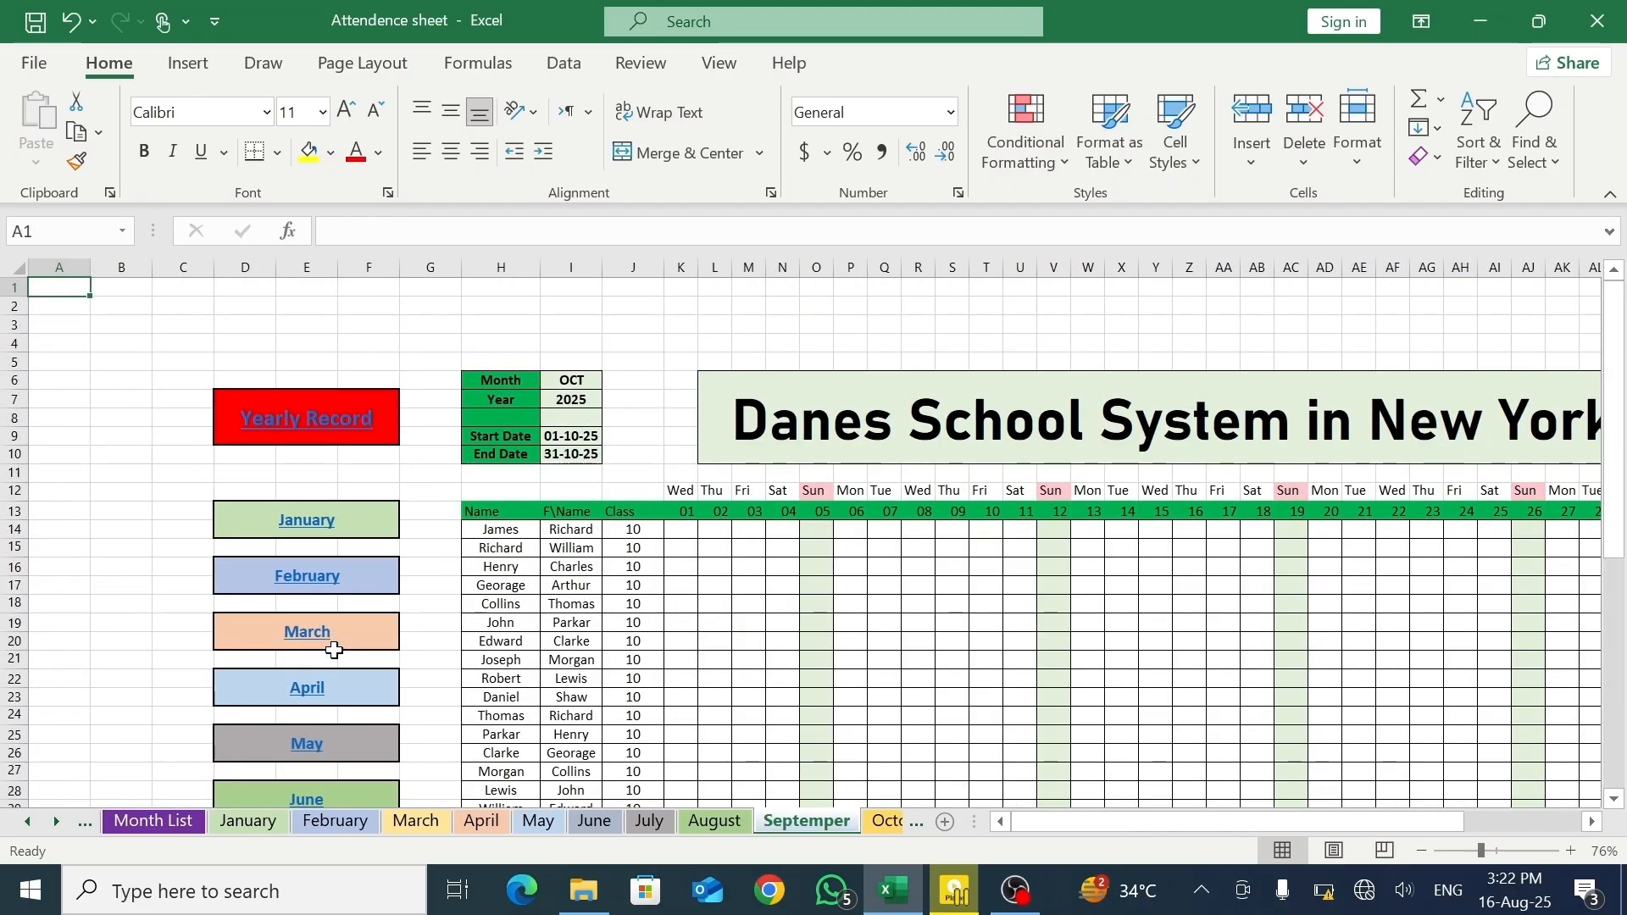
pyautogui.click(578, 379)
pyautogui.click(611, 380)
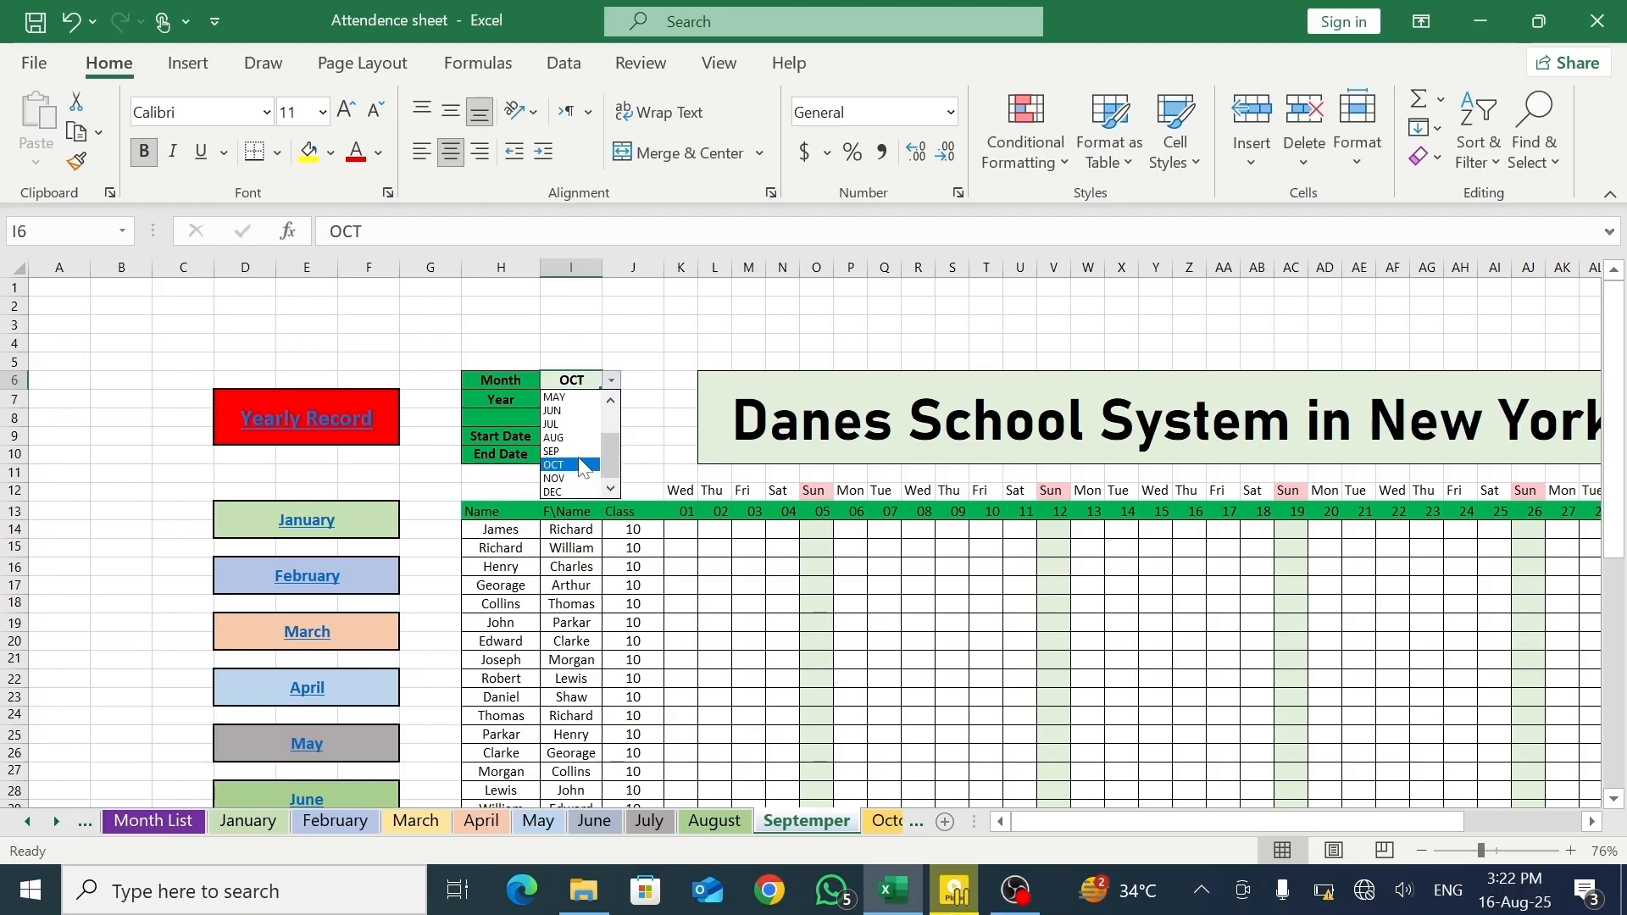
pyautogui.click(585, 451)
# - Mark all students present for 1 to 6 September by filling P through K14:P41
pyautogui.click(676, 531)
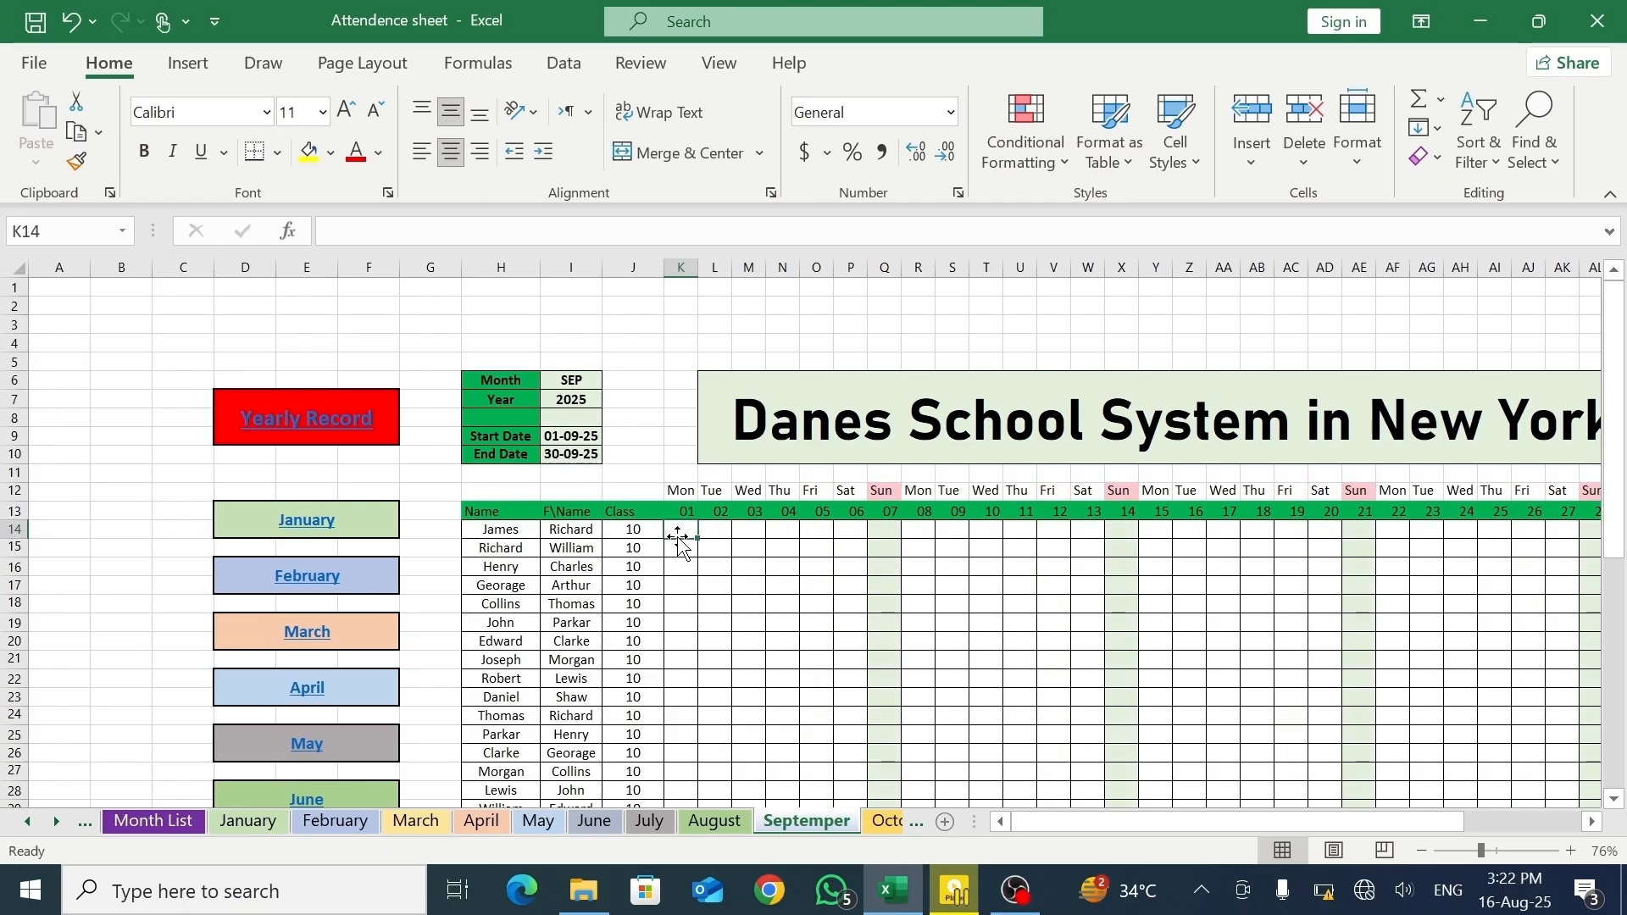
pyautogui.write('P')
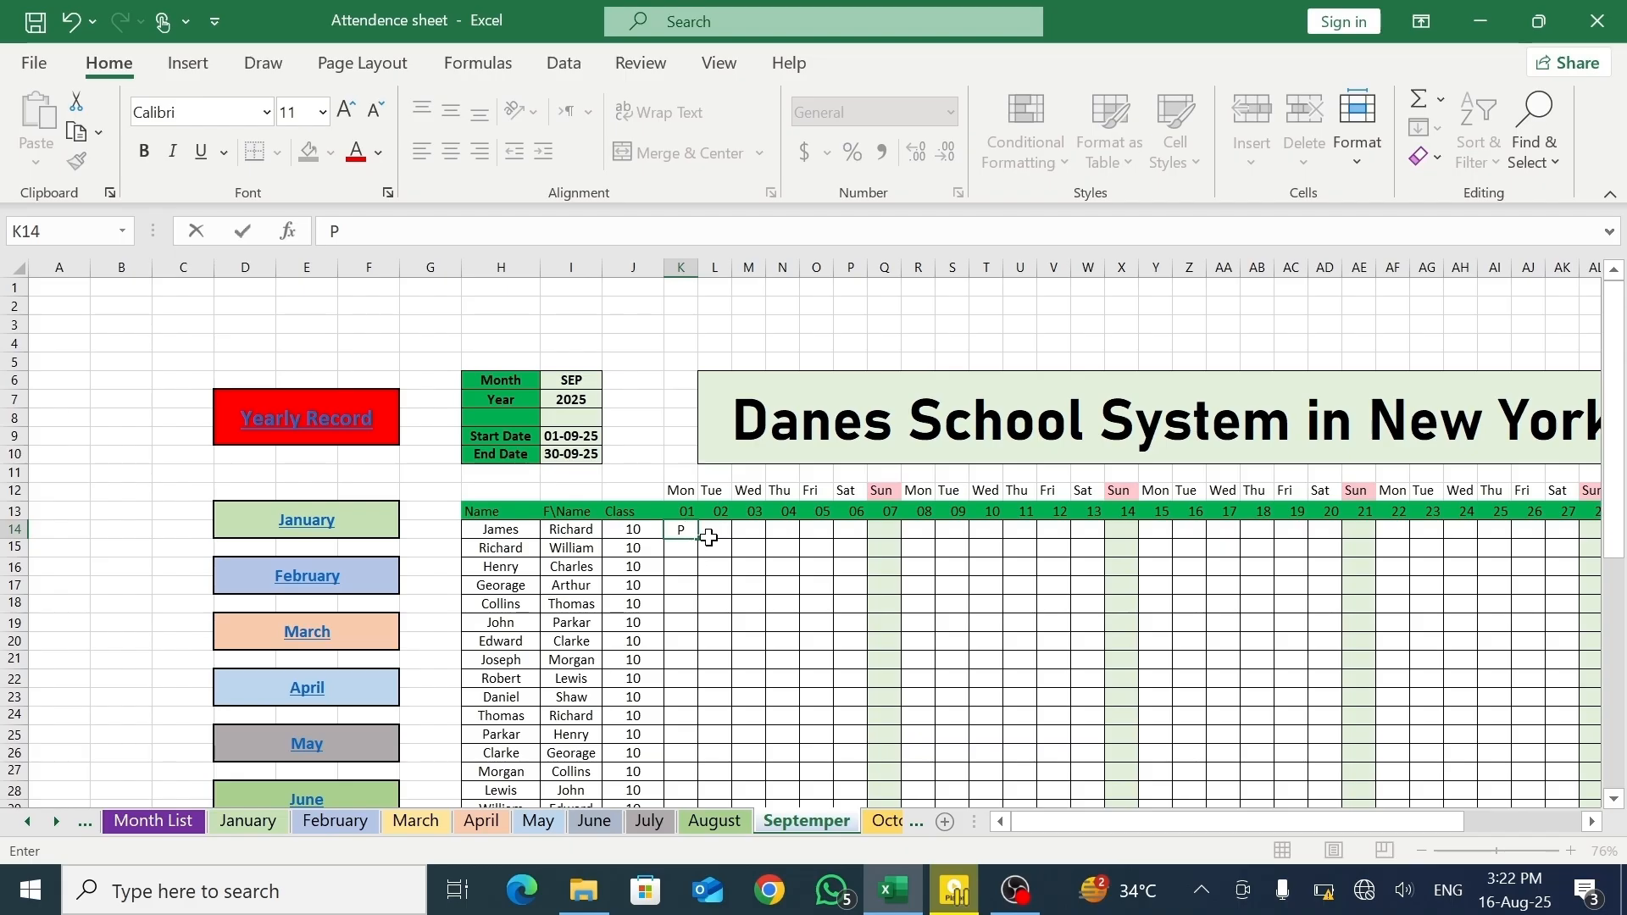
pyautogui.moveTo(697, 542); pyautogui.dragTo(838, 775)
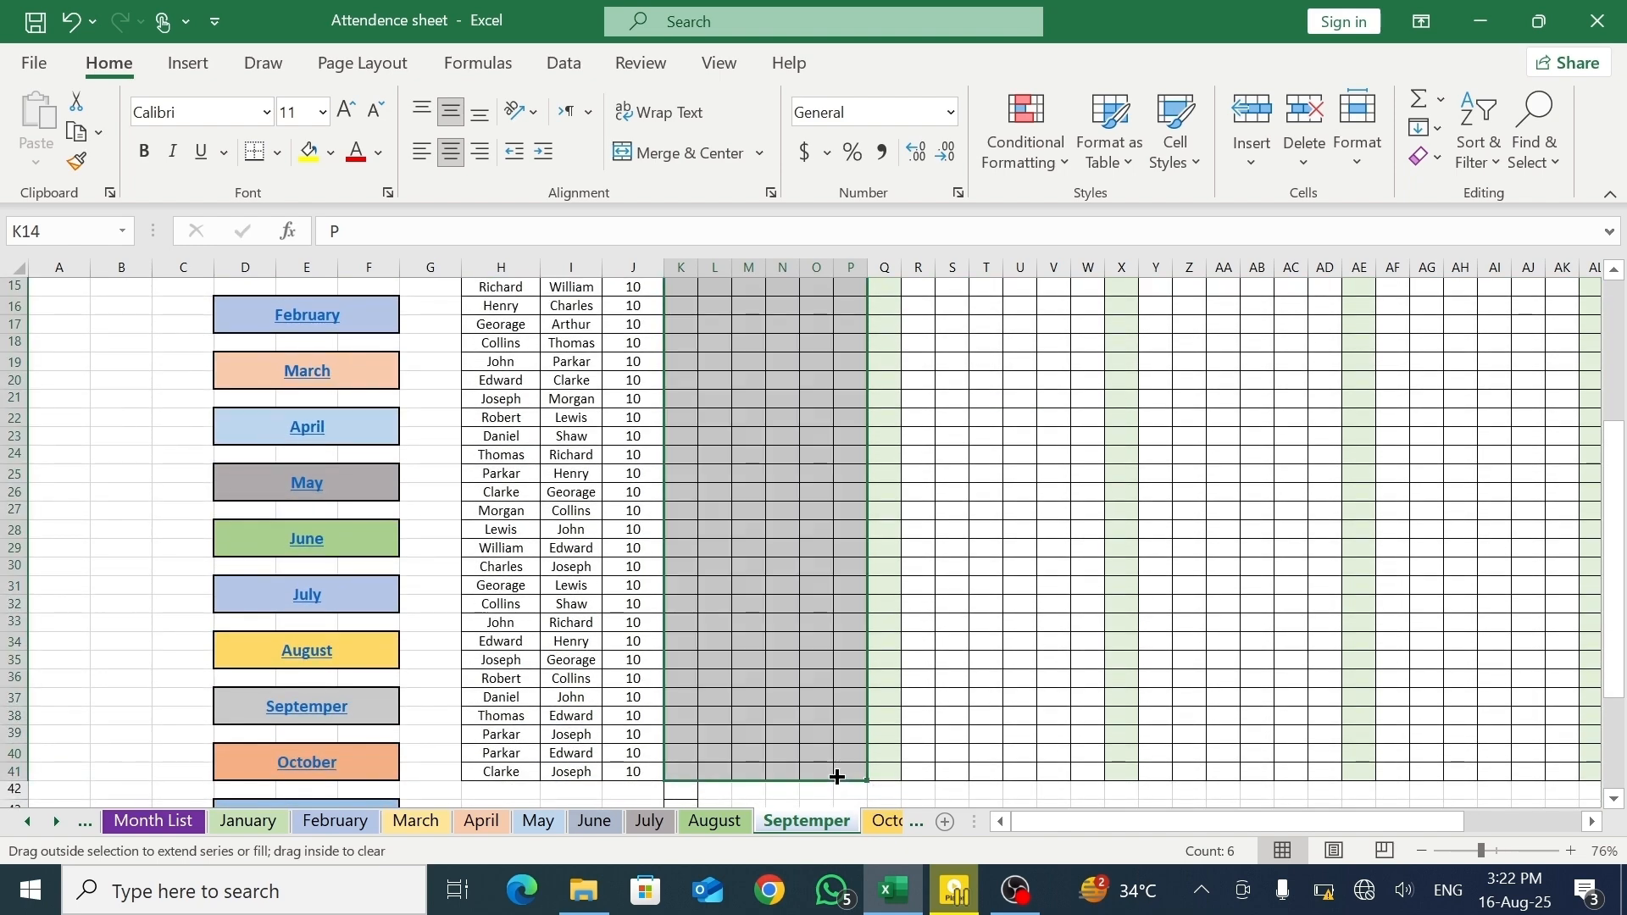
# - Mark all students present for 8 to 13 September by filling P through R14:W41
pyautogui.scroll(2, 1618, 288)
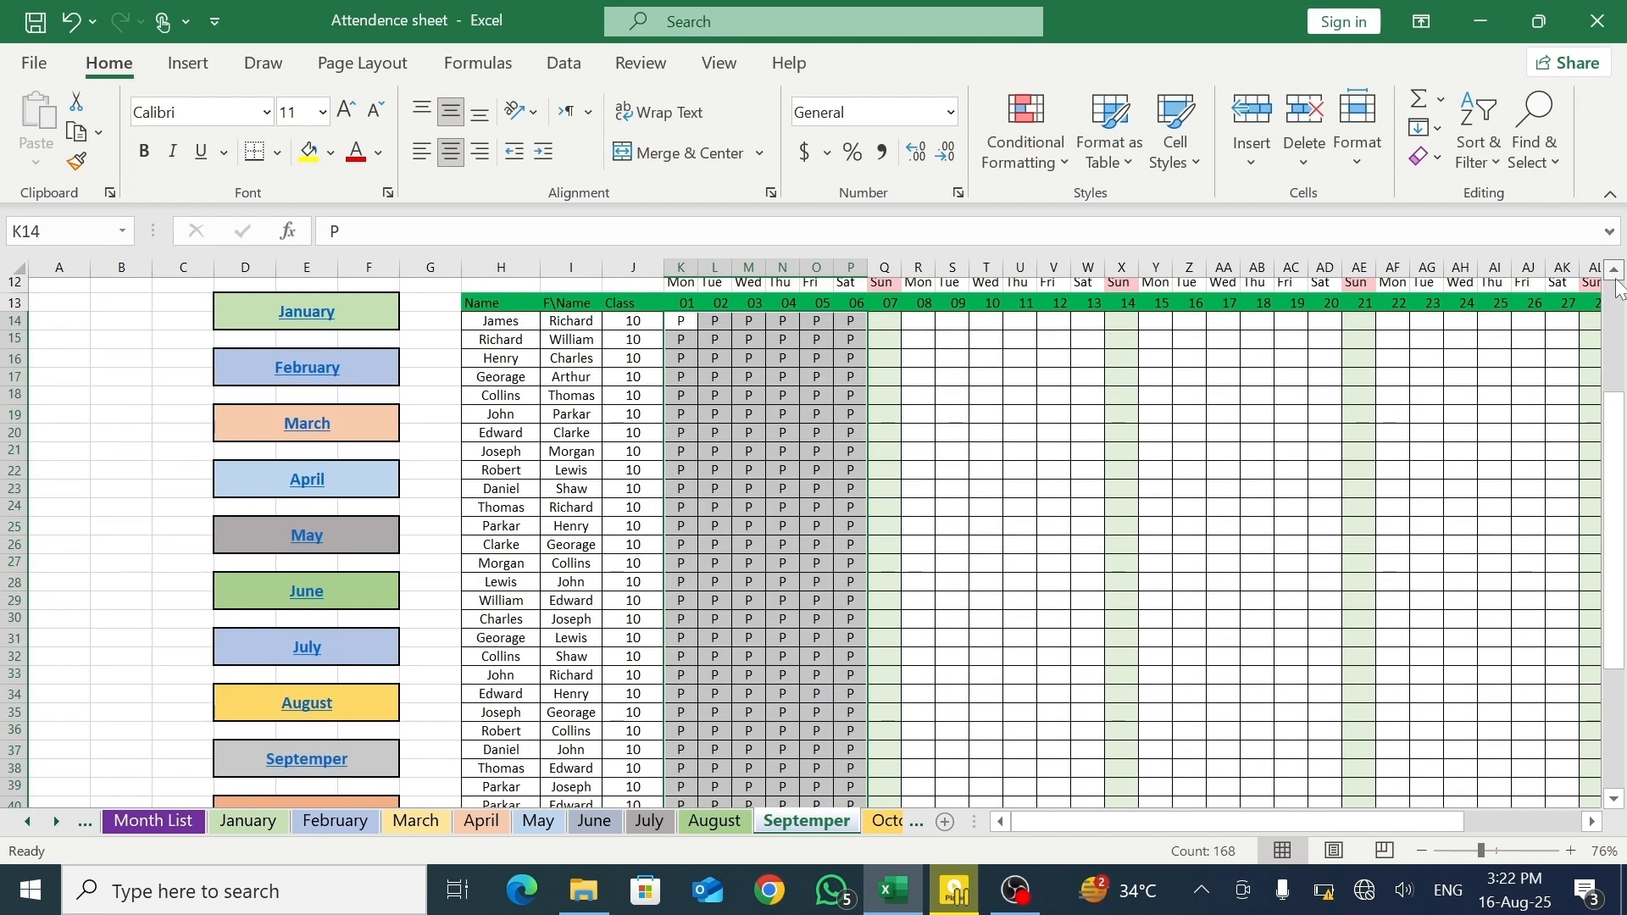
pyautogui.click(912, 361)
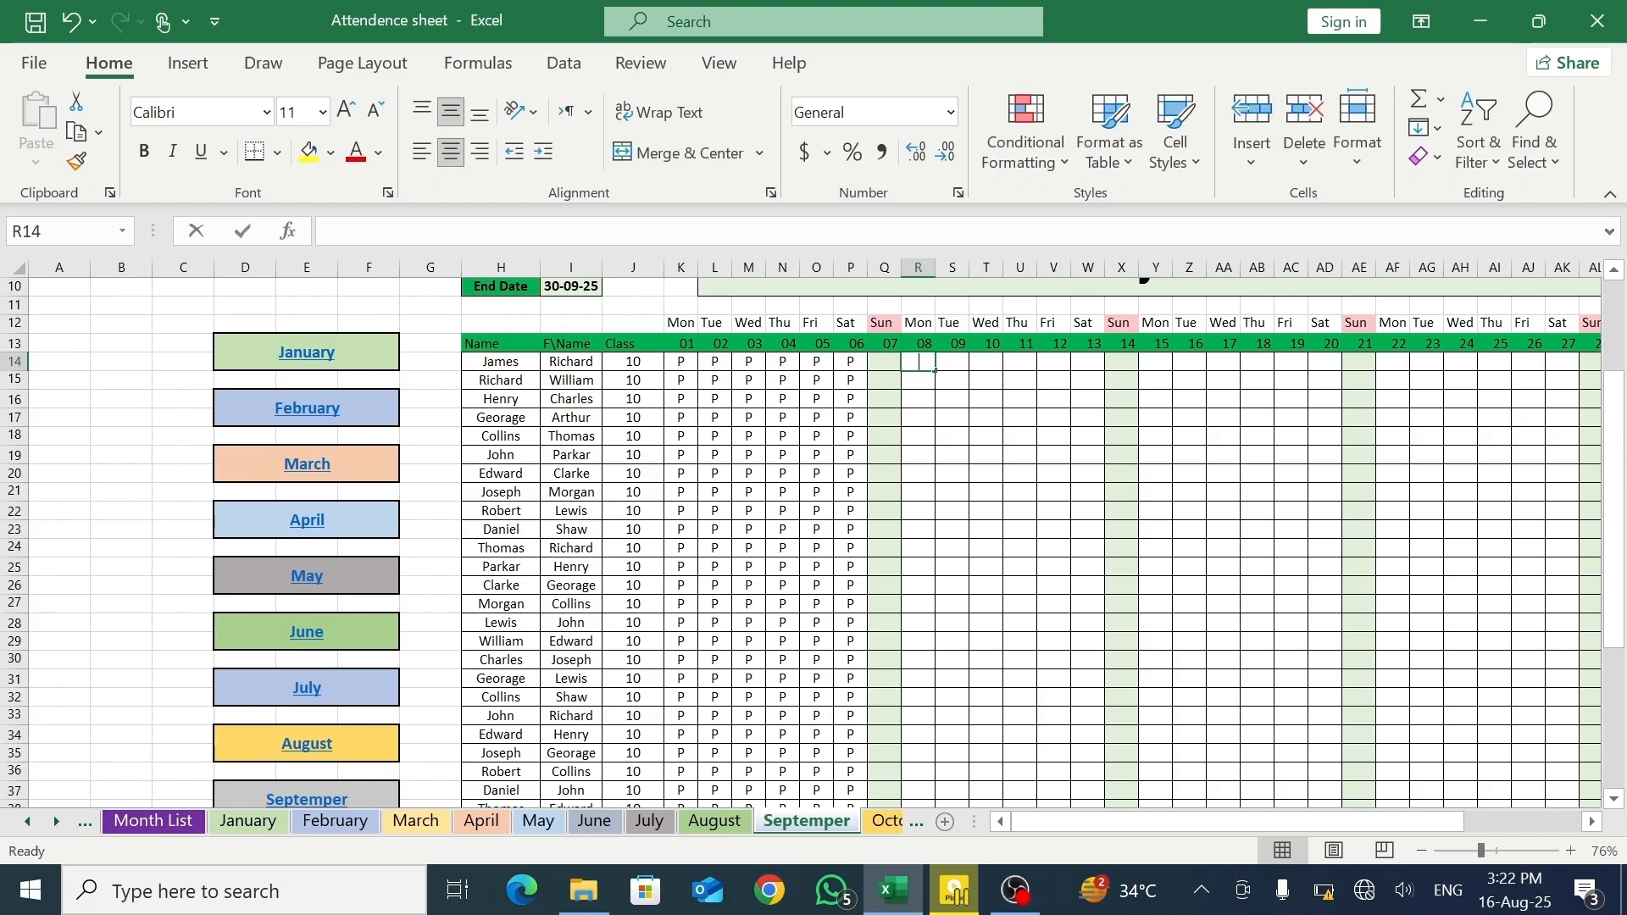
pyautogui.write('P')
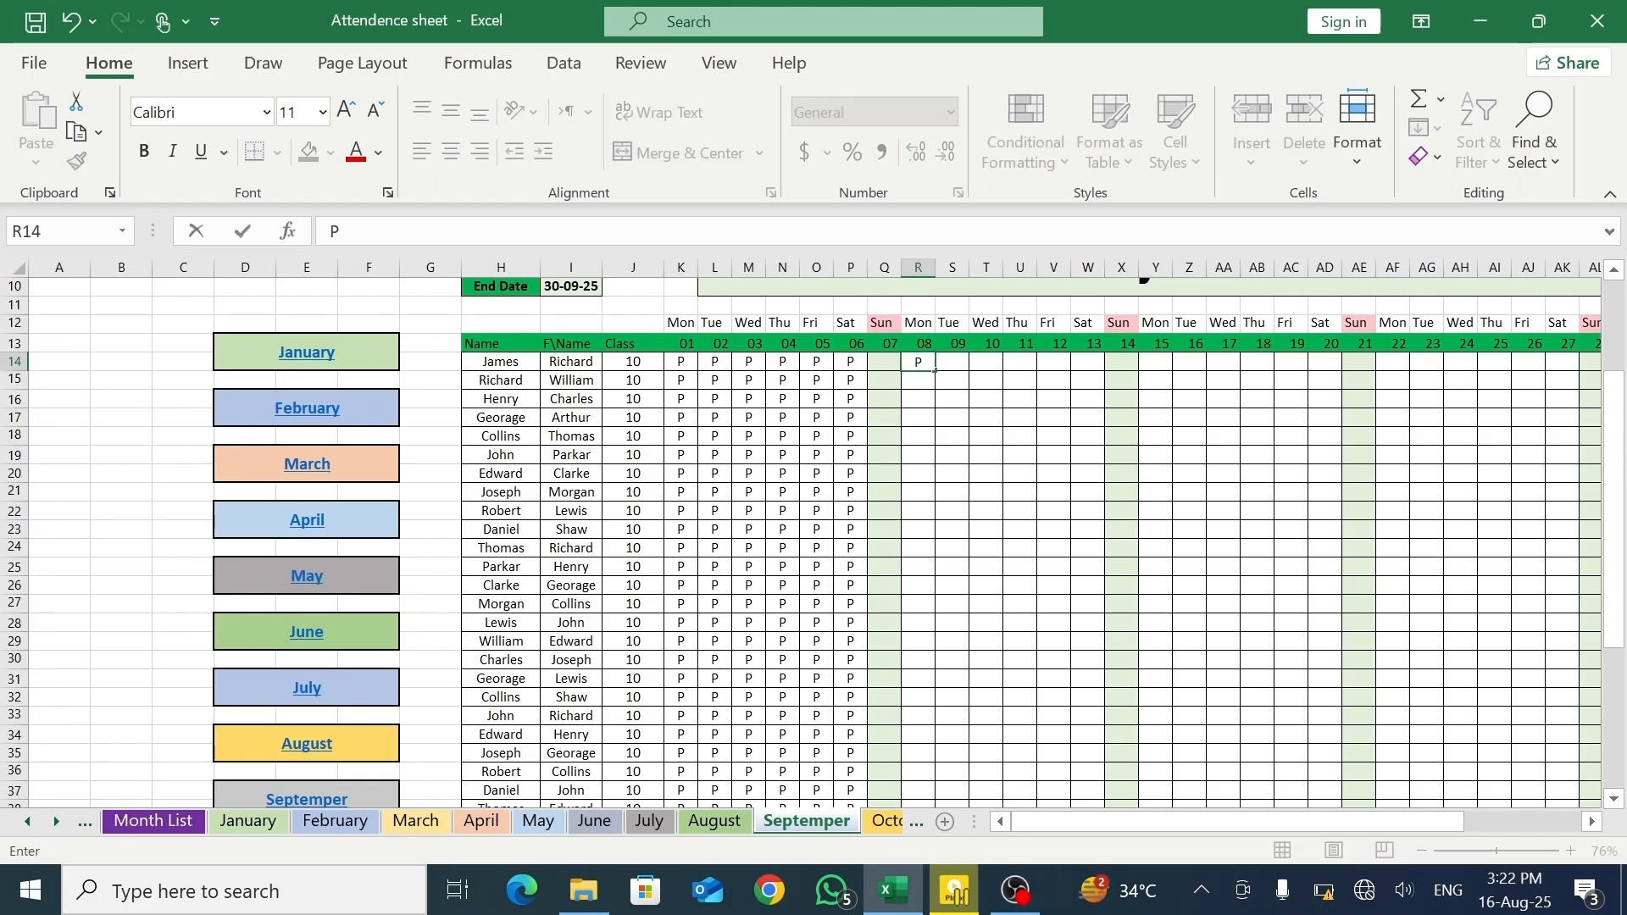
pyautogui.moveTo(938, 370); pyautogui.dragTo(1065, 774)
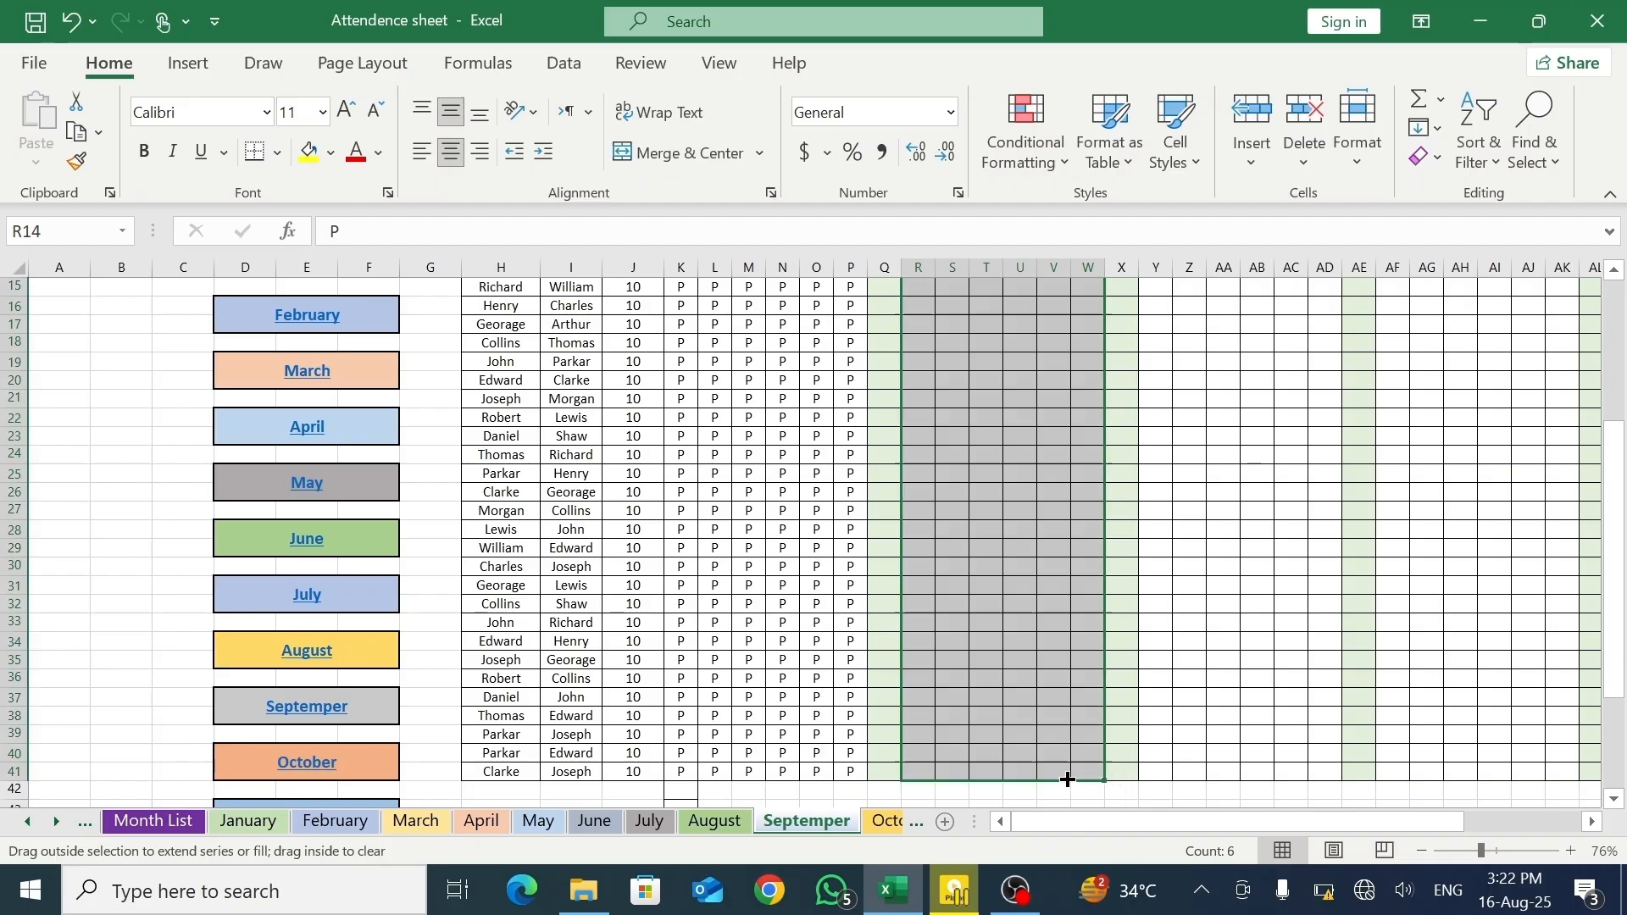
# - Mark all students present for 15 to 20 September by filling P through Y14:AD41
pyautogui.click(1593, 821)
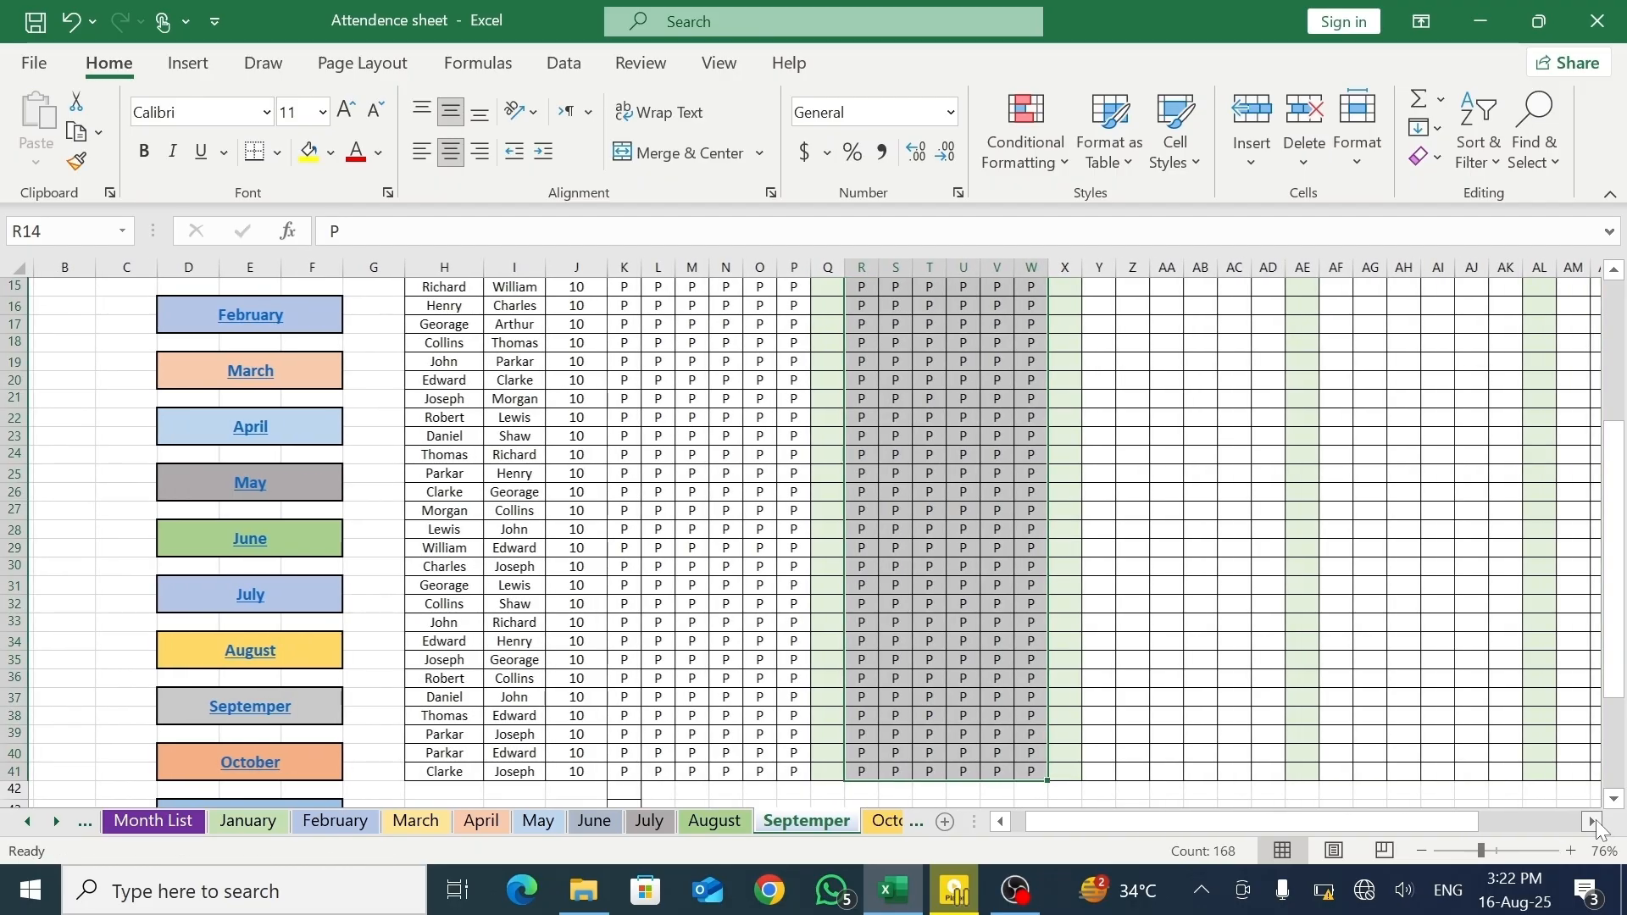
pyautogui.click(1592, 822)
pyautogui.click(1592, 822)
pyautogui.click(1614, 269)
pyautogui.click(1615, 270)
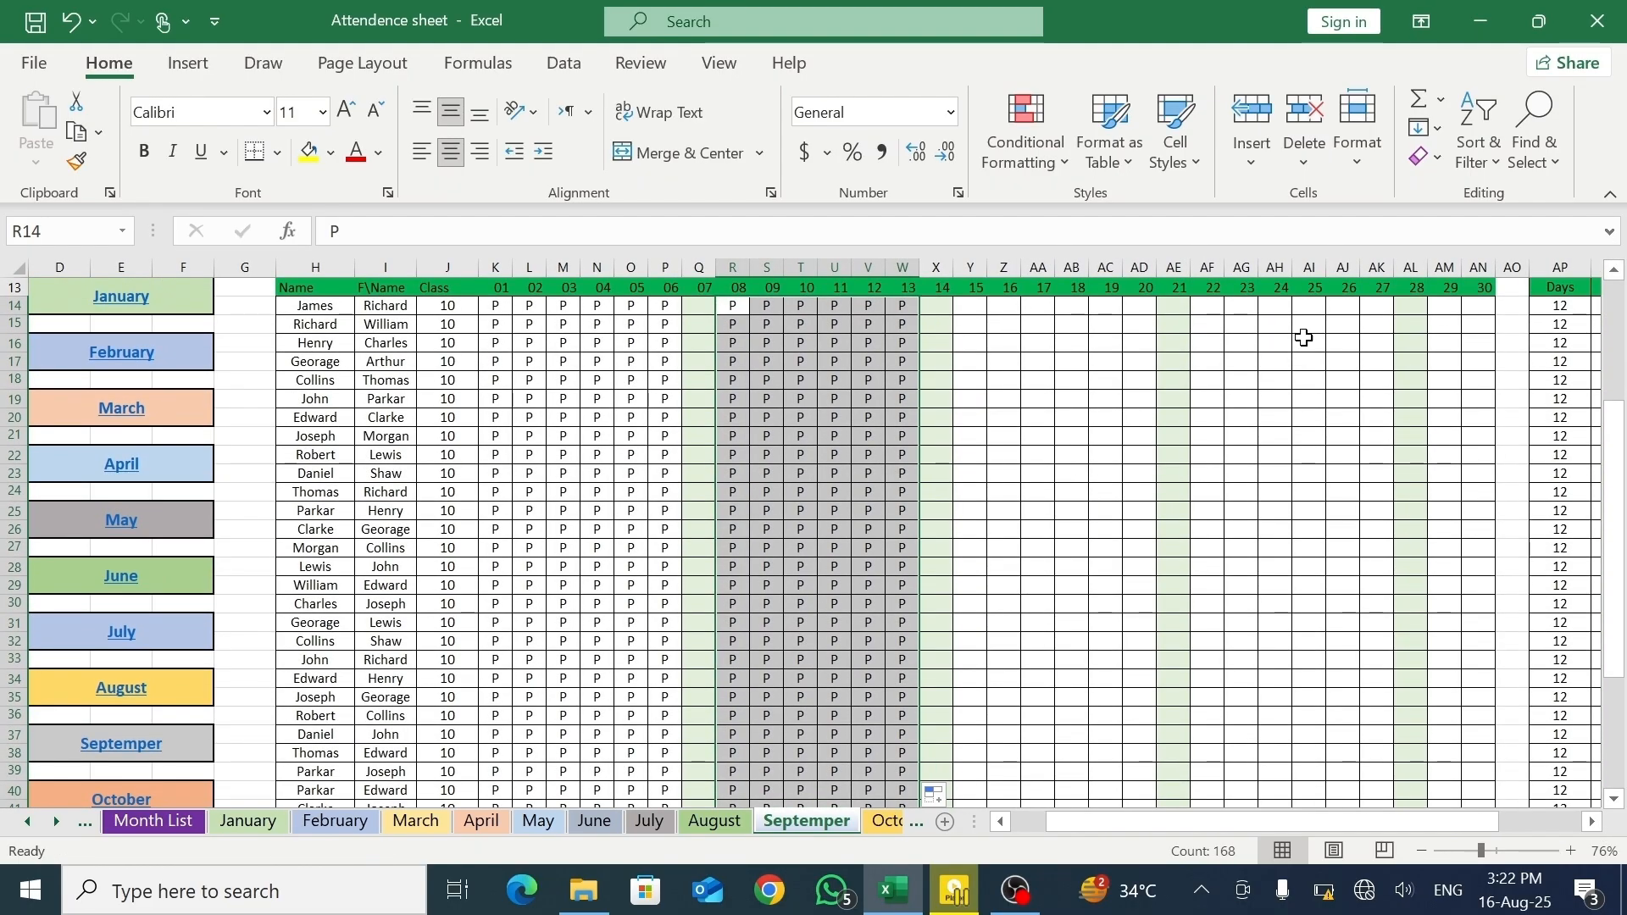
pyautogui.click(973, 309)
pyautogui.write('P')
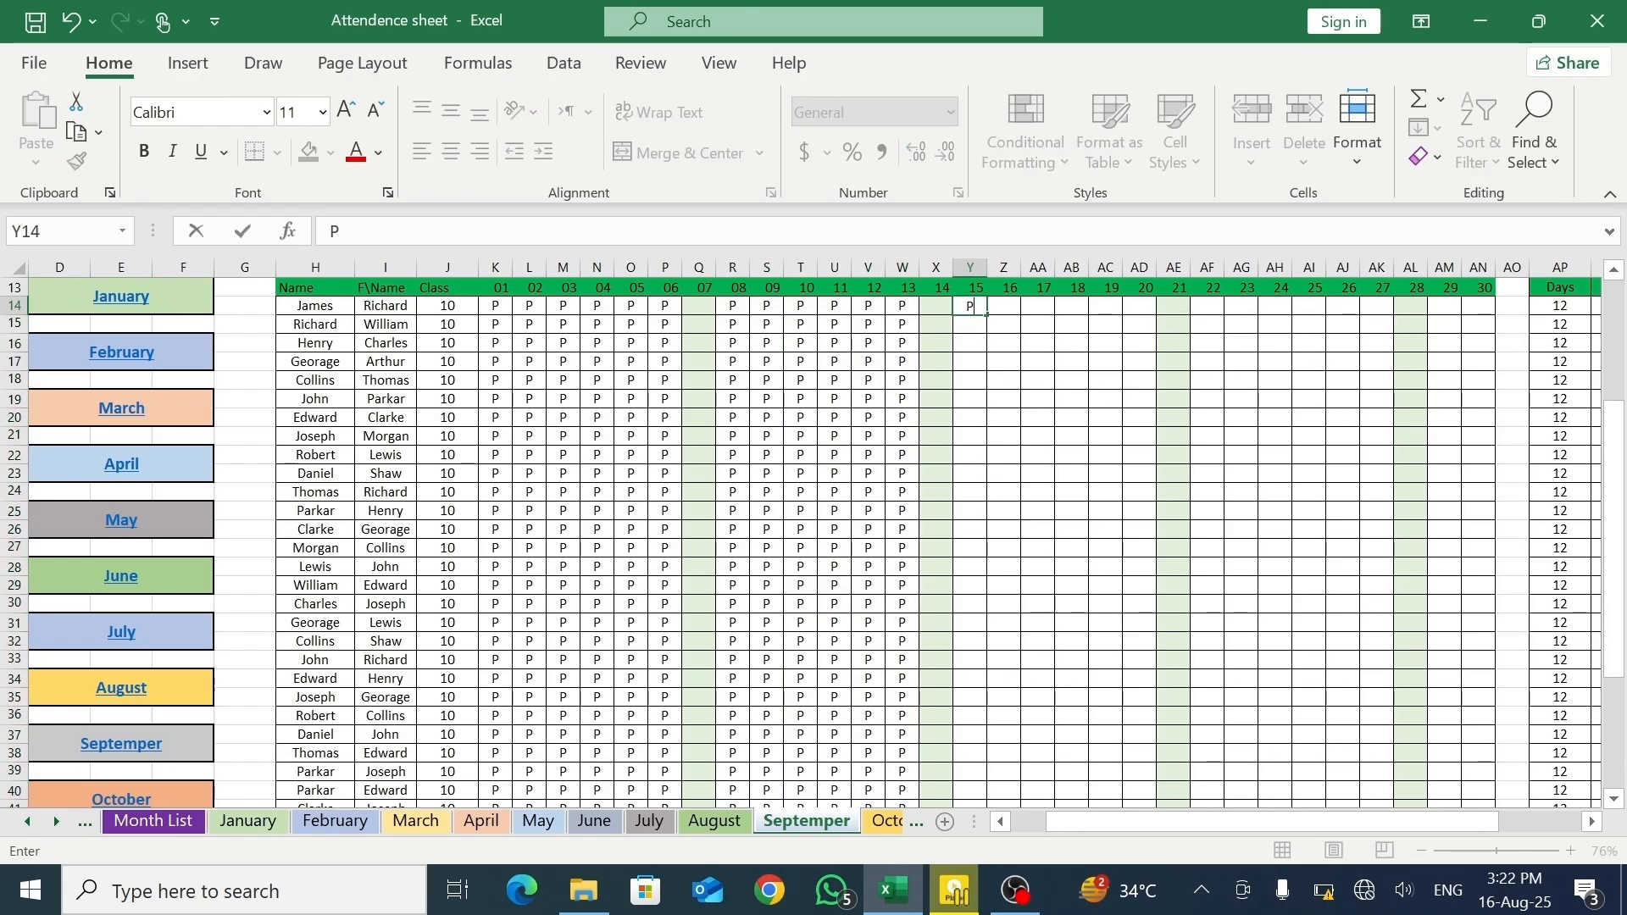
pyautogui.moveTo(988, 316); pyautogui.dragTo(1115, 774)
# - Mark all students present for 22 to 27 September by filling P through AF14:AK41
pyautogui.click(1590, 824)
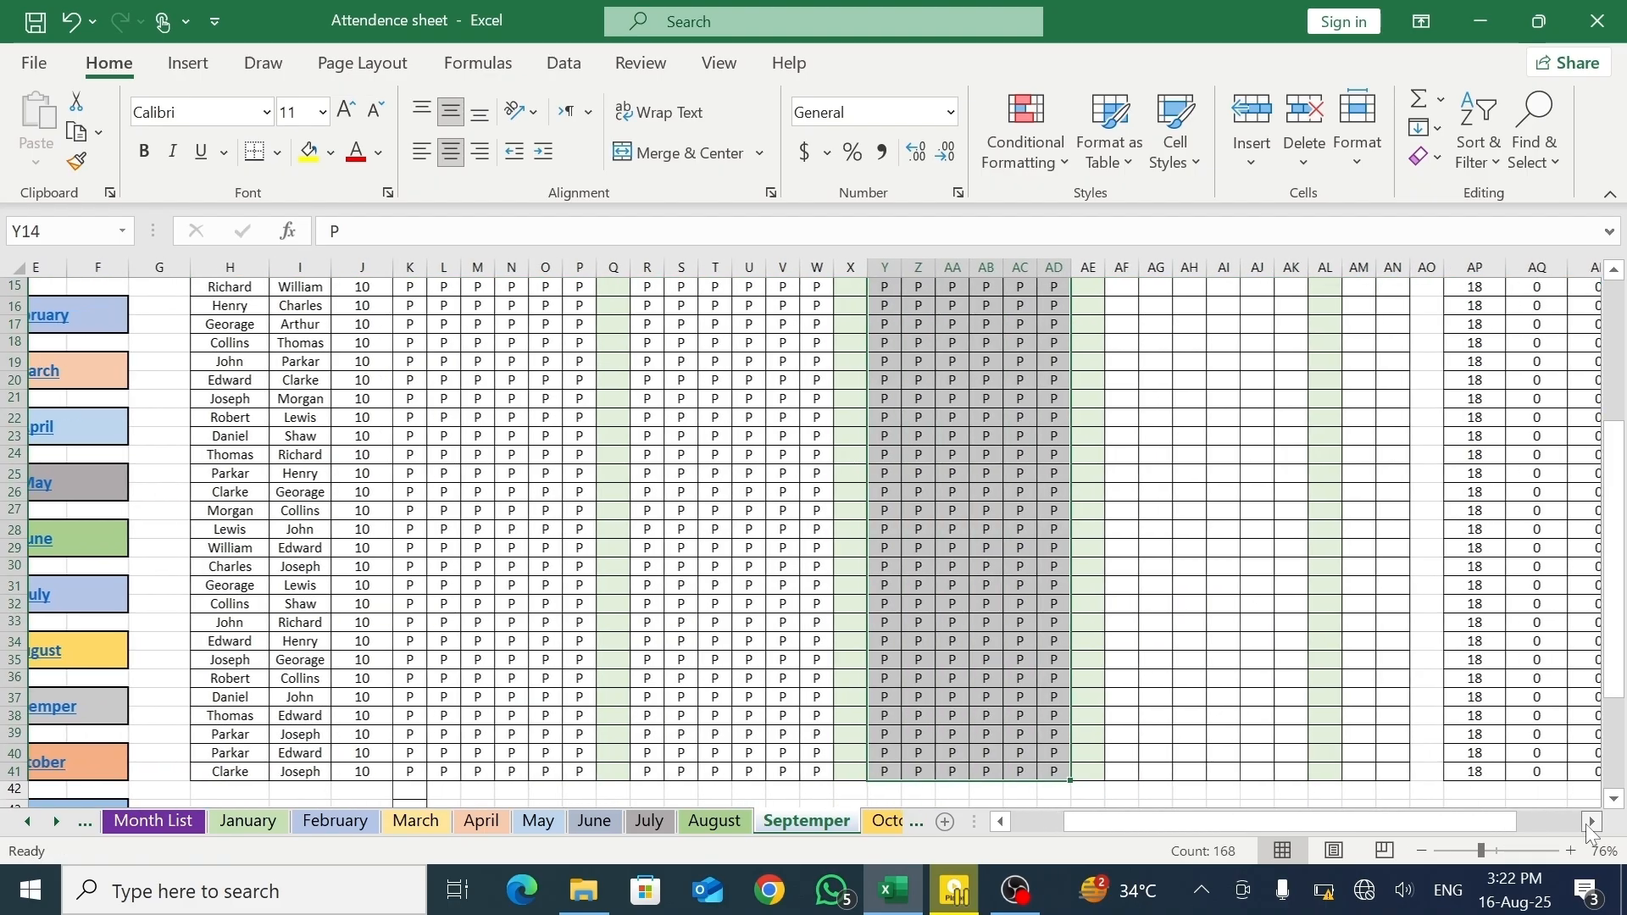
pyautogui.click(1590, 823)
pyautogui.click(1613, 269)
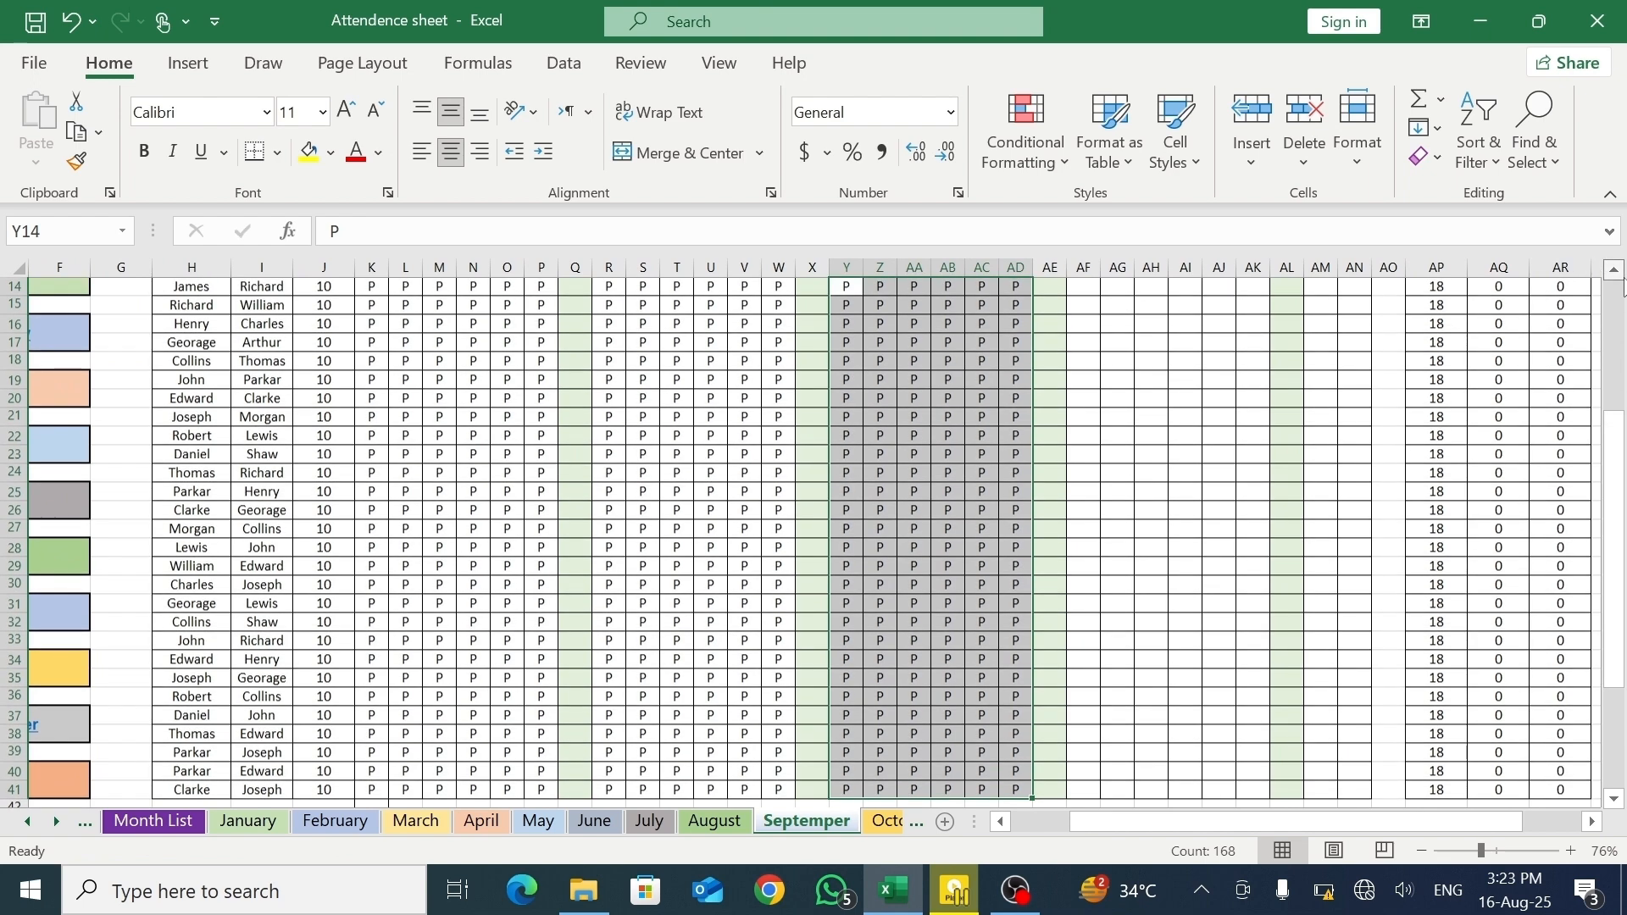
pyautogui.click(1613, 269)
pyautogui.click(1613, 269)
pyautogui.click(1085, 324)
pyautogui.write('P')
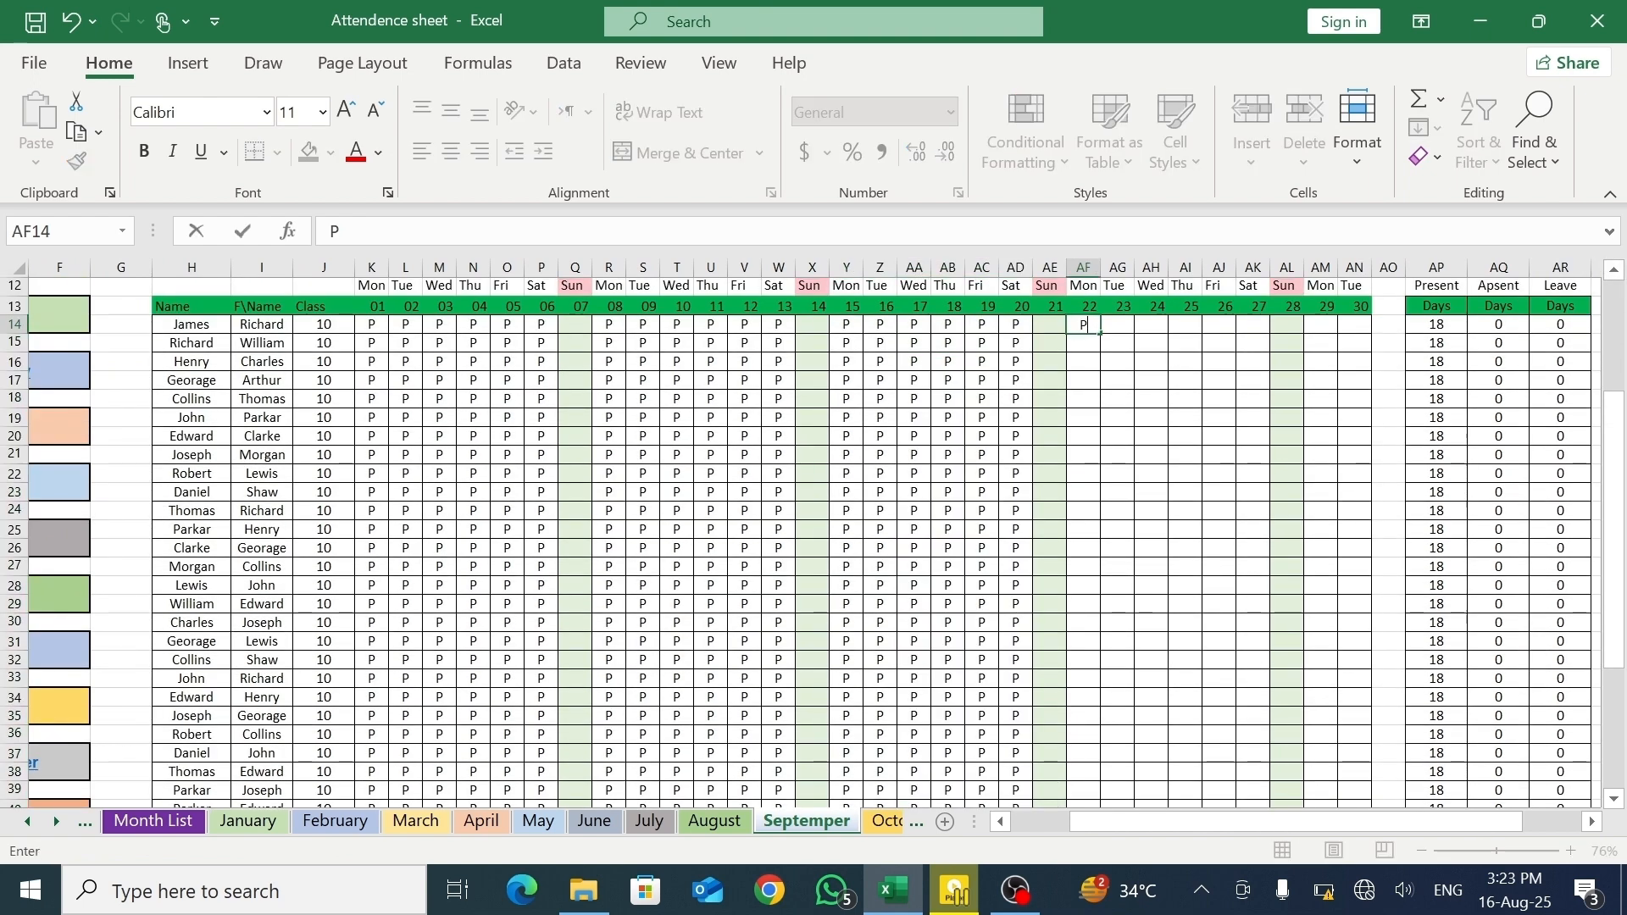
pyautogui.moveTo(1103, 335); pyautogui.dragTo(1233, 789)
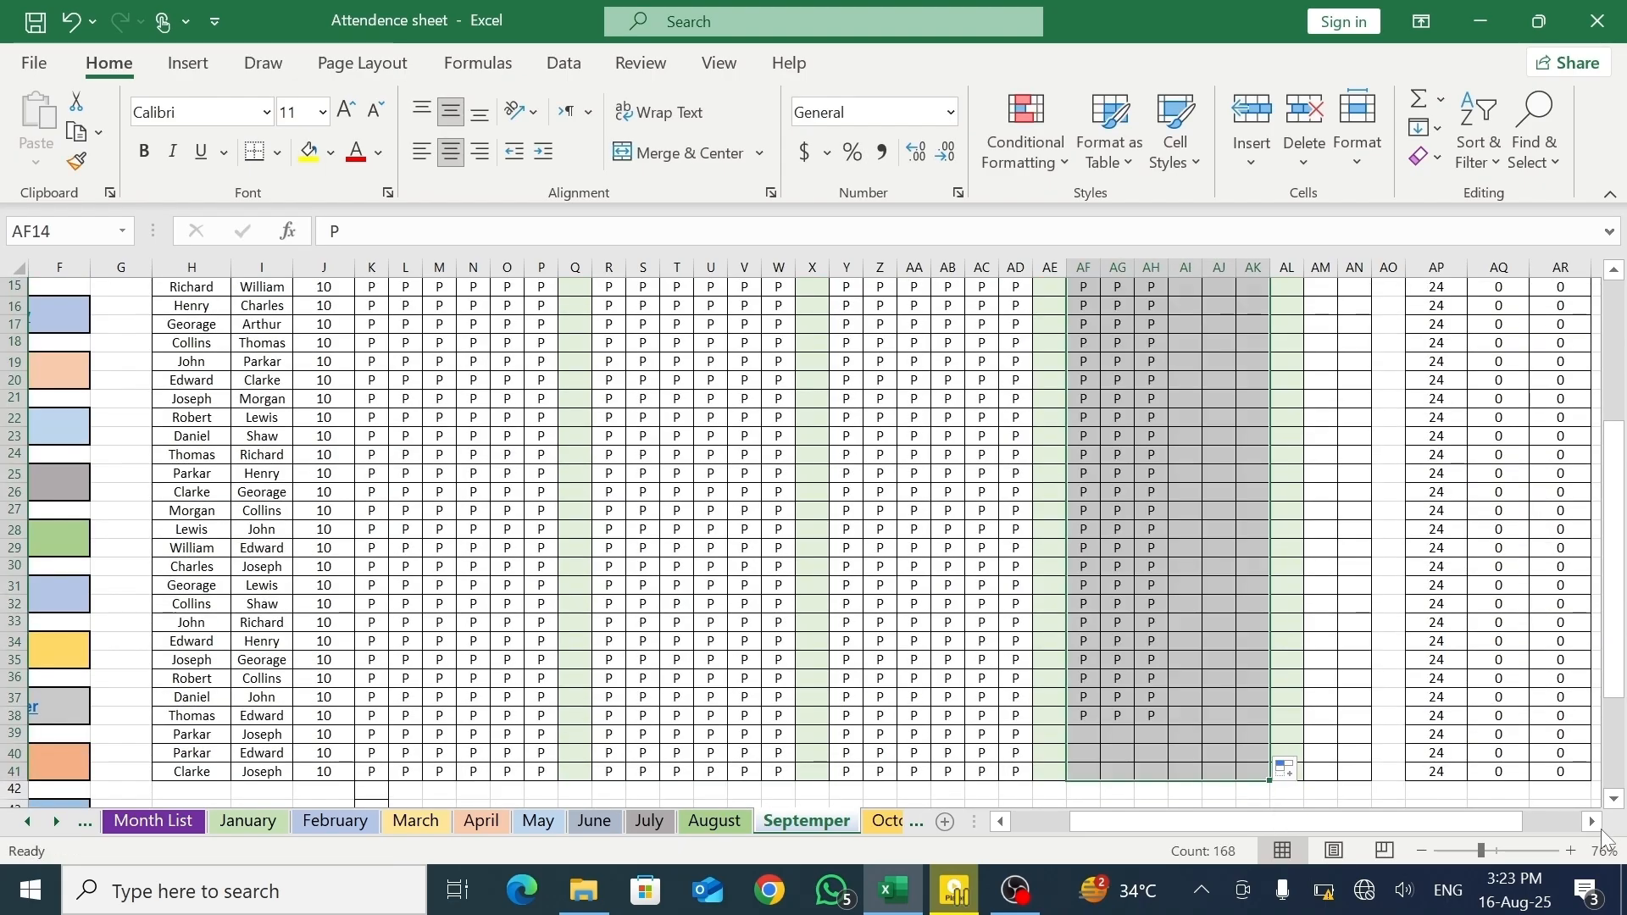
# - Mark all students present for 29 and 30 September by filling P through AM14:AN41
pyautogui.click(1592, 821)
pyautogui.click(1613, 270)
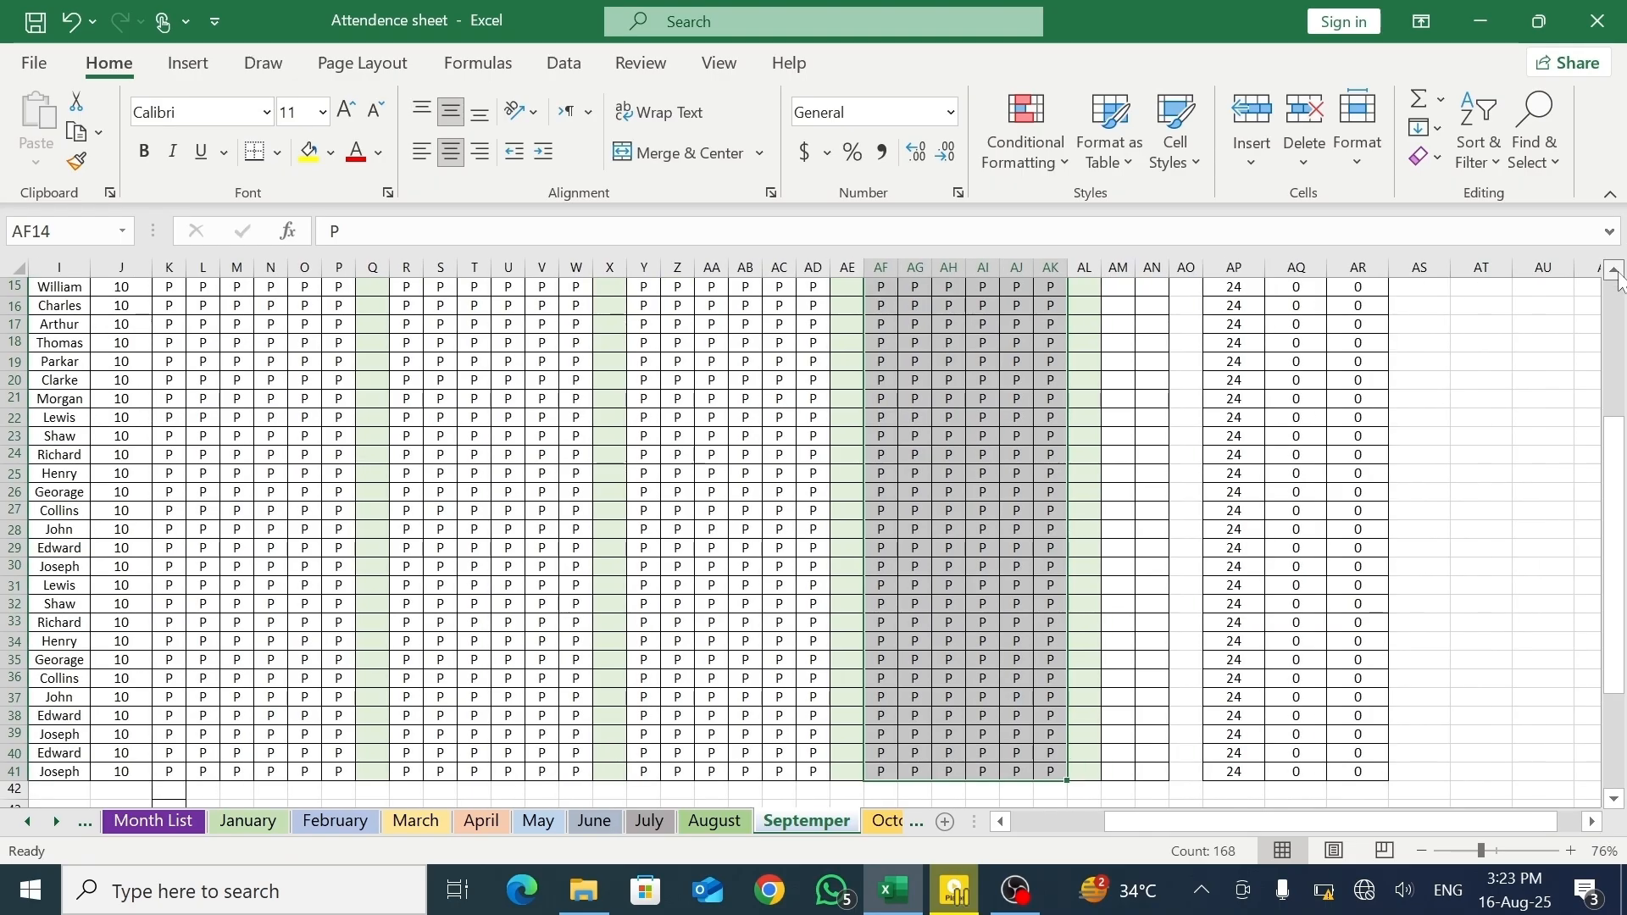
pyautogui.click(1113, 305)
pyautogui.write('P')
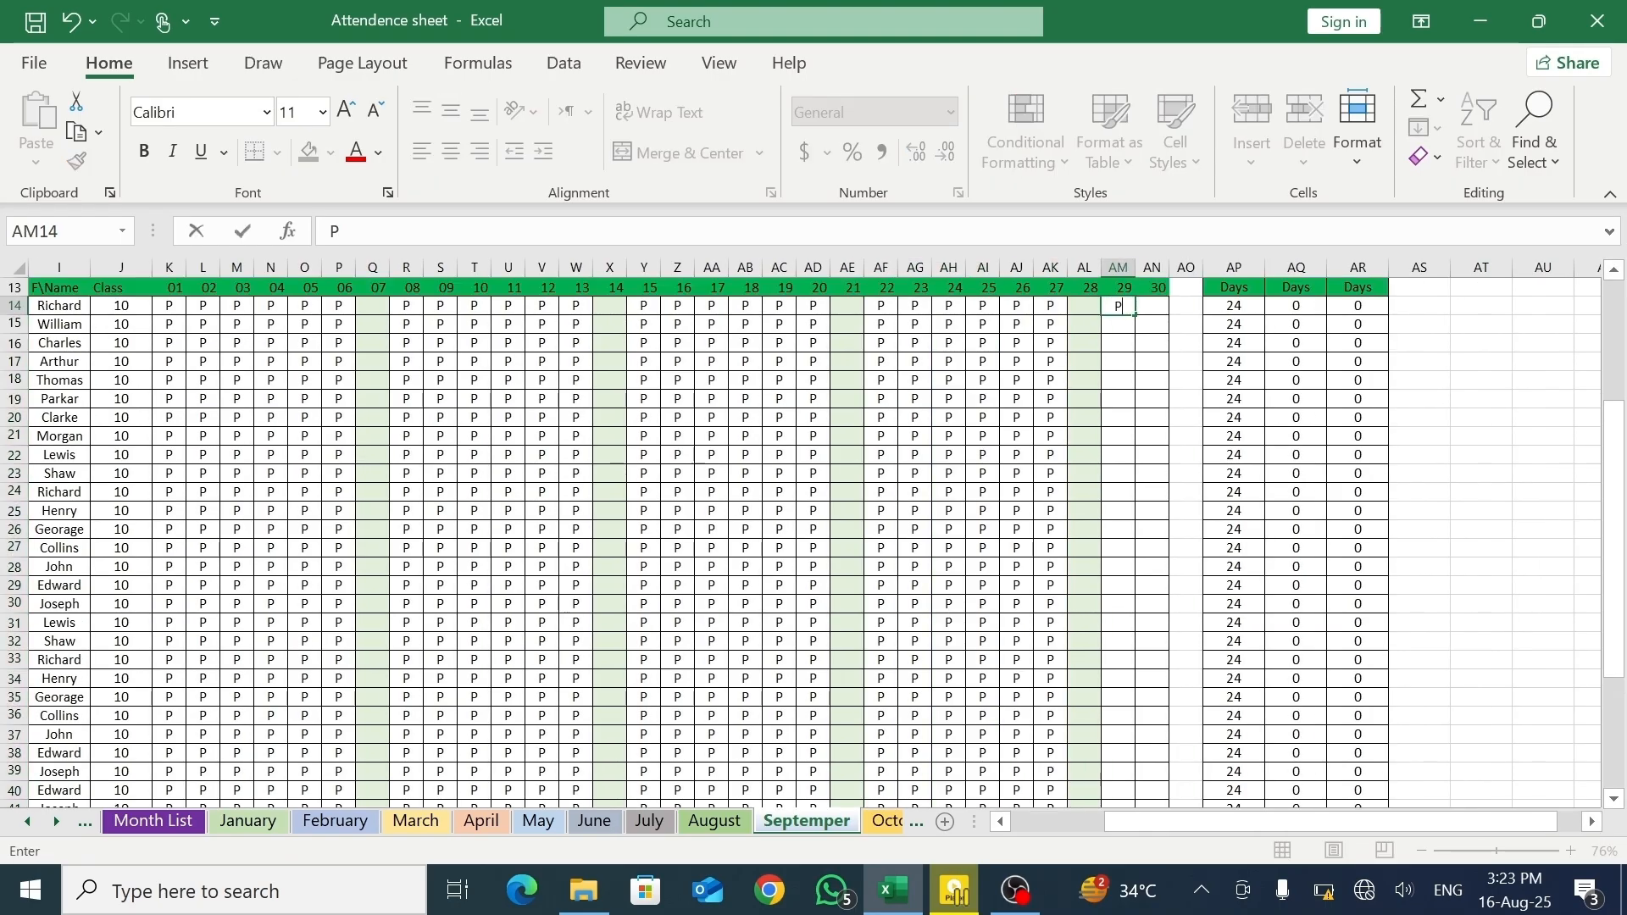
pyautogui.moveTo(1137, 317); pyautogui.dragTo(1118, 561)
pyautogui.click(1170, 327)
pyautogui.click(1115, 307)
pyautogui.moveTo(1114, 306); pyautogui.dragTo(1168, 756)
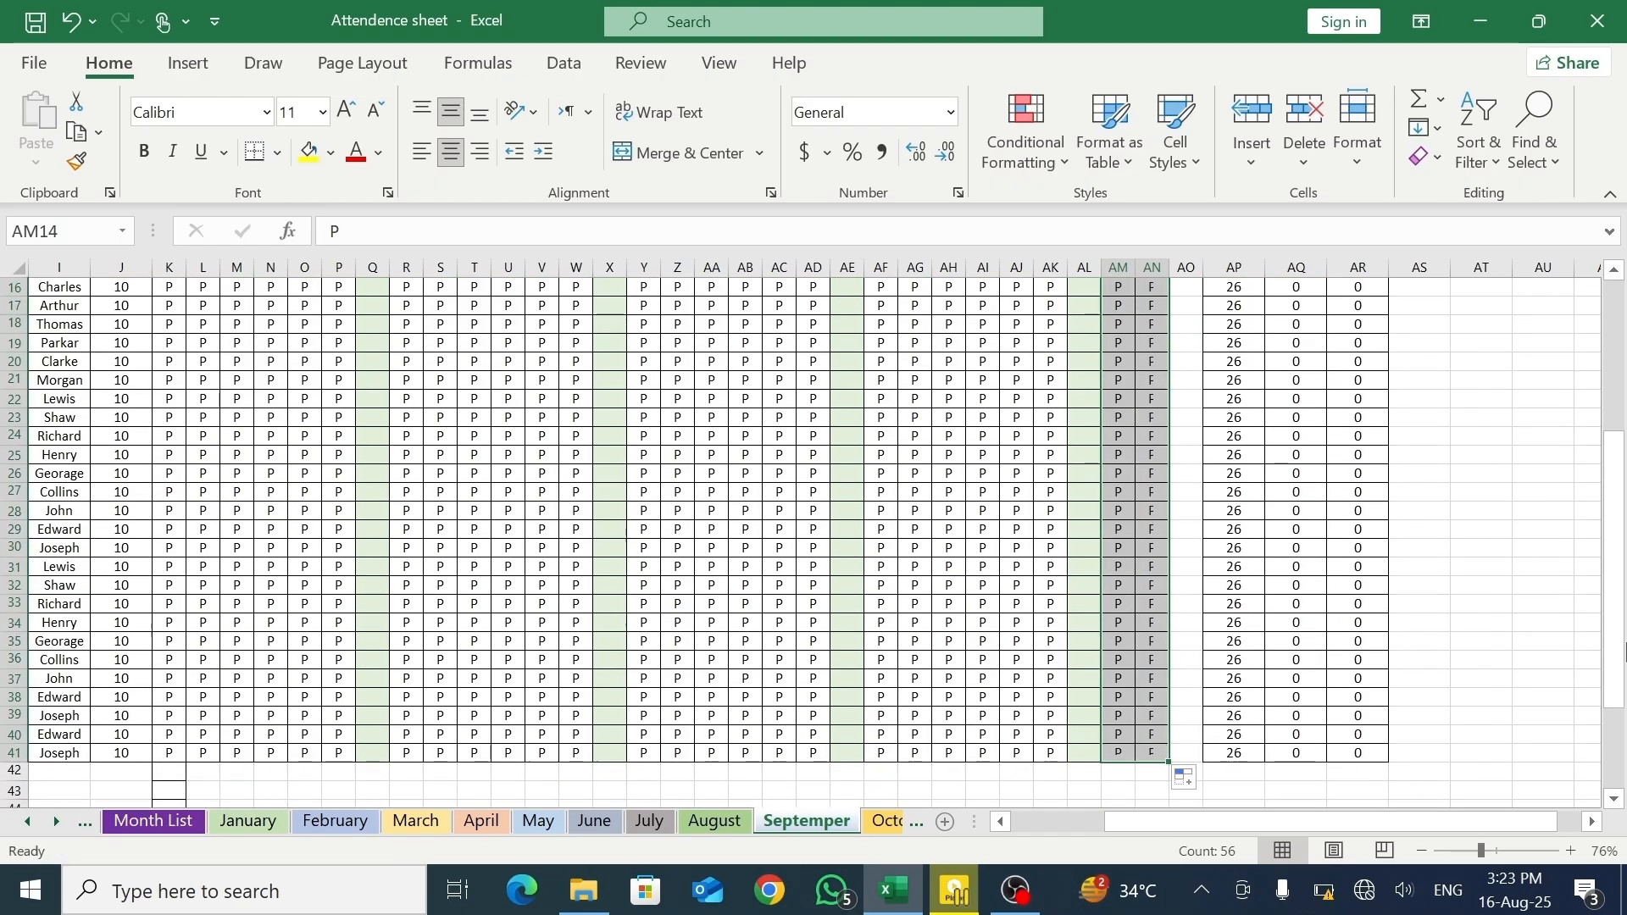
# - Look over the September marks, including the totals, and open the October sheet from the month links
pyautogui.moveTo(1616, 661); pyautogui.dragTo(1617, 542)
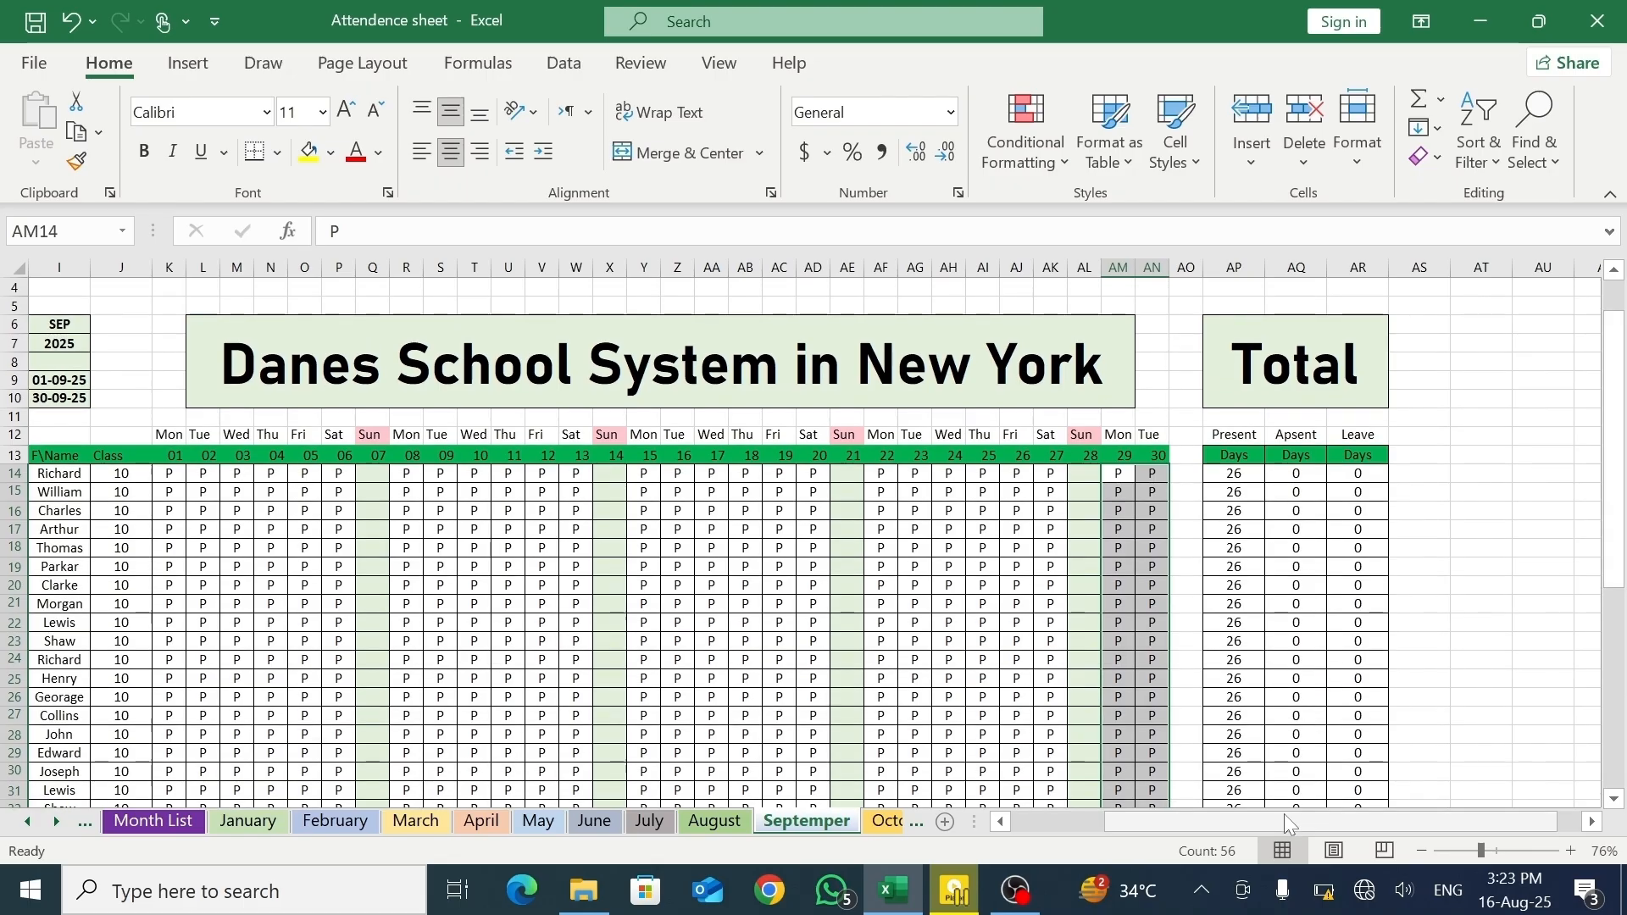
pyautogui.moveTo(1283, 814); pyautogui.dragTo(1183, 817)
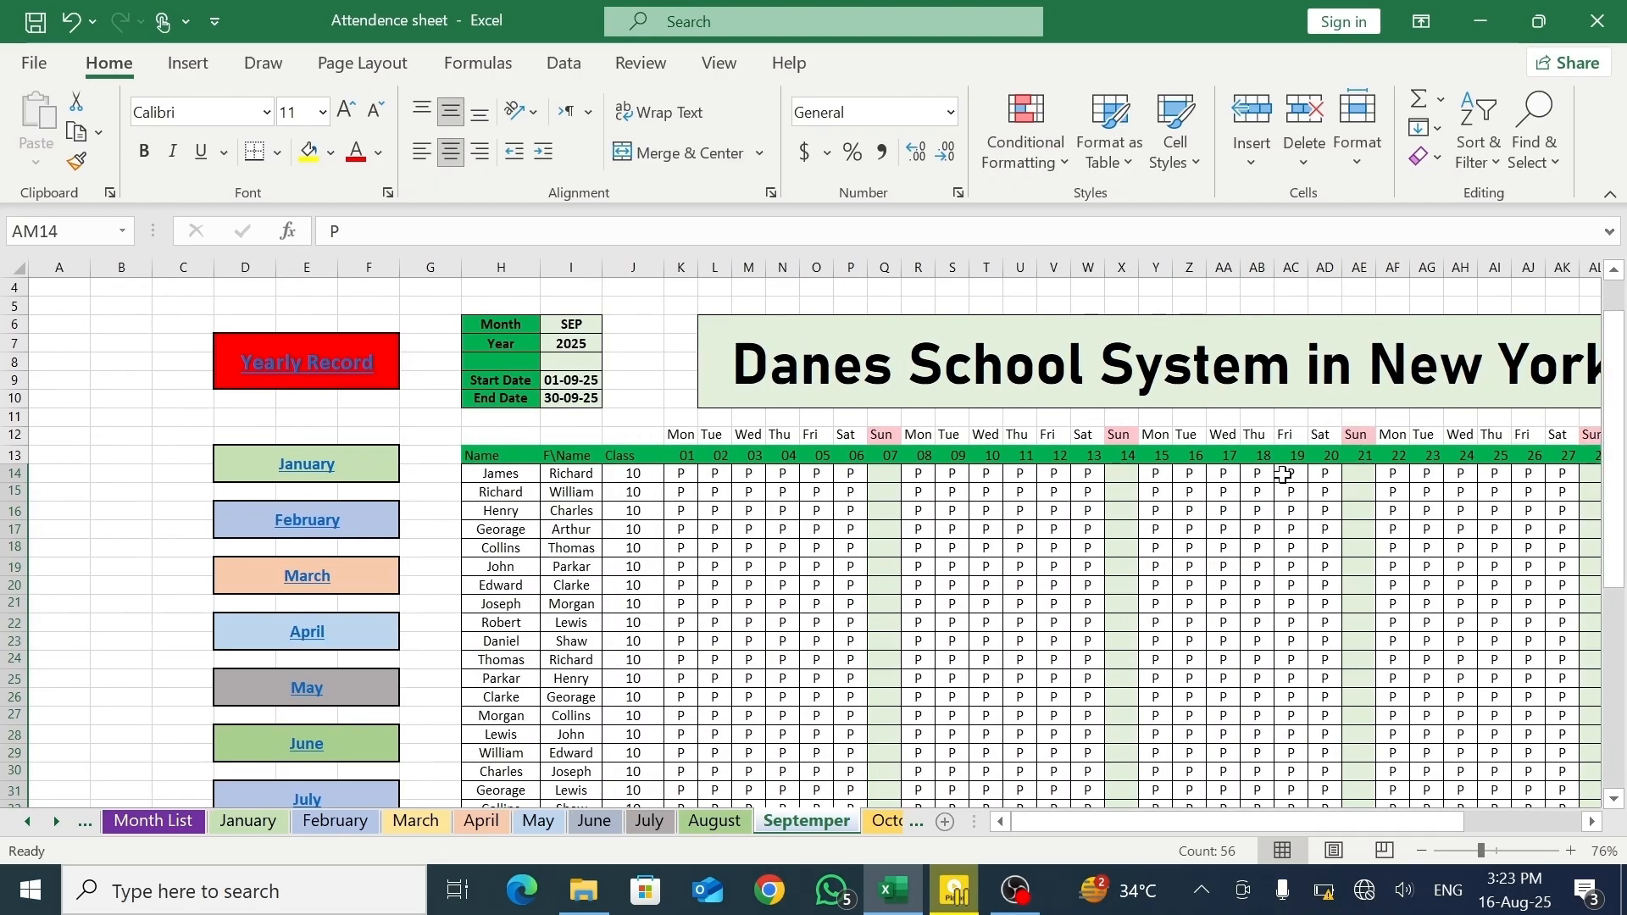
pyautogui.moveTo(1621, 513); pyautogui.dragTo(1620, 645)
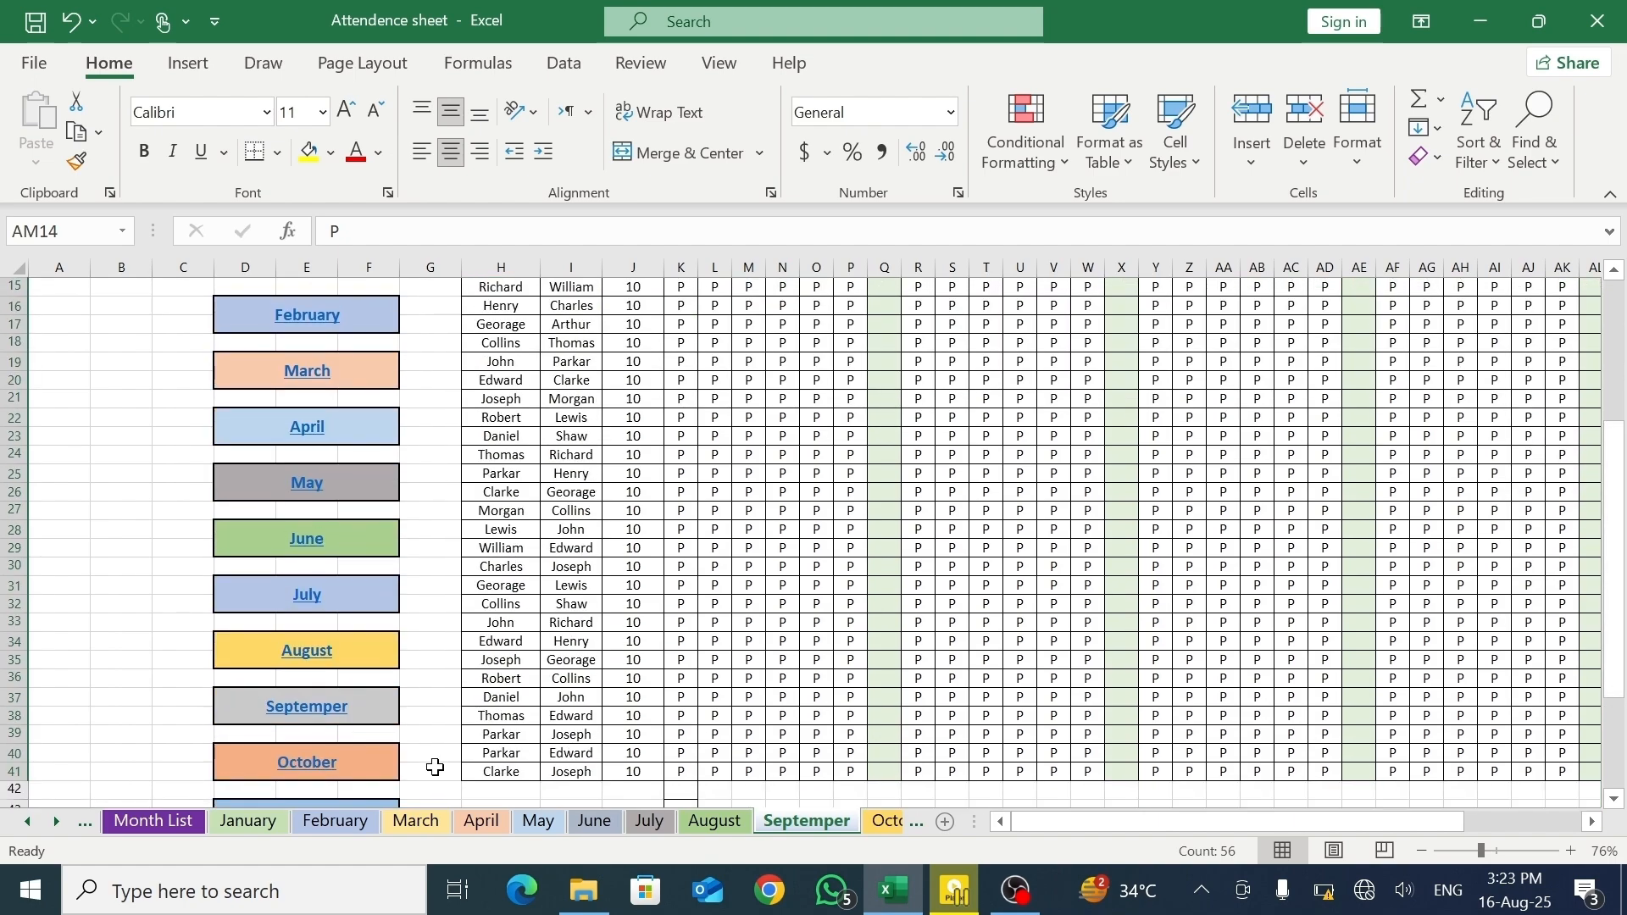
pyautogui.click(334, 776)
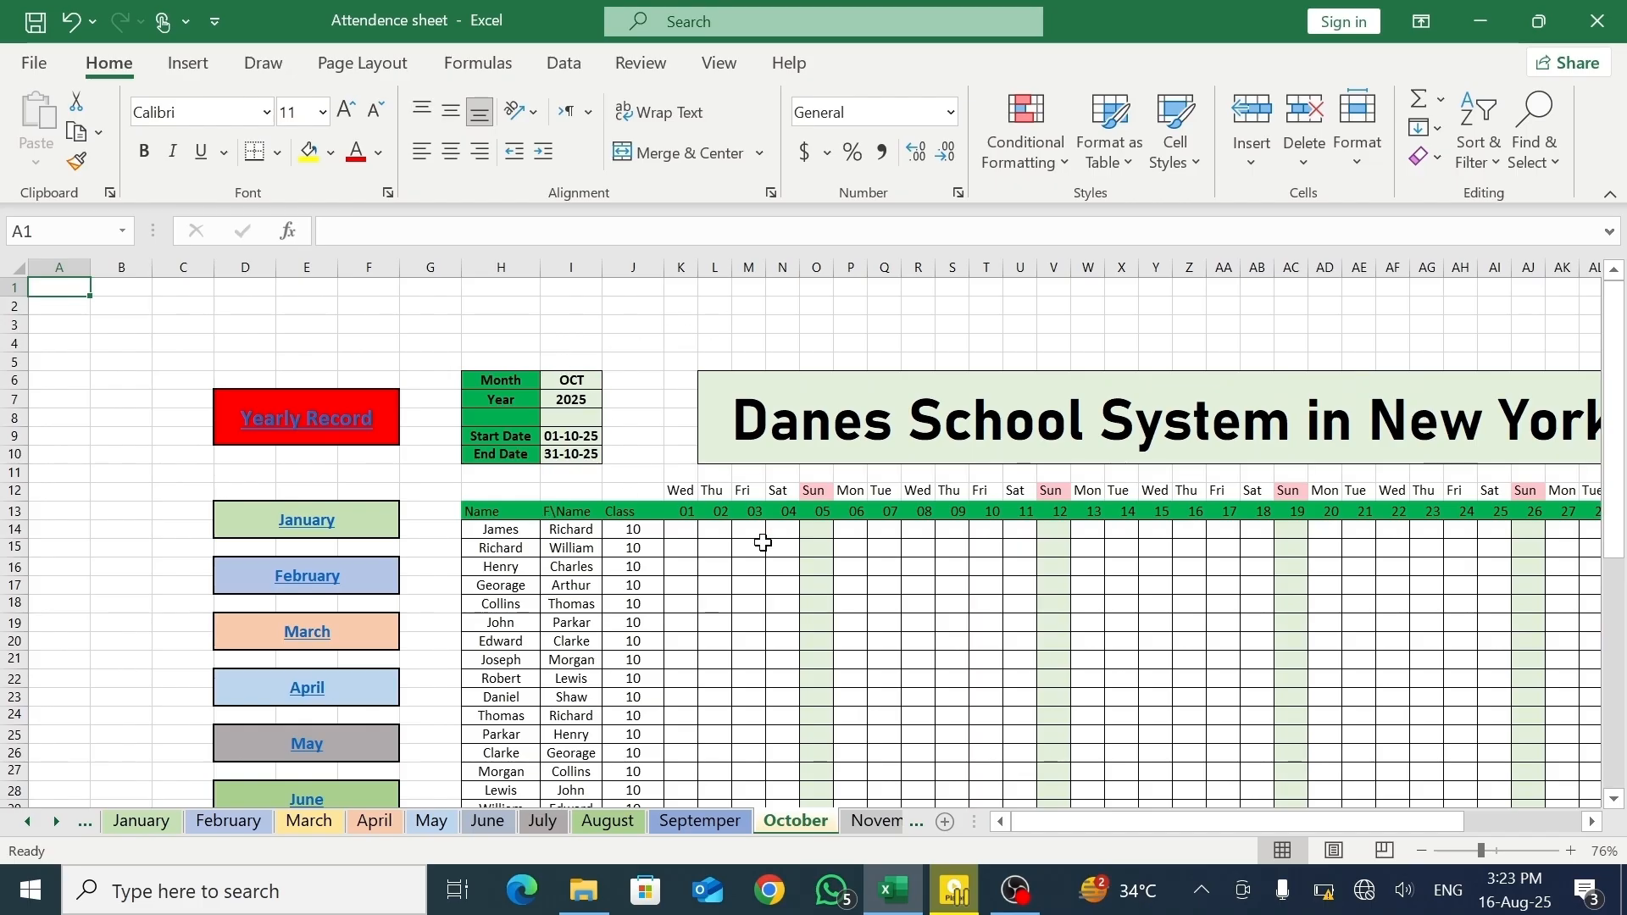
# - Mark all students present for 1 to 4 October by filling P through K14:N41
pyautogui.click(679, 534)
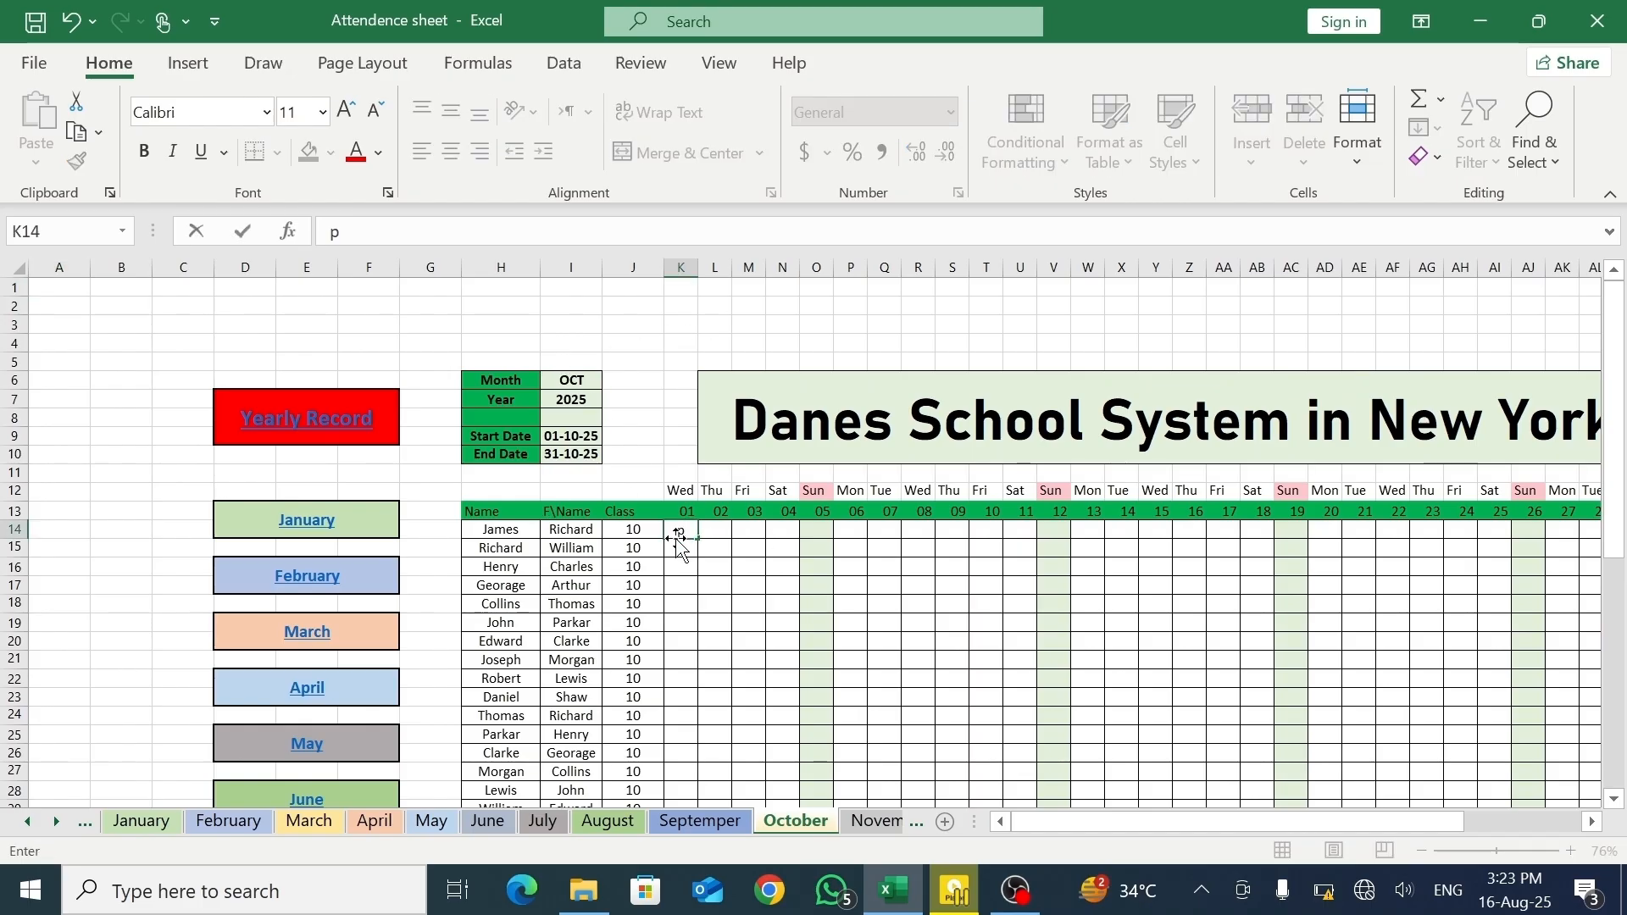
pyautogui.press('BackSpace')
pyautogui.hotkey('ctrl', 'Return')
pyautogui.moveTo(698, 540); pyautogui.dragTo(750, 792)
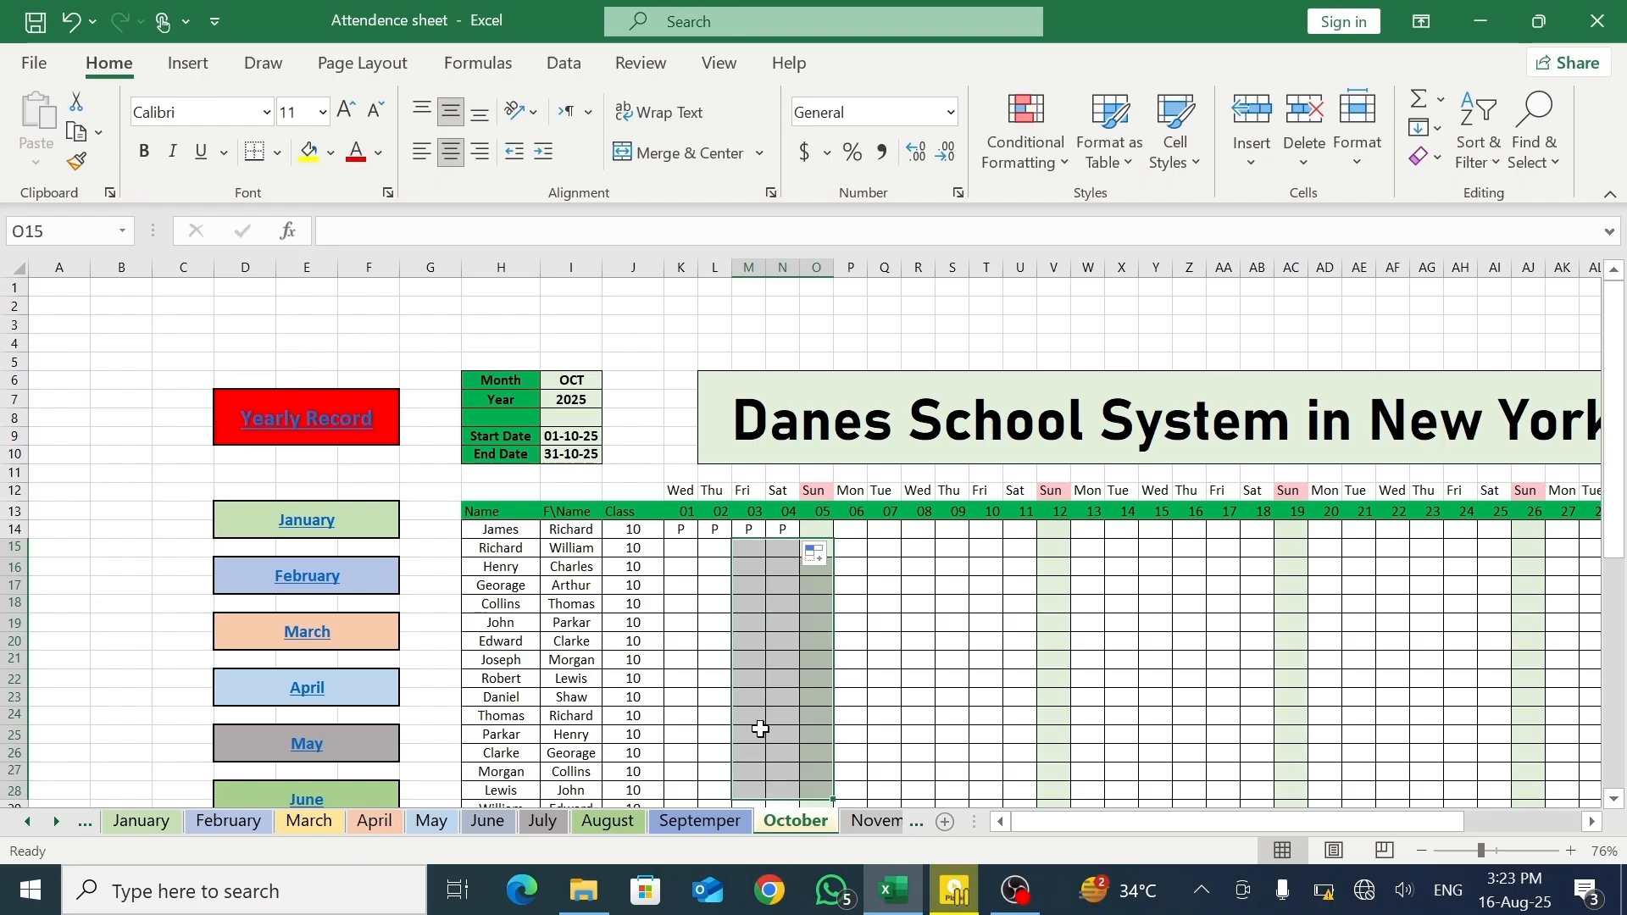
pyautogui.moveTo(682, 531); pyautogui.dragTo(760, 744)
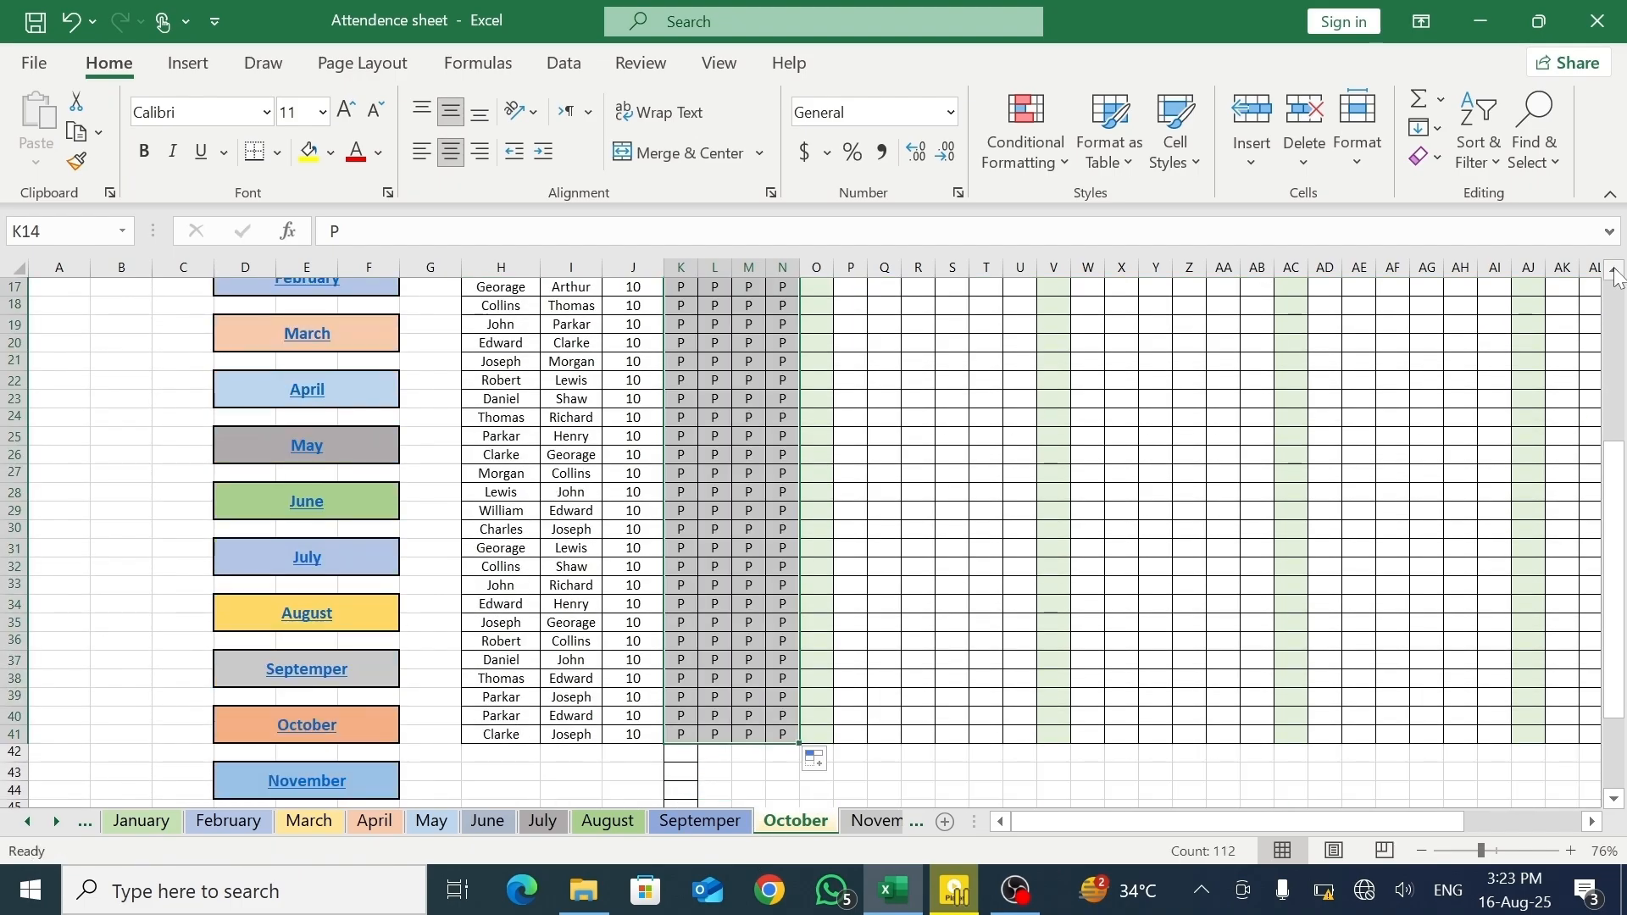
# - Mark all students present for 6 to 11 October by filling P through P14:U41
pyautogui.scroll(3, 1615, 276)
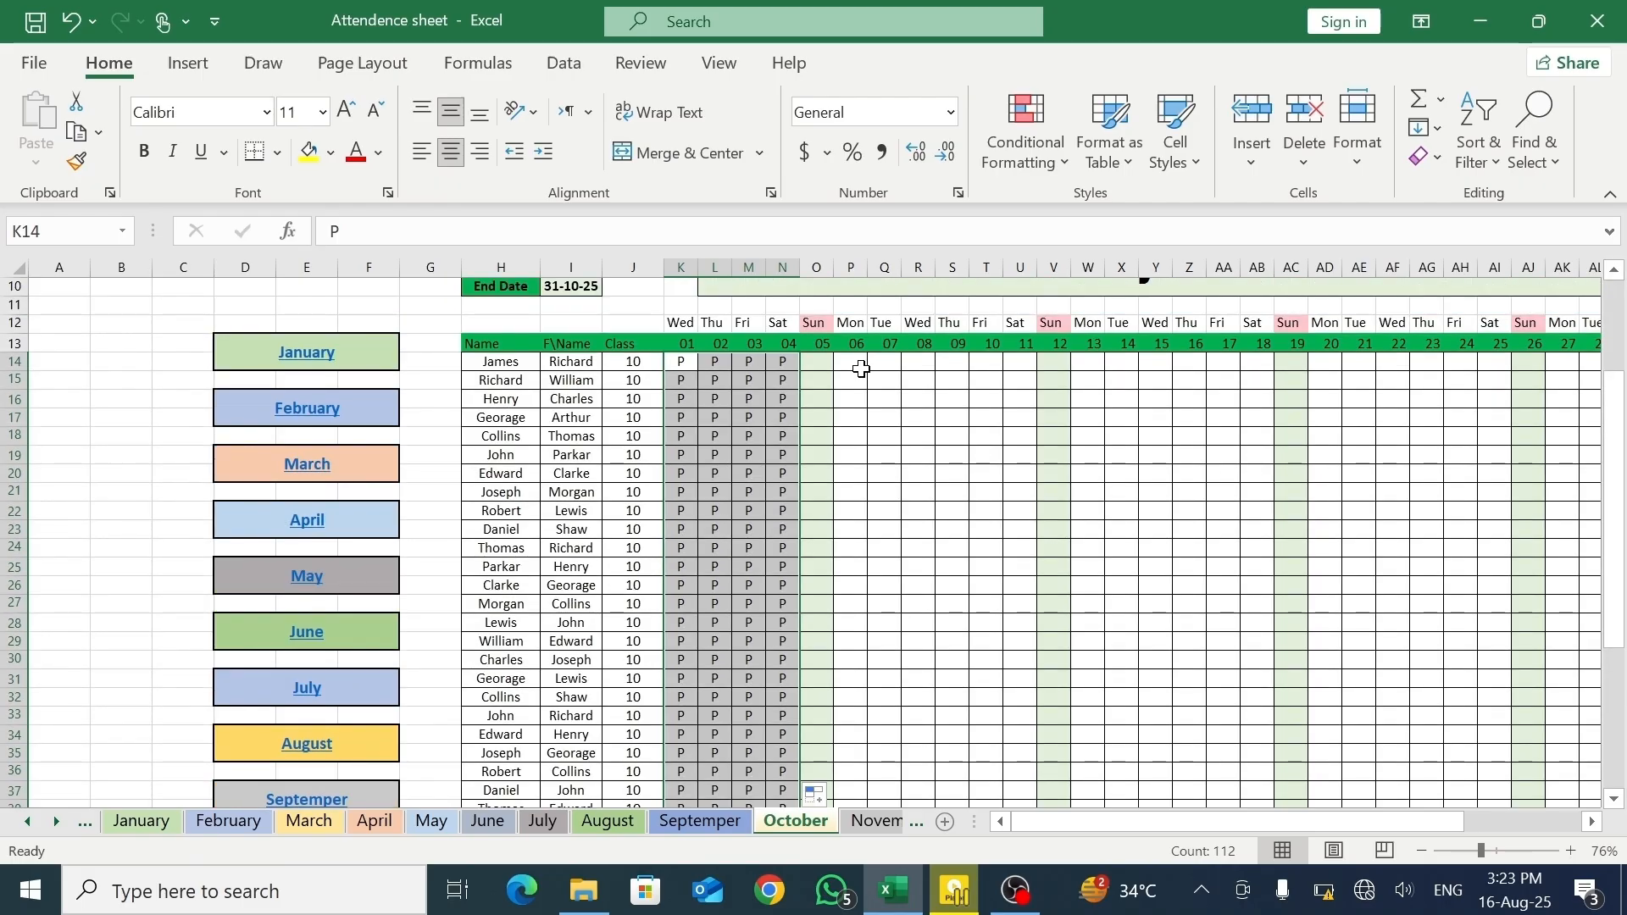
pyautogui.click(861, 369)
pyautogui.write('p')
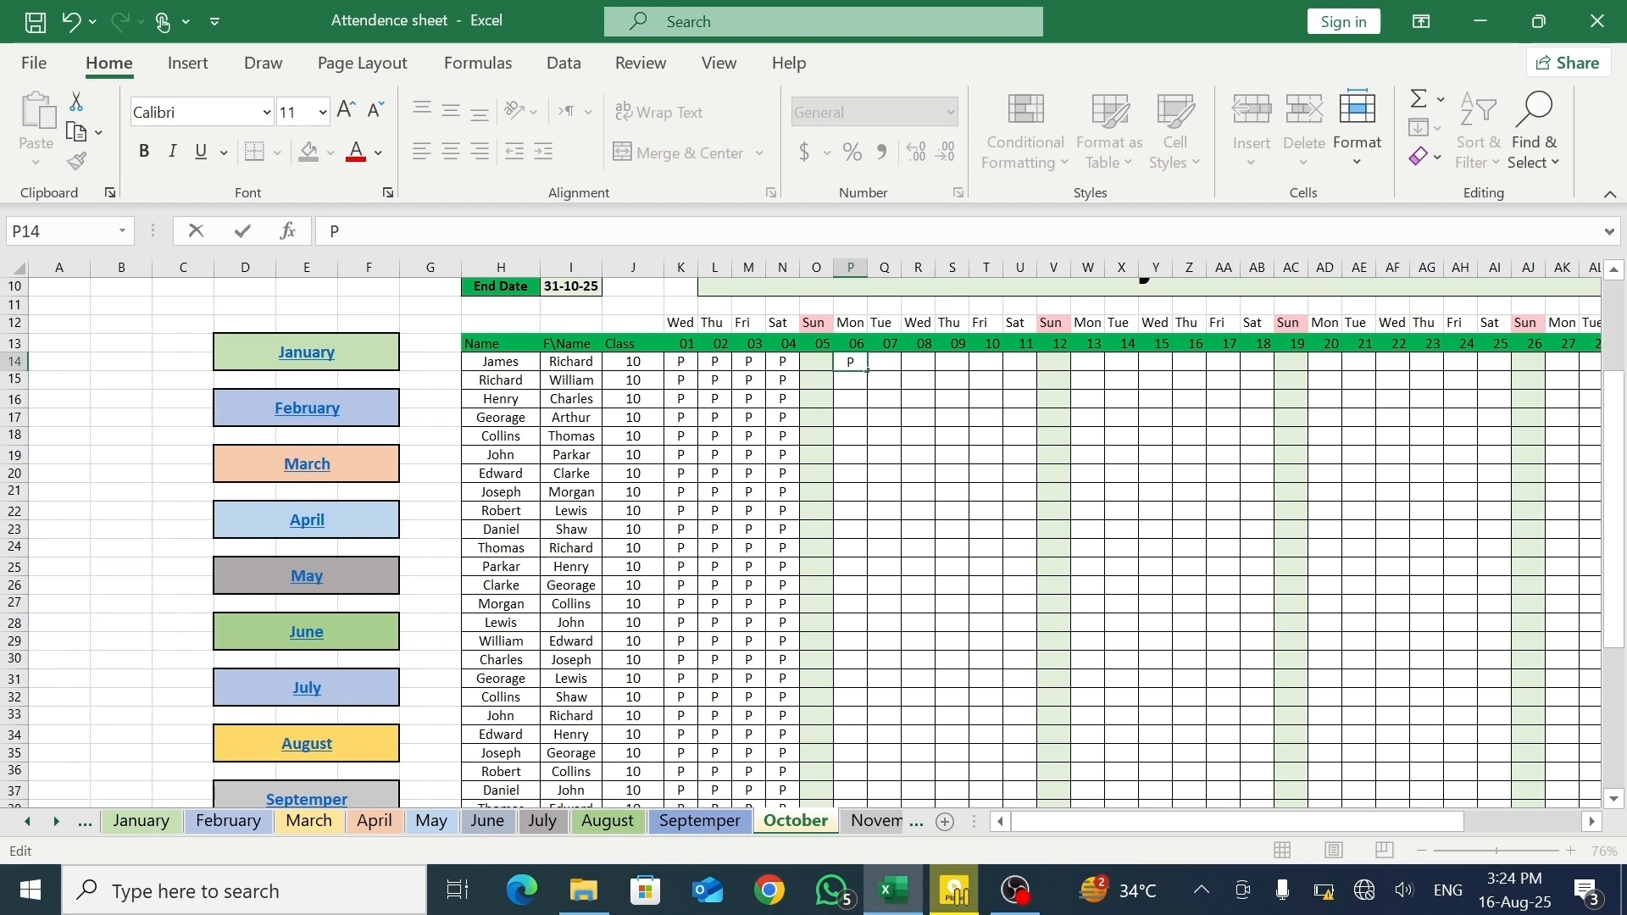
pyautogui.moveTo(869, 373); pyautogui.dragTo(990, 776)
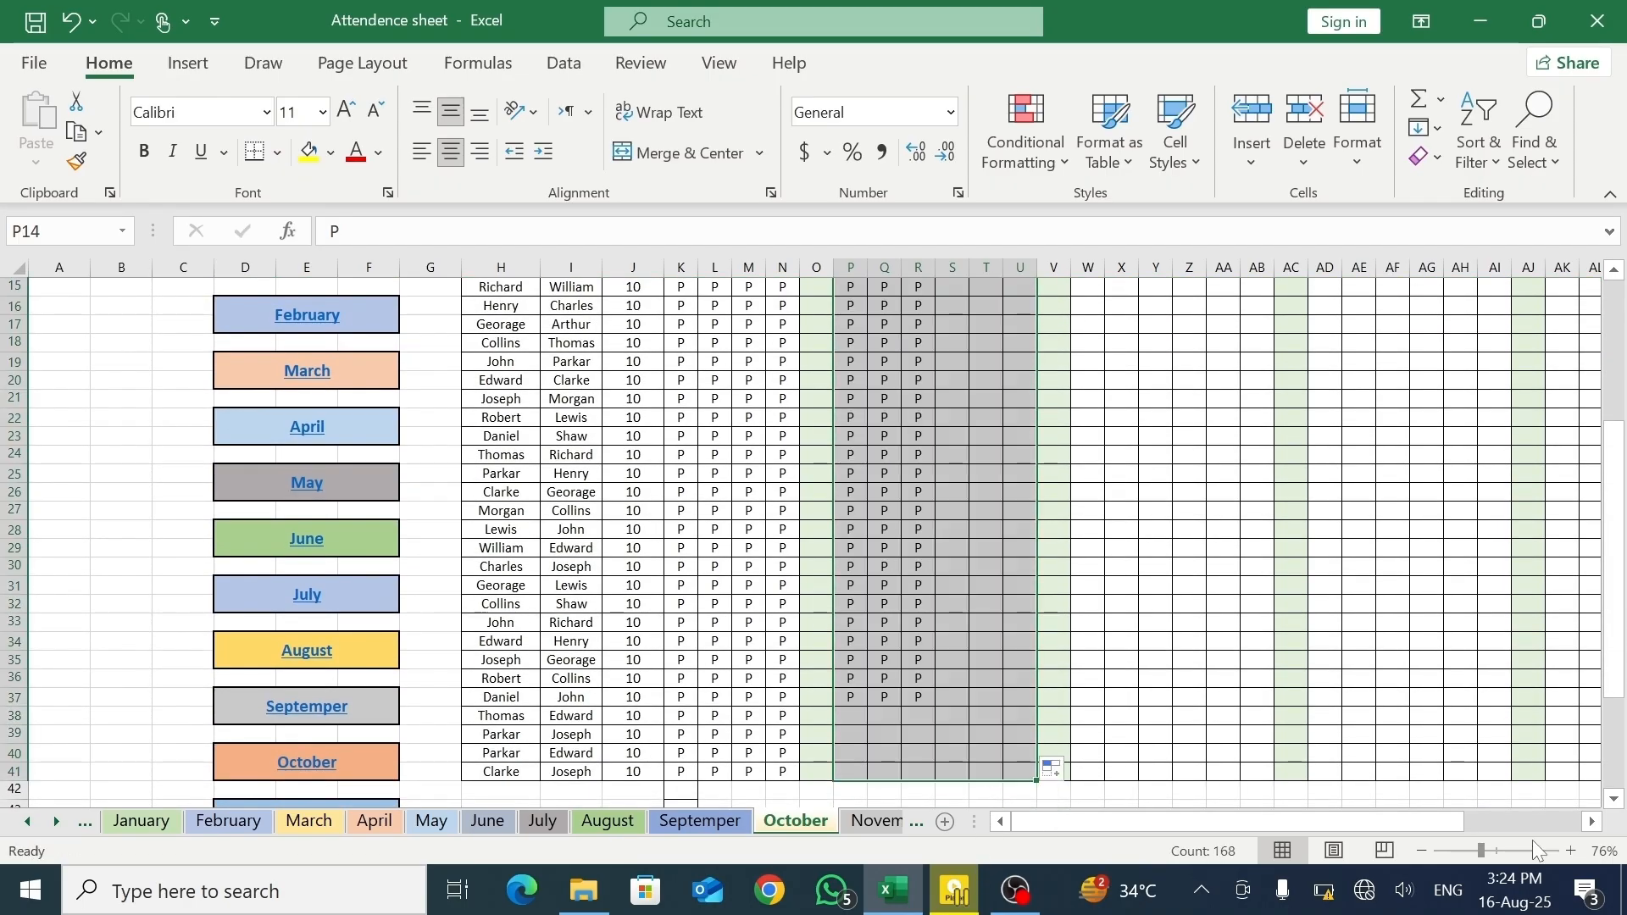
# - Mark all students present for 13 to 18 October by filling P through W14:AB41
pyautogui.hscroll(2, 1624, 555)
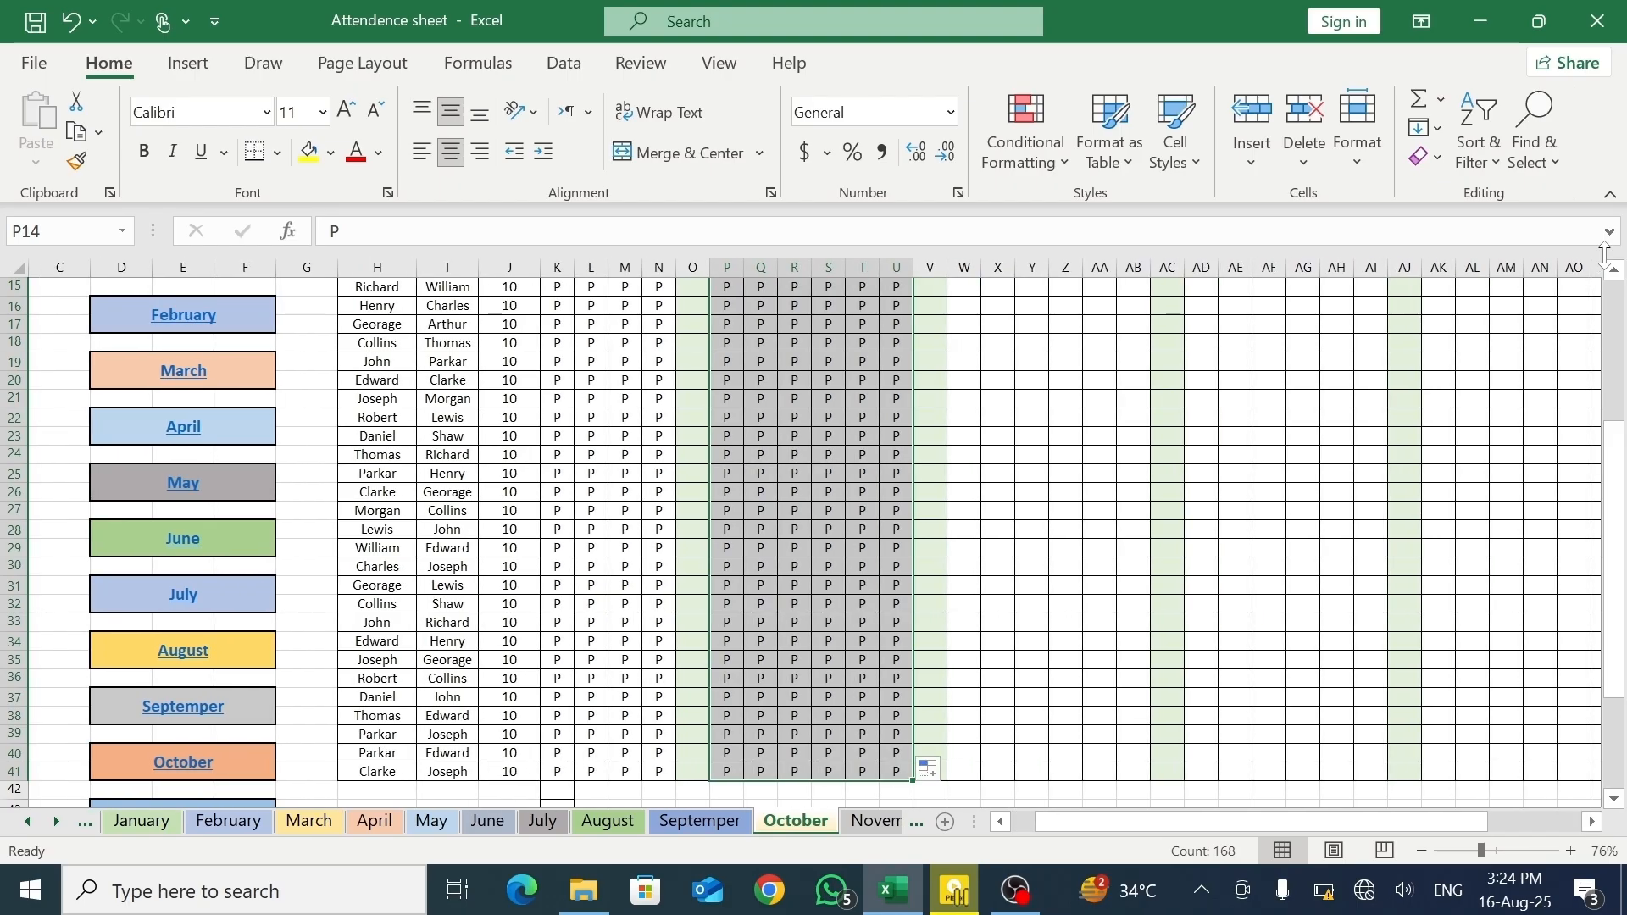
pyautogui.scroll(1, 1333, 285)
pyautogui.click(961, 330)
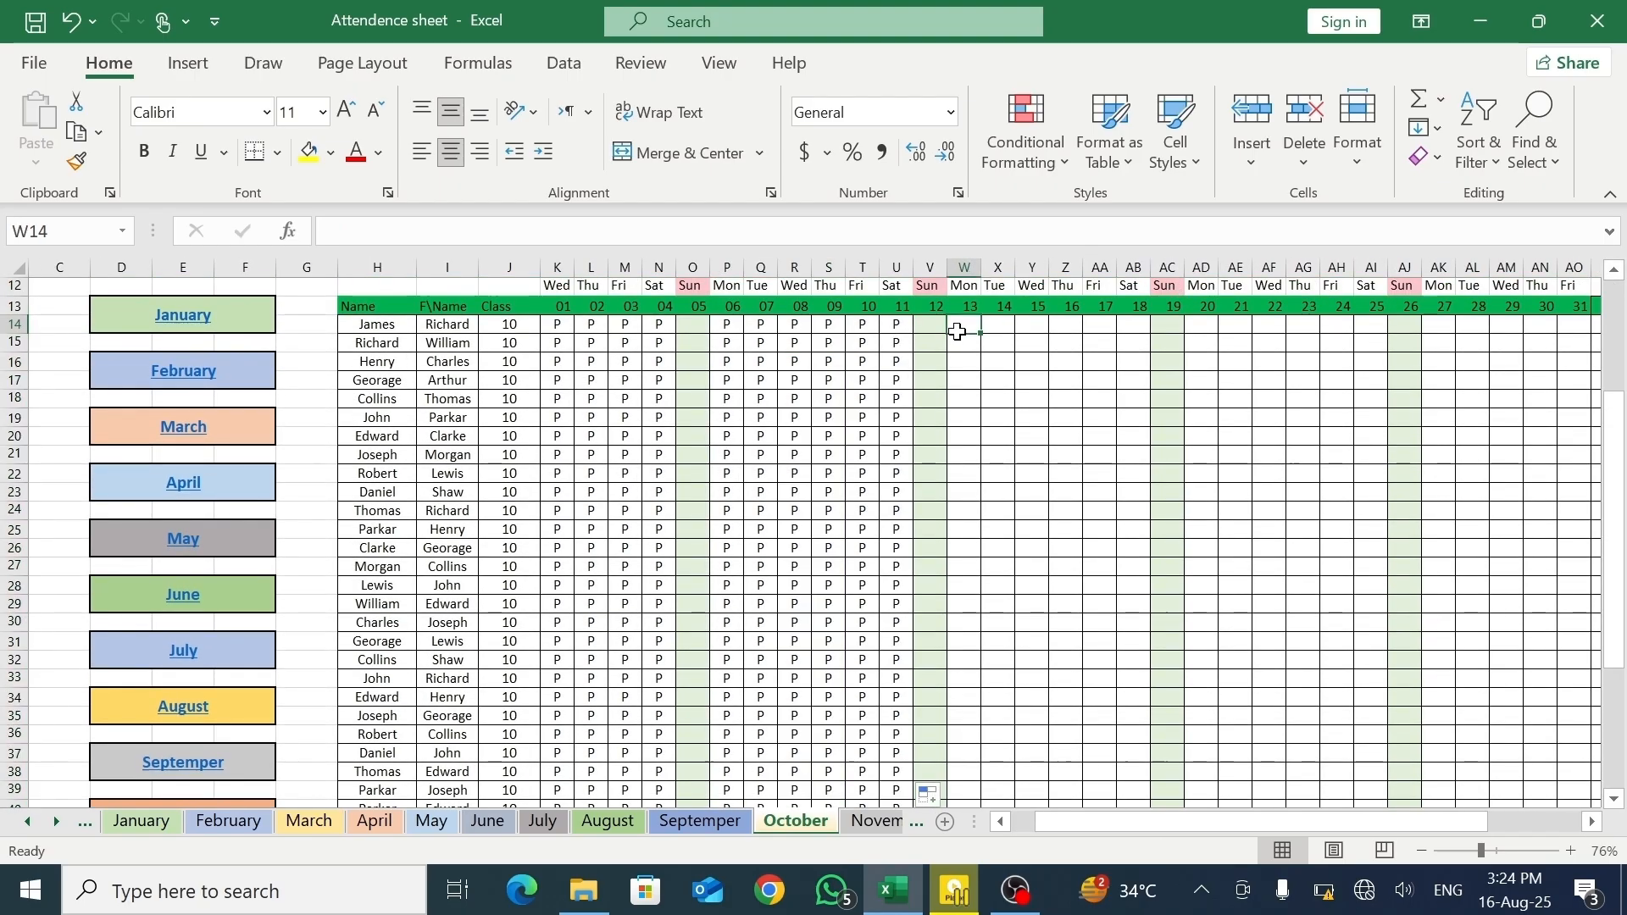
pyautogui.write('P')
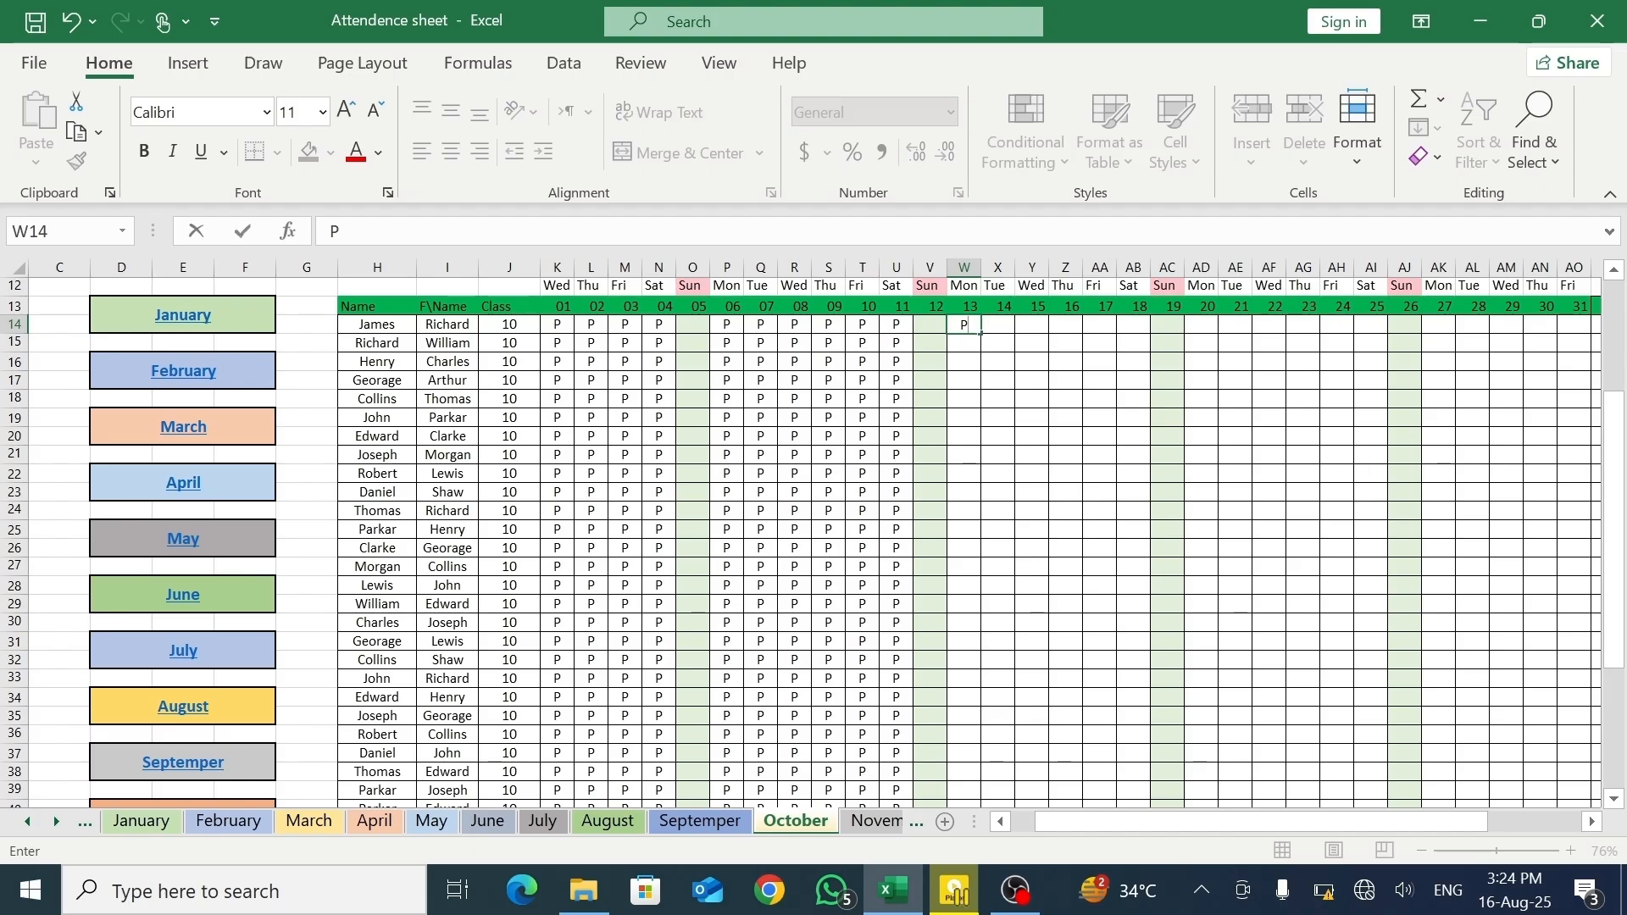
pyautogui.moveTo(984, 337); pyautogui.dragTo(1110, 787)
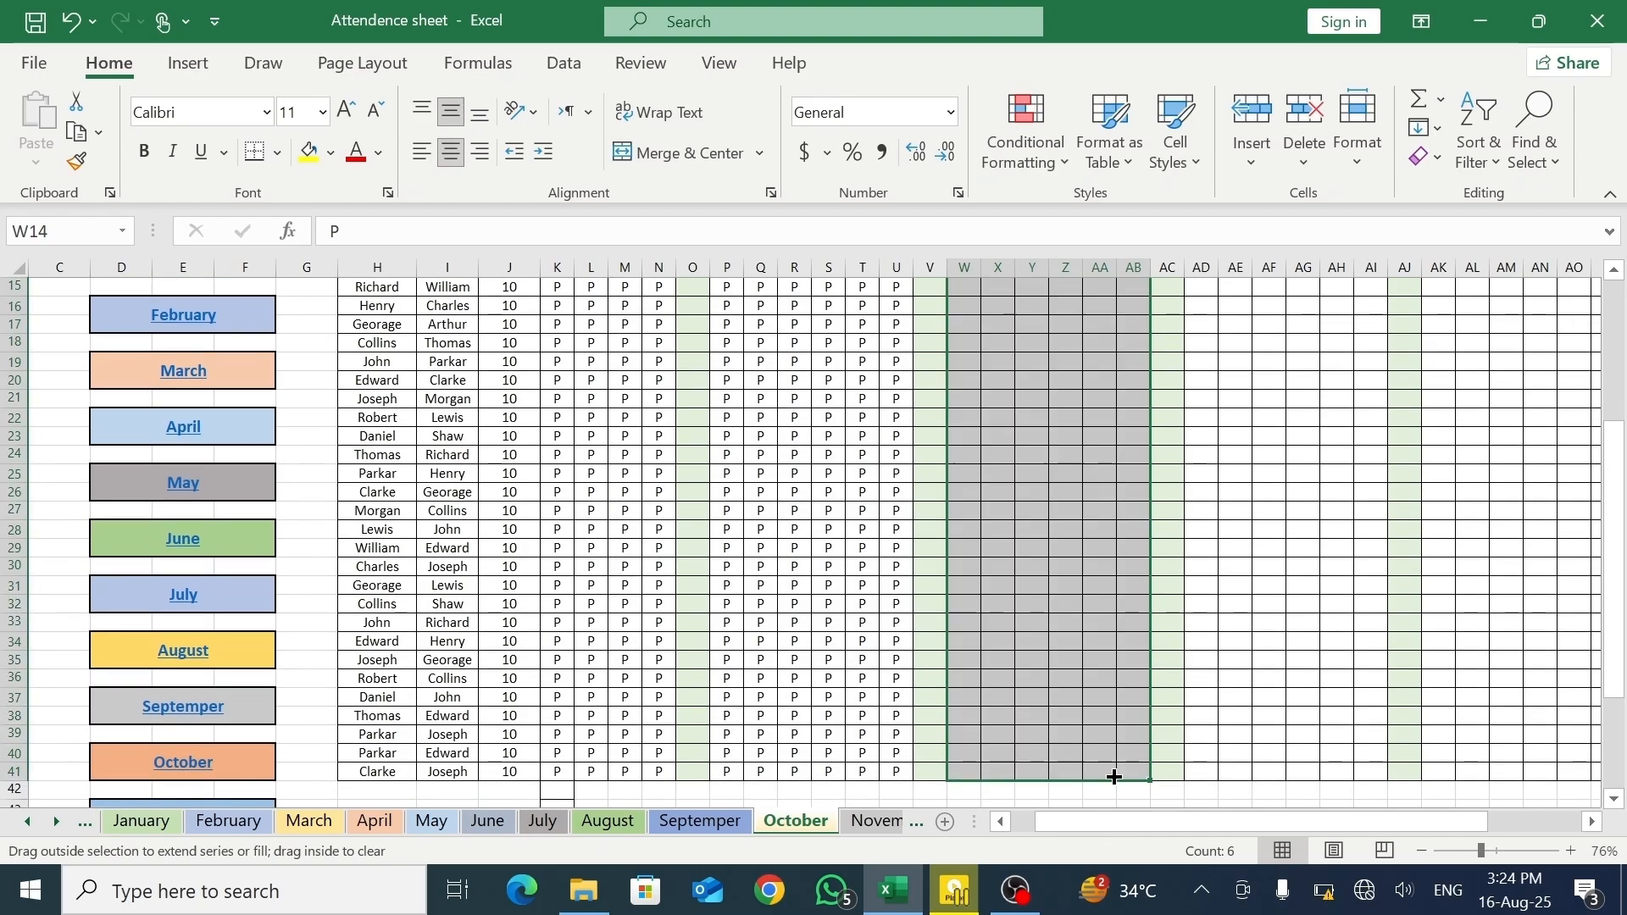
# - Mark all students present for 20 to 25 October by filling P through AD14:AI41
pyautogui.click(1613, 272)
pyautogui.click(1612, 272)
pyautogui.click(1611, 273)
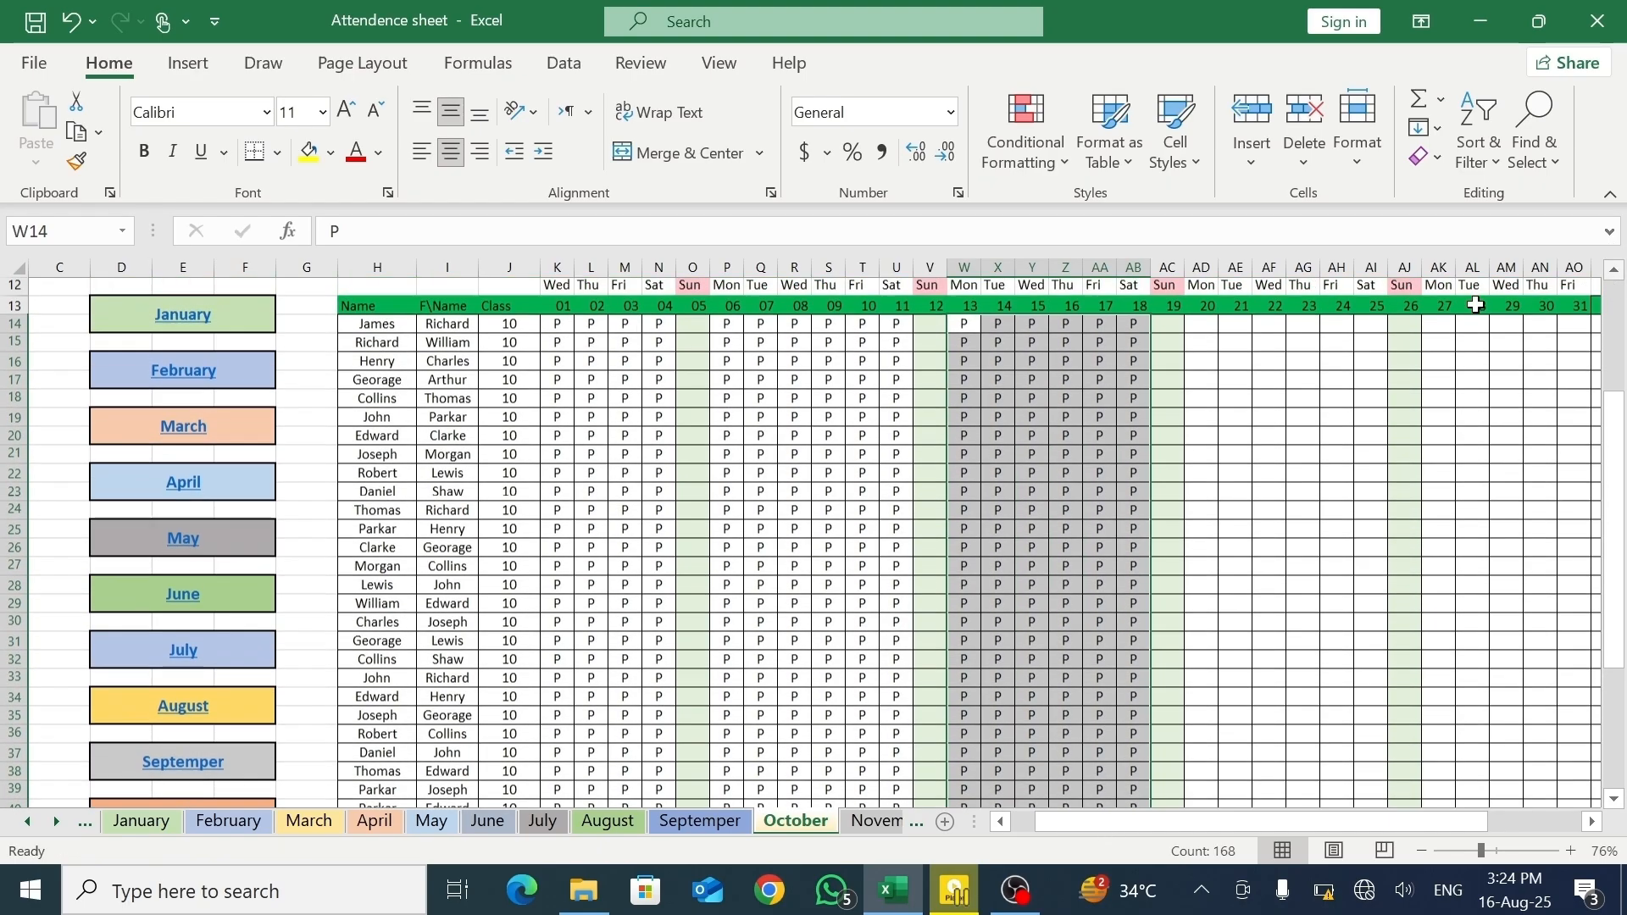
pyautogui.click(1202, 325)
pyautogui.write('P')
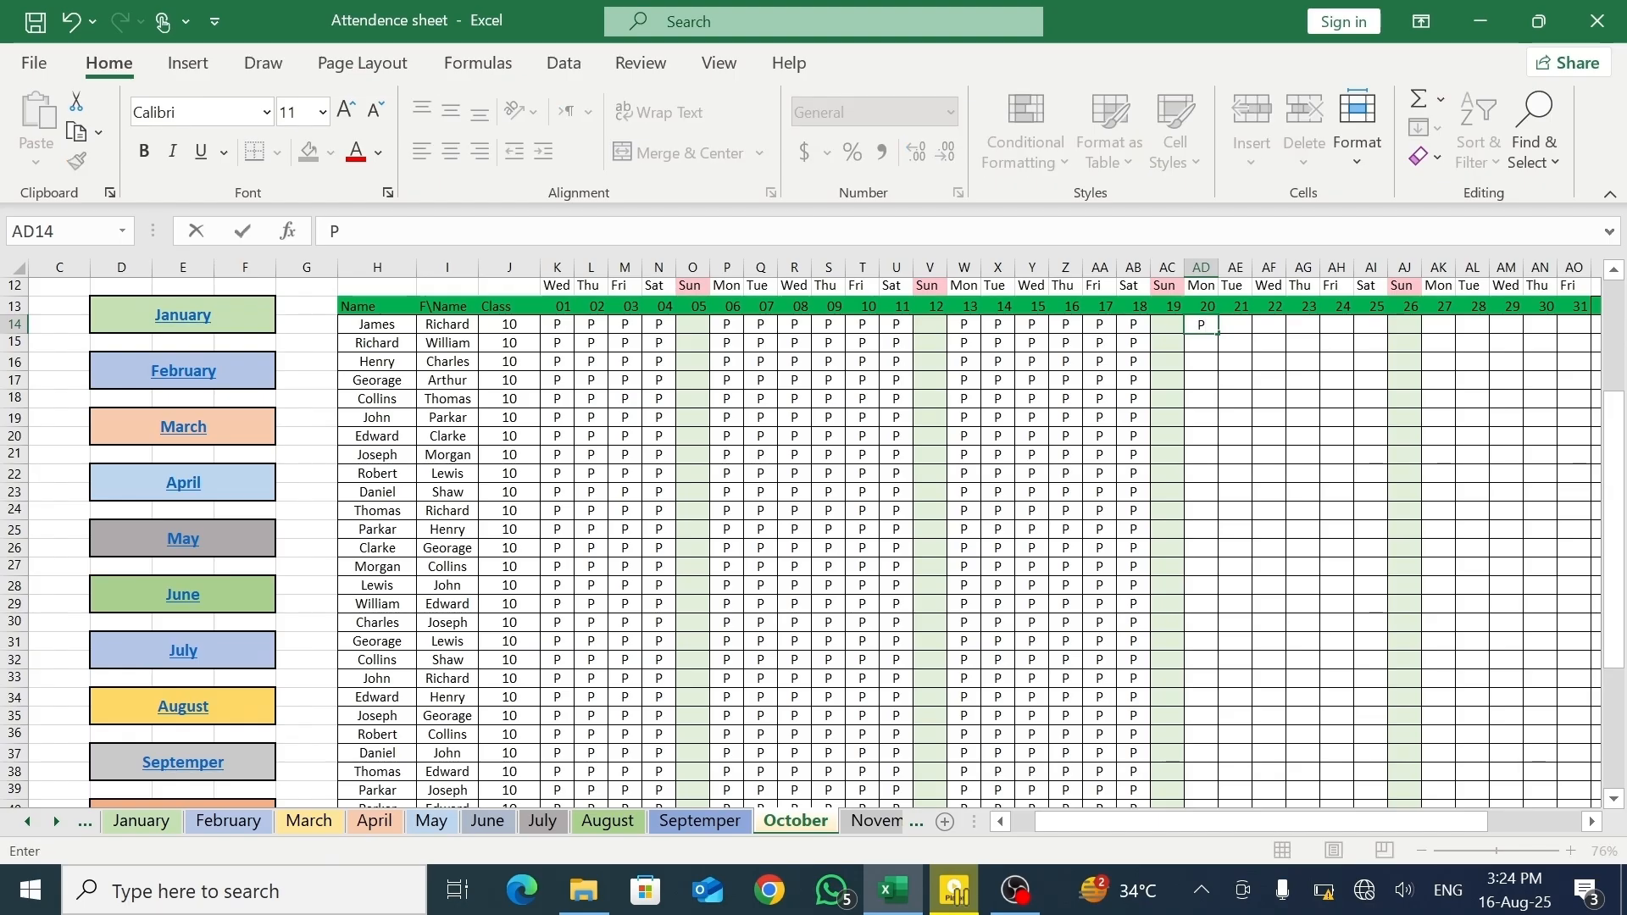
pyautogui.moveTo(1217, 333); pyautogui.dragTo(1340, 780)
# - Mark all students present for 27 to 31 October by filling P through AK14:AO41
pyautogui.click(1592, 822)
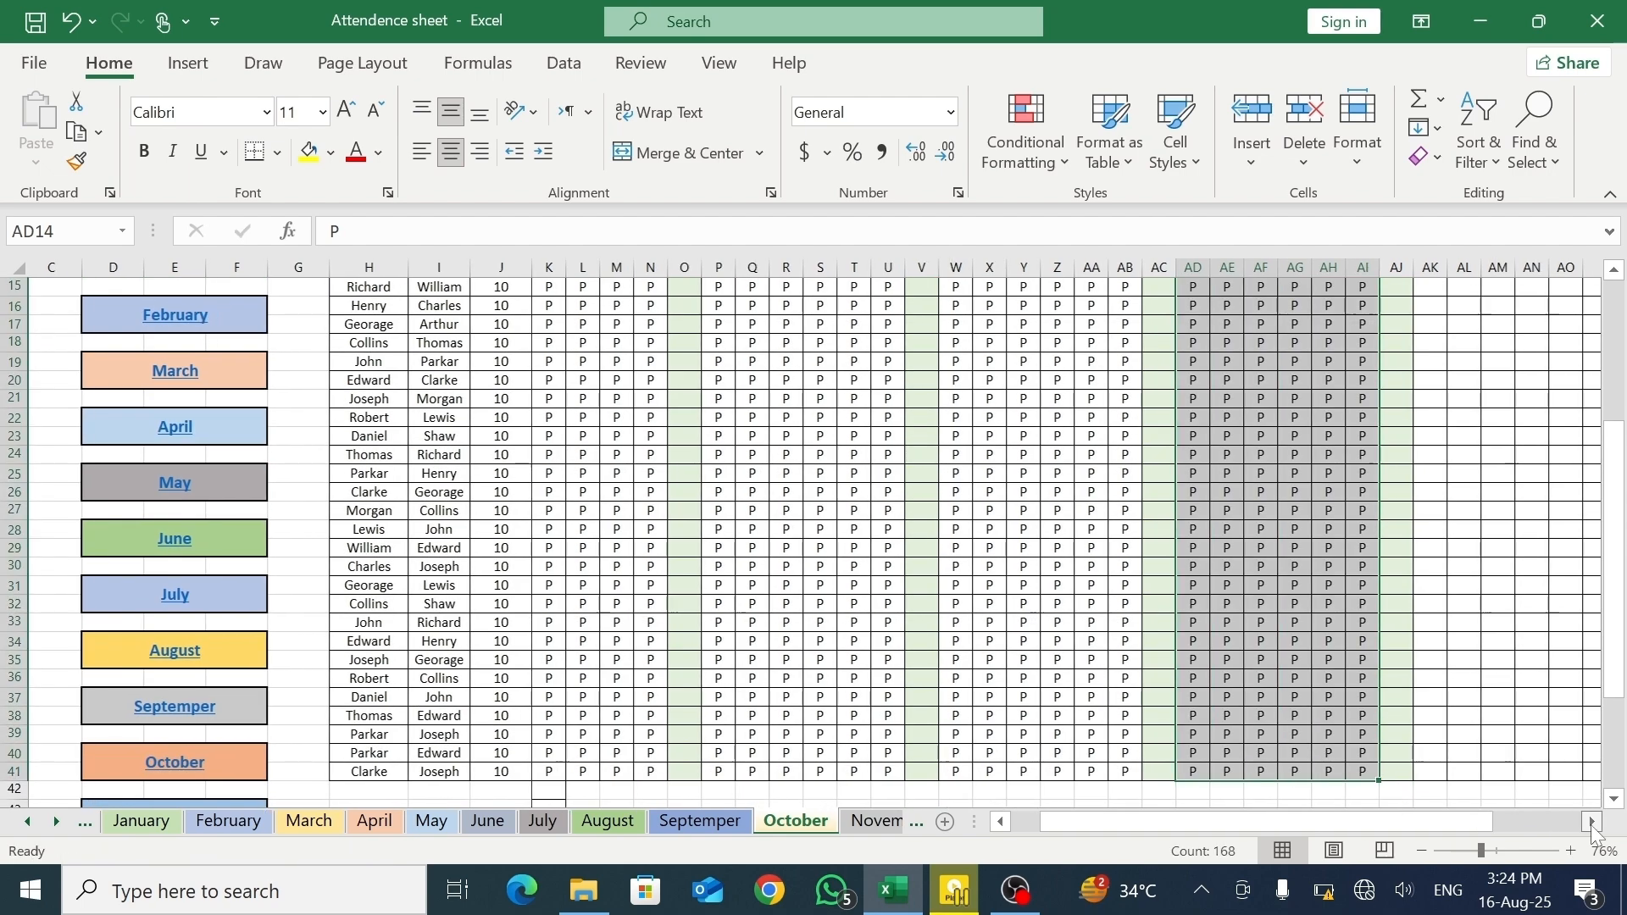
pyautogui.click(1591, 822)
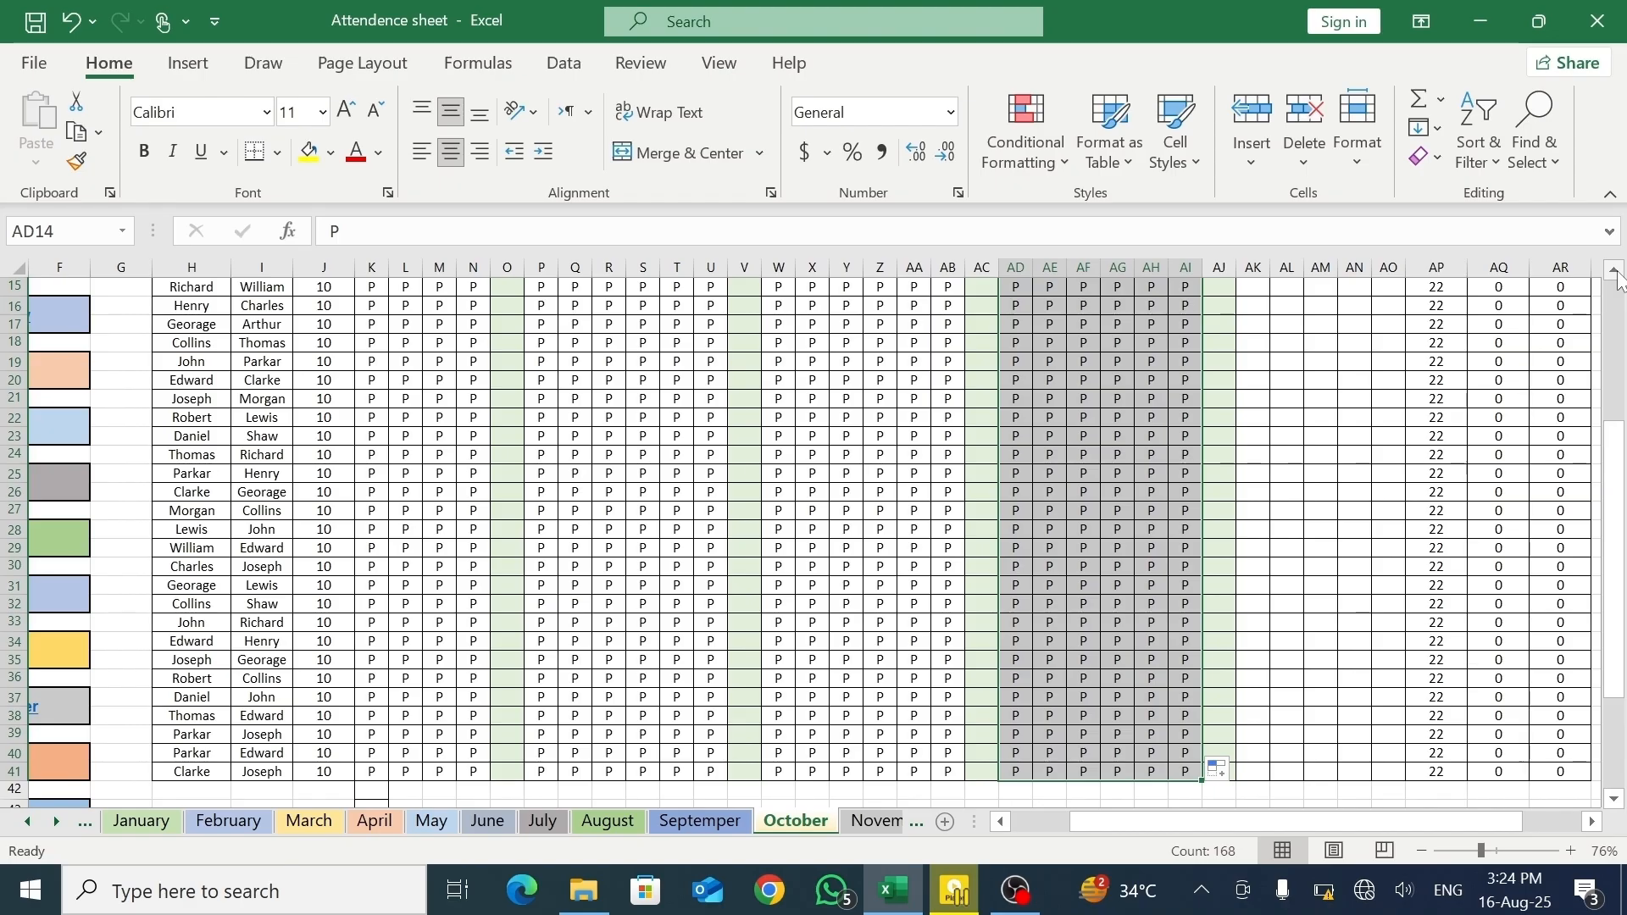
pyautogui.scroll(1, 1591, 279)
pyautogui.click(1257, 308)
pyautogui.write('P')
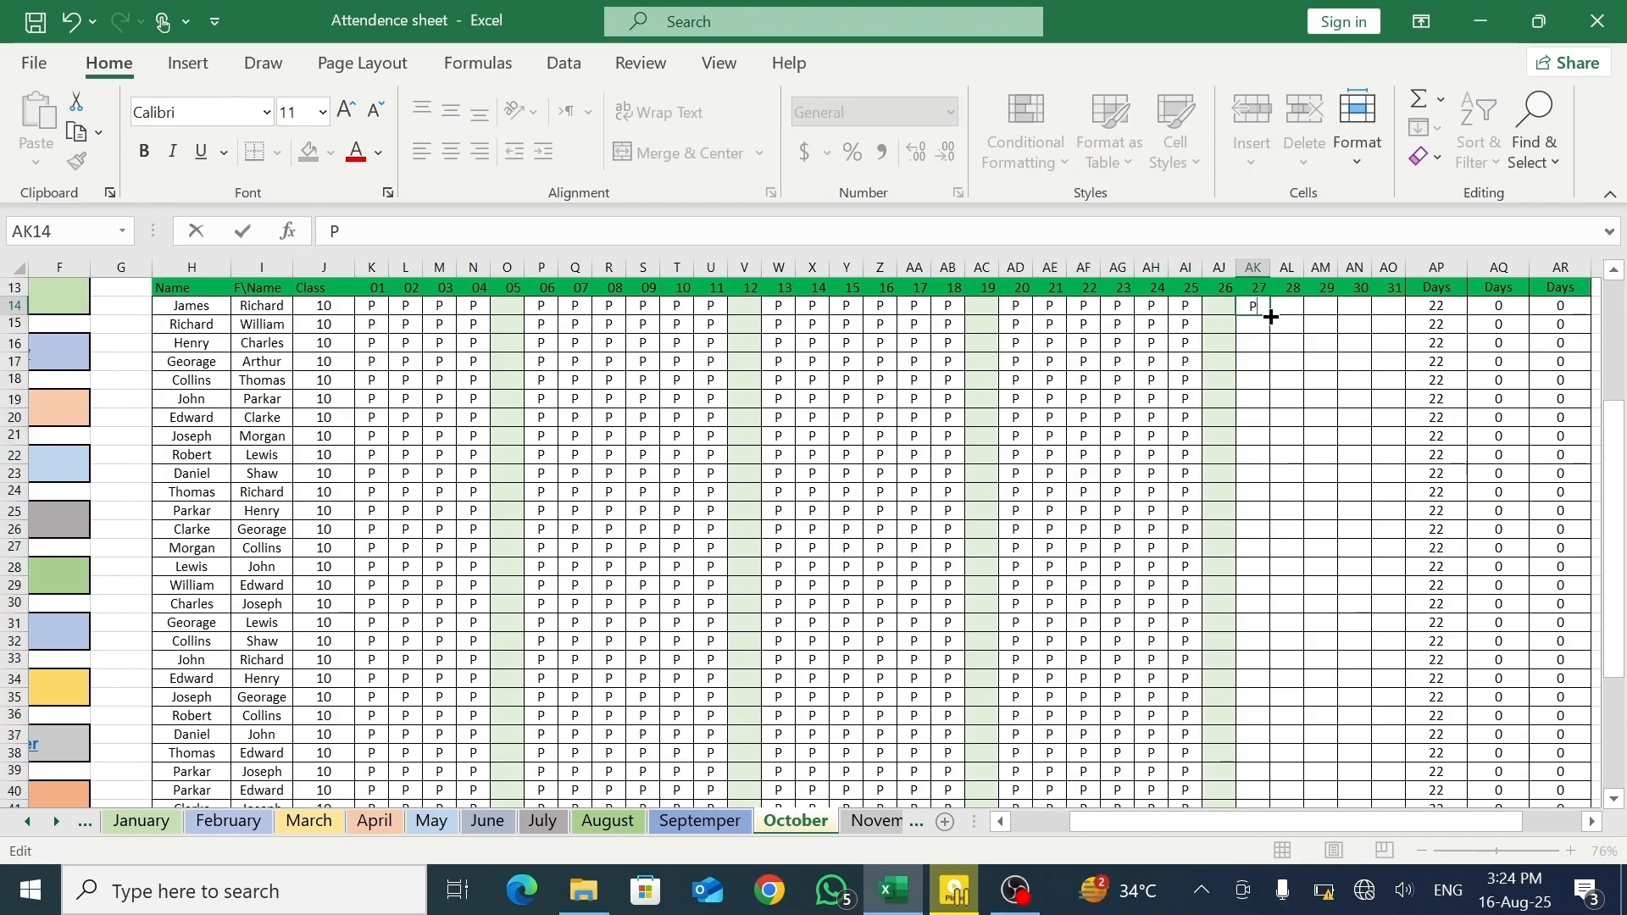
pyautogui.moveTo(1271, 316); pyautogui.dragTo(1367, 774)
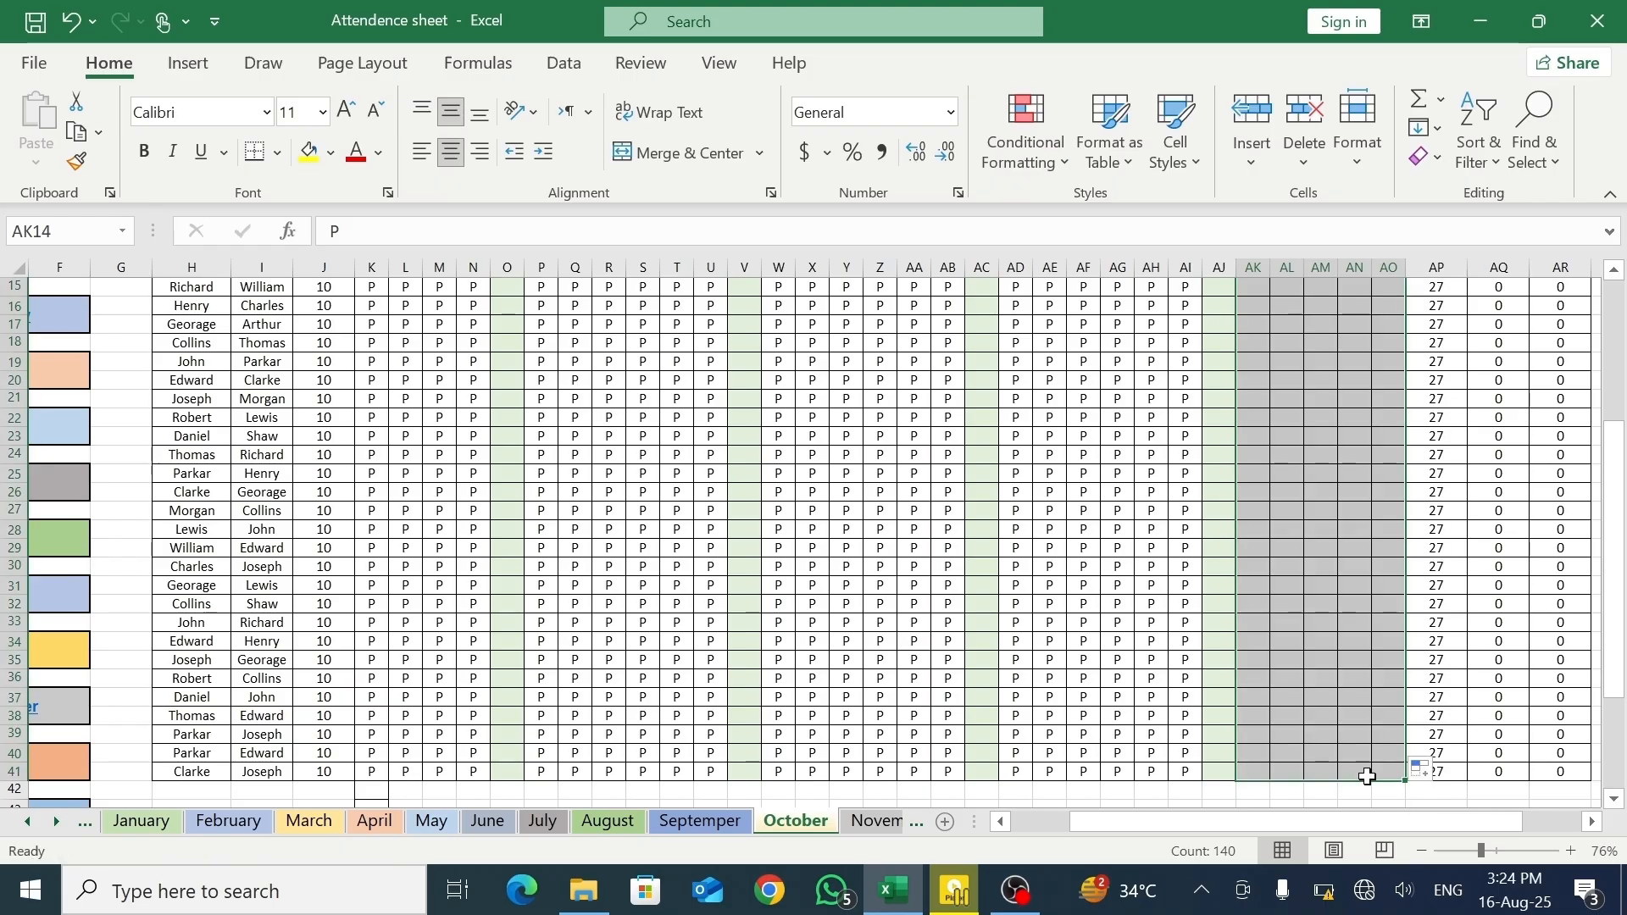
# - Look over the October marks and open the November sheet from the month links
pyautogui.moveTo(1614, 534); pyautogui.dragTo(1615, 495)
pyautogui.moveTo(1217, 827); pyautogui.dragTo(1132, 829)
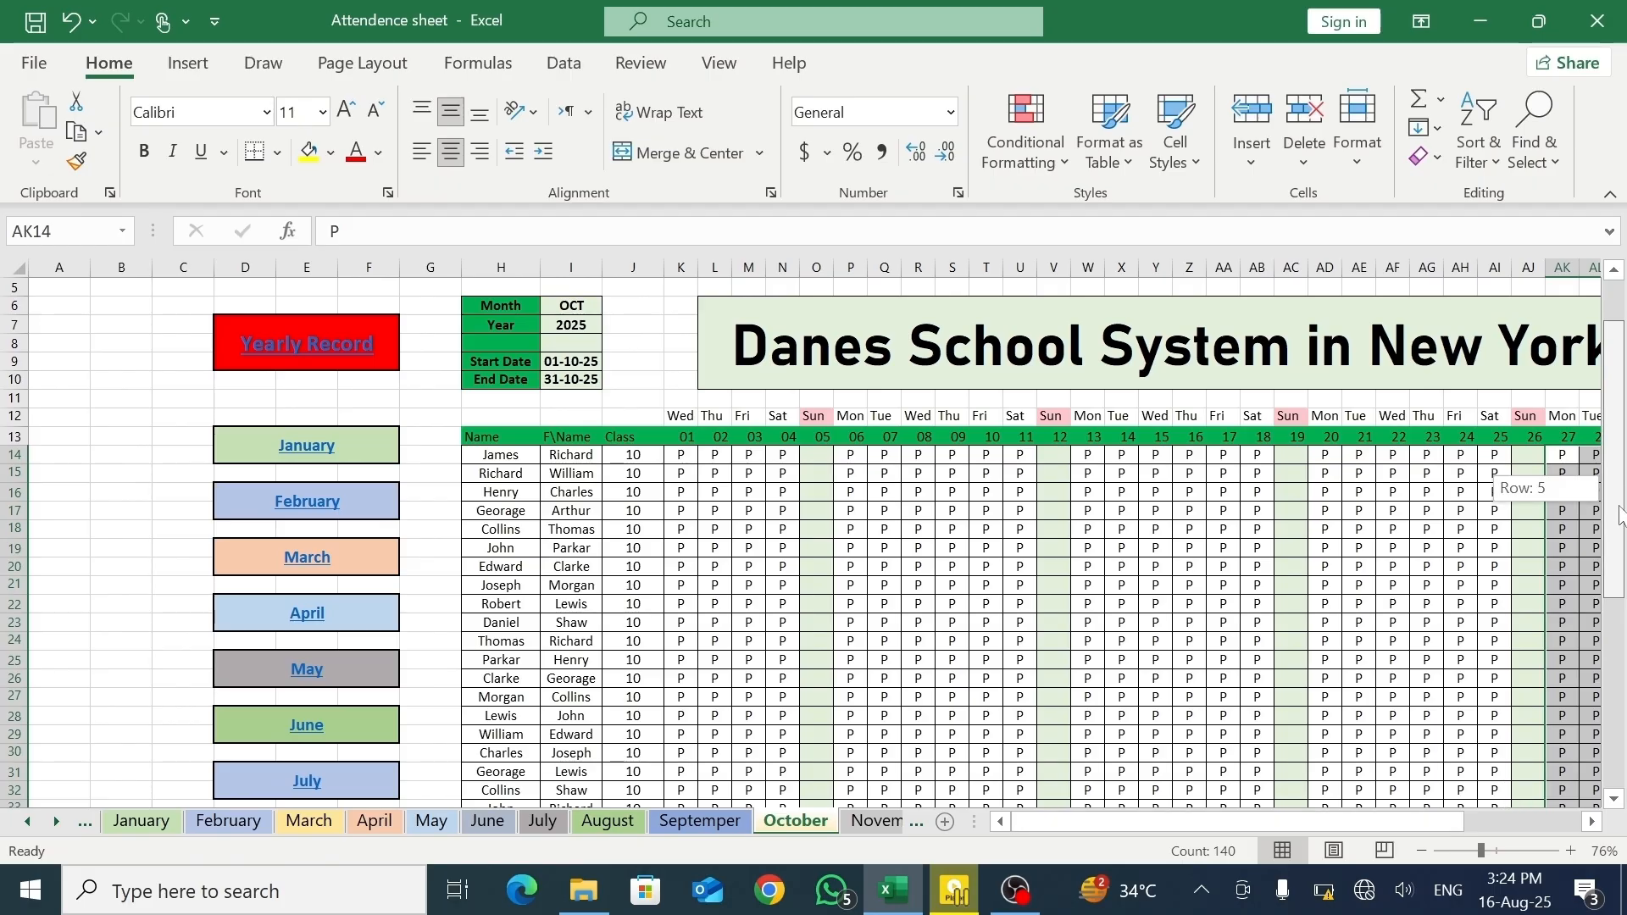
pyautogui.moveTo(1617, 492); pyautogui.dragTo(1619, 500)
pyautogui.moveTo(1623, 573); pyautogui.dragTo(1623, 651)
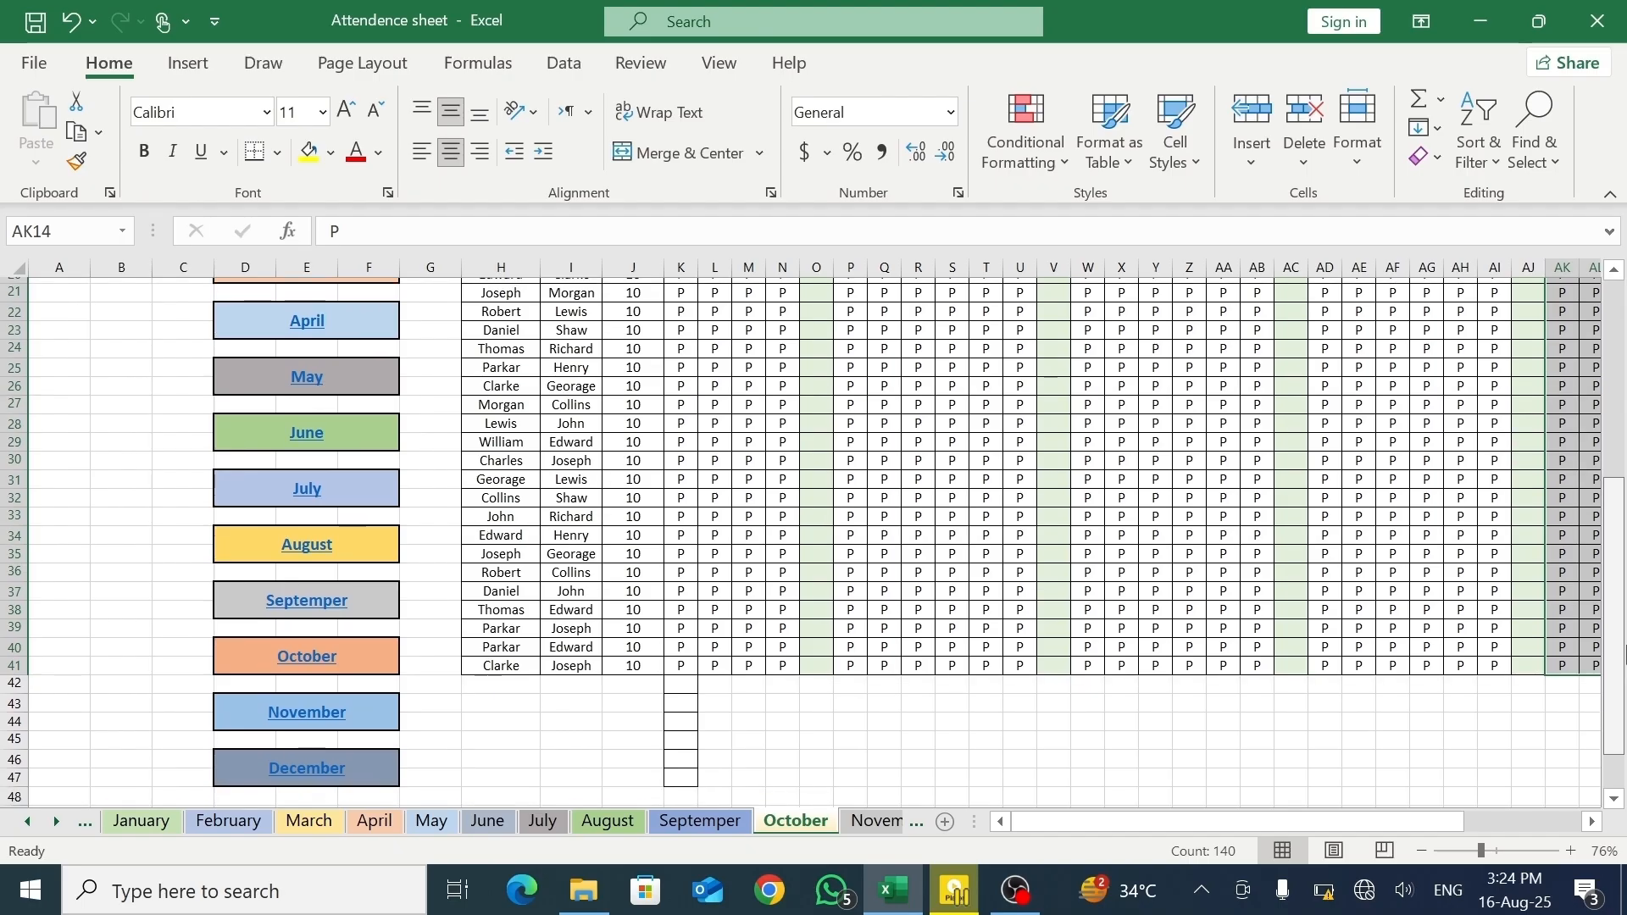
pyautogui.click(608, 661)
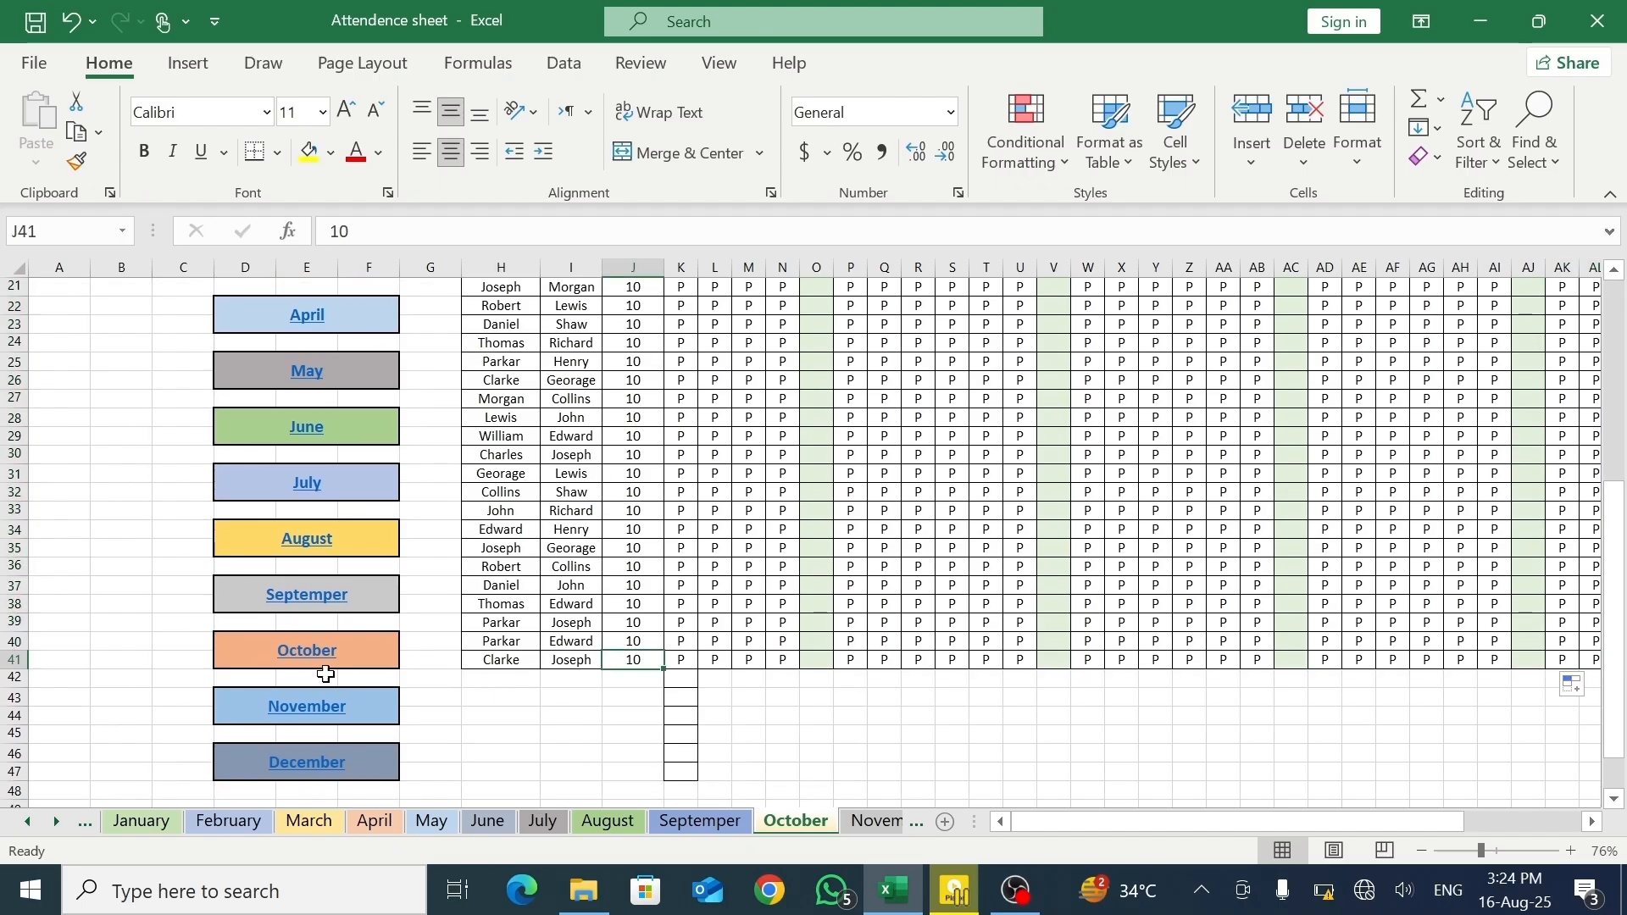
pyautogui.click(326, 721)
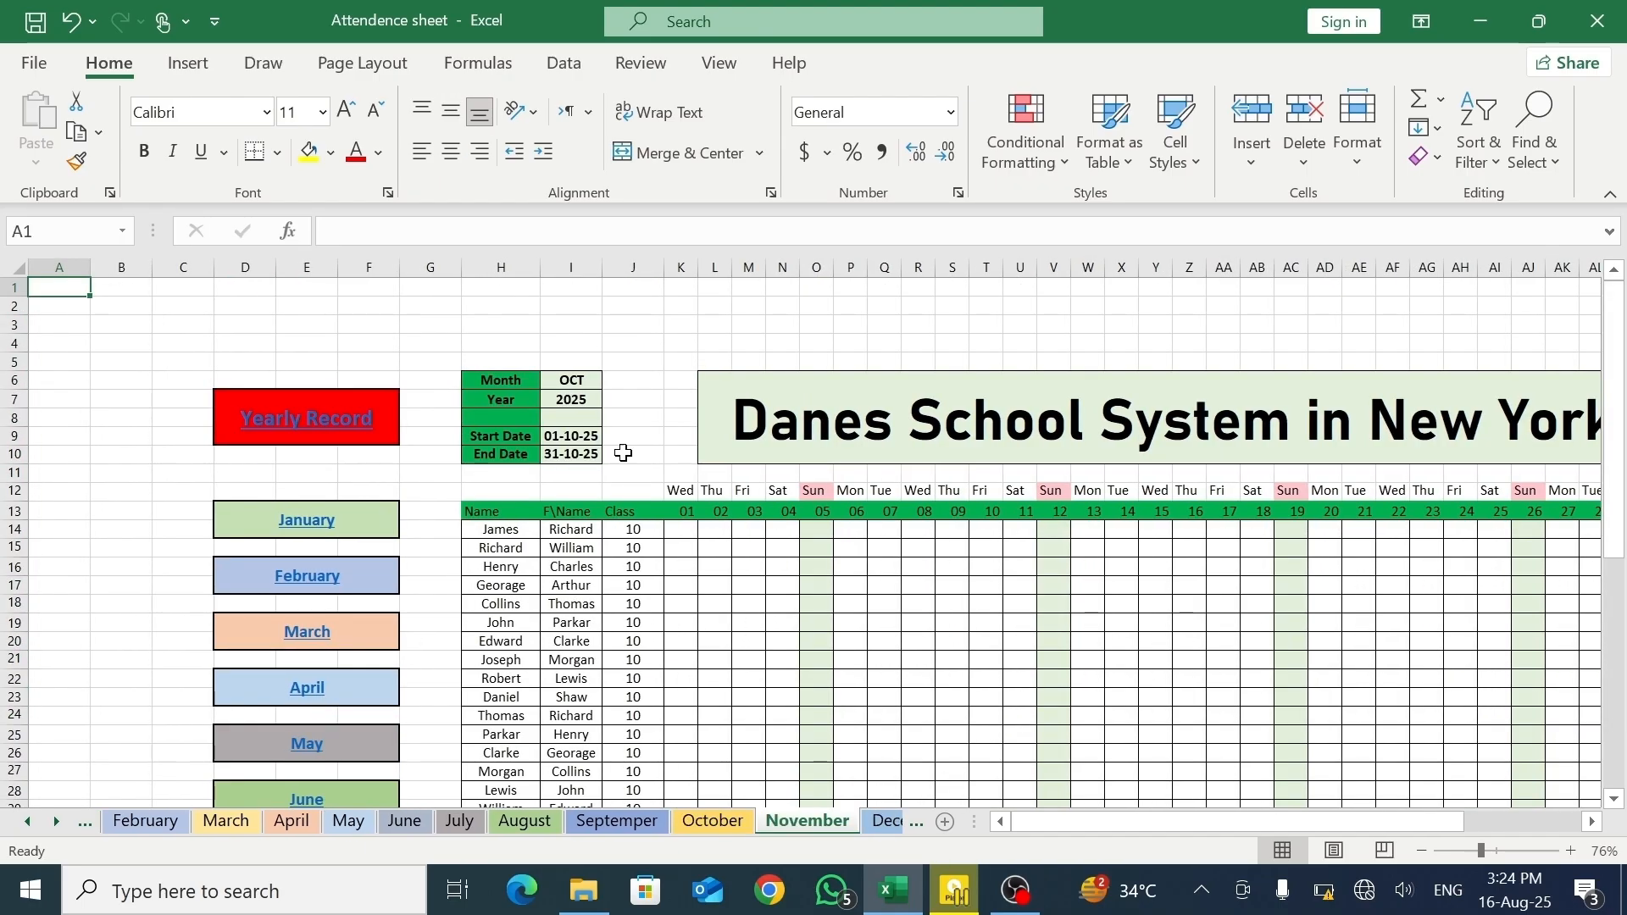
# - Set the month of the November sheet to NOV in cell I6
pyautogui.click(587, 380)
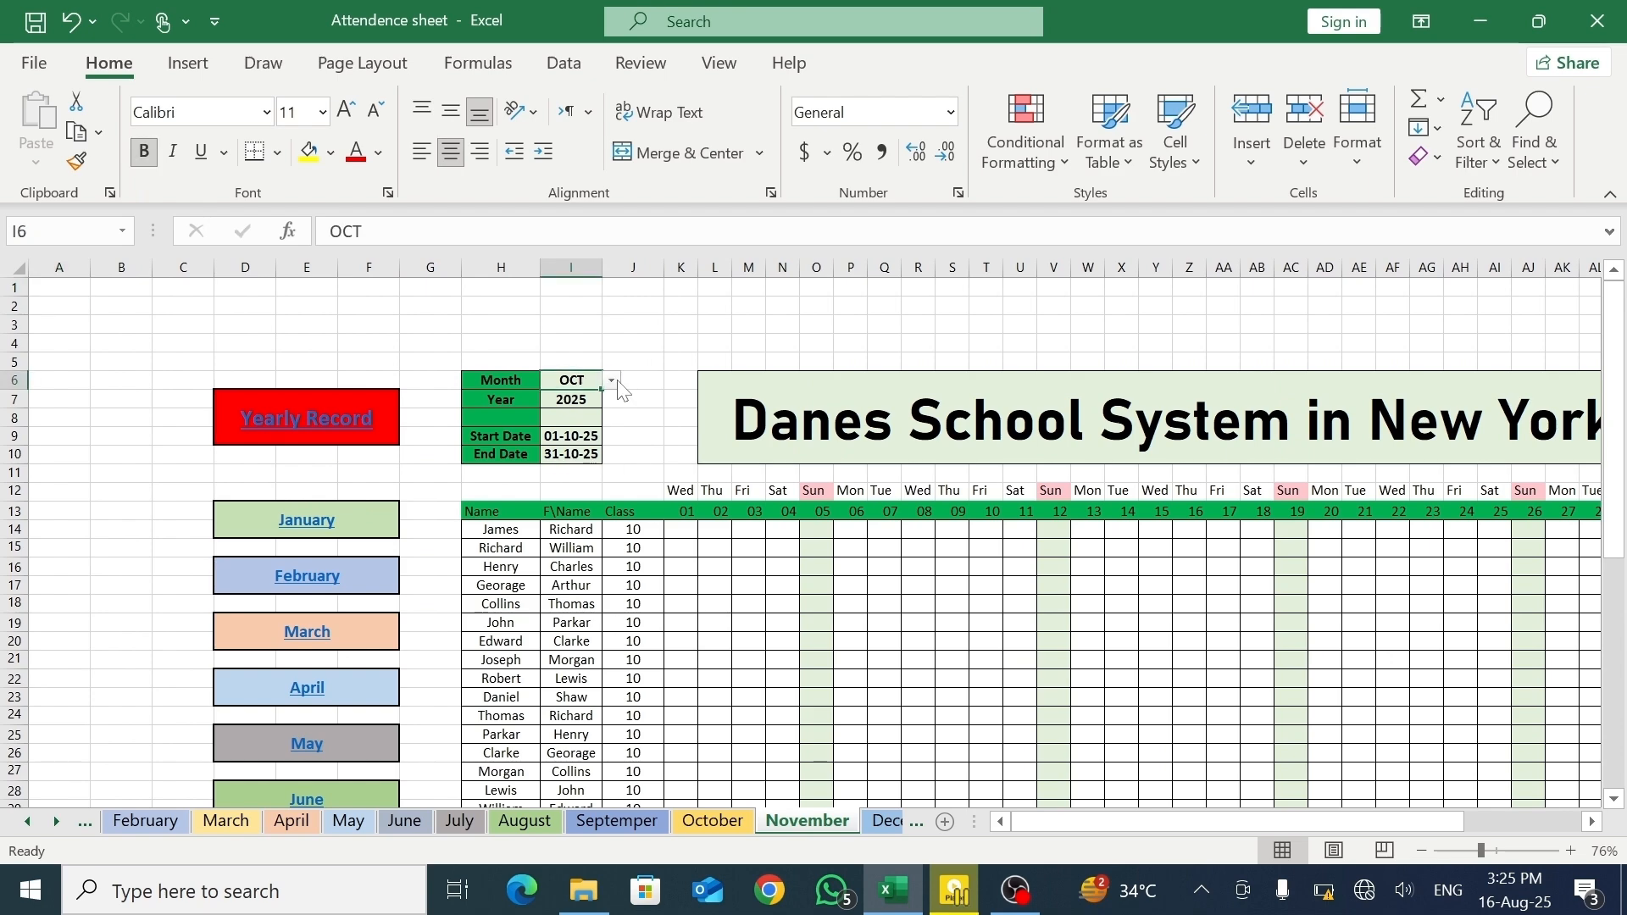
pyautogui.click(611, 381)
pyautogui.click(572, 479)
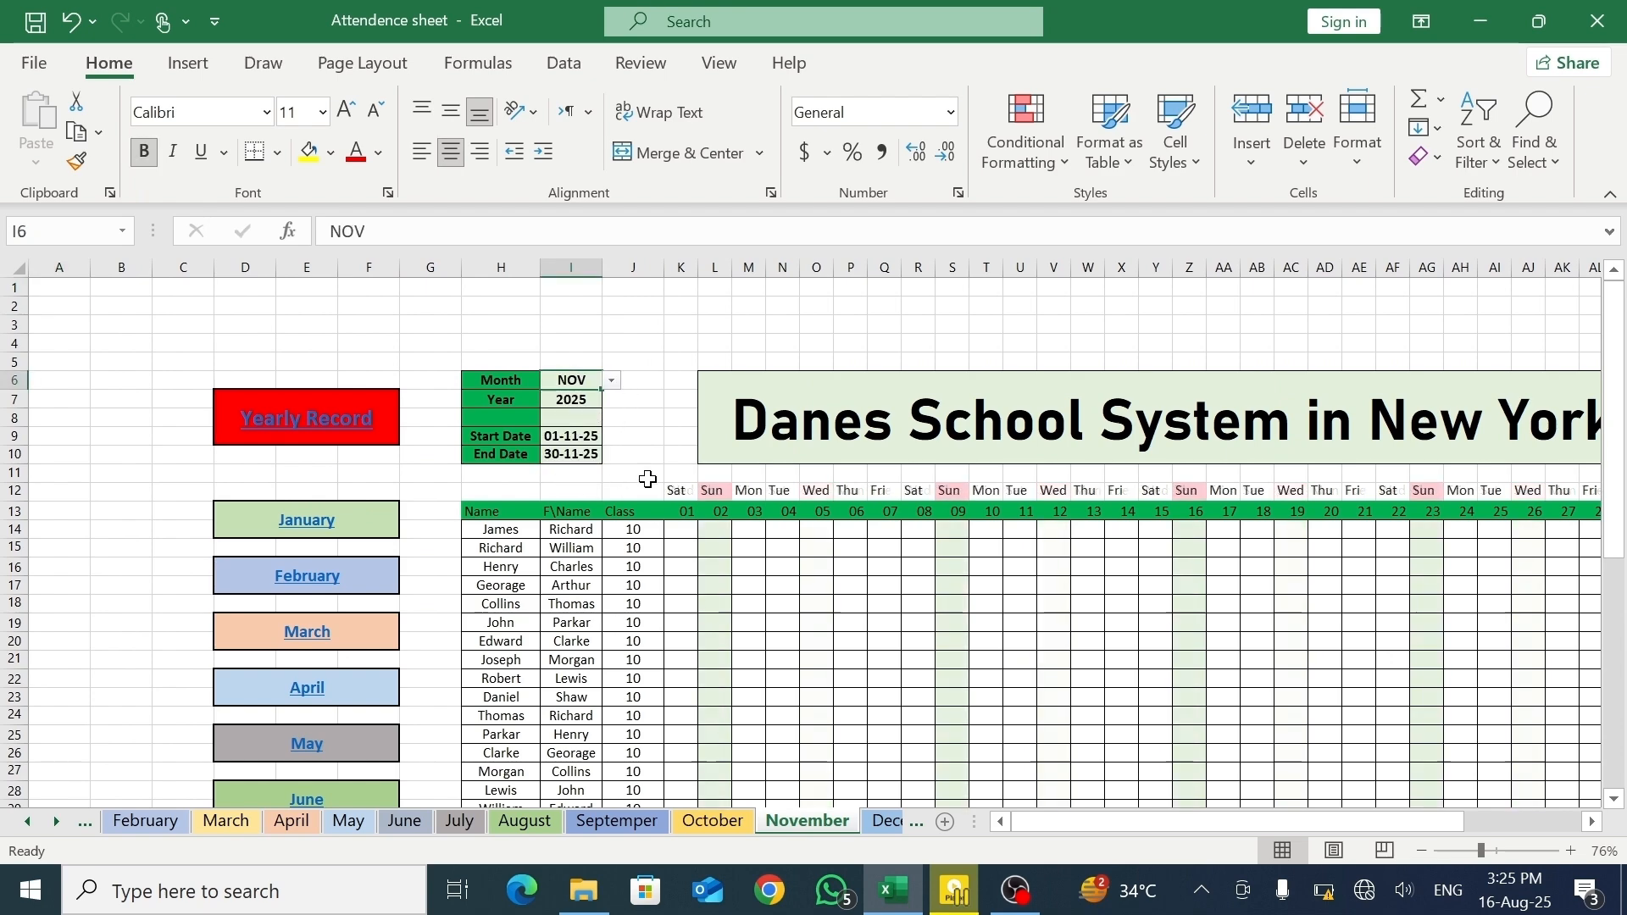
# - Mark all students present for 1 November by filling P through K14:K41
pyautogui.click(679, 530)
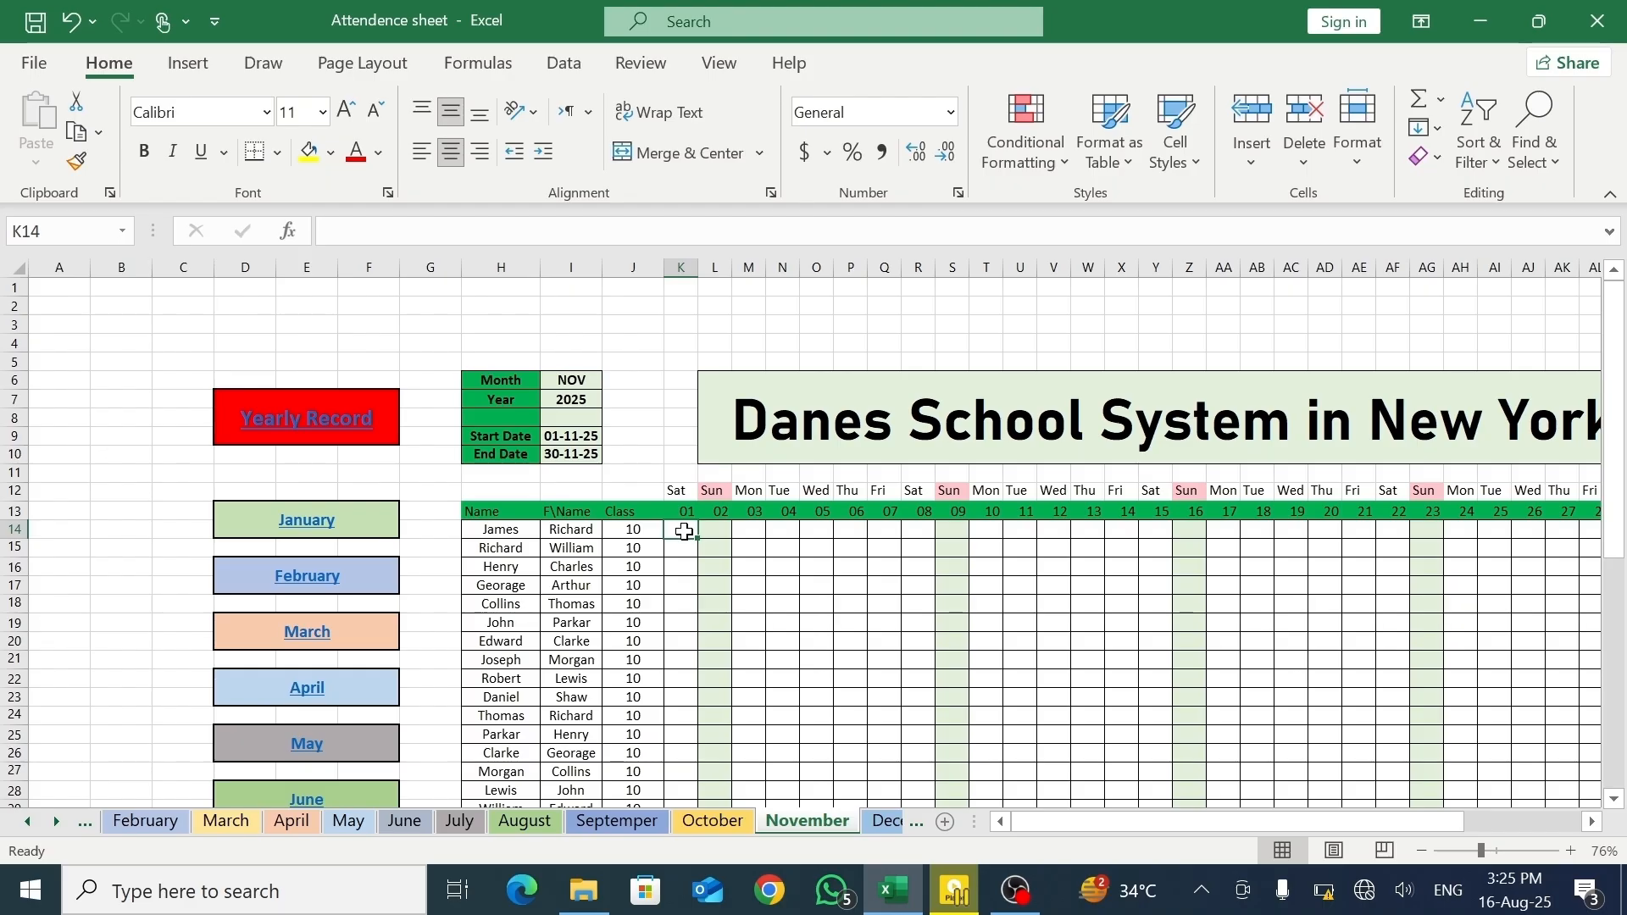
pyautogui.write('P')
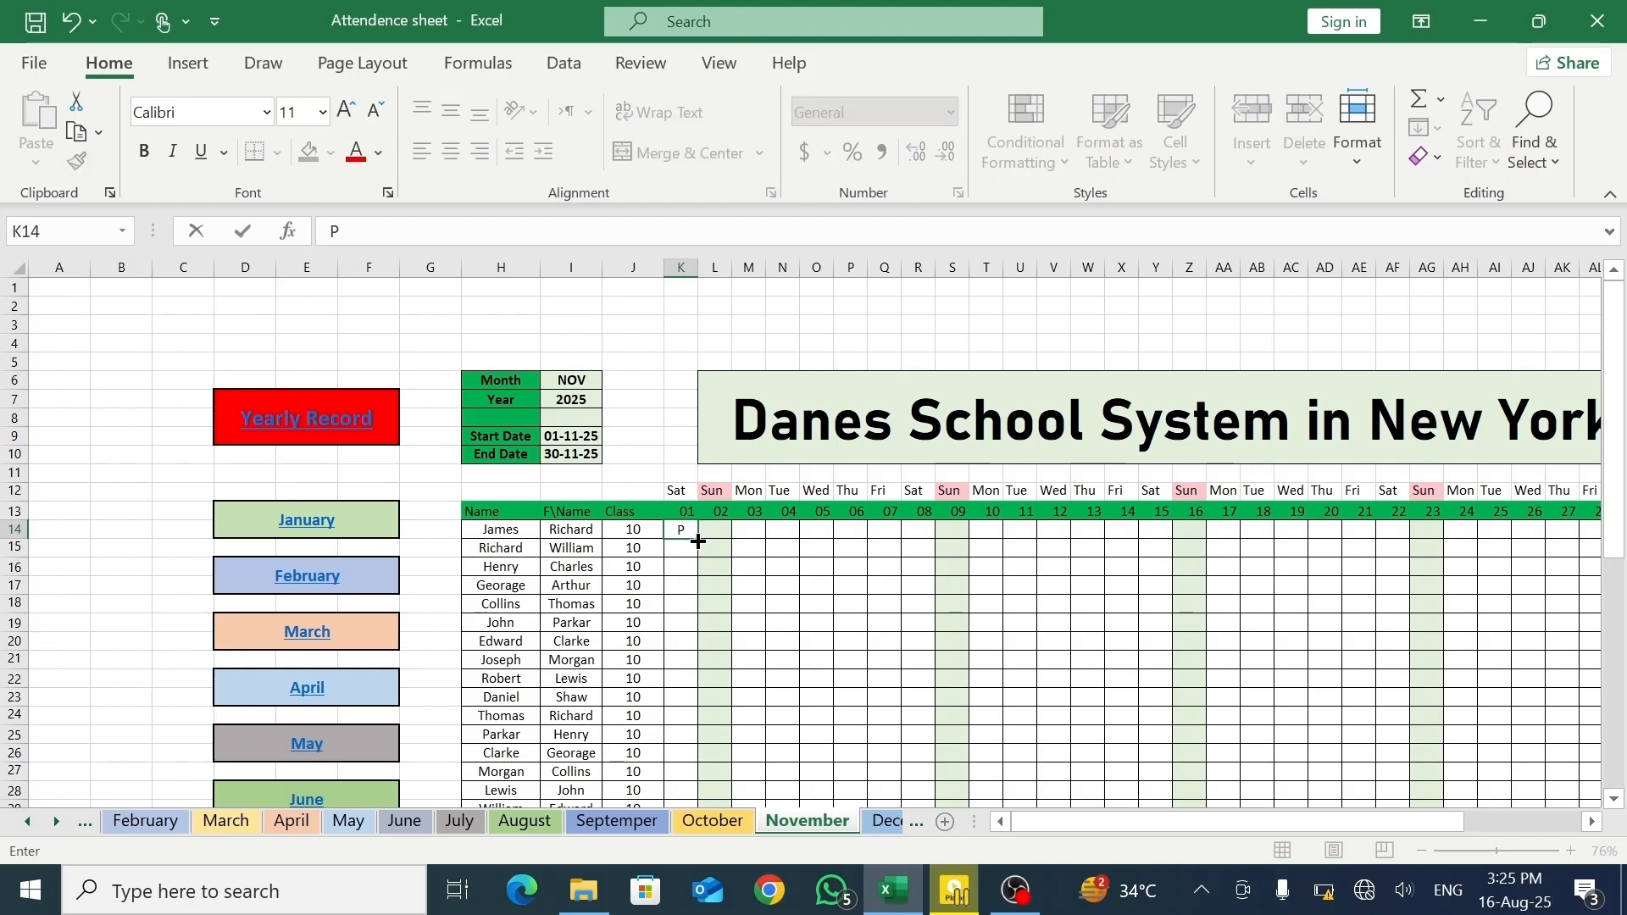
pyautogui.moveTo(699, 543); pyautogui.dragTo(679, 773)
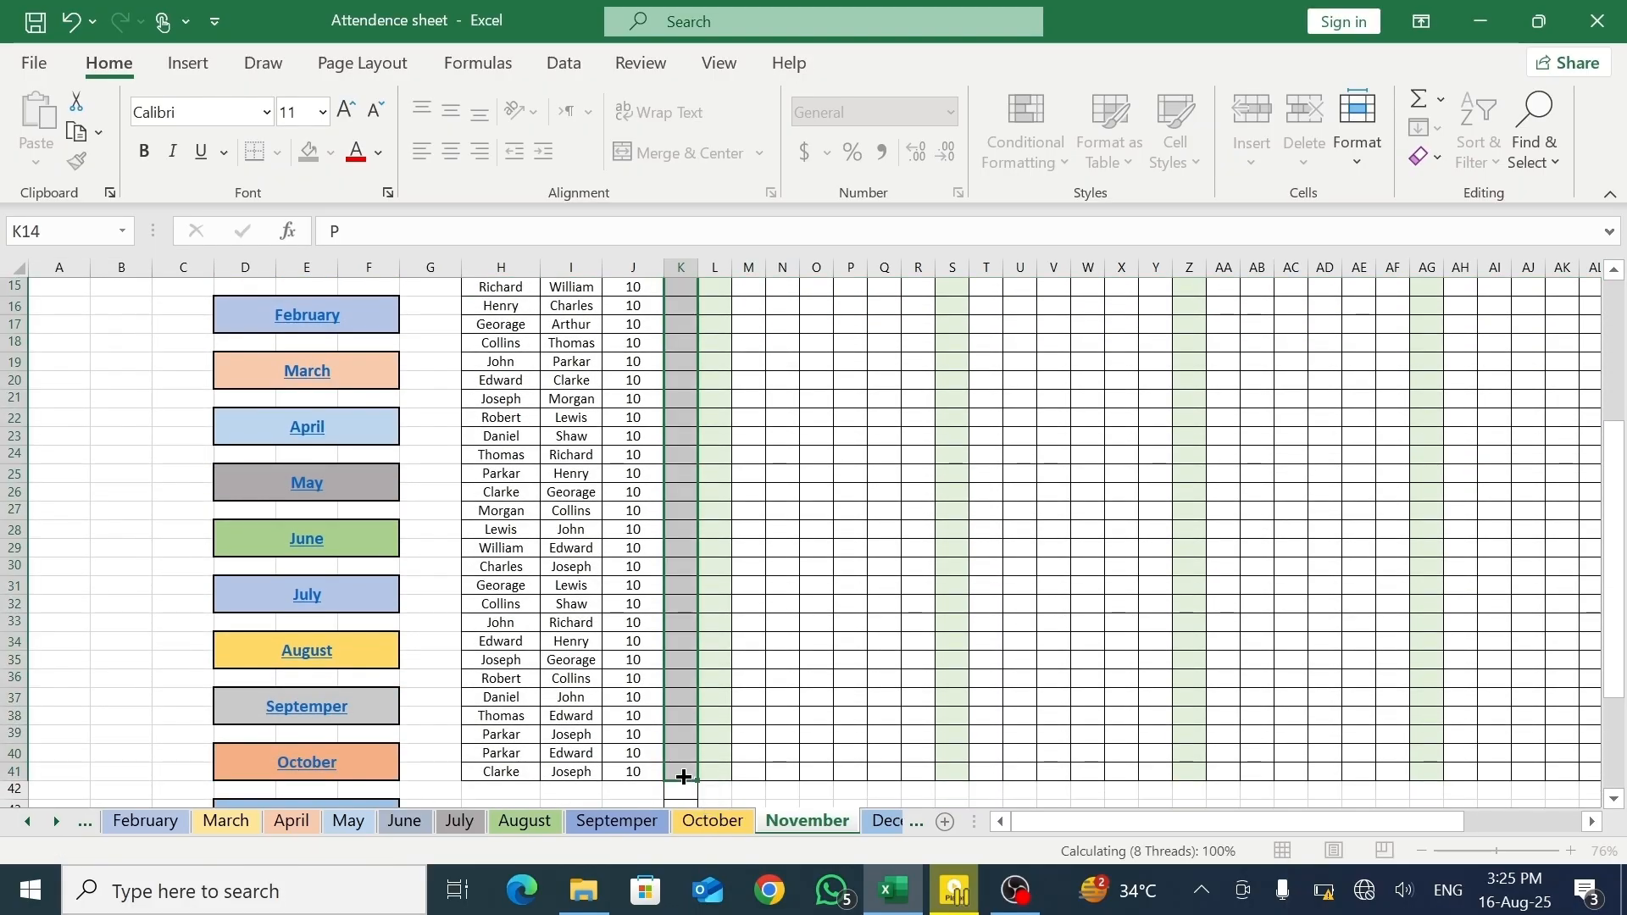
# - Mark all students present for 3 to 8 November by filling P through M14:R41
pyautogui.click(1613, 287)
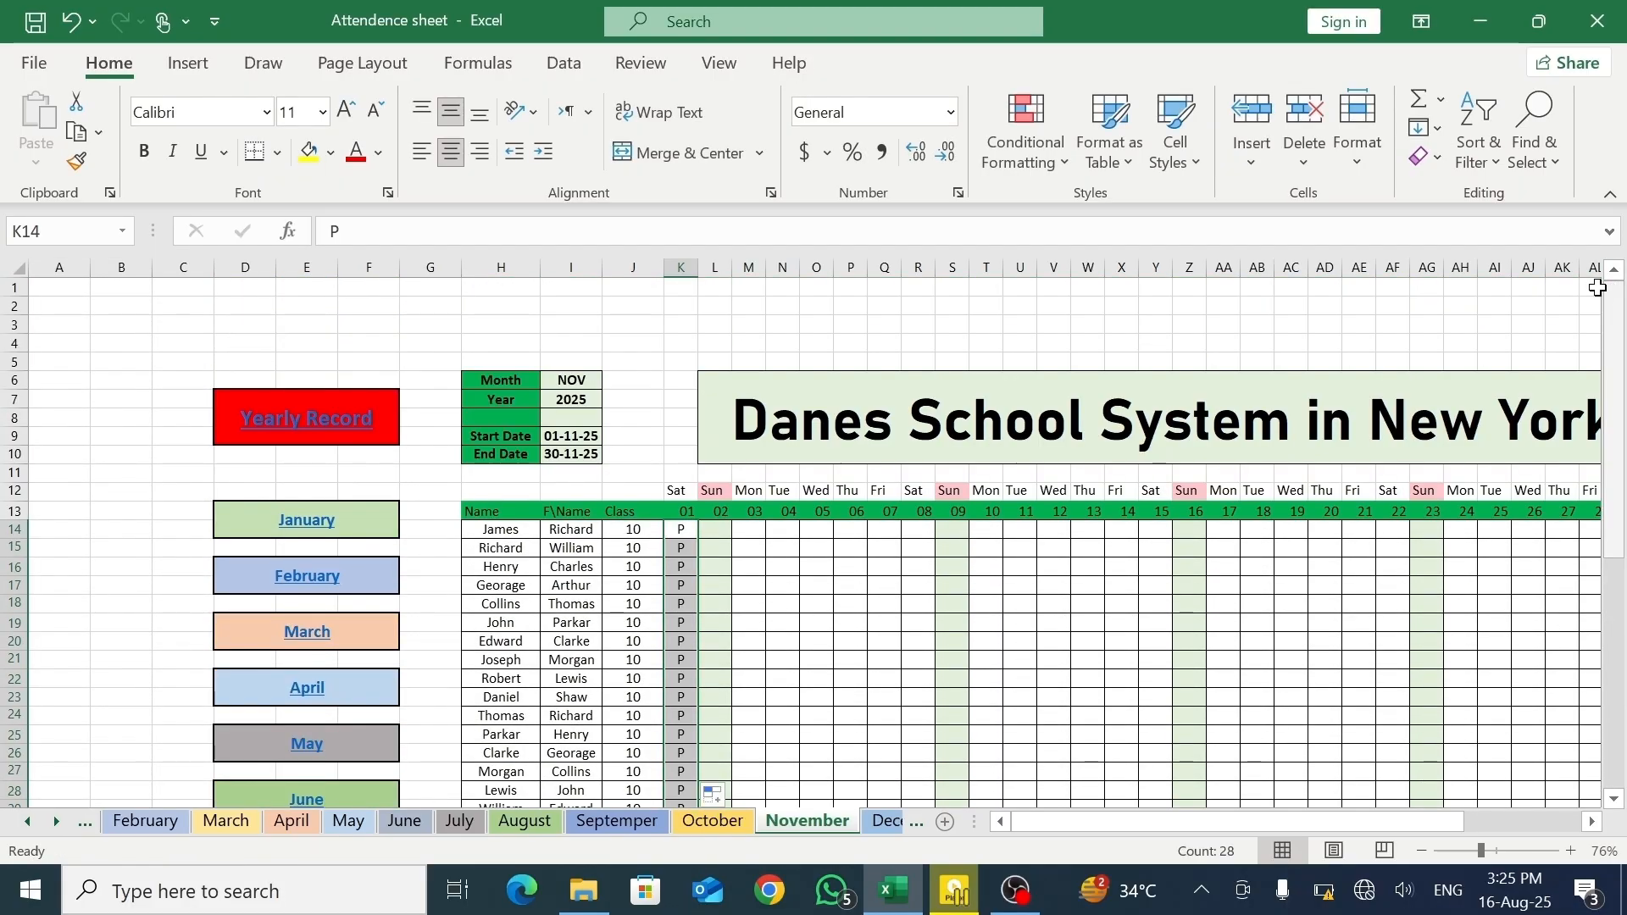
pyautogui.click(749, 531)
pyautogui.write('p')
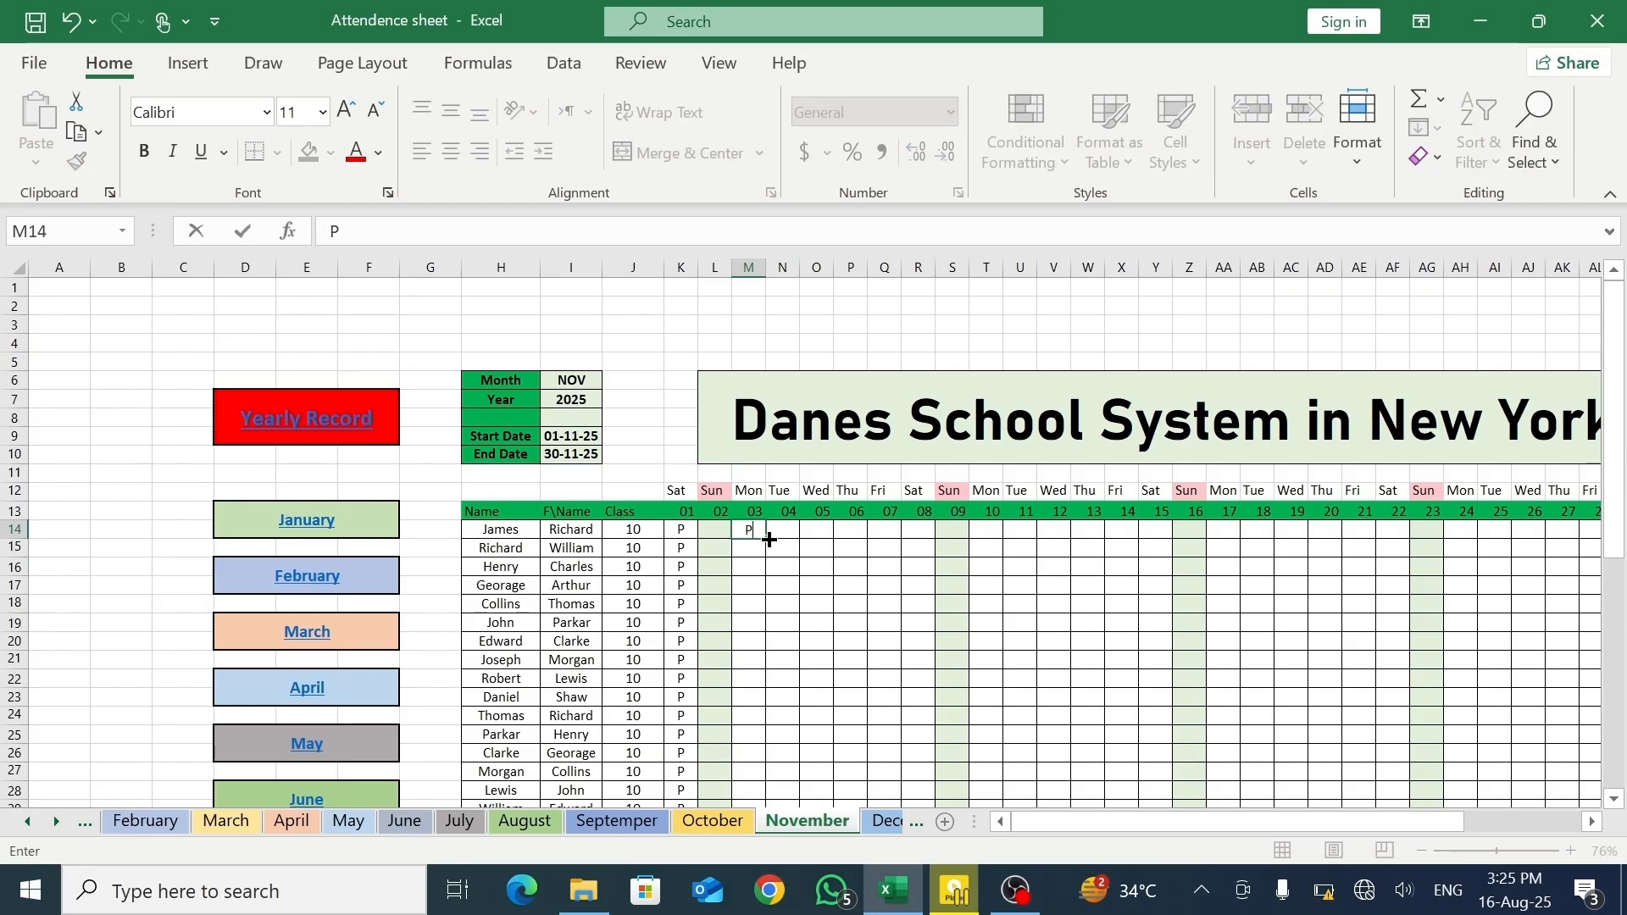
pyautogui.moveTo(768, 543); pyautogui.dragTo(936, 776)
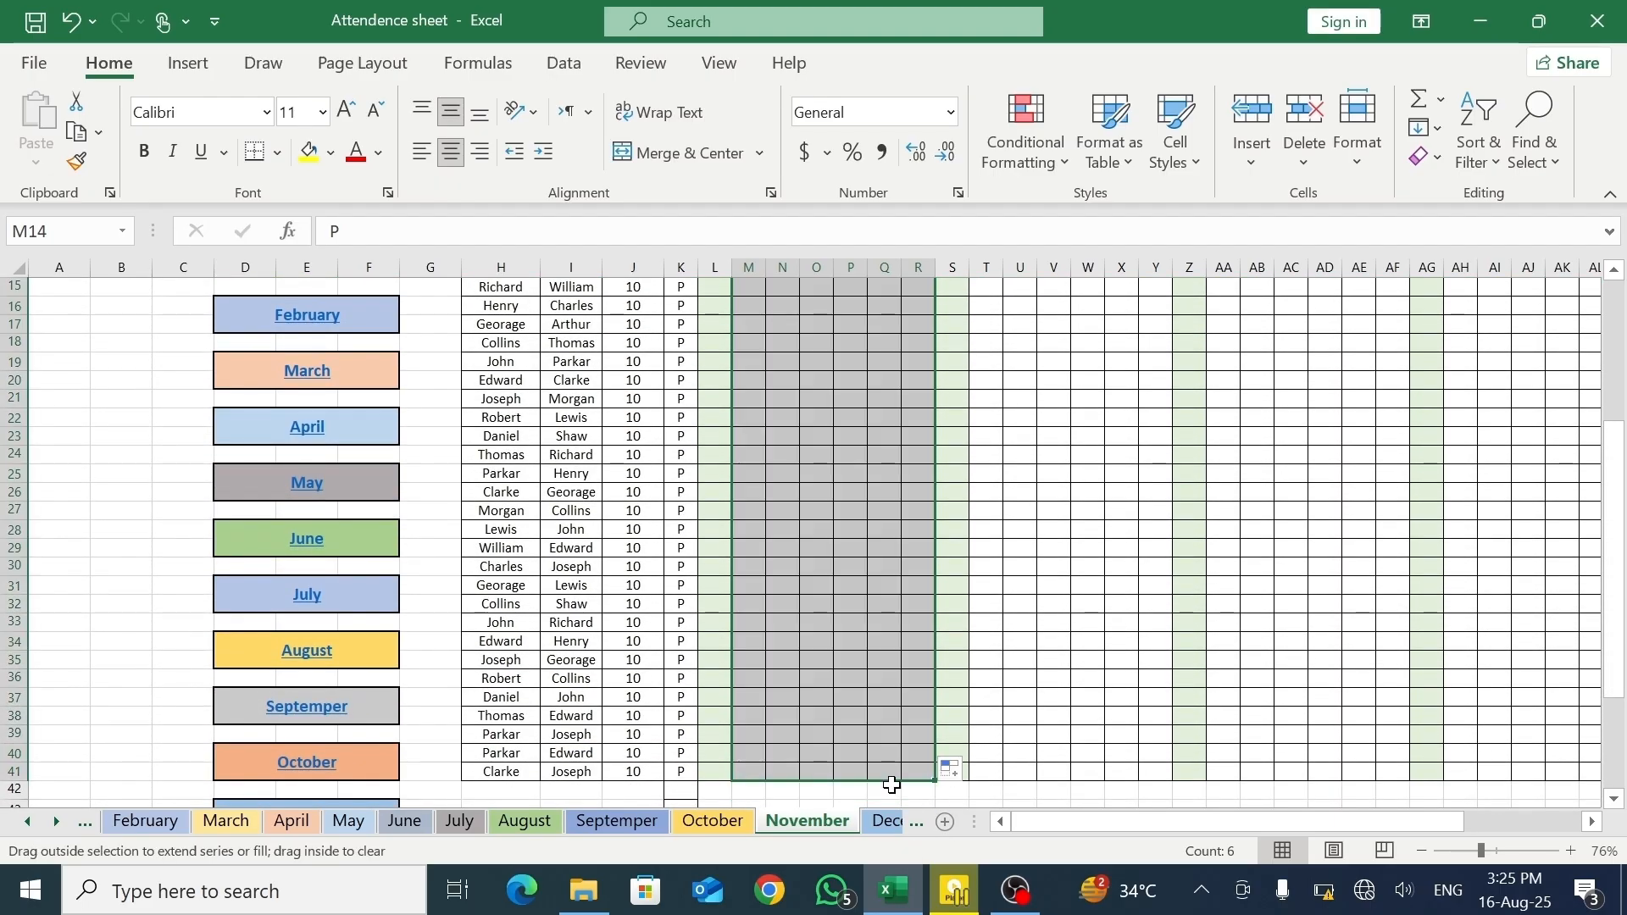
# - Mark all students present for 10 to 15 November by filling P through T14:Y41
pyautogui.click(1614, 269)
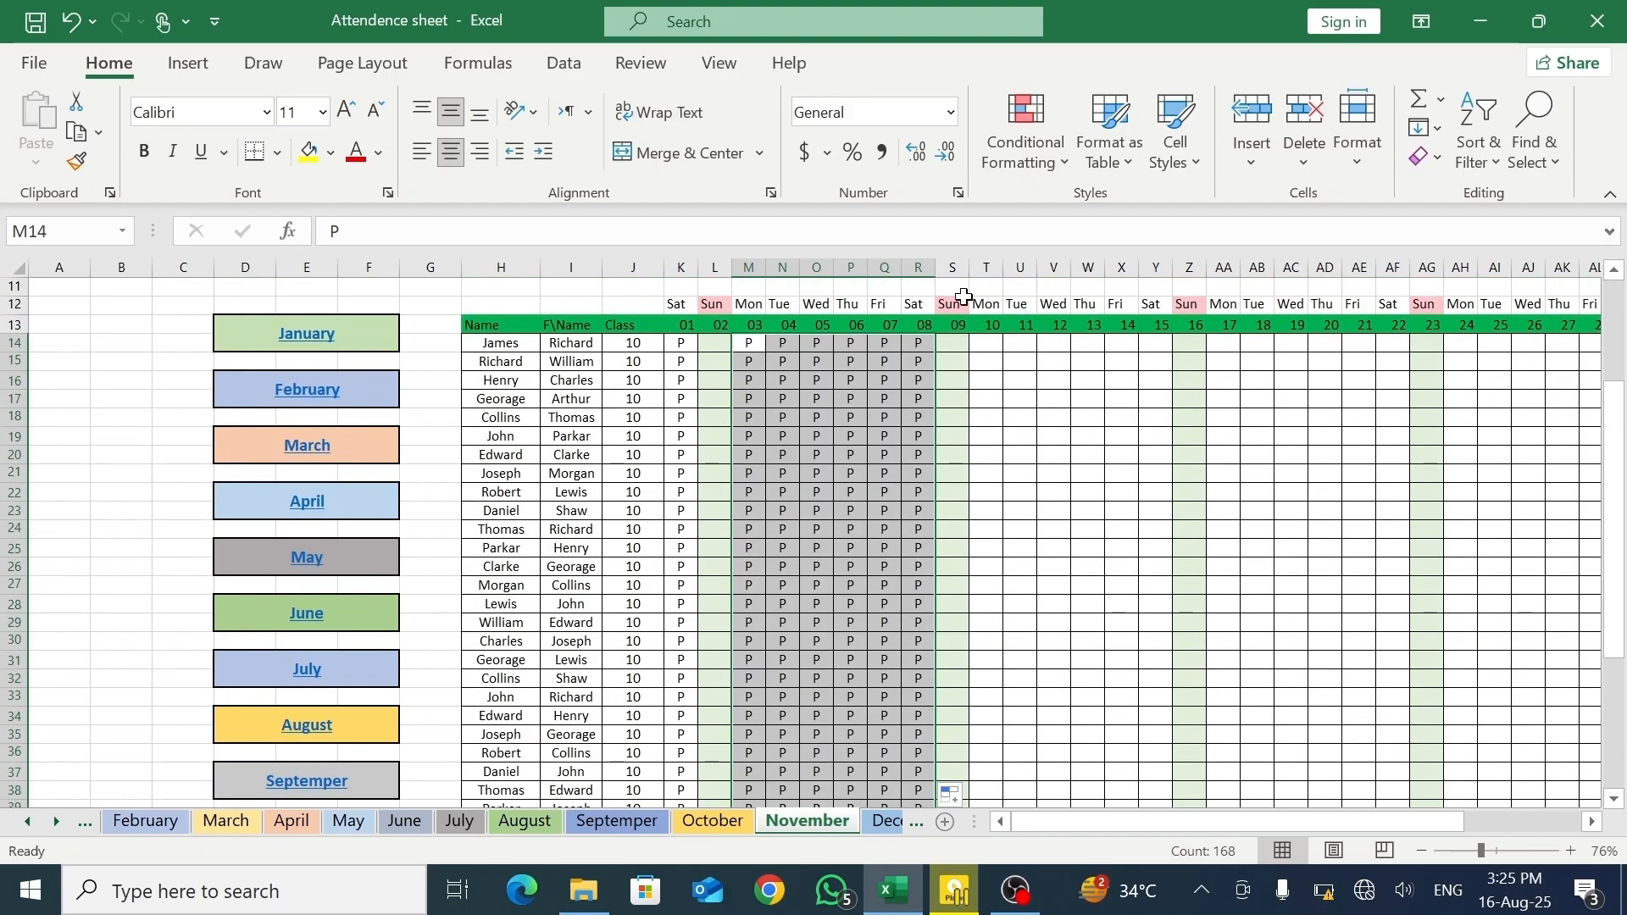
pyautogui.click(983, 344)
pyautogui.write('P')
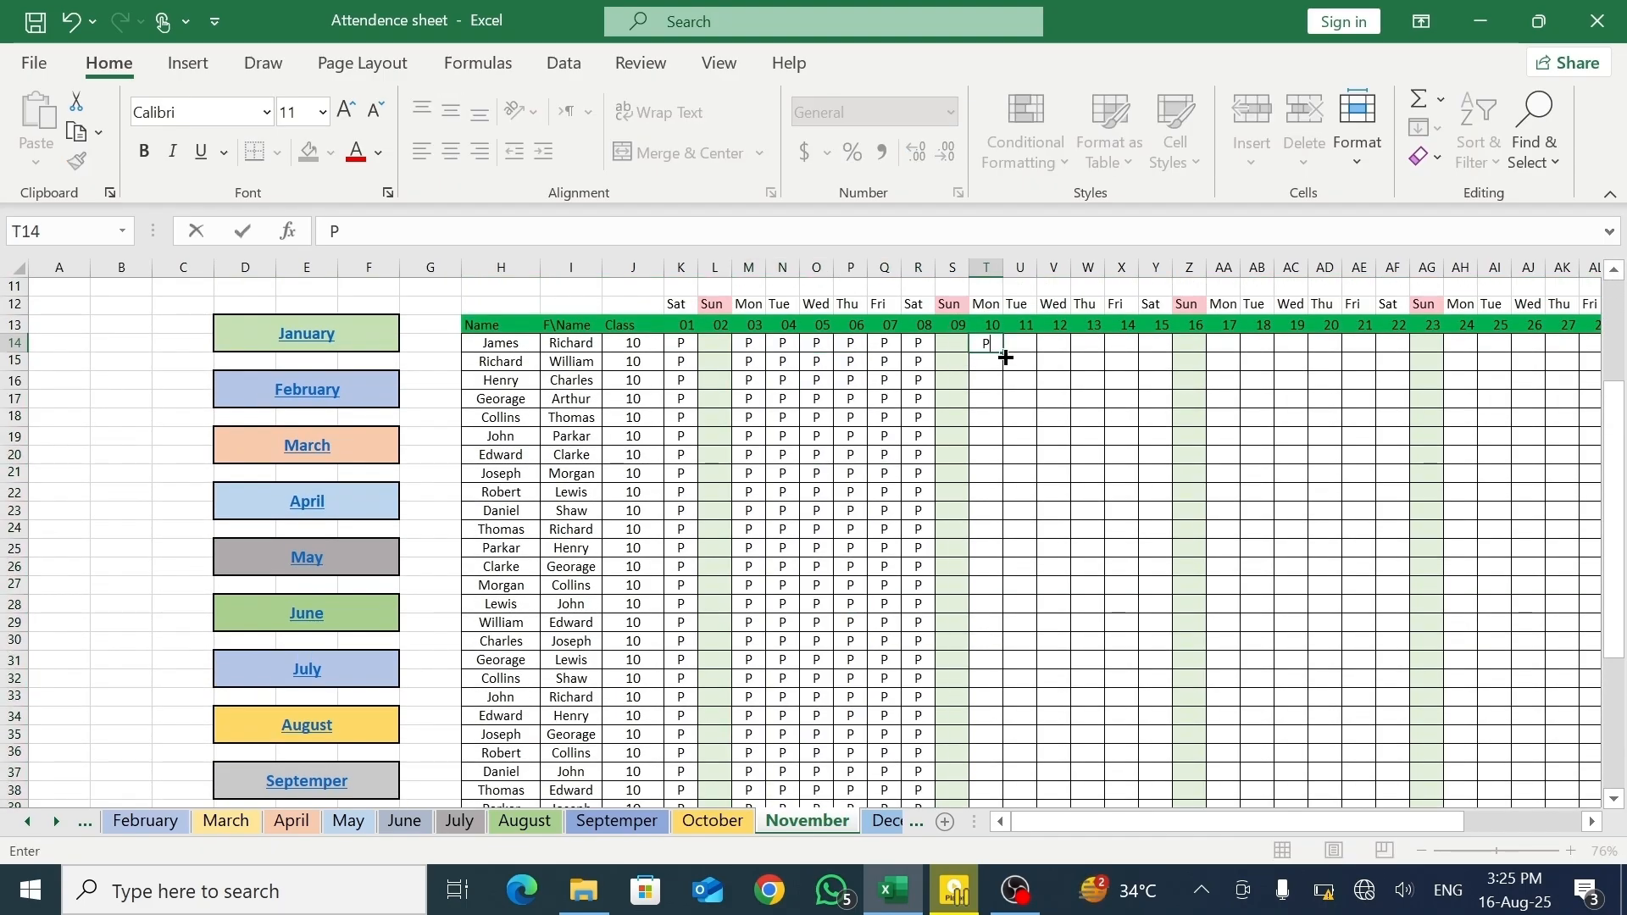
pyautogui.moveTo(1006, 357); pyautogui.dragTo(1125, 762)
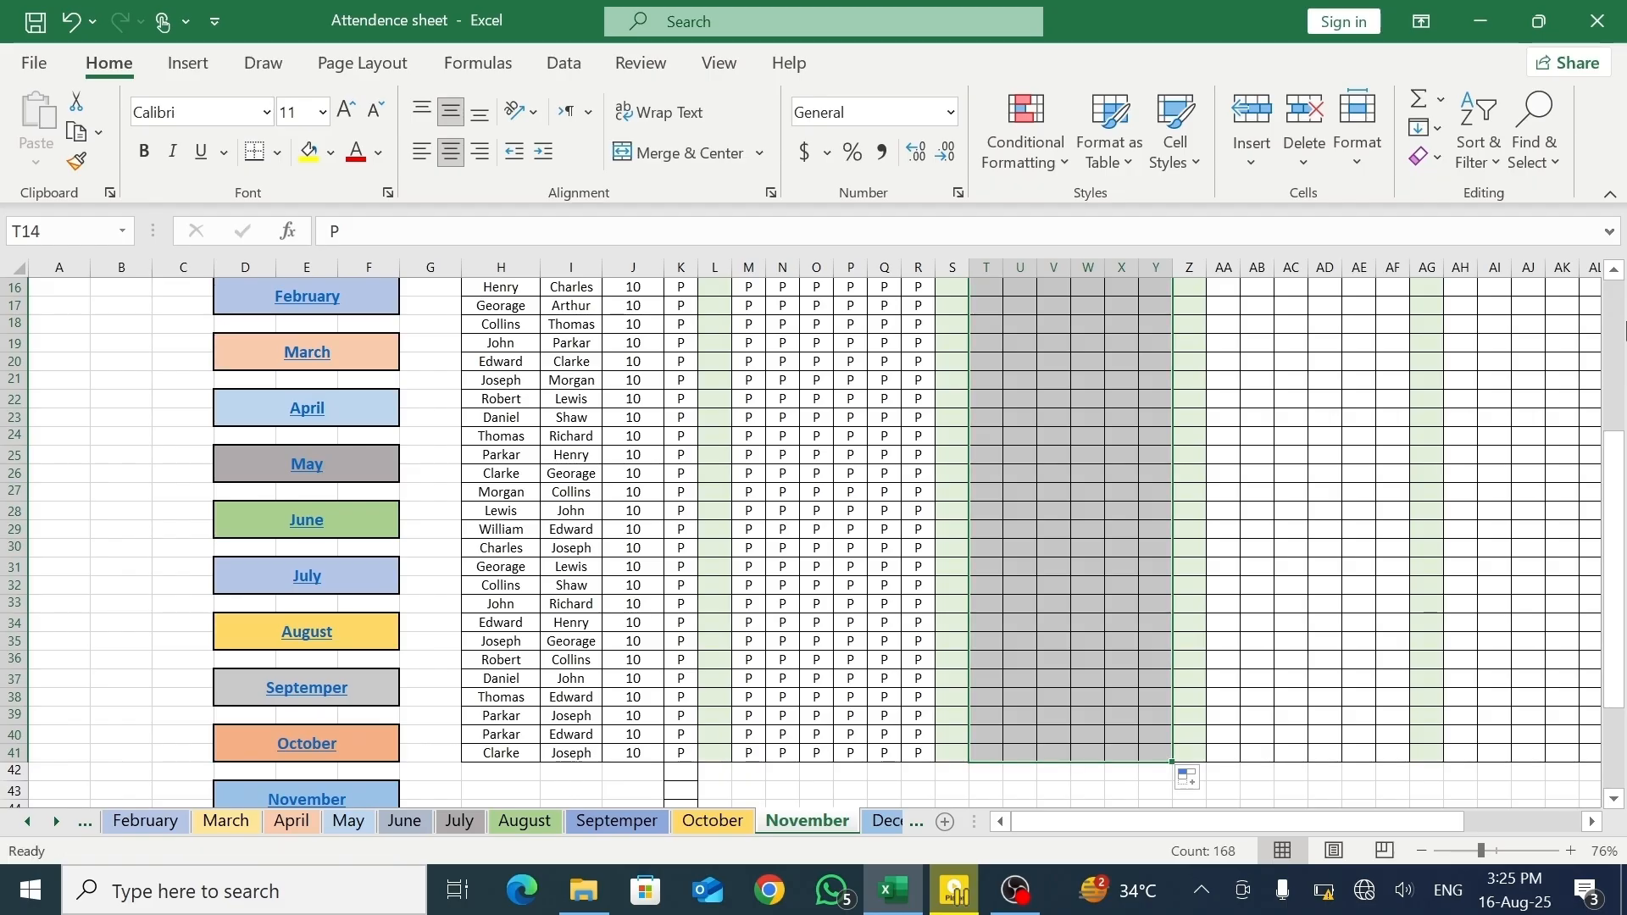
# - Mark all students present for 17 to 22 November by filling P through AA14:AF41
pyautogui.scroll(1, 1526, 314)
pyautogui.click(1494, 324)
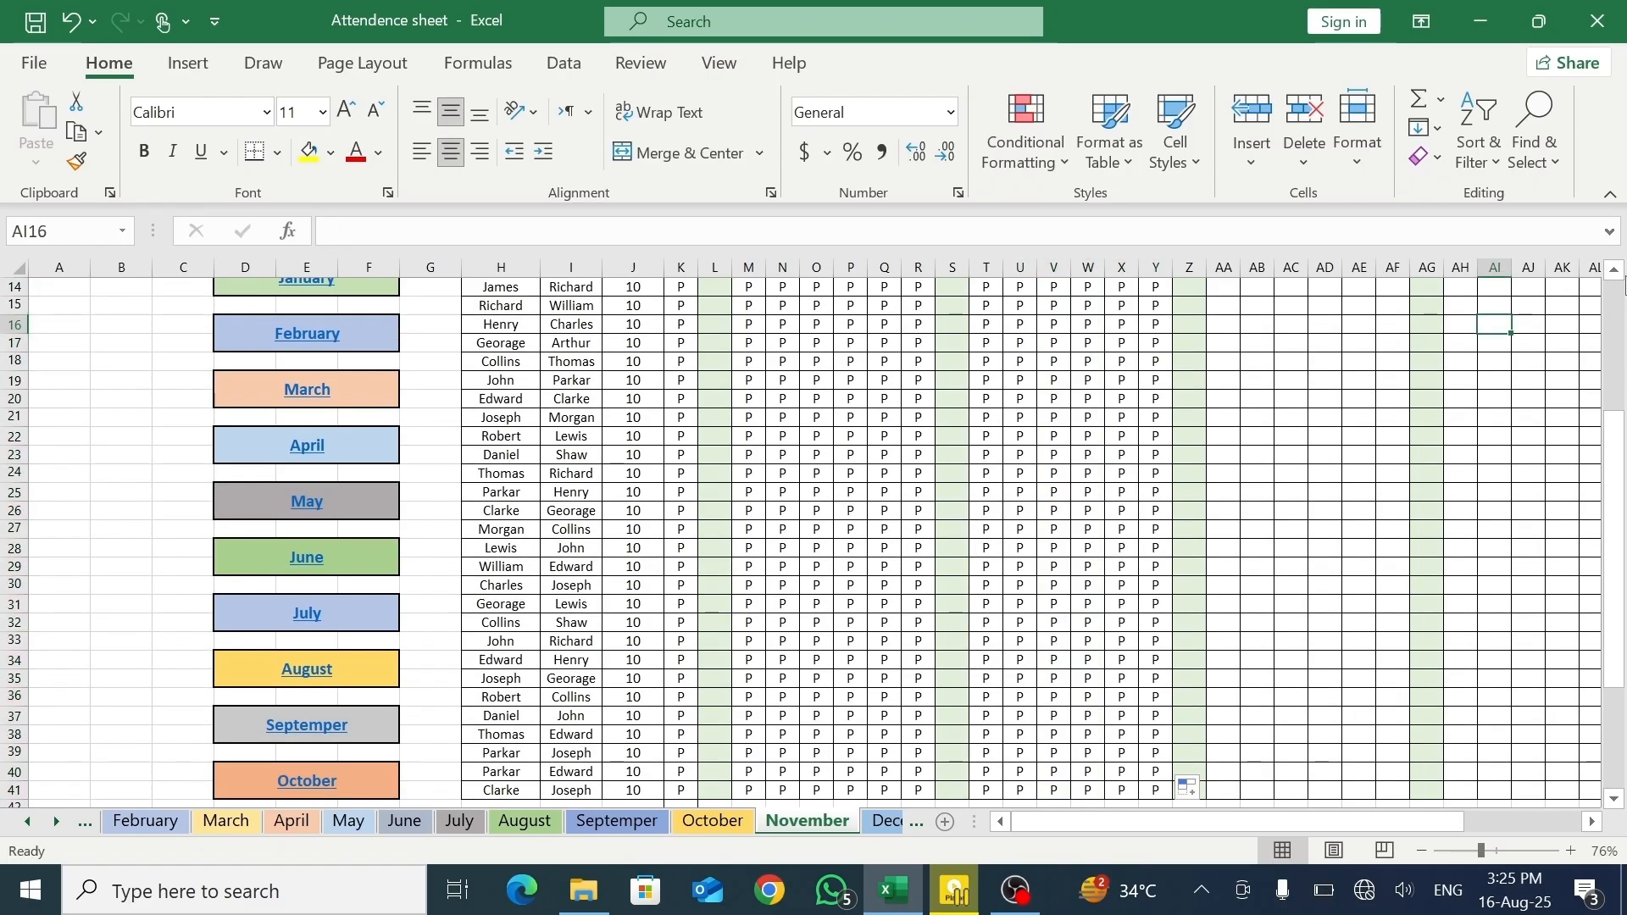
pyautogui.doubleClick(1615, 271)
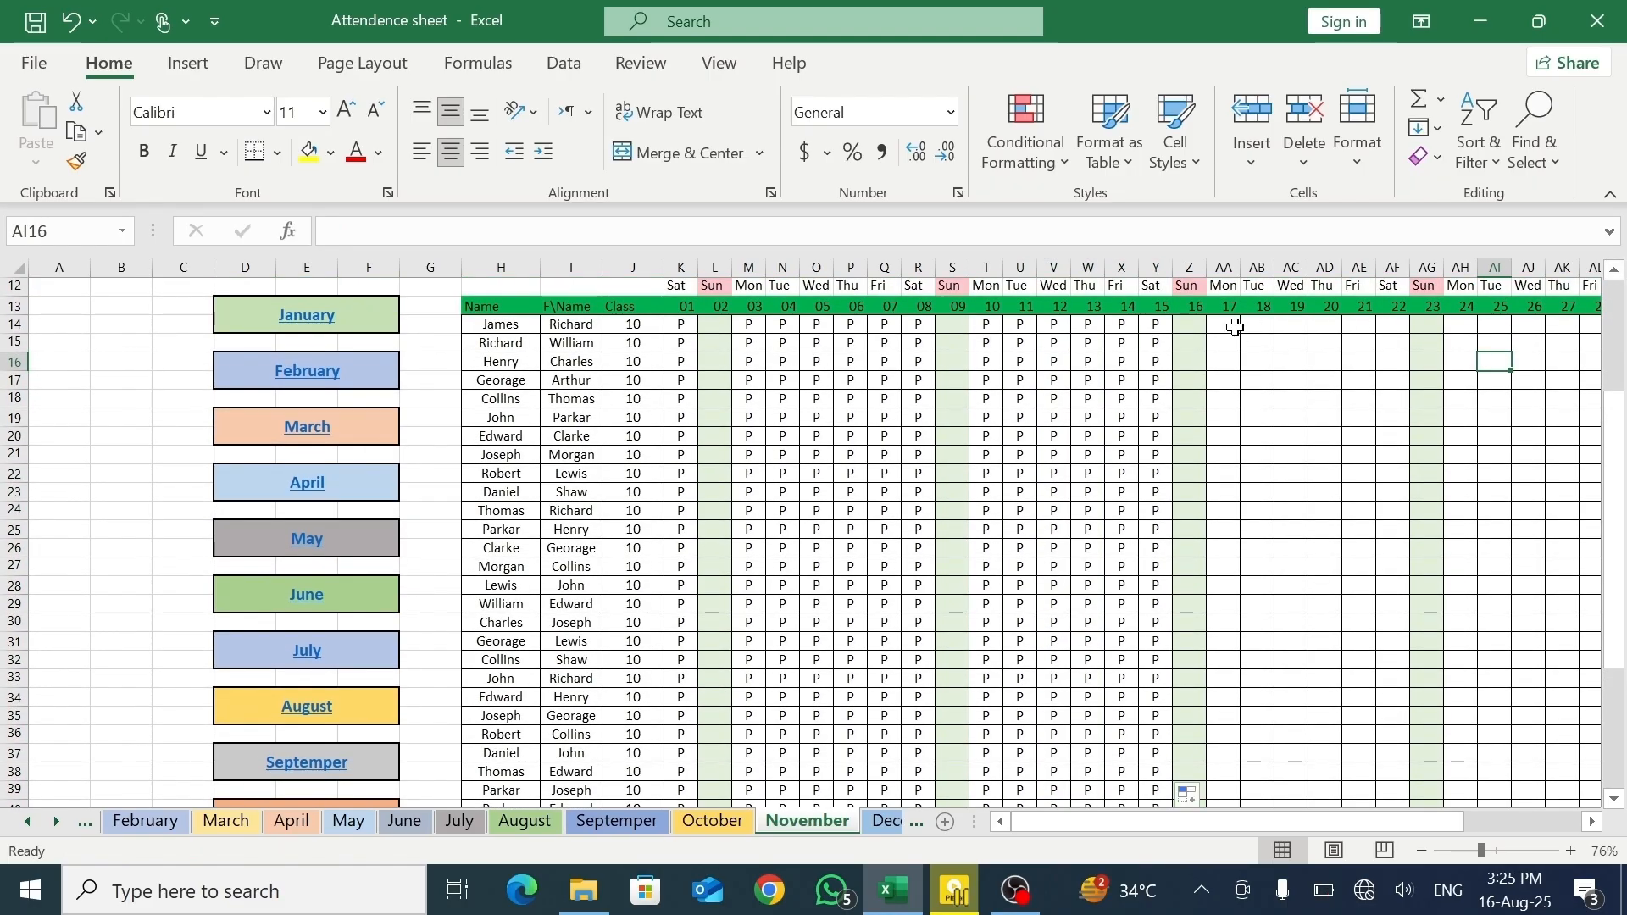
pyautogui.click(1235, 327)
pyautogui.write('P')
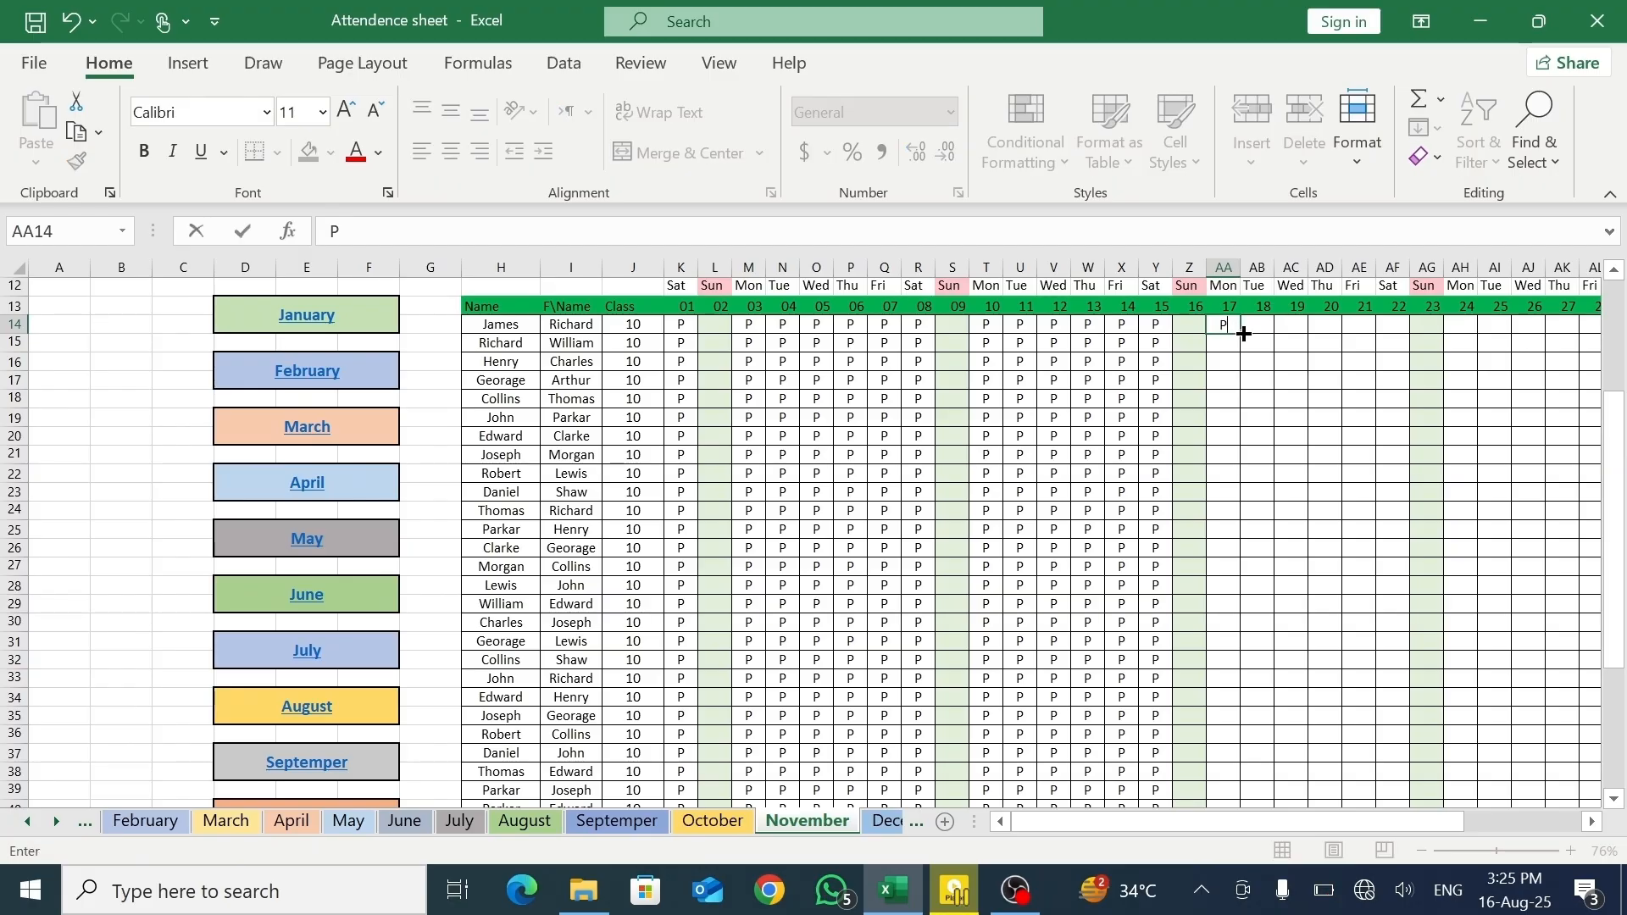
pyautogui.moveTo(1240, 333); pyautogui.dragTo(1392, 759)
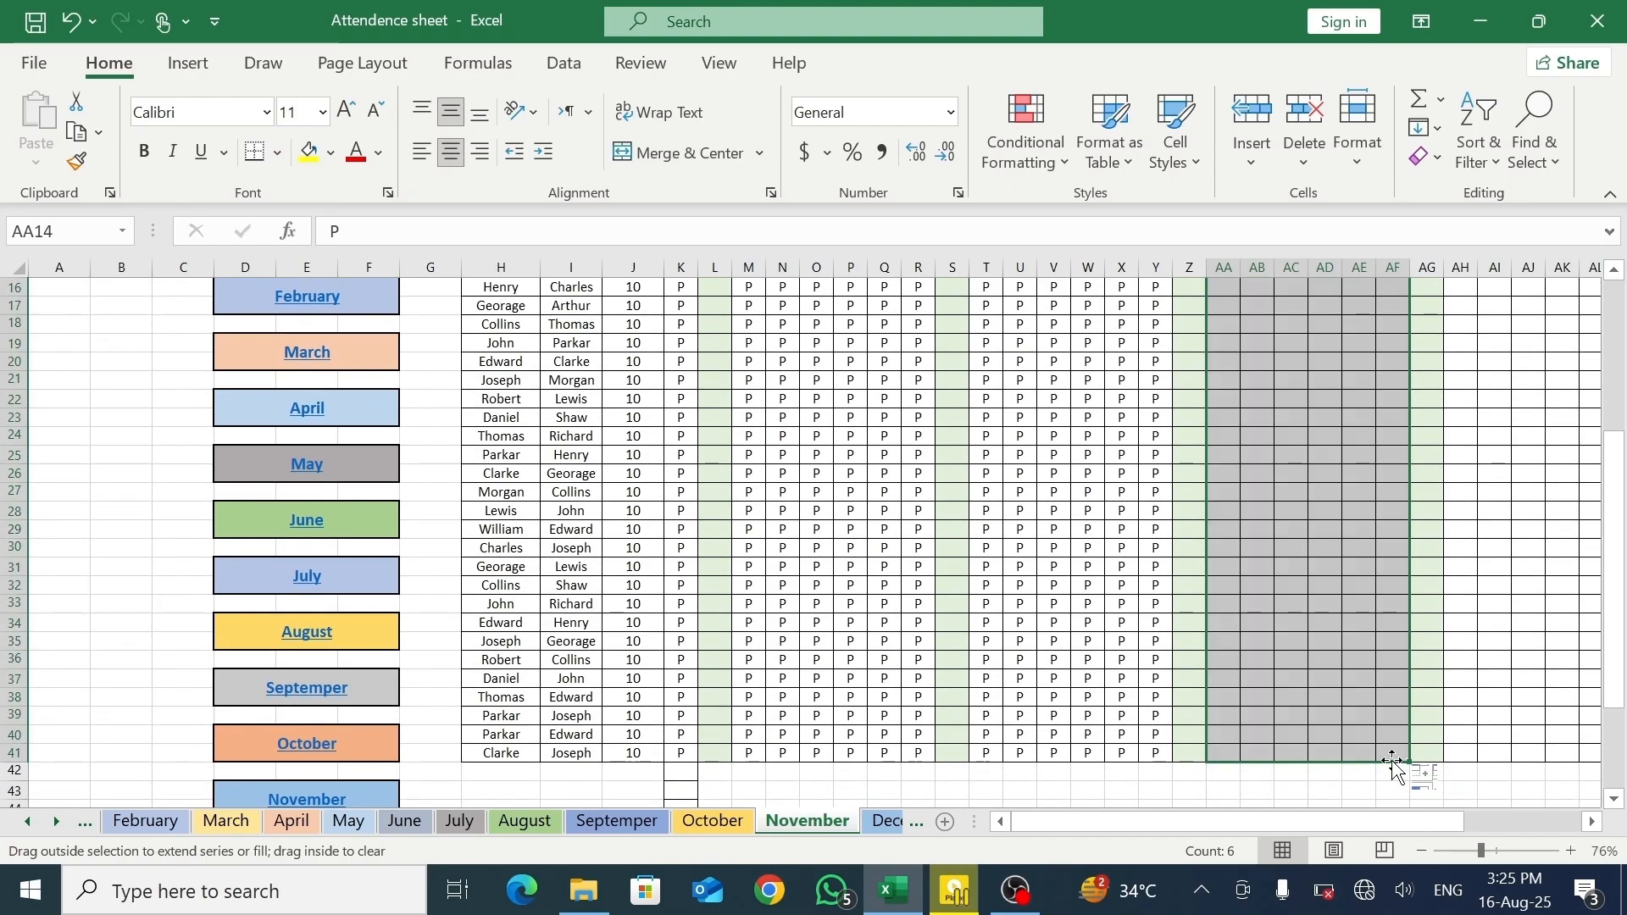
# - Mark all students present for 24 to 29 November by filling P through AH14:AM41
pyautogui.click(1591, 821)
pyautogui.click(1591, 821)
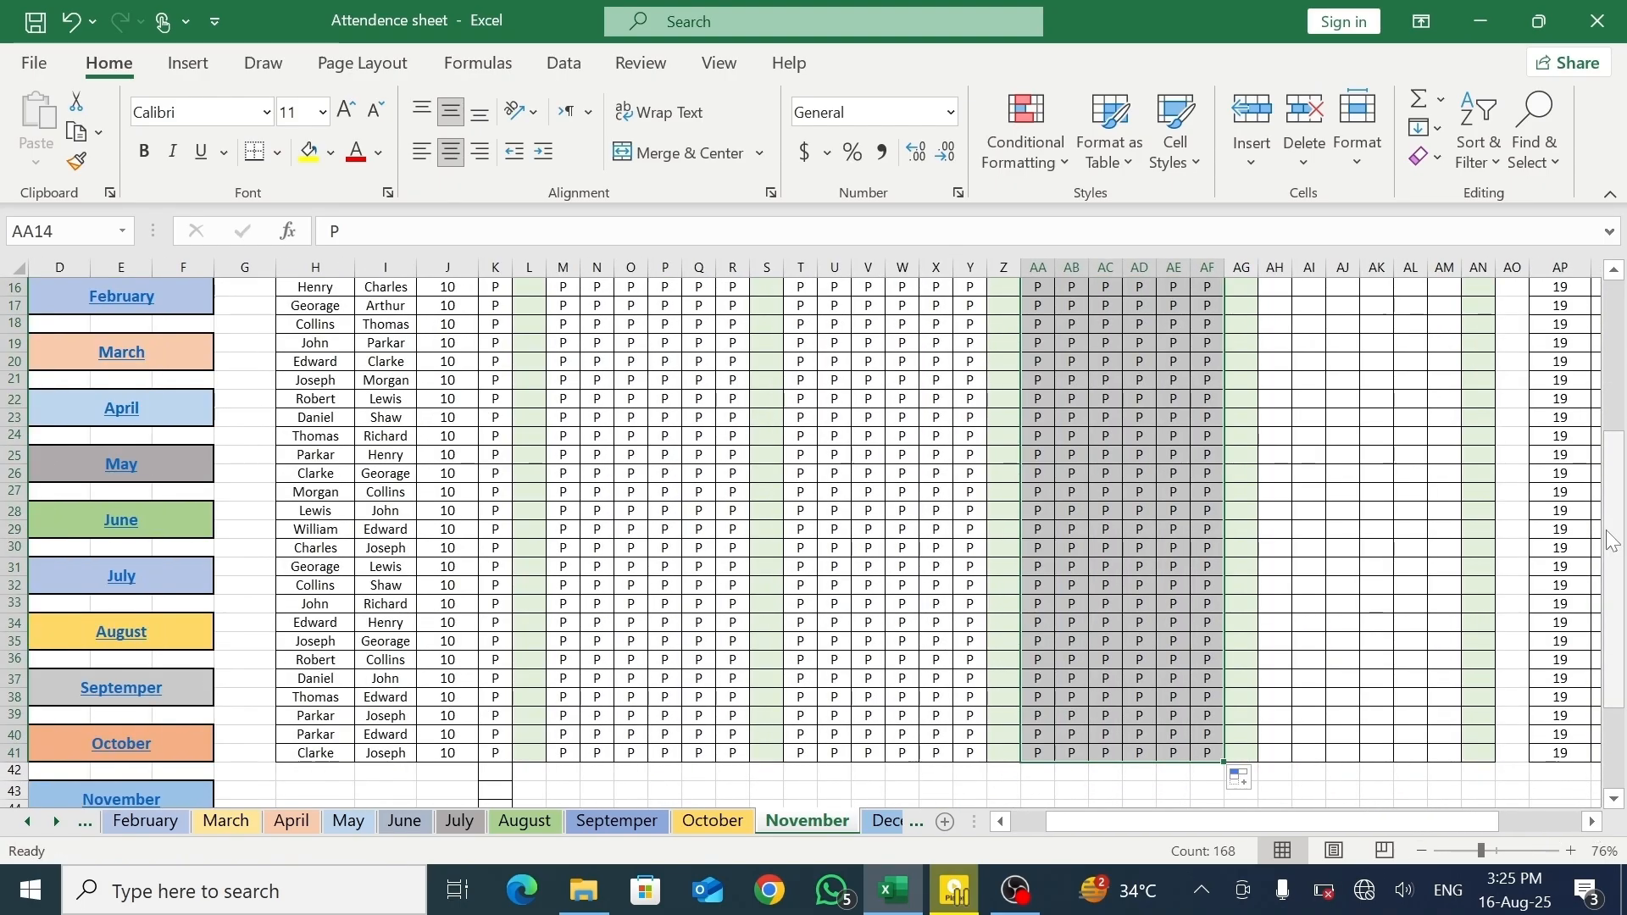
pyautogui.moveTo(1623, 498); pyautogui.dragTo(1623, 457)
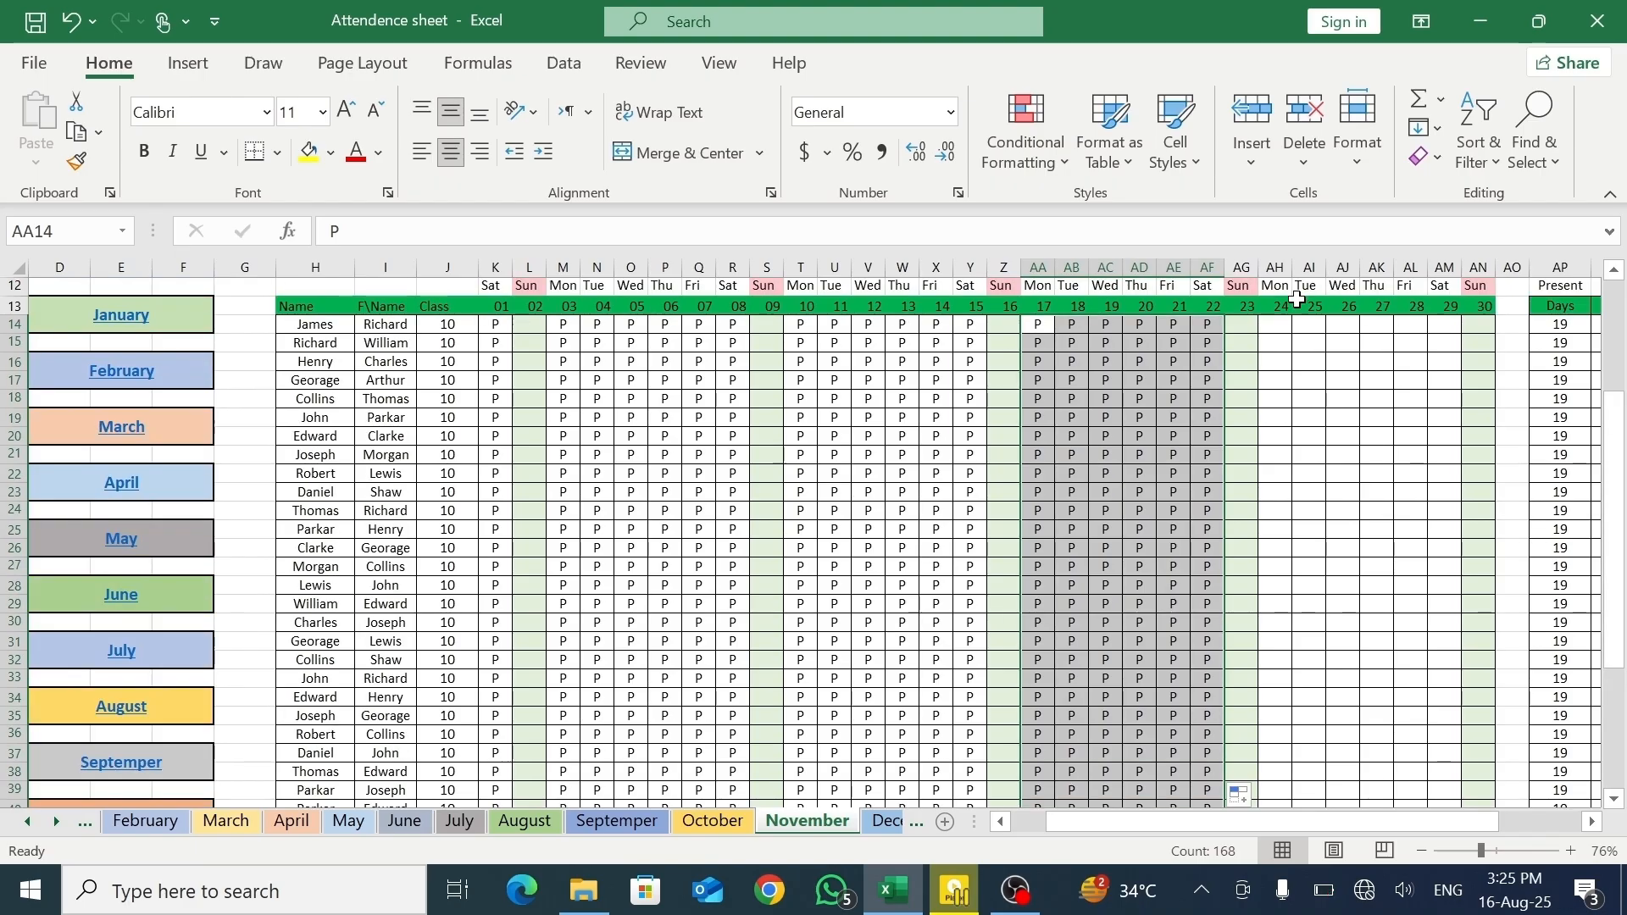
pyautogui.click(1294, 325)
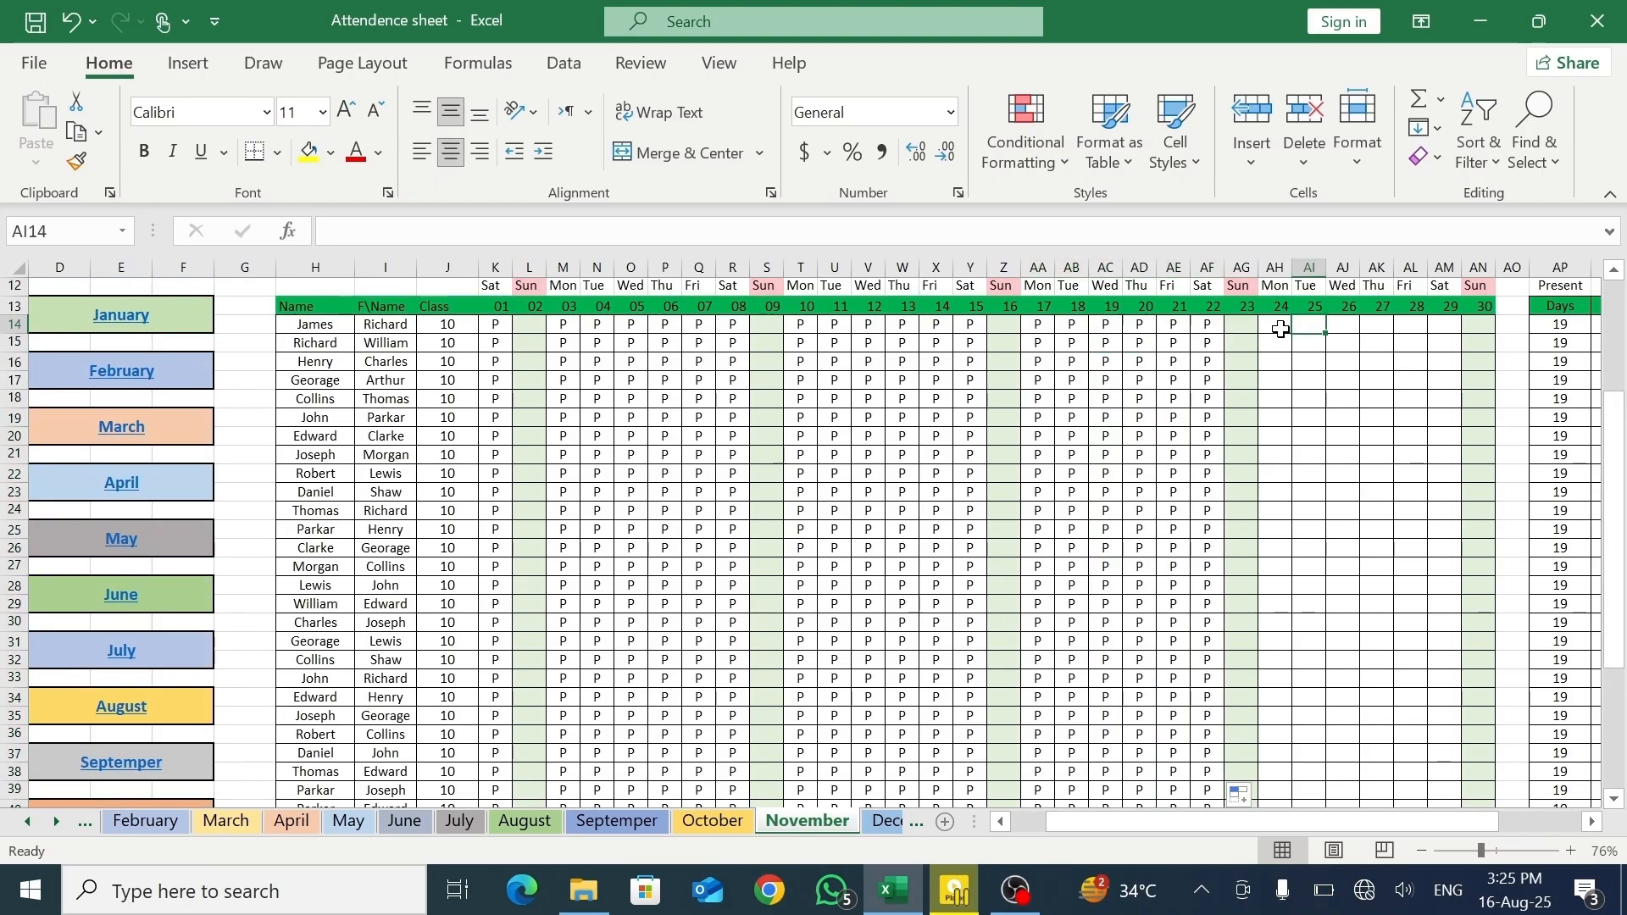
pyautogui.click(1281, 329)
pyautogui.write('P')
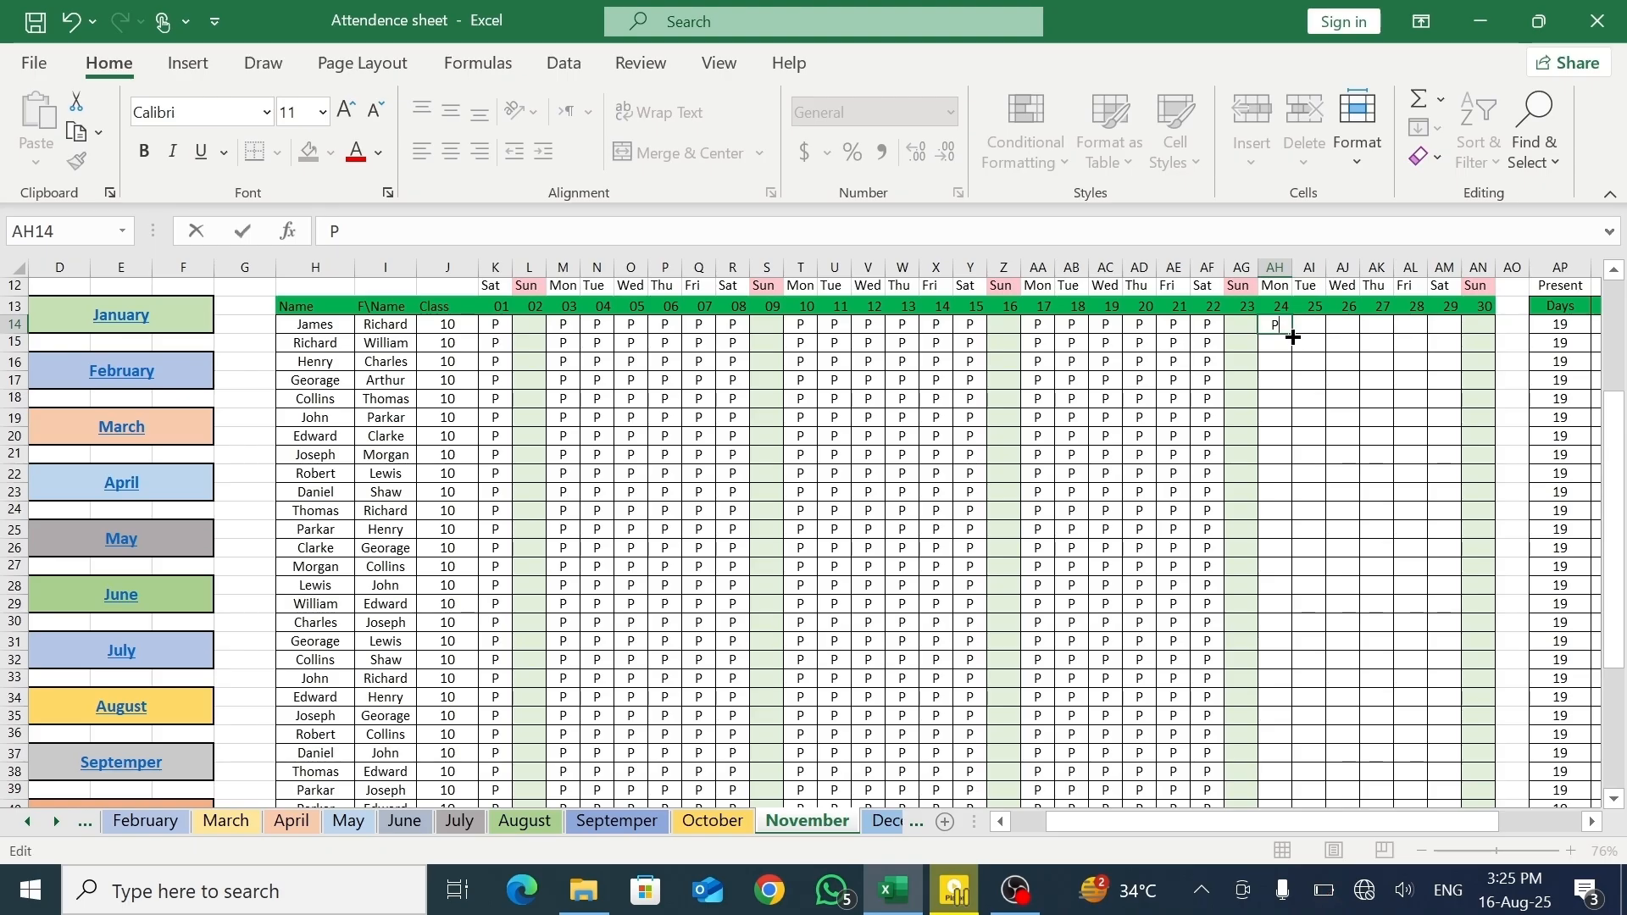
pyautogui.moveTo(1293, 337)
pyautogui.mouseDown()
pyautogui.moveTo(1462, 330)
pyautogui.moveTo(1434, 820)
pyautogui.moveTo(1440, 774)
pyautogui.mouseUp()
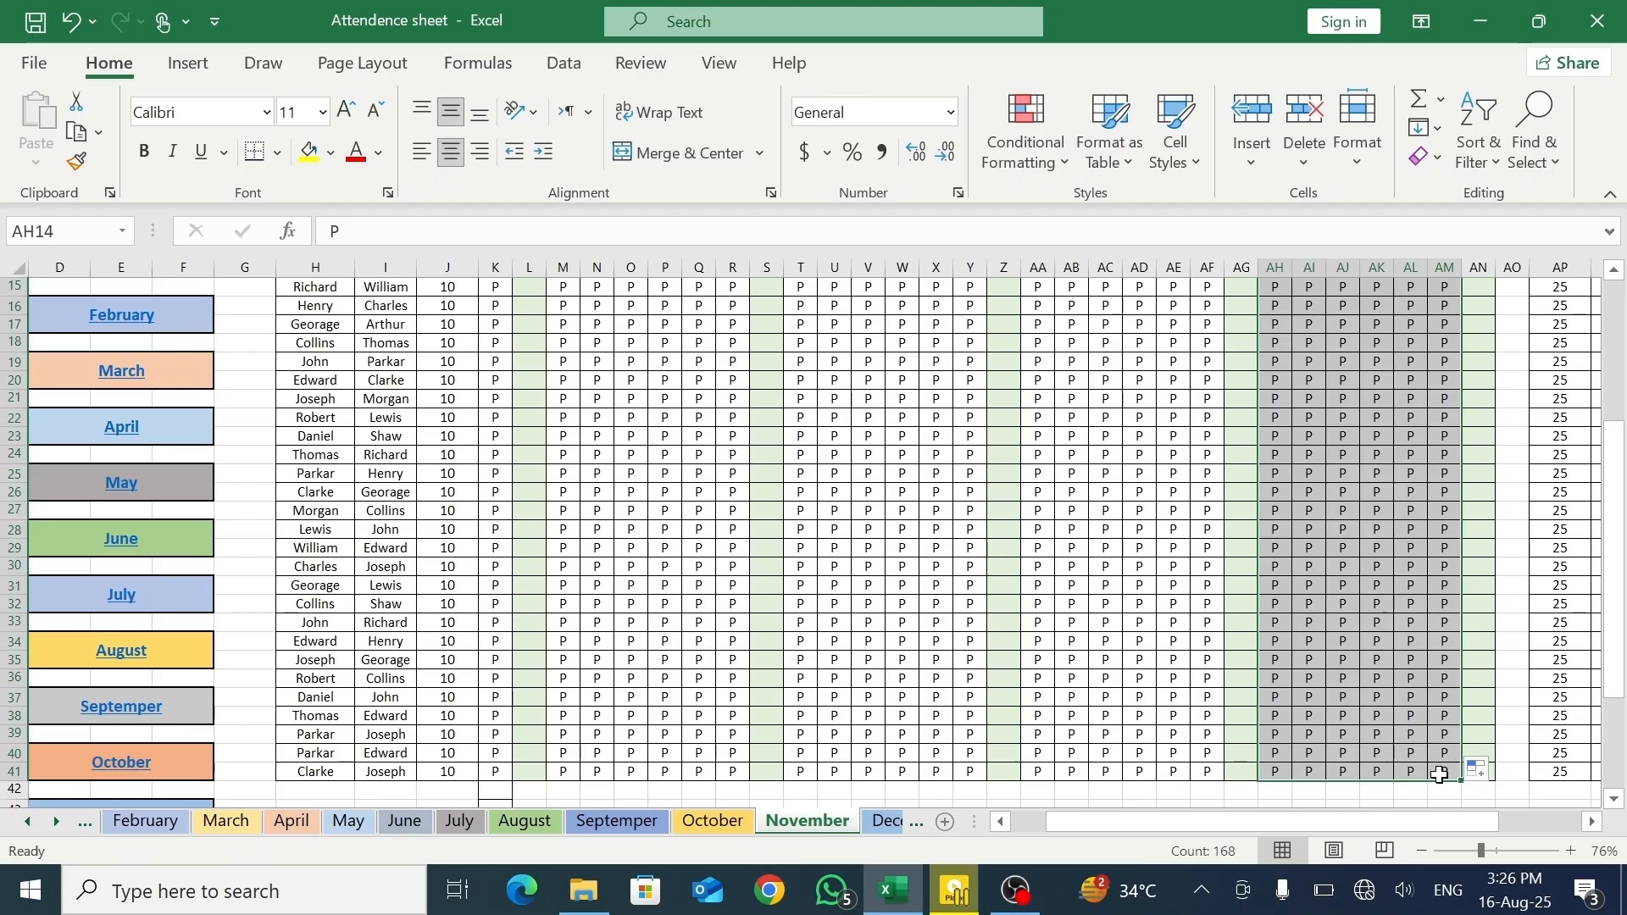
# - Mark absences in the November sheet by entering A in cells AM41, AJ33, AI23 and AE22
pyautogui.click(1440, 775)
pyautogui.write('A')
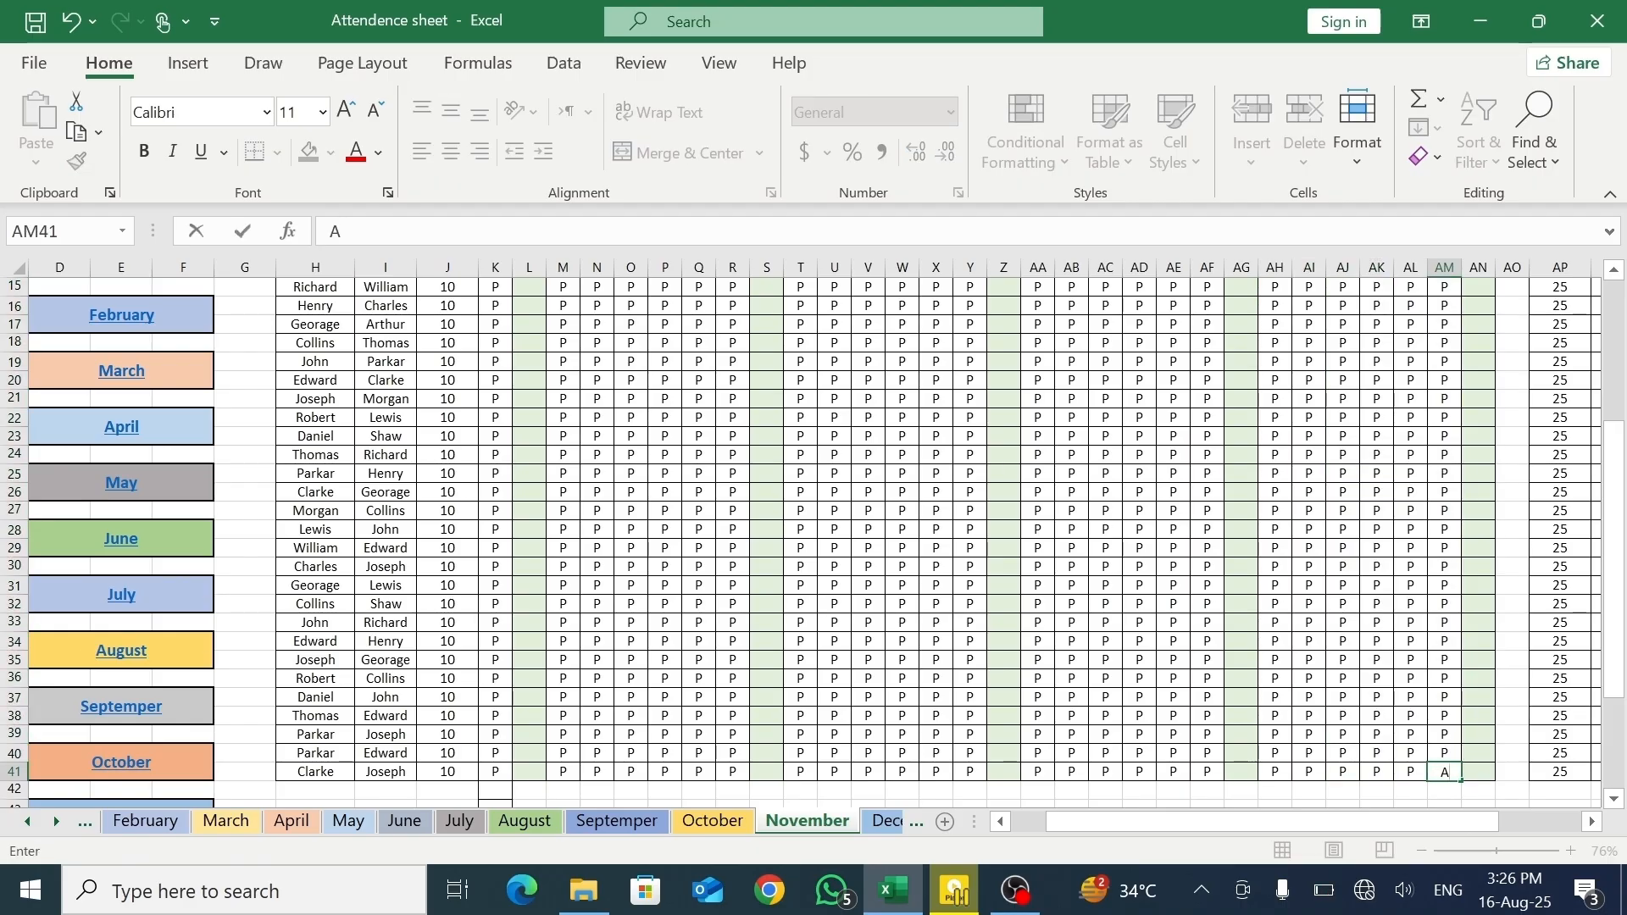
pyautogui.click(1352, 626)
pyautogui.write('A')
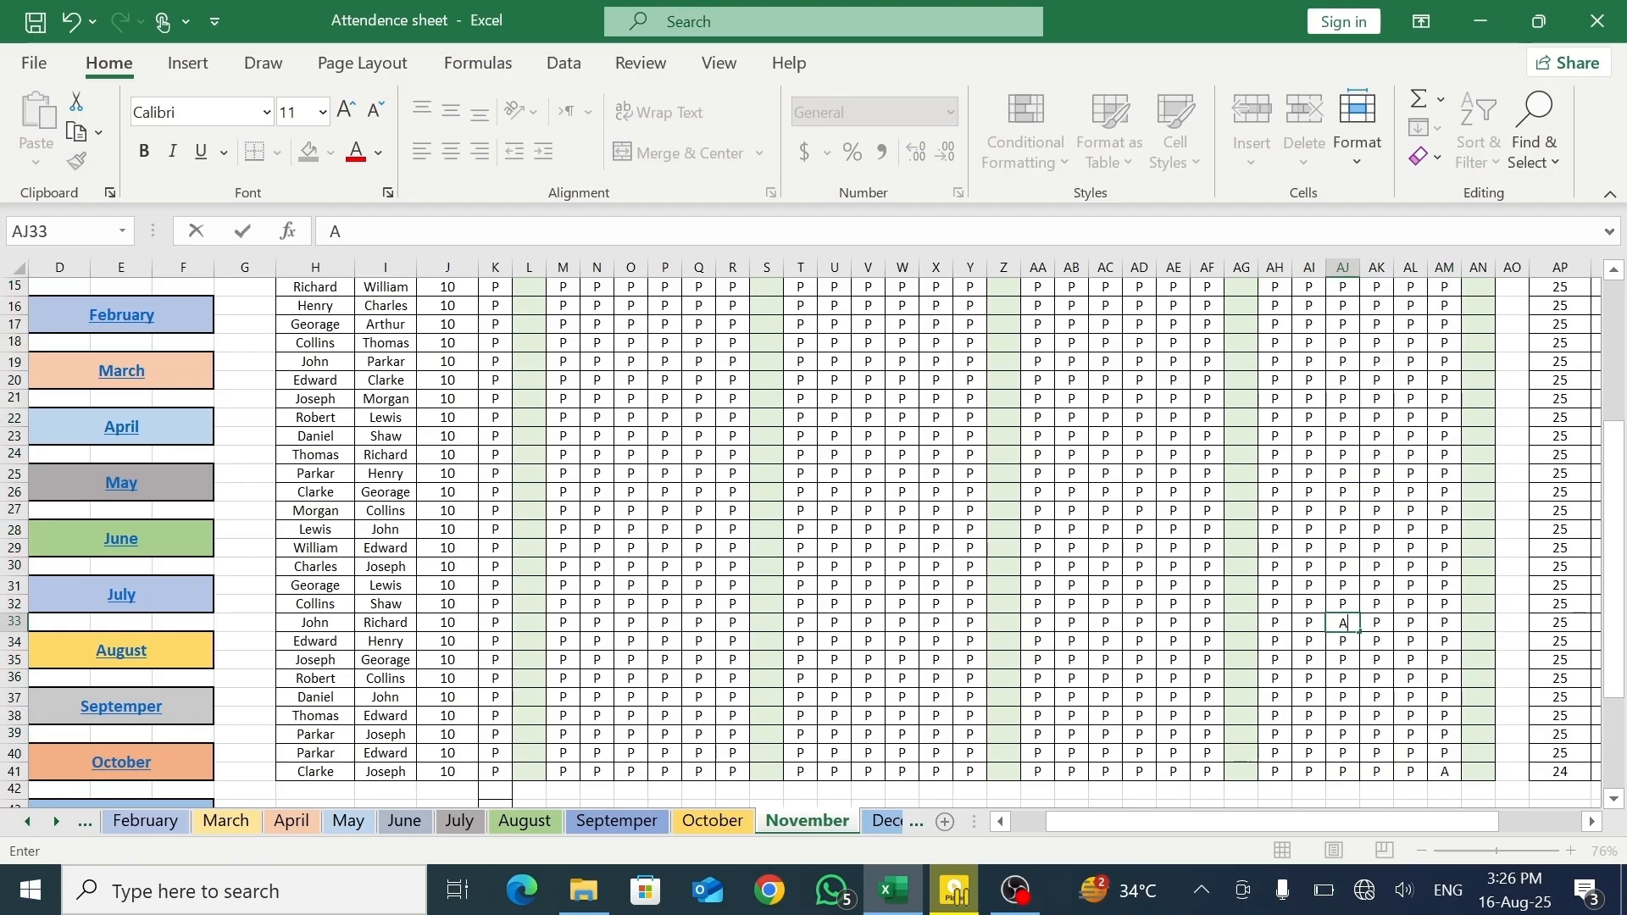
pyautogui.click(1308, 434)
pyautogui.write('A')
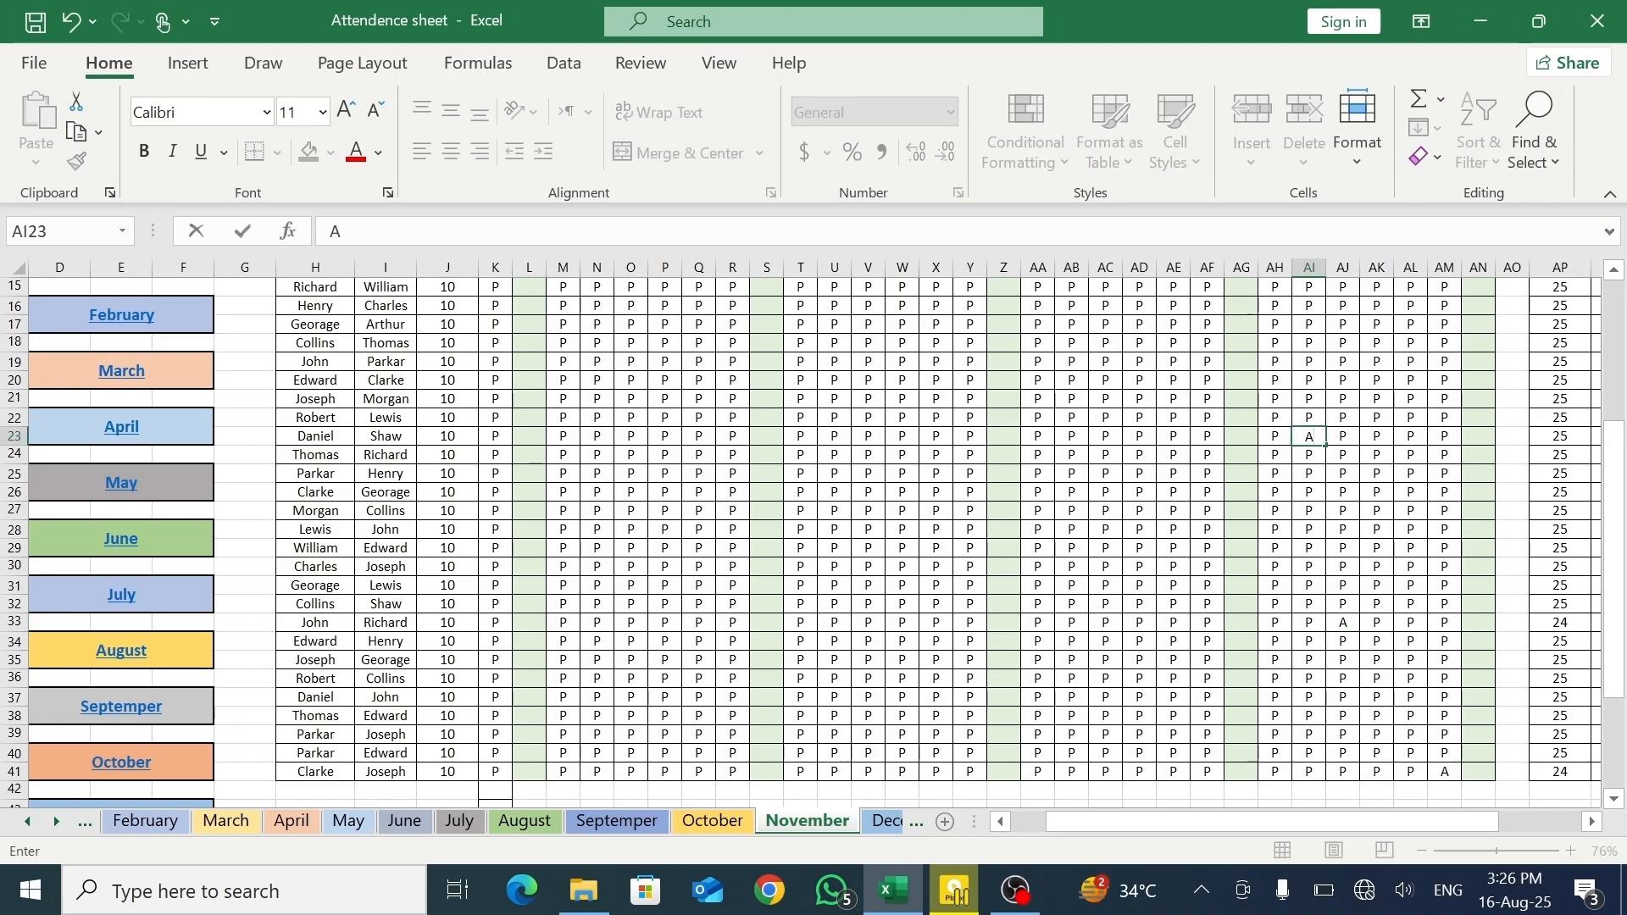
pyautogui.click(1173, 418)
pyautogui.write('A')
# - Mark the student in row 18 absent on 10, 3 and 1 November with A in T18, M18 and K18
pyautogui.click(800, 343)
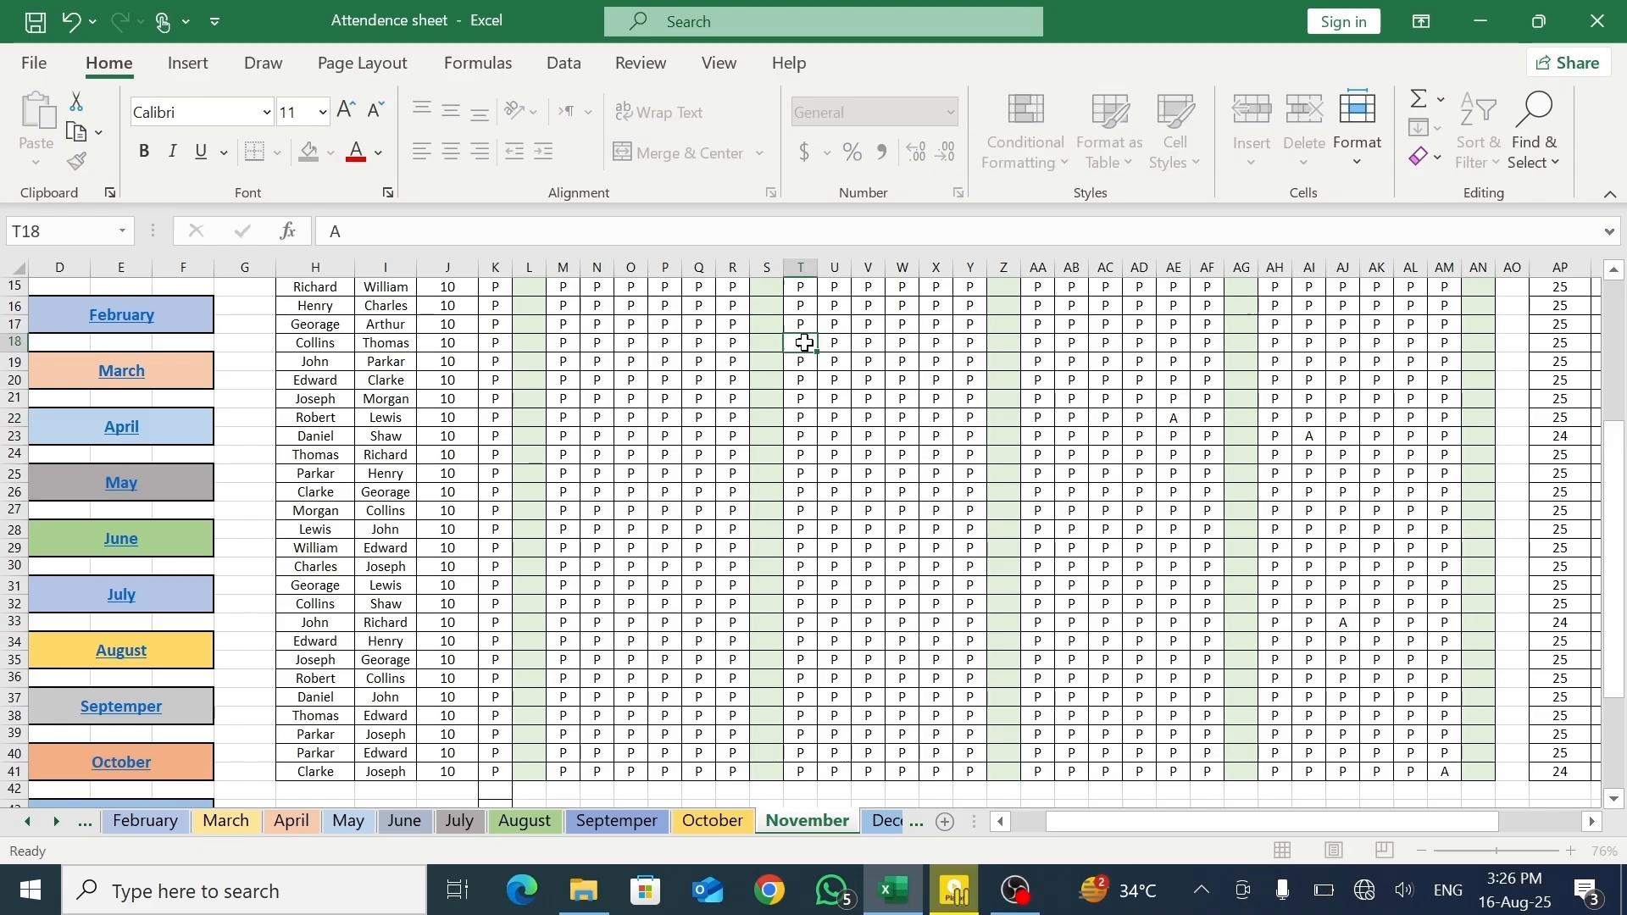
pyautogui.write('A')
pyautogui.click(562, 349)
pyautogui.write('A')
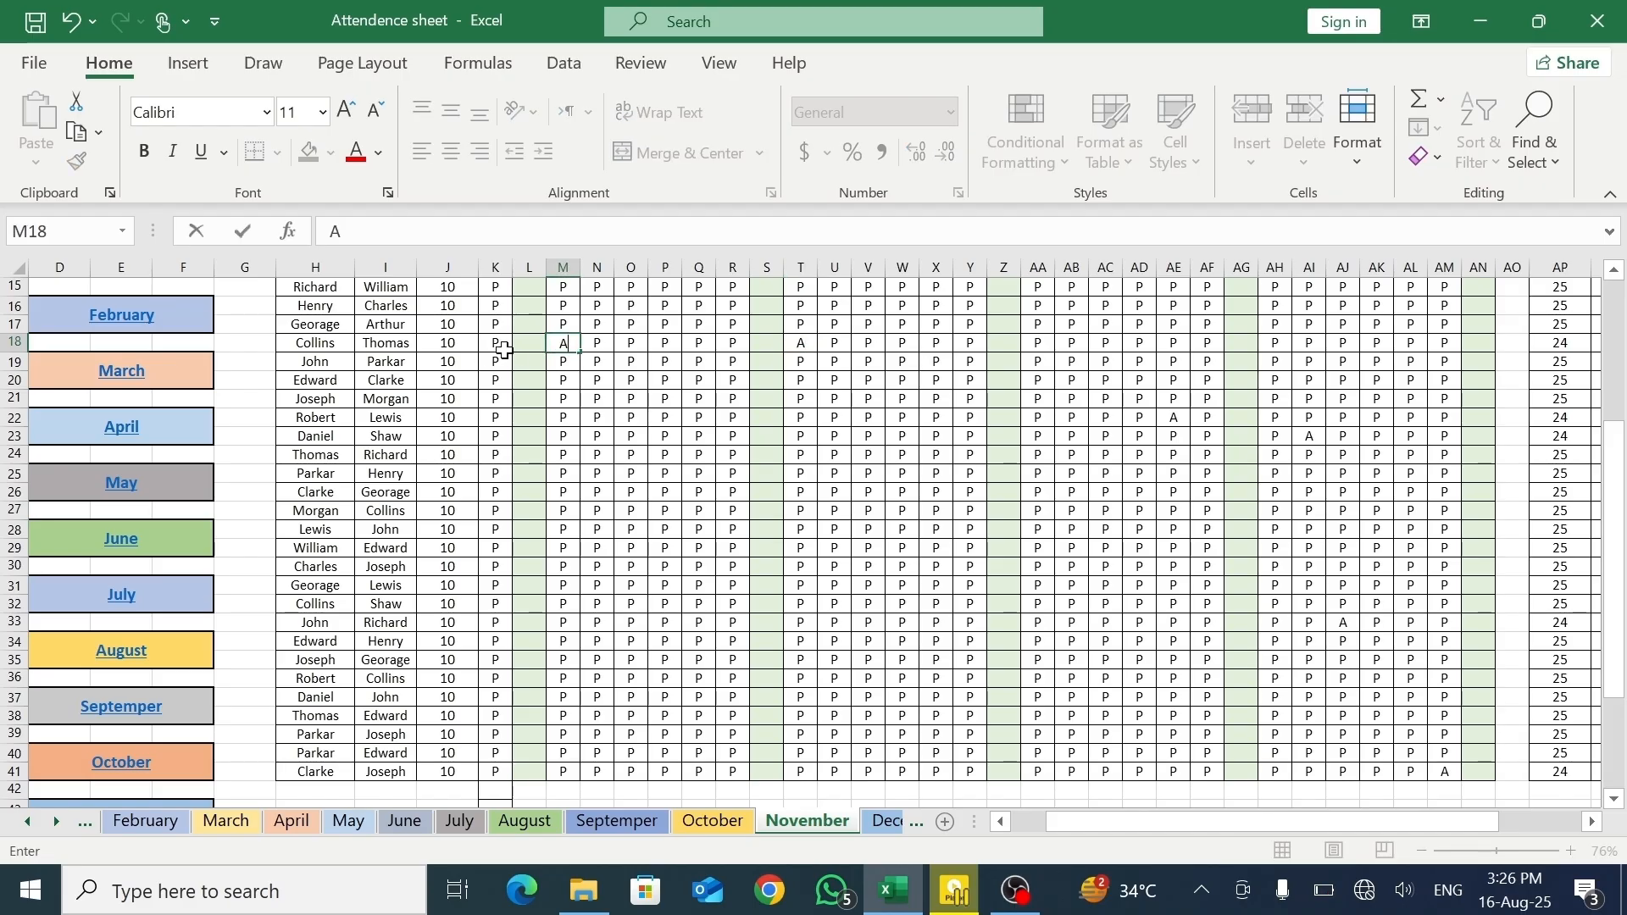
pyautogui.click(504, 349)
pyautogui.write('A')
# - Mark further November absences by entering A in cells M32, O40, U36 and W31
pyautogui.click(577, 600)
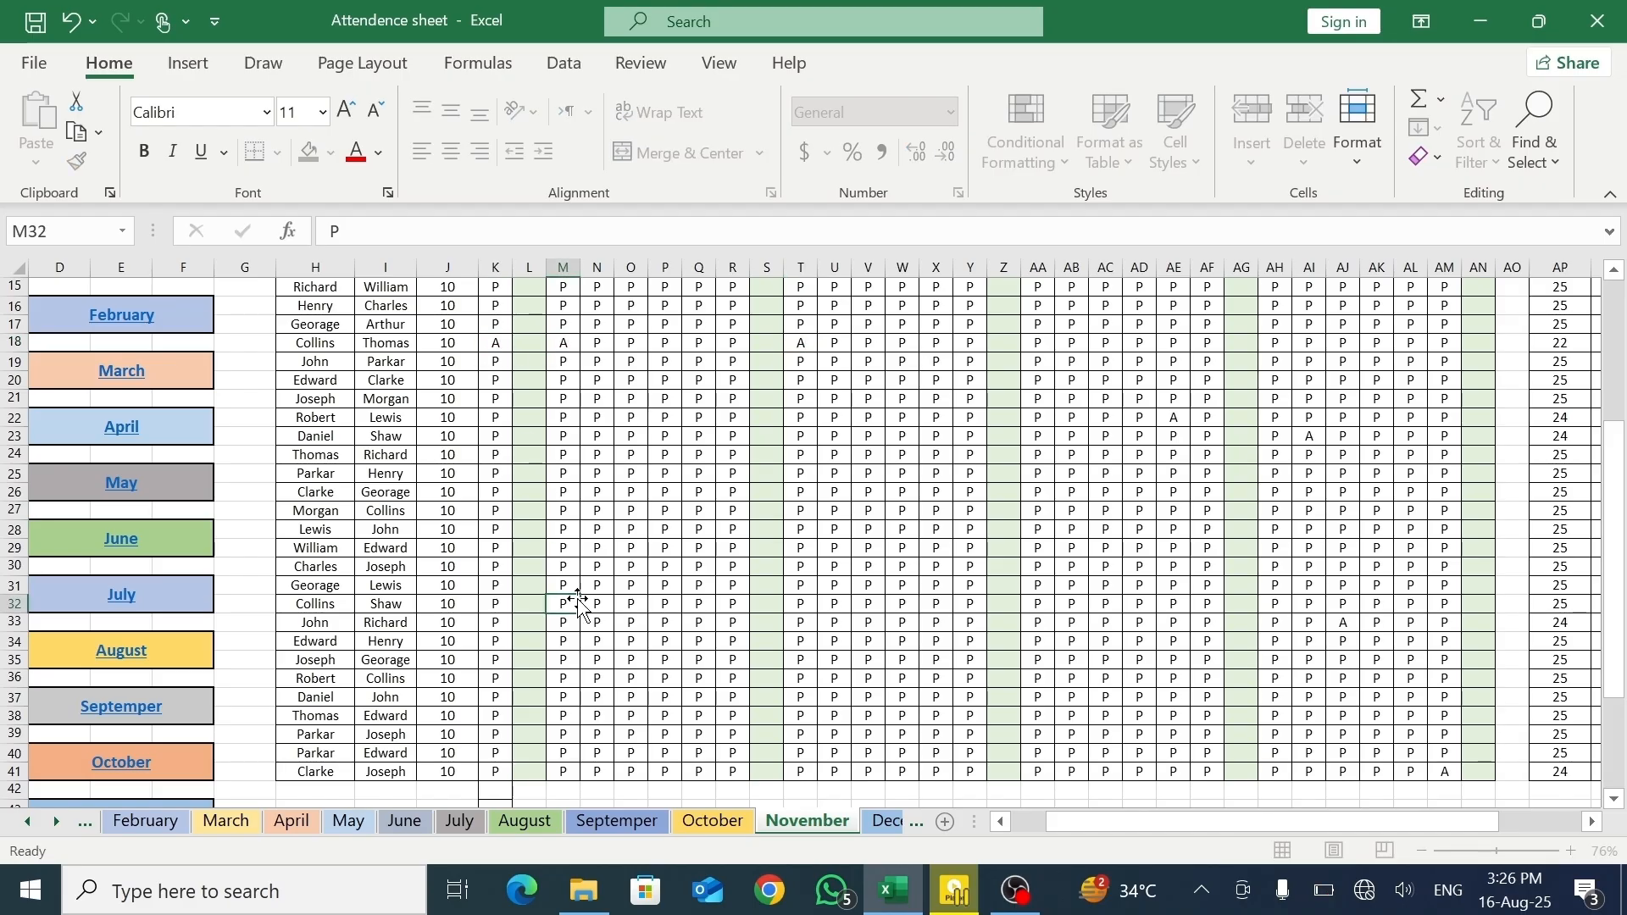
pyautogui.write('A')
pyautogui.click(642, 755)
pyautogui.press('BackSpace')
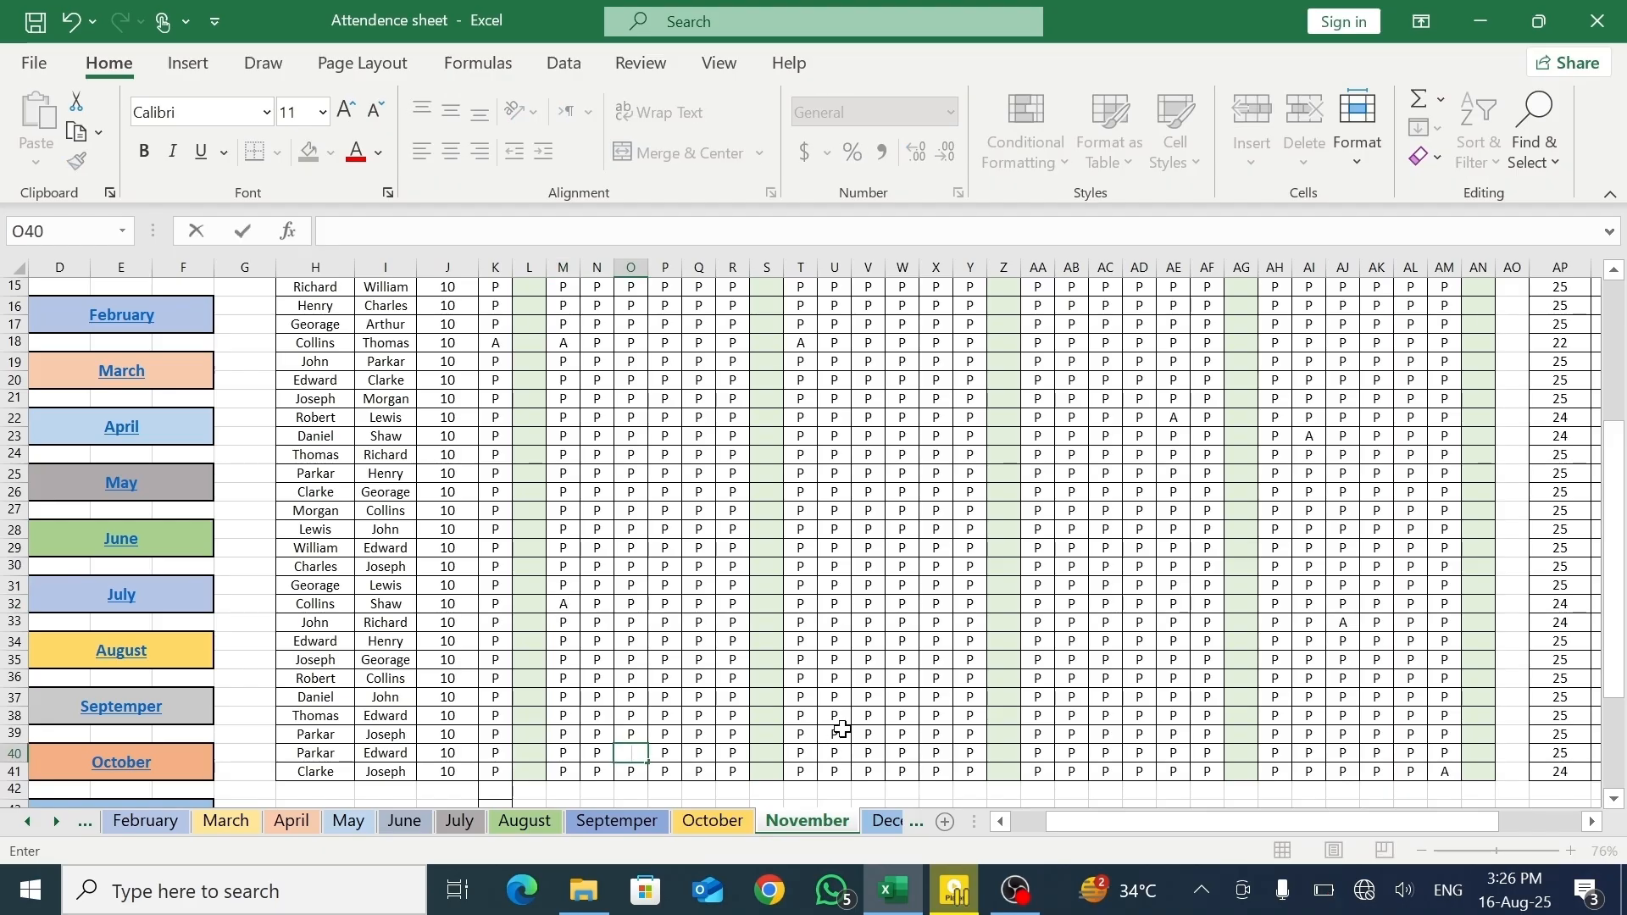
pyautogui.write('A')
pyautogui.click(841, 683)
pyautogui.write('A')
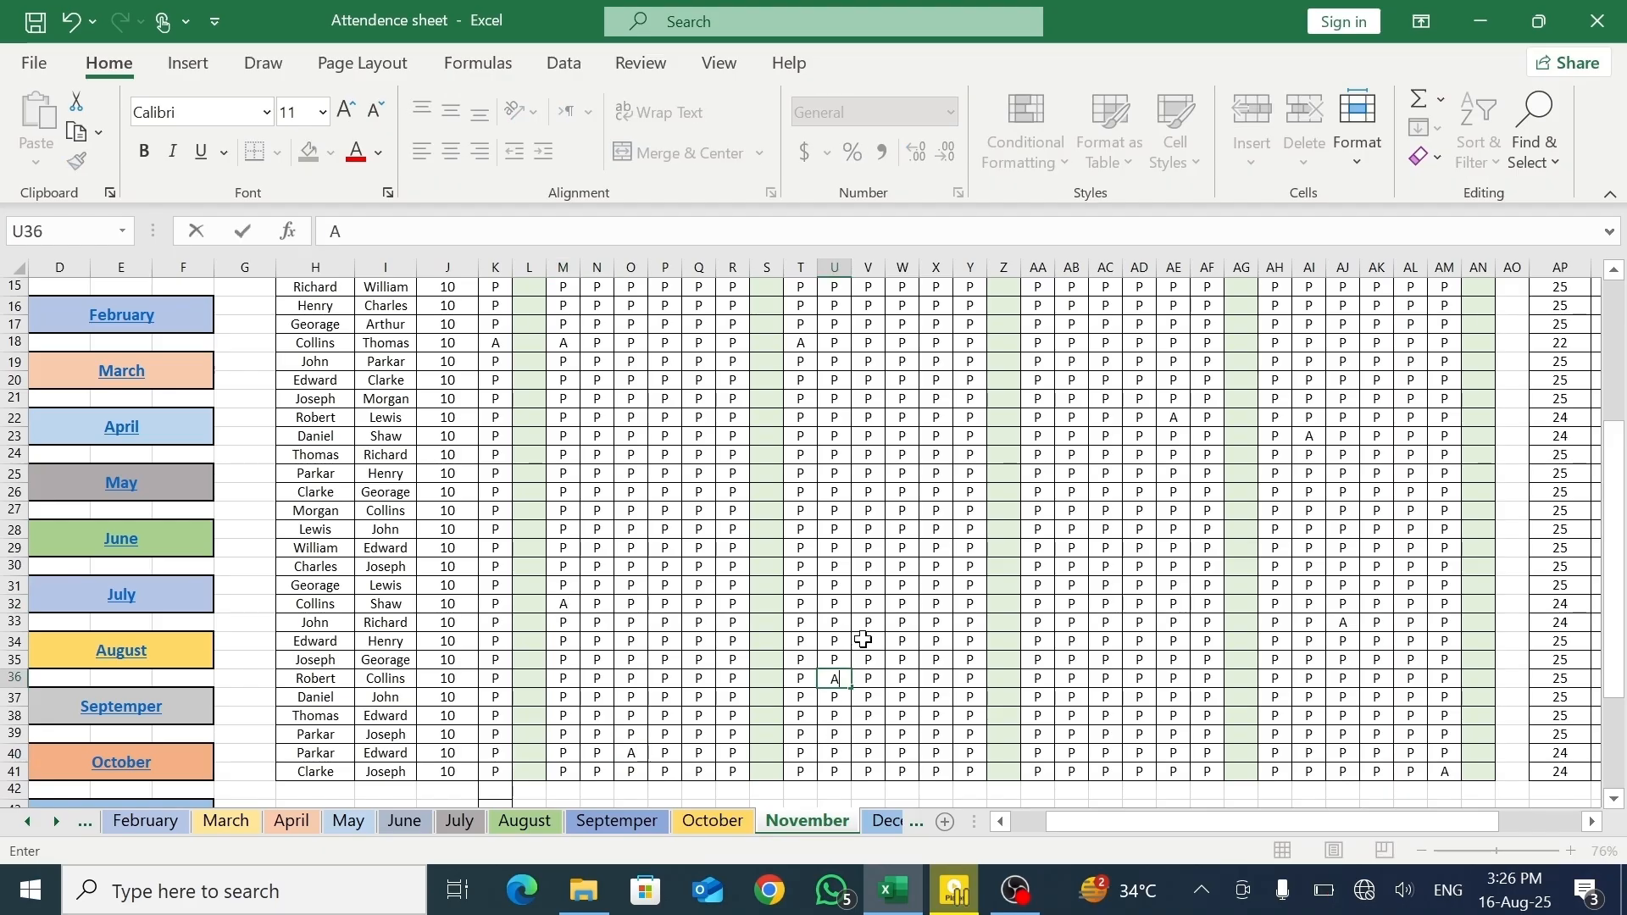
pyautogui.click(897, 585)
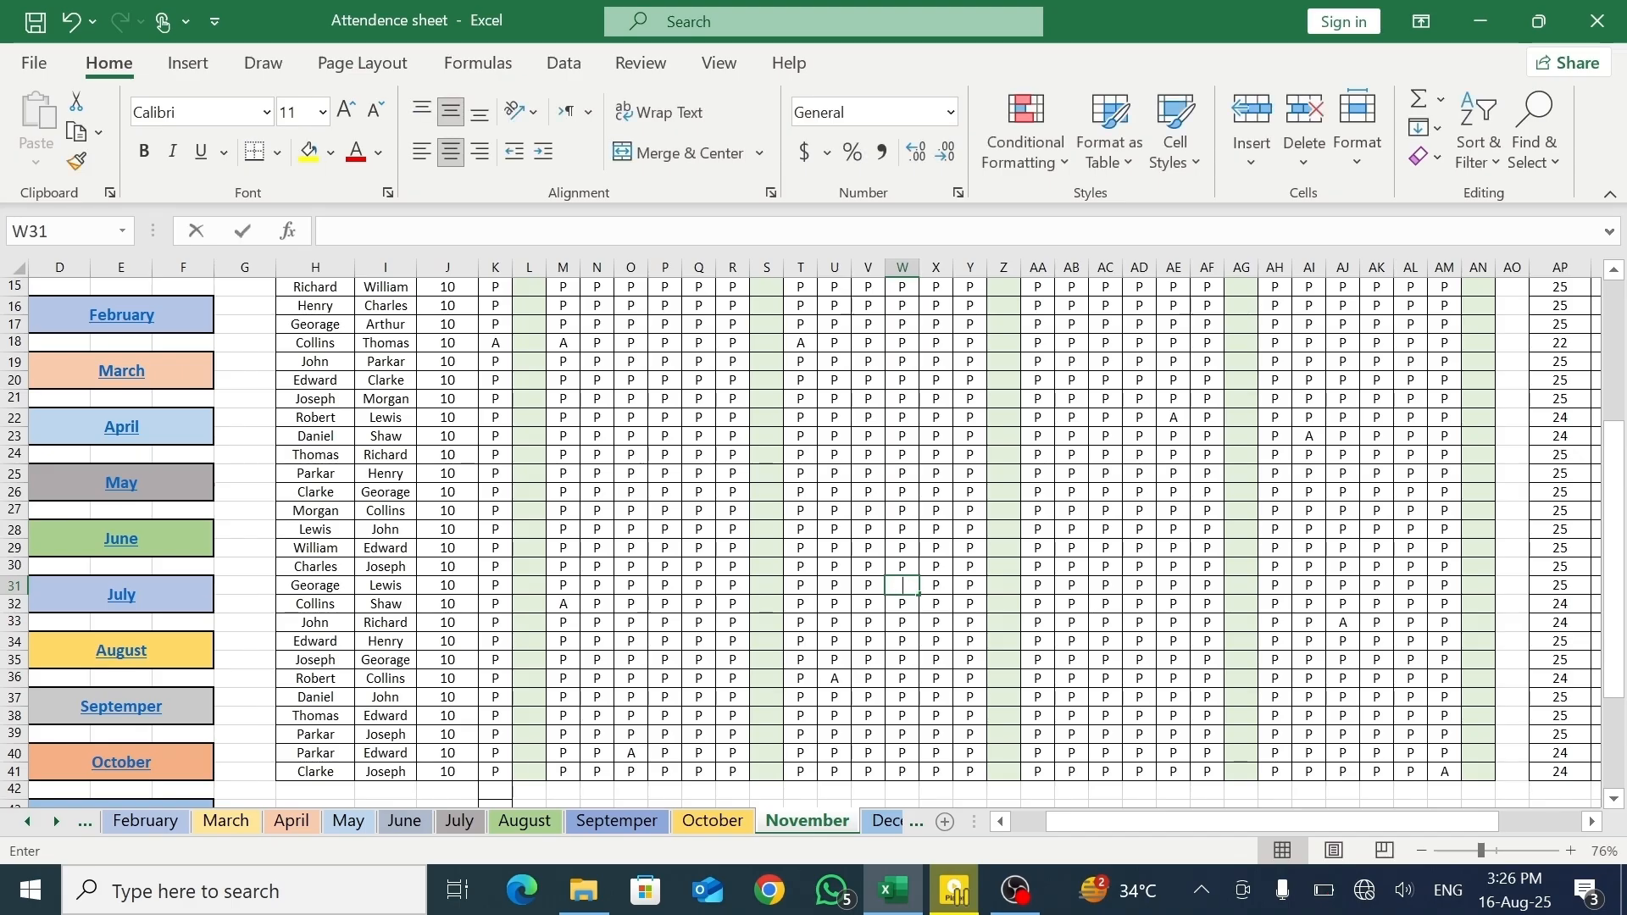
pyautogui.write('A')
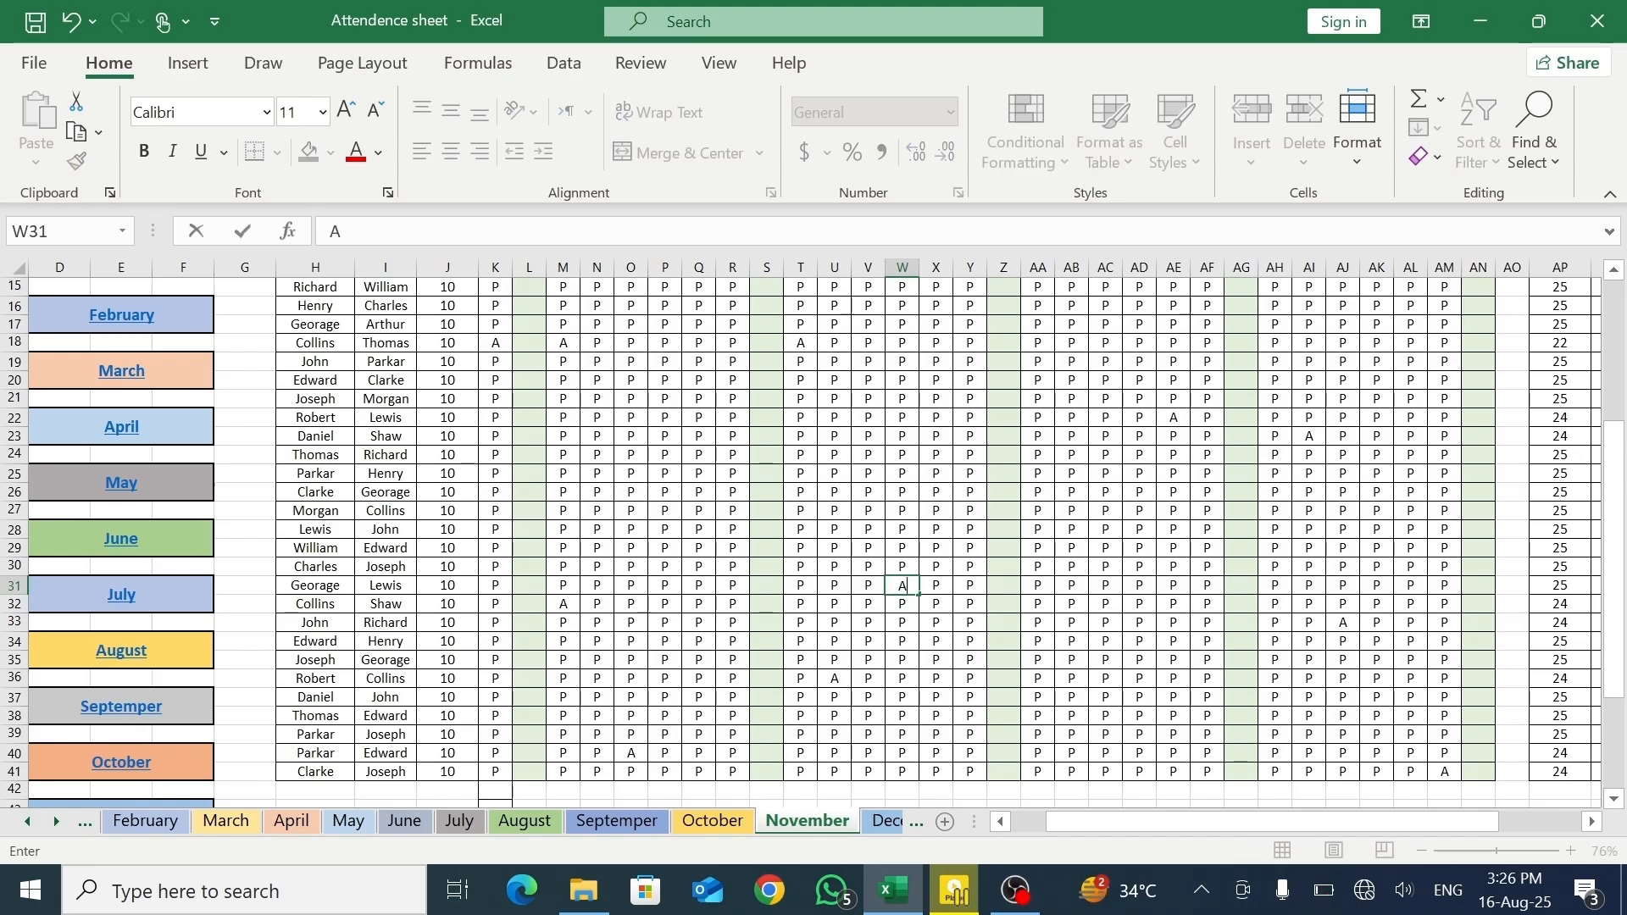
# - Record November leave days by entering L in cells AJ34, AA24, V19 and O19
pyautogui.click(1340, 644)
pyautogui.write('L')
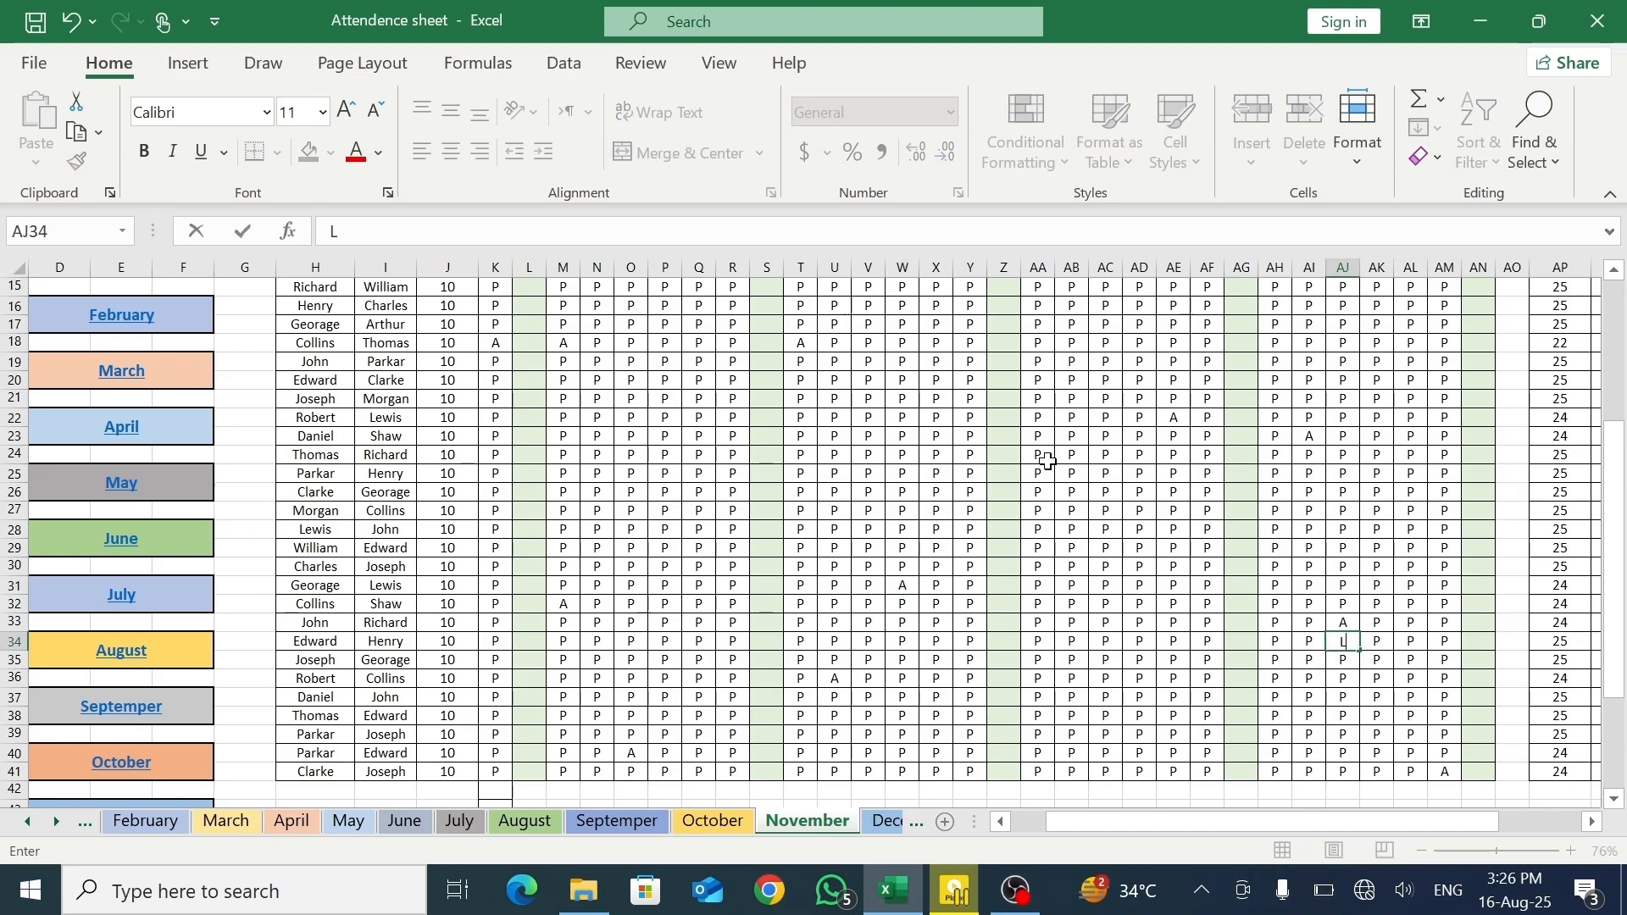
pyautogui.click(1047, 460)
pyautogui.write('L')
pyautogui.click(856, 361)
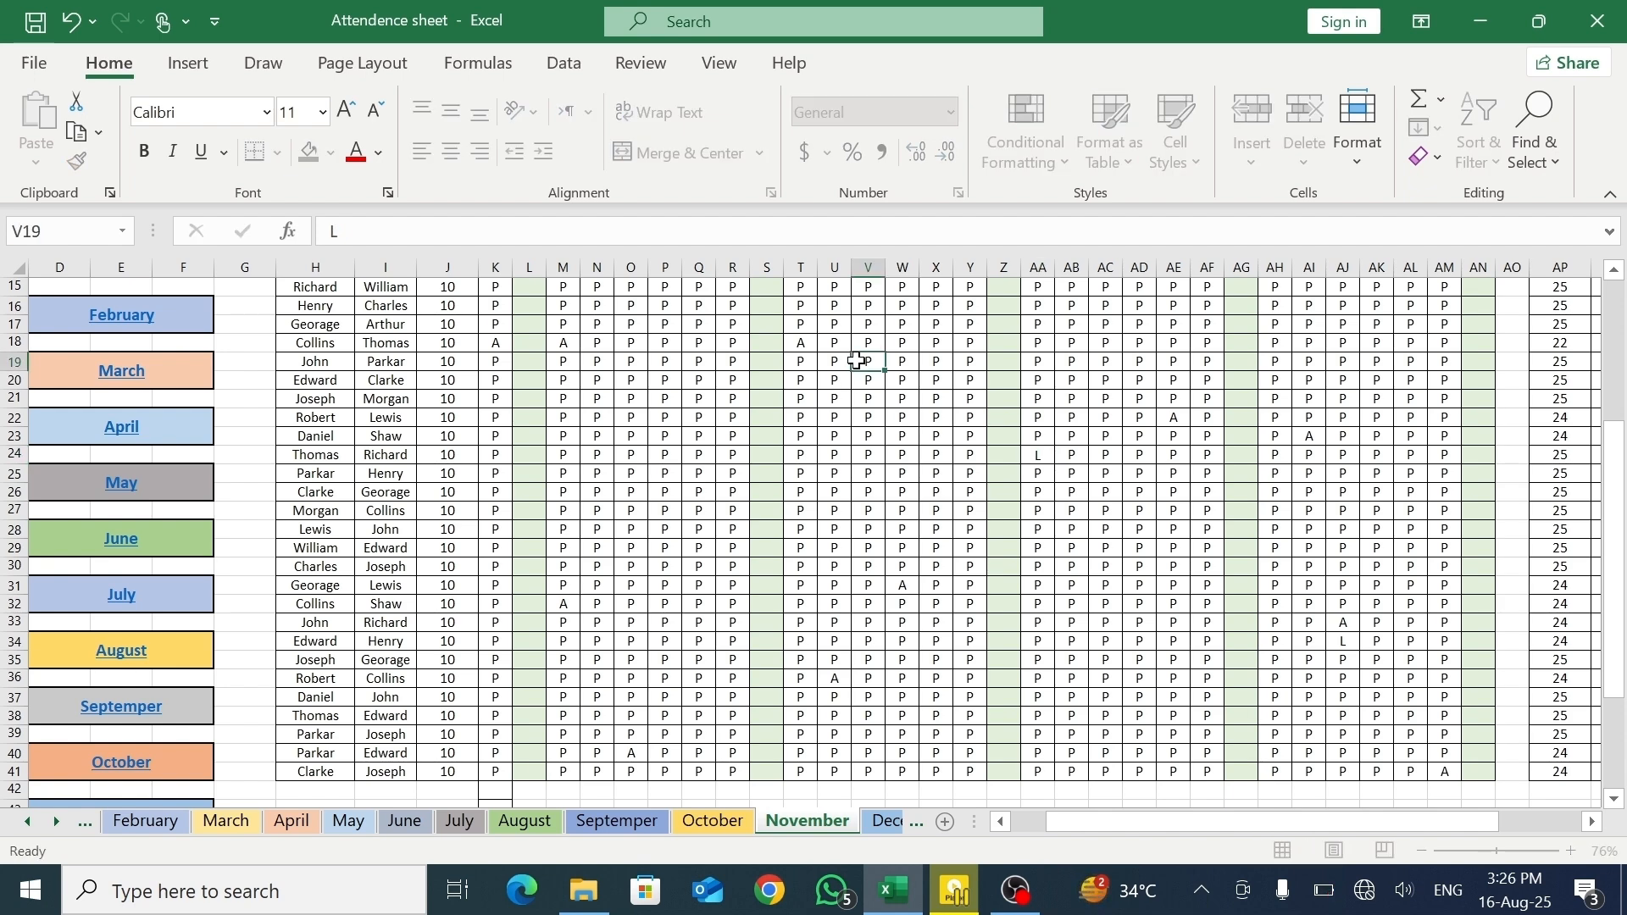
pyautogui.write('L')
pyautogui.click(647, 356)
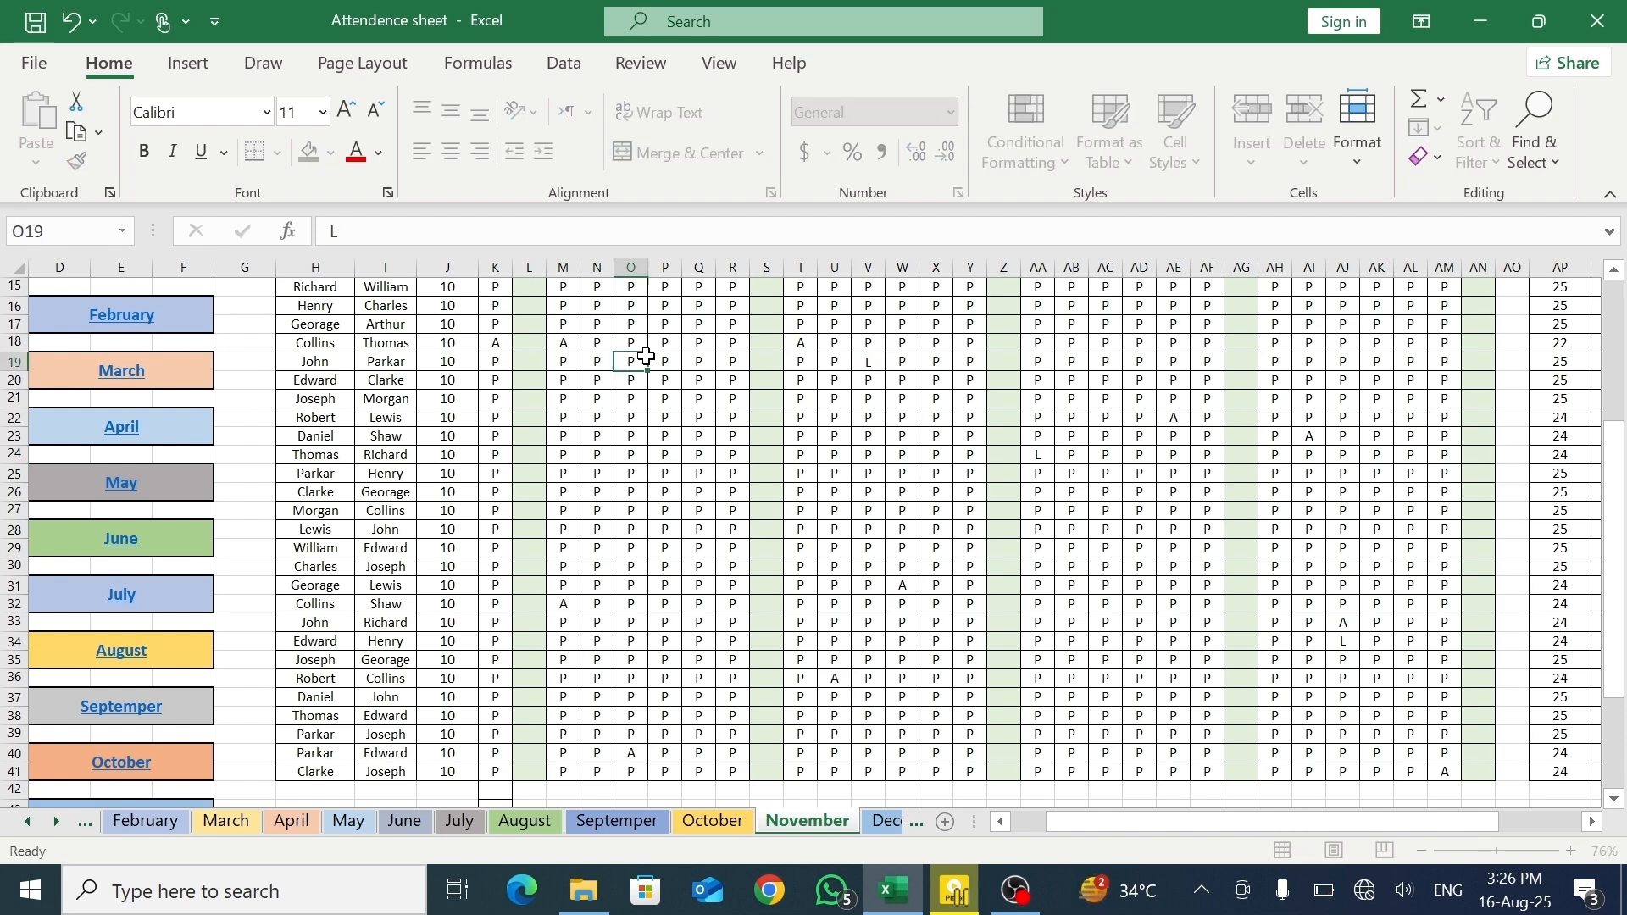
pyautogui.write('L')
# - Record leave for the students in rows 36 and 41 by entering L in P36, P41 and K41
pyautogui.click(654, 683)
pyautogui.write('L')
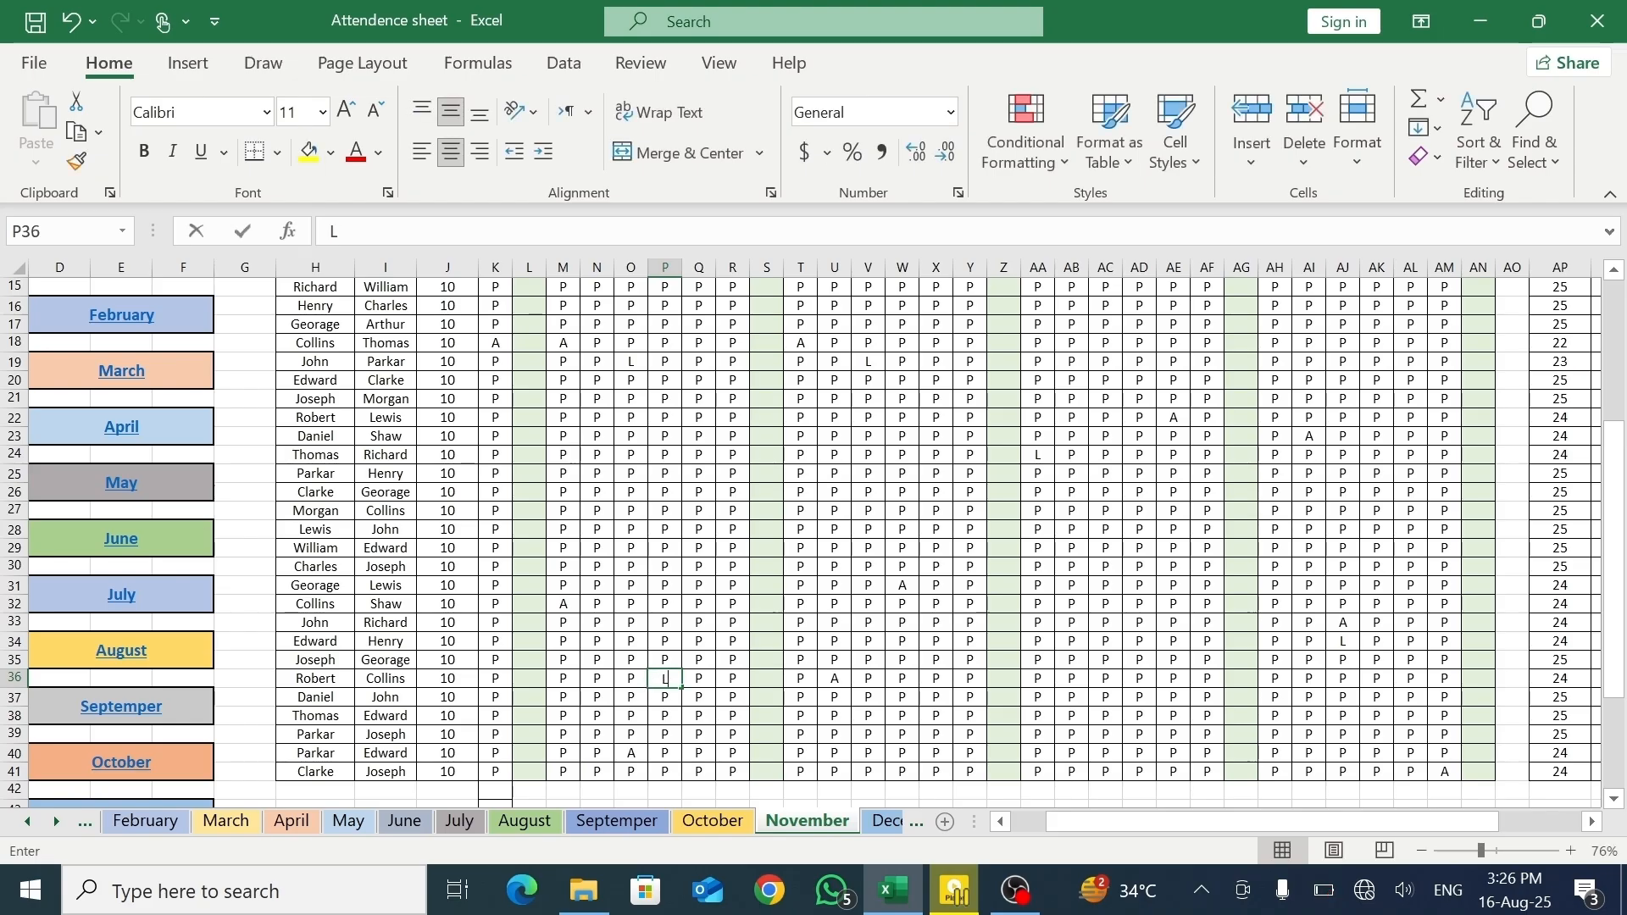
pyautogui.click(665, 771)
pyautogui.write('L')
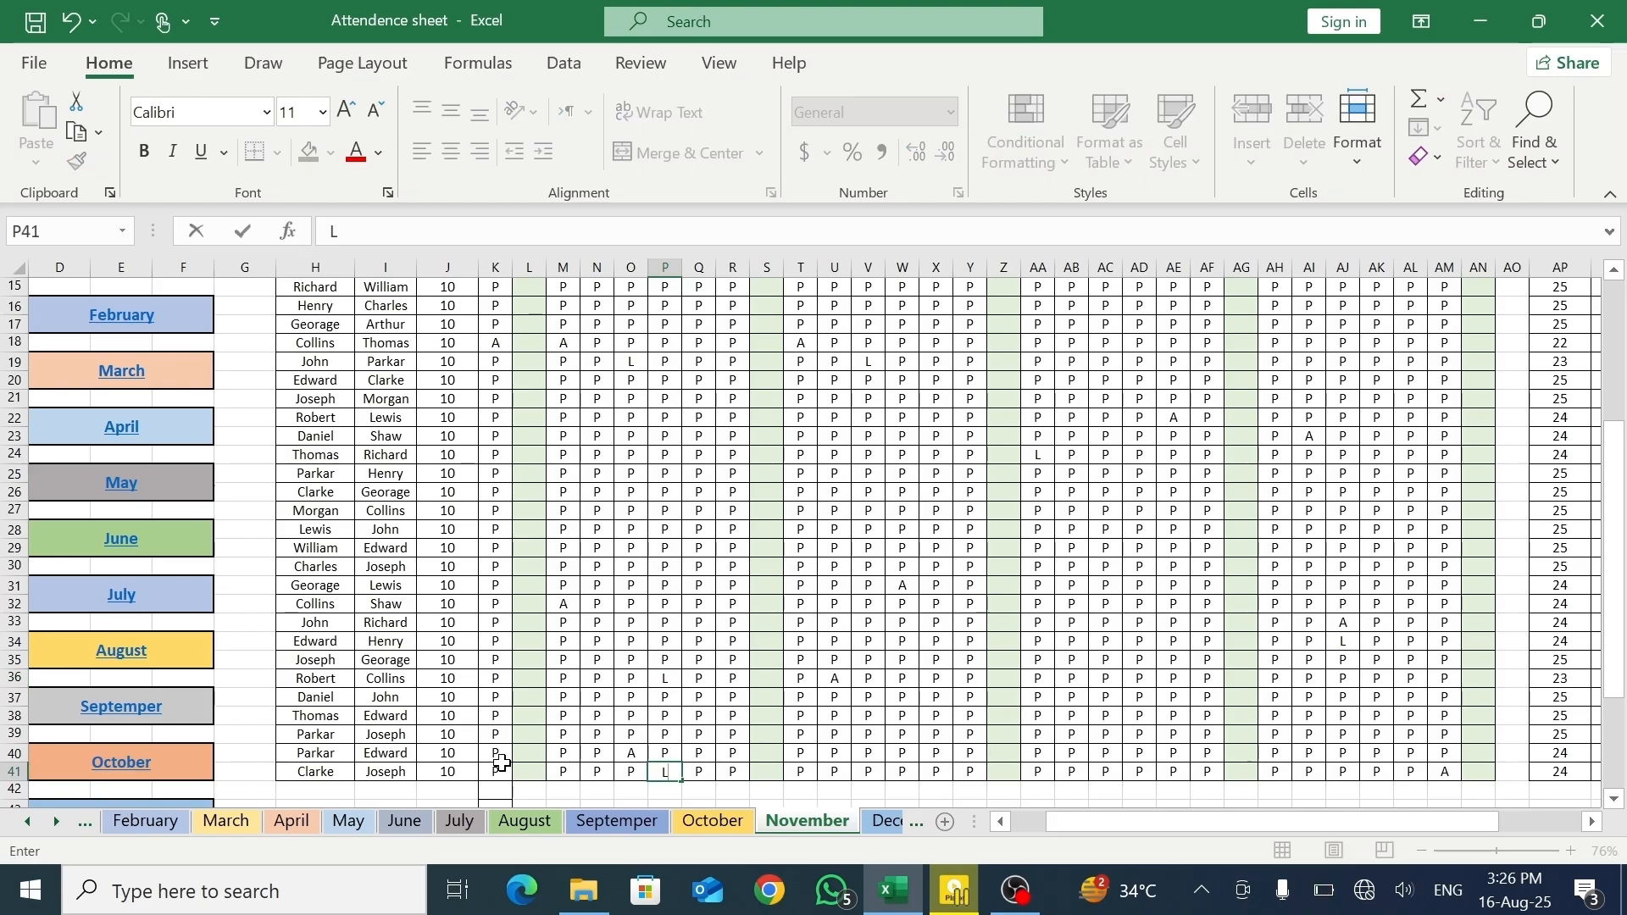
pyautogui.click(499, 767)
pyautogui.write('L')
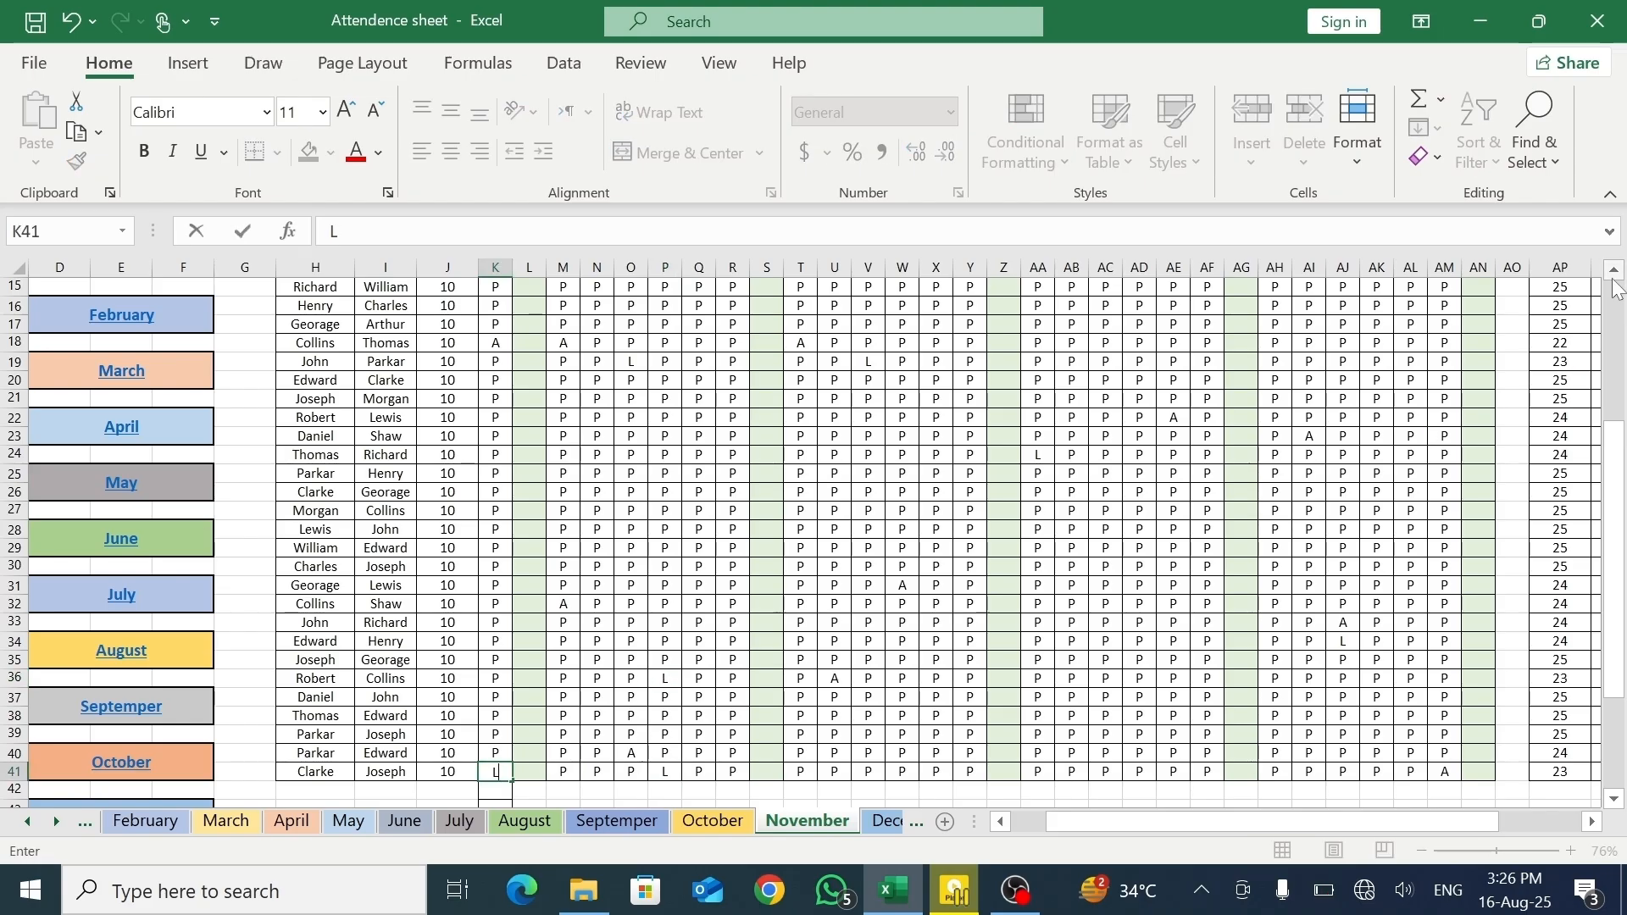
# - Record leave on 11 and 14 November by entering L in cells U14 and X16
pyautogui.scroll(2, 899, 387)
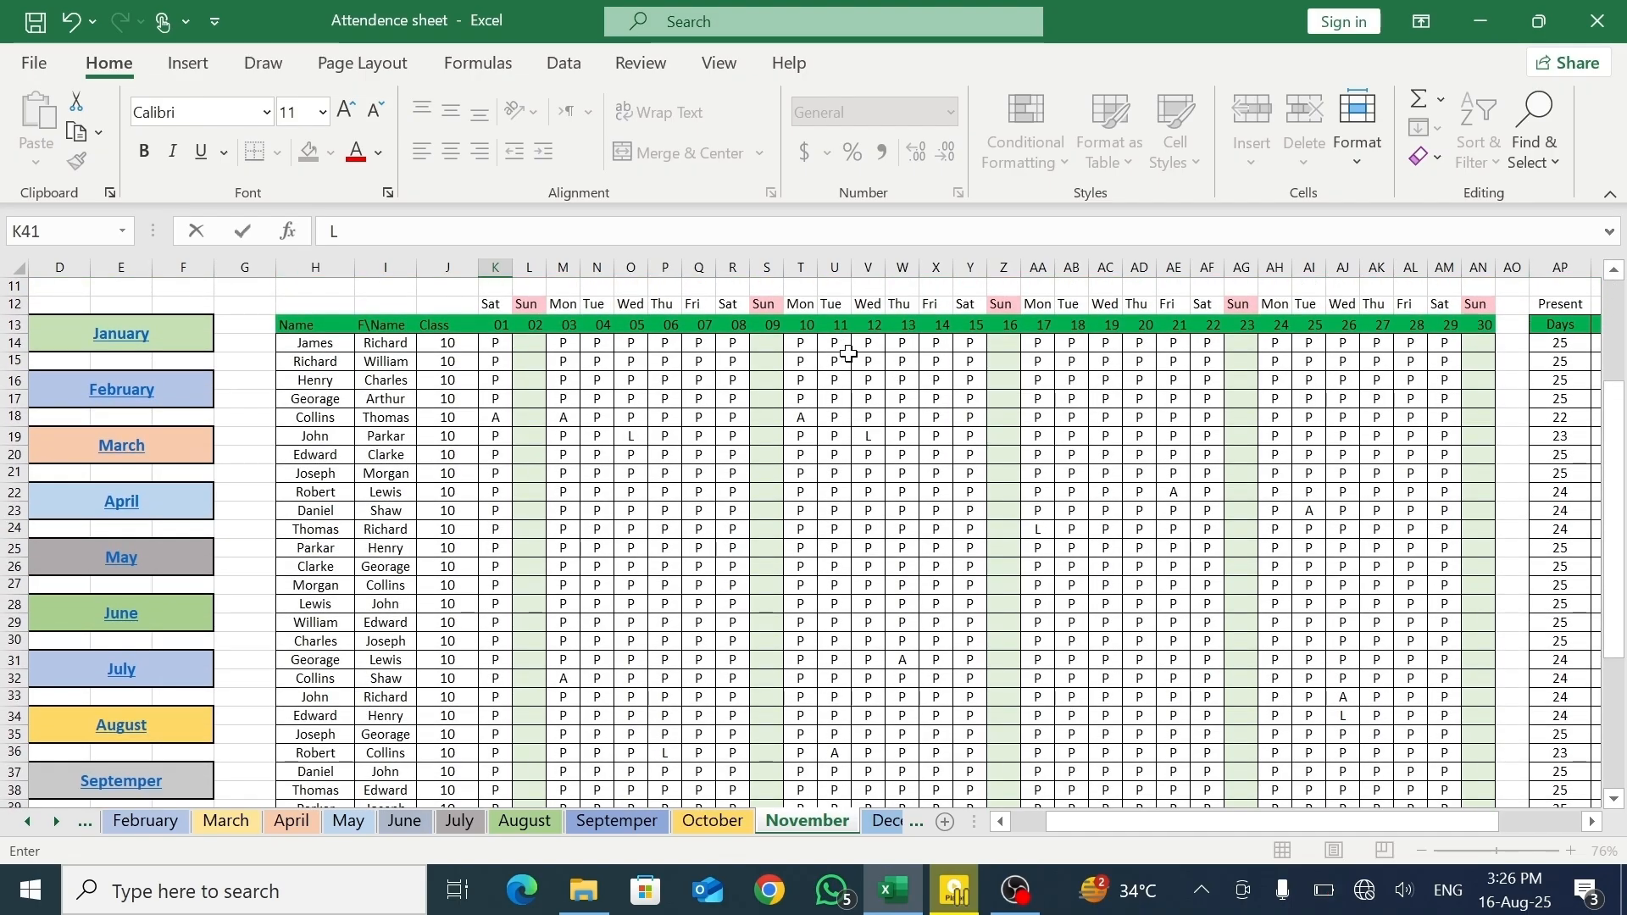
pyautogui.click(849, 353)
pyautogui.click(840, 346)
pyautogui.write('L')
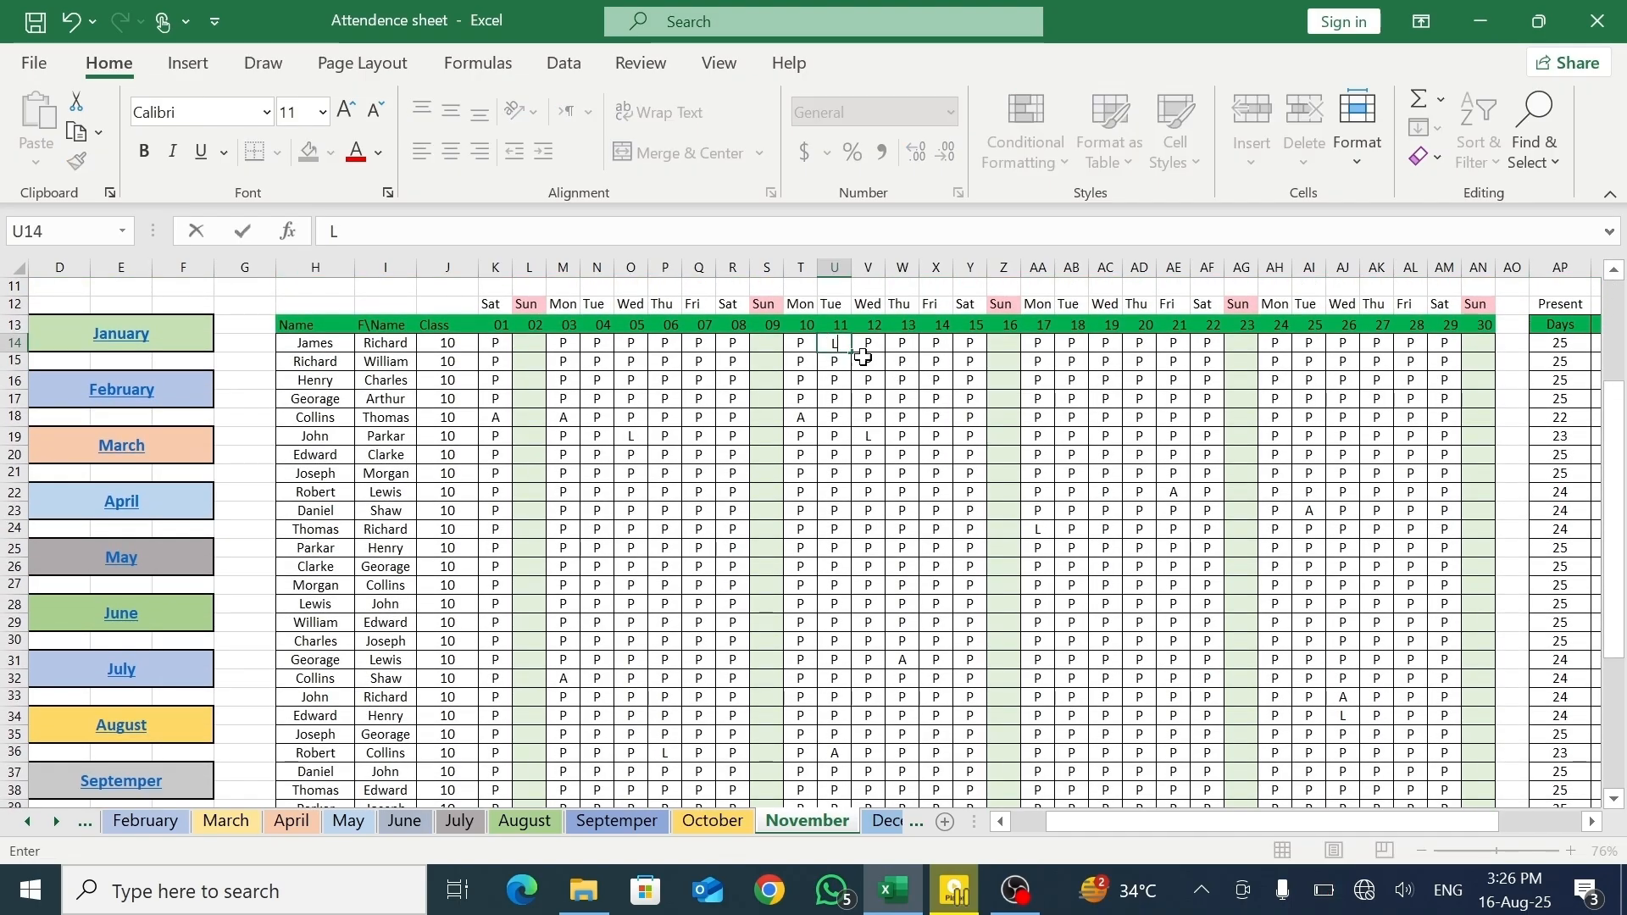
pyautogui.click(935, 379)
pyautogui.write('L')
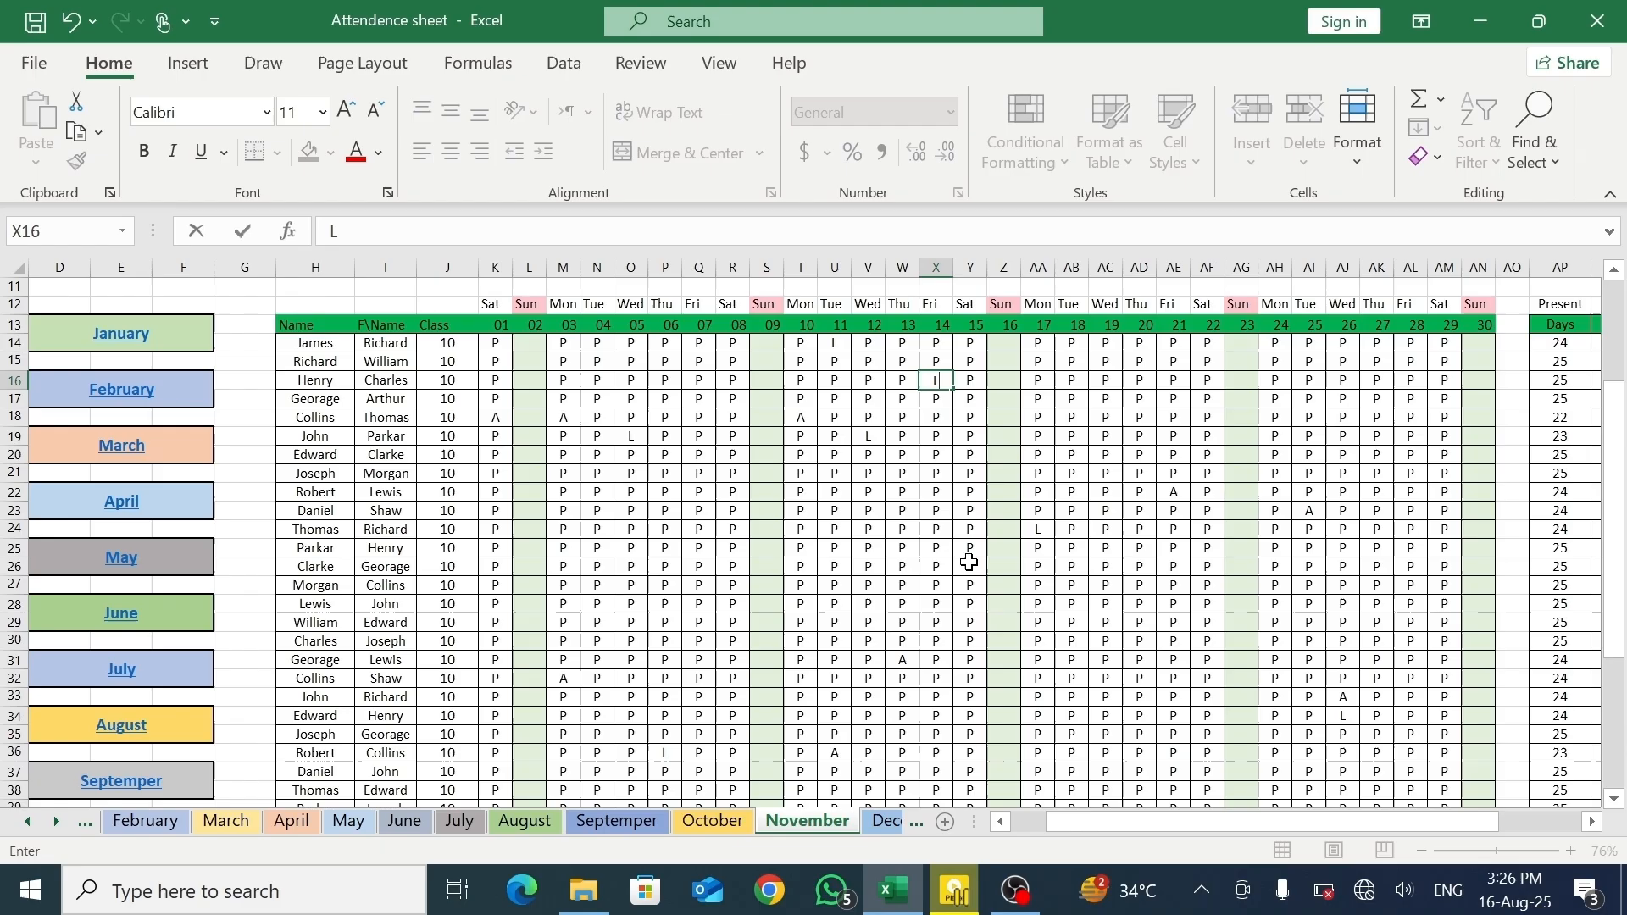
# - Mark absences on 12 and 7 November by entering A in cells V25 and Q24
pyautogui.click(867, 547)
pyautogui.write('P')
pyautogui.click(698, 529)
pyautogui.write('A')
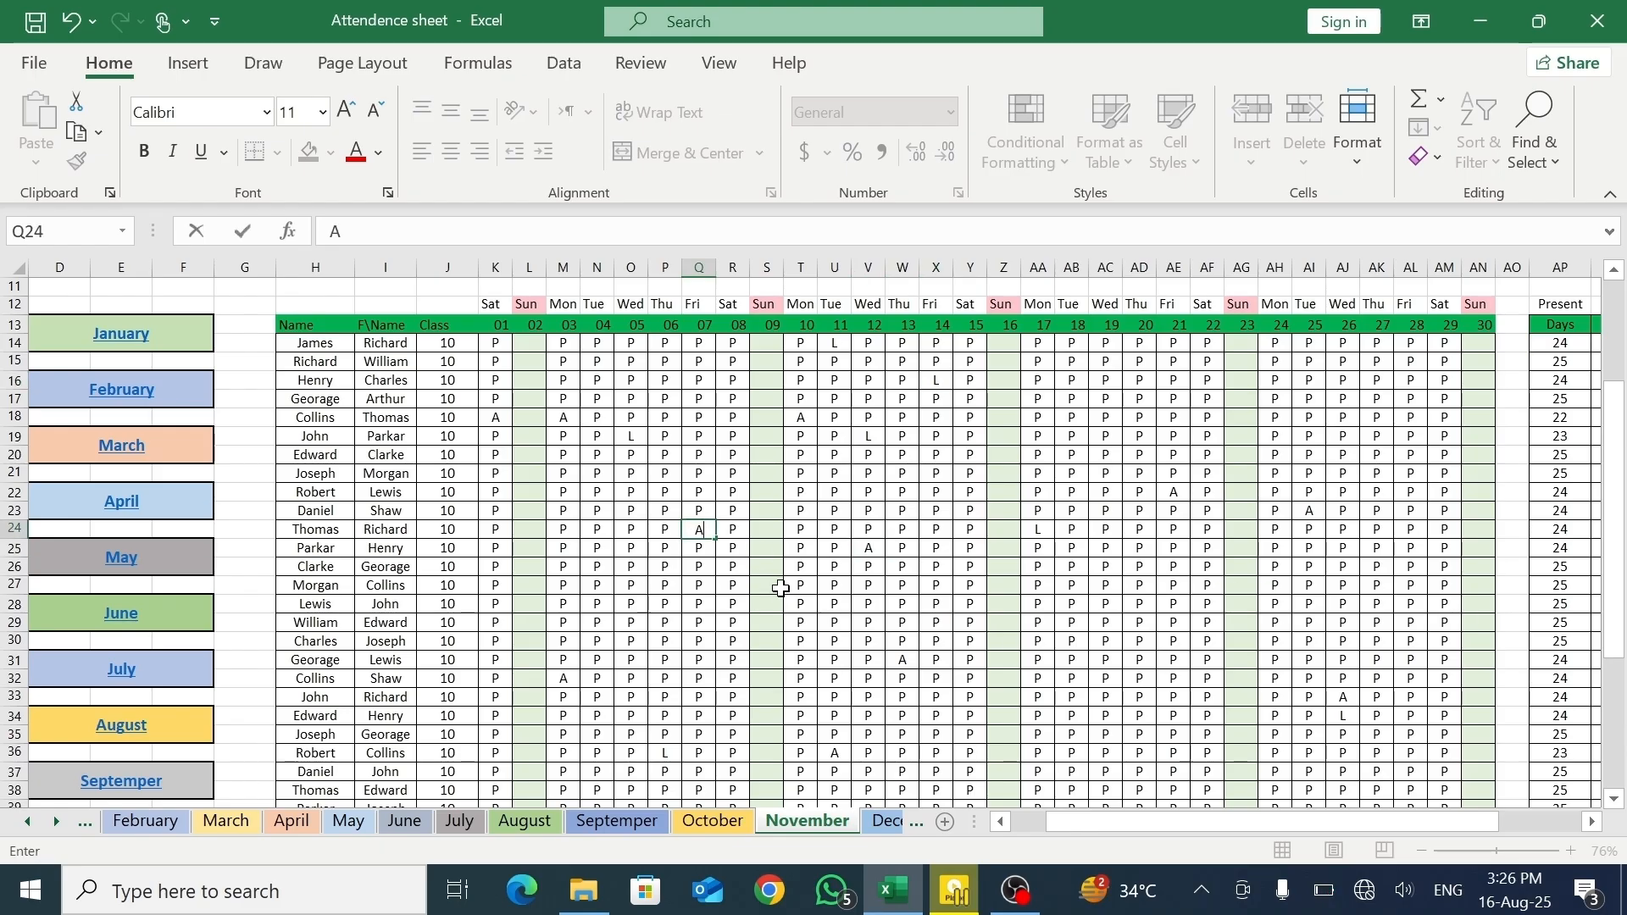
# - Check the November totals, then open the December sheet through its link and set its month to DEC
pyautogui.moveTo(1139, 826); pyautogui.dragTo(1400, 817)
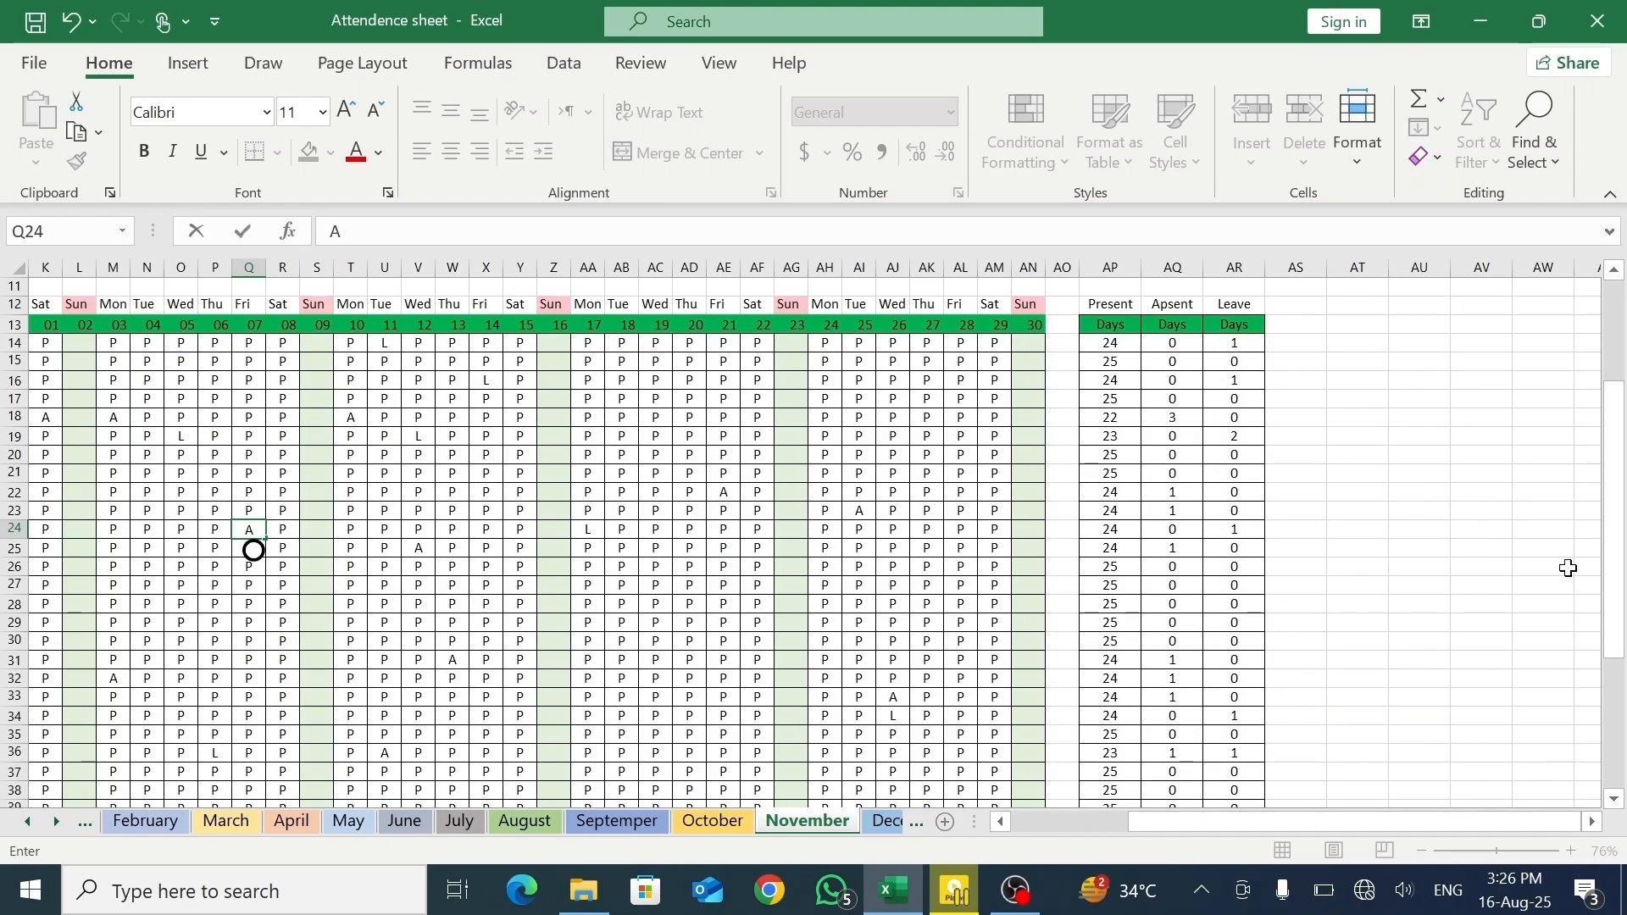
pyautogui.moveTo(1614, 563); pyautogui.dragTo(1614, 461)
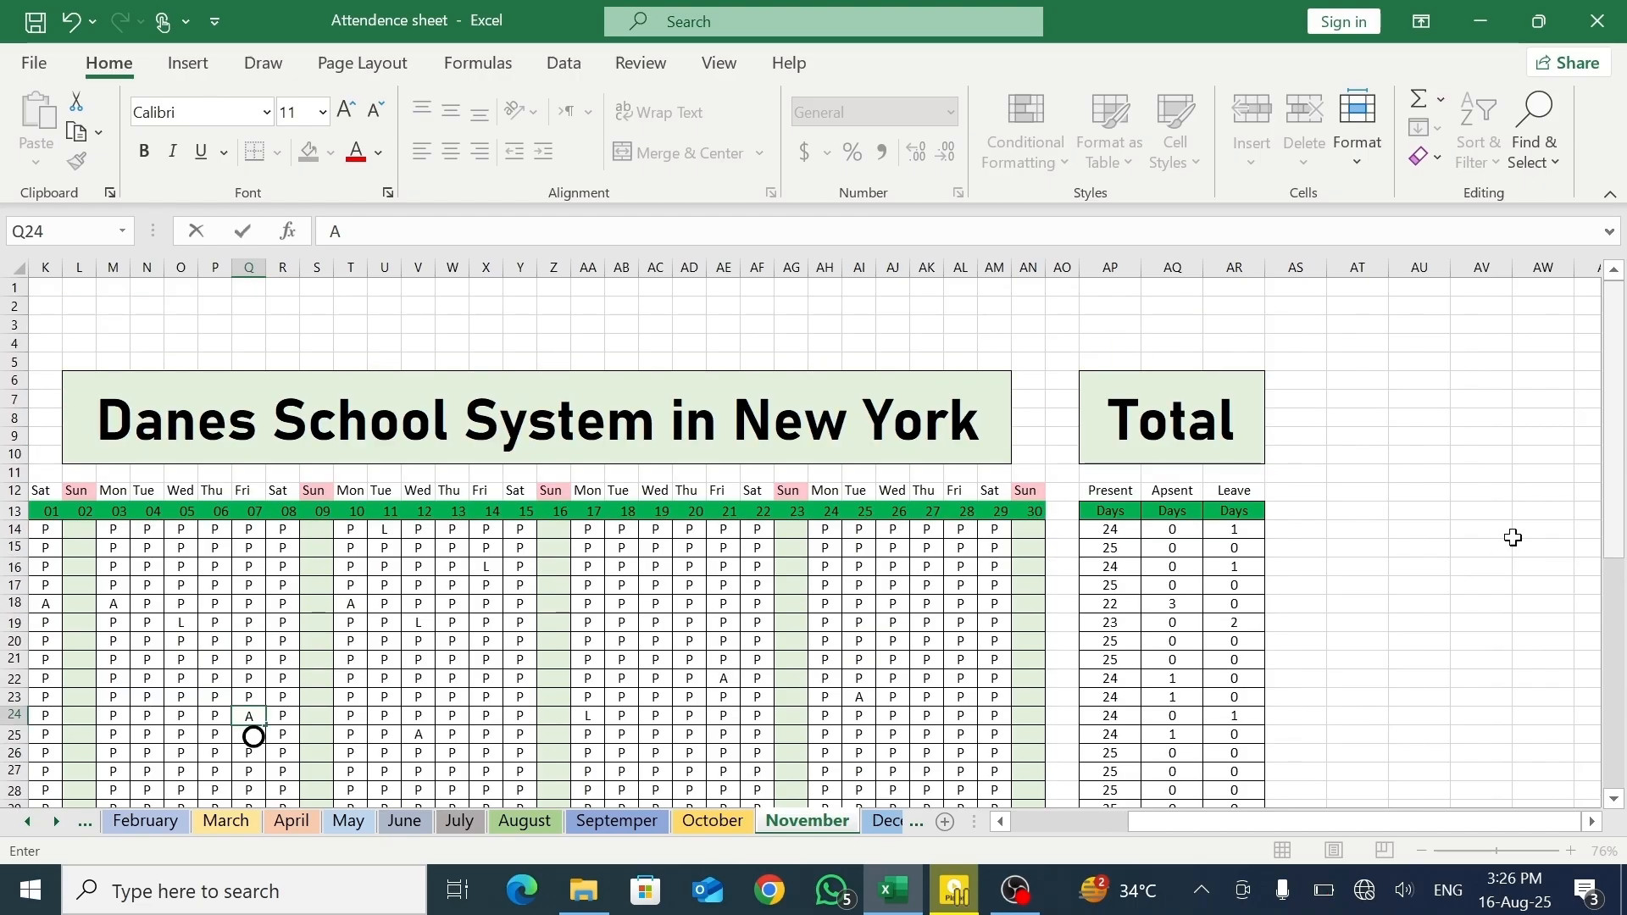
pyautogui.hscroll(-5, 990, 827)
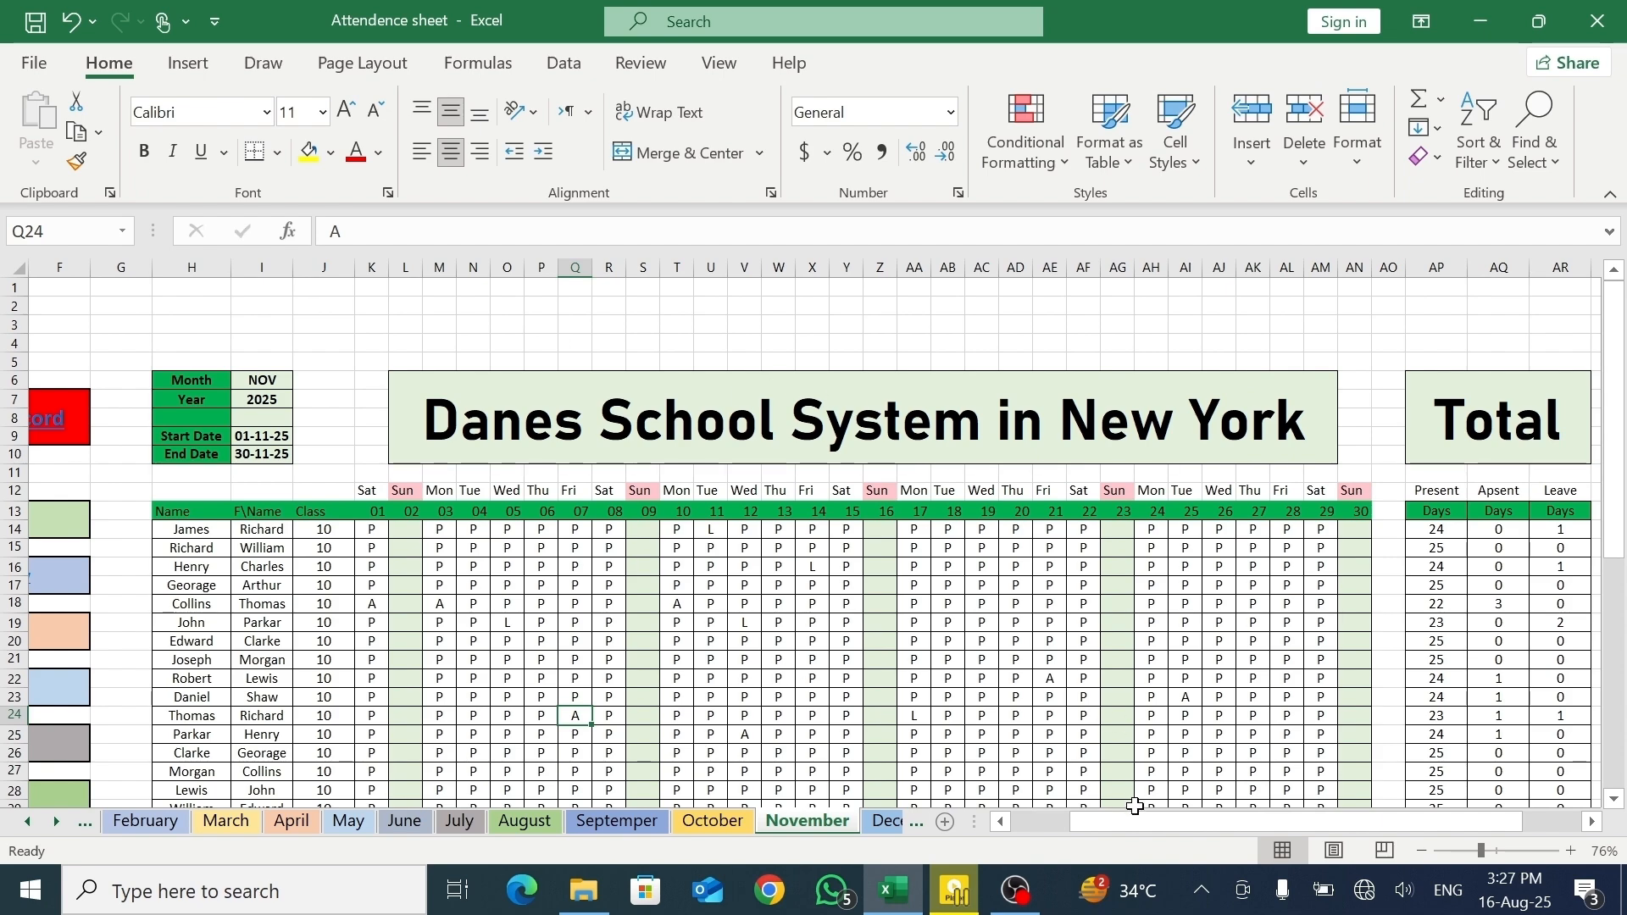
pyautogui.moveTo(1131, 820); pyautogui.dragTo(1087, 821)
pyautogui.moveTo(1617, 516); pyautogui.dragTo(1620, 716)
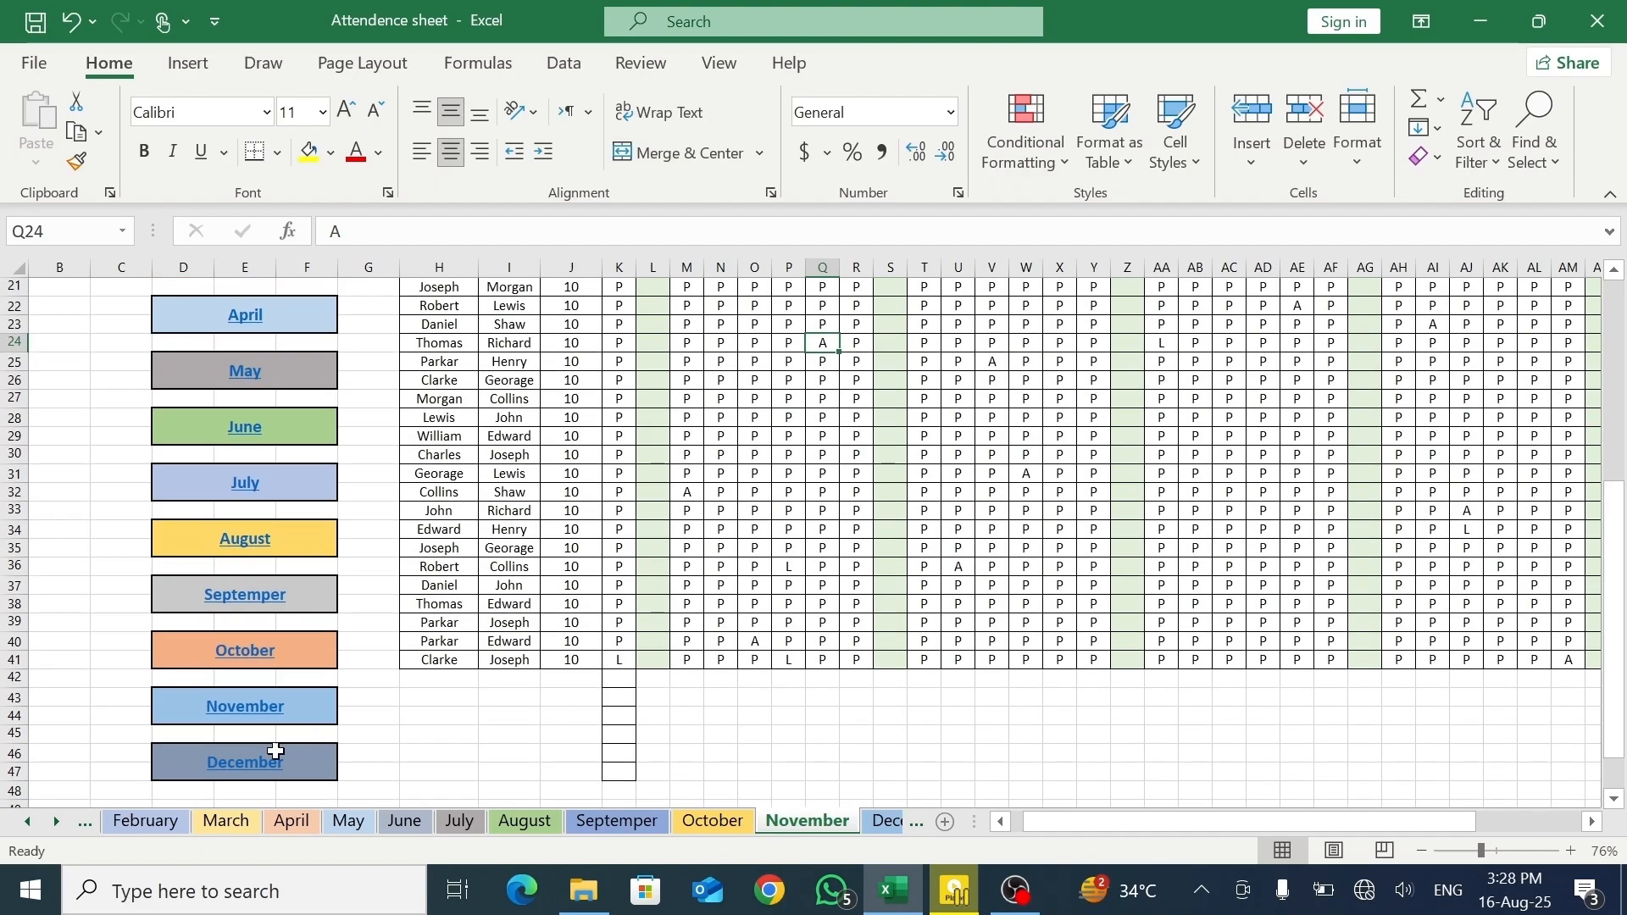
pyautogui.click(251, 771)
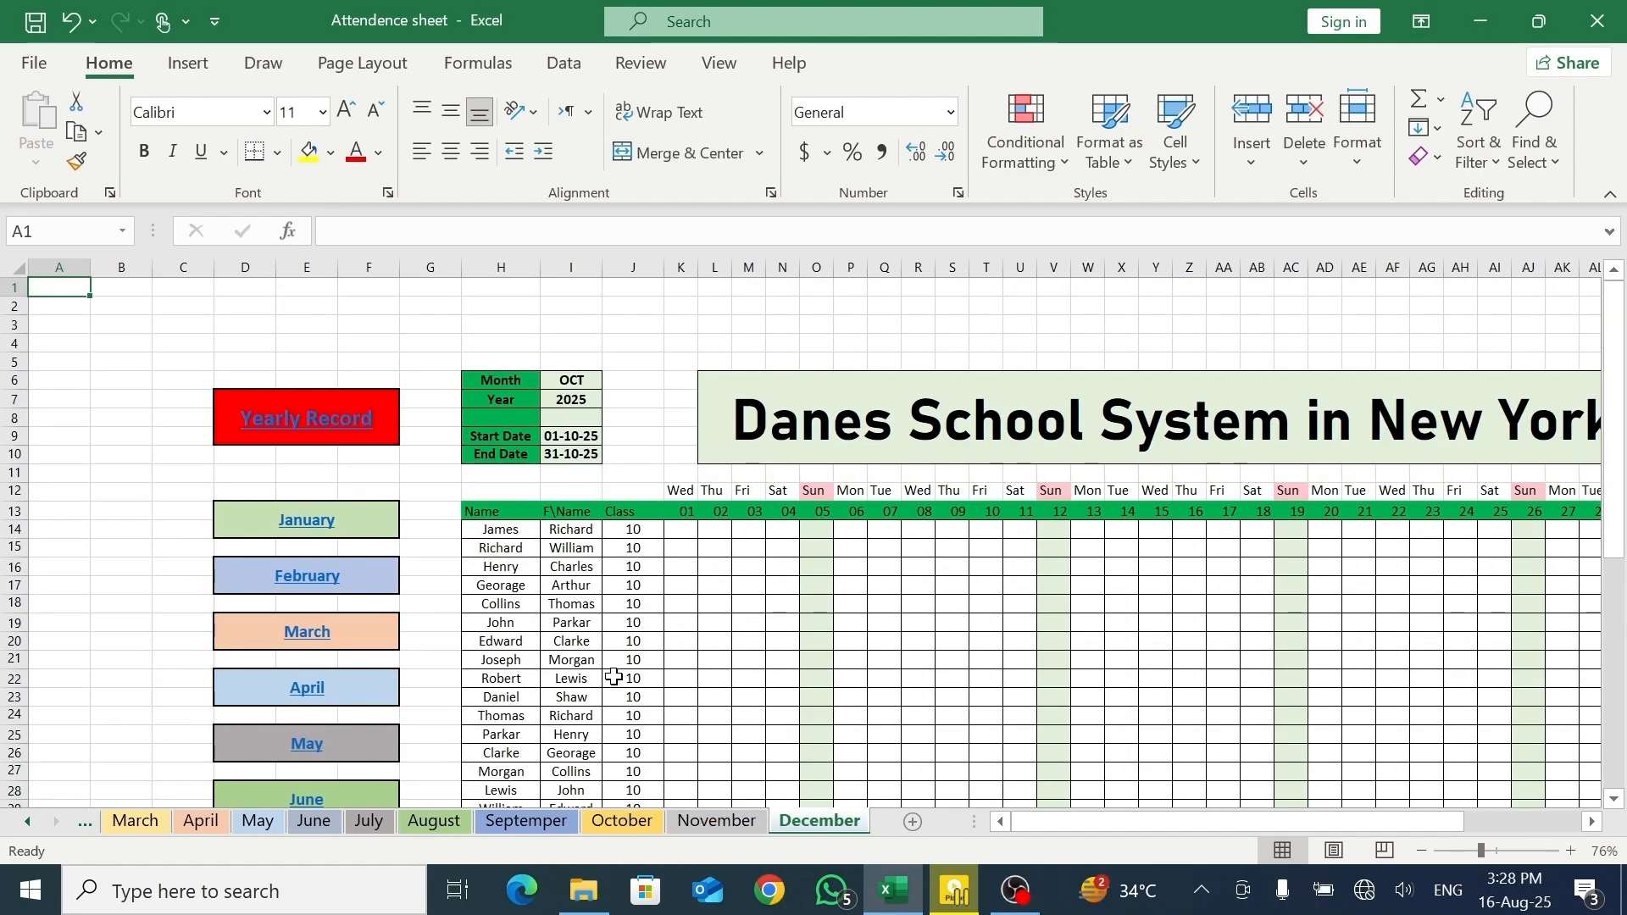
pyautogui.click(578, 380)
pyautogui.click(610, 381)
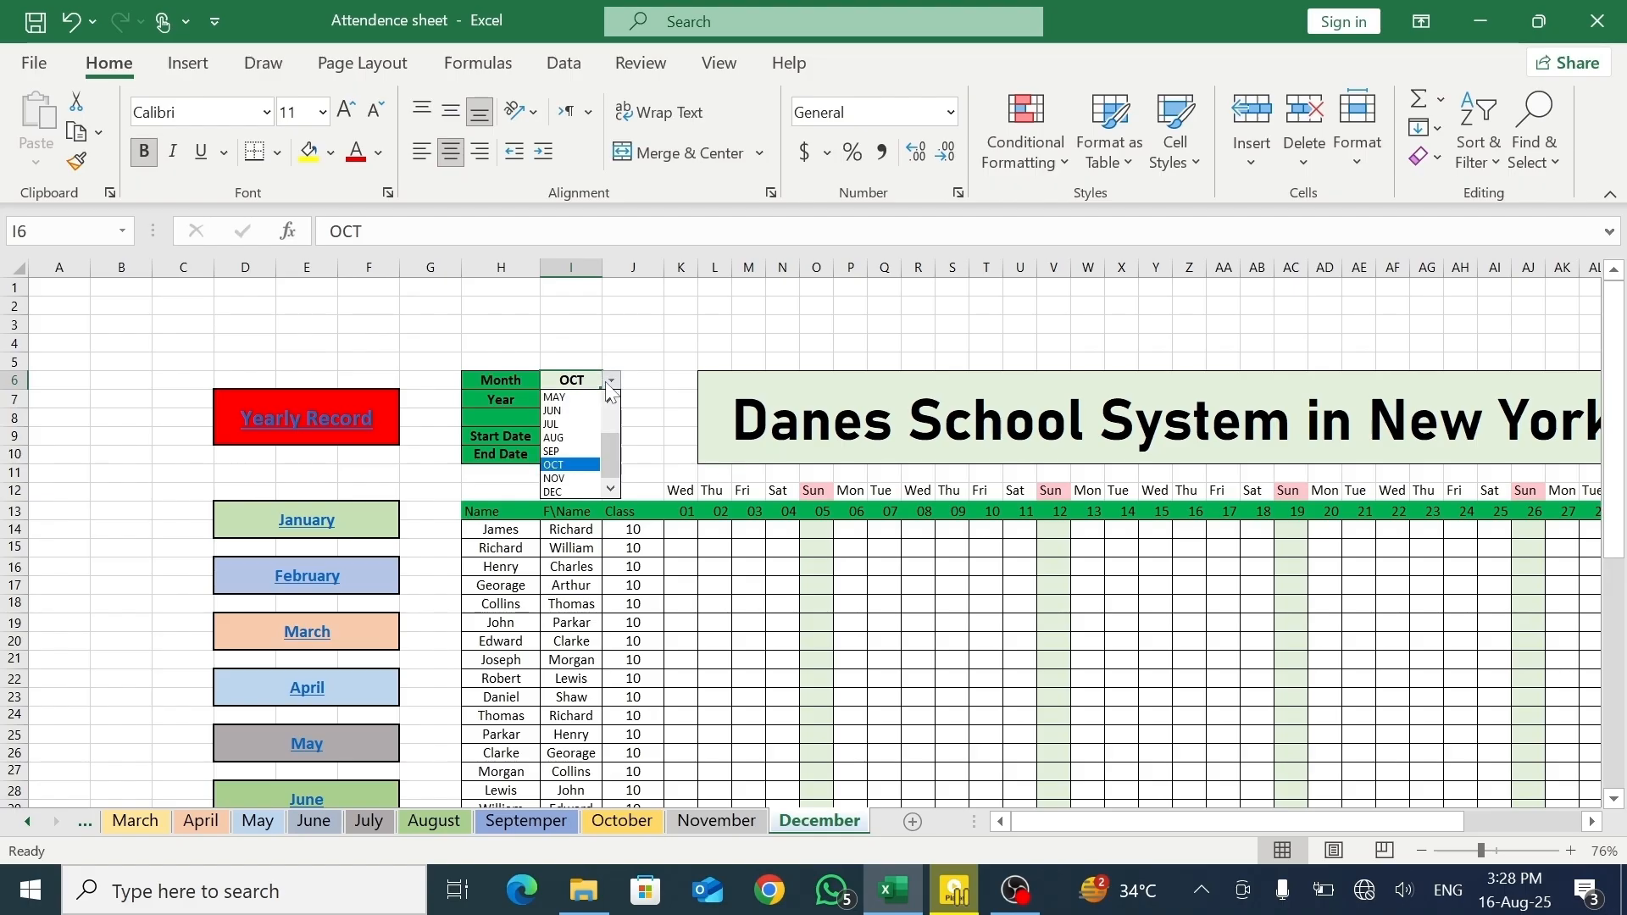
pyautogui.click(568, 490)
# - Mark all students present for 1 to 6 December by filling P through K14:P41
pyautogui.click(678, 531)
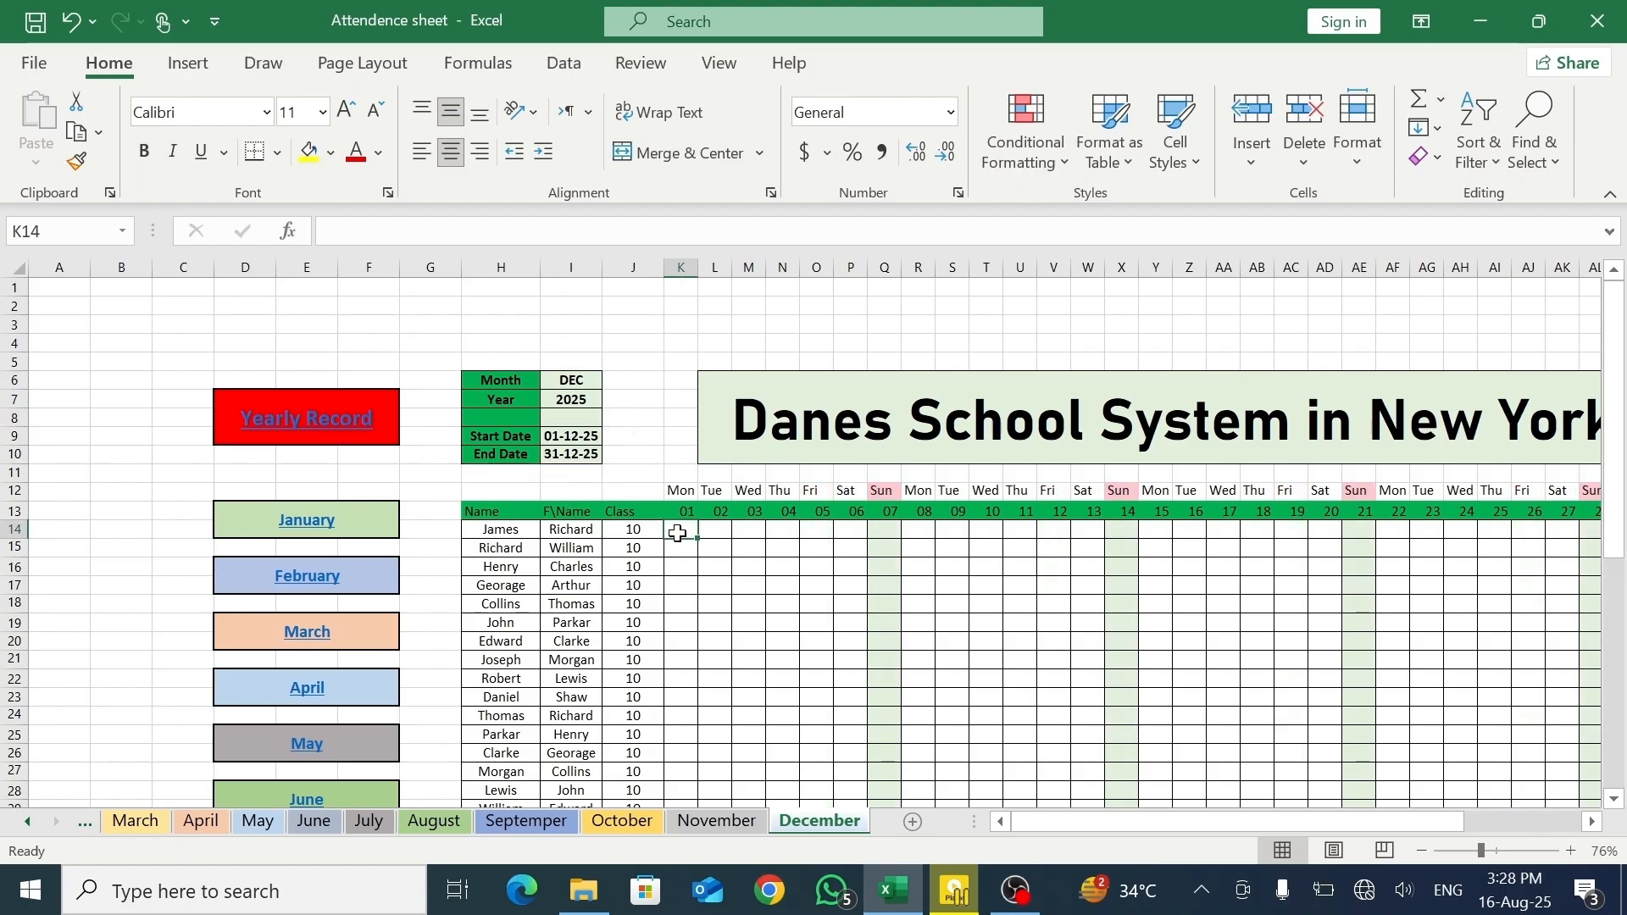
pyautogui.write('P')
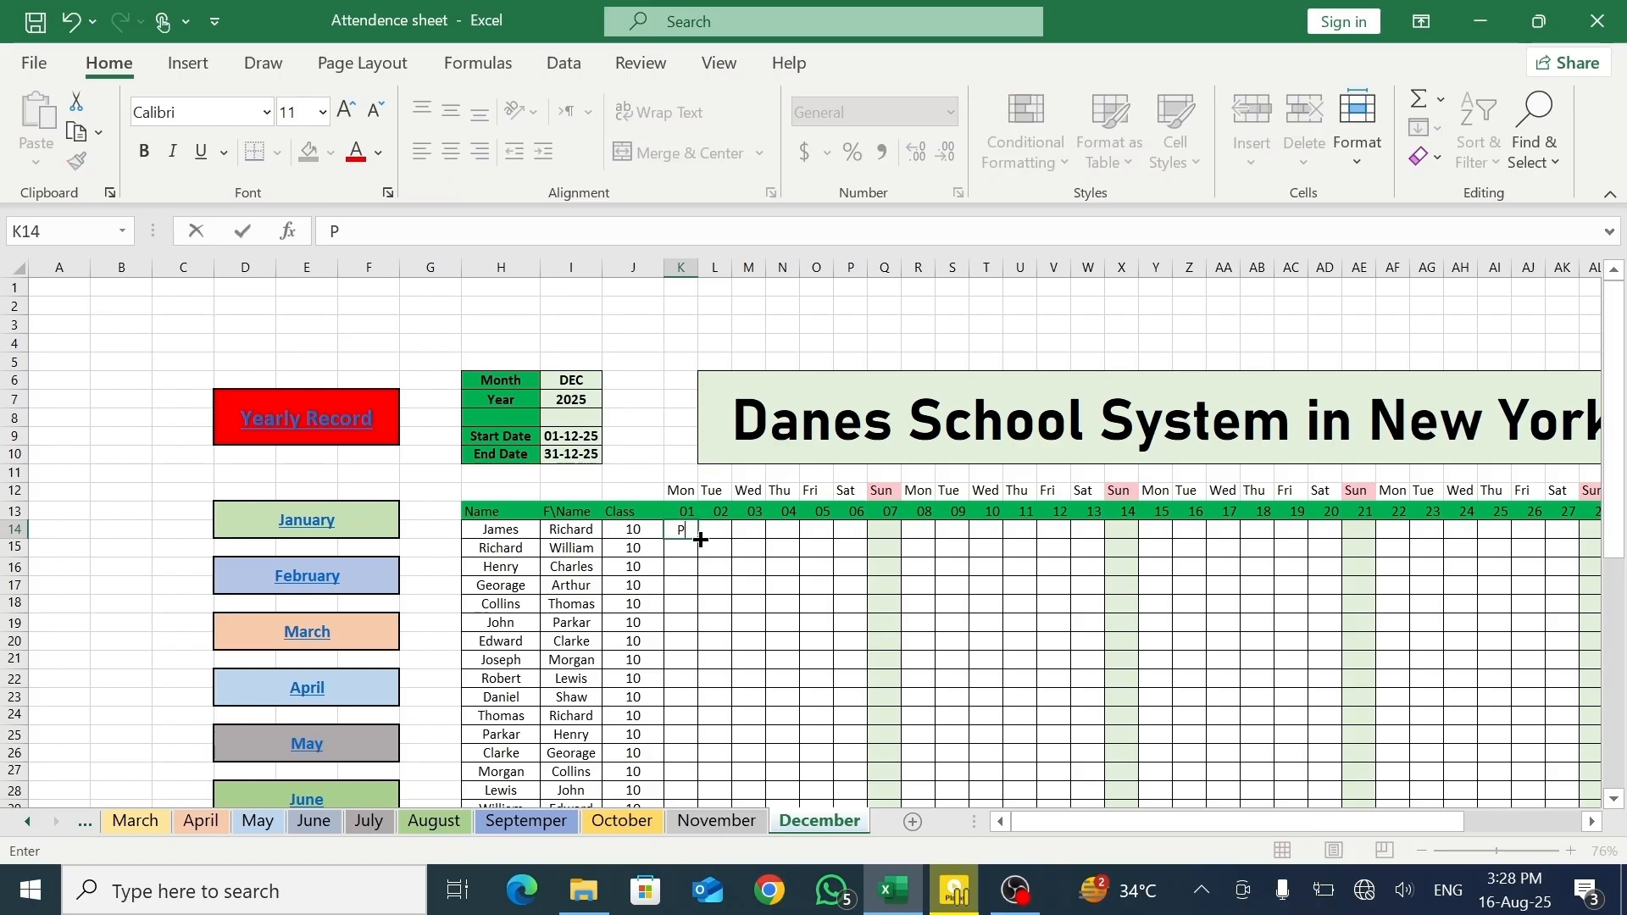
pyautogui.moveTo(698, 543); pyautogui.dragTo(850, 772)
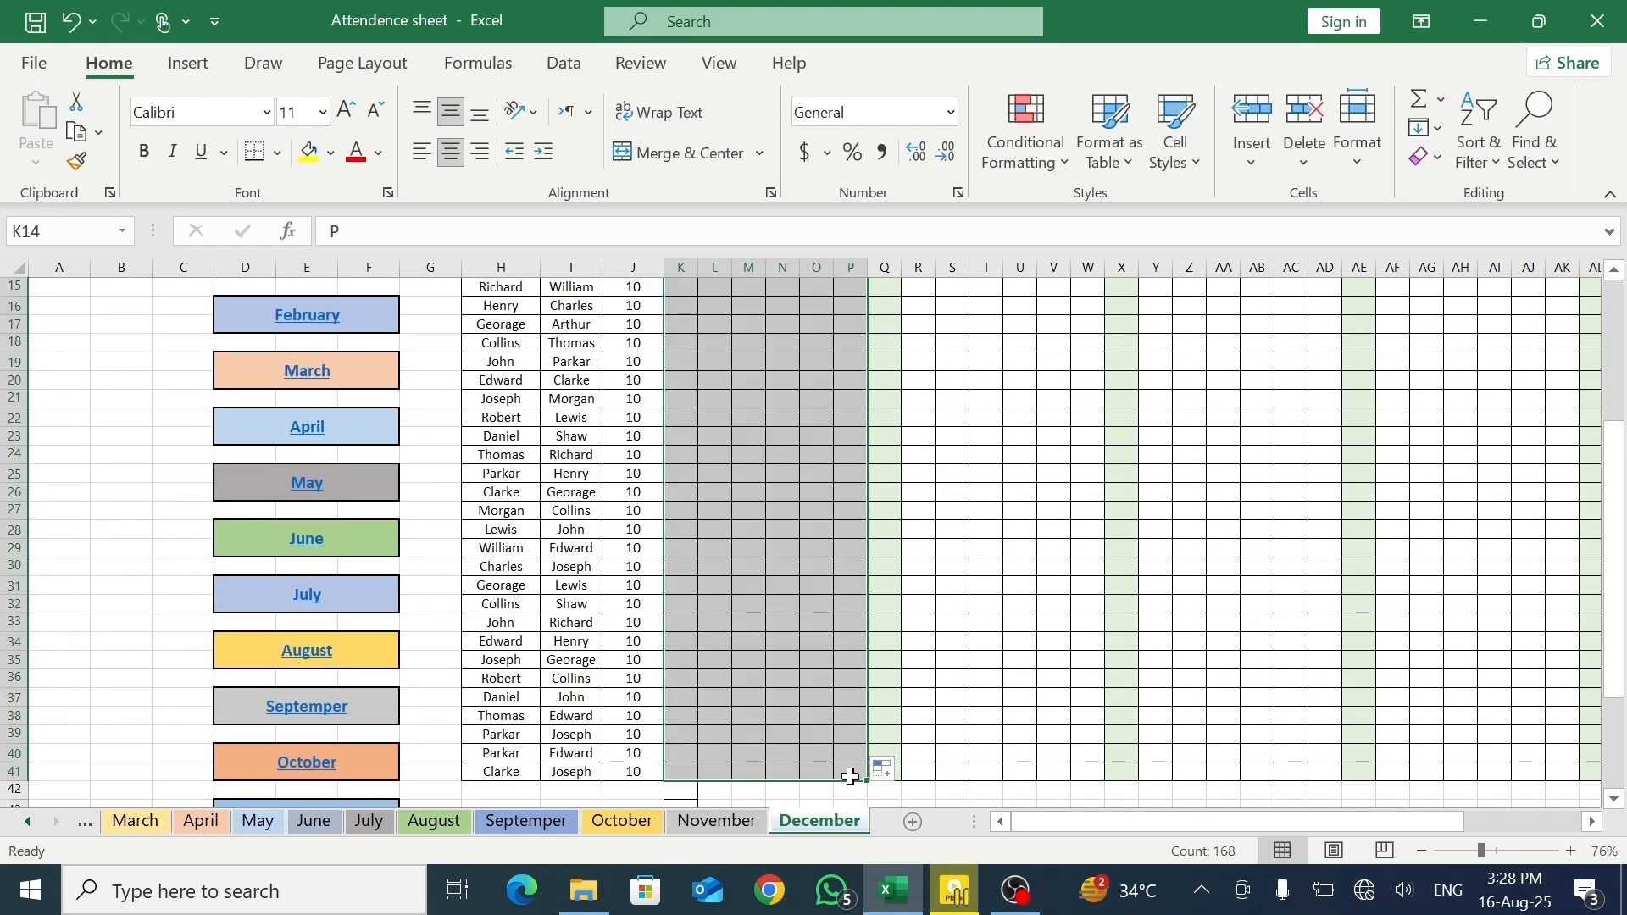
# - Mark all students present for 8 to 13 December by filling P through R14:W41
pyautogui.click(1586, 823)
pyautogui.click(1585, 823)
pyautogui.click(1585, 823)
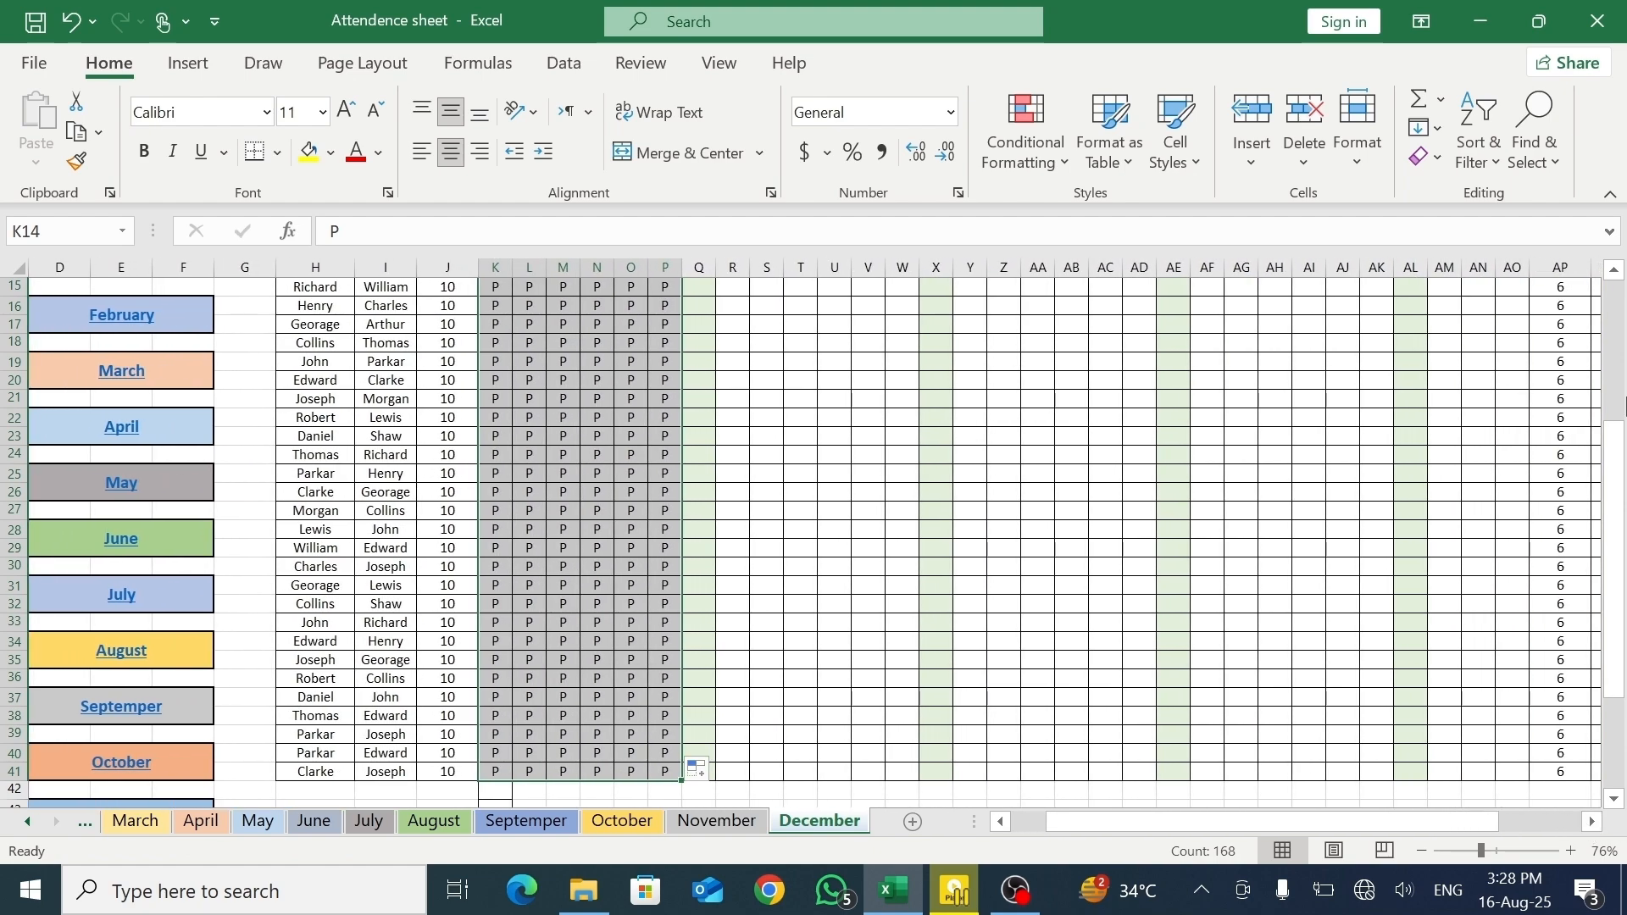
pyautogui.click(1621, 274)
pyautogui.click(1620, 273)
pyautogui.click(1620, 274)
pyautogui.click(1620, 274)
pyautogui.click(1620, 273)
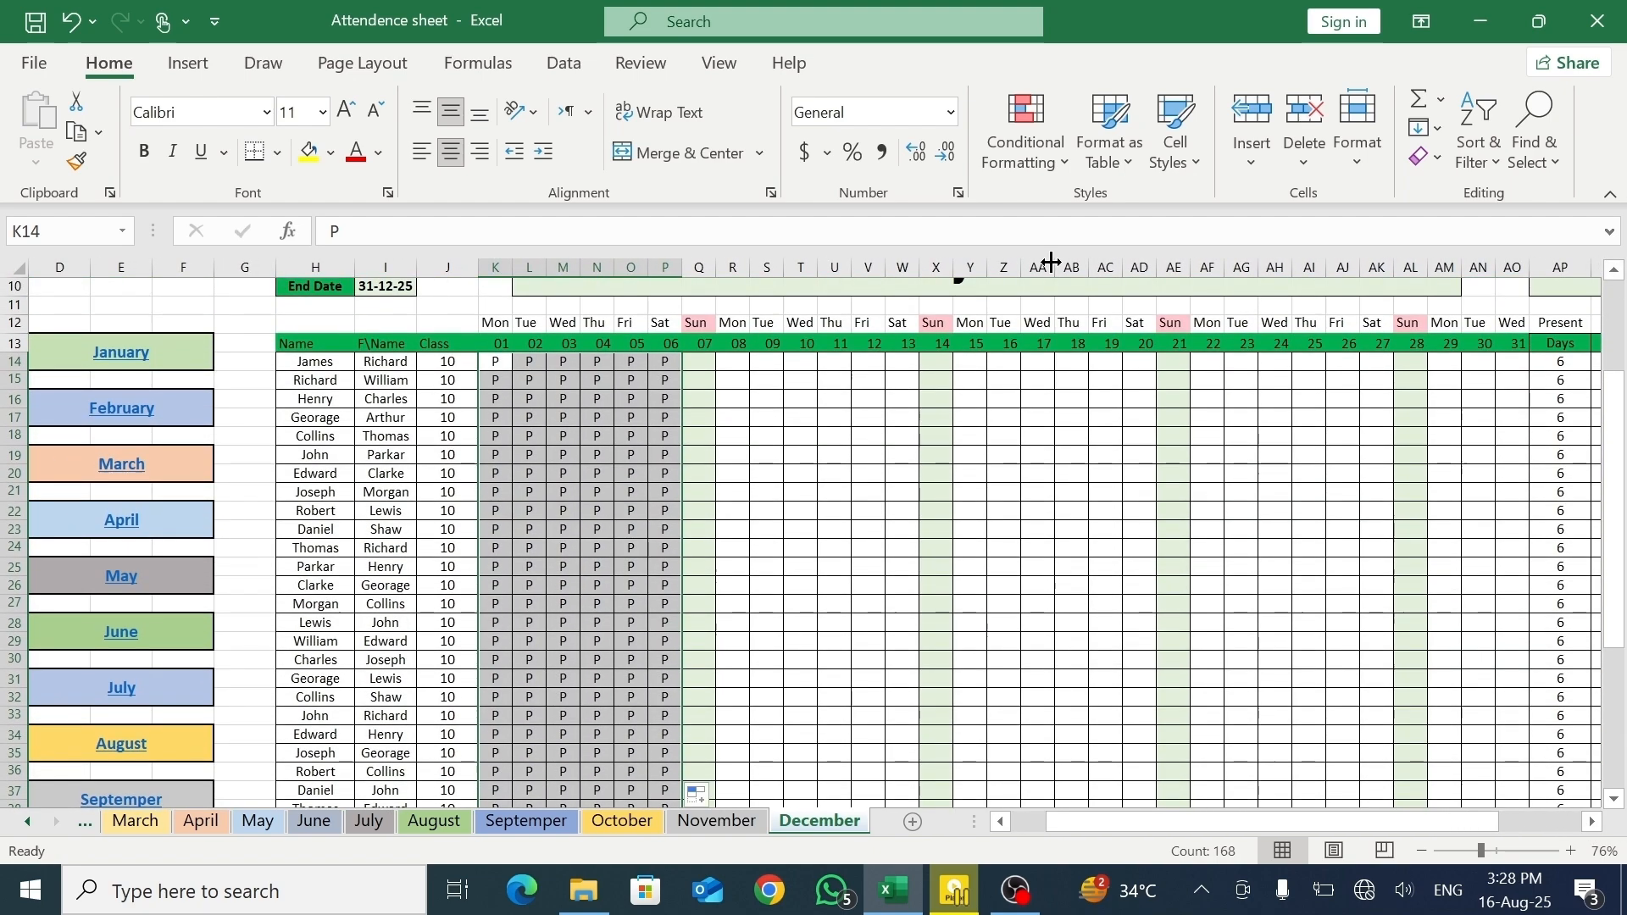
pyautogui.write('P')
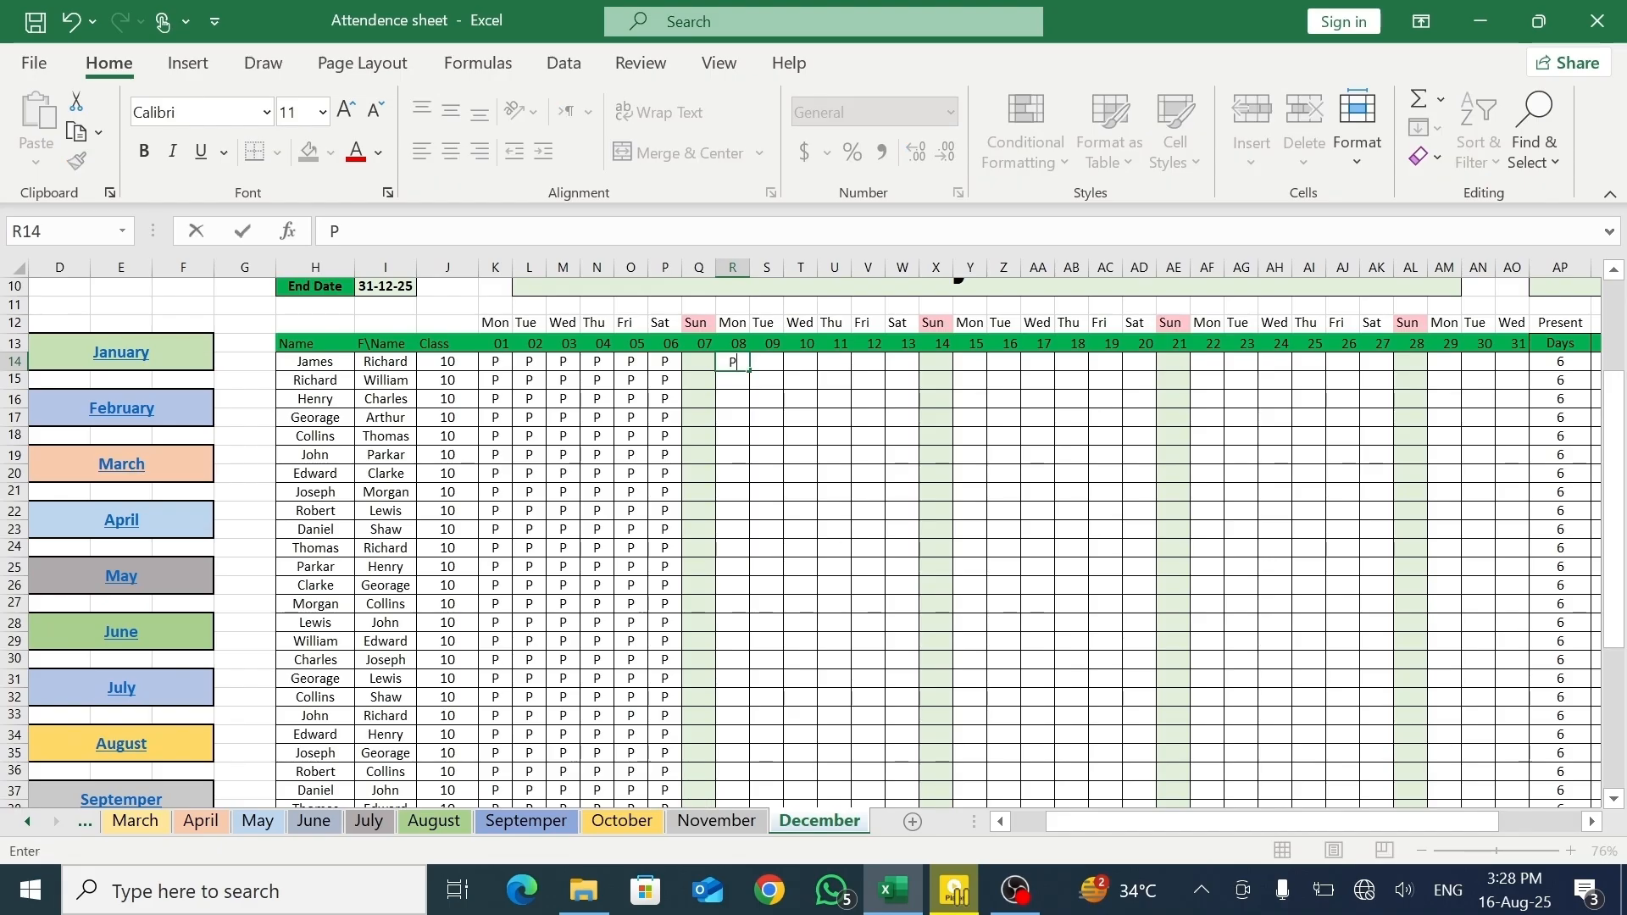
pyautogui.moveTo(752, 371); pyautogui.dragTo(900, 771)
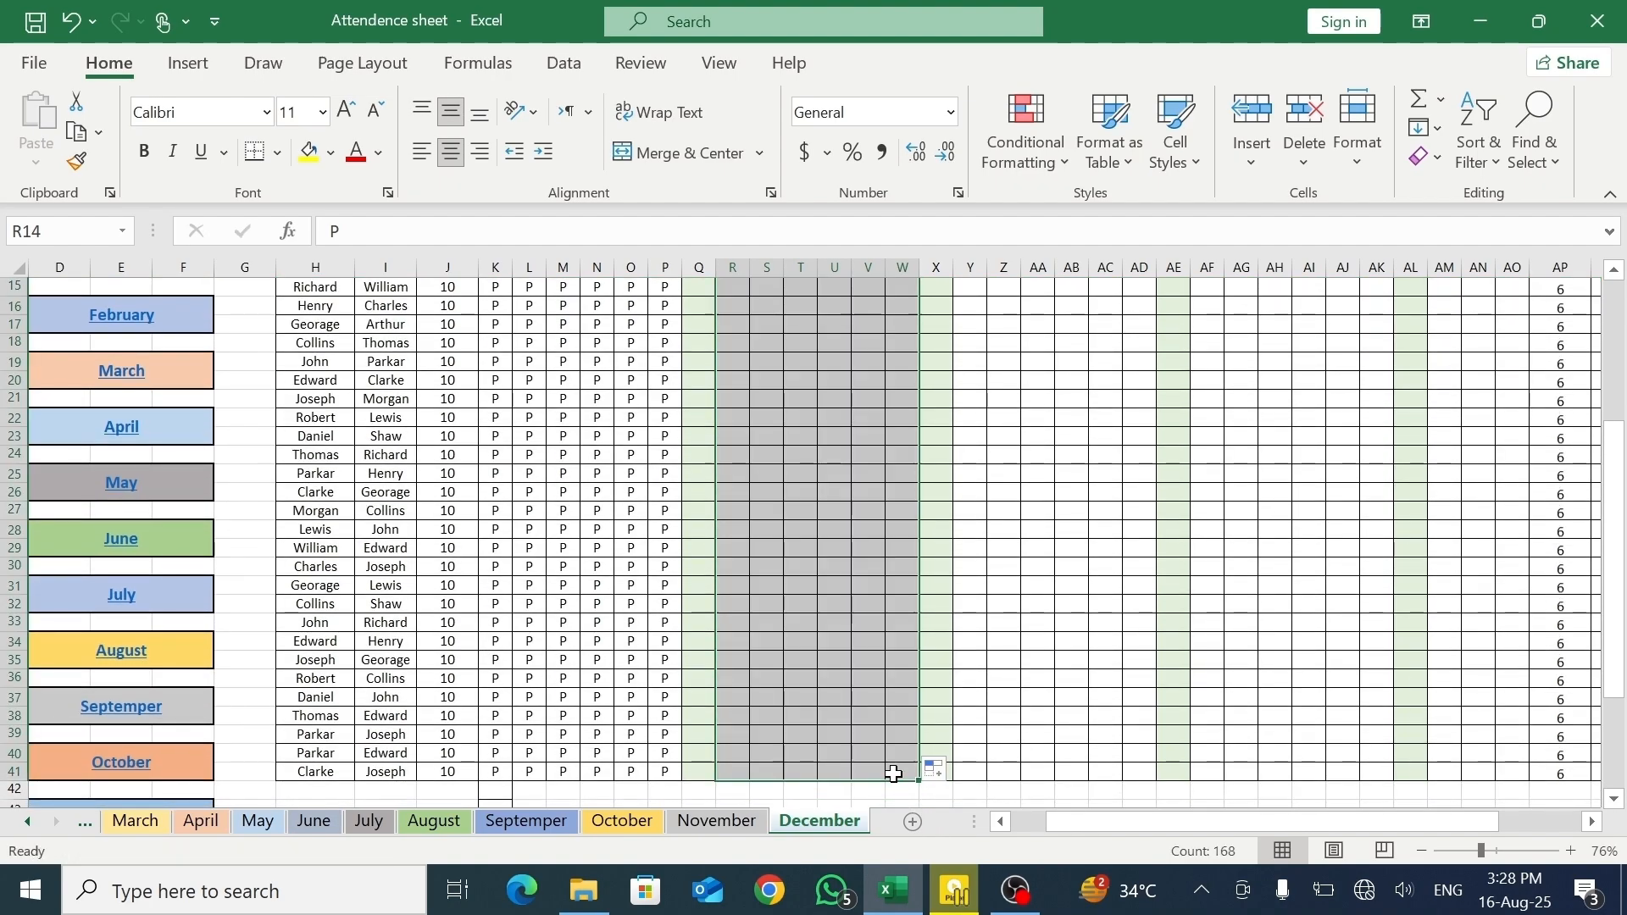
# - Mark all students present for 15 to 20 December by filling P through Y14:AD41
pyautogui.click(1591, 822)
pyautogui.click(1591, 822)
pyautogui.click(1591, 822)
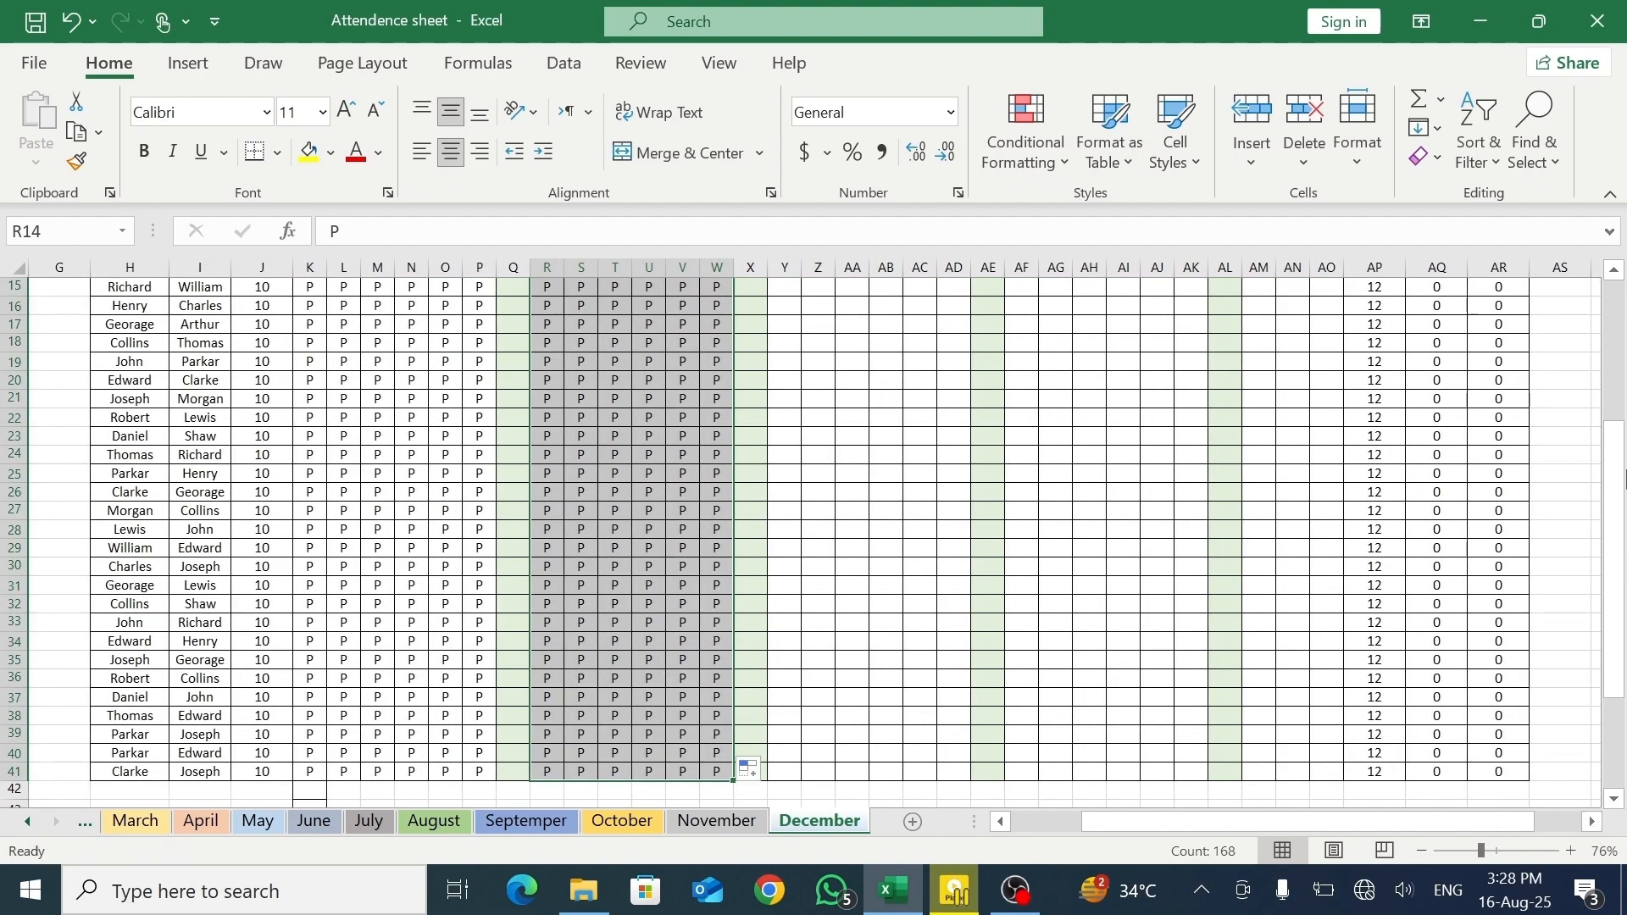
pyautogui.click(1614, 270)
pyautogui.click(1615, 270)
pyautogui.click(775, 306)
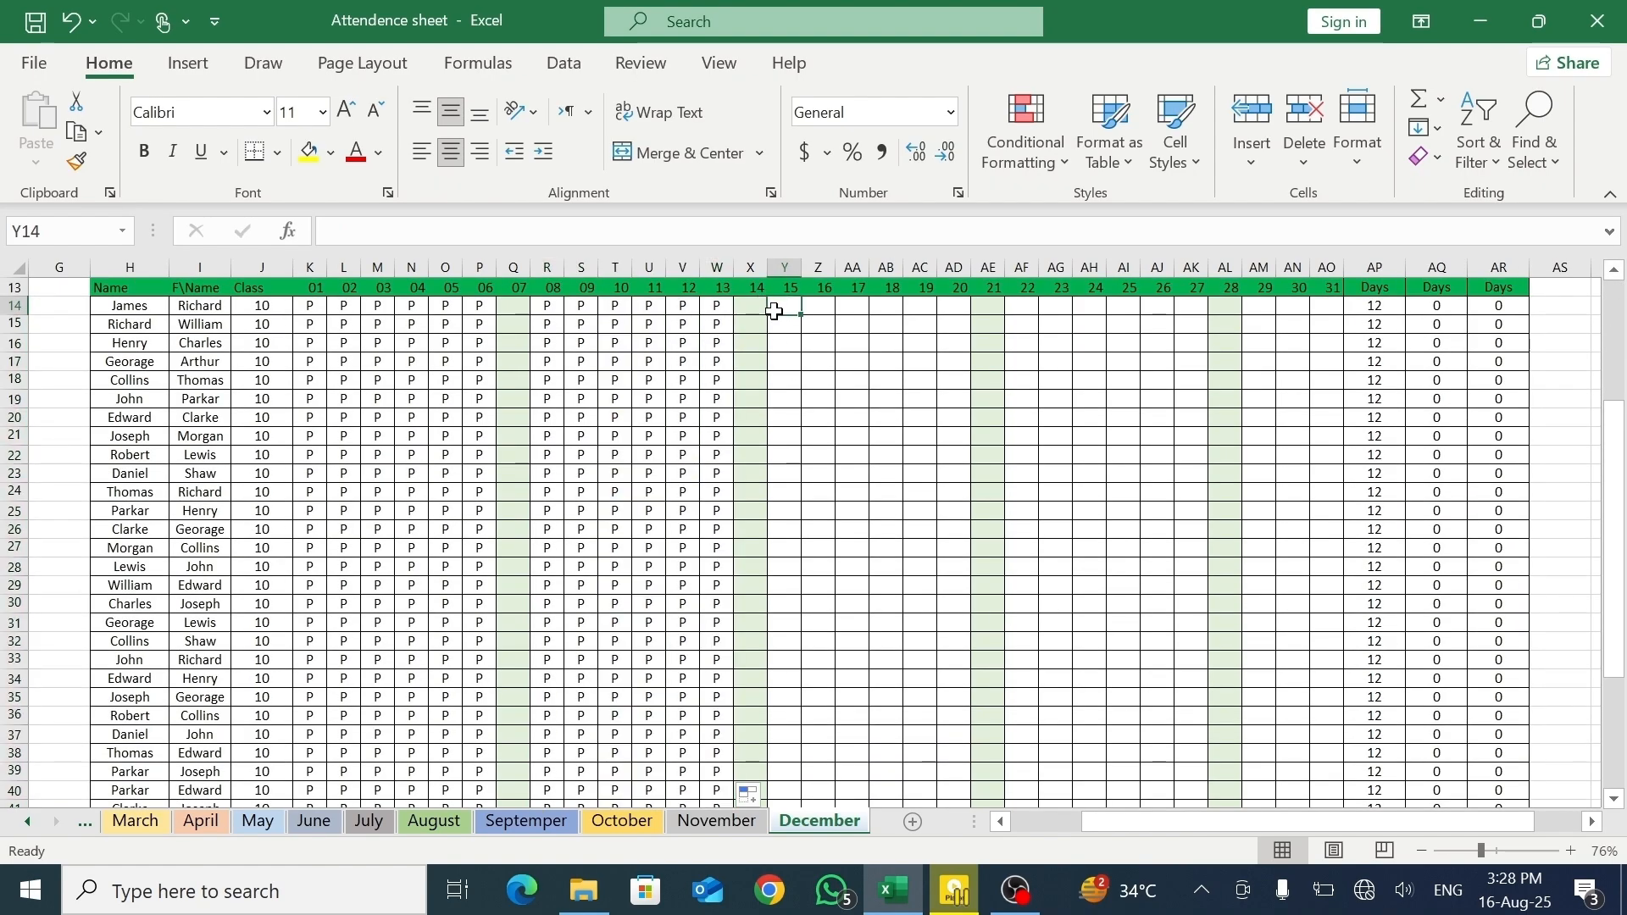
pyautogui.write('P')
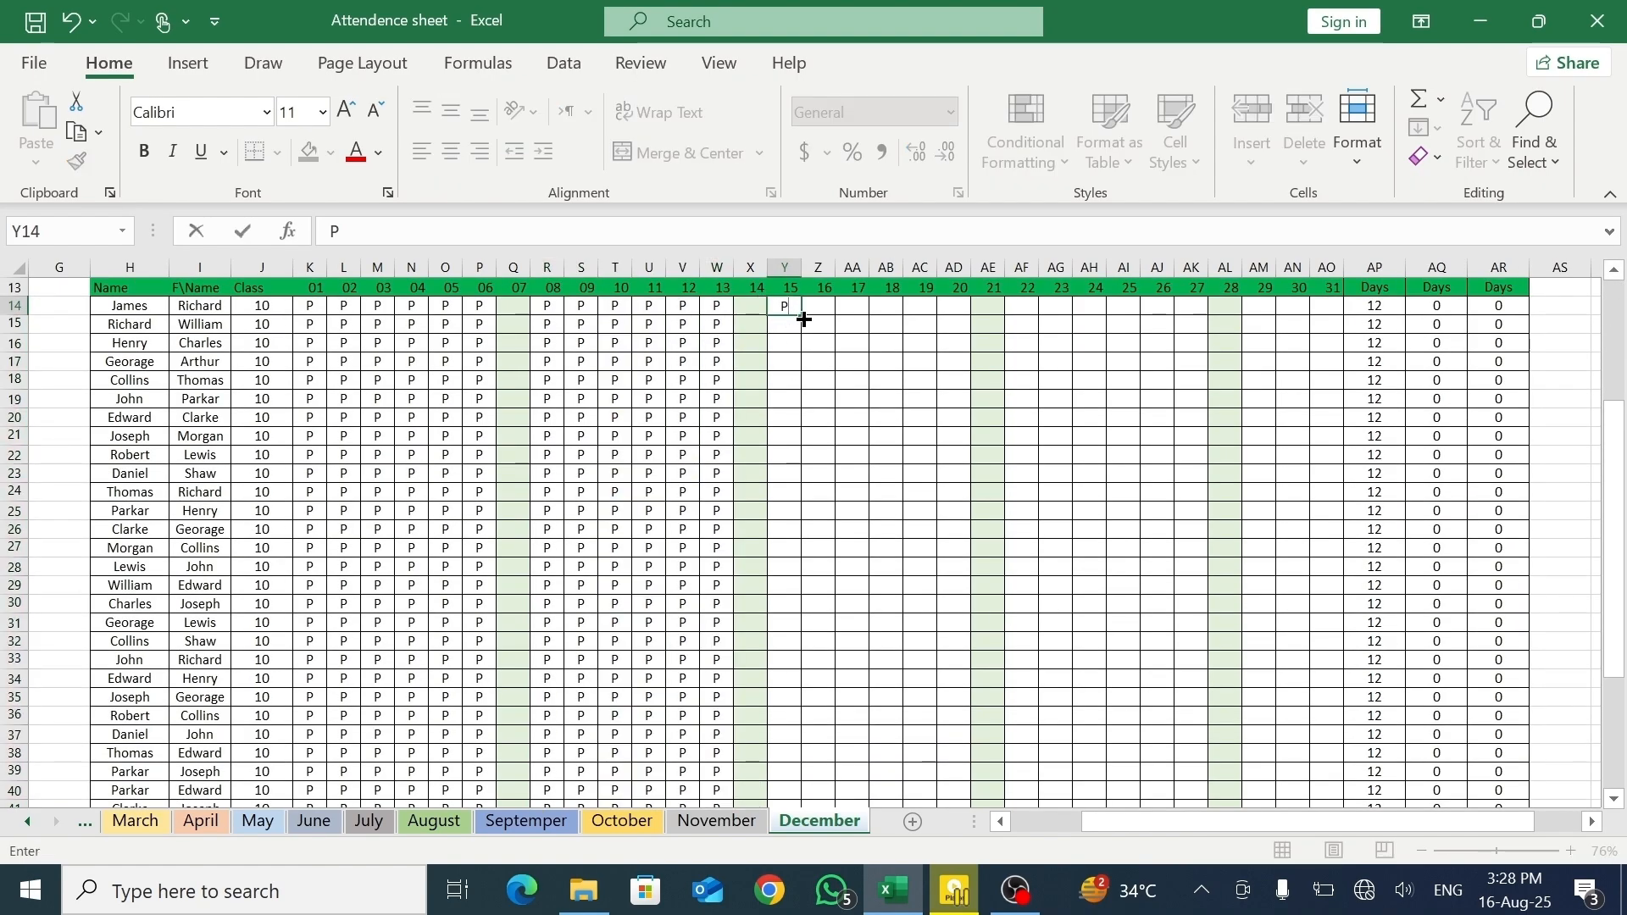
pyautogui.moveTo(802, 316); pyautogui.dragTo(924, 758)
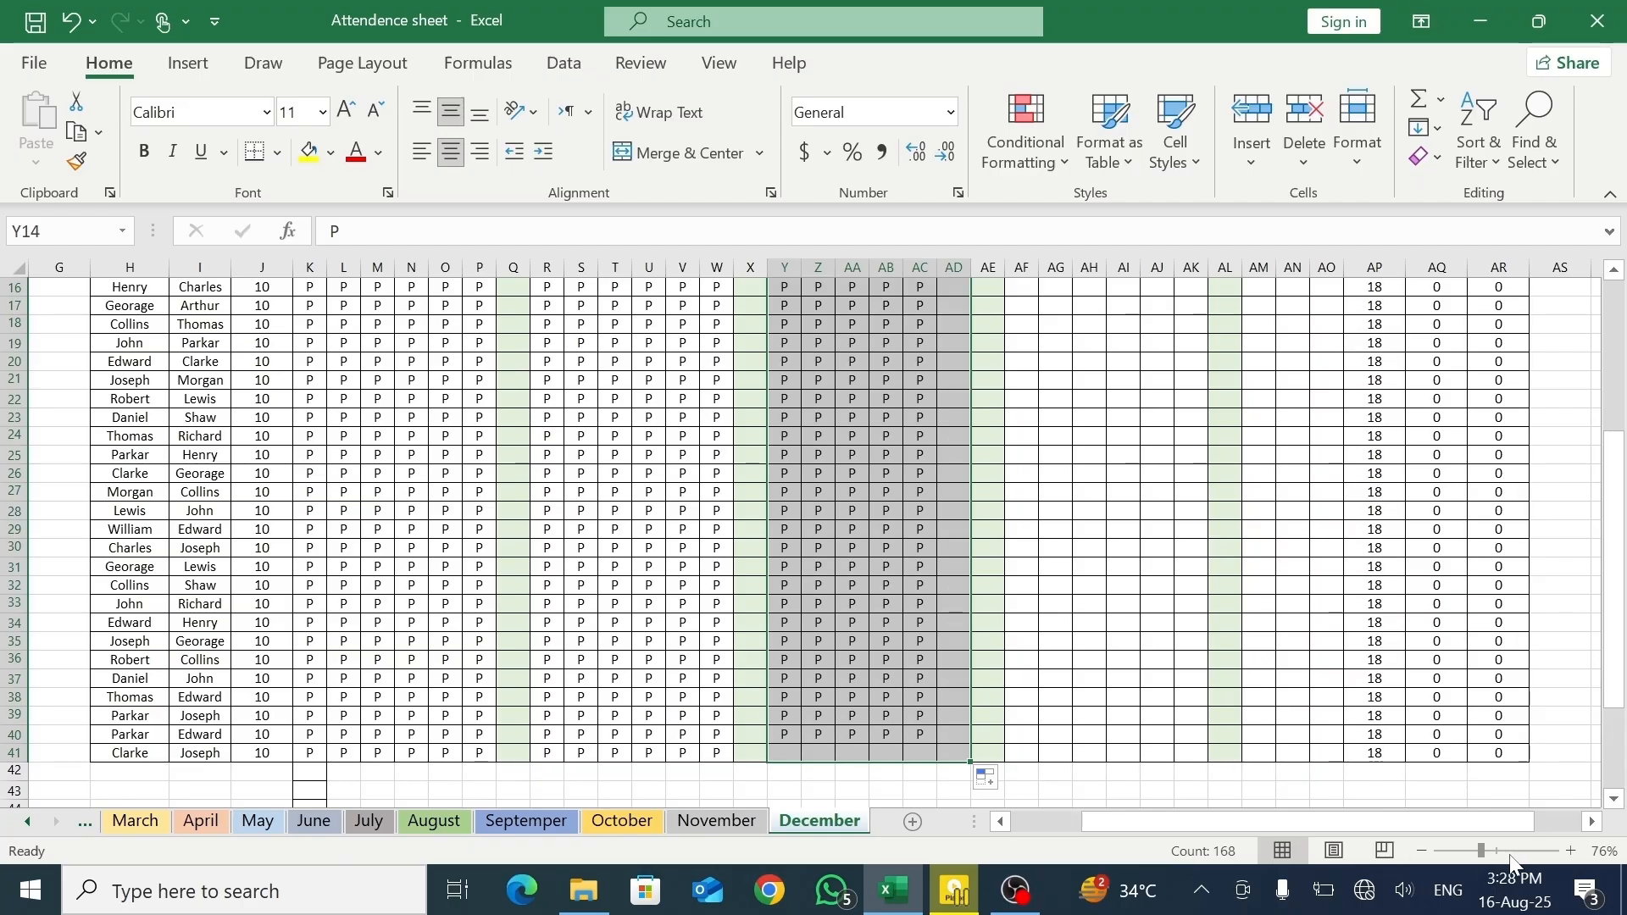
# - Mark all students present for 22 to 27 December by filling P through AF14:AK41
pyautogui.click(1589, 822)
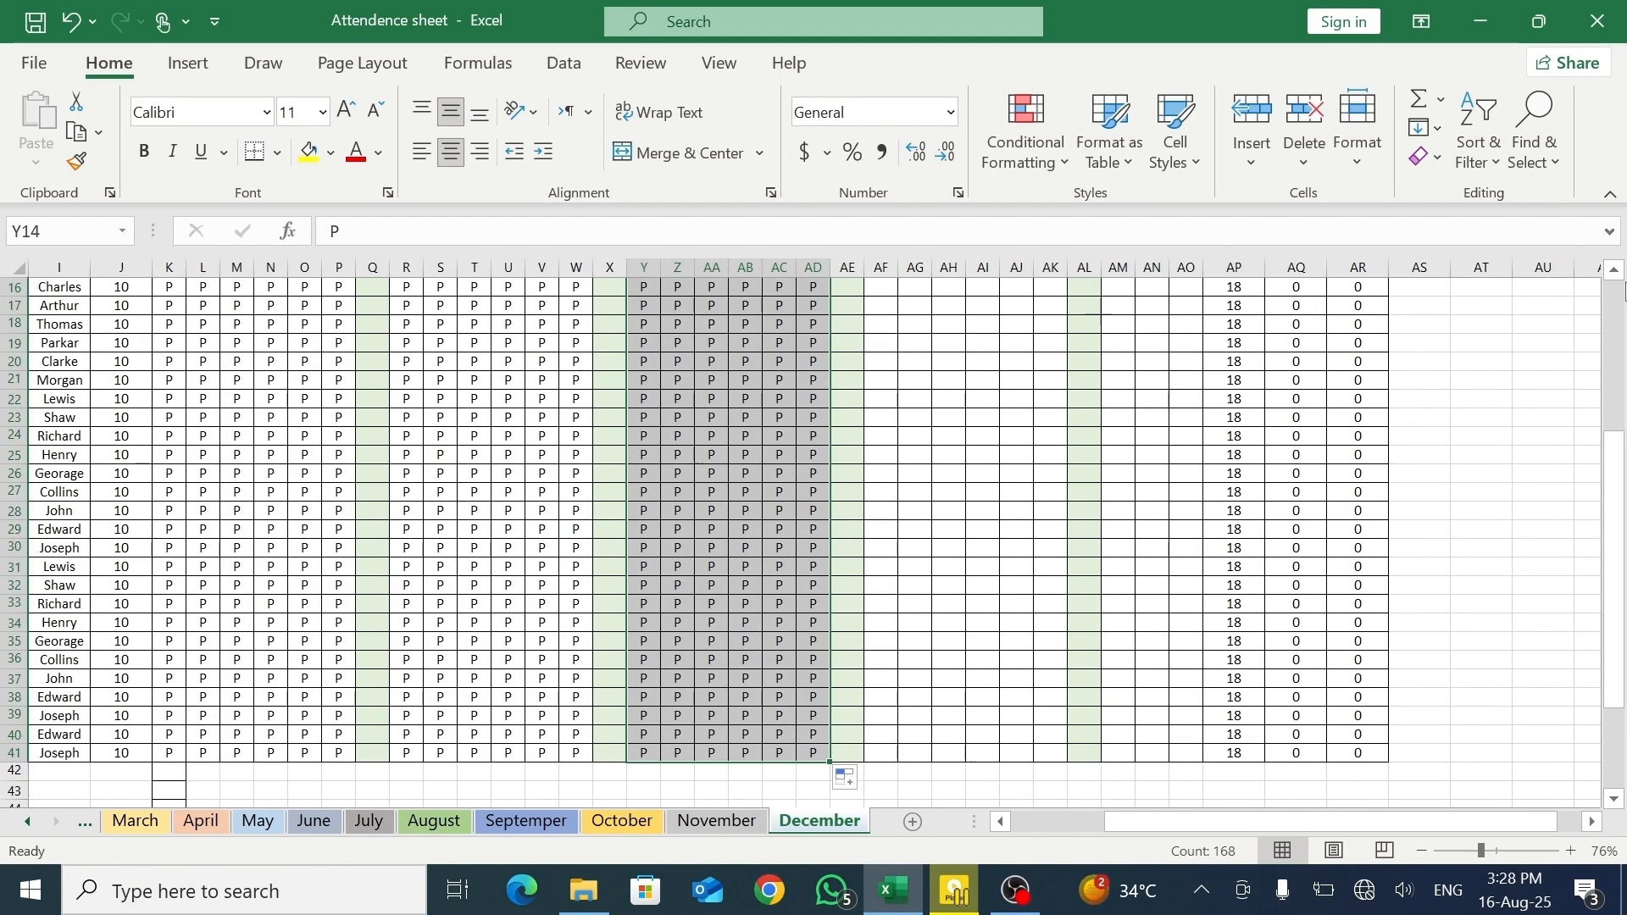
pyautogui.click(1615, 272)
pyautogui.click(1615, 272)
pyautogui.click(1615, 272)
pyautogui.click(1616, 272)
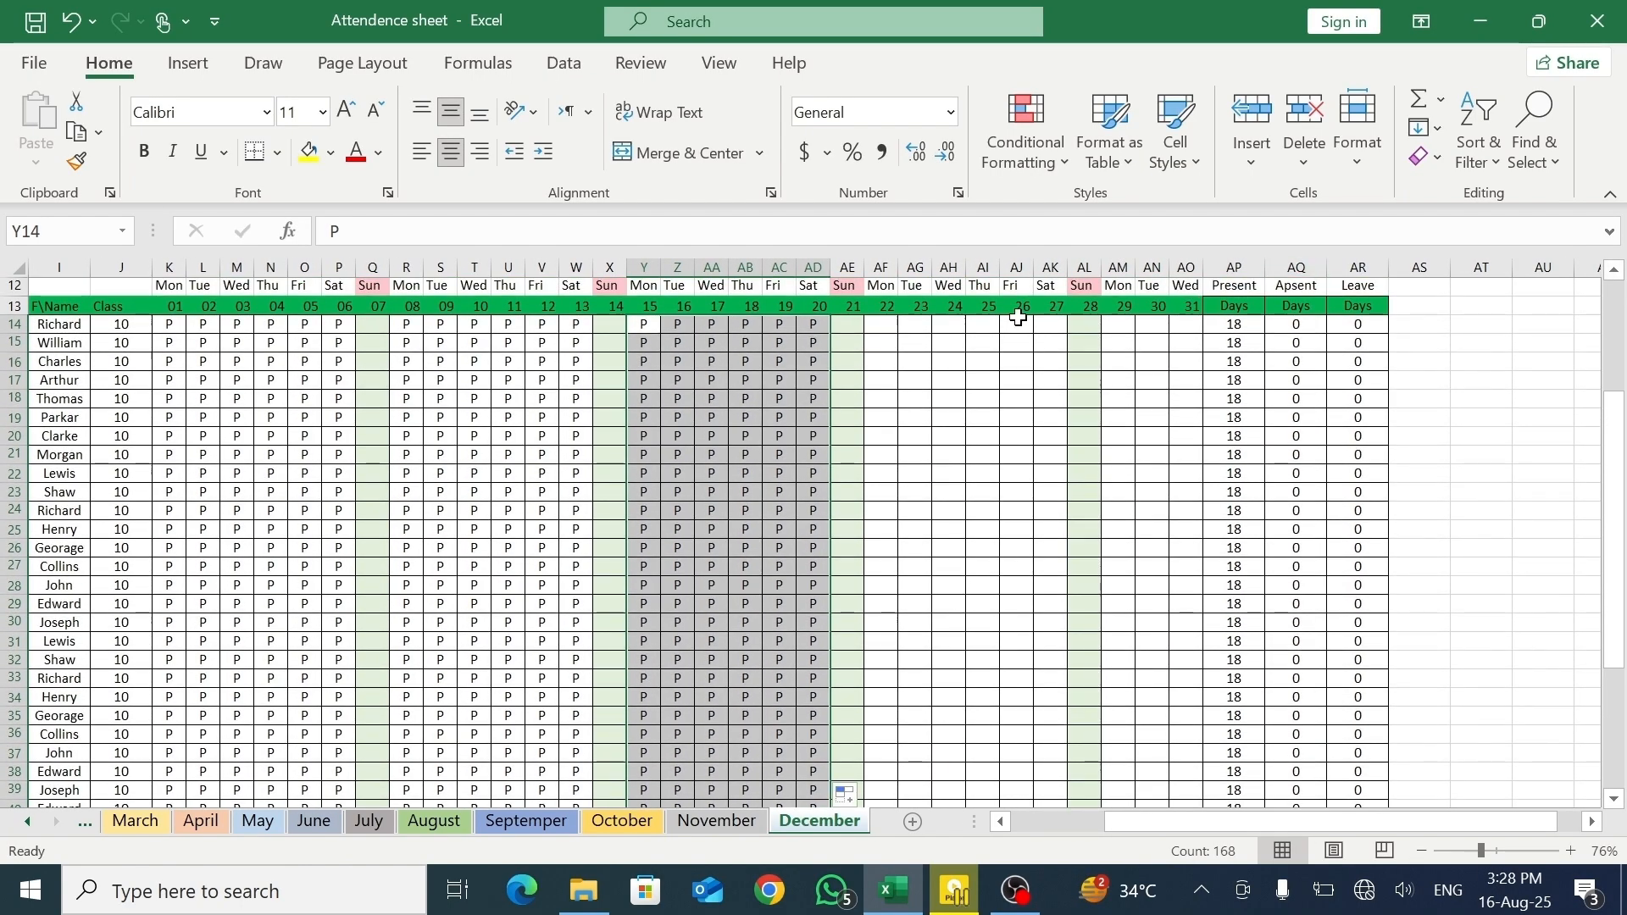
pyautogui.click(889, 323)
pyautogui.write('P')
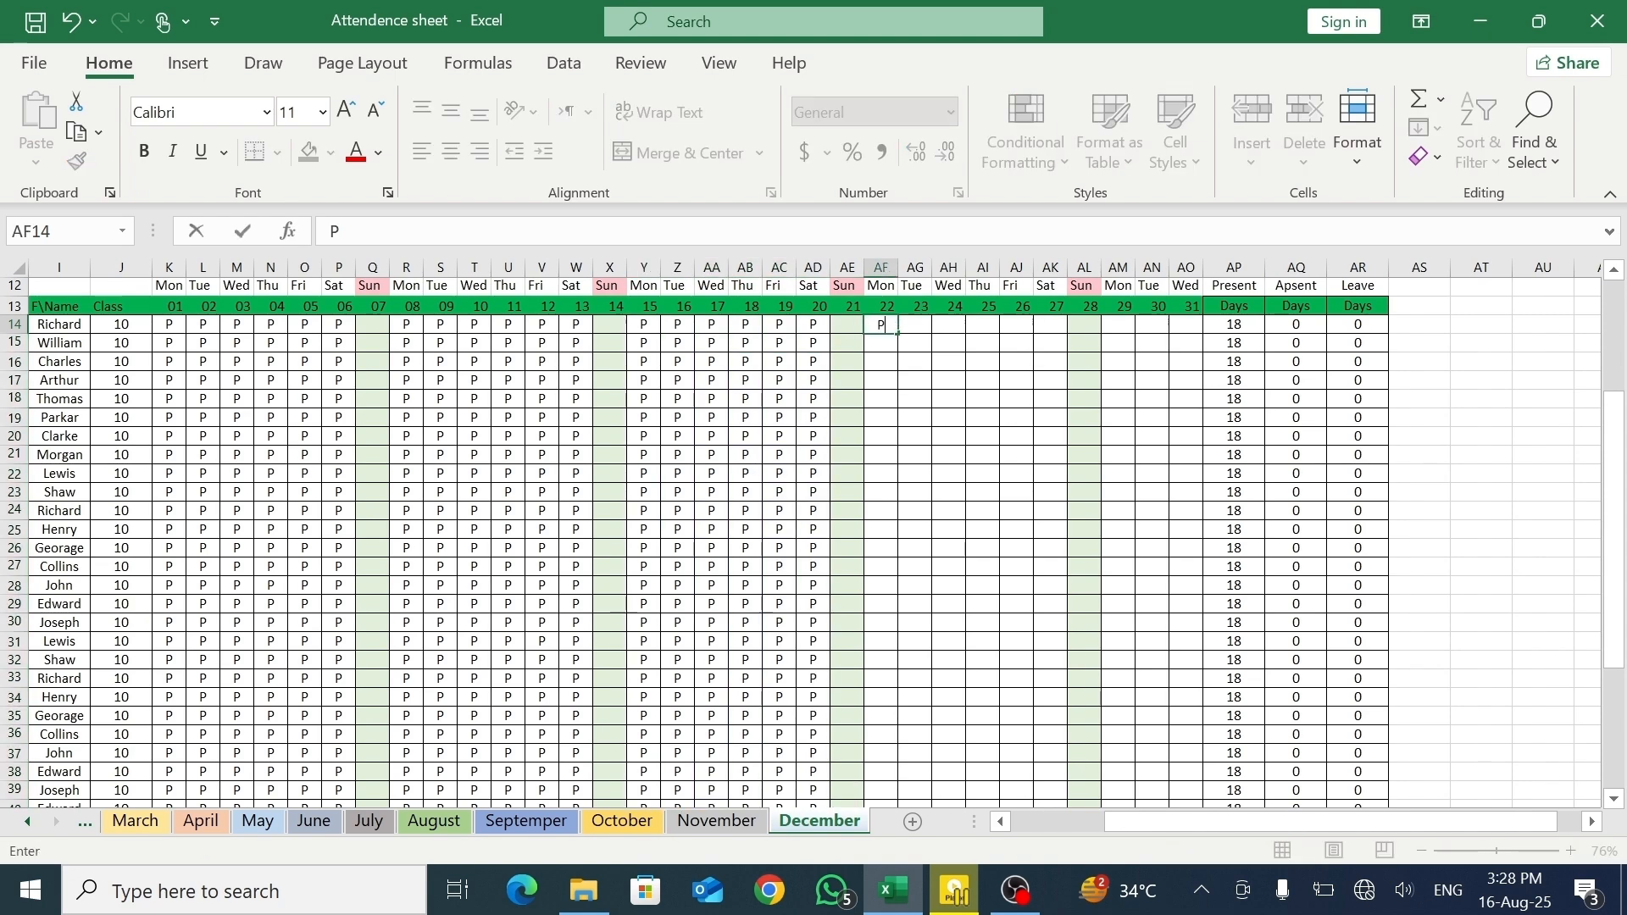
pyautogui.moveTo(901, 335); pyautogui.dragTo(1030, 762)
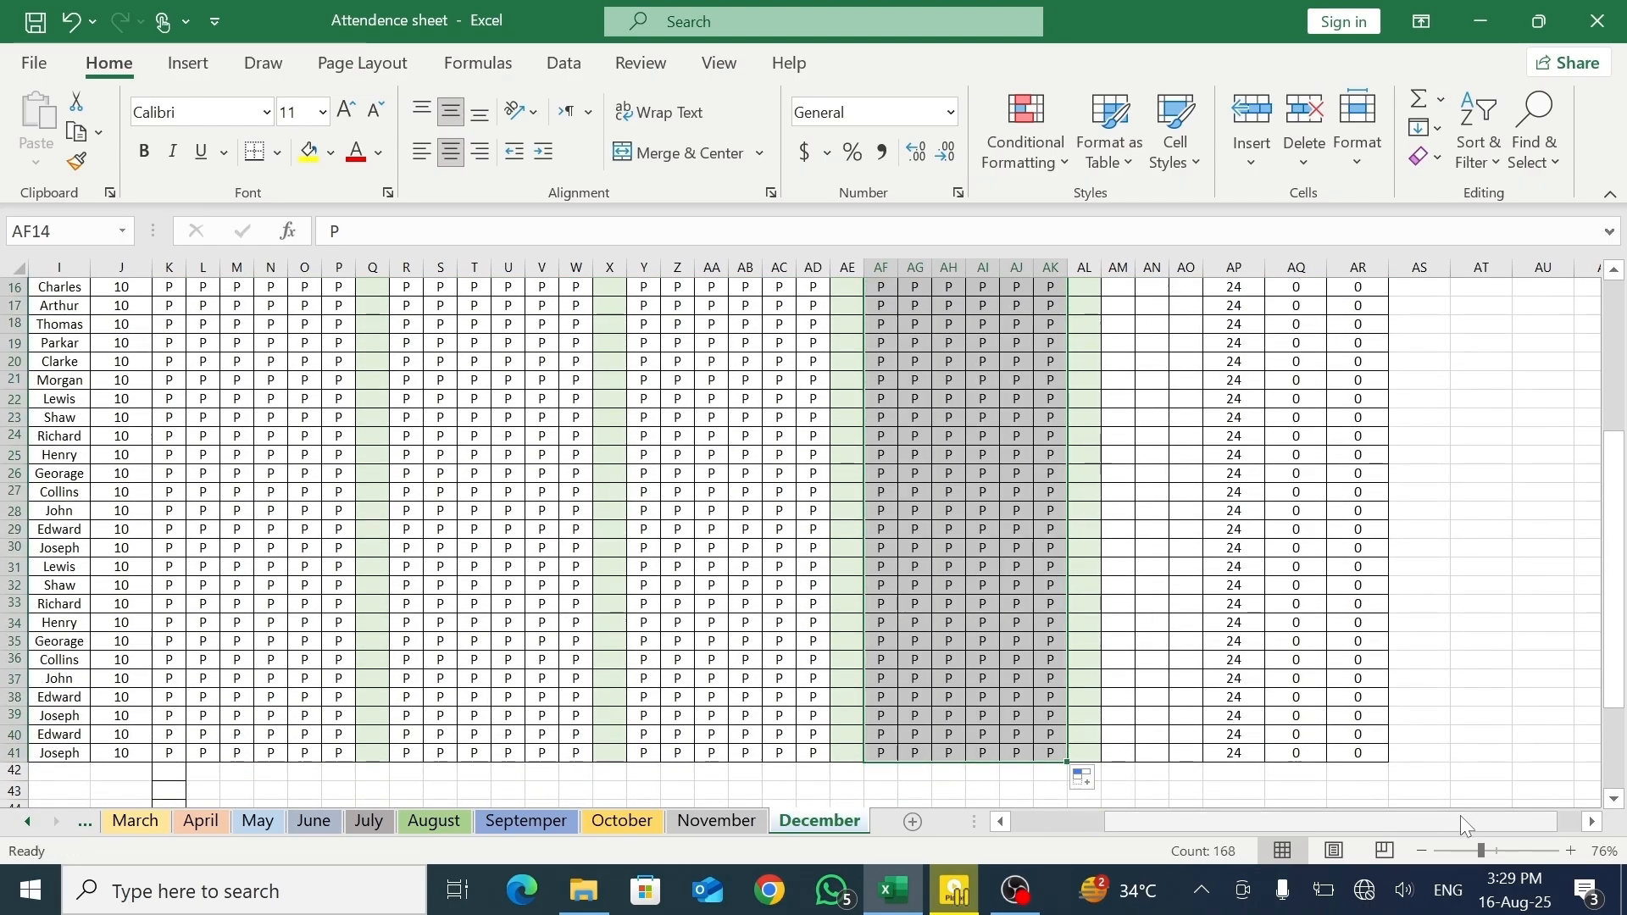
# - Mark all students present for 29 to 31 December by filling P through AM14:AO41
pyautogui.click(1591, 822)
pyautogui.click(1591, 822)
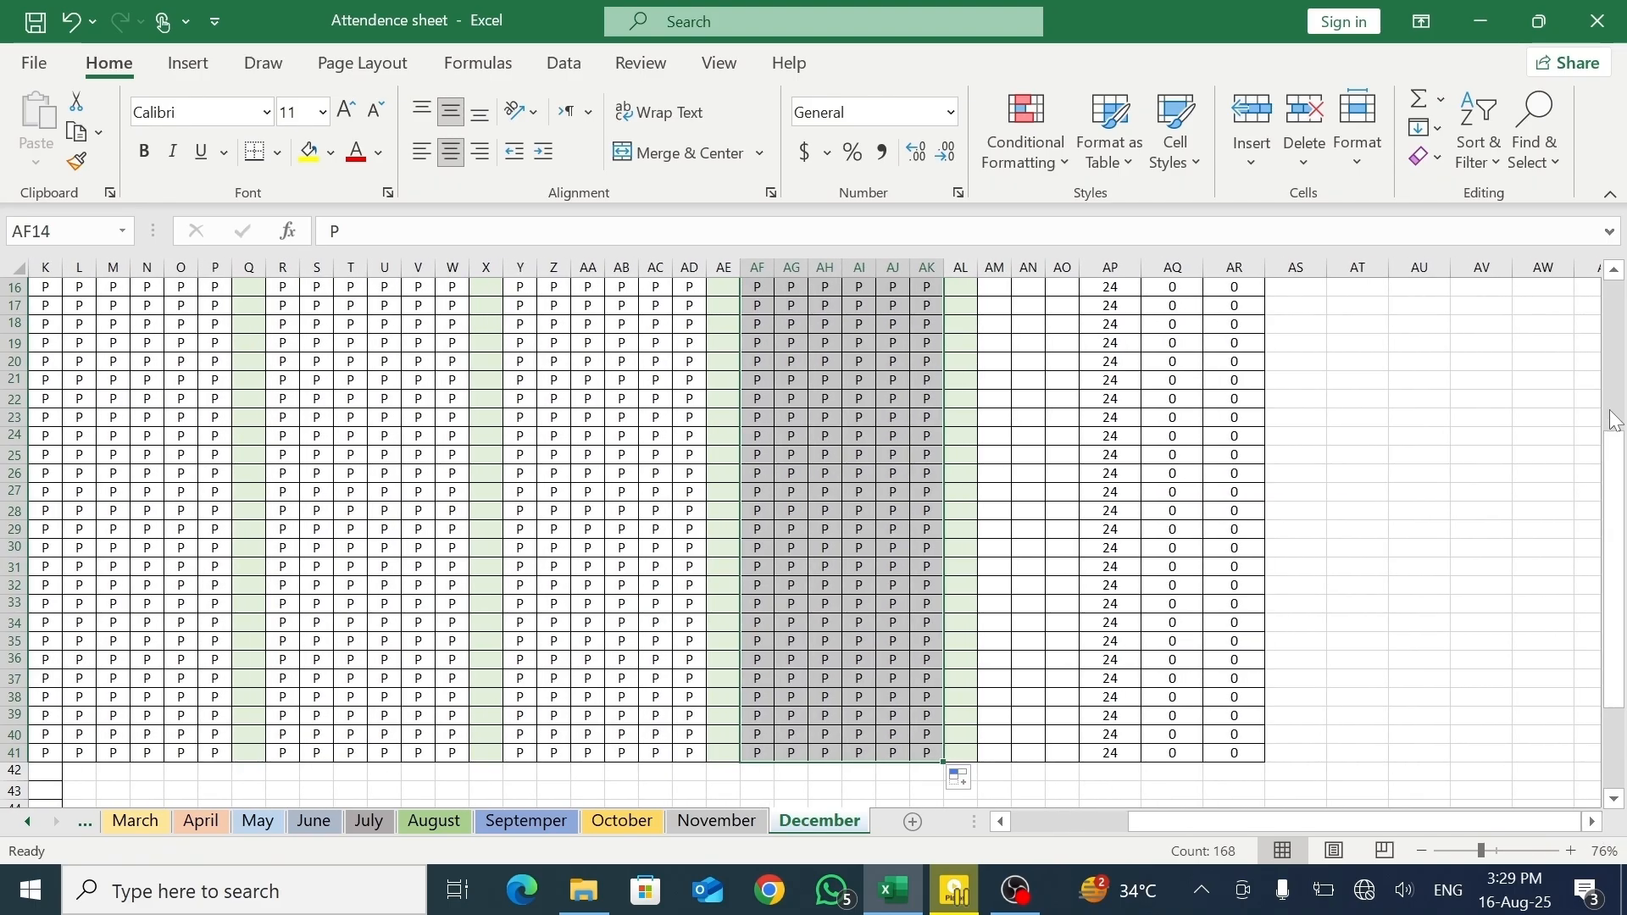
pyautogui.click(1611, 272)
pyautogui.click(1611, 272)
pyautogui.click(1611, 272)
pyautogui.click(1611, 272)
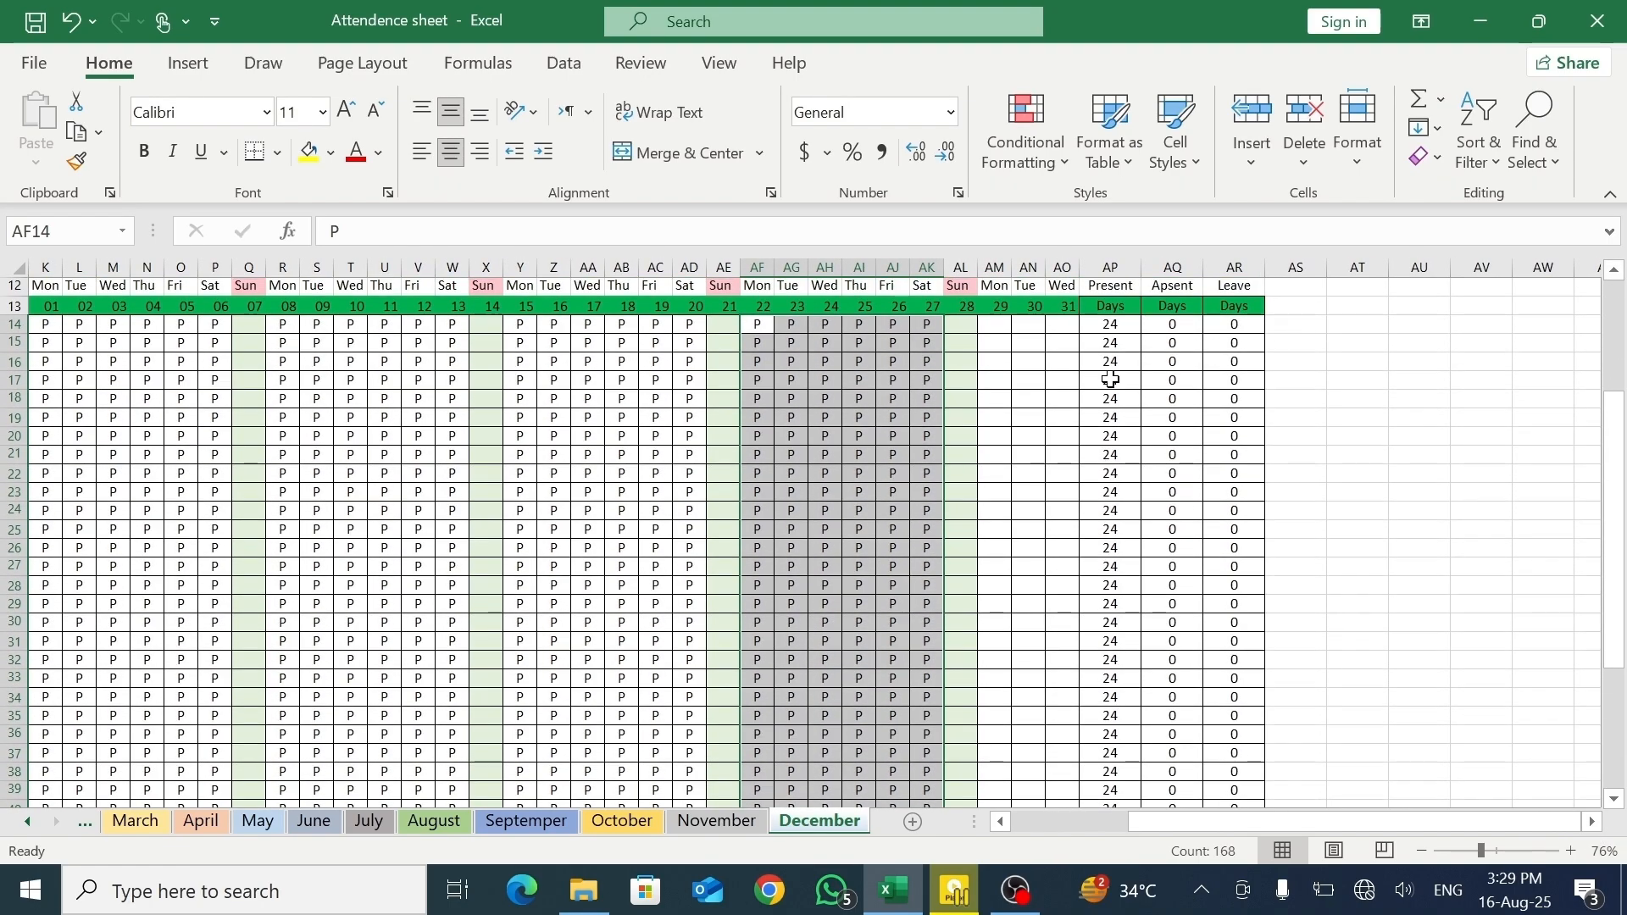
pyautogui.click(992, 328)
pyautogui.write('P')
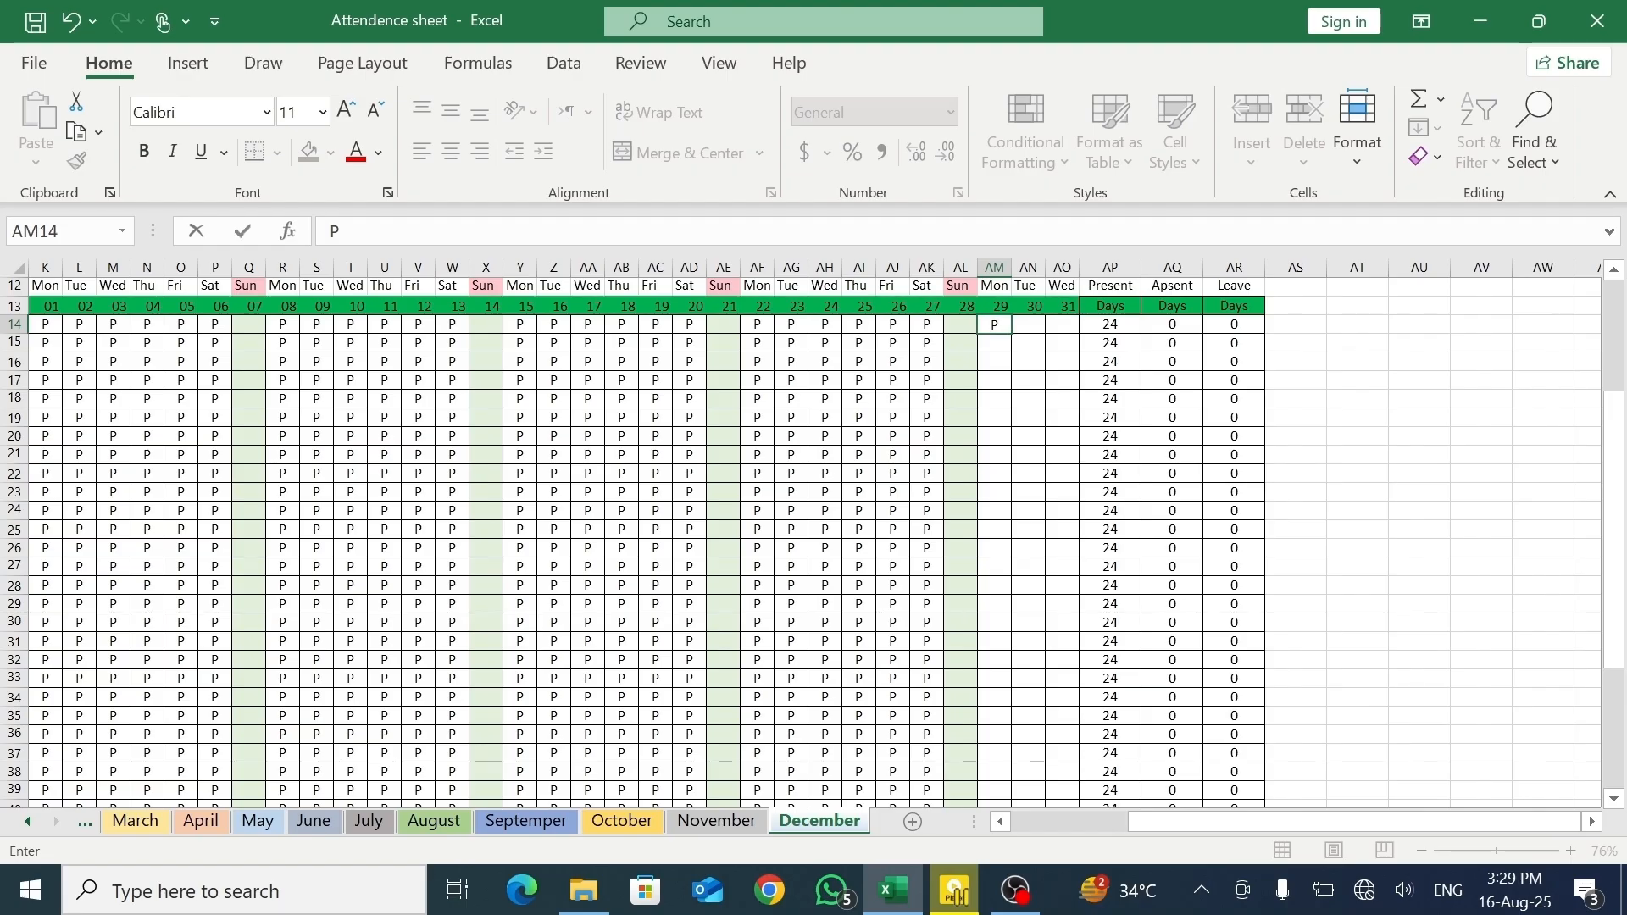
pyautogui.moveTo(1014, 337); pyautogui.dragTo(1067, 786)
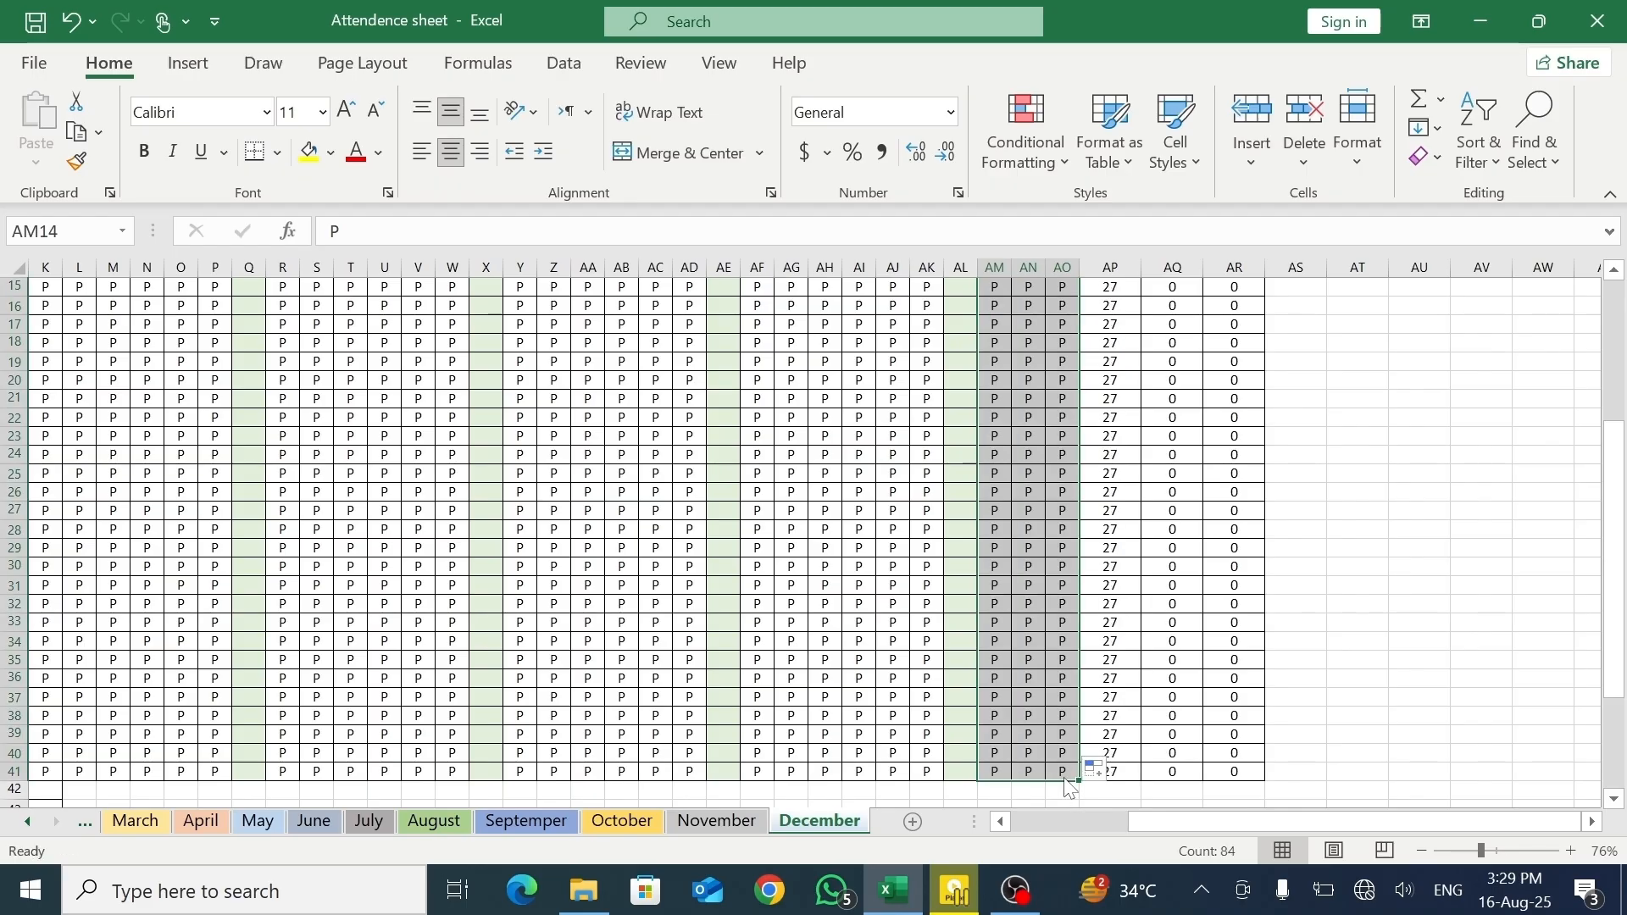
# - Mark absences on 31, 27, 24 and 23 December by entering A in cells AO41, AK32, AH23 and AG17
pyautogui.click(1064, 773)
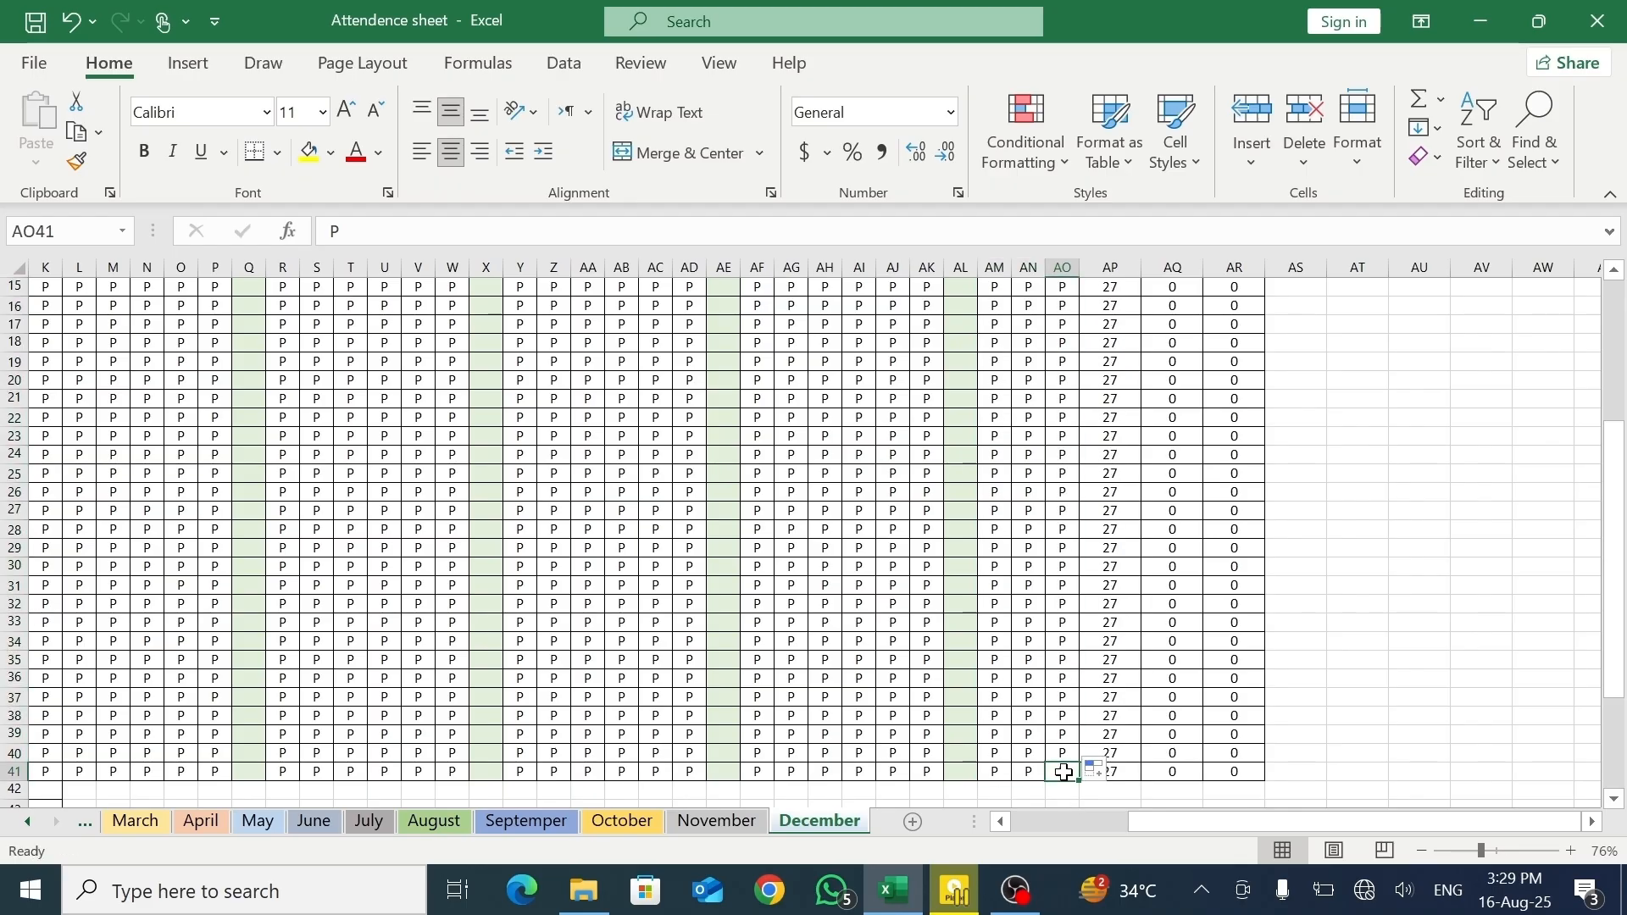
pyautogui.moveTo(1064, 773); pyautogui.dragTo(921, 600)
pyautogui.write('A')
pyautogui.click(833, 437)
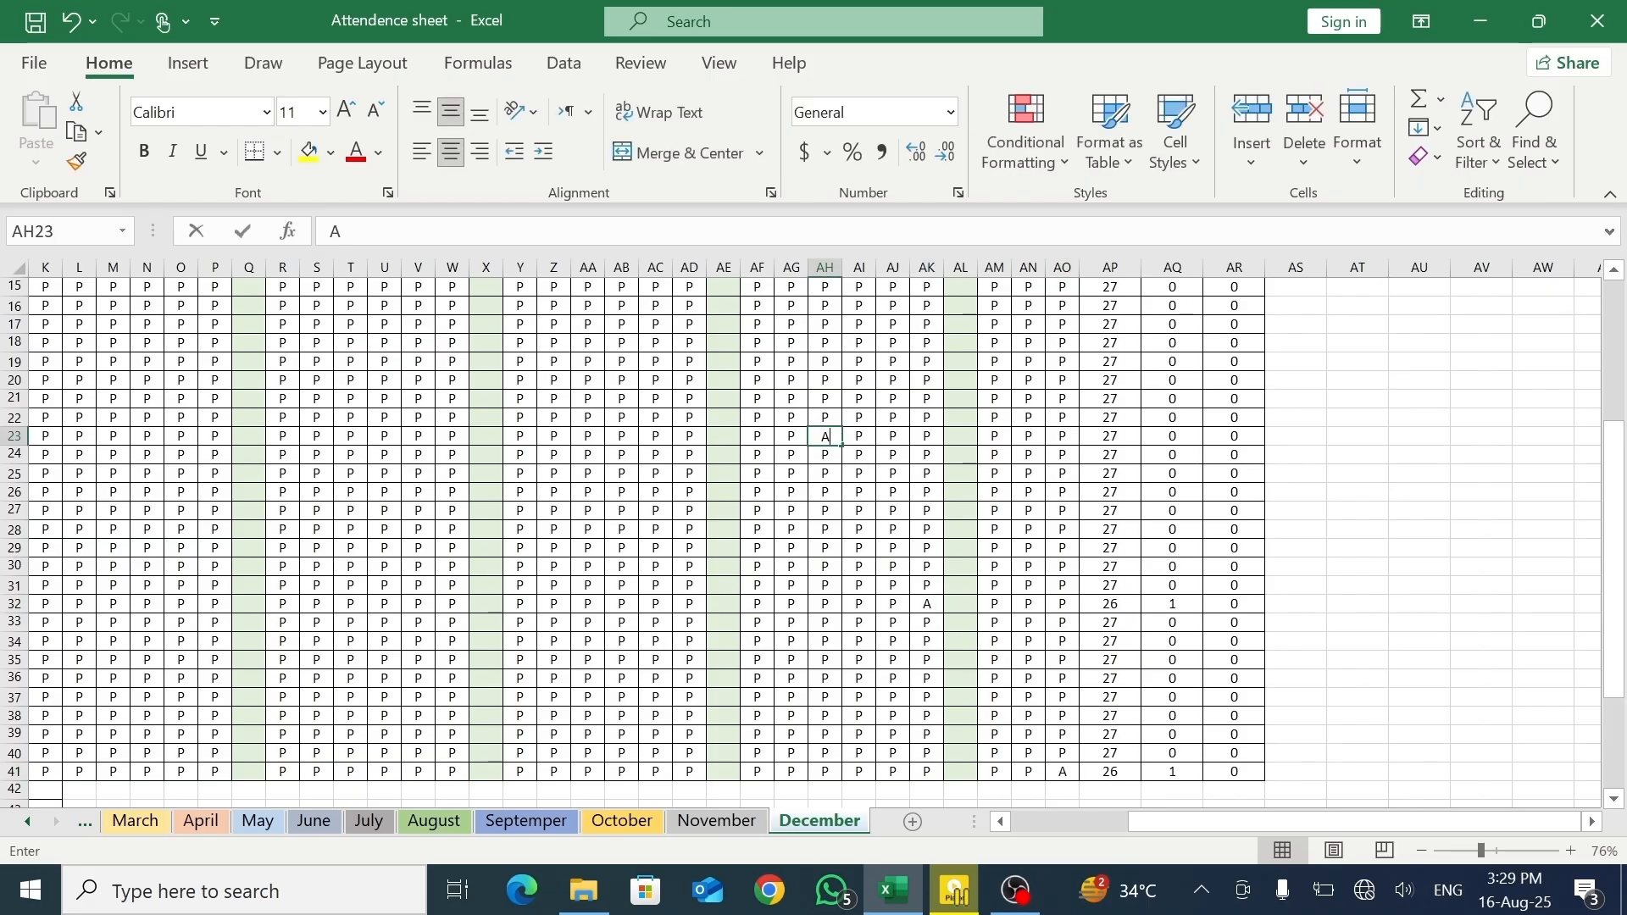
pyautogui.write('A')
pyautogui.click(776, 324)
pyautogui.write('A')
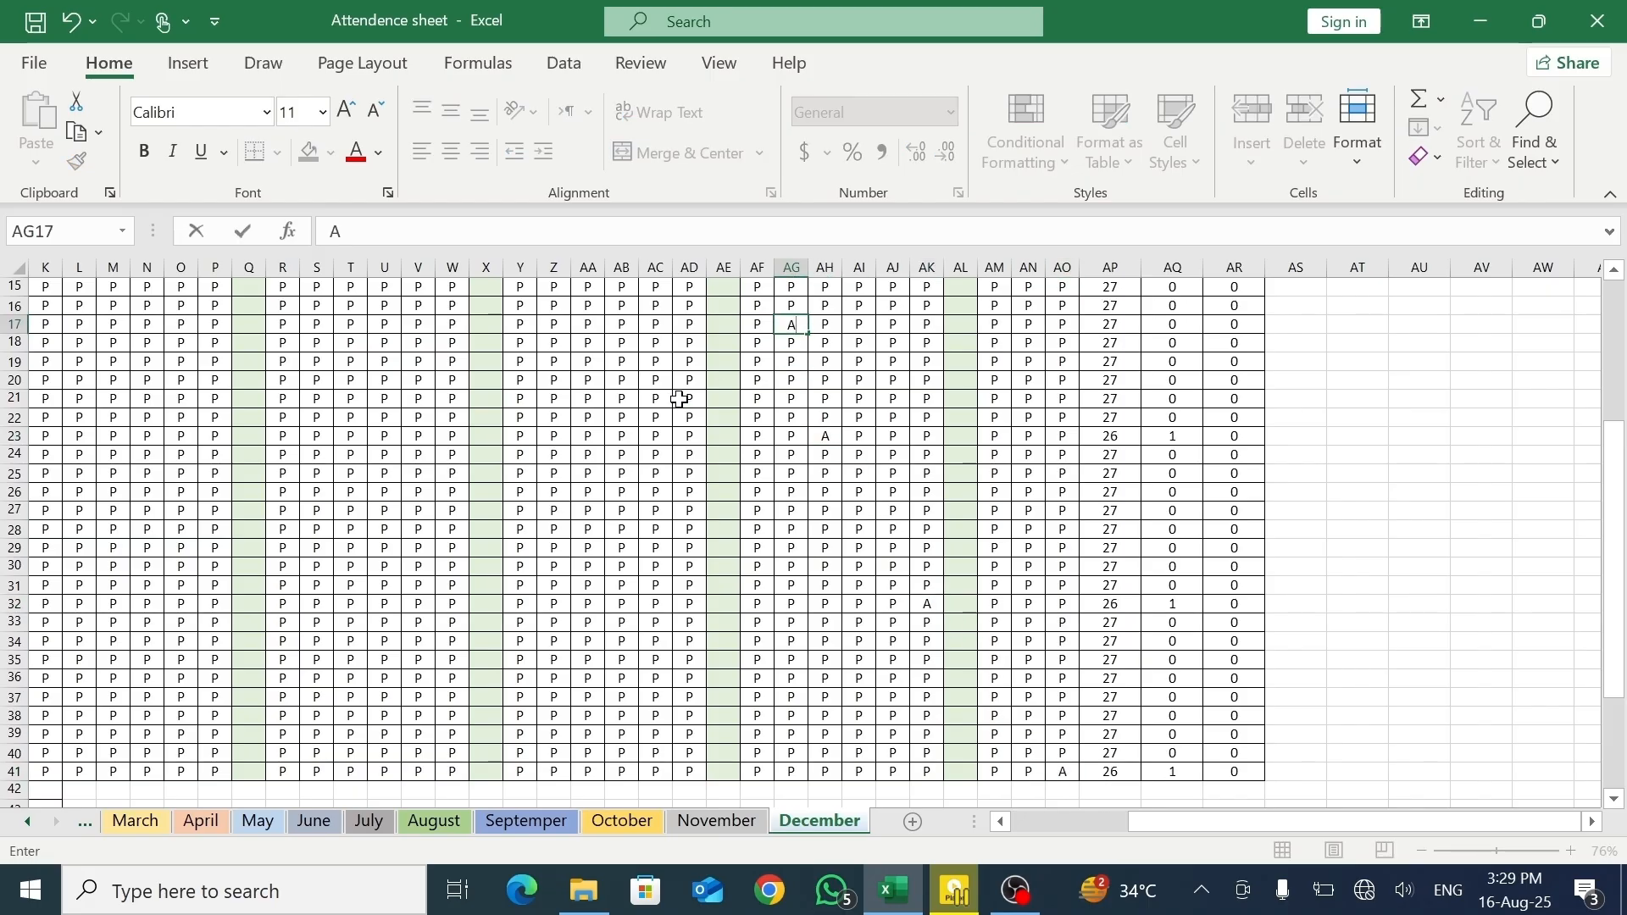
# - Mark absences on 19, 13, 5 and 3 December by entering A in cells AC21, W32, O40 and M20
pyautogui.click(661, 403)
pyautogui.write('A')
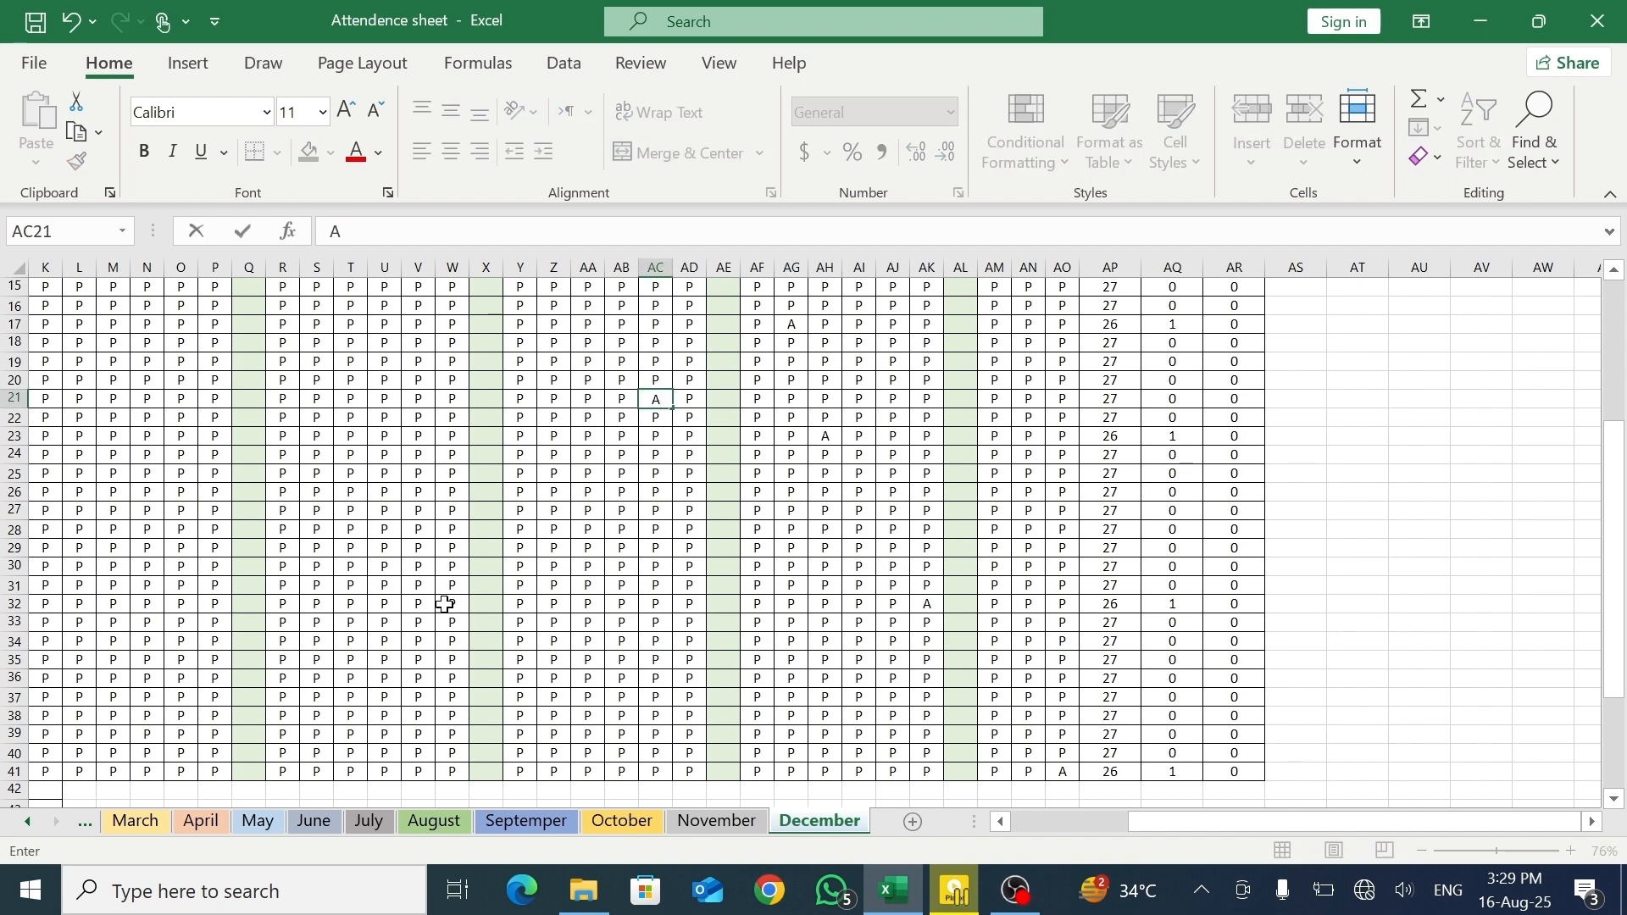
pyautogui.click(448, 603)
pyautogui.write('A')
pyautogui.click(176, 756)
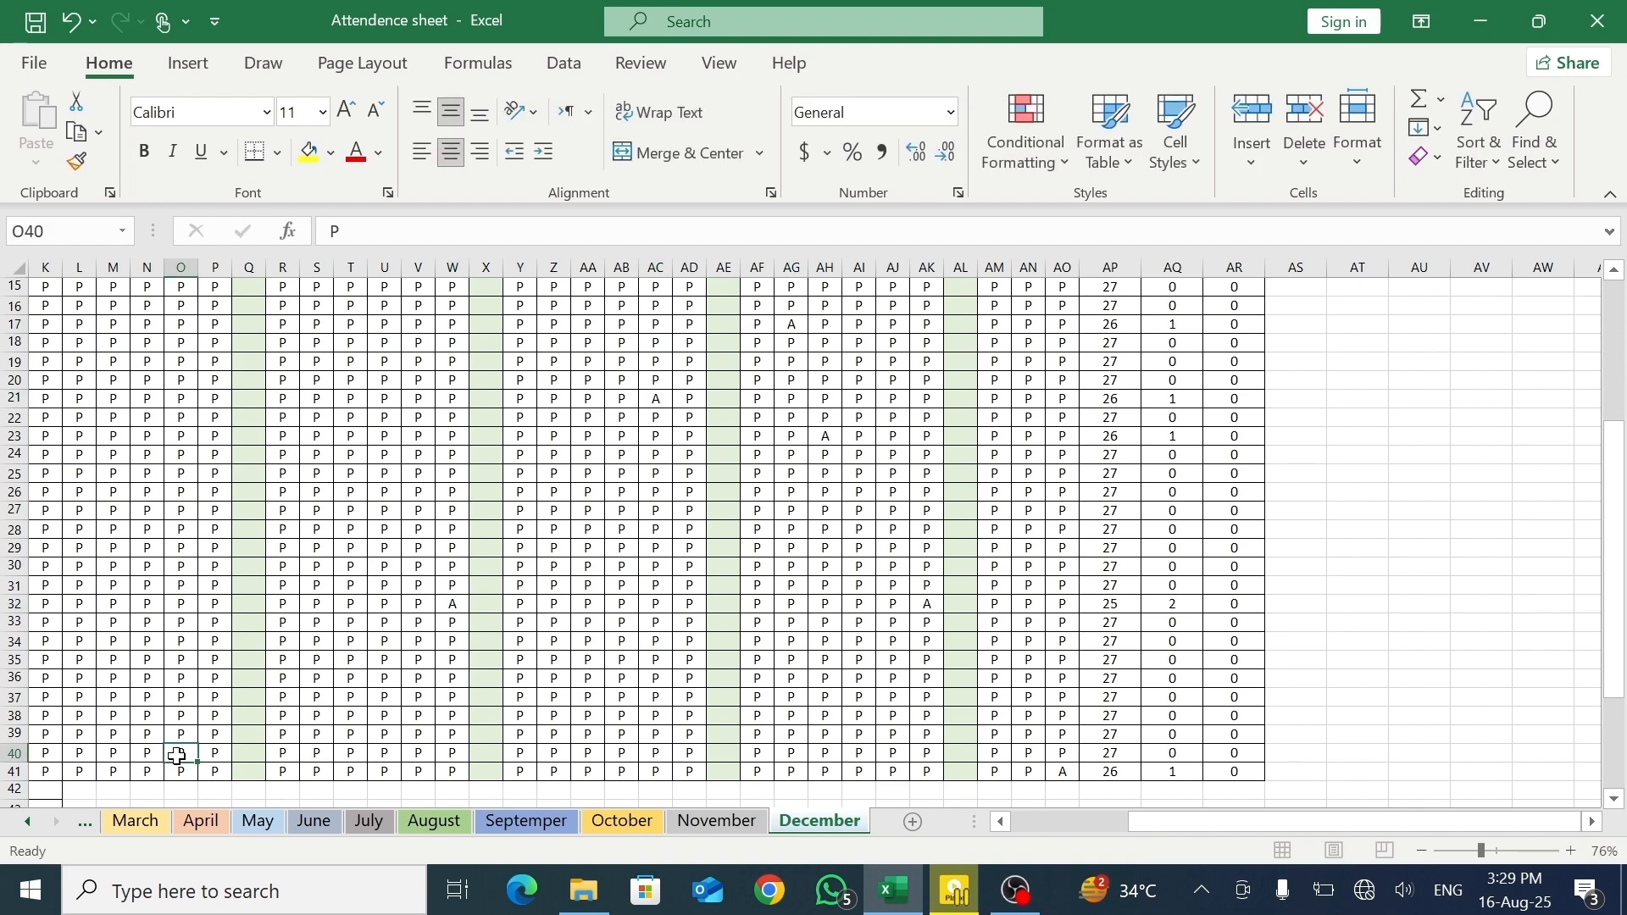
pyautogui.write('A')
pyautogui.click(114, 381)
pyautogui.write('A')
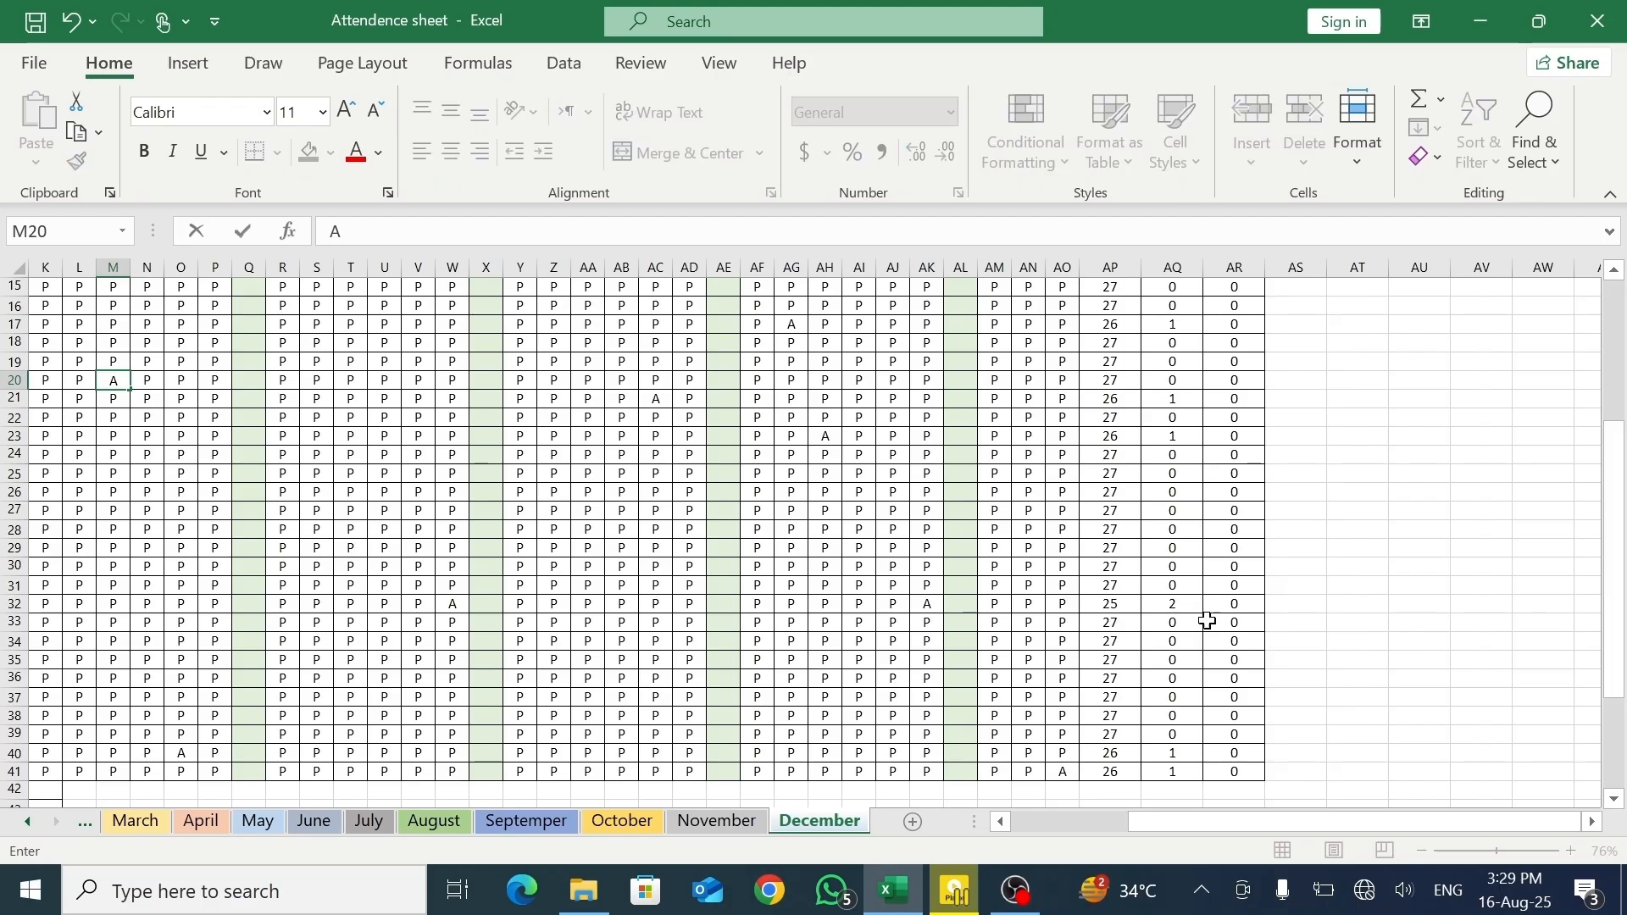
# - Mark leave on 1 and 2 December by entering L in cells K14 and L19
pyautogui.moveTo(1615, 625); pyautogui.dragTo(1610, 355)
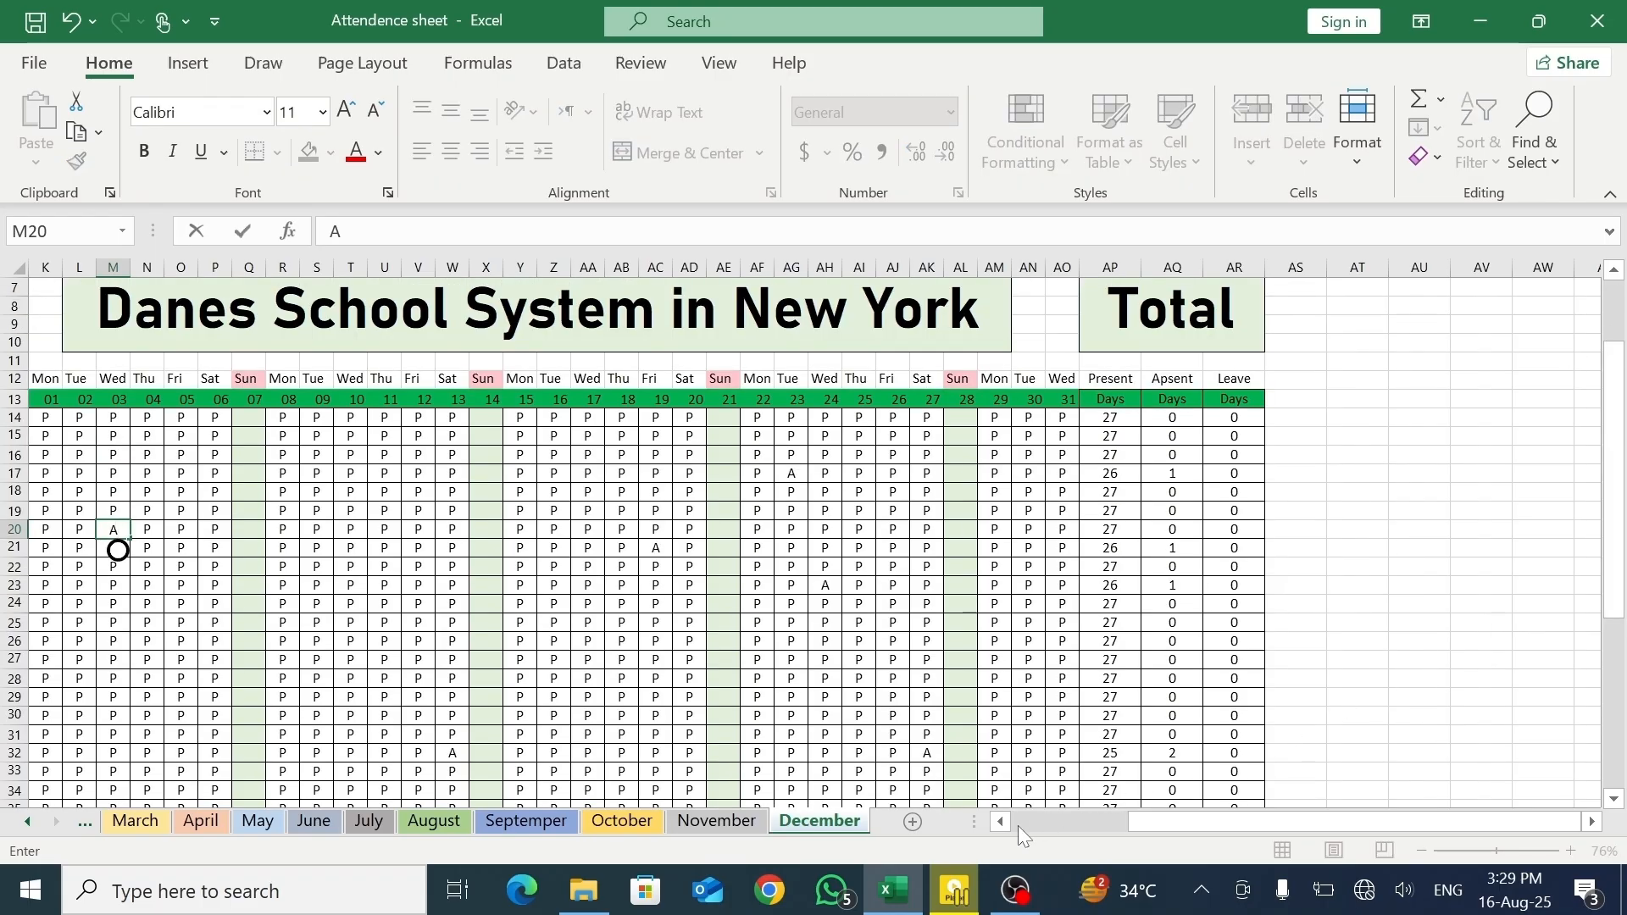
pyautogui.click(996, 824)
pyautogui.click(996, 824)
pyautogui.click(996, 823)
pyautogui.click(996, 824)
pyautogui.click(996, 824)
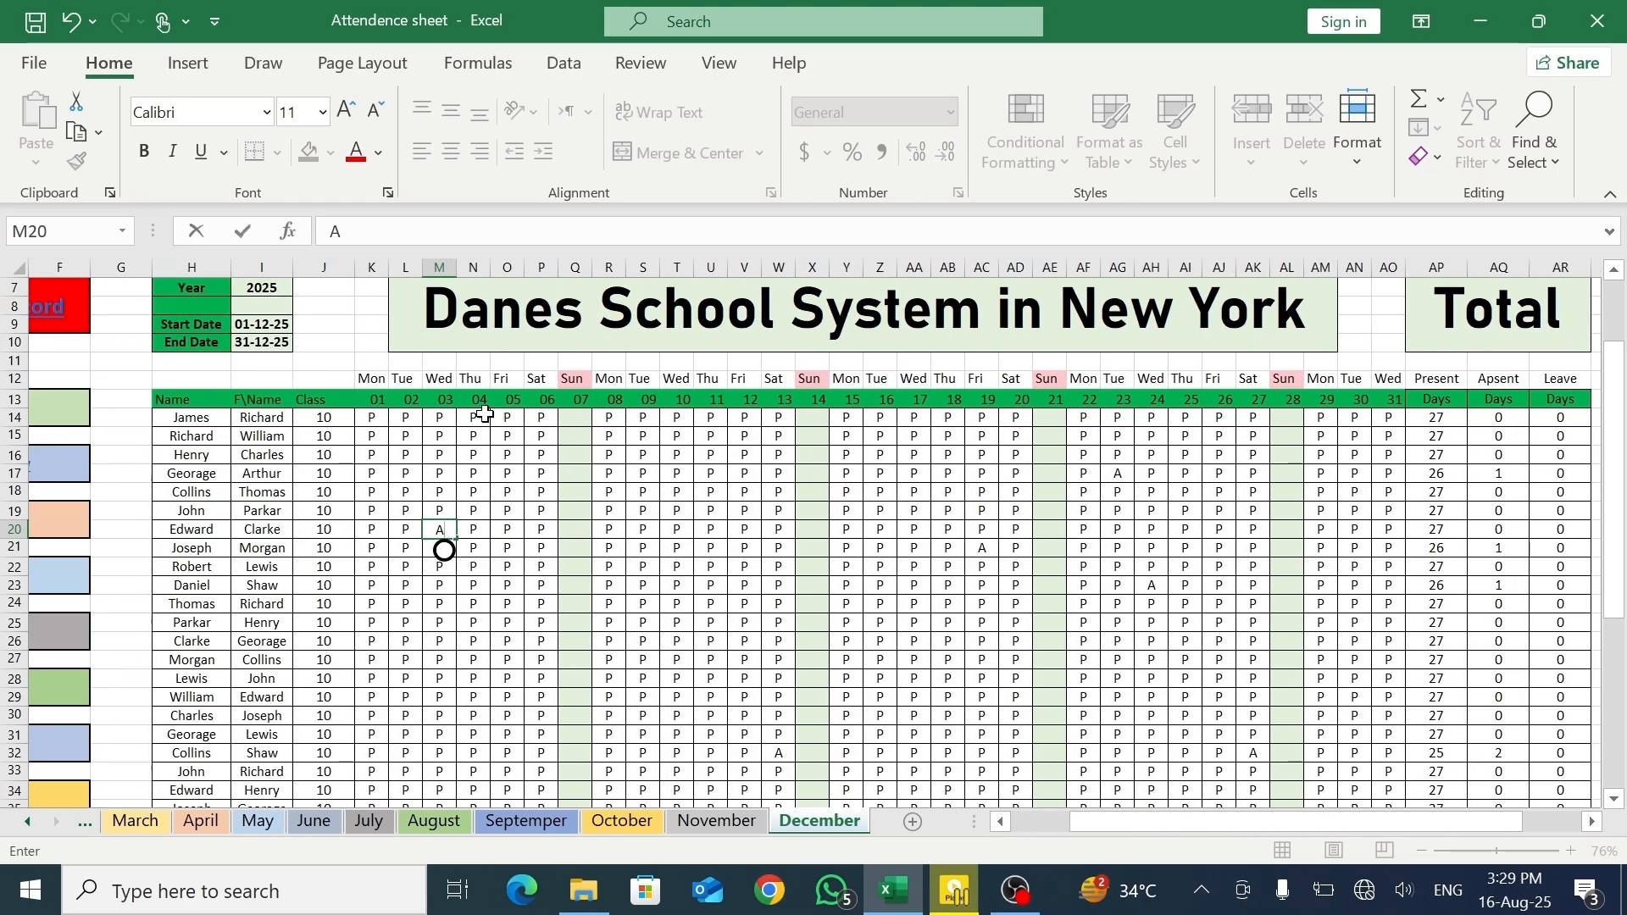
pyautogui.click(385, 412)
pyautogui.write('L')
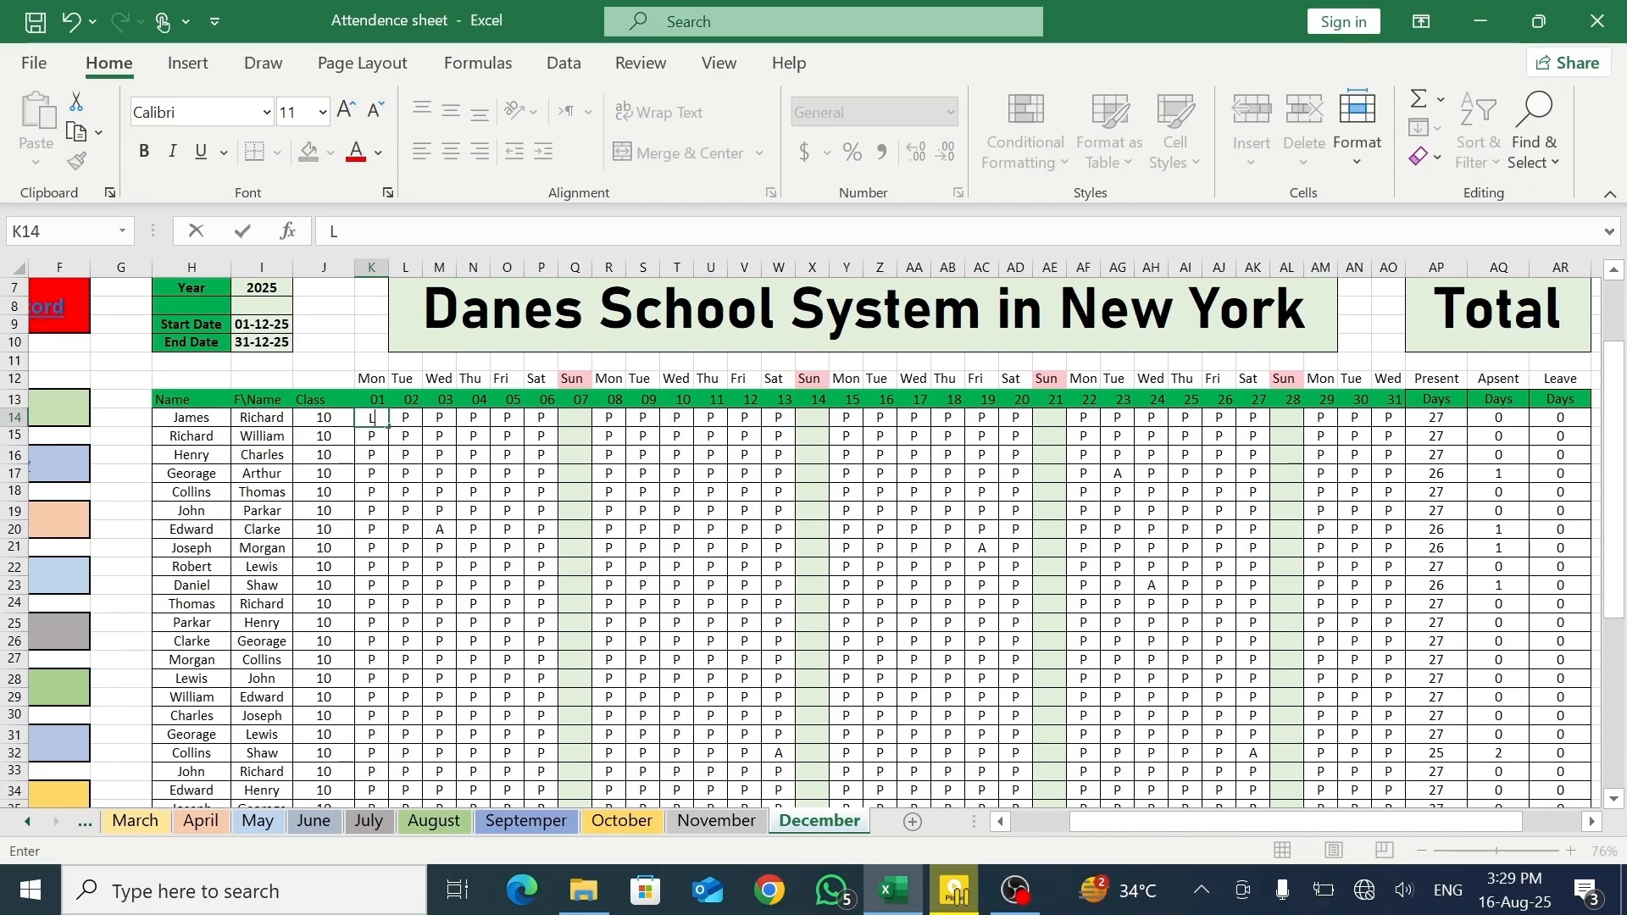
pyautogui.click(408, 511)
pyautogui.write('LL')
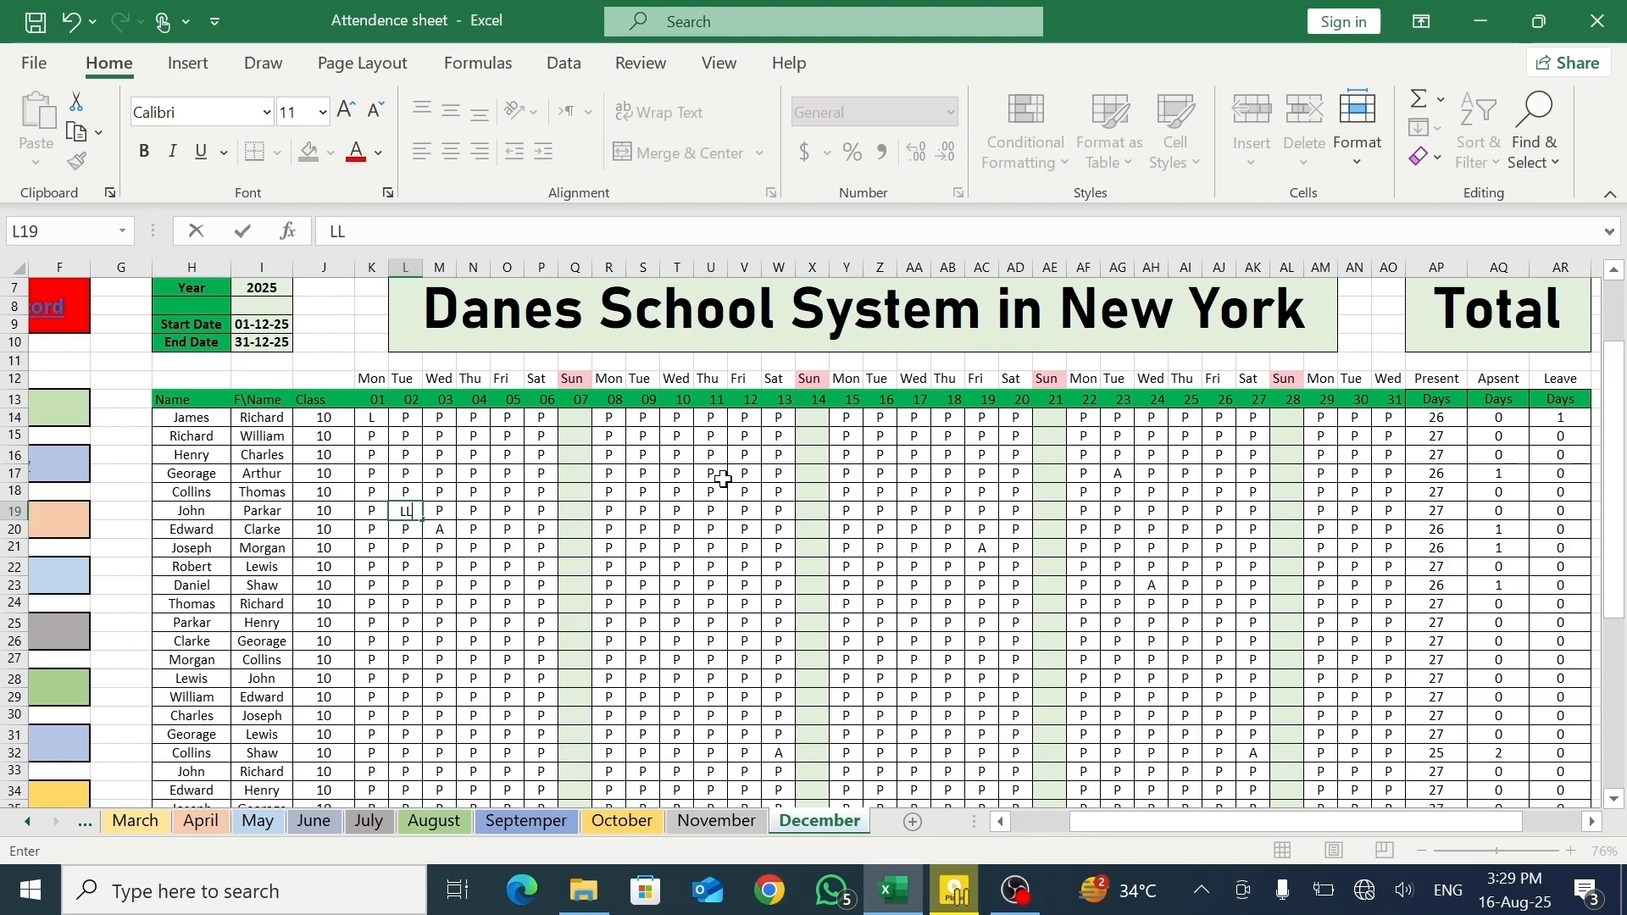
pyautogui.press('BackSpace')
# - Mark leave on 11, 18, 26 and 31 December by entering L in cells U17, AB21, AJ18 and AO17
pyautogui.click(723, 479)
pyautogui.write('L')
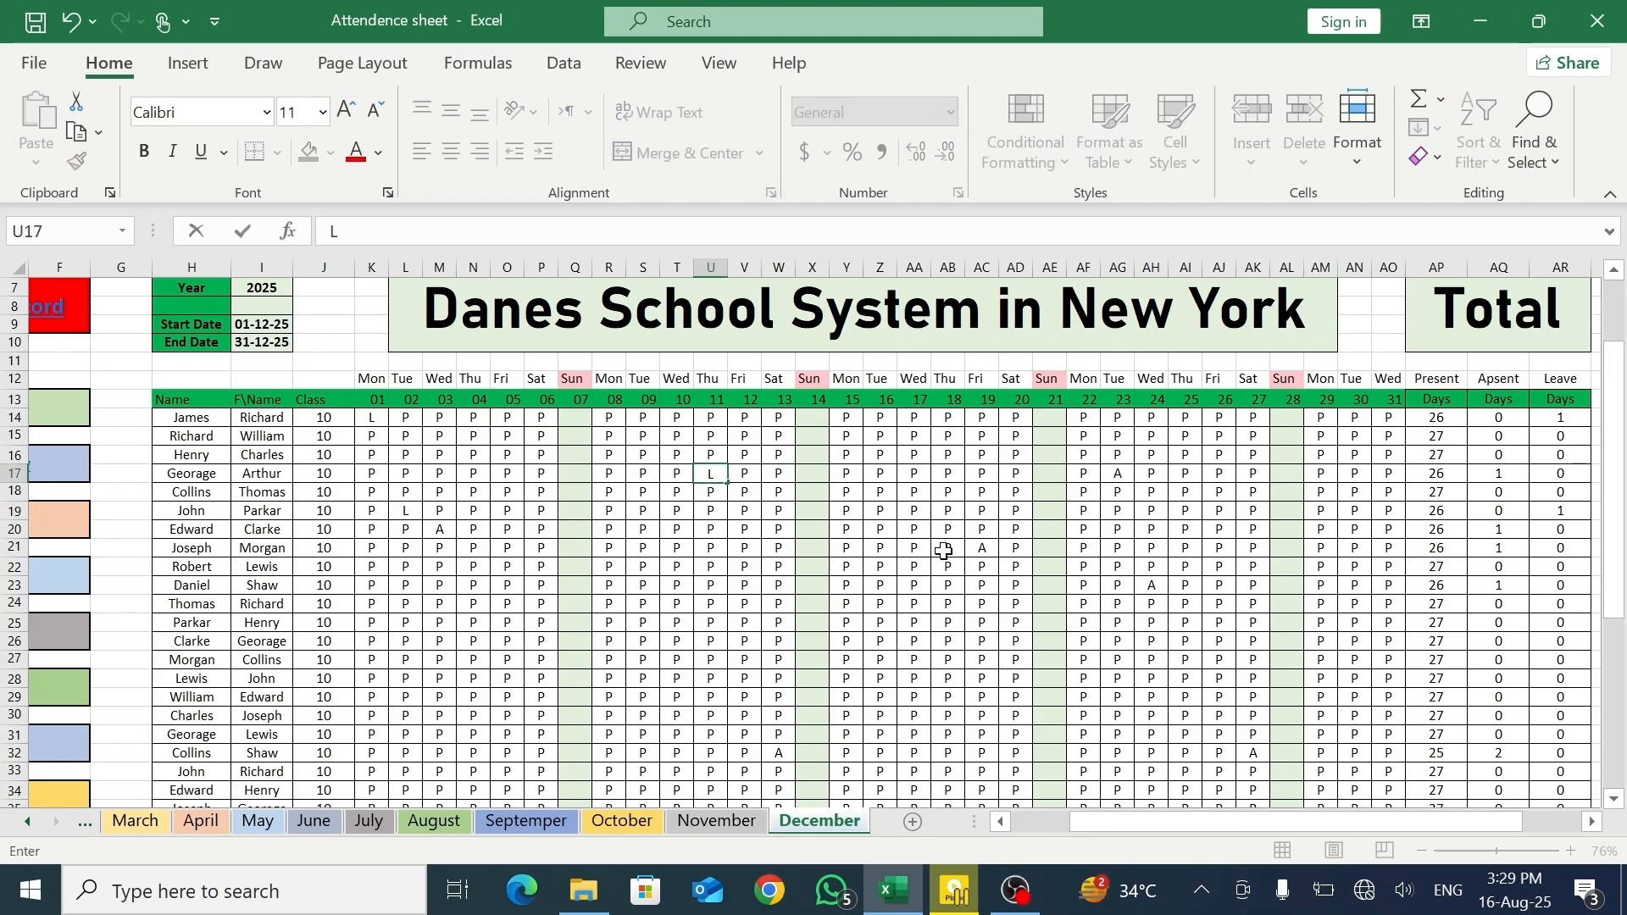
pyautogui.click(944, 551)
pyautogui.write('L')
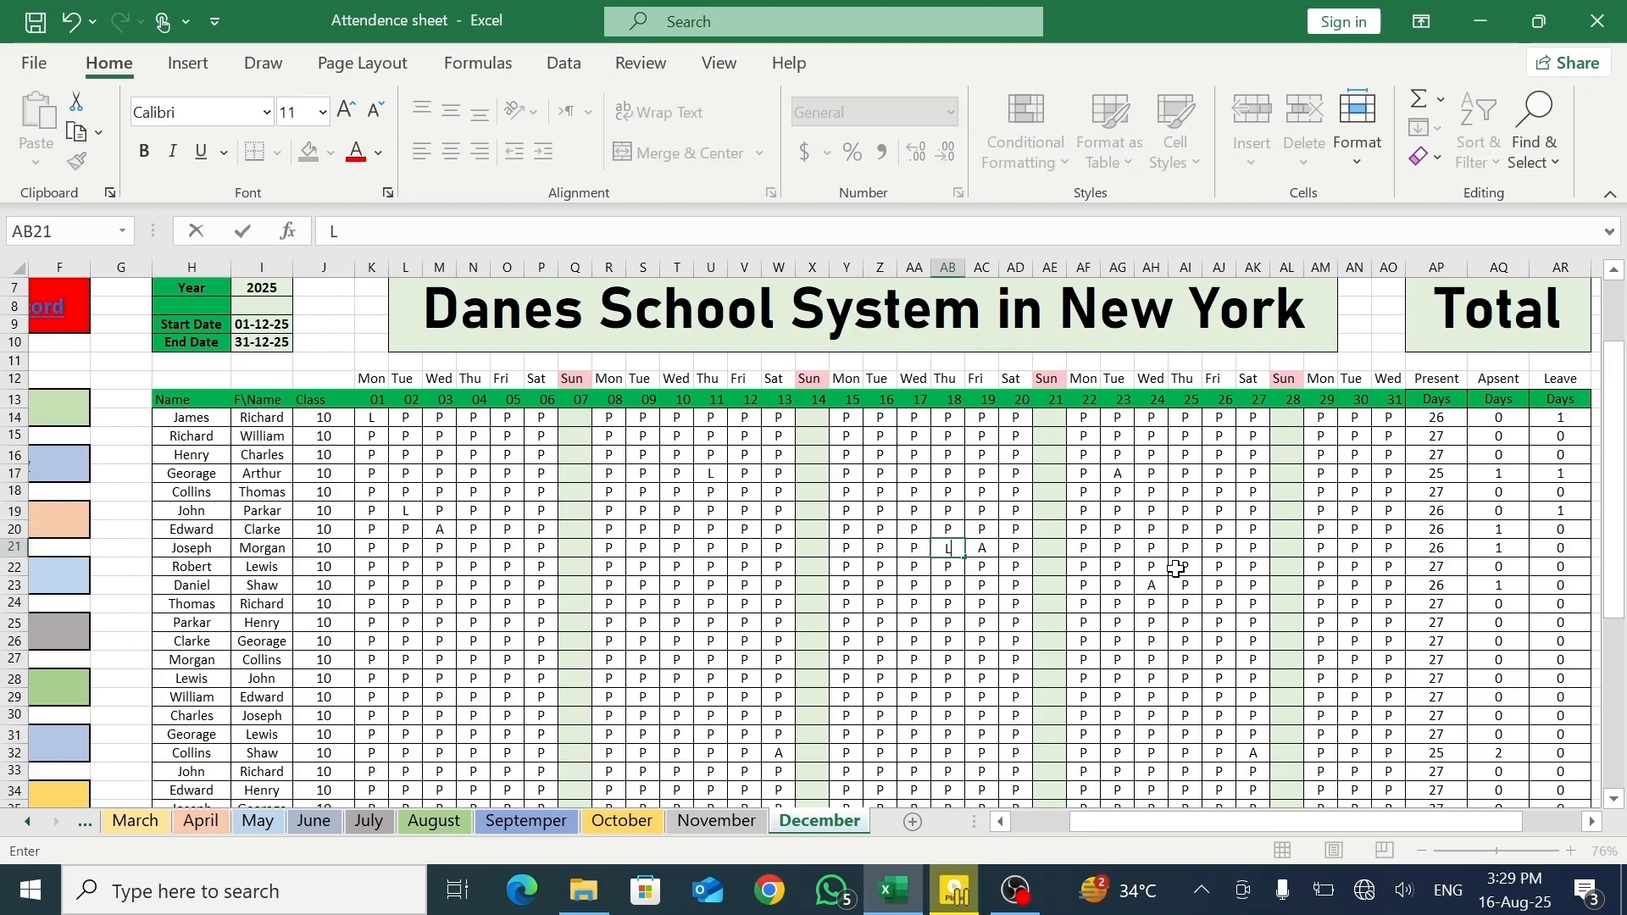
pyautogui.click(1228, 489)
pyautogui.write('L')
pyautogui.click(1382, 471)
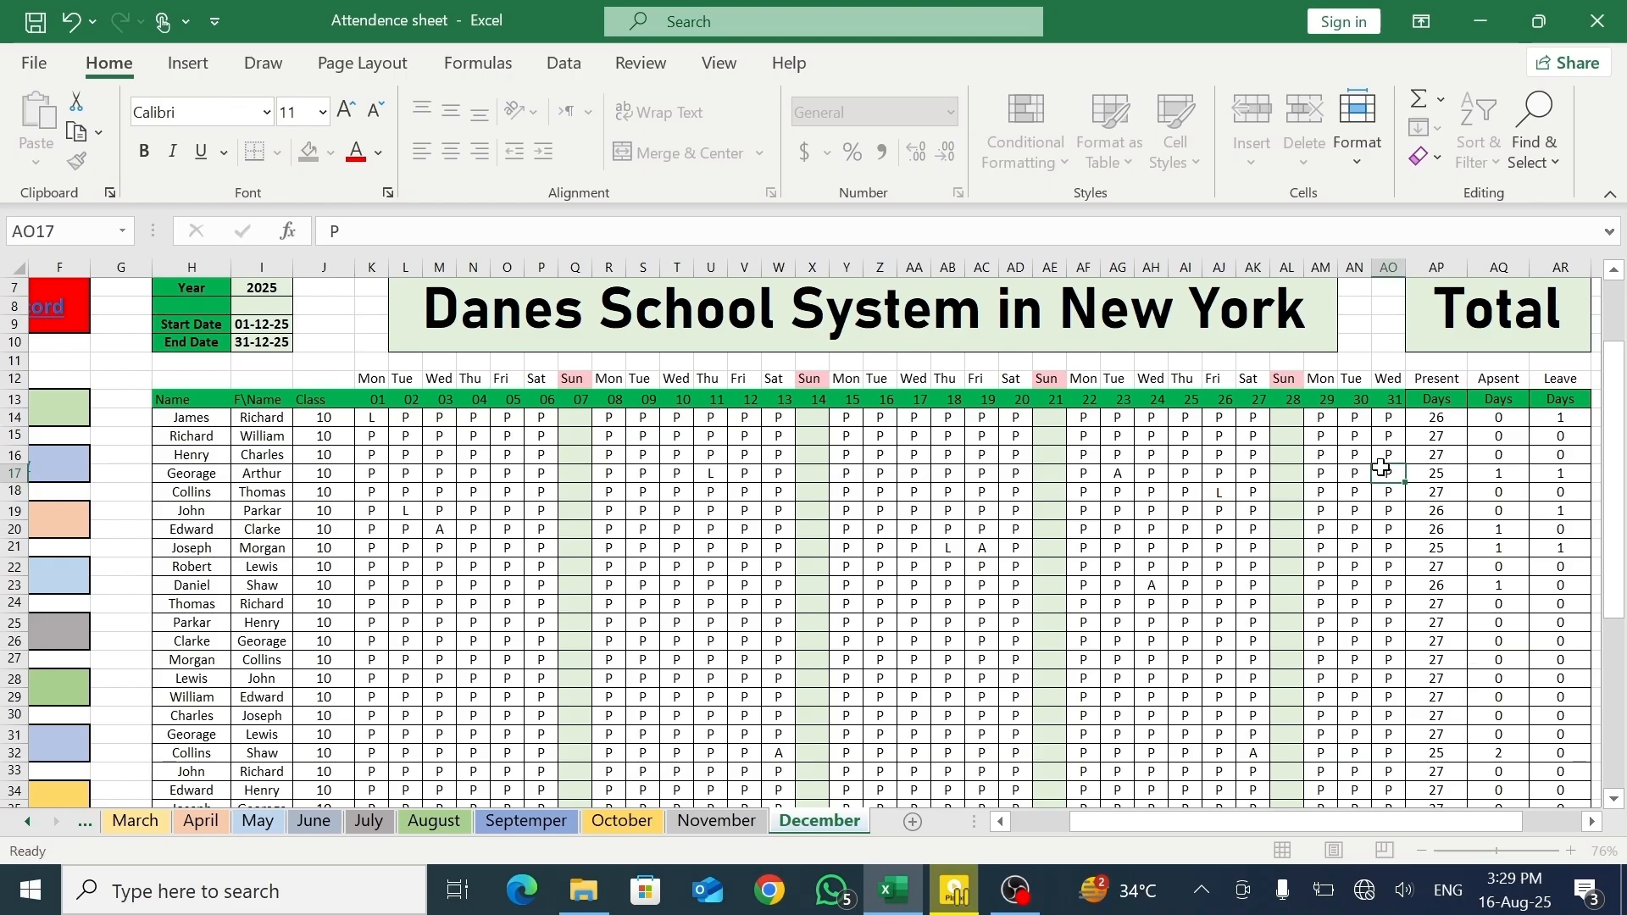
pyautogui.write('L')
# - Test the month links by following December, November and October in turn
pyautogui.moveTo(1201, 822); pyautogui.dragTo(1161, 822)
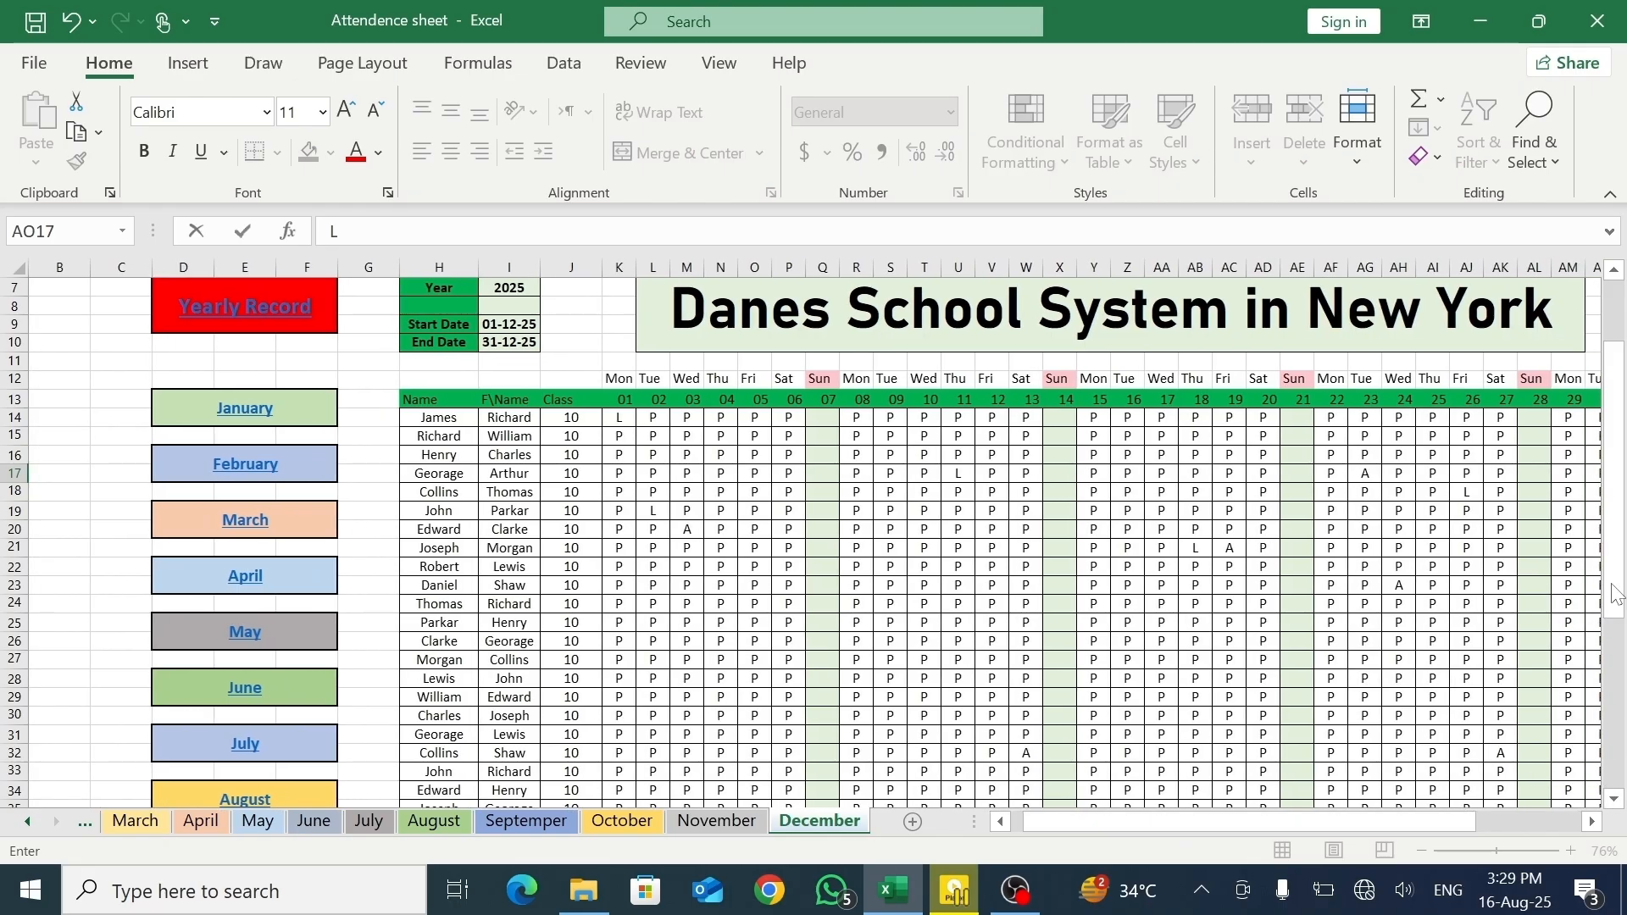
pyautogui.moveTo(1617, 558); pyautogui.dragTo(1617, 763)
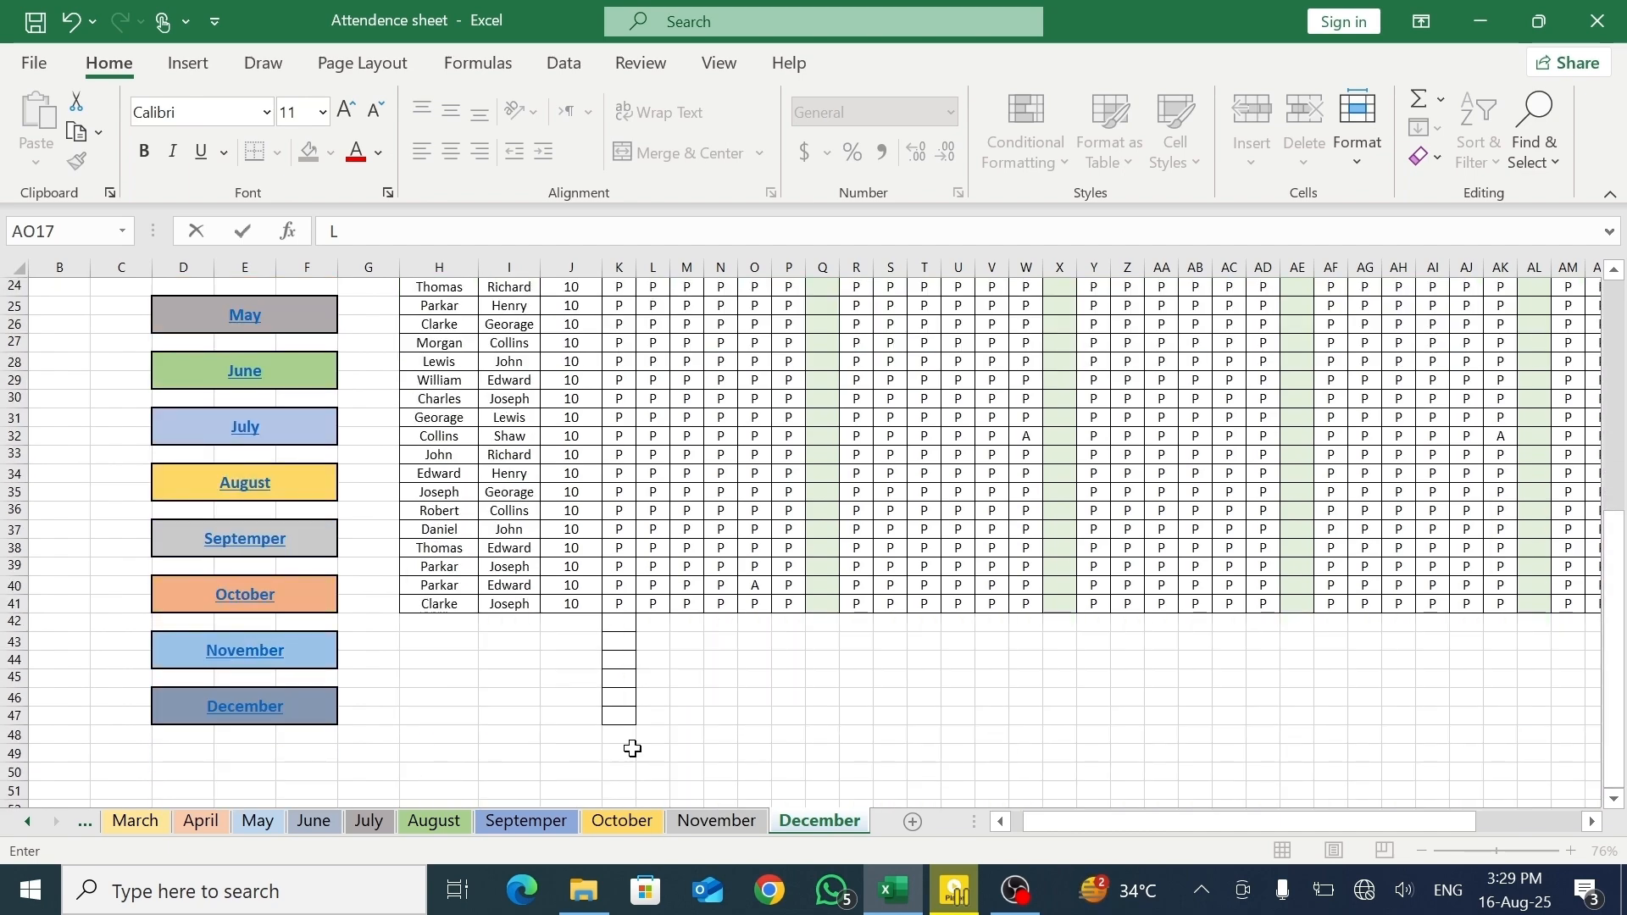
pyautogui.click(242, 701)
pyautogui.moveTo(1617, 481); pyautogui.dragTo(1617, 708)
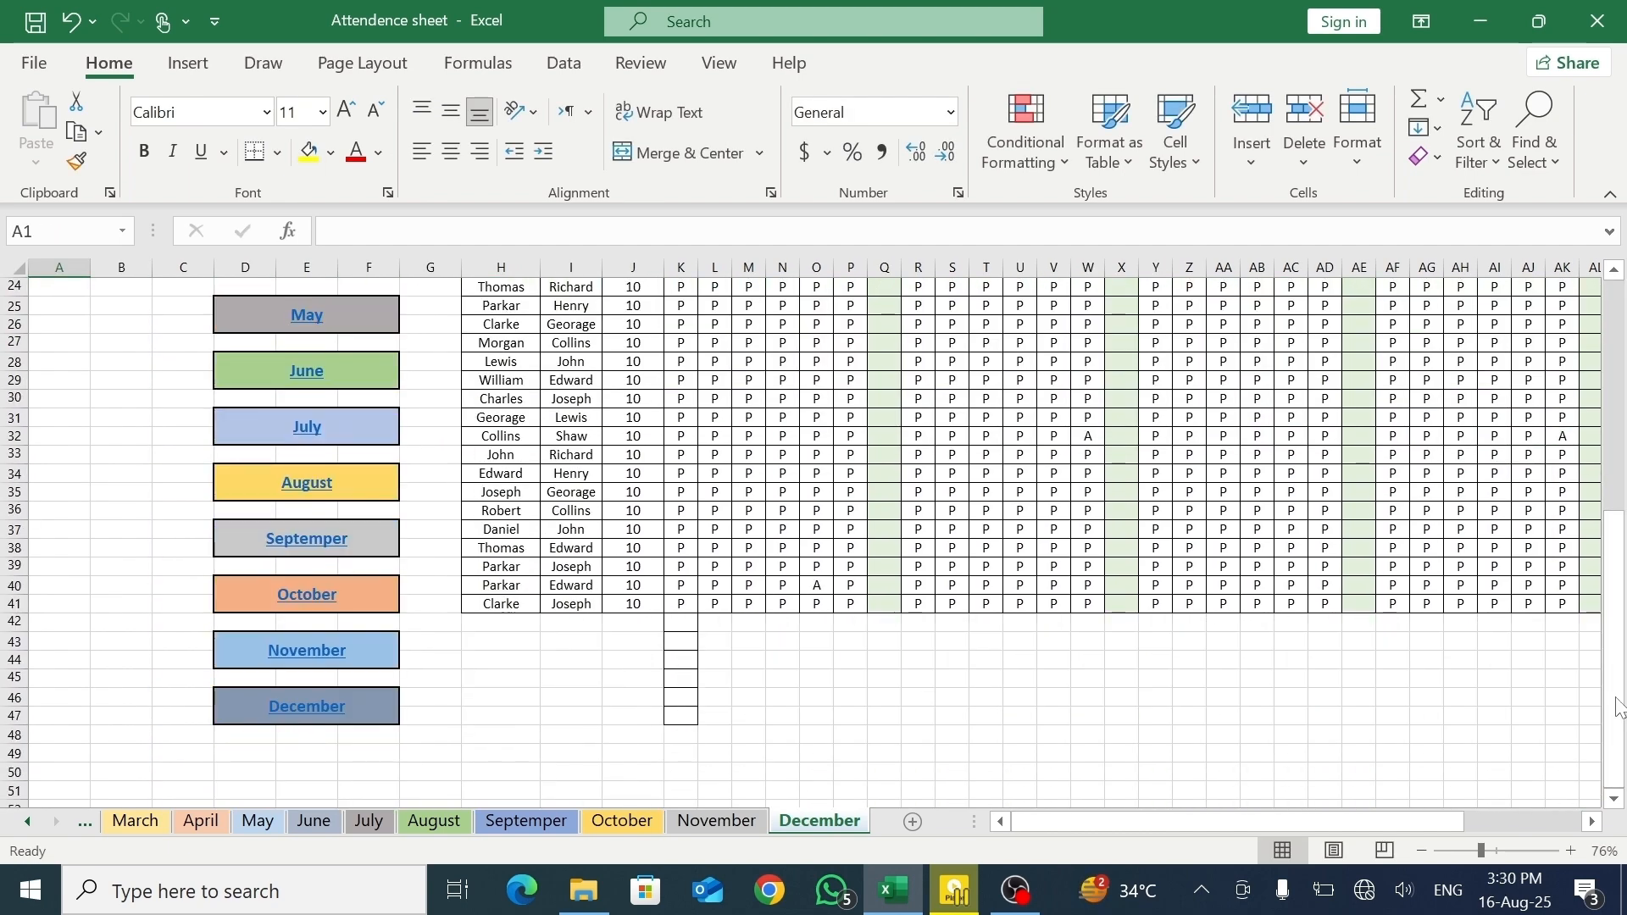
pyautogui.click(301, 661)
pyautogui.moveTo(1622, 406); pyautogui.dragTo(1618, 565)
pyautogui.click(283, 724)
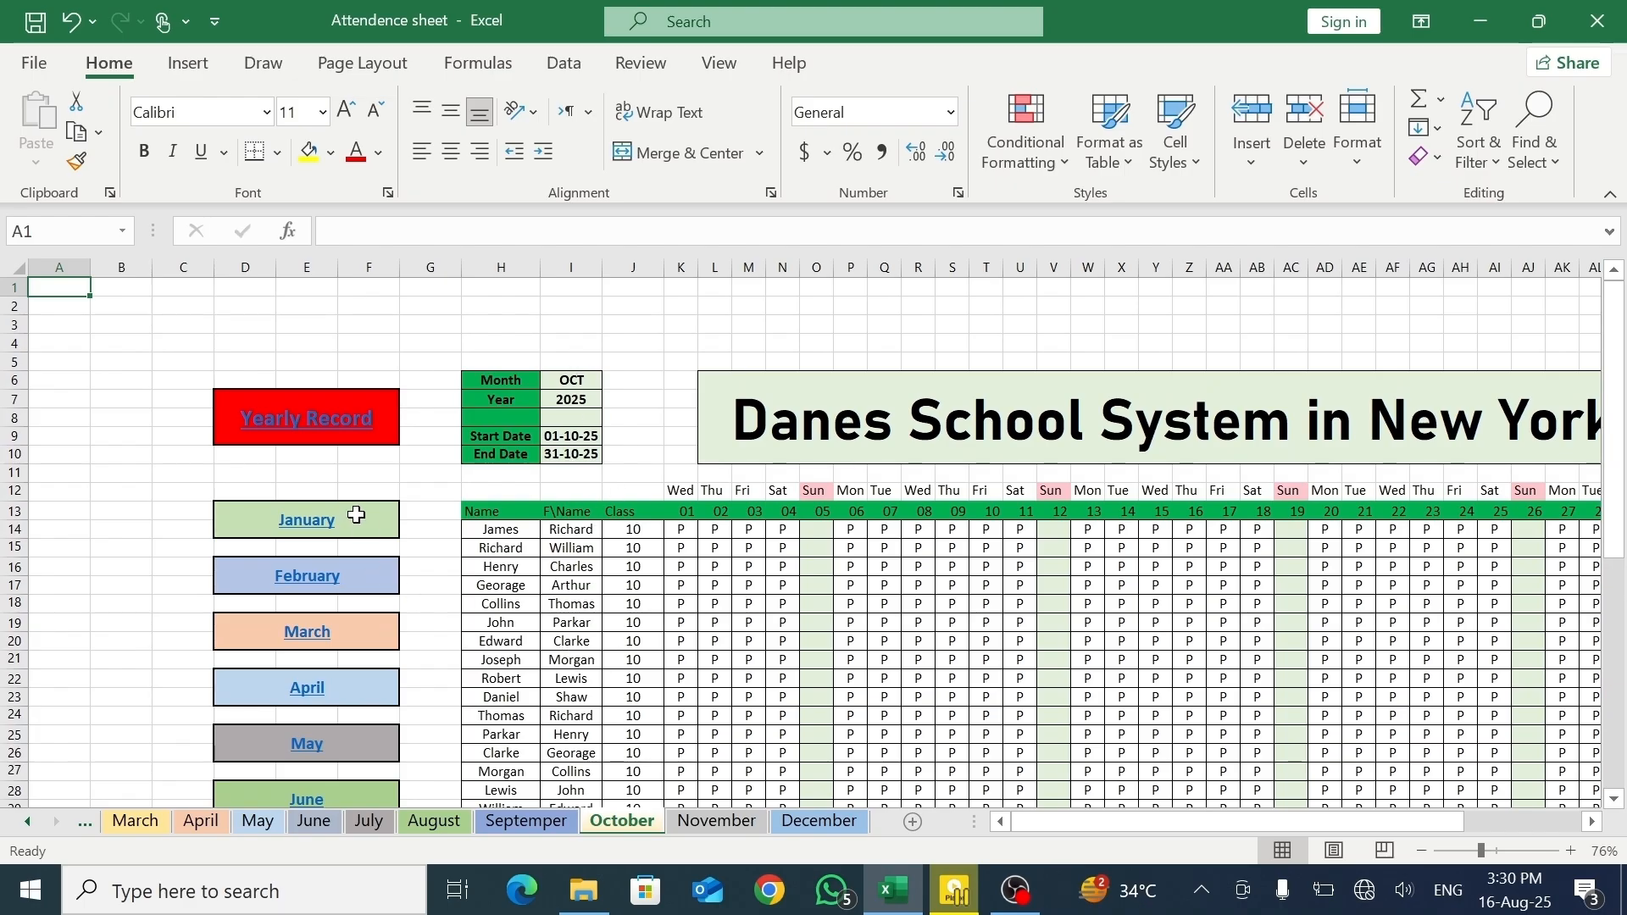
# - Test the January and April sheet links, then return to the January sheet through its link
pyautogui.click(310, 532)
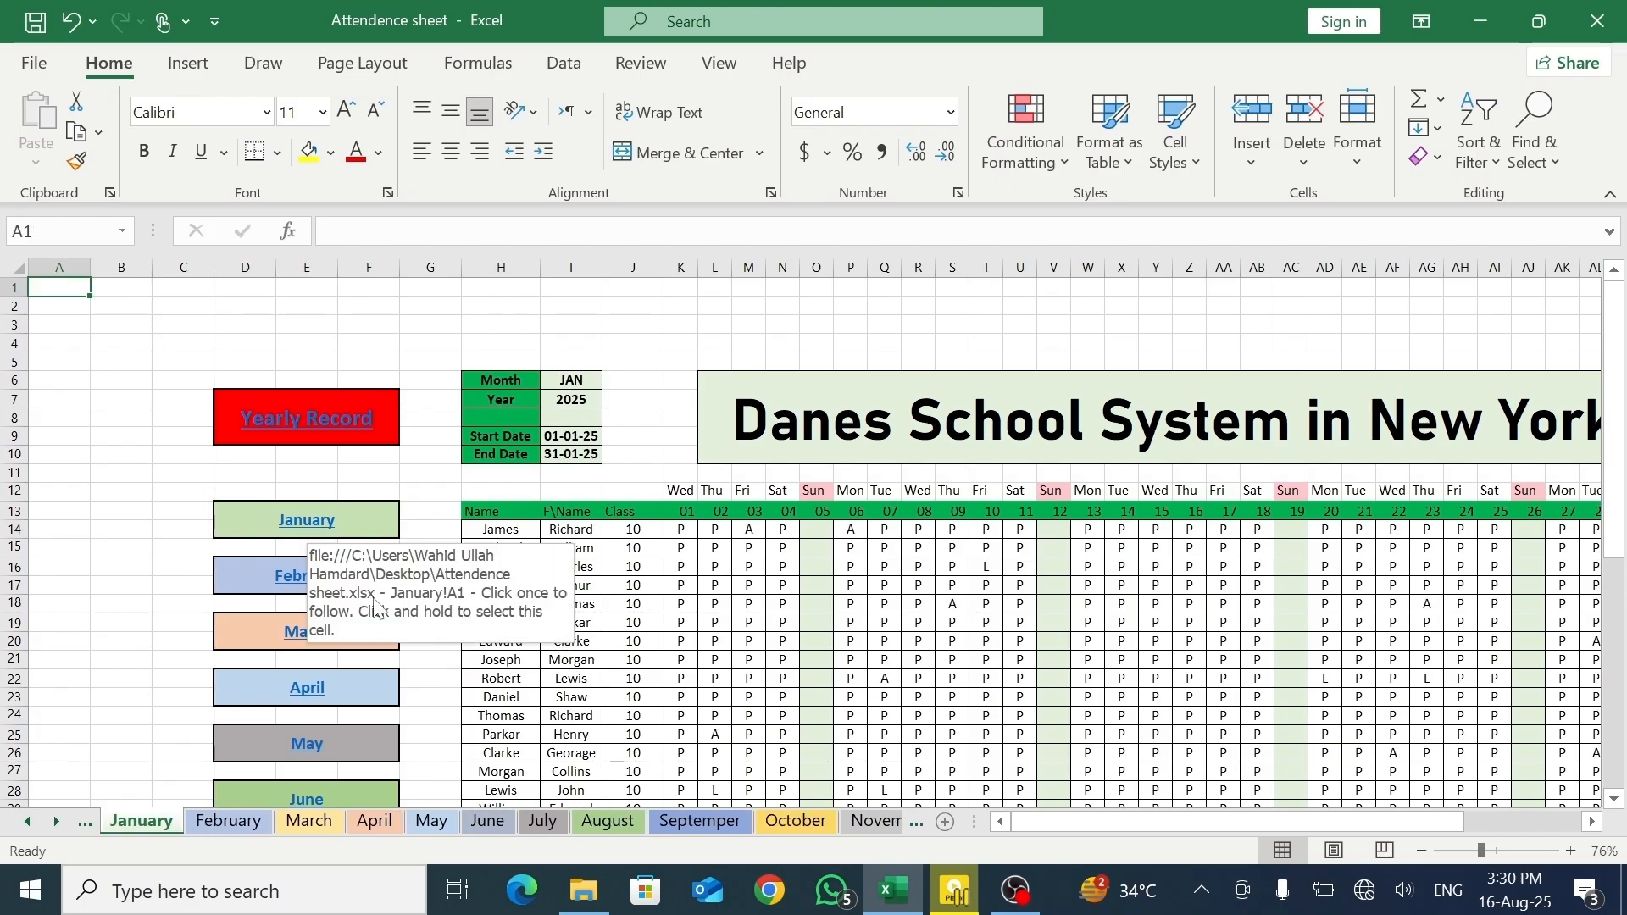
pyautogui.click(308, 705)
pyautogui.click(344, 789)
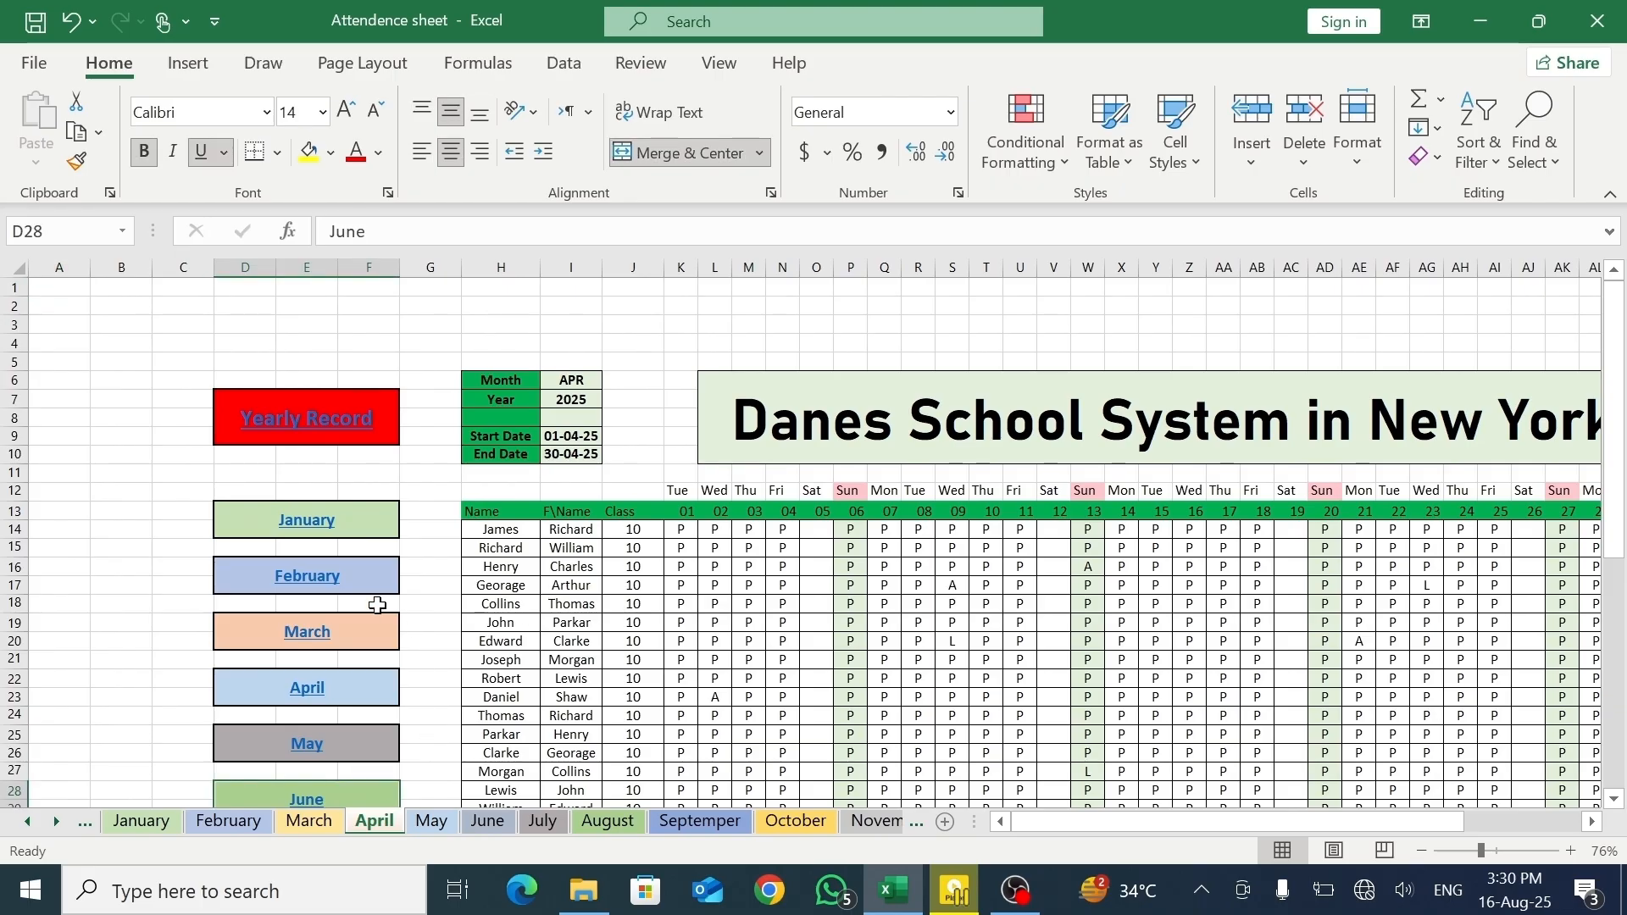
pyautogui.click(322, 530)
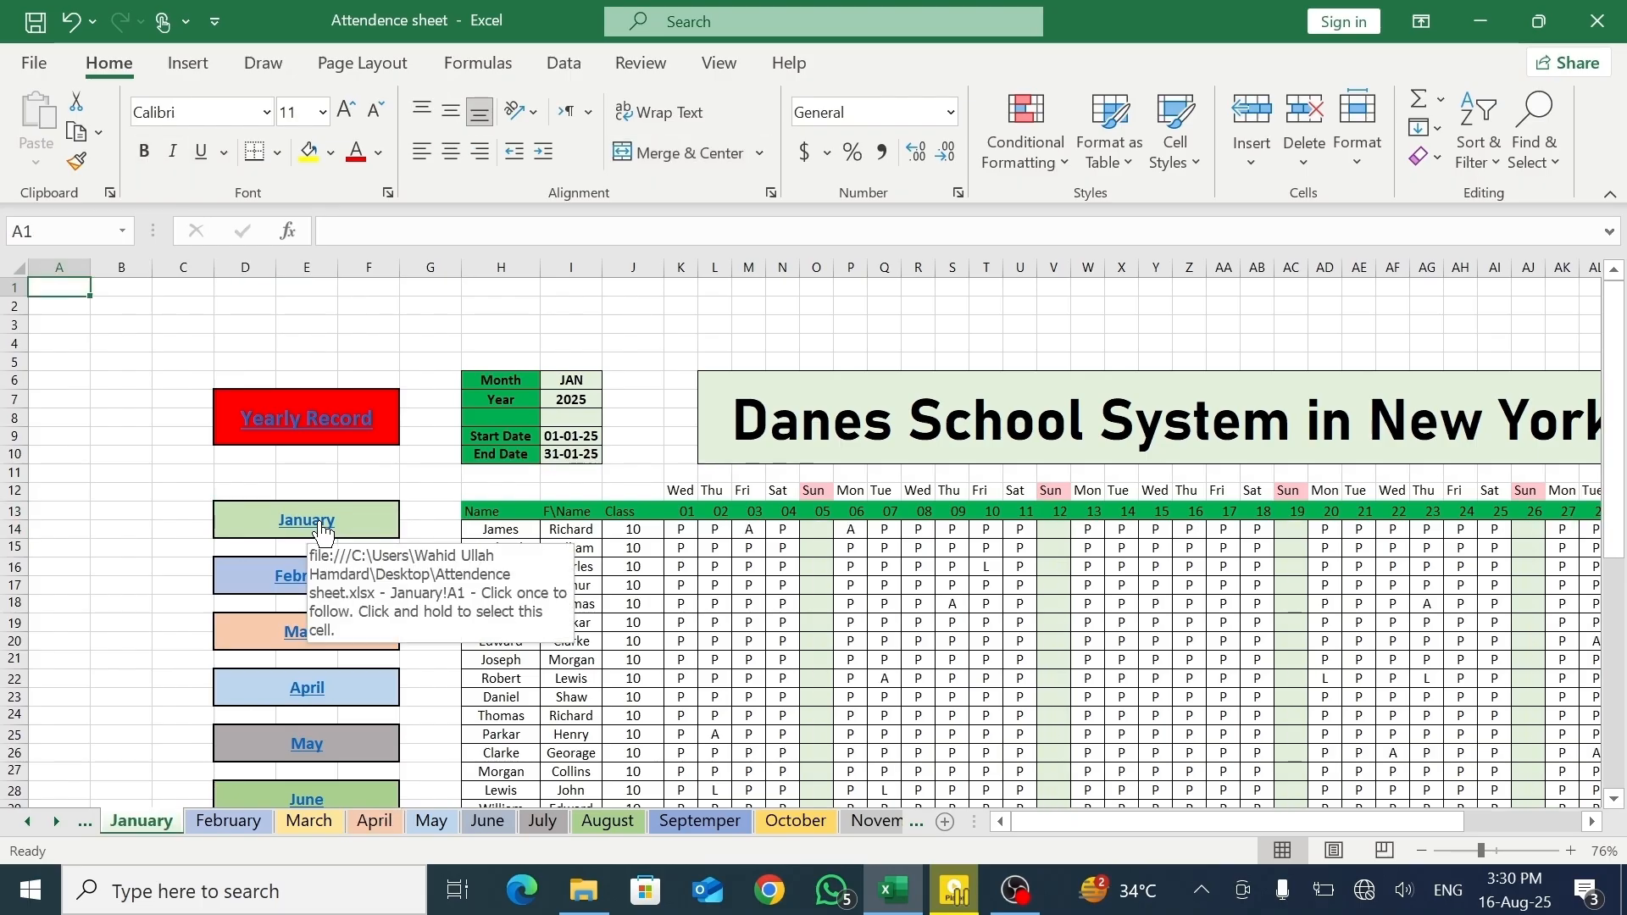
# - Open the Yearly Record sheet at the start of the workbook
pyautogui.click(1591, 822)
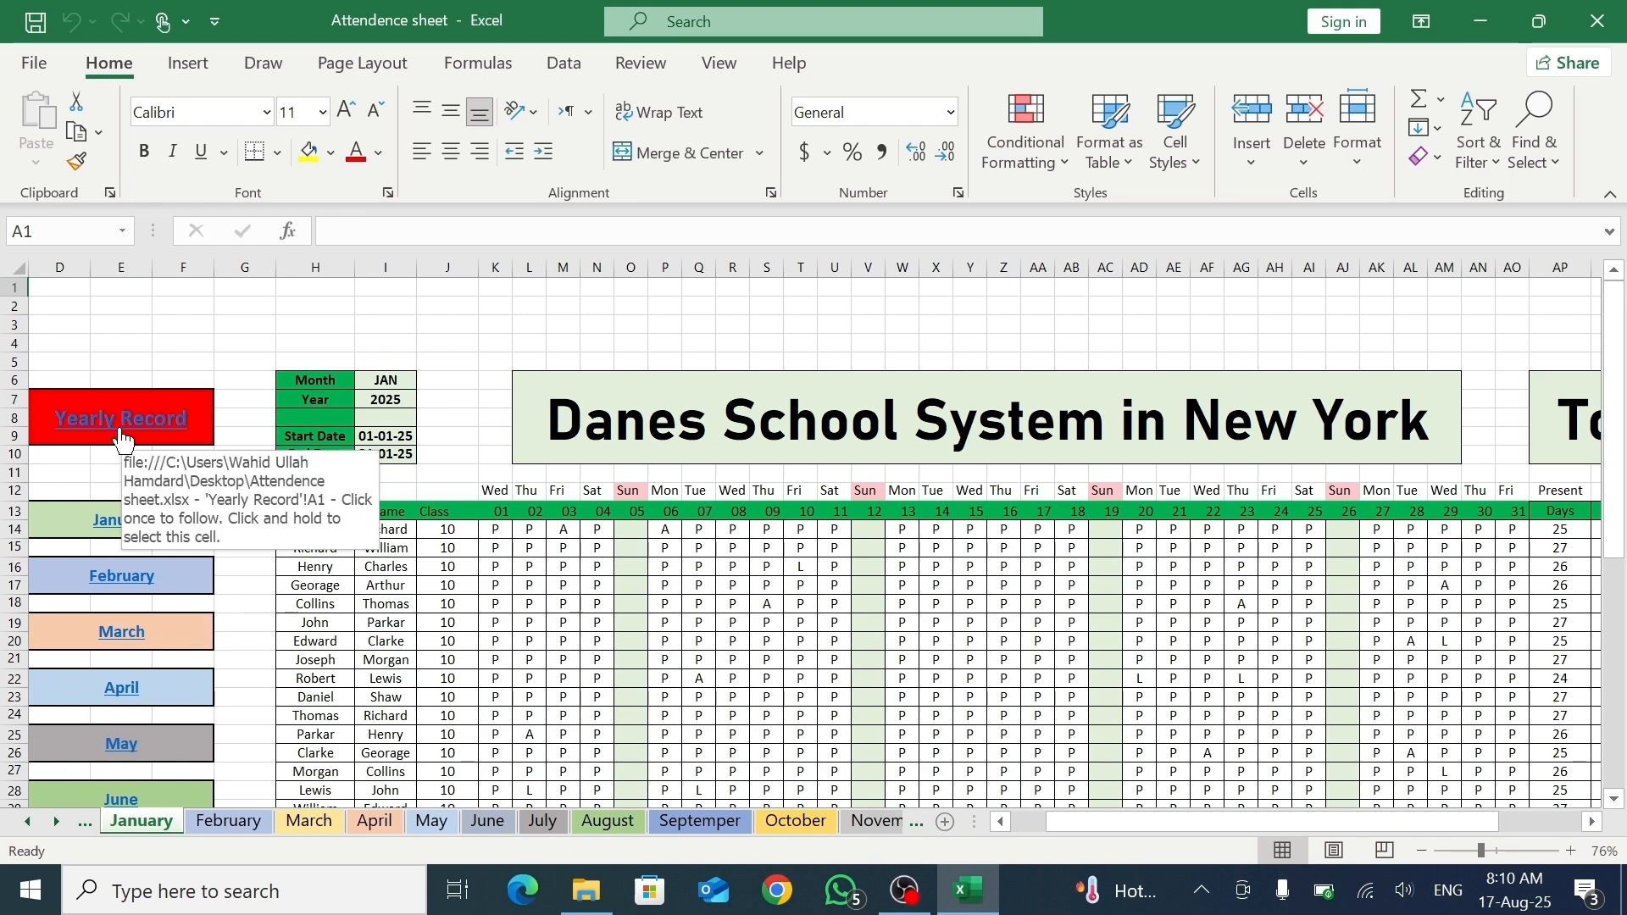
pyautogui.click(28, 823)
pyautogui.click(28, 823)
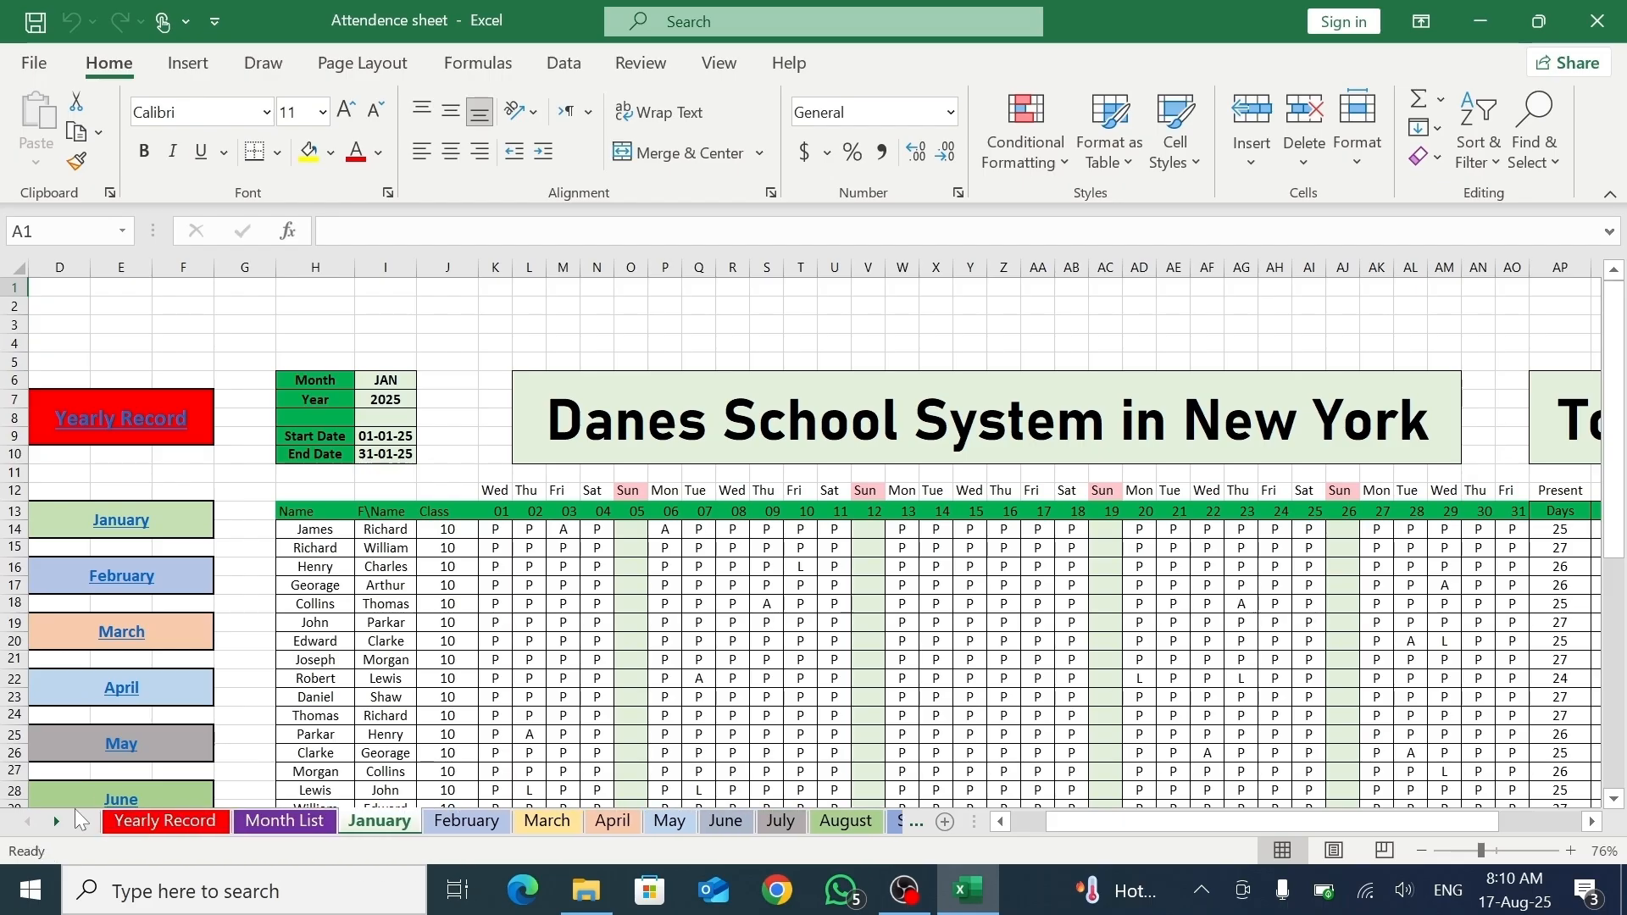
pyautogui.click(150, 822)
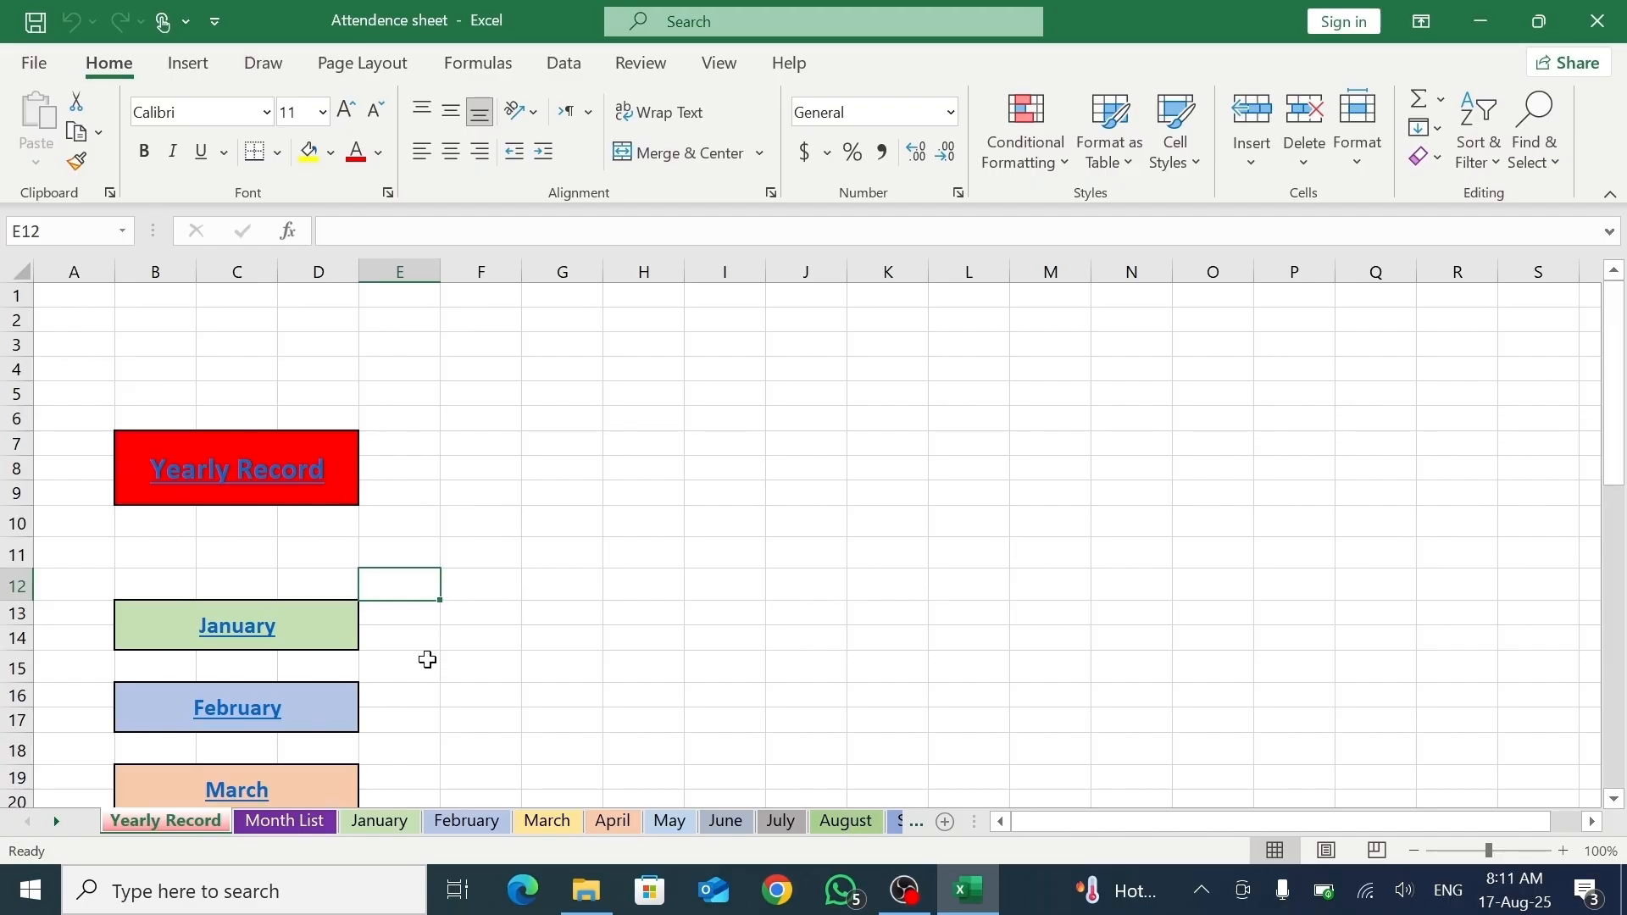
# - Enter the column headings Name in cell F12 and F\Name in cell G12
pyautogui.click(496, 592)
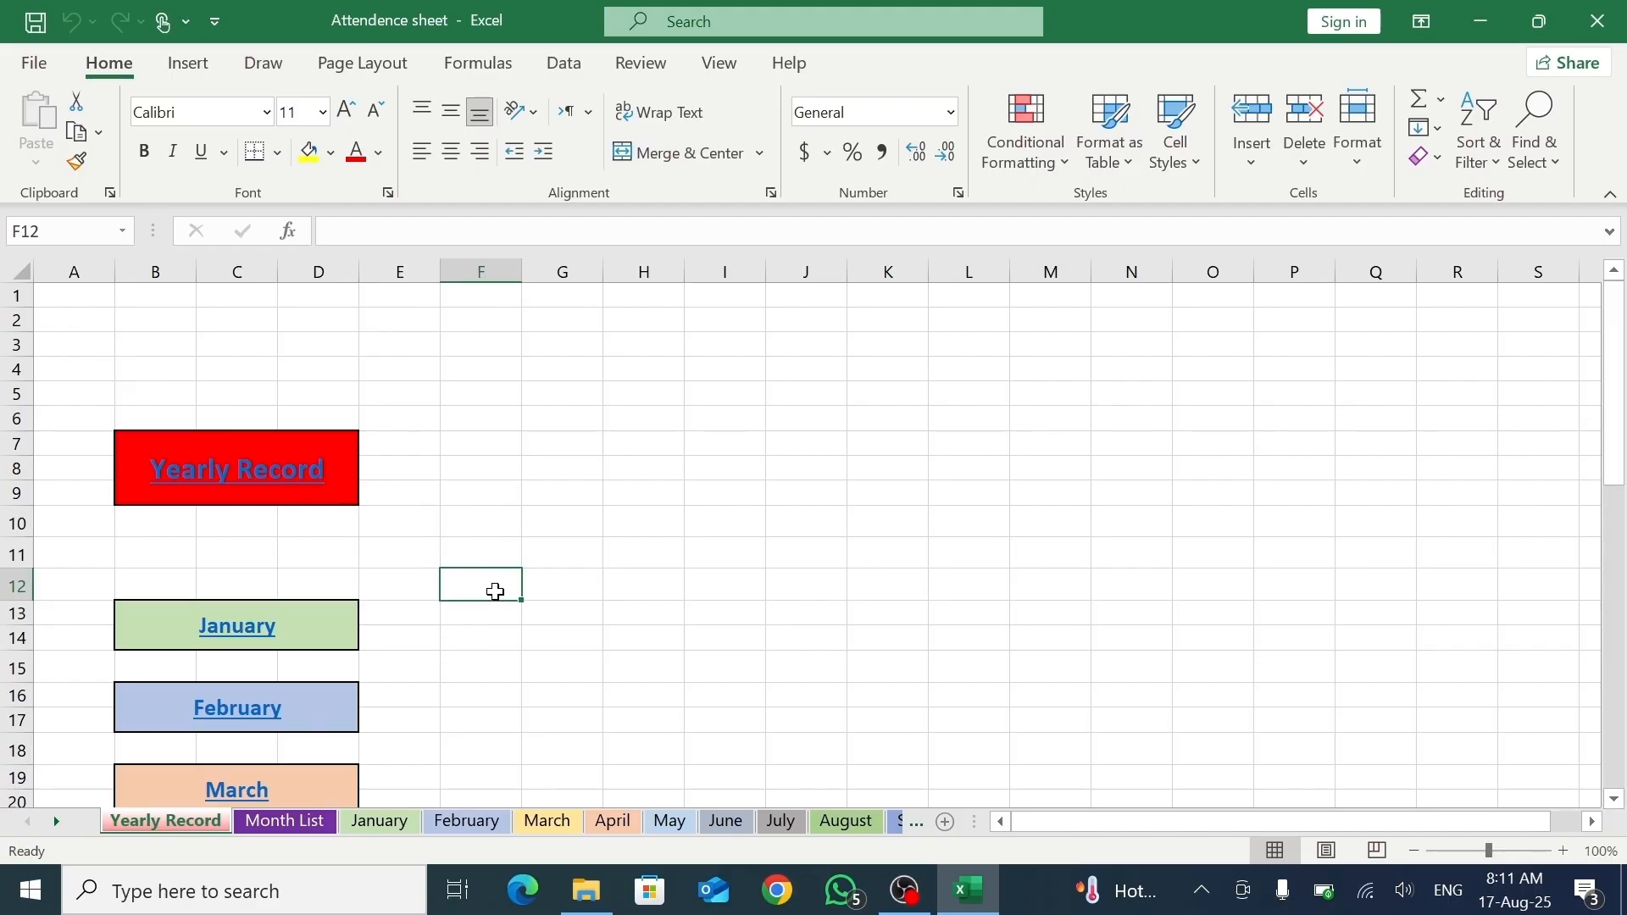
pyautogui.write('N')
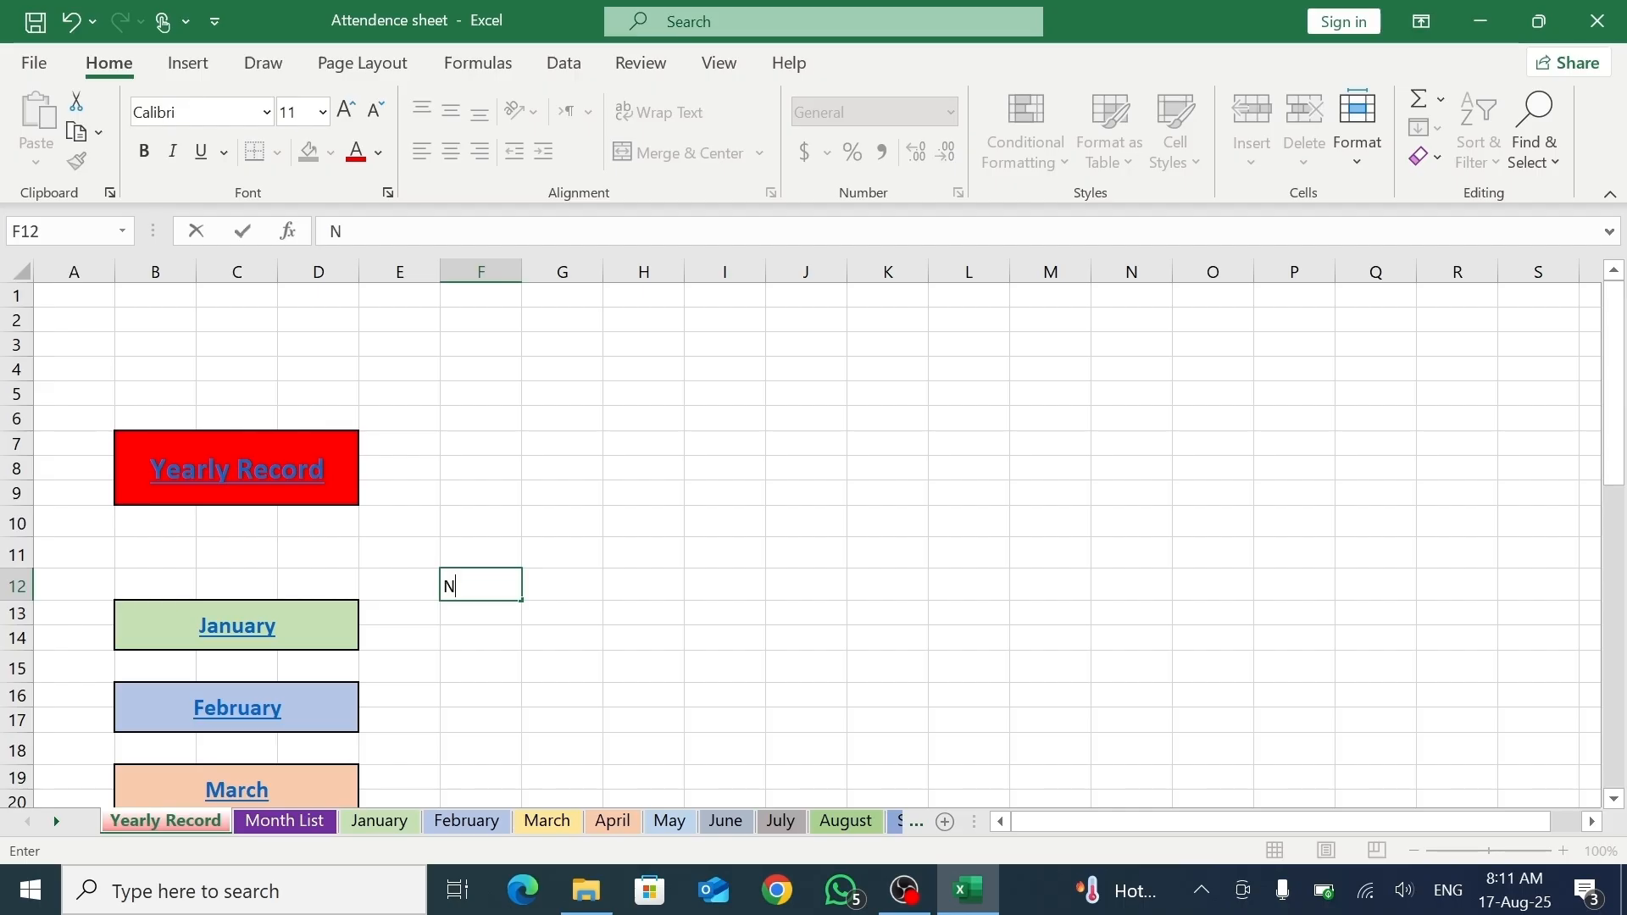
pyautogui.write('ame')
pyautogui.click(567, 587)
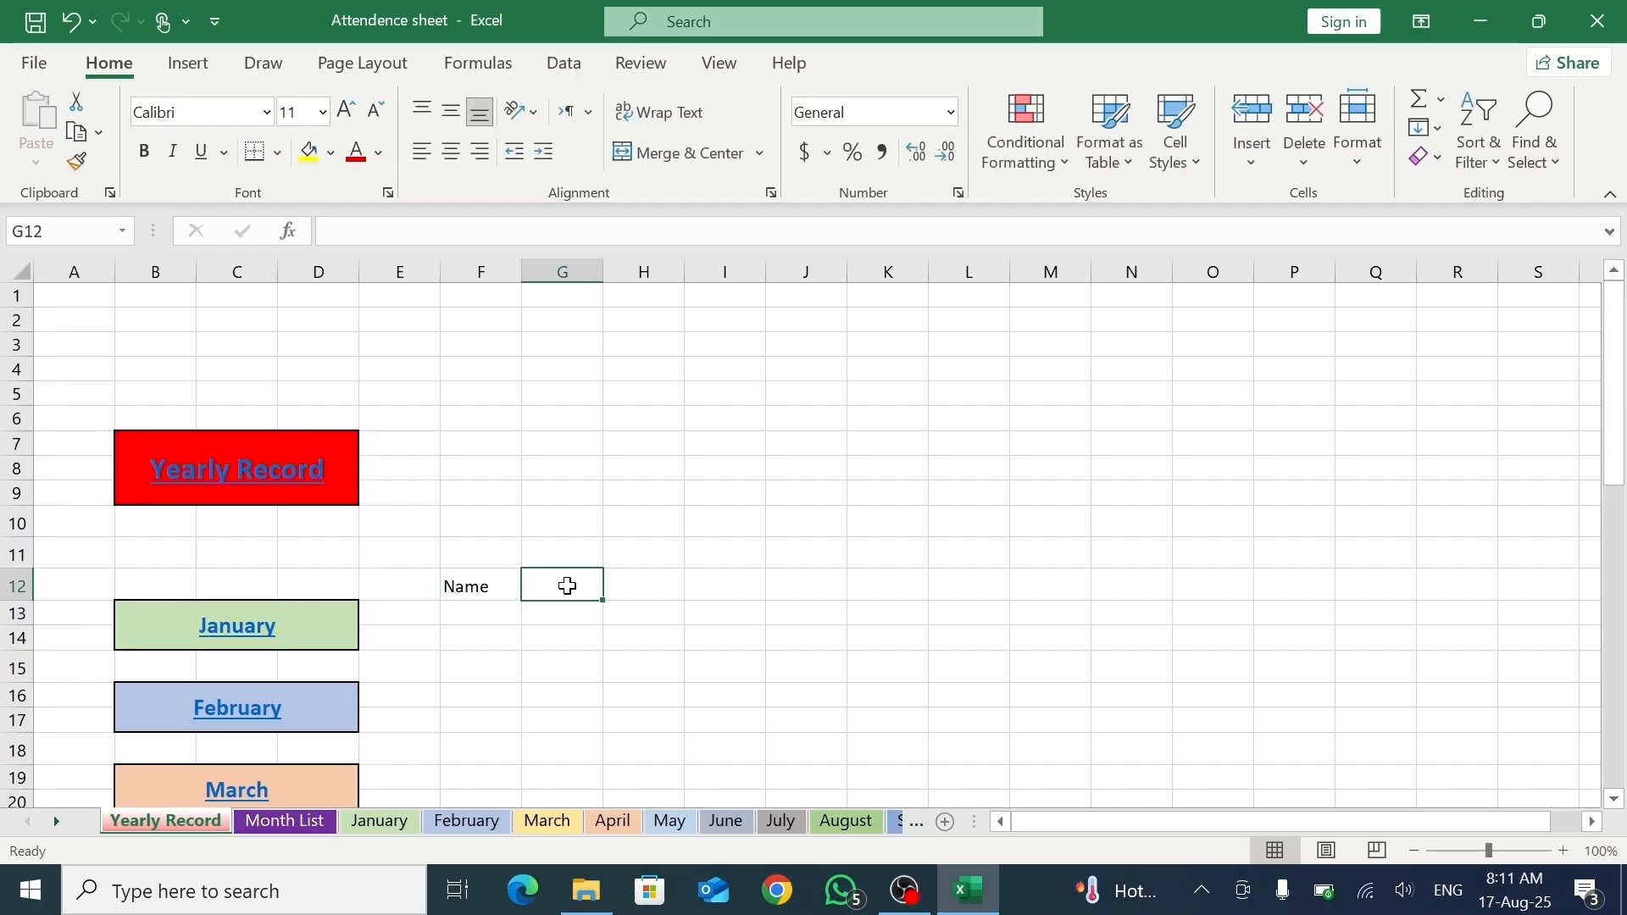
pyautogui.write('F\\N')
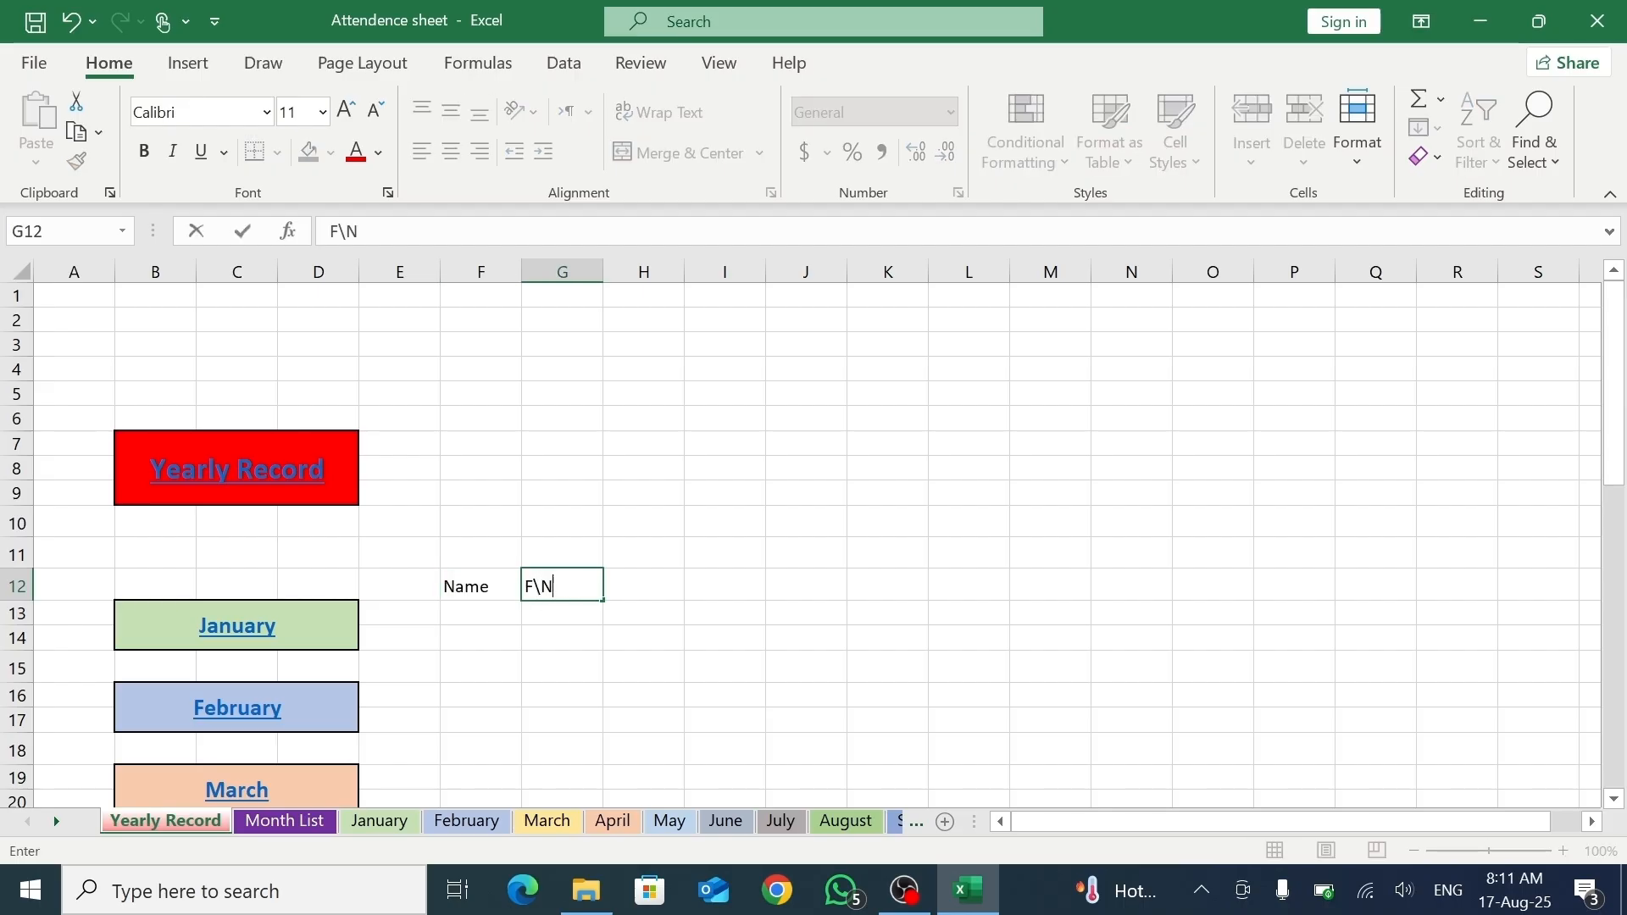
pyautogui.write('ame')
pyautogui.hotkey('ctrl', 'Return')
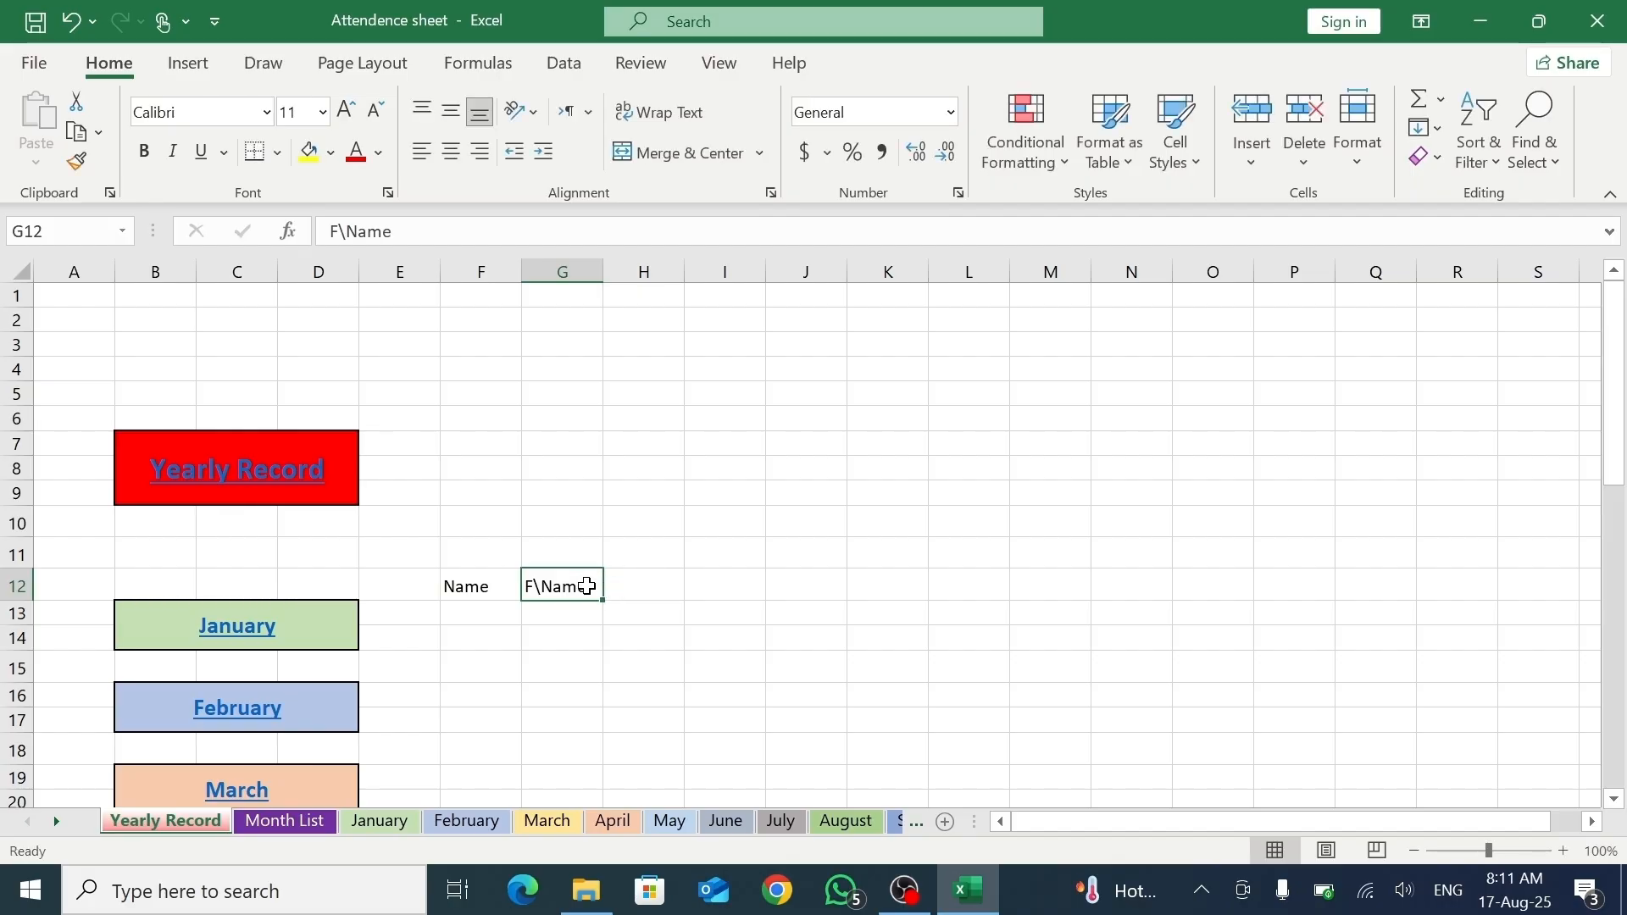
# - Enter the attendance headings P, A and L in cells H12, I12 and J12
pyautogui.press('Tab')
pyautogui.write('P')
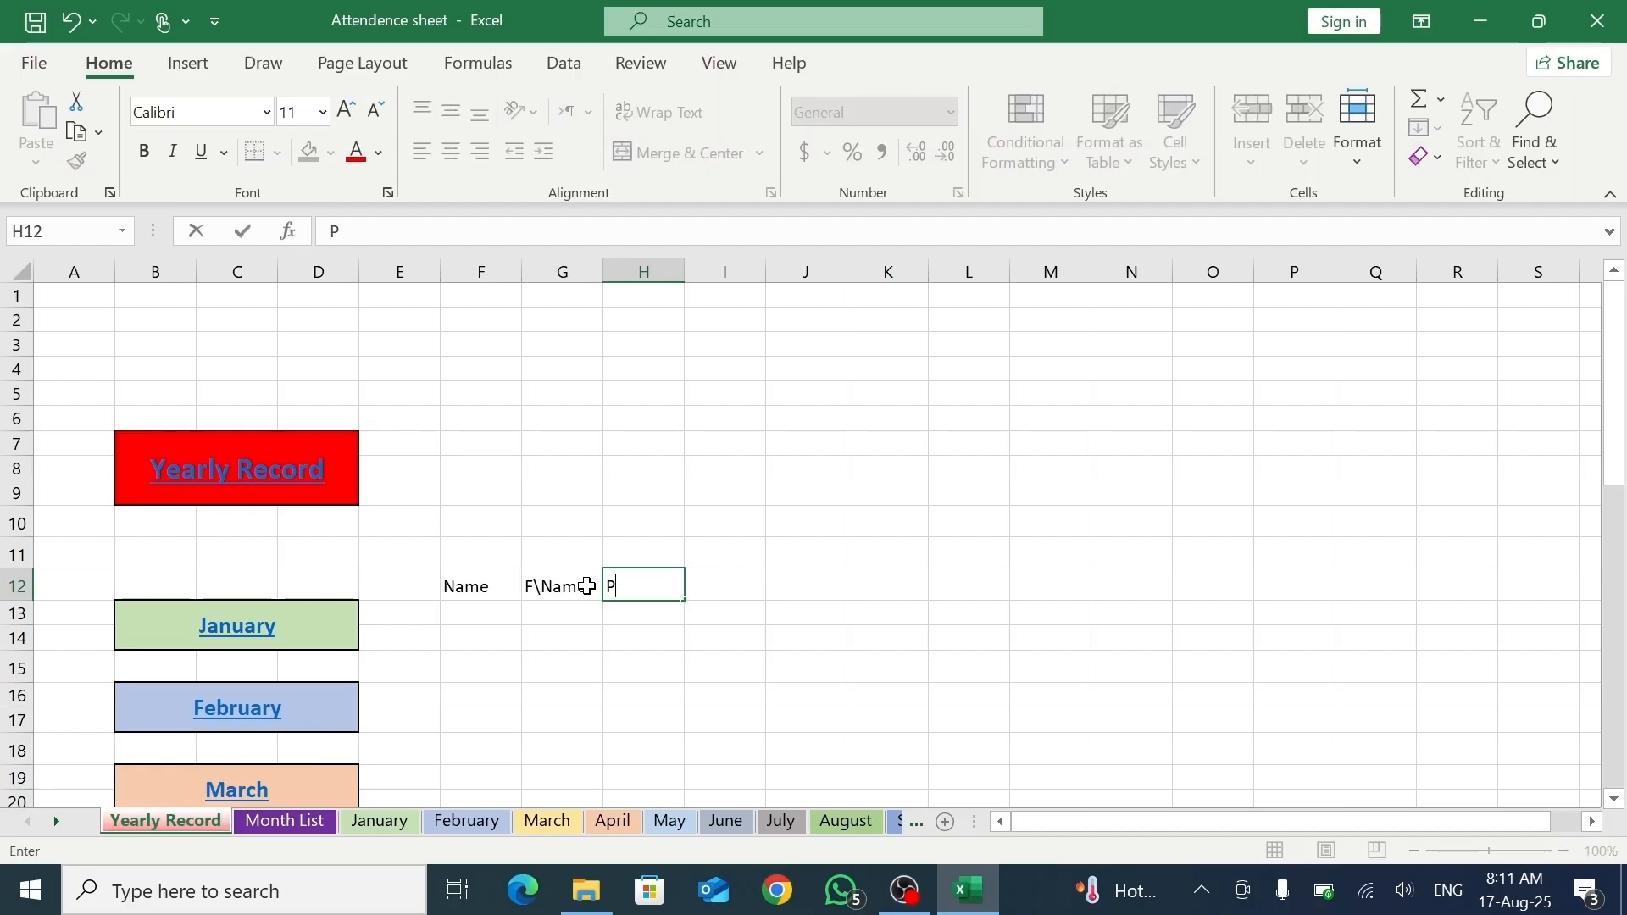
pyautogui.press('Tab')
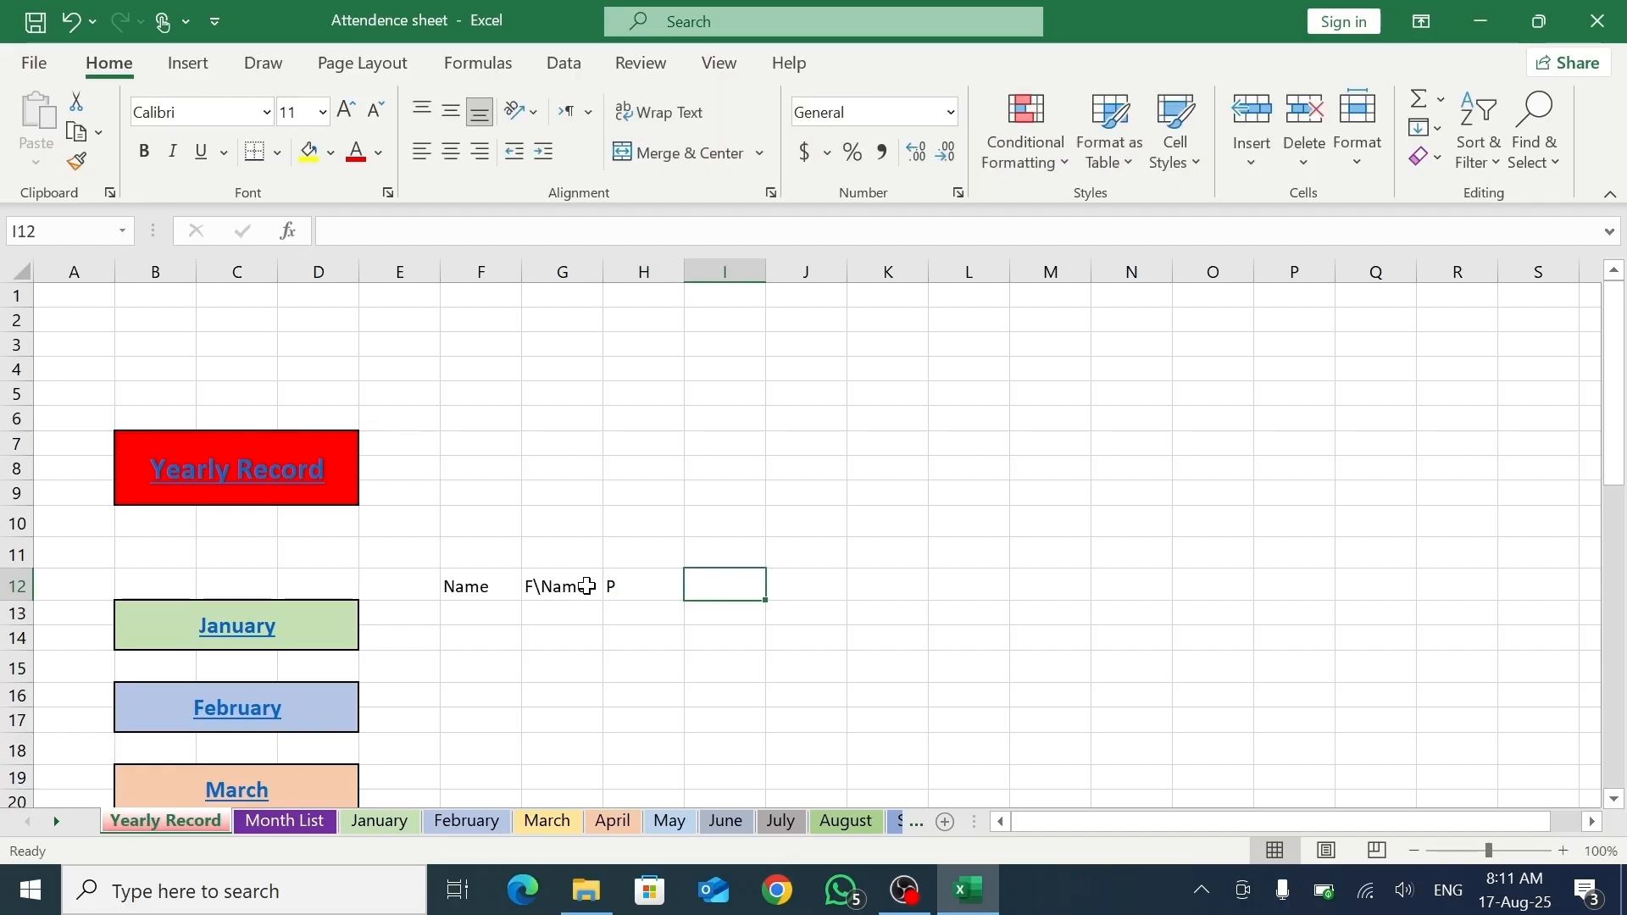
pyautogui.write('A')
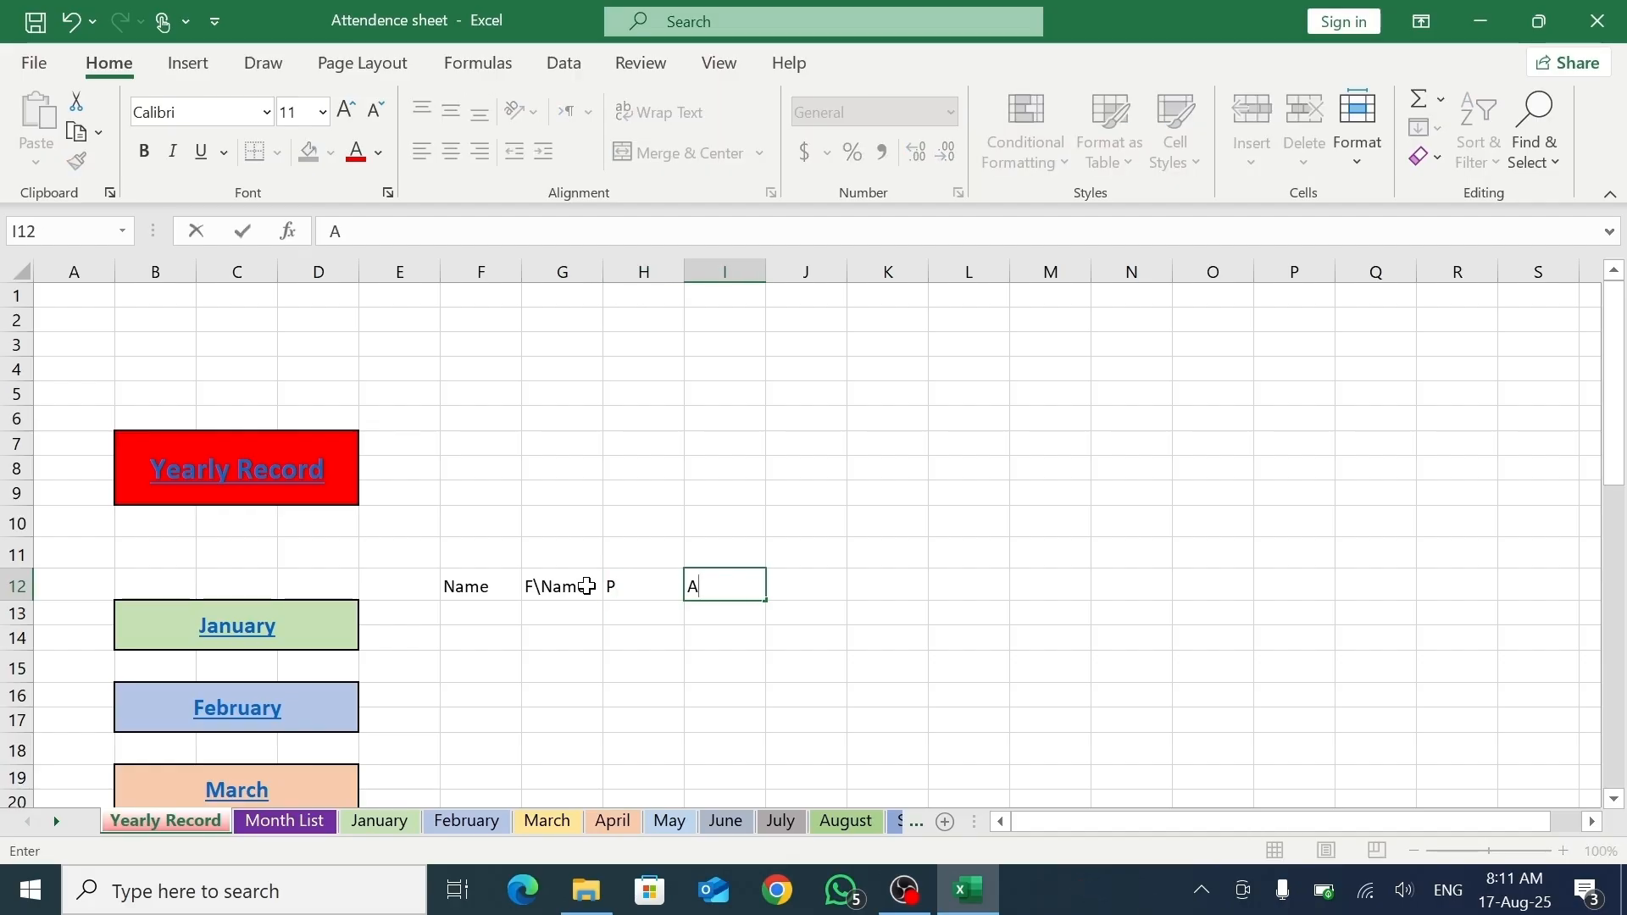
pyautogui.press('Tab')
pyautogui.write('L')
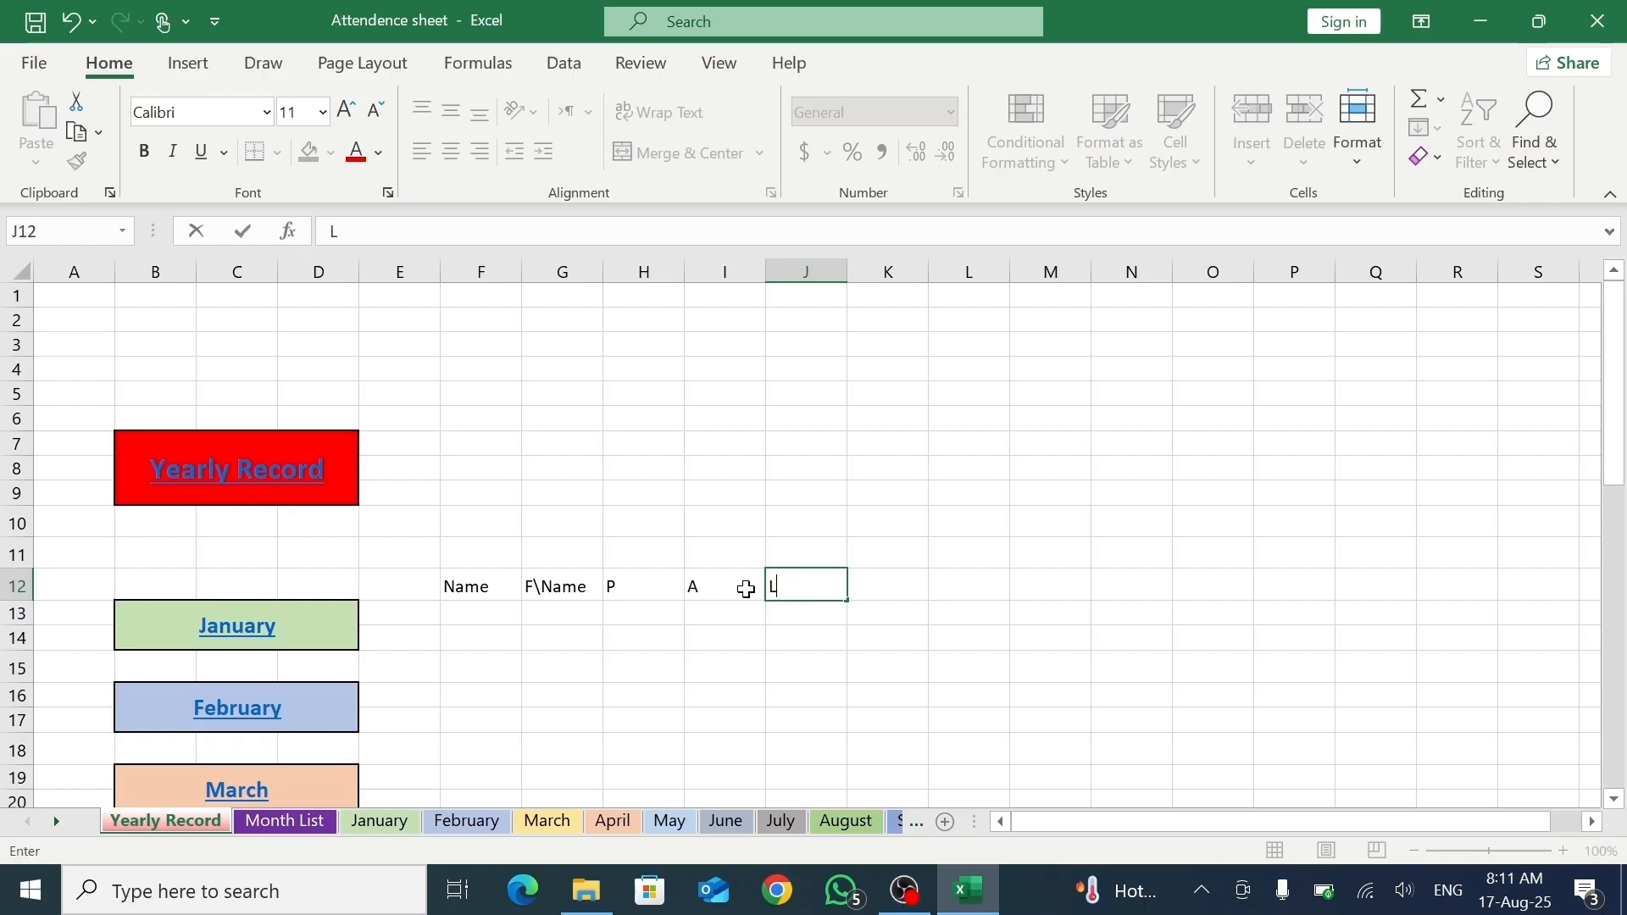
# - Merge and center H11:J11 above the P, A and L headings and enter January in it
pyautogui.moveTo(647, 558); pyautogui.dragTo(776, 551)
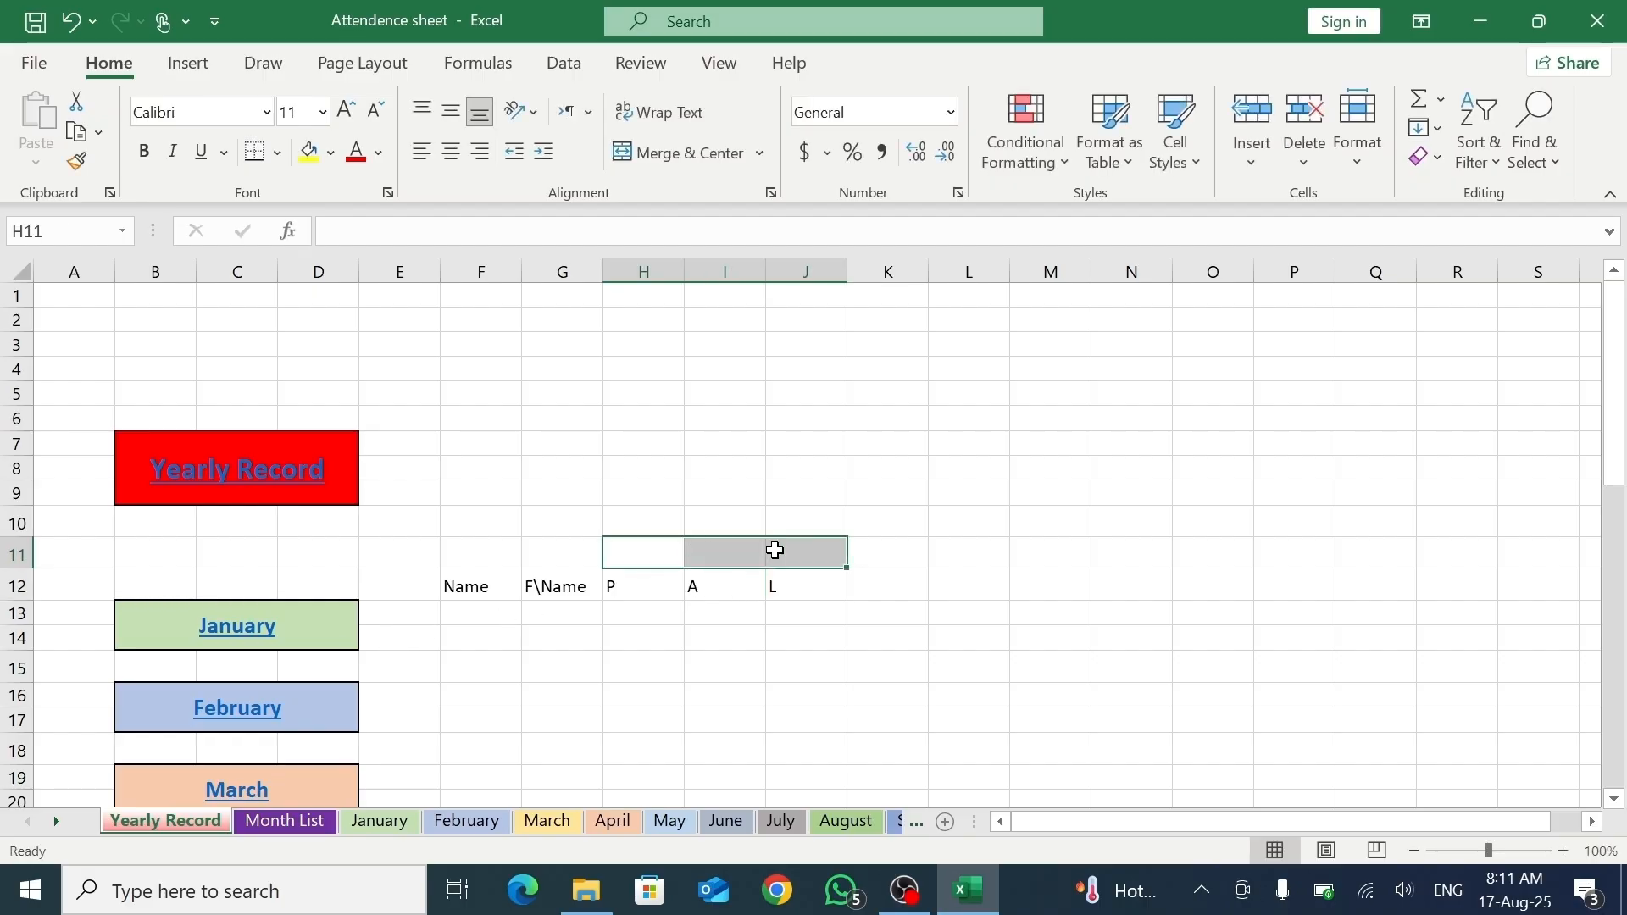
pyautogui.click(682, 152)
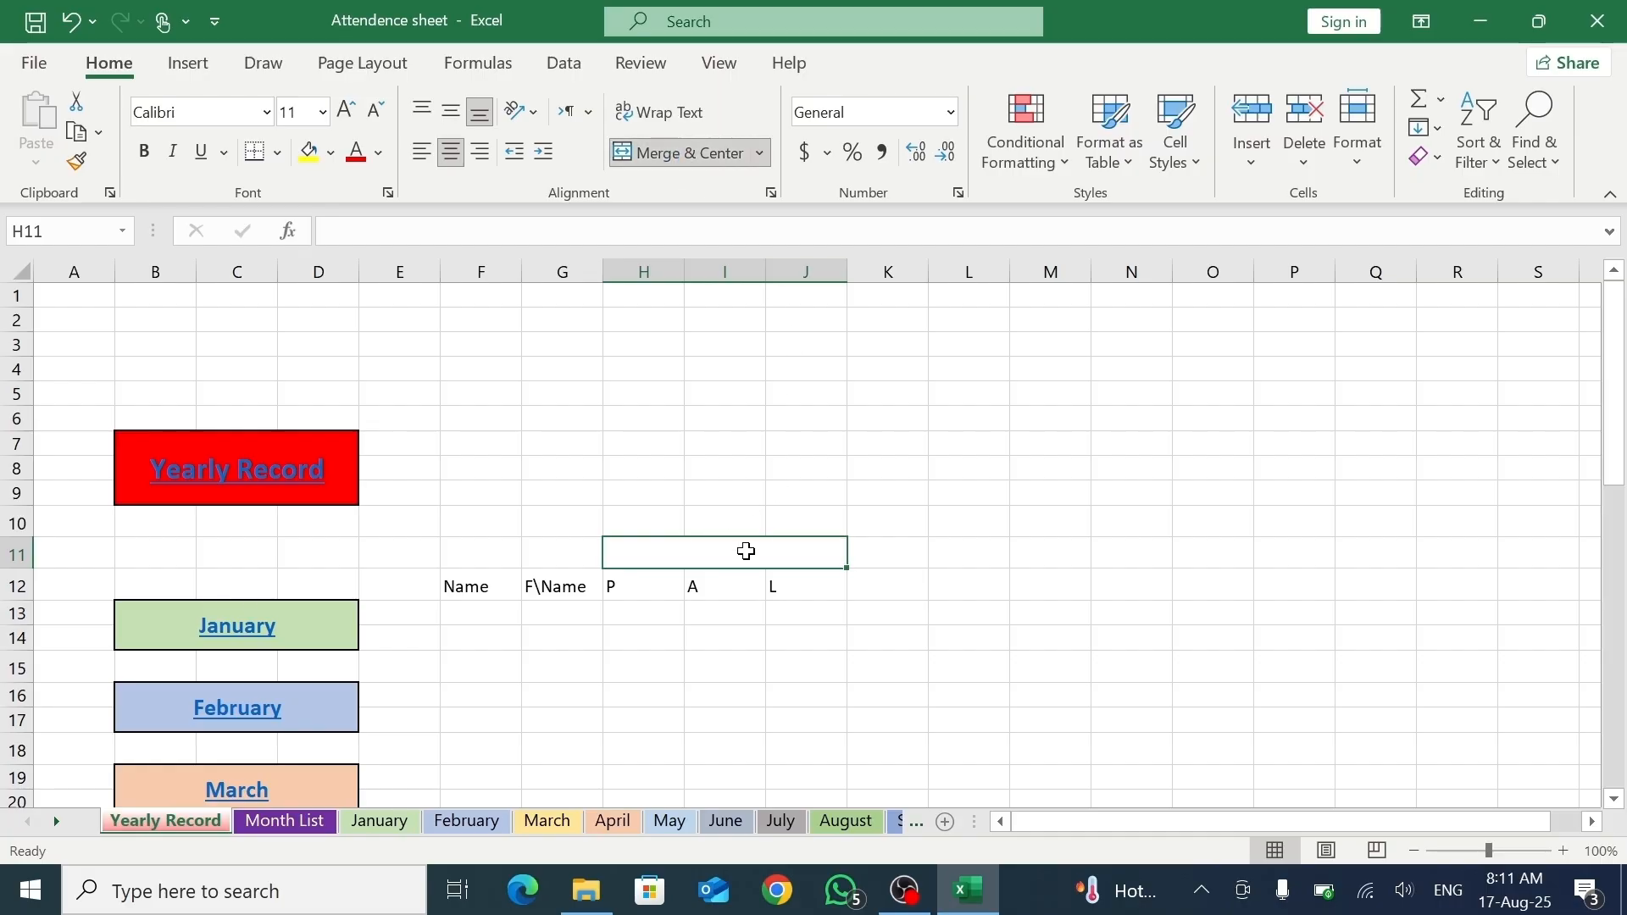
pyautogui.write('January')
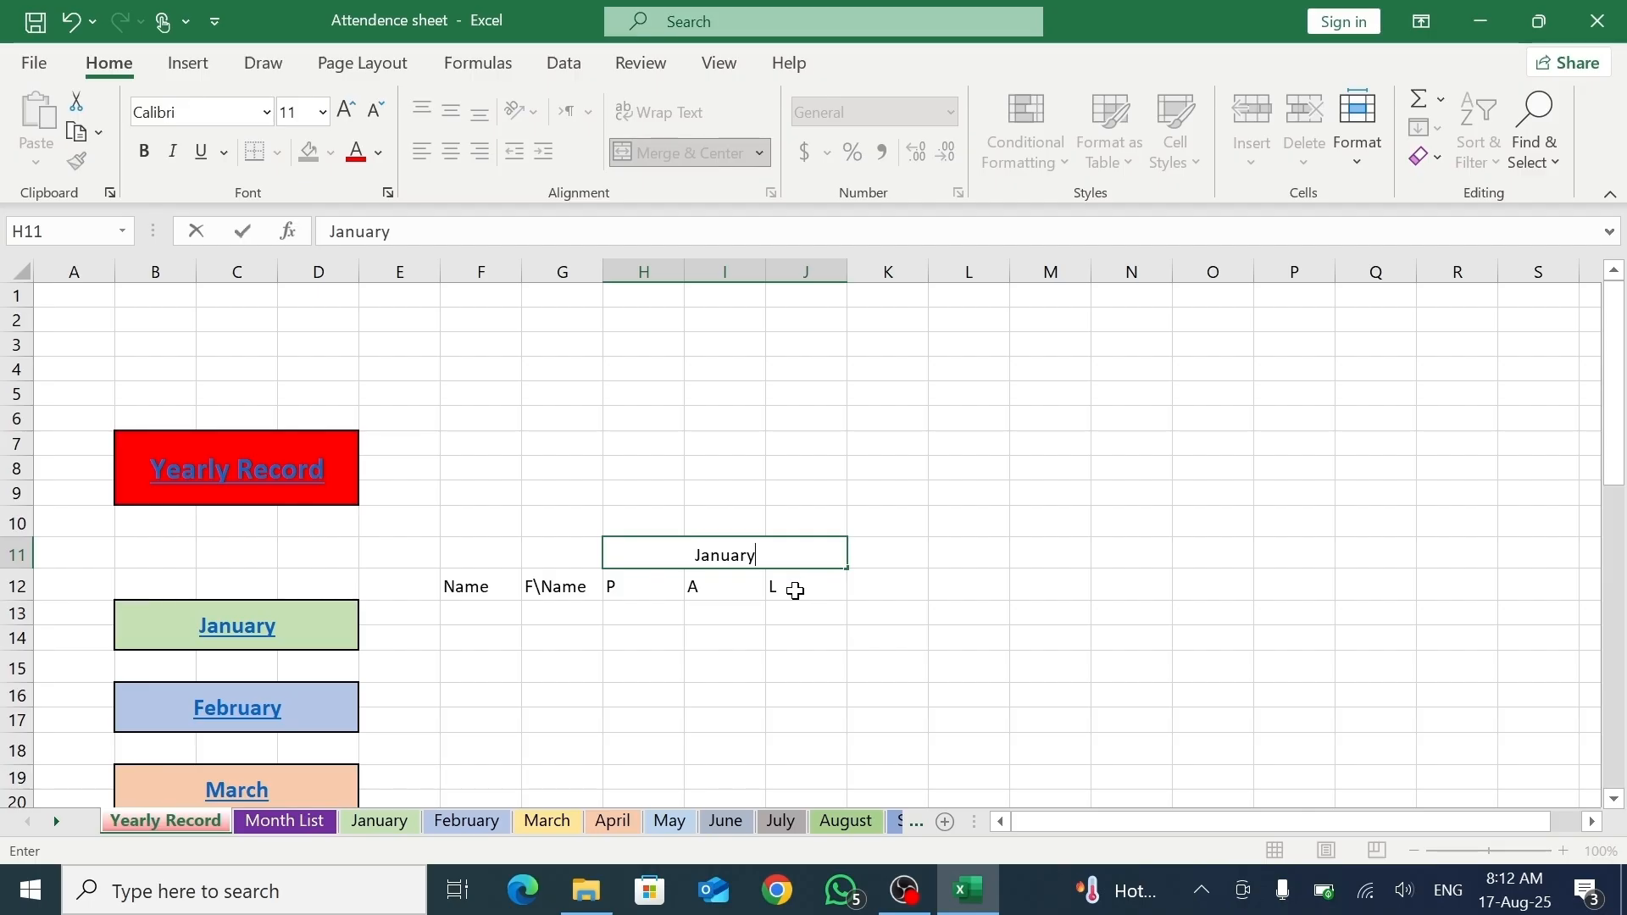
pyautogui.click(795, 590)
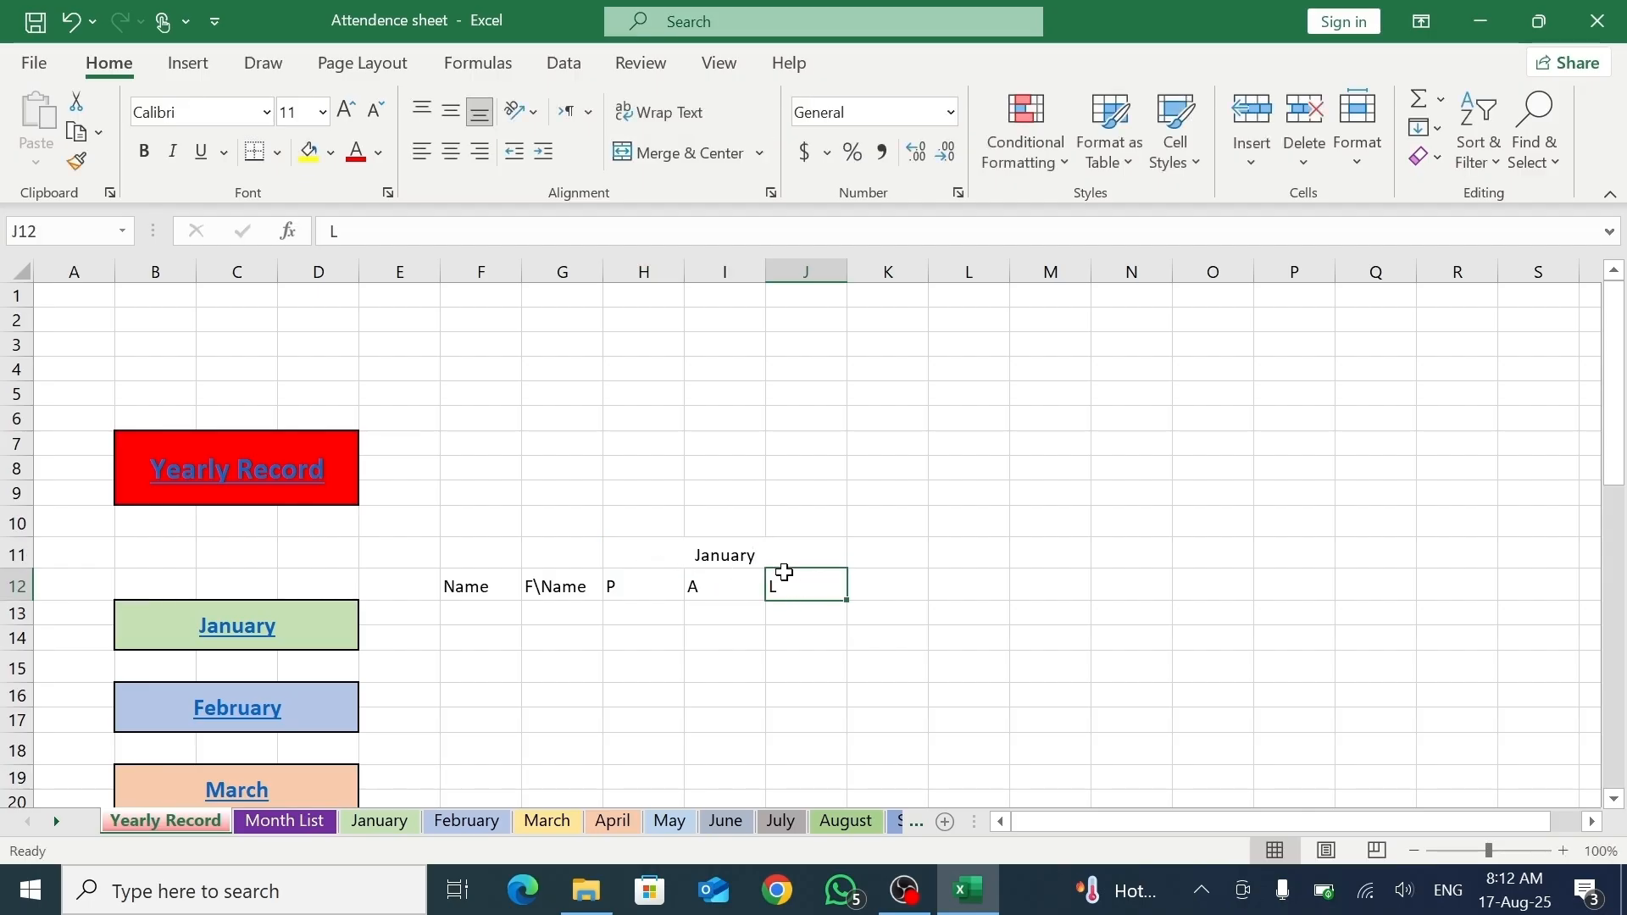
# - Merge and center the row 11 month header blocks K11:M11, N11:P11, Q11:S11 and T11:V11 separately
pyautogui.moveTo(890, 555); pyautogui.dragTo(1028, 549)
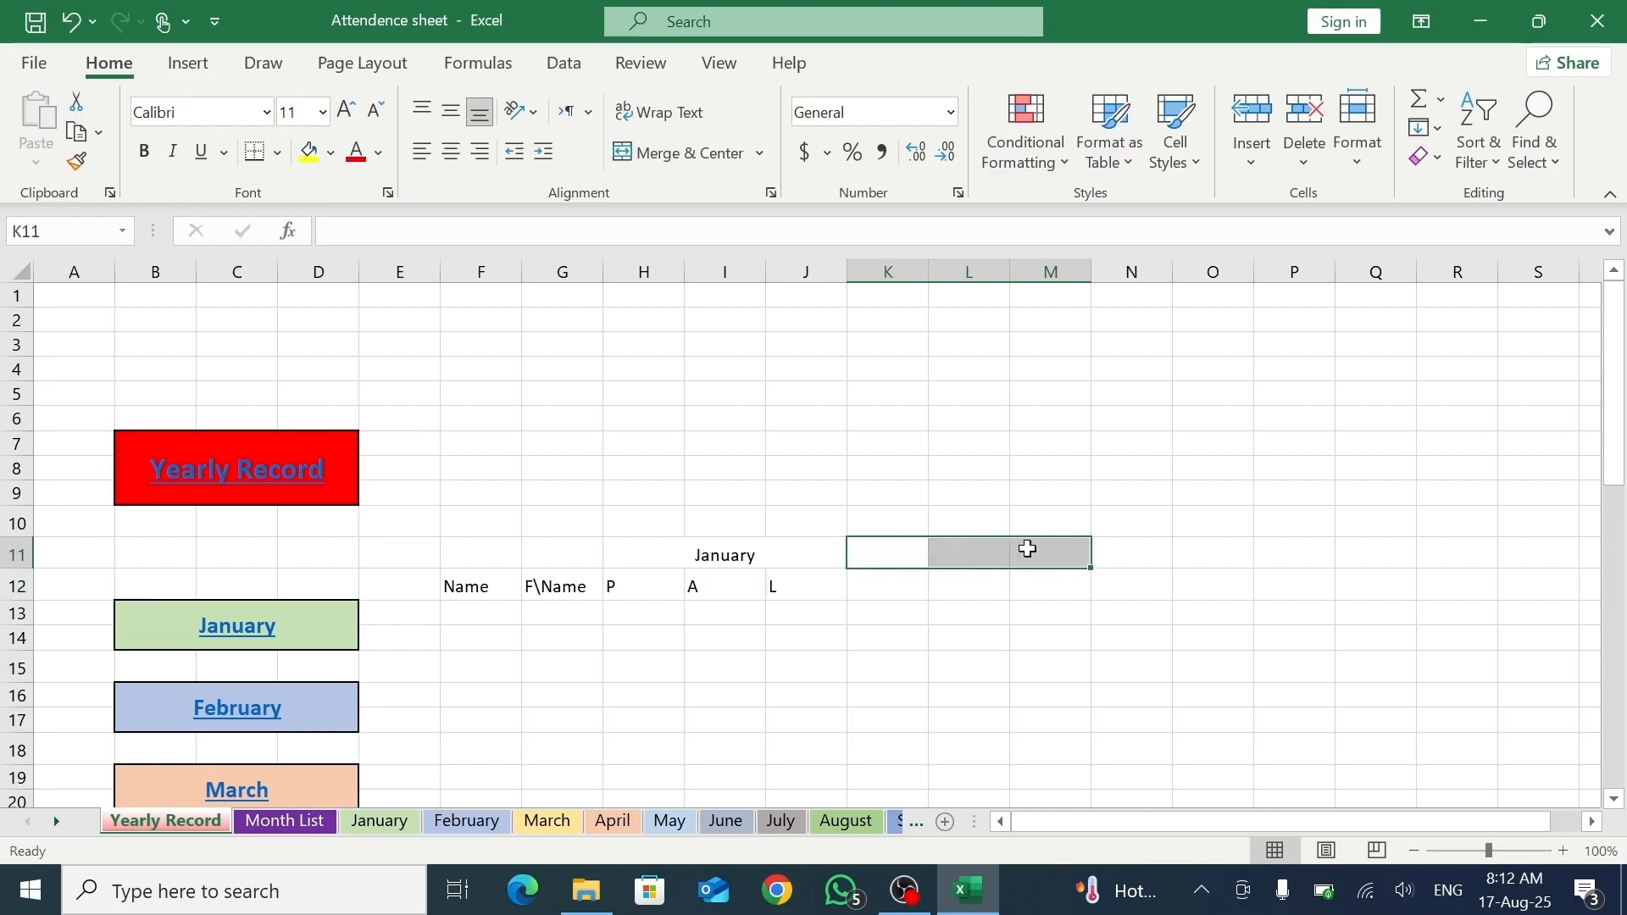
pyautogui.click(685, 153)
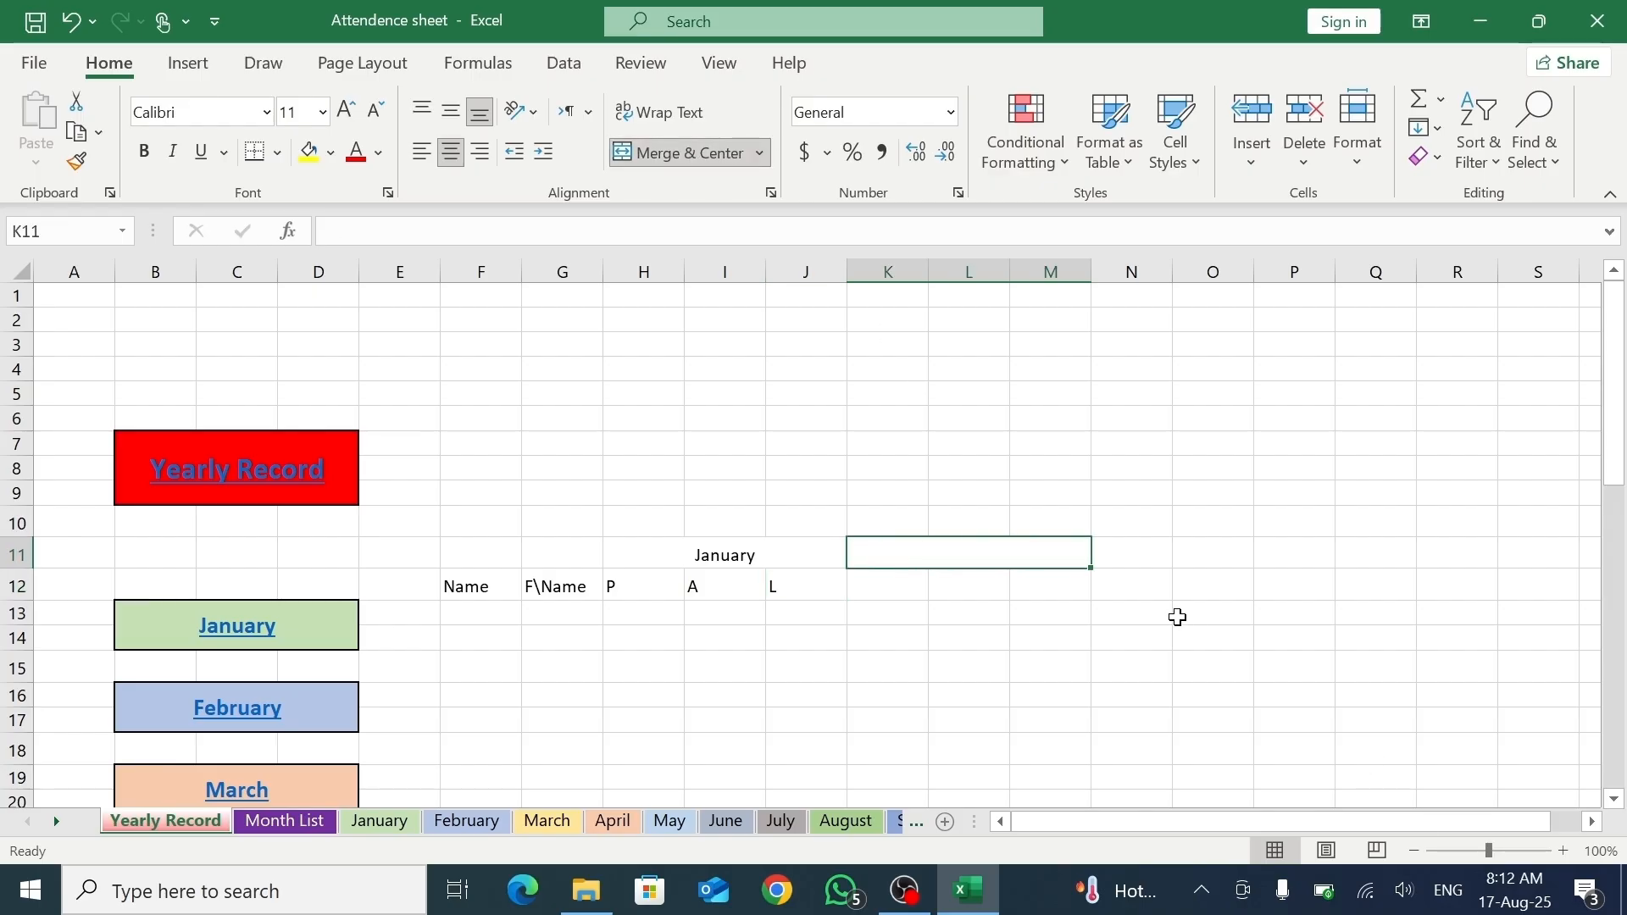
pyautogui.moveTo(1123, 561); pyautogui.dragTo(1269, 552)
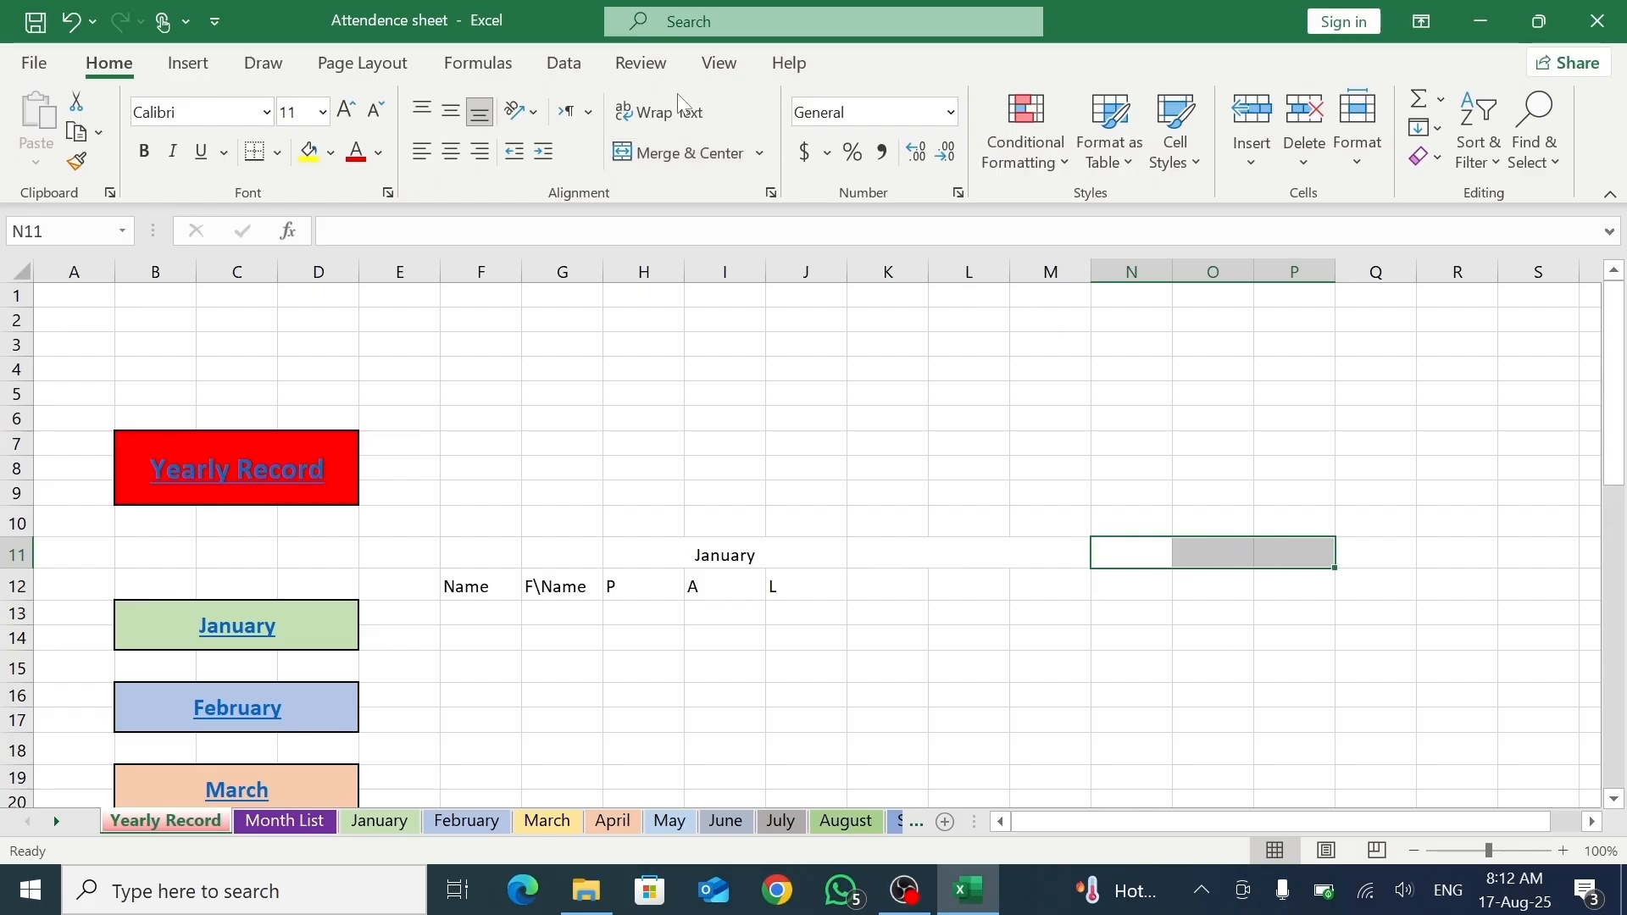
pyautogui.click(662, 154)
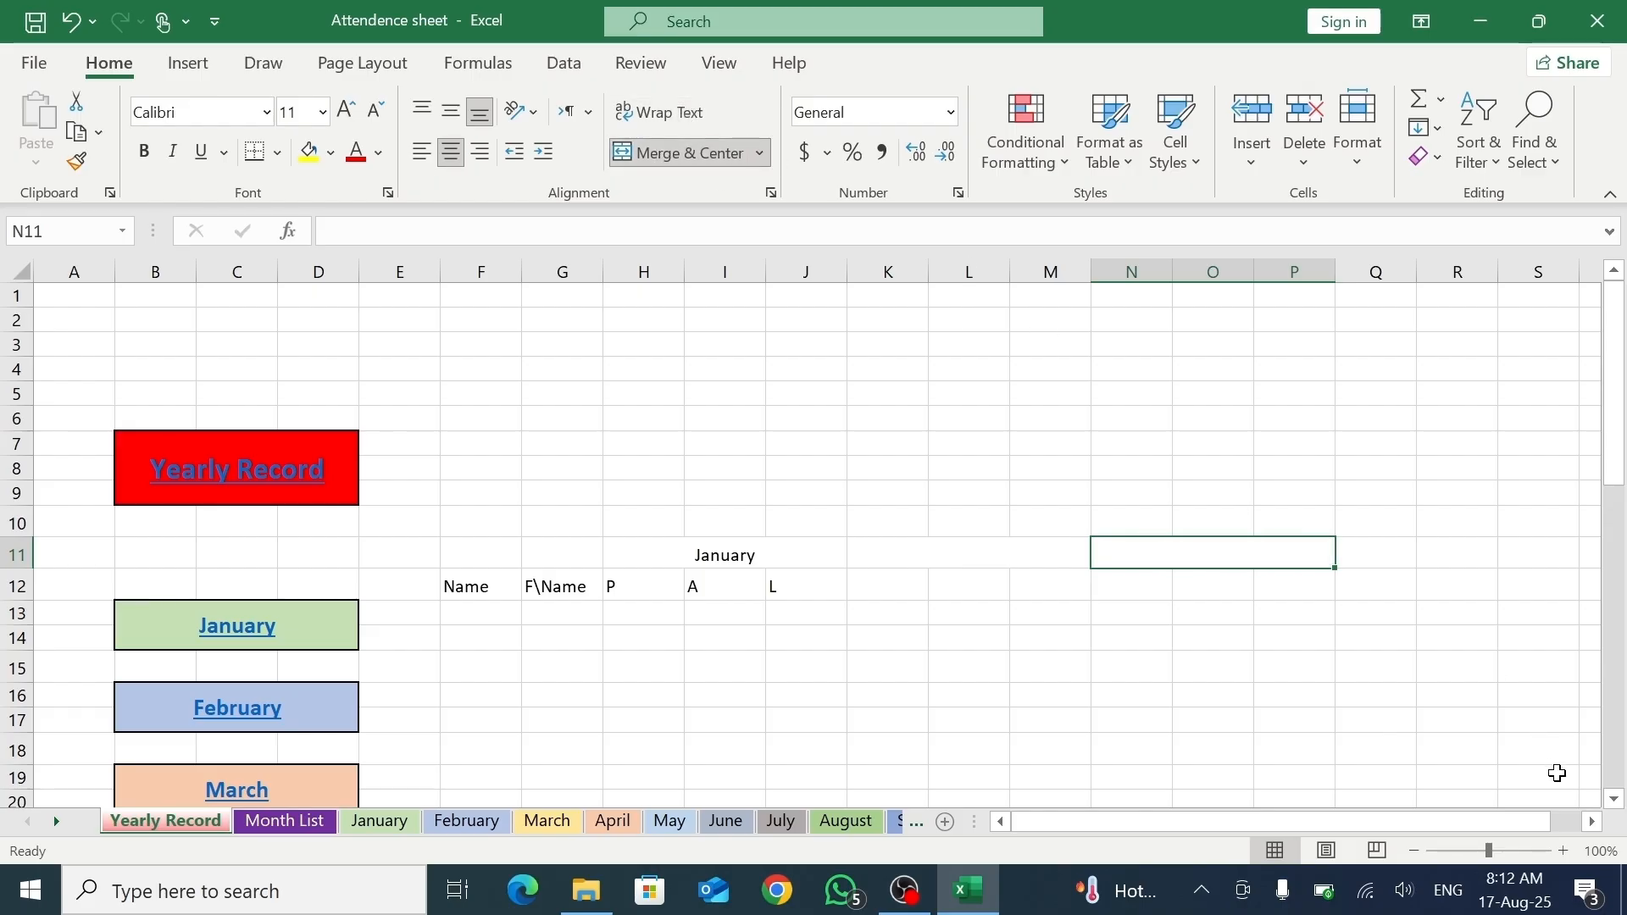
pyautogui.click(1593, 824)
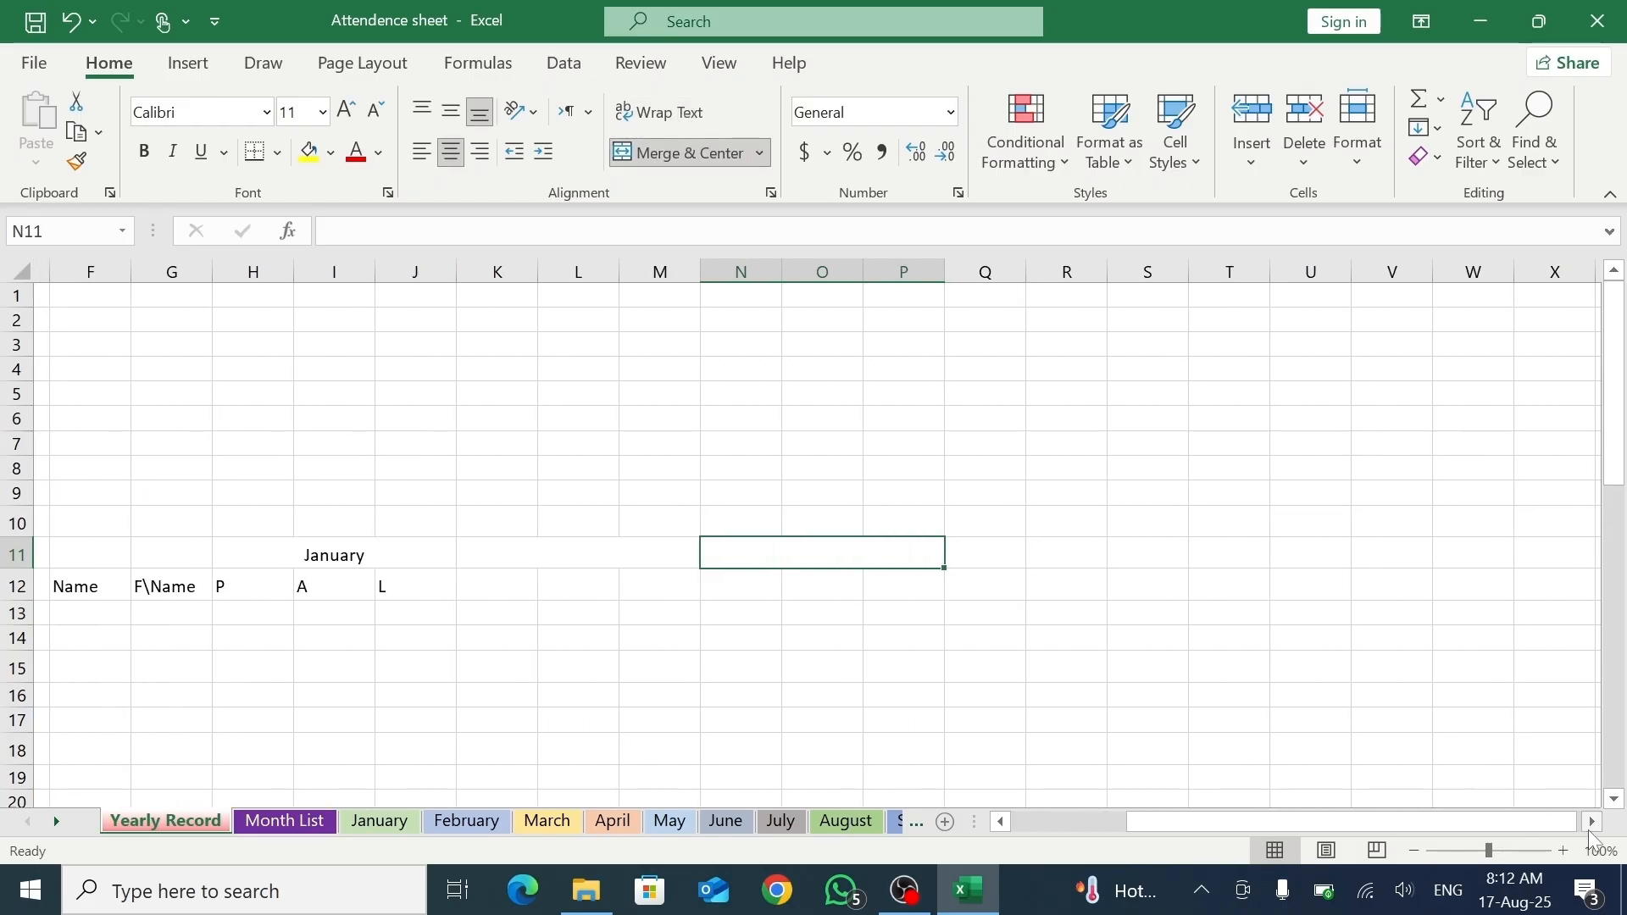
pyautogui.moveTo(987, 558); pyautogui.dragTo(1108, 563)
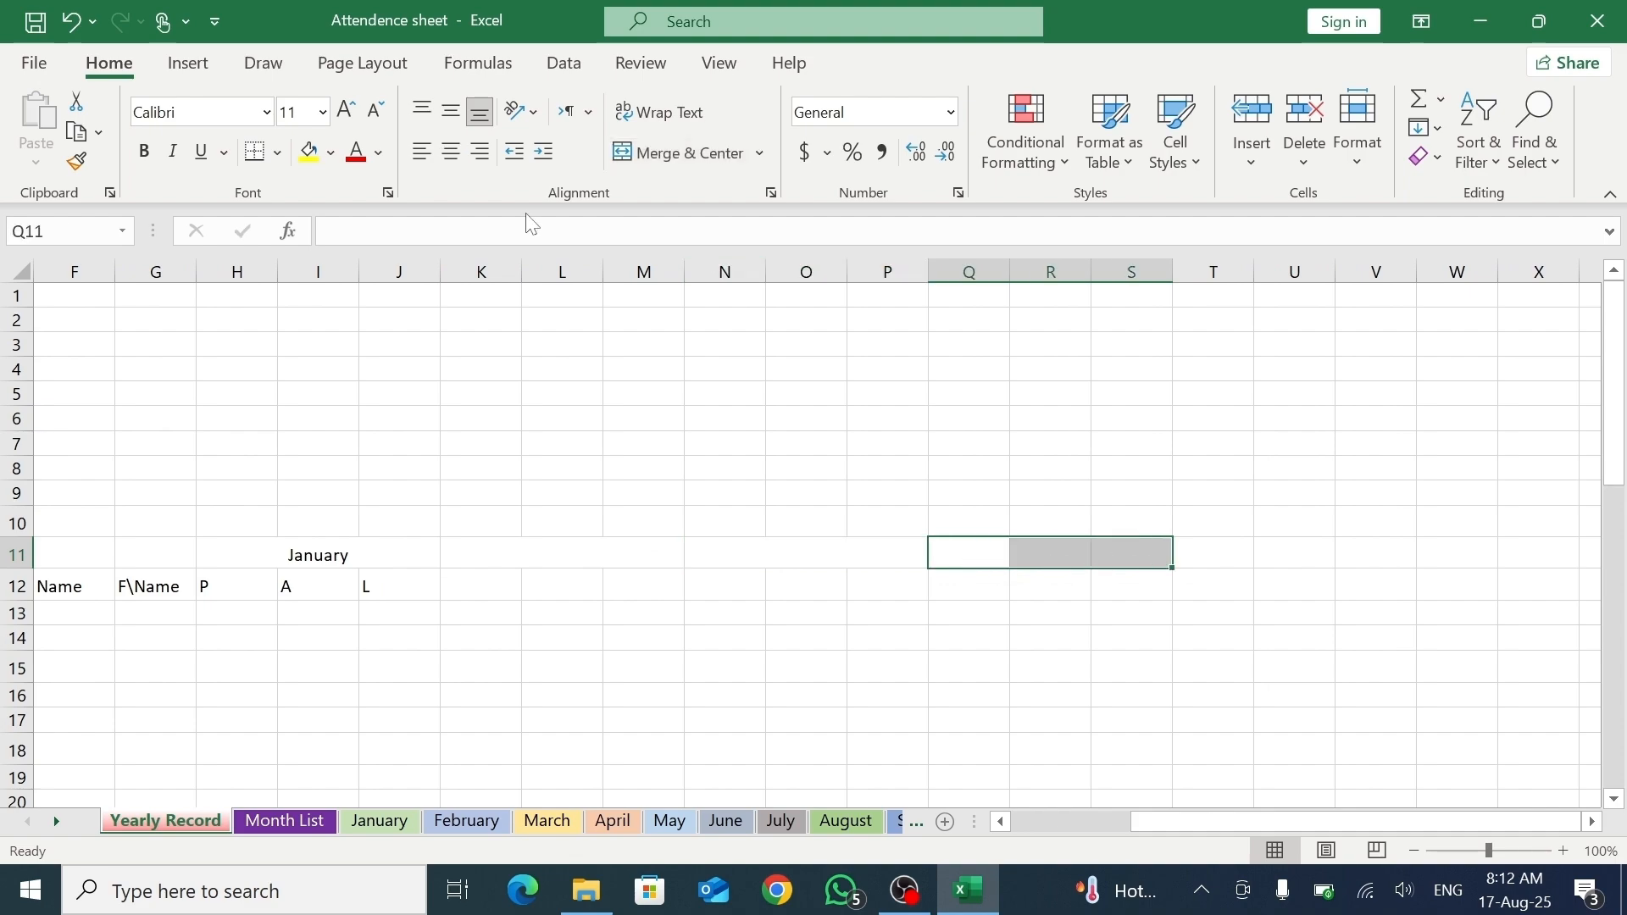
pyautogui.click(658, 155)
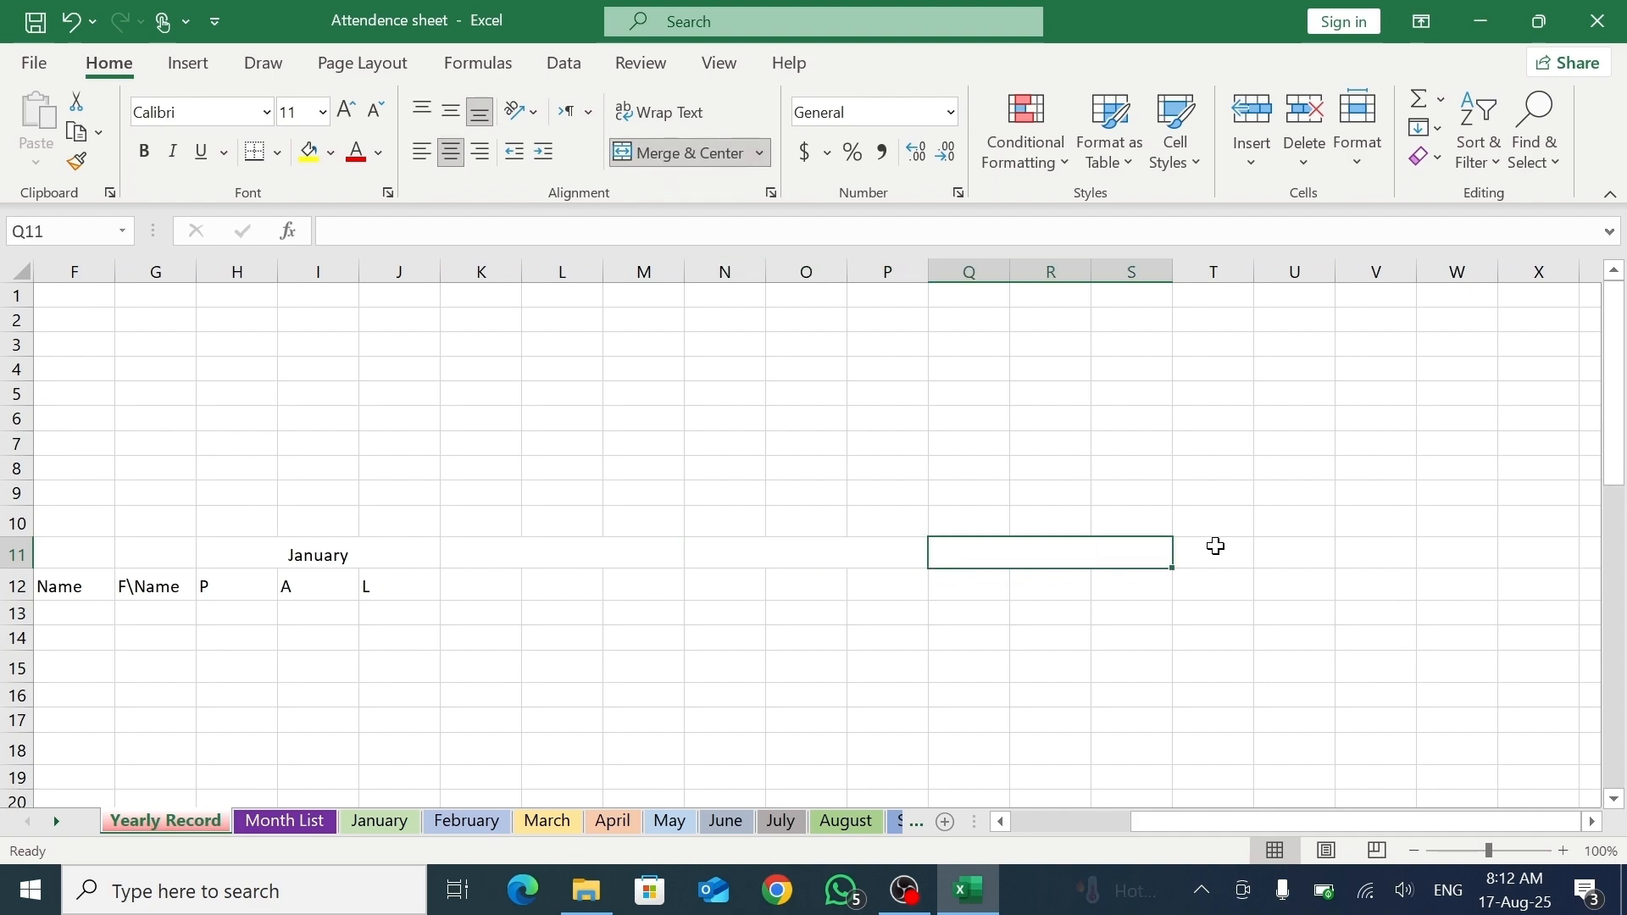
pyautogui.moveTo(1218, 549); pyautogui.dragTo(1345, 552)
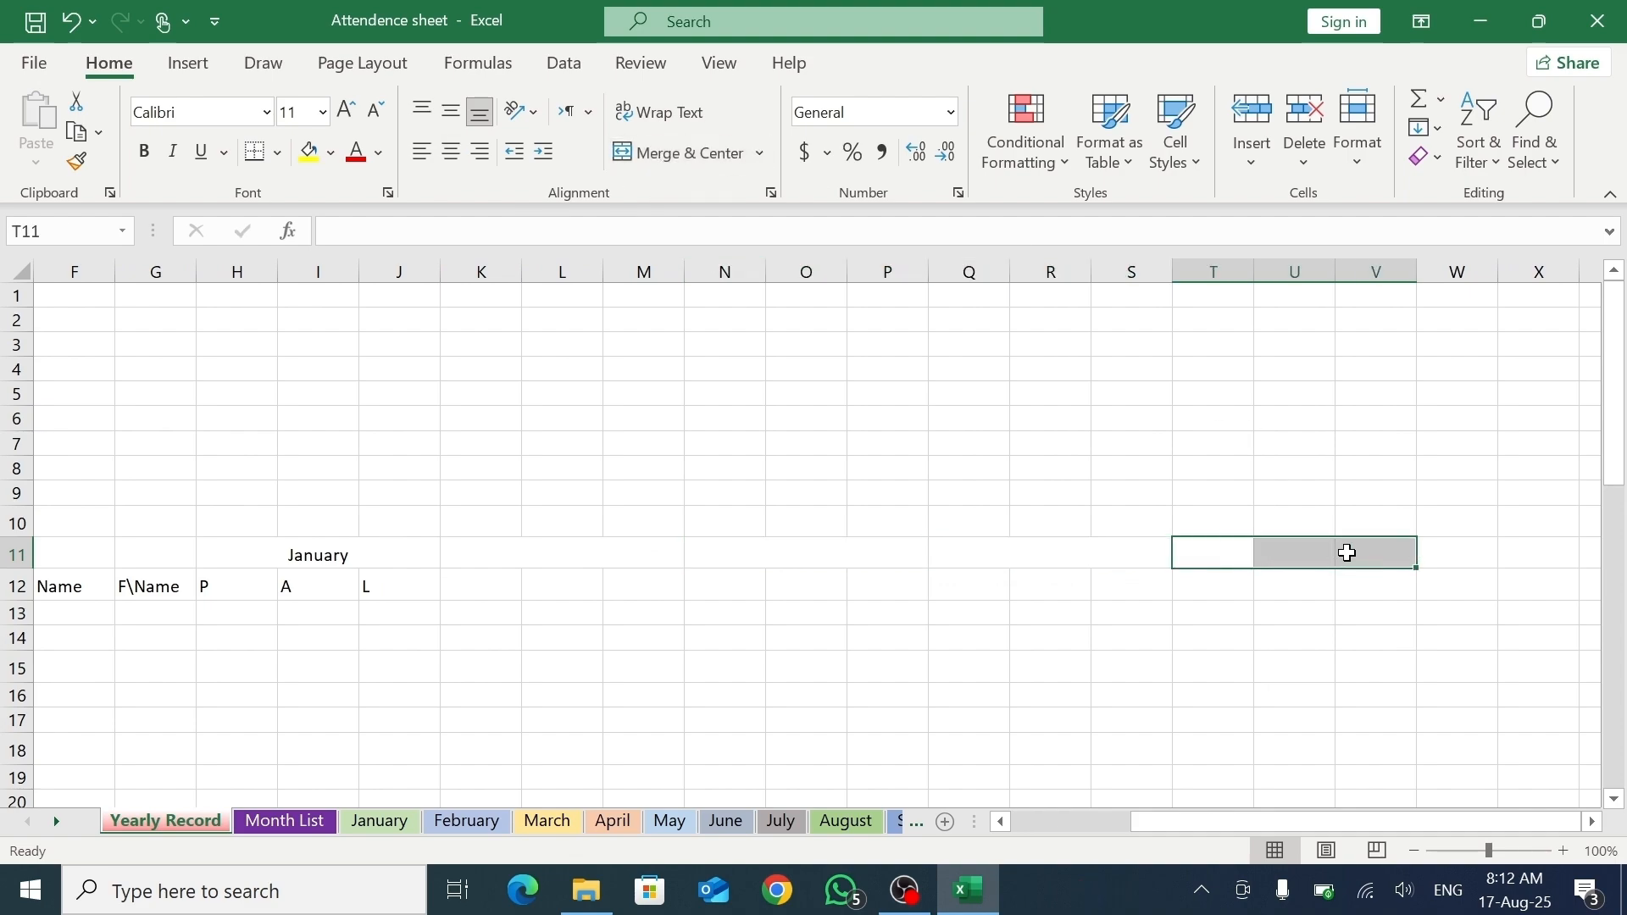
pyautogui.click(649, 155)
# - Merge and center the month header cells W11:Y11 and Z11:AB11 as two separate blocks
pyautogui.click(1593, 823)
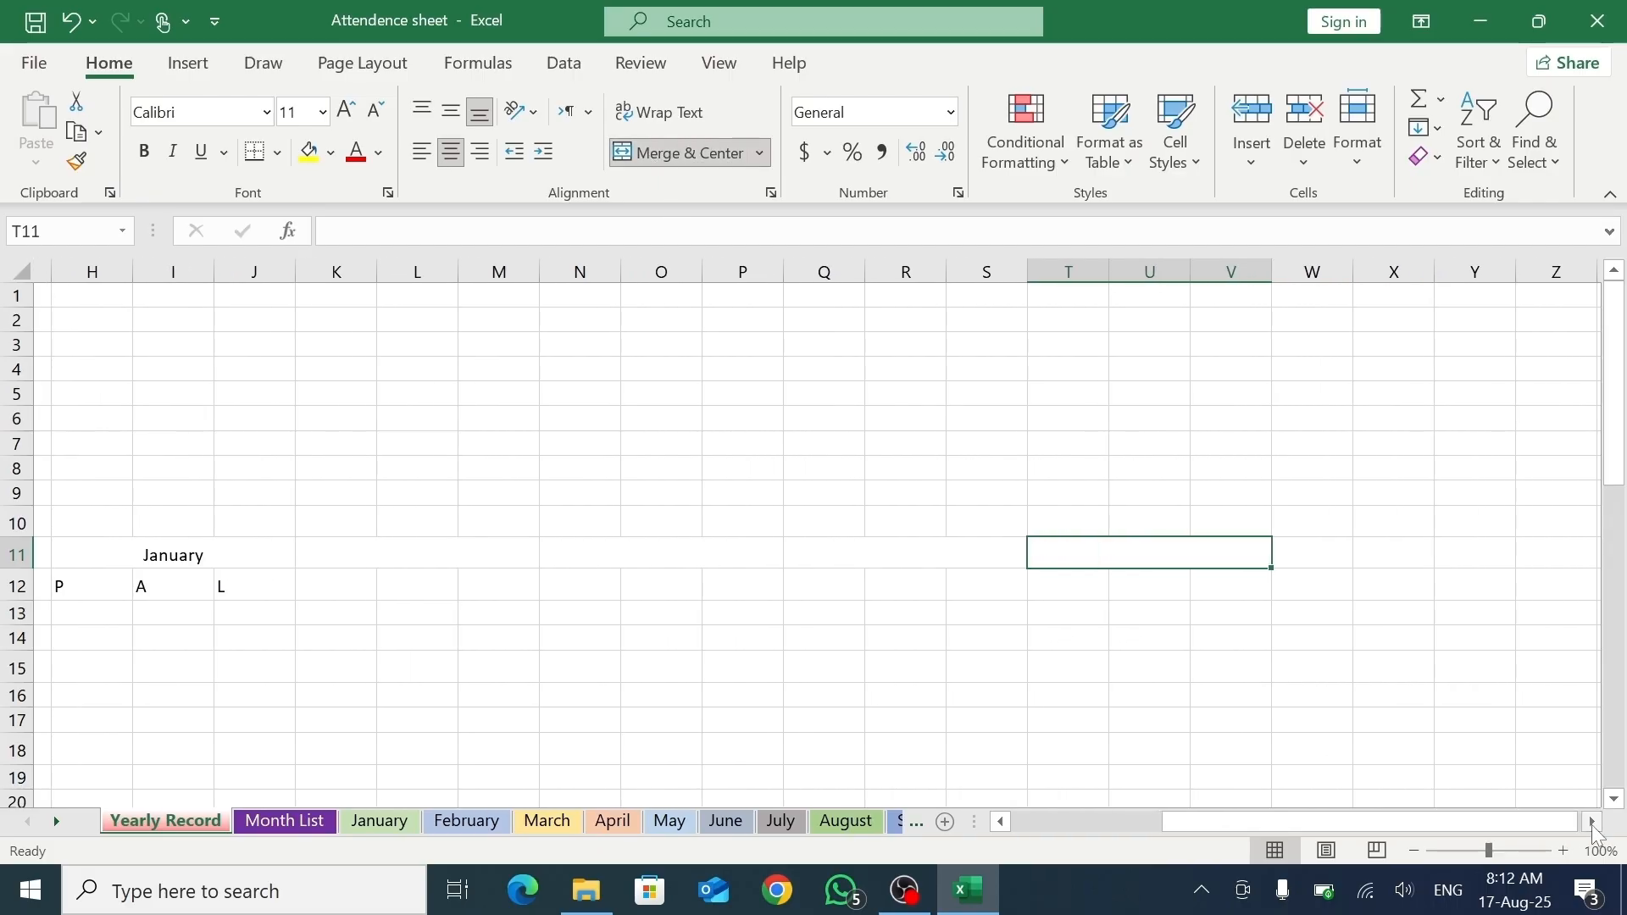
pyautogui.click(1593, 823)
pyautogui.moveTo(1053, 552); pyautogui.dragTo(1220, 552)
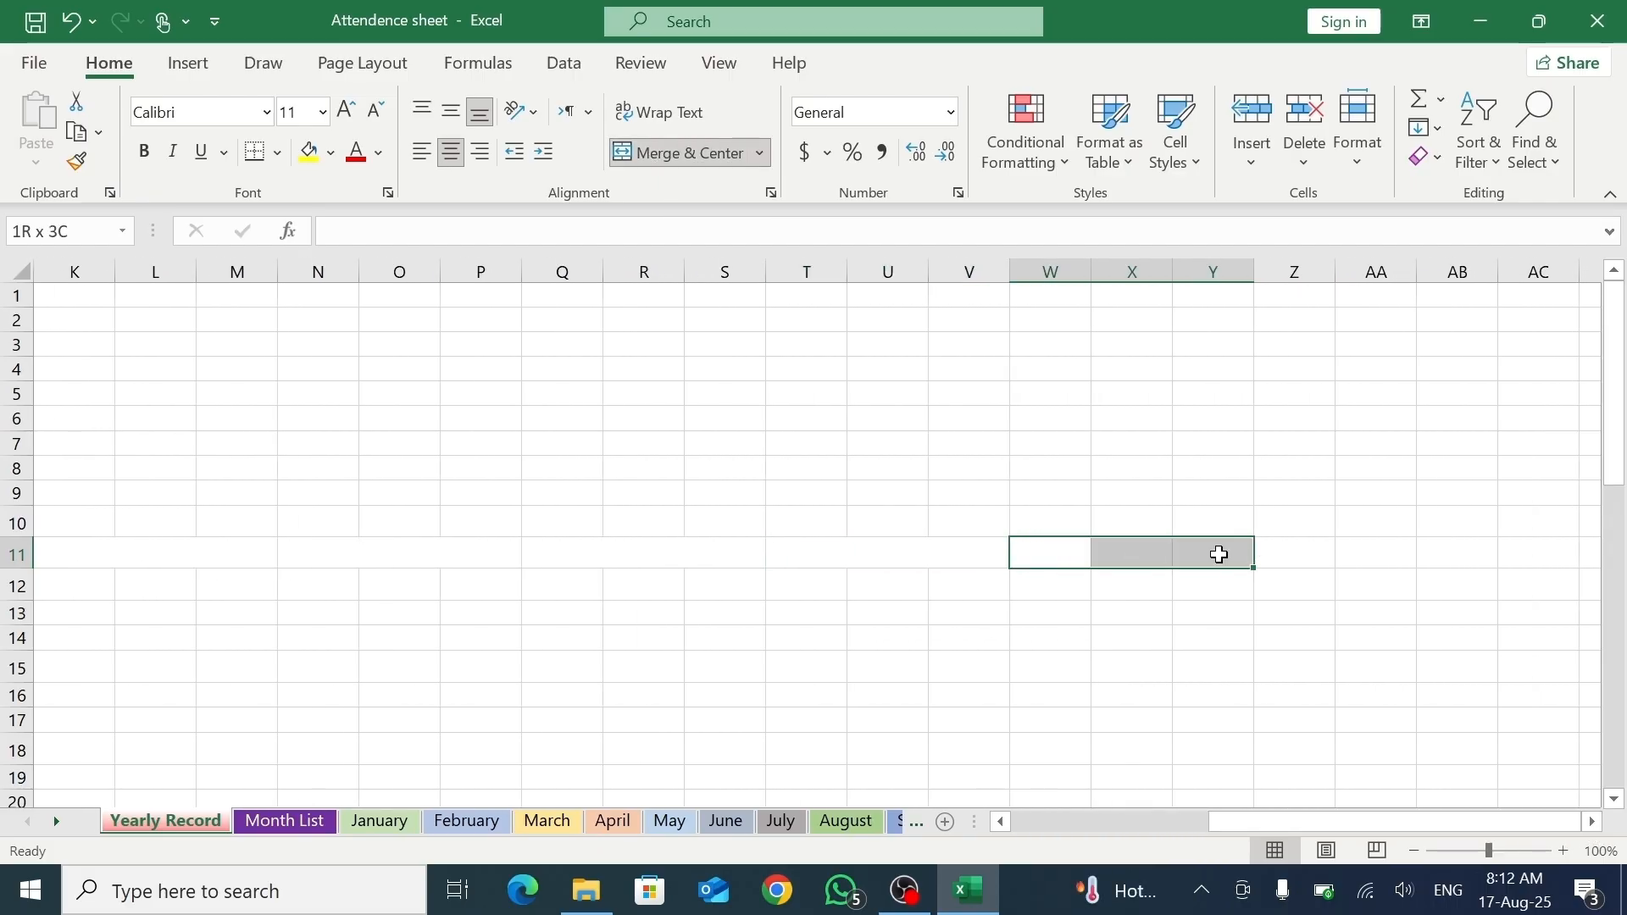
pyautogui.click(690, 161)
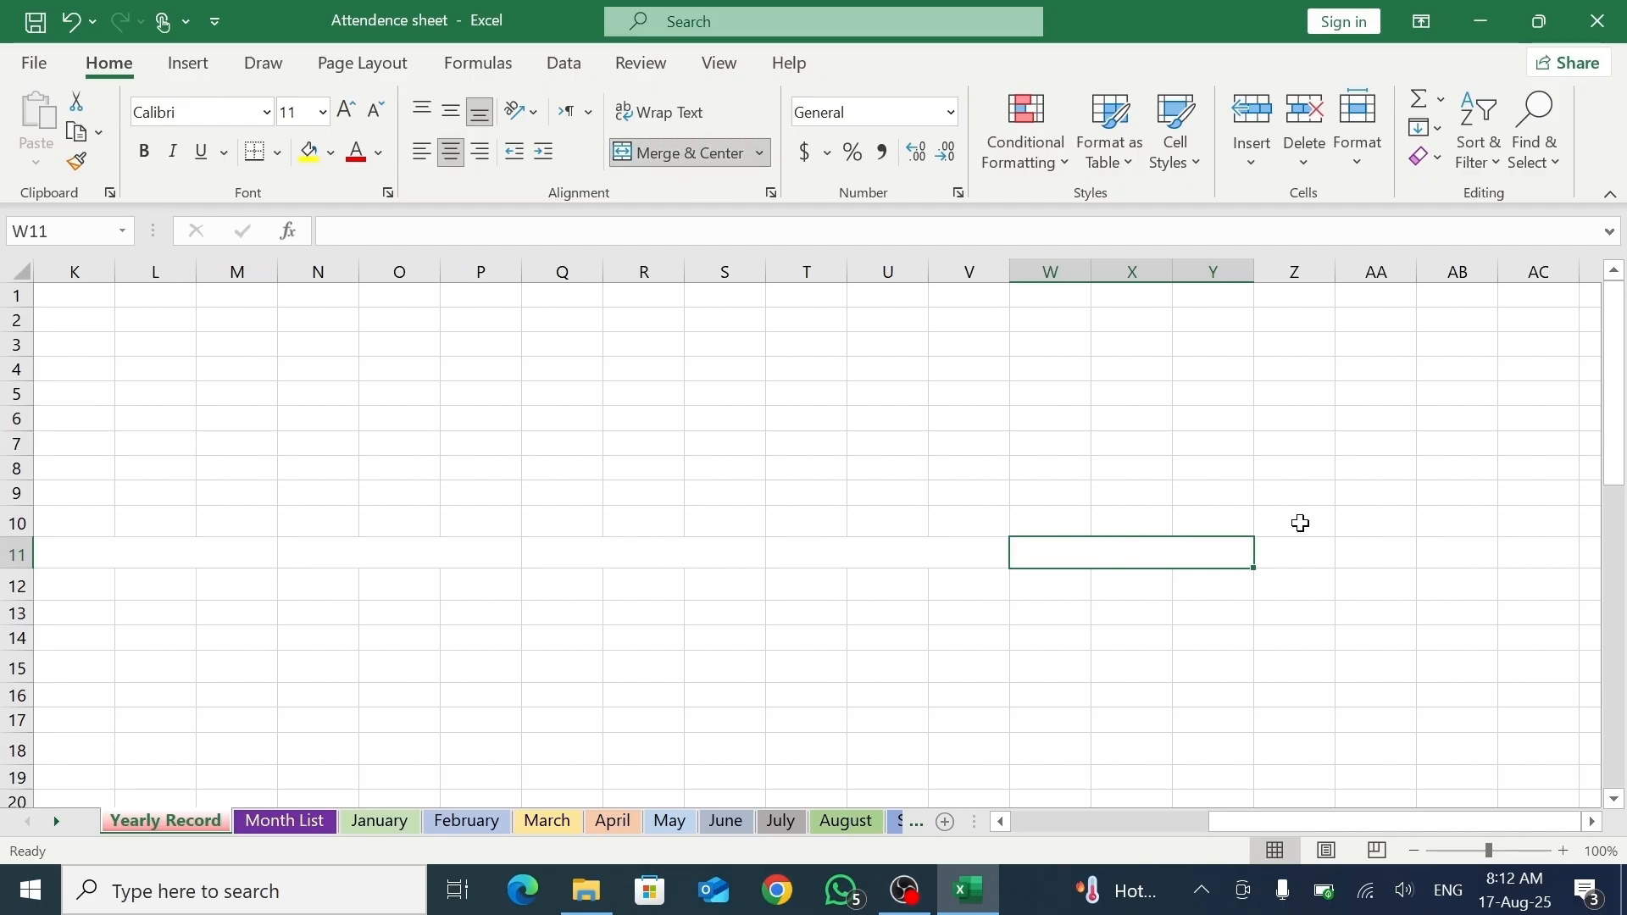
pyautogui.moveTo(1294, 555); pyautogui.dragTo(1427, 556)
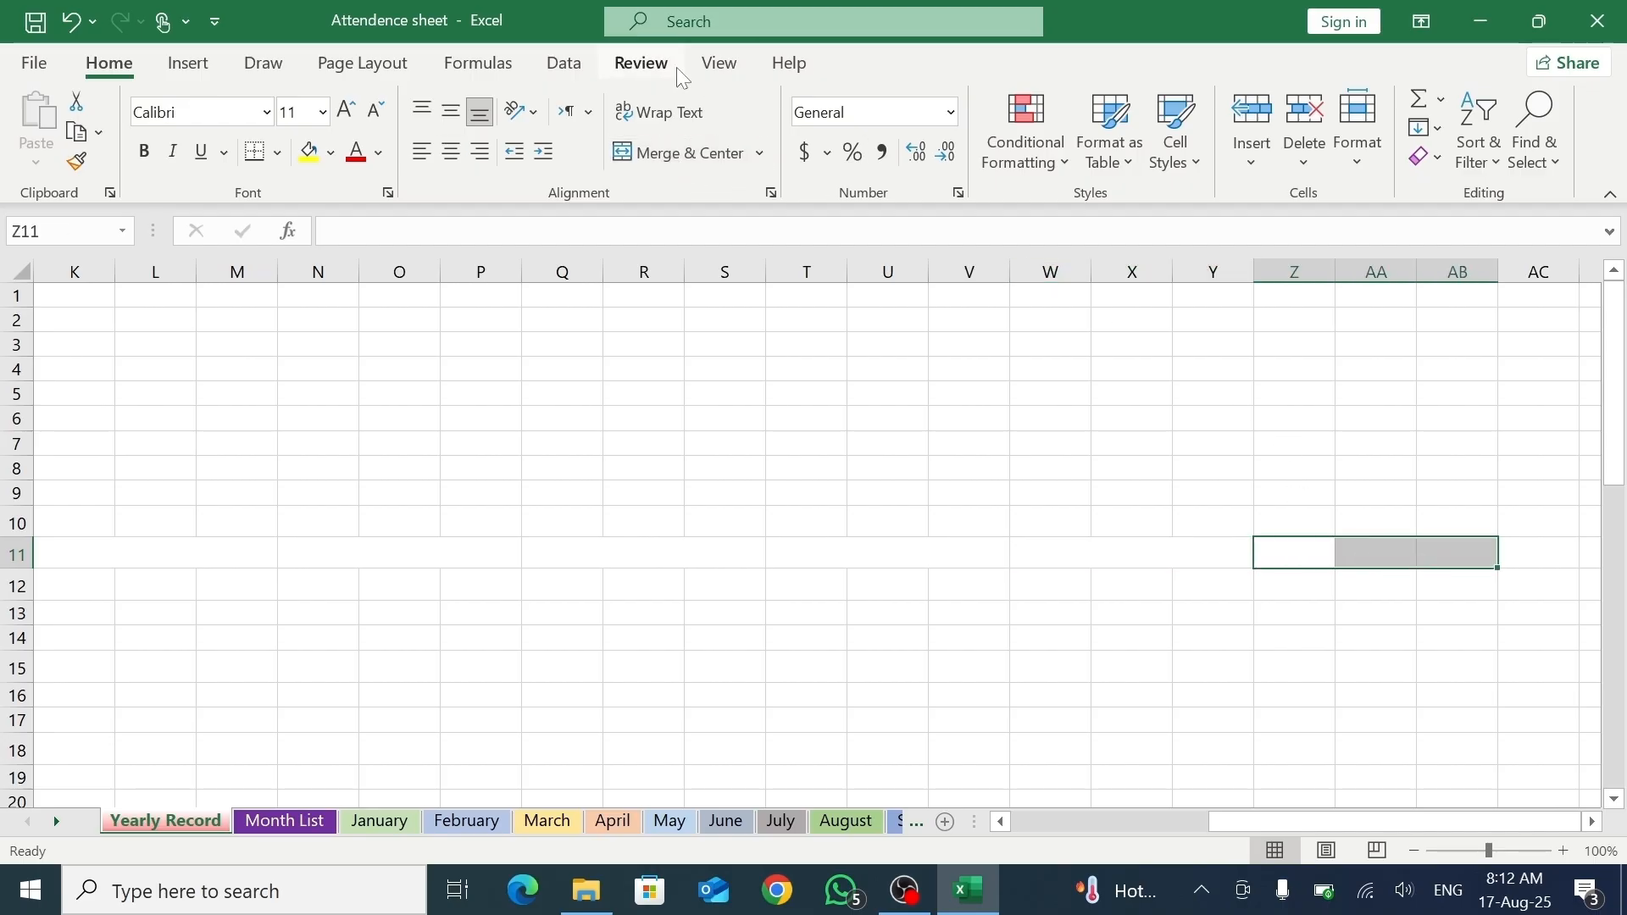
pyautogui.click(687, 168)
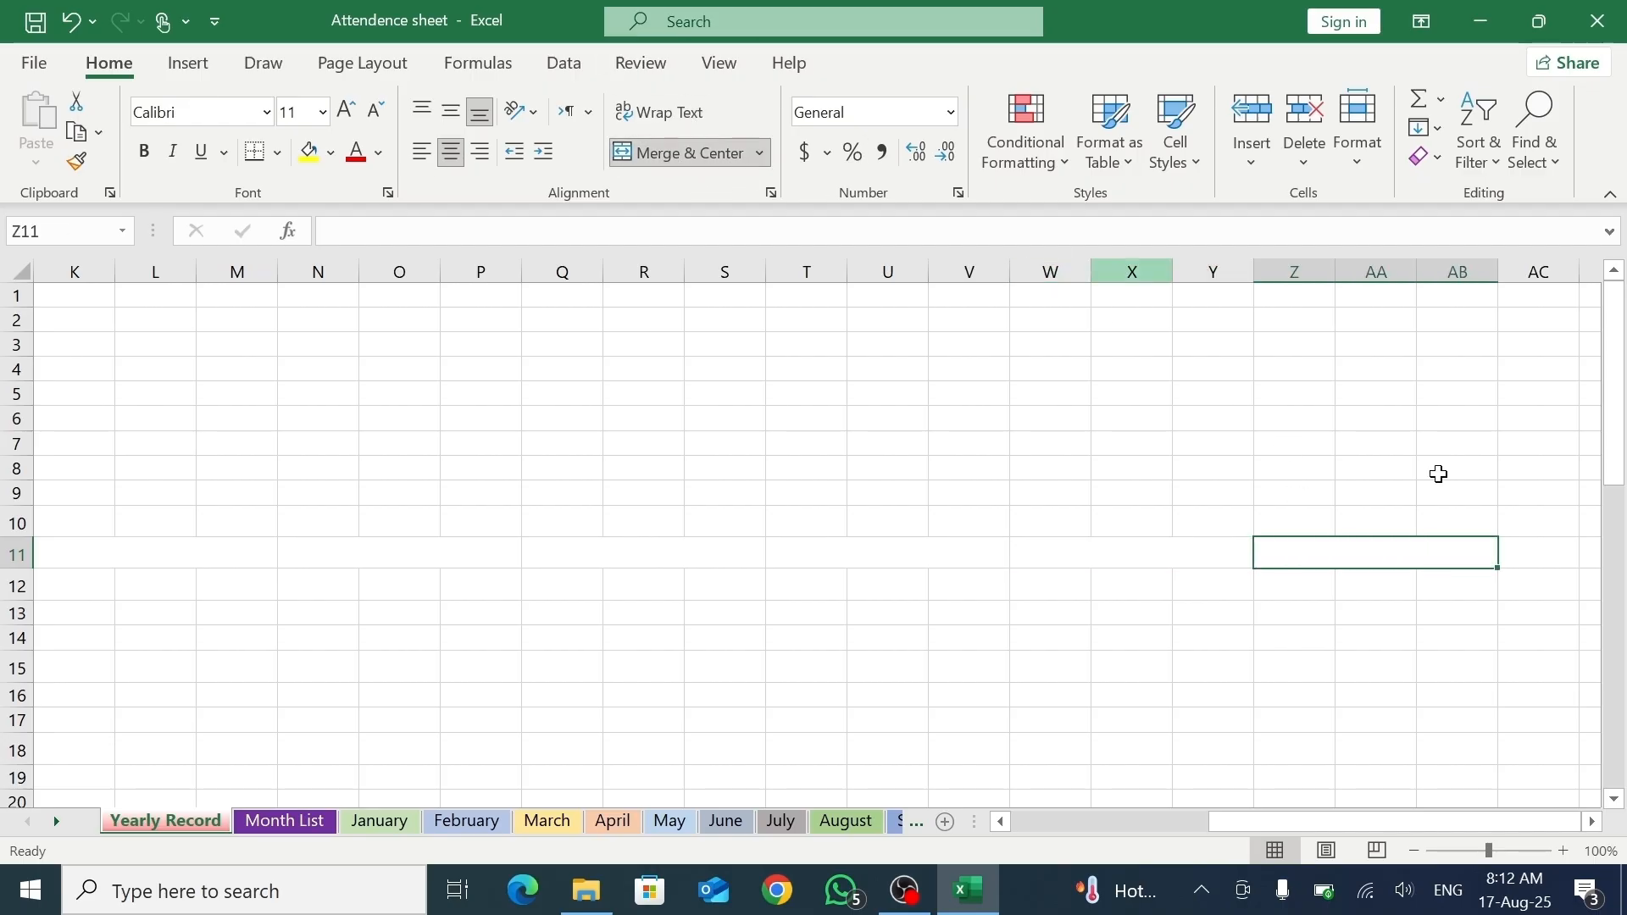
# - Merge and center the month header cells AC11:AE11 and AF11:AH11 as two separate blocks
pyautogui.click(1593, 823)
pyautogui.click(1593, 826)
pyautogui.click(1594, 826)
pyautogui.click(1593, 826)
pyautogui.moveTo(1213, 554); pyautogui.dragTo(1347, 561)
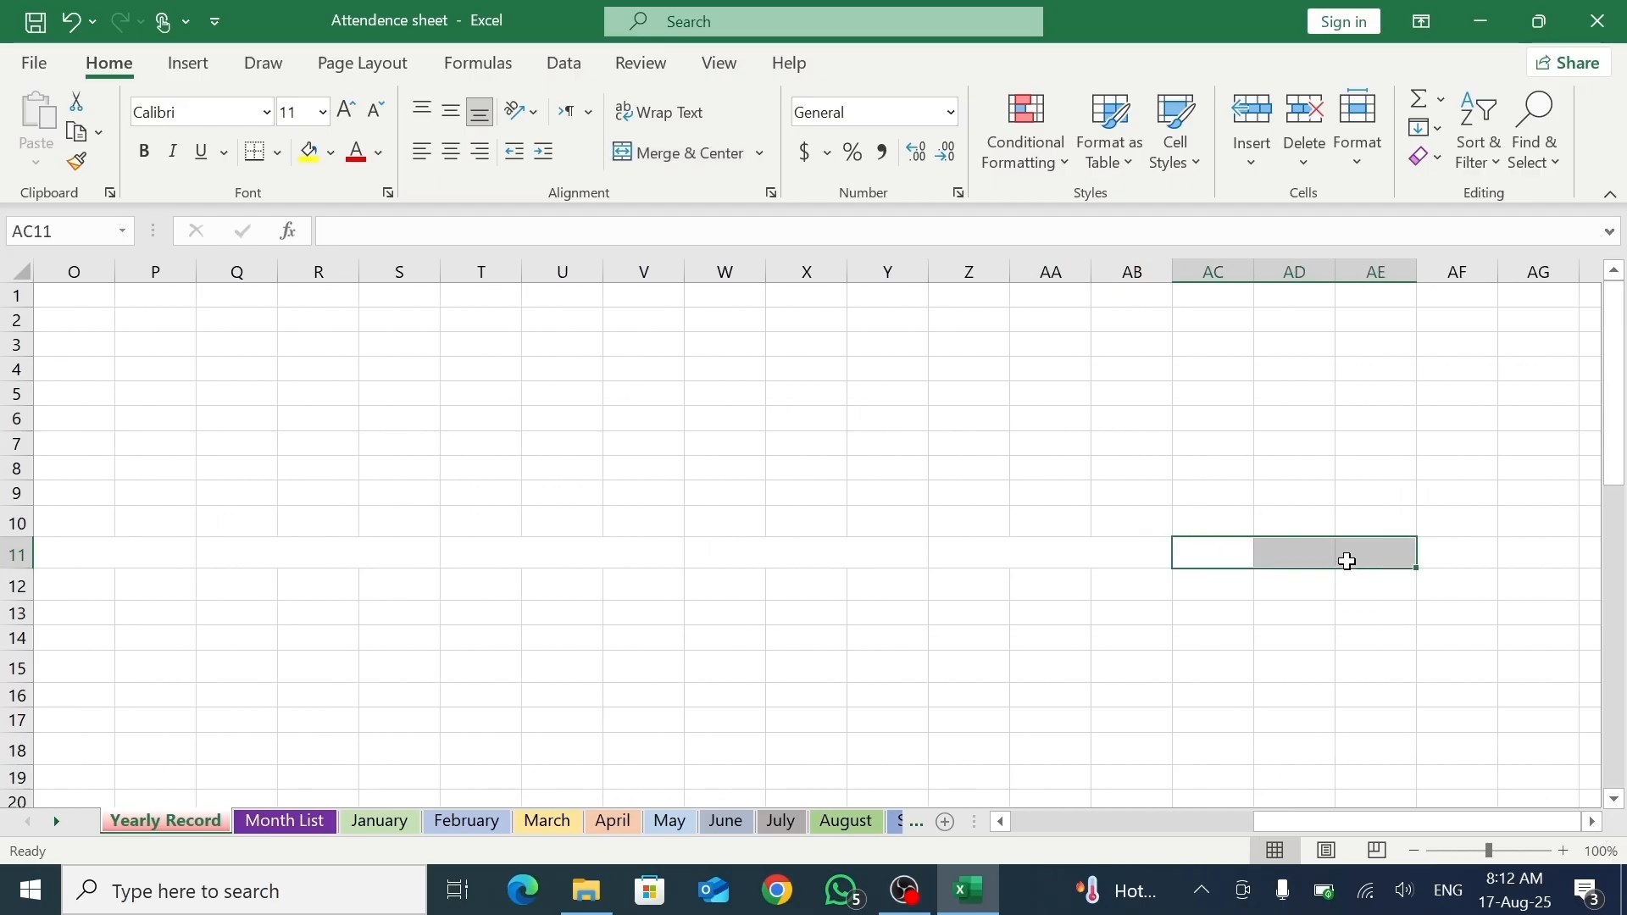
pyautogui.click(685, 154)
pyautogui.click(1593, 822)
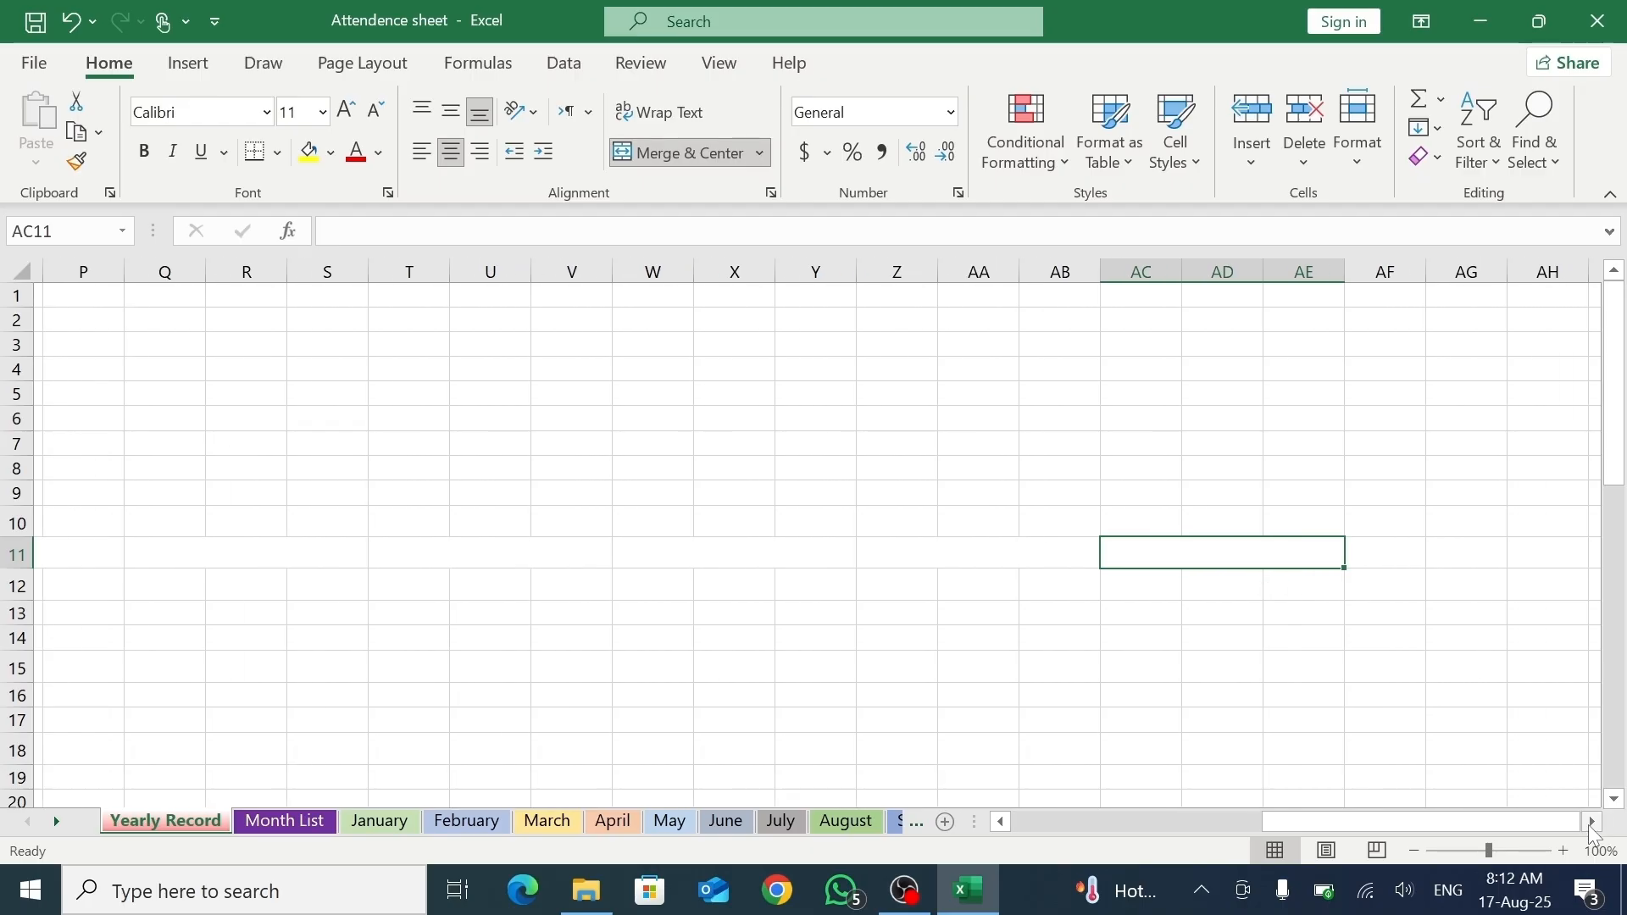
pyautogui.click(1593, 822)
pyautogui.click(1593, 822)
pyautogui.click(1593, 822)
pyautogui.moveTo(1154, 535); pyautogui.dragTo(1274, 552)
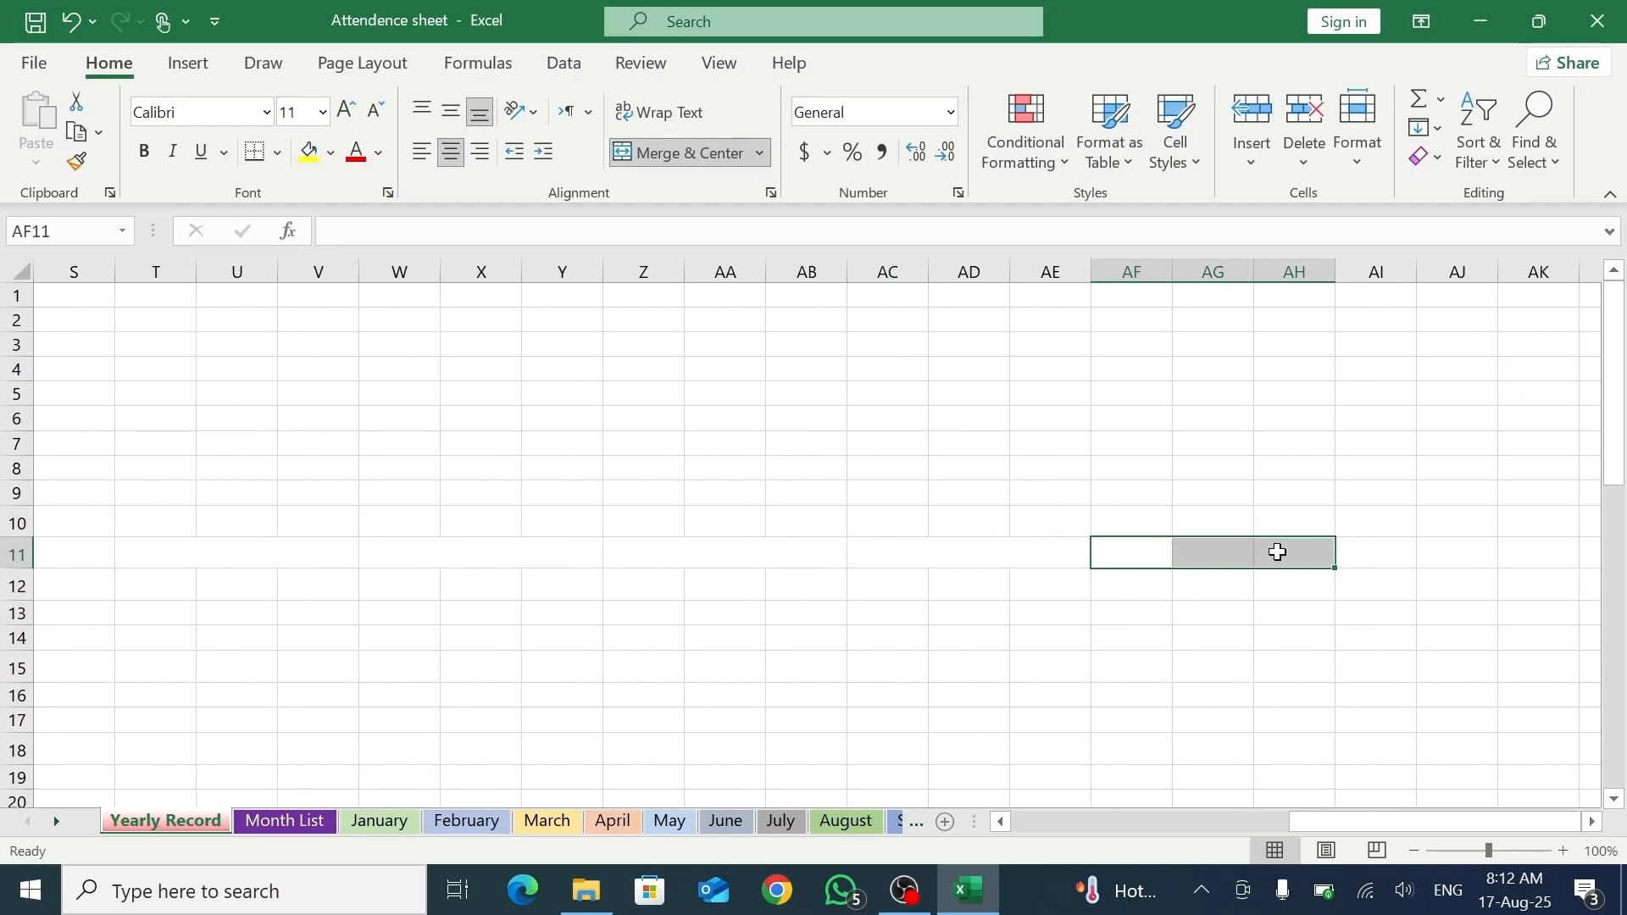
pyautogui.click(680, 155)
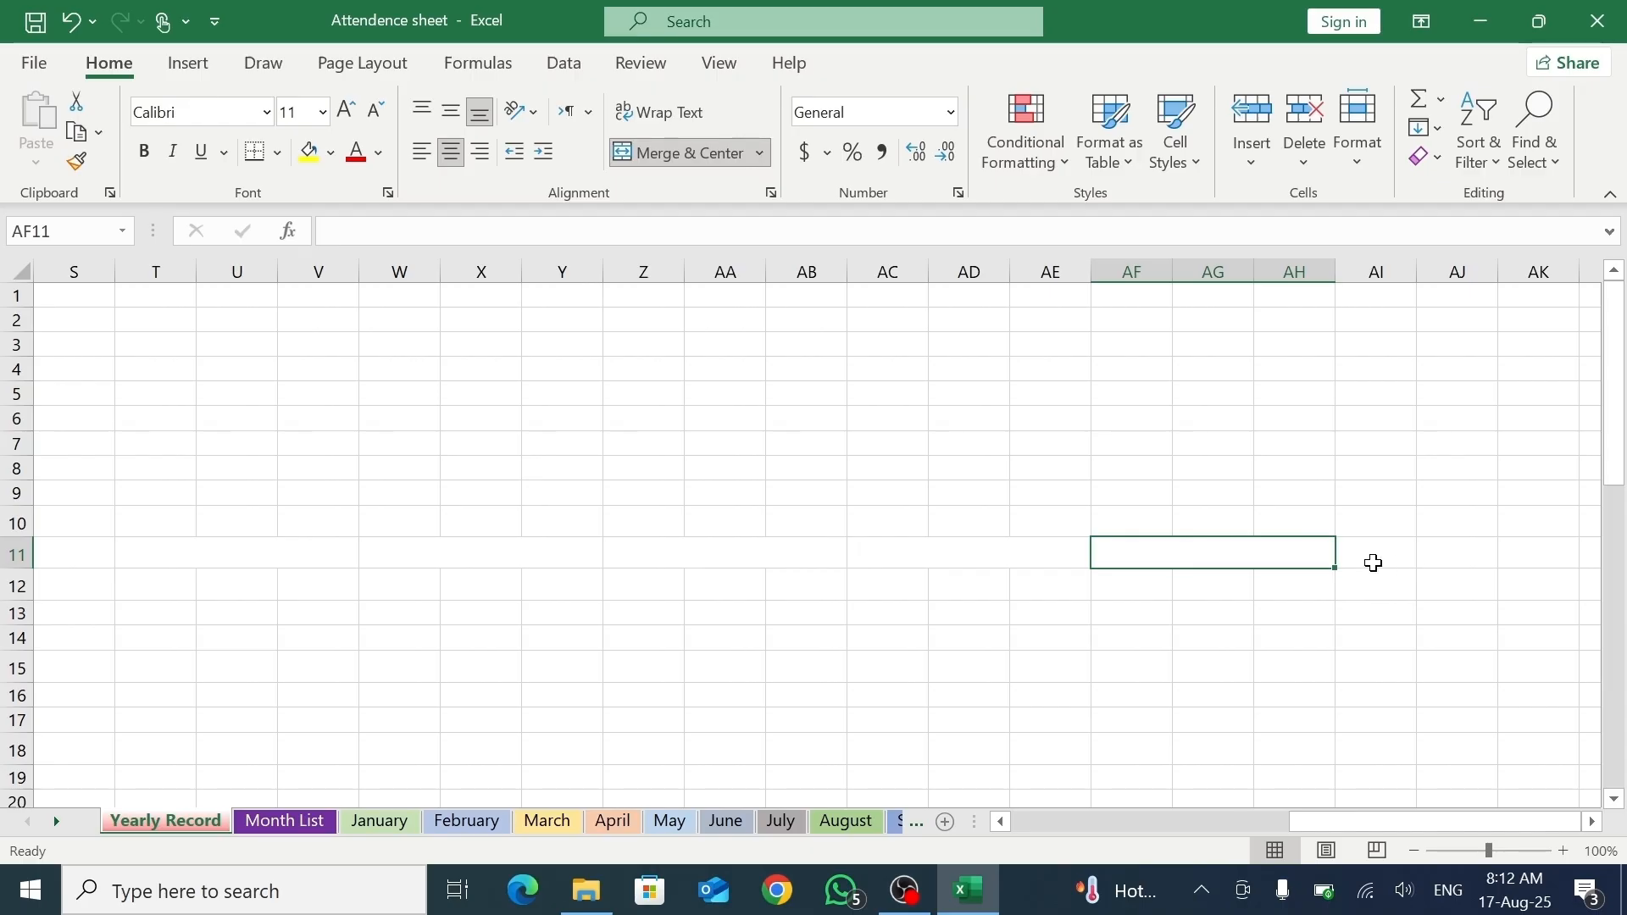
# - Merge and center the month header cells AI11:AK11 and AL11:AN11 as two separate blocks
pyautogui.moveTo(1374, 563); pyautogui.dragTo(1525, 553)
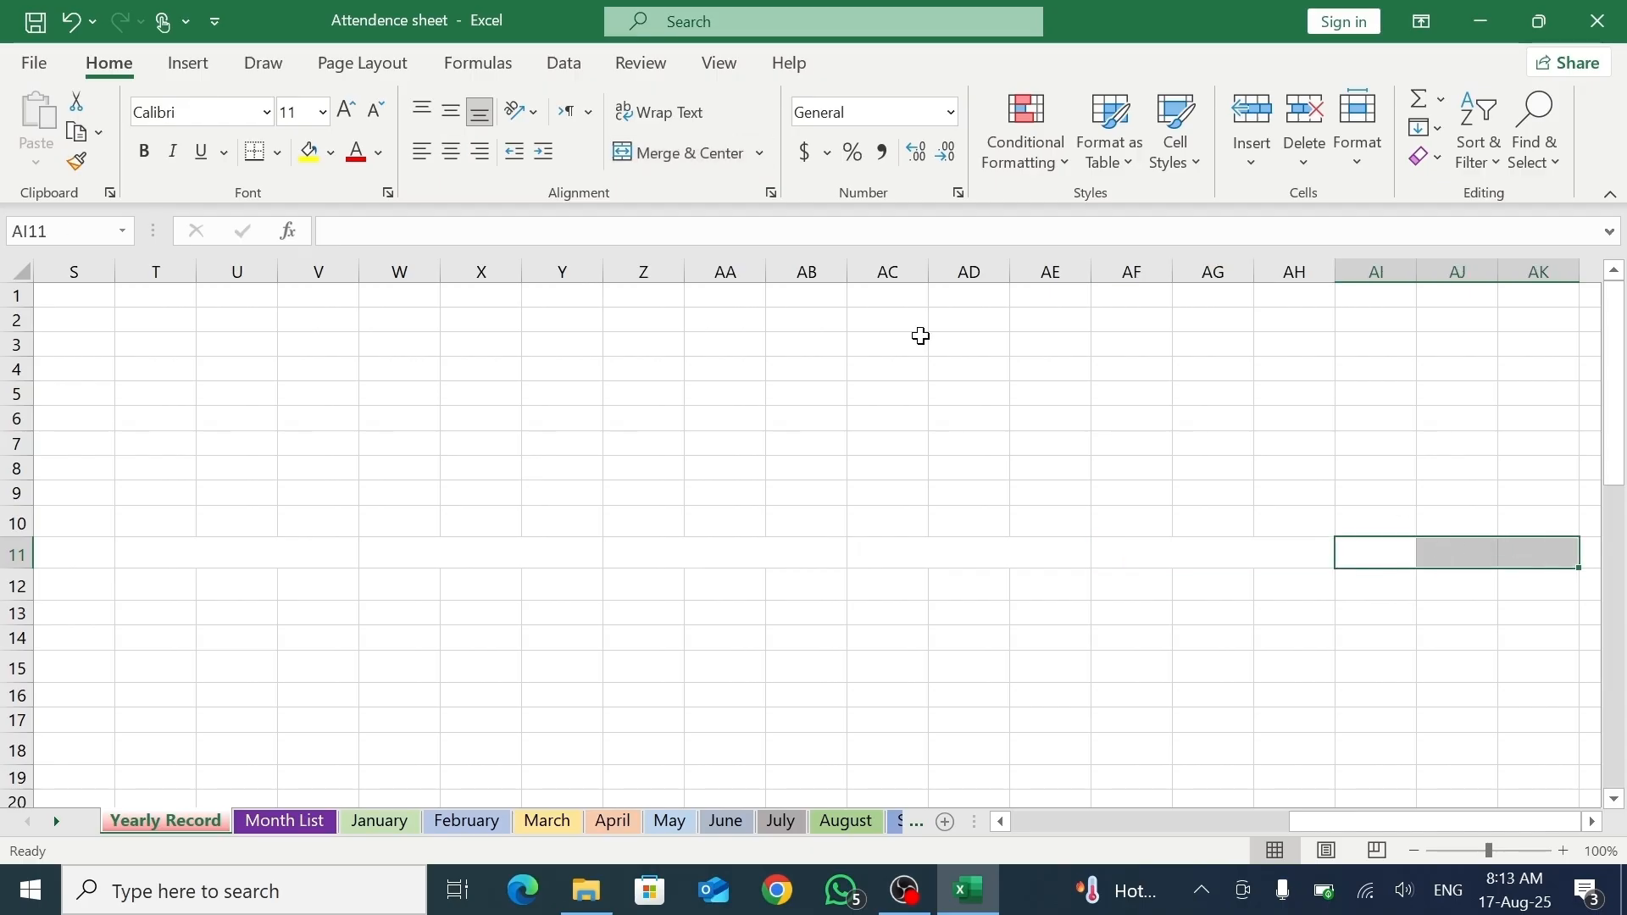
pyautogui.click(645, 149)
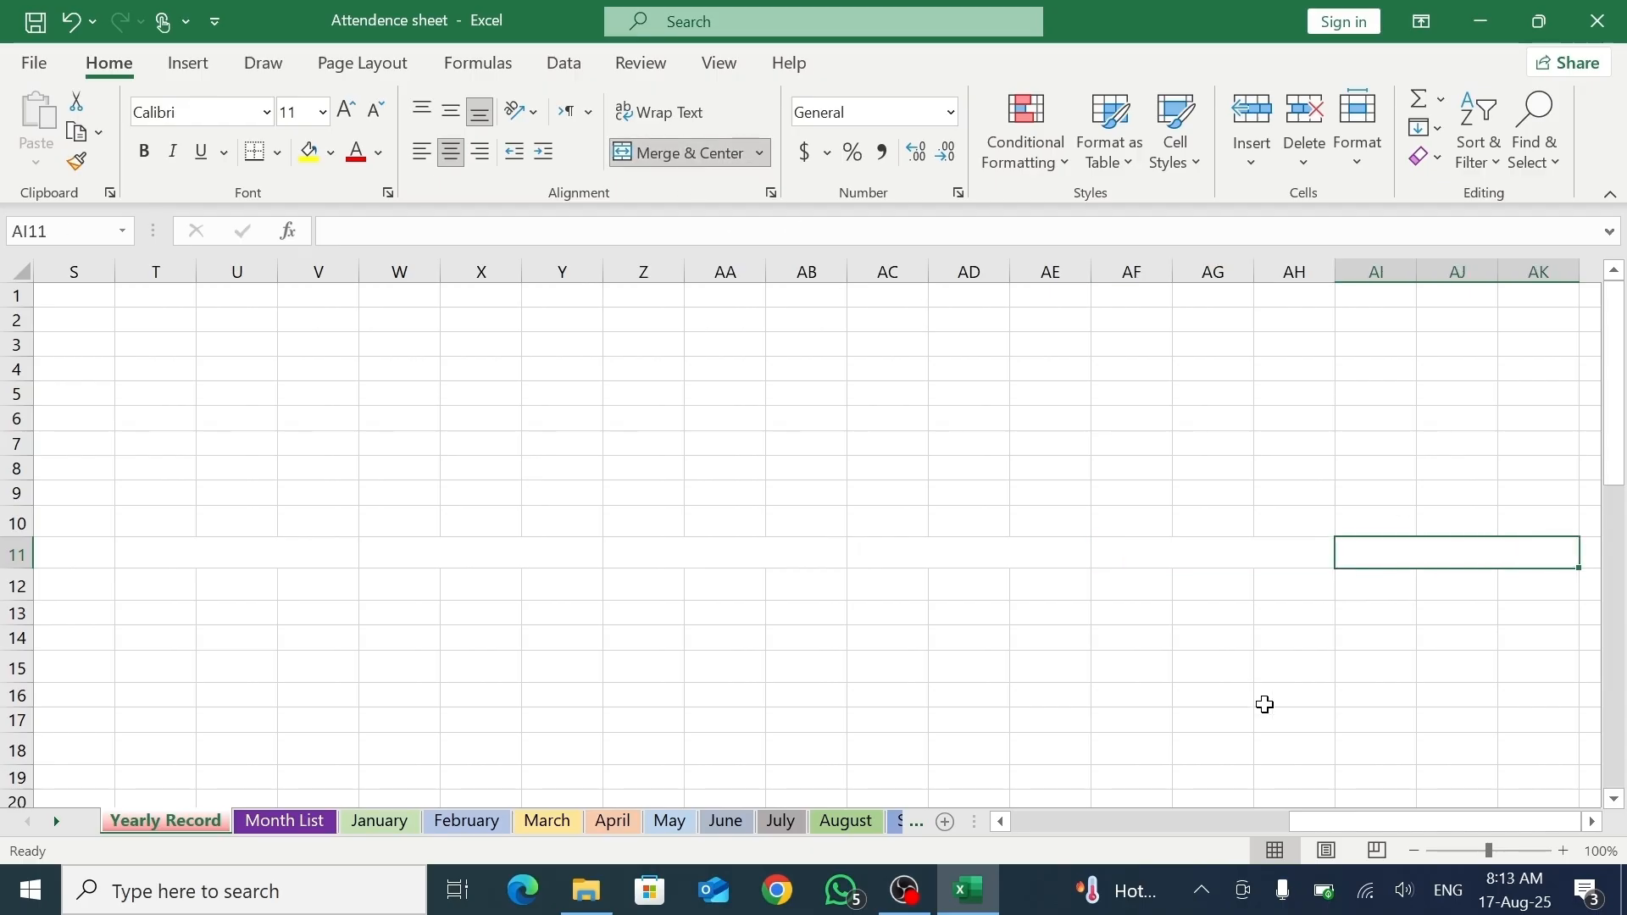
pyautogui.click(1589, 829)
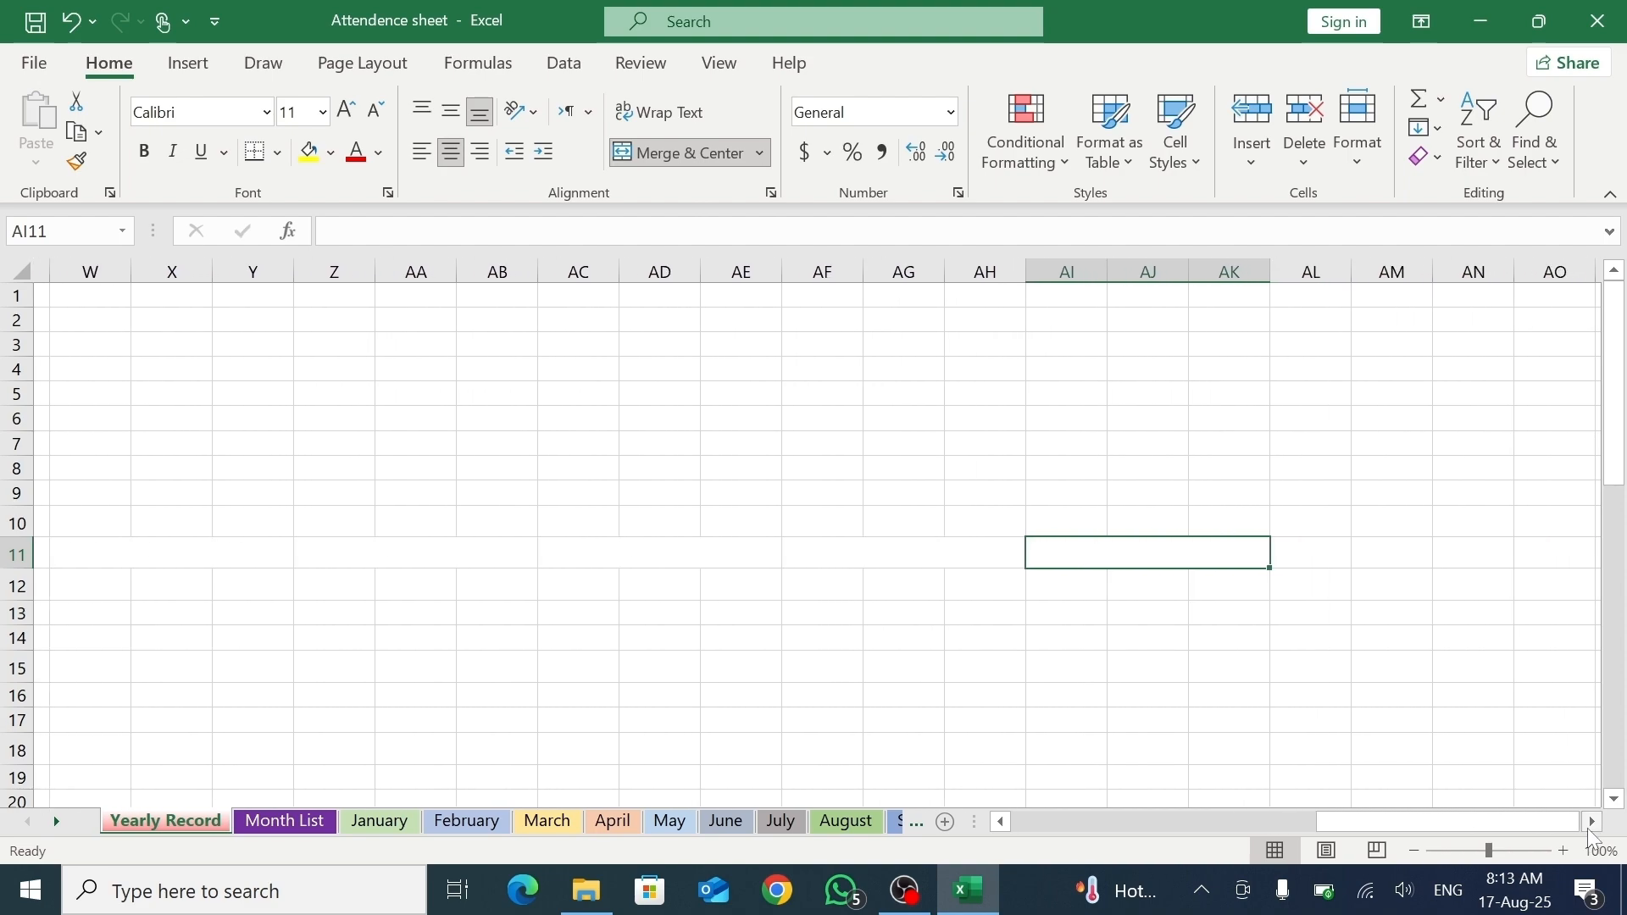
pyautogui.moveTo(1297, 559); pyautogui.dragTo(1441, 555)
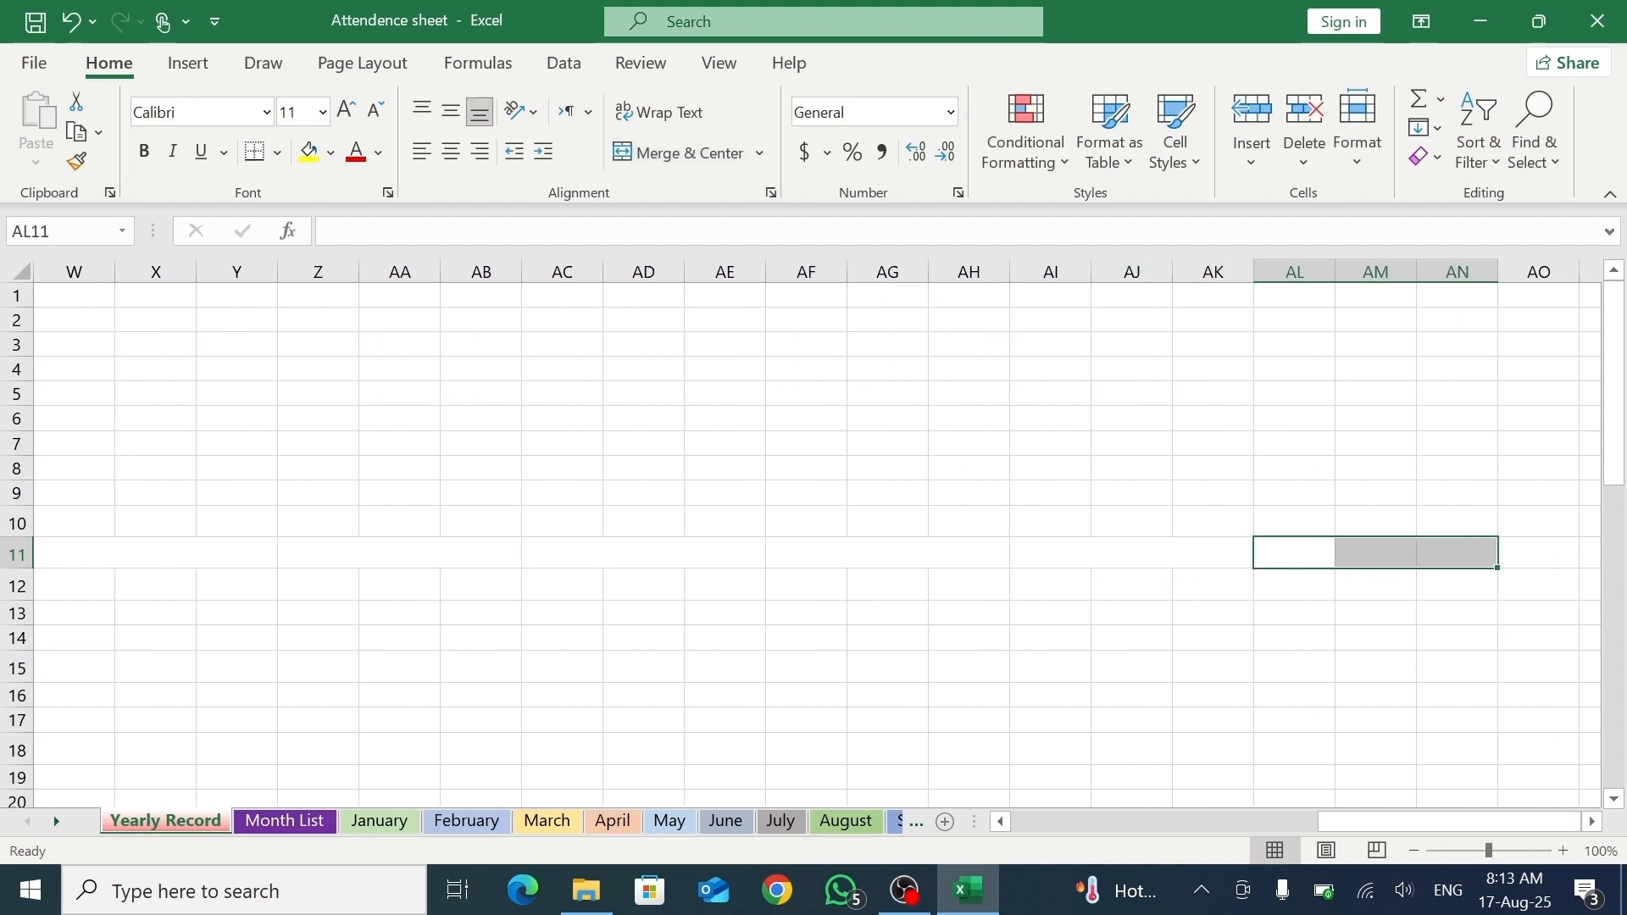
pyautogui.click(674, 161)
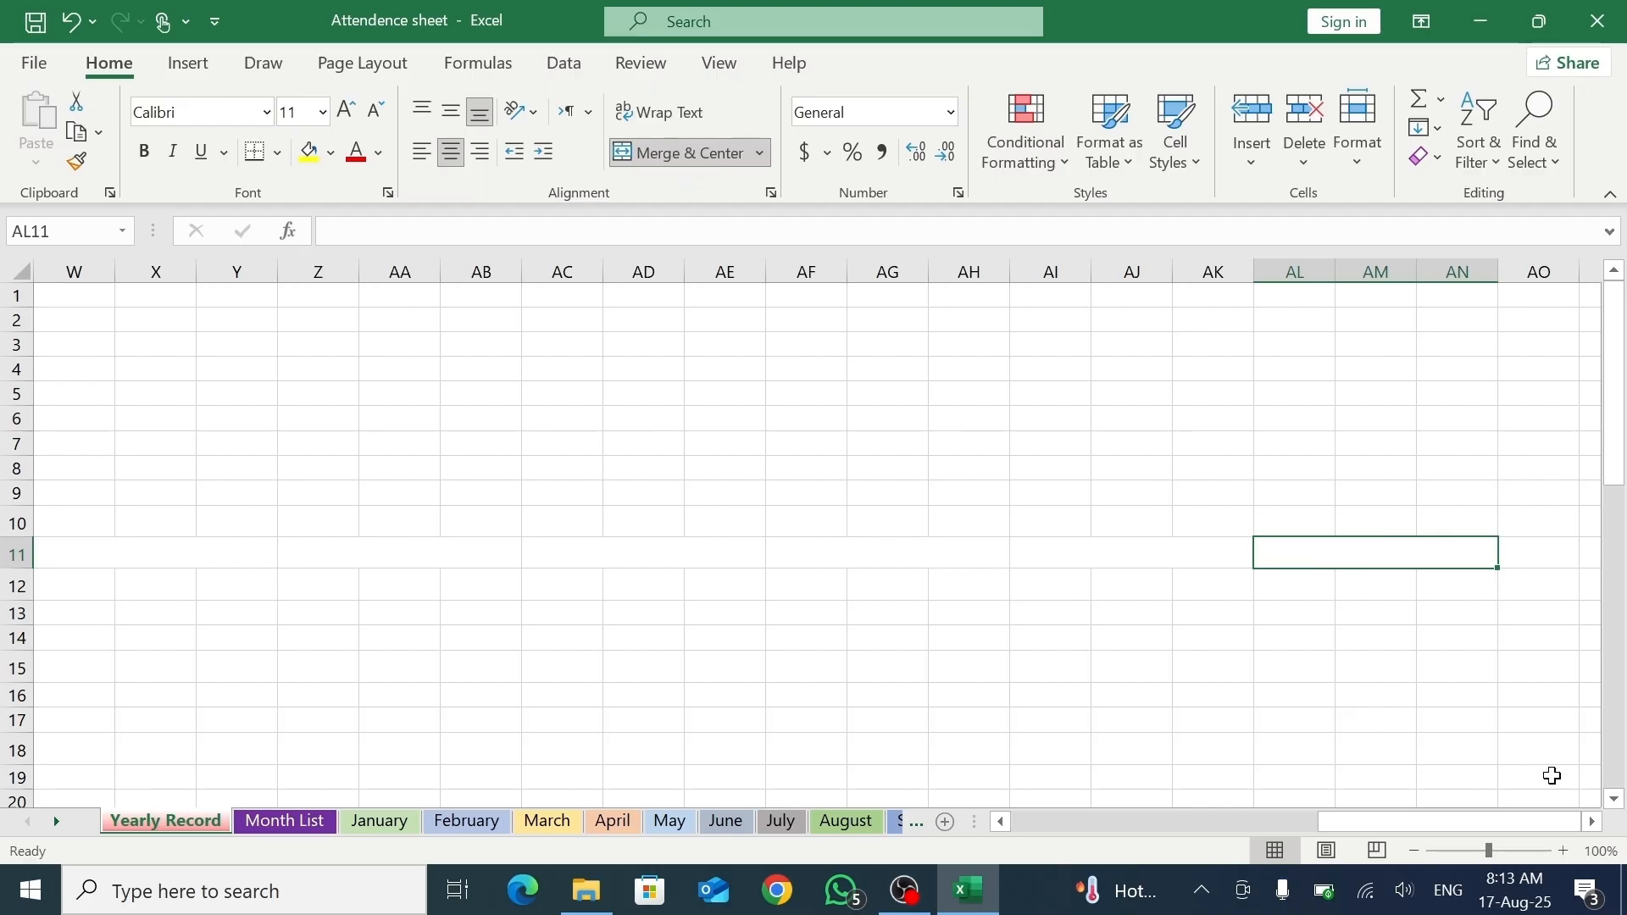
# - Merge and center the last month header block AO11:AQ11
pyautogui.click(1593, 822)
pyautogui.click(1393, 565)
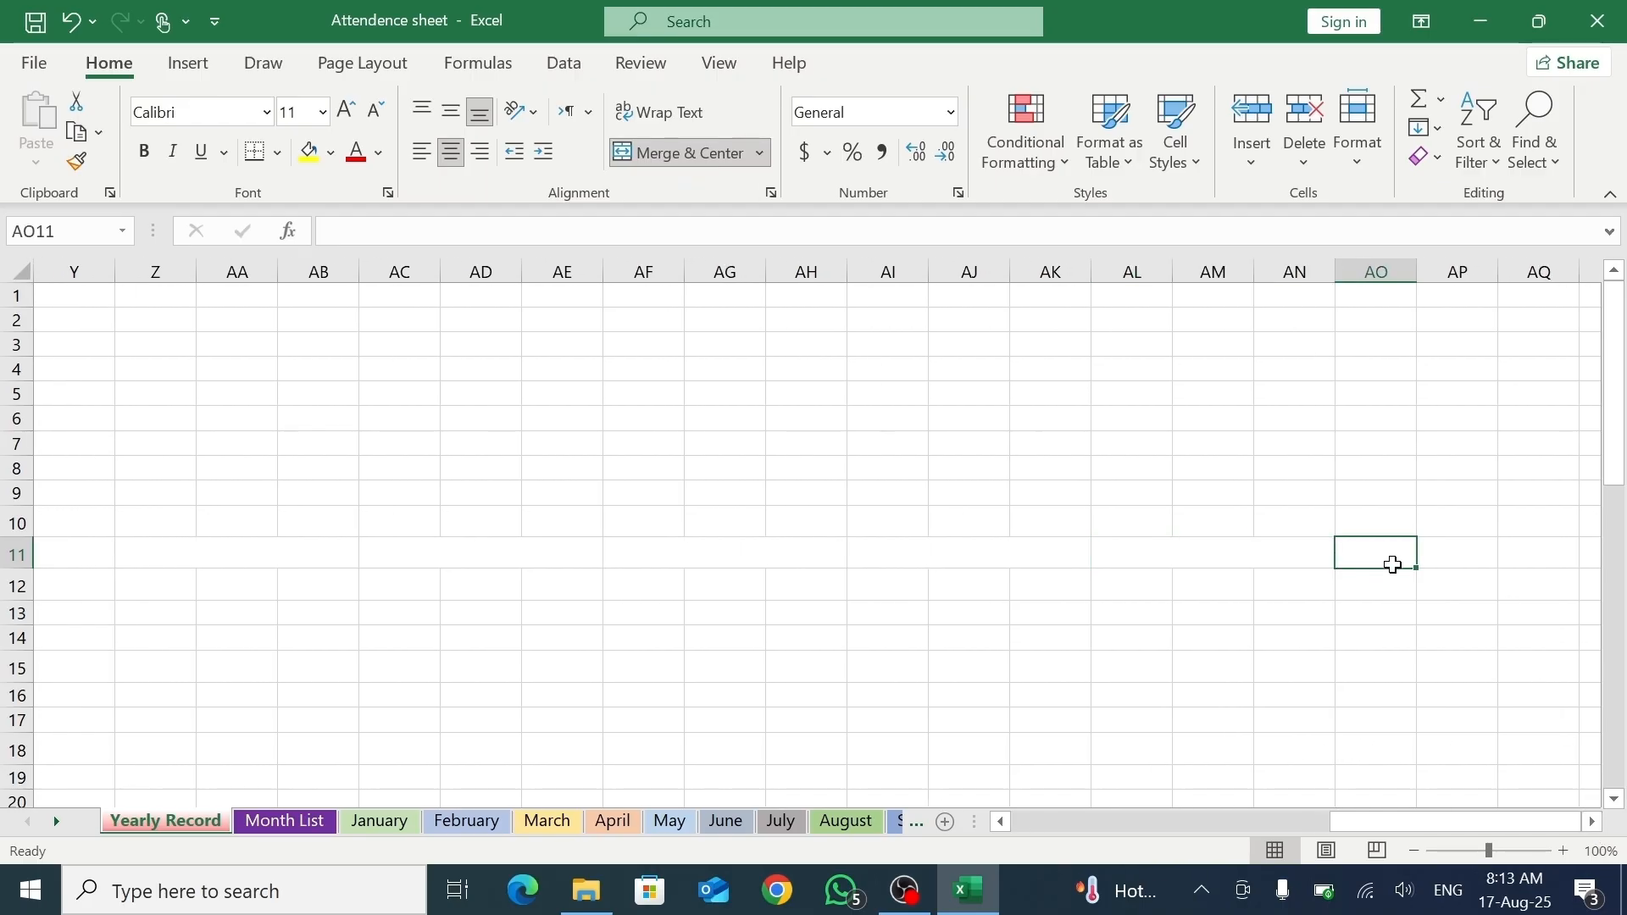
pyautogui.moveTo(1393, 566); pyautogui.dragTo(1507, 552)
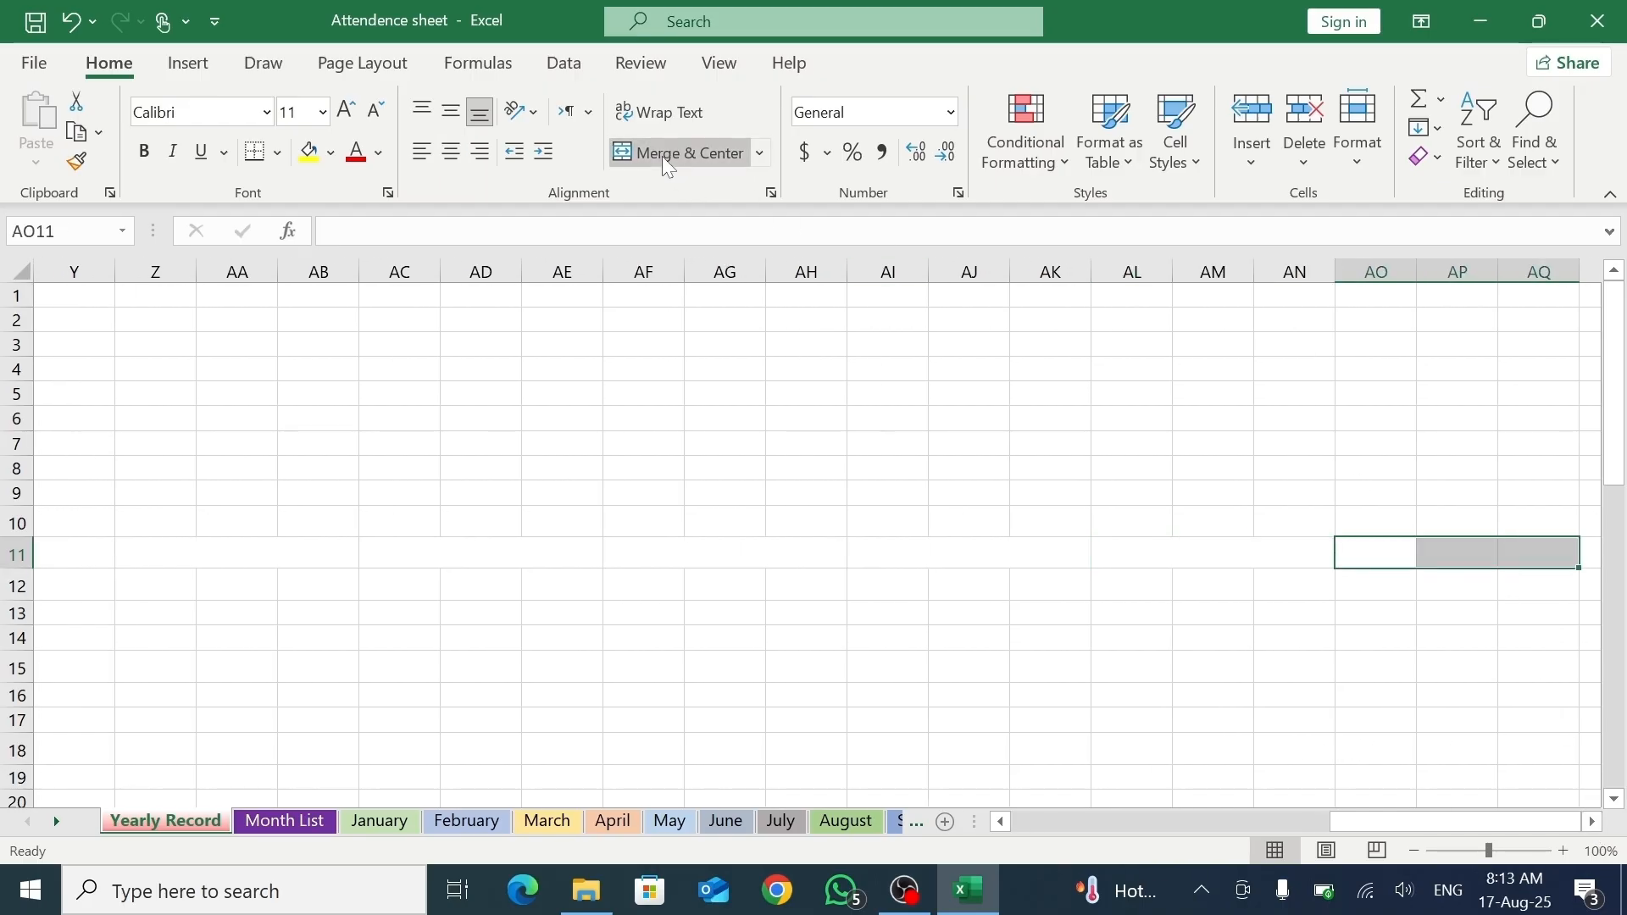
pyautogui.click(663, 154)
# - Autofill the January header in H11 across the merged row 11 blocks through AQ11 with the months up to December
pyautogui.moveTo(1355, 821); pyautogui.dragTo(1049, 822)
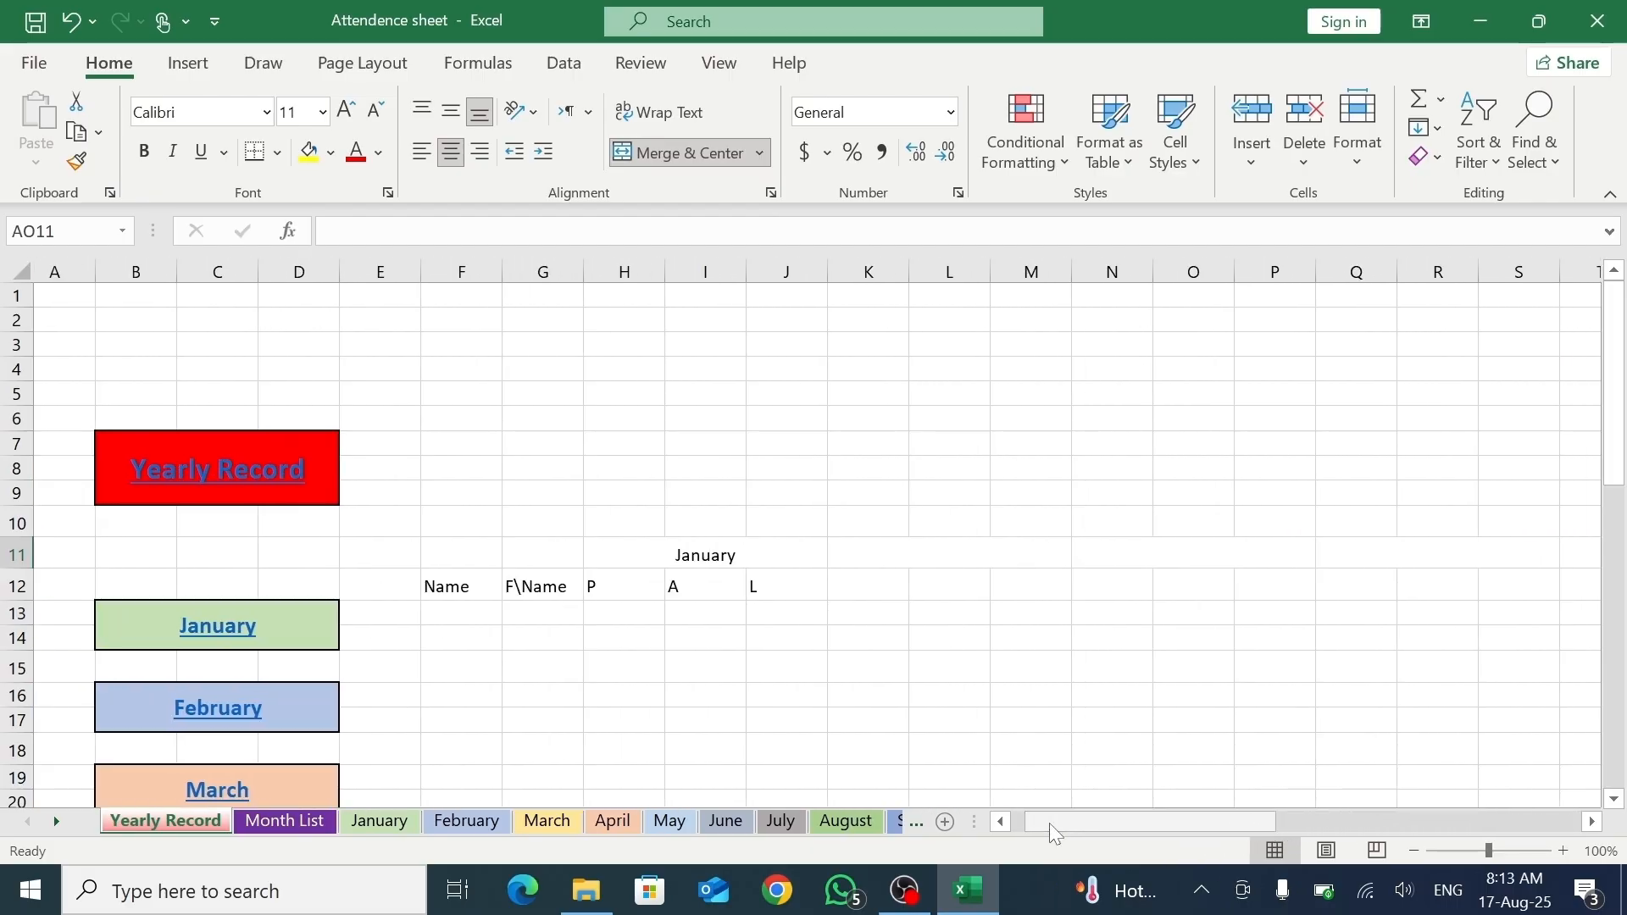
pyautogui.click(672, 563)
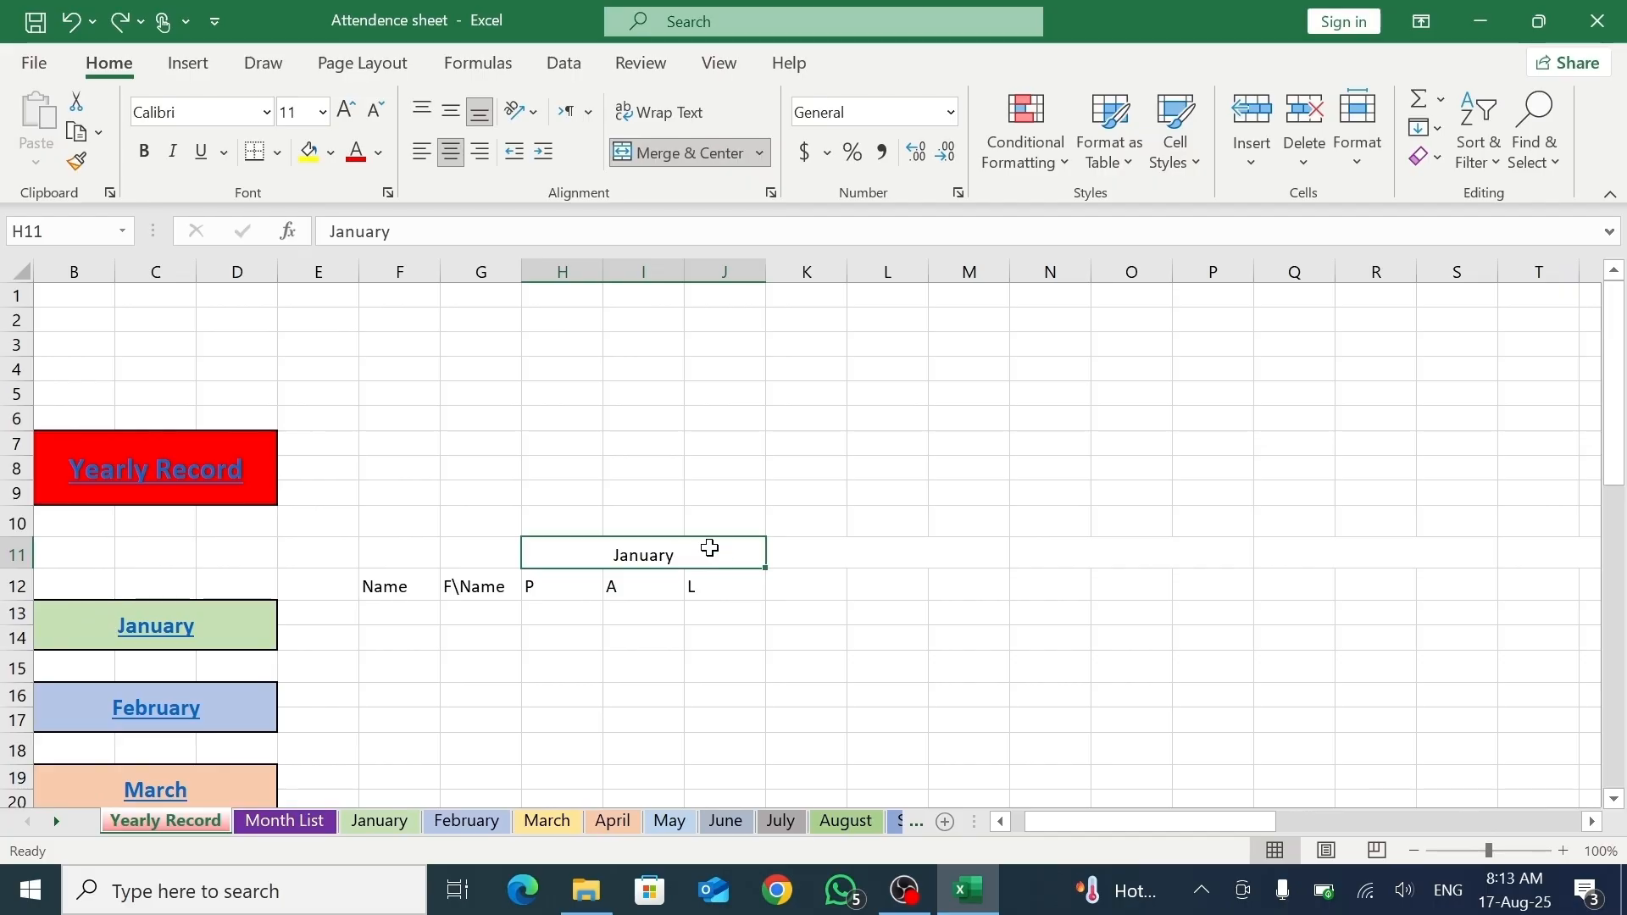
pyautogui.moveTo(767, 568); pyautogui.dragTo(1513, 549)
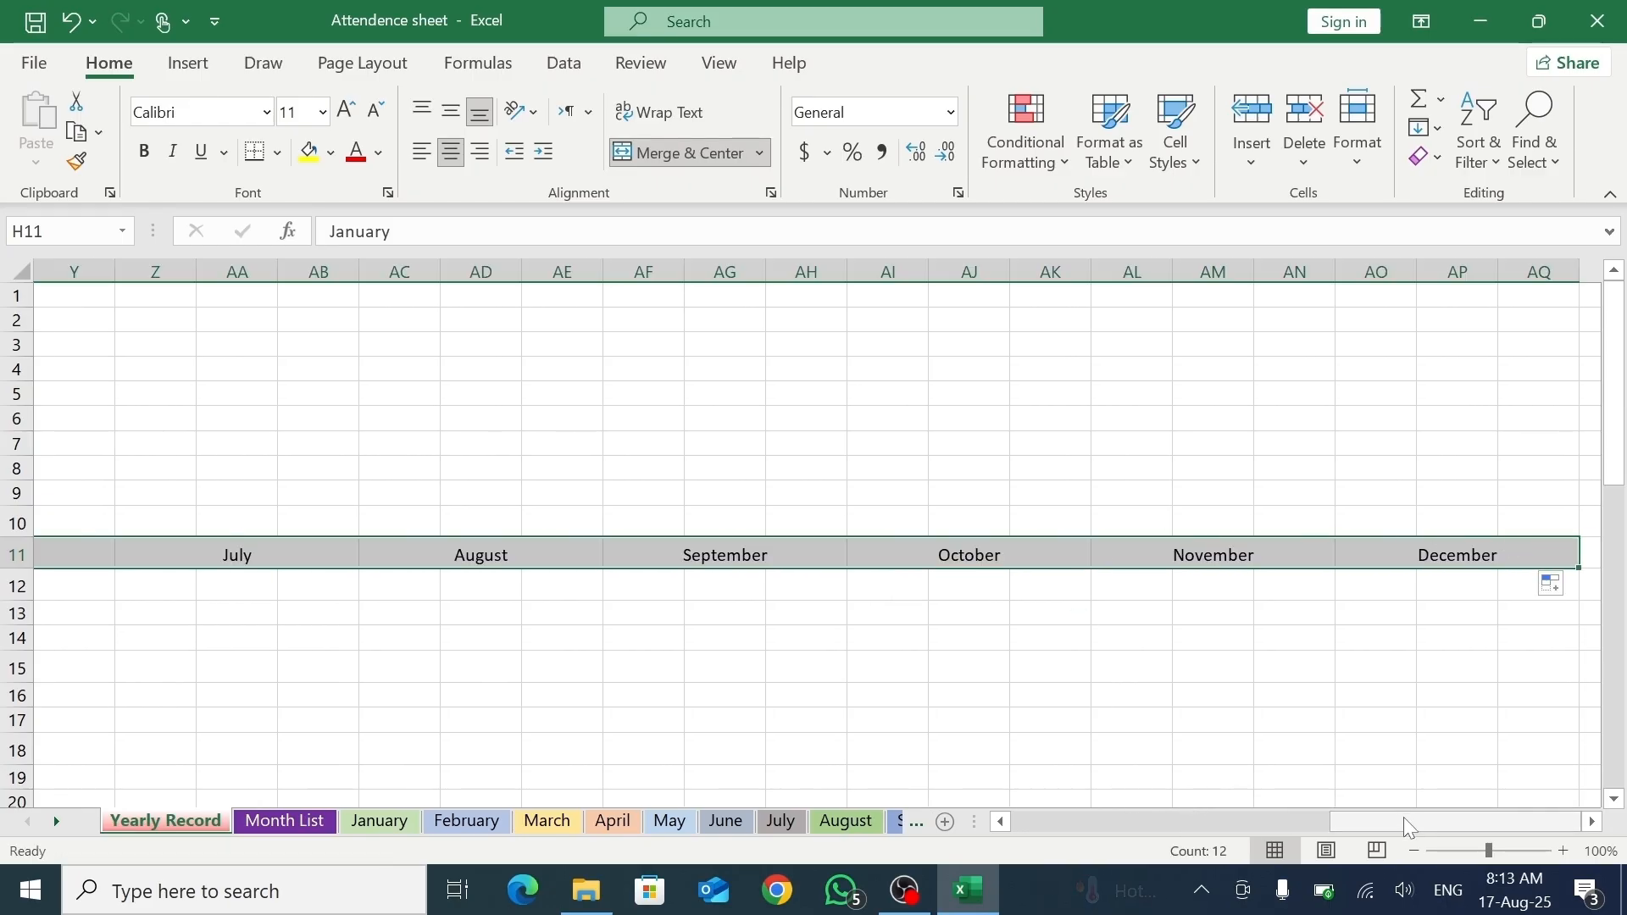
# - Enter the subheadings P, A and L in K12:M12 under the February header
pyautogui.moveTo(1403, 817); pyautogui.dragTo(1122, 805)
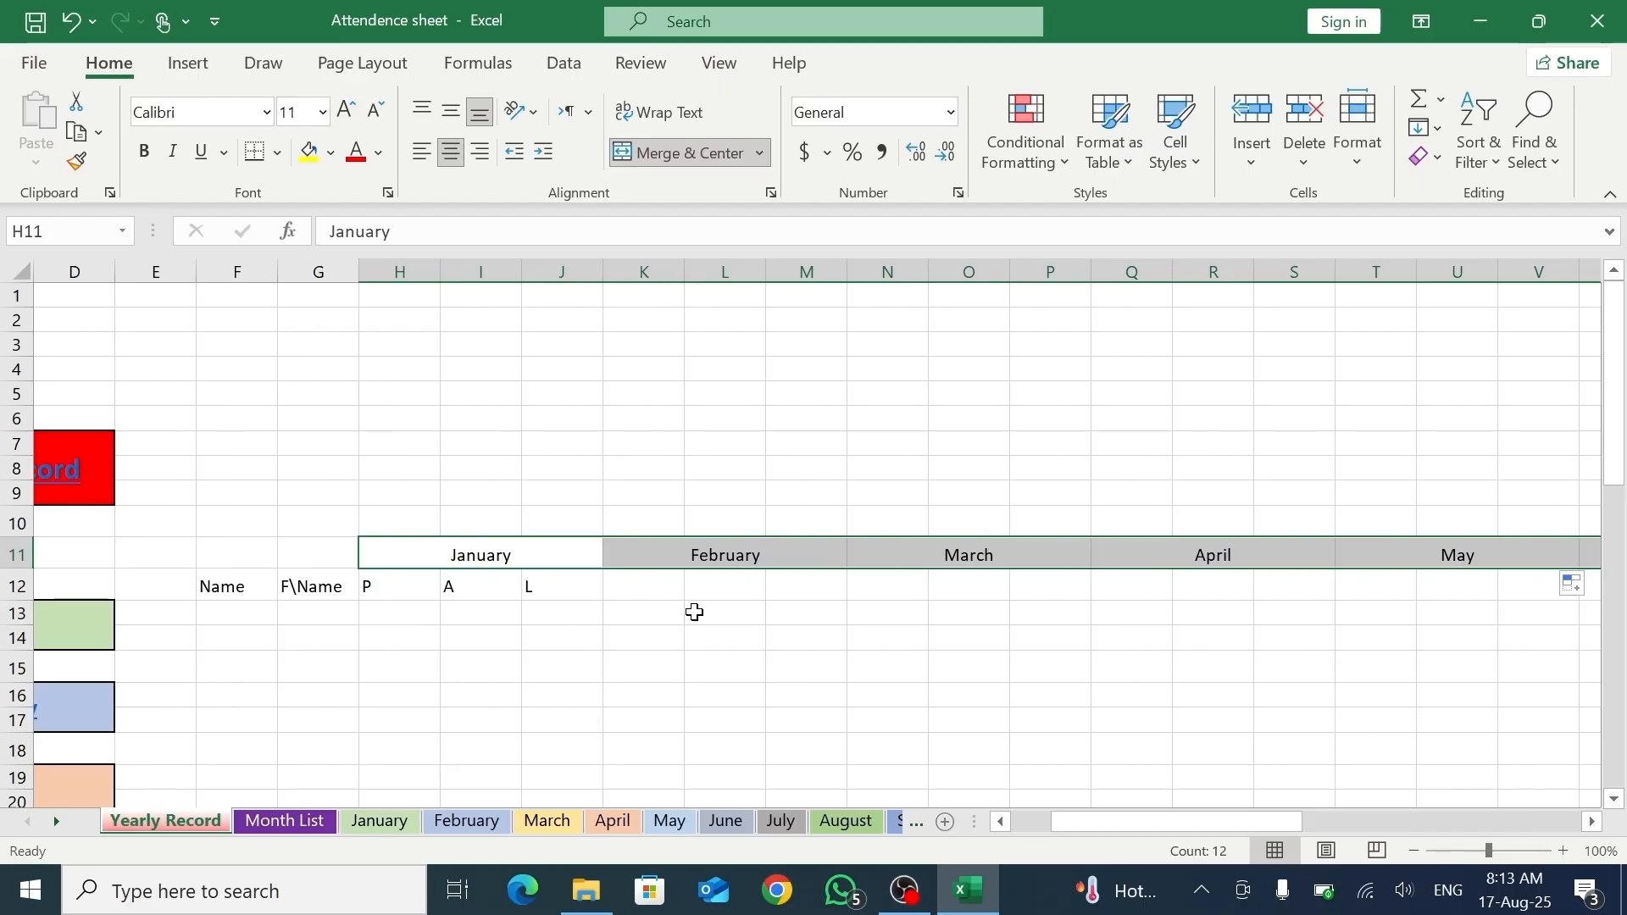
pyautogui.click(670, 599)
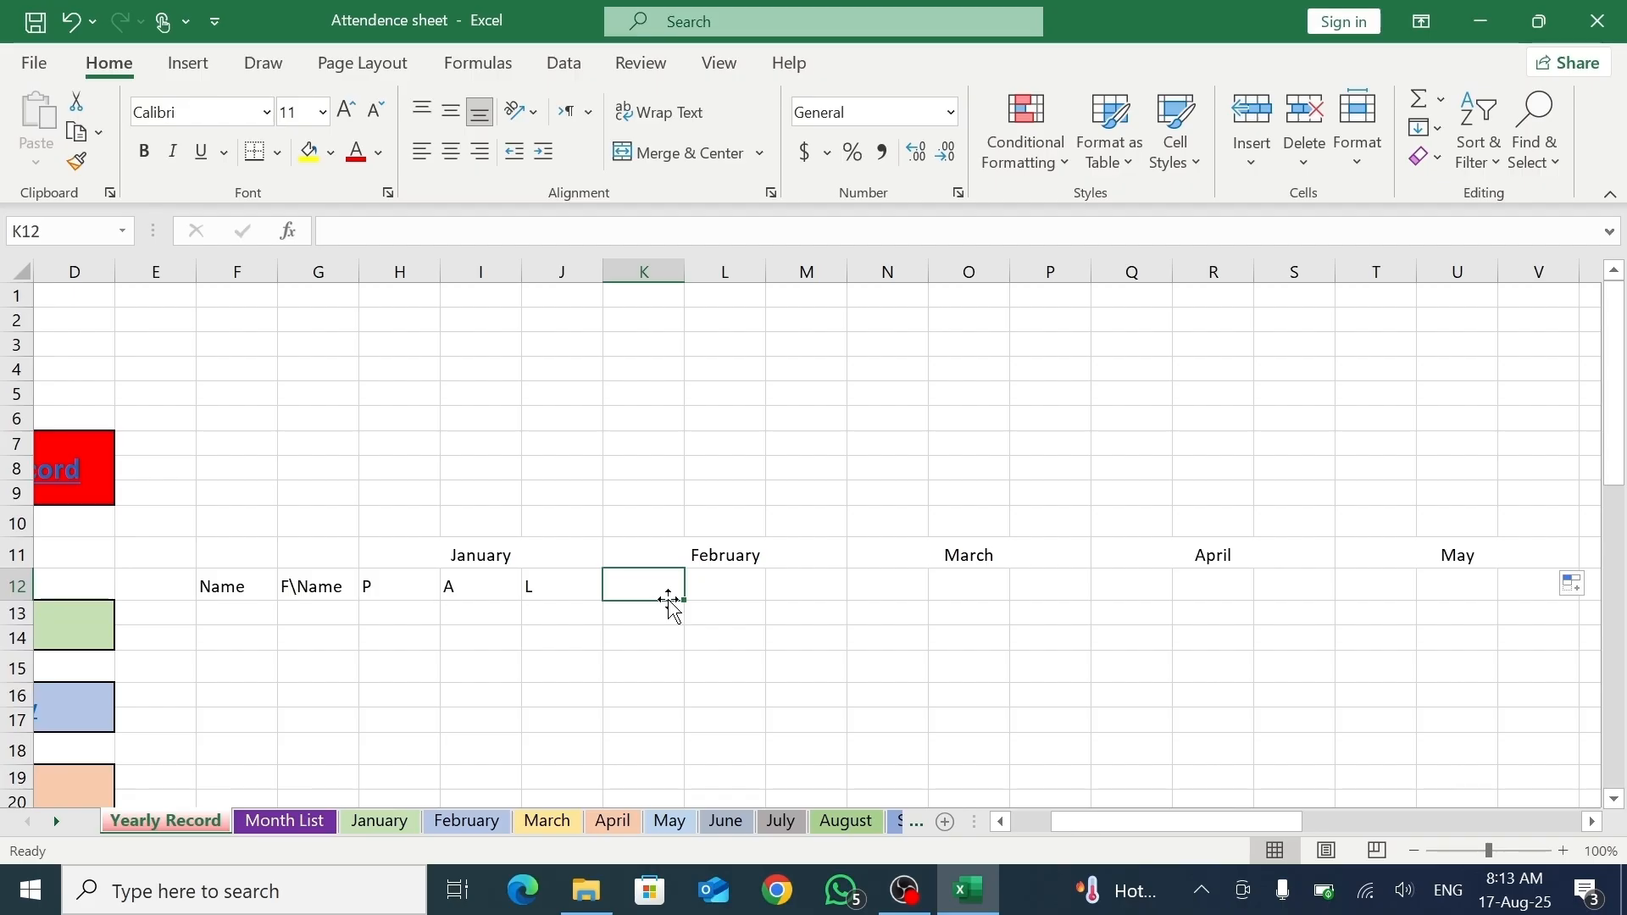
pyautogui.write('p')
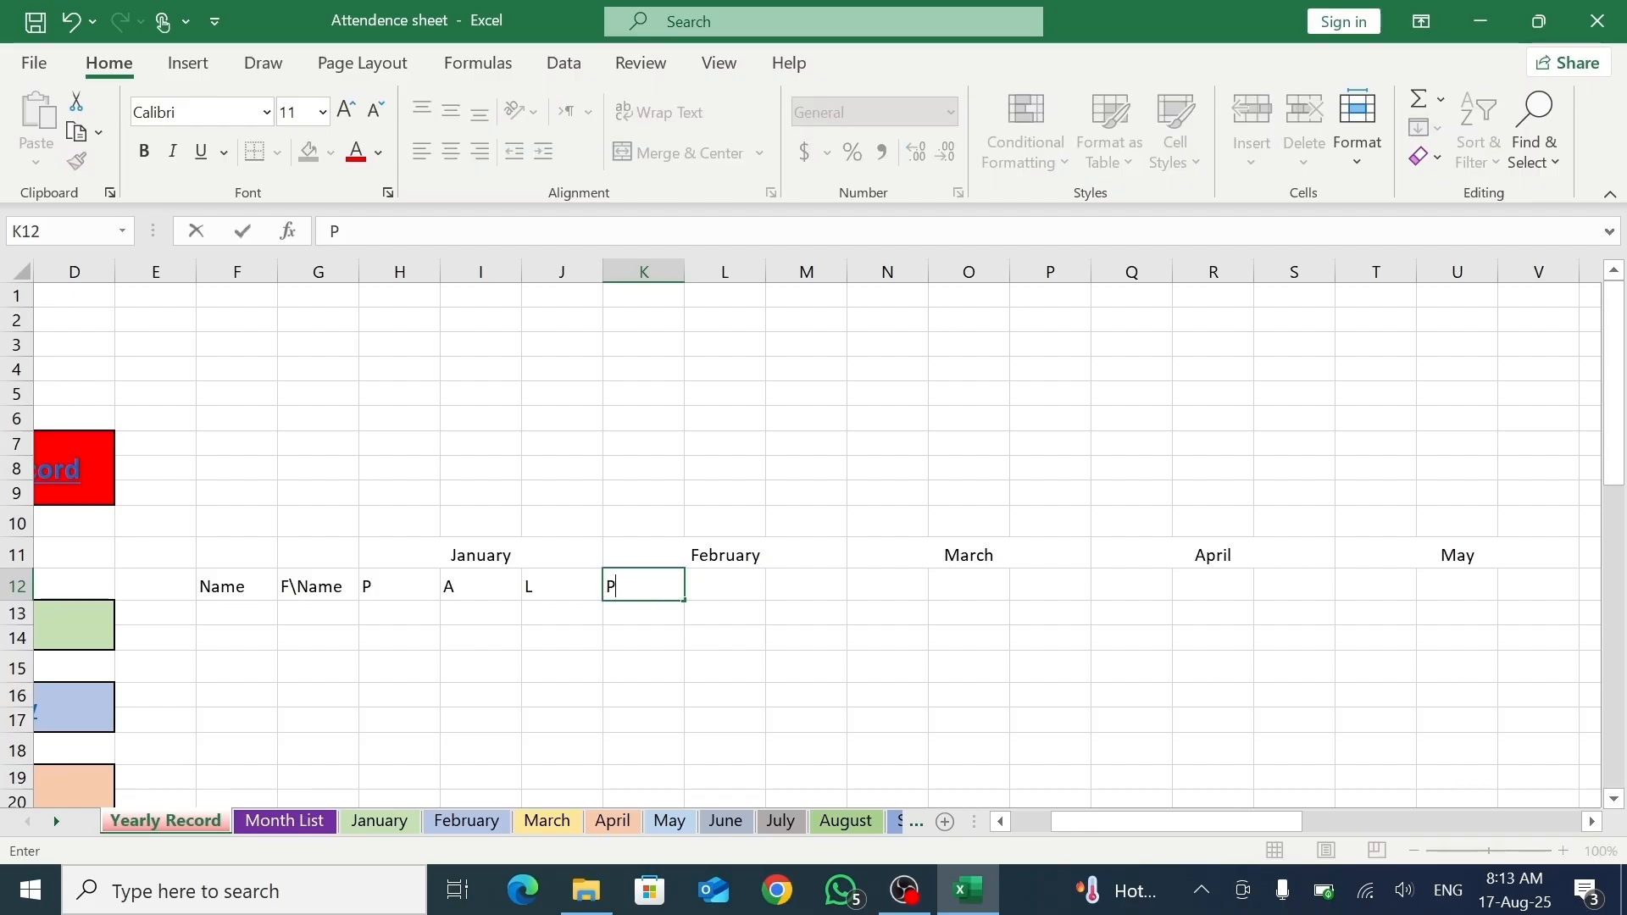
pyautogui.press('Tab')
pyautogui.write('A')
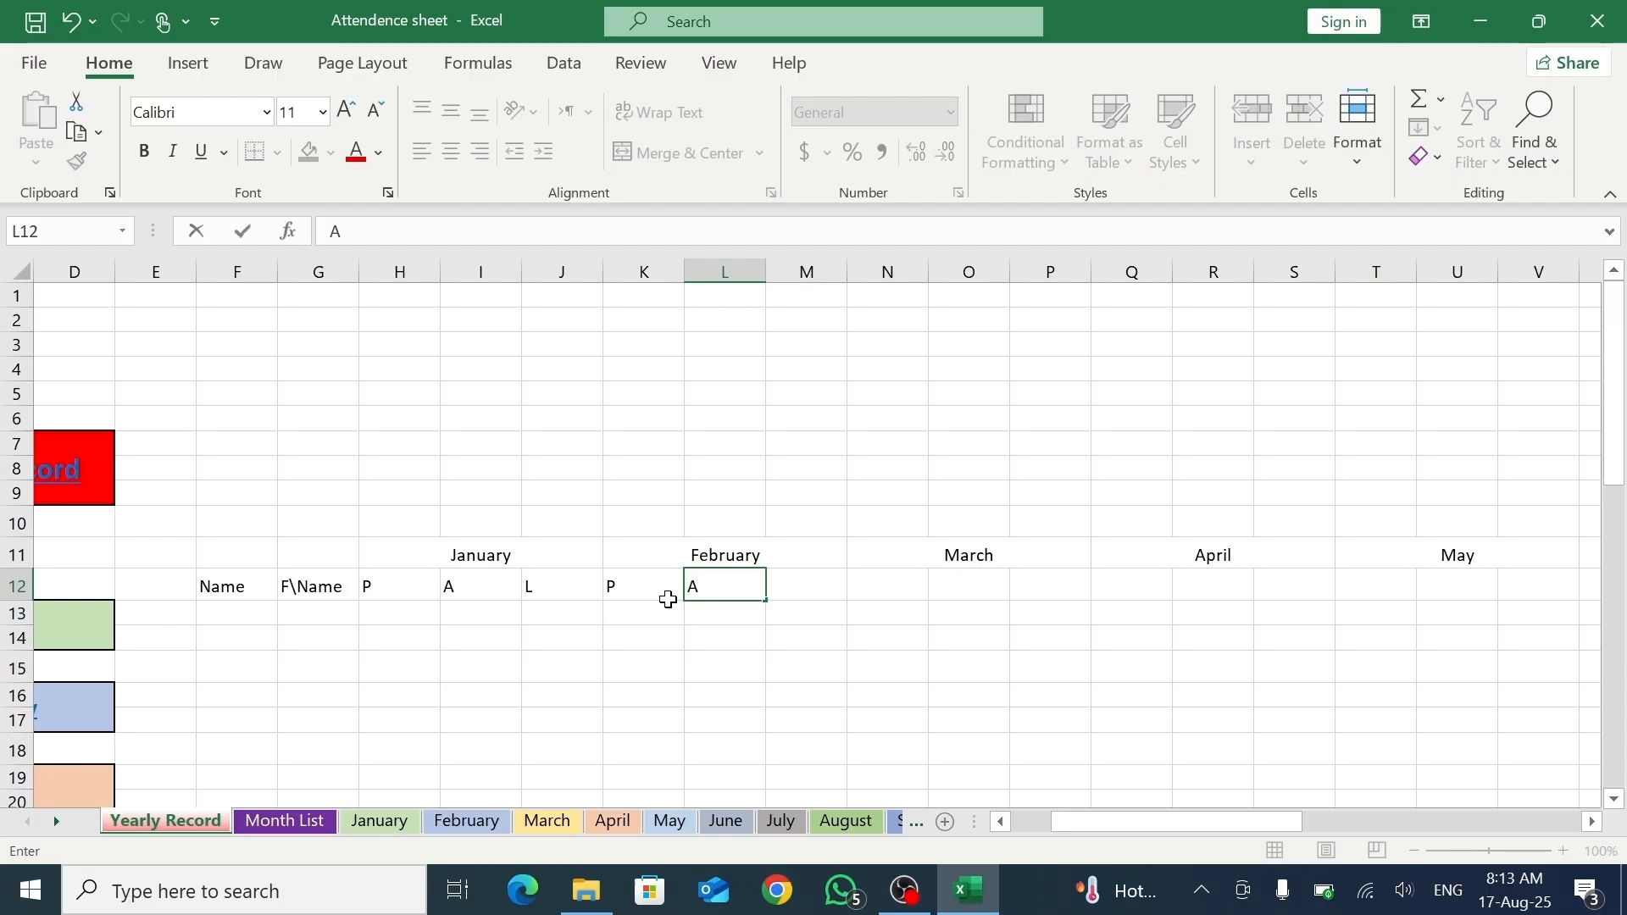
pyautogui.press('Tab')
pyautogui.write('L')
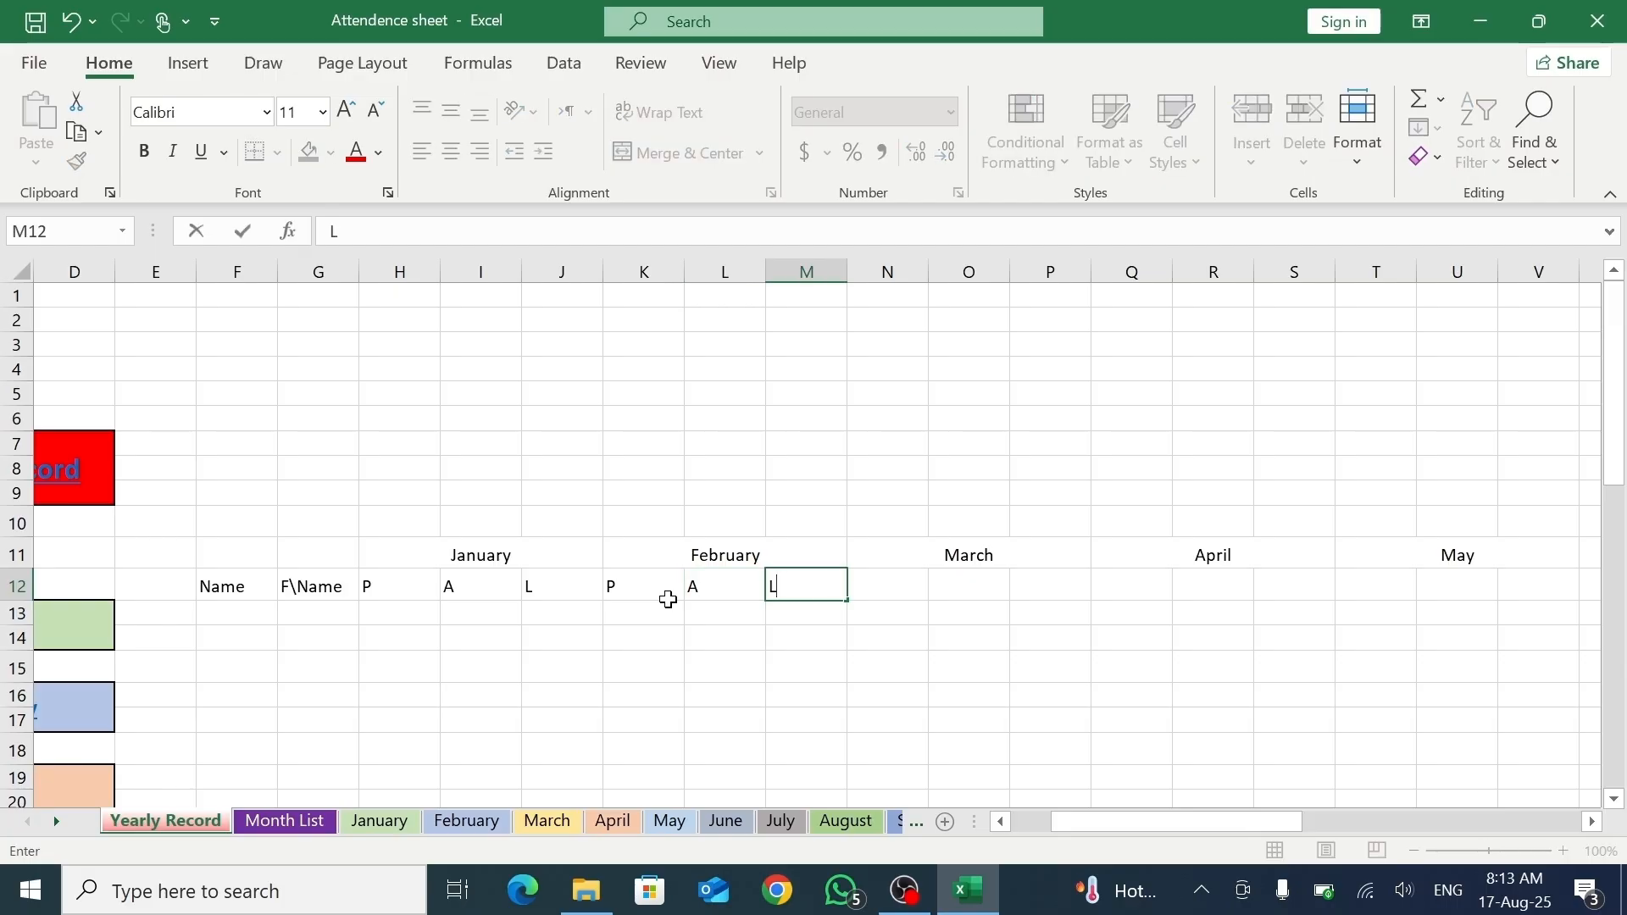
# - Copy the February P, A, L subheadings in K12:M12 to N12:P12 under March and Q12:S12 under April
pyautogui.moveTo(801, 587); pyautogui.dragTo(658, 574)
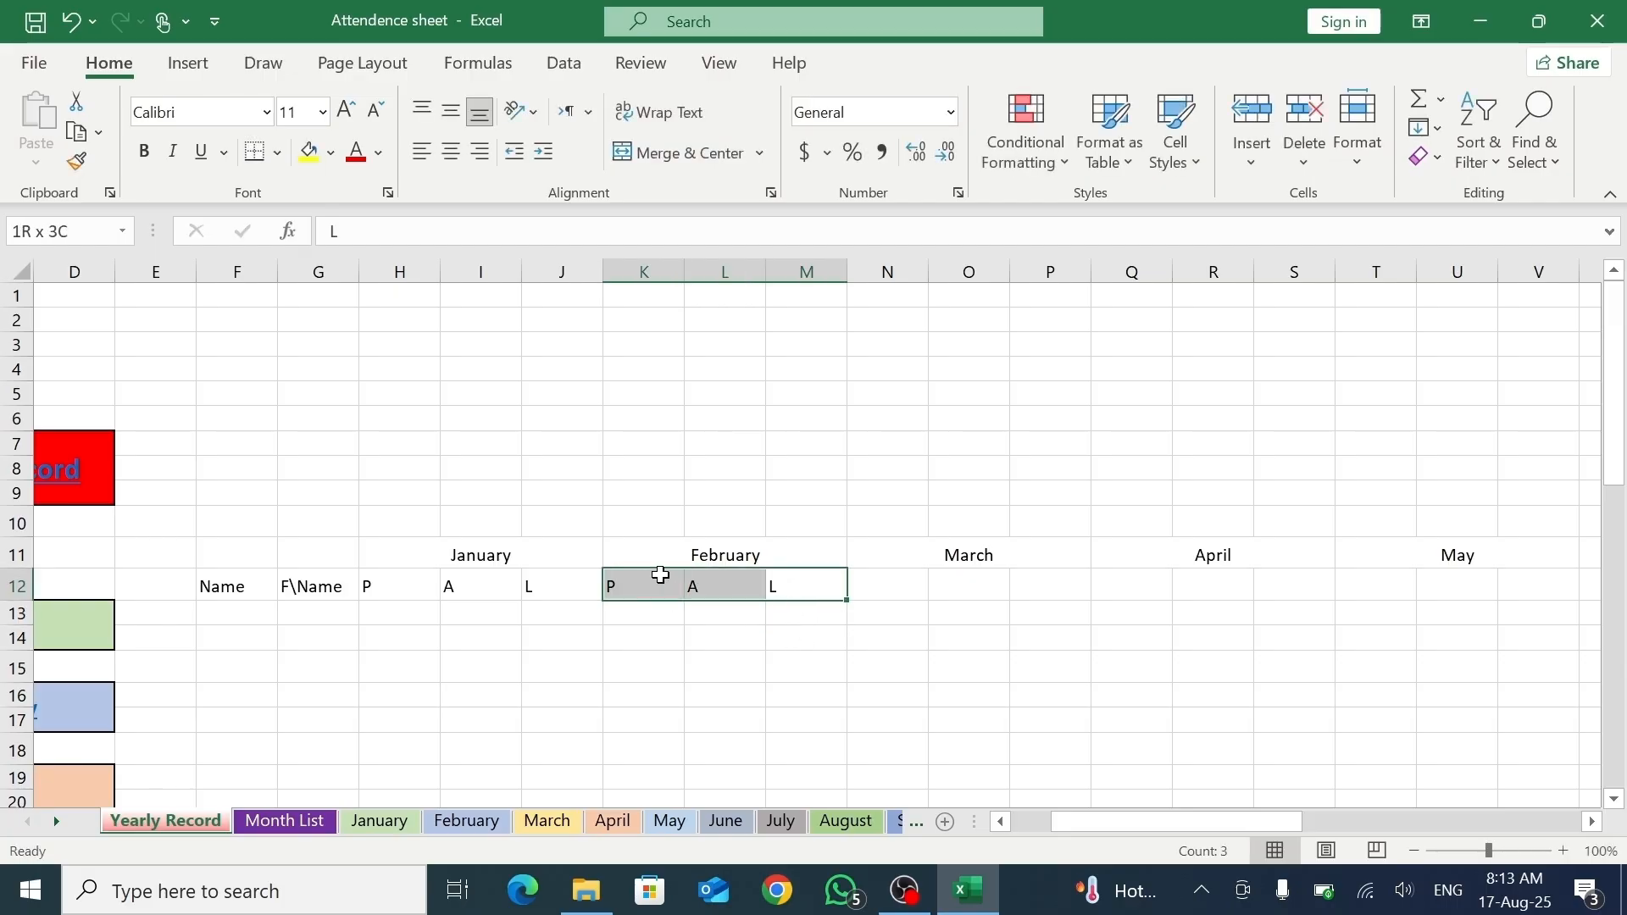
pyautogui.hotkey('ctrl', 'c')
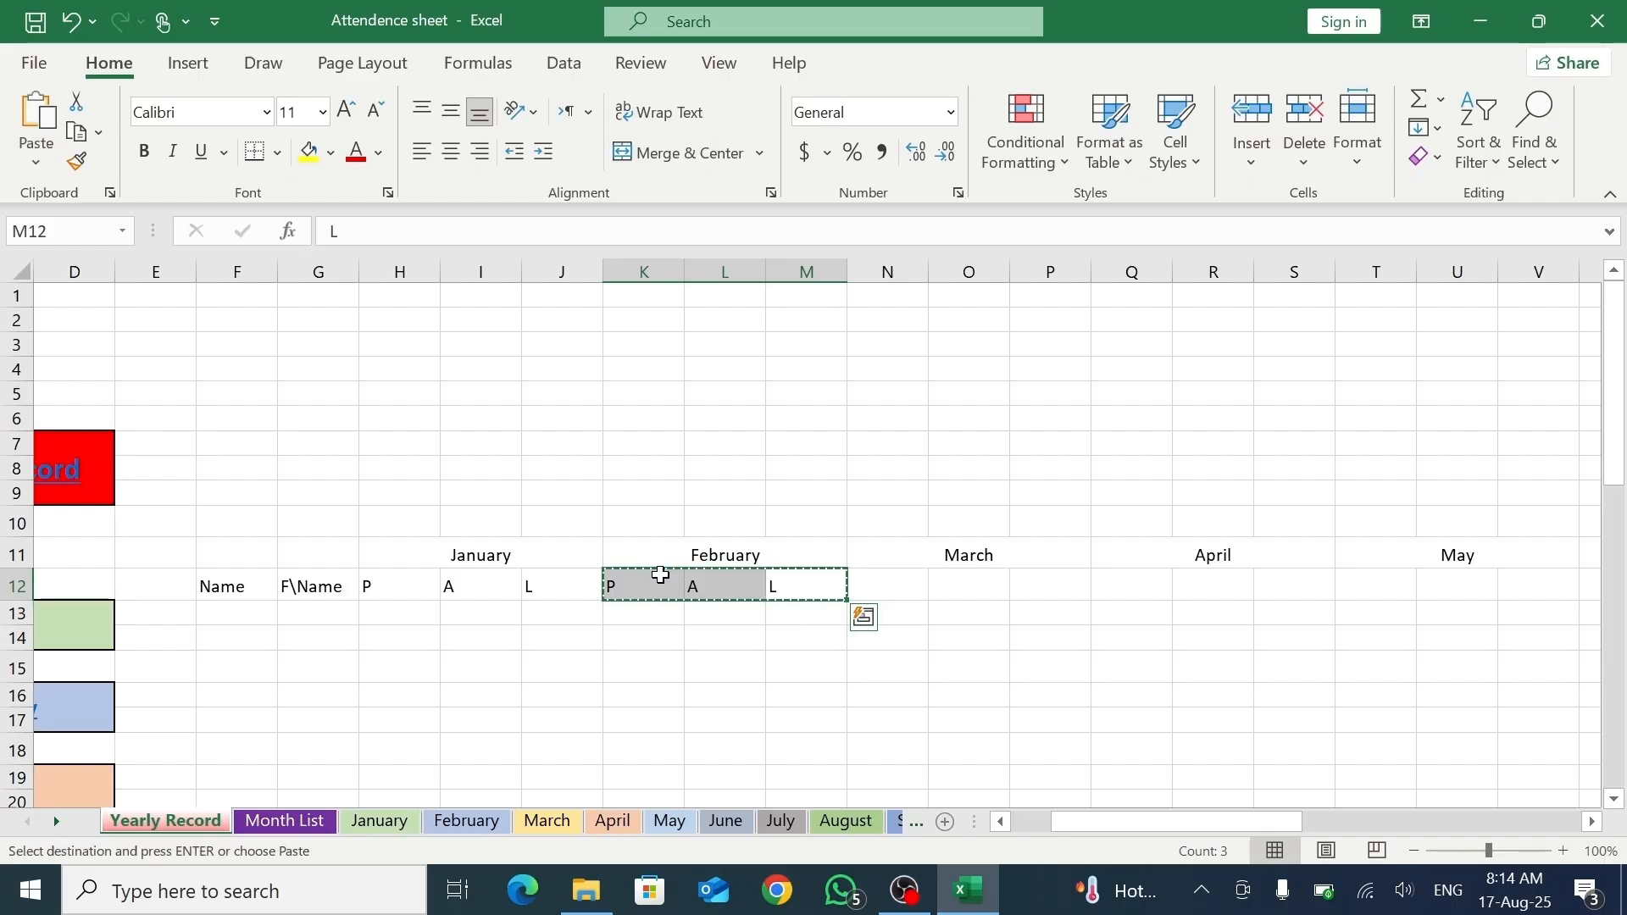
pyautogui.click(925, 586)
pyautogui.moveTo(943, 586); pyautogui.dragTo(1031, 585)
pyautogui.hotkey('ctrl', 'v')
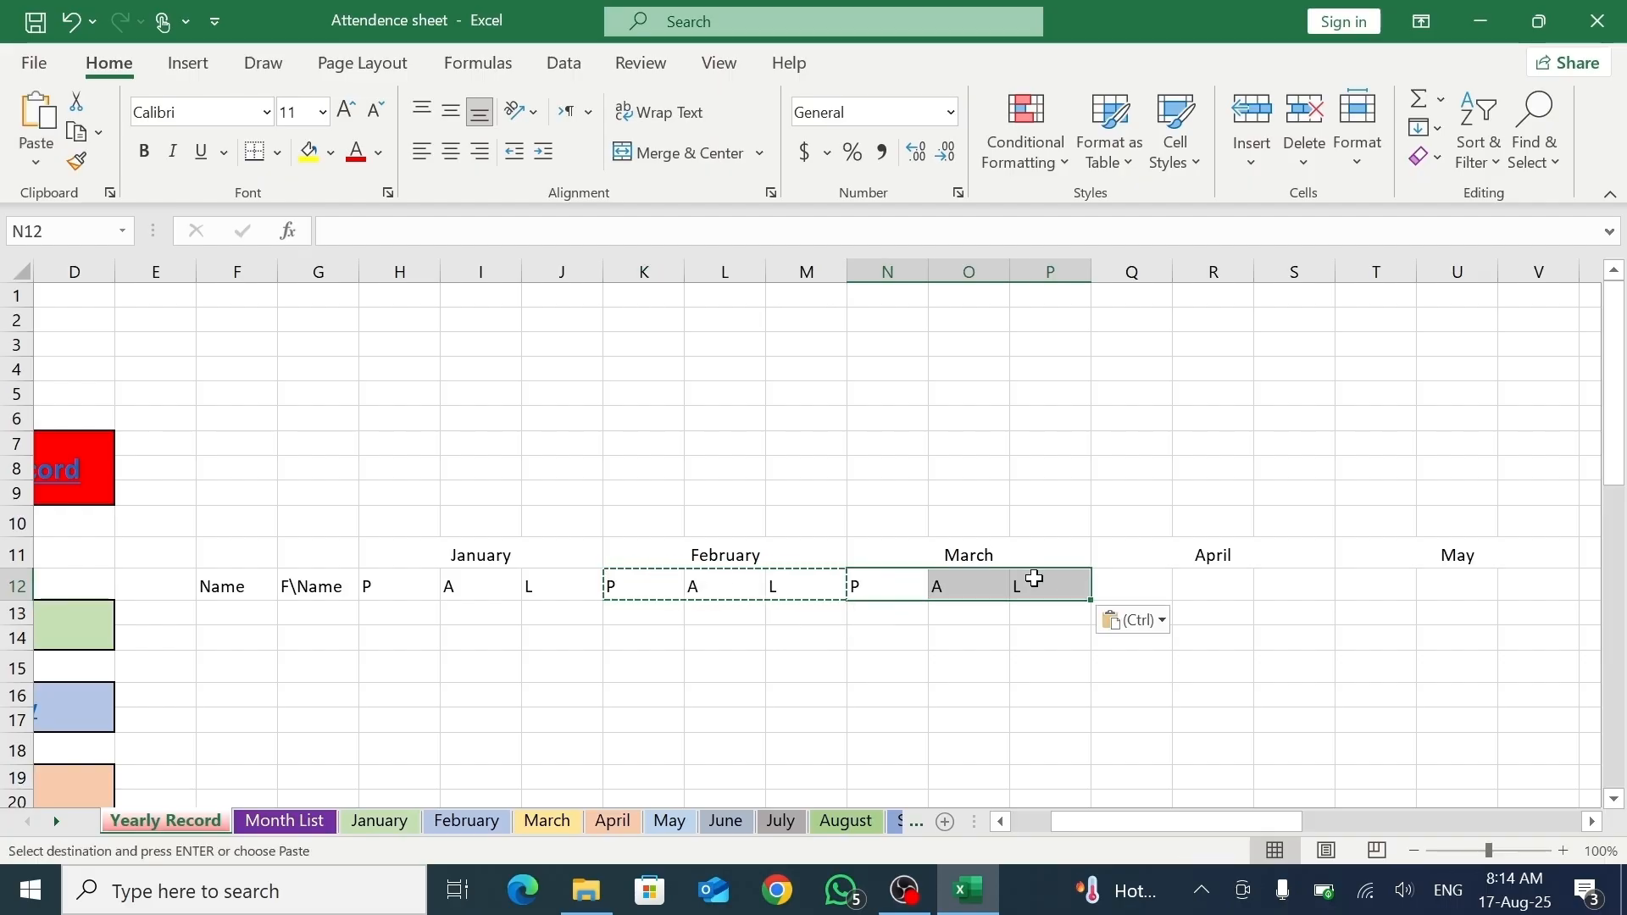
pyautogui.moveTo(1144, 585); pyautogui.dragTo(1266, 591)
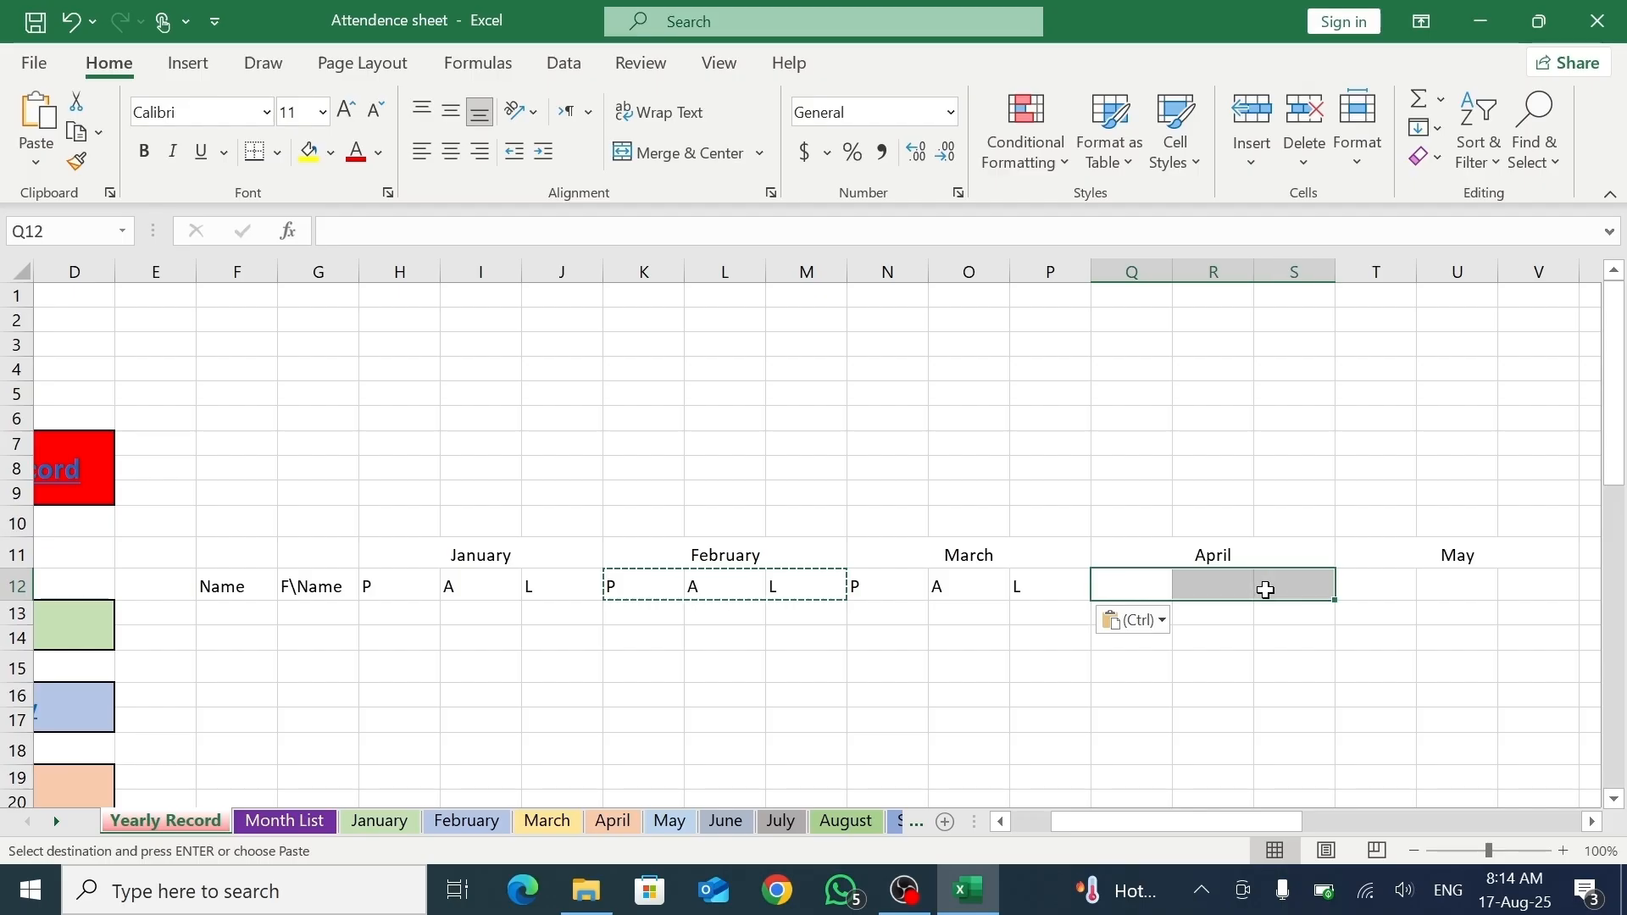
pyautogui.hotkey('ctrl', 'v')
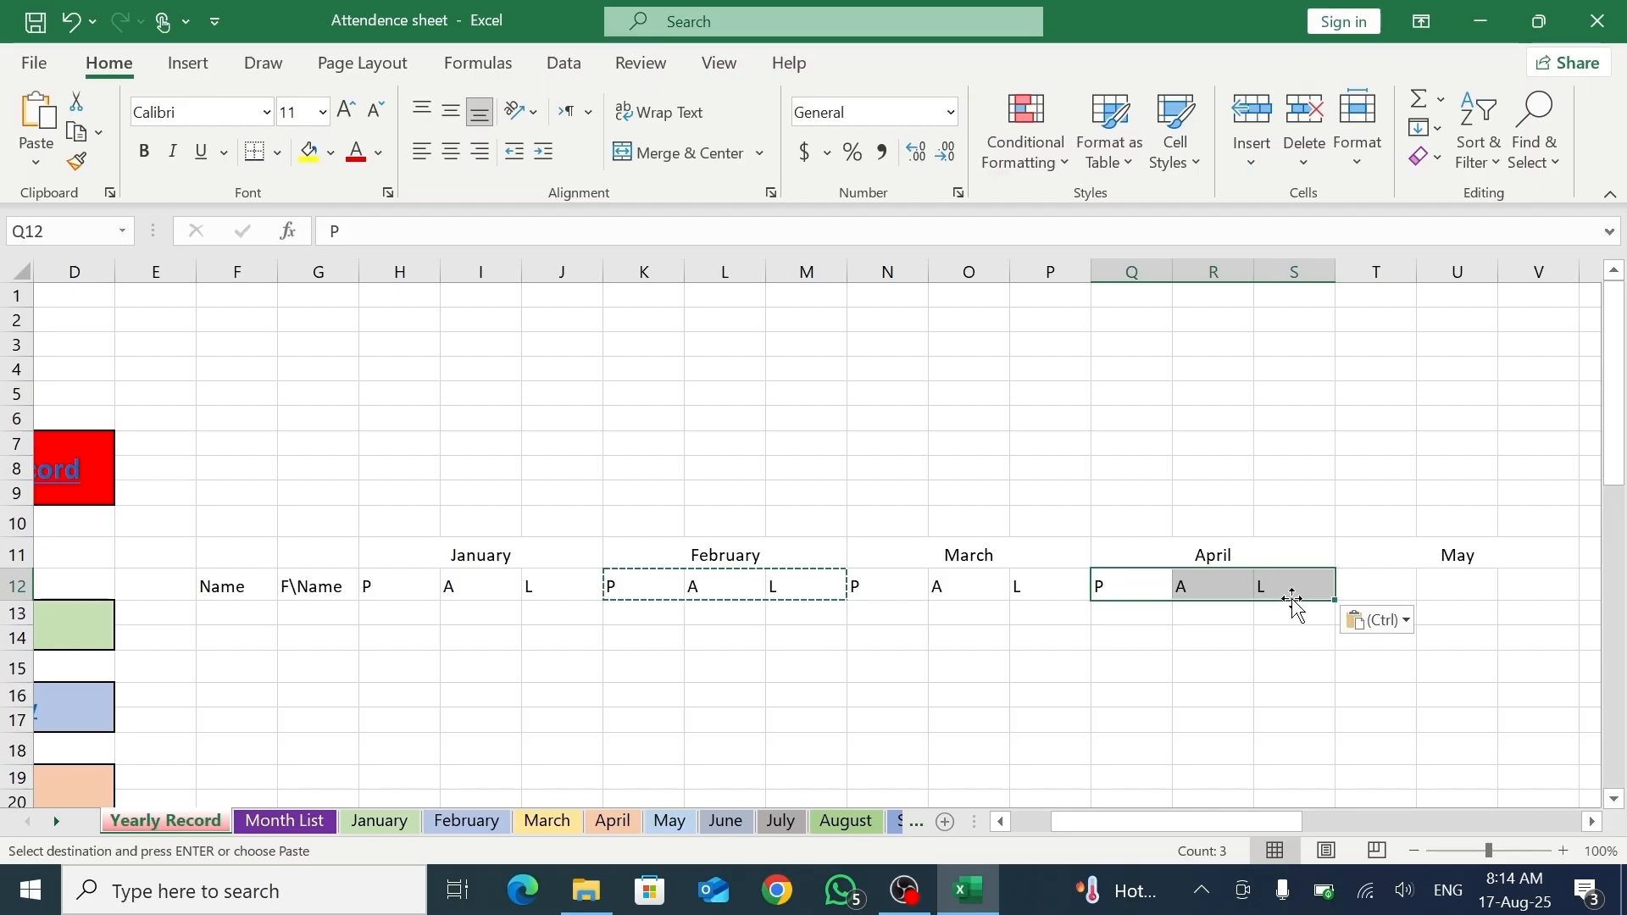
# - Paste the copied P, A, L subheadings into T12:V12 under May and W12:Y12 under June
pyautogui.click(1593, 822)
pyautogui.click(1593, 822)
pyautogui.moveTo(1051, 585); pyautogui.dragTo(1184, 587)
pyautogui.hotkey('ctrl', 'v')
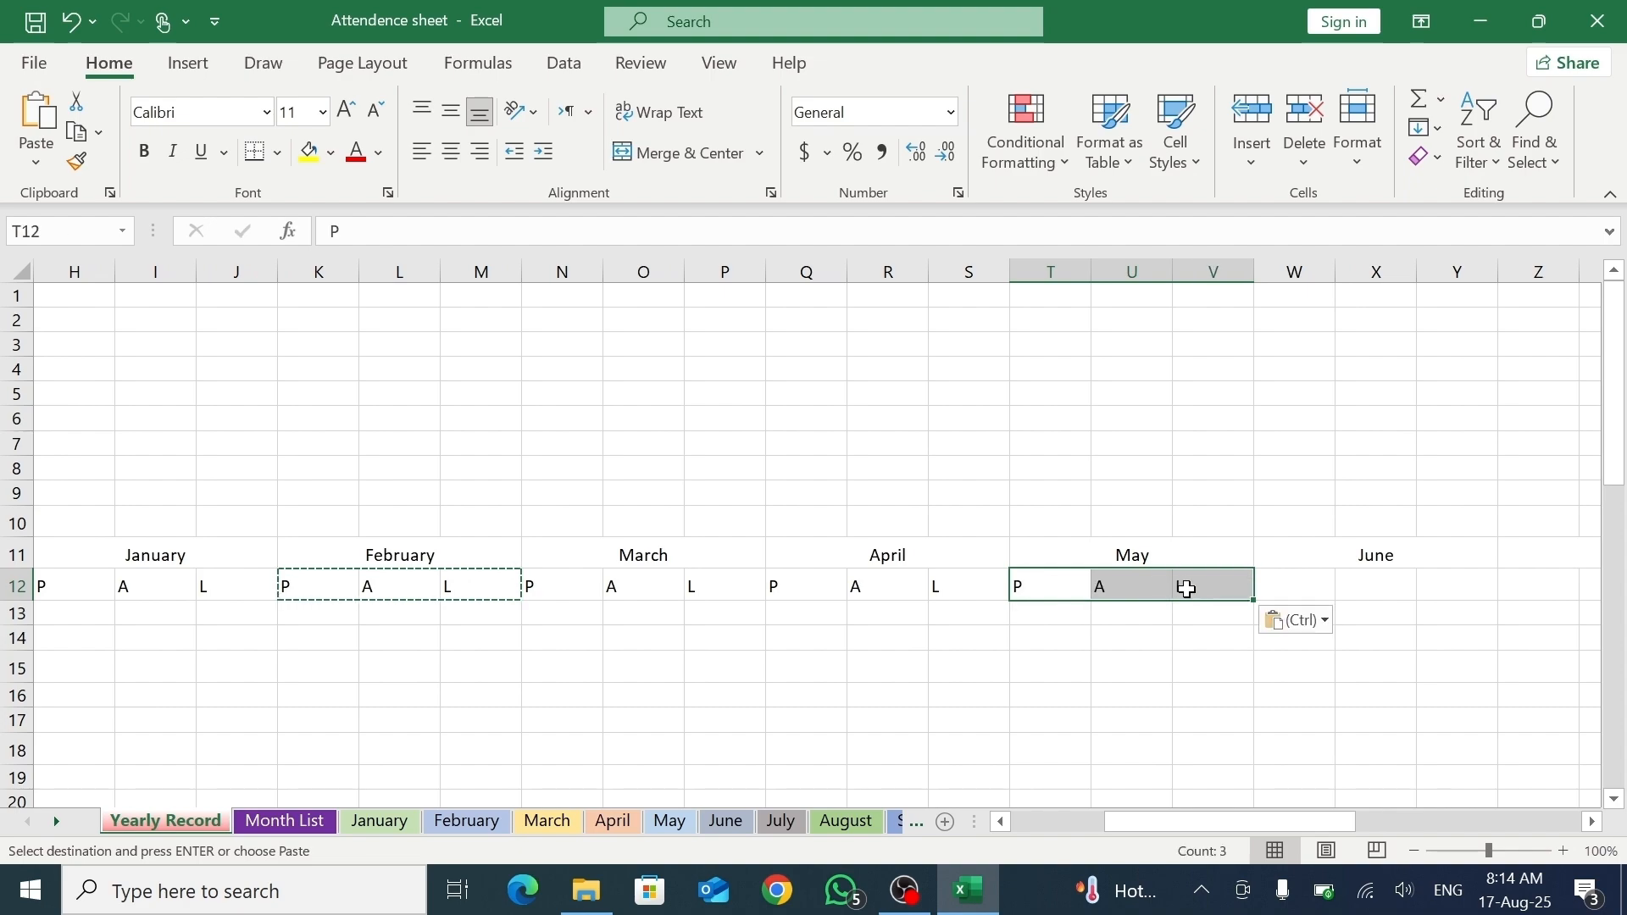
pyautogui.moveTo(1313, 592); pyautogui.dragTo(1432, 583)
pyautogui.hotkey('ctrl', 'v')
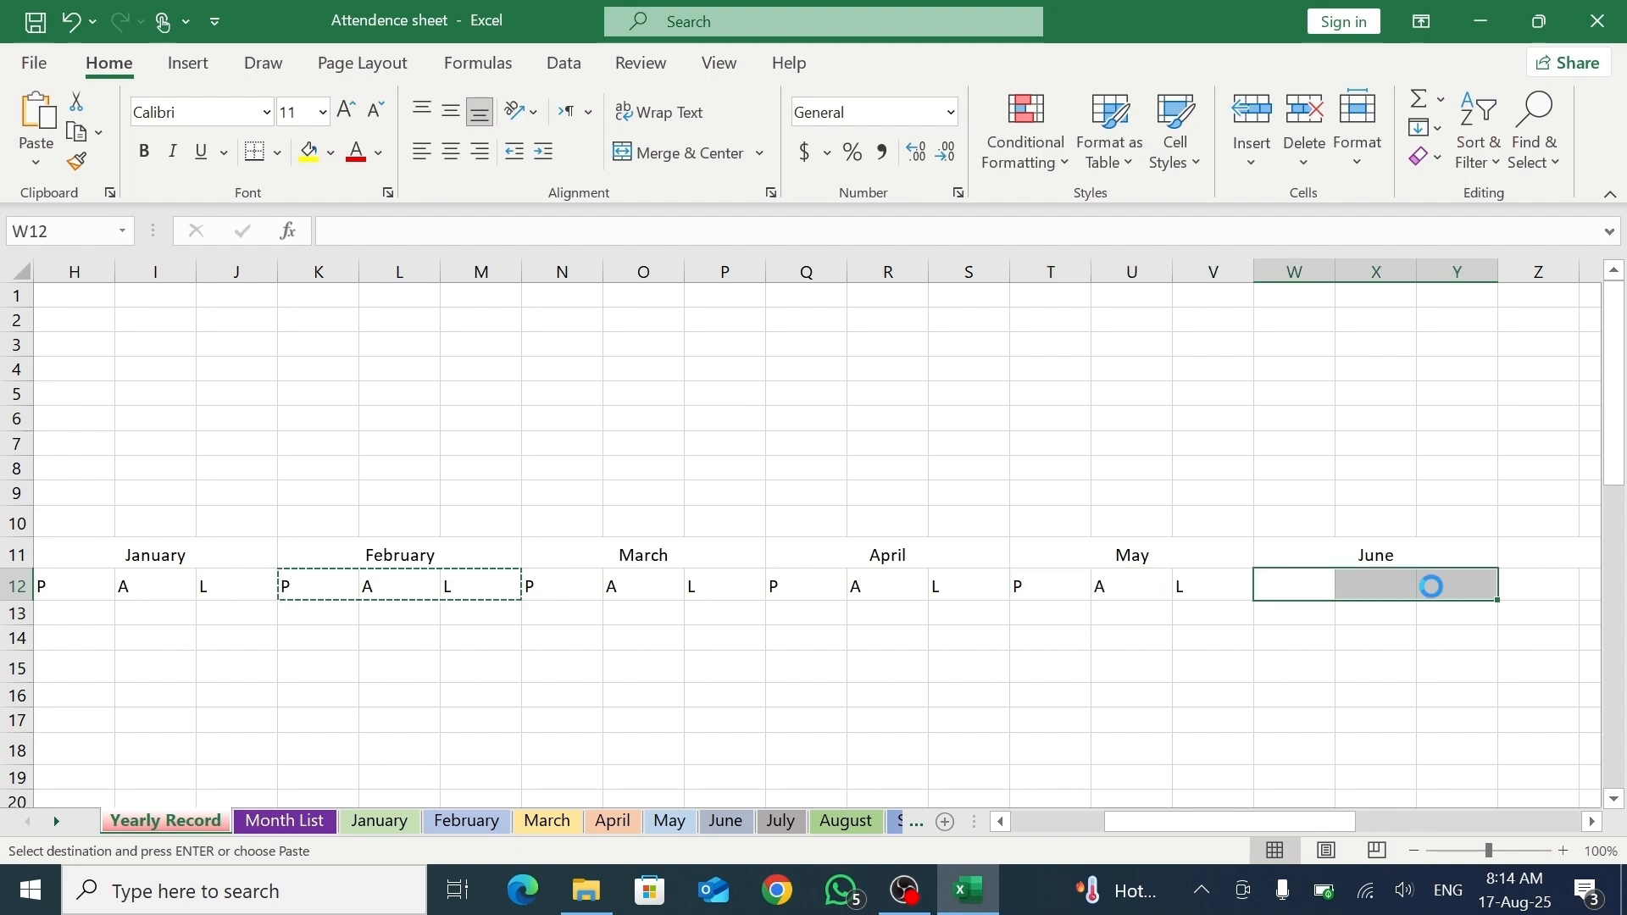
# - Paste the copied P, A, L subheadings into Z12:AB12 under July and AC12:AE12 under August
pyautogui.hscroll(6, 1469, 739)
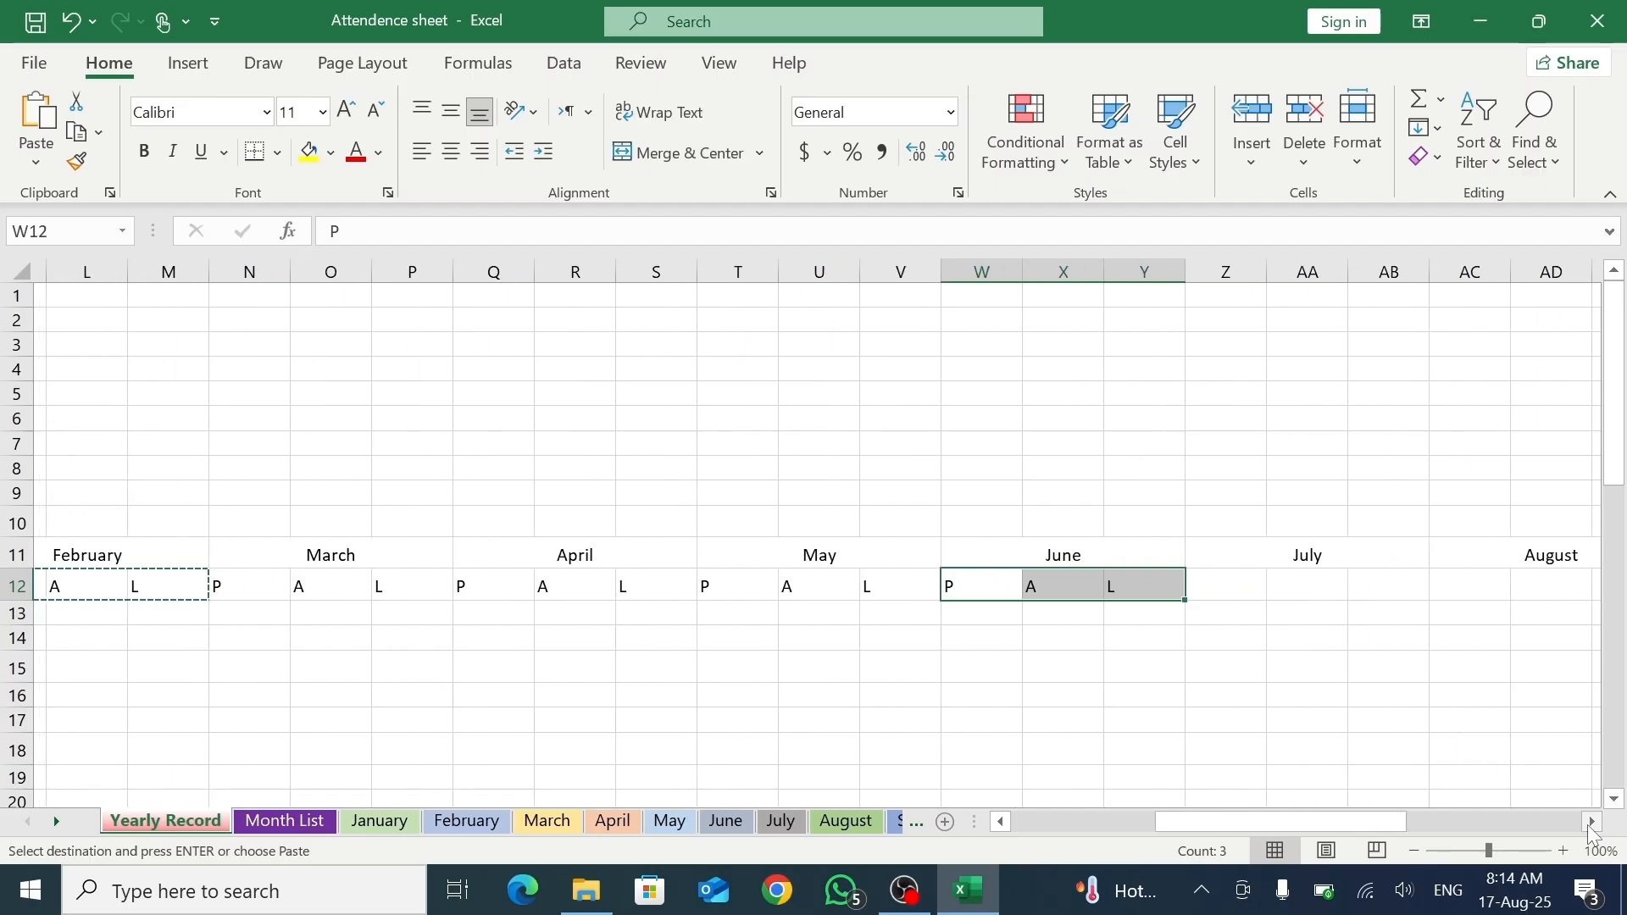
pyautogui.moveTo(1088, 585); pyautogui.dragTo(1182, 592)
pyautogui.hotkey('ctrl', 'v')
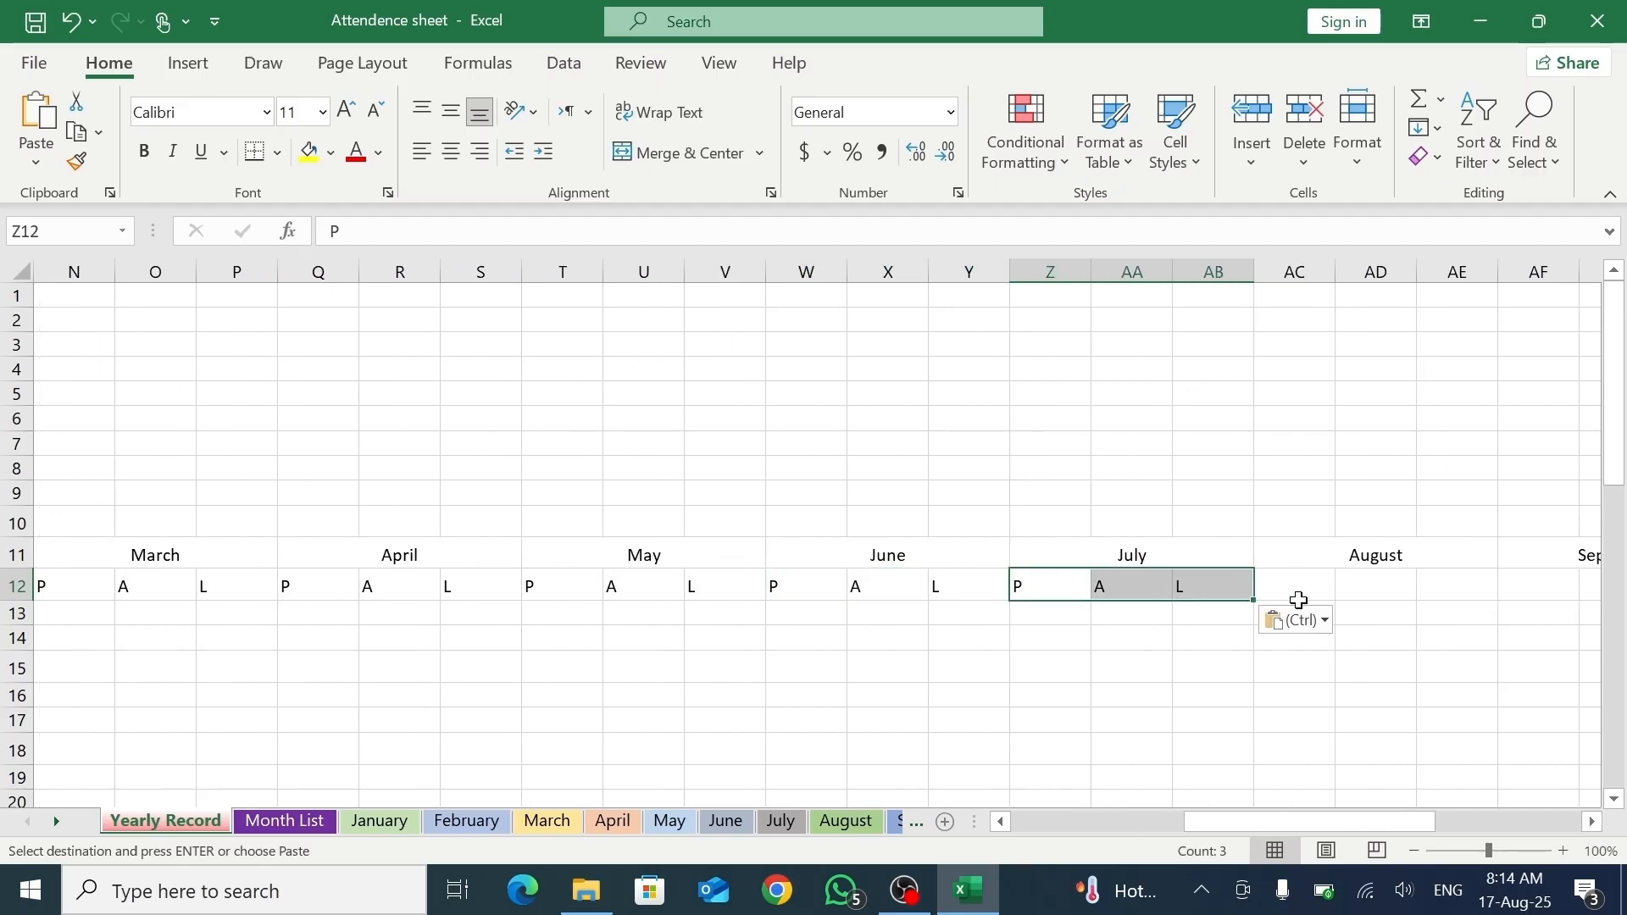
pyautogui.moveTo(1299, 598); pyautogui.dragTo(1443, 580)
pyautogui.hotkey('ctrl', 'v')
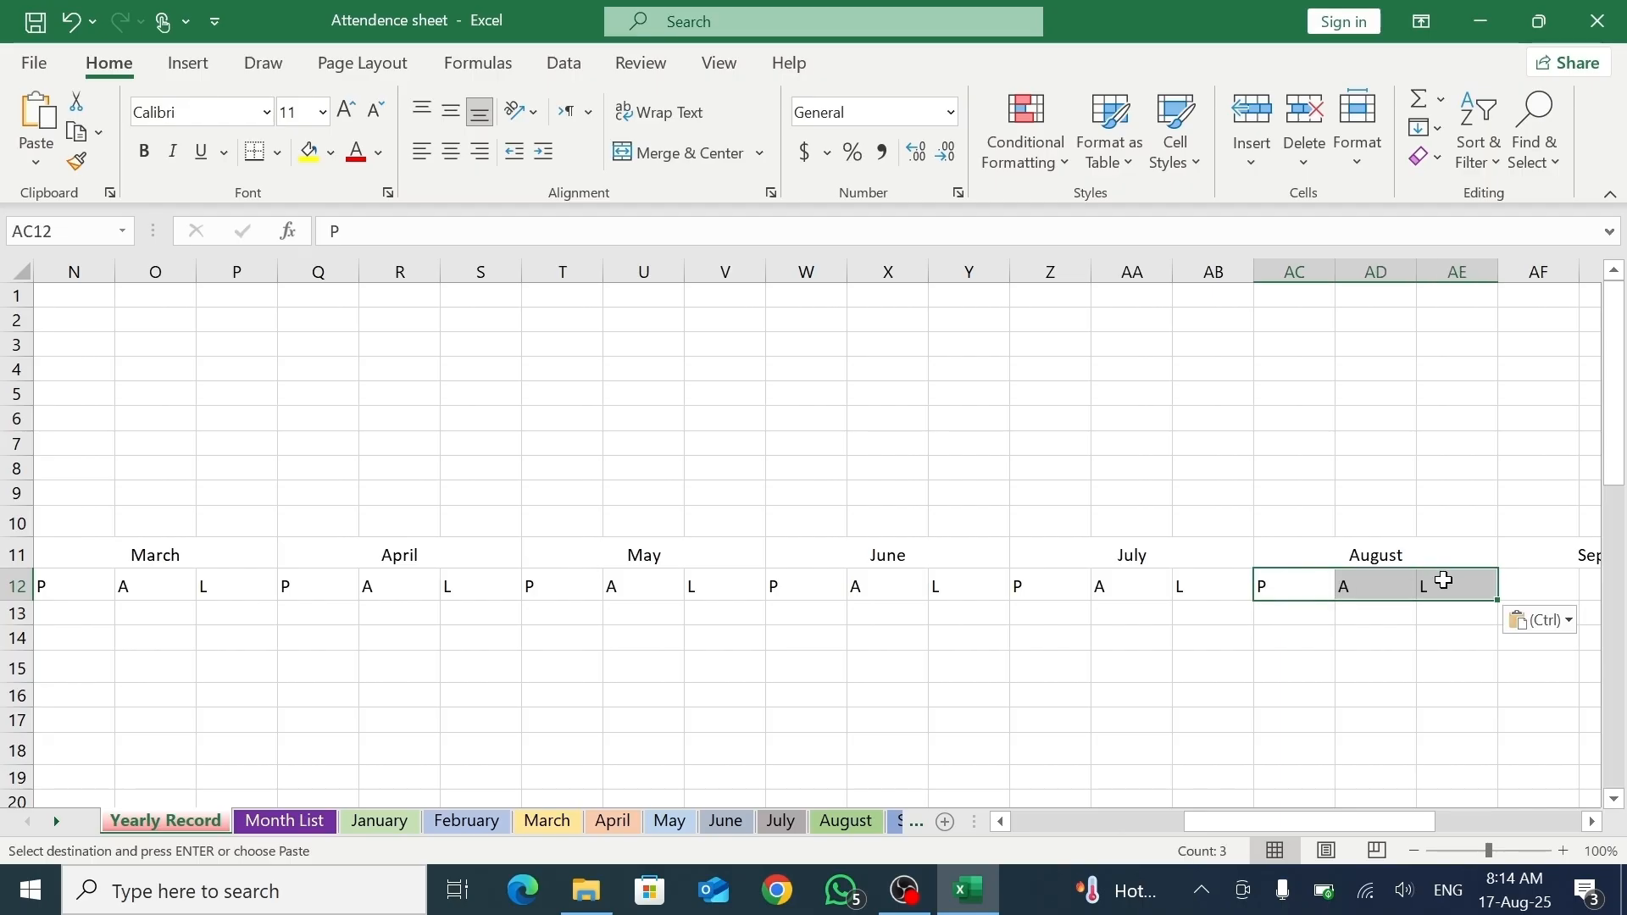
# - Paste the copied P, A, L subheadings into AF12:AH12 under September and AI12:AK12 under October
pyautogui.click(1591, 822)
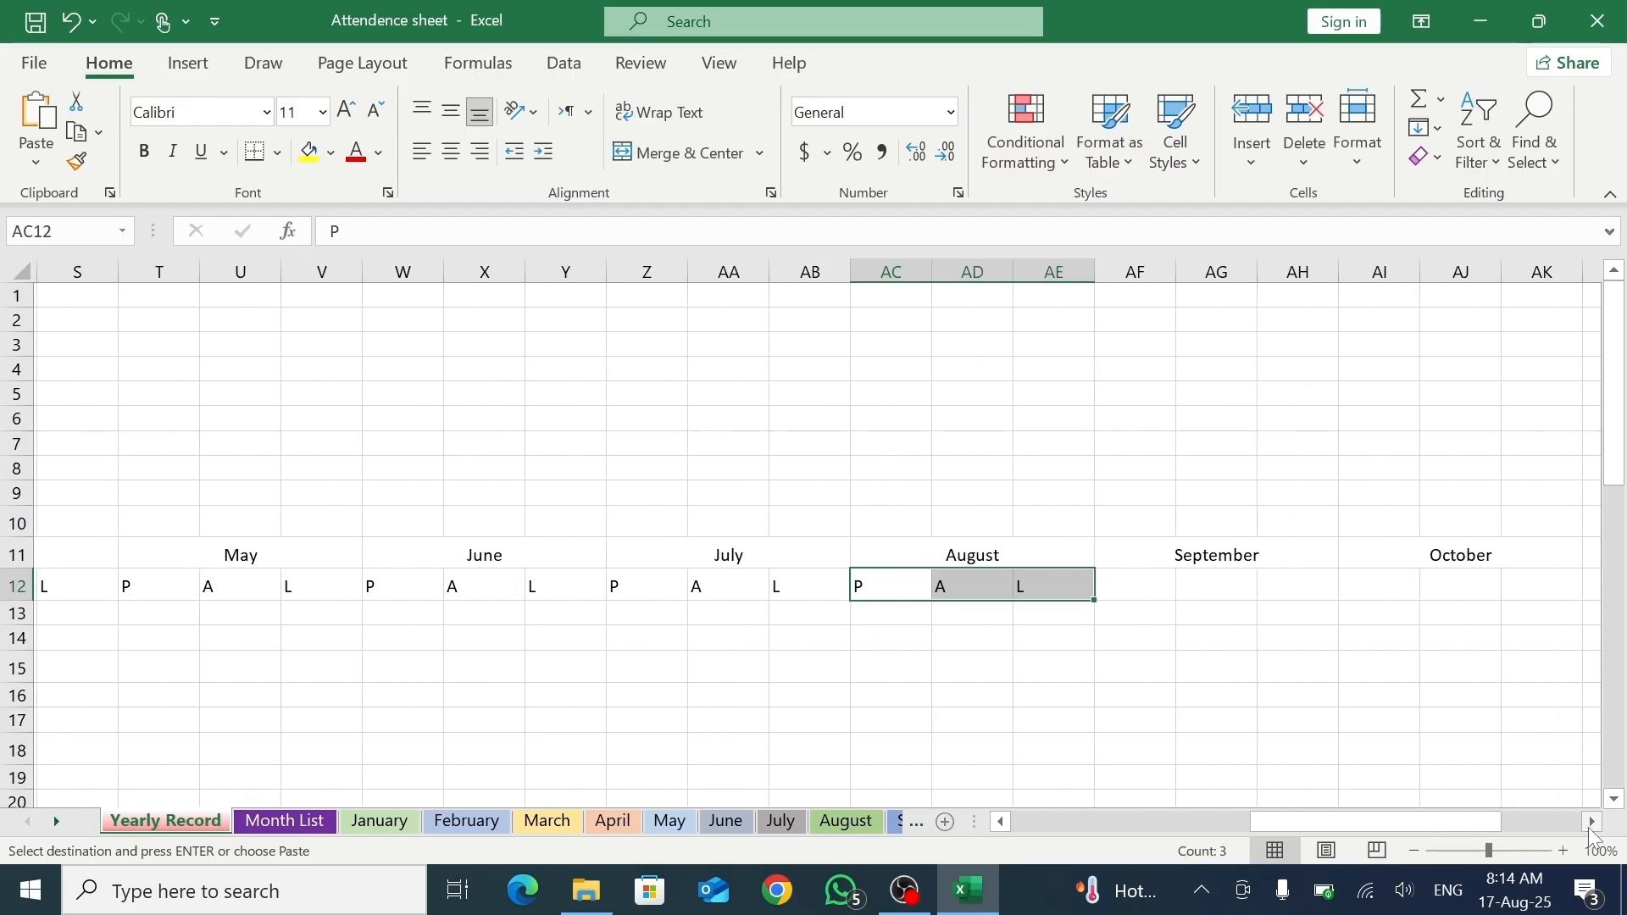
pyautogui.moveTo(1148, 592); pyautogui.dragTo(1282, 599)
pyautogui.hotkey('ctrl', 'v')
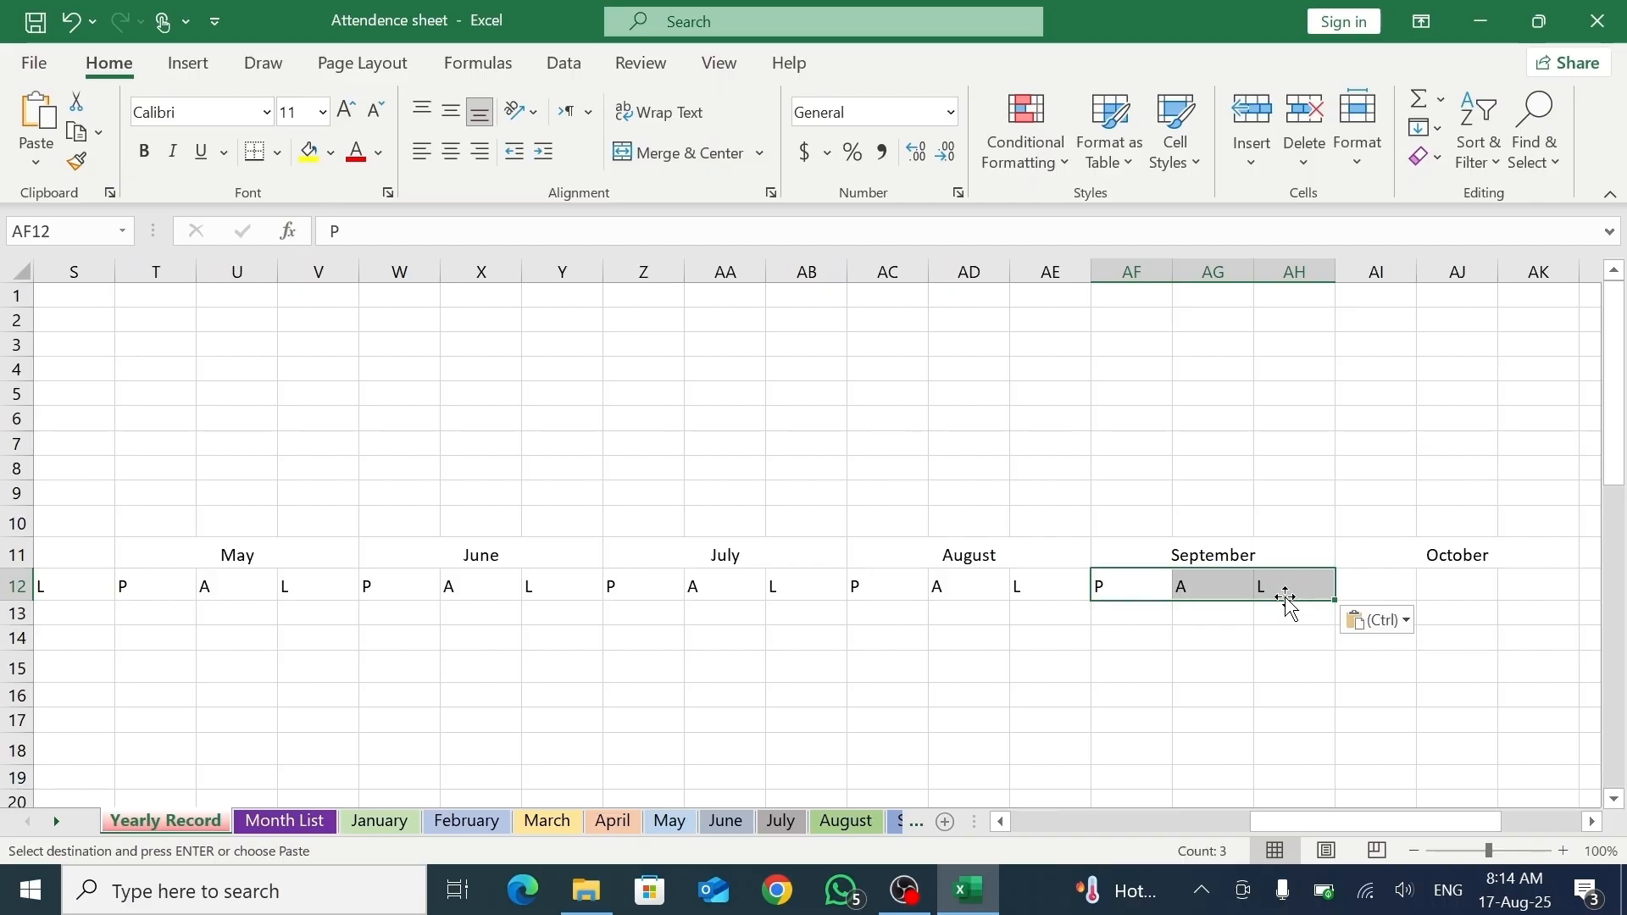
pyautogui.moveTo(1388, 585); pyautogui.dragTo(1516, 576)
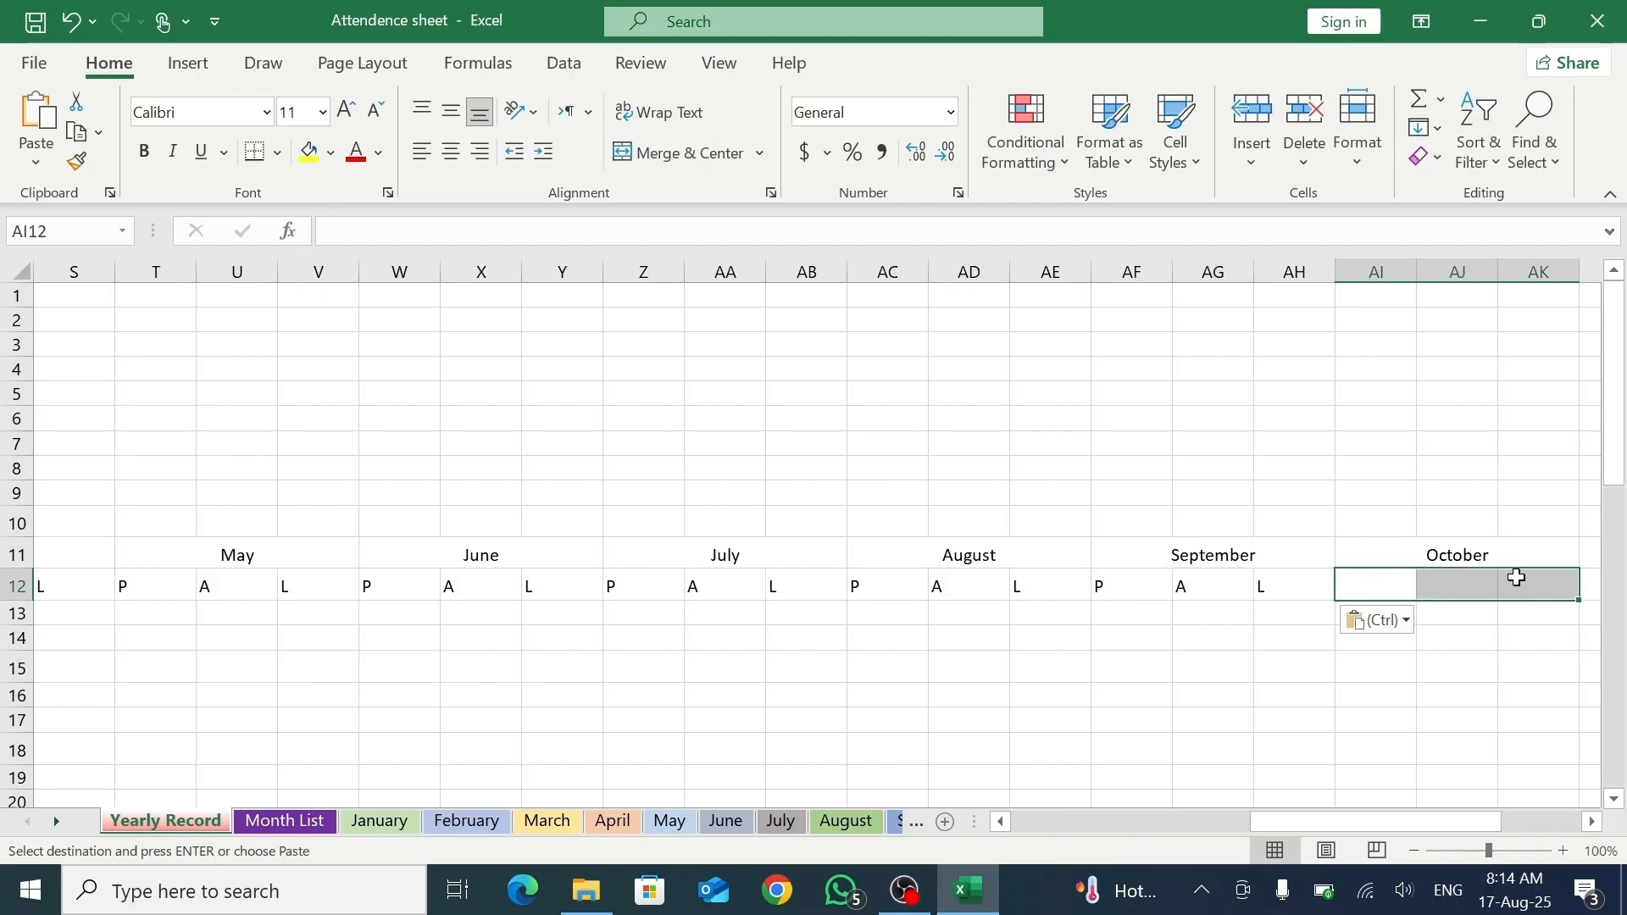
pyautogui.hotkey('ctrl', 'v')
# - Paste the copied P, A, L subheadings into AL12:AN12 under November and AO12:AQ12 under December
pyautogui.click(1591, 822)
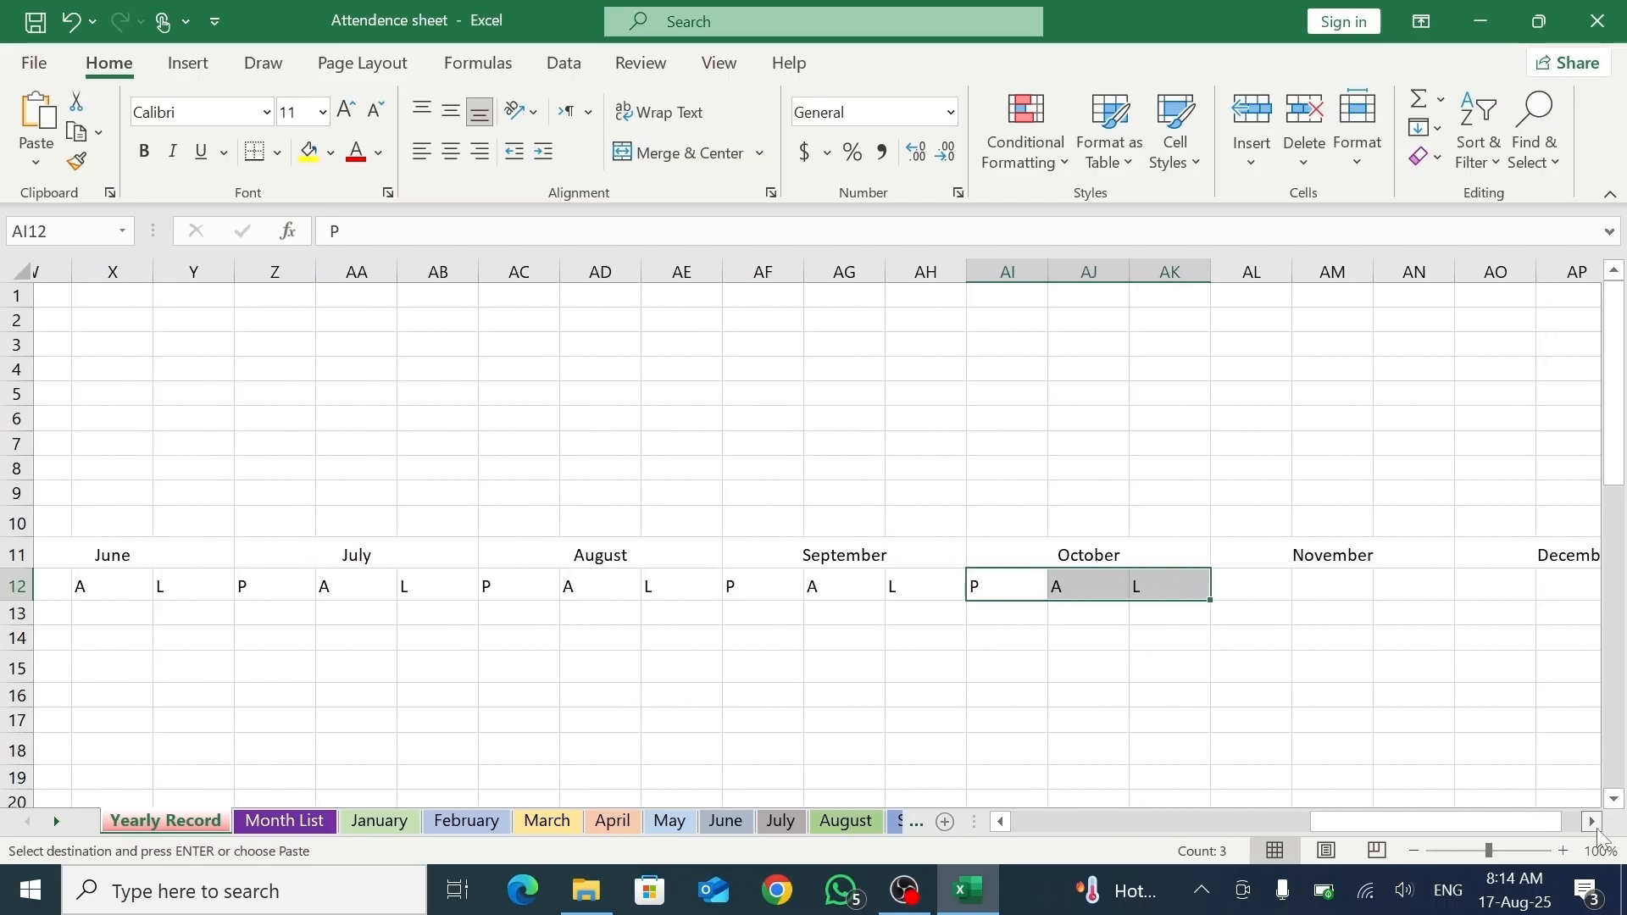
pyautogui.moveTo(1228, 577); pyautogui.dragTo(1342, 596)
pyautogui.hotkey('ctrl', 'v')
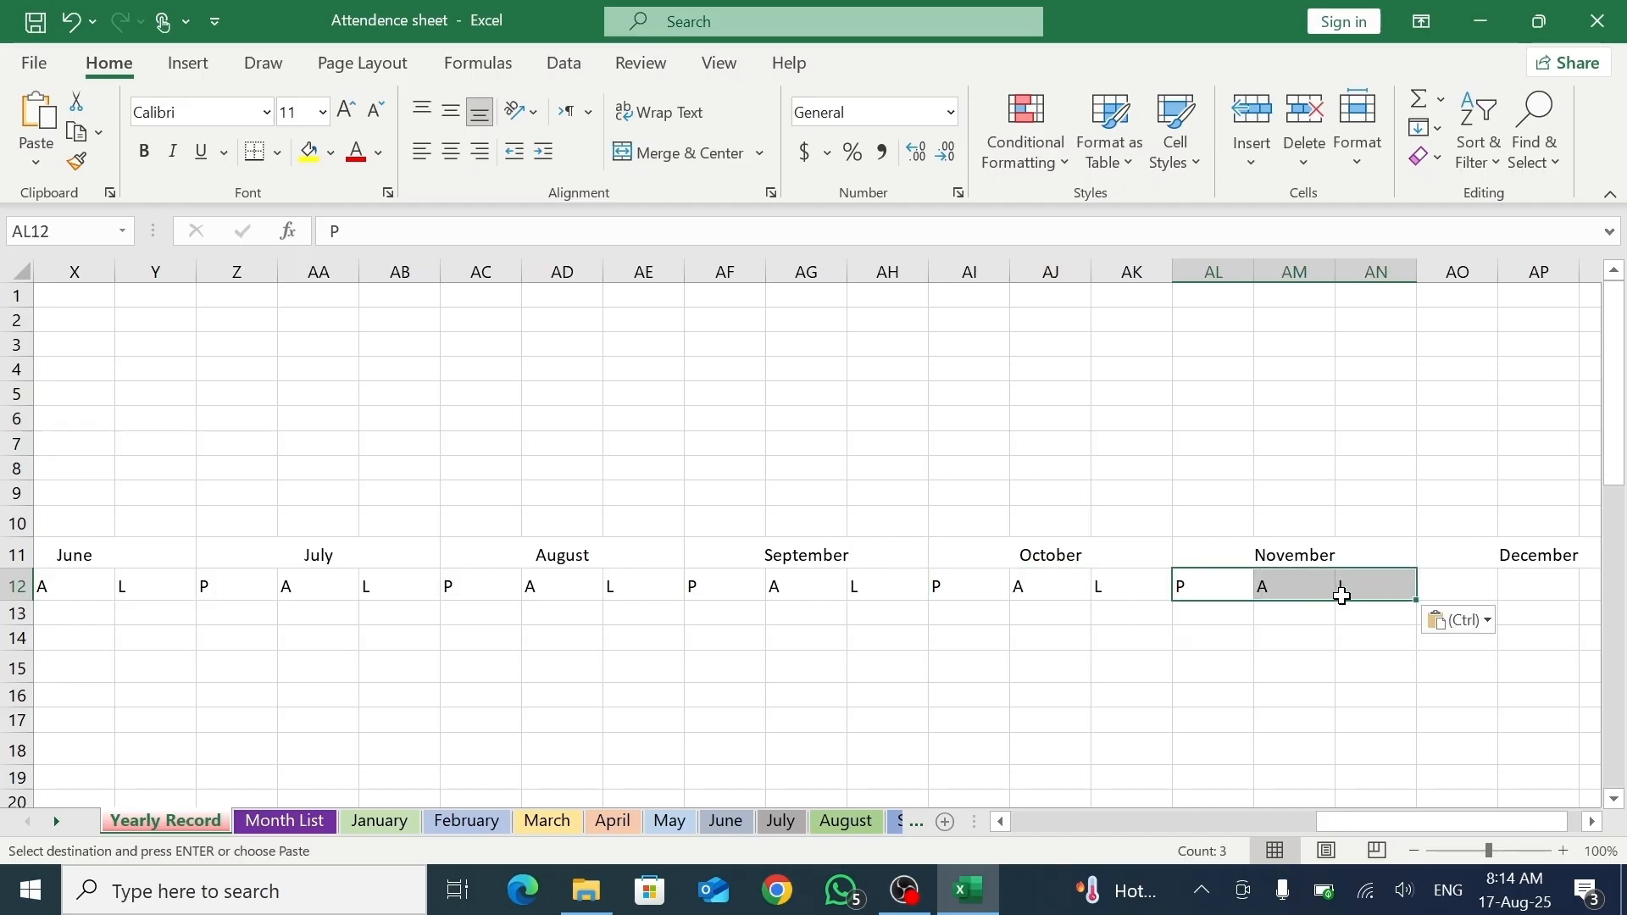
pyautogui.click(1591, 821)
pyautogui.click(1592, 822)
pyautogui.click(1591, 822)
pyautogui.moveTo(1209, 589); pyautogui.dragTo(1358, 582)
pyautogui.hotkey('ctrl', 'v')
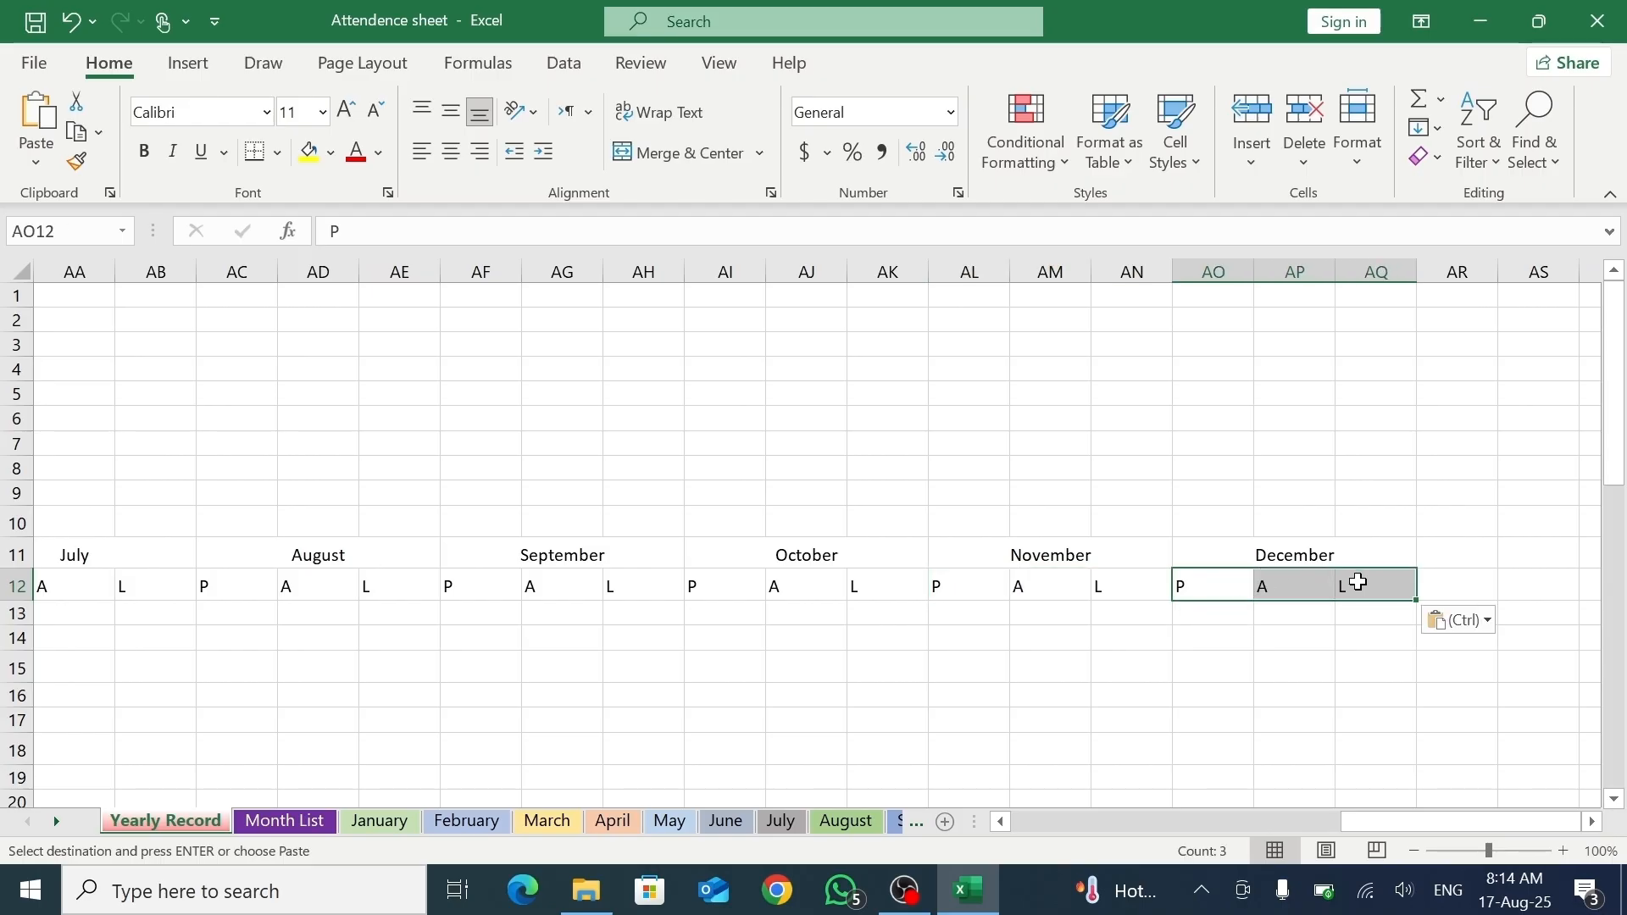
# - Copy the student names in column H of the January sheet down to row 41 and paste them into Yearly Record from F13
pyautogui.moveTo(1401, 825); pyautogui.dragTo(1100, 834)
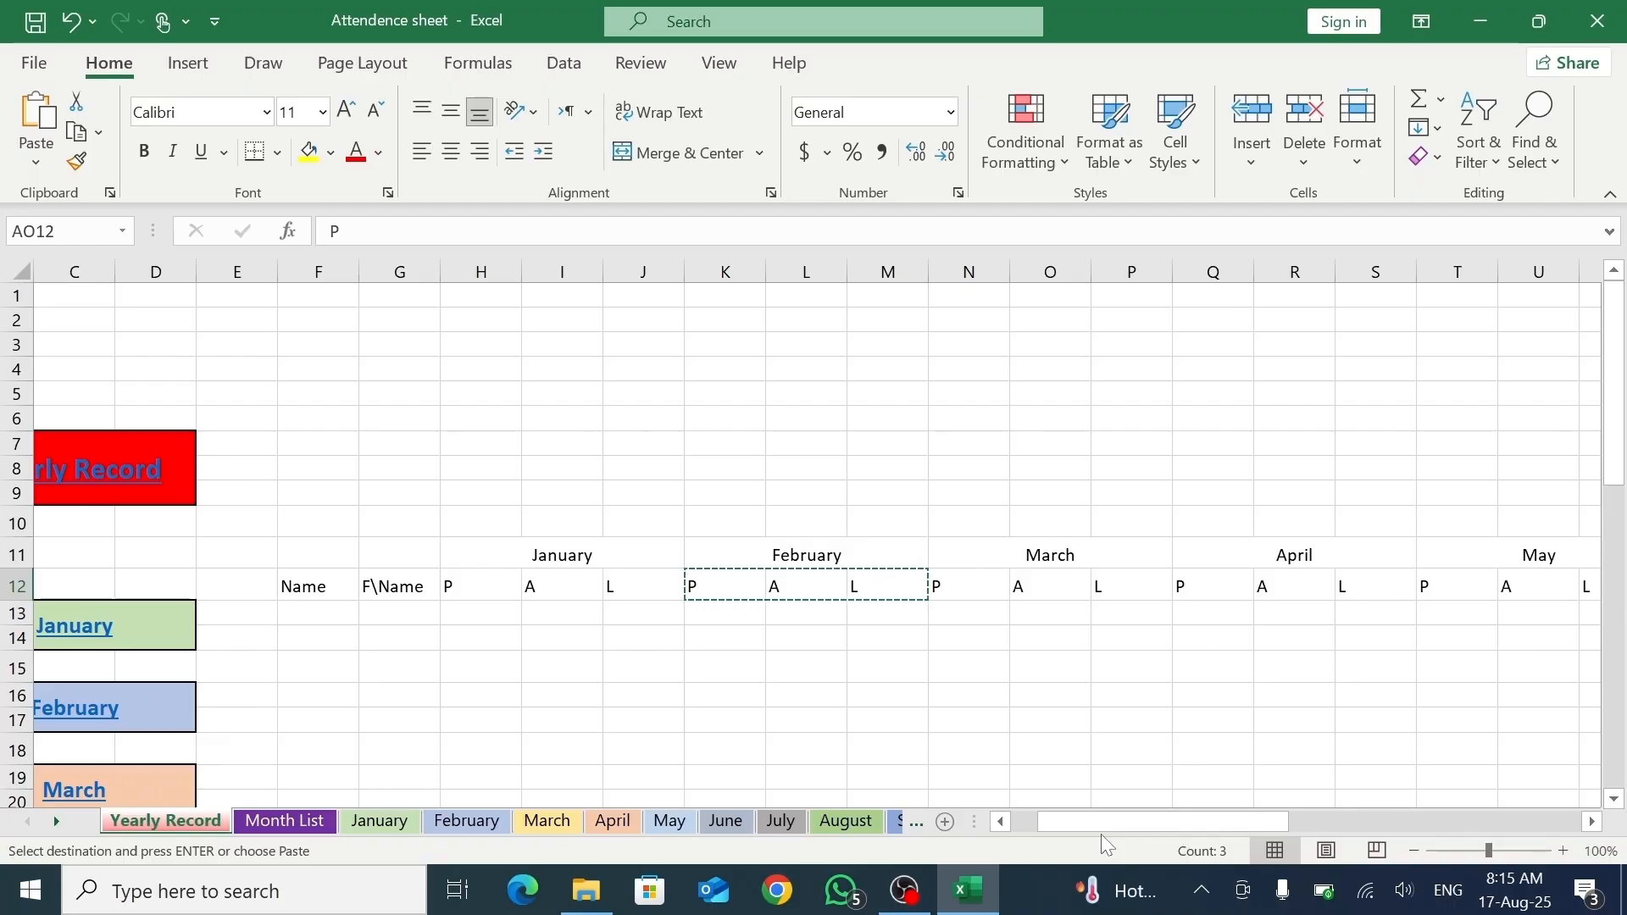
pyautogui.click(379, 821)
pyautogui.moveTo(308, 528); pyautogui.dragTo(314, 821)
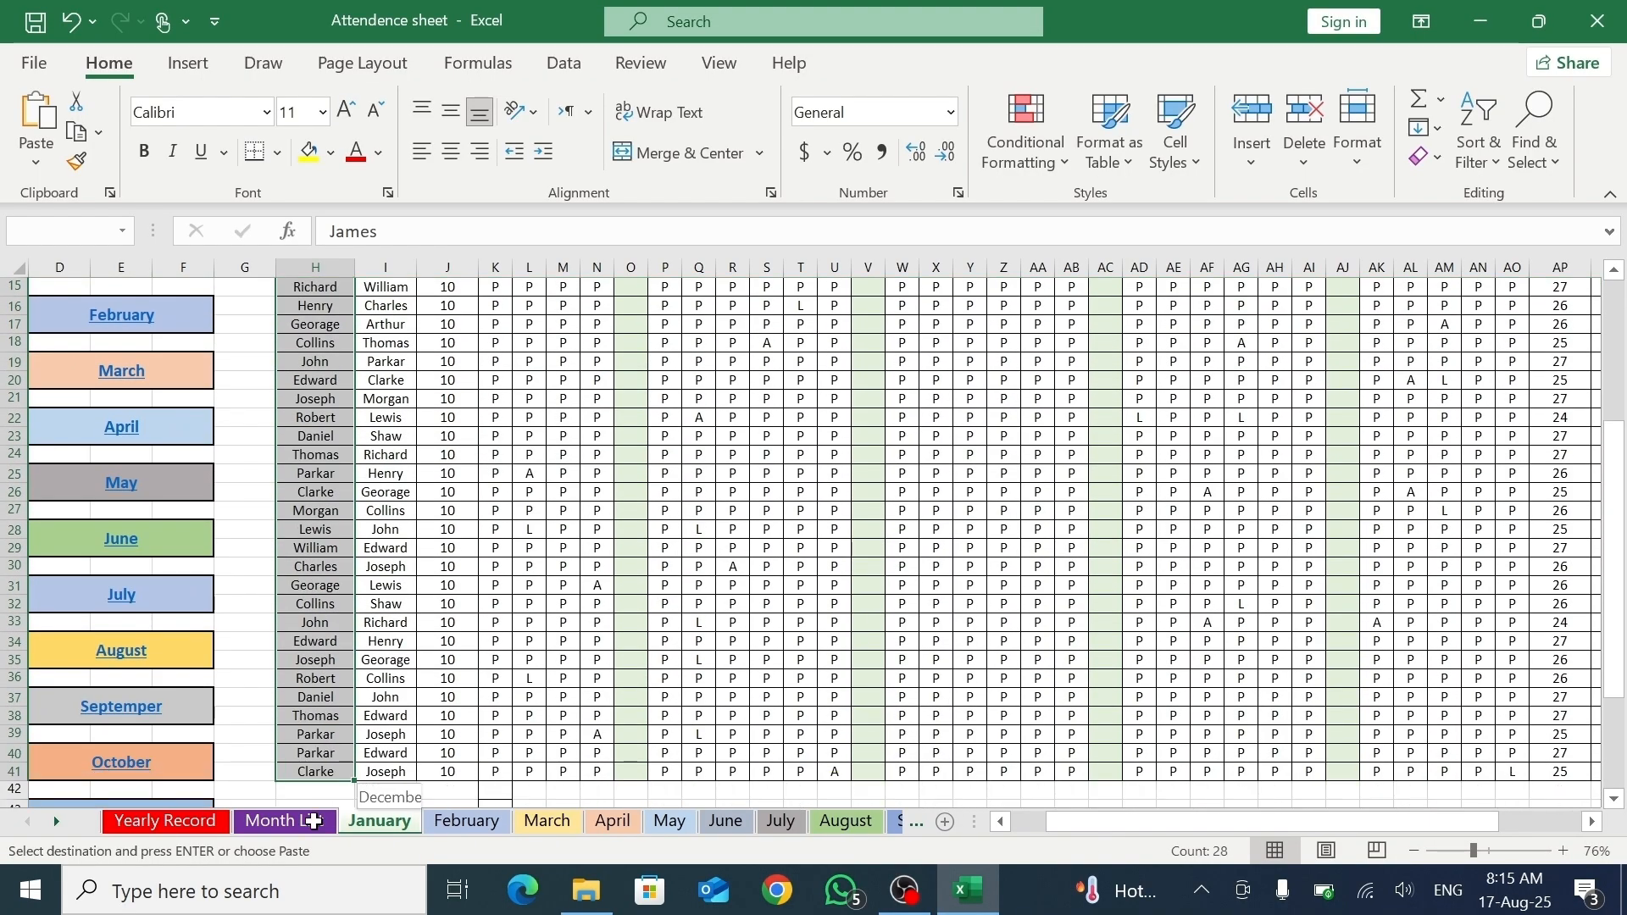
pyautogui.hotkey('ctrl', 'c')
pyautogui.click(189, 821)
pyautogui.click(324, 618)
pyautogui.hotkey('ctrl', 'v')
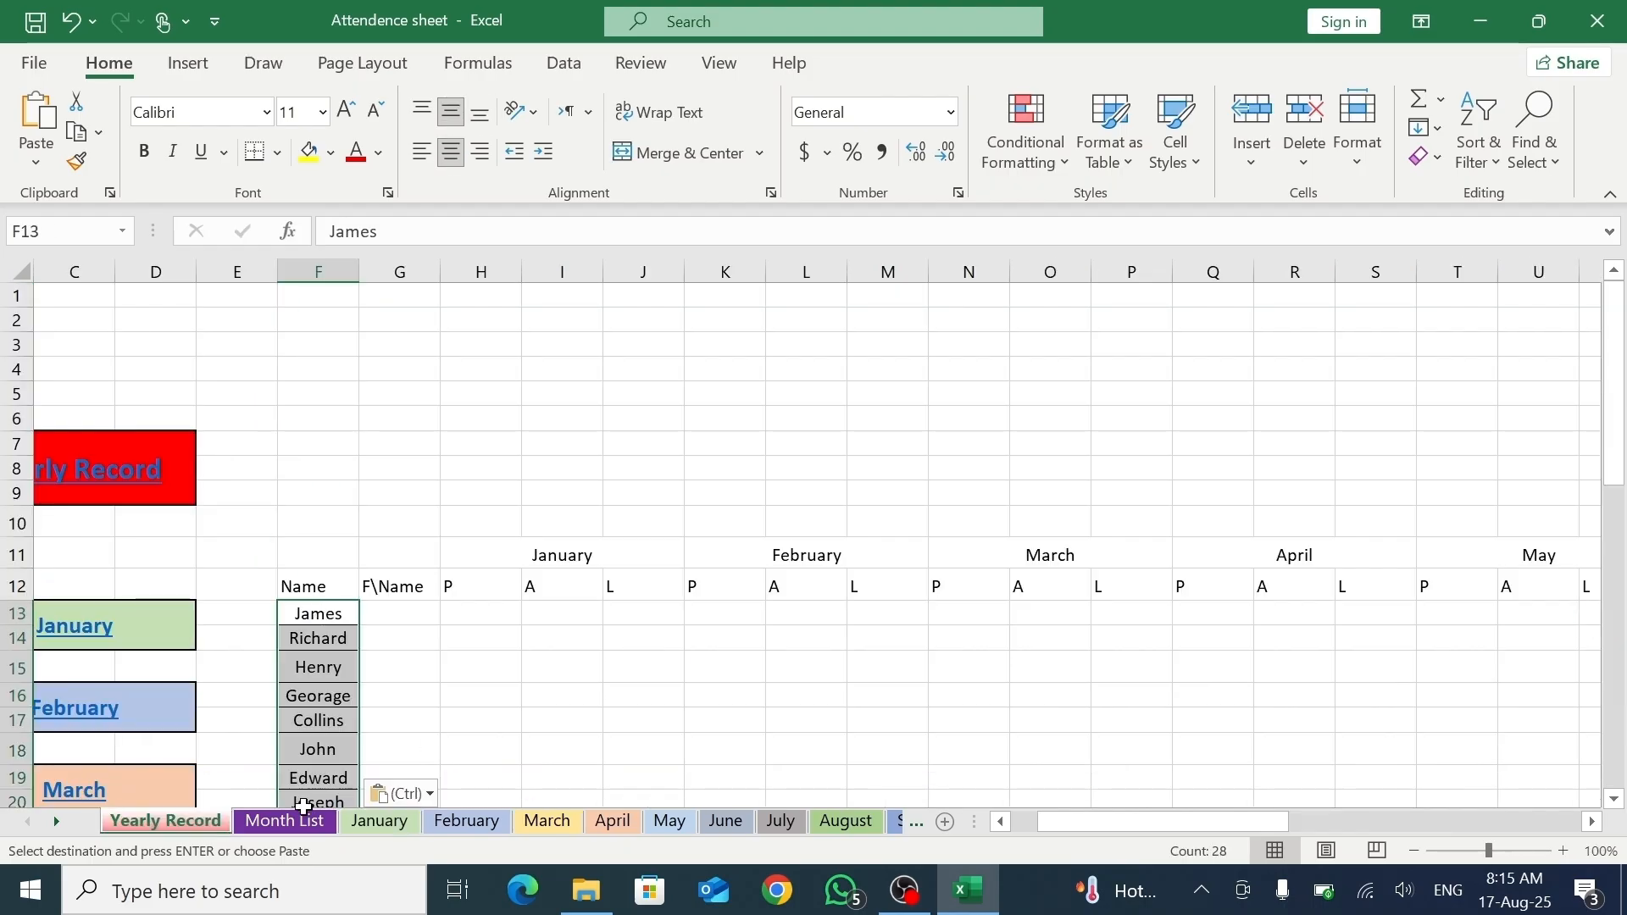
# - Copy the father names in column I of the January sheet and paste them into Yearly Record from G13 under F\Name
pyautogui.click(378, 821)
pyautogui.scroll(3, 436, 563)
pyautogui.moveTo(385, 399); pyautogui.dragTo(379, 812)
pyautogui.hotkey('ctrl', 'c')
pyautogui.click(165, 821)
pyautogui.click(394, 614)
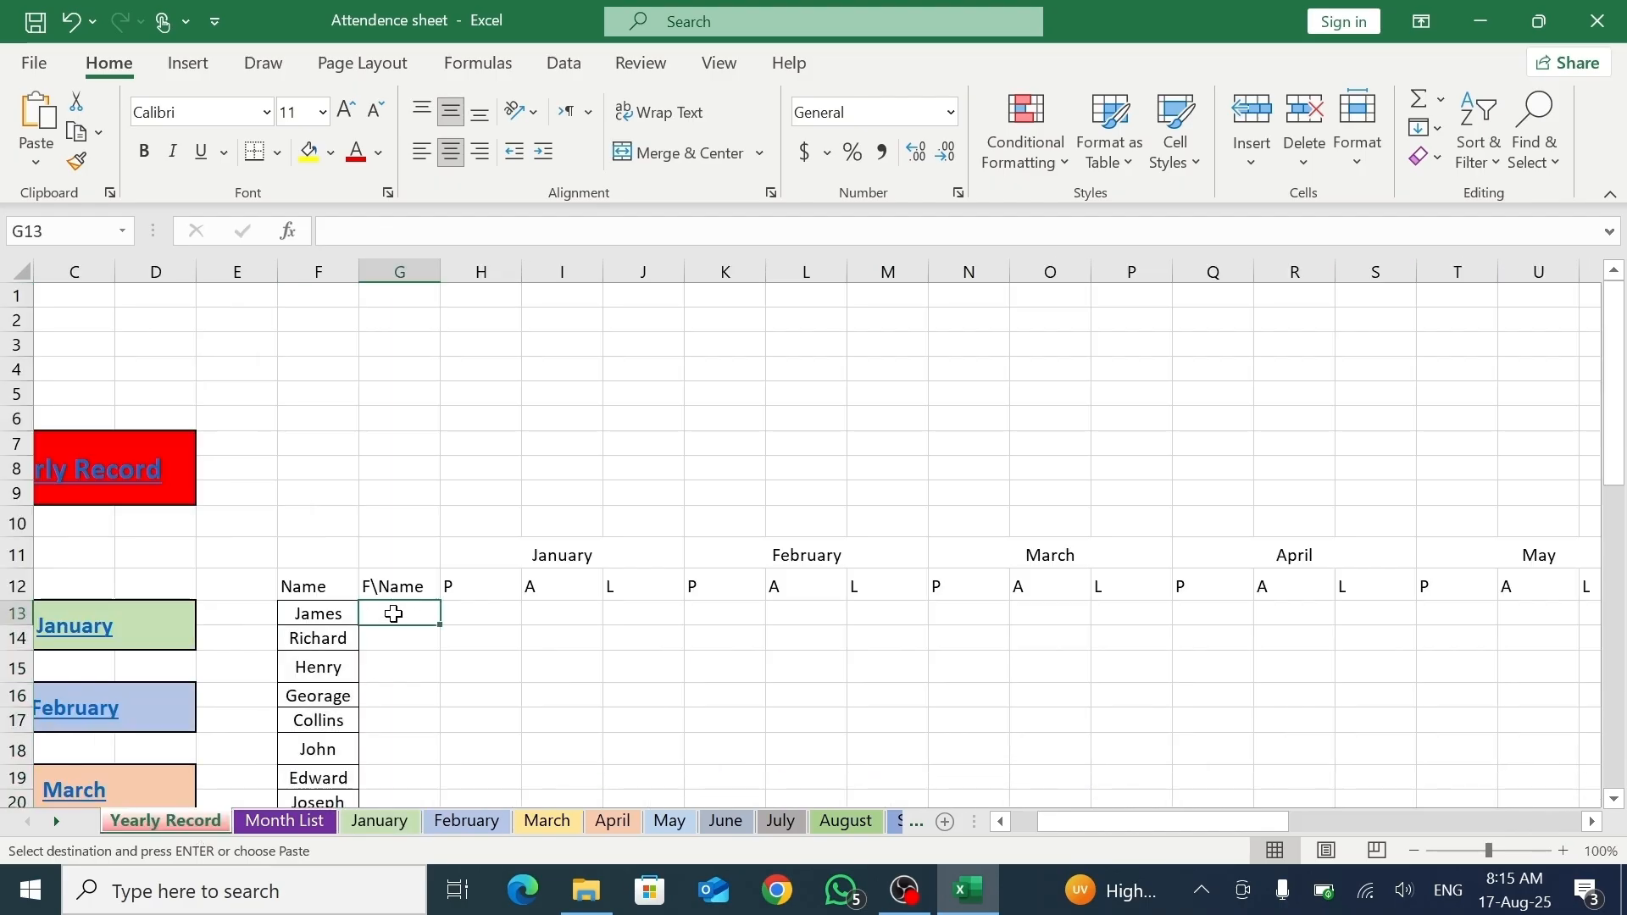
pyautogui.hotkey('ctrl', 'v')
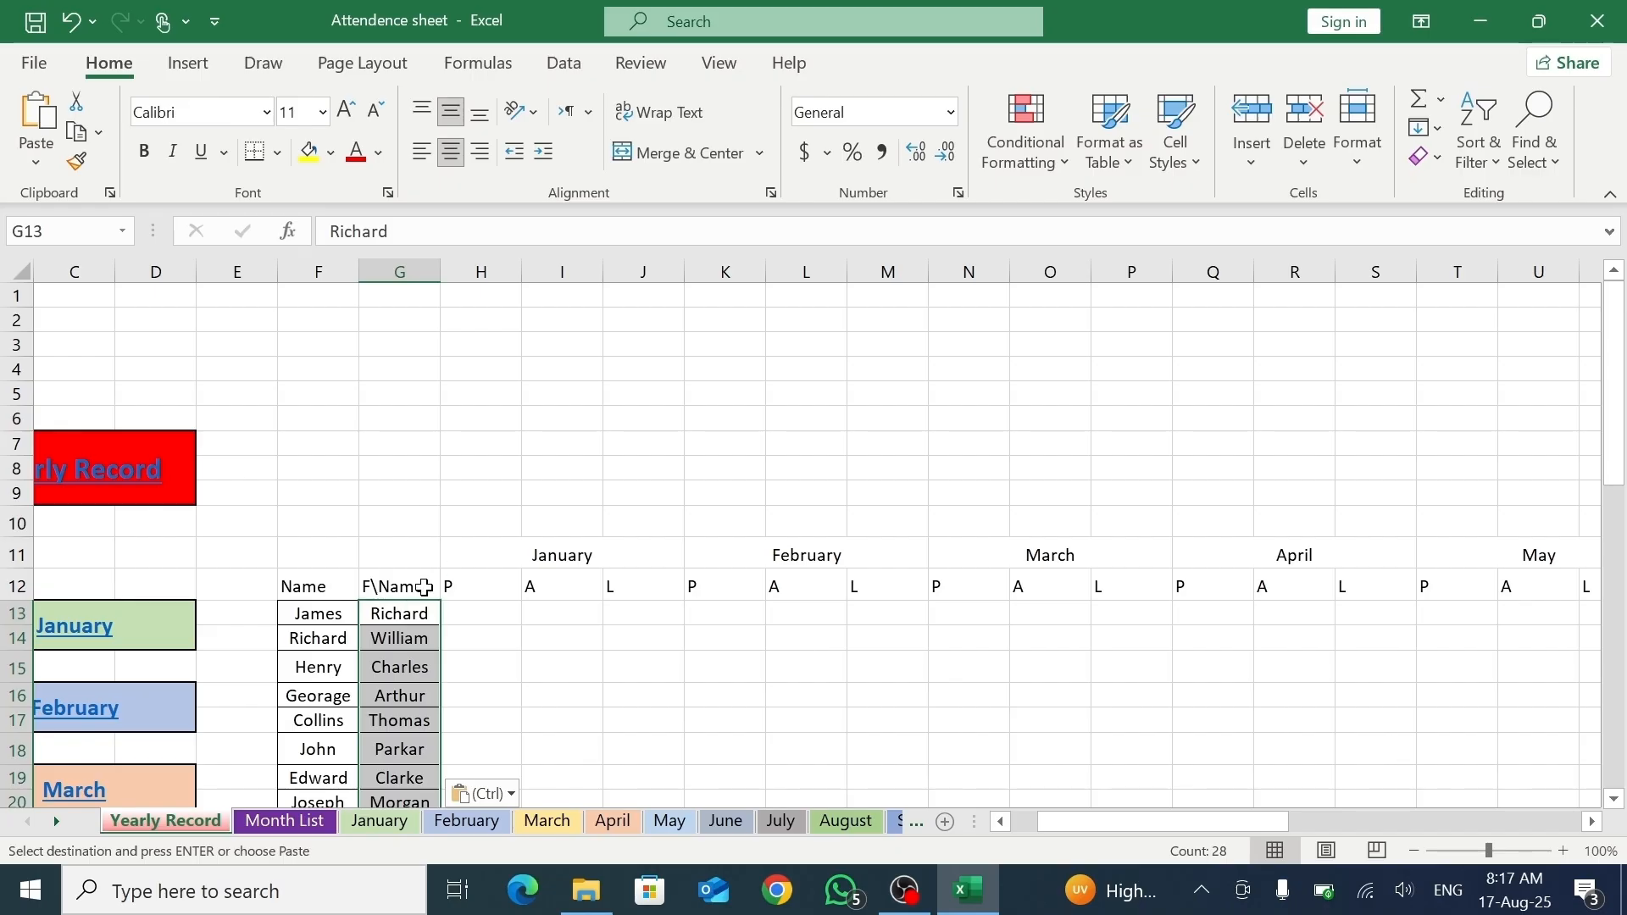
# - Fill the merged January header H11:J11 with light green
pyautogui.click(561, 556)
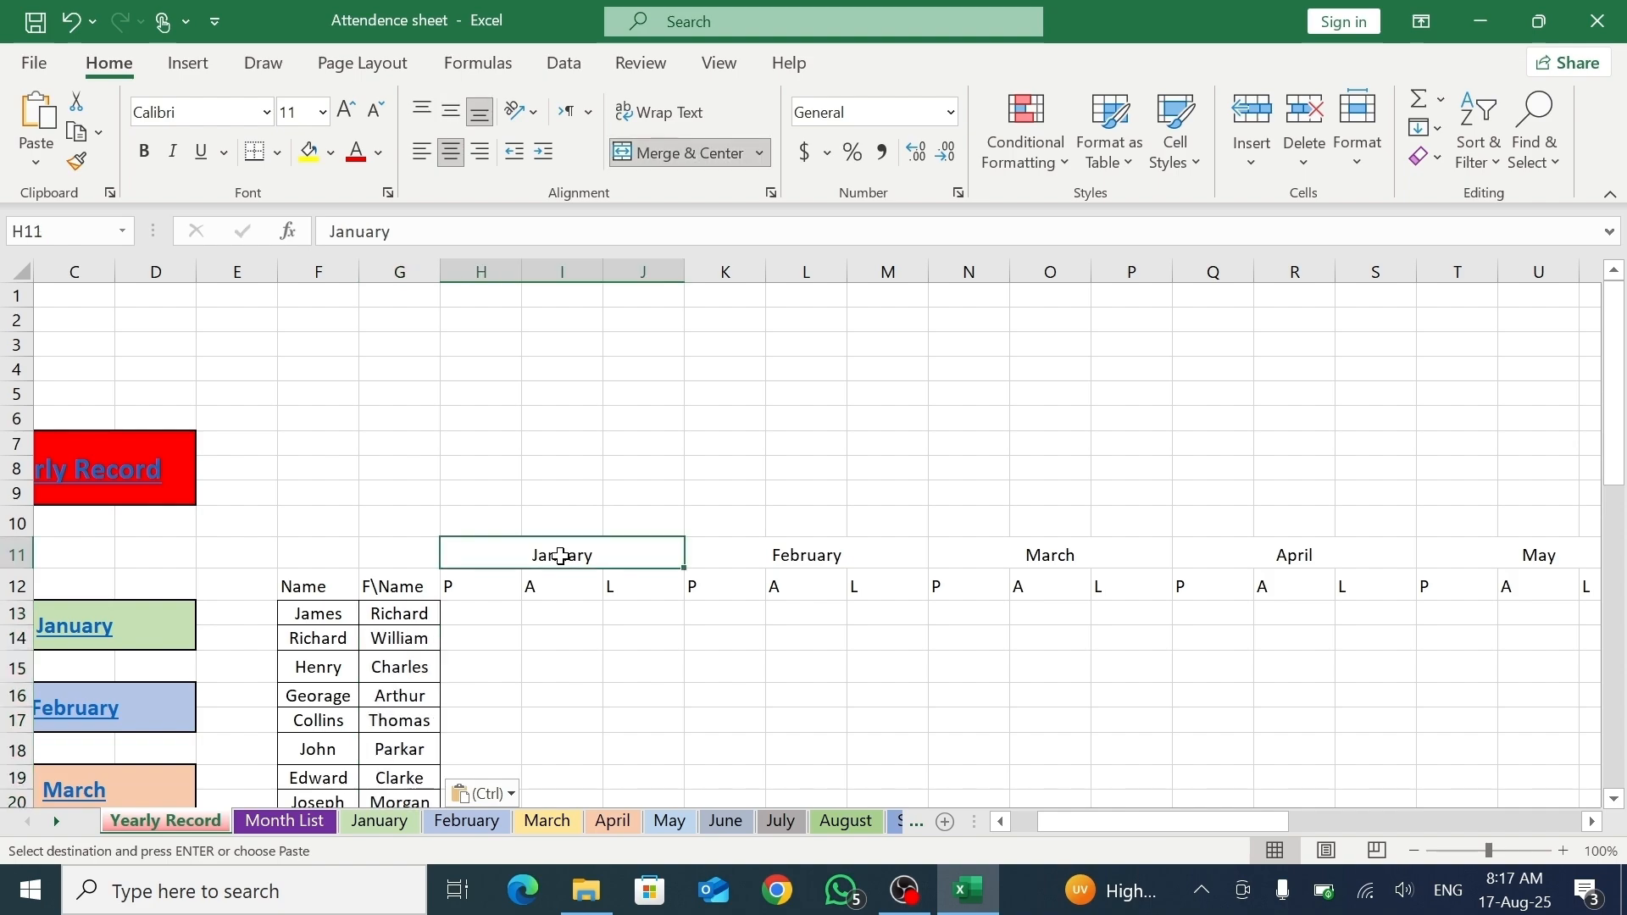
pyautogui.click(331, 154)
pyautogui.click(506, 267)
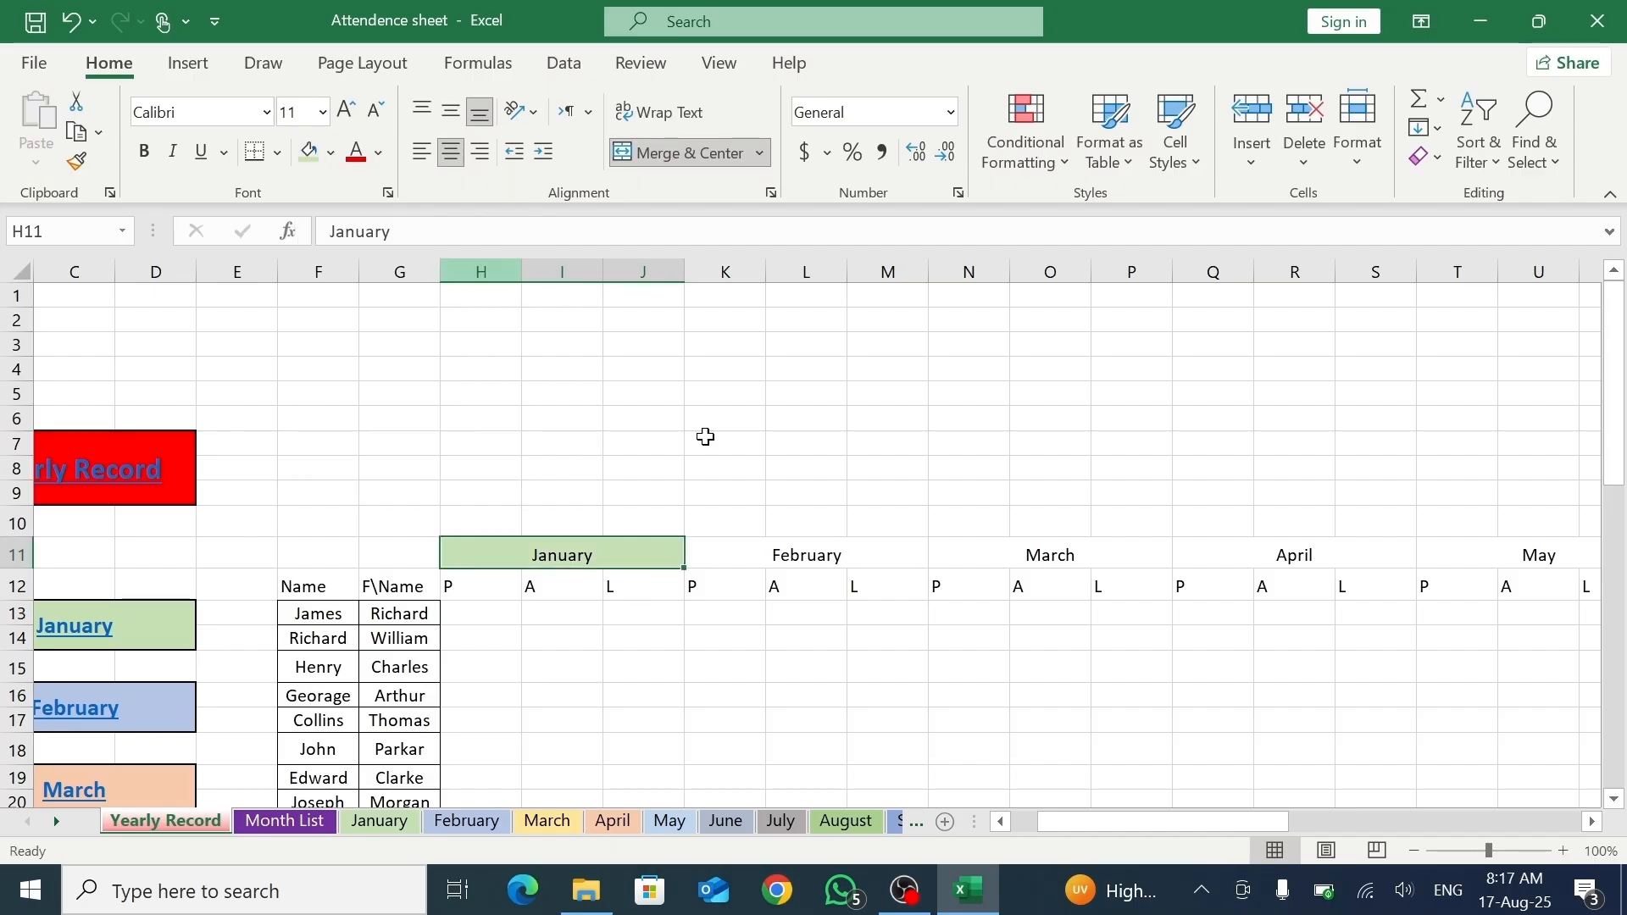
# - Fill the merged February header K11:M11 with light blue and the March header N11:P11 with light gray
pyautogui.click(758, 558)
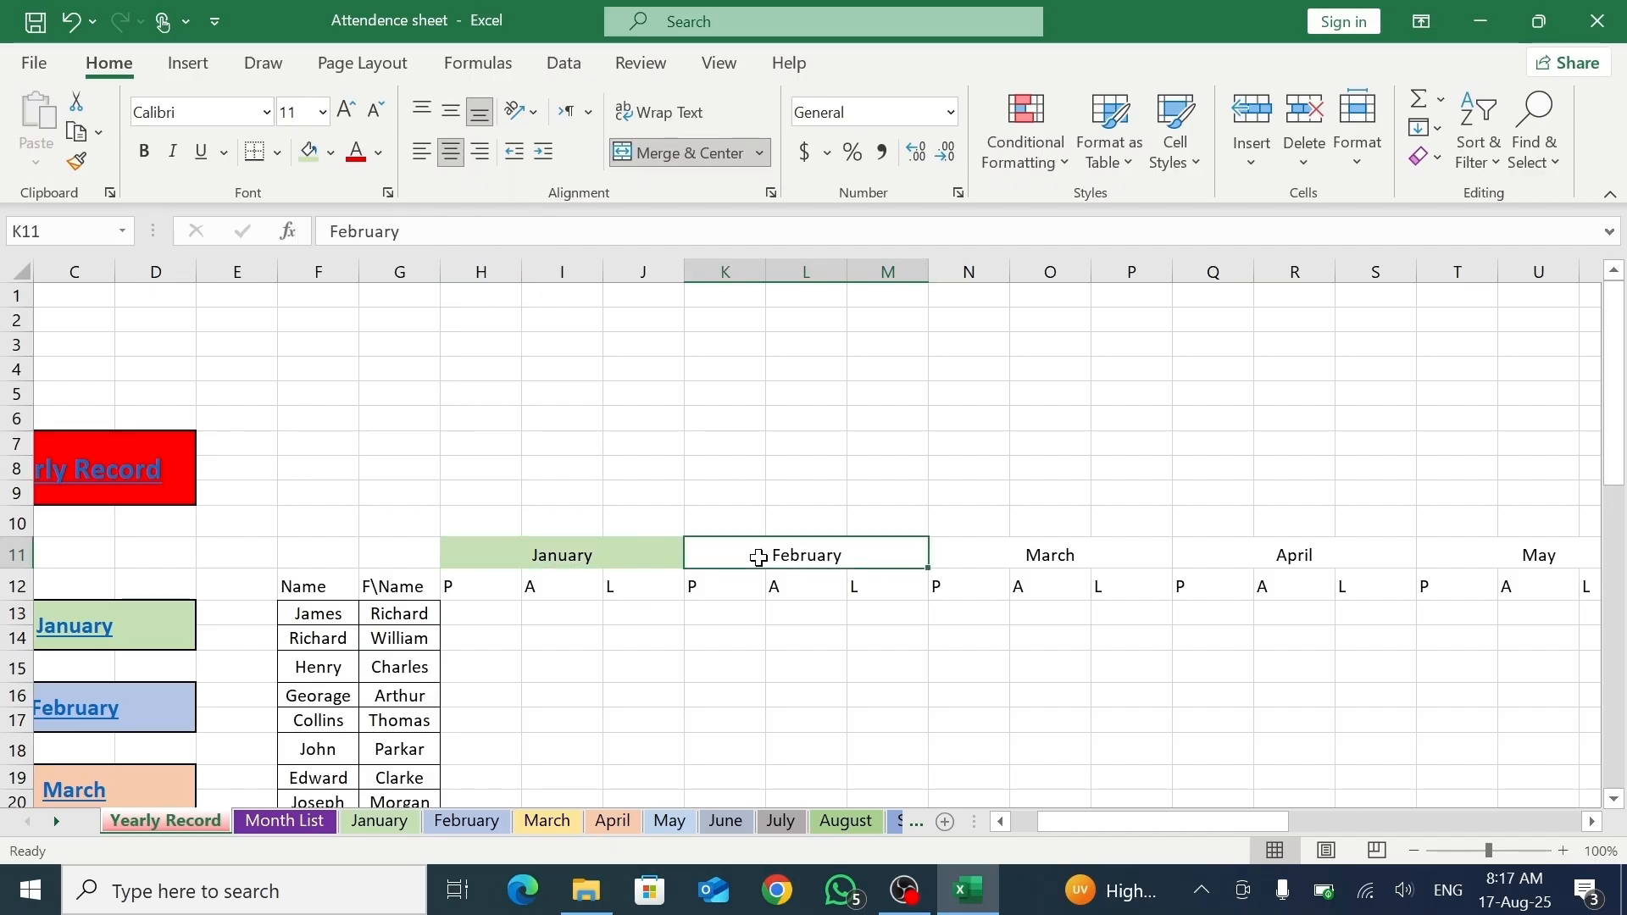
pyautogui.click(332, 154)
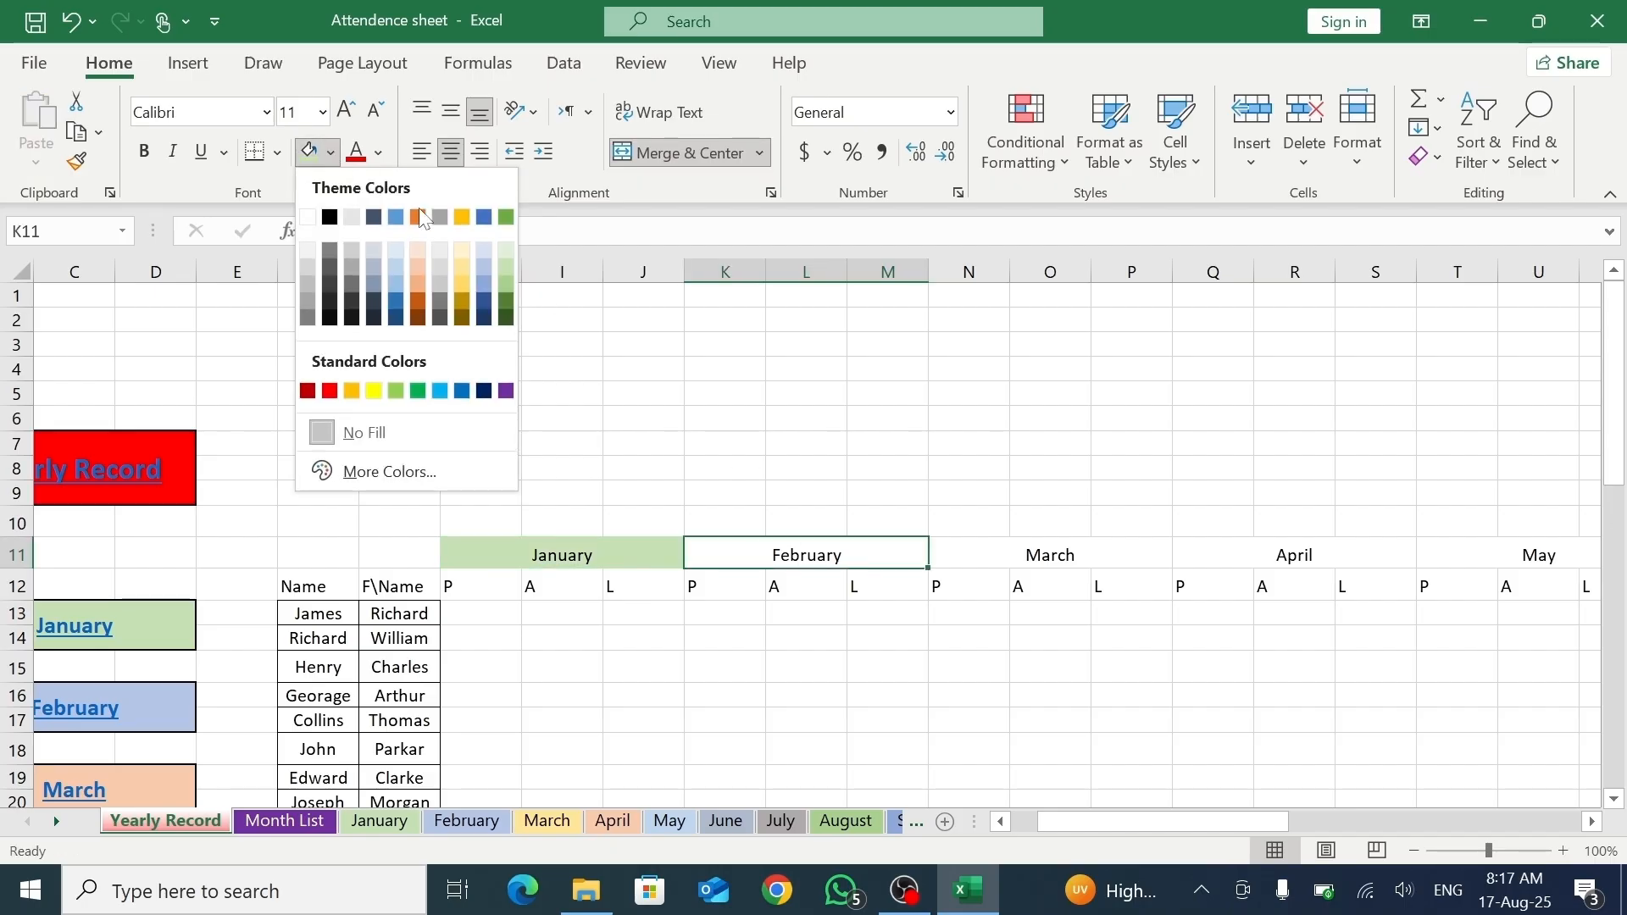
pyautogui.click(481, 267)
pyautogui.click(992, 562)
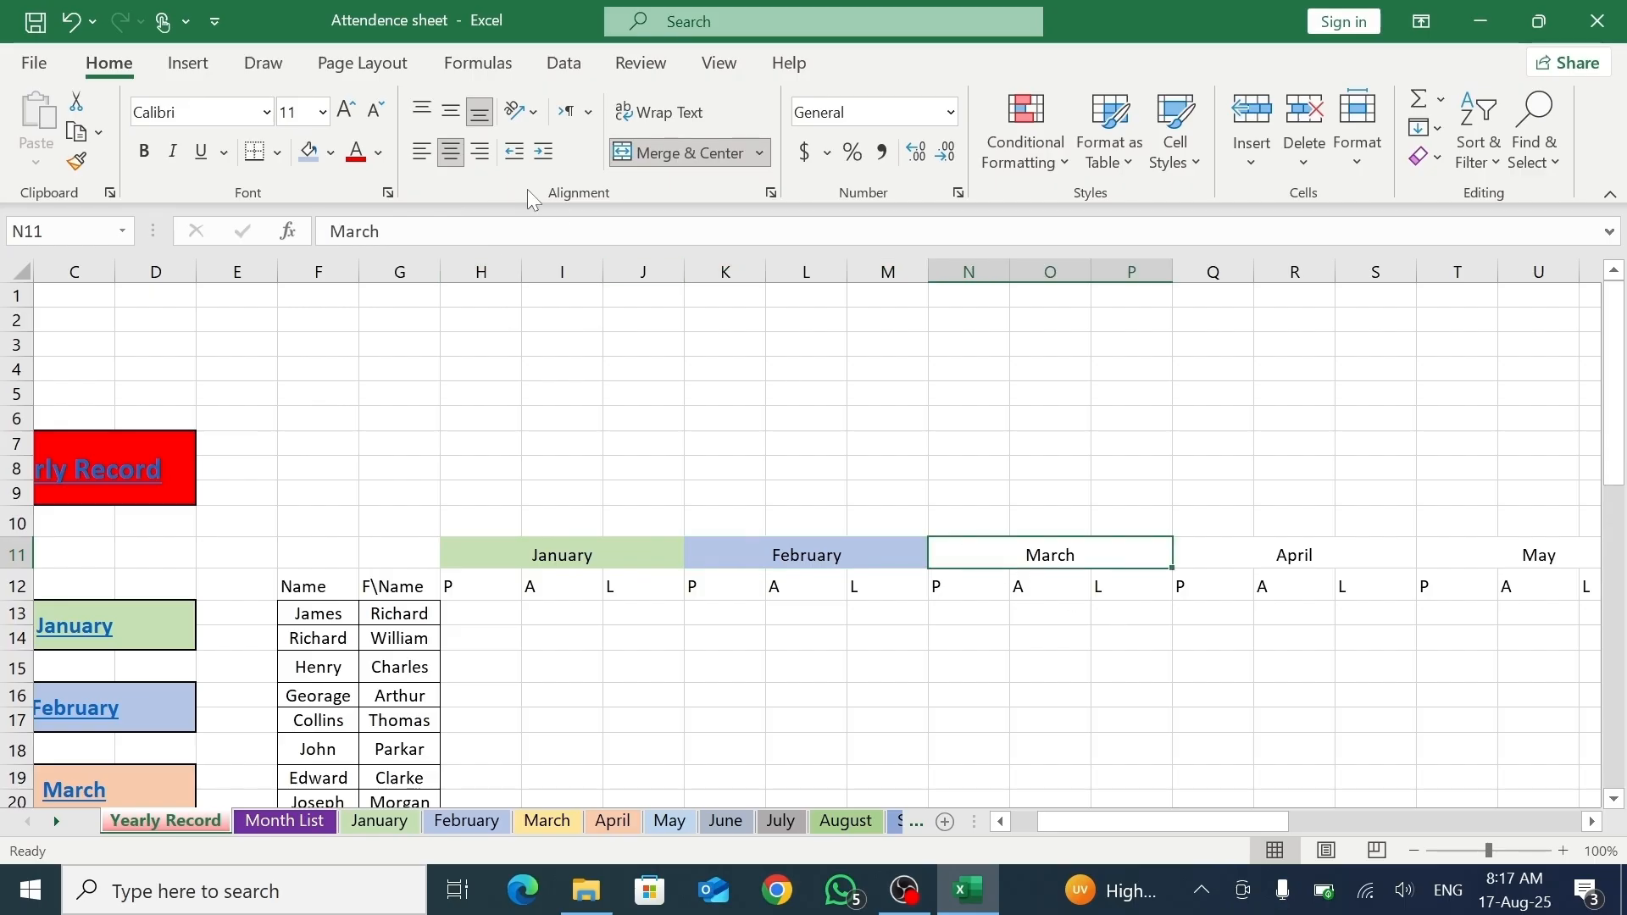
pyautogui.click(331, 154)
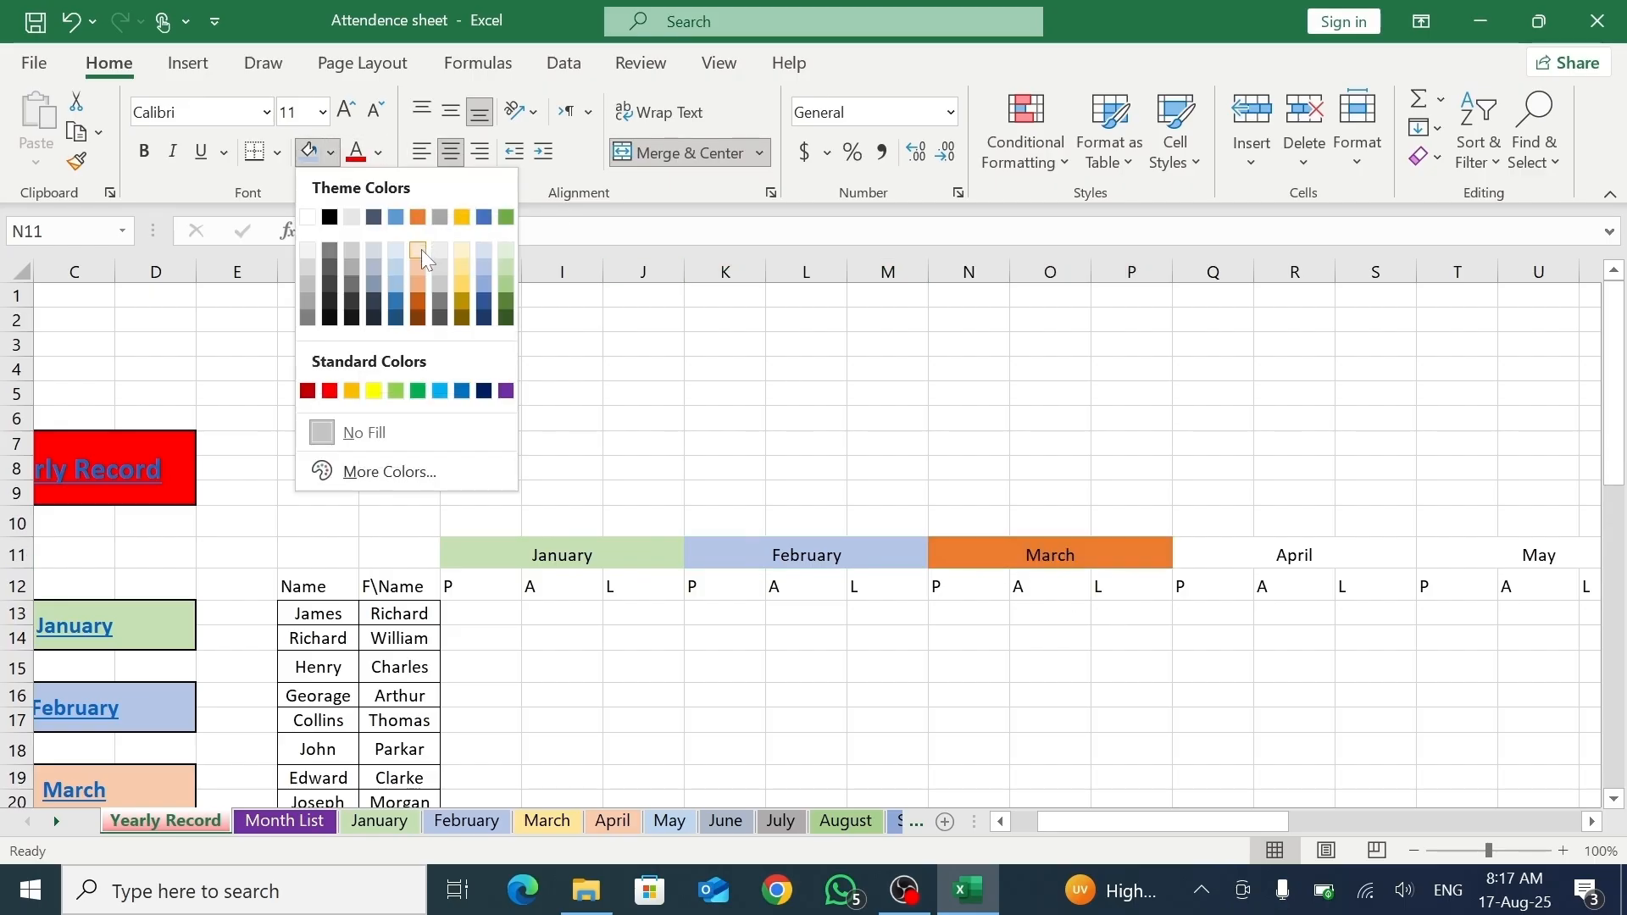
pyautogui.click(439, 268)
# - Fill the merged April header Q11:S11 with pale blue and the May header T11:V11 with light blue-gray
pyautogui.click(1274, 556)
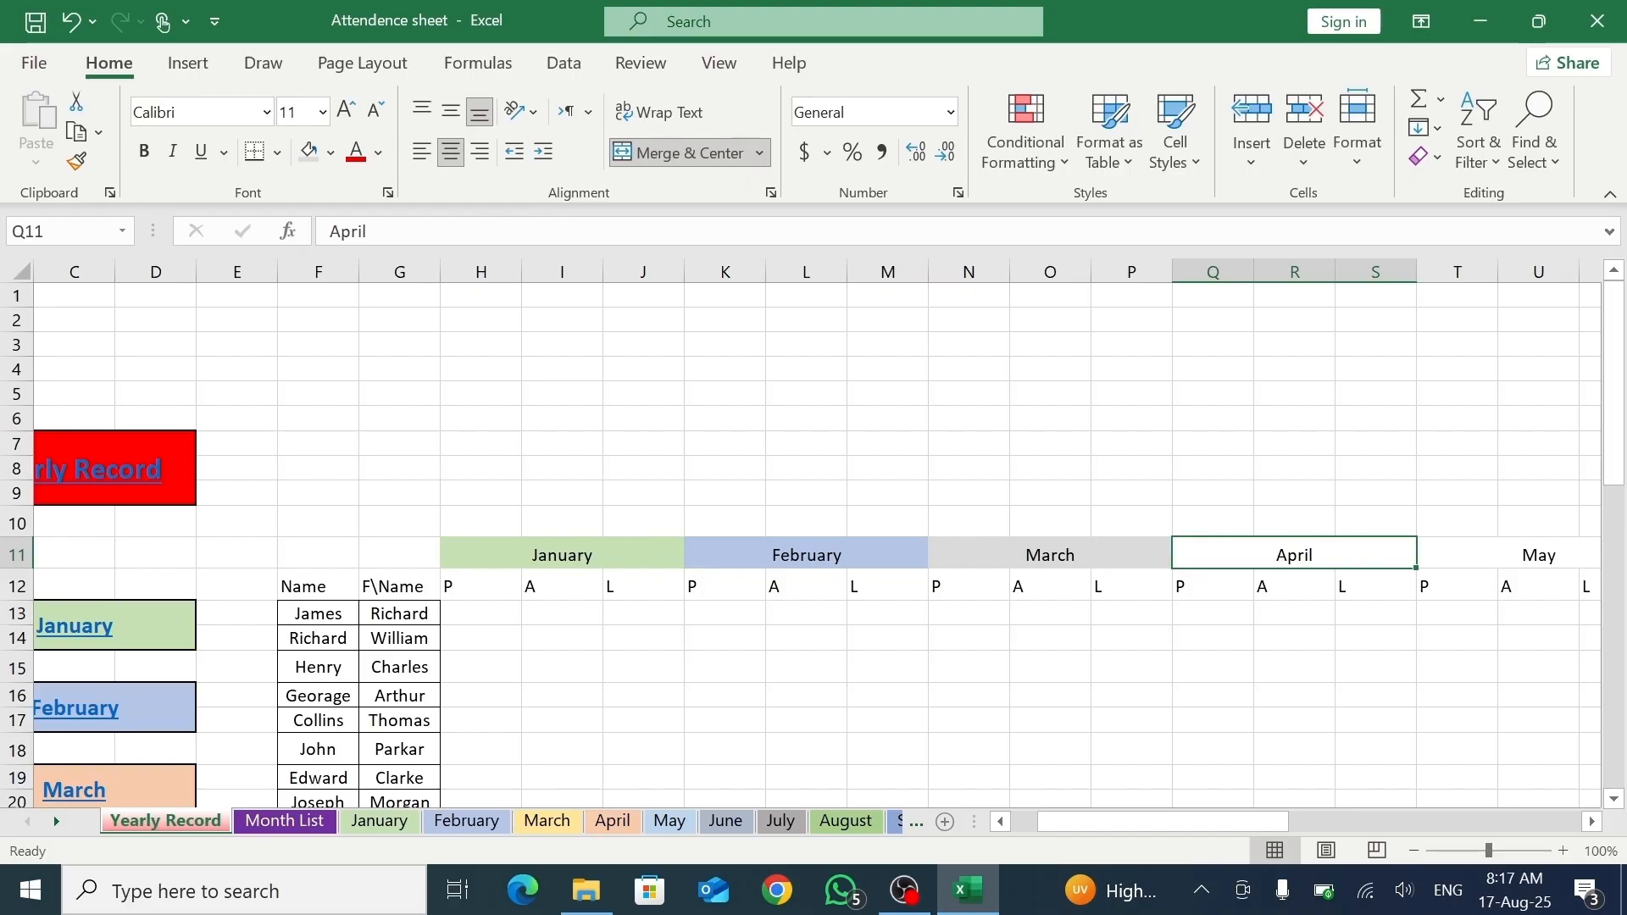
pyautogui.click(330, 153)
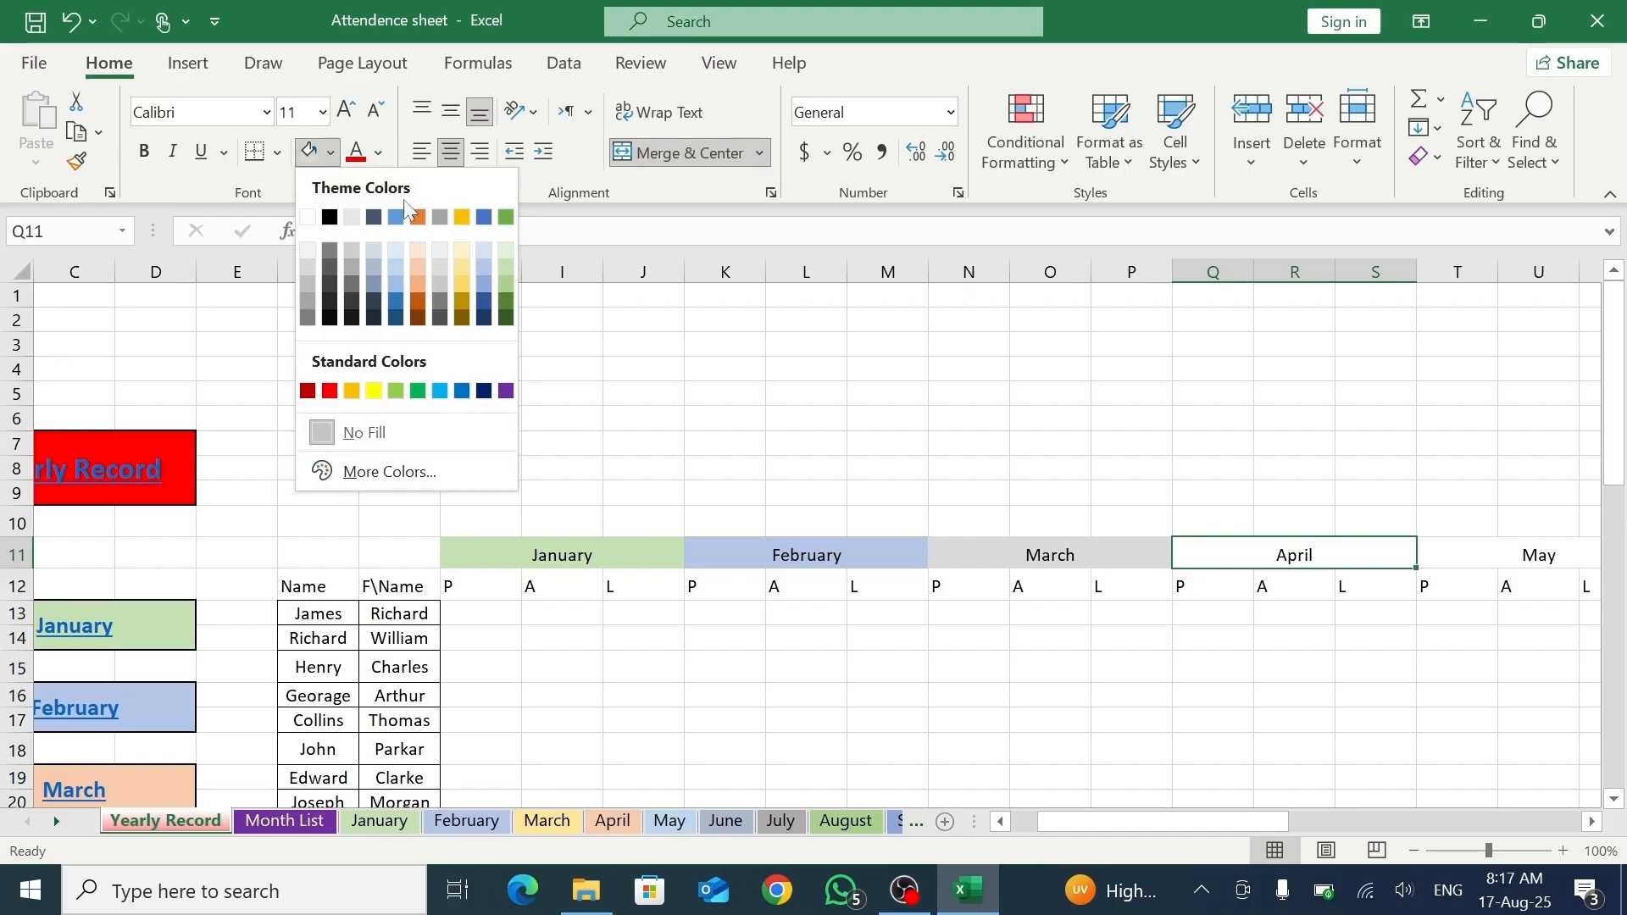
pyautogui.click(397, 266)
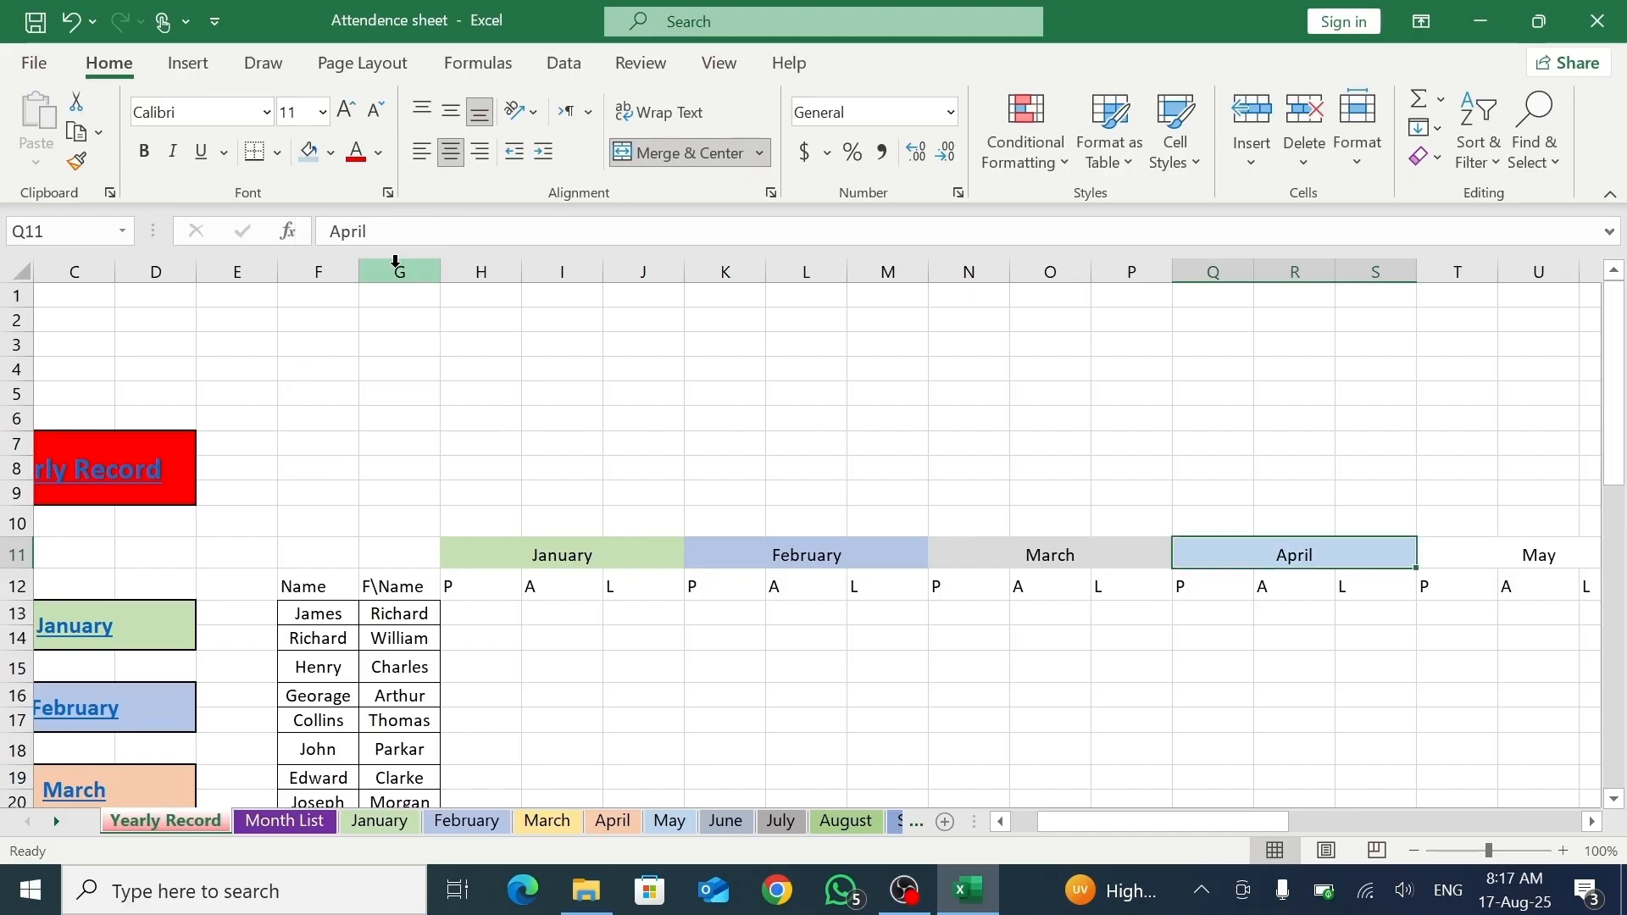
pyautogui.click(1463, 565)
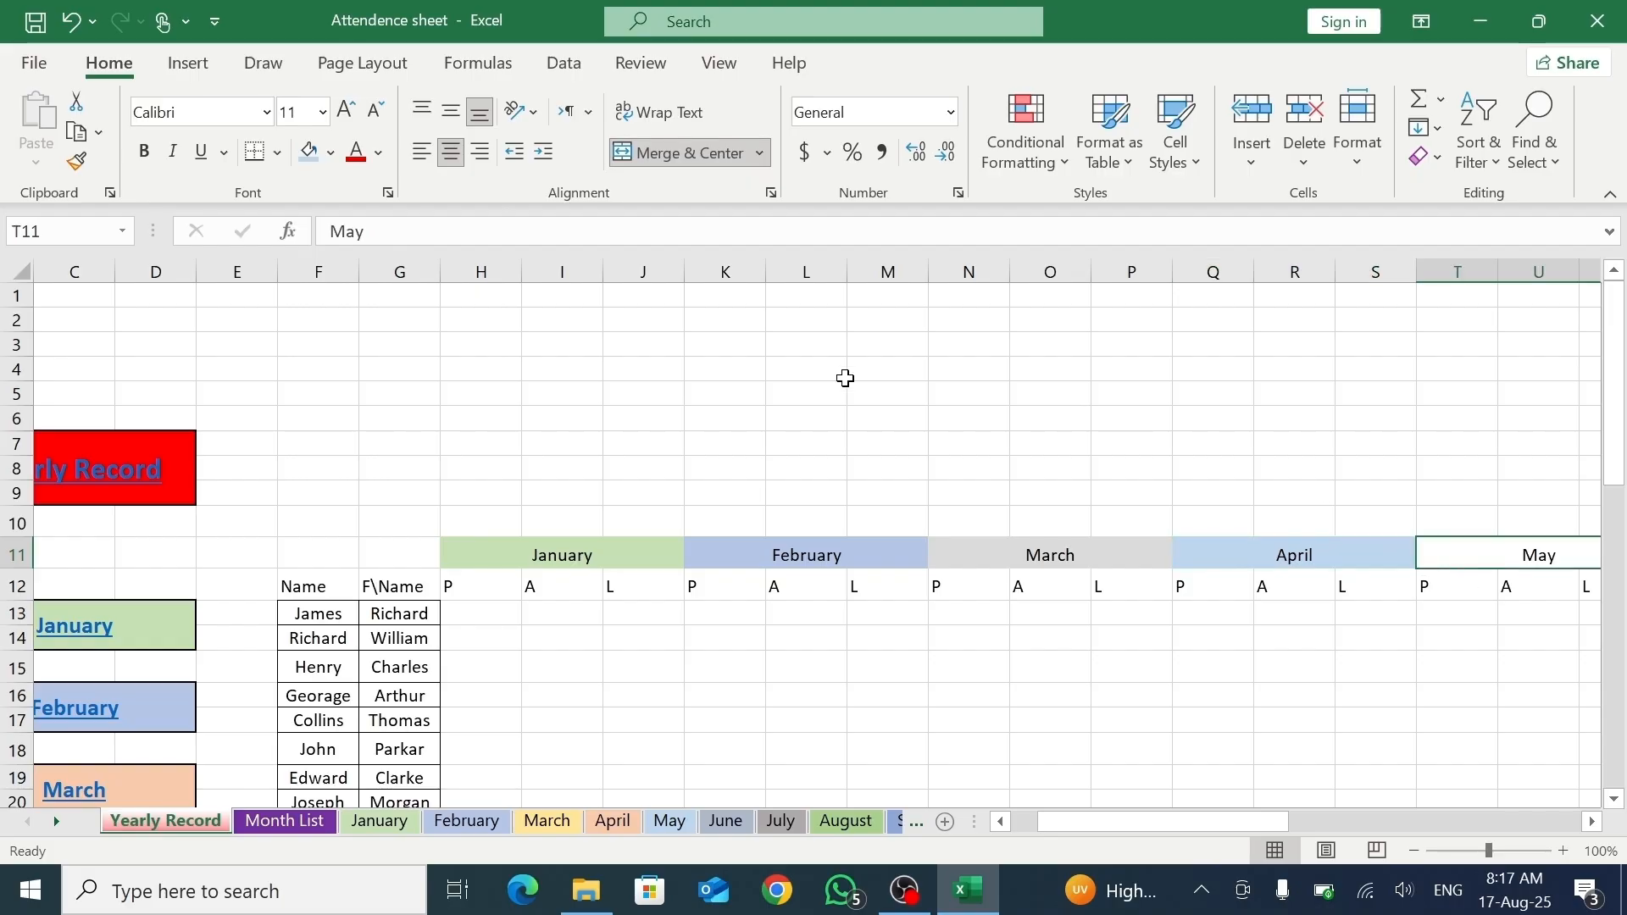
pyautogui.click(336, 157)
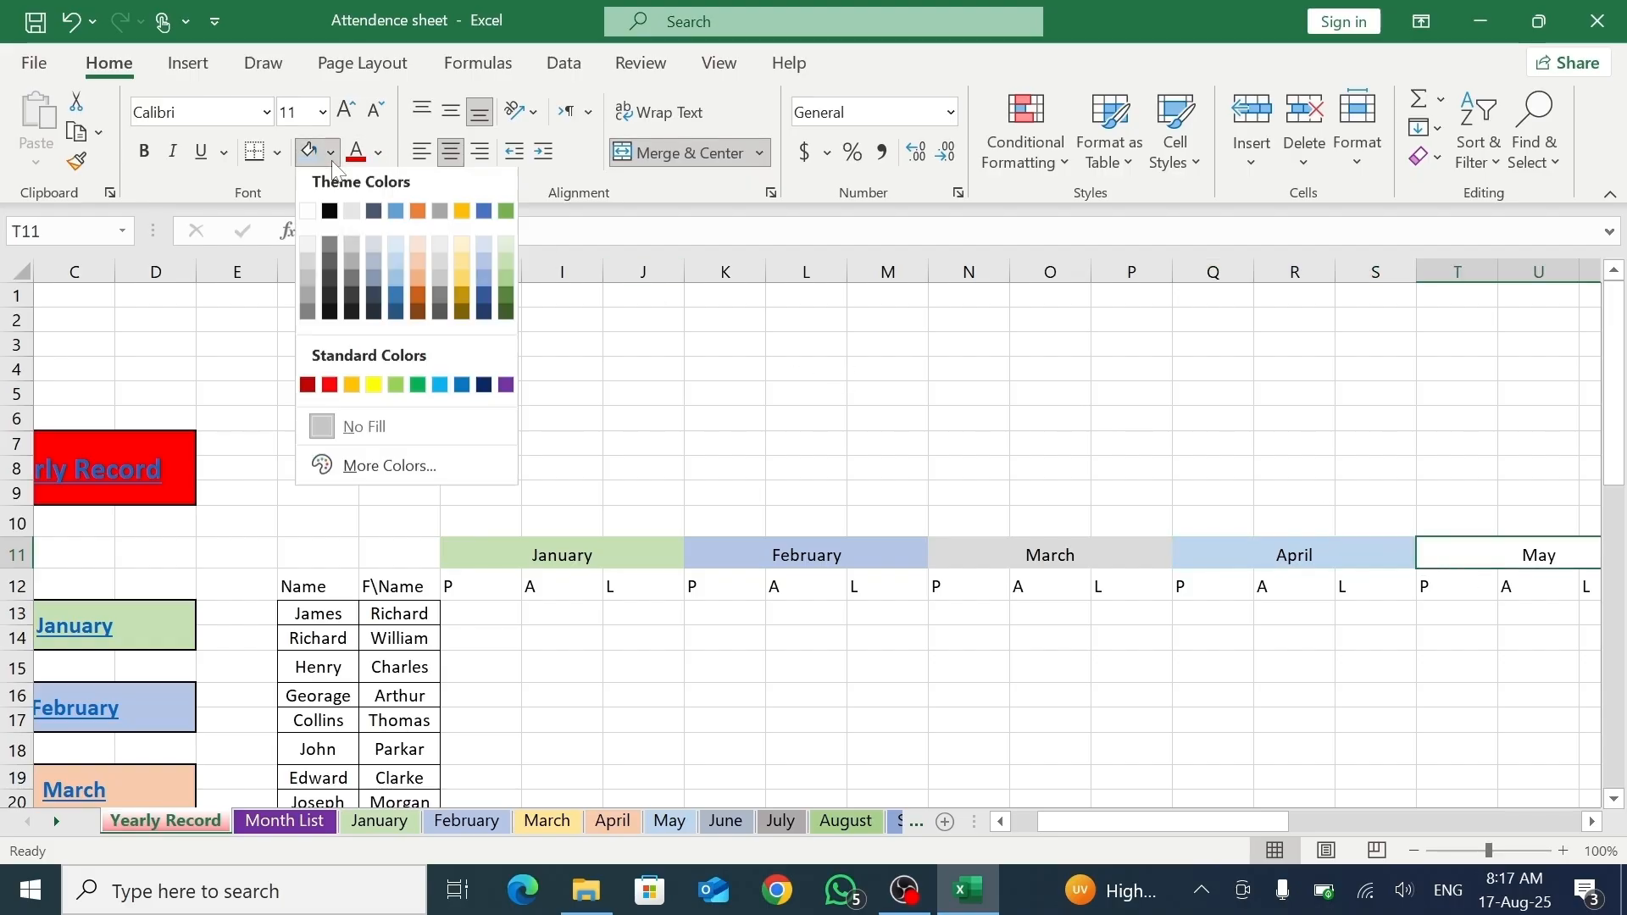
pyautogui.click(374, 267)
# - Fill the merged June header W11:Y11 with medium gray and the July header Z11:AB11 with medium green
pyautogui.moveTo(1090, 826); pyautogui.dragTo(1185, 826)
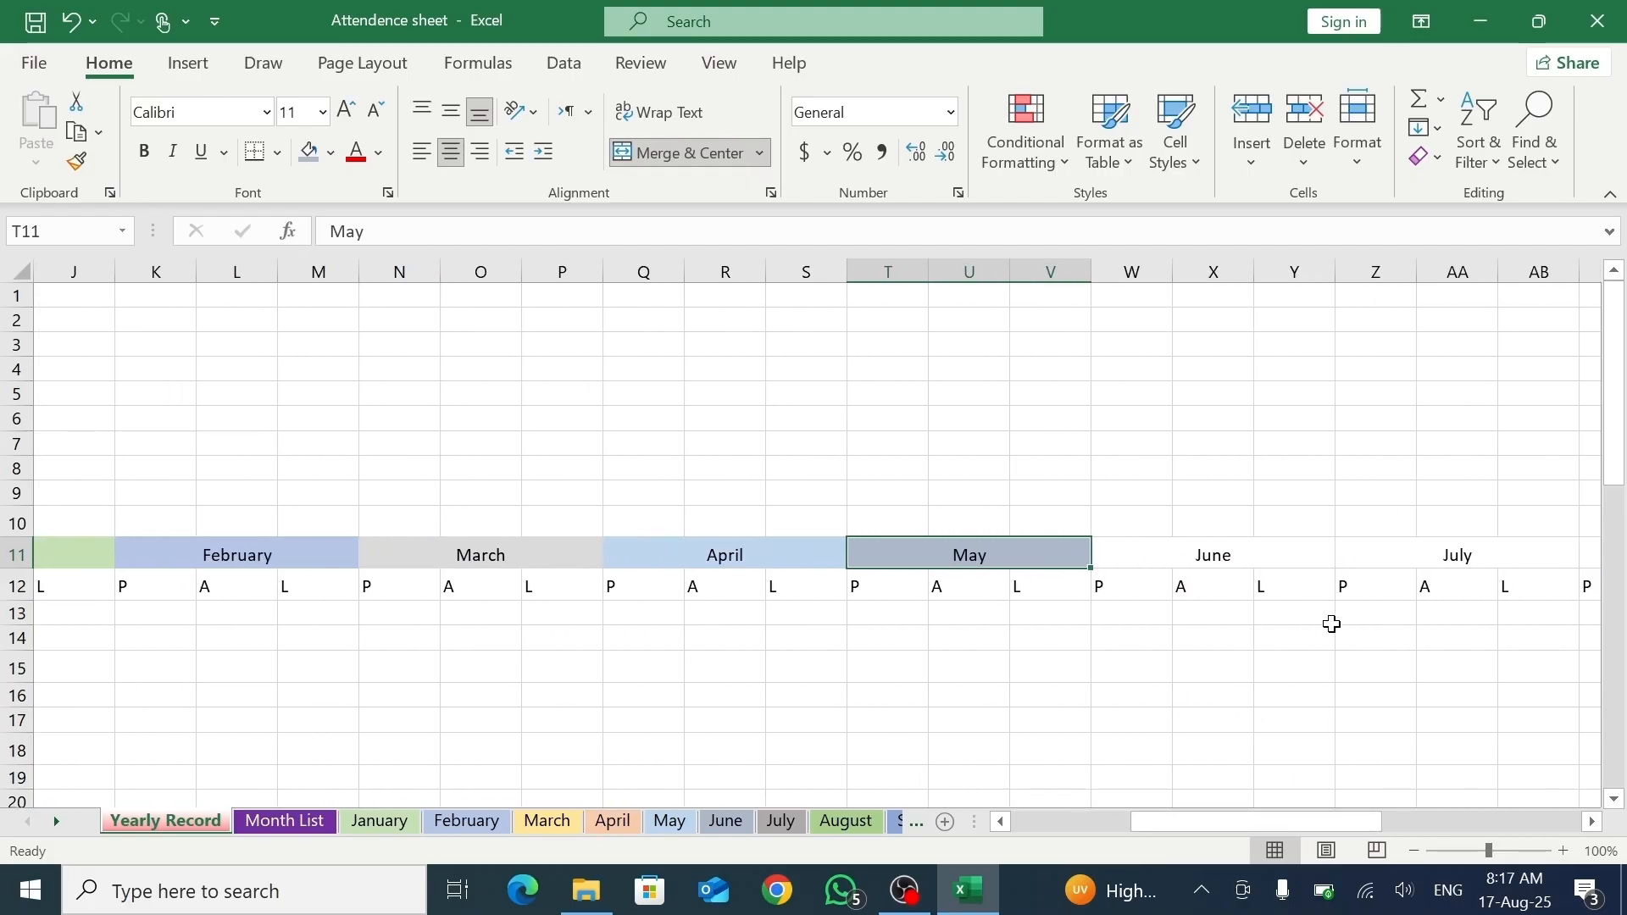
pyautogui.click(1228, 559)
pyautogui.click(333, 155)
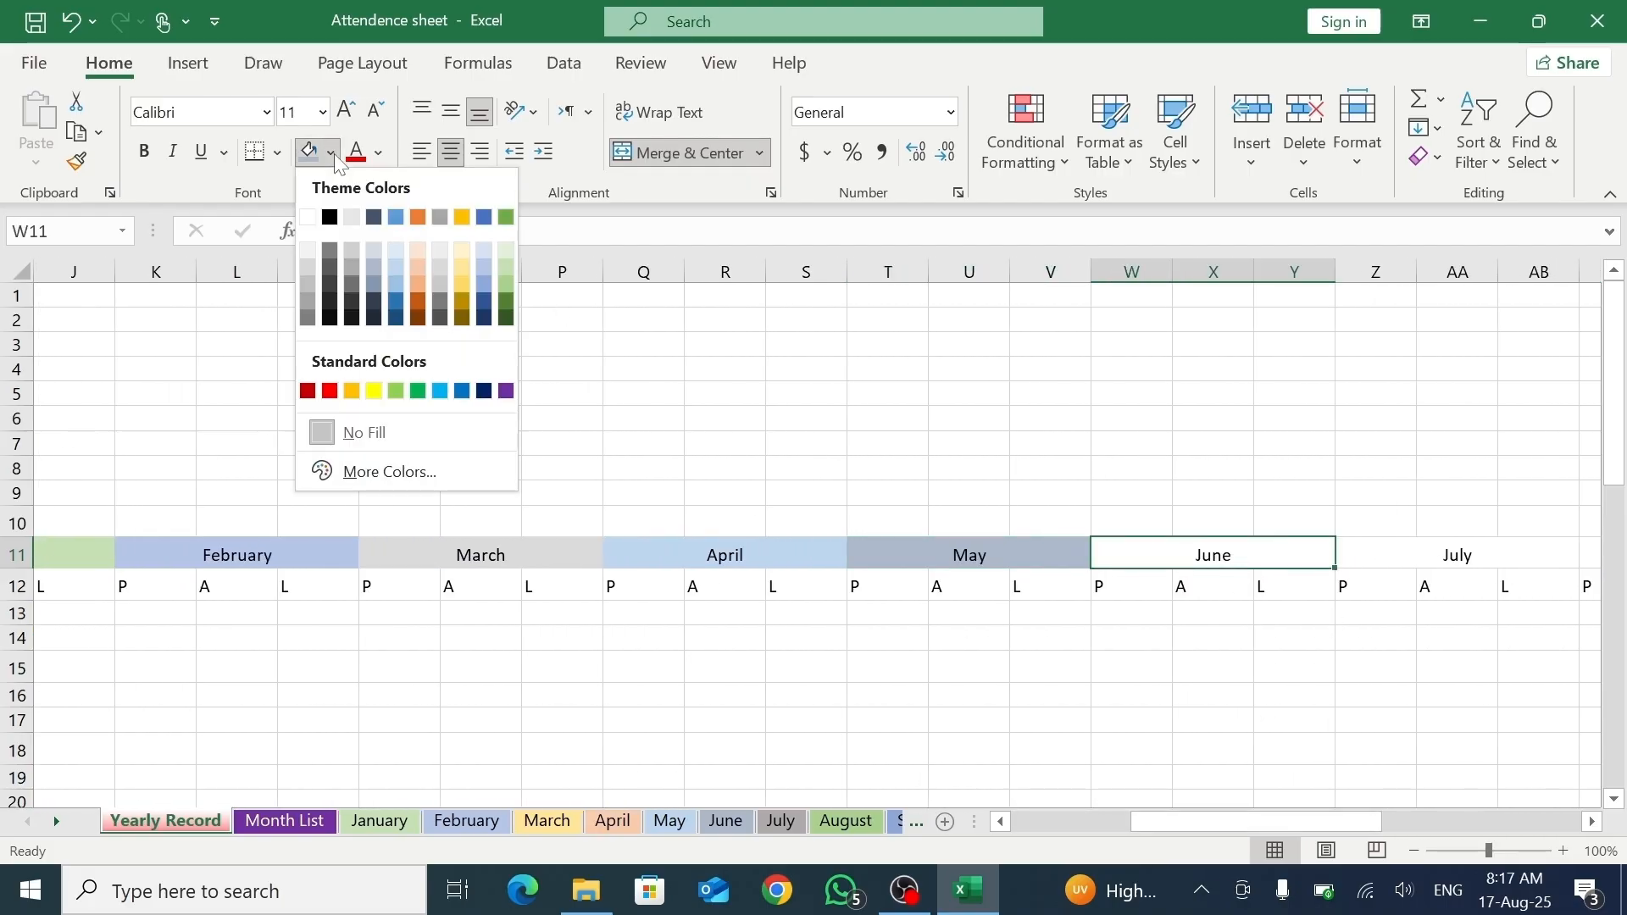
pyautogui.click(355, 266)
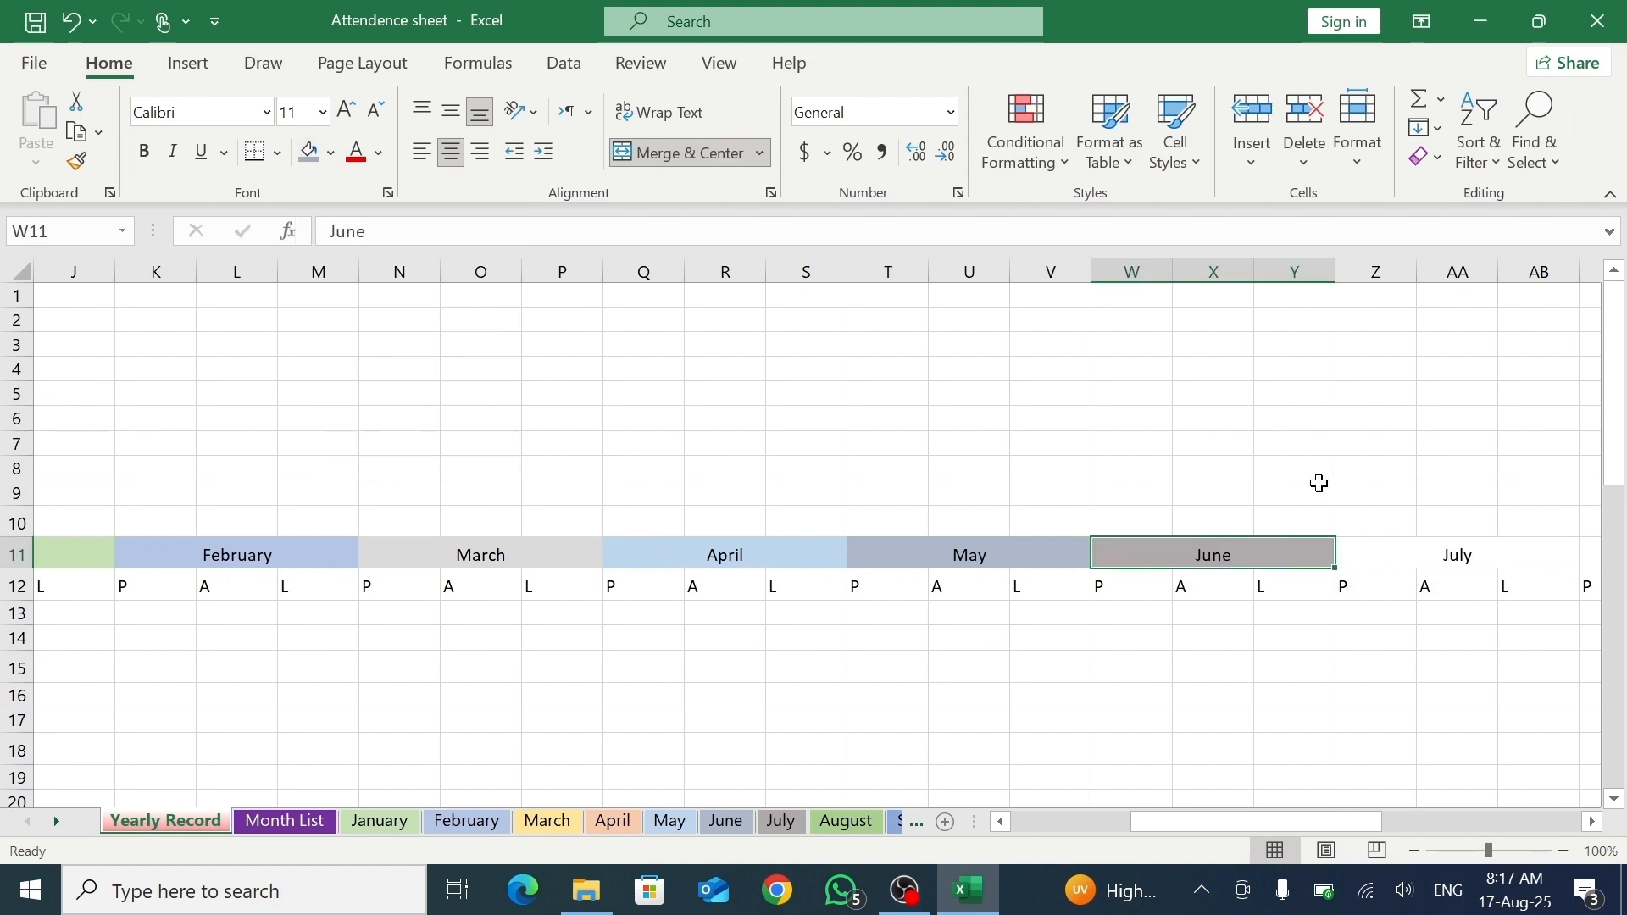
pyautogui.click(1353, 552)
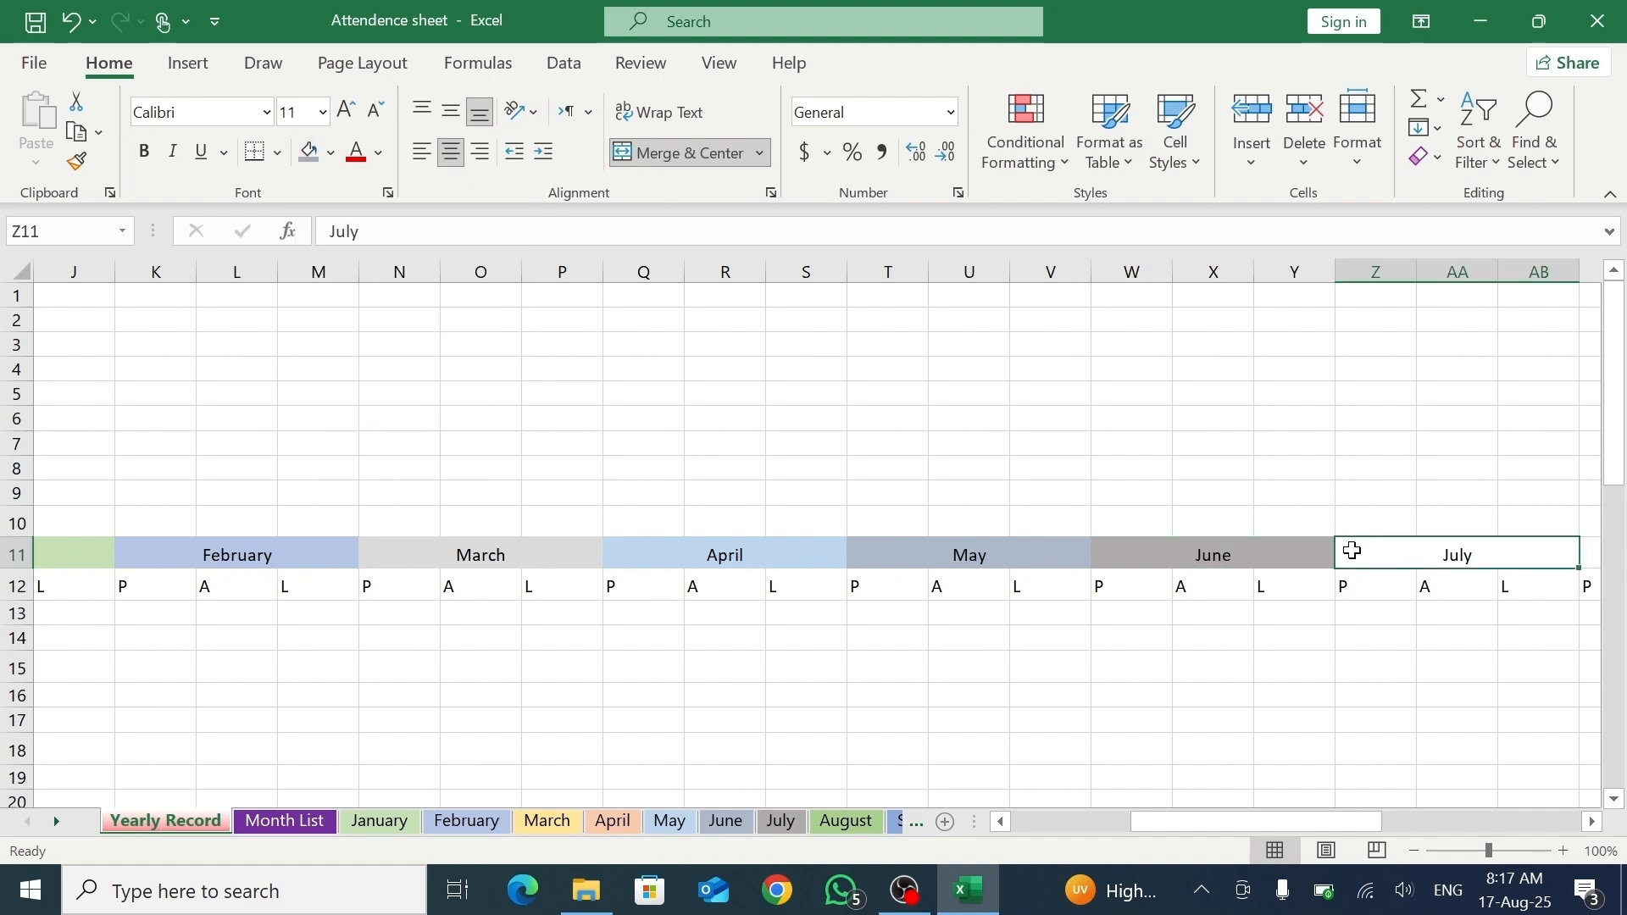
pyautogui.click(327, 159)
pyautogui.click(510, 278)
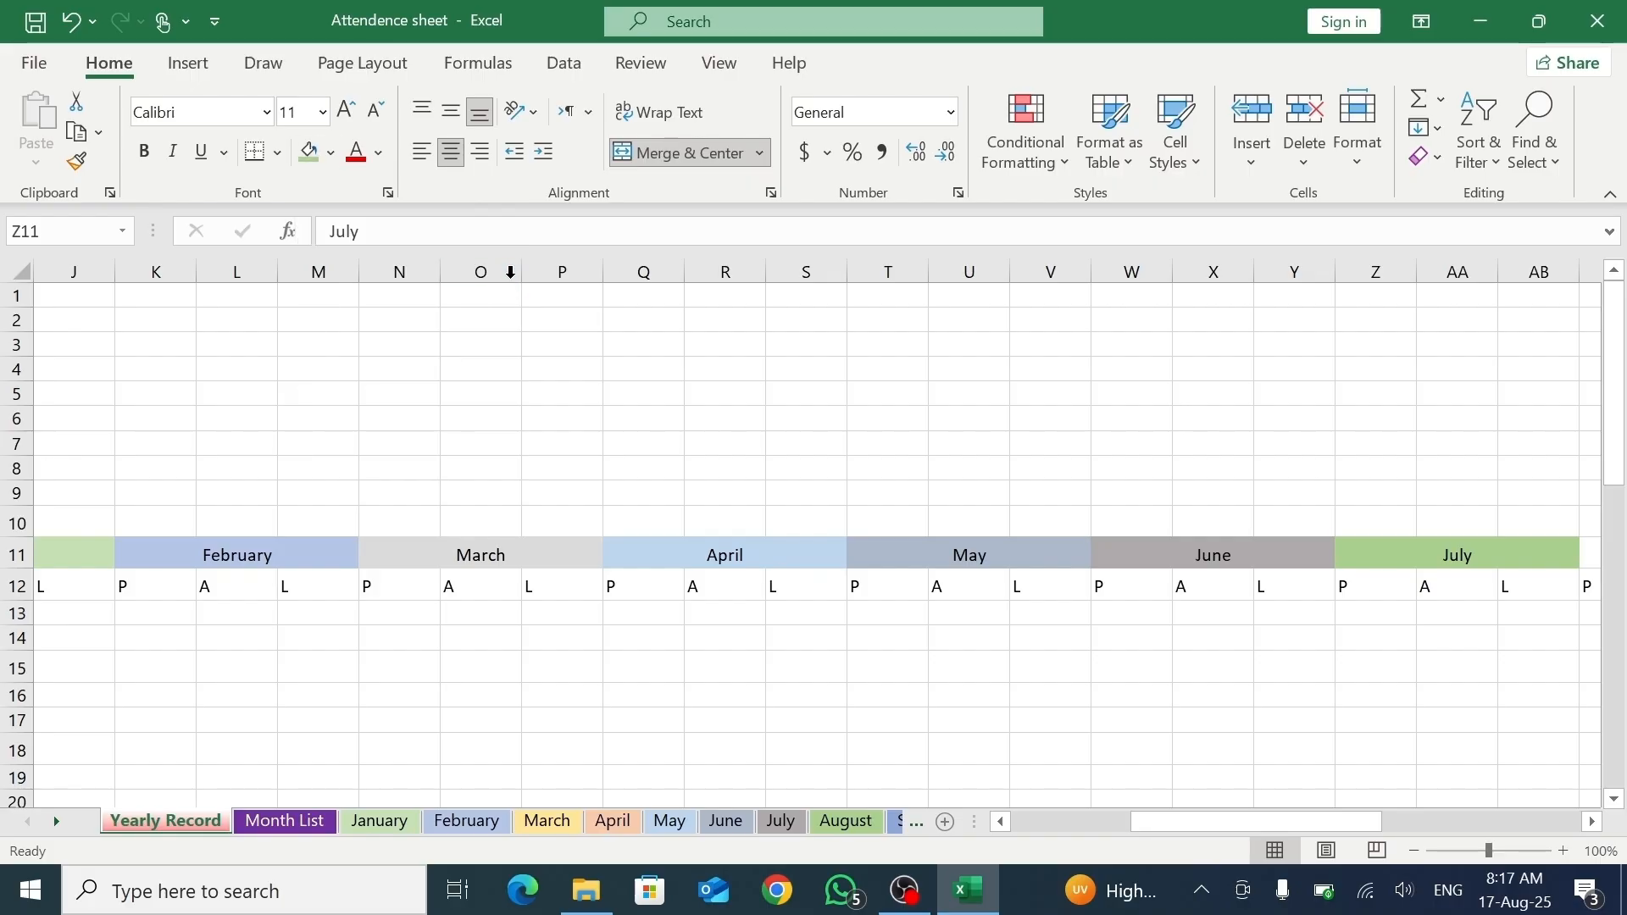
# - Fill the merged August header AC11:AE11 with light blue and the September header AF11:AH11 with gold
pyautogui.moveTo(1170, 822); pyautogui.dragTo(1283, 827)
pyautogui.click(1003, 556)
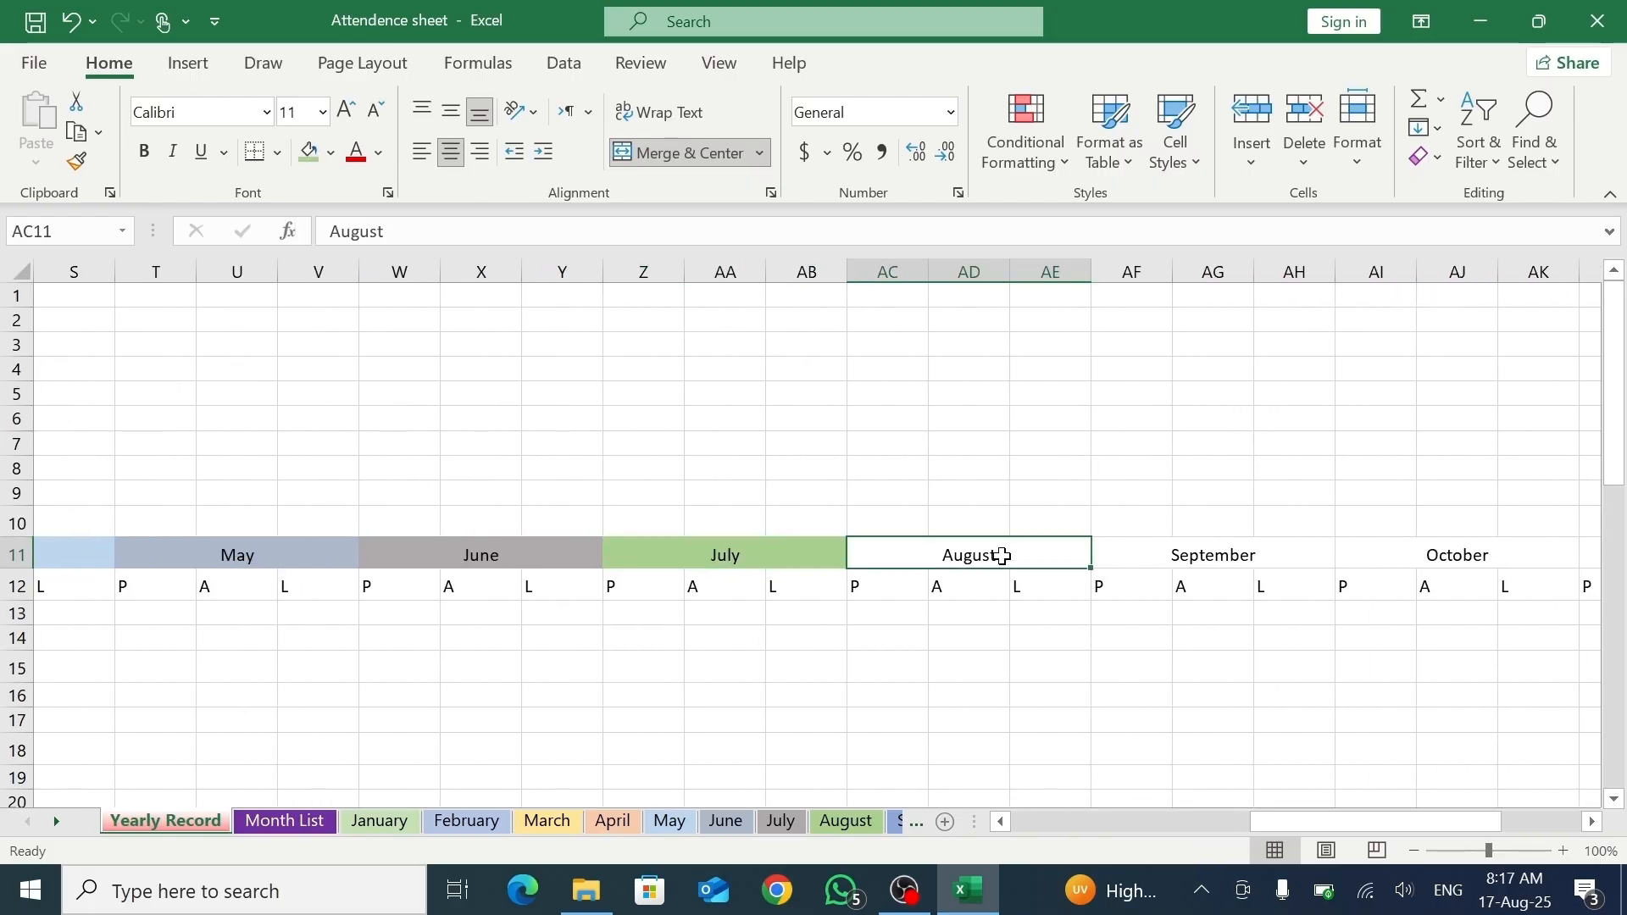
pyautogui.click(331, 154)
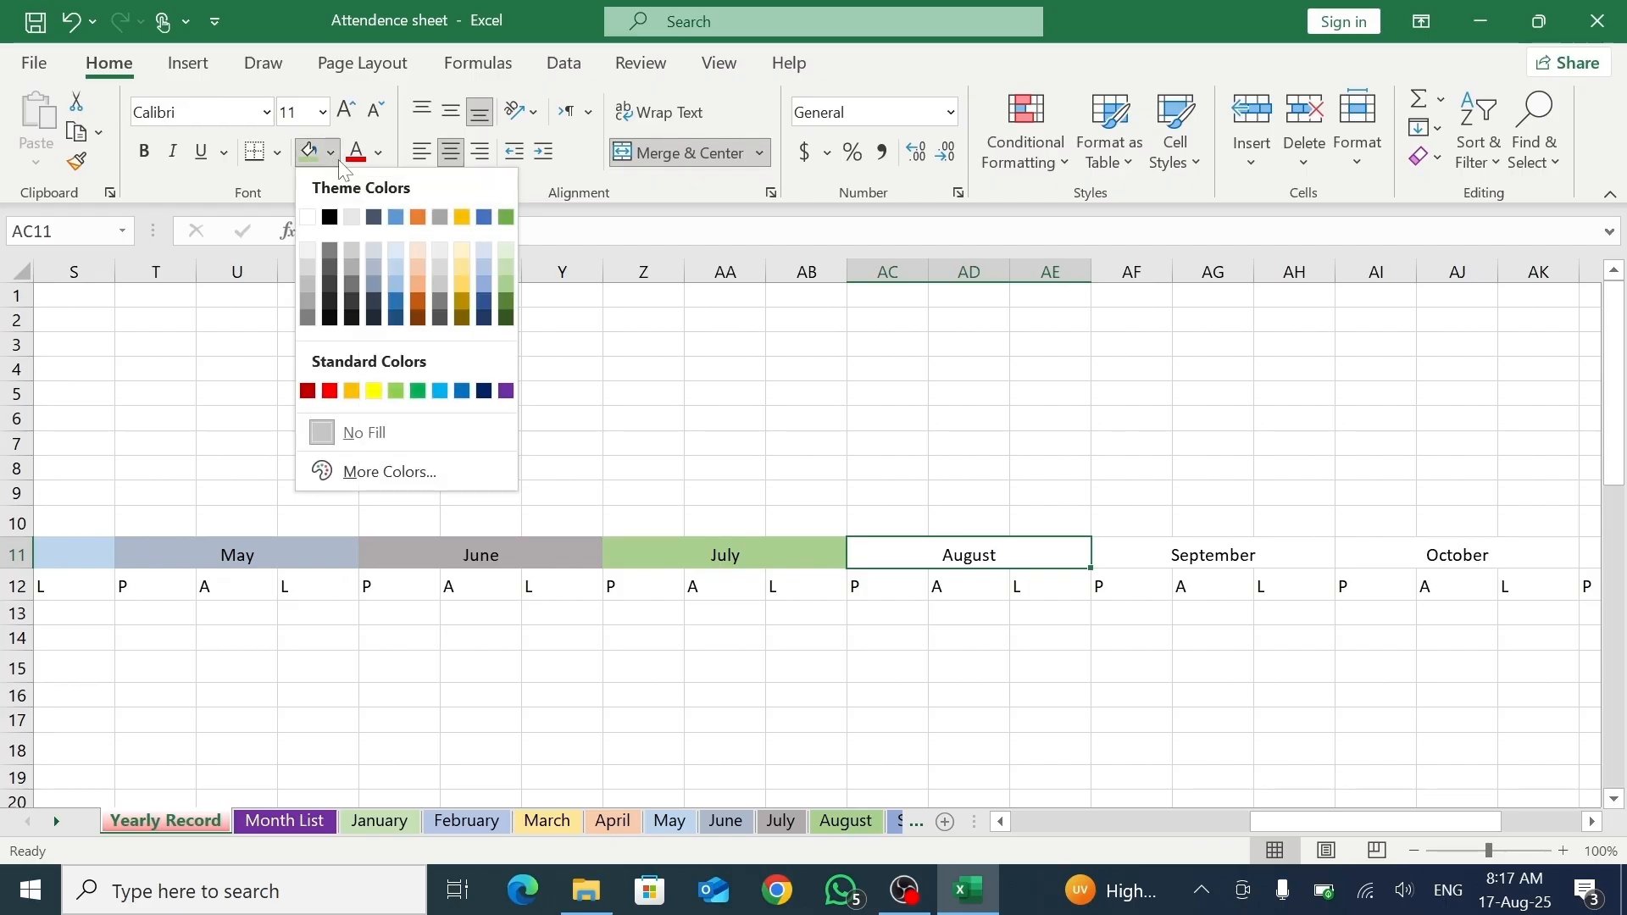
pyautogui.click(483, 273)
pyautogui.press('F2')
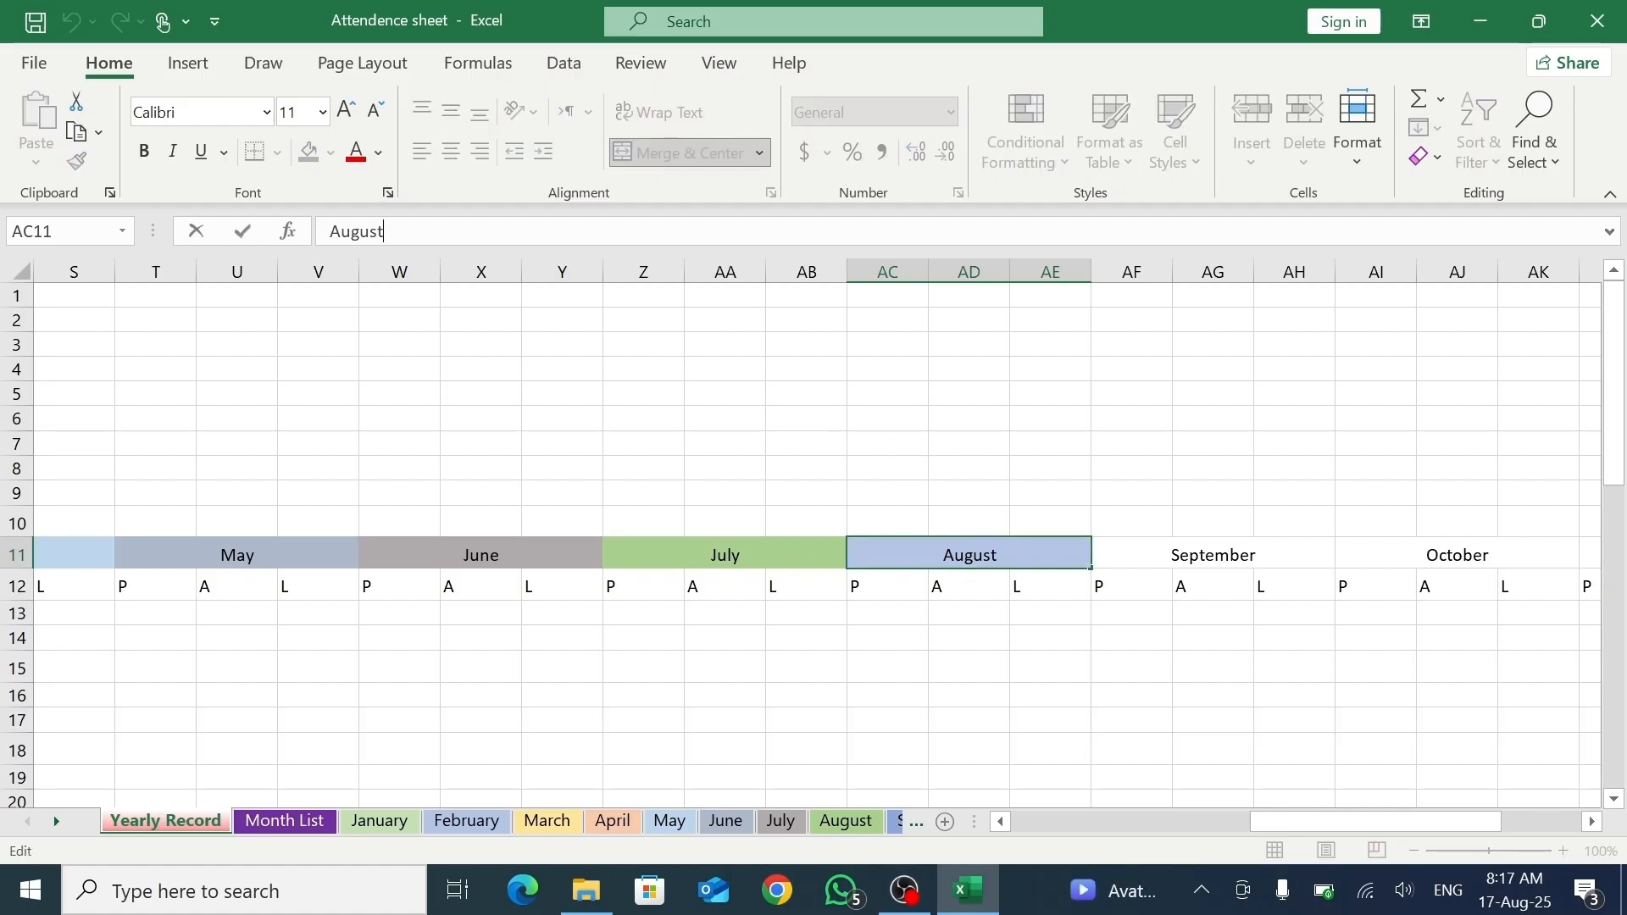
pyautogui.click(1150, 563)
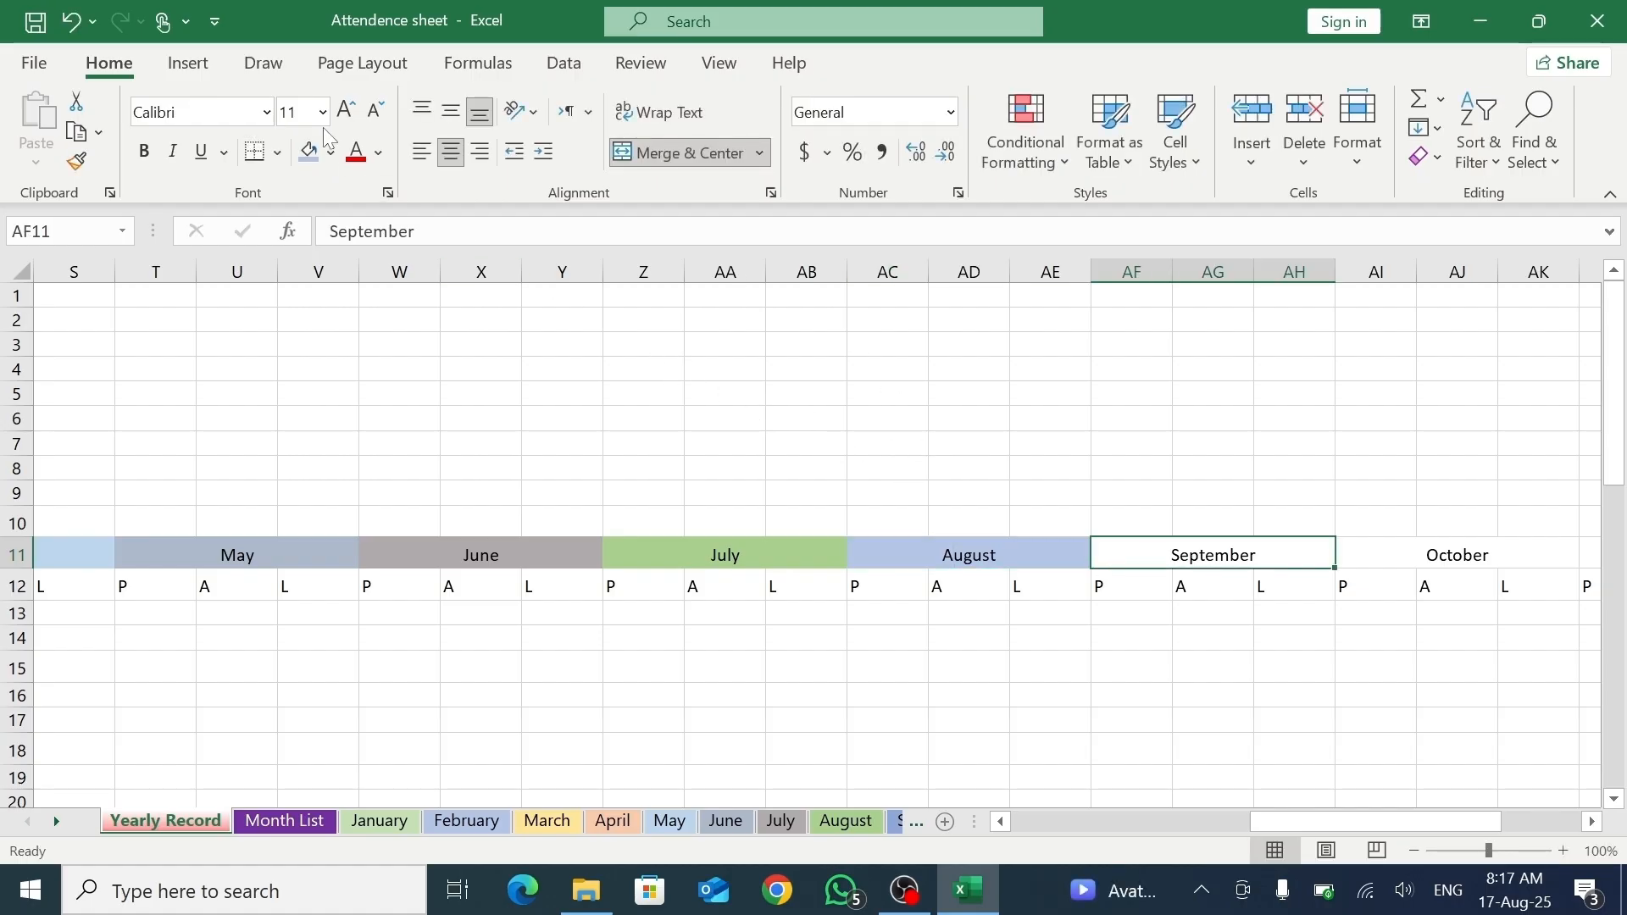
pyautogui.click(332, 153)
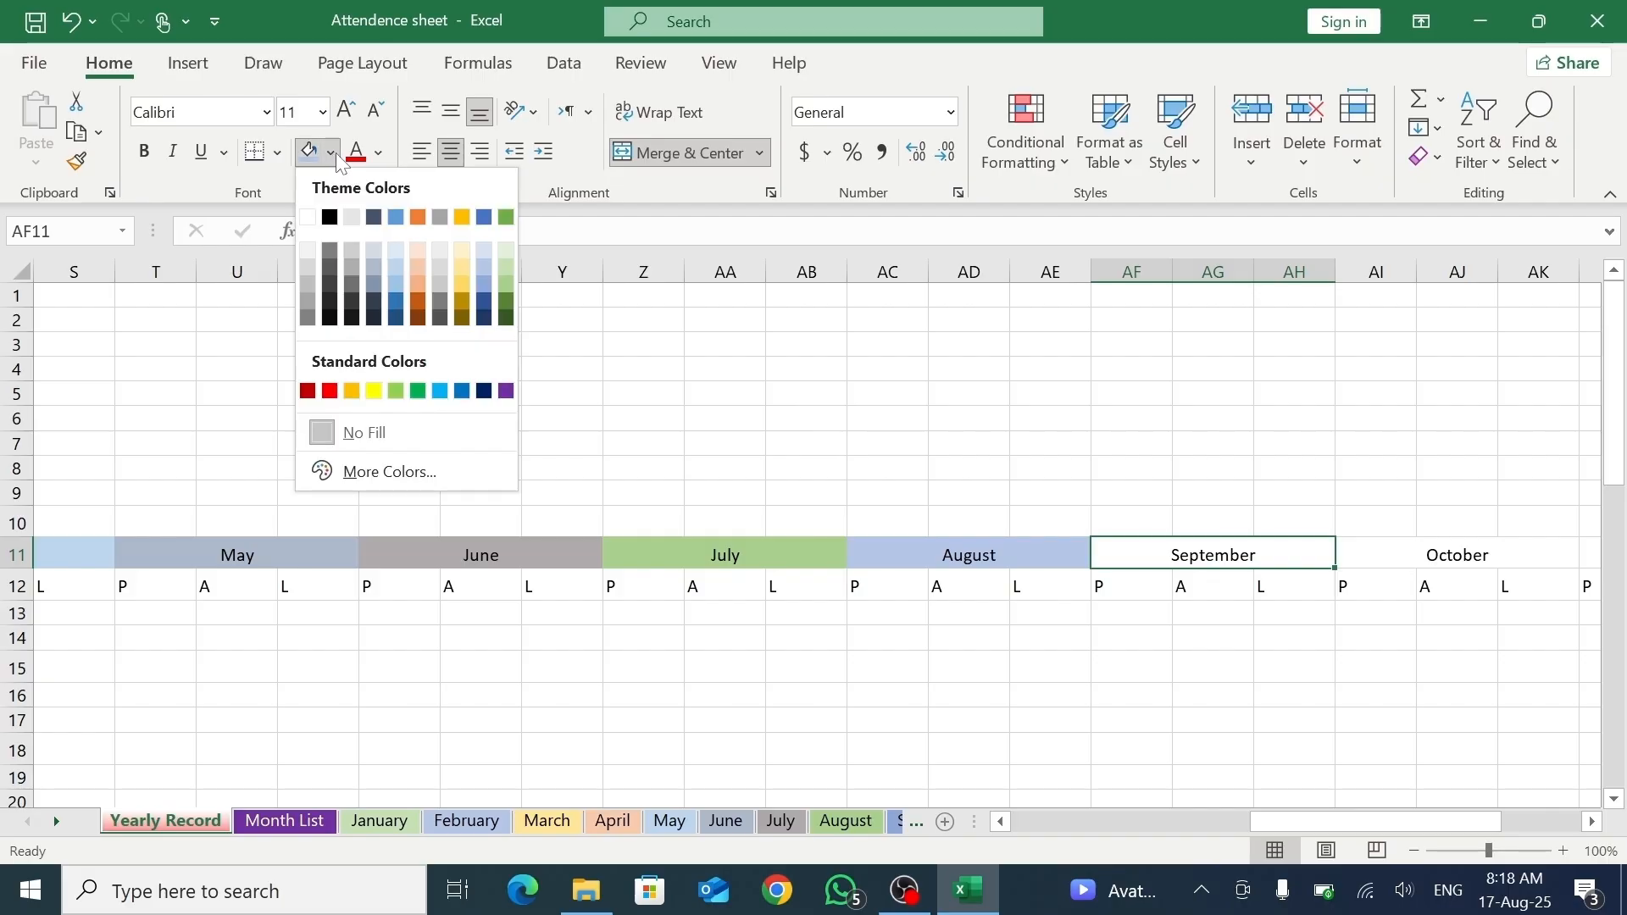
pyautogui.click(460, 288)
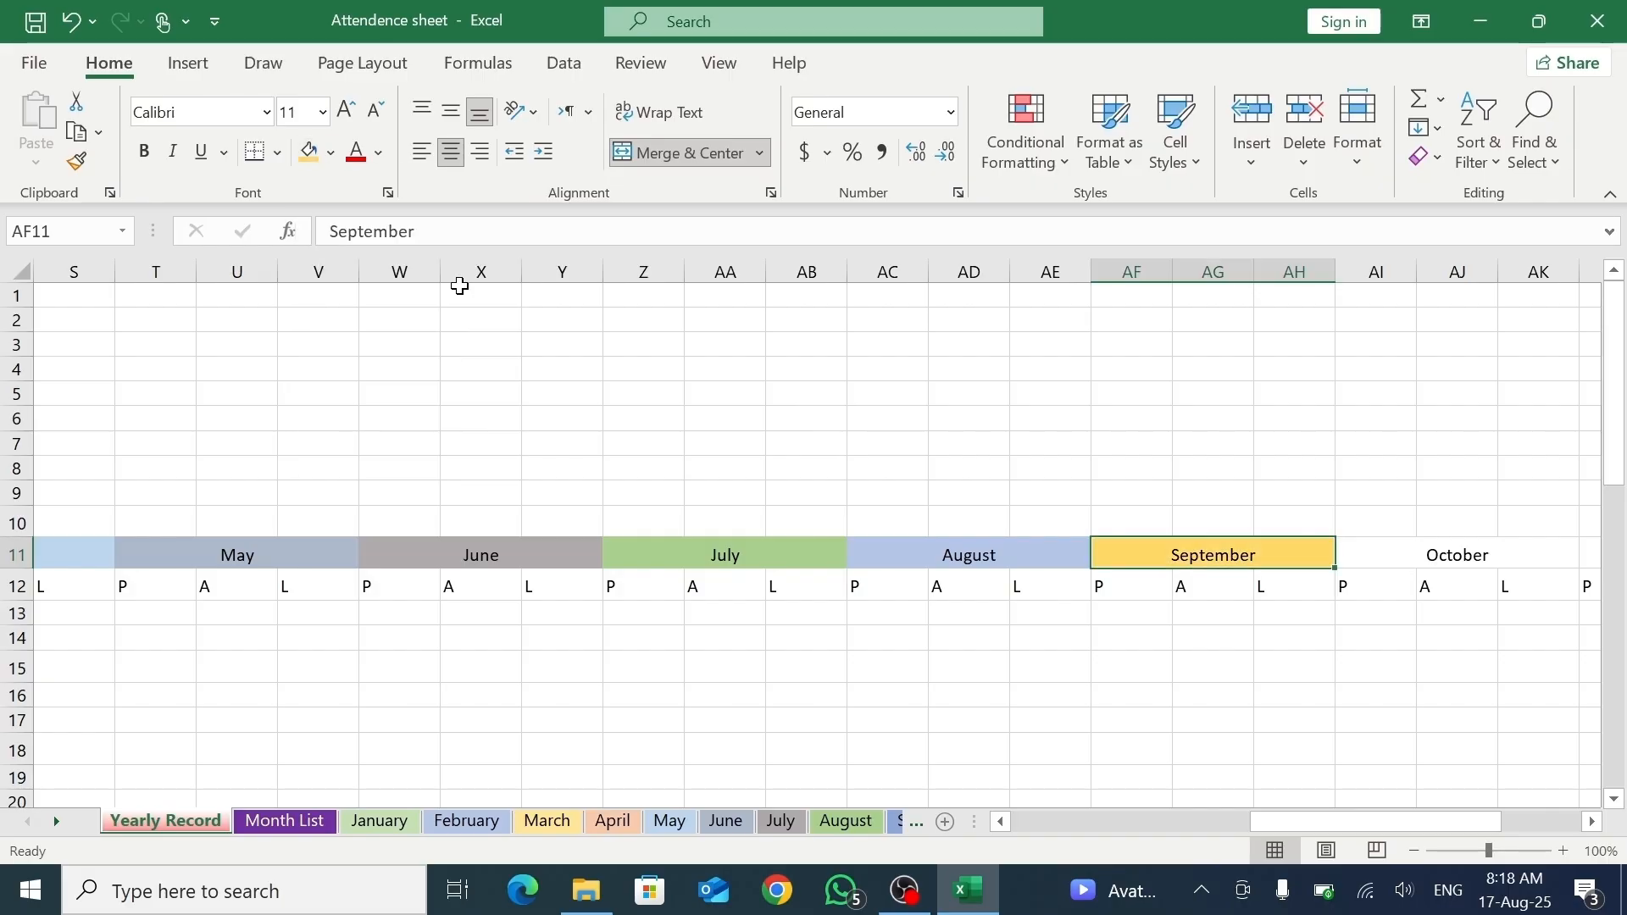
# - Fill the merged October header AI11:AK11 with Gray, Accent 3, Lighter 40% and the November header AL11:AN11 with light orange
pyautogui.click(1416, 555)
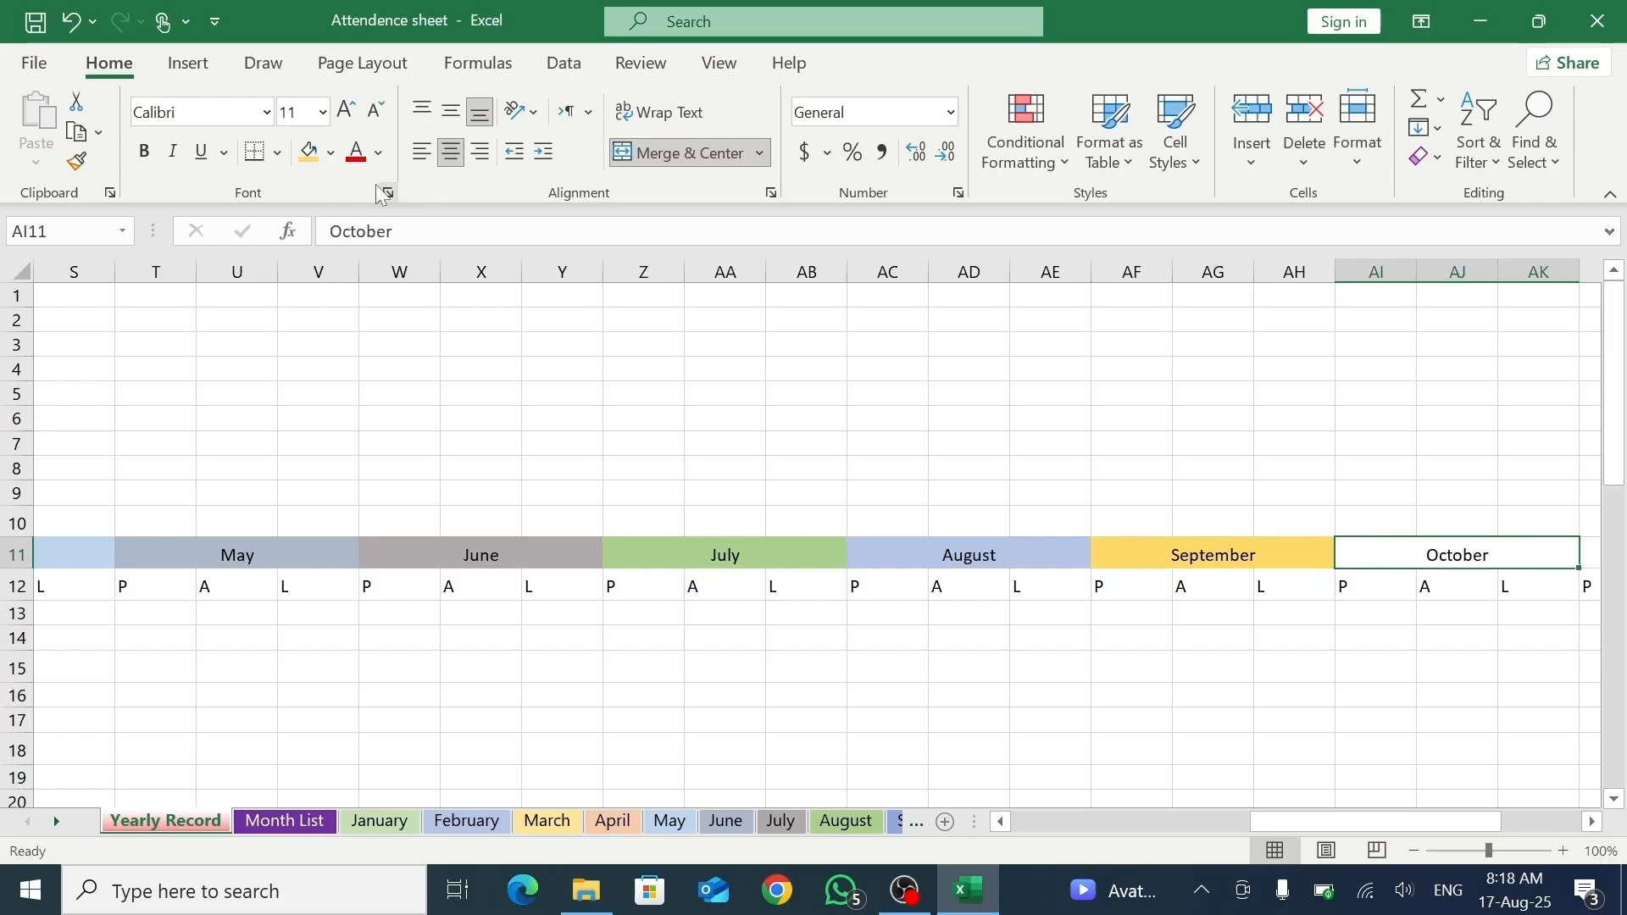
pyautogui.click(332, 155)
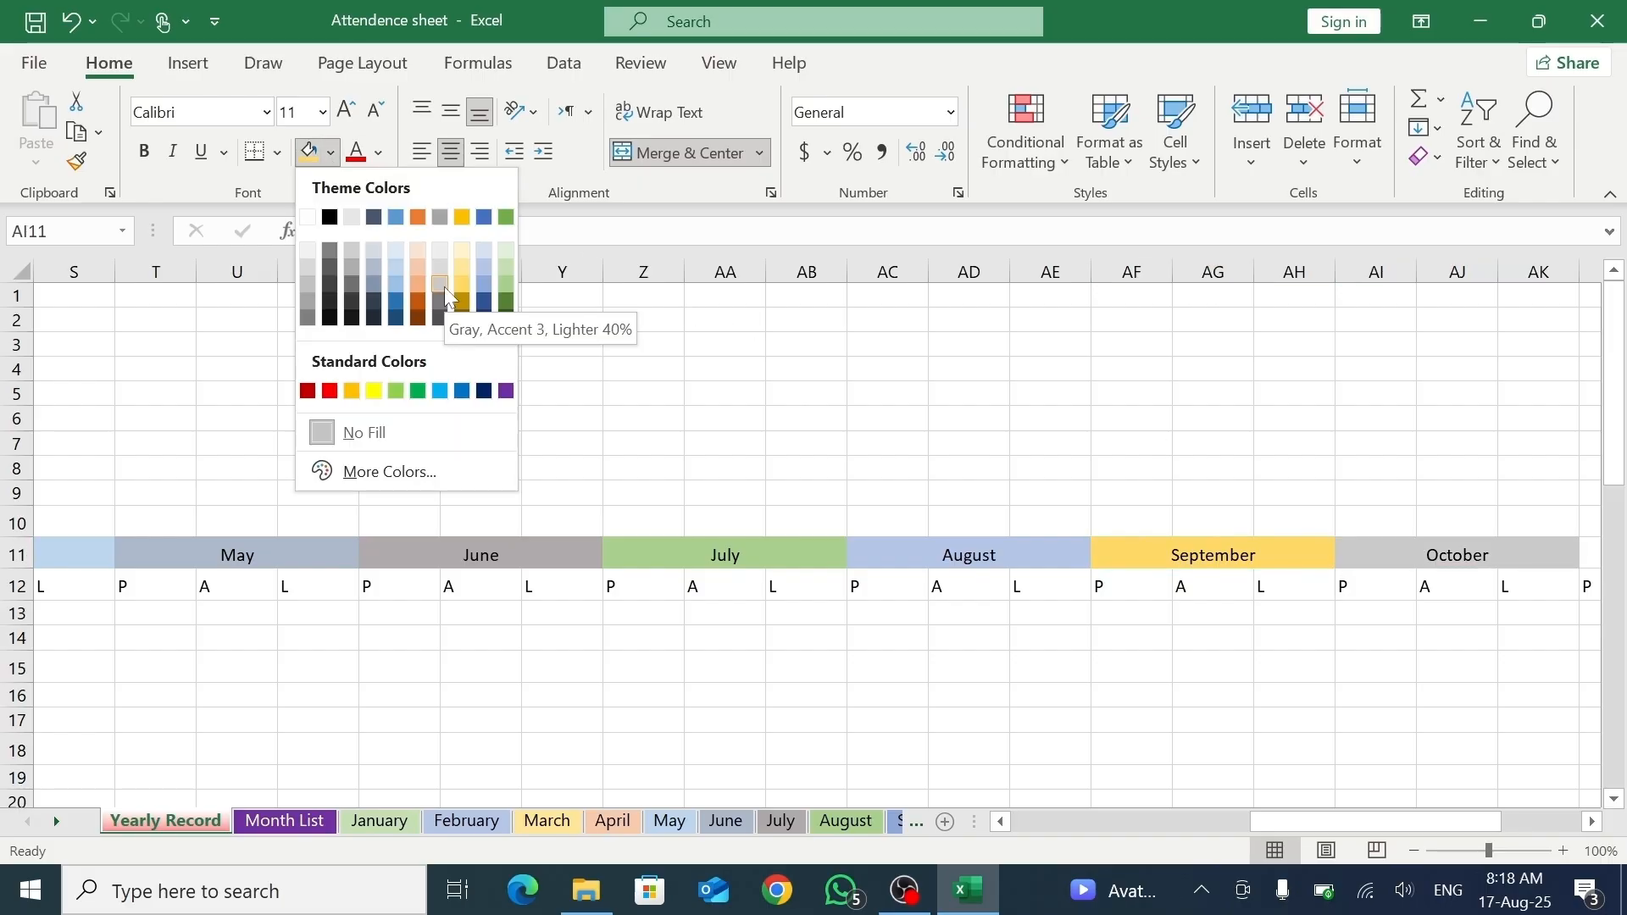
pyautogui.click(449, 293)
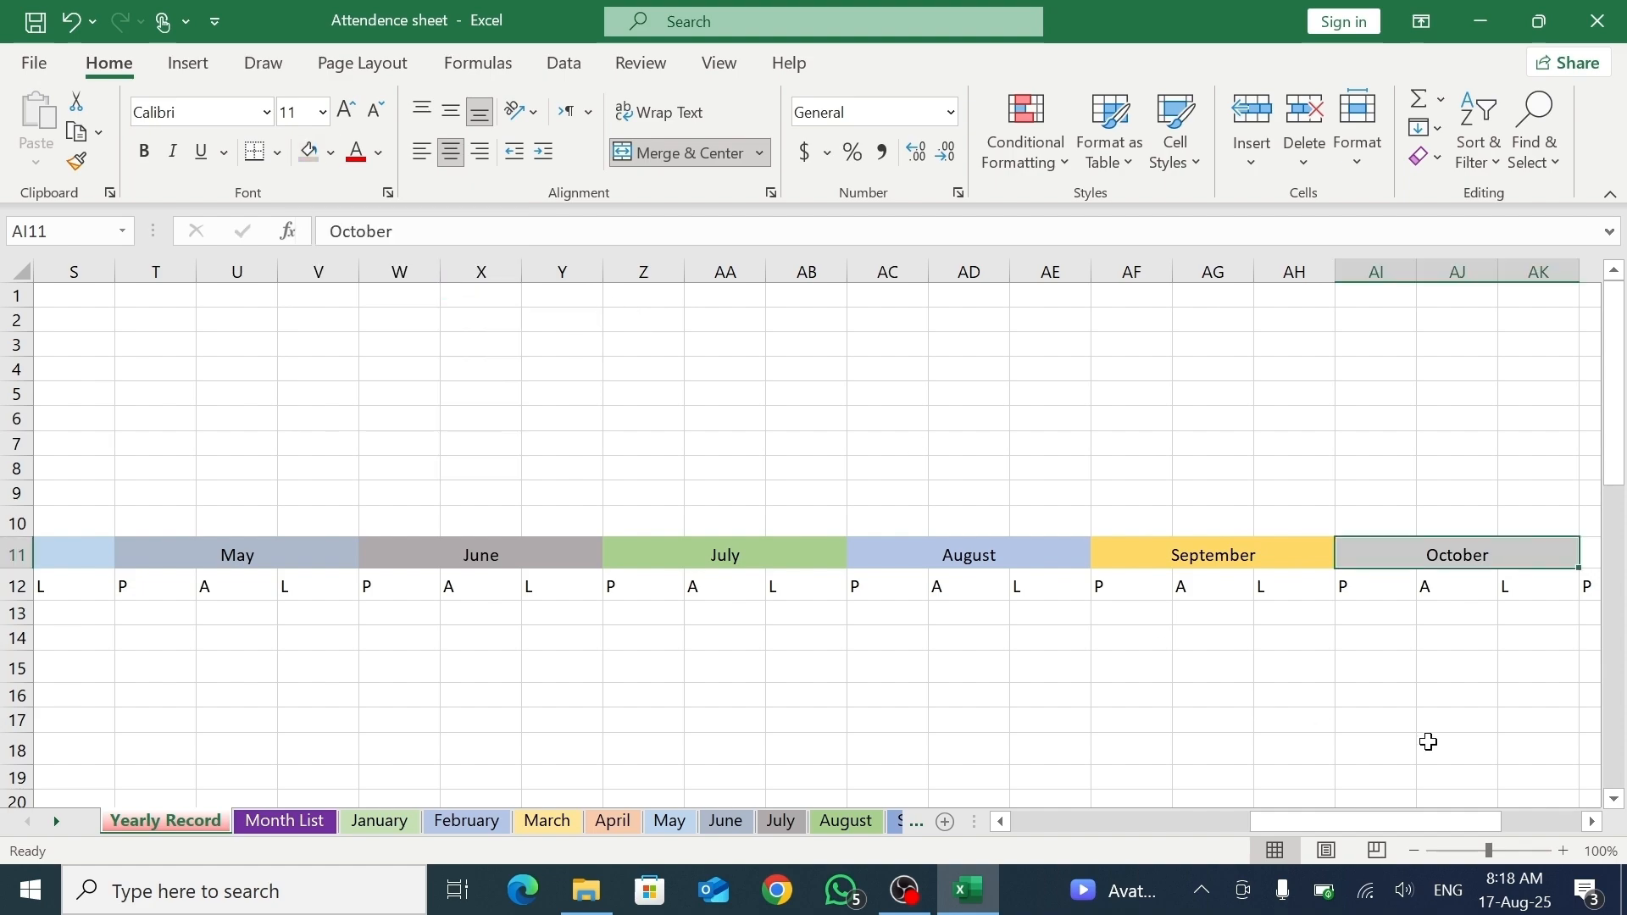
pyautogui.hscroll(3, 1577, 827)
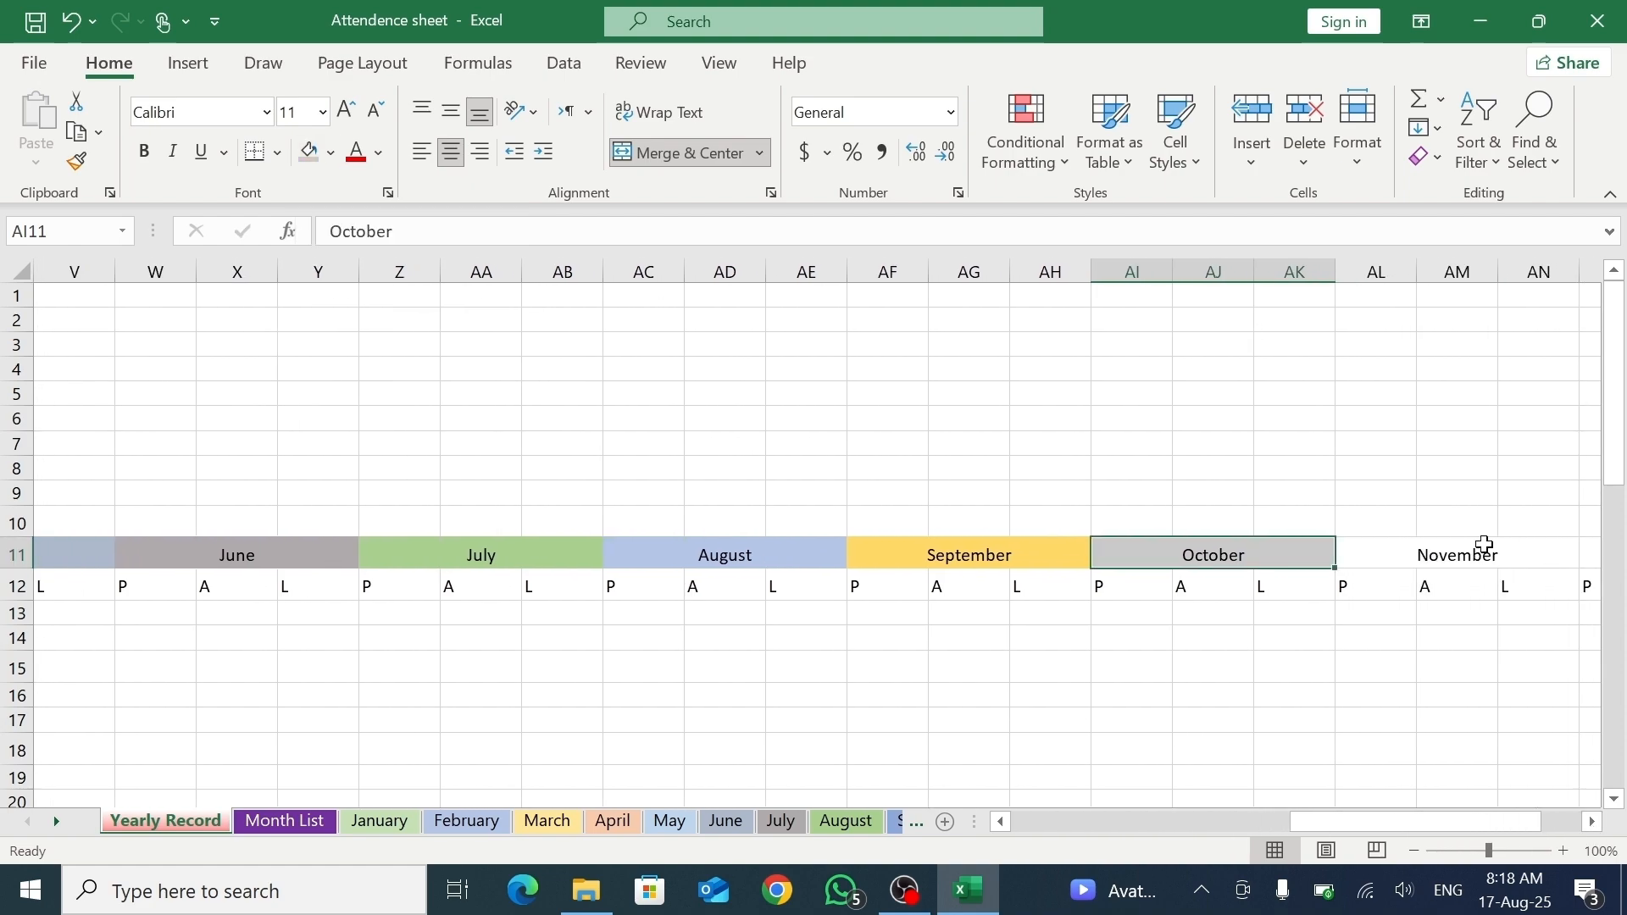
pyautogui.click(1482, 559)
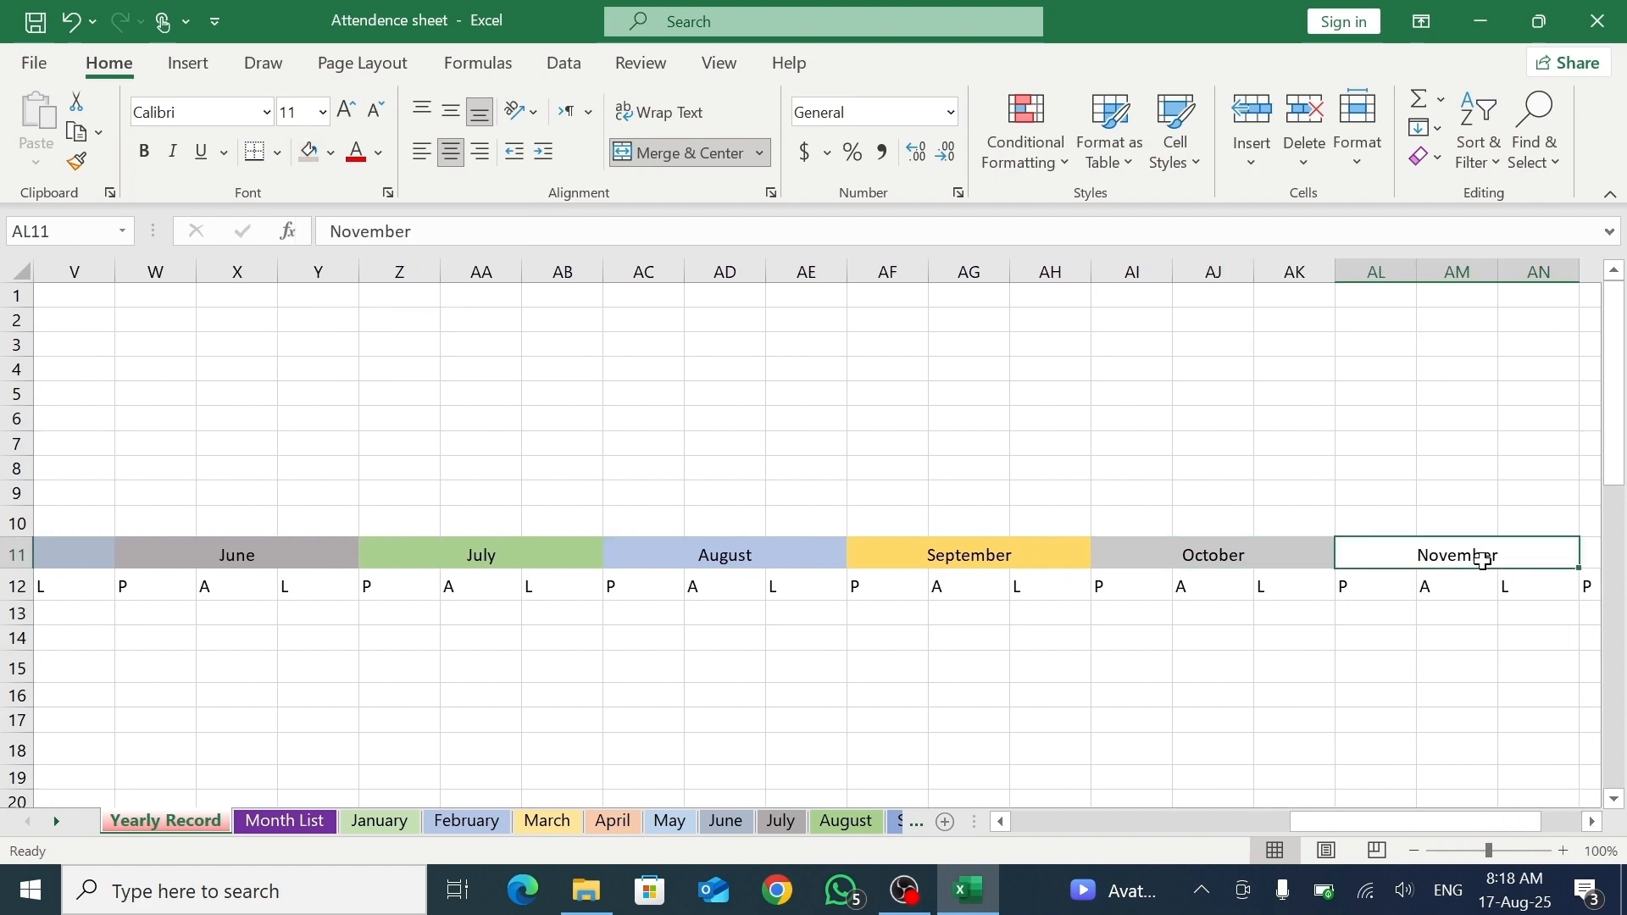
pyautogui.click(331, 153)
pyautogui.click(424, 287)
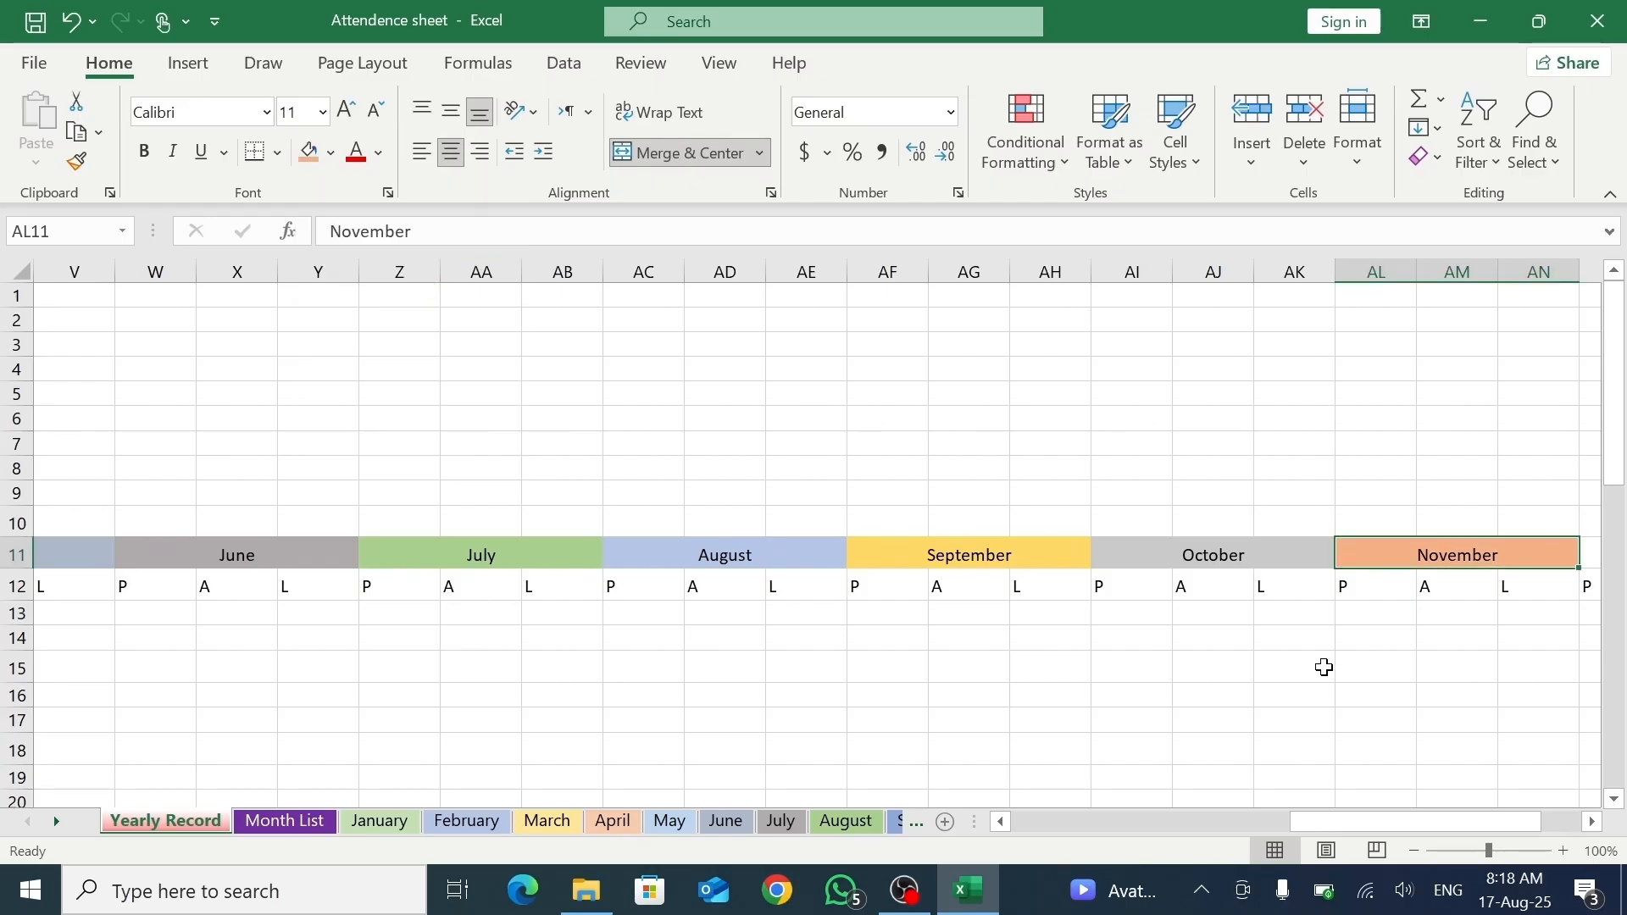
# - Fill the merged December header AO11:AQ11 with medium light blue
pyautogui.hscroll(2, 1571, 638)
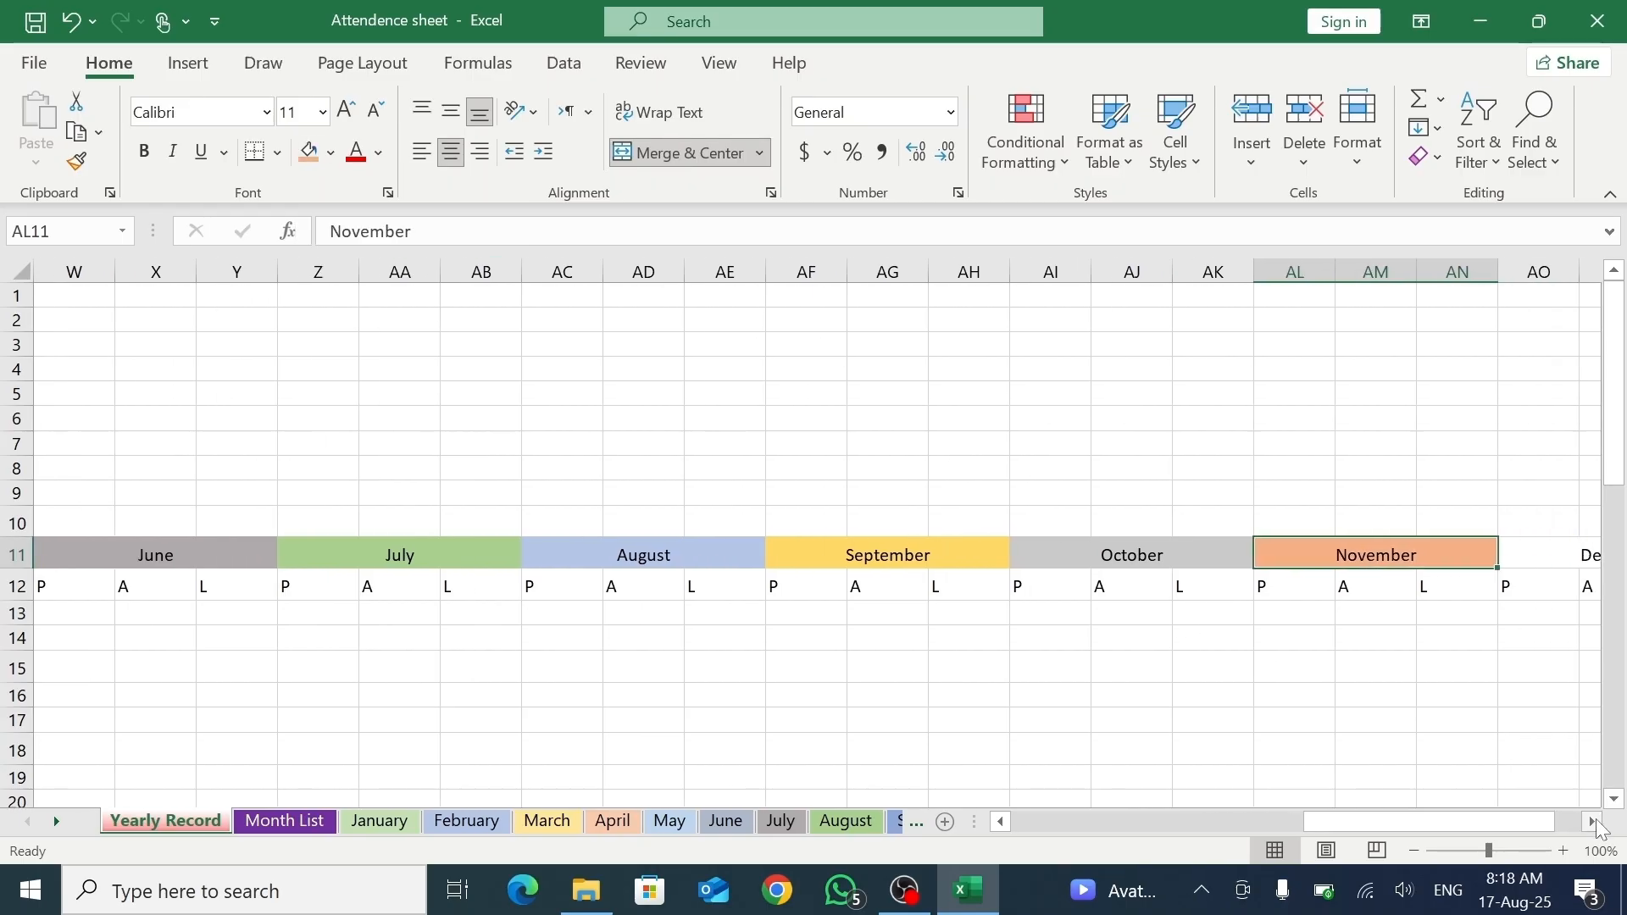
pyautogui.click(1518, 563)
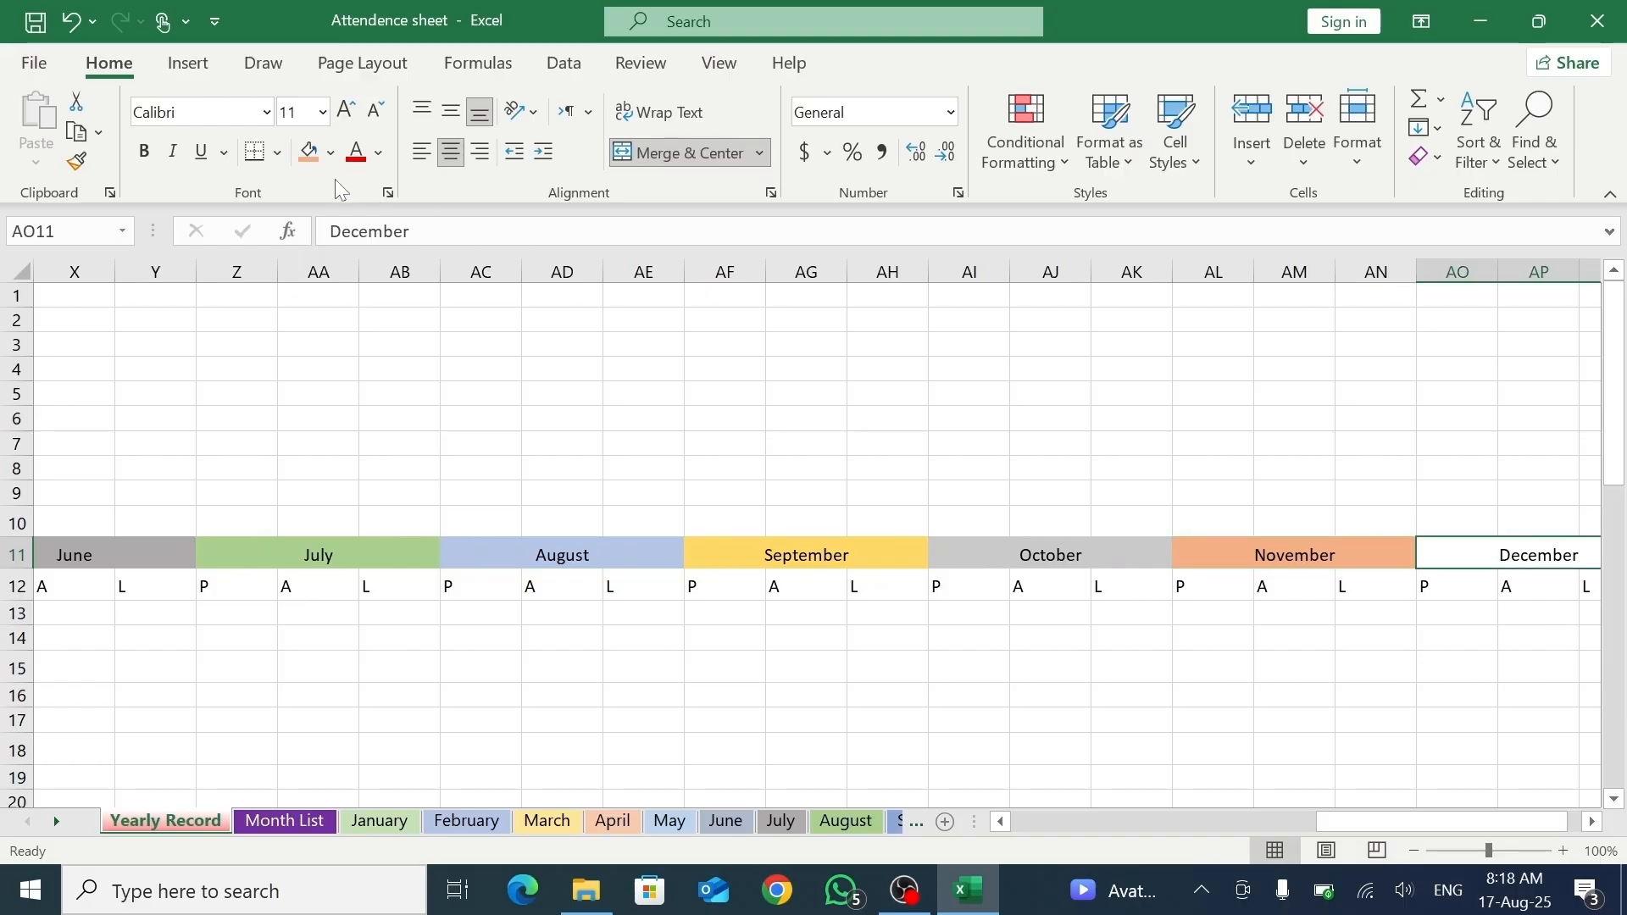
pyautogui.click(330, 152)
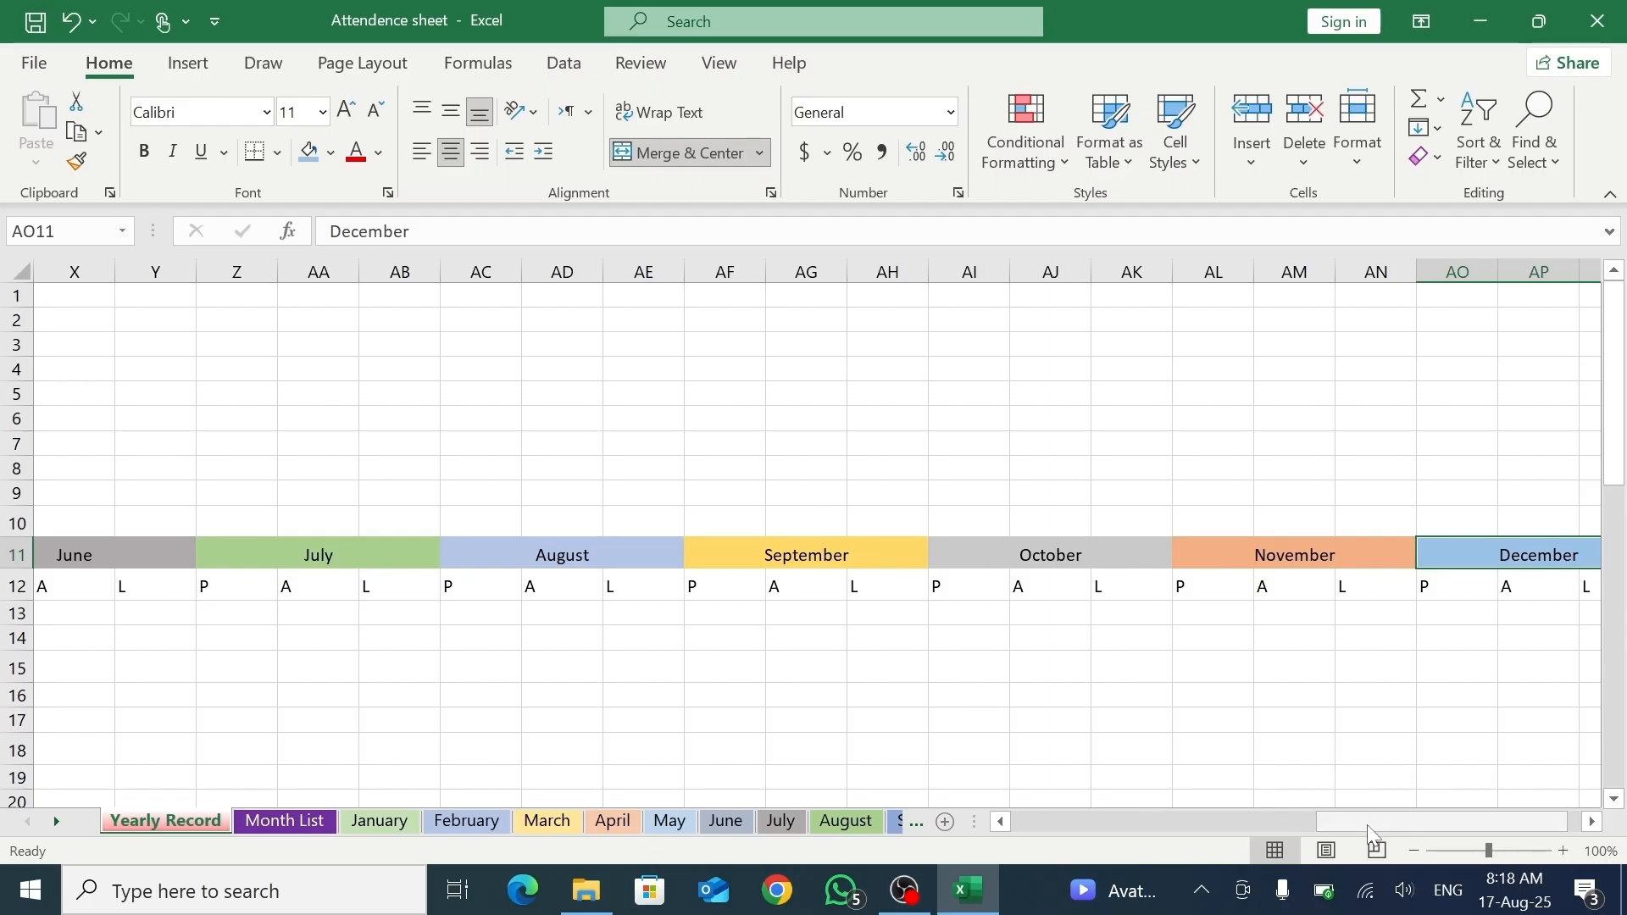
# - Apply All Borders to the whole attendance table, from F11 across to column AQ and down through the student rows
pyautogui.moveTo(1376, 821); pyautogui.dragTo(1082, 818)
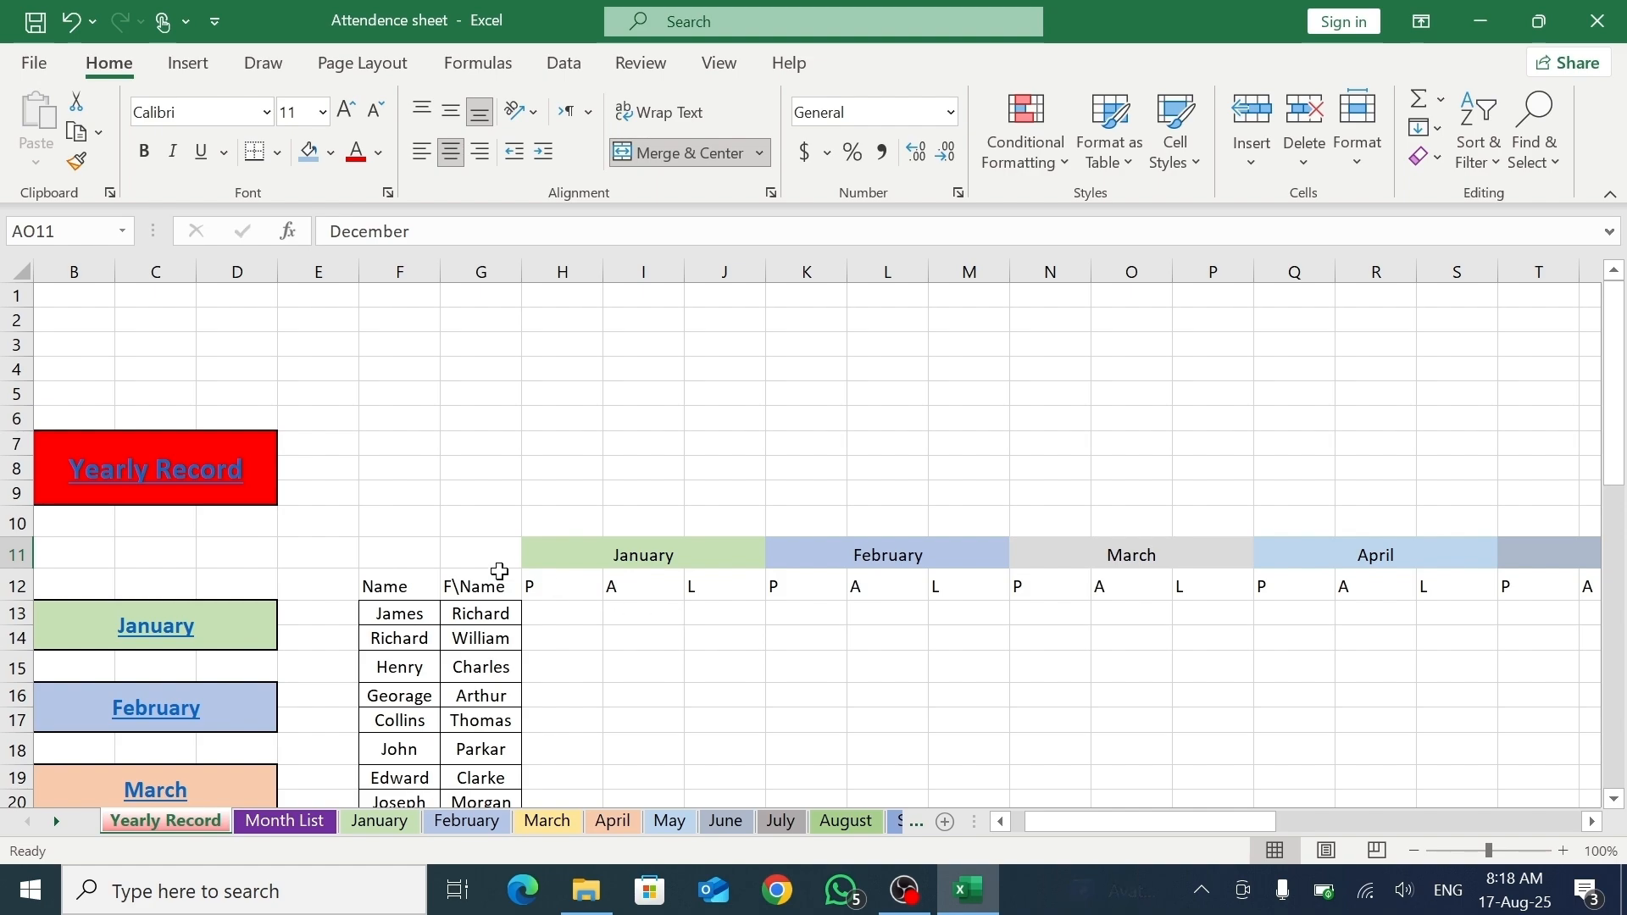
pyautogui.moveTo(383, 557); pyautogui.dragTo(1610, 574)
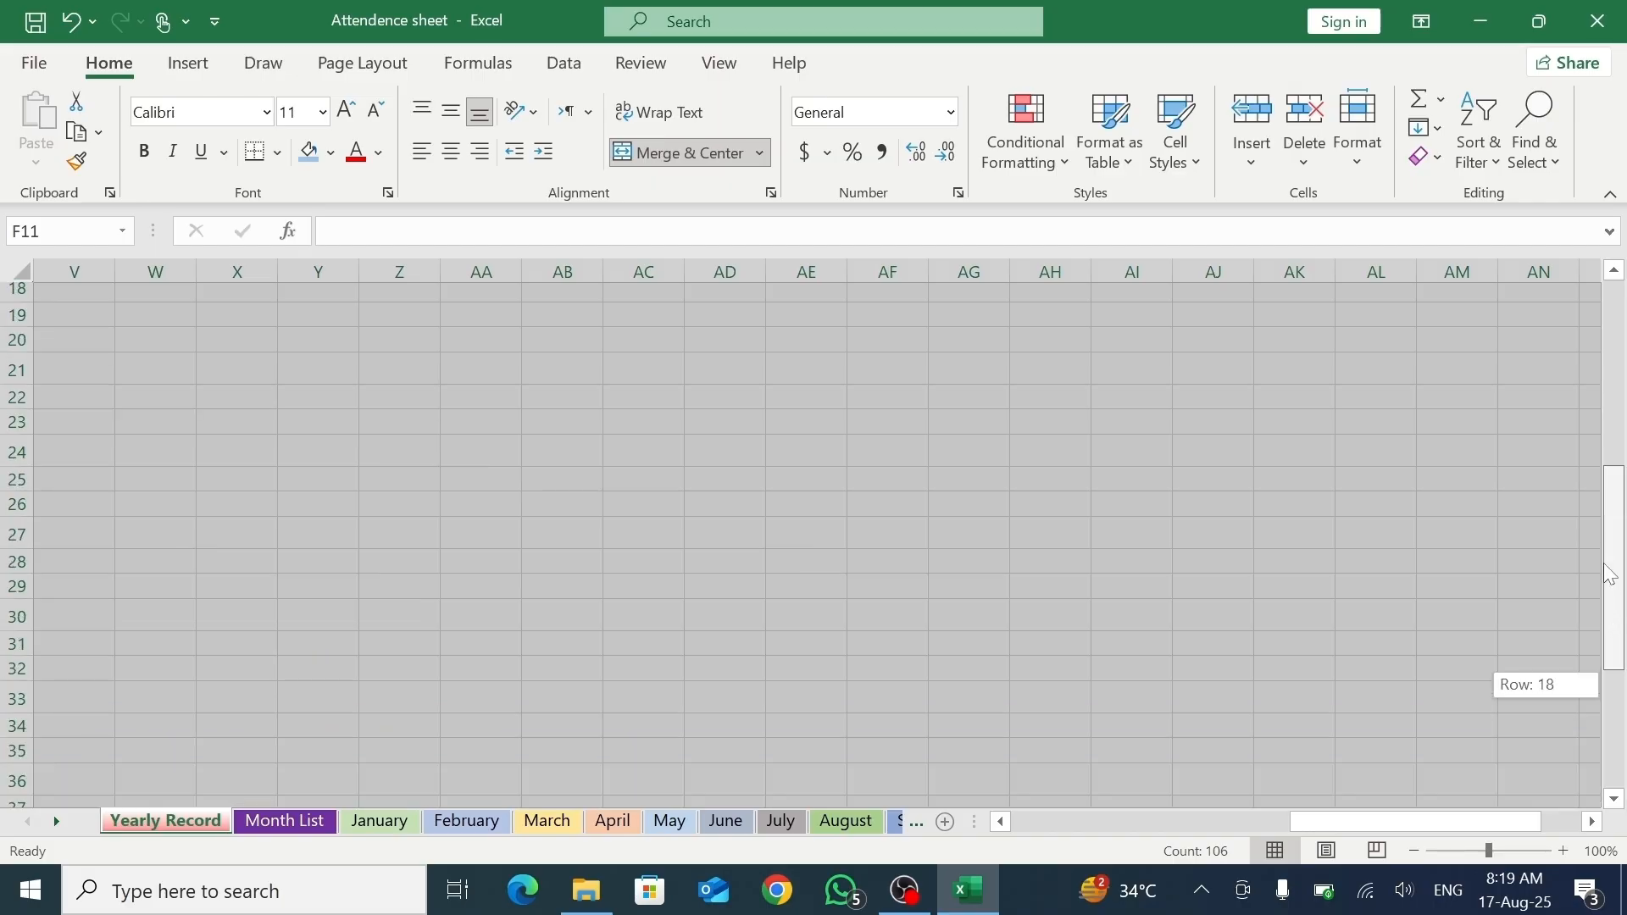
pyautogui.moveTo(1604, 513); pyautogui.dragTo(1604, 382)
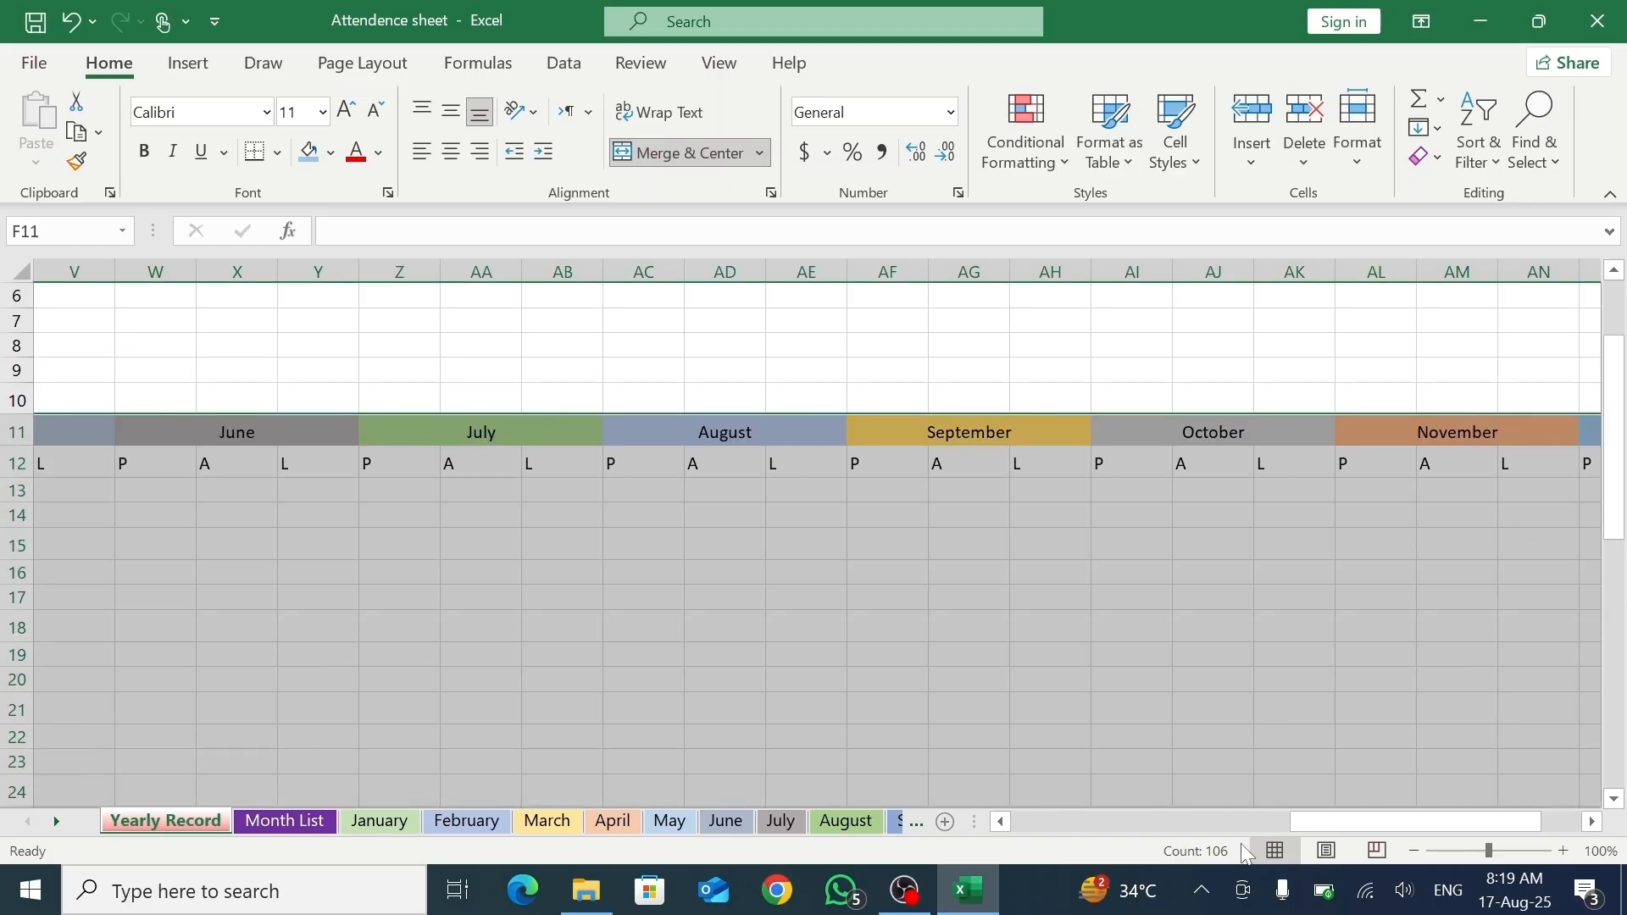
pyautogui.moveTo(1298, 819); pyautogui.dragTo(1341, 826)
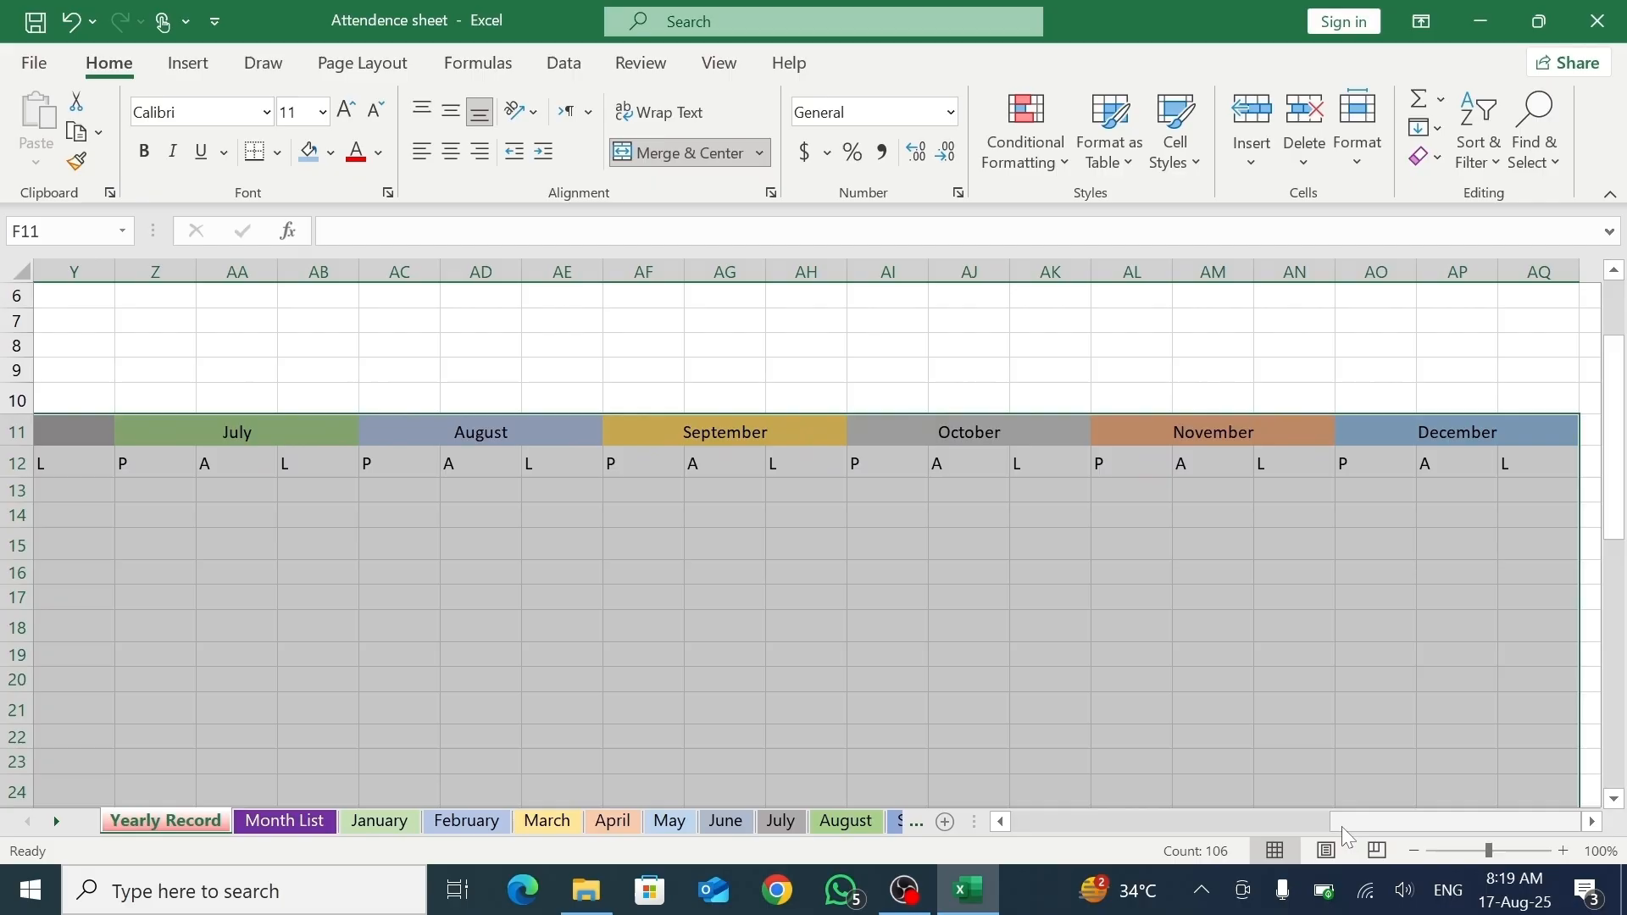
pyautogui.click(279, 153)
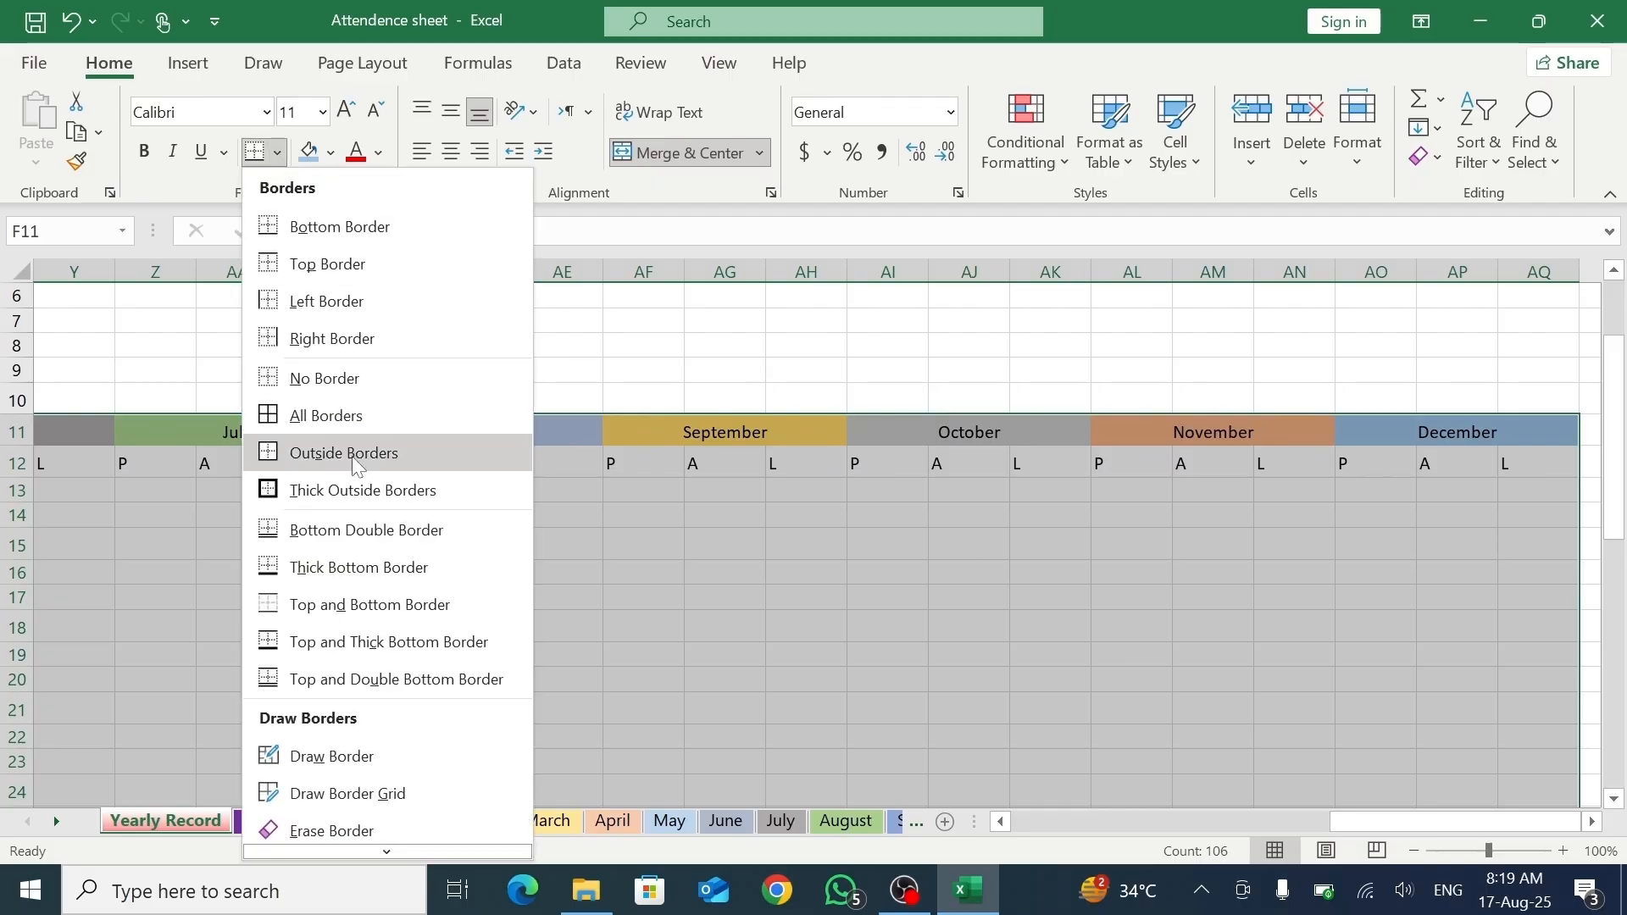
pyautogui.click(343, 416)
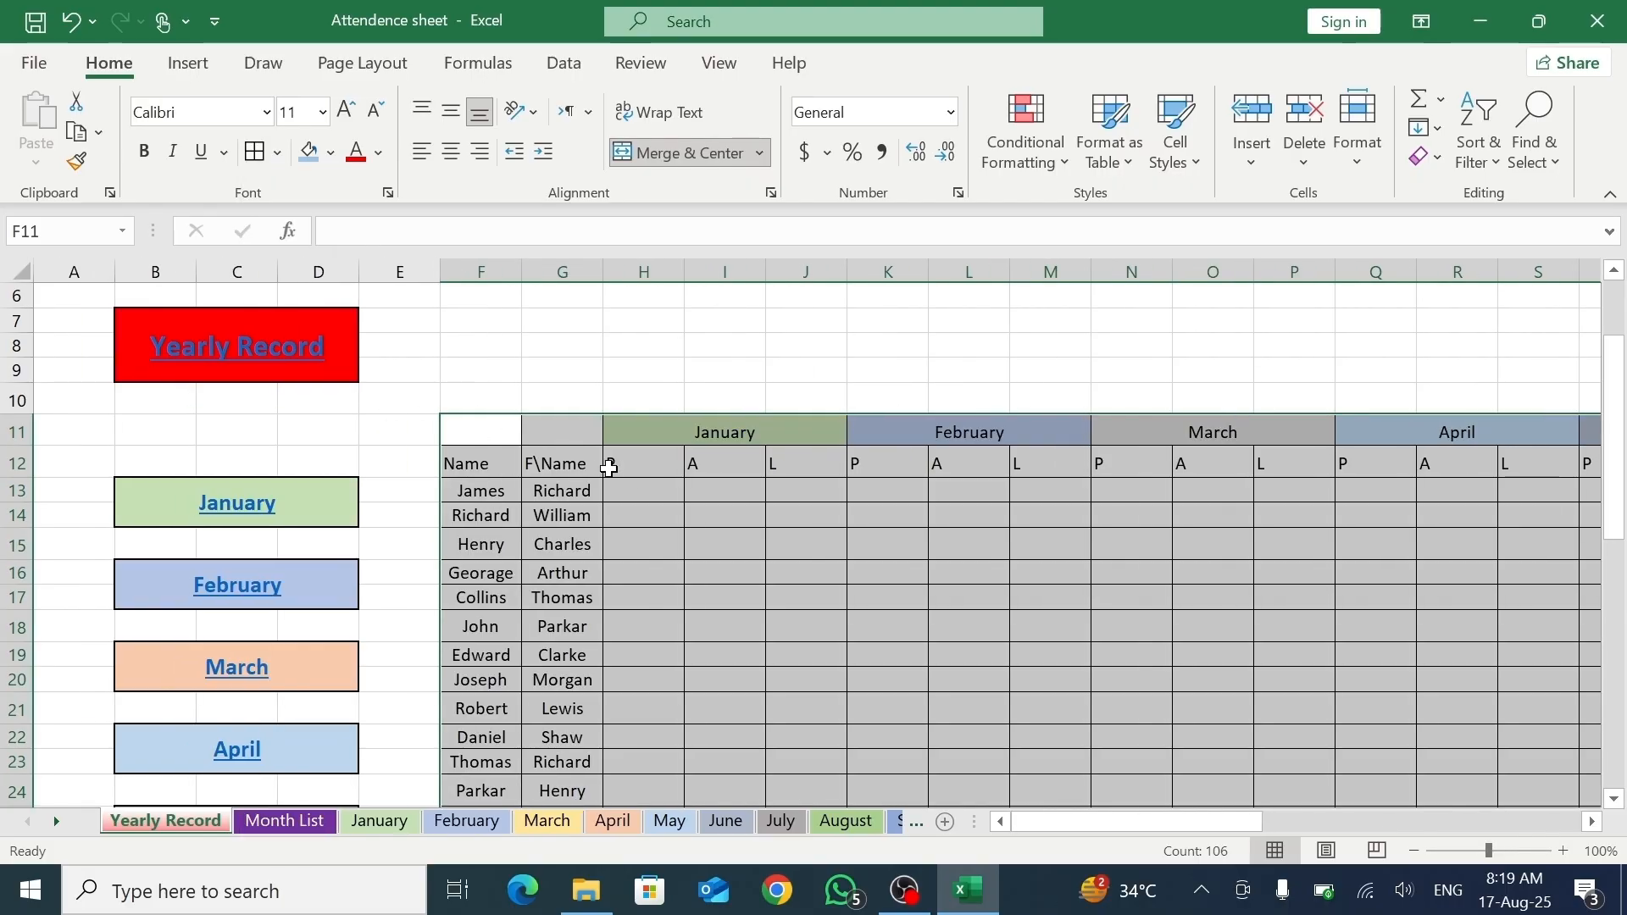
# - Center the contents of the whole attendance table both horizontally and vertically
pyautogui.click(455, 153)
pyautogui.click(452, 117)
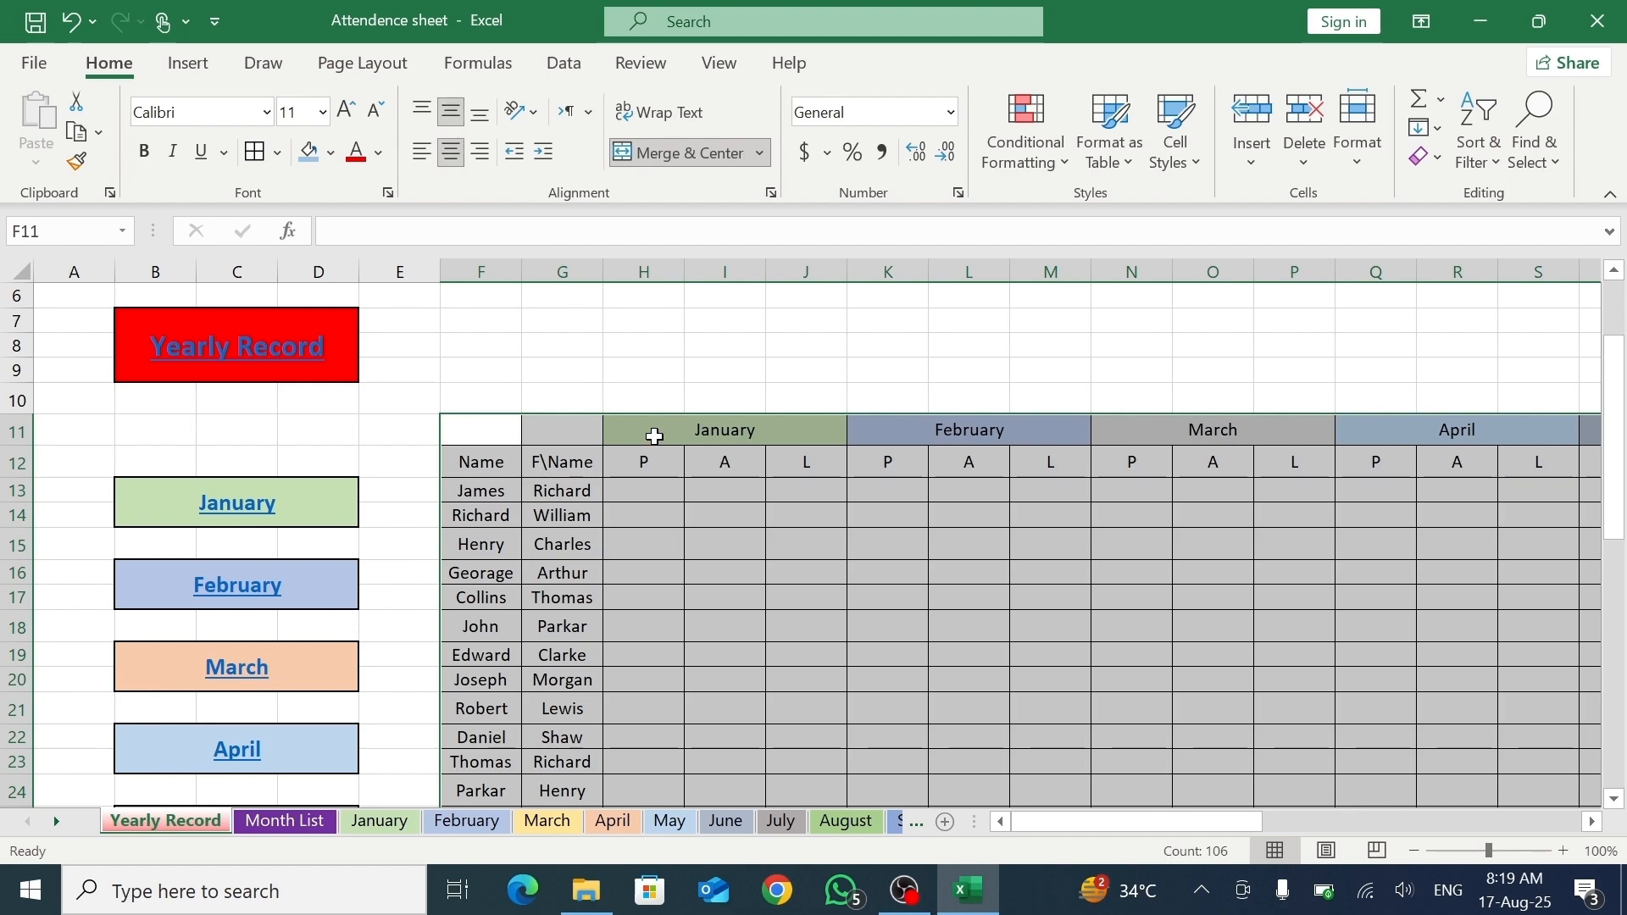
pyautogui.click(695, 564)
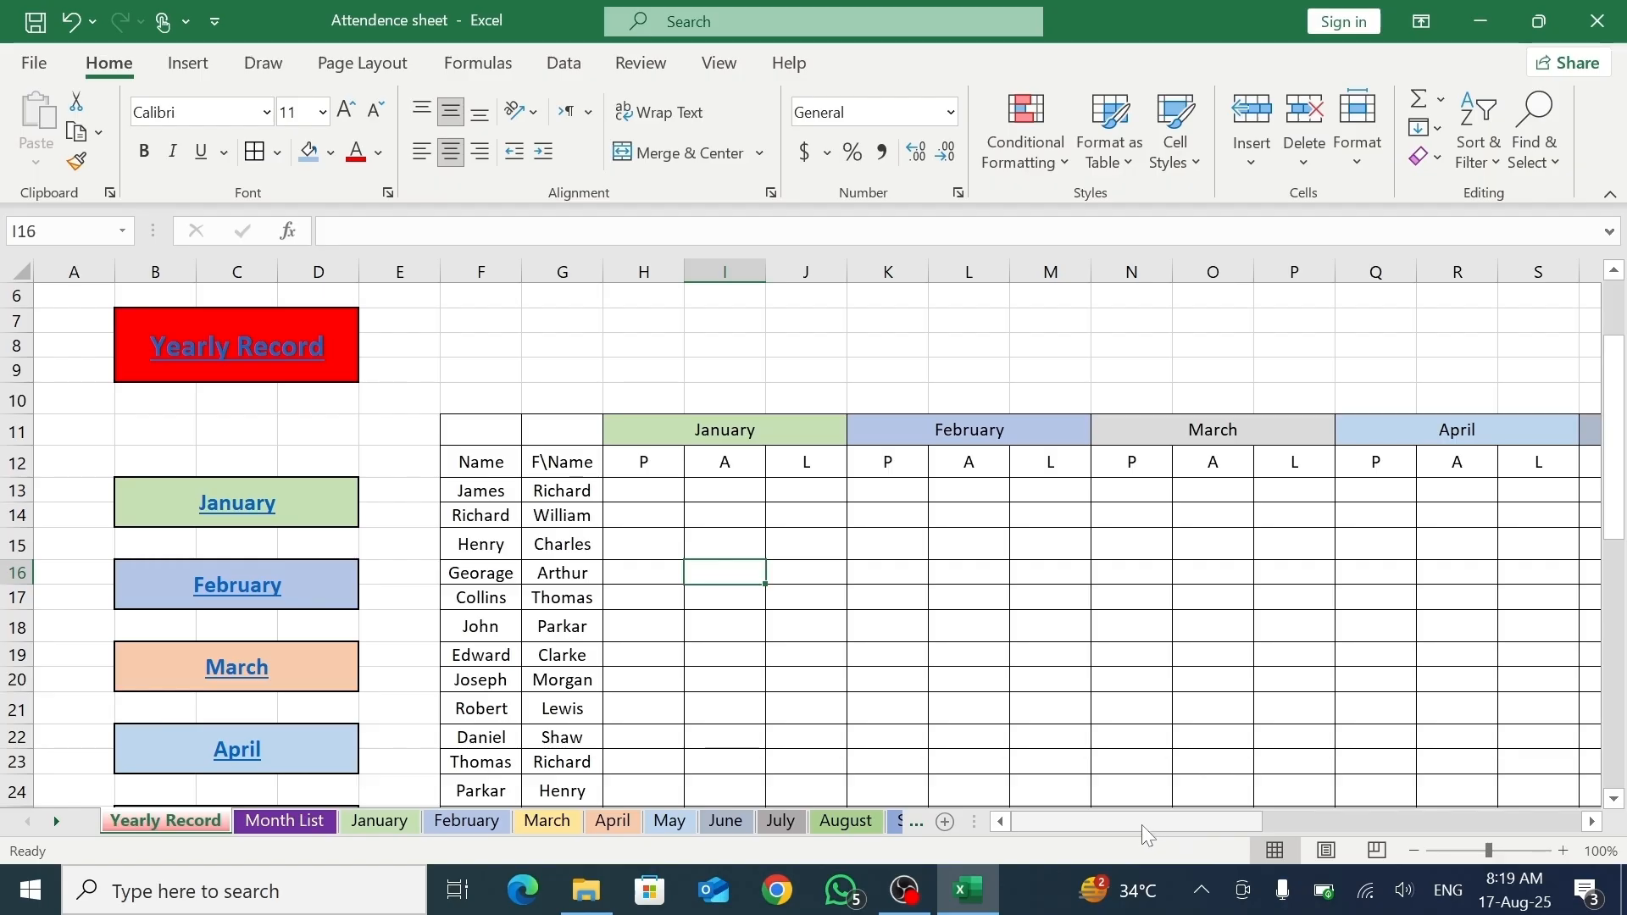
# - Apply Thick Outside Borders around the month header row H11:AQ11, from January through December
pyautogui.moveTo(1143, 825); pyautogui.dragTo(1196, 819)
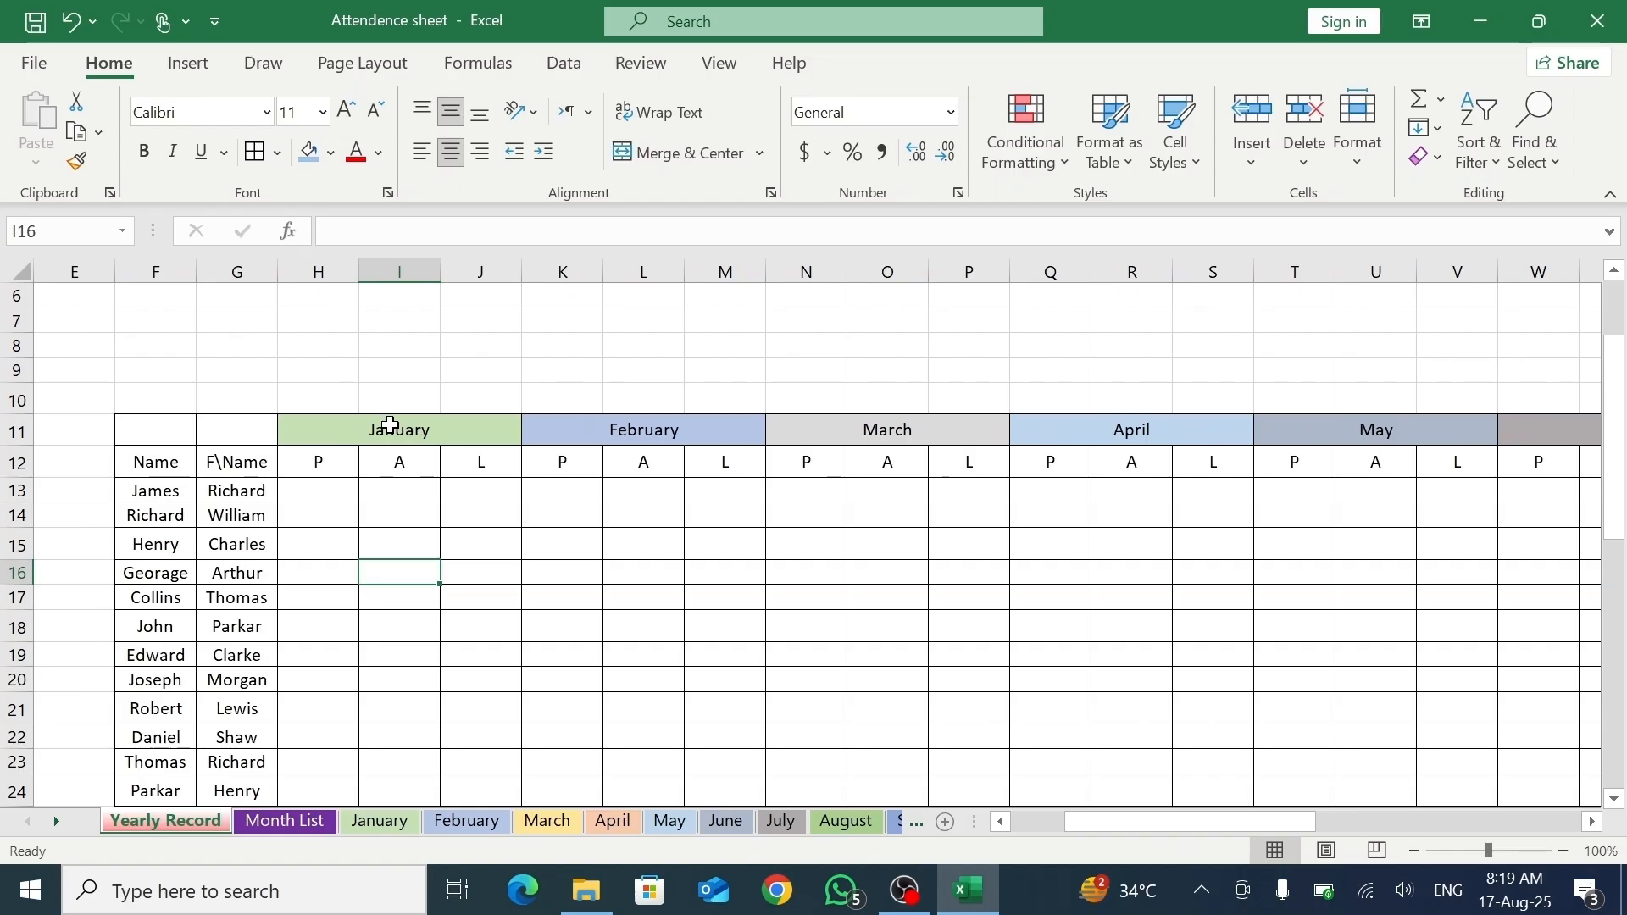
pyautogui.moveTo(364, 429); pyautogui.dragTo(1380, 430)
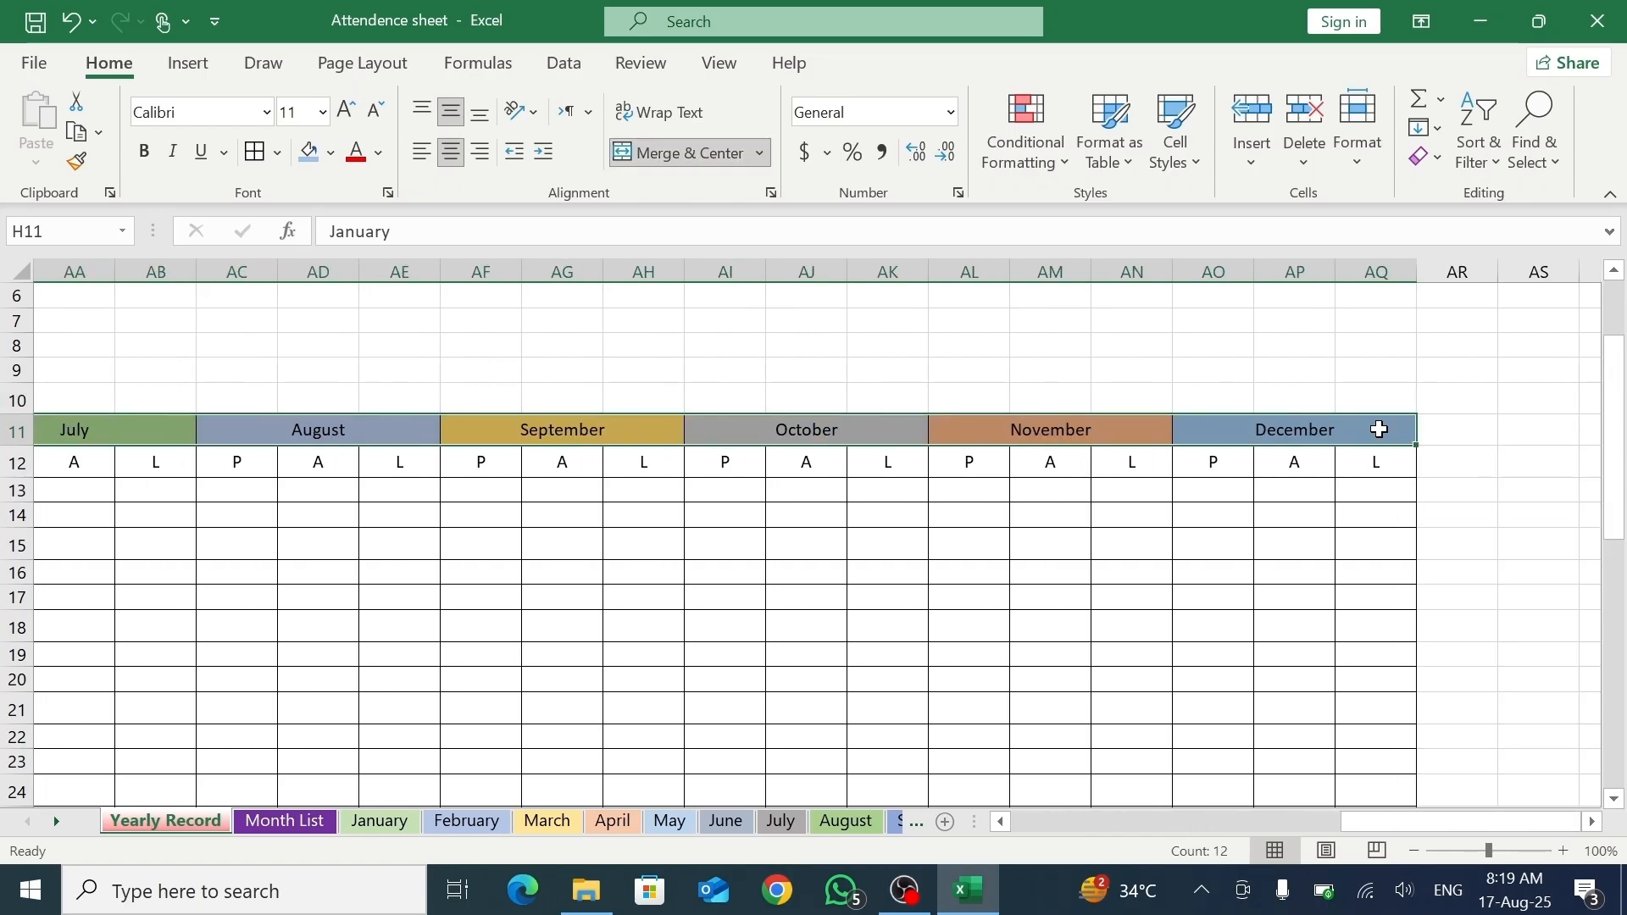
pyautogui.click(276, 155)
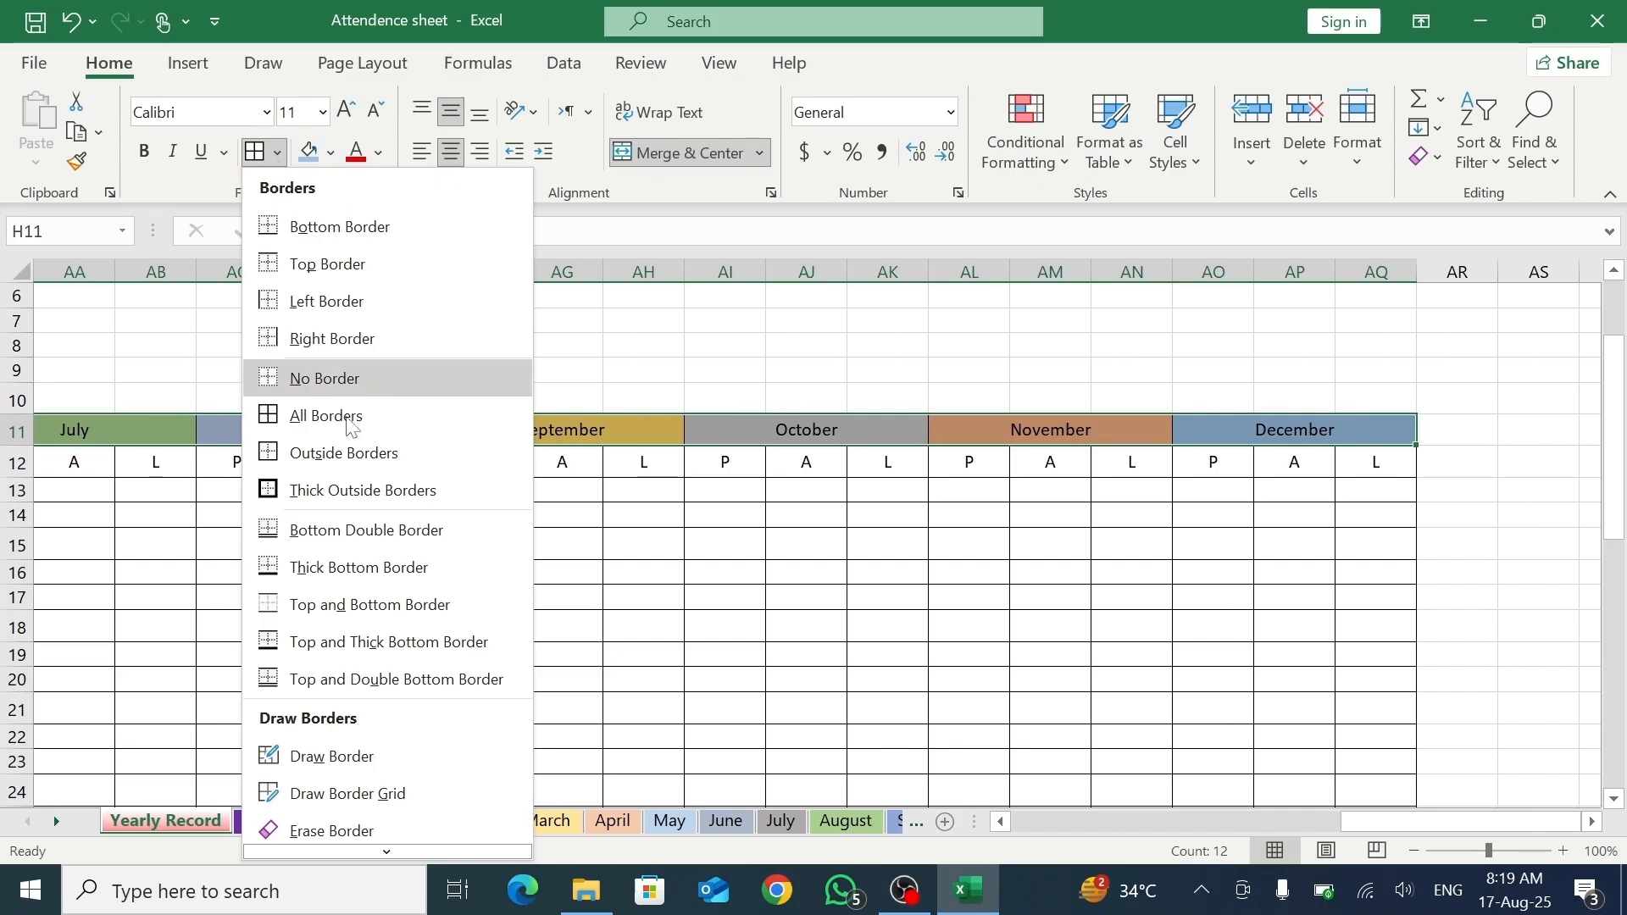
pyautogui.click(348, 488)
pyautogui.click(695, 567)
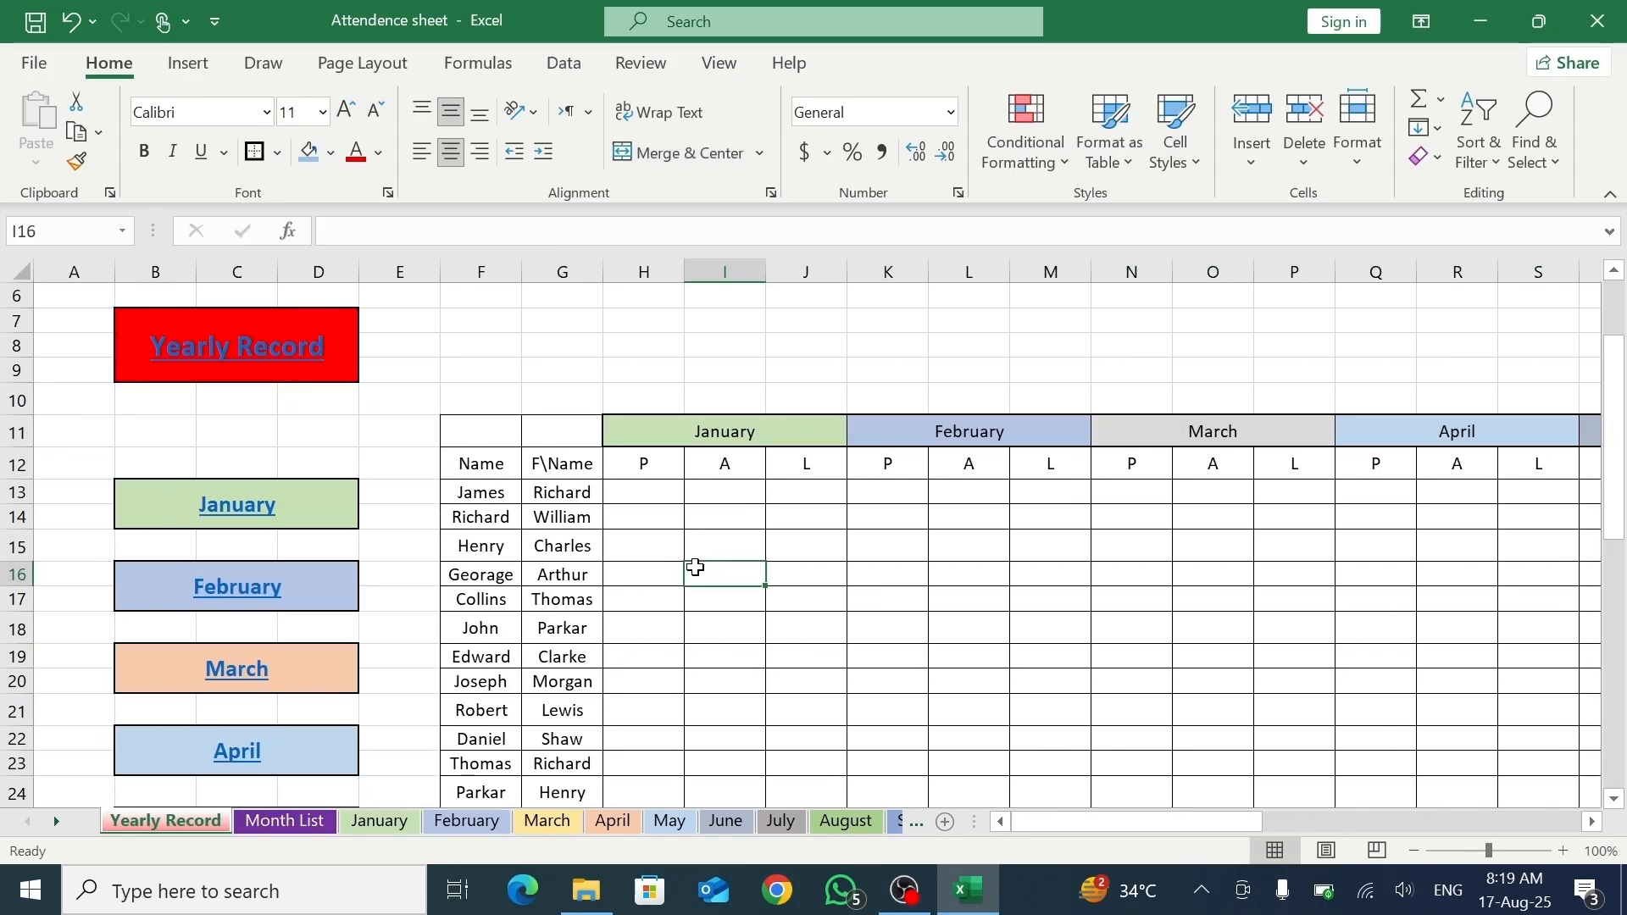
# - Remove all borders from the empty cells F11:G11 above the Name and F\Name headings
pyautogui.moveTo(556, 438); pyautogui.dragTo(490, 439)
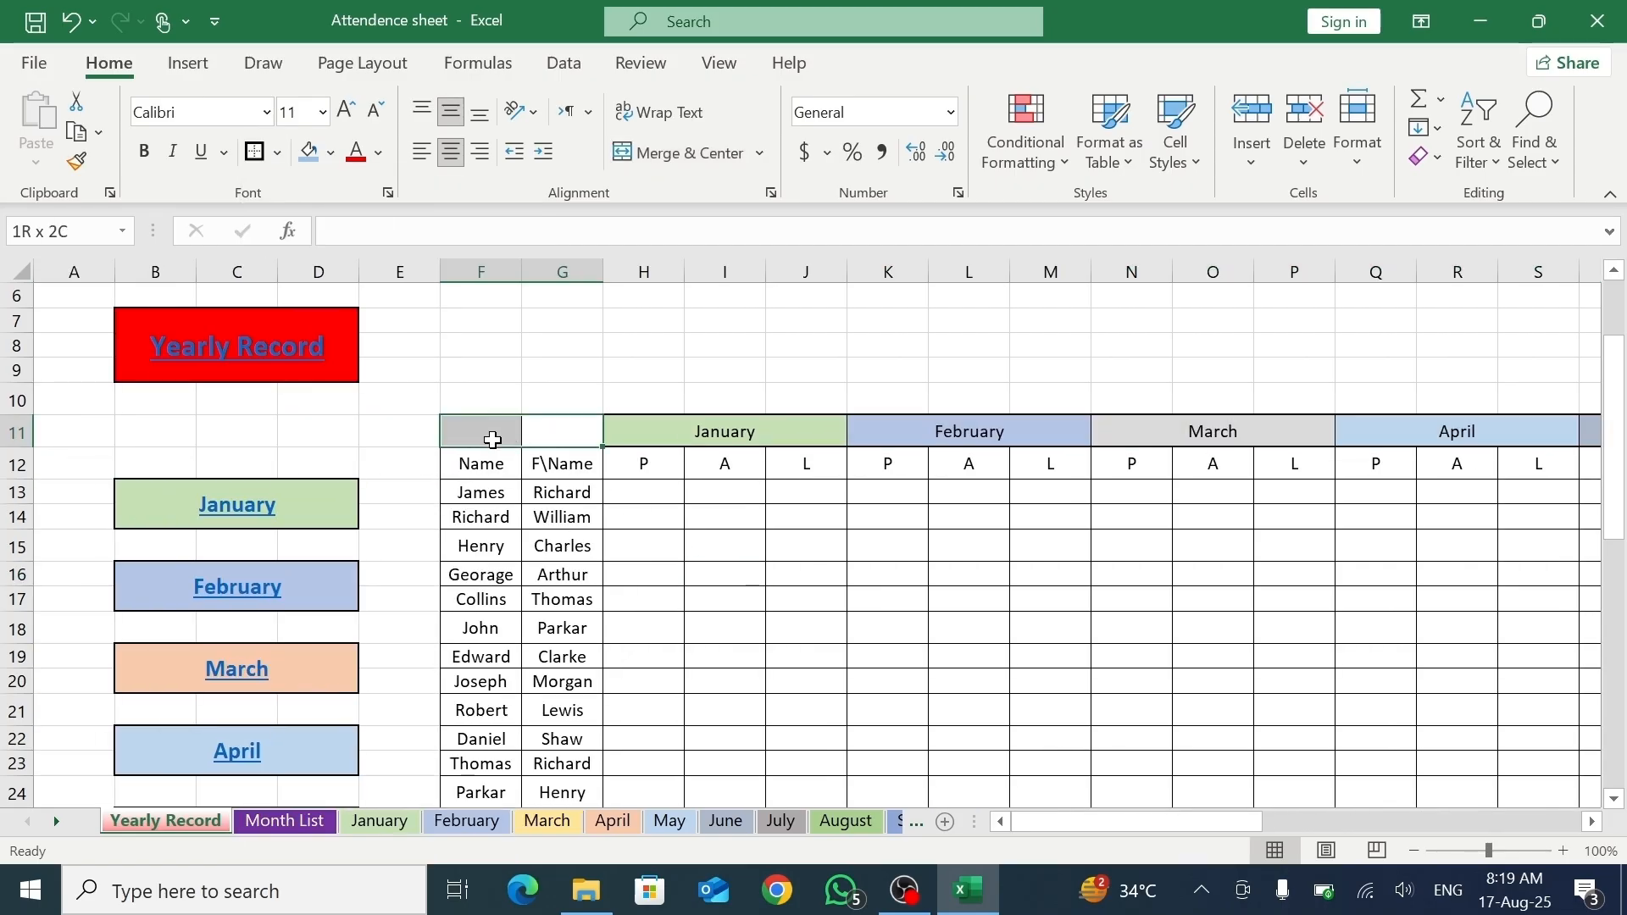
pyautogui.click(278, 156)
pyautogui.click(378, 373)
pyautogui.click(779, 546)
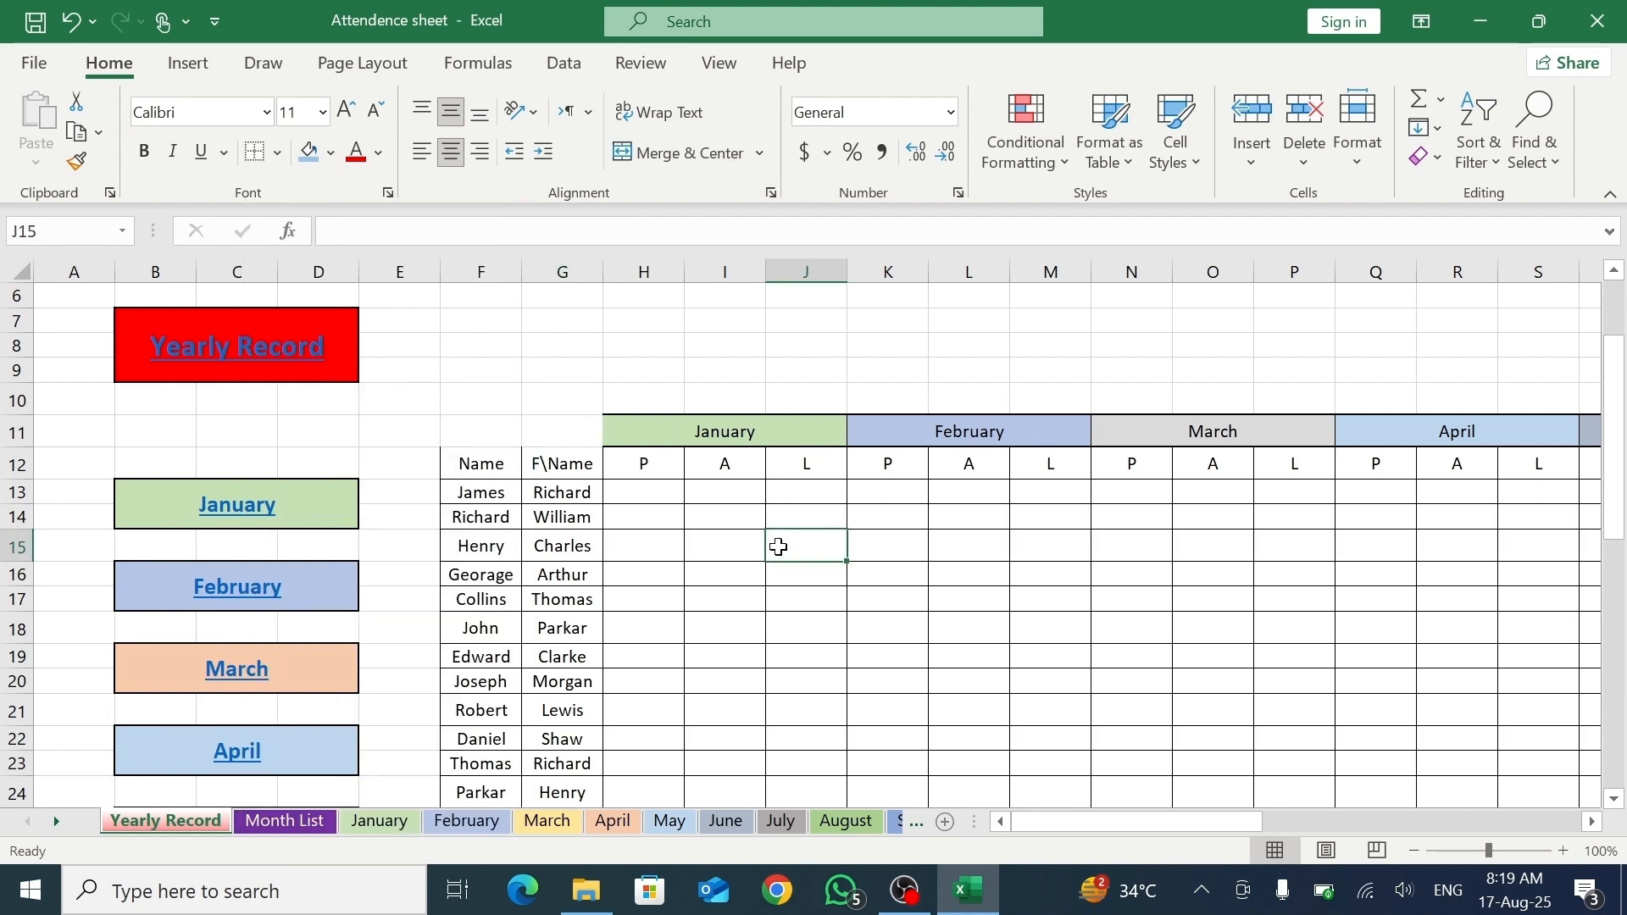
# - Apply Thick Outside Borders to the merged January header H11:J11
pyautogui.click(671, 433)
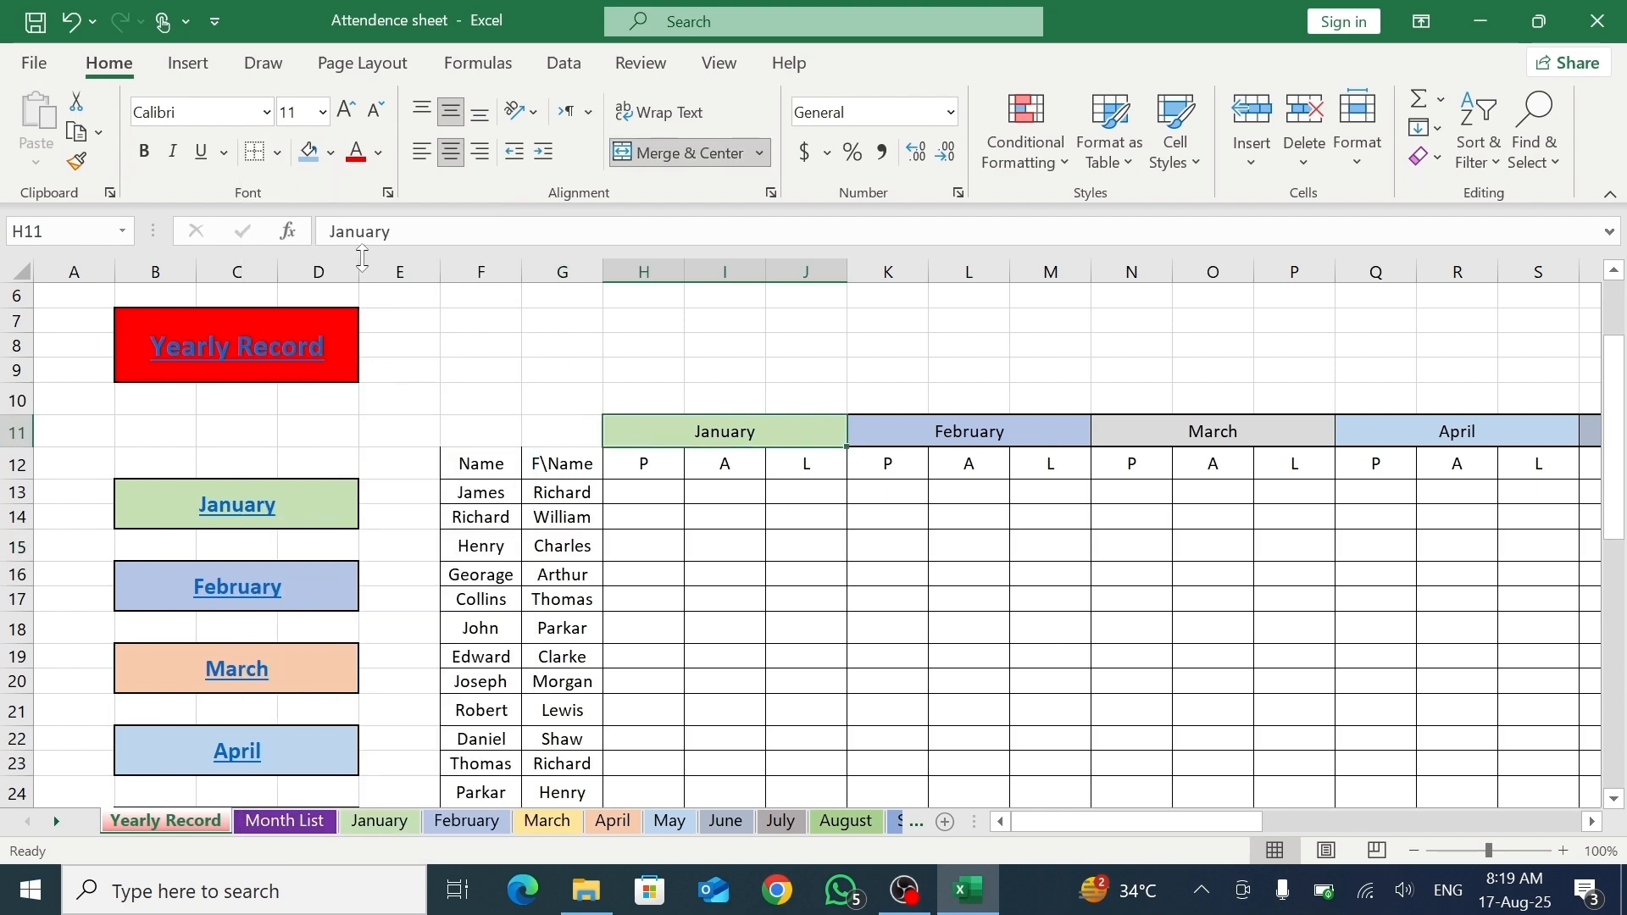
pyautogui.click(277, 153)
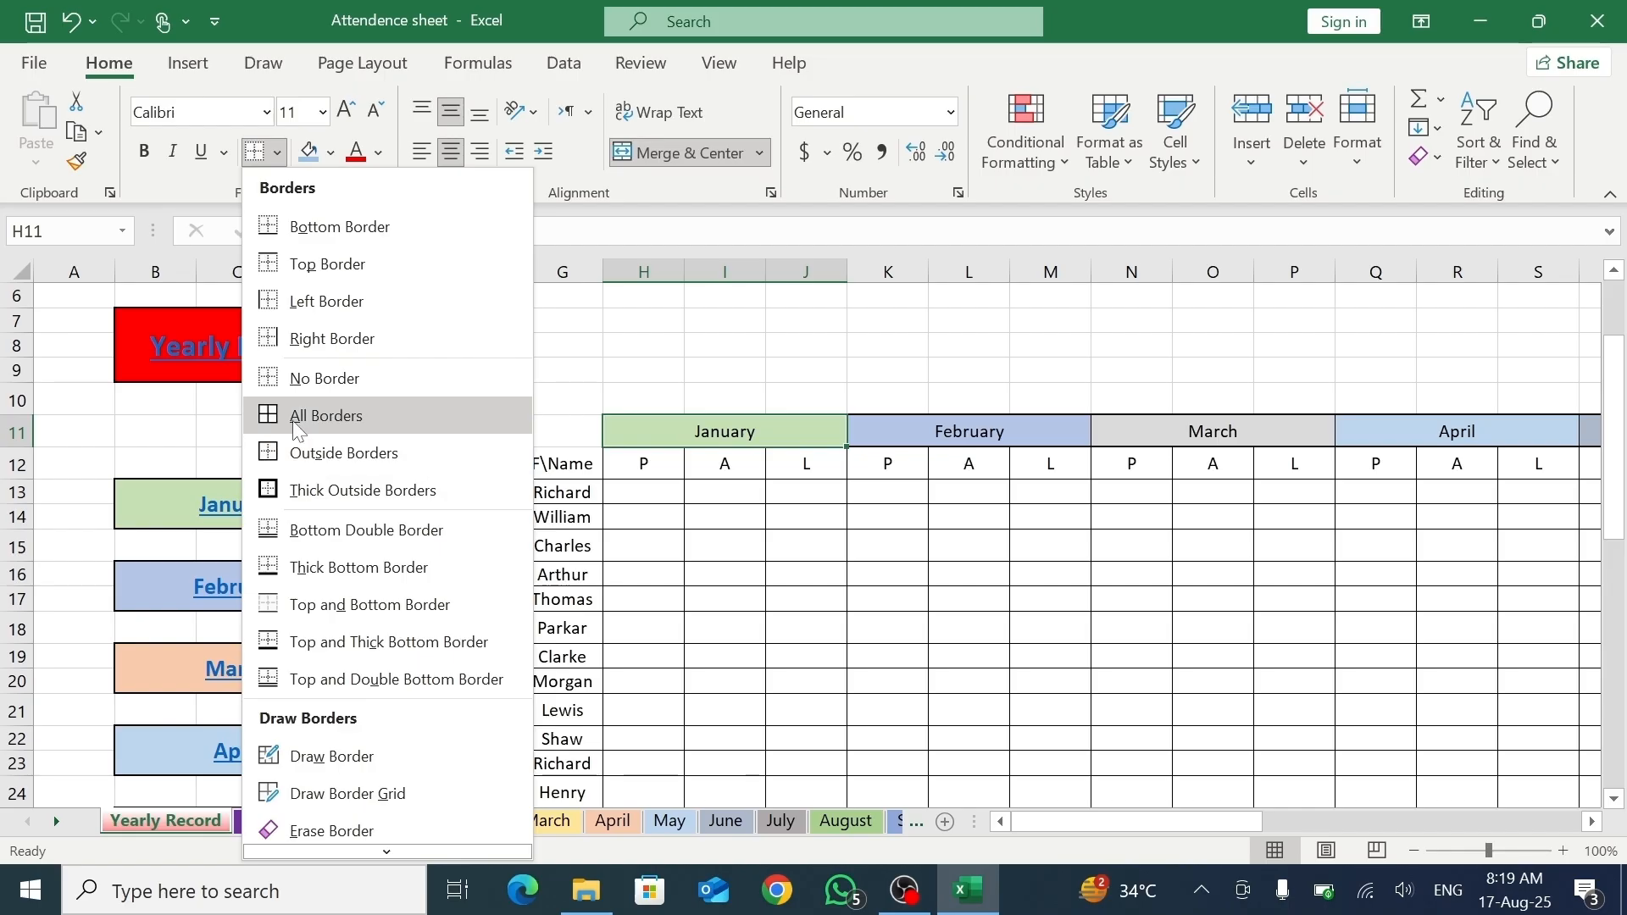
pyautogui.click(302, 489)
pyautogui.click(737, 521)
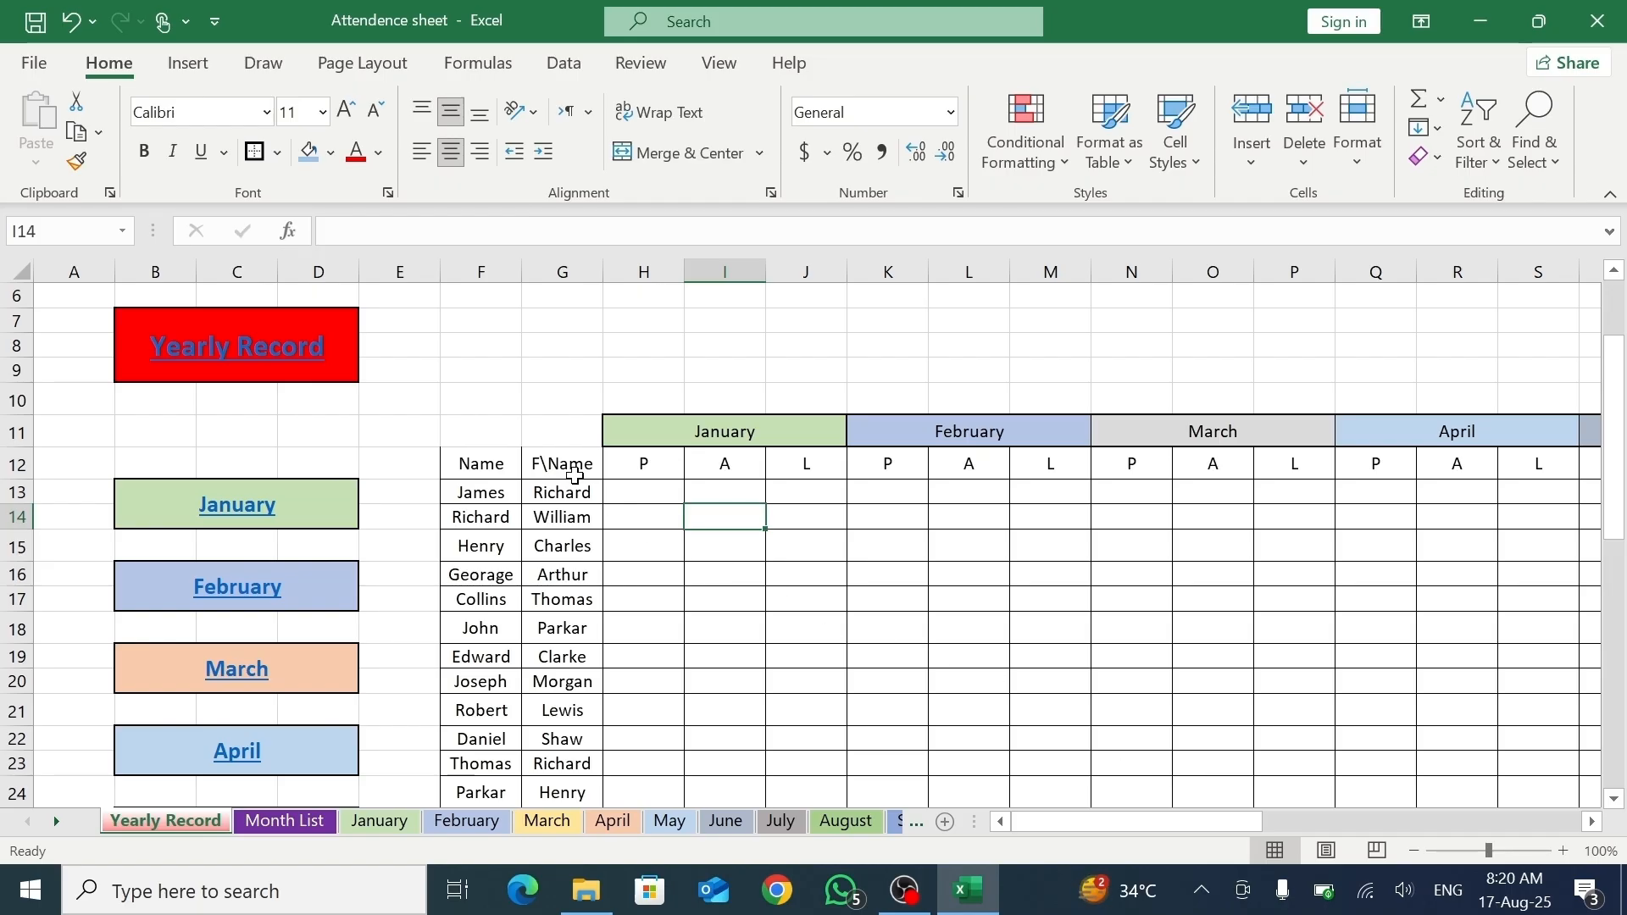
# - Apply All Borders to the Name and F\Name heading cells F12:G12
pyautogui.moveTo(565, 464); pyautogui.dragTo(504, 465)
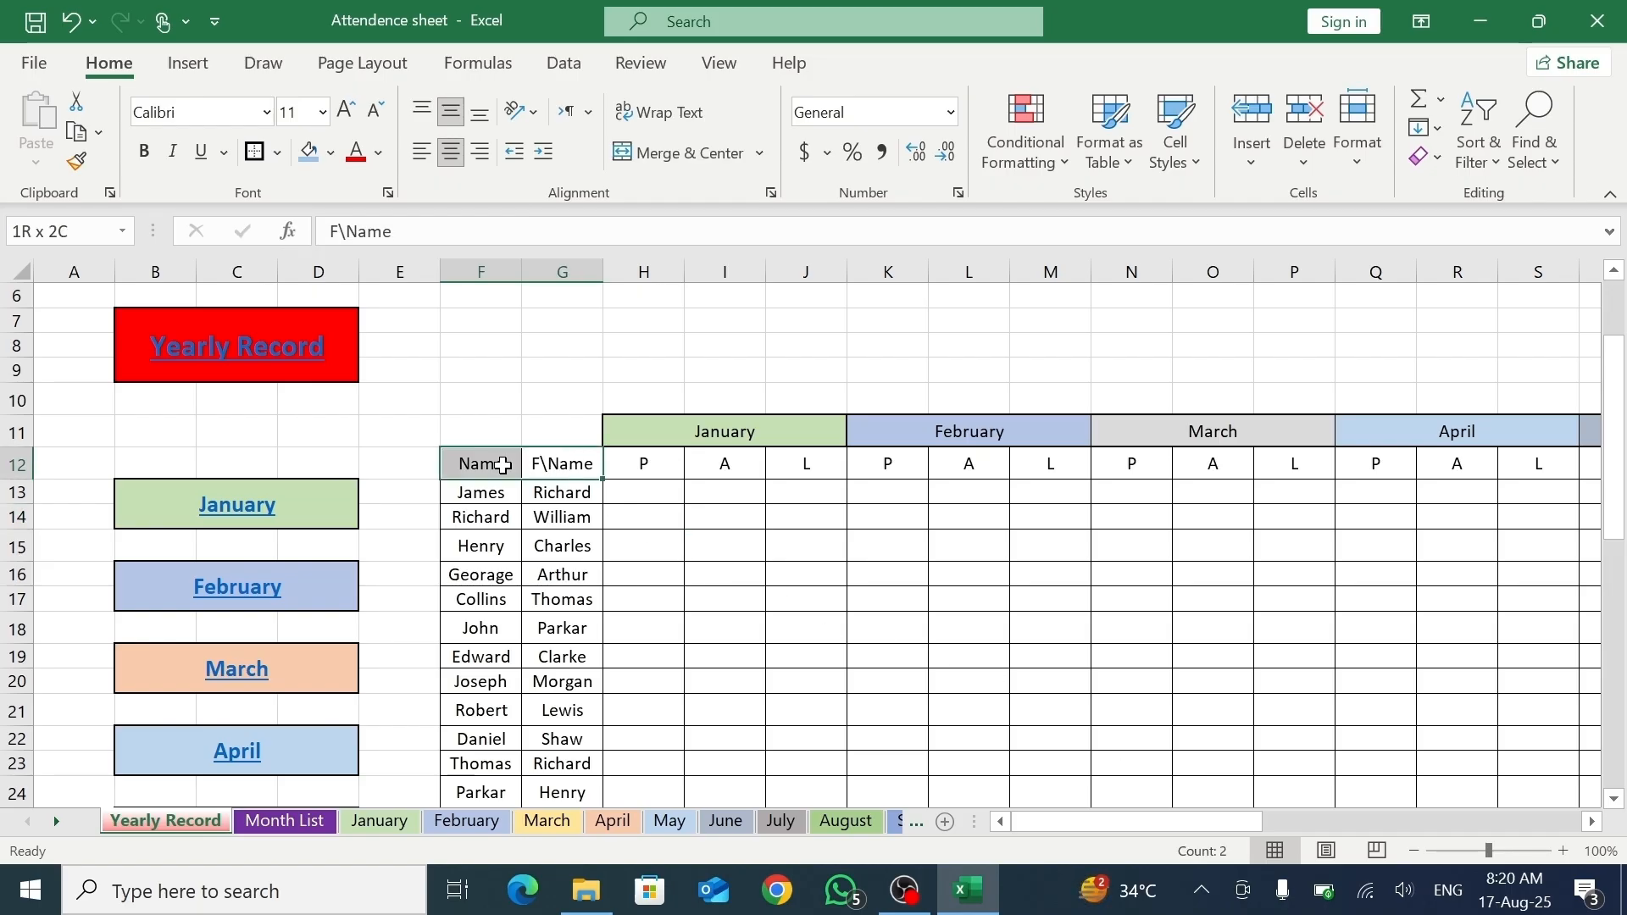
pyautogui.click(278, 152)
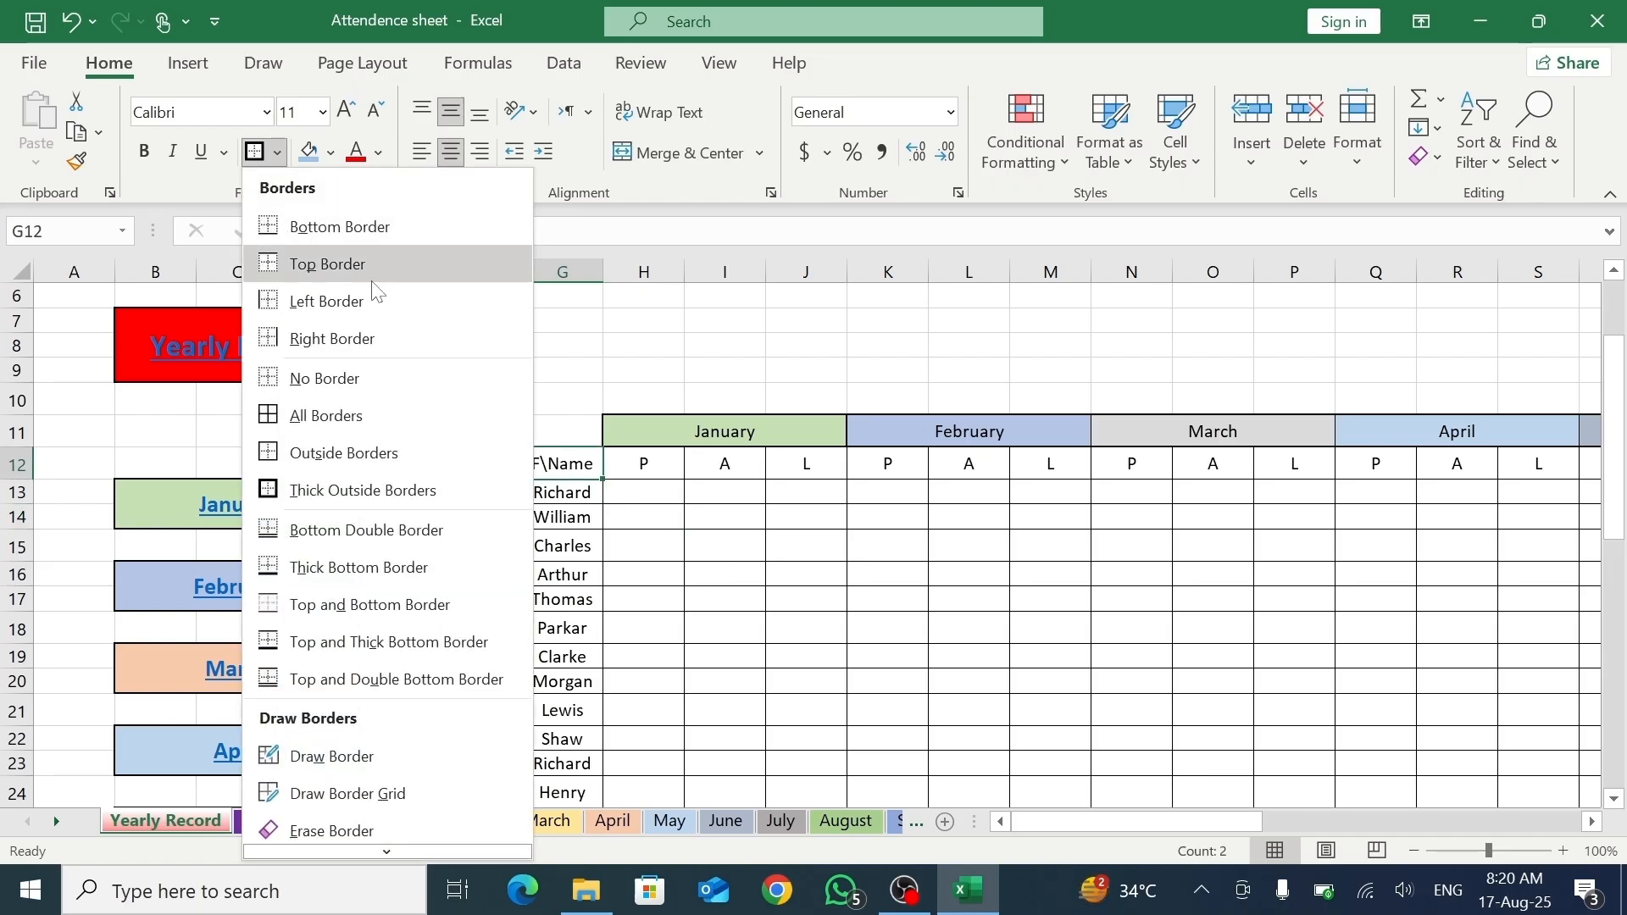
pyautogui.click(327, 428)
pyautogui.click(701, 549)
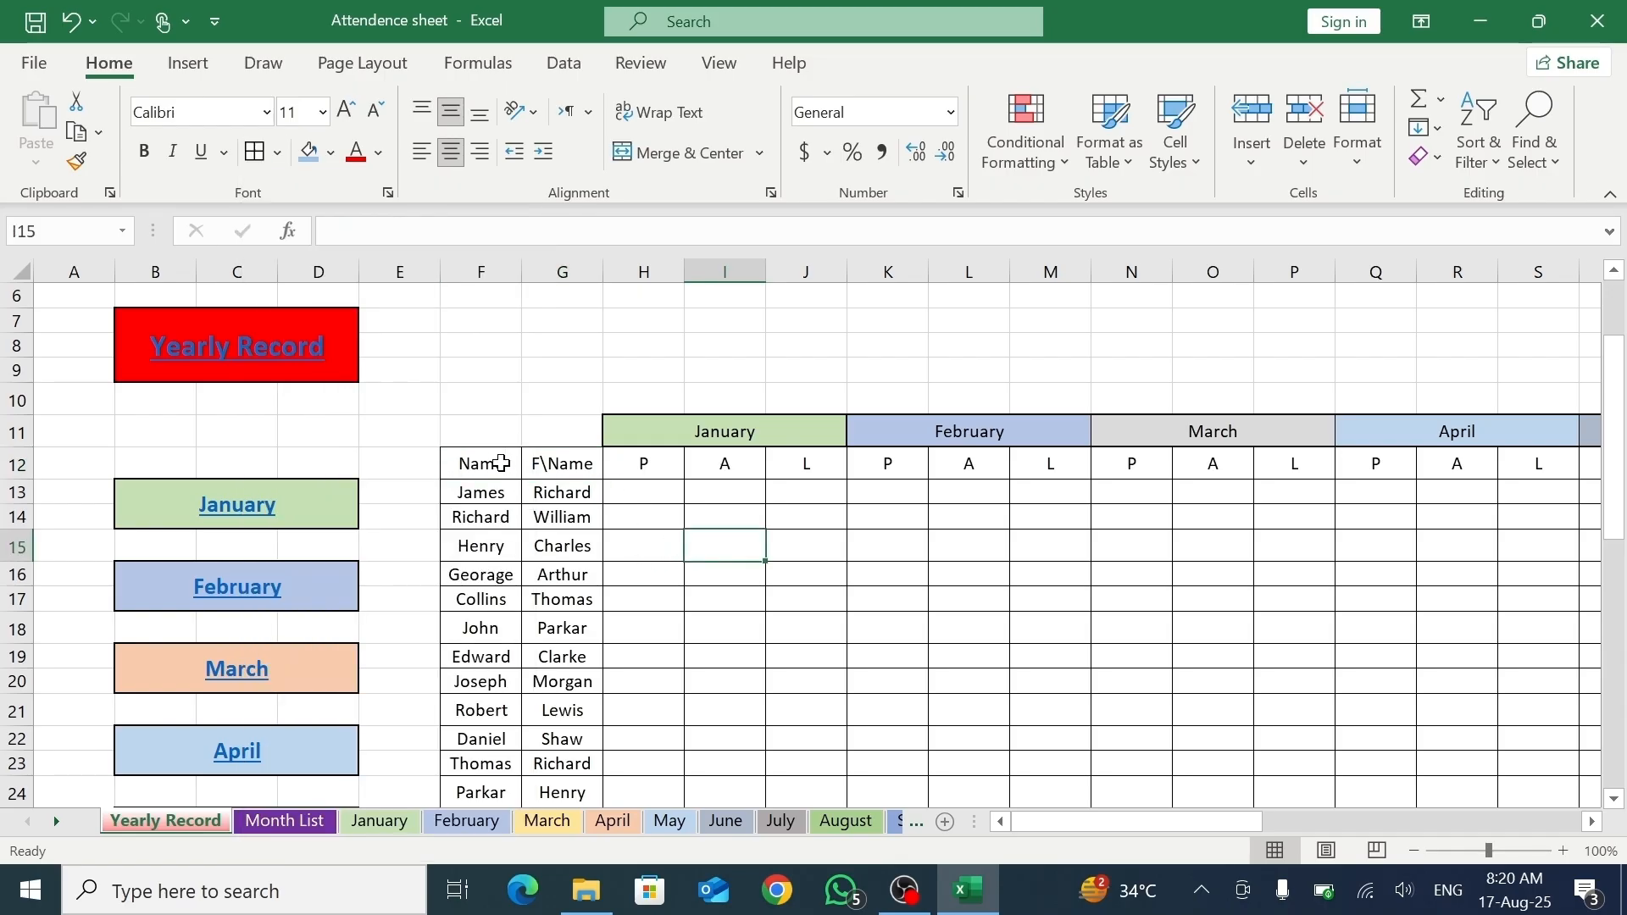
# - Fill the heading row F12:AQ12, from Name through the December L column, with green
pyautogui.moveTo(474, 464); pyautogui.dragTo(1515, 463)
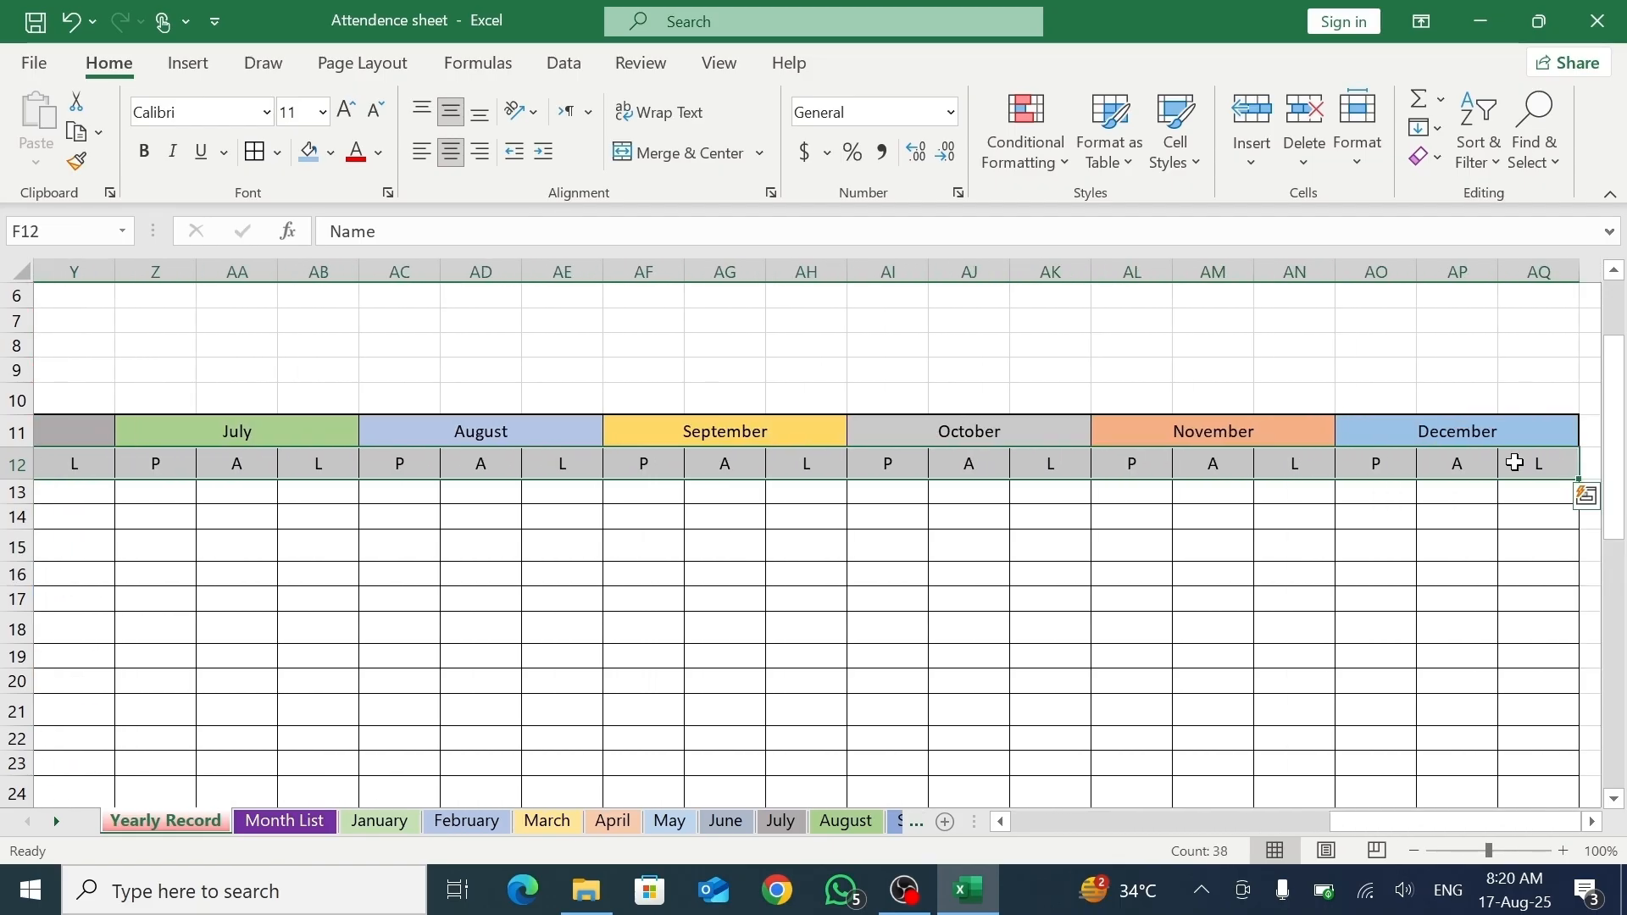
pyautogui.click(331, 154)
pyautogui.click(417, 391)
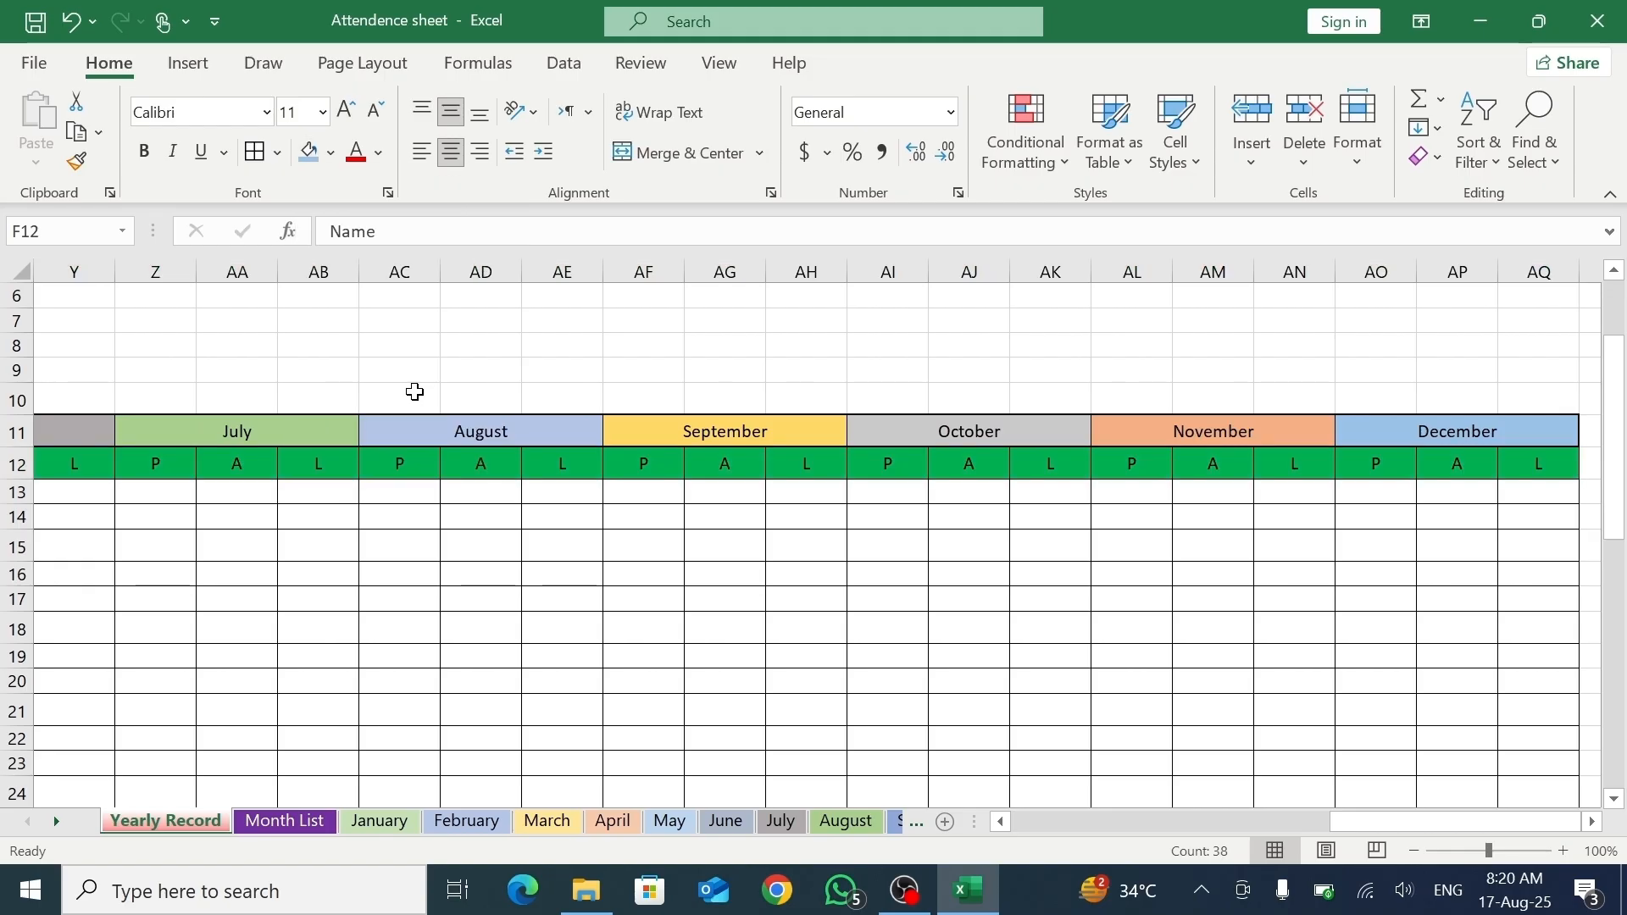
pyautogui.hotkey('ctrl', 'BackSpace')
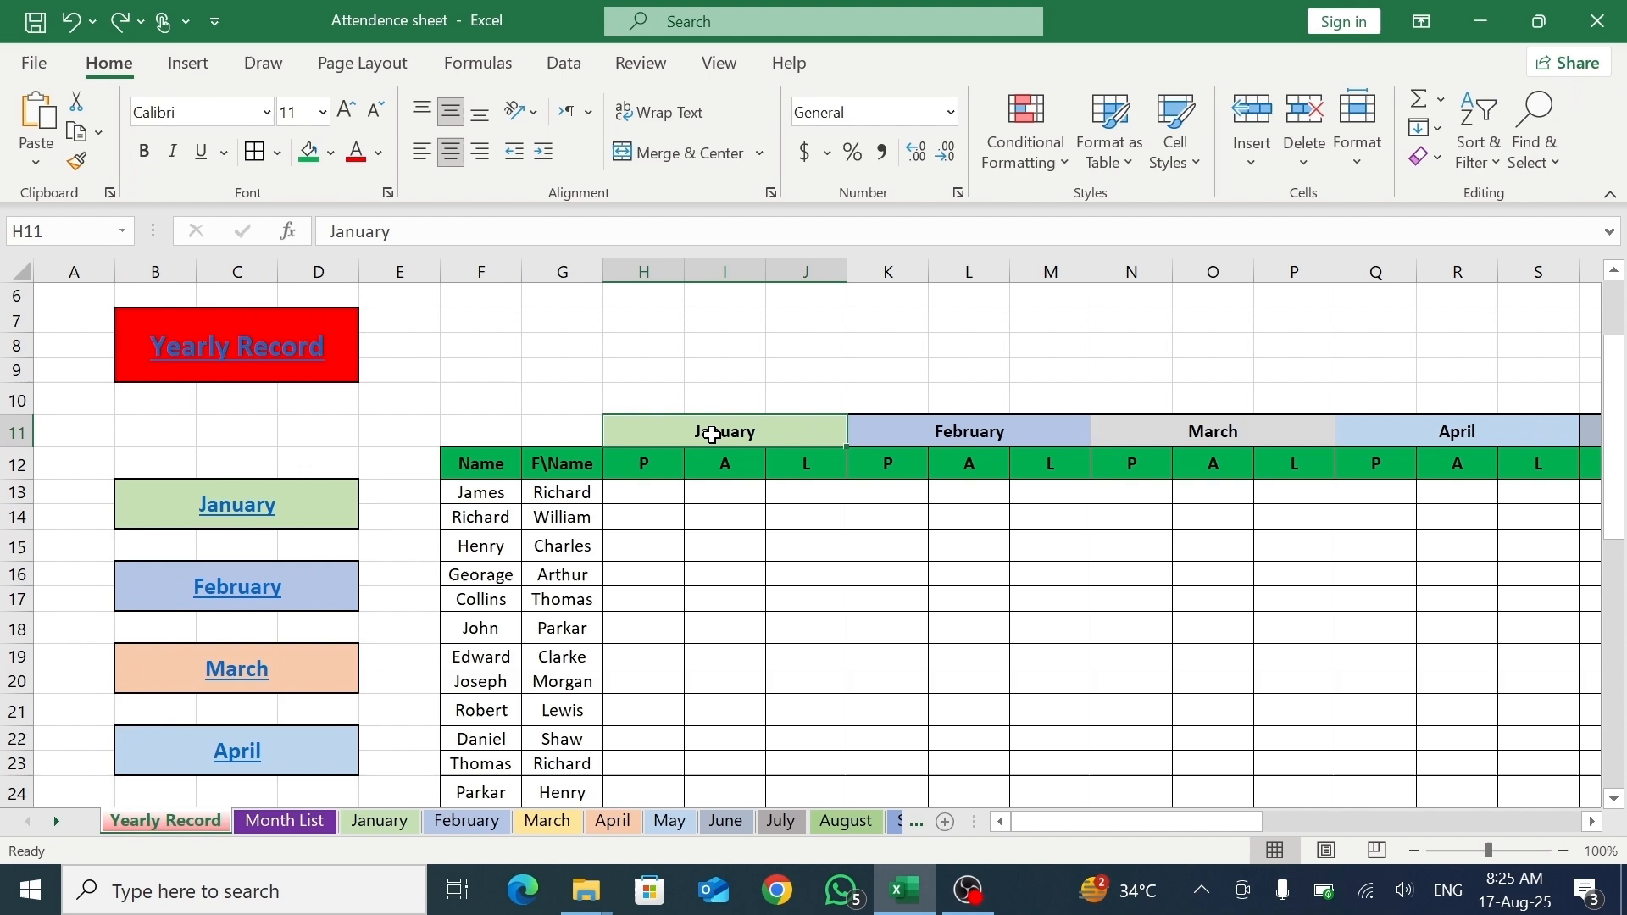
# - Set the font of the month headers H11:AQ11 to Bahnschrift
pyautogui.moveTo(709, 428); pyautogui.dragTo(1220, 429)
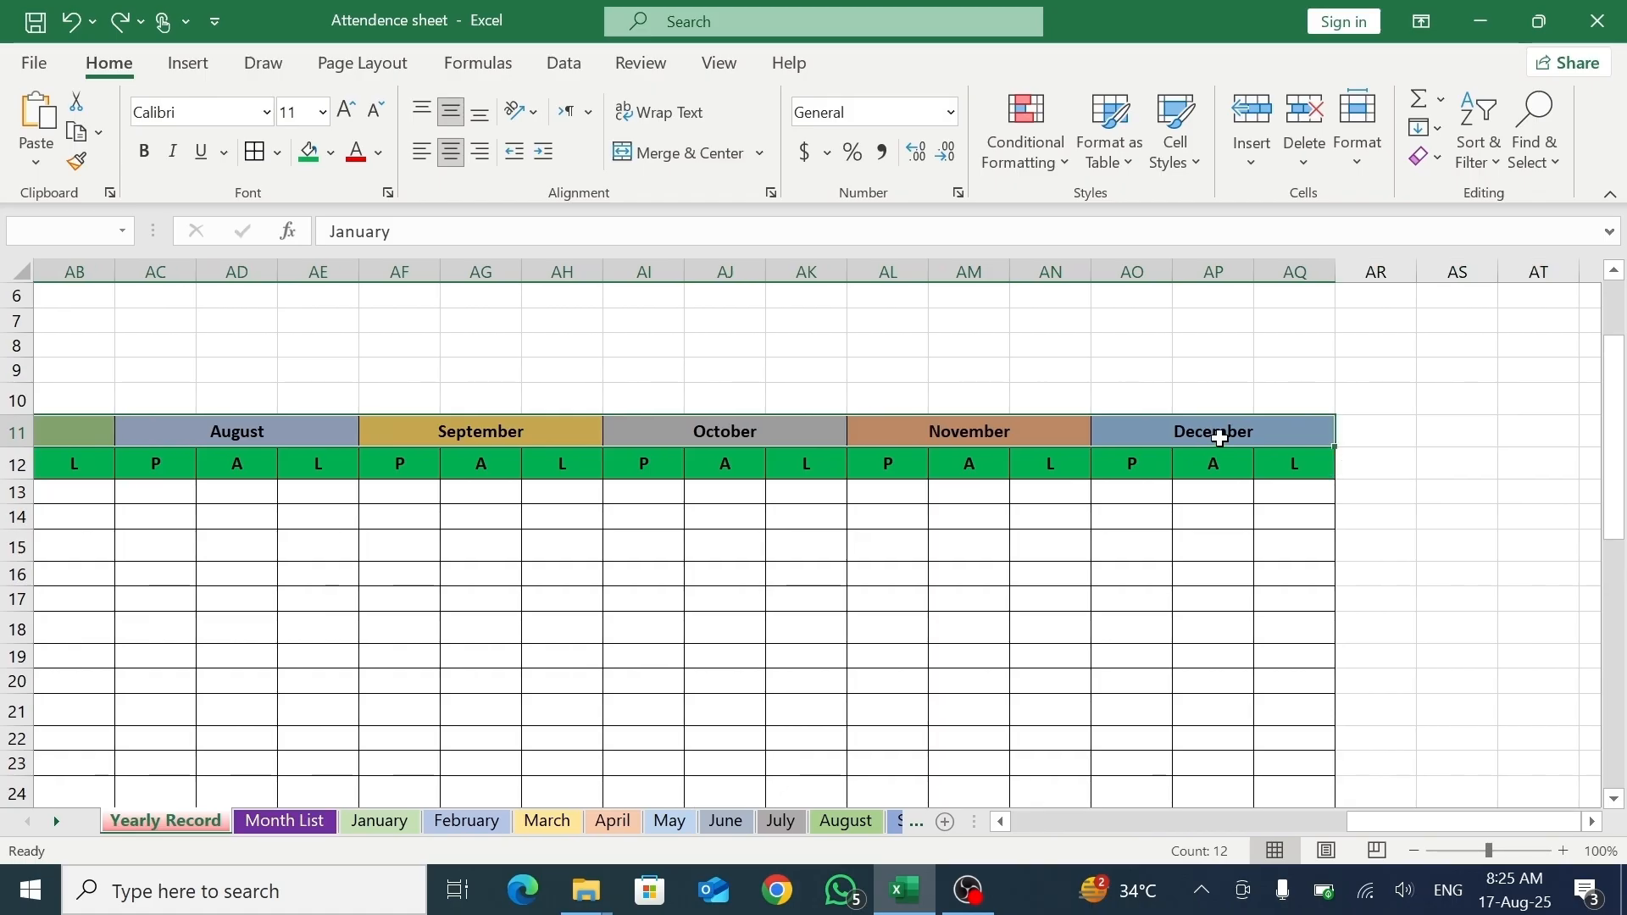
pyautogui.click(266, 112)
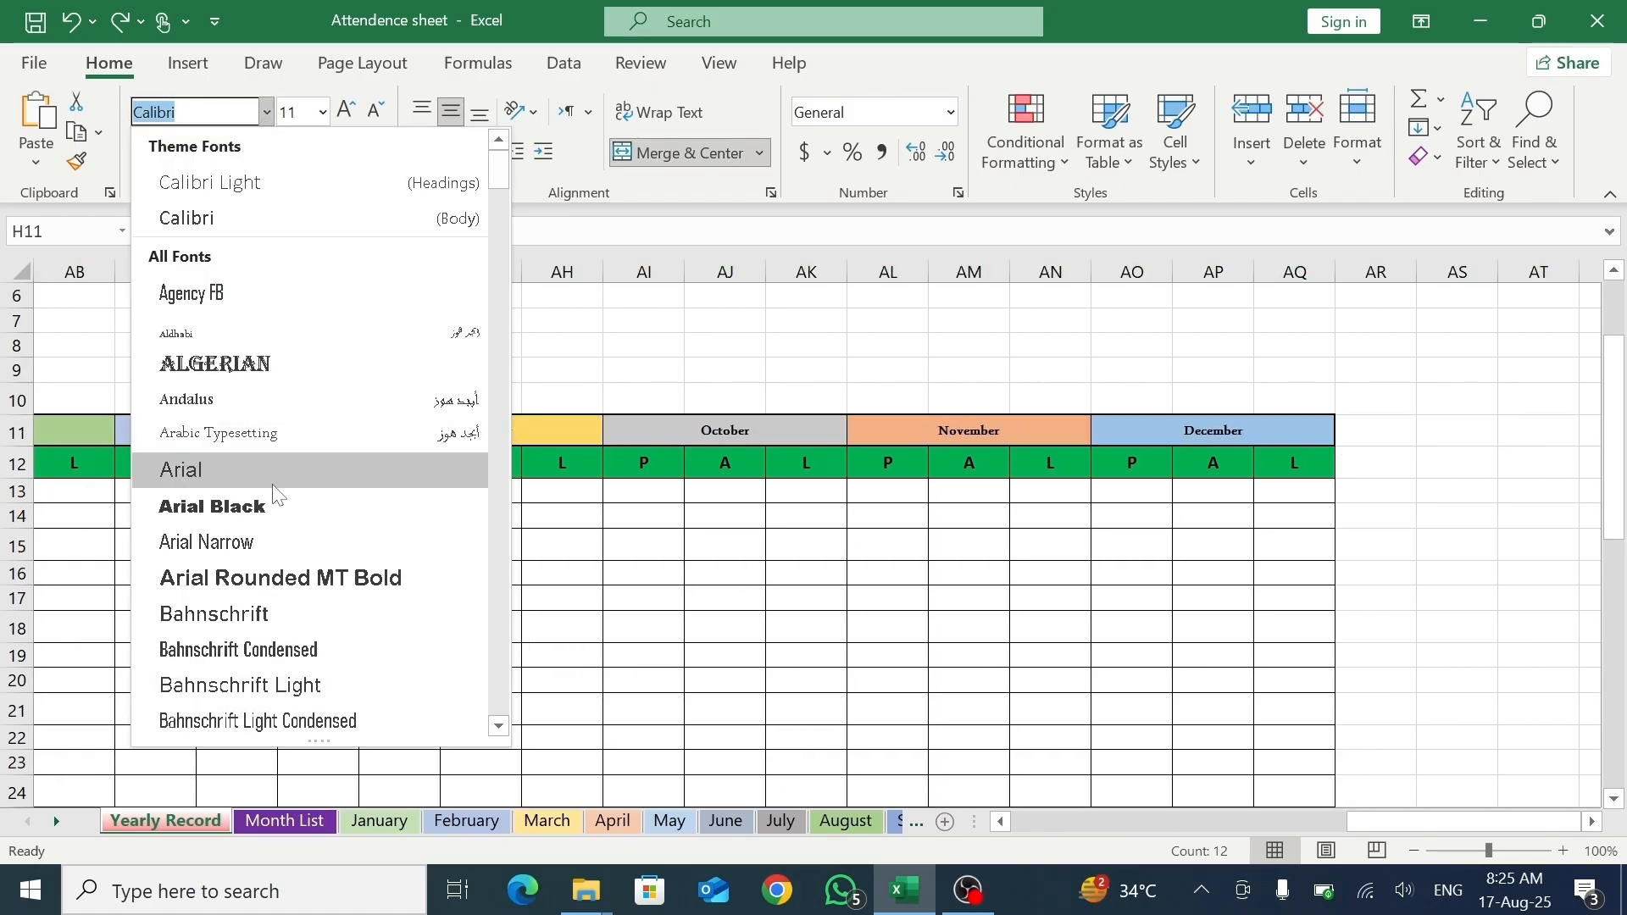
pyautogui.click(256, 613)
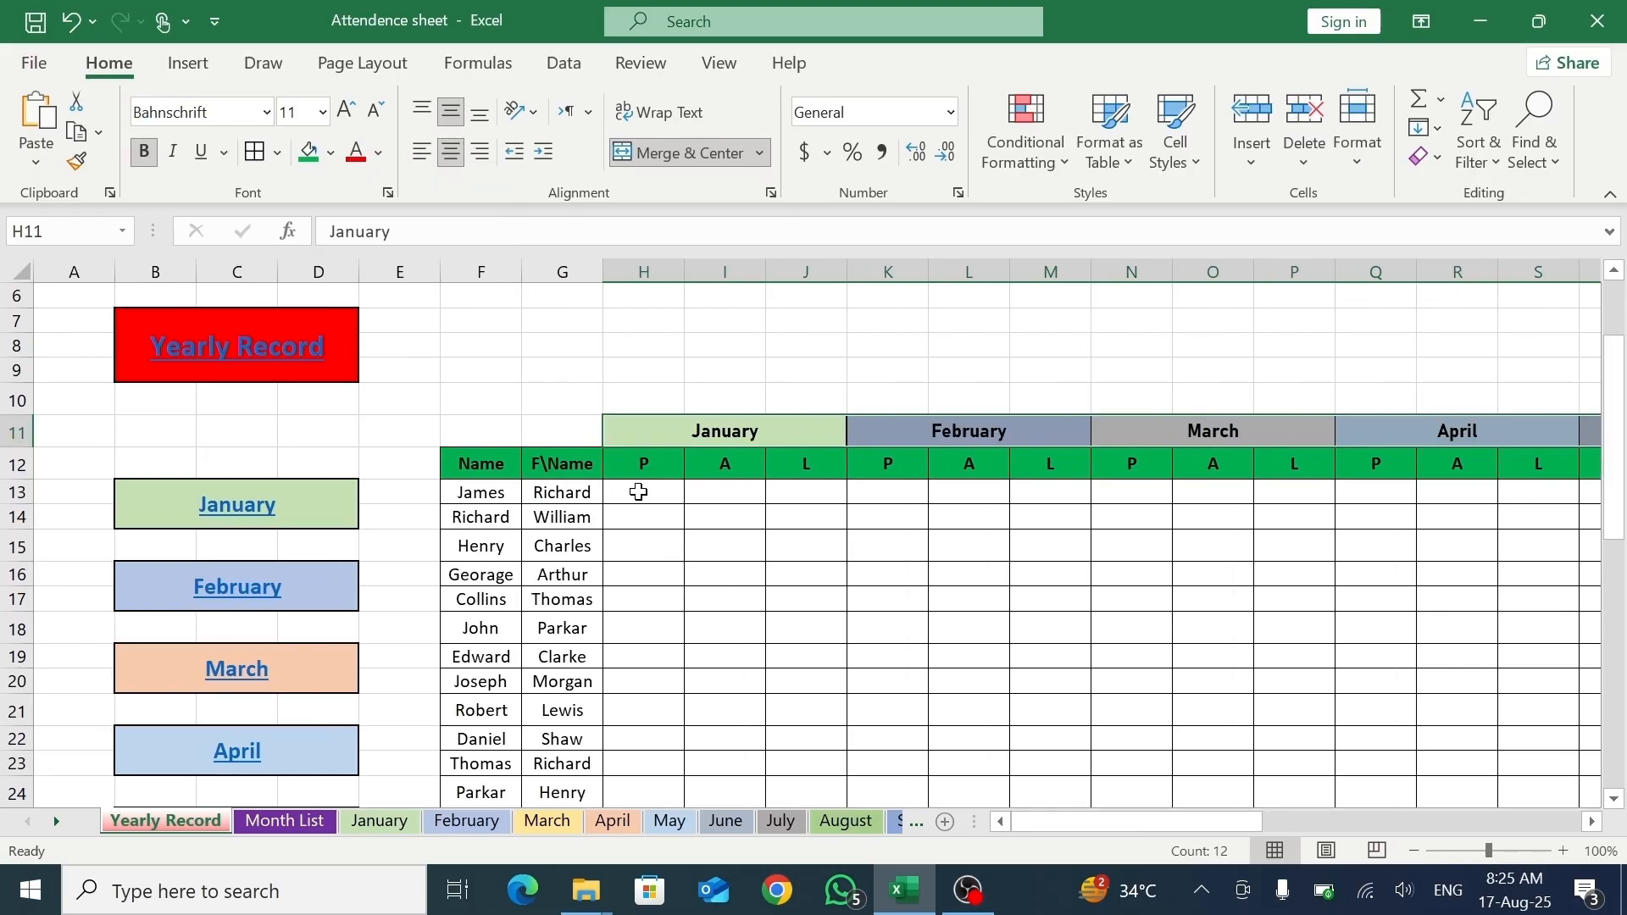
# - Set the width of the P, A, L columns H through AQ to 4.09
pyautogui.moveTo(639, 491); pyautogui.dragTo(1349, 658)
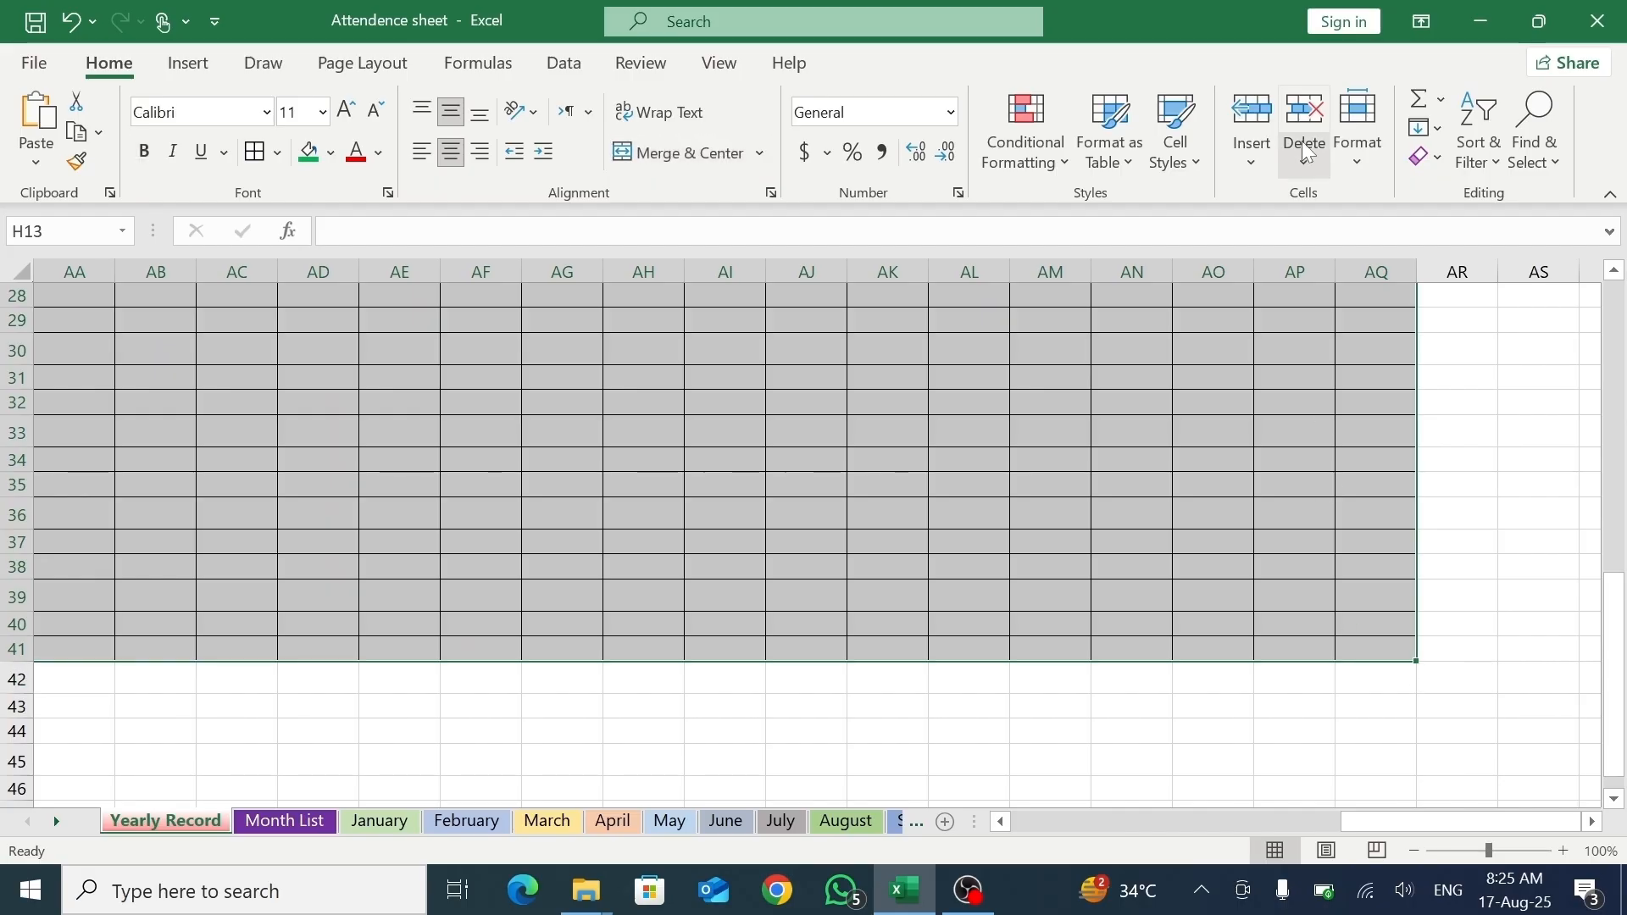
pyautogui.click(1352, 165)
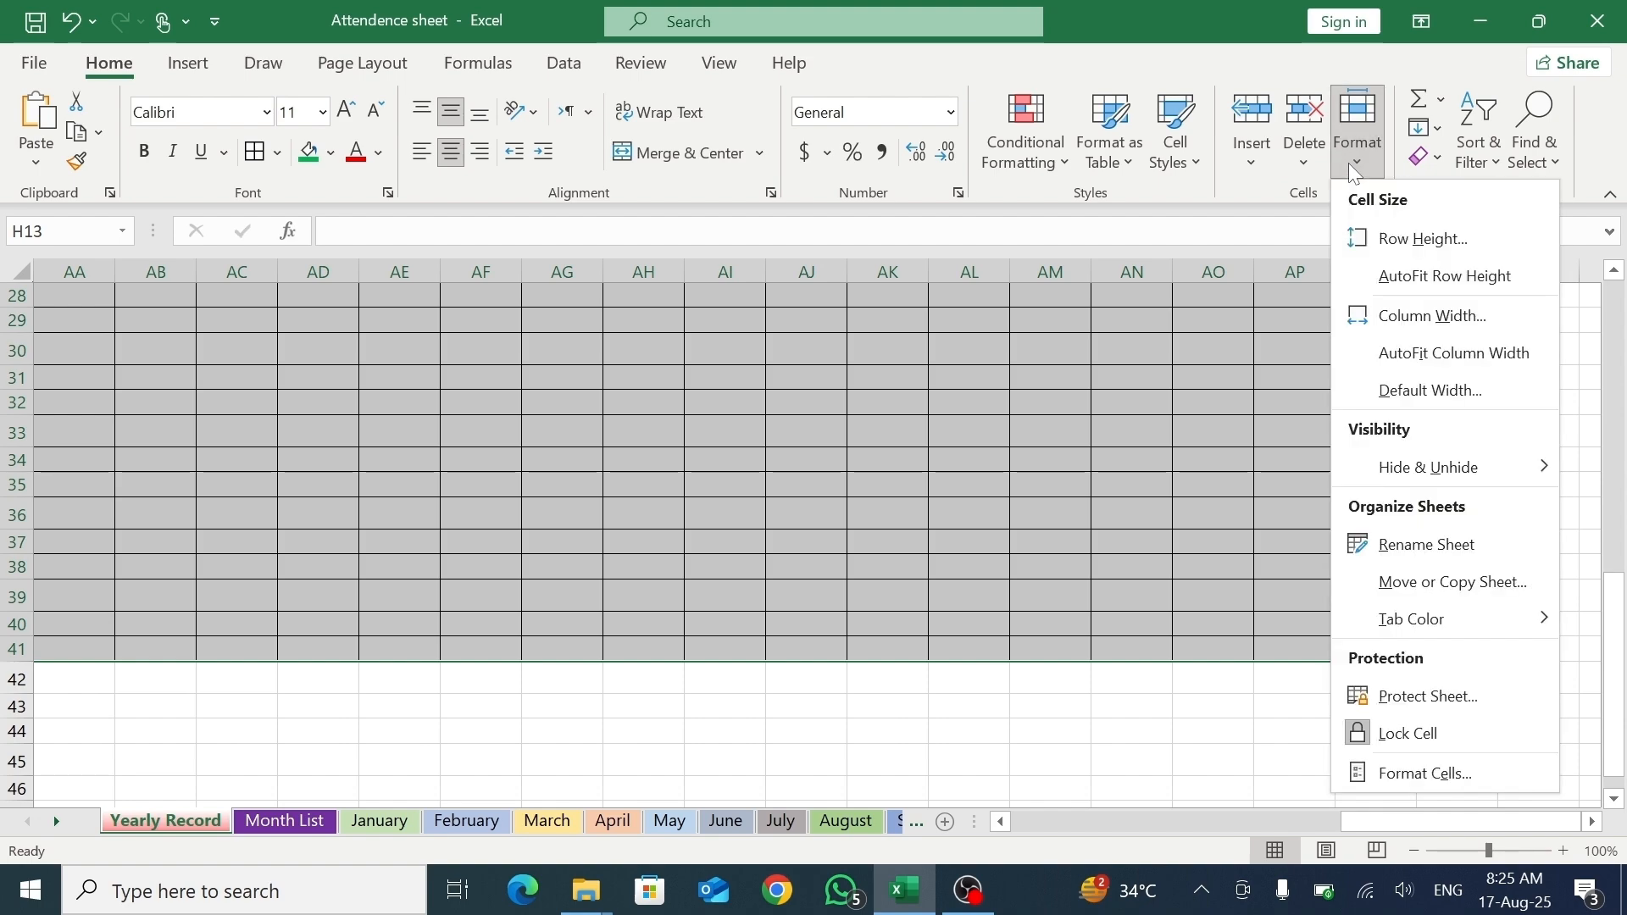
pyautogui.click(1411, 324)
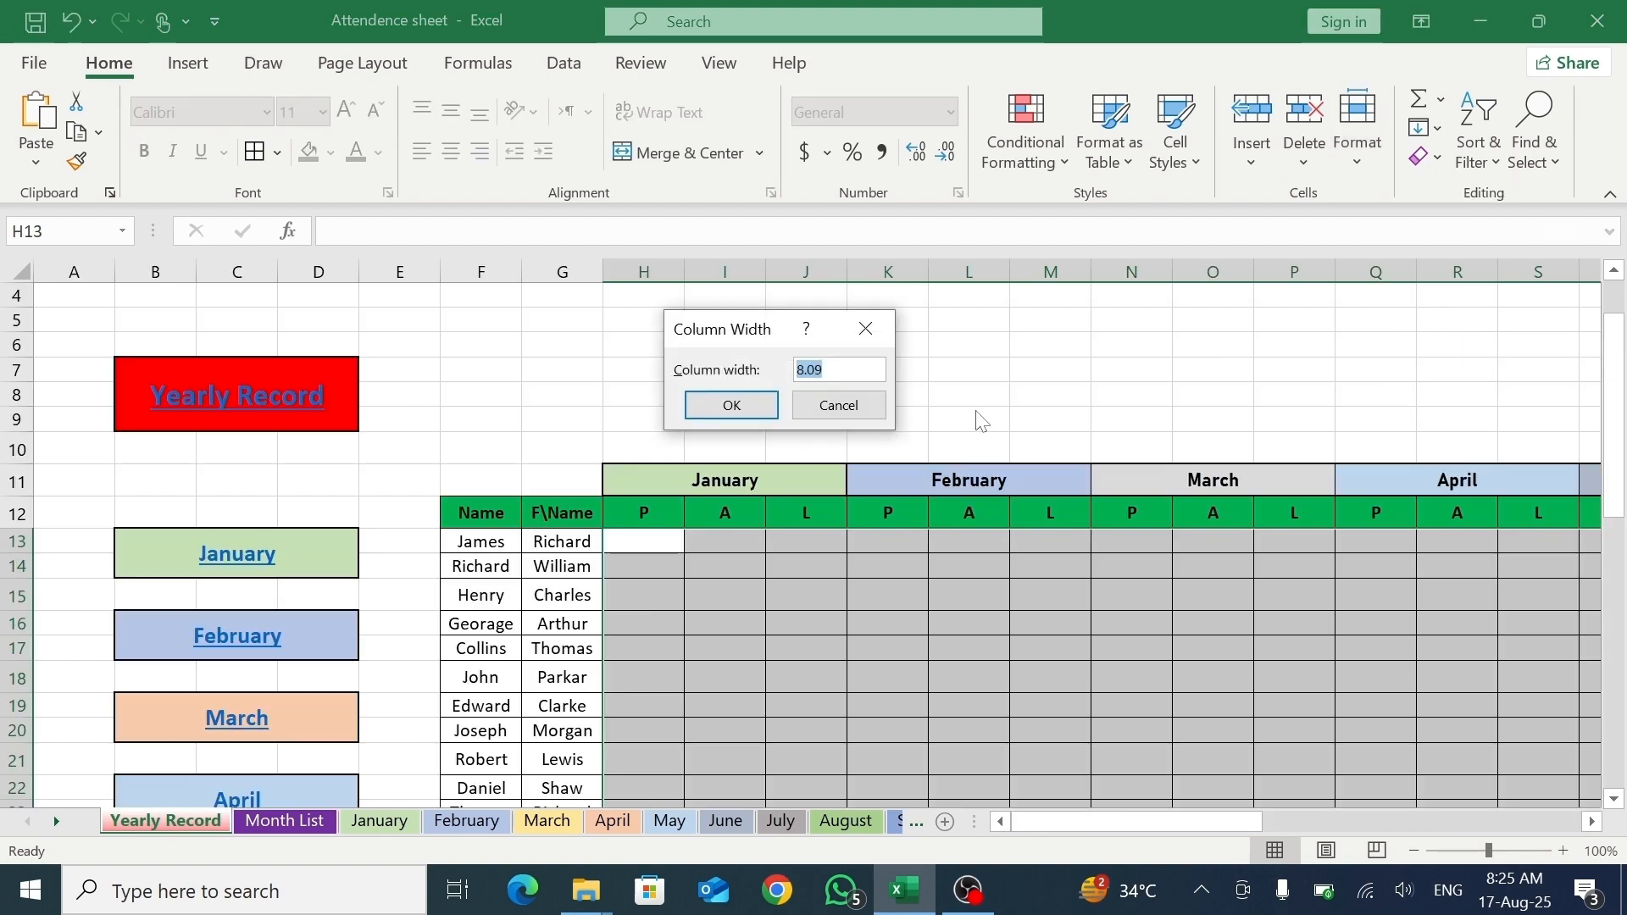
pyautogui.click(837, 370)
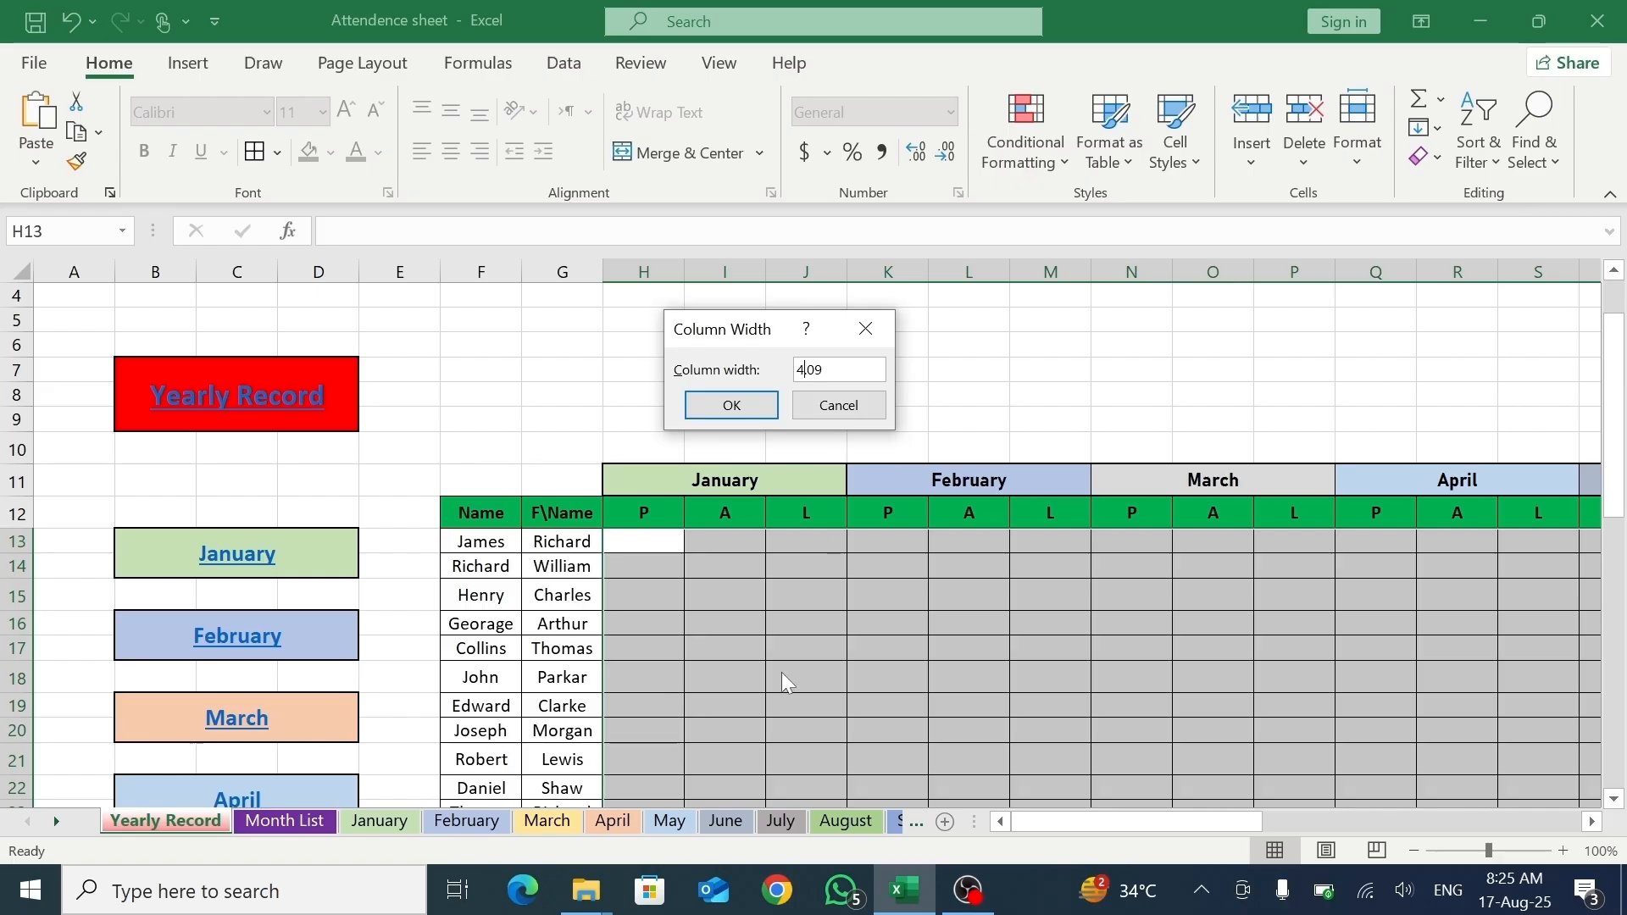
pyautogui.click(728, 406)
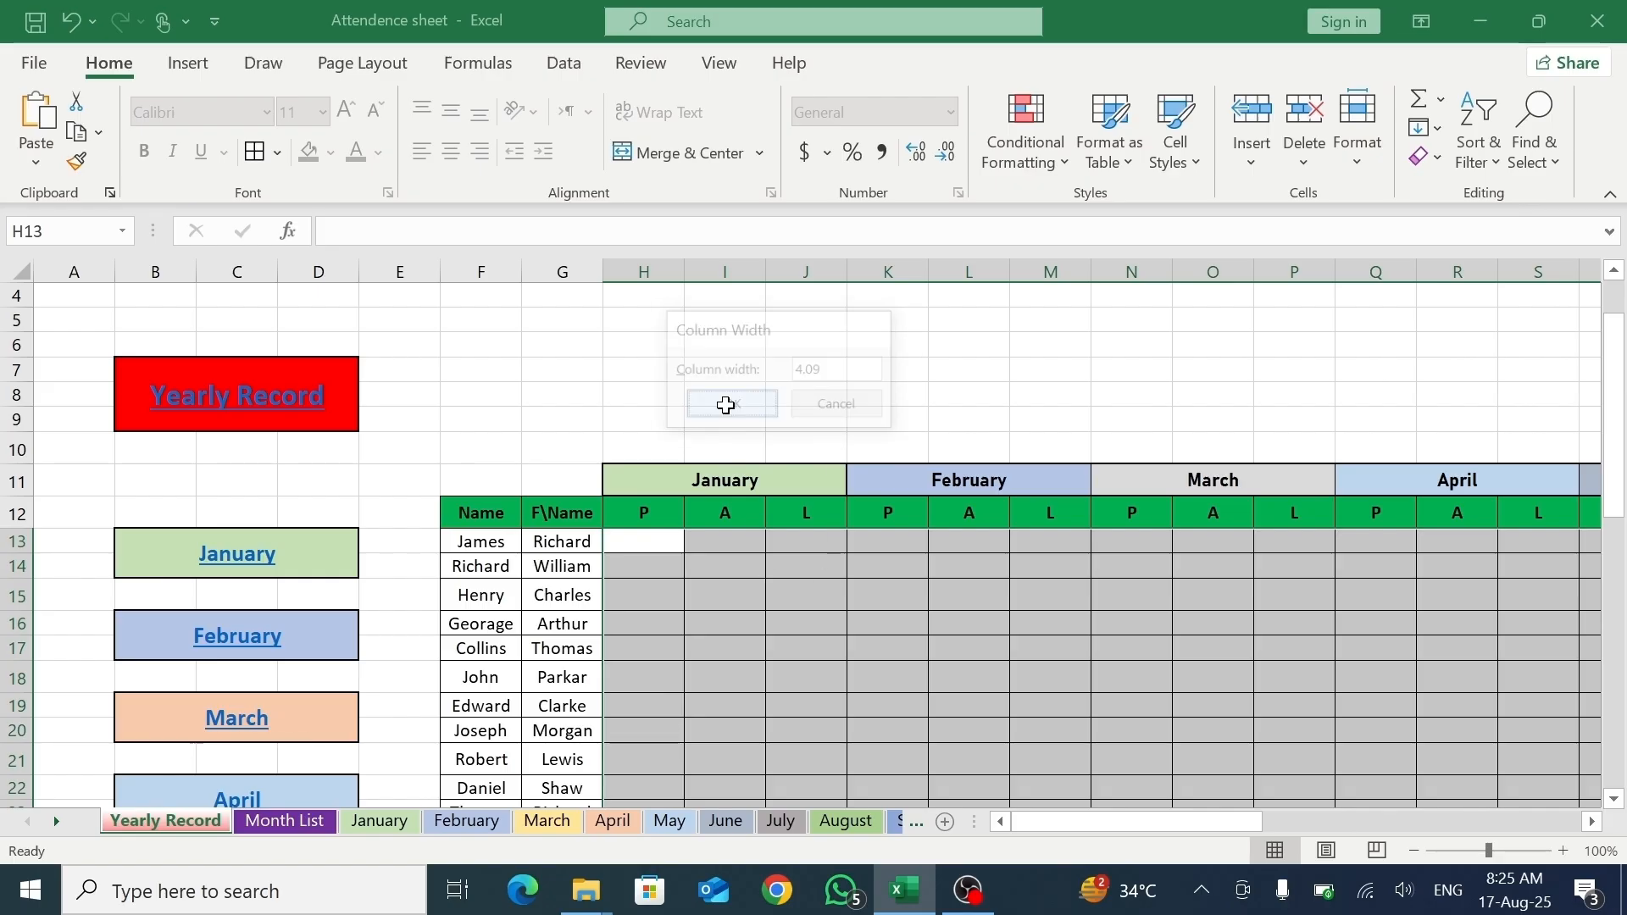
pyautogui.click(786, 650)
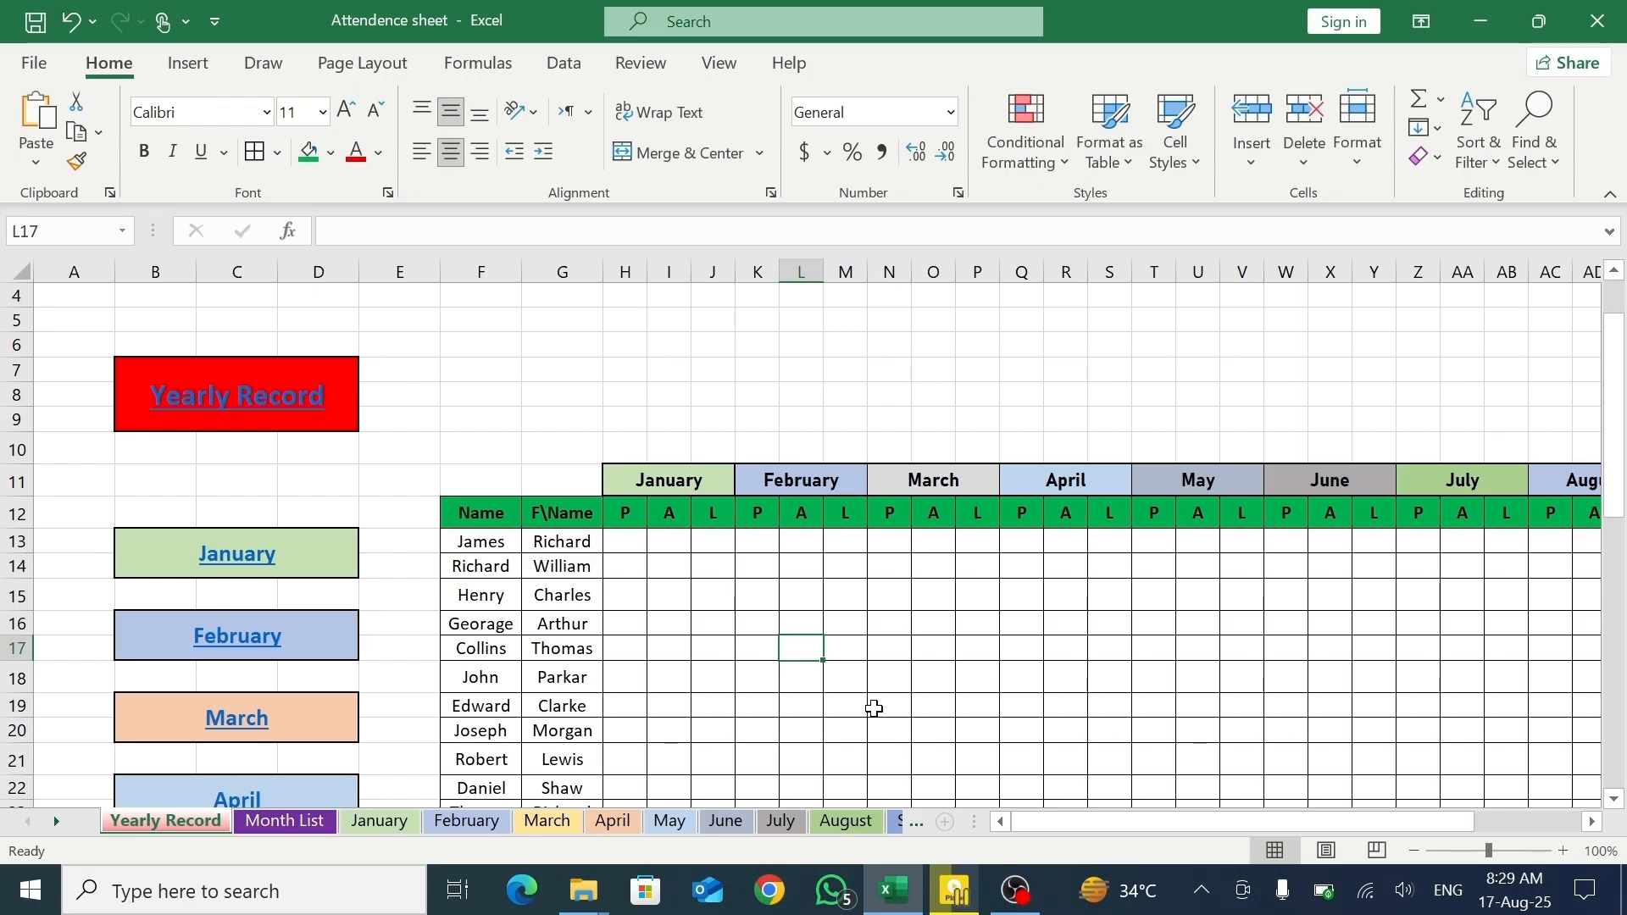
# - Link January's first P cell H13 to the present-days total with =January!AP14 and fill the formula down column H through row 39
pyautogui.click(708, 488)
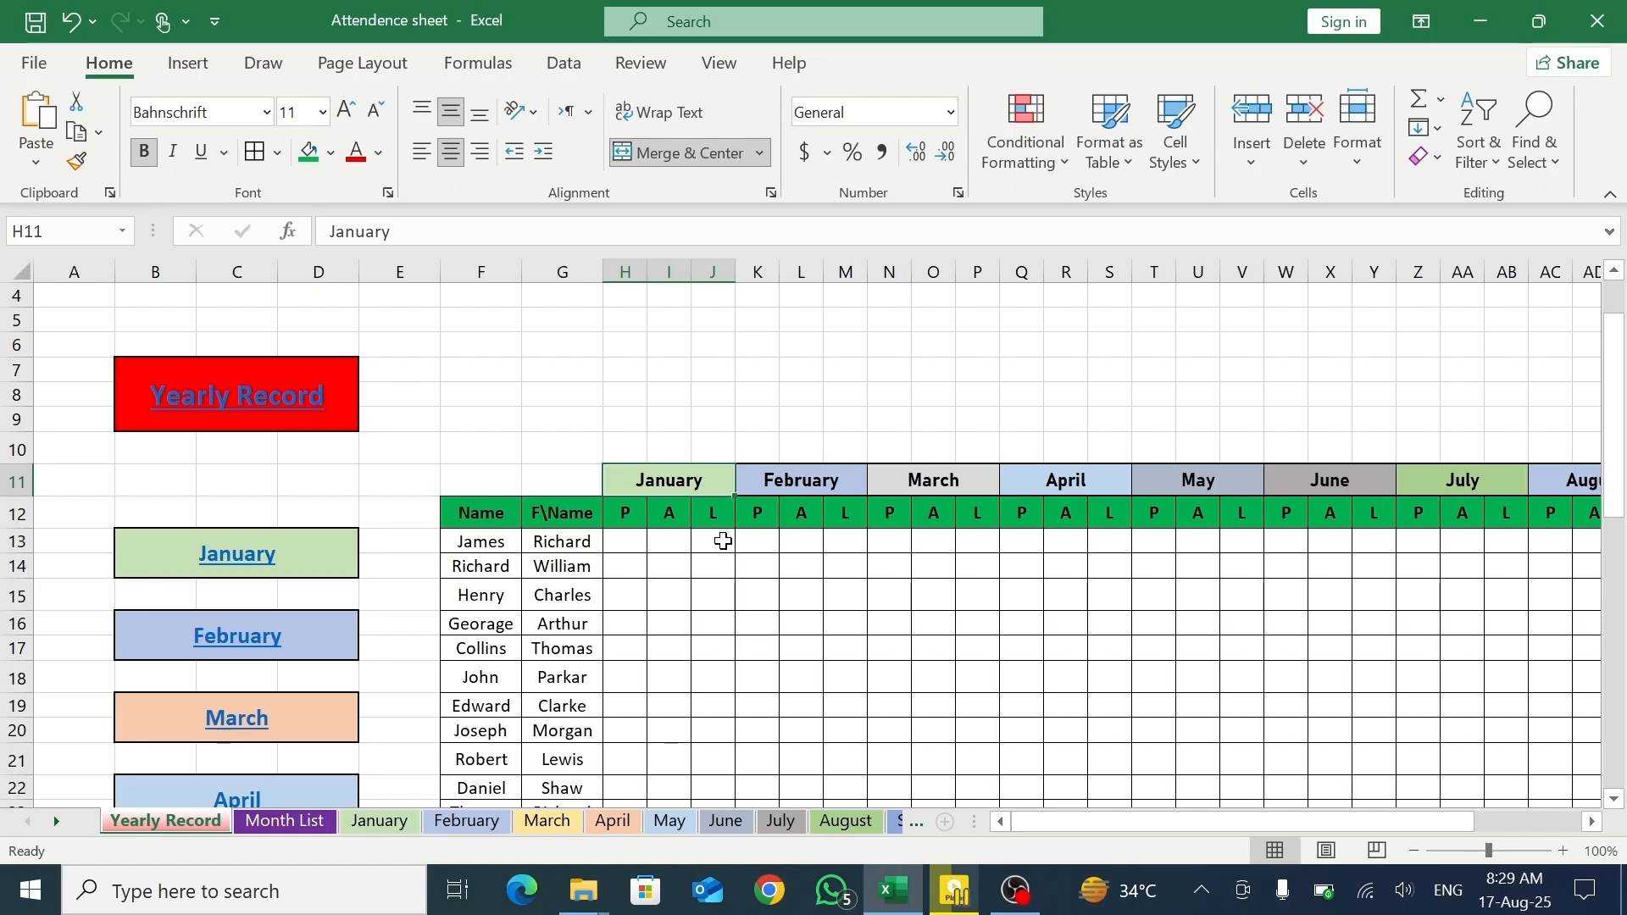
pyautogui.click(631, 545)
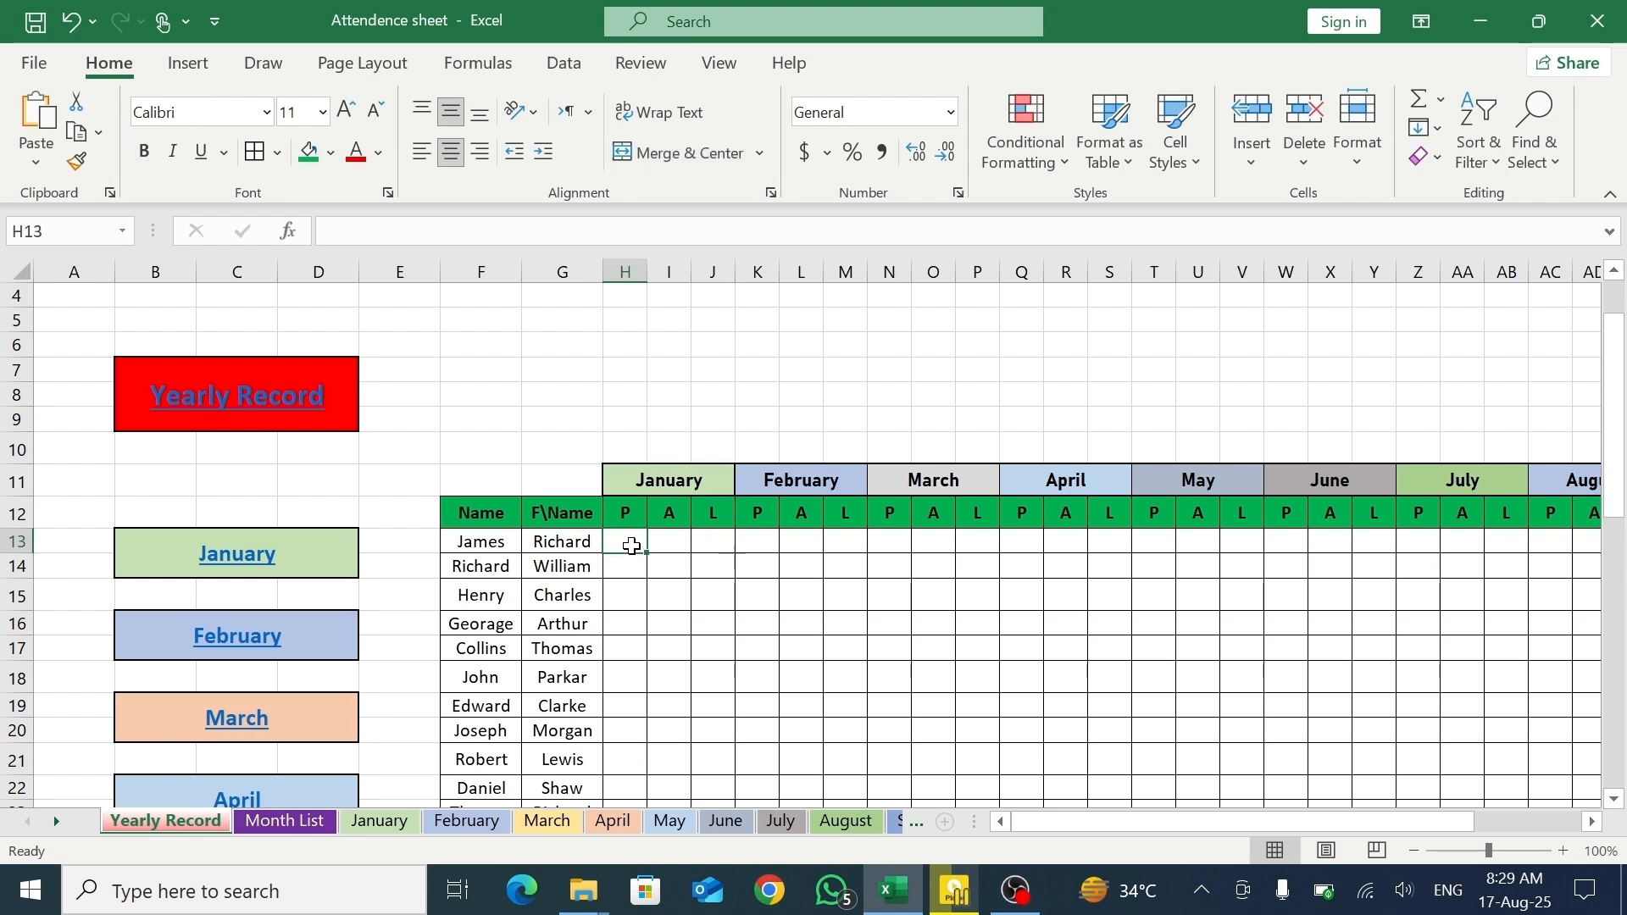
pyautogui.write('=')
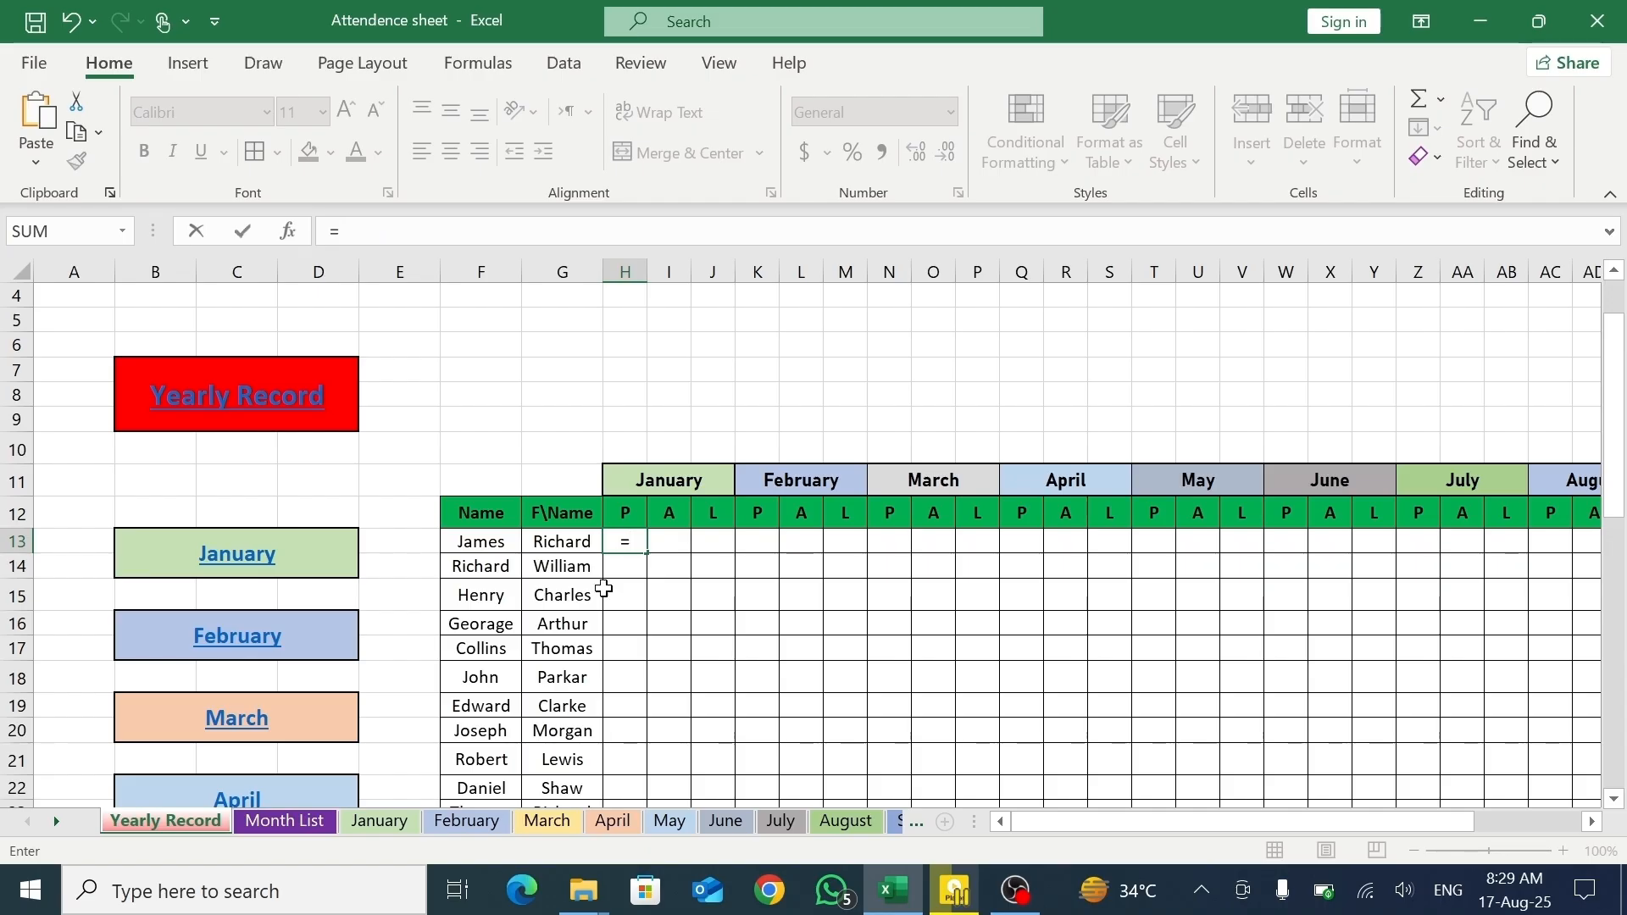
pyautogui.click(378, 822)
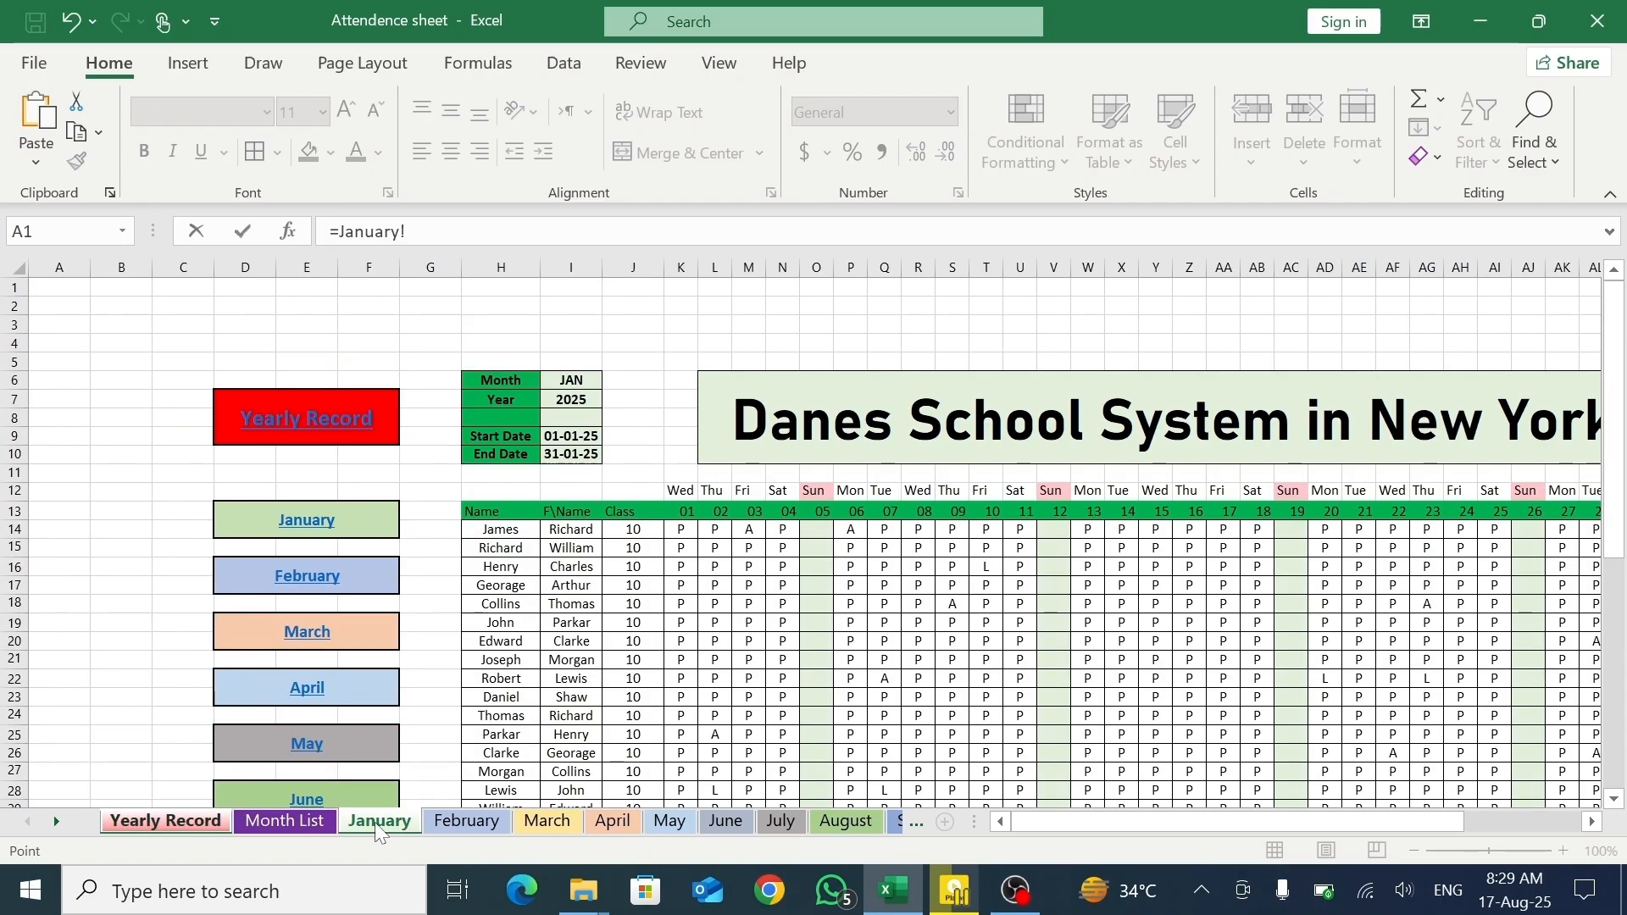
pyautogui.moveTo(1151, 822); pyautogui.dragTo(1248, 821)
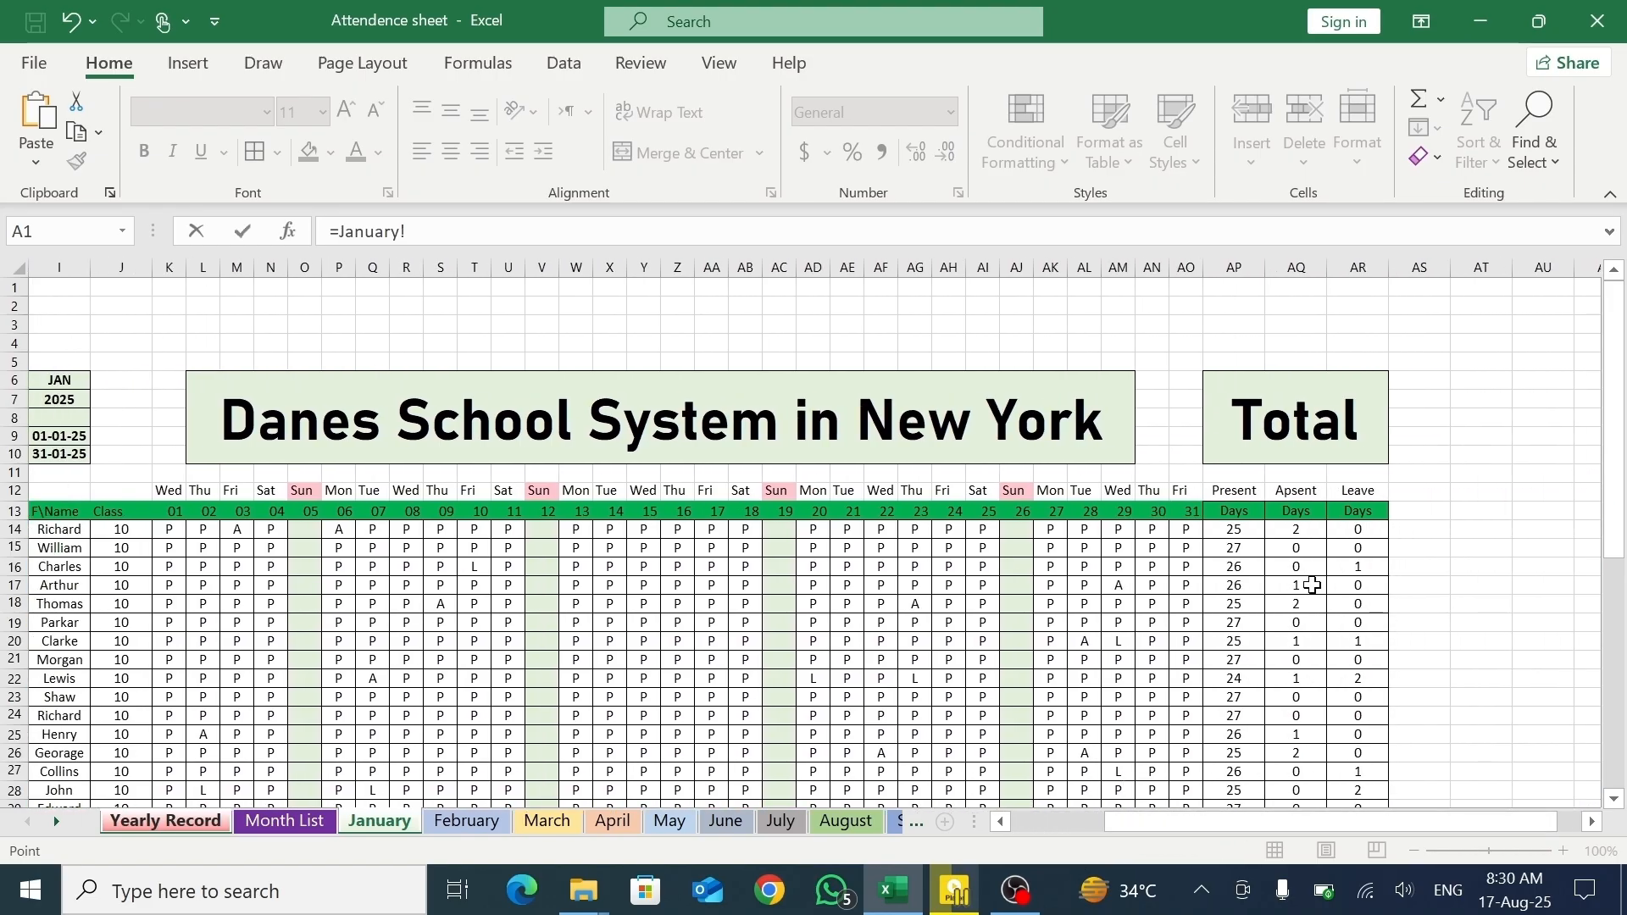
pyautogui.click(1244, 530)
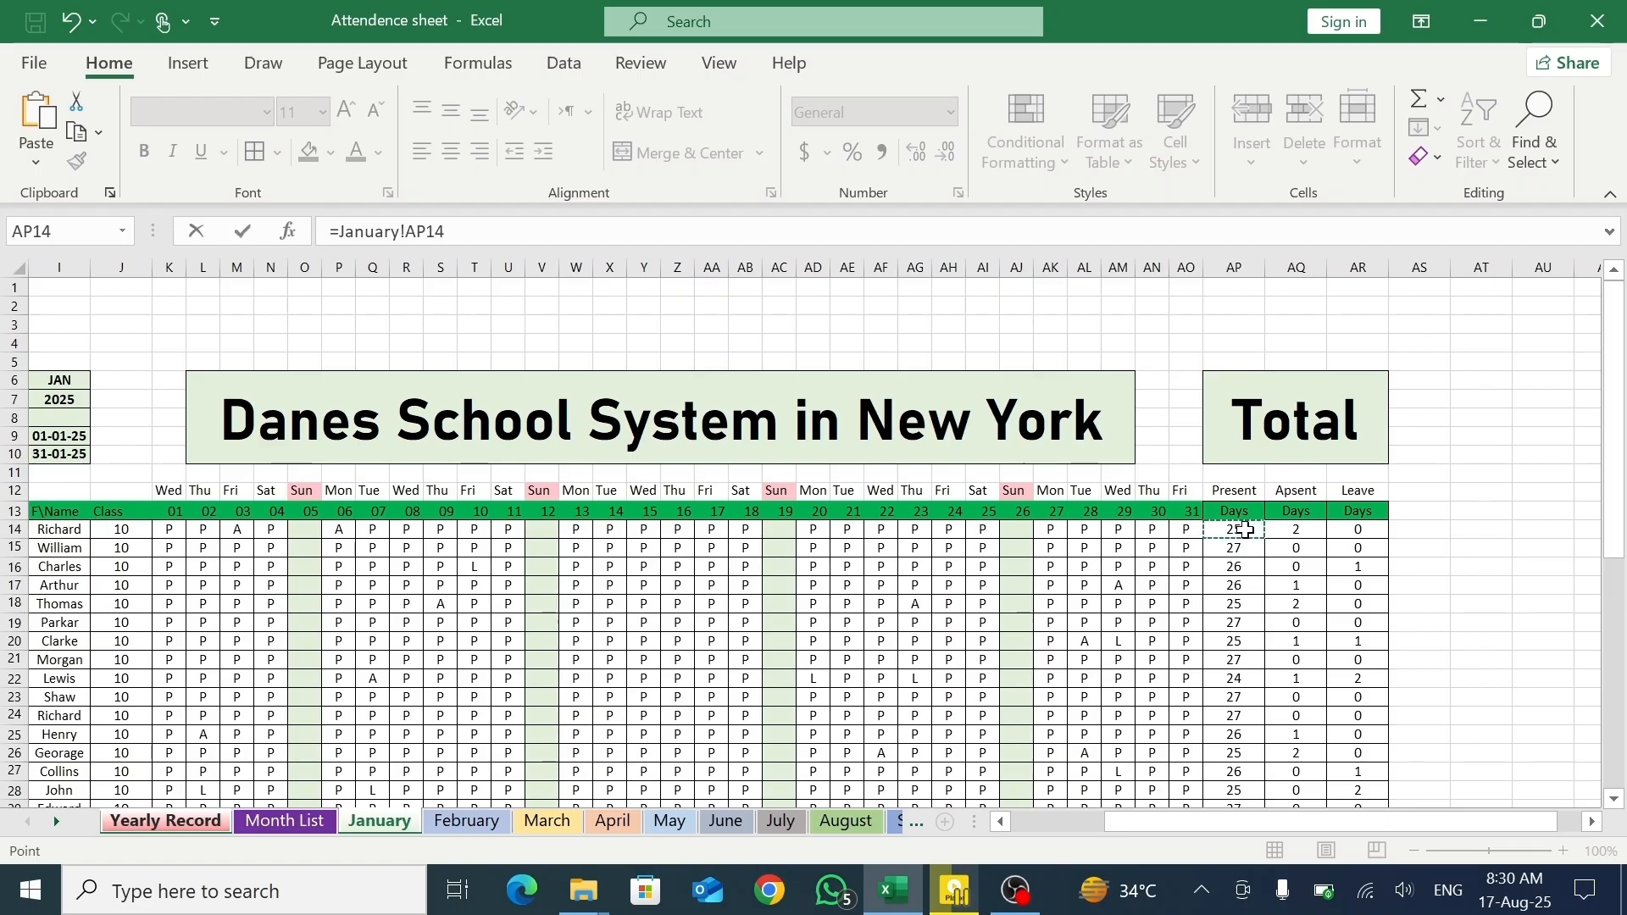
pyautogui.press('Return')
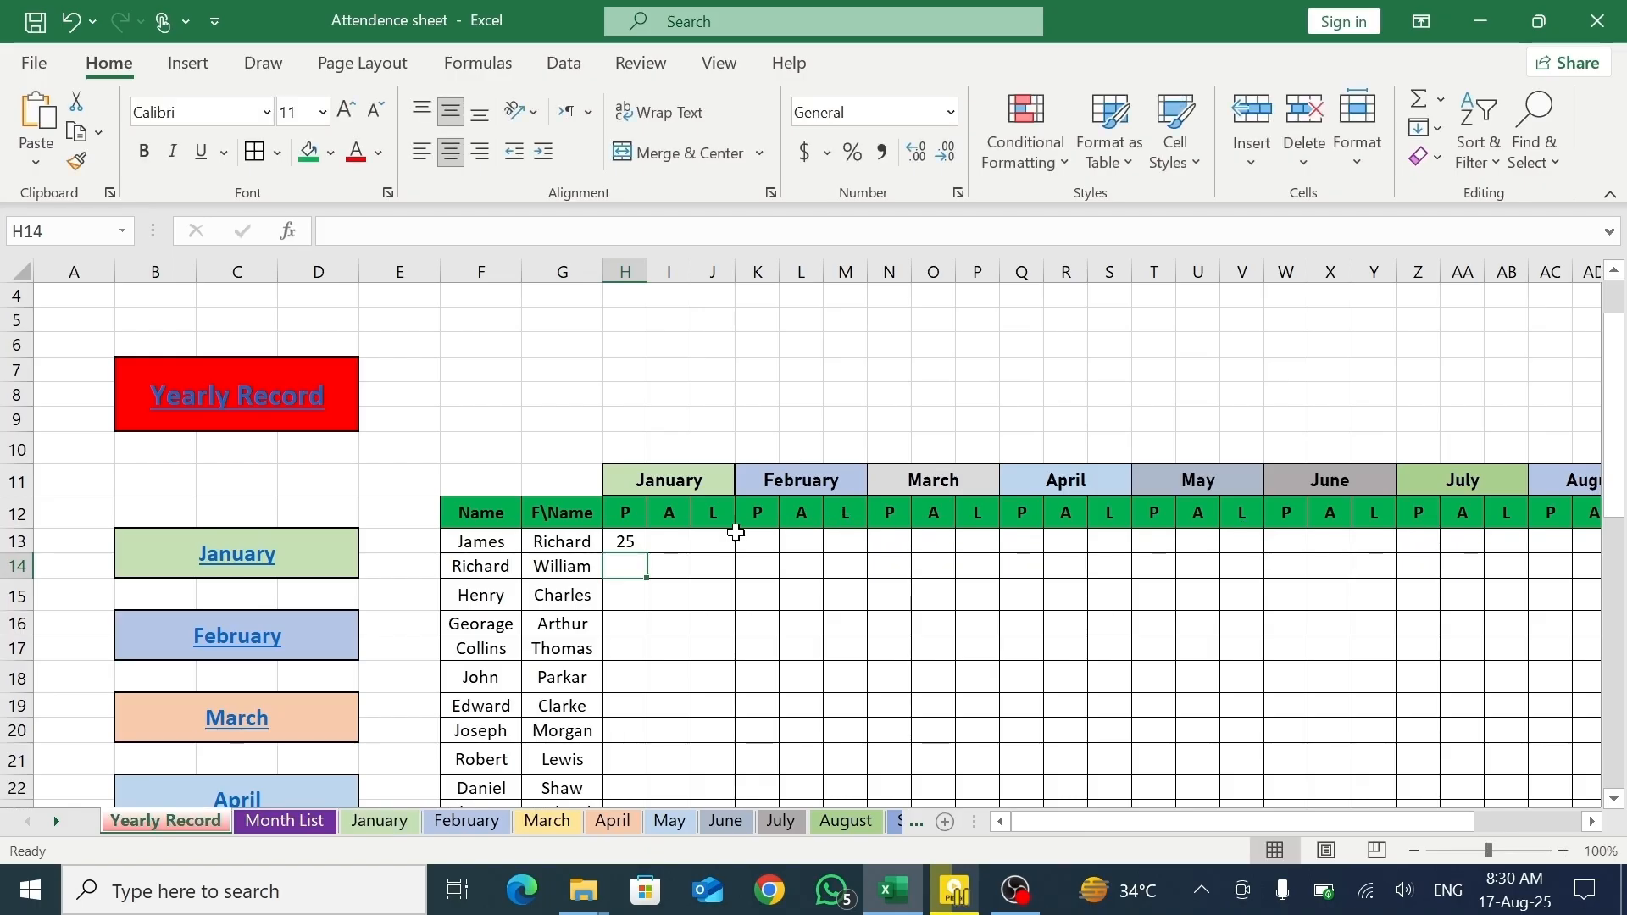
pyautogui.click(628, 540)
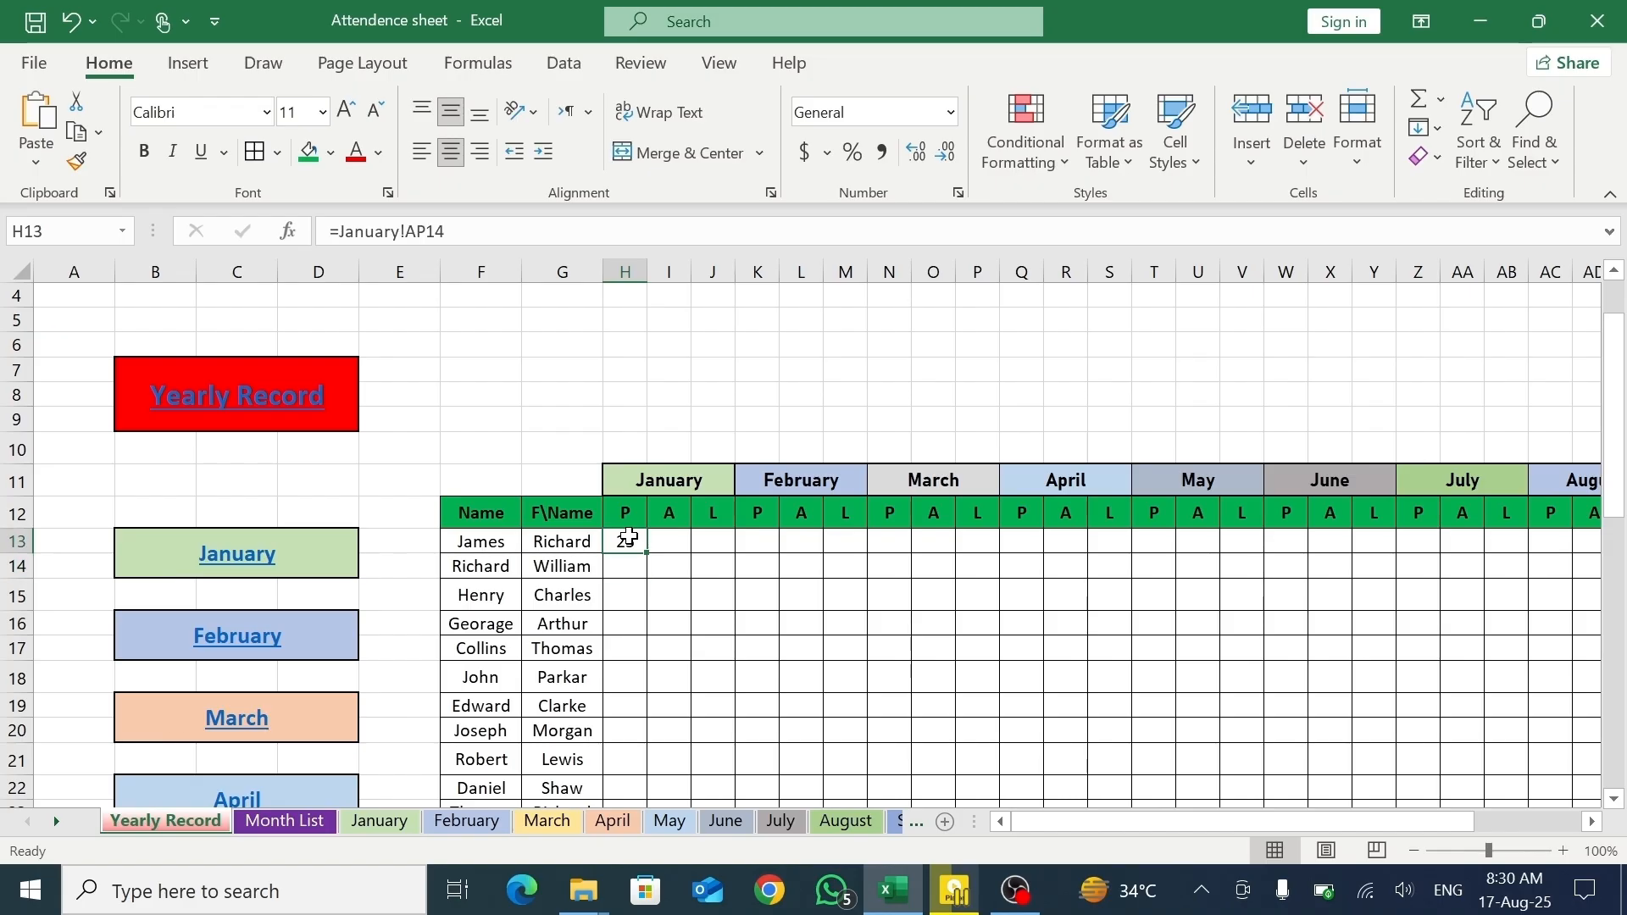
pyautogui.moveTo(647, 556); pyautogui.dragTo(617, 803)
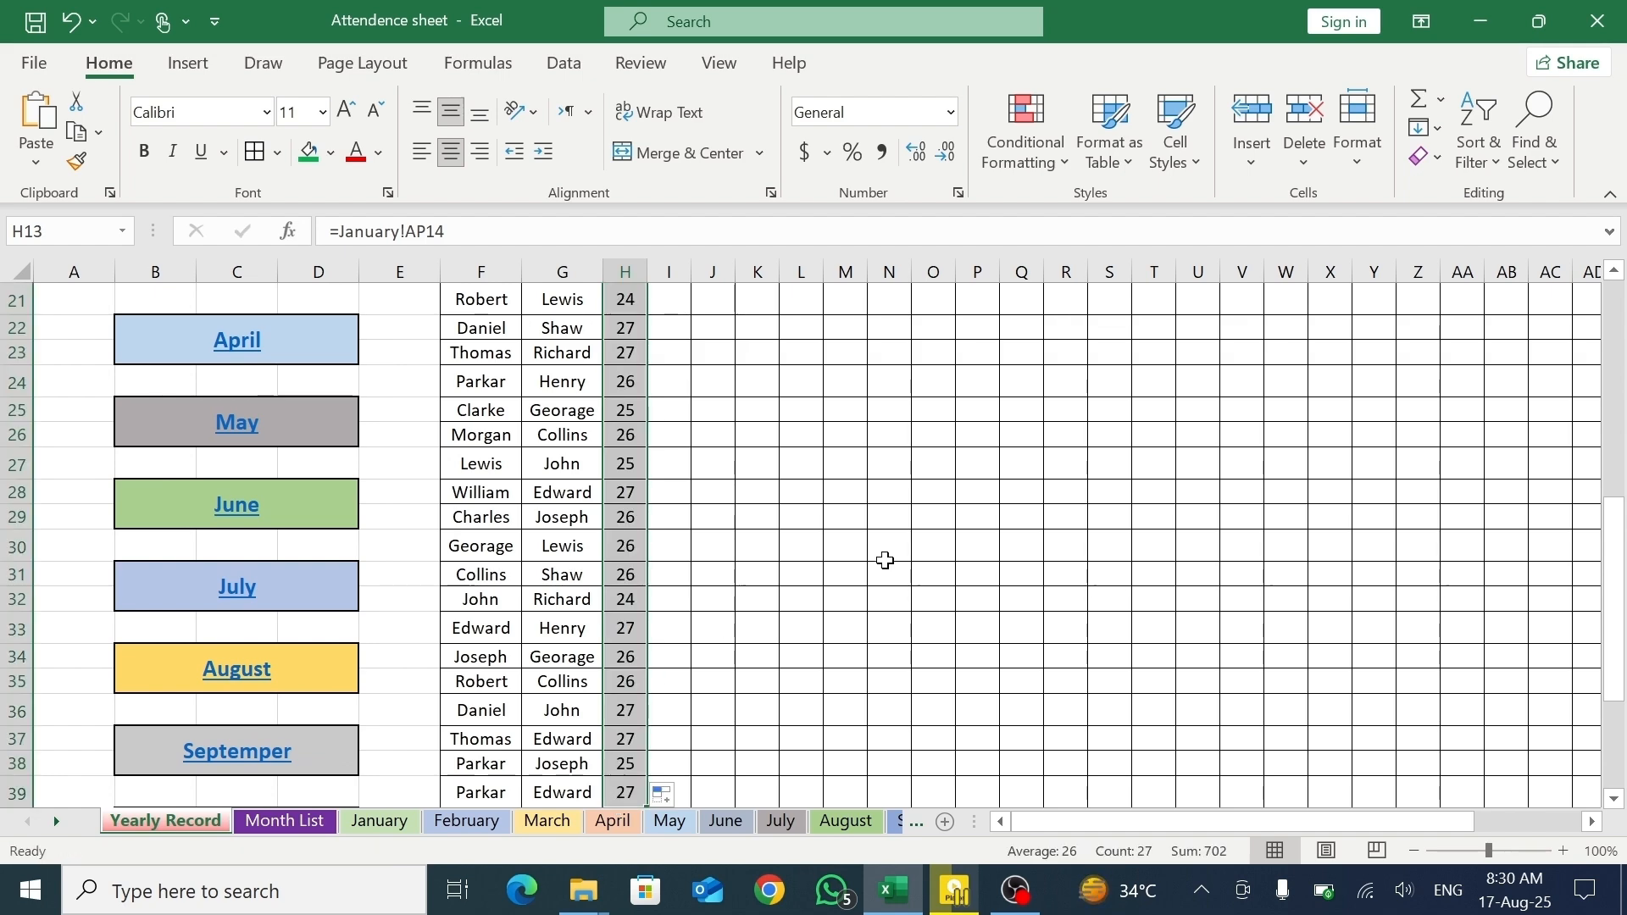
# - Link January's first A cell I13 to the absent-days total with =January!AQ14 and fill the formula down column I through row 40
pyautogui.moveTo(1619, 520); pyautogui.dragTo(1619, 449)
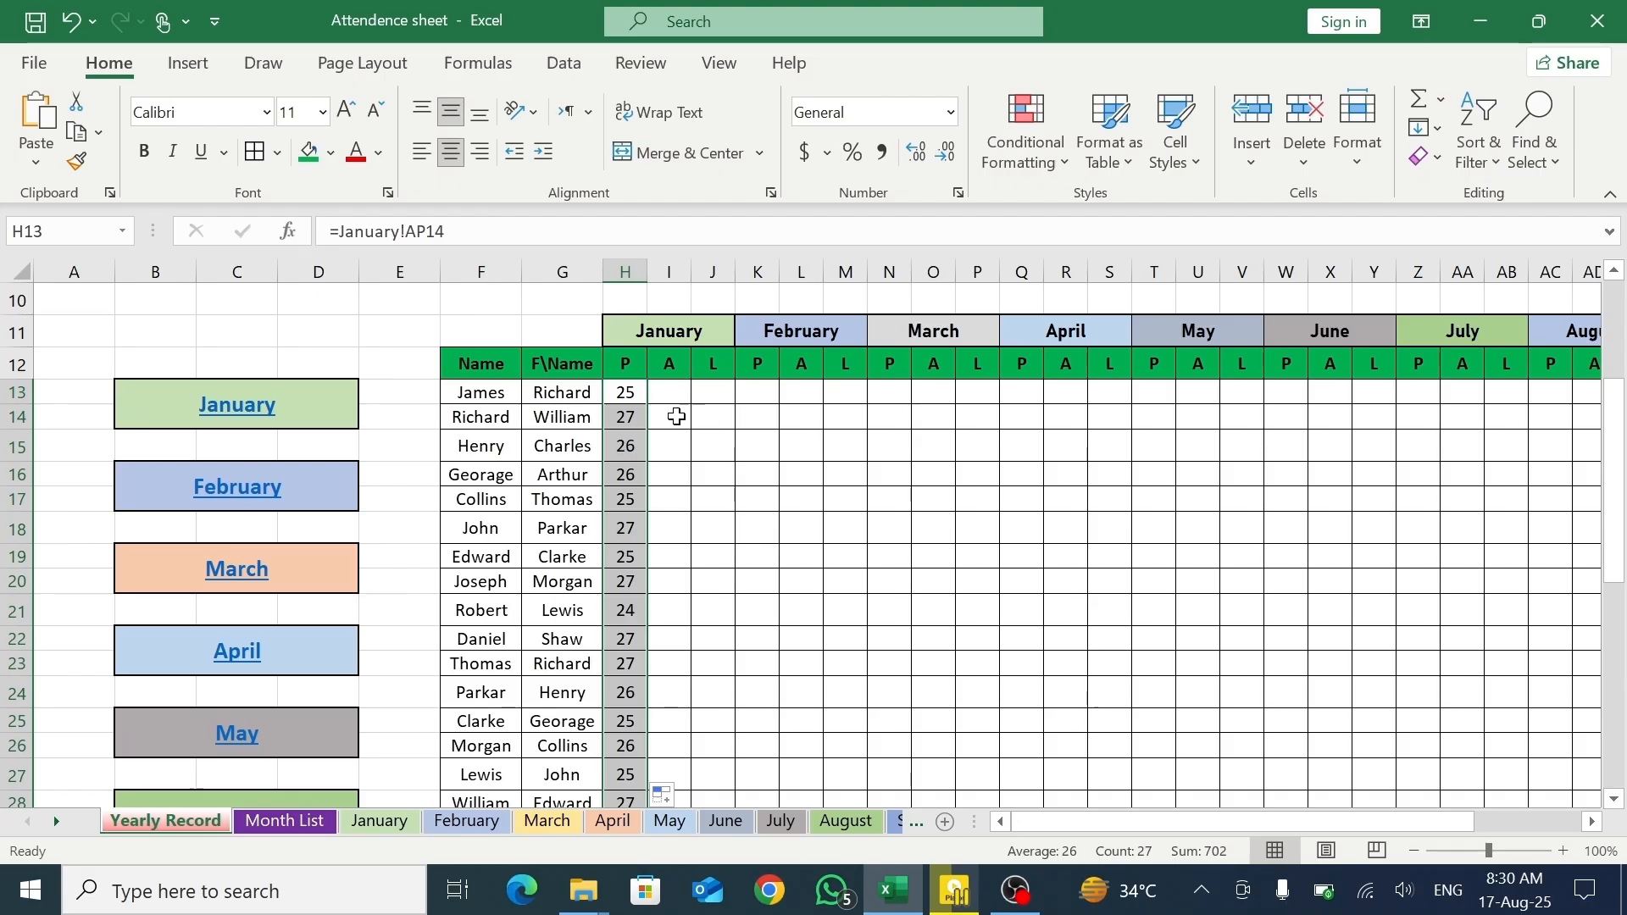
pyautogui.click(633, 395)
pyautogui.click(682, 397)
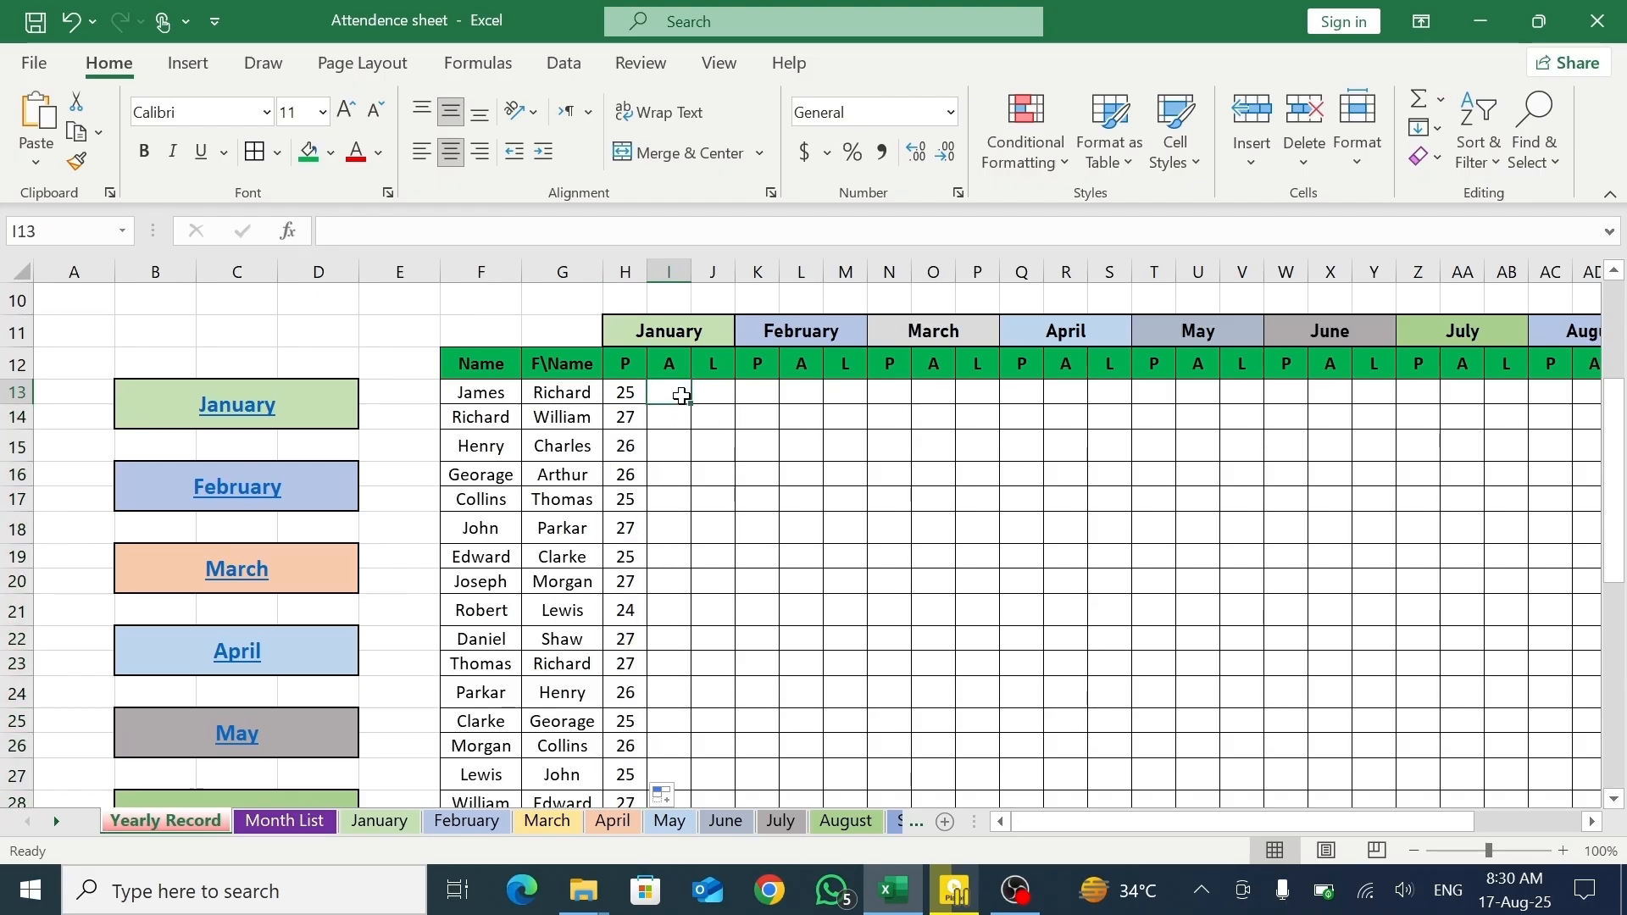
pyautogui.write('=')
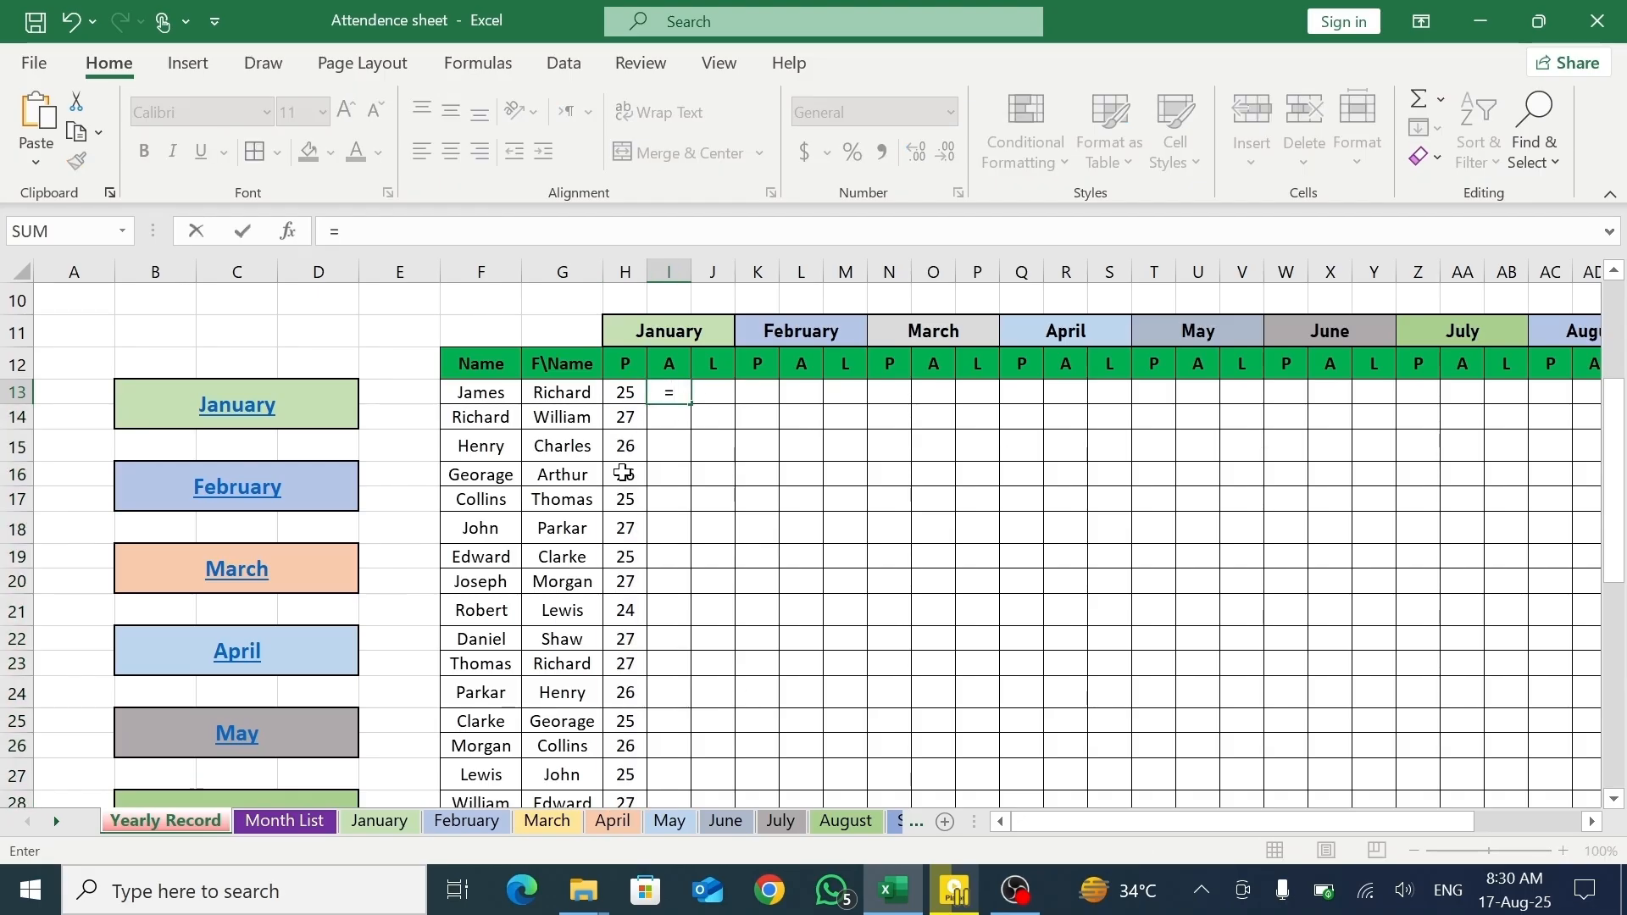
pyautogui.click(369, 824)
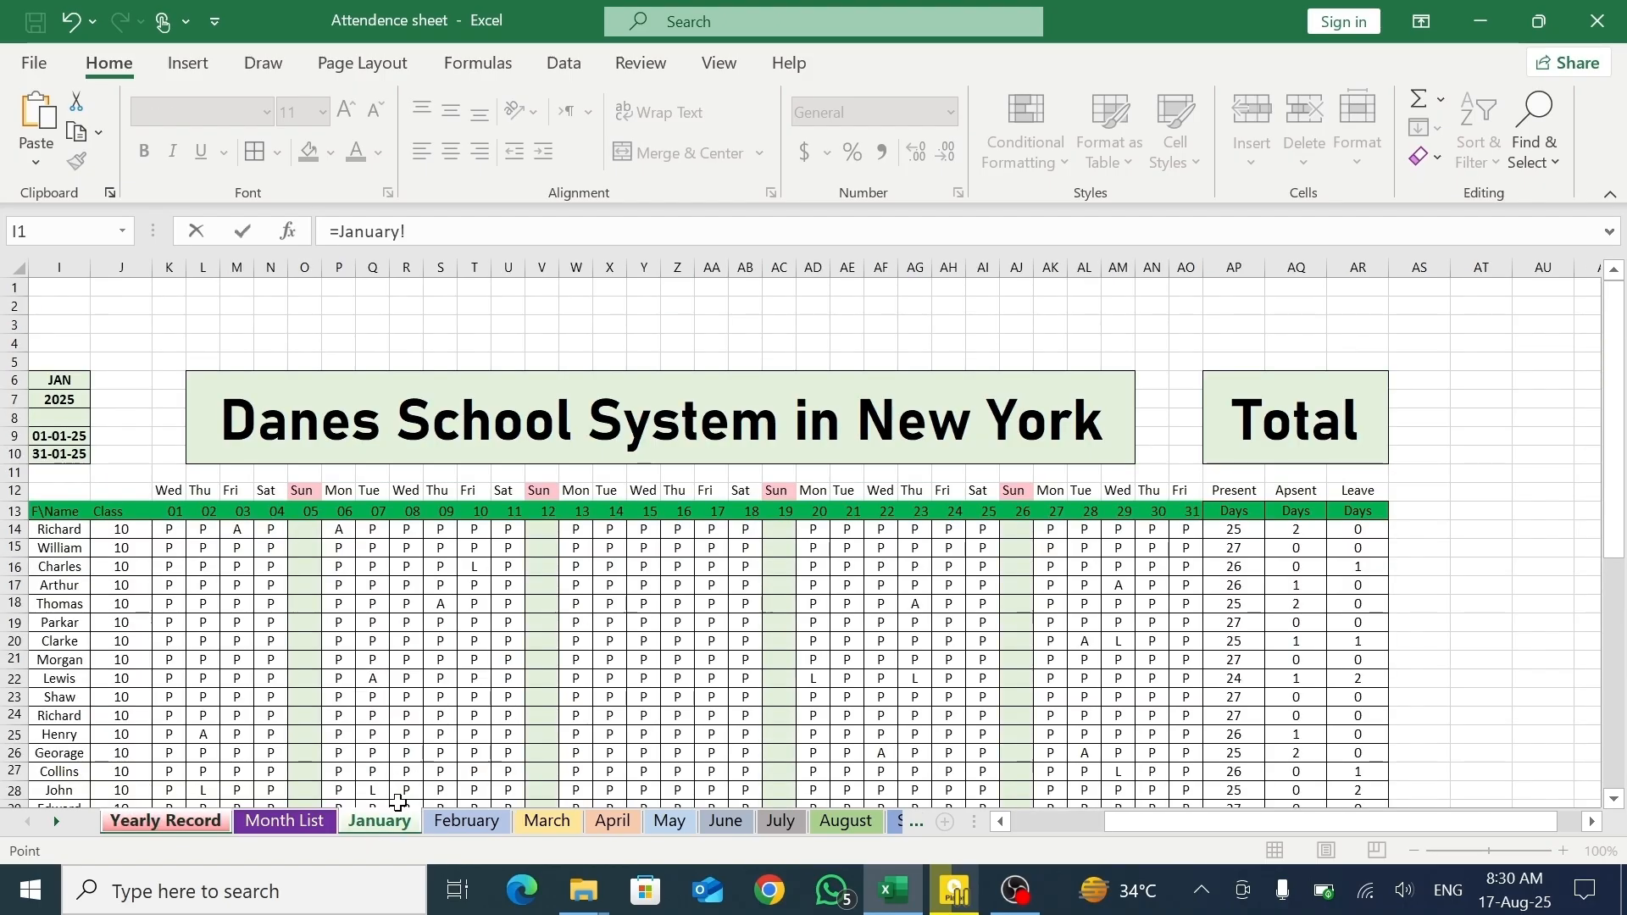
pyautogui.click(1276, 536)
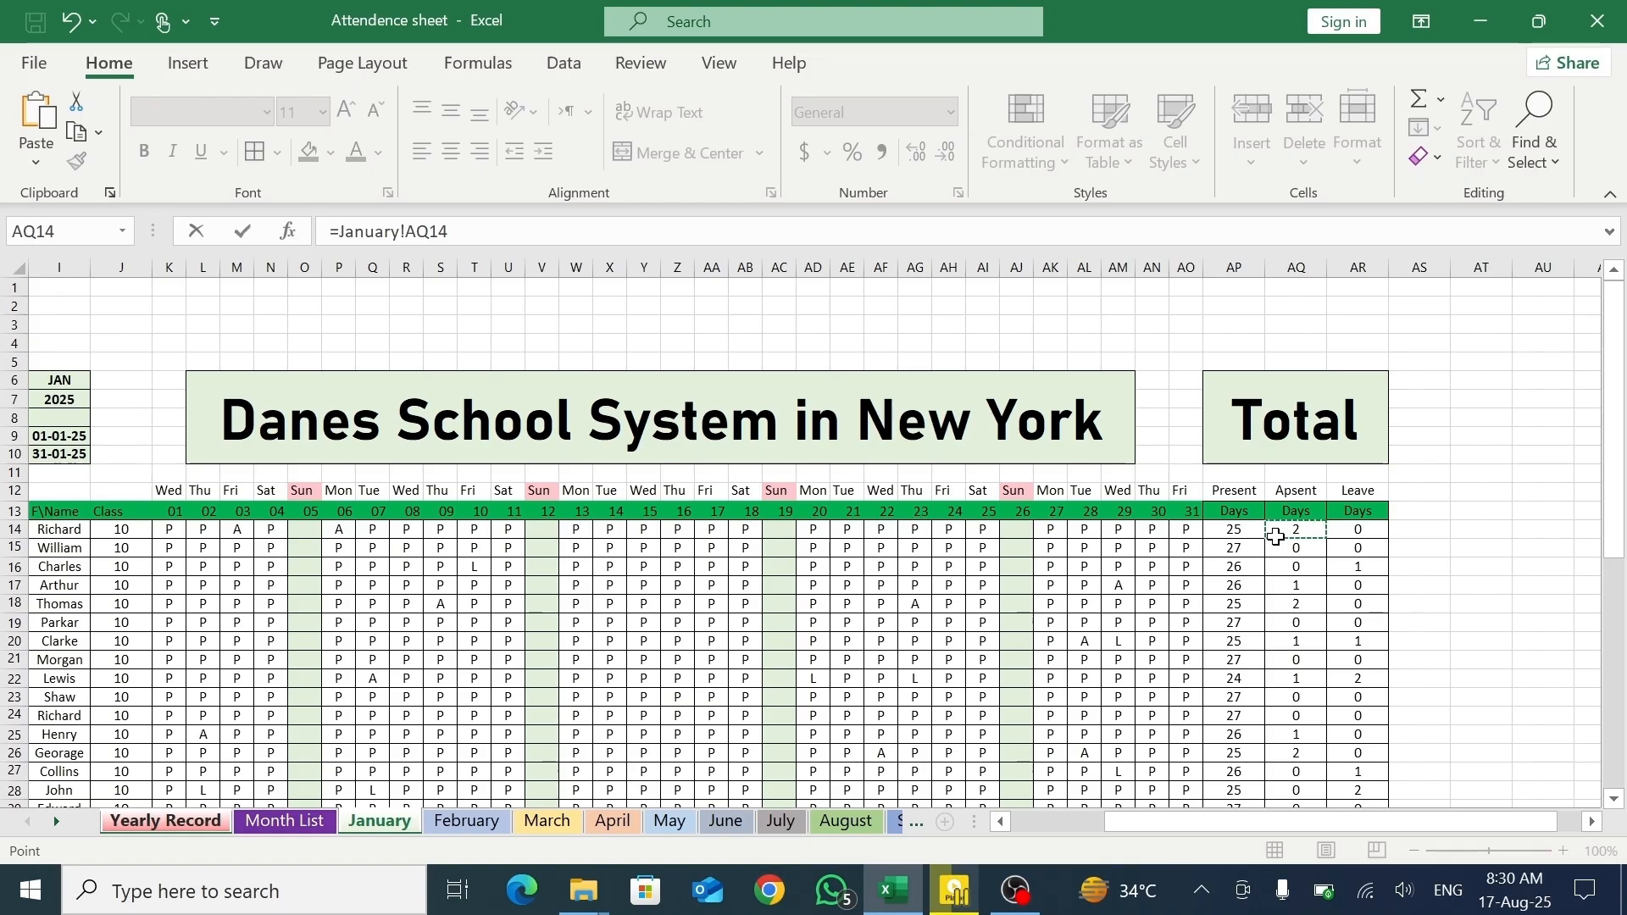
pyautogui.press('Return')
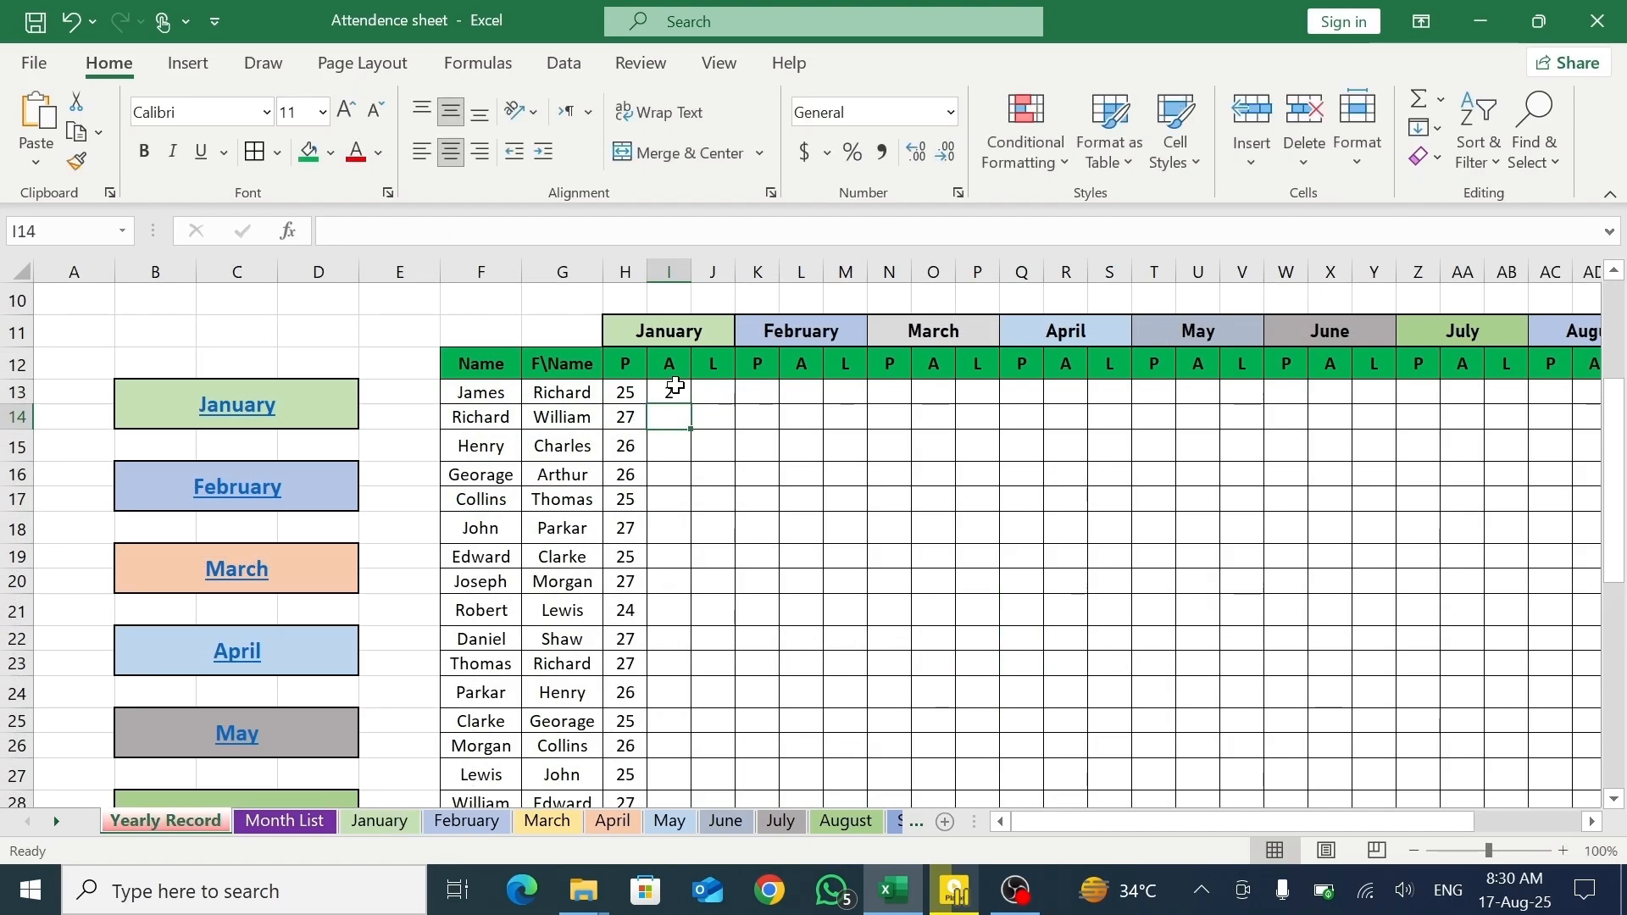
pyautogui.click(675, 388)
pyautogui.moveTo(692, 405); pyautogui.dragTo(666, 765)
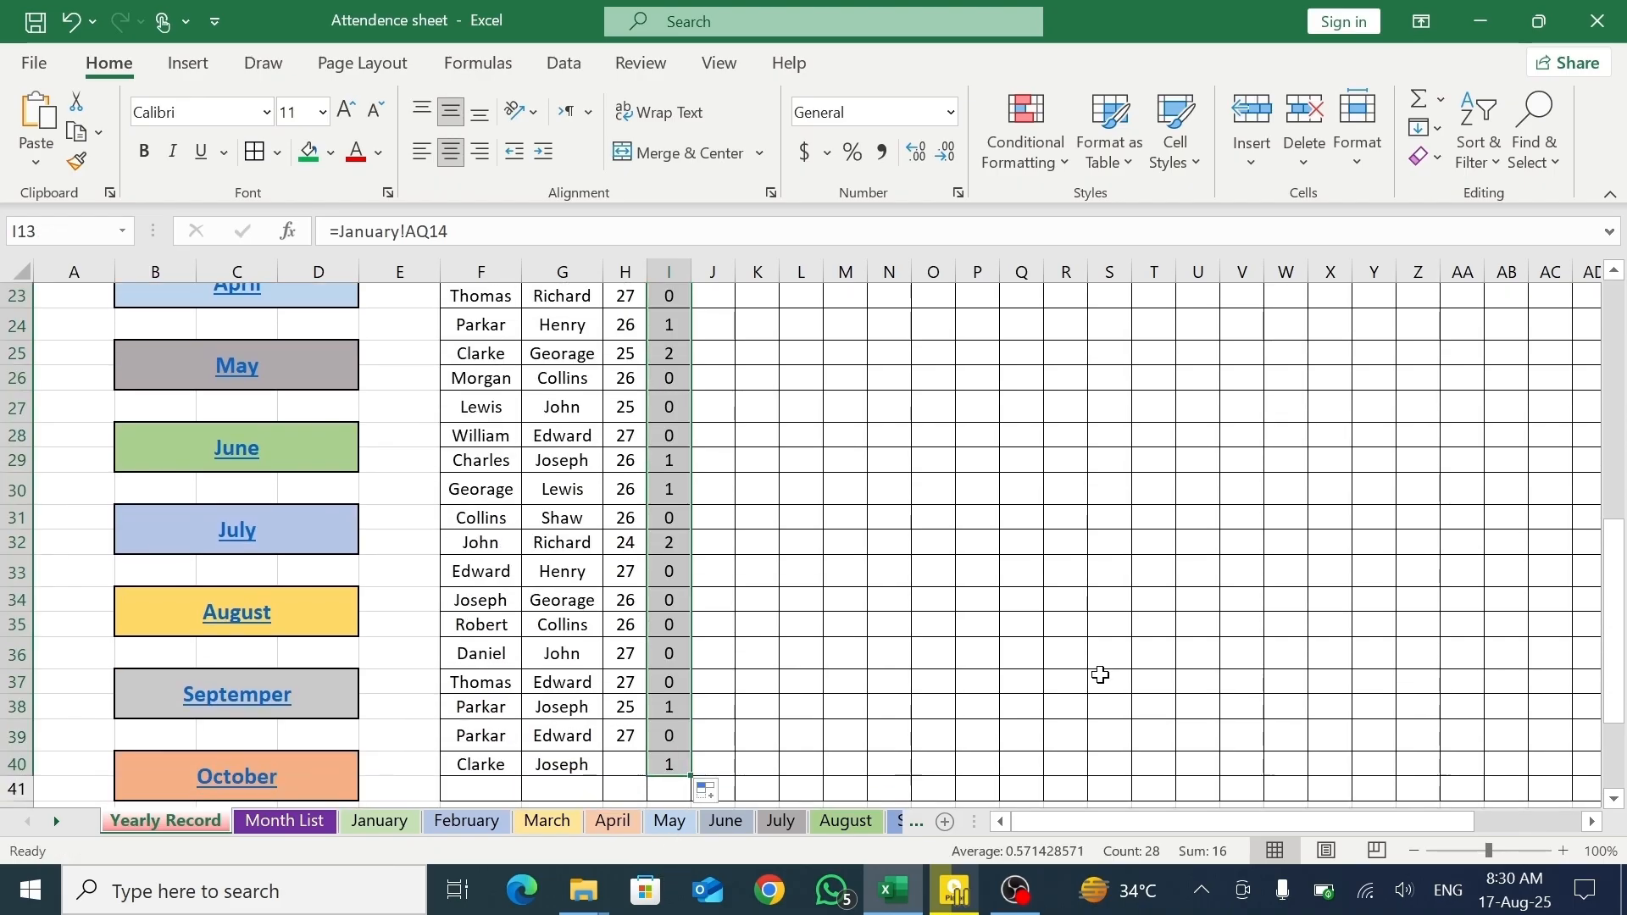
# - Link January's first L cell J13 to the leave-days total with =January!AR14 and fill the formula down column J through row 40
pyautogui.moveTo(1616, 669); pyautogui.dragTo(1615, 474)
pyautogui.scroll(-1, 704, 474)
pyautogui.click(709, 443)
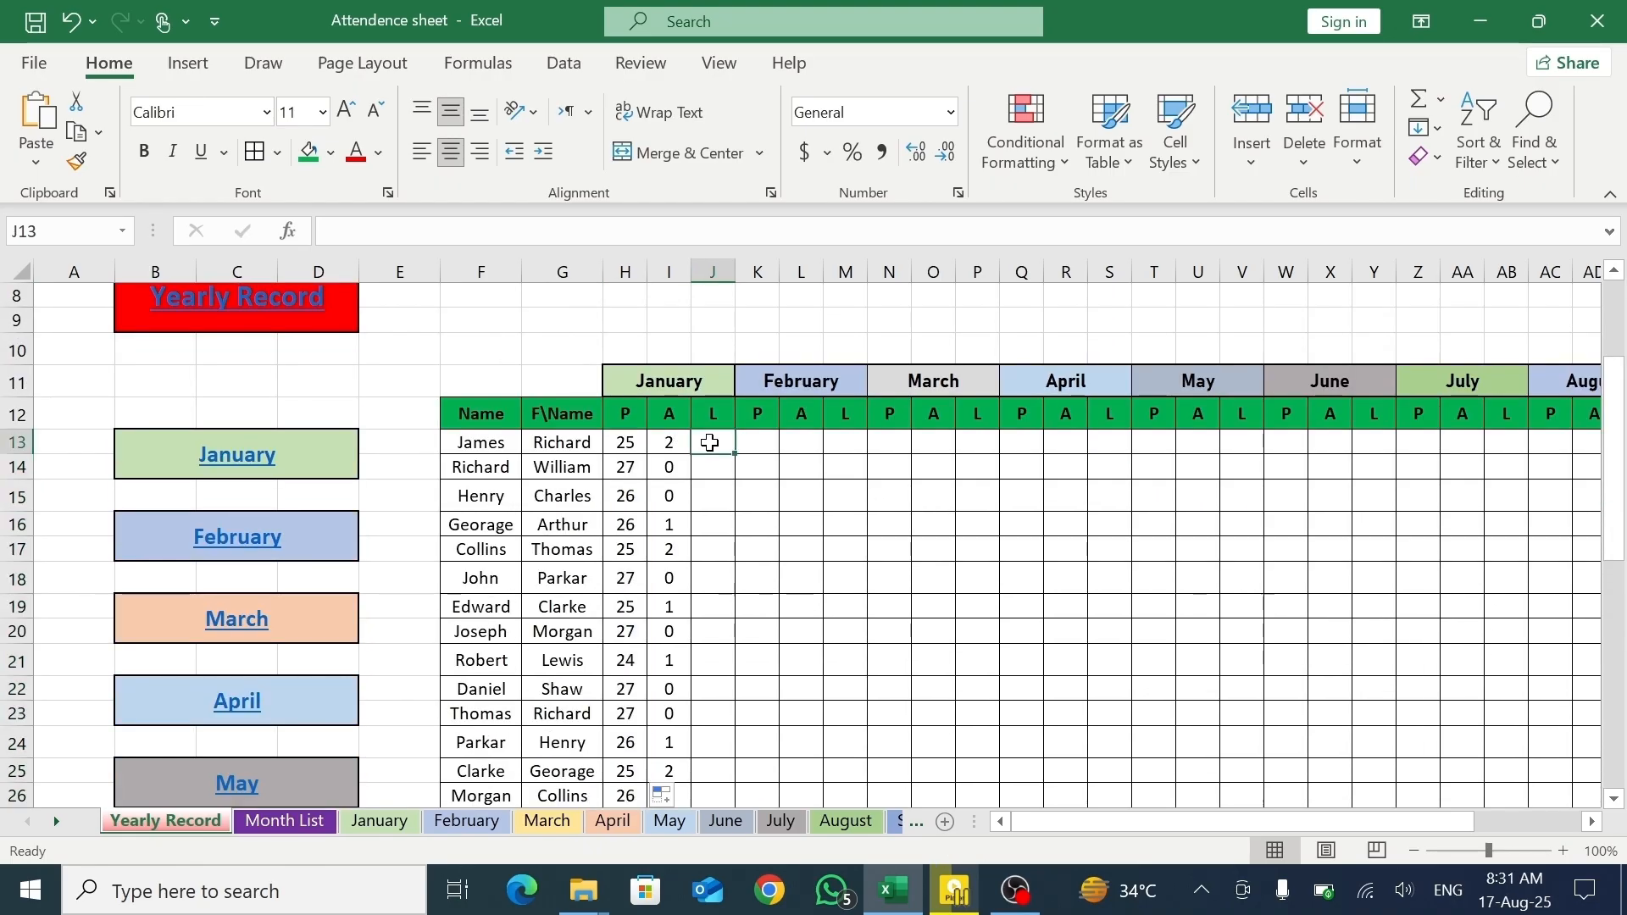
pyautogui.write('=')
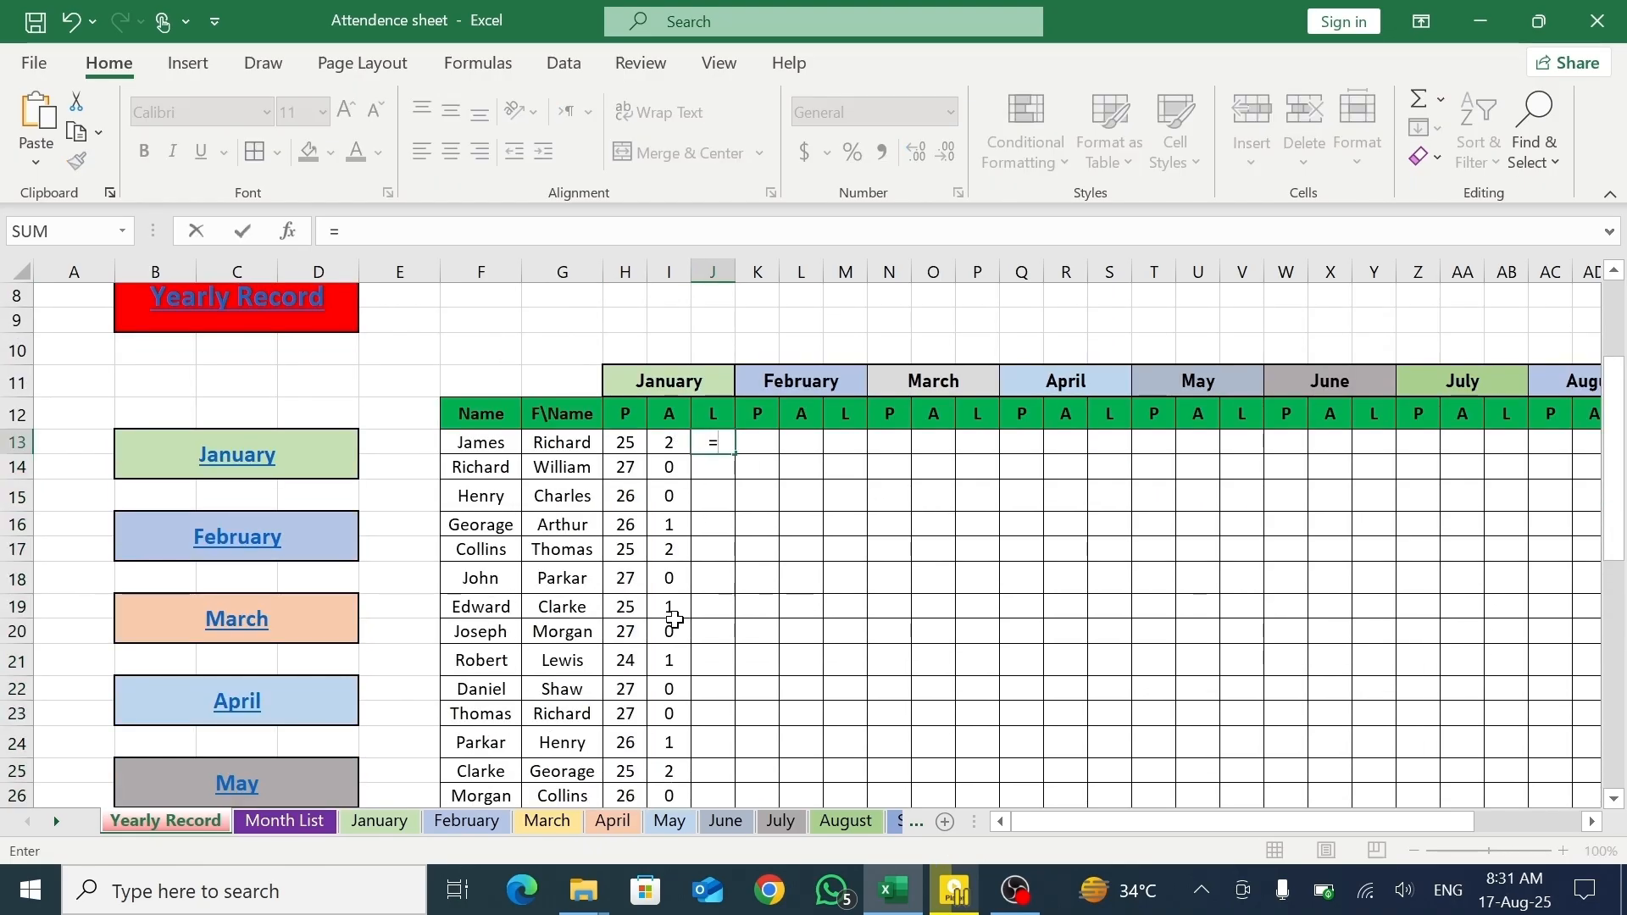
pyautogui.click(388, 821)
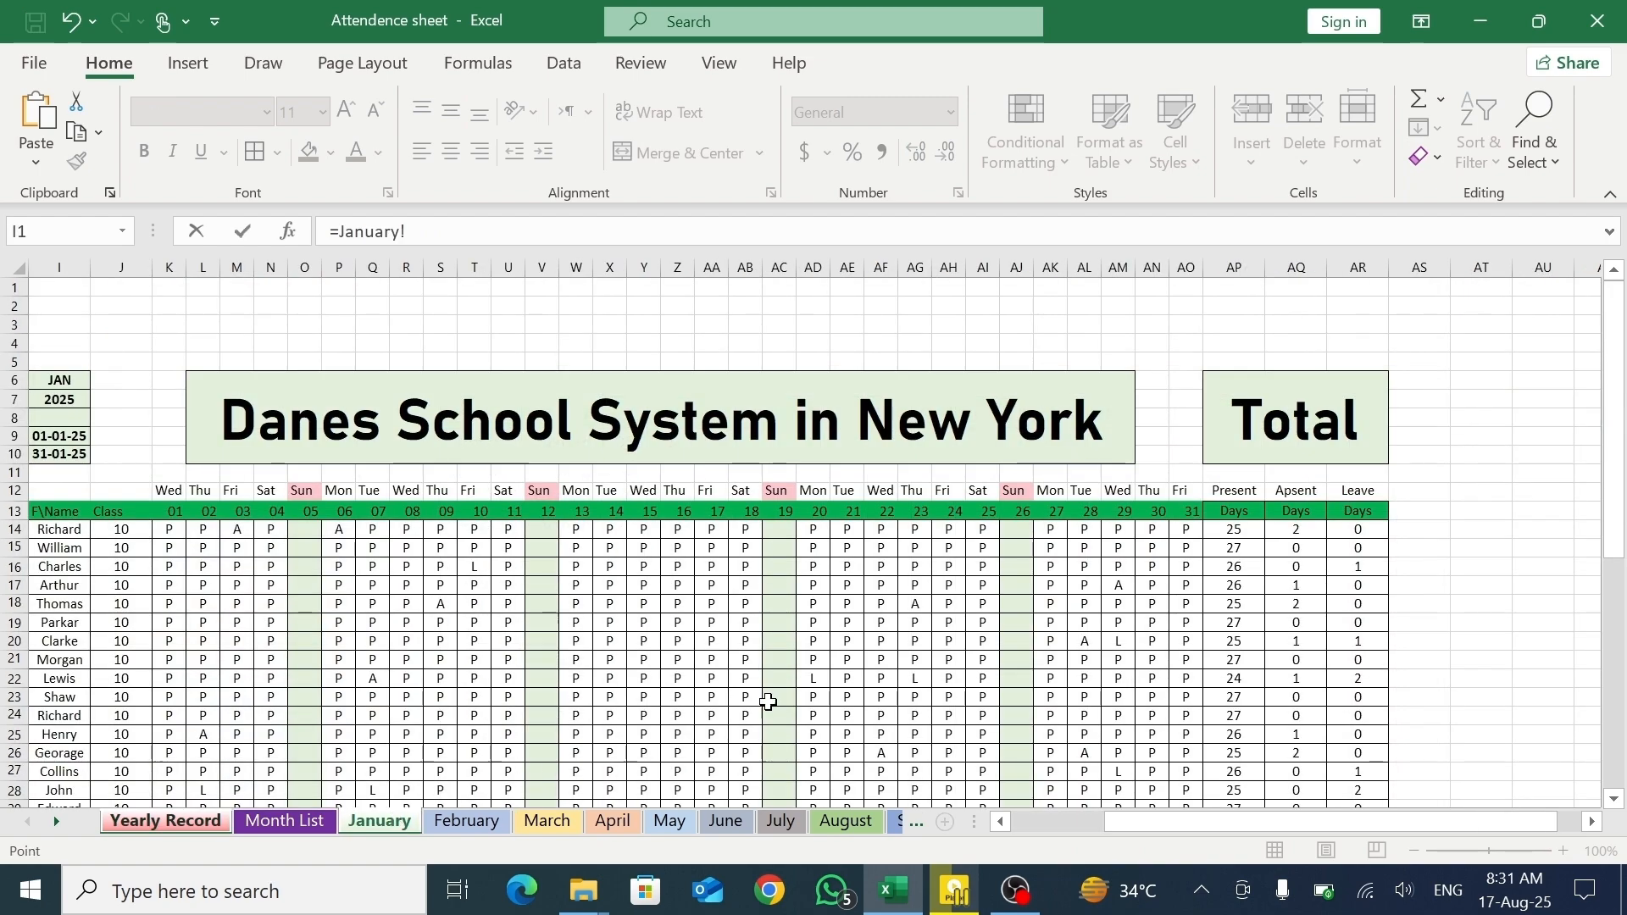
pyautogui.click(1353, 532)
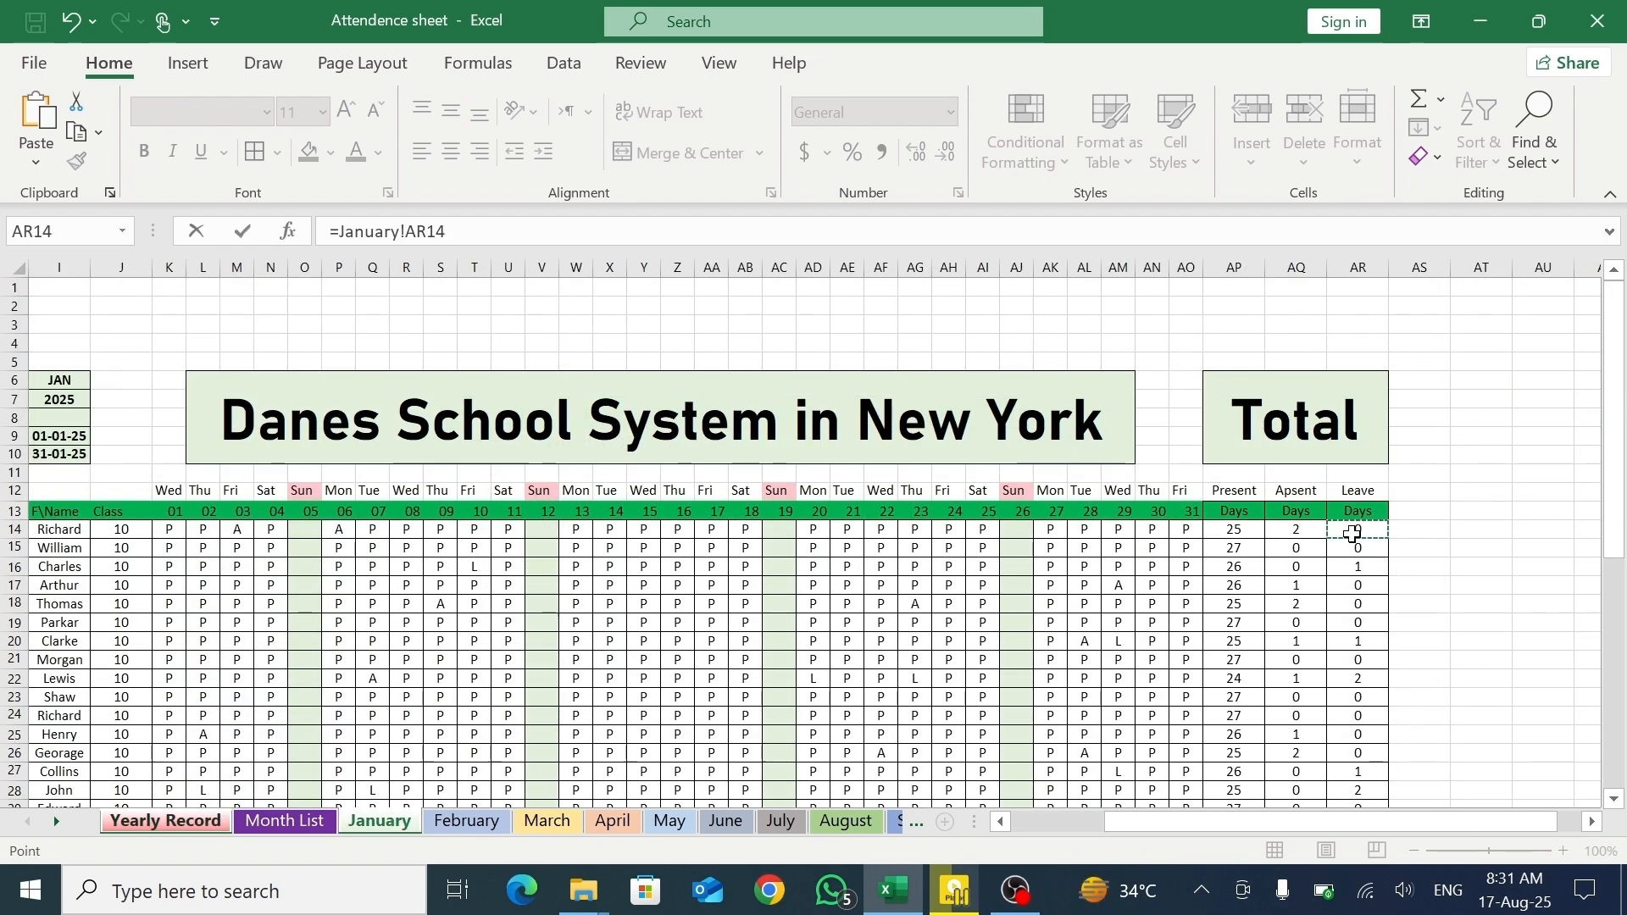
pyautogui.press('Return')
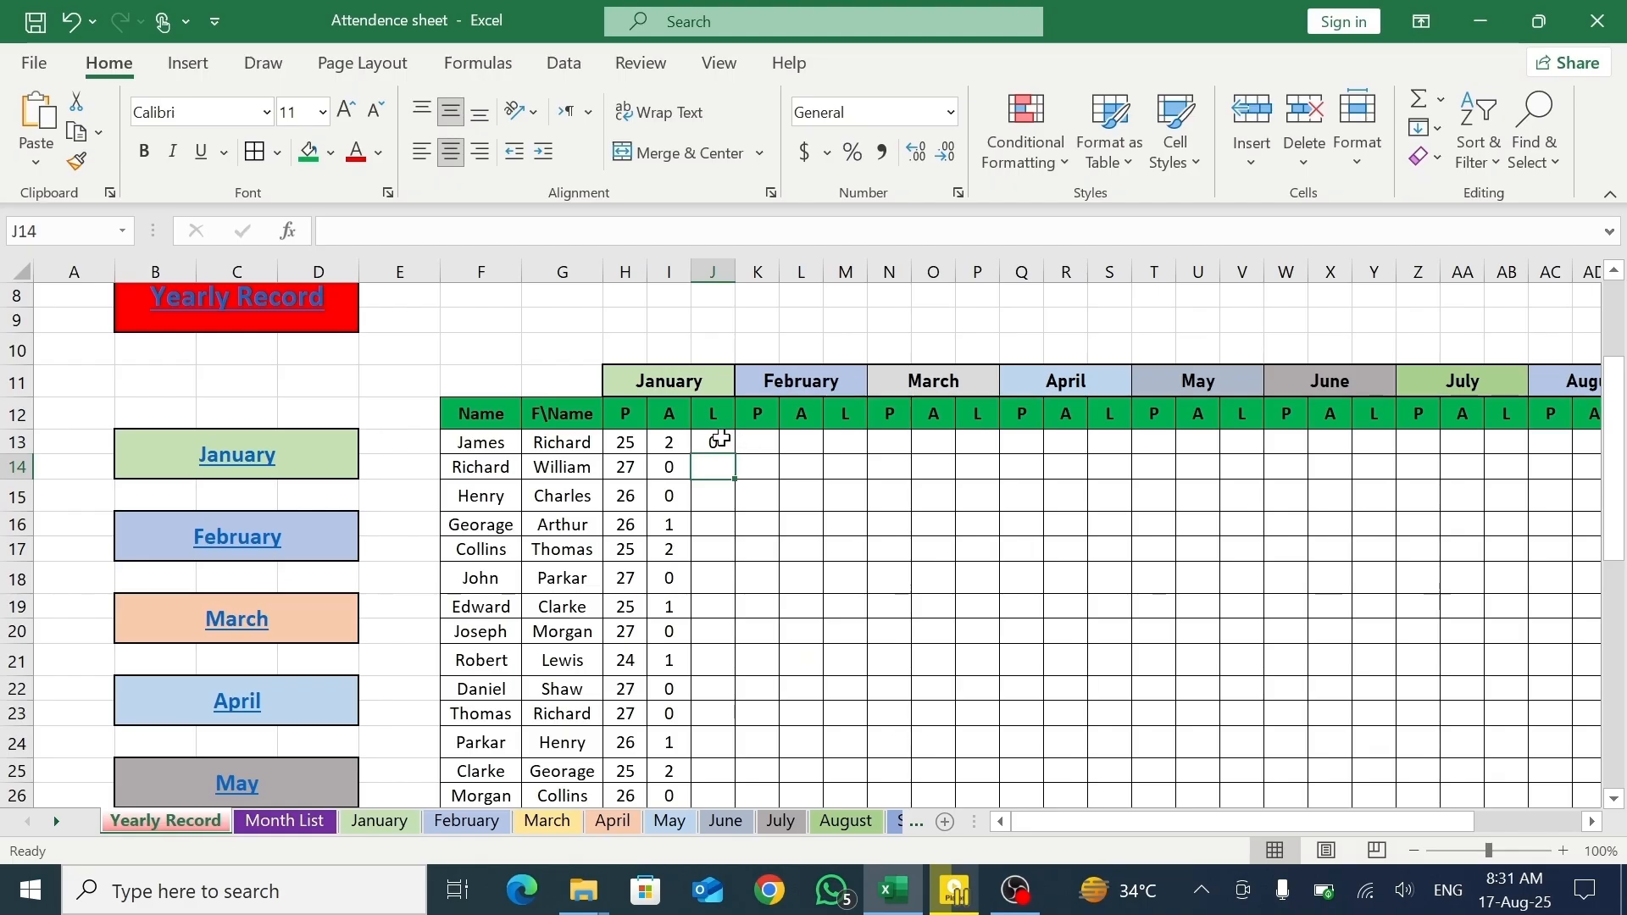
pyautogui.click(727, 442)
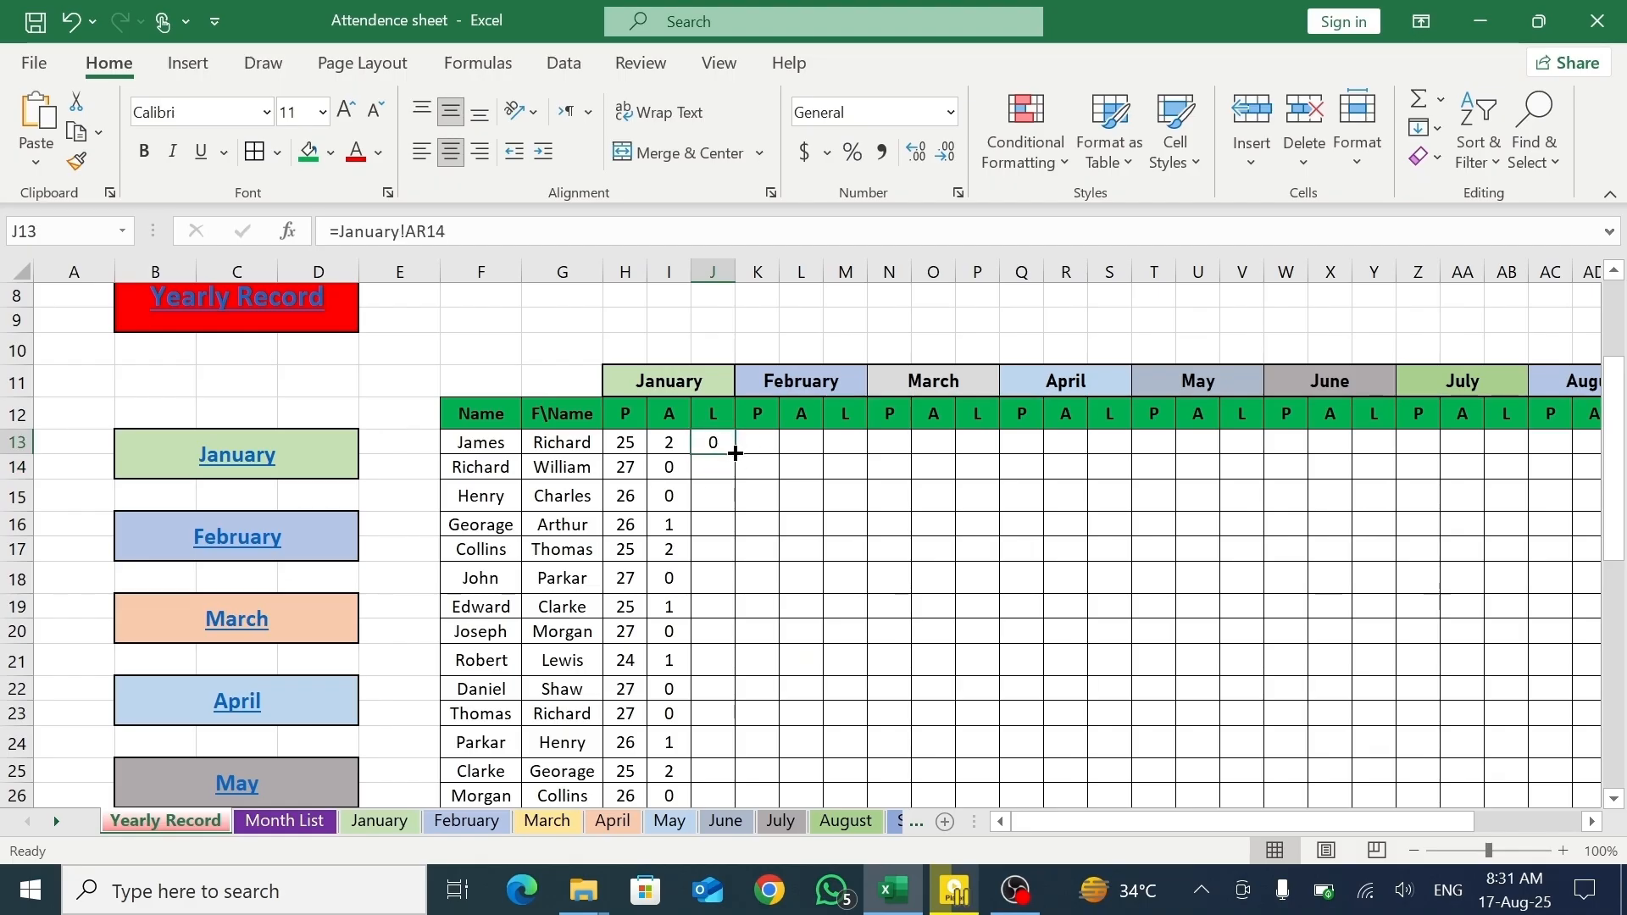
pyautogui.moveTo(735, 455); pyautogui.dragTo(700, 657)
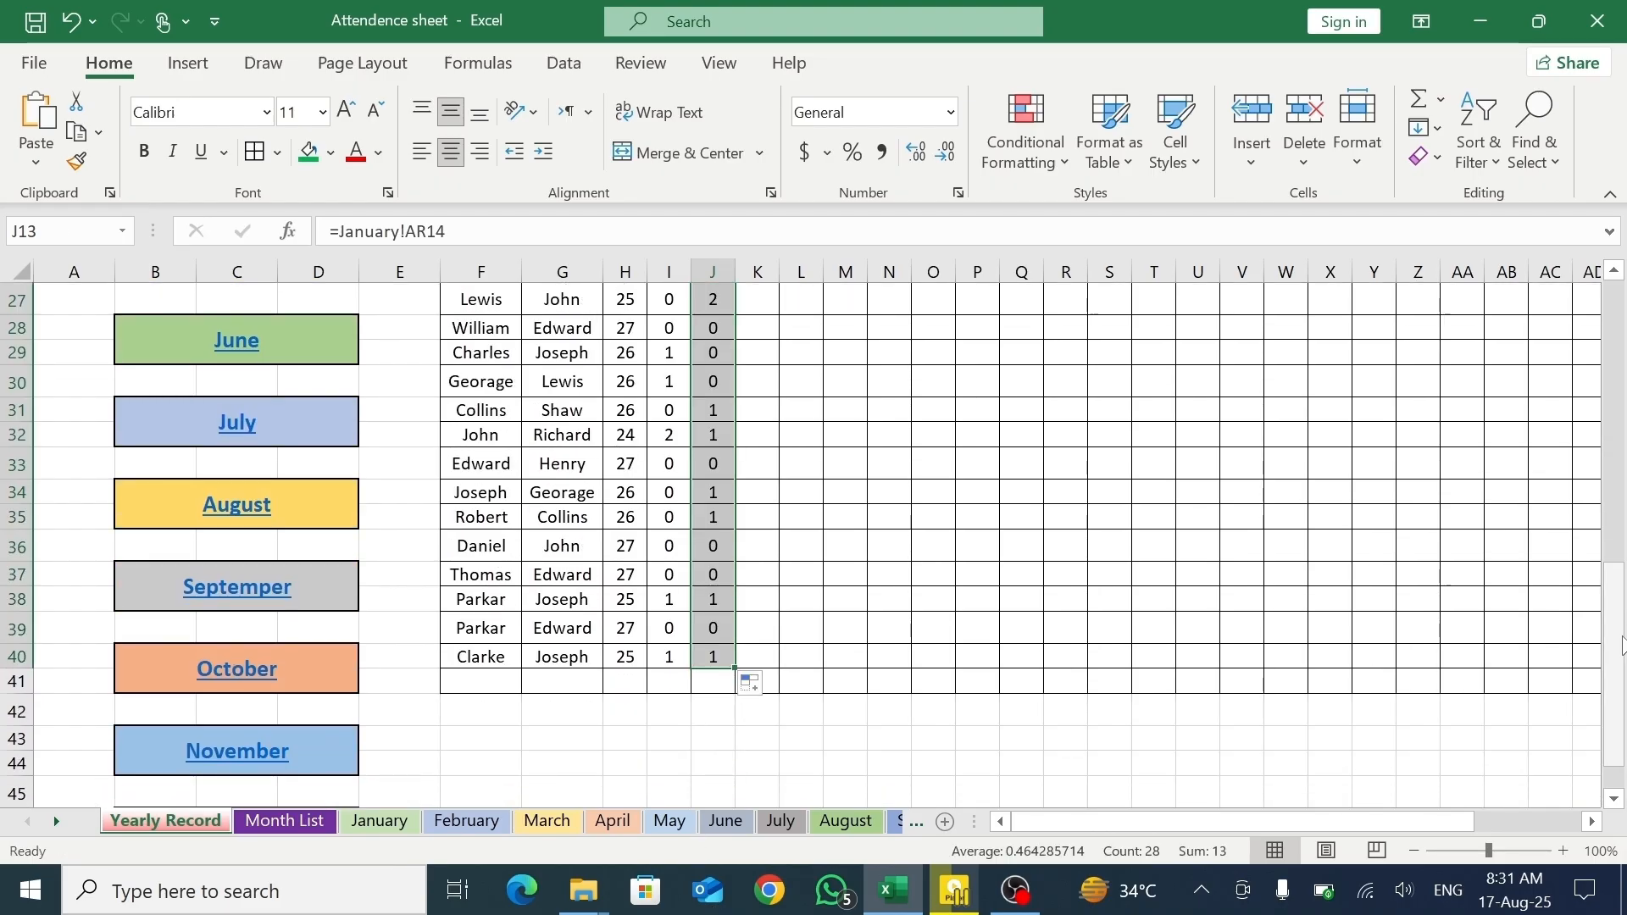
pyautogui.moveTo(1622, 644); pyautogui.dragTo(1612, 472)
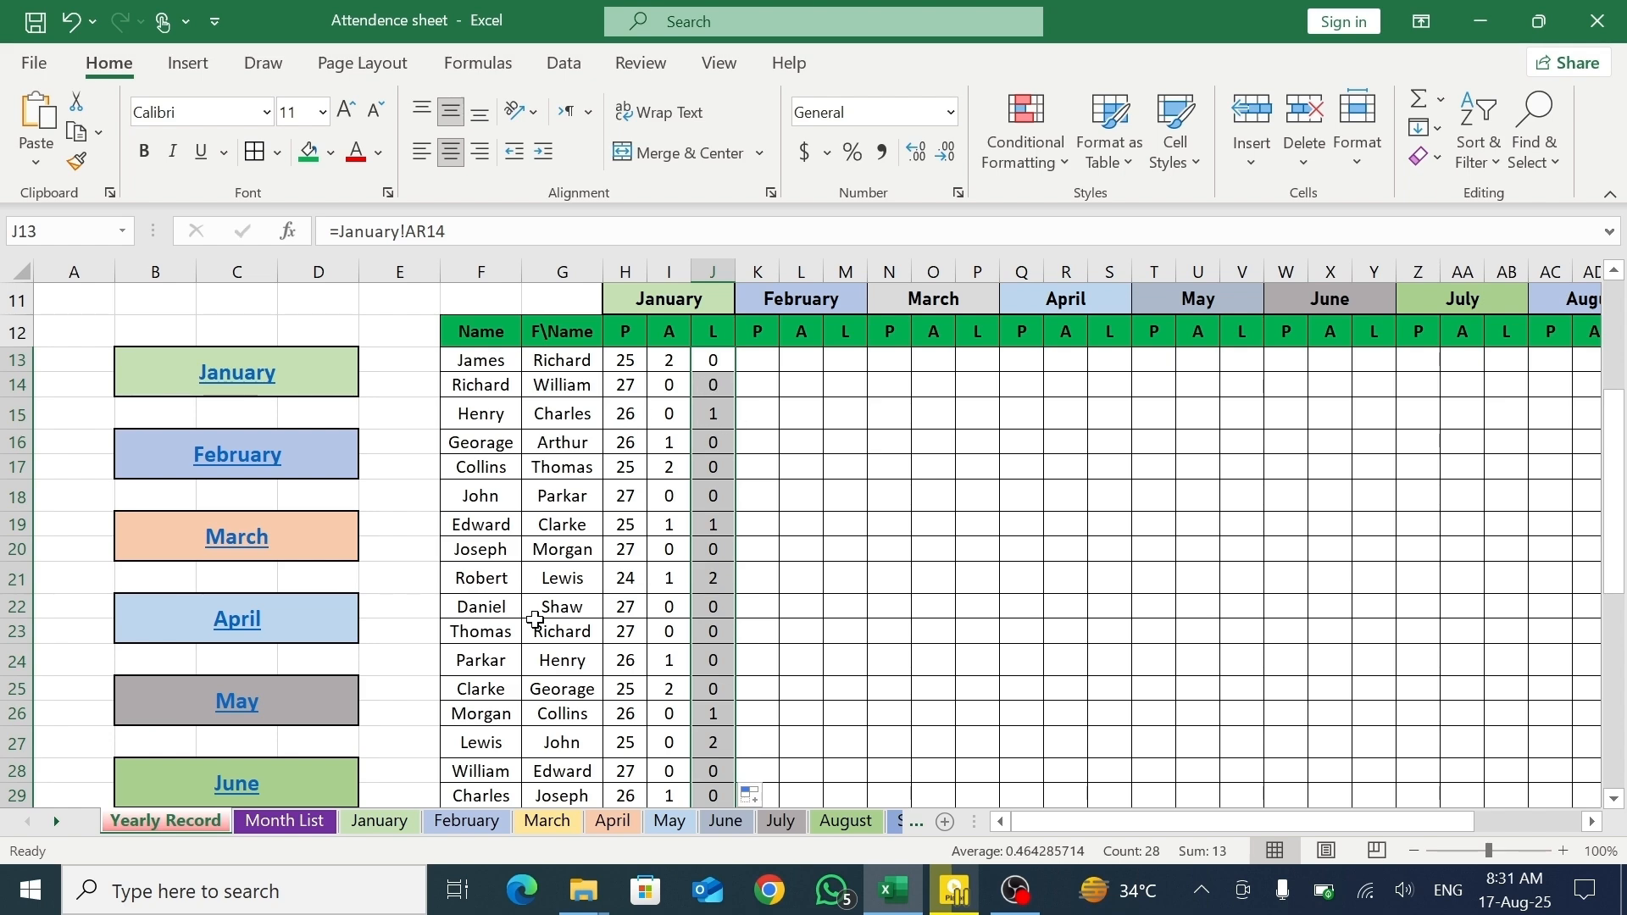
pyautogui.click(392, 822)
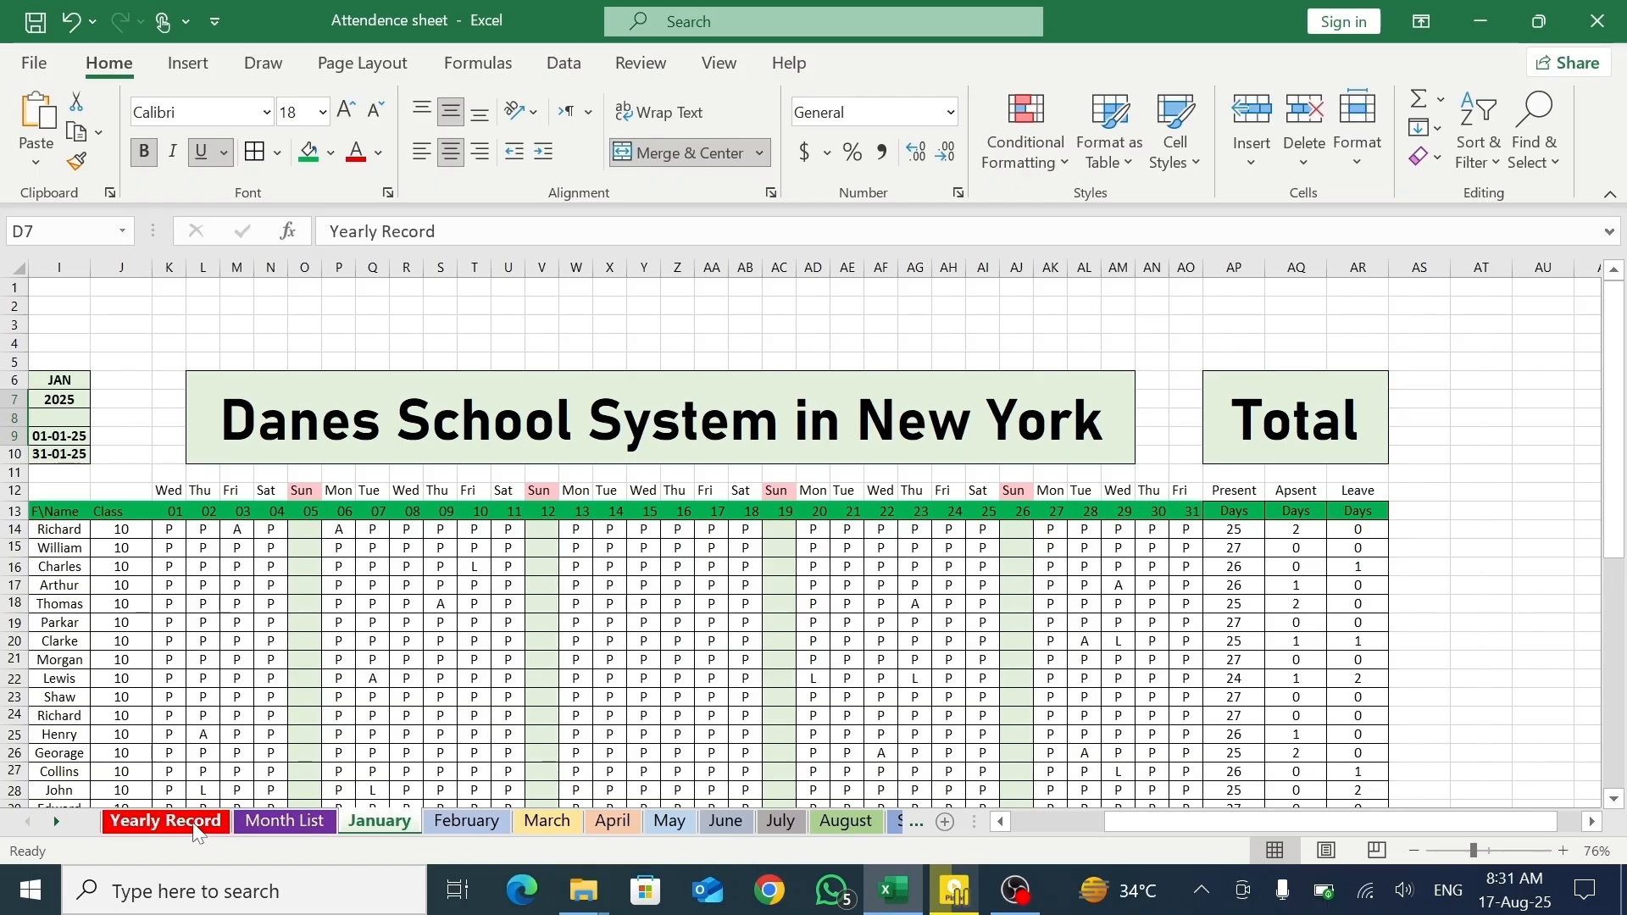
pyautogui.click(165, 821)
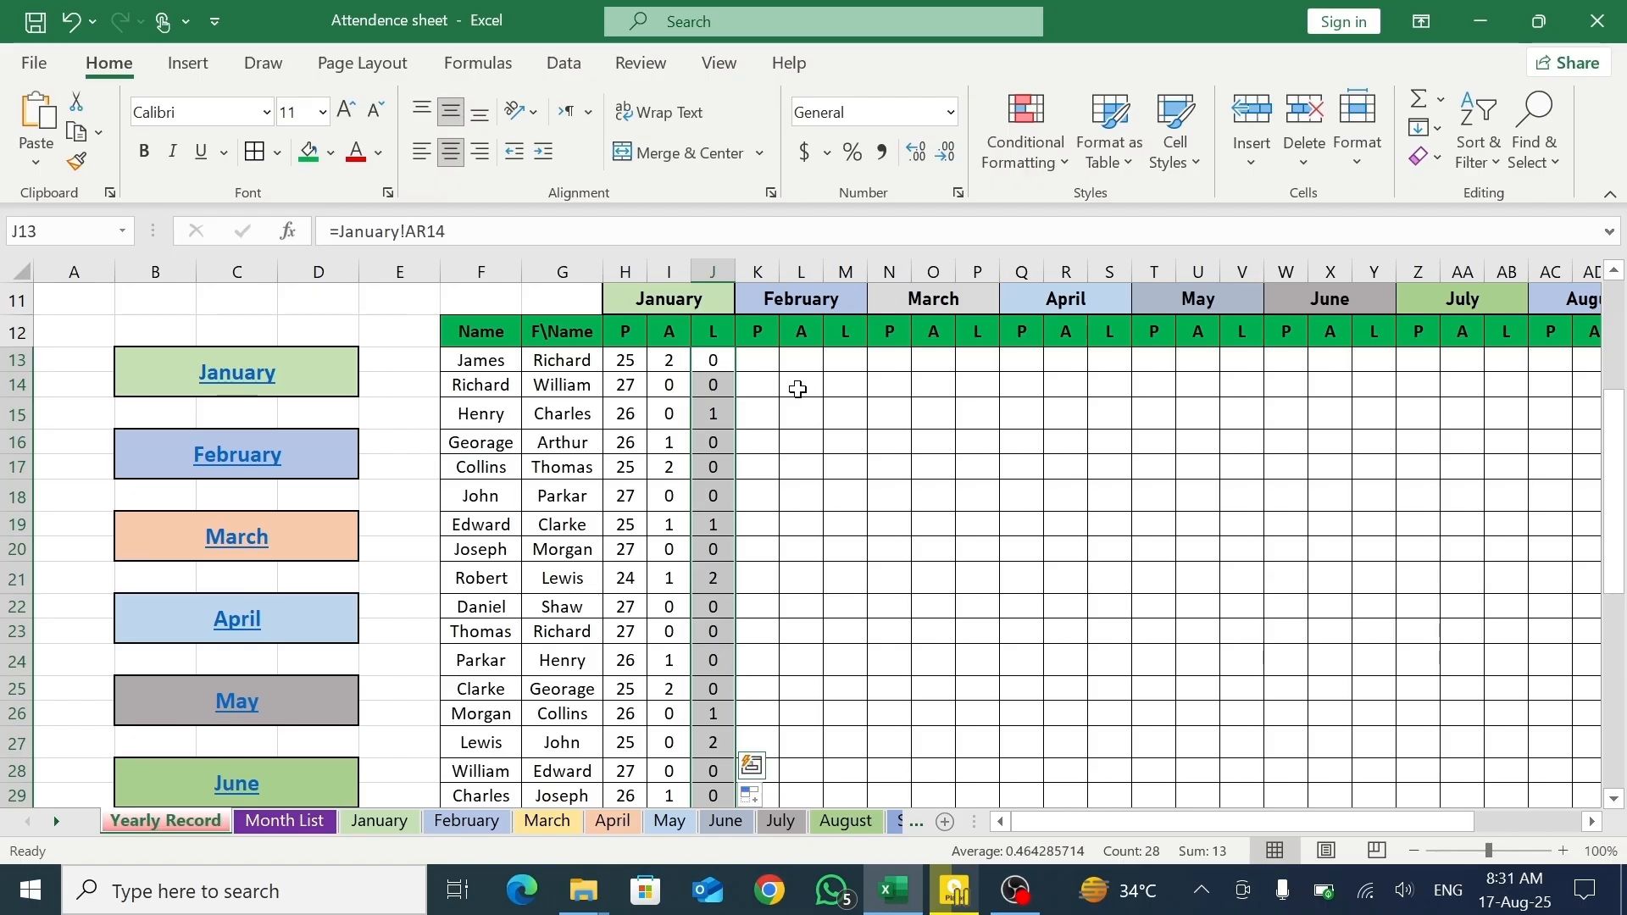
# - Link February's first P cell K13 to the present-days total on the February sheet with =February!AP14
pyautogui.click(759, 356)
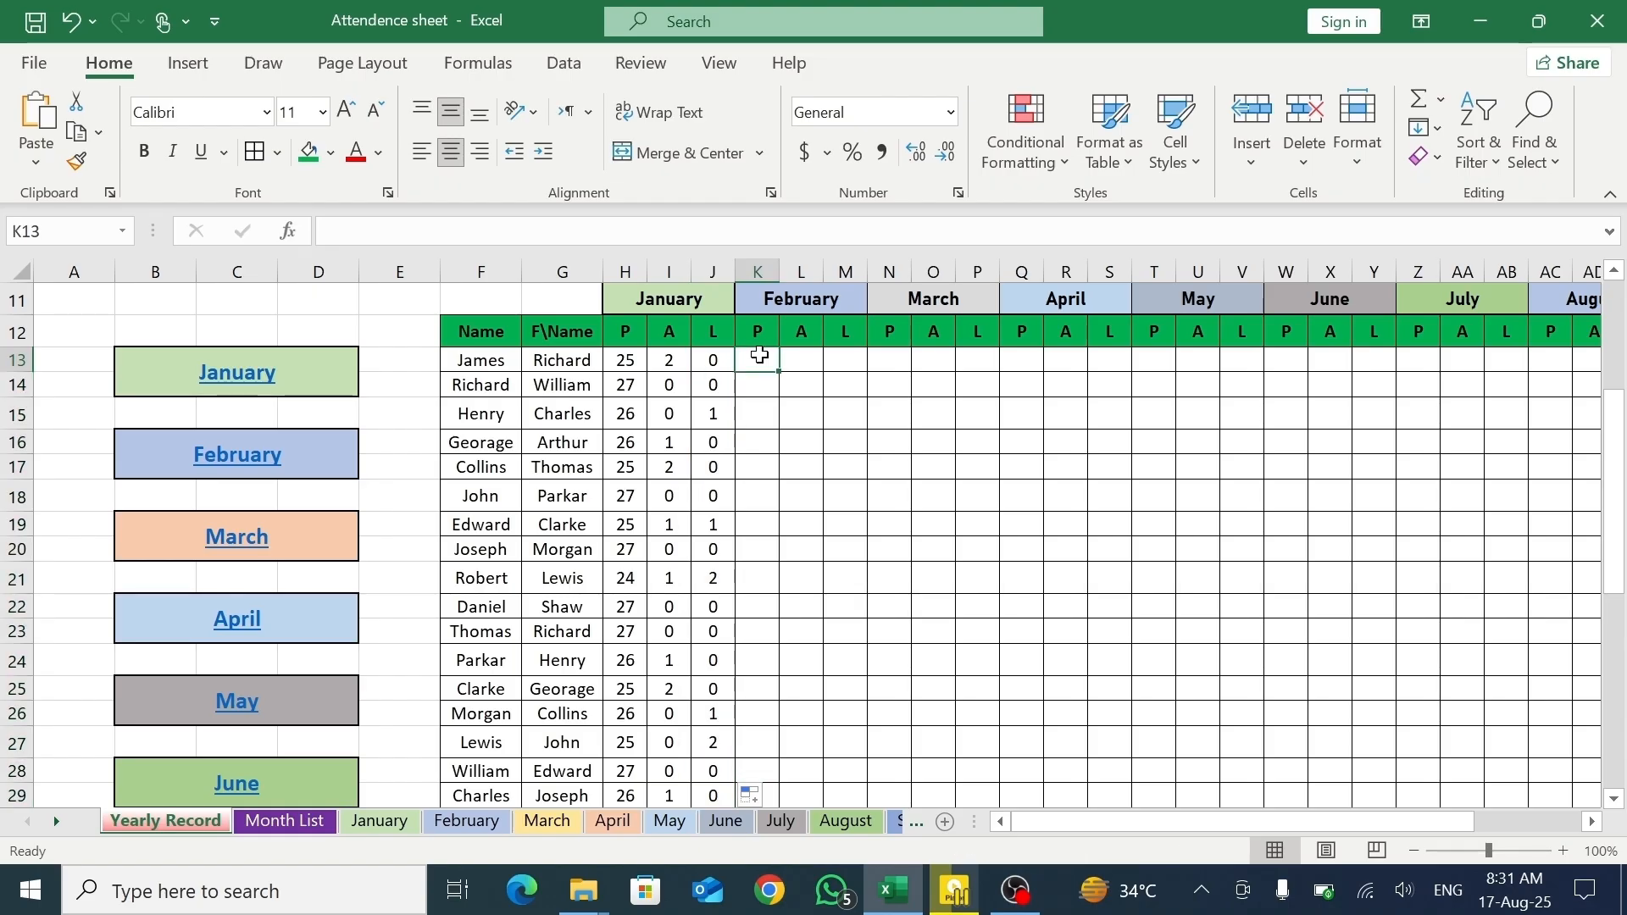
pyautogui.write('=')
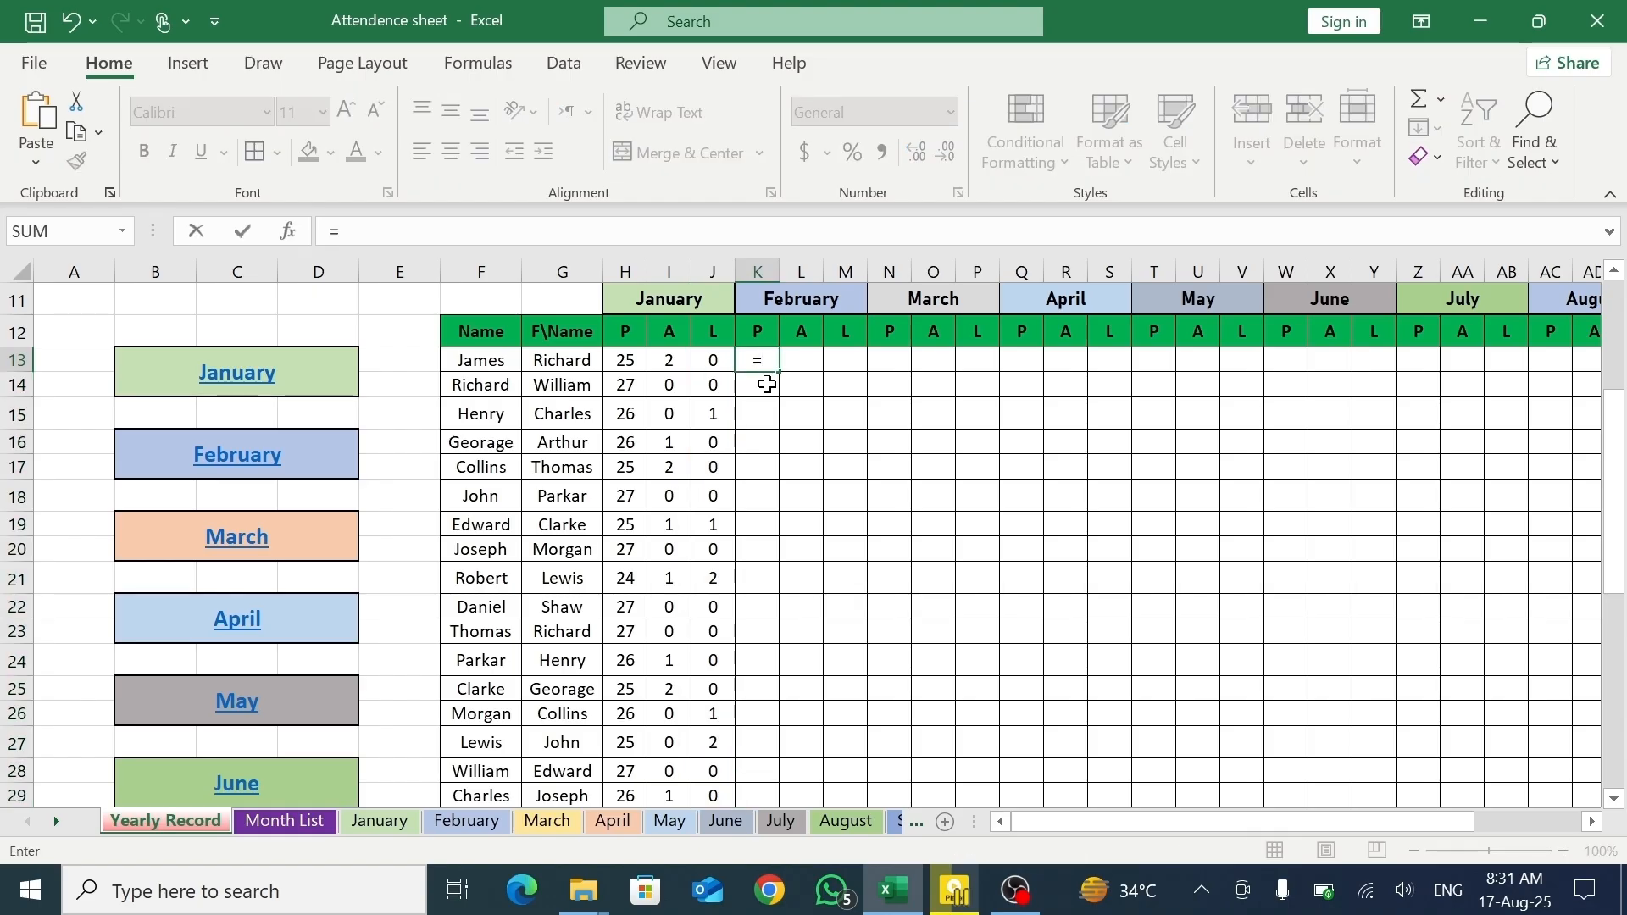
pyautogui.click(468, 820)
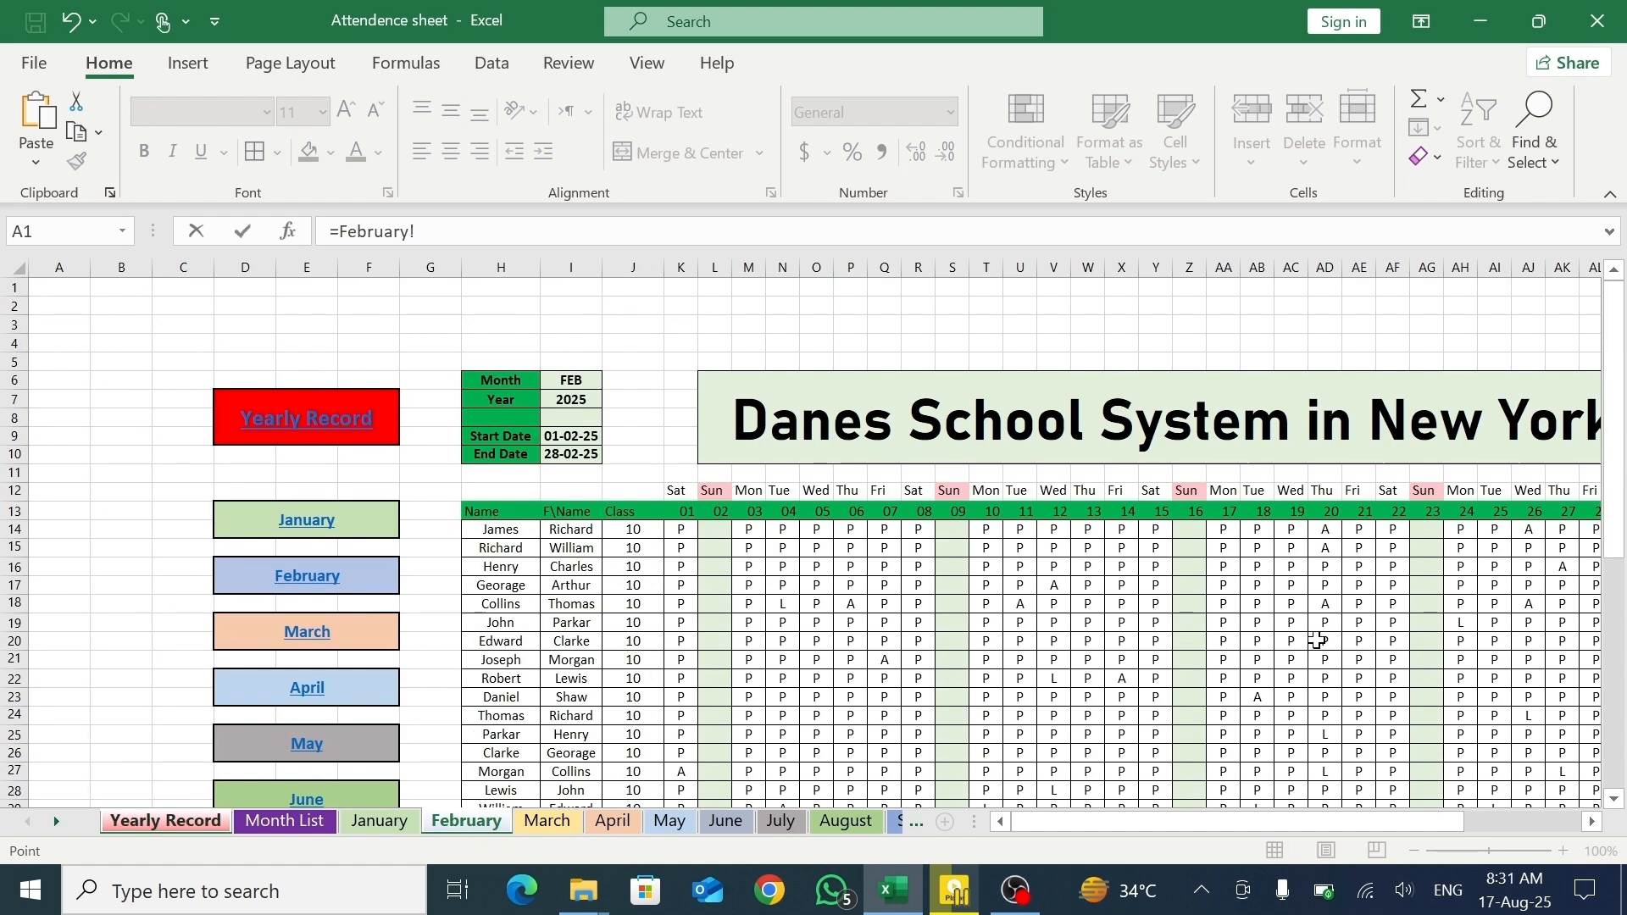
pyautogui.moveTo(1200, 822); pyautogui.dragTo(1279, 825)
pyautogui.click(1298, 532)
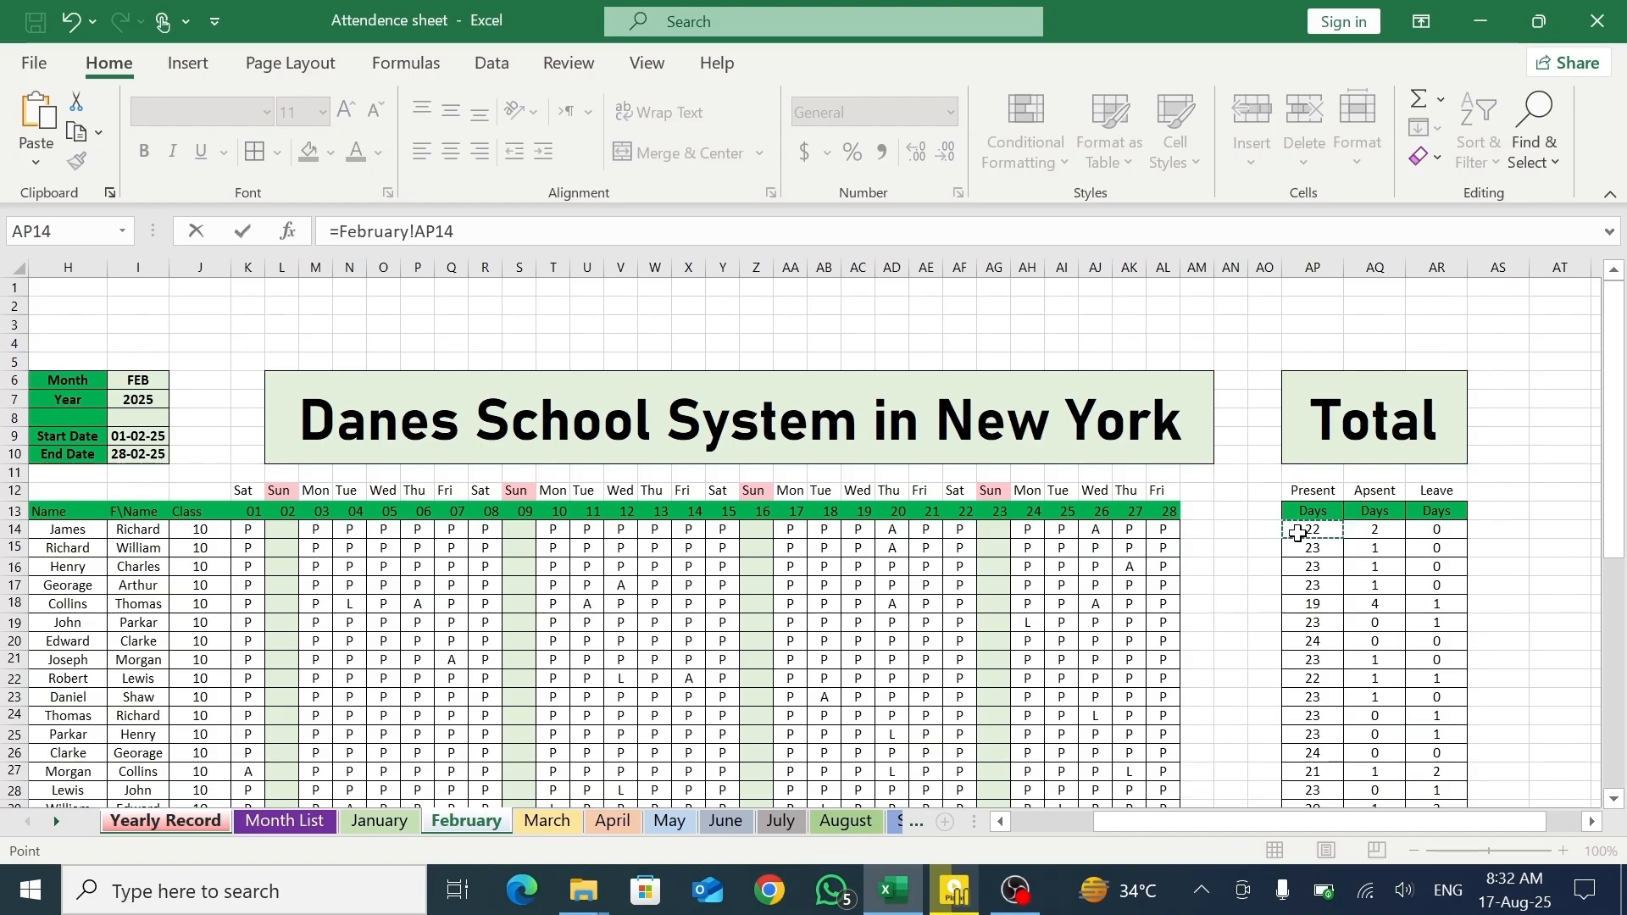
pyautogui.press('Return')
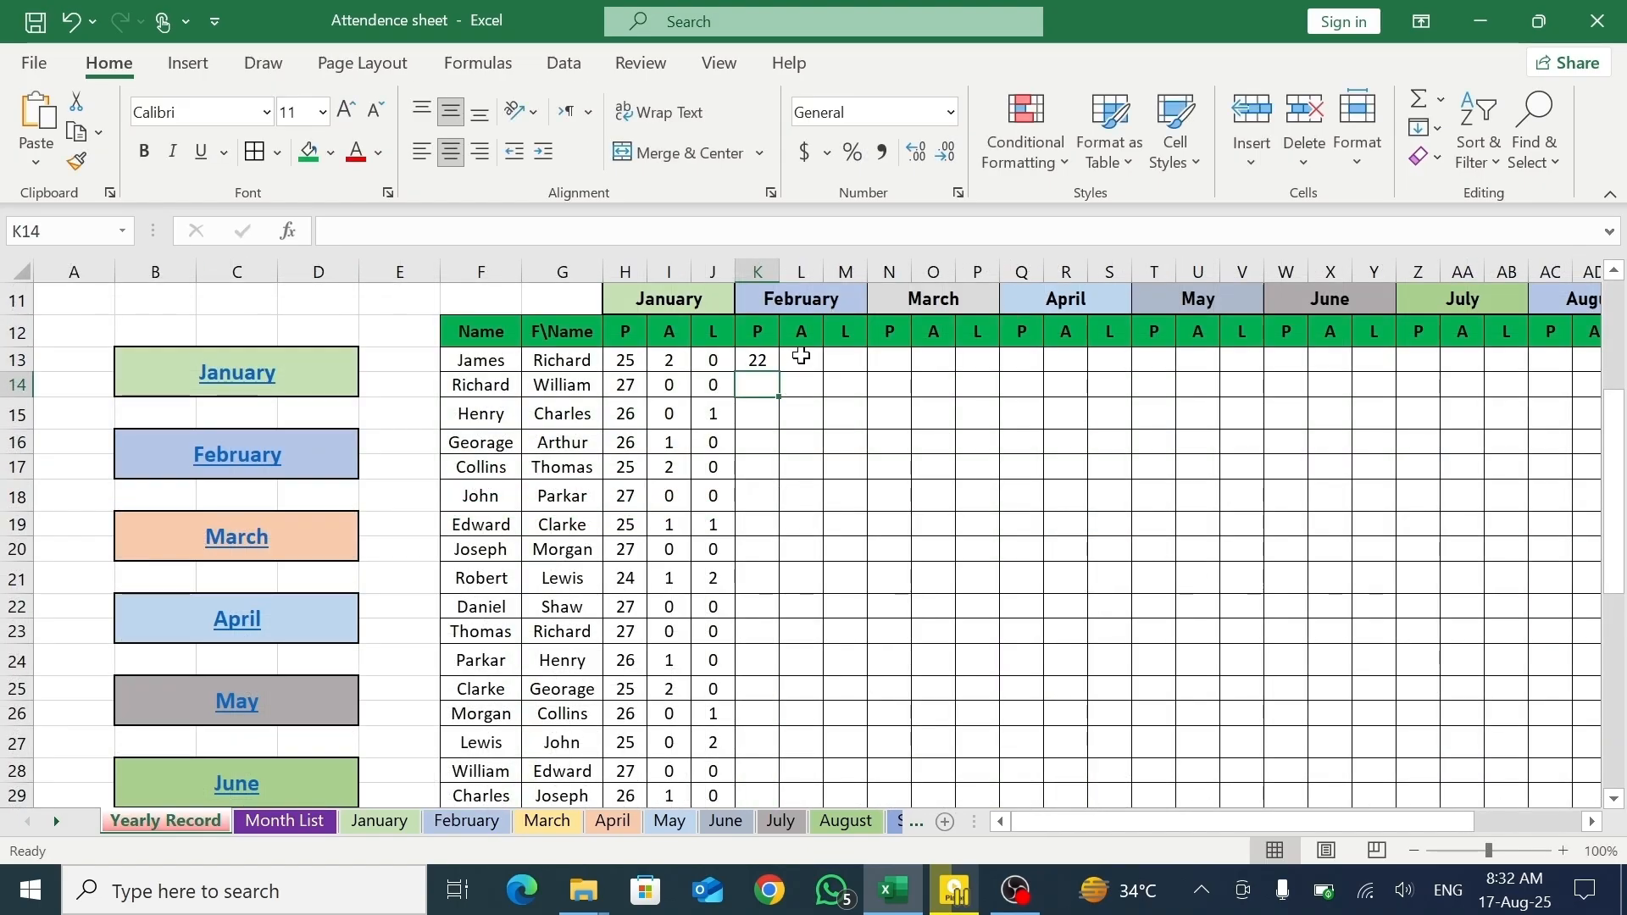
# - Begin a linking formula in February's first A cell L13 on the Yearly Record sheet
pyautogui.click(801, 356)
pyautogui.write('=')
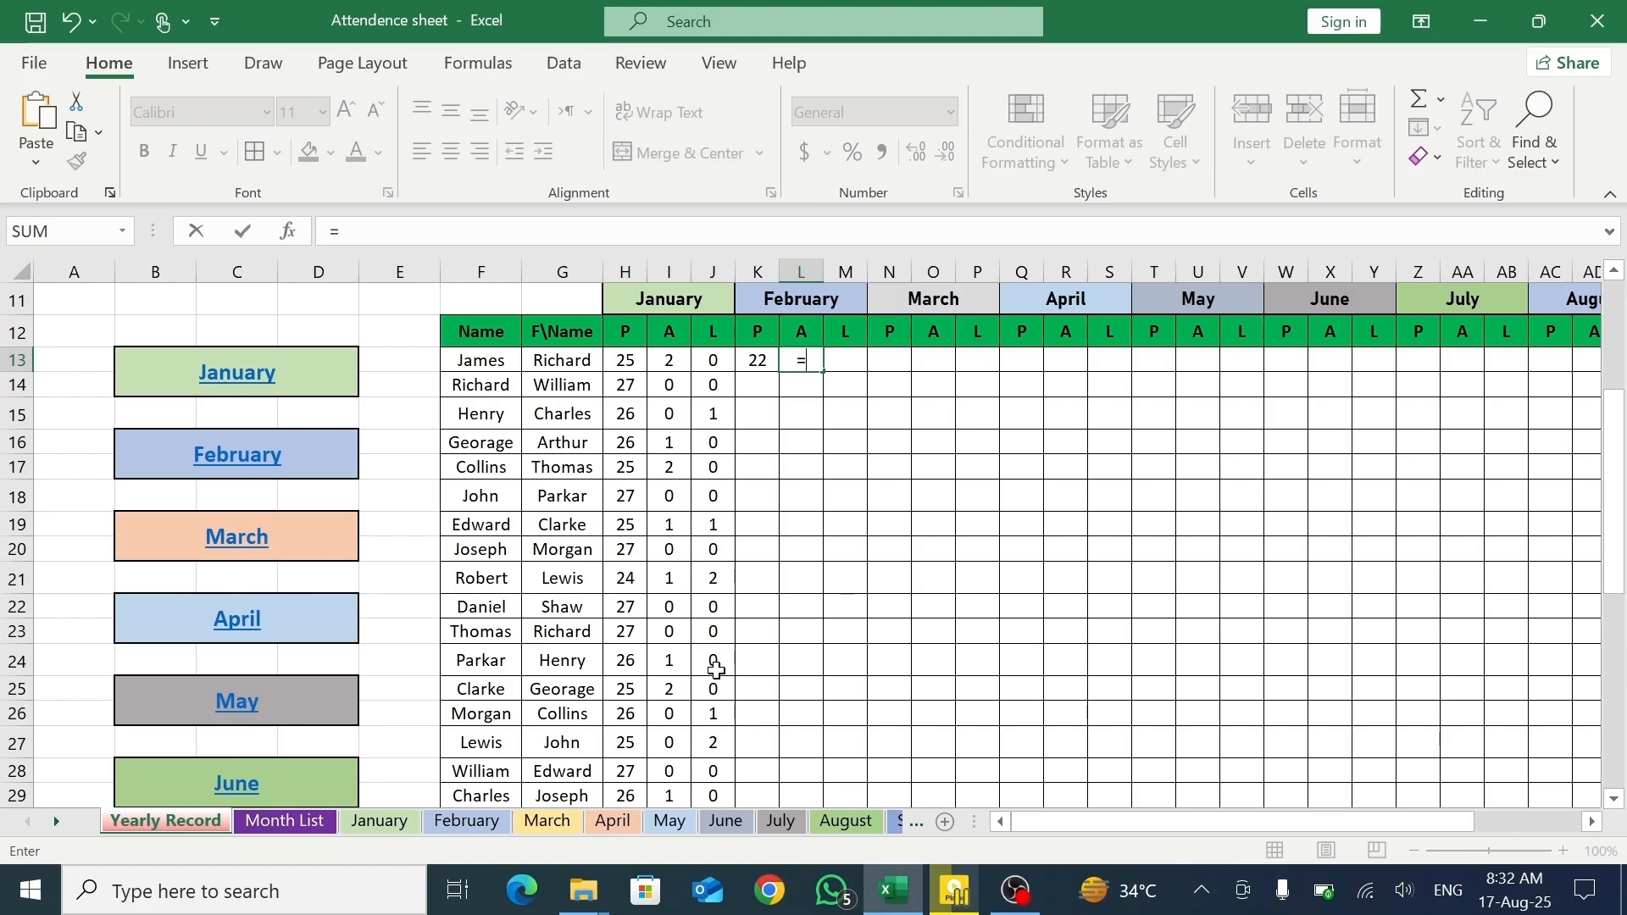
# - Complete the formula in L13 so it pulls the first student's February absent total from cell AQ14 of the February sheet
pyautogui.click(481, 818)
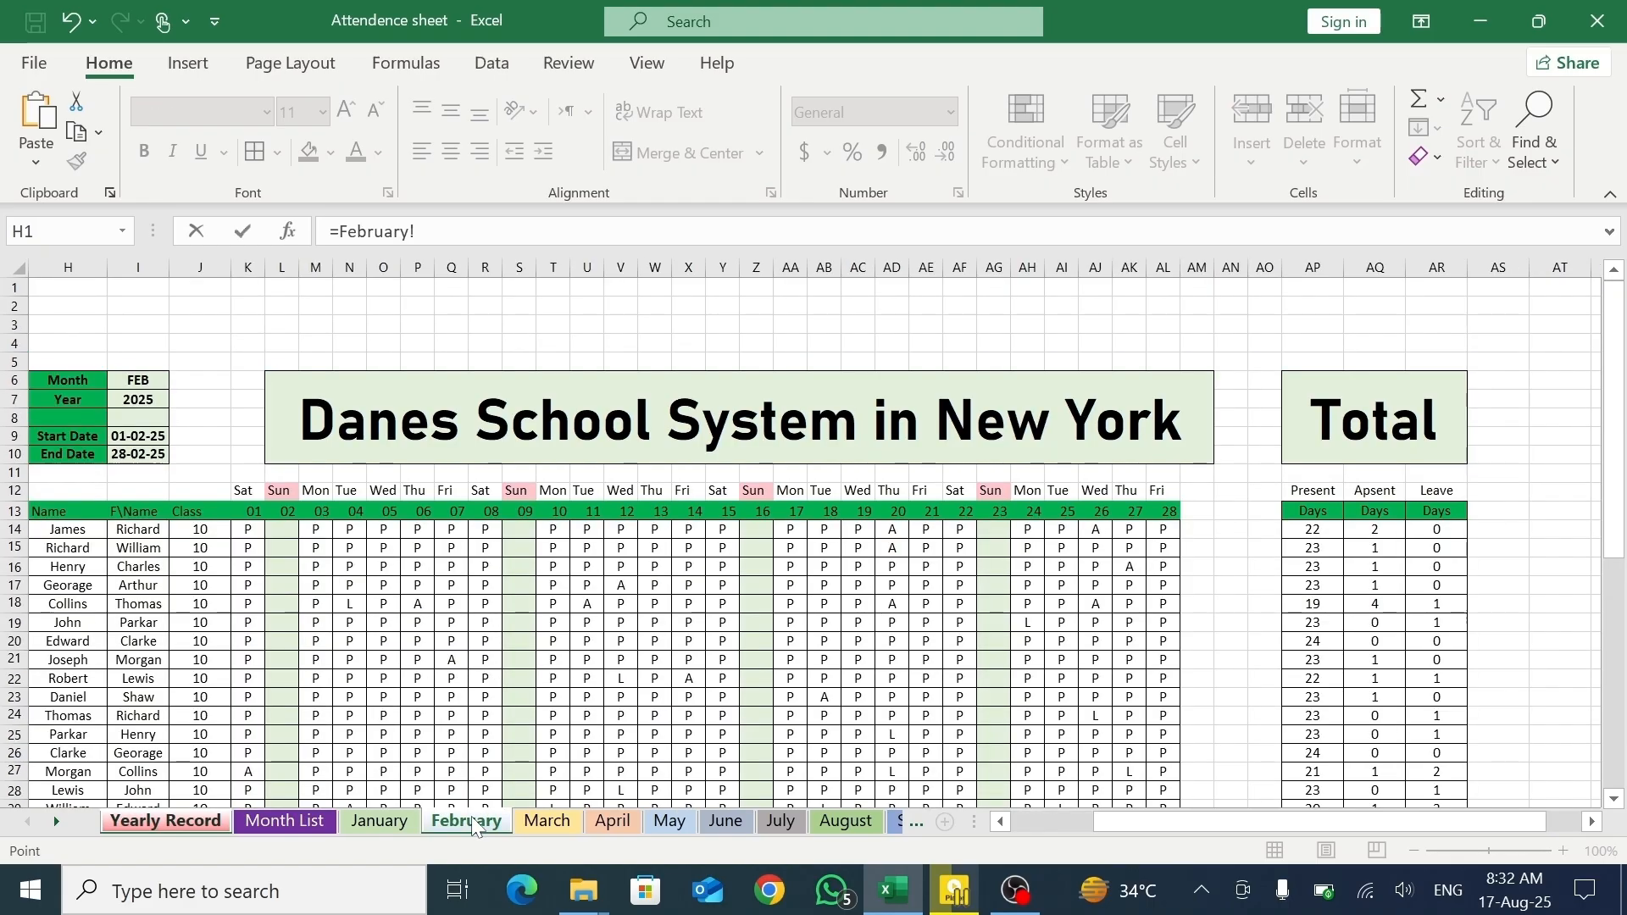
pyautogui.click(1388, 532)
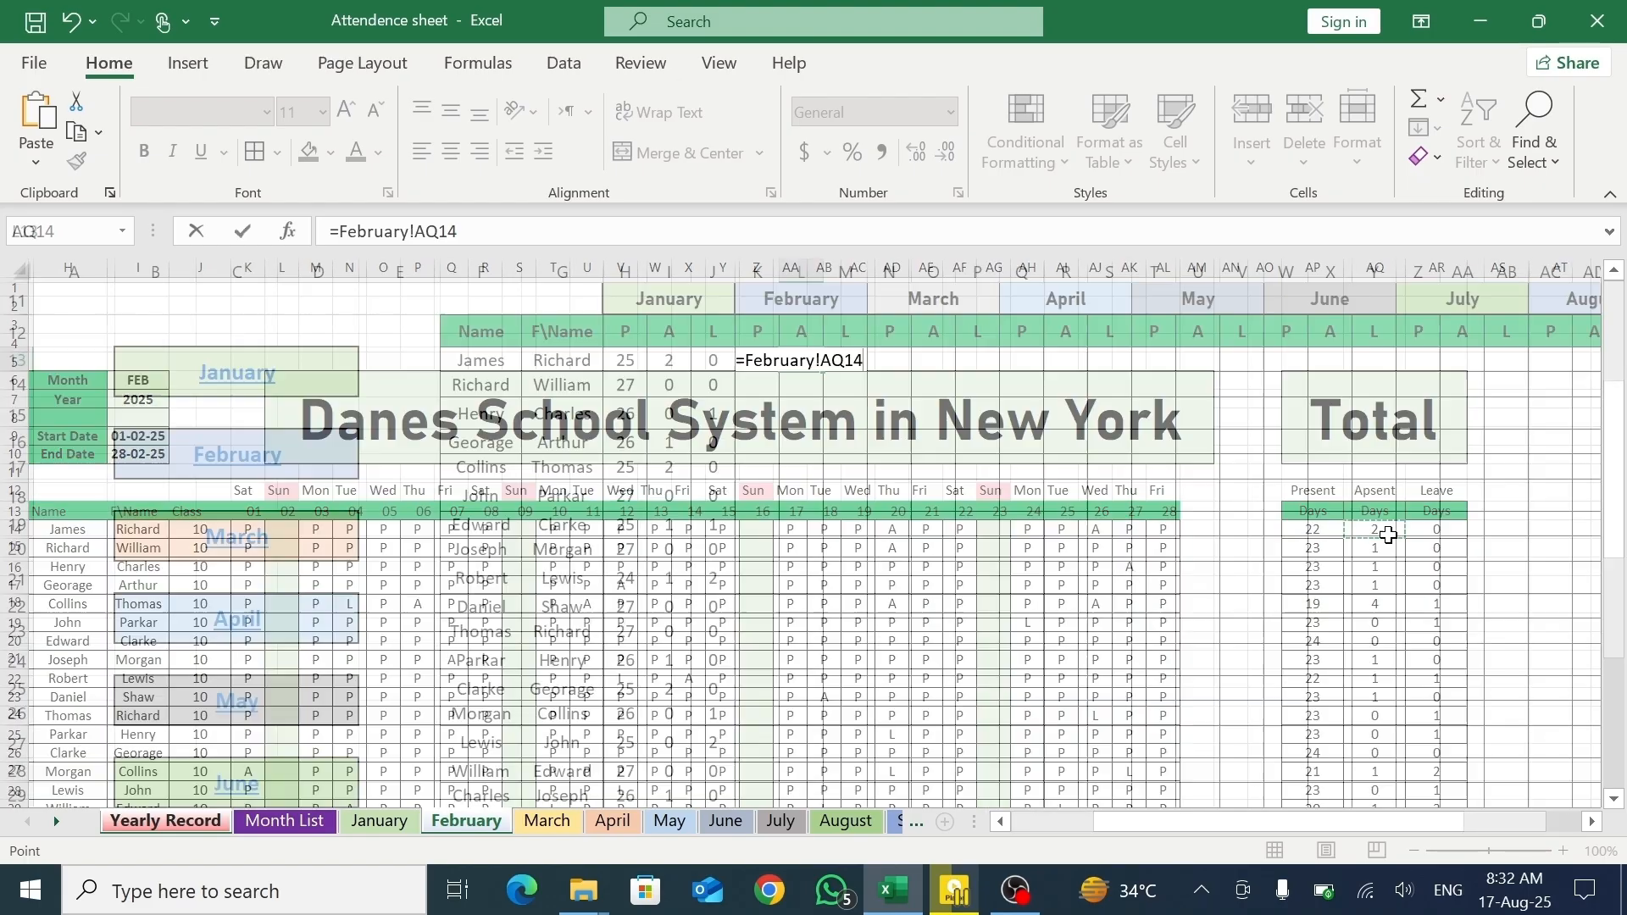
pyautogui.press('Return')
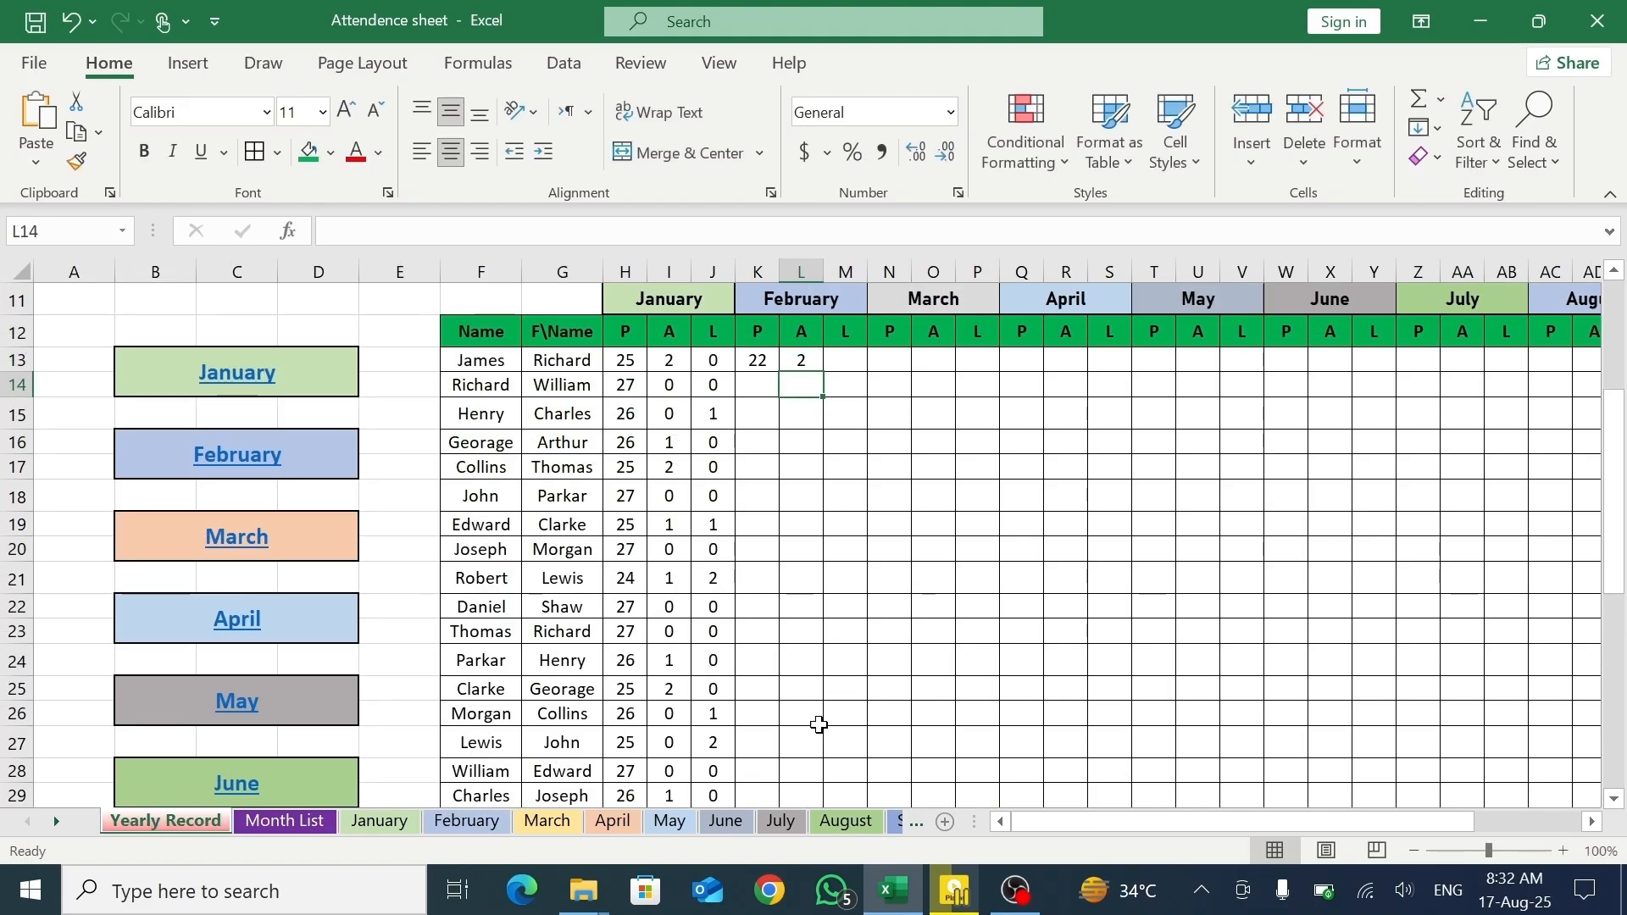
# - Link the first student's February leave cell M13 on the Yearly Record sheet to AR14 of the February sheet
pyautogui.click(466, 820)
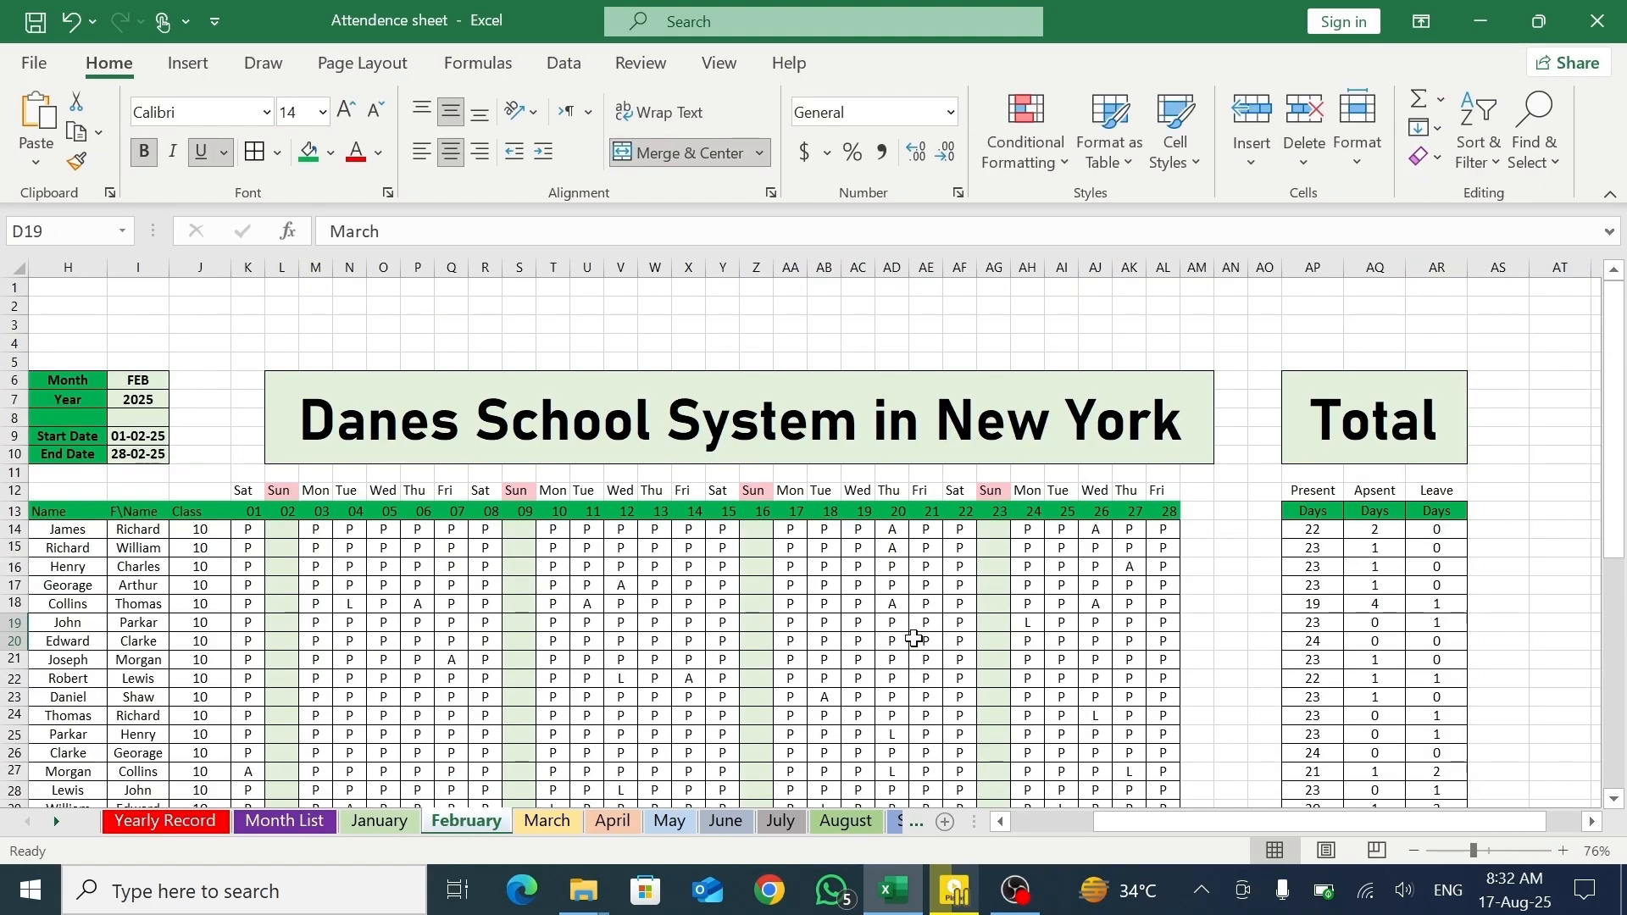
pyautogui.click(225, 822)
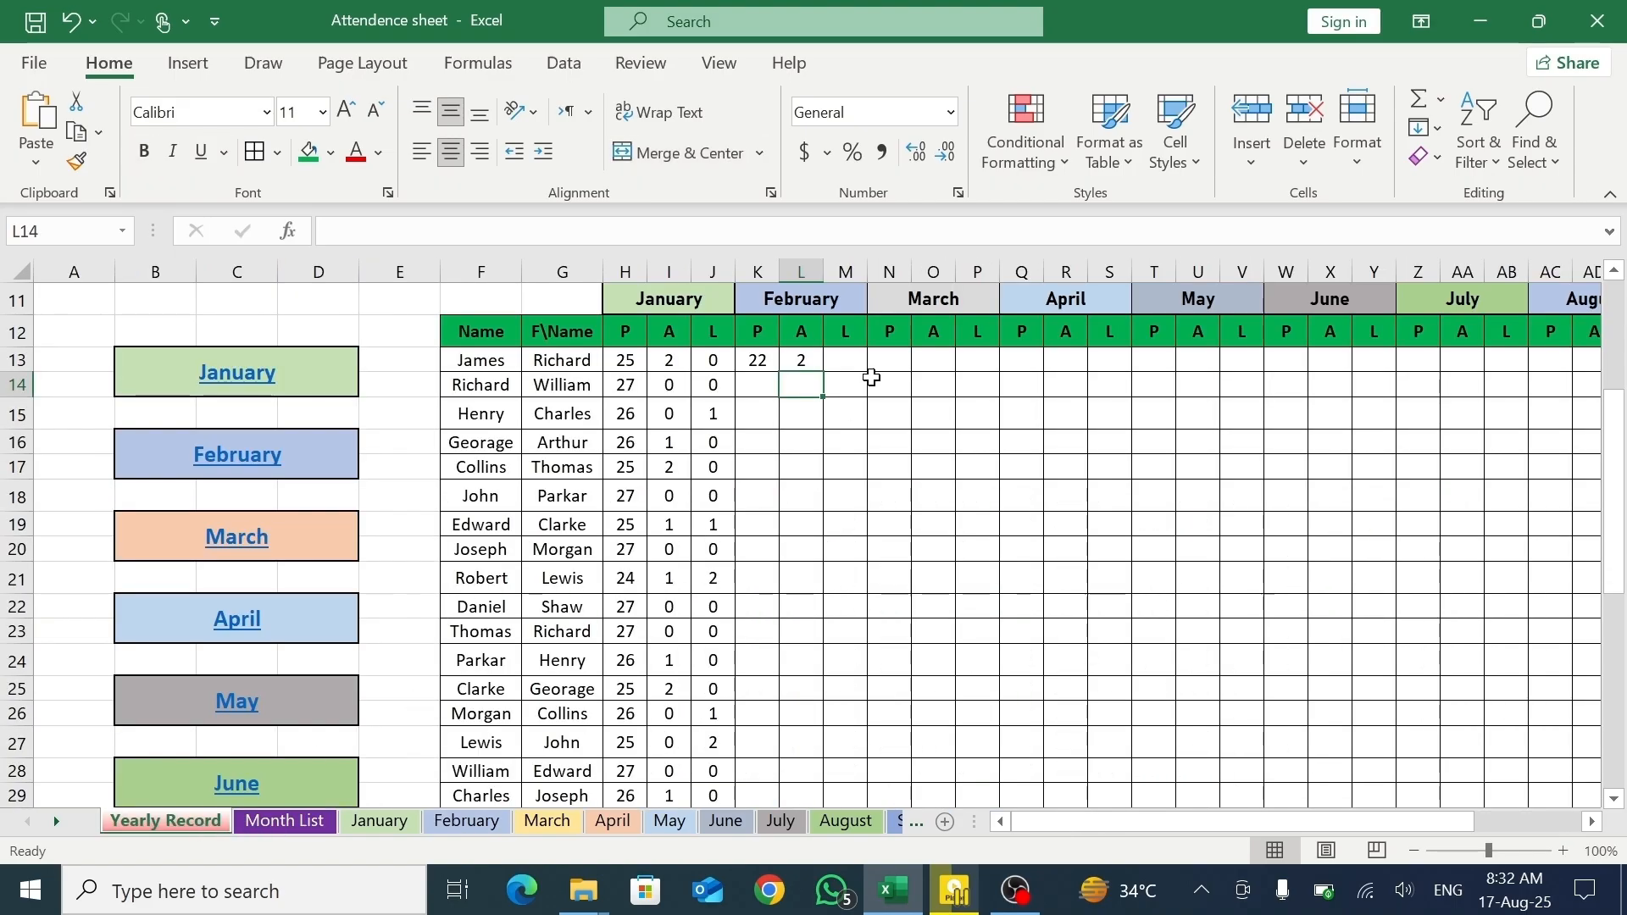
pyautogui.click(839, 363)
pyautogui.write('=')
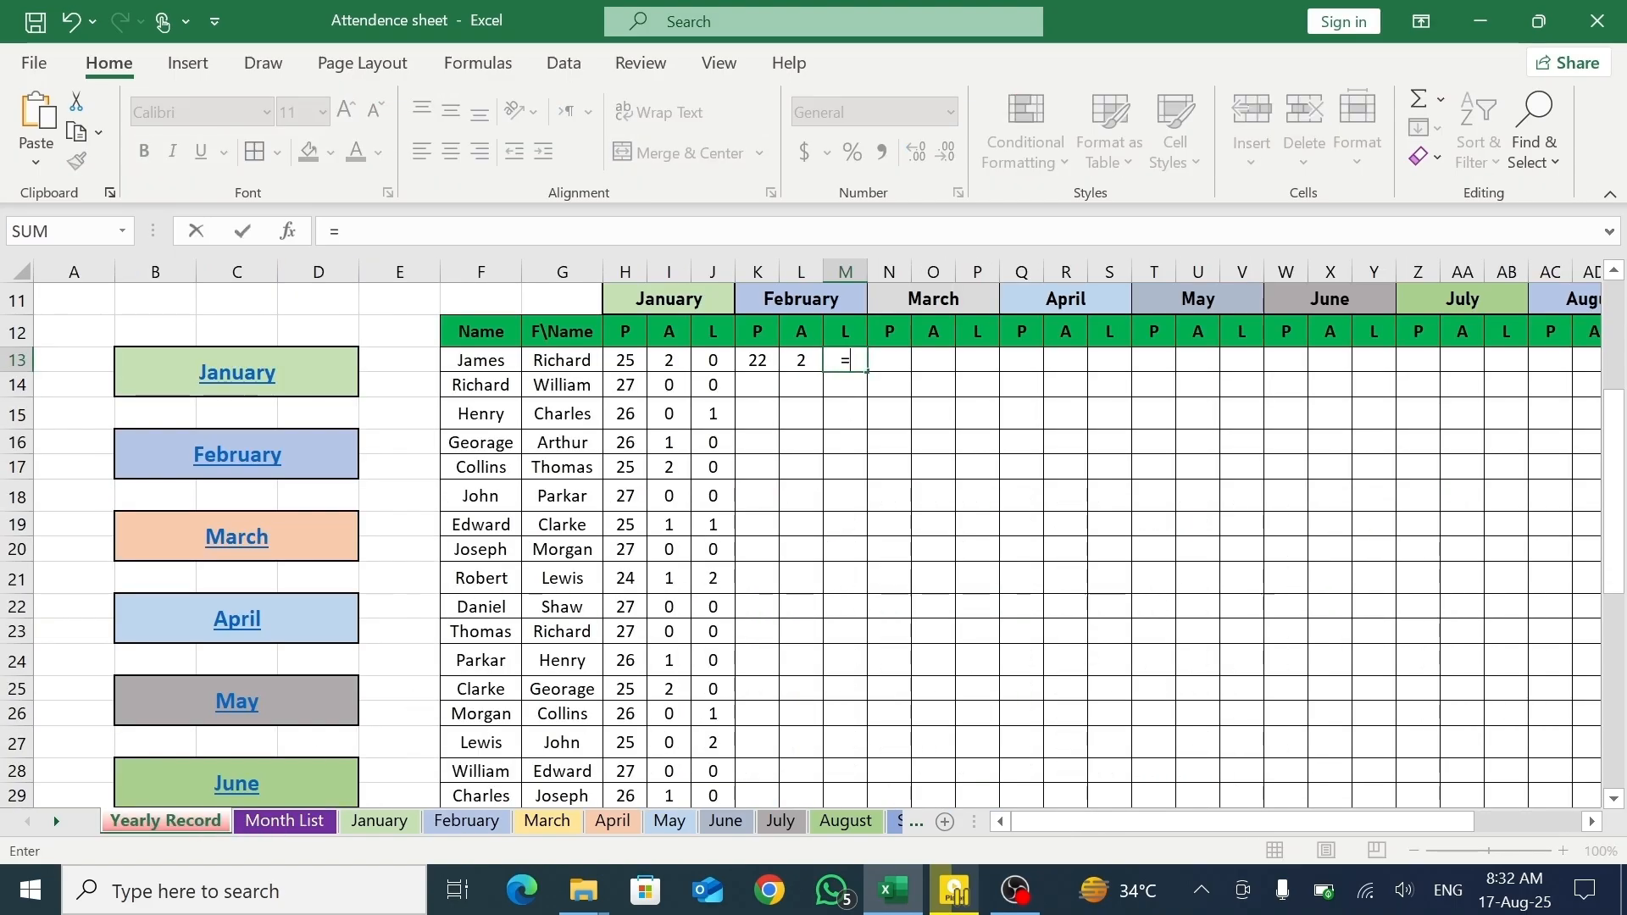
pyautogui.click(466, 821)
pyautogui.click(1428, 531)
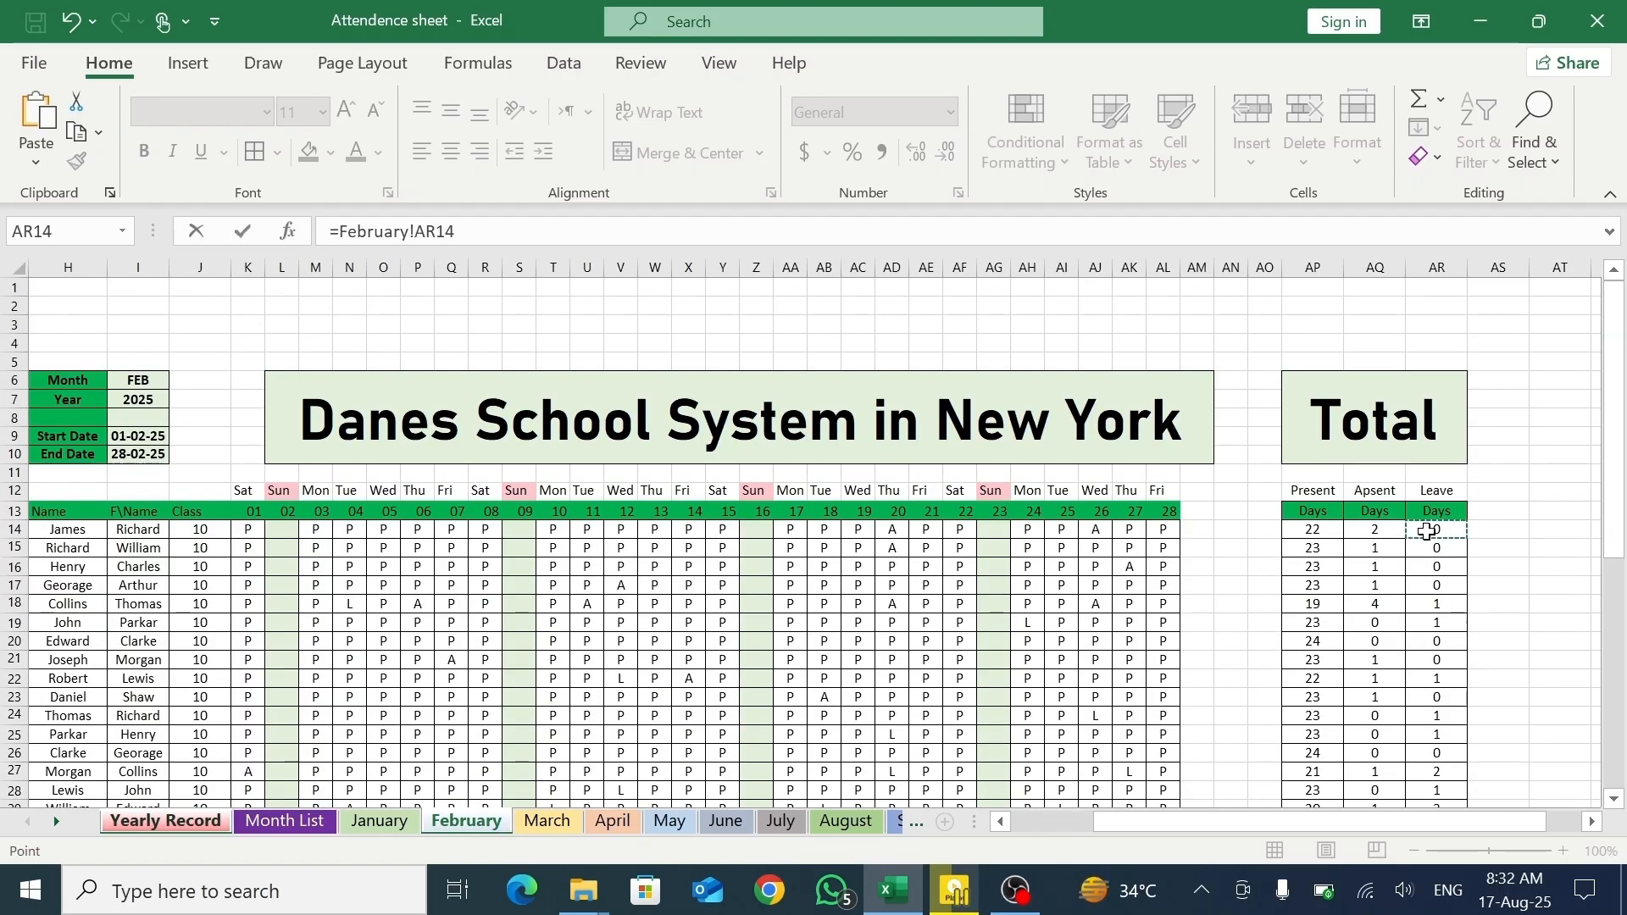
pyautogui.press('Return')
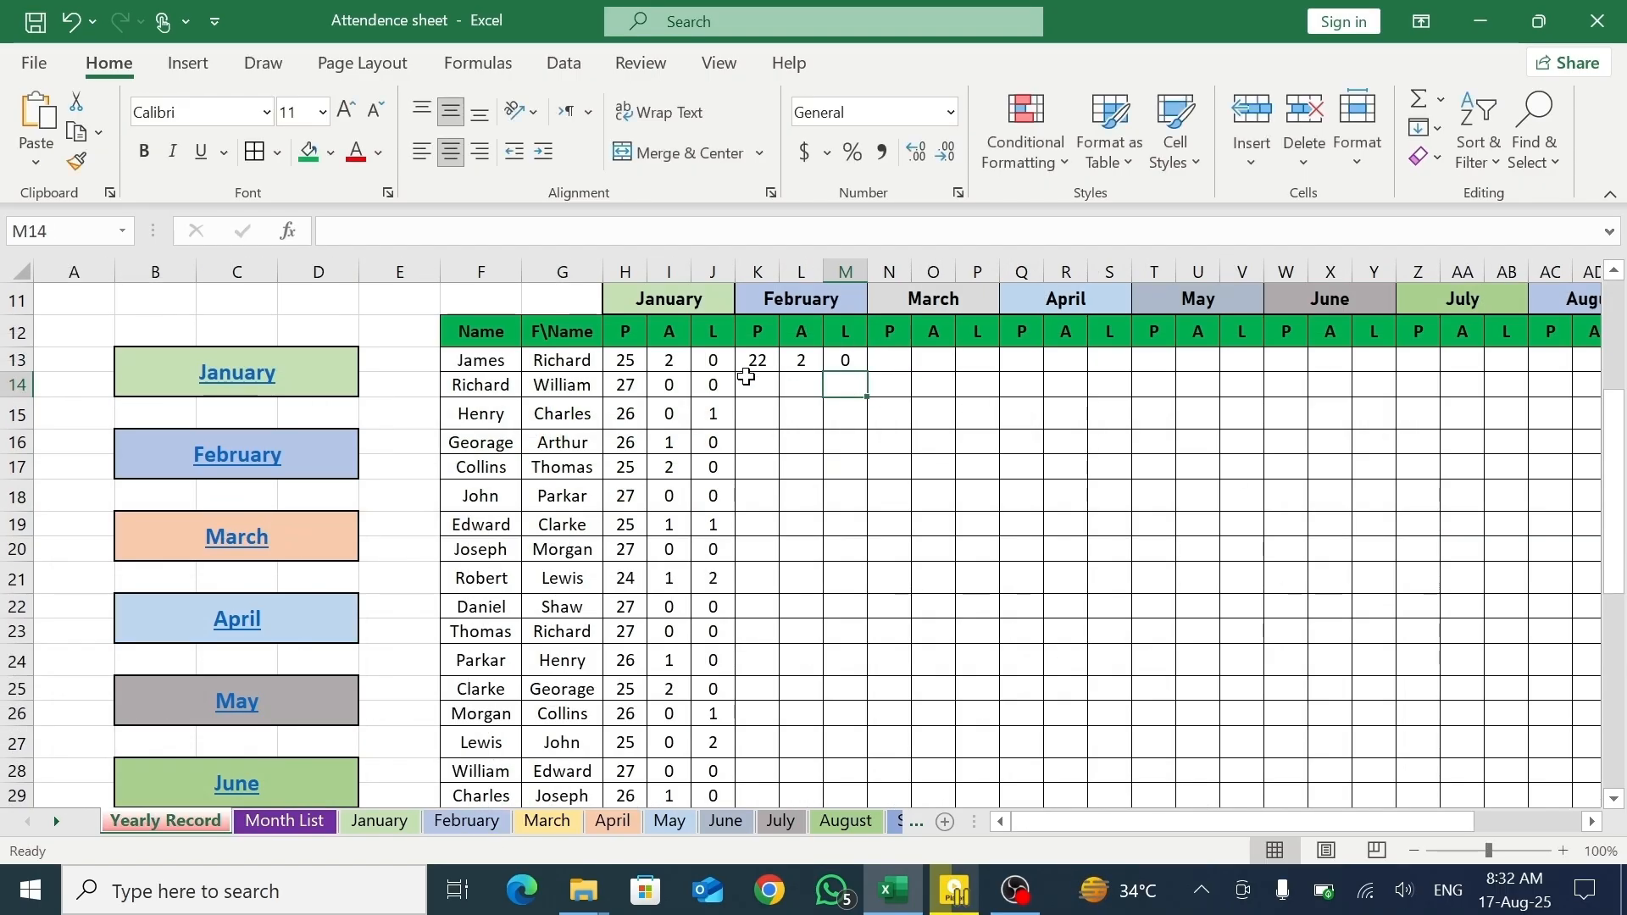
# - Fill the February present and absent formulas in K13 and L13 down through row 40
pyautogui.click(751, 361)
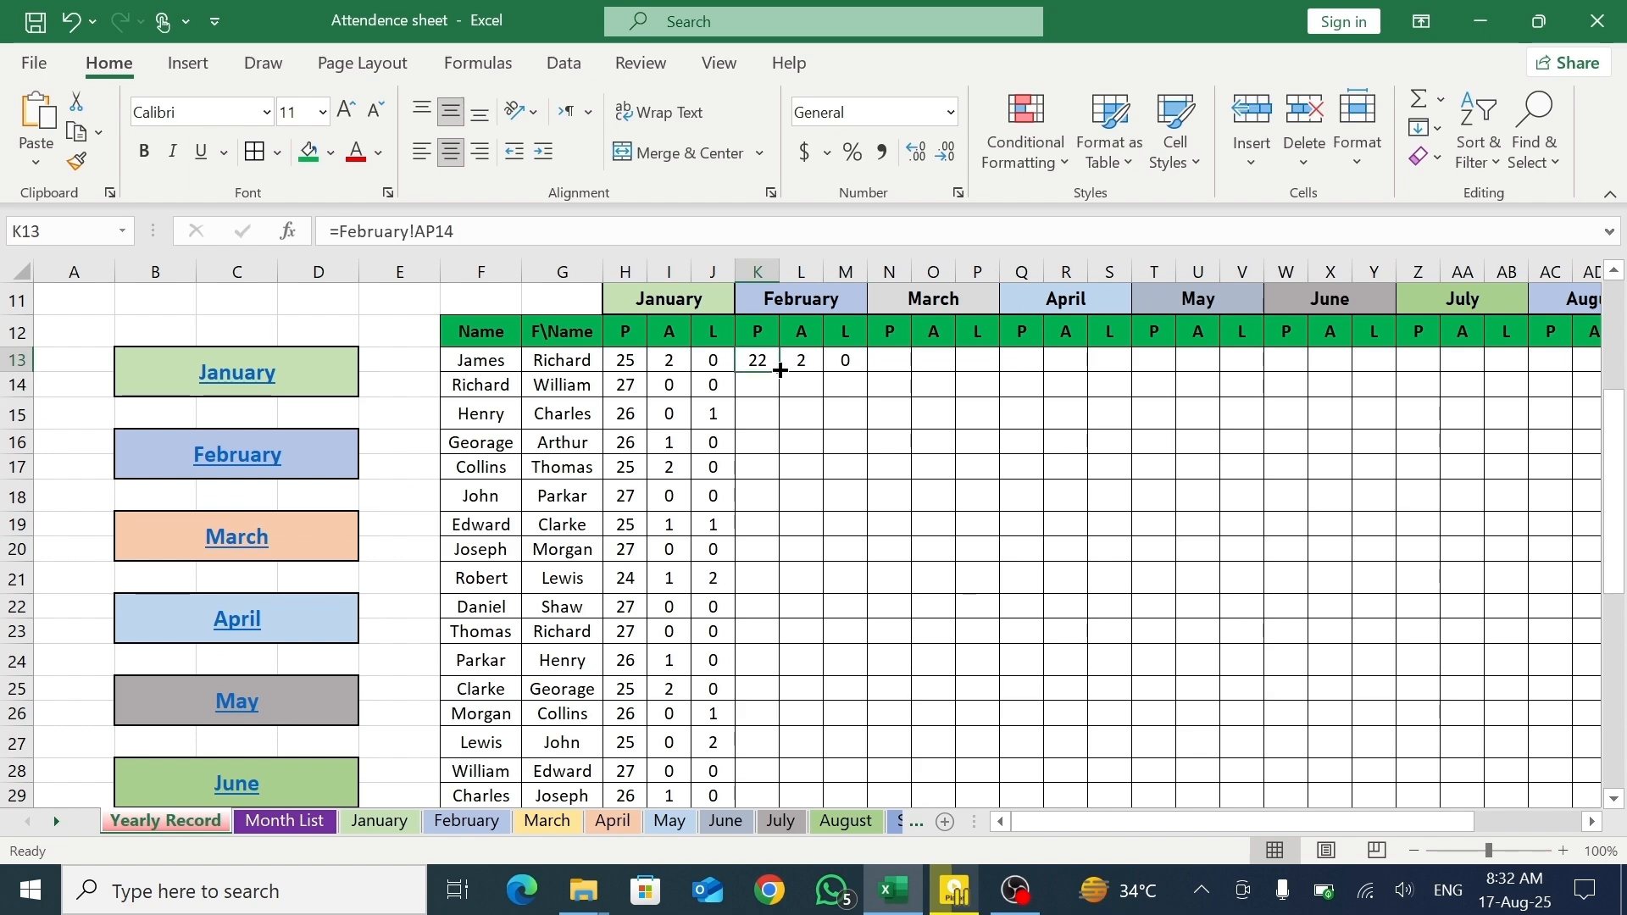
pyautogui.moveTo(778, 375); pyautogui.dragTo(757, 695)
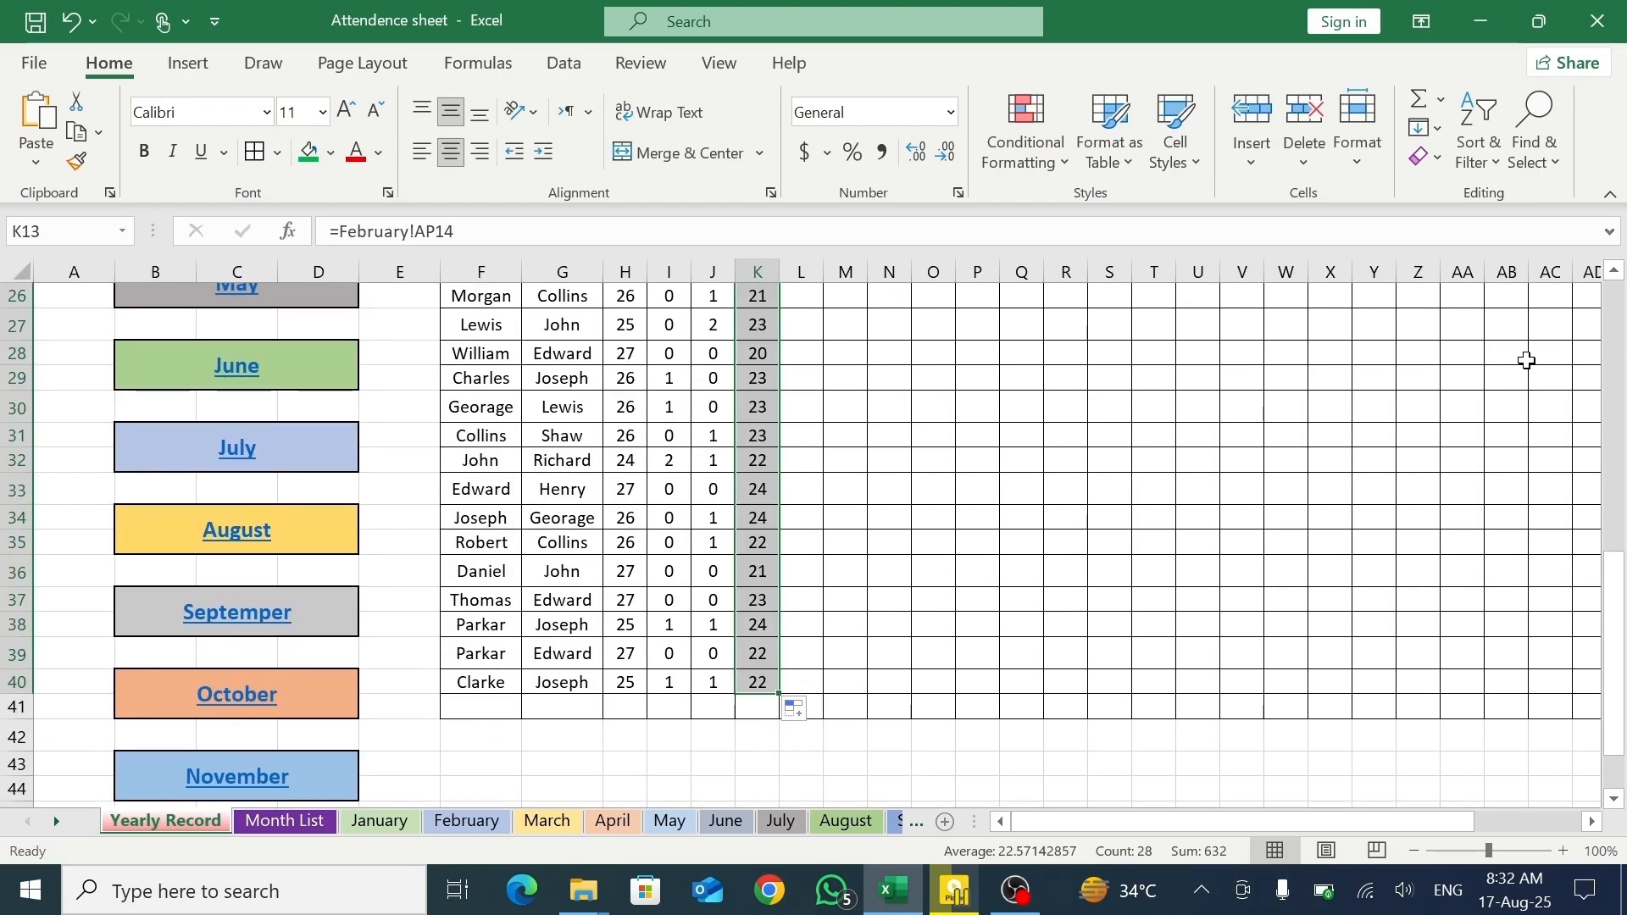
pyautogui.click(1616, 276)
pyautogui.click(1616, 276)
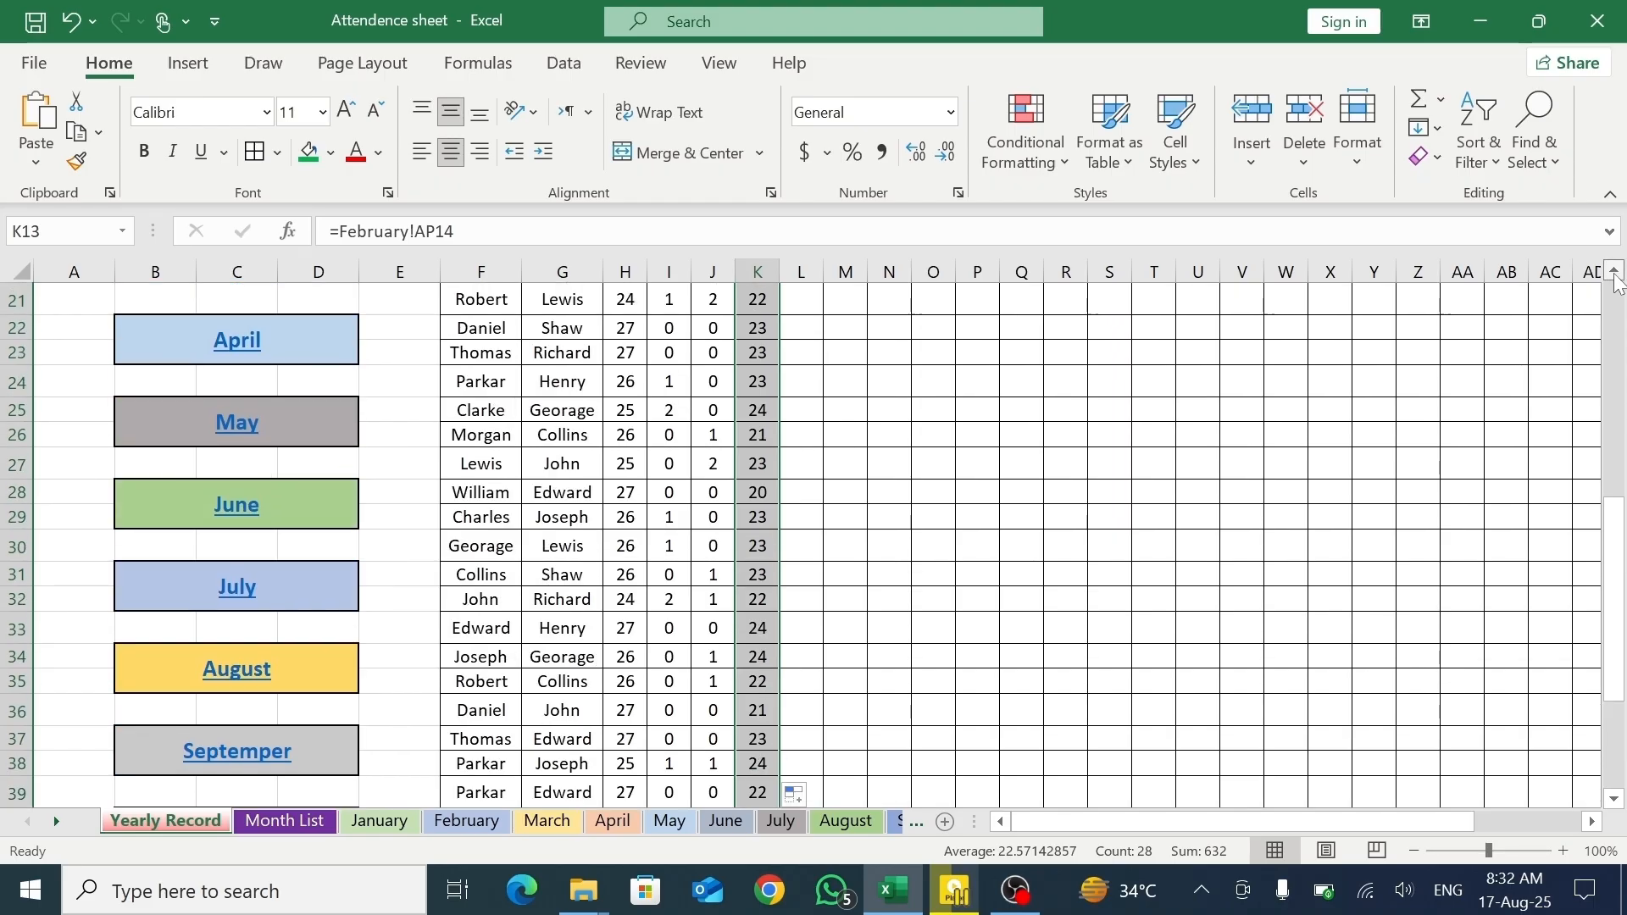
pyautogui.scroll(4, 938, 381)
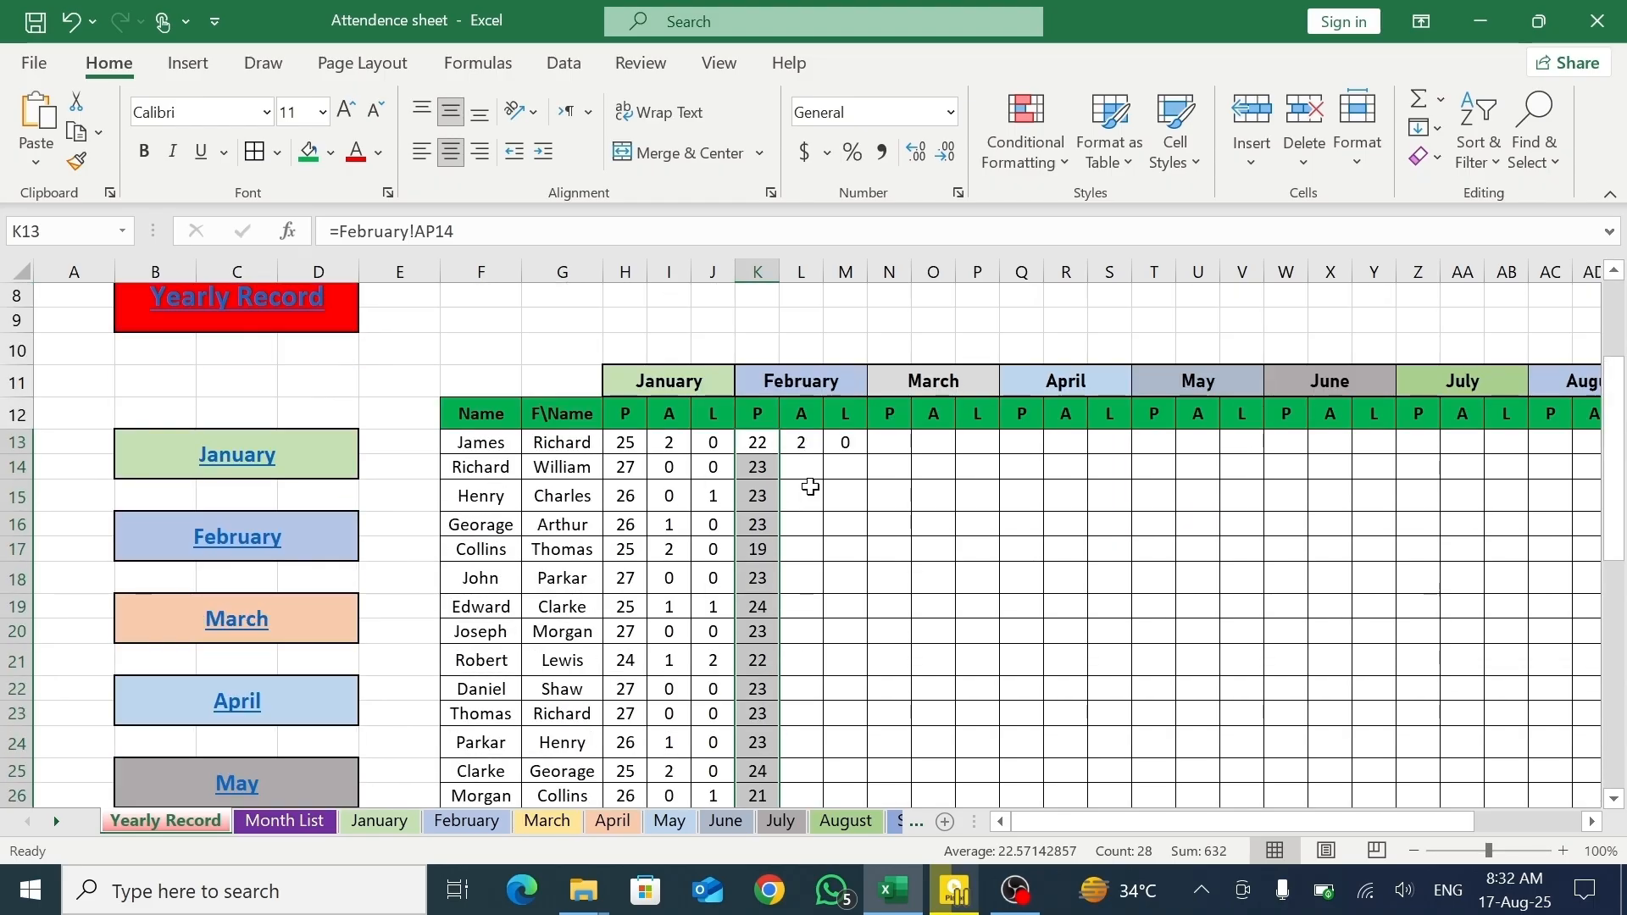
pyautogui.click(805, 441)
pyautogui.moveTo(823, 454); pyautogui.dragTo(807, 769)
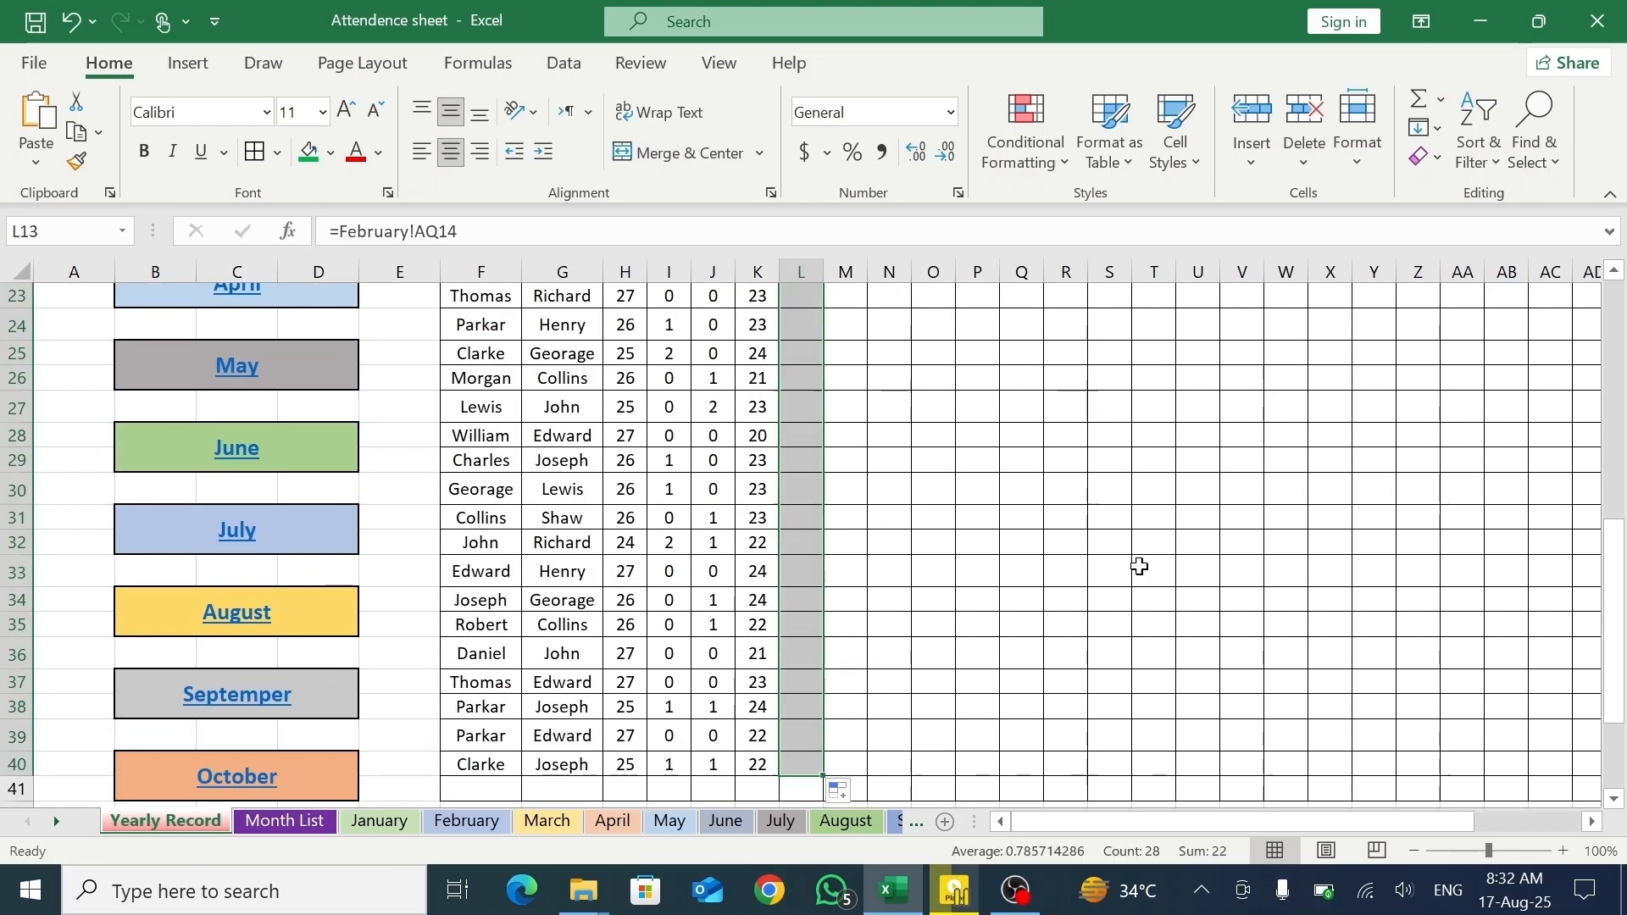
# - Fill the February leave formula in M13 down through row 40
pyautogui.scroll(1, 1623, 288)
pyautogui.scroll(4, 1623, 288)
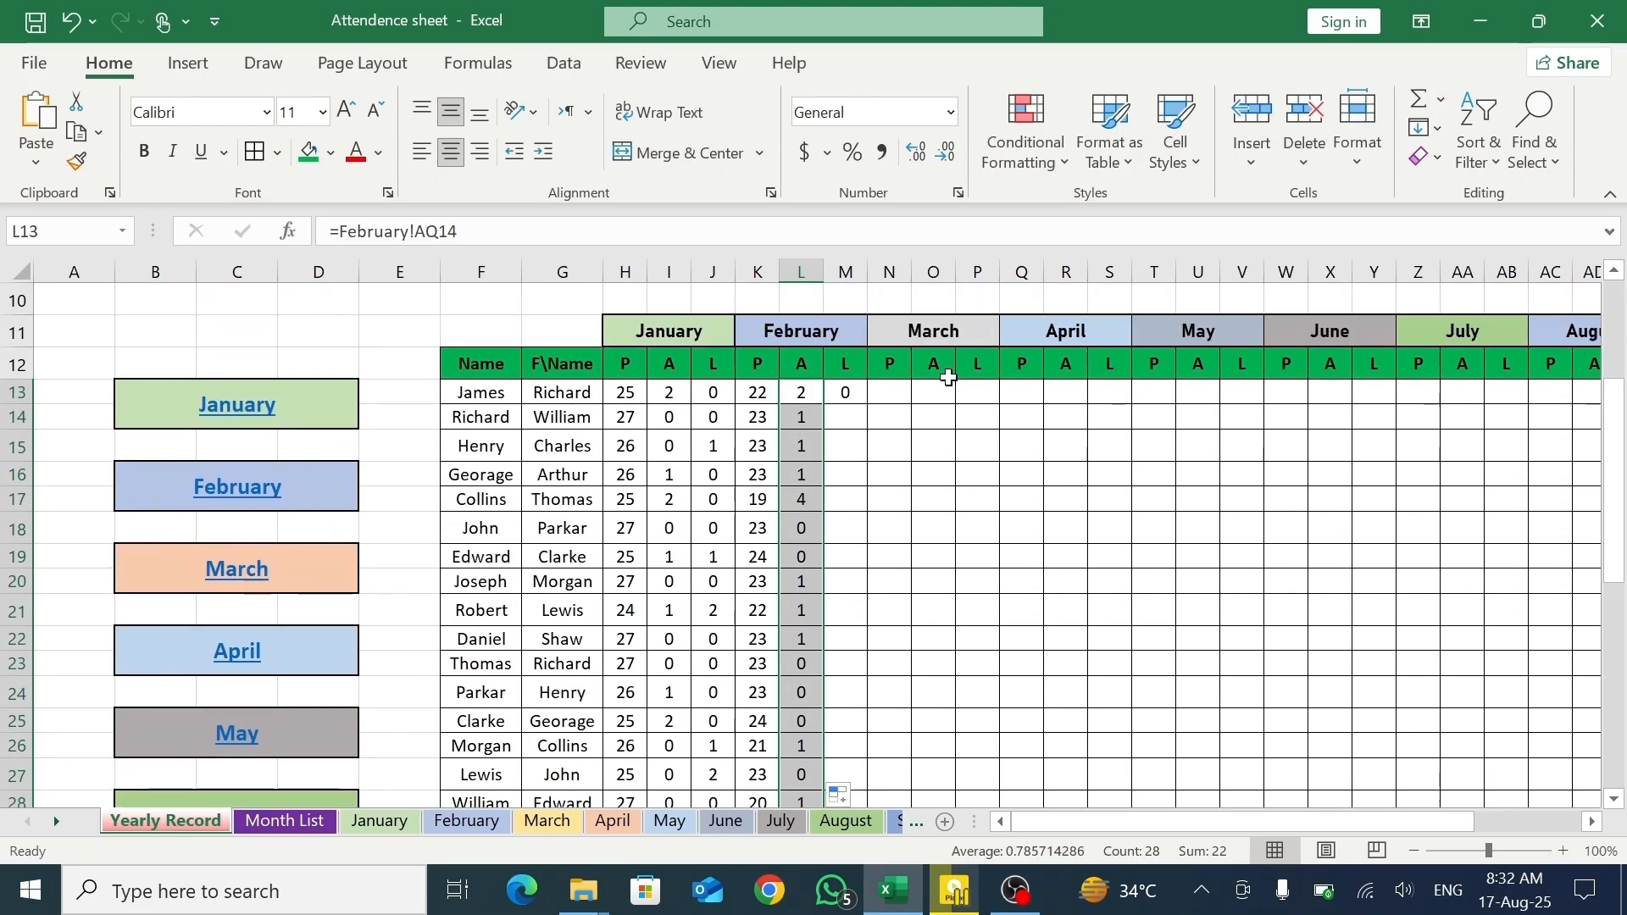
pyautogui.click(842, 395)
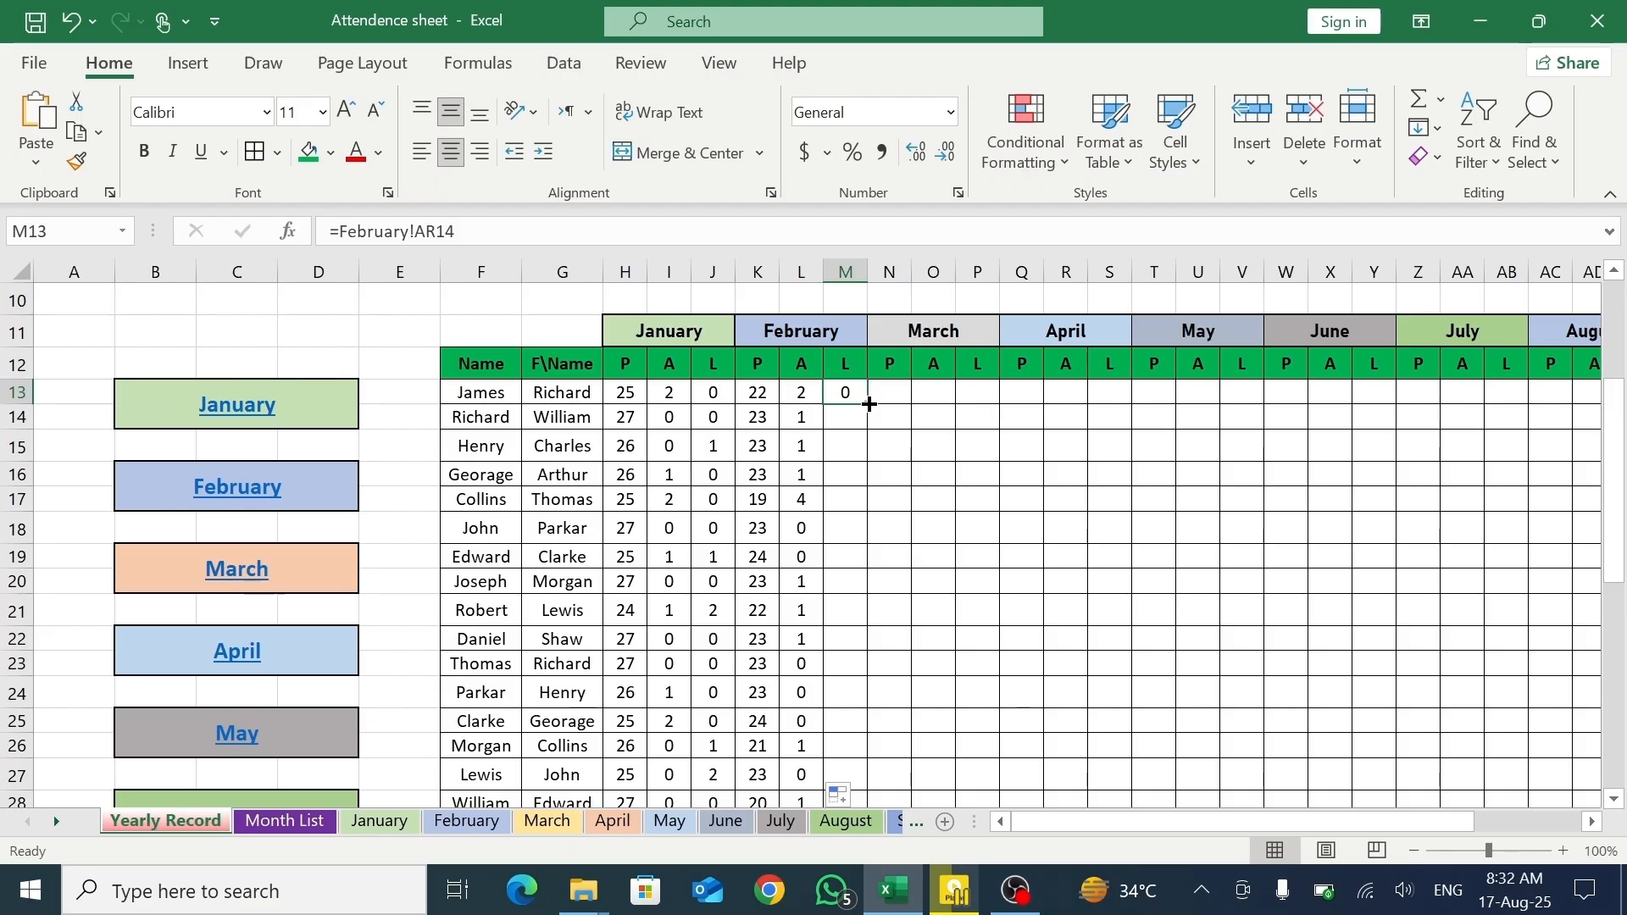
pyautogui.moveTo(867, 404); pyautogui.dragTo(839, 697)
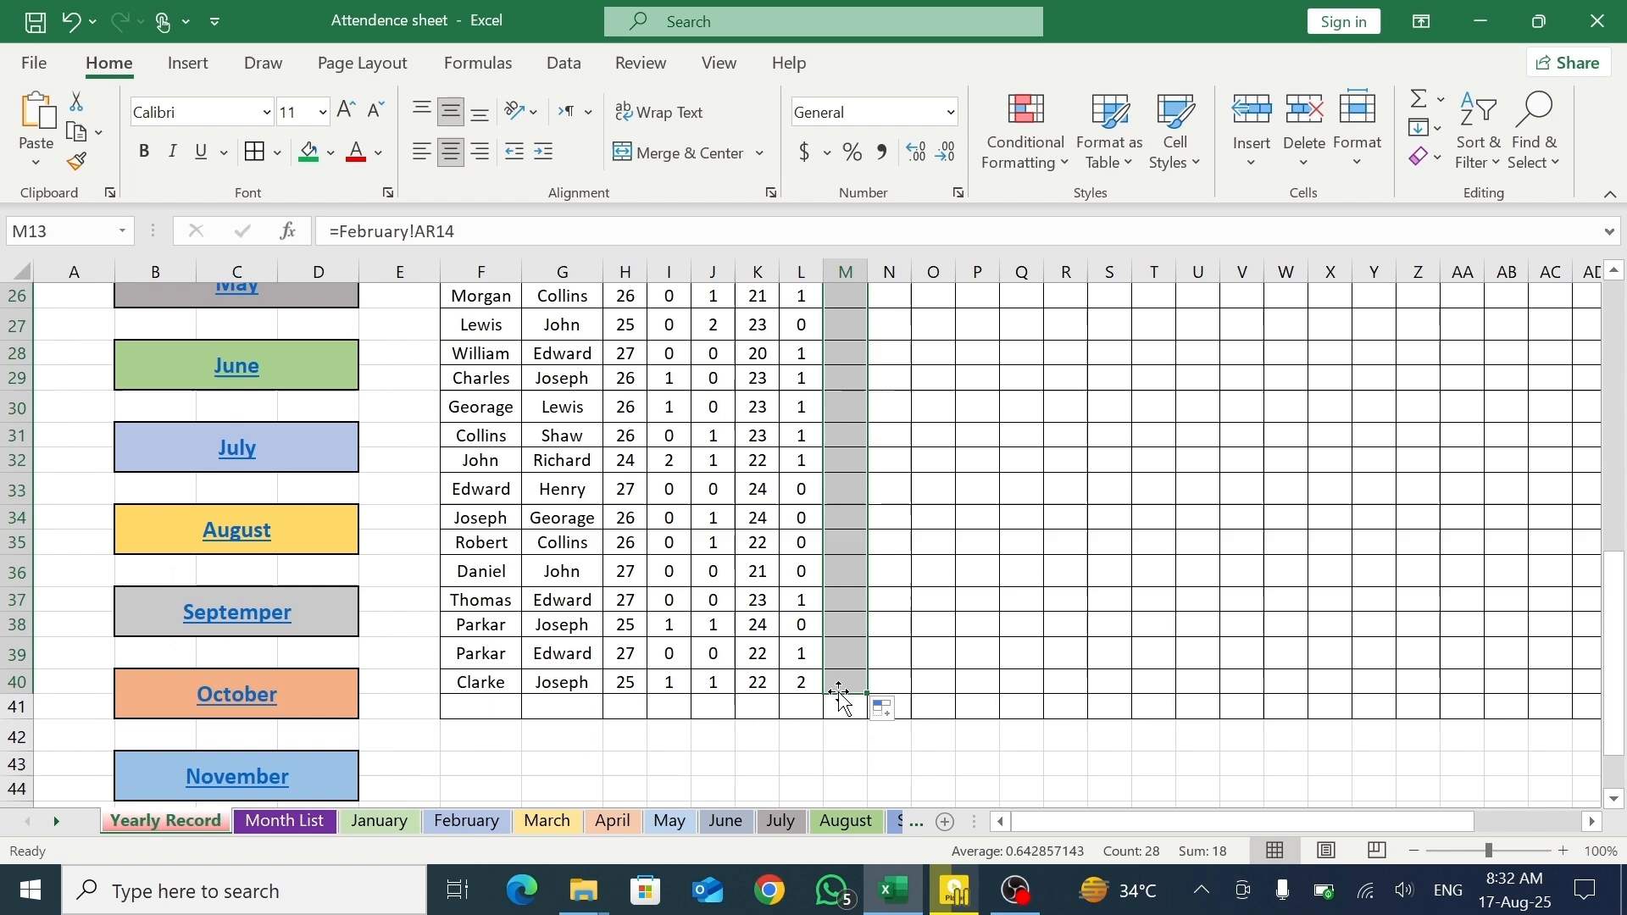
# - Link the first student's March present cell N13 to AP14 of the March sheet
pyautogui.click(1615, 273)
pyautogui.click(1615, 276)
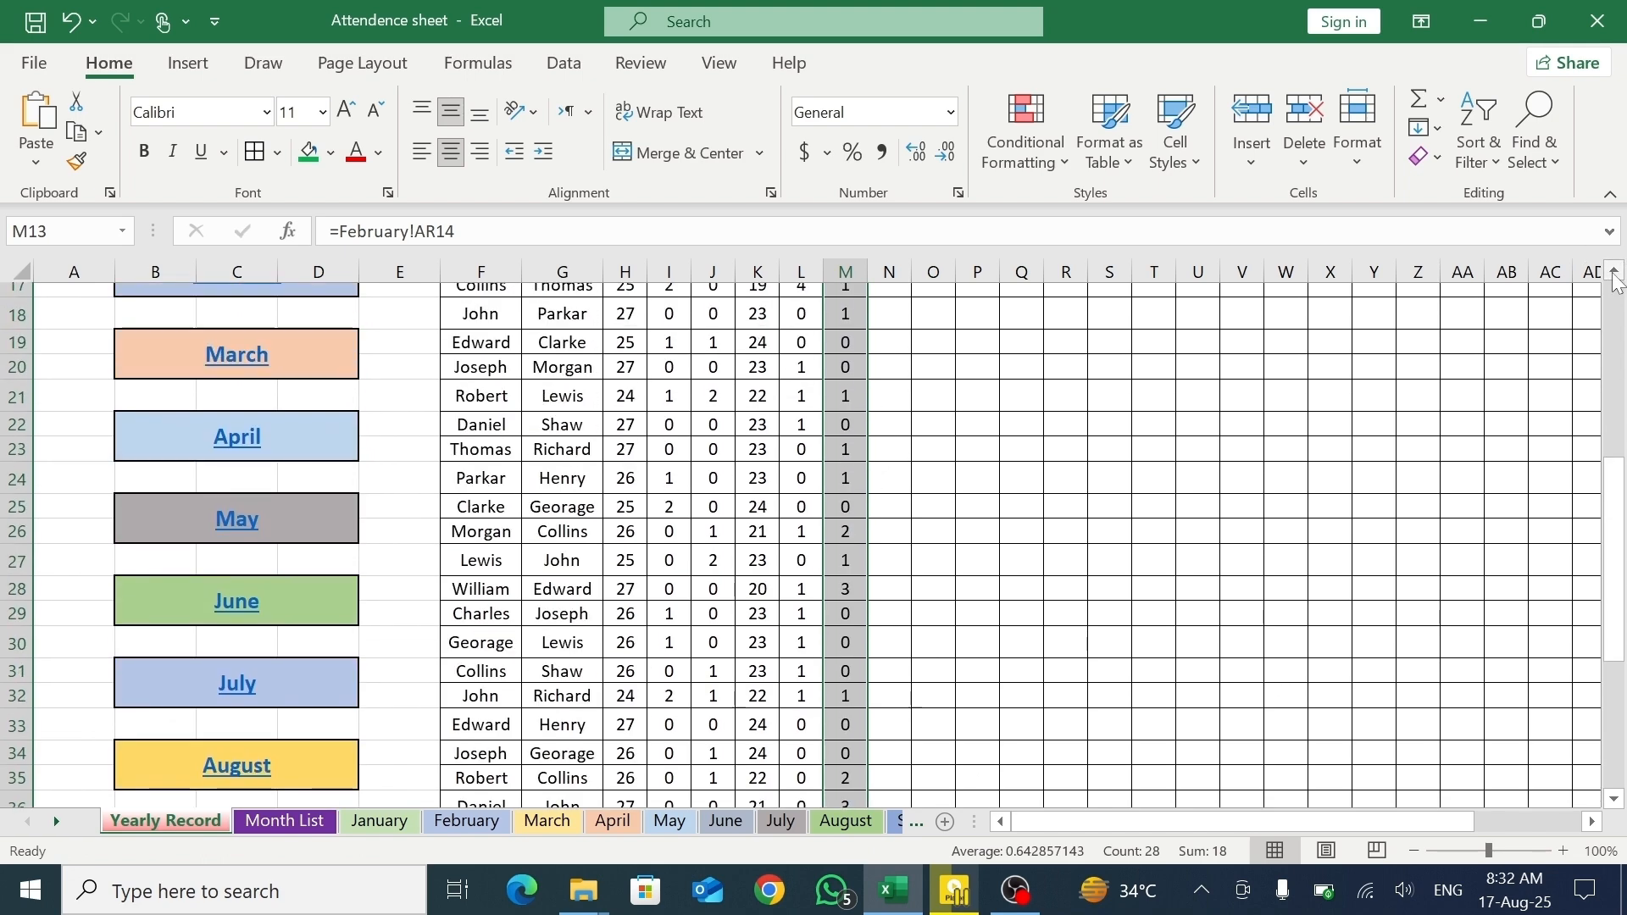
pyautogui.click(1615, 277)
pyautogui.click(1615, 276)
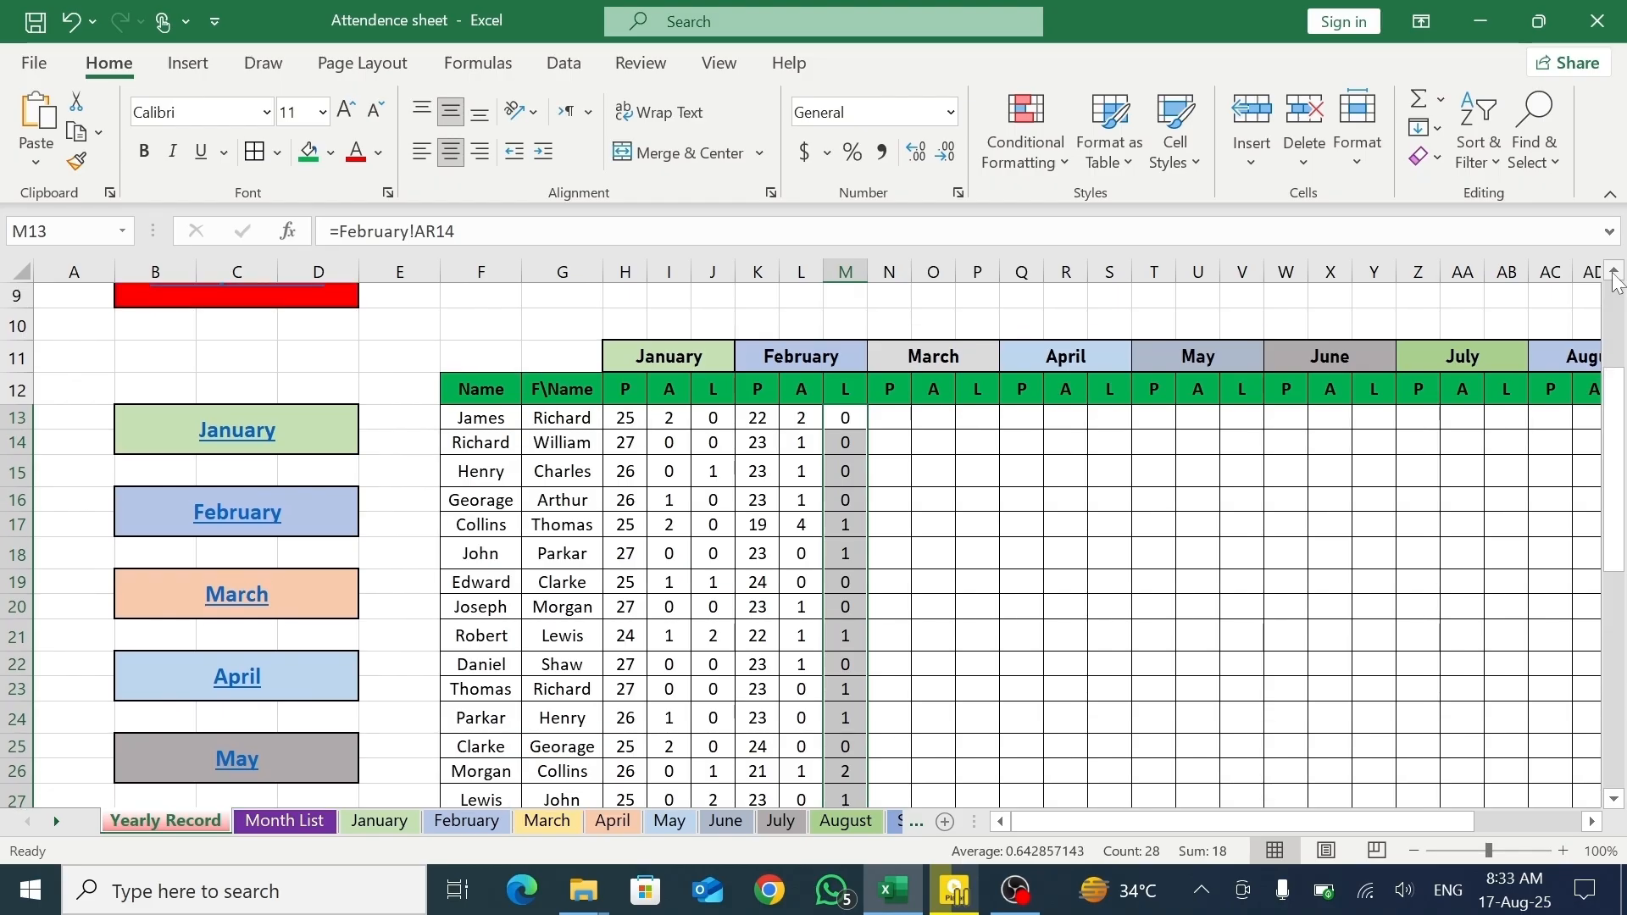
pyautogui.click(888, 421)
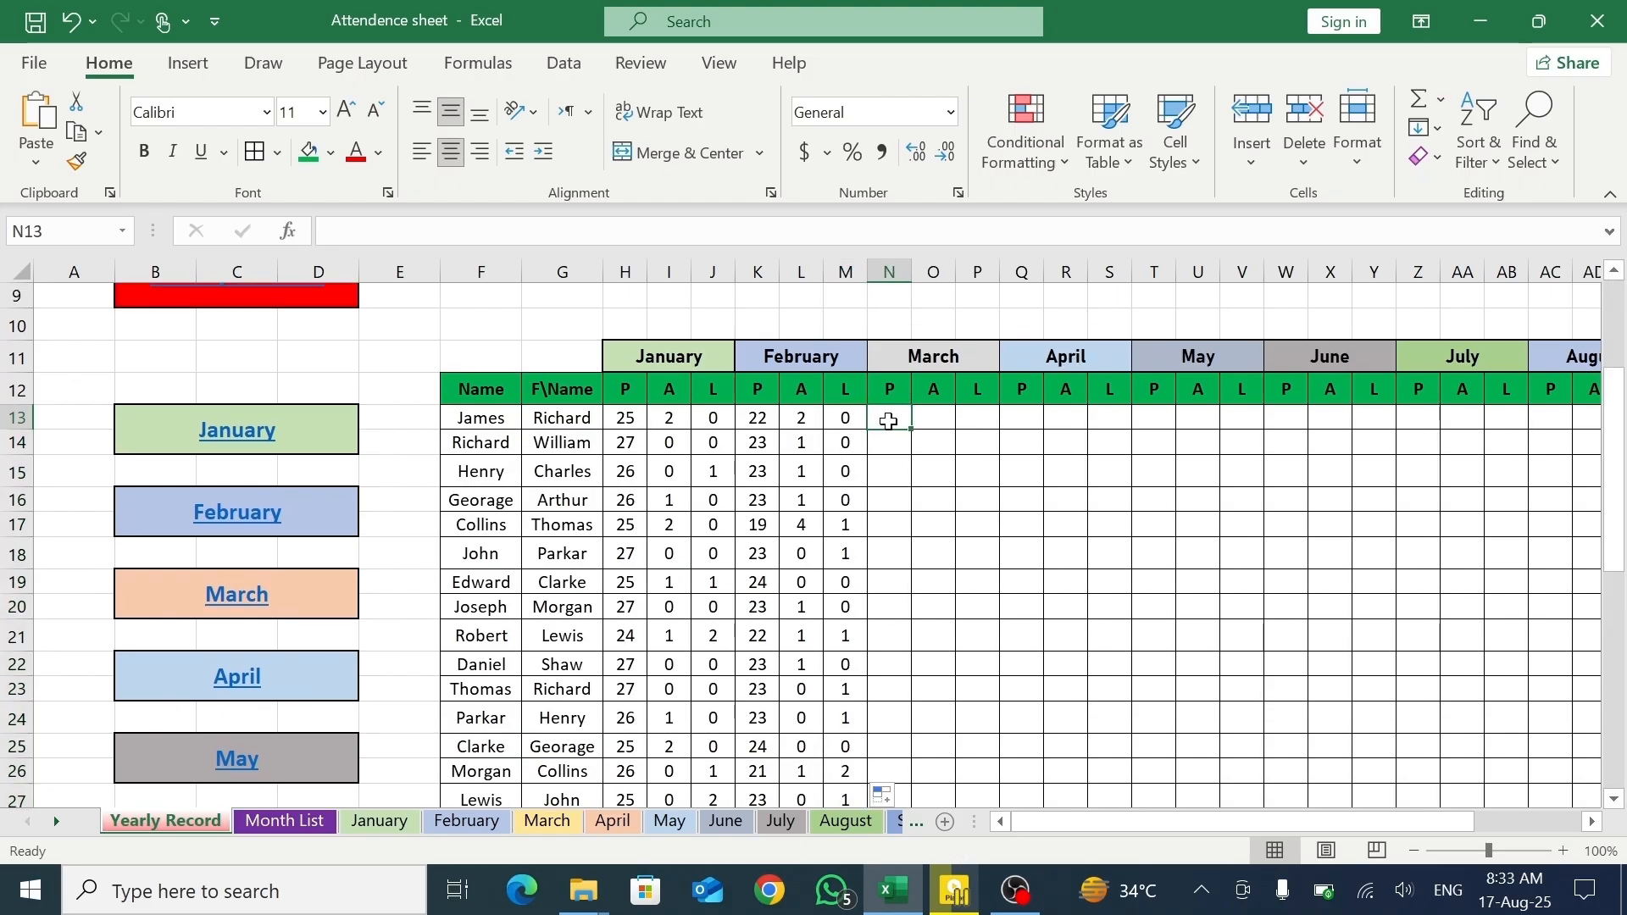
pyautogui.write('=')
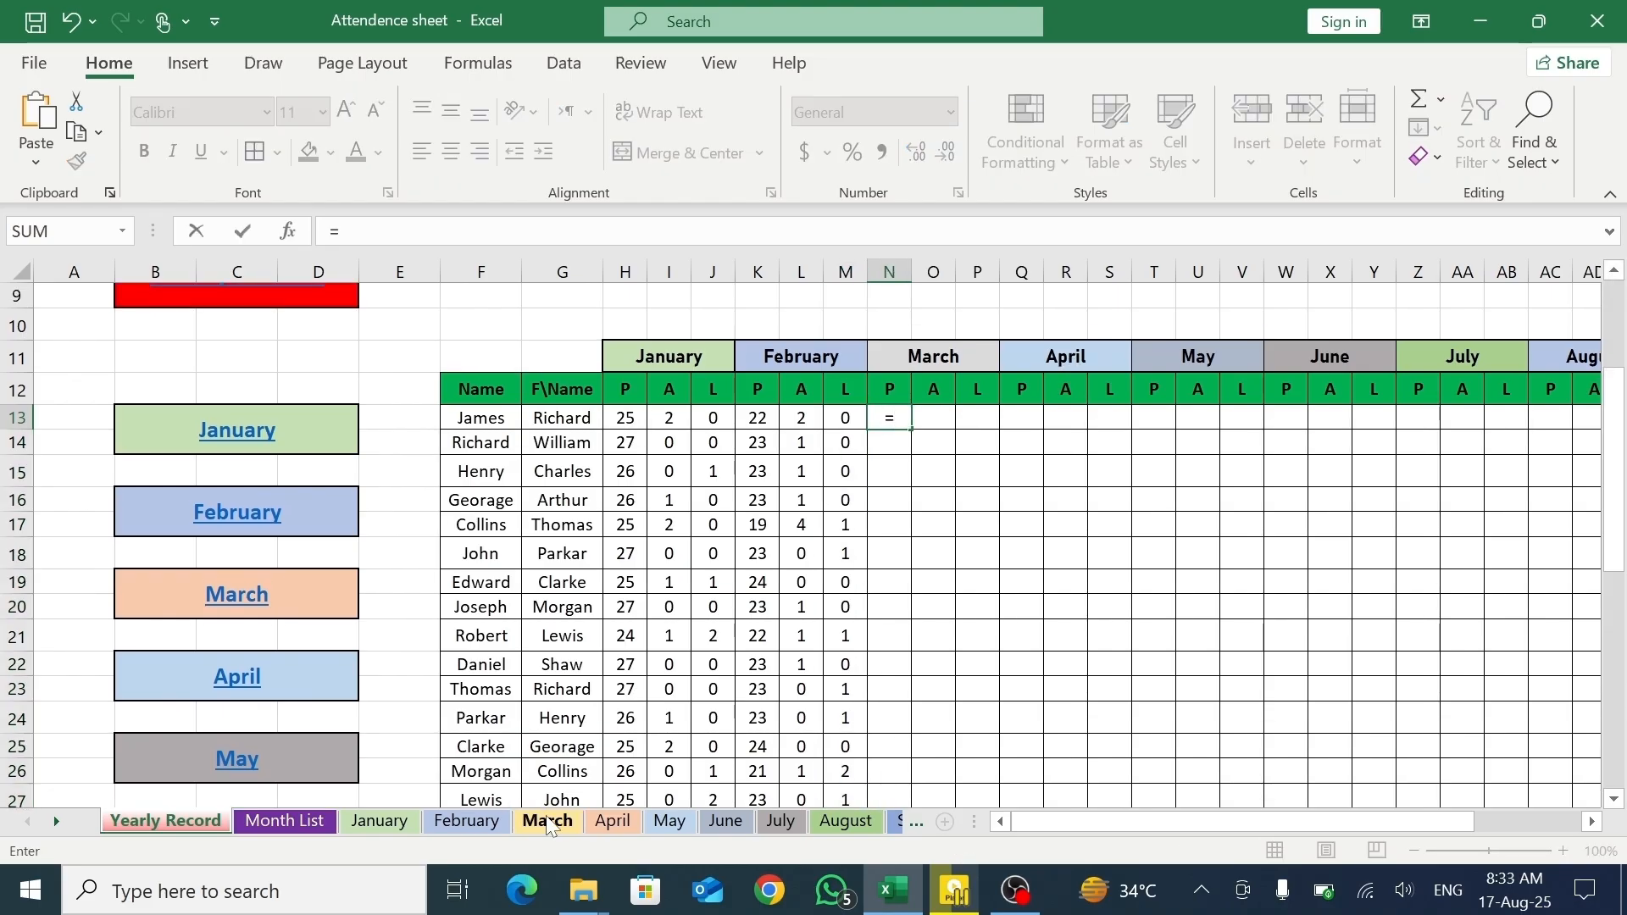
pyautogui.click(551, 820)
pyautogui.moveTo(1209, 818); pyautogui.dragTo(1330, 828)
pyautogui.click(1107, 533)
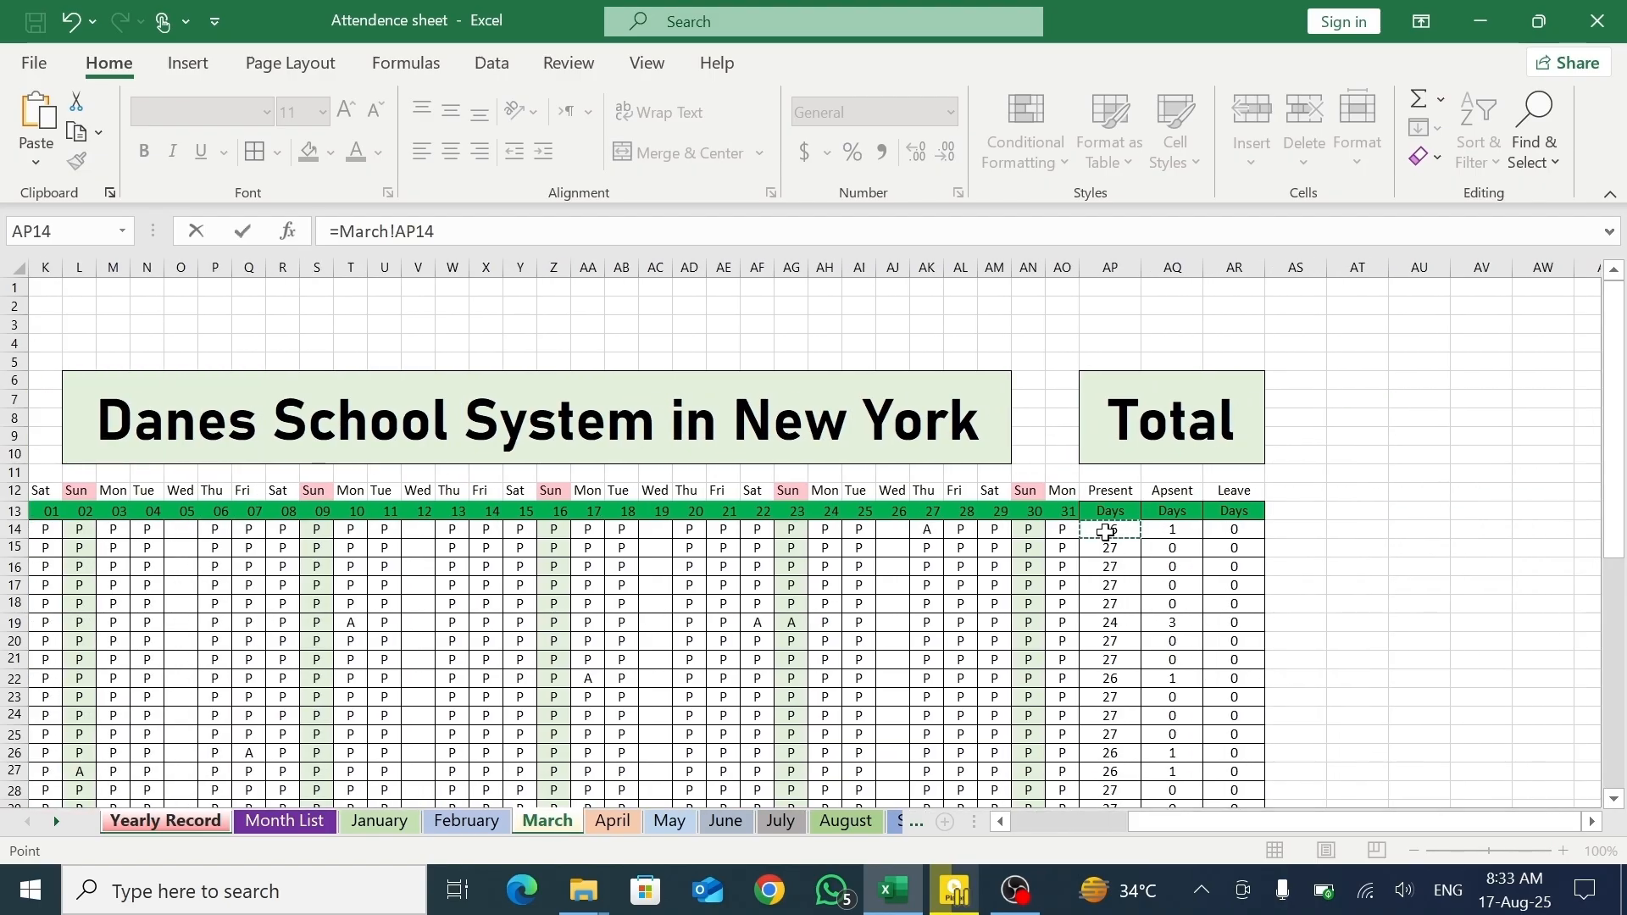
pyautogui.press('Return')
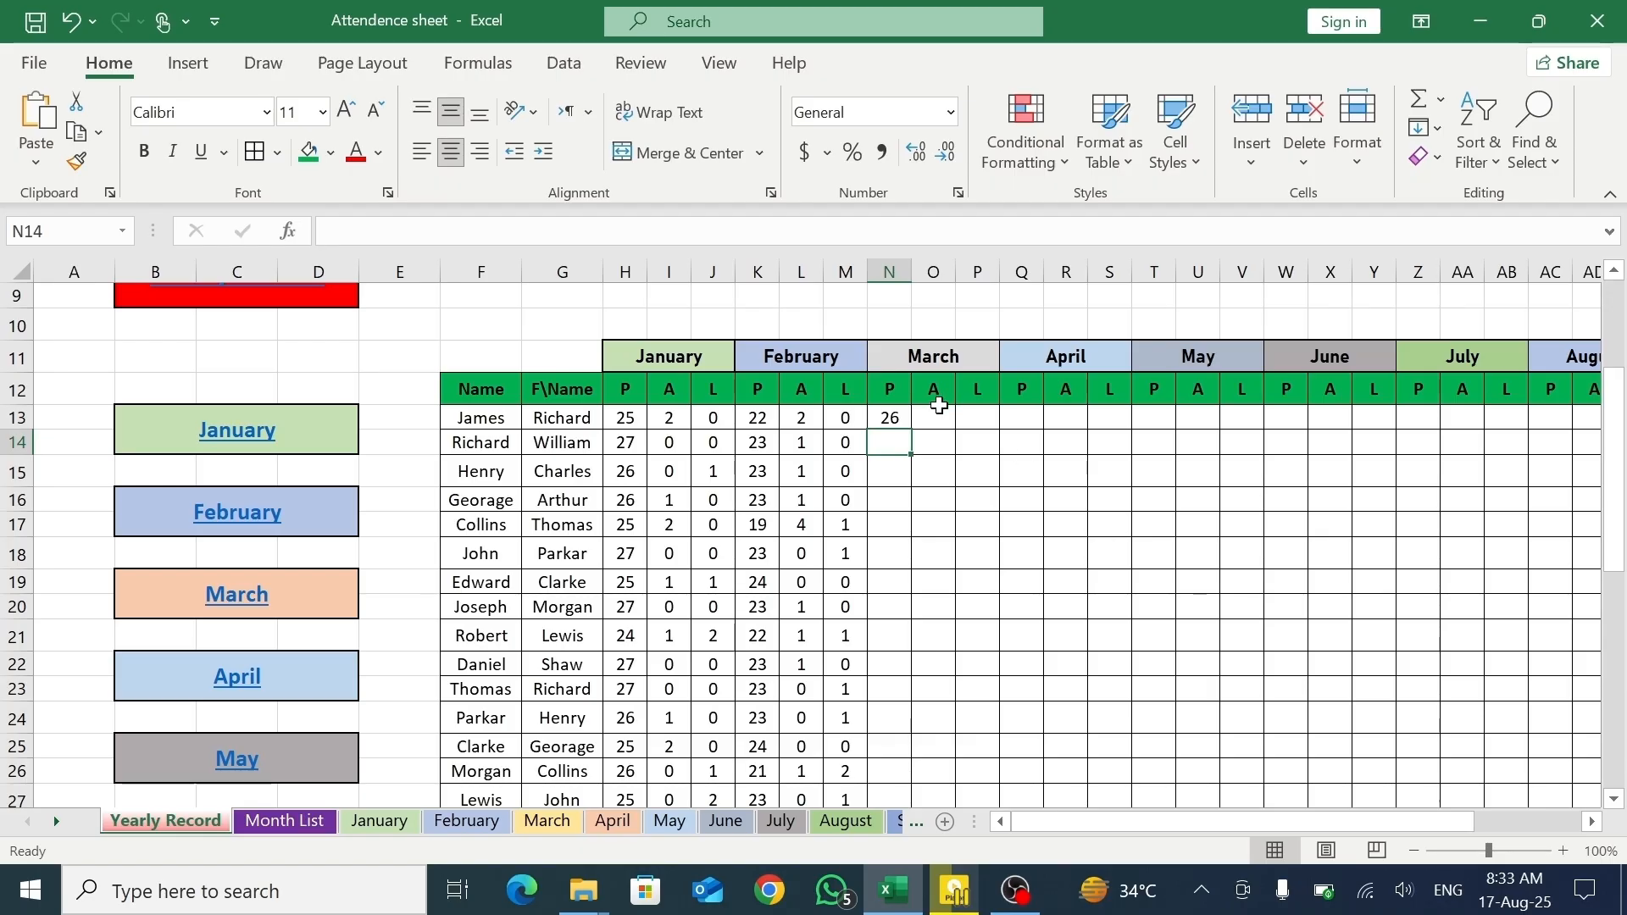
# - Link the first student's March absent cell O13 to AQ14 of the March sheet
pyautogui.click(937, 412)
pyautogui.write('=')
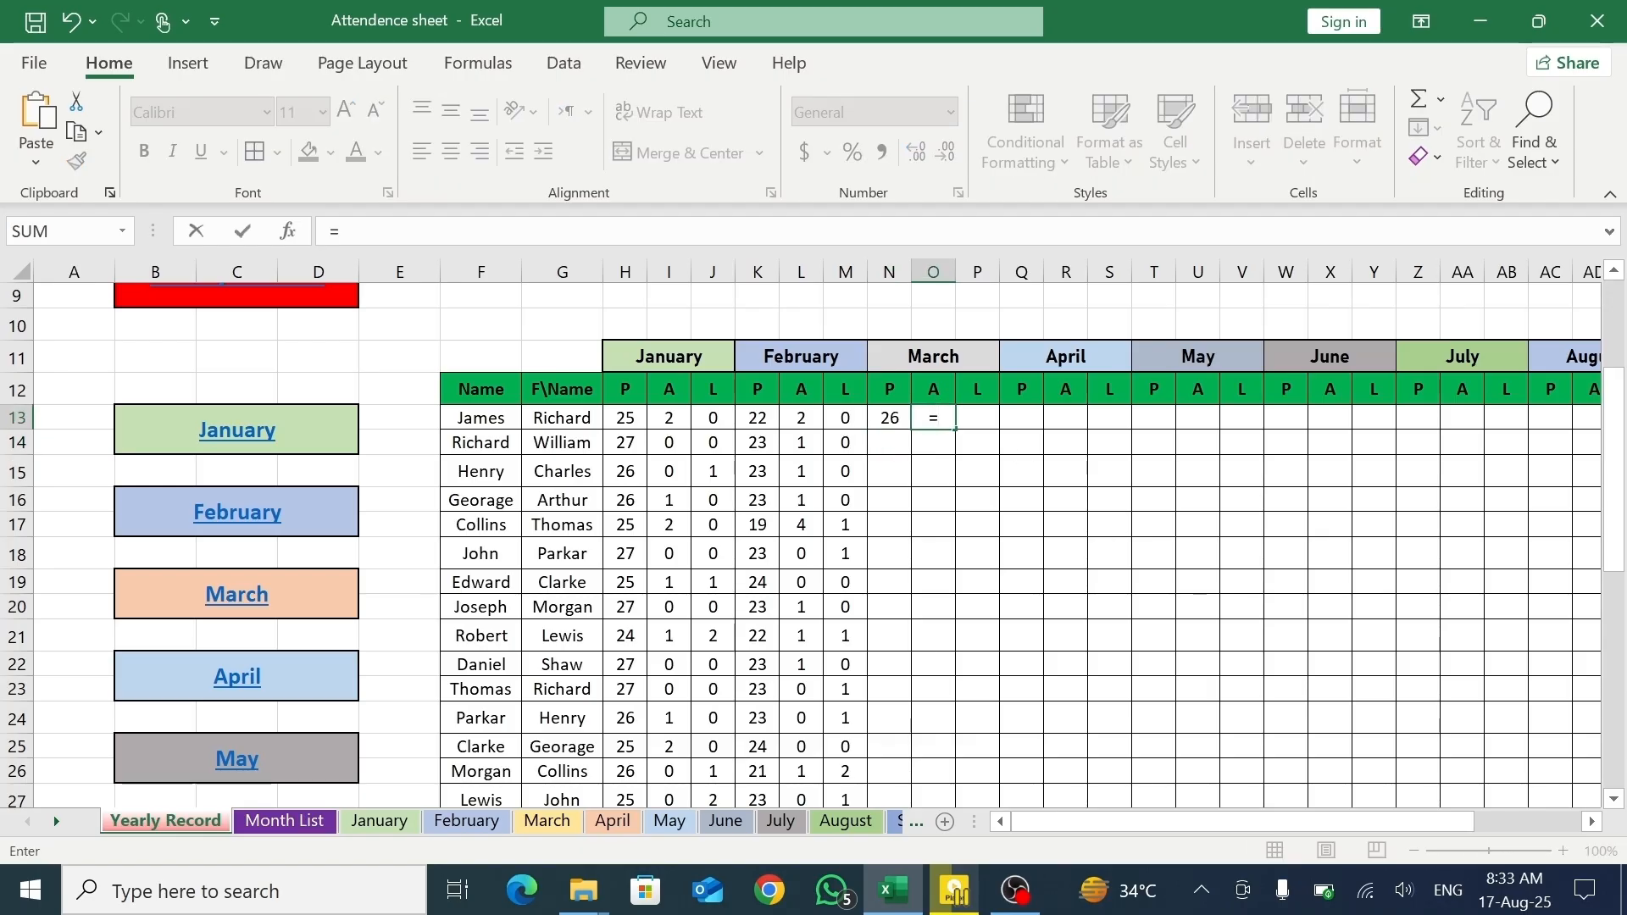
pyautogui.click(547, 820)
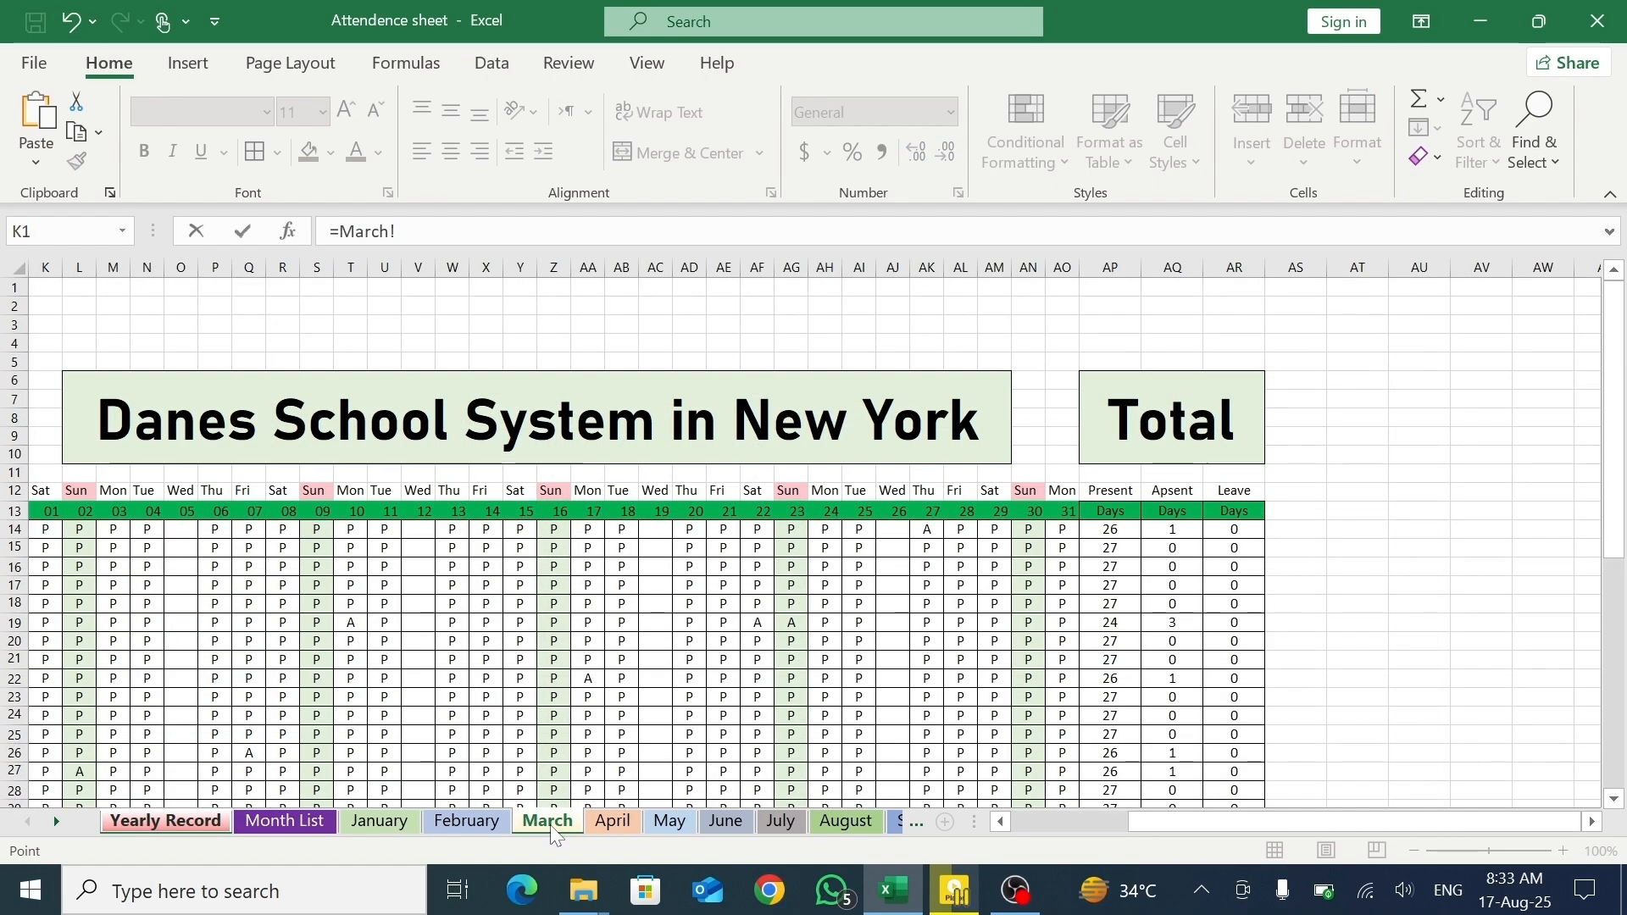
pyautogui.click(1160, 530)
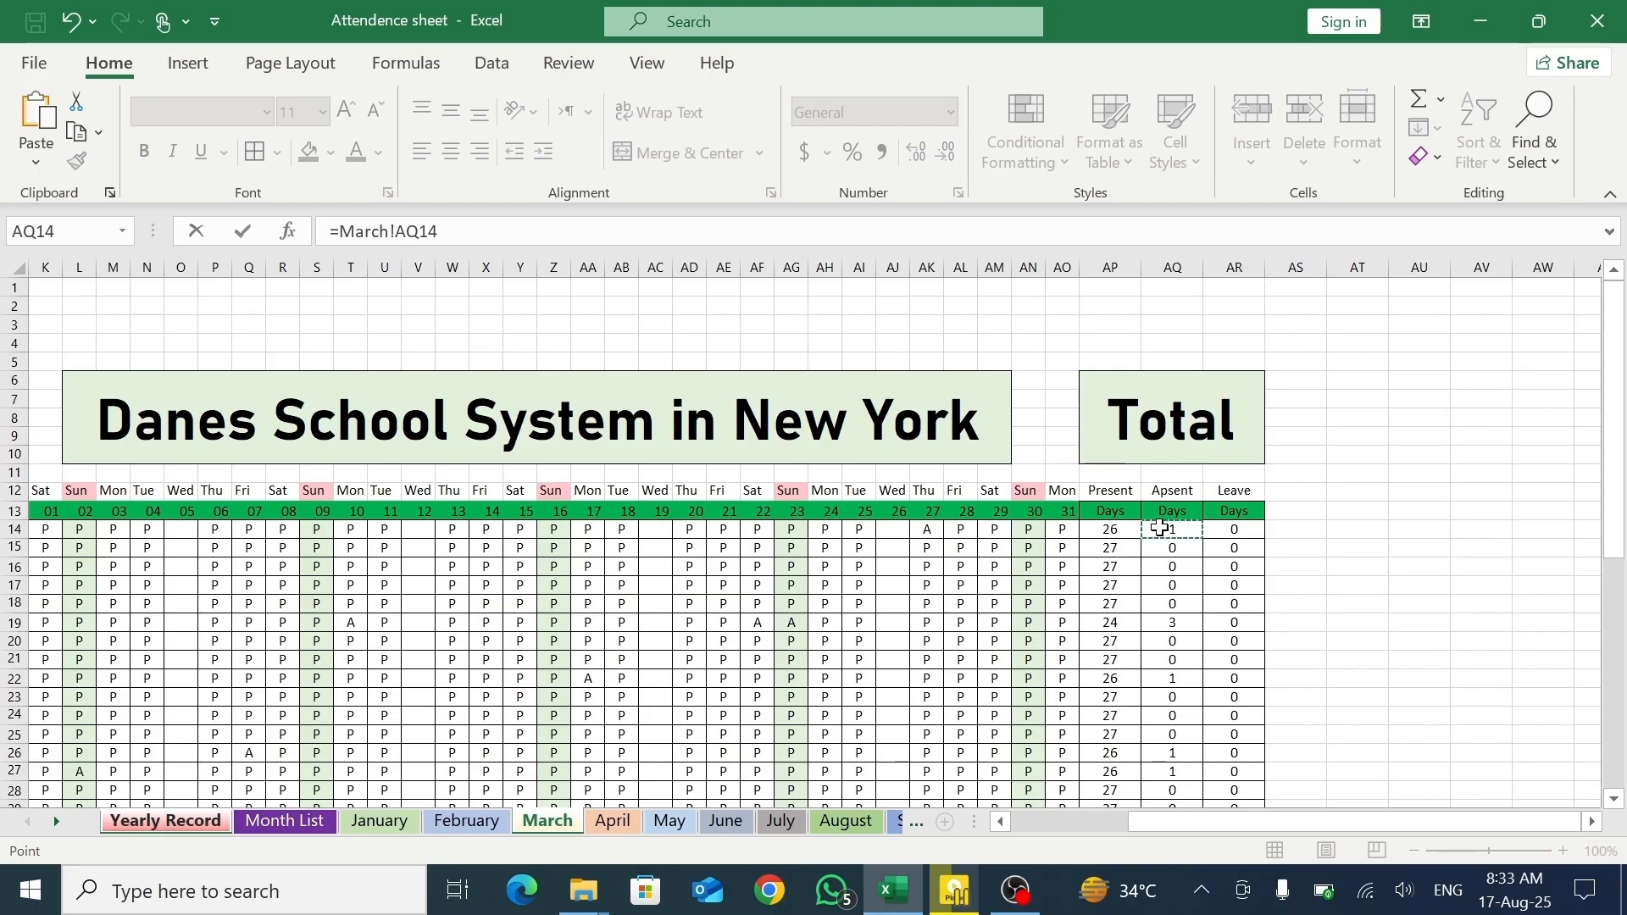
pyautogui.press('Tab')
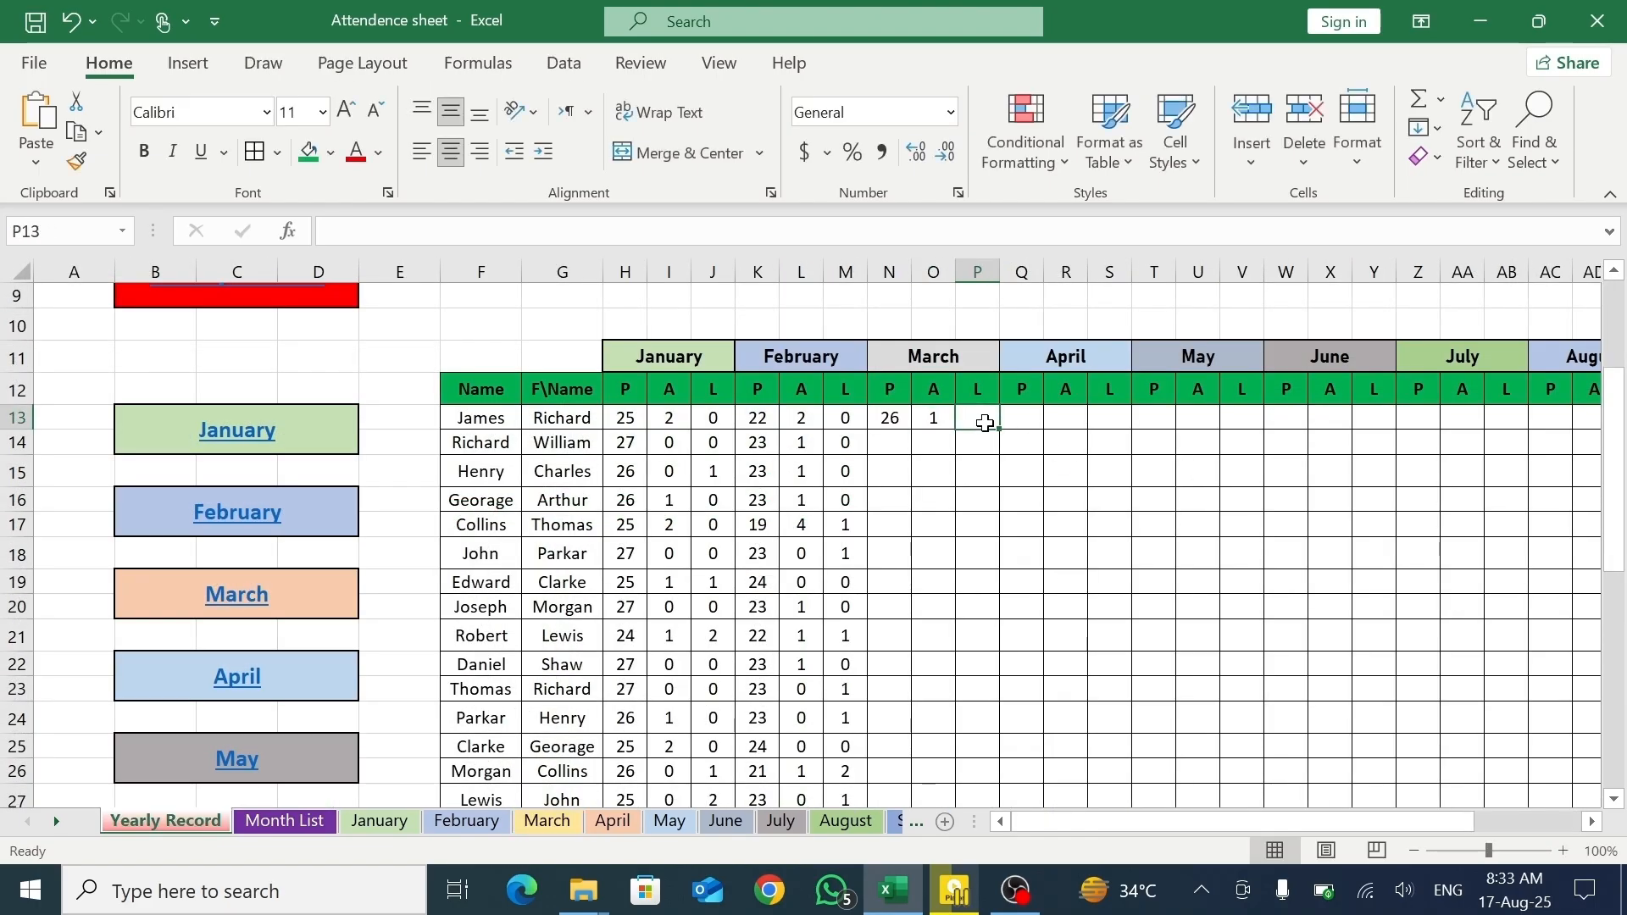
# - Link the first student's March leave cell P13 to AR14 of the March sheet
pyautogui.write('=')
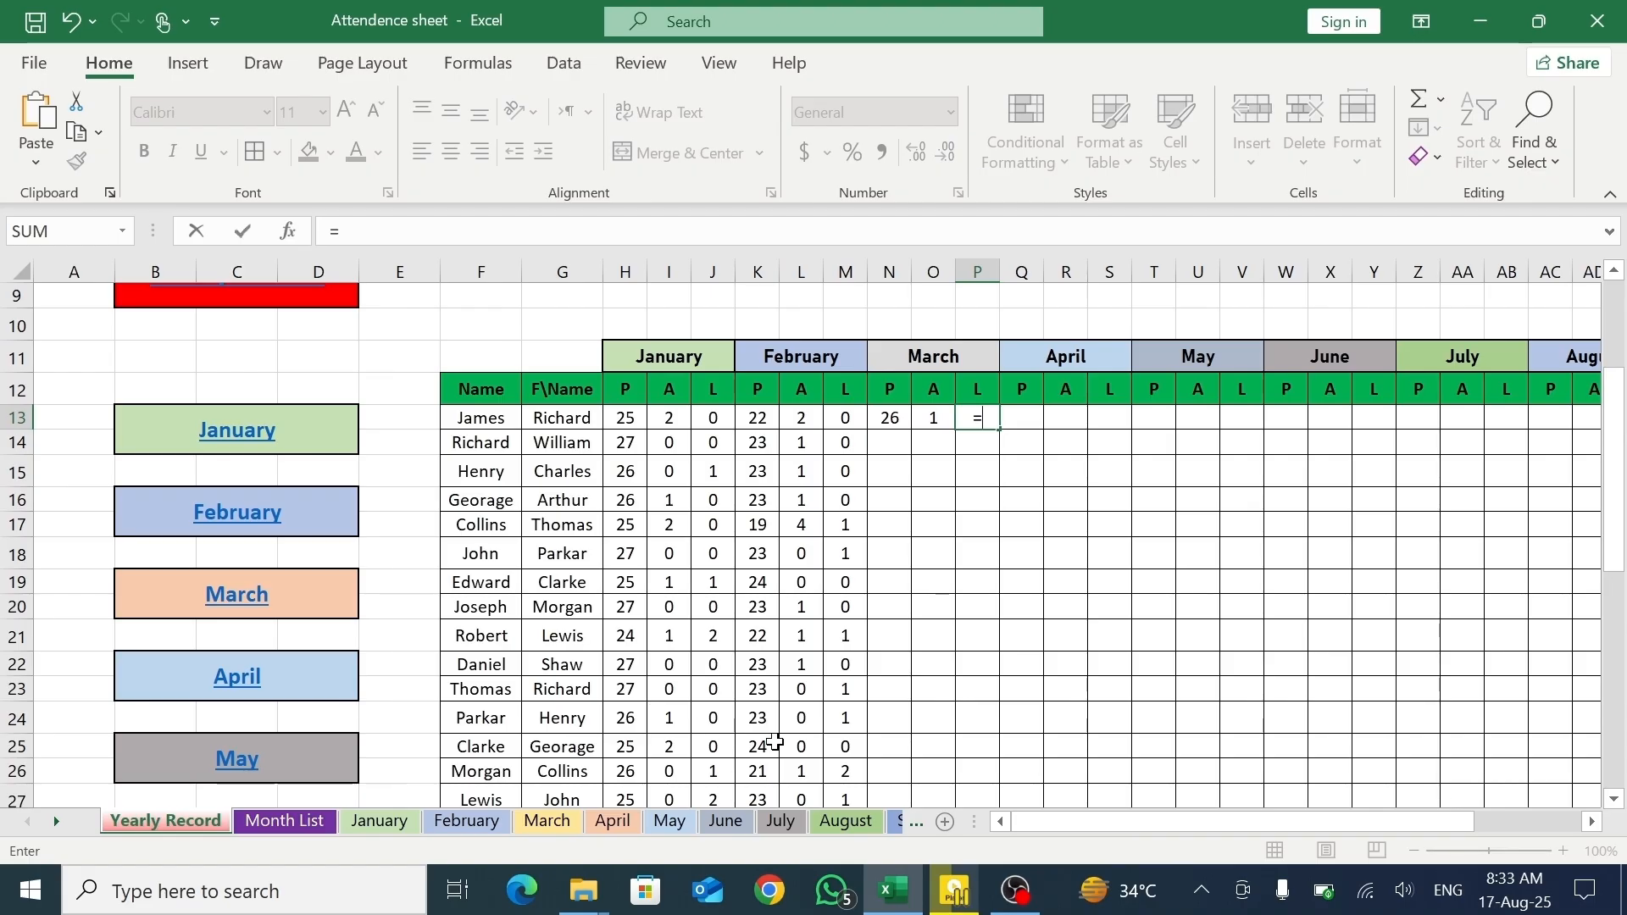
pyautogui.click(557, 829)
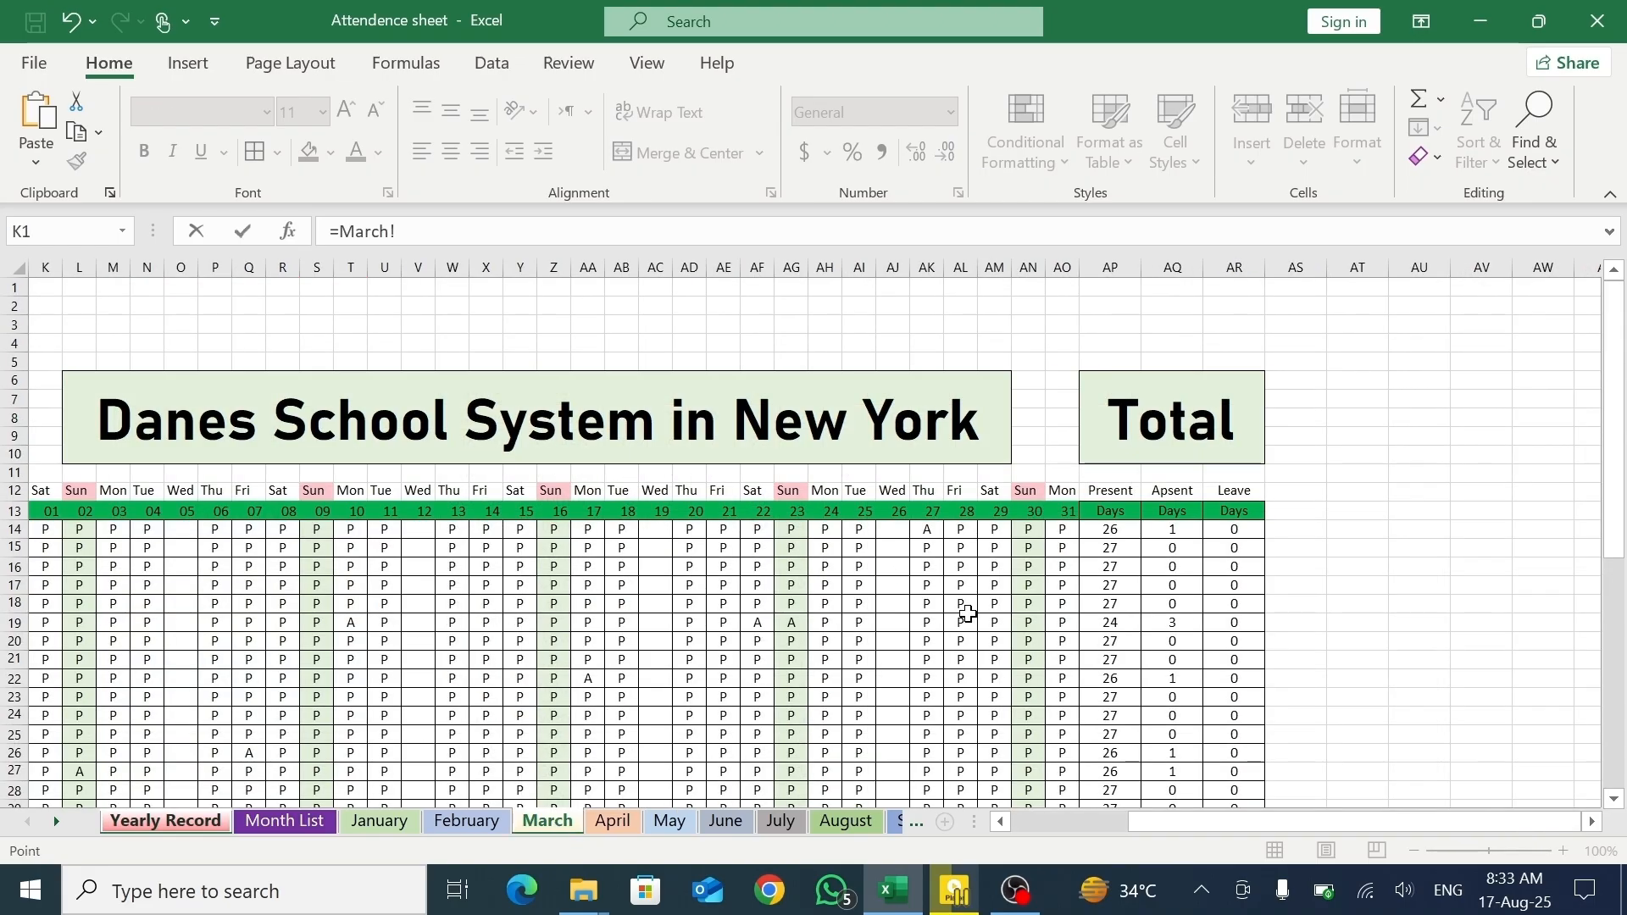
pyautogui.click(1234, 525)
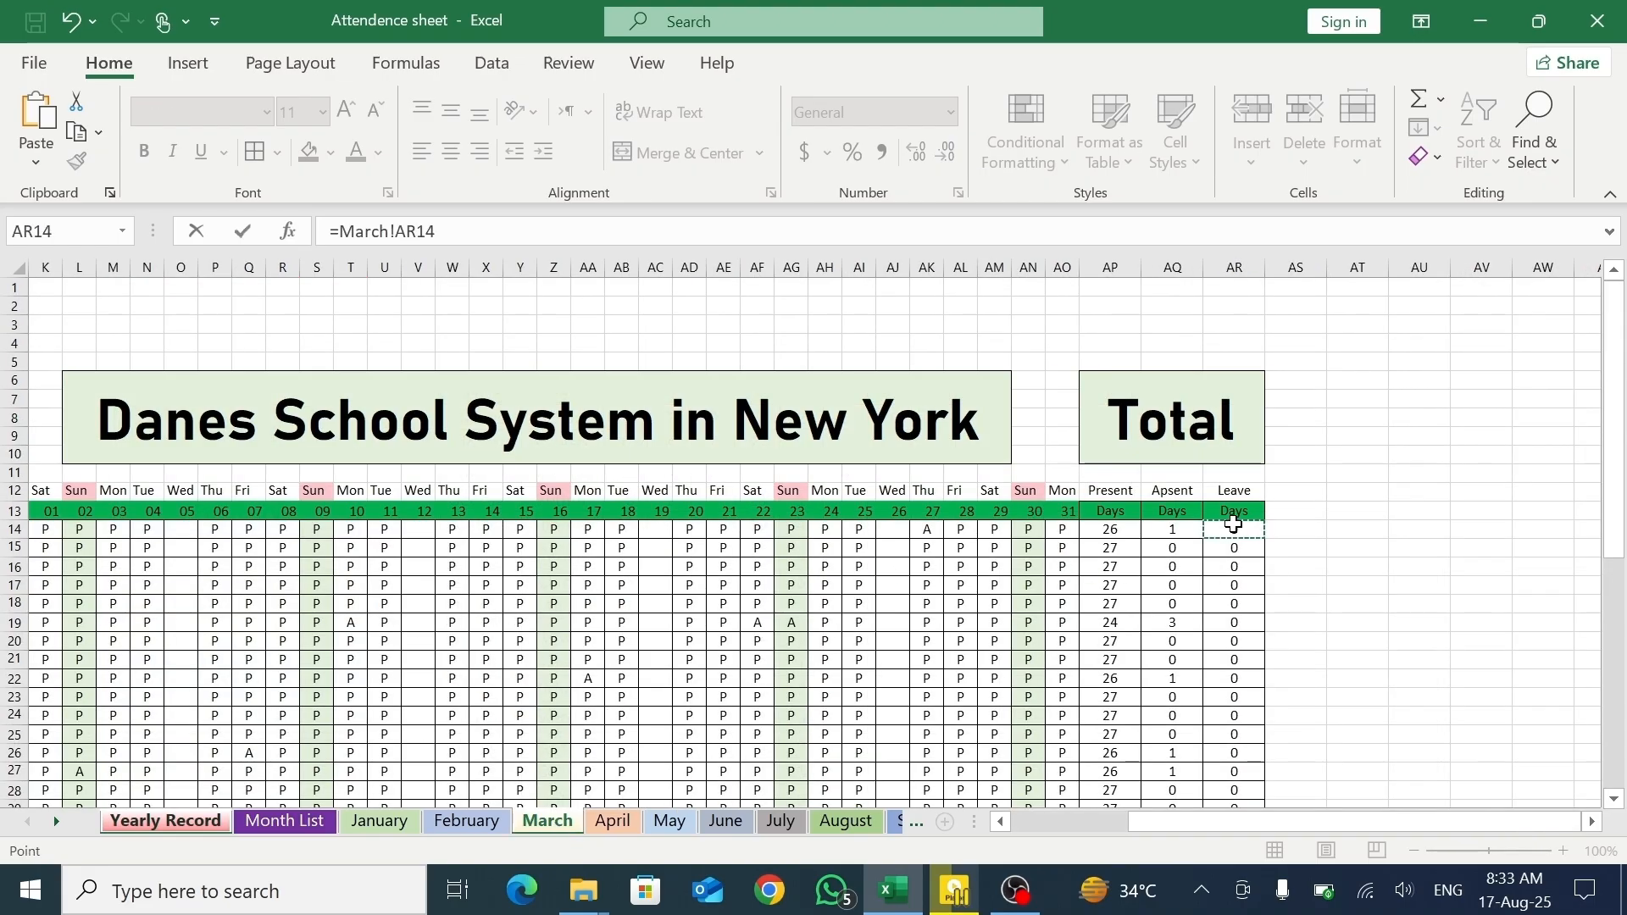
pyautogui.press('Return')
# - Fill the March present and absent formulas in N13 and O13 down through row 40
pyautogui.click(895, 421)
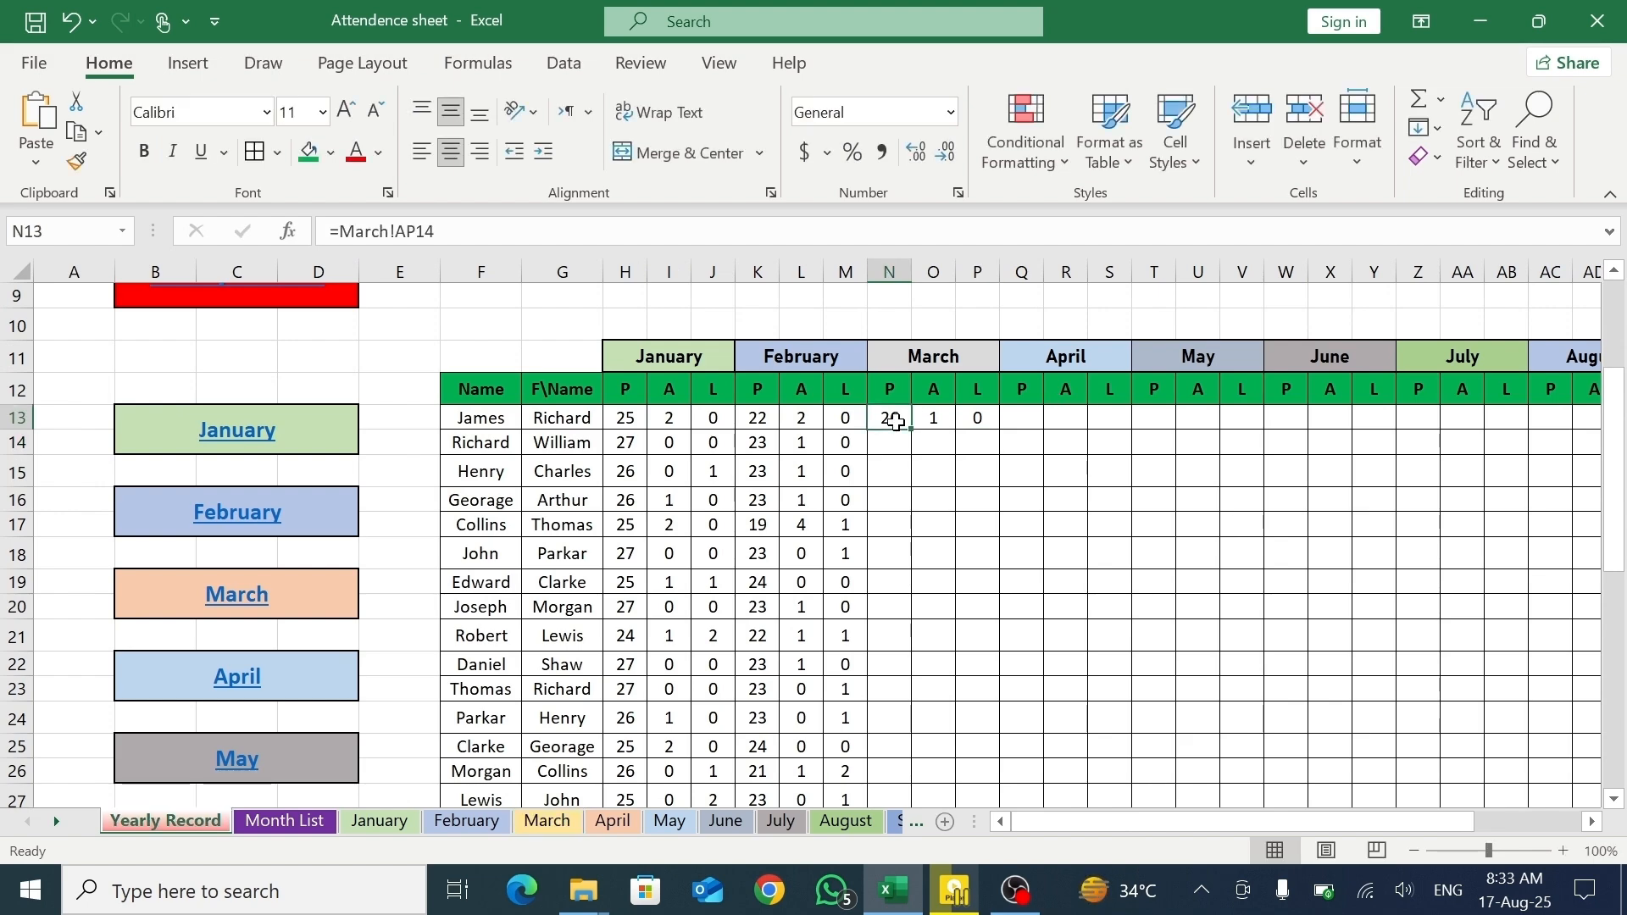
pyautogui.moveTo(912, 433); pyautogui.dragTo(891, 774)
pyautogui.click(1613, 272)
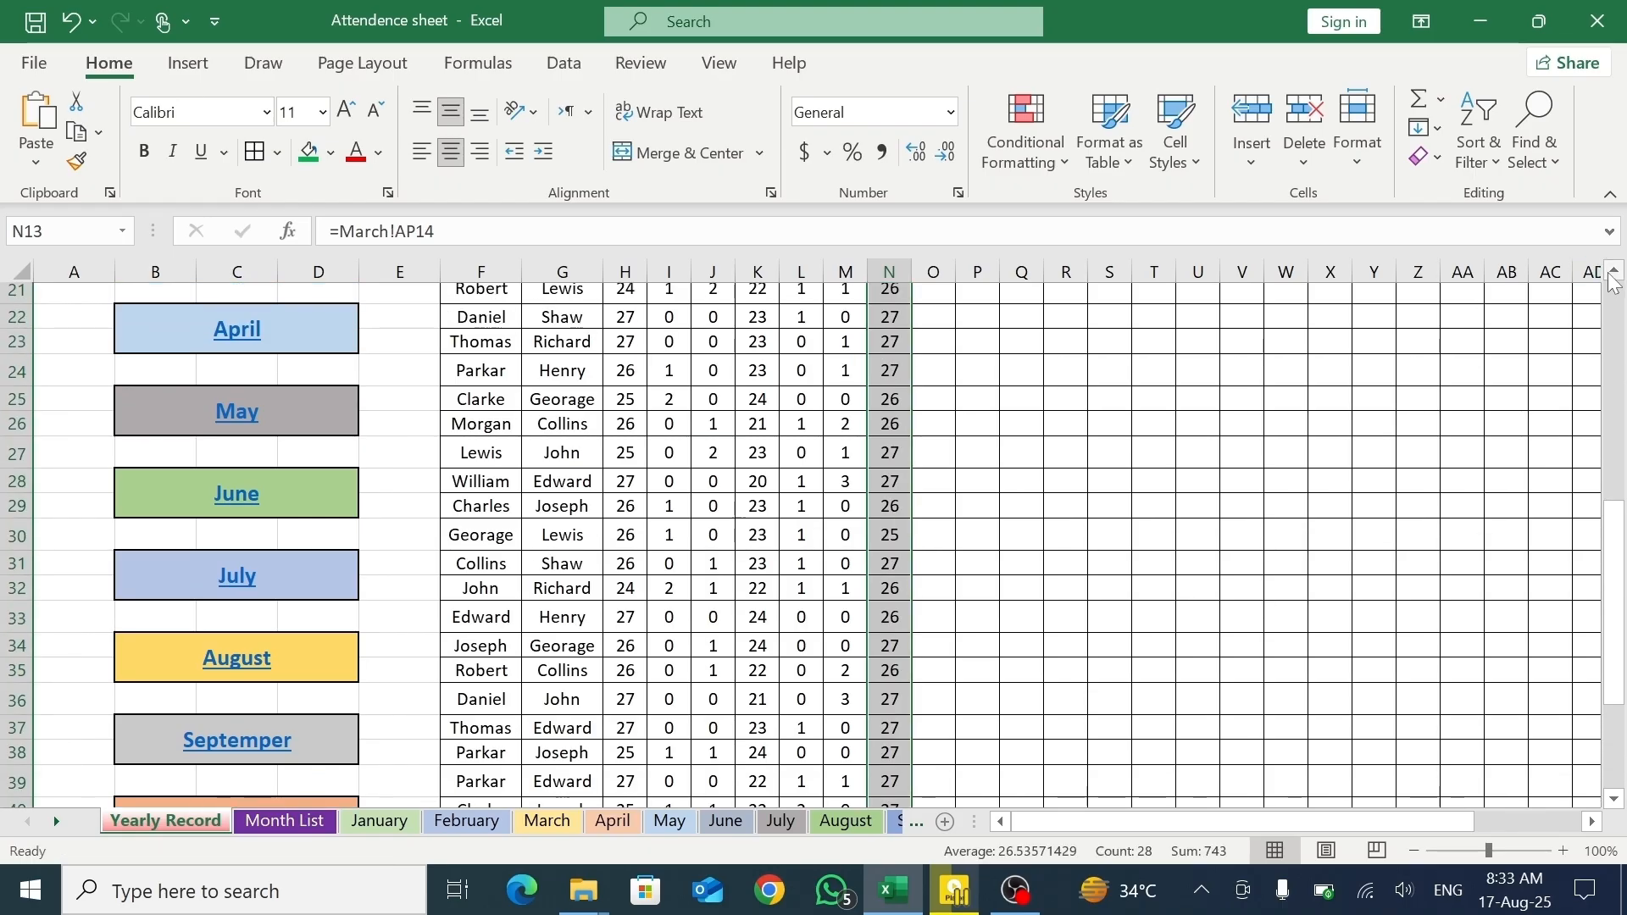
pyautogui.click(1613, 280)
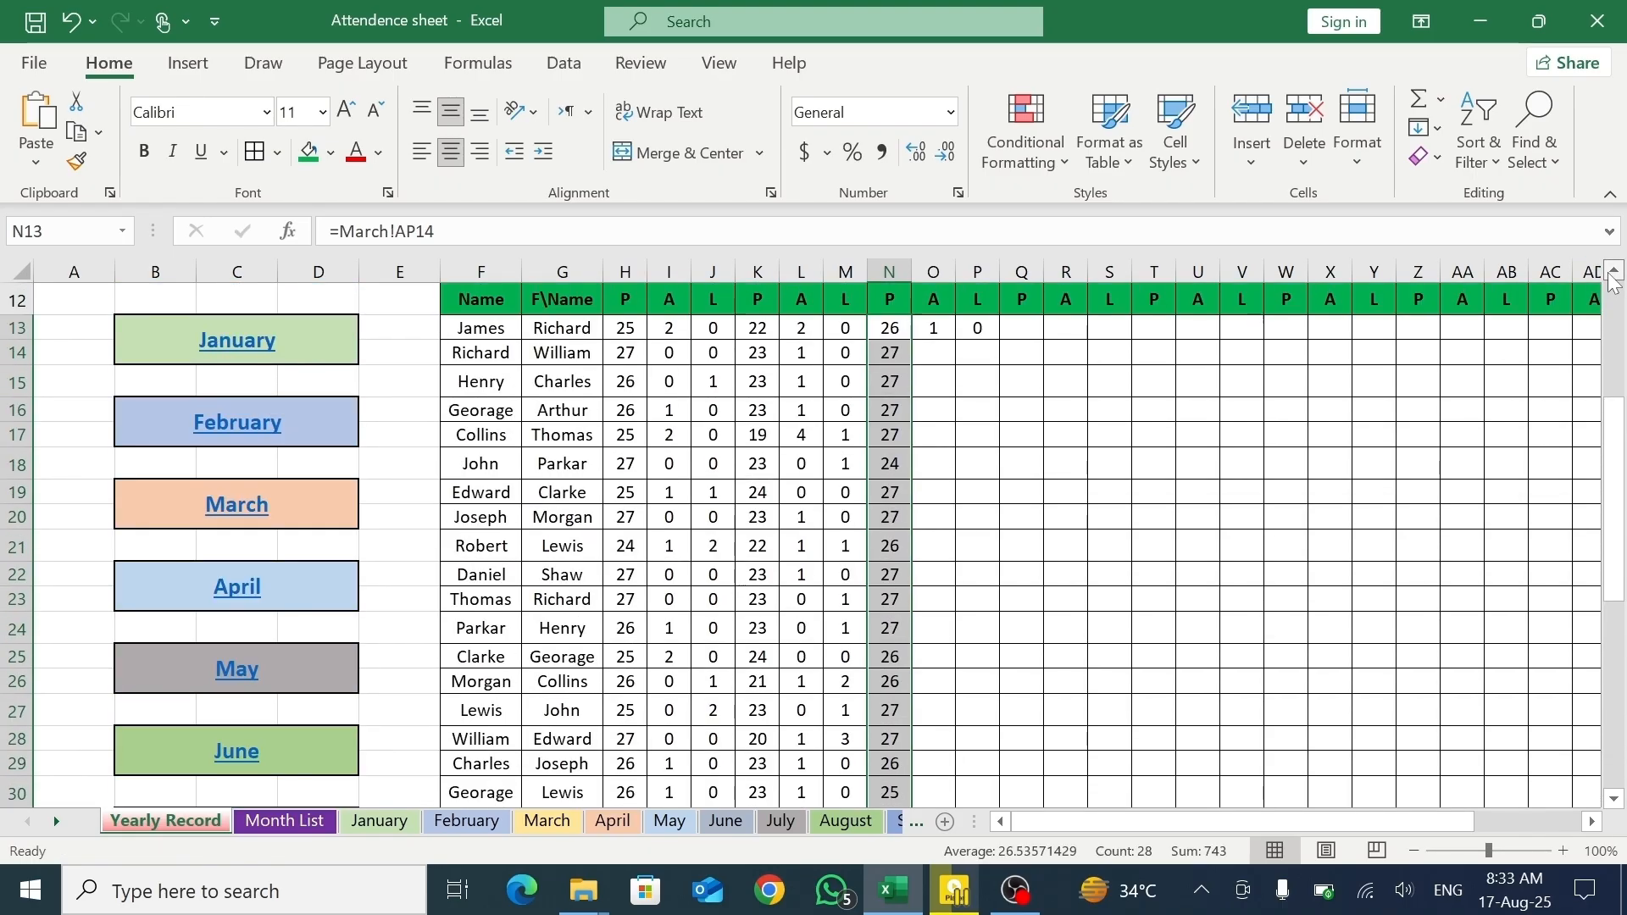
pyautogui.click(1613, 280)
pyautogui.click(934, 358)
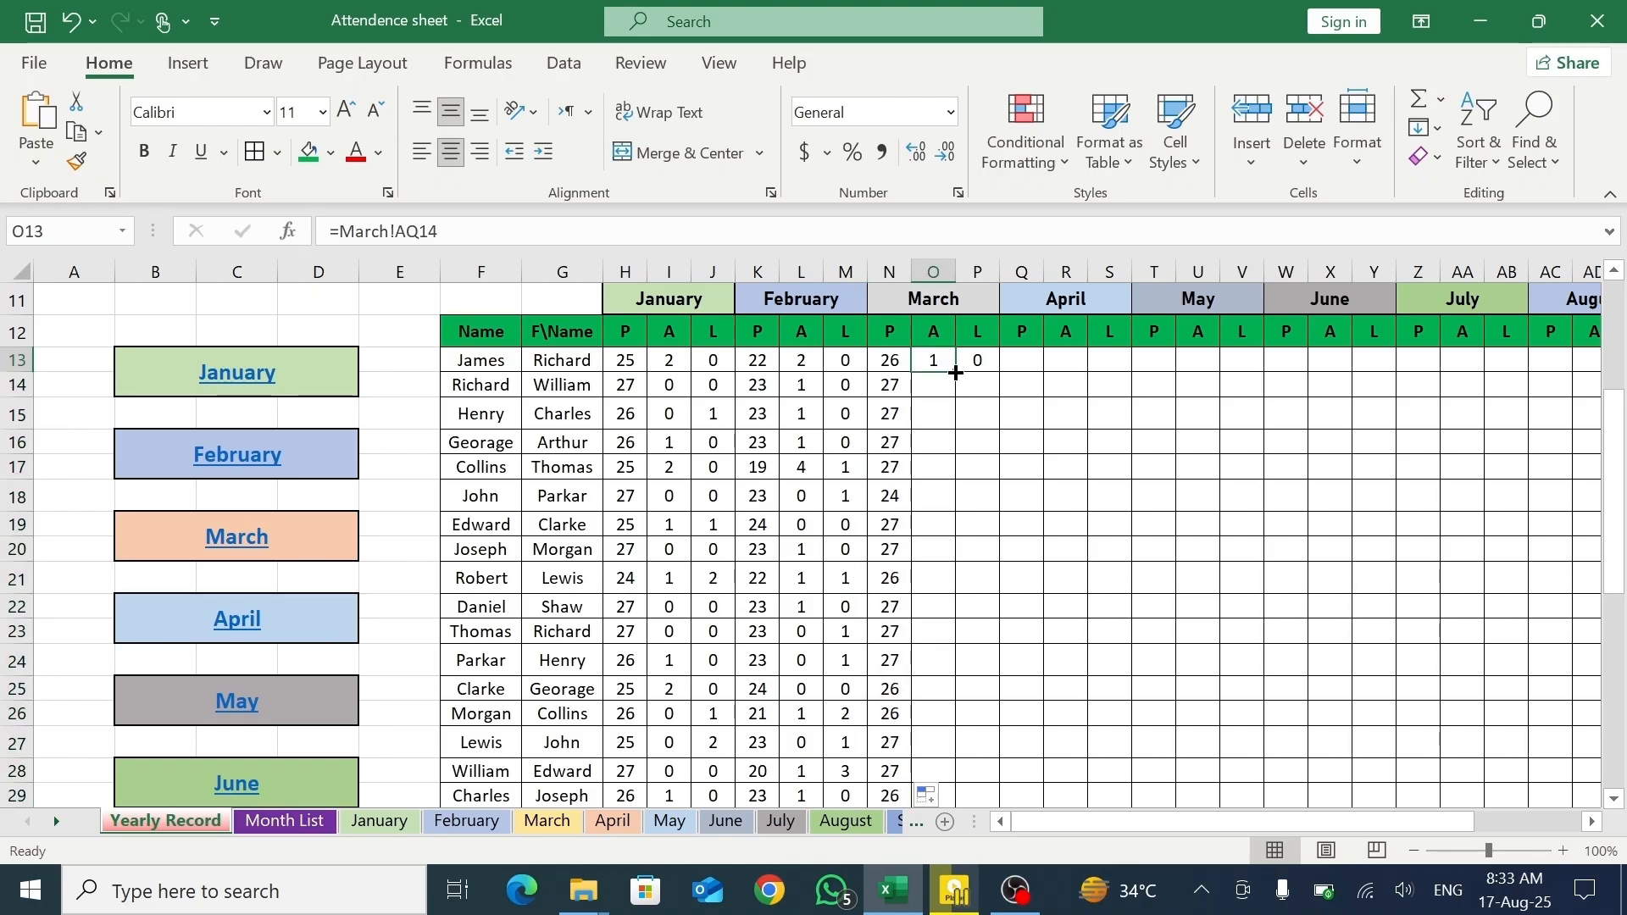
pyautogui.moveTo(956, 373); pyautogui.dragTo(944, 745)
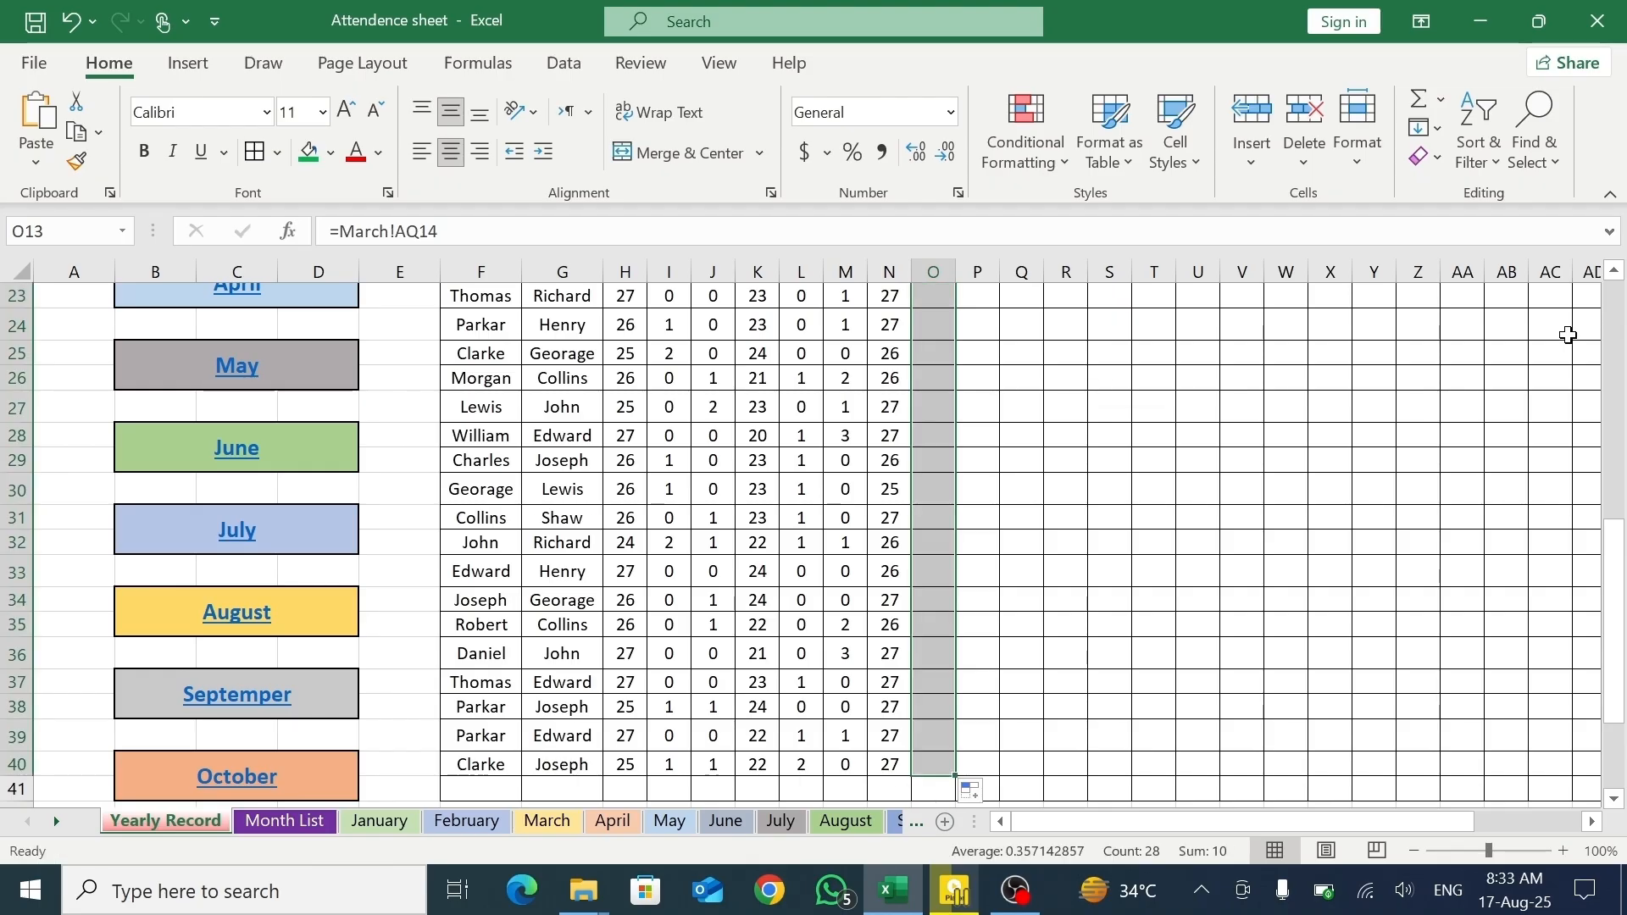
pyautogui.click(1619, 281)
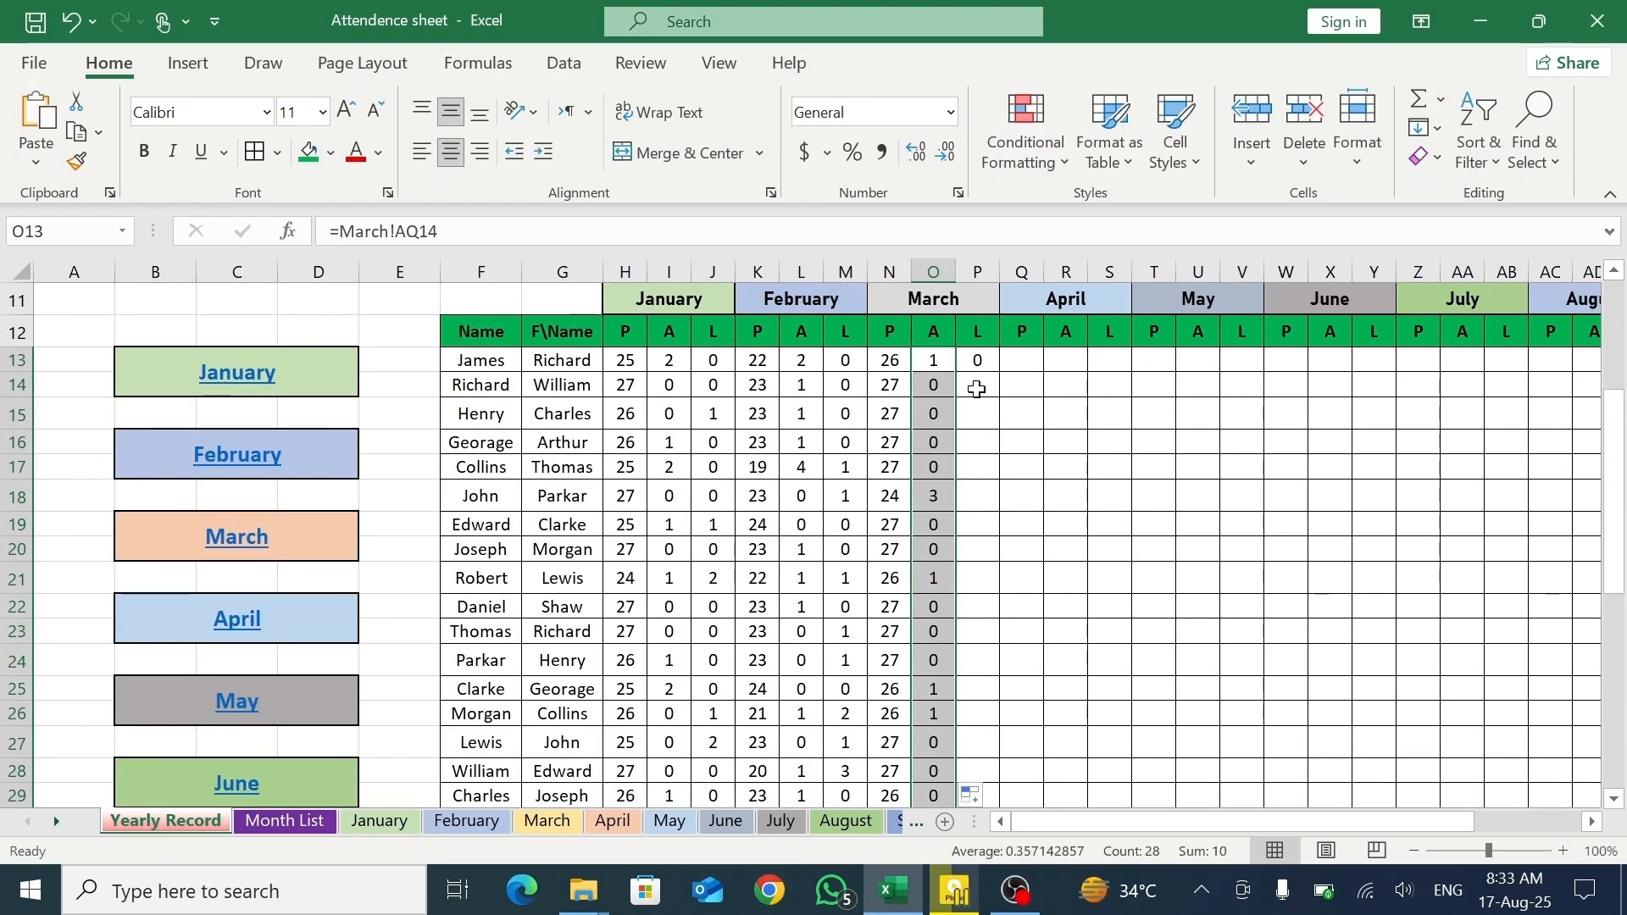
# - Fill the March leave formula in P13 down through row 40
pyautogui.click(983, 360)
pyautogui.moveTo(999, 371); pyautogui.dragTo(958, 714)
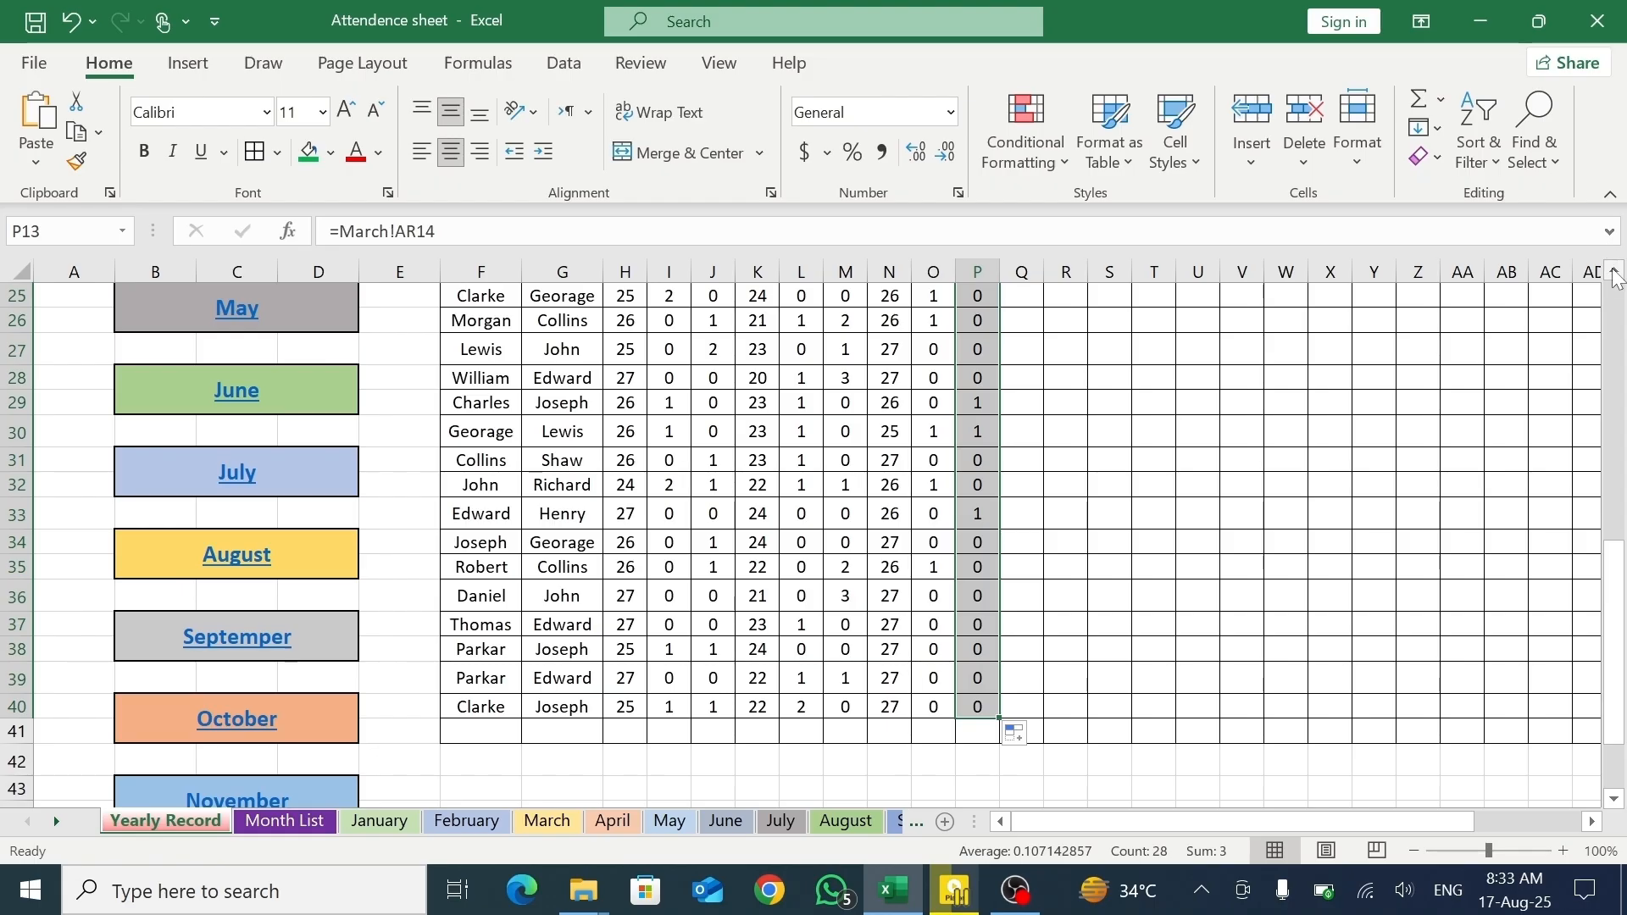
# - Link the first student's April present cell Q13 to AP14 of the April sheet
pyautogui.scroll(3, 1616, 278)
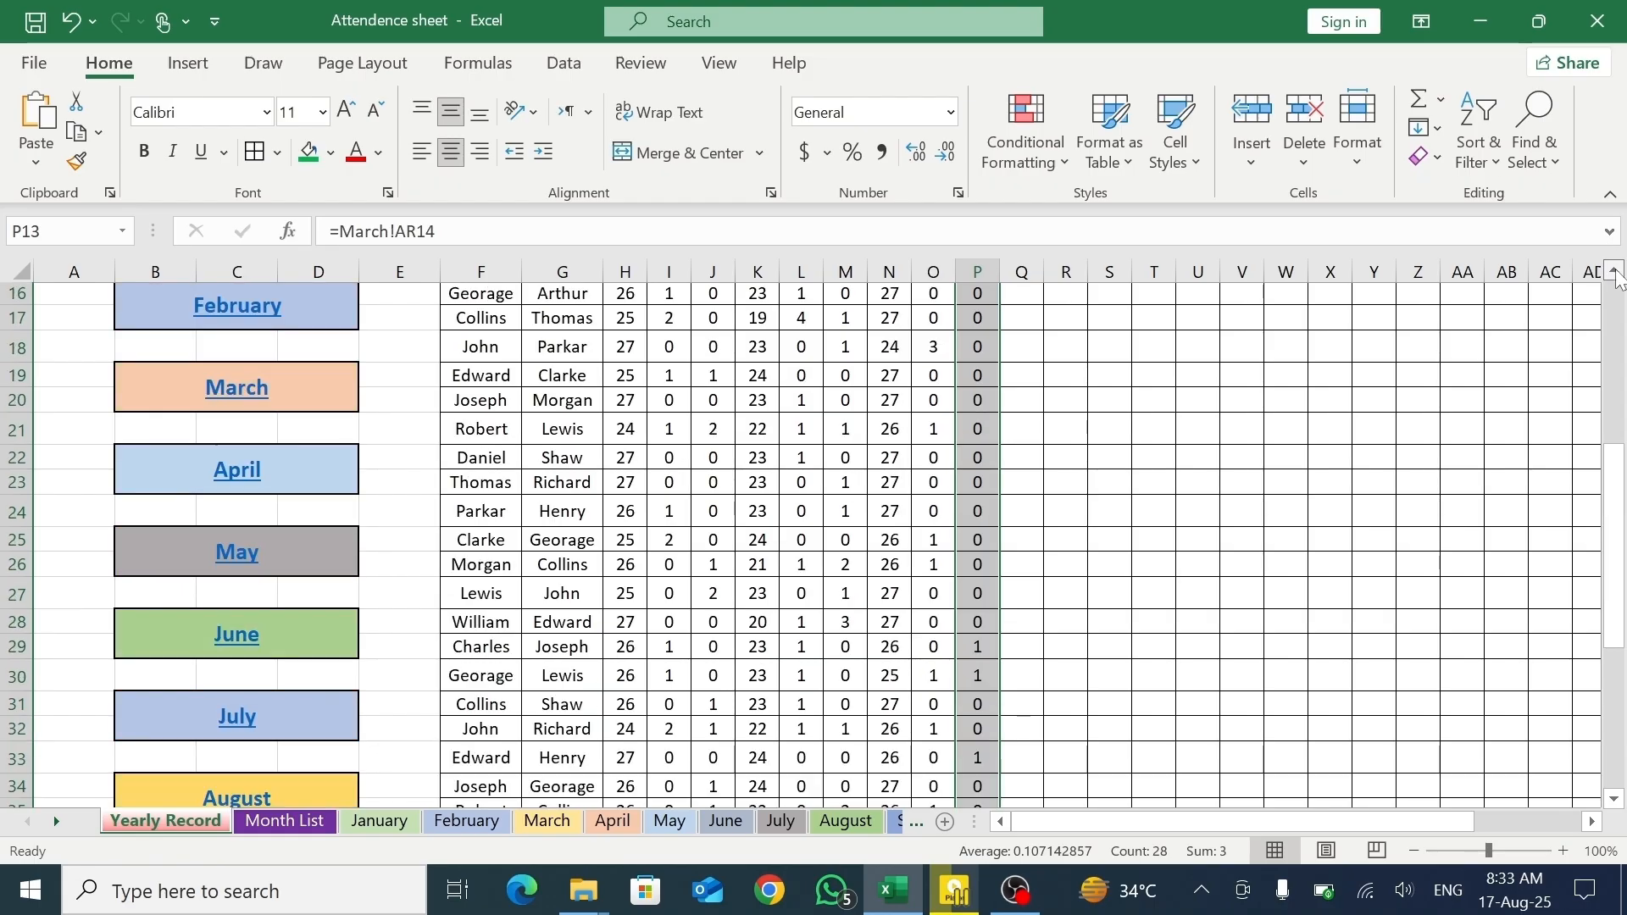
pyautogui.scroll(2, 1616, 278)
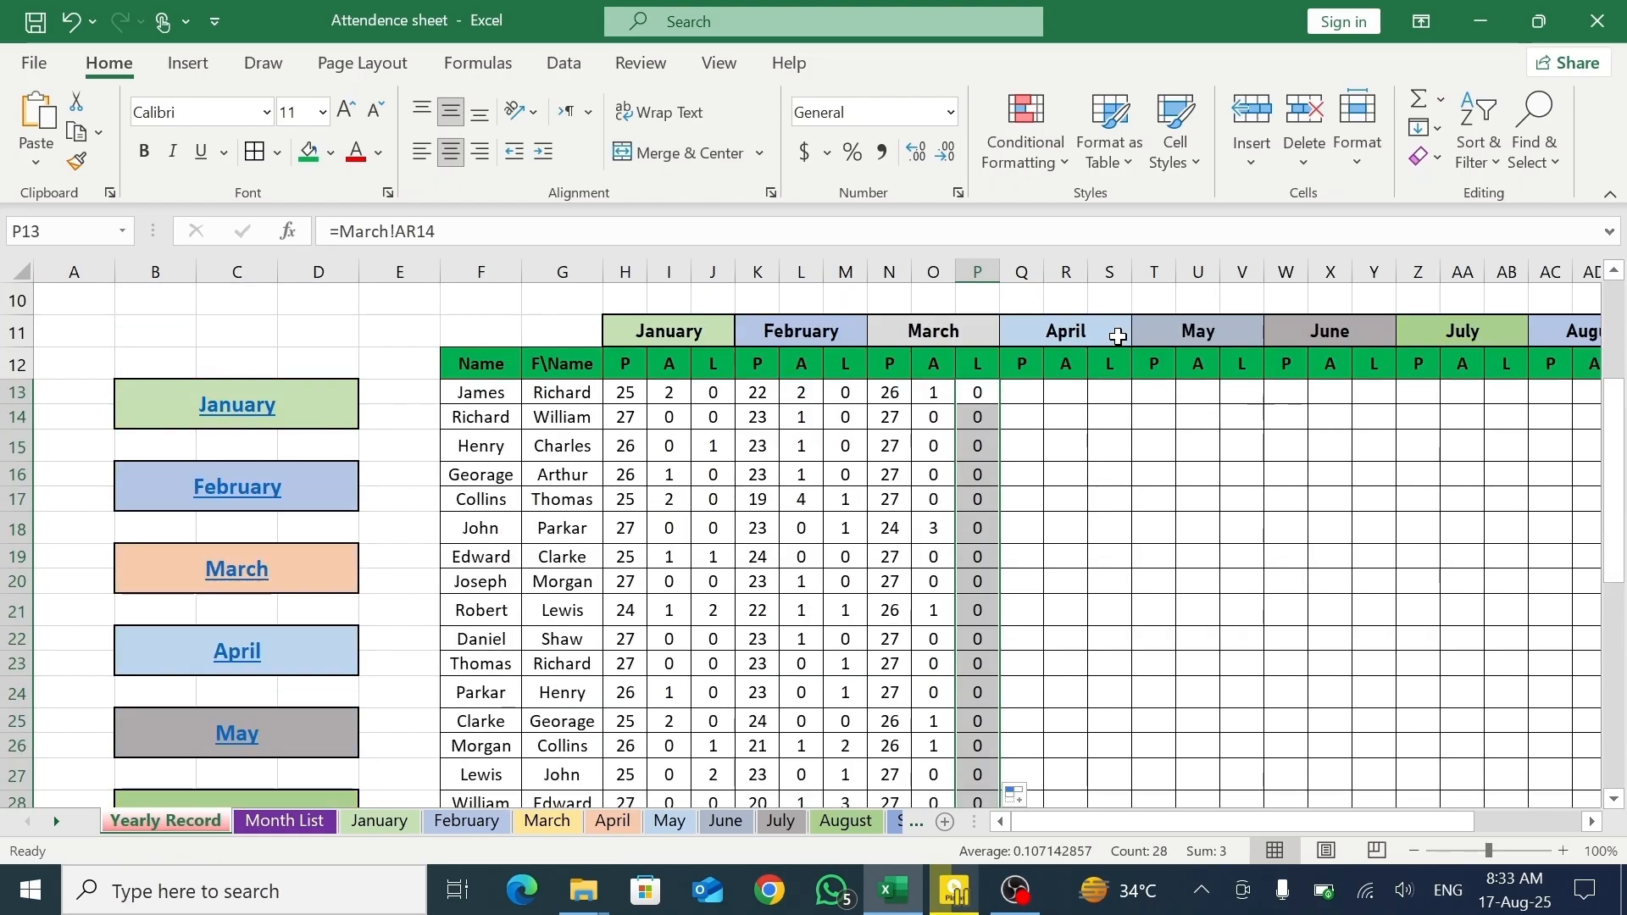
pyautogui.click(1021, 393)
pyautogui.write('=')
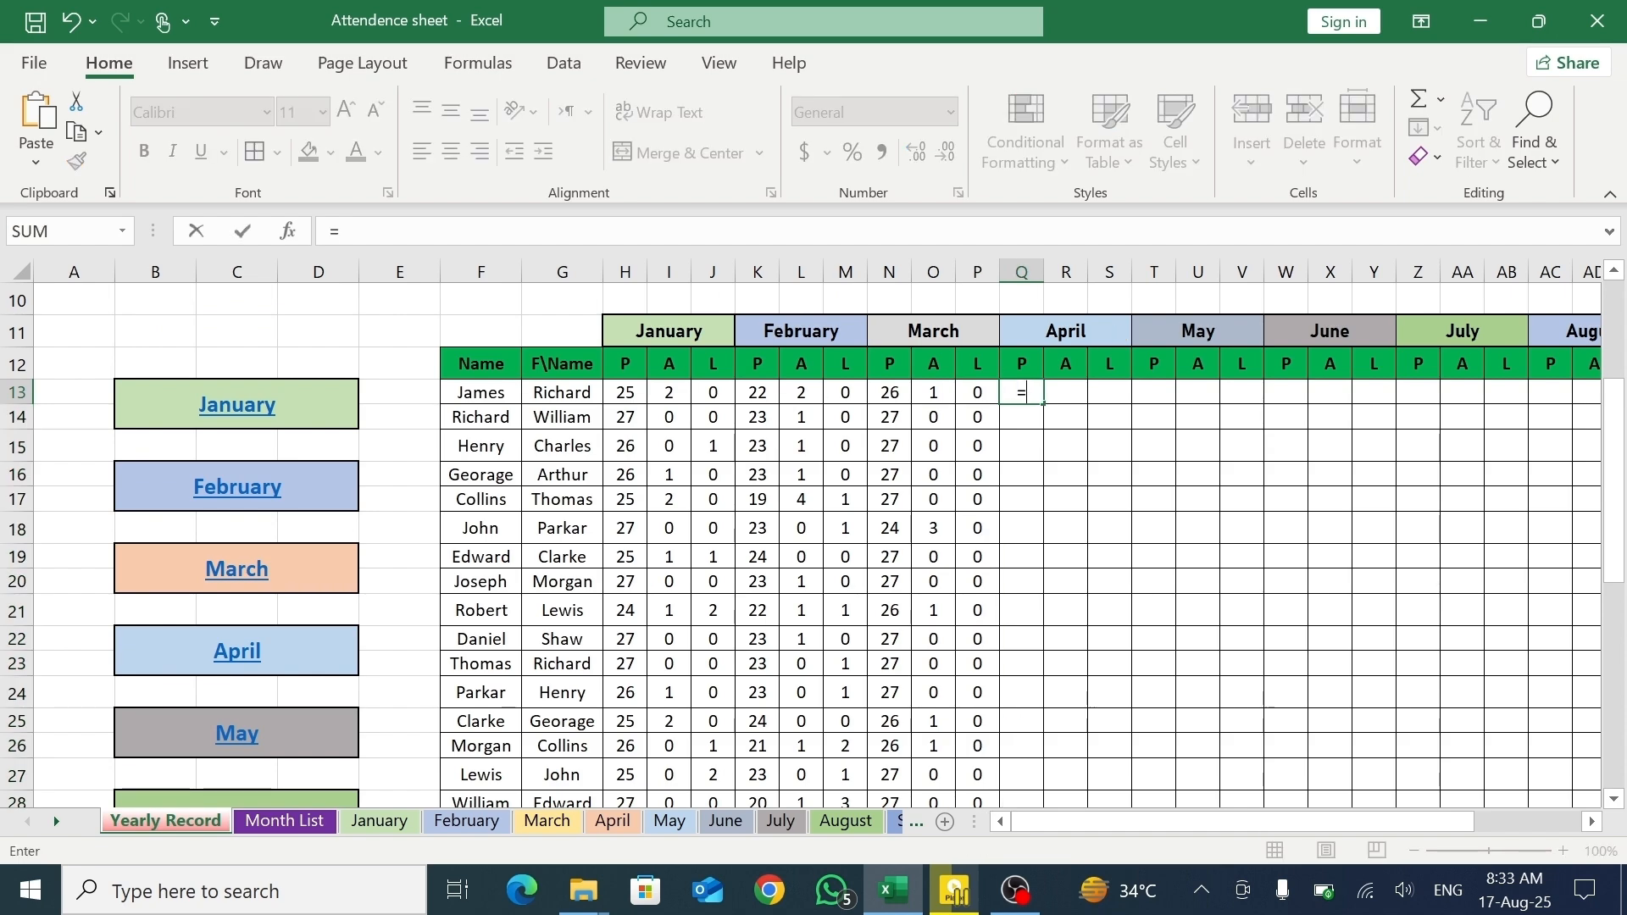
pyautogui.click(622, 827)
pyautogui.click(1593, 822)
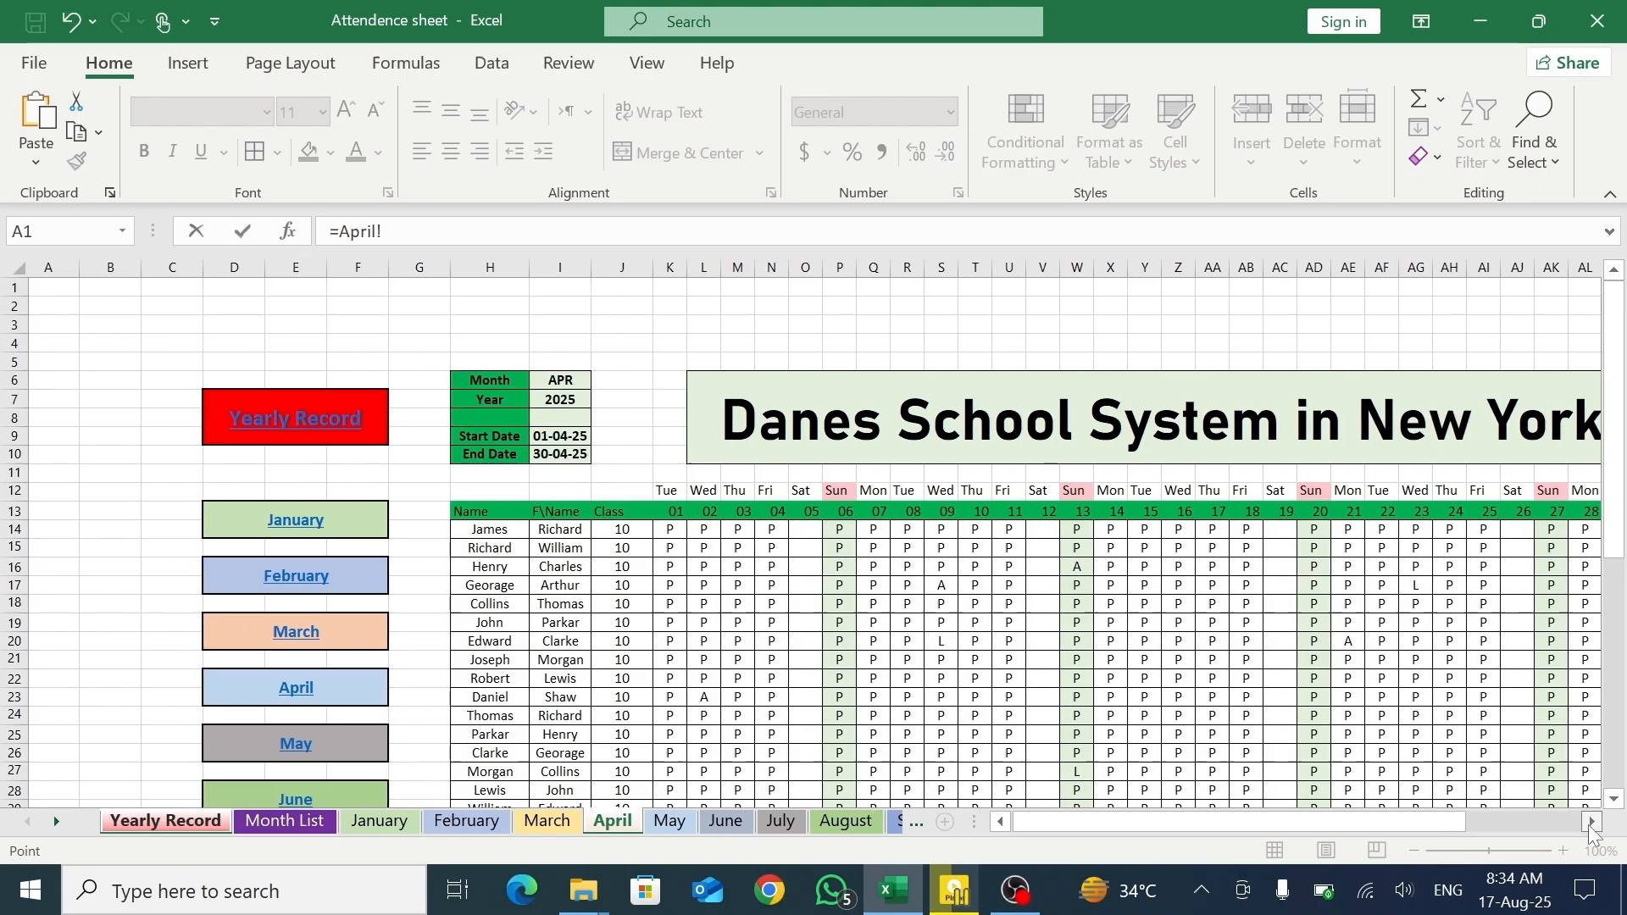
pyautogui.click(1436, 531)
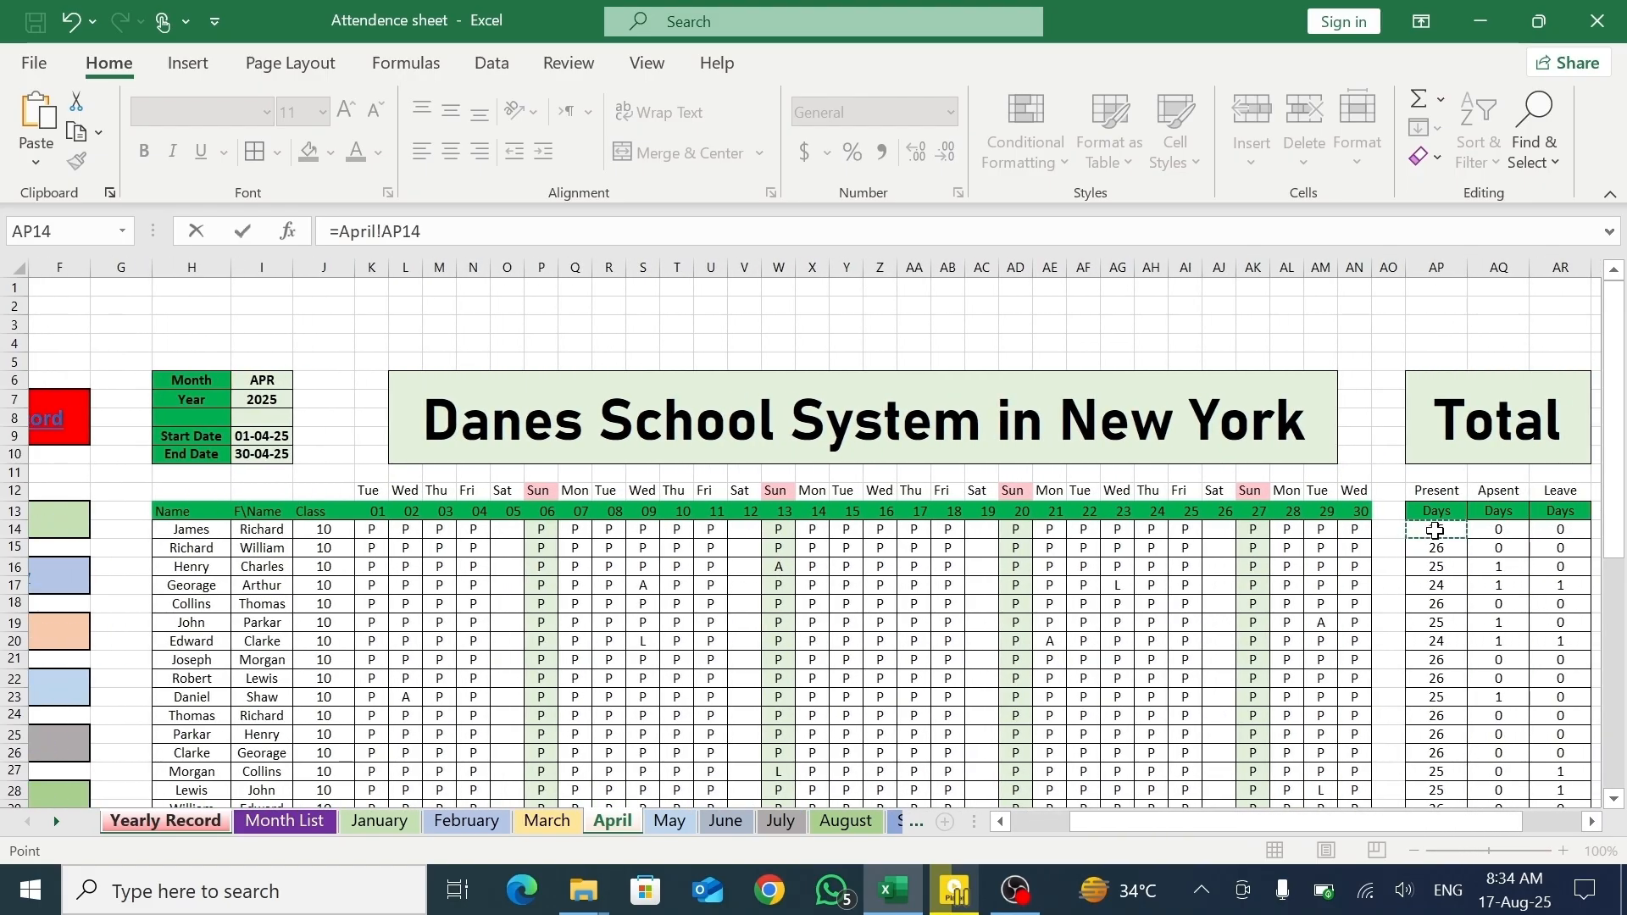
pyautogui.press('Return')
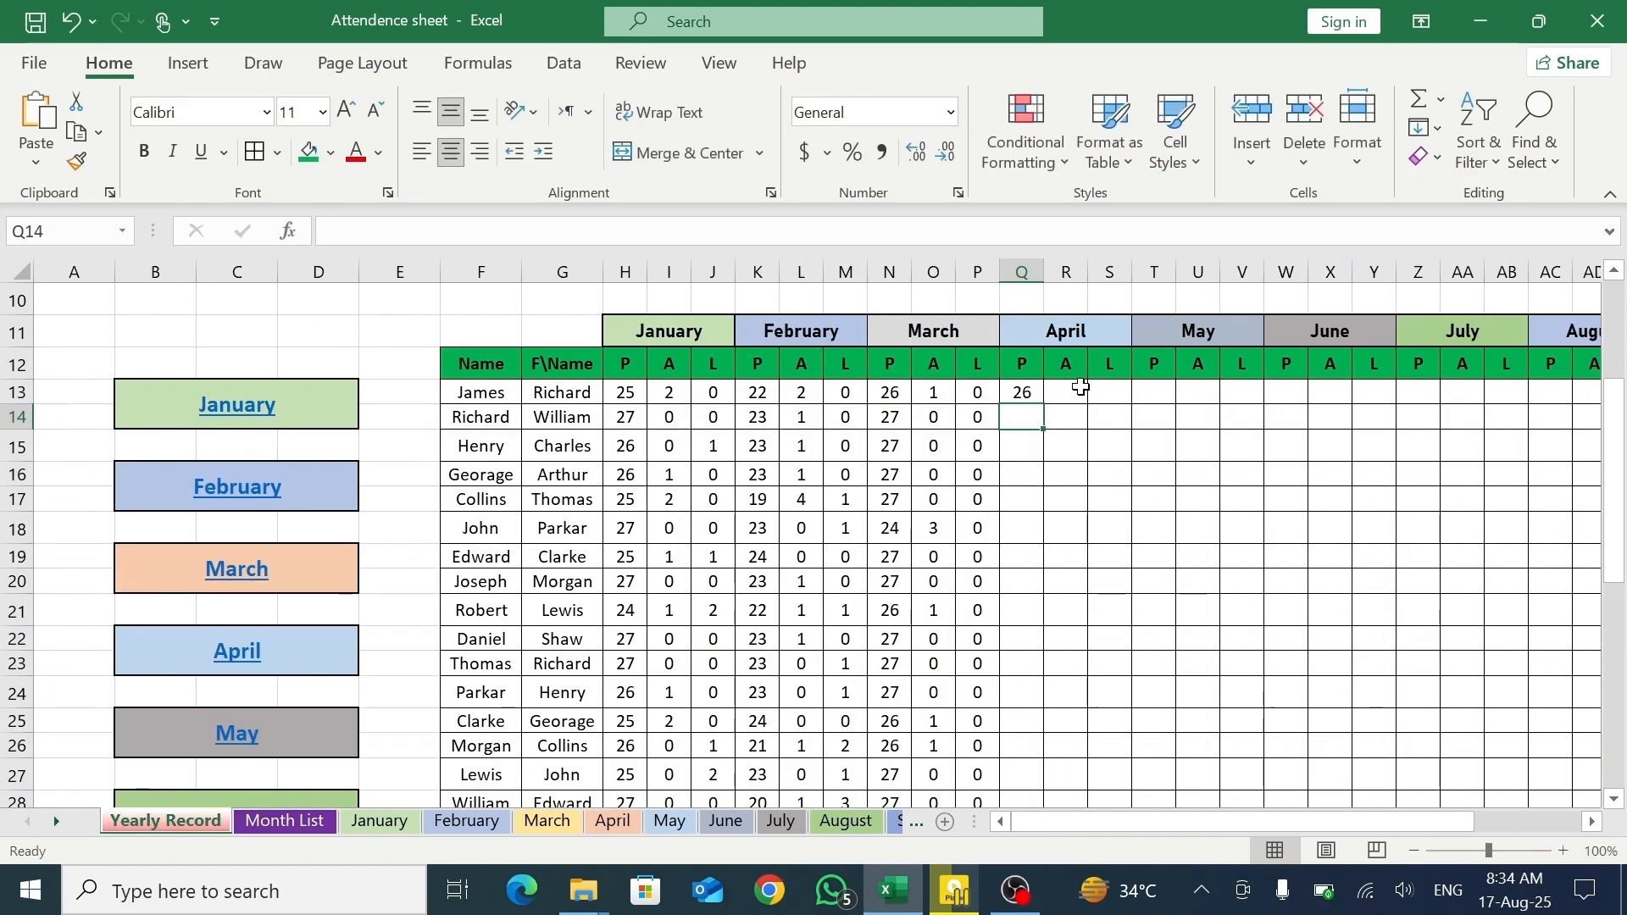
# - Link the first student's April absent cell R13 to AQ14 of the April sheet
pyautogui.click(1066, 392)
pyautogui.write('=')
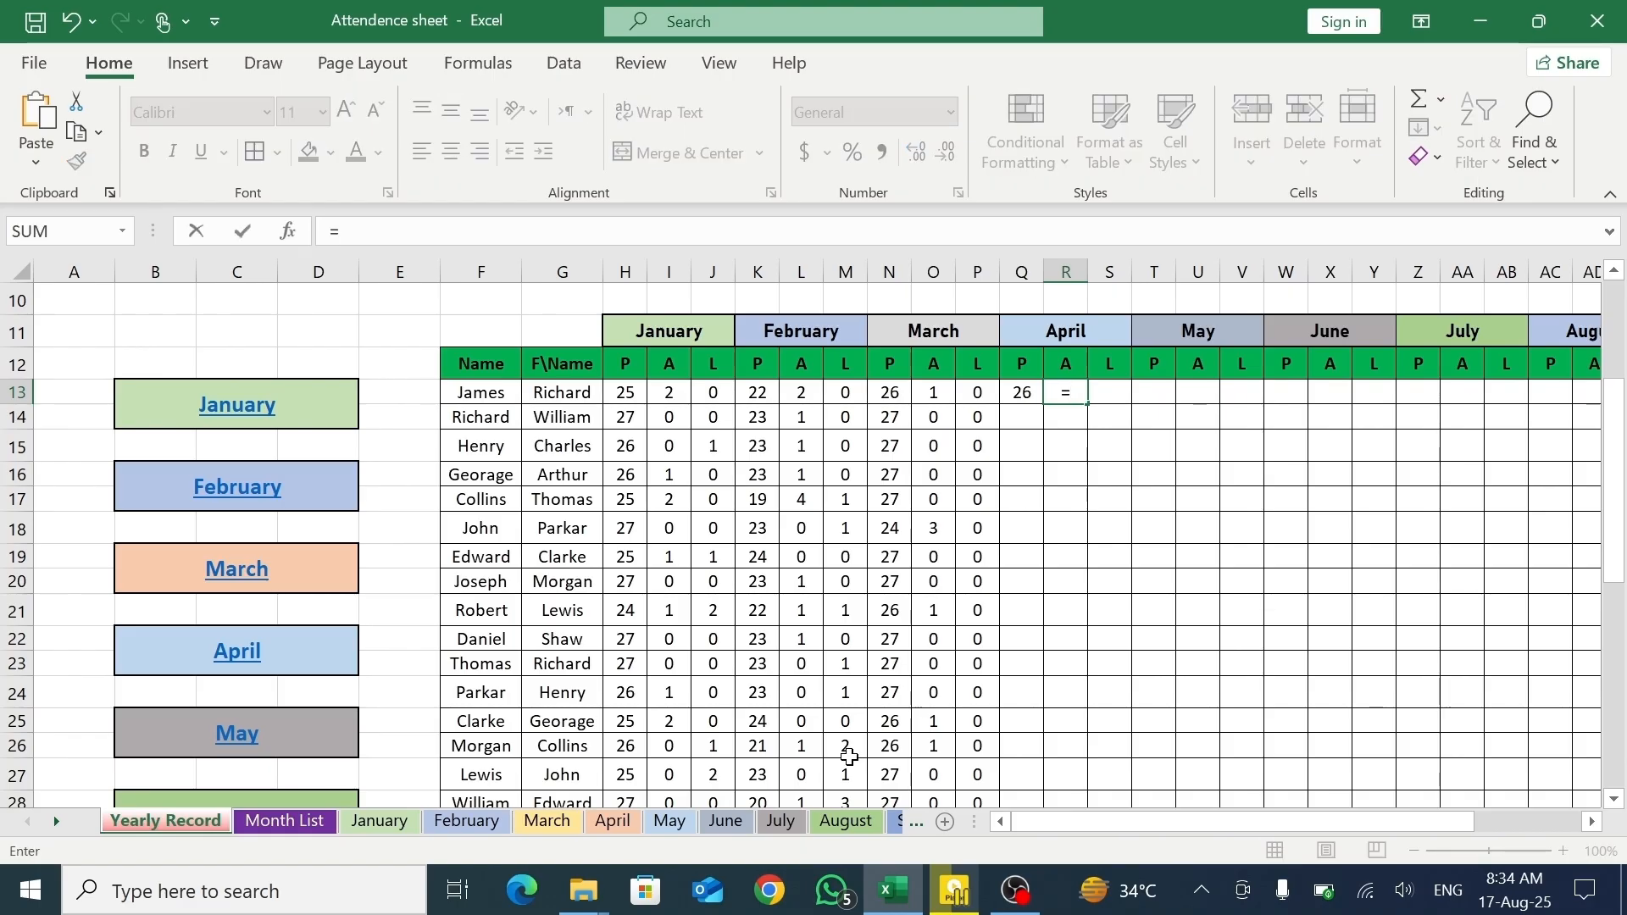
pyautogui.click(613, 821)
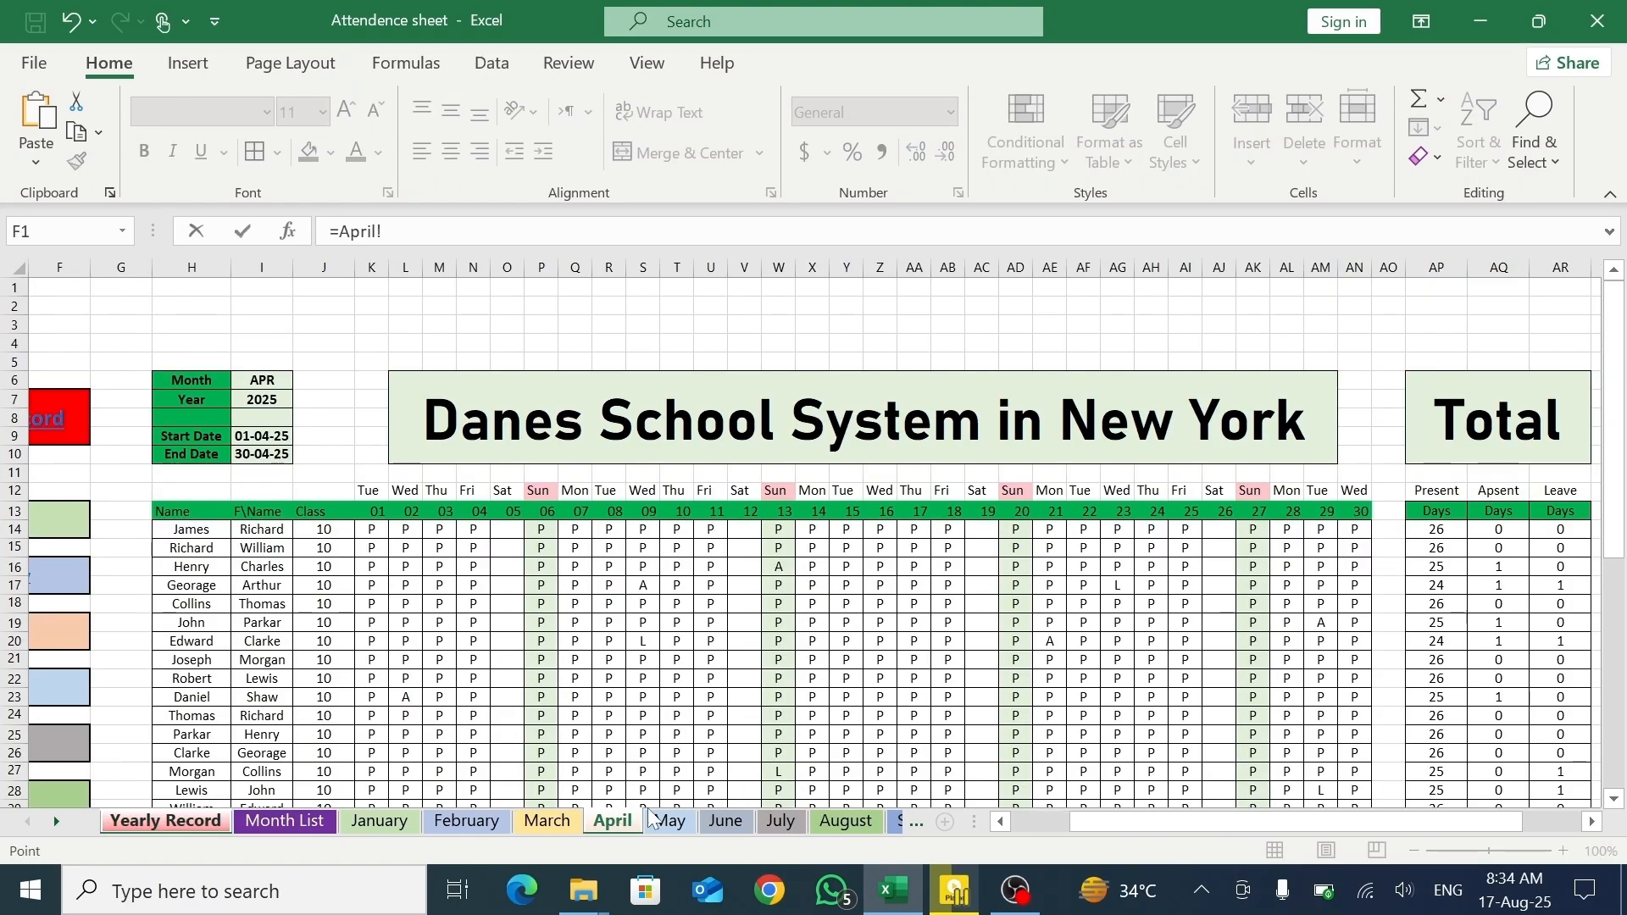
pyautogui.click(1516, 530)
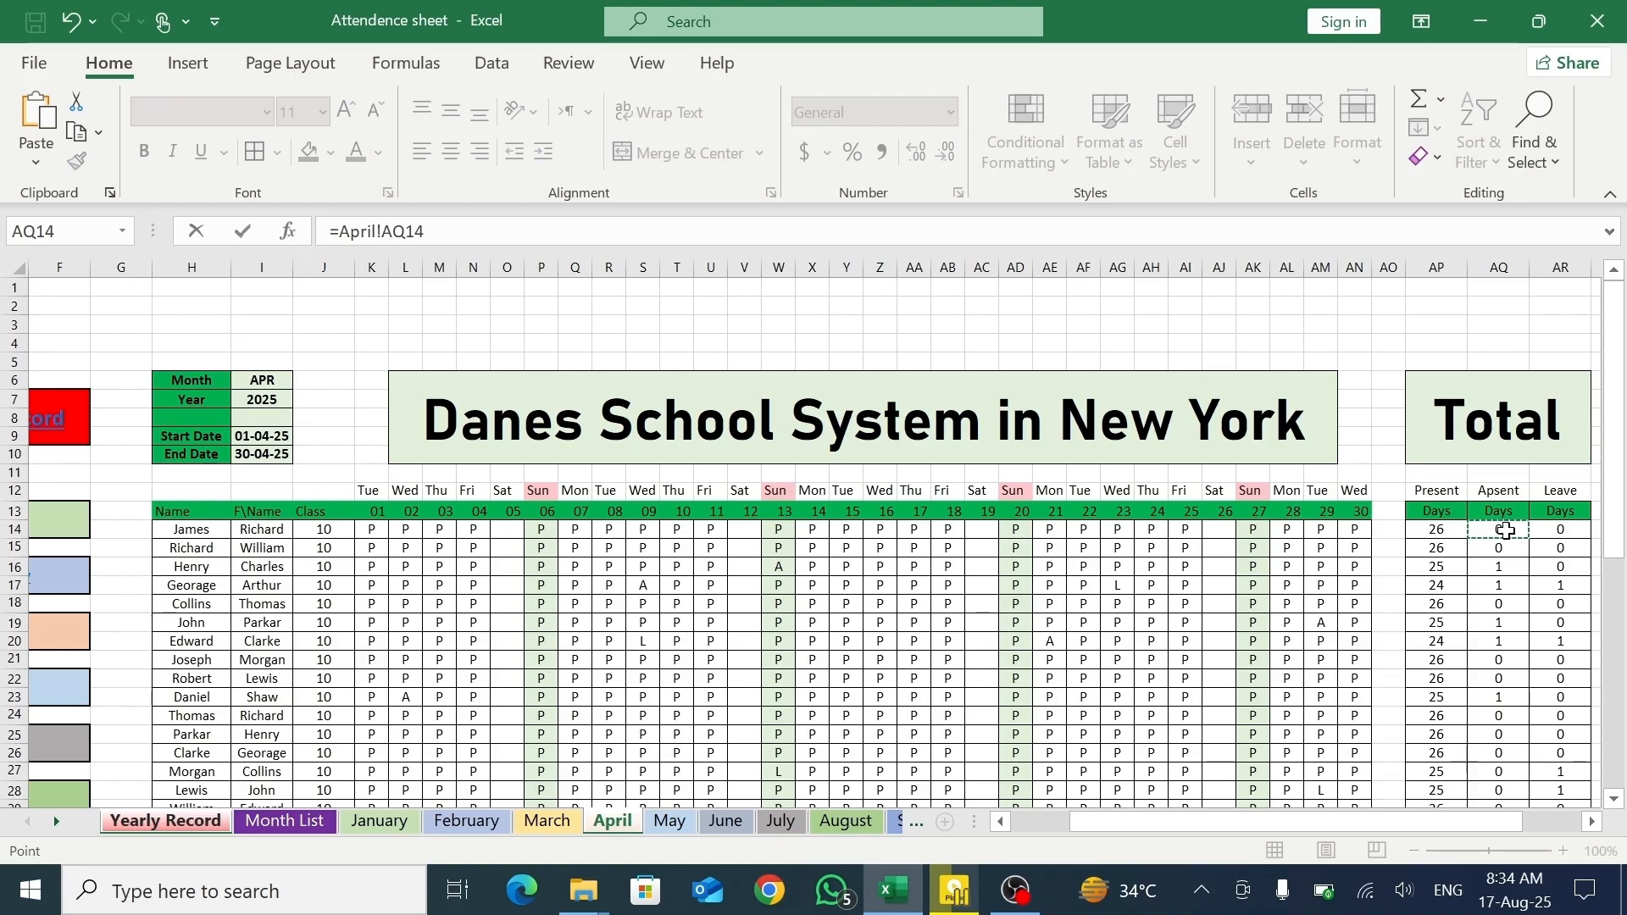
pyautogui.press('Return')
# - Link the first student's April leave cell S13 to AR14 of the April sheet
pyautogui.click(1099, 391)
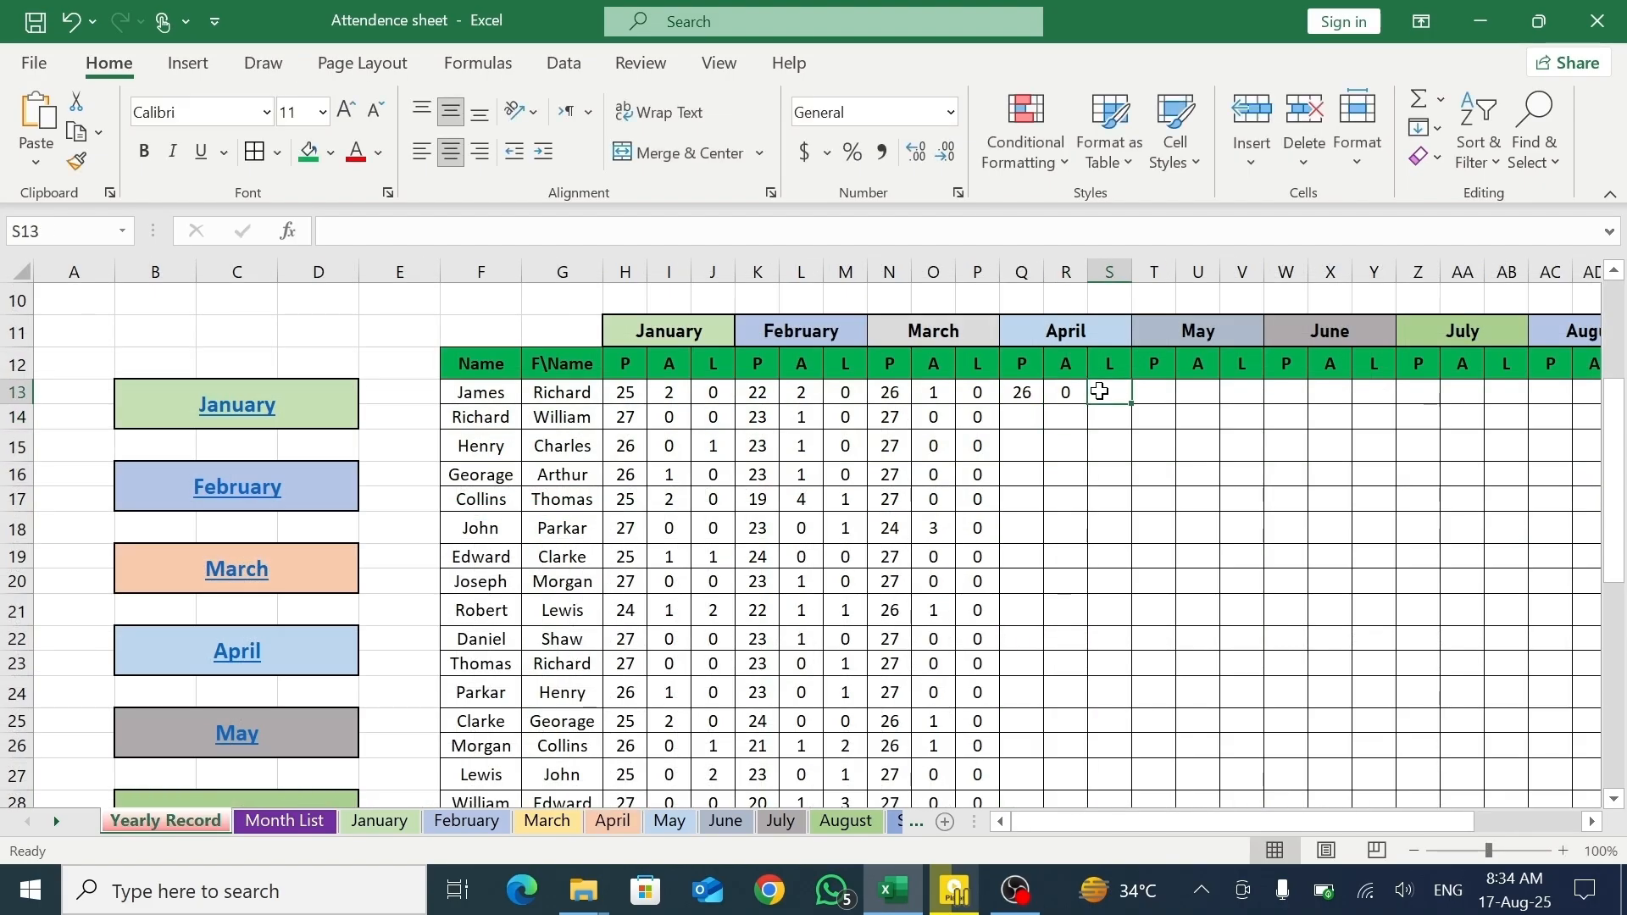
pyautogui.write('=')
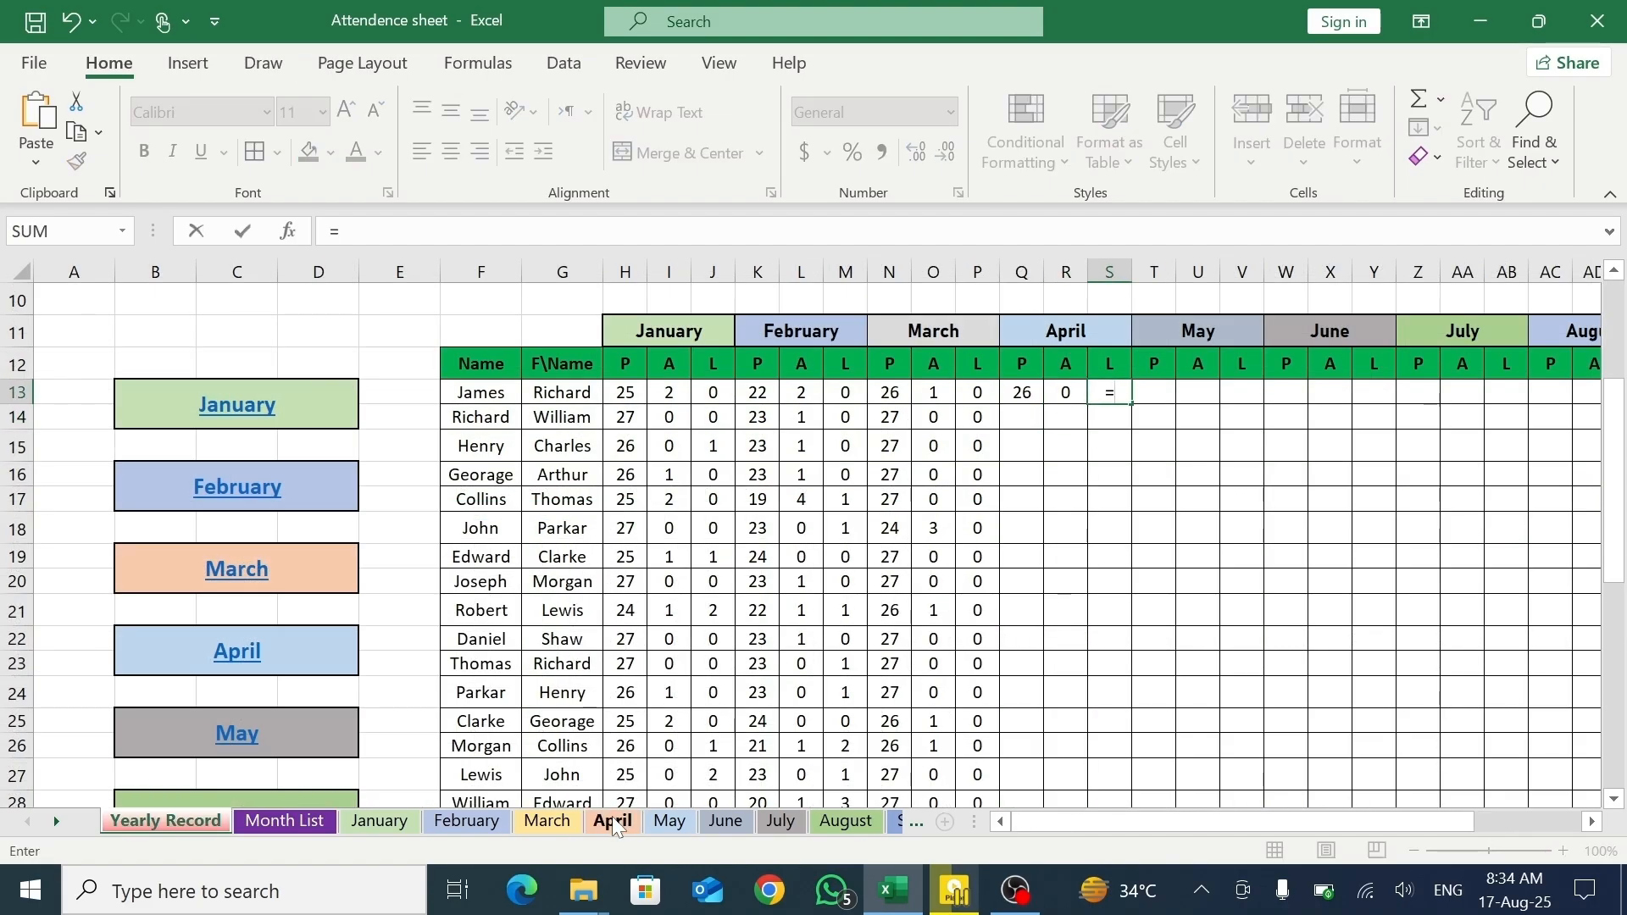
pyautogui.click(612, 820)
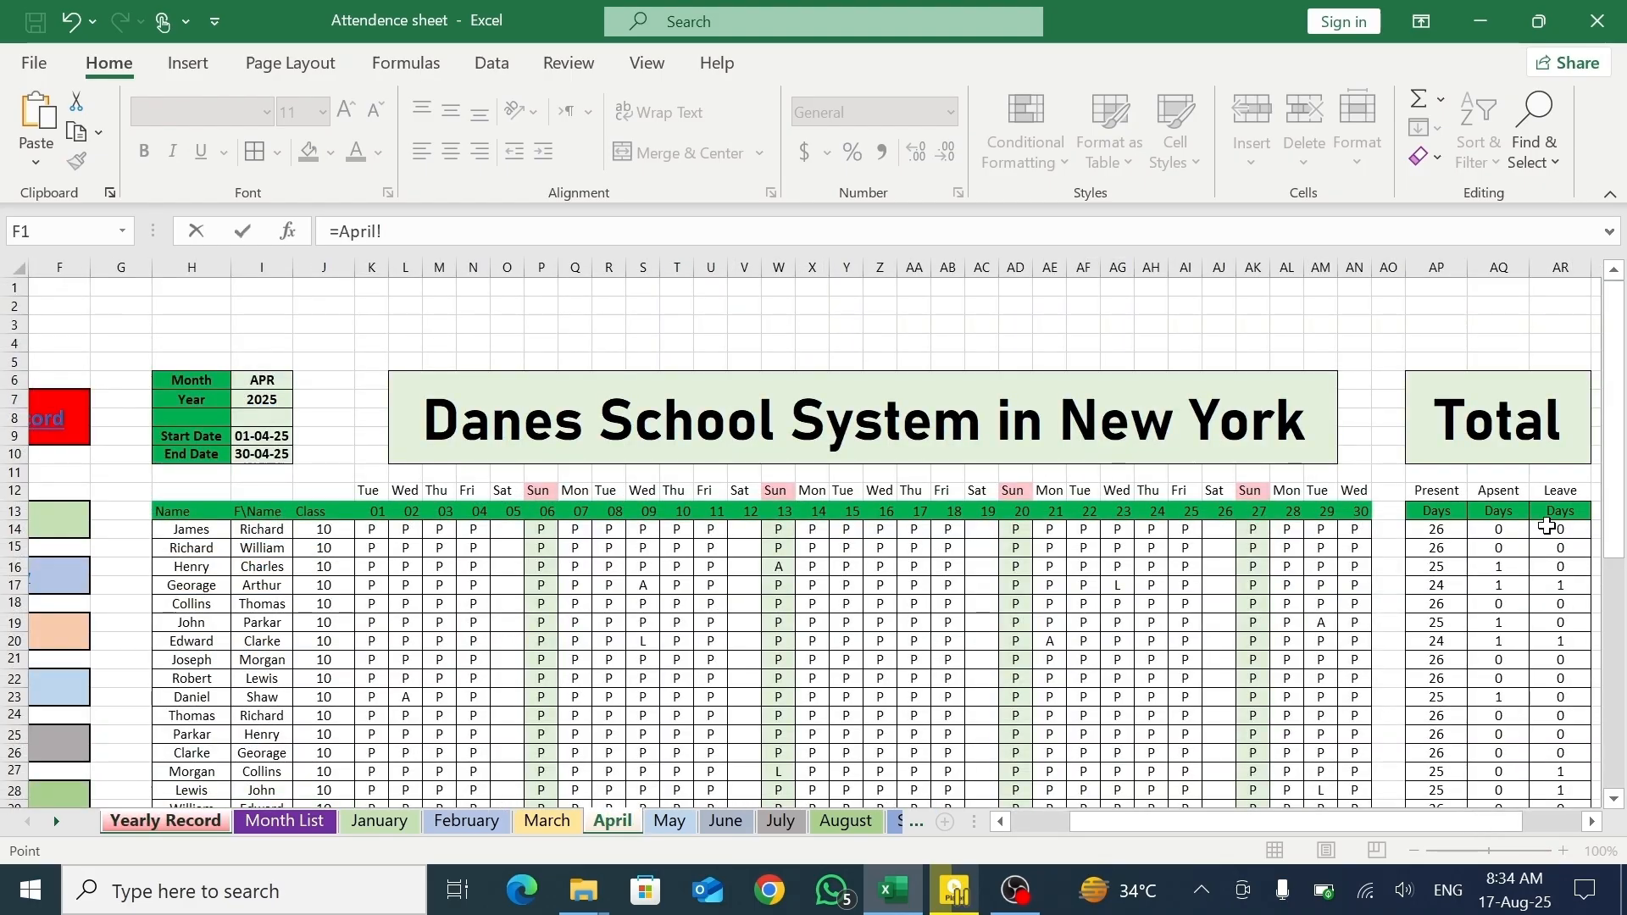
pyautogui.click(1548, 531)
pyautogui.press('Return')
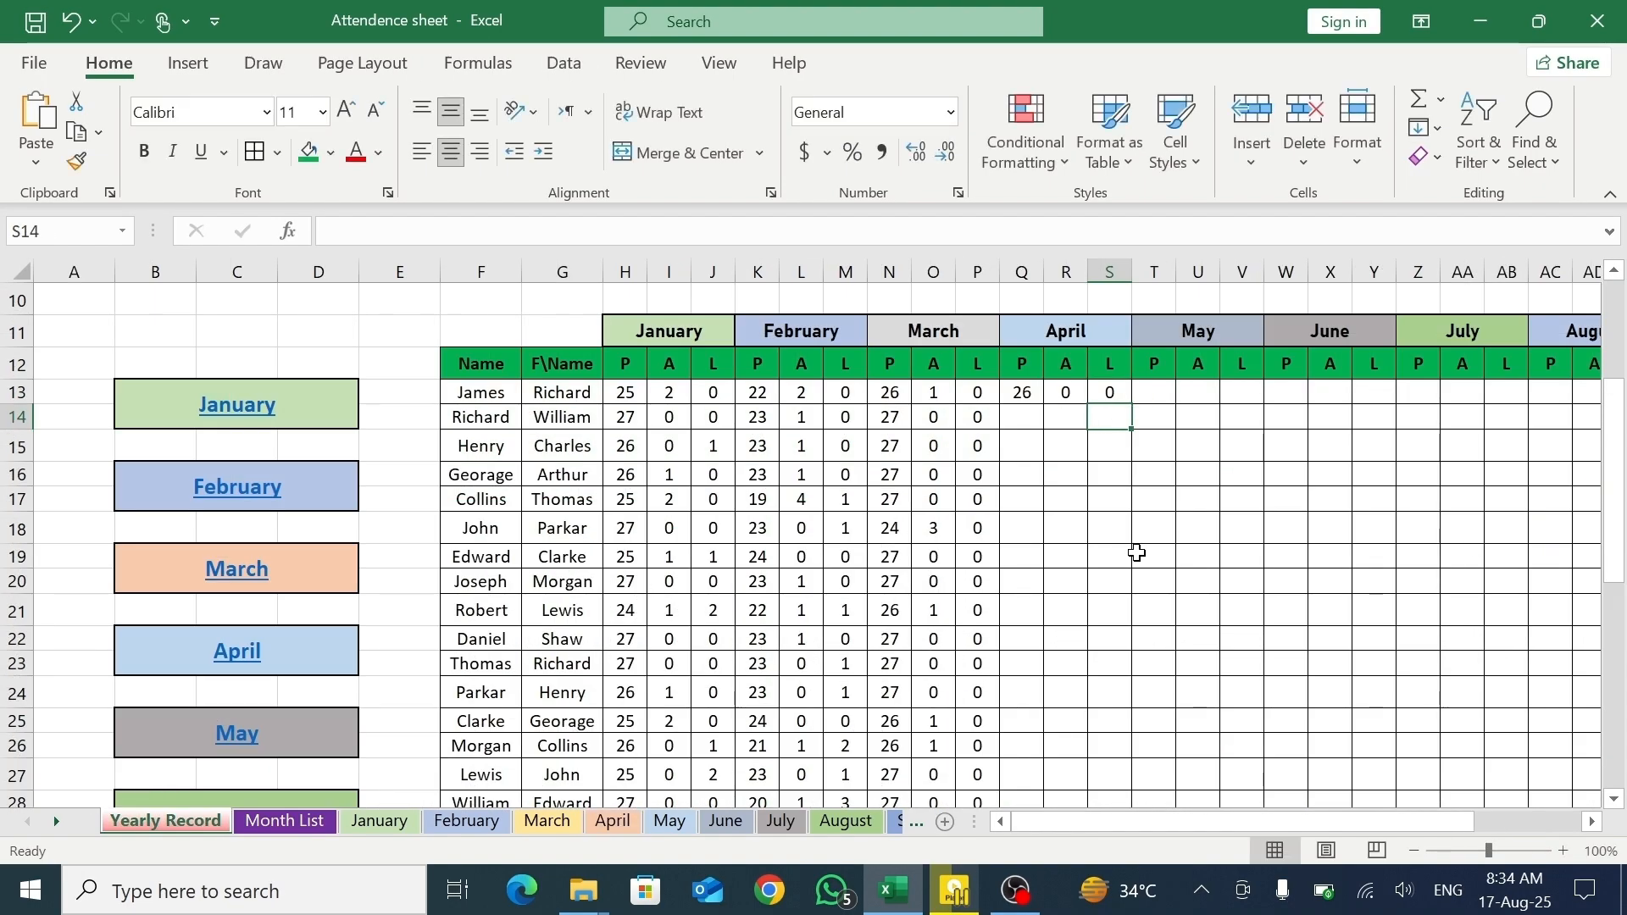
# - Link the first student's May present cell T13 to AP14 of the May sheet
pyautogui.click(1163, 394)
pyautogui.write('=')
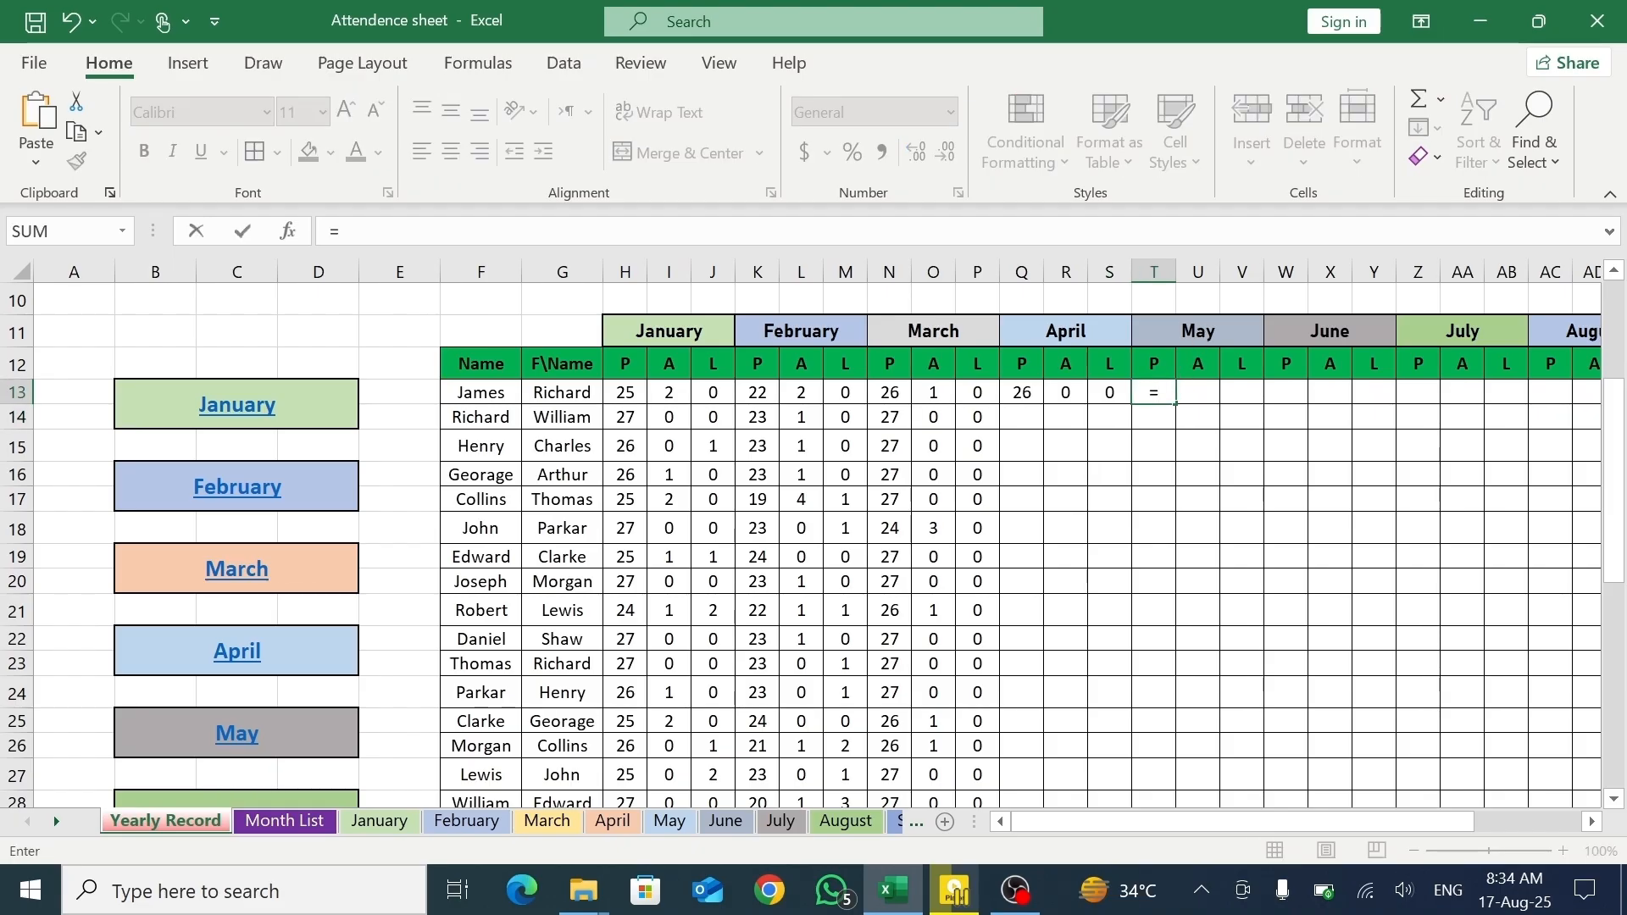
pyautogui.click(684, 825)
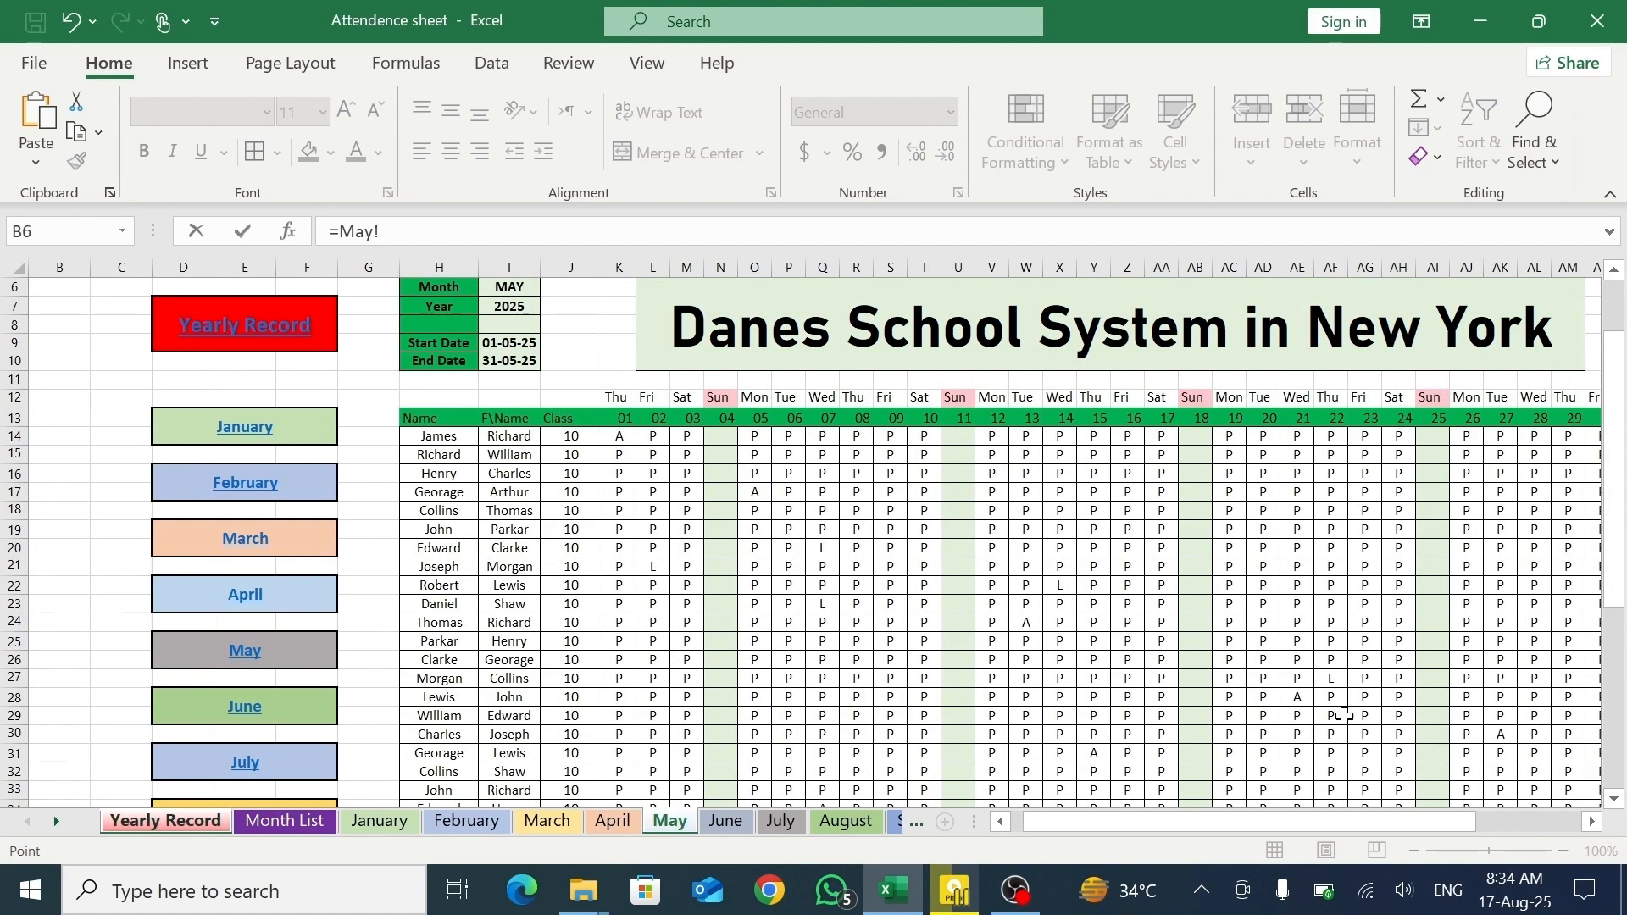
pyautogui.moveTo(1270, 831); pyautogui.dragTo(1373, 822)
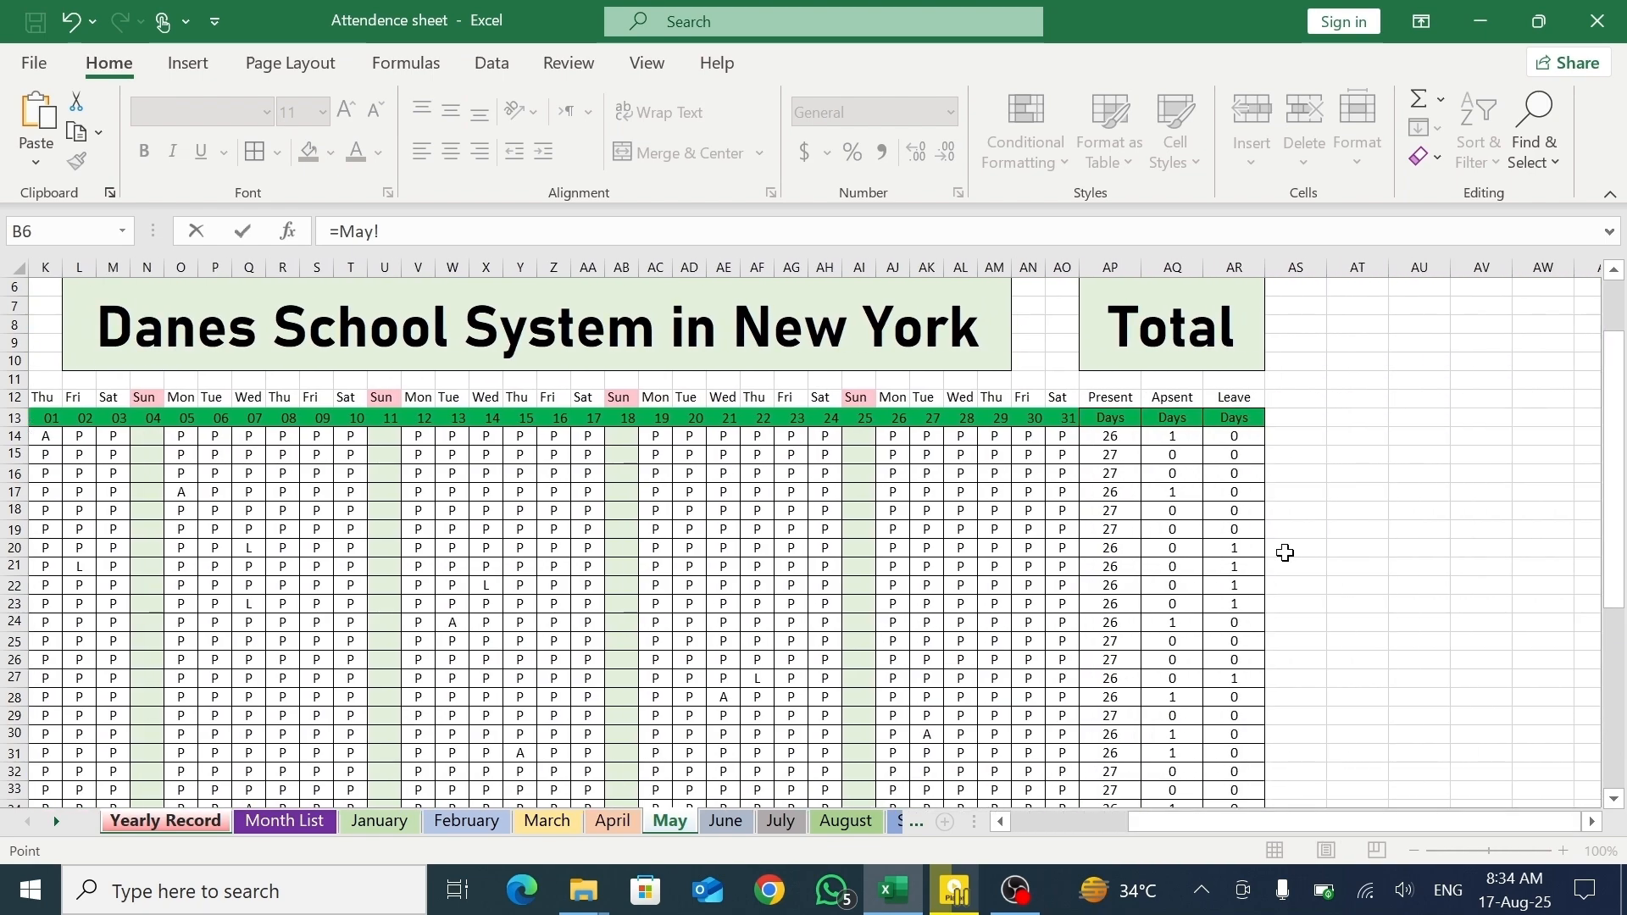
pyautogui.click(1108, 433)
pyautogui.press('Return')
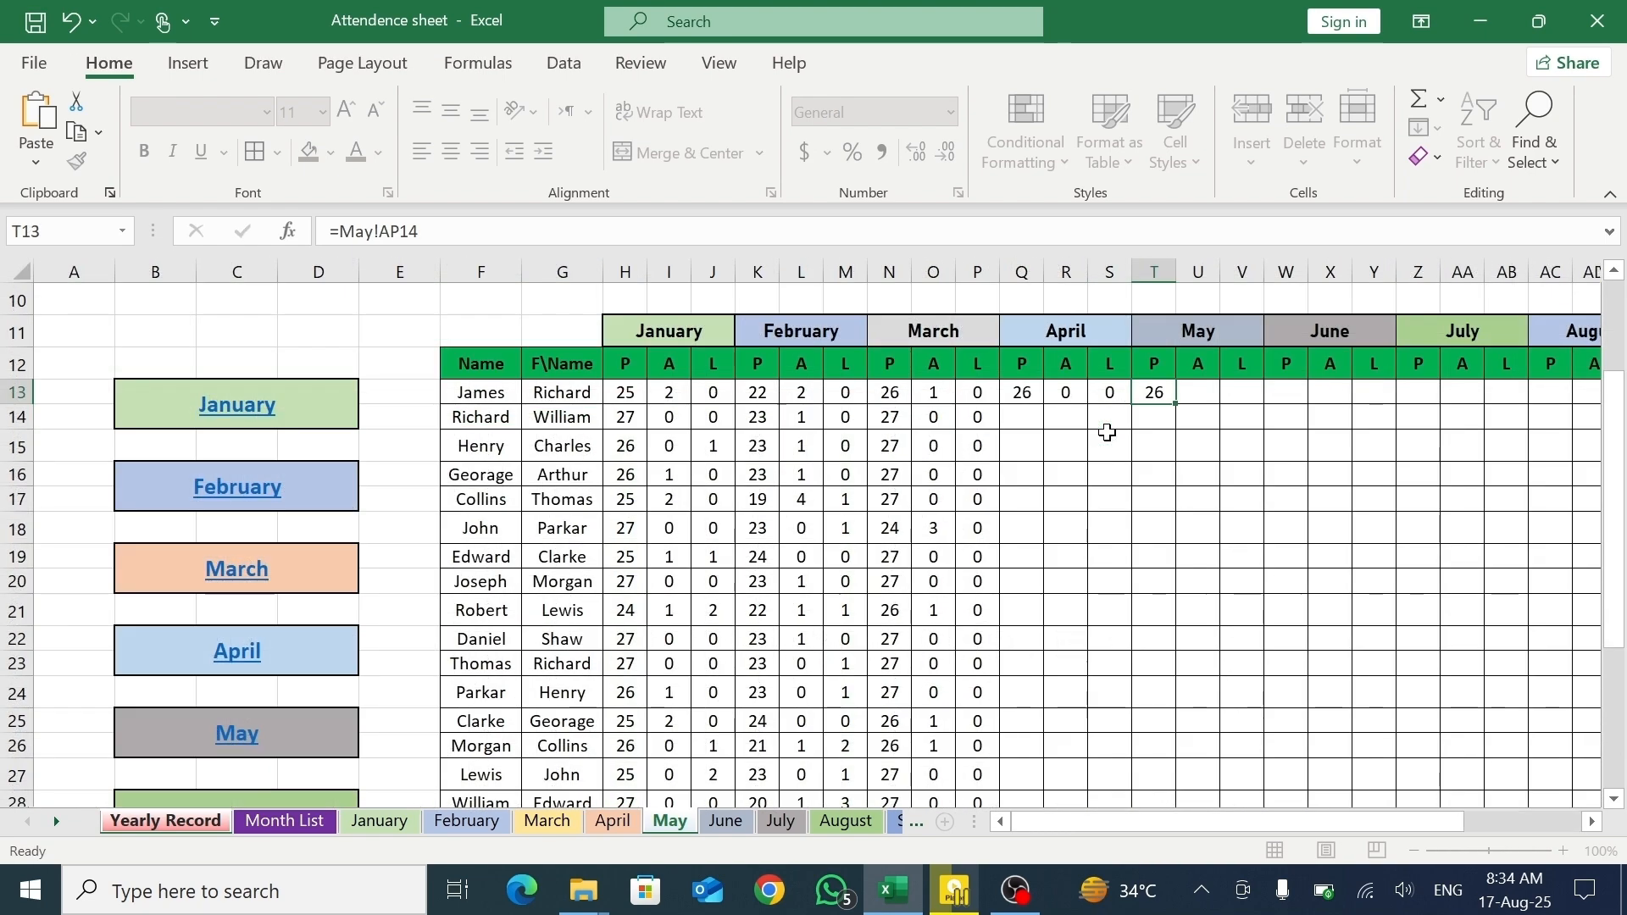
pyautogui.click(670, 822)
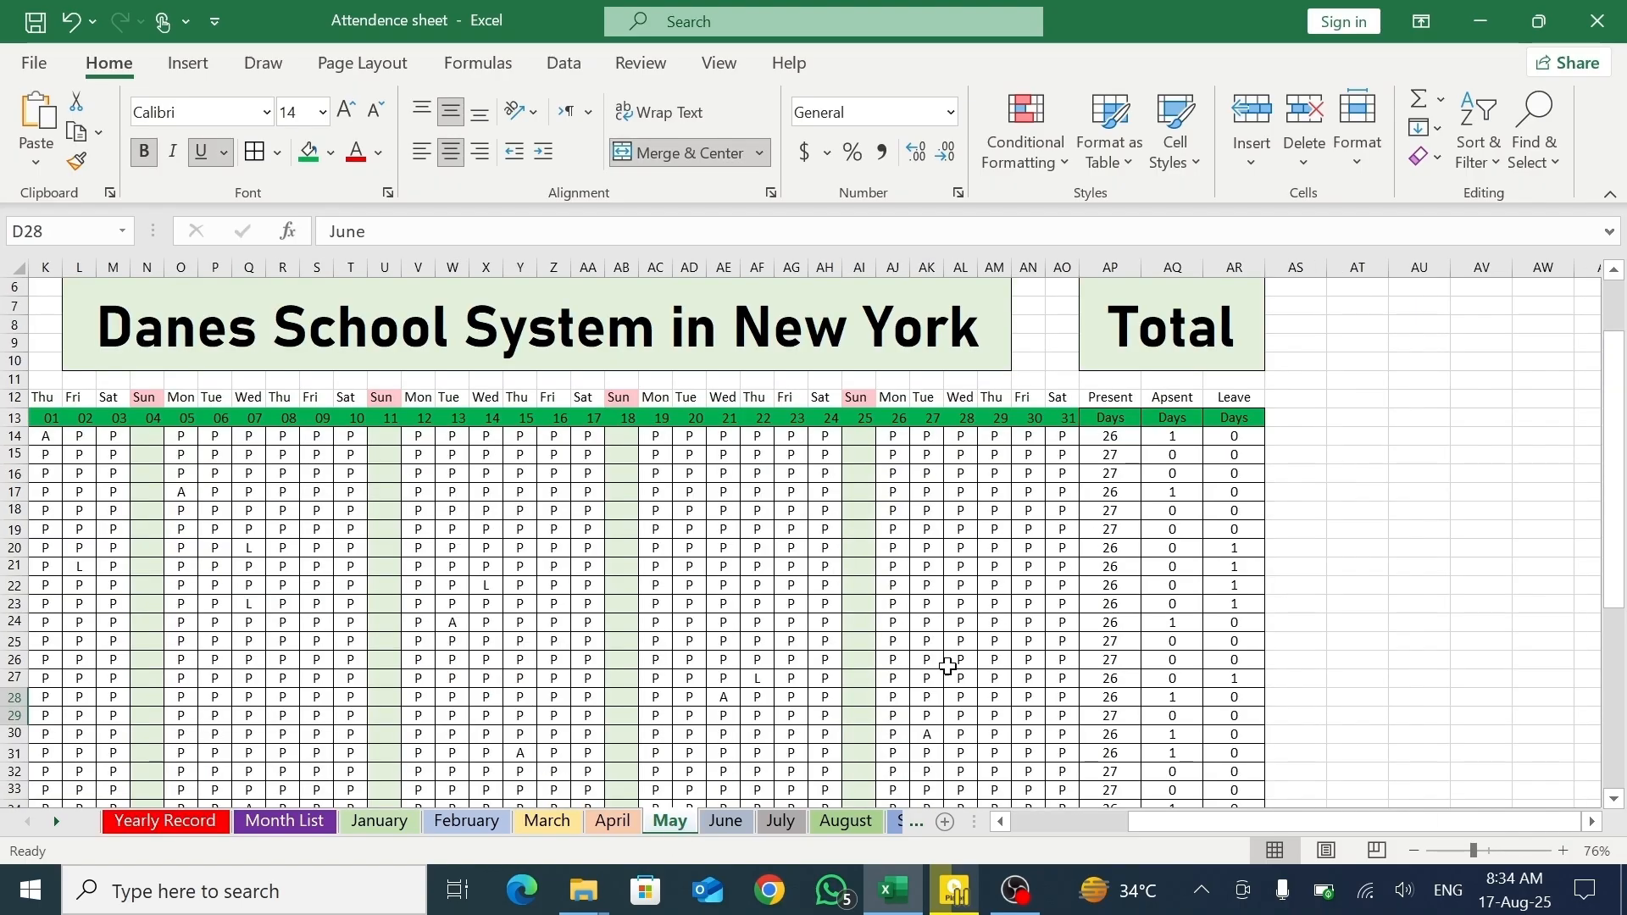
pyautogui.click(196, 821)
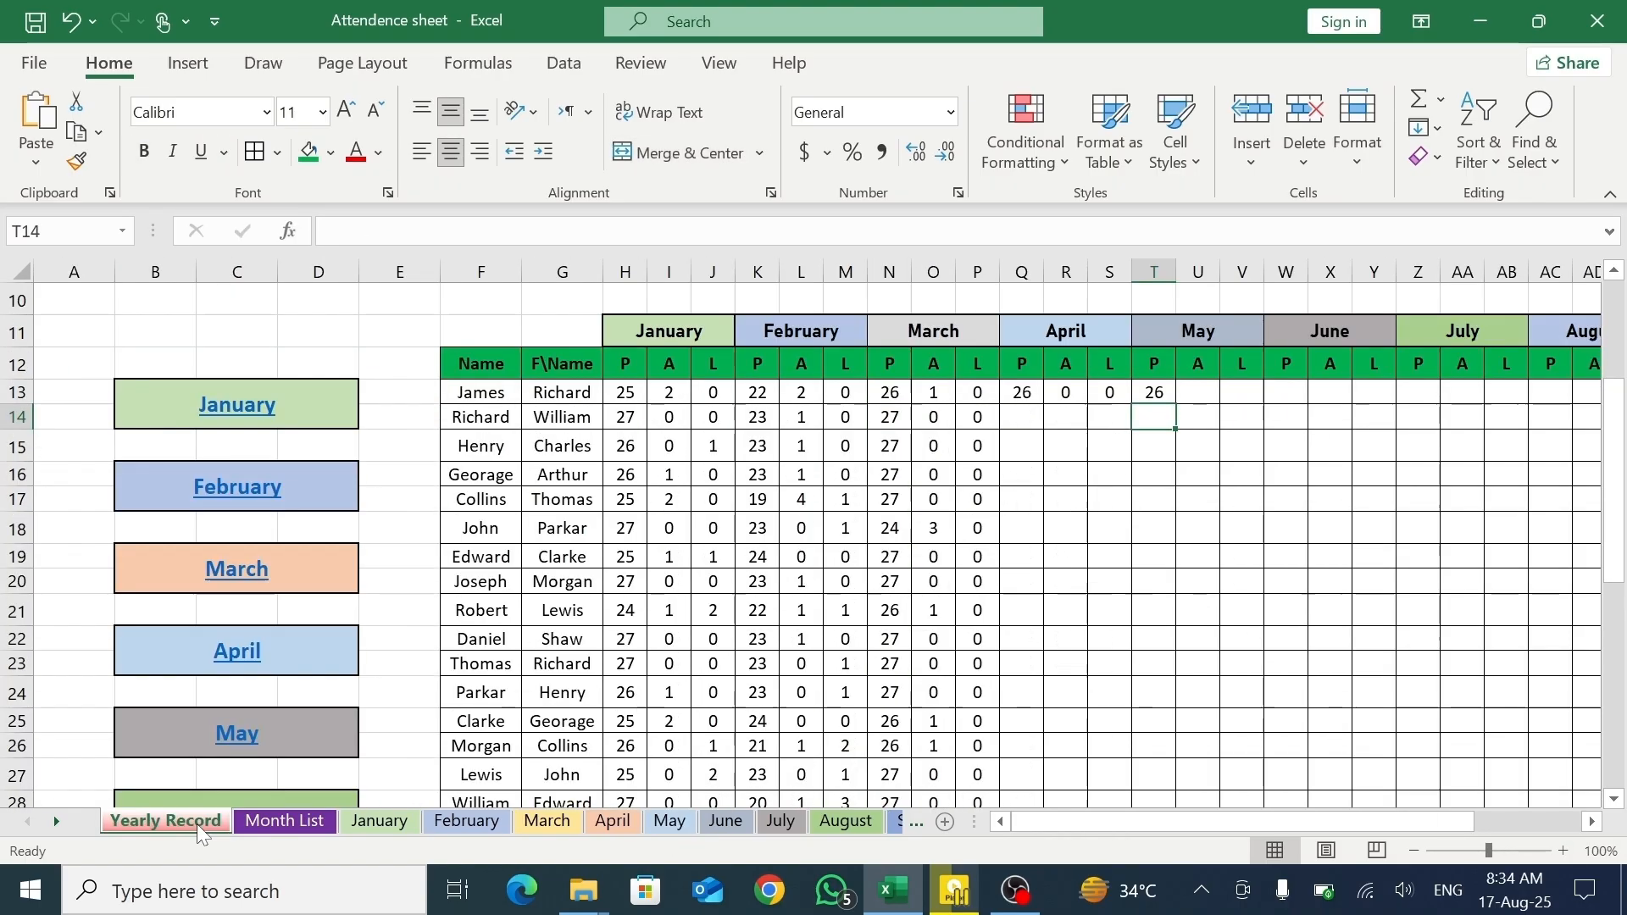
# - Link the first student's May absent cell U13 to AQ14 of the May sheet
pyautogui.click(1195, 388)
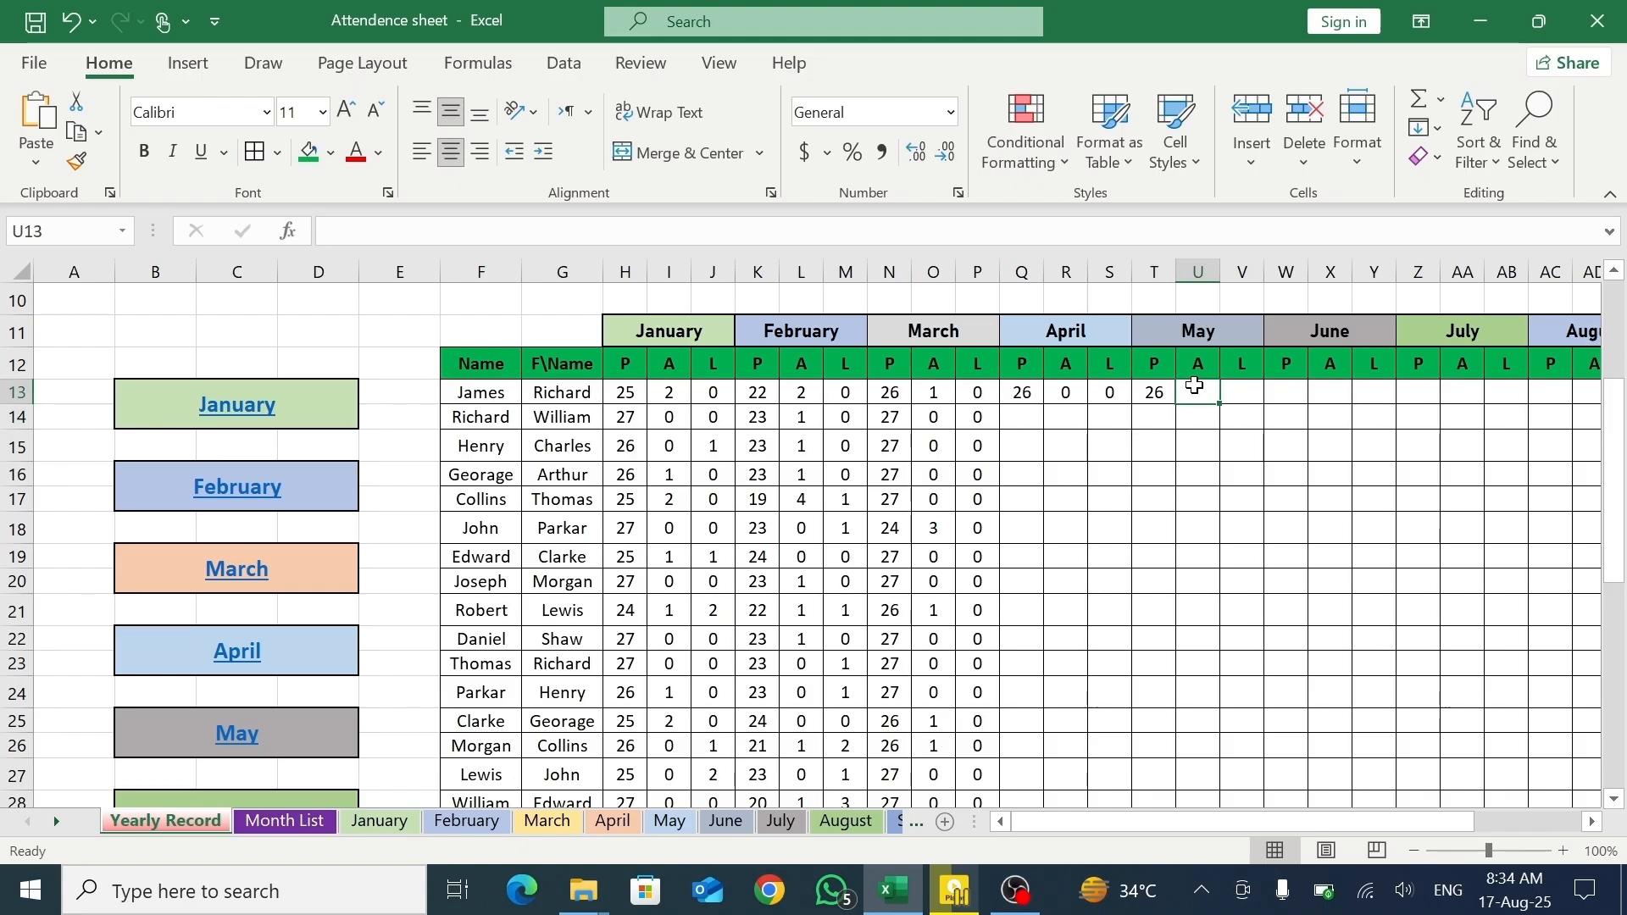
pyautogui.write('=')
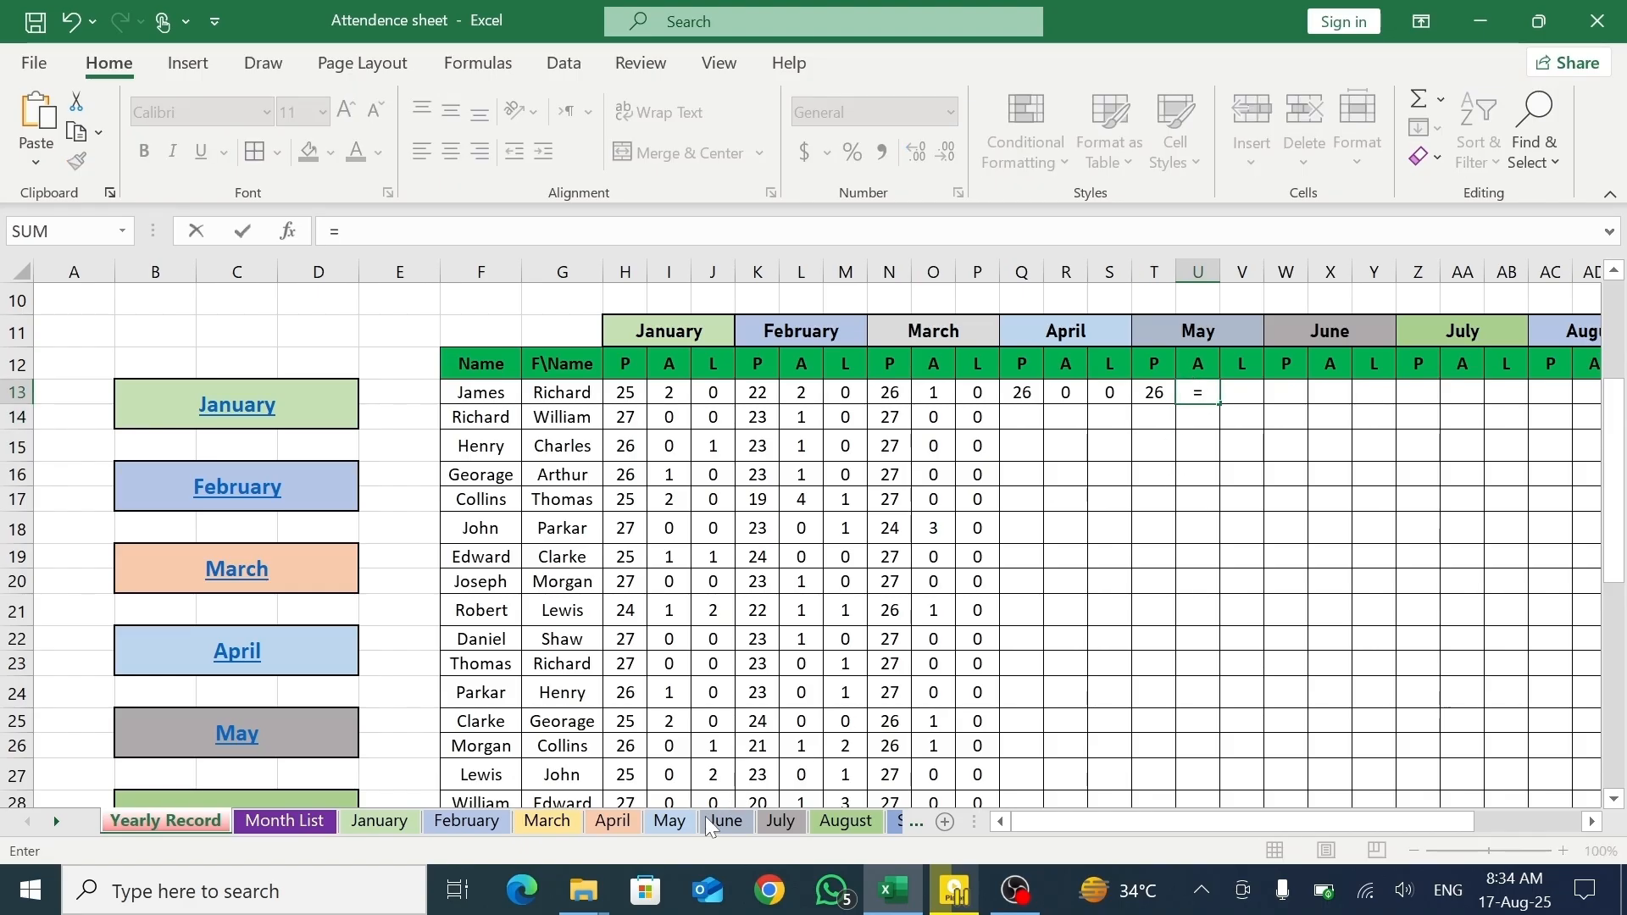
pyautogui.click(684, 824)
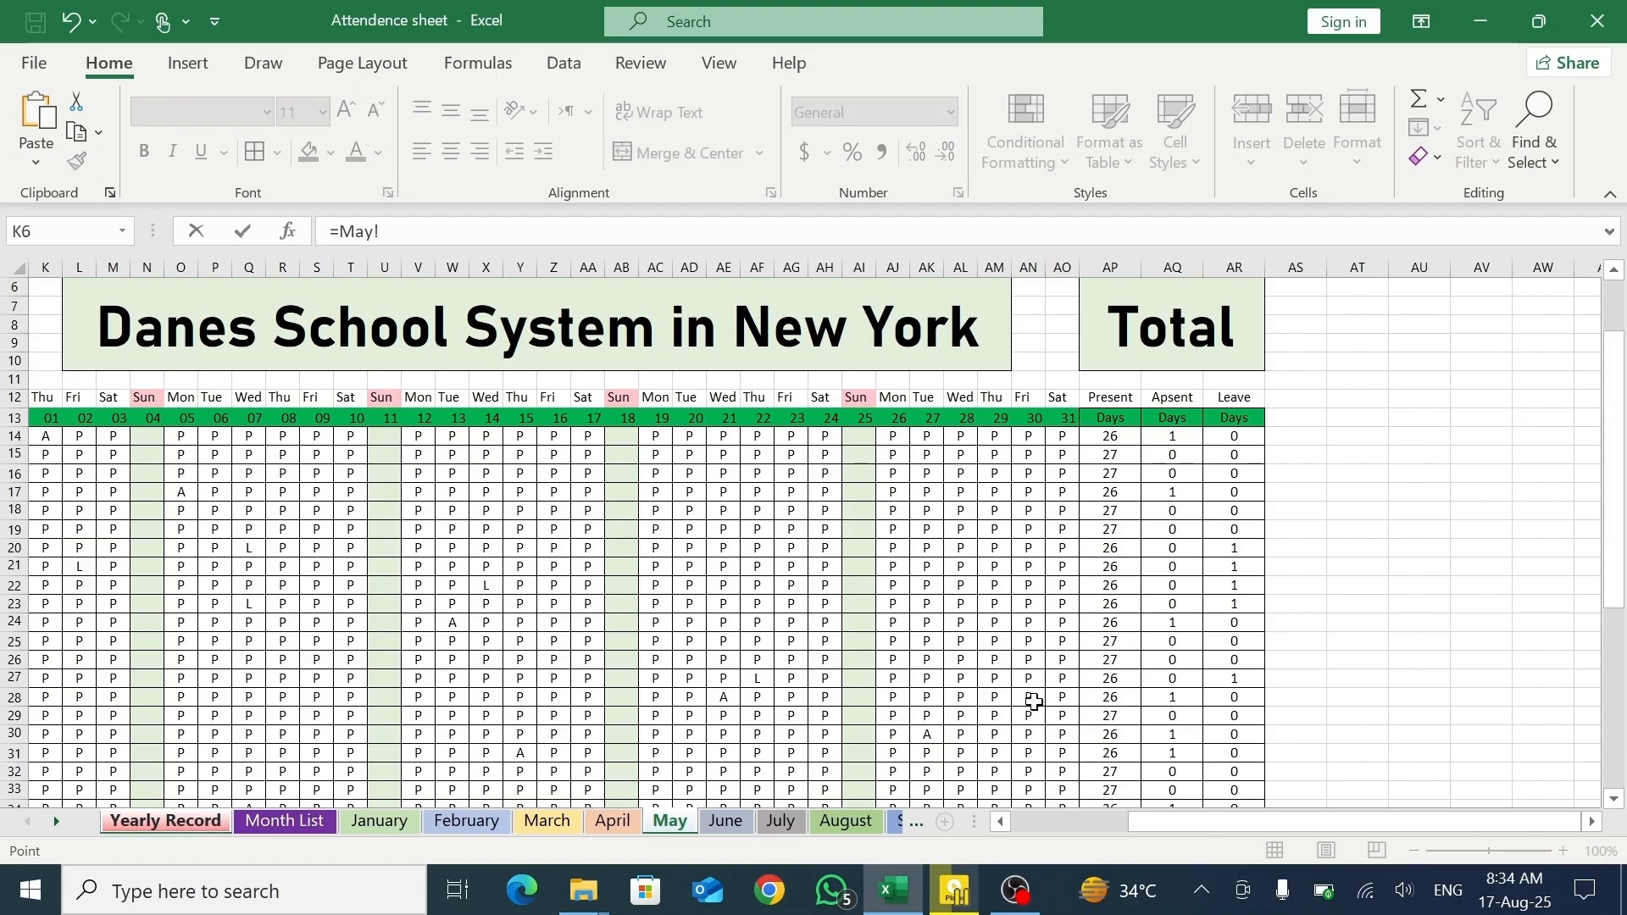
pyautogui.click(1185, 431)
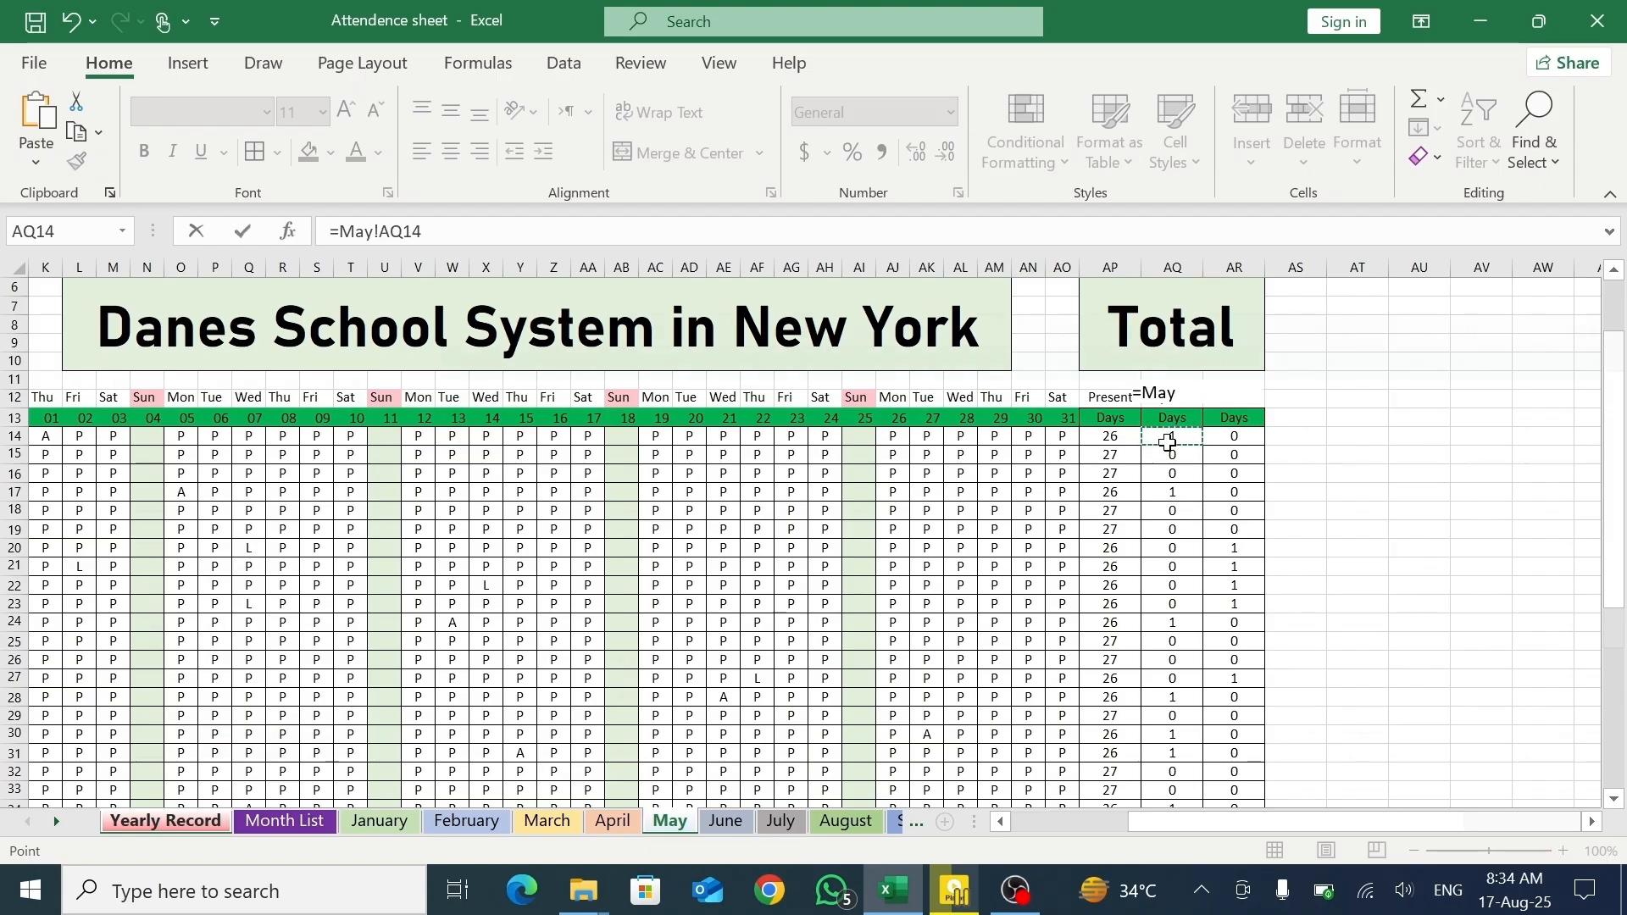
pyautogui.press('Return')
# - Link the first student's May leave cell V13 to AR14 of the May sheet
pyautogui.click(1239, 389)
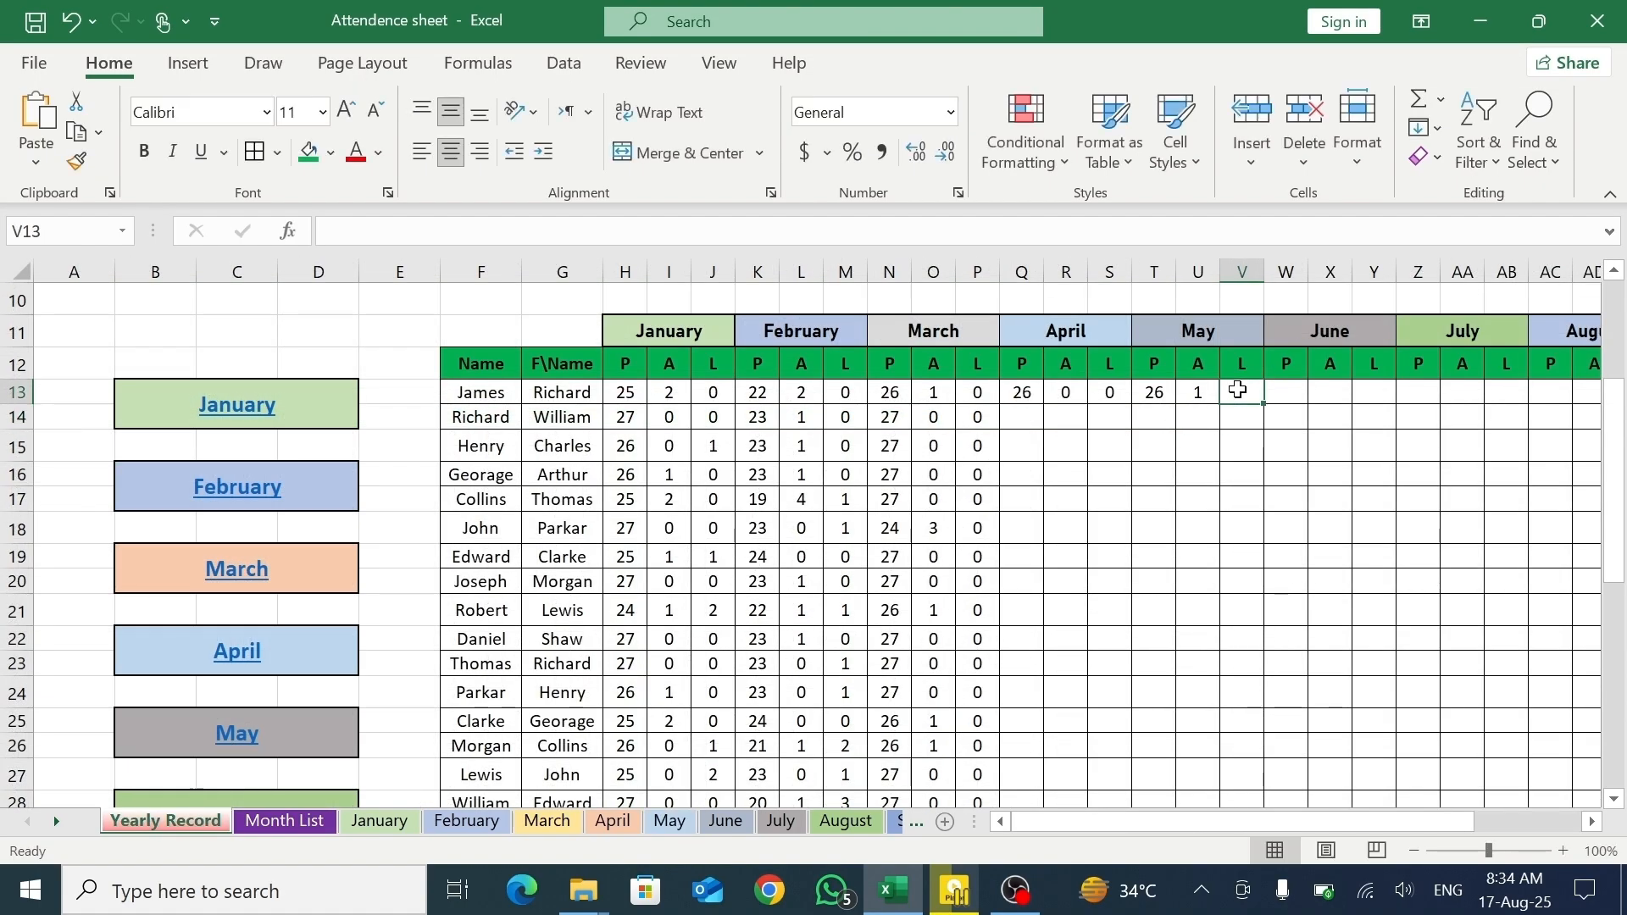
pyautogui.write('=')
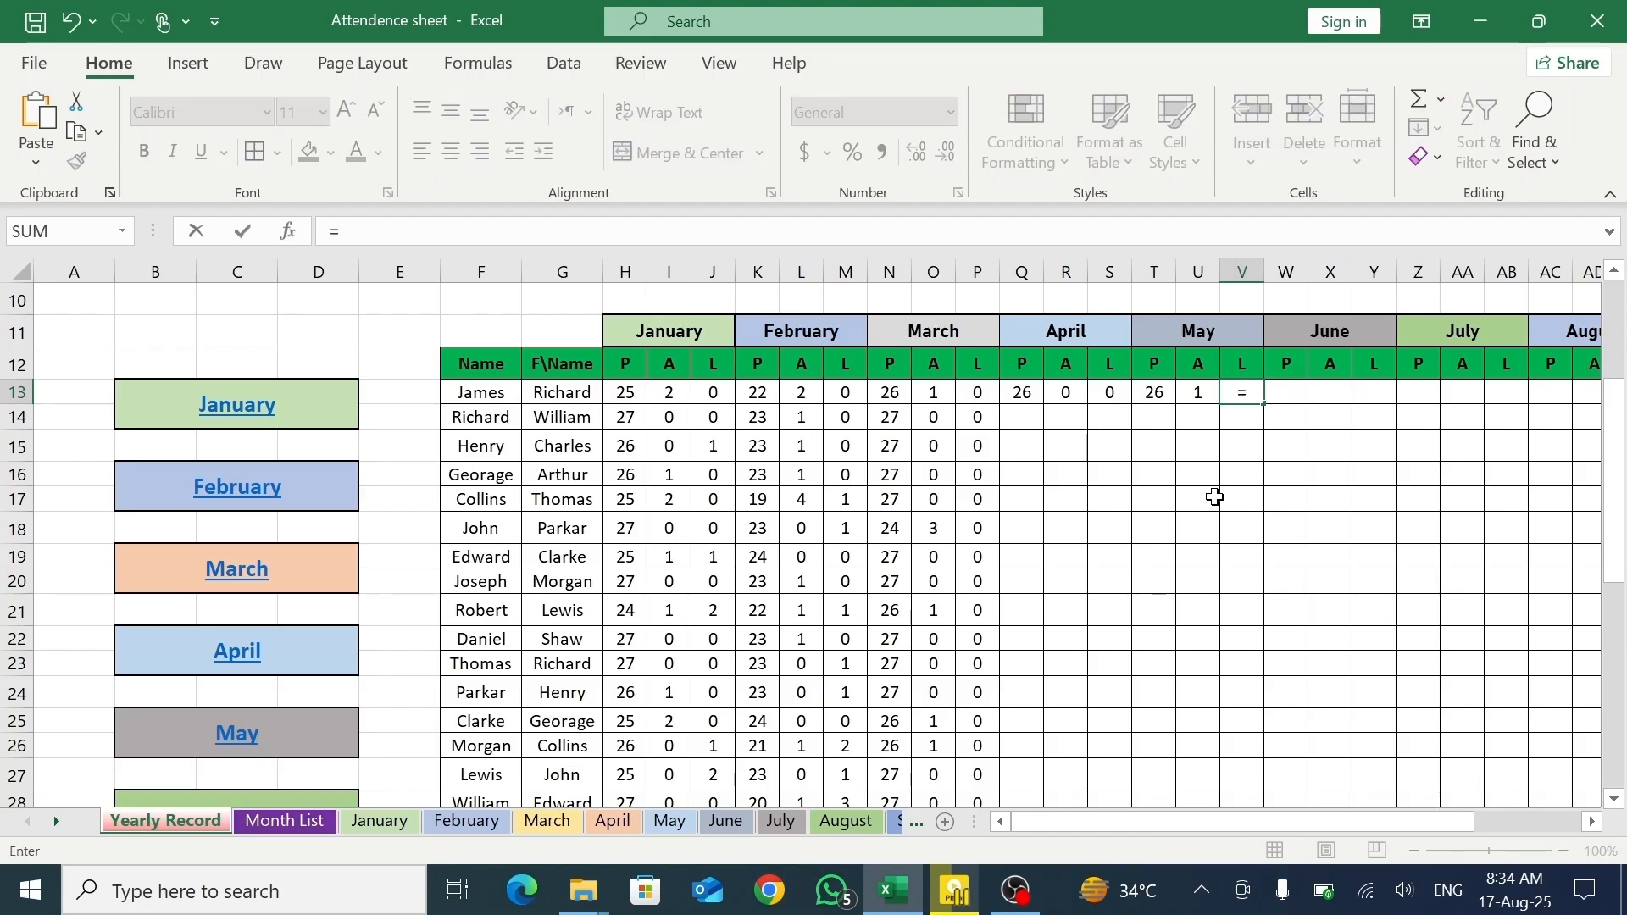
pyautogui.click(685, 822)
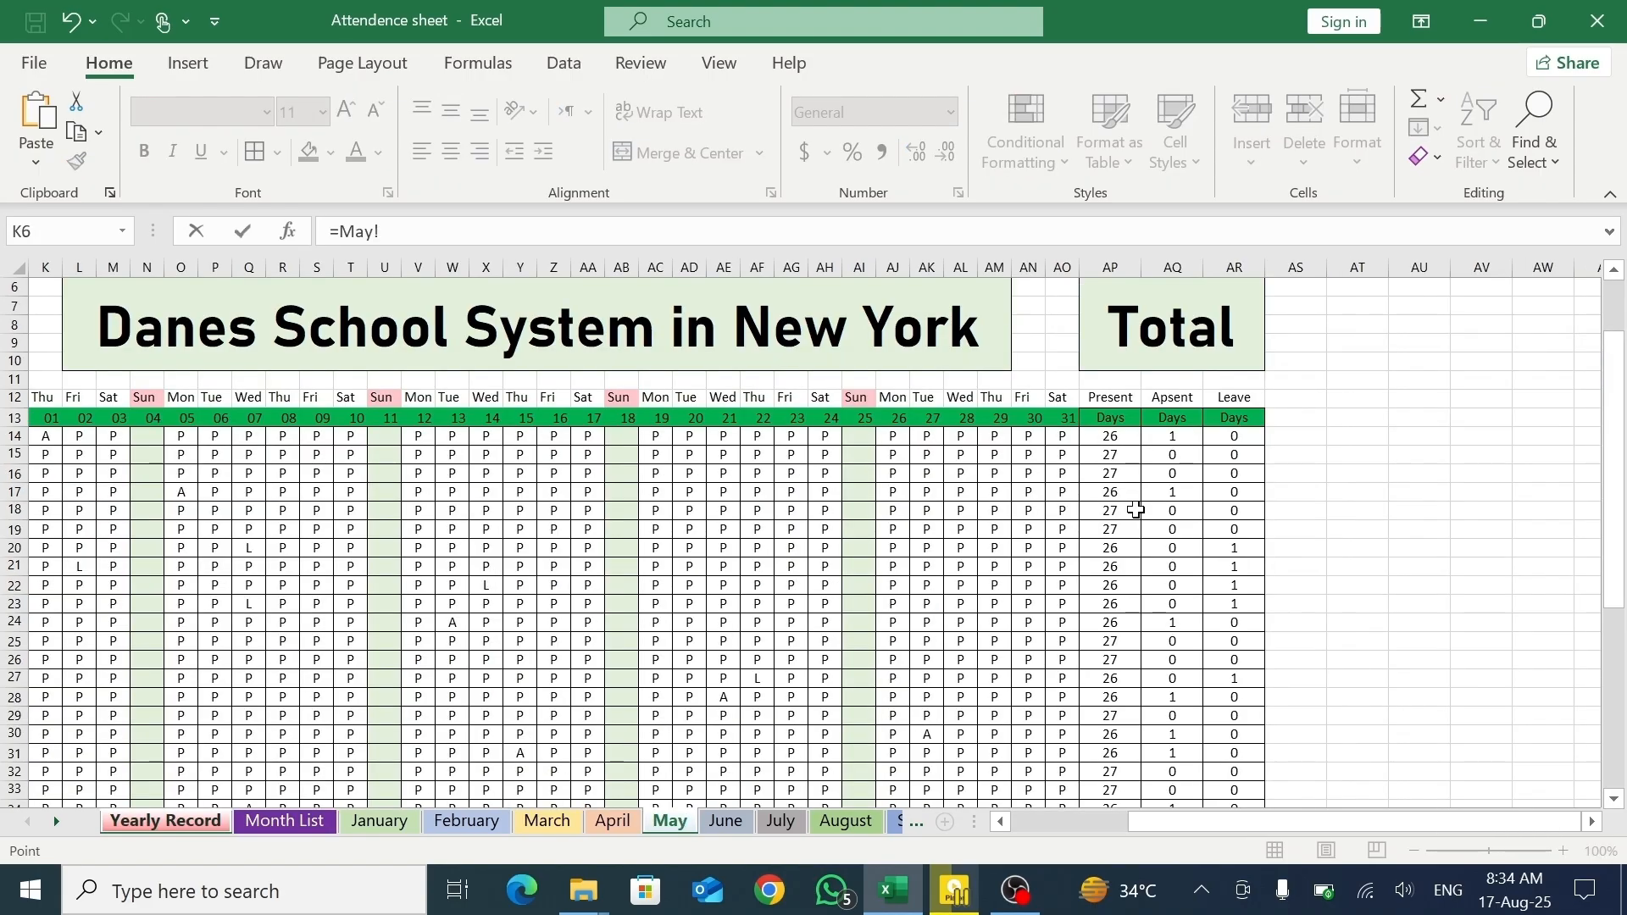
pyautogui.click(1215, 440)
pyautogui.press('Return')
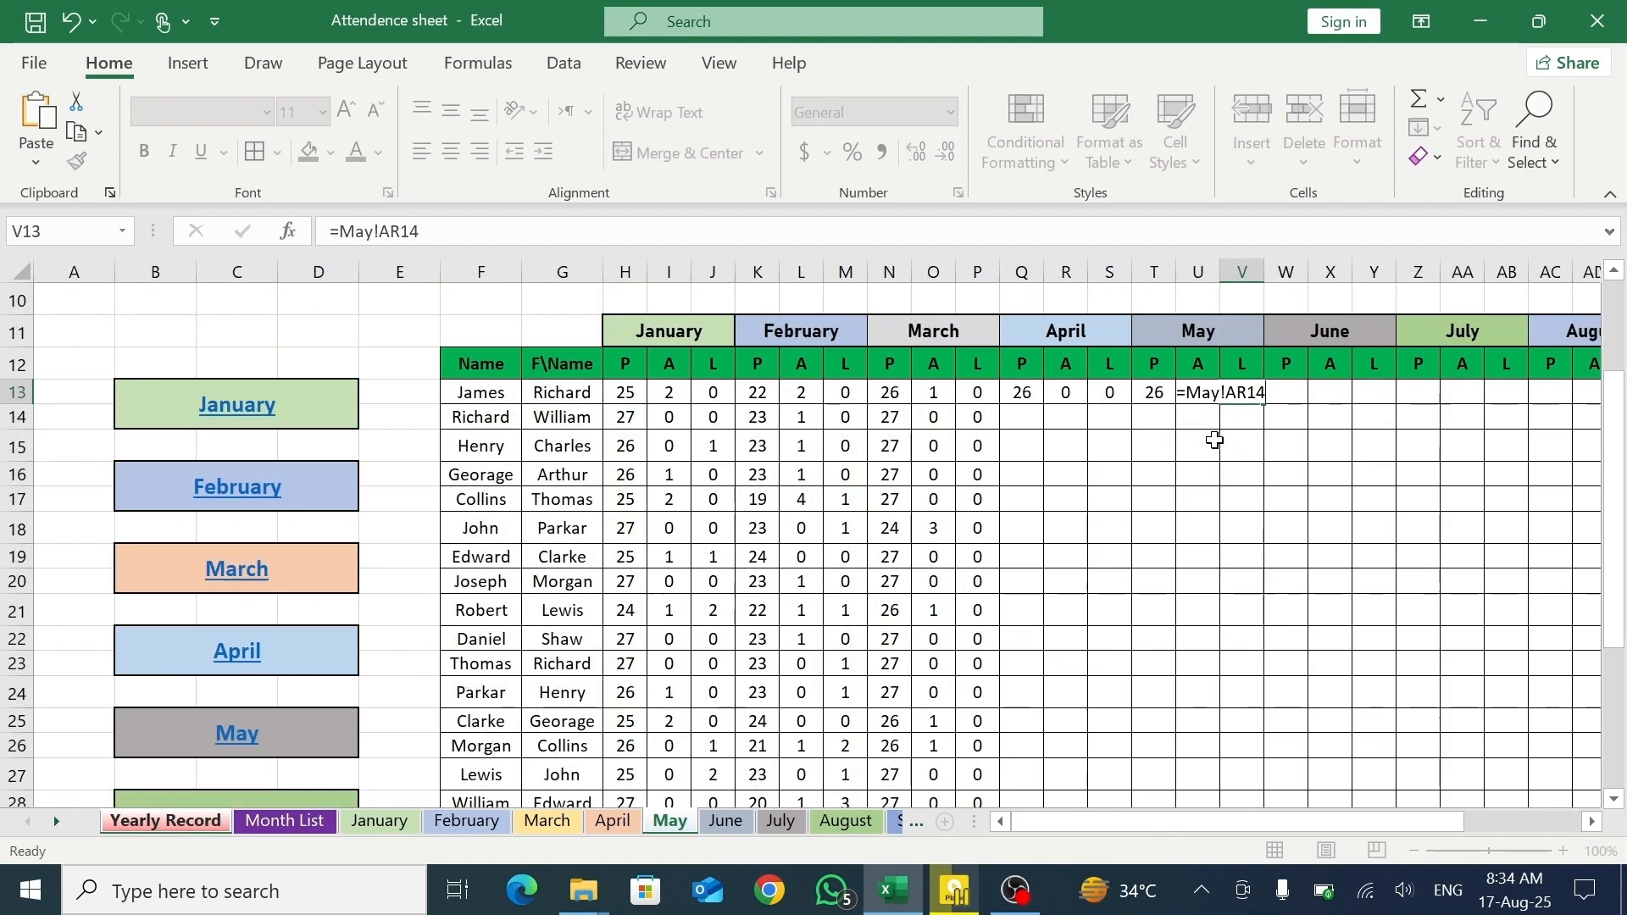
# - Link the first student's June present cell W13 to AP14 of the June sheet
pyautogui.moveTo(1080, 827); pyautogui.dragTo(1116, 827)
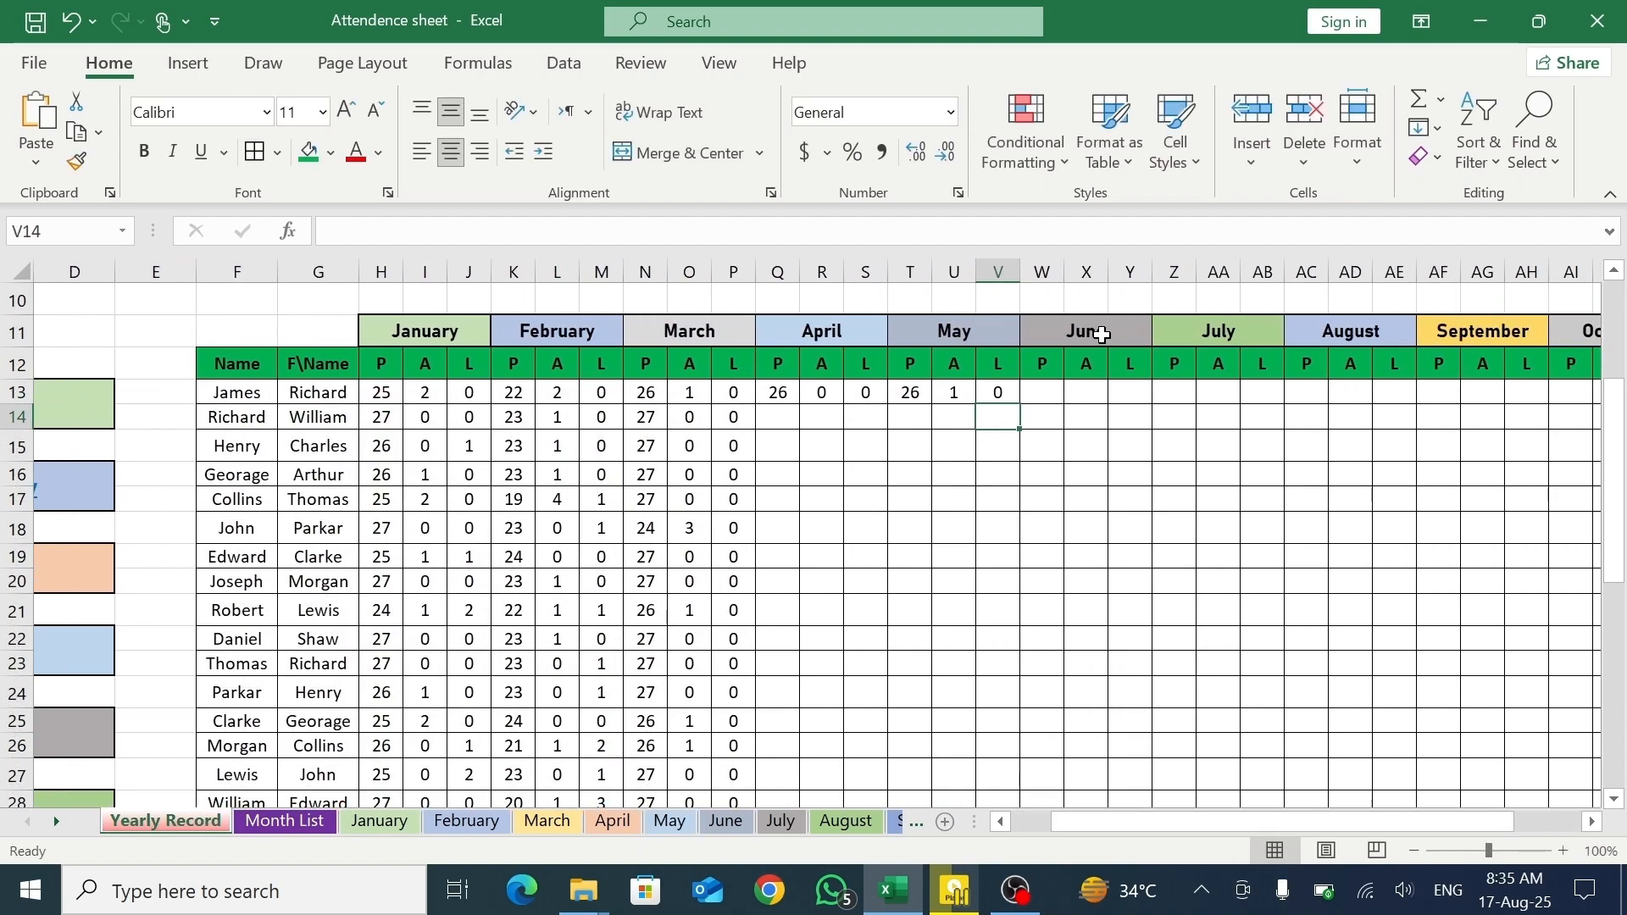
pyautogui.click(1045, 393)
pyautogui.write('=')
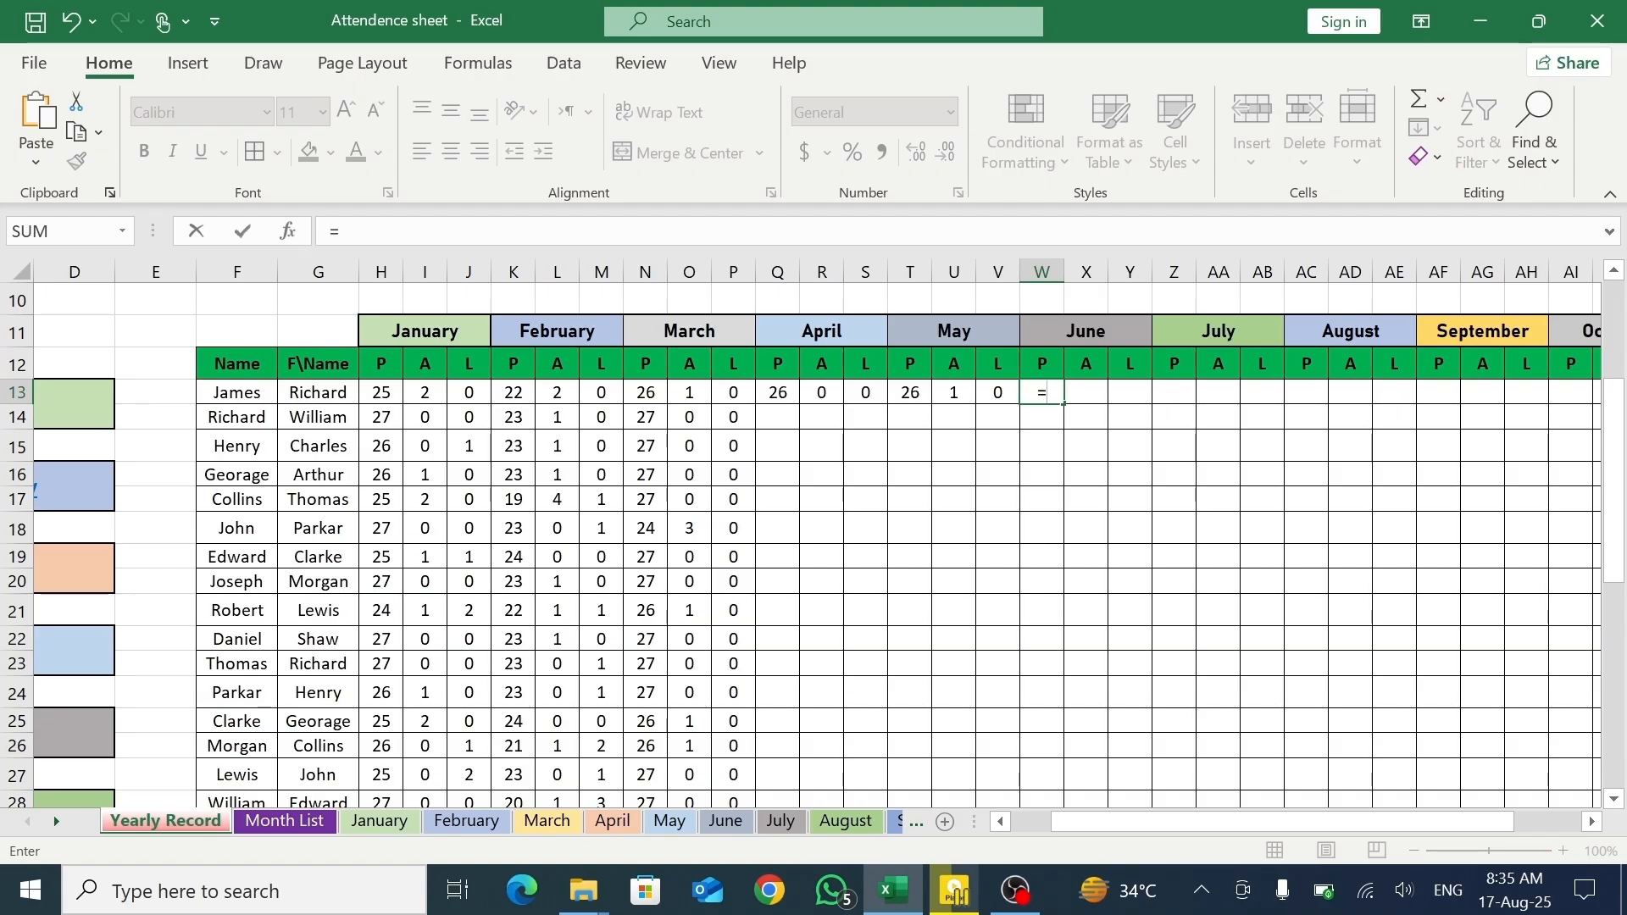
pyautogui.click(732, 816)
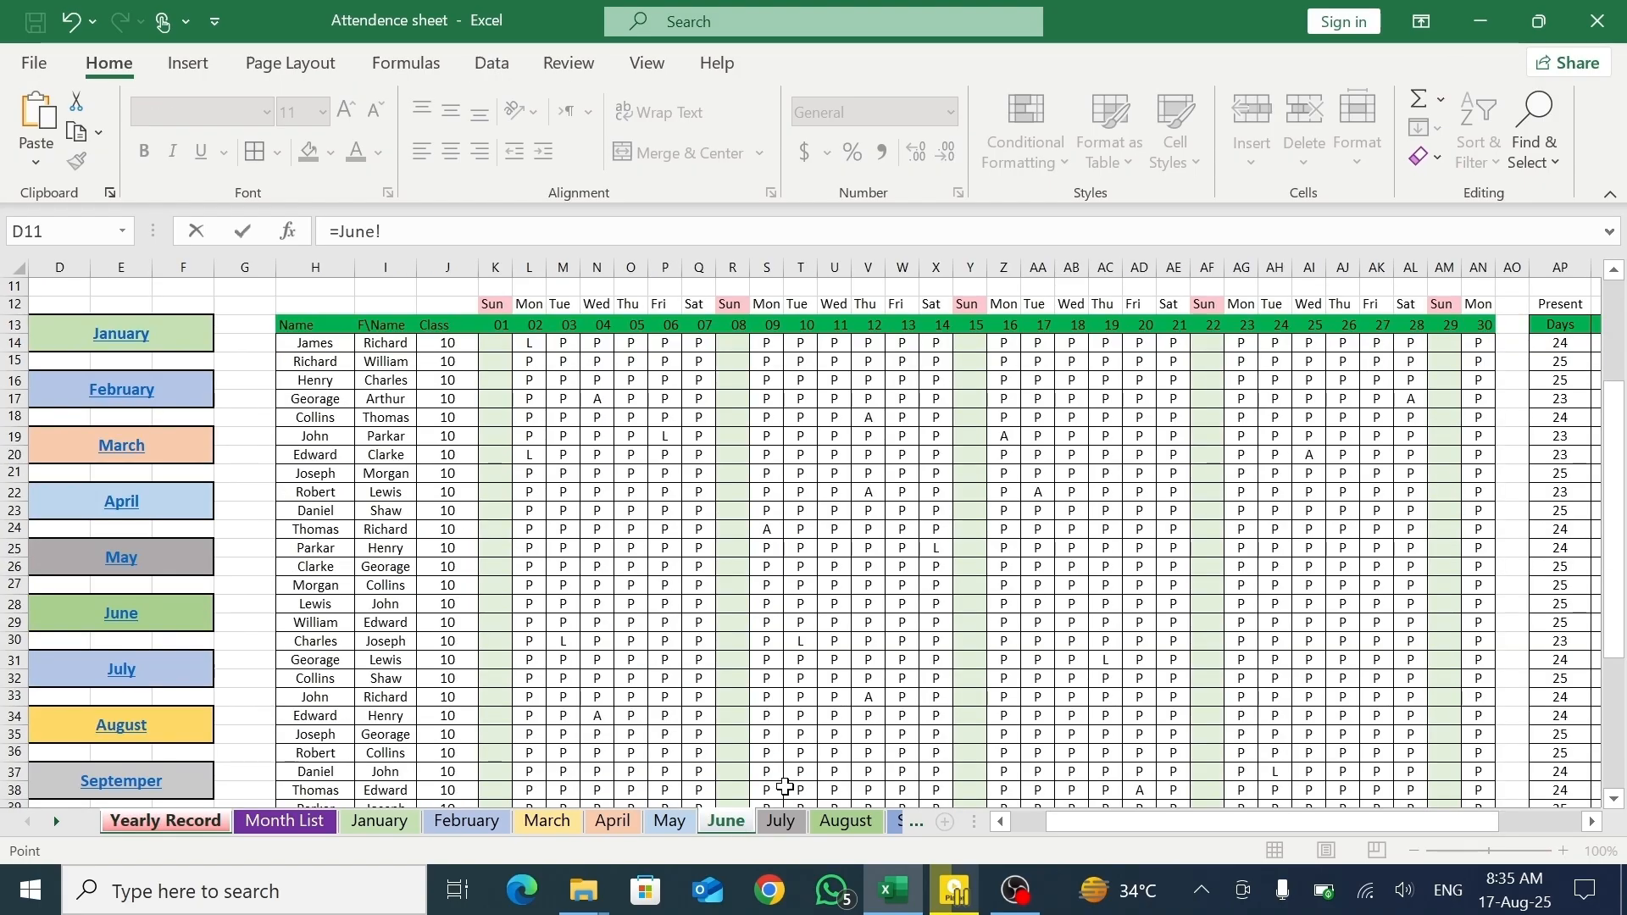
pyautogui.hscroll(3, 1262, 821)
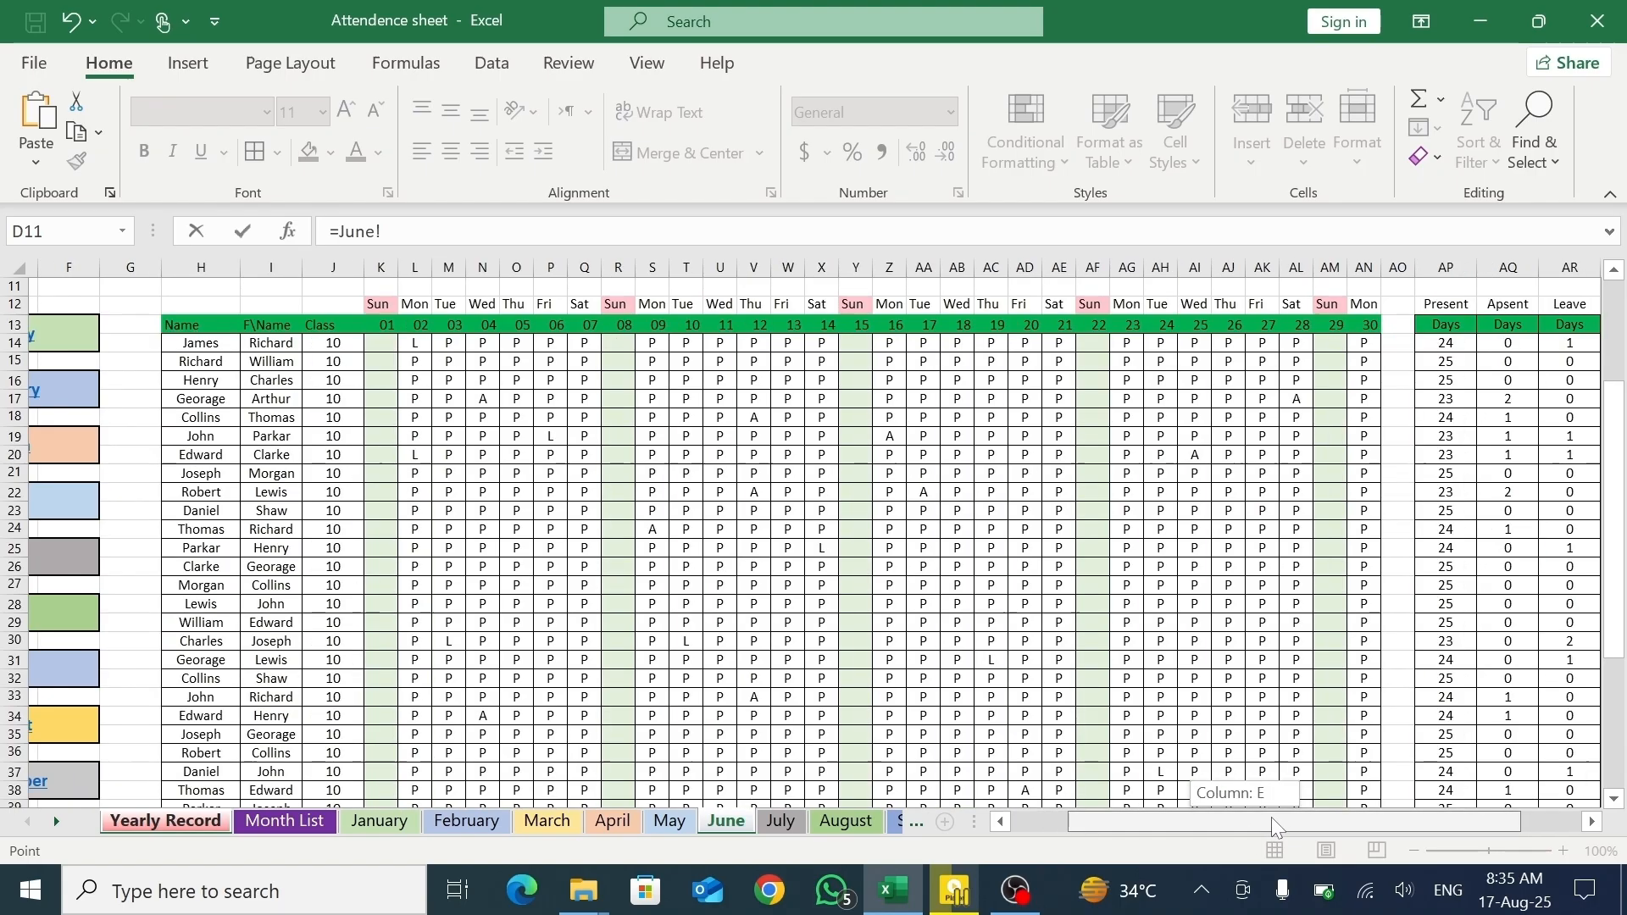
pyautogui.click(1234, 344)
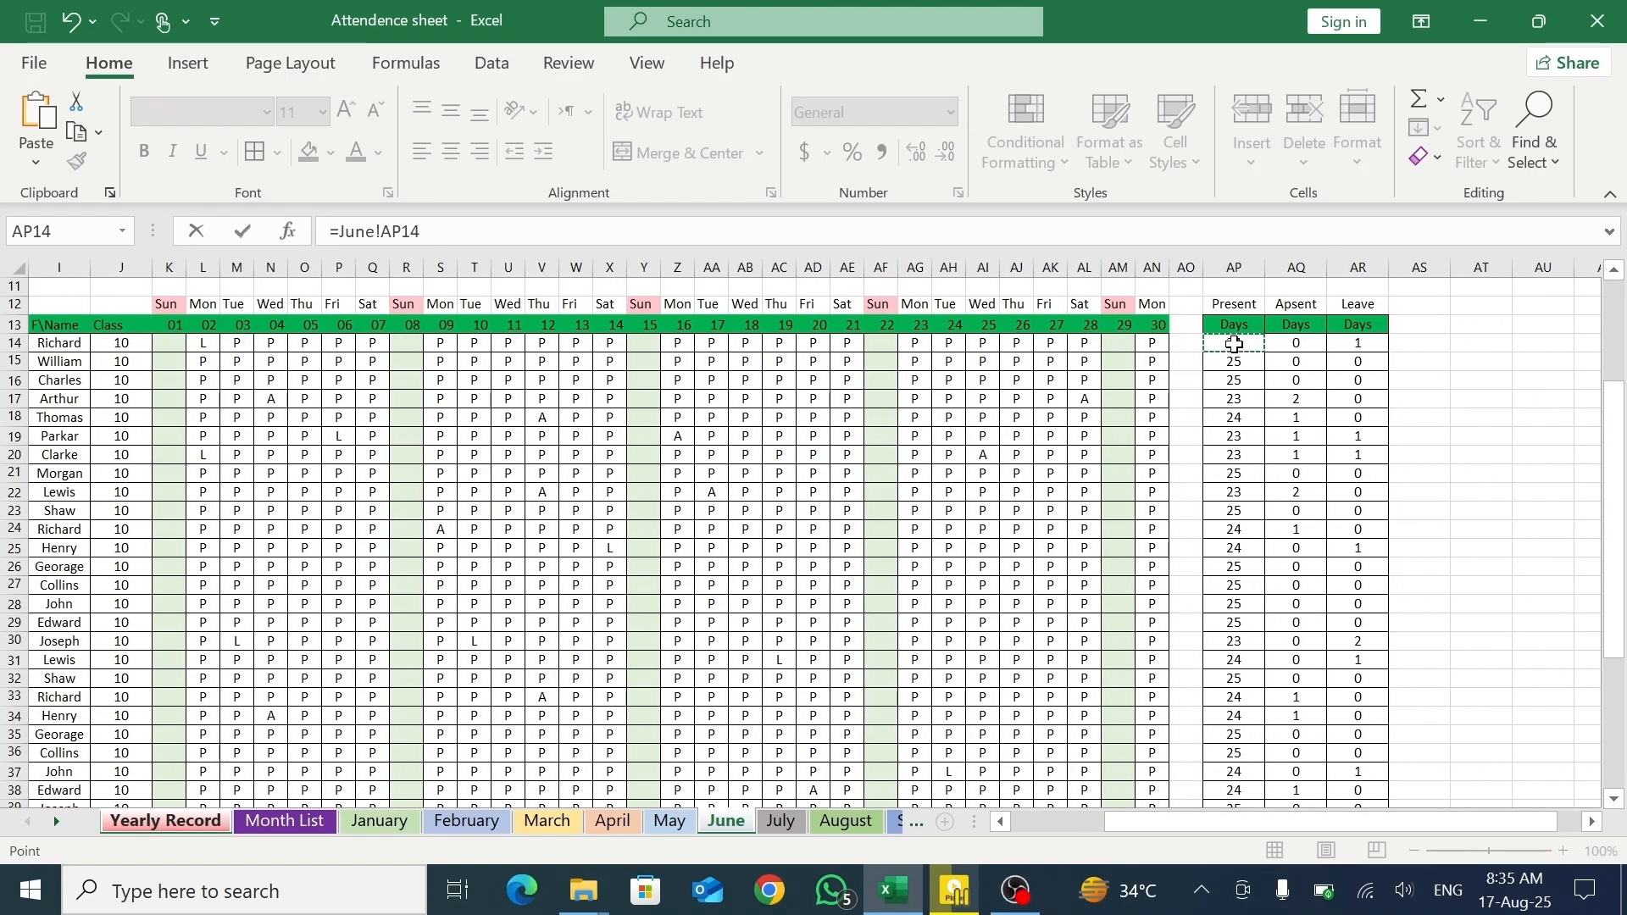
pyautogui.press('Return')
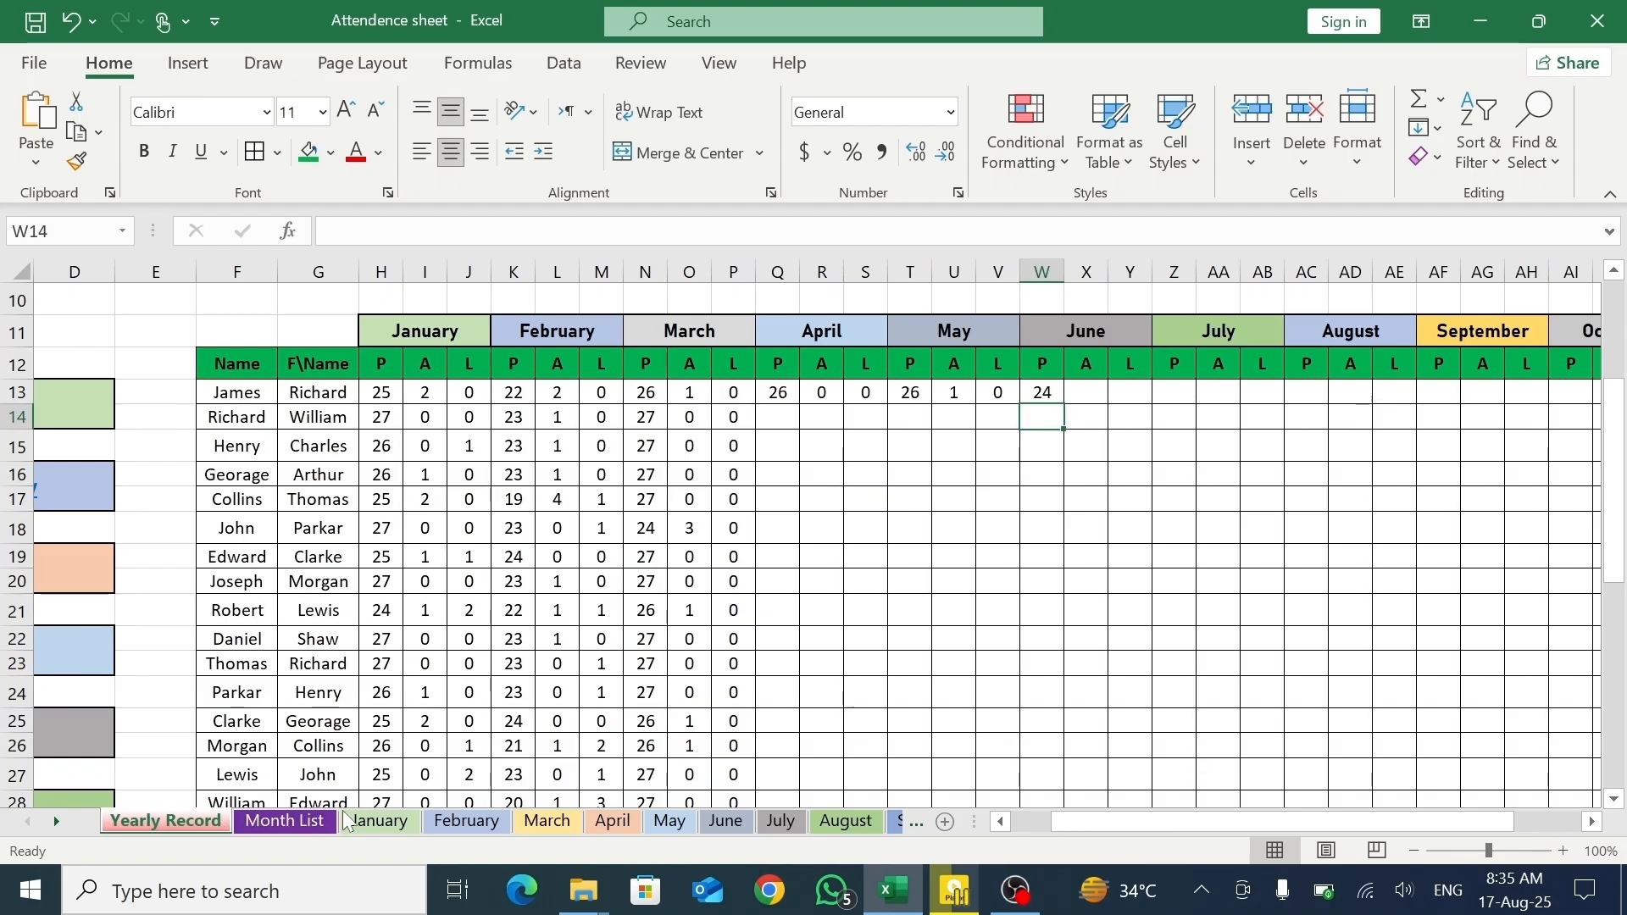
# - Link the first student's June absent cell X13 to AQ14 of the June sheet
pyautogui.click(1092, 391)
pyautogui.write('=')
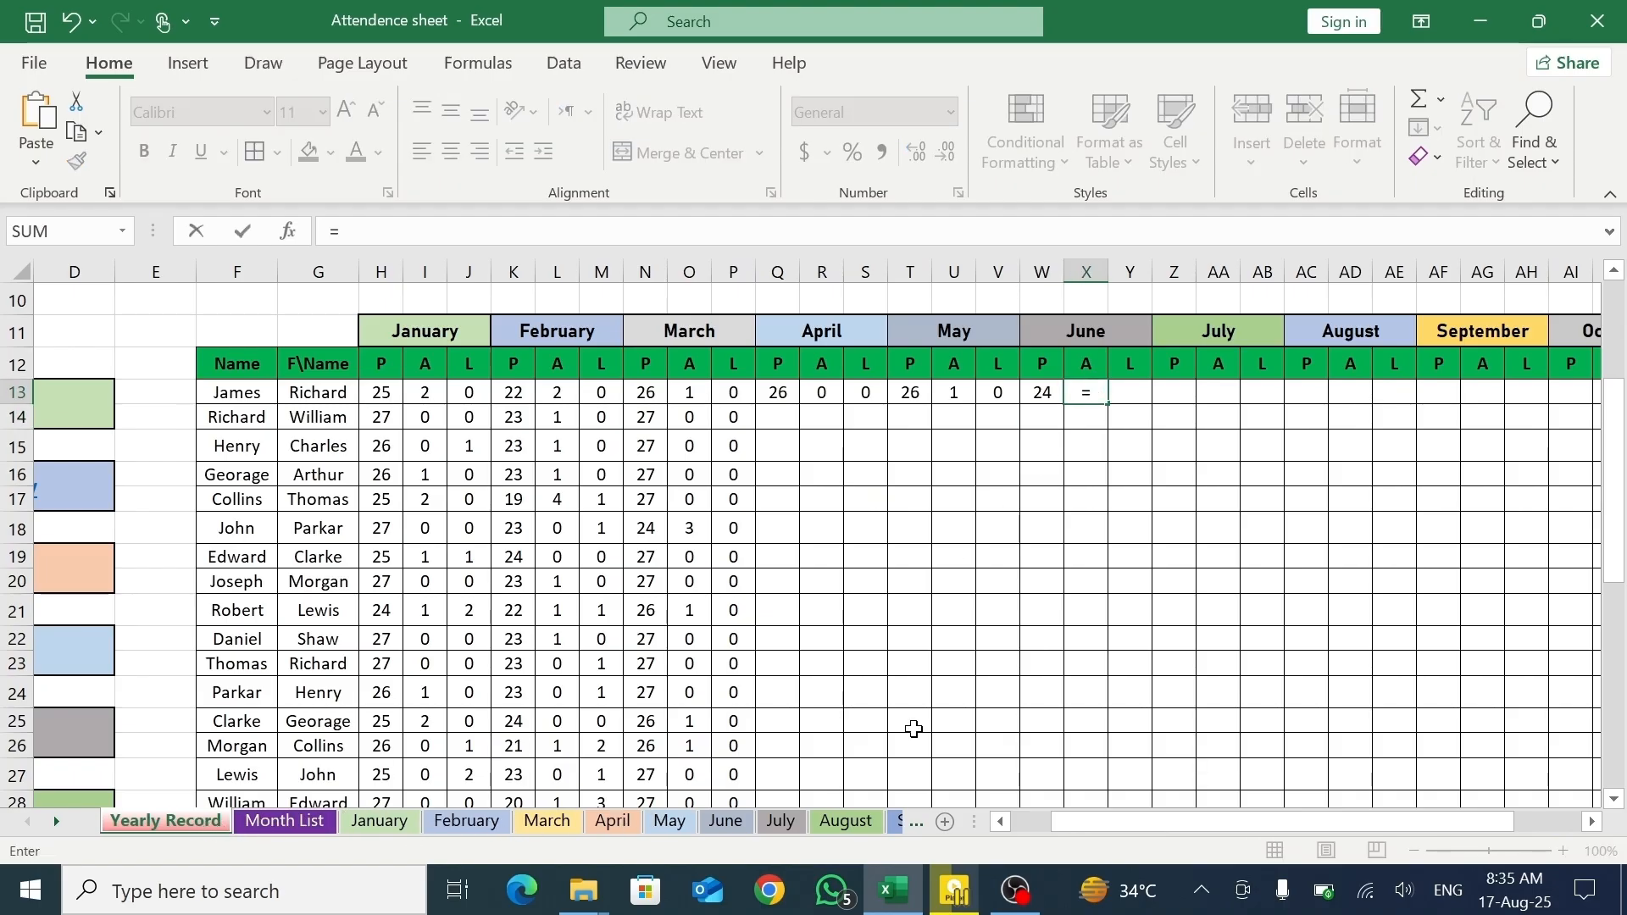
pyautogui.click(726, 821)
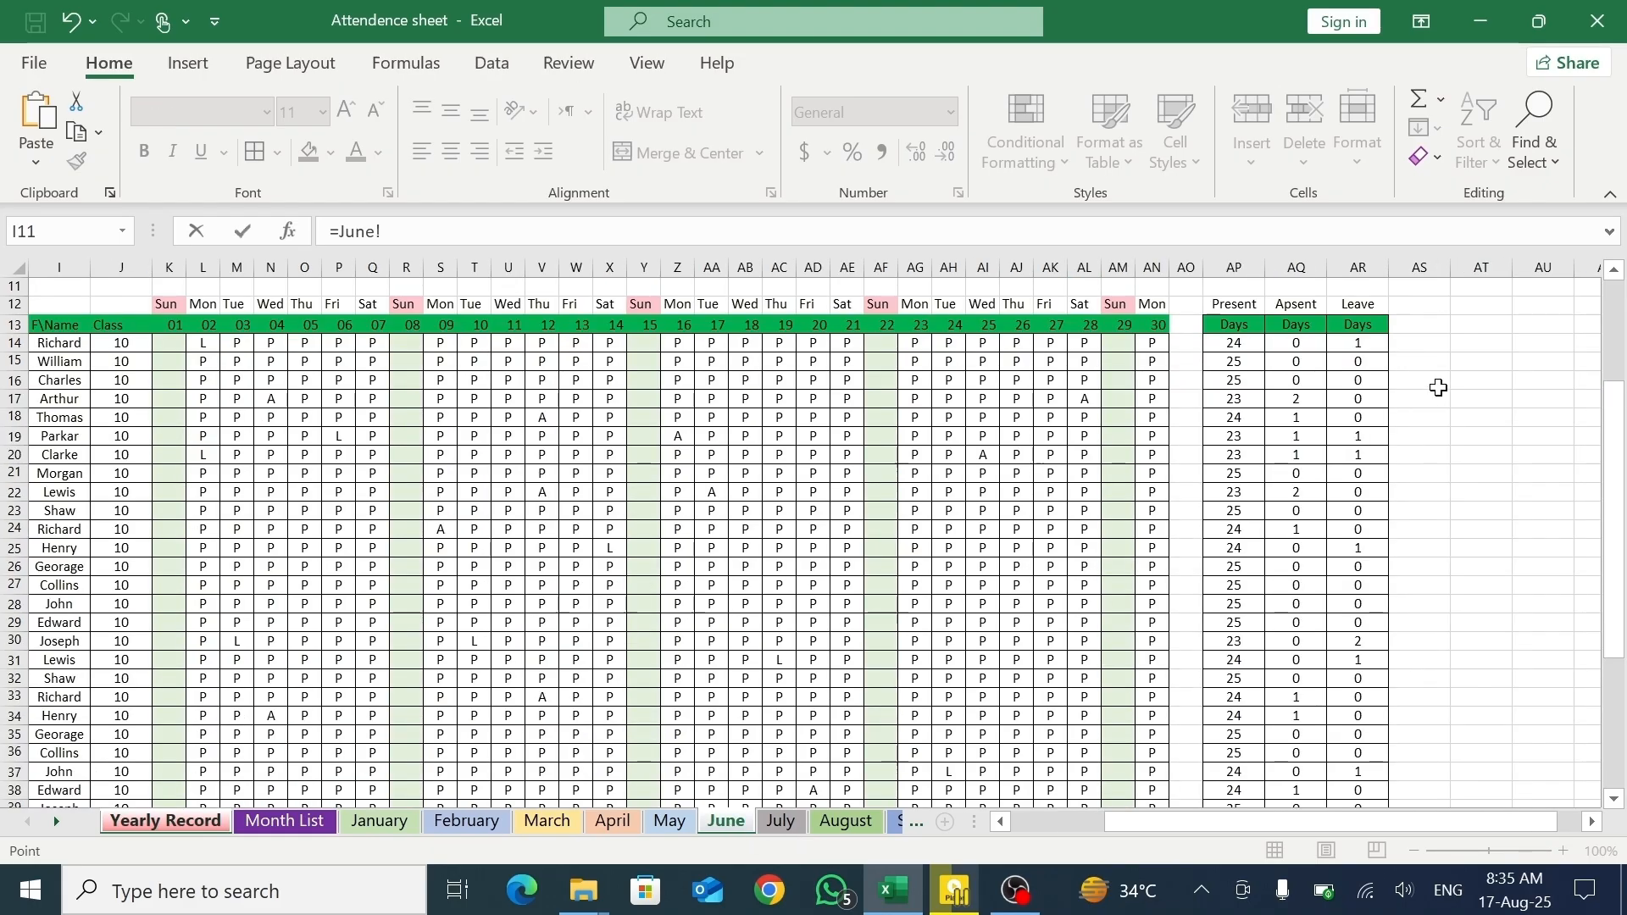
pyautogui.click(1293, 354)
pyautogui.click(1290, 350)
pyautogui.press('Return')
# - Link the first student's June leave cell Y13 to AR14 of the June sheet
pyautogui.click(1125, 389)
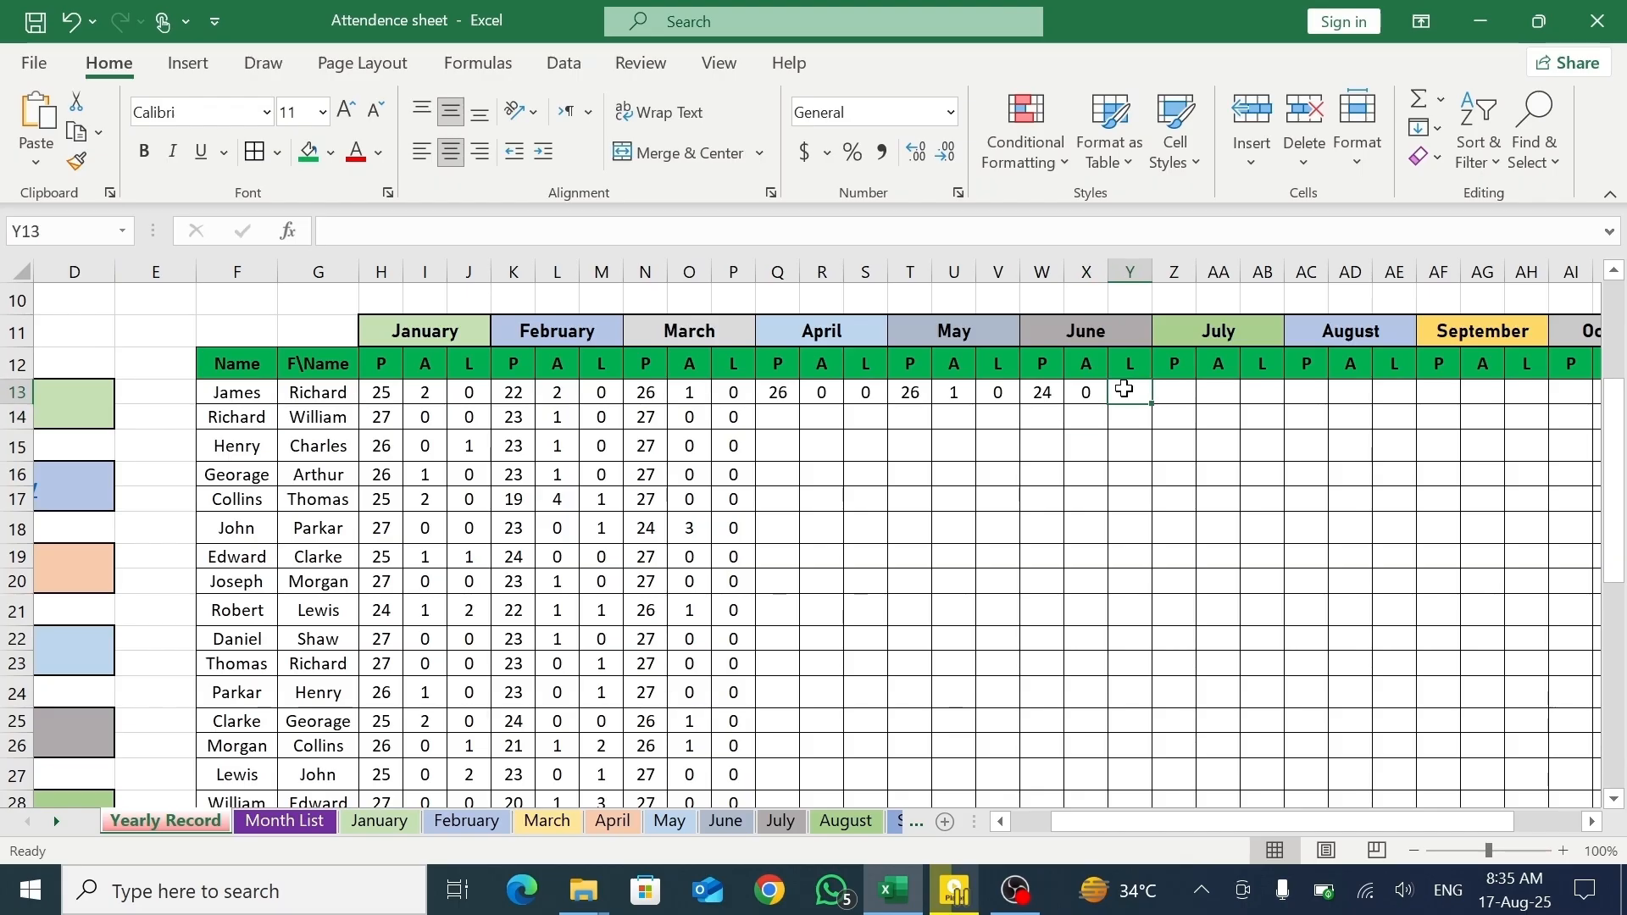
pyautogui.write('=')
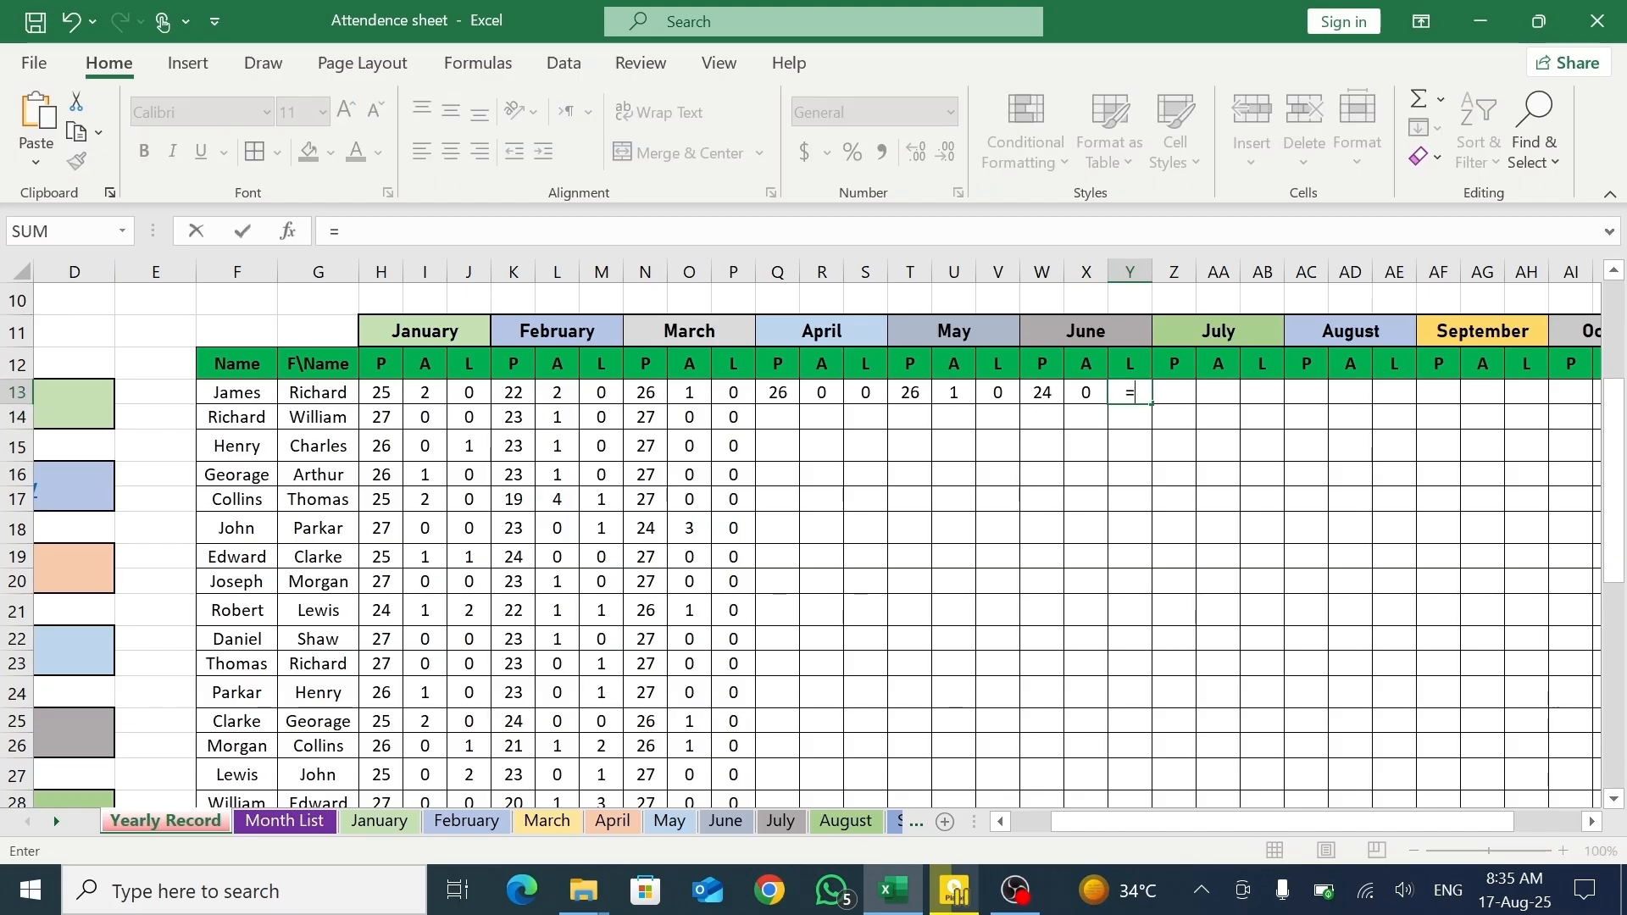
pyautogui.click(726, 822)
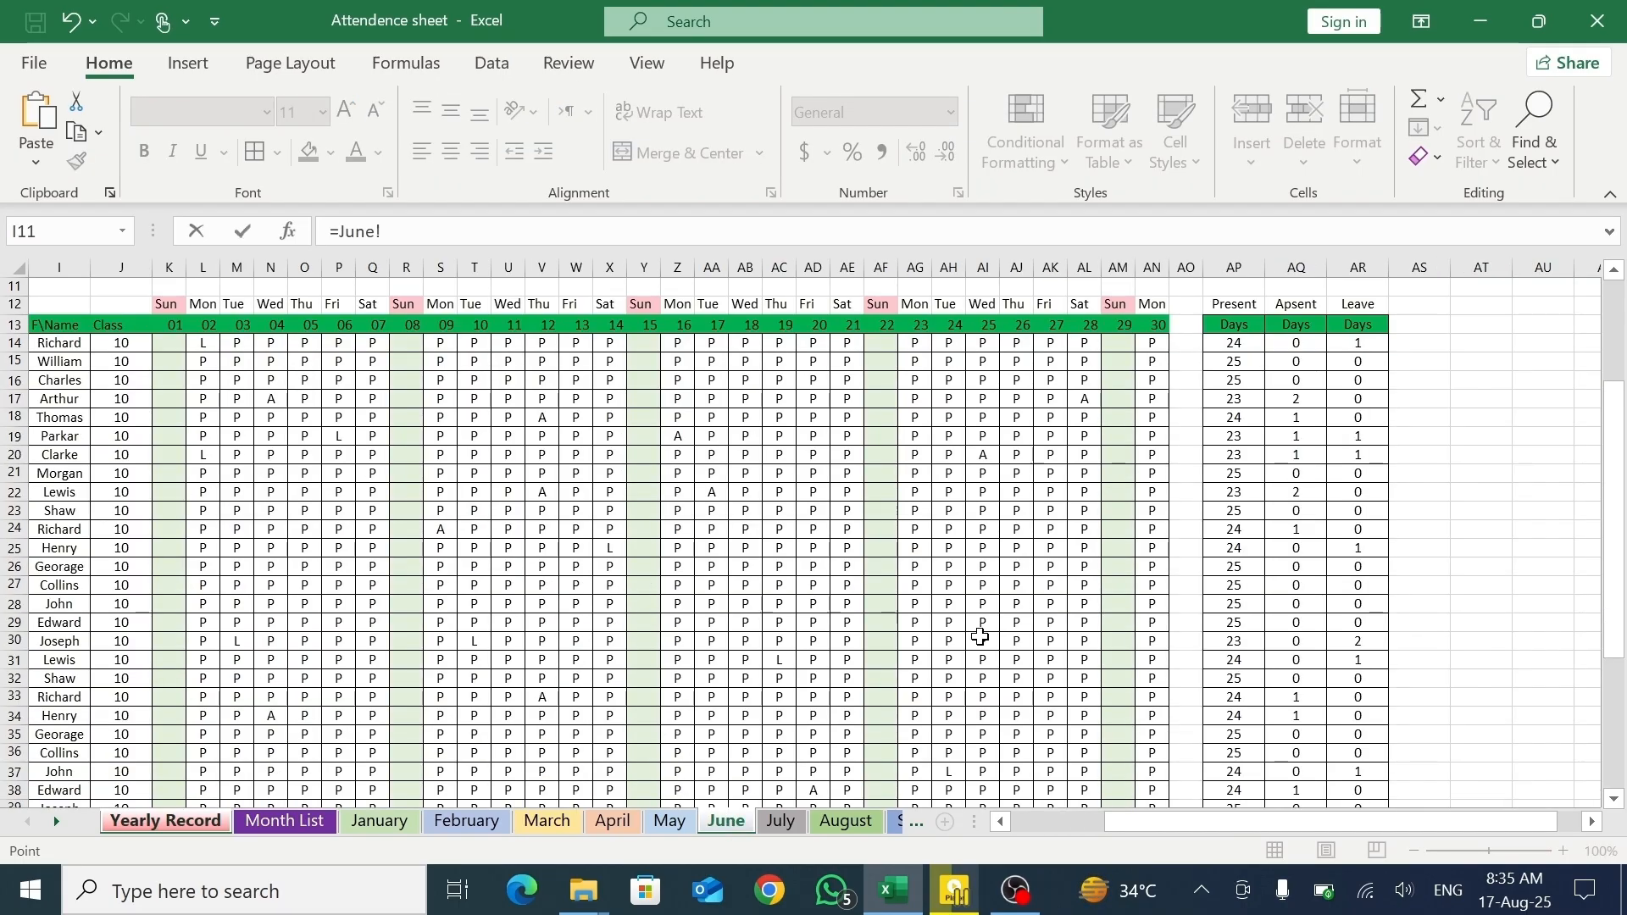
pyautogui.click(1357, 349)
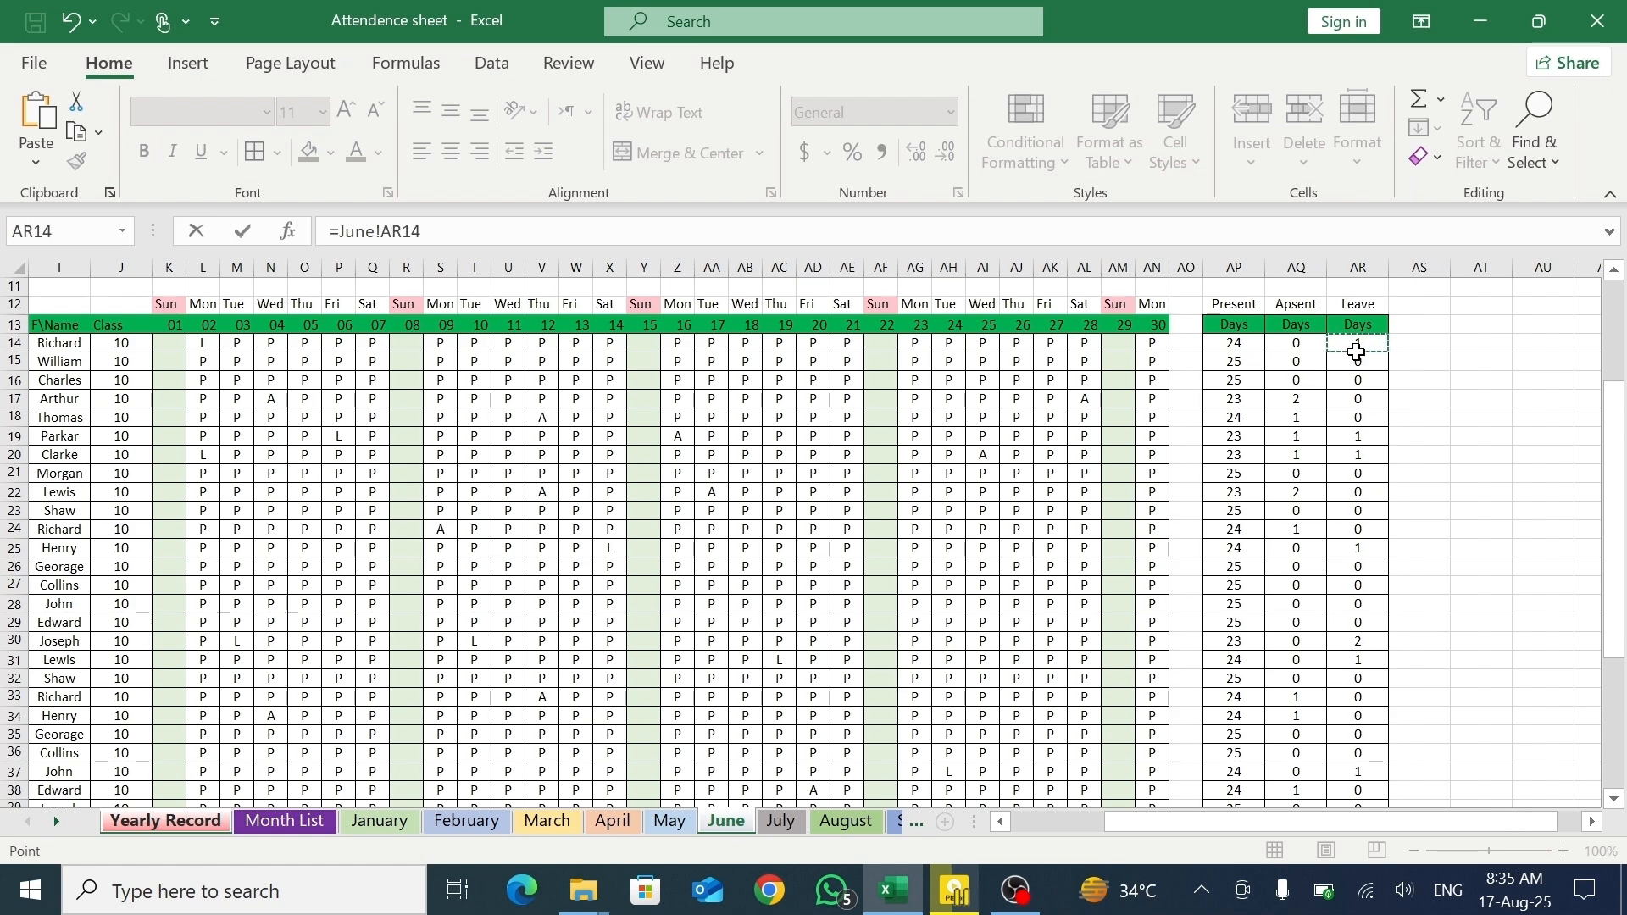
pyautogui.press('Return')
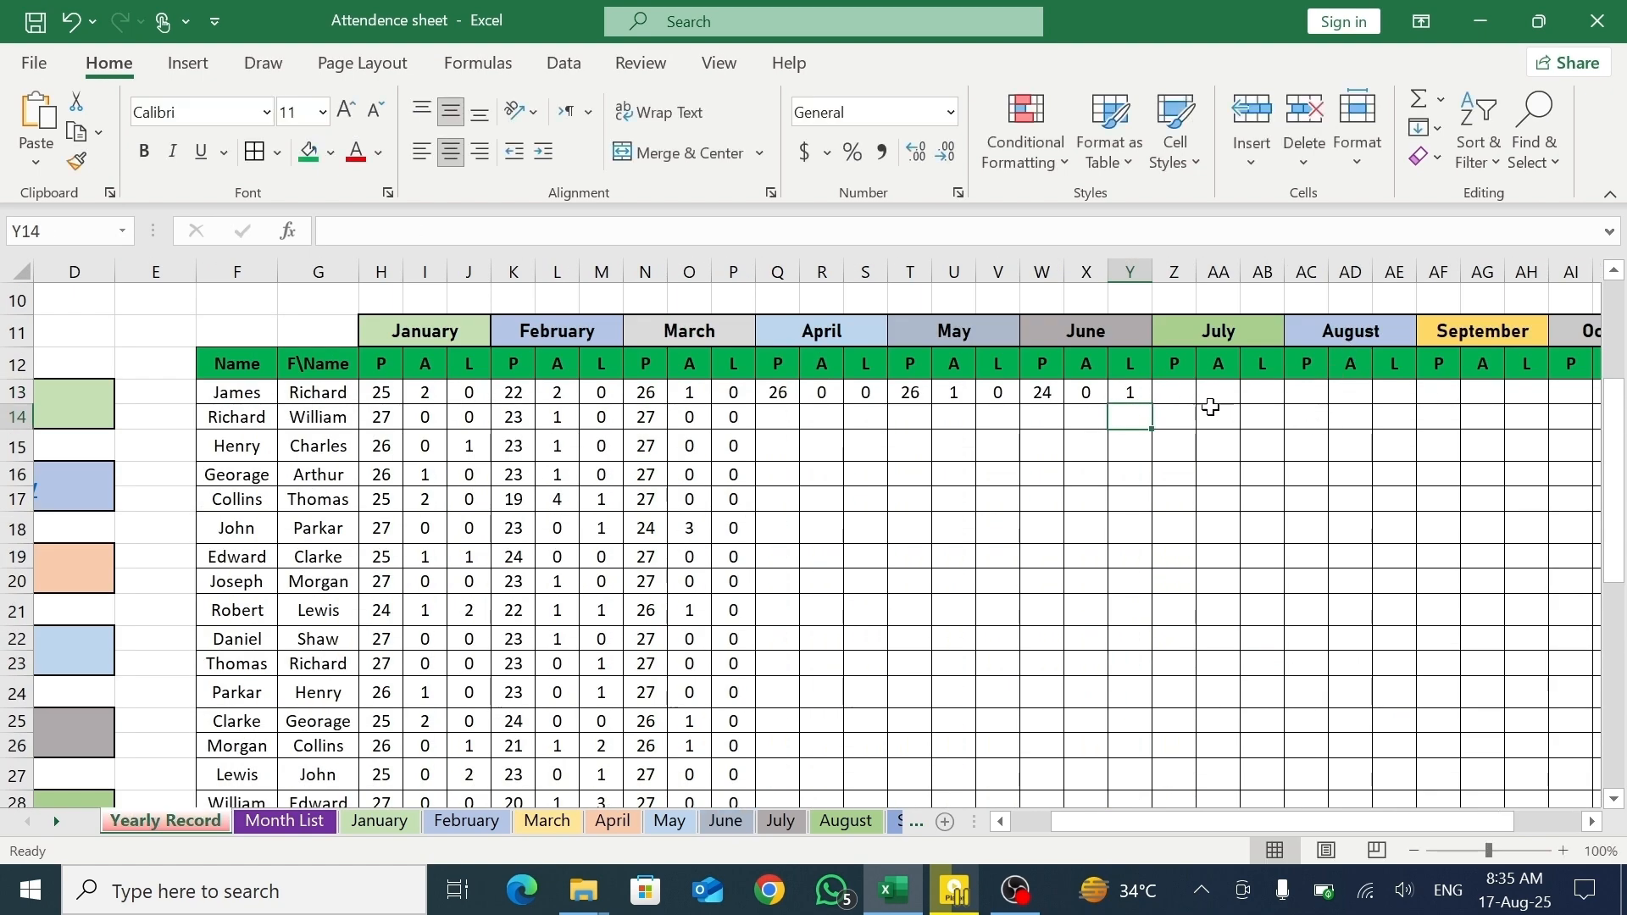
# - Fill the first student's April to June formulas in Q13:Y13 down to row 40 for all students
pyautogui.click(781, 396)
pyautogui.moveTo(796, 408); pyautogui.dragTo(773, 686)
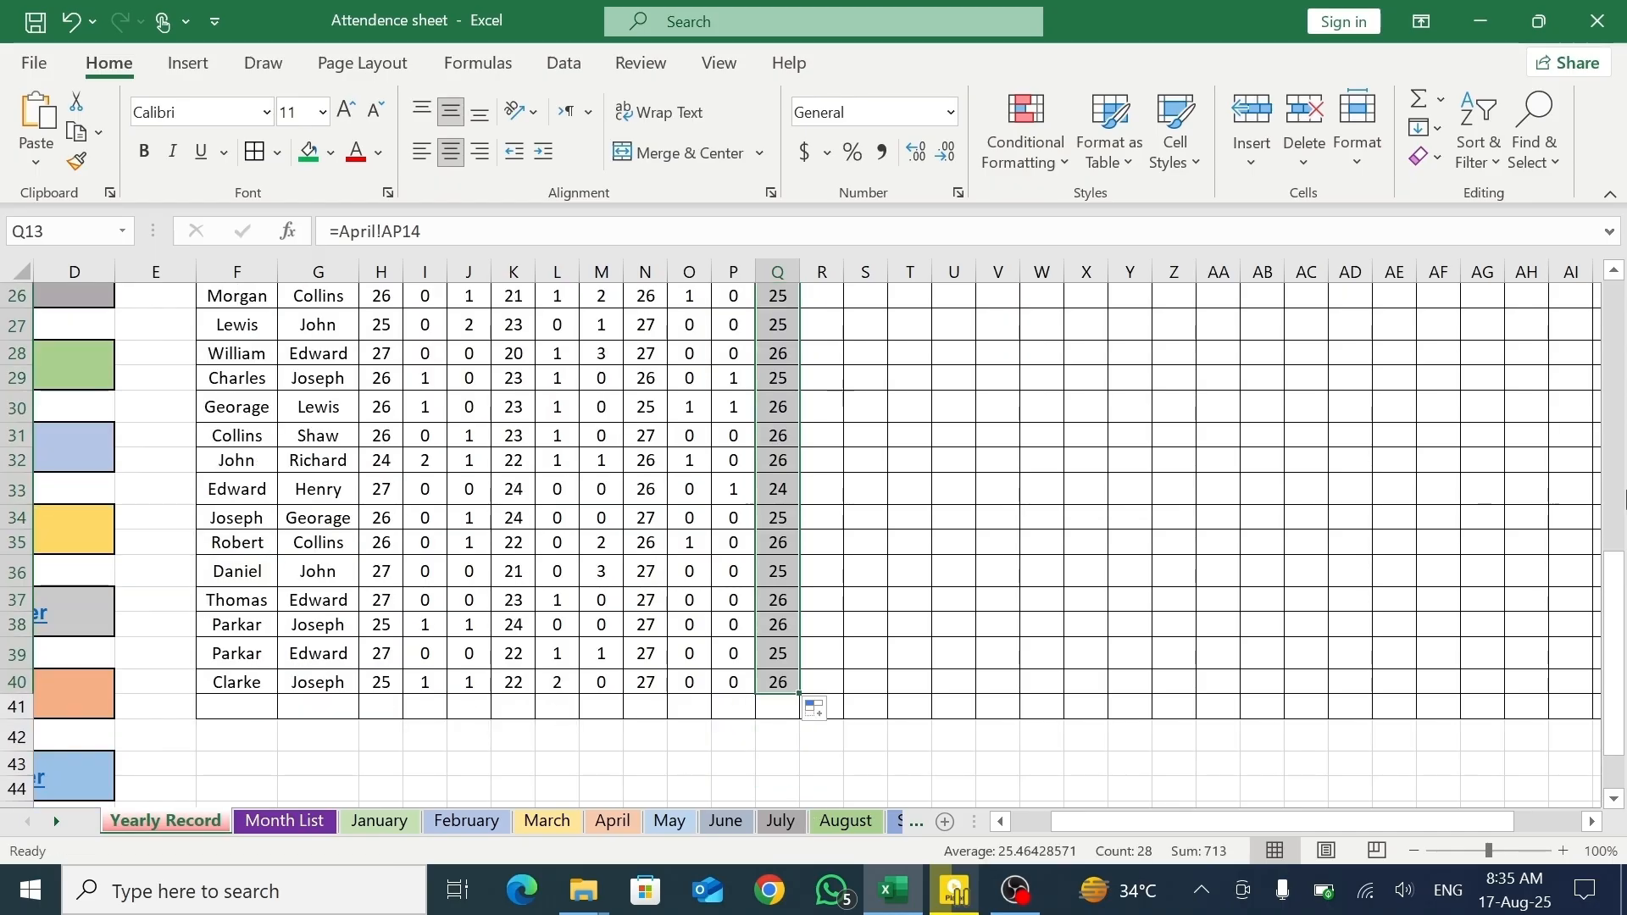
pyautogui.moveTo(1614, 573); pyautogui.dragTo(1613, 368)
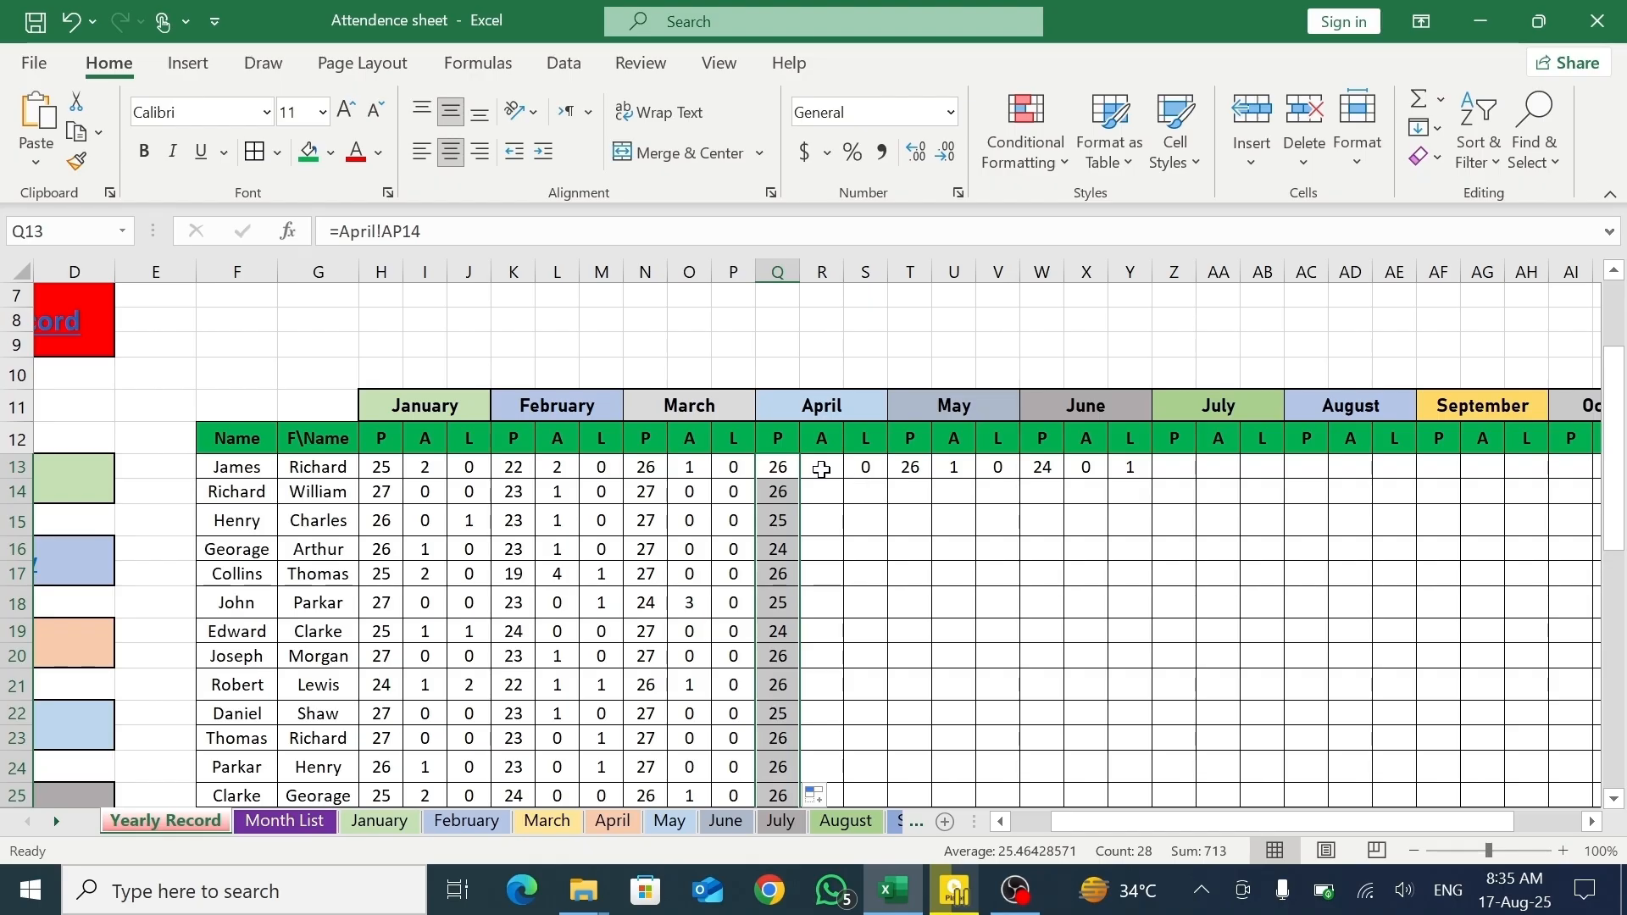
pyautogui.moveTo(819, 467); pyautogui.dragTo(1134, 768)
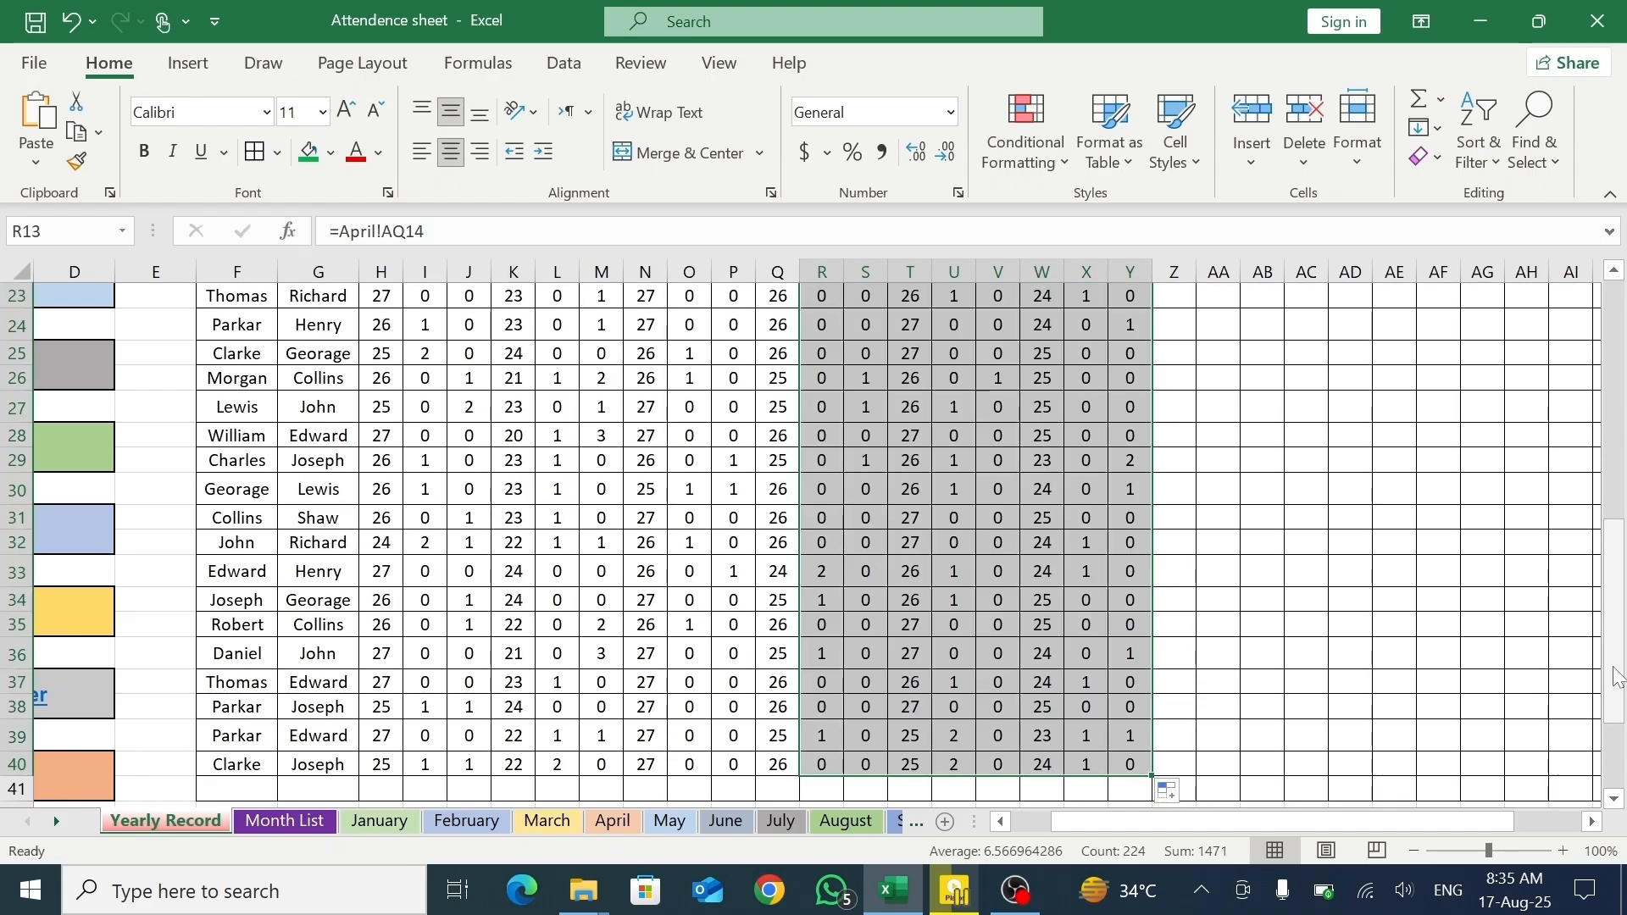
pyautogui.moveTo(1609, 676); pyautogui.dragTo(1582, 538)
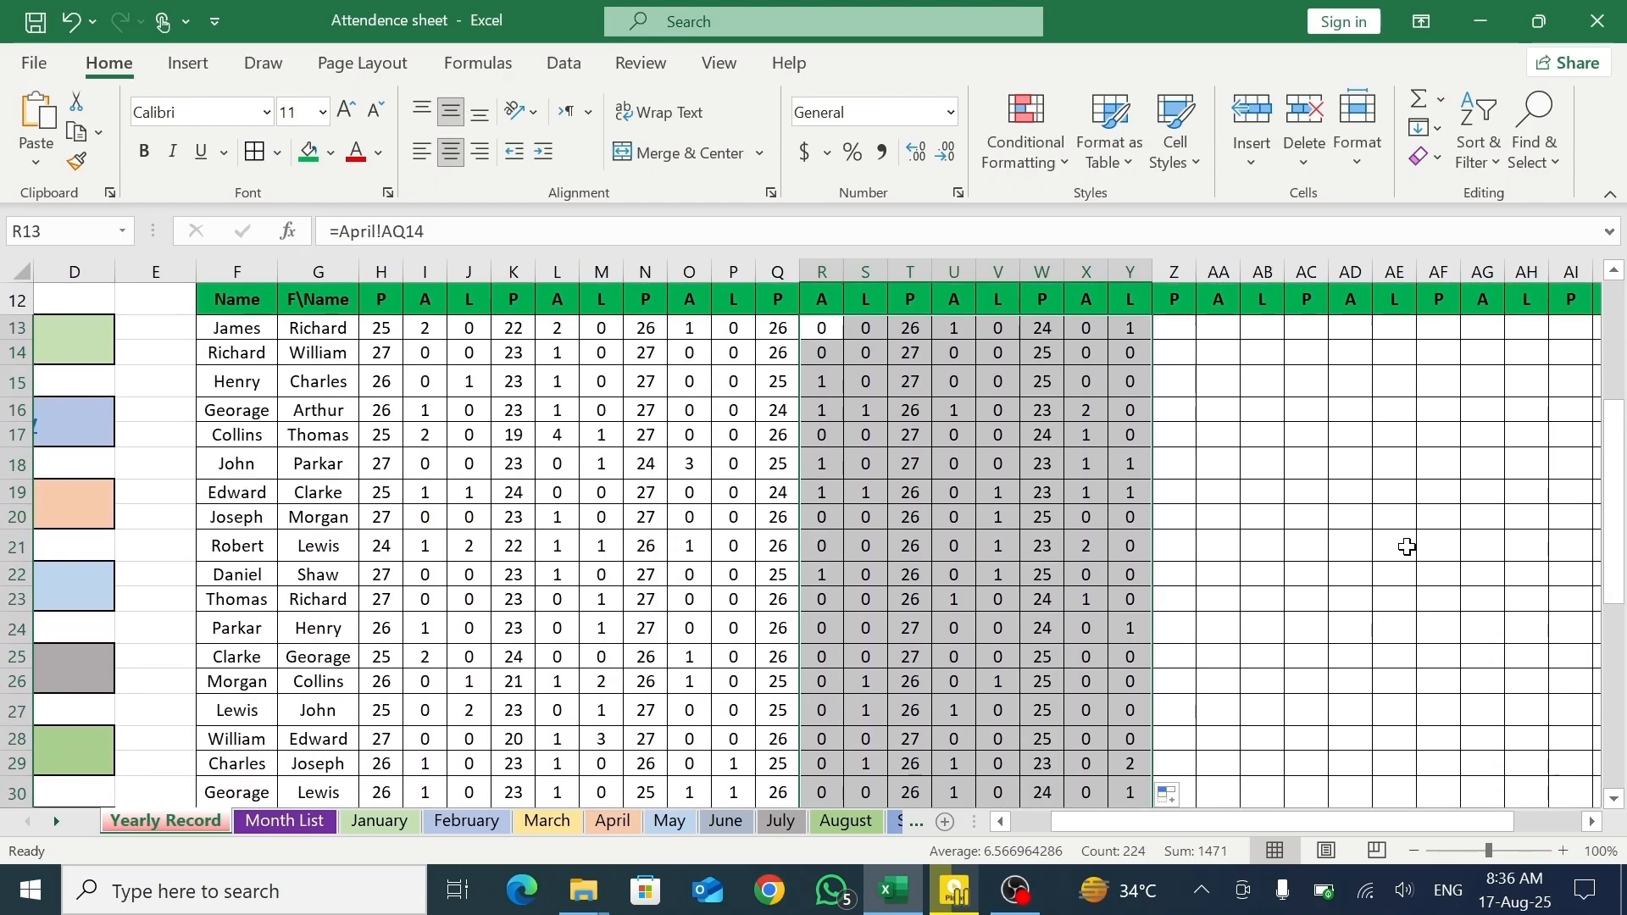
pyautogui.click(729, 822)
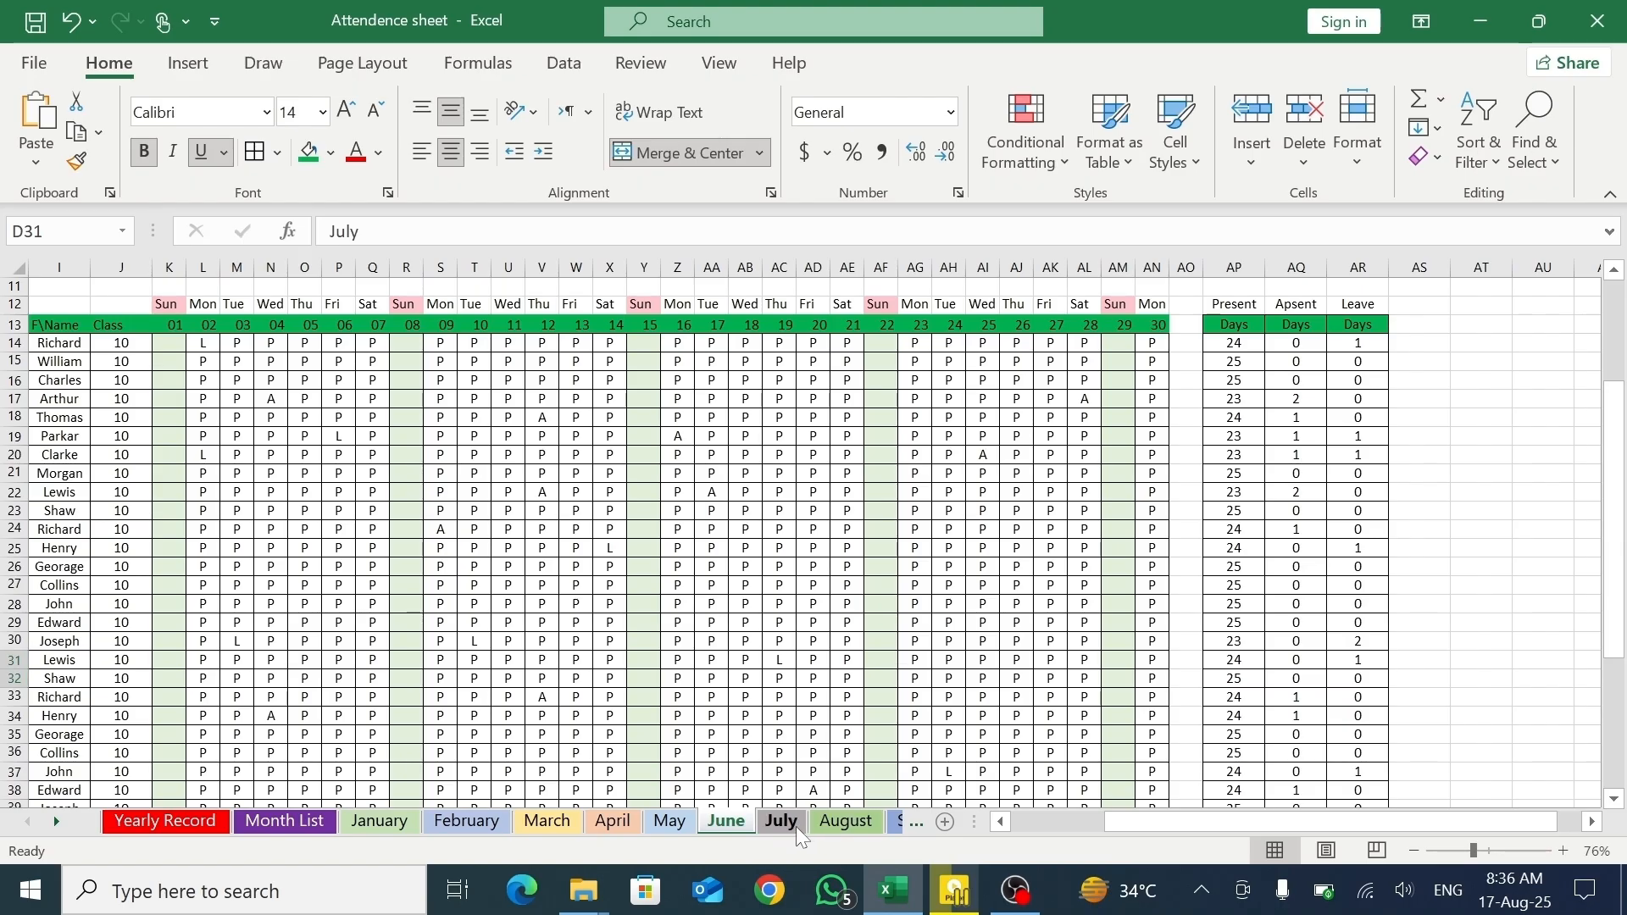
pyautogui.click(796, 826)
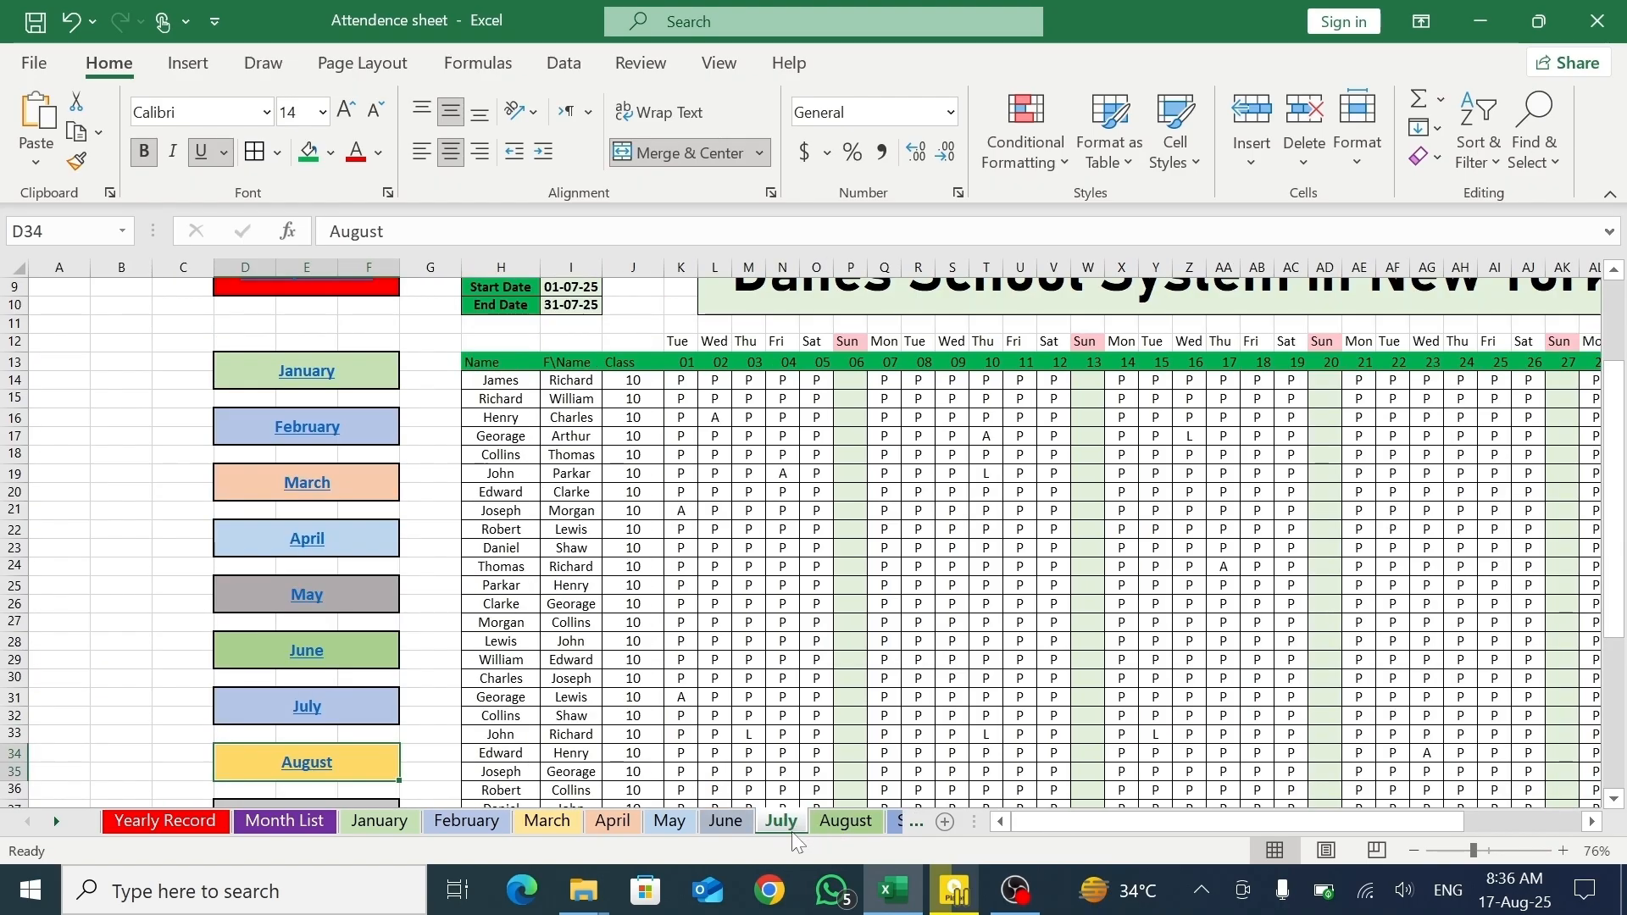
pyautogui.click(201, 826)
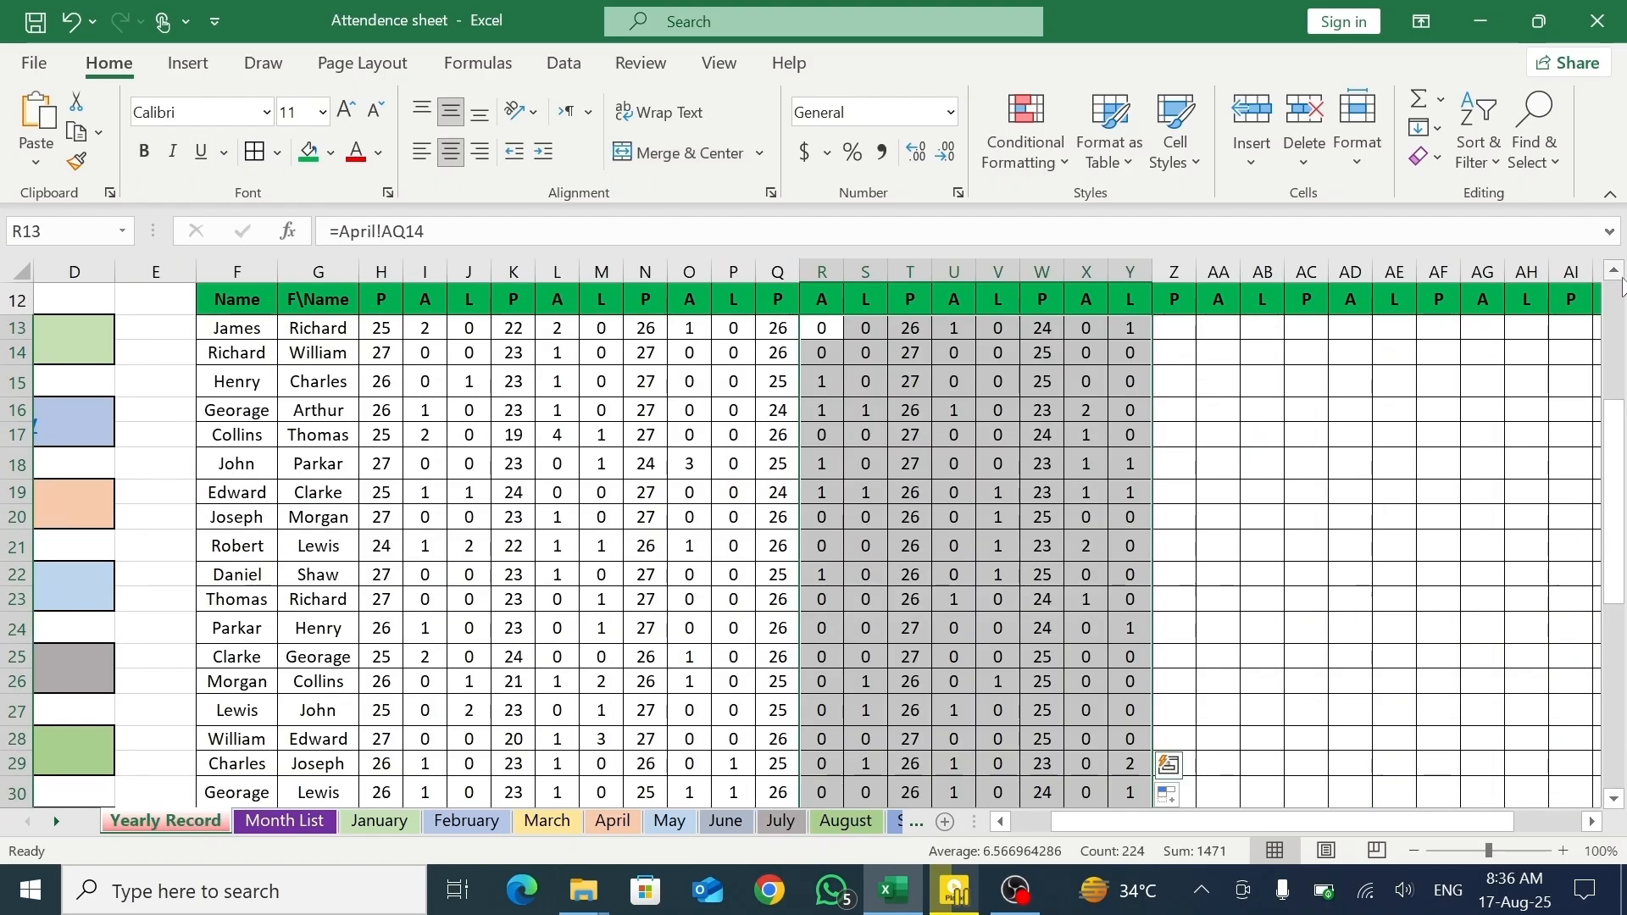
# - Link the first student's July present cell Z13 to AP14 of the July sheet
pyautogui.scroll(1, 1620, 288)
pyautogui.scroll(1, 1620, 288)
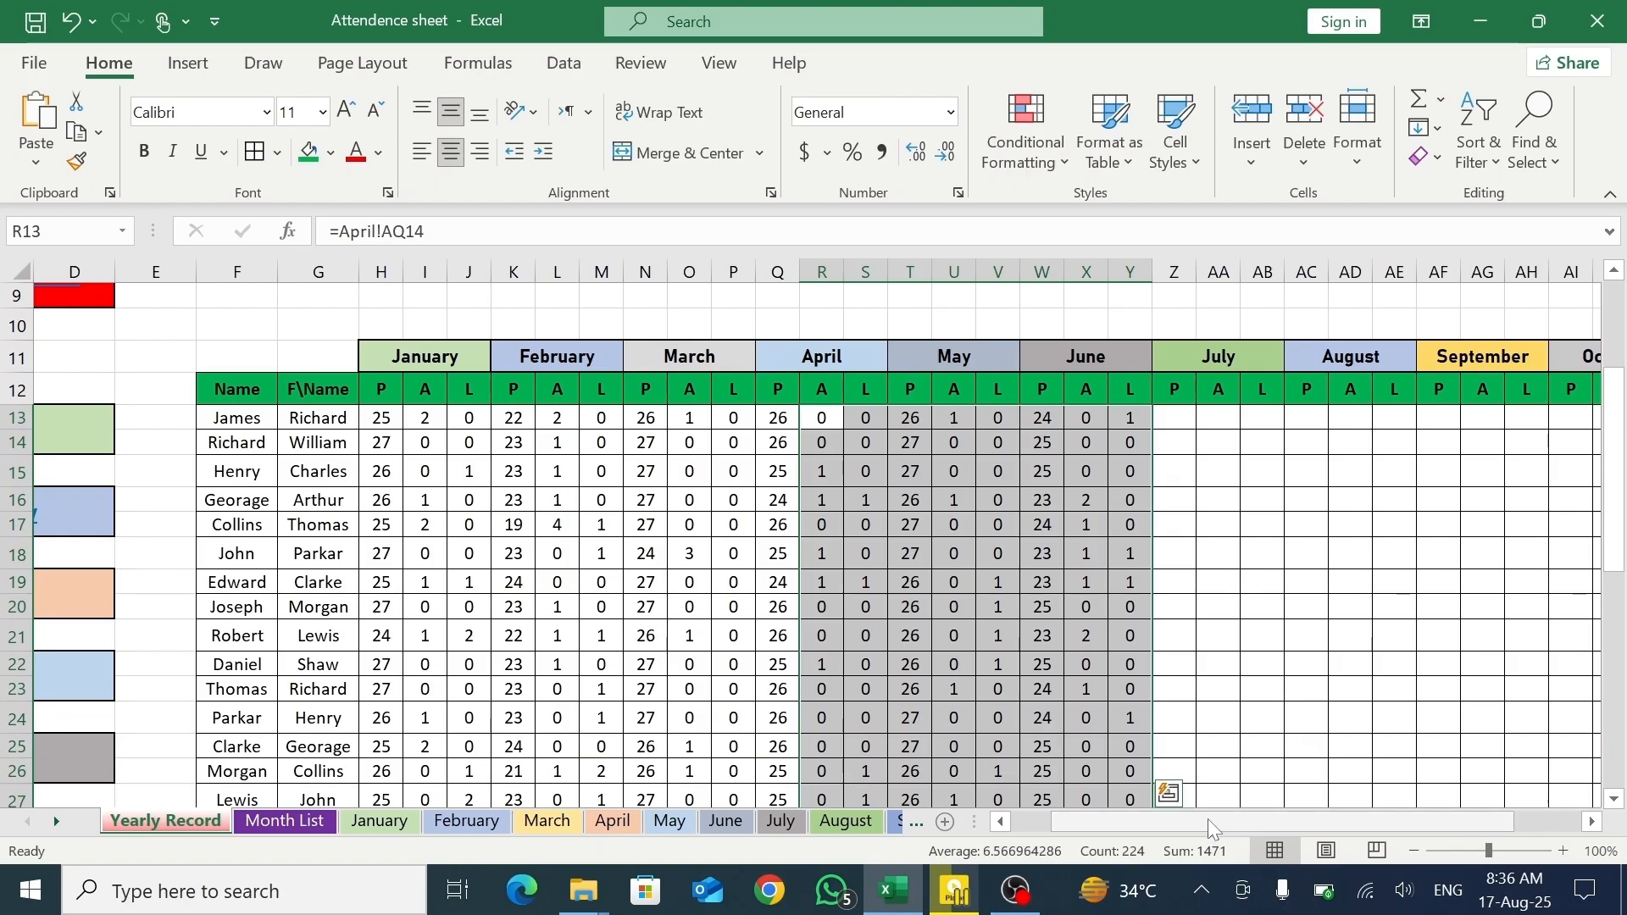
pyautogui.moveTo(1207, 822); pyautogui.dragTo(1288, 812)
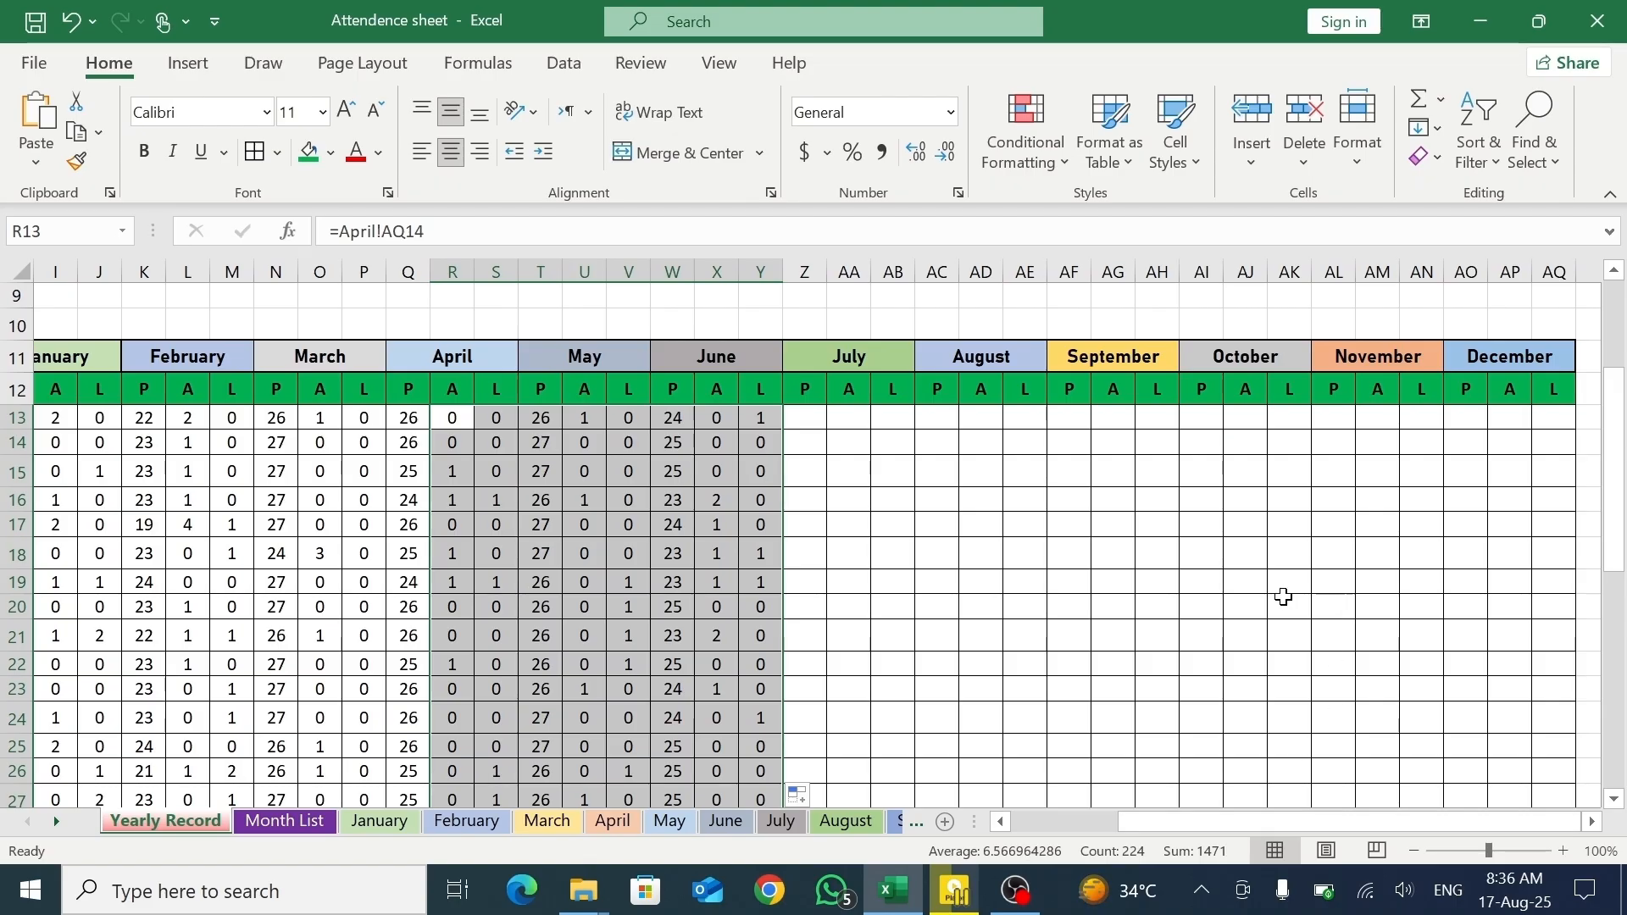
pyautogui.click(801, 423)
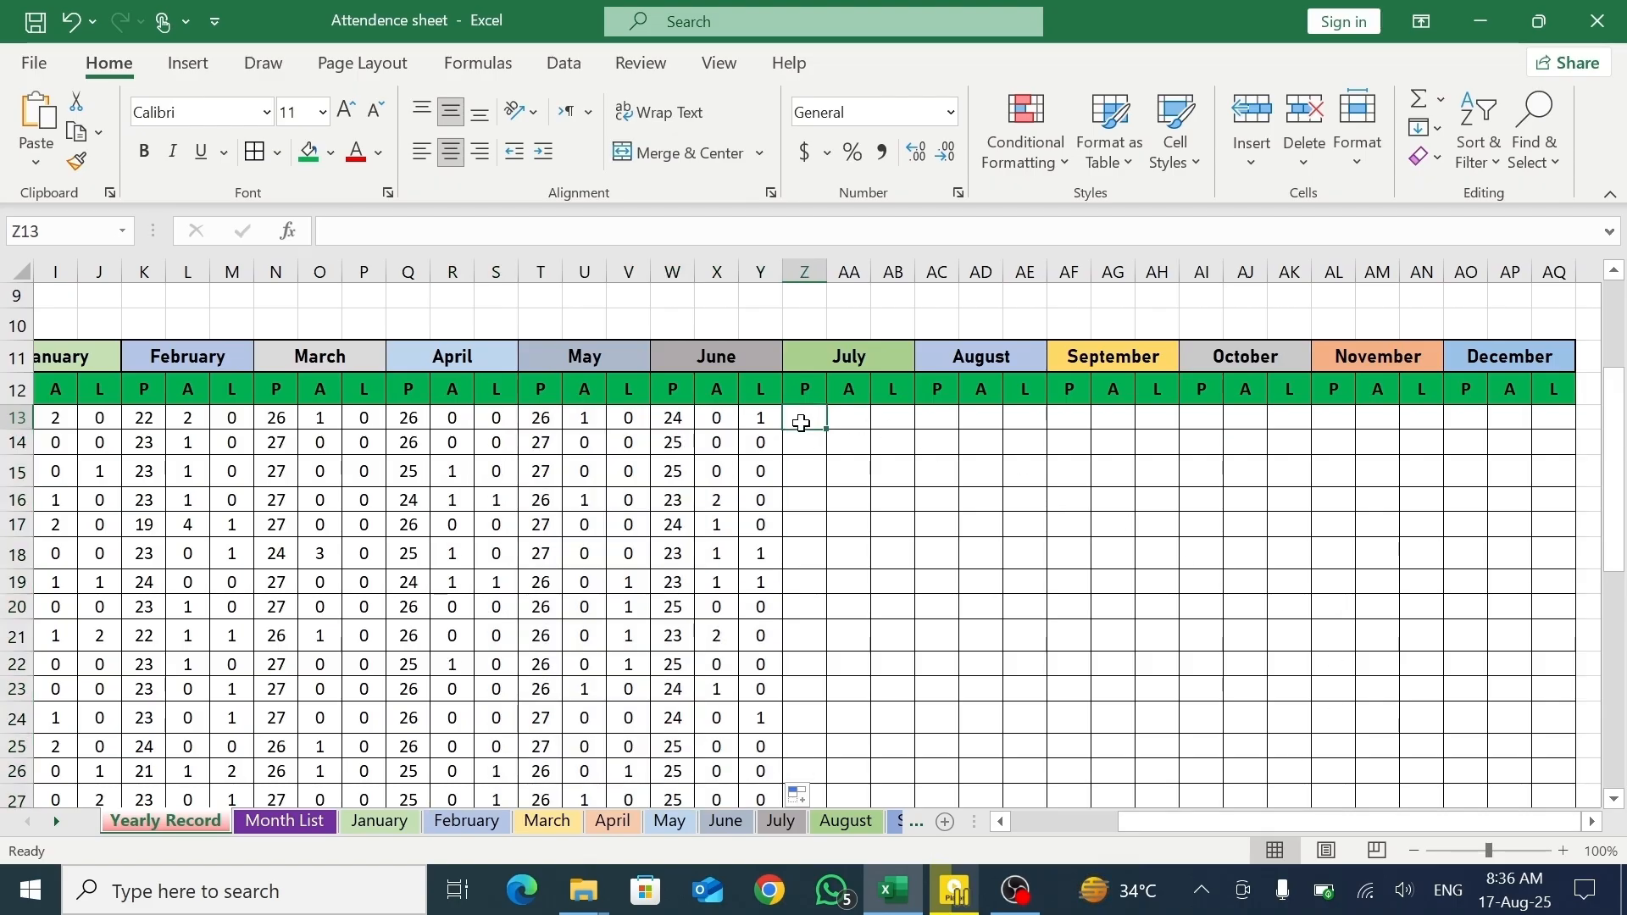
pyautogui.write('=')
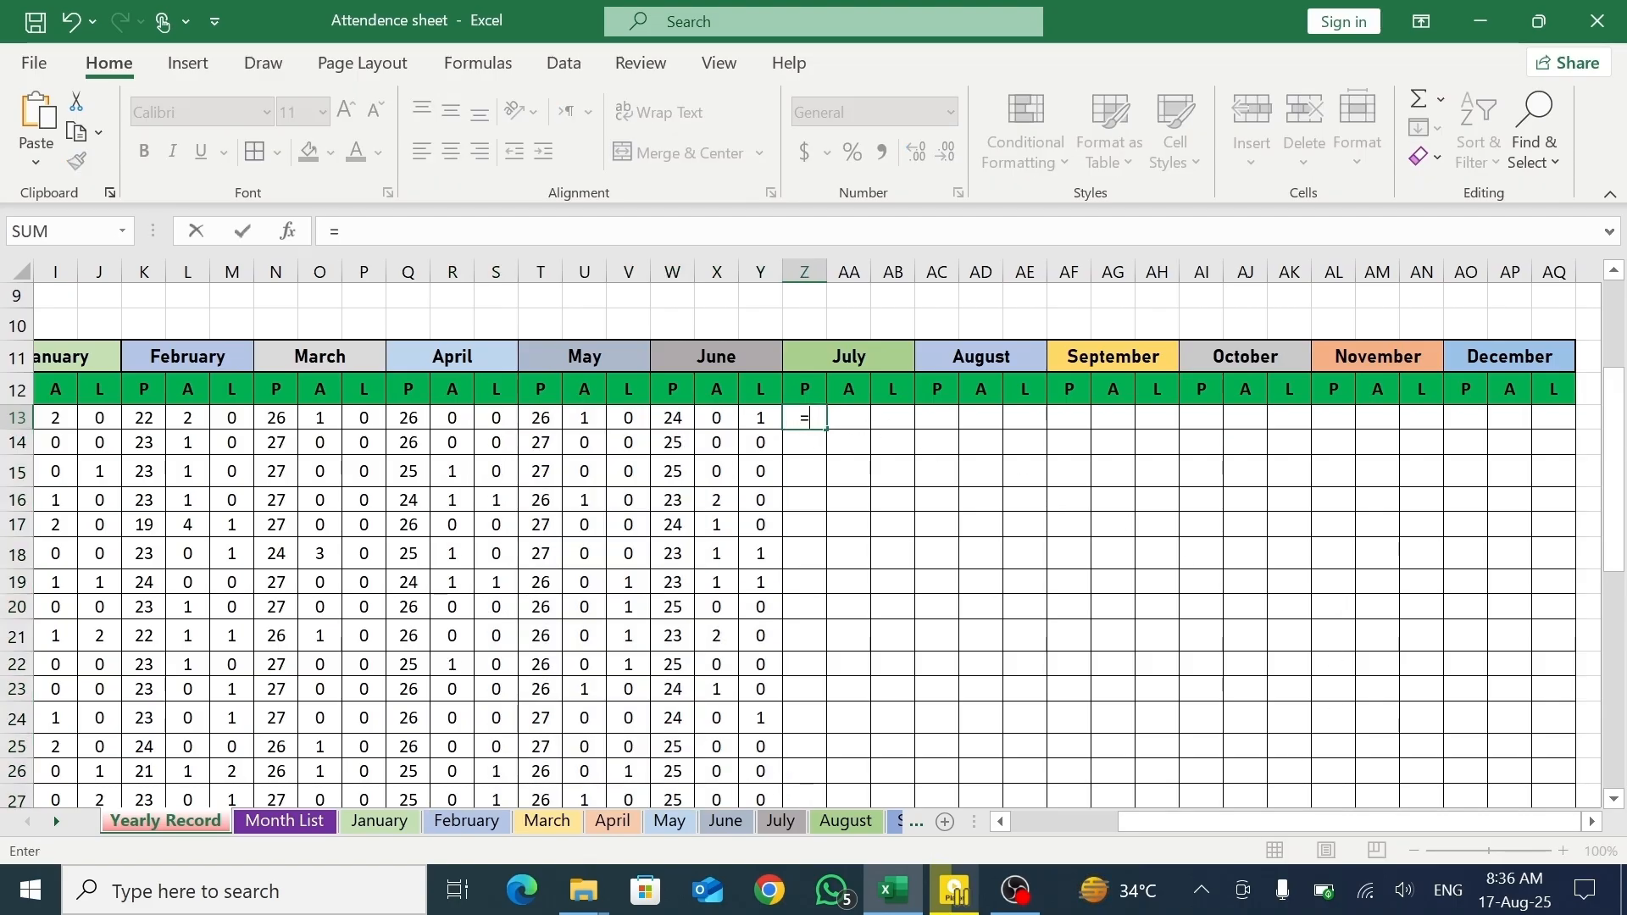
pyautogui.click(781, 822)
pyautogui.moveTo(1258, 822); pyautogui.dragTo(1366, 819)
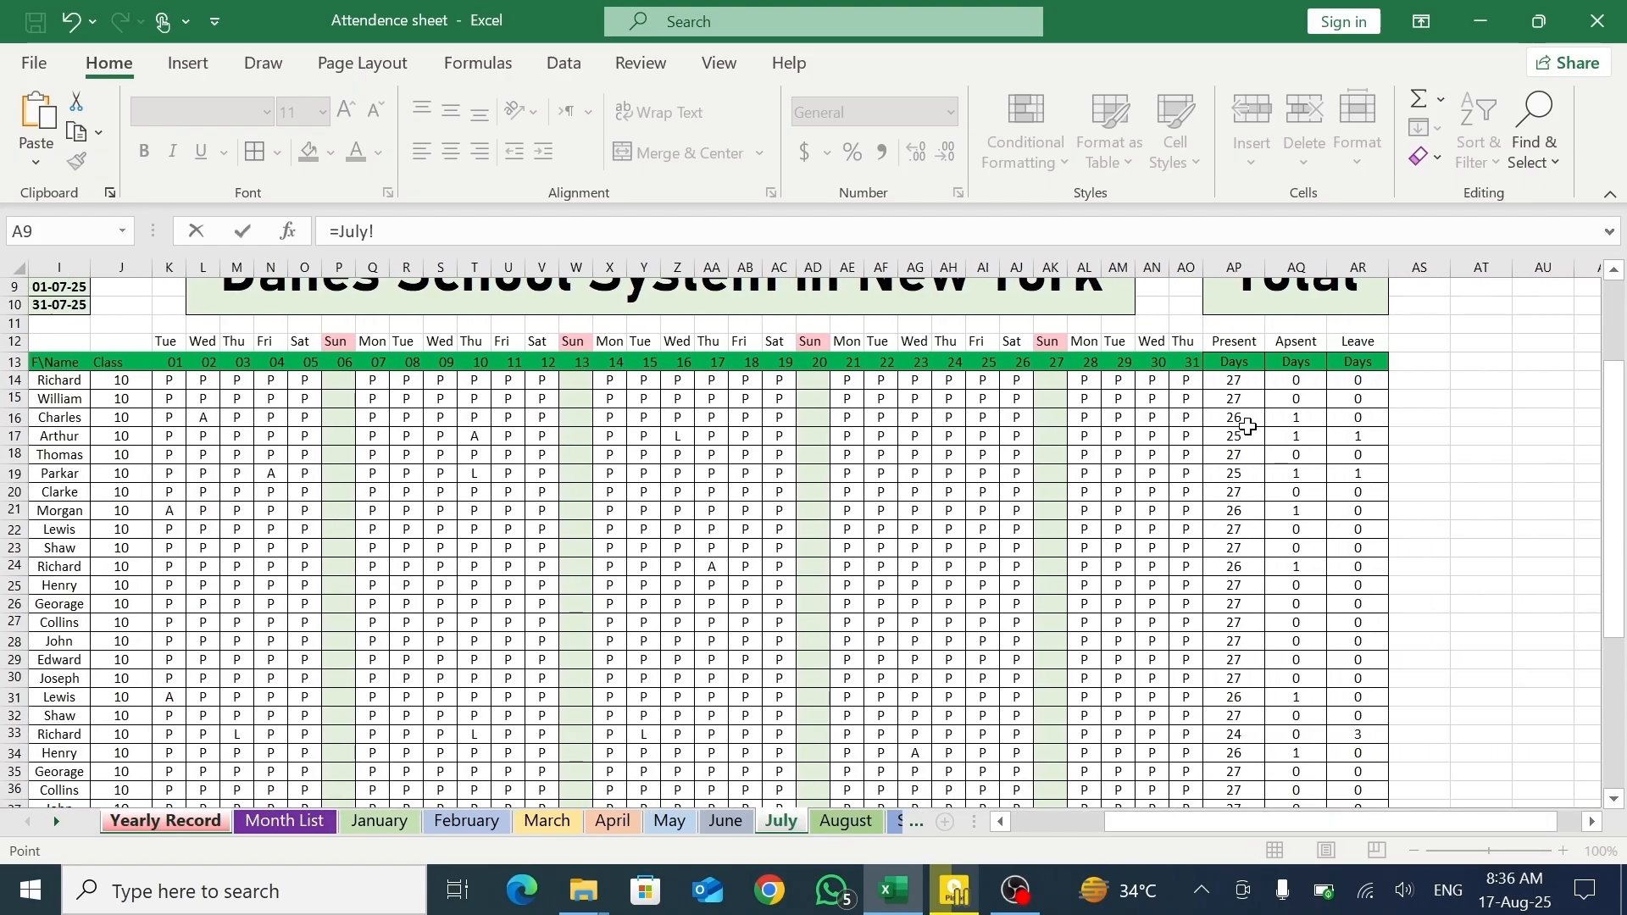
pyautogui.click(1237, 382)
pyautogui.press('Return')
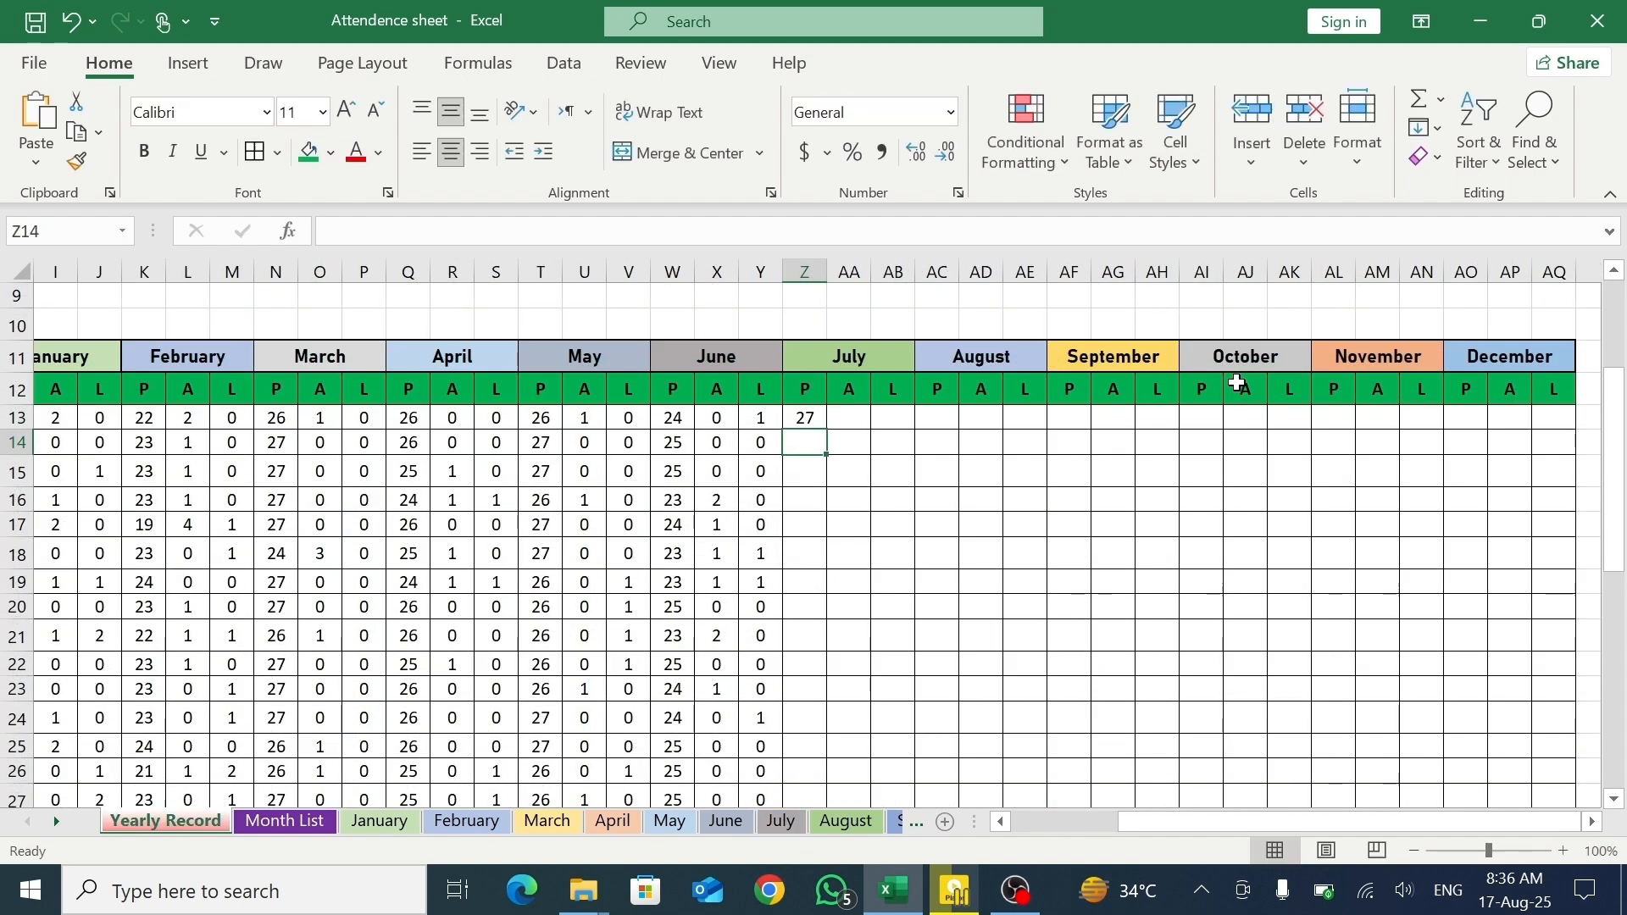
# - Link the first student's July absent cell AA13 to AQ14 of the July sheet
pyautogui.click(858, 417)
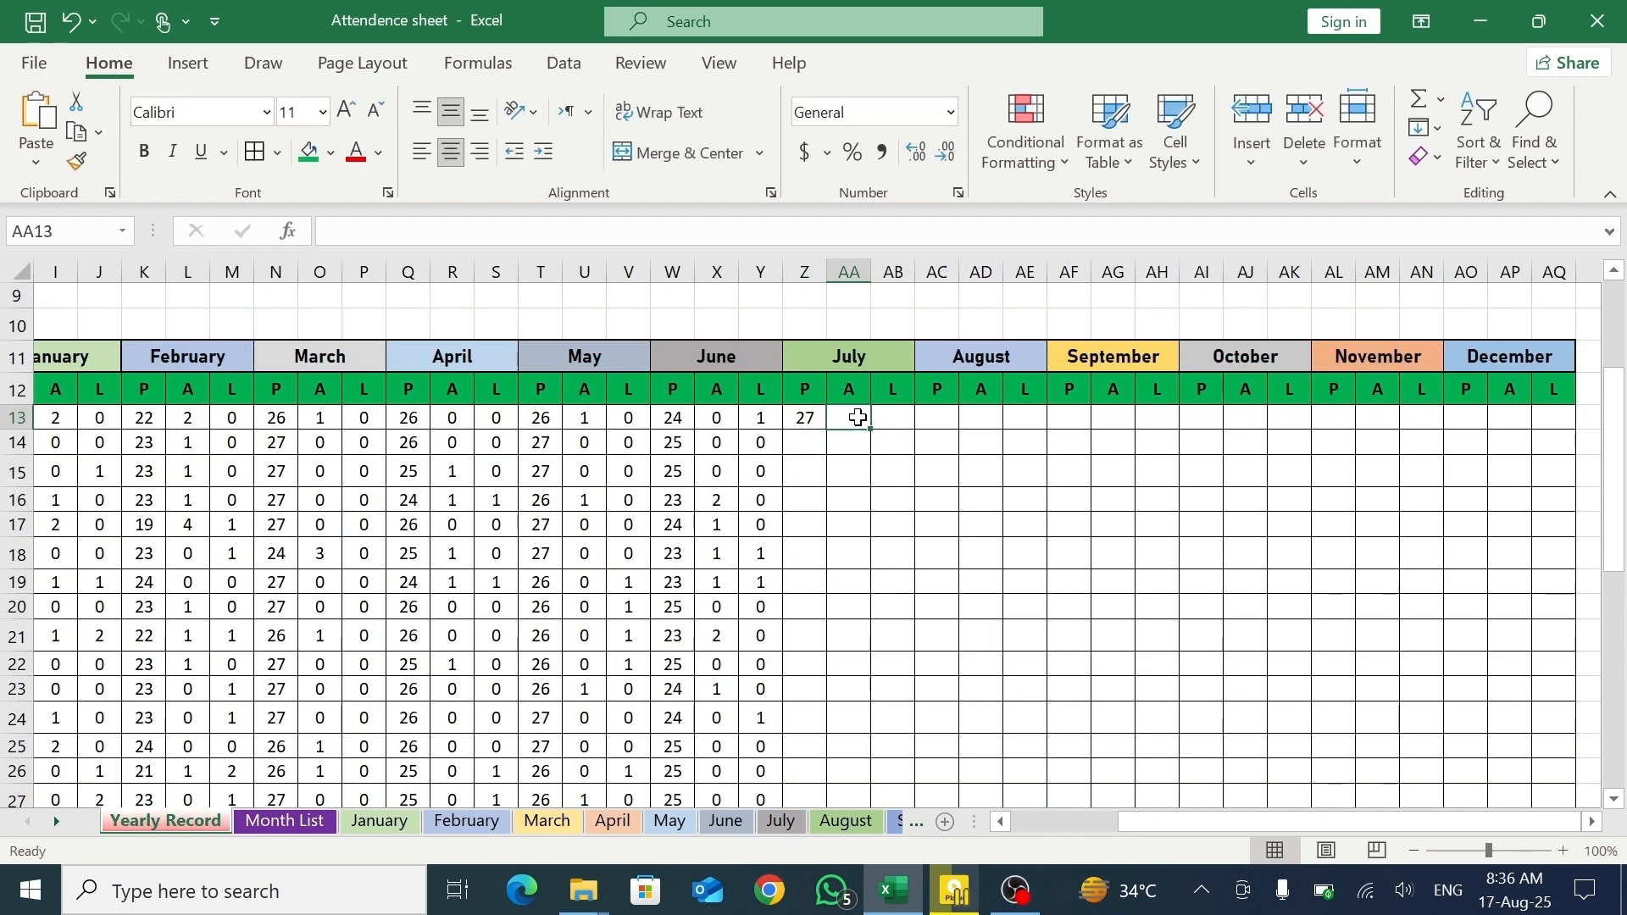
pyautogui.write('=')
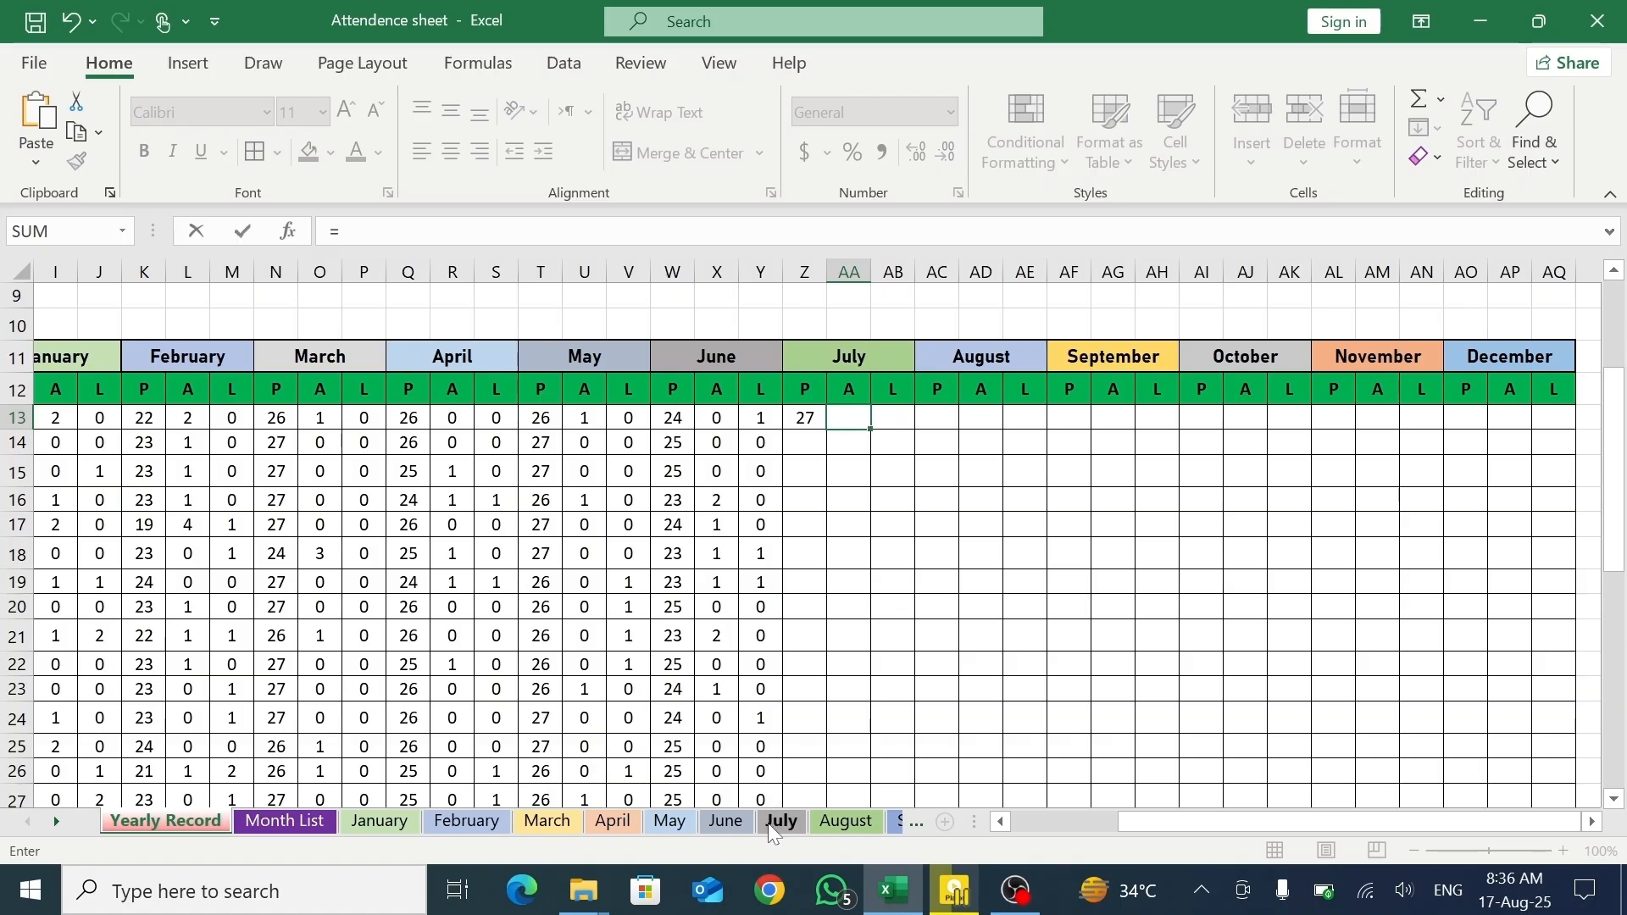
pyautogui.click(771, 822)
pyautogui.click(1305, 382)
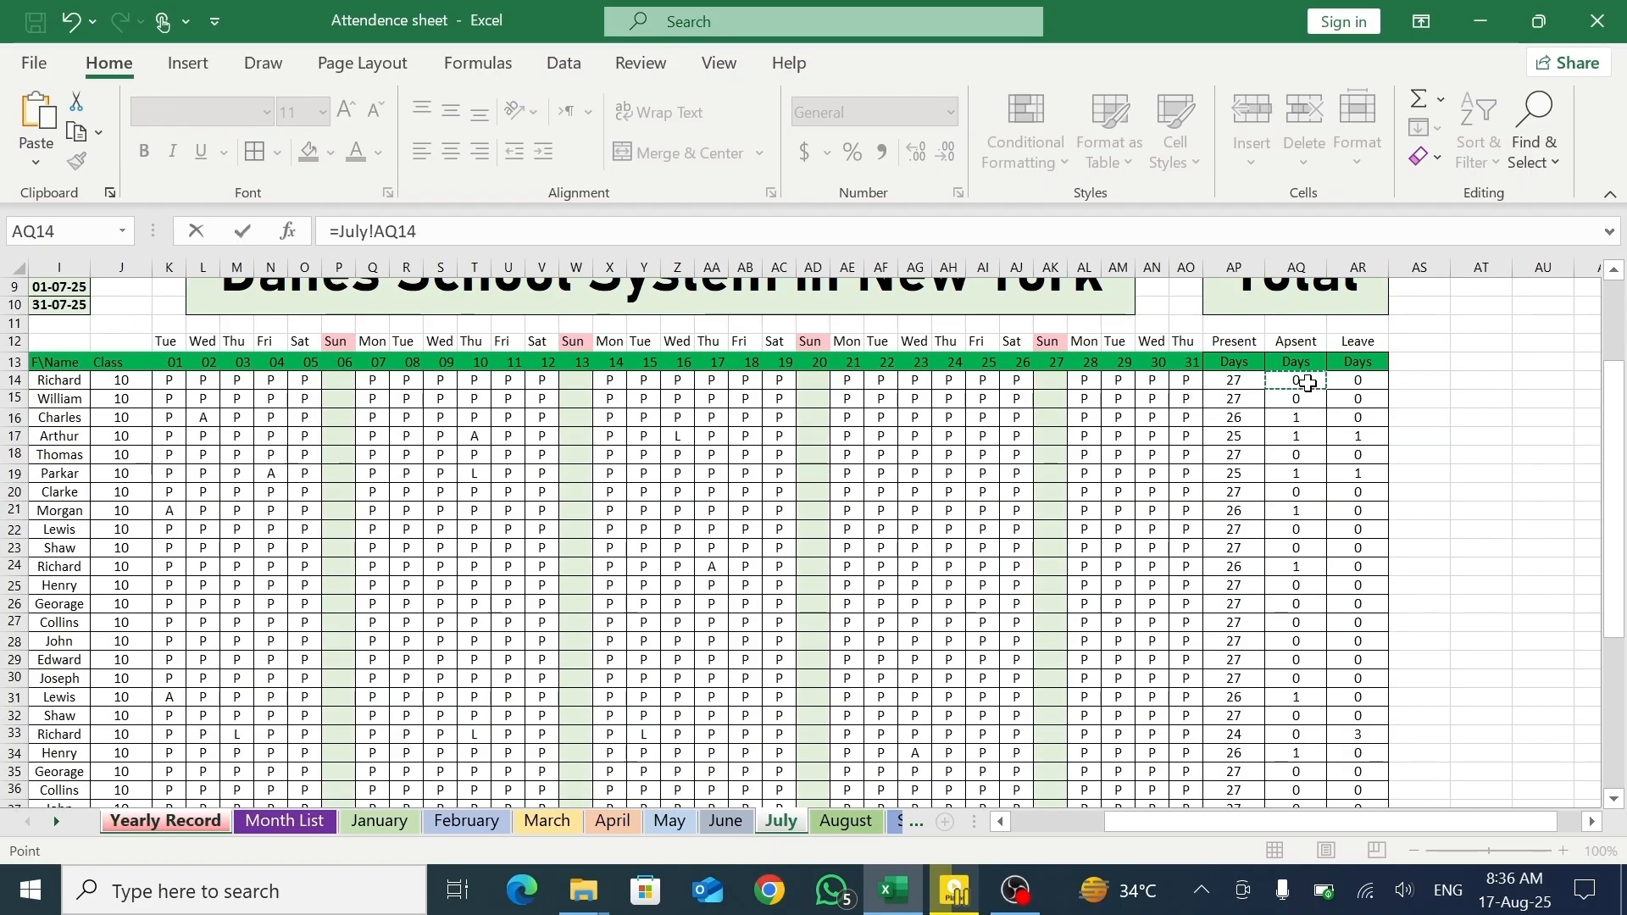
pyautogui.press('Return')
# - Link the first student's July leave cell AB13 to AR14 of the July sheet
pyautogui.click(891, 415)
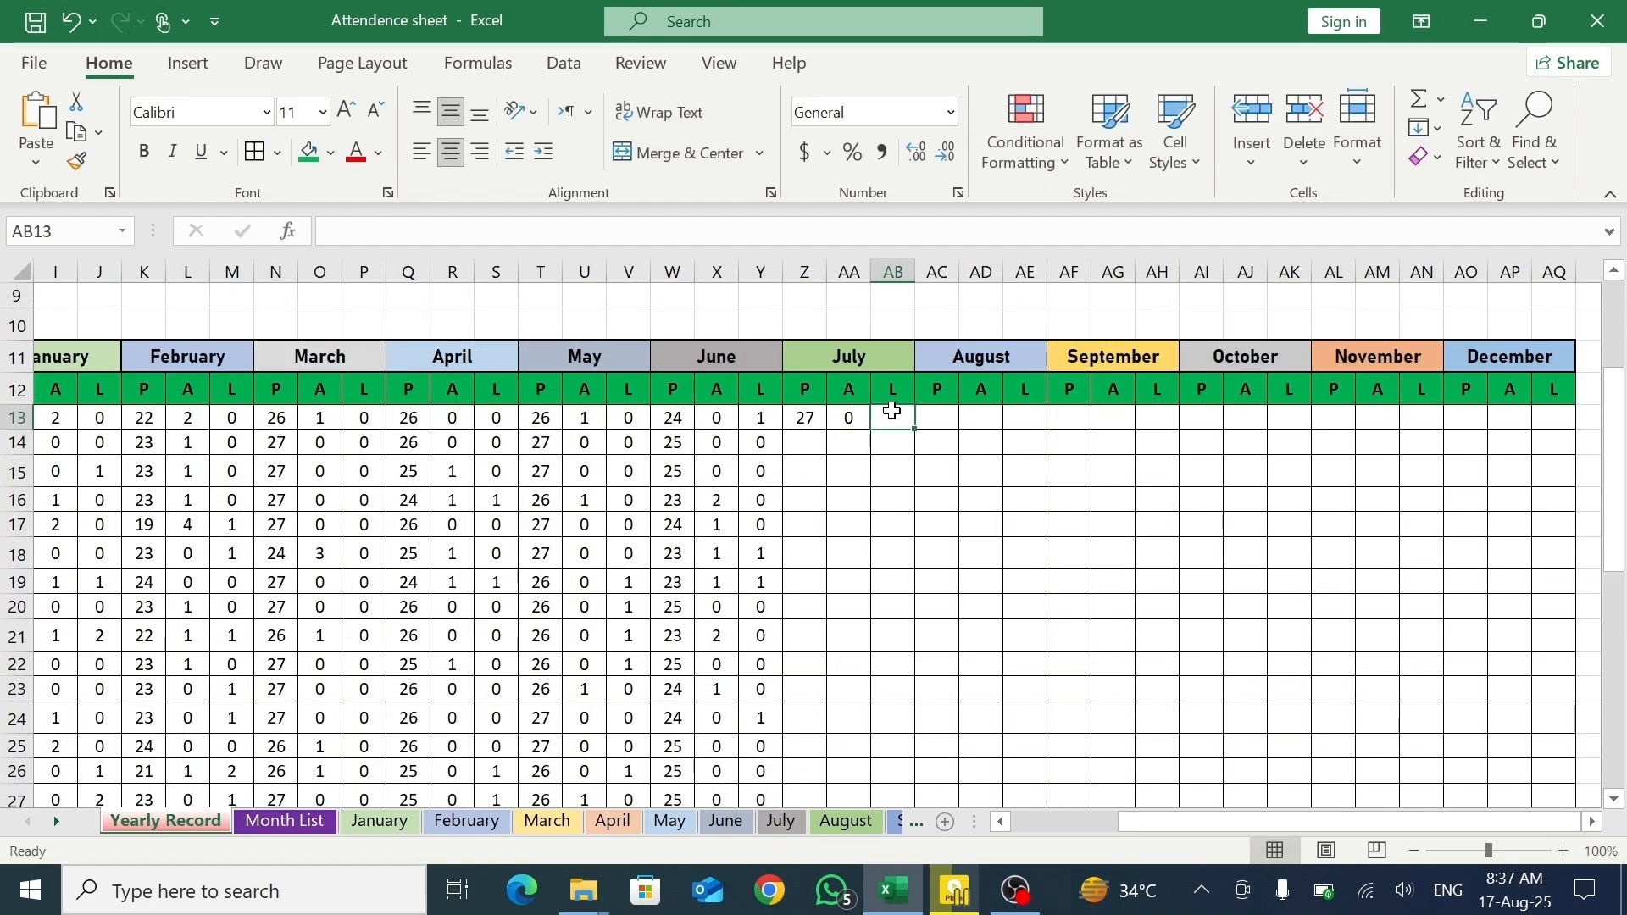
pyautogui.write('=')
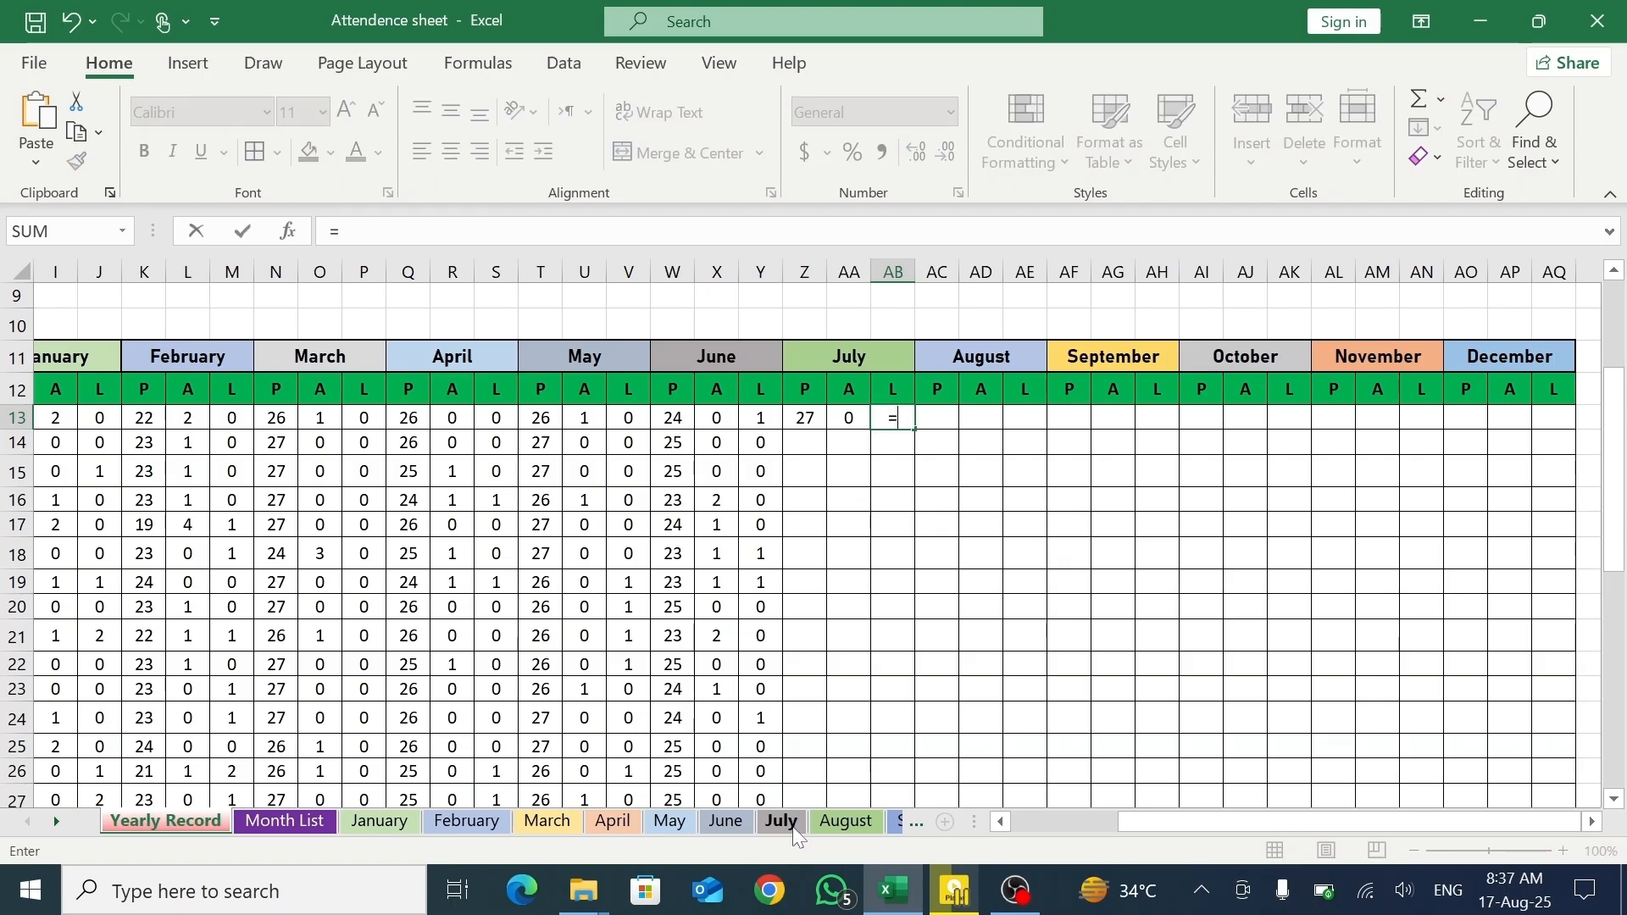
pyautogui.click(780, 822)
pyautogui.click(1351, 389)
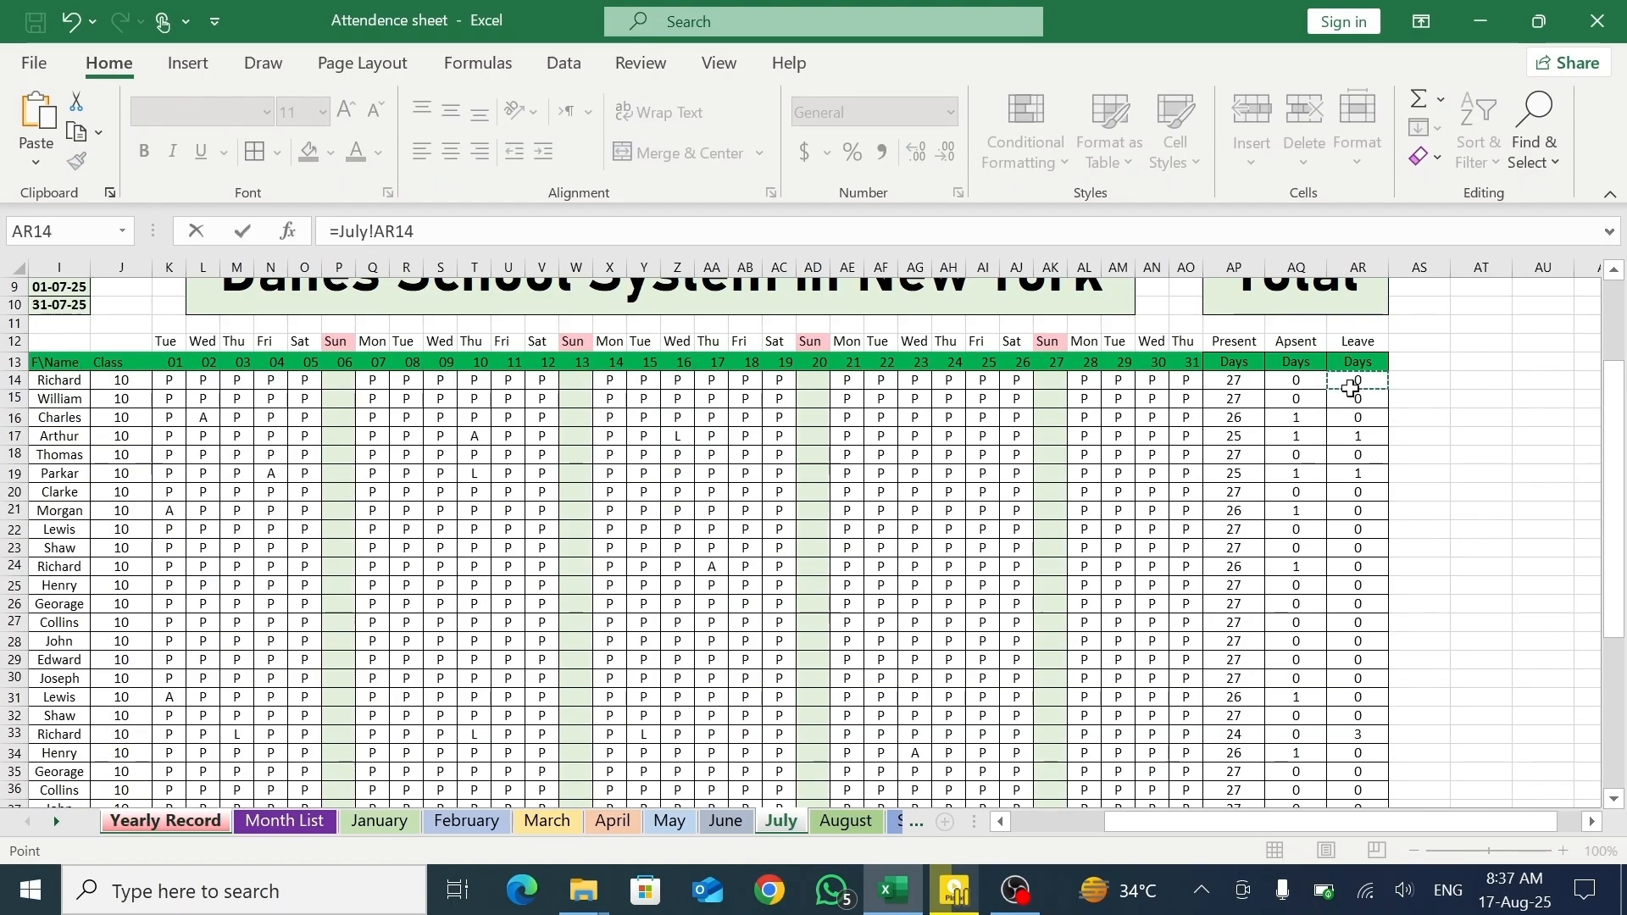
pyautogui.press('Return')
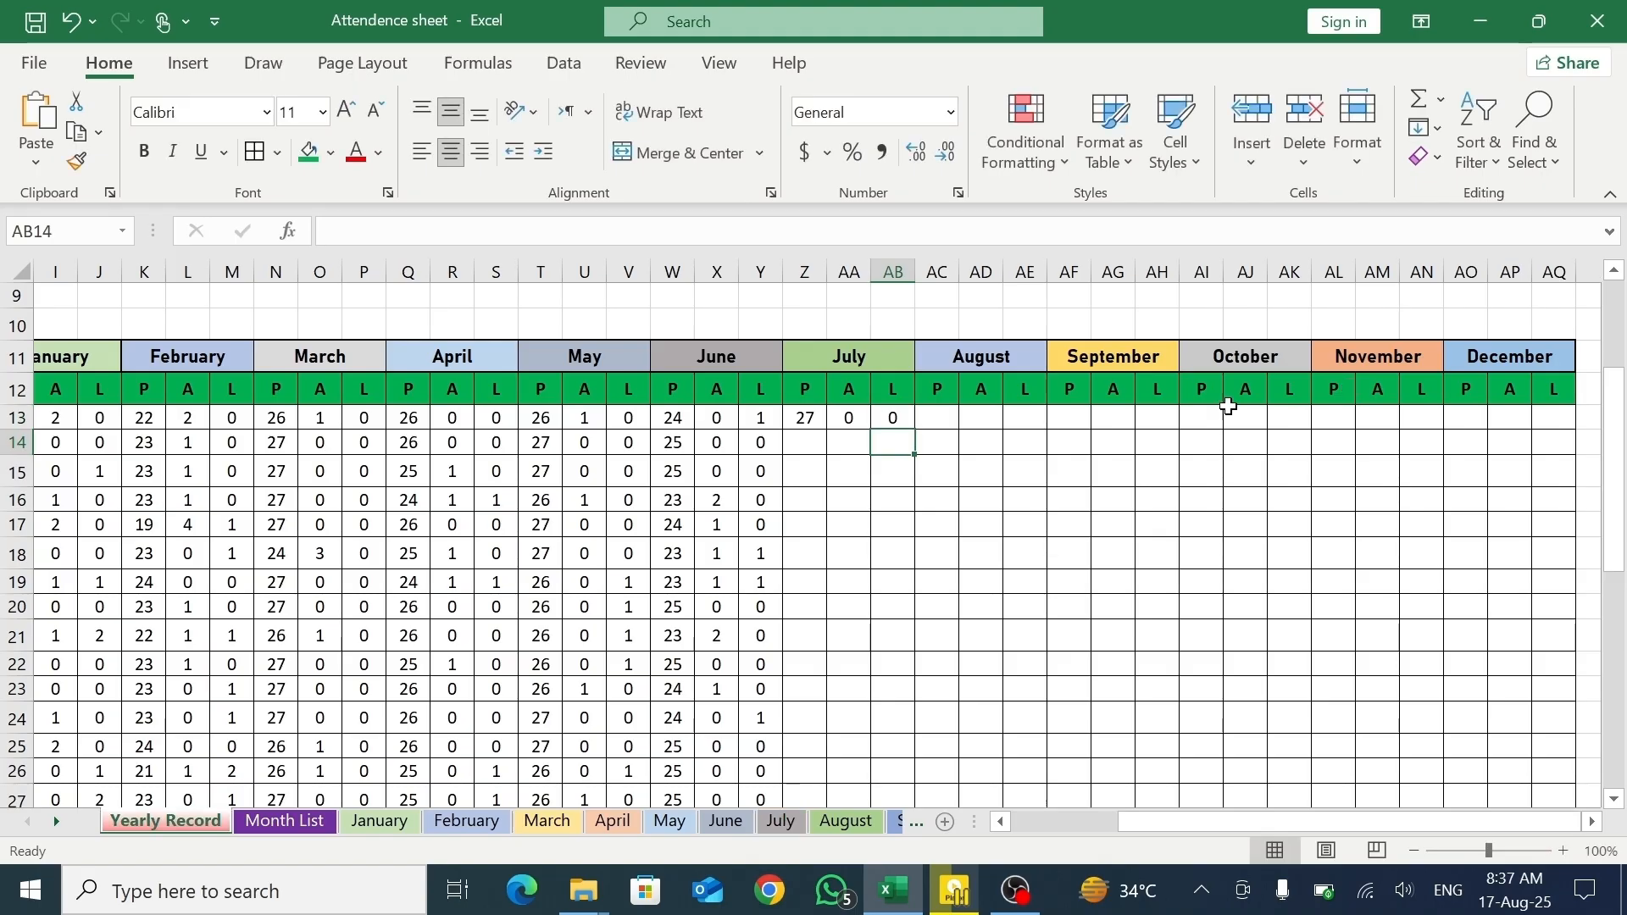
# - Link the first student's August present cell AC13 to AP14 of the August sheet
pyautogui.click(931, 422)
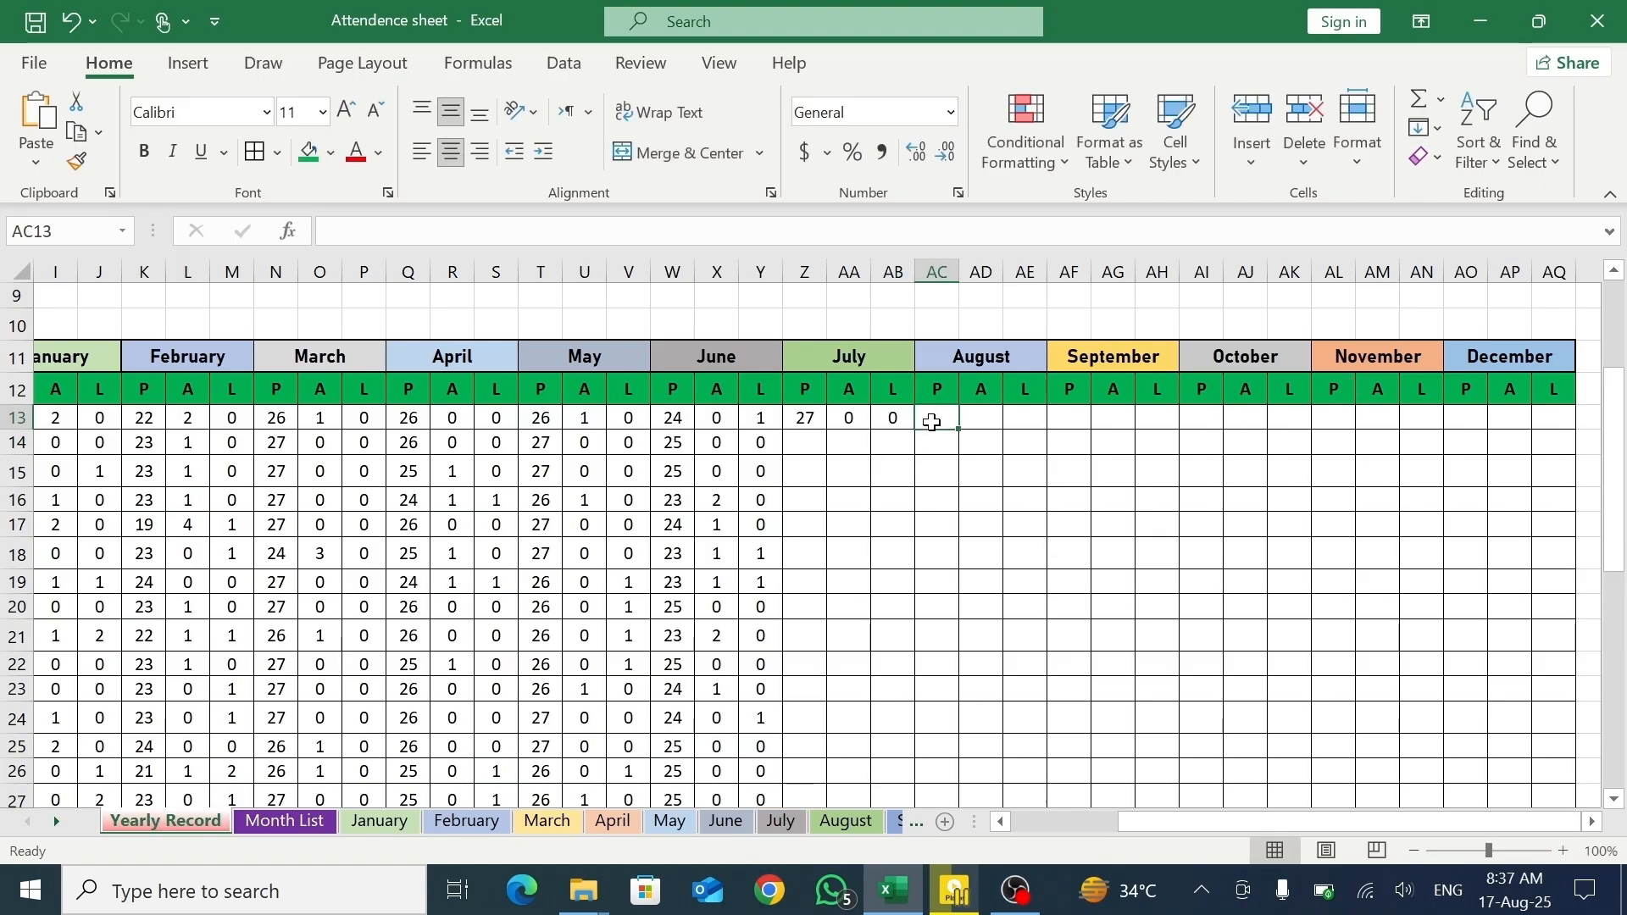
pyautogui.write('=')
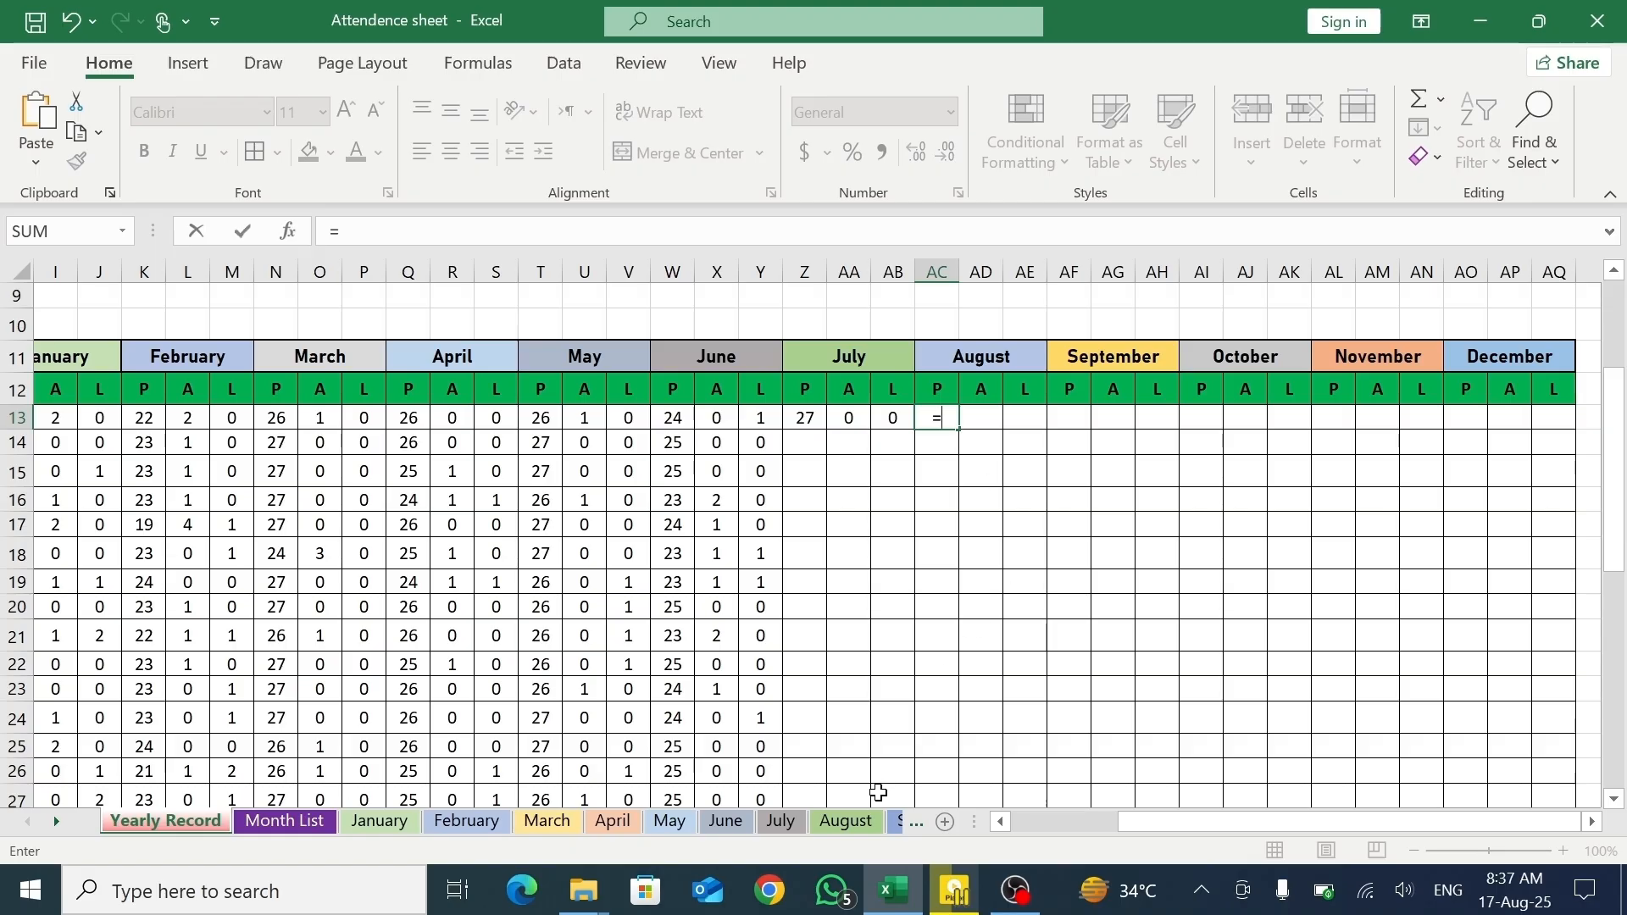
pyautogui.click(848, 821)
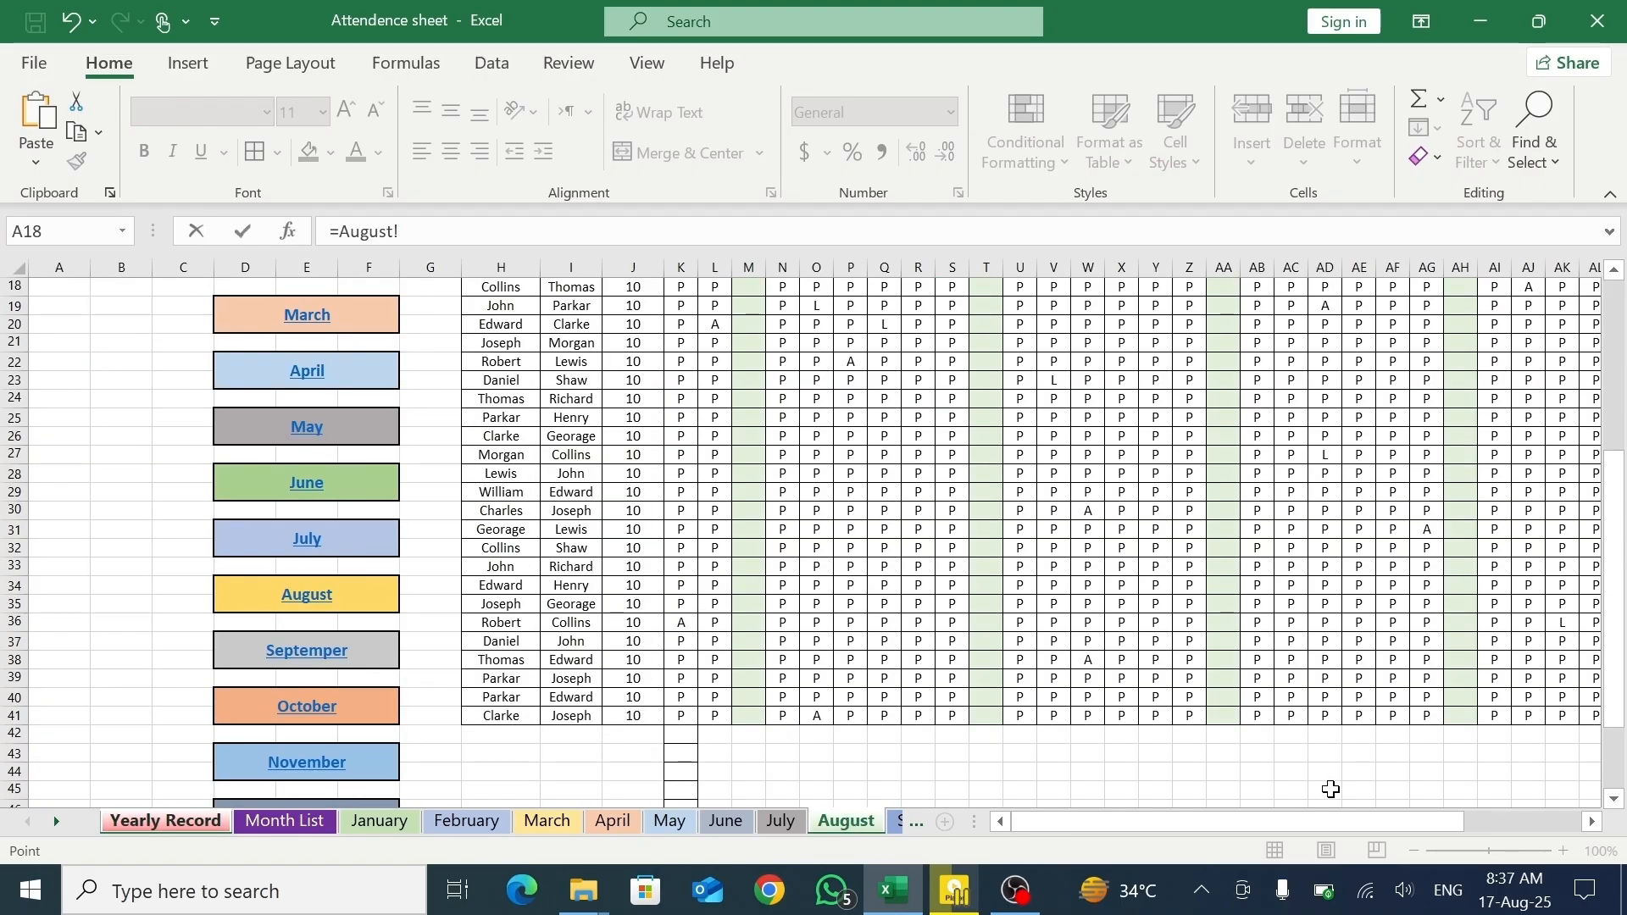
pyautogui.moveTo(1307, 821); pyautogui.dragTo(1412, 821)
pyautogui.moveTo(1610, 644); pyautogui.dragTo(1610, 519)
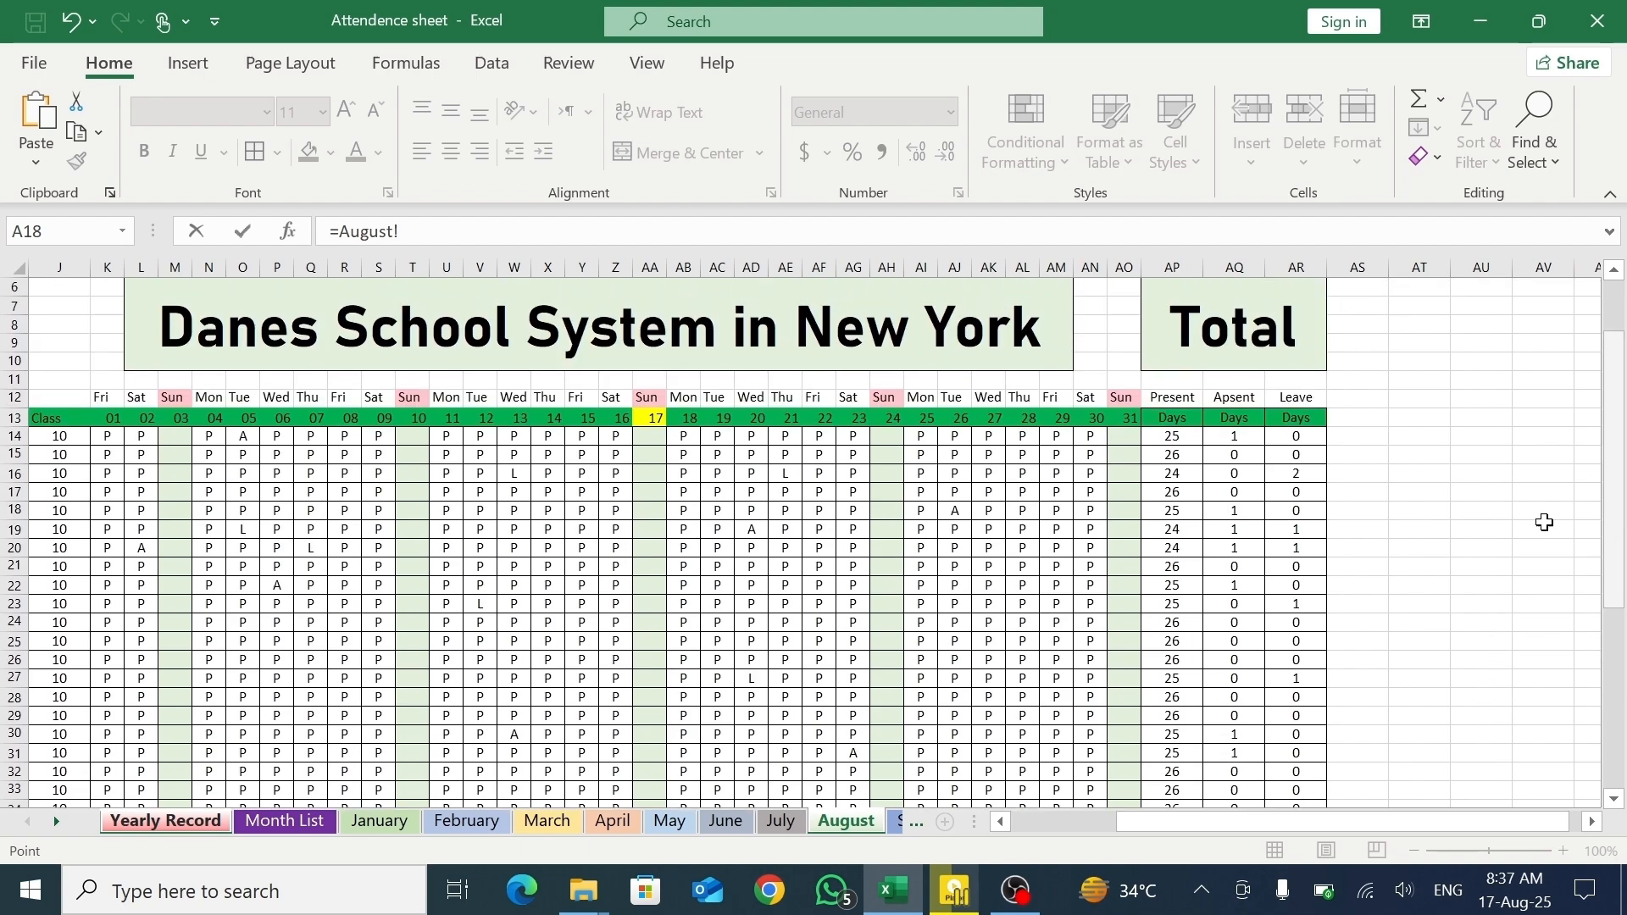
pyautogui.click(1172, 436)
pyautogui.press('Return')
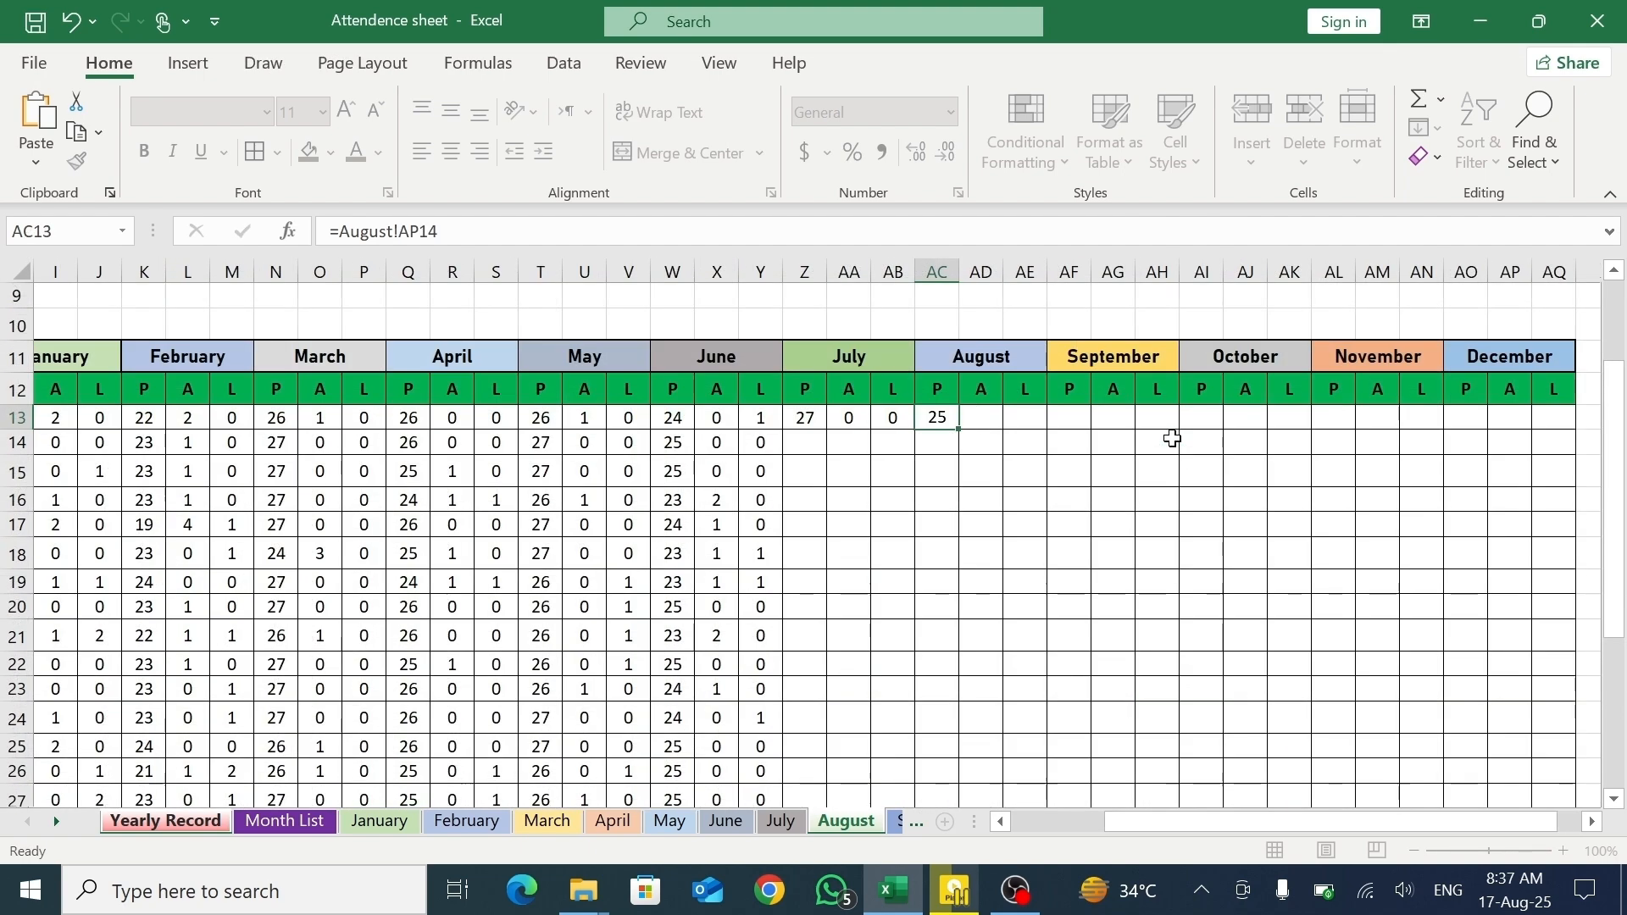
# - Link the first student's August absent cell AD13 to AQ14 of the August sheet
pyautogui.click(975, 416)
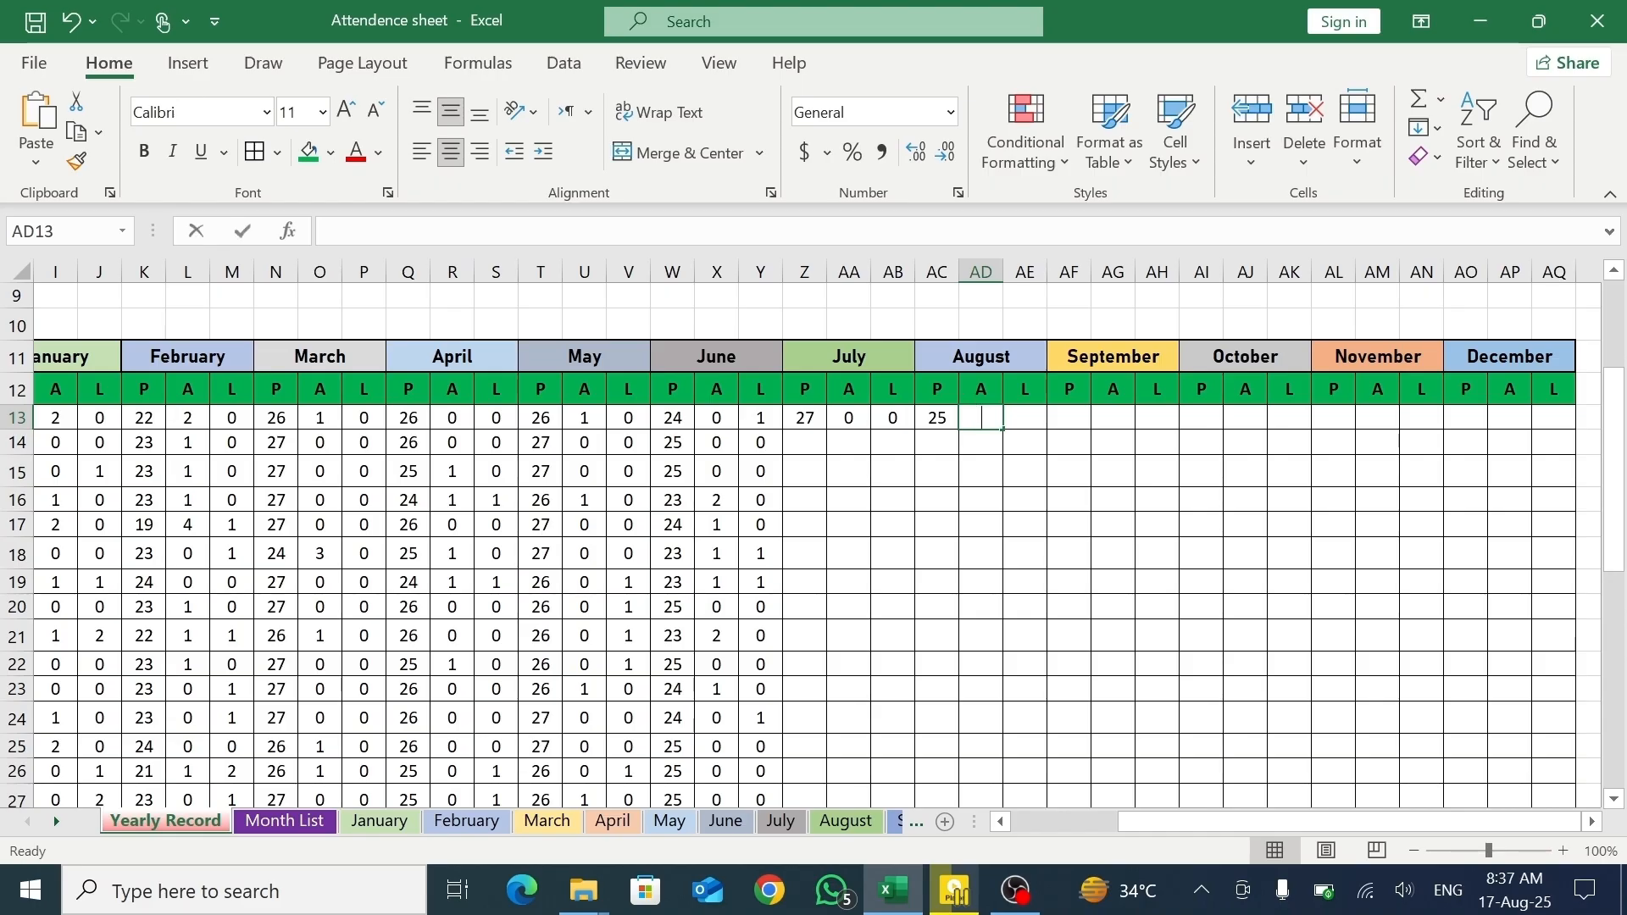
pyautogui.write('=')
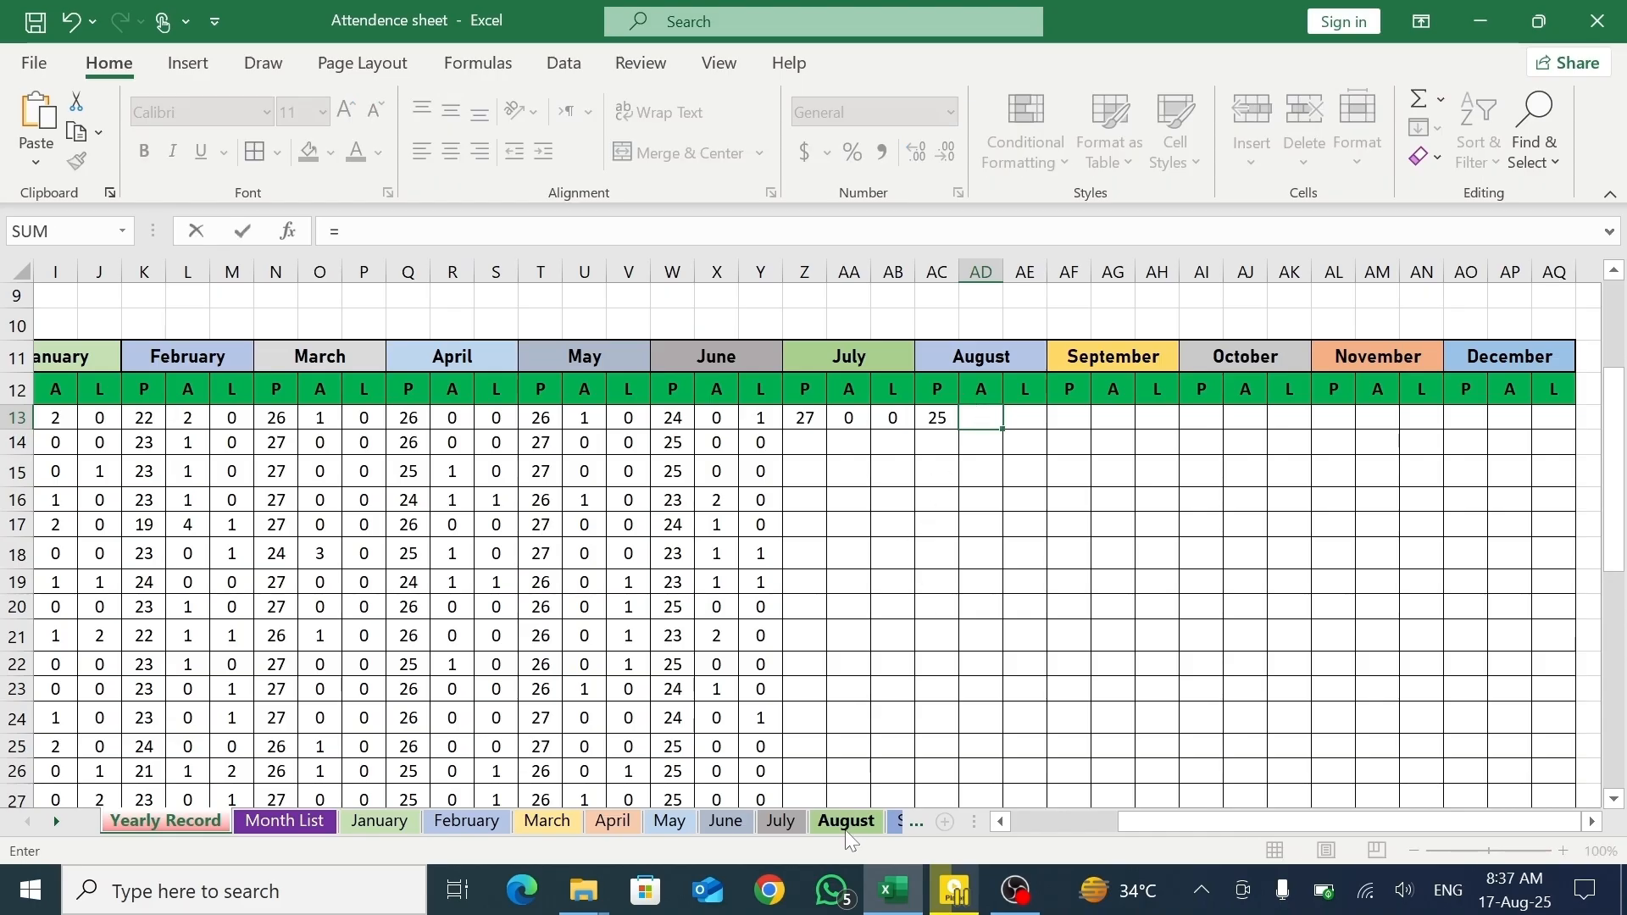
pyautogui.click(845, 822)
pyautogui.click(1224, 432)
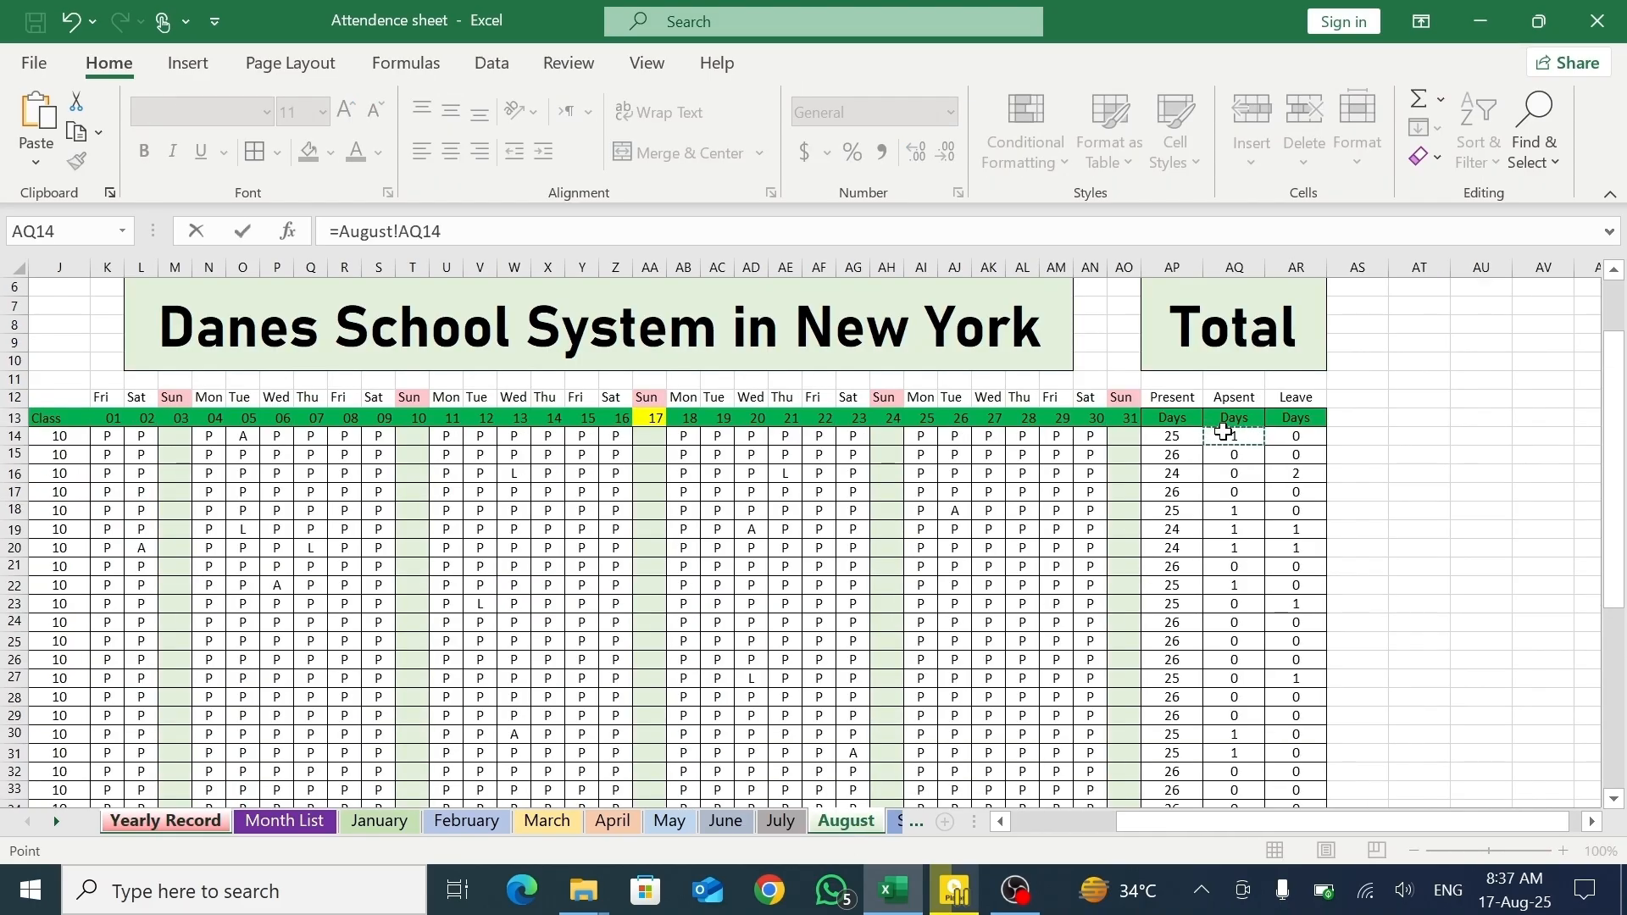
pyautogui.press('Return')
# - Link the first student's August leave cell AE13 to AR14 of the August sheet
pyautogui.click(1029, 419)
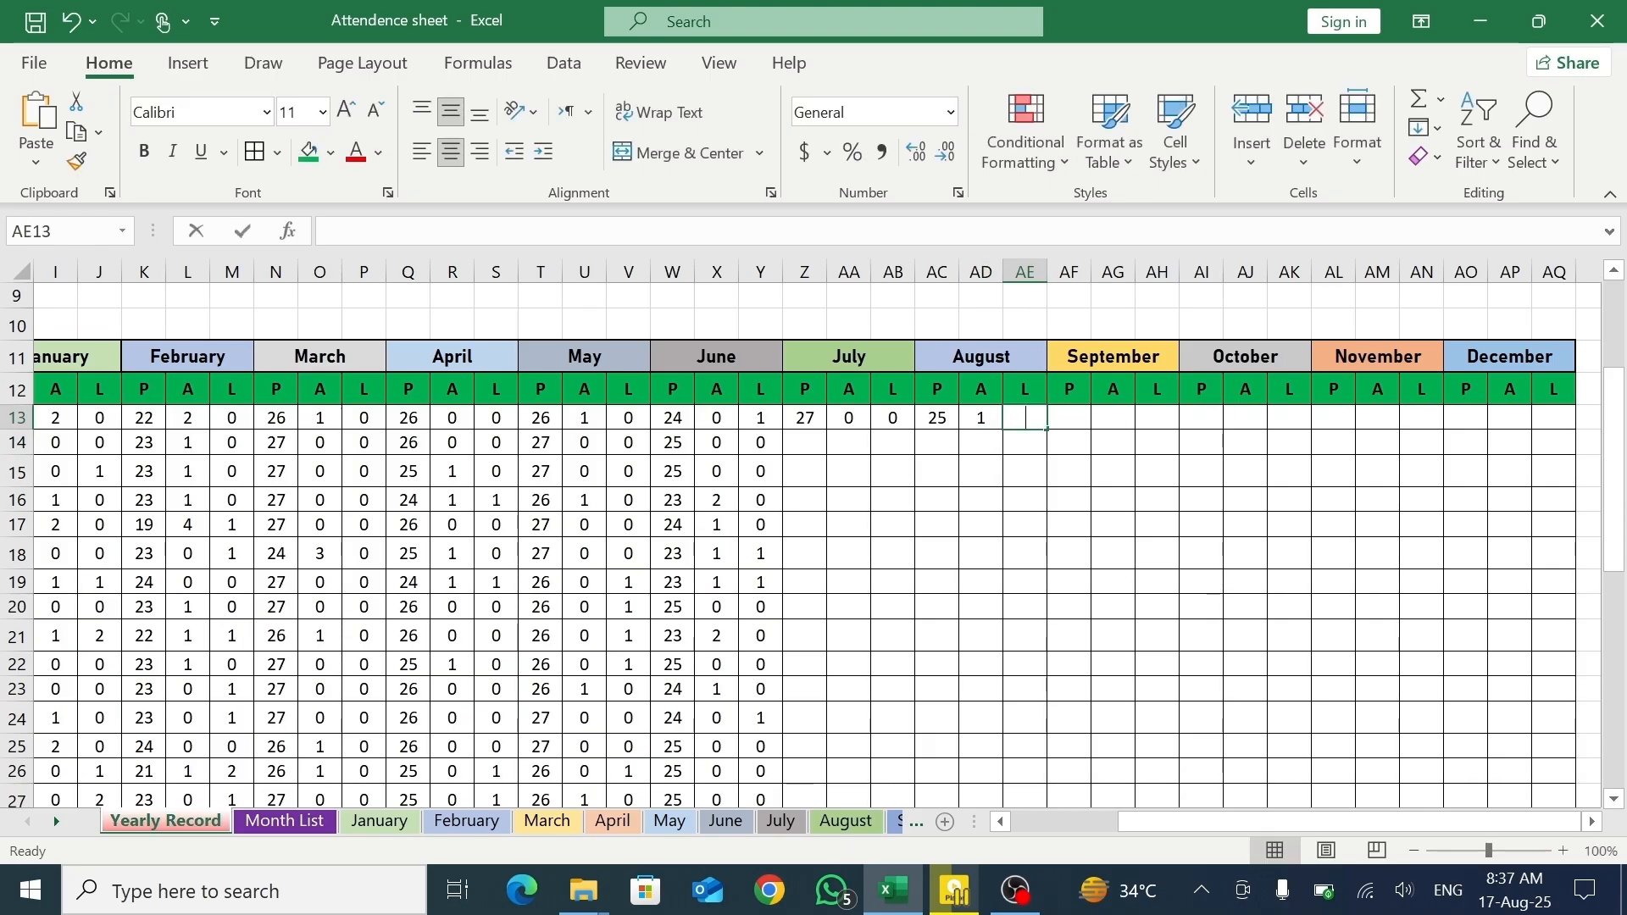
pyautogui.write('=')
pyautogui.click(847, 822)
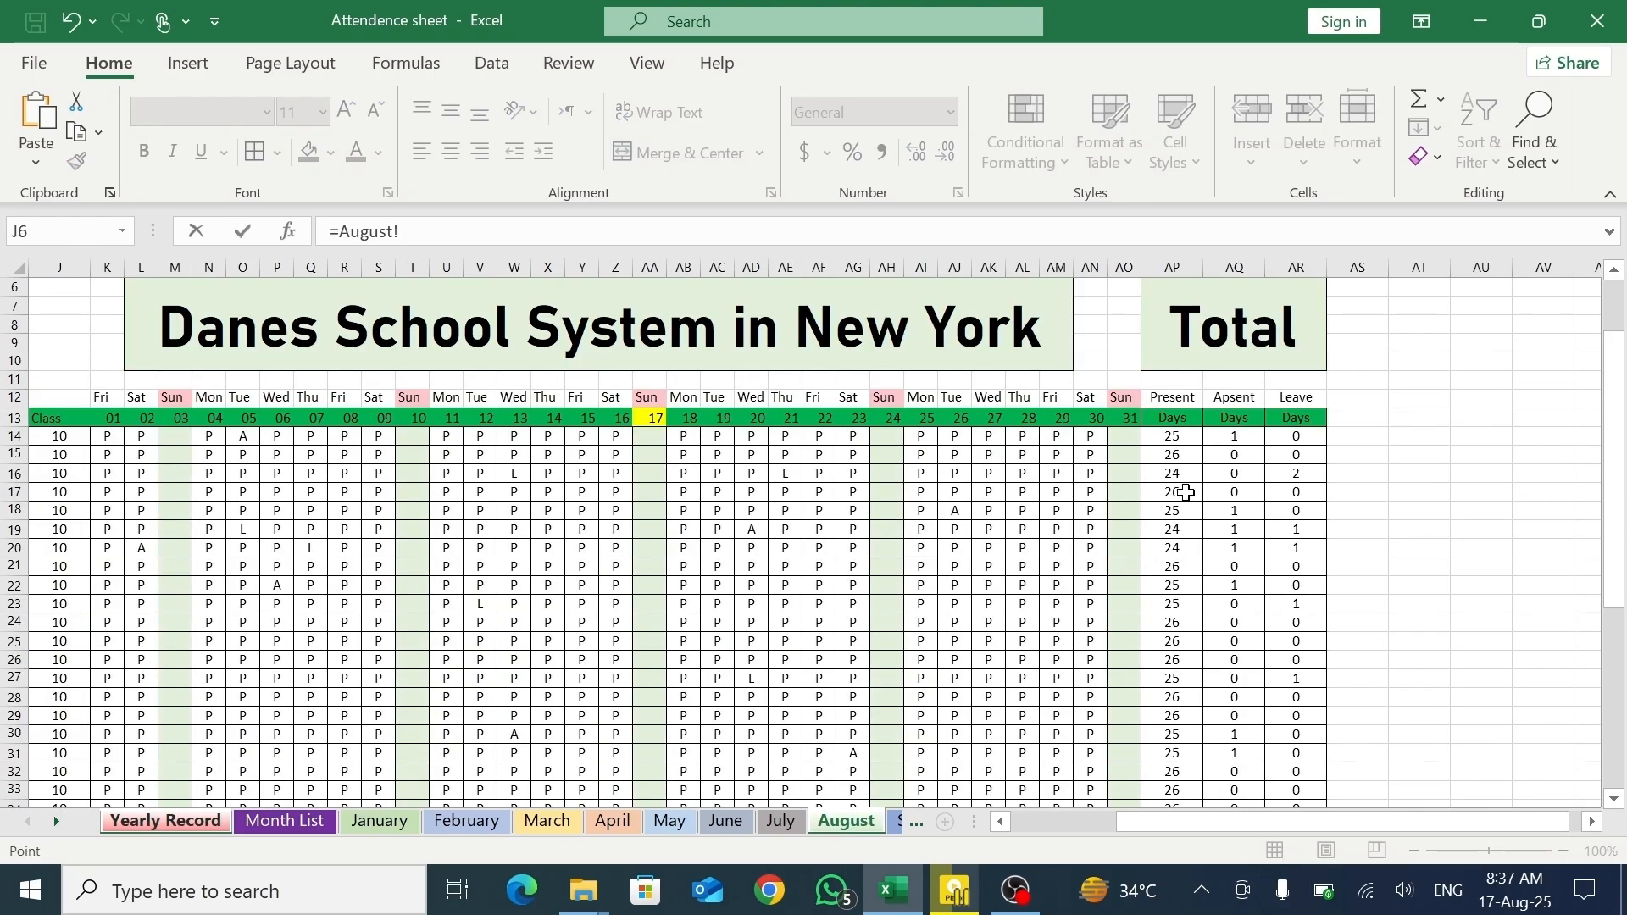
pyautogui.click(1280, 440)
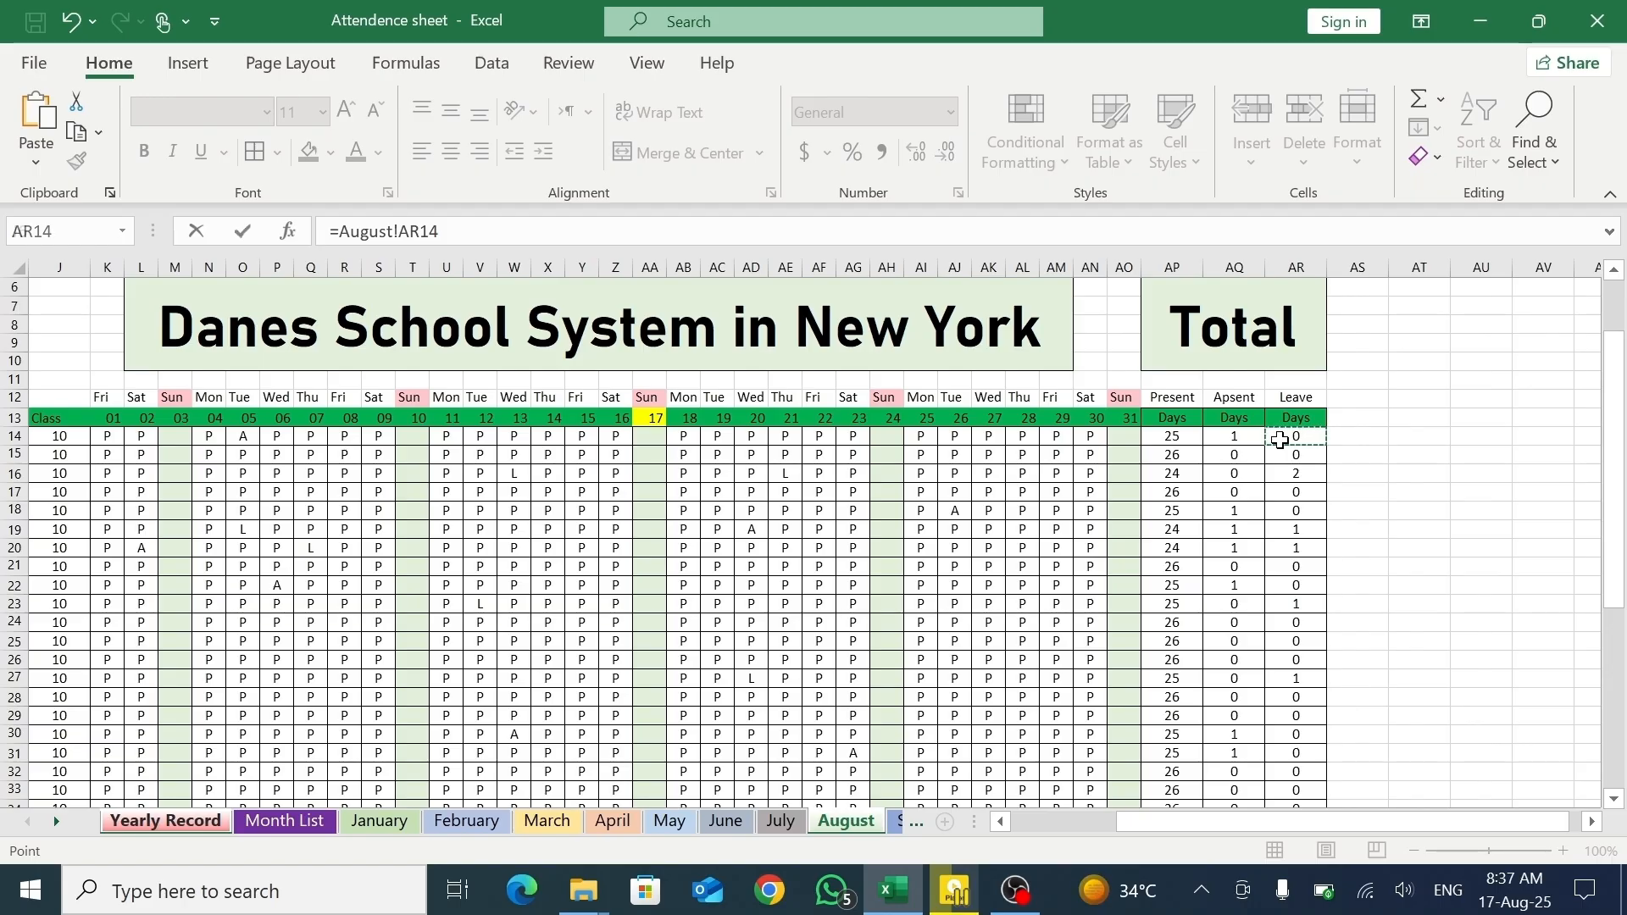
pyautogui.press('Return')
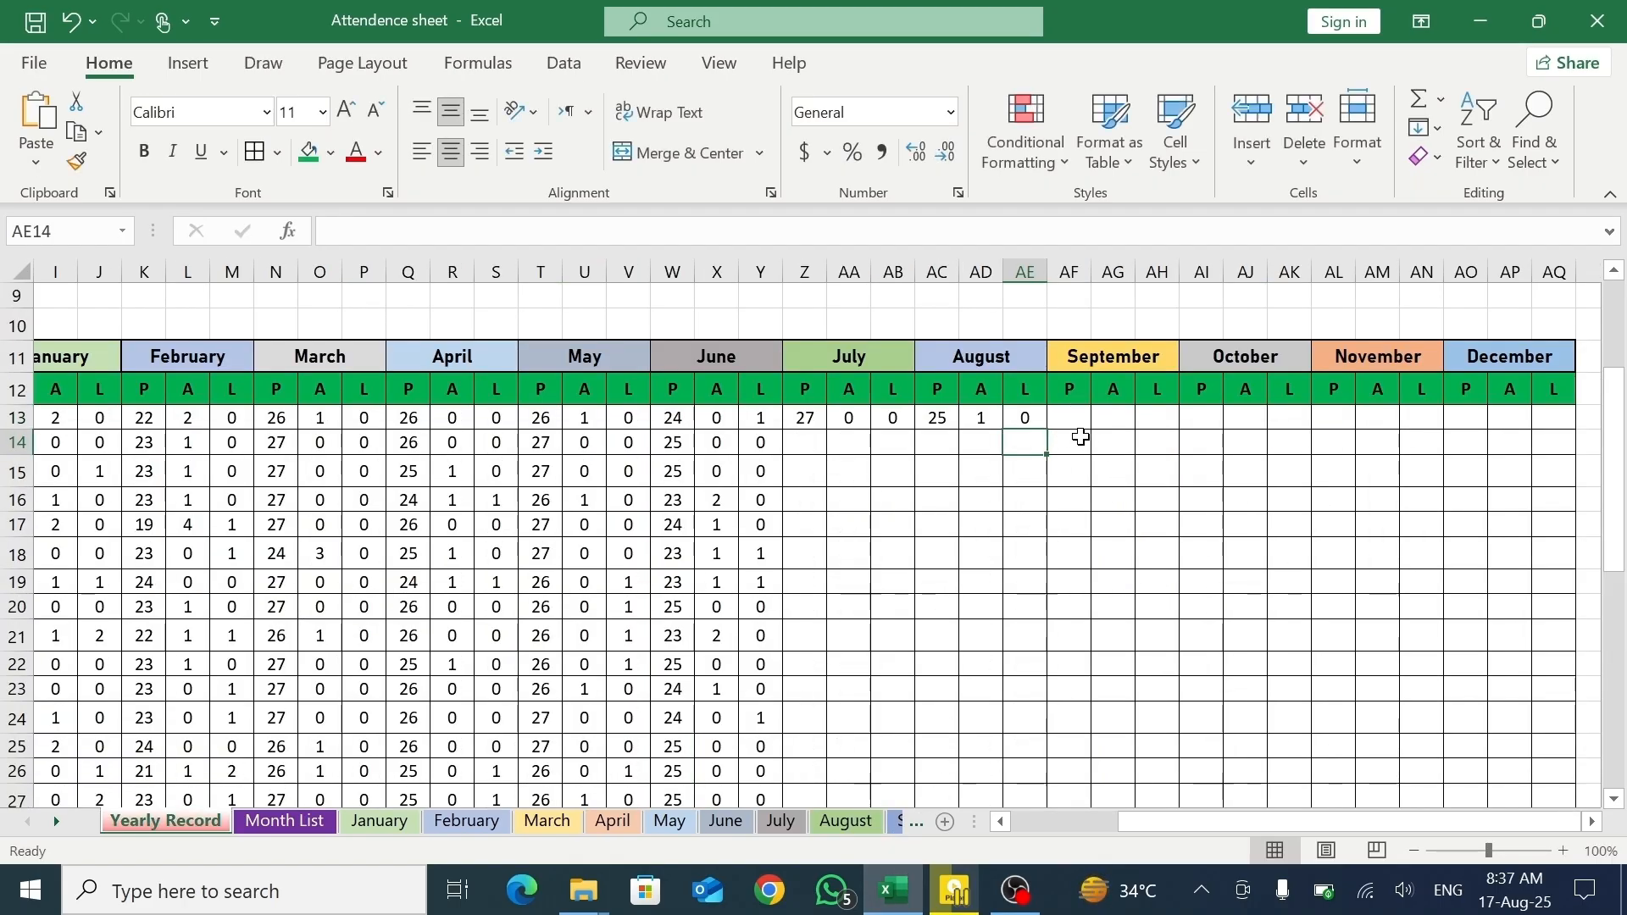
# - Link the first student's September present cell AF13 to AP14 of the Septemper sheet
pyautogui.click(1074, 419)
pyautogui.write('=')
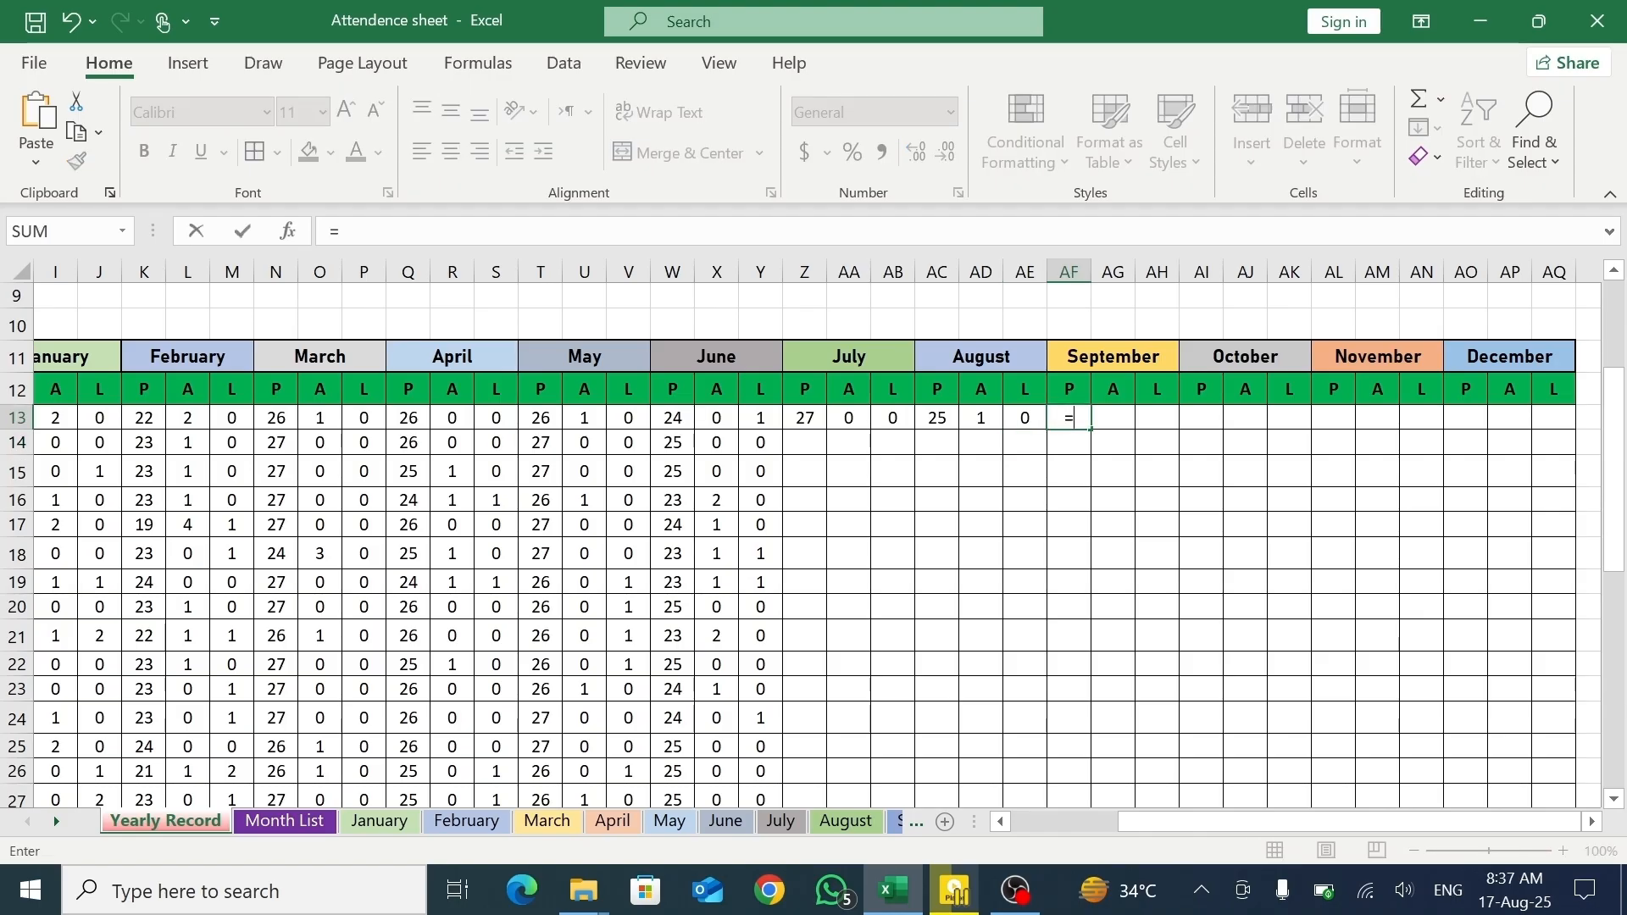
pyautogui.click(899, 823)
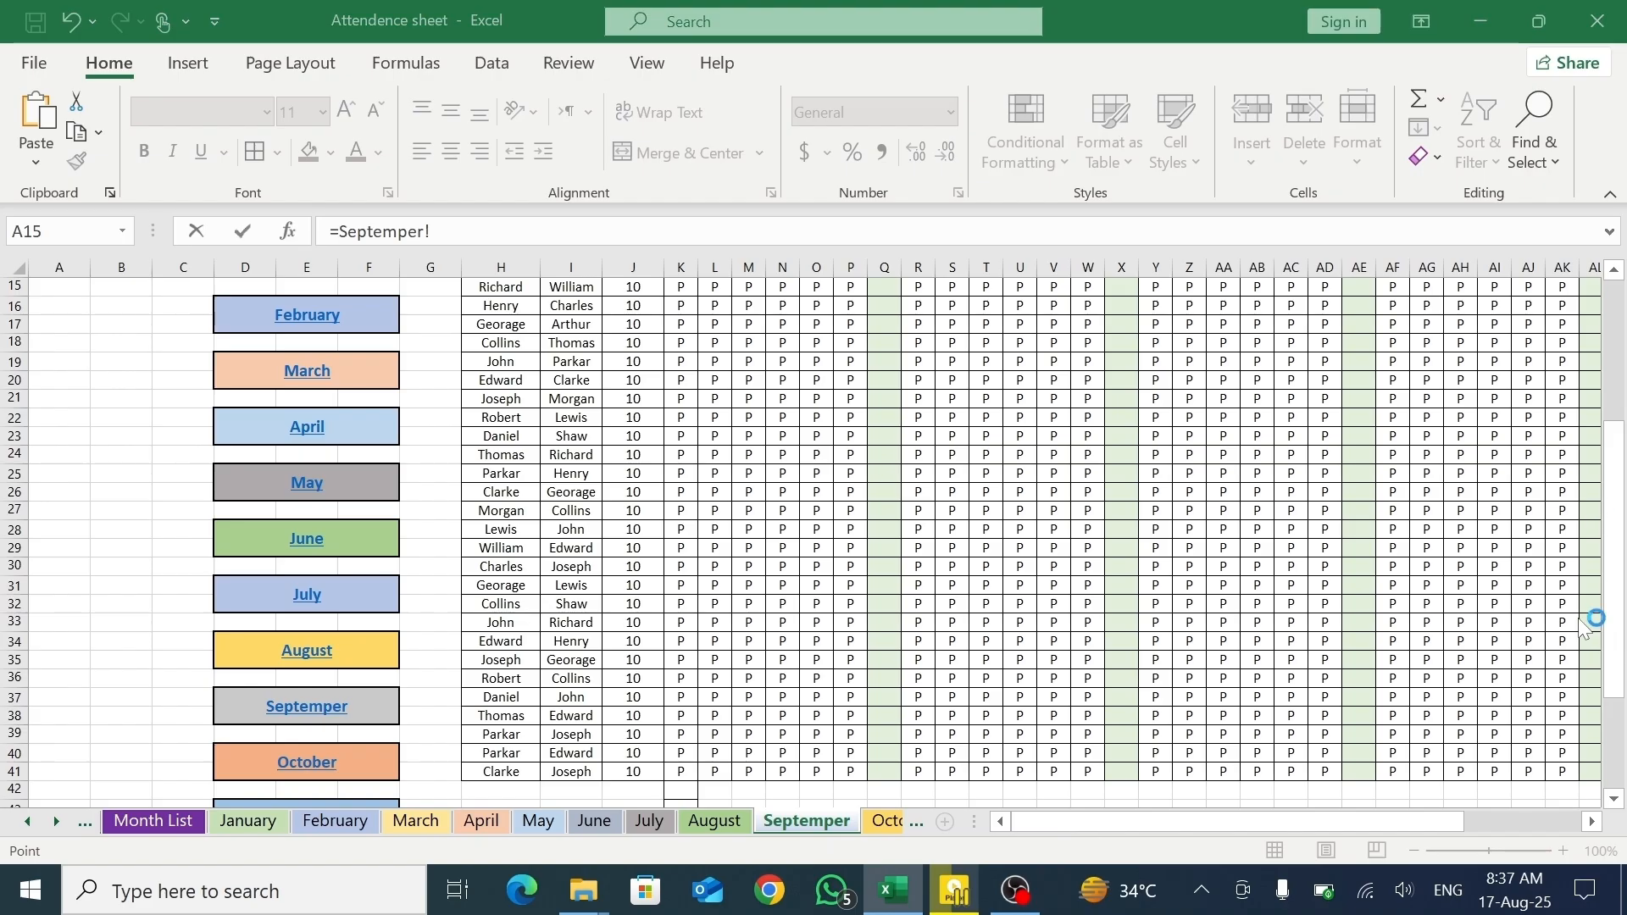
pyautogui.moveTo(1423, 823); pyautogui.dragTo(1471, 823)
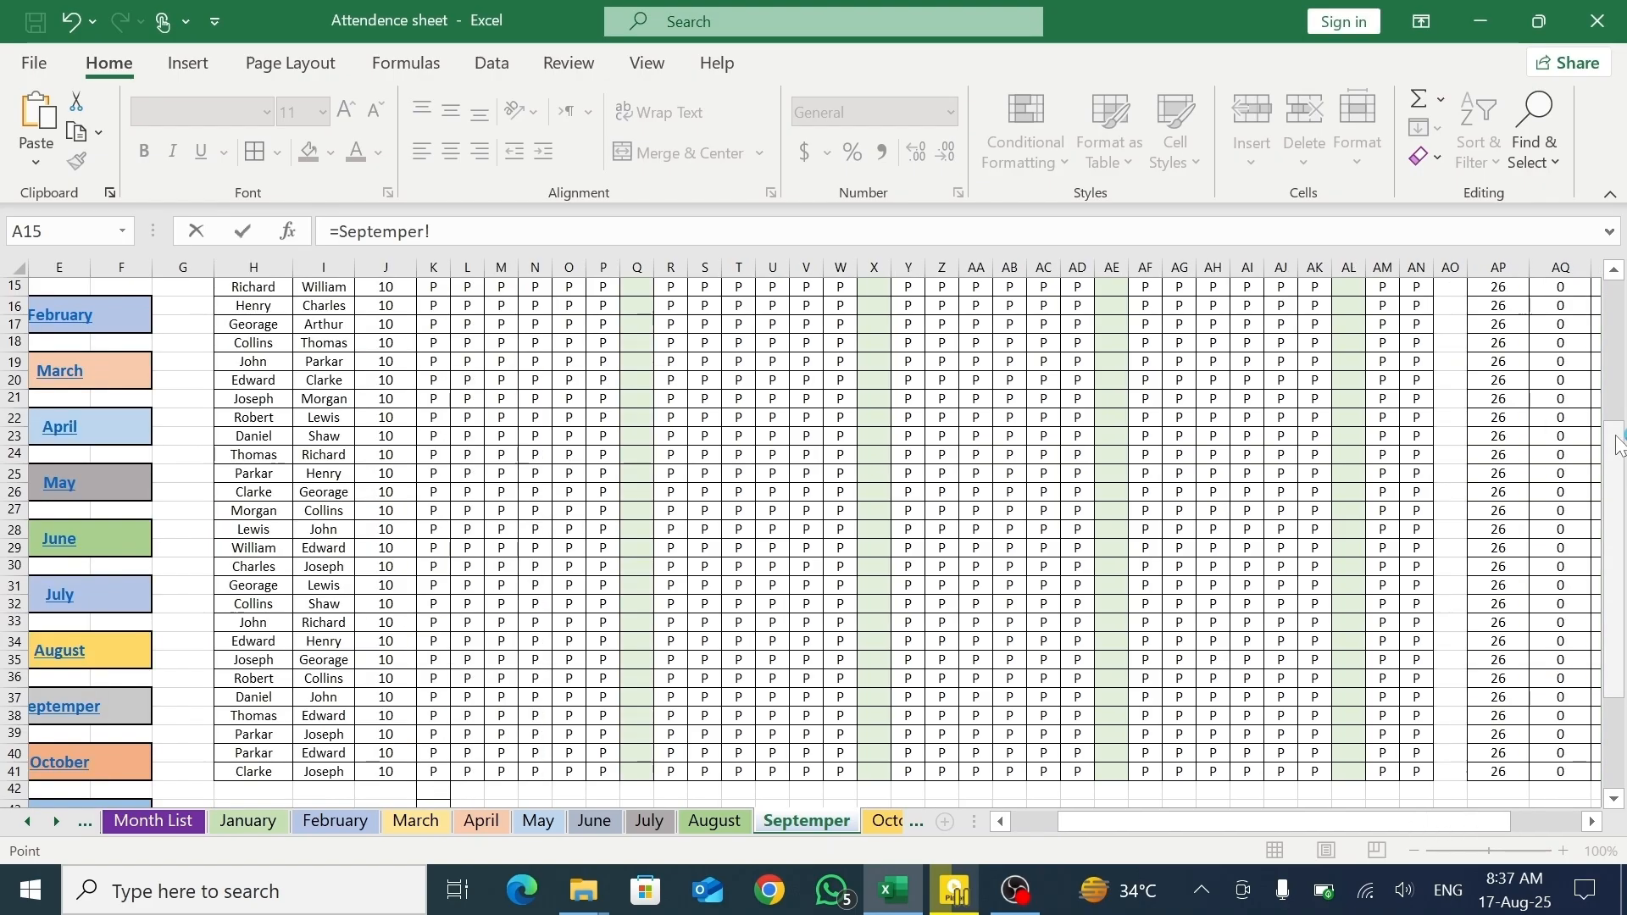
pyautogui.click(1613, 282)
pyautogui.scroll(1, 1613, 282)
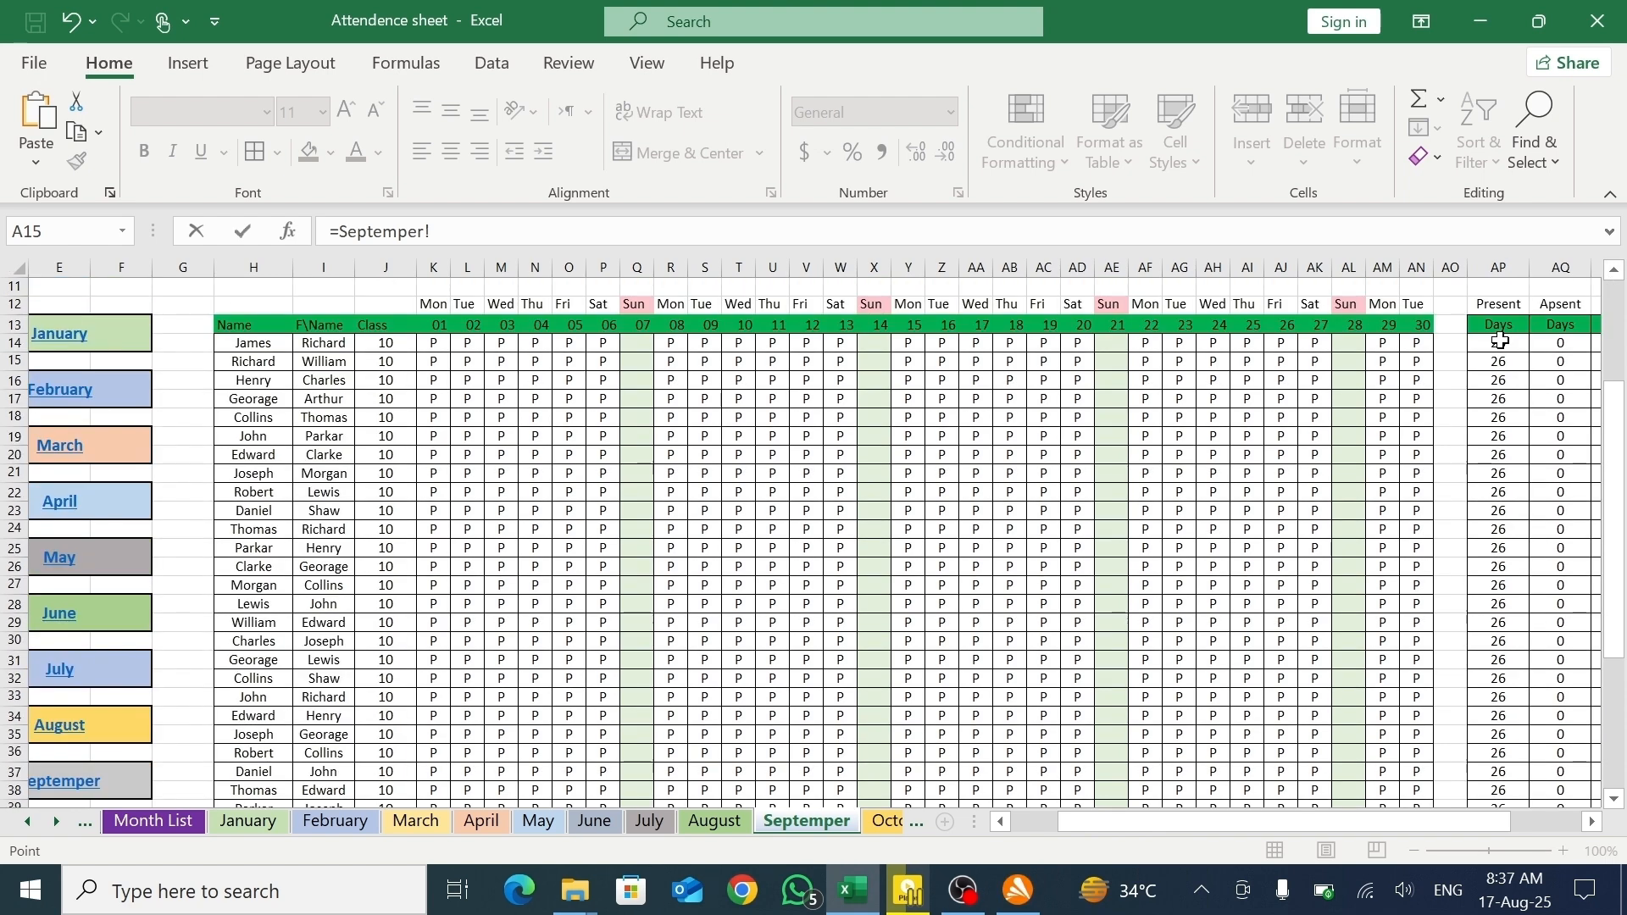
pyautogui.click(1500, 340)
pyautogui.press('Return')
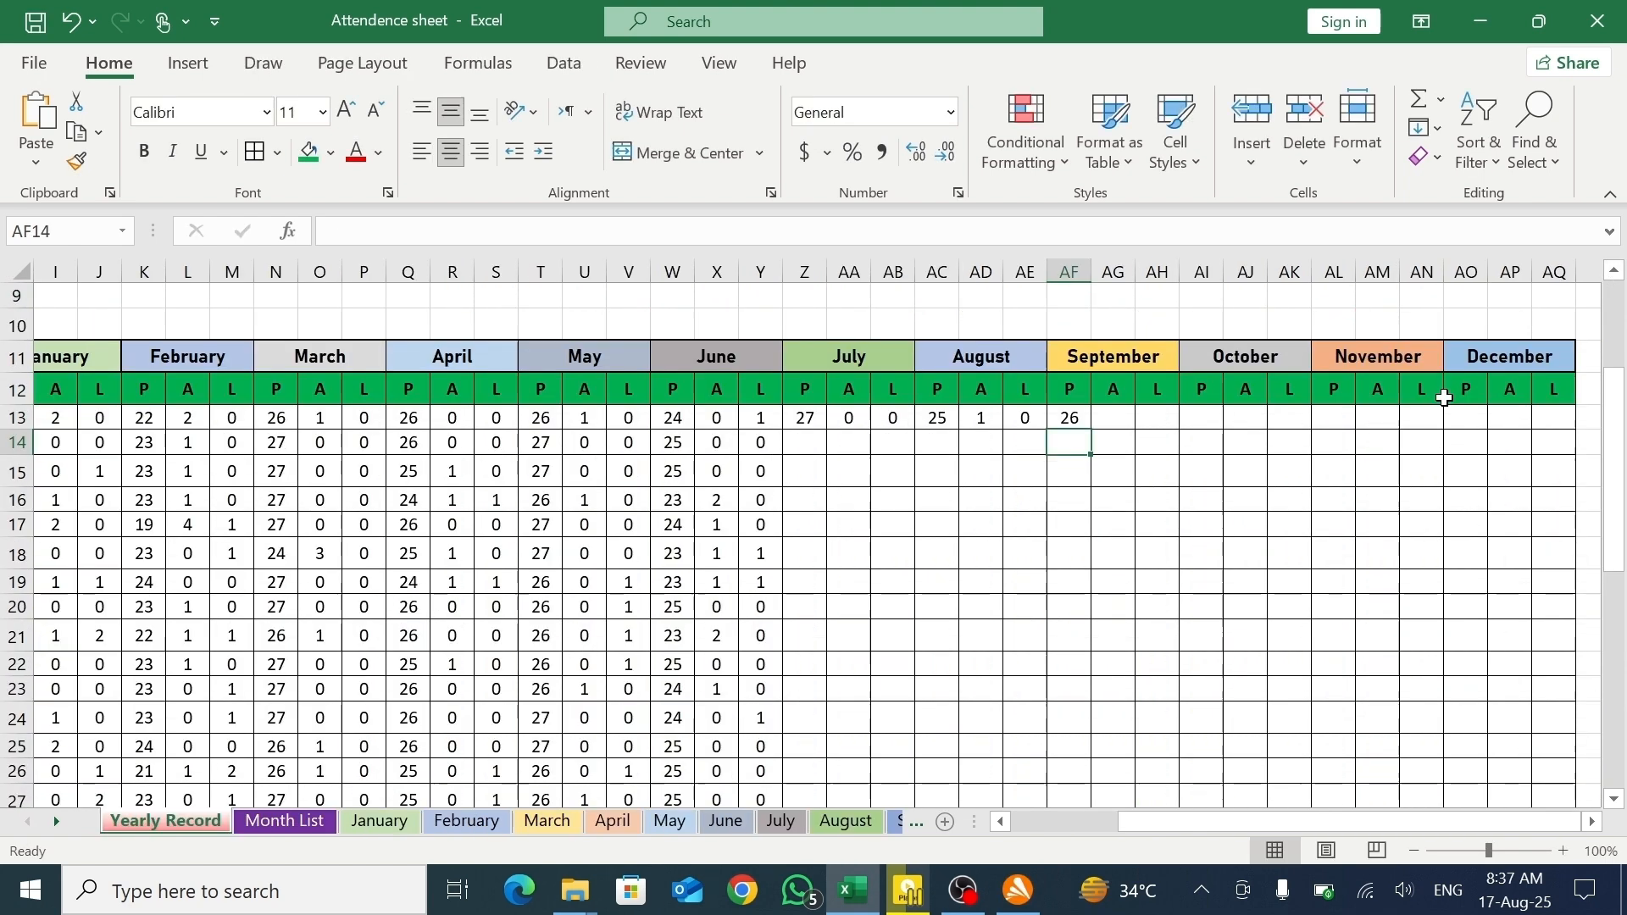
# - Link the first student's September absent cell AG13 to AQ14 of the Septemper sheet
pyautogui.click(1115, 417)
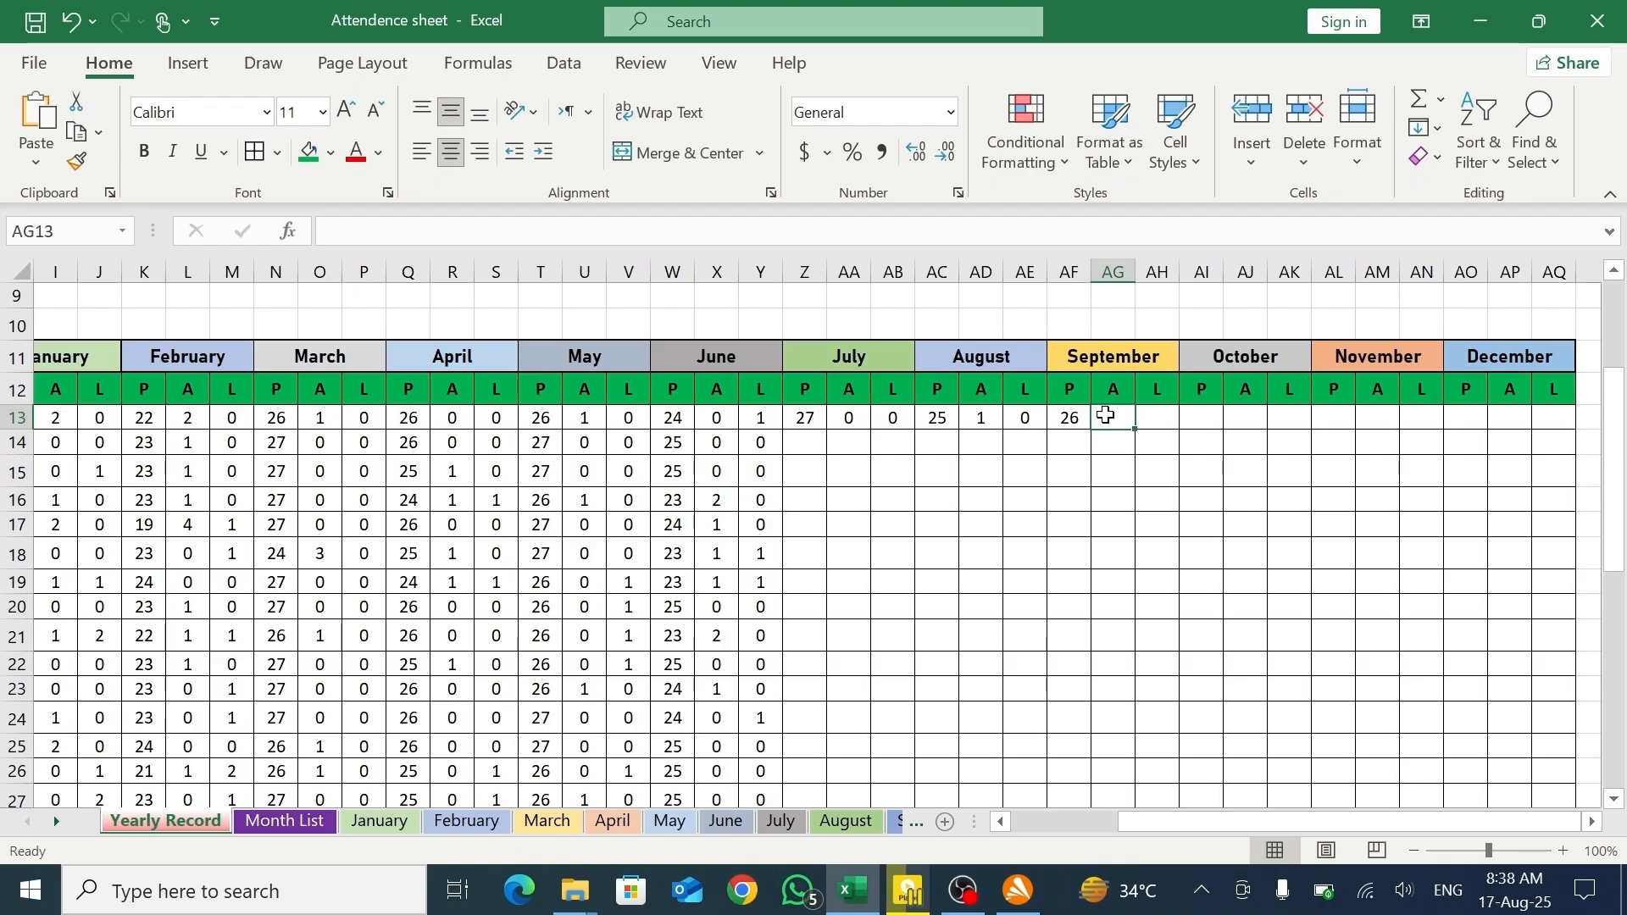
pyautogui.write('=')
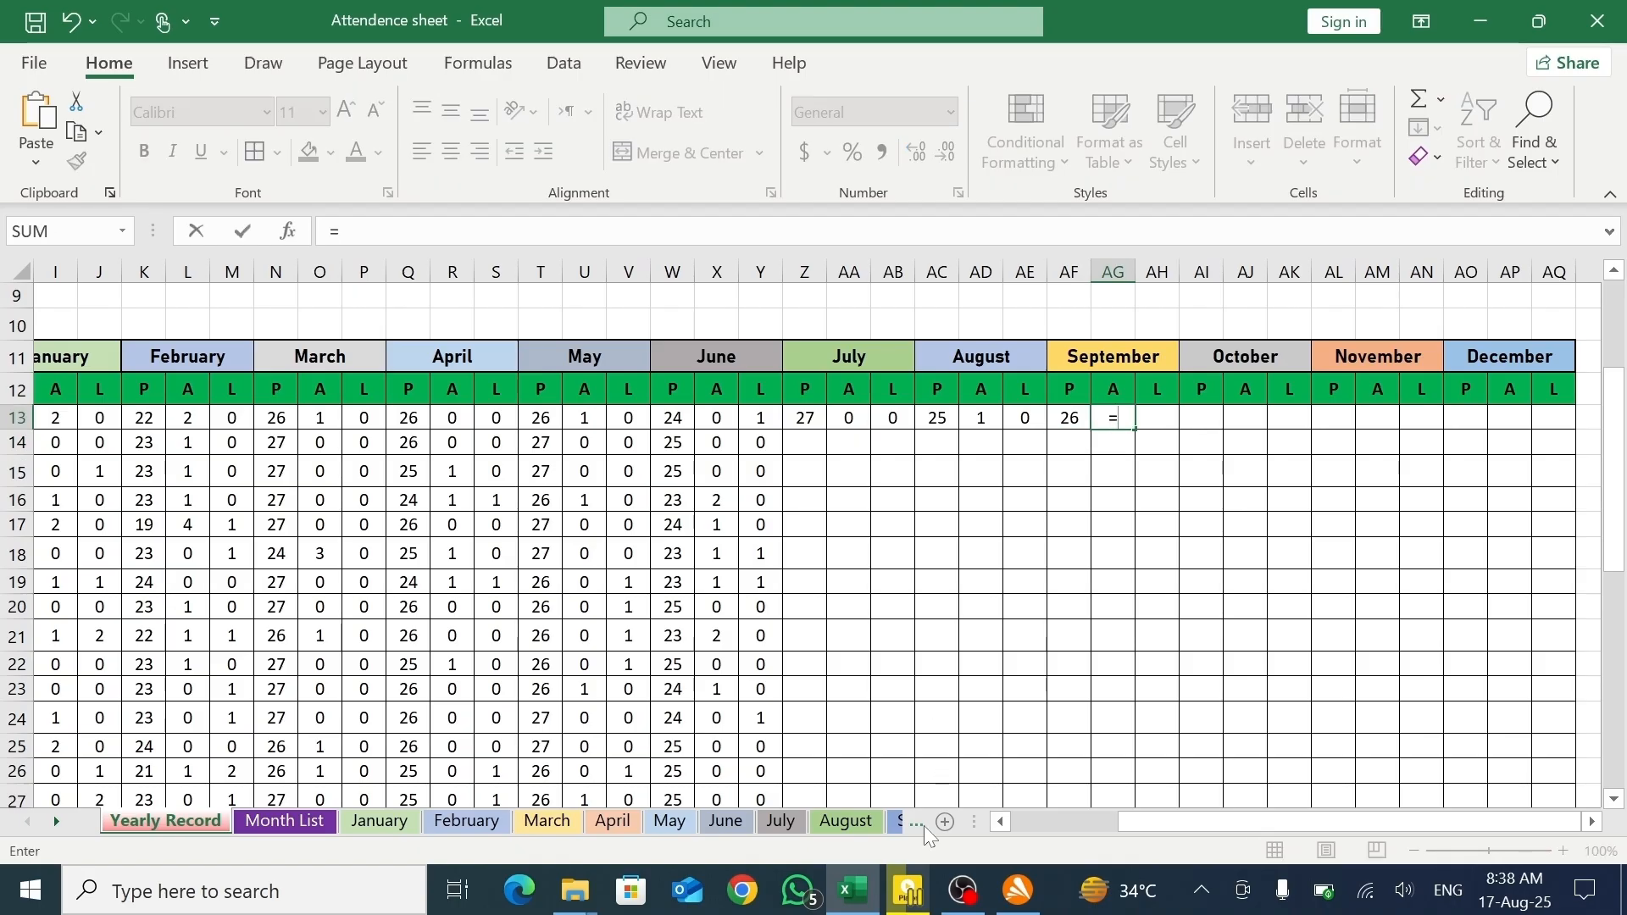
pyautogui.click(923, 825)
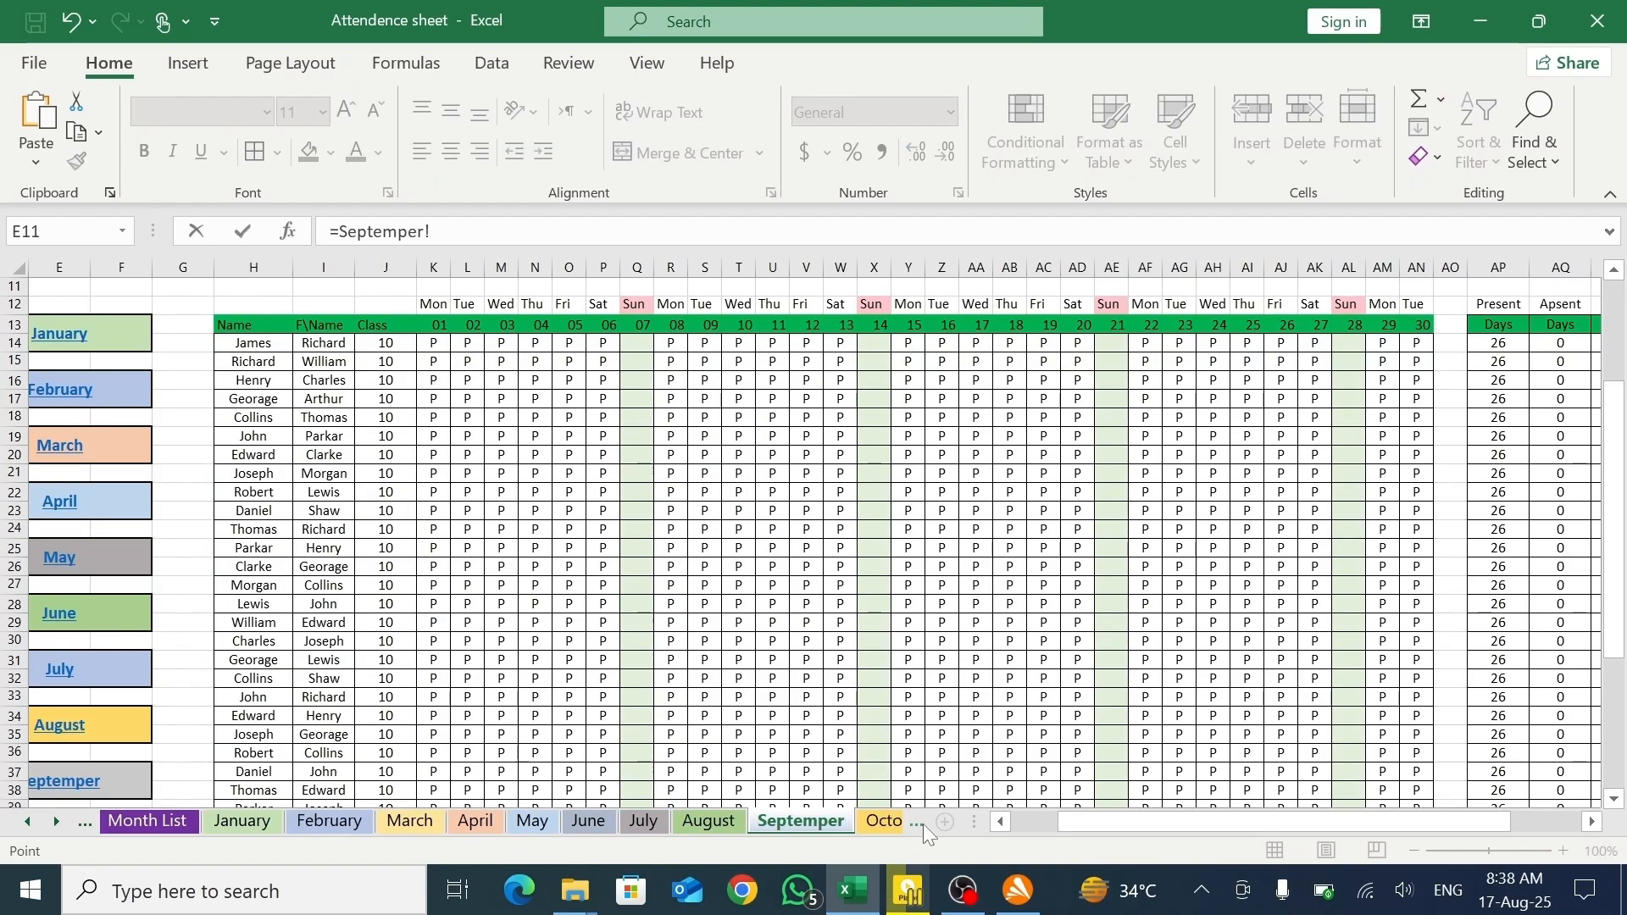
pyautogui.click(923, 824)
pyautogui.click(698, 824)
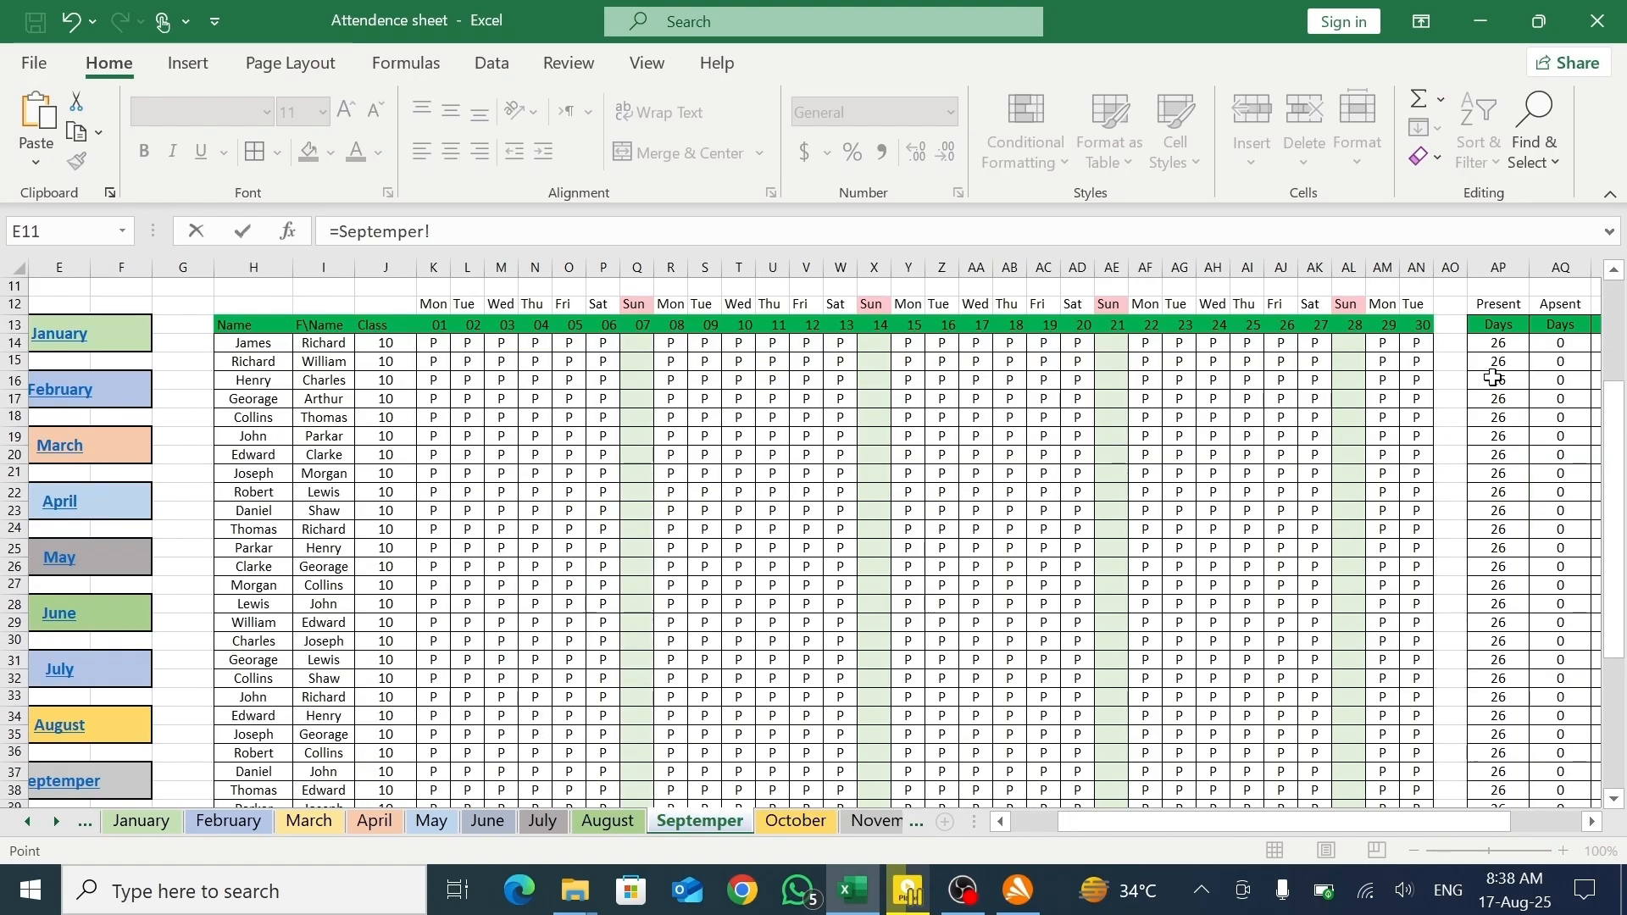
pyautogui.click(1542, 350)
pyautogui.press('Return')
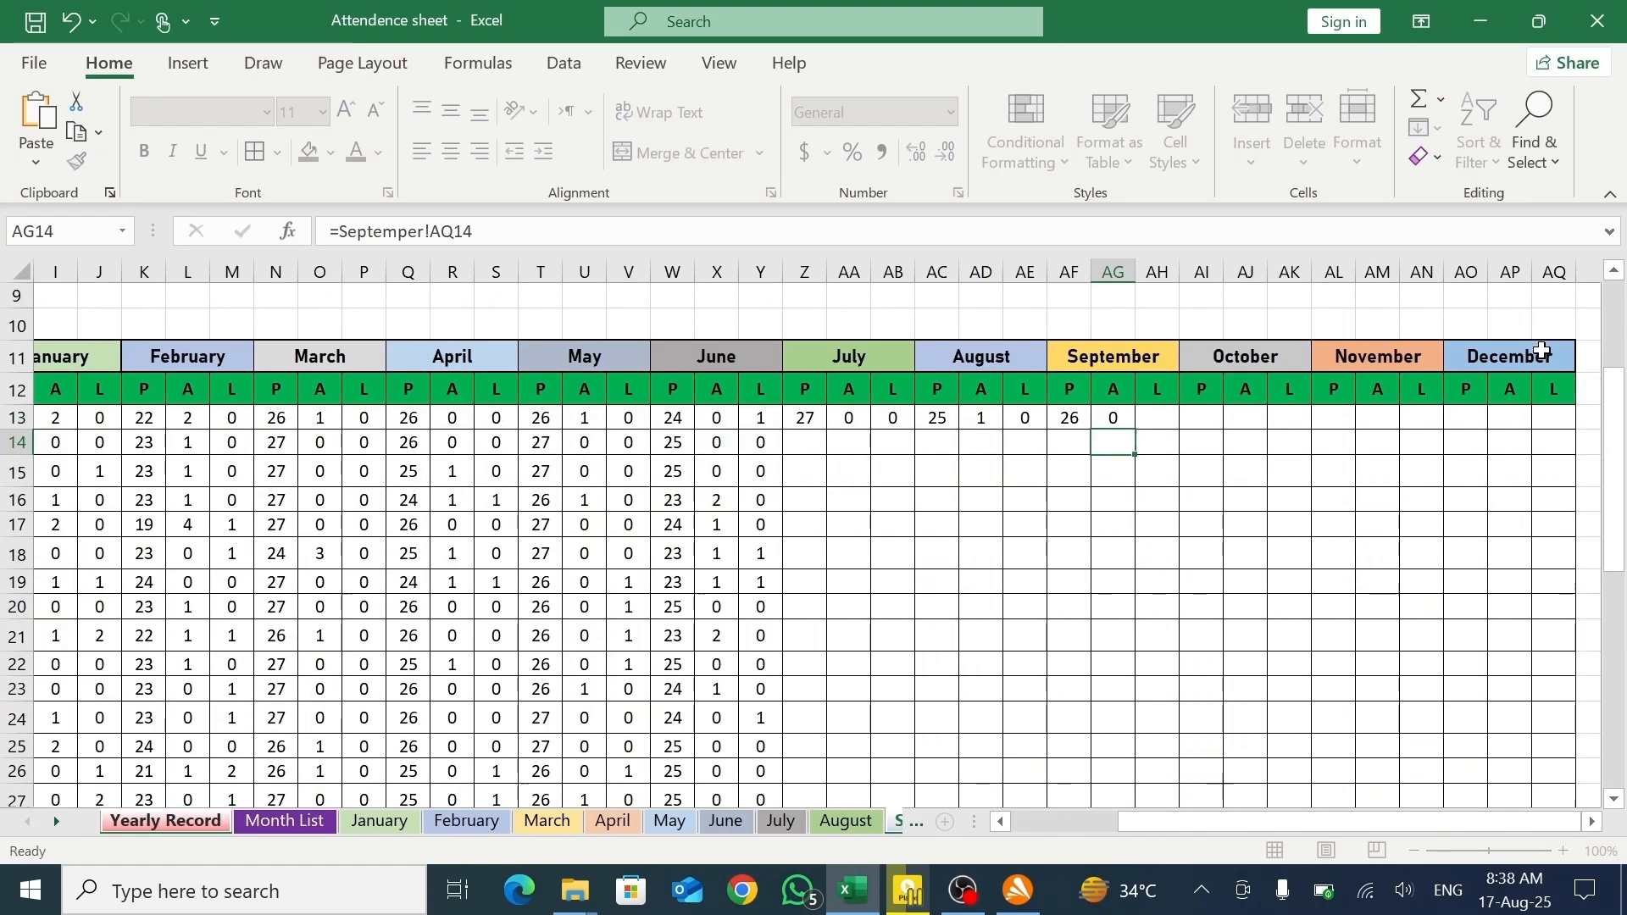
# - Link the first student's September leave cell AH13 to AR14 of the Septemper sheet
pyautogui.click(1150, 413)
pyautogui.write('=')
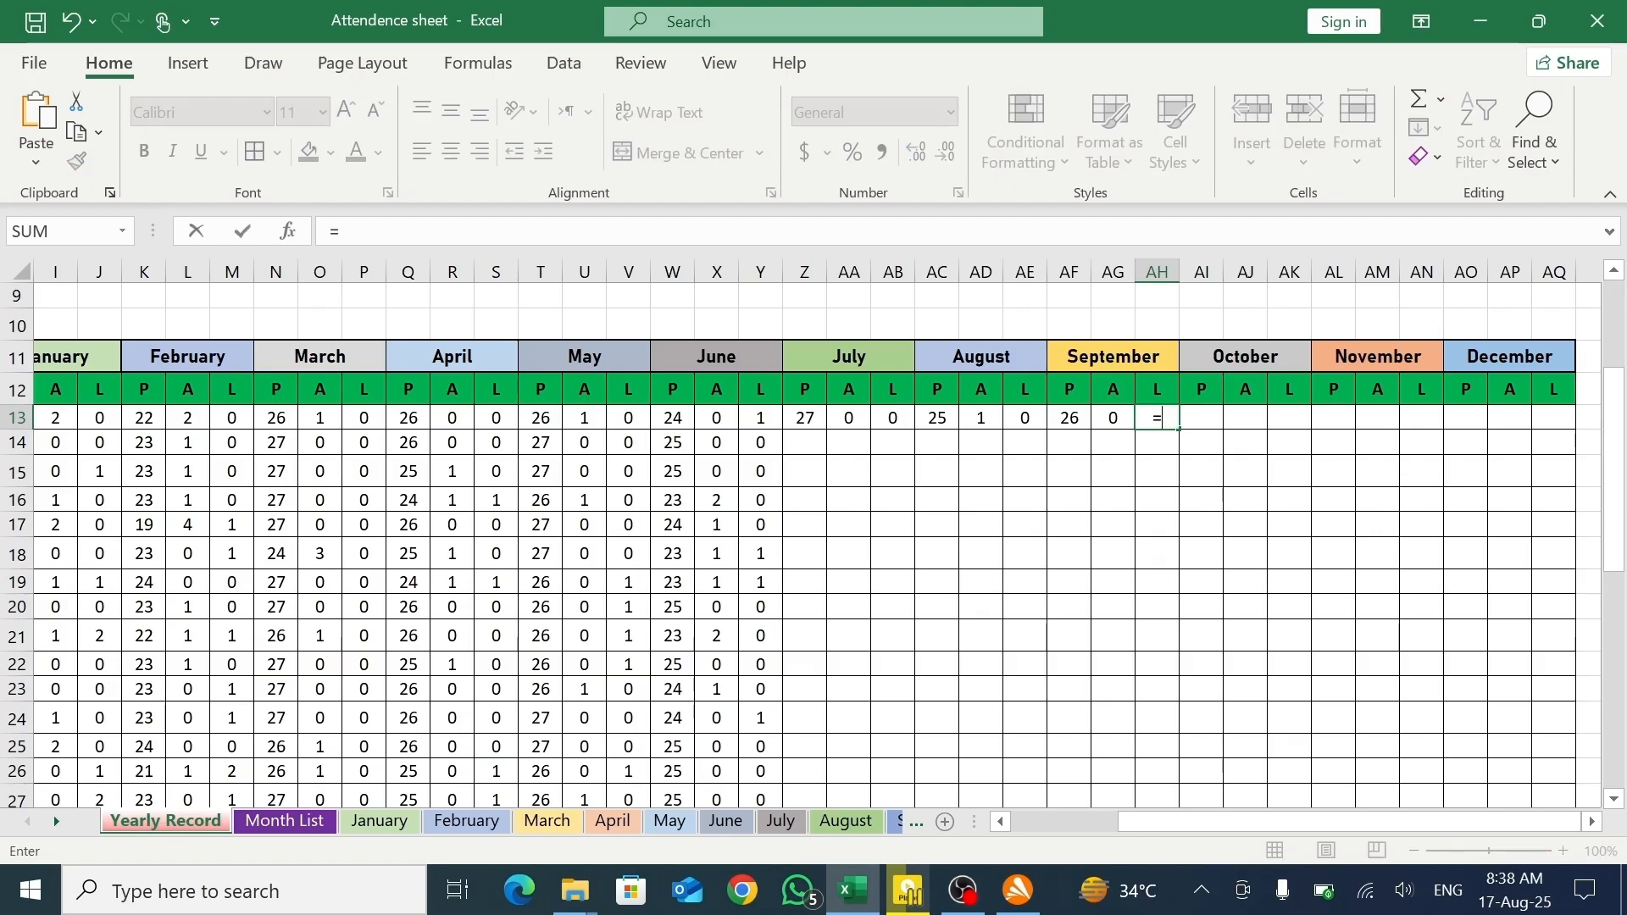
pyautogui.click(893, 827)
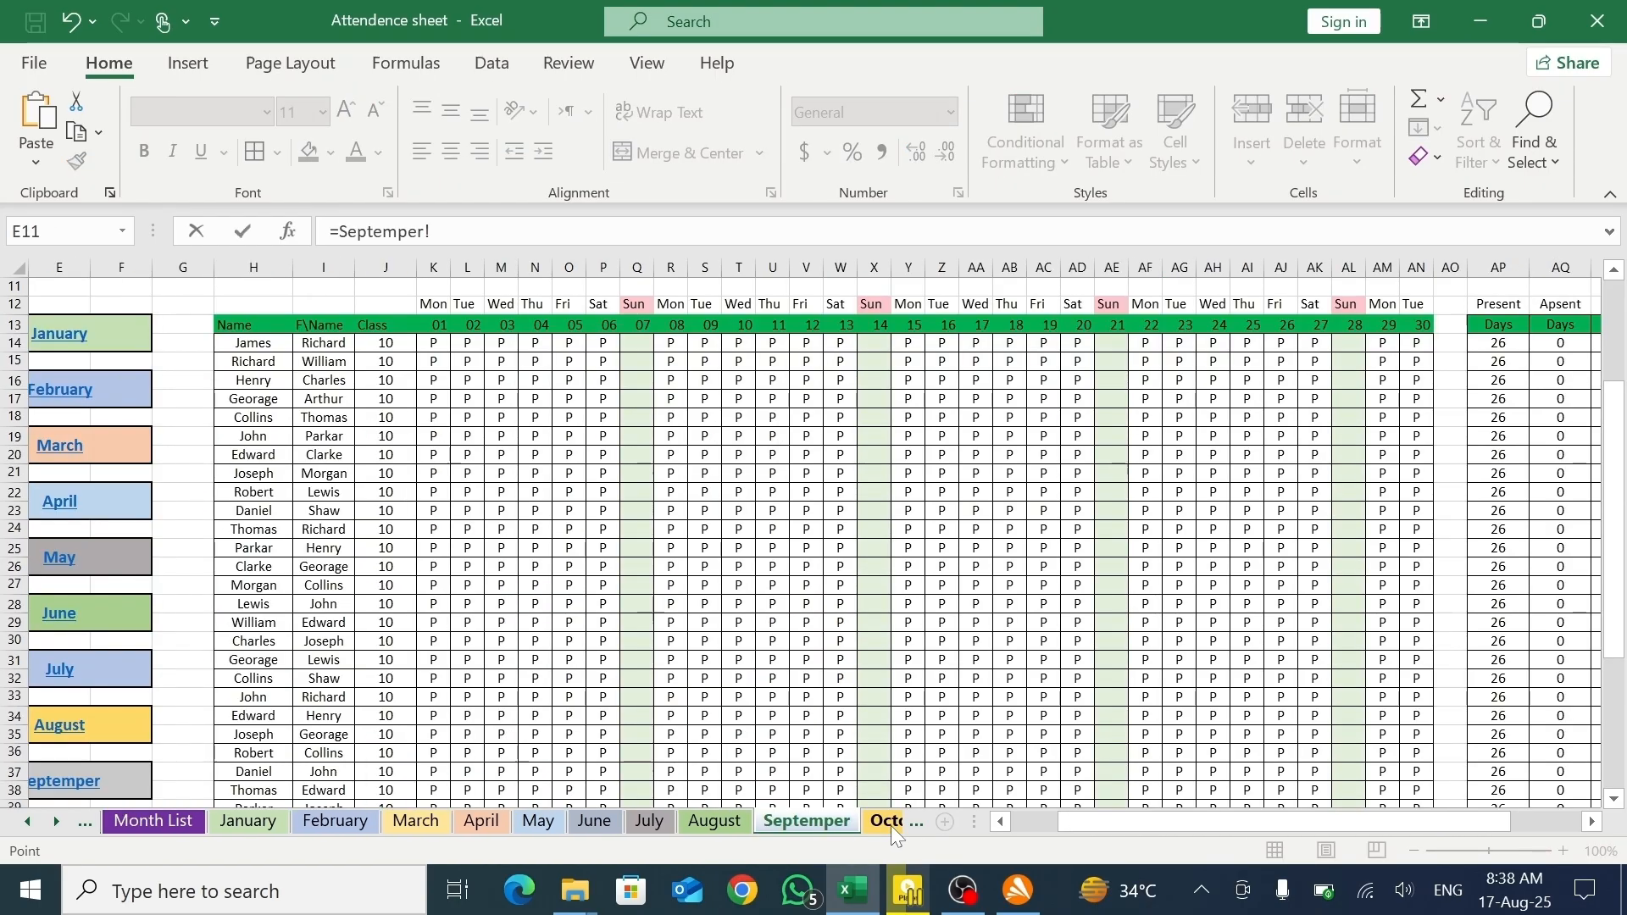
pyautogui.moveTo(1110, 825); pyautogui.dragTo(1182, 824)
pyautogui.click(1230, 343)
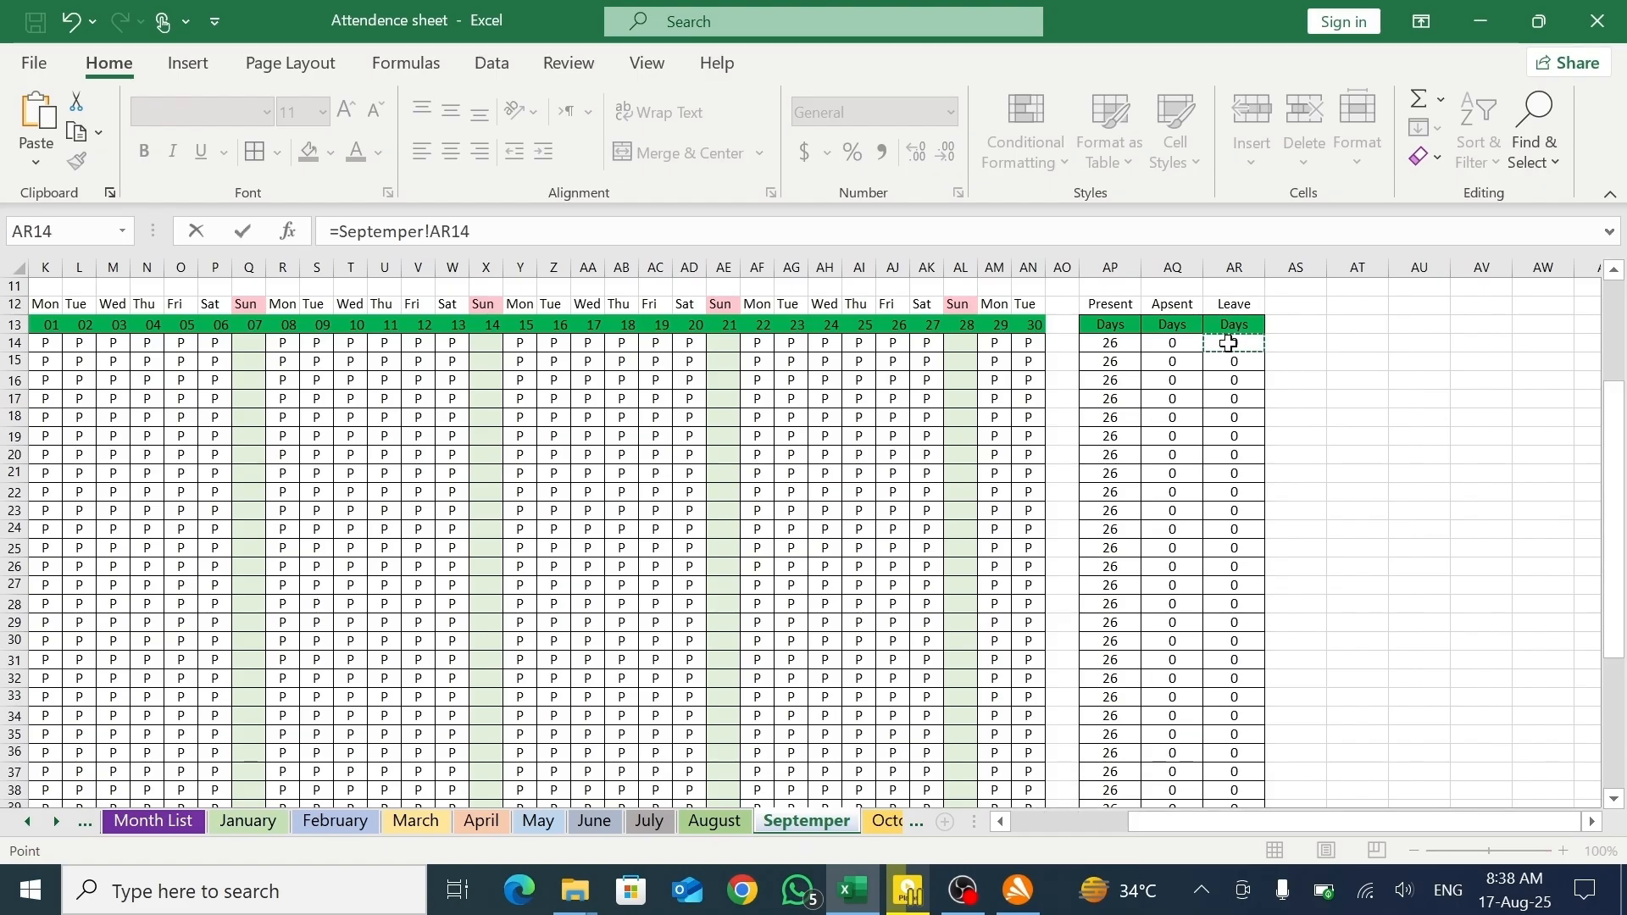
pyautogui.press('Return')
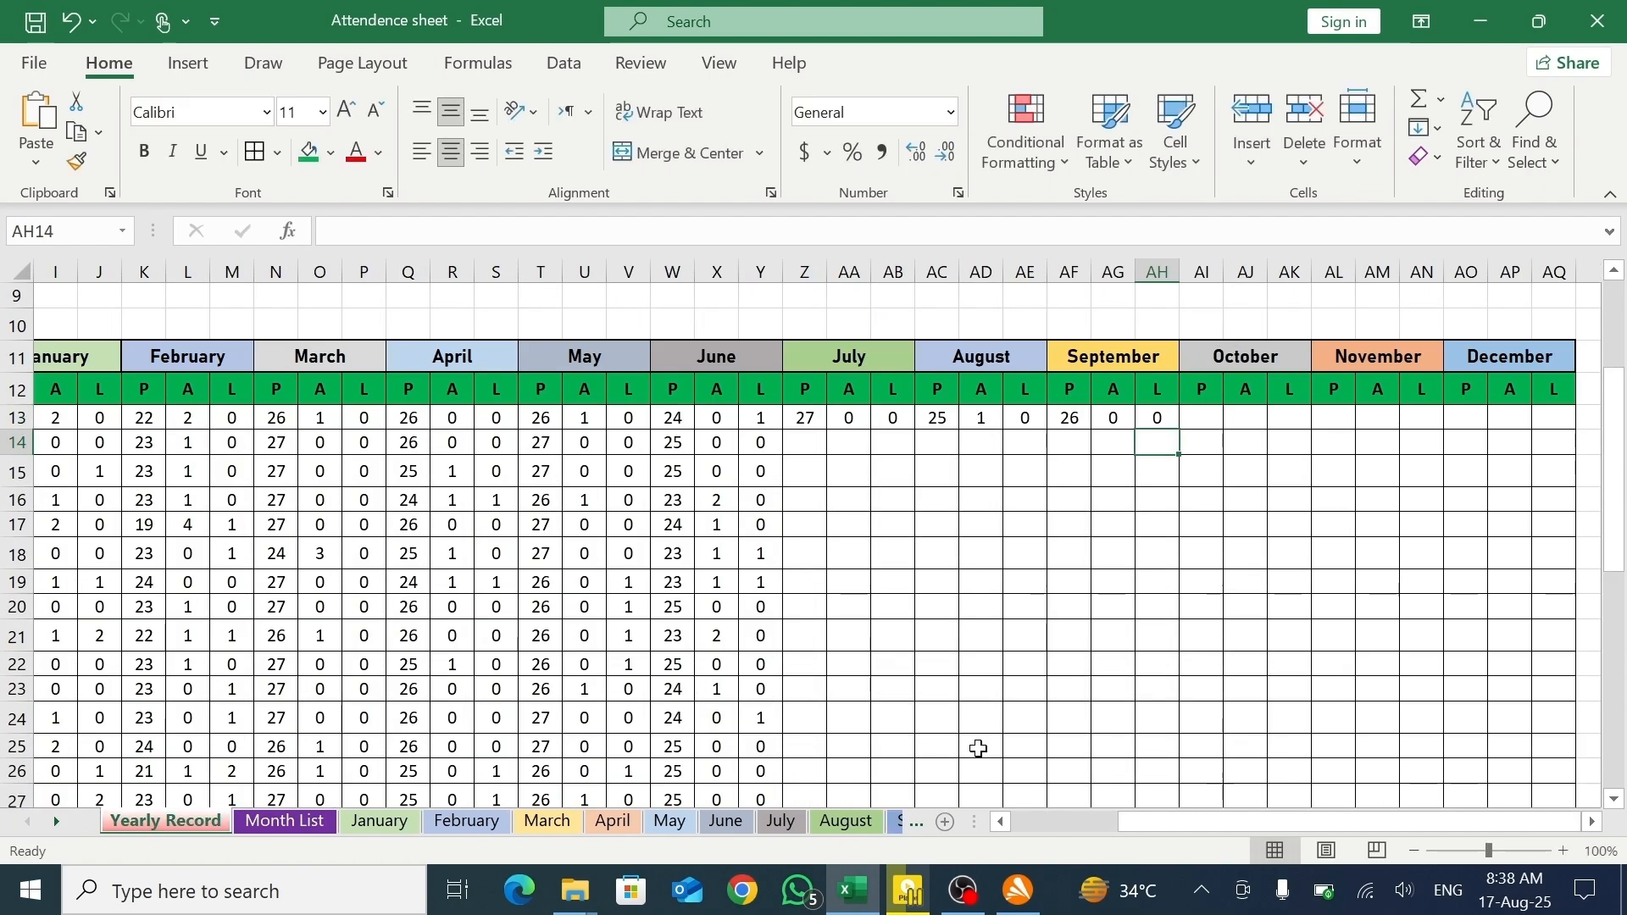
pyautogui.click(917, 831)
pyautogui.click(917, 831)
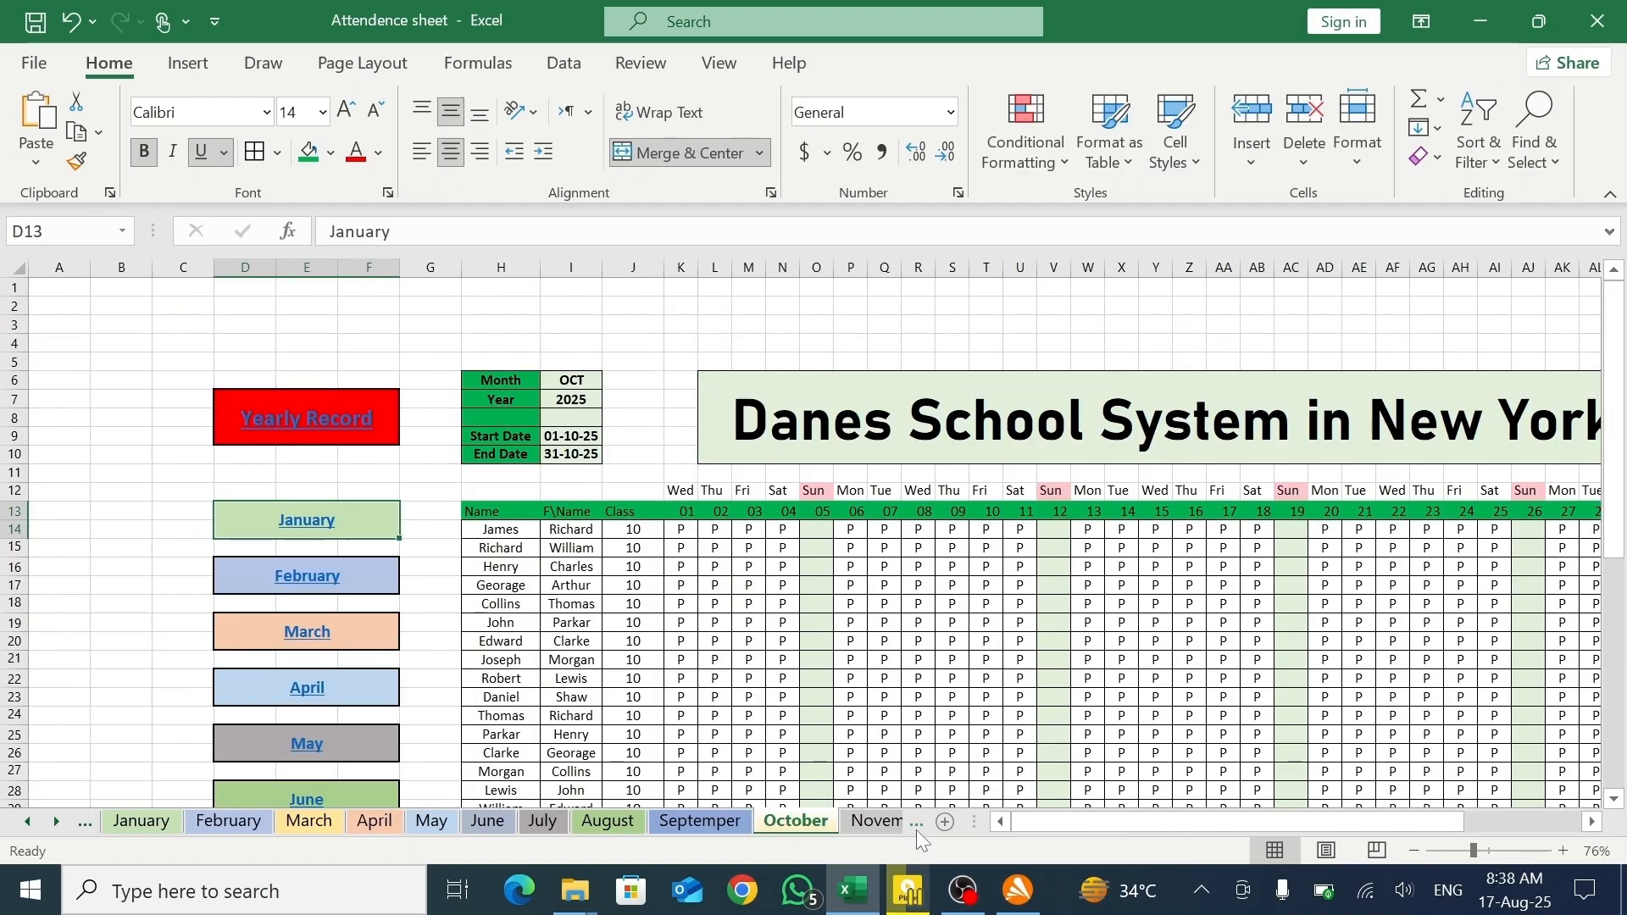
pyautogui.click(341, 425)
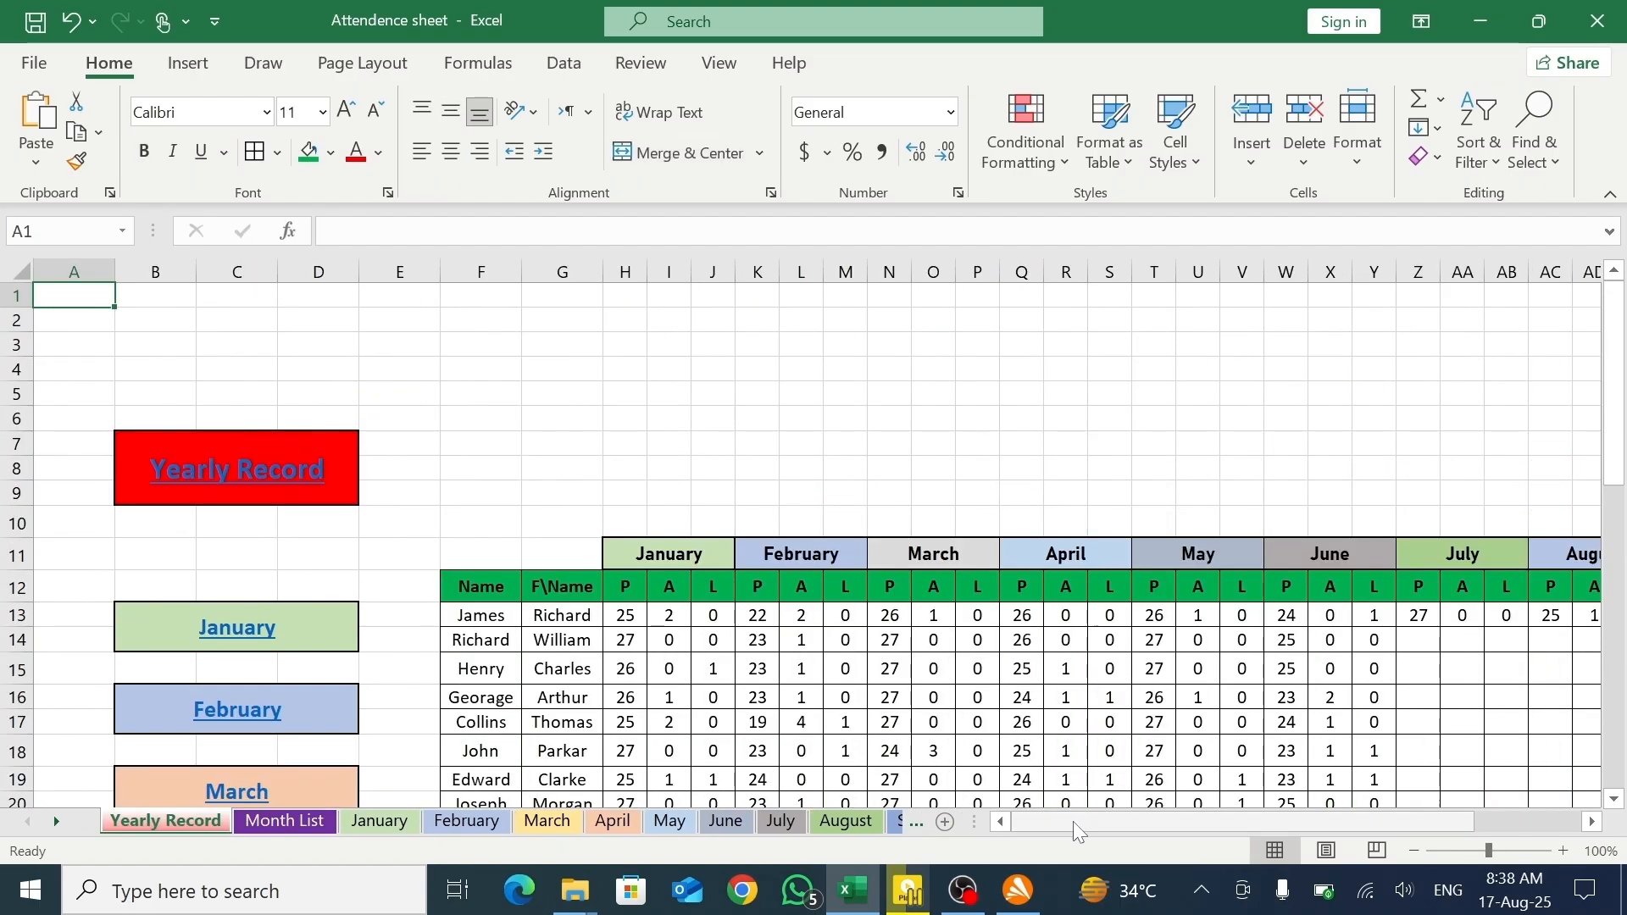
pyautogui.moveTo(1073, 821); pyautogui.dragTo(1261, 826)
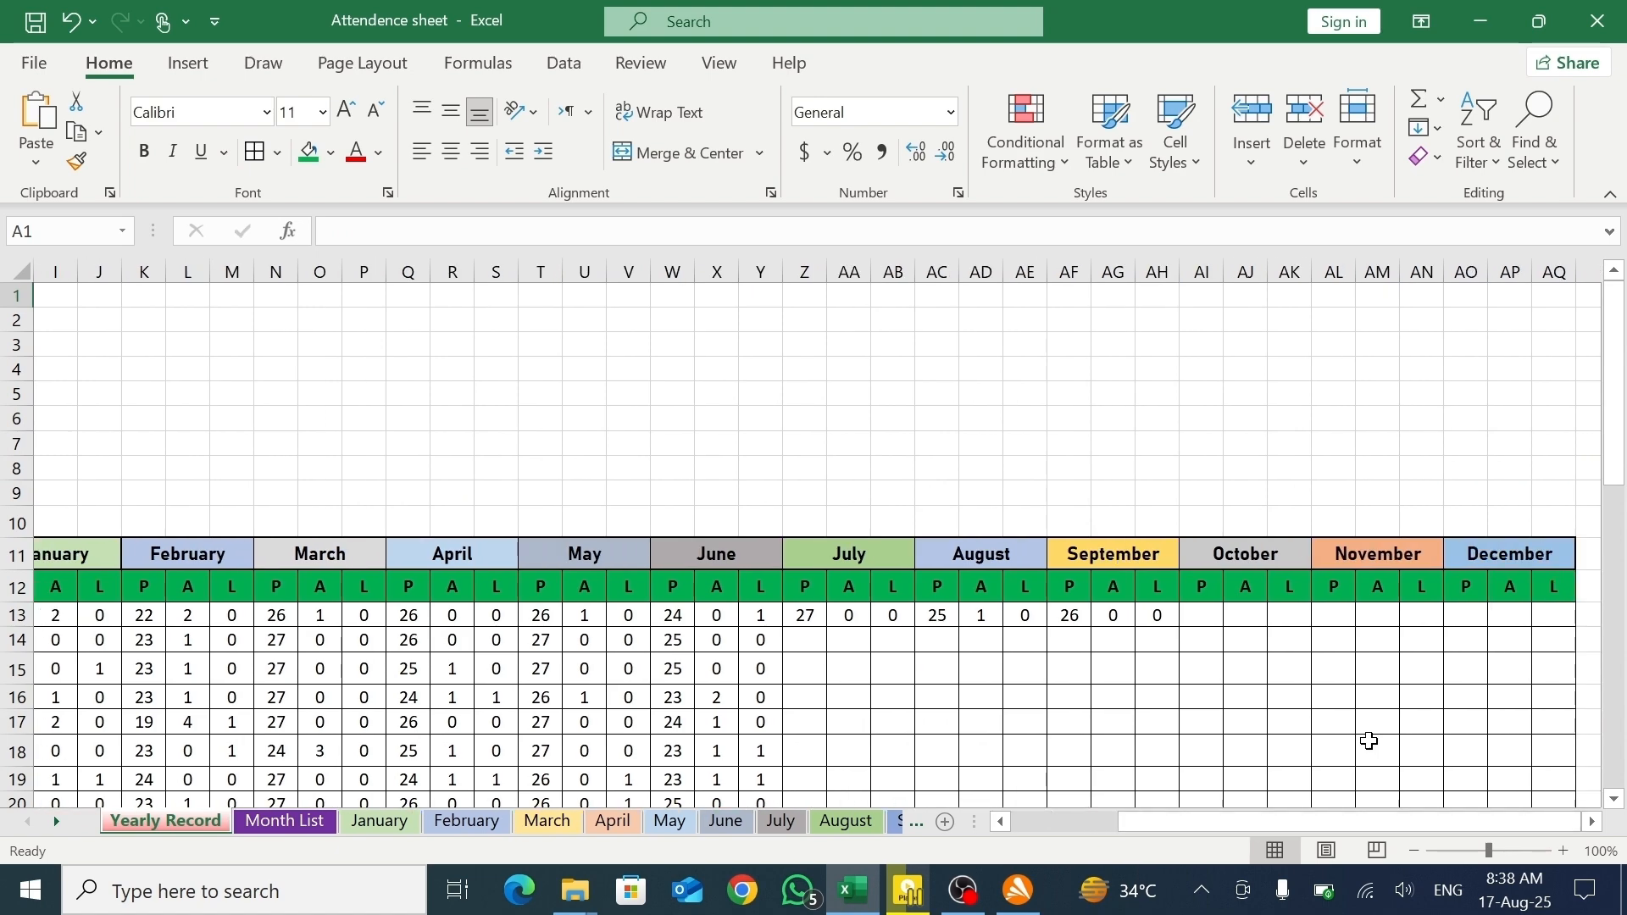
pyautogui.moveTo(1616, 496); pyautogui.dragTo(1620, 576)
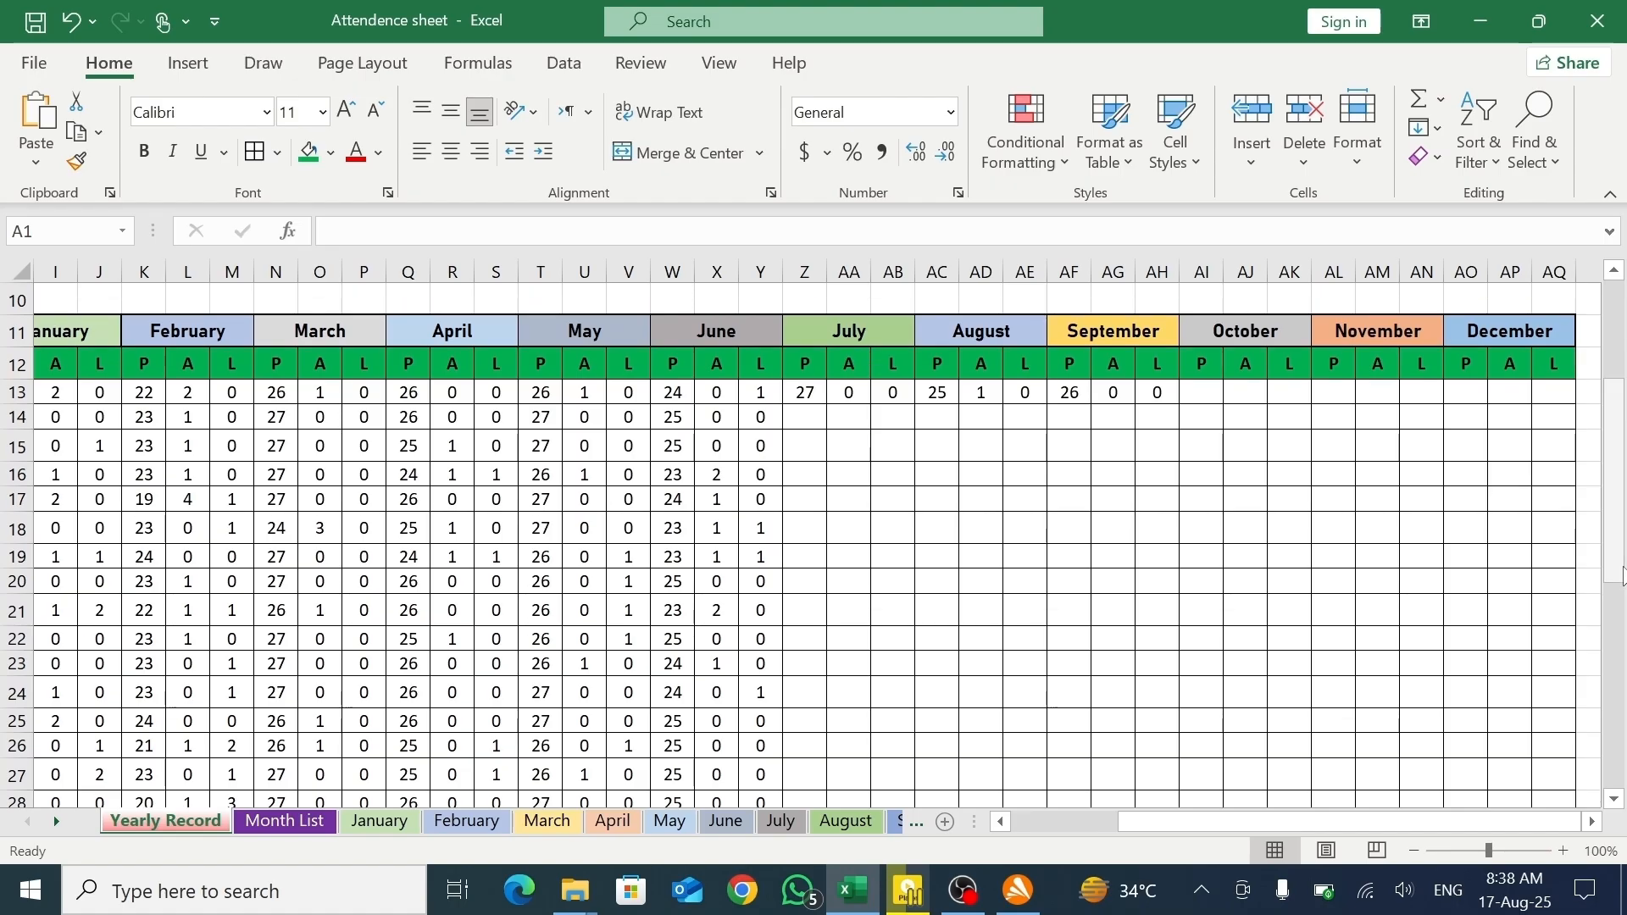
# - Link the first student's October present cell AI13 to AP14 of the October sheet
pyautogui.click(1200, 401)
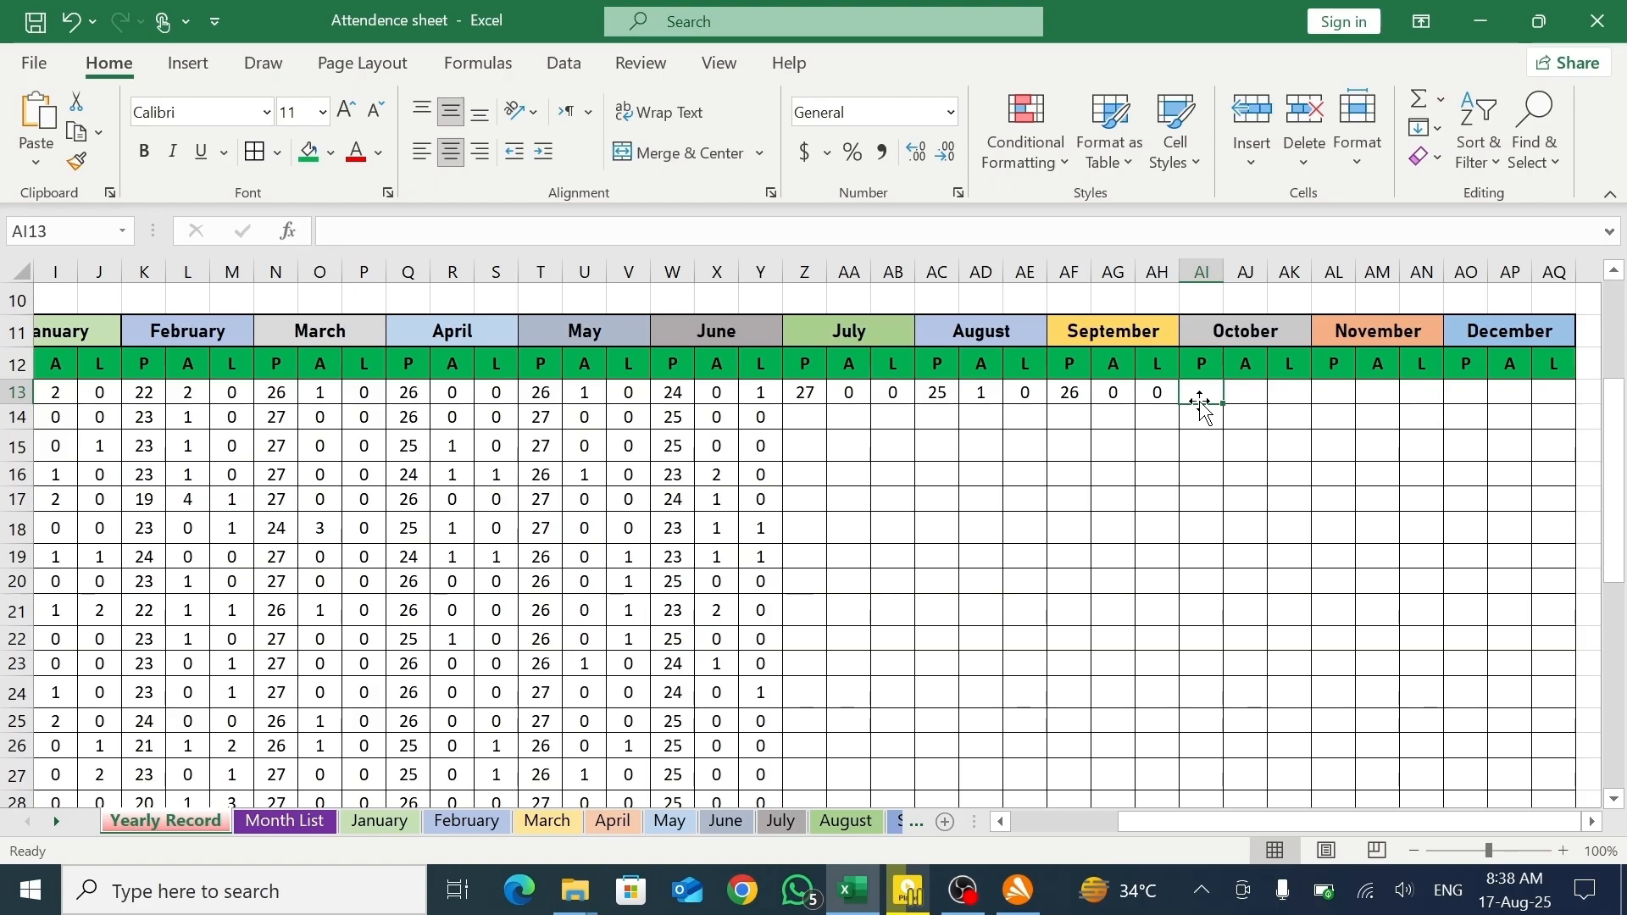
pyautogui.write('=')
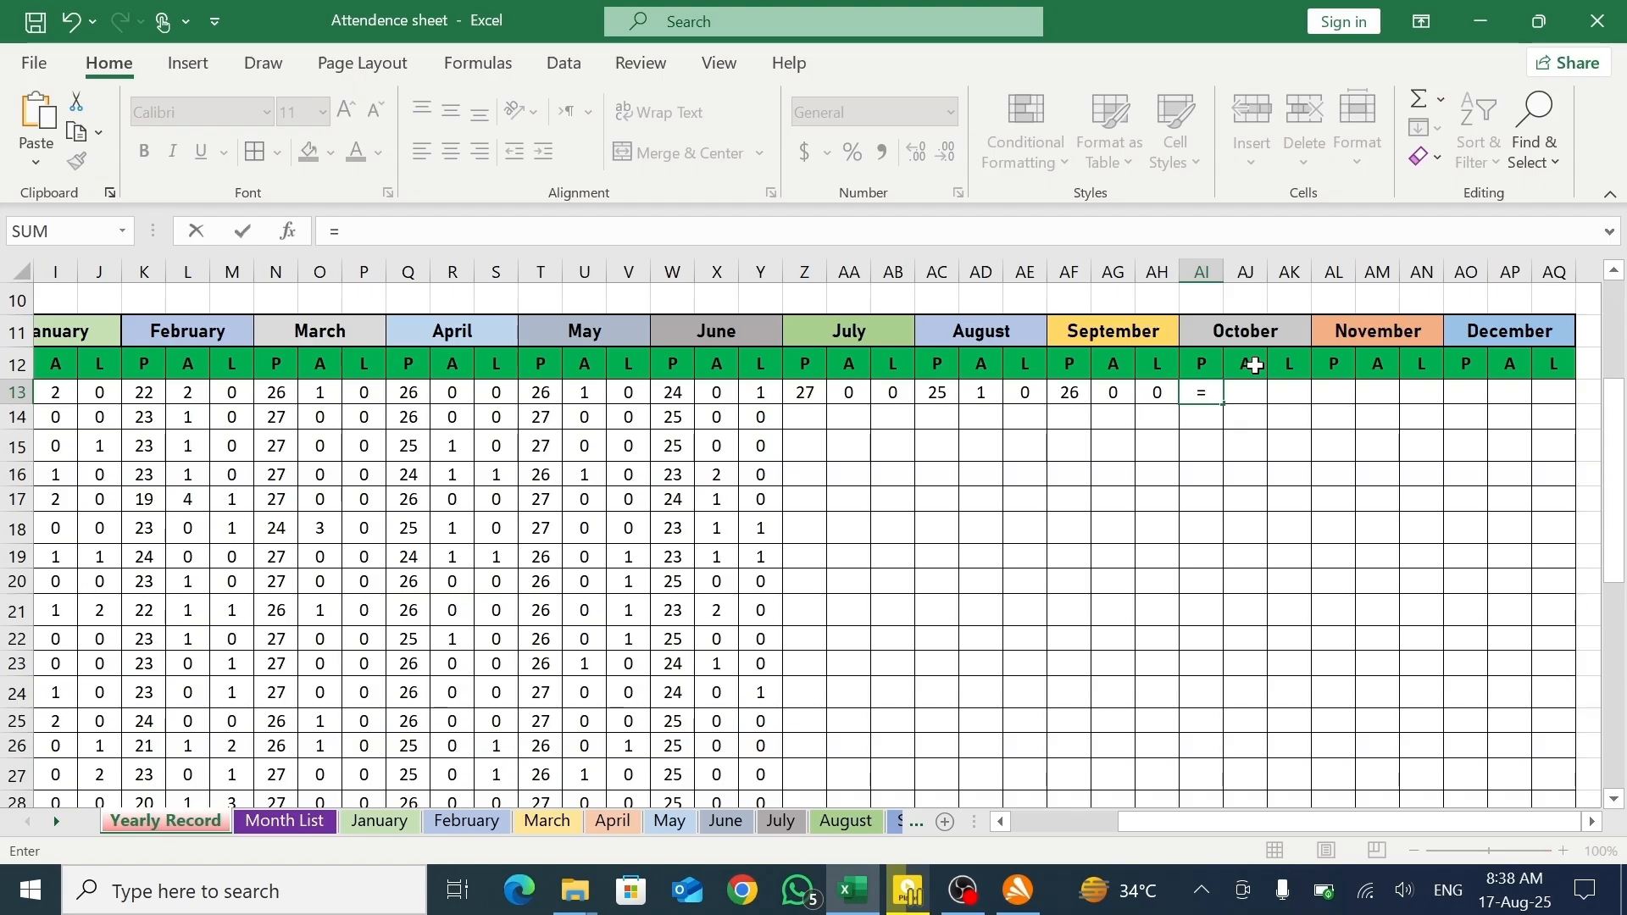
pyautogui.click(922, 819)
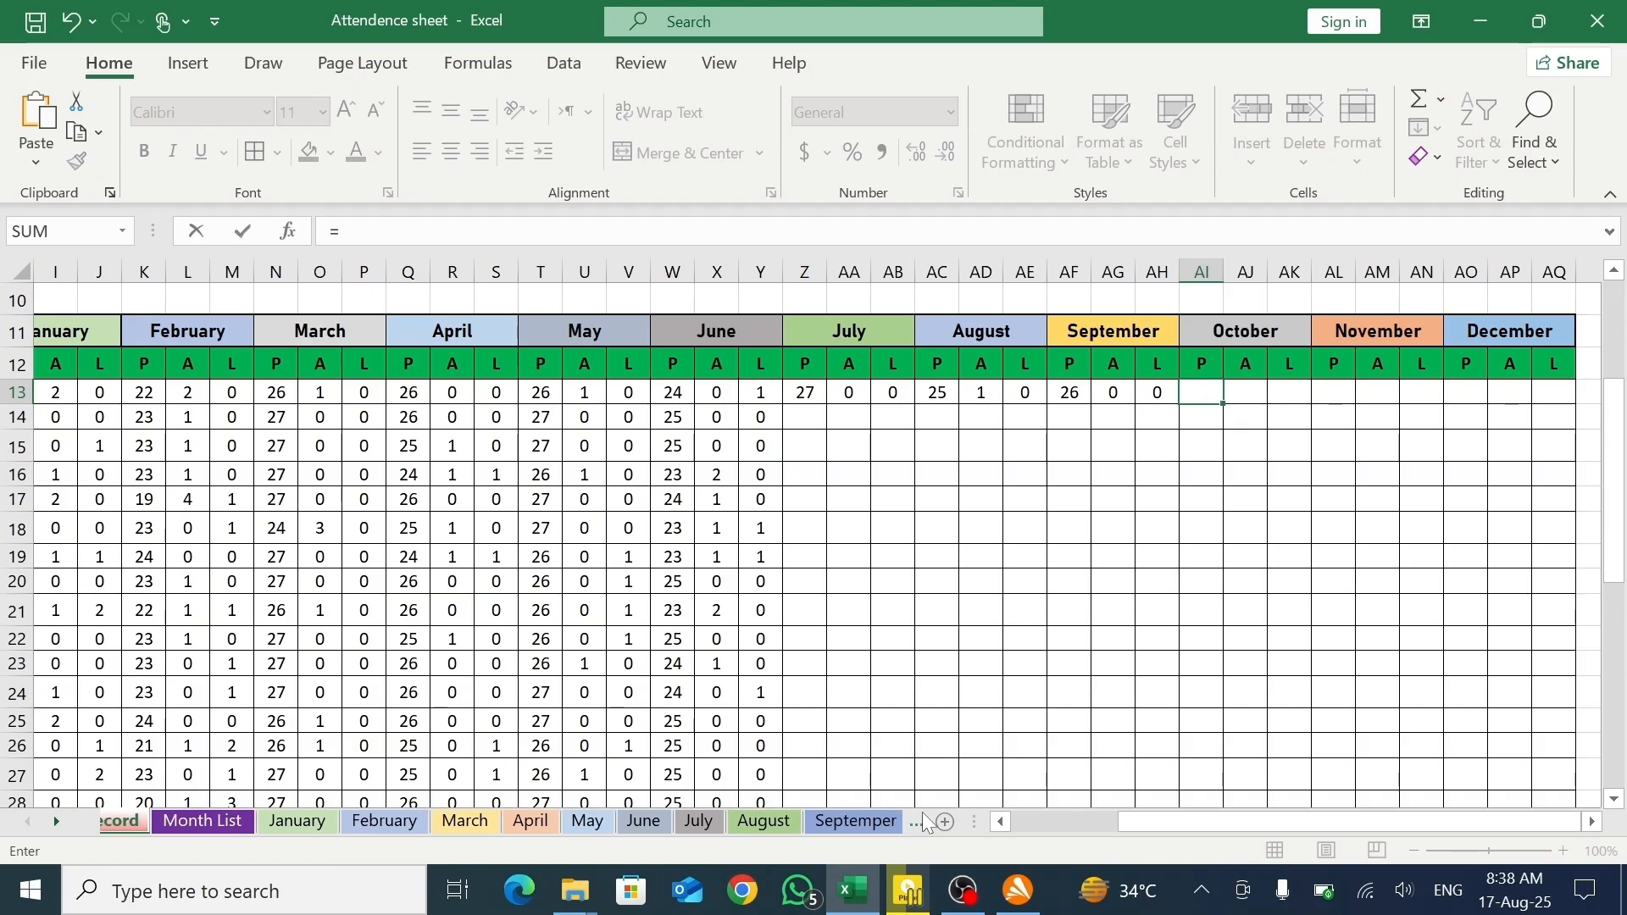
pyautogui.click(847, 820)
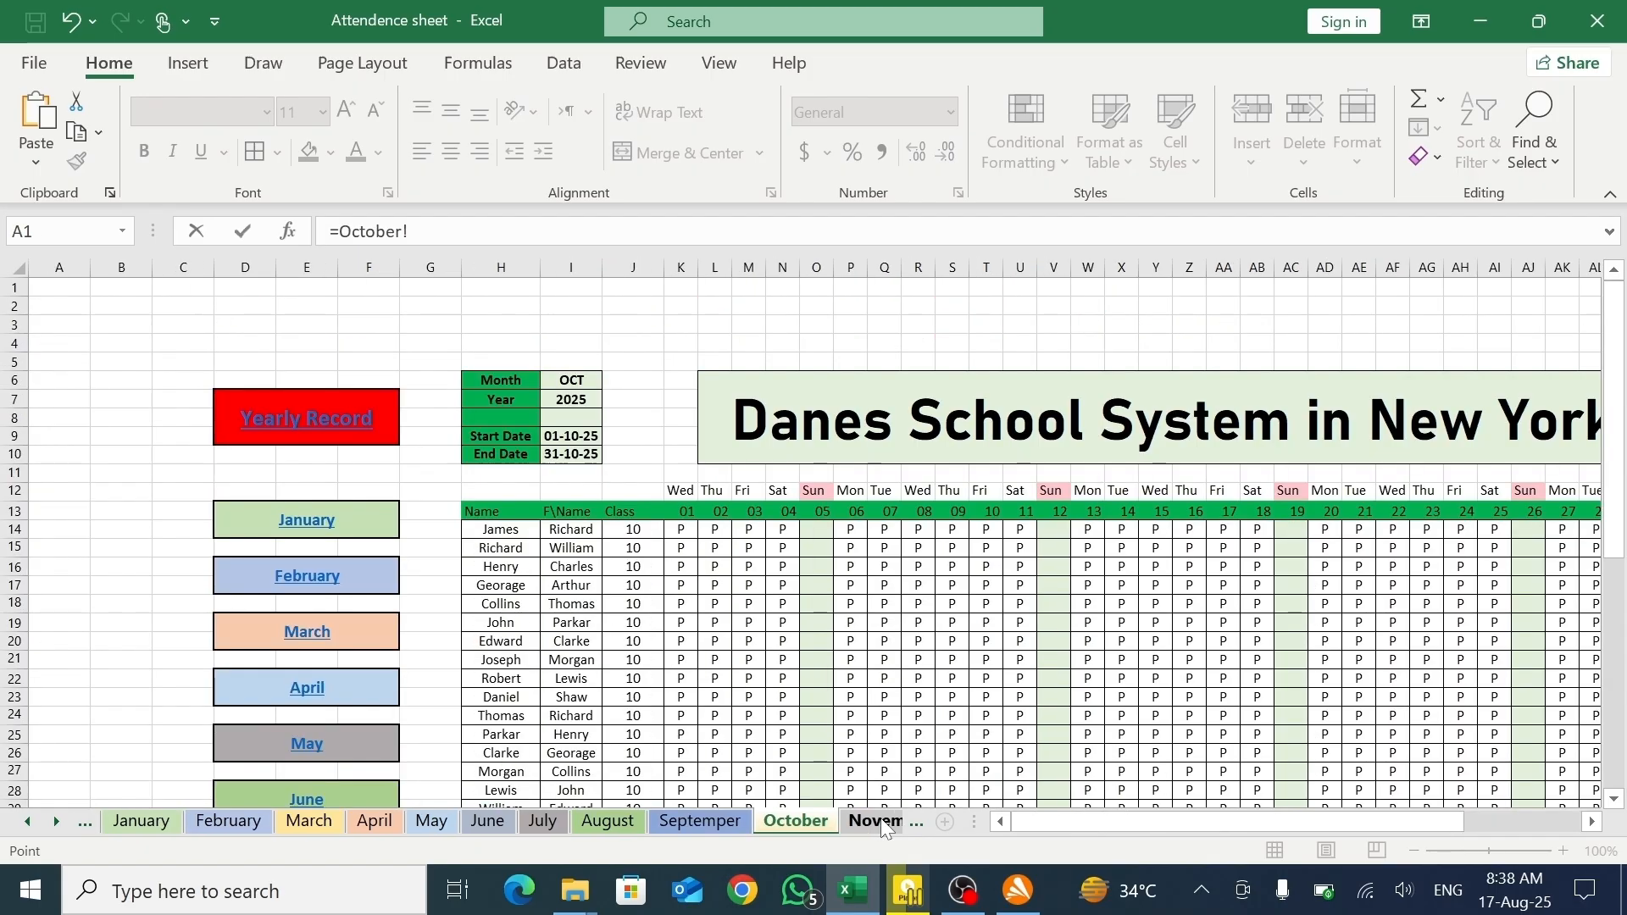
pyautogui.moveTo(1096, 822); pyautogui.dragTo(1201, 822)
pyautogui.click(1110, 530)
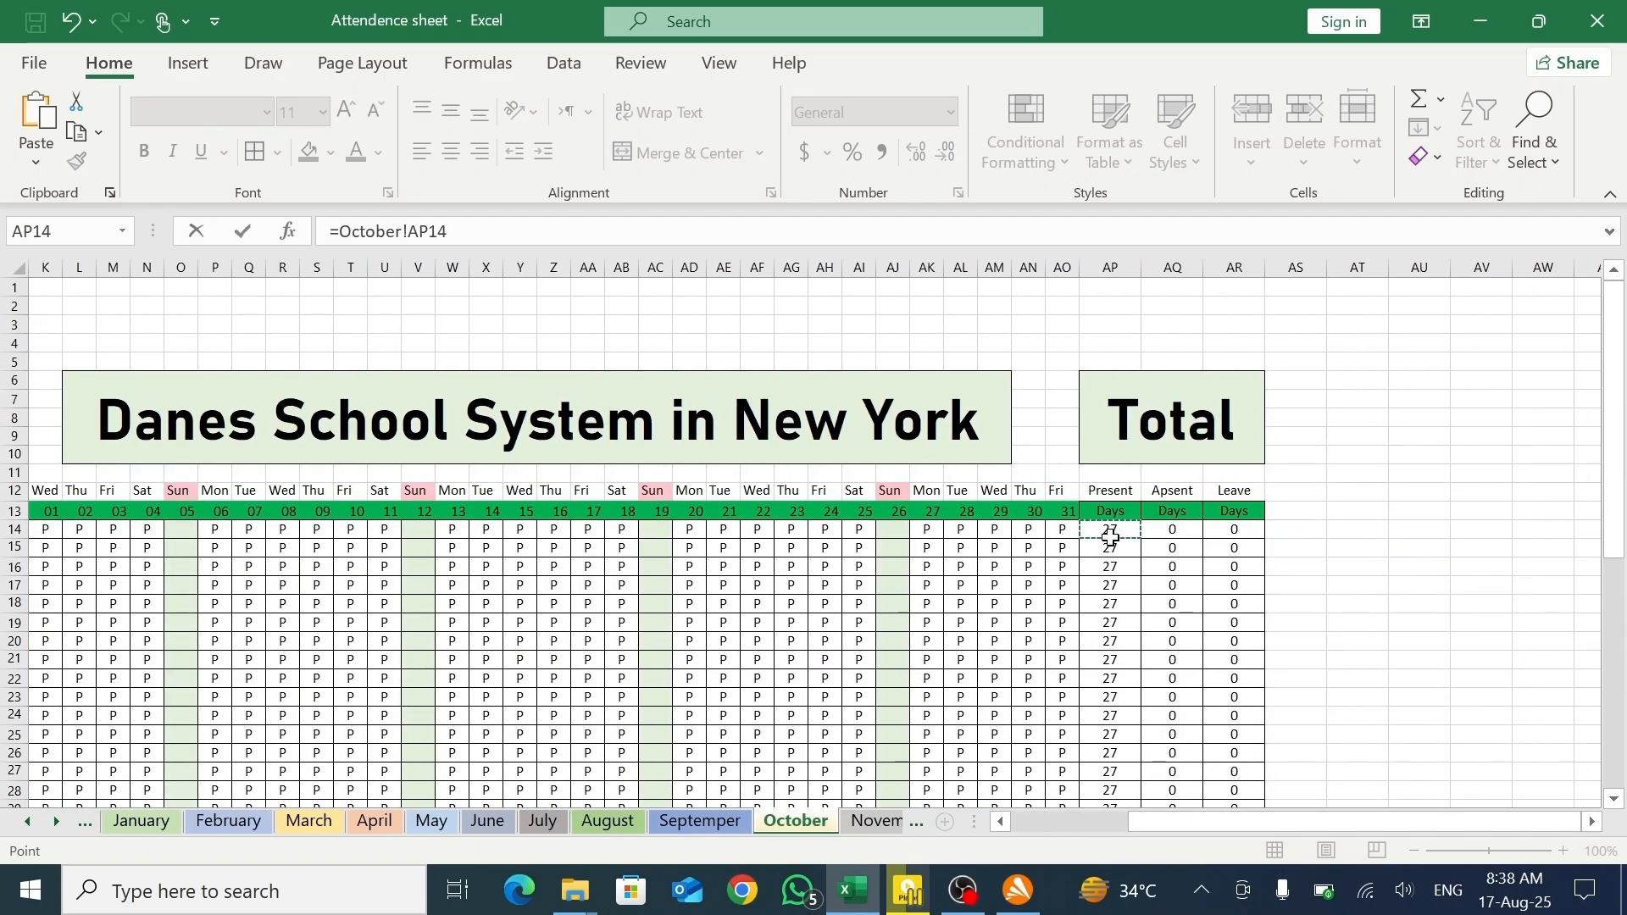
pyautogui.press('Return')
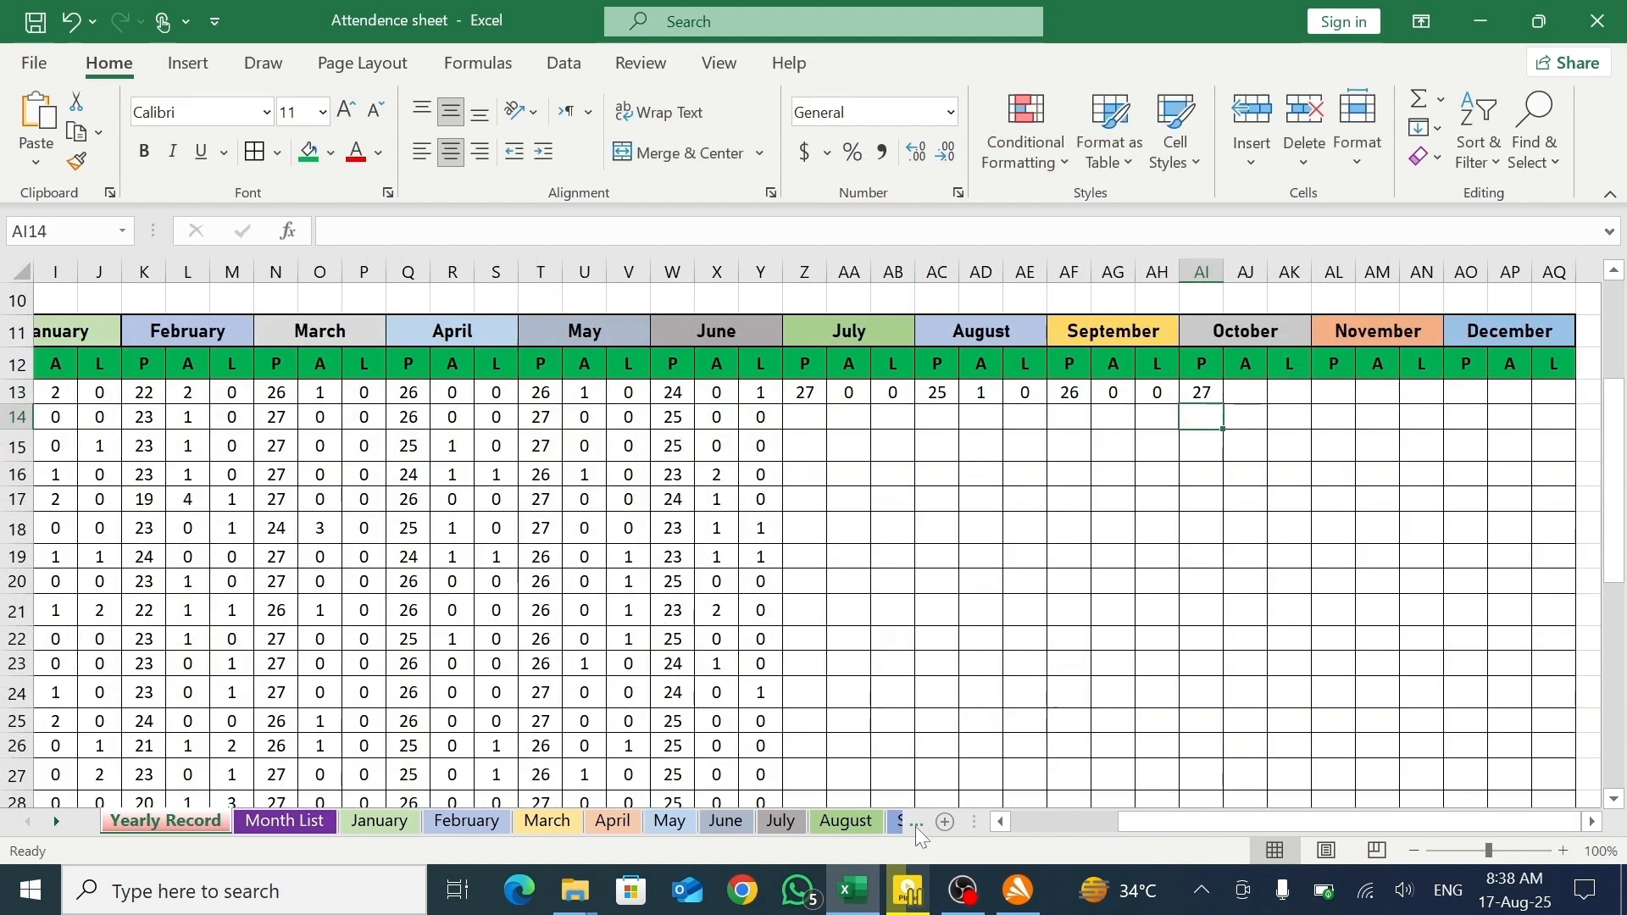
pyautogui.click(915, 826)
pyautogui.click(801, 822)
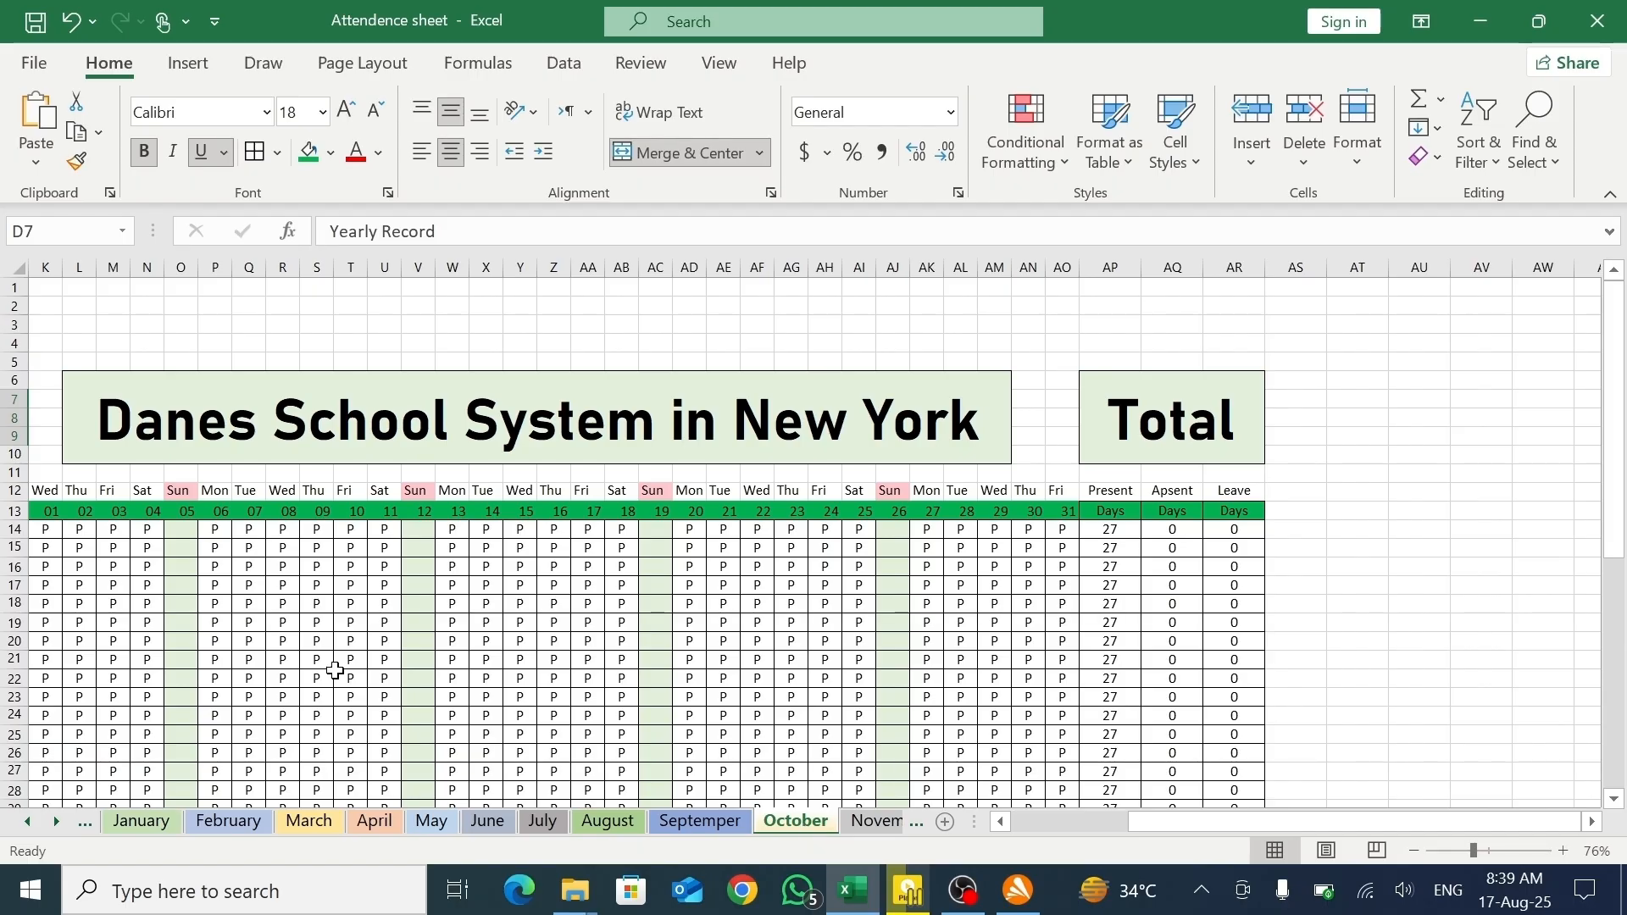
pyautogui.click(29, 821)
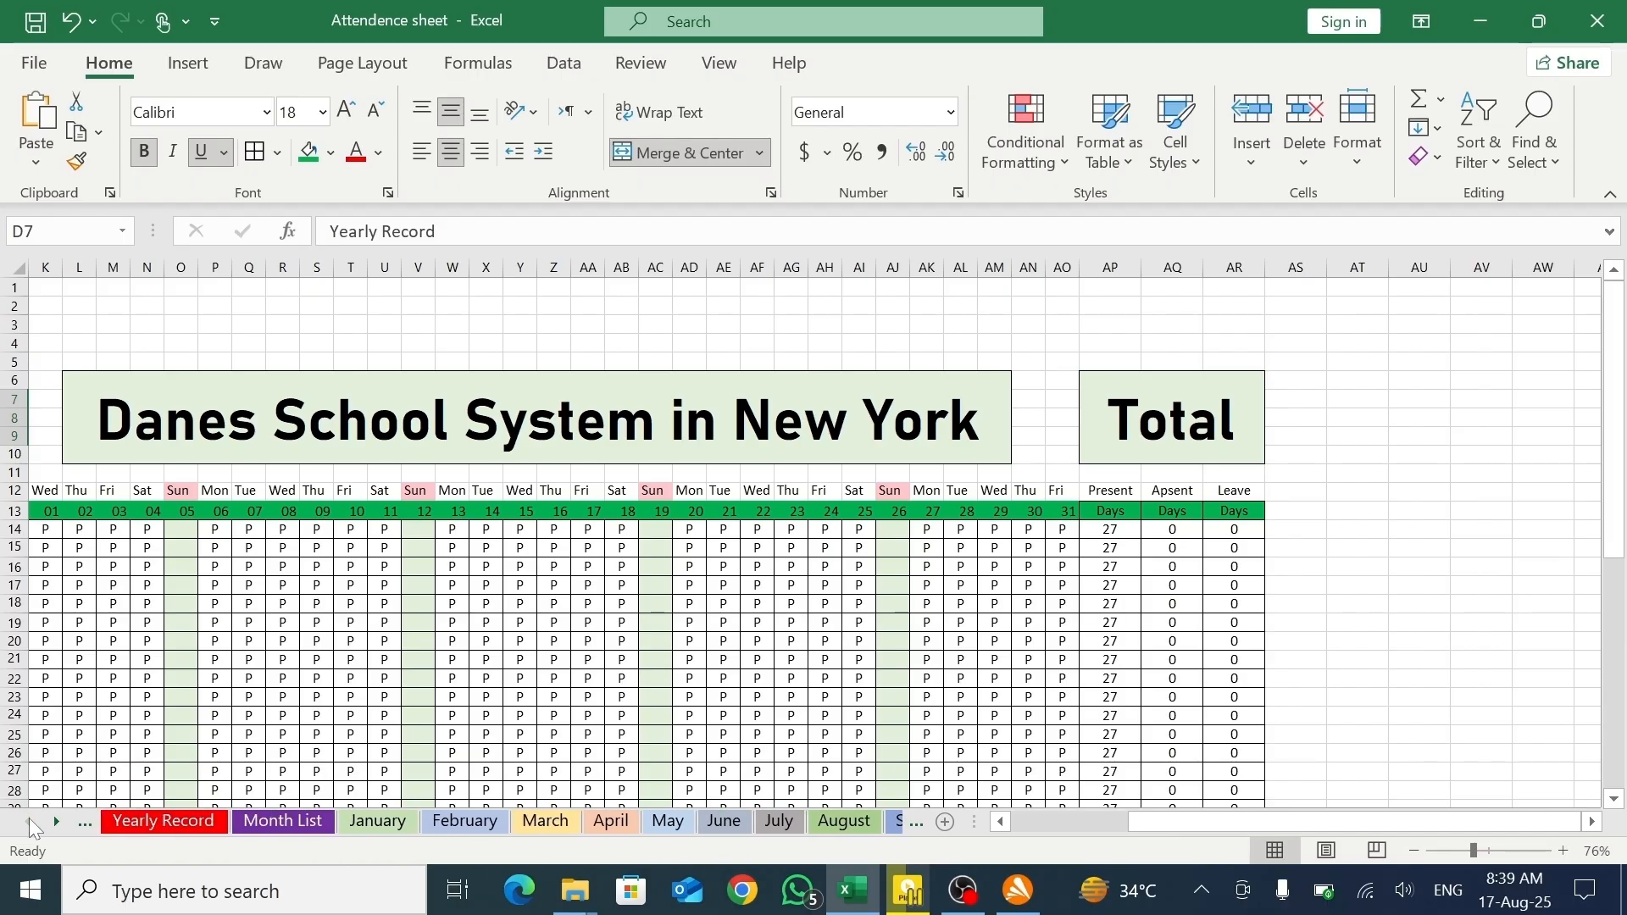
pyautogui.click(165, 821)
# - Link the first student's October absent cell AJ13 to AQ14 of the October sheet
pyautogui.click(1246, 390)
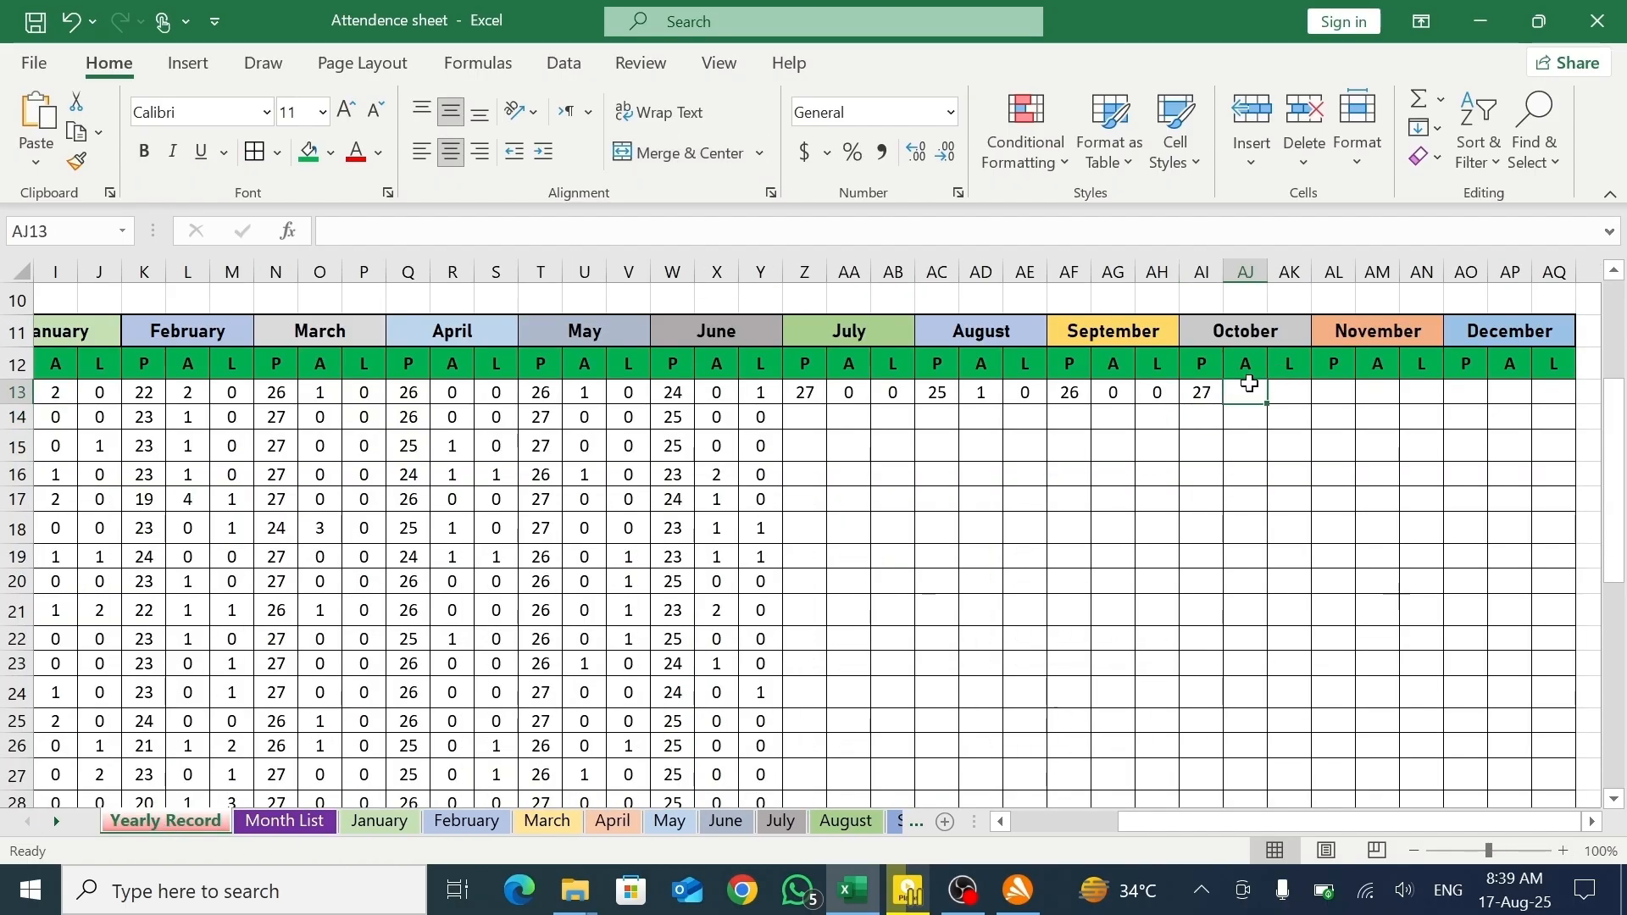
pyautogui.write('=')
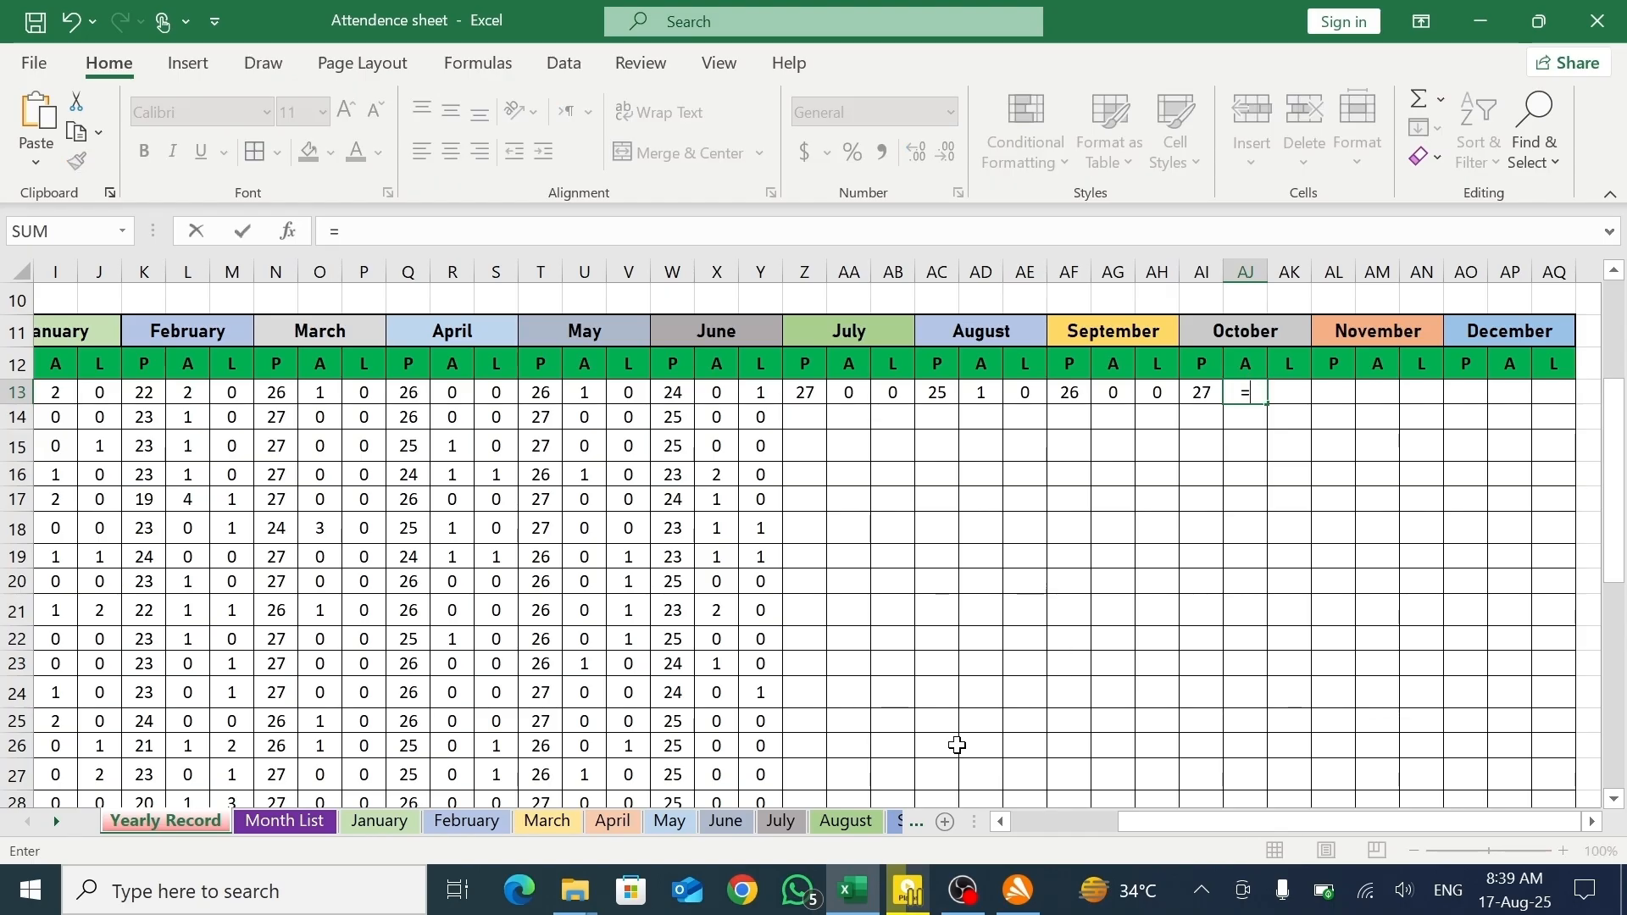
pyautogui.click(921, 827)
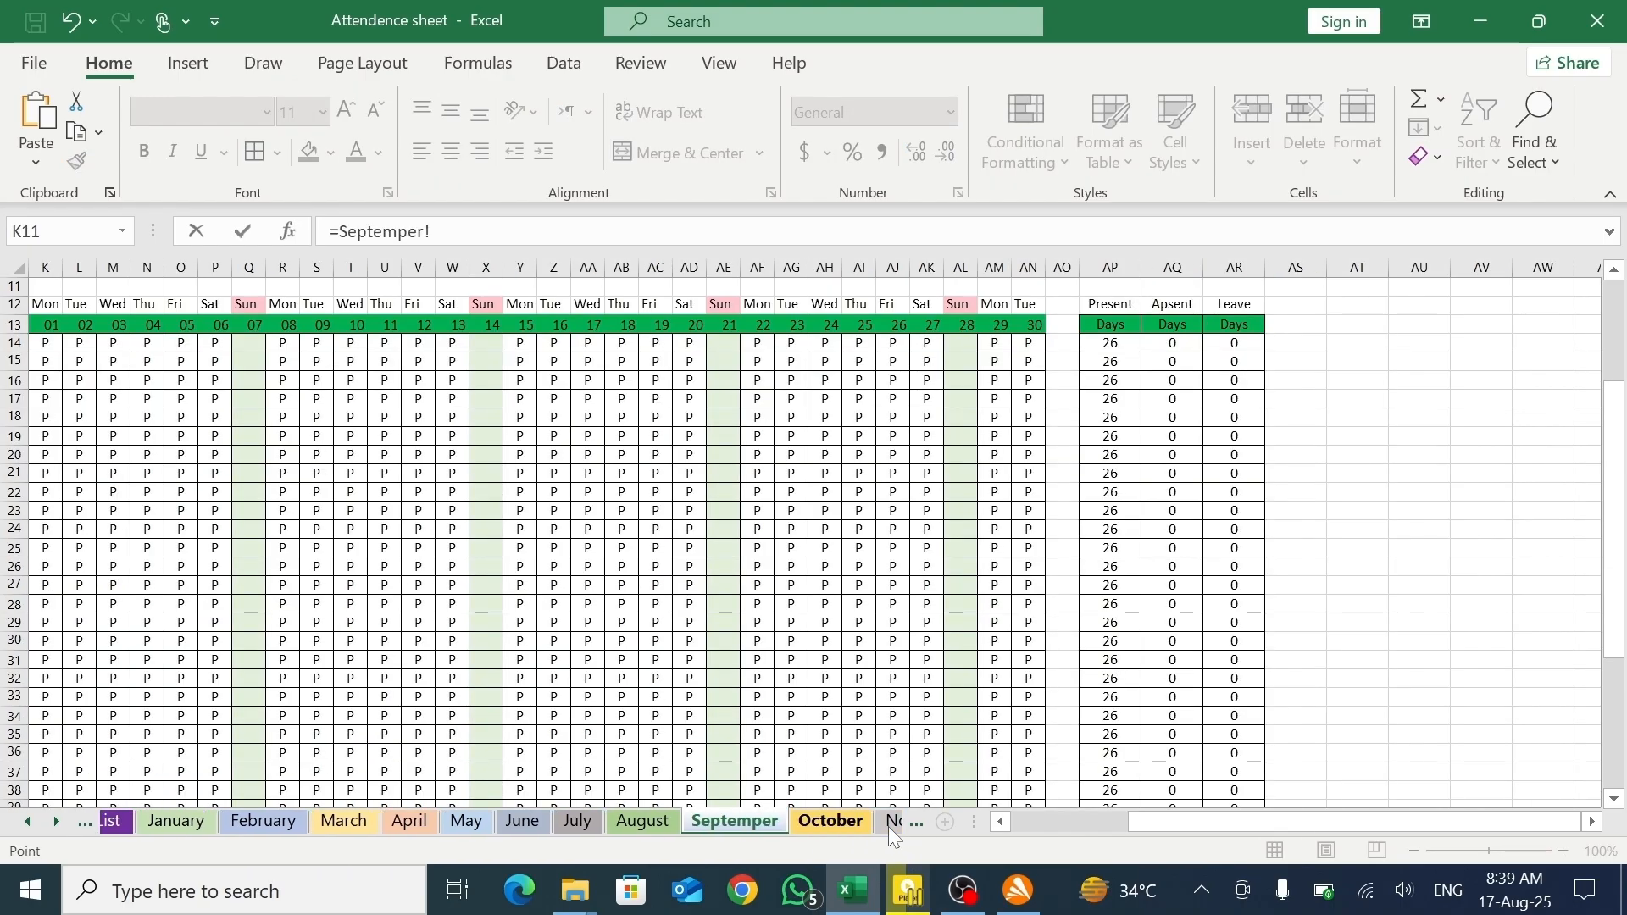
pyautogui.click(889, 826)
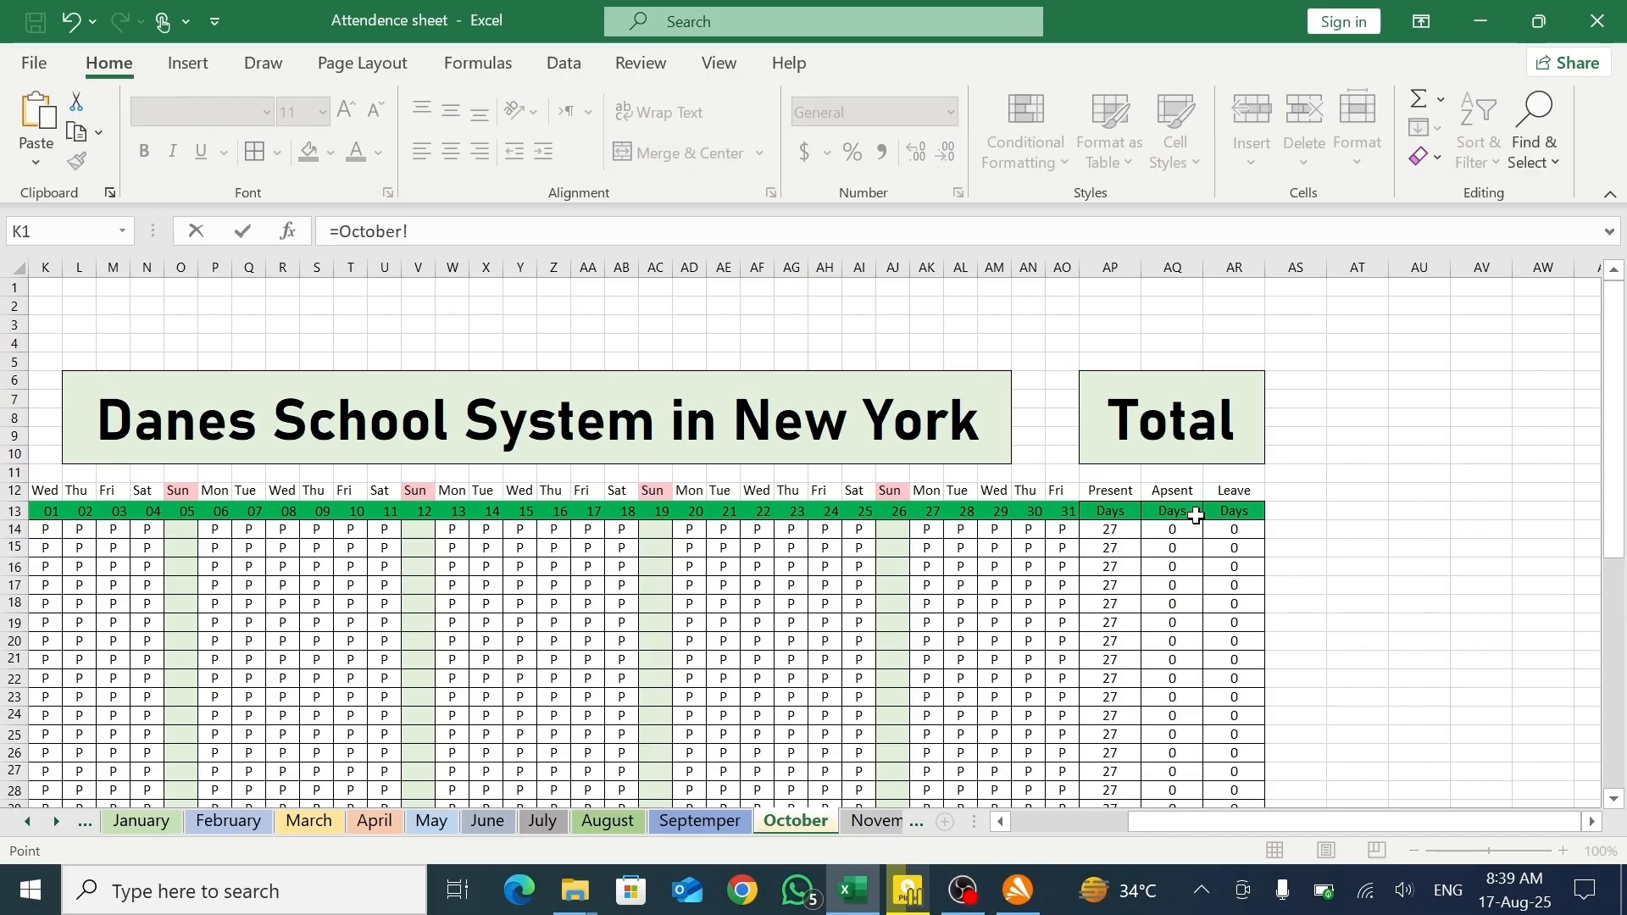
pyautogui.click(1172, 528)
pyautogui.press('Return')
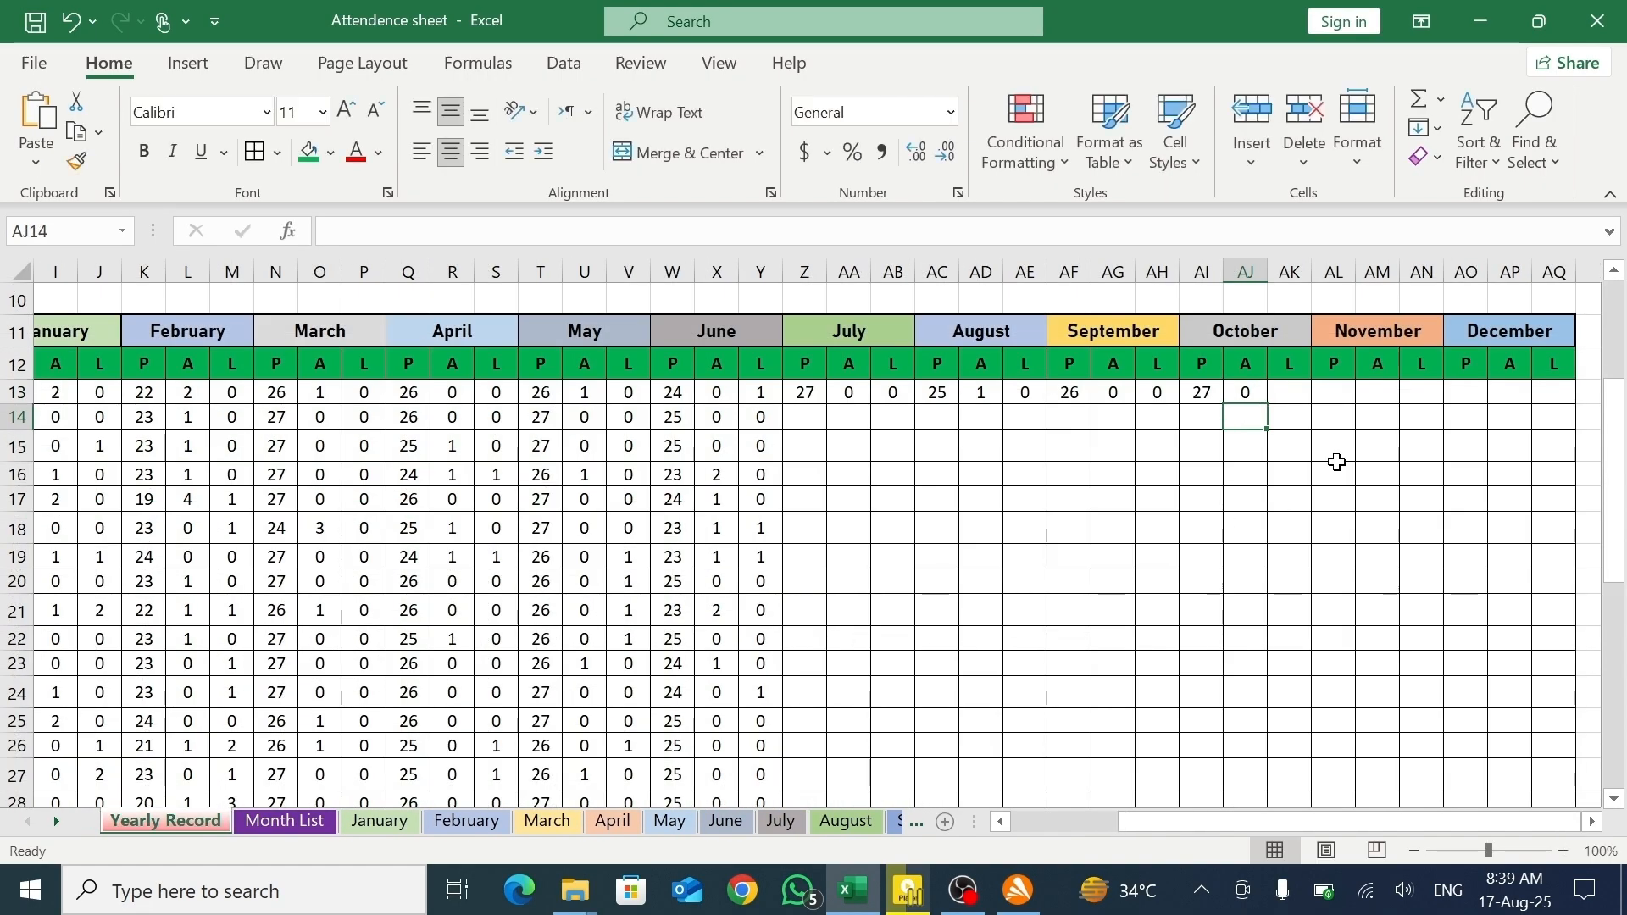
# - Link the first student's October leave cell AK13 to AR14 of the October sheet
pyautogui.click(1278, 393)
pyautogui.write('=')
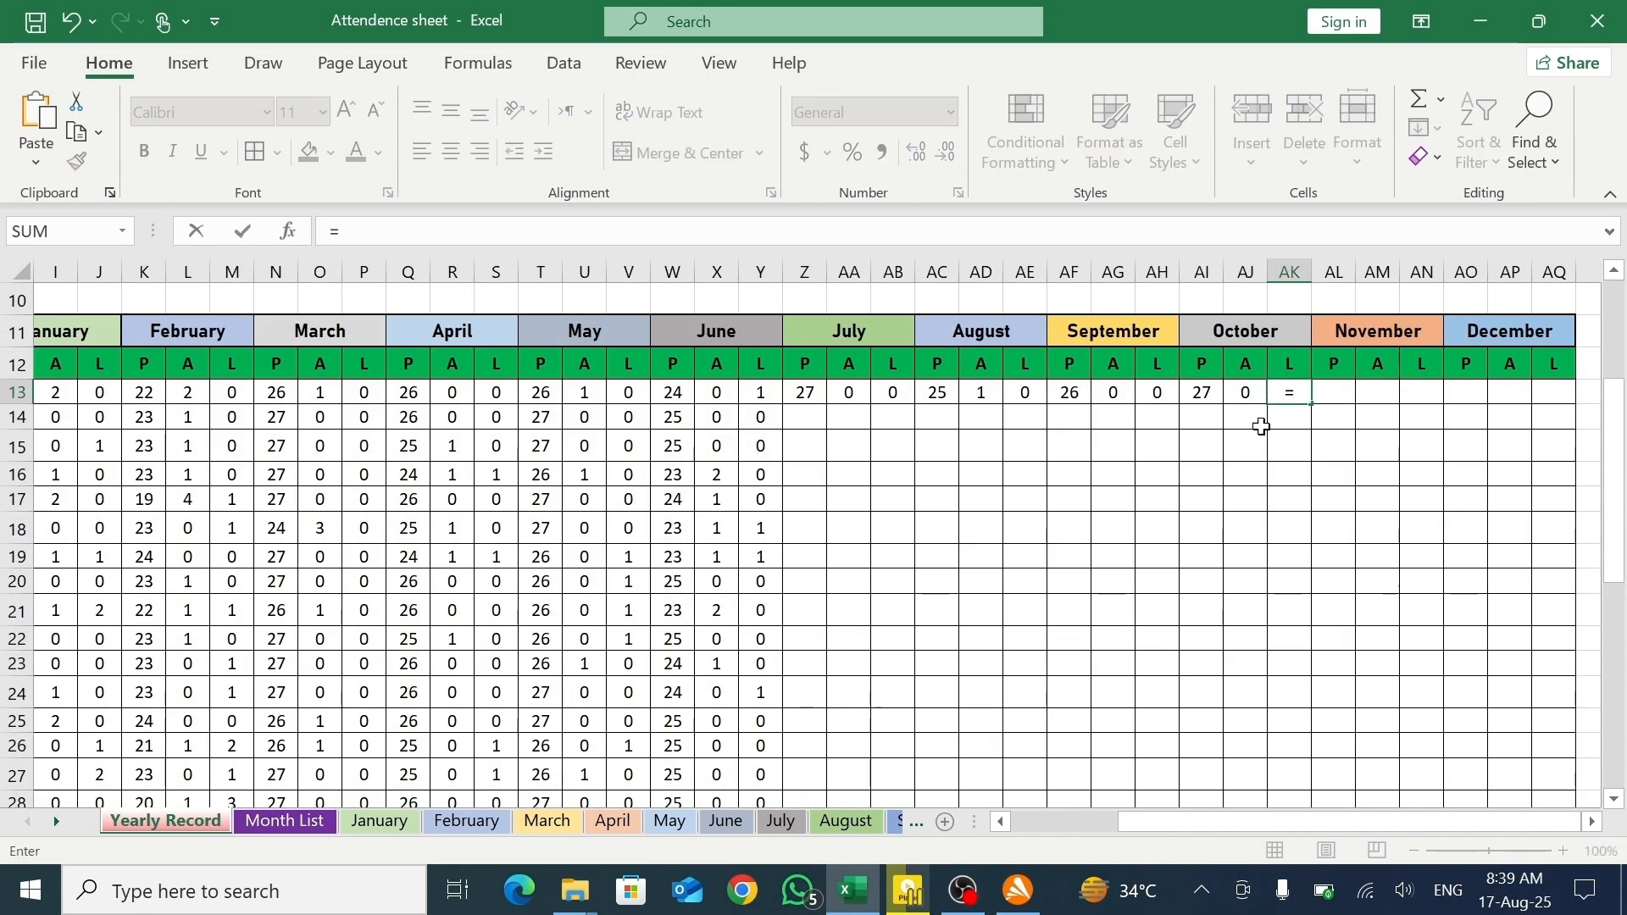
pyautogui.click(922, 822)
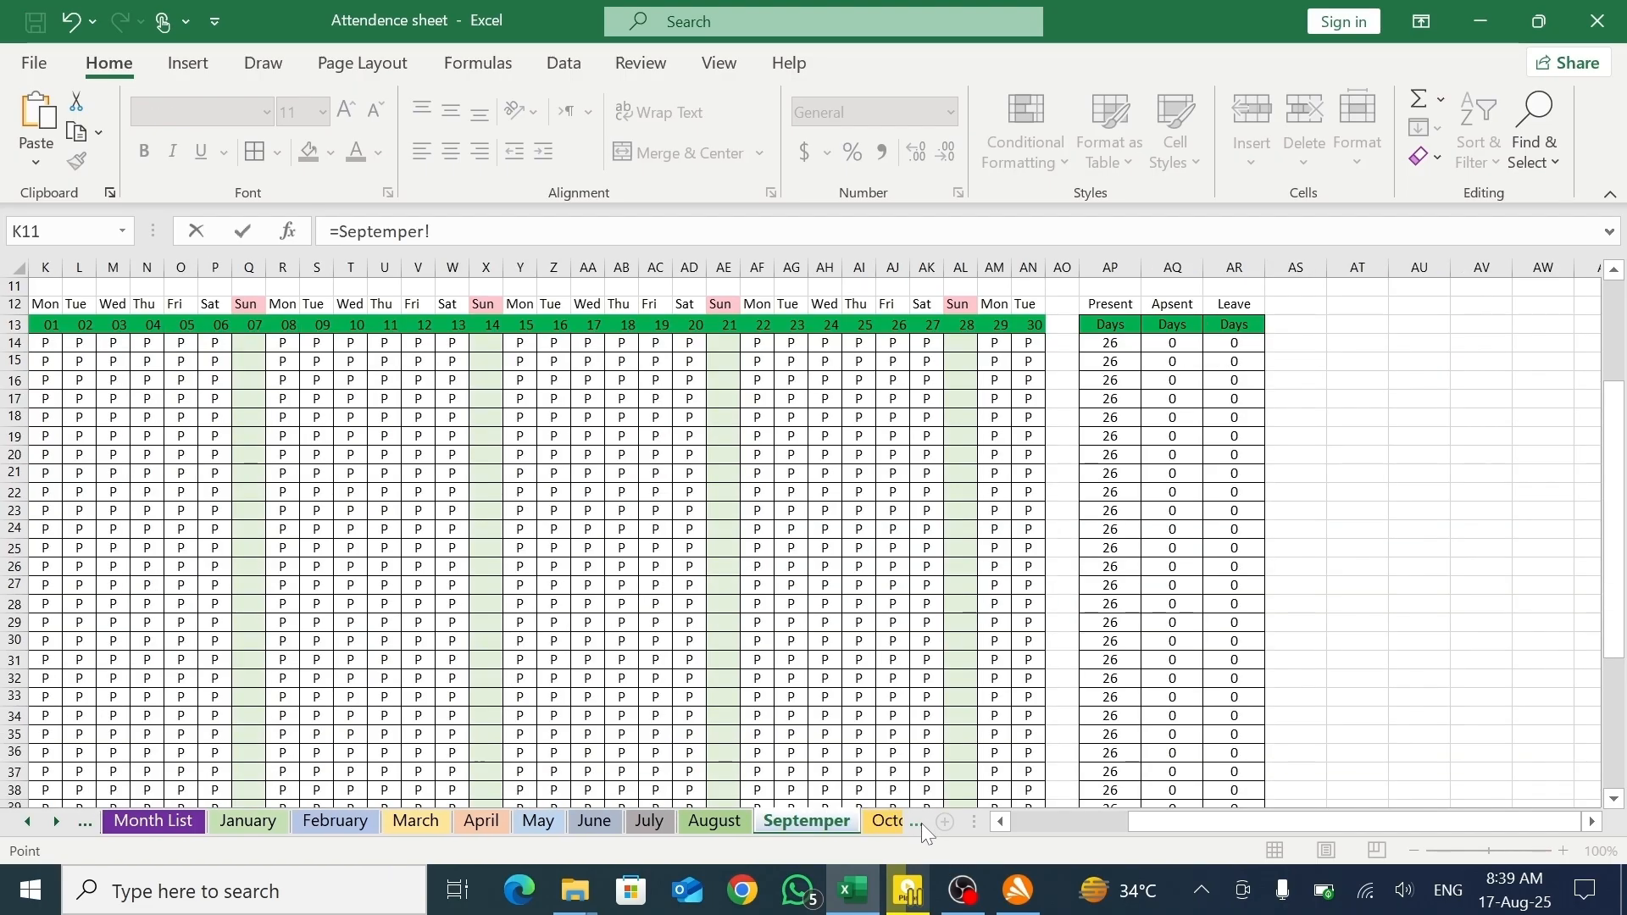
pyautogui.click(885, 822)
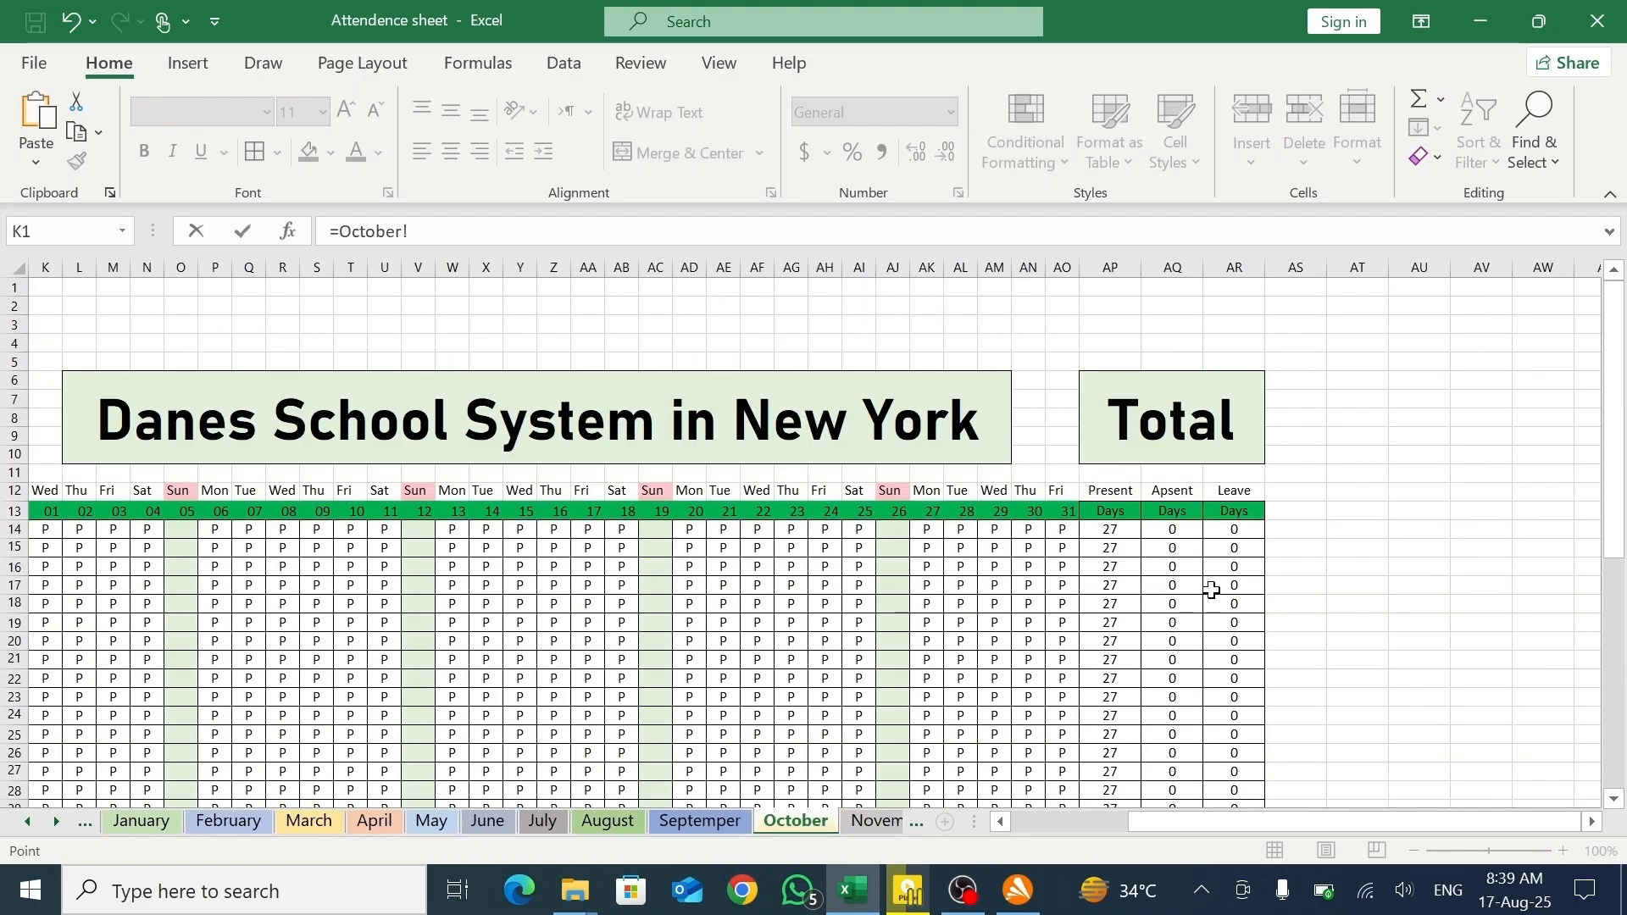
pyautogui.click(1239, 531)
pyautogui.press('Return')
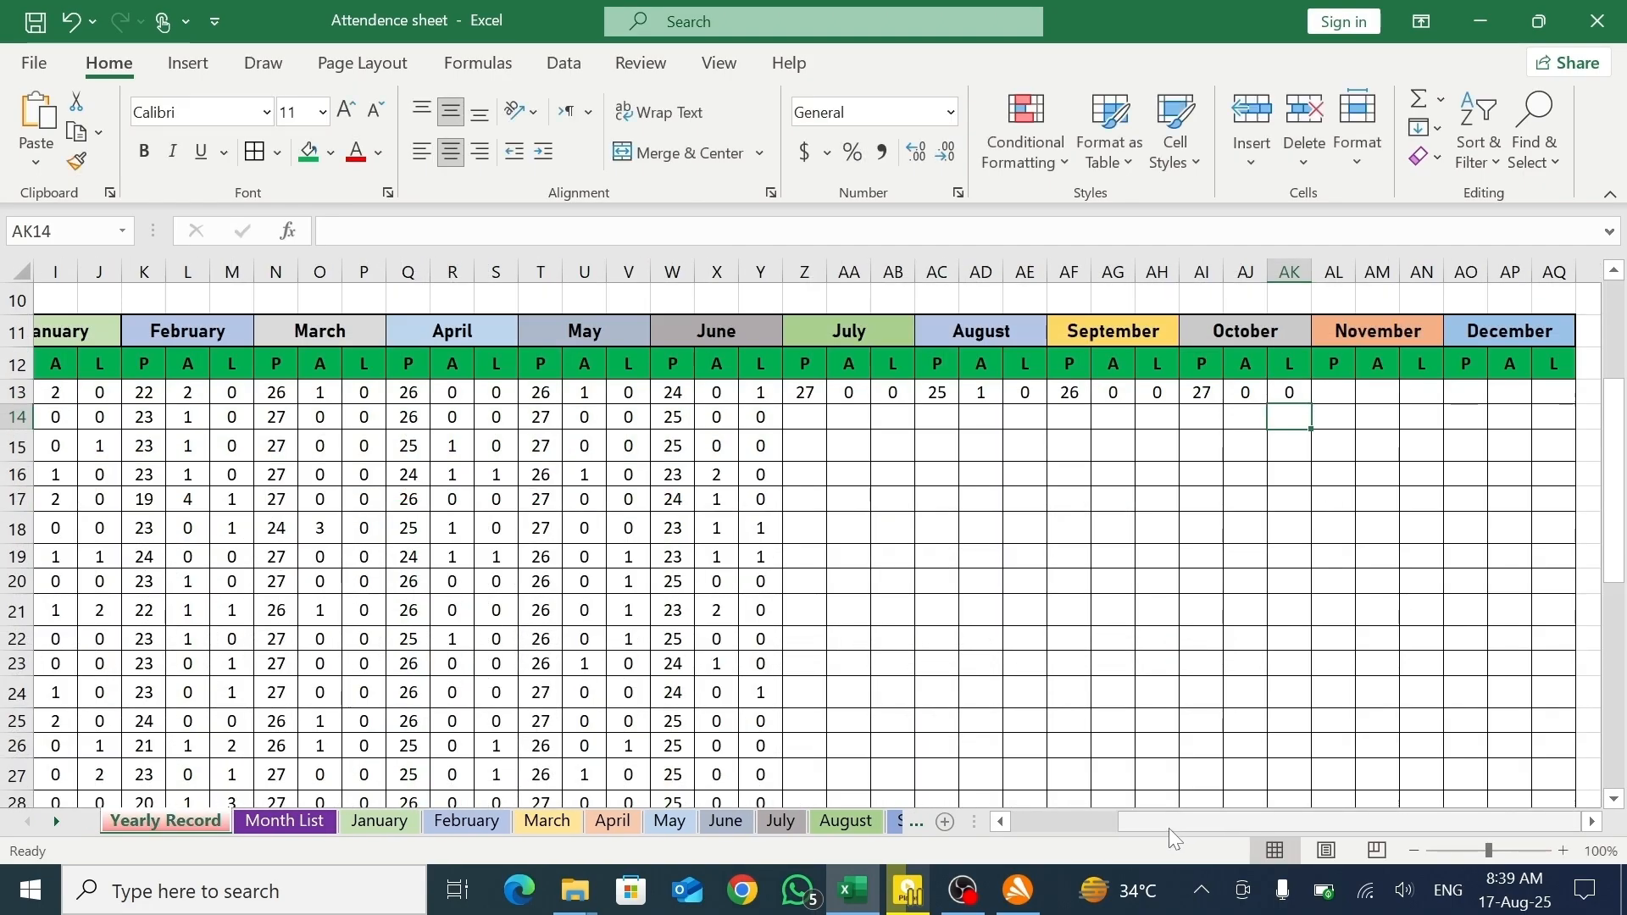
# - Link the first student's November present cell AL13 to AP14 of the November sheet
pyautogui.click(1328, 389)
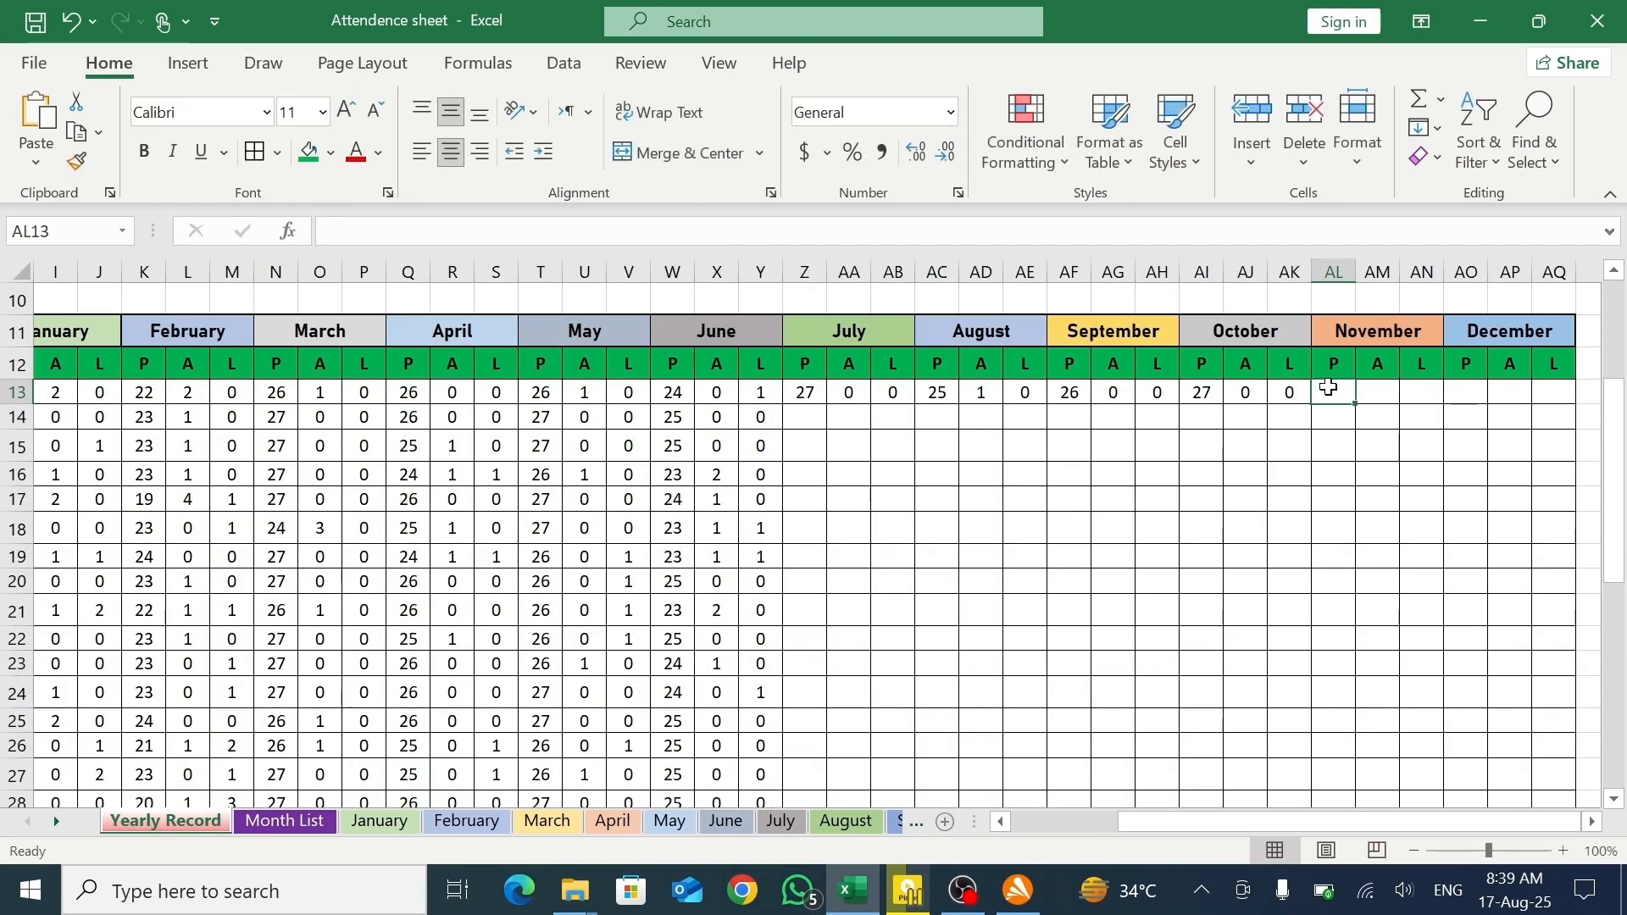
pyautogui.write('=')
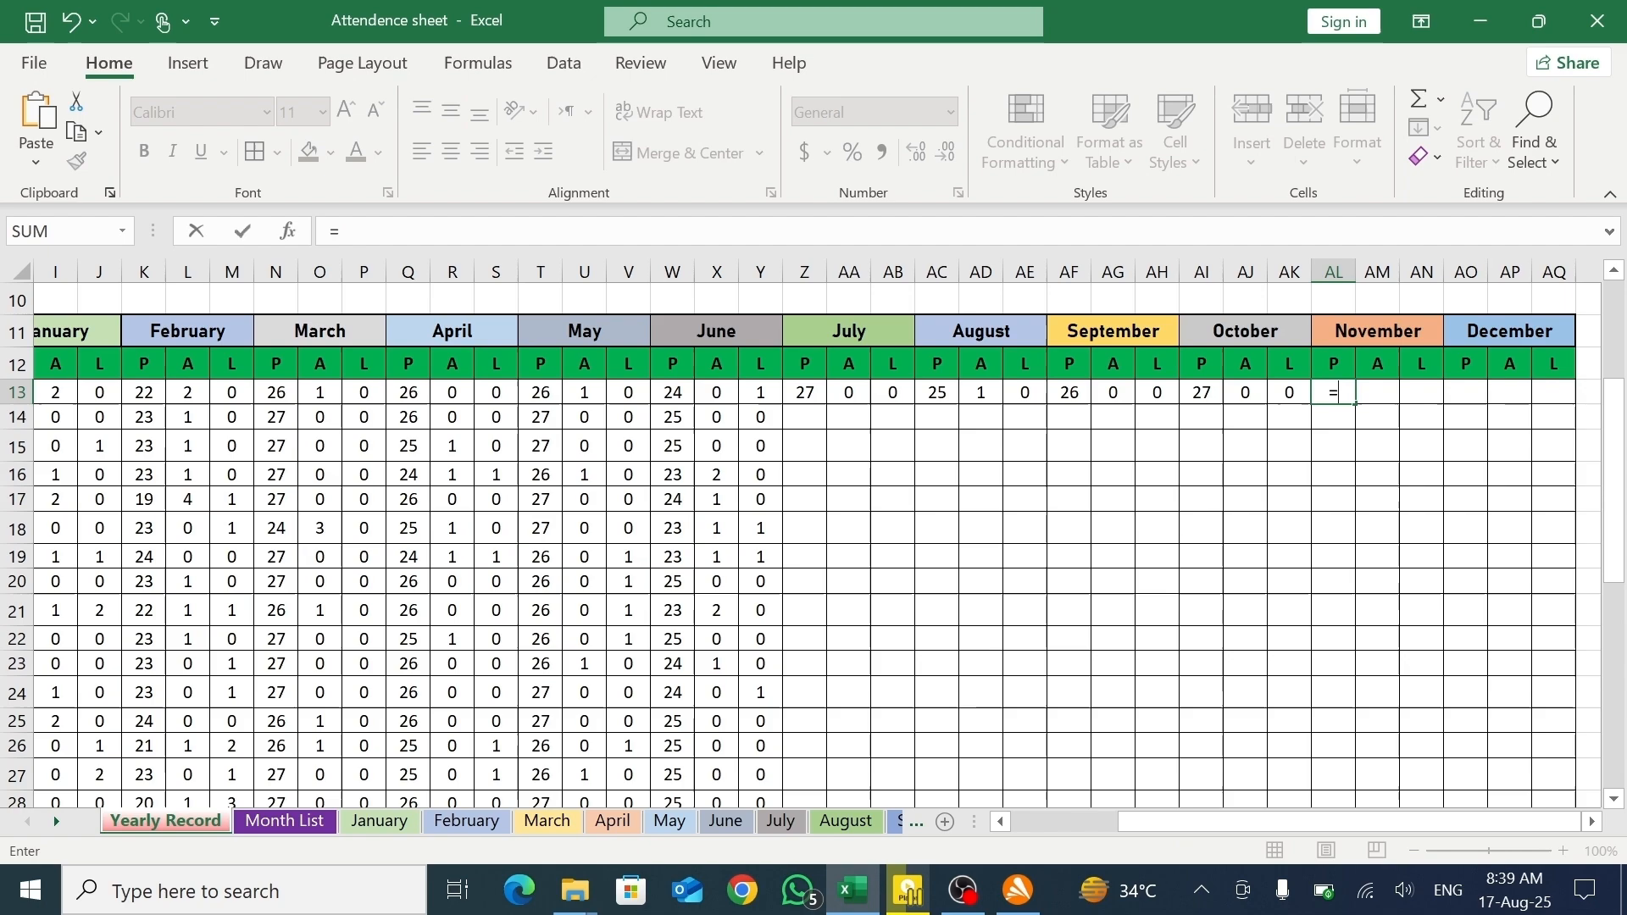
pyautogui.click(919, 824)
pyautogui.click(918, 824)
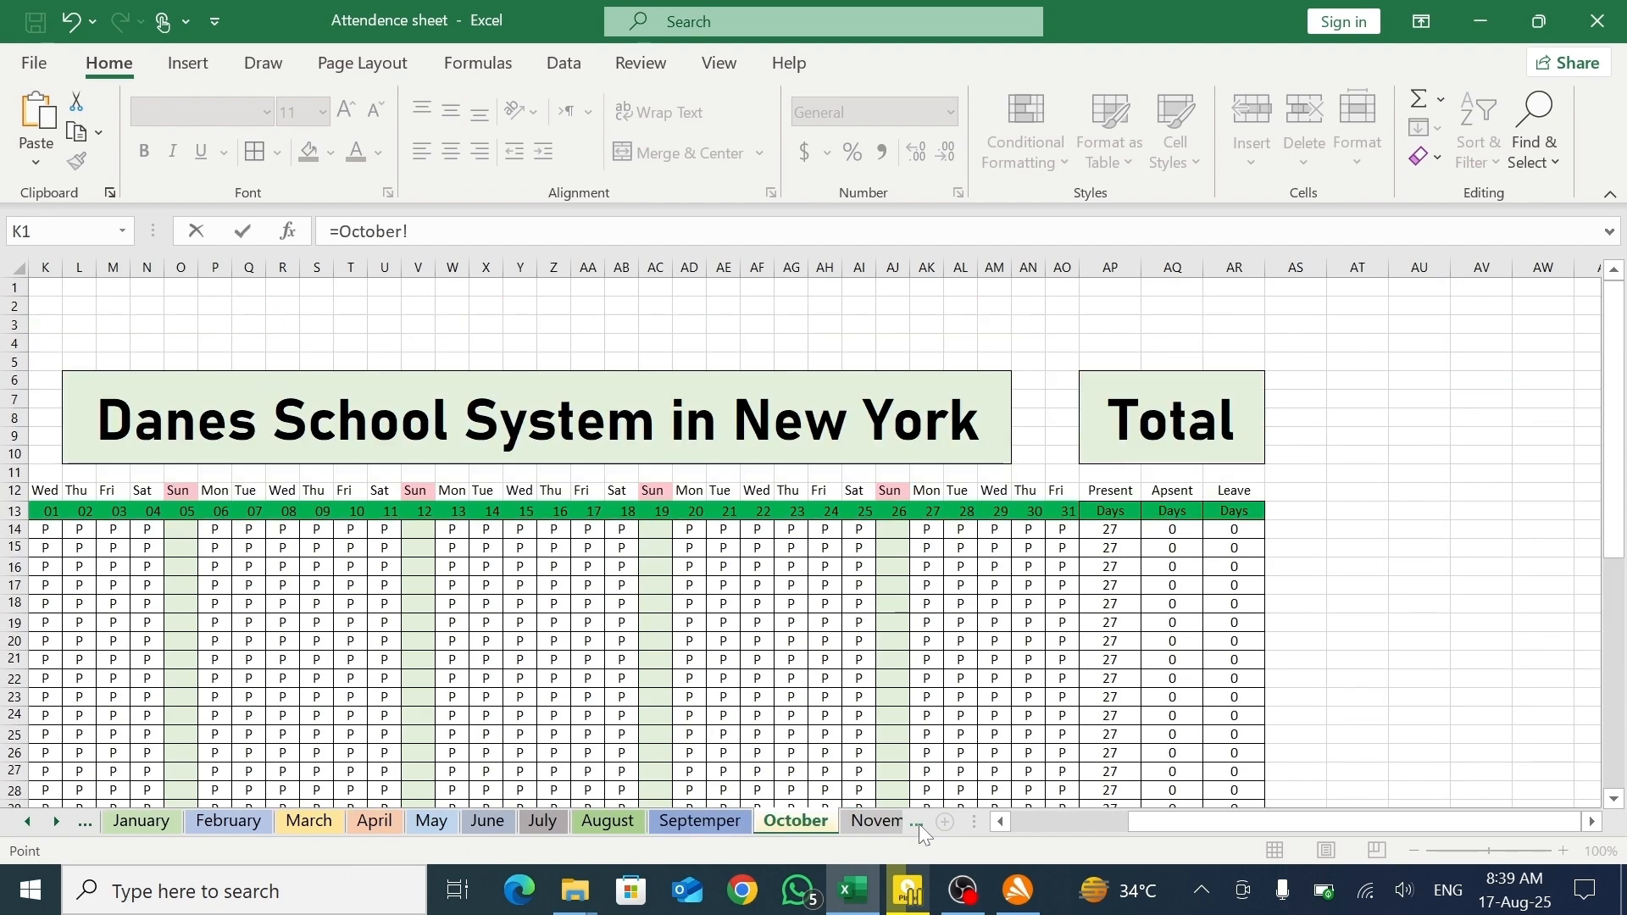
pyautogui.click(861, 827)
pyautogui.moveTo(1183, 817); pyautogui.dragTo(1334, 816)
pyautogui.click(1616, 276)
pyautogui.click(1616, 276)
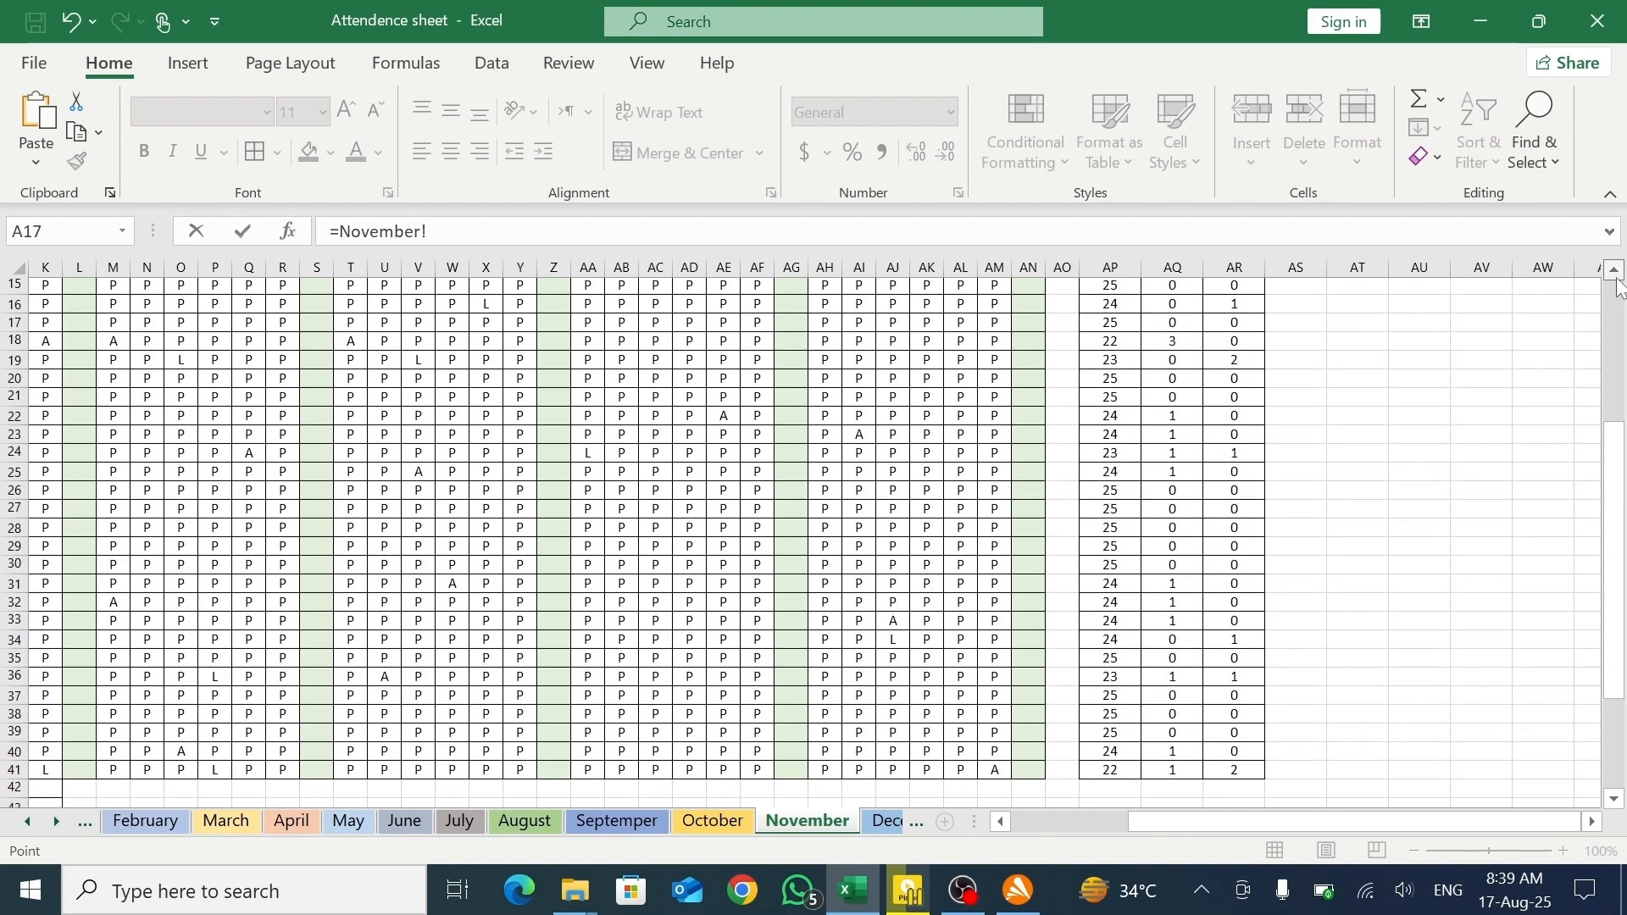
pyautogui.click(1616, 276)
pyautogui.click(1615, 276)
pyautogui.click(1615, 277)
pyautogui.click(1615, 276)
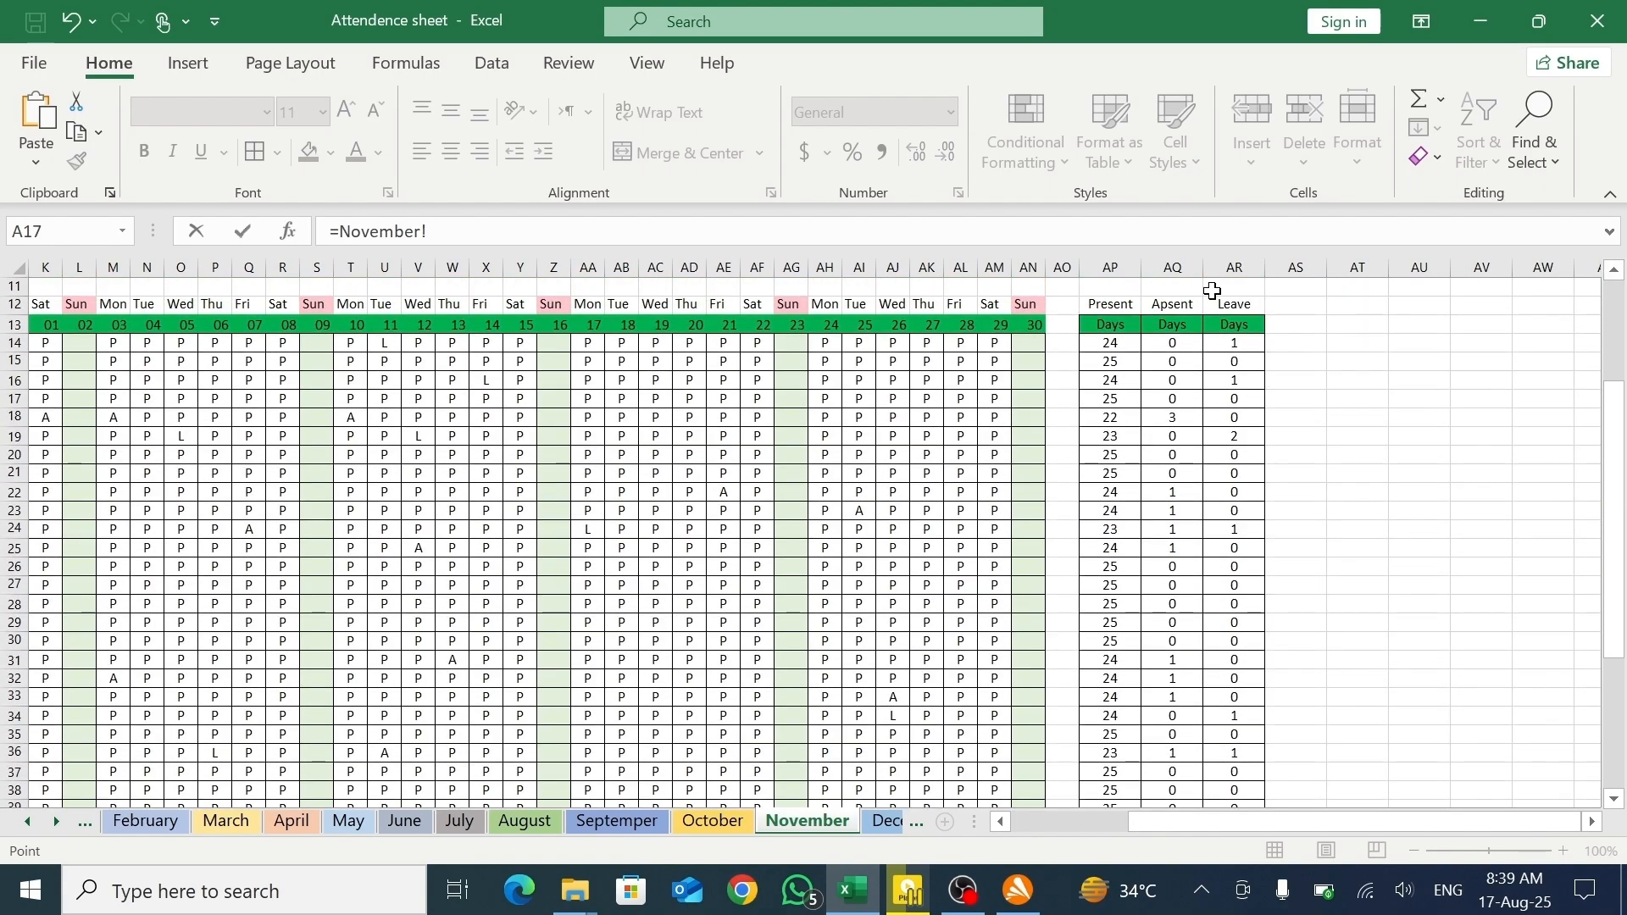
pyautogui.click(1102, 349)
pyautogui.press('Return')
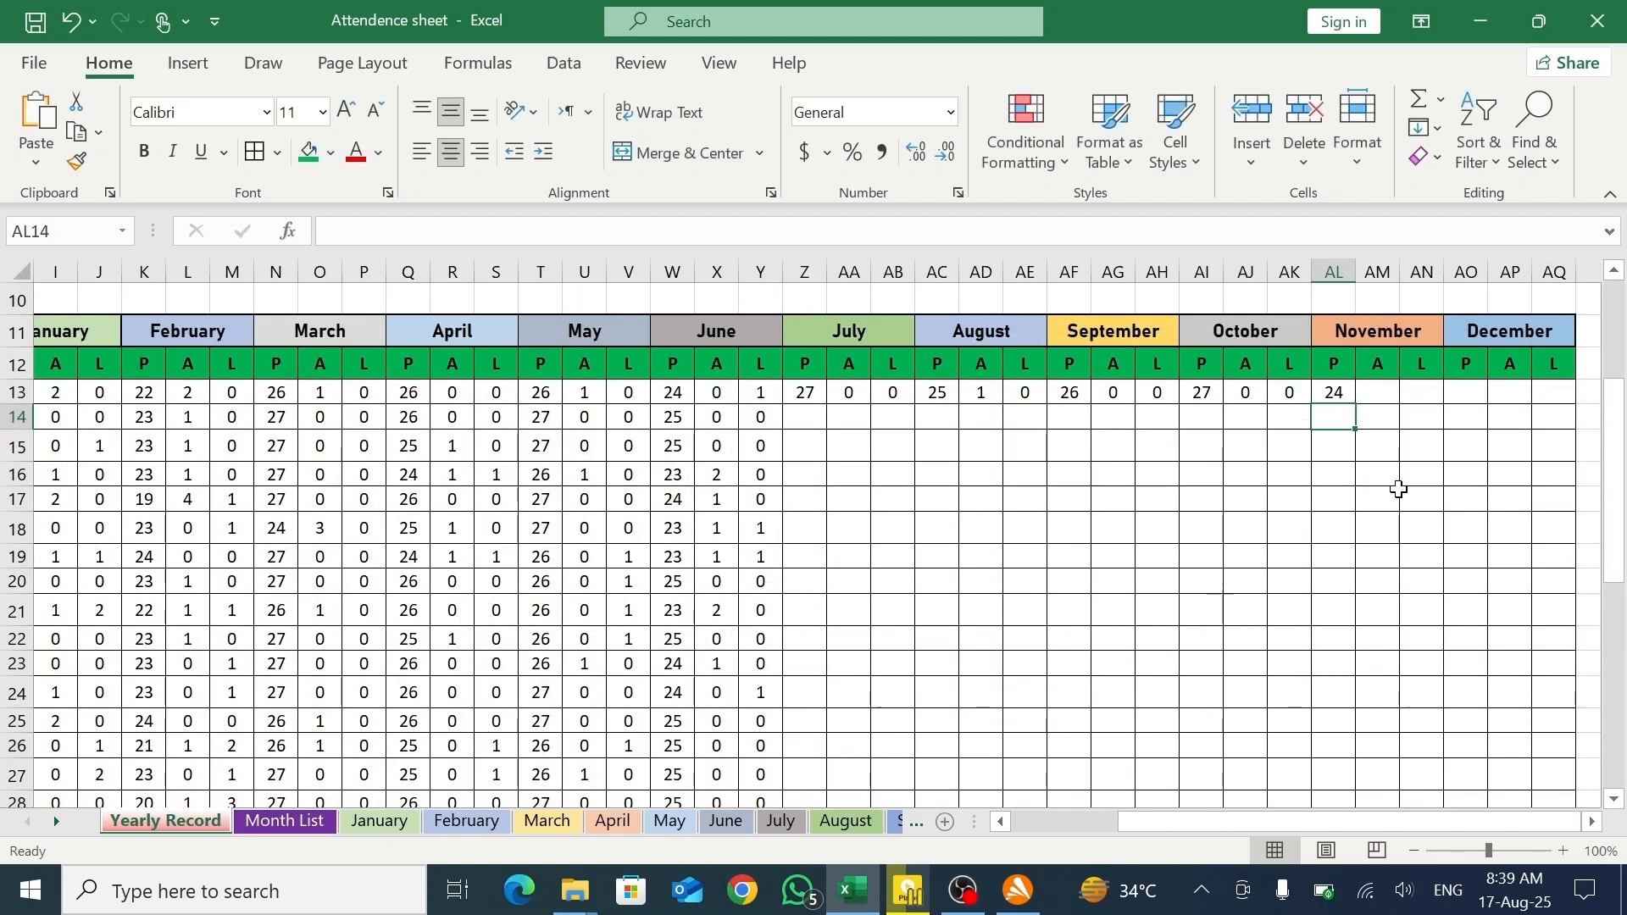
# - Link the first student's November absent cell AM13 to AQ14 of the November sheet
pyautogui.click(1373, 393)
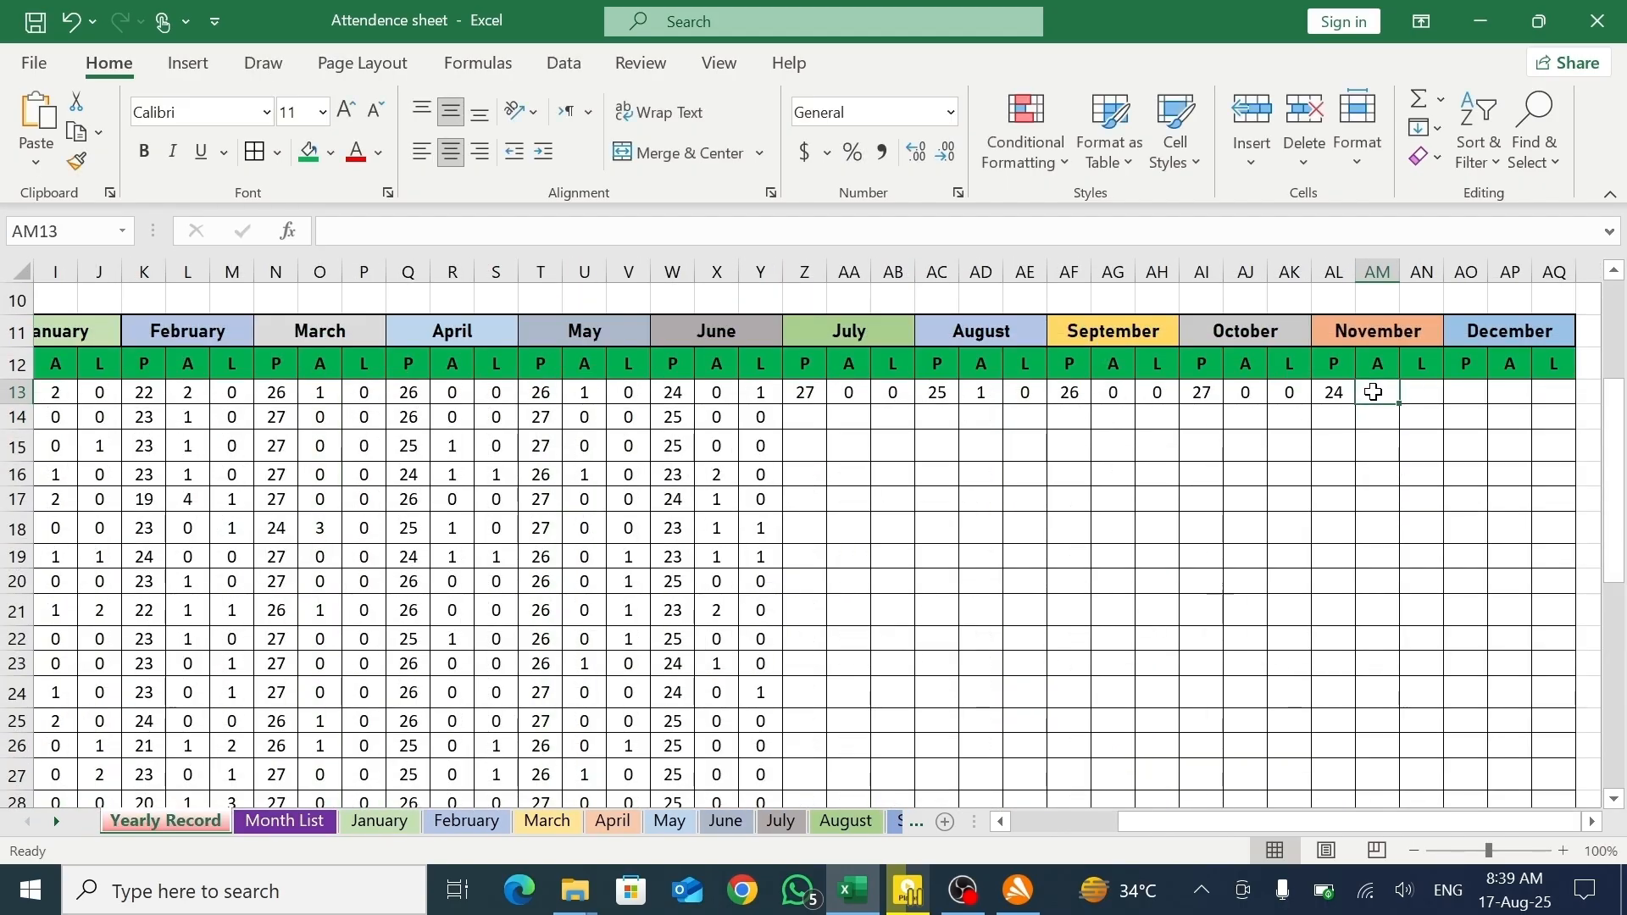
pyautogui.write('=')
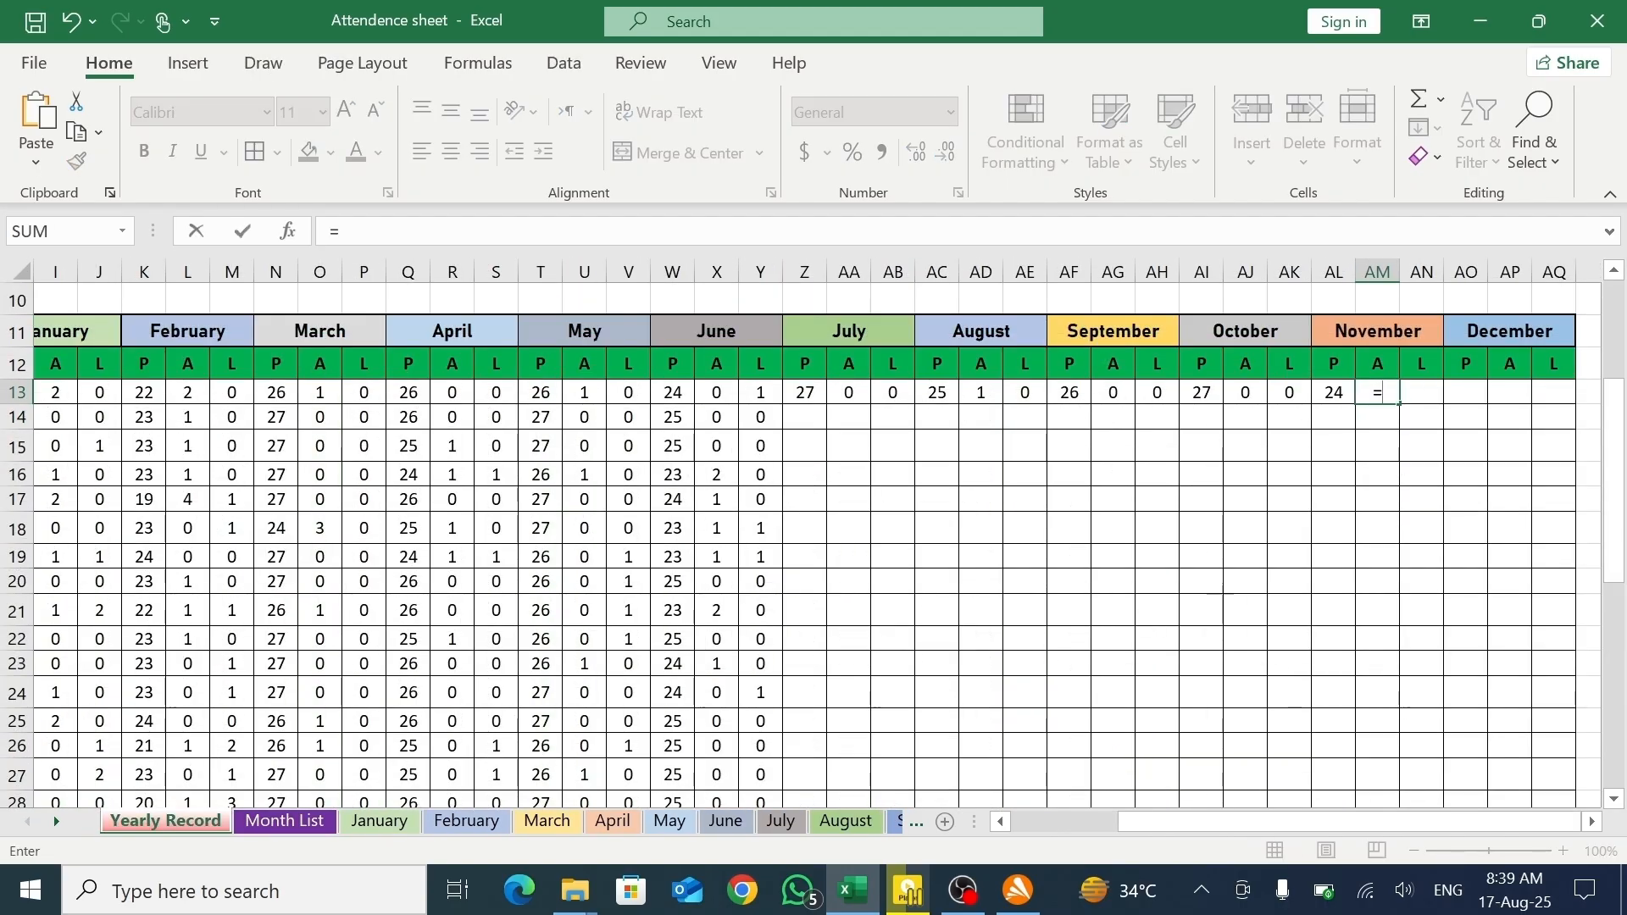
pyautogui.click(917, 827)
pyautogui.click(917, 826)
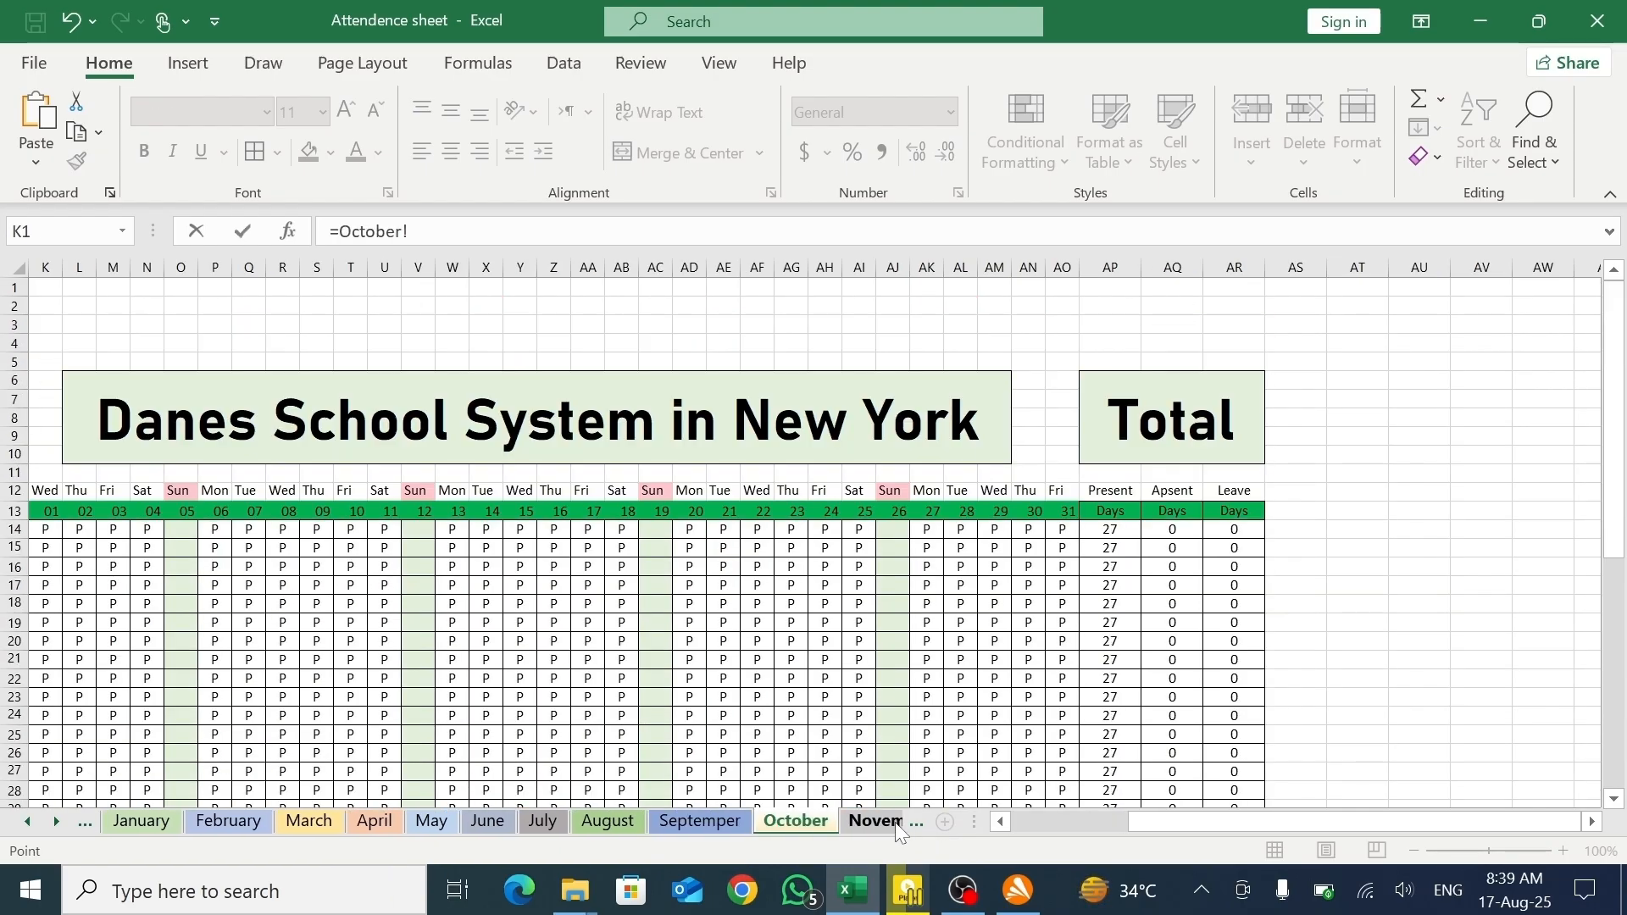
pyautogui.click(887, 820)
pyautogui.click(1152, 345)
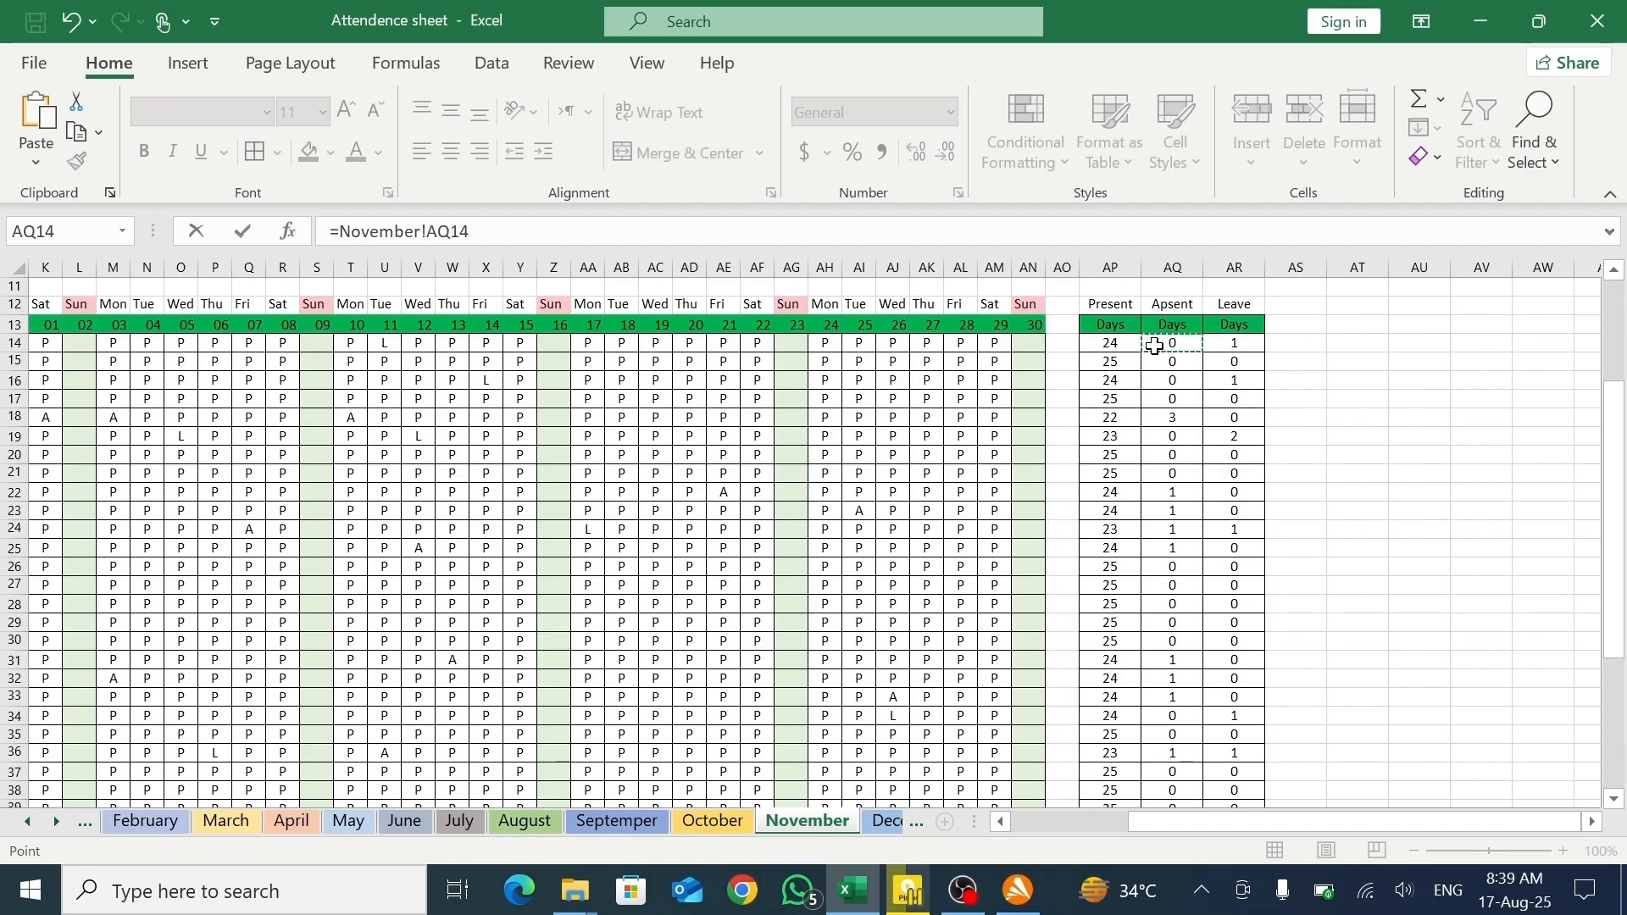
pyautogui.press('Return')
# - Link the first student's November leave cell AN13 to AR14 of the November sheet
pyautogui.click(1411, 393)
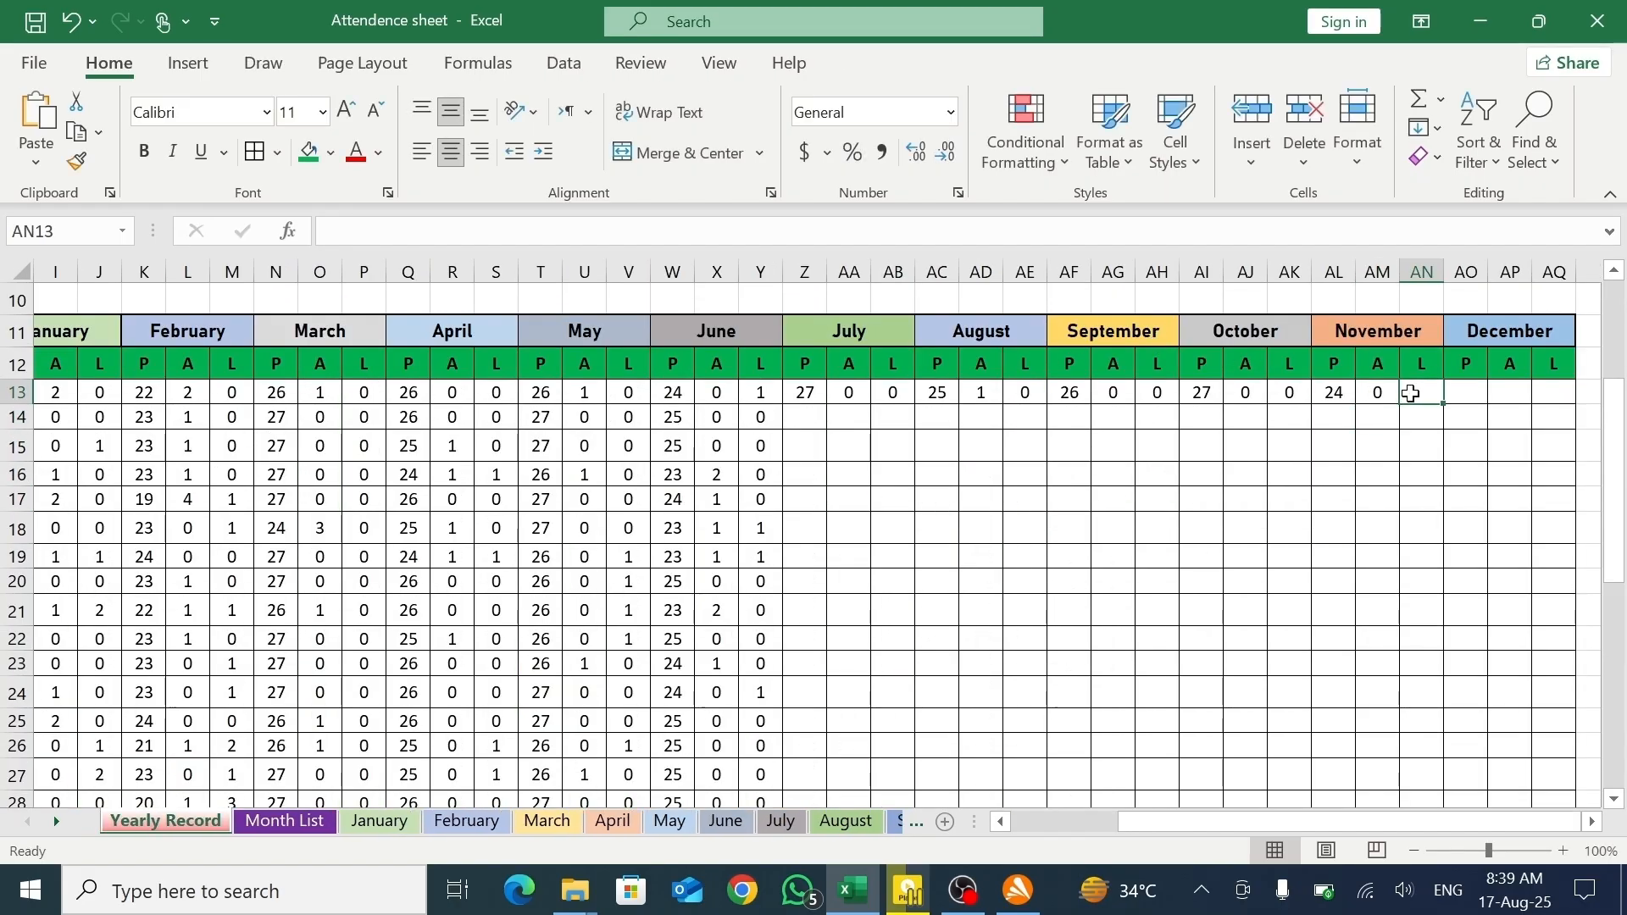
pyautogui.write('=')
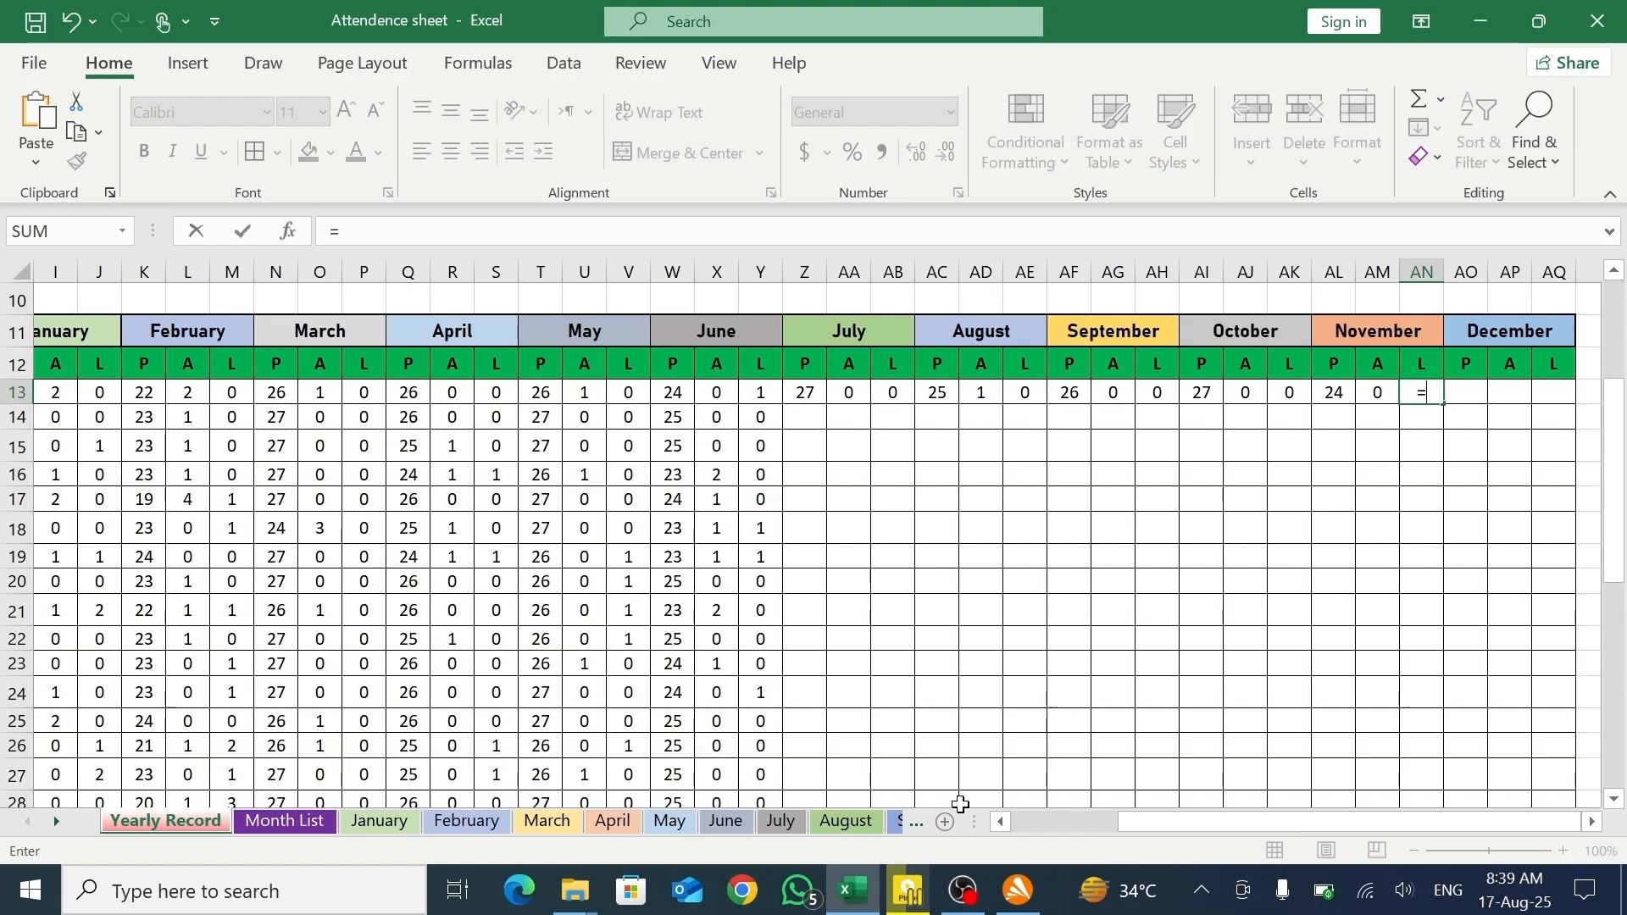
pyautogui.click(909, 829)
pyautogui.click(909, 829)
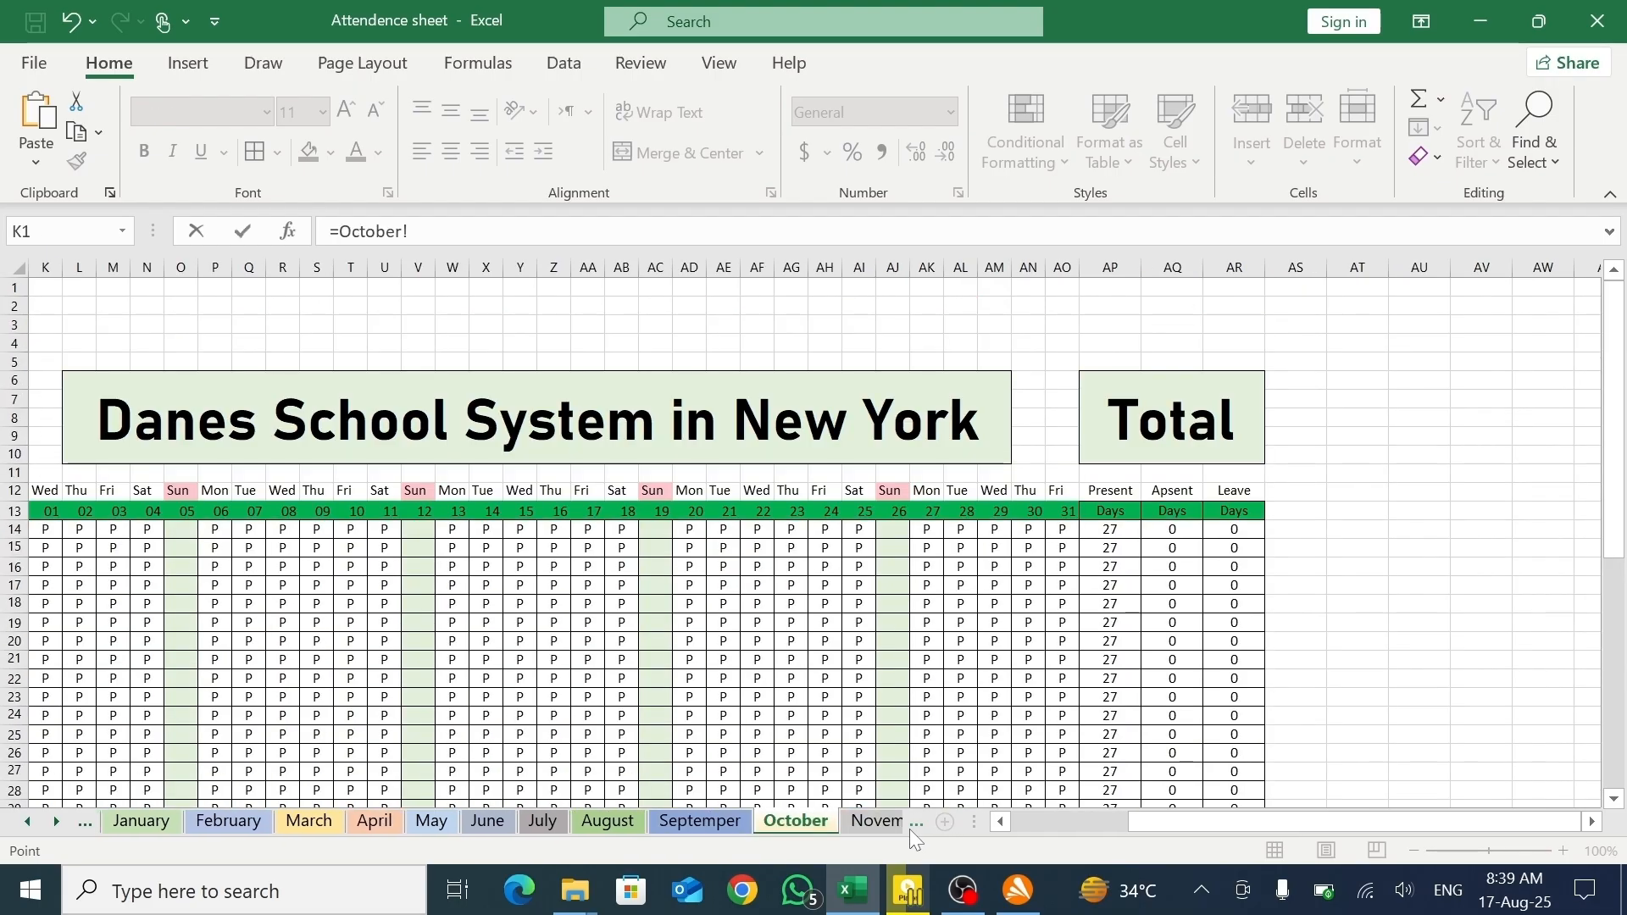
pyautogui.click(875, 829)
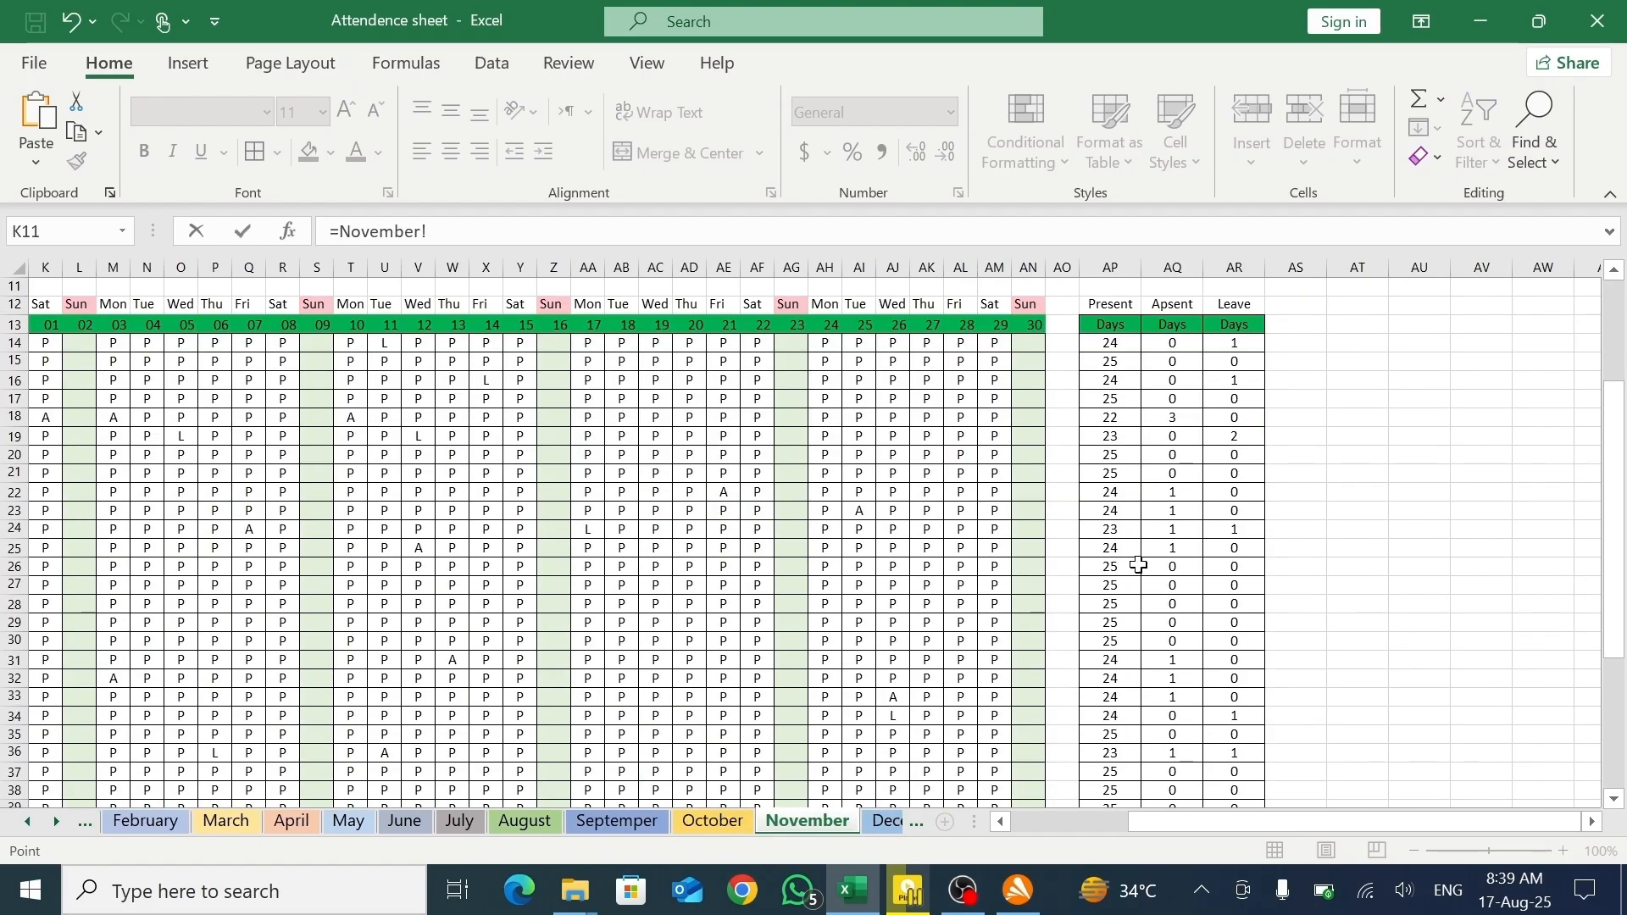
pyautogui.click(1235, 346)
pyautogui.press('Return')
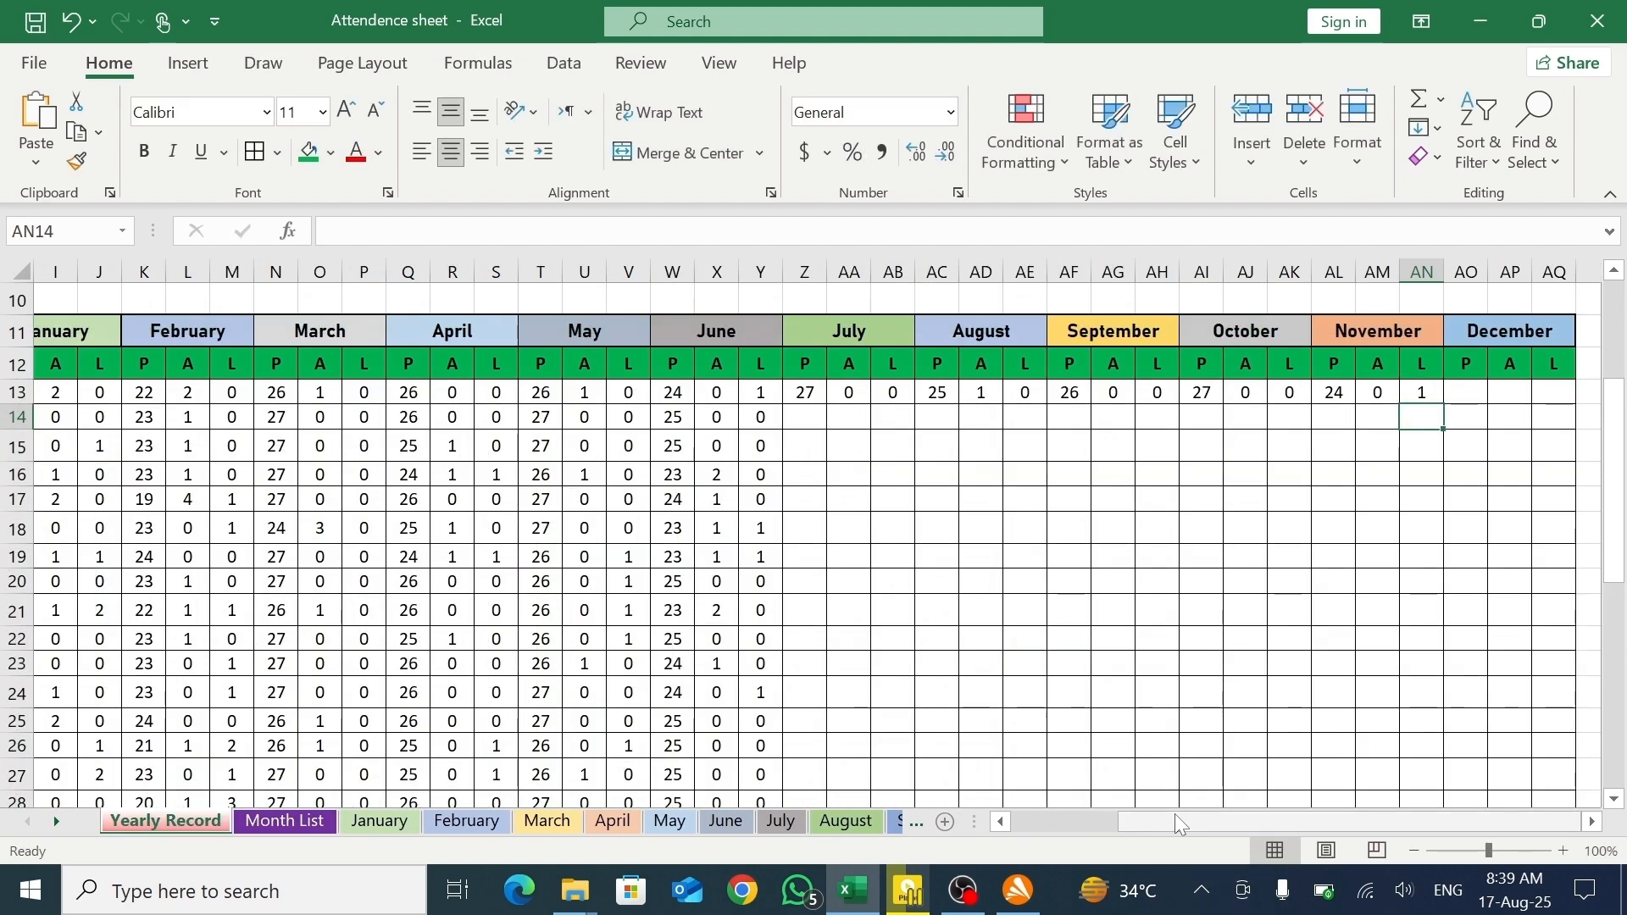
# - Link the first student's December present cell AO13 to AP14 of the December sheet
pyautogui.moveTo(1174, 820); pyautogui.dragTo(1214, 819)
pyautogui.click(1459, 396)
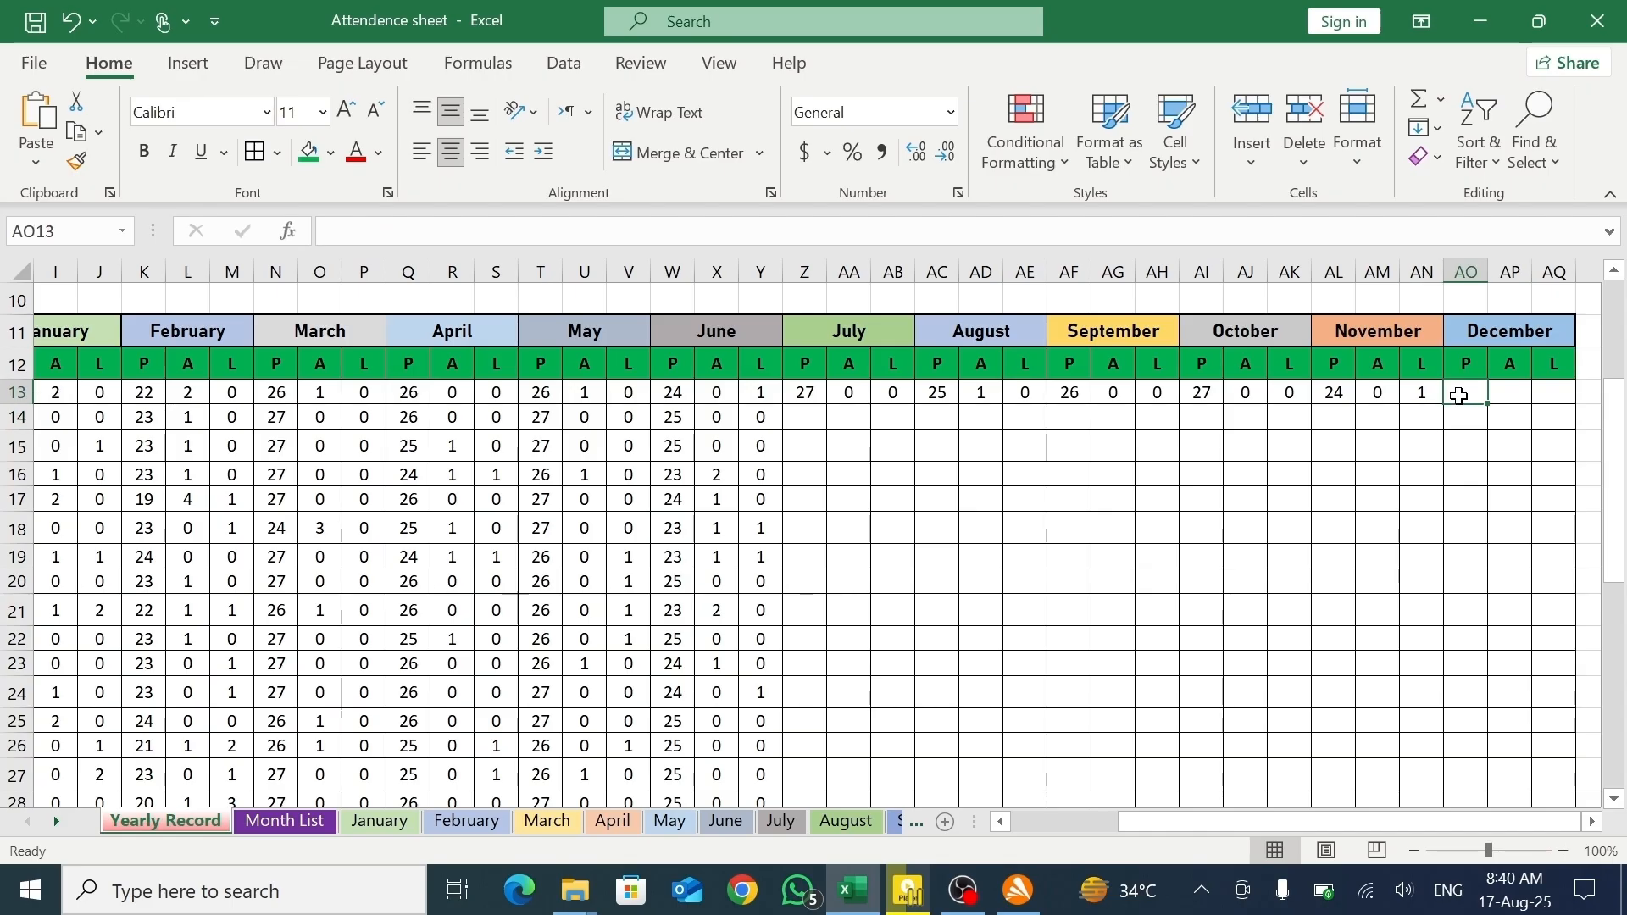
pyautogui.write('=')
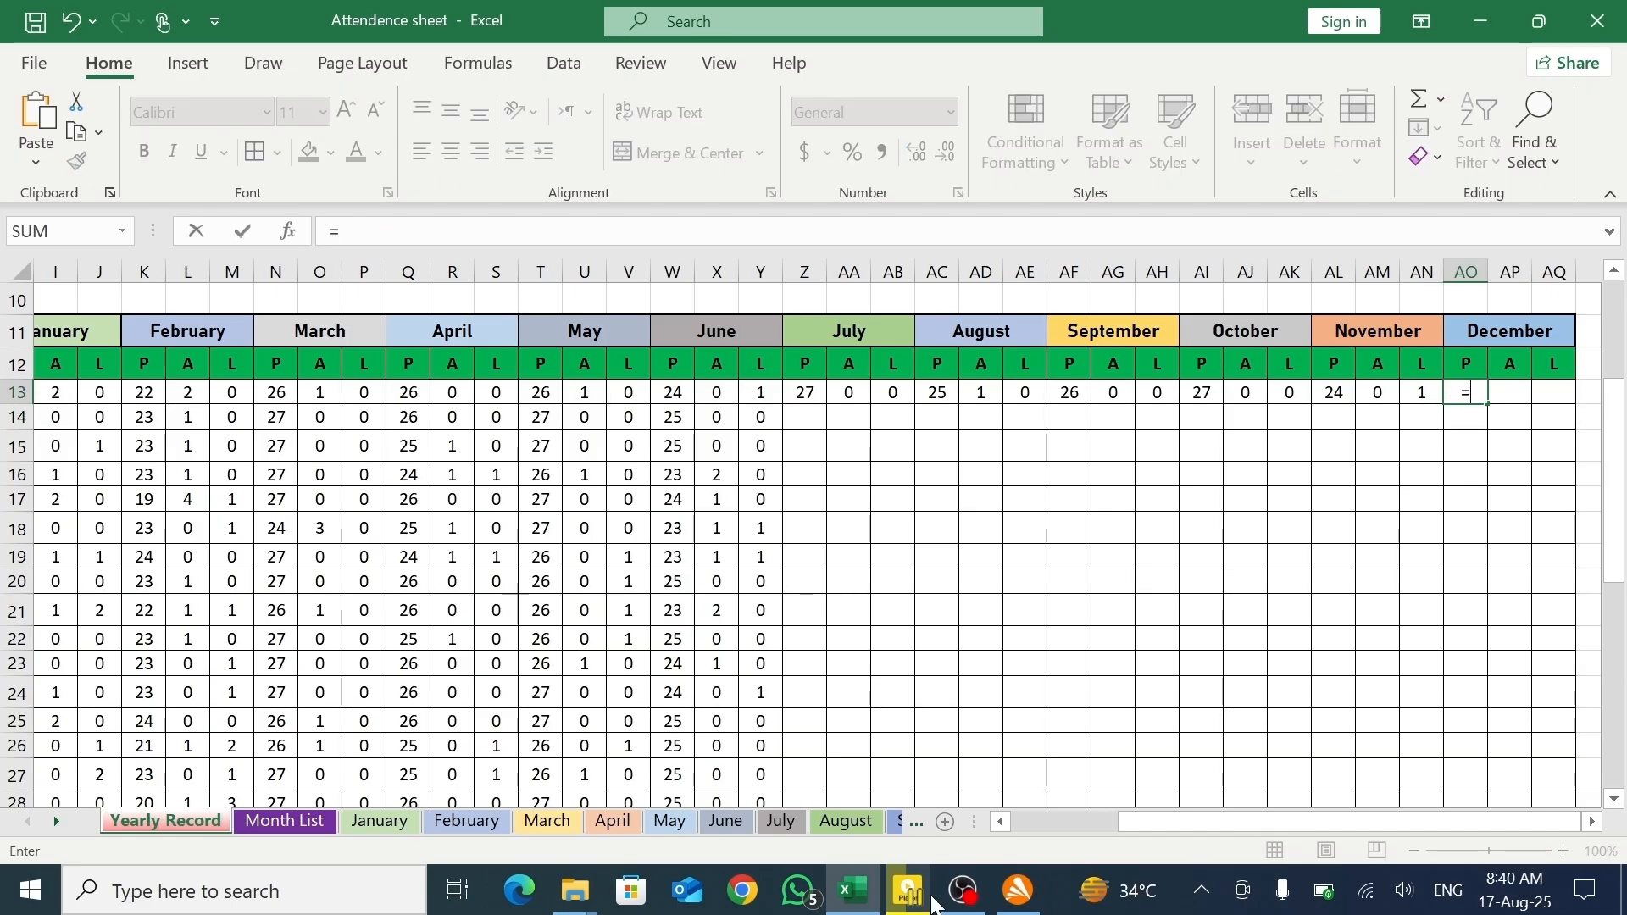
pyautogui.click(917, 822)
pyautogui.click(917, 822)
pyautogui.click(917, 821)
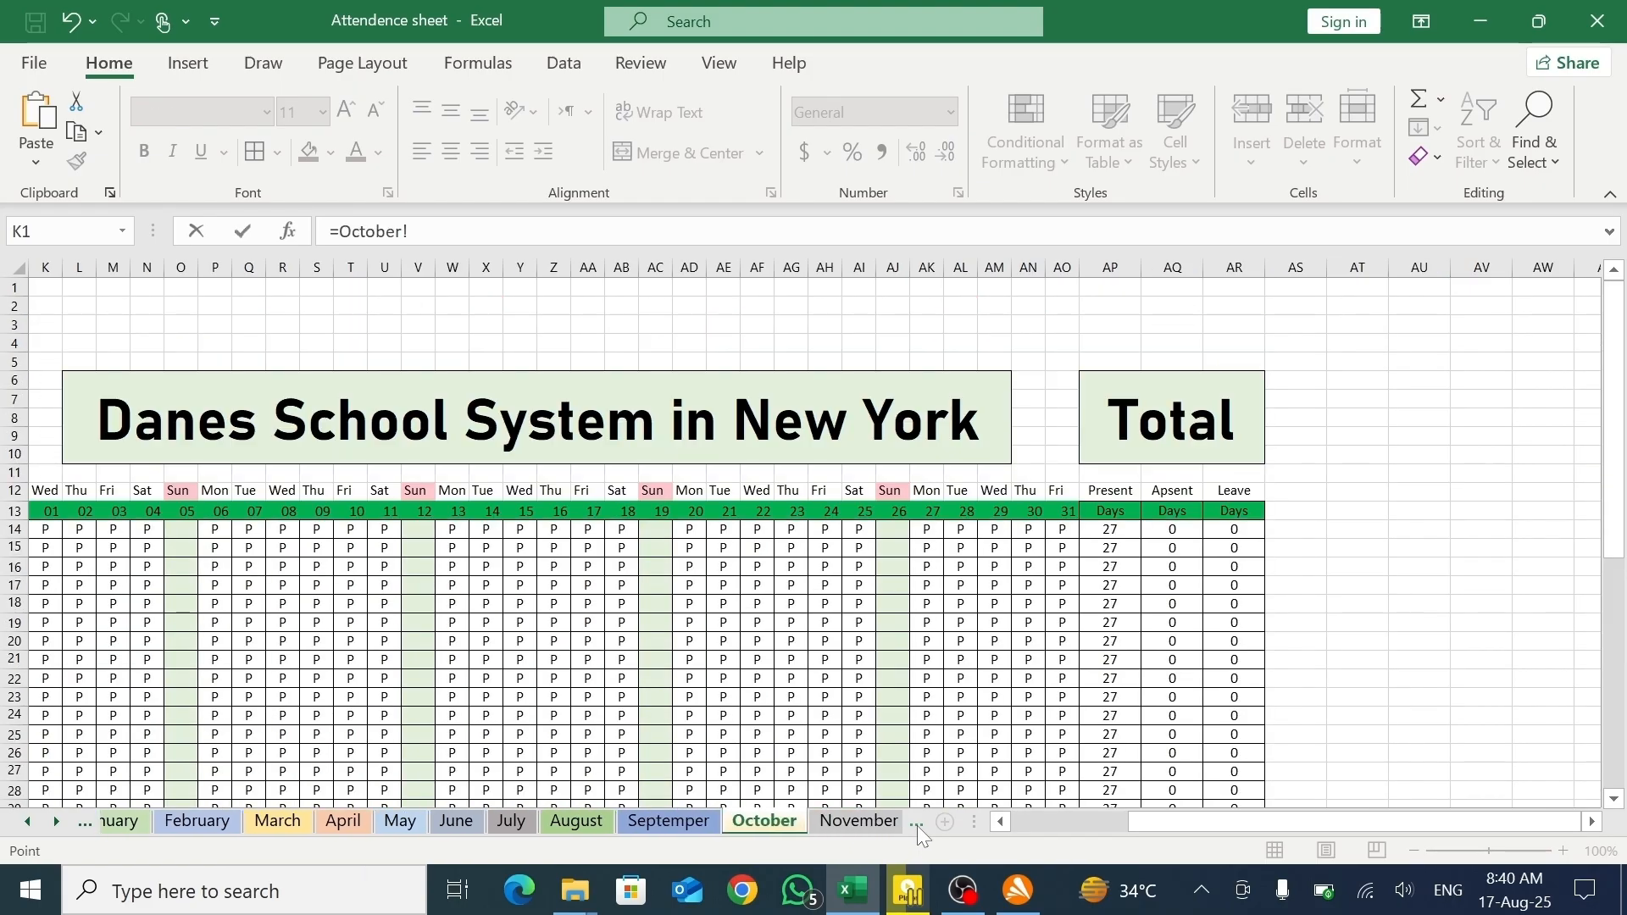
pyautogui.click(917, 825)
pyautogui.click(878, 820)
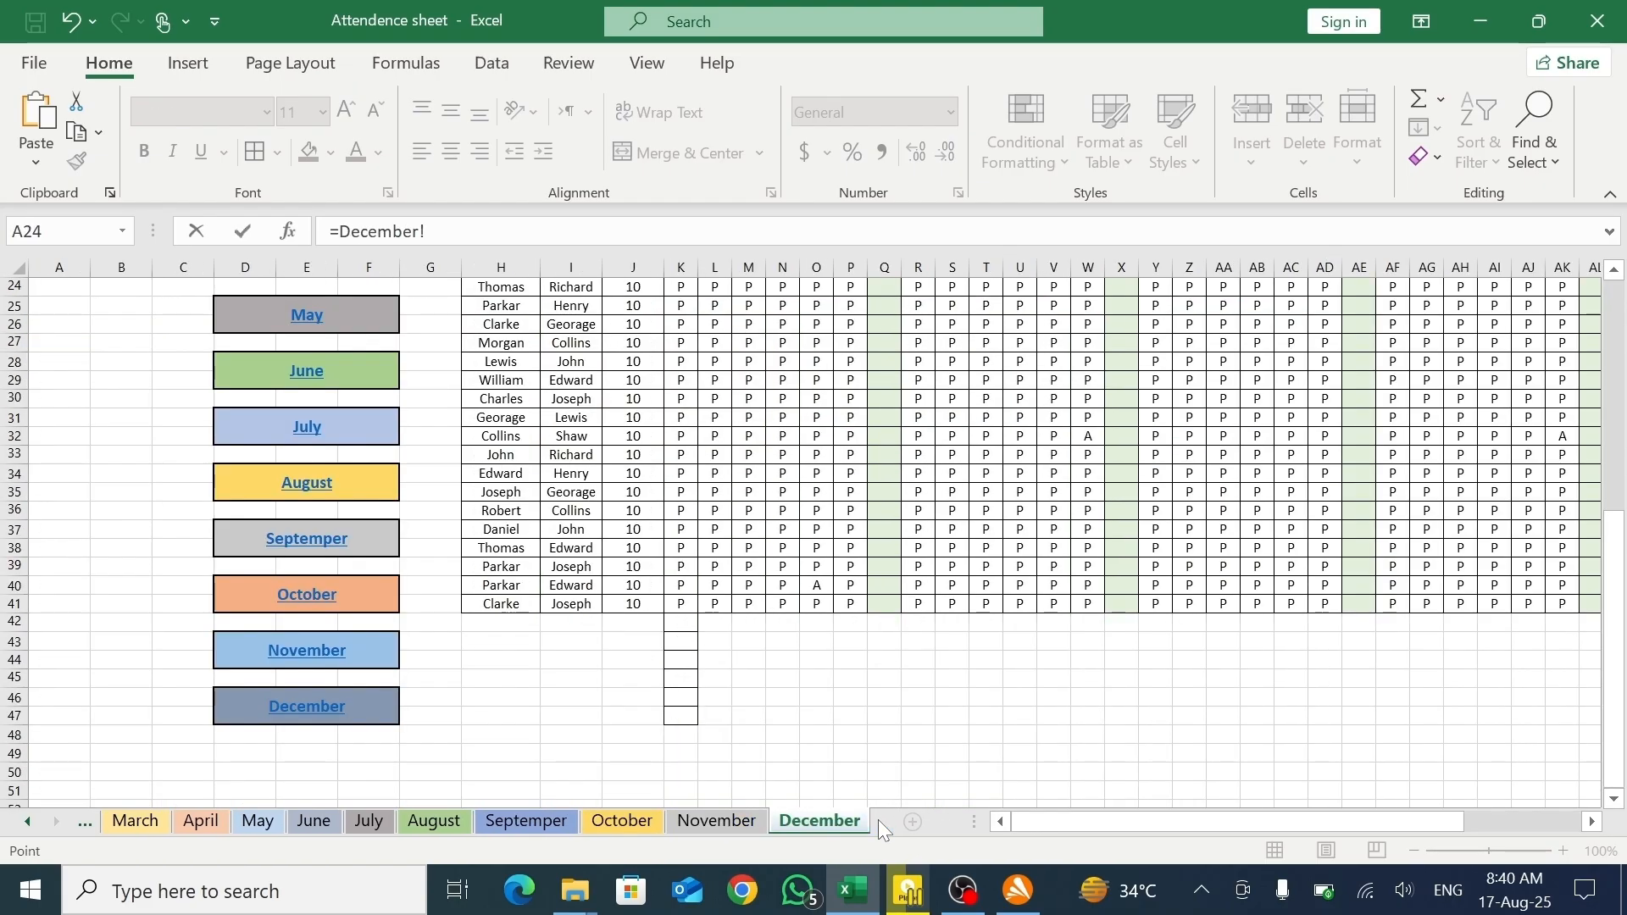
pyautogui.moveTo(1159, 827); pyautogui.dragTo(1275, 812)
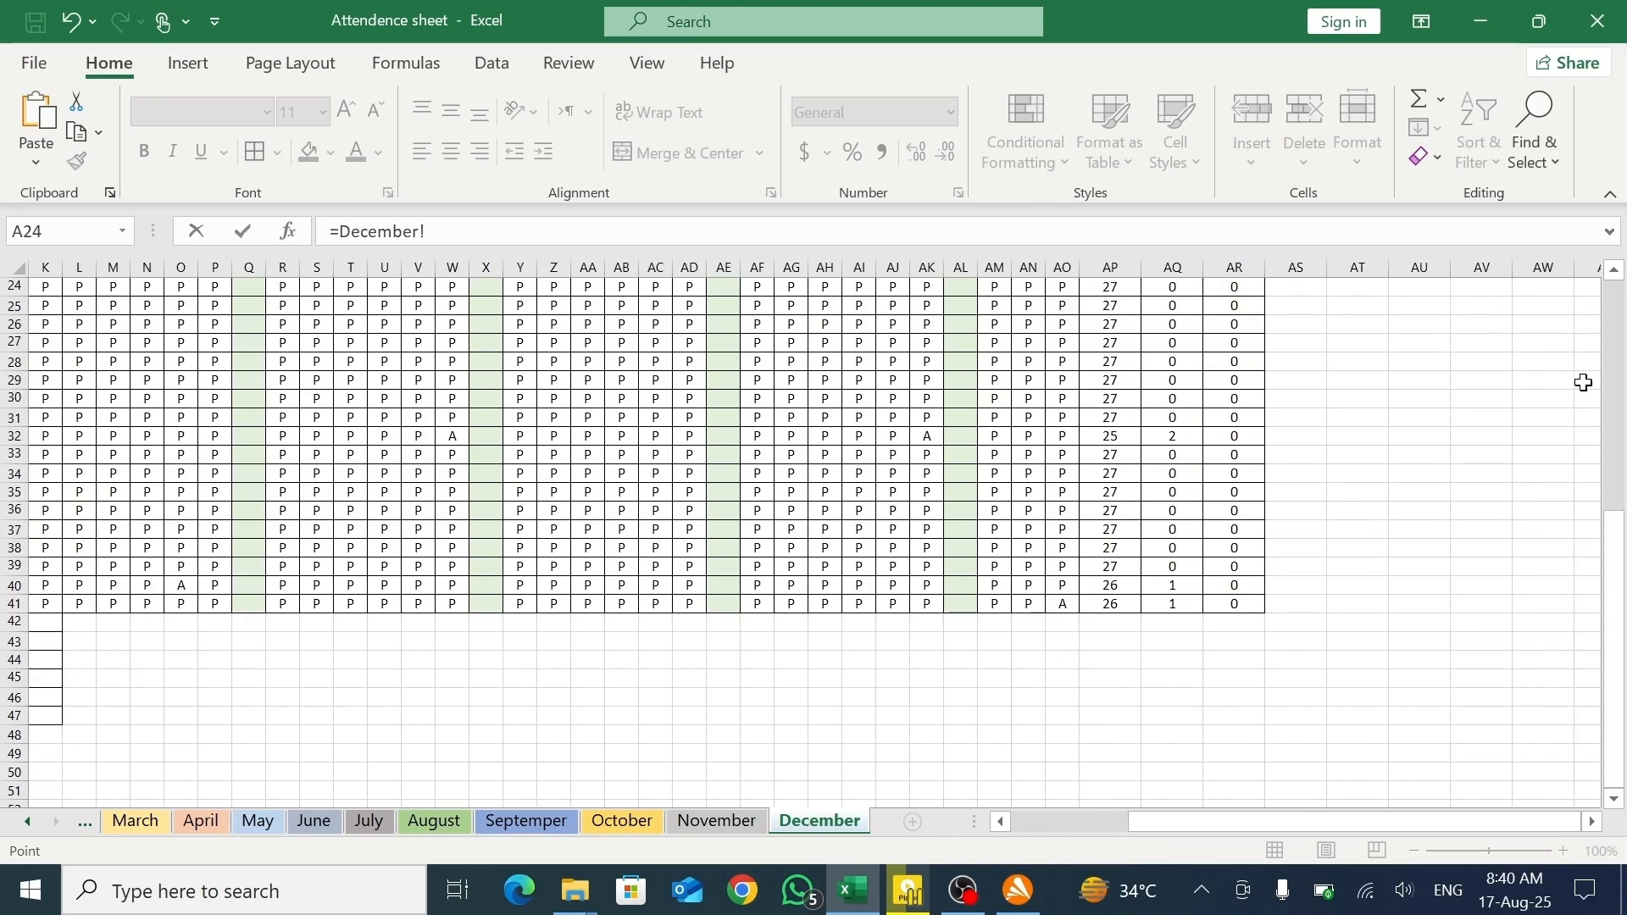
pyautogui.scroll(2, 1614, 285)
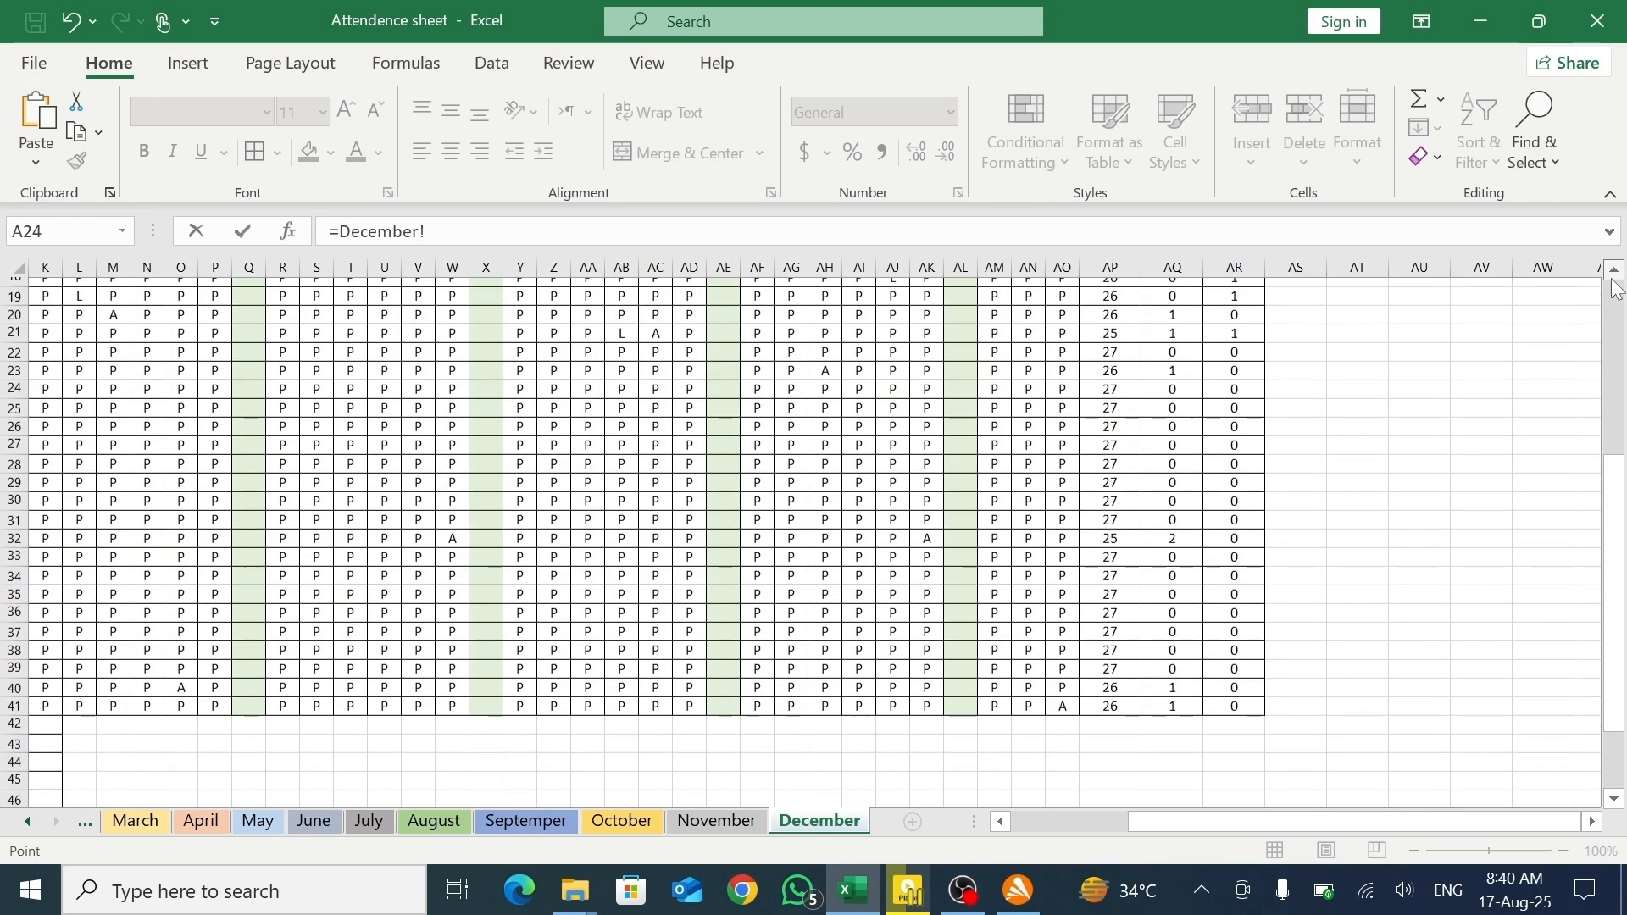
pyautogui.scroll(3, 1615, 285)
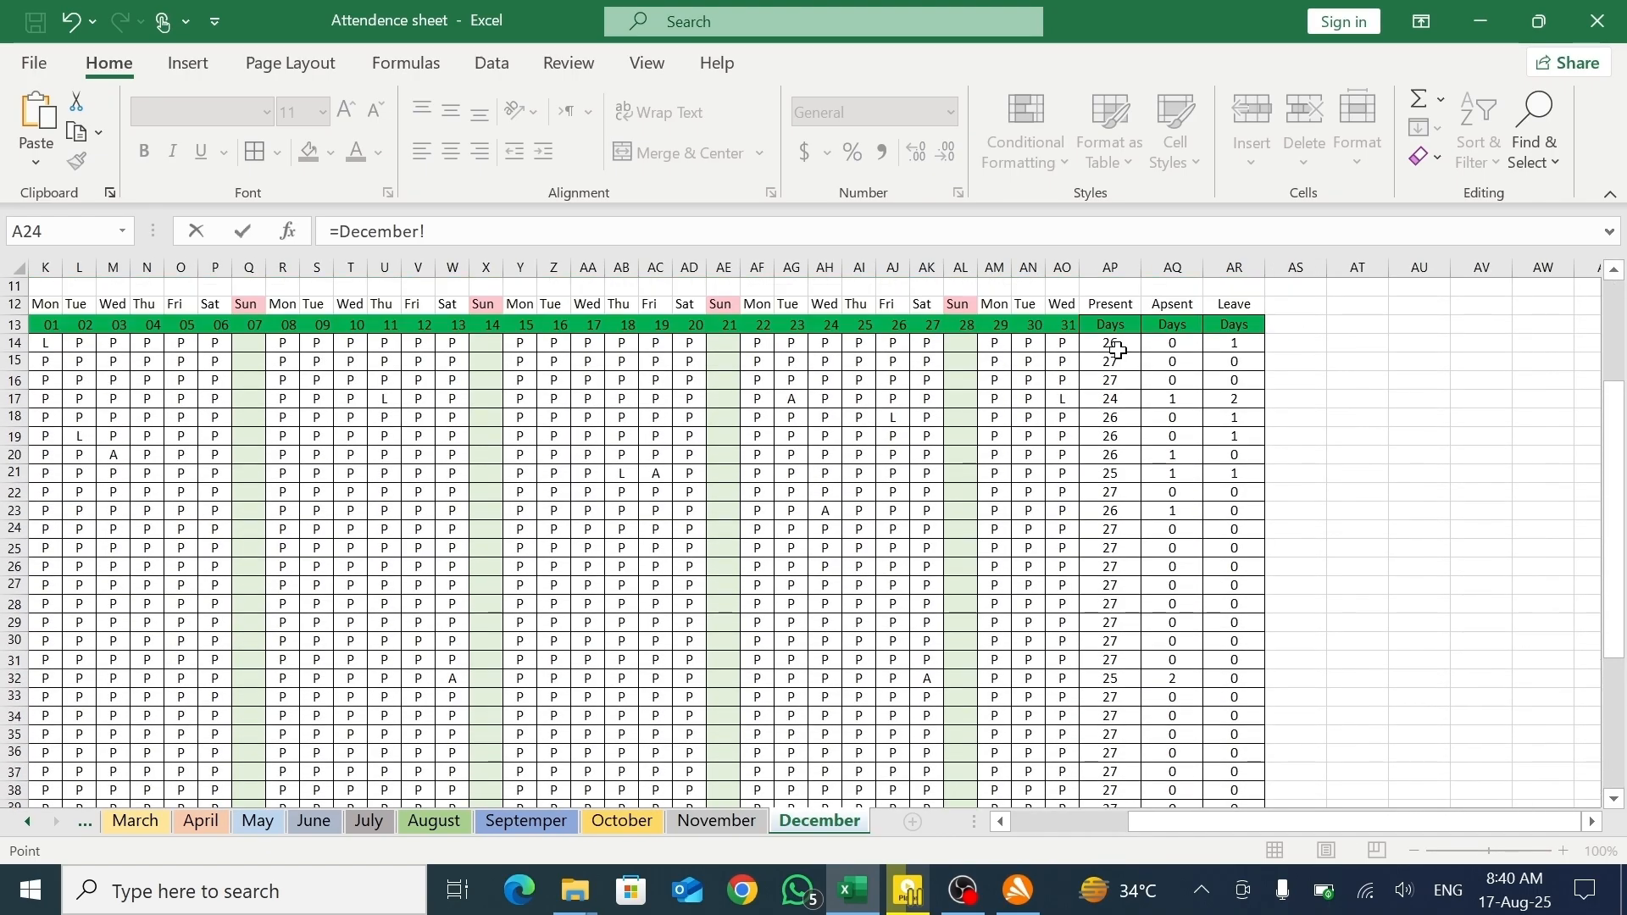
pyautogui.click(1117, 350)
pyautogui.press('Return')
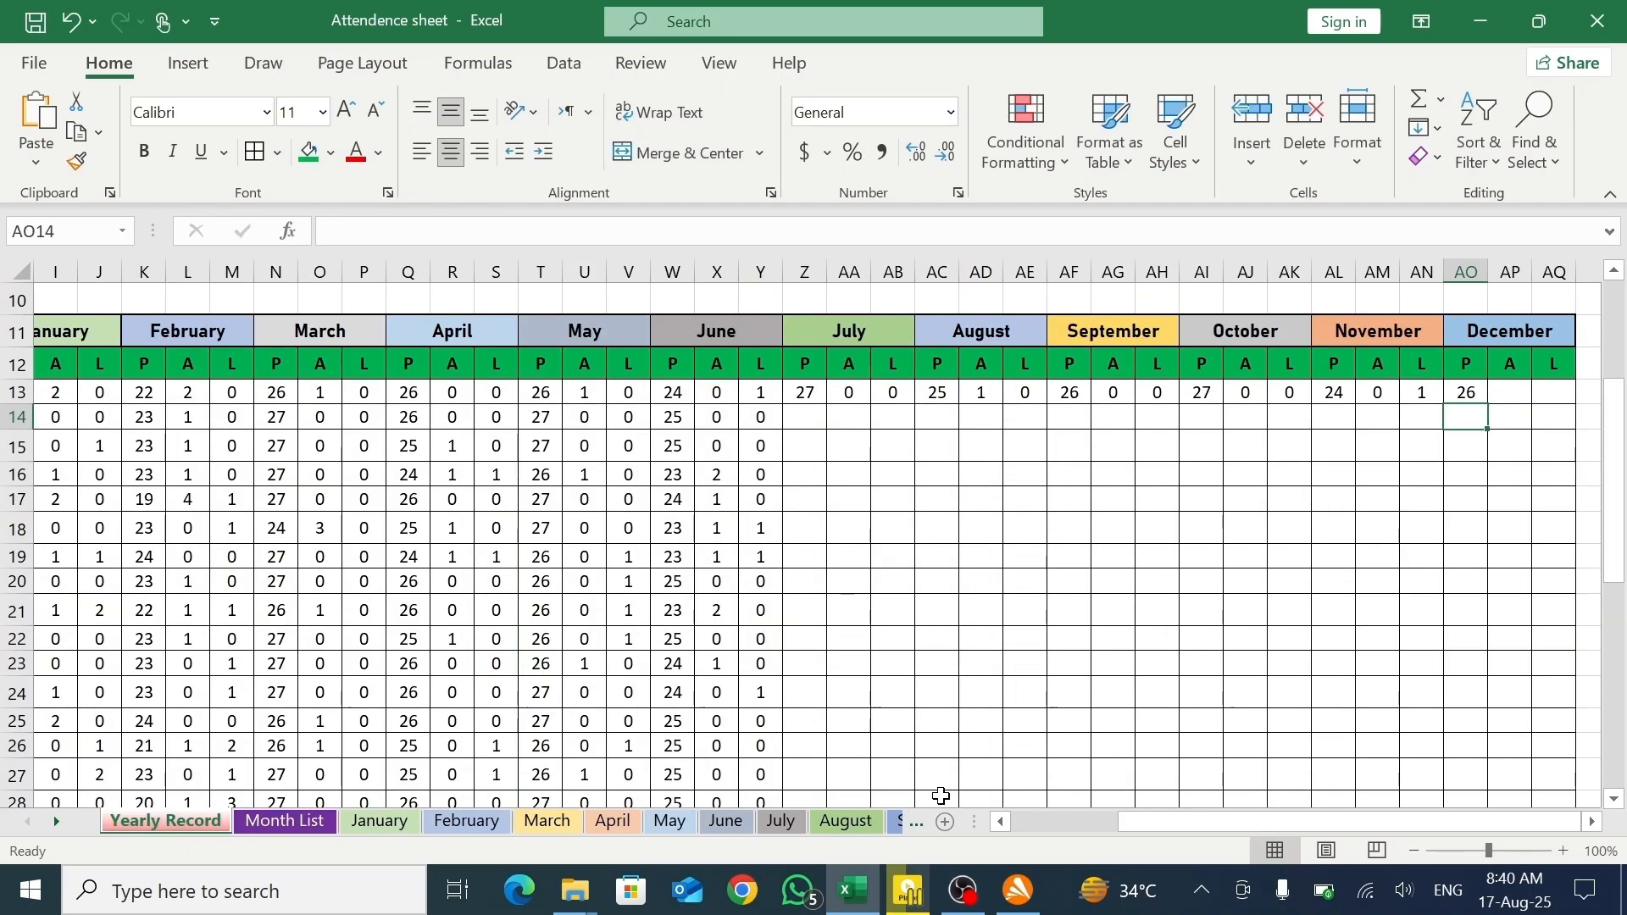
pyautogui.click(916, 826)
pyautogui.click(916, 826)
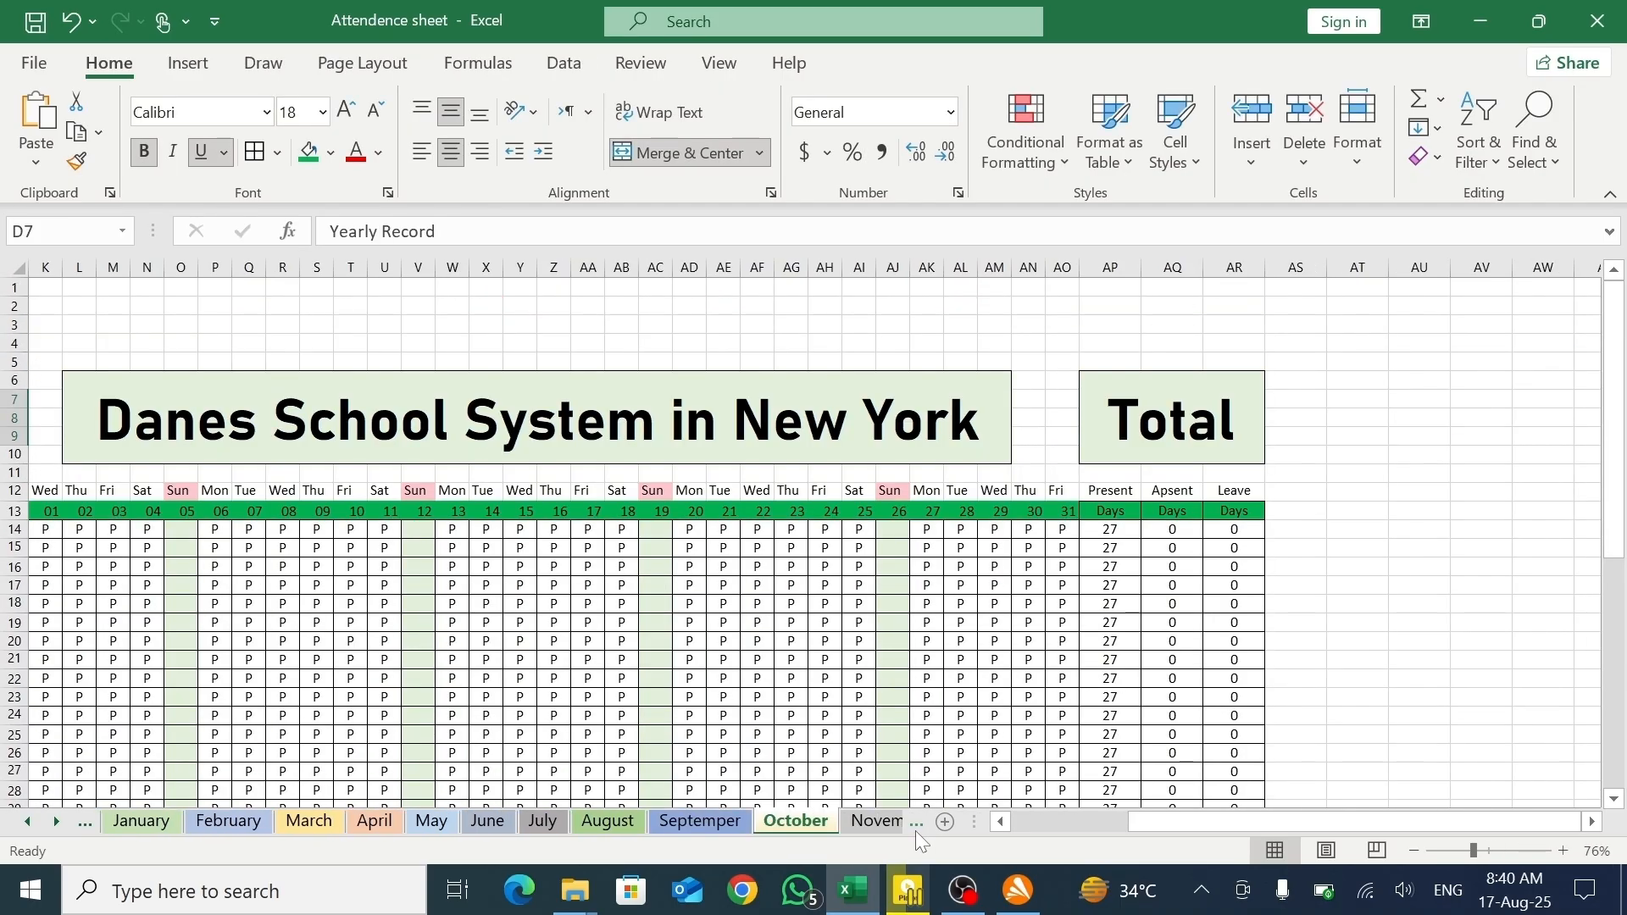
pyautogui.click(23, 822)
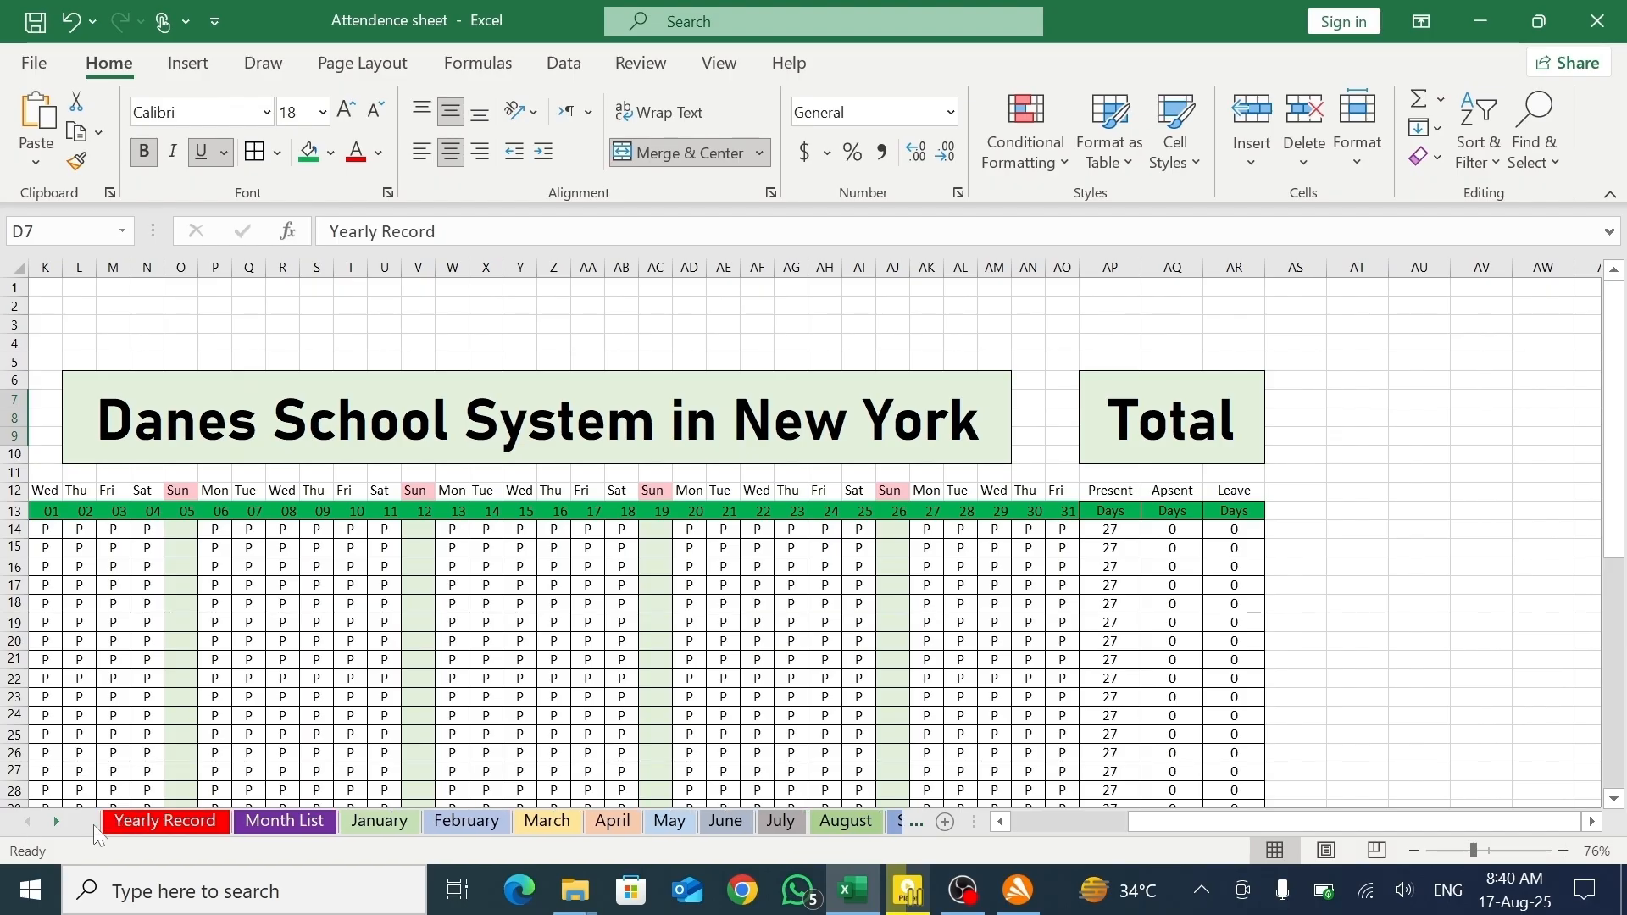
pyautogui.click(166, 821)
# - Link the first student's December absent cell AP13 to AQ14 of the December sheet
pyautogui.click(1507, 388)
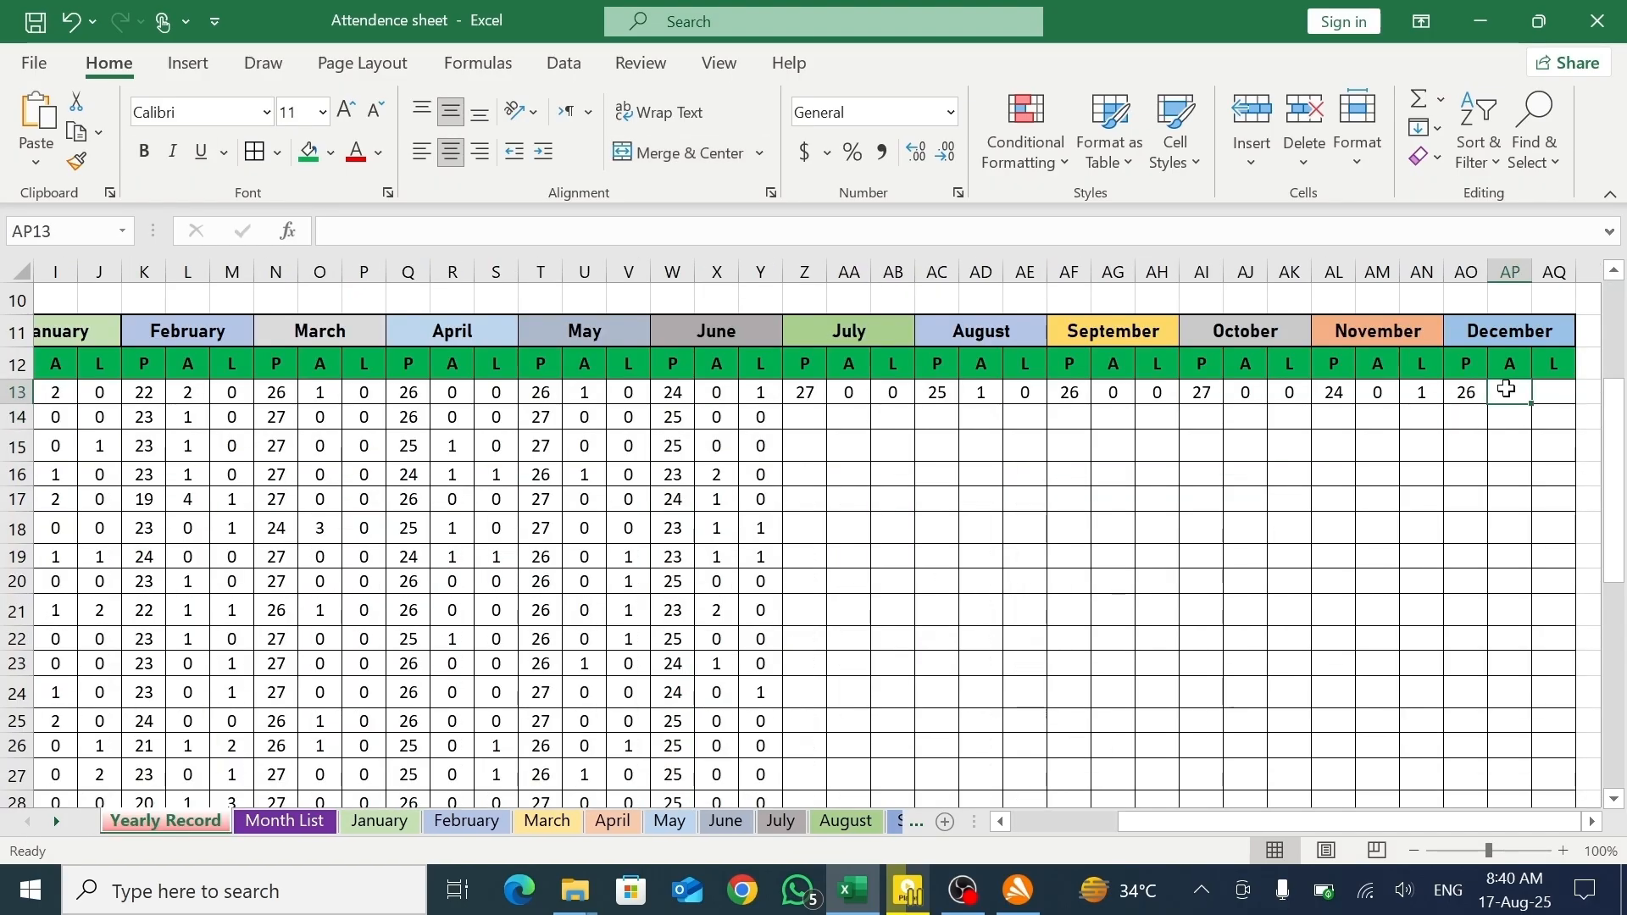
pyautogui.write('=')
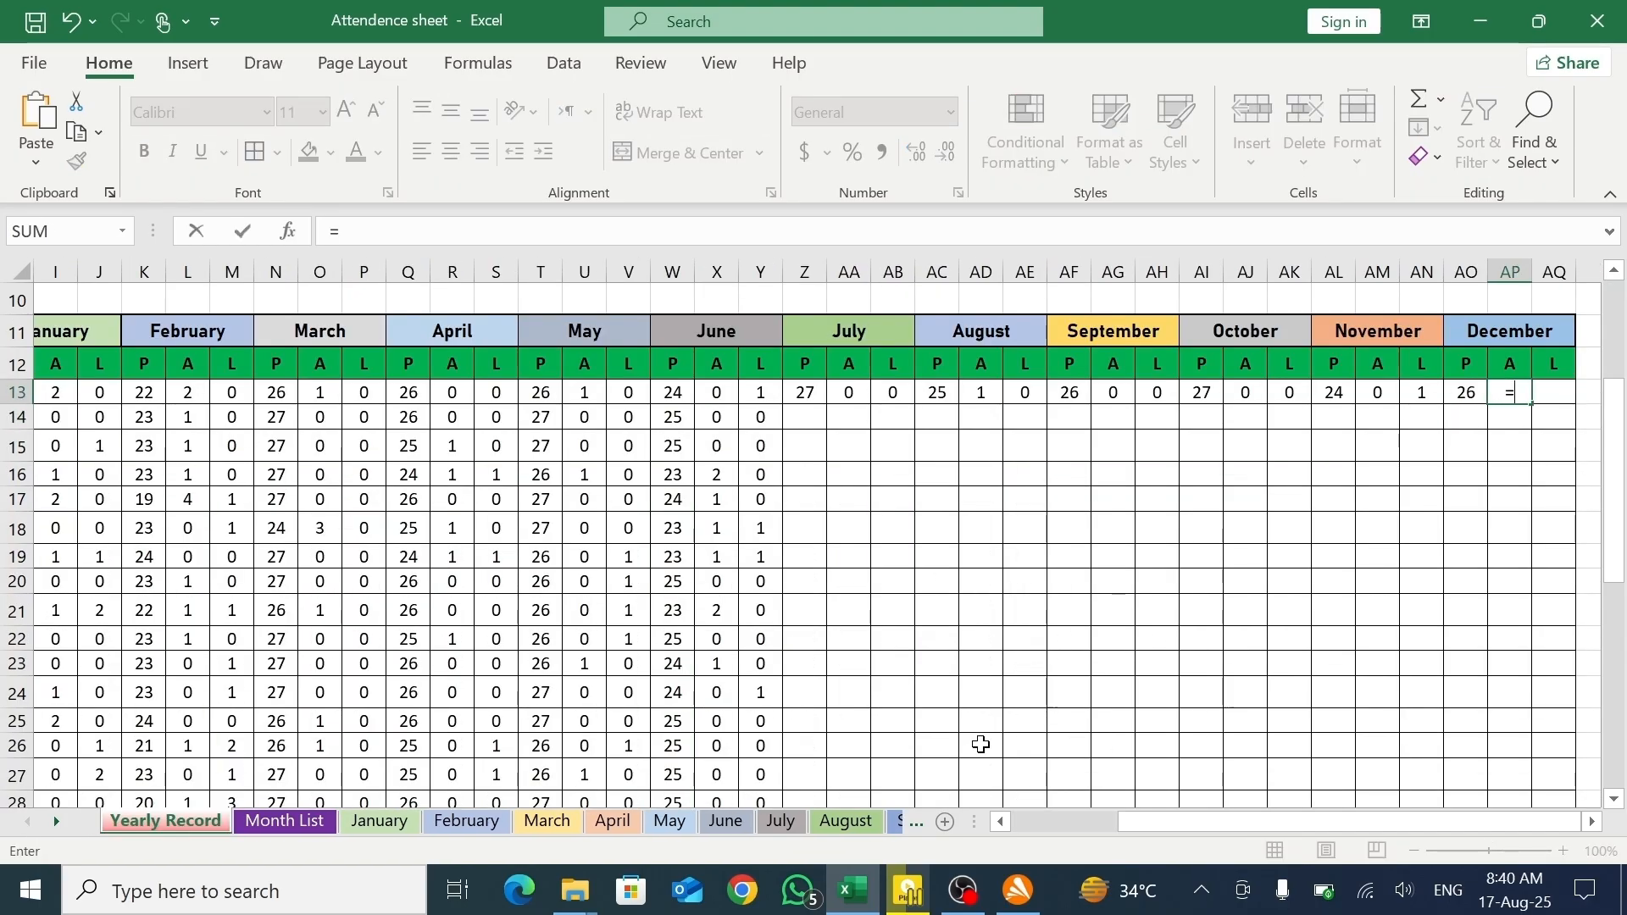
pyautogui.click(915, 832)
pyautogui.click(915, 832)
pyautogui.click(915, 832)
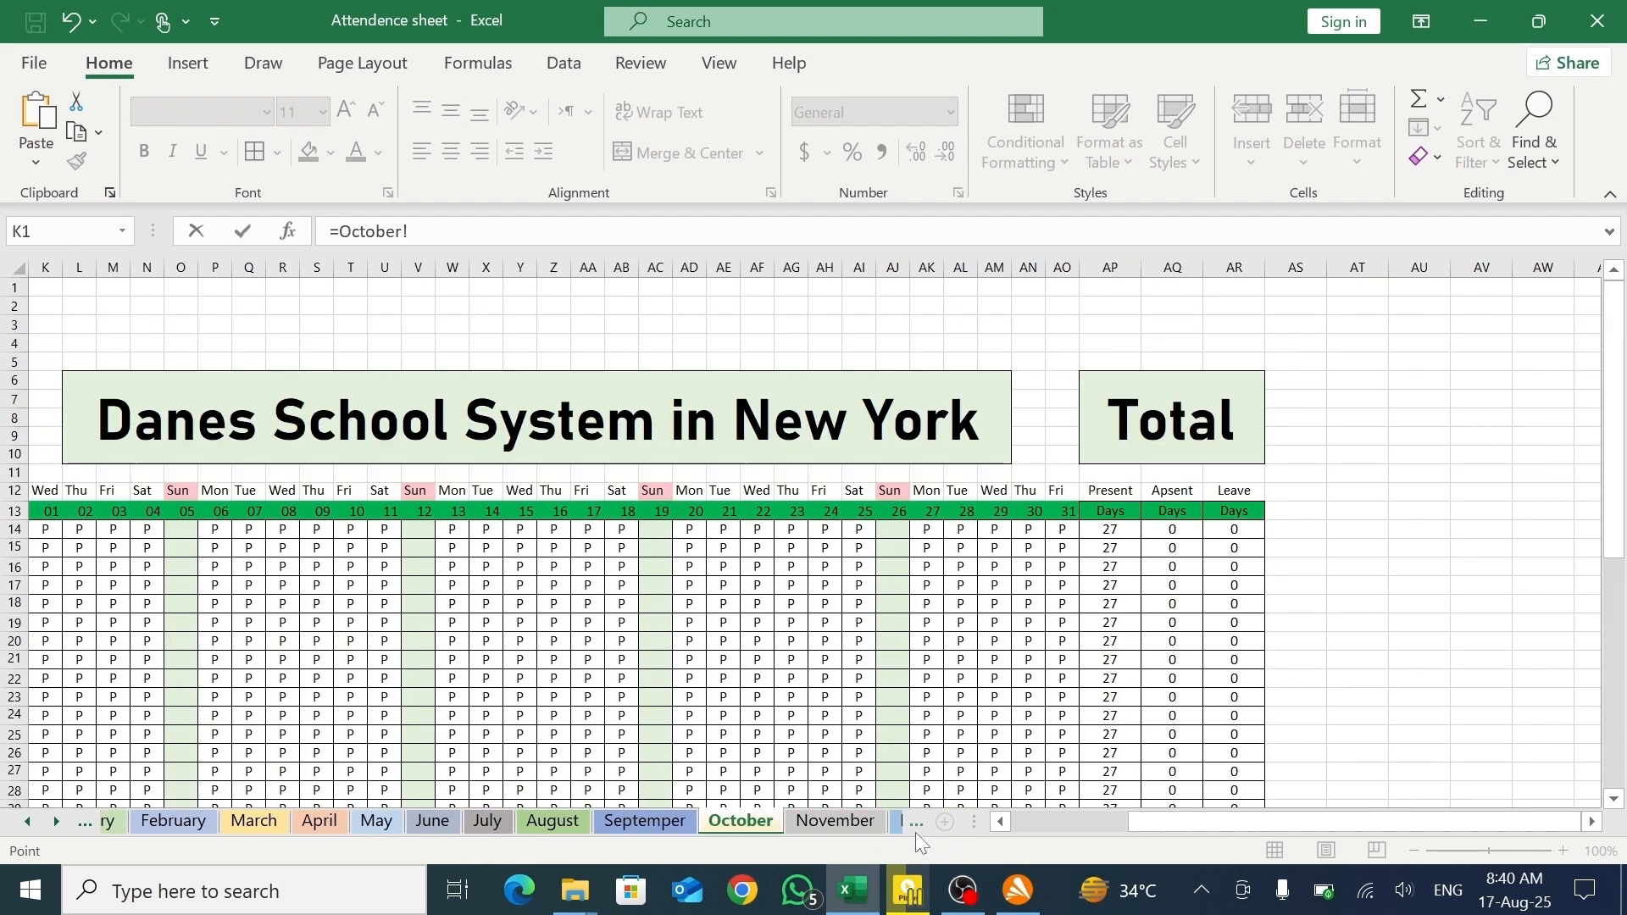
pyautogui.click(897, 824)
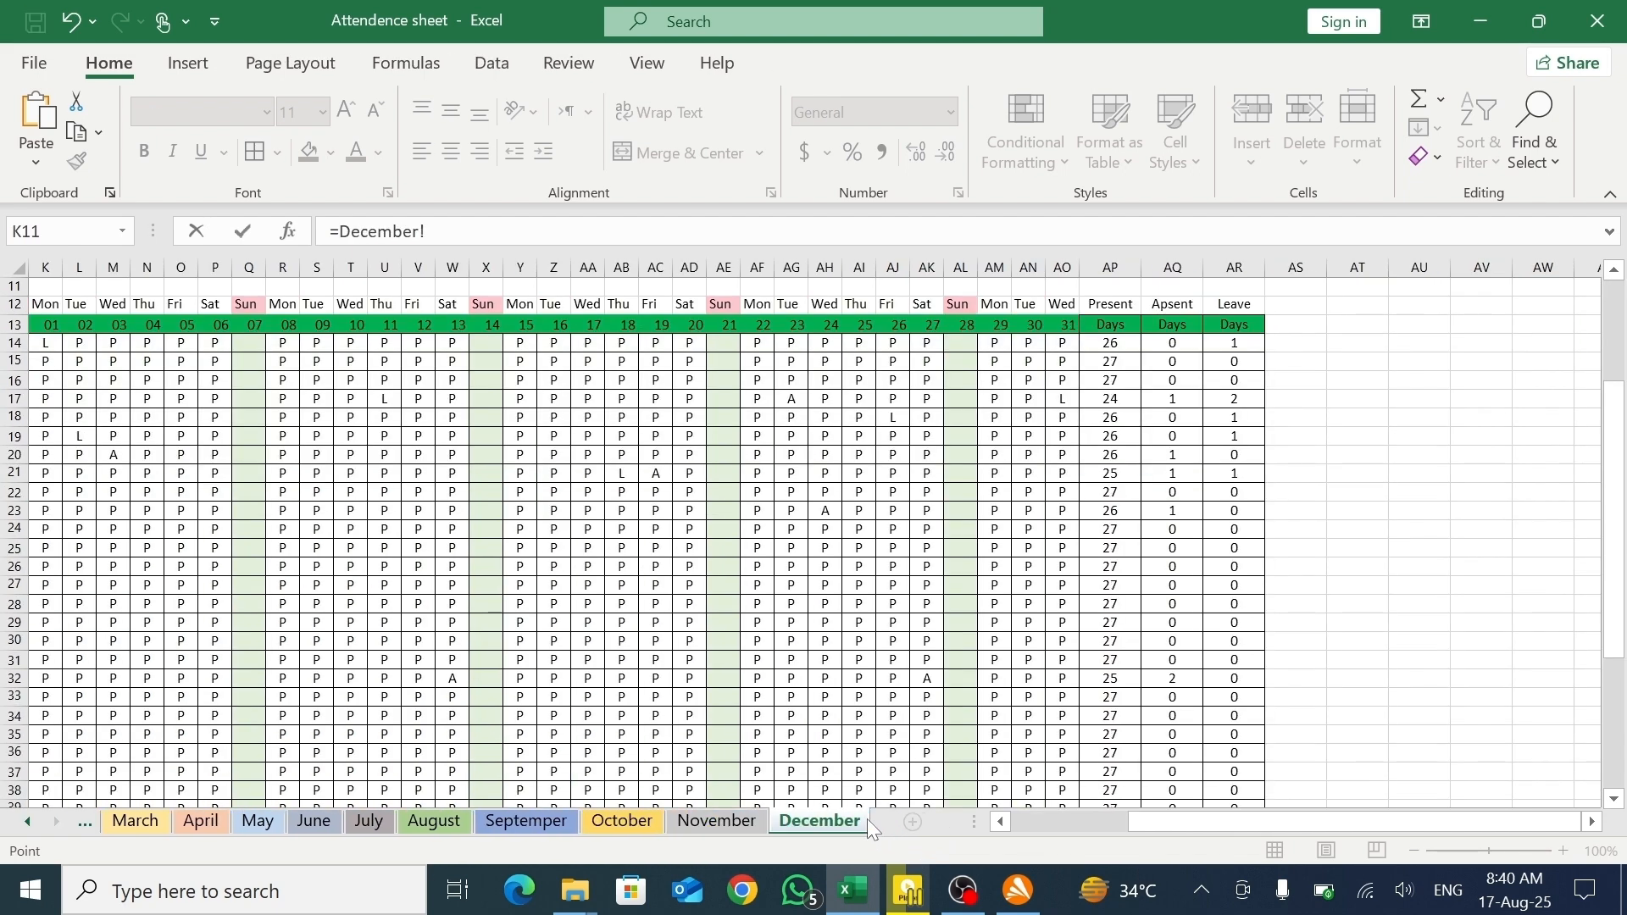
pyautogui.click(1169, 346)
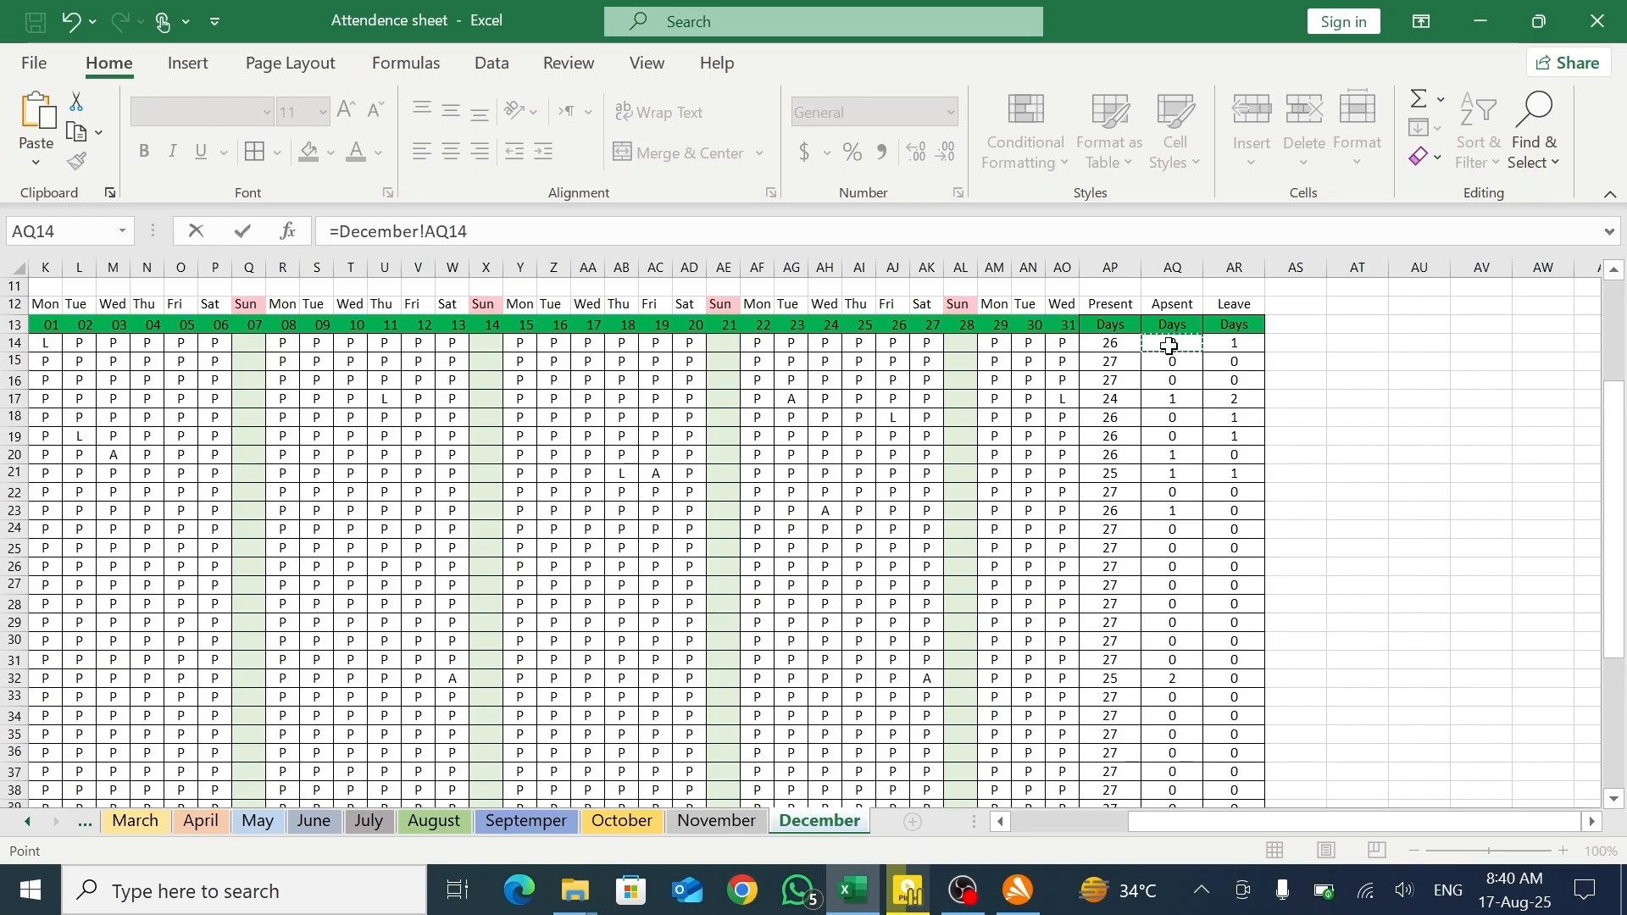
pyautogui.press('Return')
# - Link the first student's December leave cell AQ13 to AR14 of the December sheet
pyautogui.click(1555, 393)
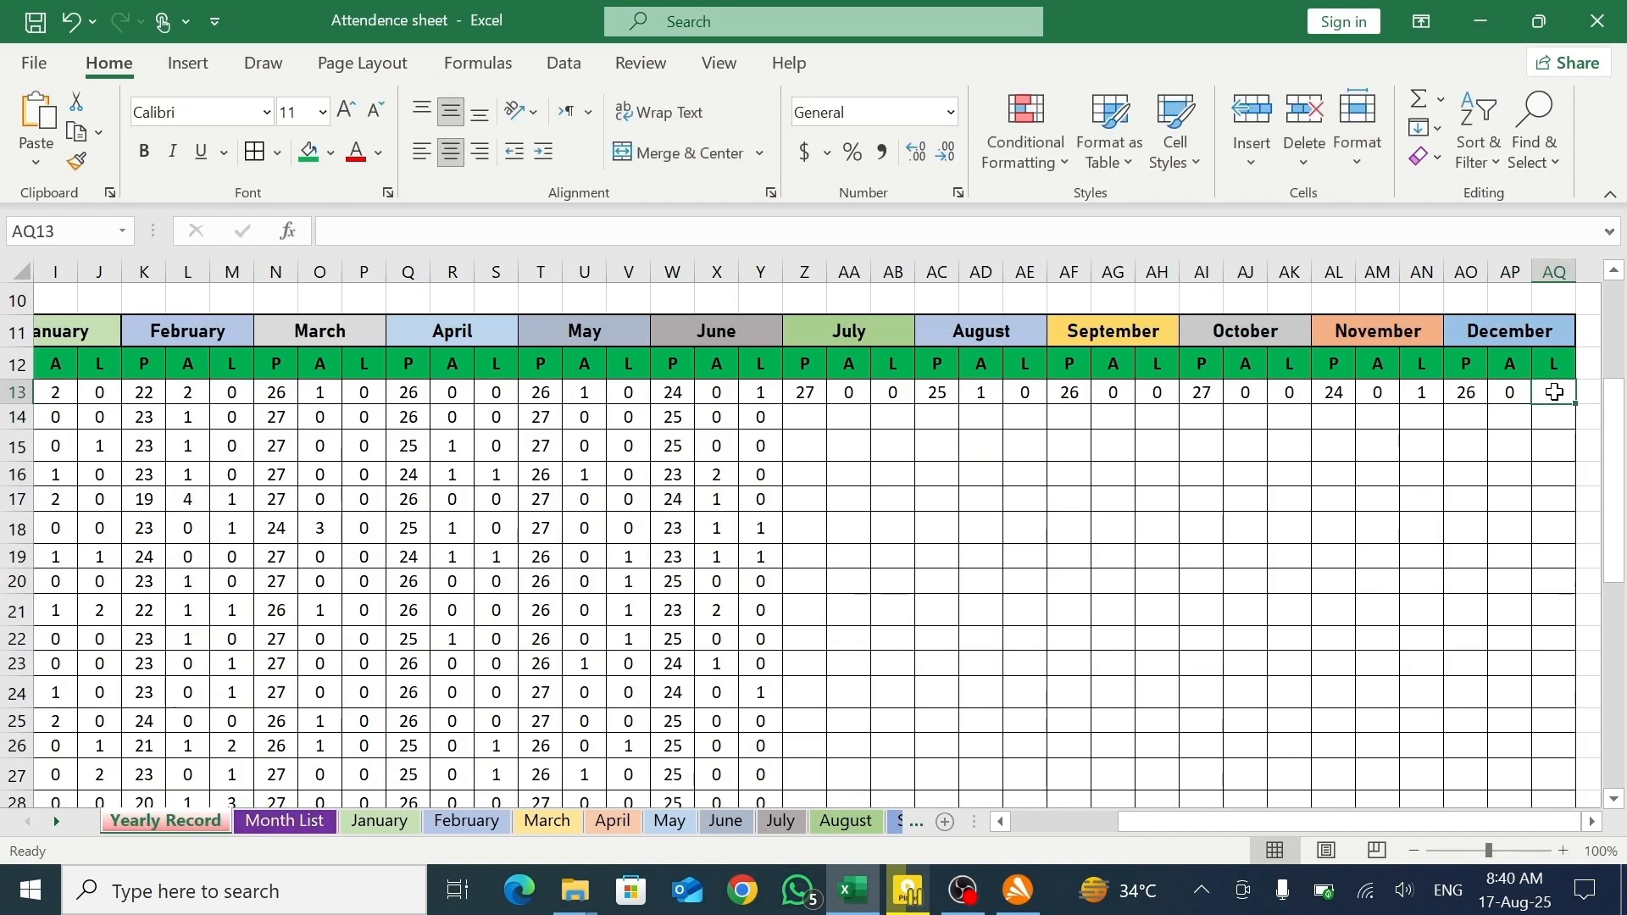
pyautogui.write('=')
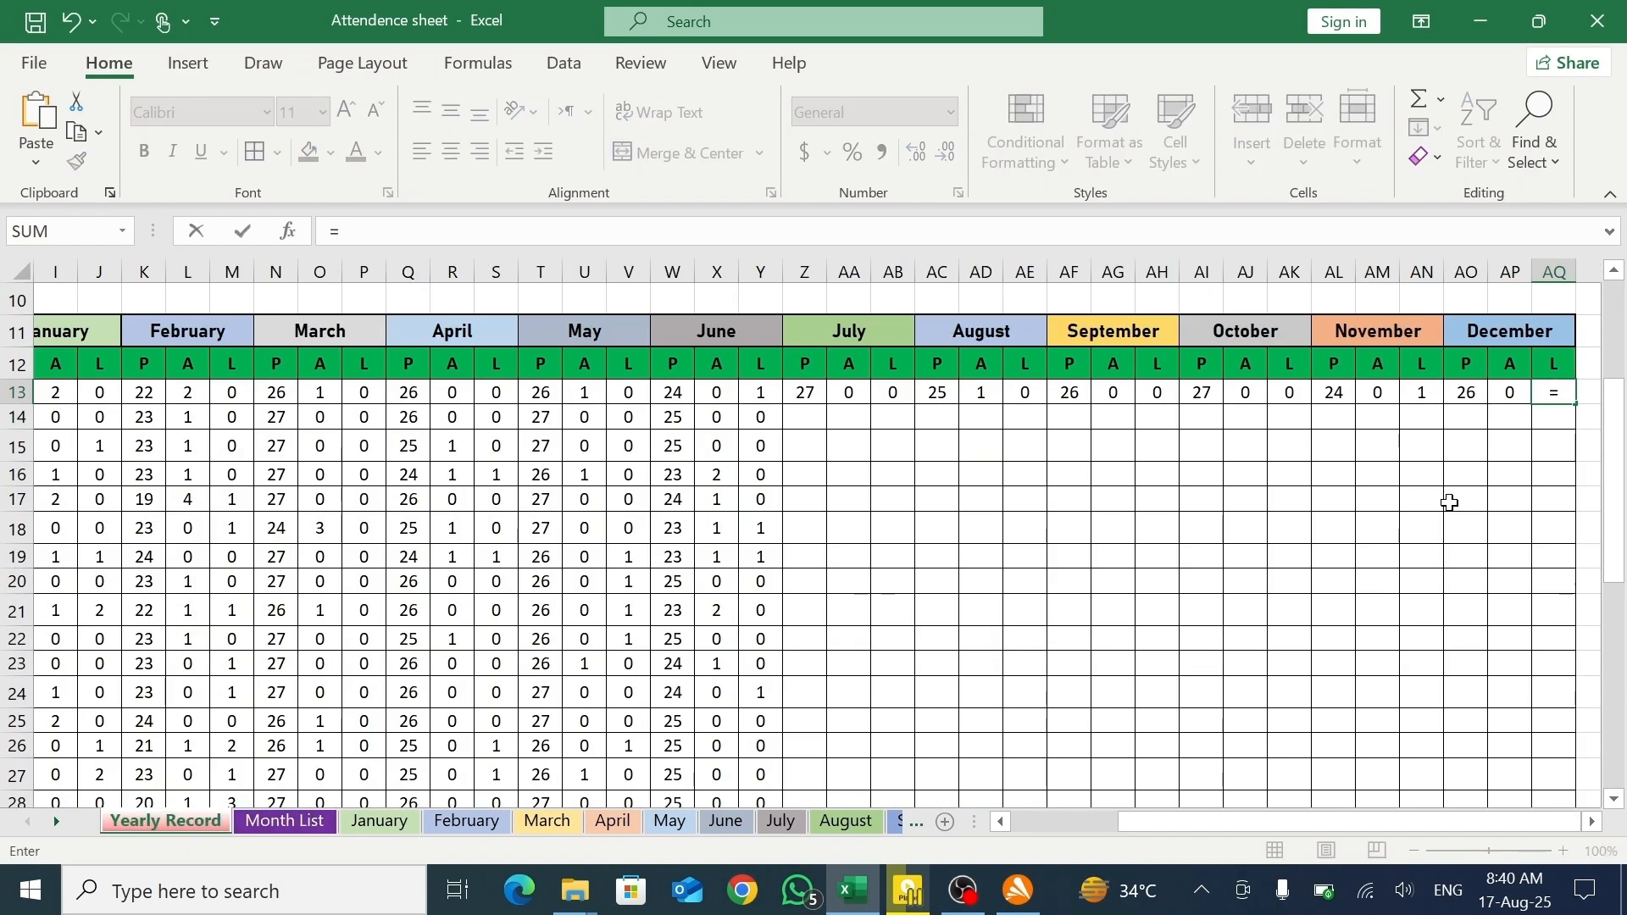
pyautogui.click(913, 826)
pyautogui.click(912, 825)
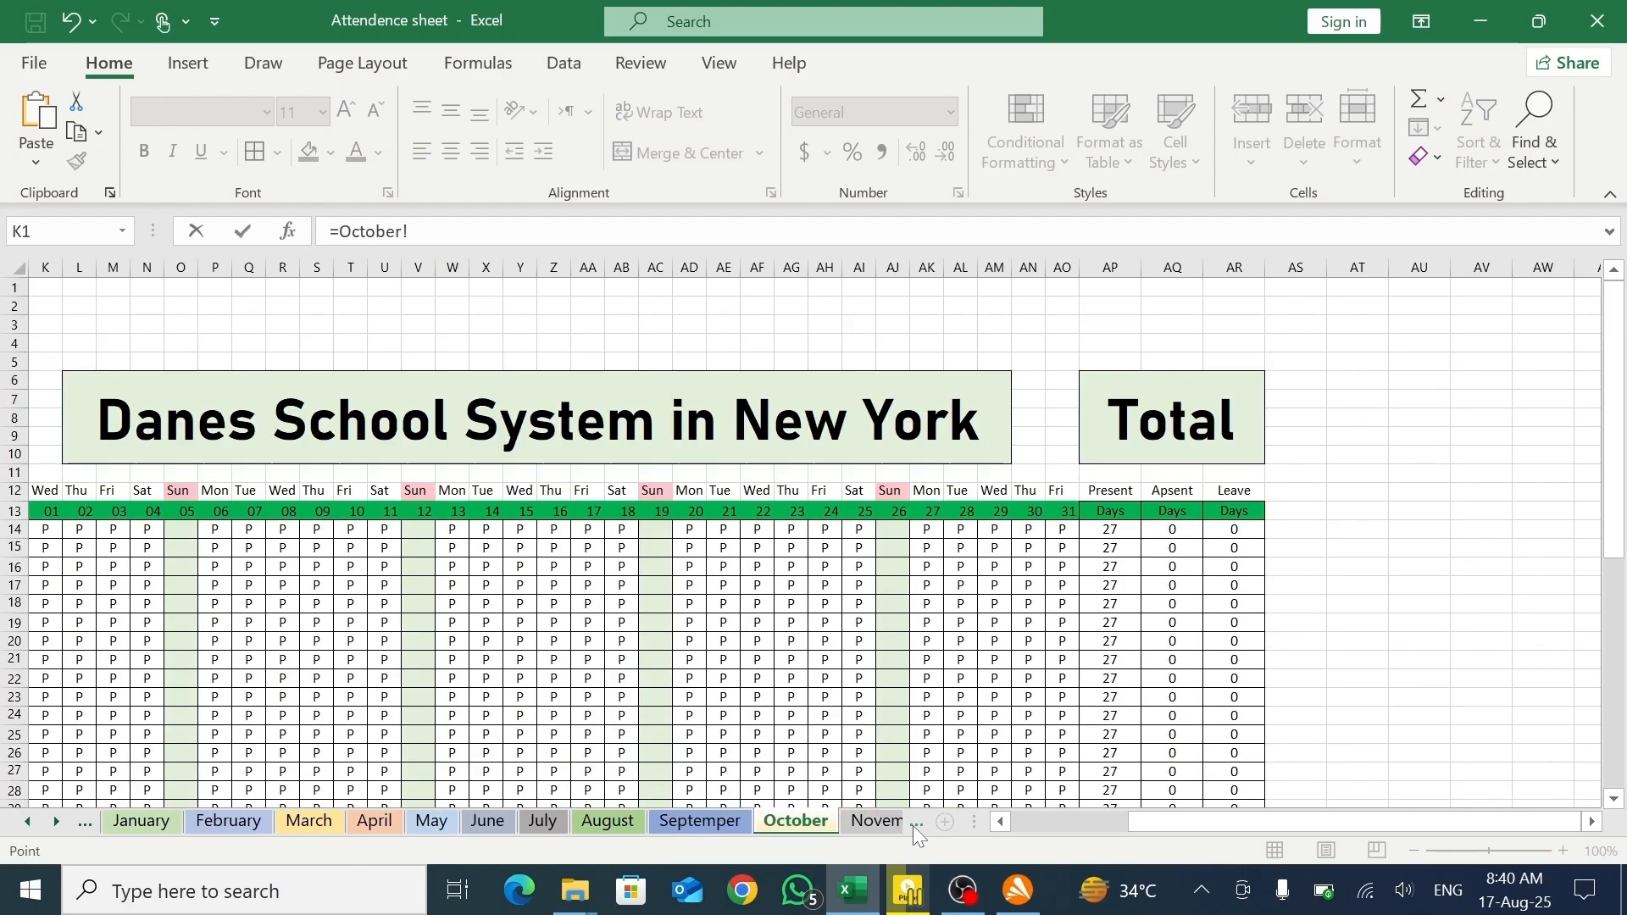
pyautogui.click(913, 825)
pyautogui.click(888, 824)
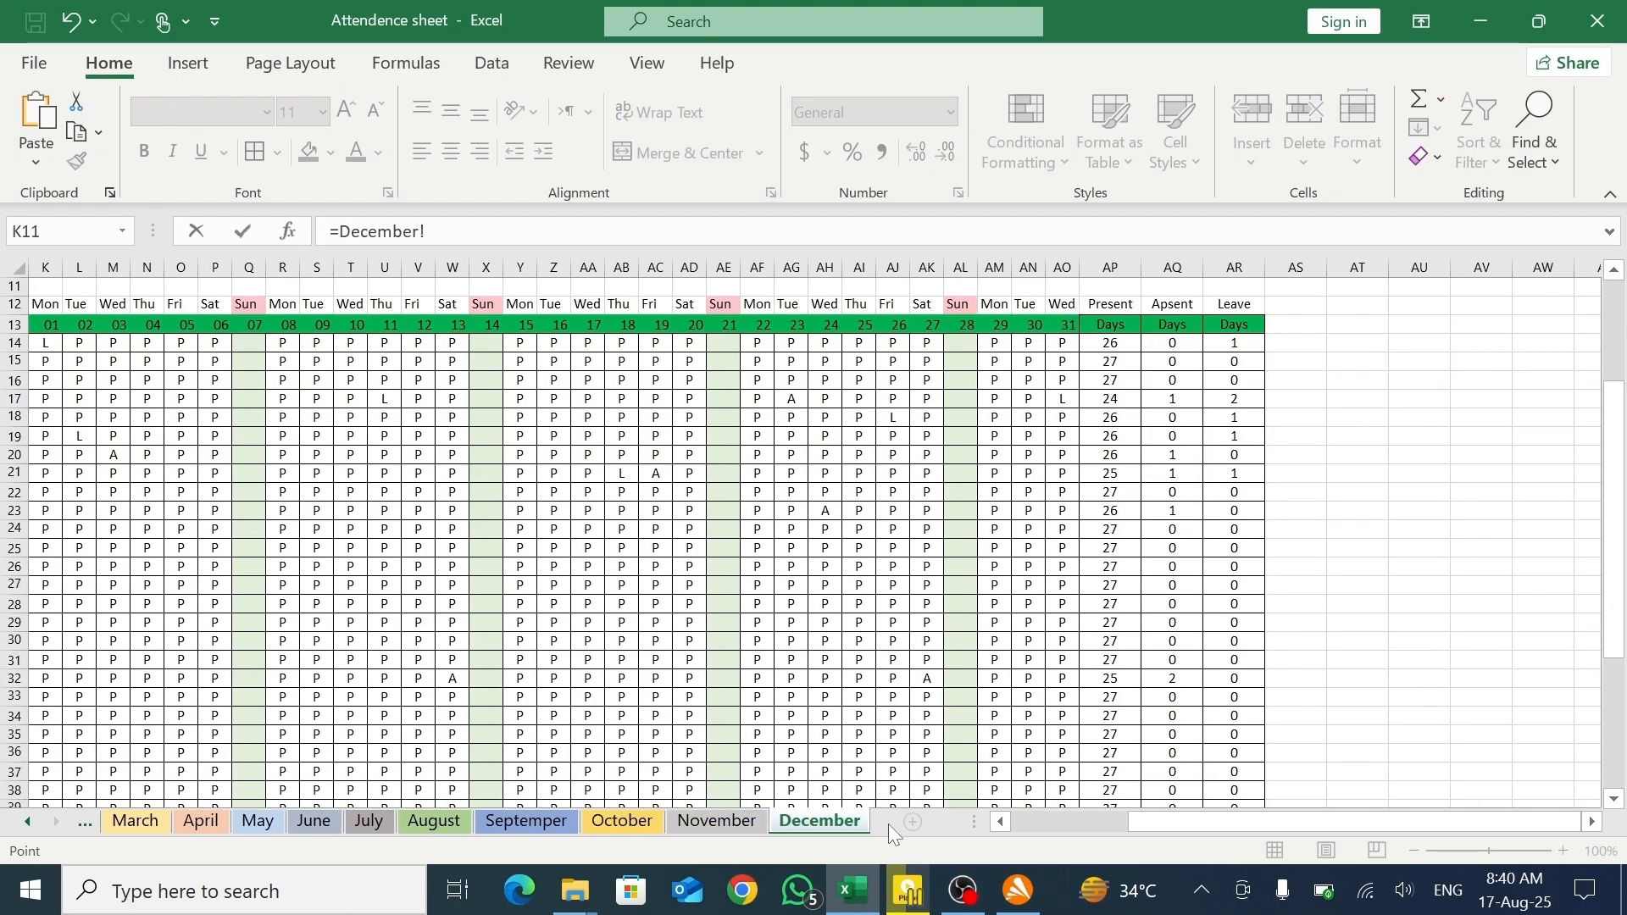
pyautogui.click(1236, 339)
pyautogui.press('Return')
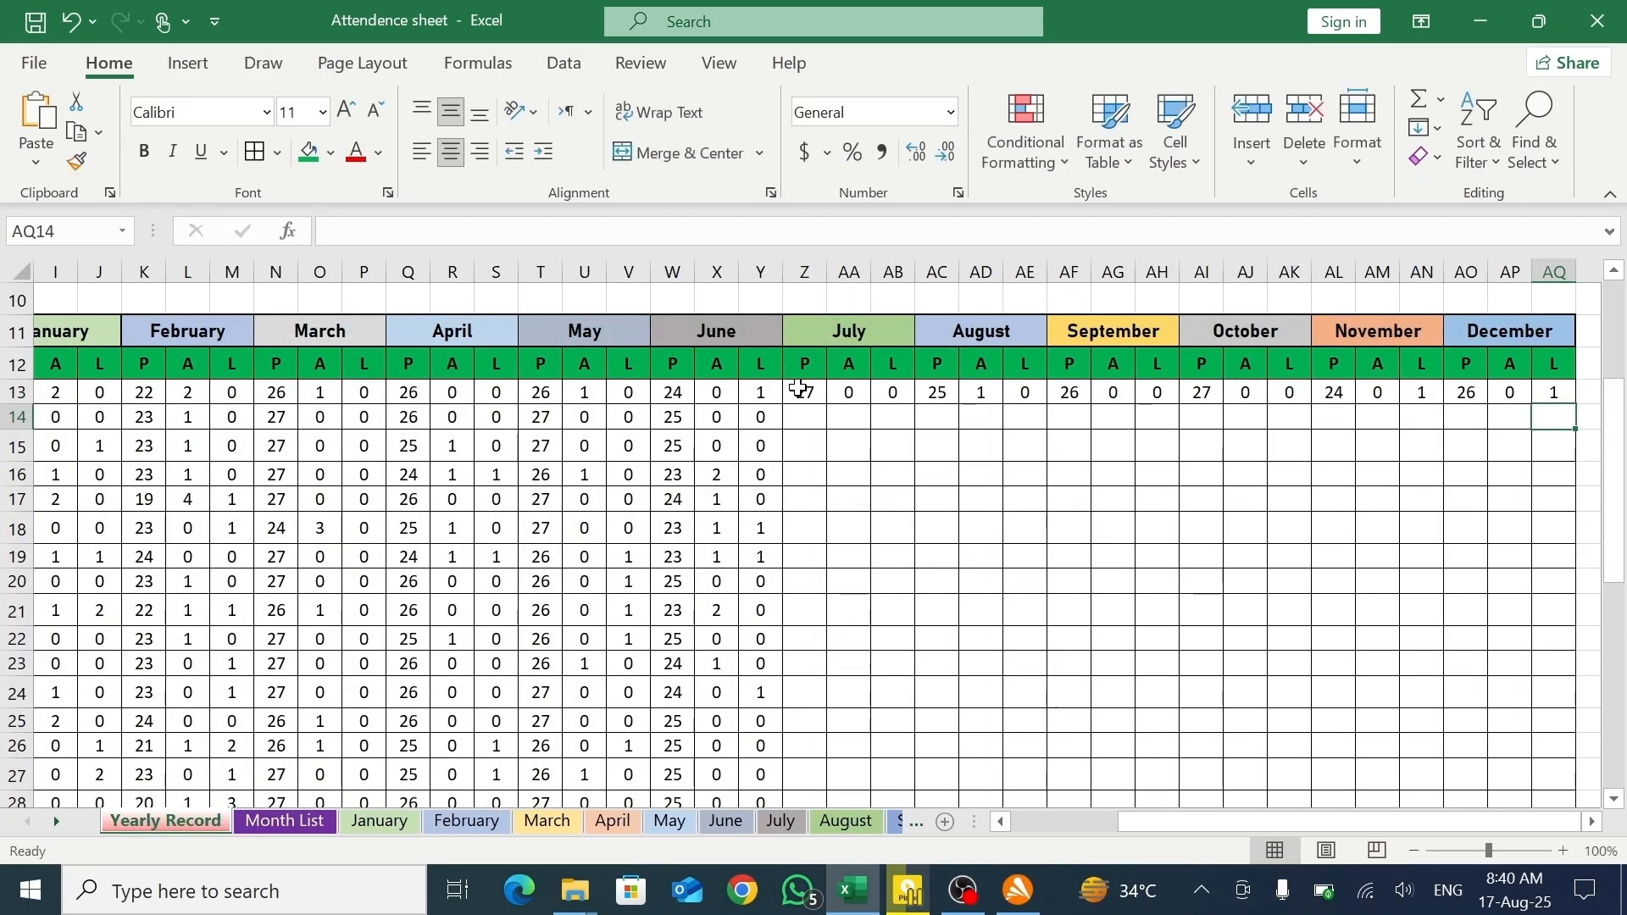
# - Fill the first student's July to December formulas in Z13:AQ13 down to row 40 for all students
pyautogui.moveTo(801, 391); pyautogui.dragTo(1464, 716)
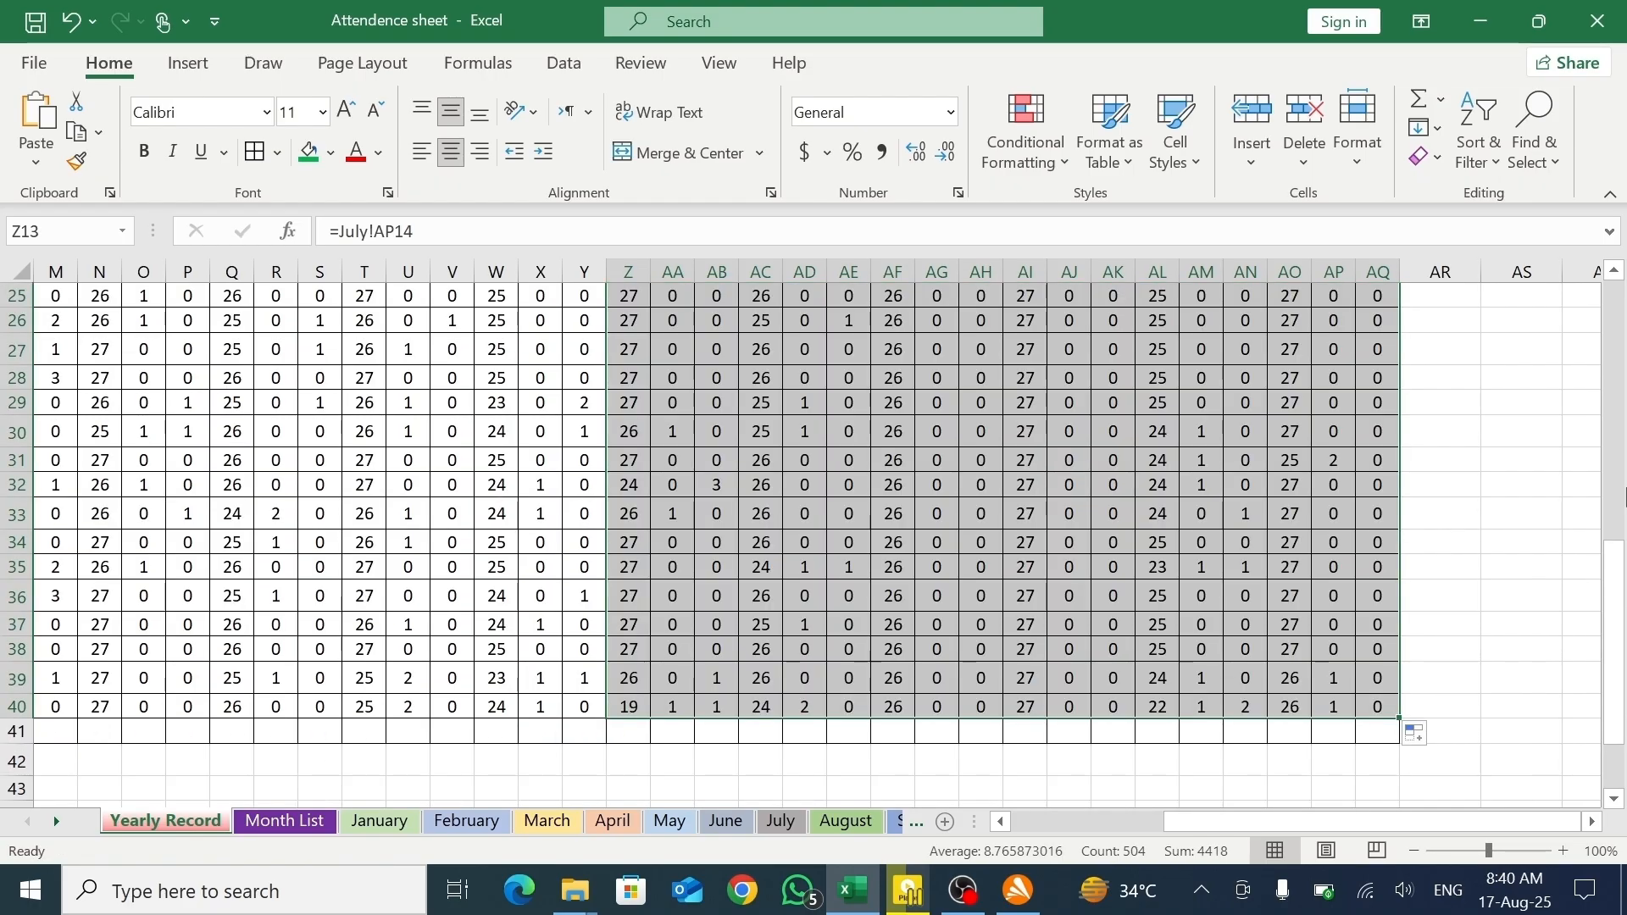
pyautogui.scroll(2, 1616, 282)
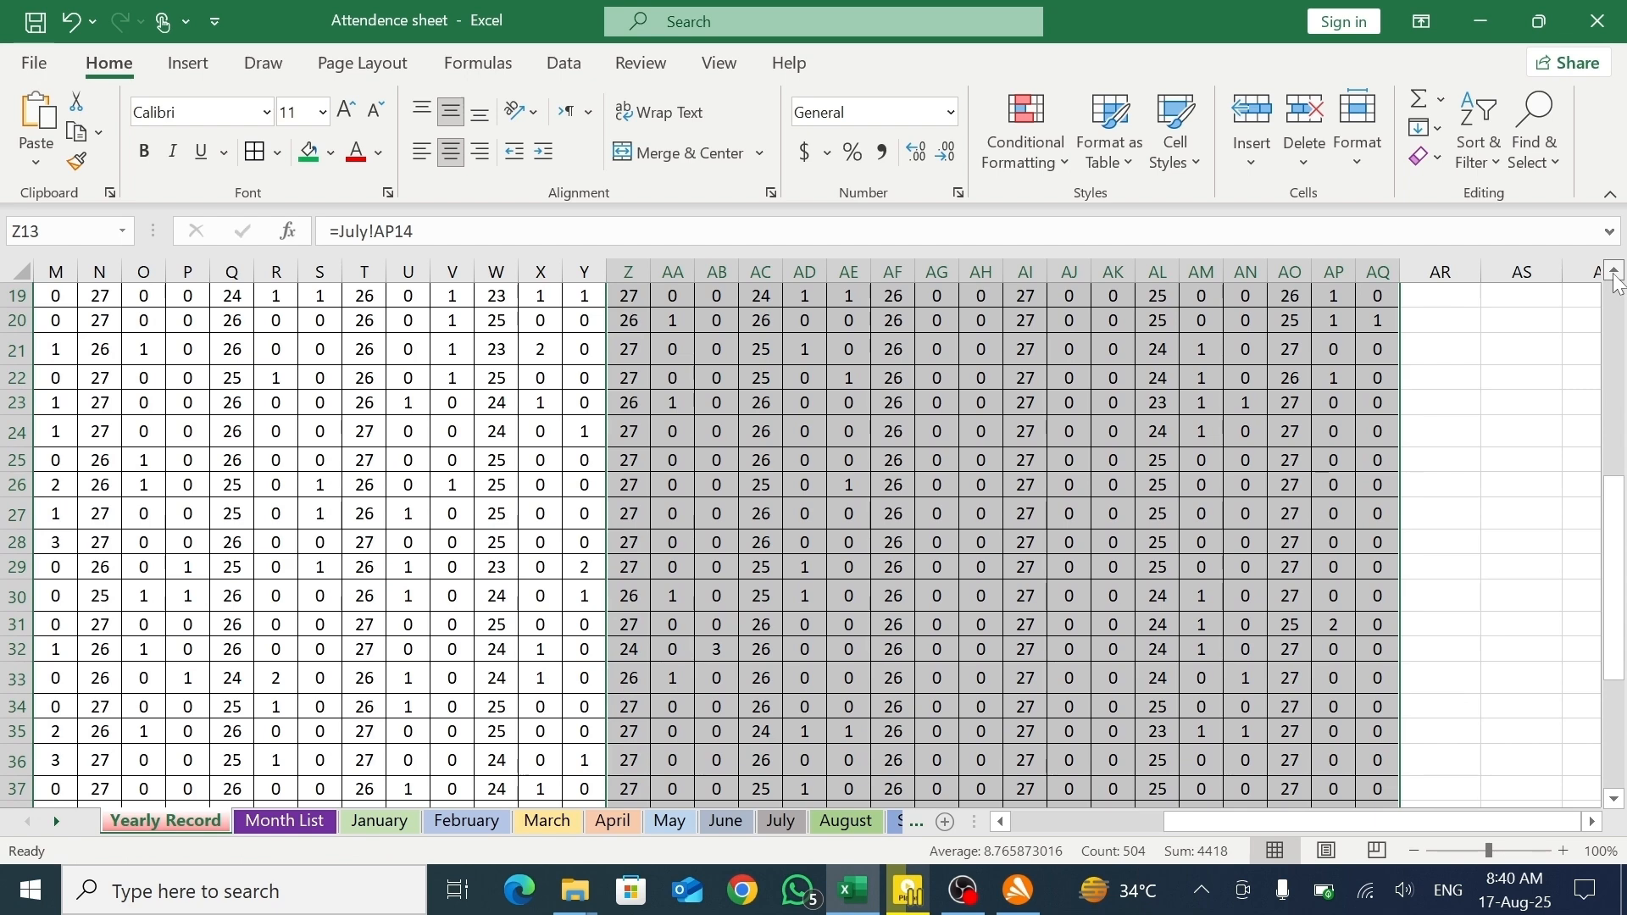
pyautogui.scroll(3, 1616, 282)
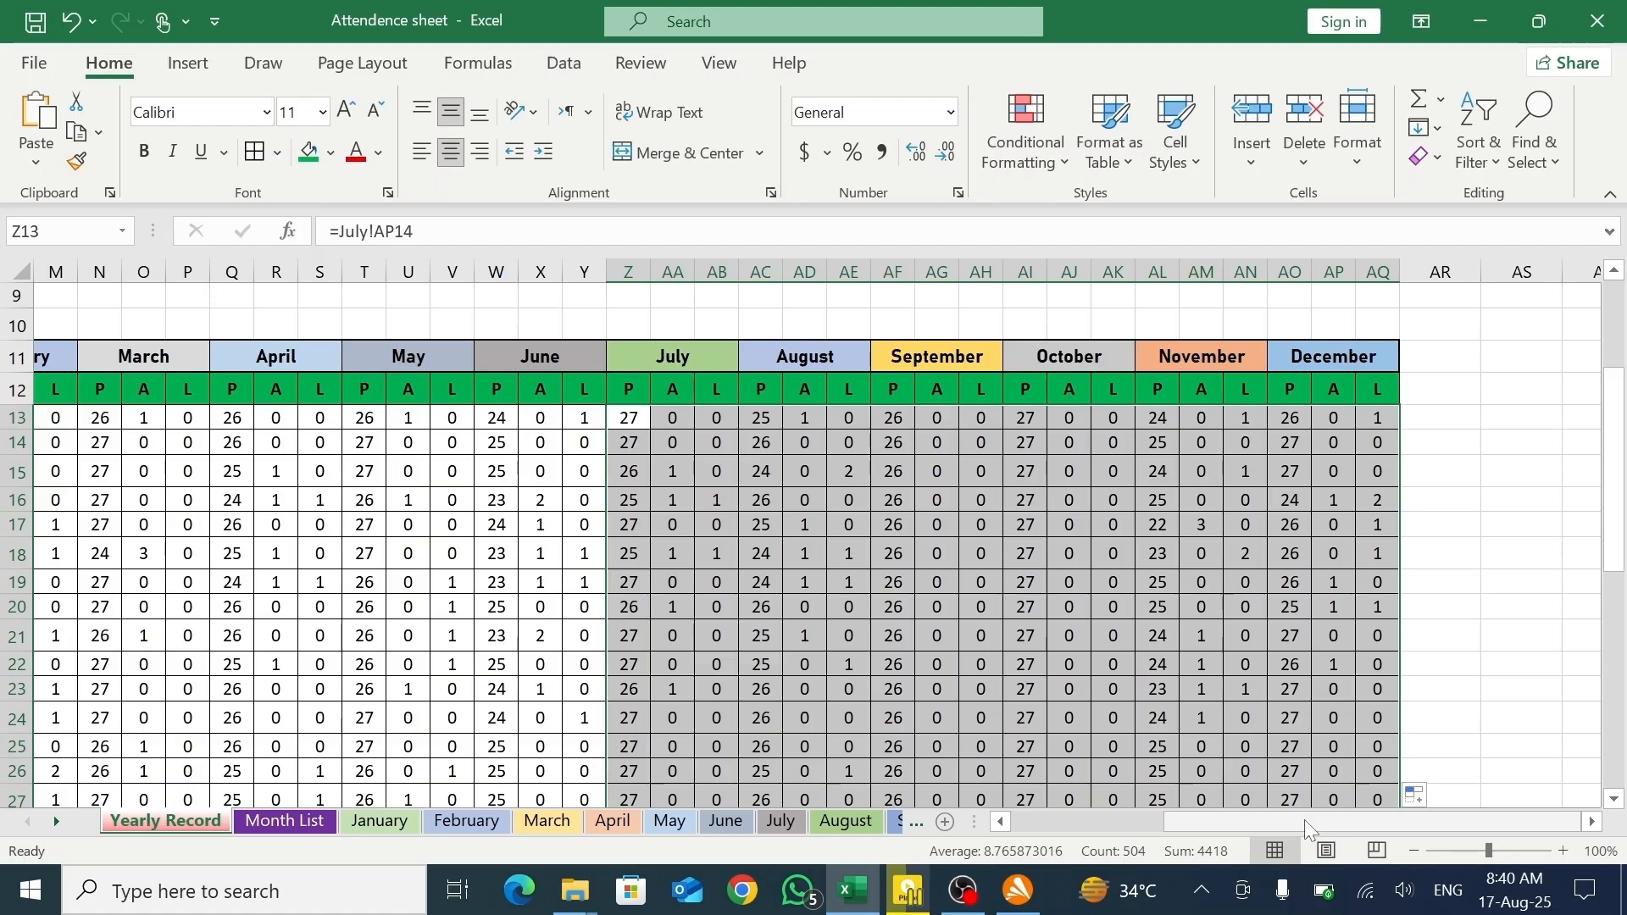
pyautogui.moveTo(1616, 552); pyautogui.dragTo(1617, 520)
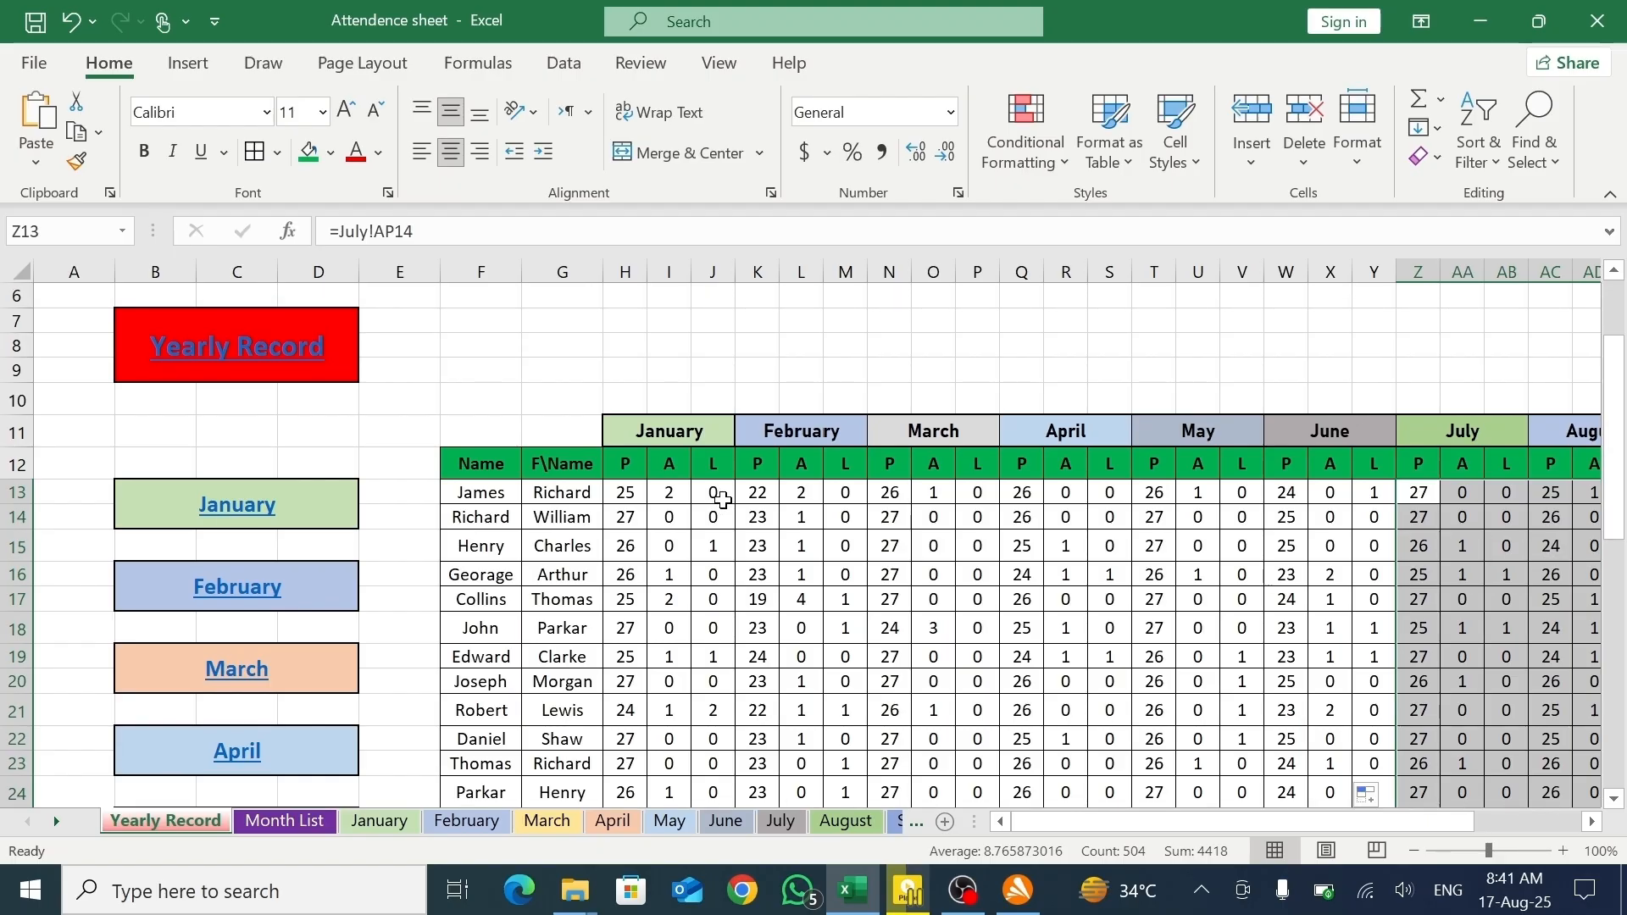
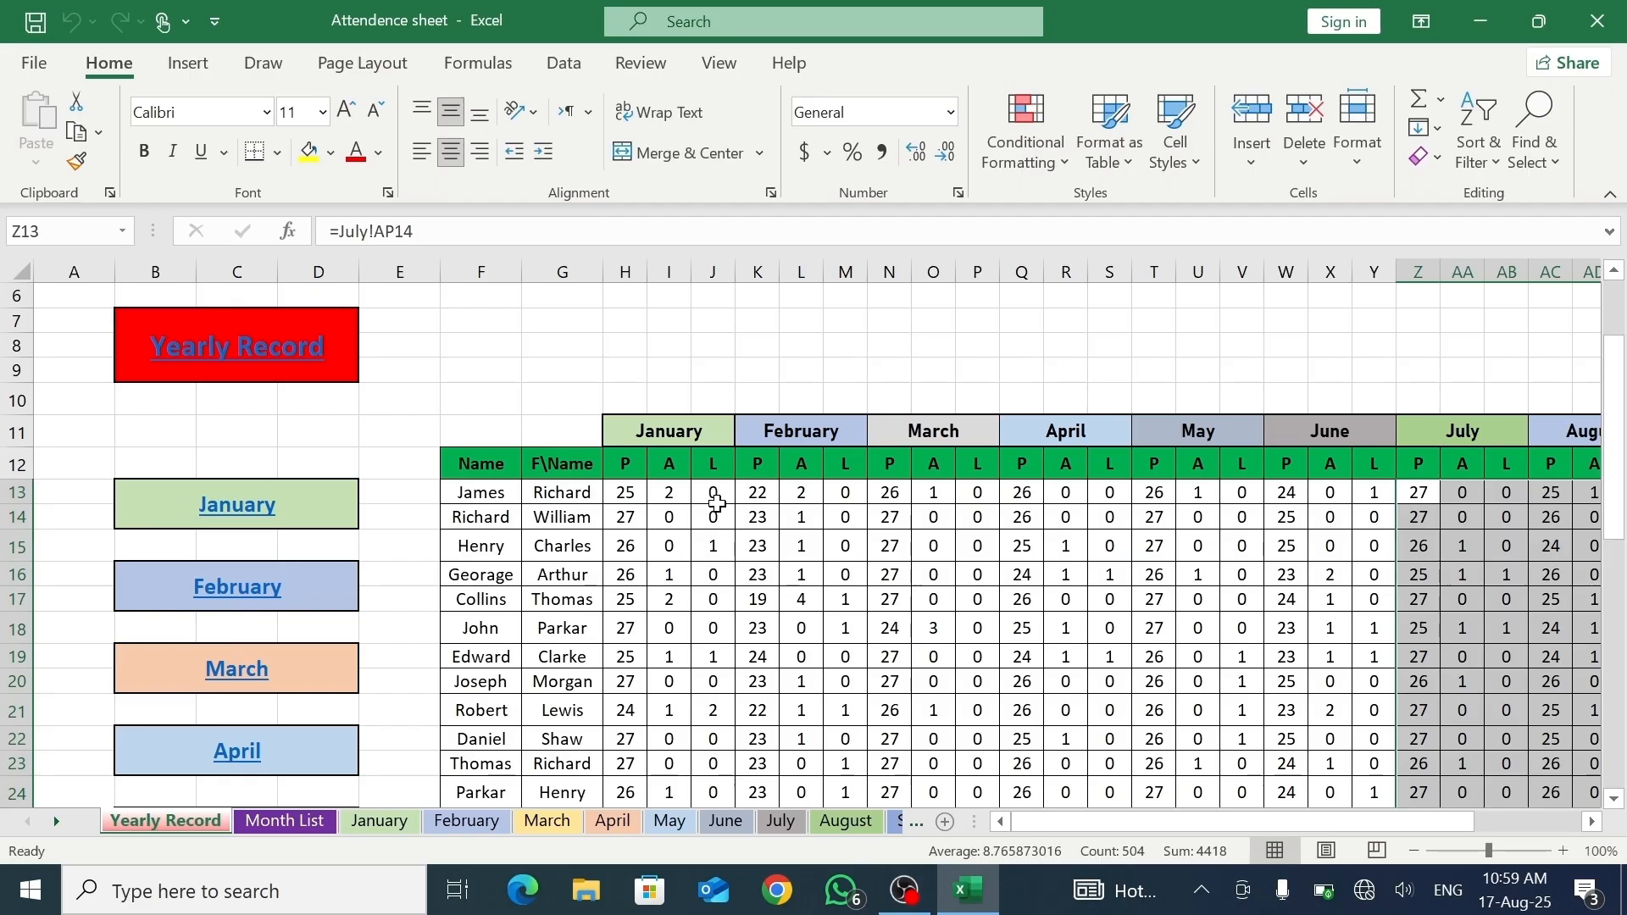
# - Inspect the first student's linked present and absent cells for January, February and March
pyautogui.moveTo(626, 493); pyautogui.dragTo(978, 494)
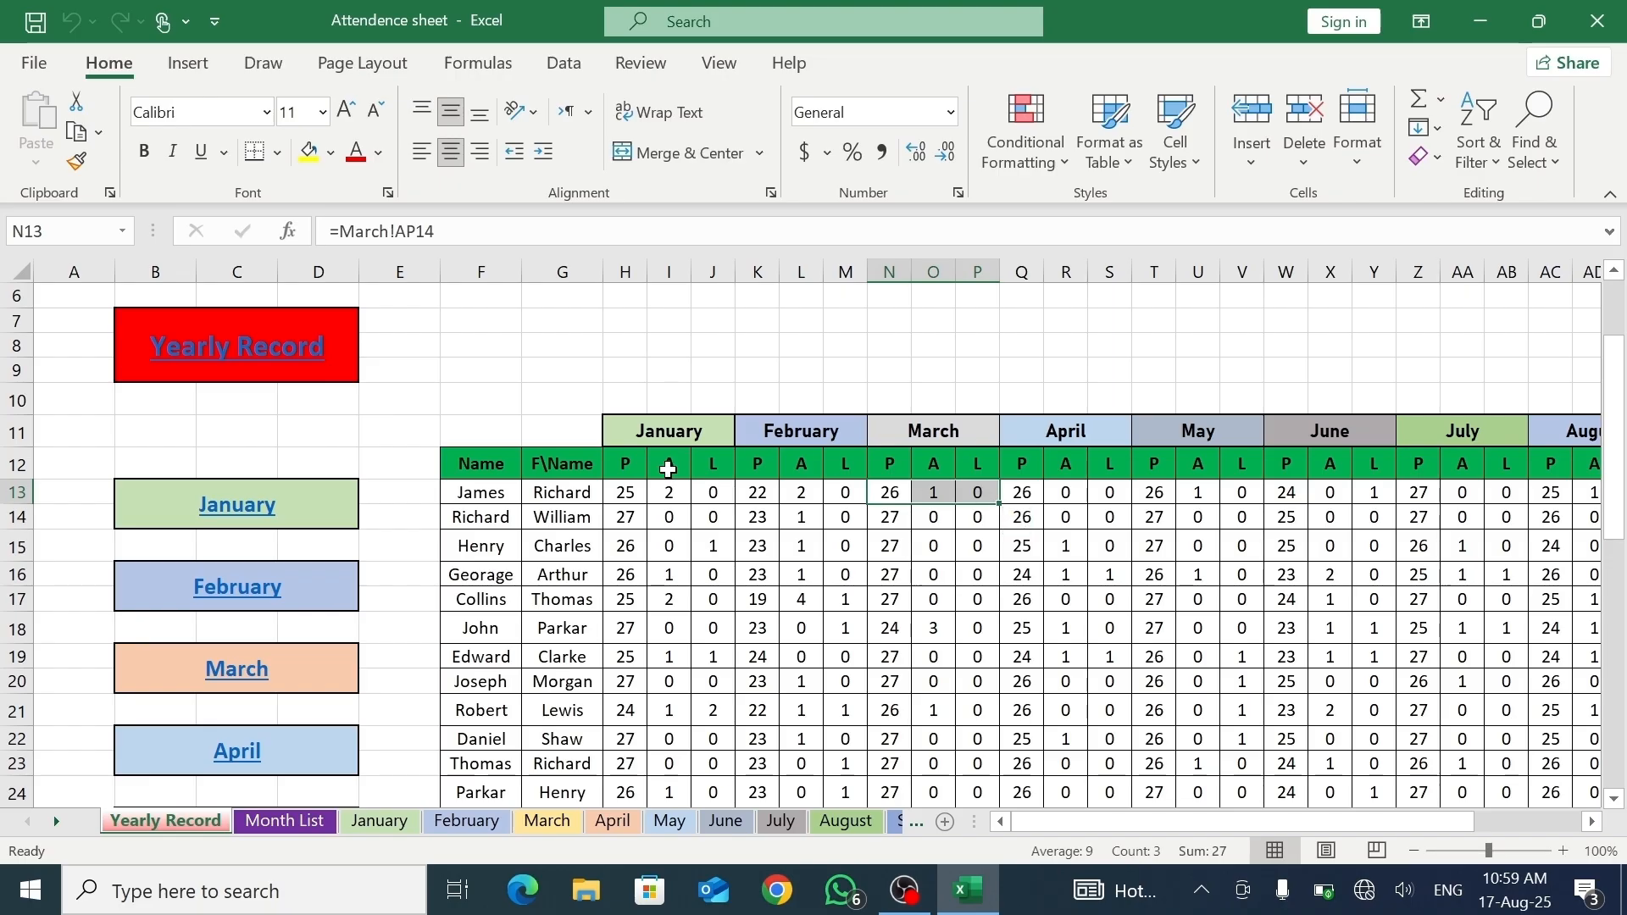
pyautogui.click(626, 493)
pyautogui.keyDown('ctrl'); pyautogui.click(757, 492); pyautogui.keyUp('ctrl')
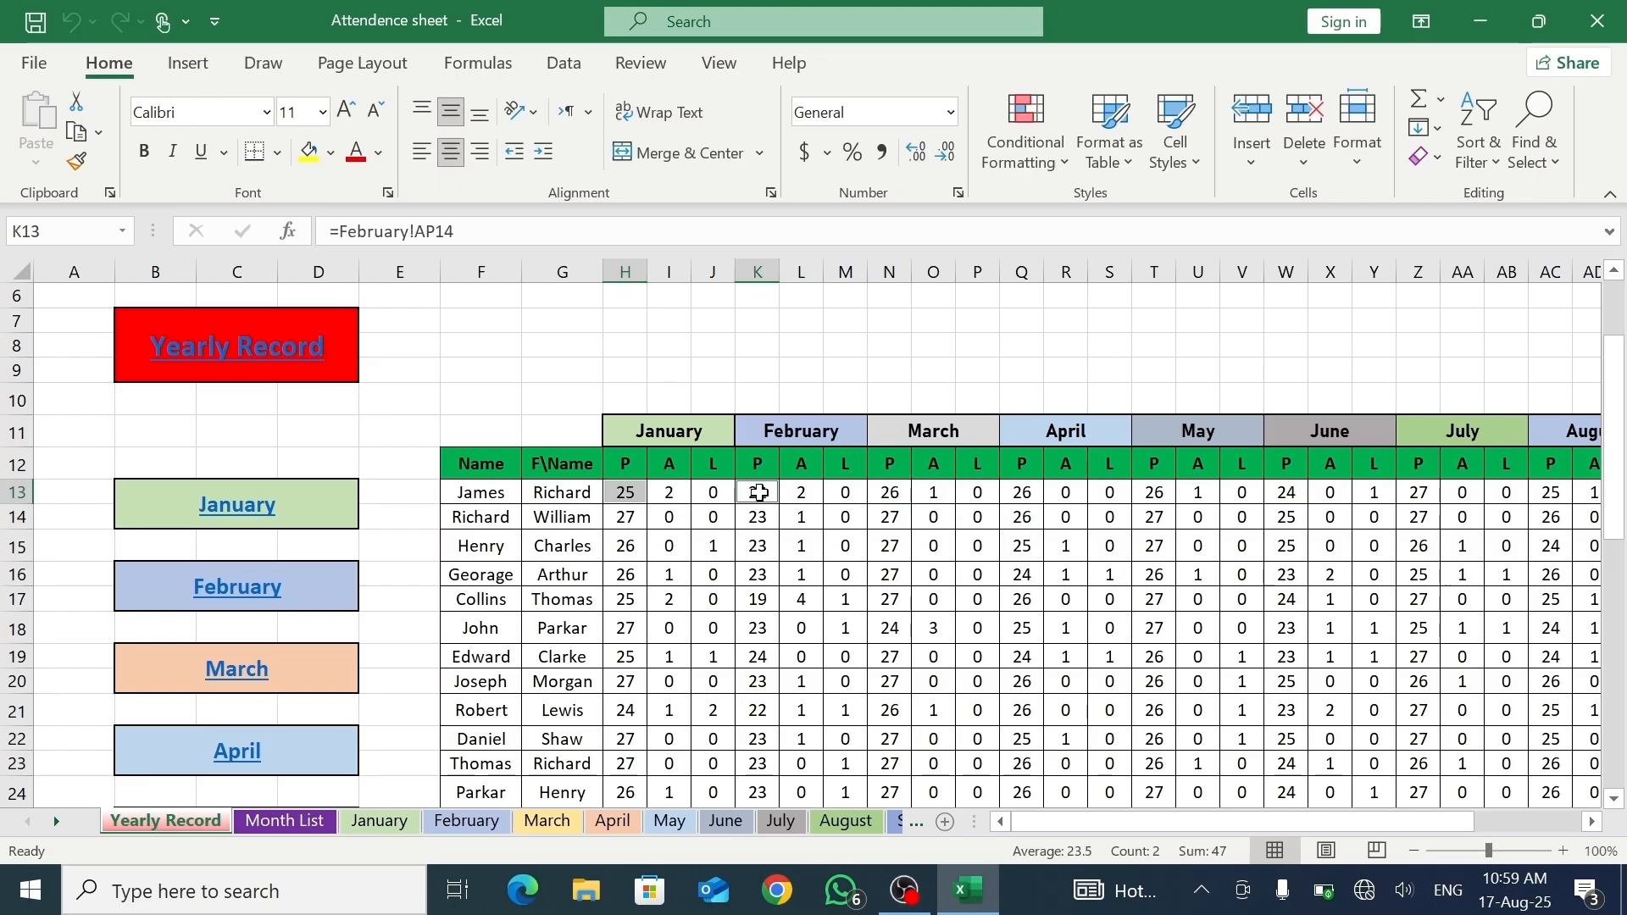
pyautogui.keyDown('ctrl'); pyautogui.click(893, 494); pyautogui.keyUp('ctrl')
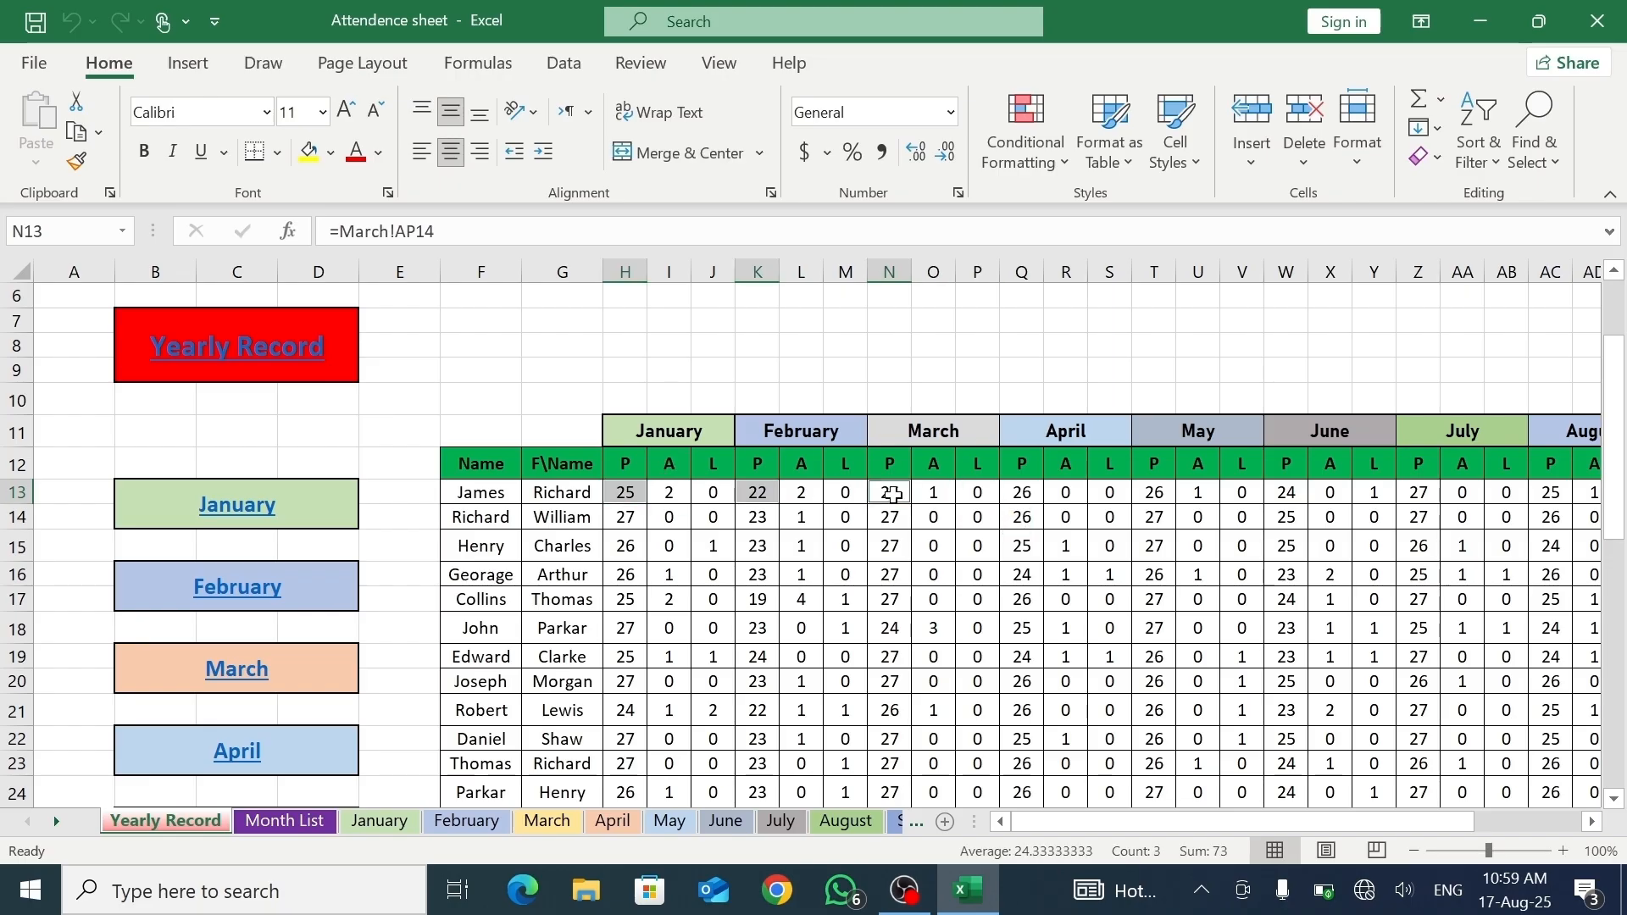
pyautogui.click(671, 494)
pyautogui.click(805, 500)
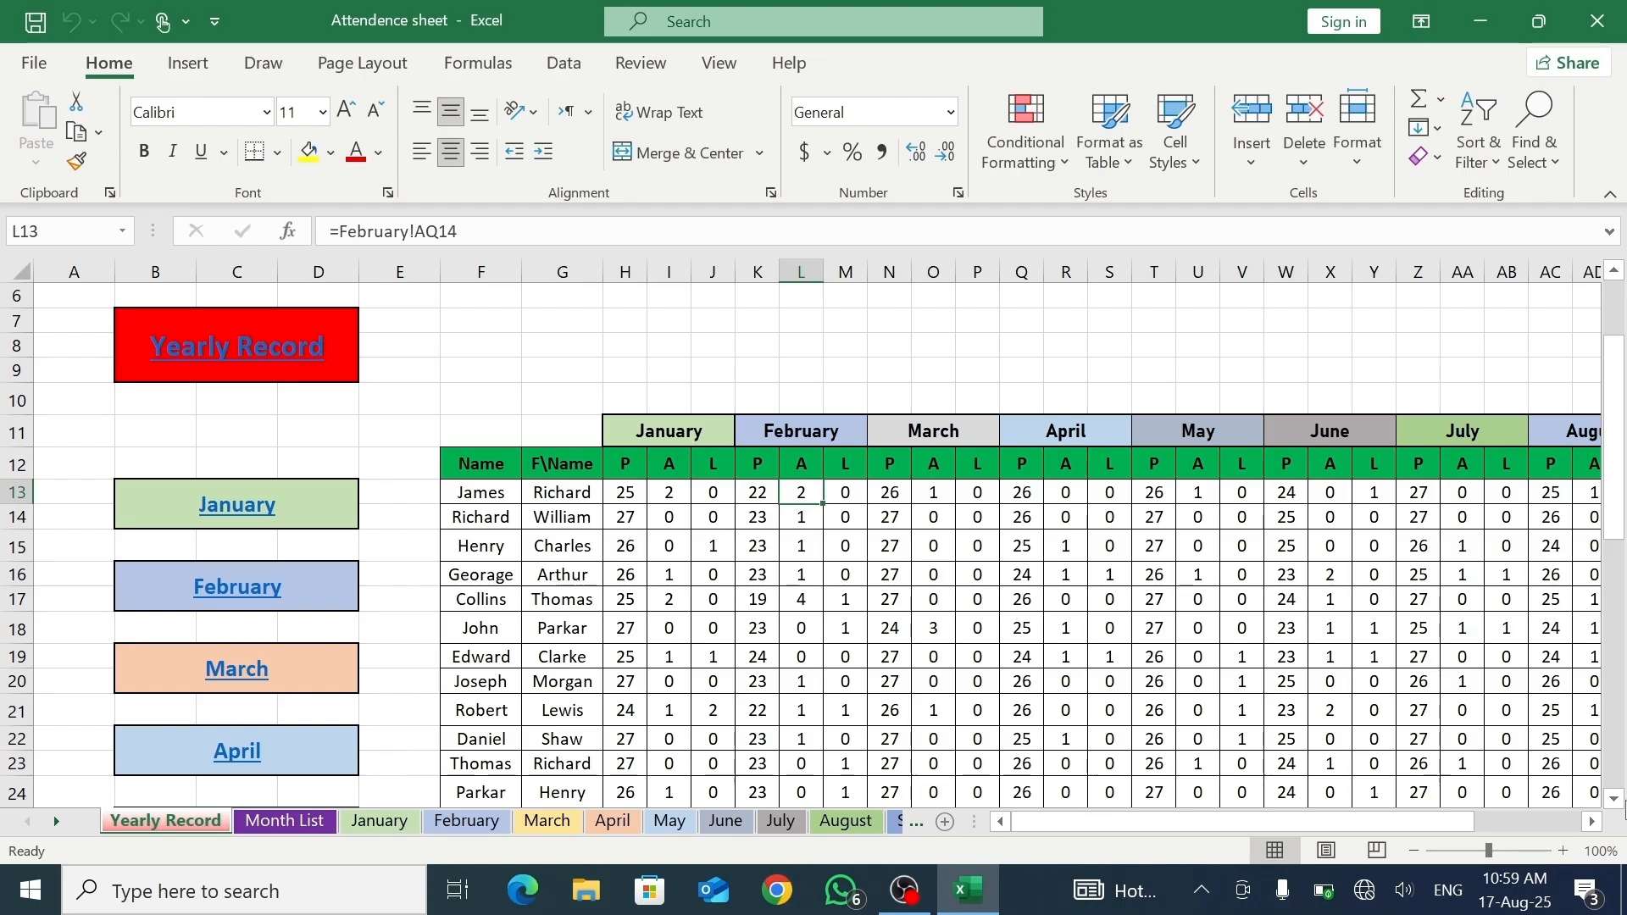
# - Enter the heading "Total" in AS11, beyond the December columns, and fill it across to AU11
pyautogui.click(1591, 824)
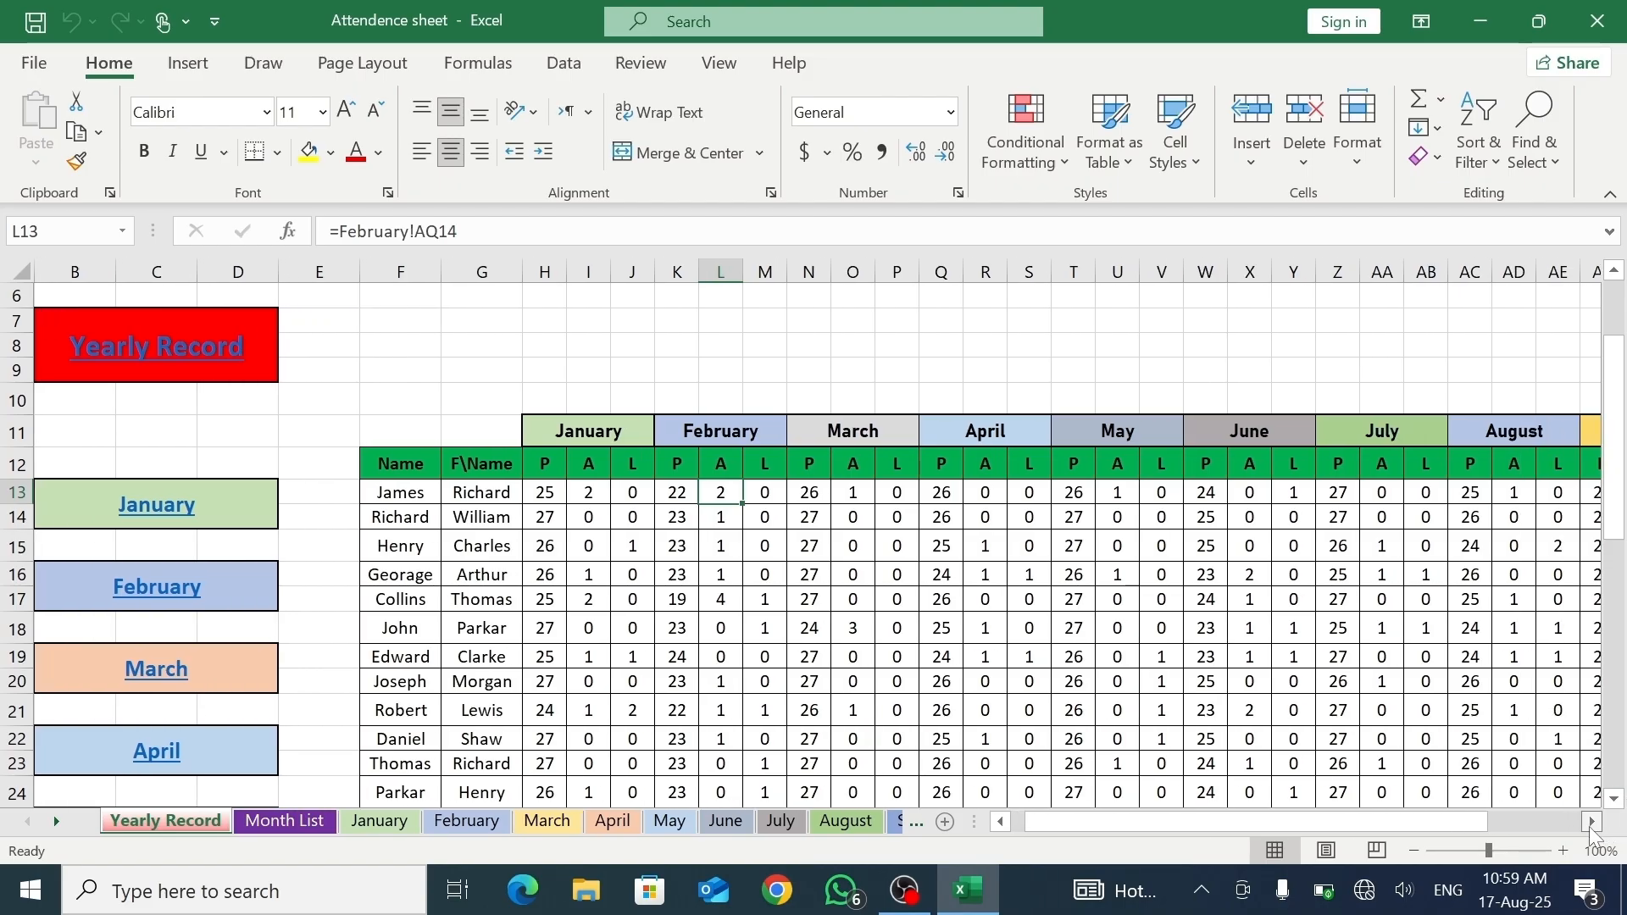
pyautogui.click(1590, 824)
pyautogui.click(1591, 823)
pyautogui.click(1592, 824)
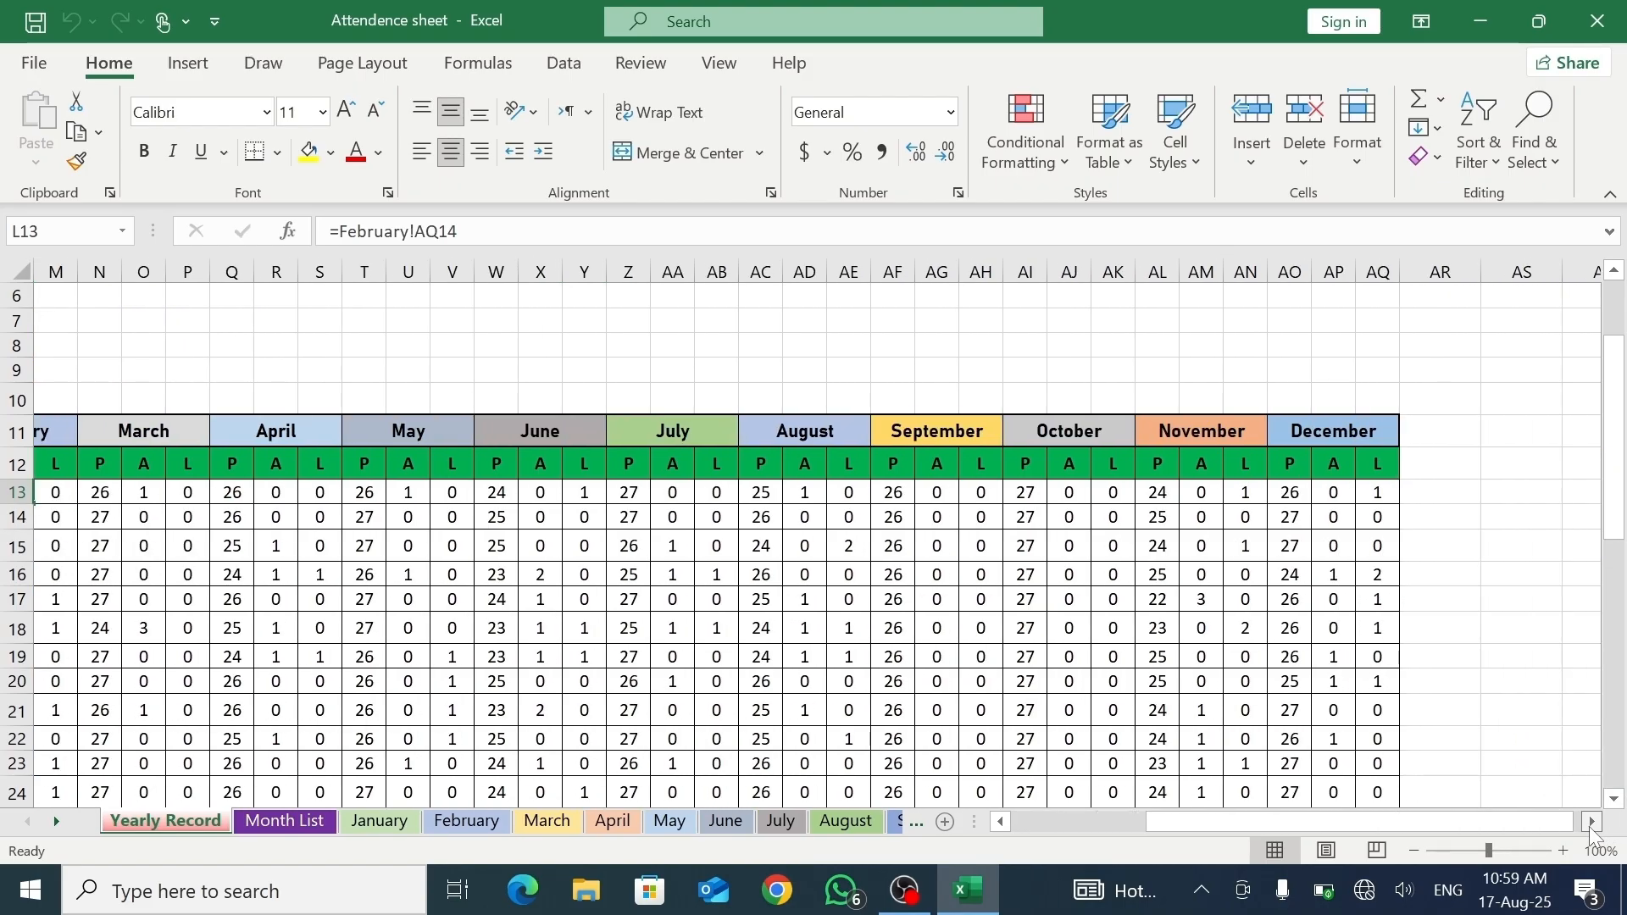
pyautogui.click(1591, 824)
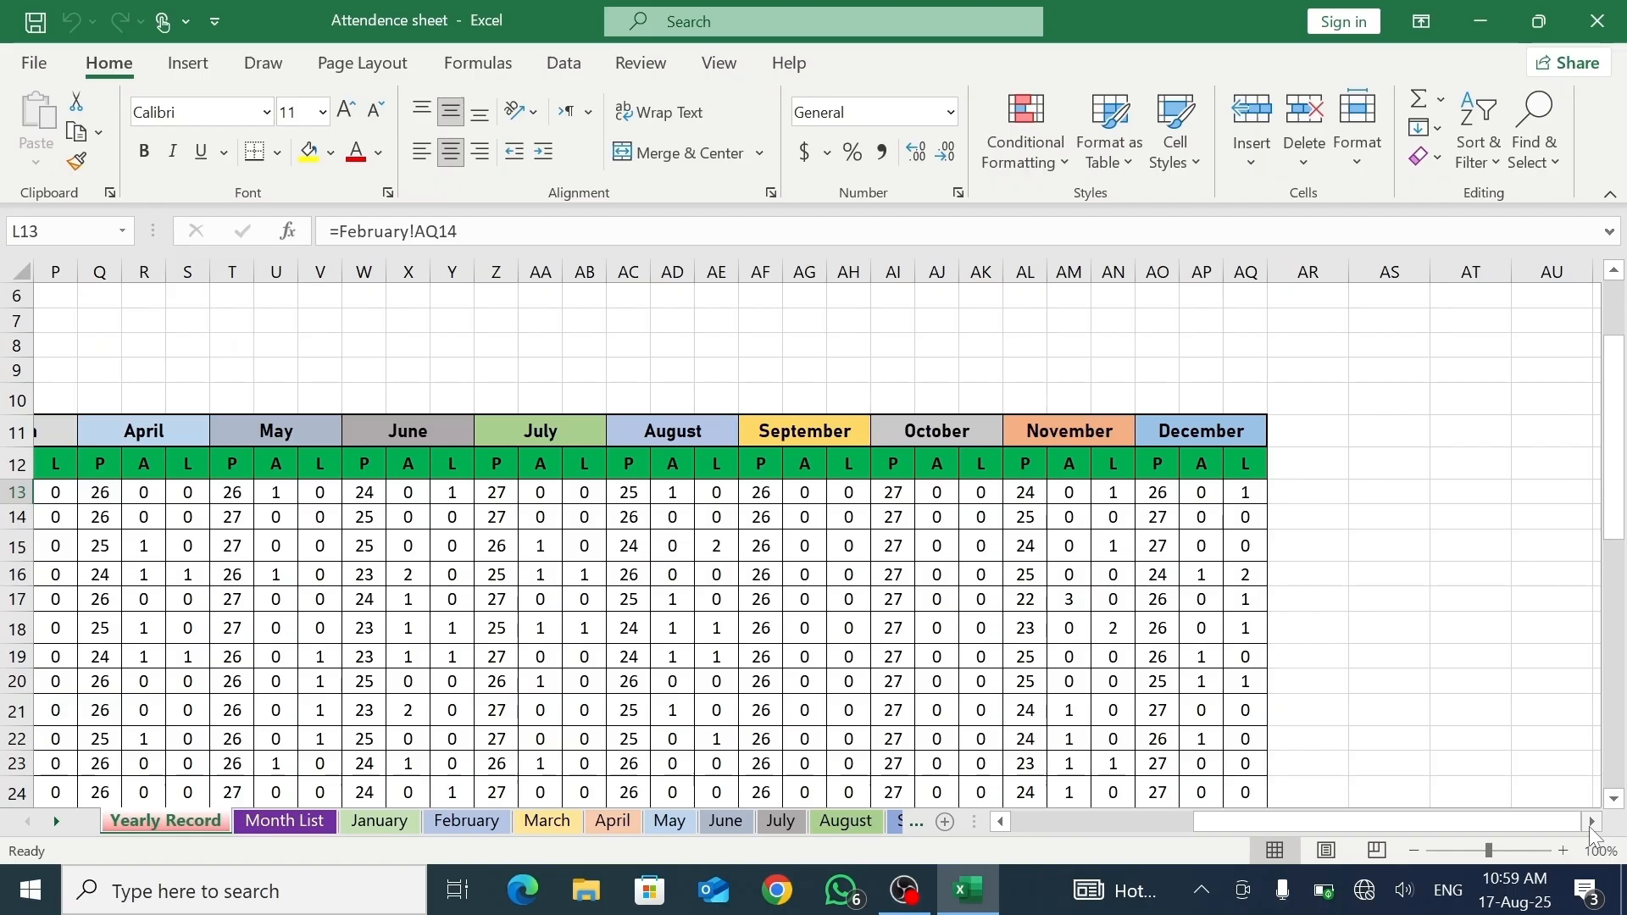
pyautogui.click(1591, 824)
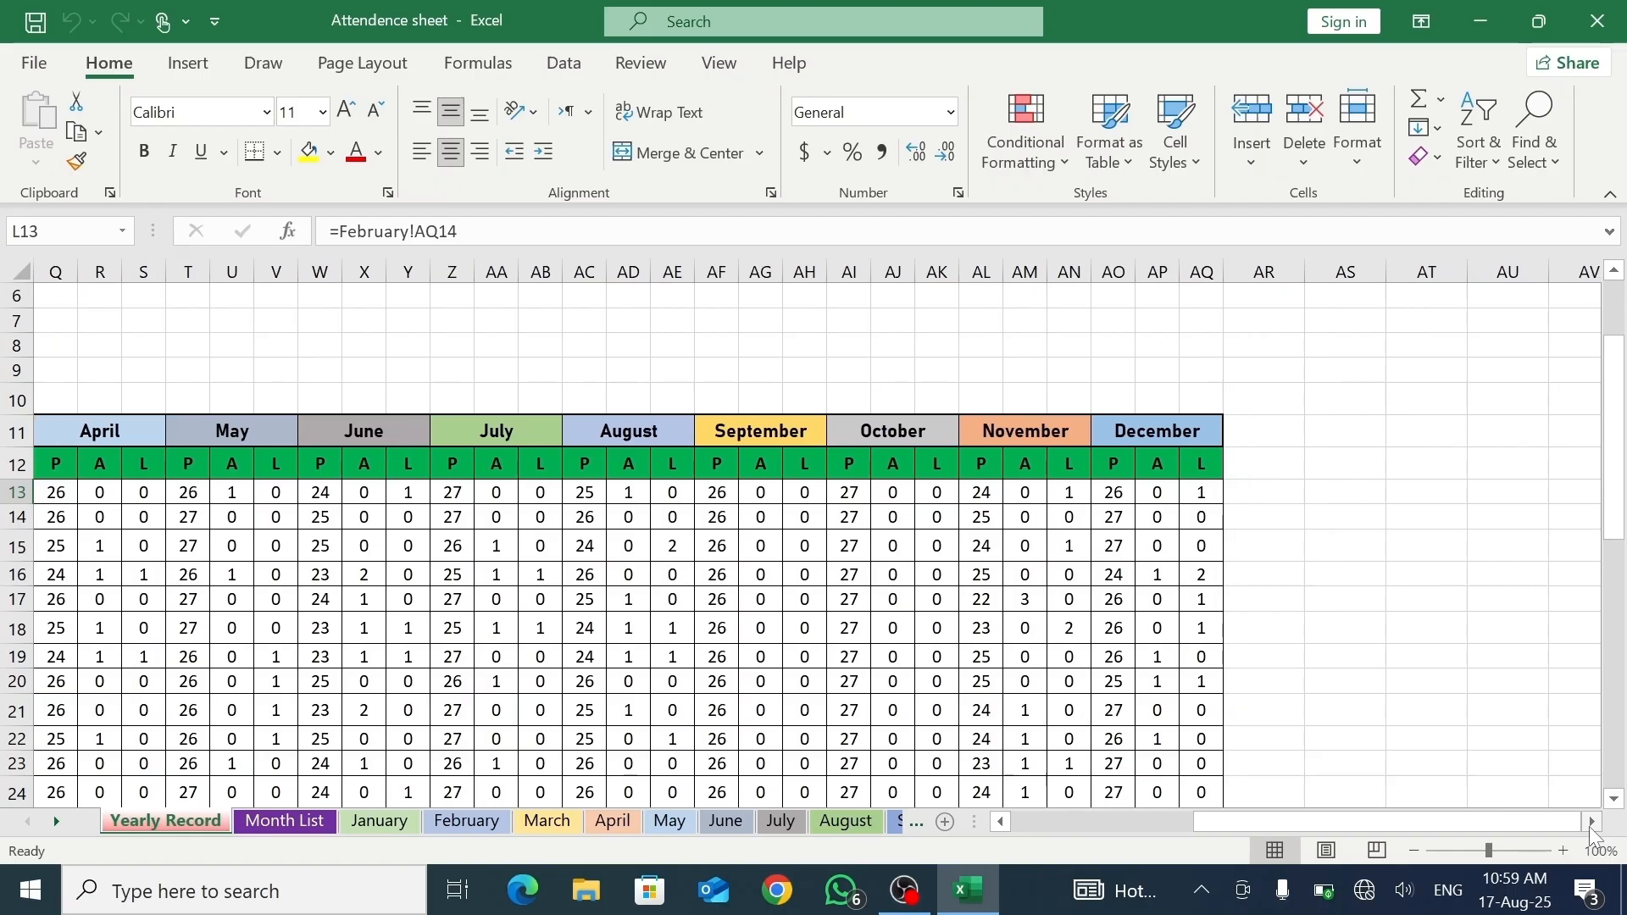
pyautogui.click(1318, 431)
pyautogui.write('Total')
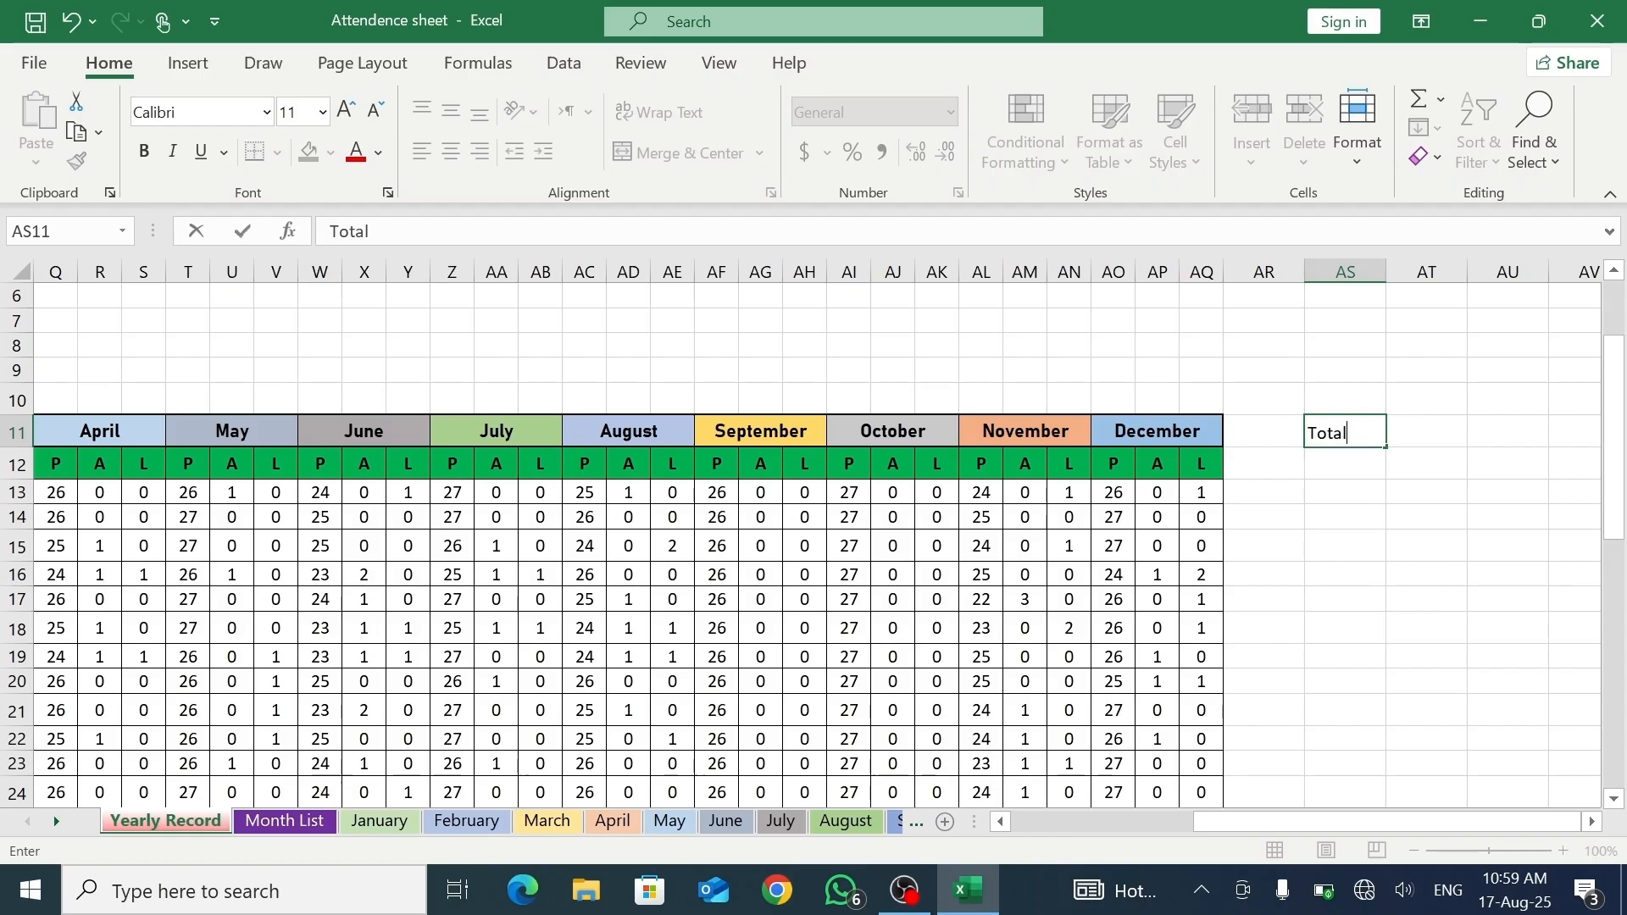
pyautogui.click(1402, 444)
pyautogui.click(1384, 445)
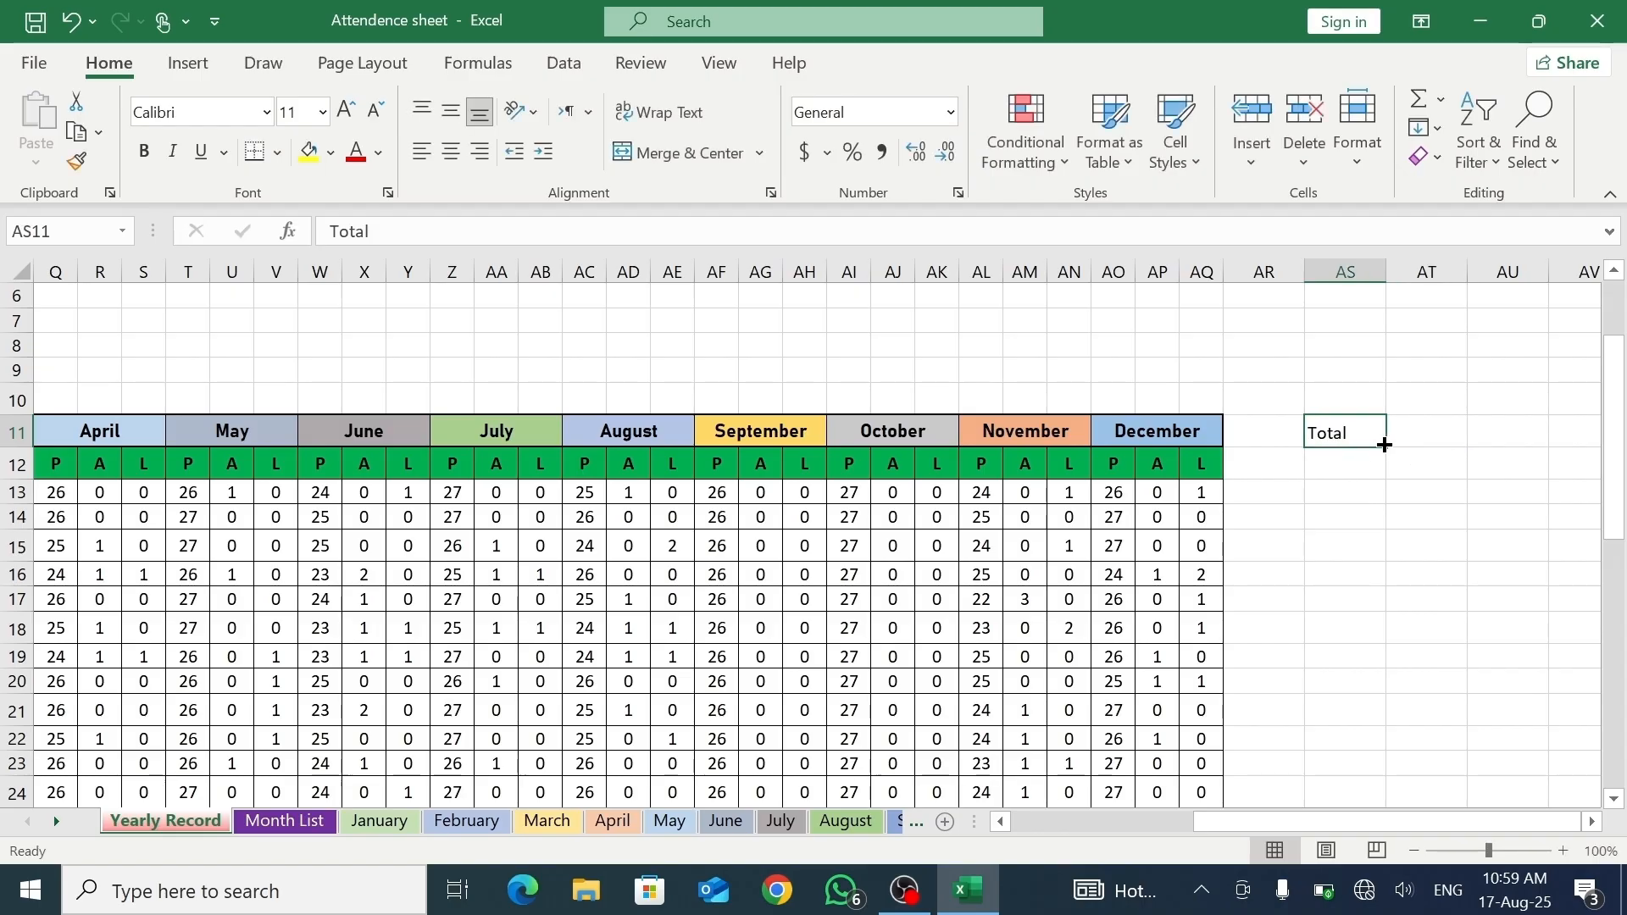
pyautogui.moveTo(1384, 449); pyautogui.dragTo(1507, 444)
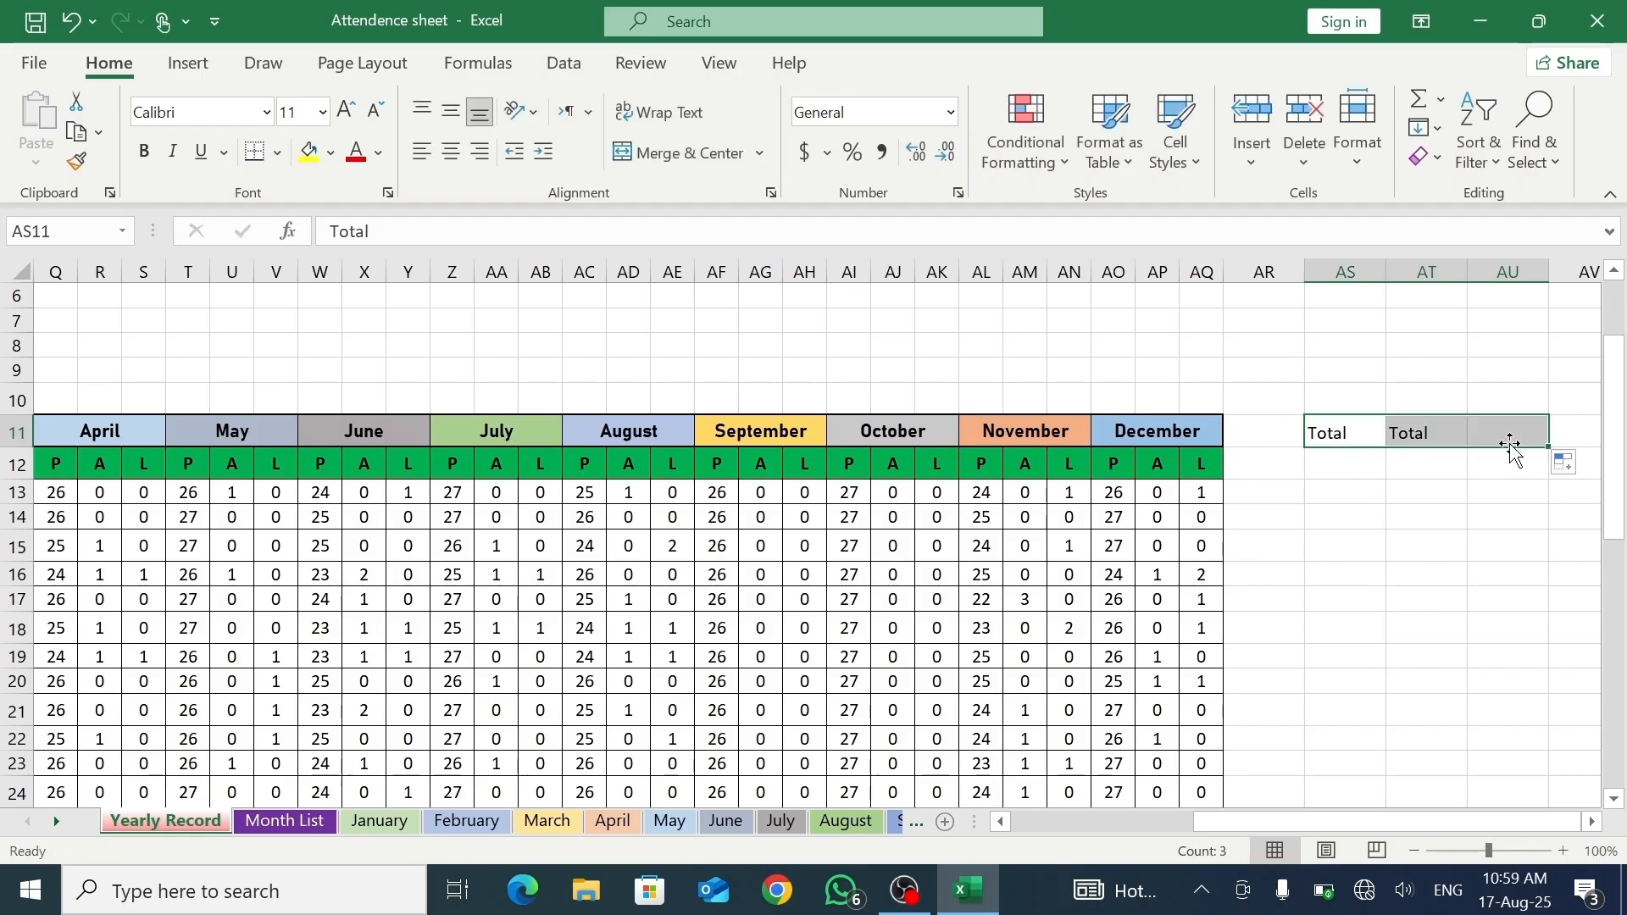
# - Enter the subheadings "Present", "Apsent" and "Leave" in AS12, AT12 and AU12 under the Total headings
pyautogui.click(1324, 455)
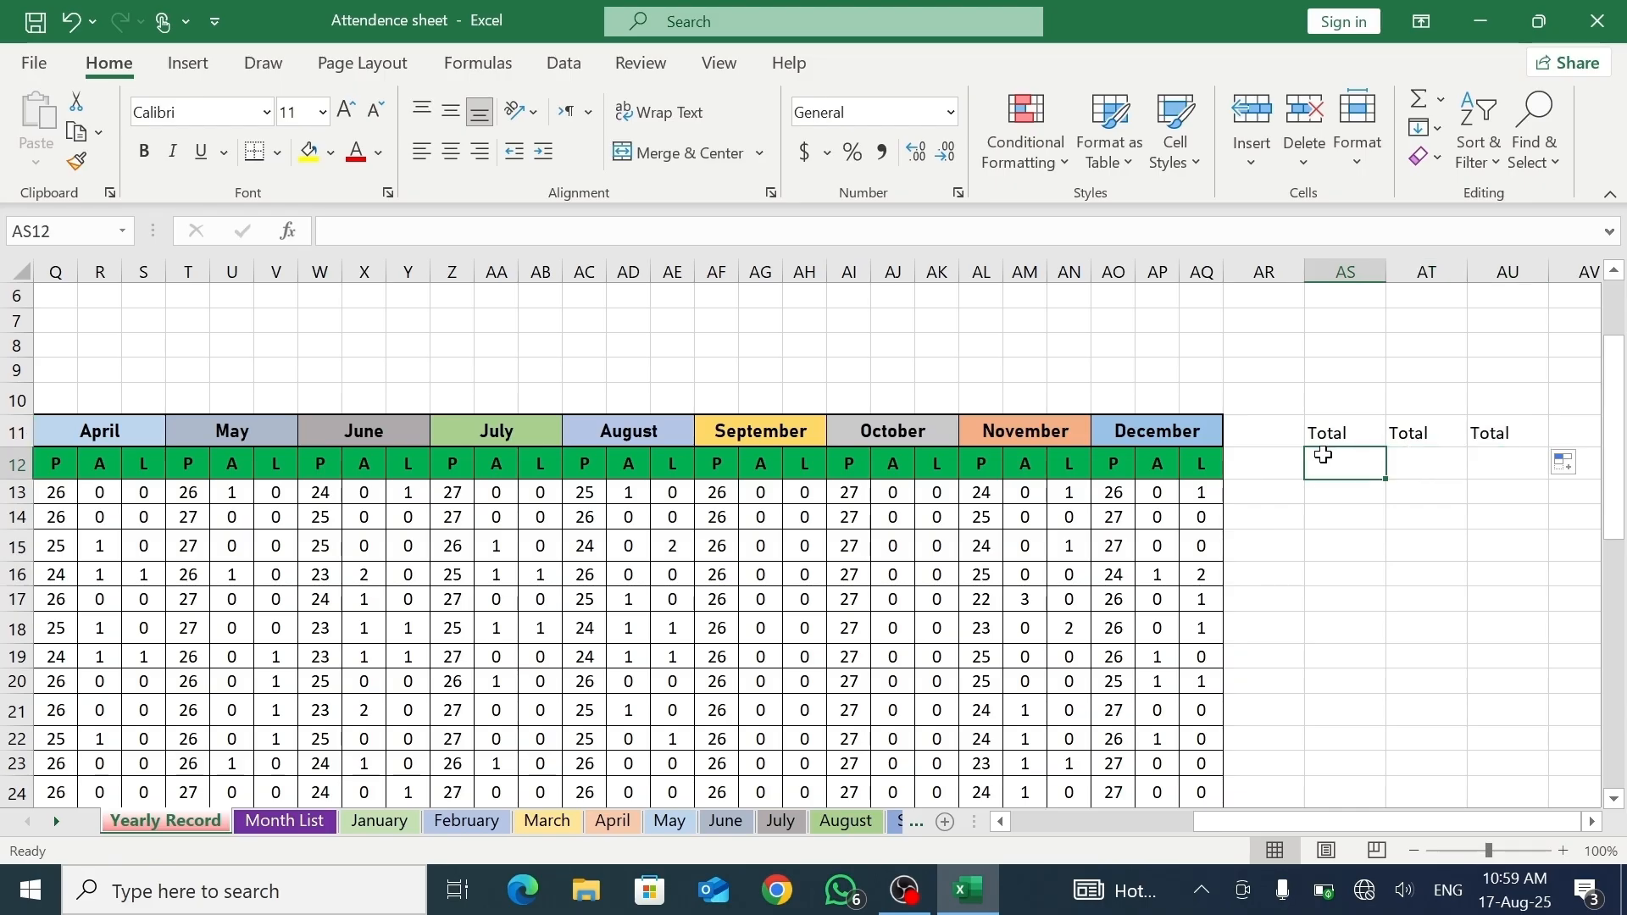
pyautogui.write('Present')
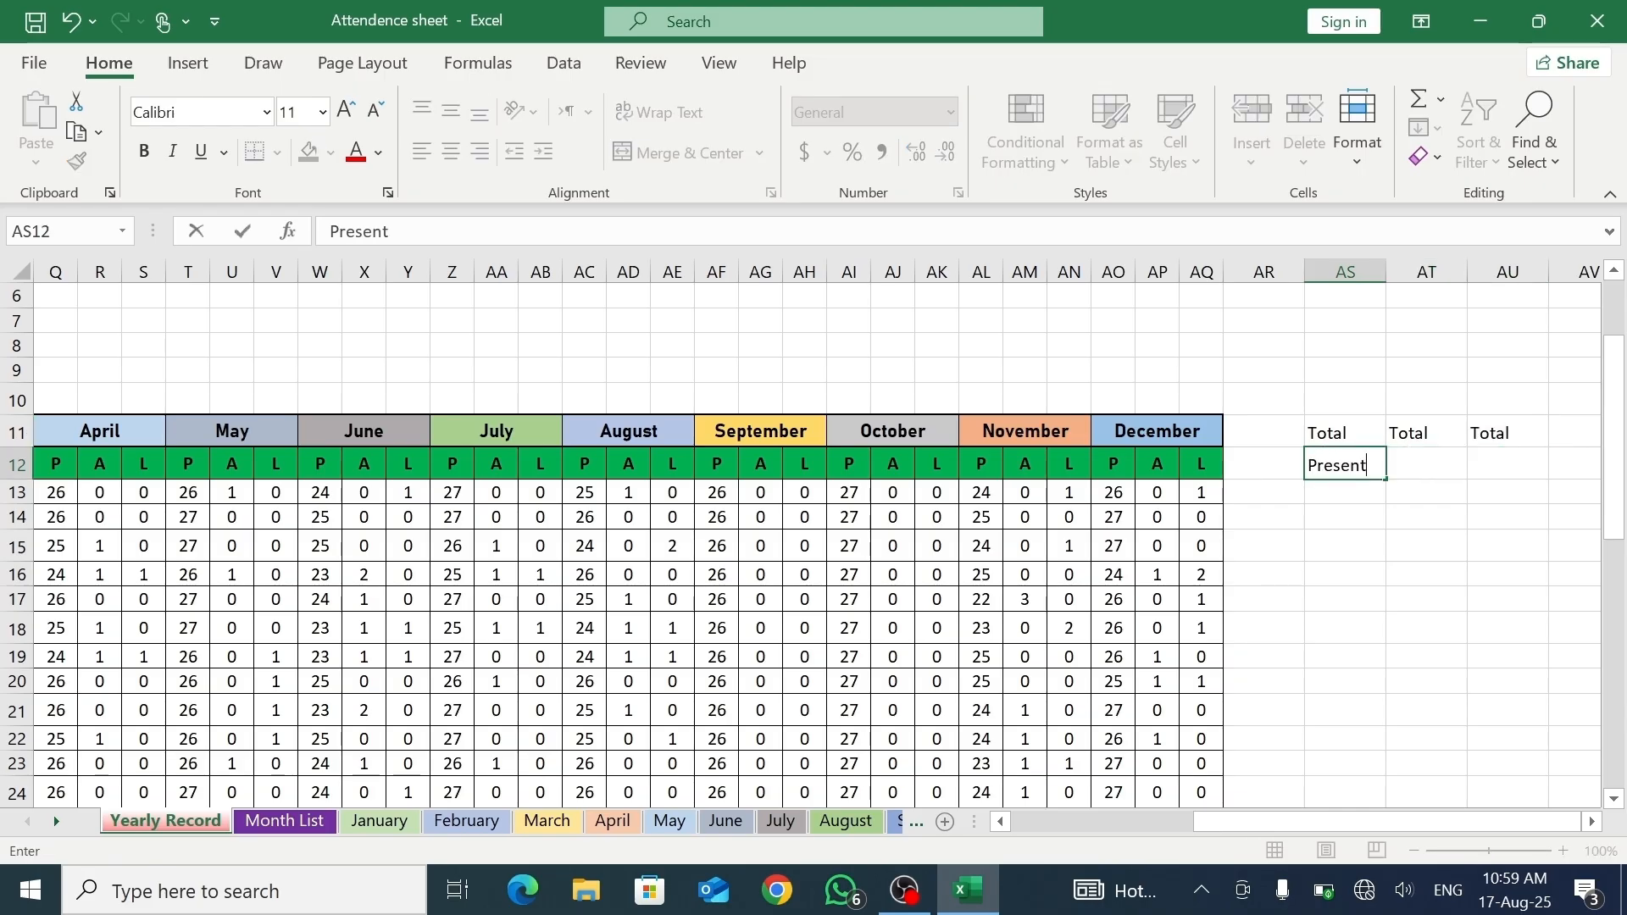
pyautogui.click(1417, 459)
pyautogui.write('A')
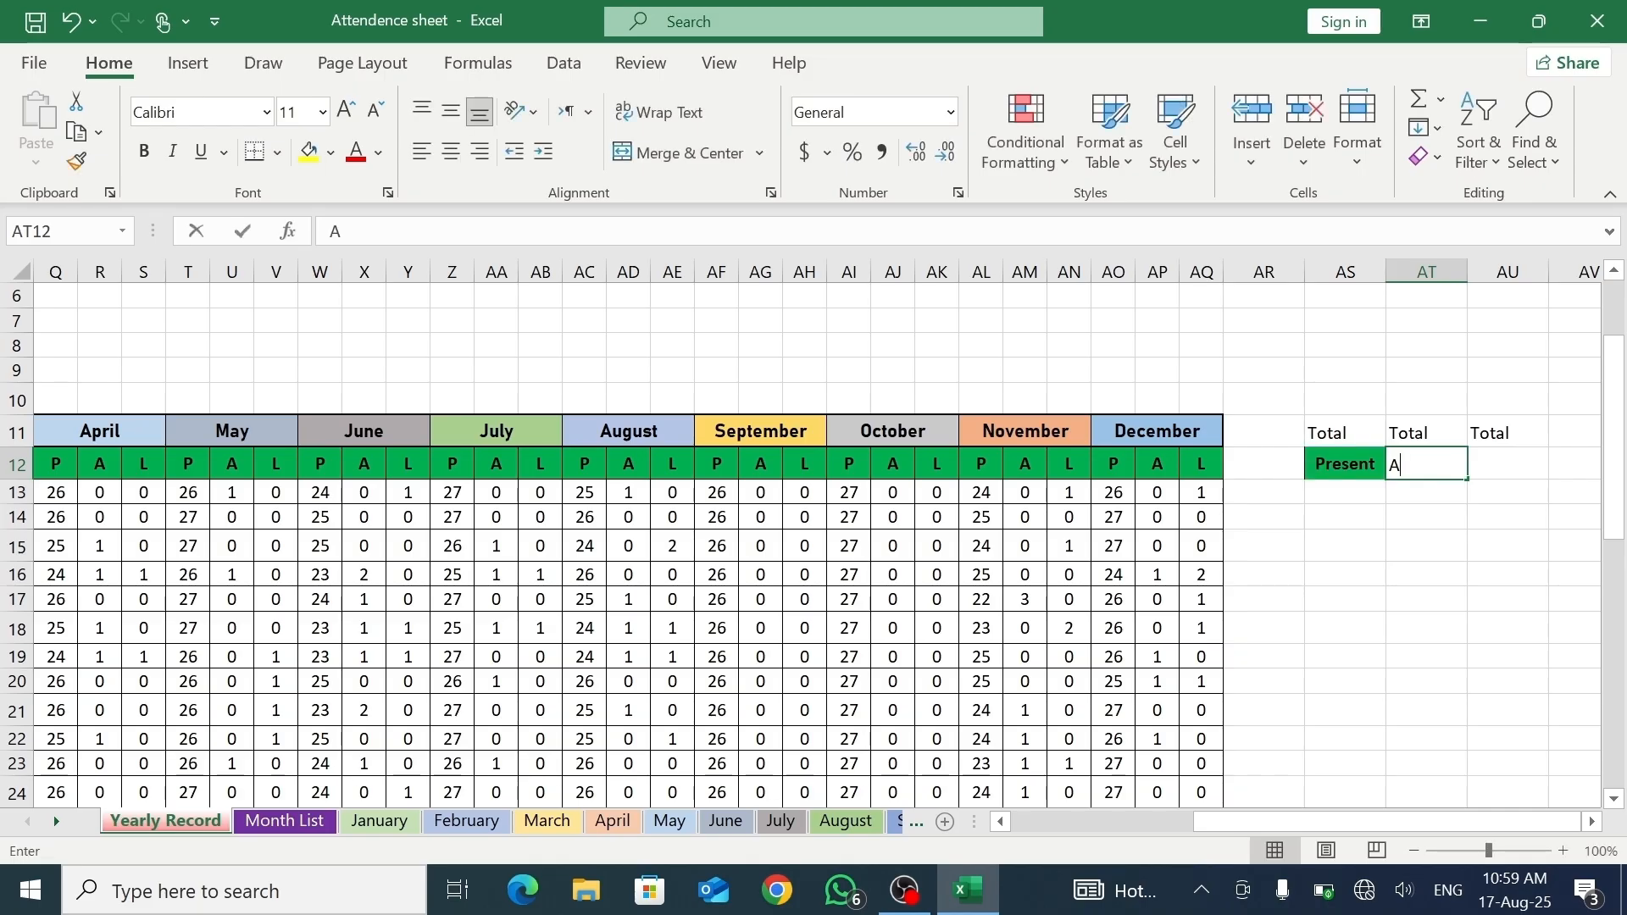
pyautogui.write('psent')
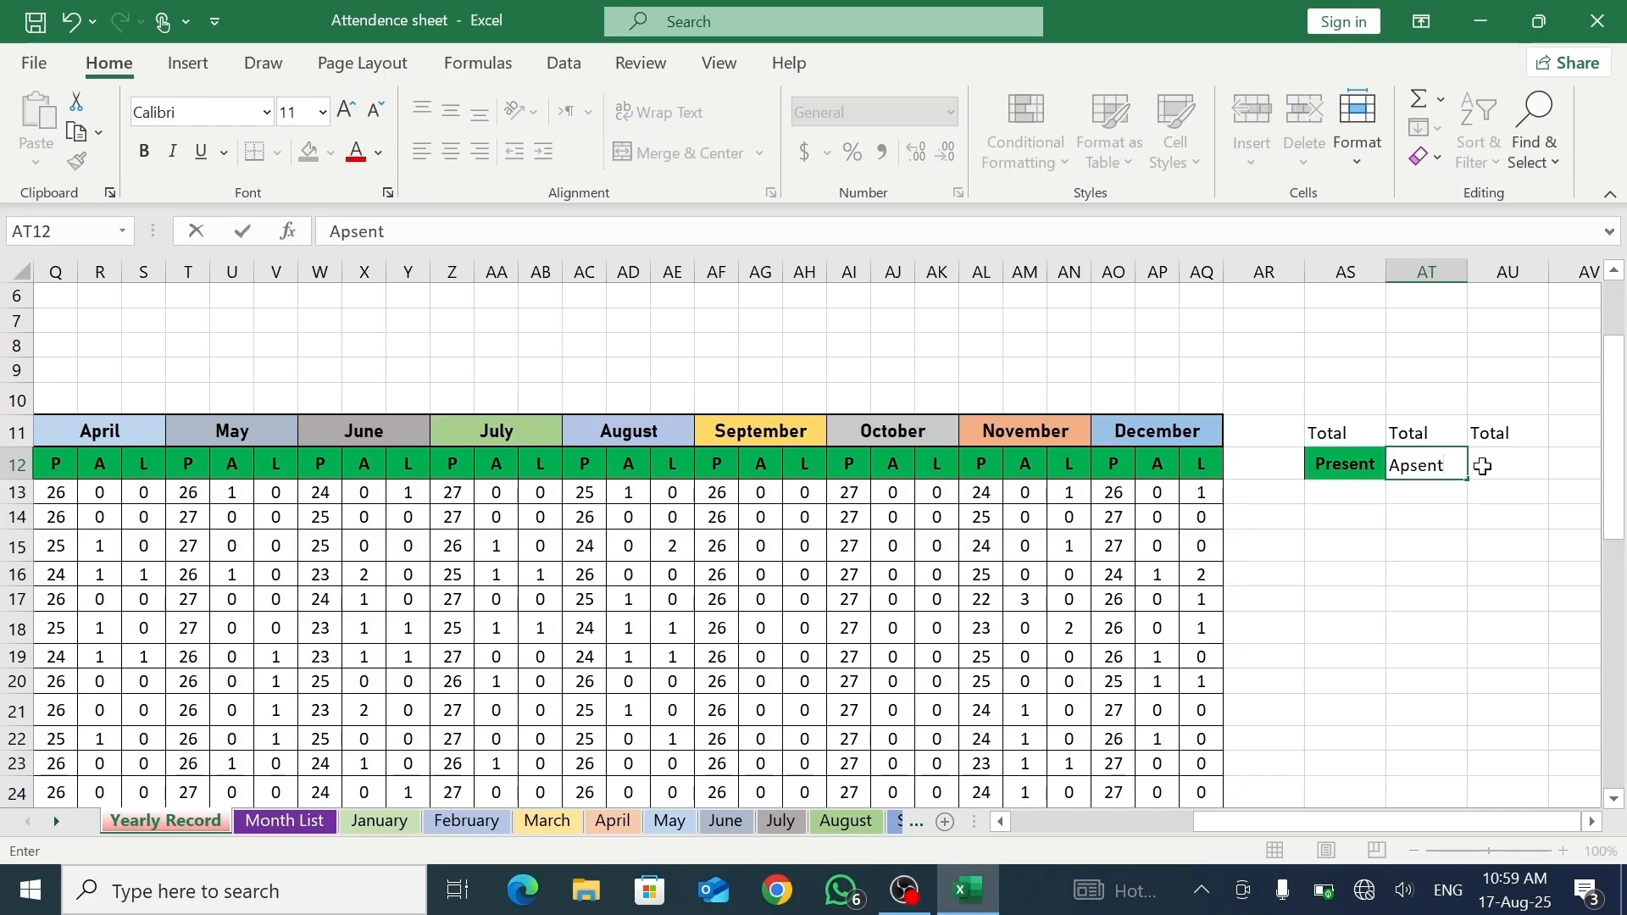
pyautogui.click(1480, 462)
pyautogui.write('L')
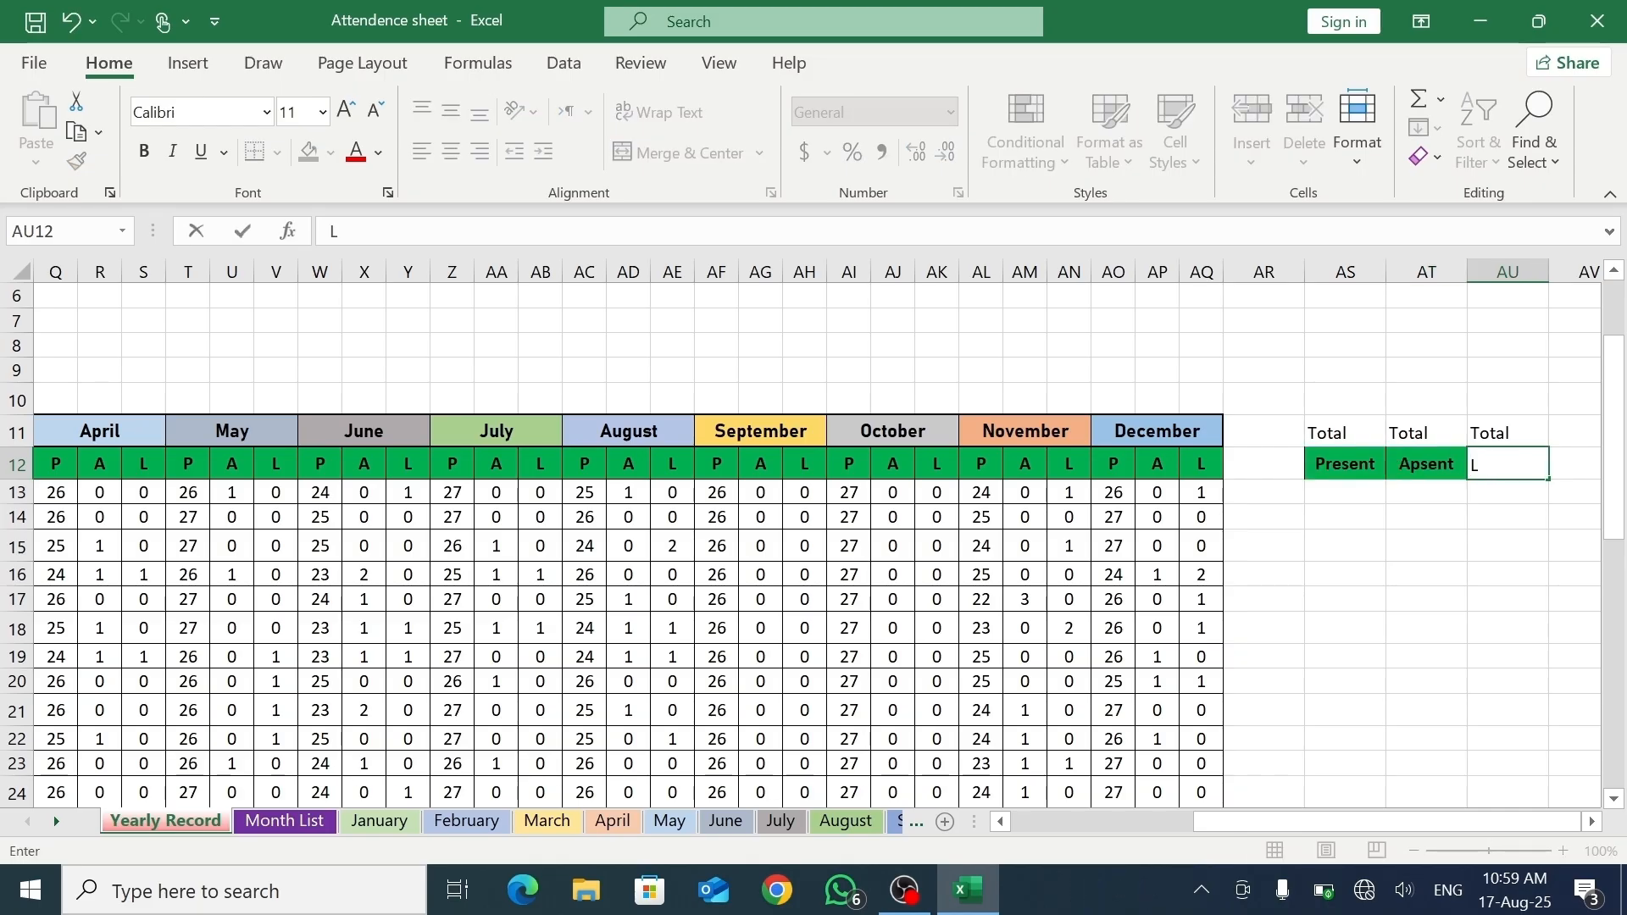
pyautogui.write('E')
pyautogui.press('BackSpace')
pyautogui.write('eave')
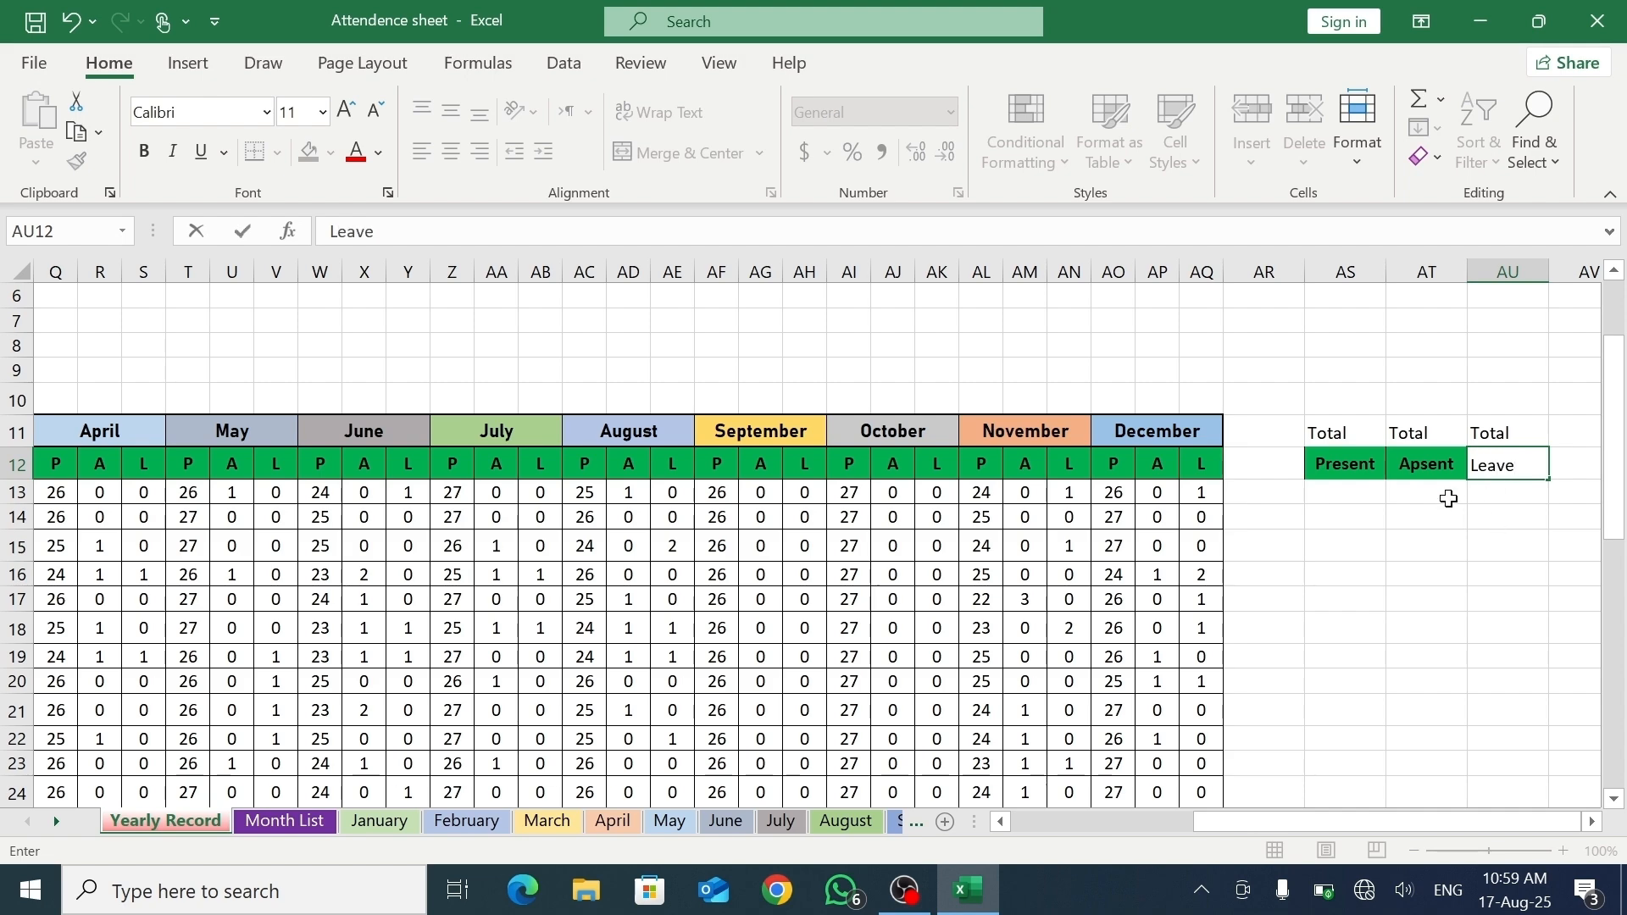
pyautogui.click(1402, 491)
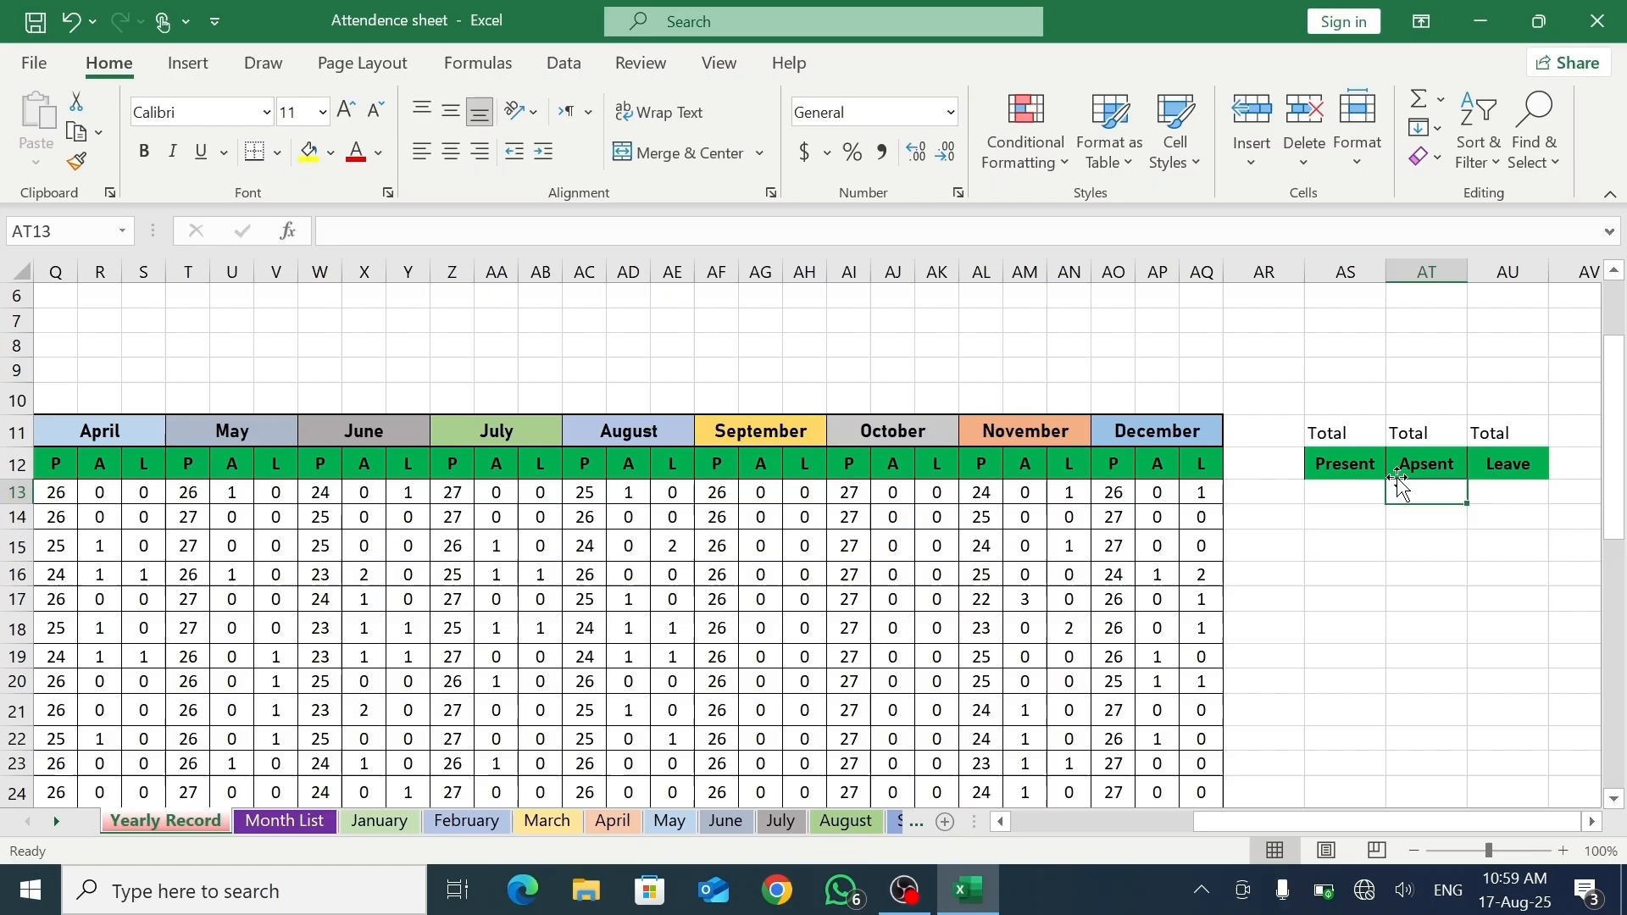
# - Apply all borders to the totals block AS11:AU41, from the Total headings down to row 41
pyautogui.click(1332, 433)
pyautogui.moveTo(1332, 433); pyautogui.dragTo(1488, 678)
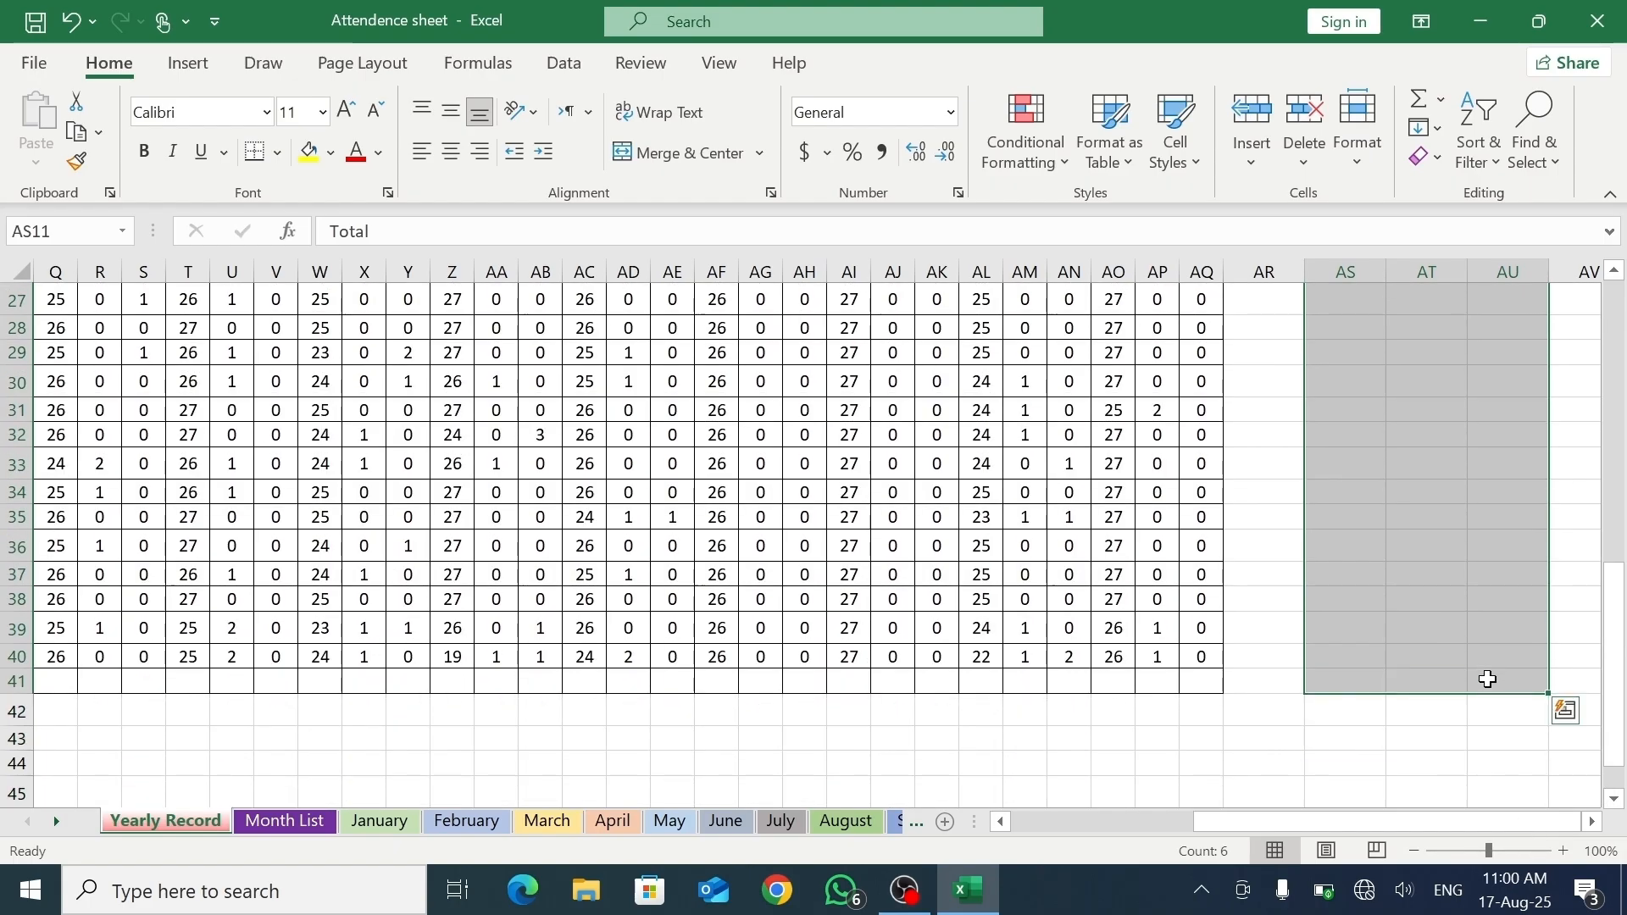
pyautogui.click(279, 153)
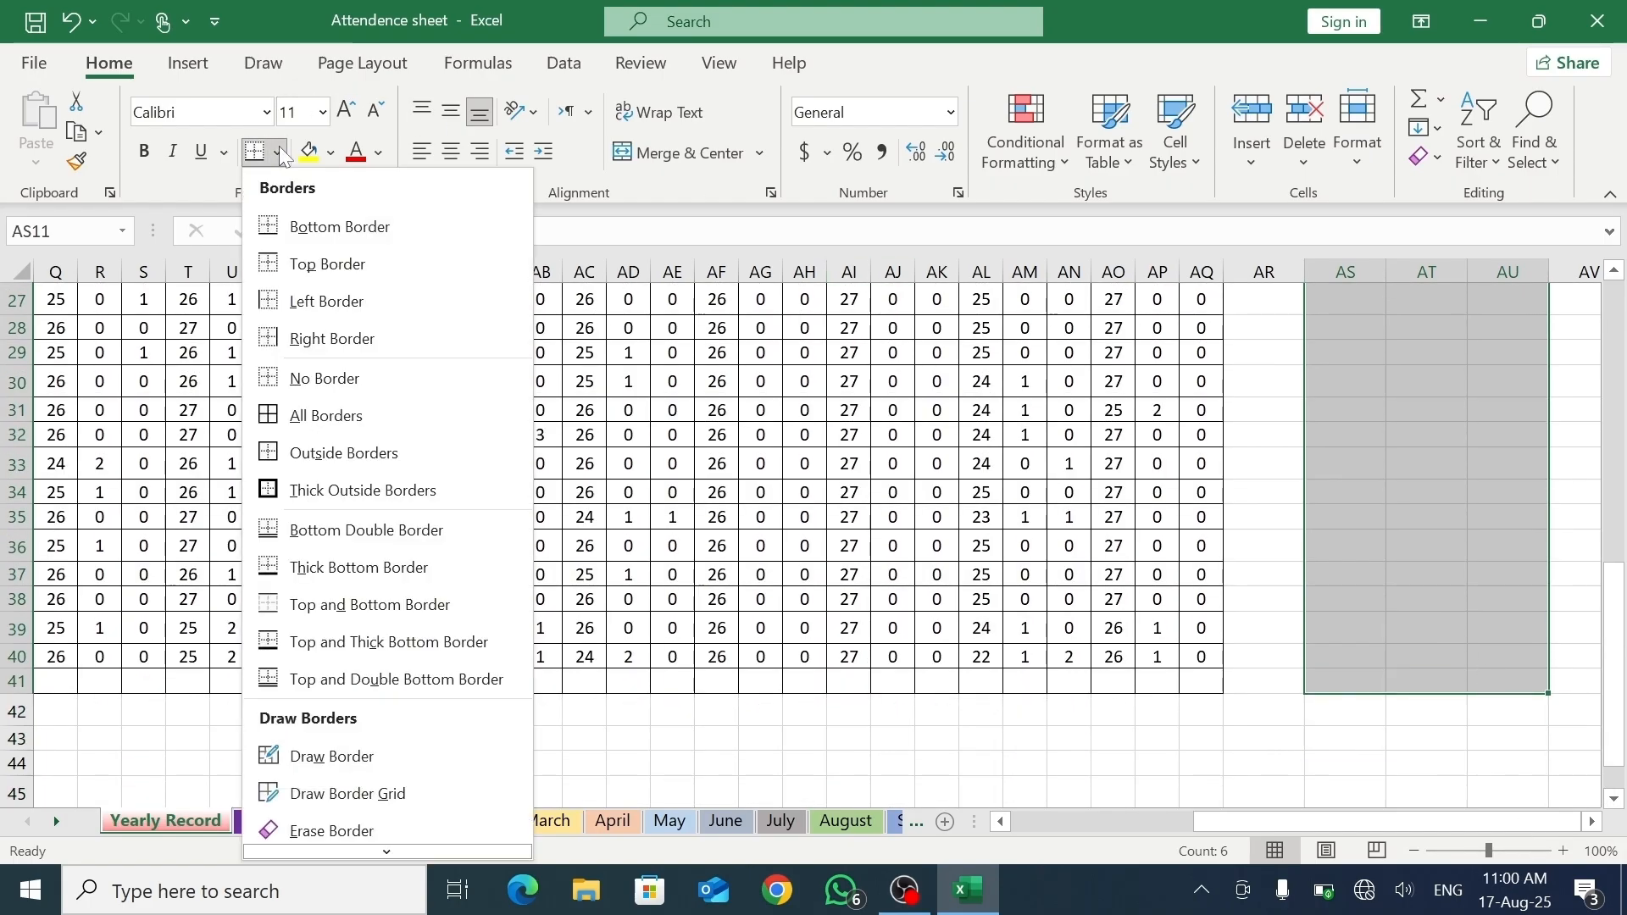
pyautogui.click(326, 415)
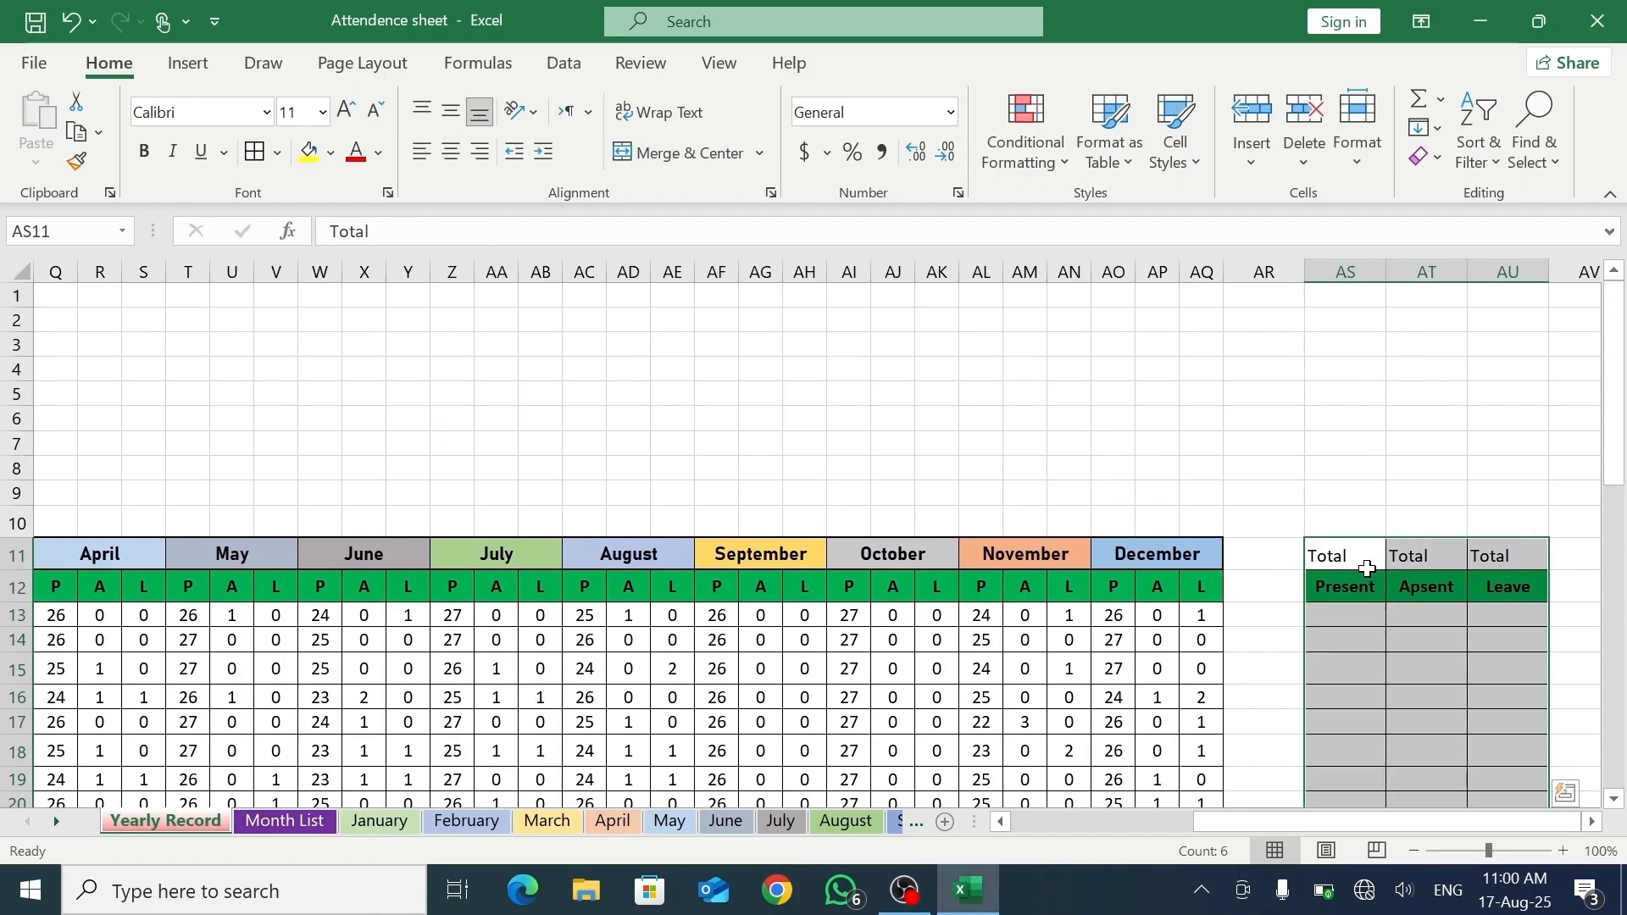
# - Fill the three Total heading cells AS11:AU11 with the lightest gold theme color
pyautogui.moveTo(1360, 561); pyautogui.dragTo(1478, 552)
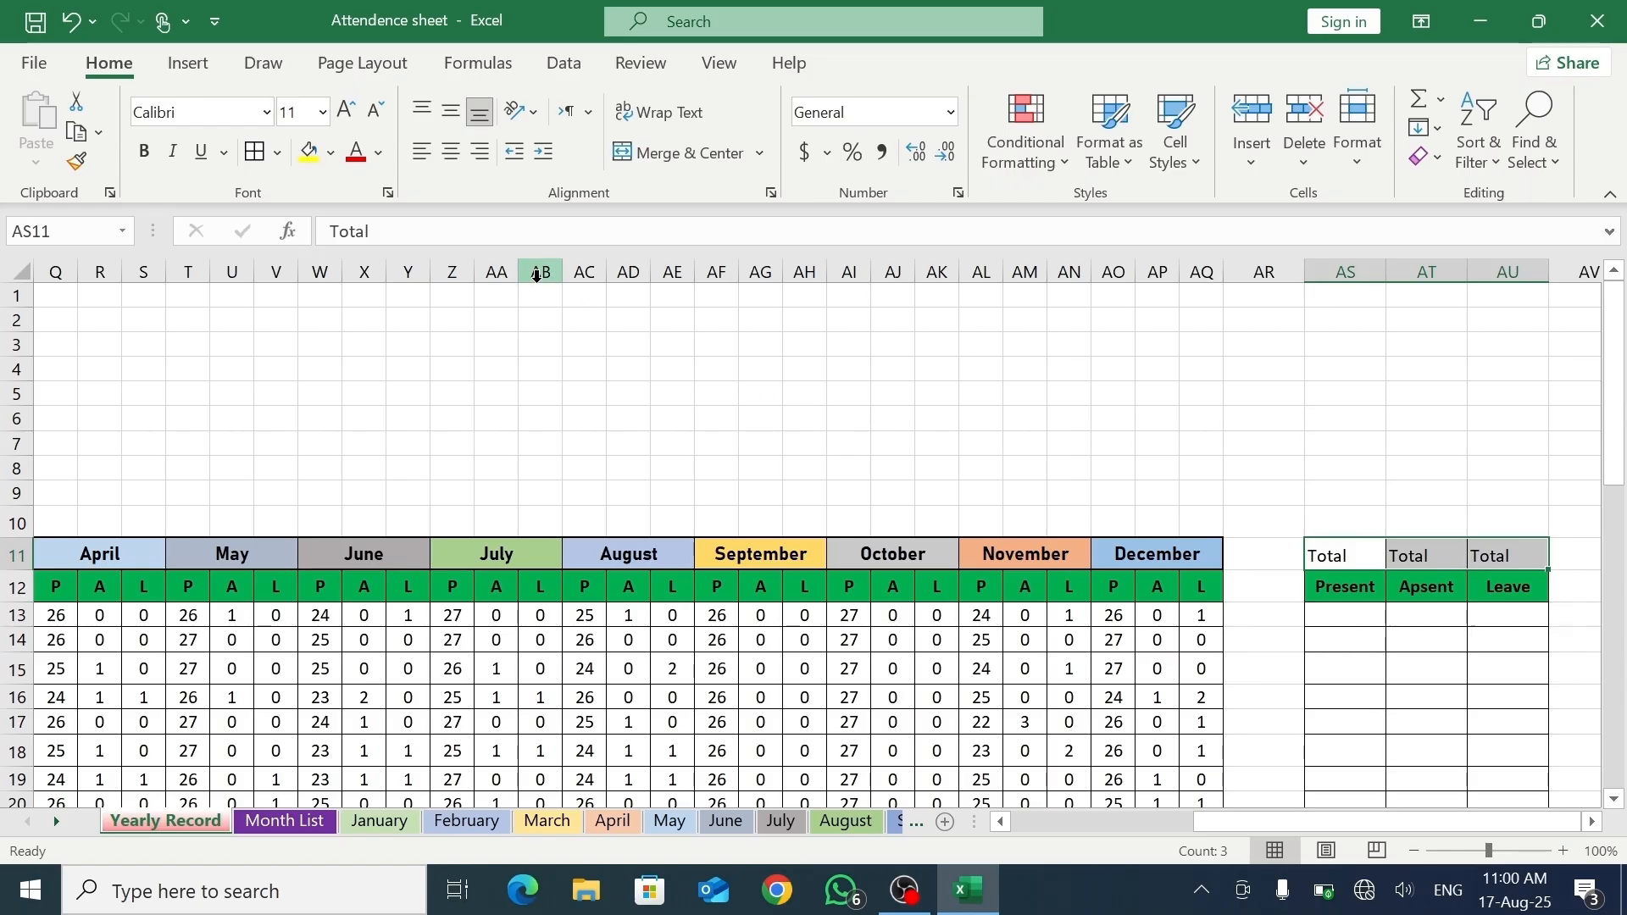
pyautogui.click(332, 155)
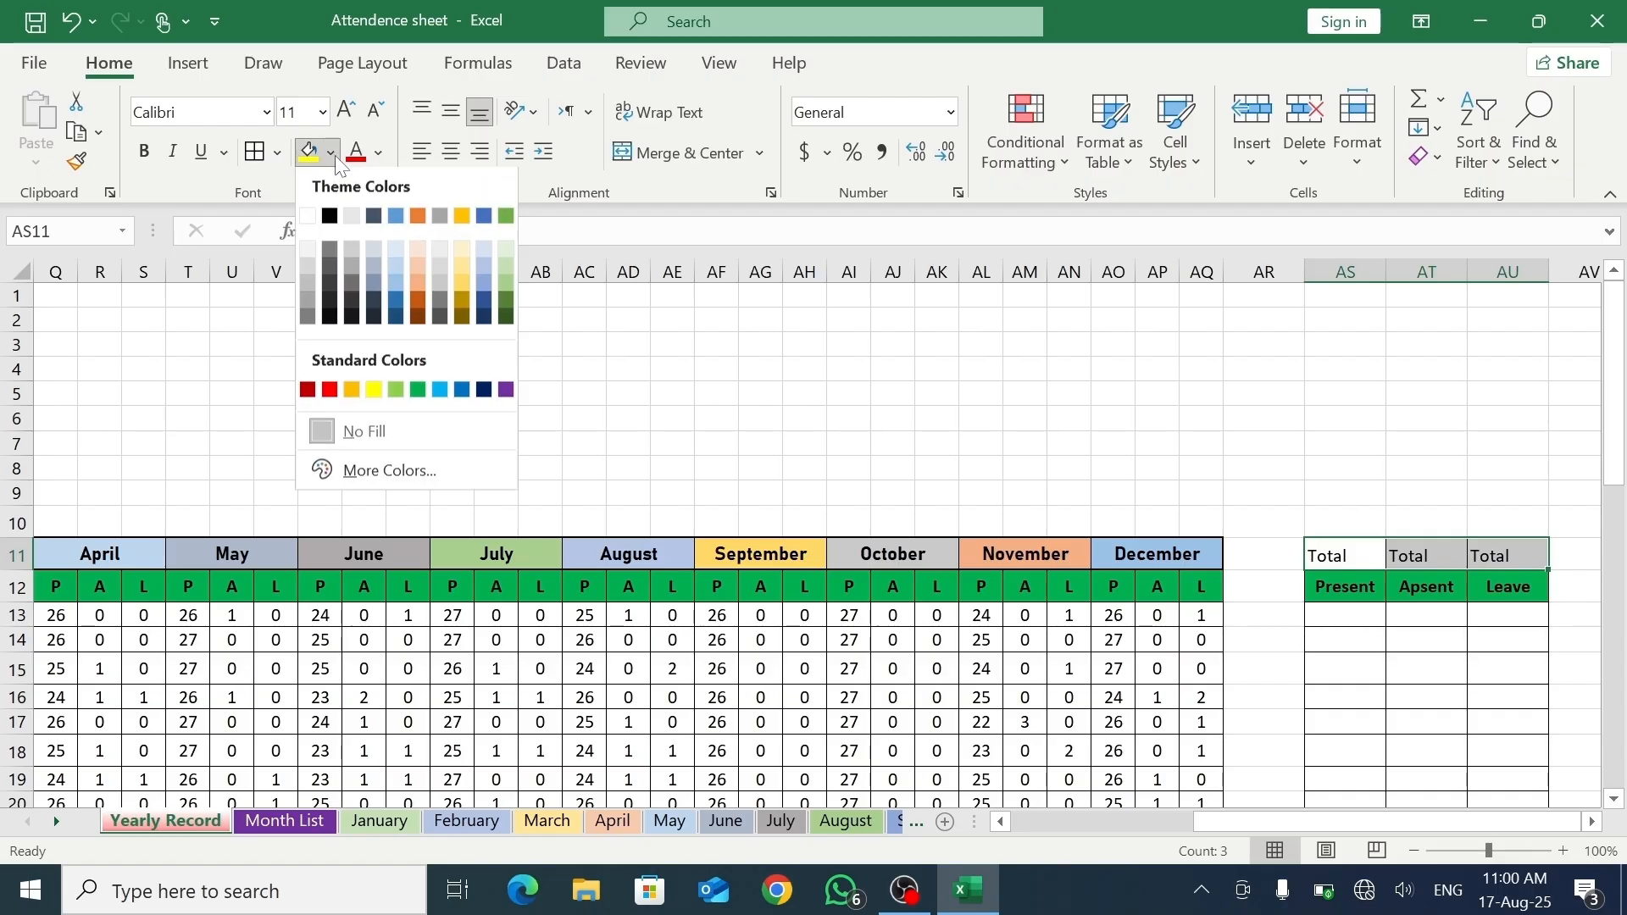
pyautogui.click(460, 246)
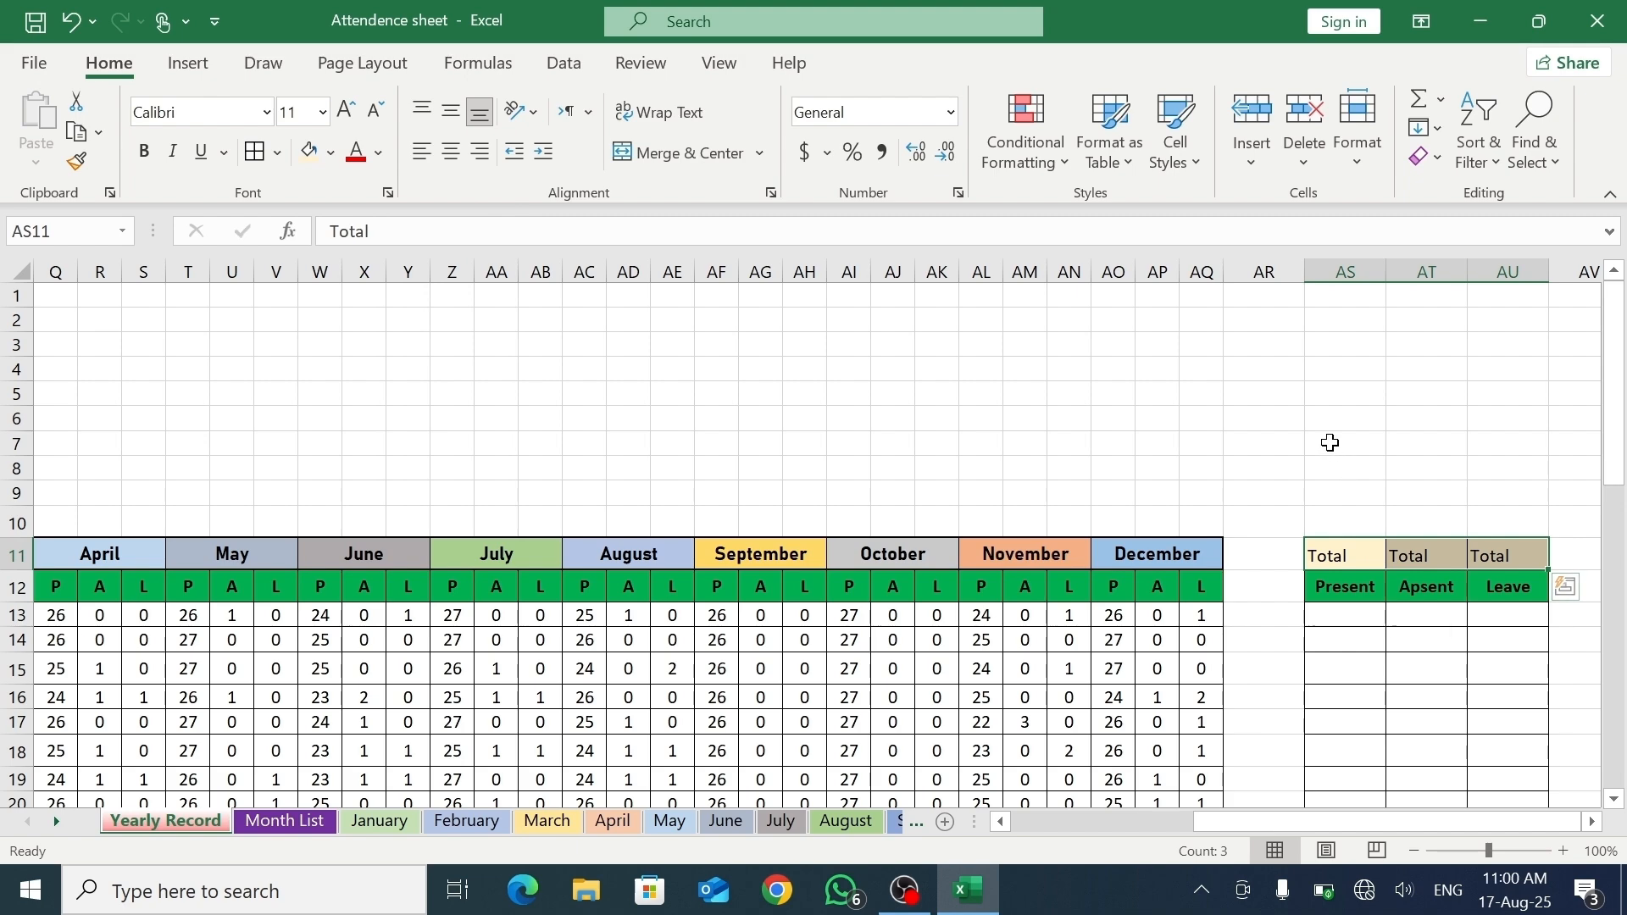
# - Merge and center AS7:AU9 above the totals block and enter the title "Total Report" in it
pyautogui.moveTo(1329, 445); pyautogui.dragTo(1487, 480)
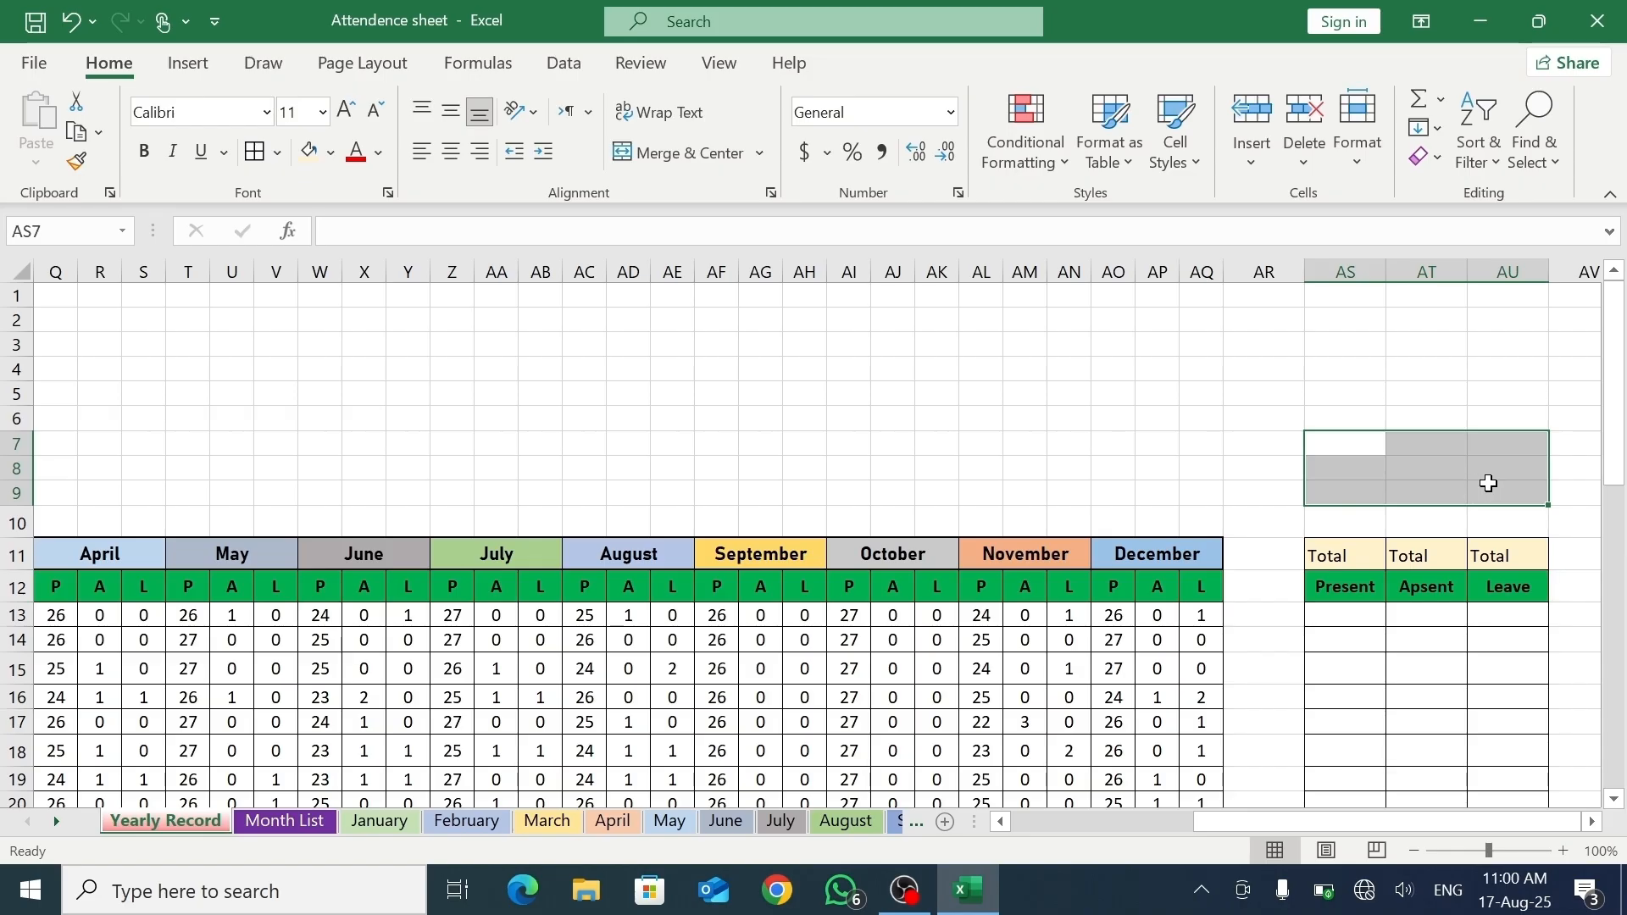
pyautogui.click(684, 165)
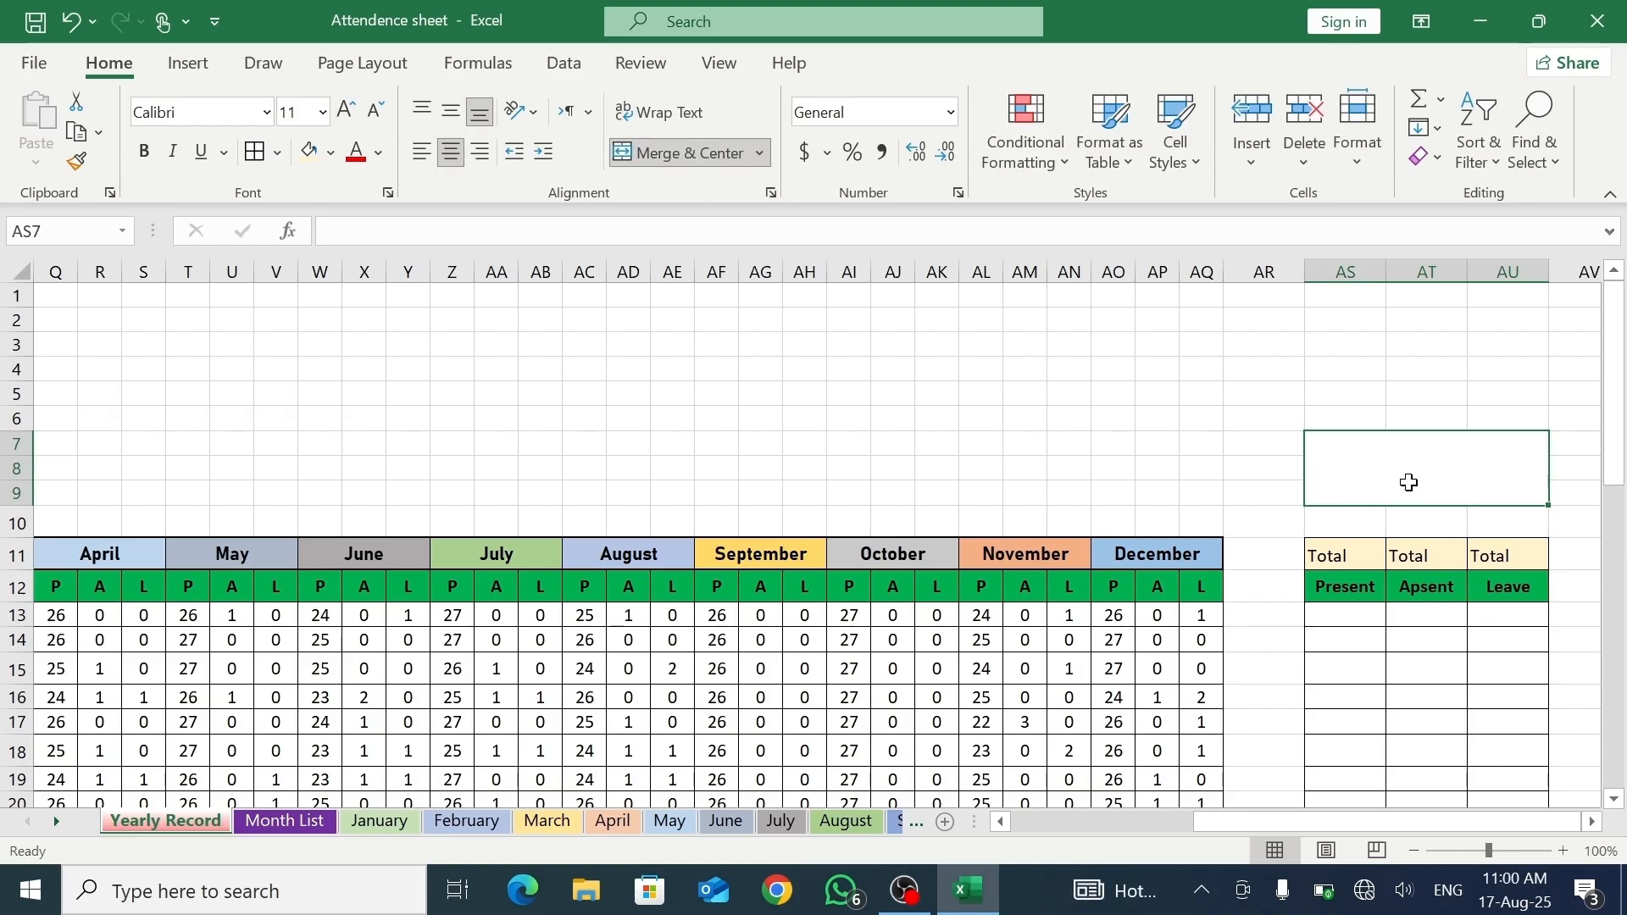
pyautogui.write('Total ')
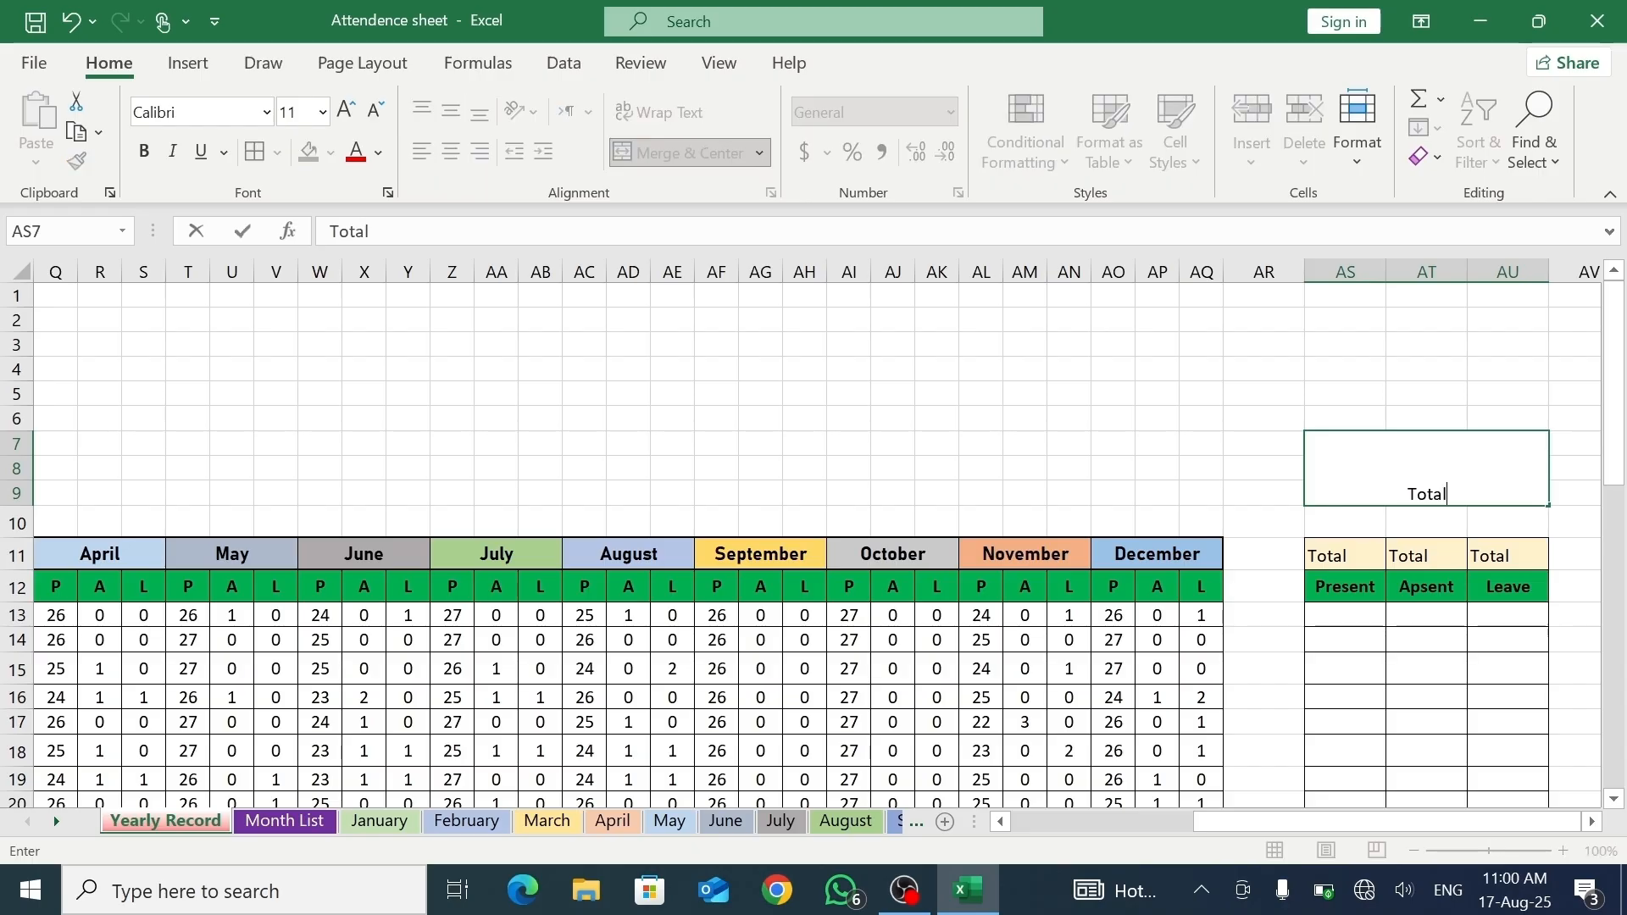
pyautogui.write('Repot')
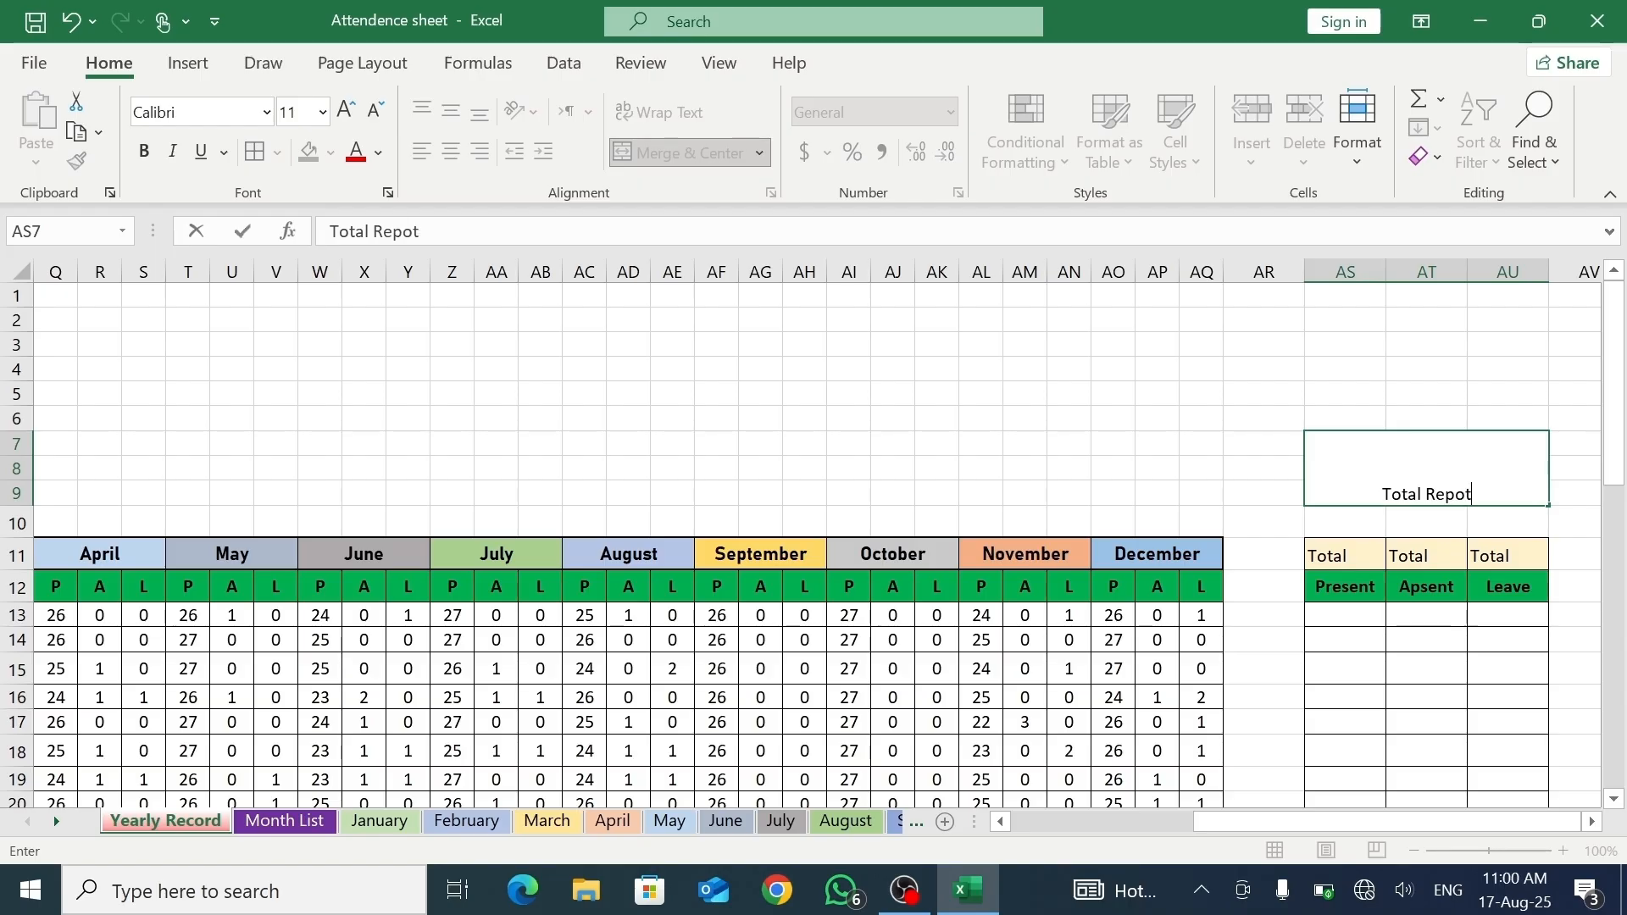
pyautogui.press('BackSpace')
pyautogui.write('rt')
pyautogui.click(1518, 516)
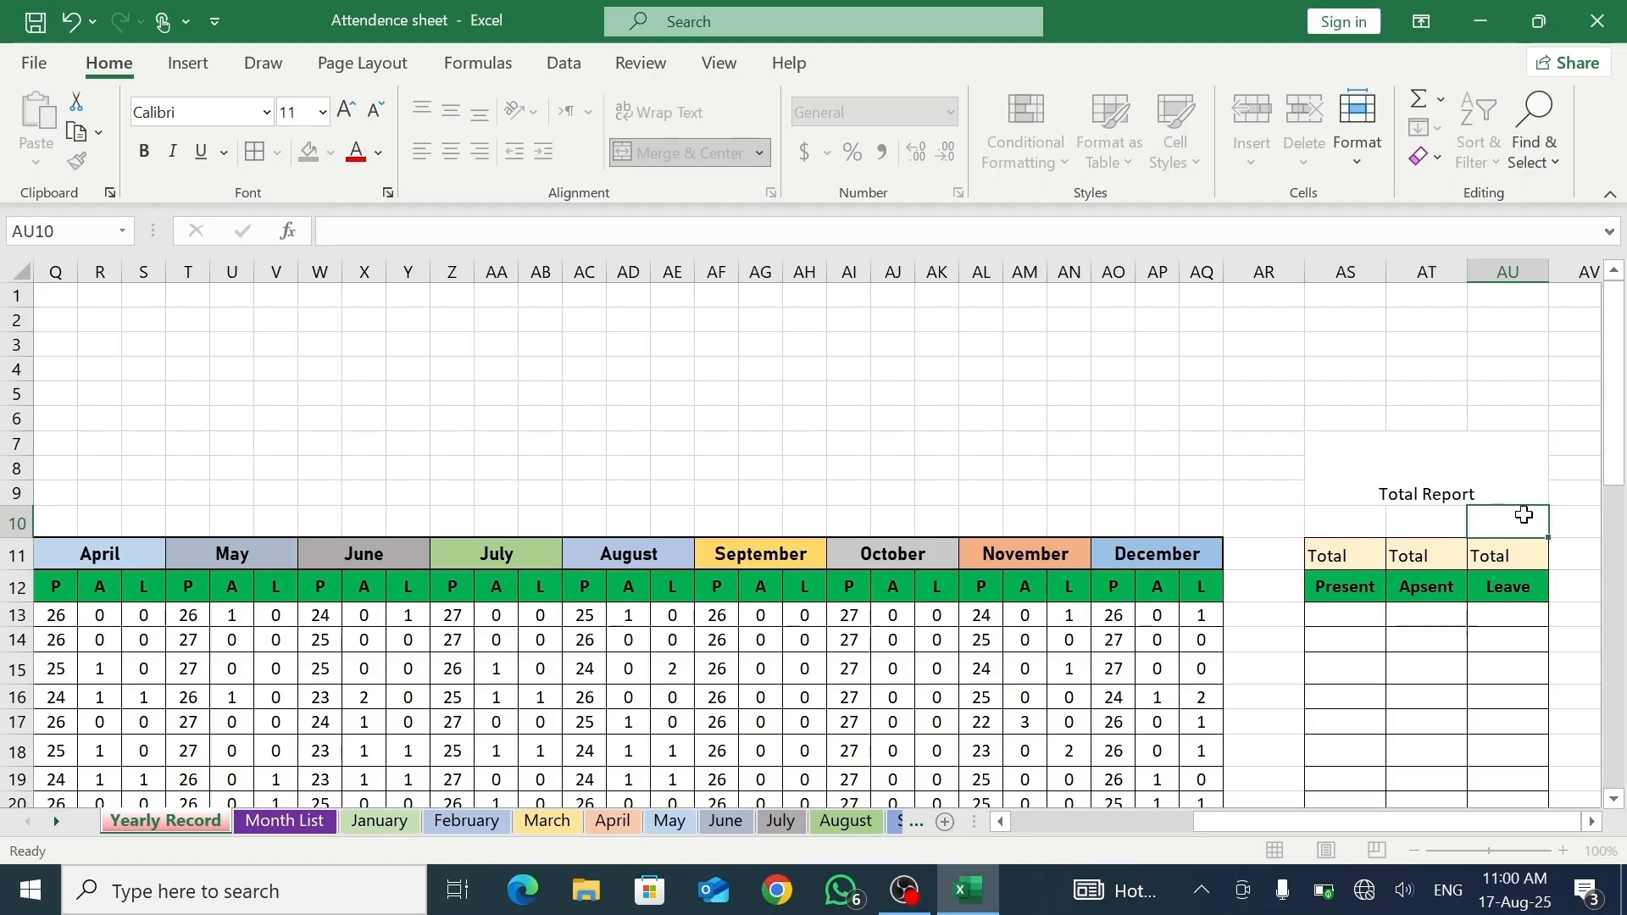
# - Format the merged "Total Report" title with middle vertical alignment, a thick outside border and bold text
pyautogui.click(1445, 483)
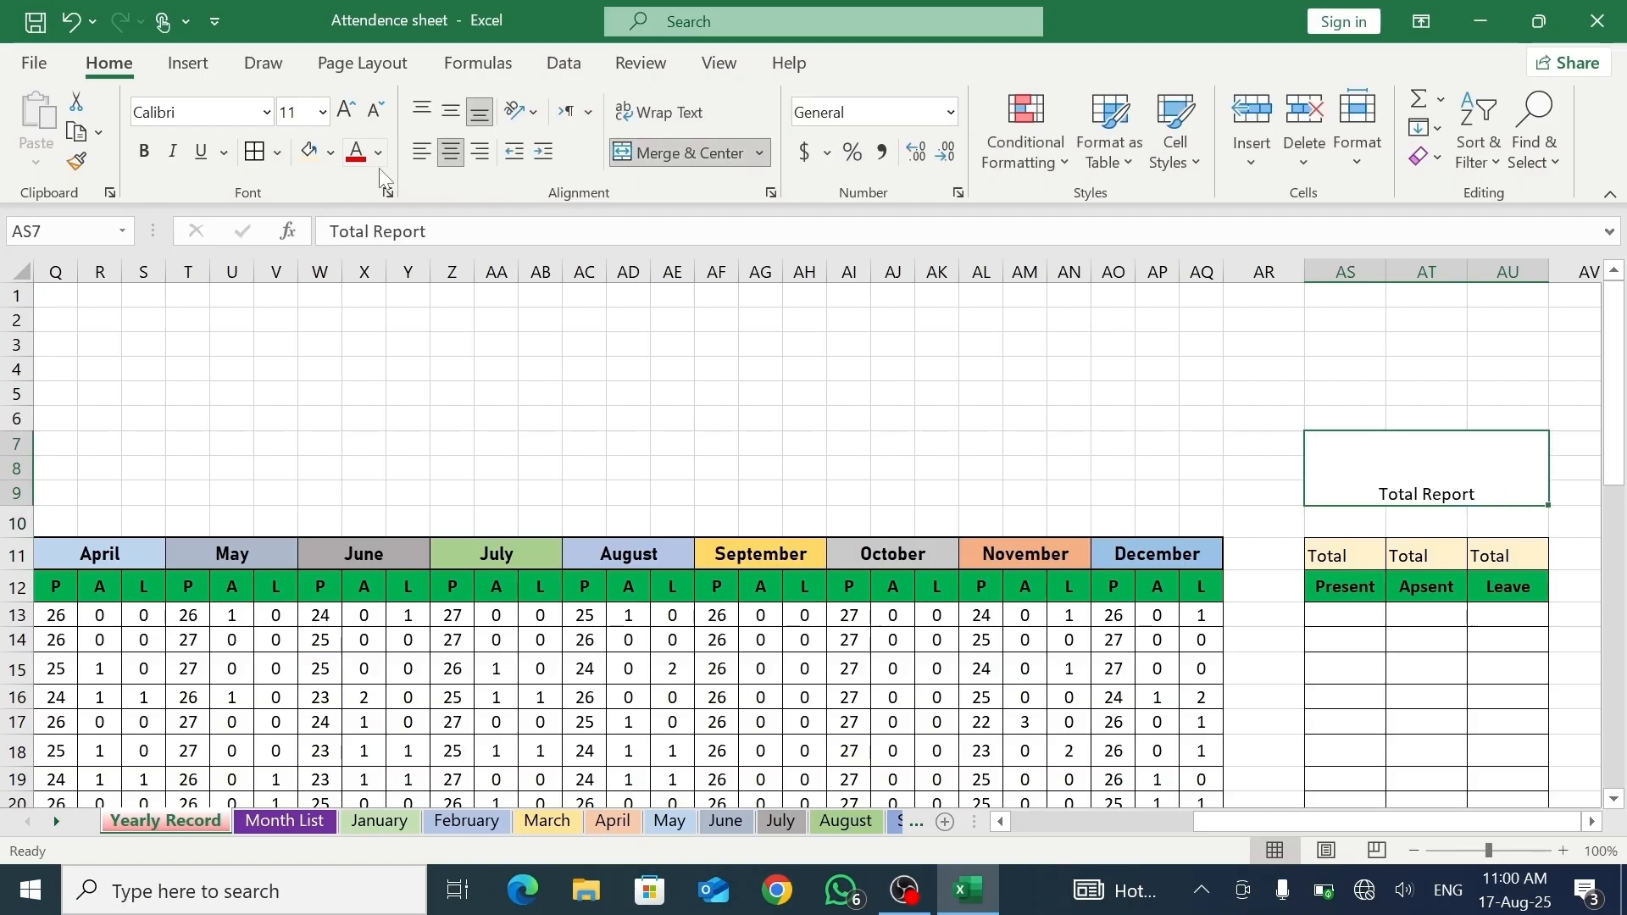
pyautogui.click(449, 114)
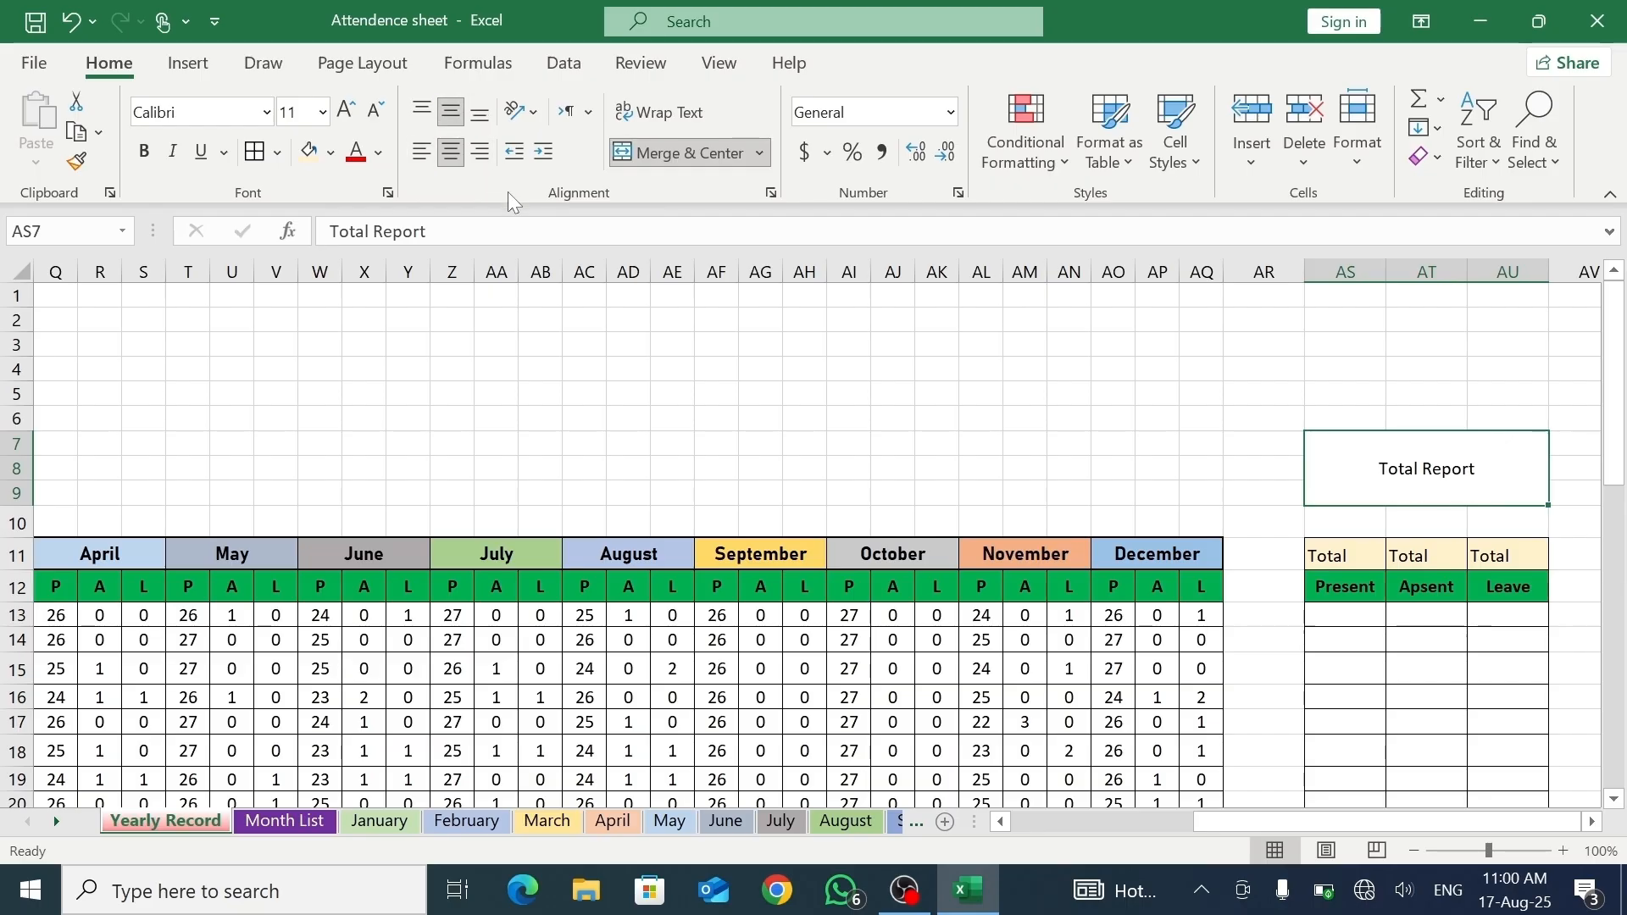
pyautogui.click(278, 154)
pyautogui.click(336, 482)
pyautogui.click(140, 152)
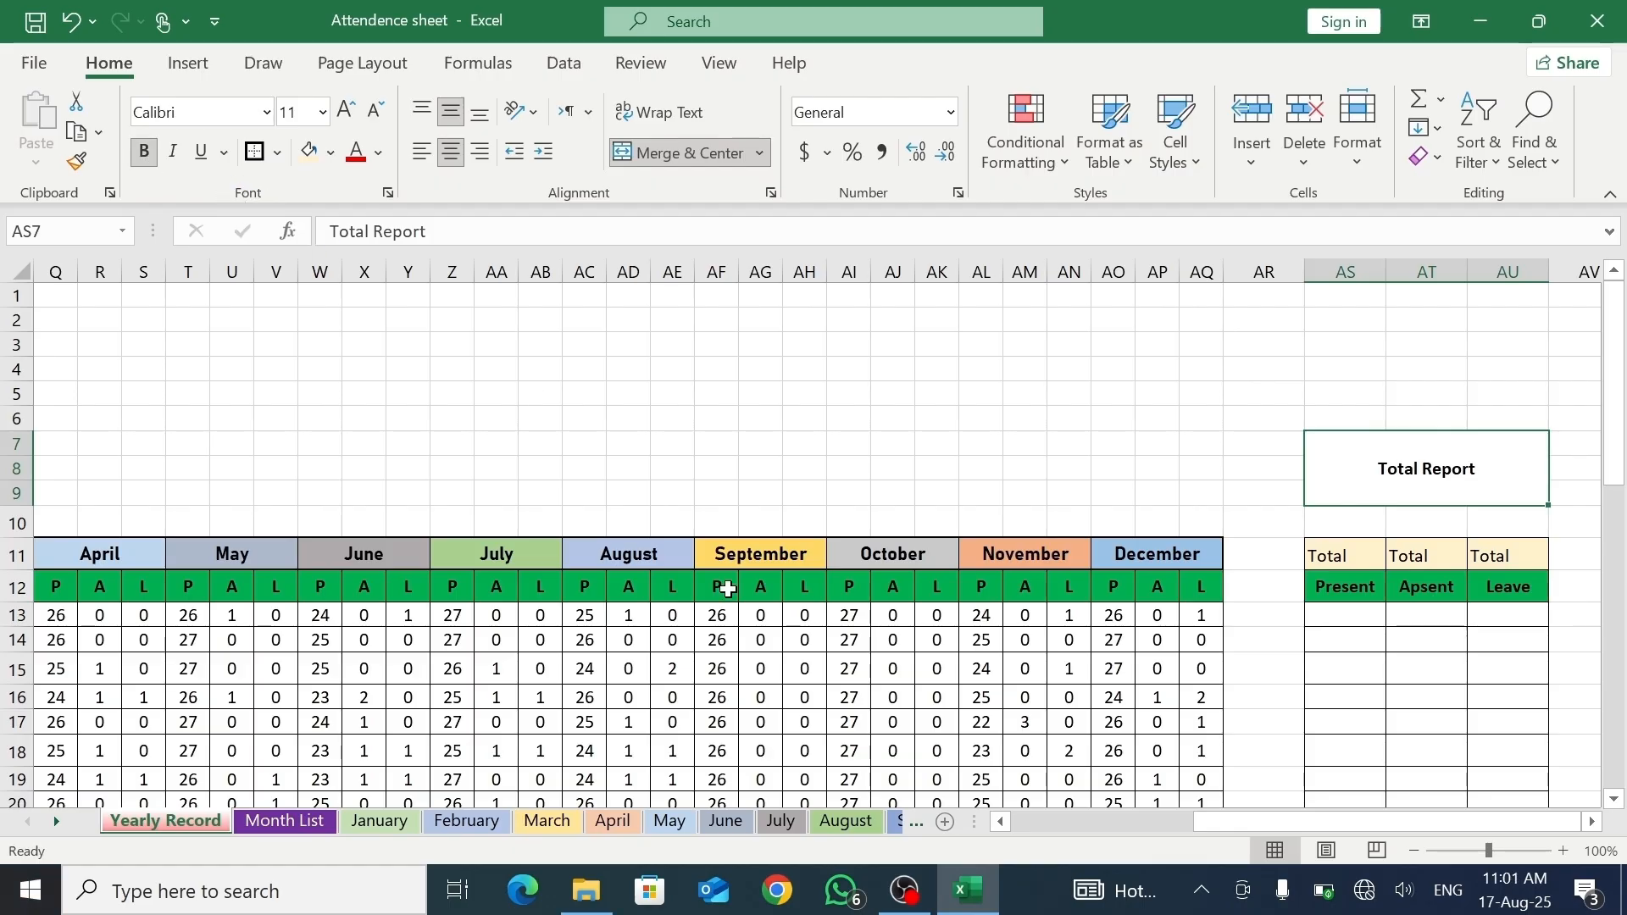
# - Start a SUM formula in AS13 with the first student's January, February and March present cells H13, K13 and N13
pyautogui.click(1346, 621)
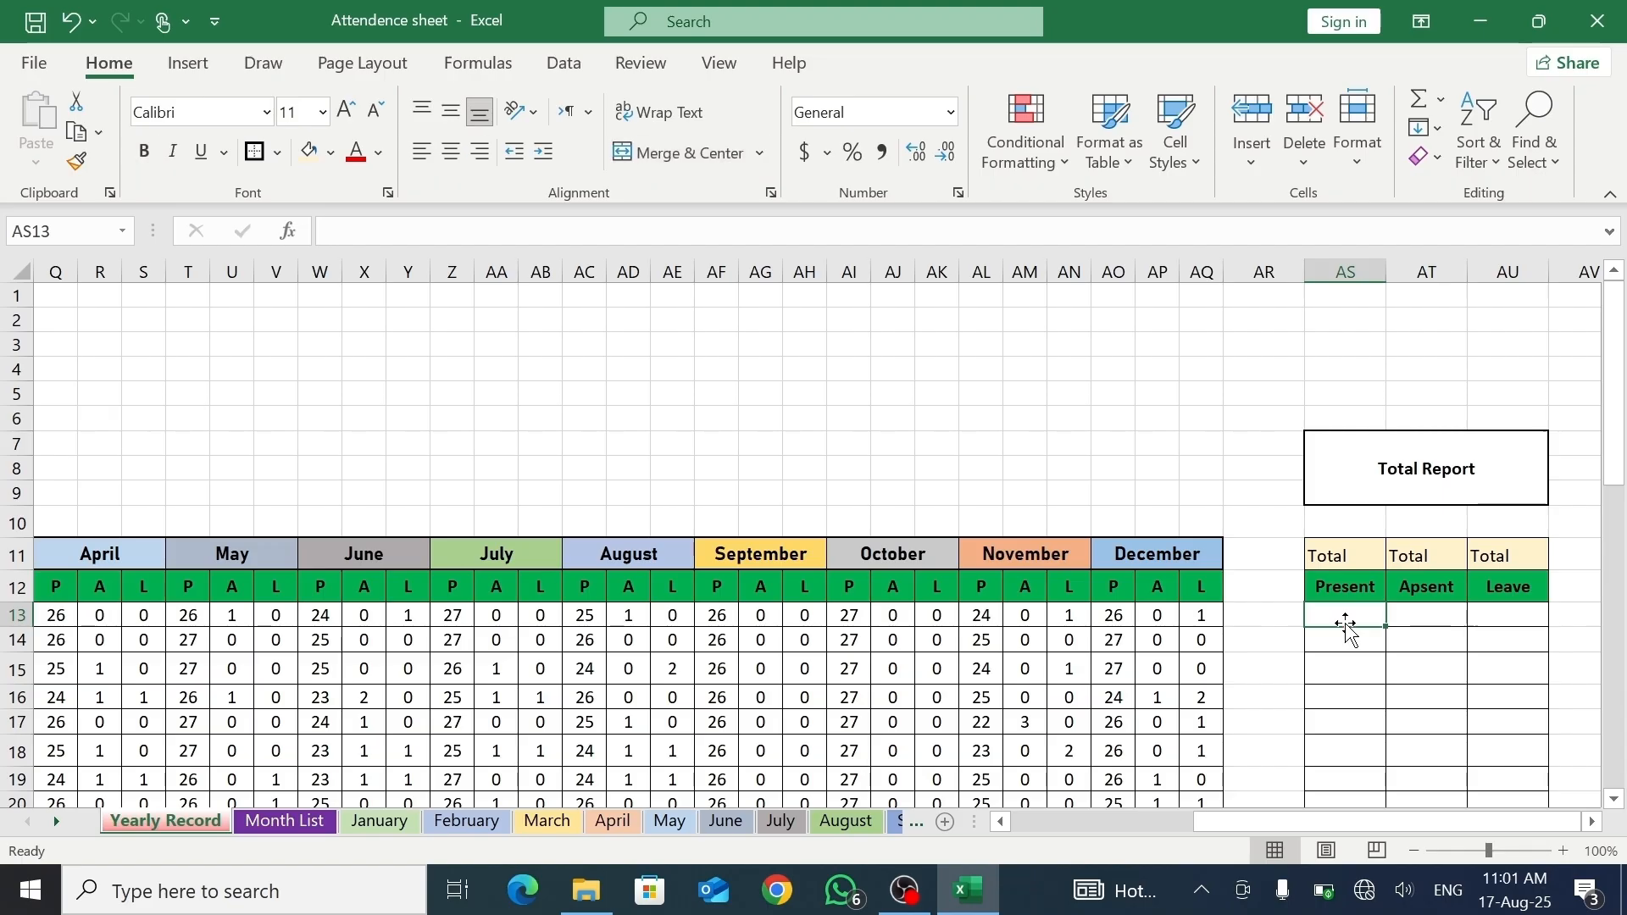
pyautogui.write('=su')
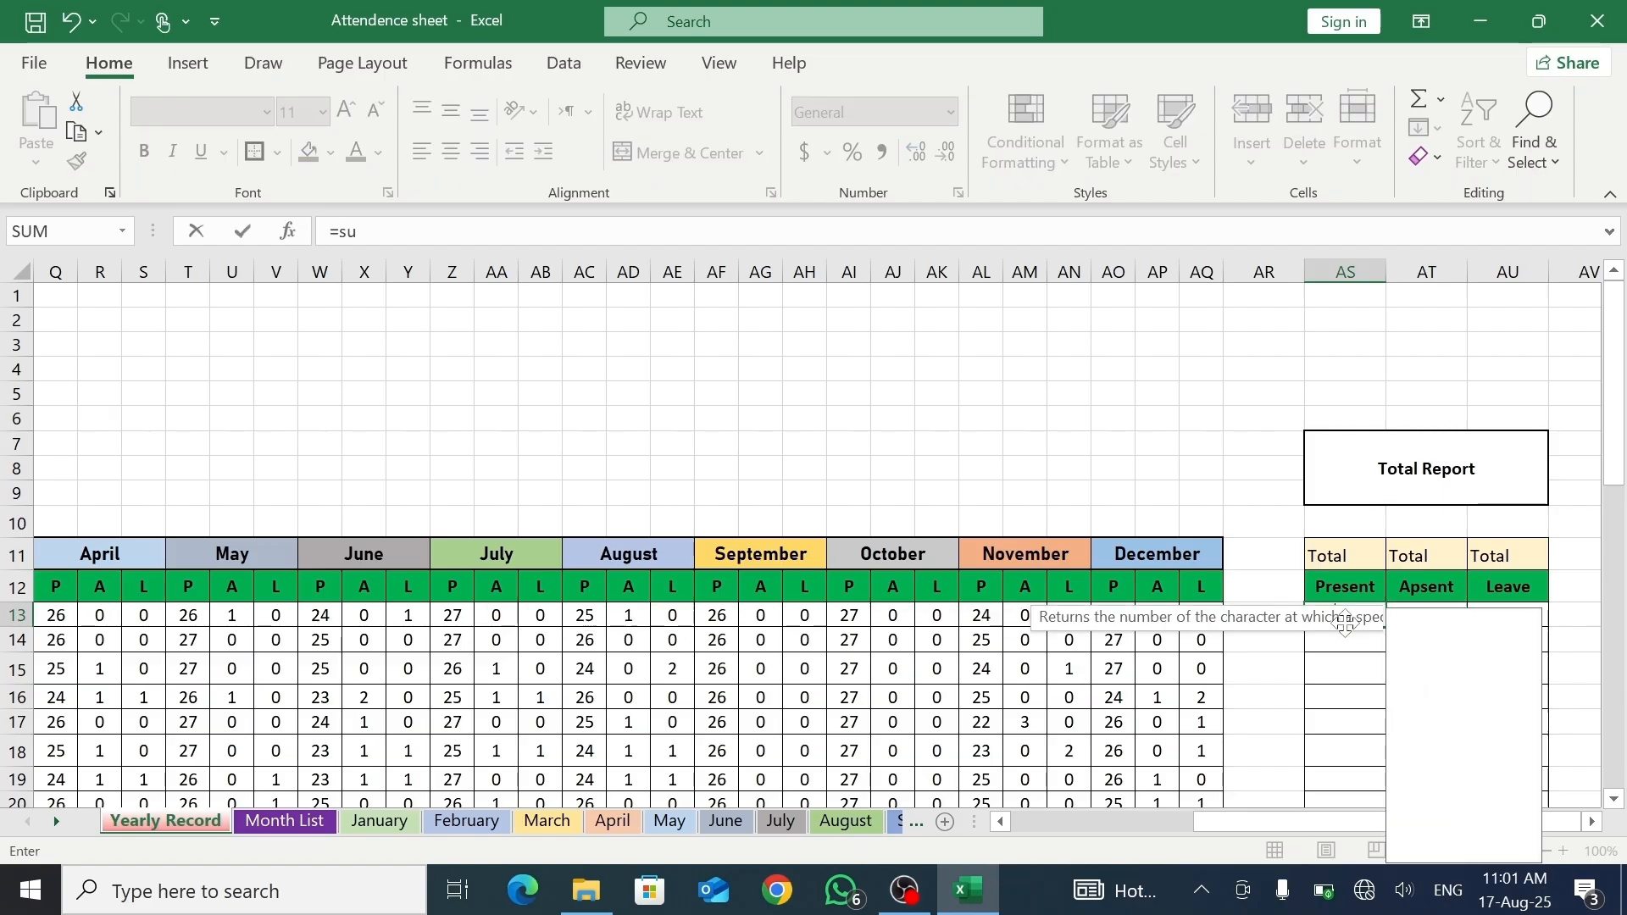
pyautogui.write('m(')
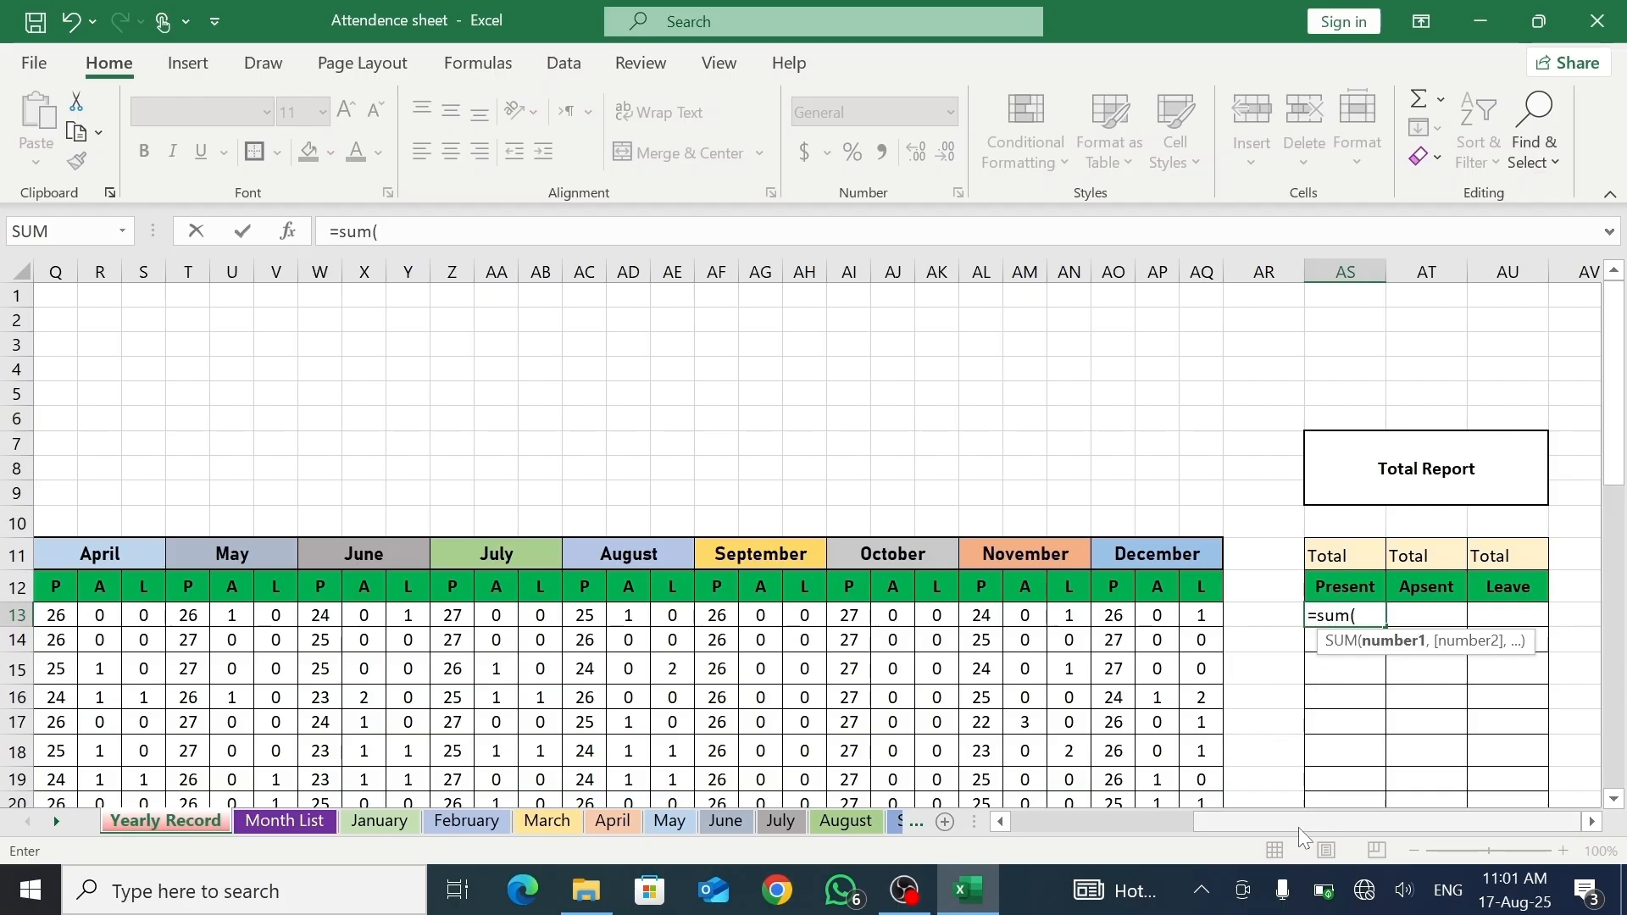
pyautogui.moveTo(1298, 824); pyautogui.dragTo(1122, 832)
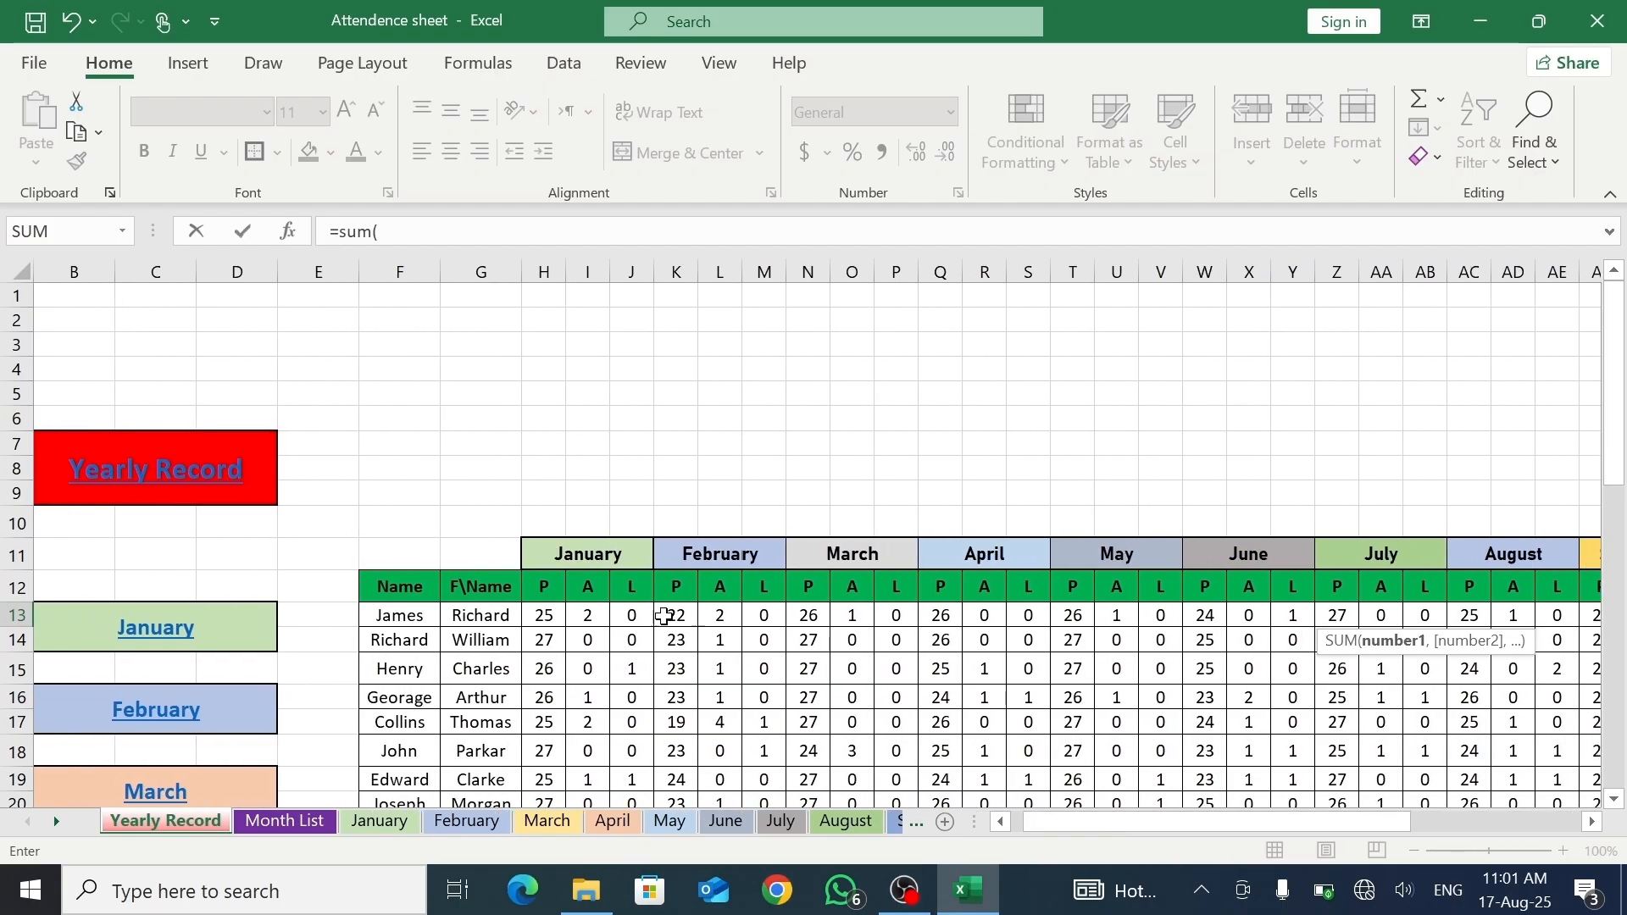
pyautogui.click(545, 616)
pyautogui.write(',')
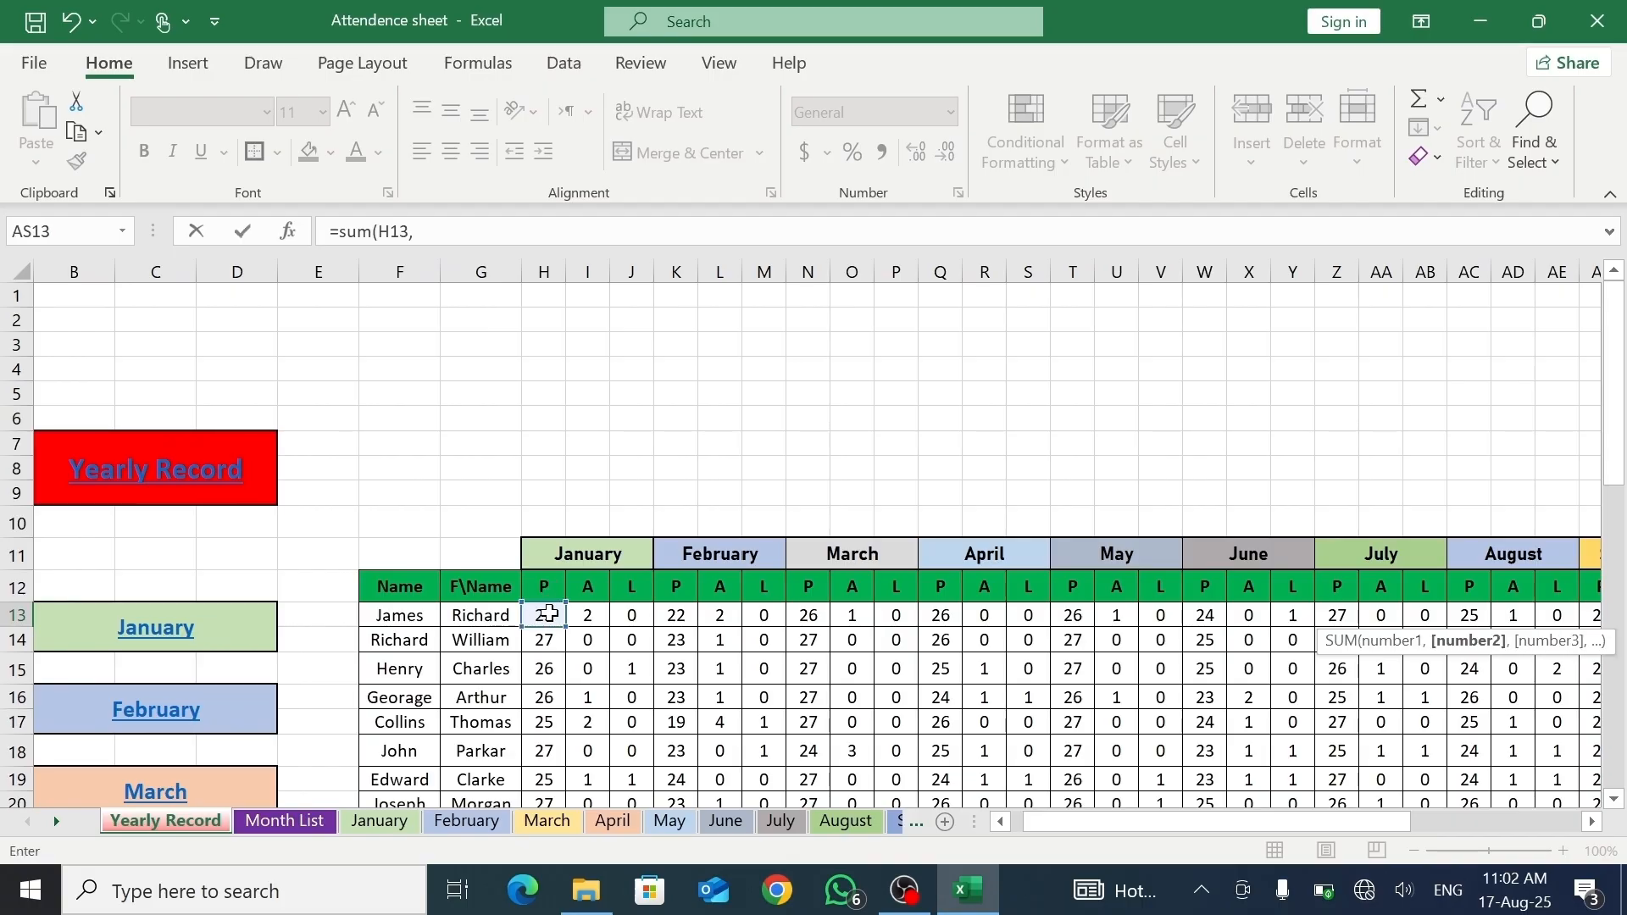
pyautogui.click(678, 612)
pyautogui.write(',')
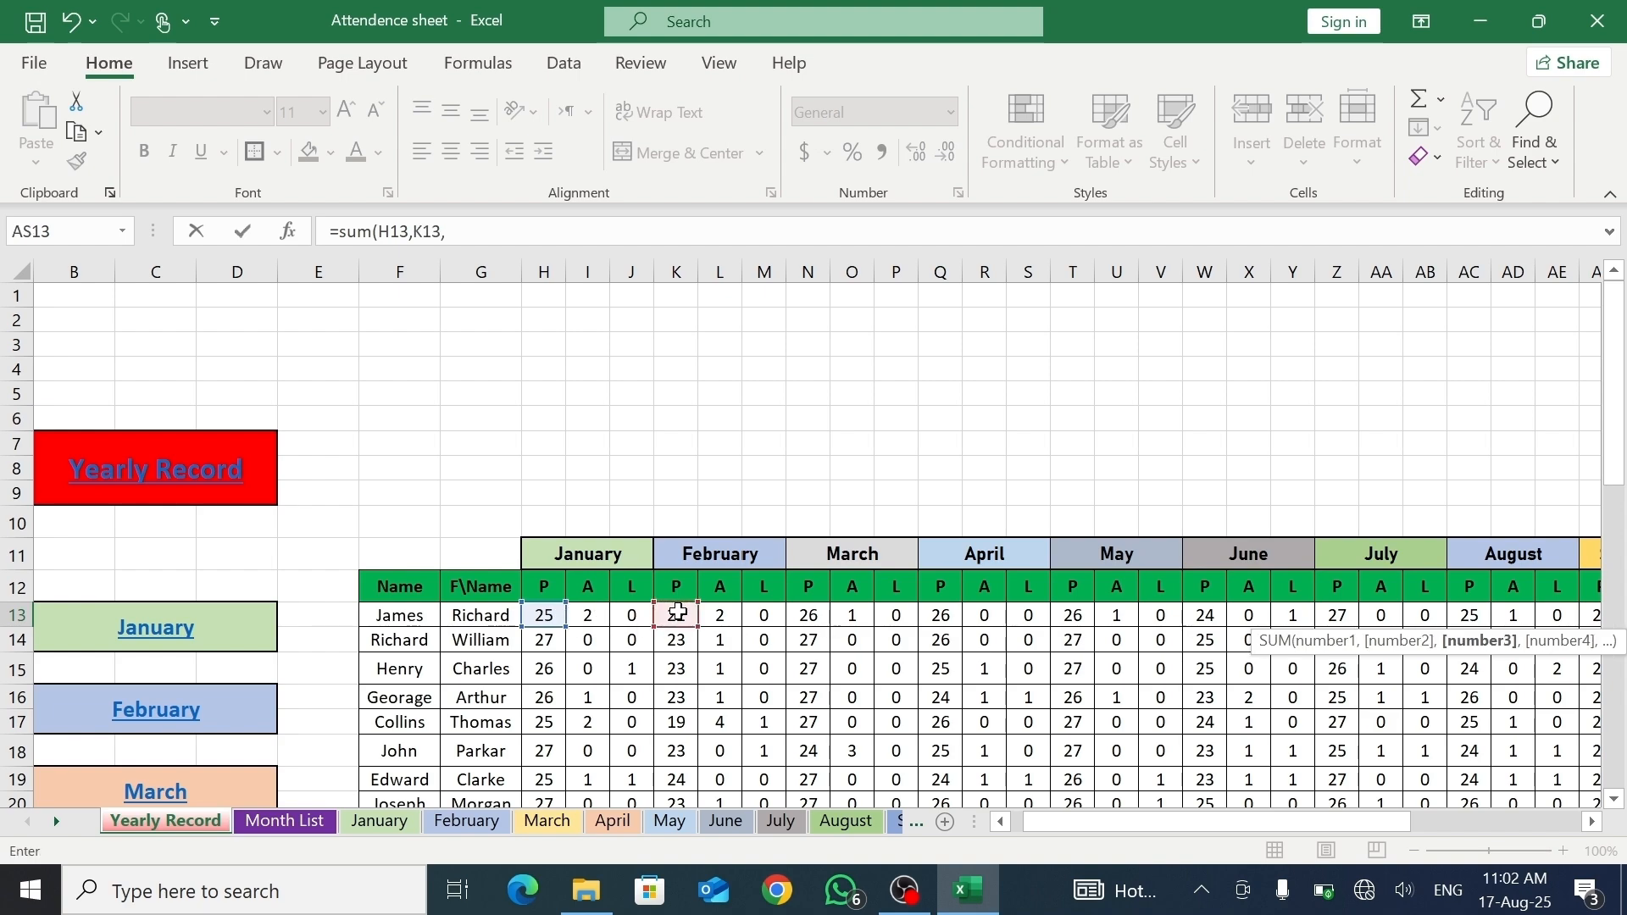
pyautogui.click(813, 620)
pyautogui.write(',')
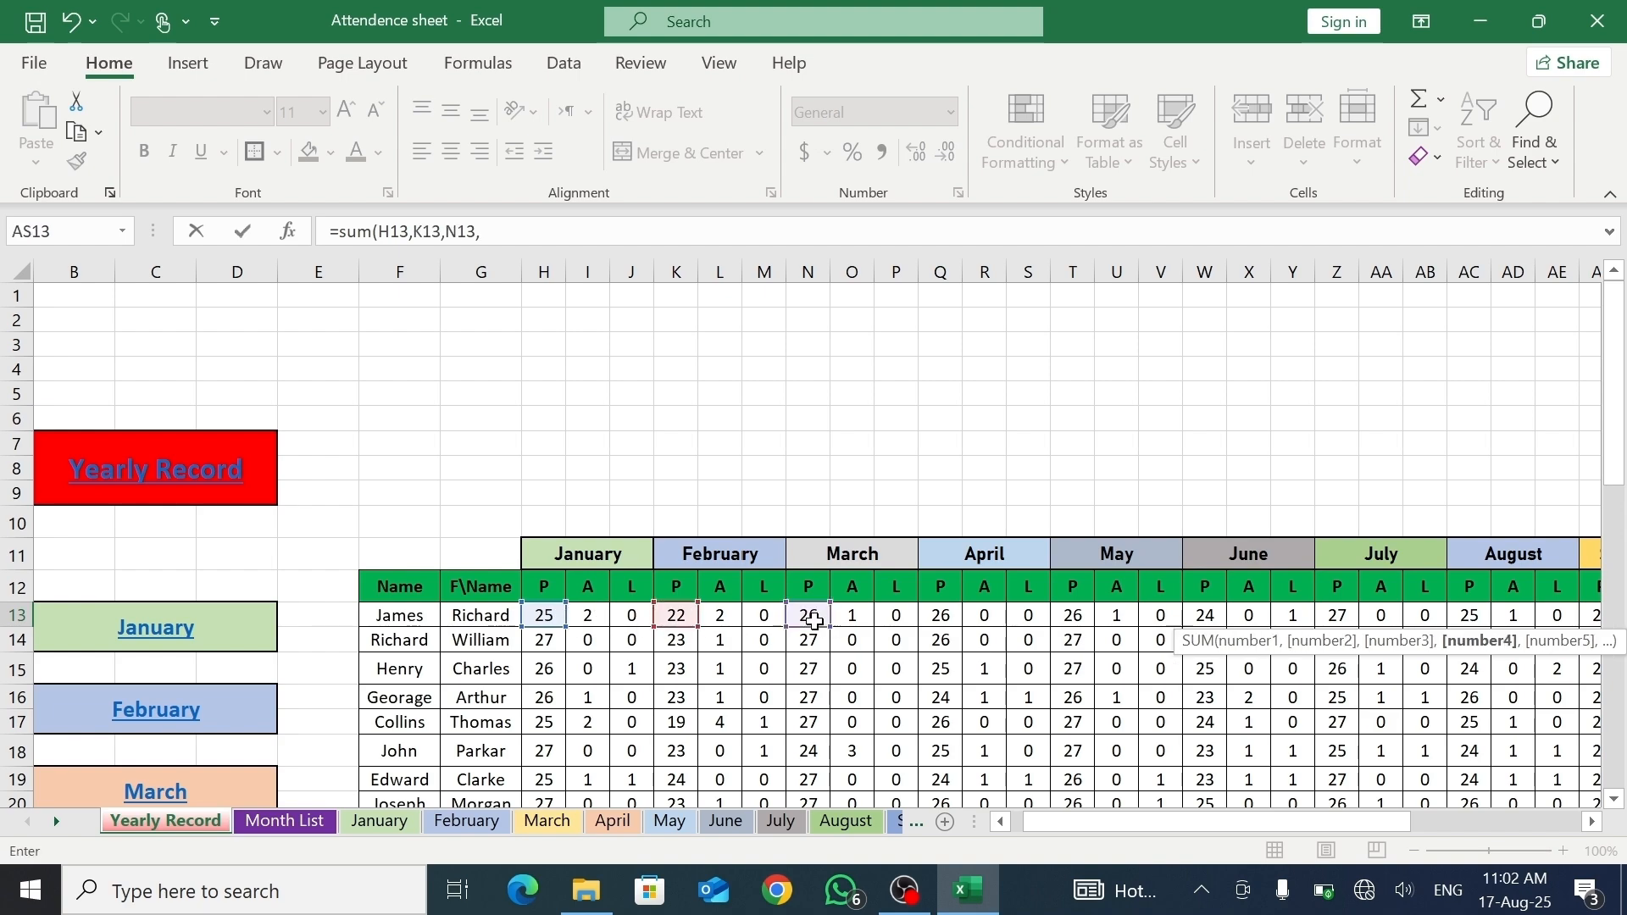
# - Extend the AS13 SUM formula with the present cells Q13, T13, Z13 and AC13 for April, May, July and August
pyautogui.click(945, 620)
pyautogui.write(',')
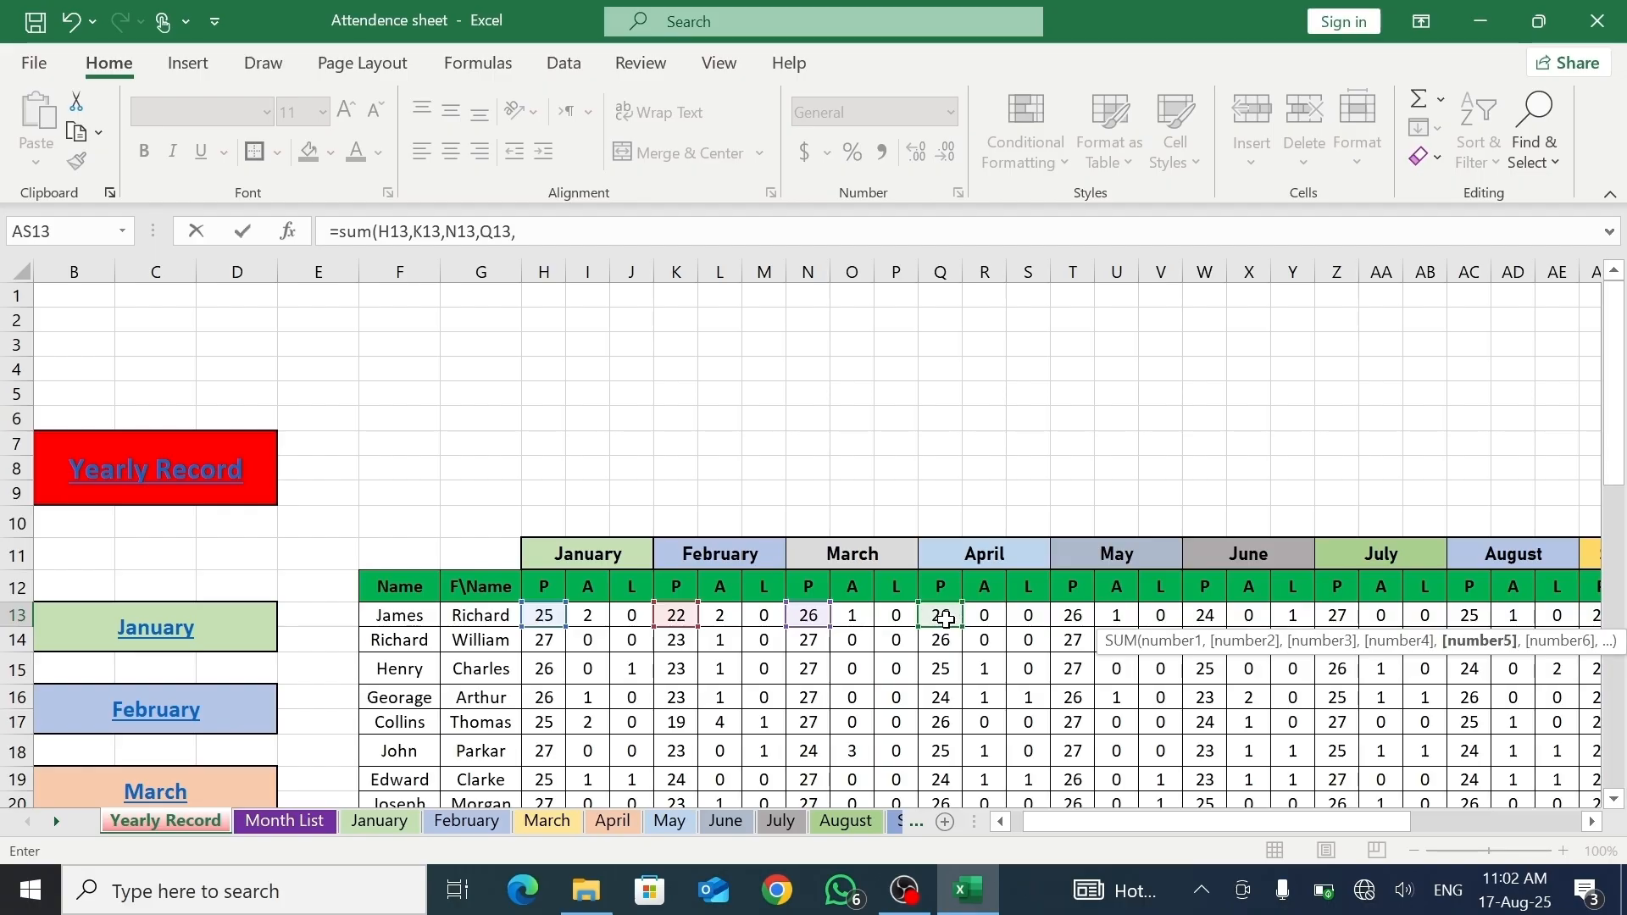
pyautogui.click(1070, 619)
pyautogui.write(',')
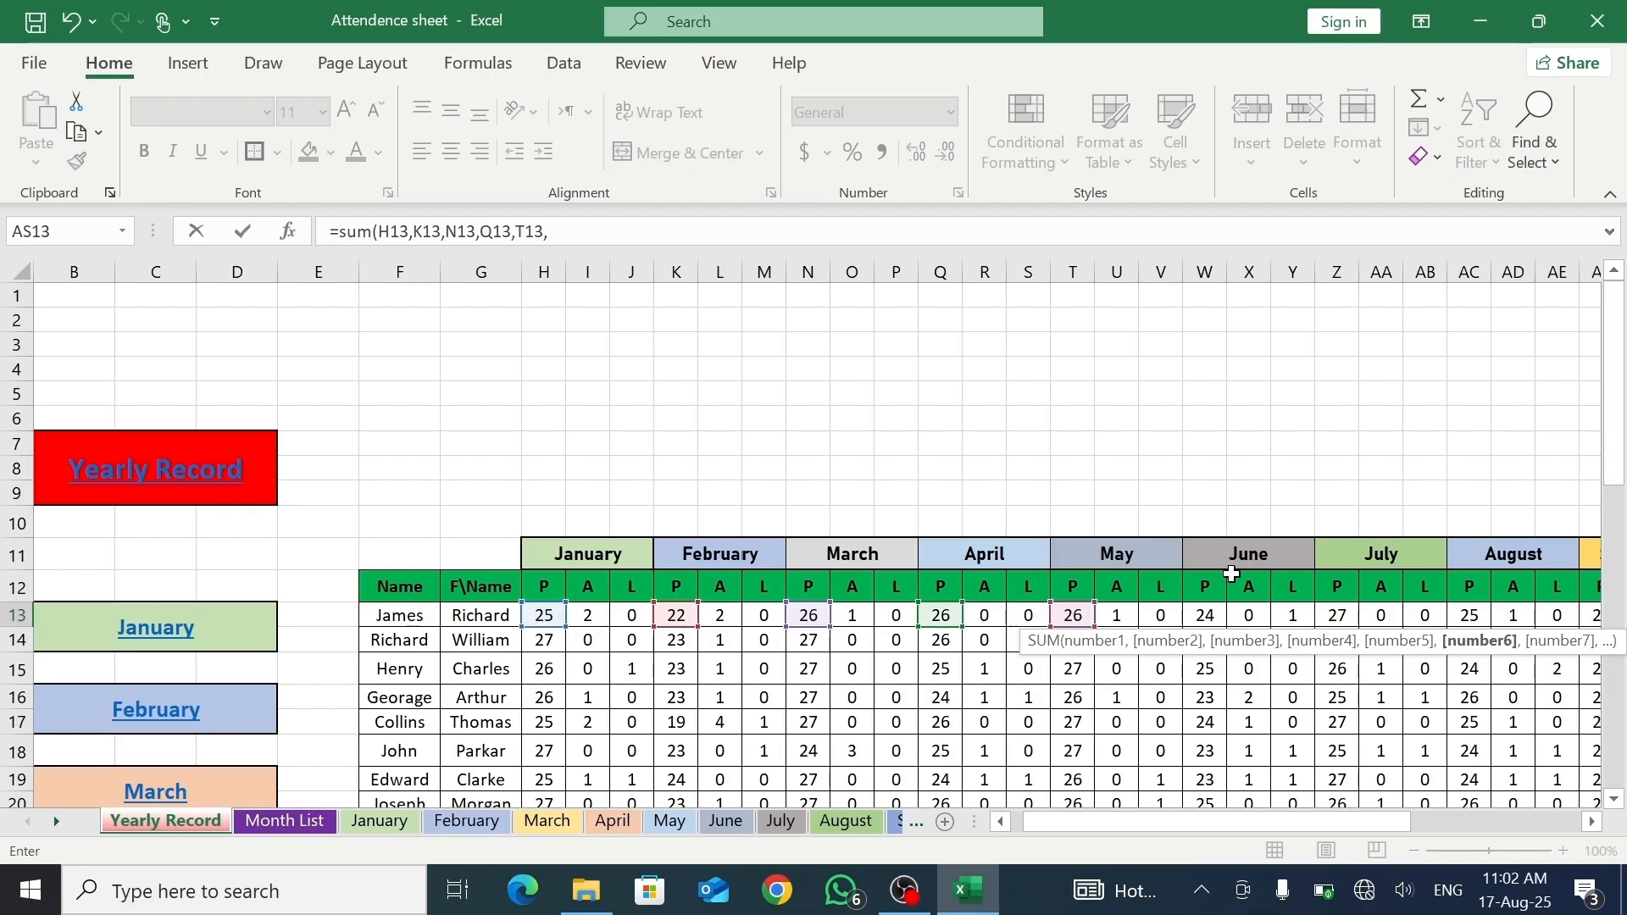
pyautogui.click(1205, 617)
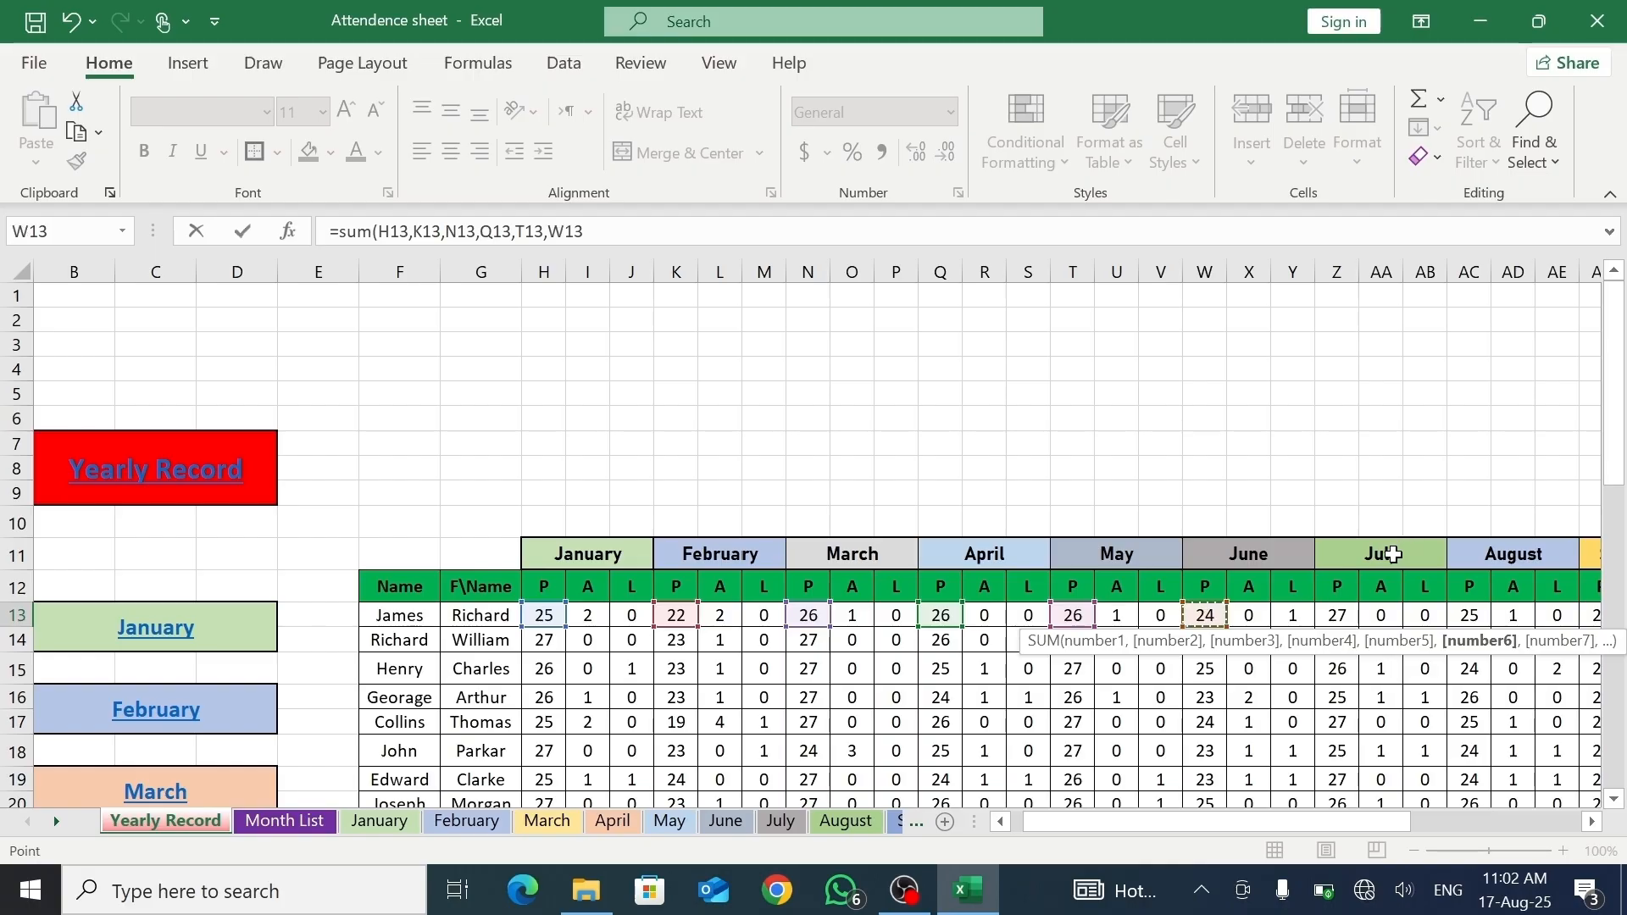
pyautogui.click(1349, 617)
pyautogui.write(',')
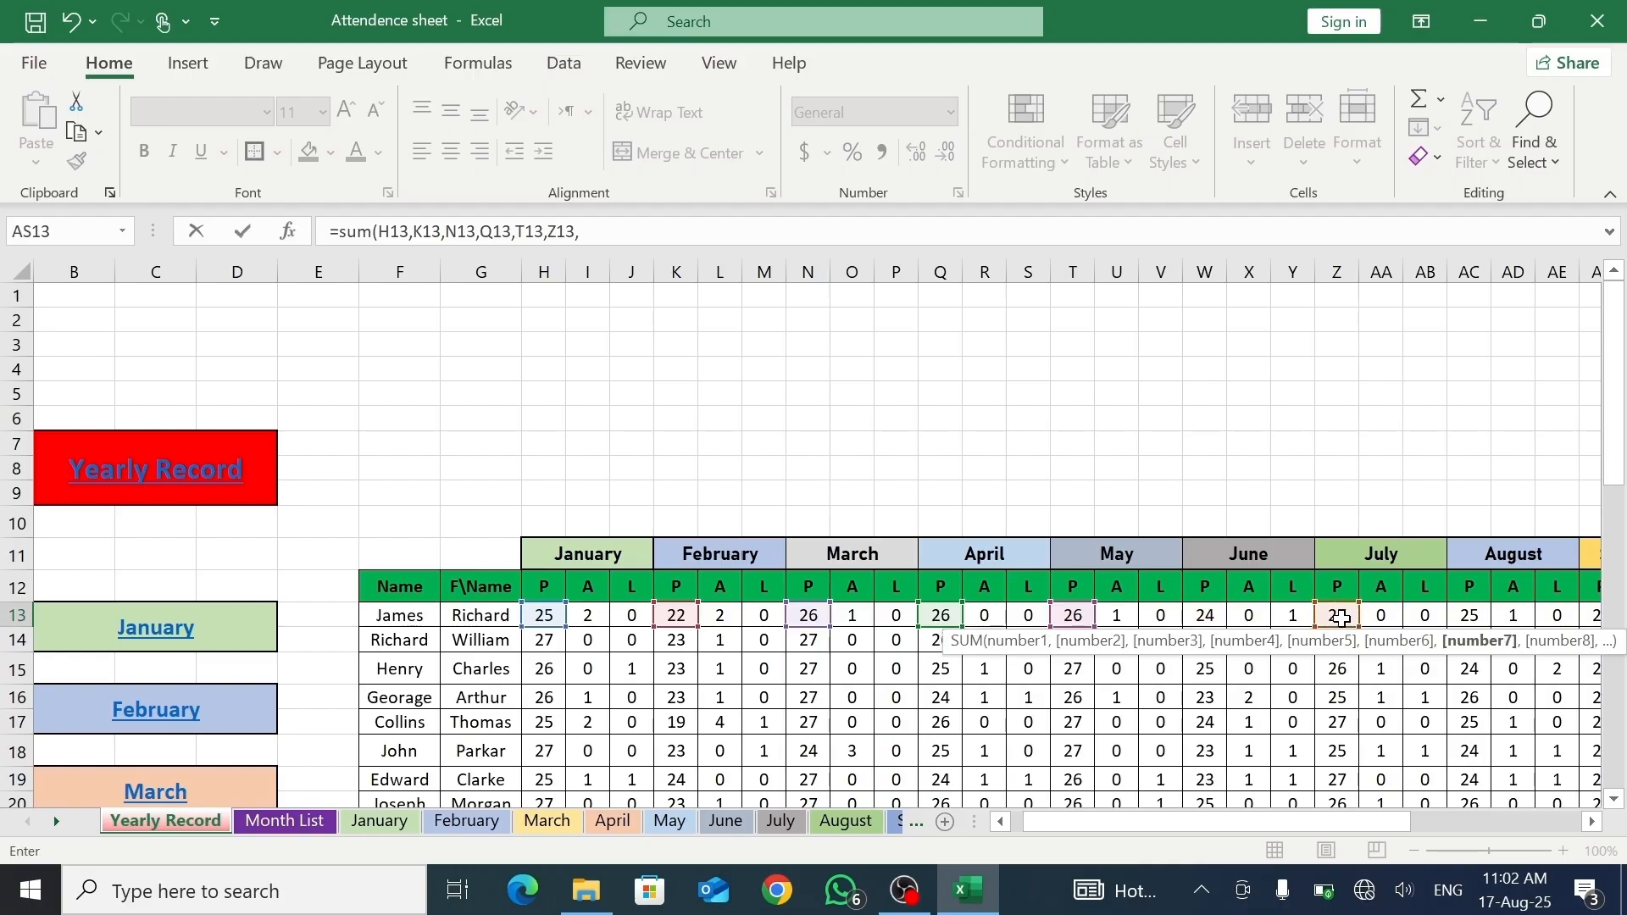
pyautogui.click(1472, 617)
pyautogui.write(',')
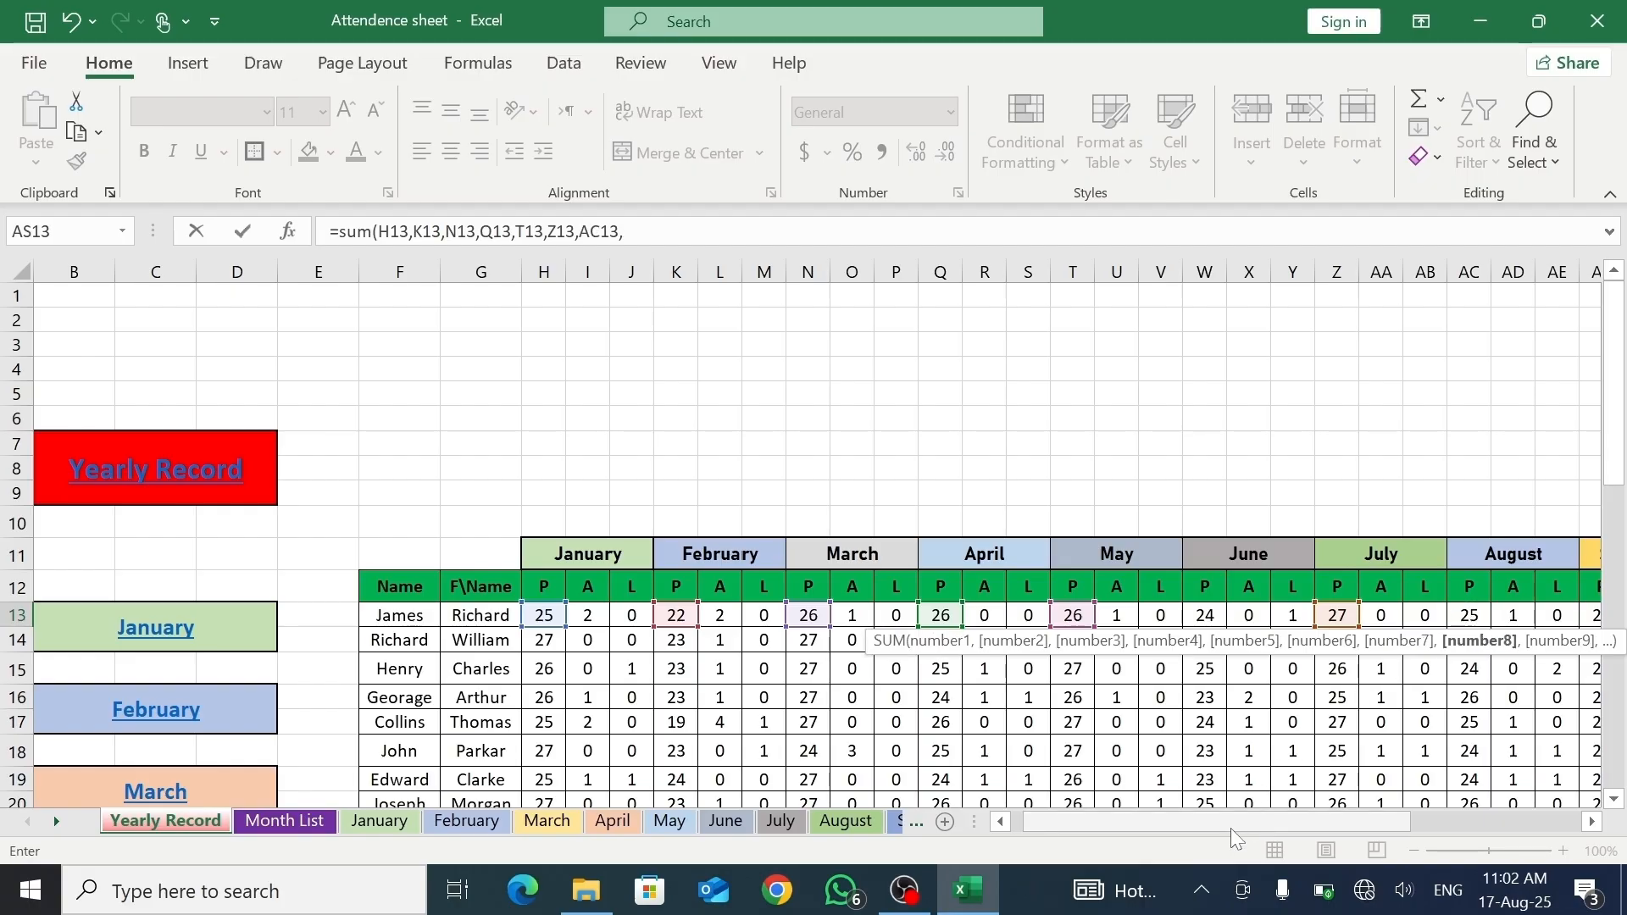
# - Complete the AS13 SUM formula with the September to December present cells AF13, AI13, AL13 and AO13
pyautogui.moveTo(1232, 822); pyautogui.dragTo(1318, 820)
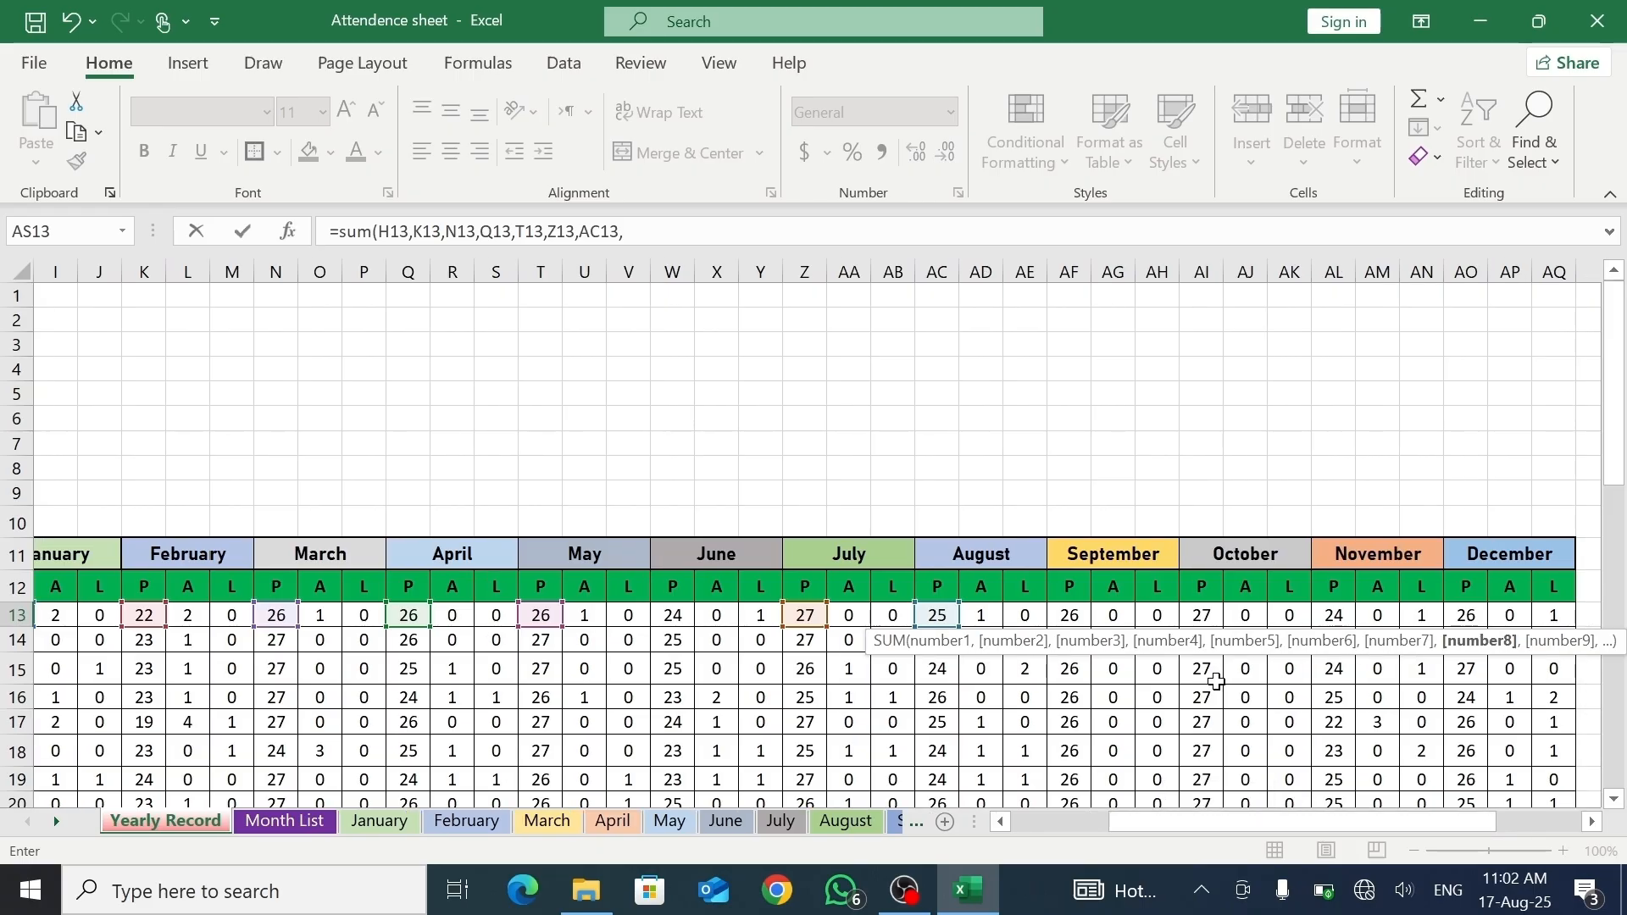
pyautogui.click(1065, 616)
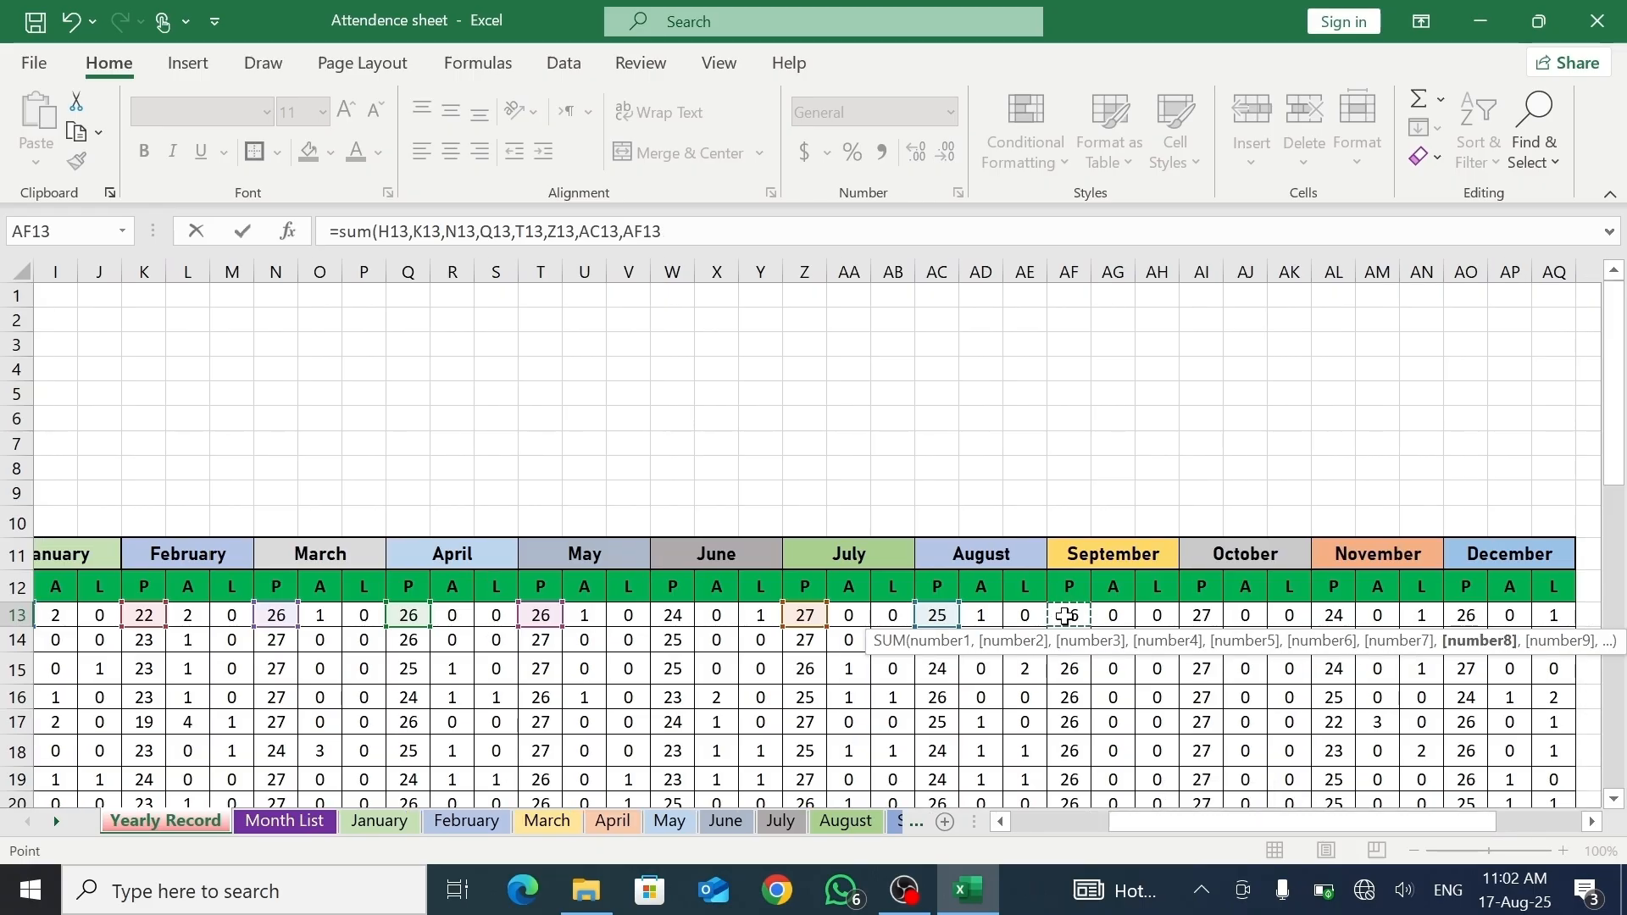
pyautogui.write(',')
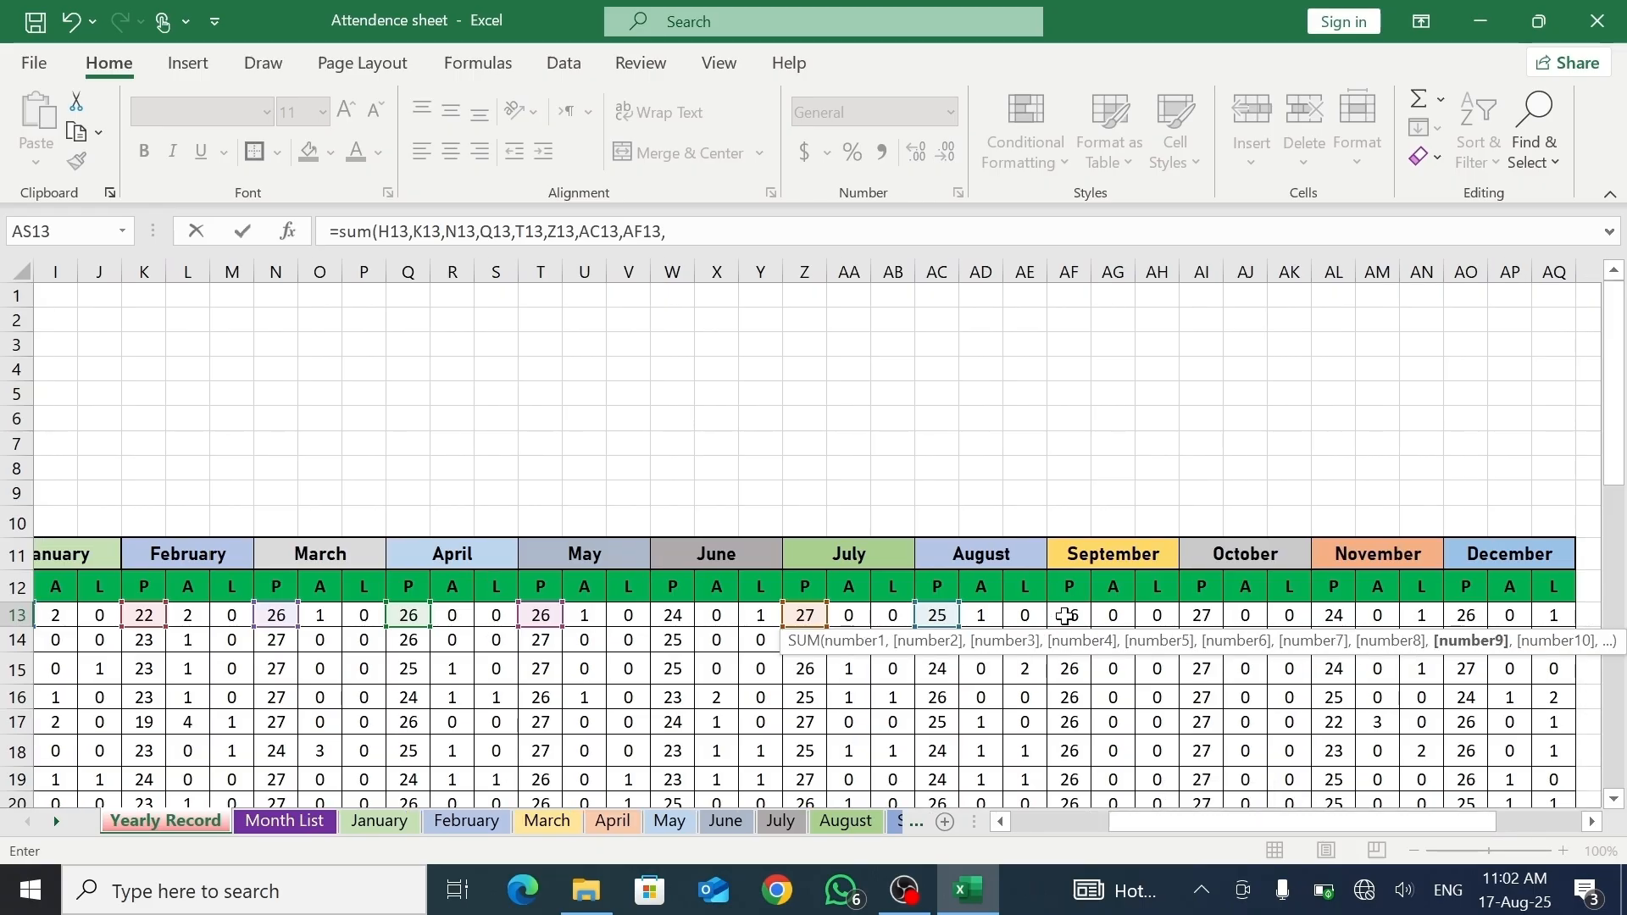
pyautogui.click(1198, 613)
pyautogui.write(',')
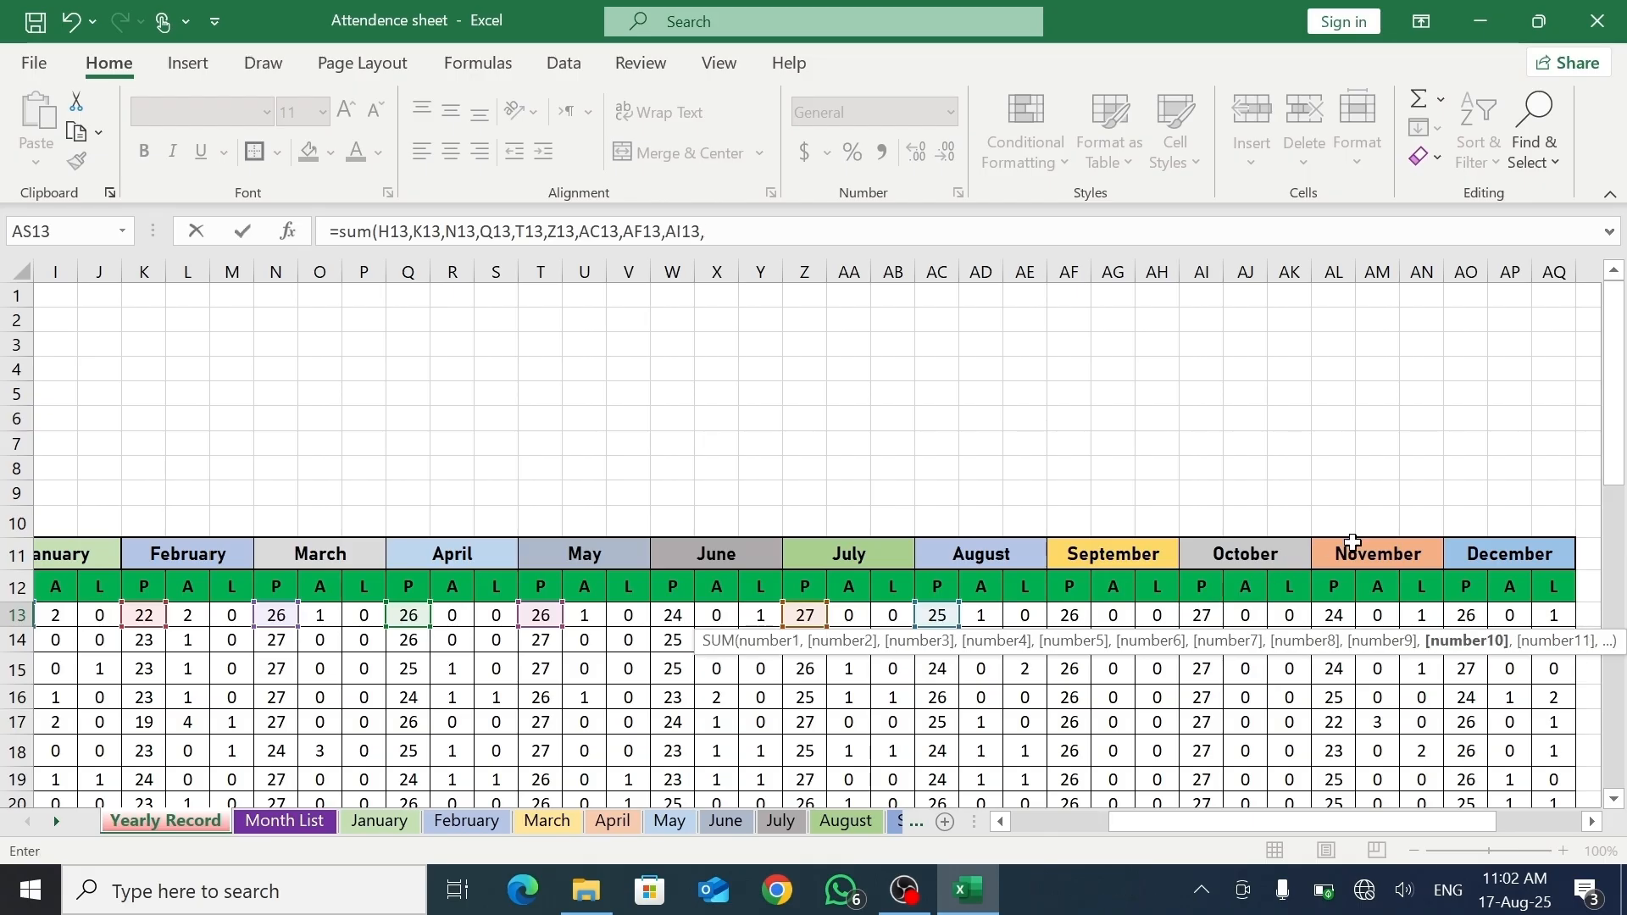
pyautogui.click(1339, 616)
pyautogui.write(',')
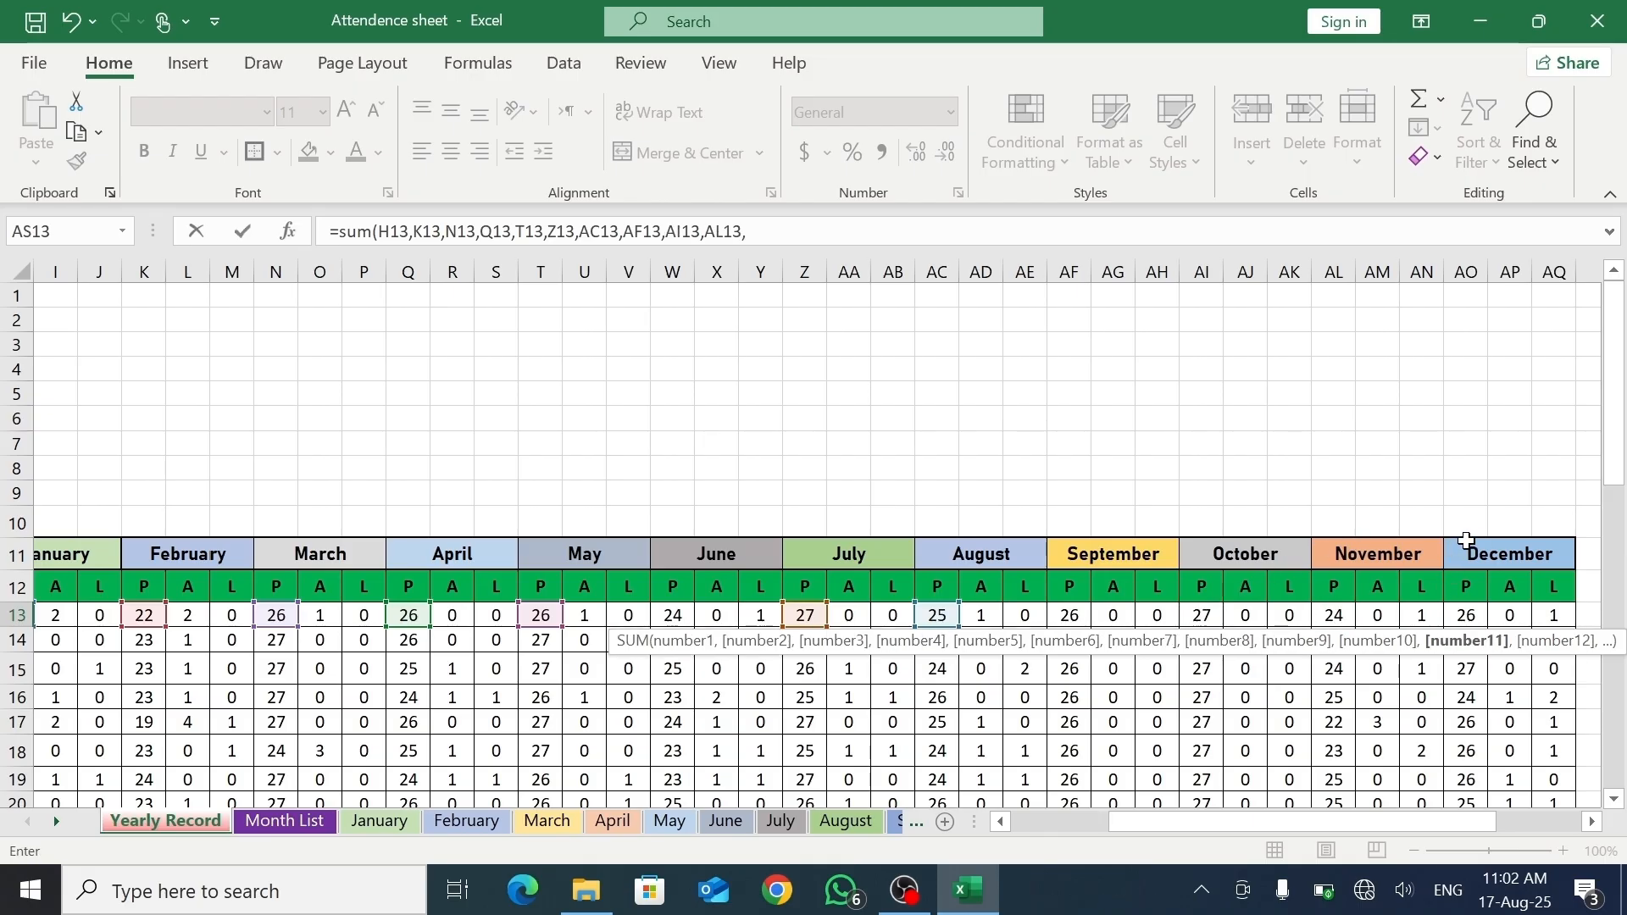
pyautogui.click(1469, 616)
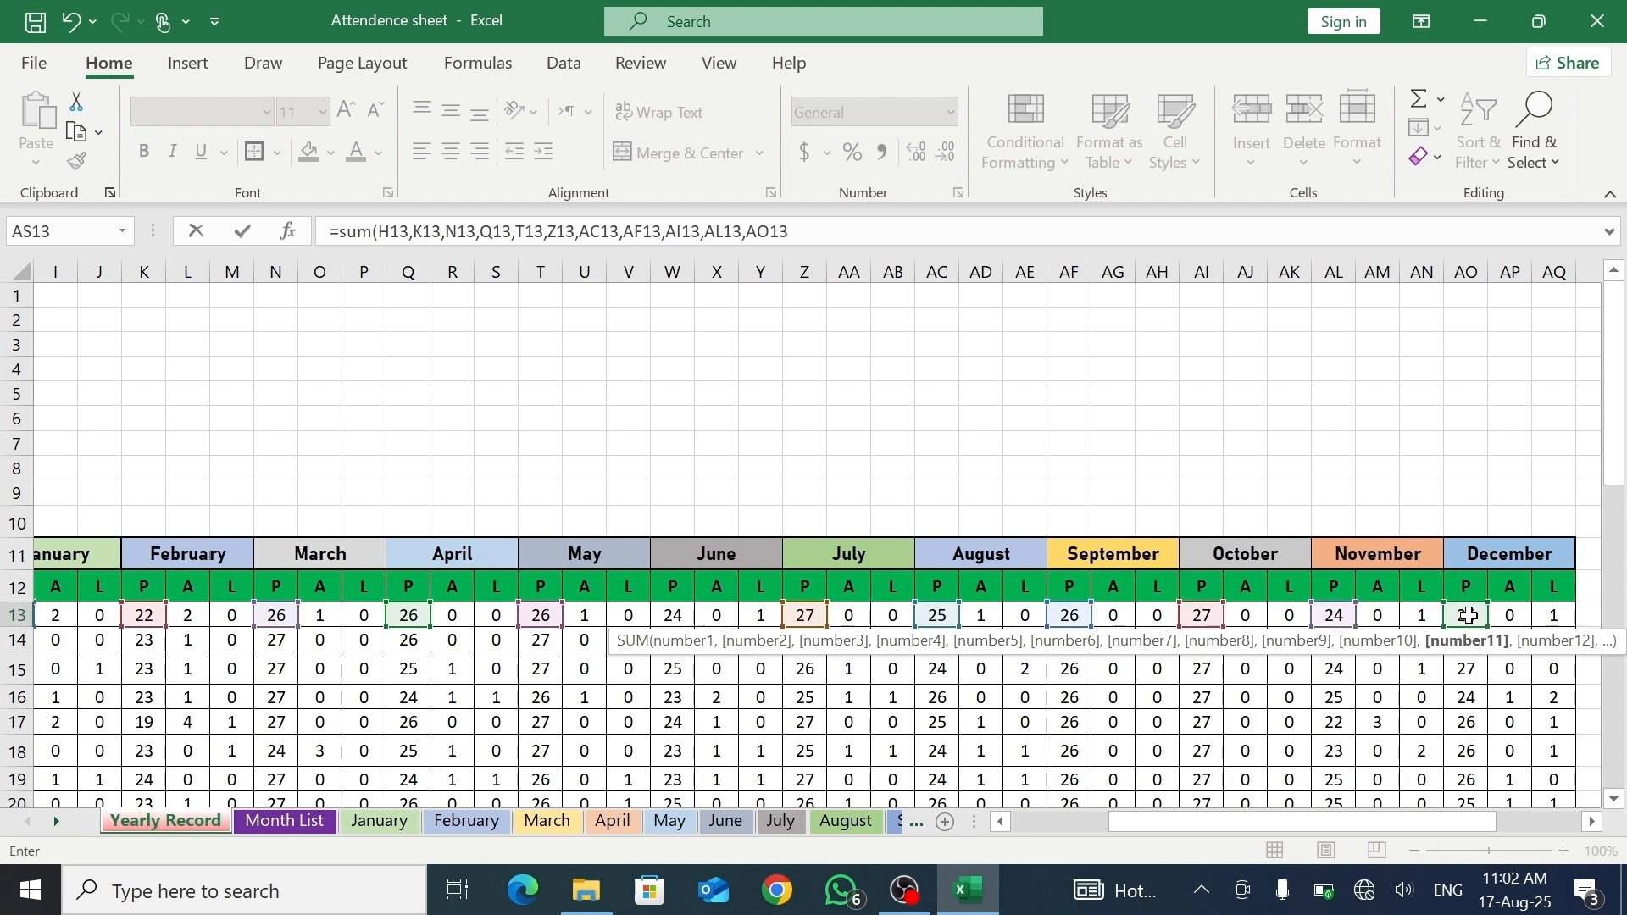
pyautogui.write(')')
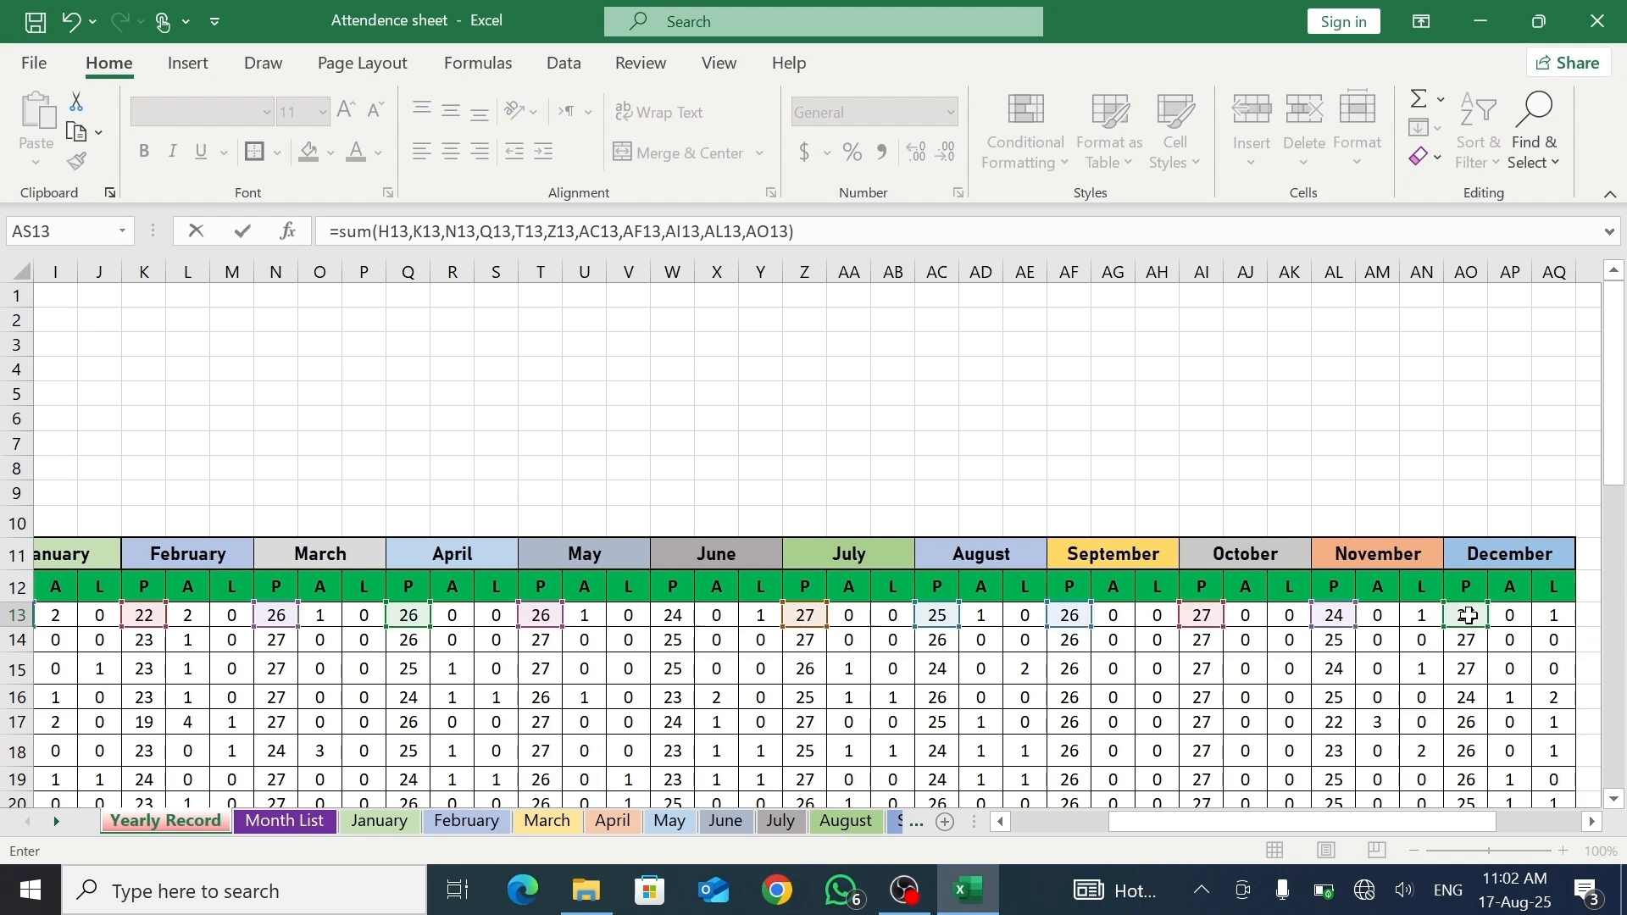
pyautogui.press('Return')
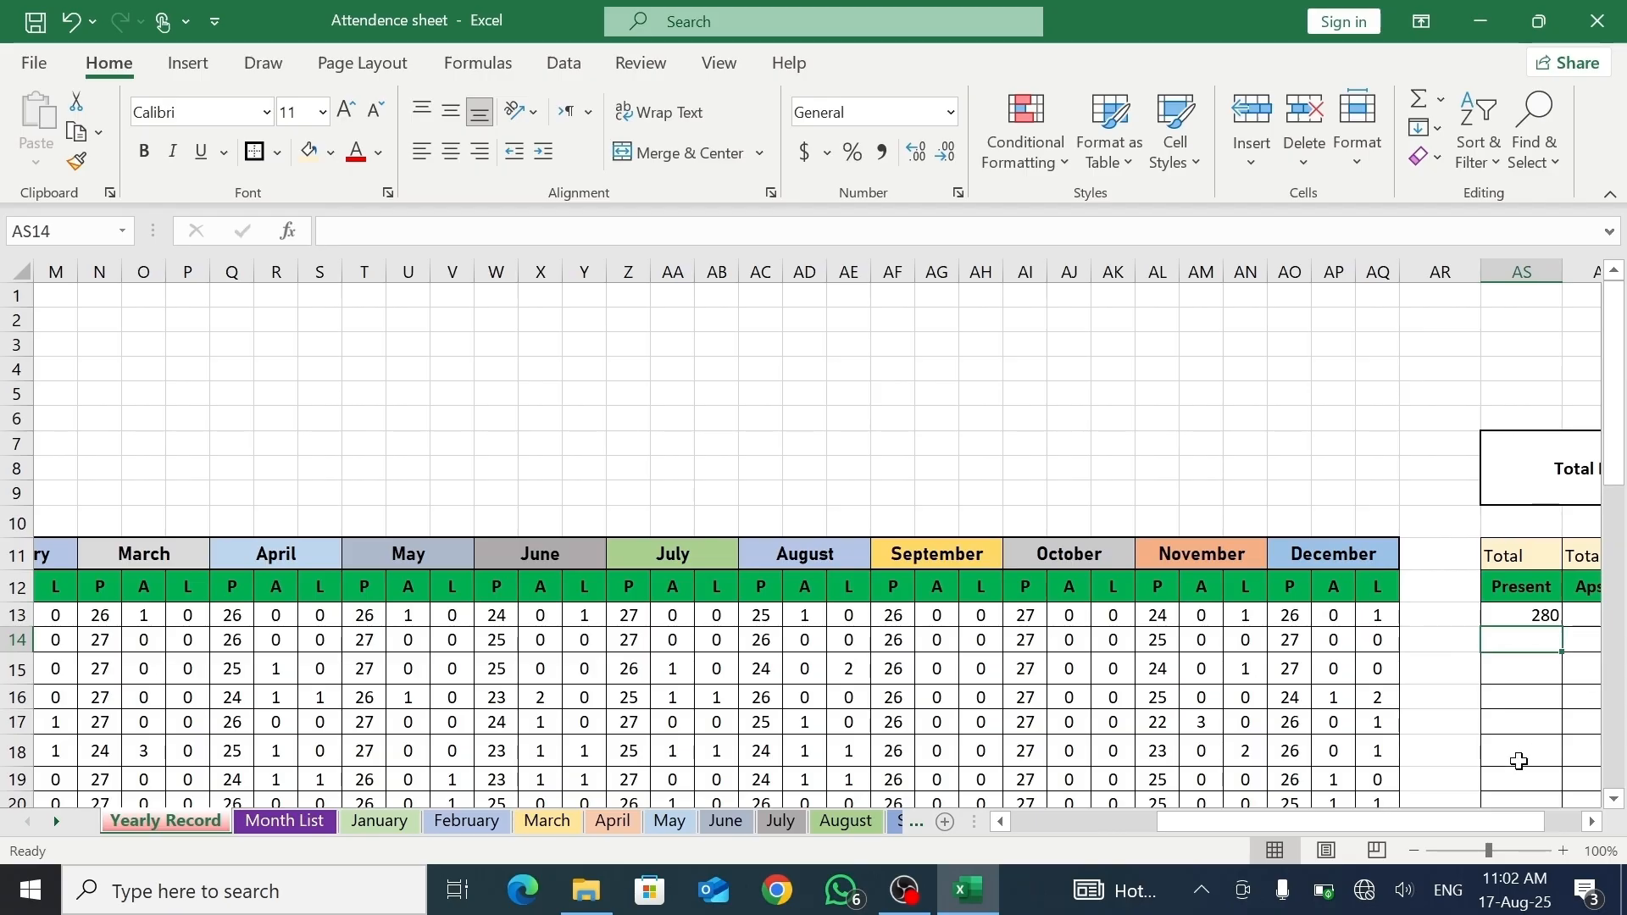
pyautogui.moveTo(1379, 824); pyautogui.dragTo(1417, 822)
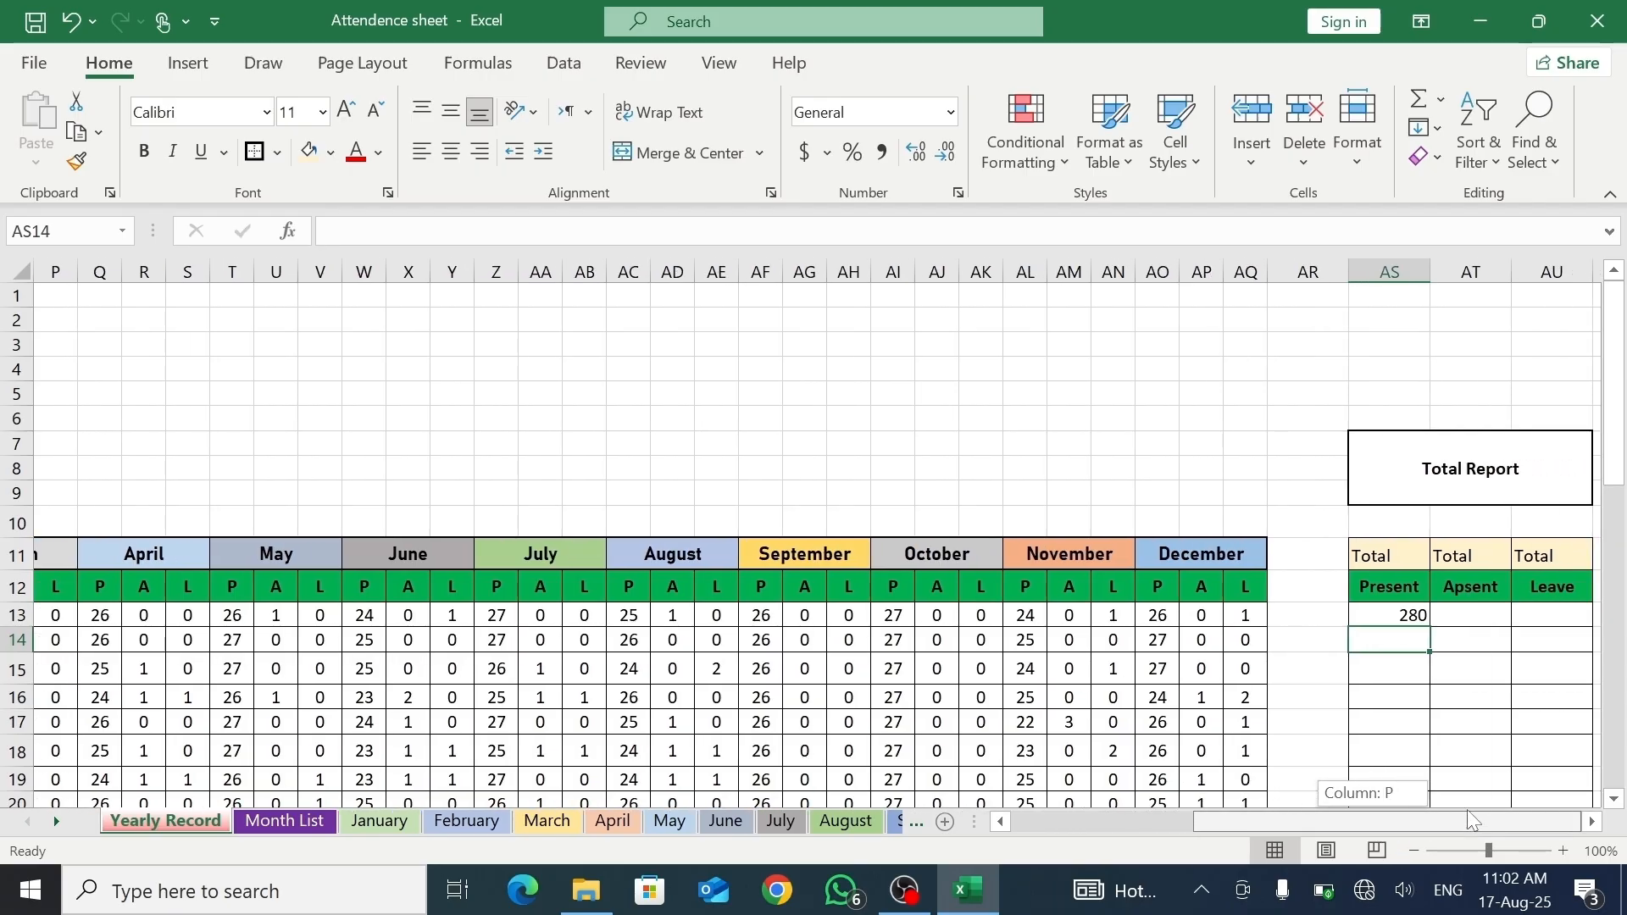
# - Fill the AS13 present-total formula down the Present column through AS41
pyautogui.click(1407, 614)
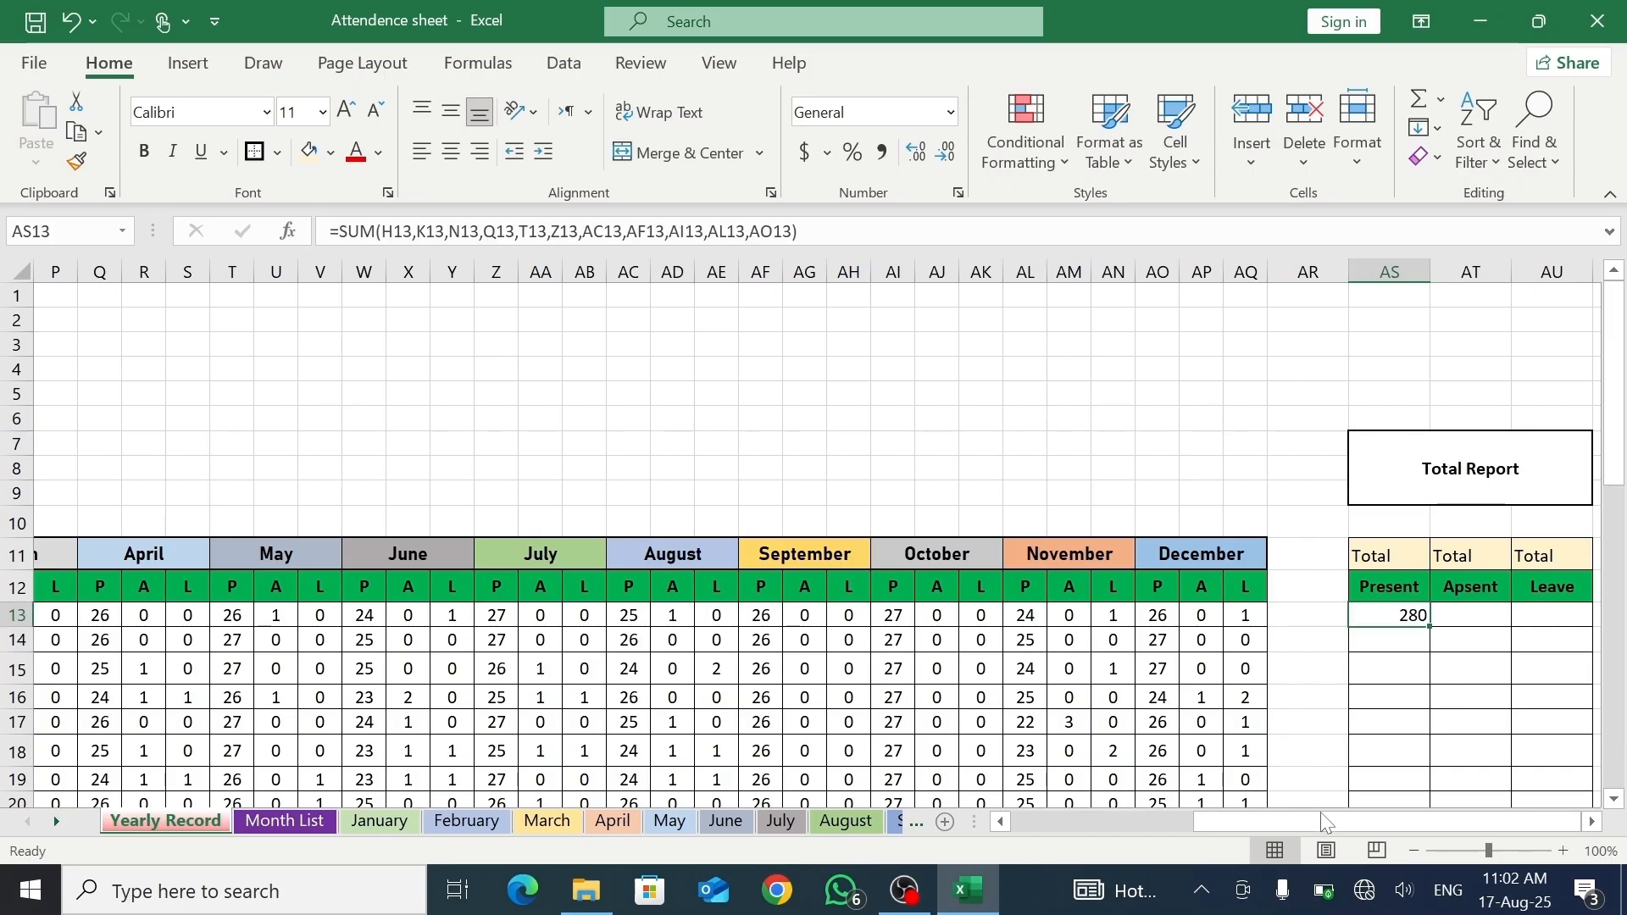
pyautogui.moveTo(1321, 820); pyautogui.dragTo(1156, 825)
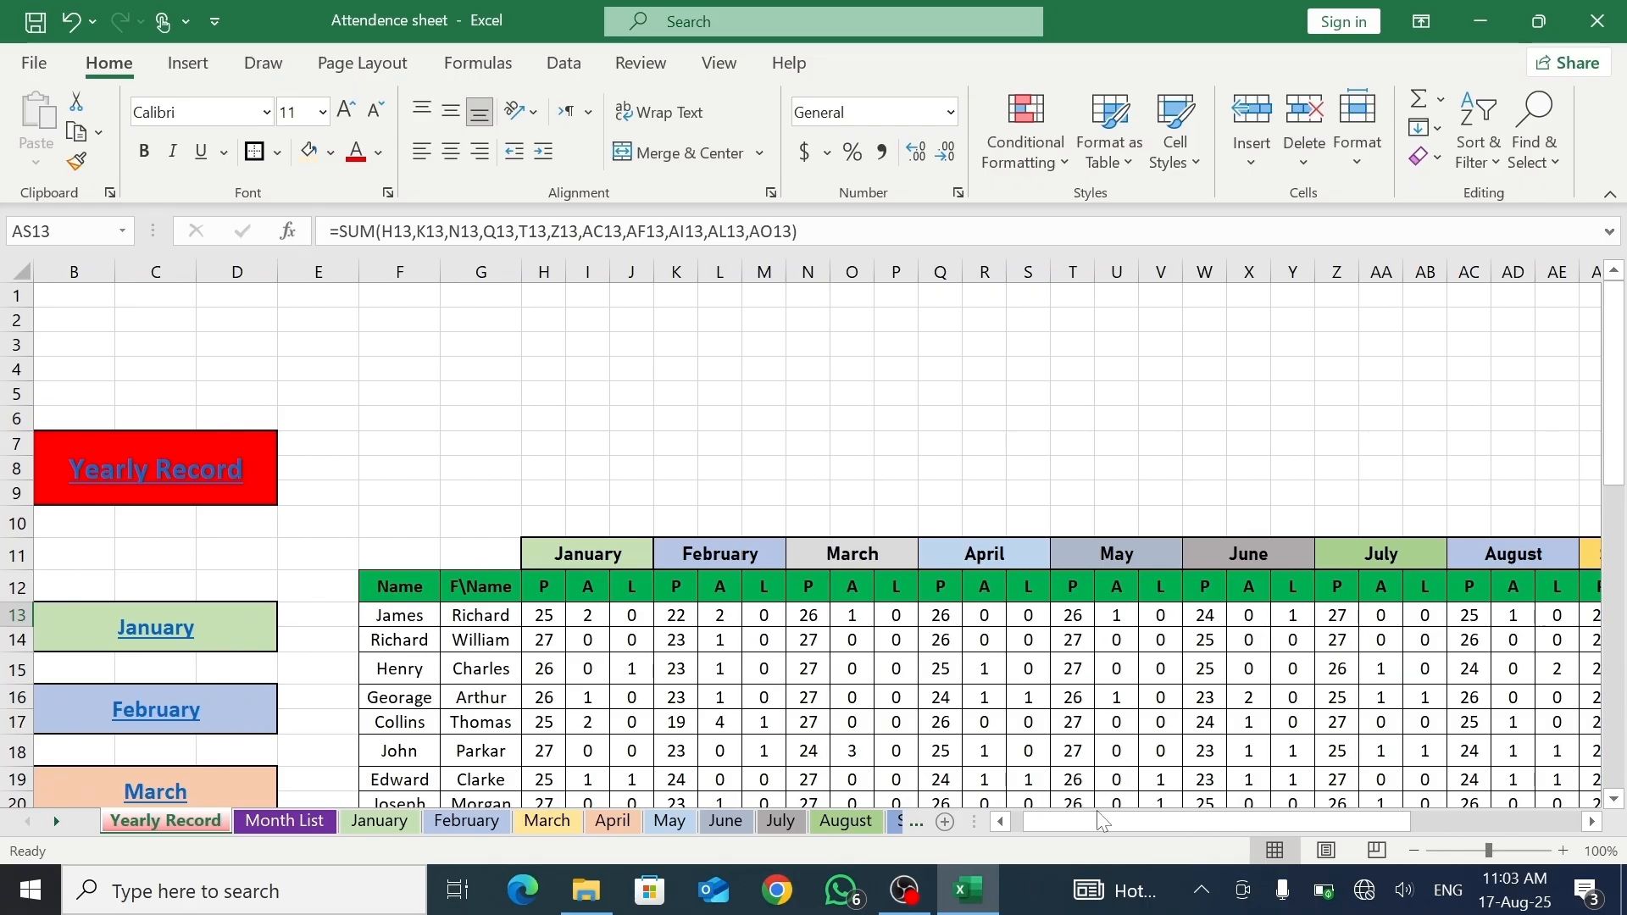
pyautogui.moveTo(1091, 815); pyautogui.dragTo(1339, 794)
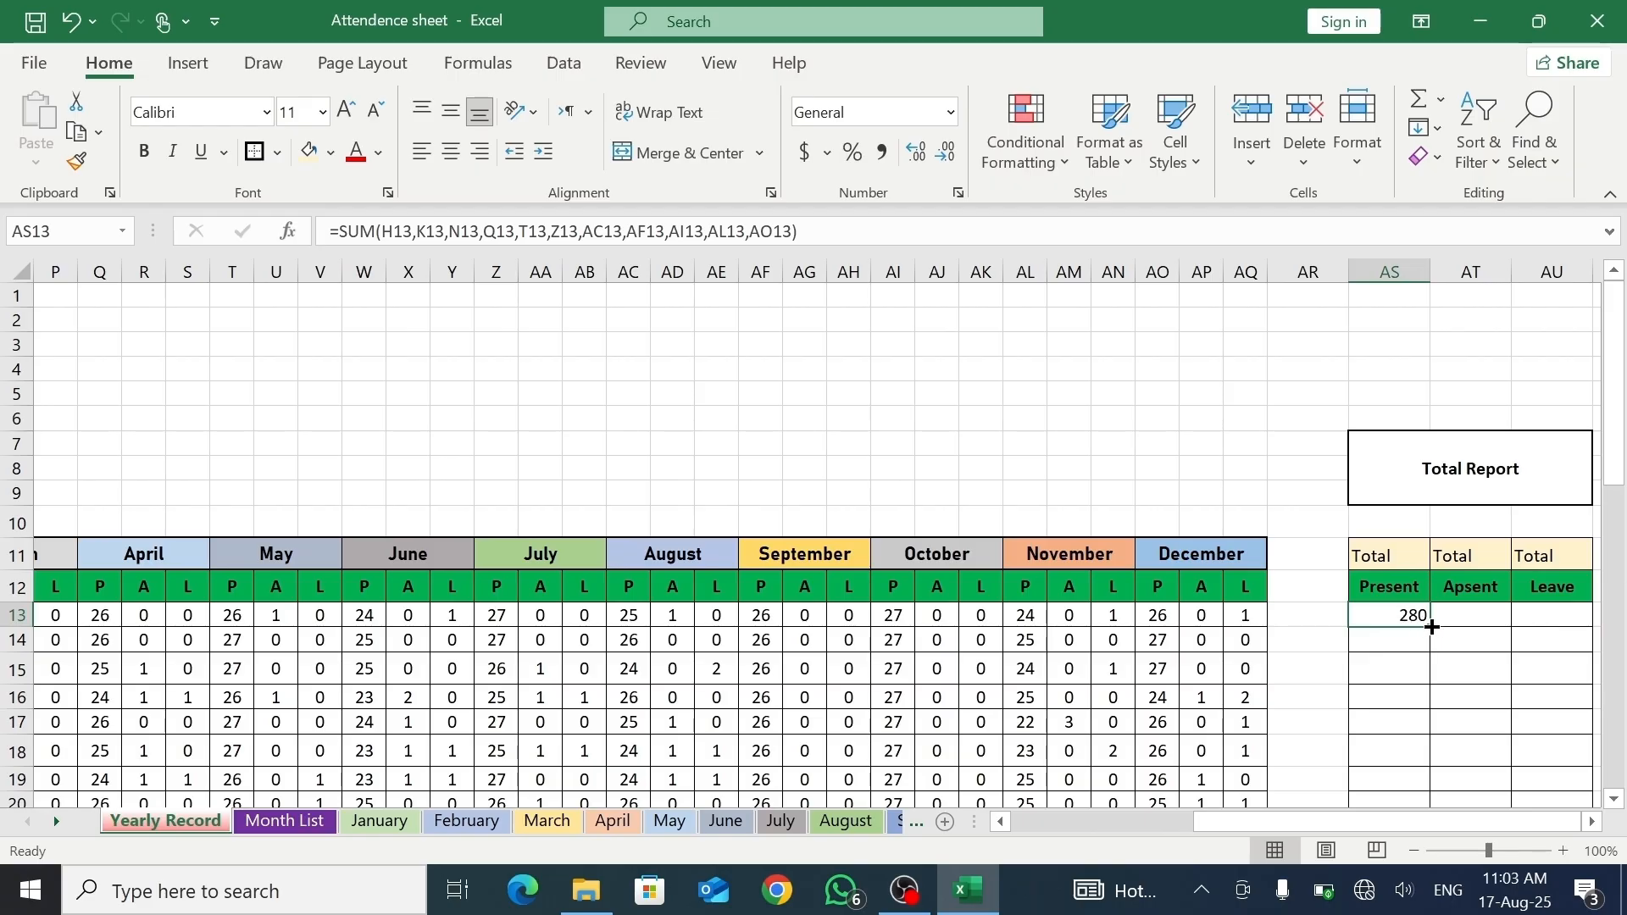
pyautogui.moveTo(1432, 627); pyautogui.dragTo(1370, 628)
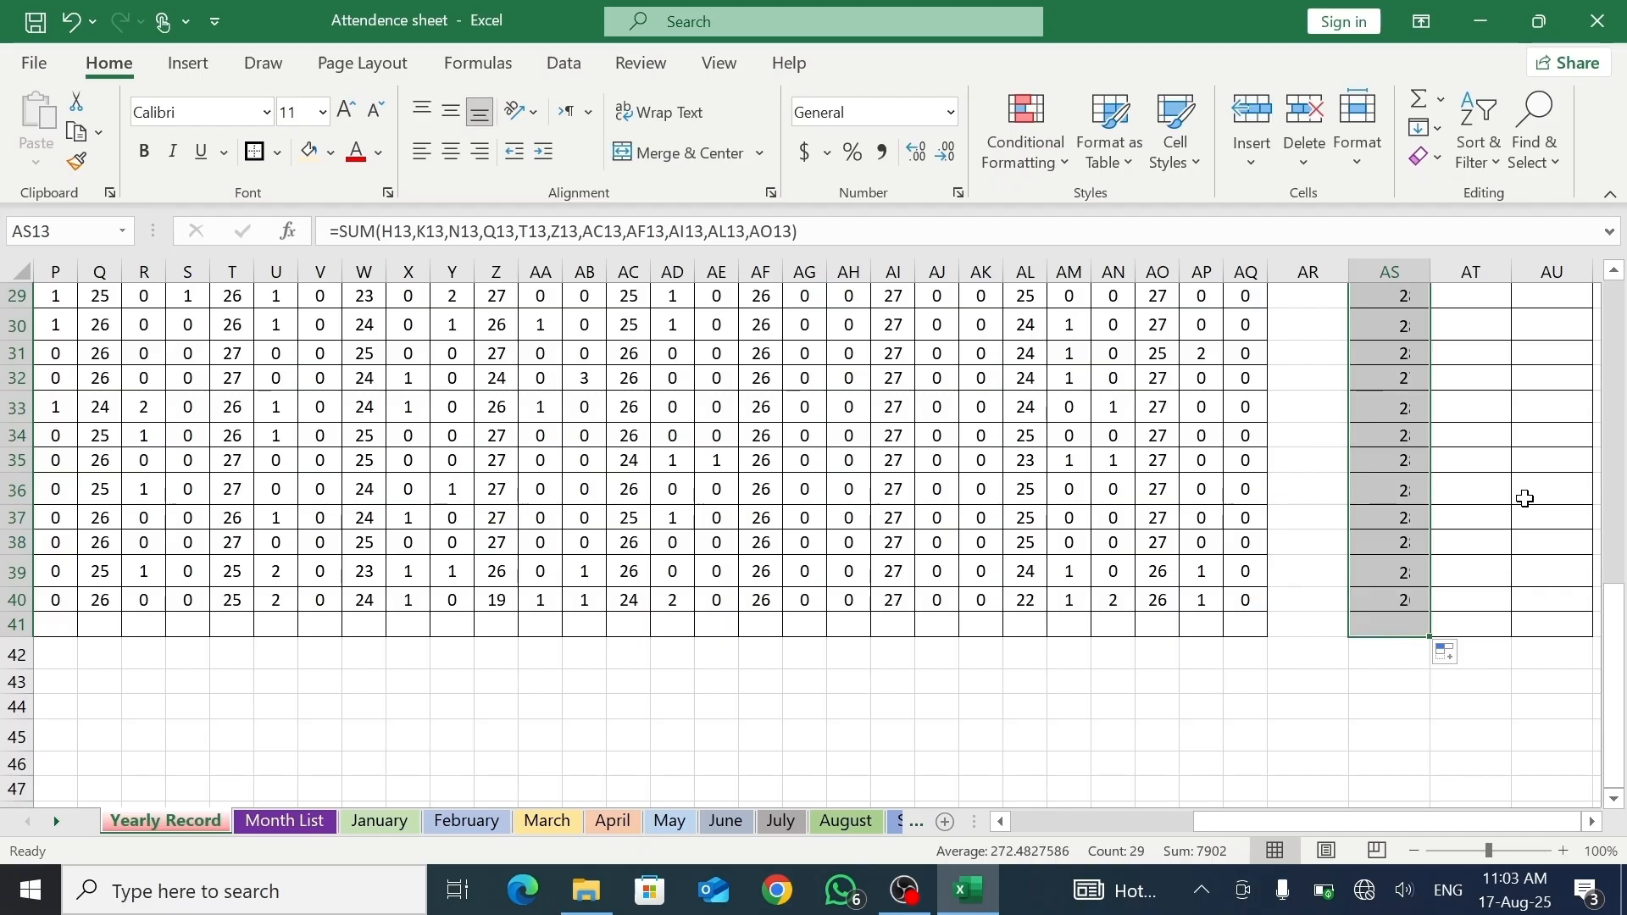
pyautogui.click(1616, 276)
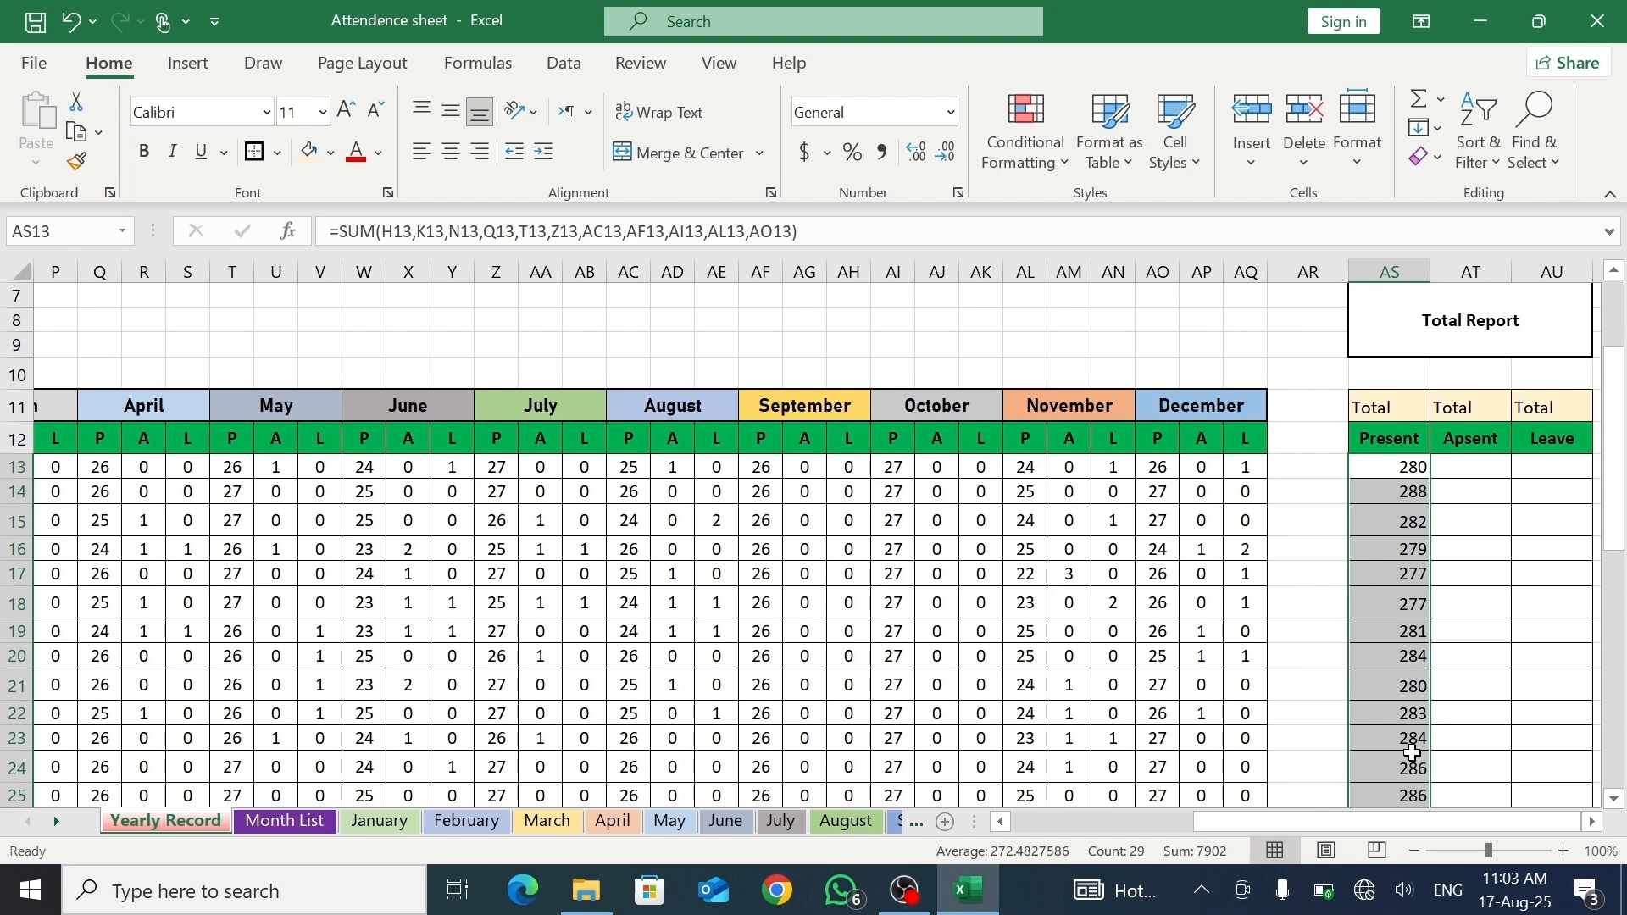
# - Start the absent-total formula in AT13 with the first student's January and March absent cells I13 and O13
pyautogui.click(1479, 473)
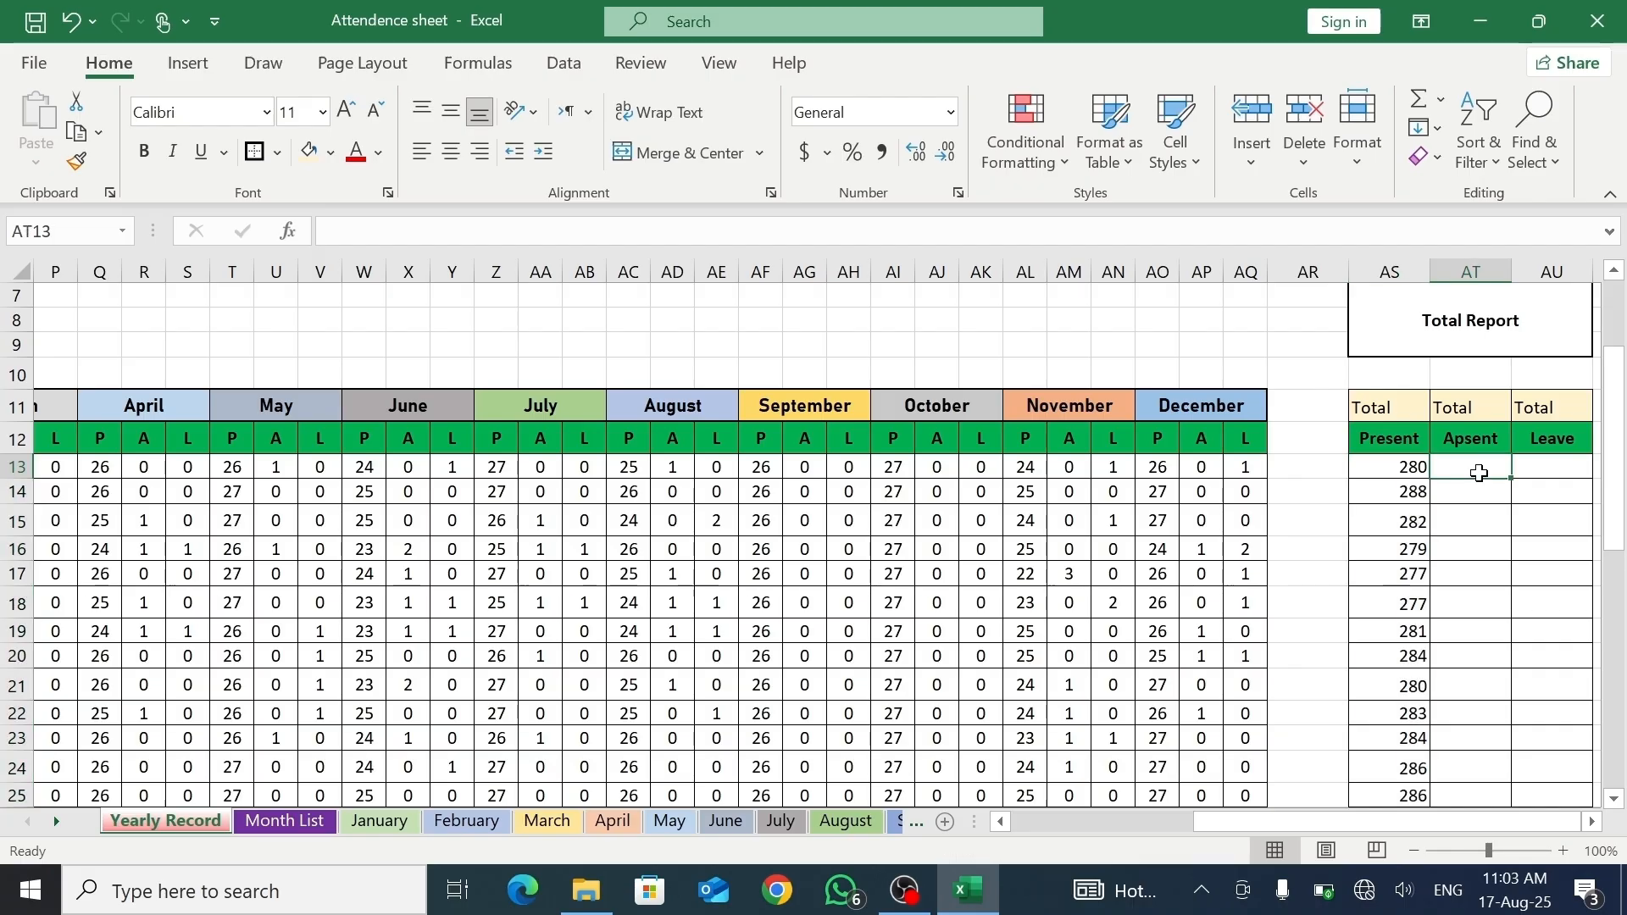
pyautogui.write('=')
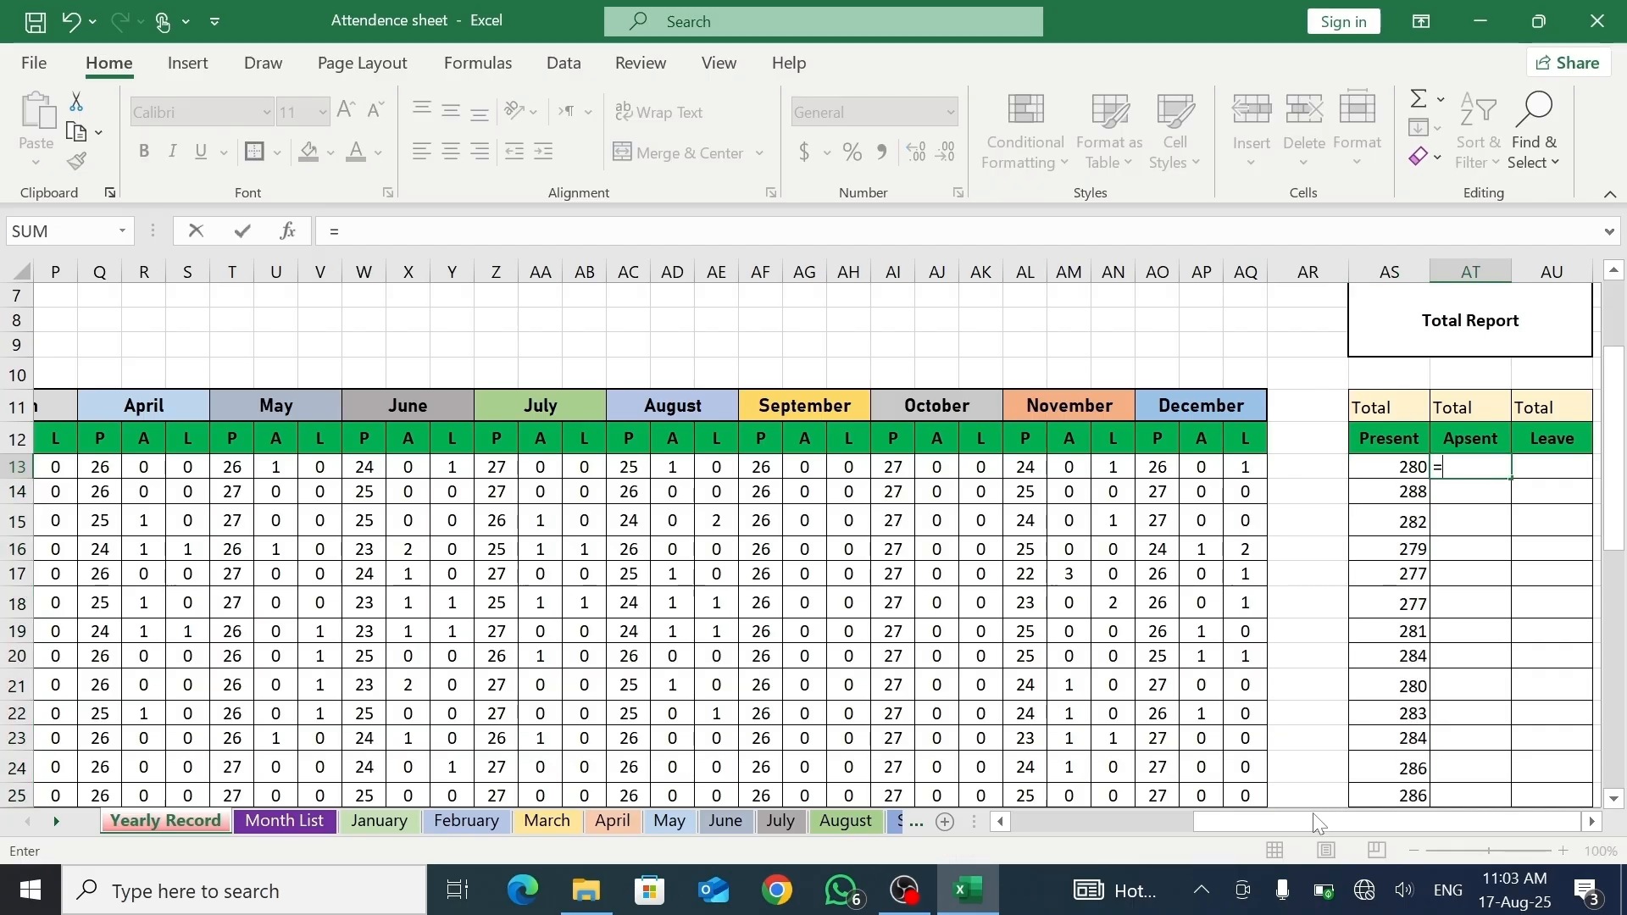
pyautogui.moveTo(1314, 821); pyautogui.dragTo(1119, 834)
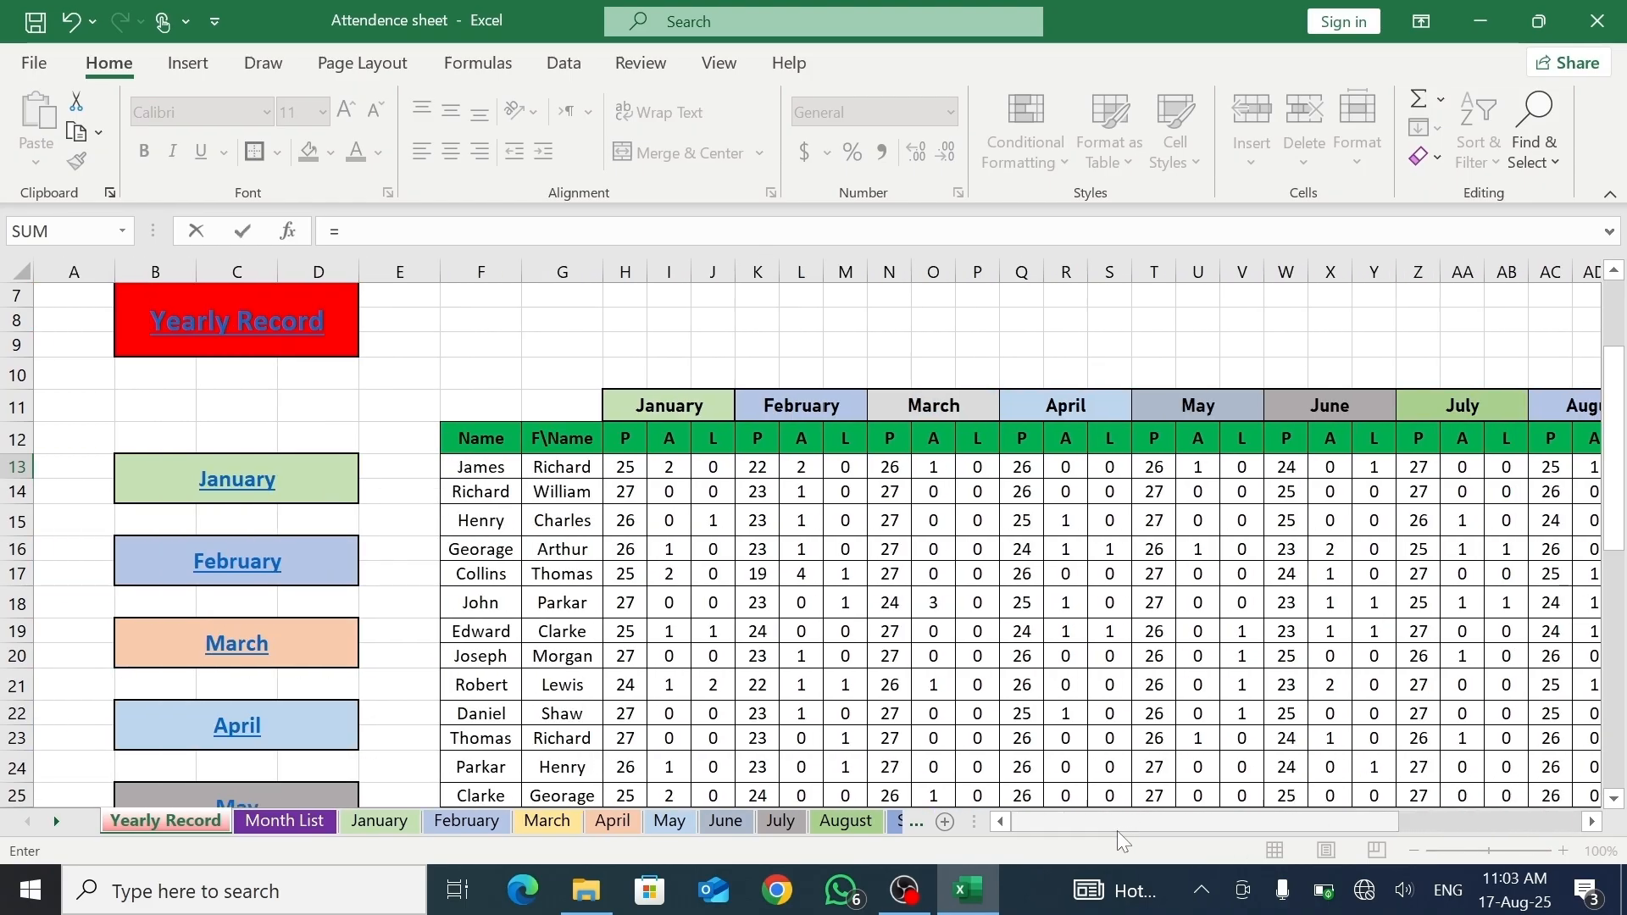
pyautogui.click(676, 467)
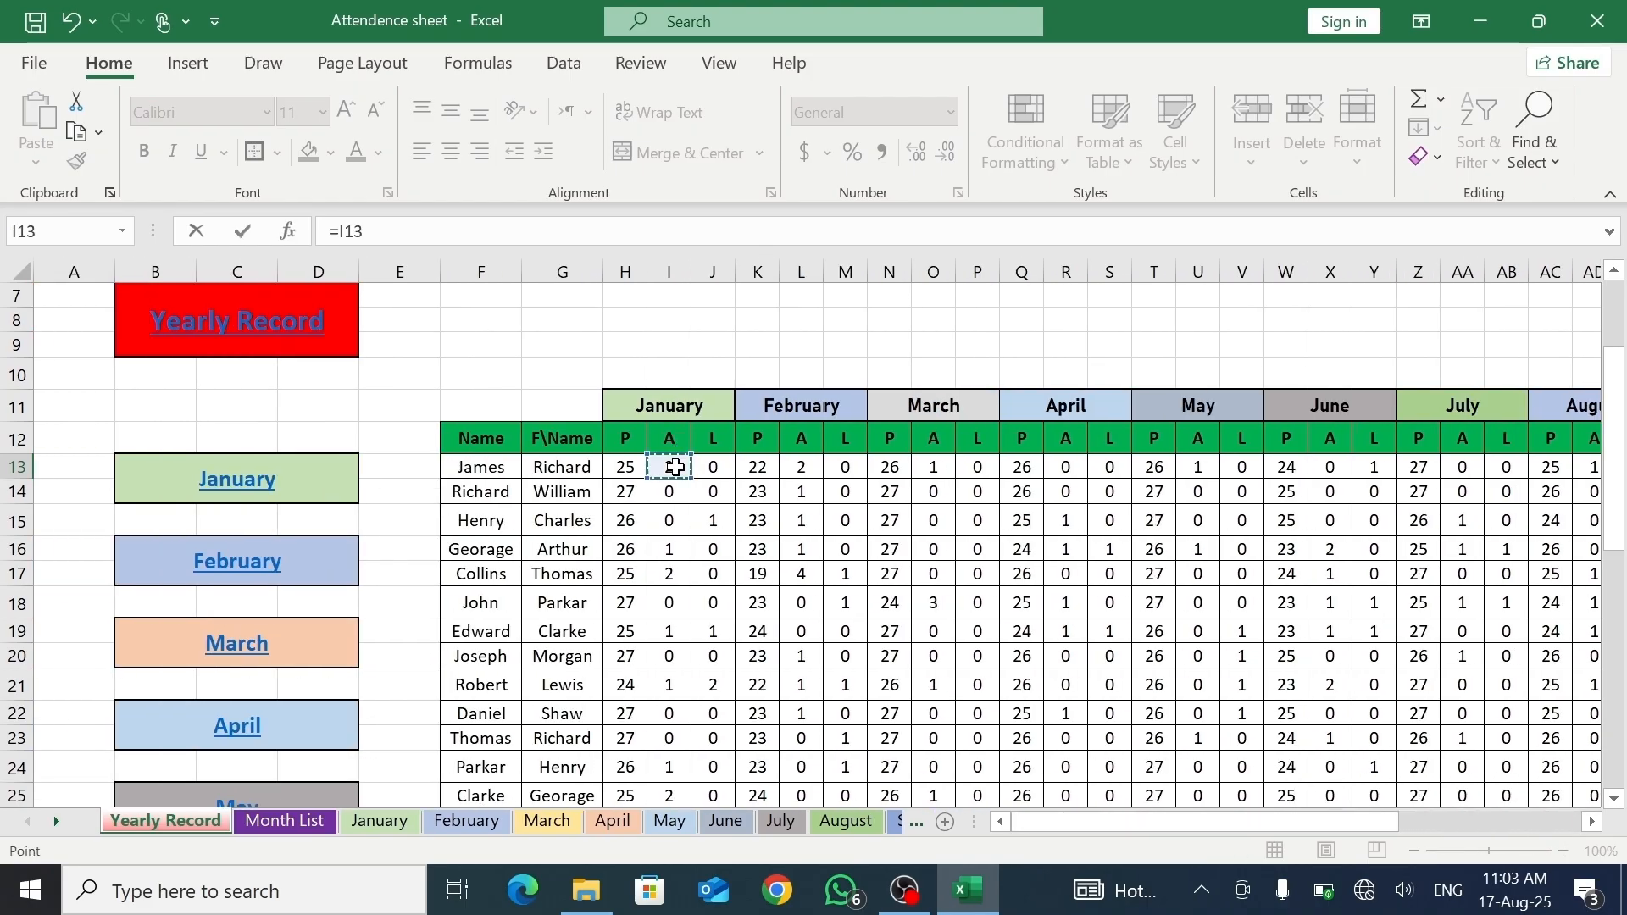
pyautogui.write(',')
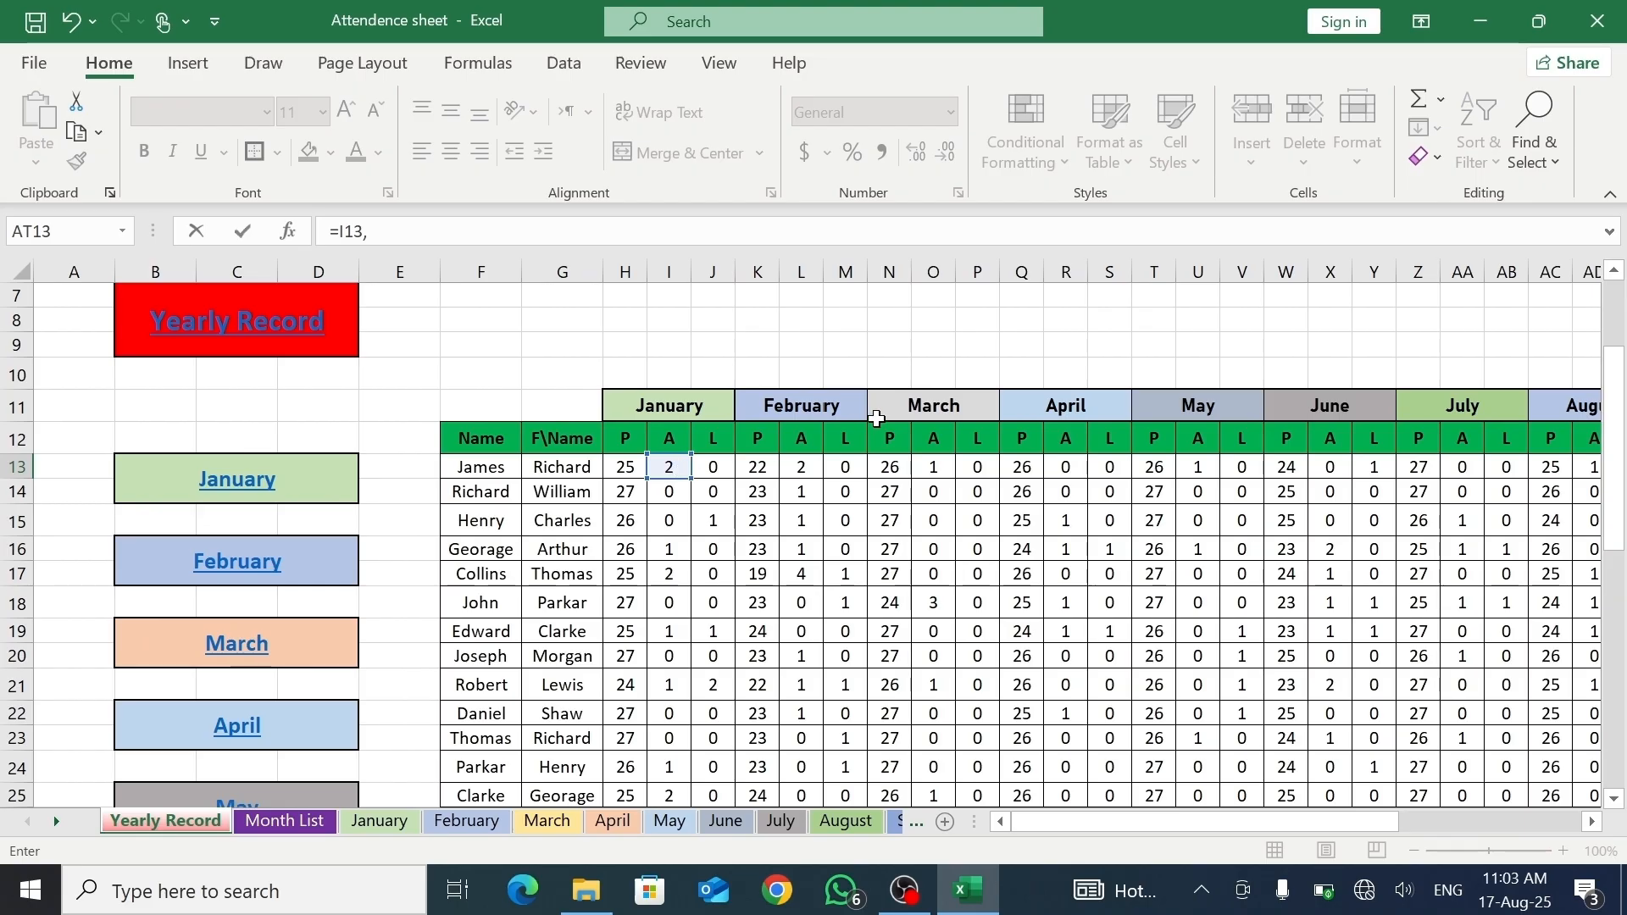
pyautogui.click(806, 464)
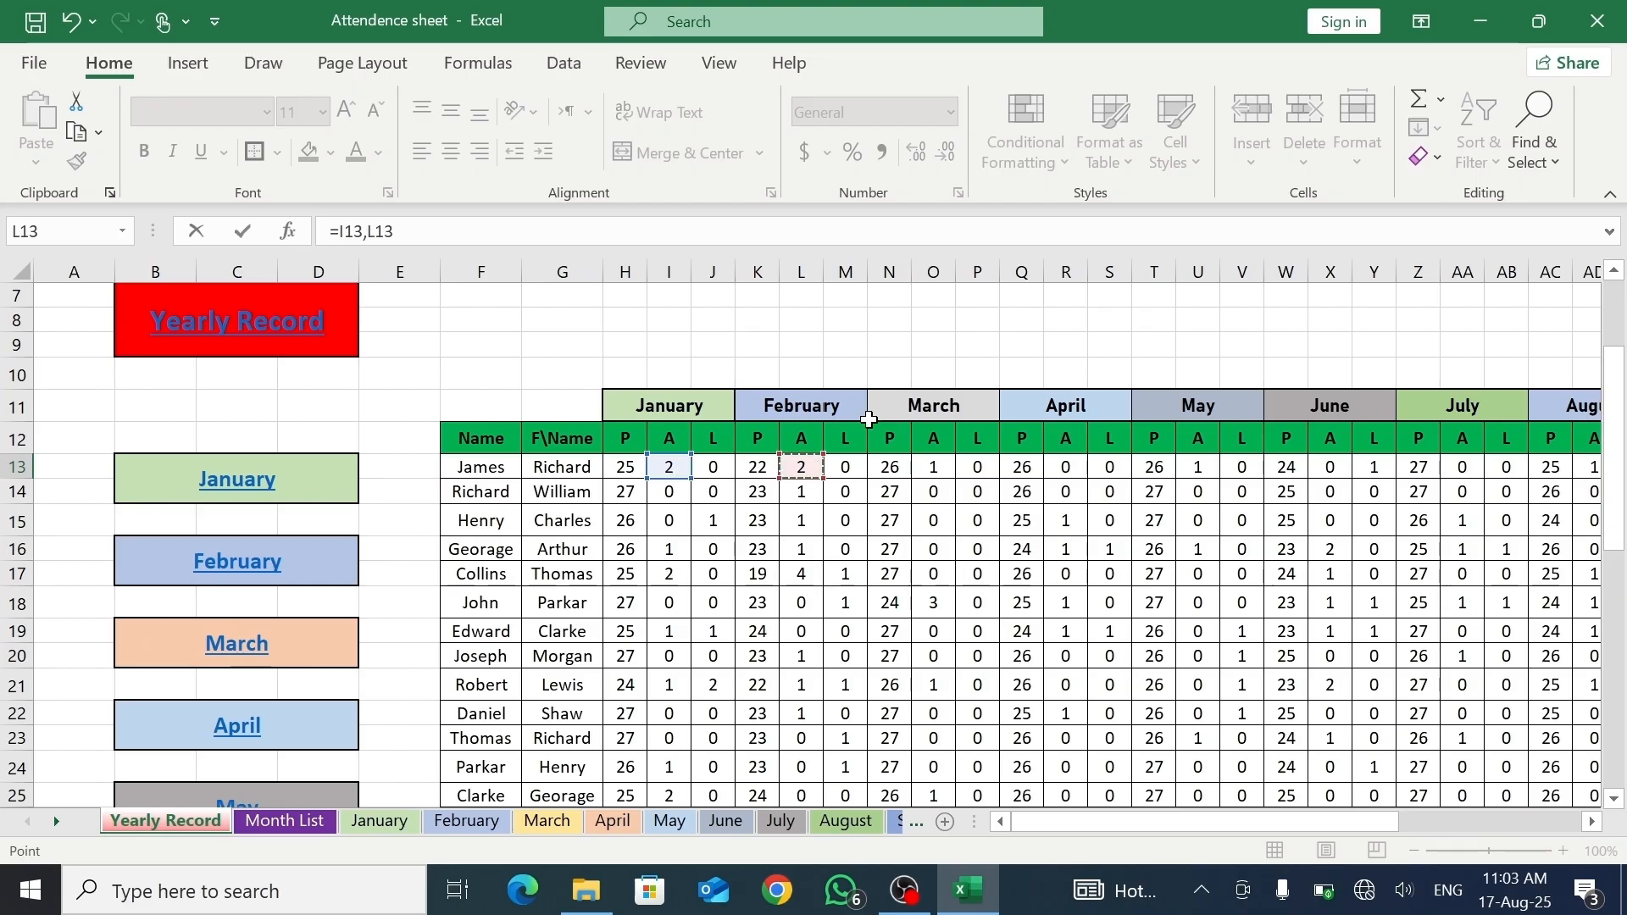
pyautogui.click(935, 466)
pyautogui.write(',')
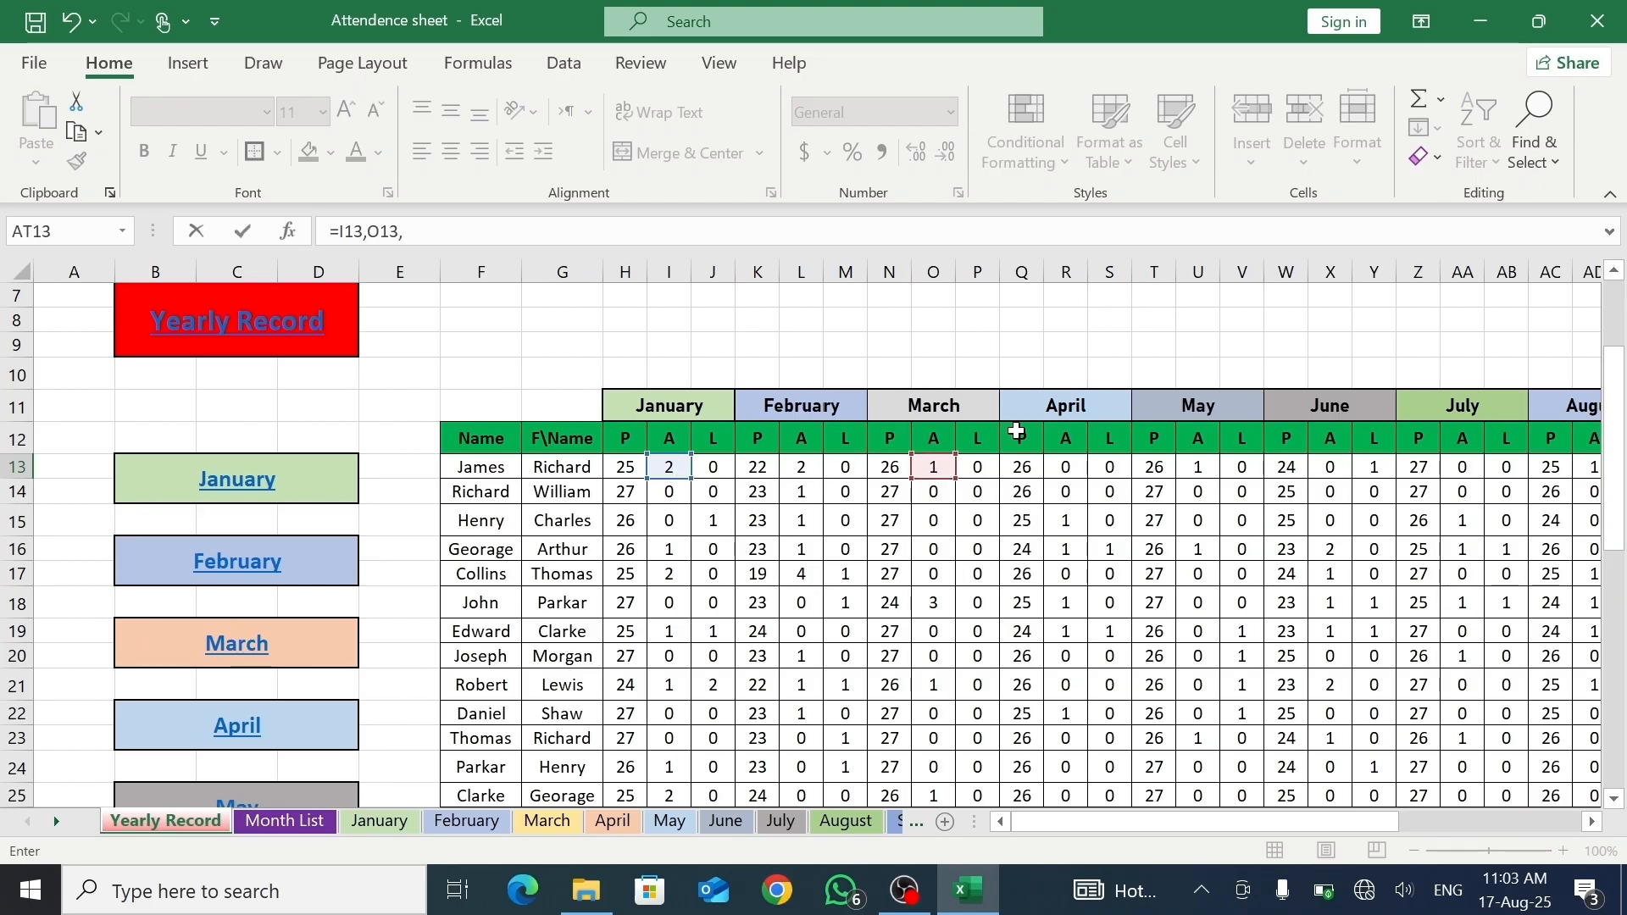
# - Extend the AT13 formula with the April, May and August absent cells R13, U13 and AD13
pyautogui.click(1067, 465)
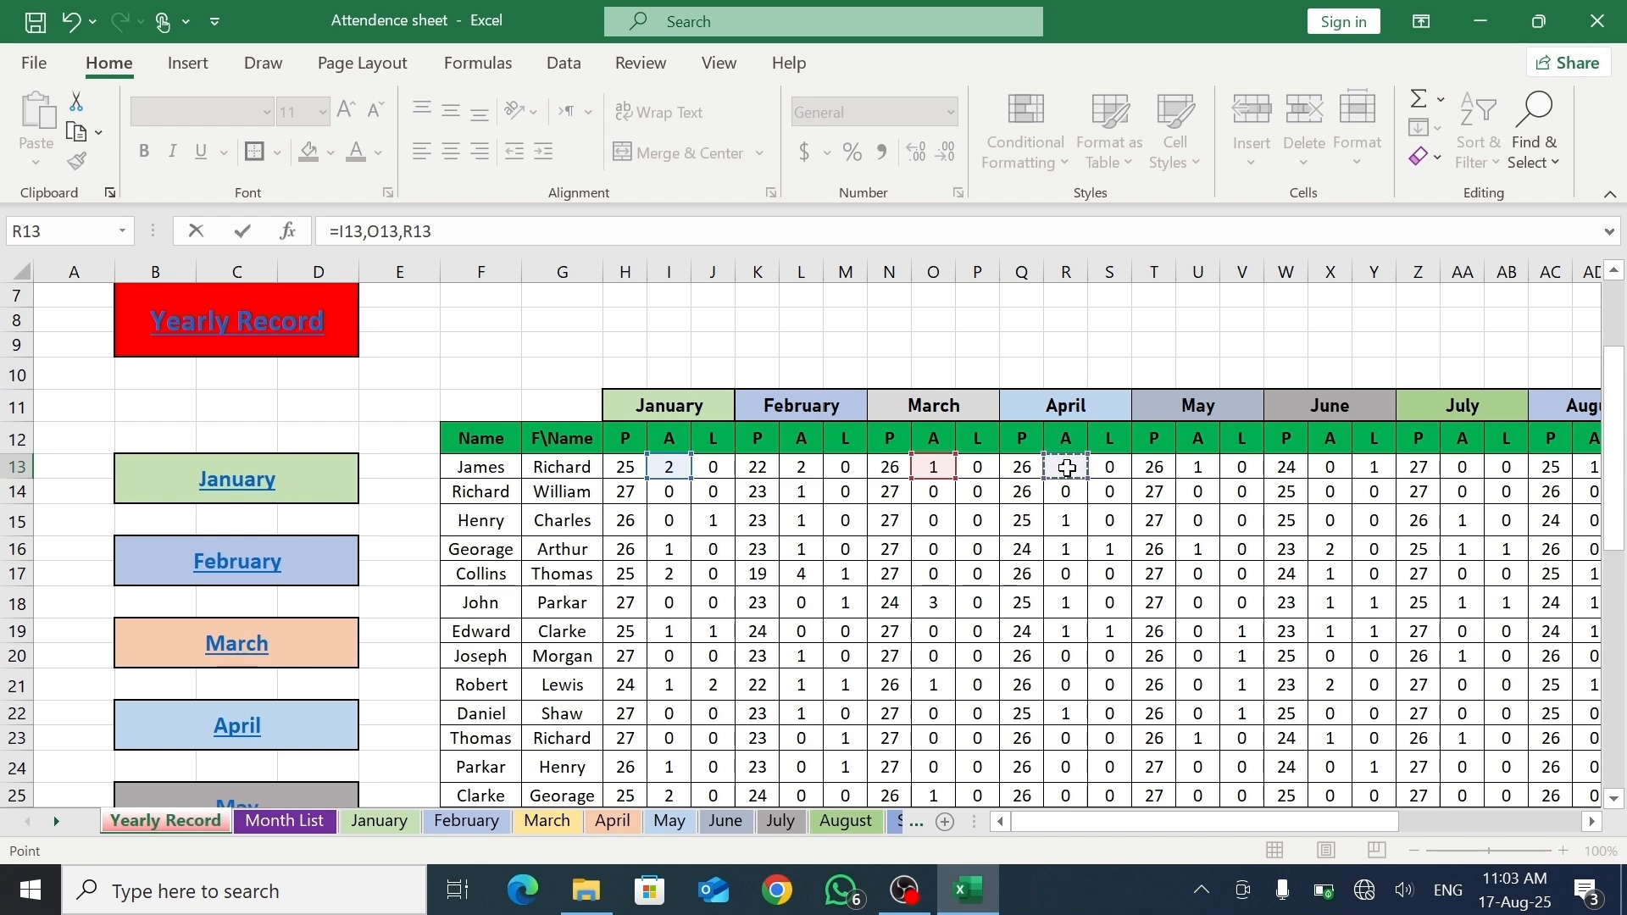
pyautogui.write(',')
pyautogui.click(1193, 466)
pyautogui.write(',')
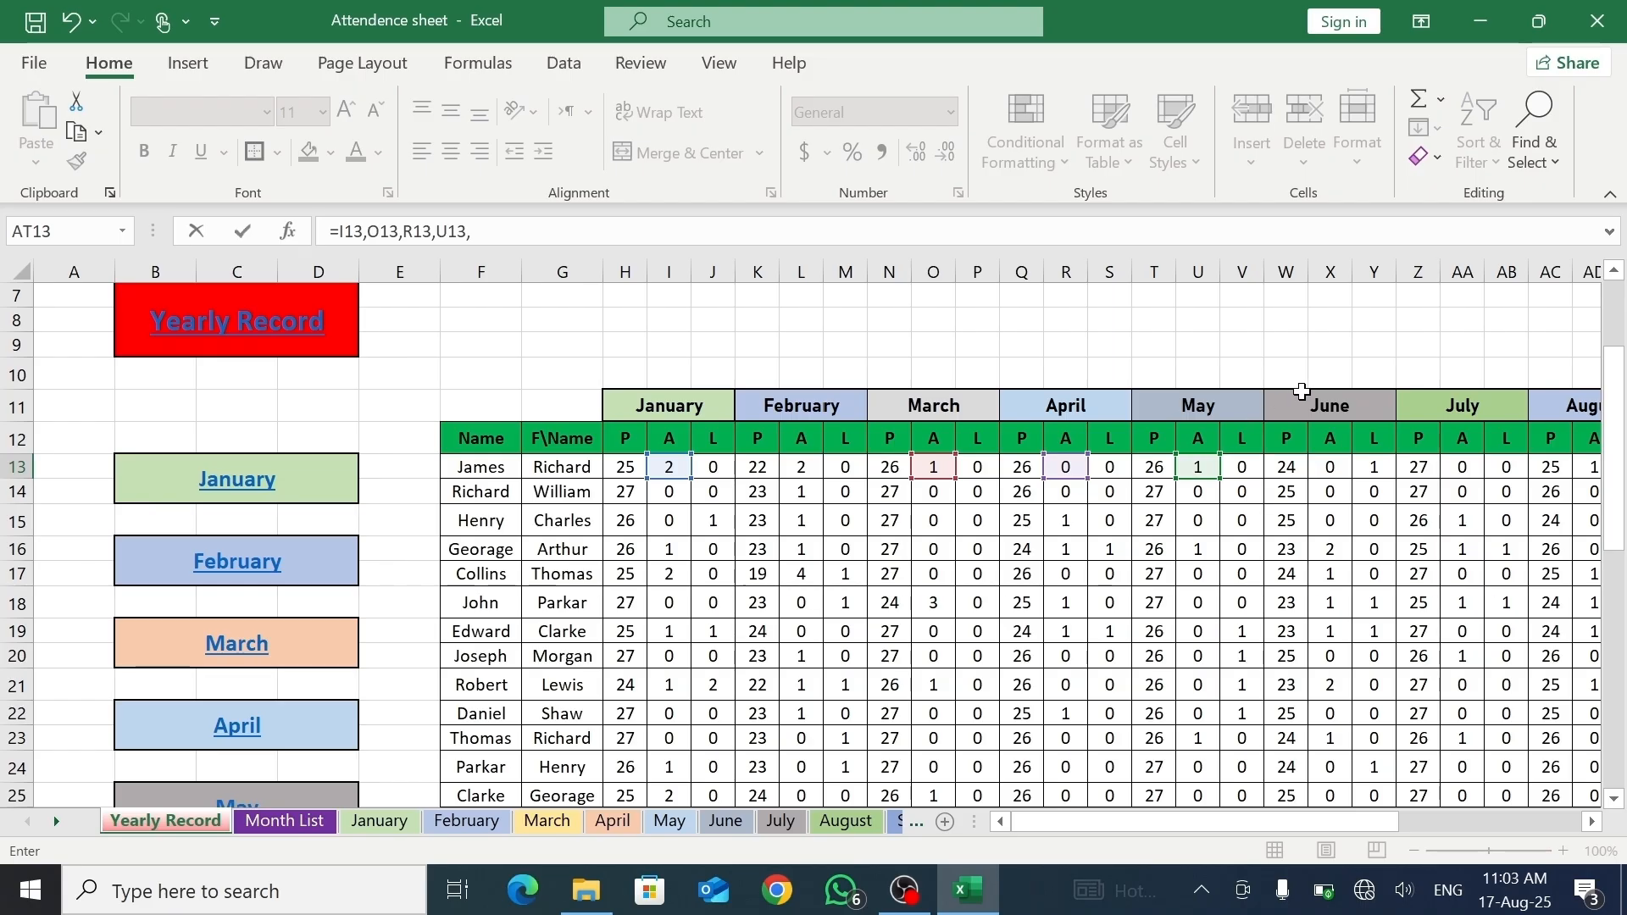
pyautogui.click(1328, 462)
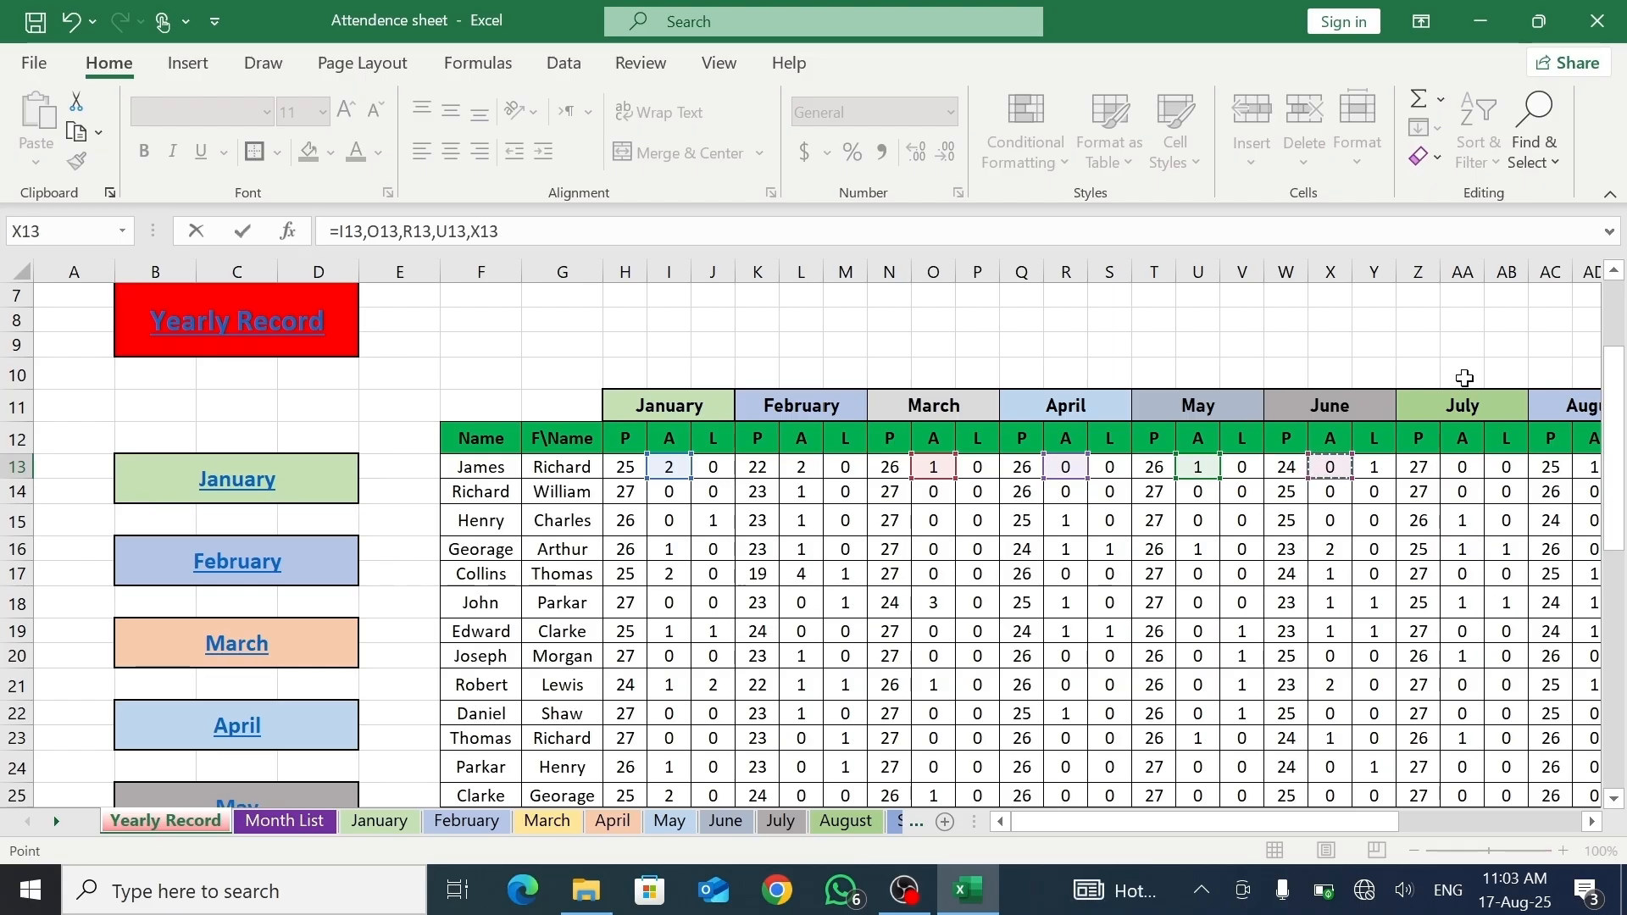
pyautogui.click(1453, 466)
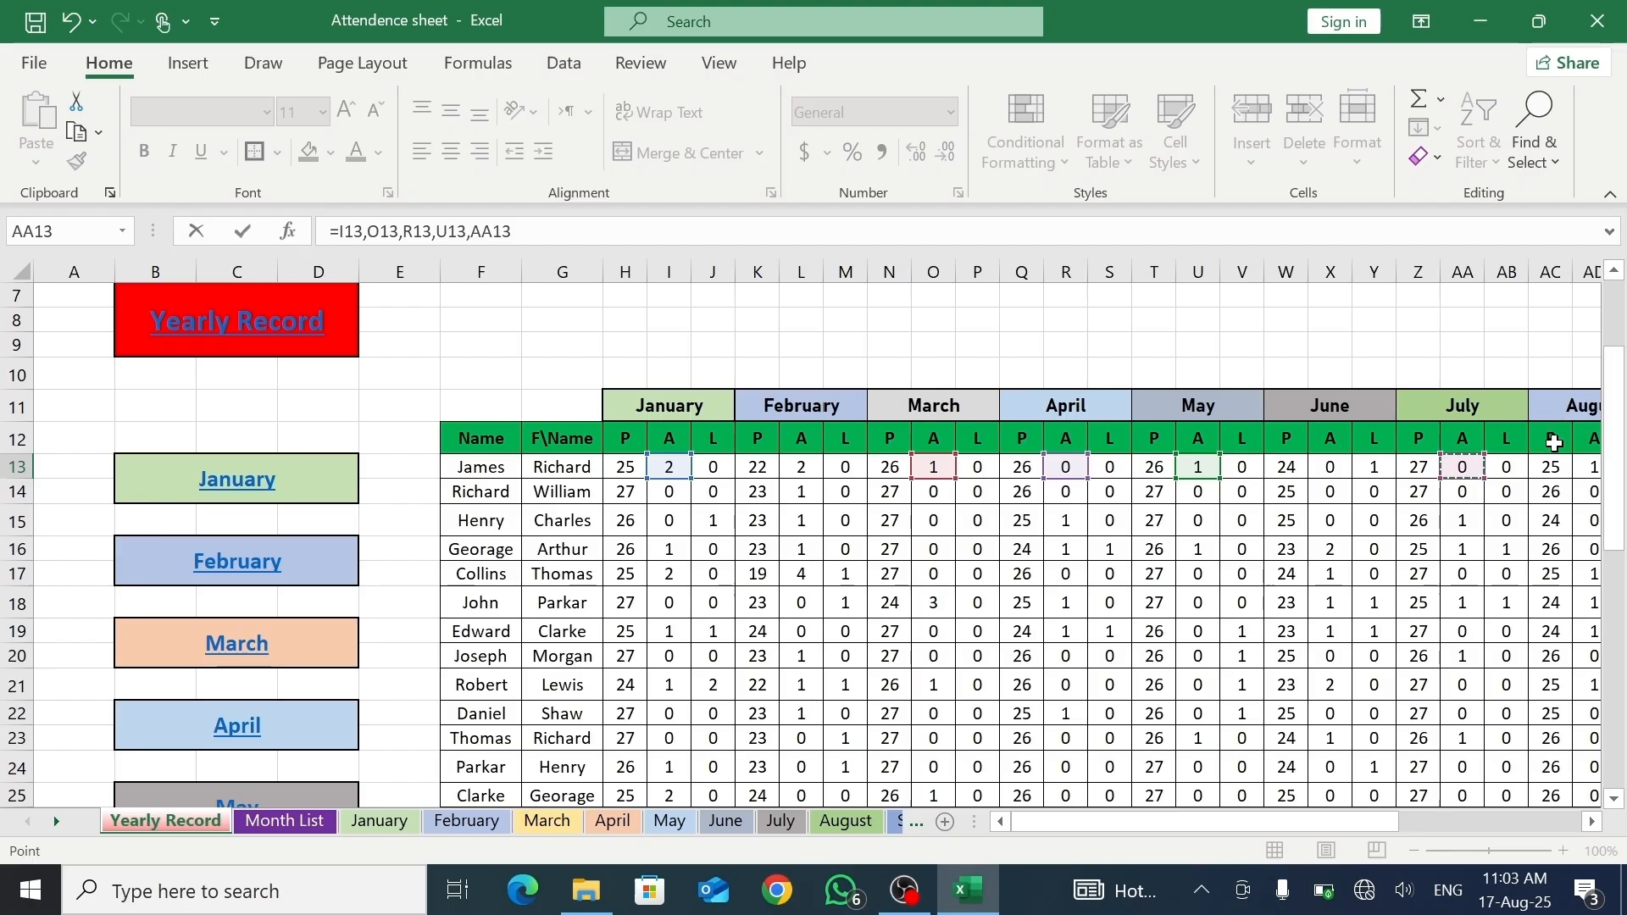
pyautogui.click(1589, 467)
pyautogui.write(',')
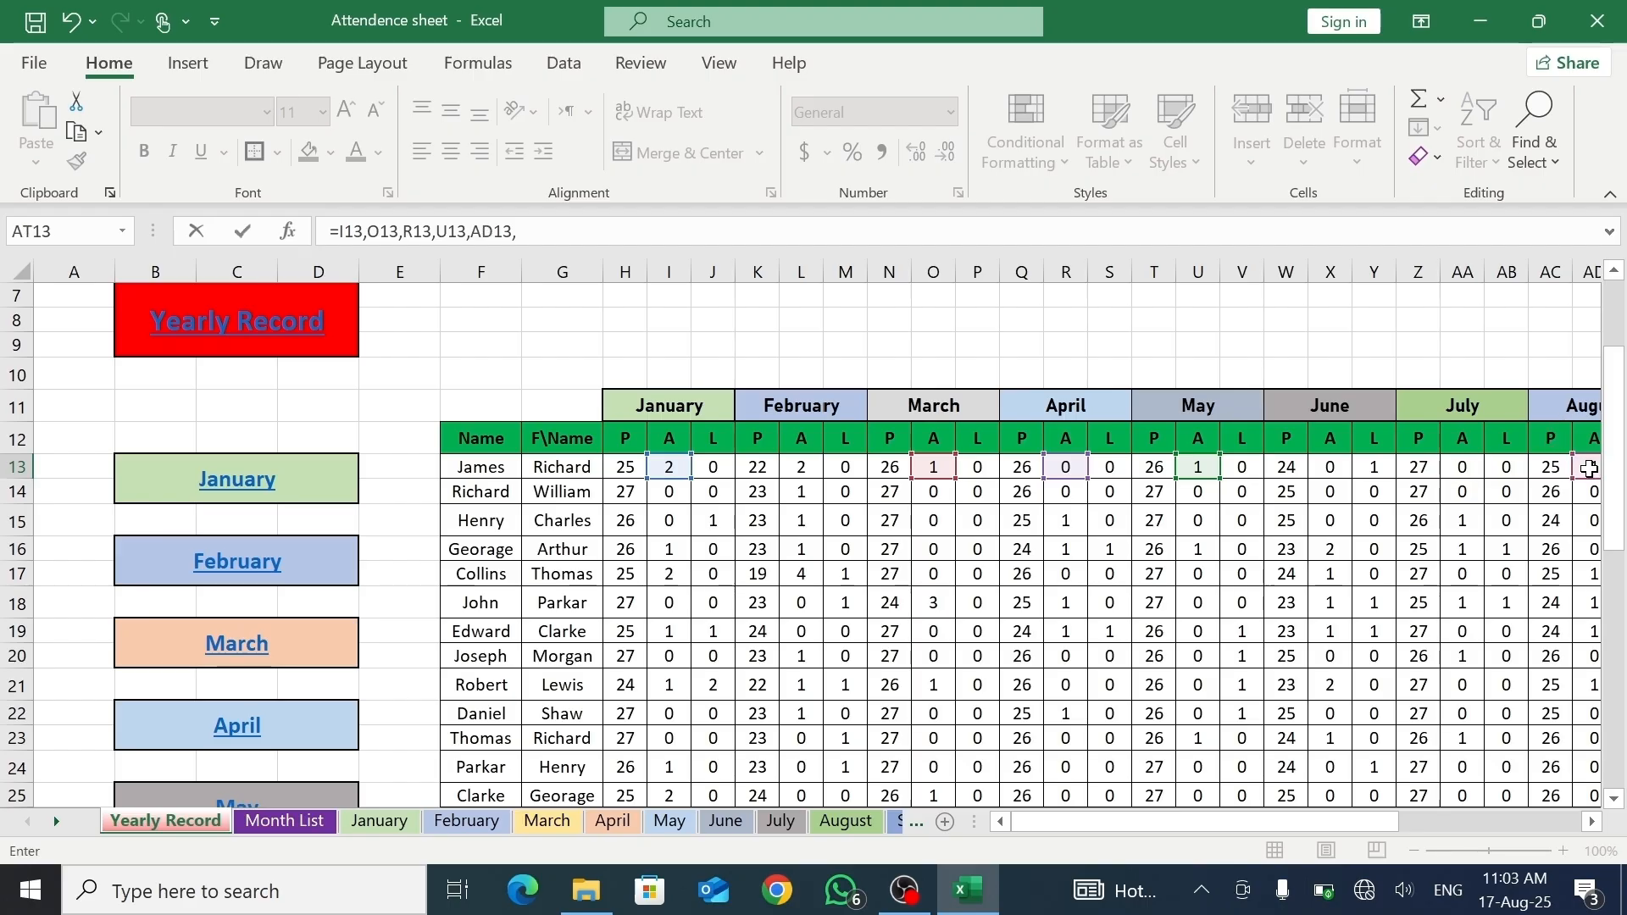
# - Complete AT13 with the September to December absent cells AG13, AJ13, AM13 and AP13, enclosing all references in SUM
pyautogui.moveTo(1258, 822); pyautogui.dragTo(1371, 810)
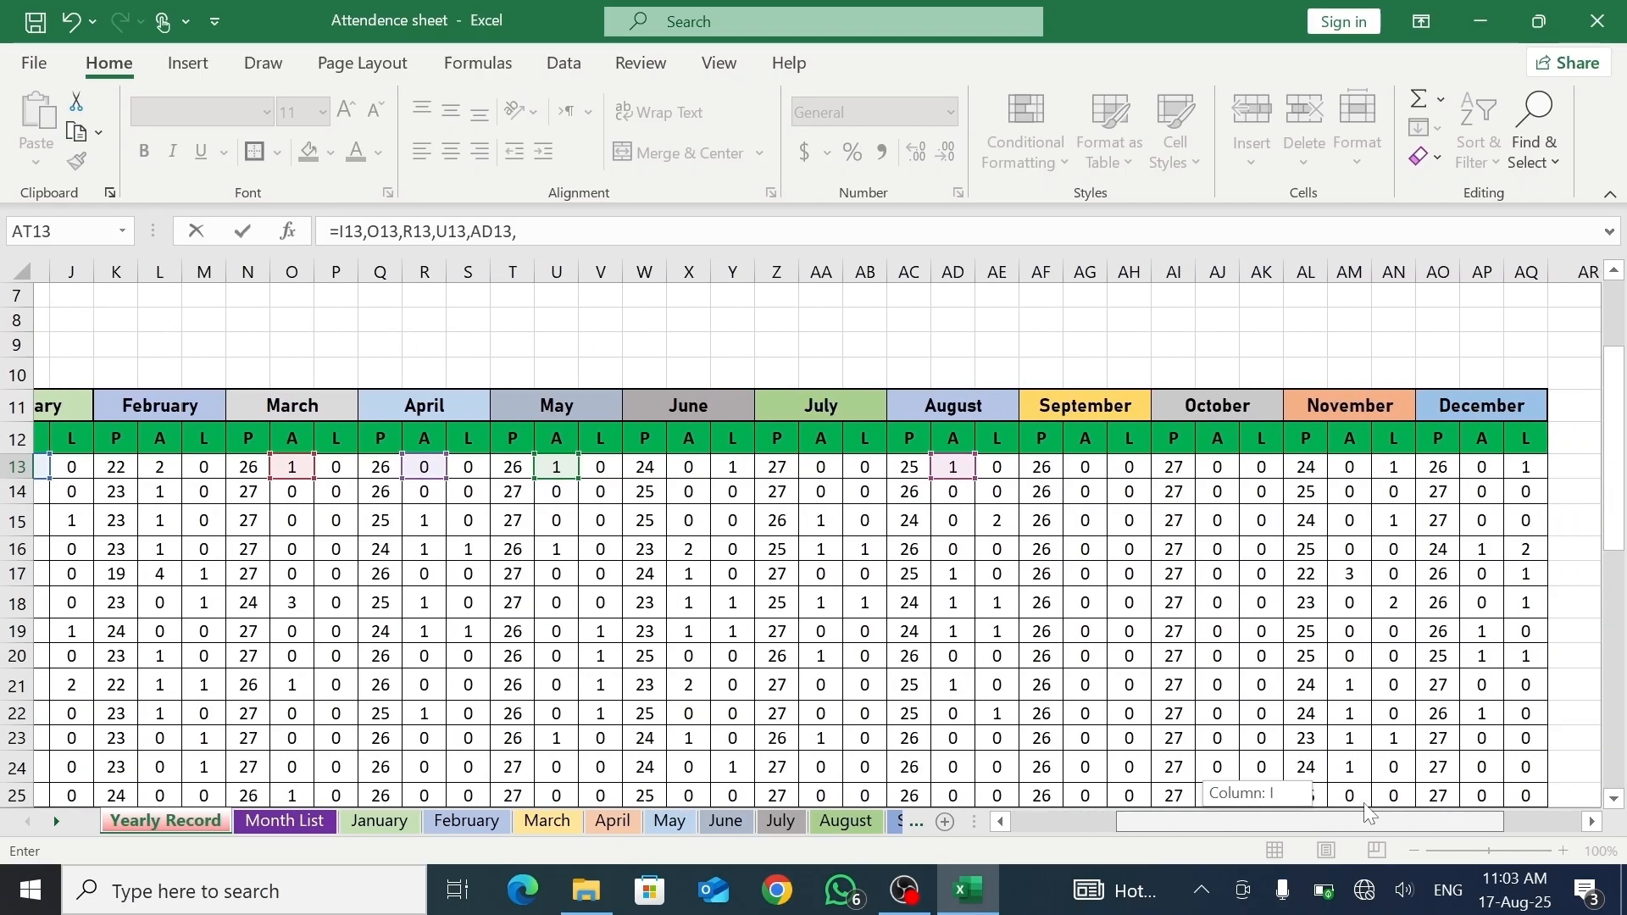
pyautogui.click(1069, 468)
pyautogui.write(',')
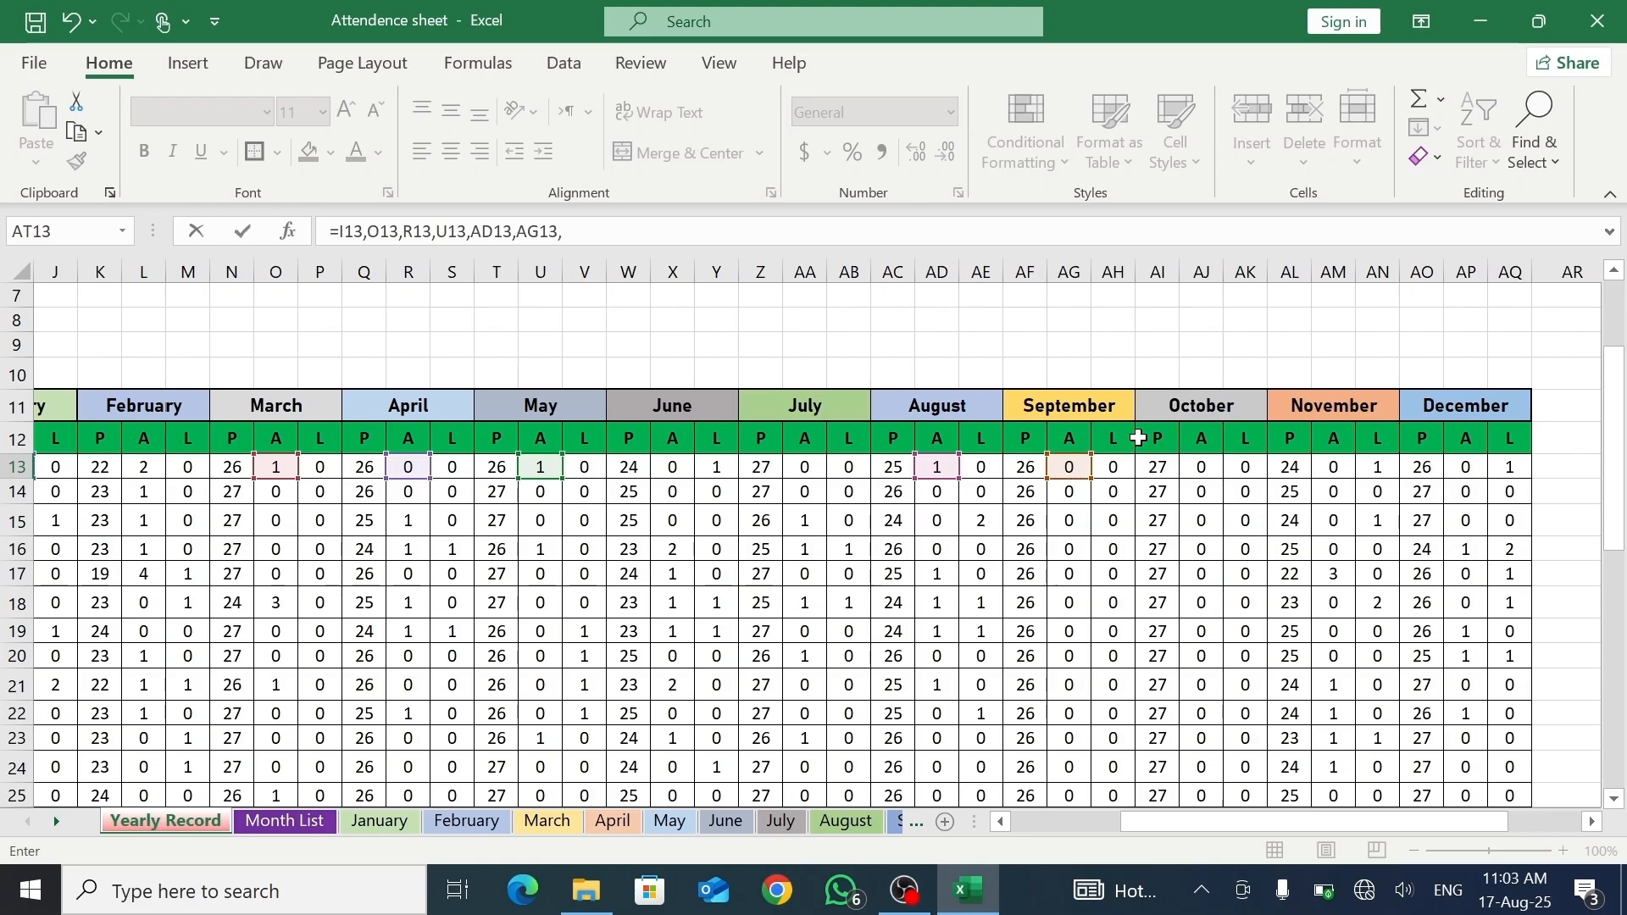
pyautogui.click(1192, 465)
pyautogui.write(',')
pyautogui.click(1339, 468)
pyautogui.write(',')
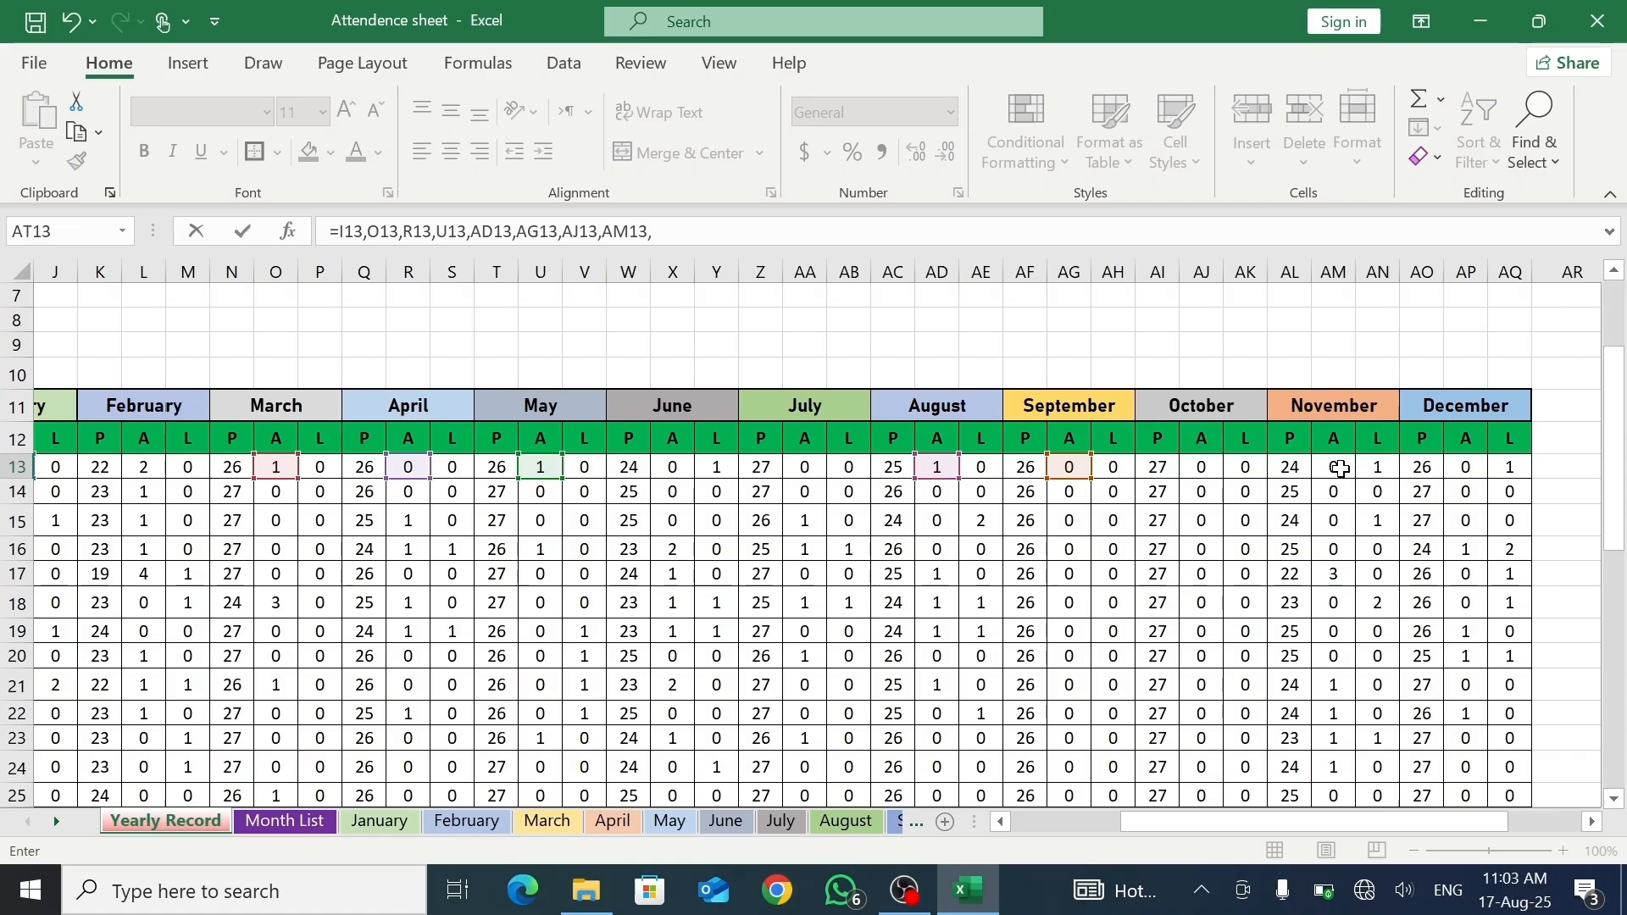
pyautogui.click(1466, 467)
pyautogui.press('F2')
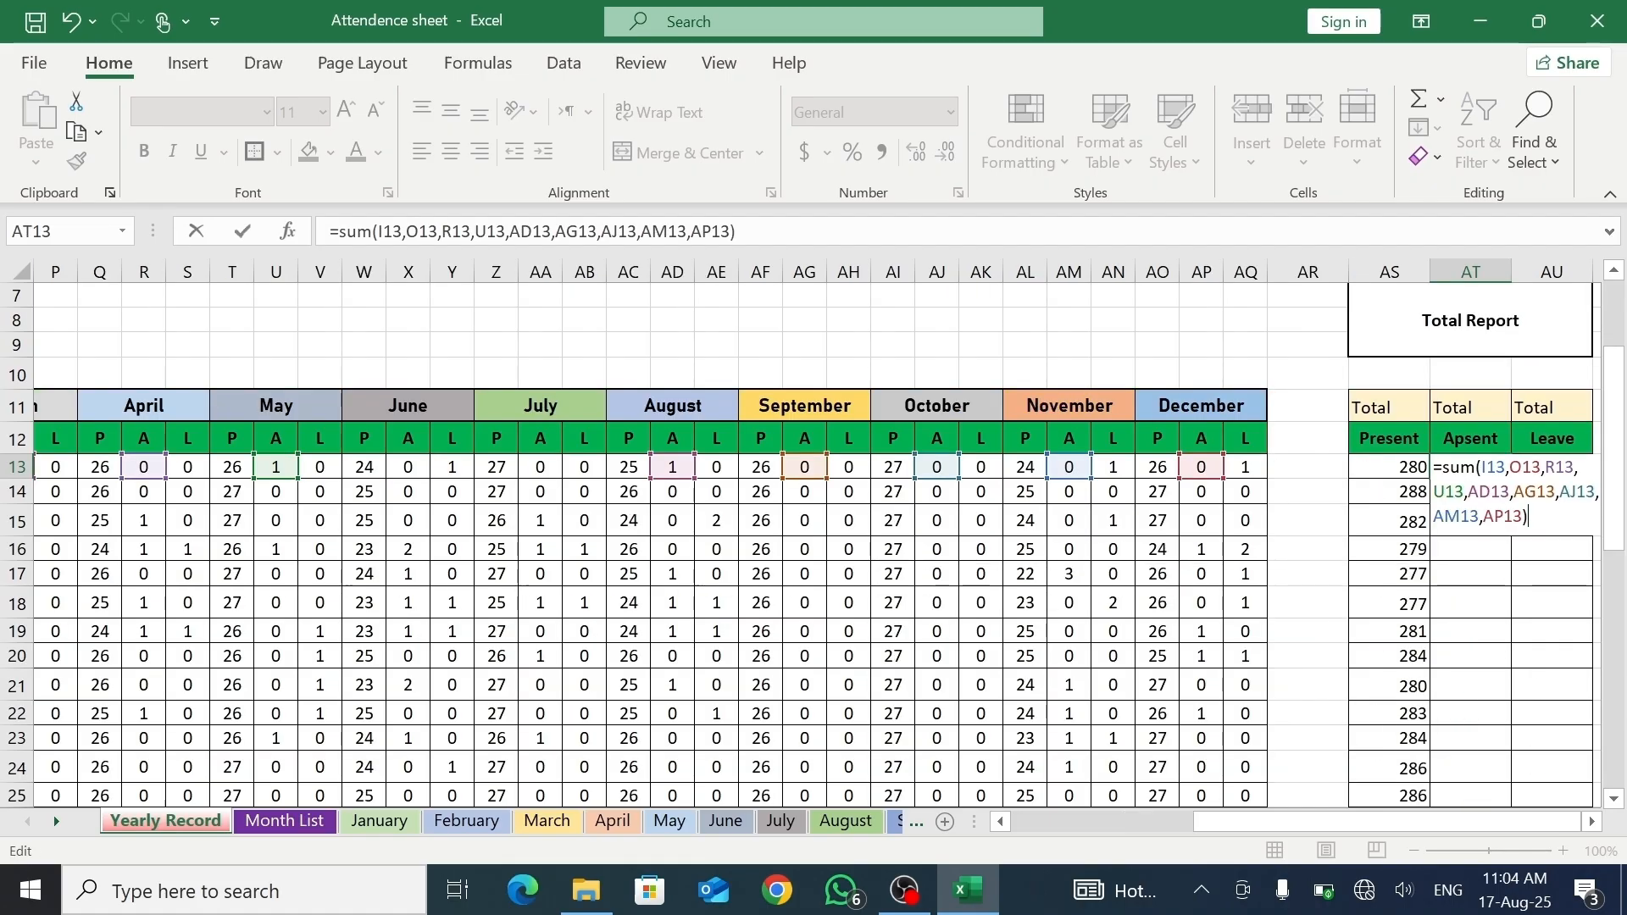
pyautogui.press('Return')
# - Fill the AT13 absent-total formula down its column through AT41
pyautogui.click(1475, 469)
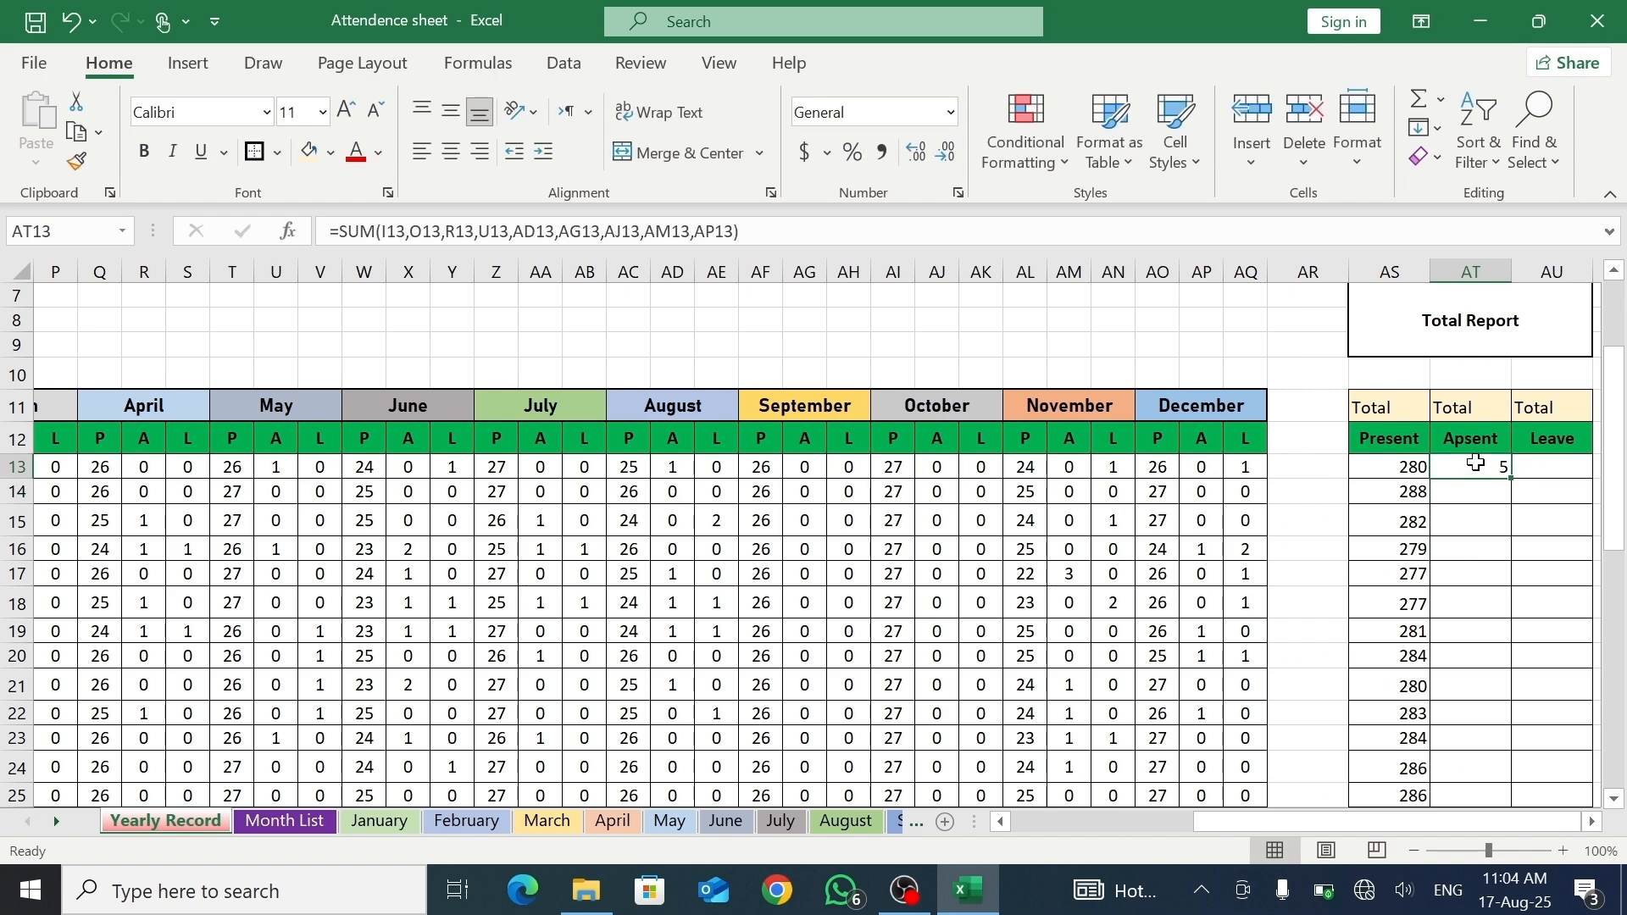
pyautogui.moveTo(1511, 480); pyautogui.dragTo(1475, 769)
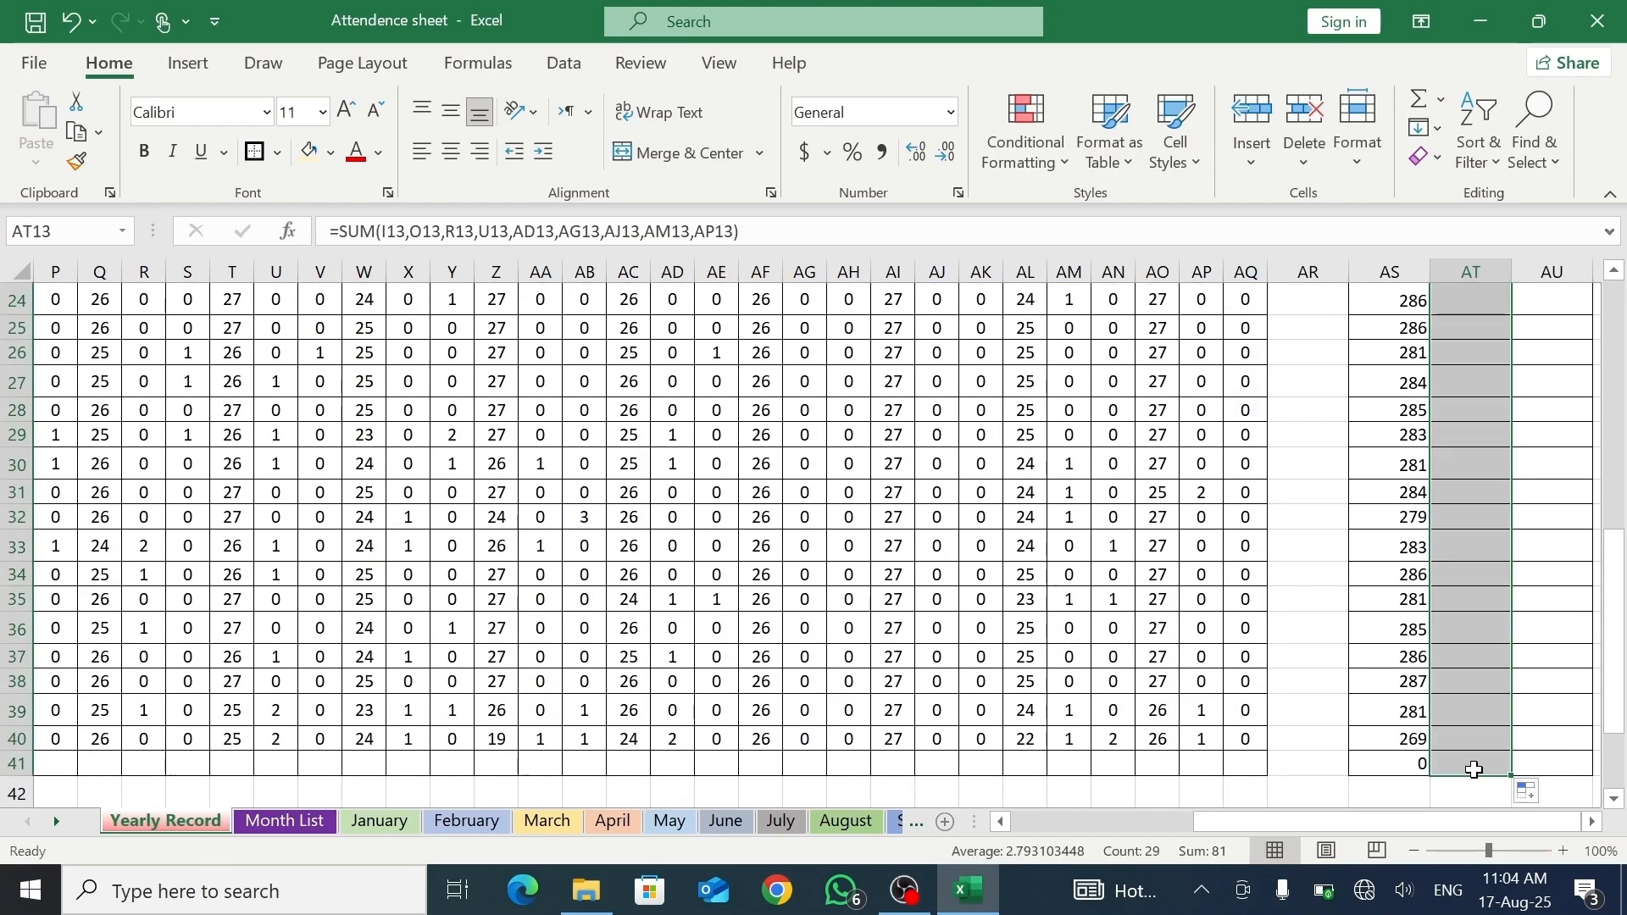
pyautogui.click(1615, 273)
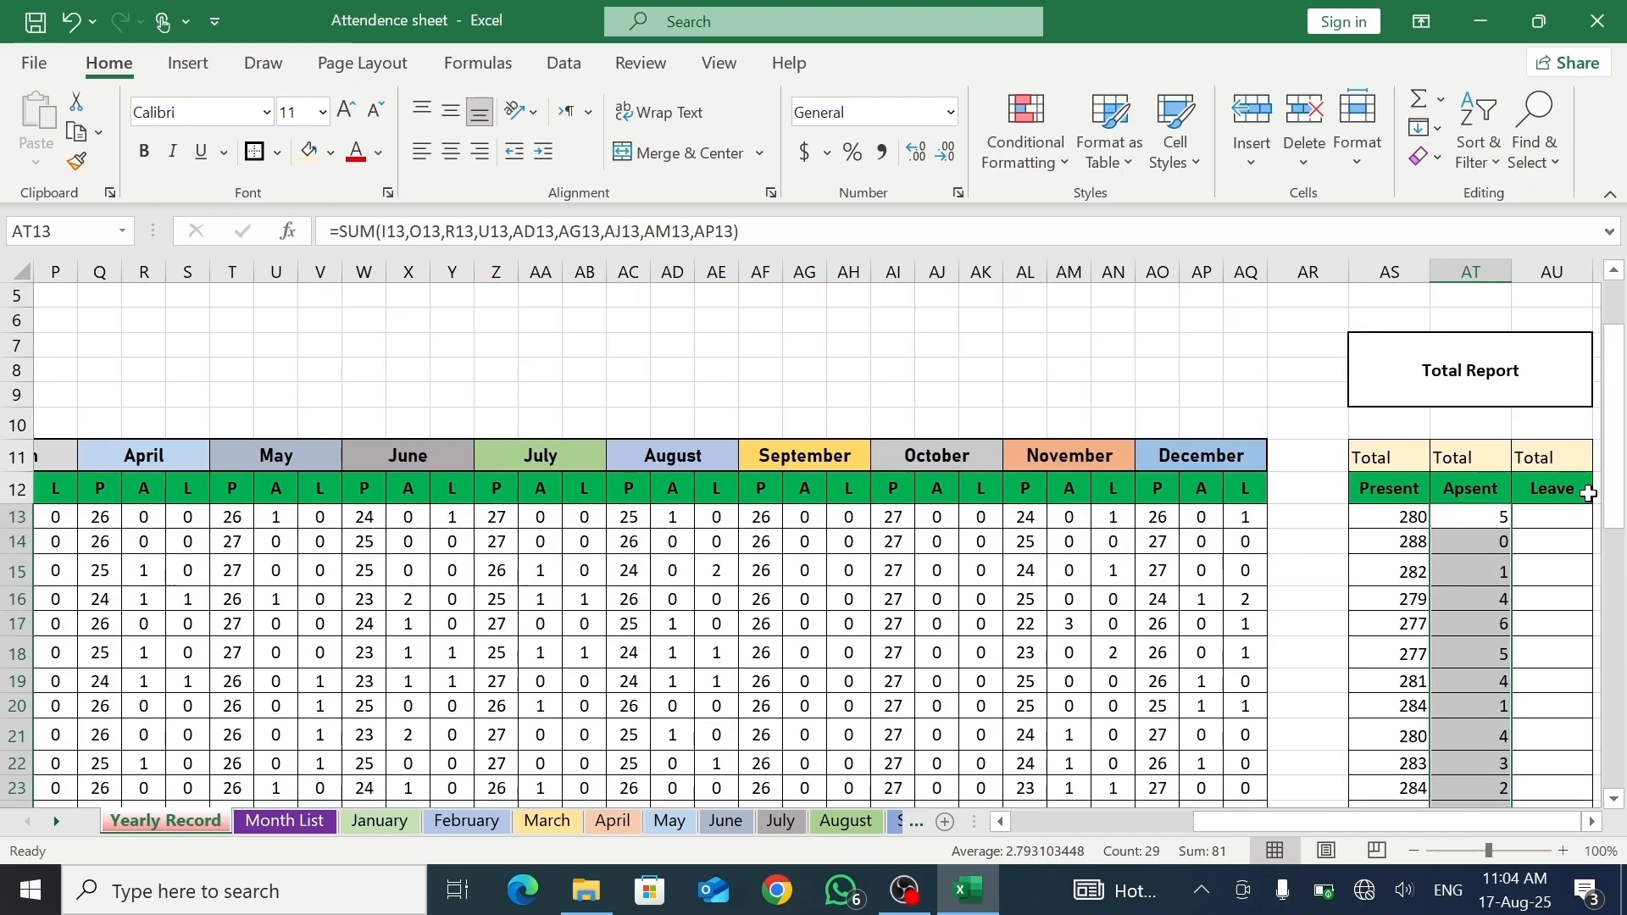
# - Start a SUM formula in AU13 with the first student's January leave cell J13
pyautogui.click(1536, 519)
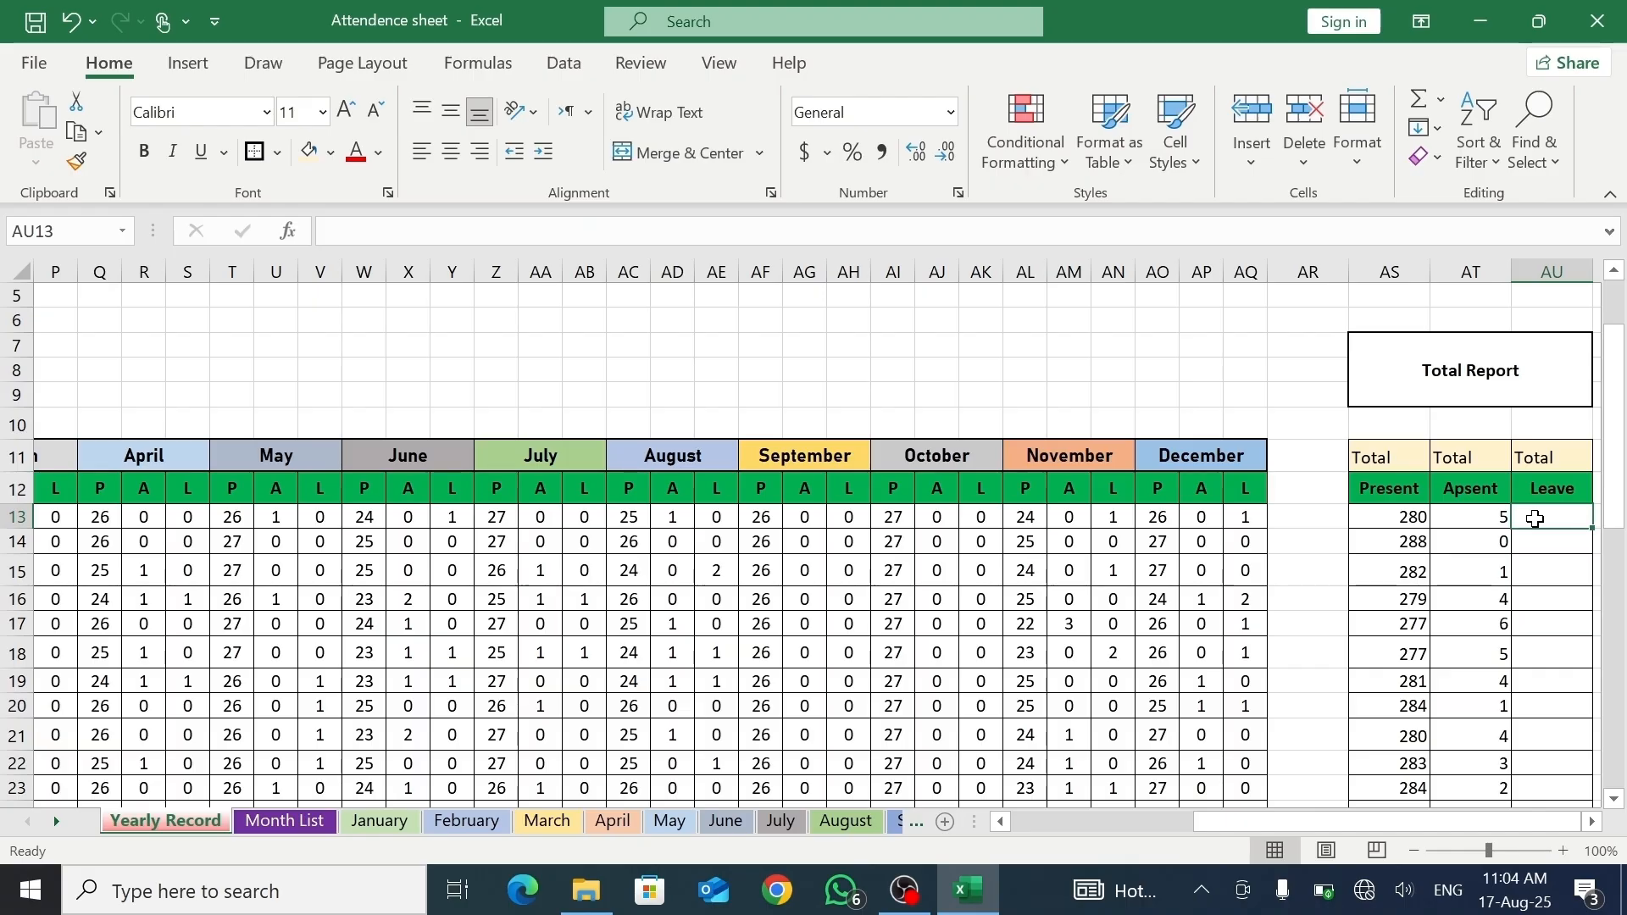
pyautogui.write('=')
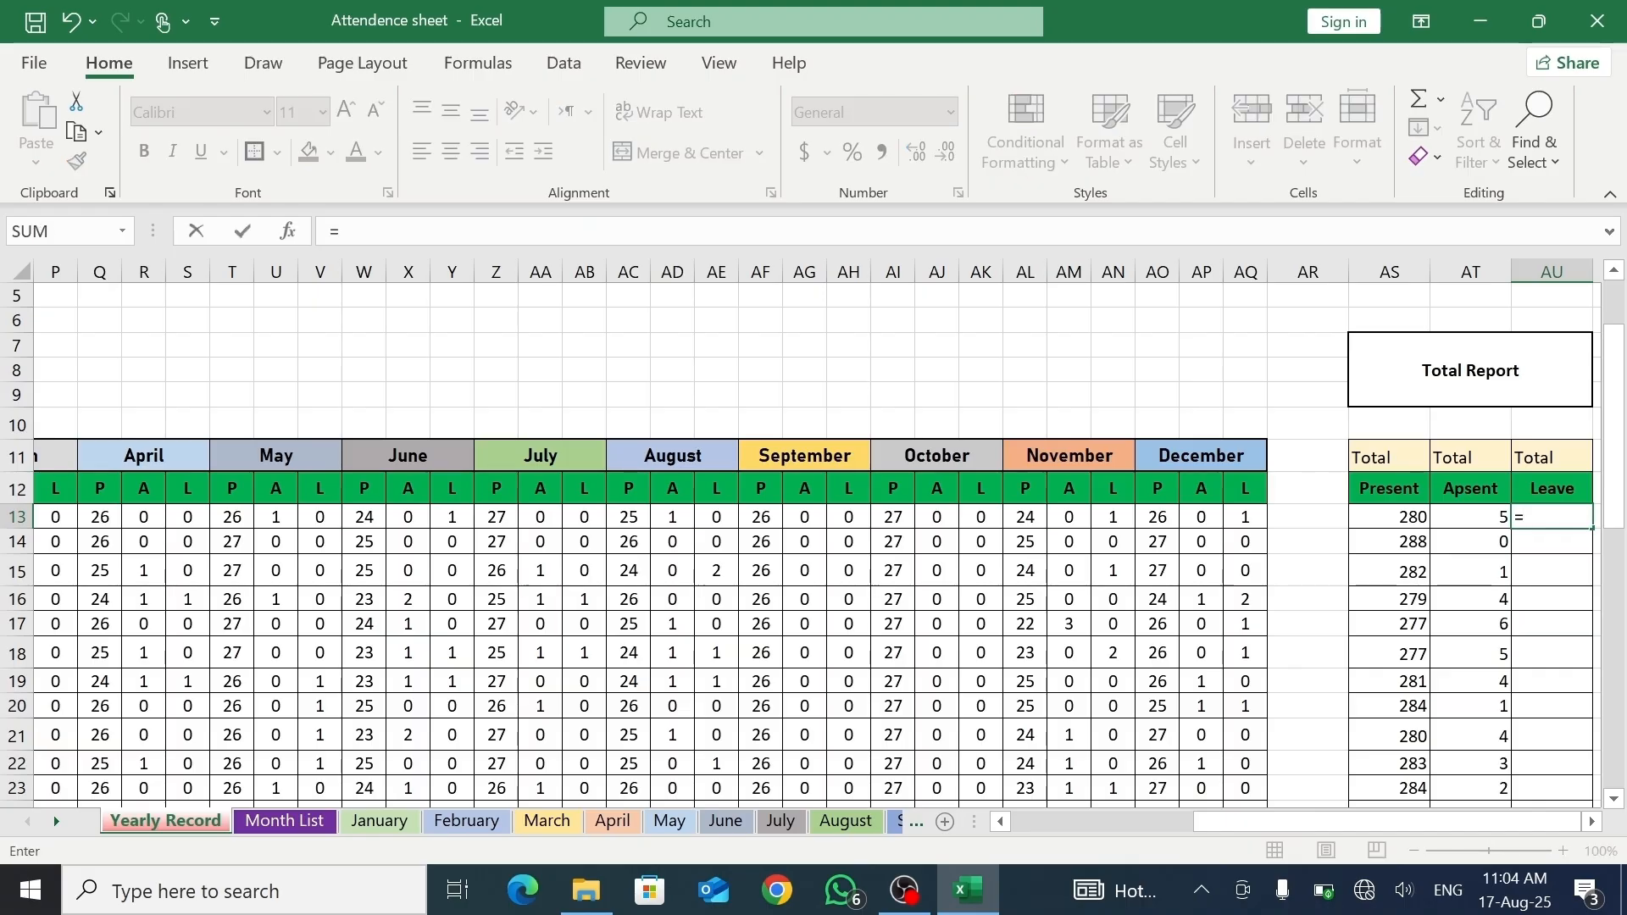
pyautogui.write('sum')
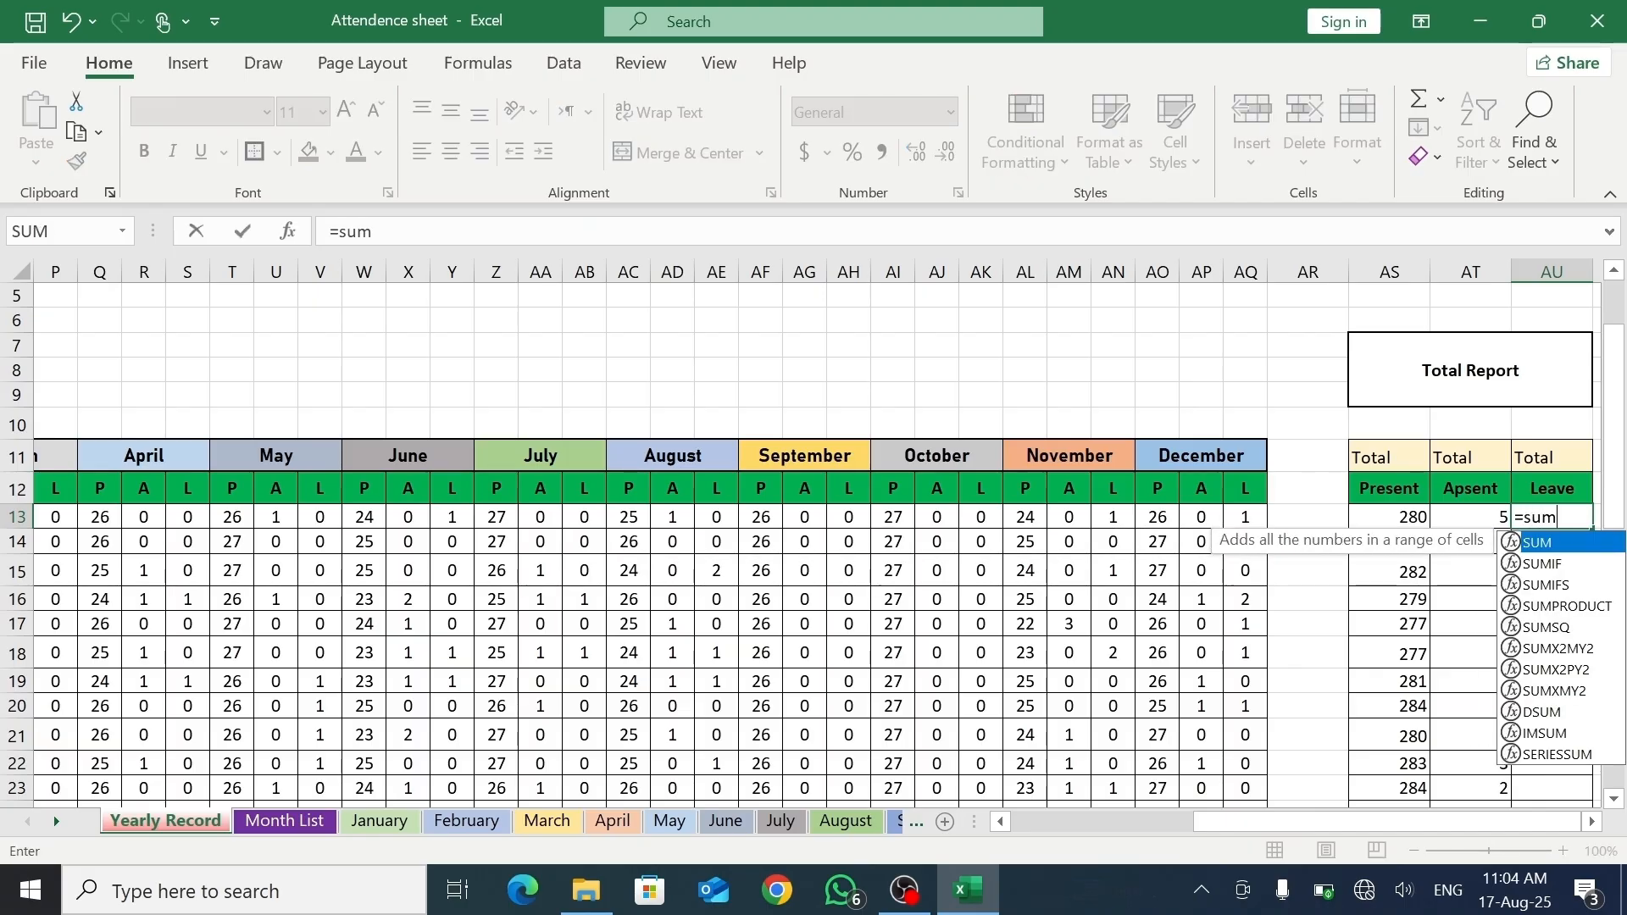
pyautogui.write('(')
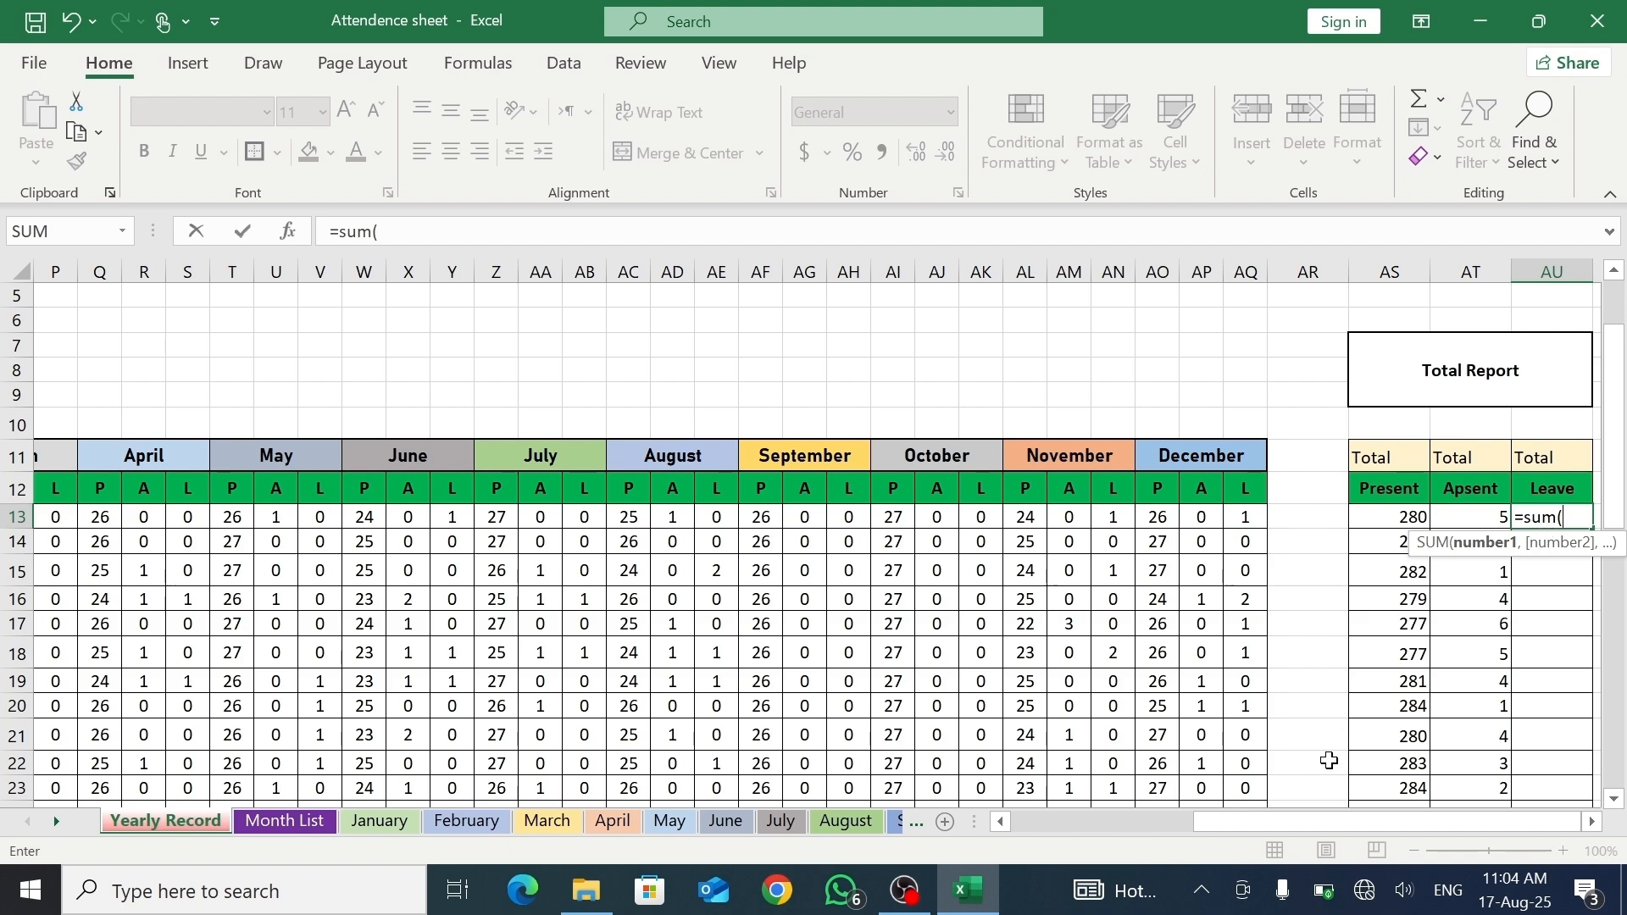
pyautogui.moveTo(1271, 822); pyautogui.dragTo(1096, 827)
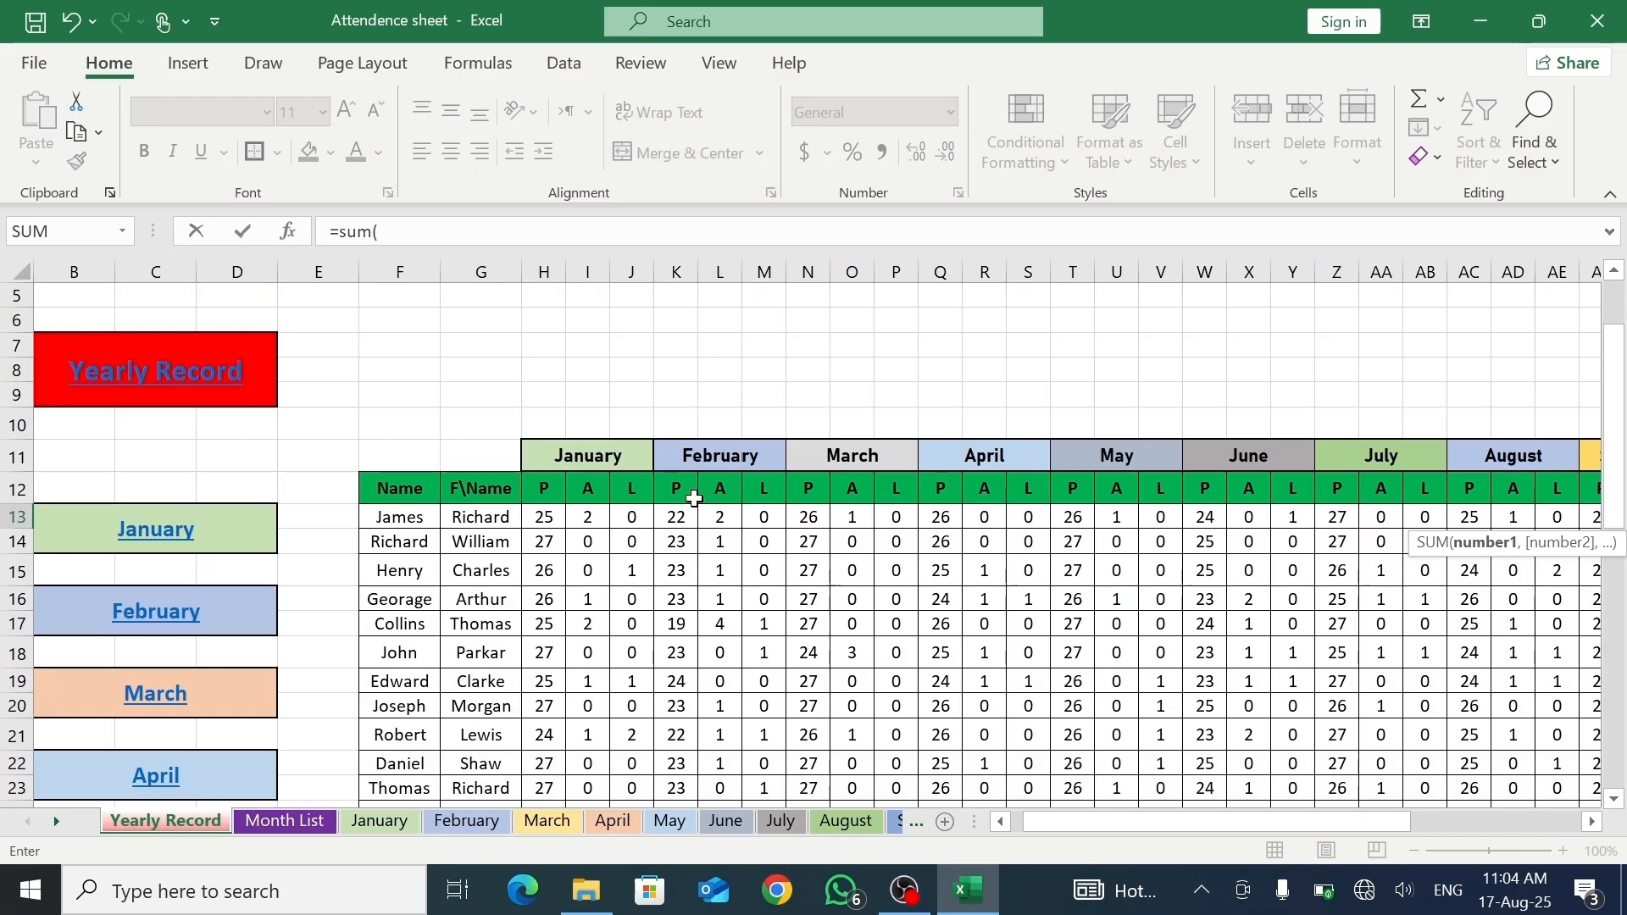
pyautogui.click(626, 517)
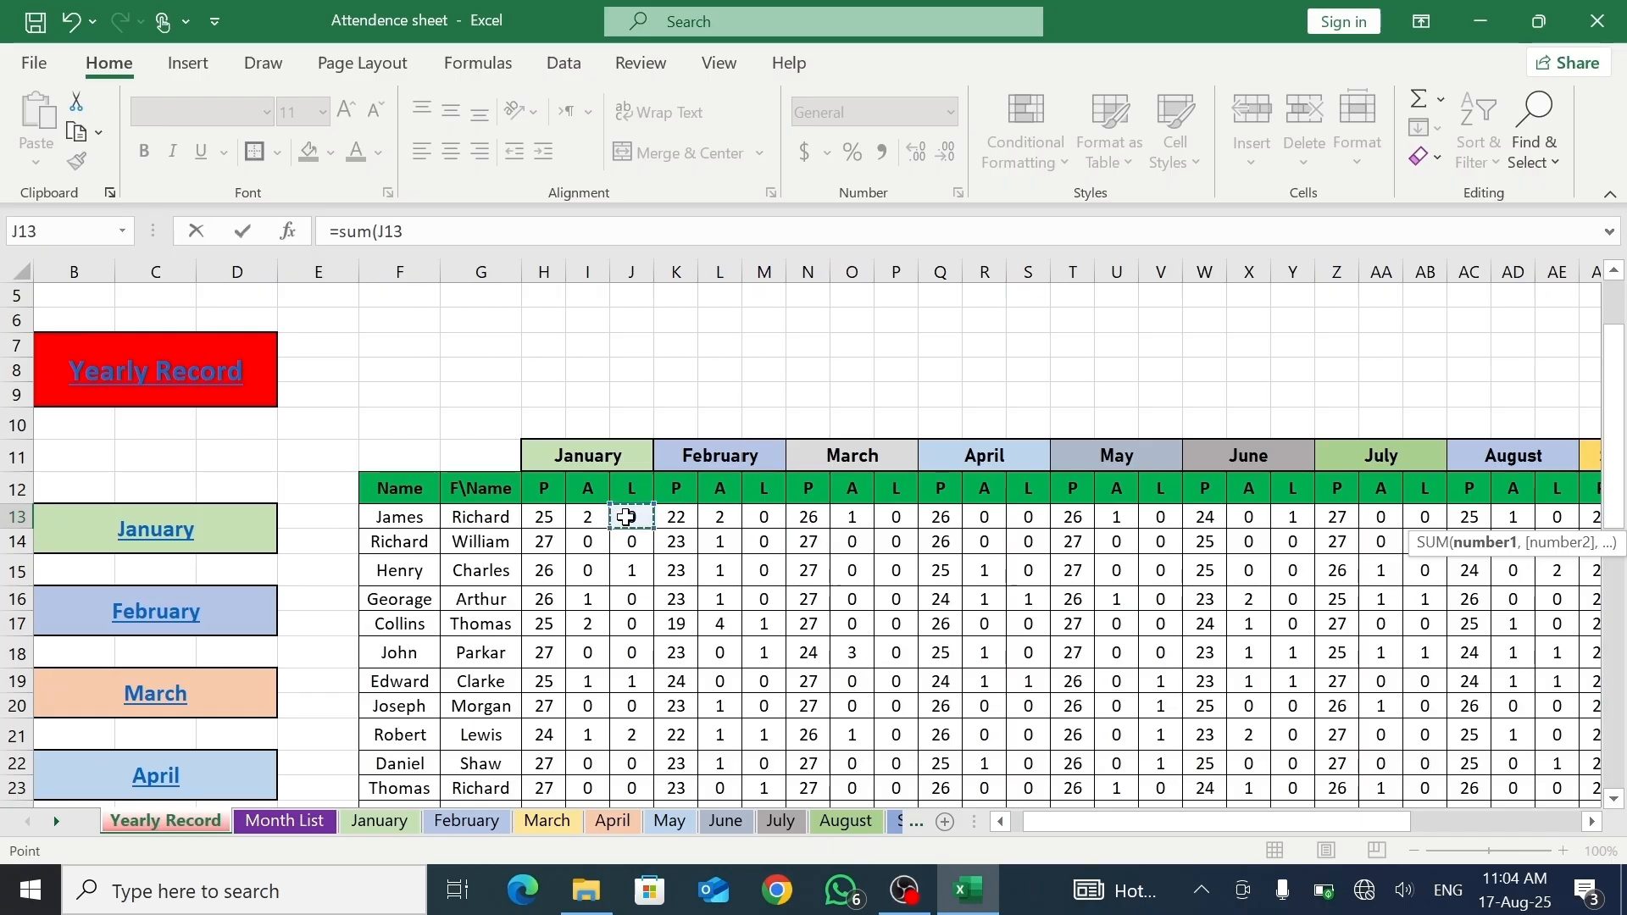
pyautogui.write(',')
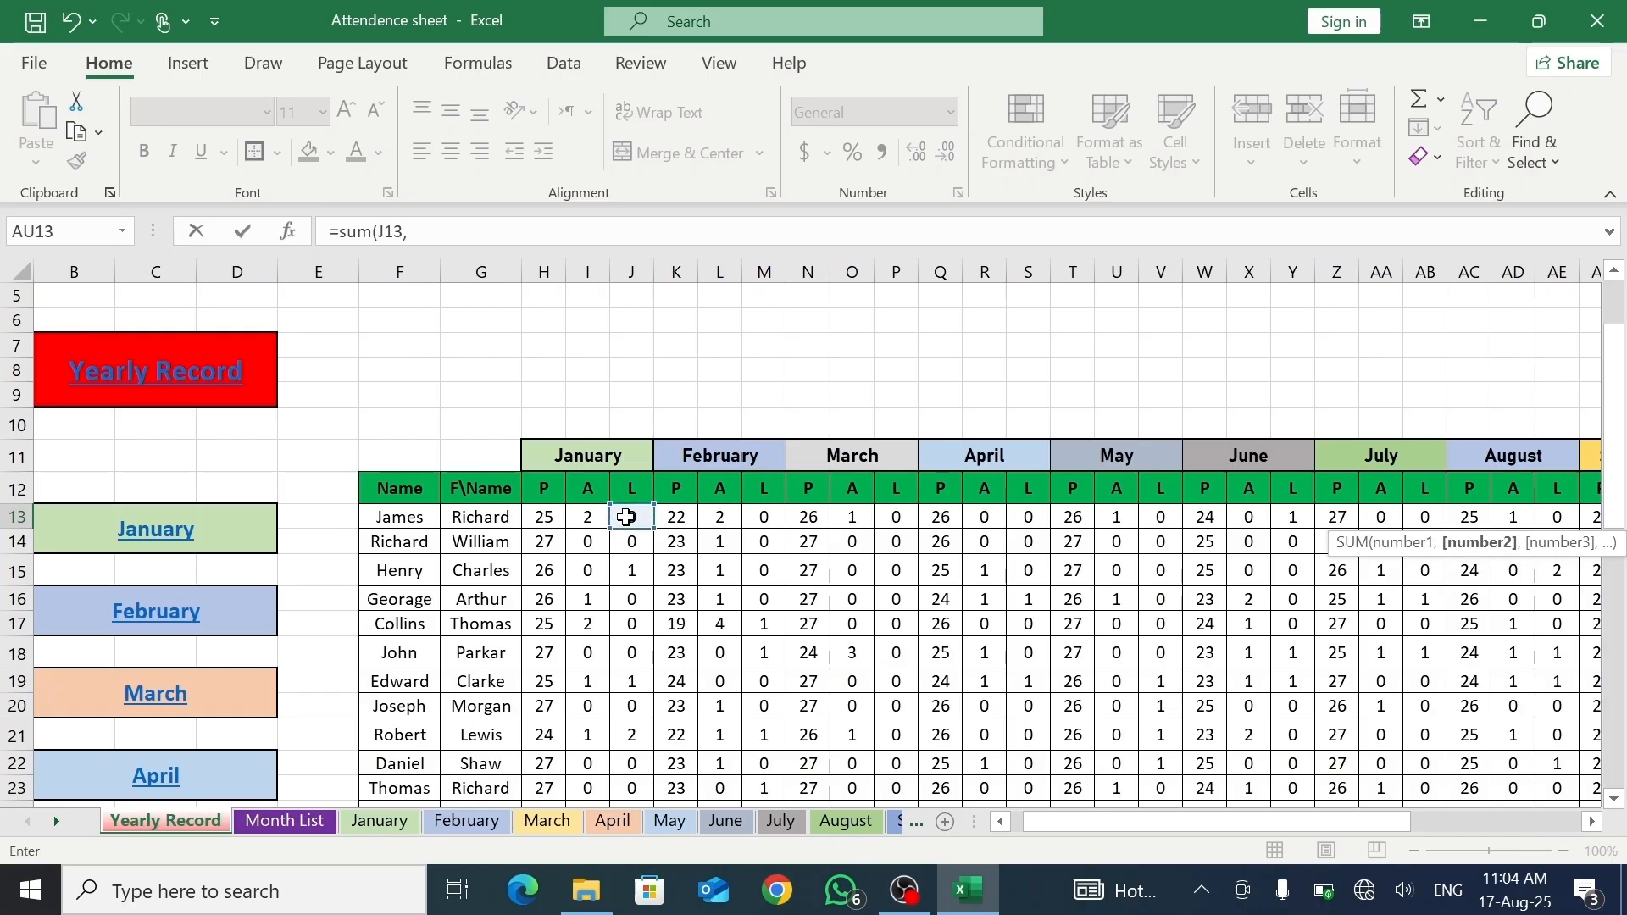
# - Extend the AU13 formula with the February, March and May leave cells M13, P13 and V13
pyautogui.click(765, 513)
pyautogui.write(',')
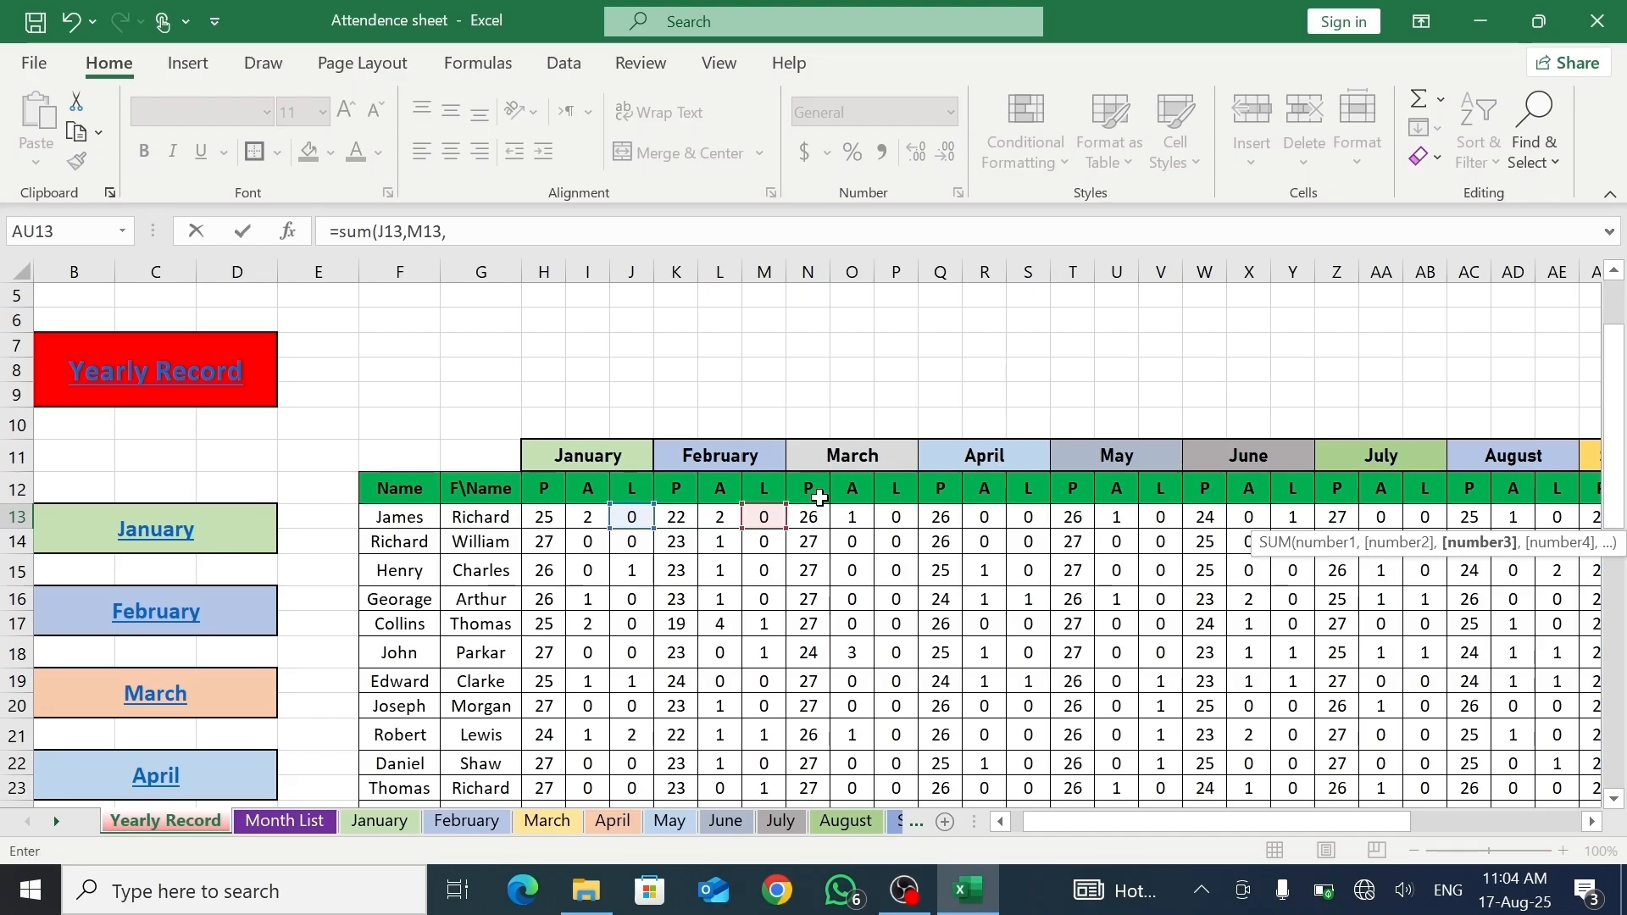
pyautogui.click(899, 513)
pyautogui.write(',')
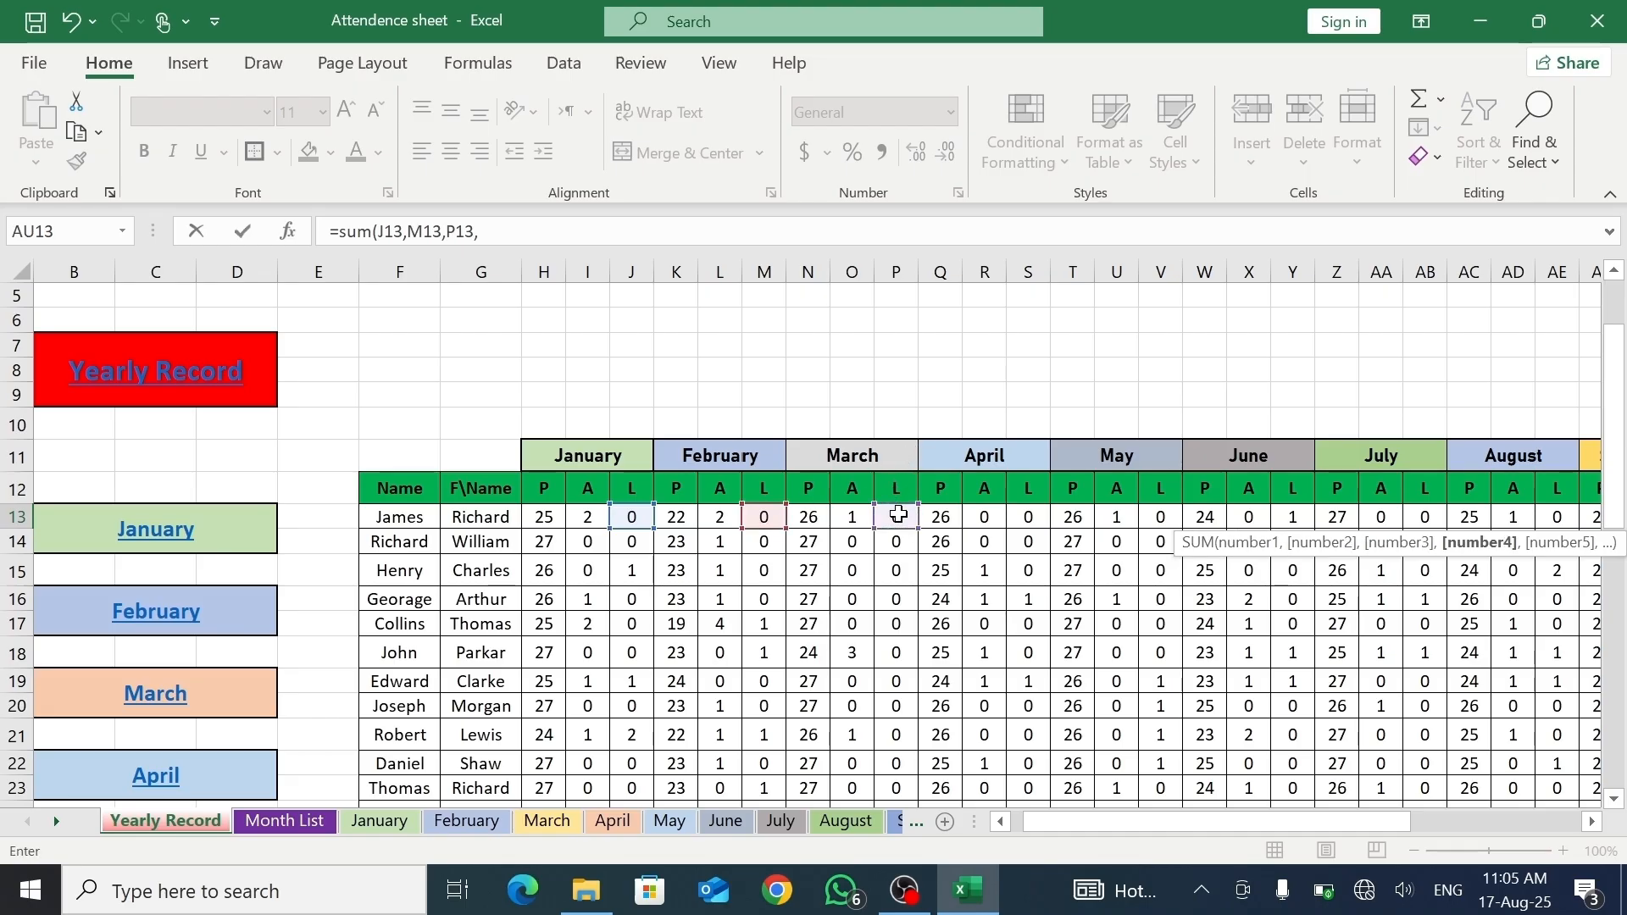
pyautogui.click(1032, 518)
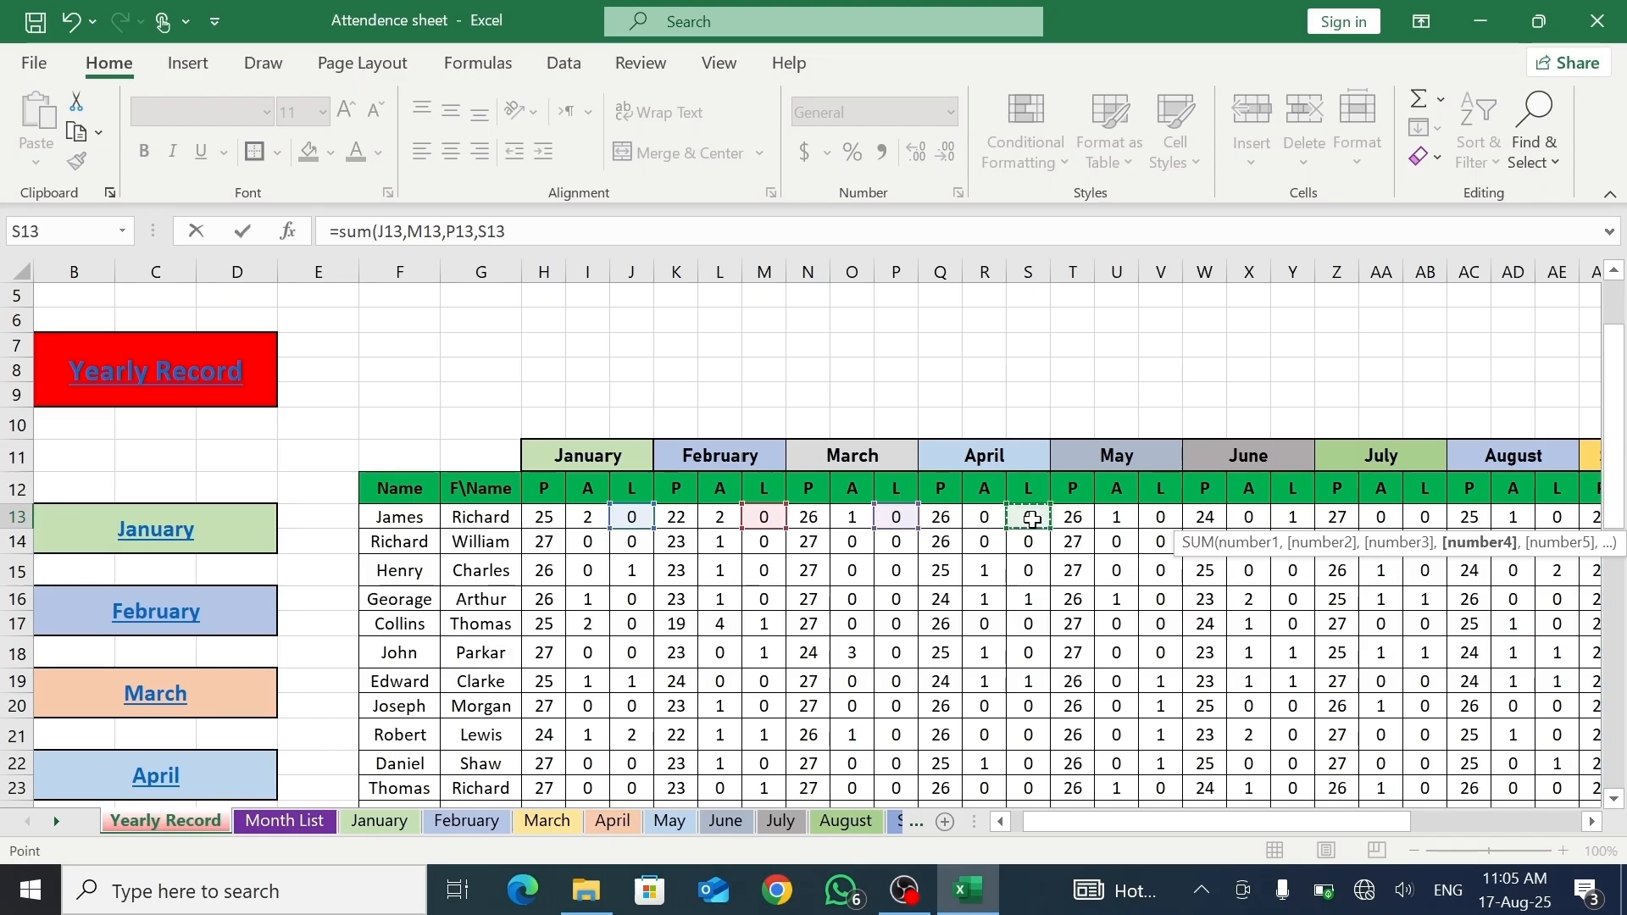
pyautogui.click(1161, 513)
pyautogui.write(',')
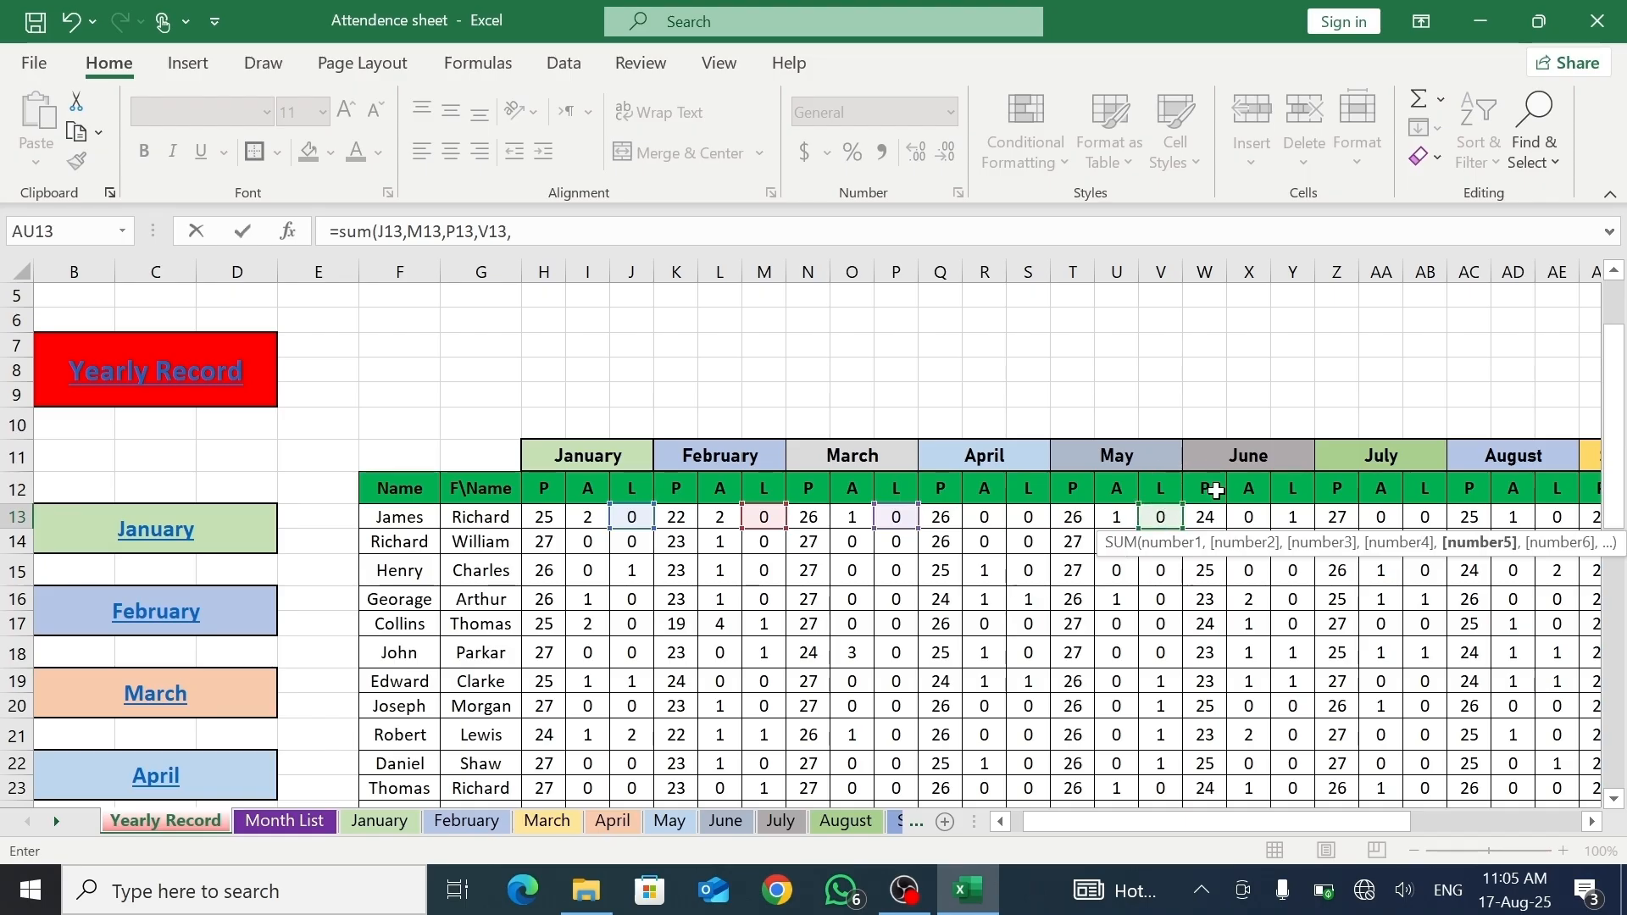
# - Add the June, July and August leave cells Y13, AB13 and AE13 to the AU13 formula
pyautogui.click(1294, 517)
pyautogui.write(',')
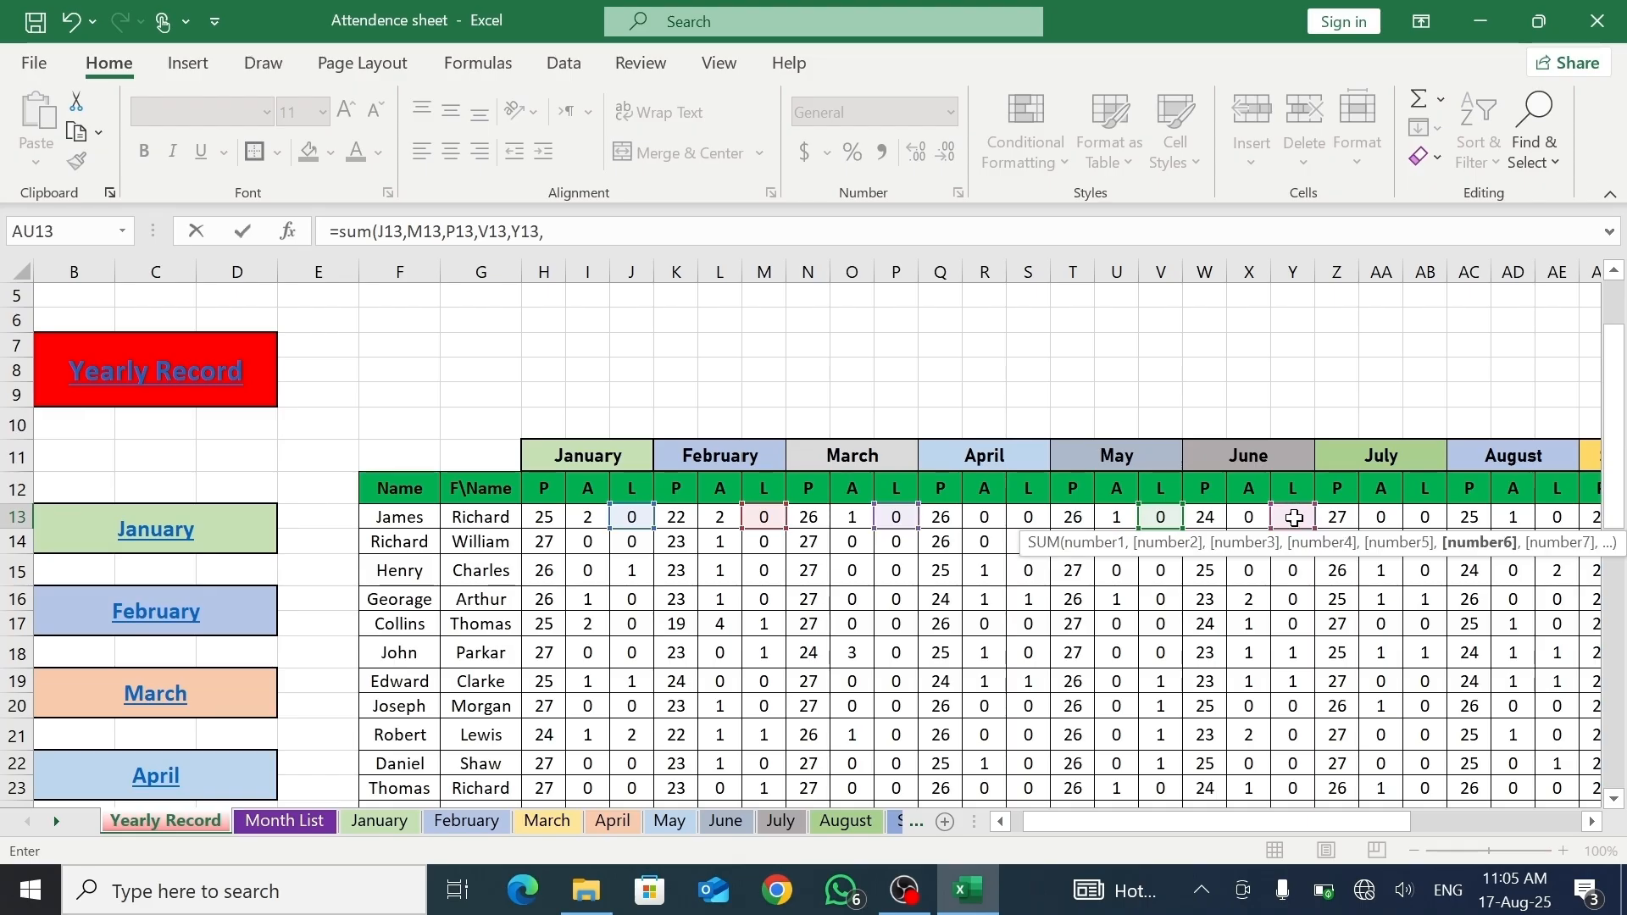
pyautogui.click(1431, 517)
pyautogui.write(',')
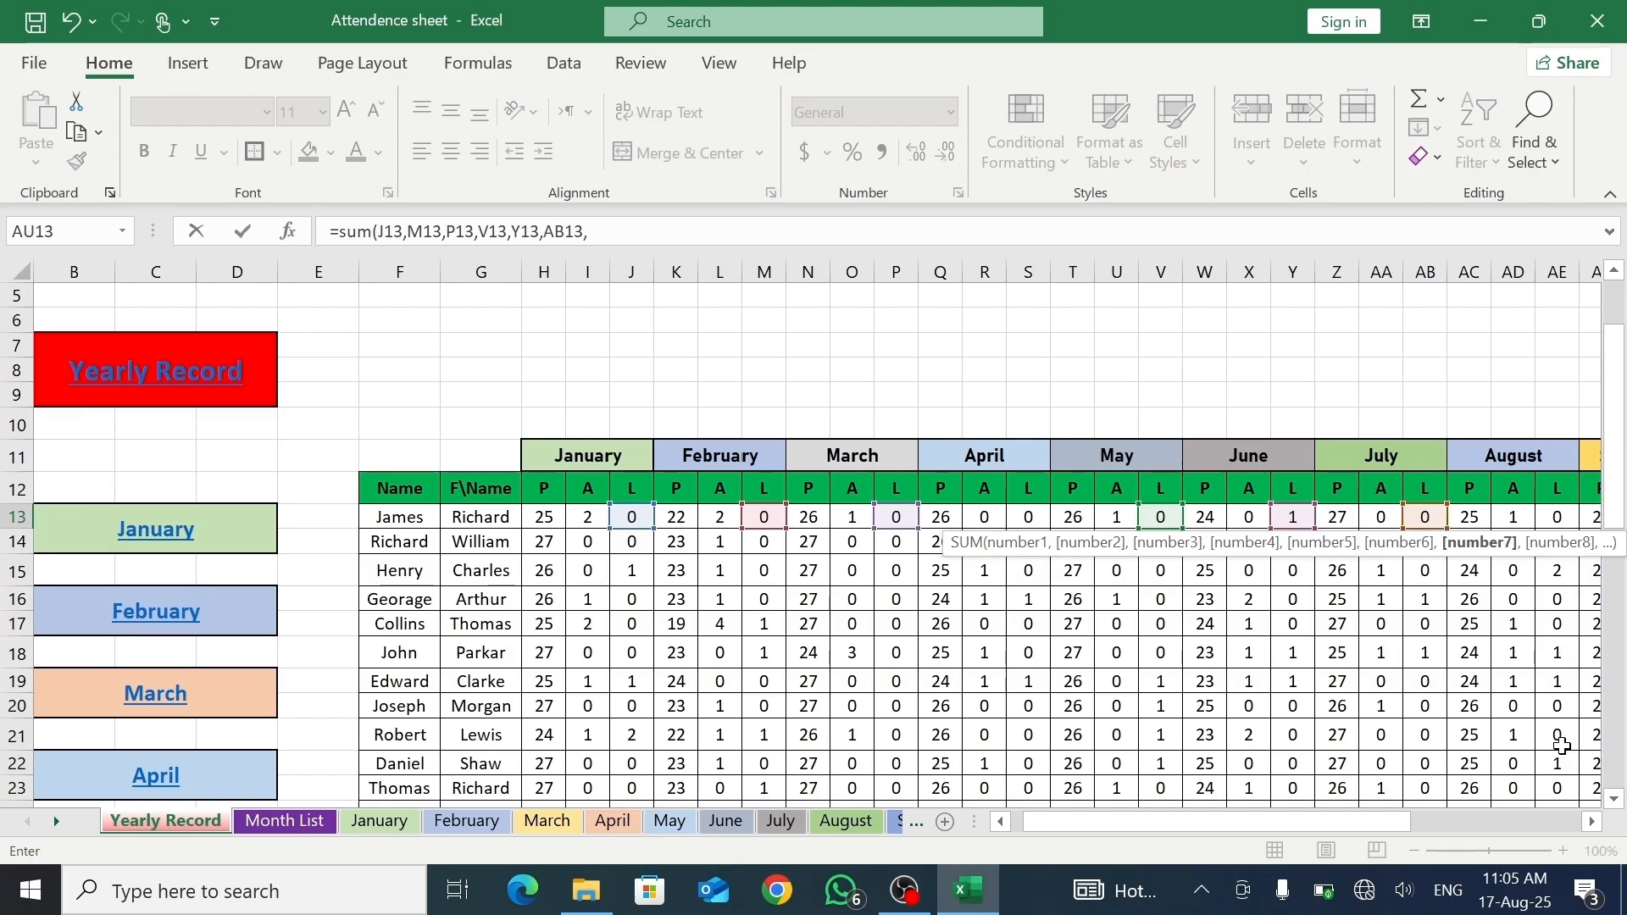
pyautogui.click(1589, 828)
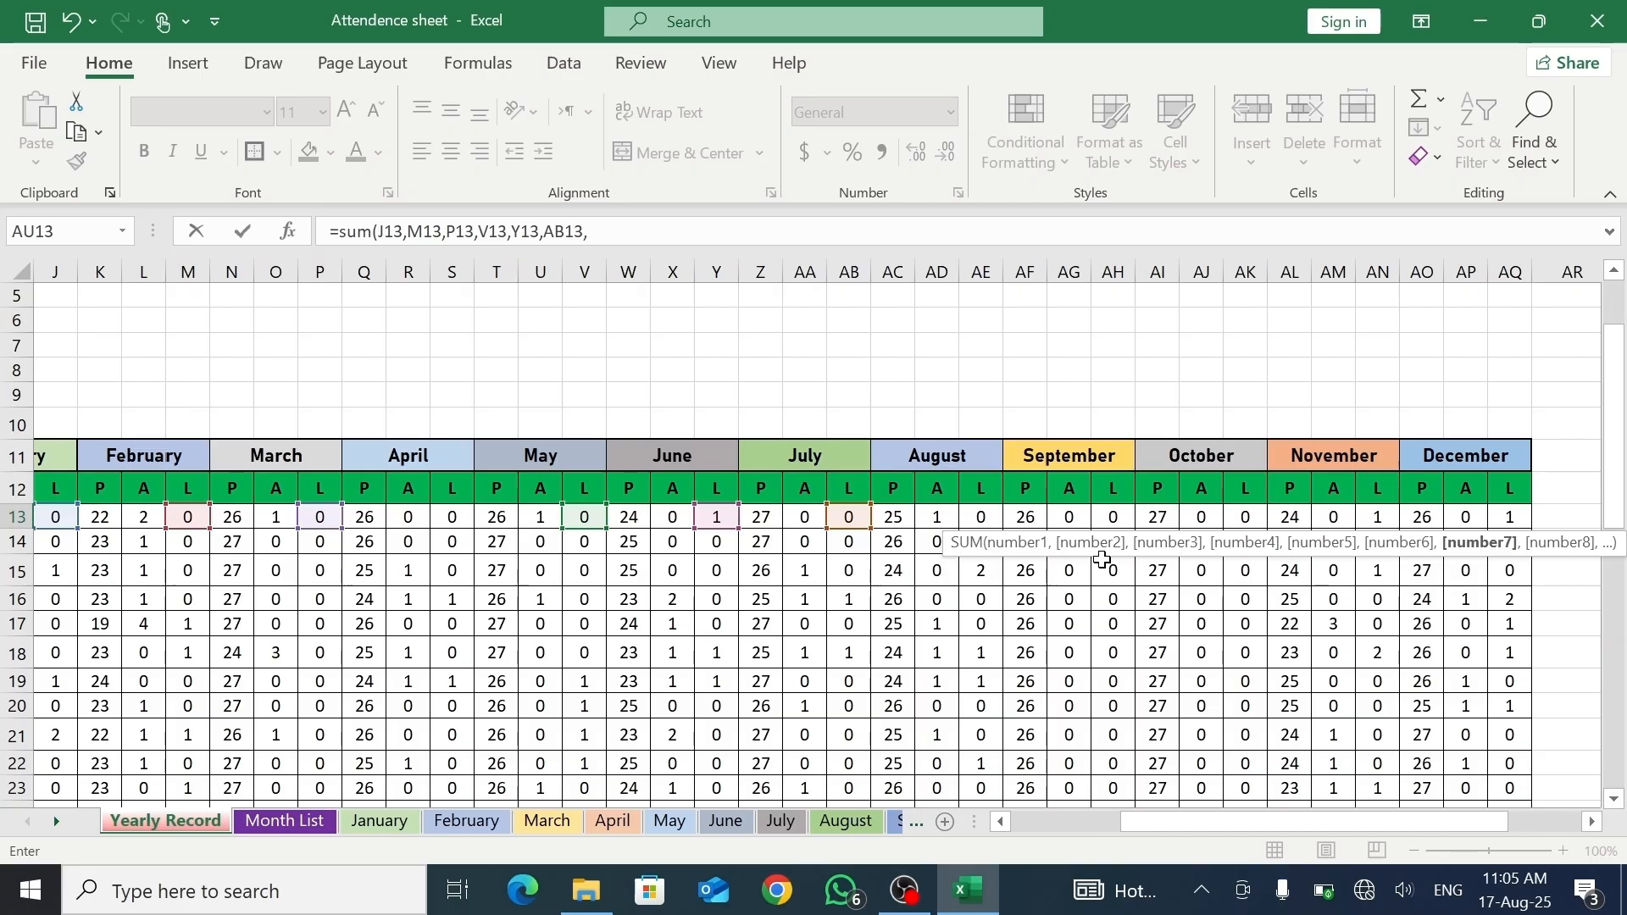
pyautogui.click(978, 517)
pyautogui.write(',')
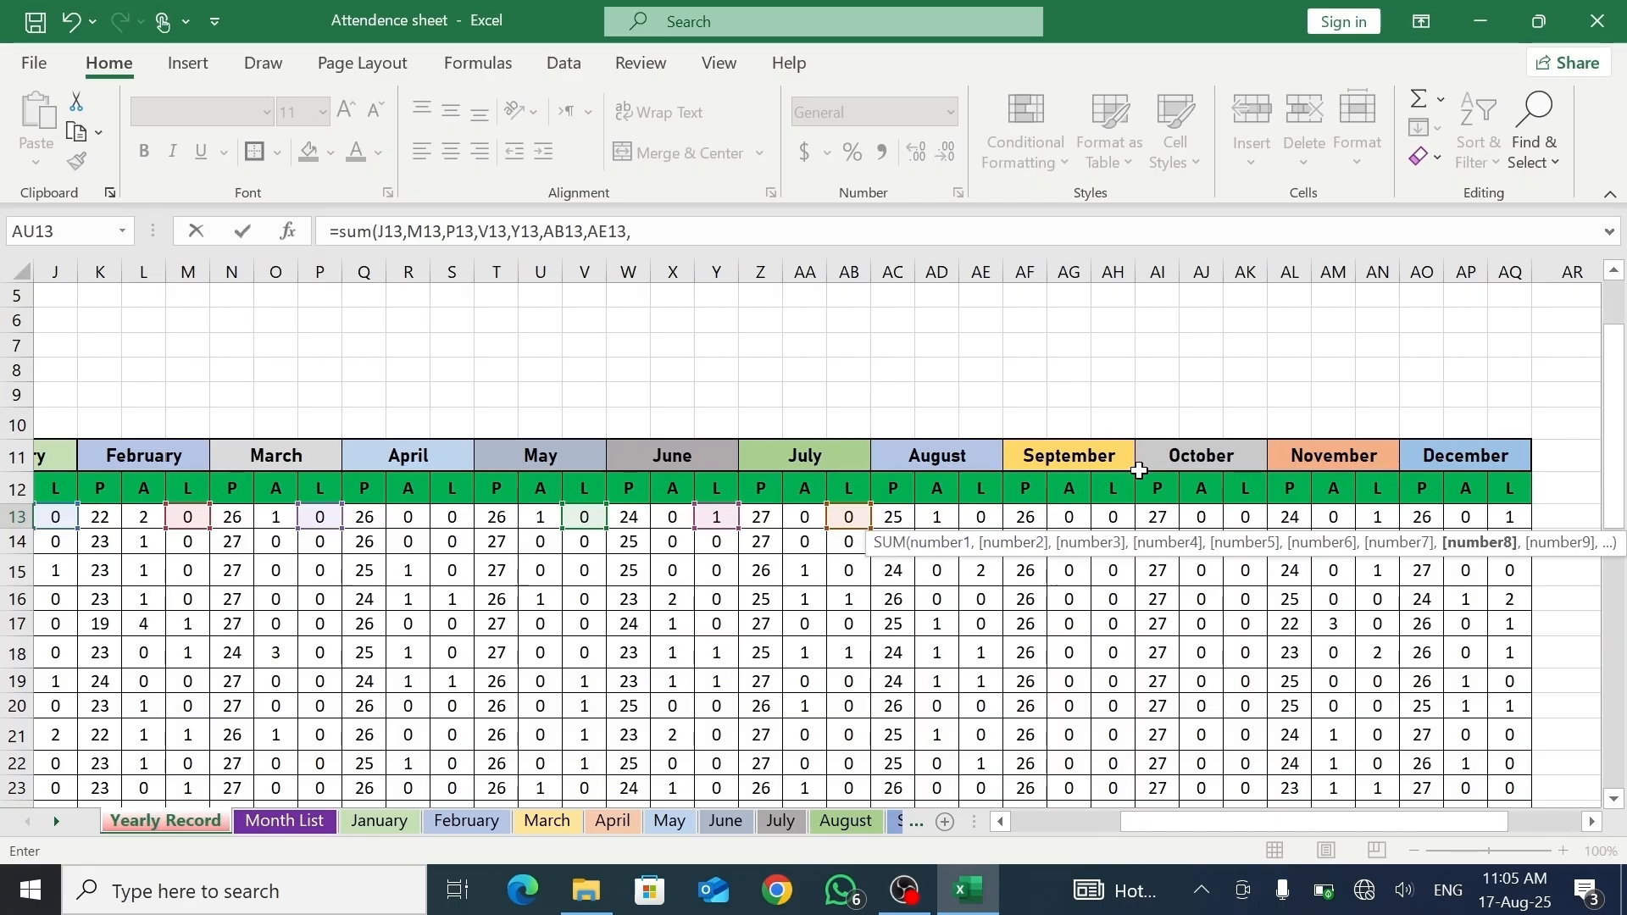
# - Complete the AU13 SUM formula with the September, October and December leave cells AH13, AK13 and AQ13
pyautogui.click(1115, 518)
pyautogui.write(',')
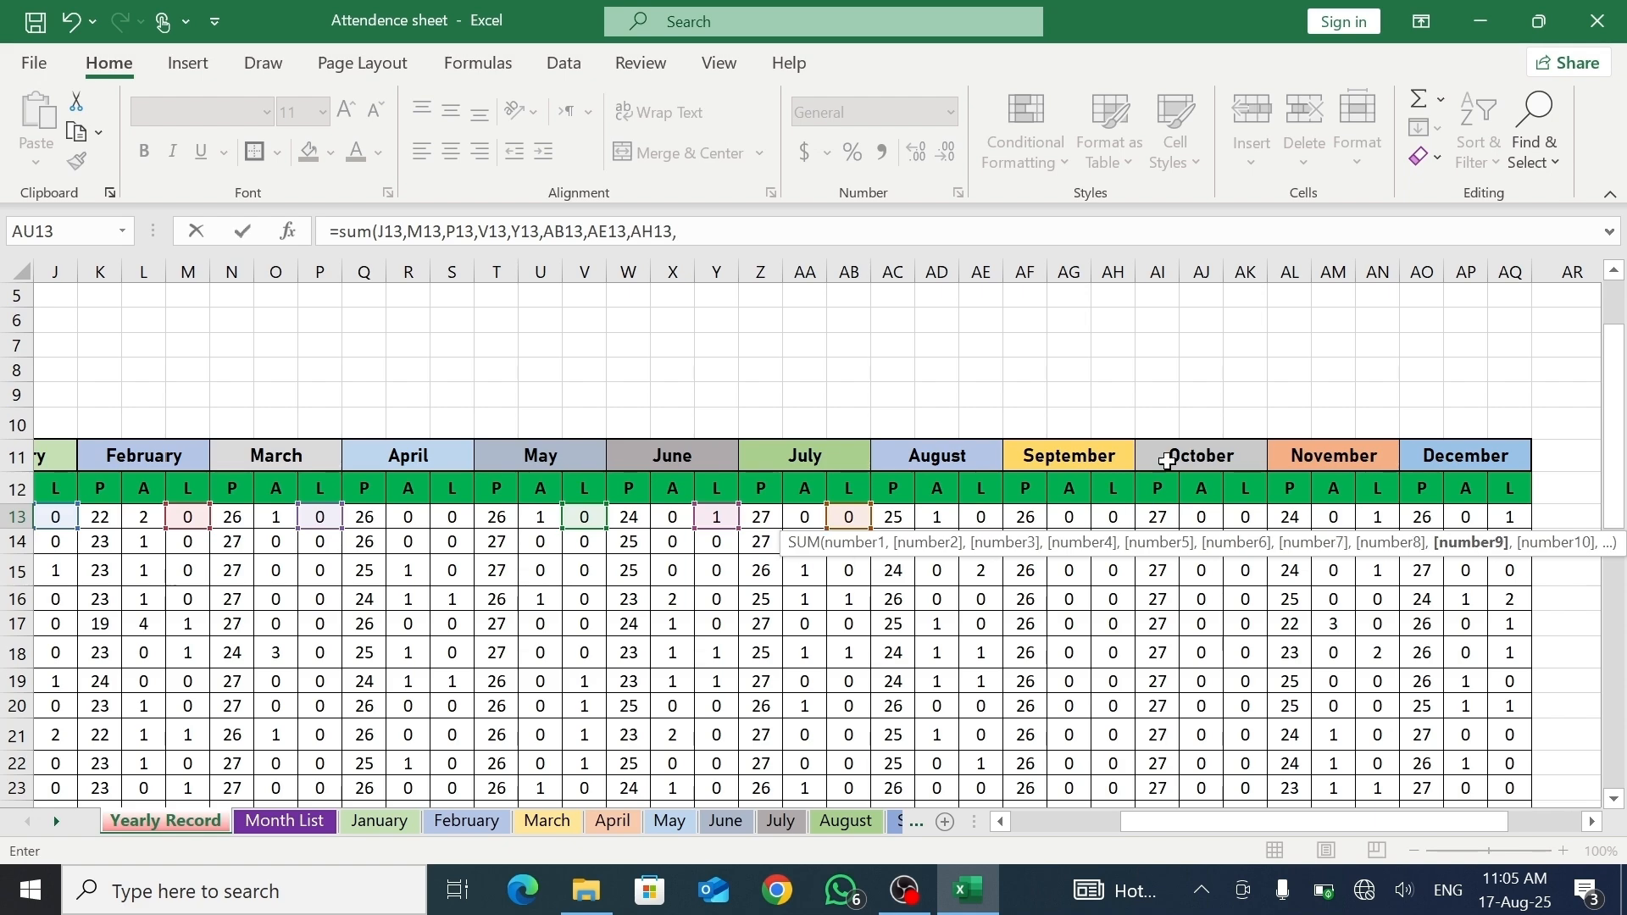
pyautogui.click(1243, 519)
pyautogui.write(',')
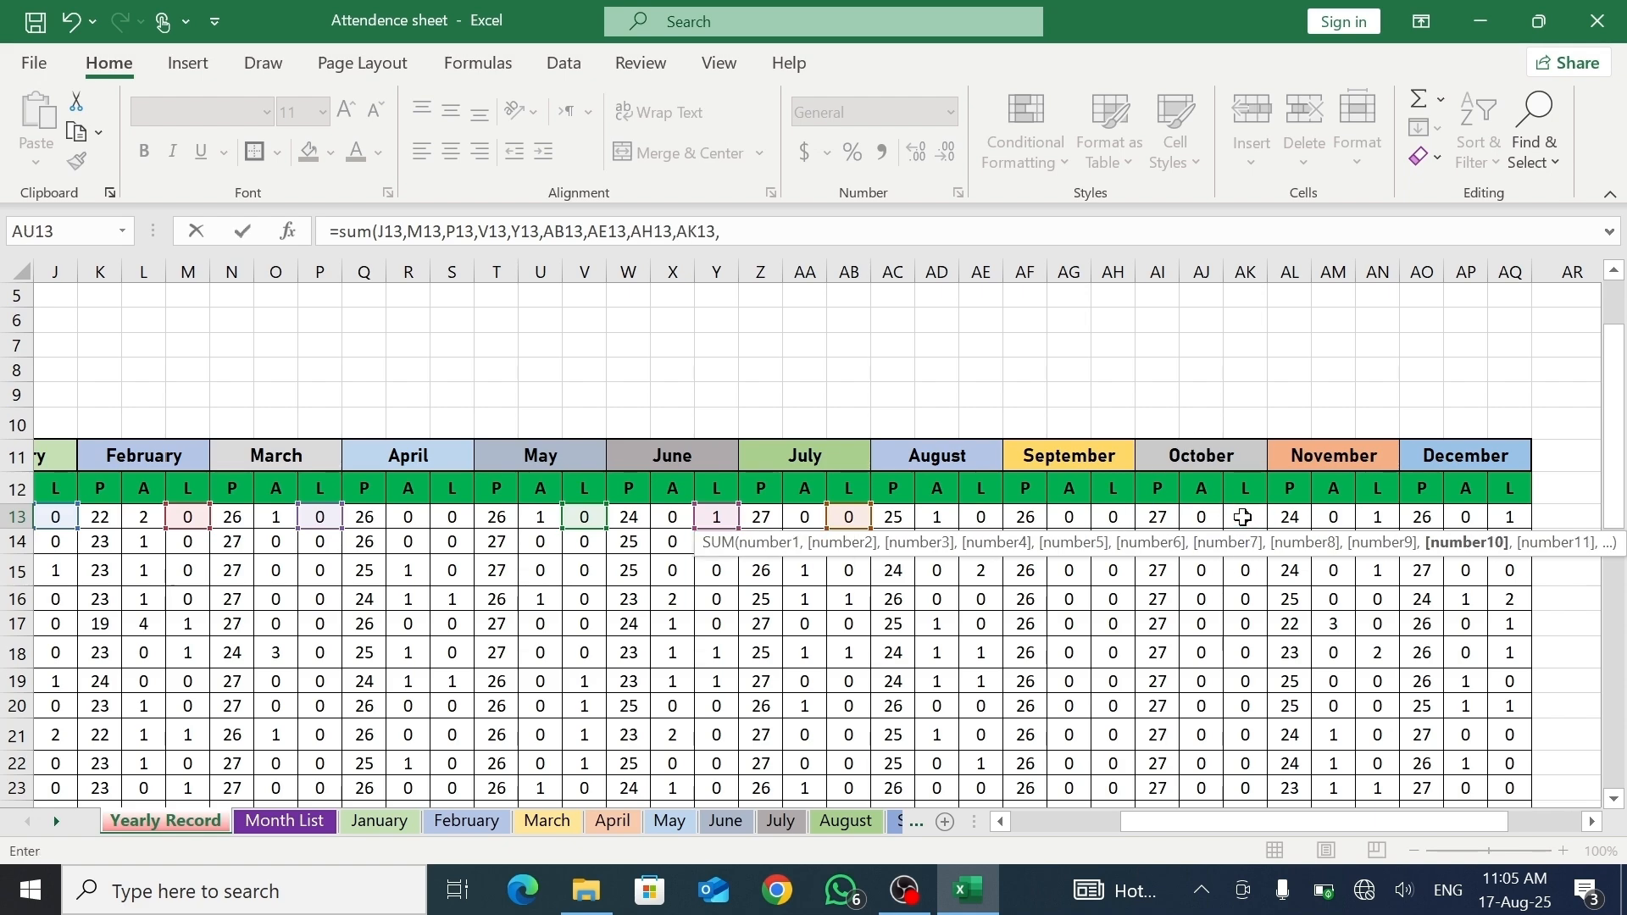
pyautogui.click(1378, 517)
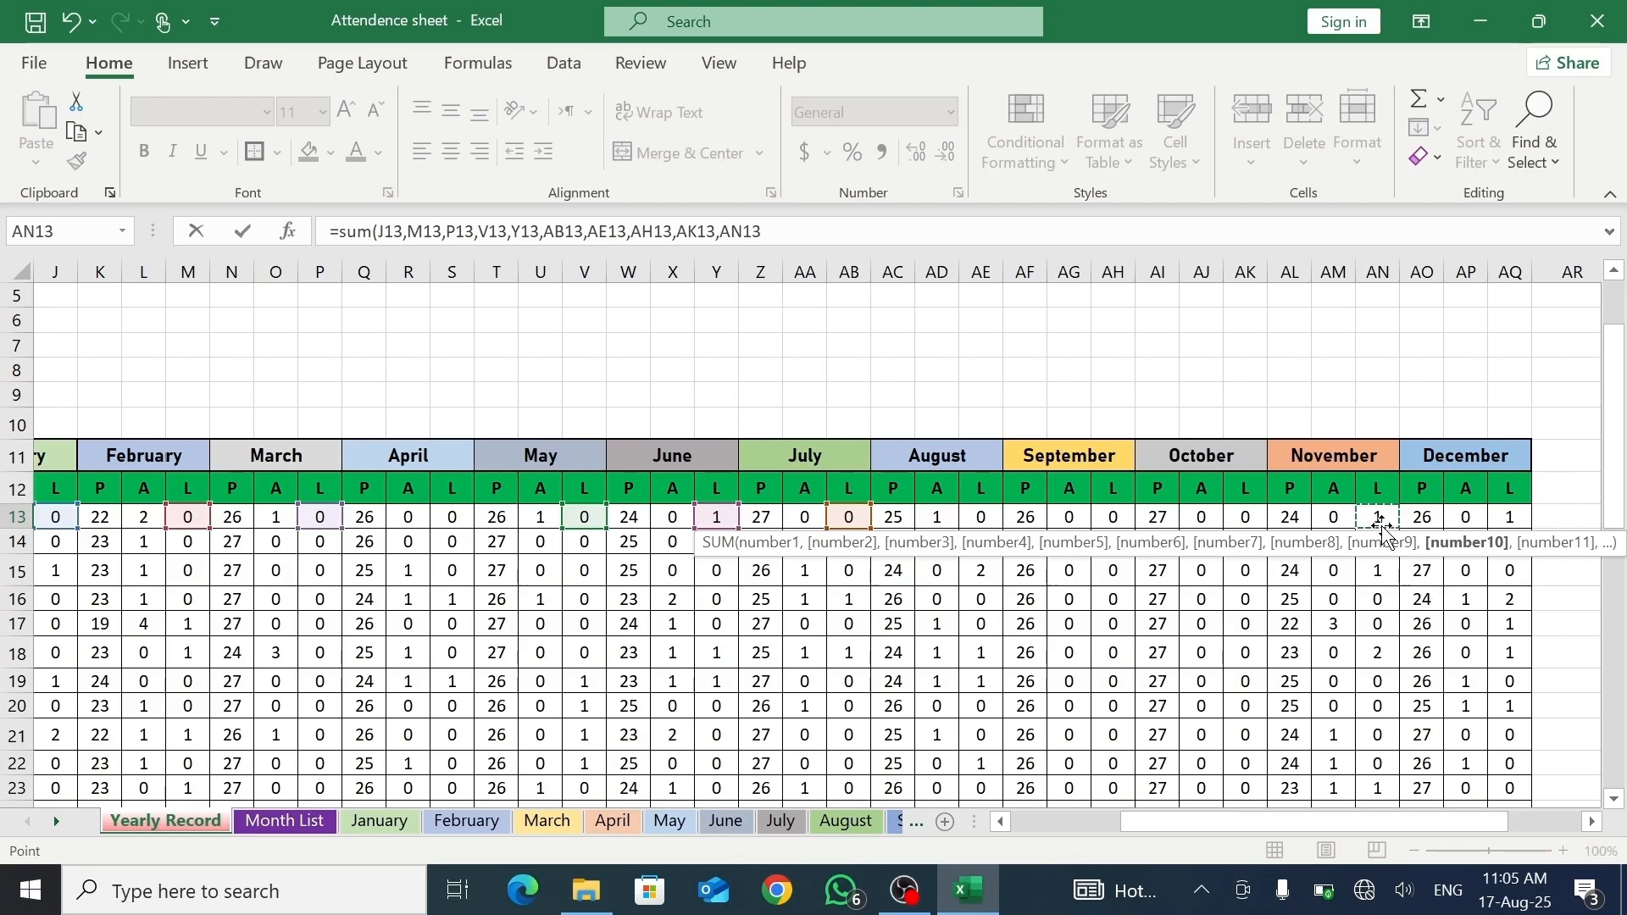
pyautogui.click(1512, 517)
pyautogui.write(',')
pyautogui.press('BackSpace')
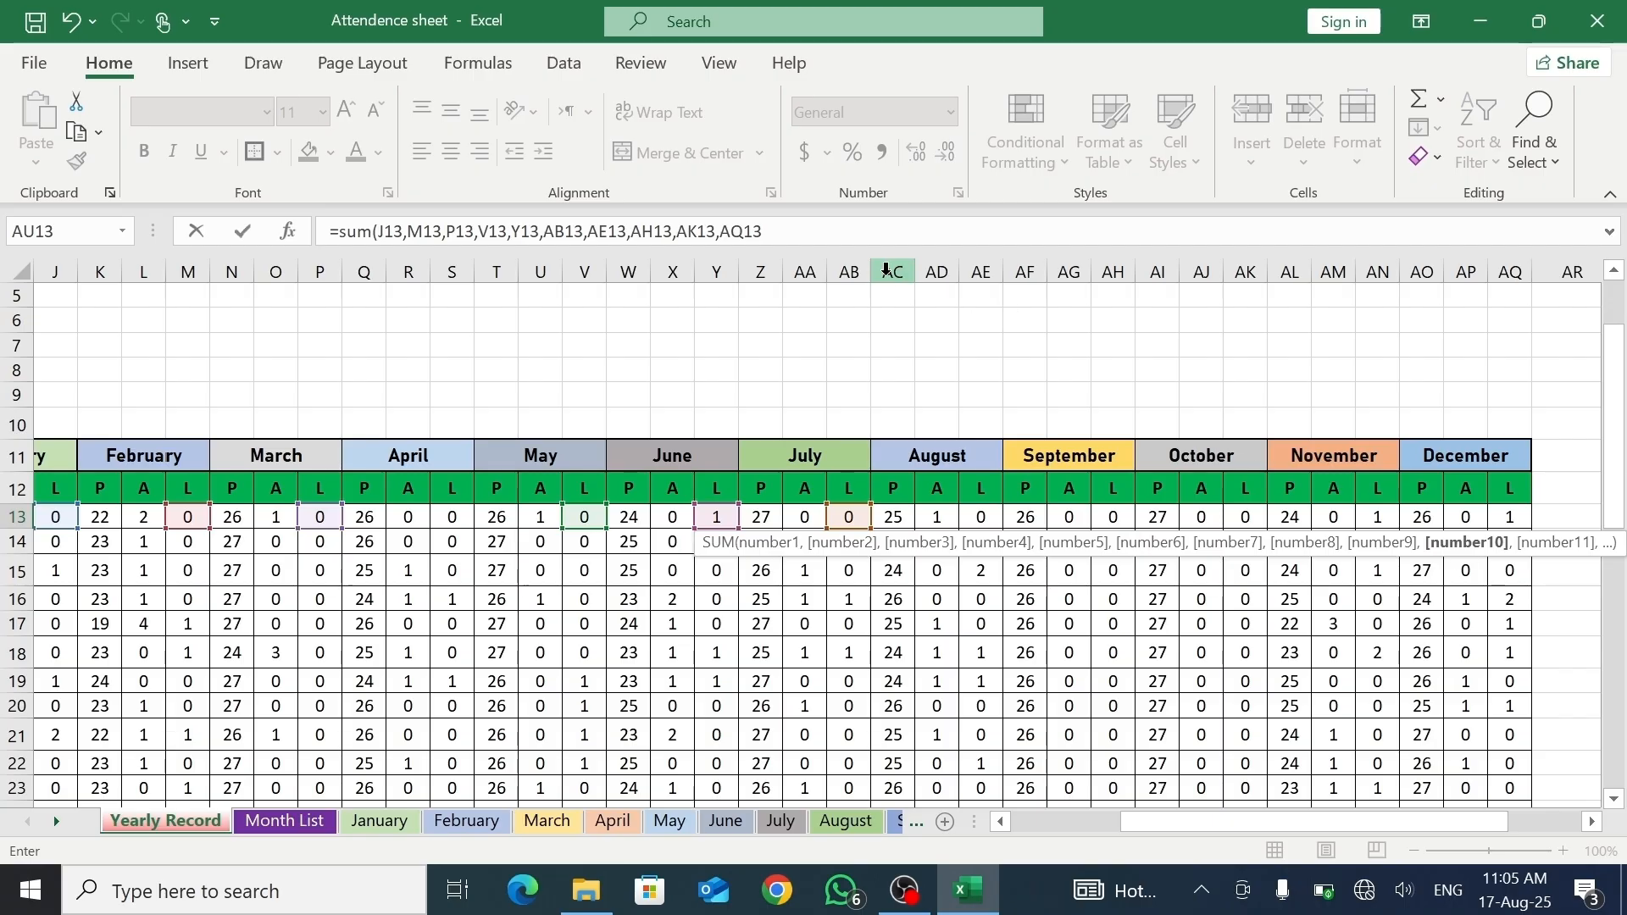
pyautogui.click(767, 232)
pyautogui.write(')')
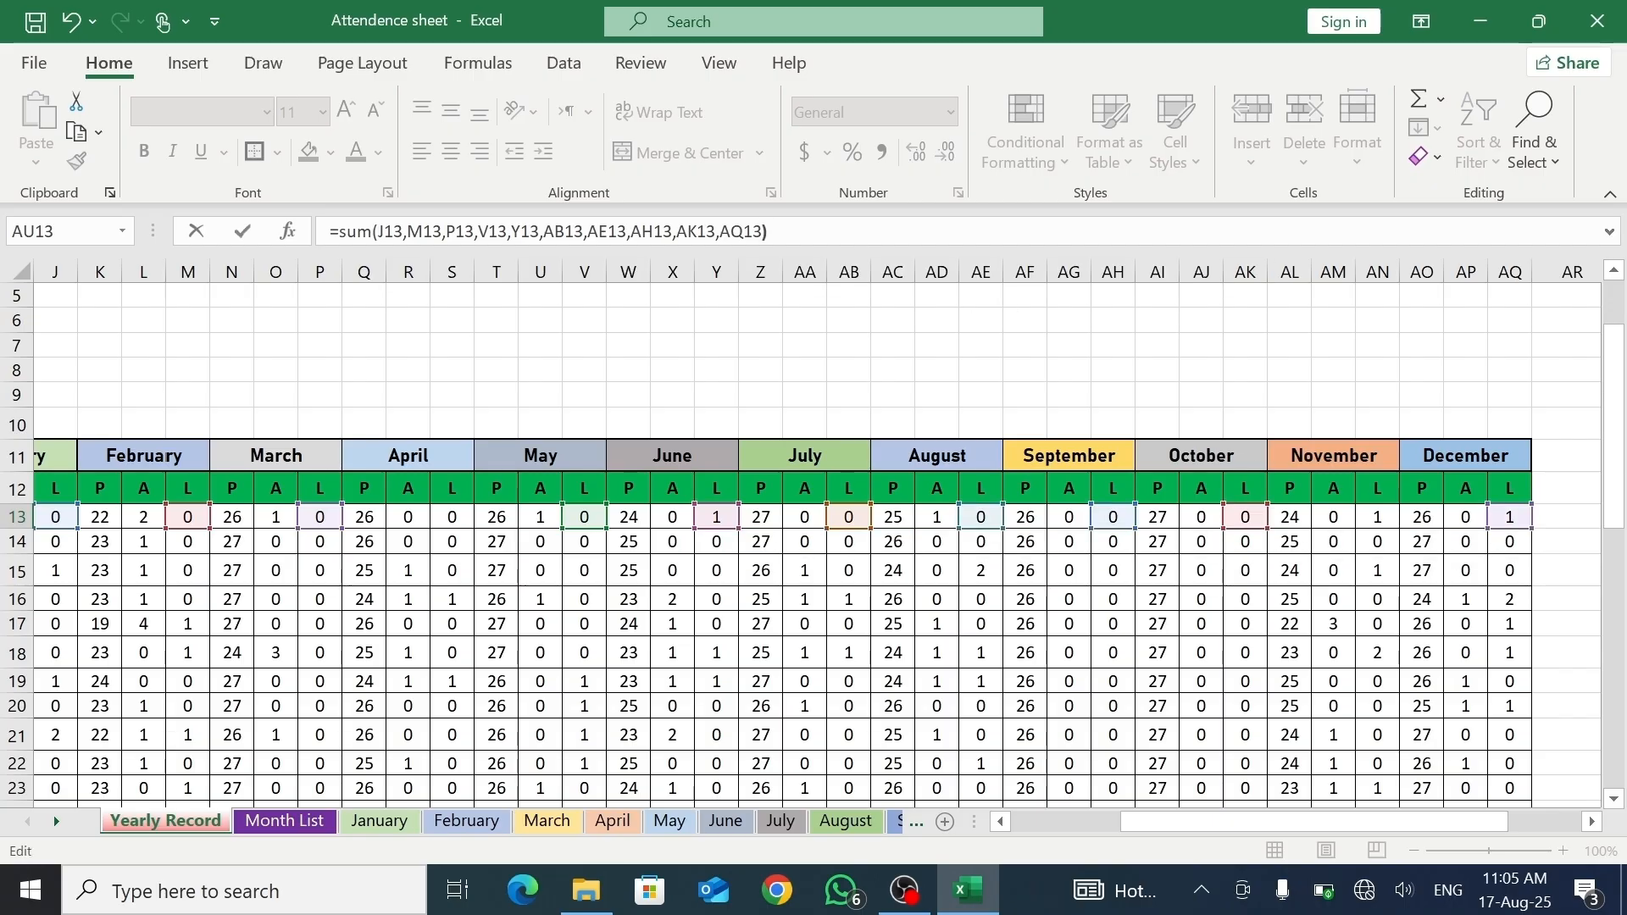
pyautogui.press('Return')
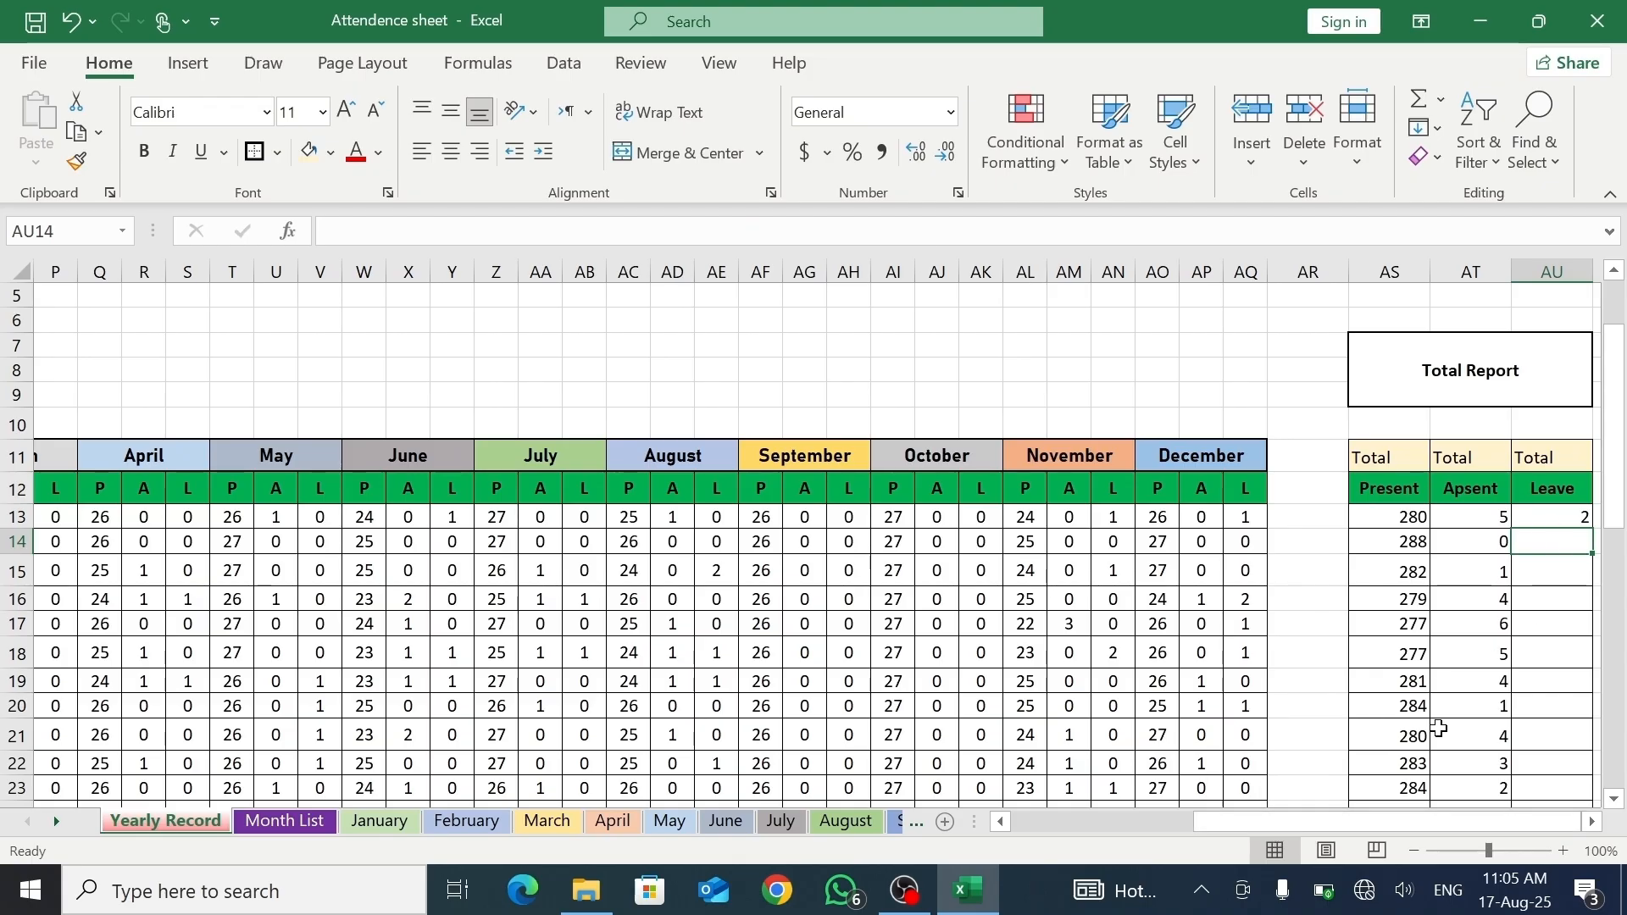
# - Fill the AU13 leave-total formula down its column through AU41
pyautogui.click(1547, 514)
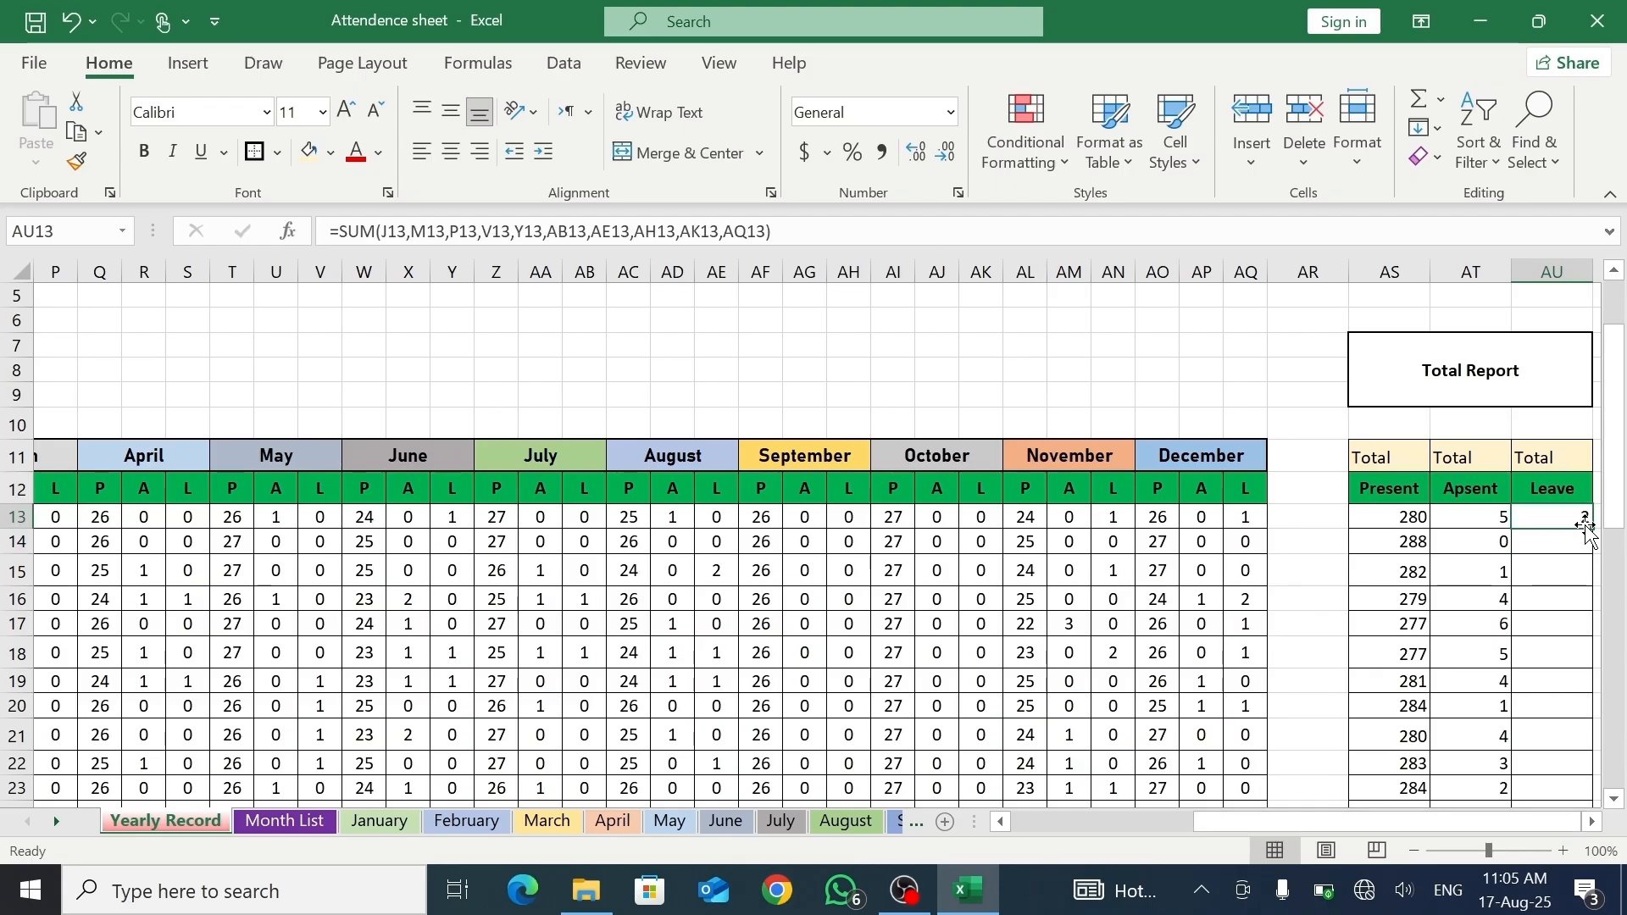
pyautogui.moveTo(1590, 529); pyautogui.dragTo(1551, 780)
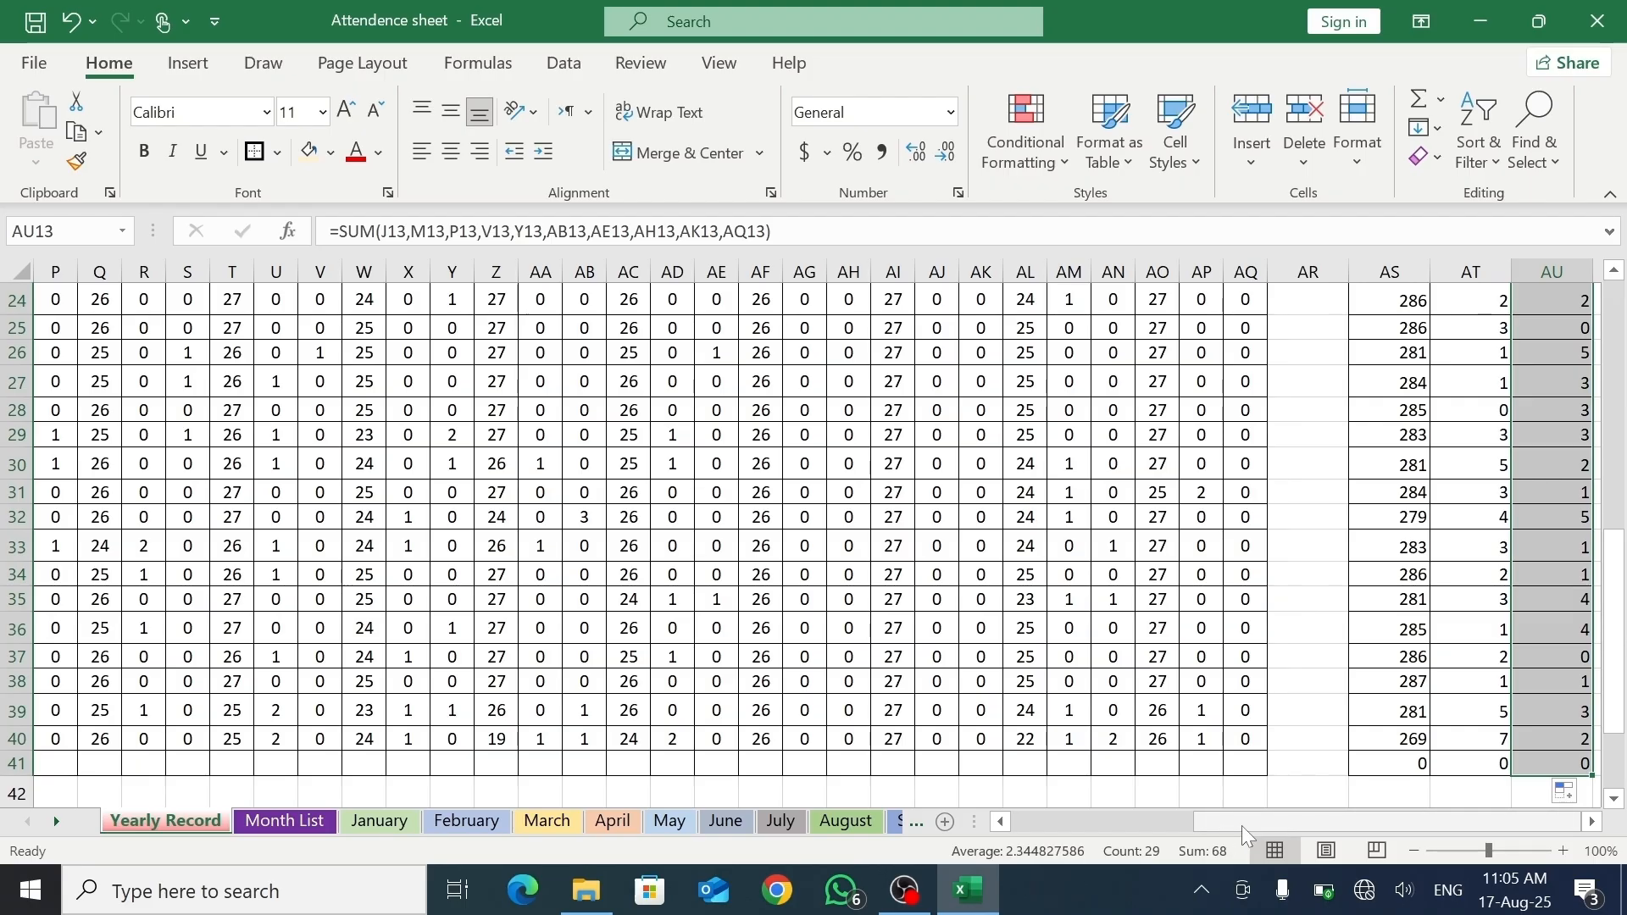
pyautogui.moveTo(1616, 566); pyautogui.dragTo(1617, 434)
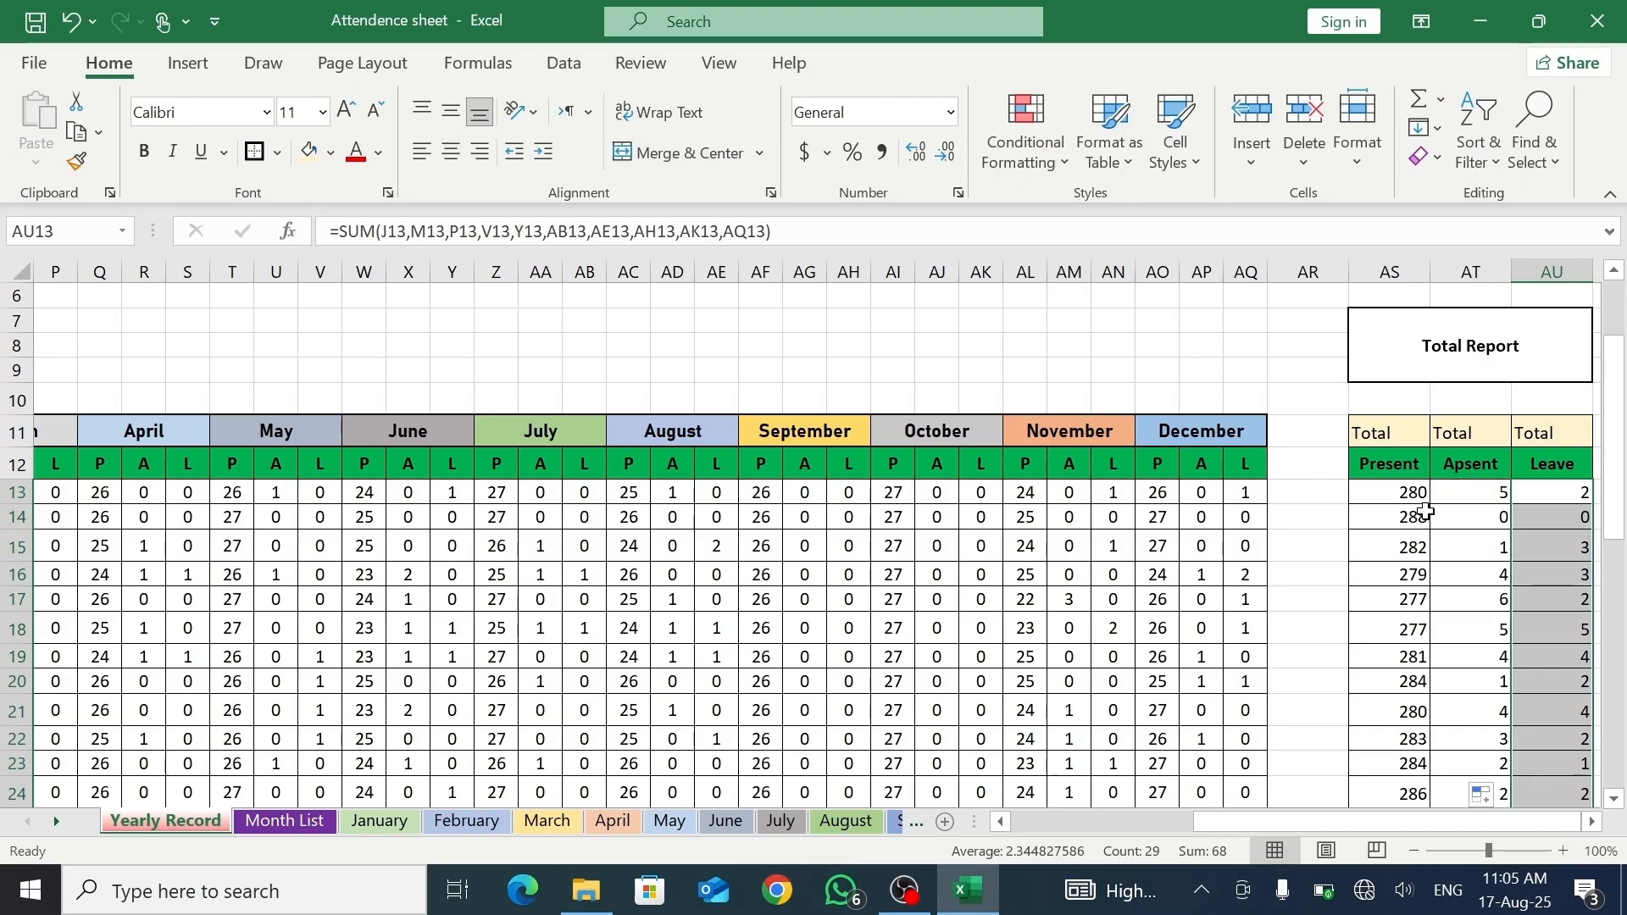
# - Merge and center the range F7:AQ9 above the month headers for a report heading
pyautogui.moveTo(1295, 820); pyautogui.dragTo(1151, 844)
pyautogui.moveTo(1615, 490); pyautogui.dragTo(1615, 475)
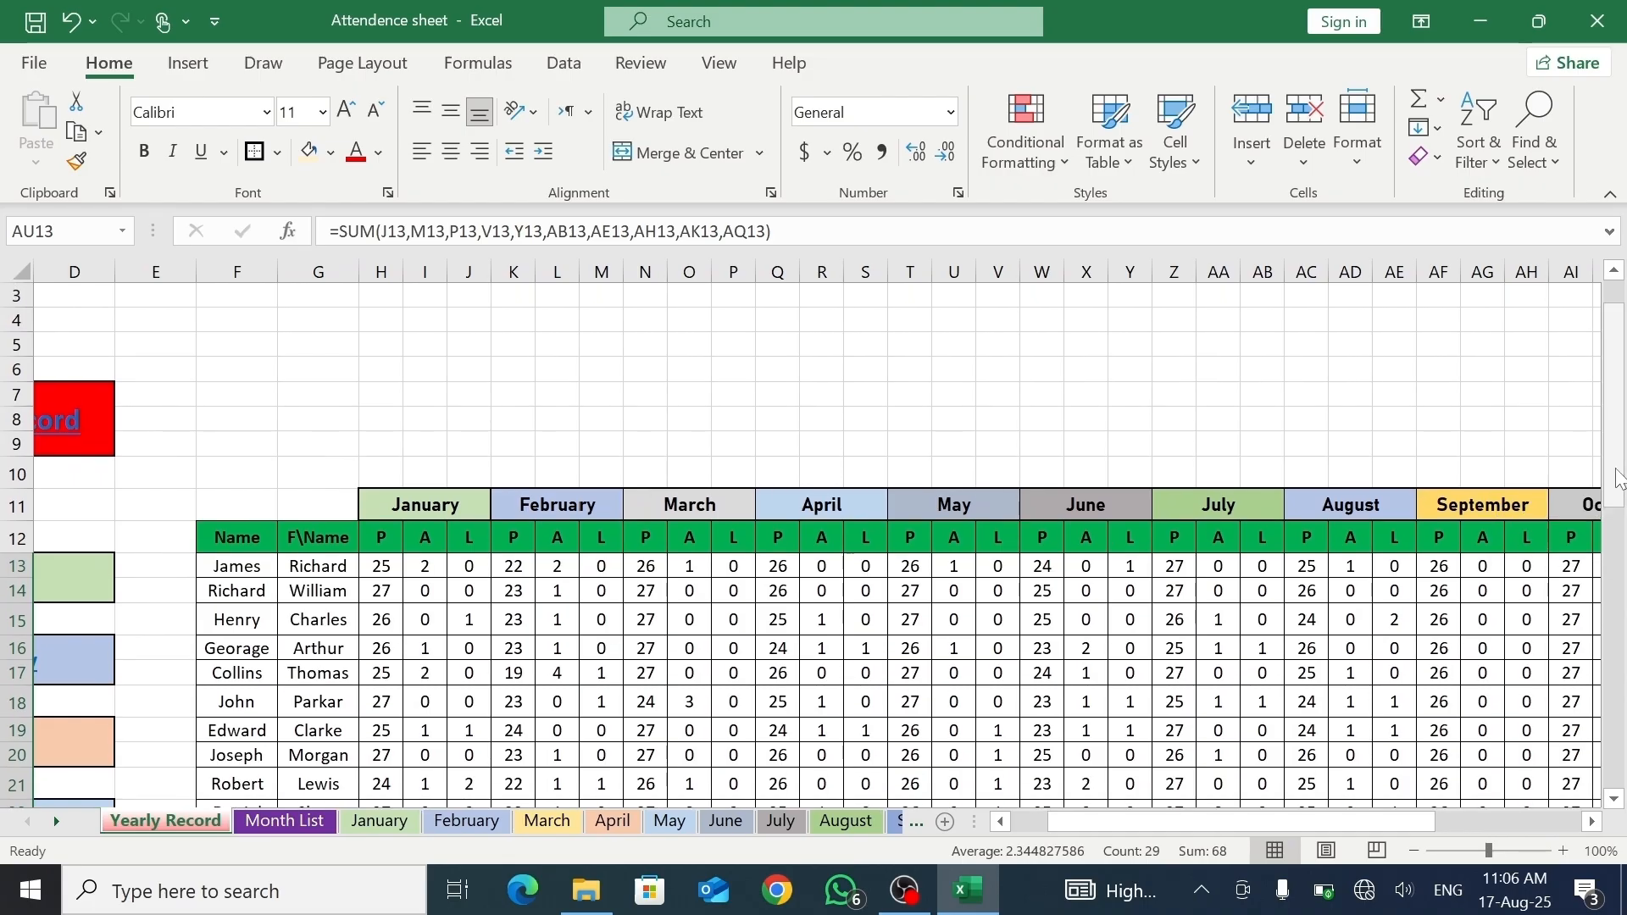
pyautogui.moveTo(1121, 833); pyautogui.dragTo(1129, 837)
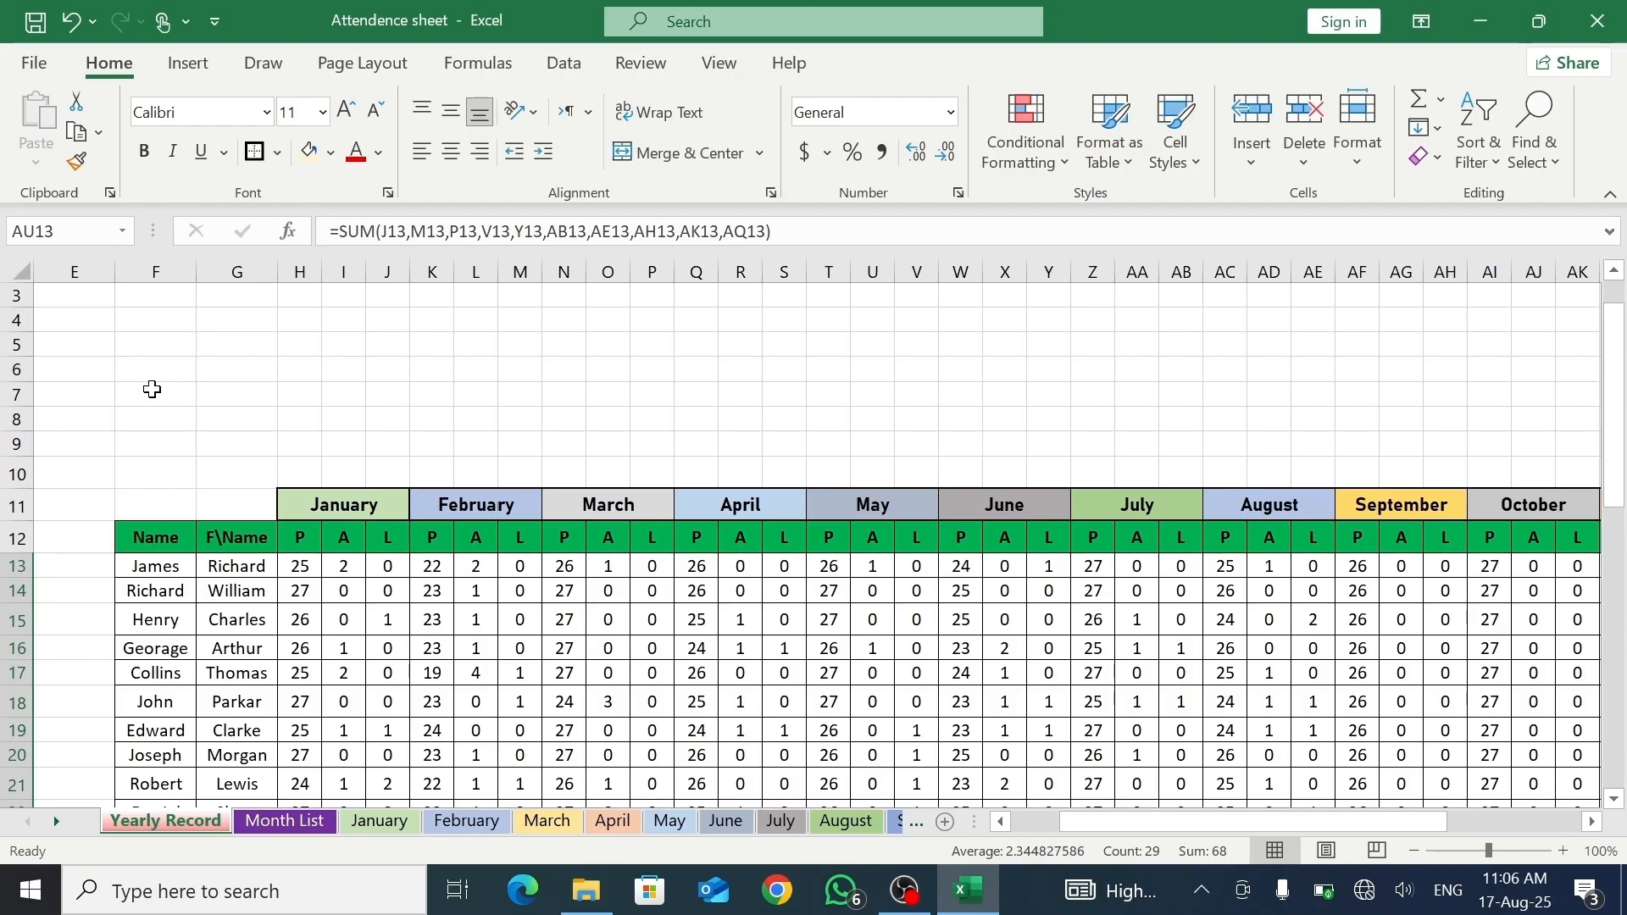
pyautogui.moveTo(151, 389); pyautogui.dragTo(1063, 445)
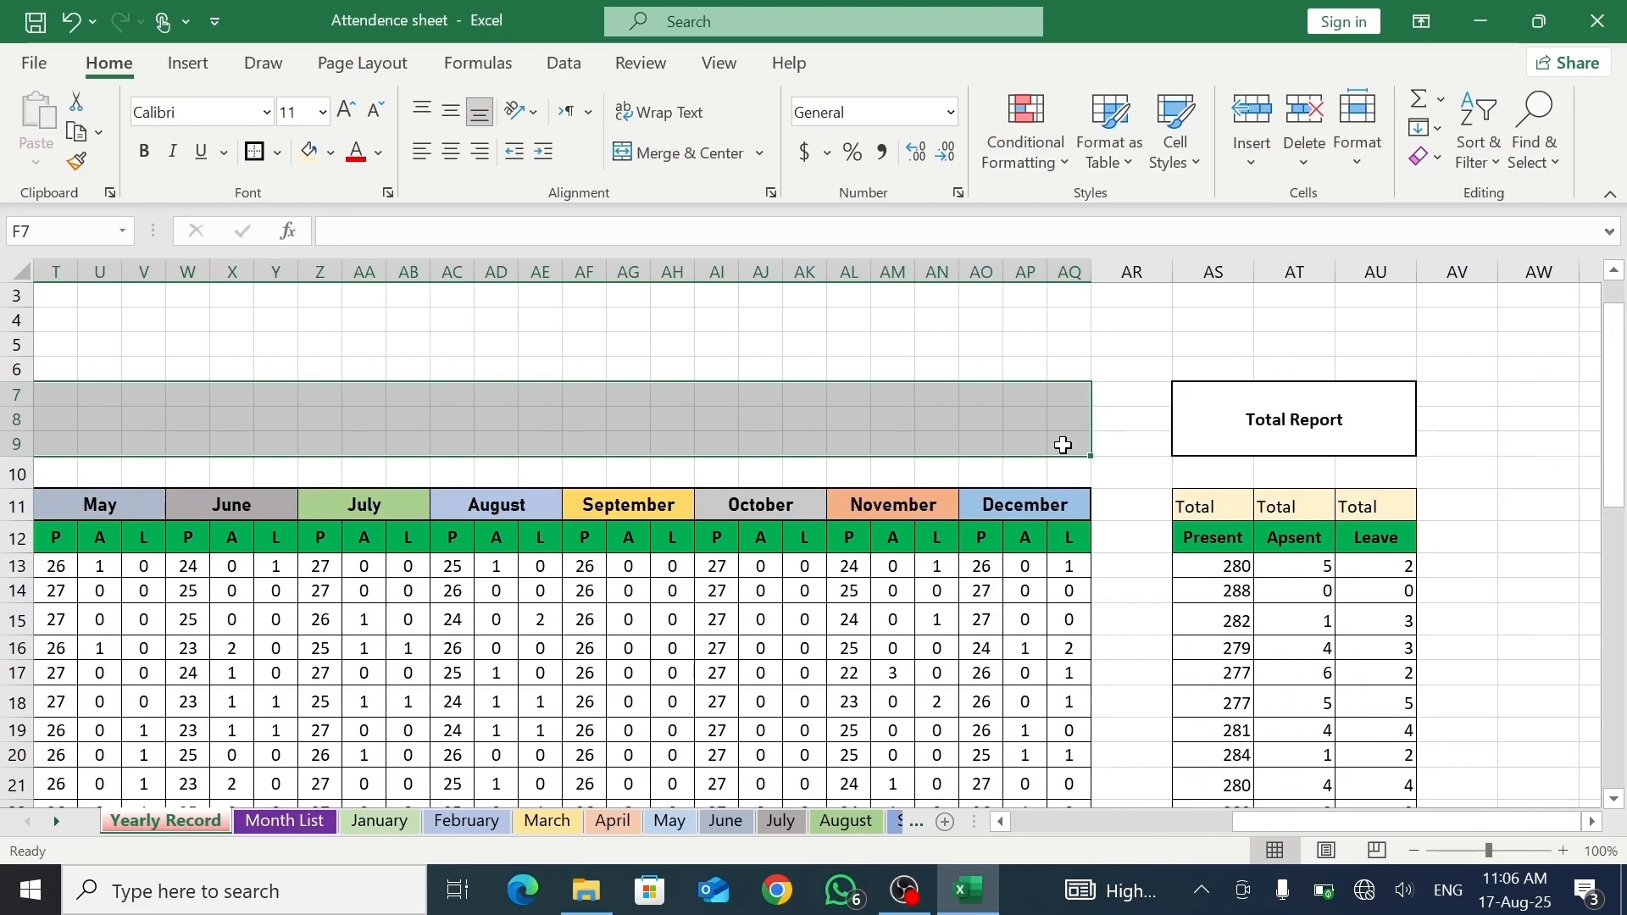
pyautogui.click(694, 160)
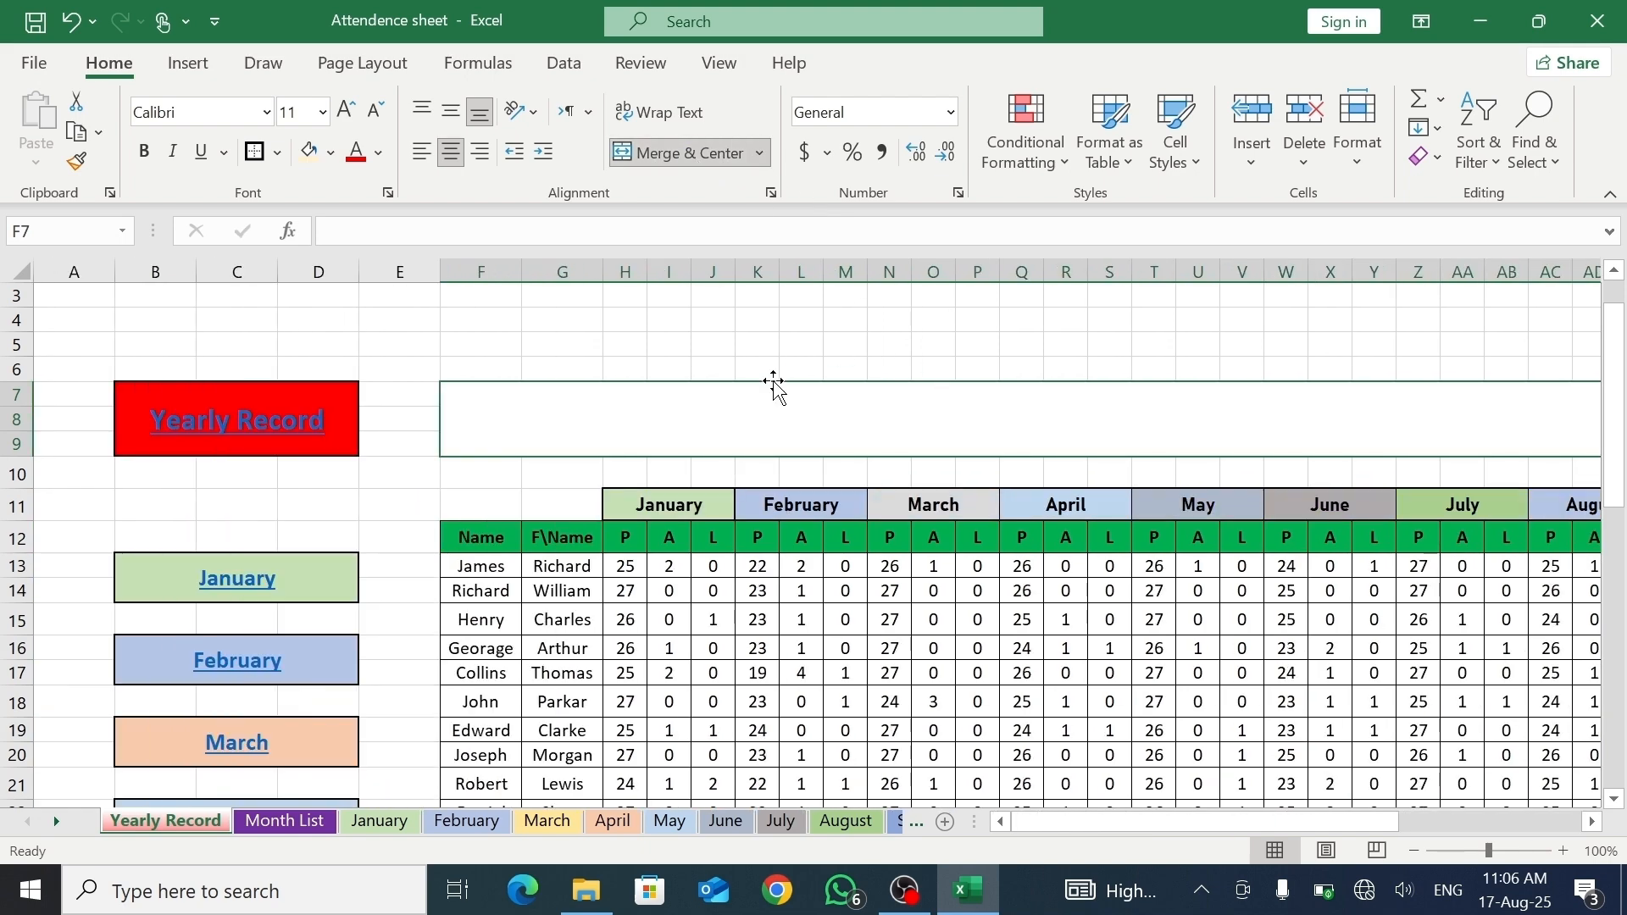
# - Enter the heading "Yearly Report of Attendence of Class 10 Danes School System in New York" in the merged cell F7
pyautogui.write('Y')
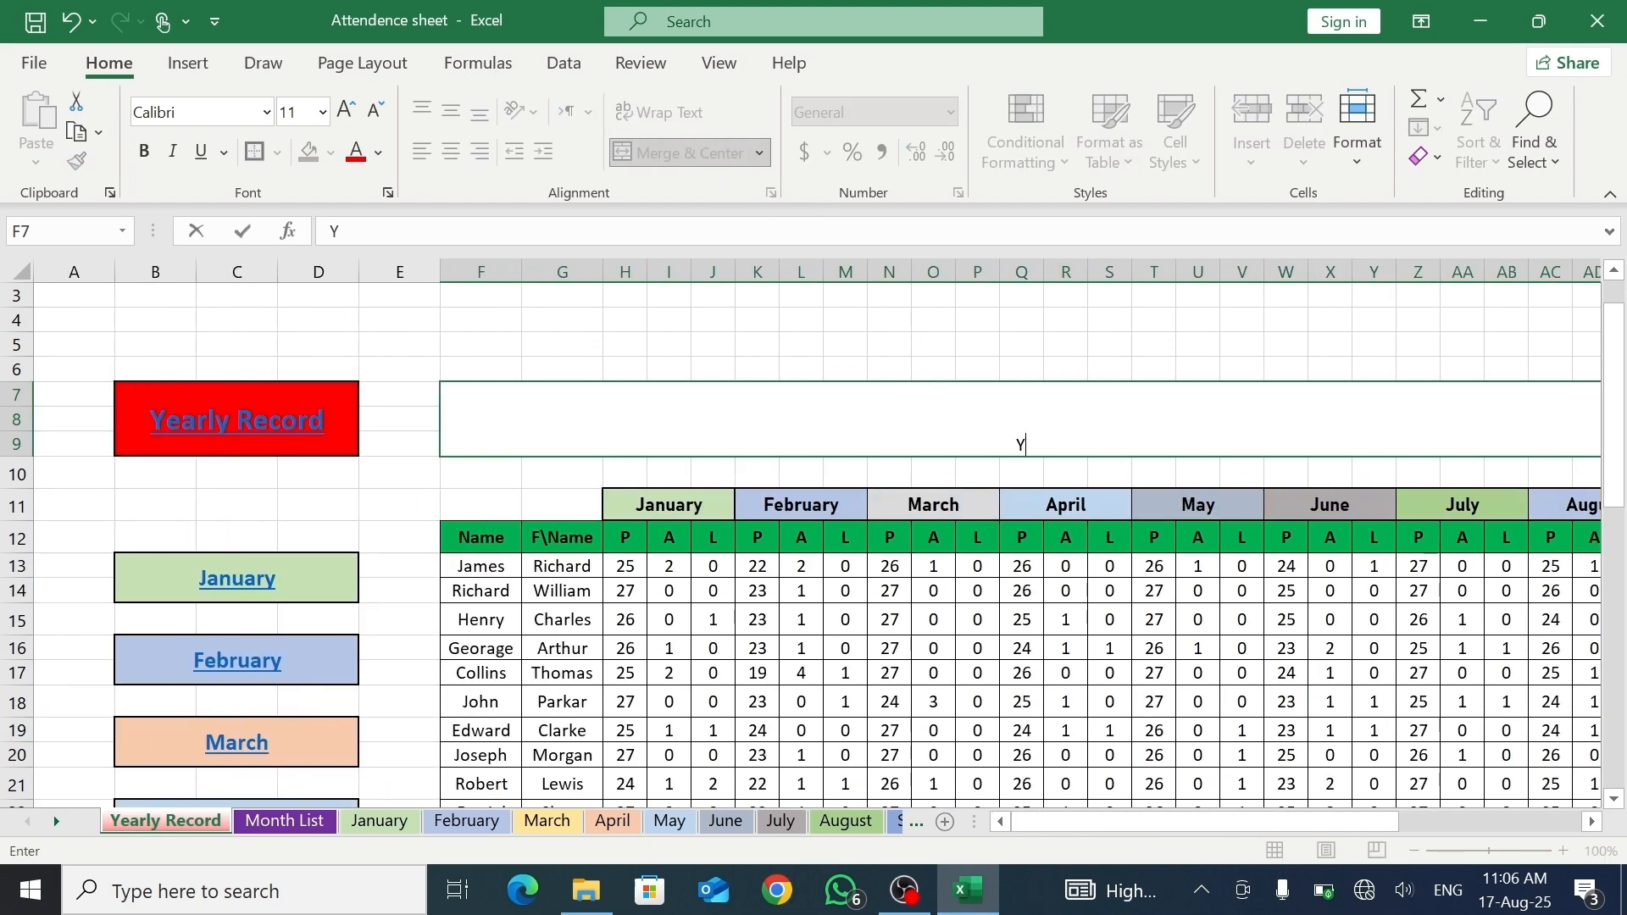
pyautogui.write('early')
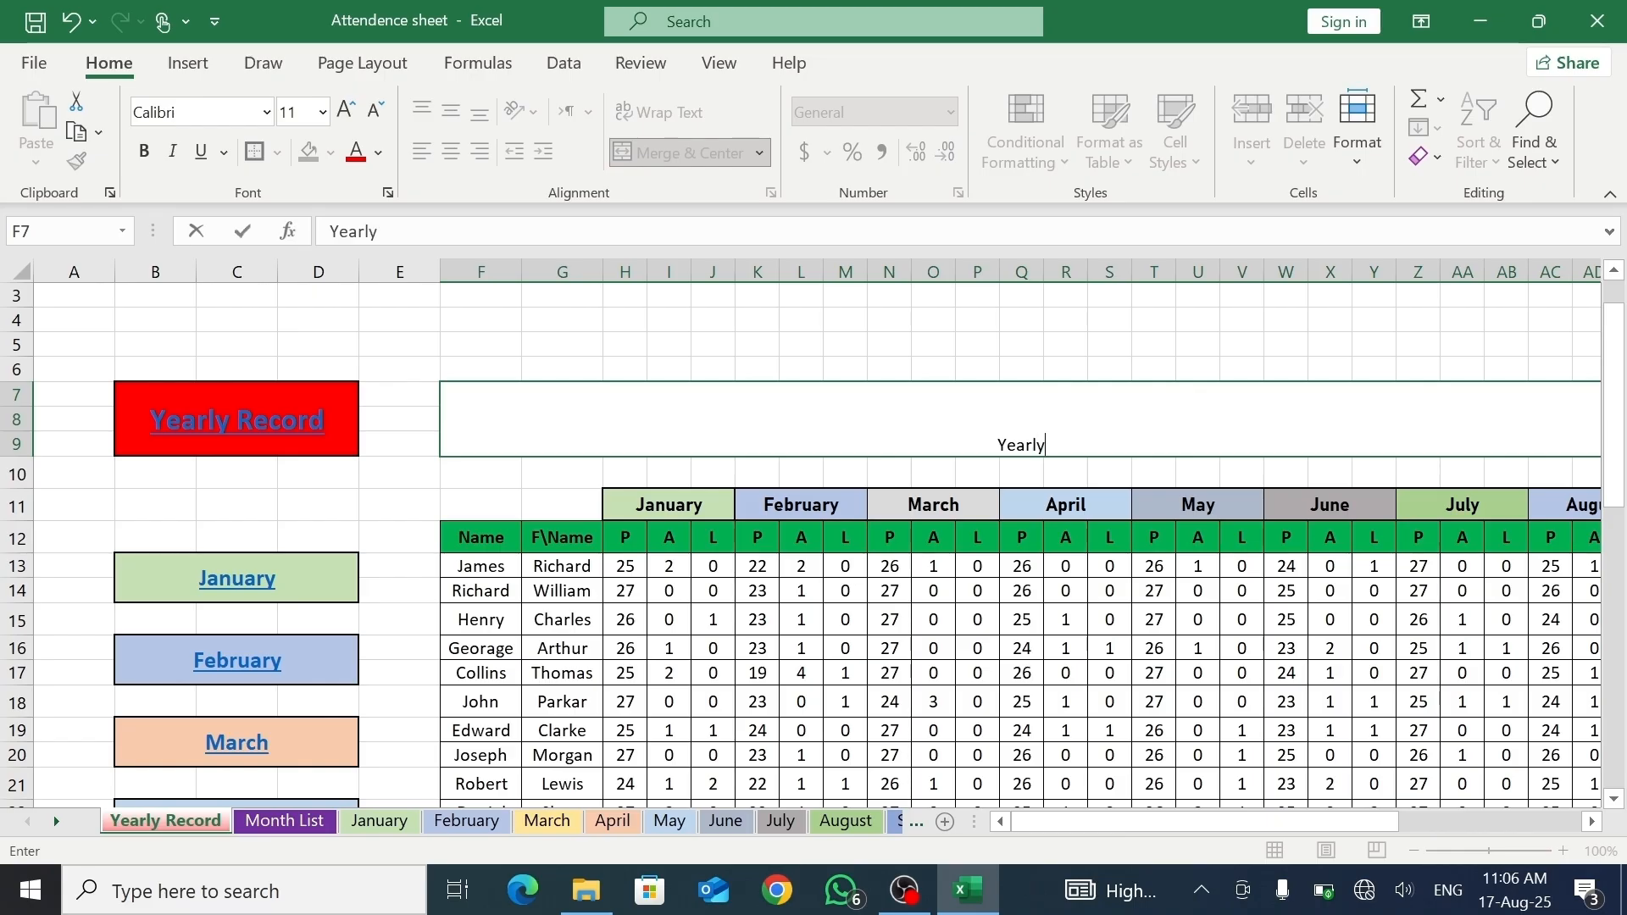
pyautogui.write(' Report of ')
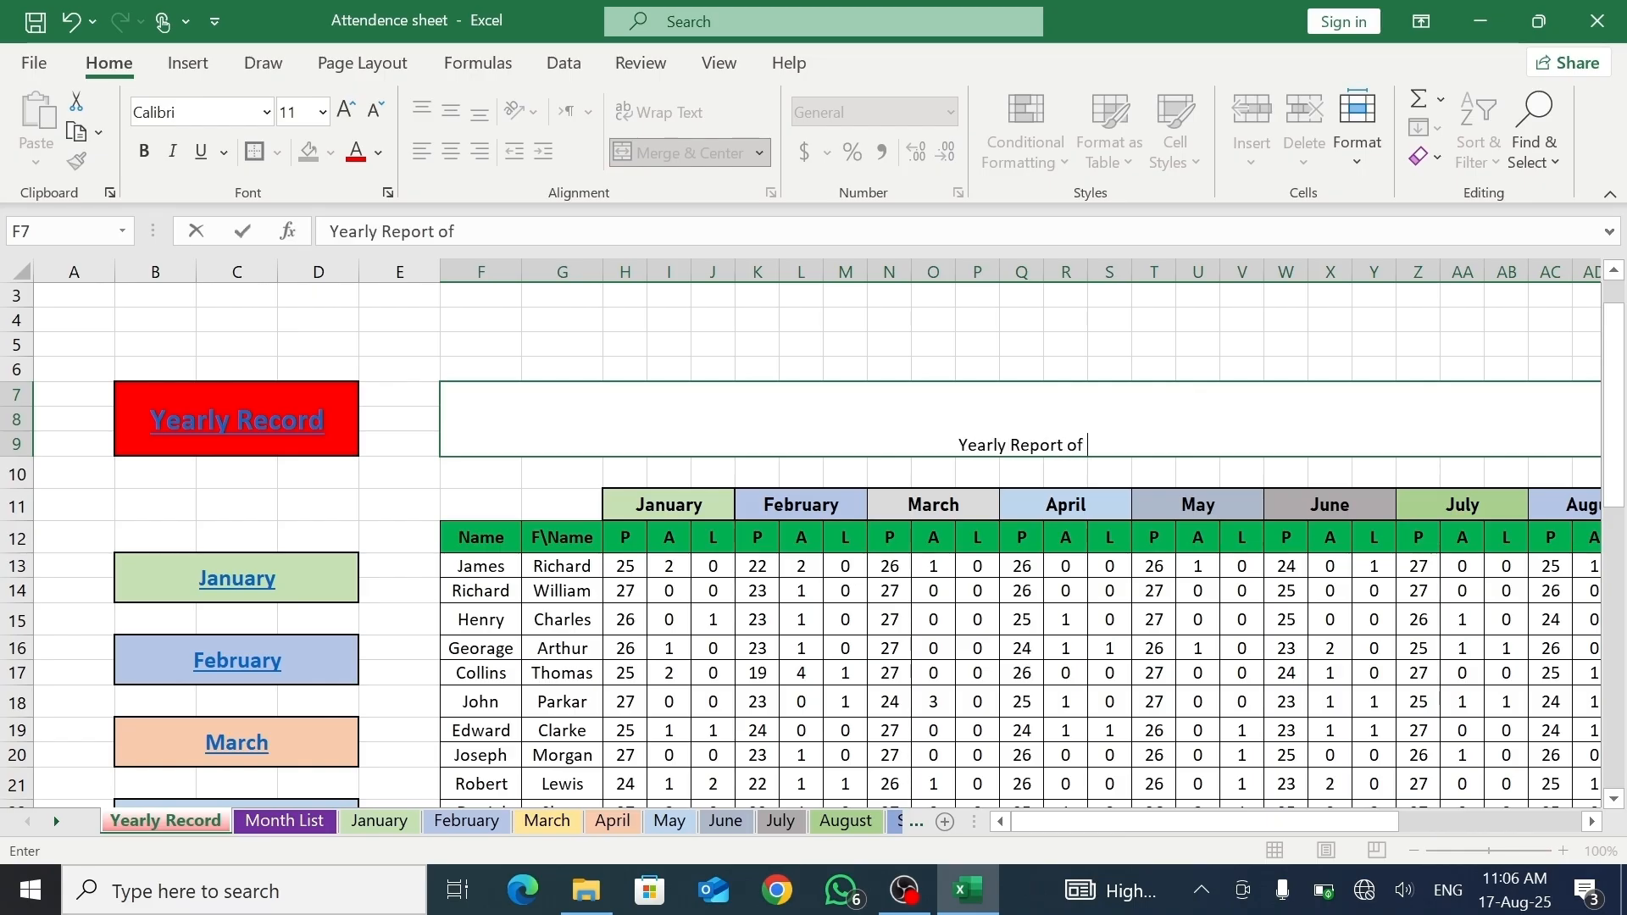
pyautogui.write('Attendence')
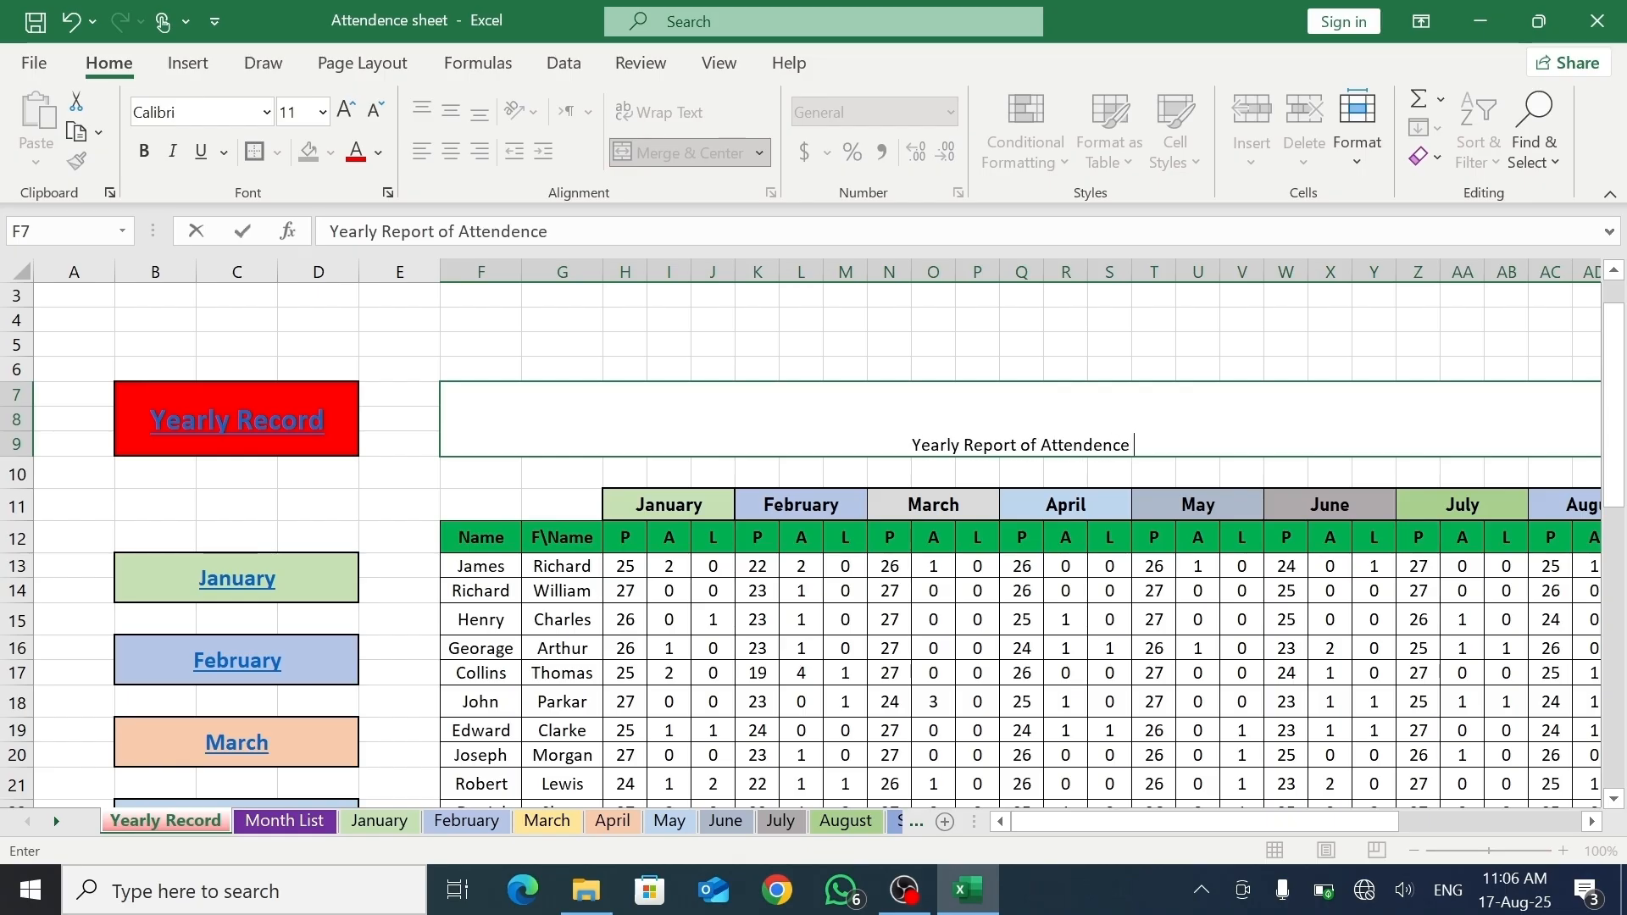
pyautogui.write(' of Class')
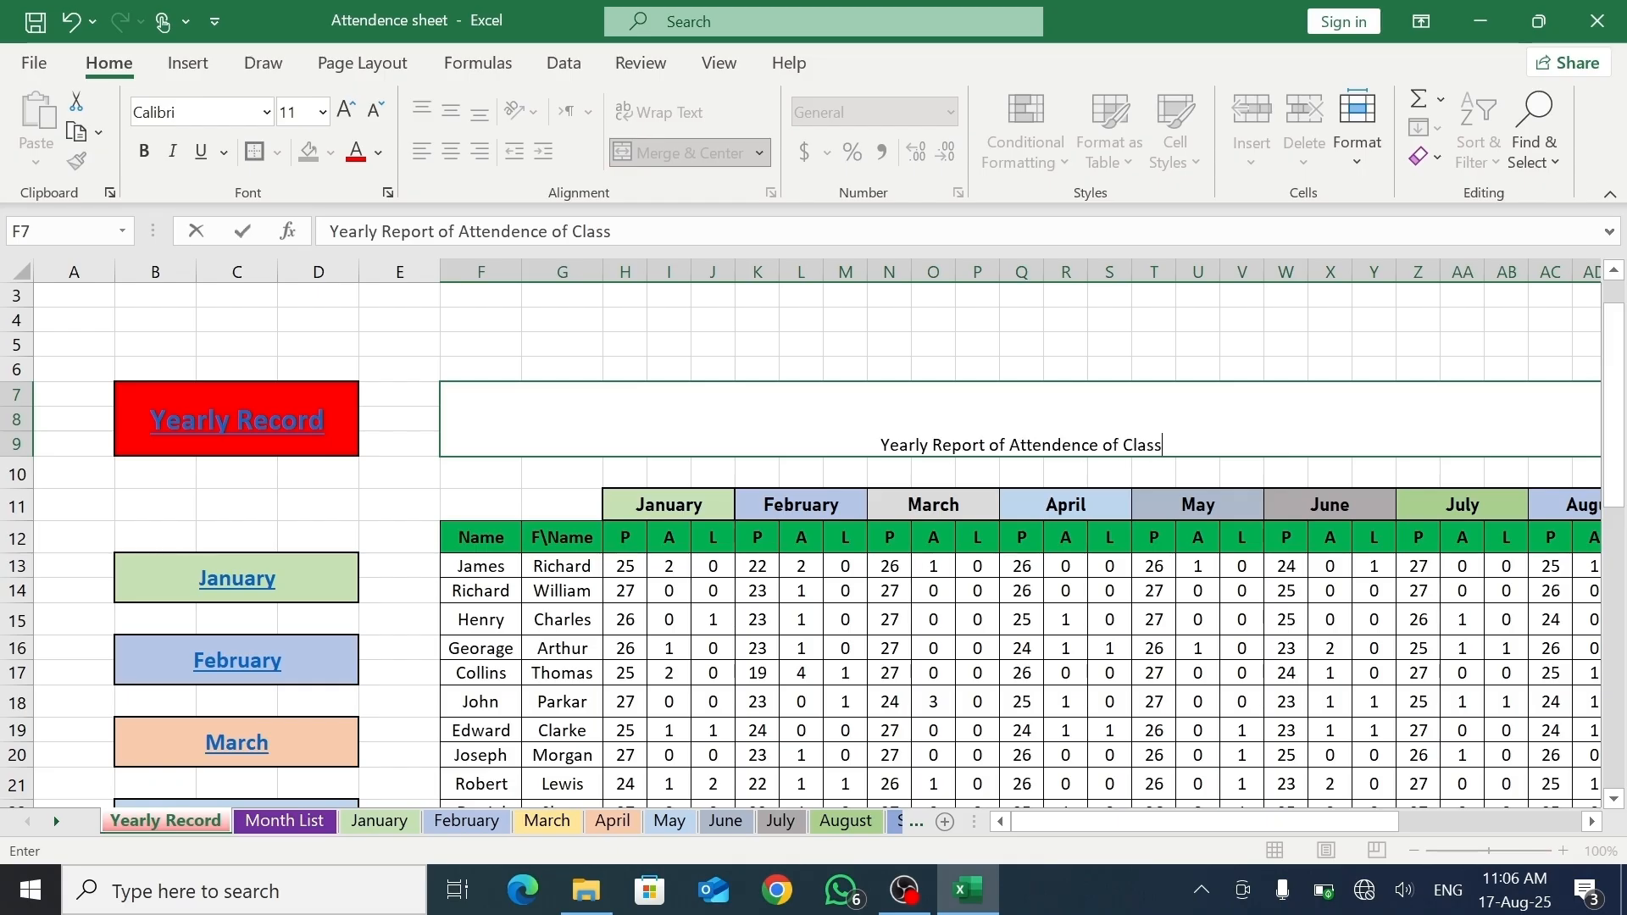
pyautogui.write(' 5')
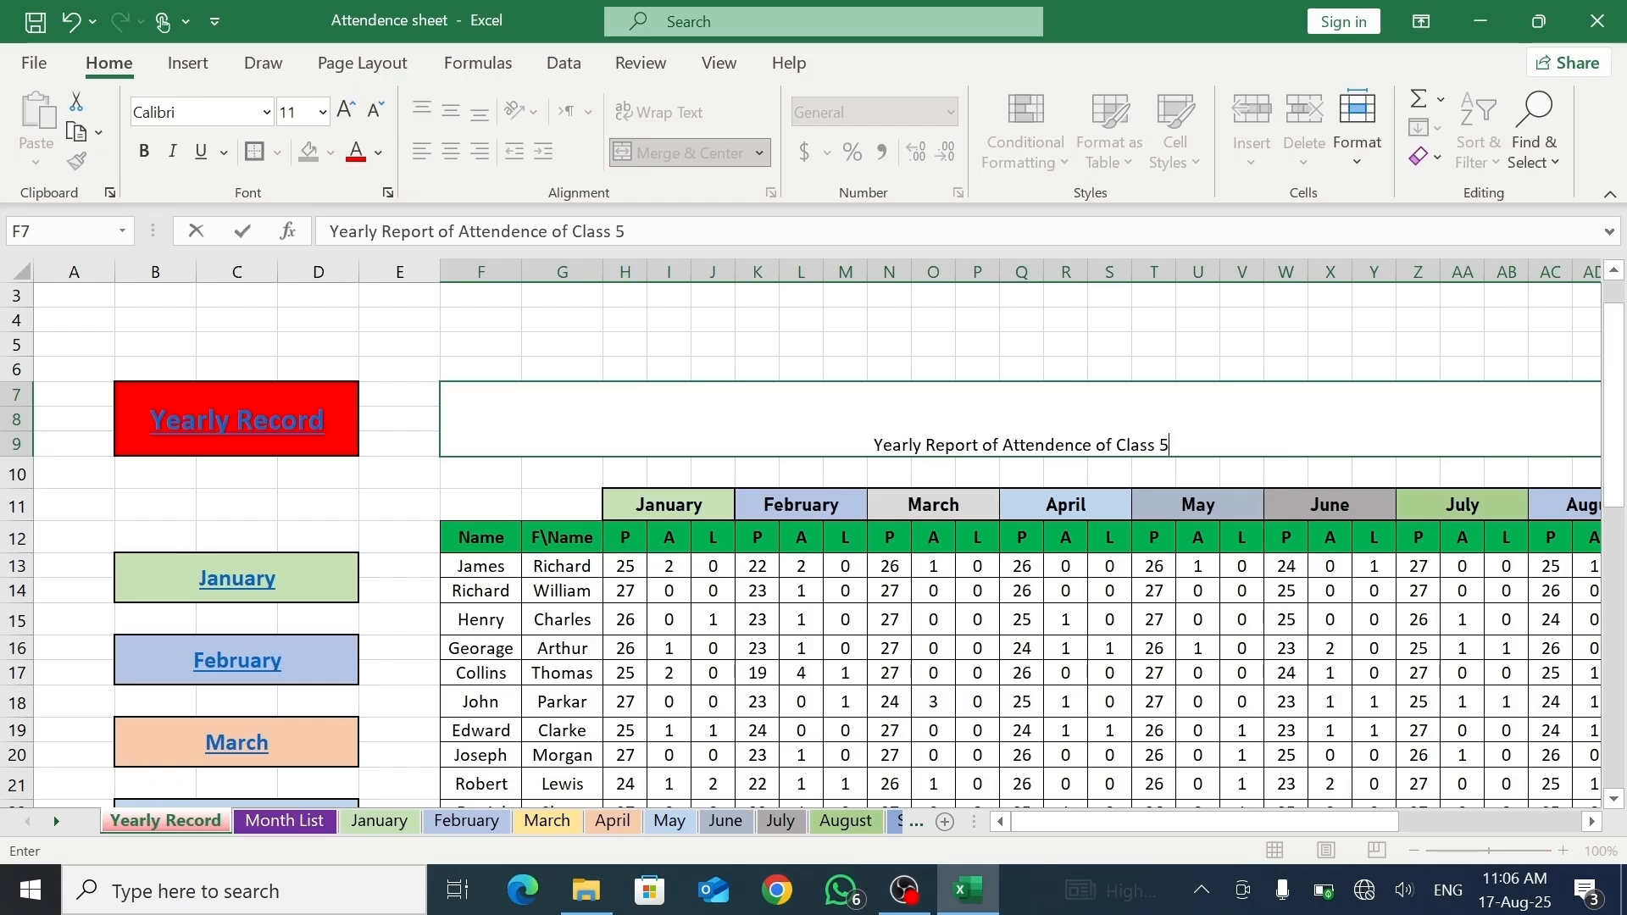
pyautogui.press('BackSpace')
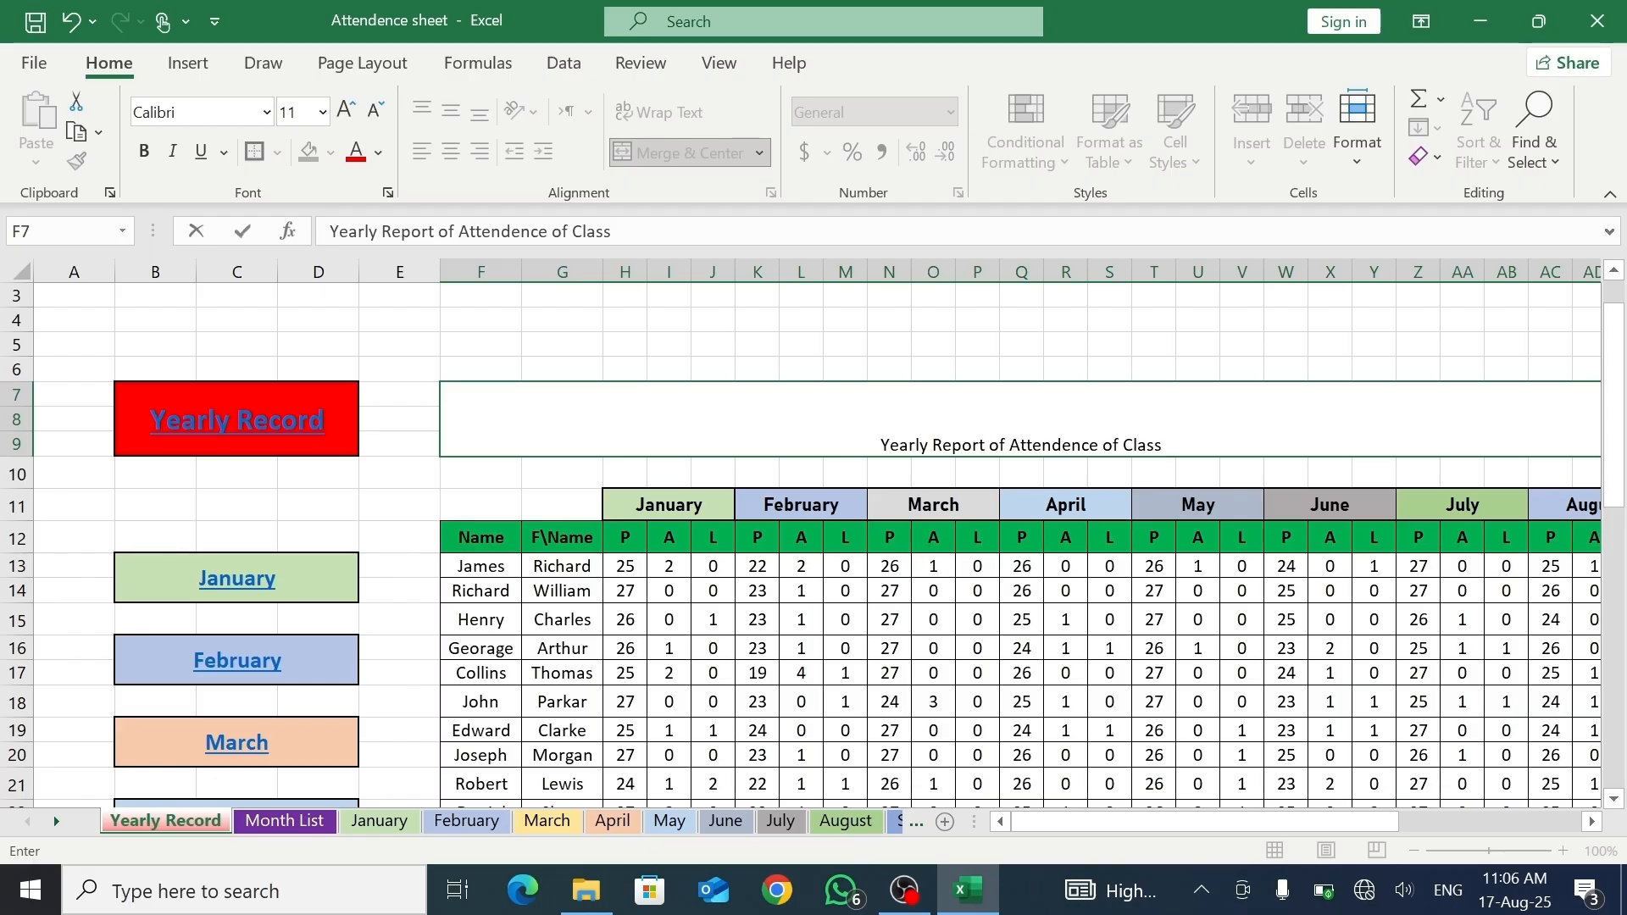
pyautogui.write('10')
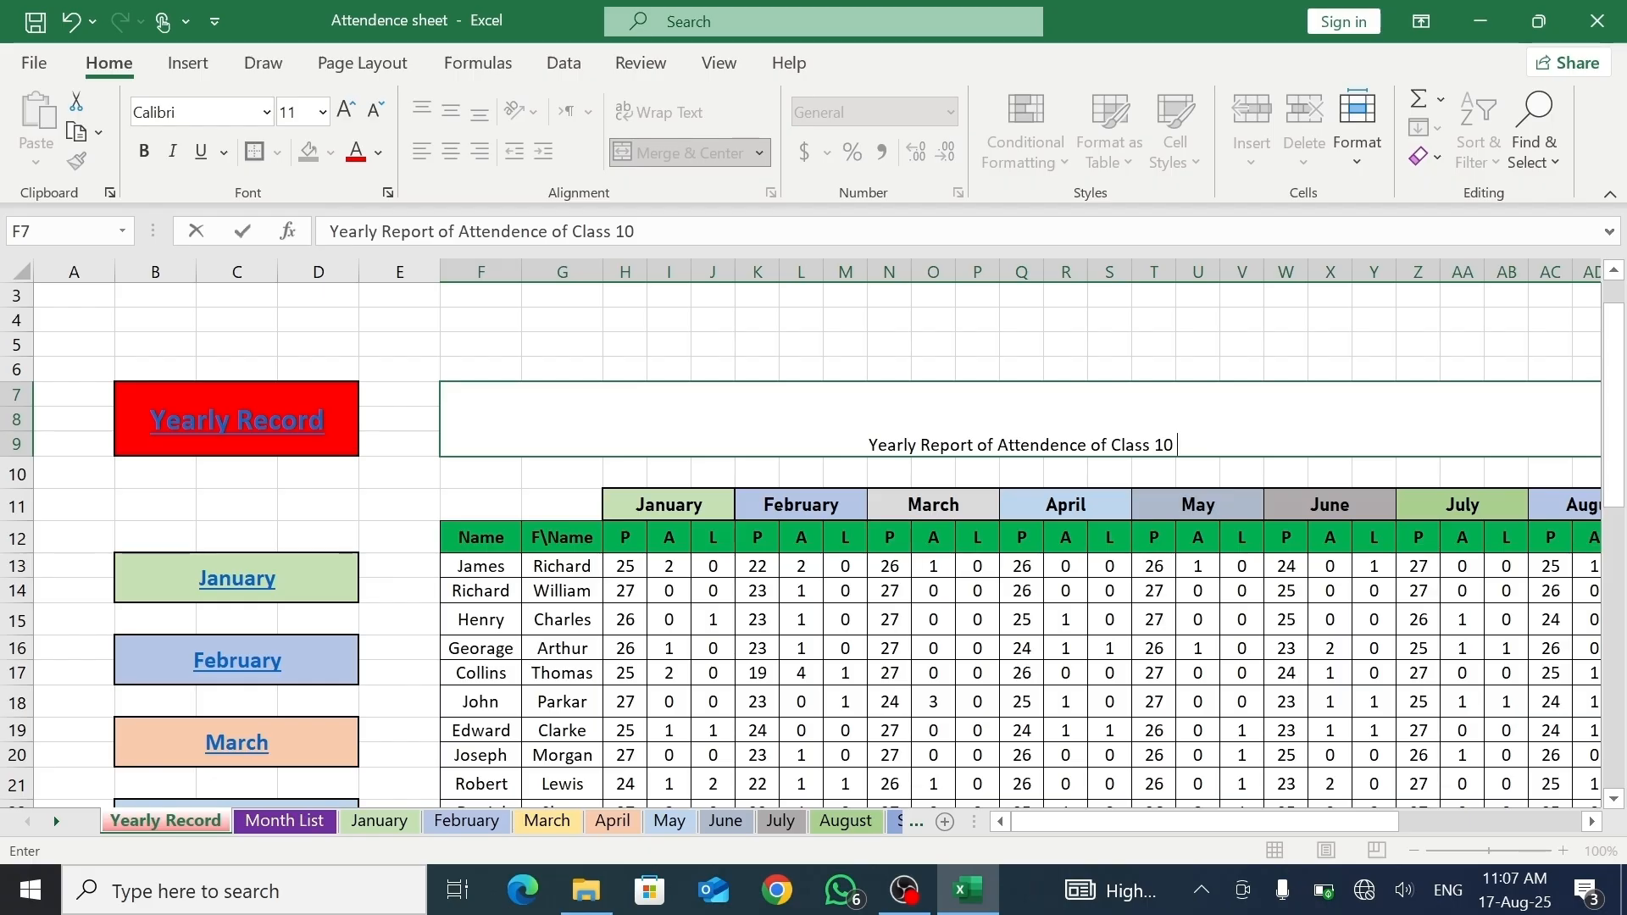
pyautogui.write(' D')
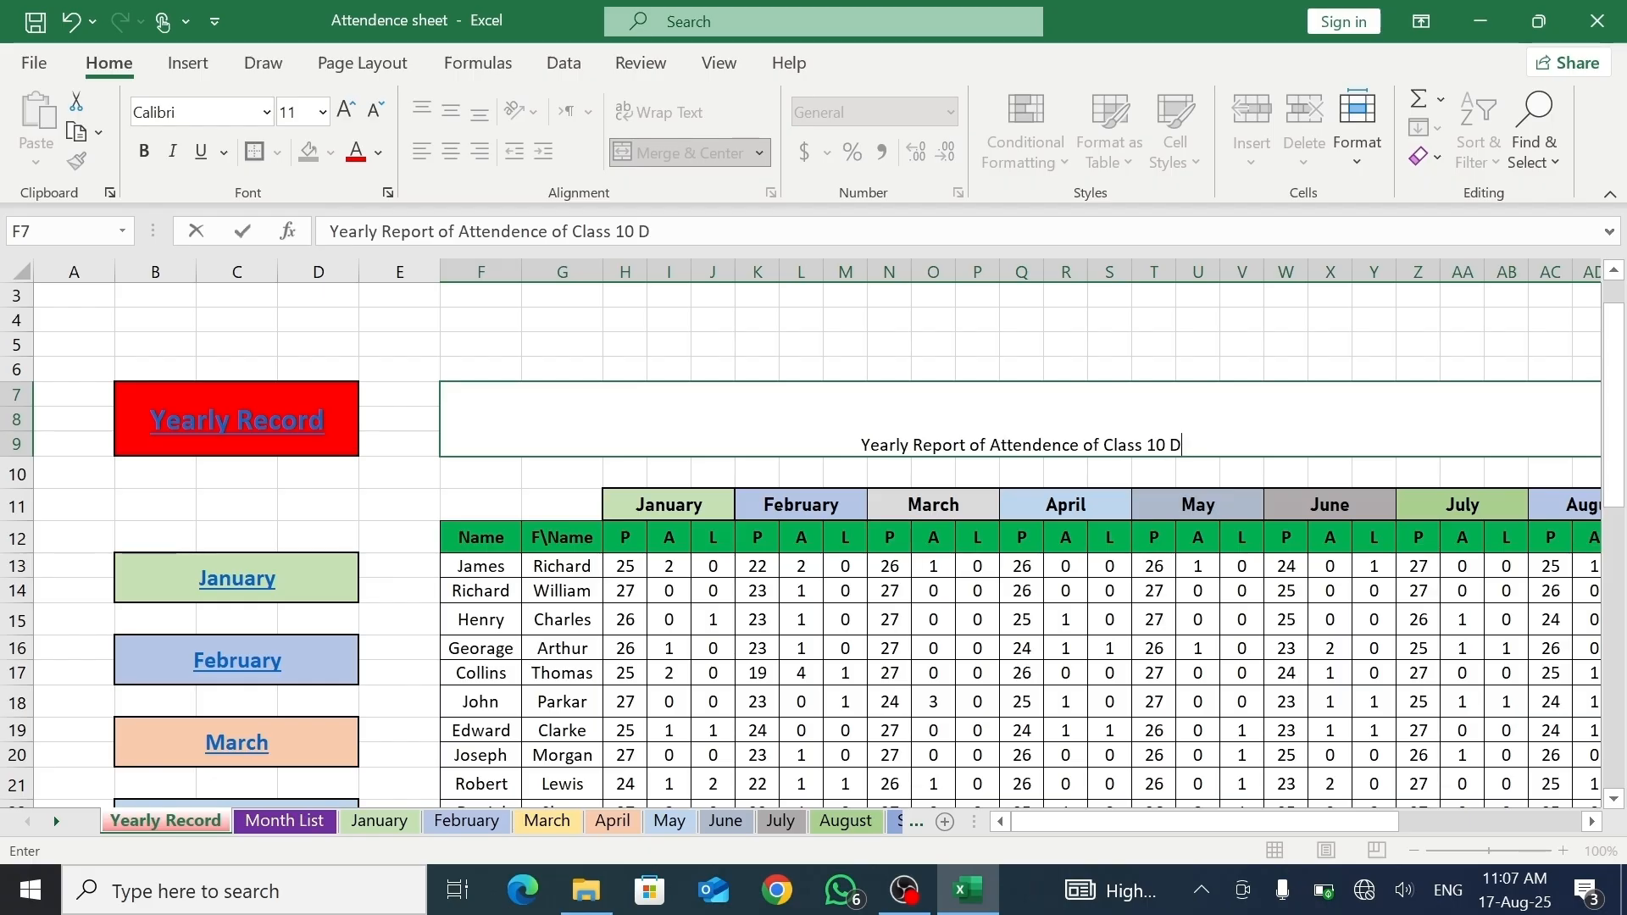
pyautogui.write('an')
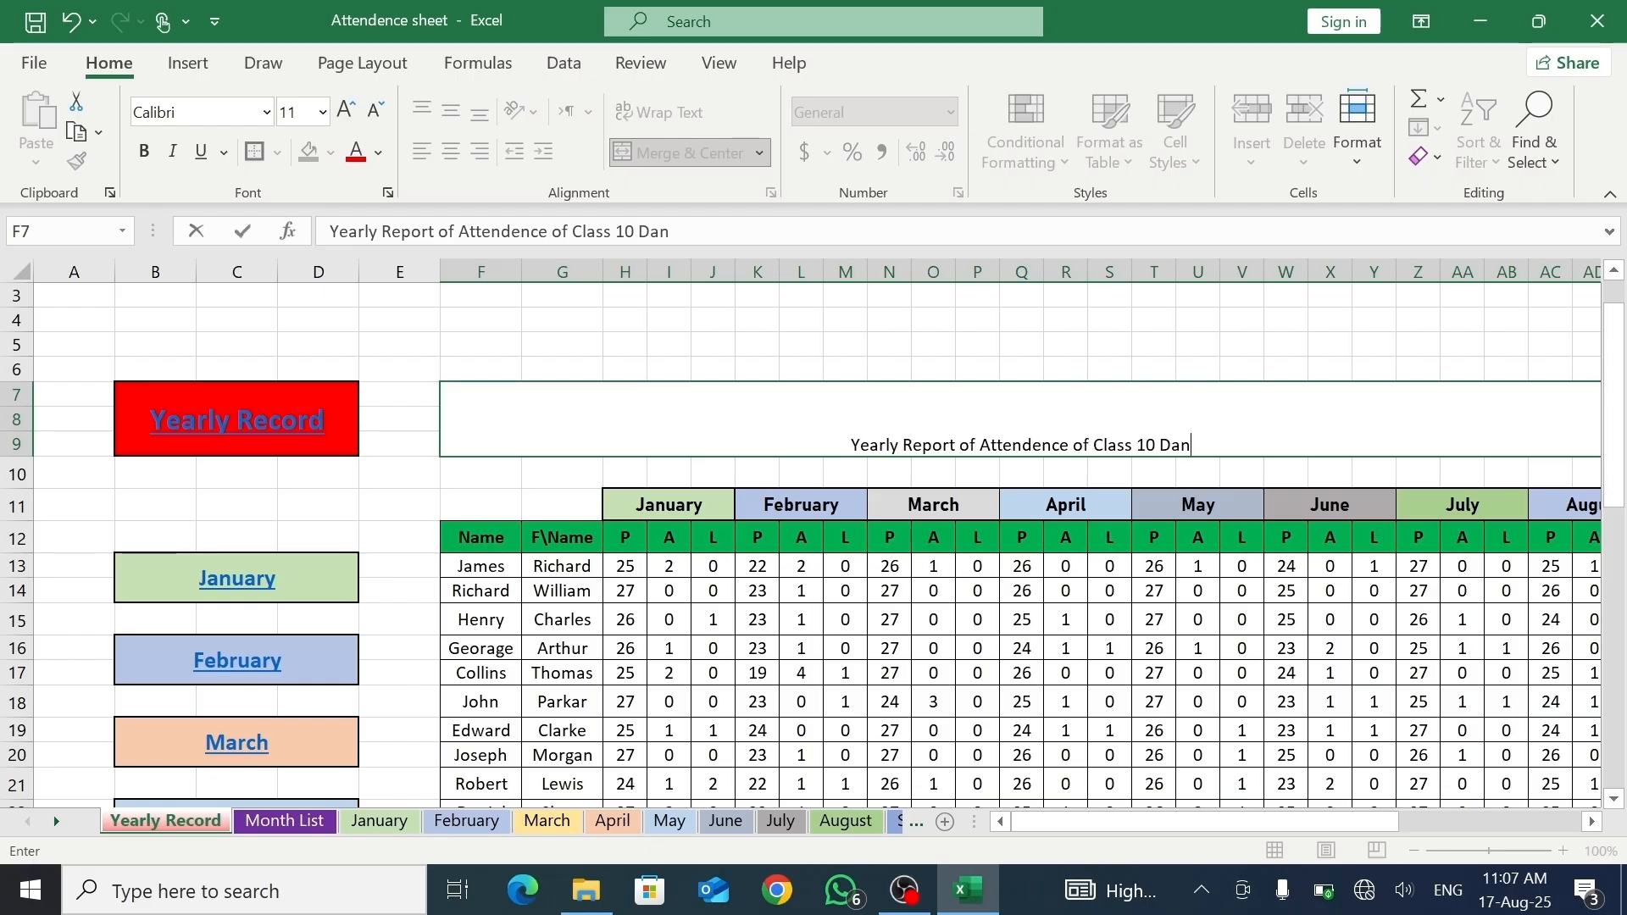
pyautogui.write('es Schoo')
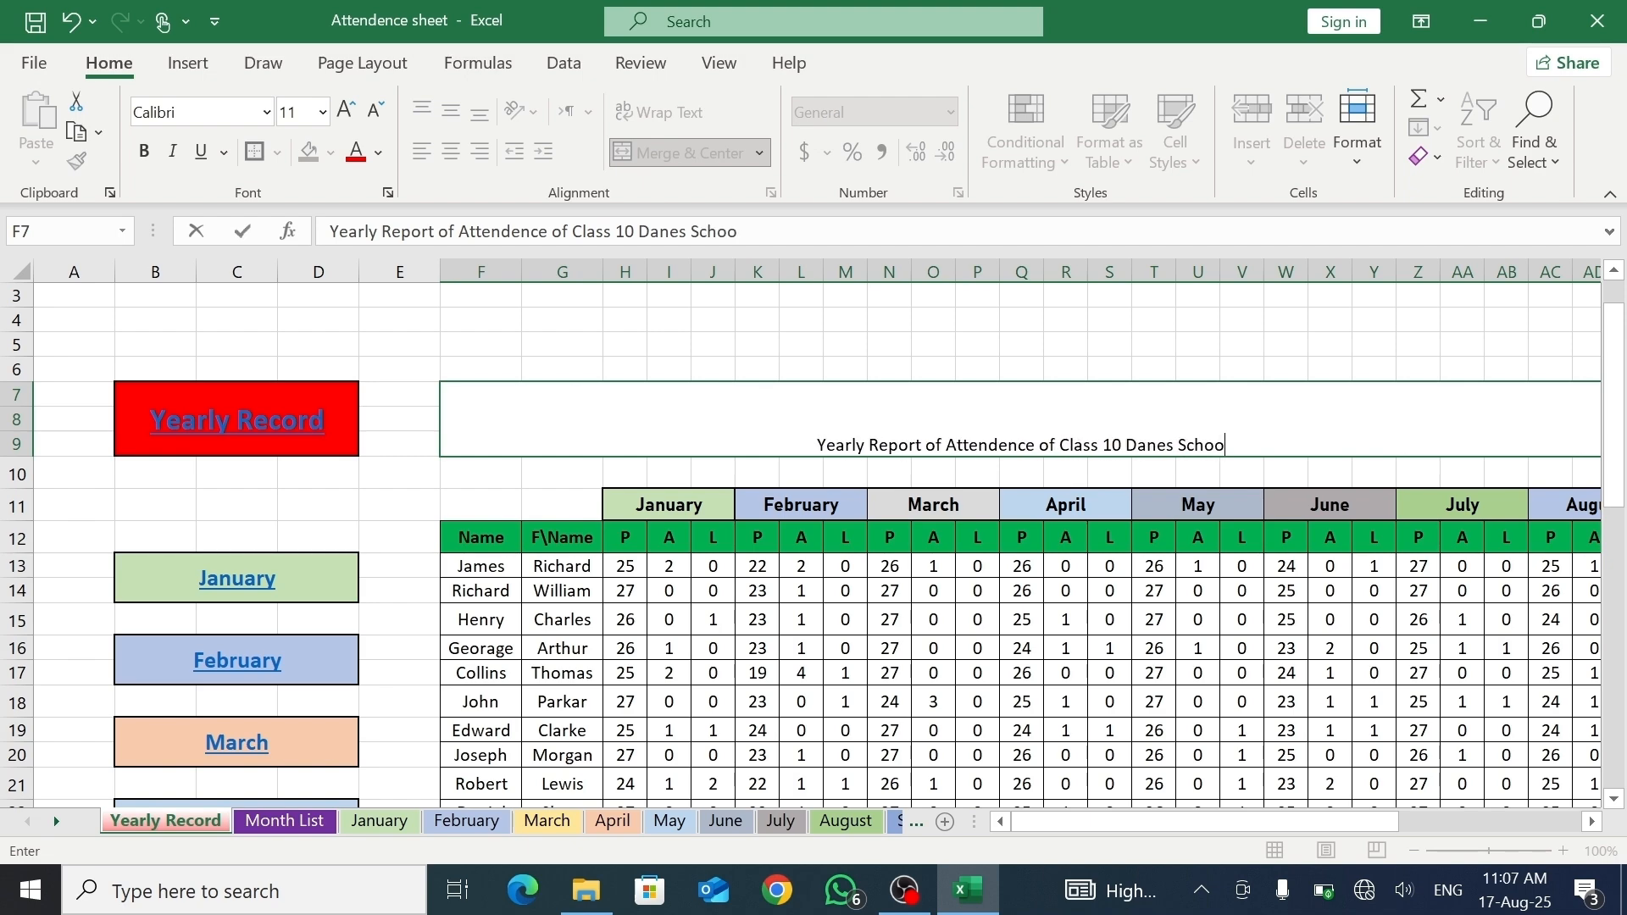
pyautogui.write('l Syste')
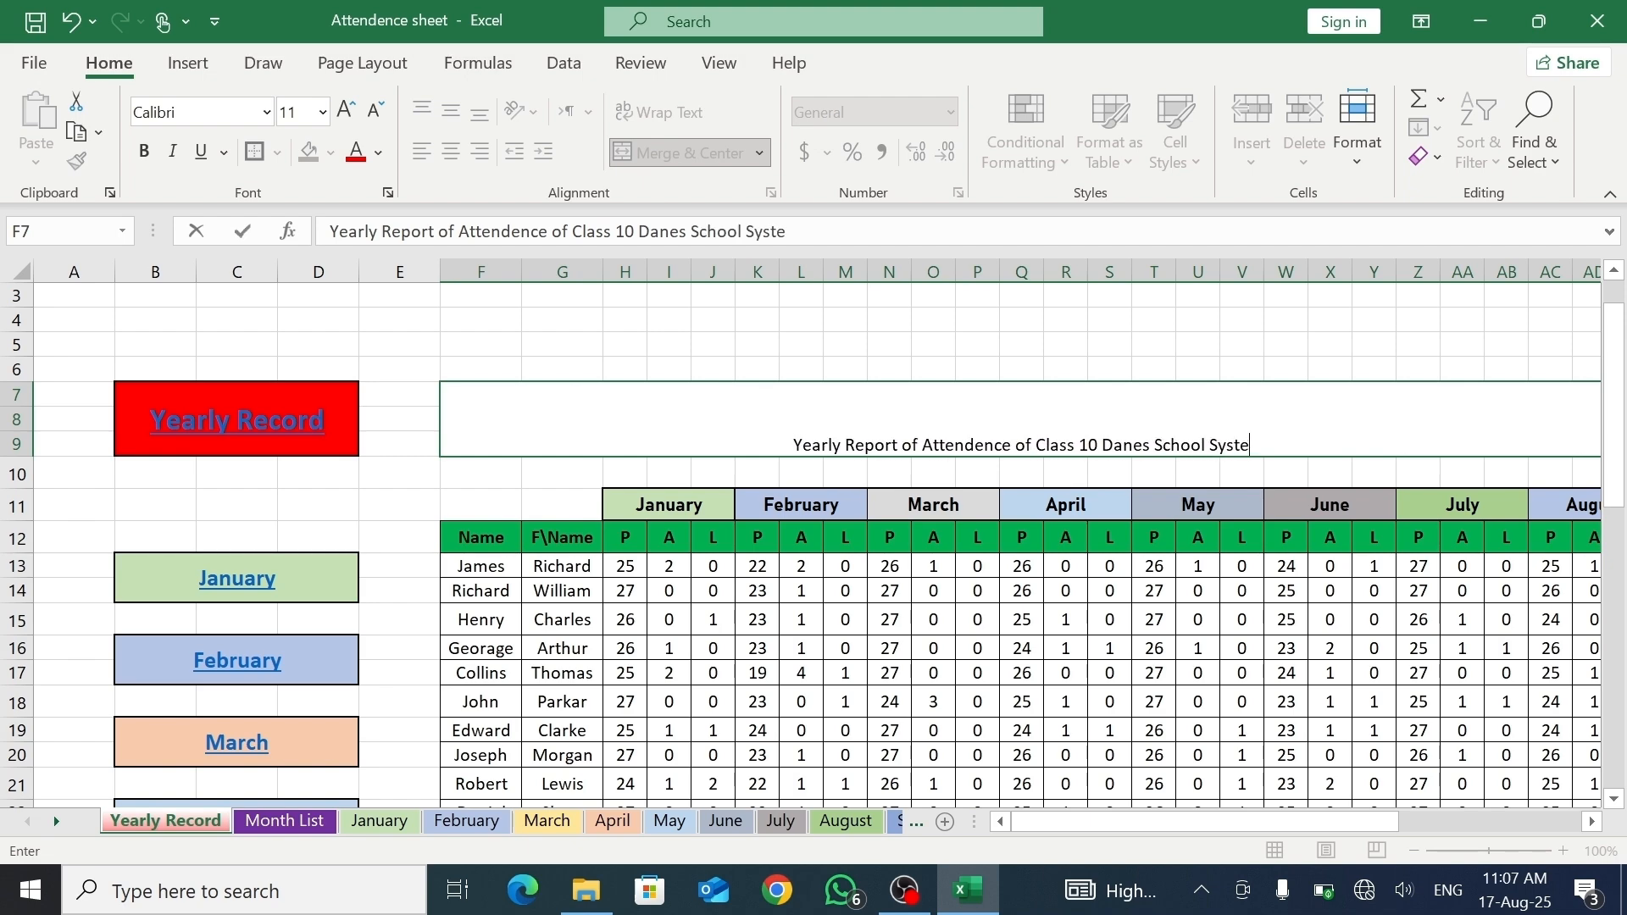
pyautogui.write('m in New ')
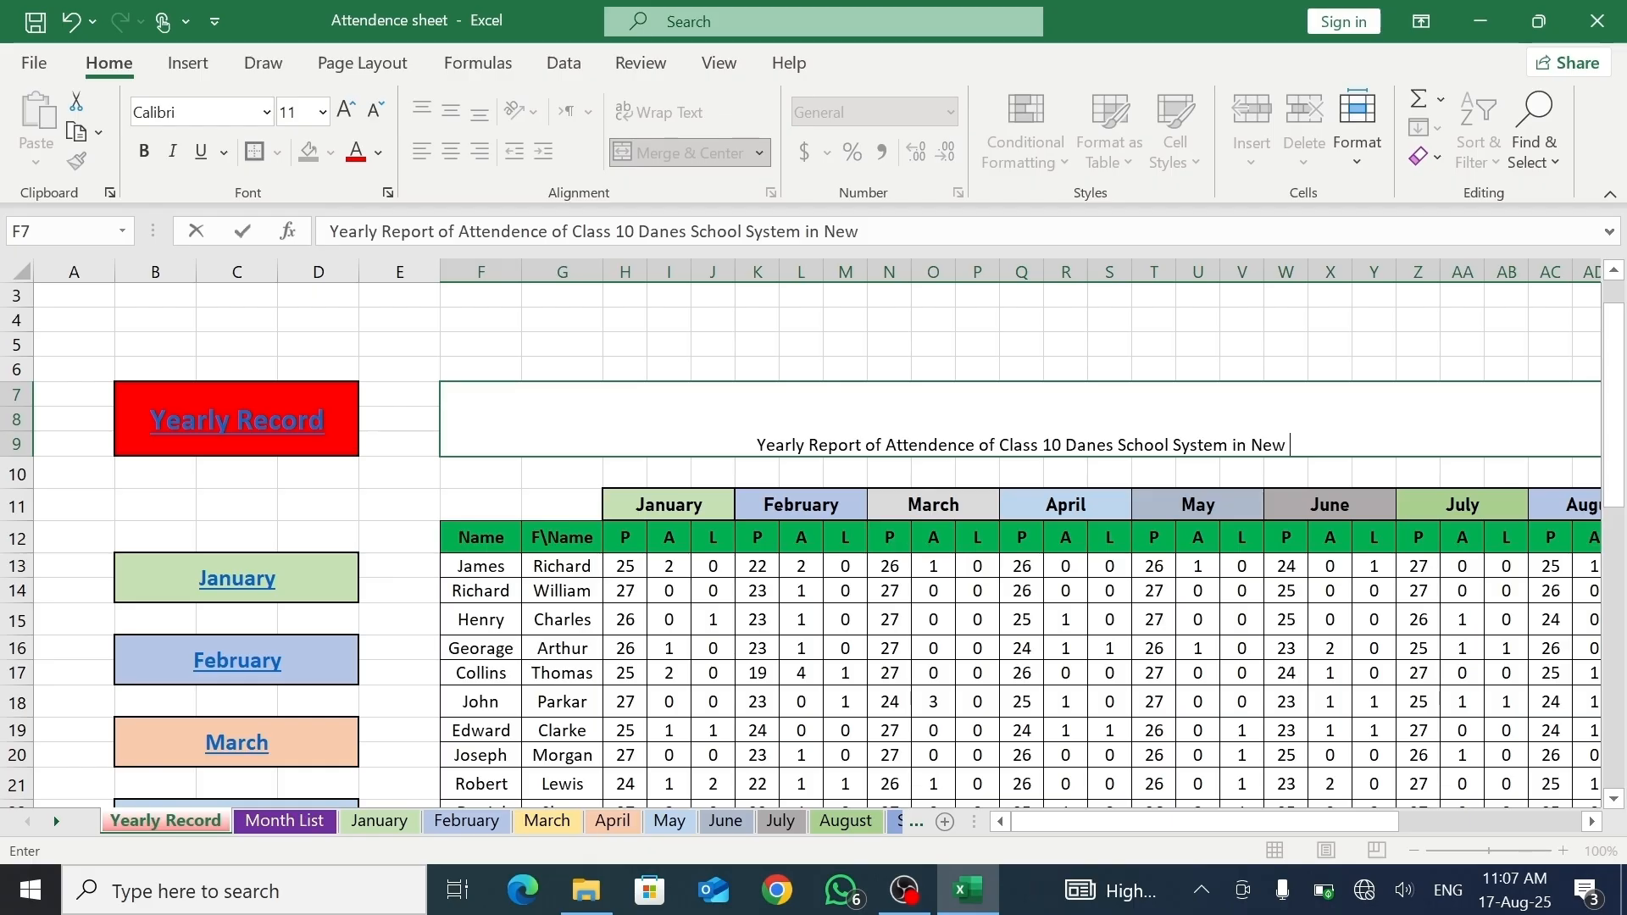
pyautogui.write('York')
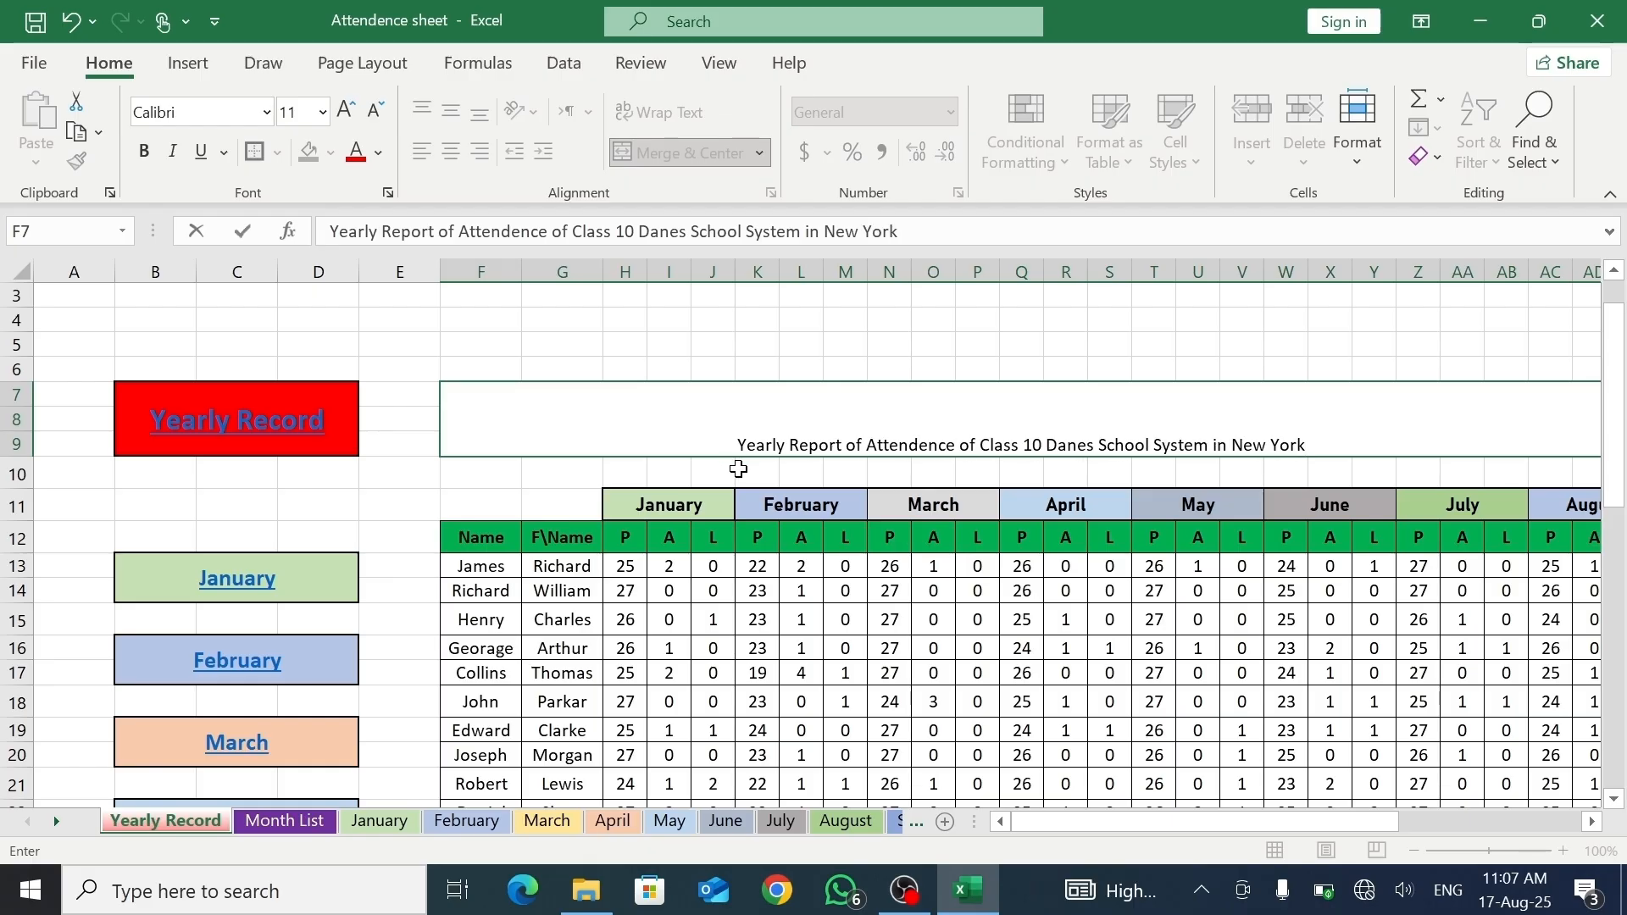
# - Format the yearly report heading in F7 as middle-aligned, bold Bahnschrift at size 26
pyautogui.hotkey('ctrl', 'Return')
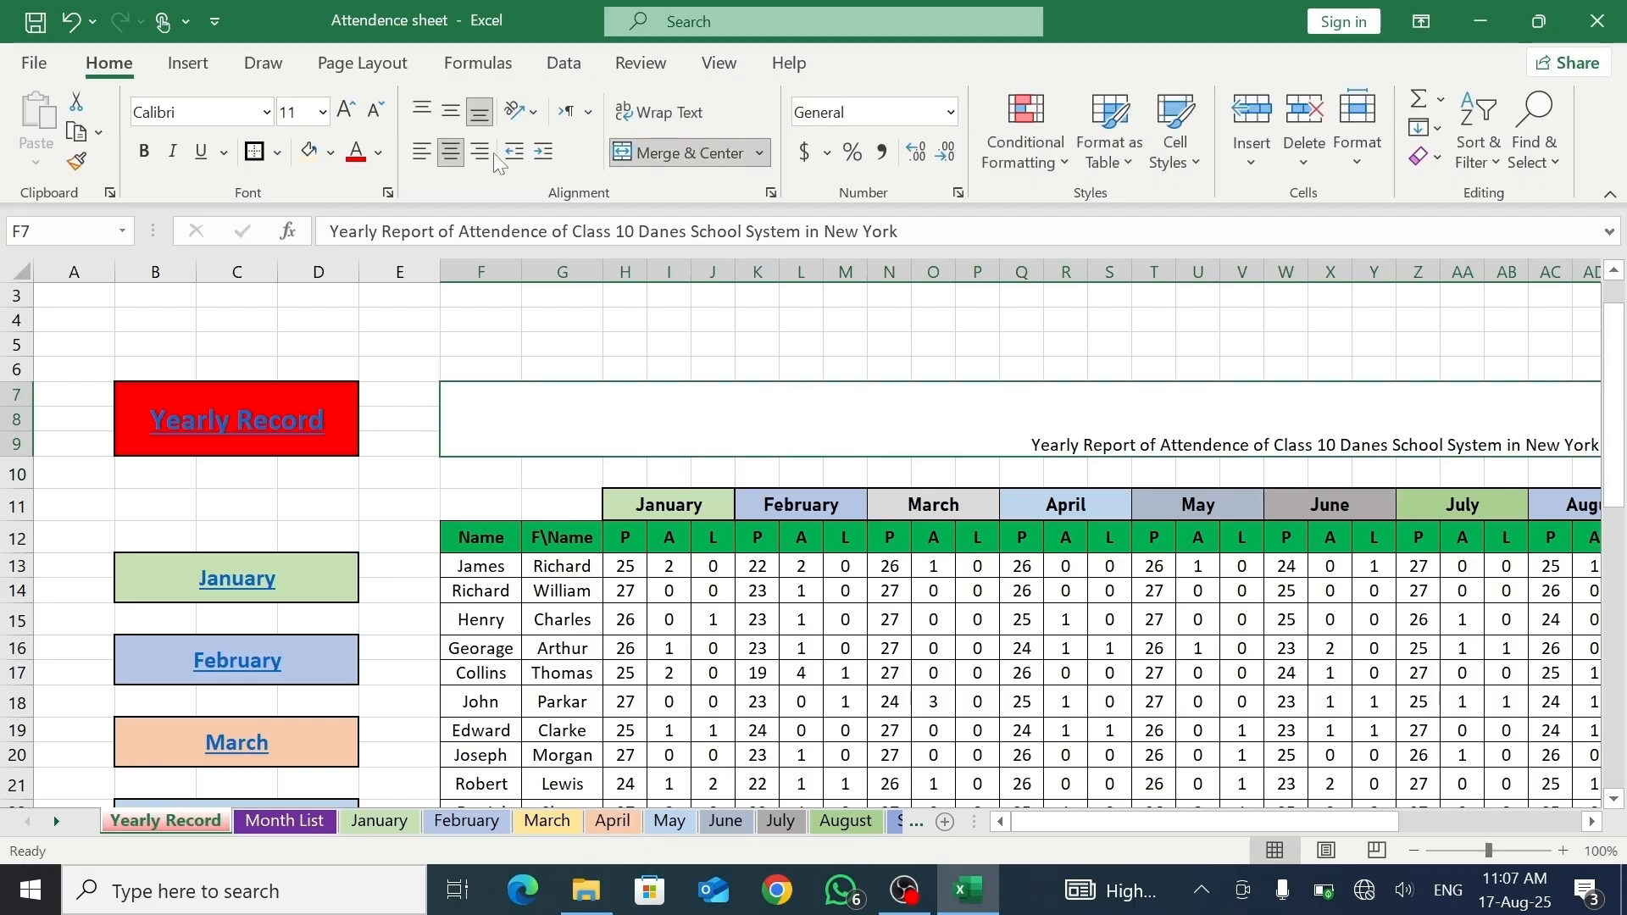
pyautogui.click(450, 111)
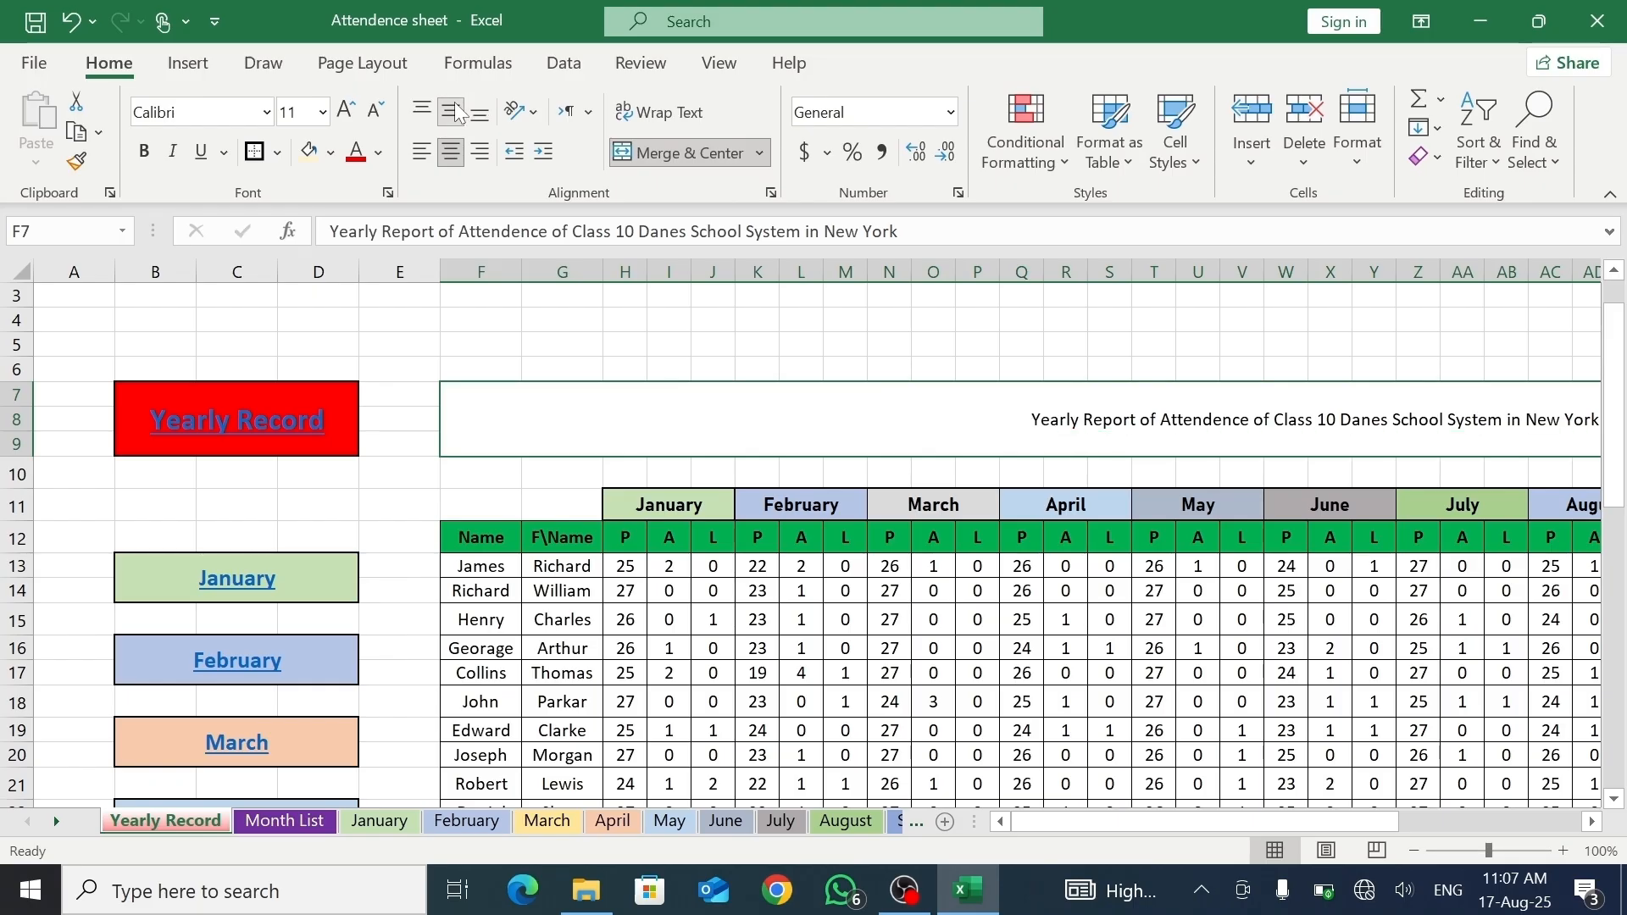
pyautogui.click(143, 153)
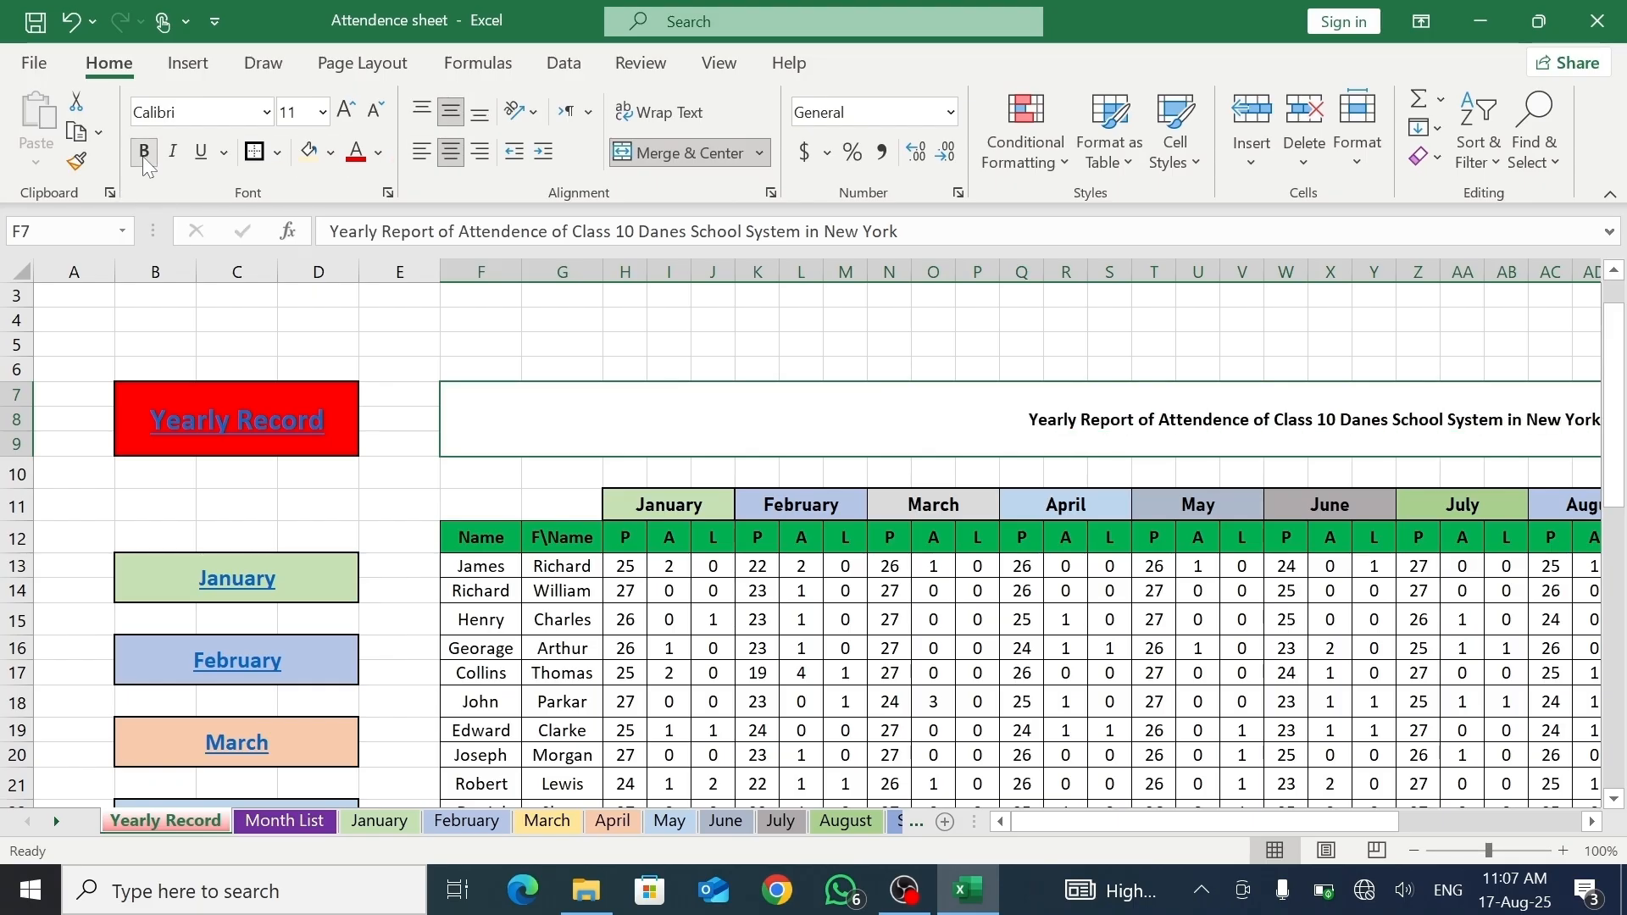
pyautogui.click(266, 112)
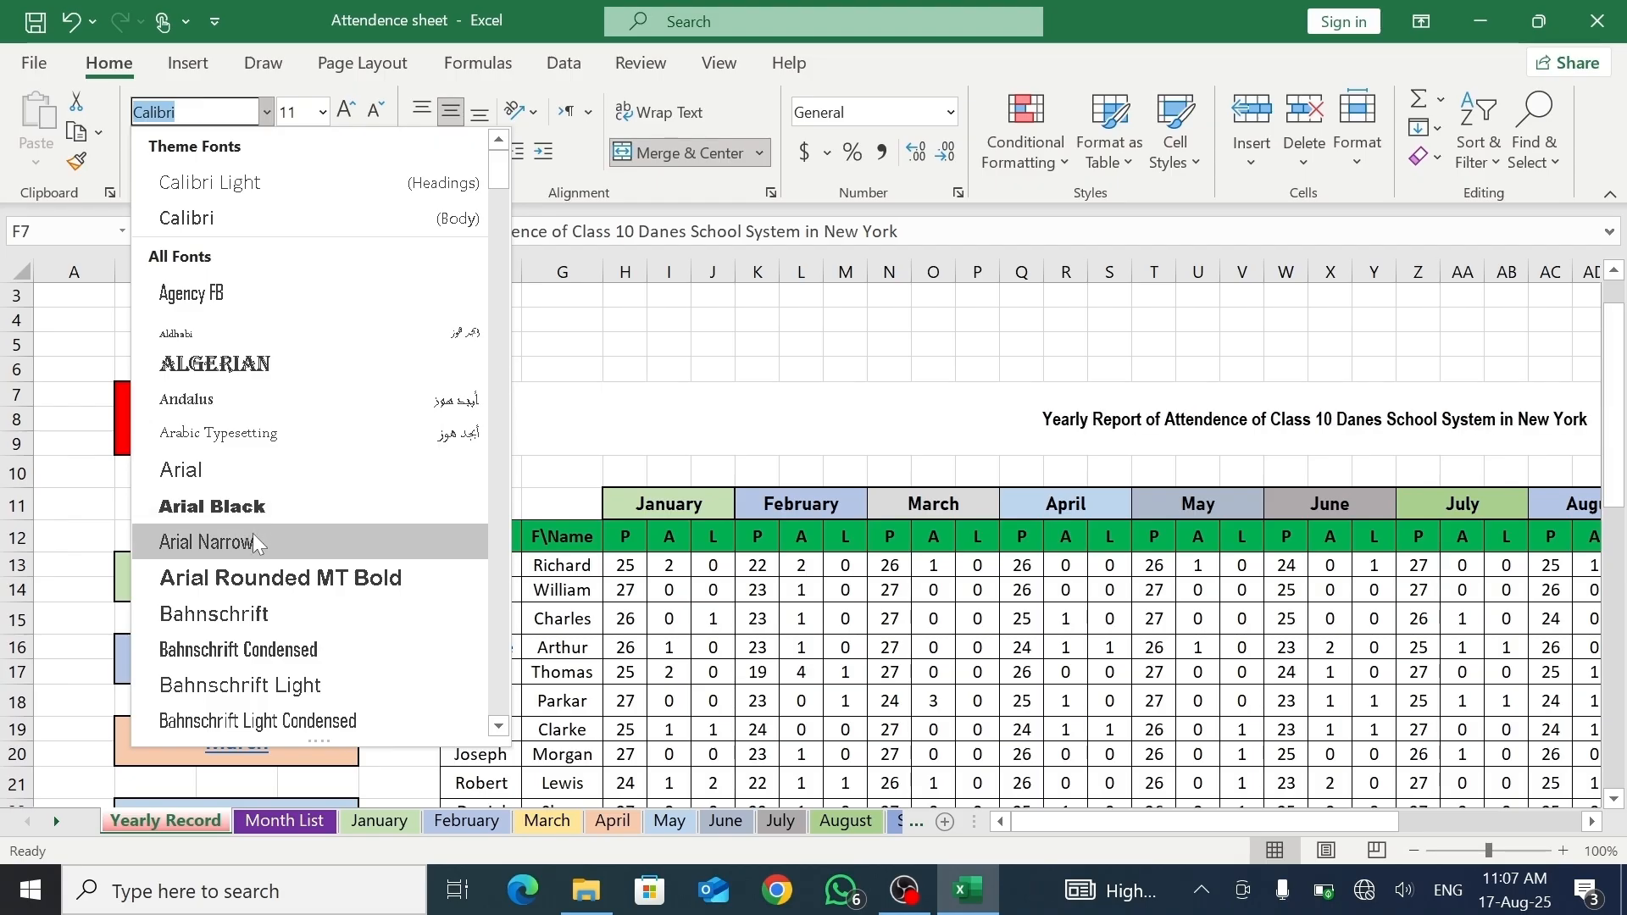
pyautogui.click(236, 612)
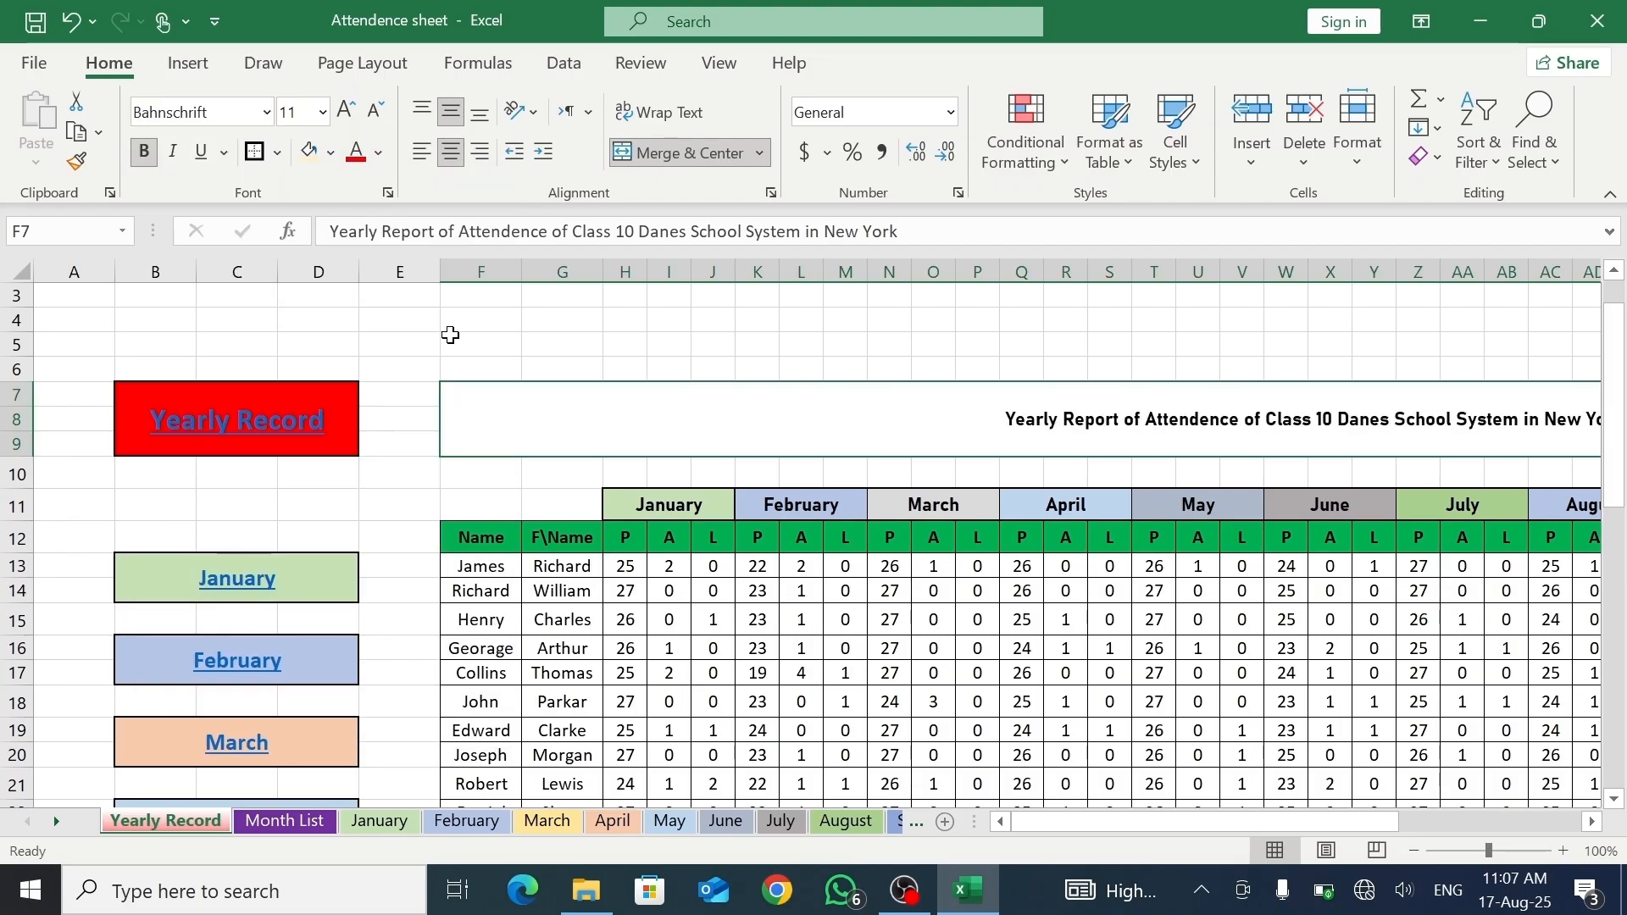
pyautogui.click(322, 112)
pyautogui.click(296, 491)
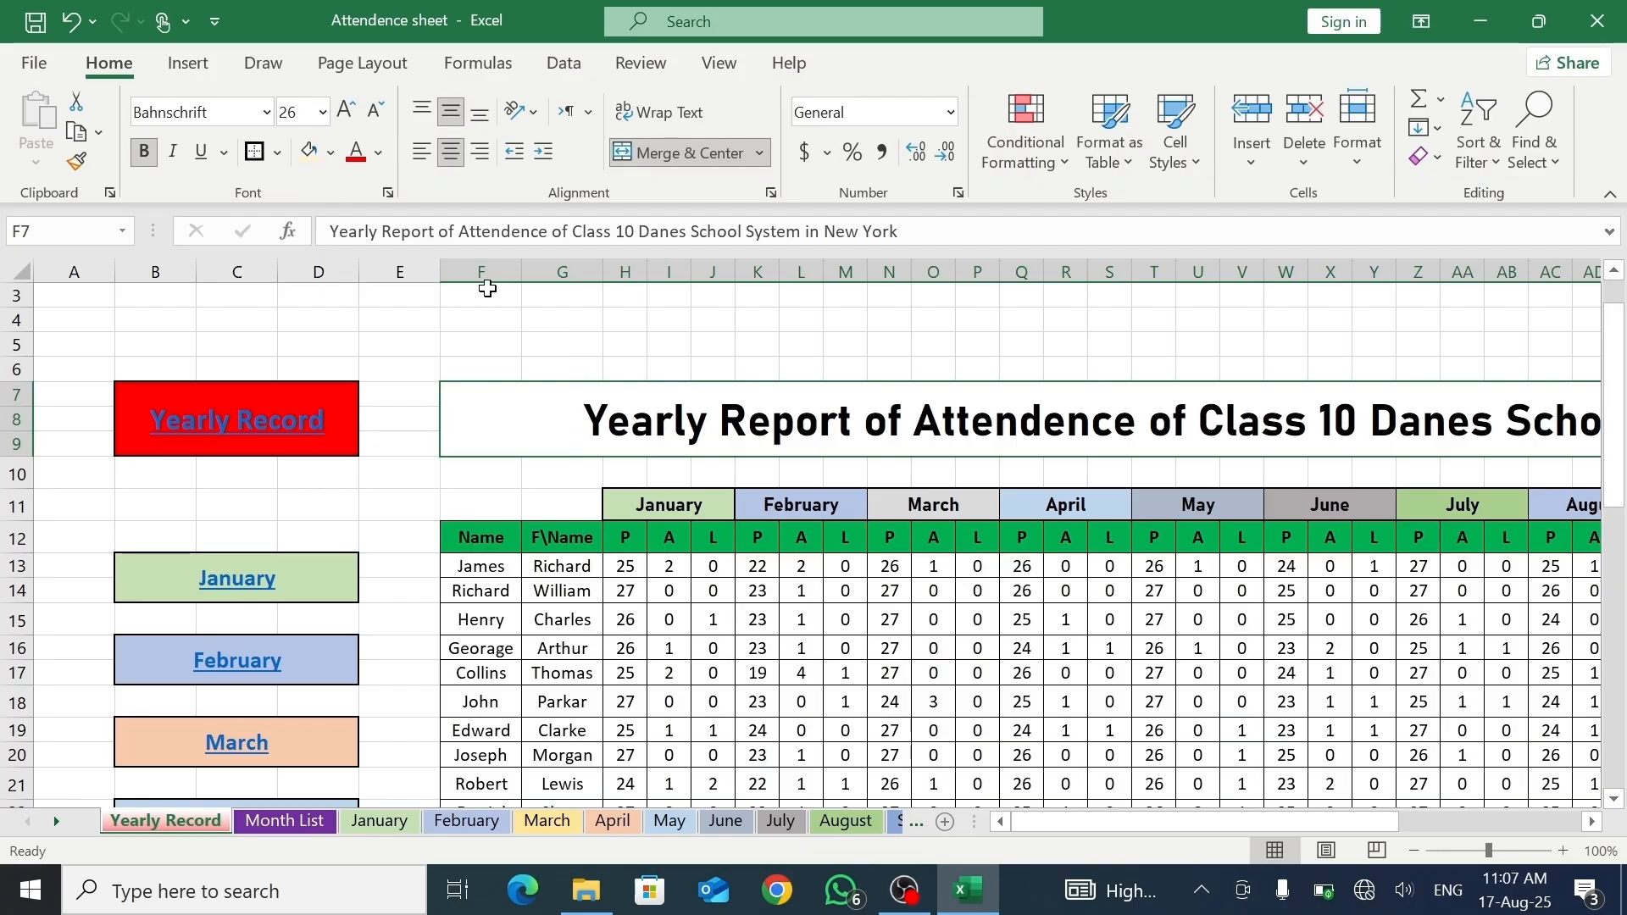
# - Give the yearly report heading a light green fill and thick outside borders
pyautogui.click(332, 158)
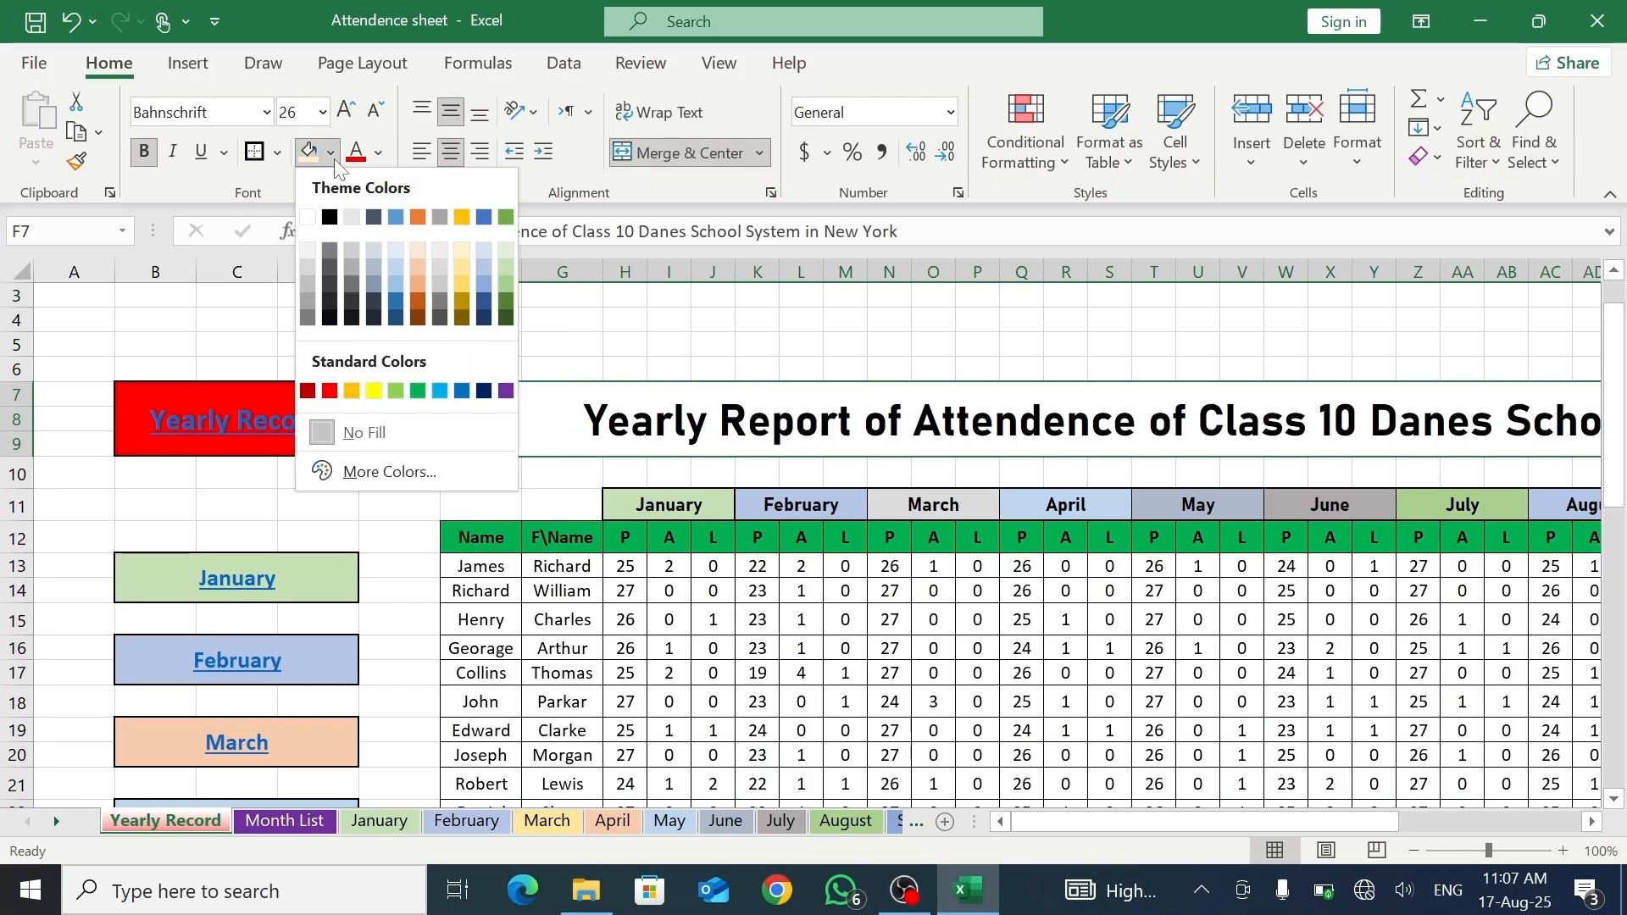
pyautogui.click(510, 266)
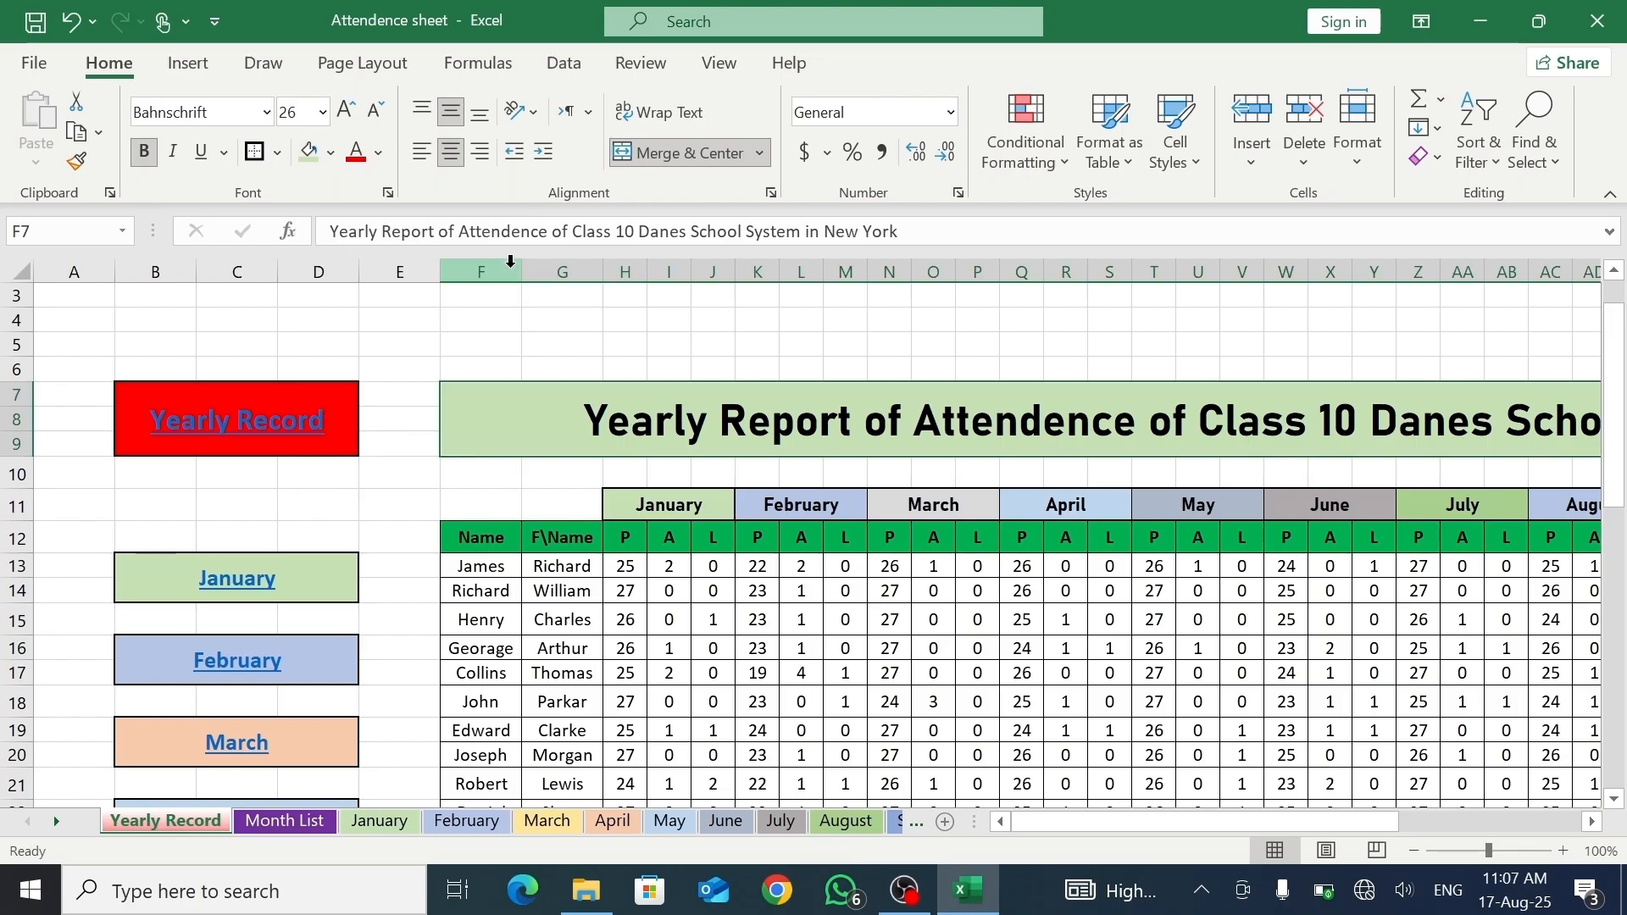
pyautogui.click(277, 153)
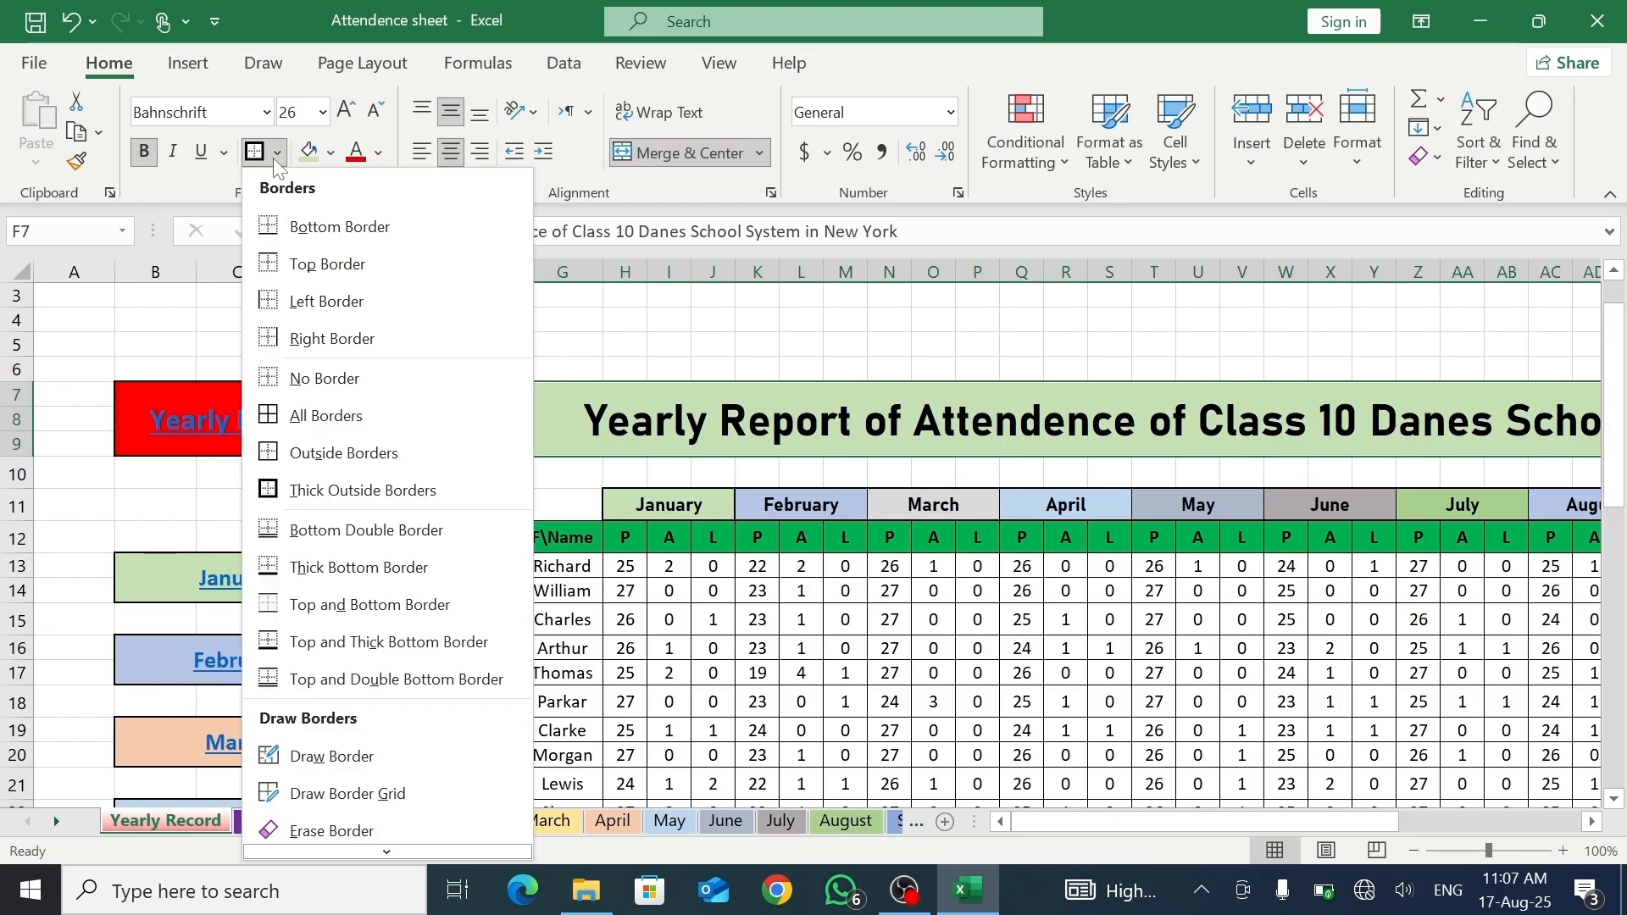
pyautogui.click(326, 490)
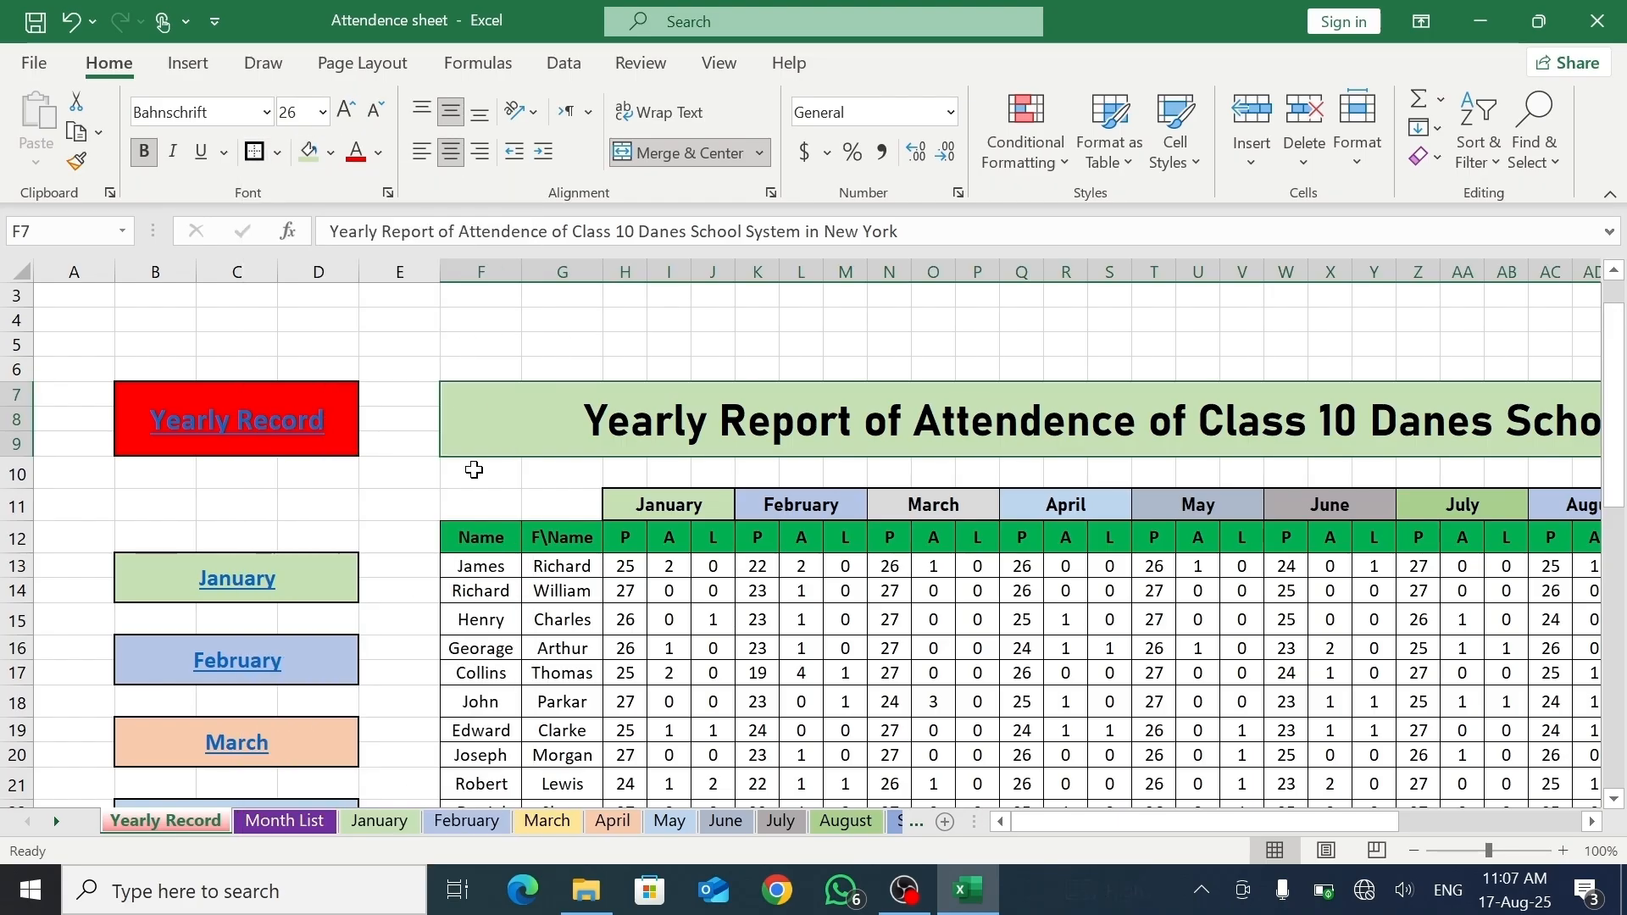
# - Set the Total Report heading in AS7 to font size 26 with the same light green fill as the yearly heading
pyautogui.moveTo(1069, 828); pyautogui.dragTo(1267, 821)
pyautogui.click(1496, 433)
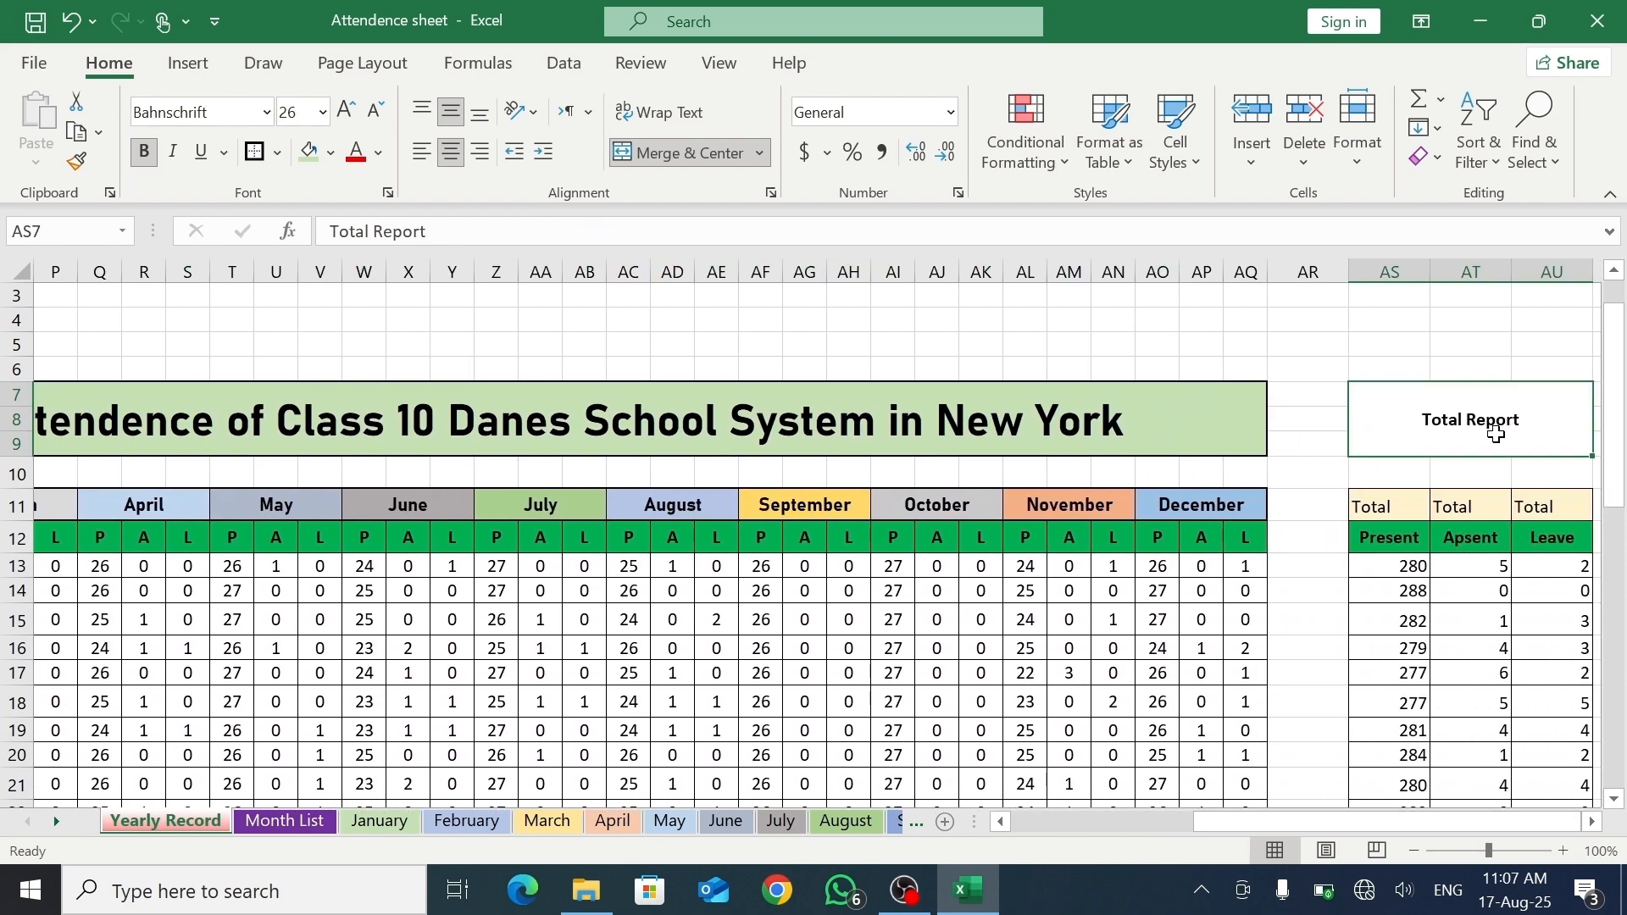
pyautogui.click(1188, 409)
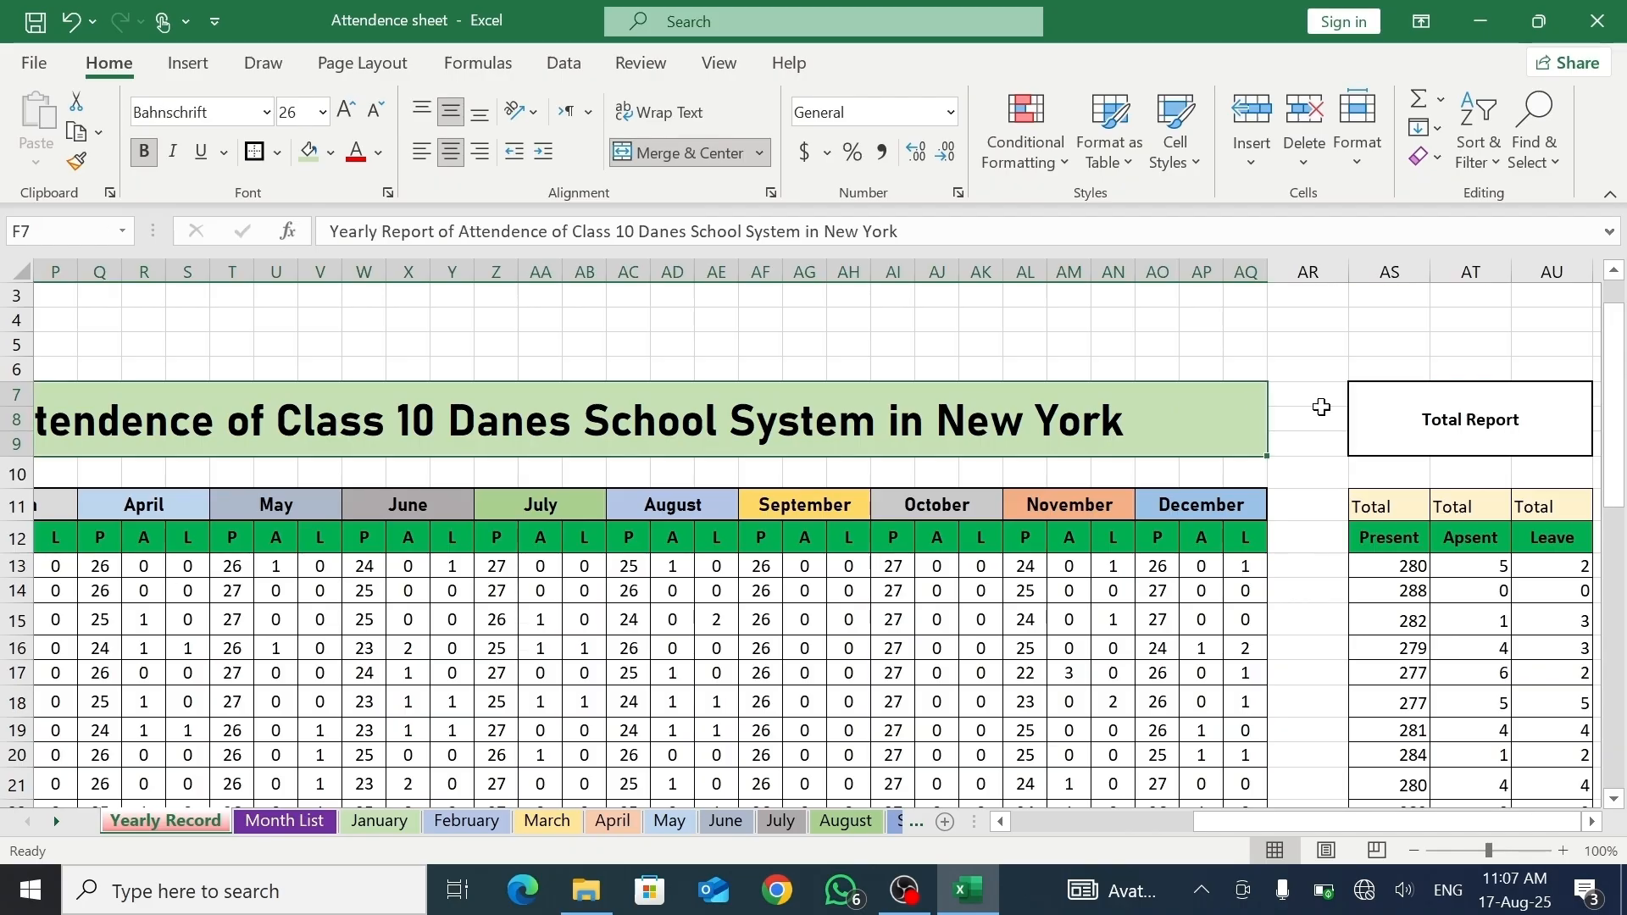
pyautogui.click(1374, 429)
pyautogui.click(322, 111)
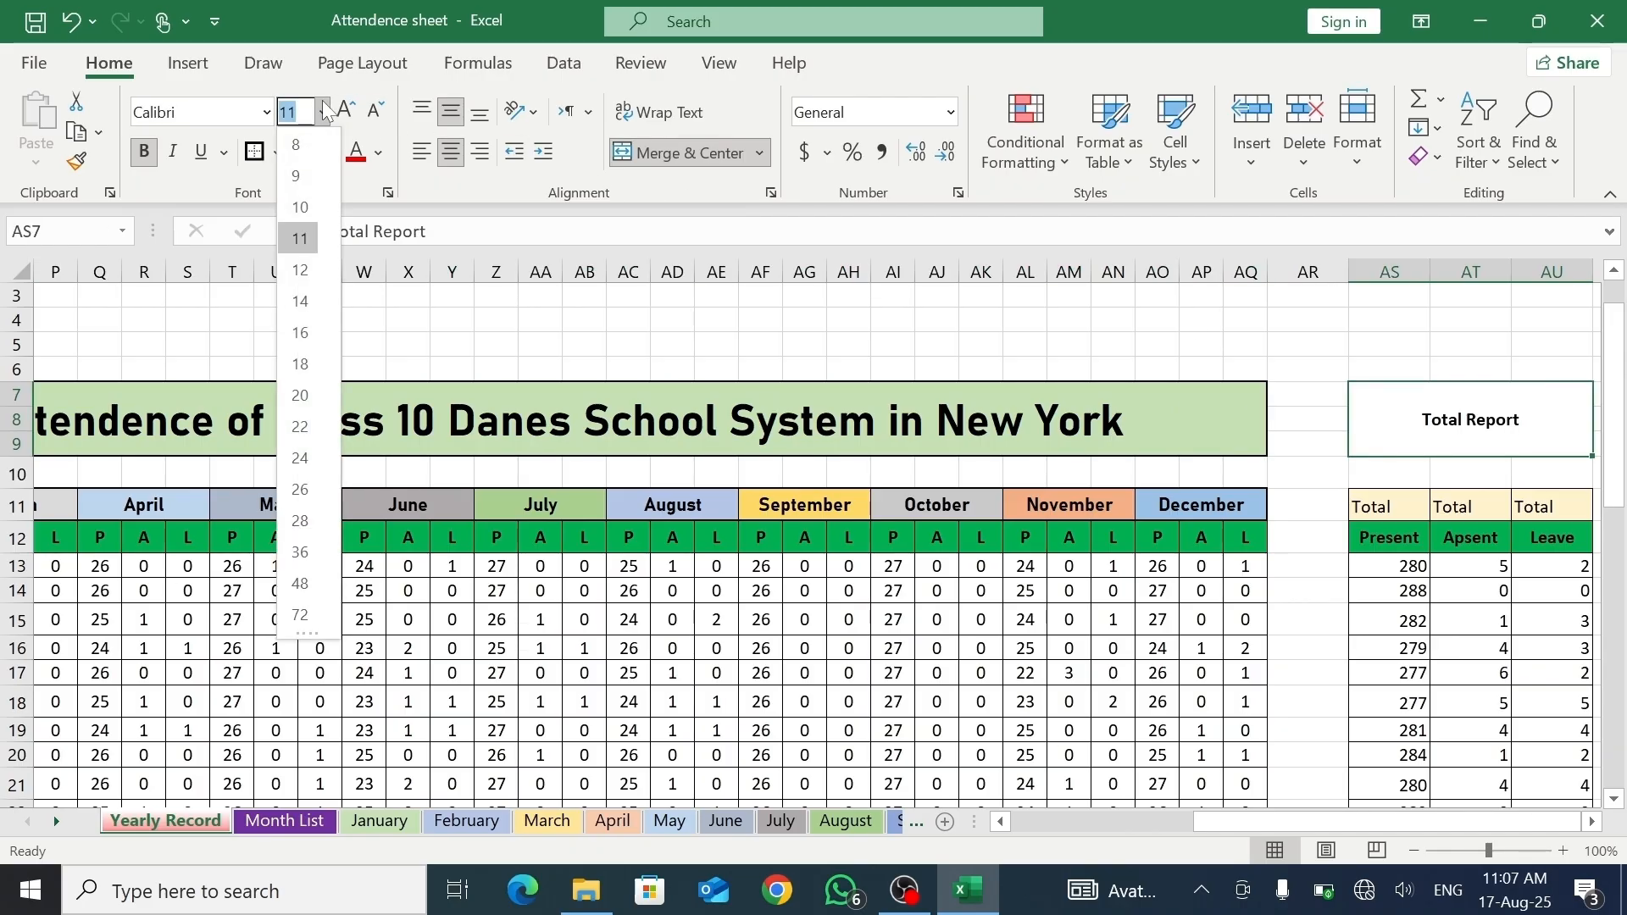
pyautogui.click(300, 489)
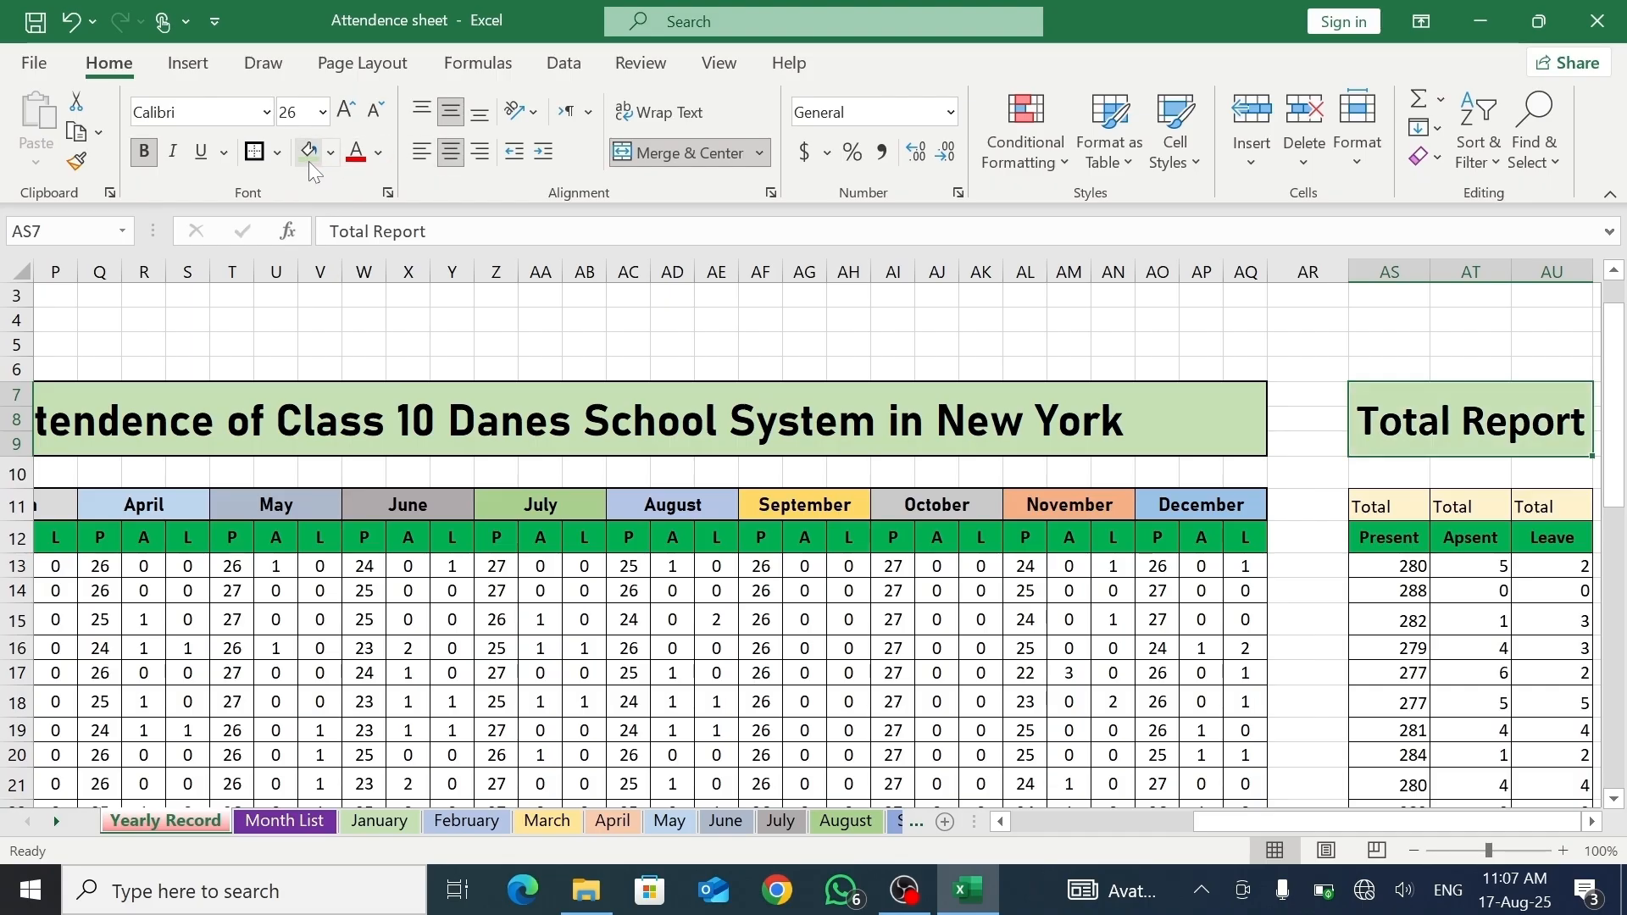
pyautogui.click(805, 326)
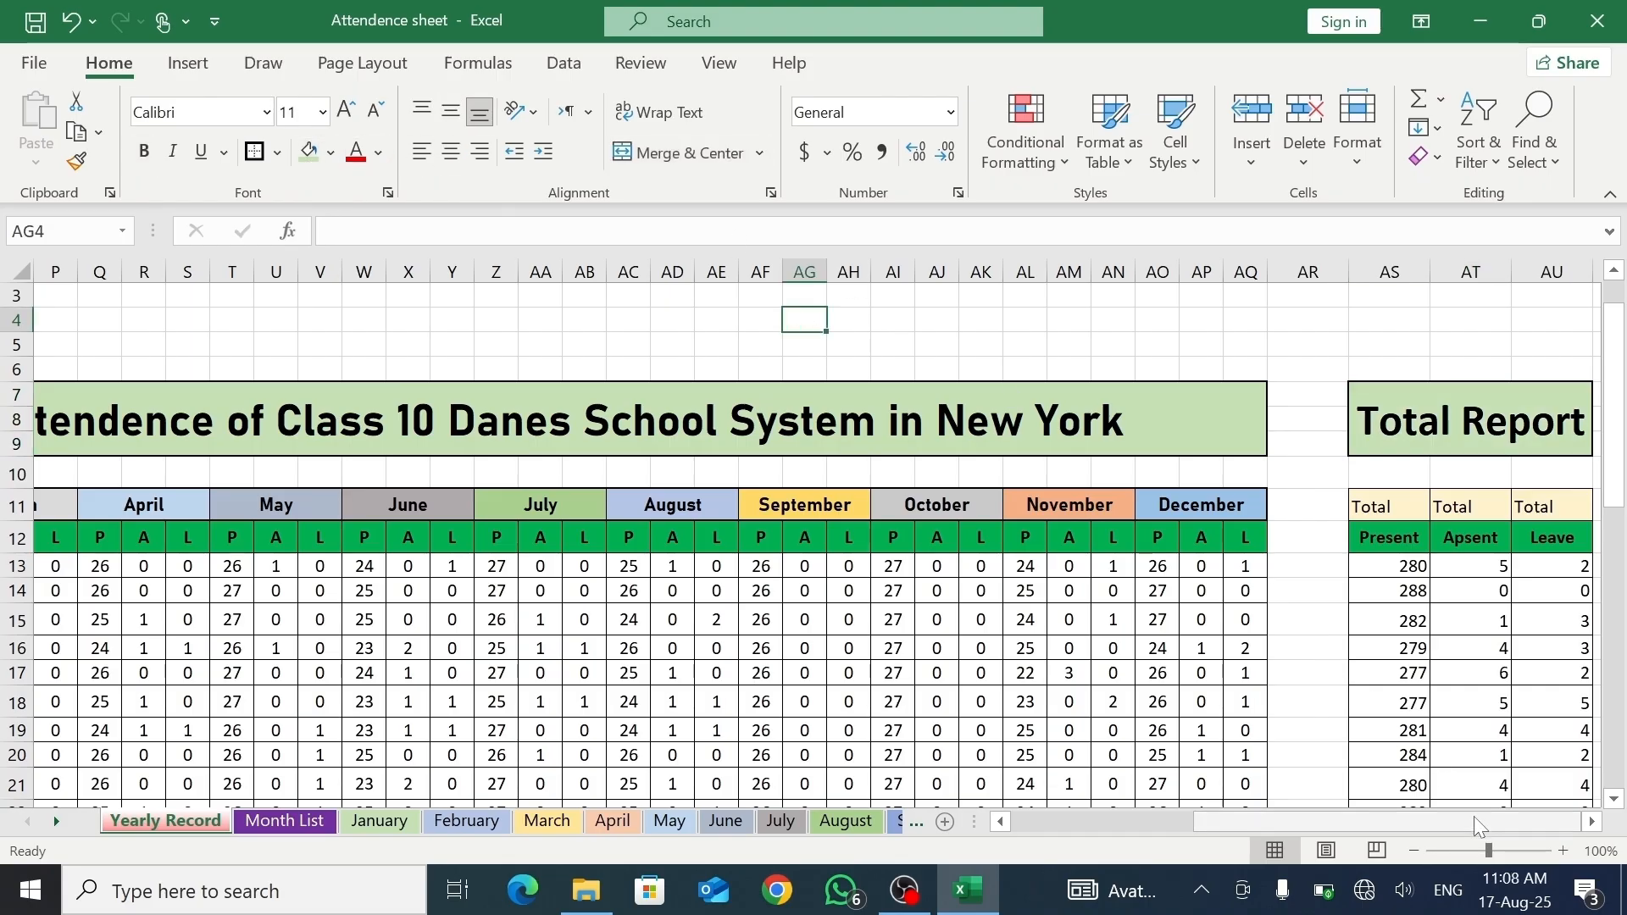
# - Look over the whole yearly report from the January columns to the Total Report block at a reduced zoom
pyautogui.click(1414, 851)
pyautogui.click(1413, 851)
pyautogui.click(1413, 851)
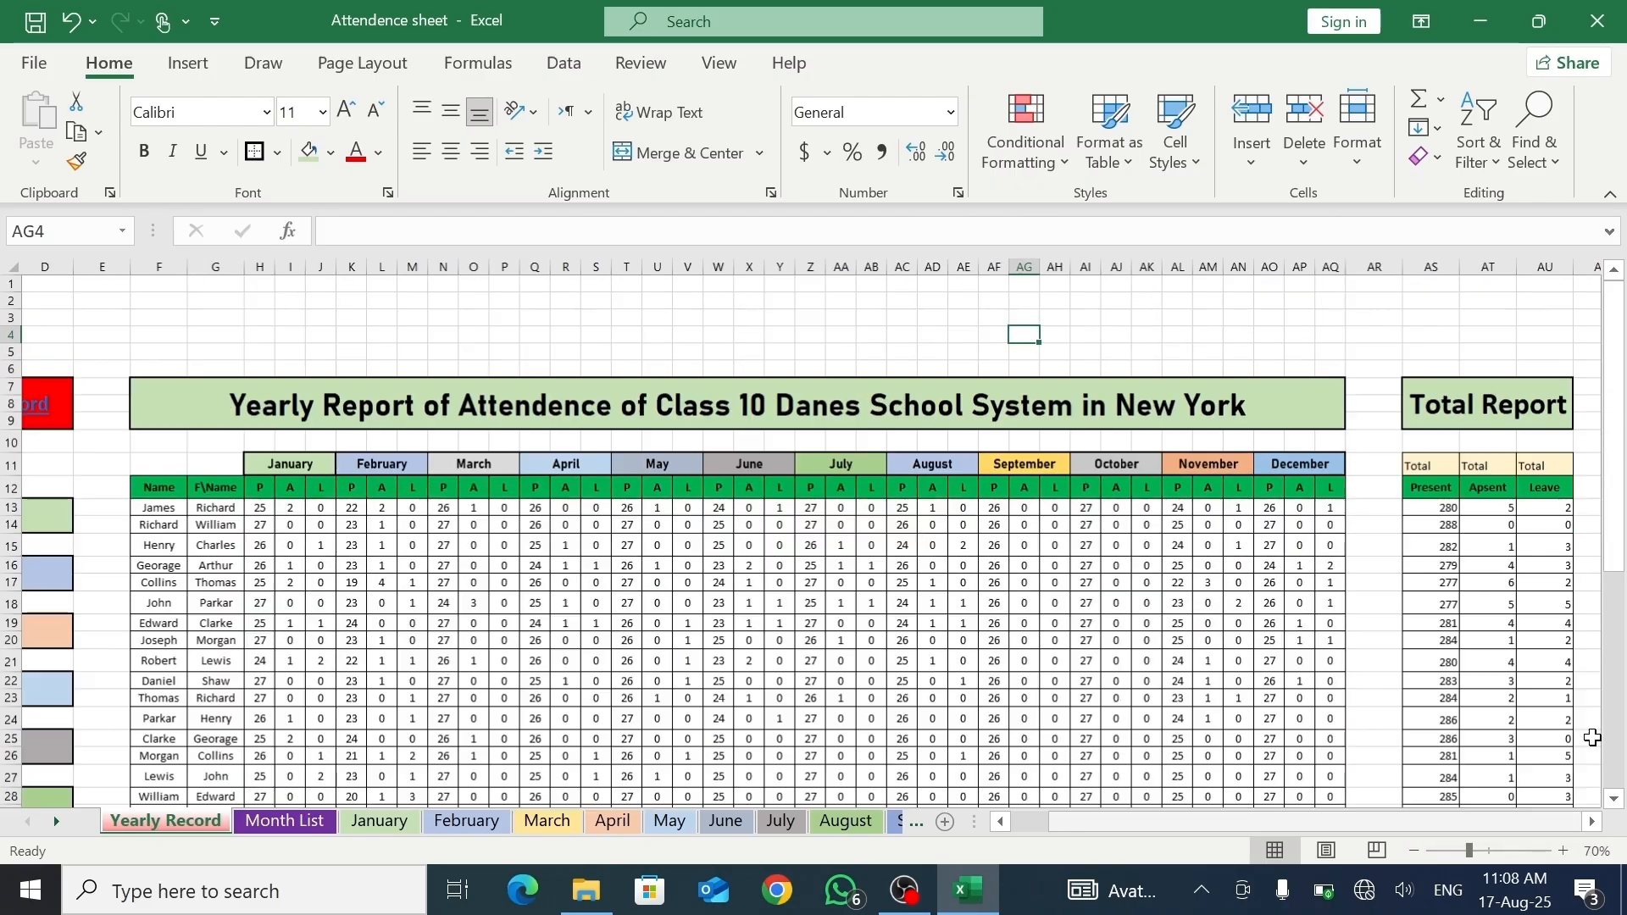
pyautogui.moveTo(1620, 566); pyautogui.dragTo(1521, 594)
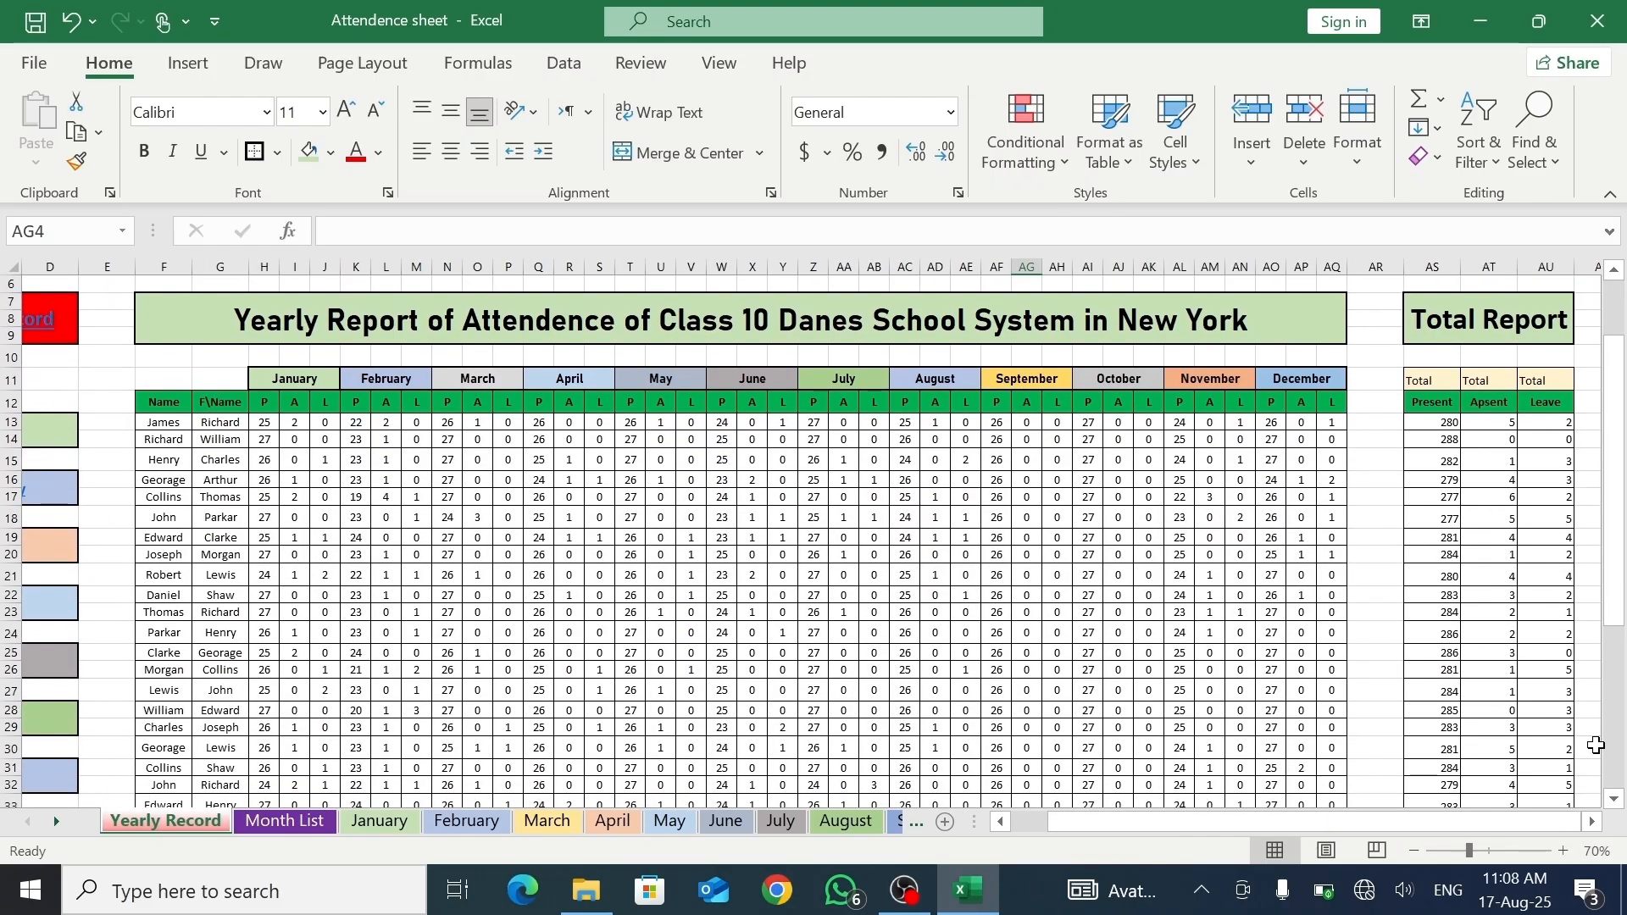
pyautogui.click(1414, 851)
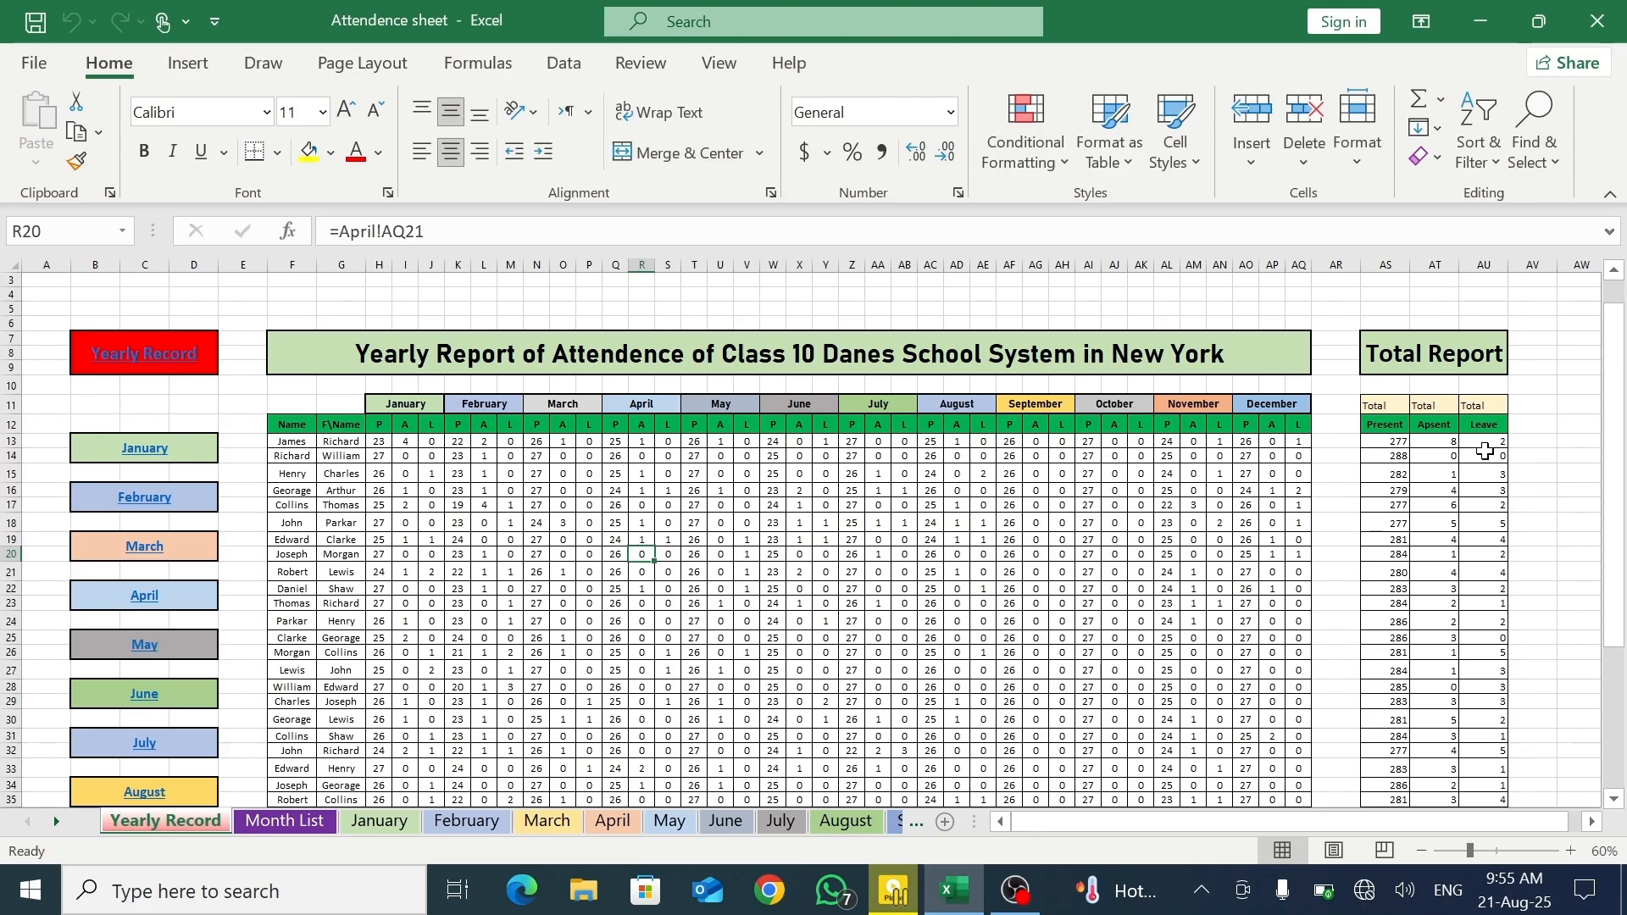
# - Follow the January link to its attendance sheet and bring the daily marks and Total columns into view
pyautogui.click(183, 459)
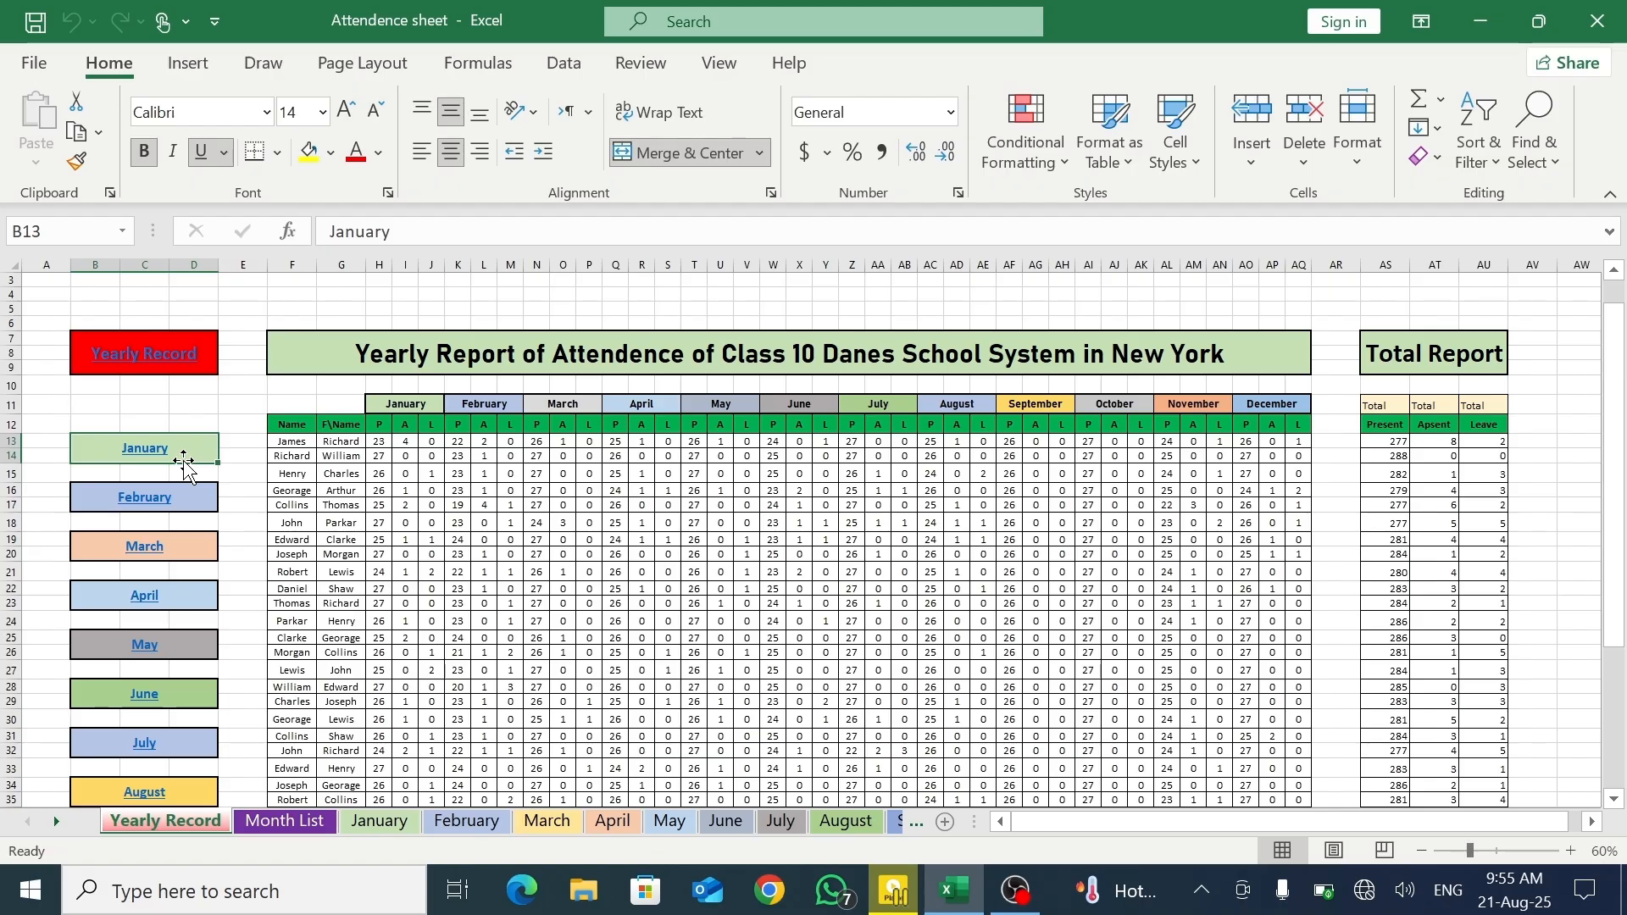
pyautogui.click(133, 458)
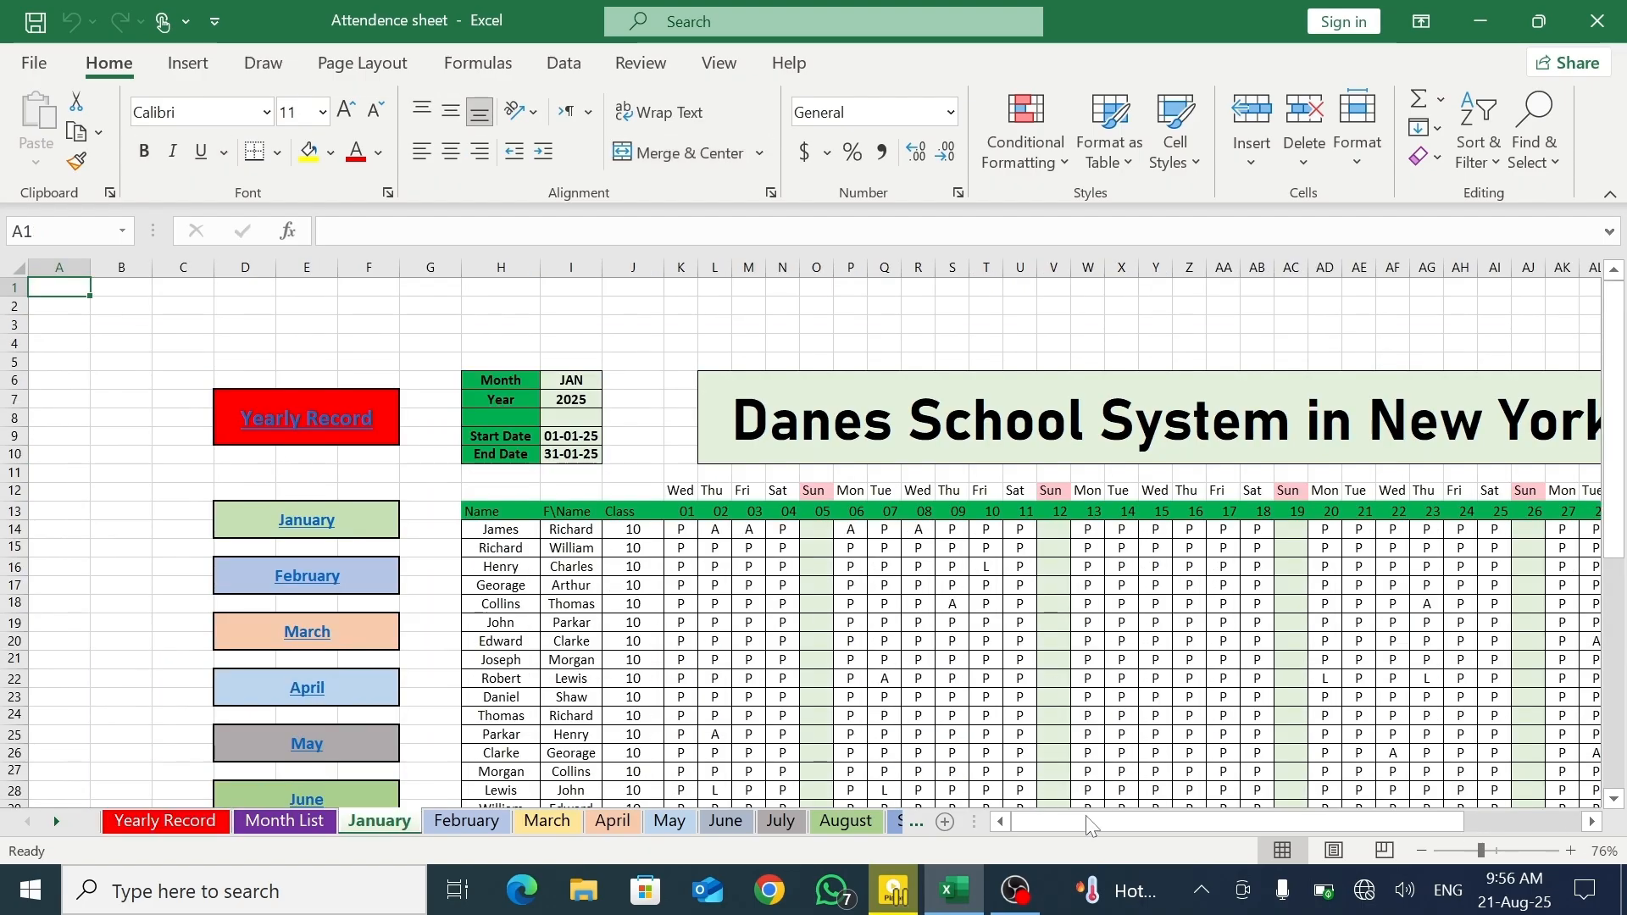
pyautogui.moveTo(1074, 822); pyautogui.dragTo(1117, 810)
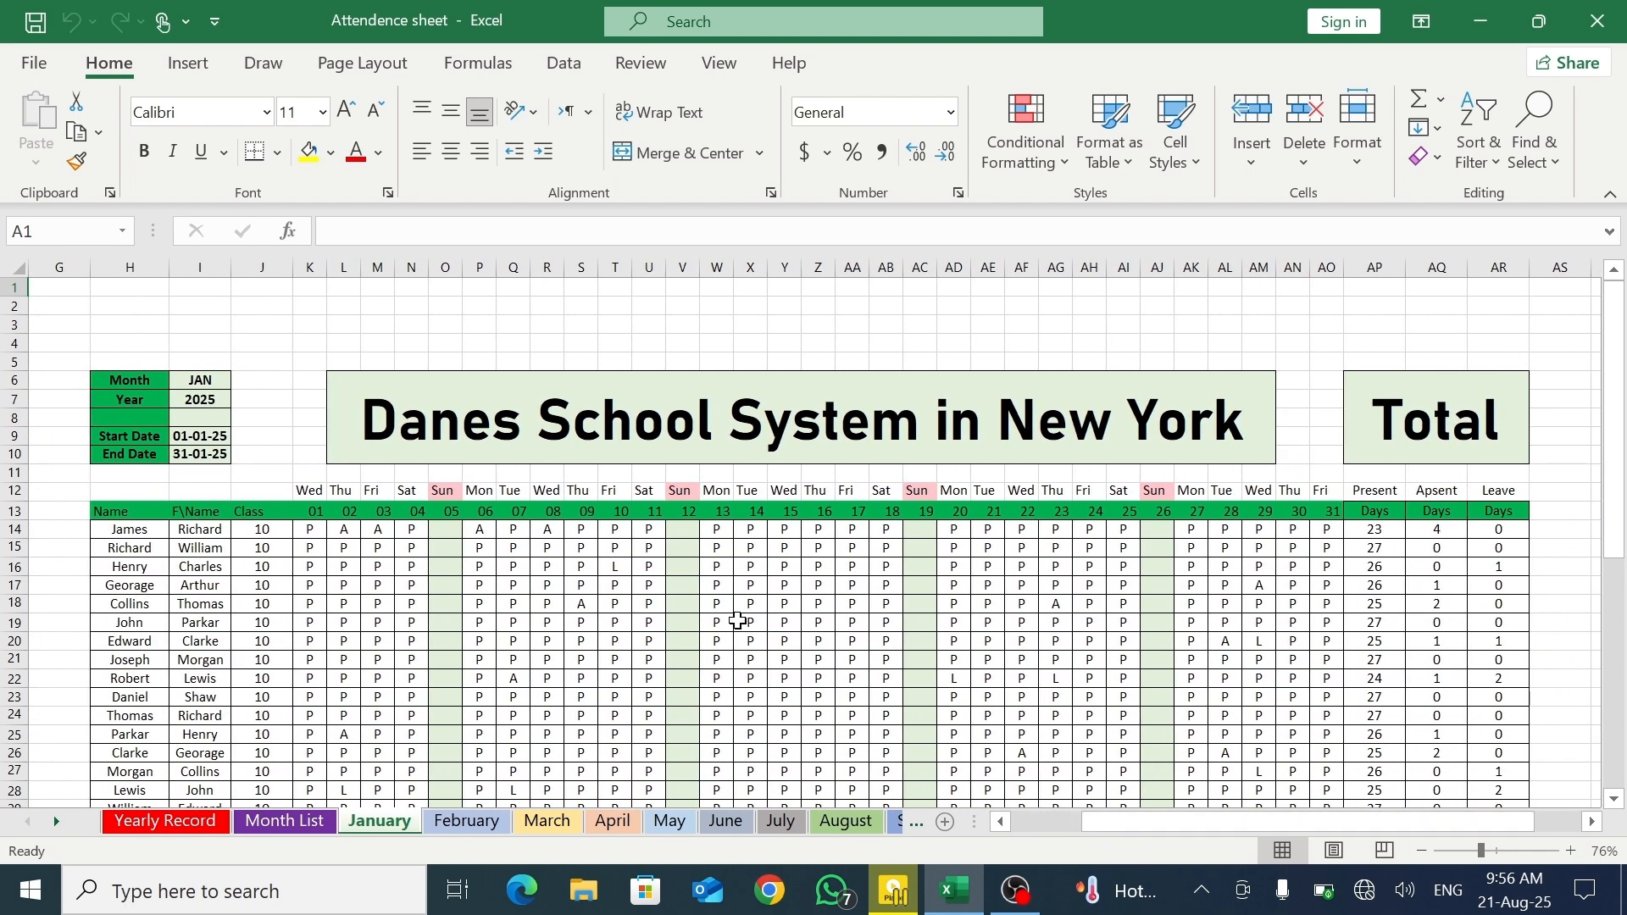
# - Mark the first listed student absent with A on January 01, 04 and 07, and return to the Yearly Record sheet
pyautogui.click(306, 530)
pyautogui.write('a')
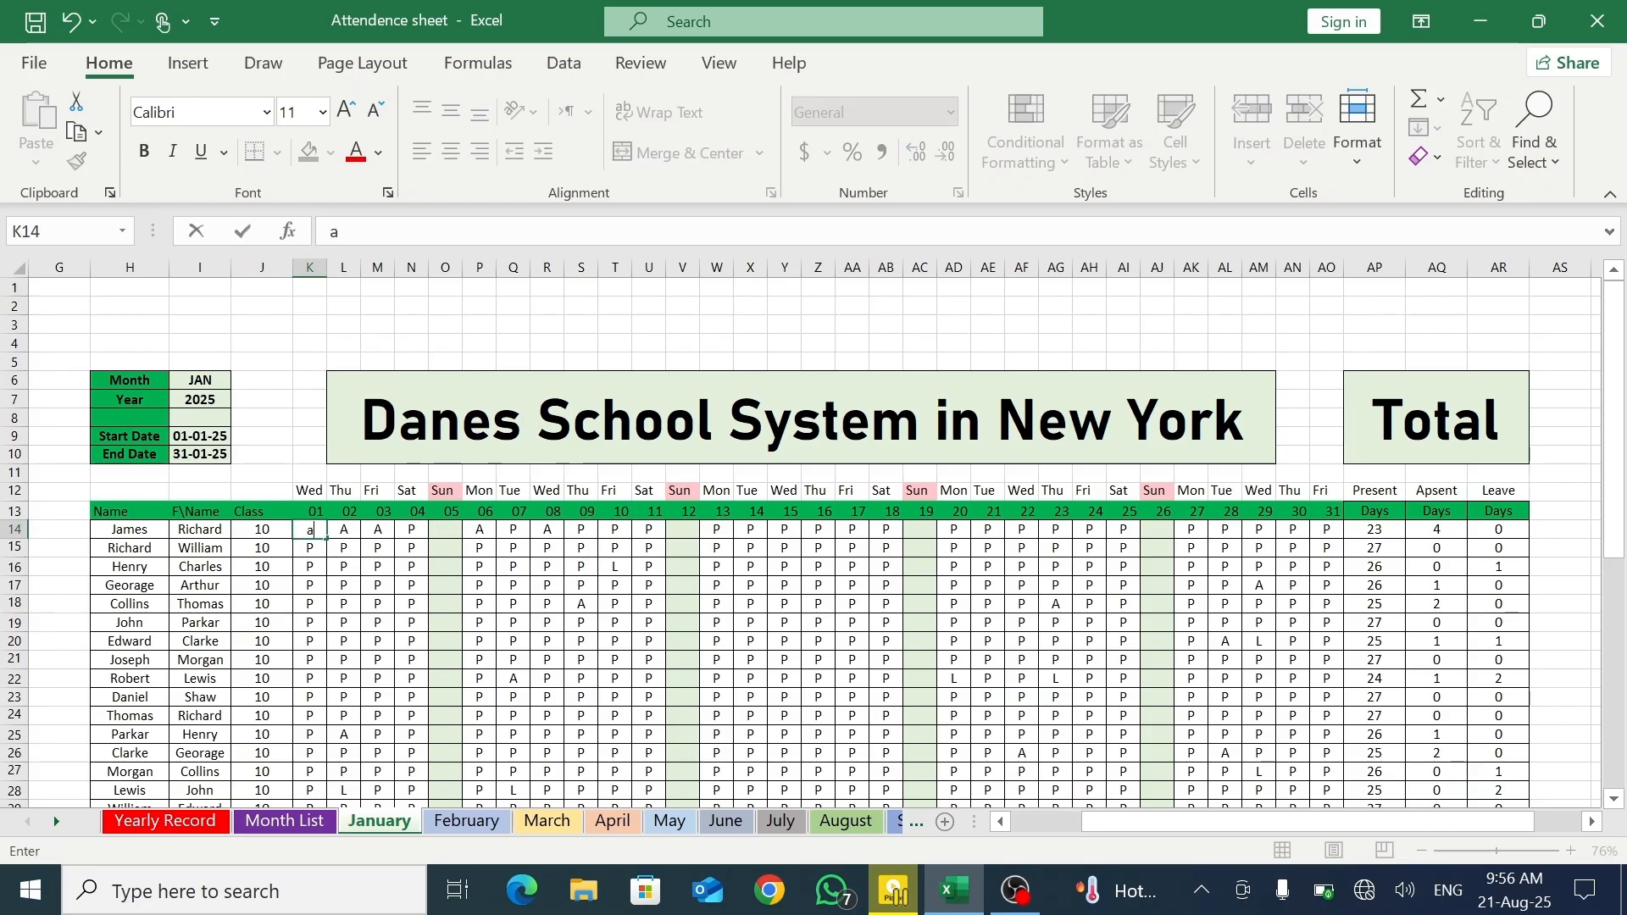
pyautogui.click(402, 527)
pyautogui.write('A')
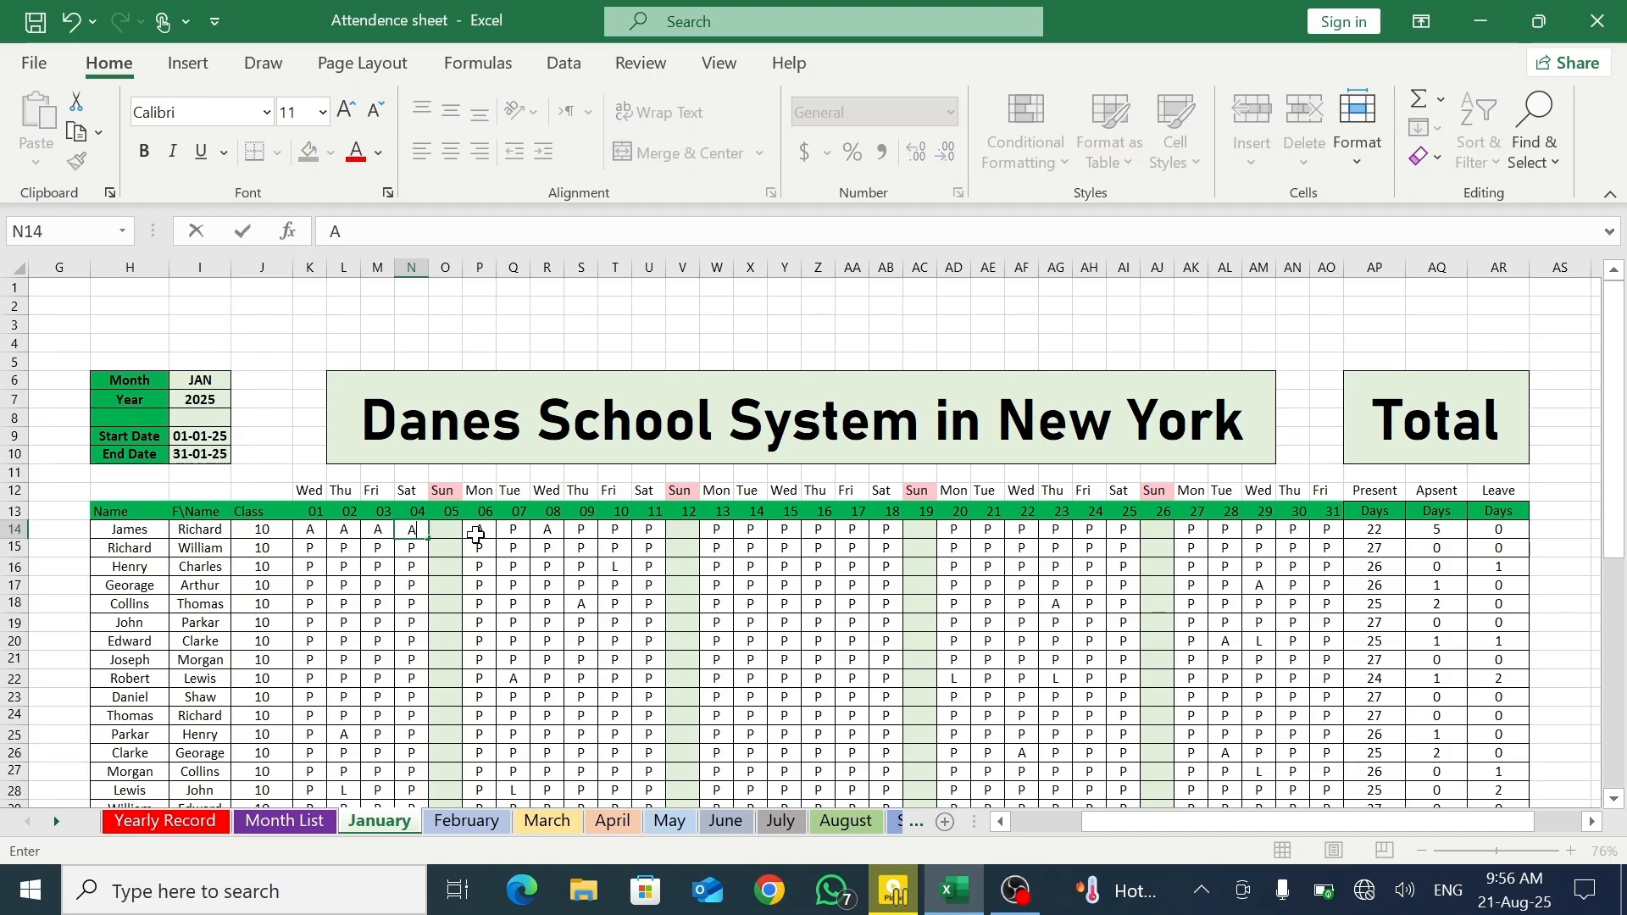
pyautogui.click(517, 530)
pyautogui.write('A')
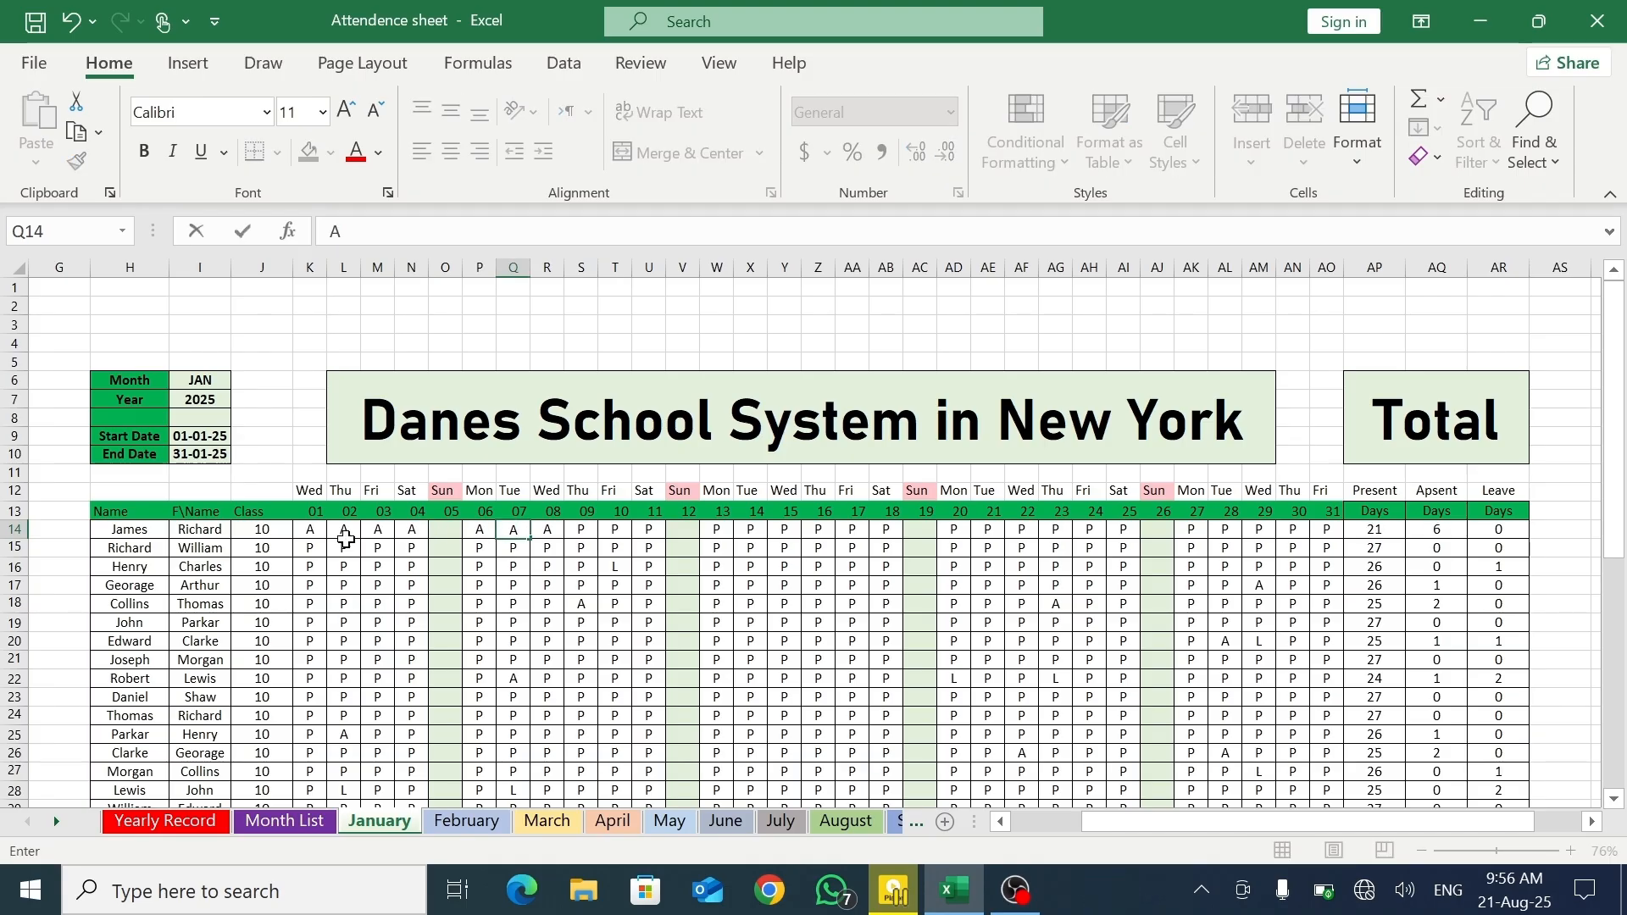
pyautogui.click(193, 822)
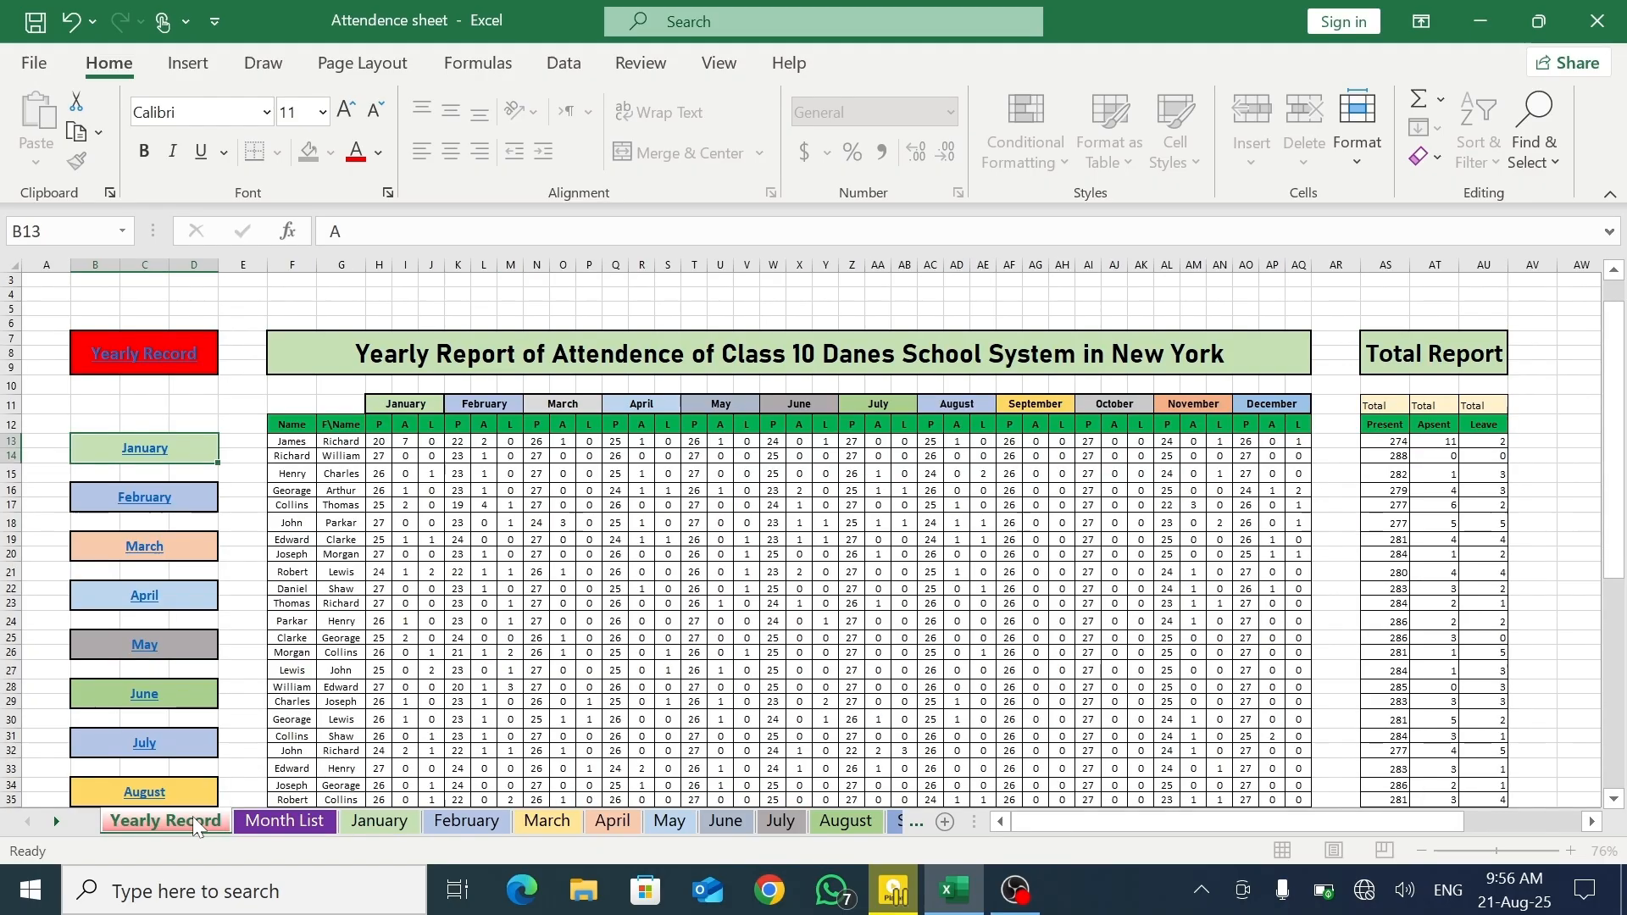